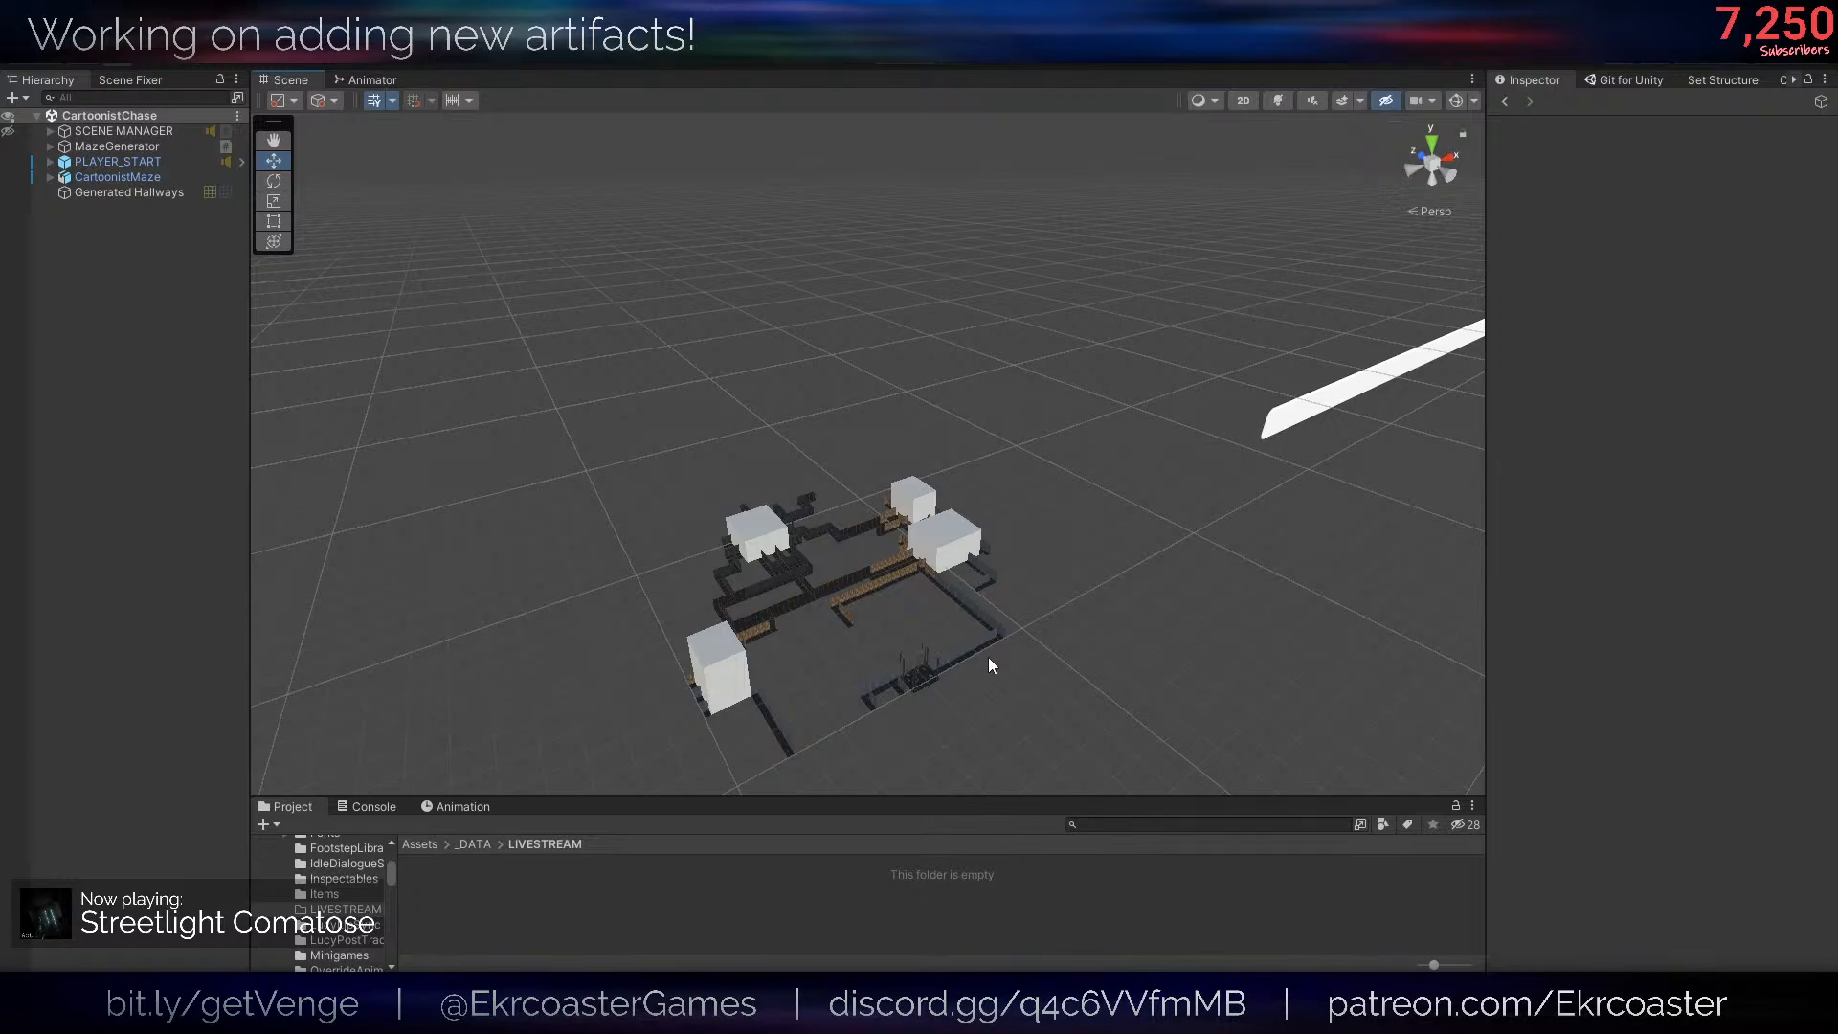
- Select the MazeGenerator object and examine the existing maze layout from several angles
alt+drag(834, 555, 874, 599)
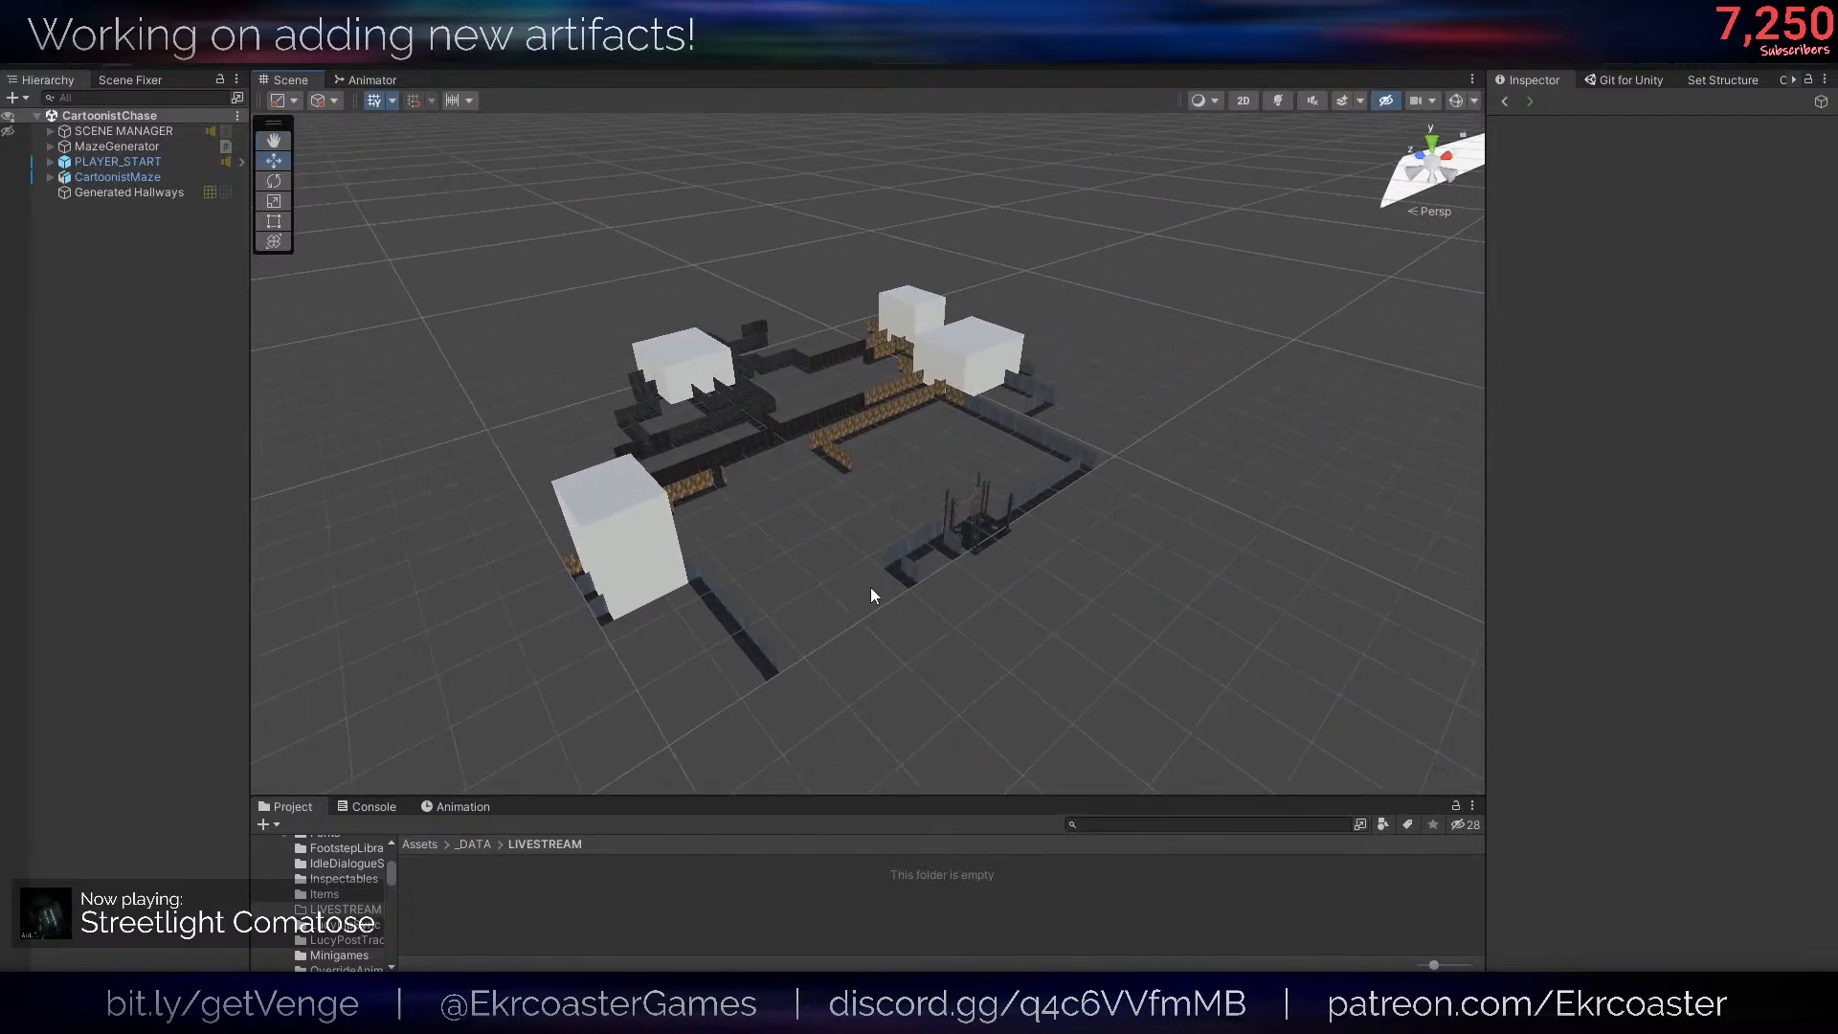
mouse_move(766, 525)
right_down()
mouse_move(796, 537)
mouse_move(780, 534)
right_up()
key(w)
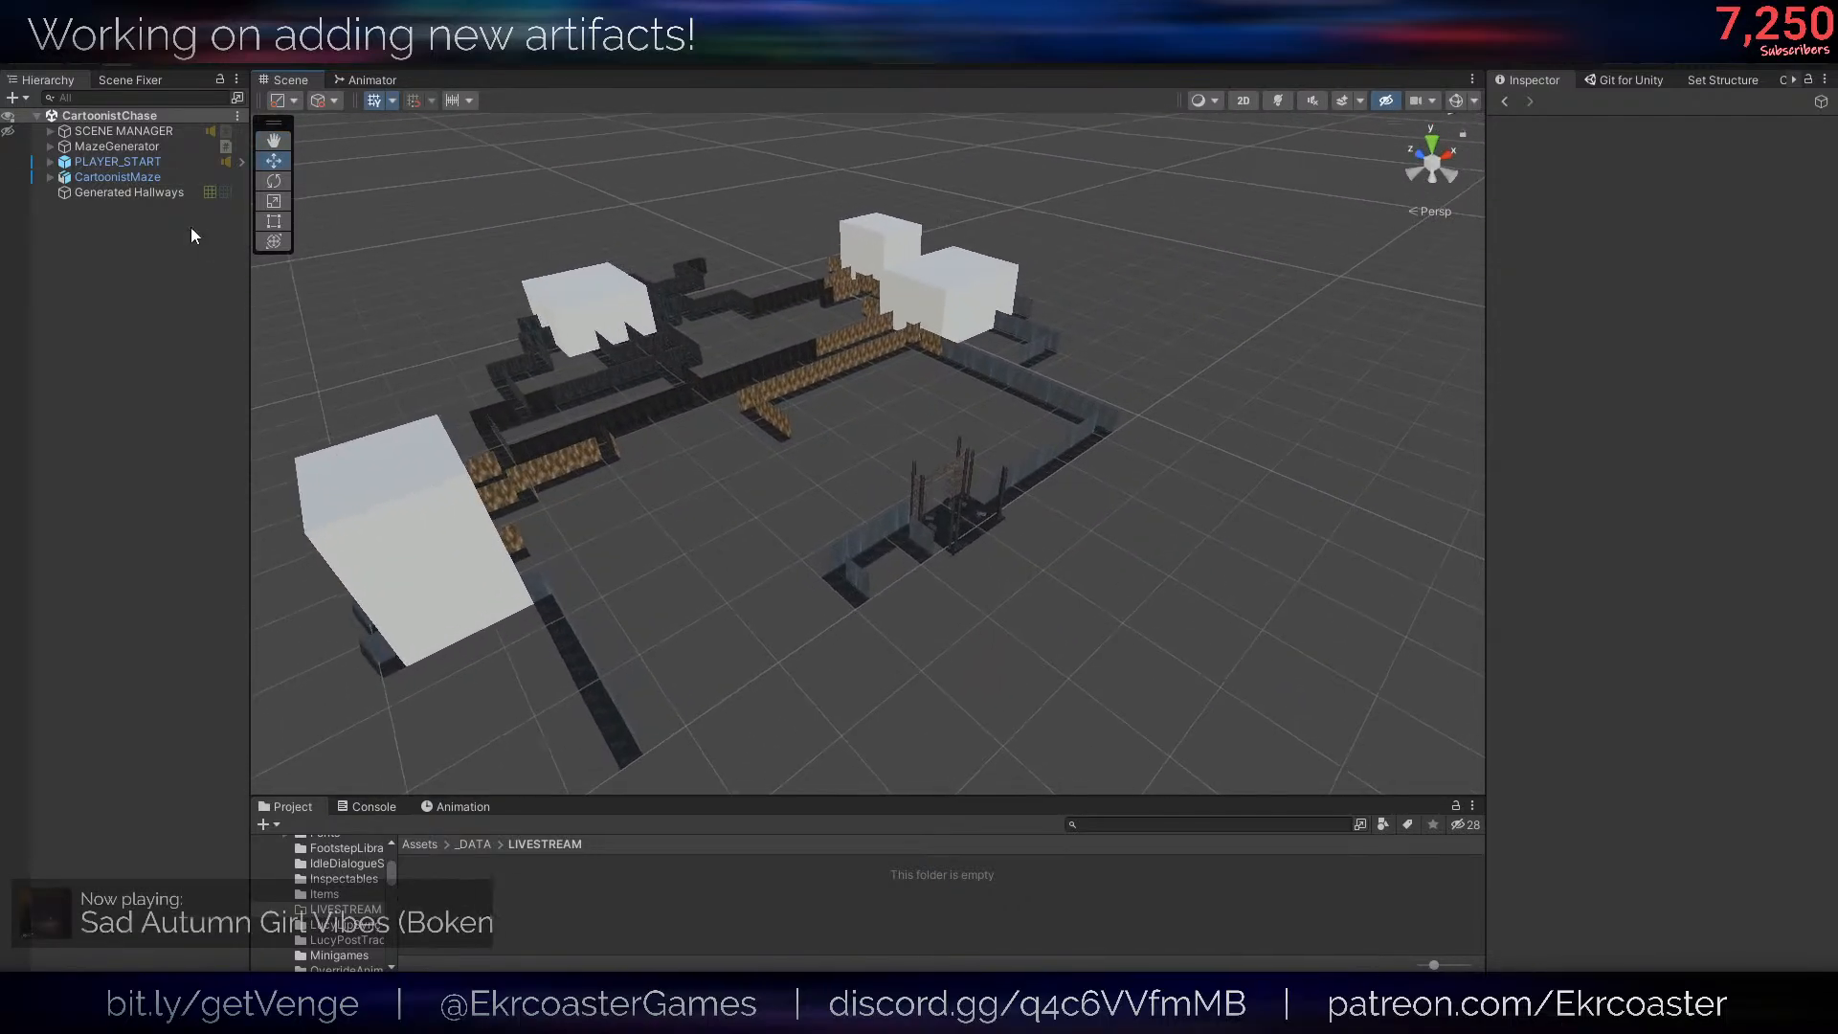
click(88, 150)
right_drag(1160, 333, 1026, 363)
key(d)
key(q)
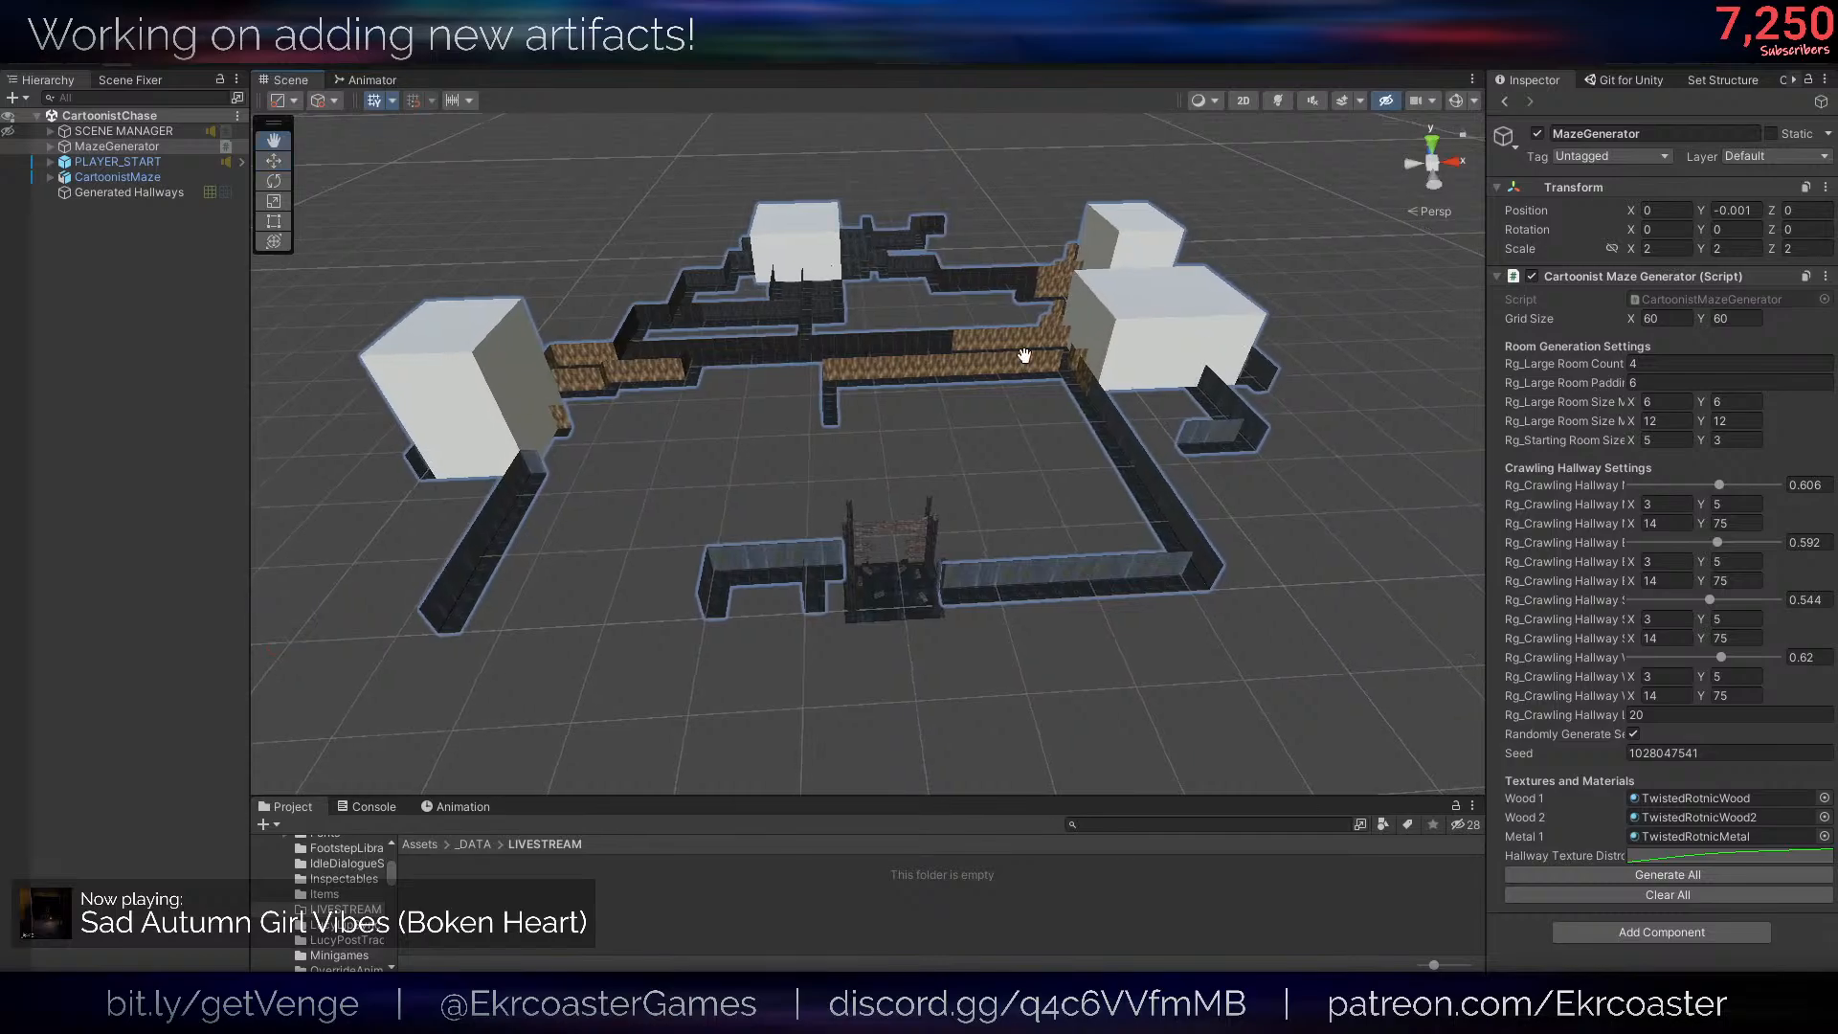
key(w)
right_drag(863, 444, 868, 442)
key(s)
key(a)
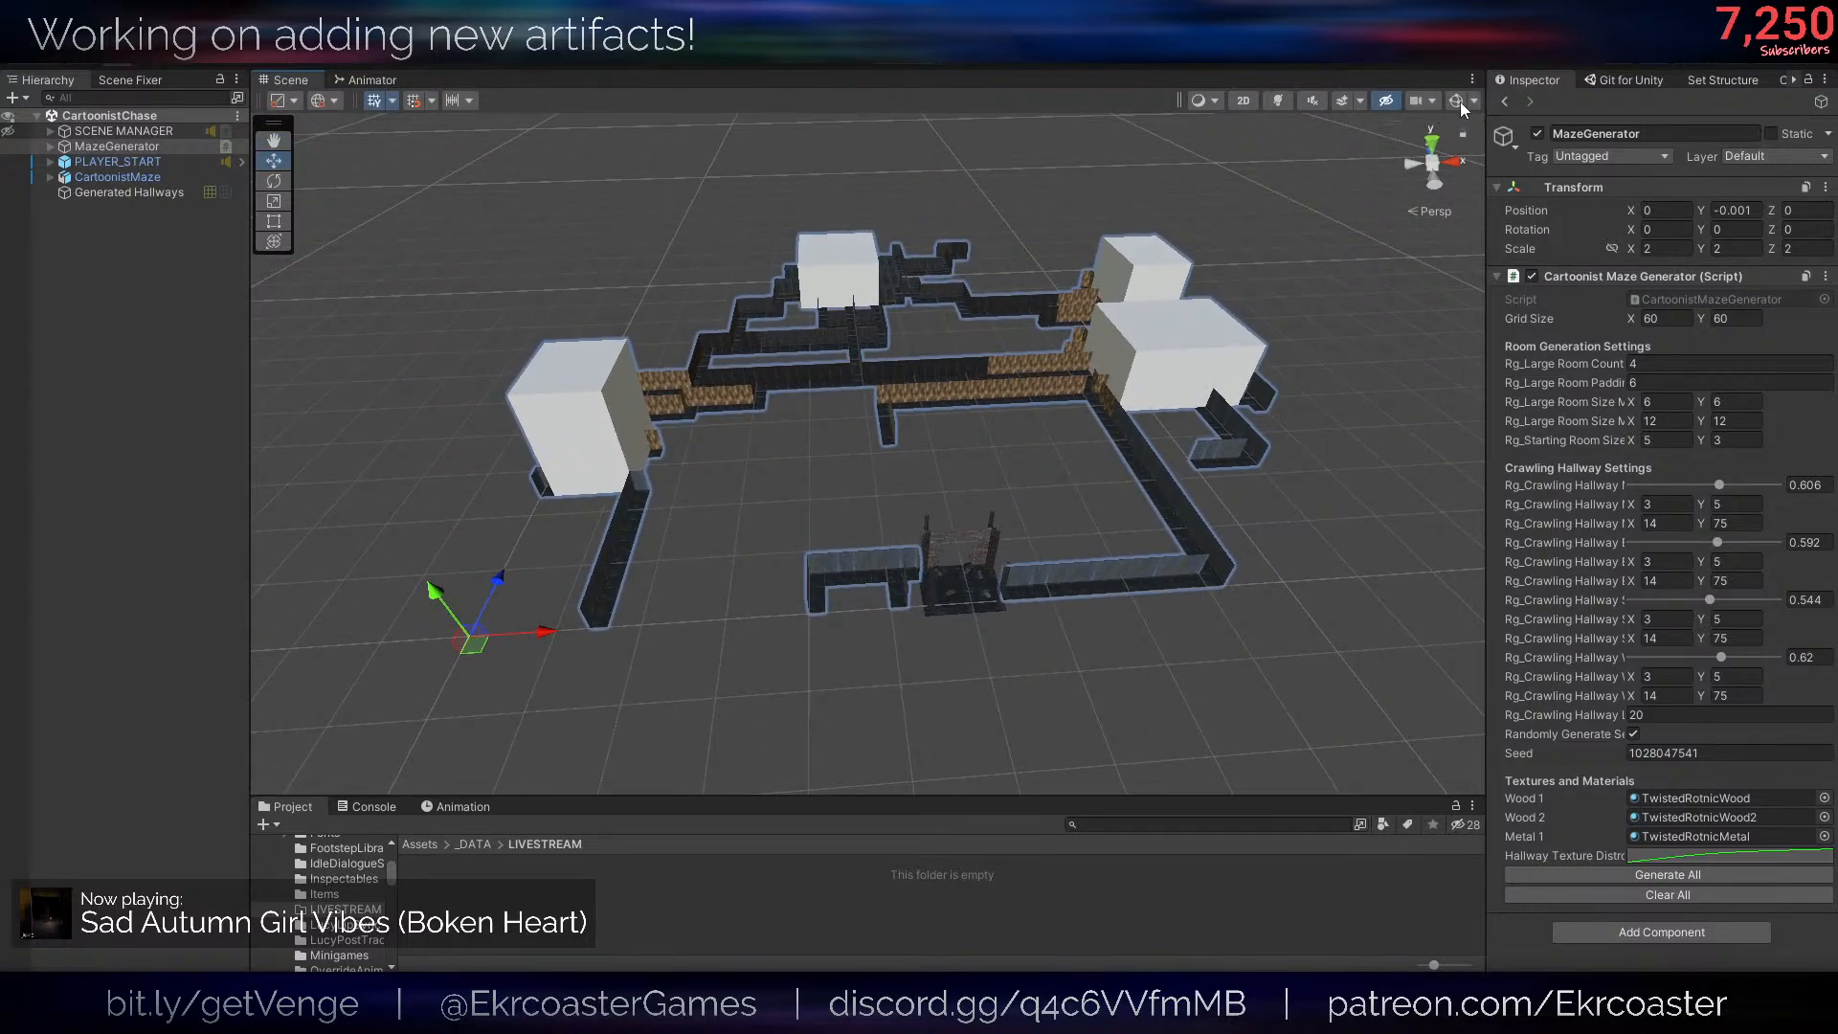
- Turn on gizmos in the Scene view and view the maze area from above
click(1456, 100)
key(e)
right_drag(856, 363, 886, 471)
key(a)
- Clear the existing maze and generate a complete new one with the Cartoonist Maze Generator component
click(1607, 892)
key(d)
click(1660, 873)
key(d)
key(a)
key(e)
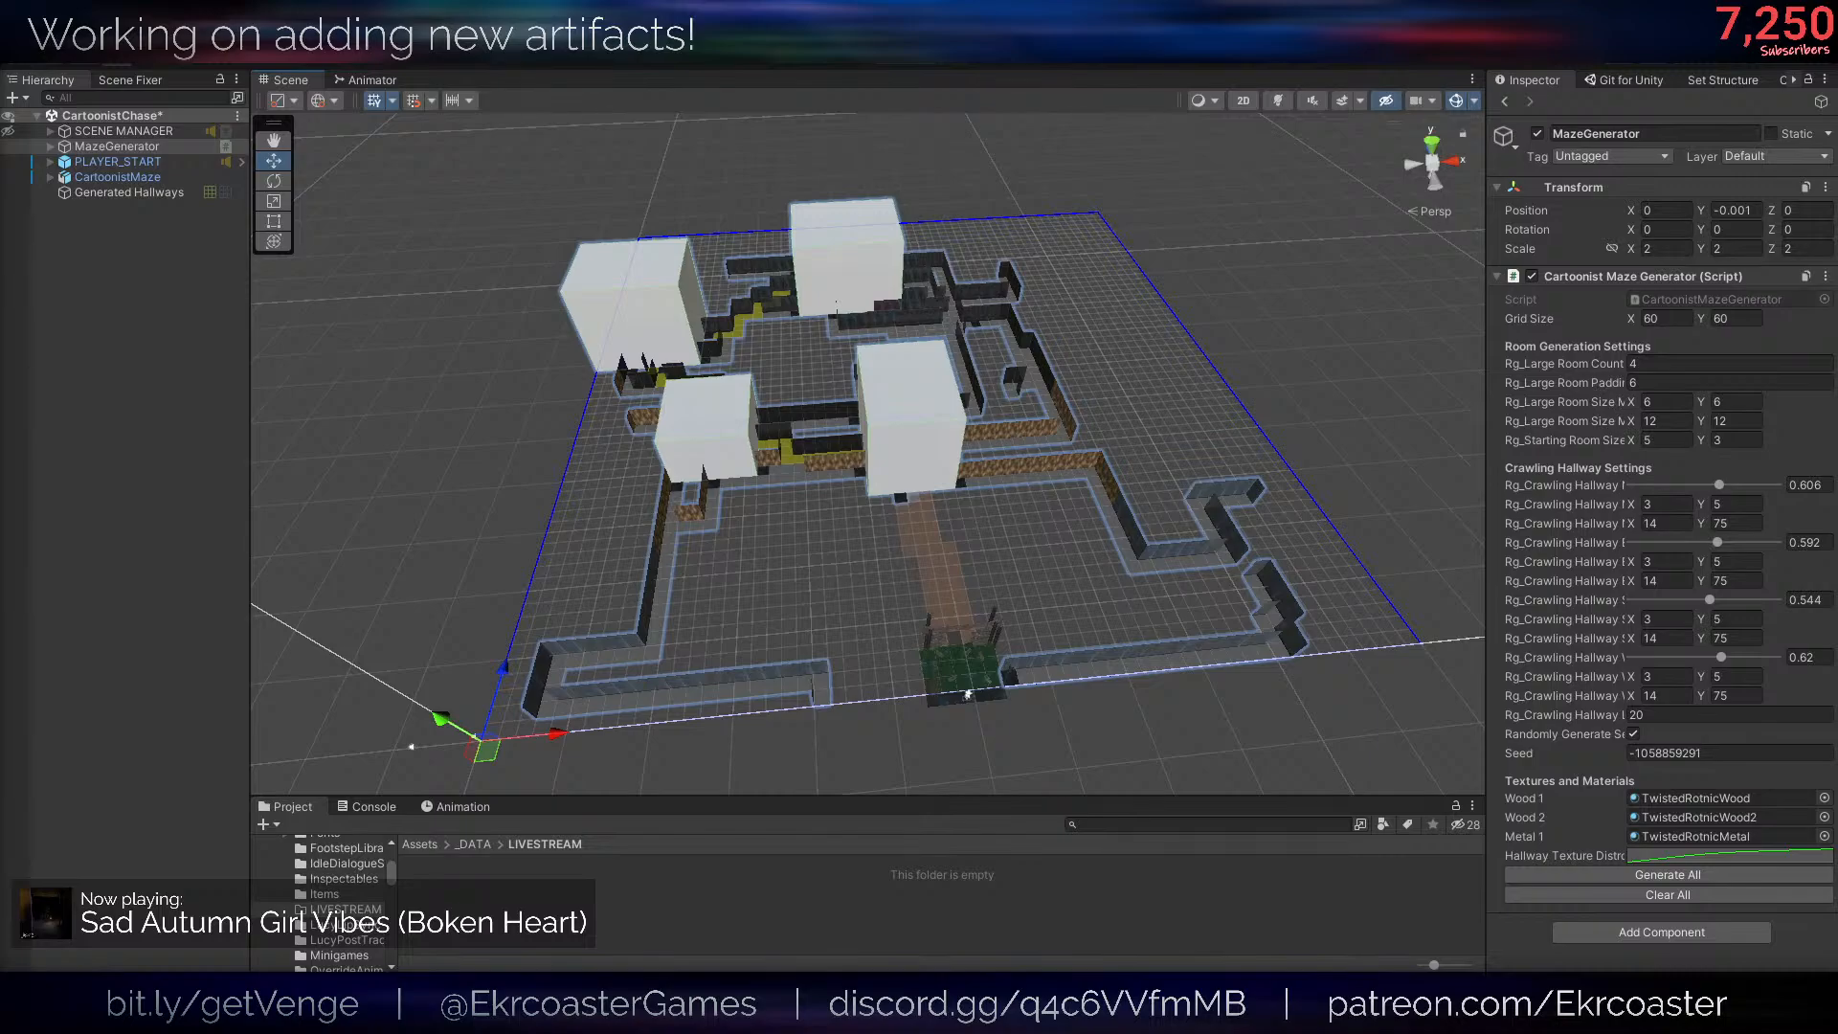
- Switch to Visual Studio Code and open CartoonistMazeGenerator.cs by searching for "cartoonistma"
drag(2, 668, 715, 152)
key(ctrl+p)
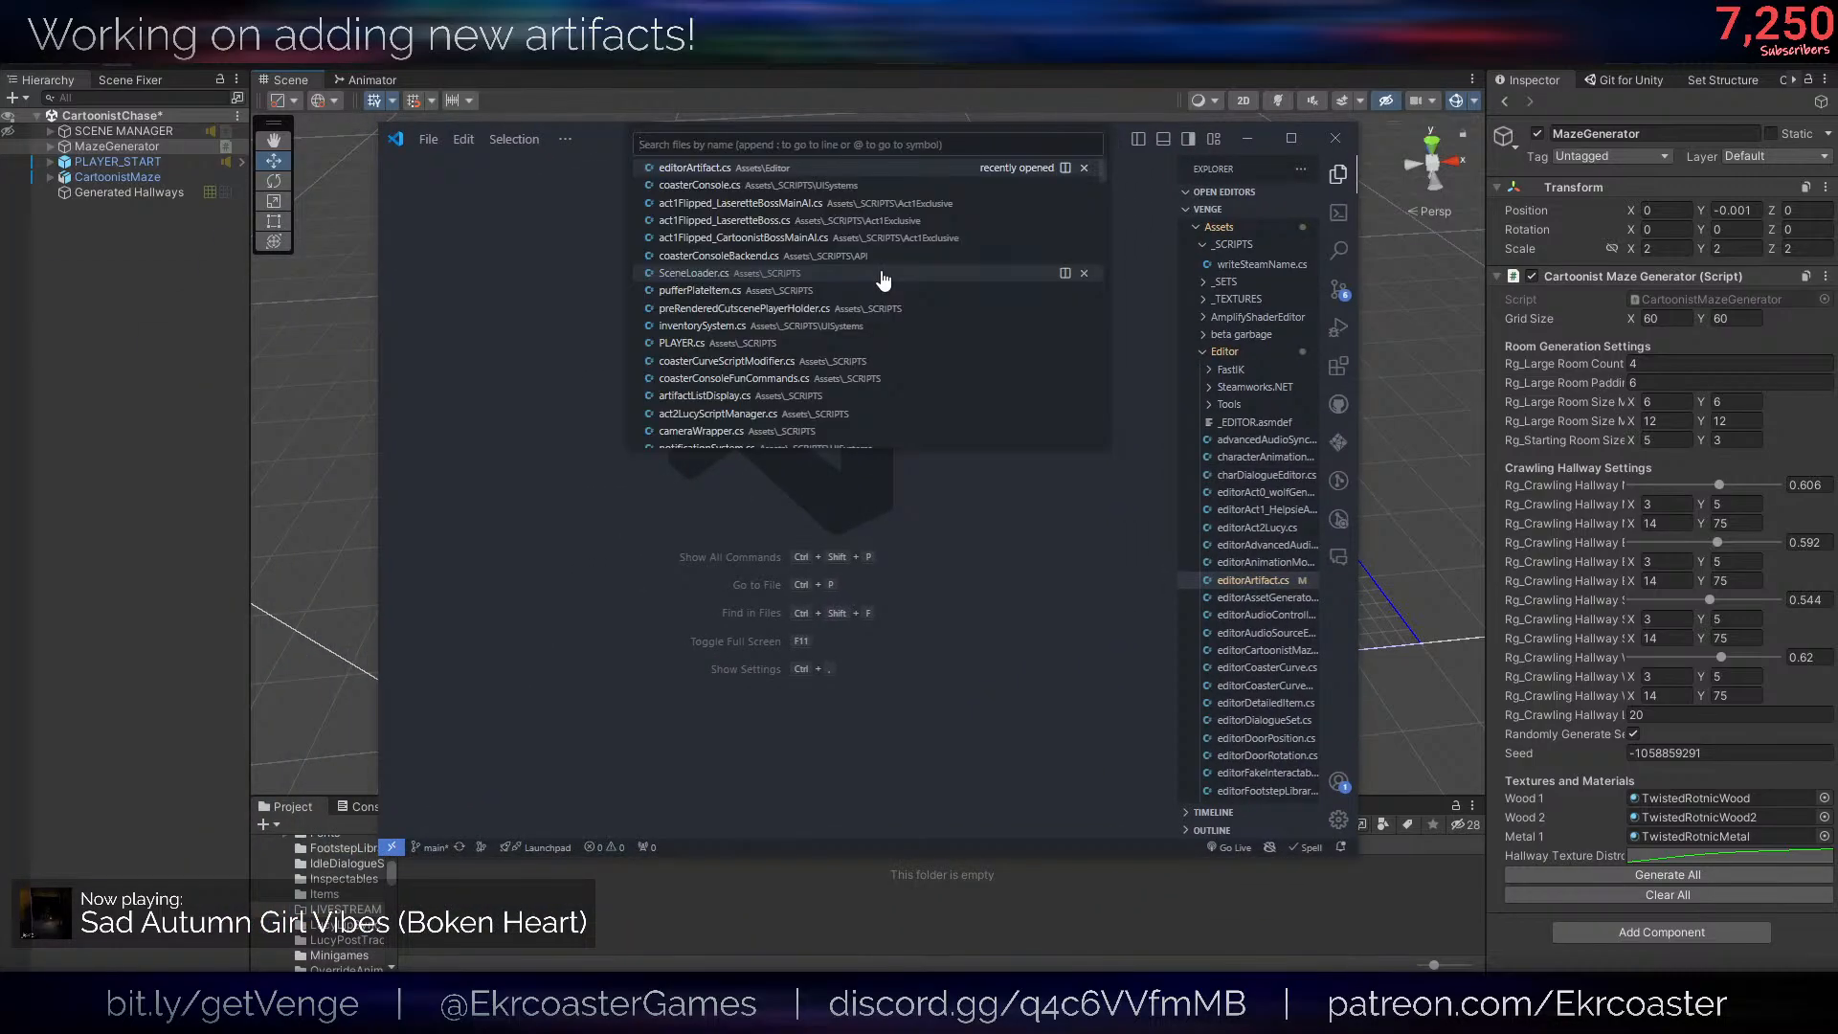
text(car)
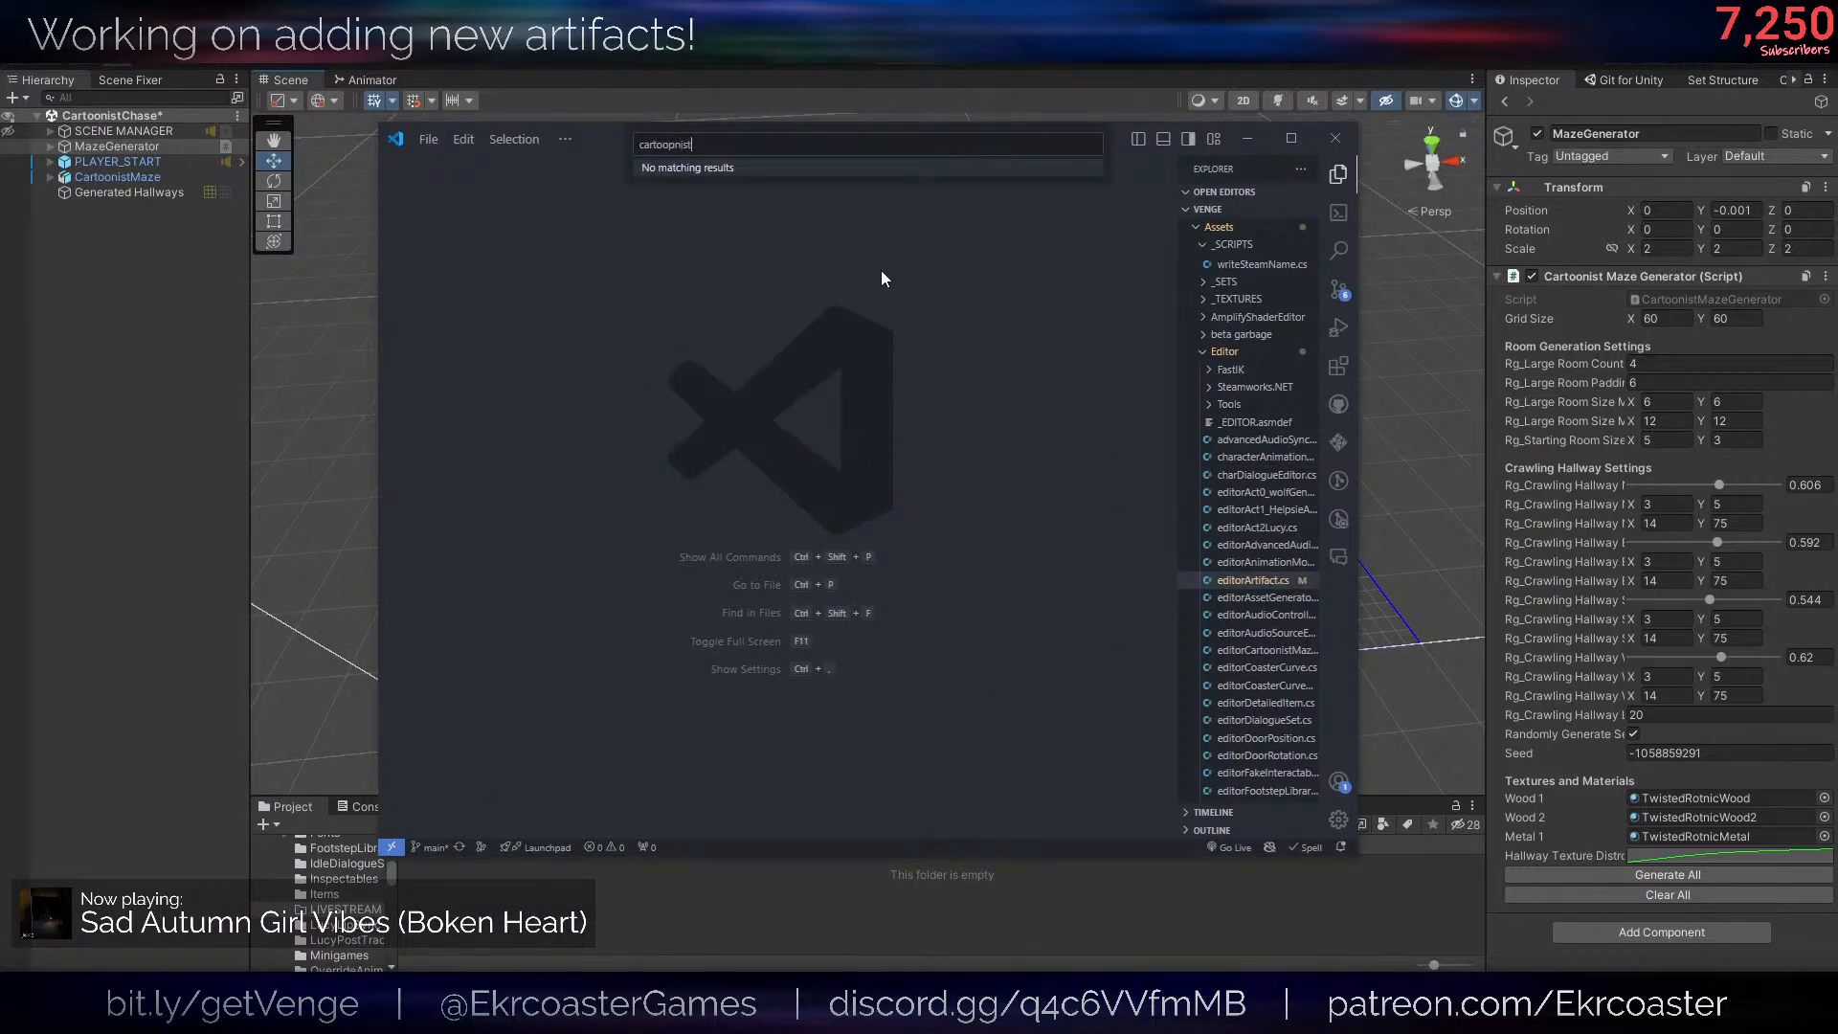
text(toonistma)
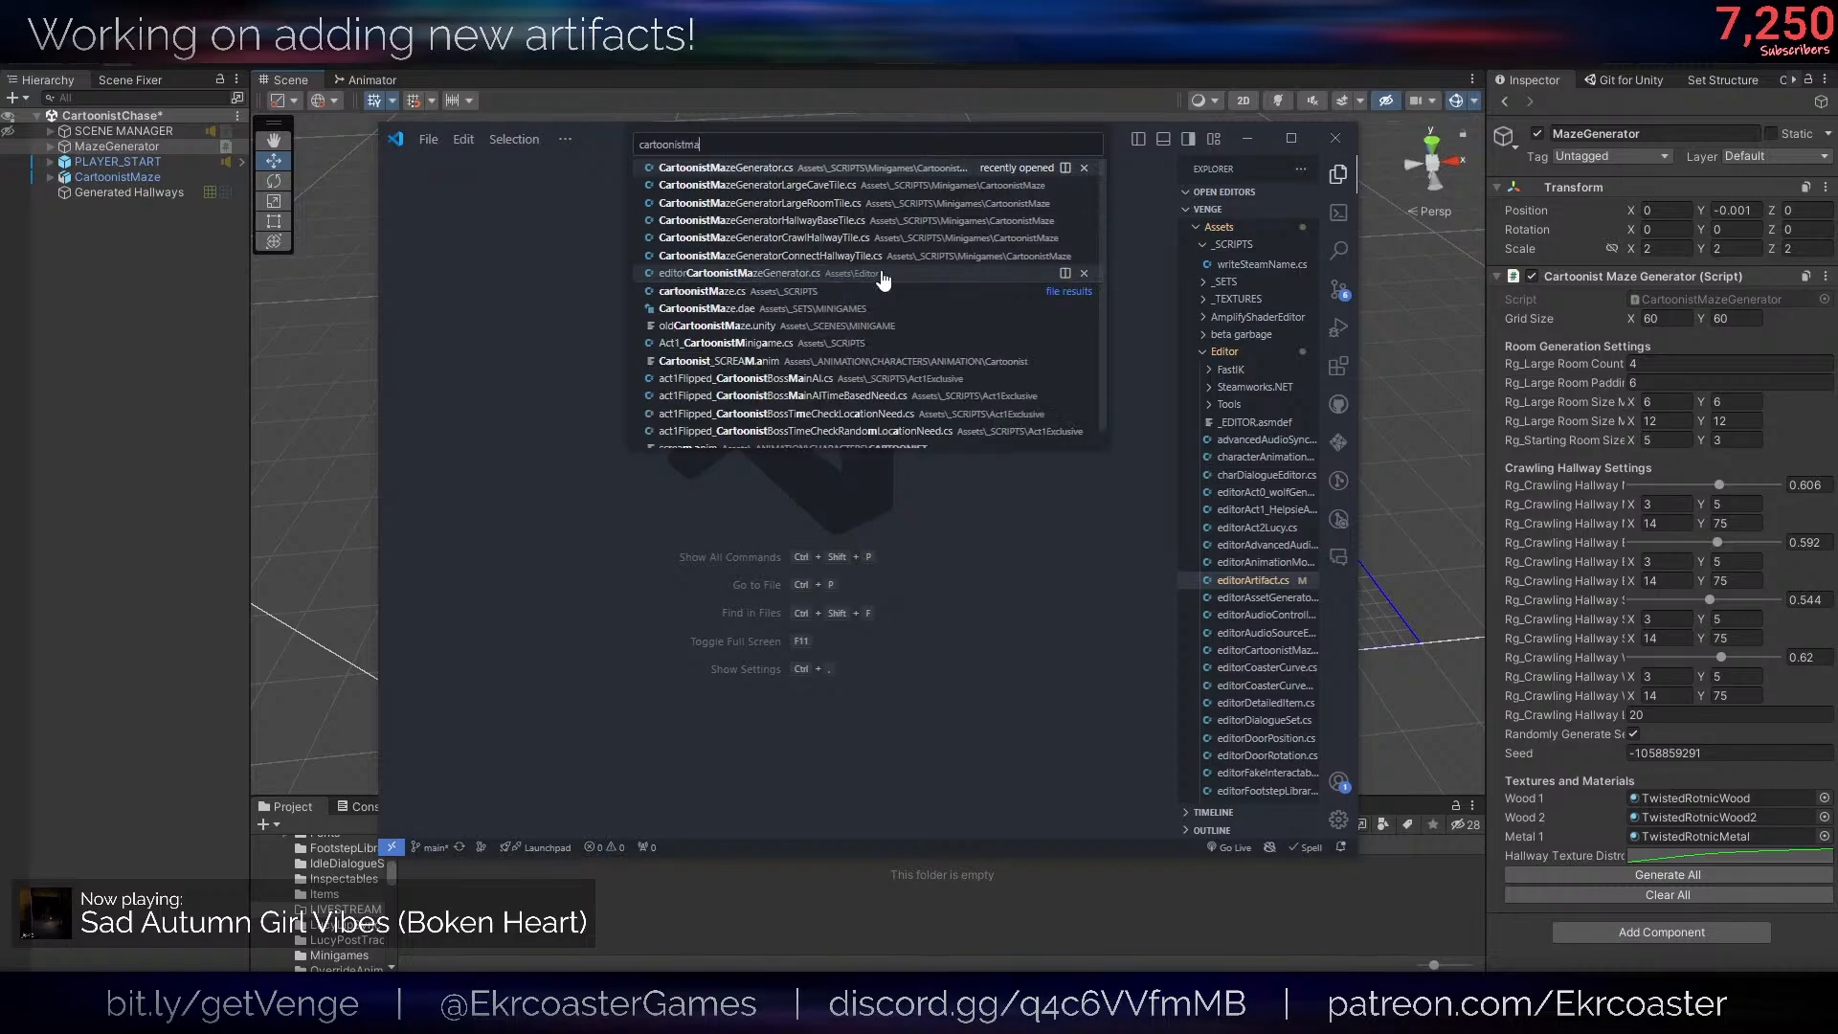
key(Return)
- Declare "public bool generateMesh = true;" below the seed field and save the script
scroll(862, 270, up, 20)
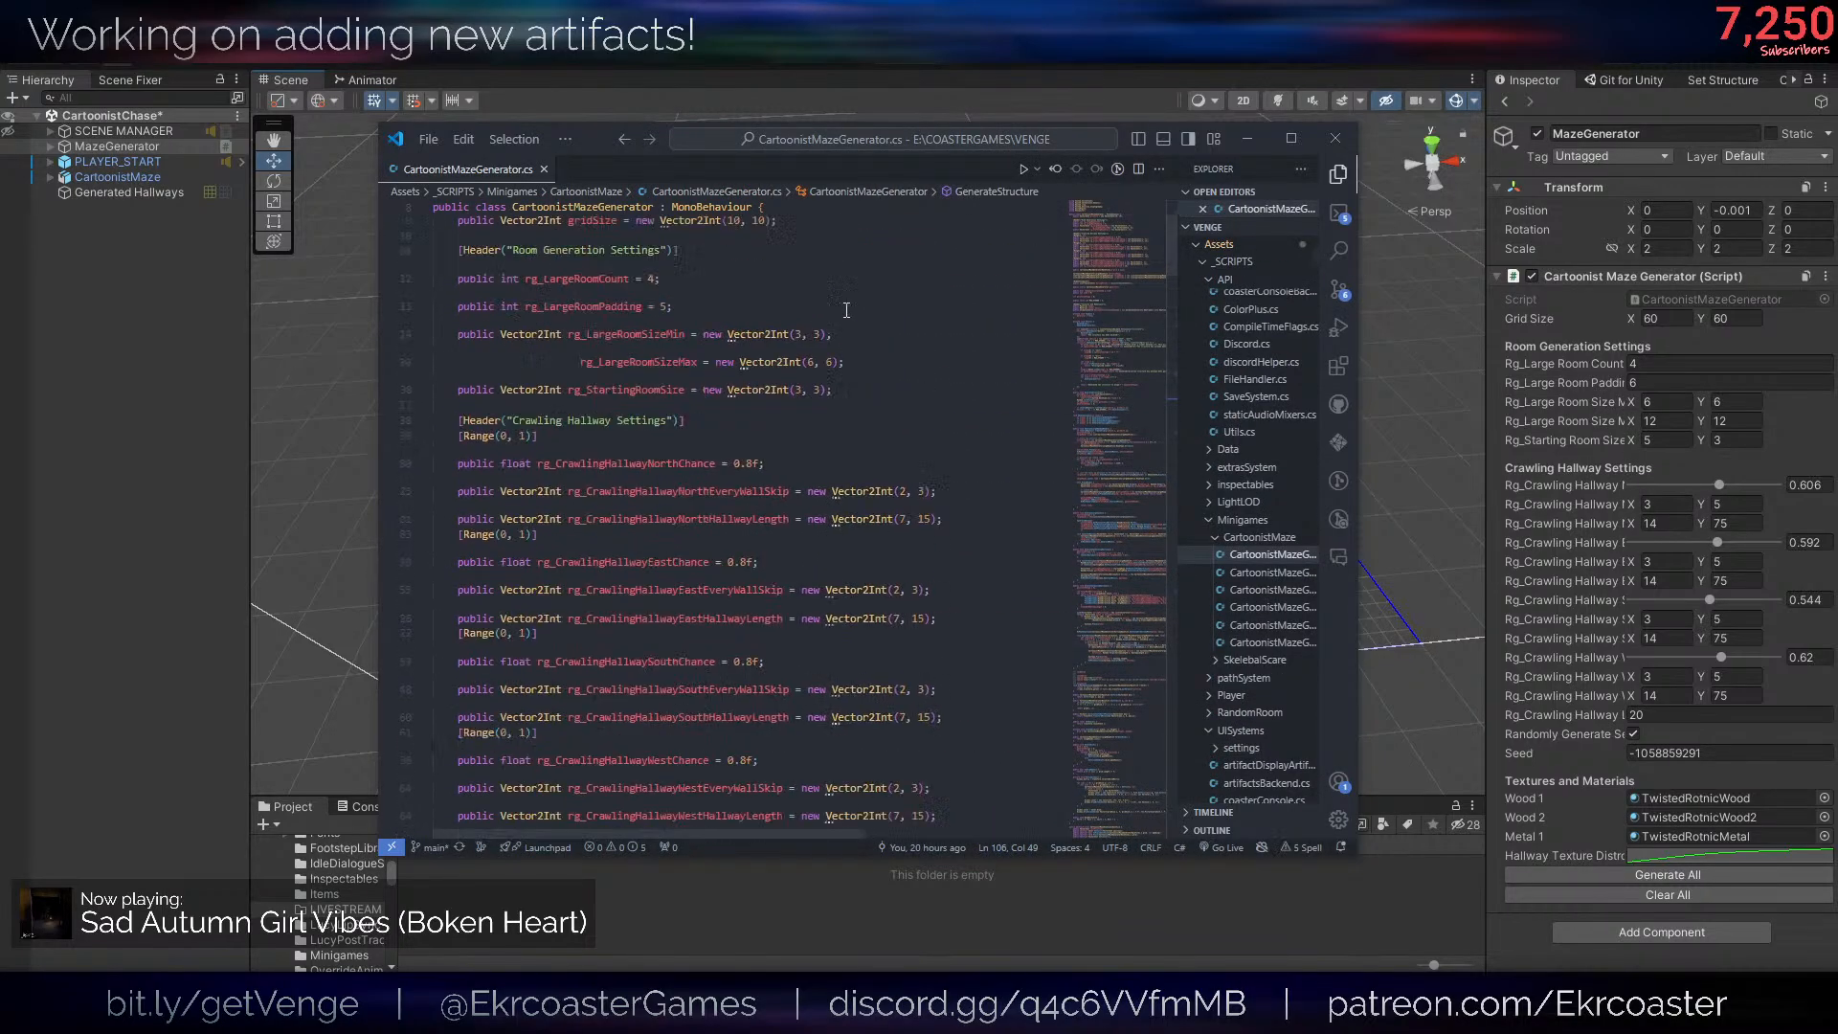
scroll(877, 583, down, 5)
click(854, 531)
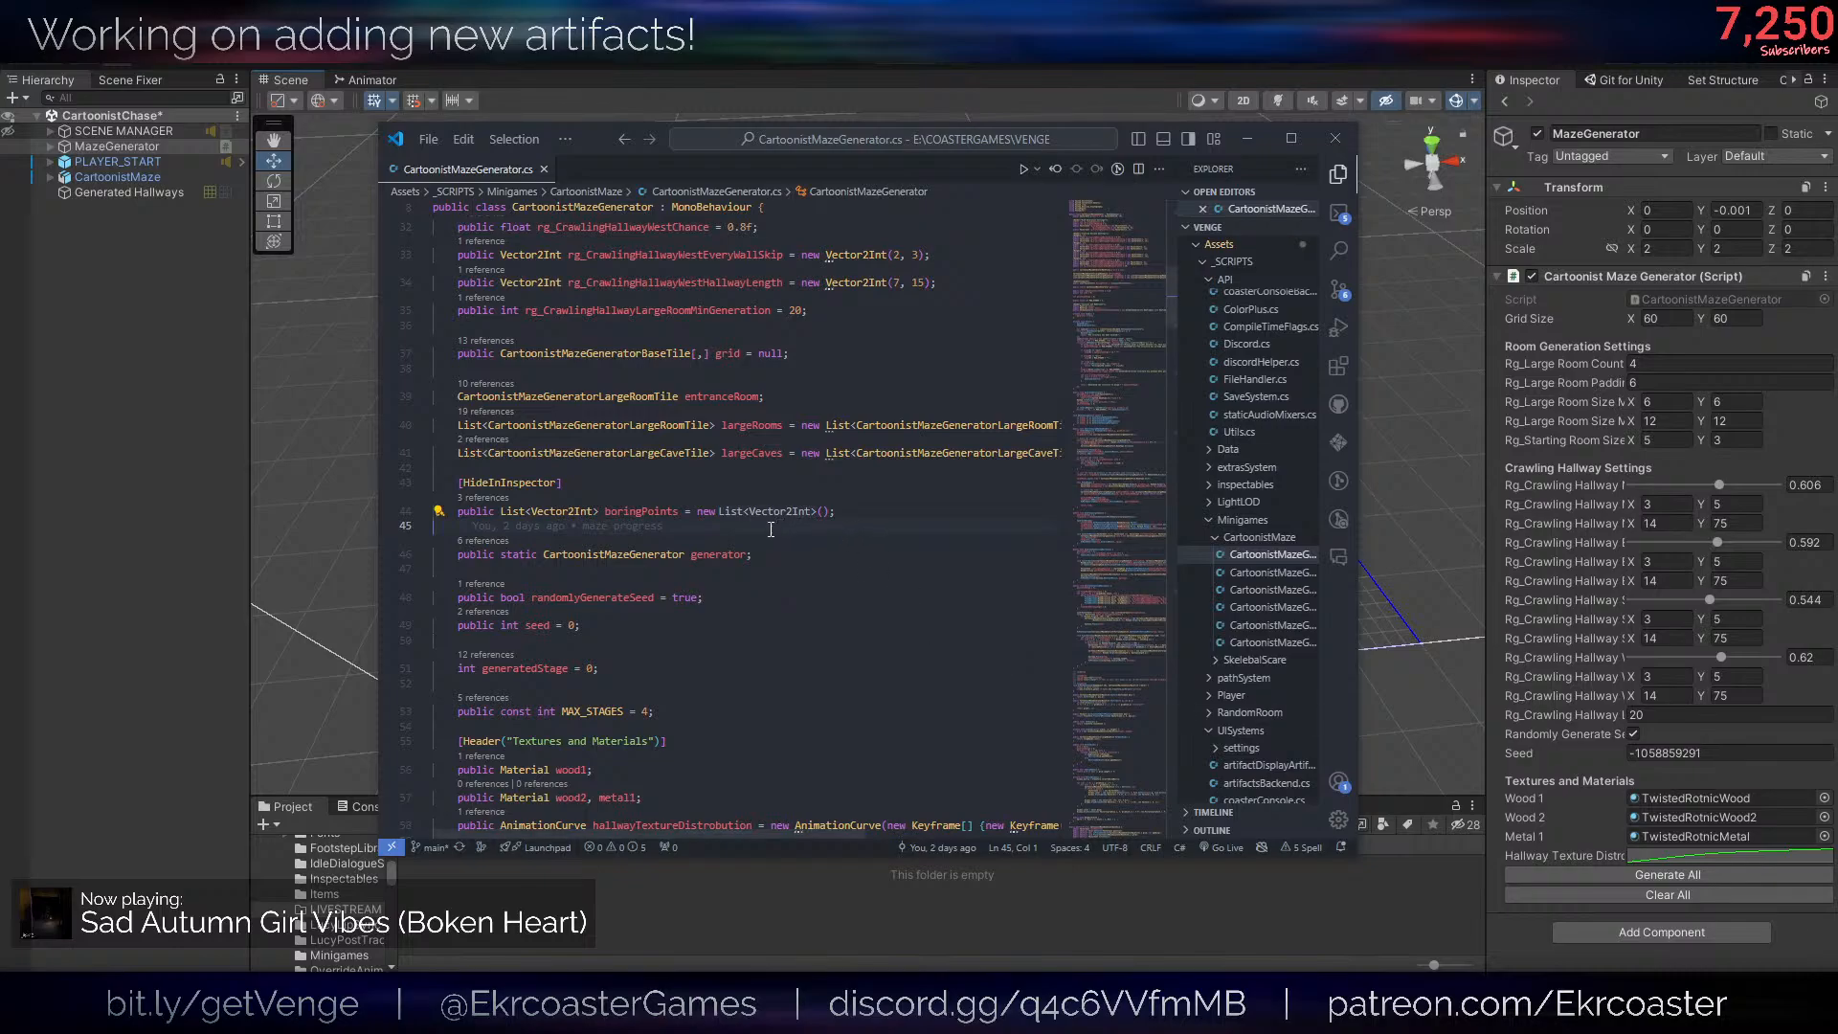
click(719, 627)
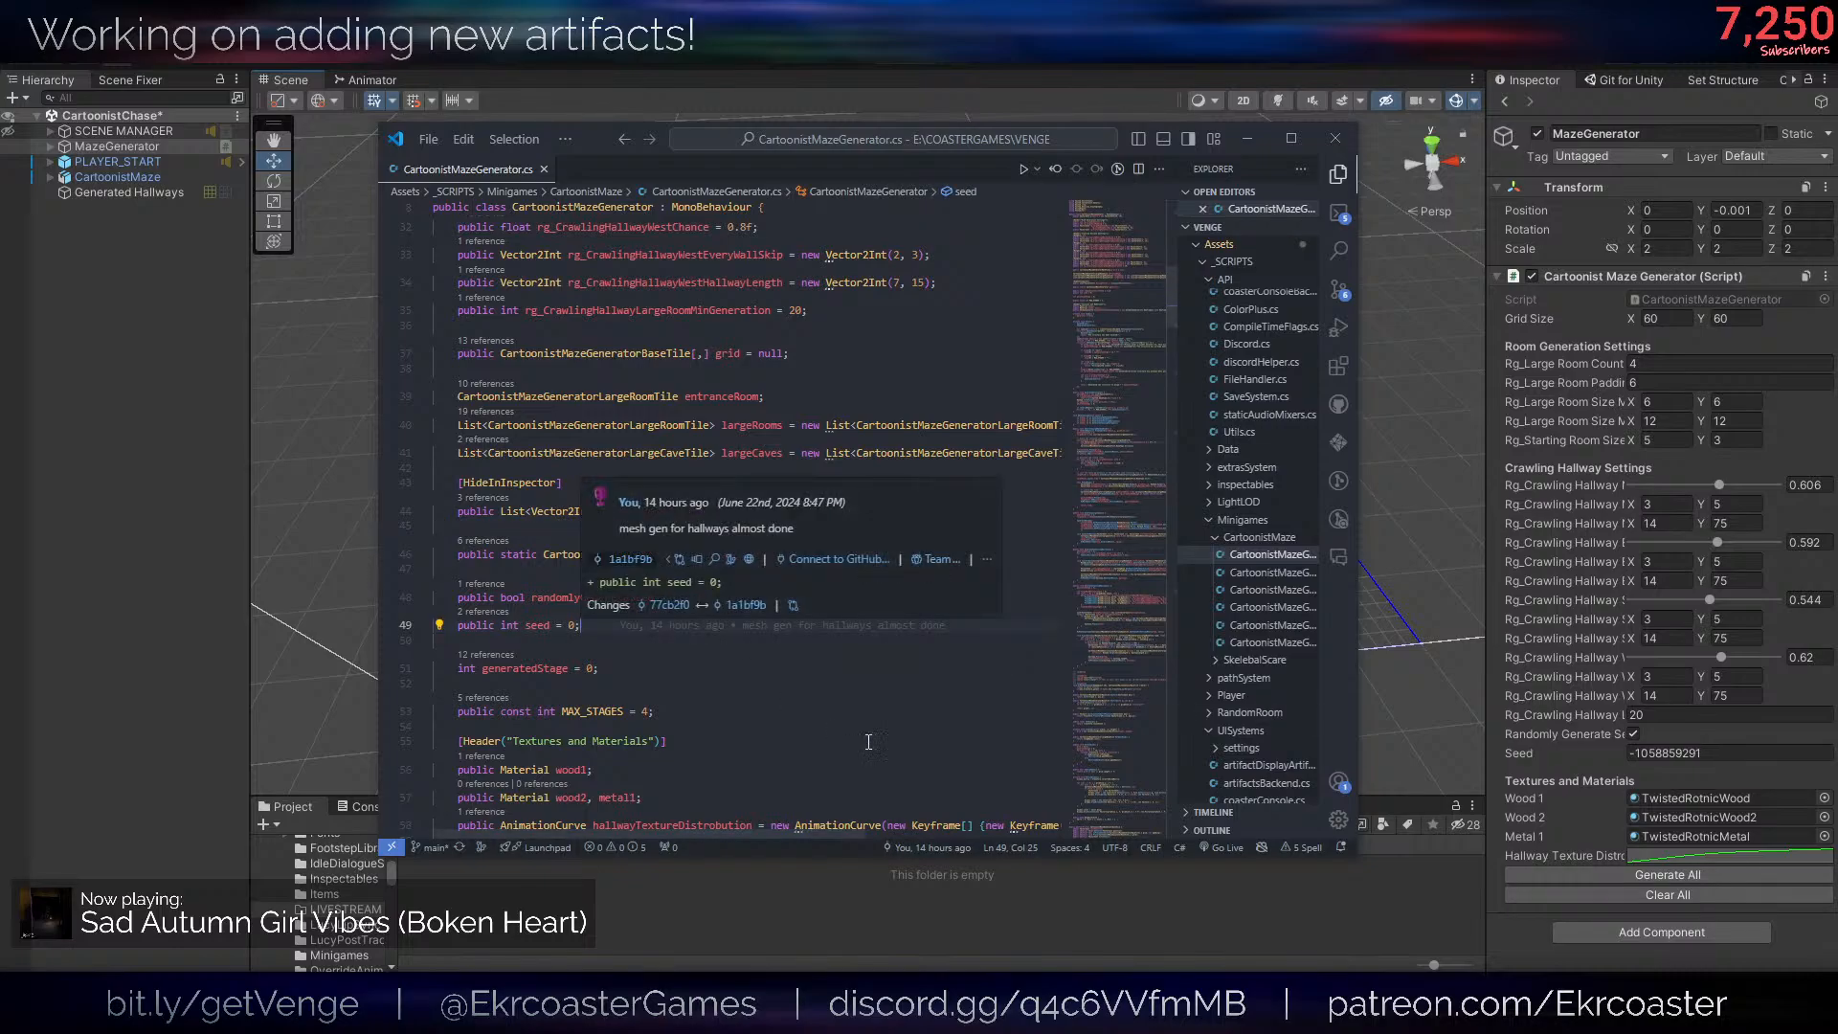
key(Return)
key(Return)
text(public bool )
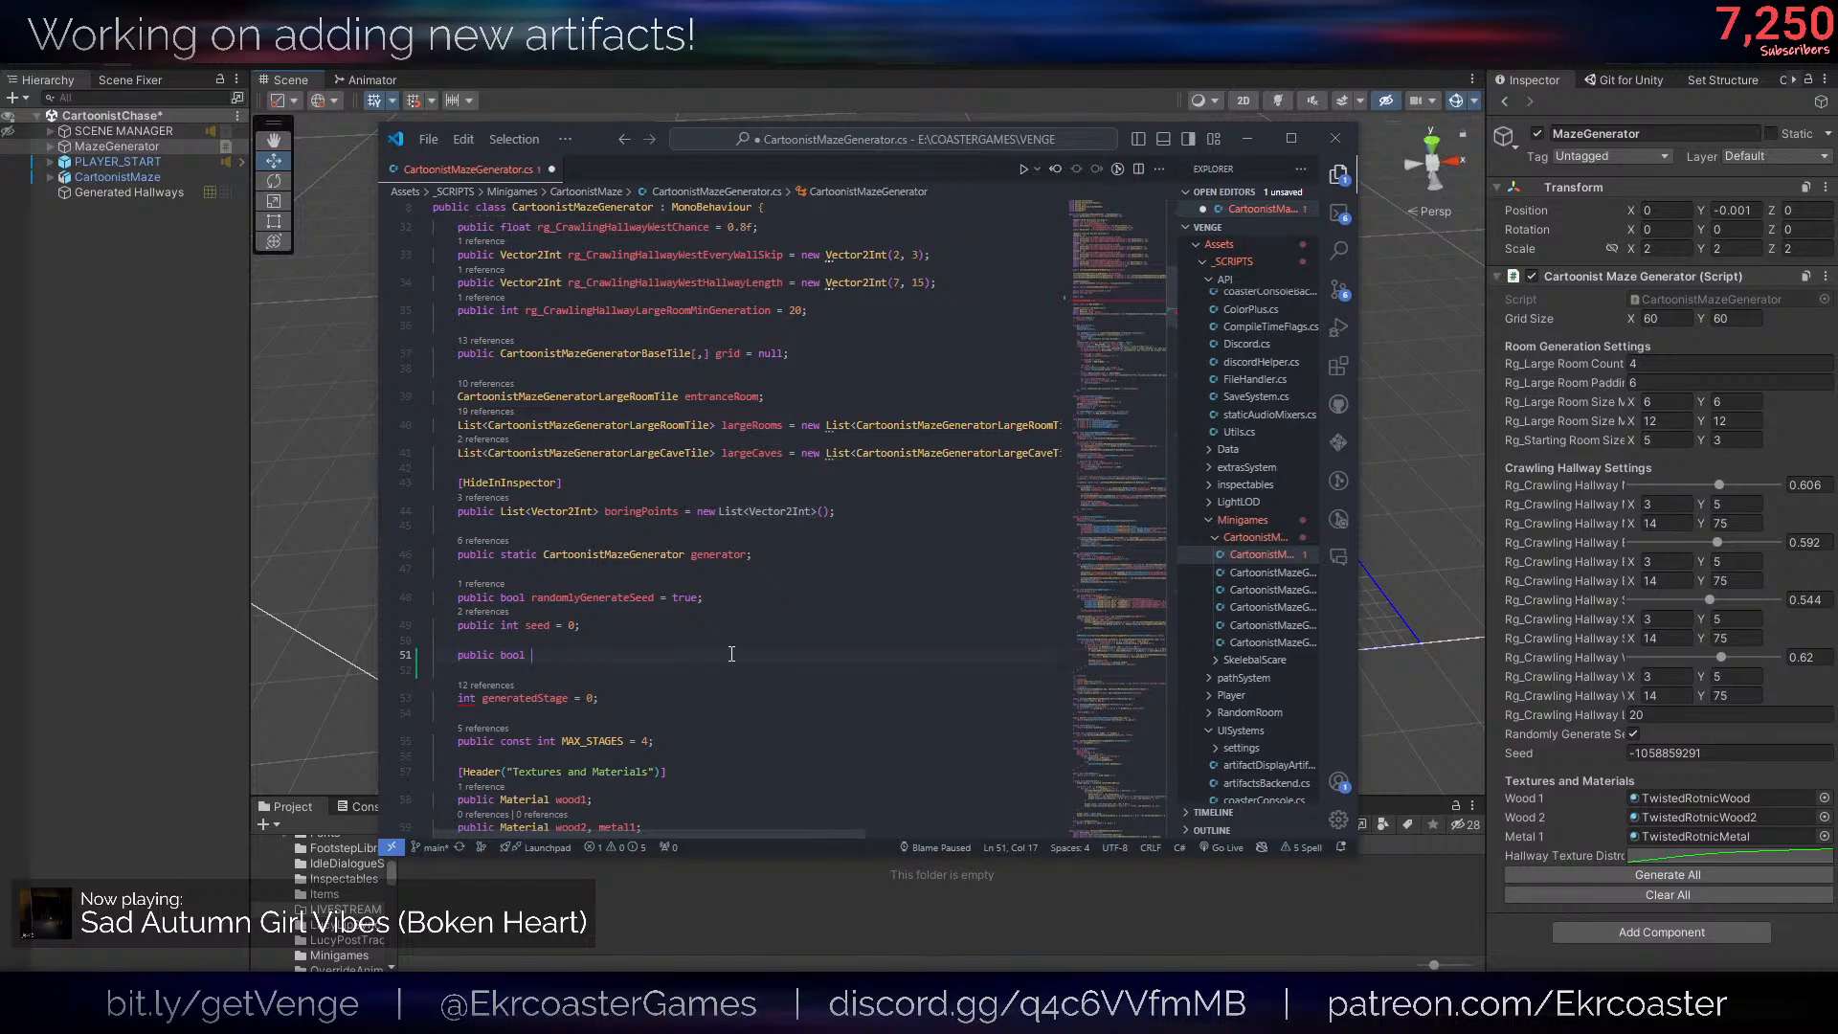
text(gene)
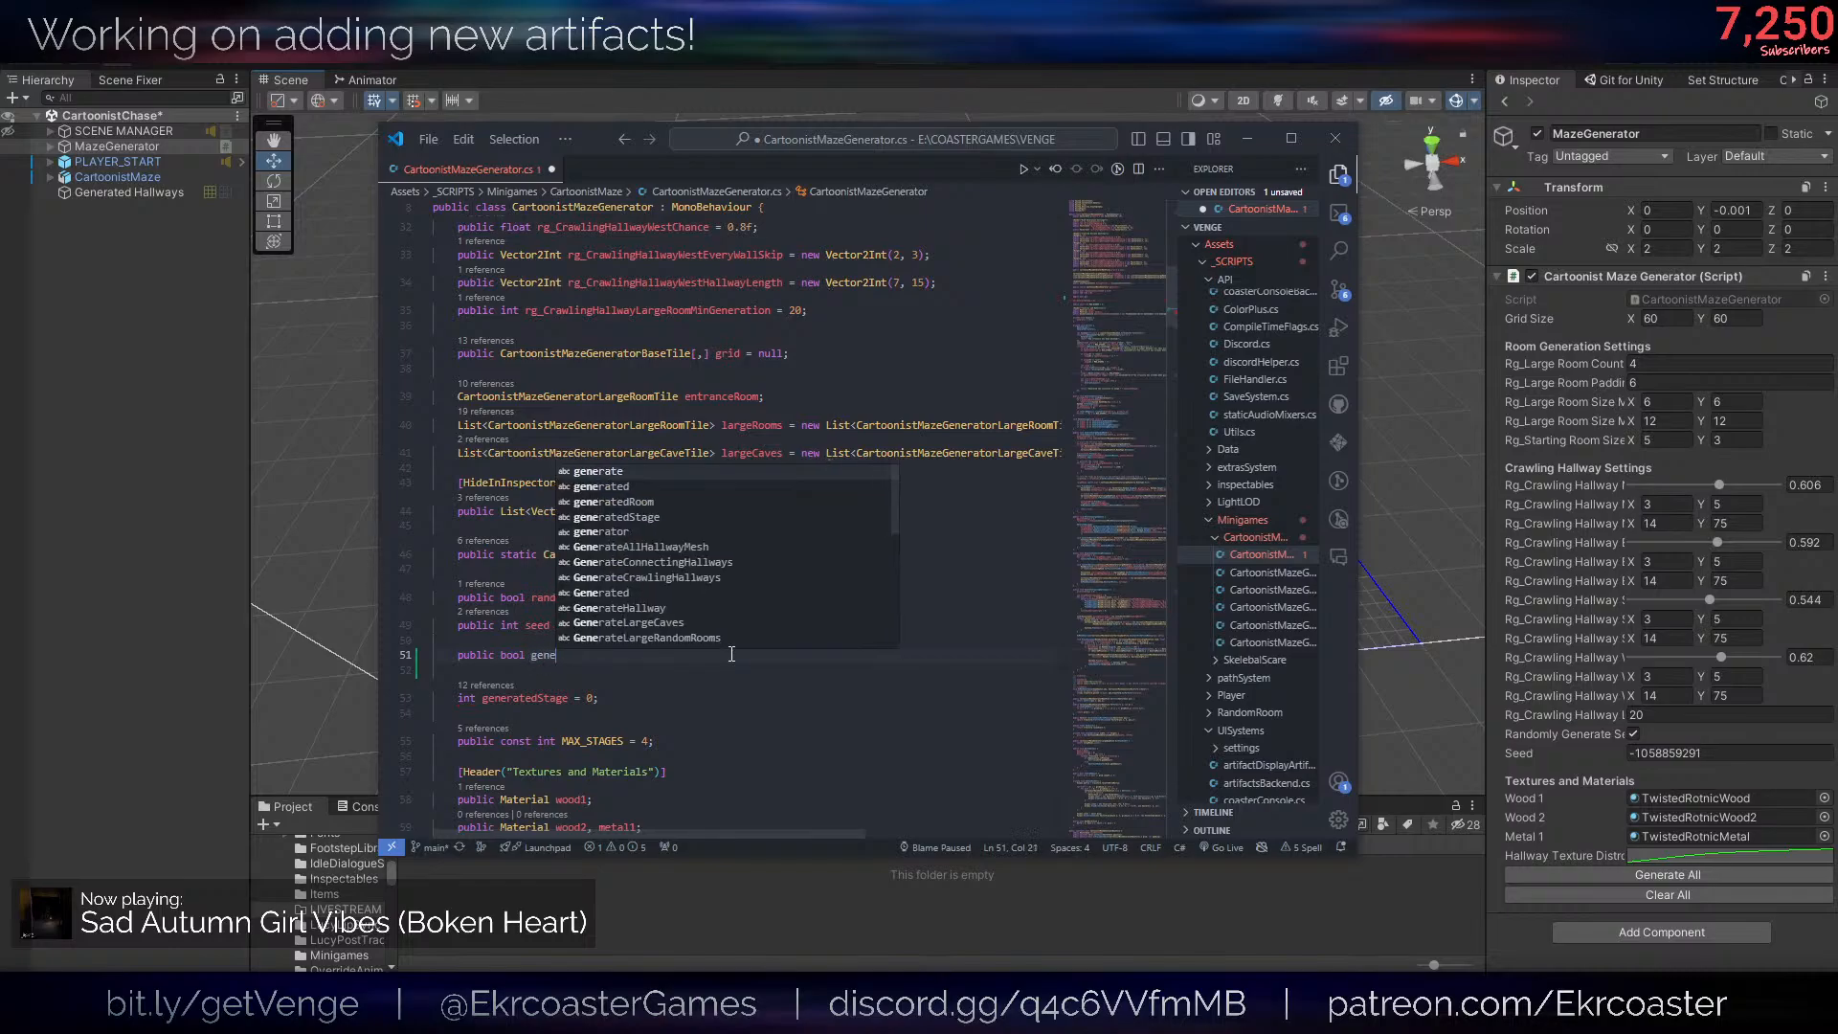
text(rateMesh = true;)
key(ctrl+s)
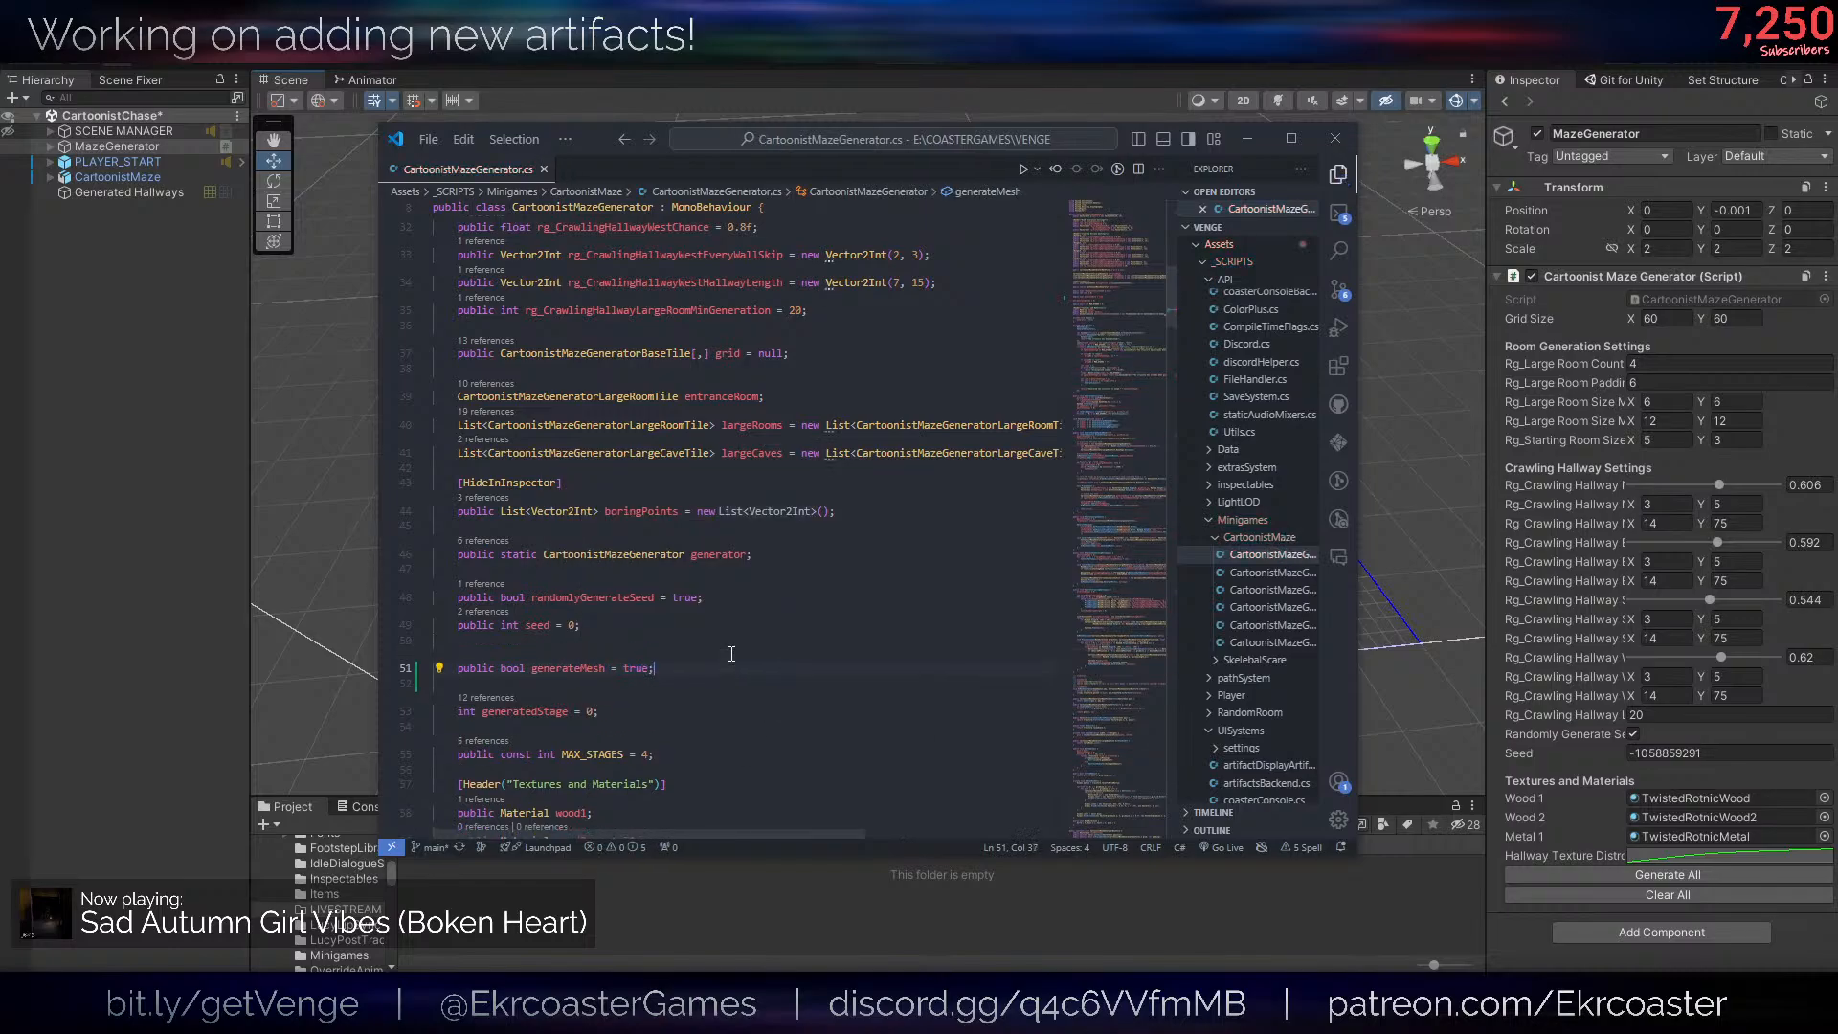
- In GenerateLargeRandomRooms, put the entrance room's OnMeshGenerated call under an indented if(generateMesh) condition and save
double_click(576, 669)
scroll(687, 635, down, 13)
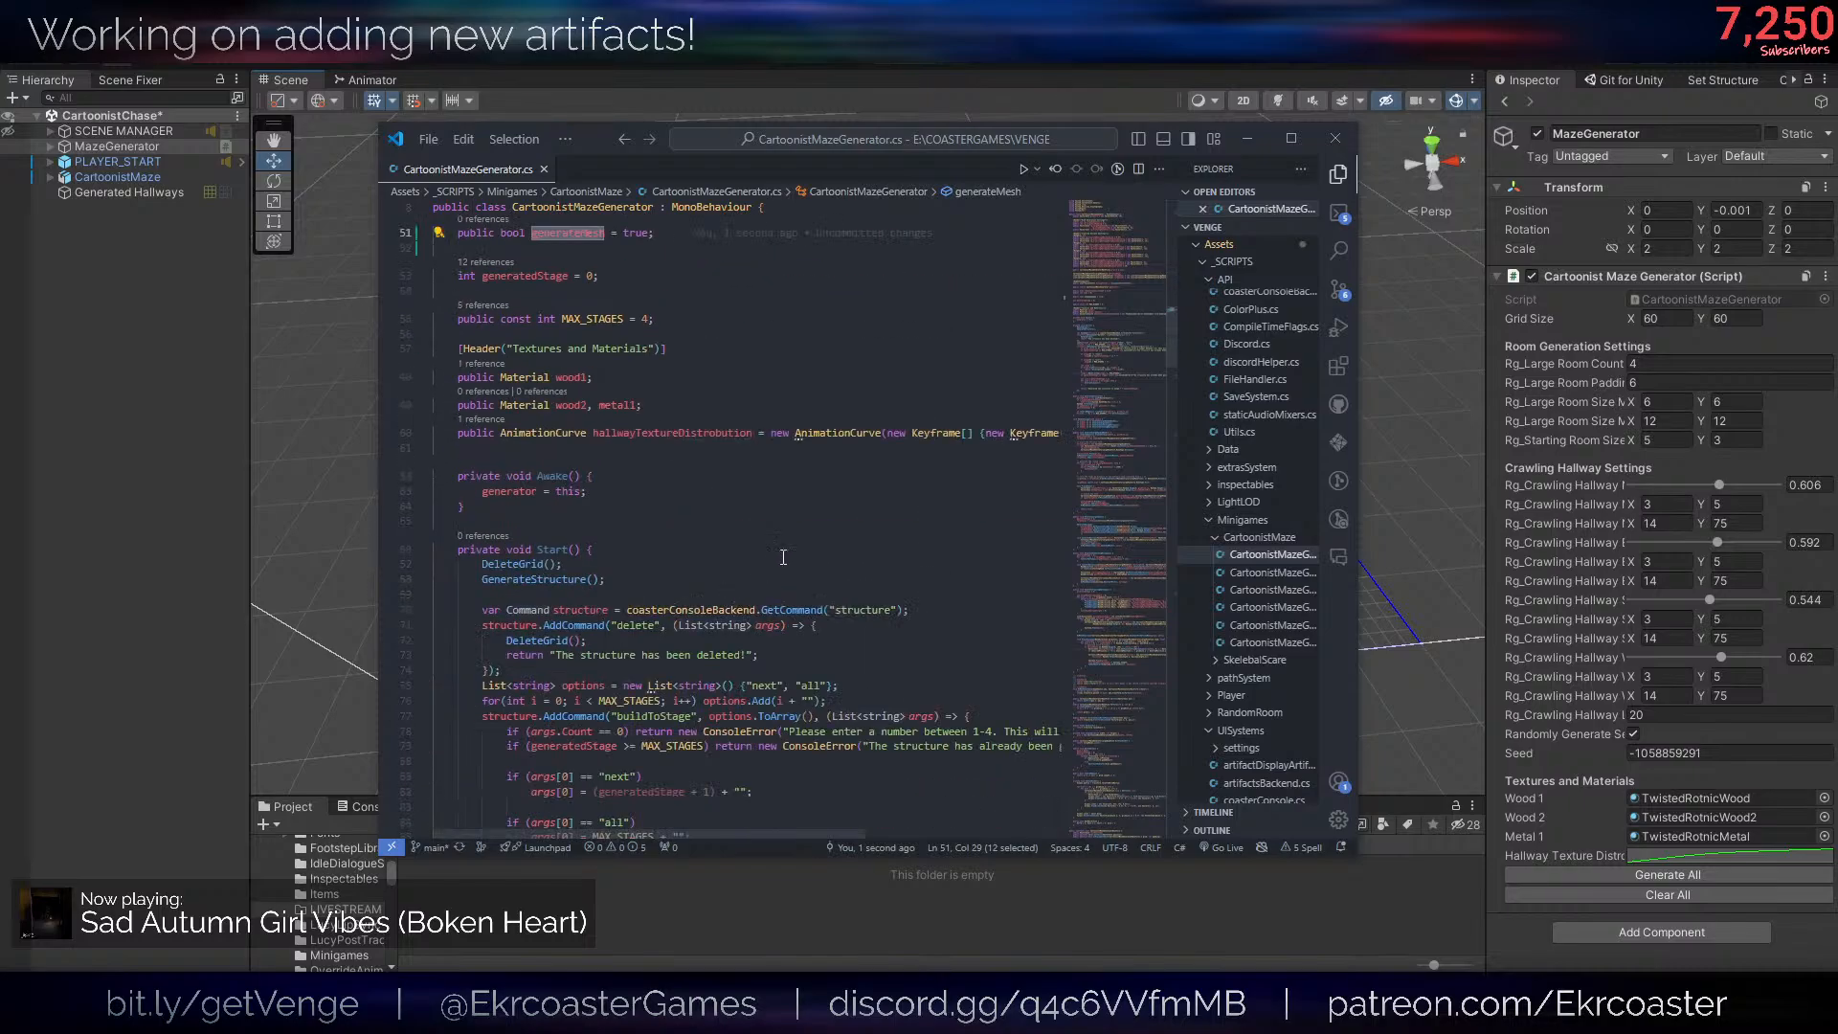
click(962, 467)
scroll(956, 526, down, 6)
scroll(957, 526, down, 5)
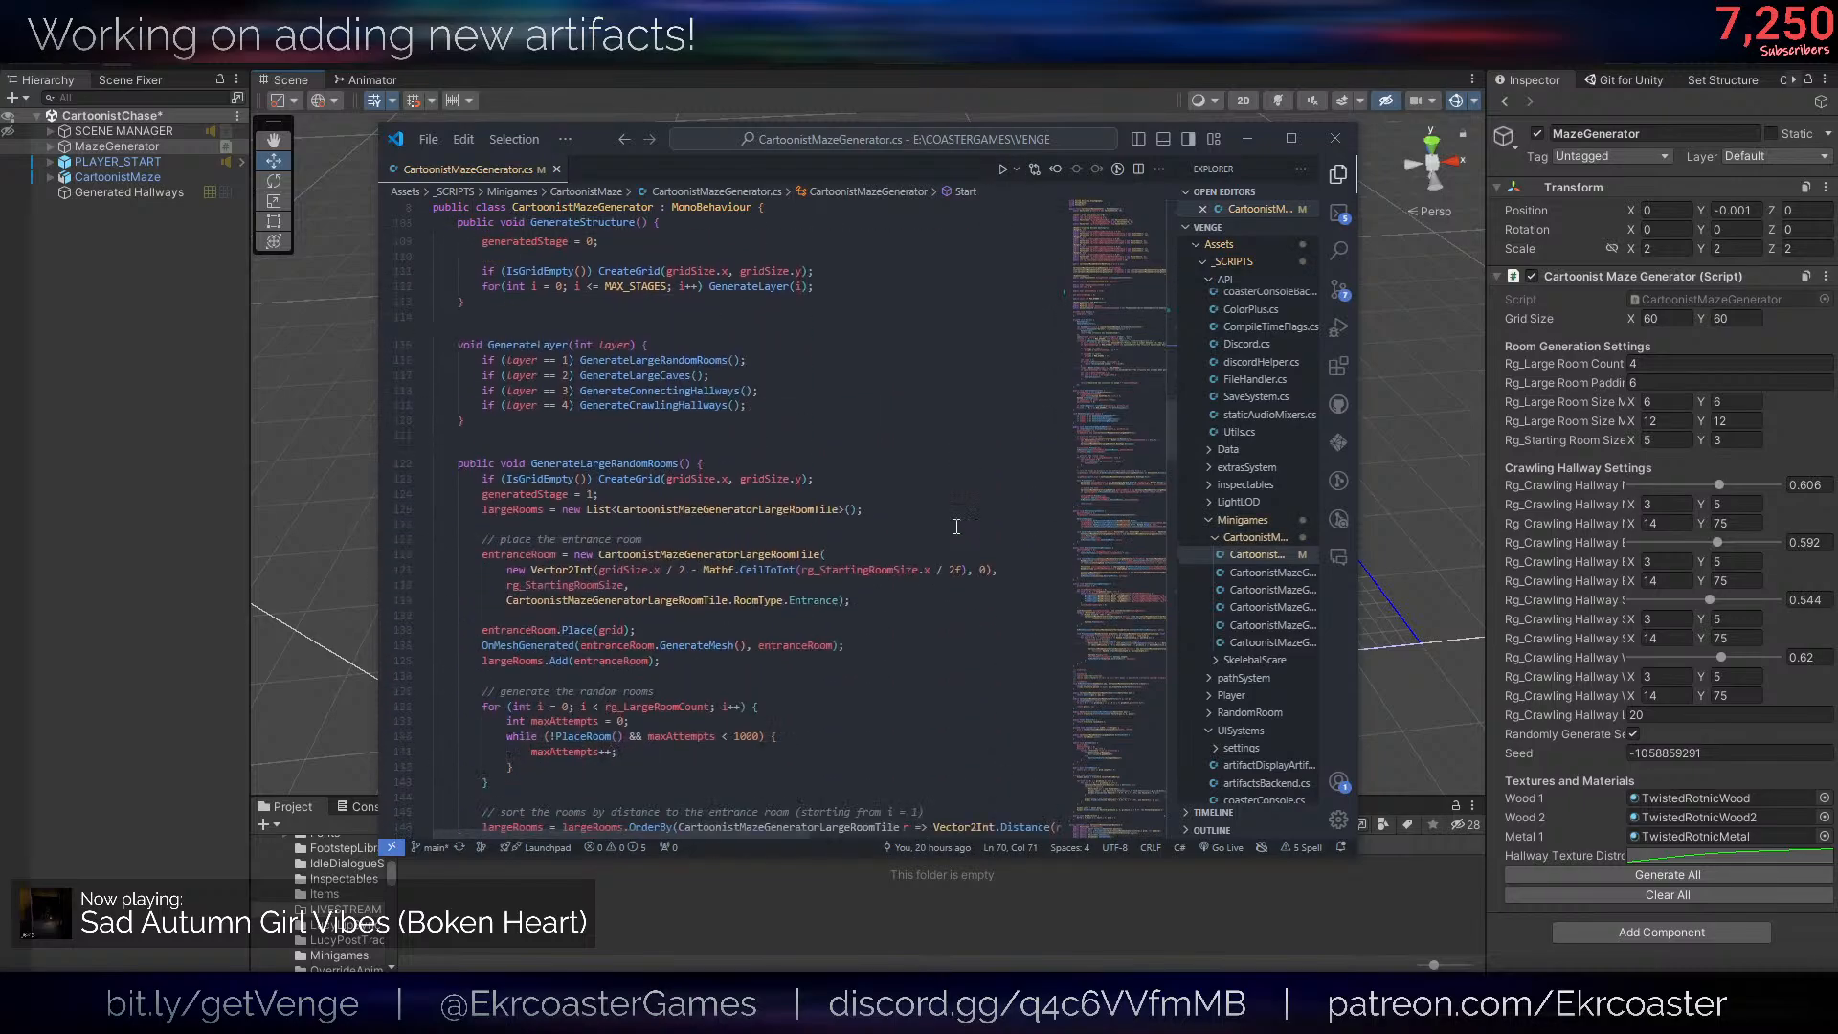
ctrl+click(651, 652)
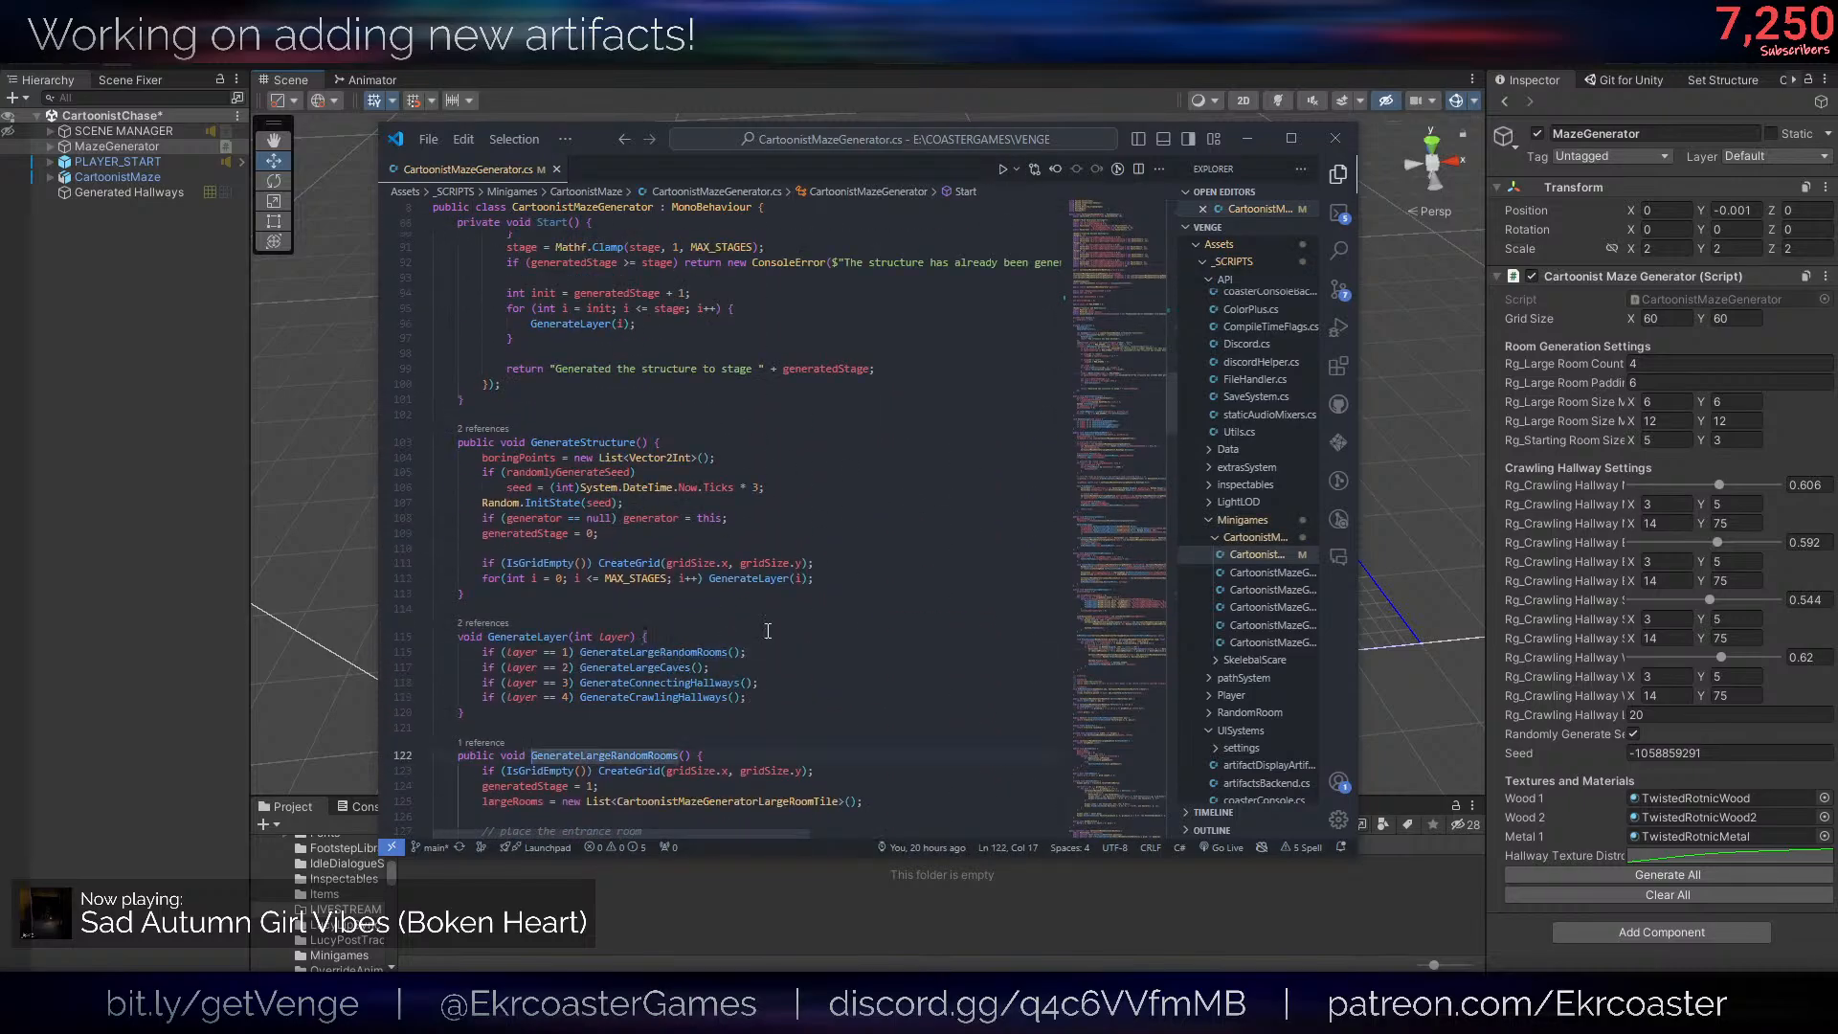
scroll(810, 527, down, 6)
scroll(692, 696, down, 3)
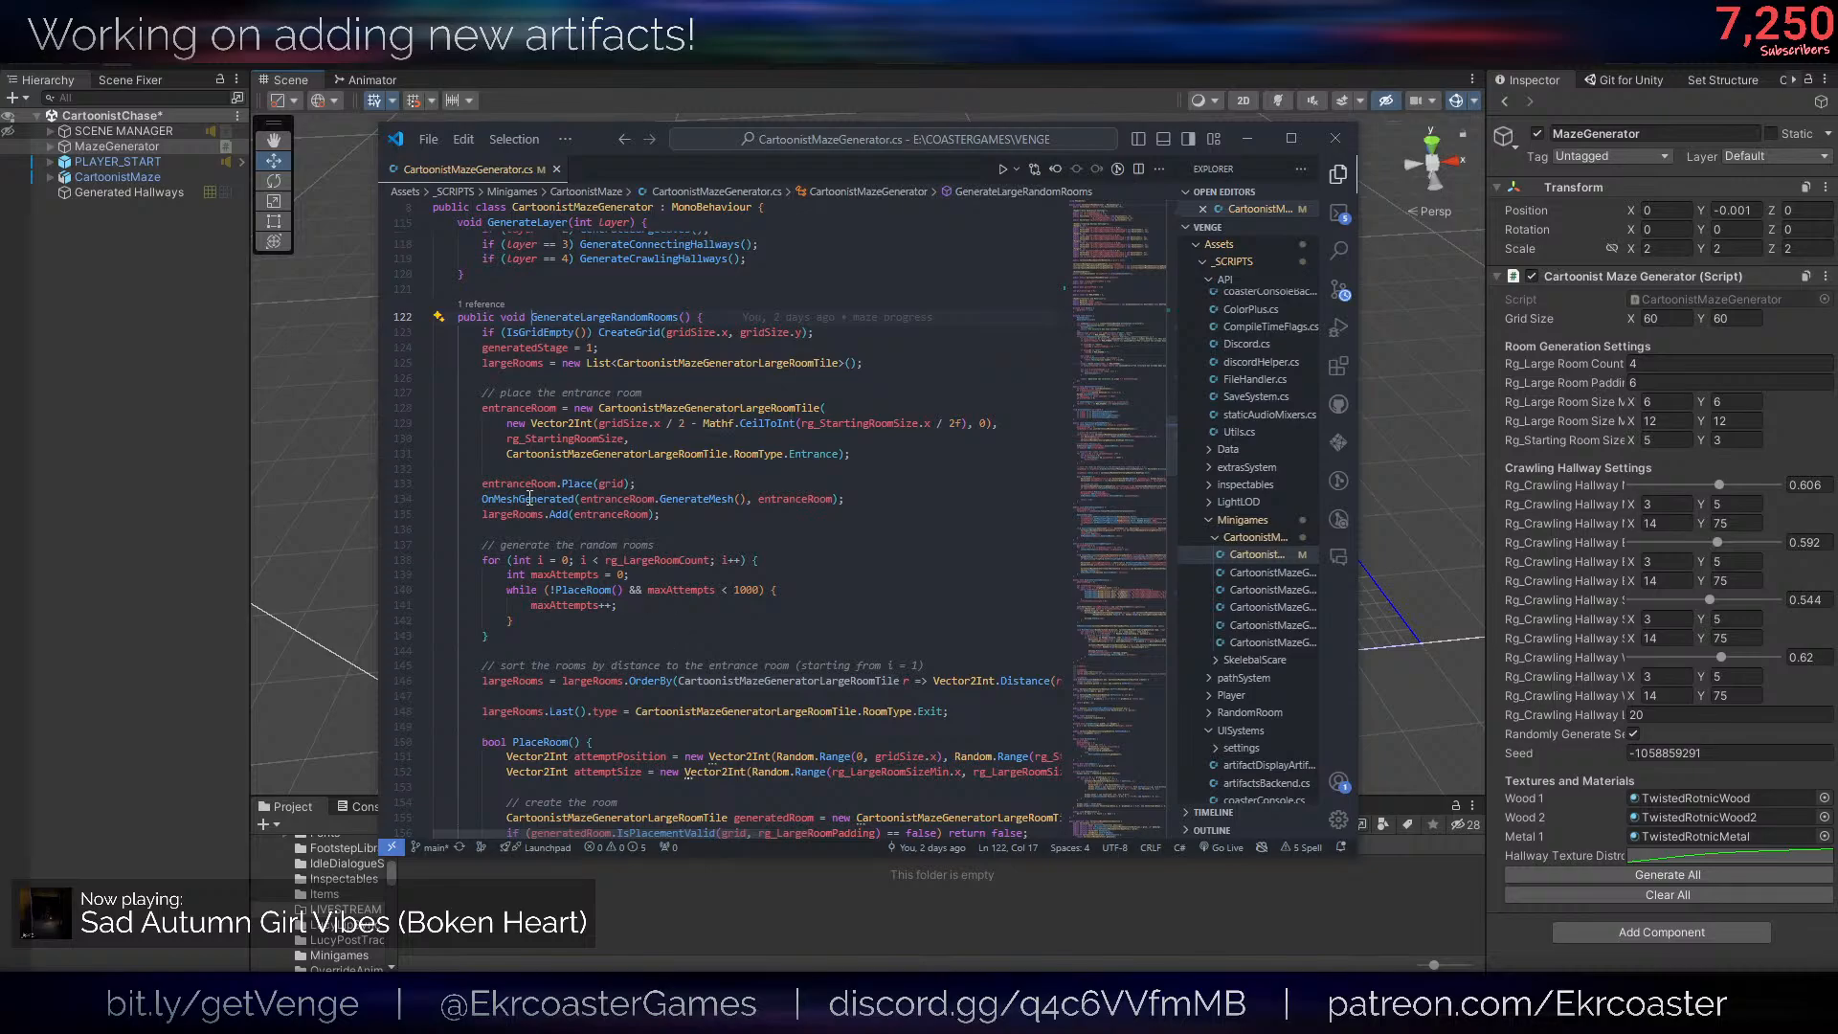
click(639, 484)
key(Return)
text(if(generateMesh)
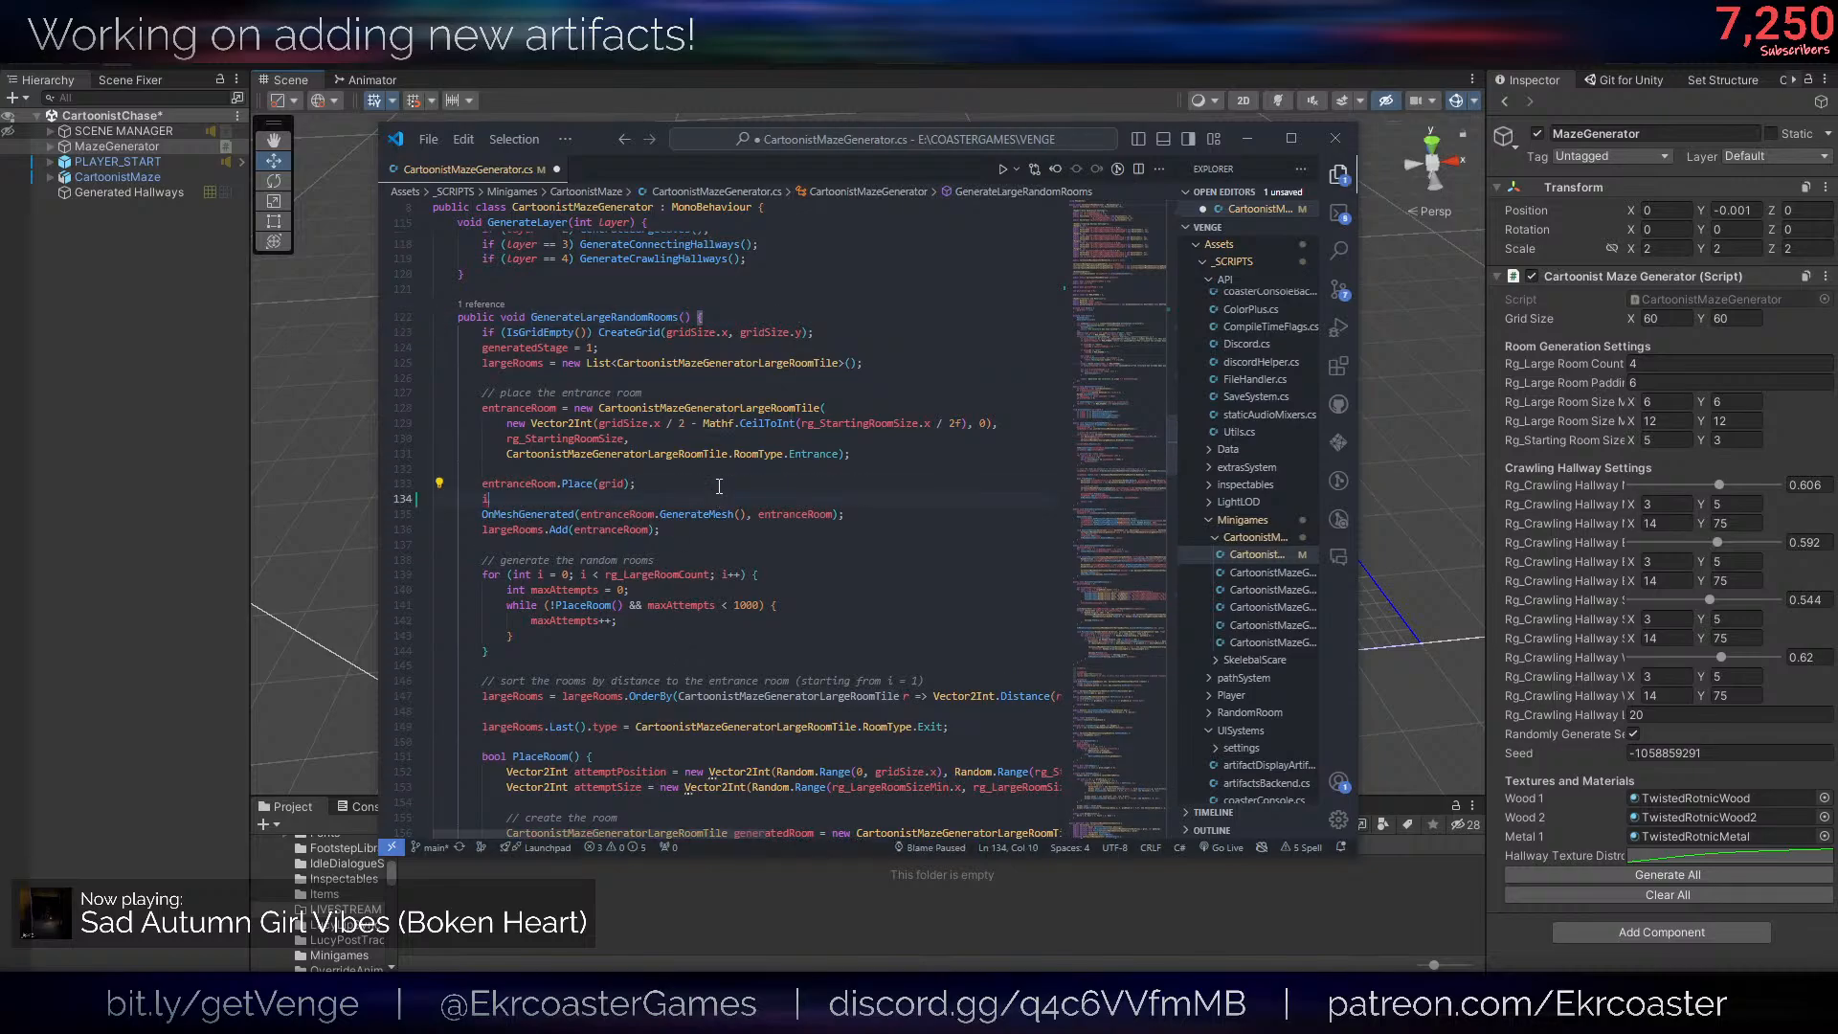
click(481, 515)
key(Tab)
key(ctrl+s)
- Search for OnMeshGenerated, make its call in PlaceRoom conditional on if(generateMesh), and save the script
double_click(550, 512)
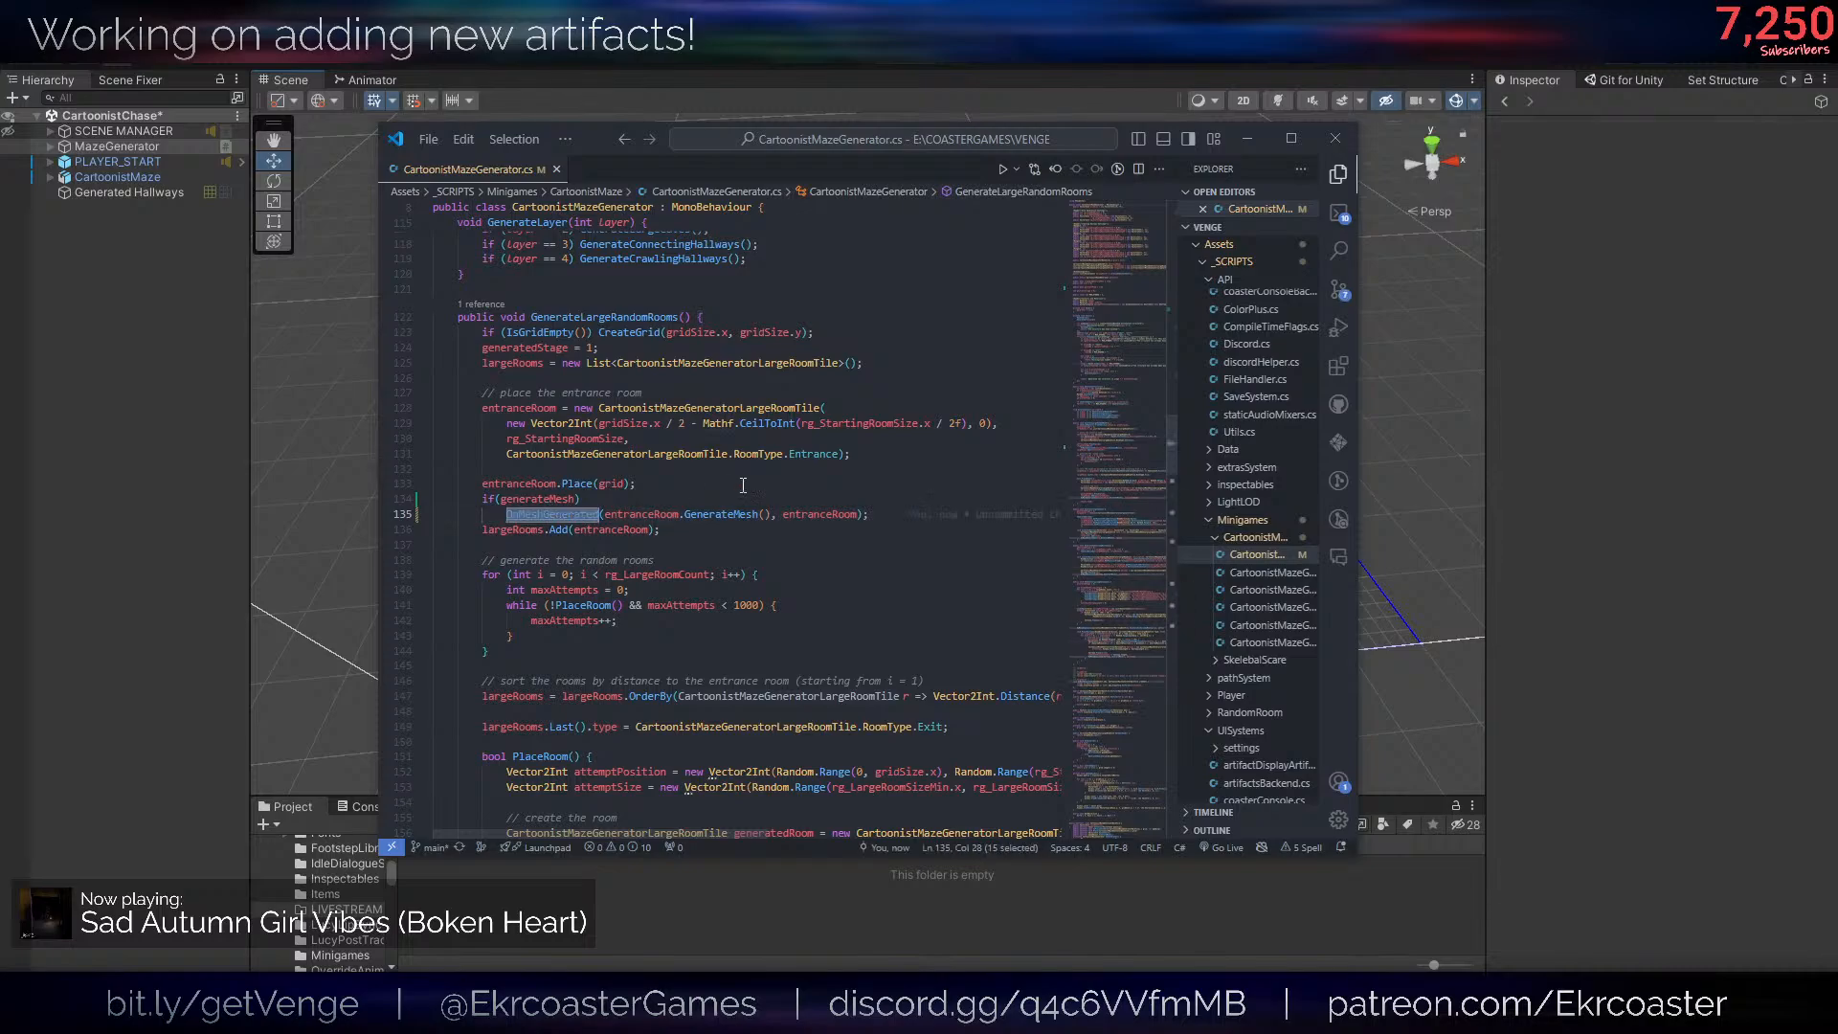
key(ctrl+f)
key(Return)
click(769, 541)
key(Return)
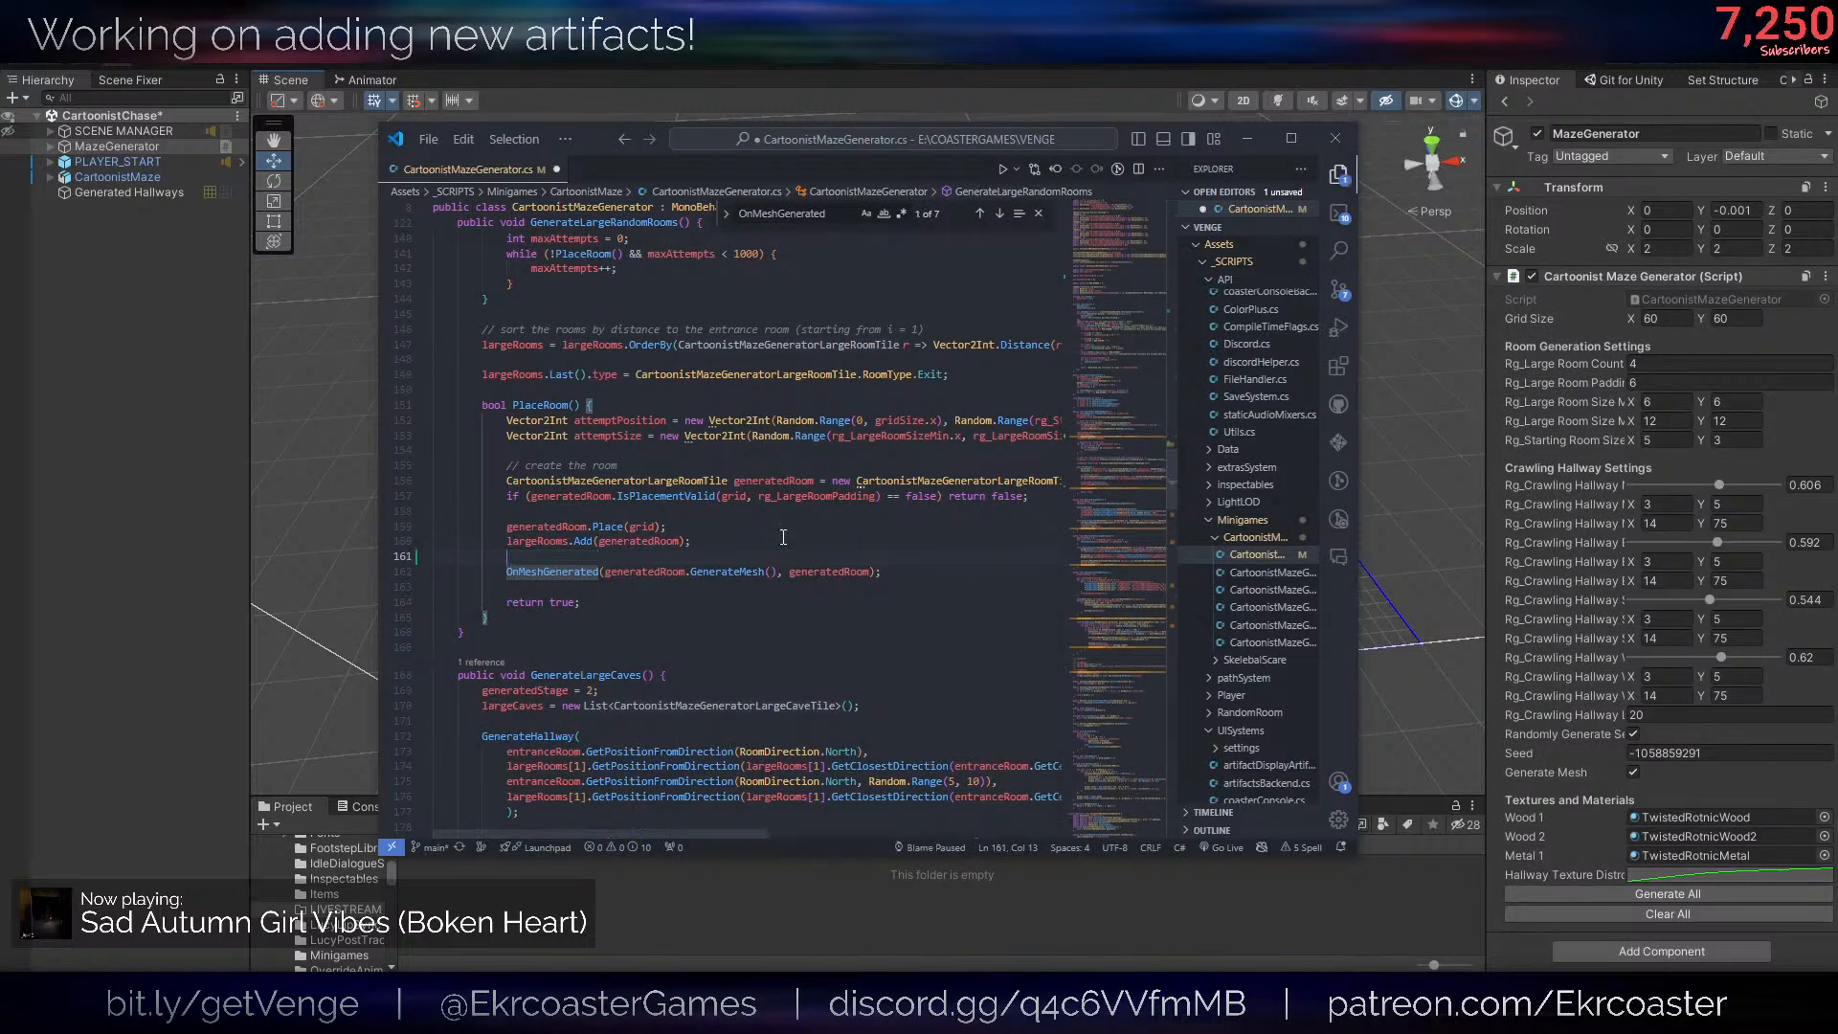
text(if(gener)
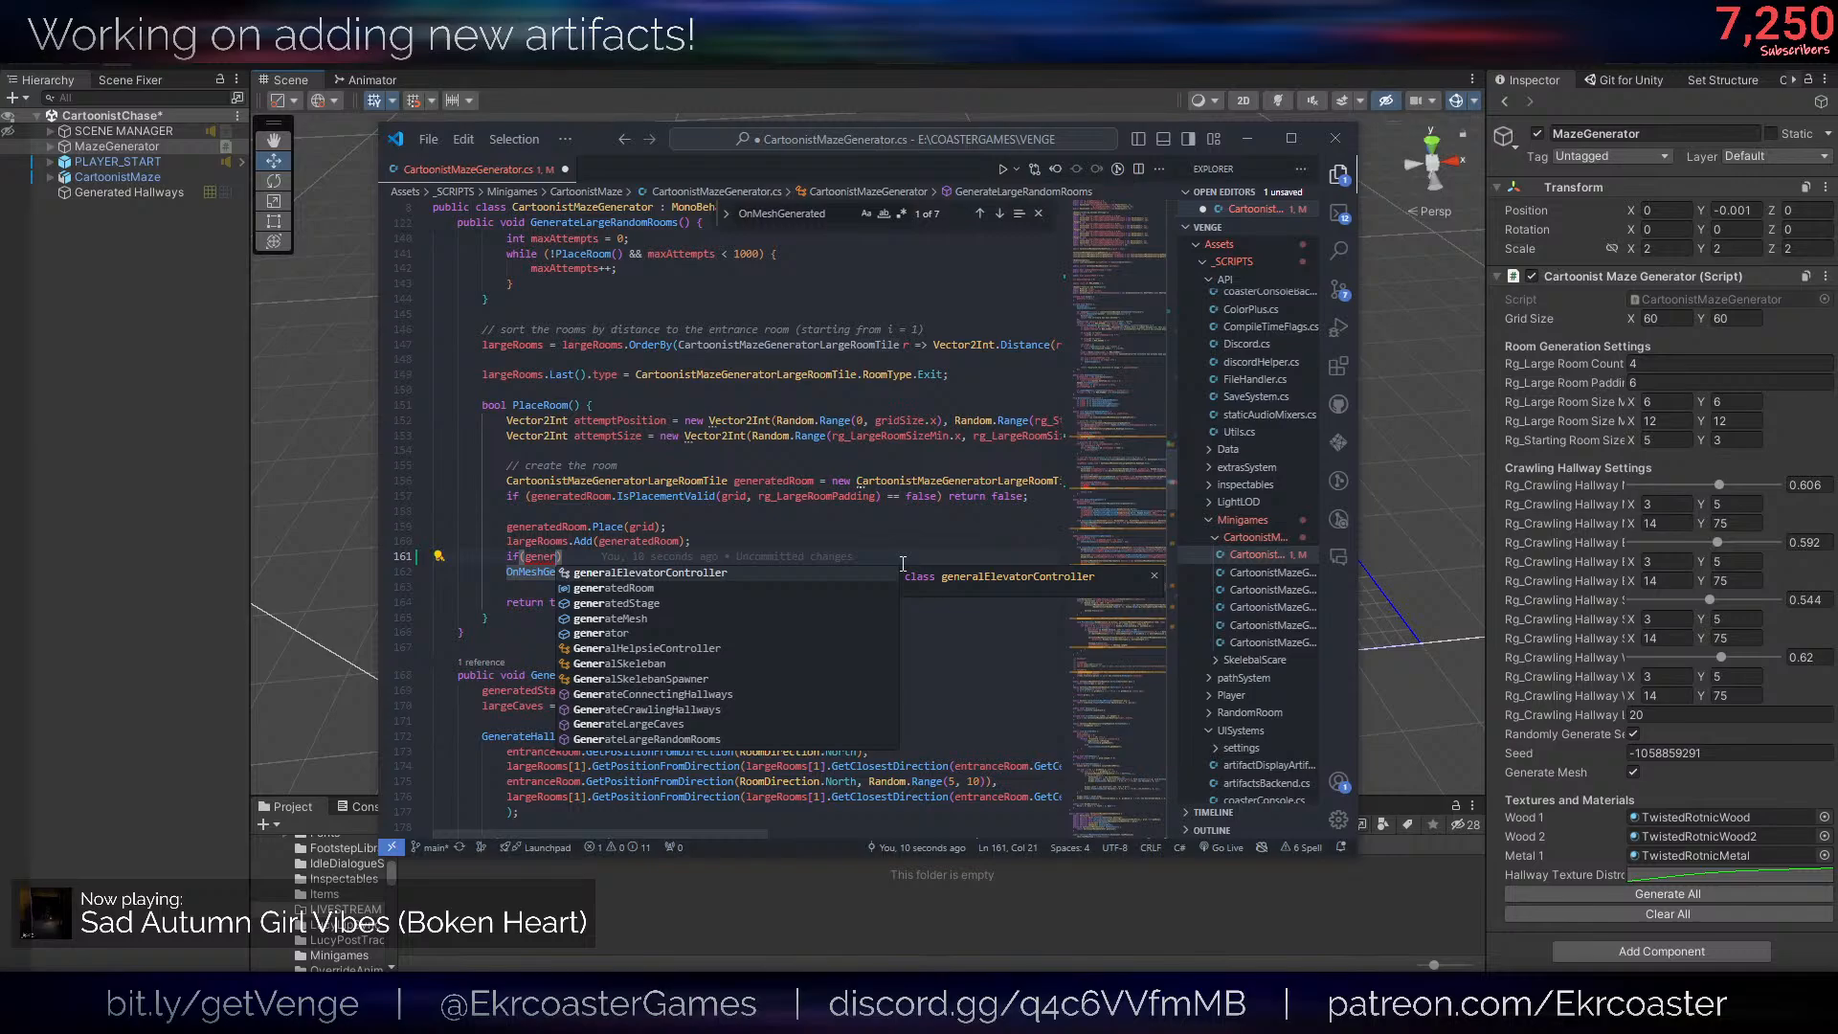
key(Down)
key(Down)
key(Down)
key(Return)
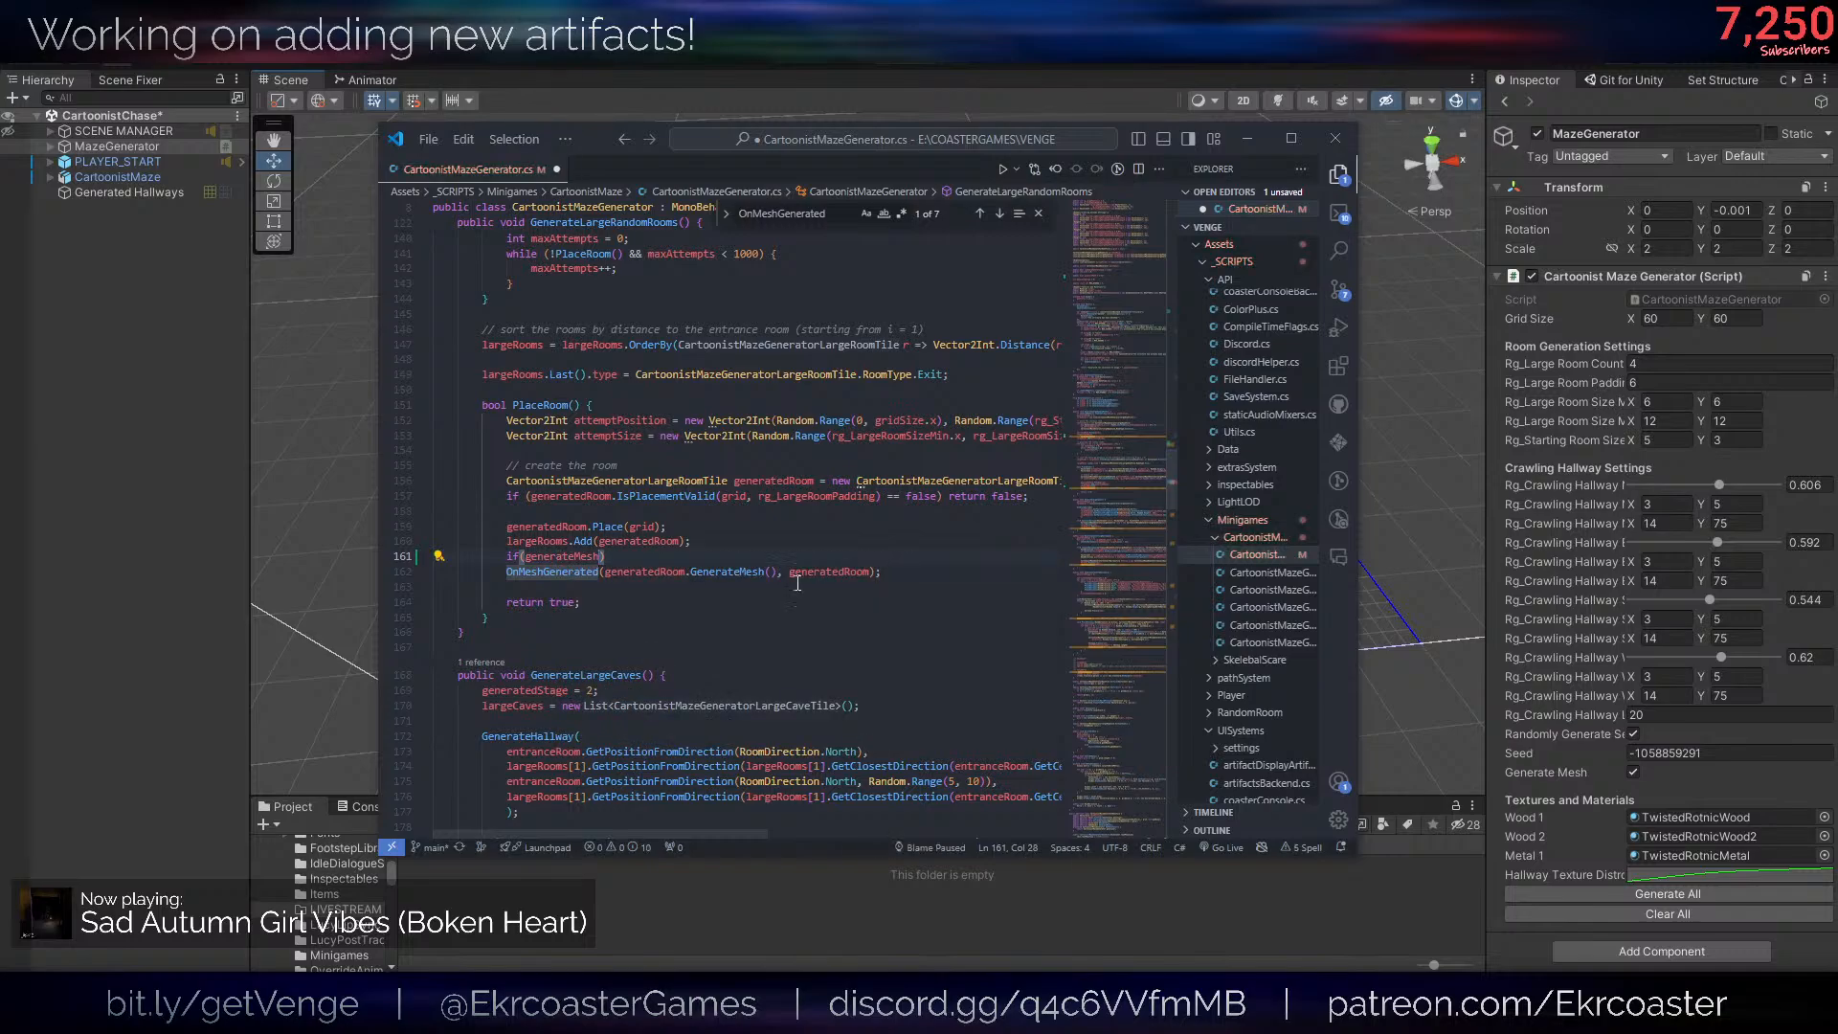
click(516, 576)
key(Home)
key(Tab)
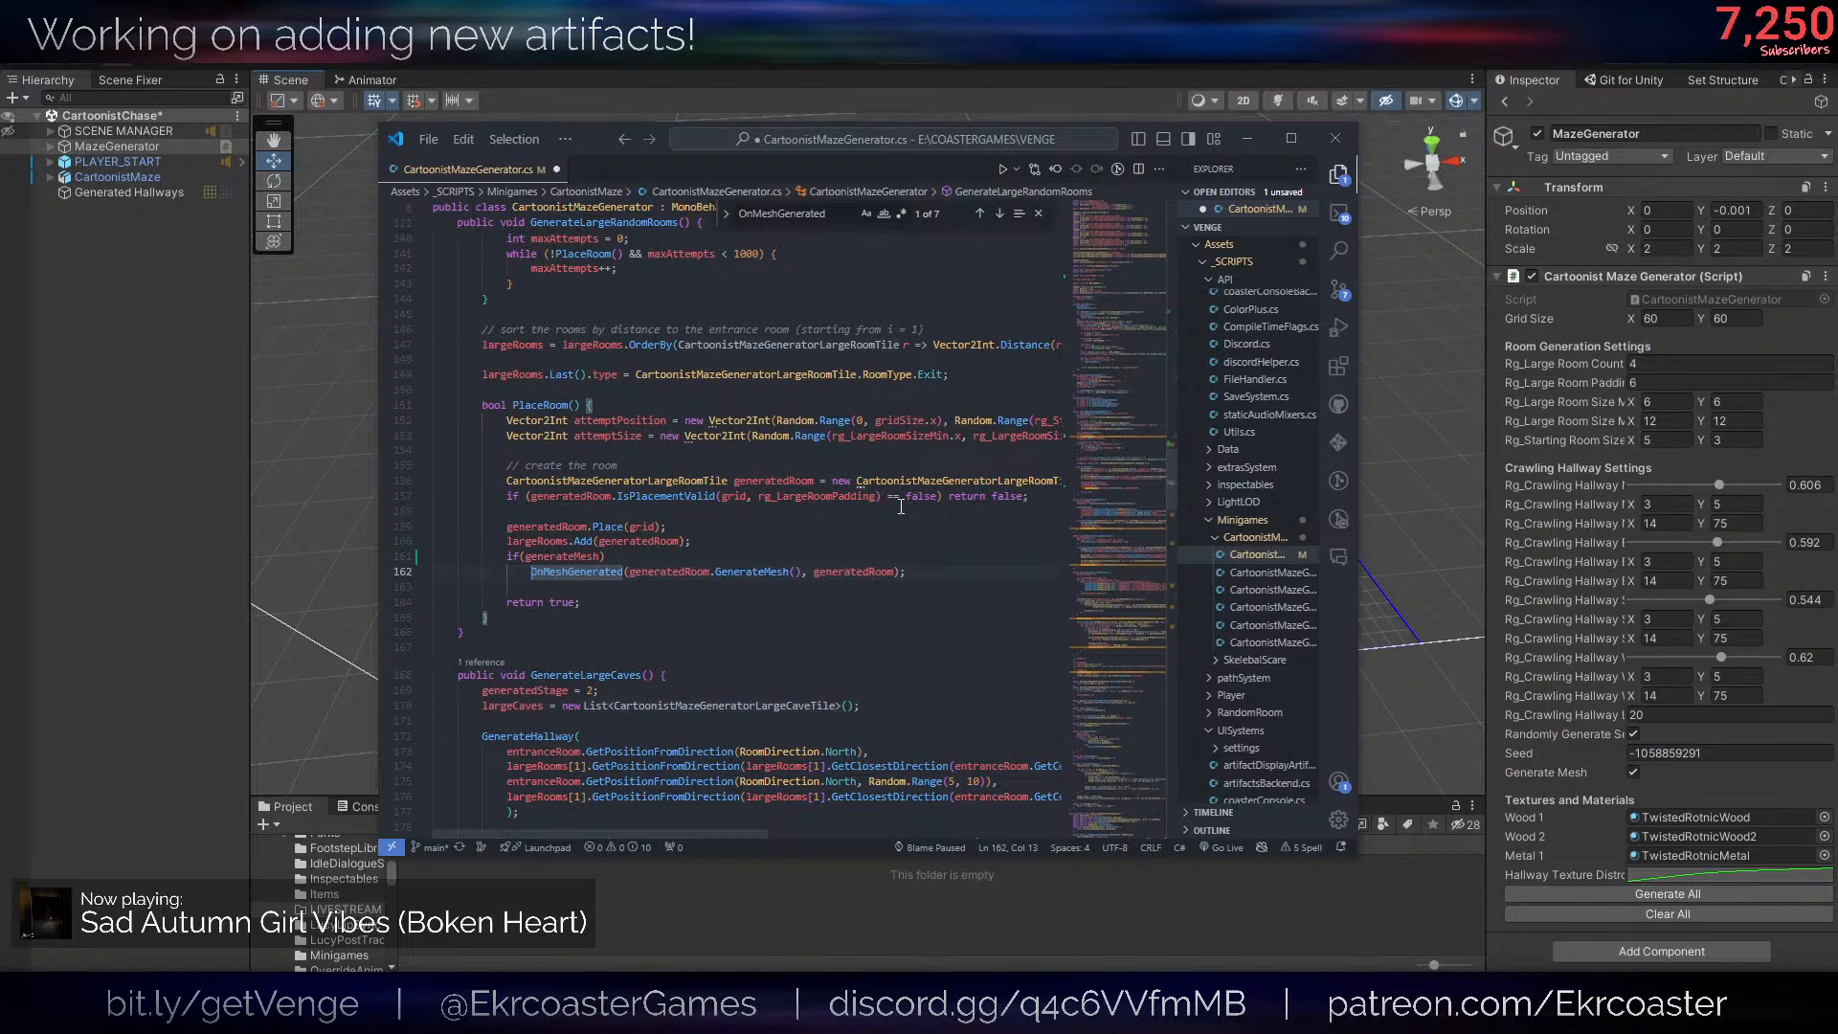
key(ctrl+s)
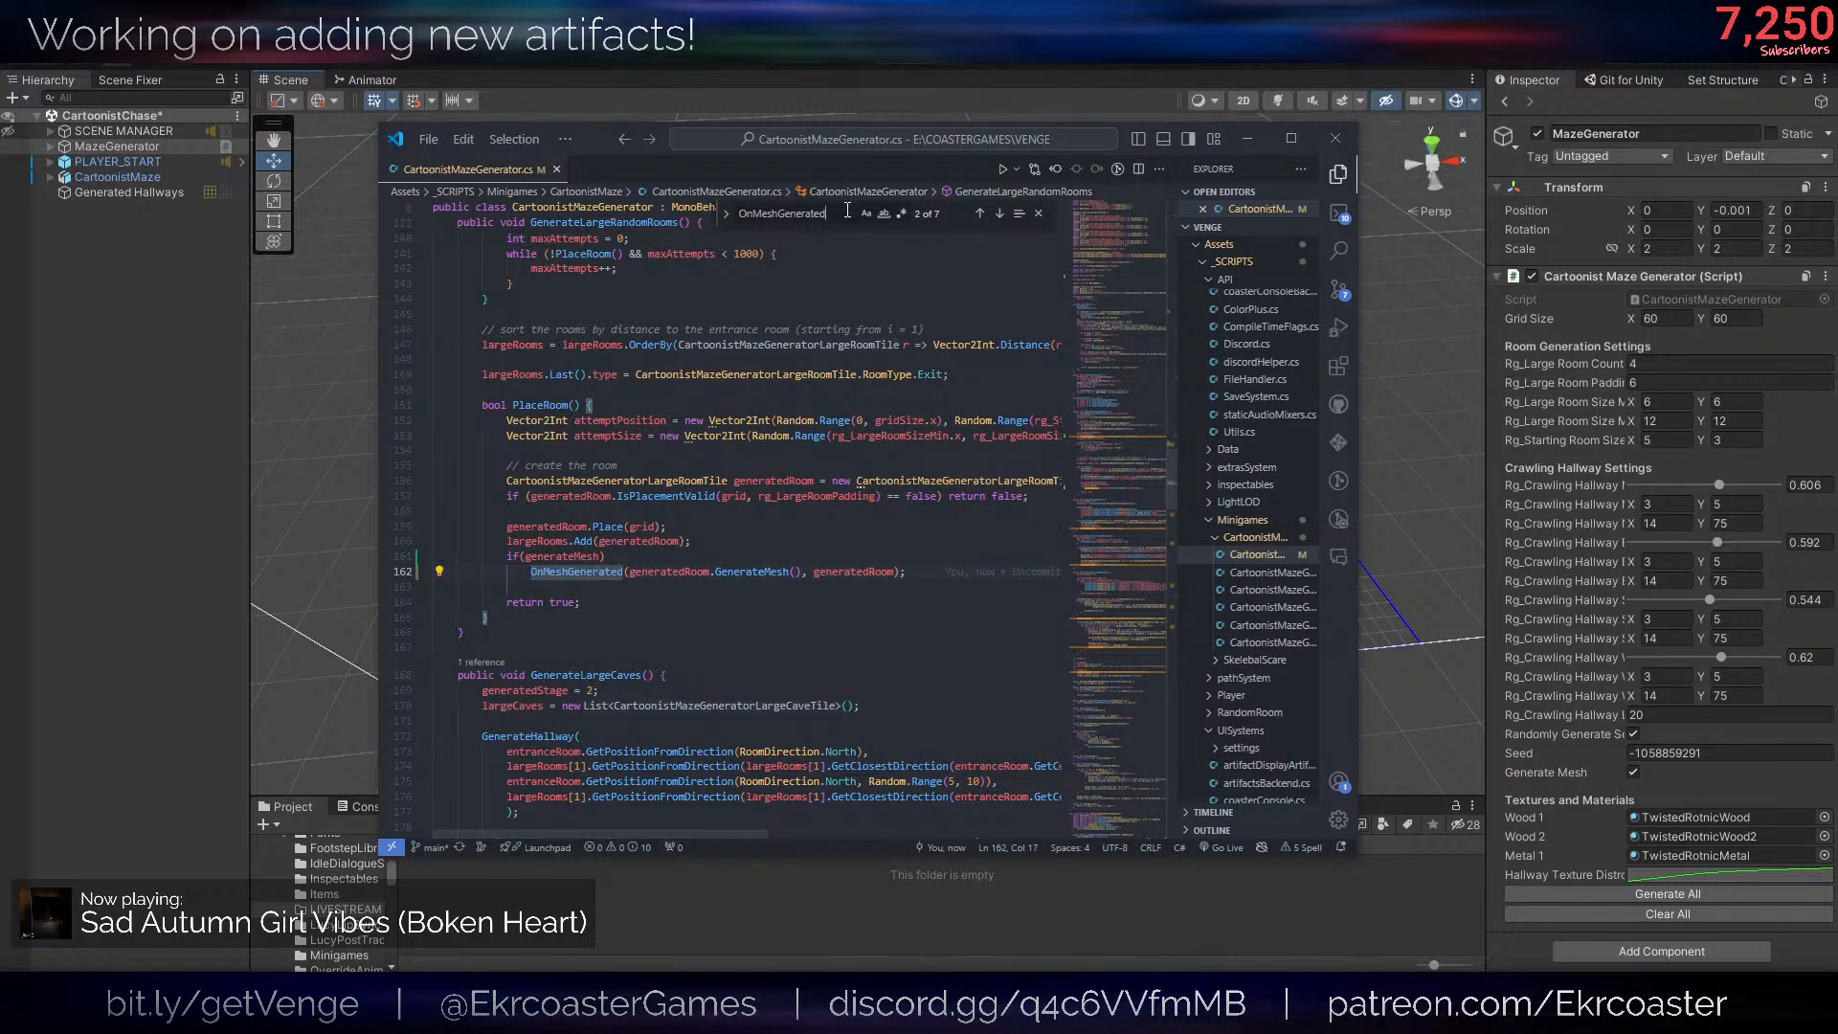
- Make the cave's OnMeshGenerated call in GenerateLargeCaves conditional on if(generateMesh) and save the script
key(Return)
key(Return)
click(688, 540)
key(Return)
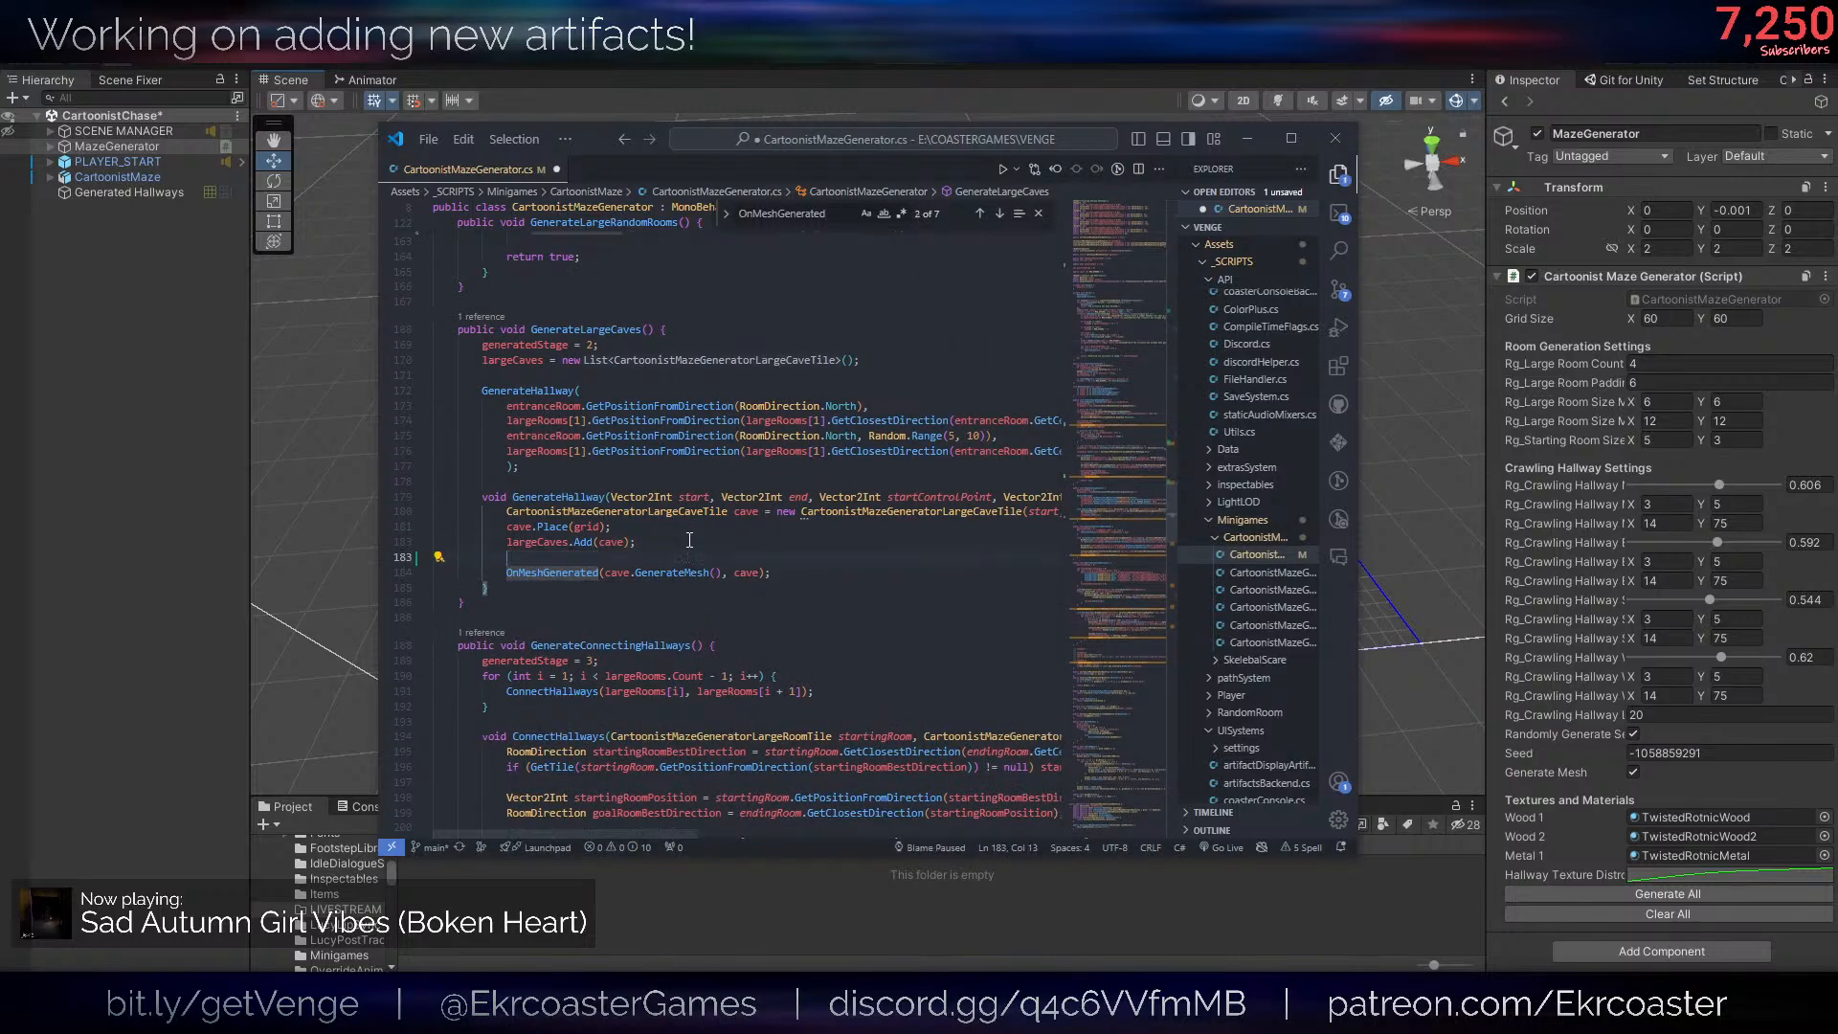
text(if(generate)
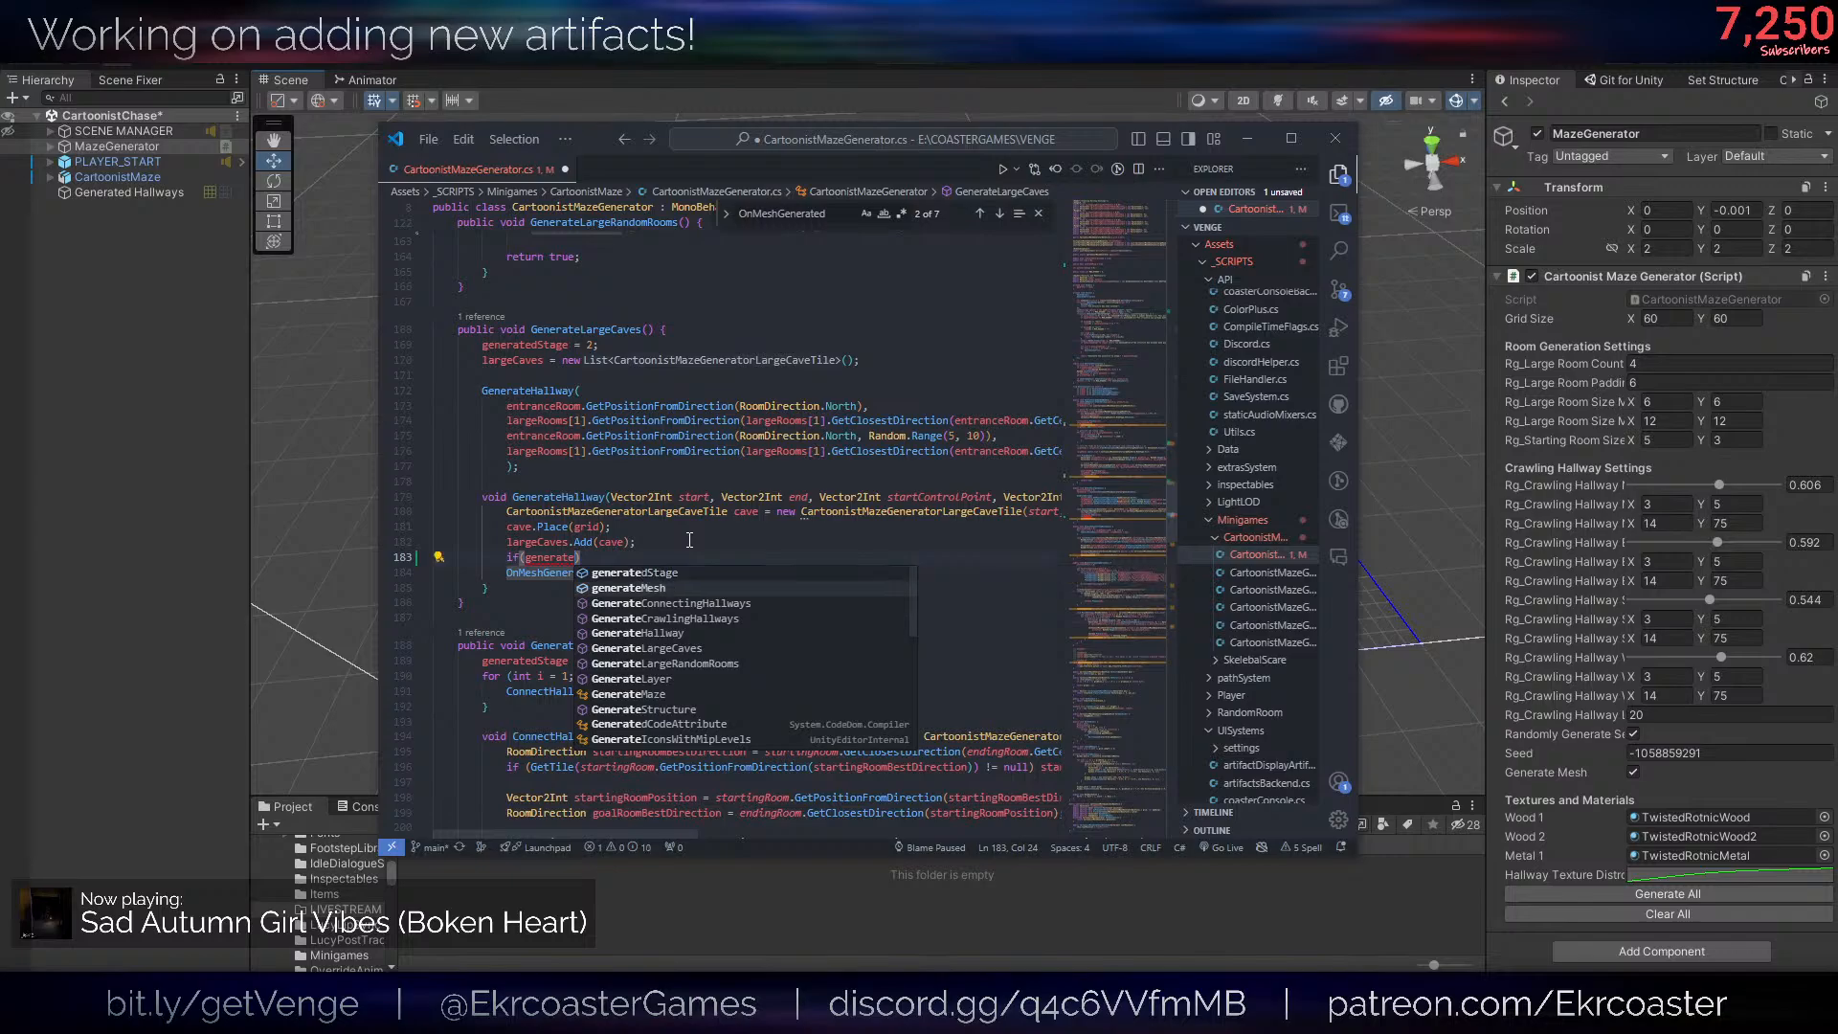
key(Tab)
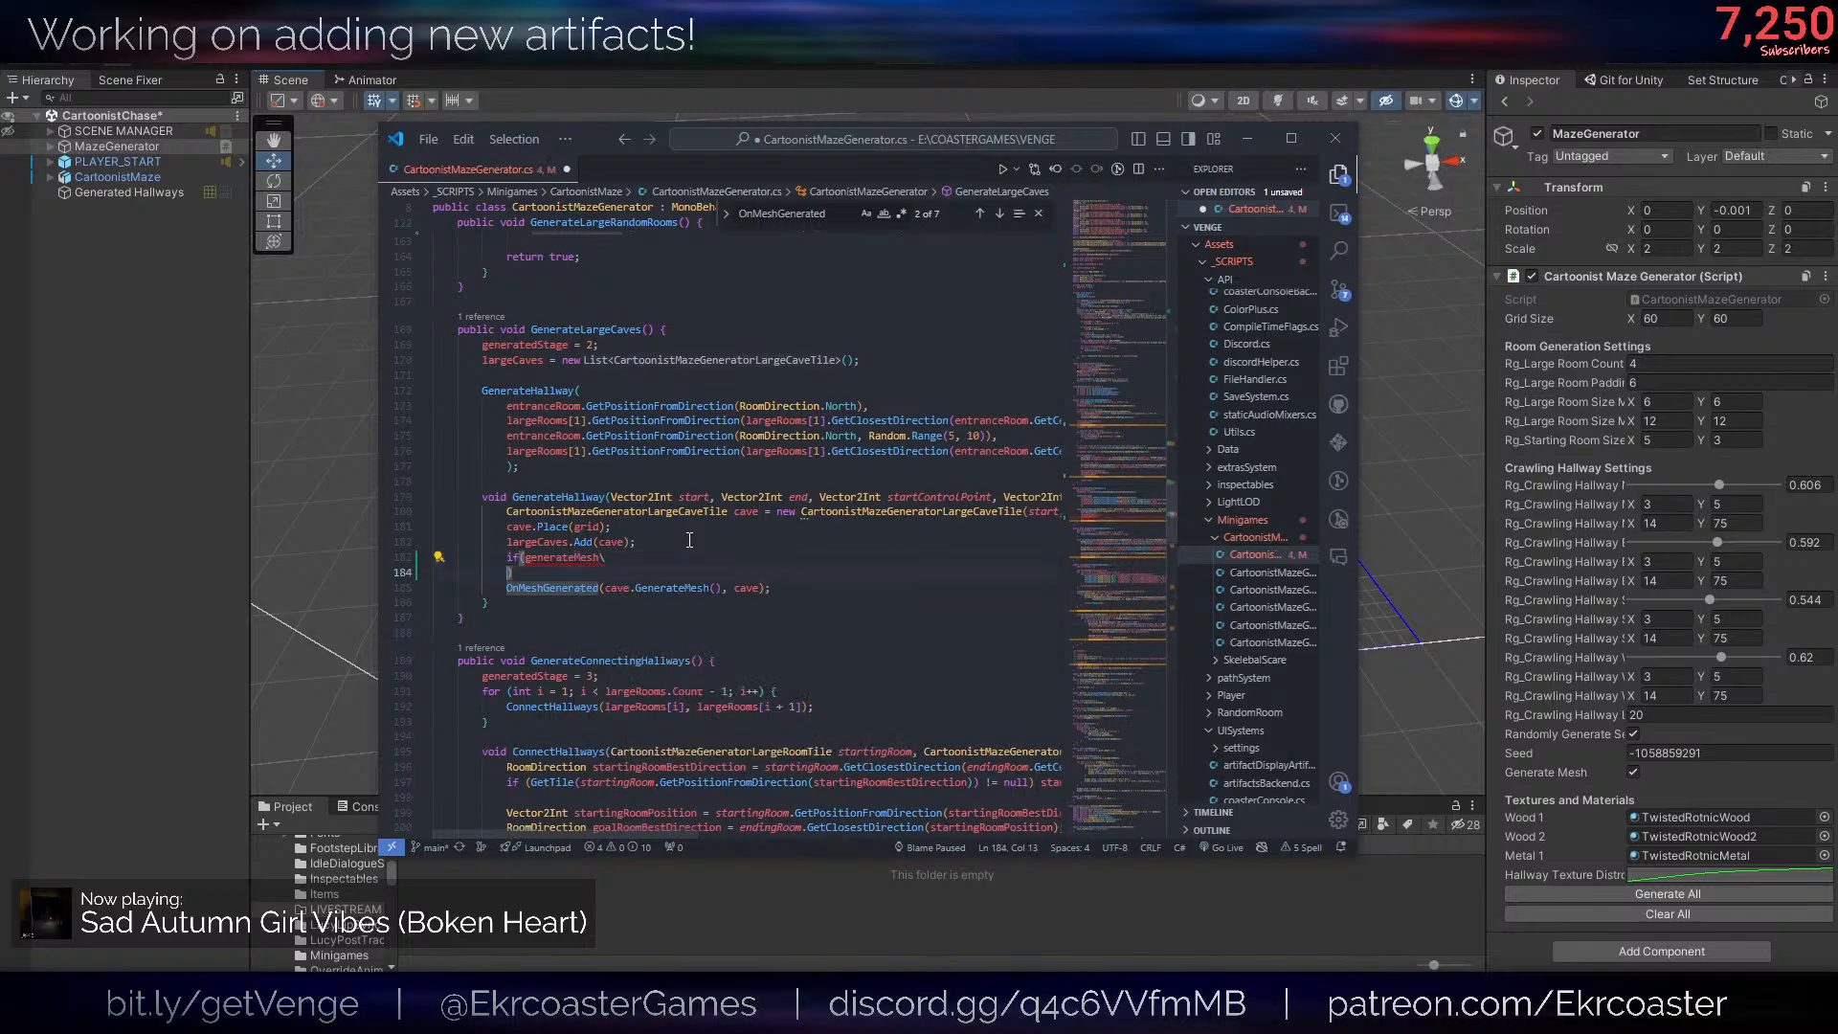
click(507, 573)
key(Tab)
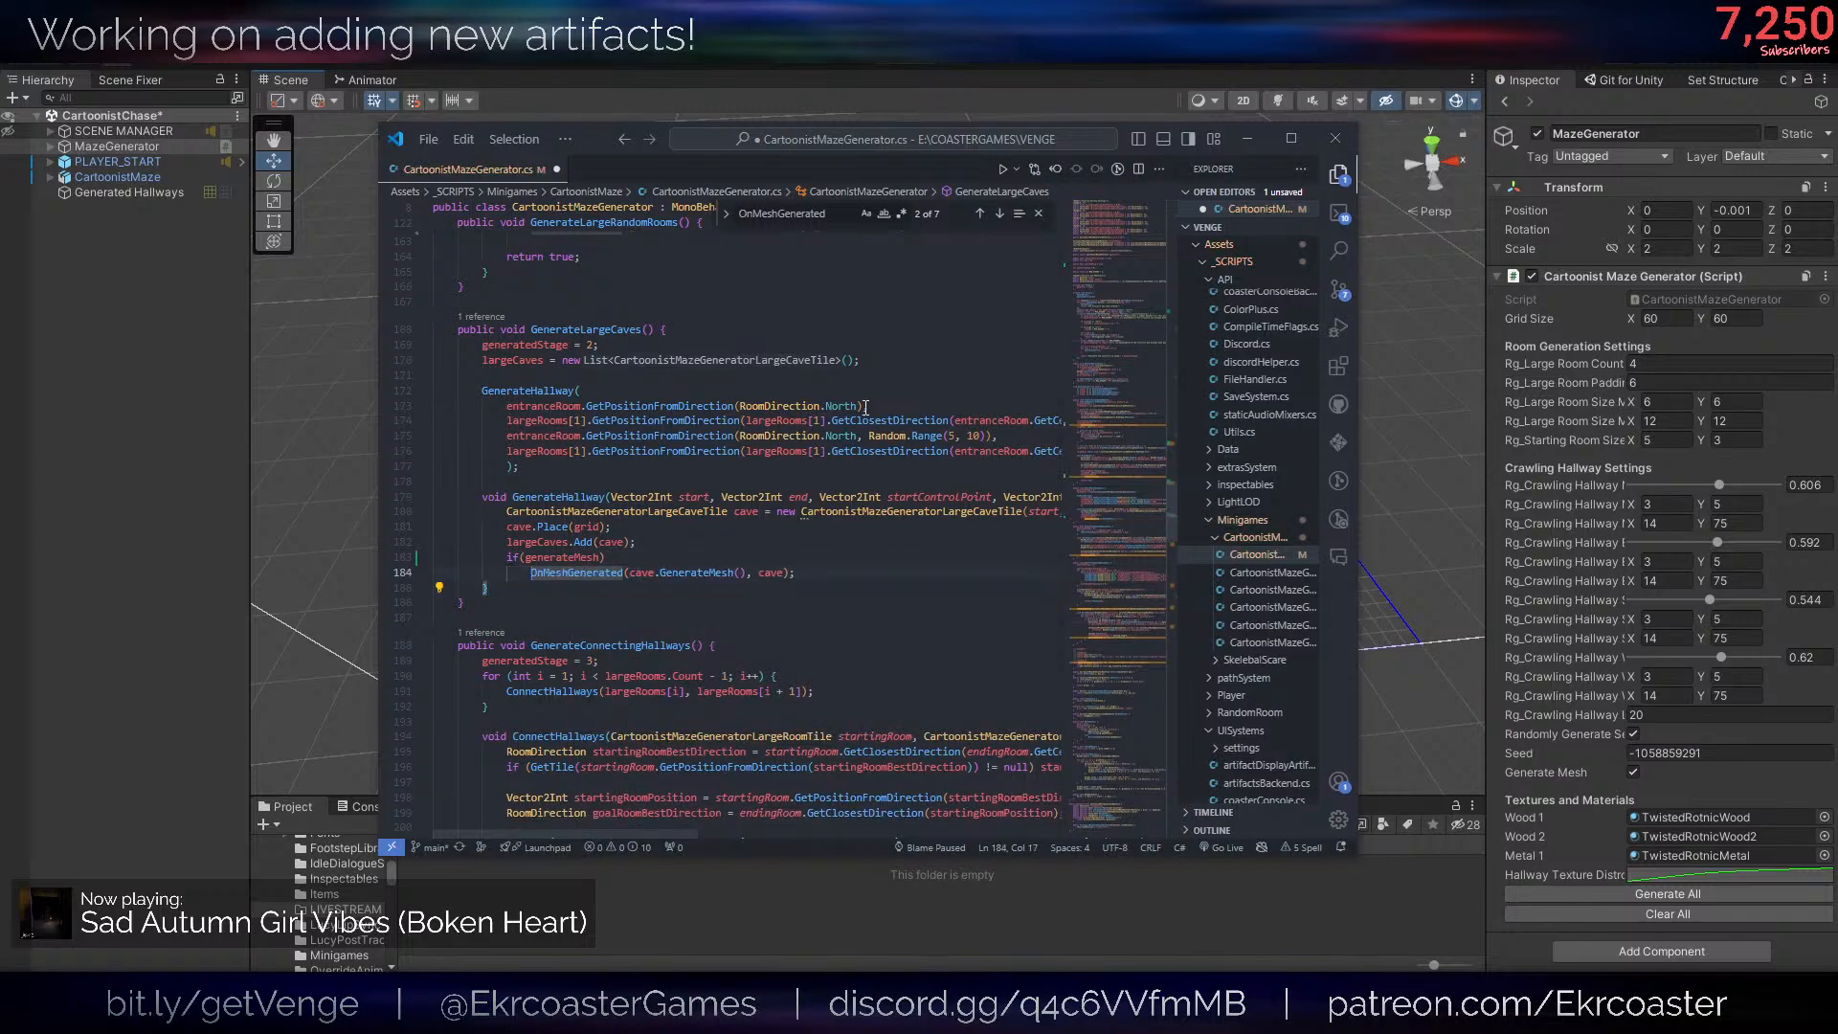
key(ctrl+s)
- Make the OnMeshGenerated call in ConnectHallways conditional on if(generateMesh) and save the script
scroll(651, 479, down, 5)
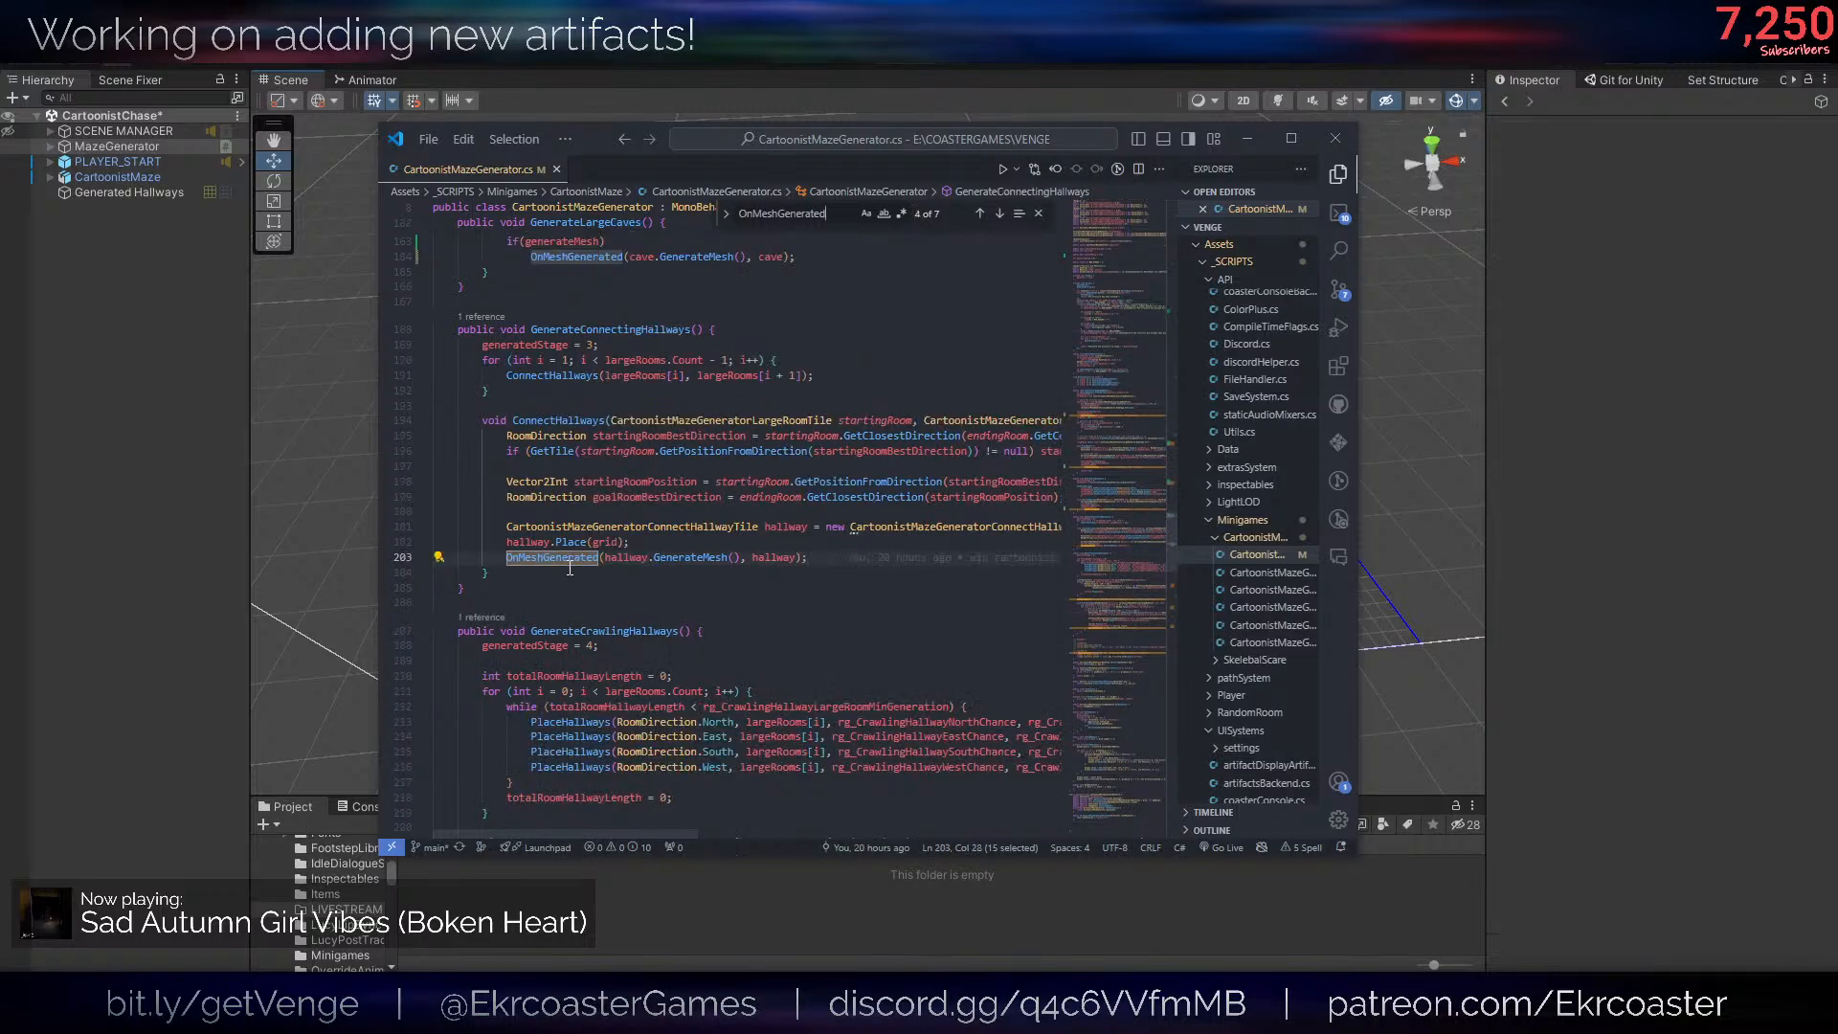
click(651, 541)
key(Return)
text(if(generatemes)
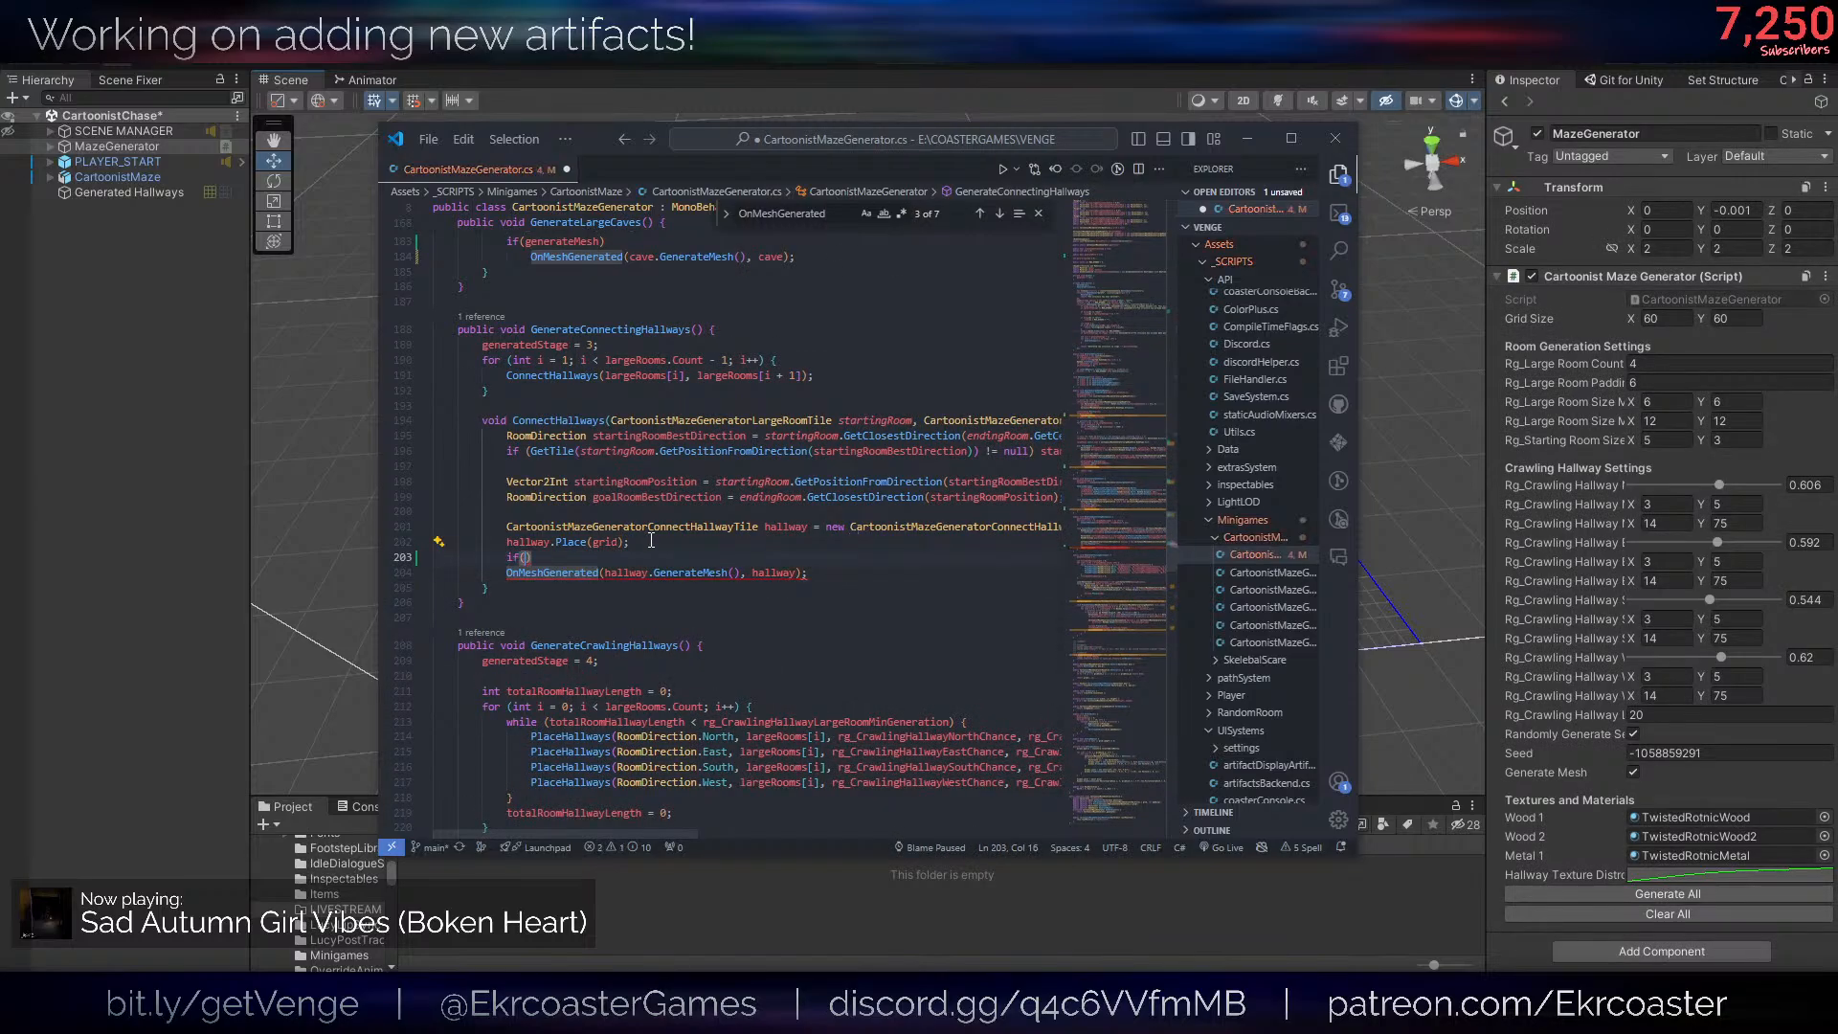
text(h)
key(Tab)
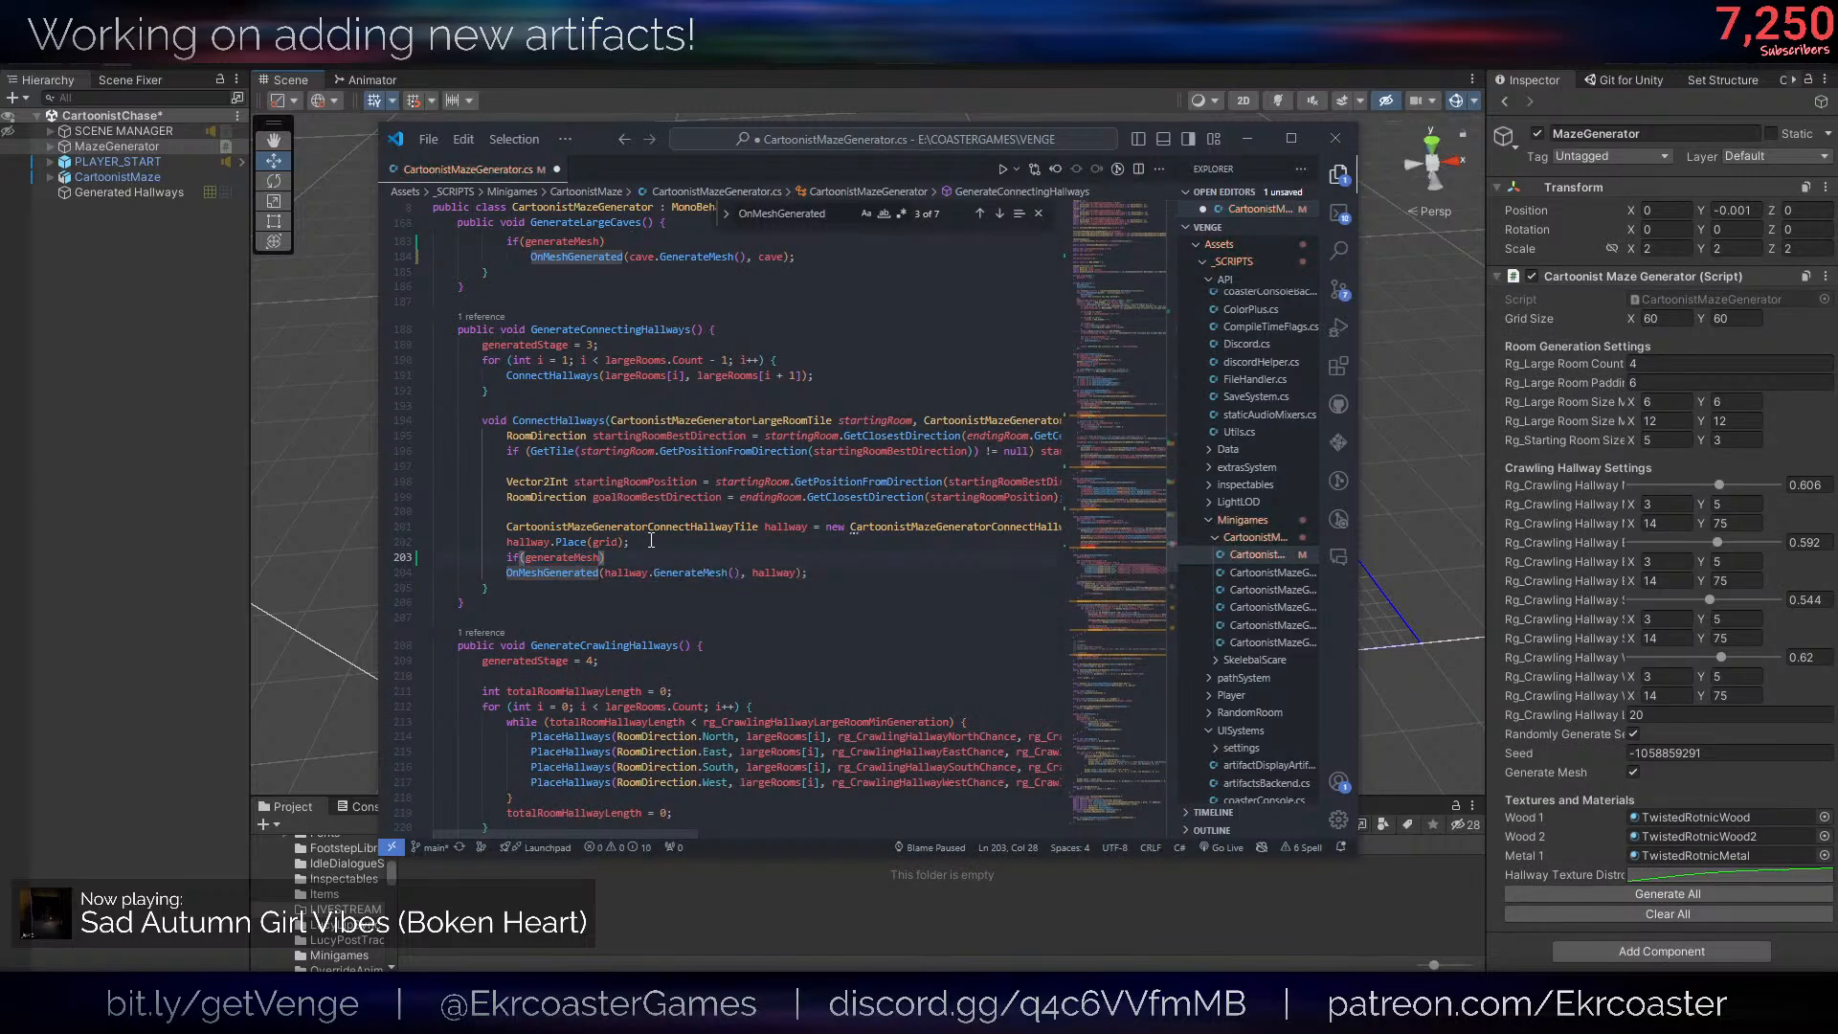
key(ctrl+s)
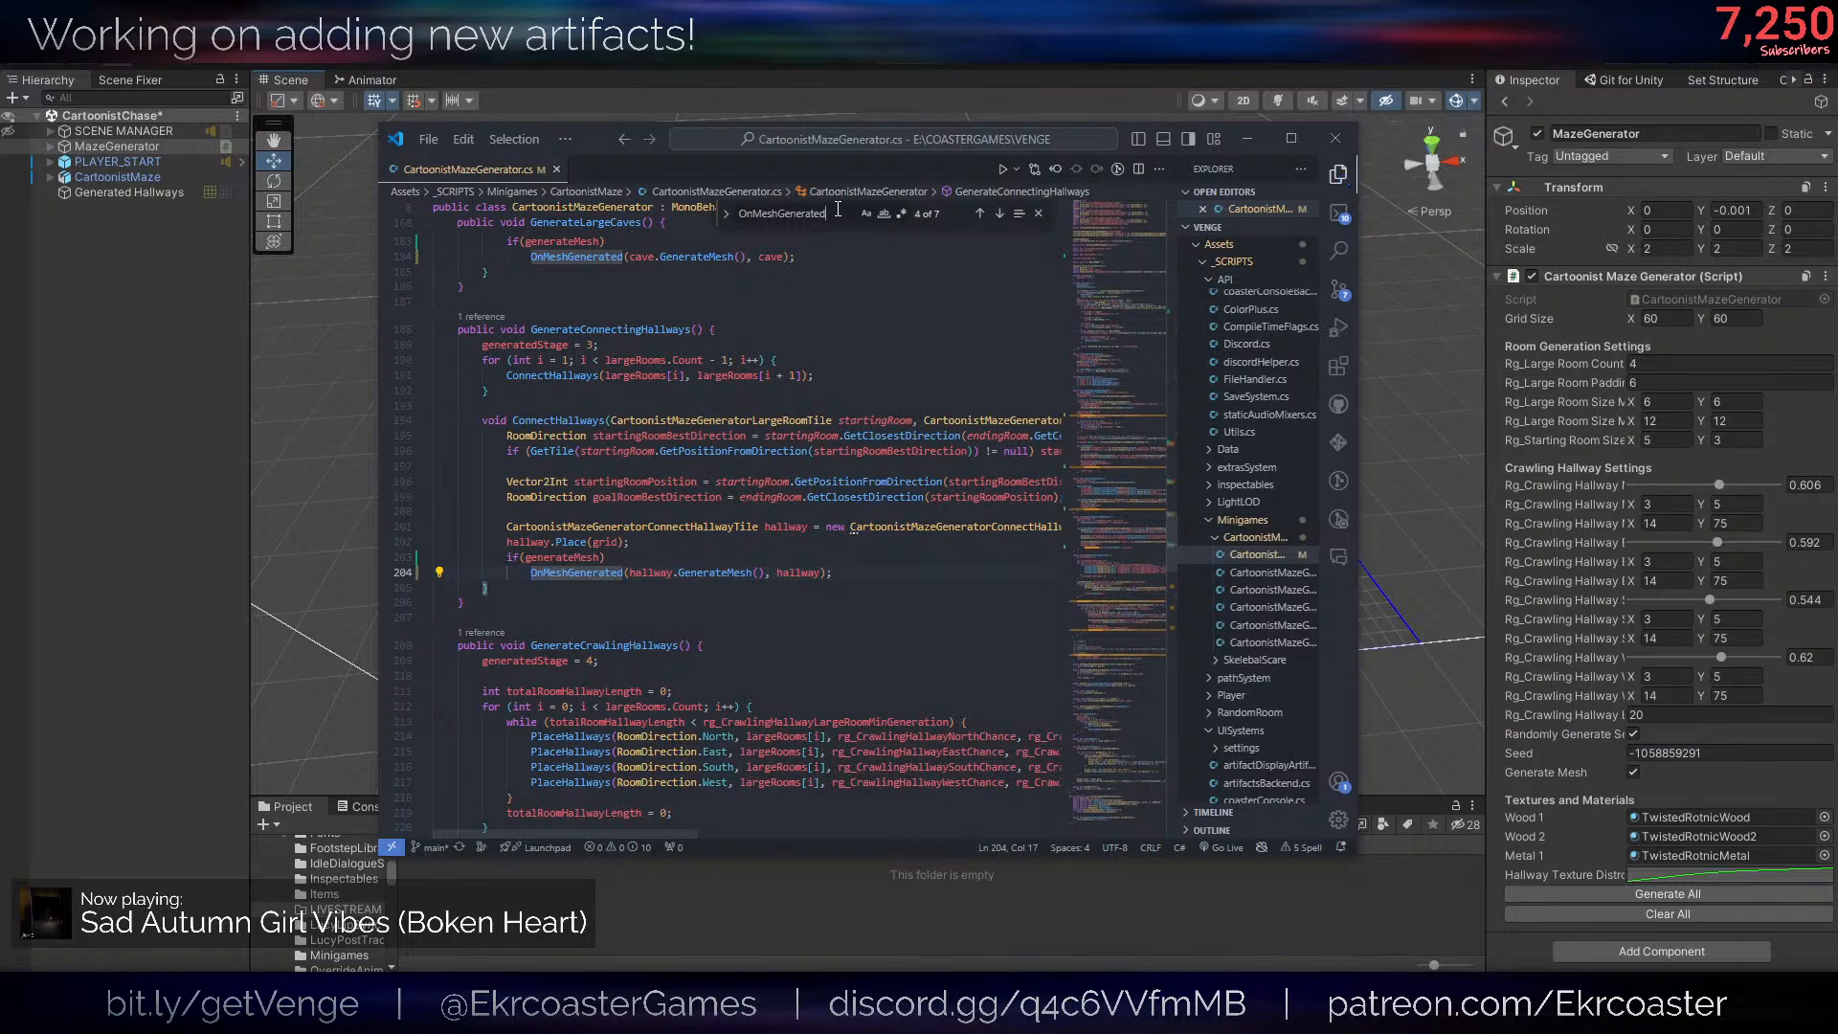
- Go to the OnMeshGenerated call at the end of GenerateCrawlingHallways and insert a new line above it
key(F3)
scroll(830, 285, down, 9)
click(622, 544)
key(Return)
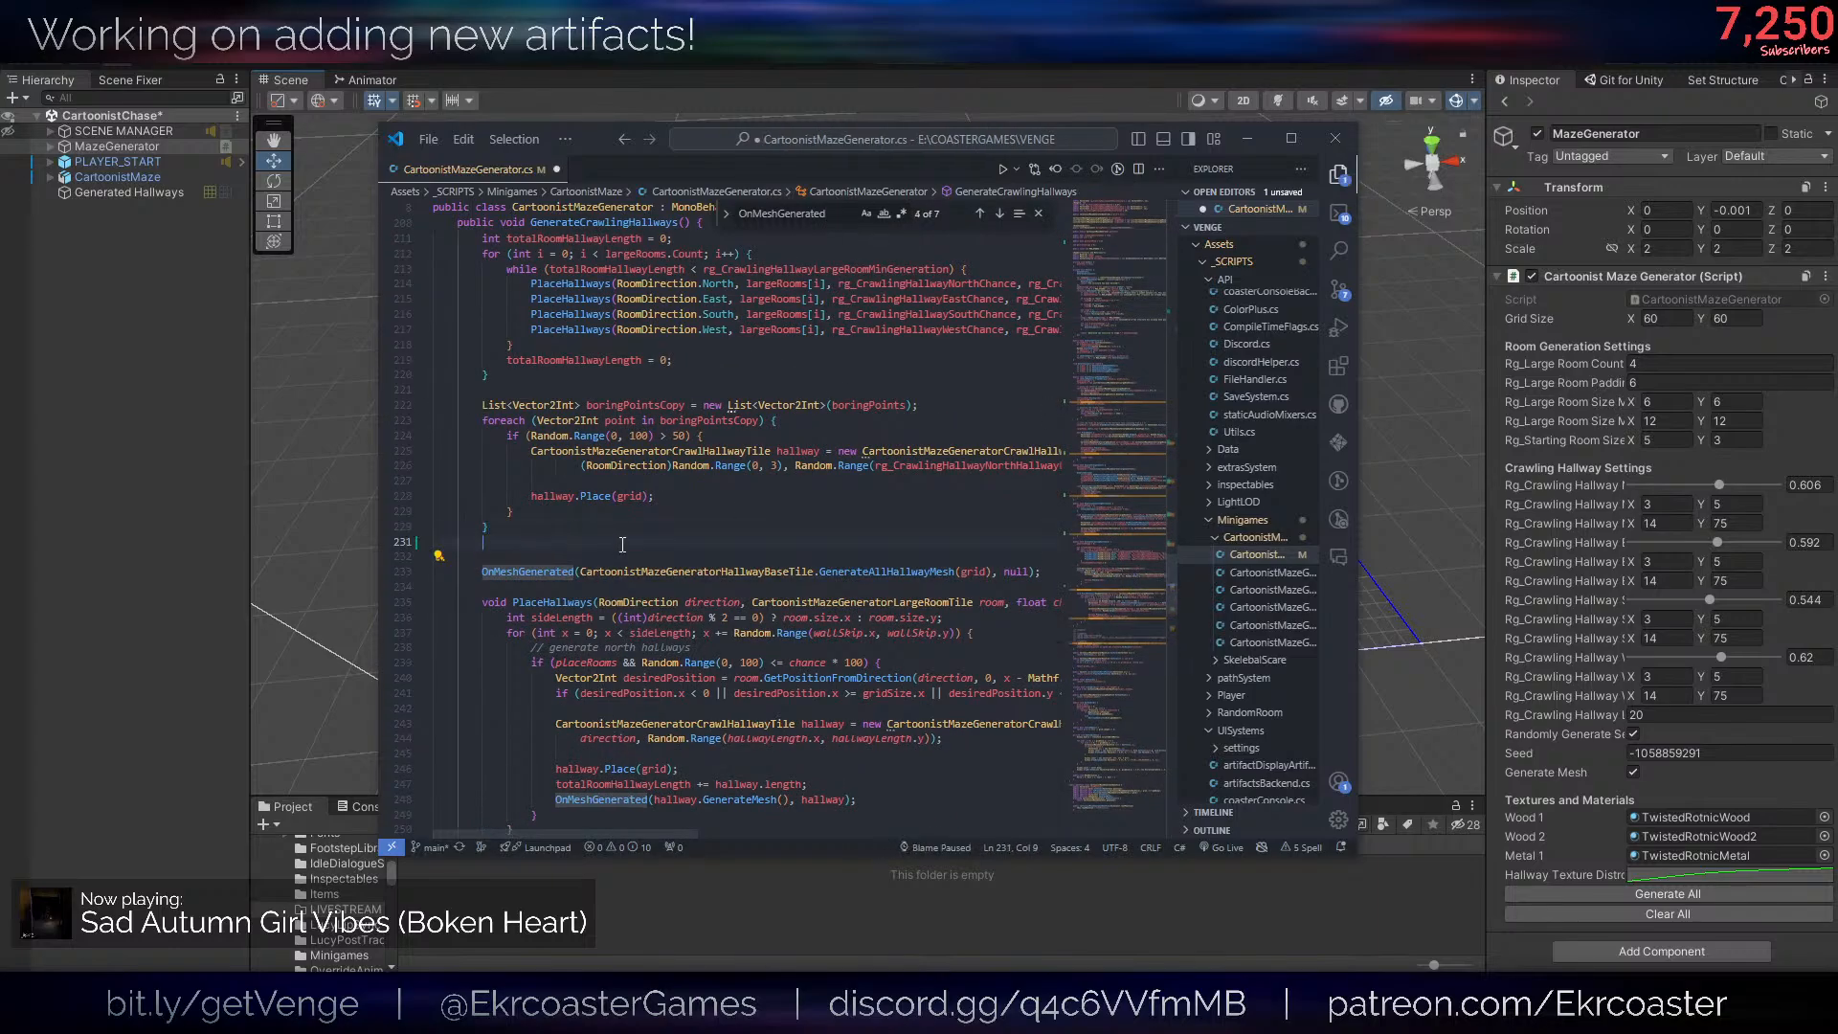
text(UriFormat)
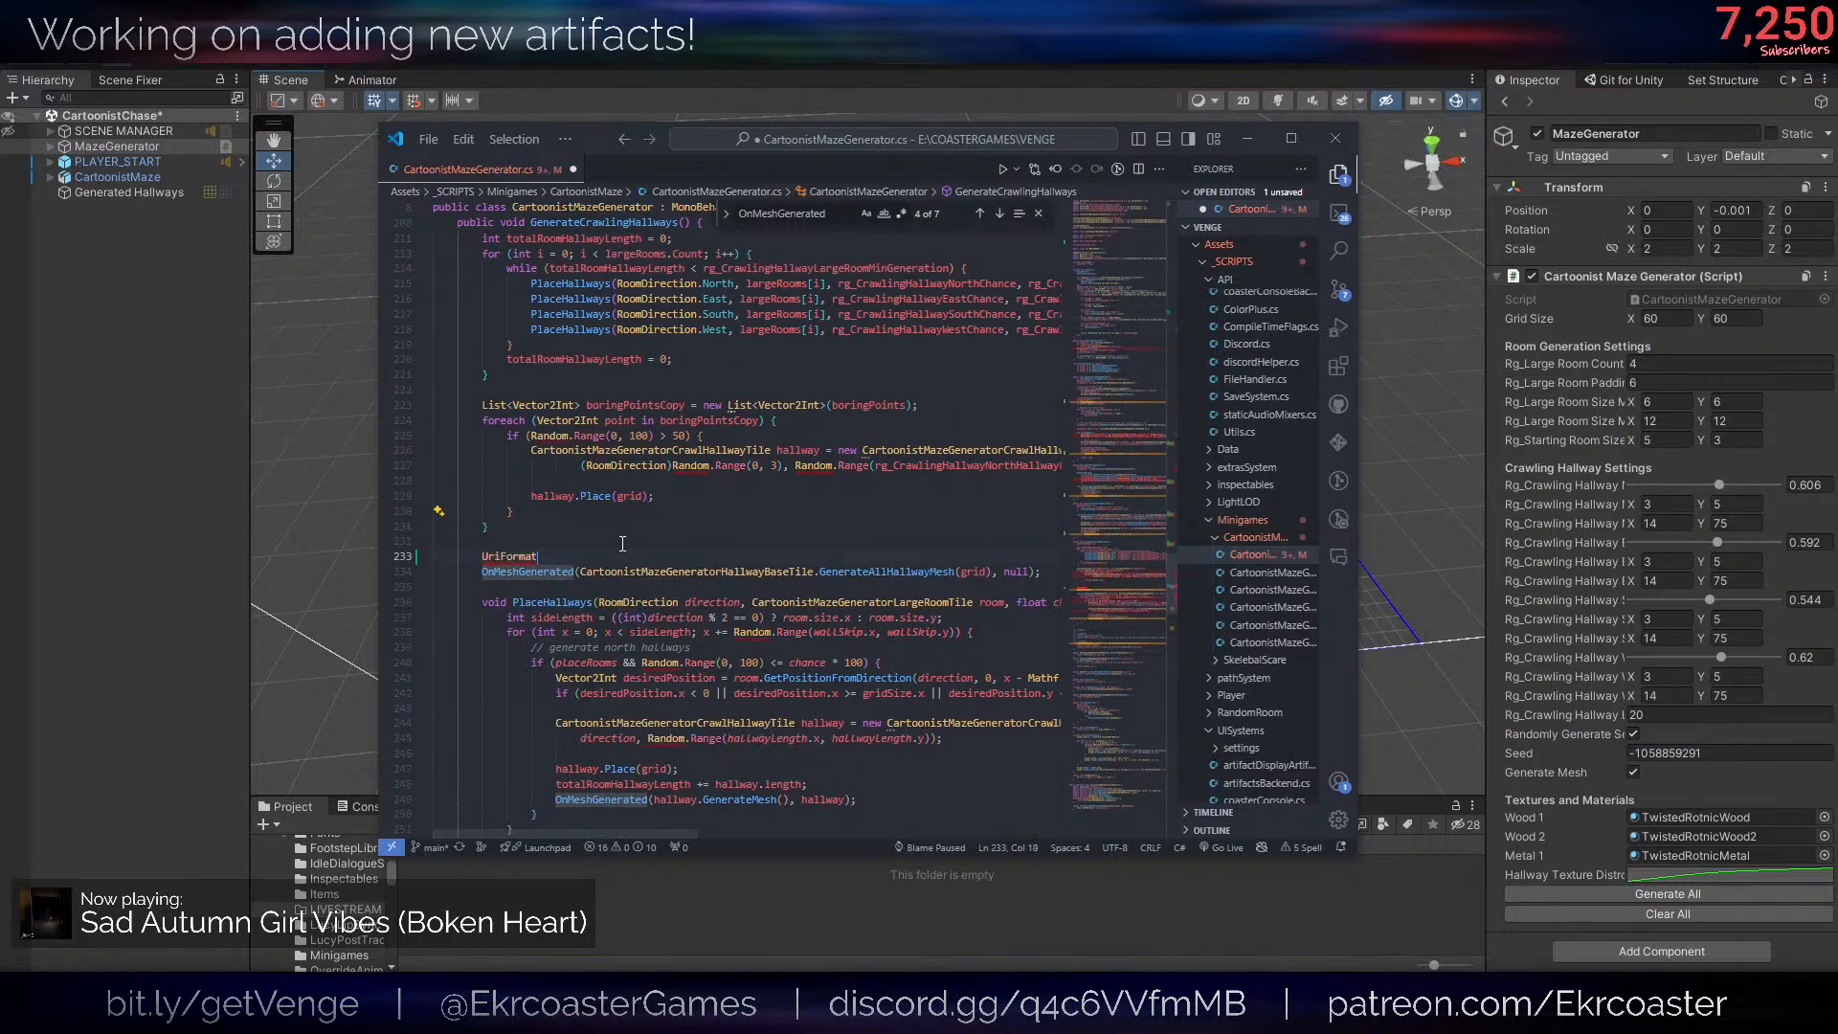
key(BackSpace)
key(BackSpace)
key(BackSpace)
key(BackSpace)
key(BackSpace)
key(BackSpace)
text(f)
drag(1095, 601, 1103, 237)
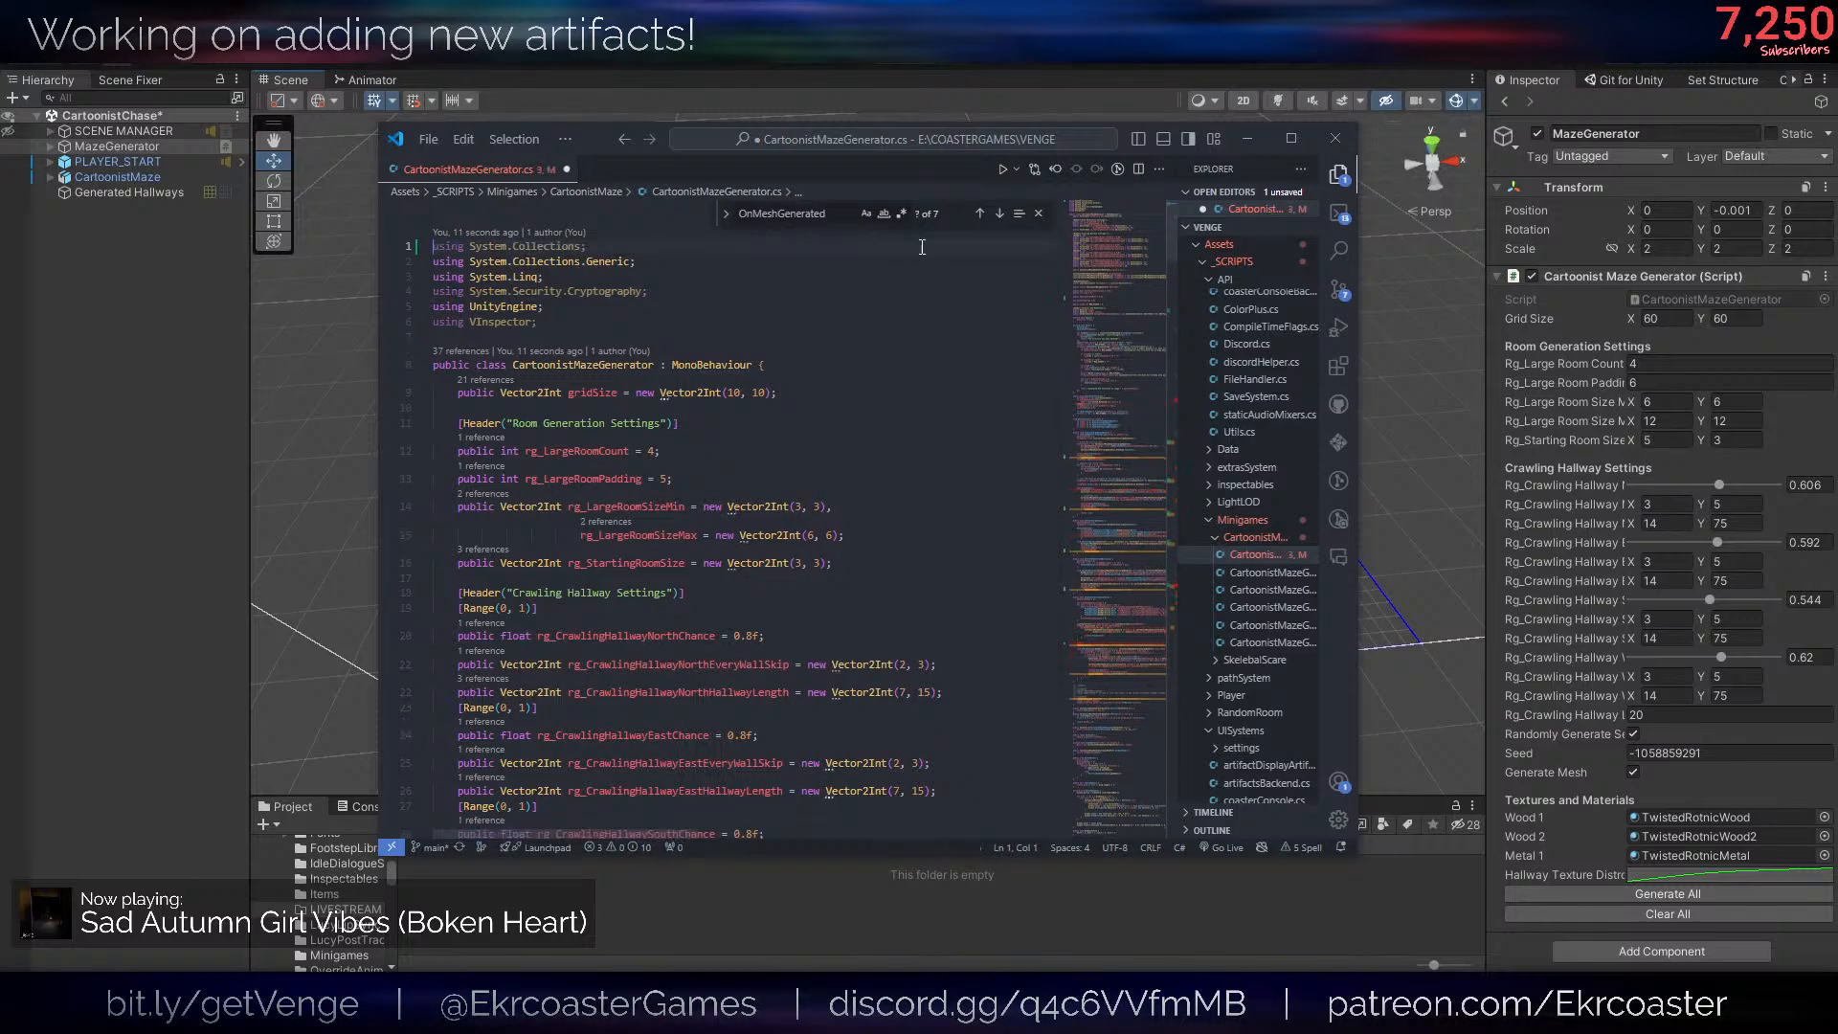
drag(1101, 242, 1126, 593)
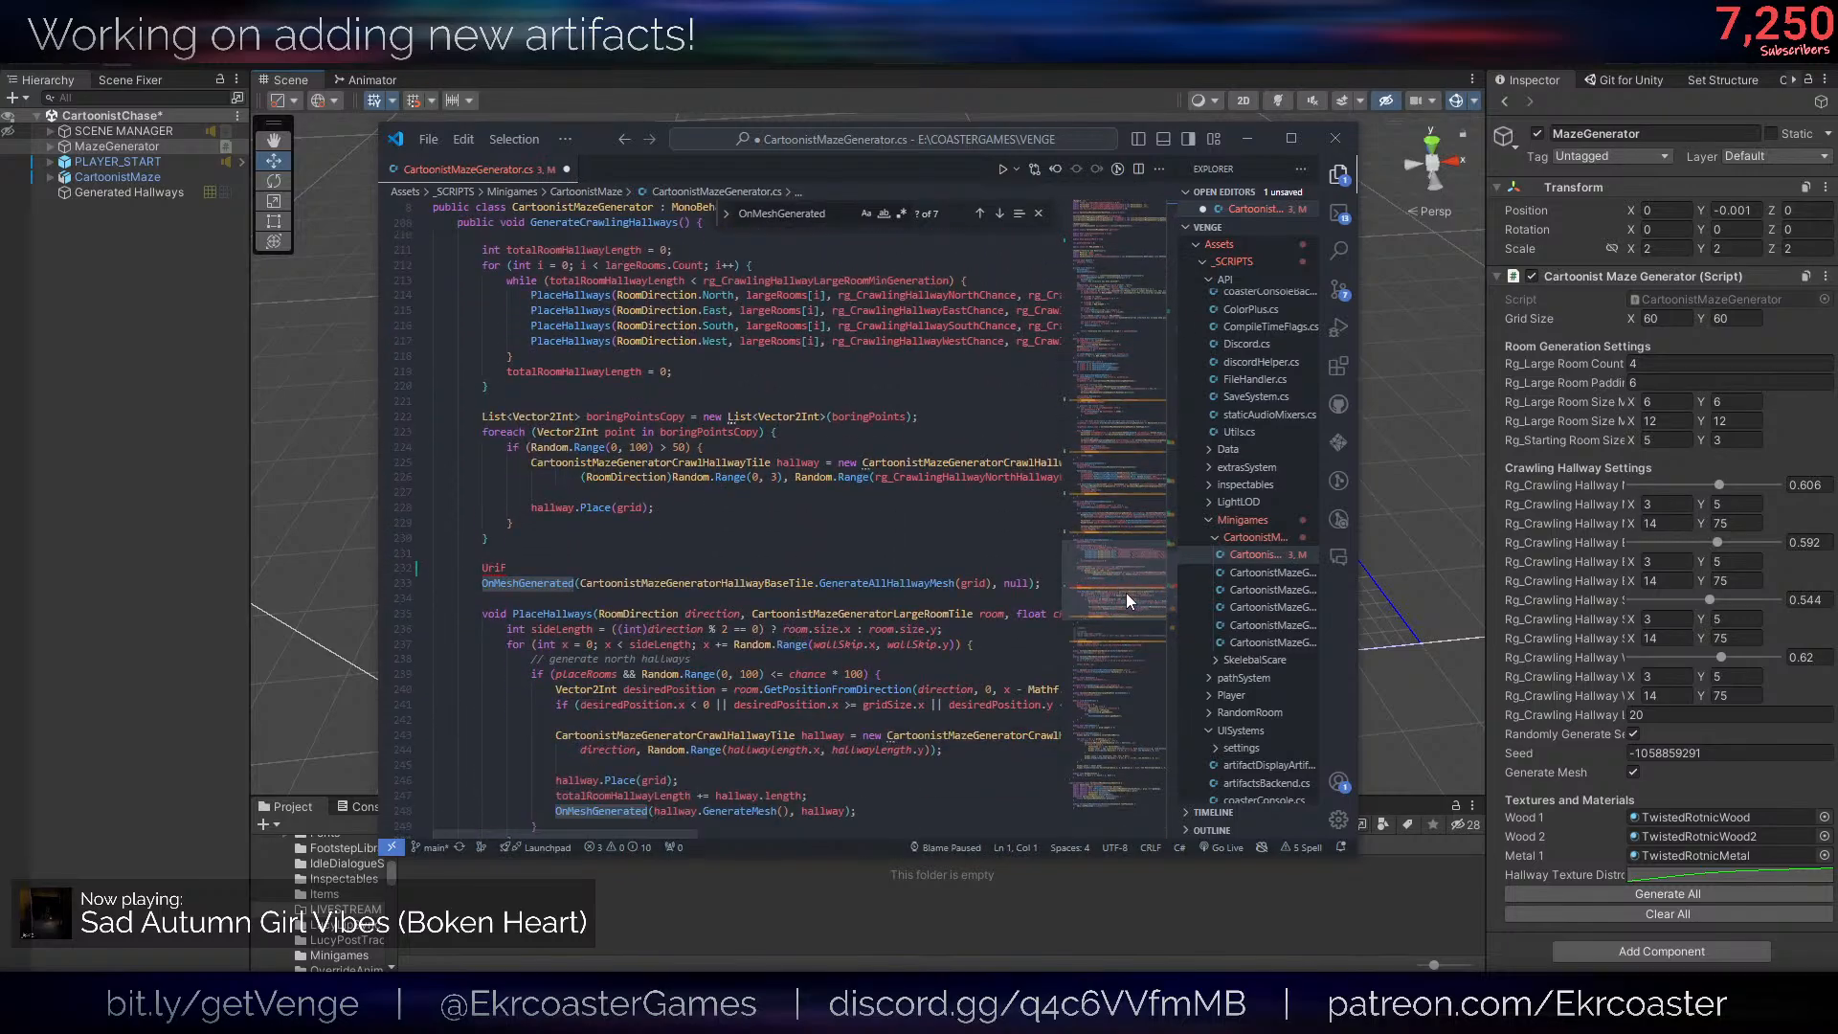
- Replace the stray text above the GenerateAllHallwayMesh call with if(generateMesh) and indent the OnMeshGenerated line beneath it
click(567, 568)
text(u)
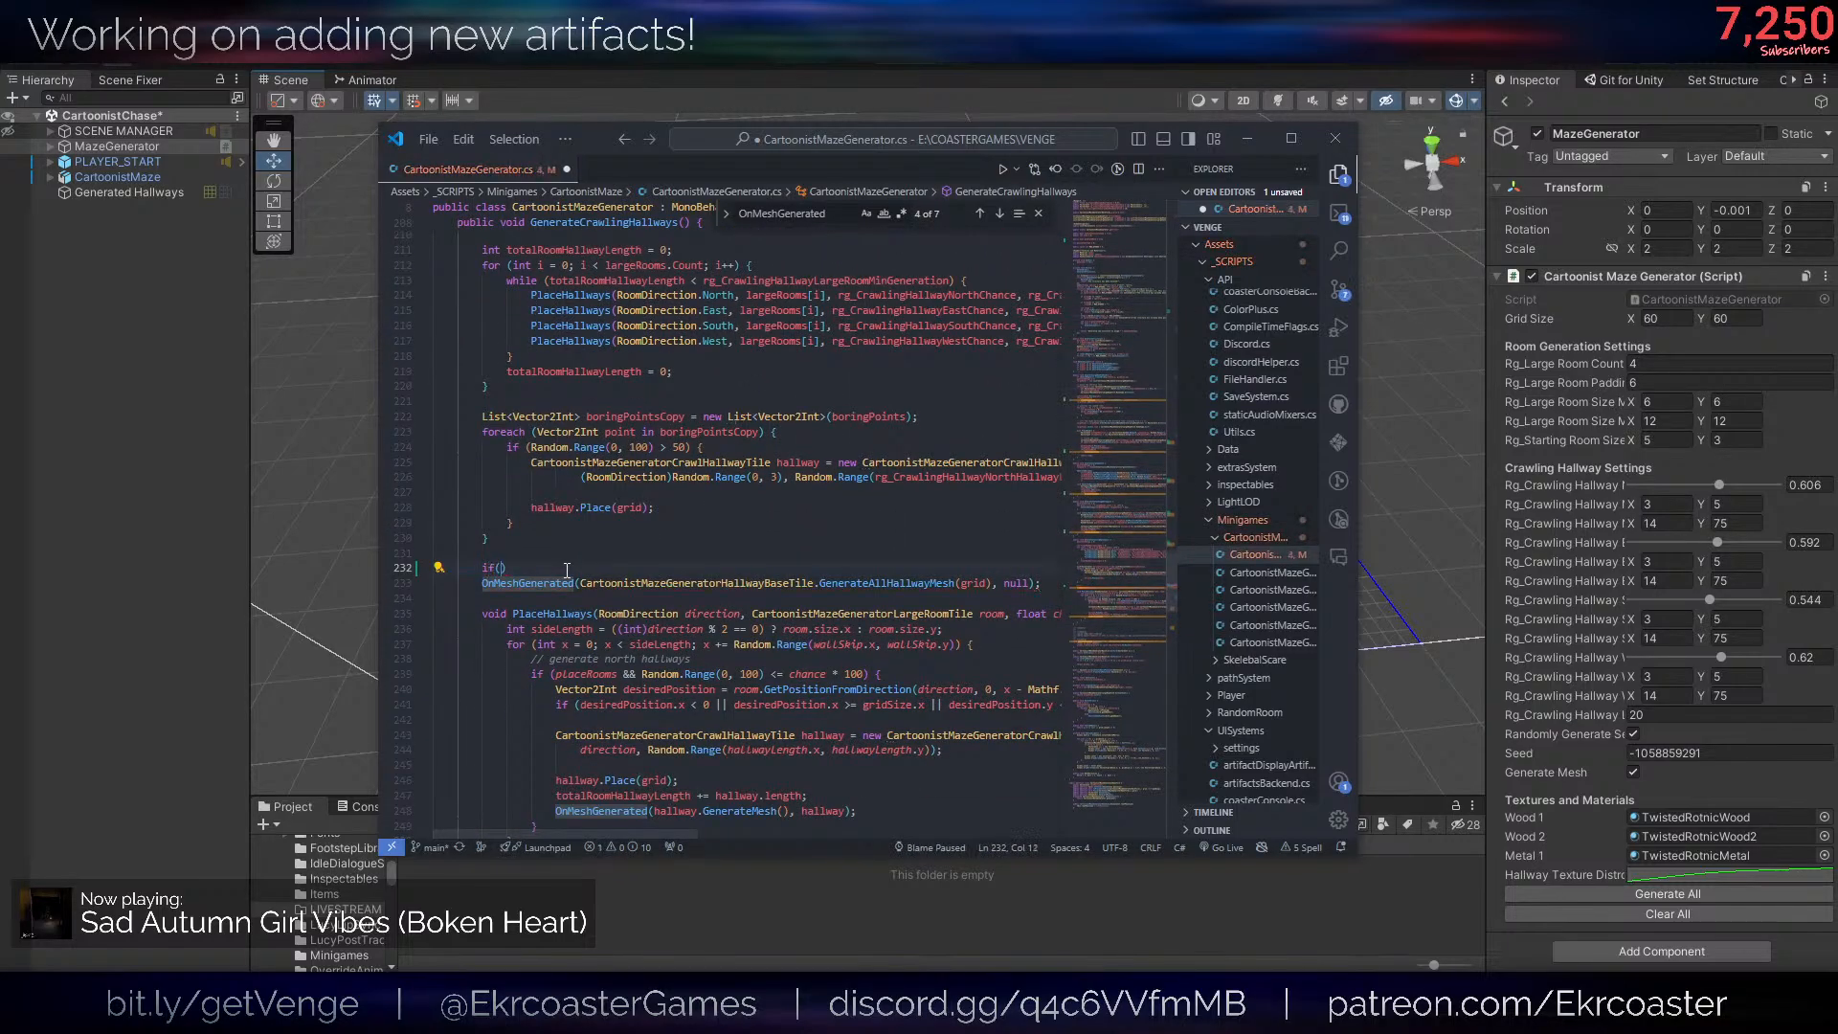
key(BackSpace)
text(if(u)
key(BackSpace)
text(generateMesh)
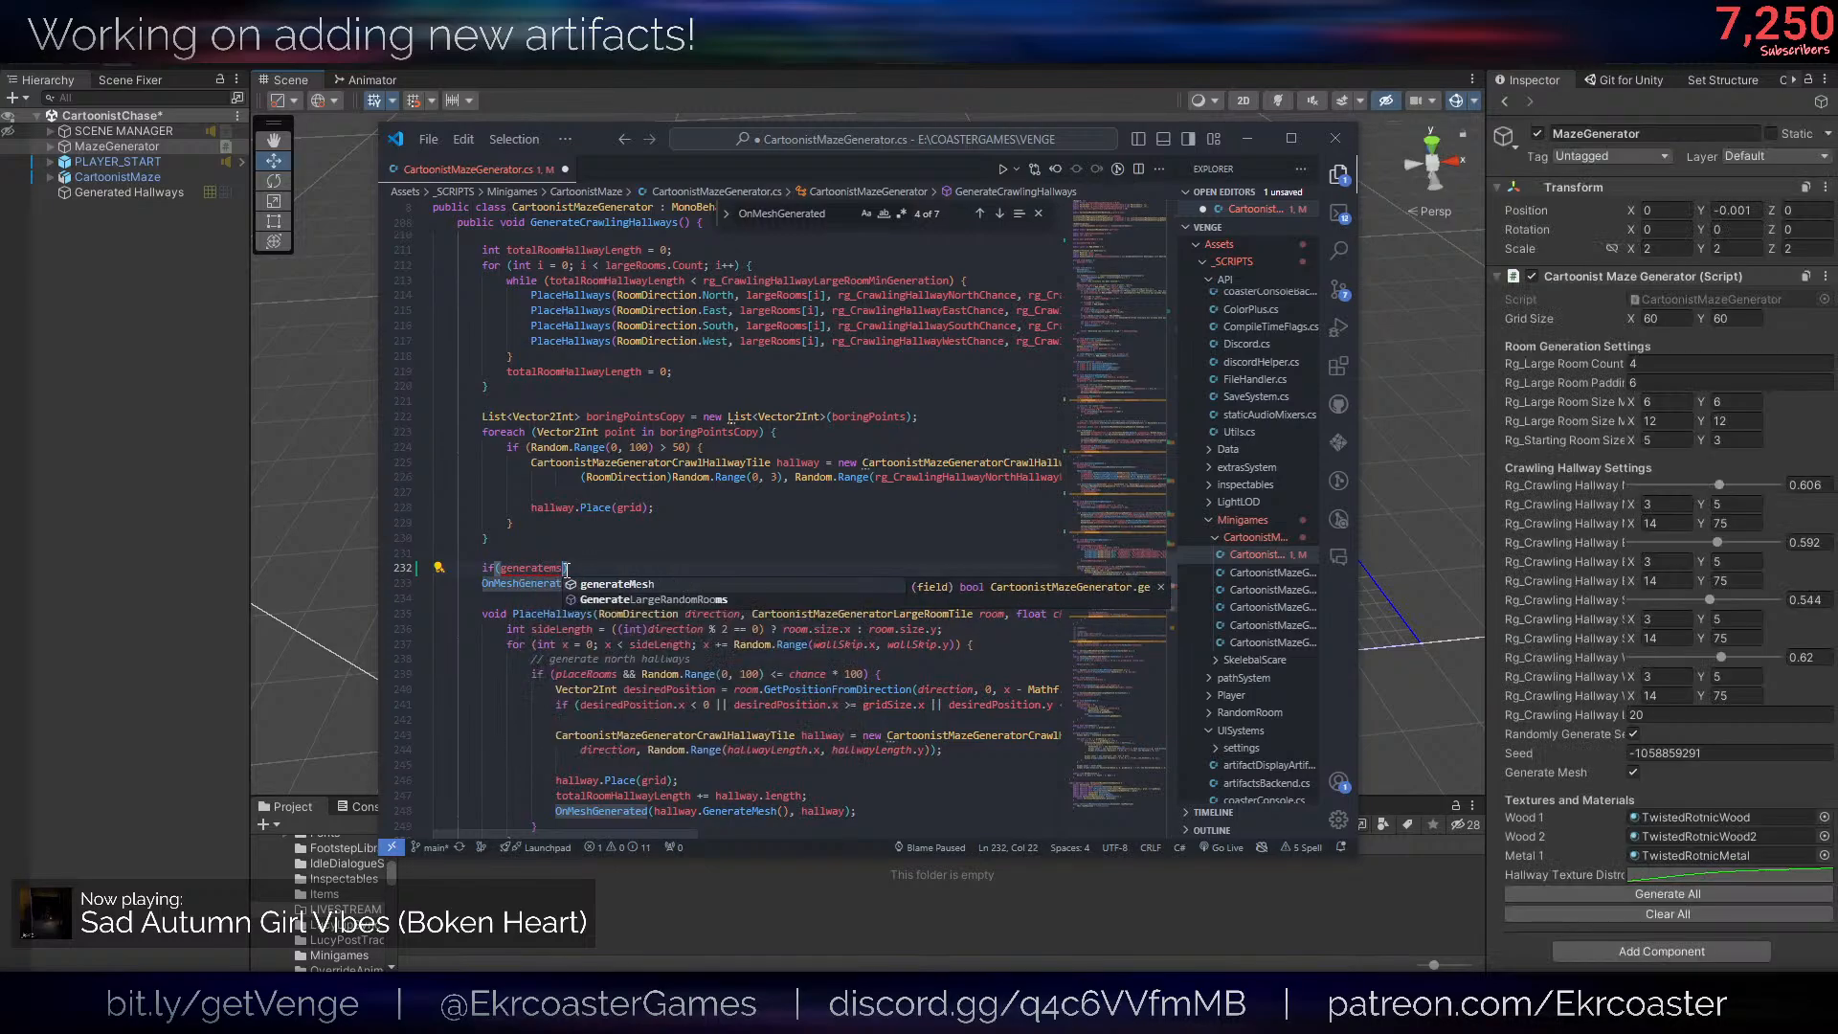
click(483, 585)
key(Tab)
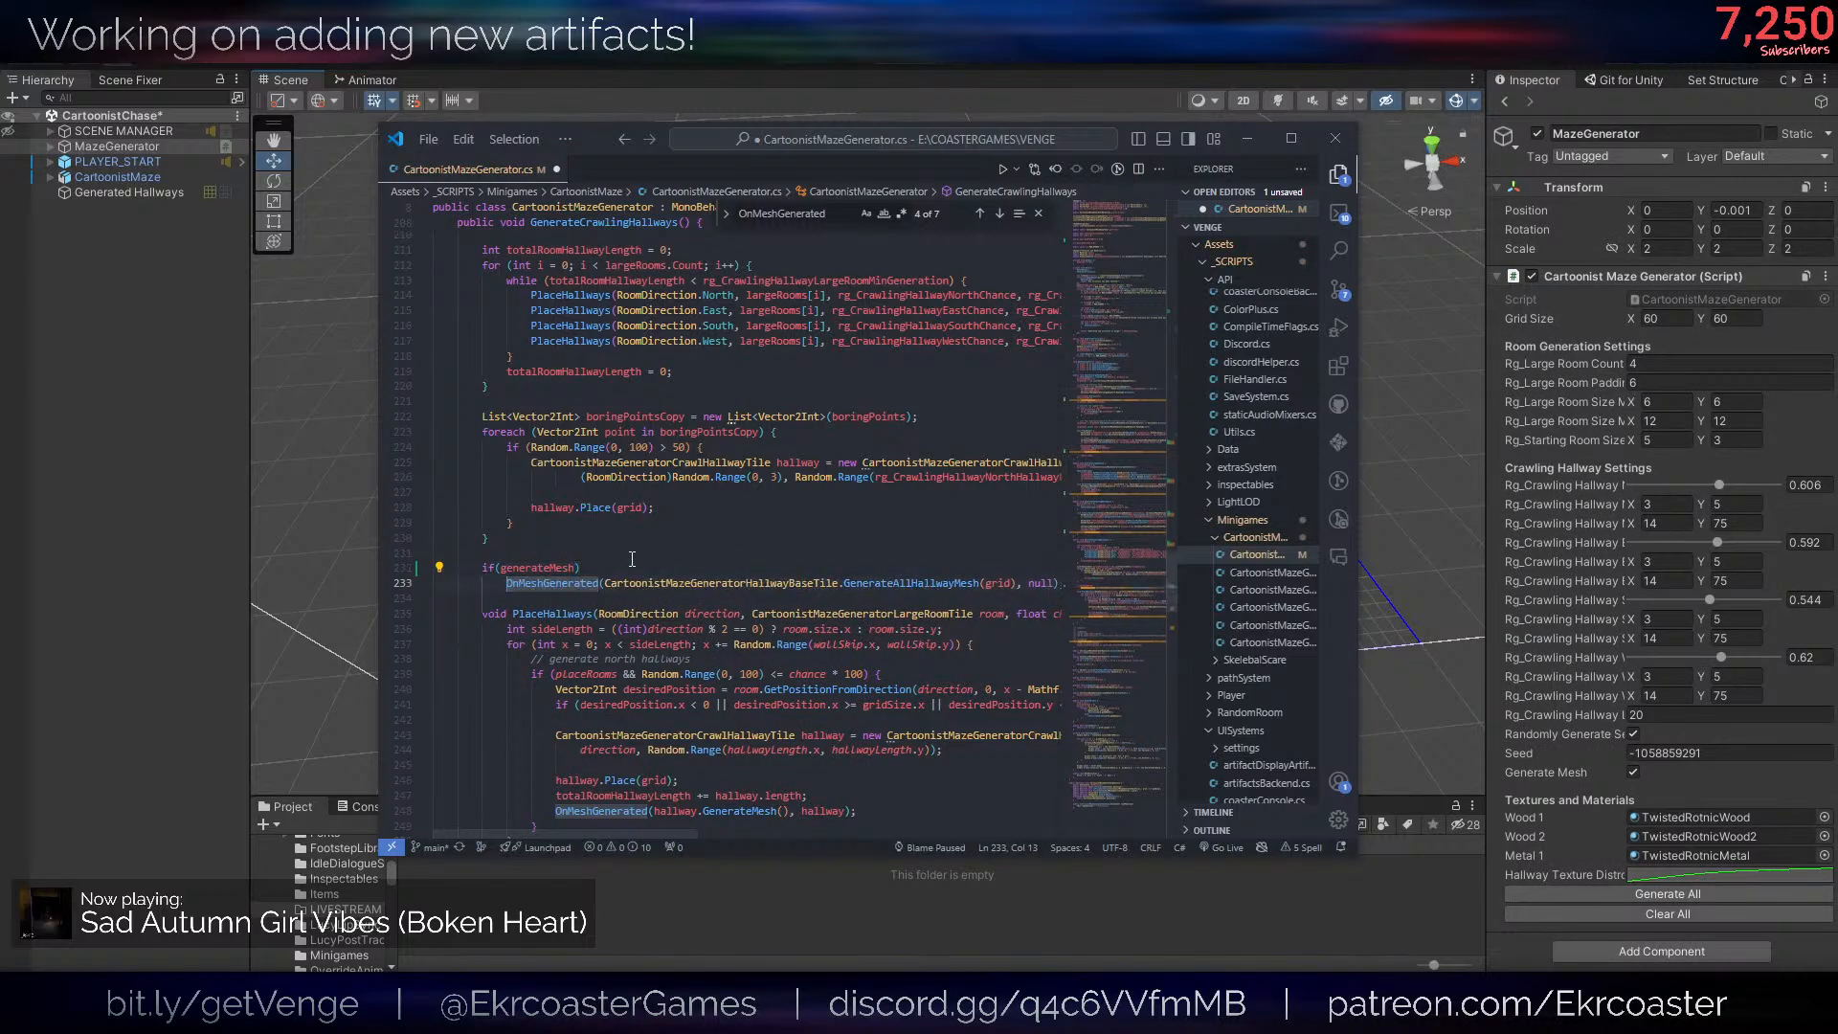
- Put the OnMeshGenerated call in PlaceHallways under an indented if(generateMesh) condition, save, and check for remaining occurrences
click(617, 559)
drag(436, 796, 850, 796)
click(849, 796)
text(if(generateMesh))
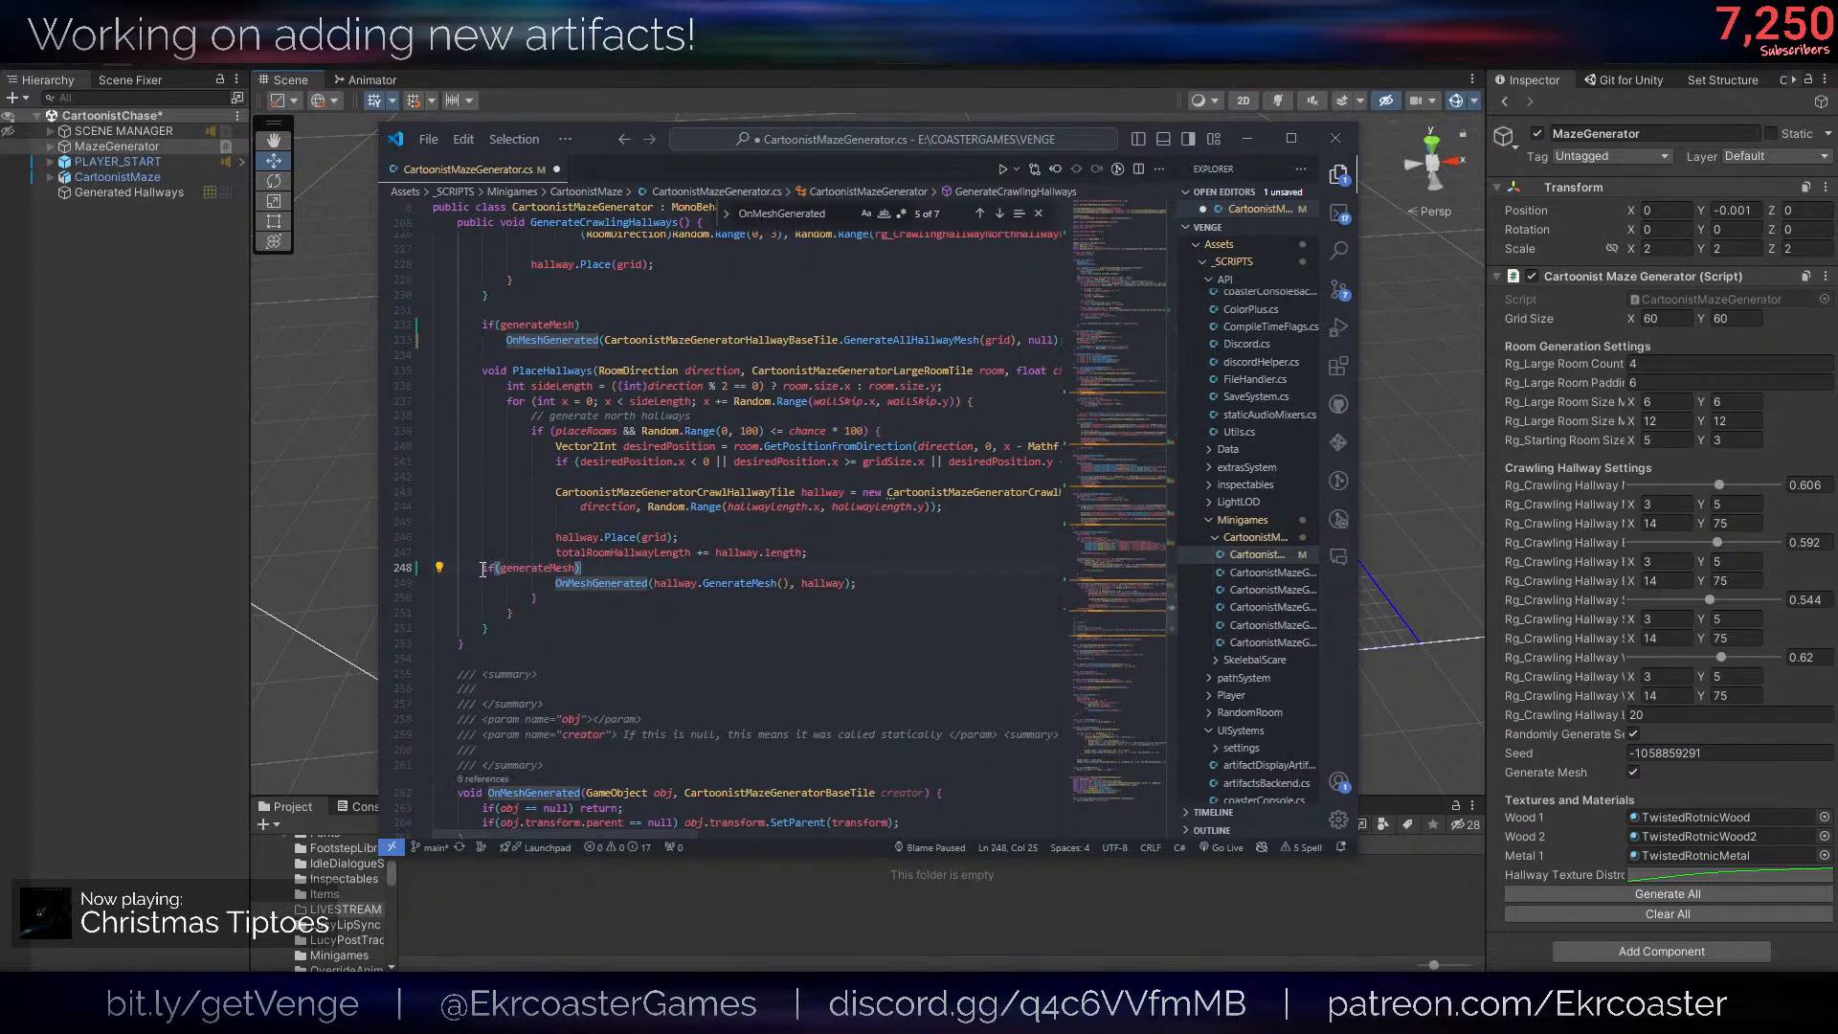
key(Home)
key(Tab)
key(Tab)
key(Tab)
key(Down)
key(Tab)
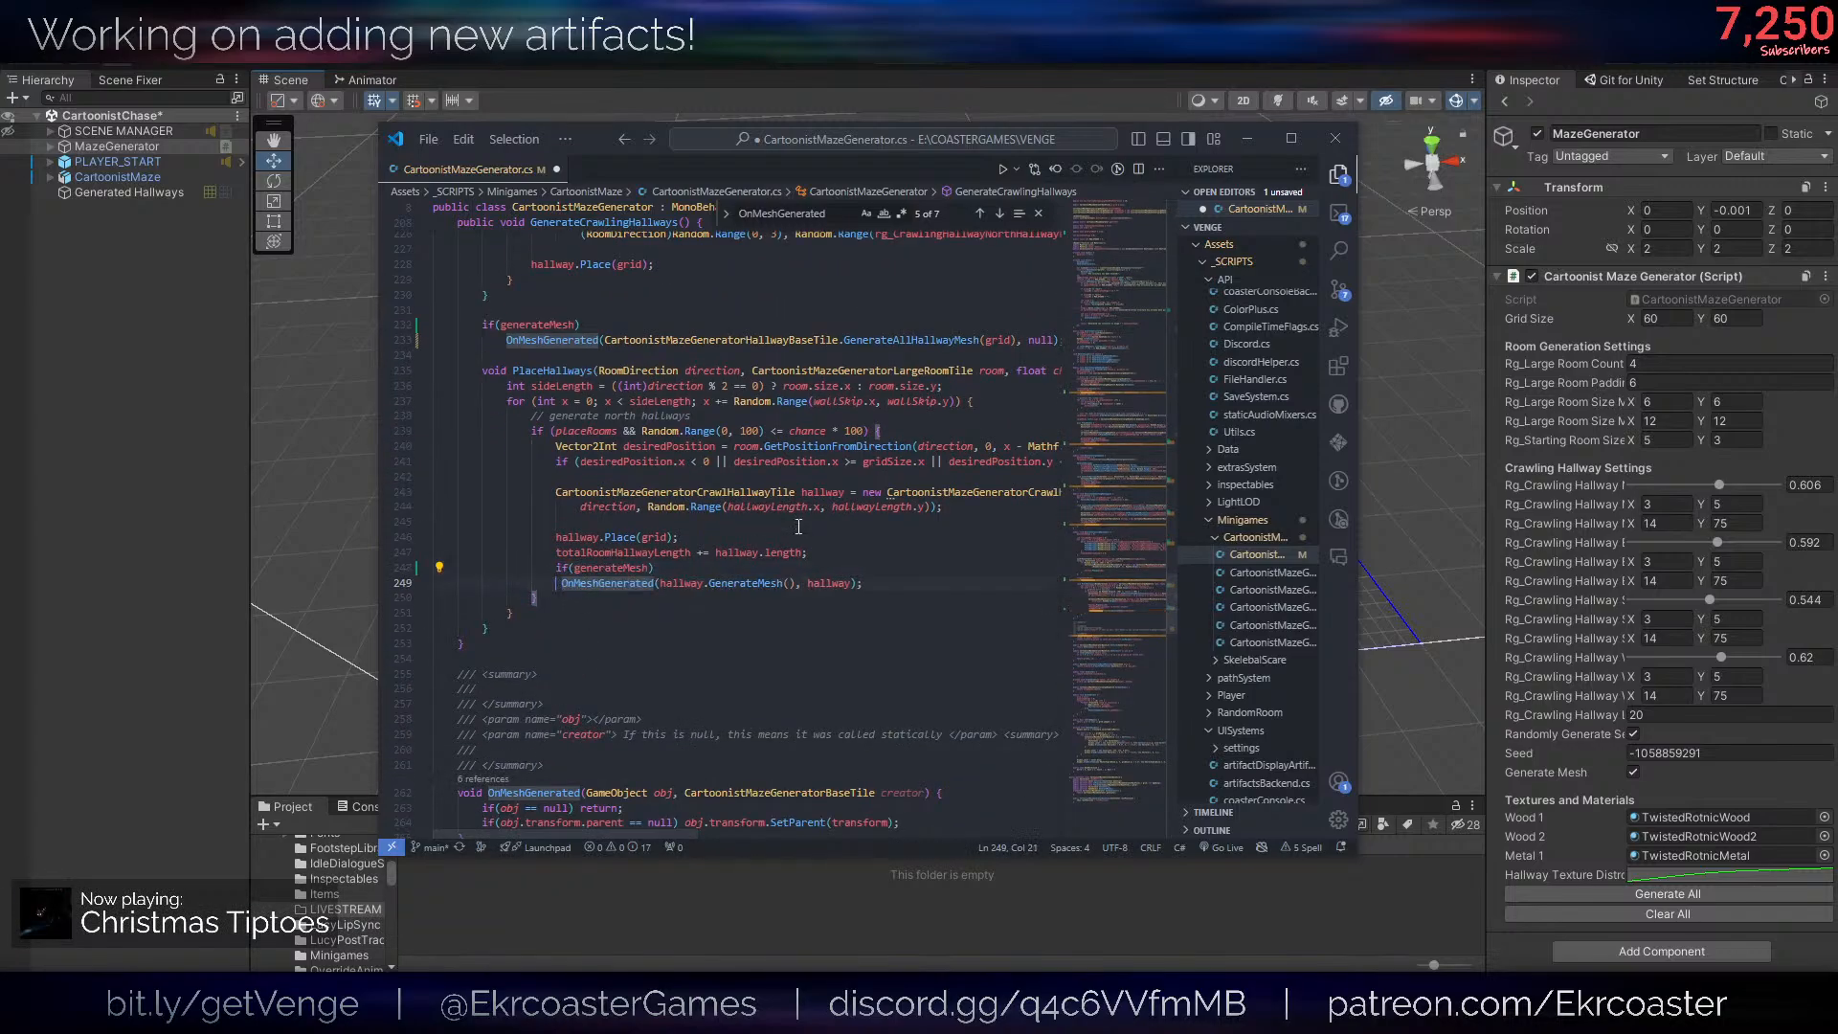
key(ctrl+s)
click(812, 213)
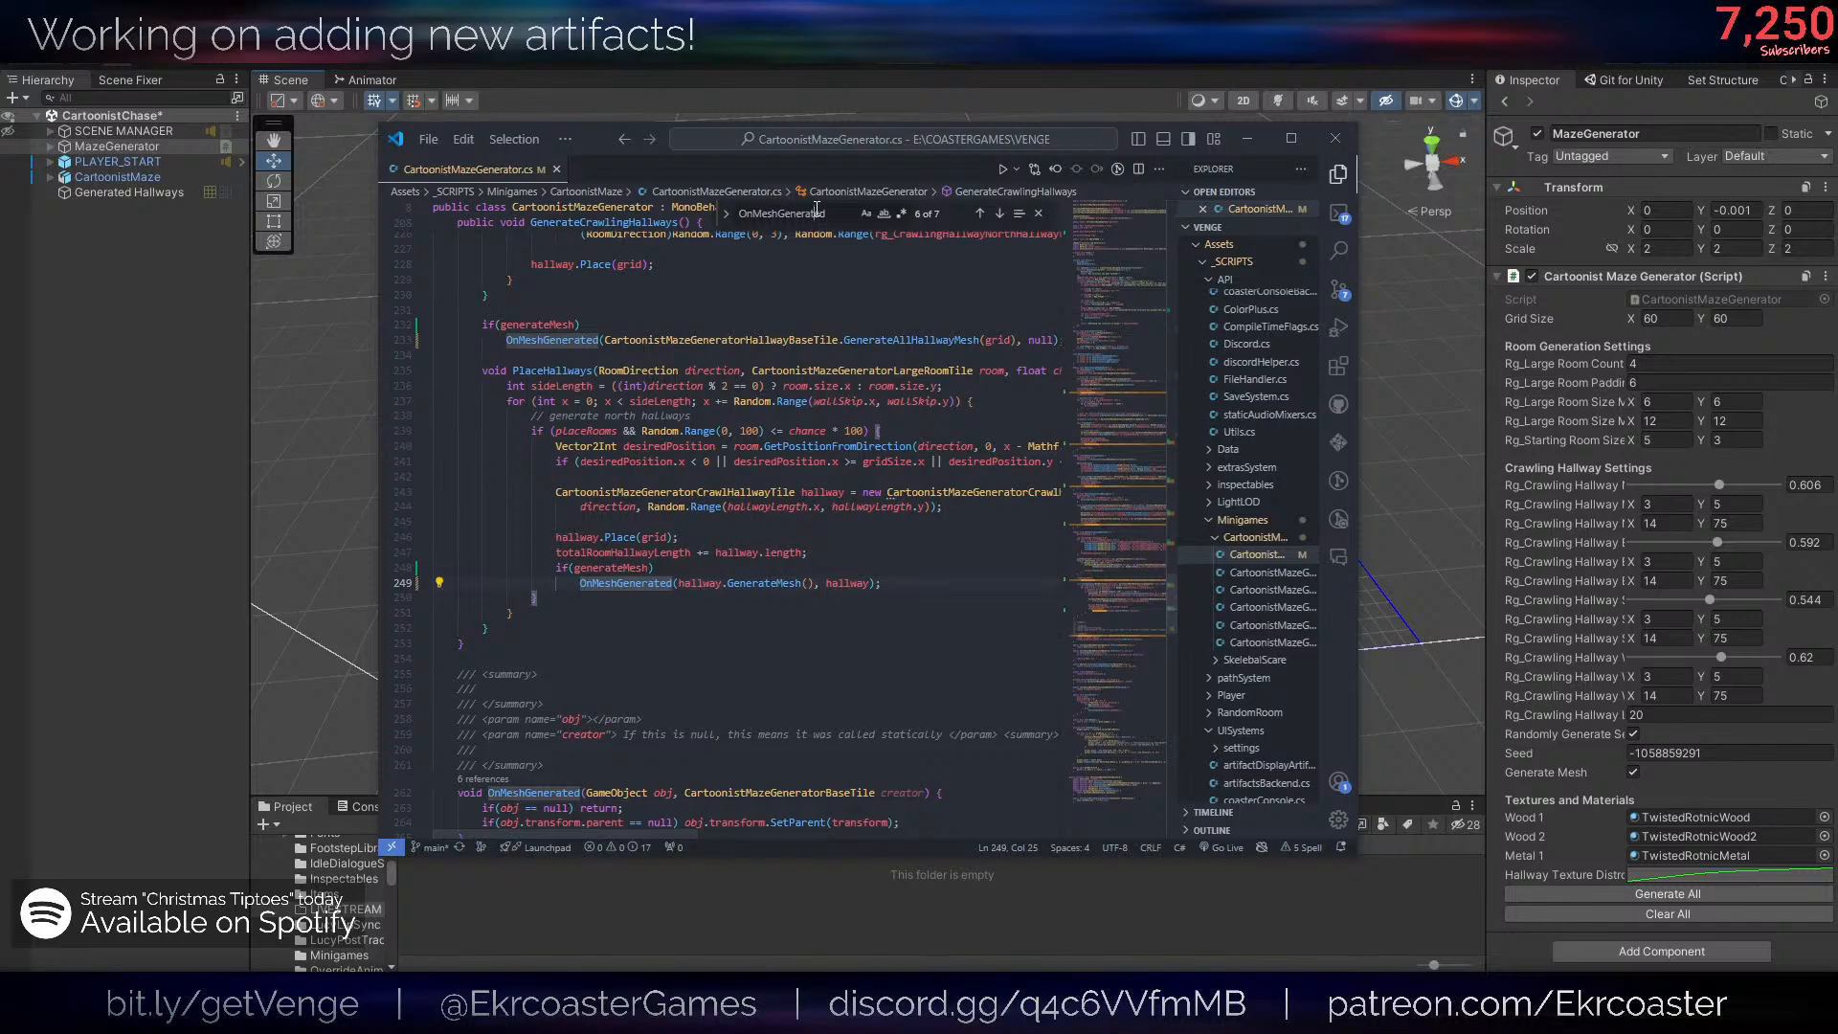
key(Return)
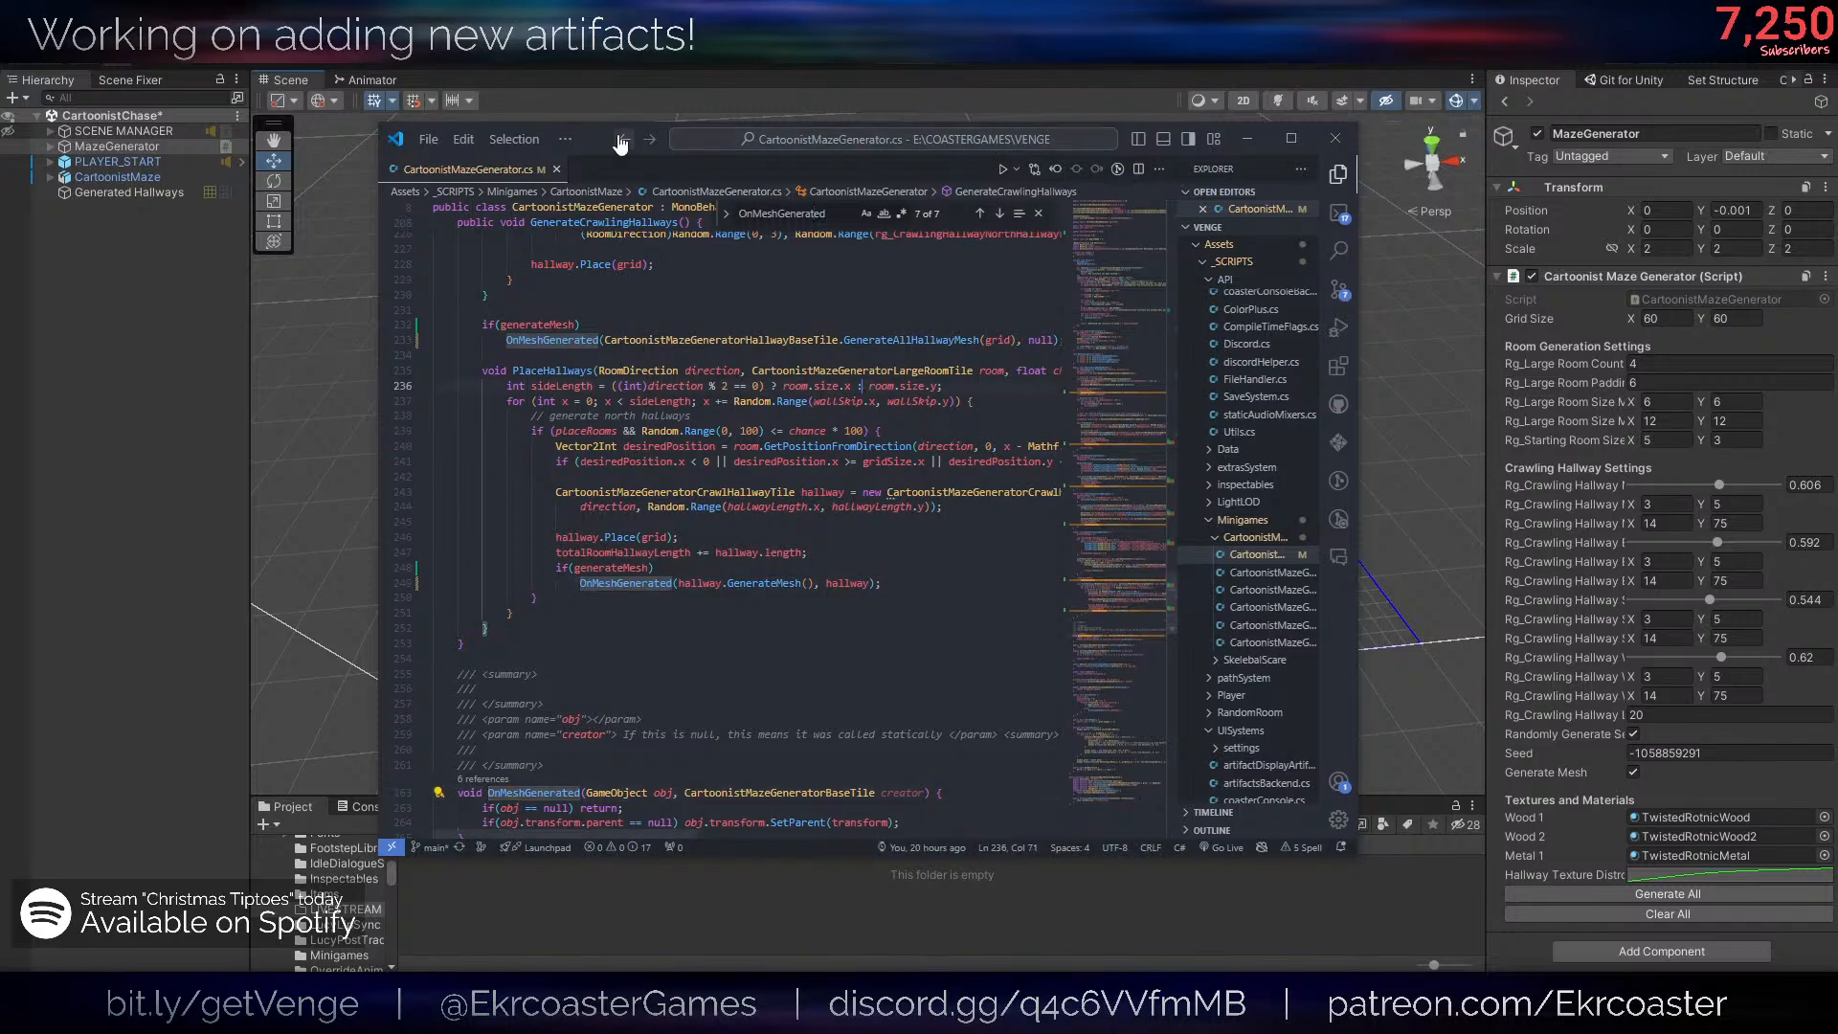
- Switch to Unity, turn off Generate Mesh on the MazeGenerator, and generate the whole maze again
key(alt+Tab)
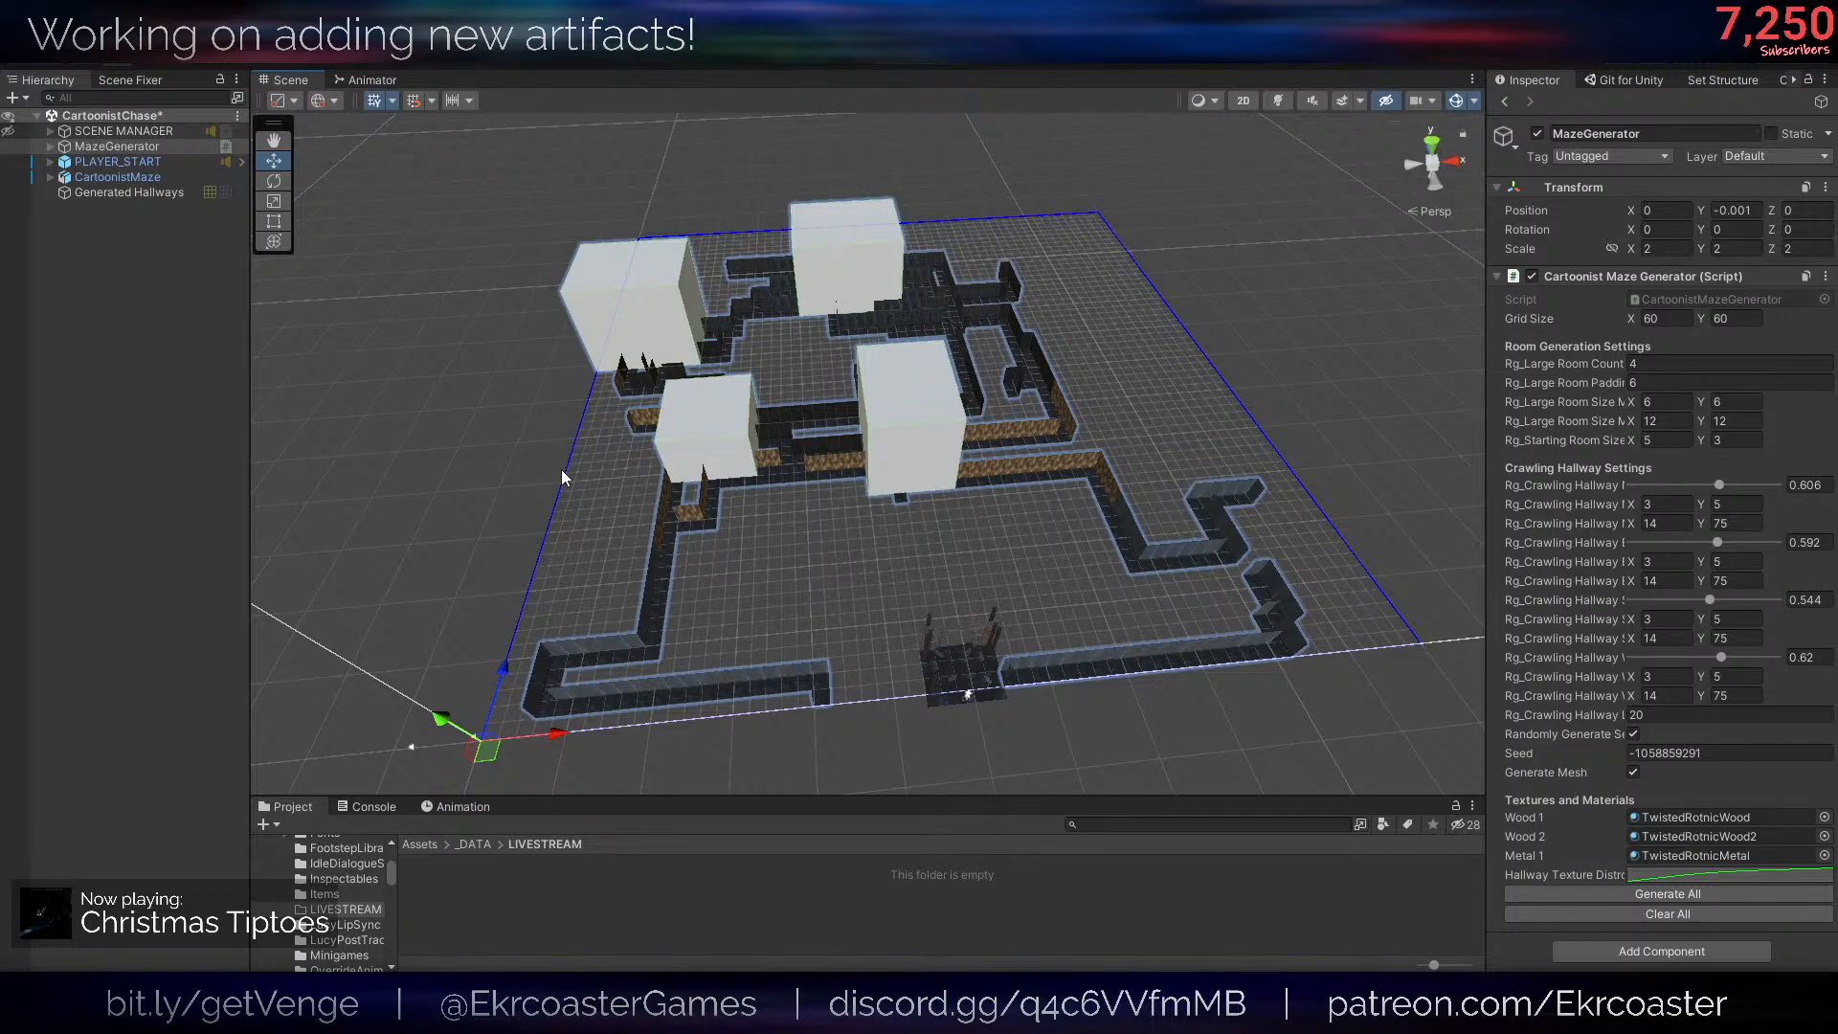
scroll(797, 513, up, 1)
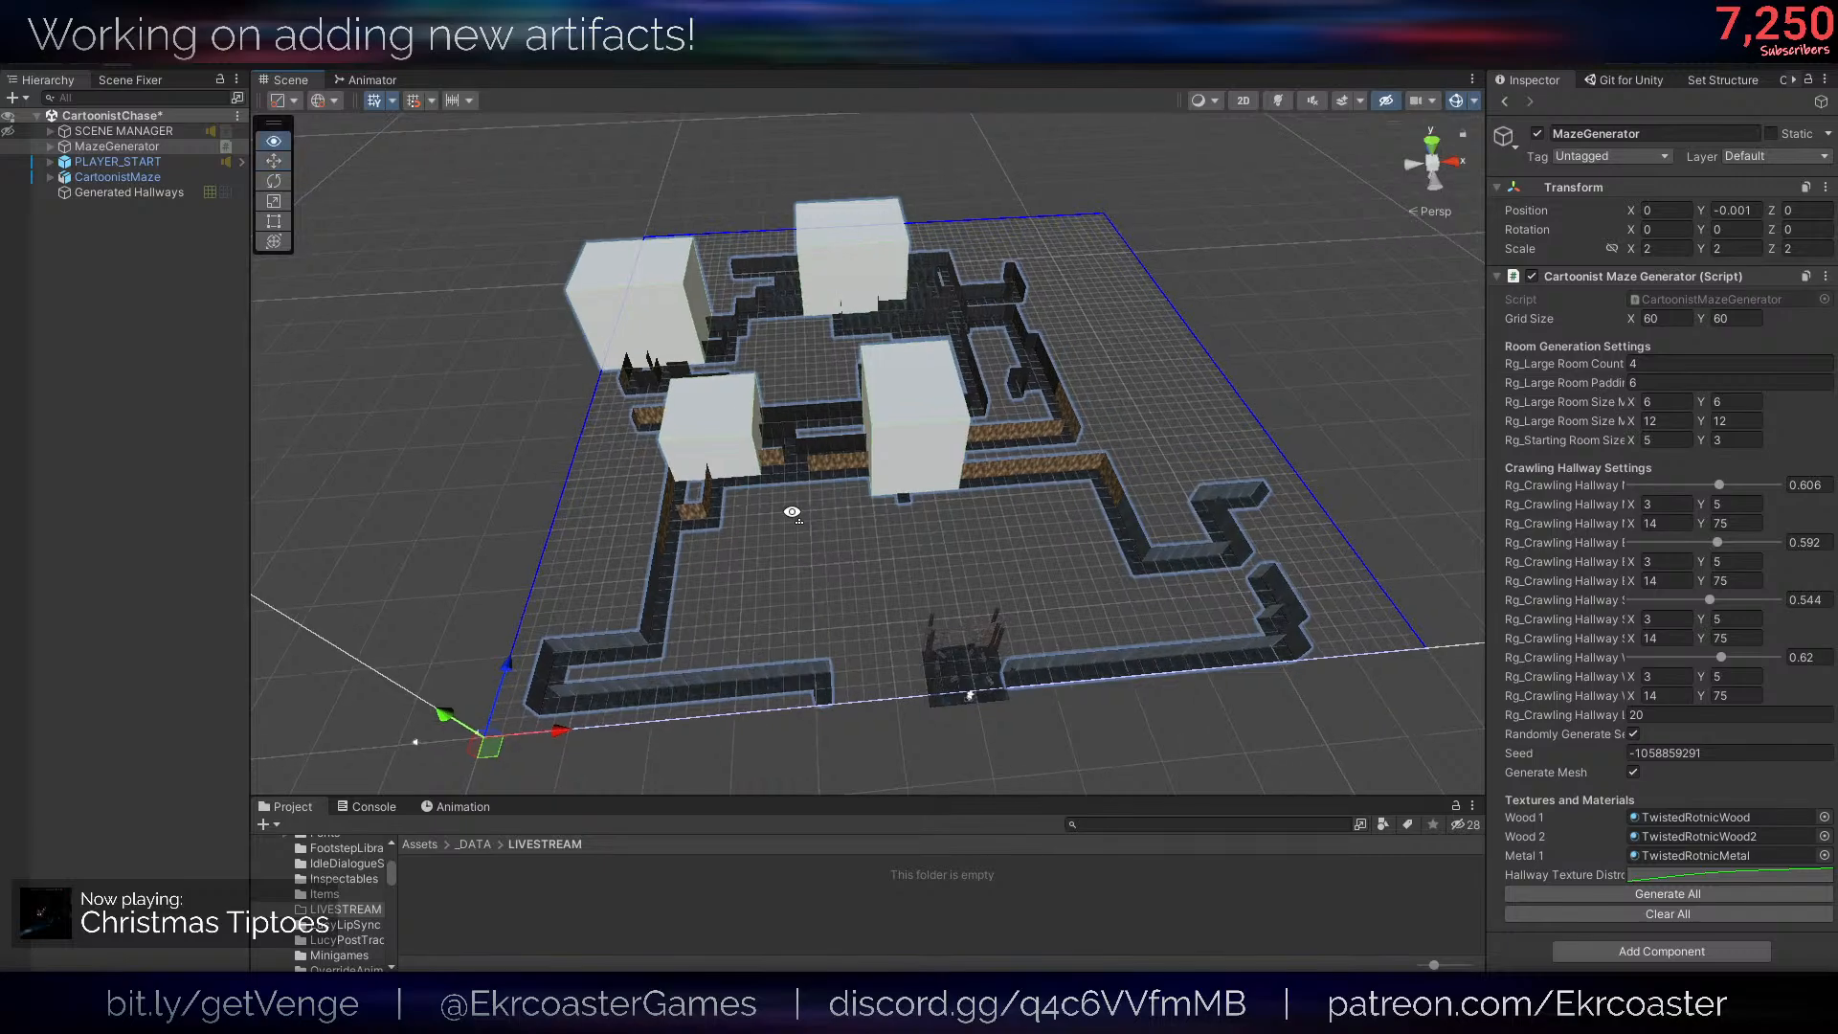
click(1633, 772)
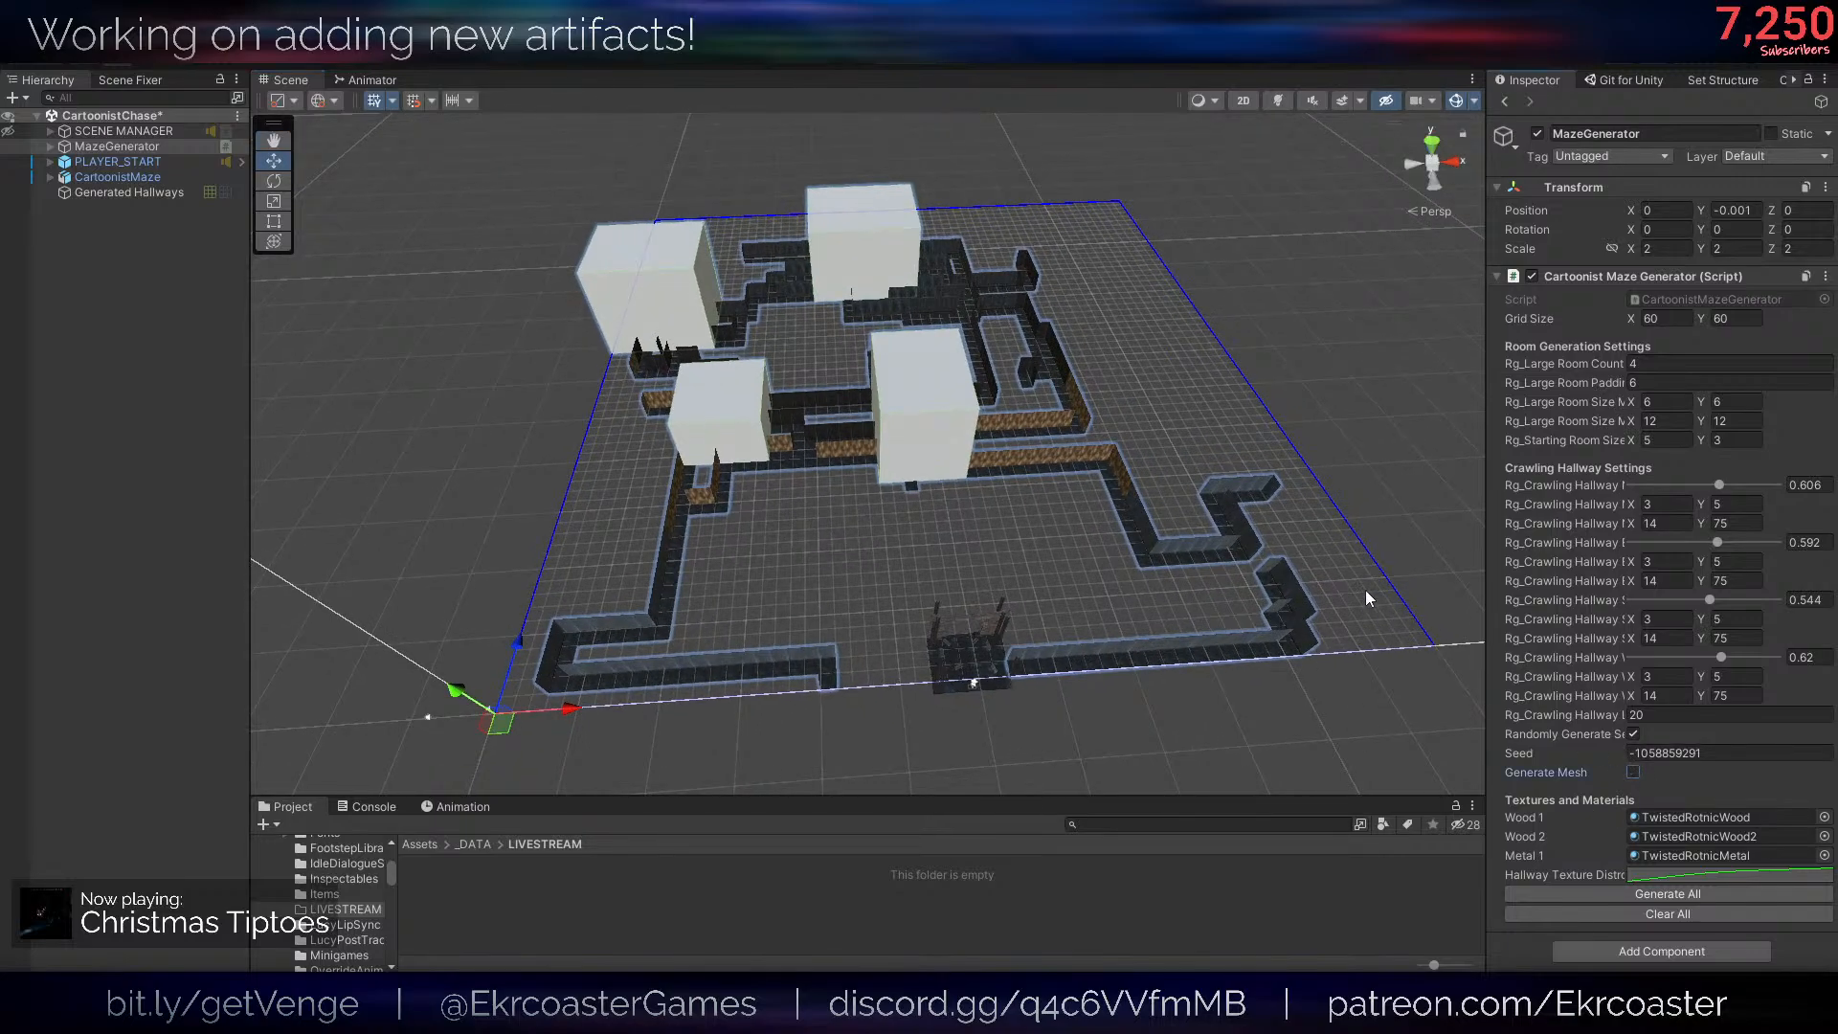
scroll(1365, 590, down, 2)
click(1640, 892)
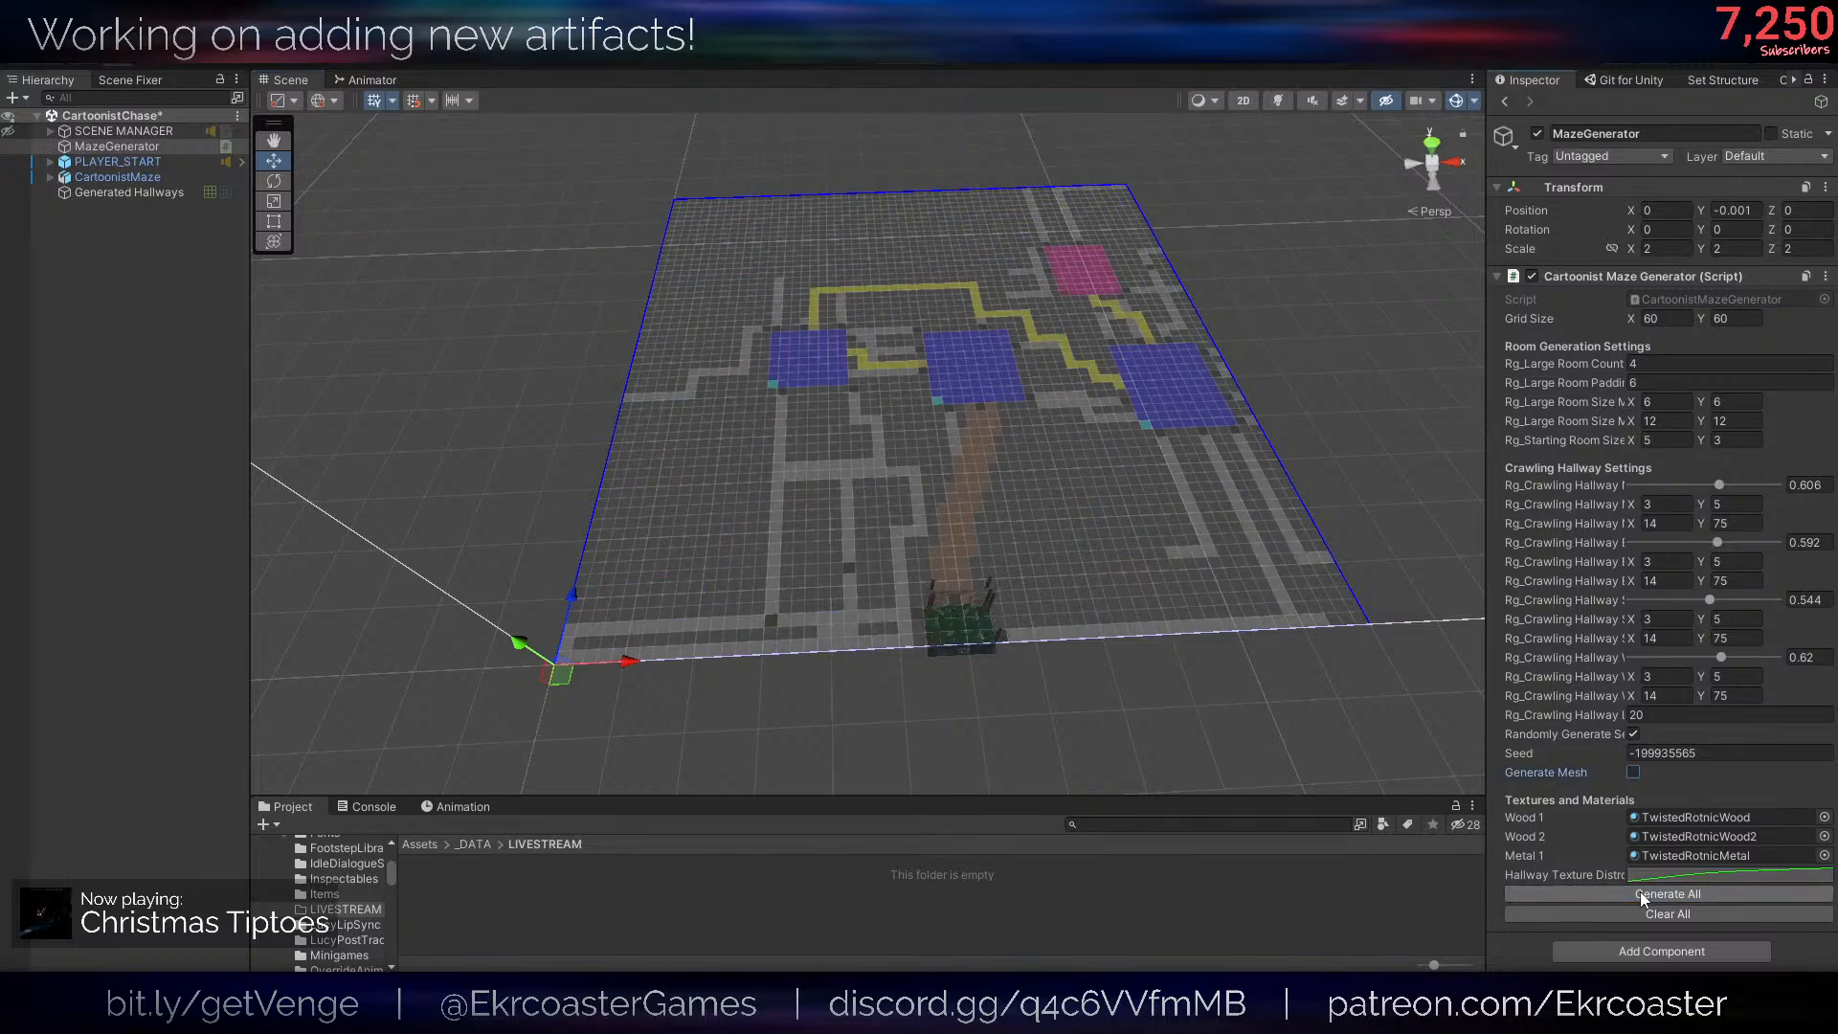
- View the maze grid from above and regenerate it several times to compare the mesh-free layouts
alt+drag(1187, 609, 1178, 744)
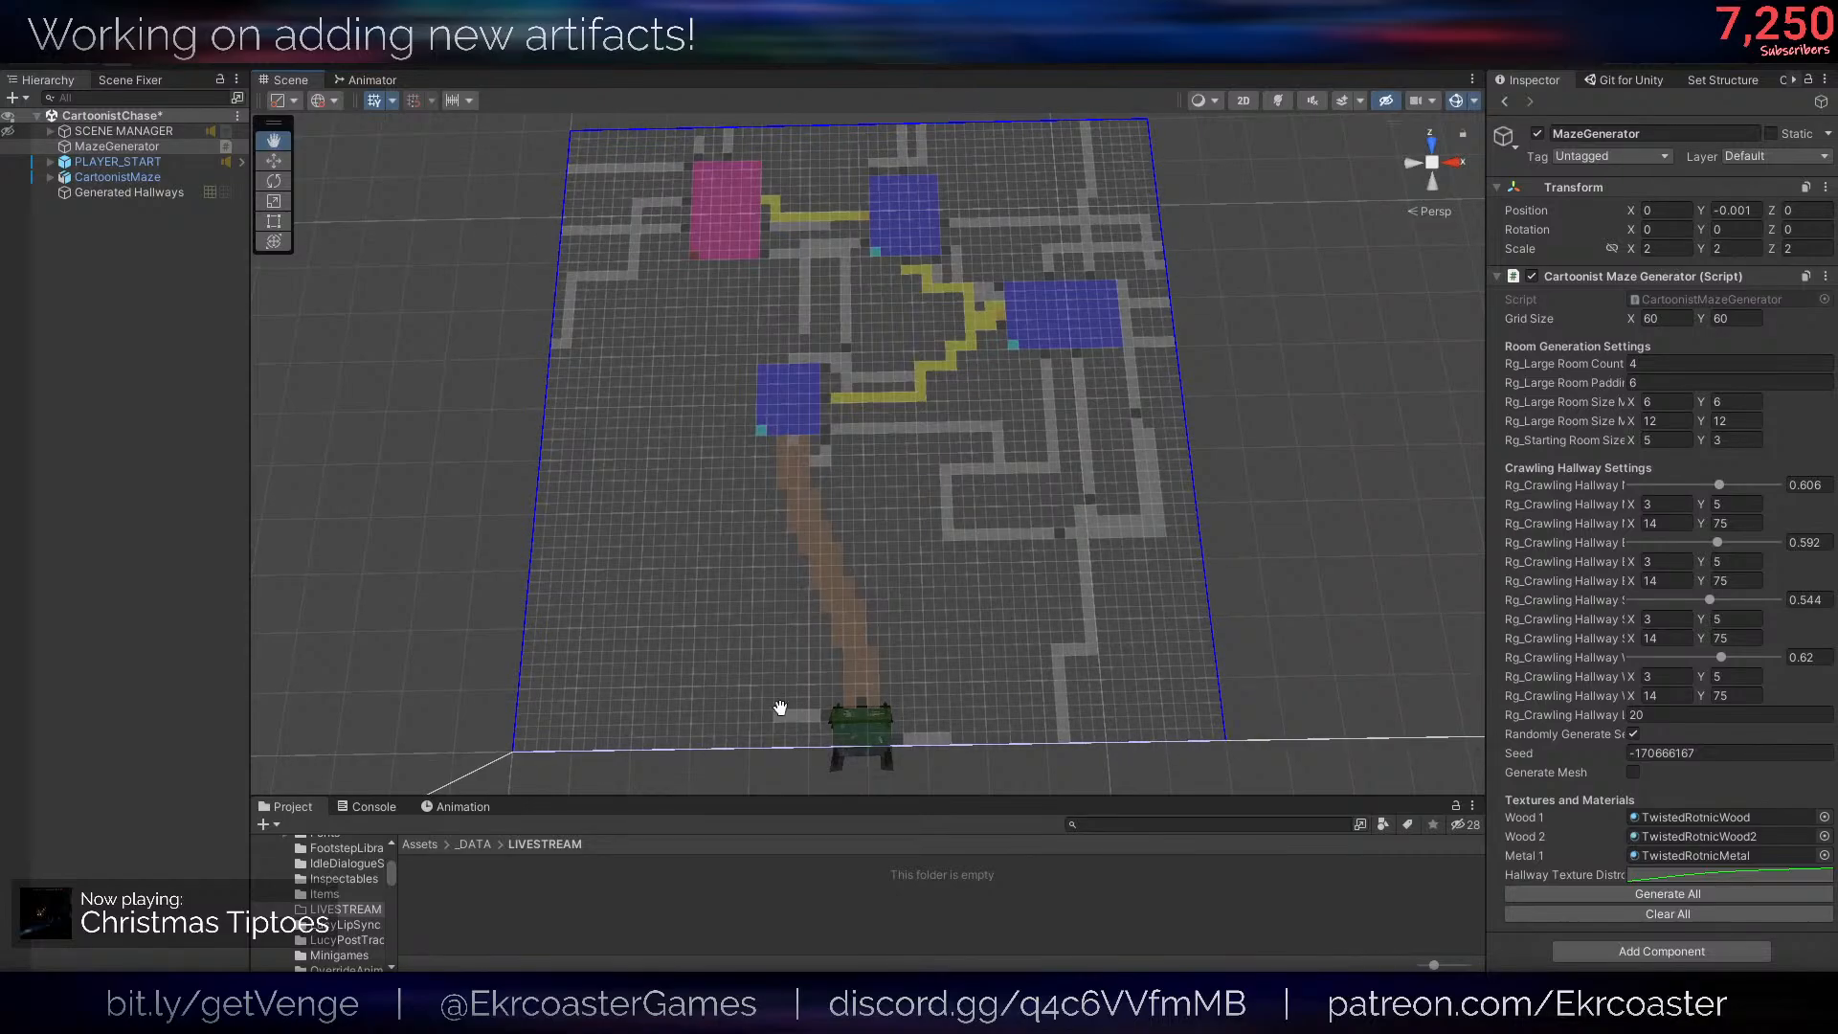
key(w)
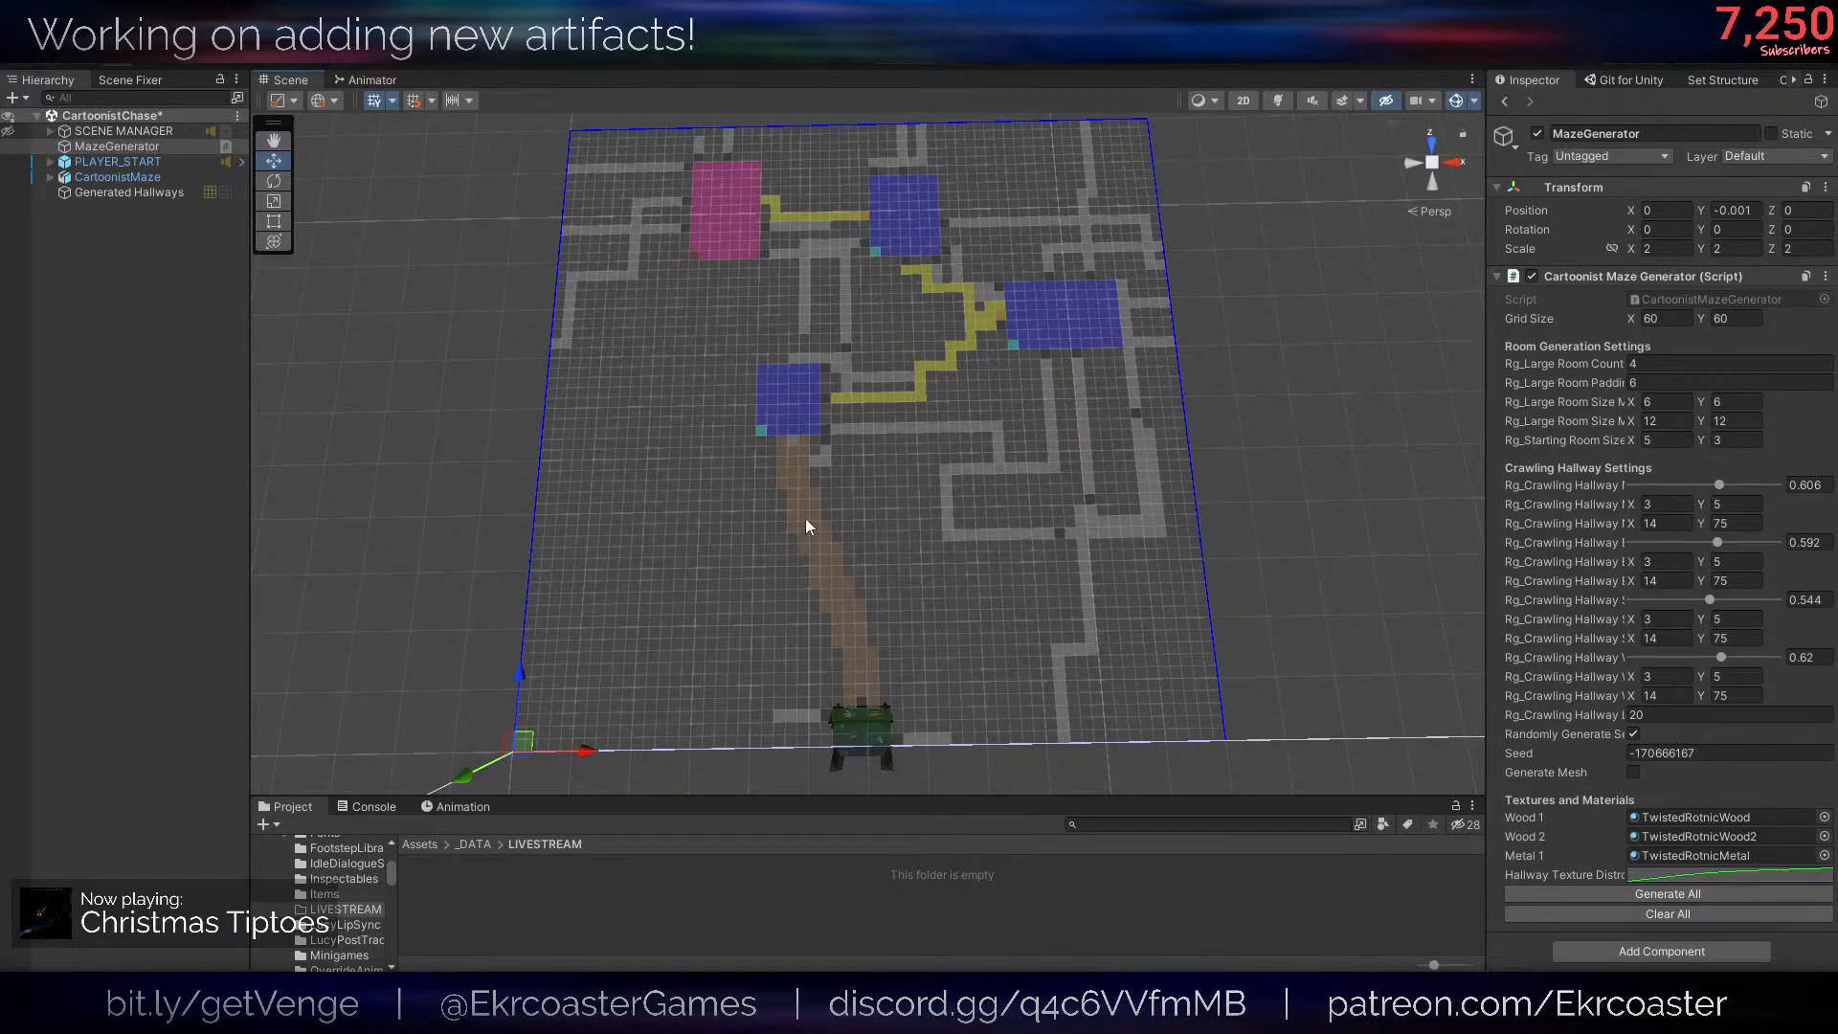
alt+drag(791, 404, 951, 295)
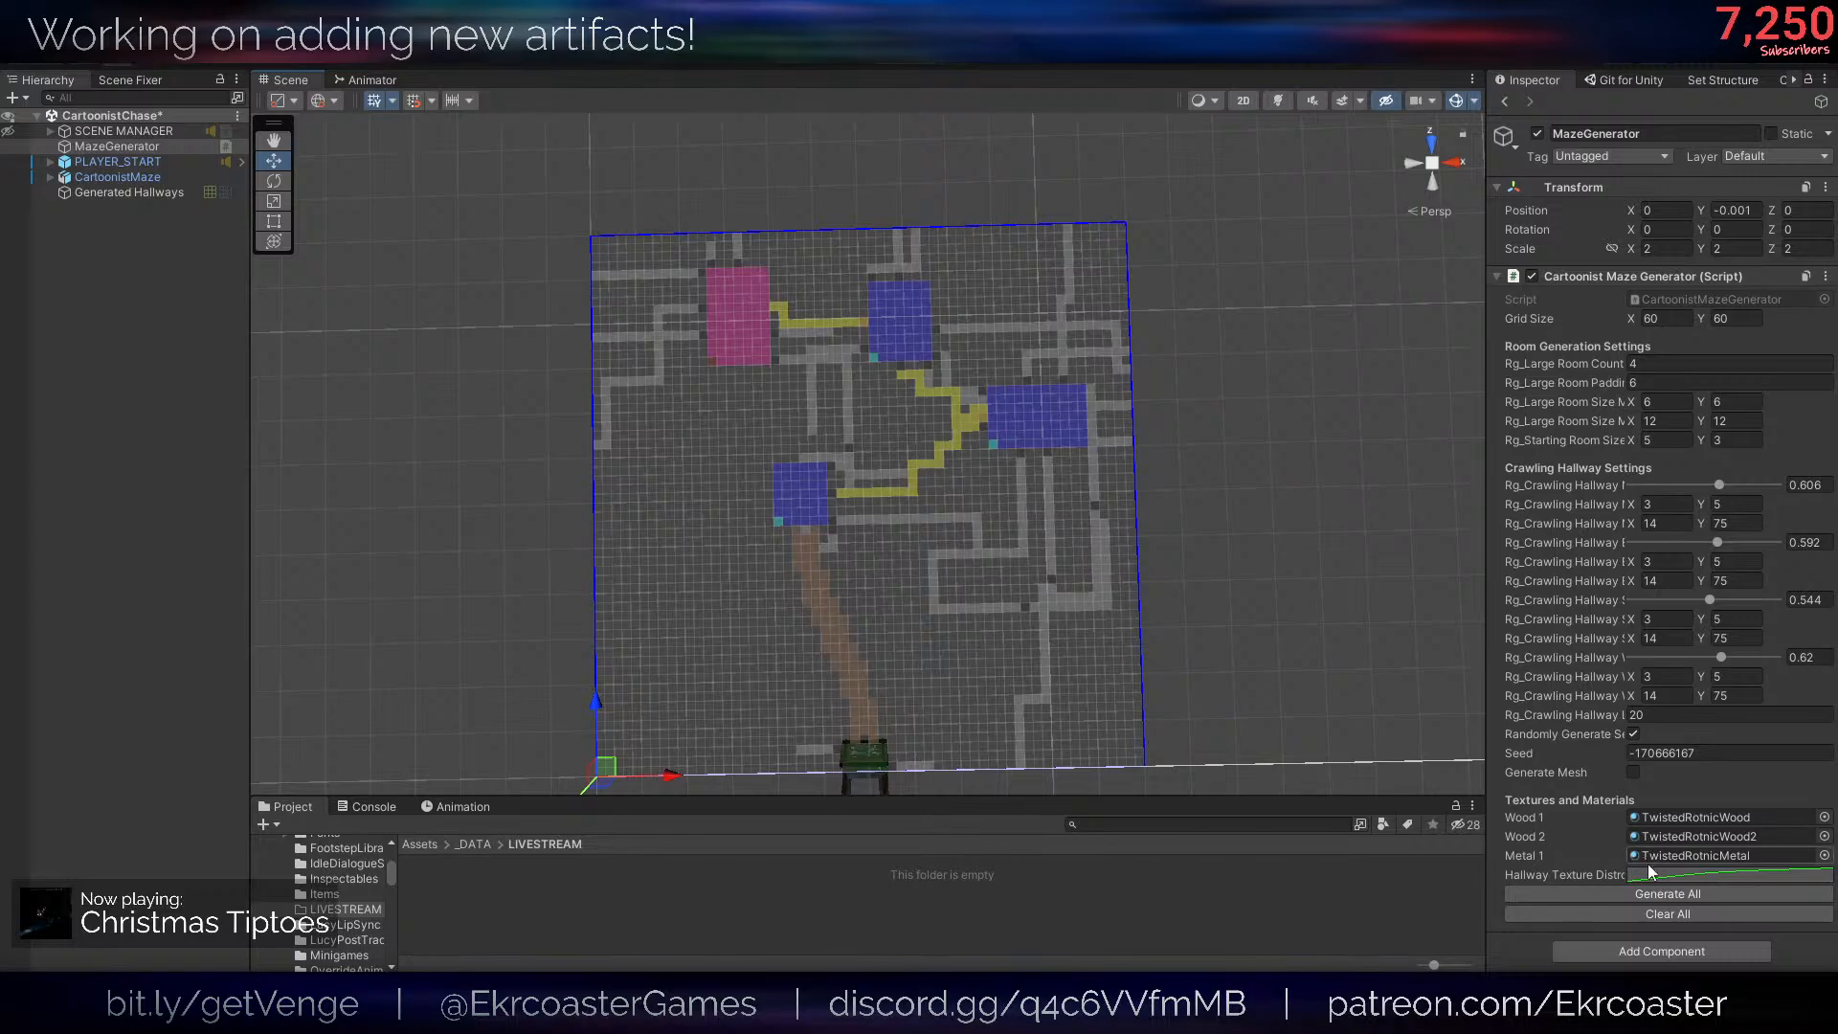
click(1692, 892)
click(1693, 892)
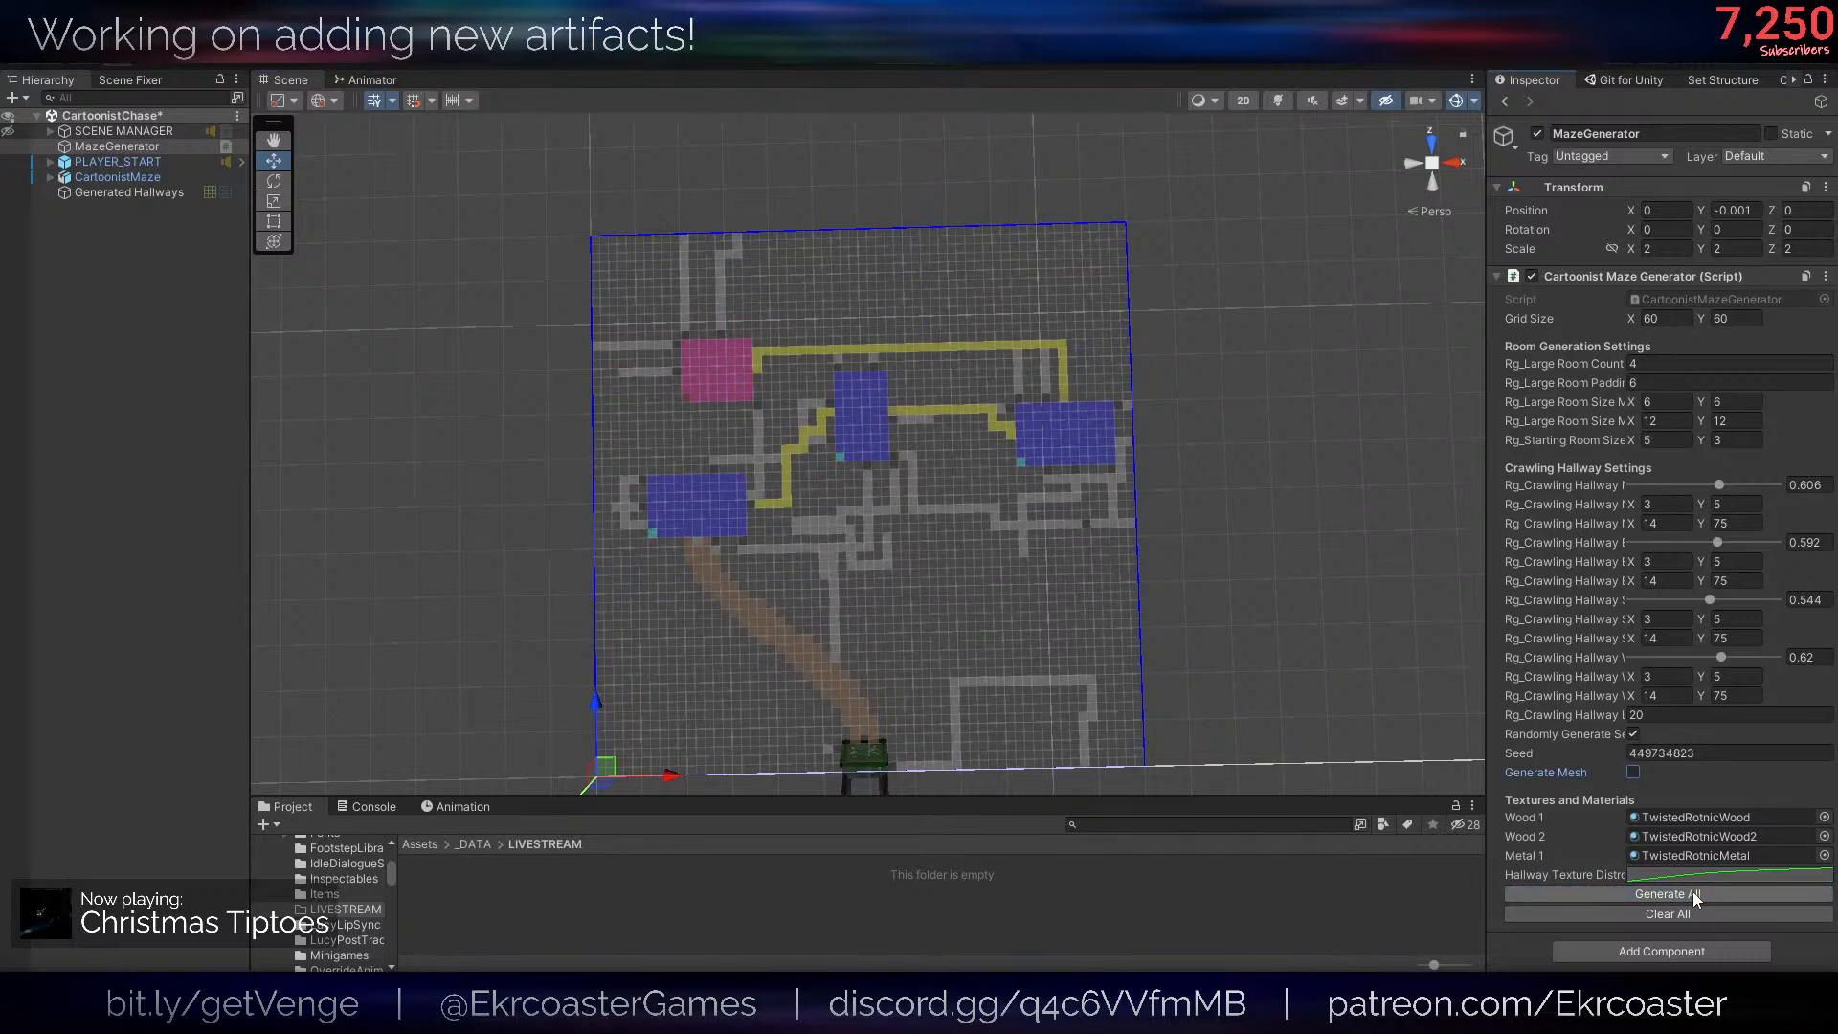
scroll(1095, 601, up, 4)
middle_drag(1097, 632, 1093, 384)
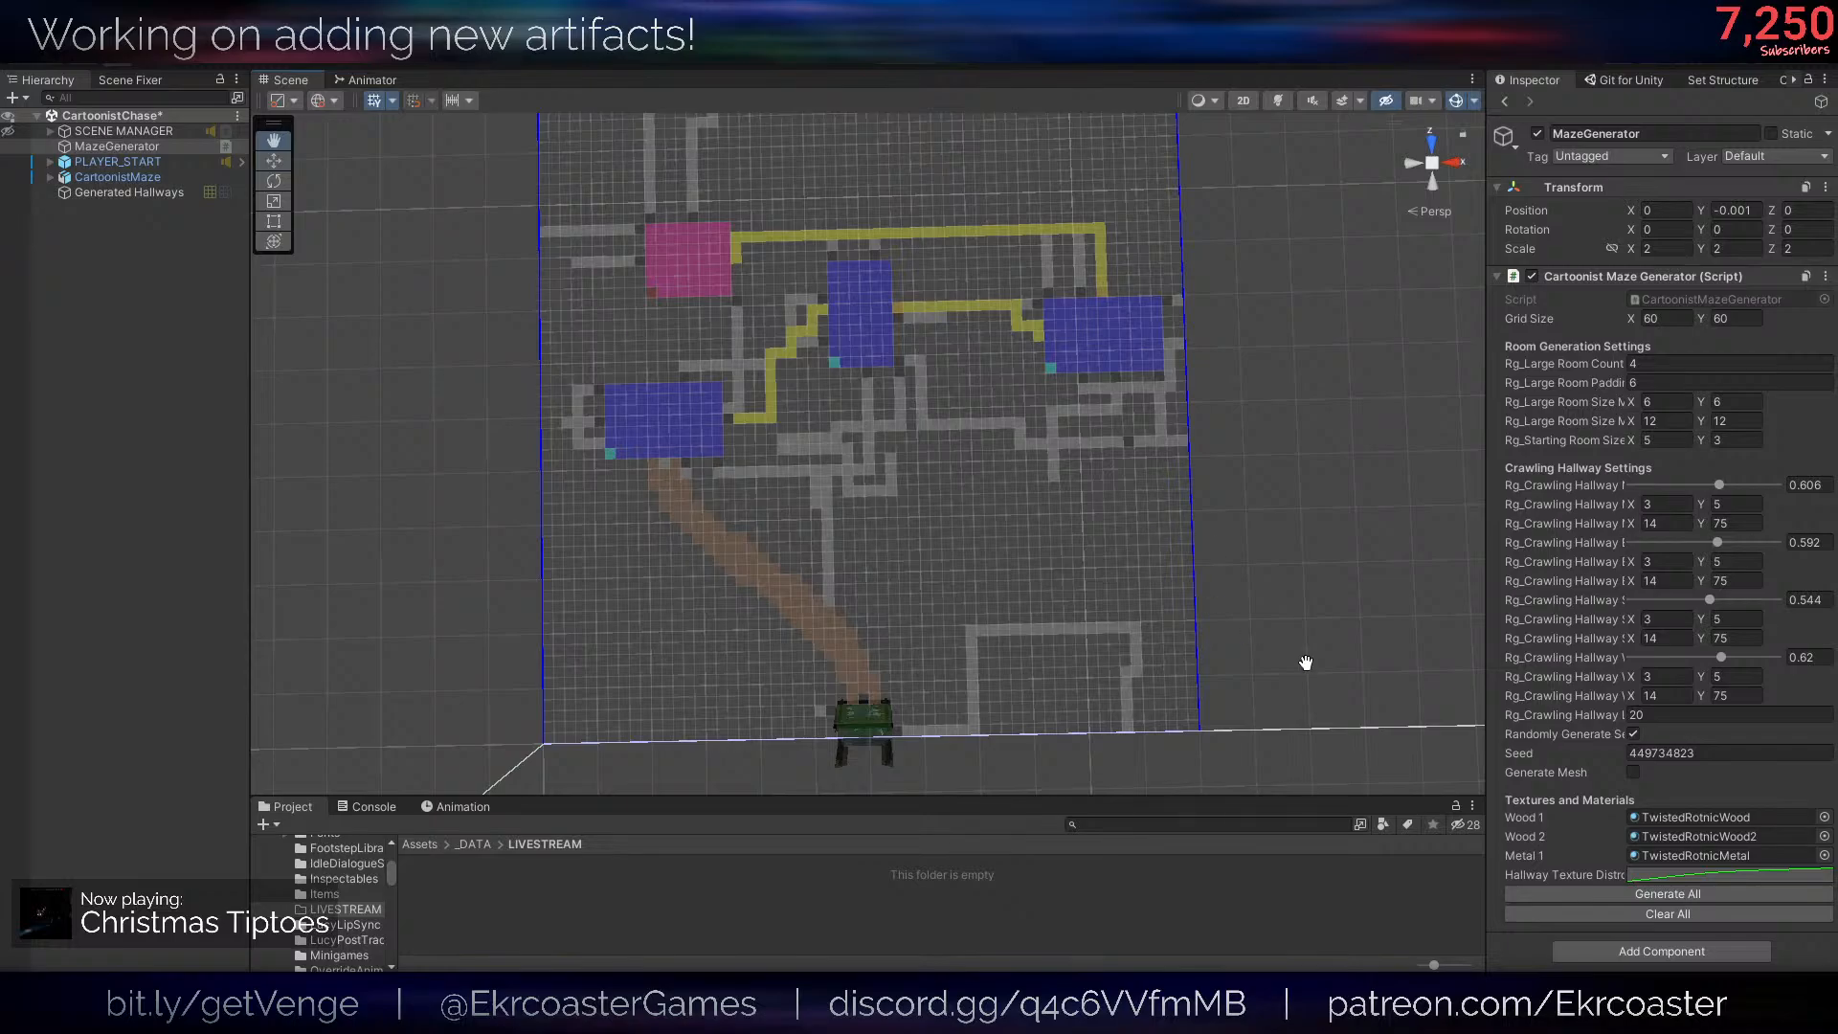
click(1624, 895)
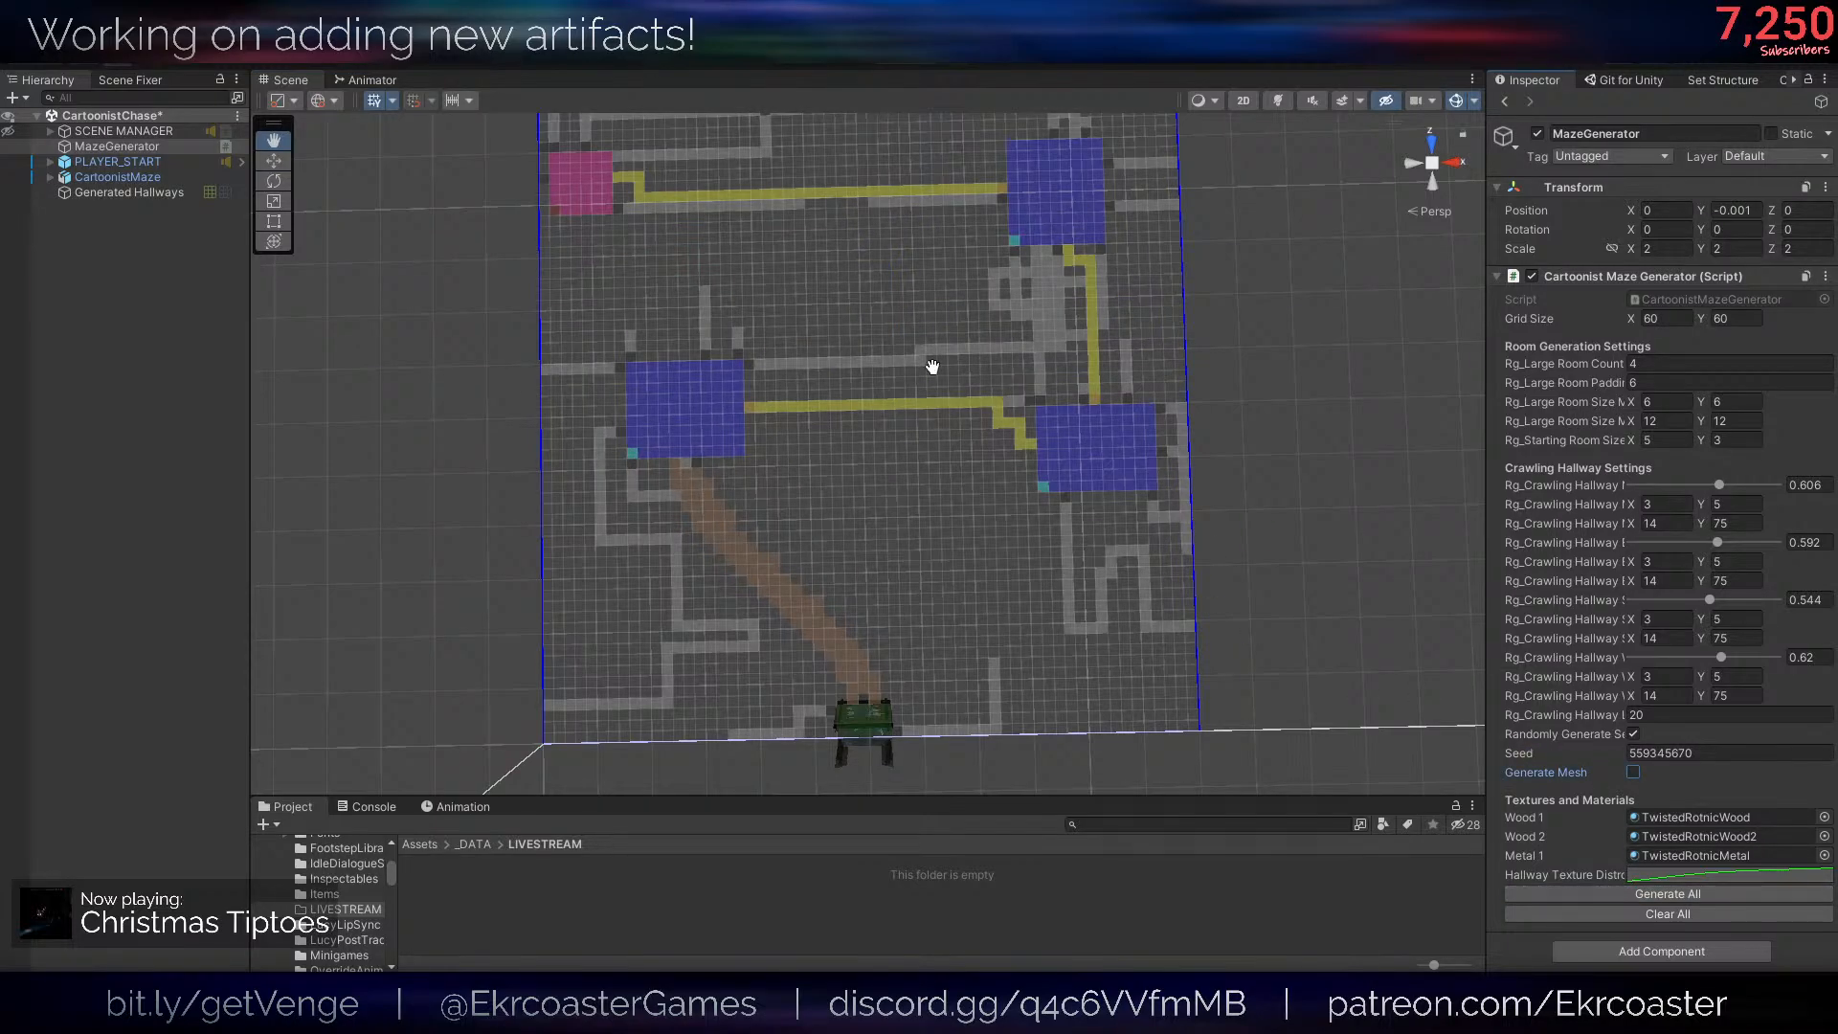
scroll(958, 554, down, 2)
- Reselect MazeGenerator and generate further random maze layouts with Generate Mesh still off
click(1649, 754)
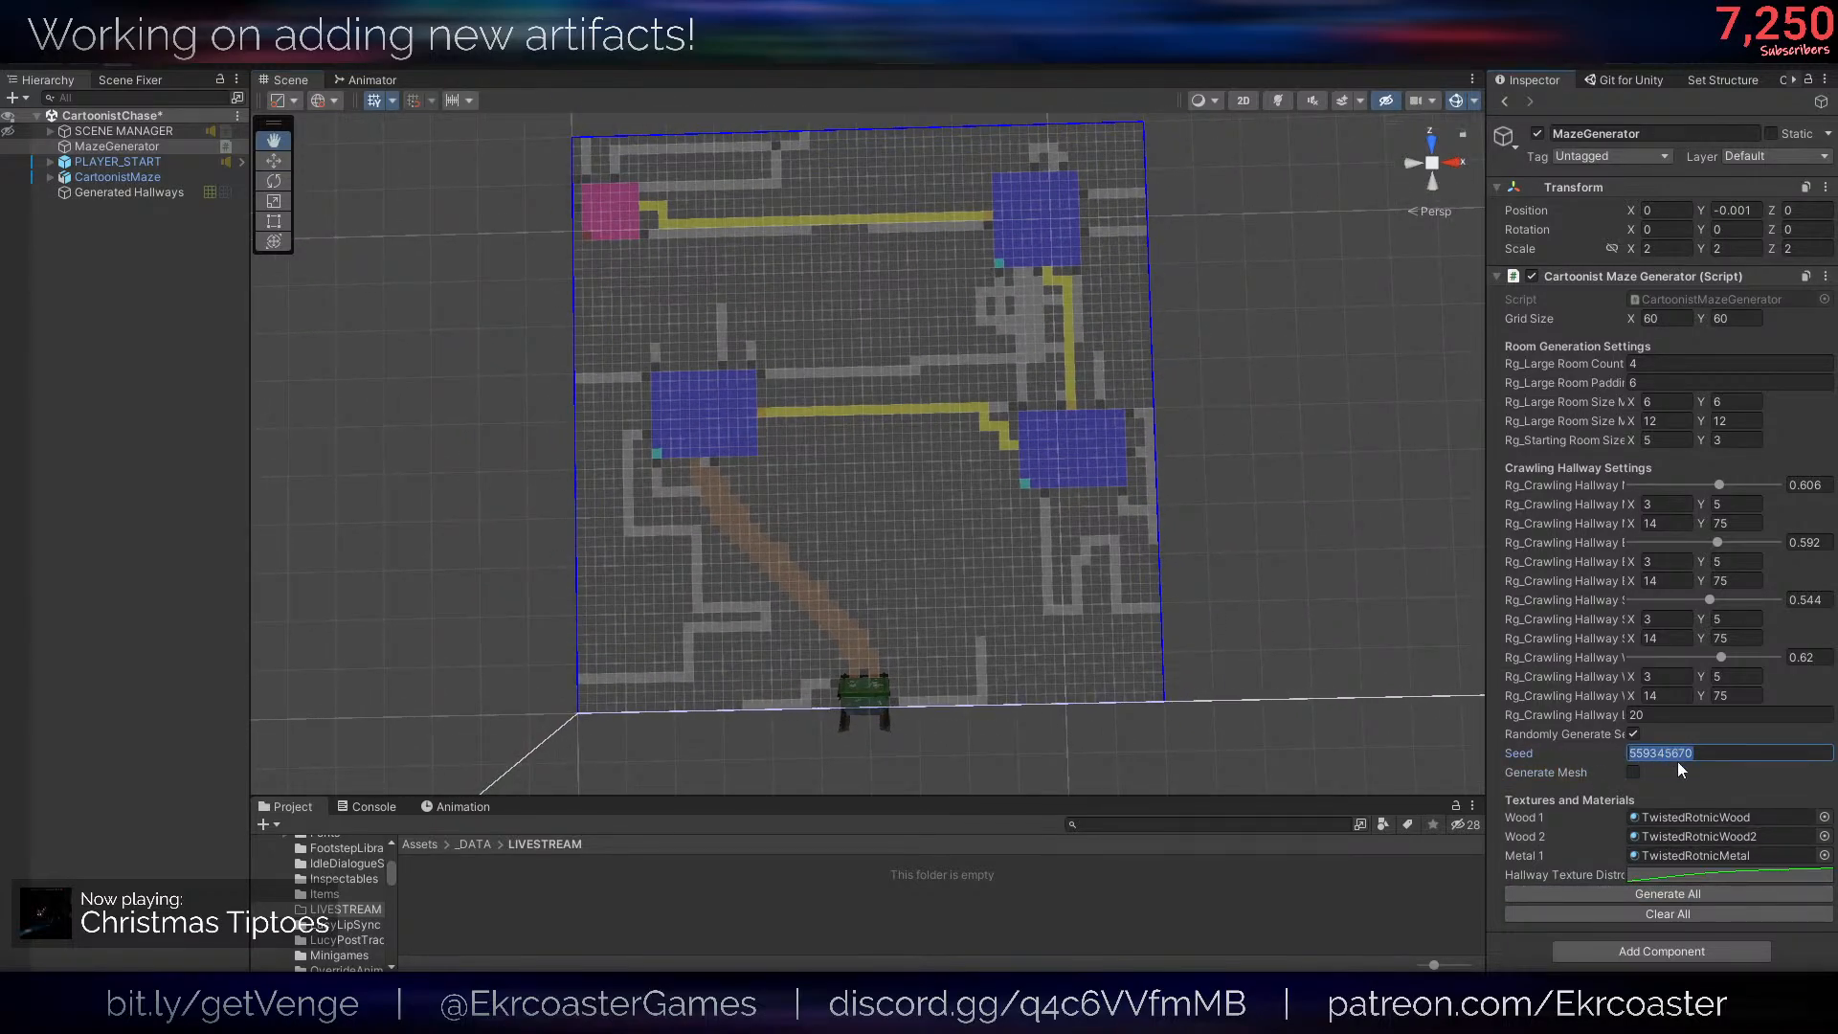
click(1417, 900)
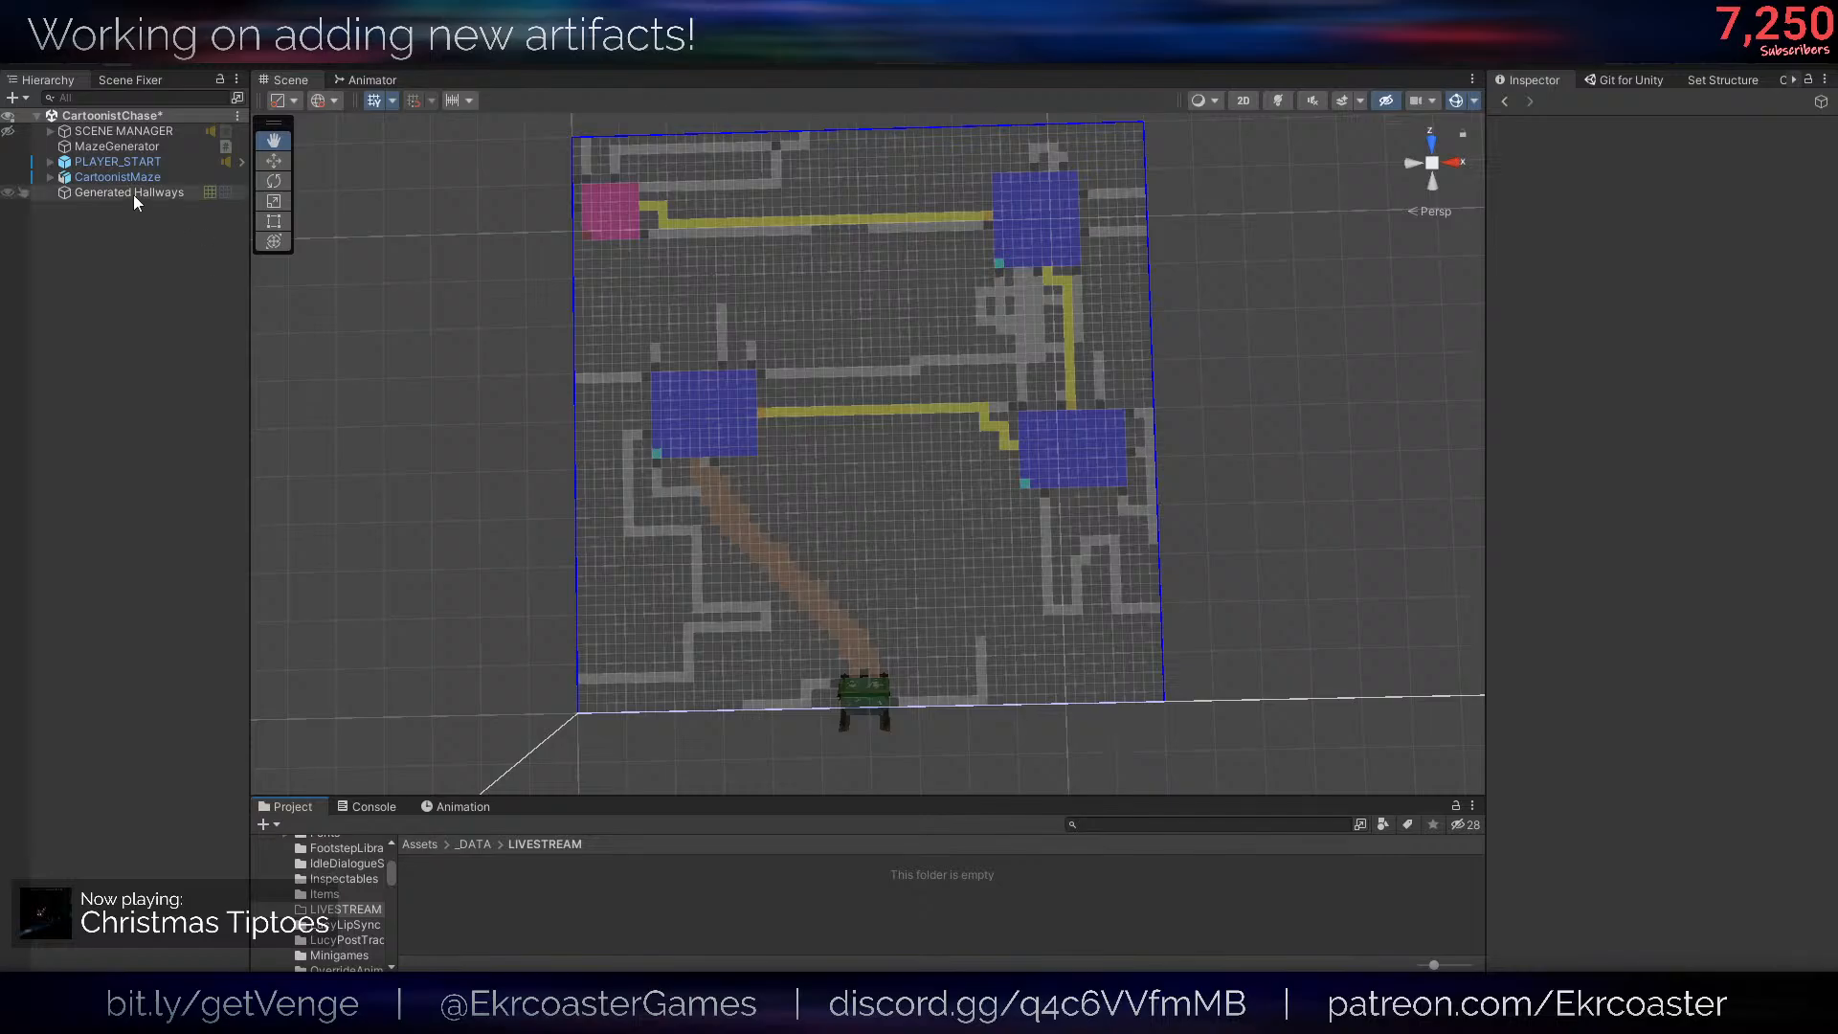
click(117, 148)
right_click(1271, 481)
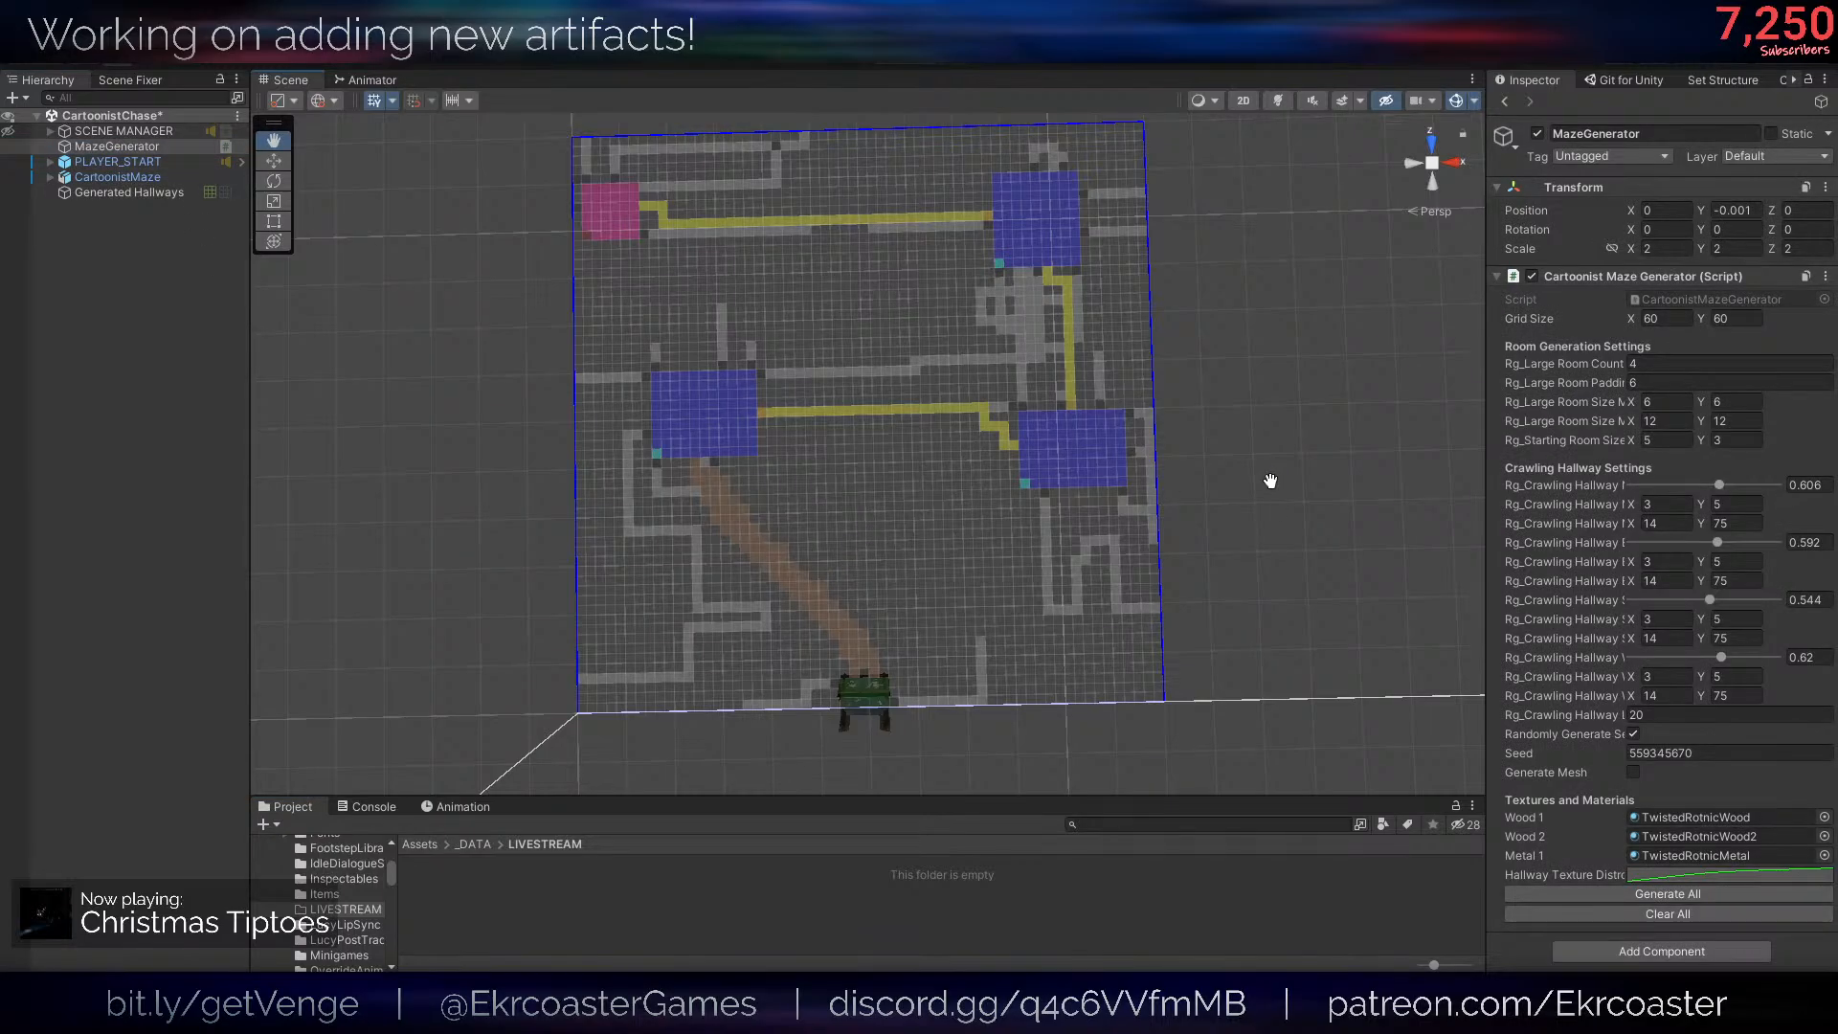
click(1580, 893)
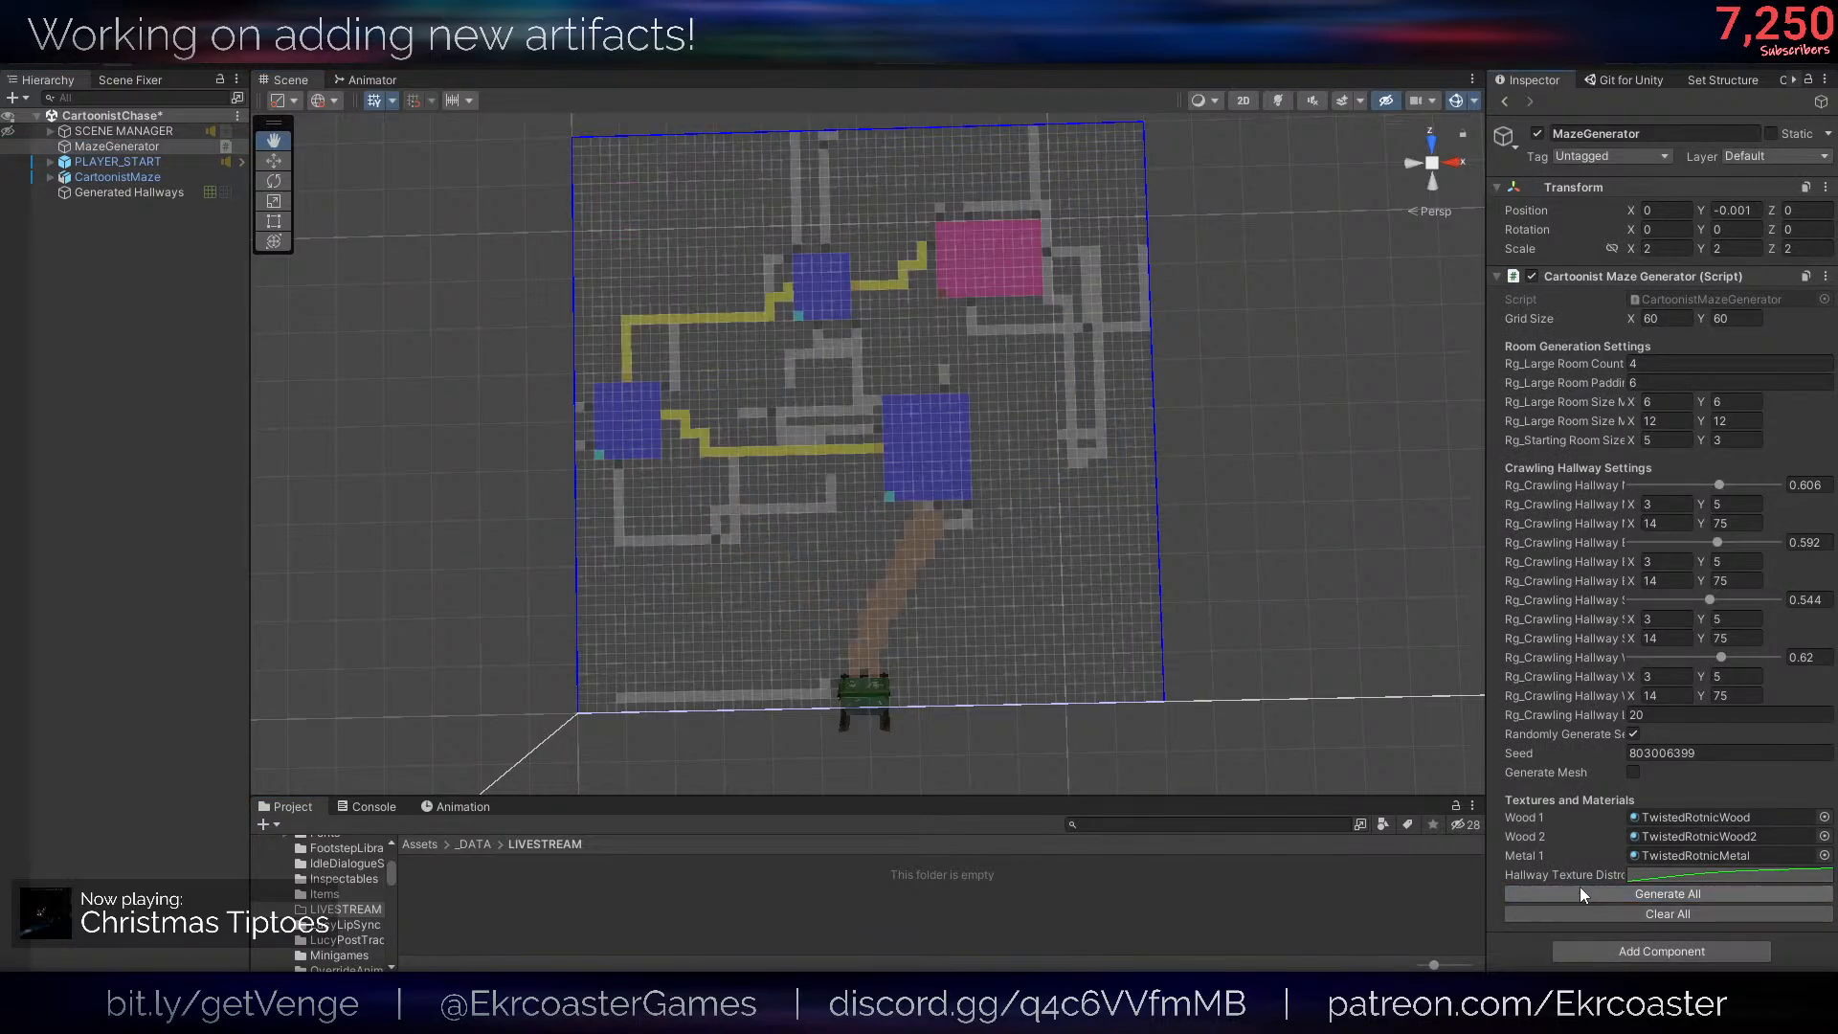
click(1579, 893)
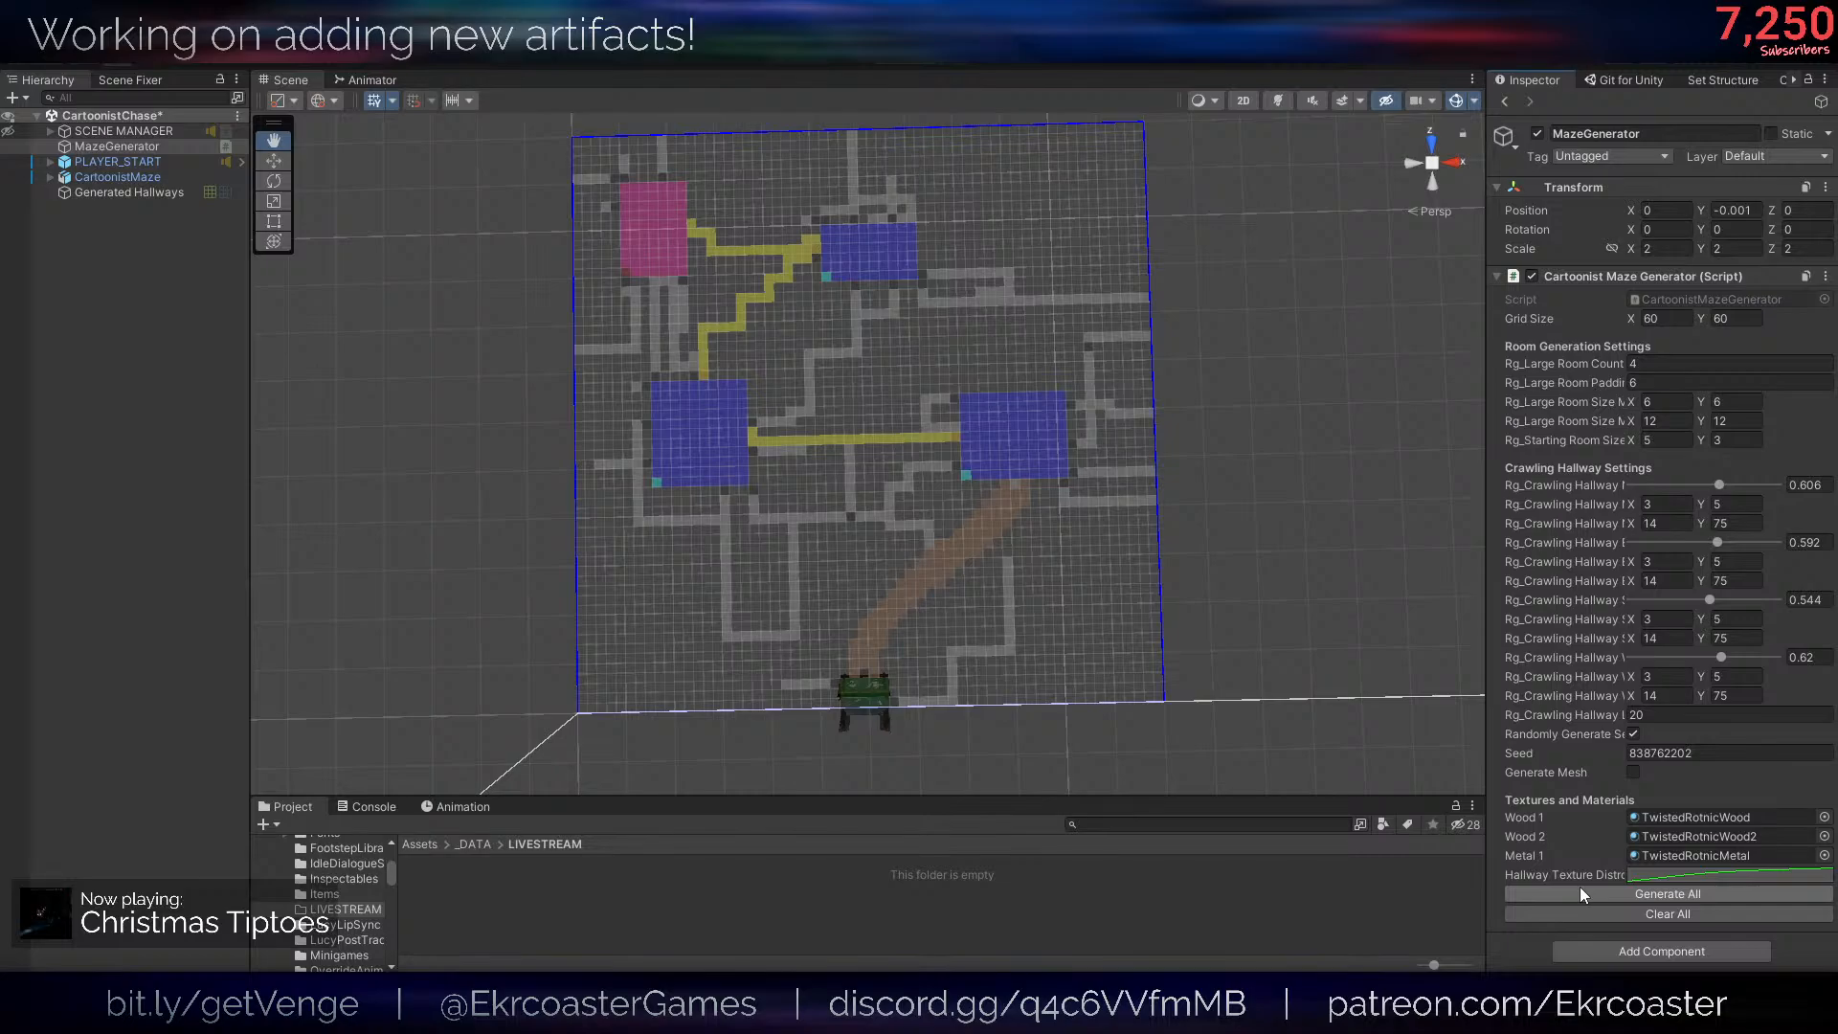
click(1580, 893)
click(1580, 893)
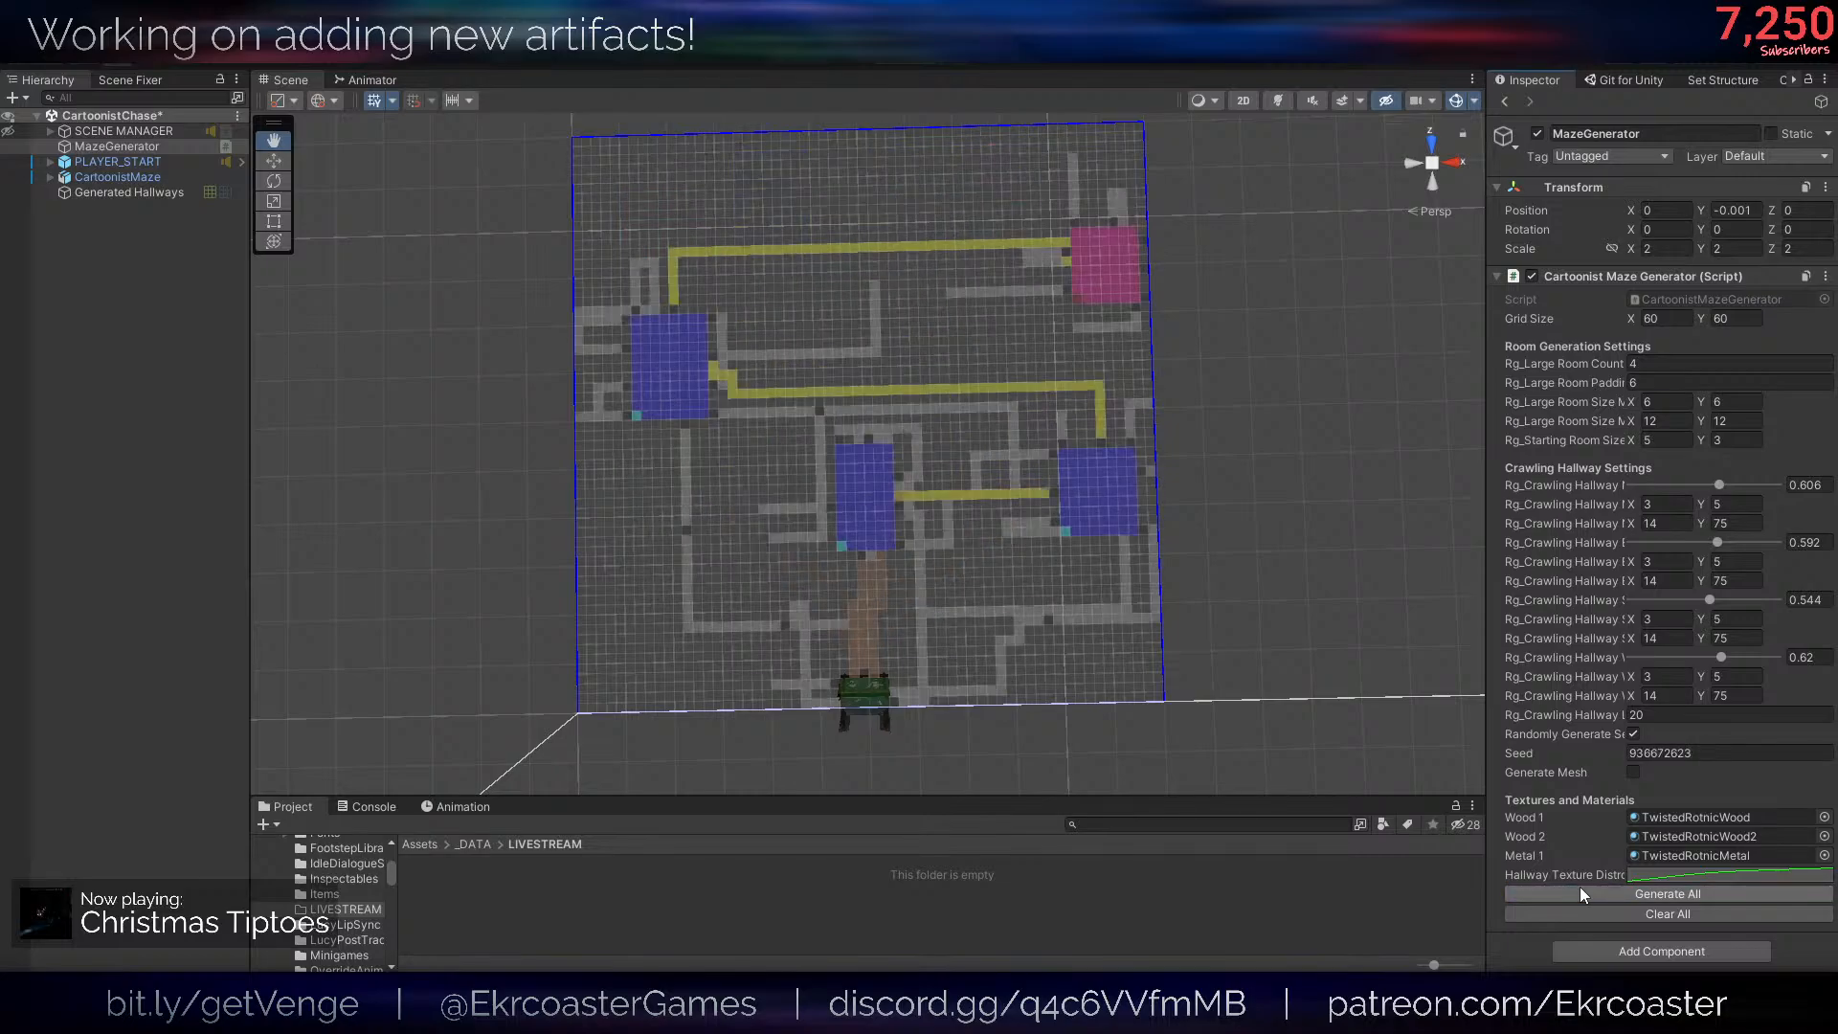
- Select the Seed value and regenerate the maze repeatedly to try more random seeds
click(1654, 755)
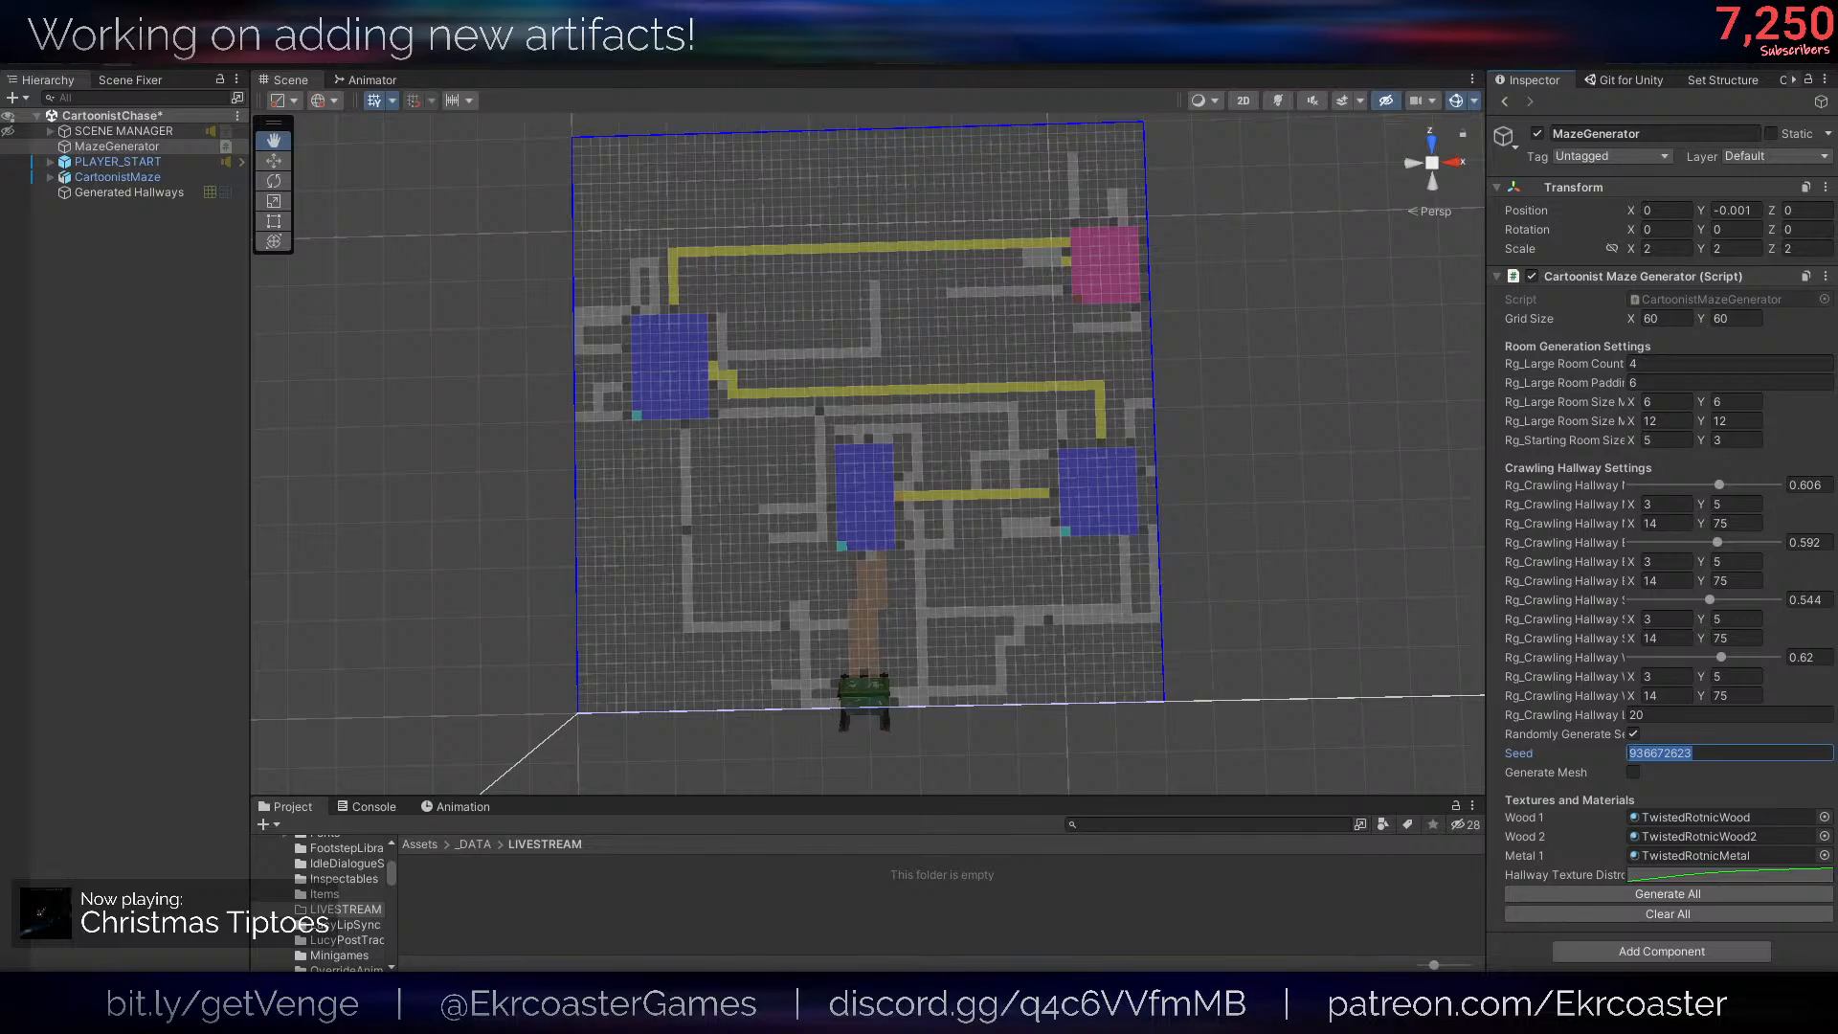
click(1666, 754)
click(1546, 893)
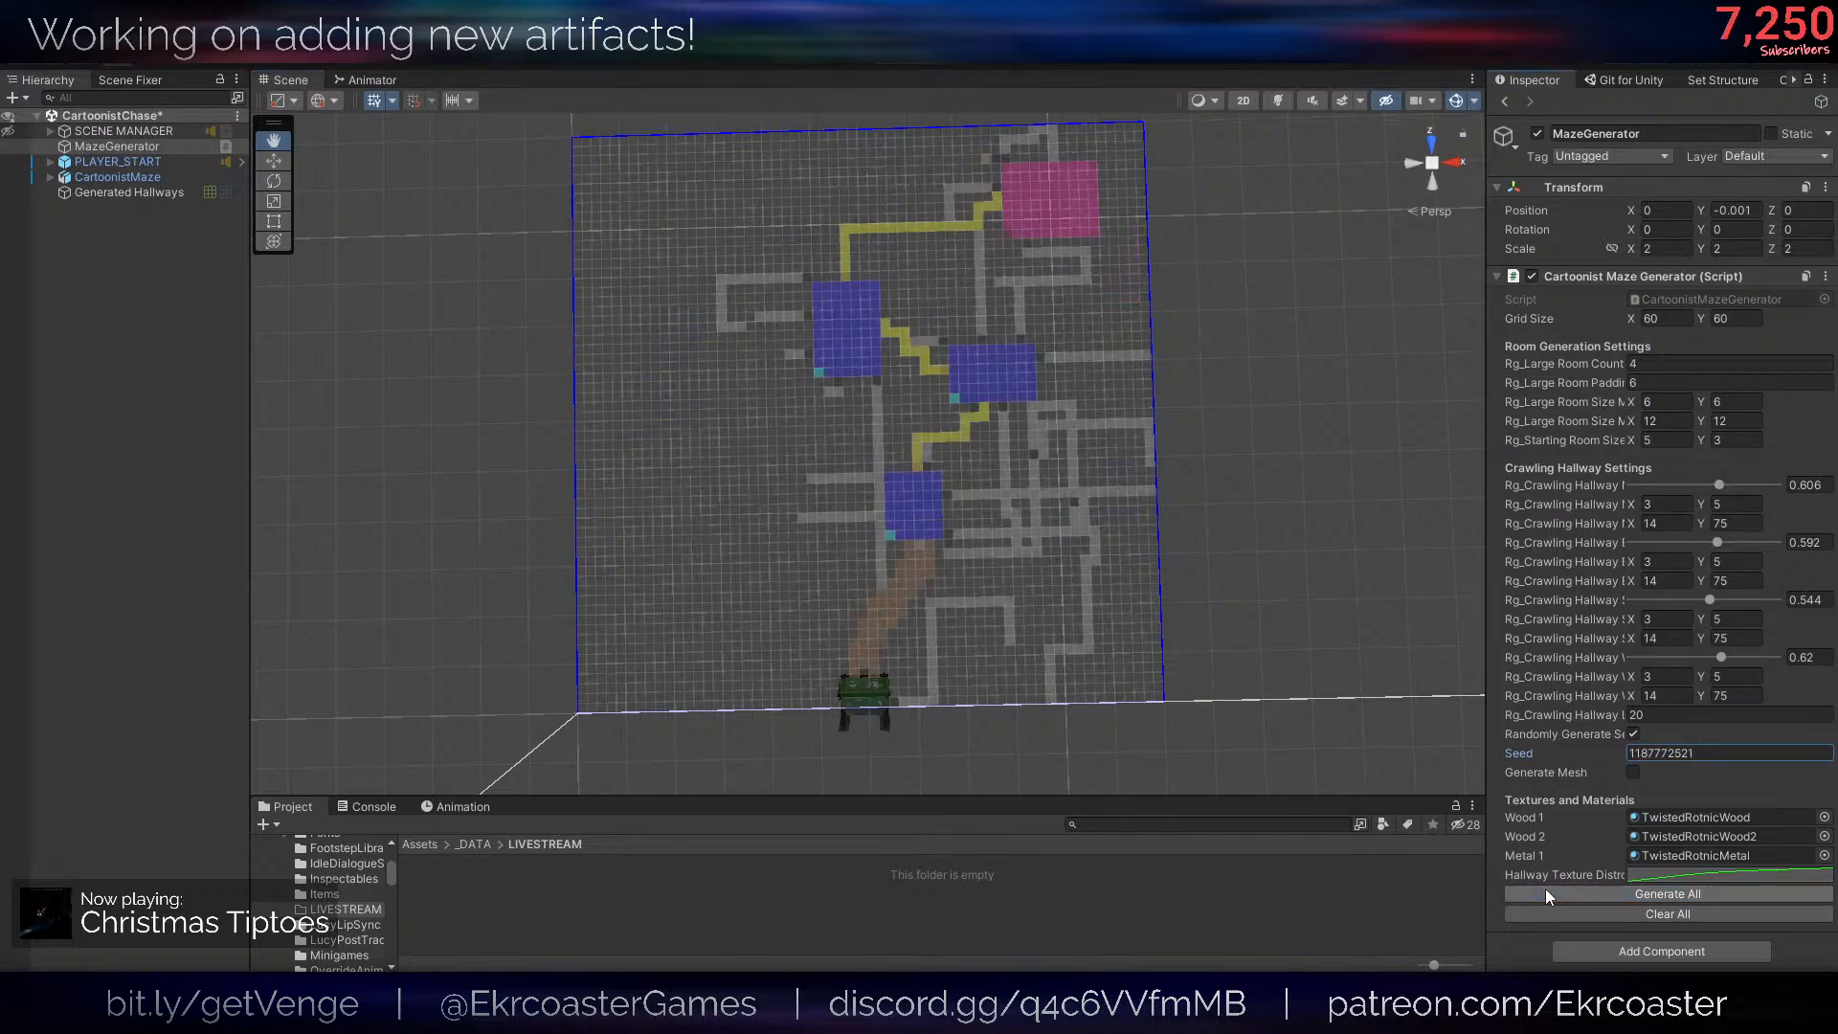
click(1545, 893)
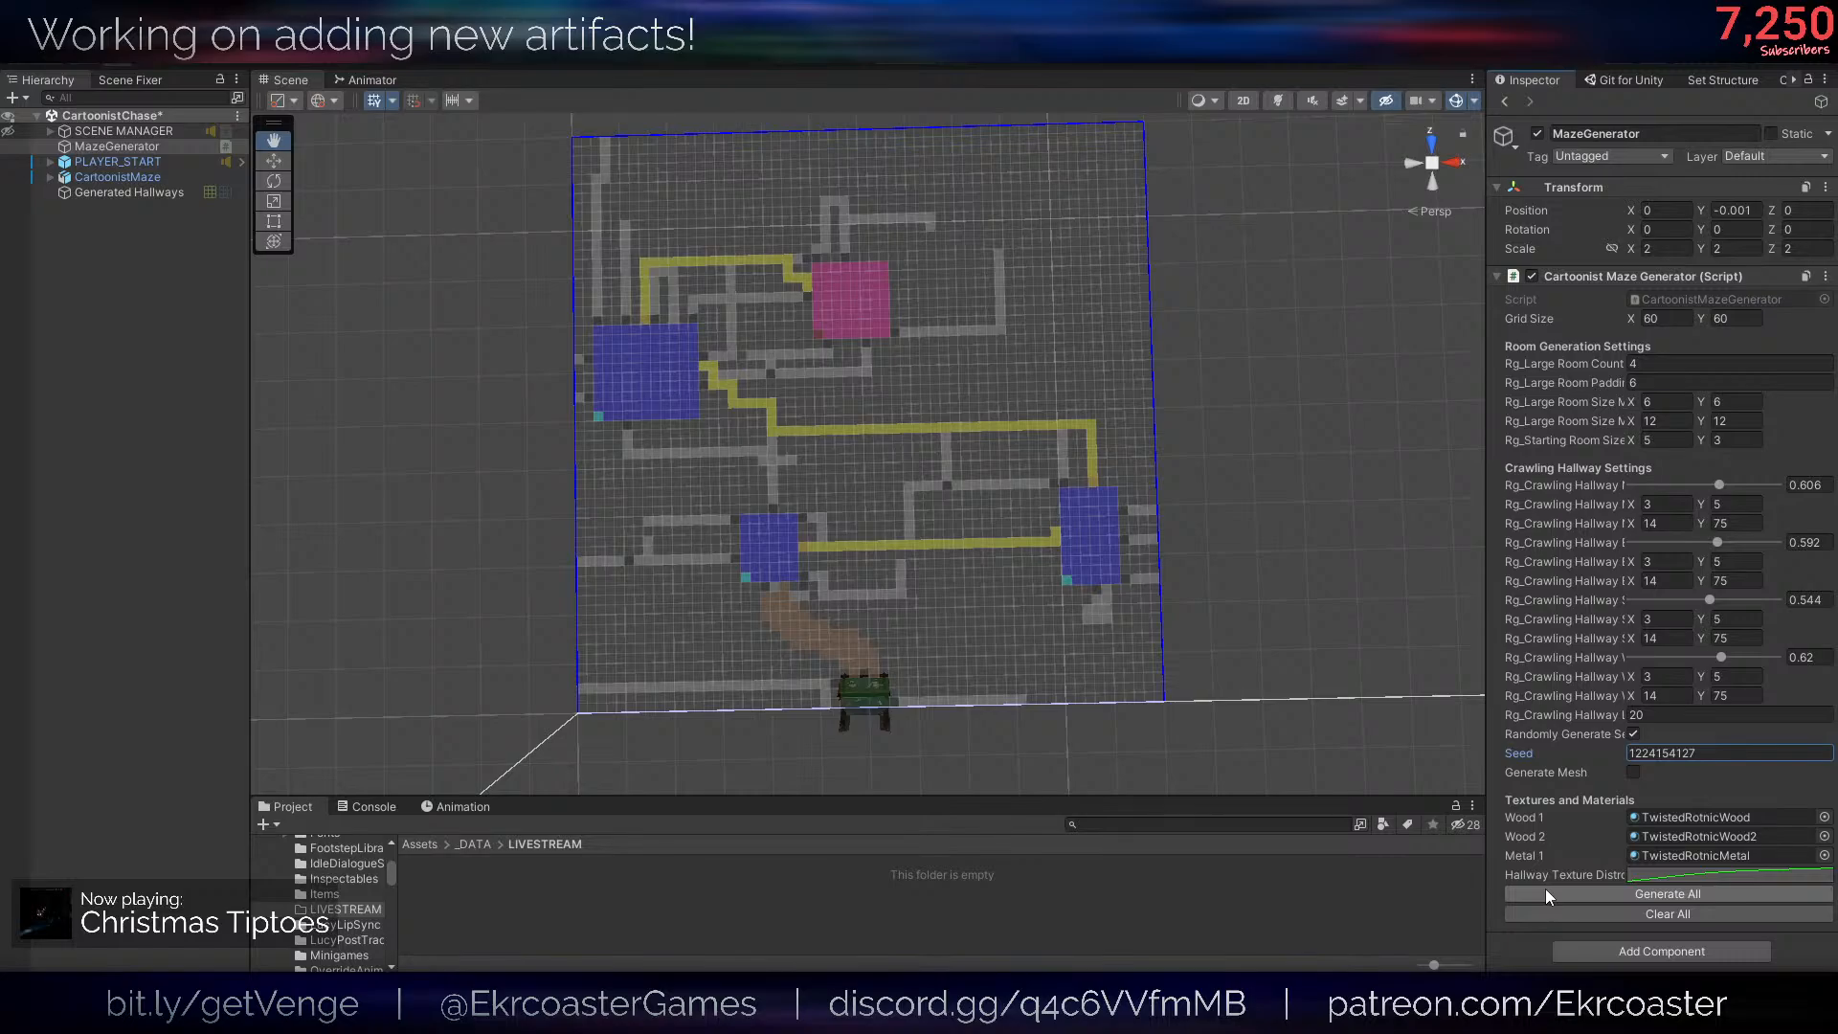
click(1546, 894)
click(1546, 894)
- Turn Generate Mesh back on, hide the scene gizmos, and regenerate the whole maze
click(1634, 772)
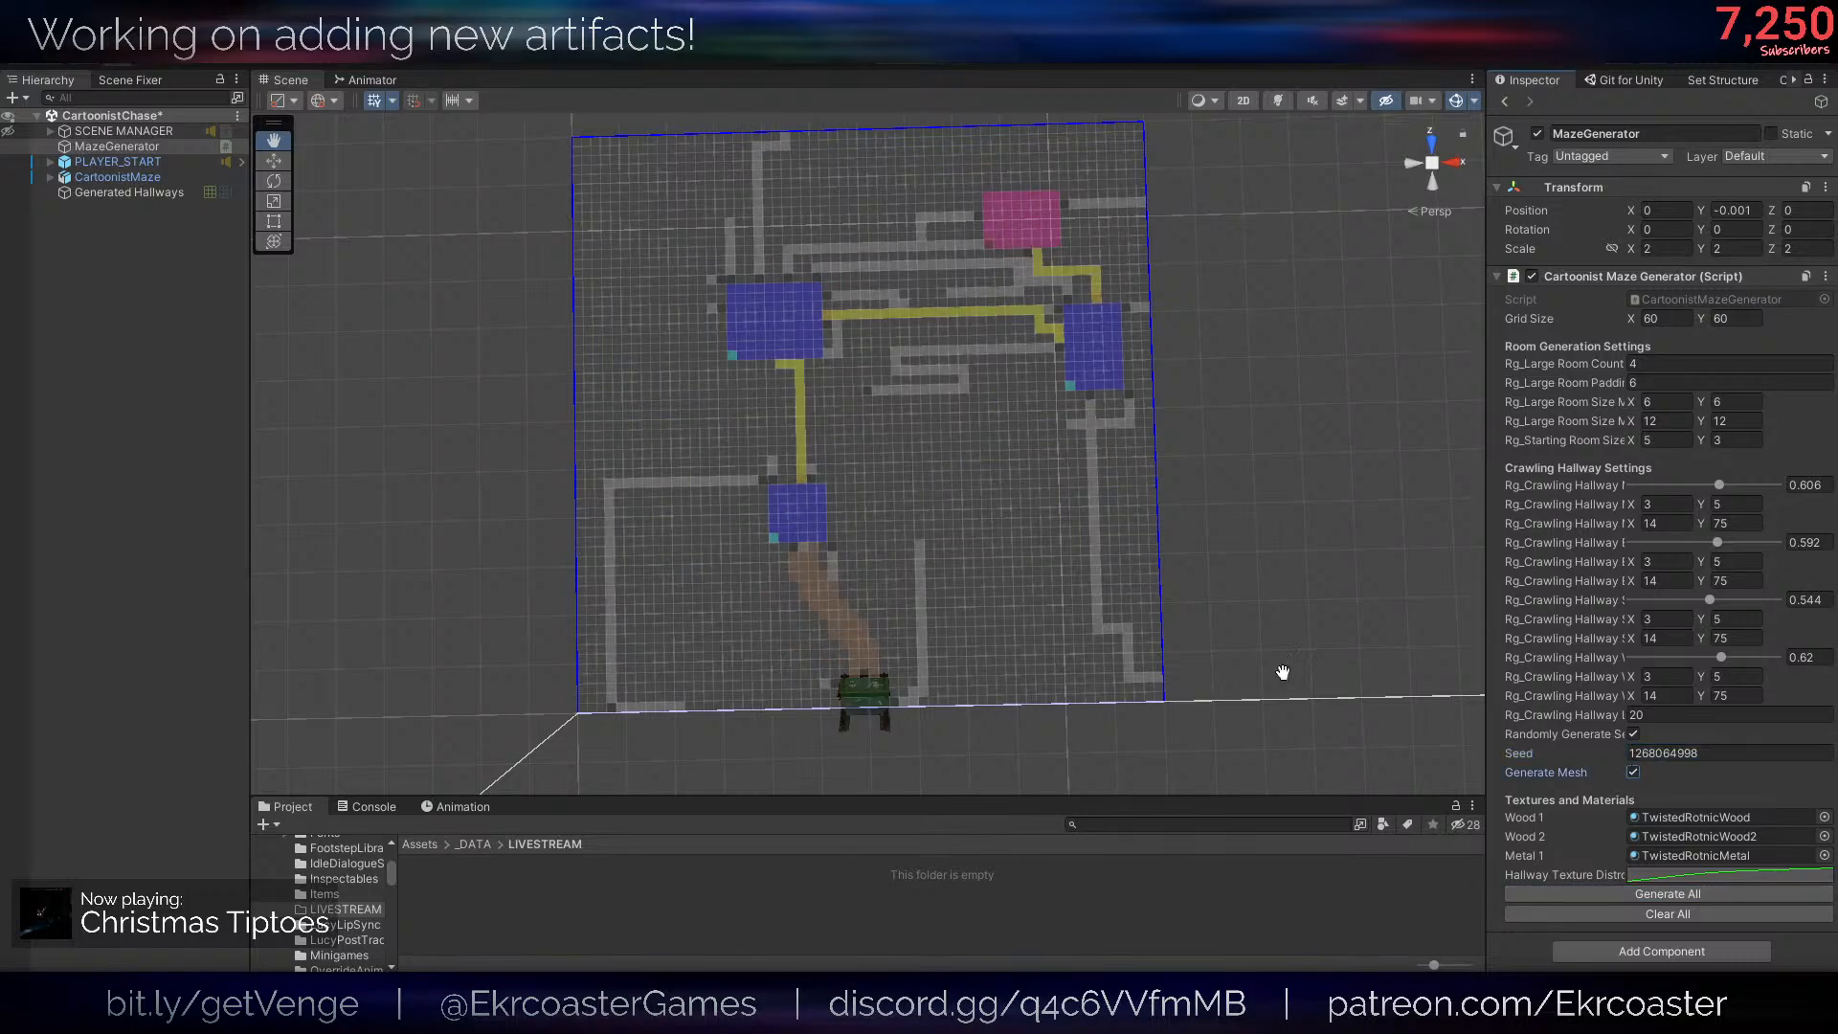
right_drag(1285, 669, 1375, 219)
click(1457, 100)
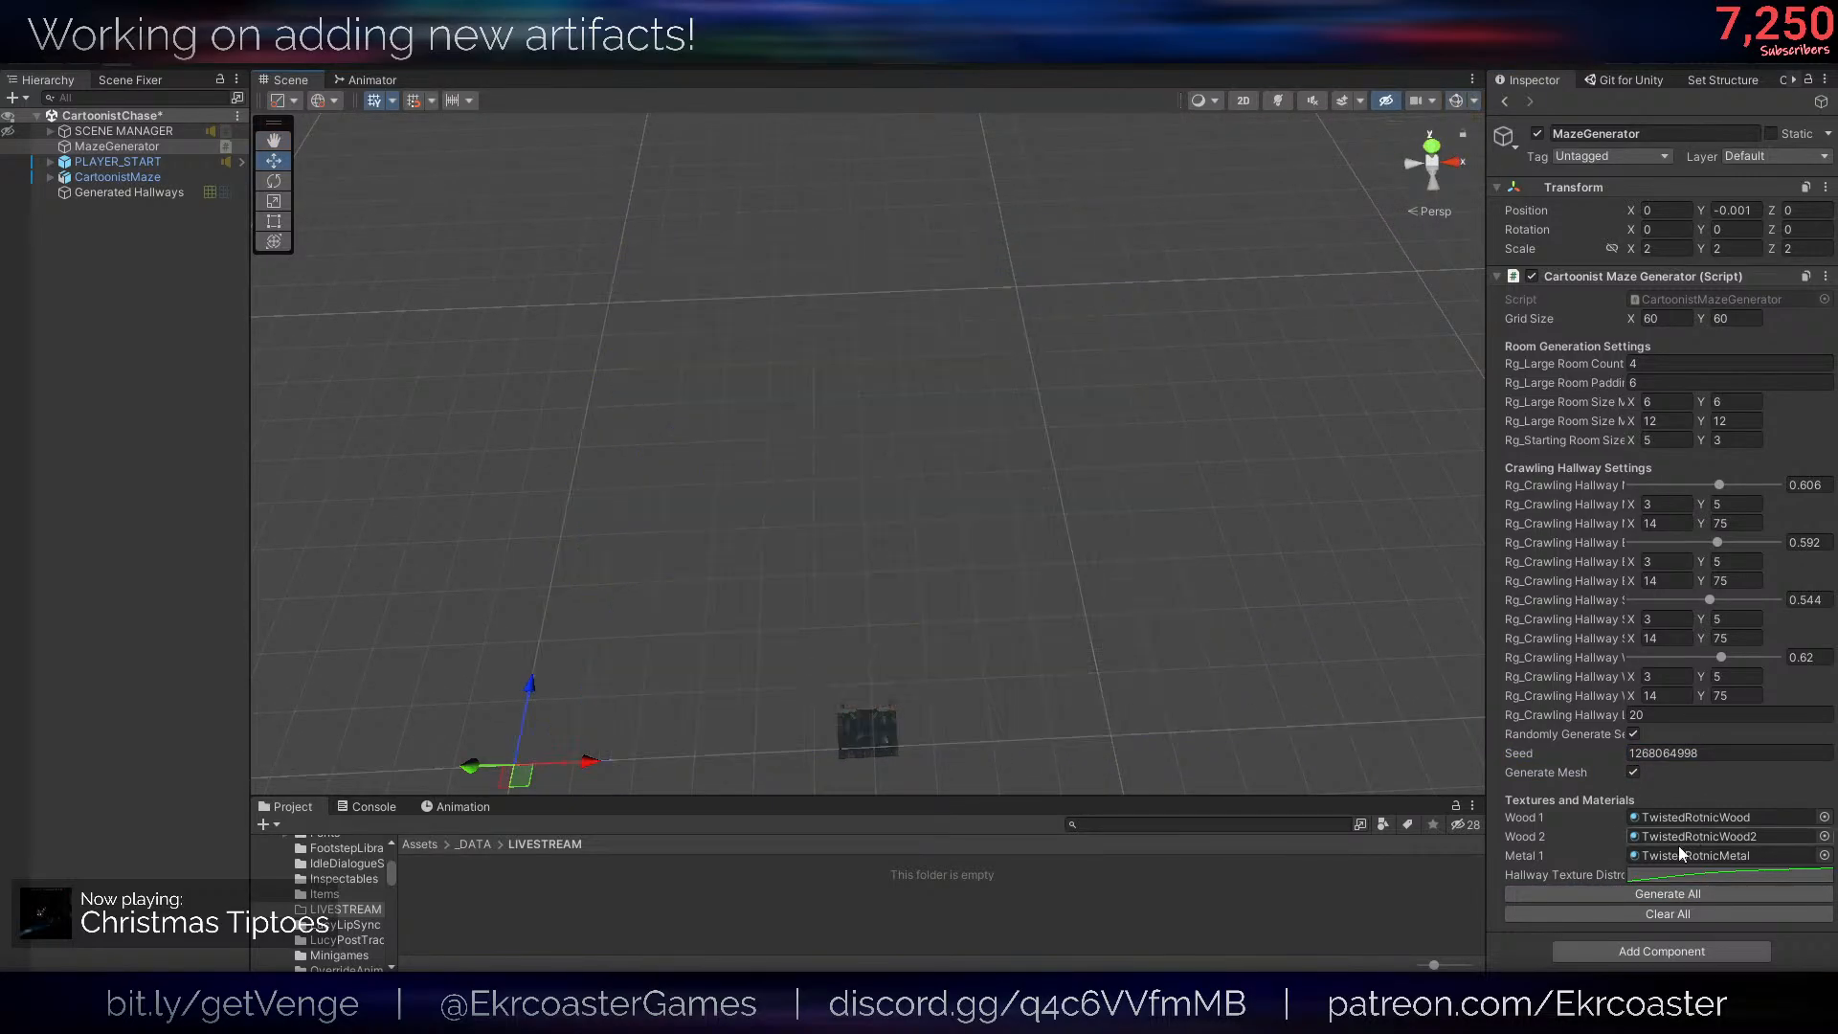
click(1674, 898)
- Examine the generated room and hallway meshes up close around the entrance and from an overview
right_drag(1090, 615, 1025, 373)
key(w)
key(s)
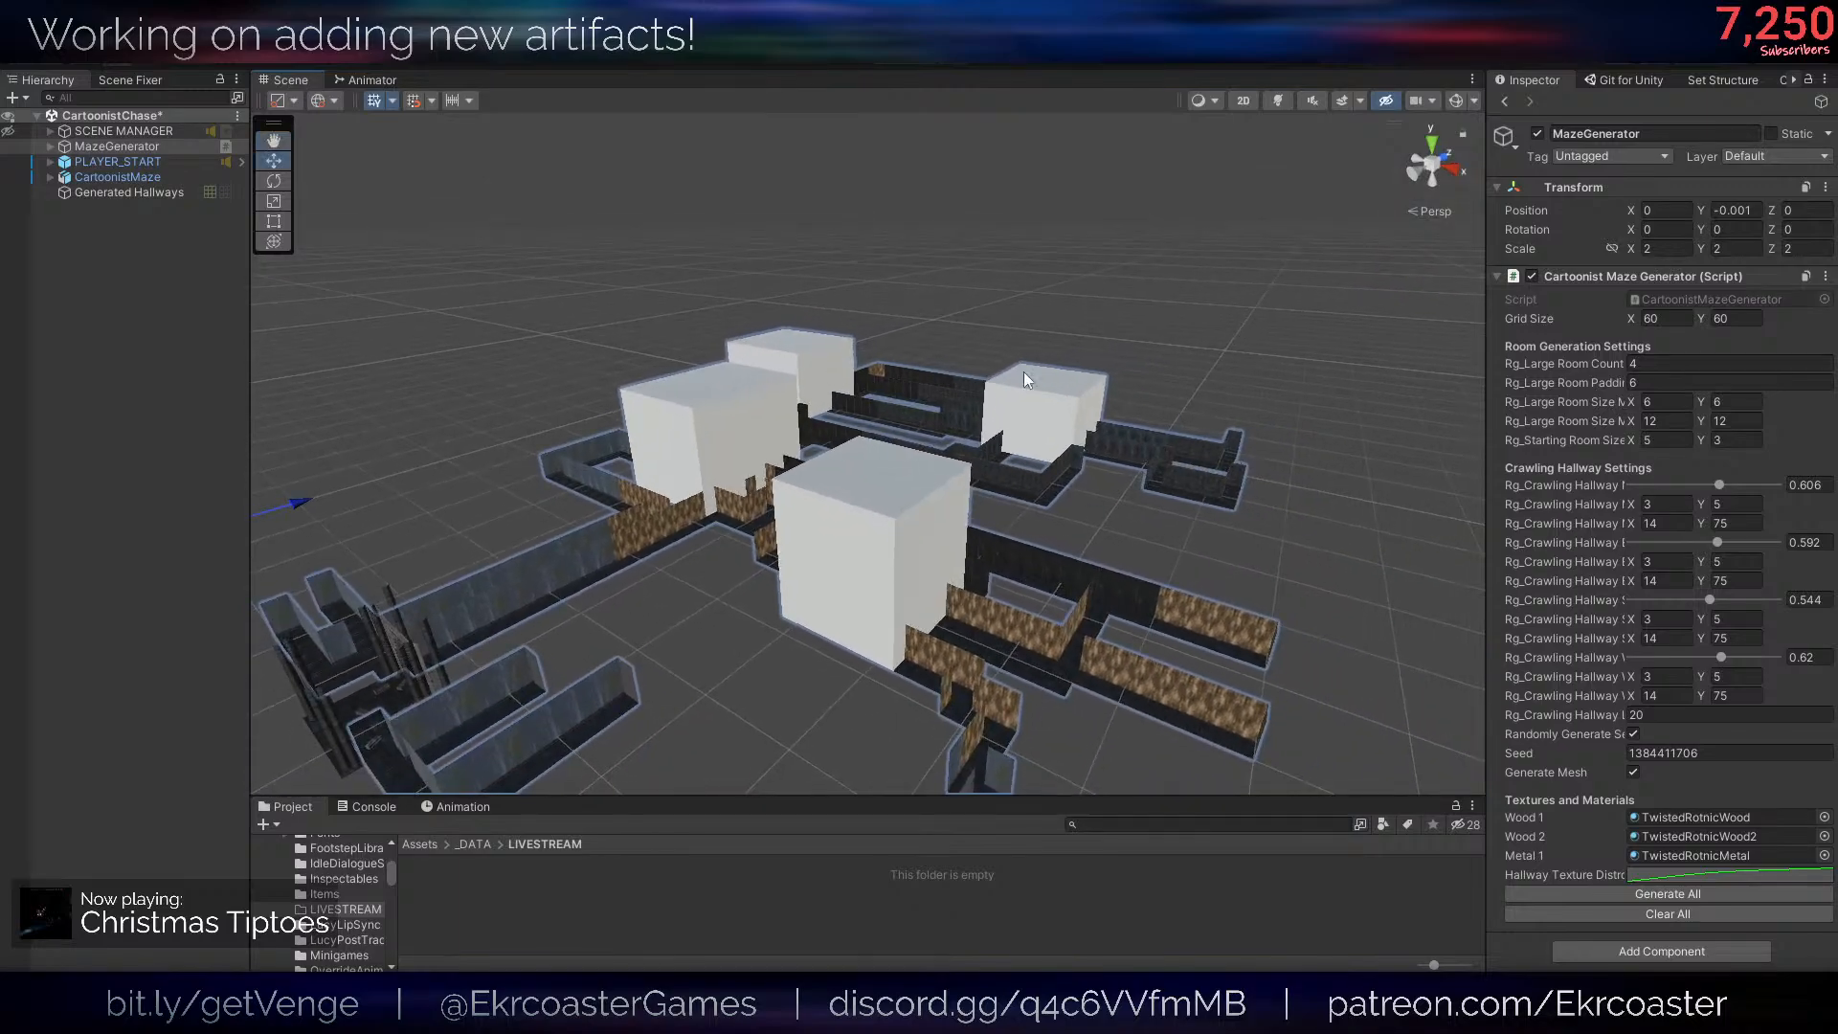
right_drag(787, 536, 1208, 625)
key(w)
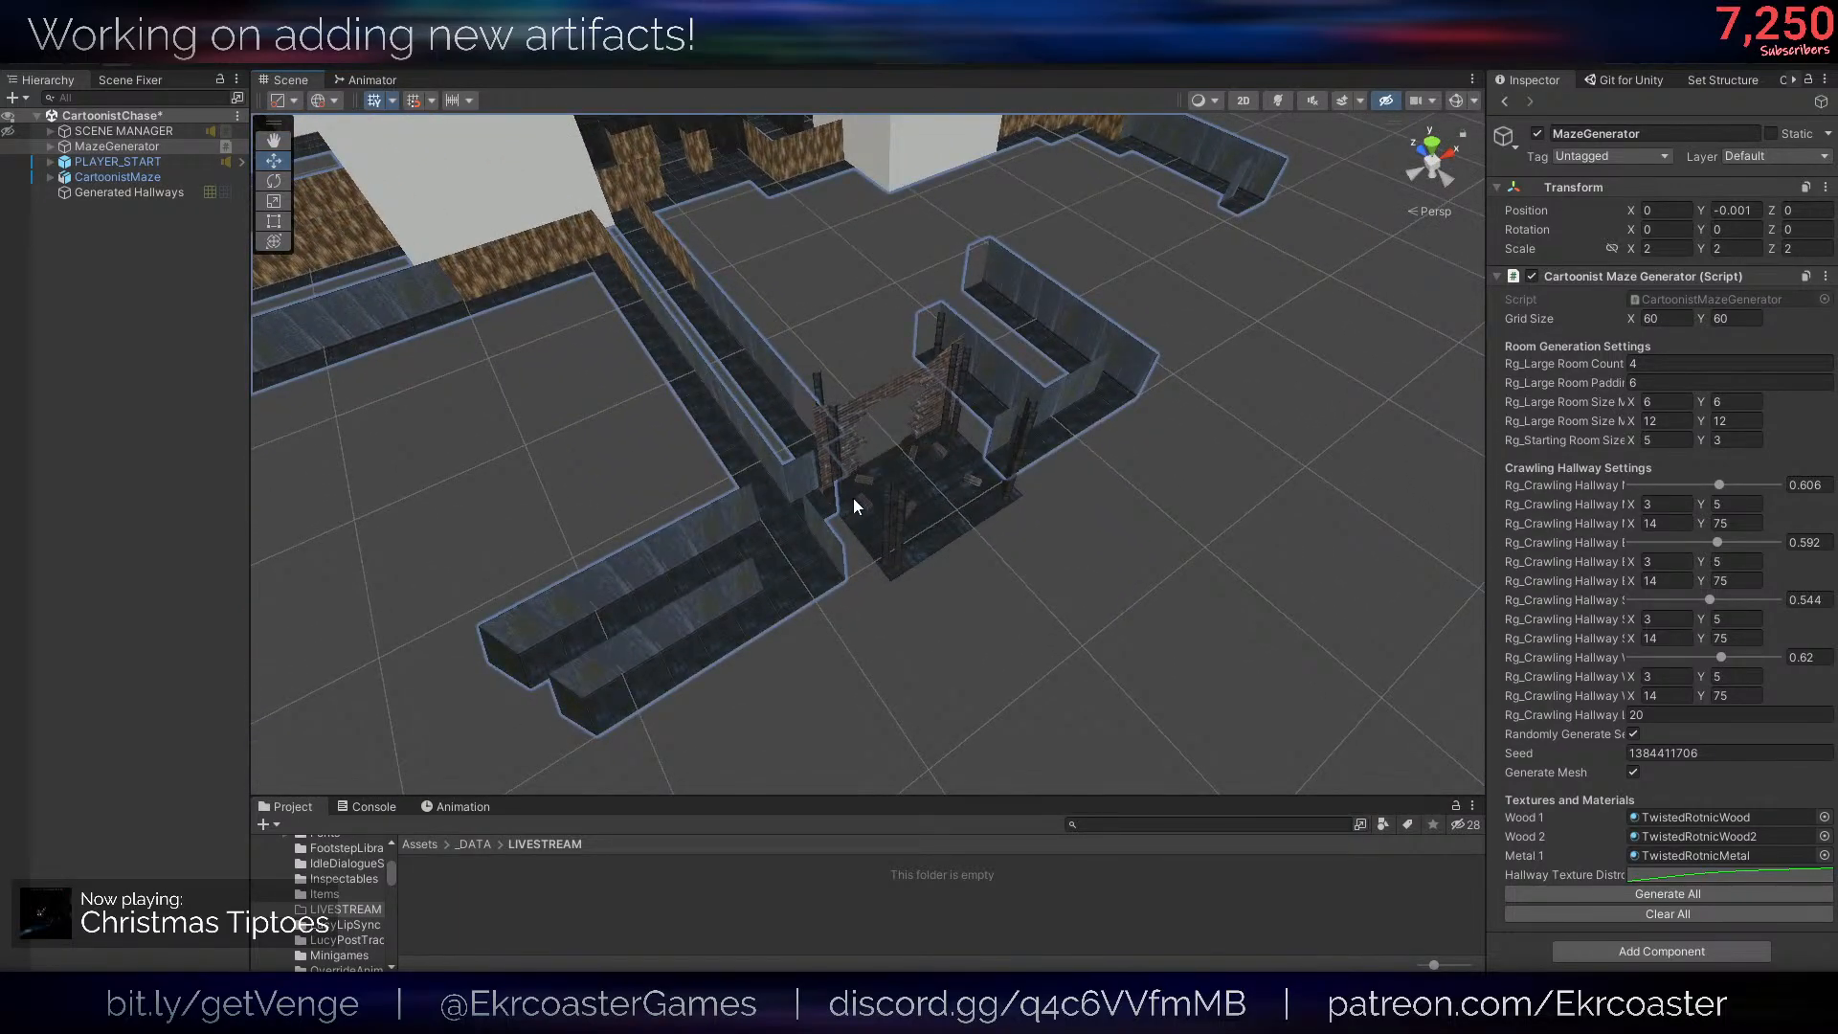
mouse_move(855, 504)
right_down()
mouse_move(850, 471)
mouse_move(875, 485)
right_up()
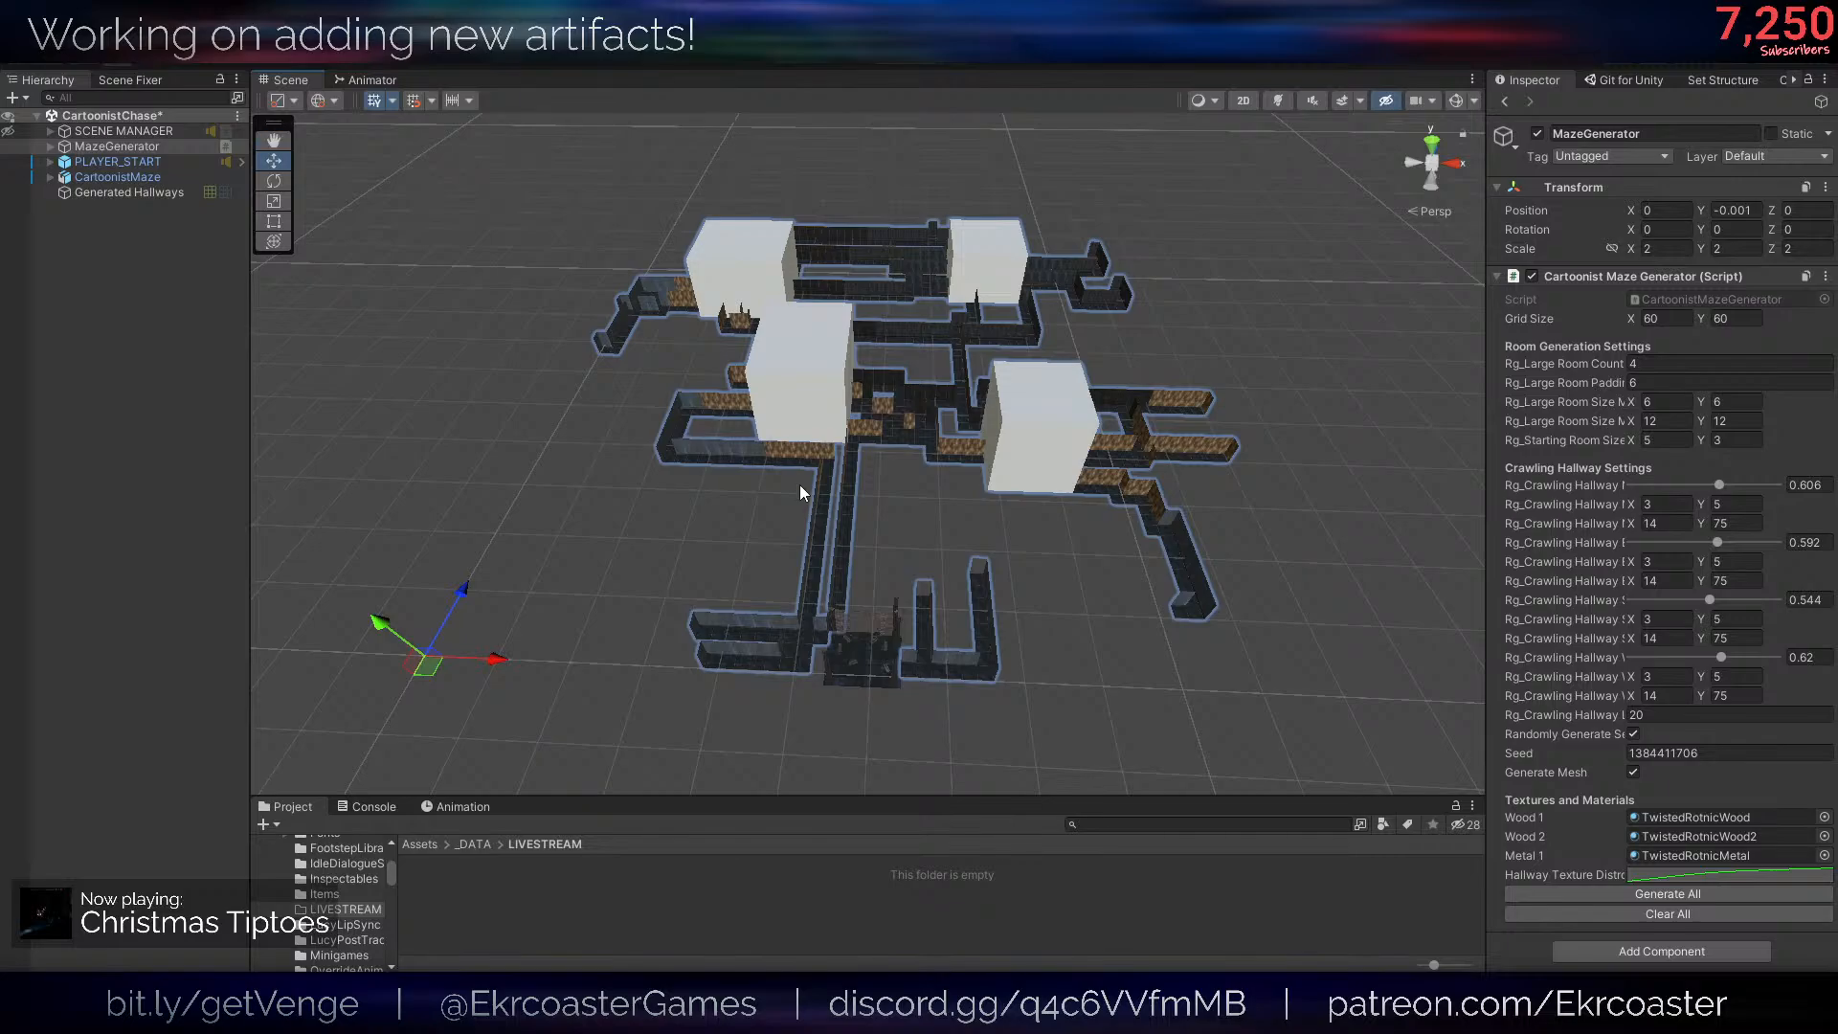
- Inspect the generated maze from its far side and save the CartoonistChase scene
right_drag(800, 485, 435, 400)
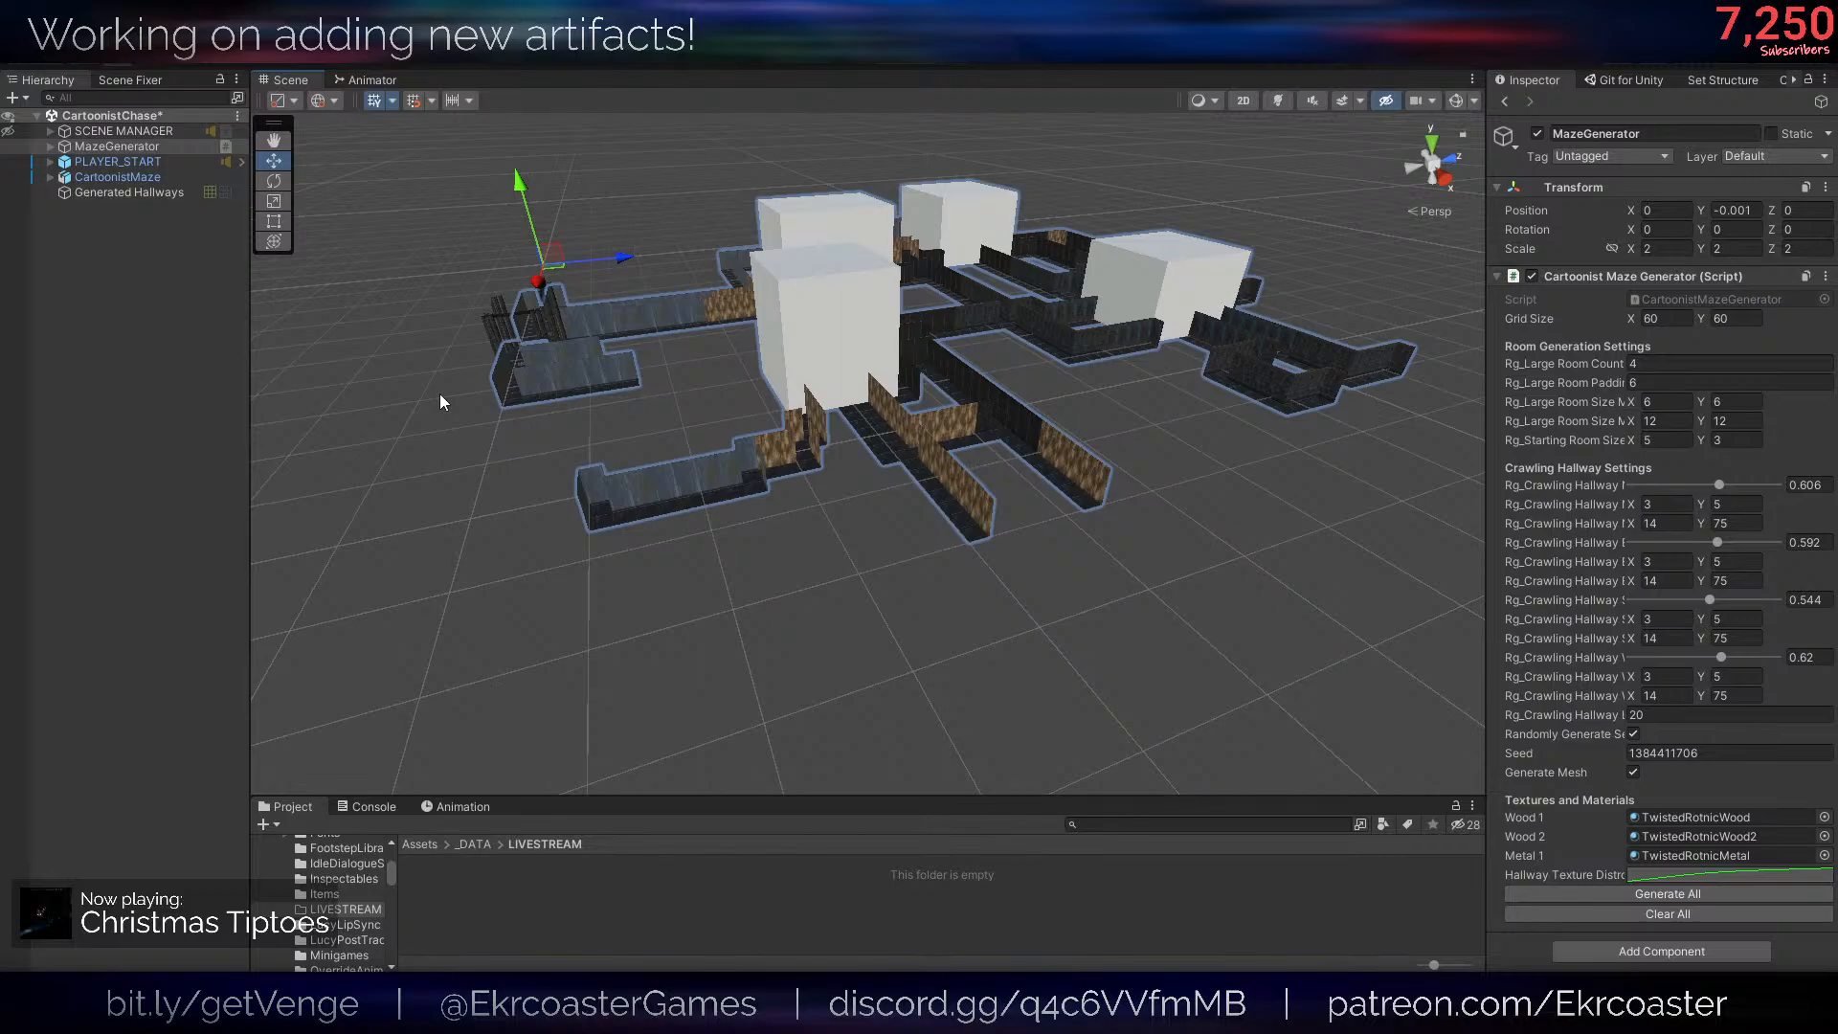
right_drag(440, 394, 1060, 461)
key(w)
key(a)
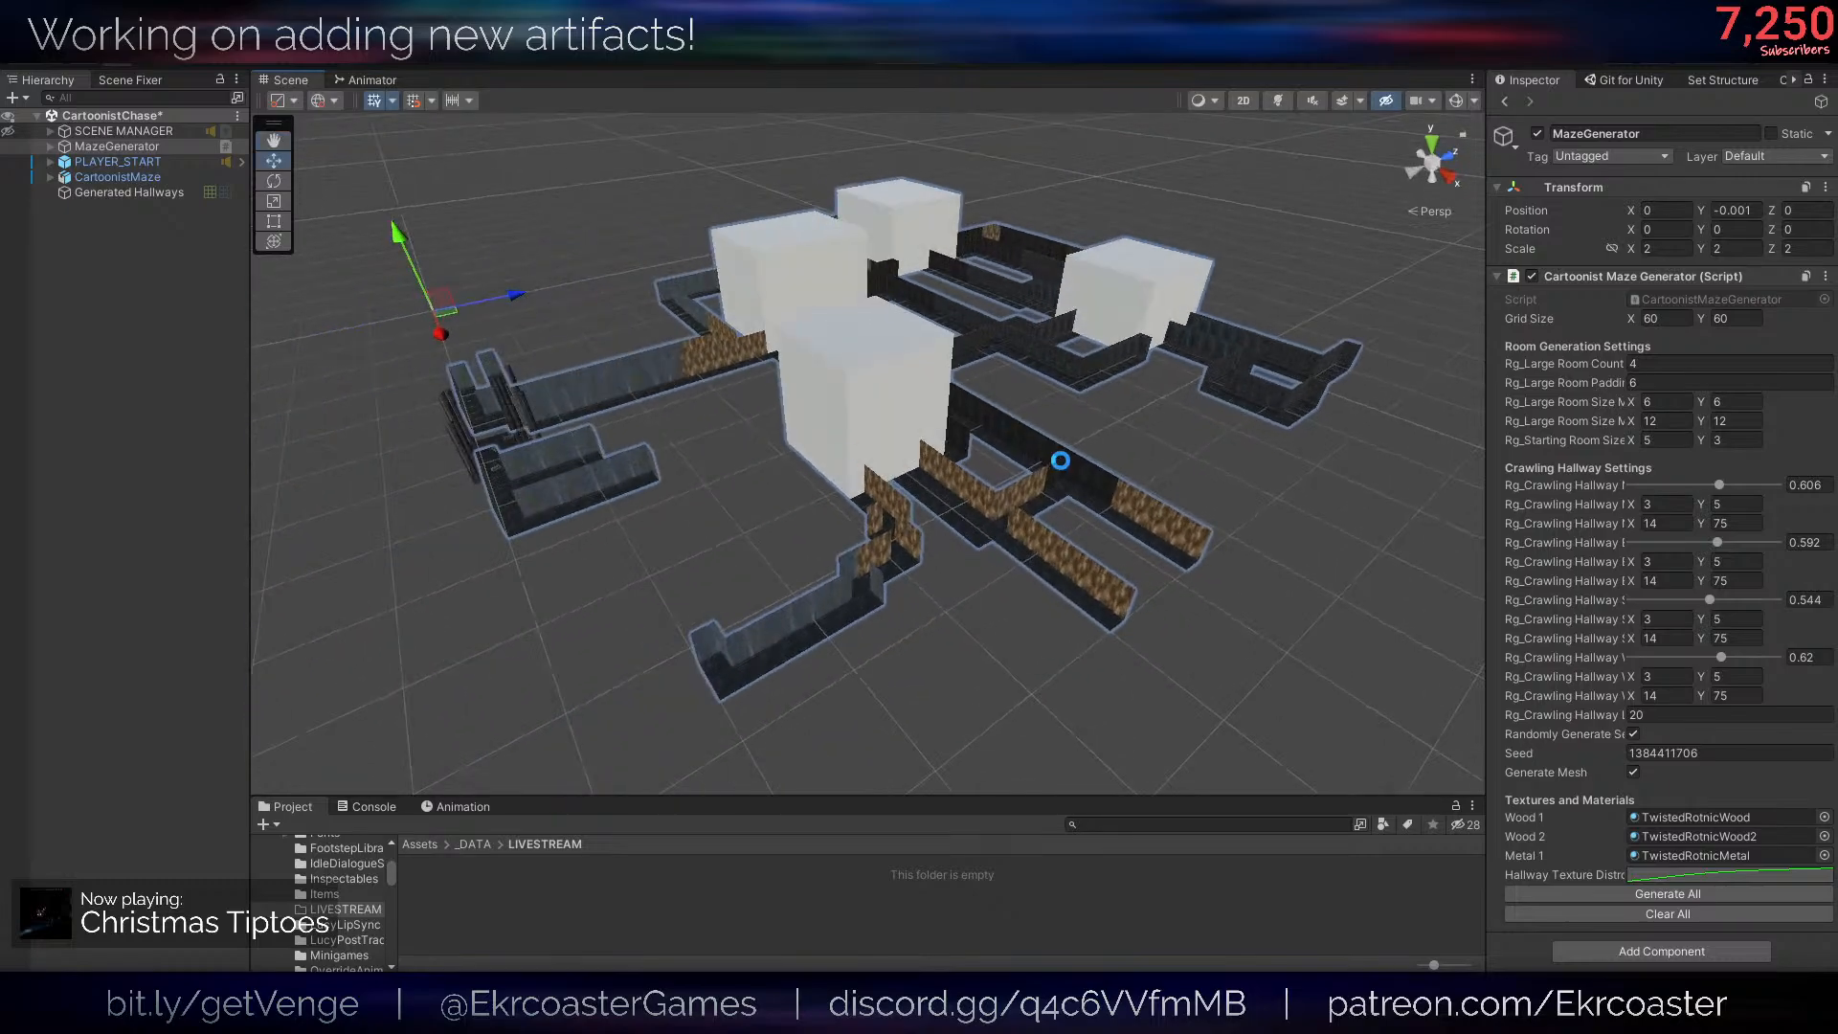
key(ctrl+s)
- Examine the saved maze layout from several sides and clear the object selection
right_drag(735, 431, 1342, 446)
key(a)
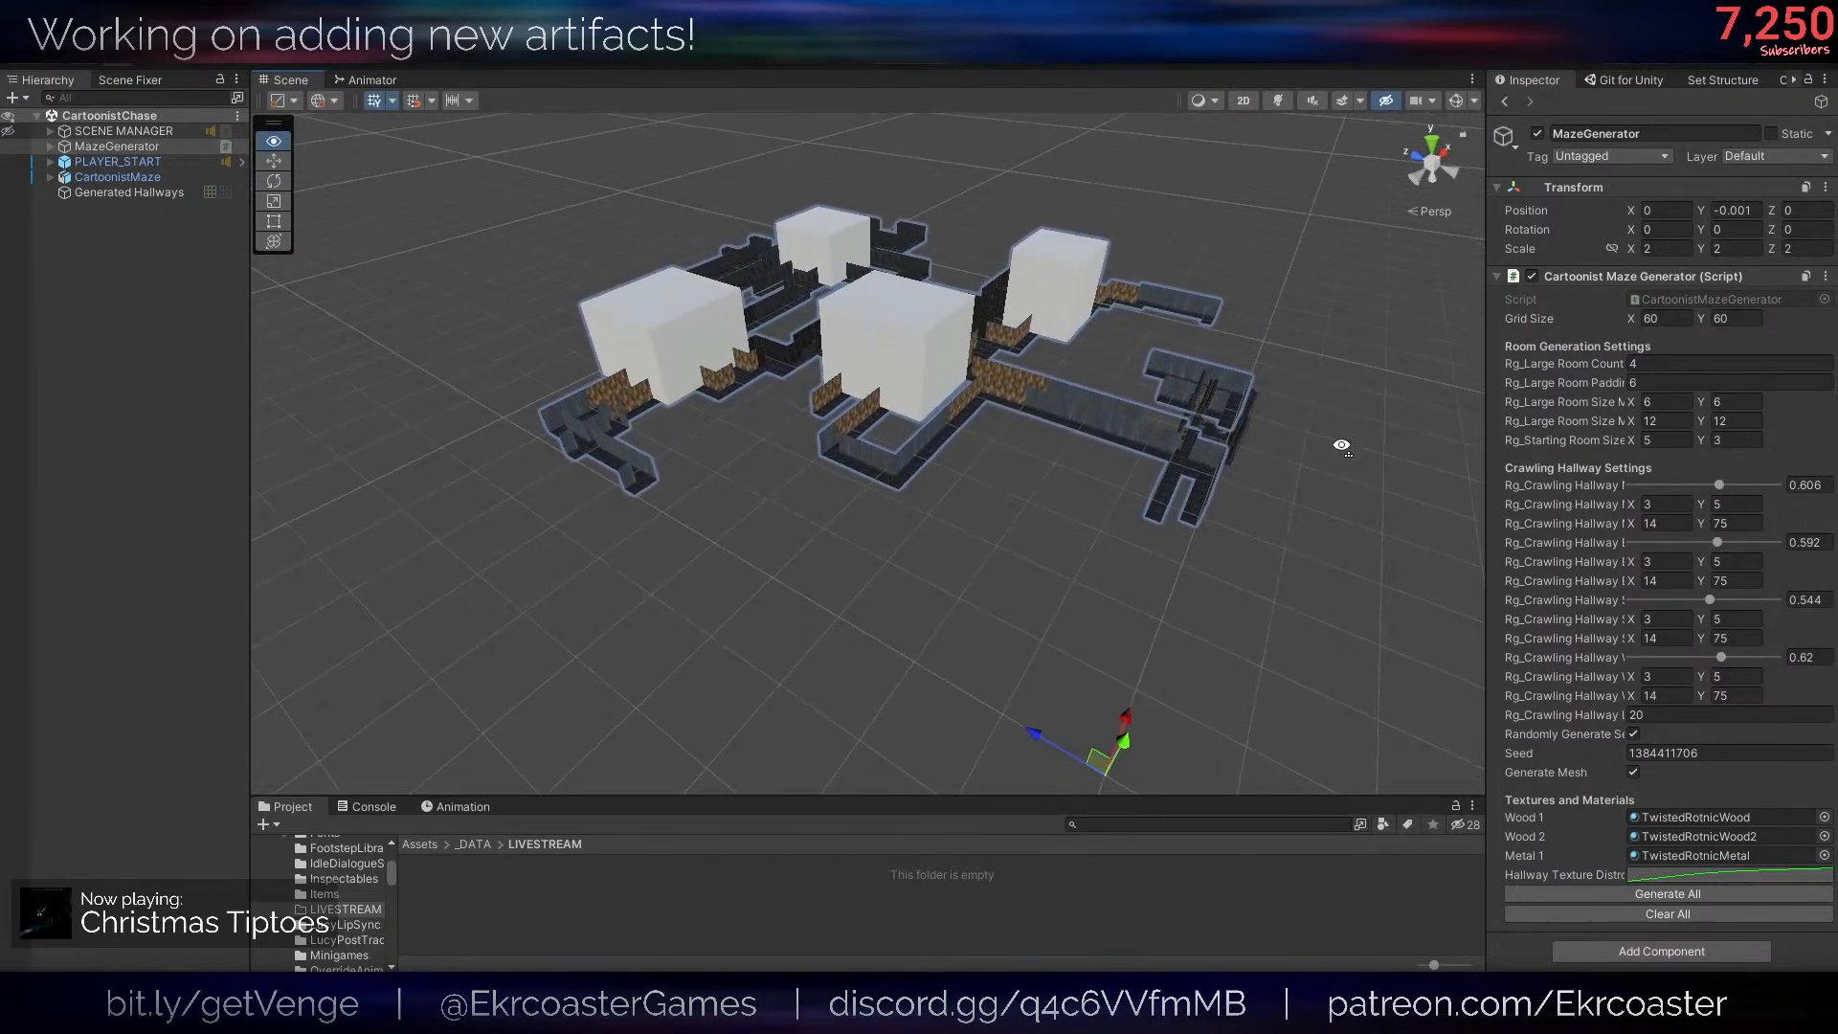
right_drag(861, 473, 961, 518)
key(a)
key(d)
key(s)
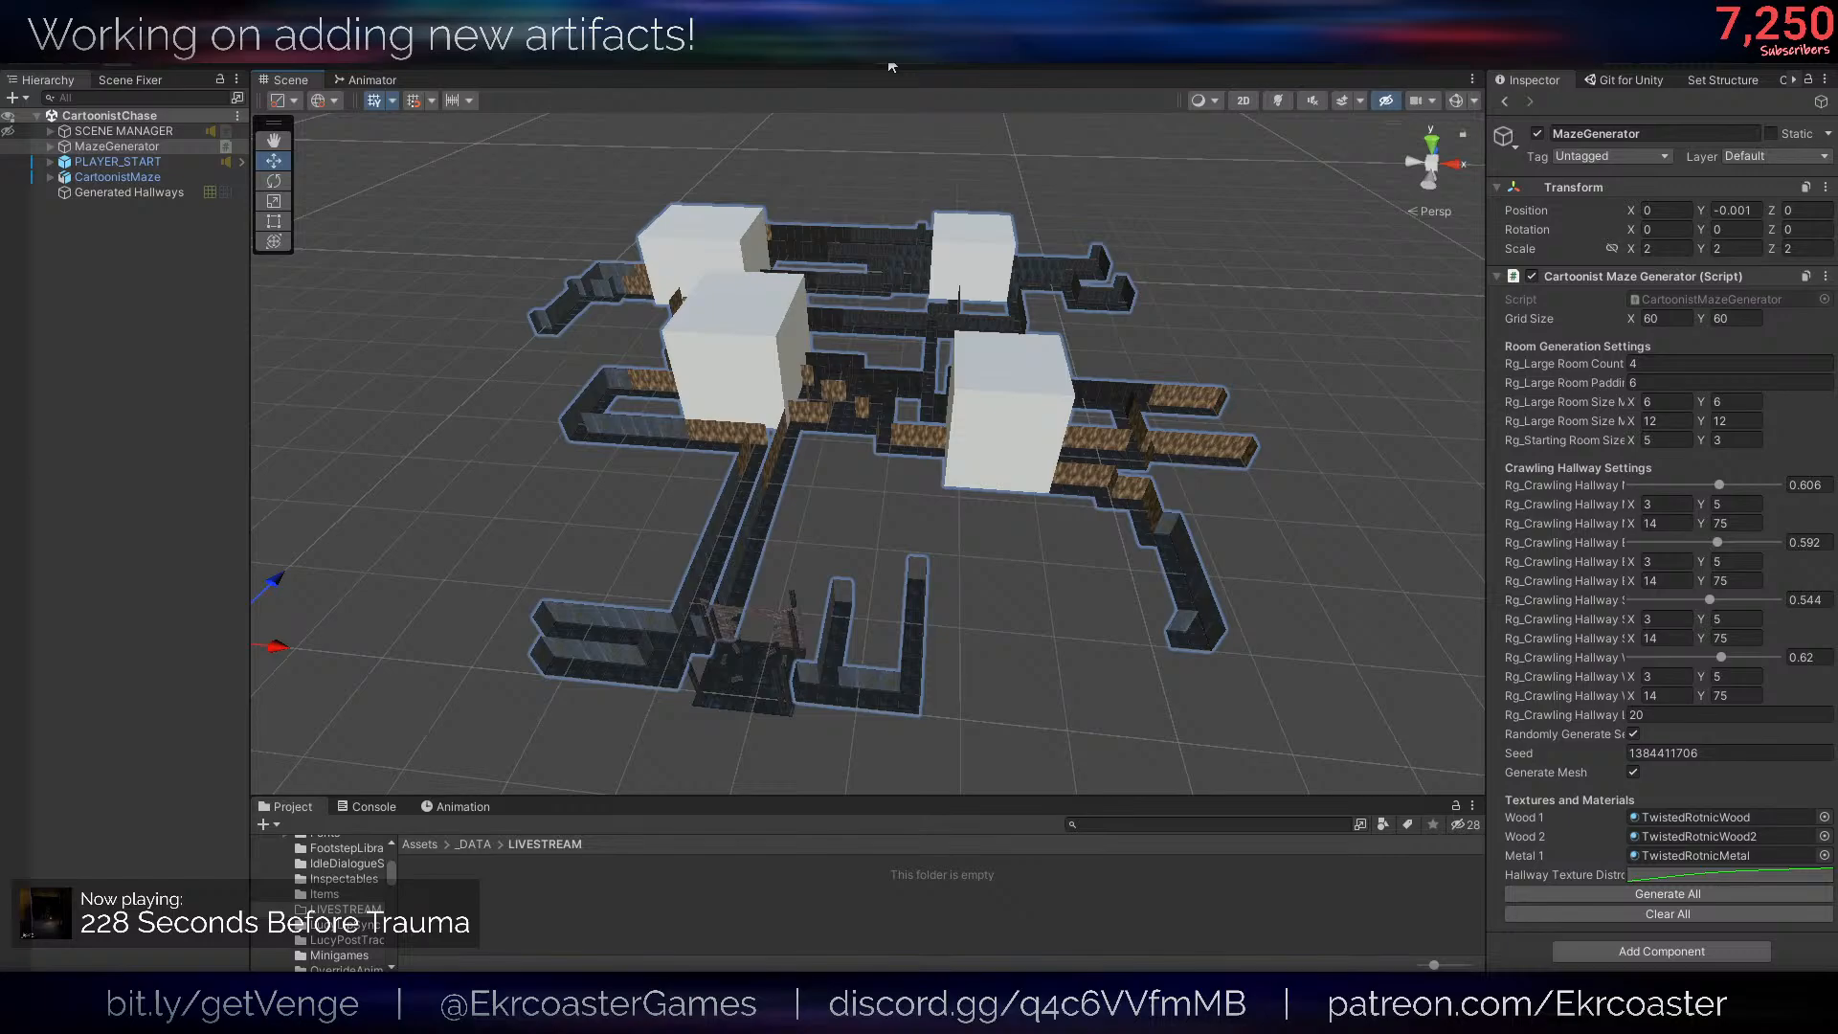
click(165, 134)
click(199, 288)
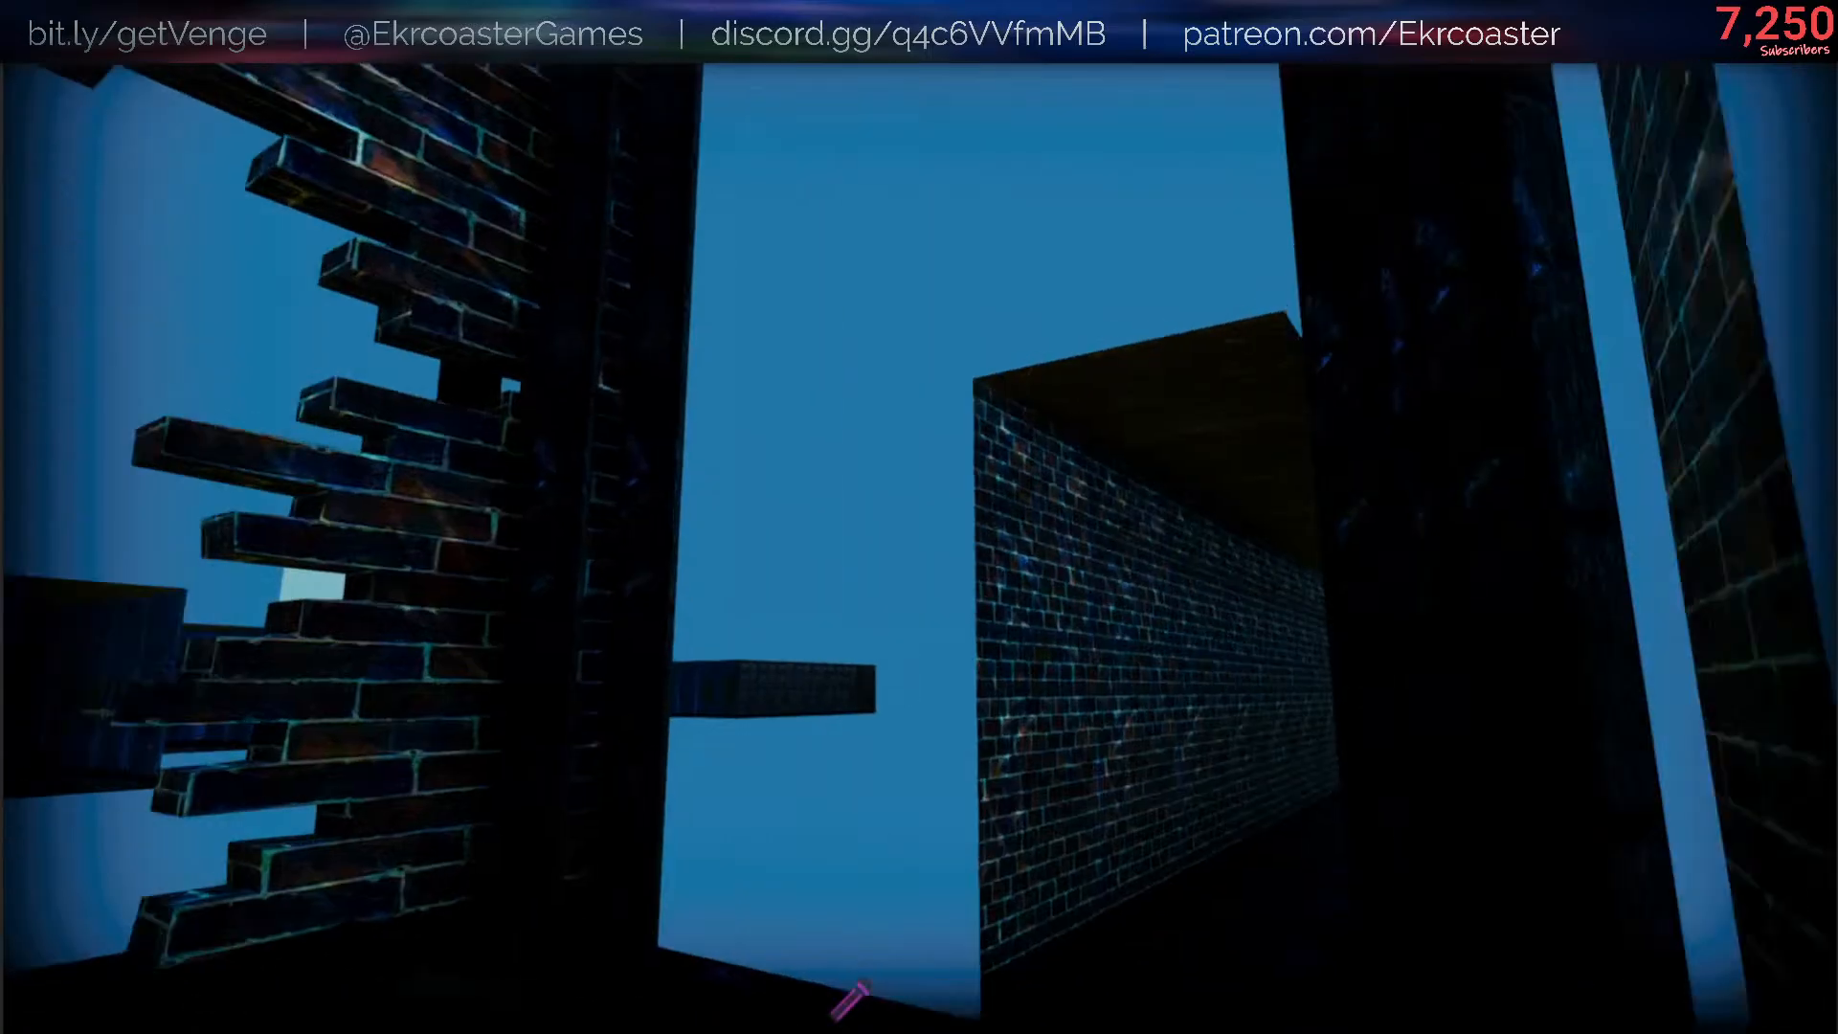
- Walk through the maze's entrance and brick hallway in play mode
key(w)
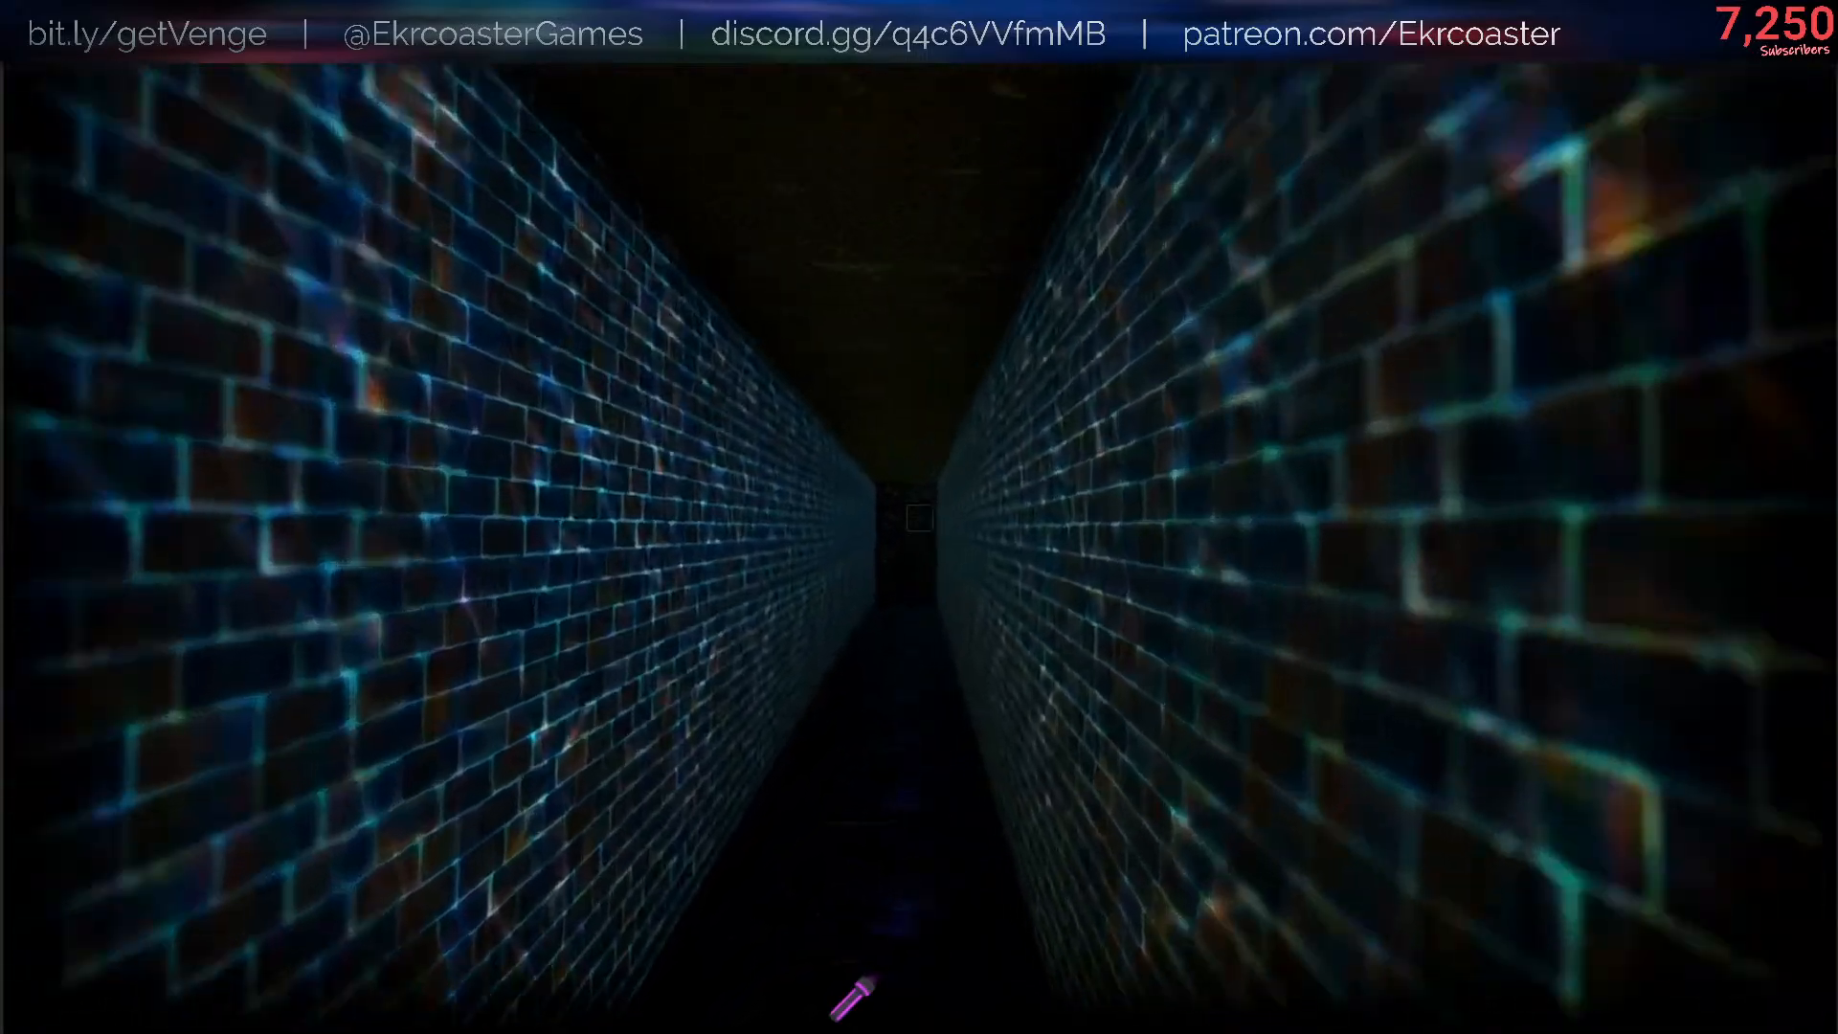
key(w)
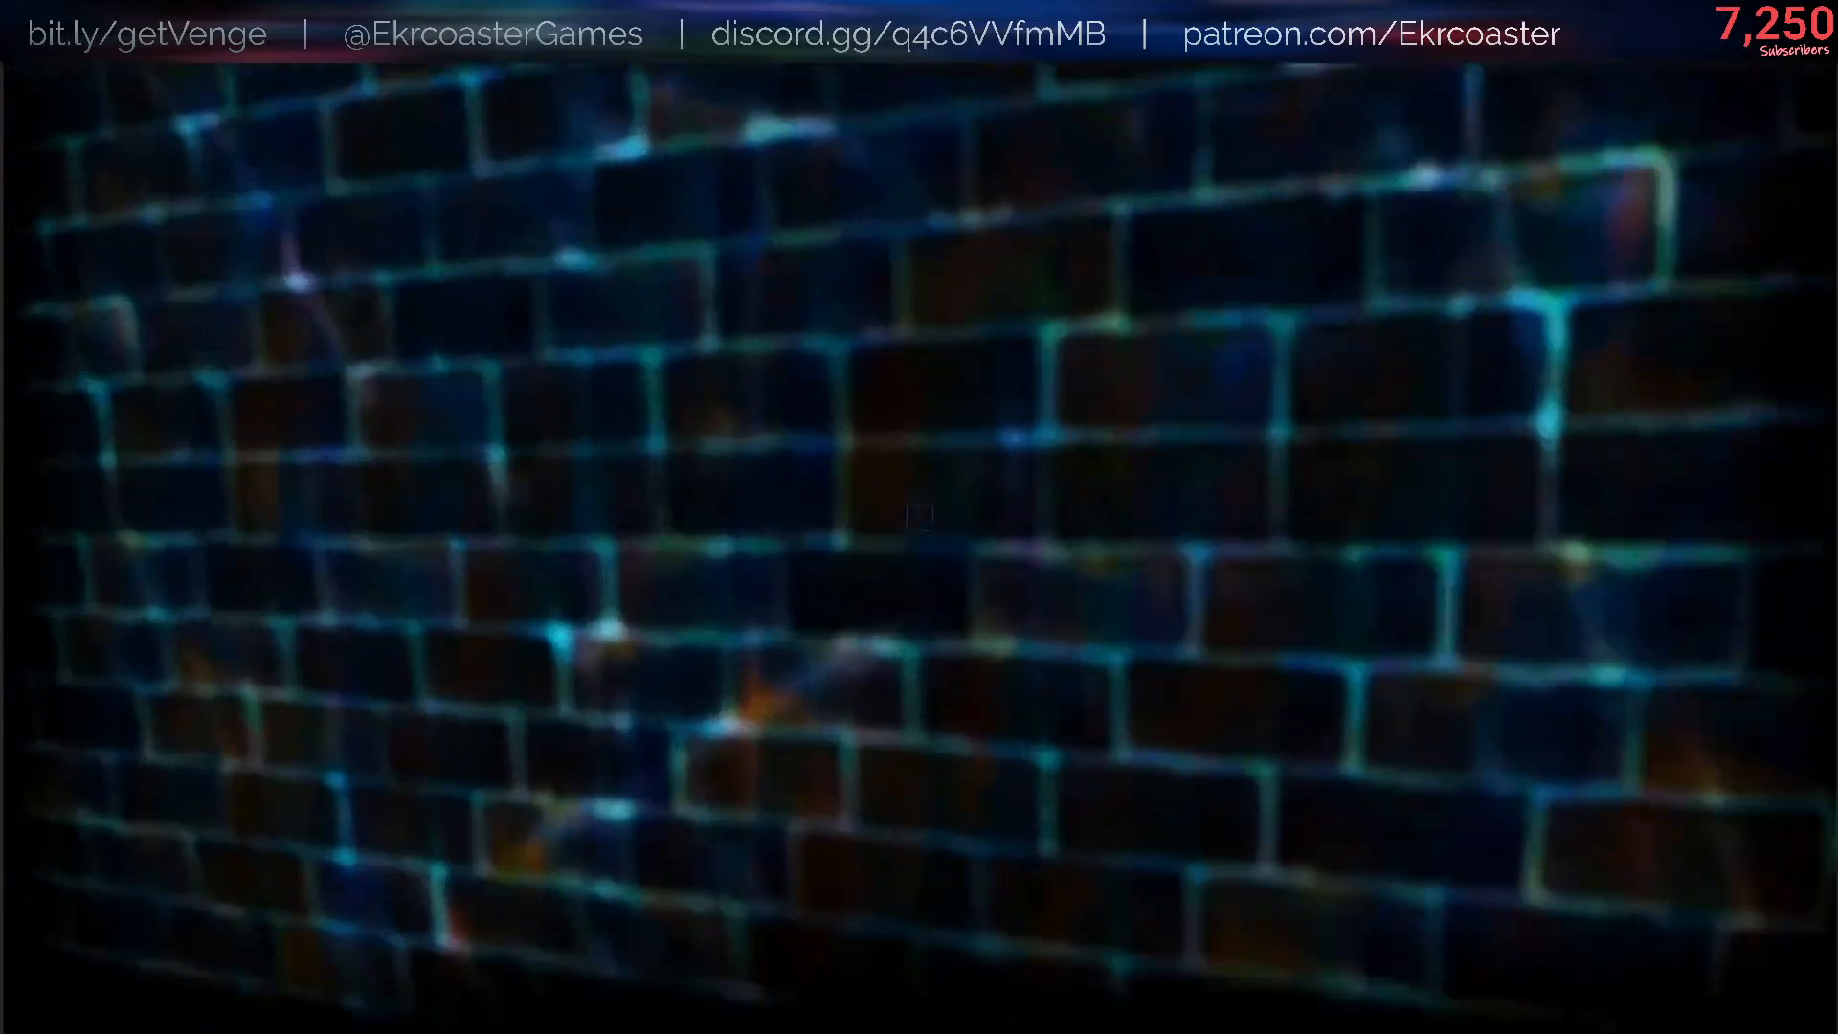
key(w)
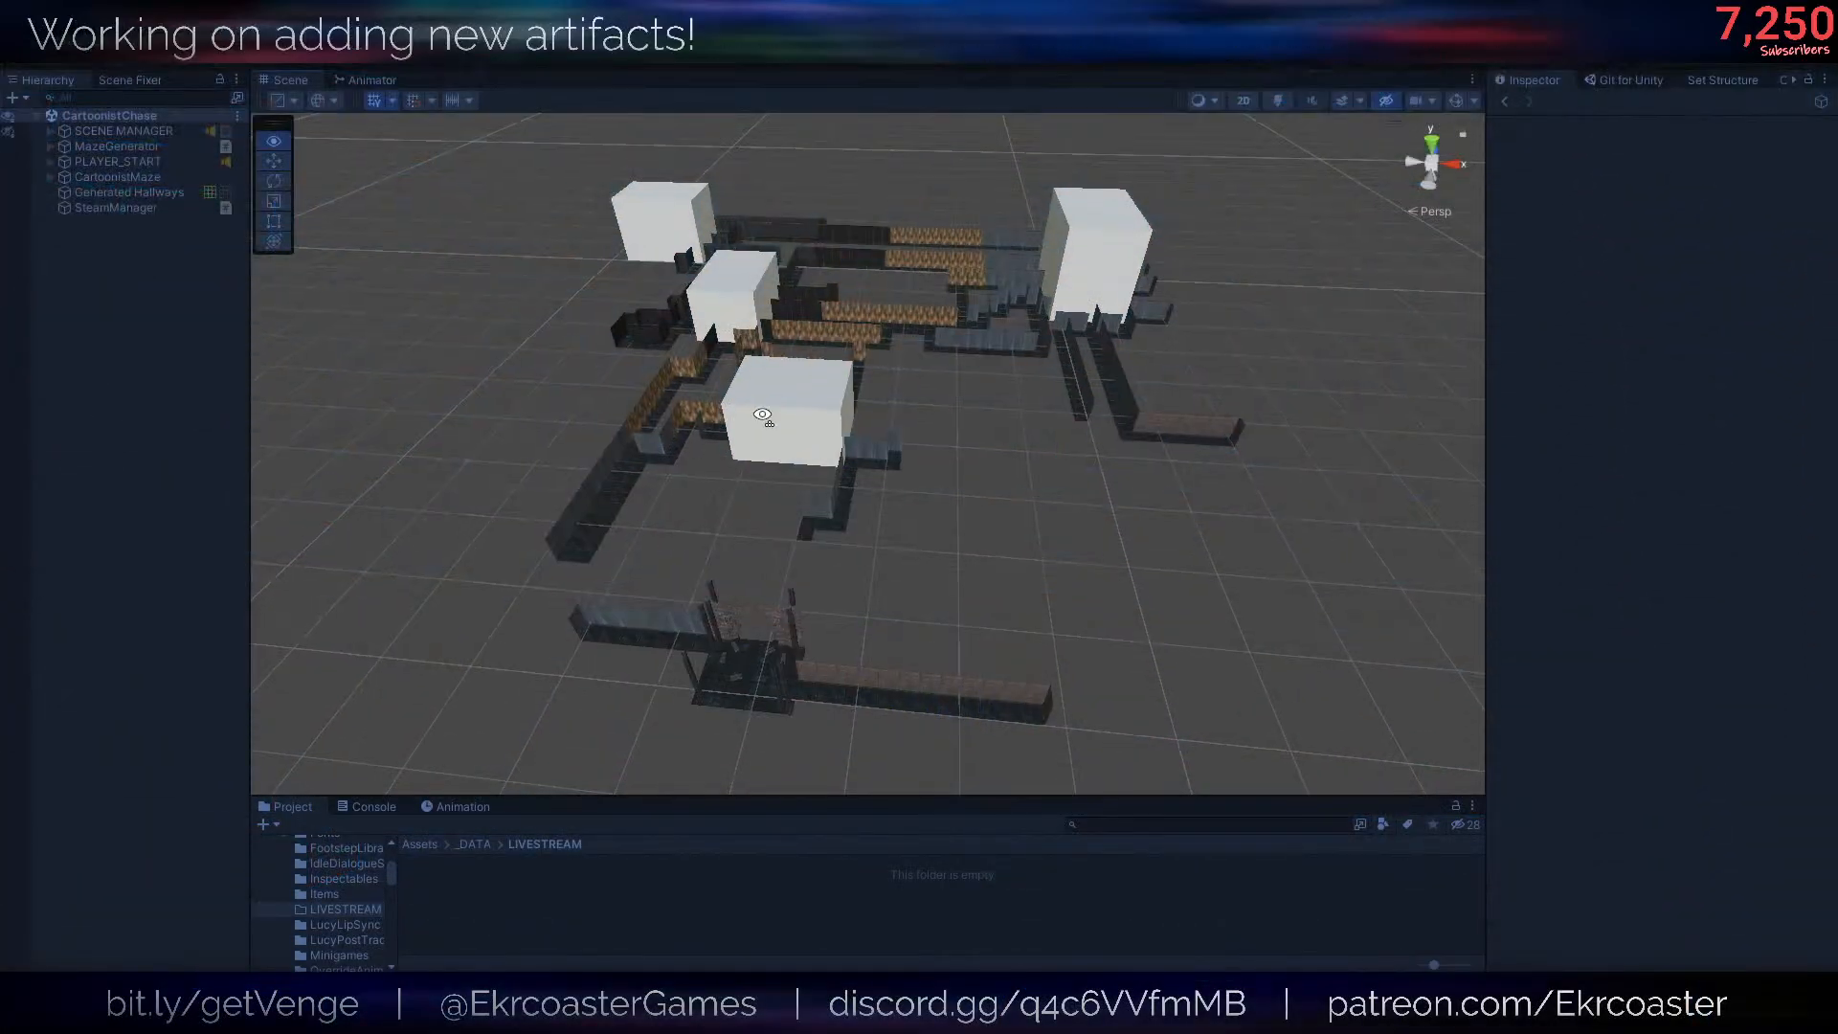
- Examine the maze built at runtime from above, then leave the running game
right_drag(708, 536, 1124, 602)
key(a)
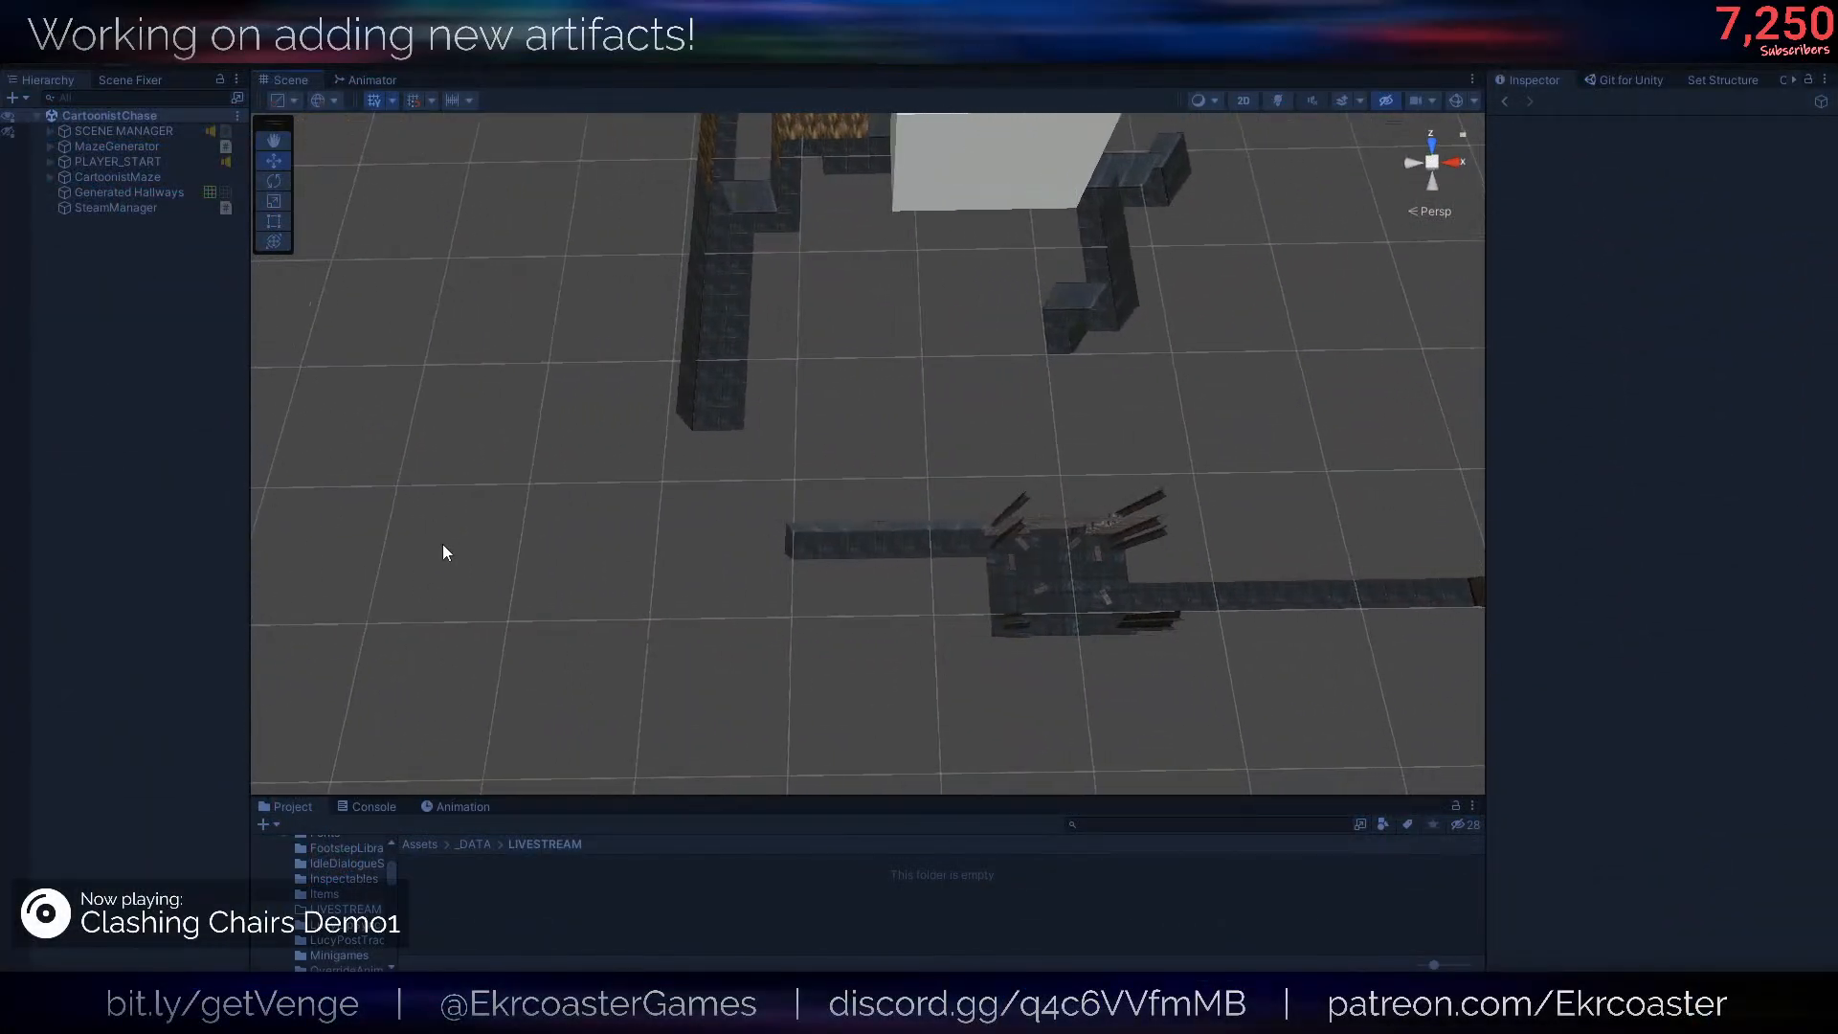
key(d)
right_drag(919, 560, 920, 561)
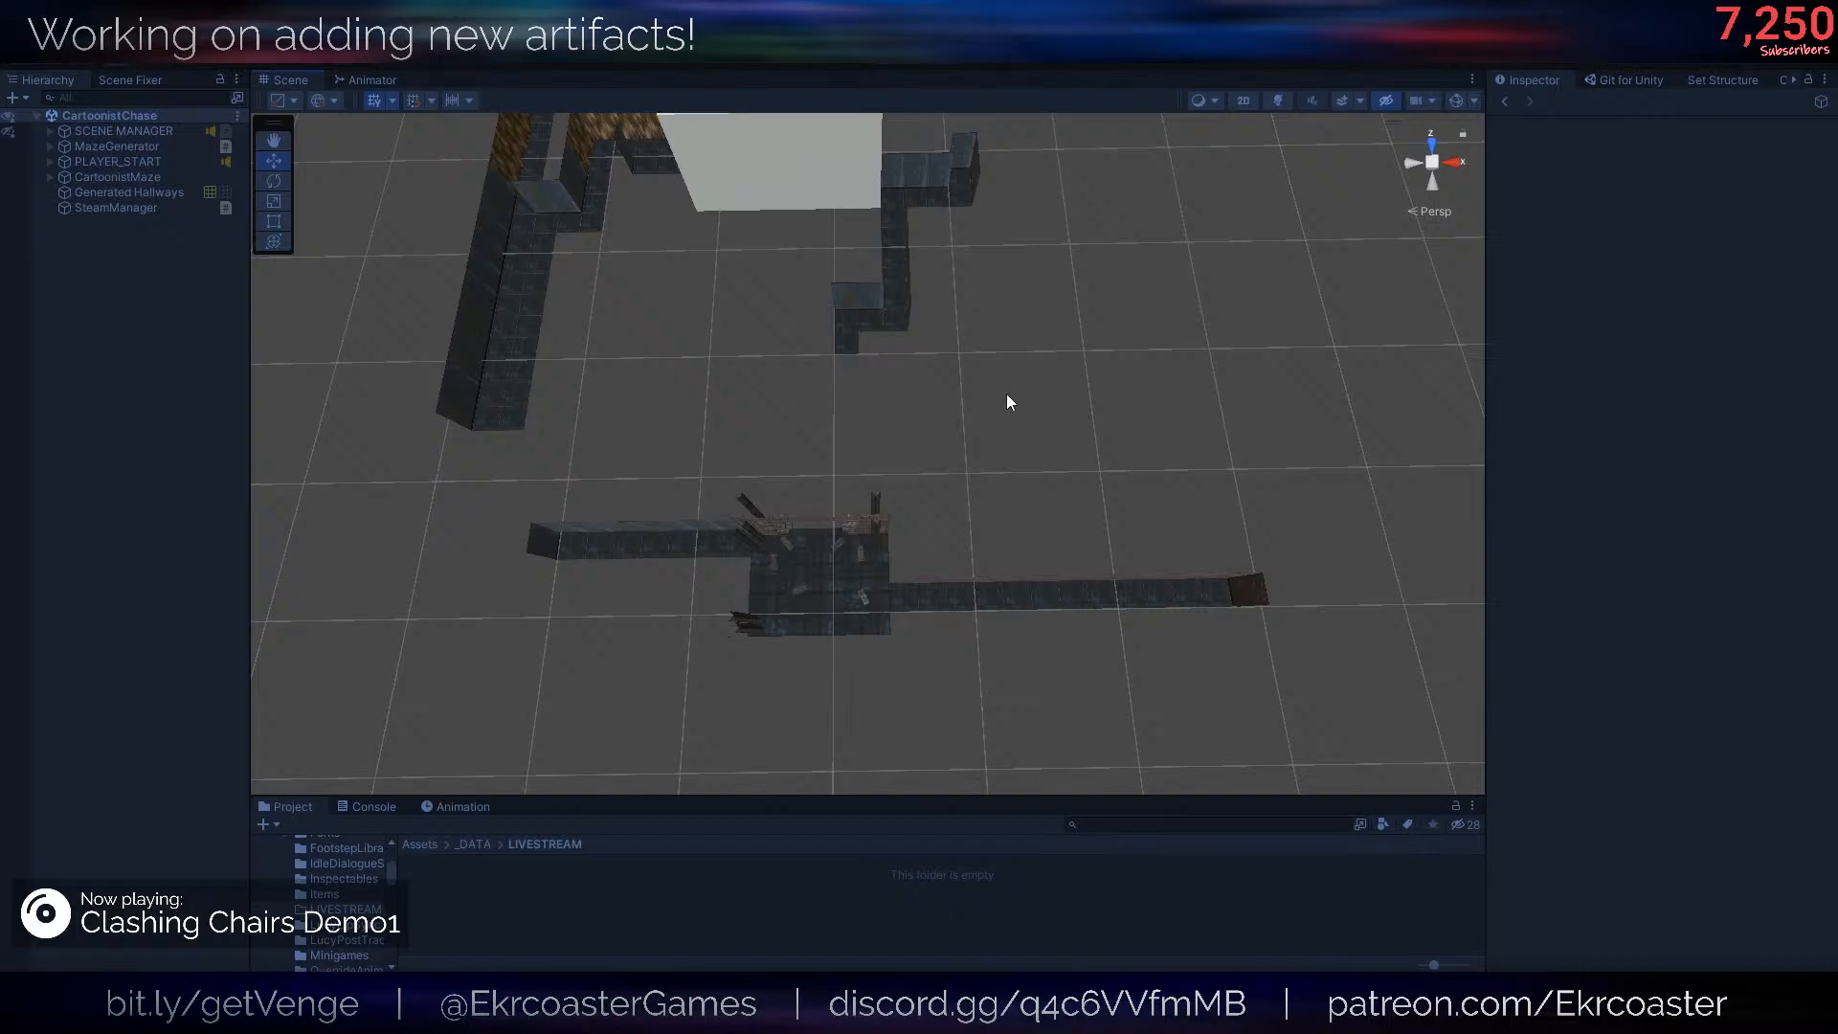
right_drag(1007, 393, 854, 377)
key(s)
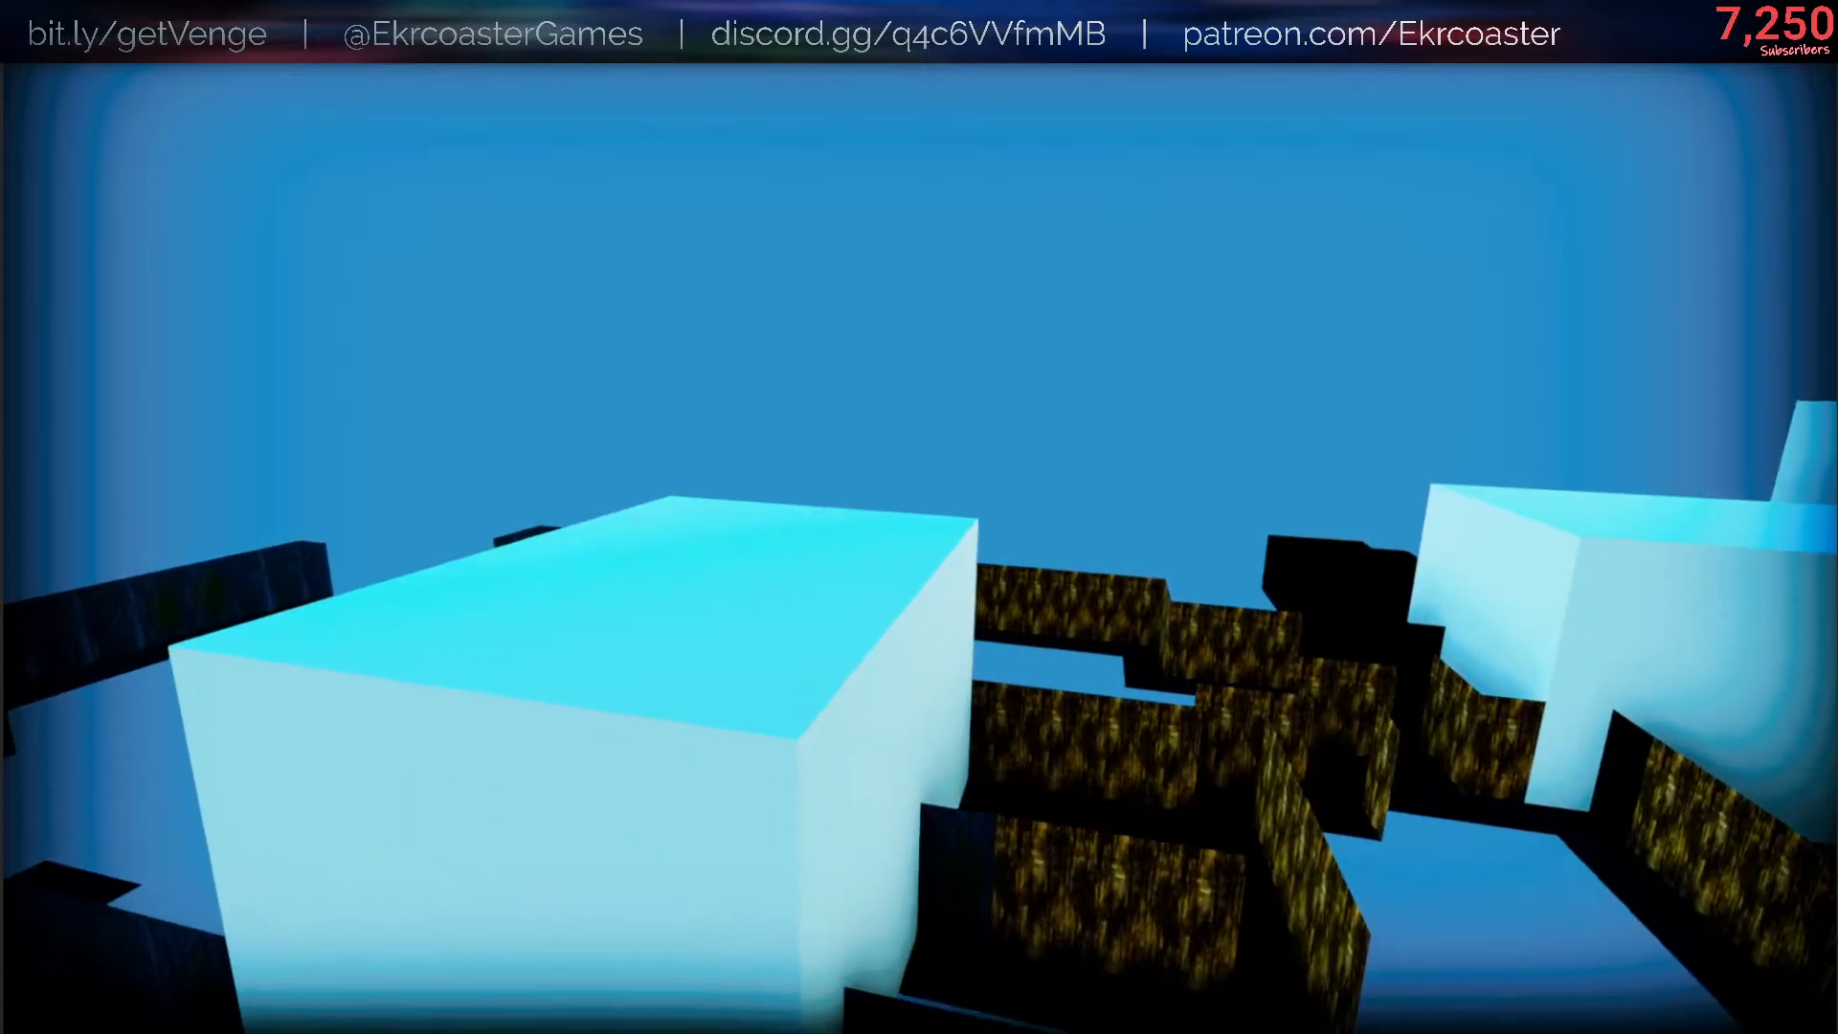
key(Escape)
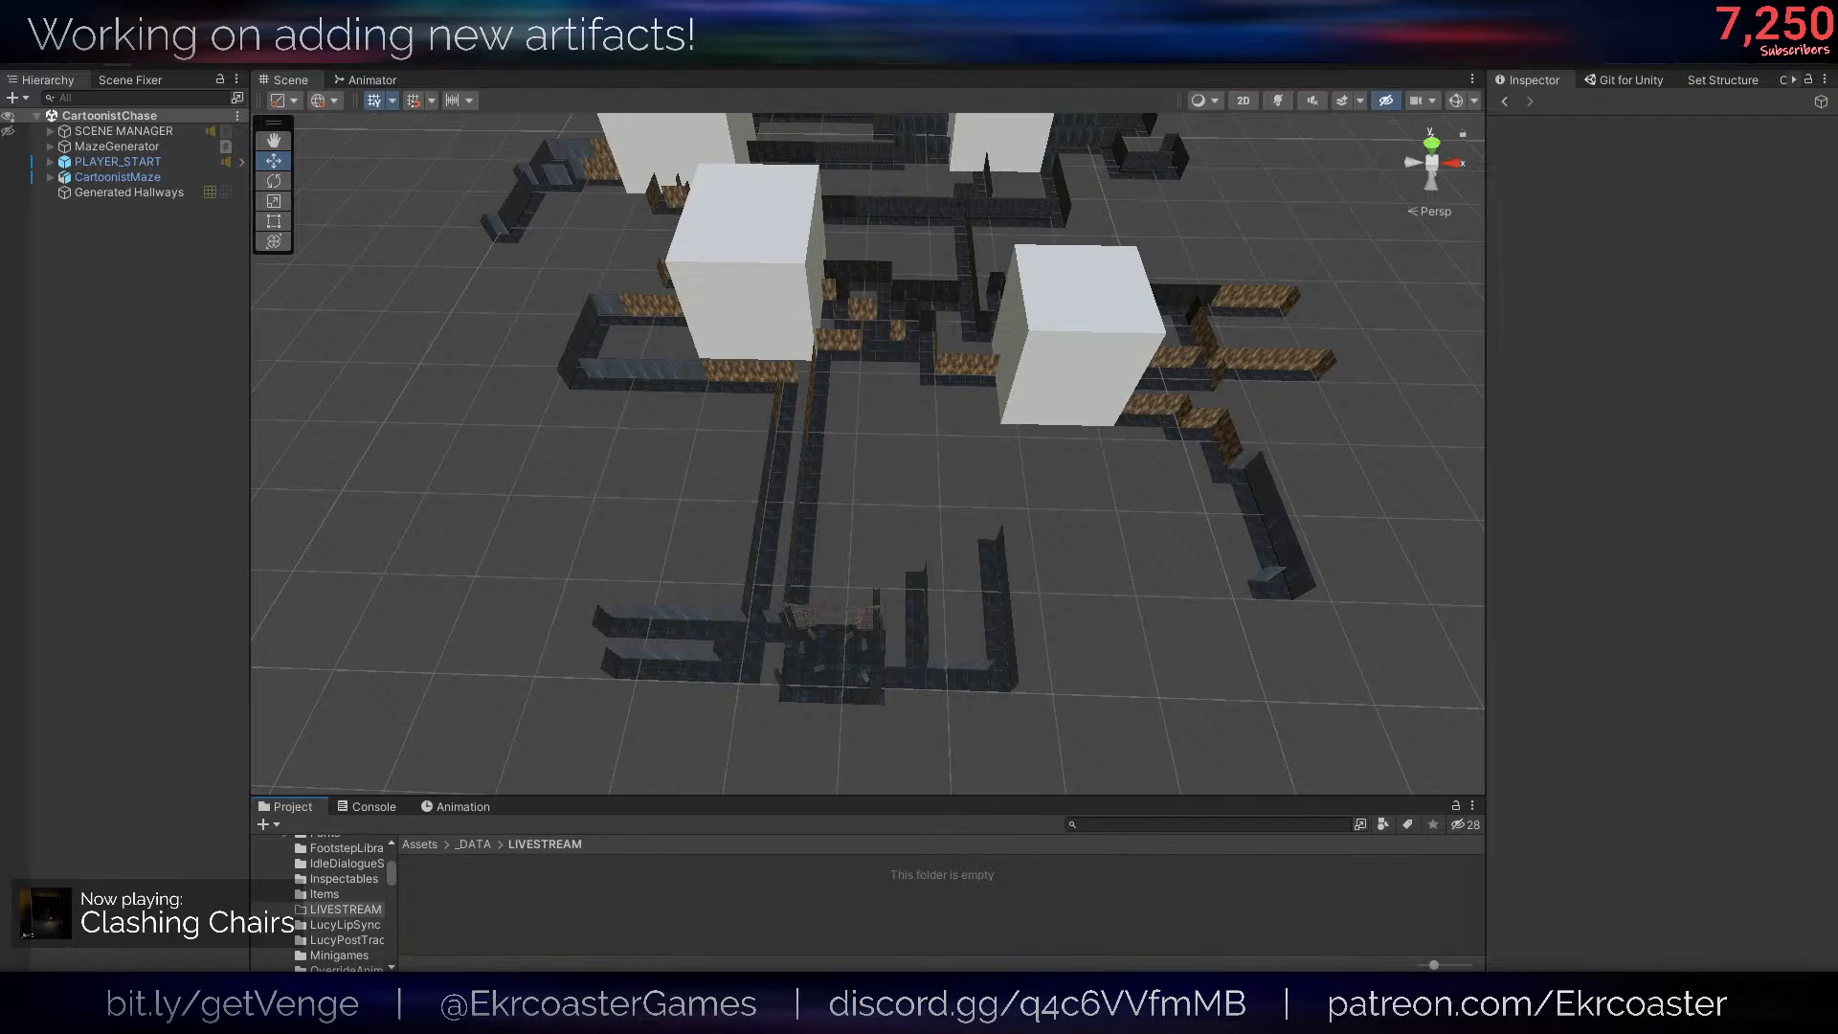
- Make the Project browser slightly taller and show the root Assets folder
scroll(909, 432, down, 5)
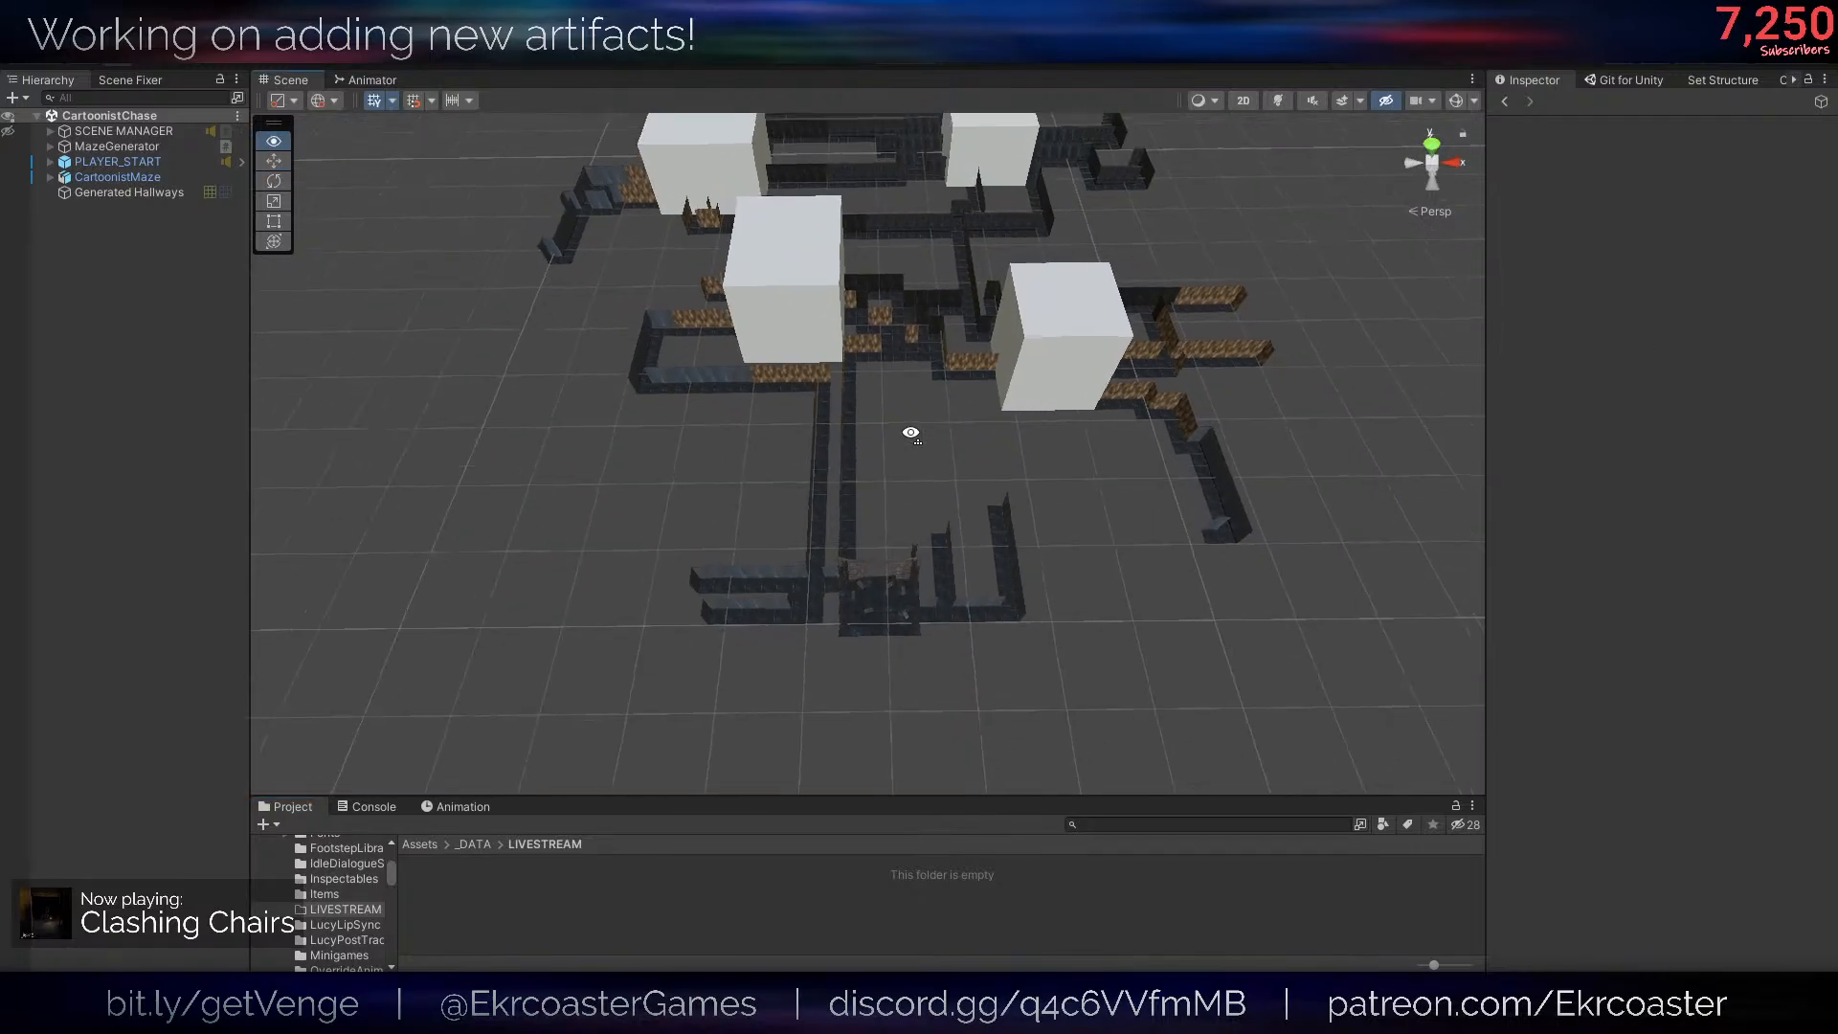
right_drag(911, 433, 923, 394)
key(q)
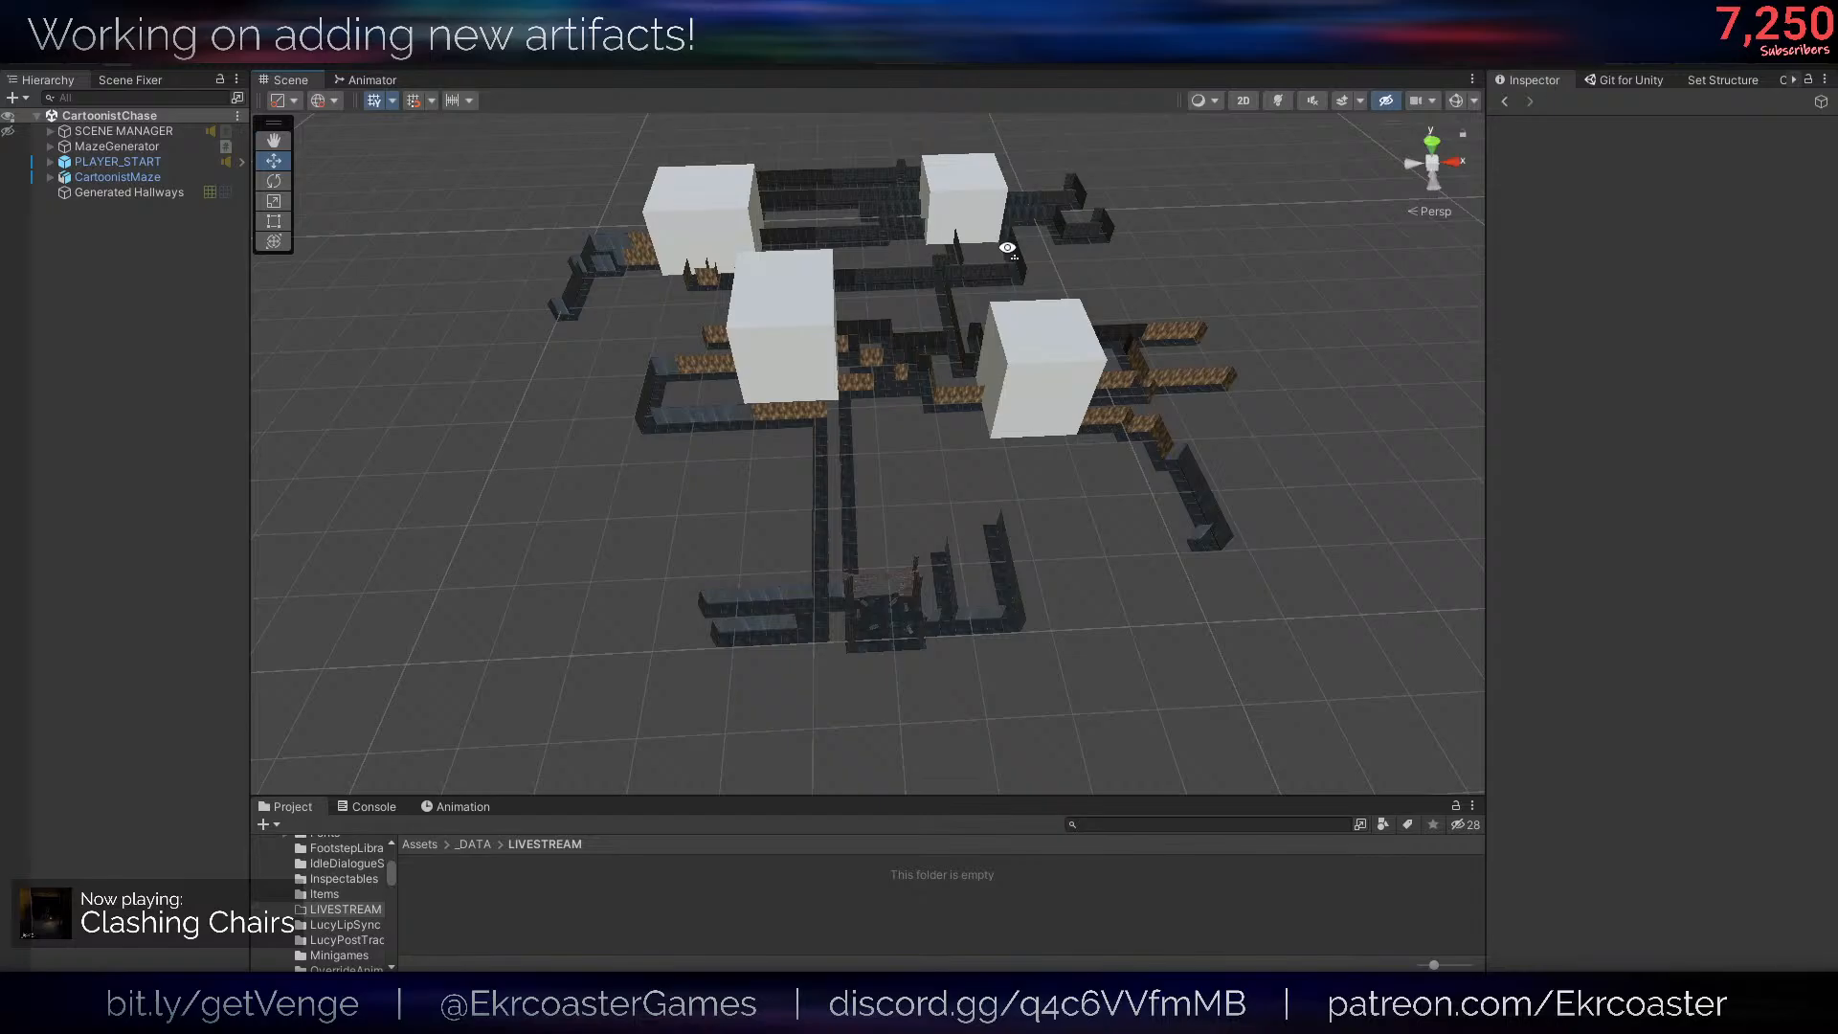
click(584, 889)
drag(581, 796, 580, 768)
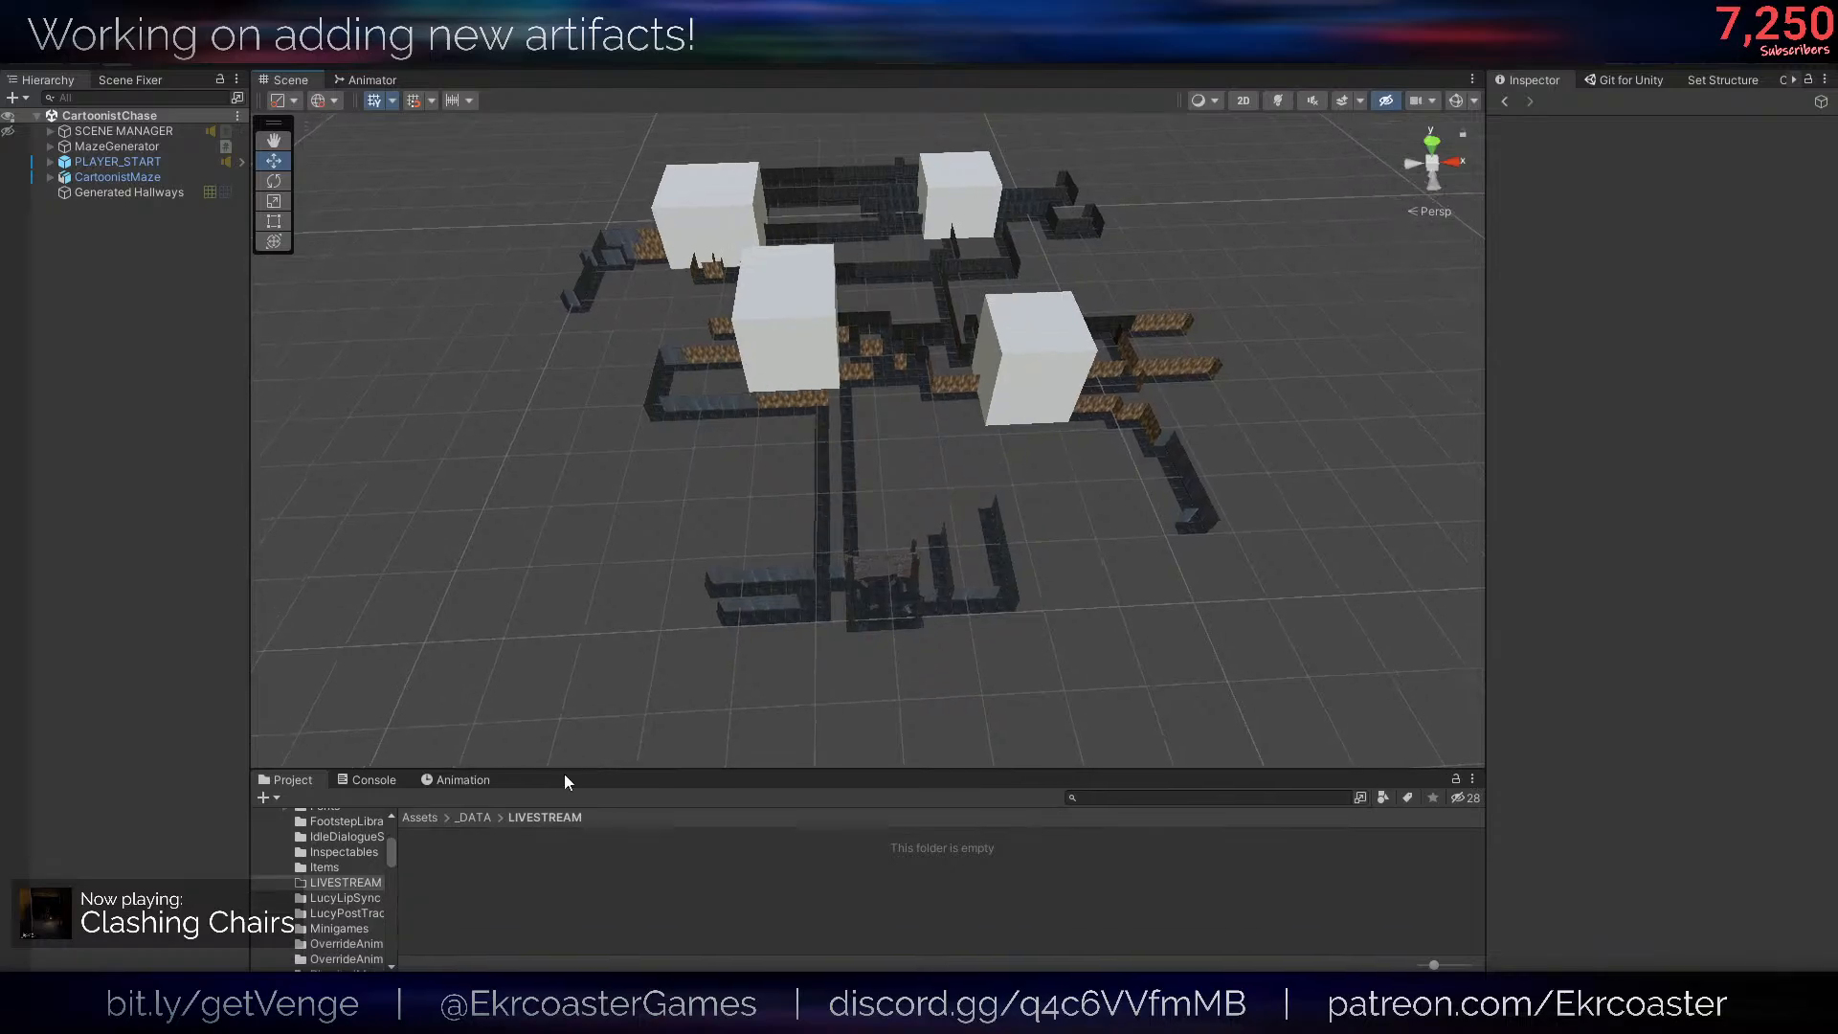
click(430, 820)
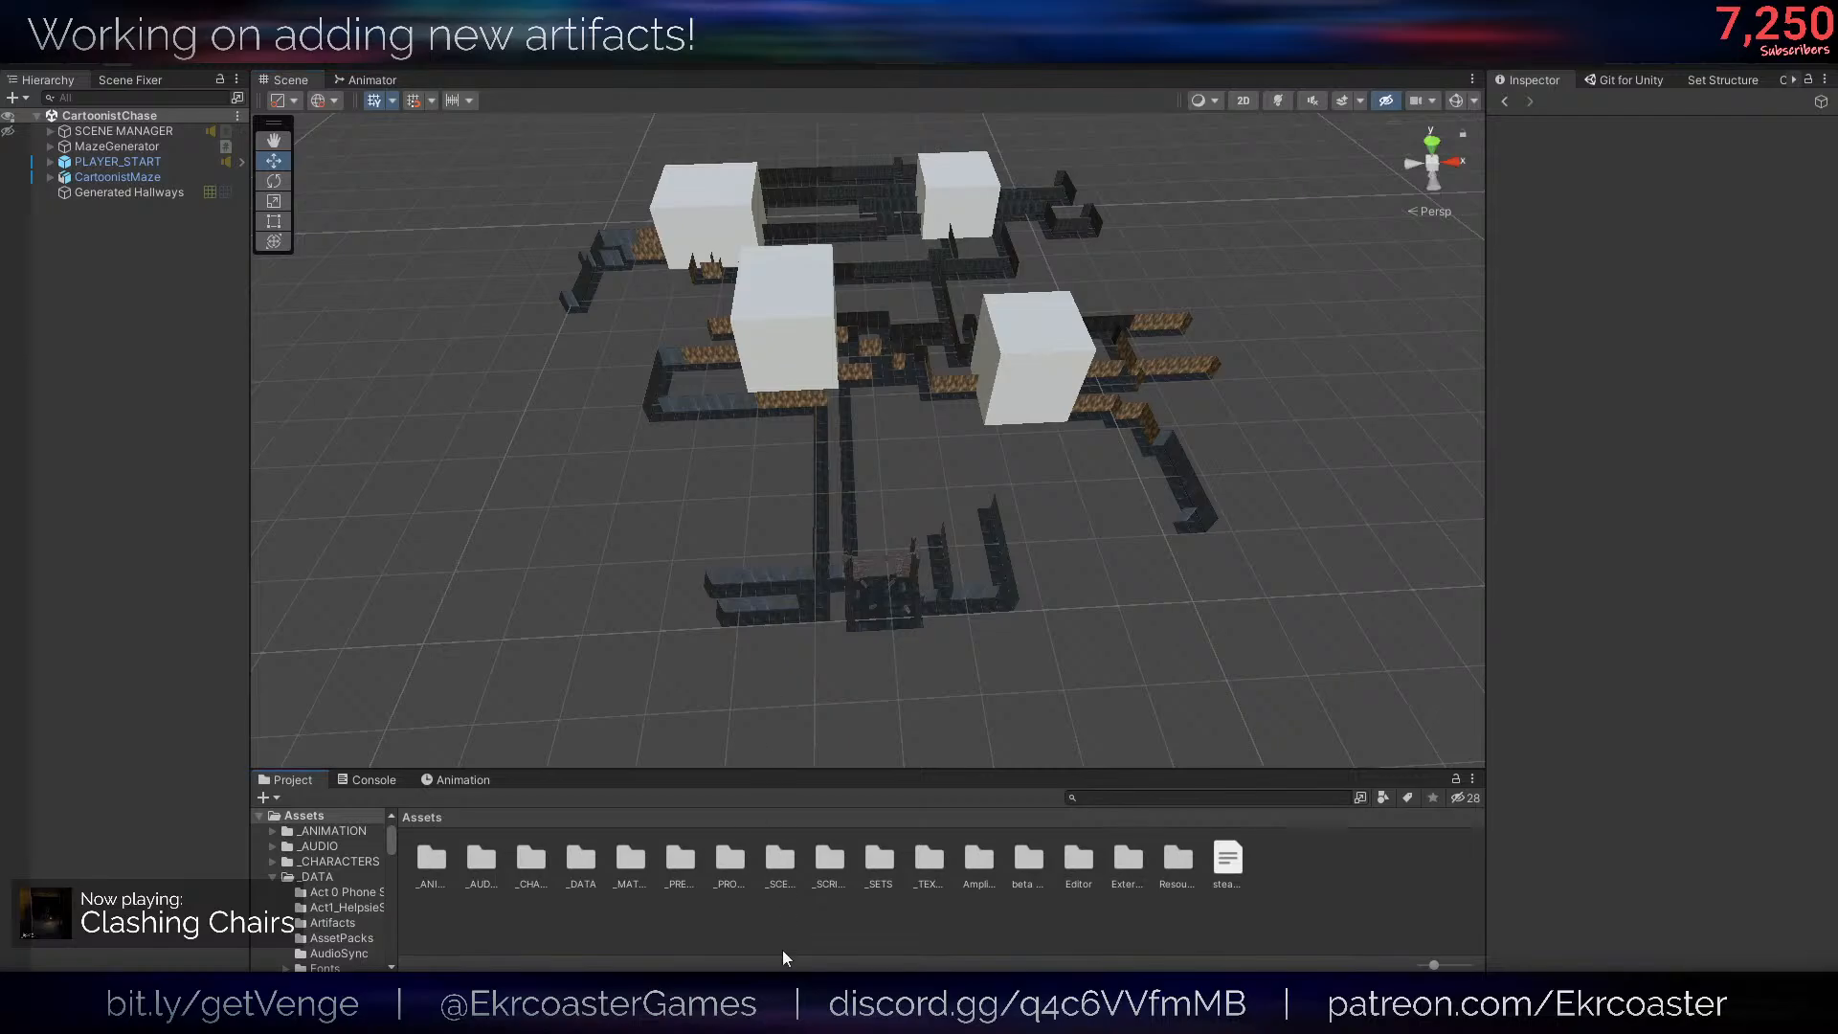
- Switch to the ArtifactsSet1 file in Blender and view its existing artifact models
mouse_move(221, 1013)
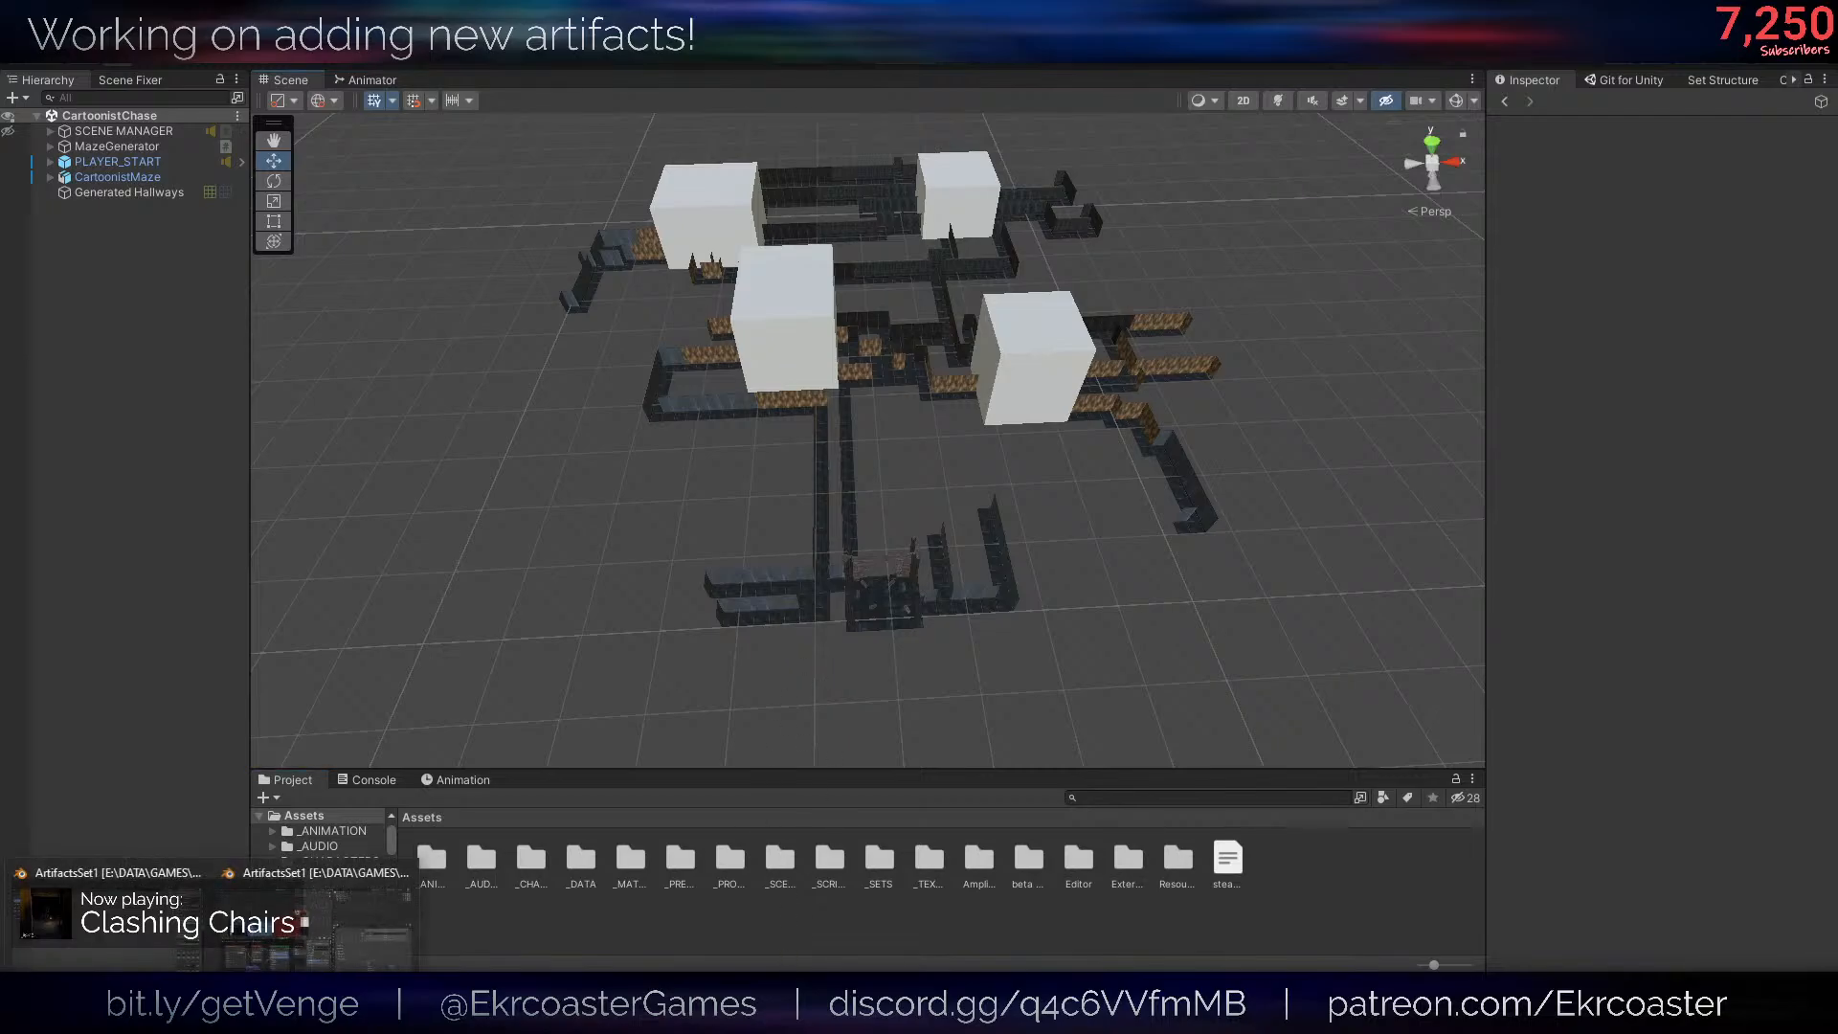
click(115, 924)
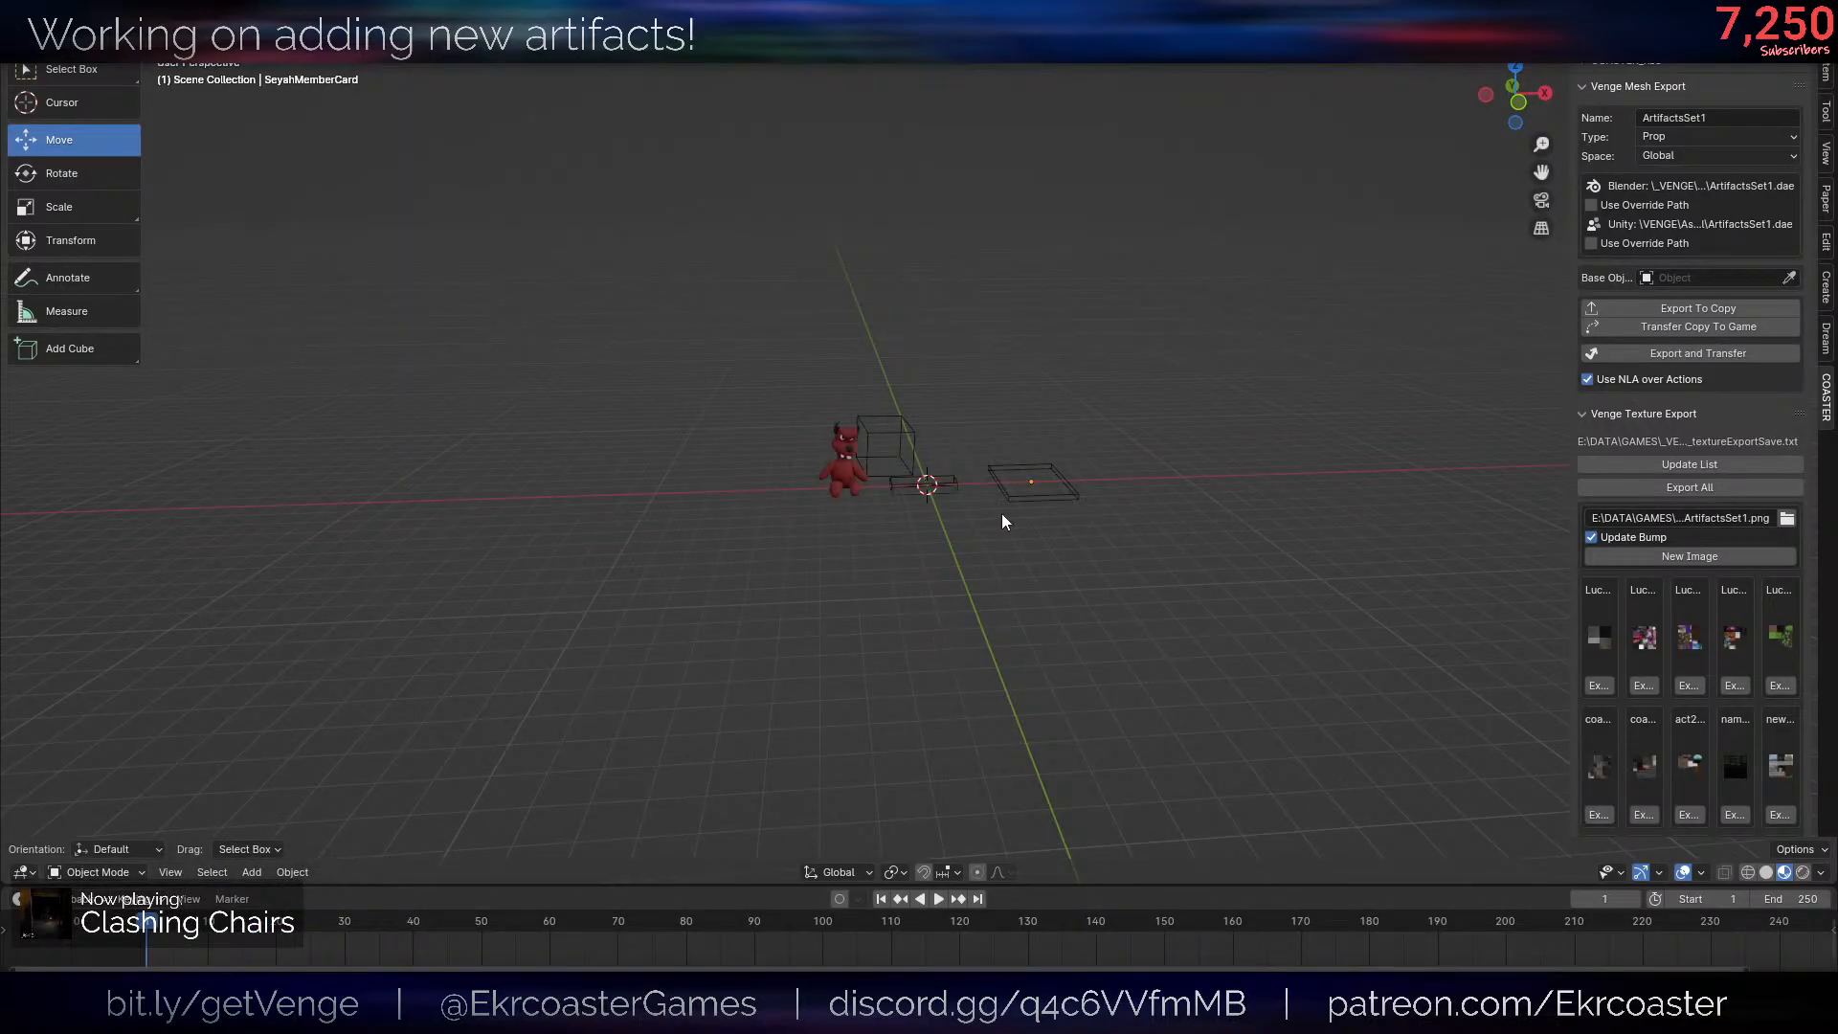
scroll(1005, 522, up, 6)
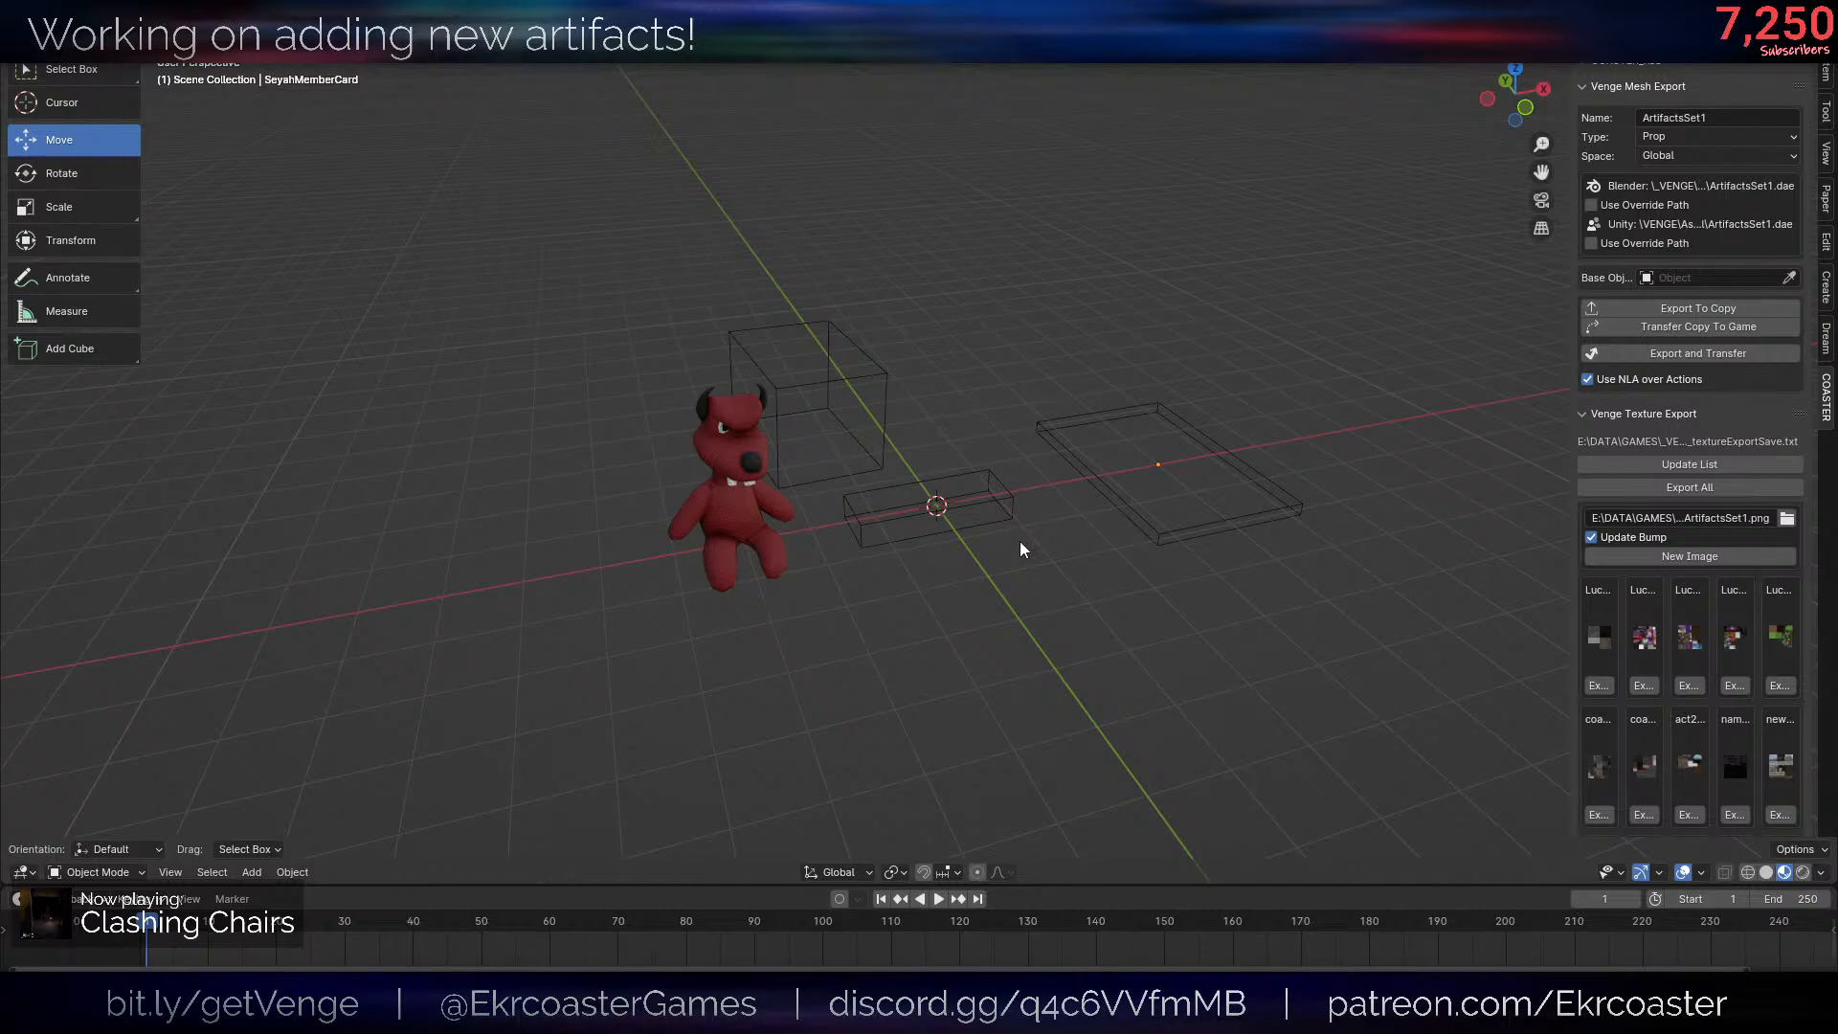
middle_drag(1023, 548, 1073, 568)
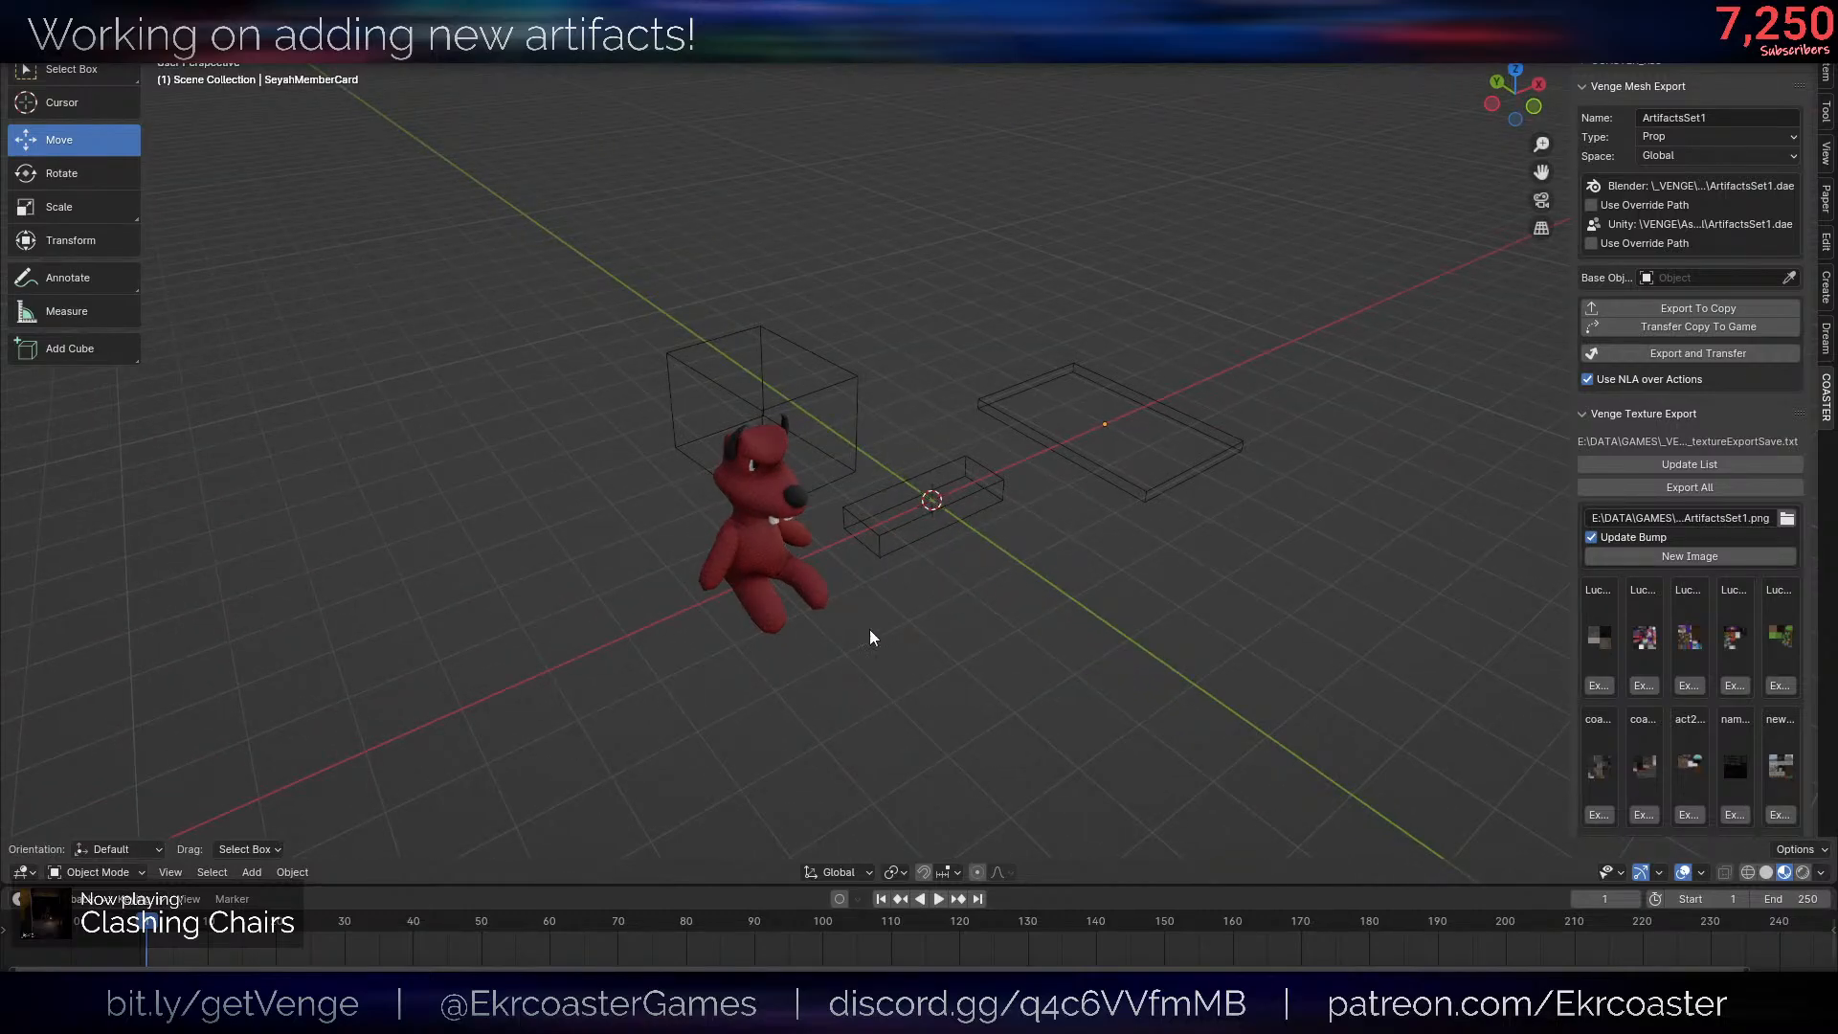
- Make the red plushy the active object and snap the 3D cursor to the world origin
click(806, 601)
click(1170, 533)
middle_drag(1170, 534, 1246, 420)
key(shift+s)
click(1030, 692)
scroll(1199, 452, up, 1)
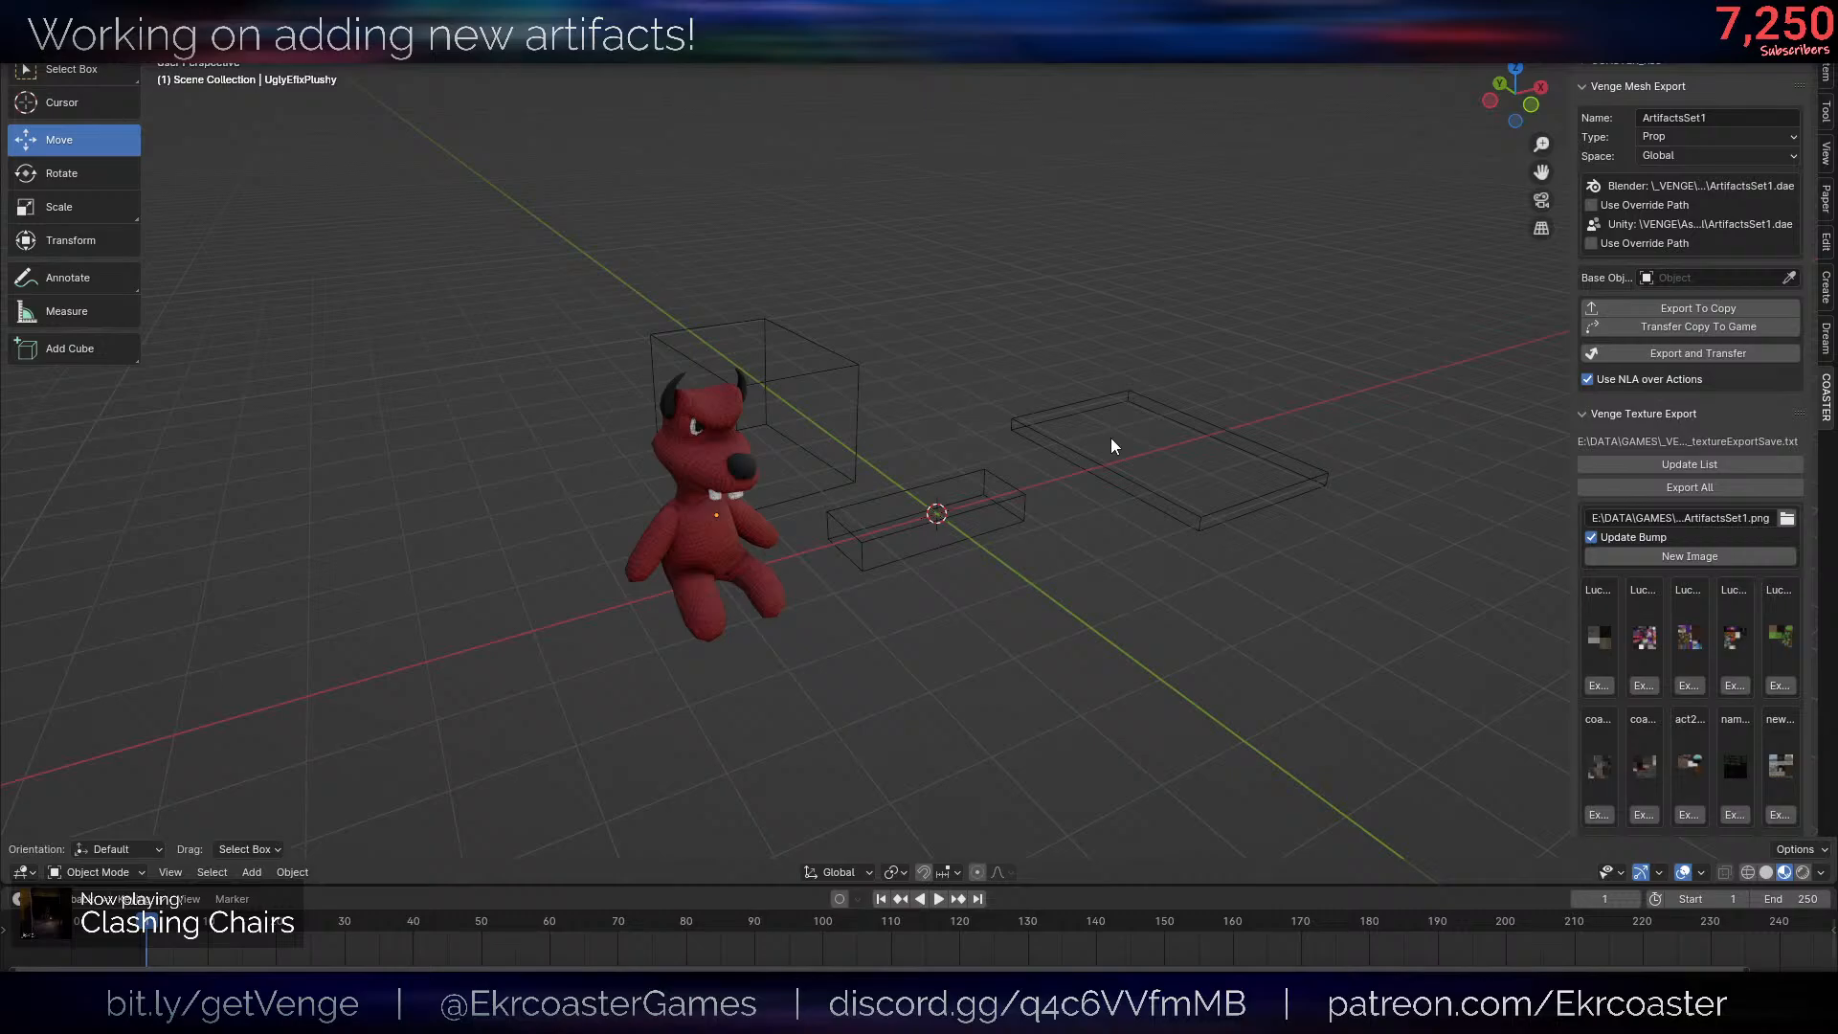
scroll(1114, 450, down, 3)
middle_drag(1112, 468, 1088, 485)
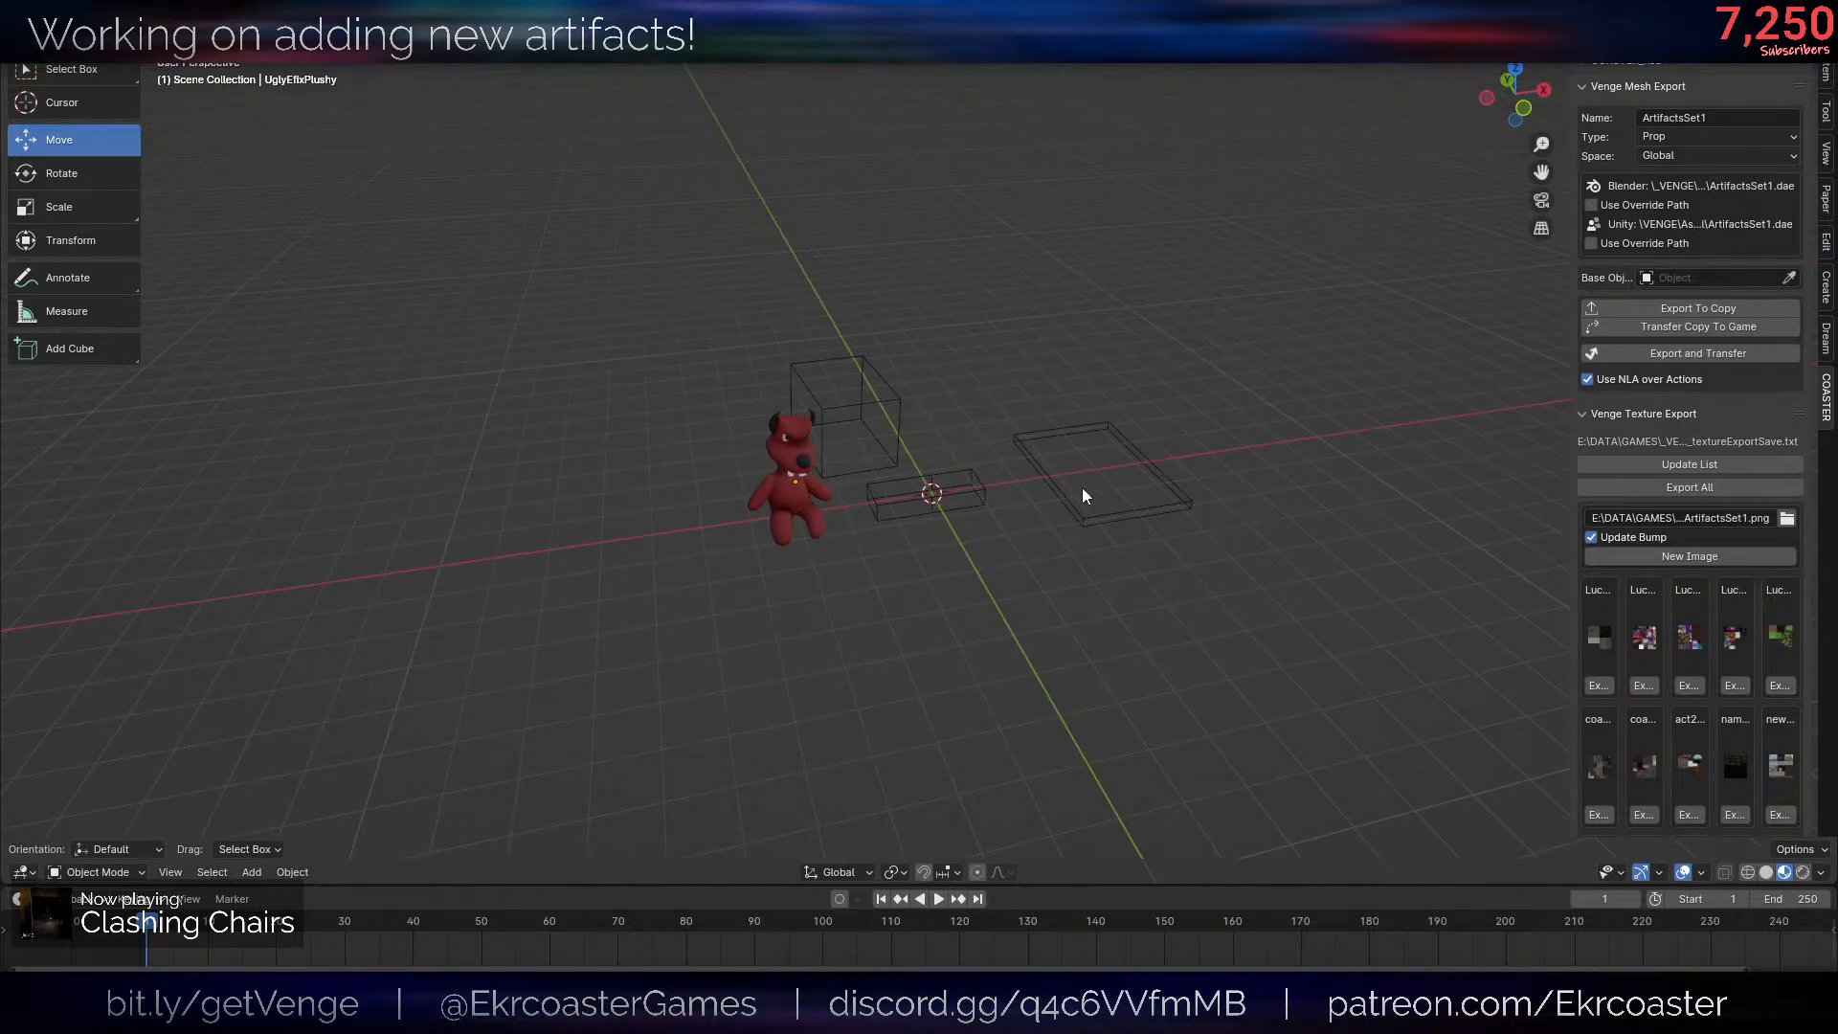
- Examine the red plushy up close from several angles with the viewport overlays hidden, restoring them at the end
click(792, 512)
key(KP_Decimal)
key(alt+shift+z)
middle_drag(1316, 532, 946, 613)
key(alt+shift+z)
key(alt+shift+z)
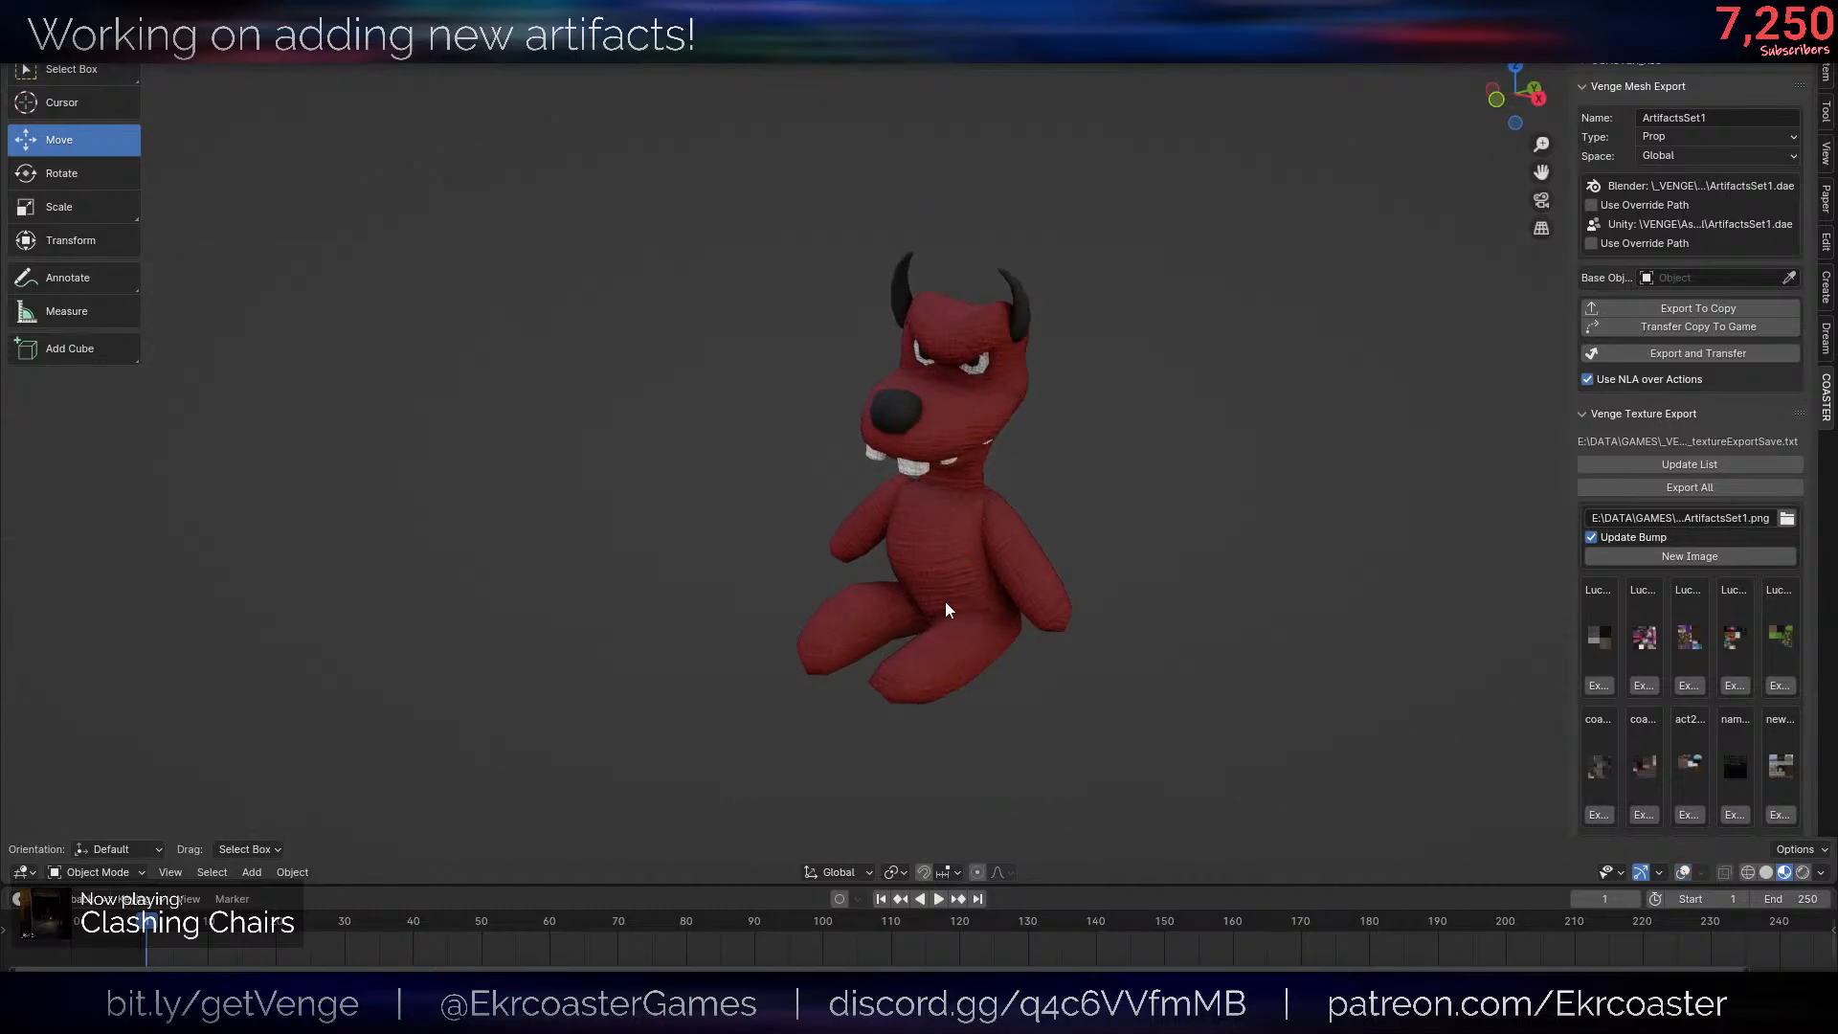
scroll(946, 609, up, 3)
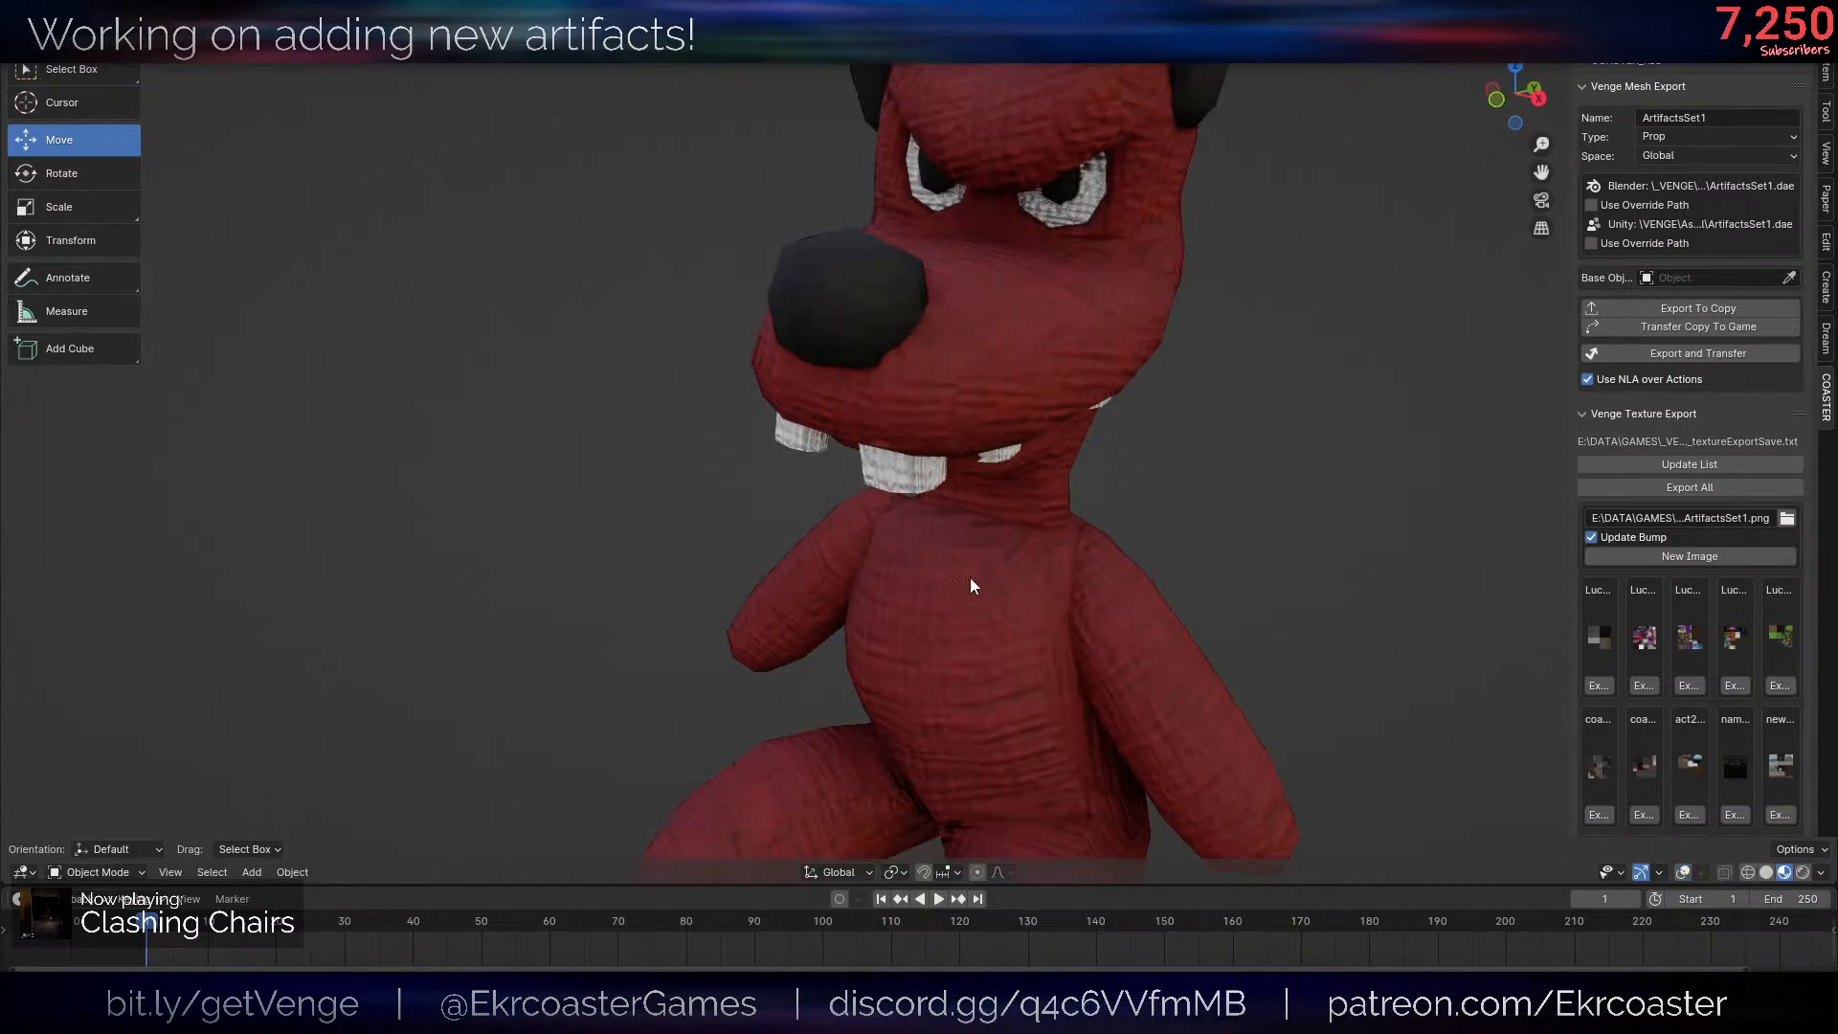
middle_drag(973, 583, 1157, 624)
scroll(1179, 632, down, 3)
key(alt+shift+z)
scroll(1157, 637, up, 4)
scroll(1101, 627, down, 4)
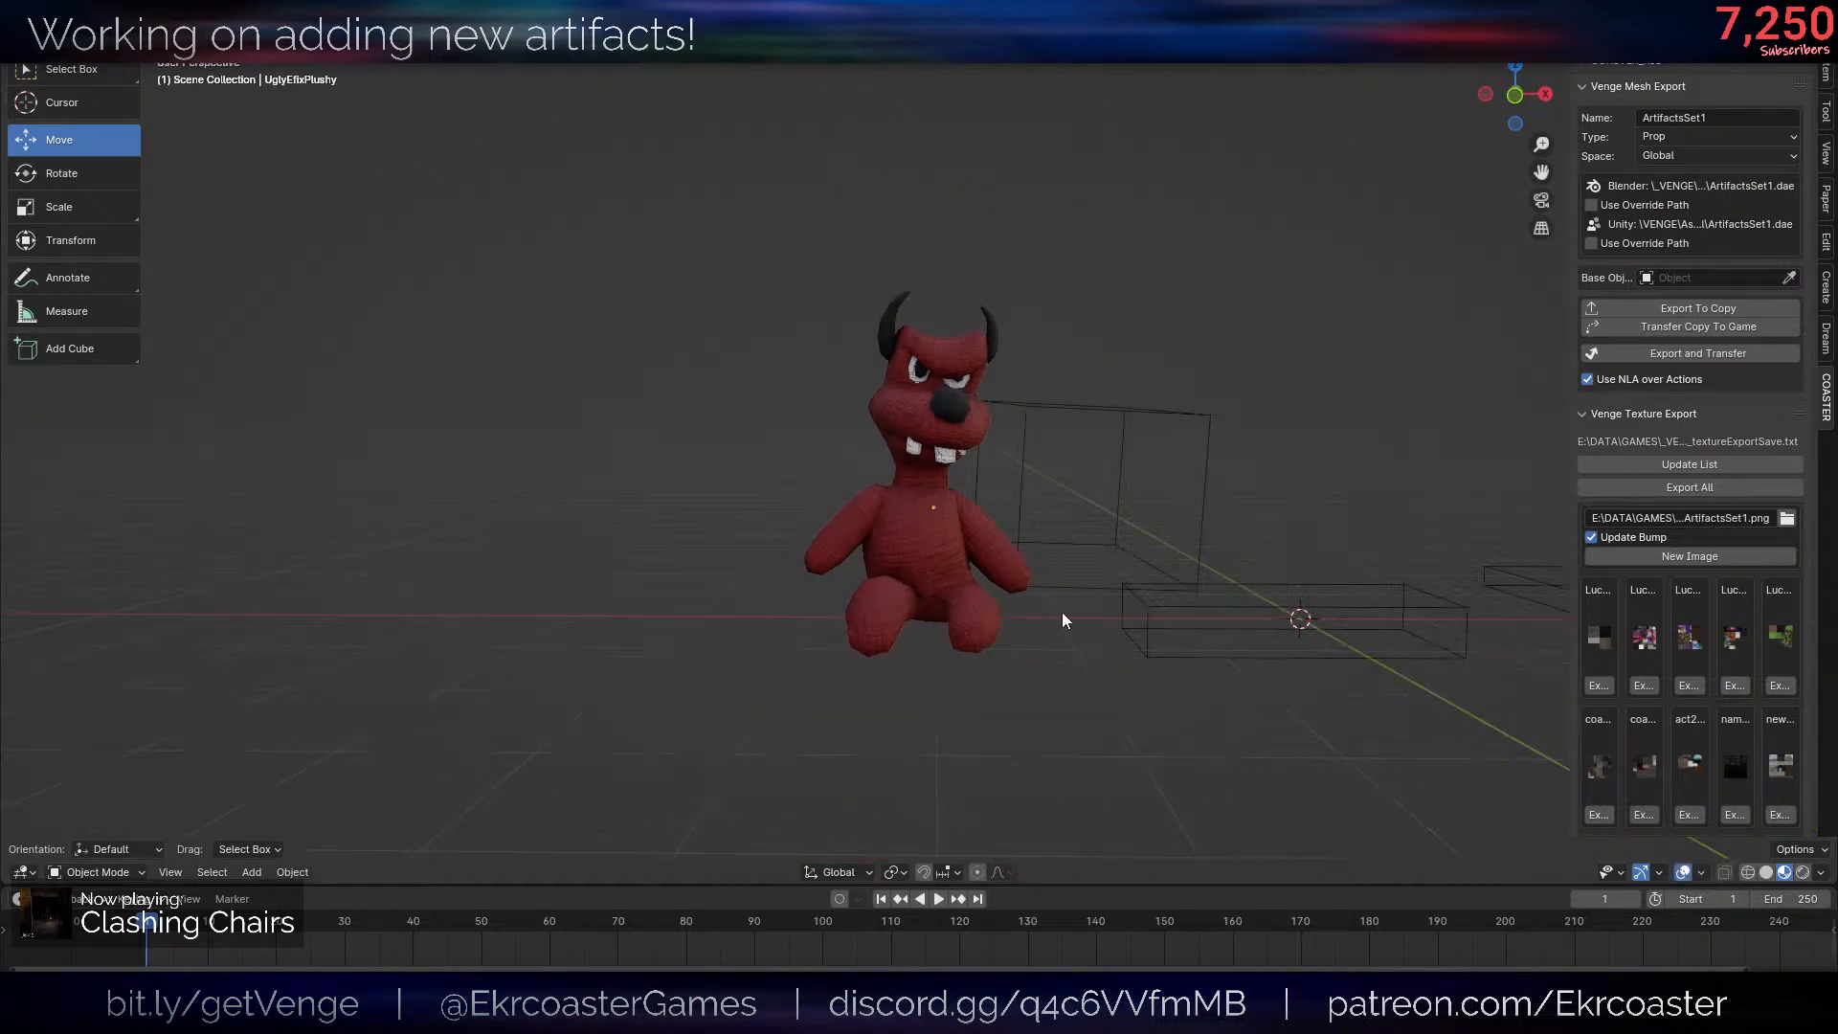
mouse_move(1157, 497)
middle_down()
mouse_move(1116, 493)
mouse_move(1155, 470)
middle_up()
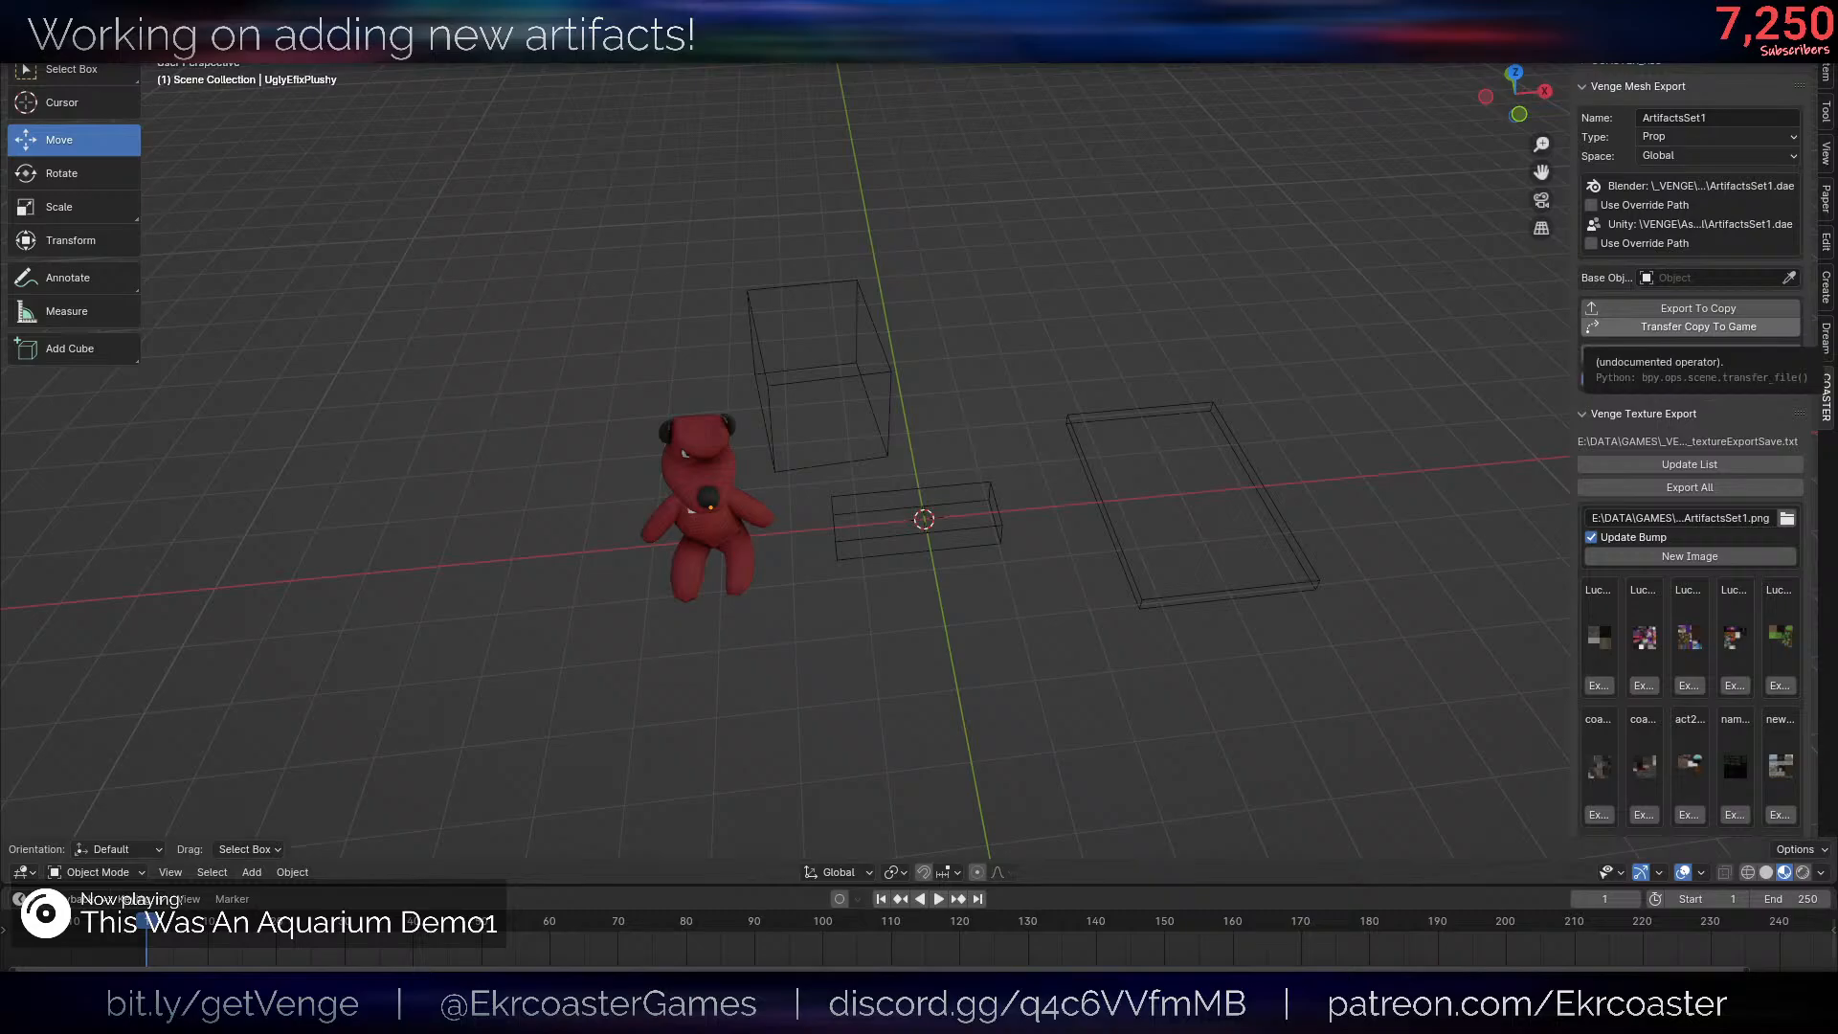
- Switch to the browser and study the reference image of the green frog figure holding a police shield
drag(1836, 11, 1101, 3)
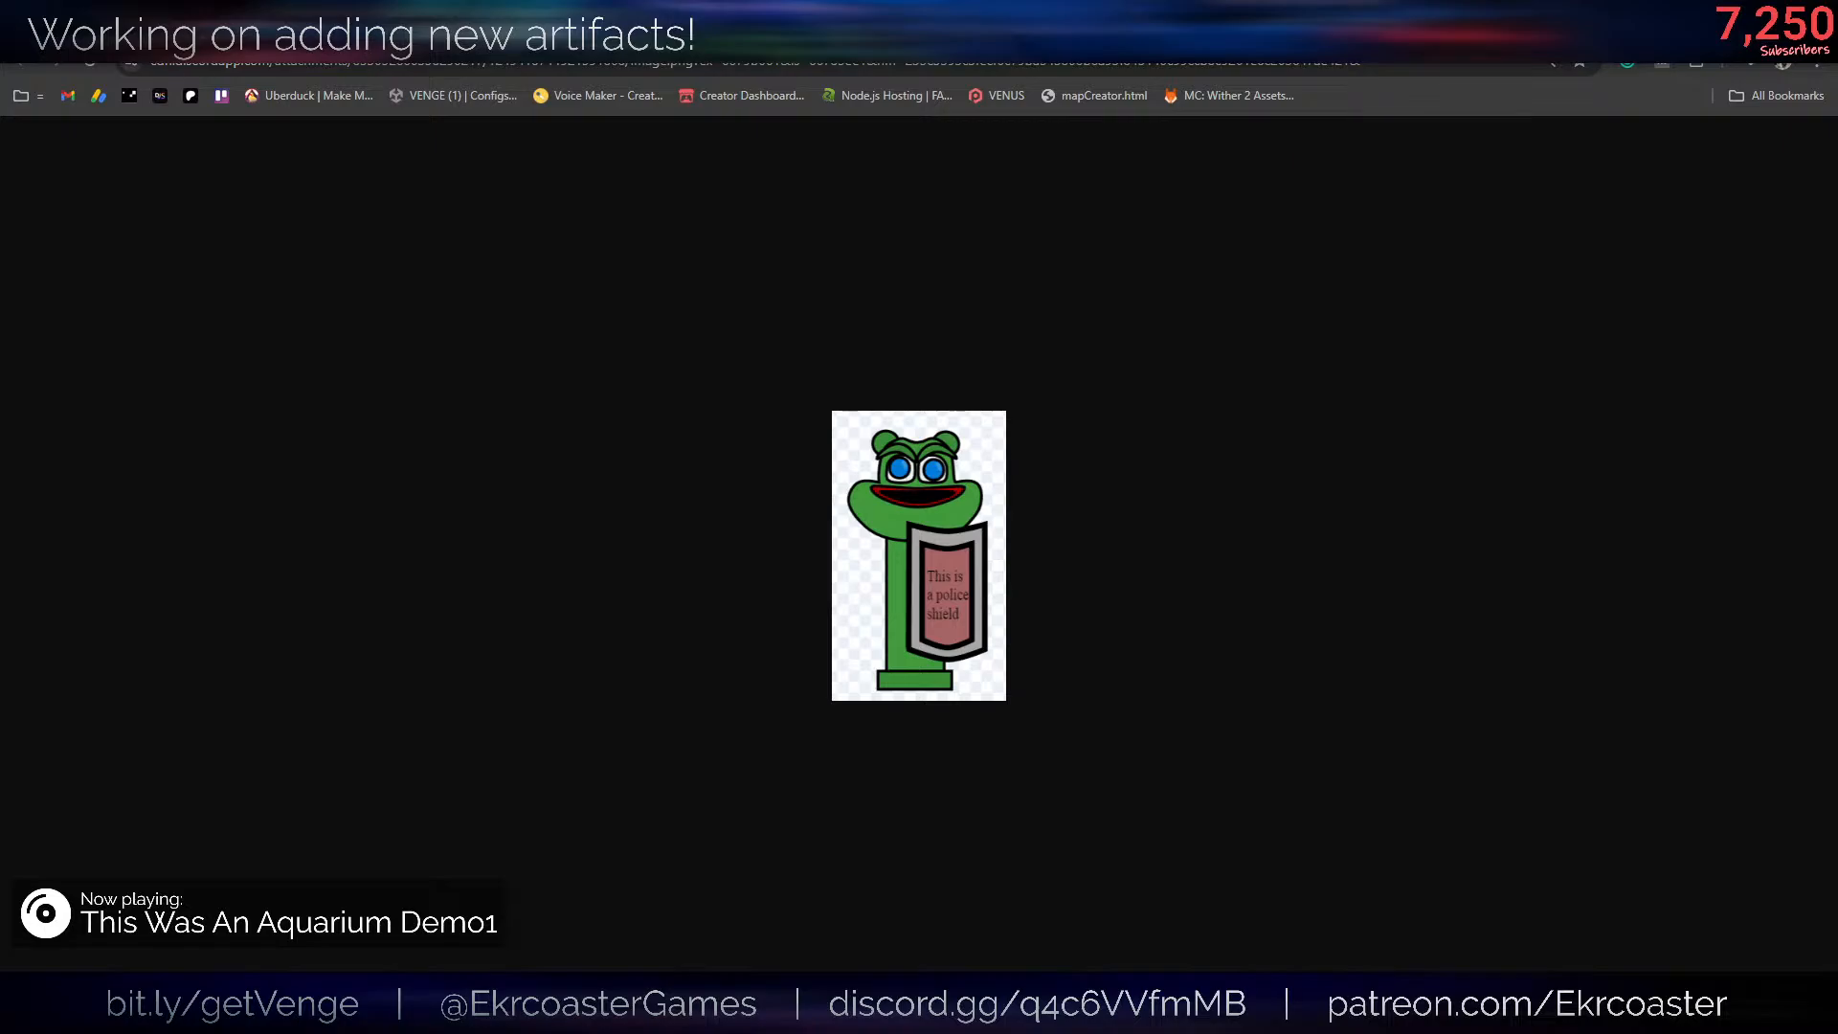
ctrl+scroll(1215, 499, up, 8)
ctrl+scroll(961, 672, down, 5)
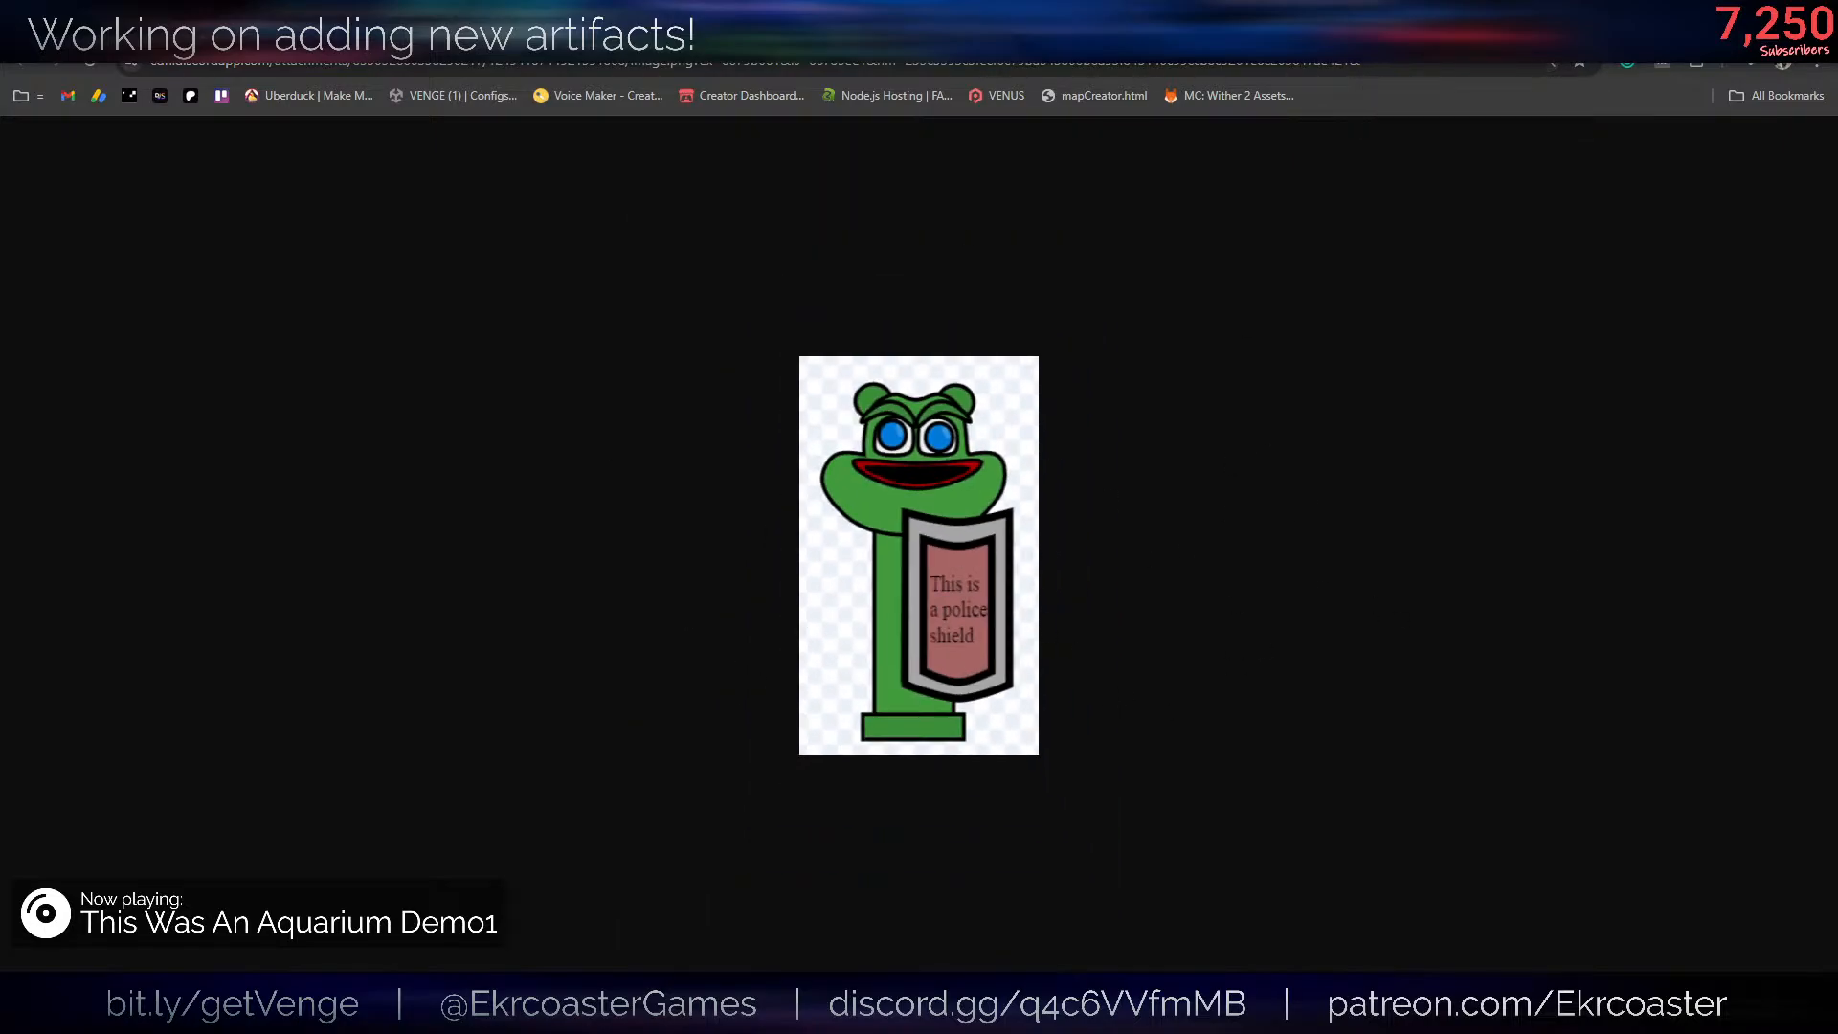
- Return to Blender, add a cube at the origin, and move it about -3 m along the global Y axis
key(alt+Tab)
middle_drag(900, 510, 948, 484)
key(shift+a)
mouse_move(998, 454)
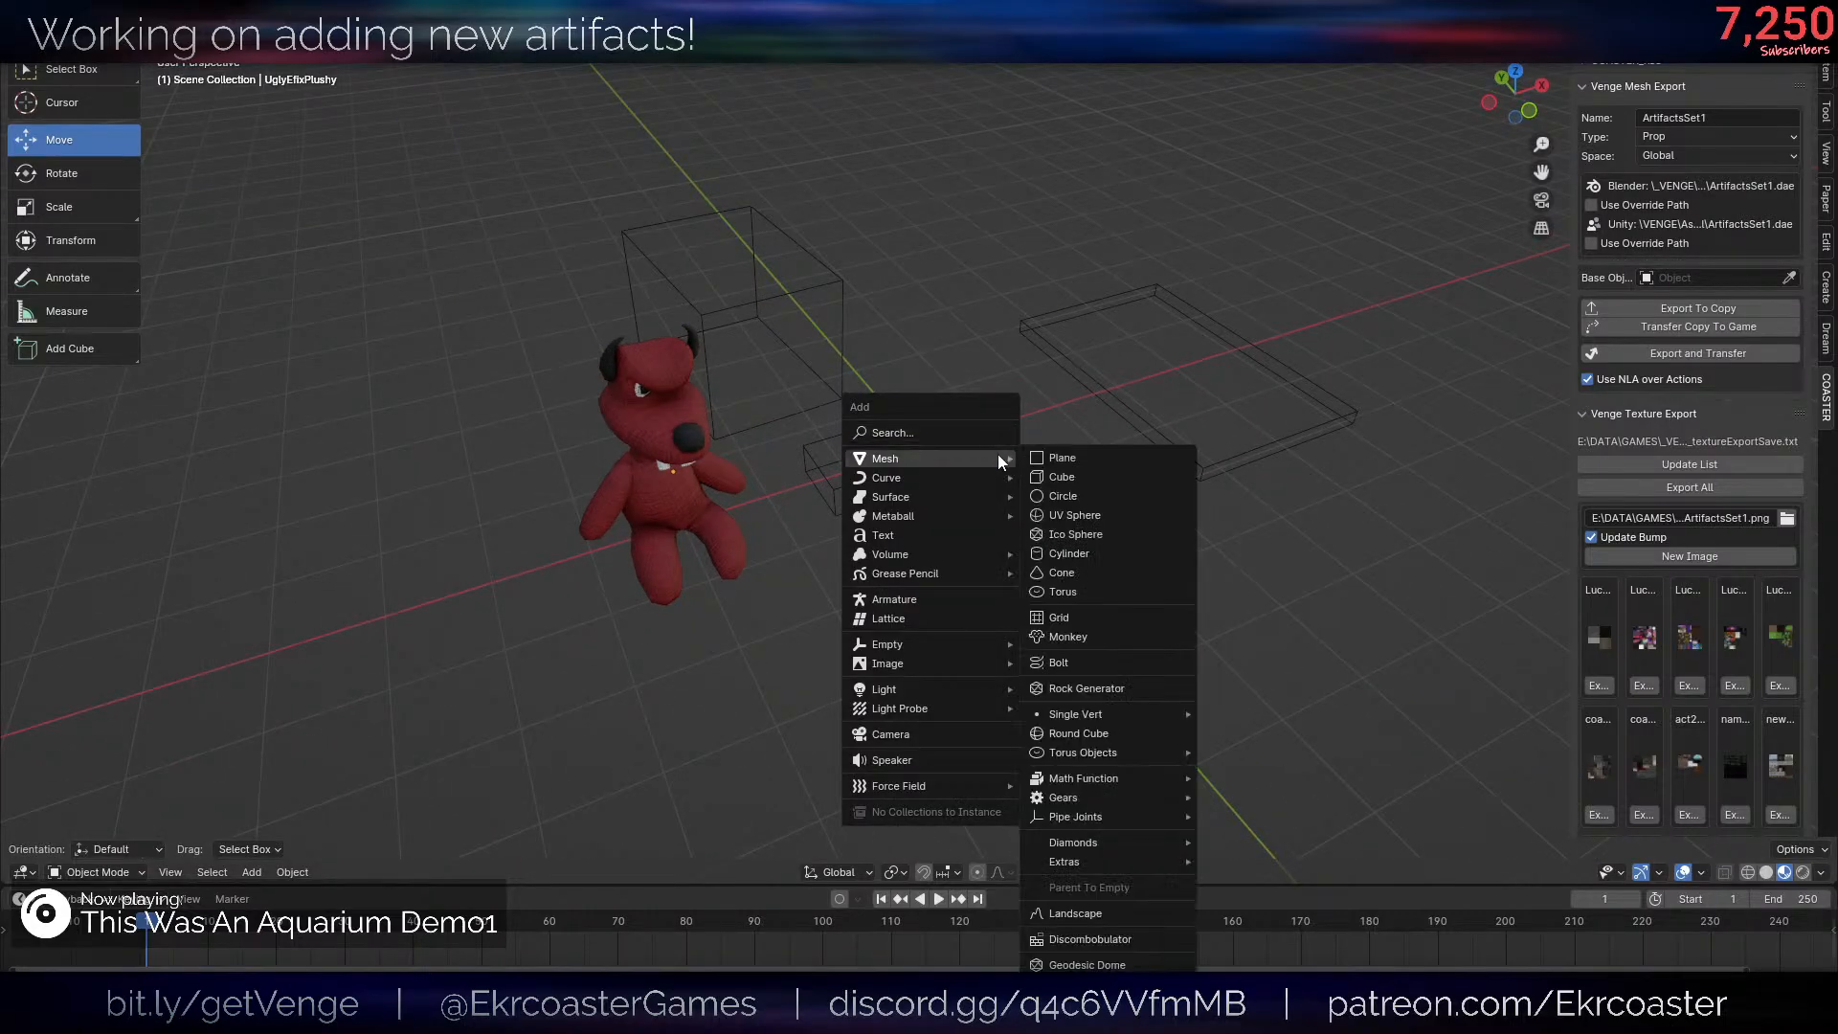
click(1065, 467)
middle_drag(1064, 467, 1103, 430)
scroll(1103, 431, up, 3)
key(g)
key(y)
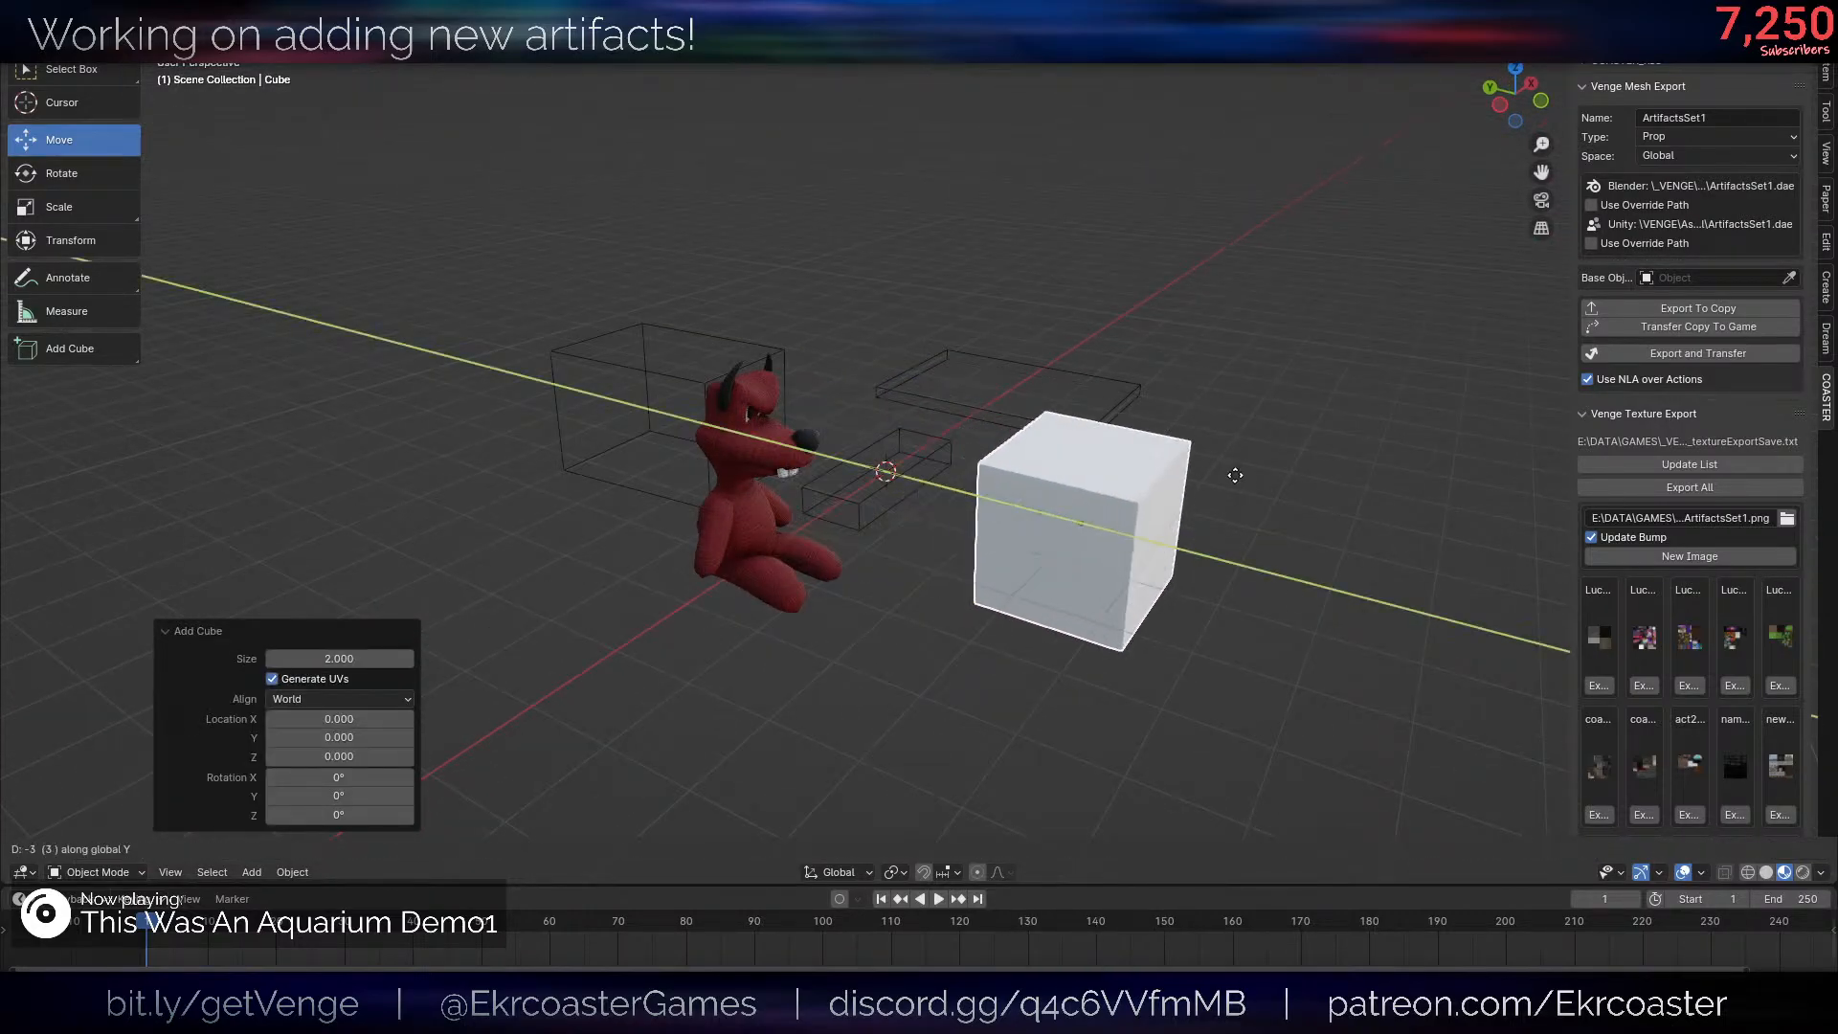
click(1232, 476)
- Flatten the cube's mesh to 0.2 along Z and narrow it along Y
key(Tab)
key(s)
key(z)
click(1136, 530)
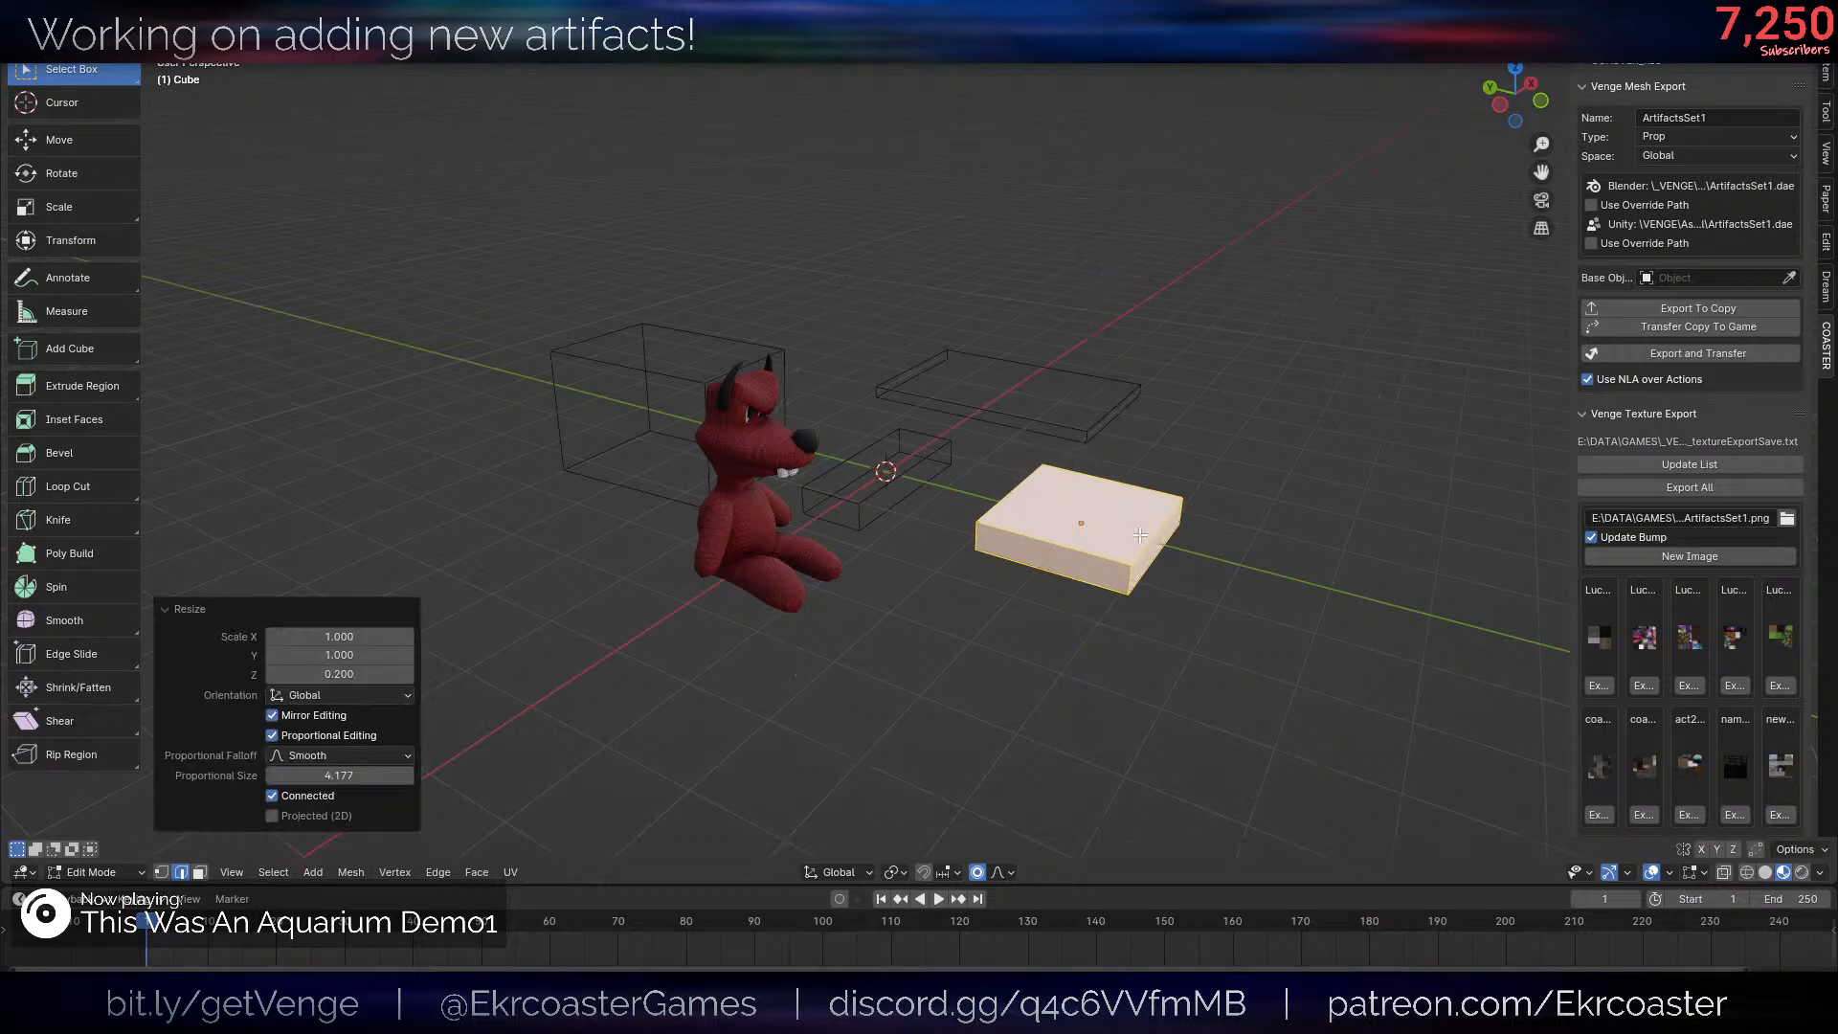
middle_drag(1255, 534, 1273, 575)
scroll(1274, 574, up, 2)
key(s)
key(y)
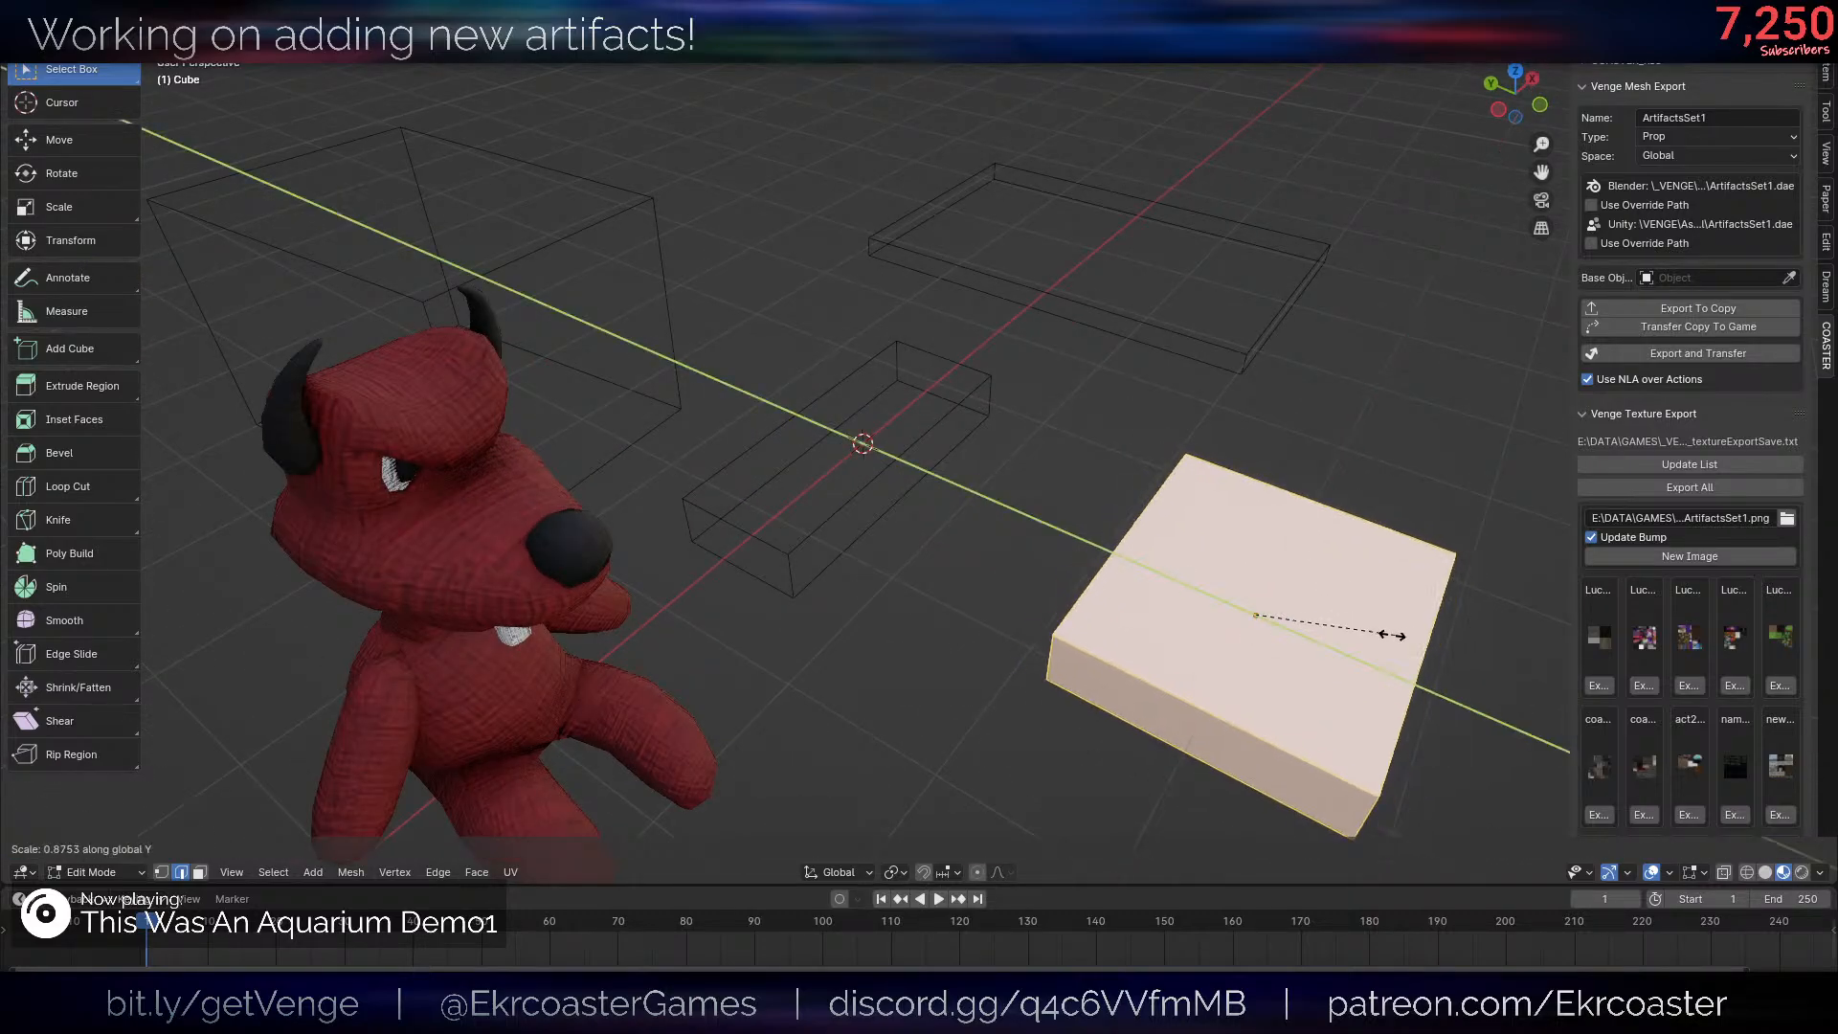
click(1321, 631)
key(Tab)
middle_drag(1321, 631, 1341, 584)
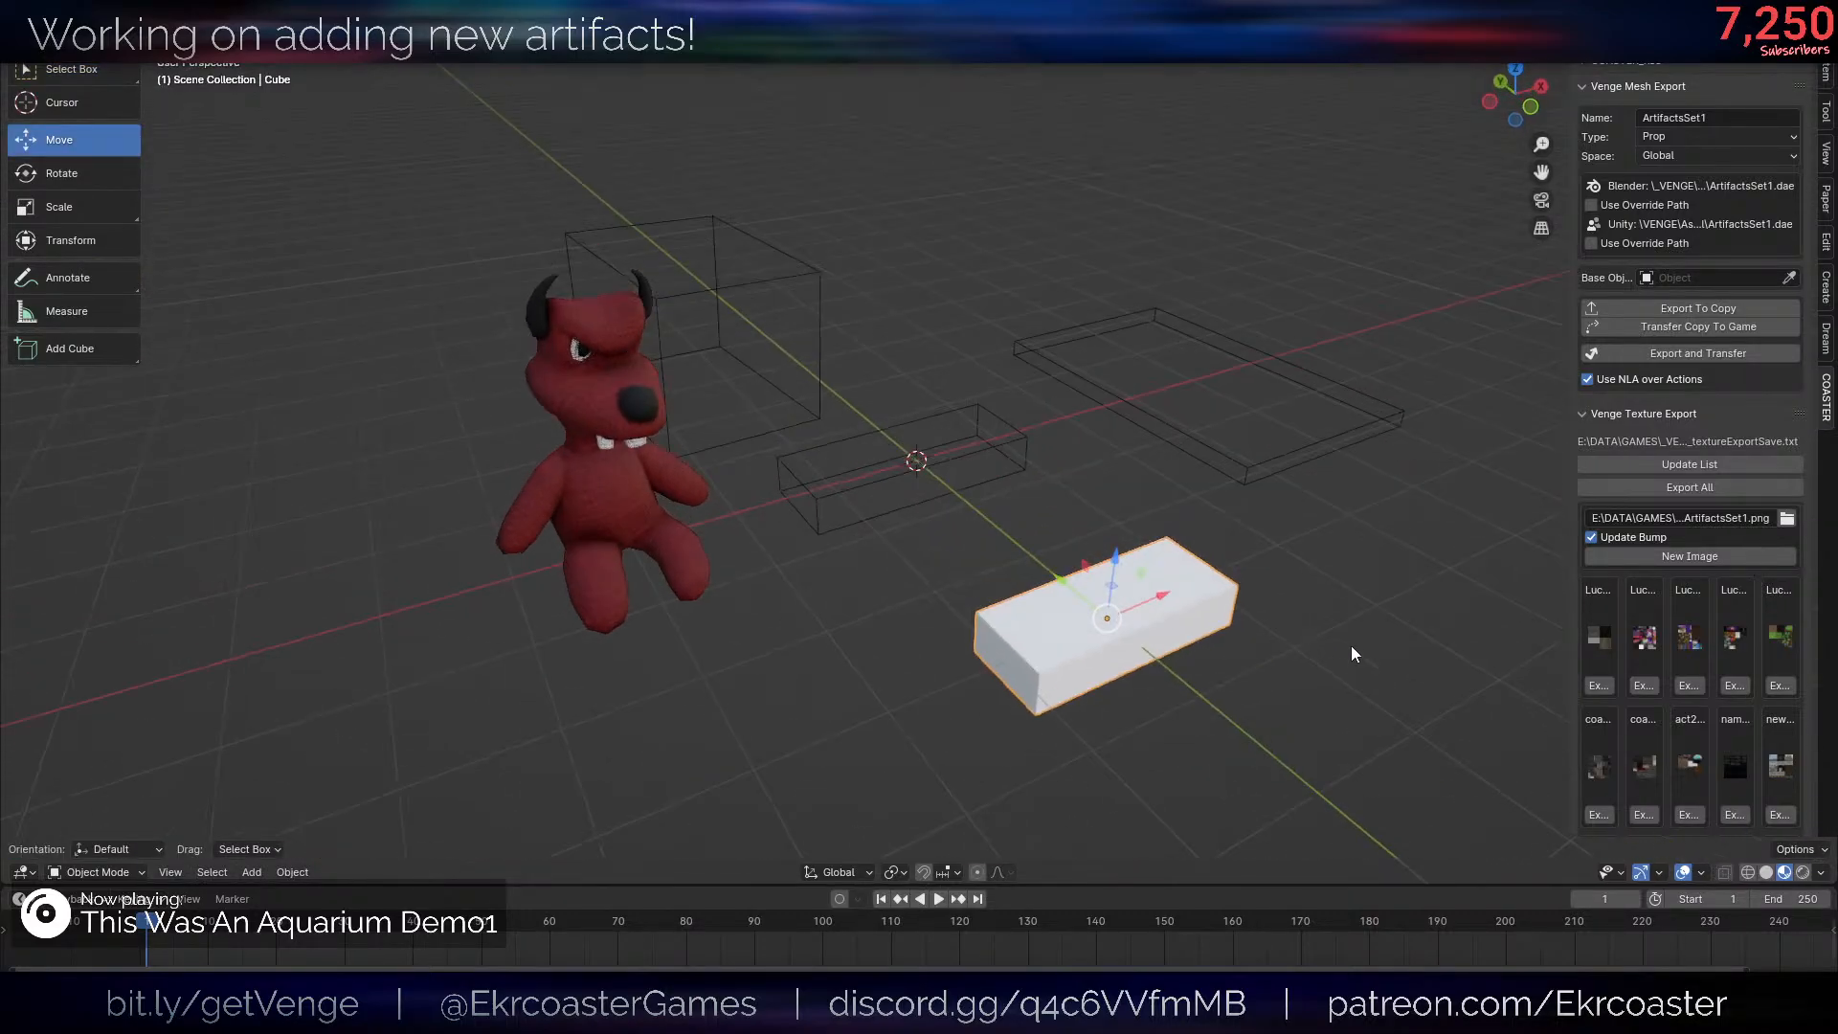
- Scale the block's mesh to 0.6 along X and thicken it slightly along Z
key(Tab)
key(s)
key(x)
ctrl+click(1289, 583)
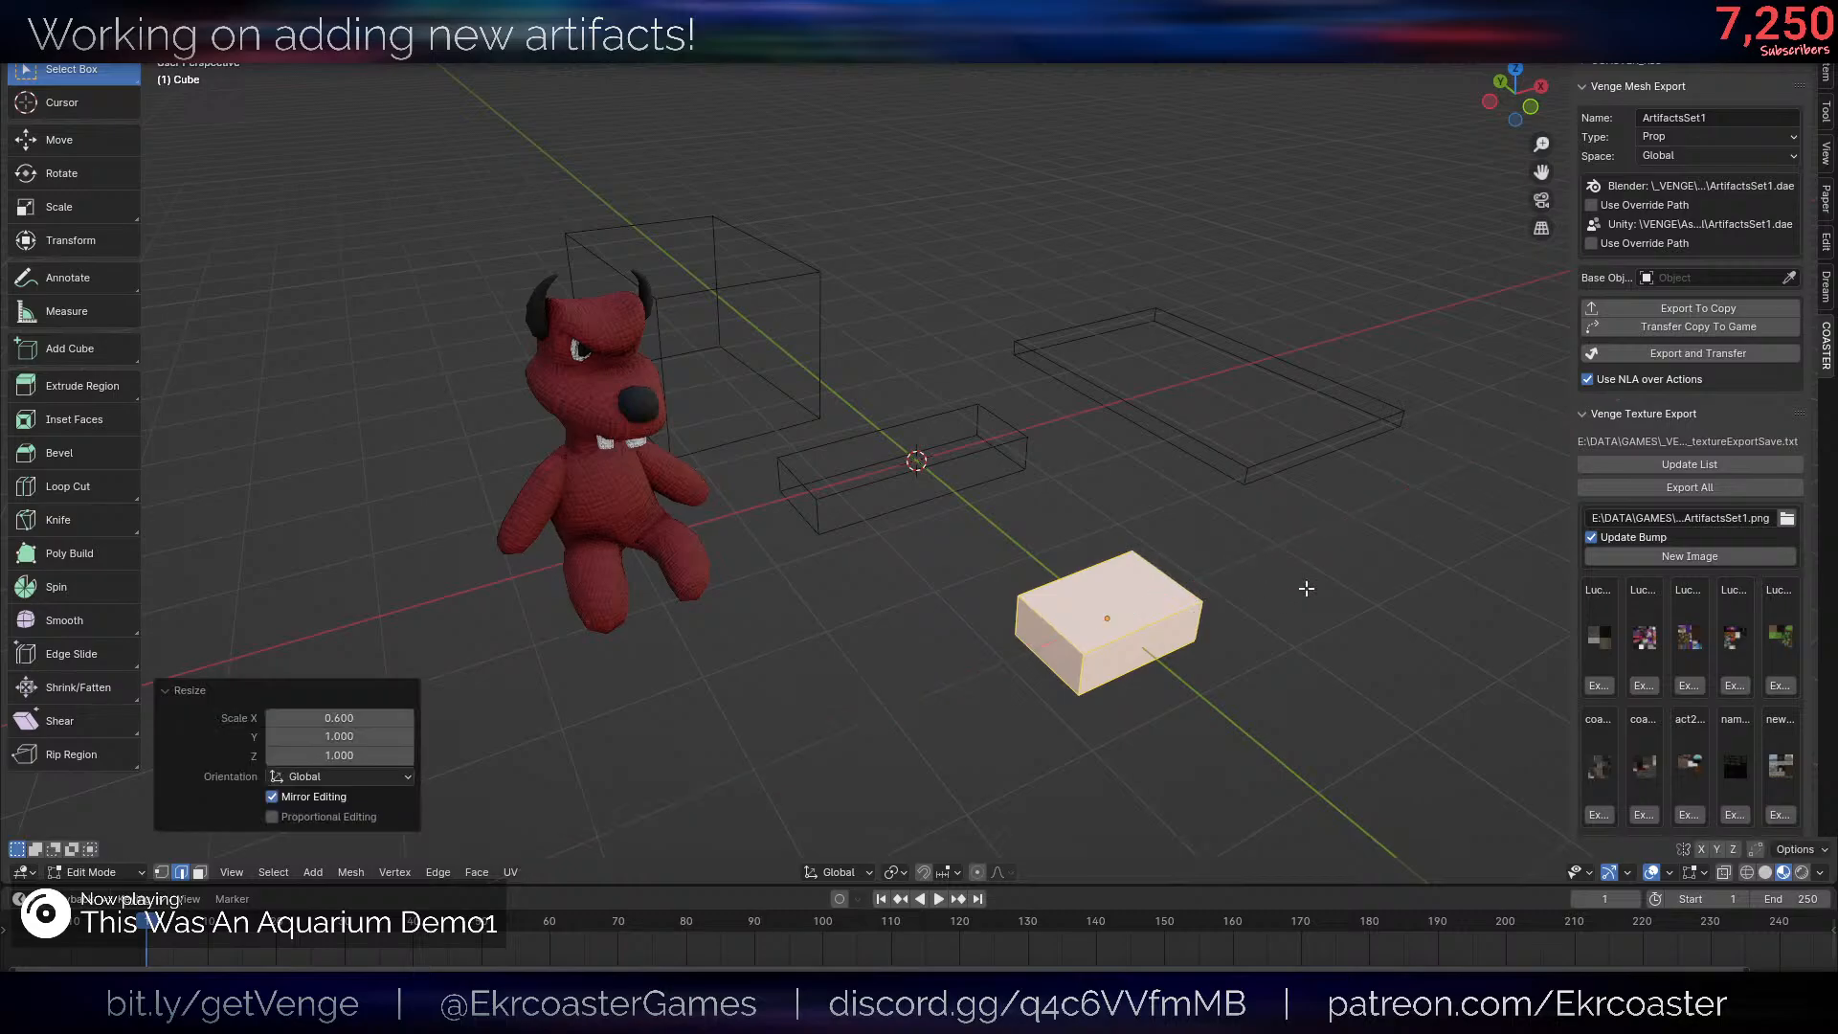
key(alt+shift+z)
key(alt+shift+z)
key(s)
key(z)
click(1341, 562)
- Select the block's top face and inset it by about 0.185
key(3)
click(1115, 601)
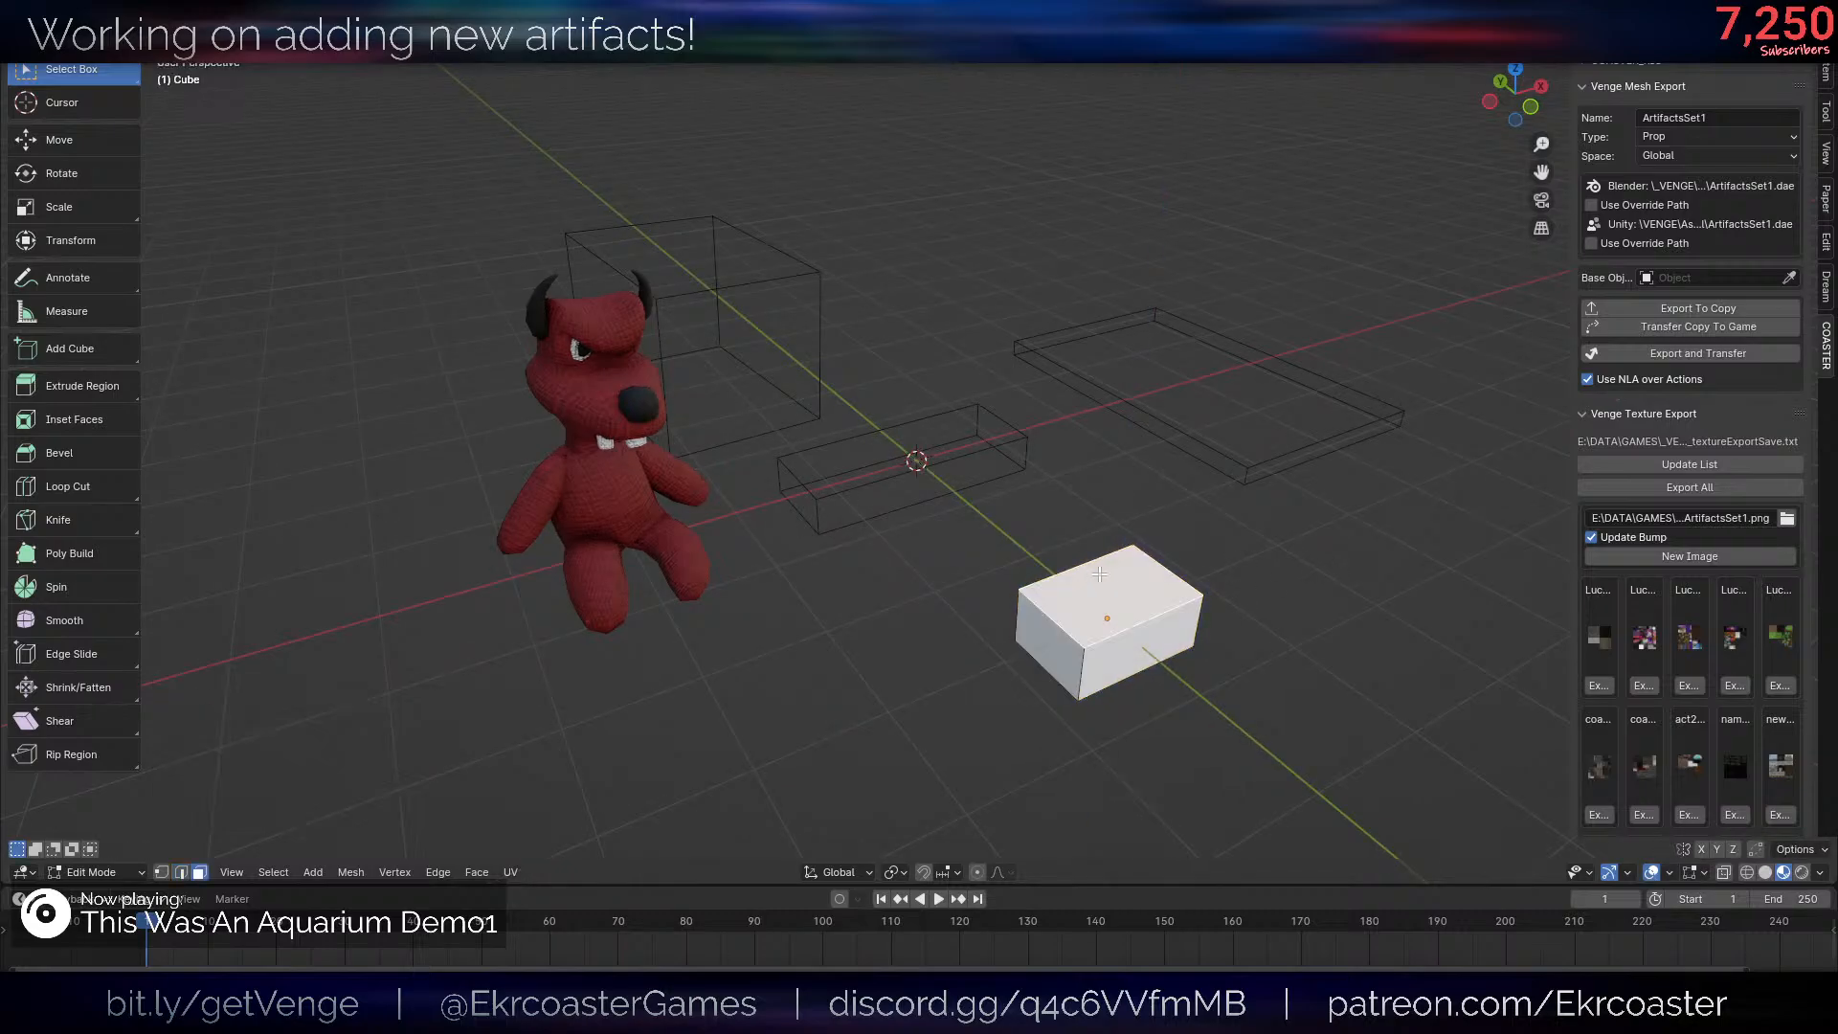
shift+middle_drag(1412, 585, 1238, 550)
scroll(1238, 550, up, 2)
middle_drag(1238, 629, 1219, 620)
key(i)
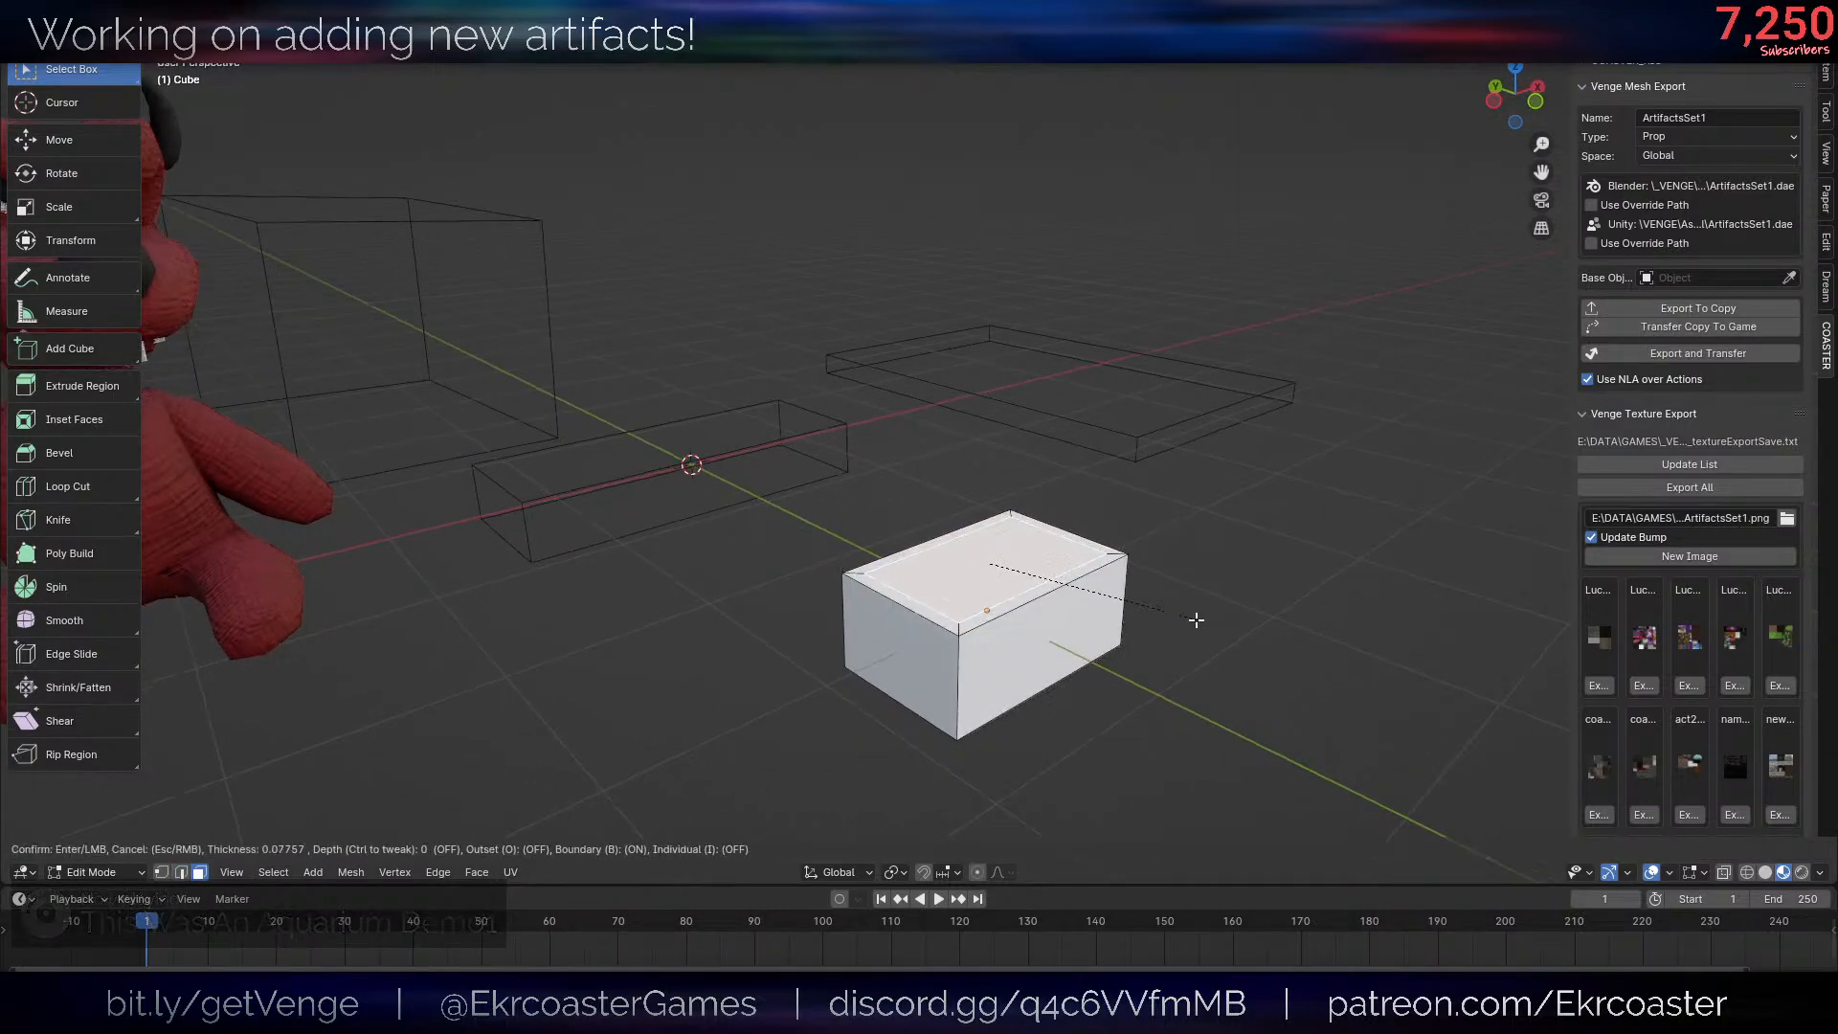
click(1173, 613)
- Extrude the inset top face upward into a tall post and lower its top along Z
scroll(1112, 616, down, 3)
key(e)
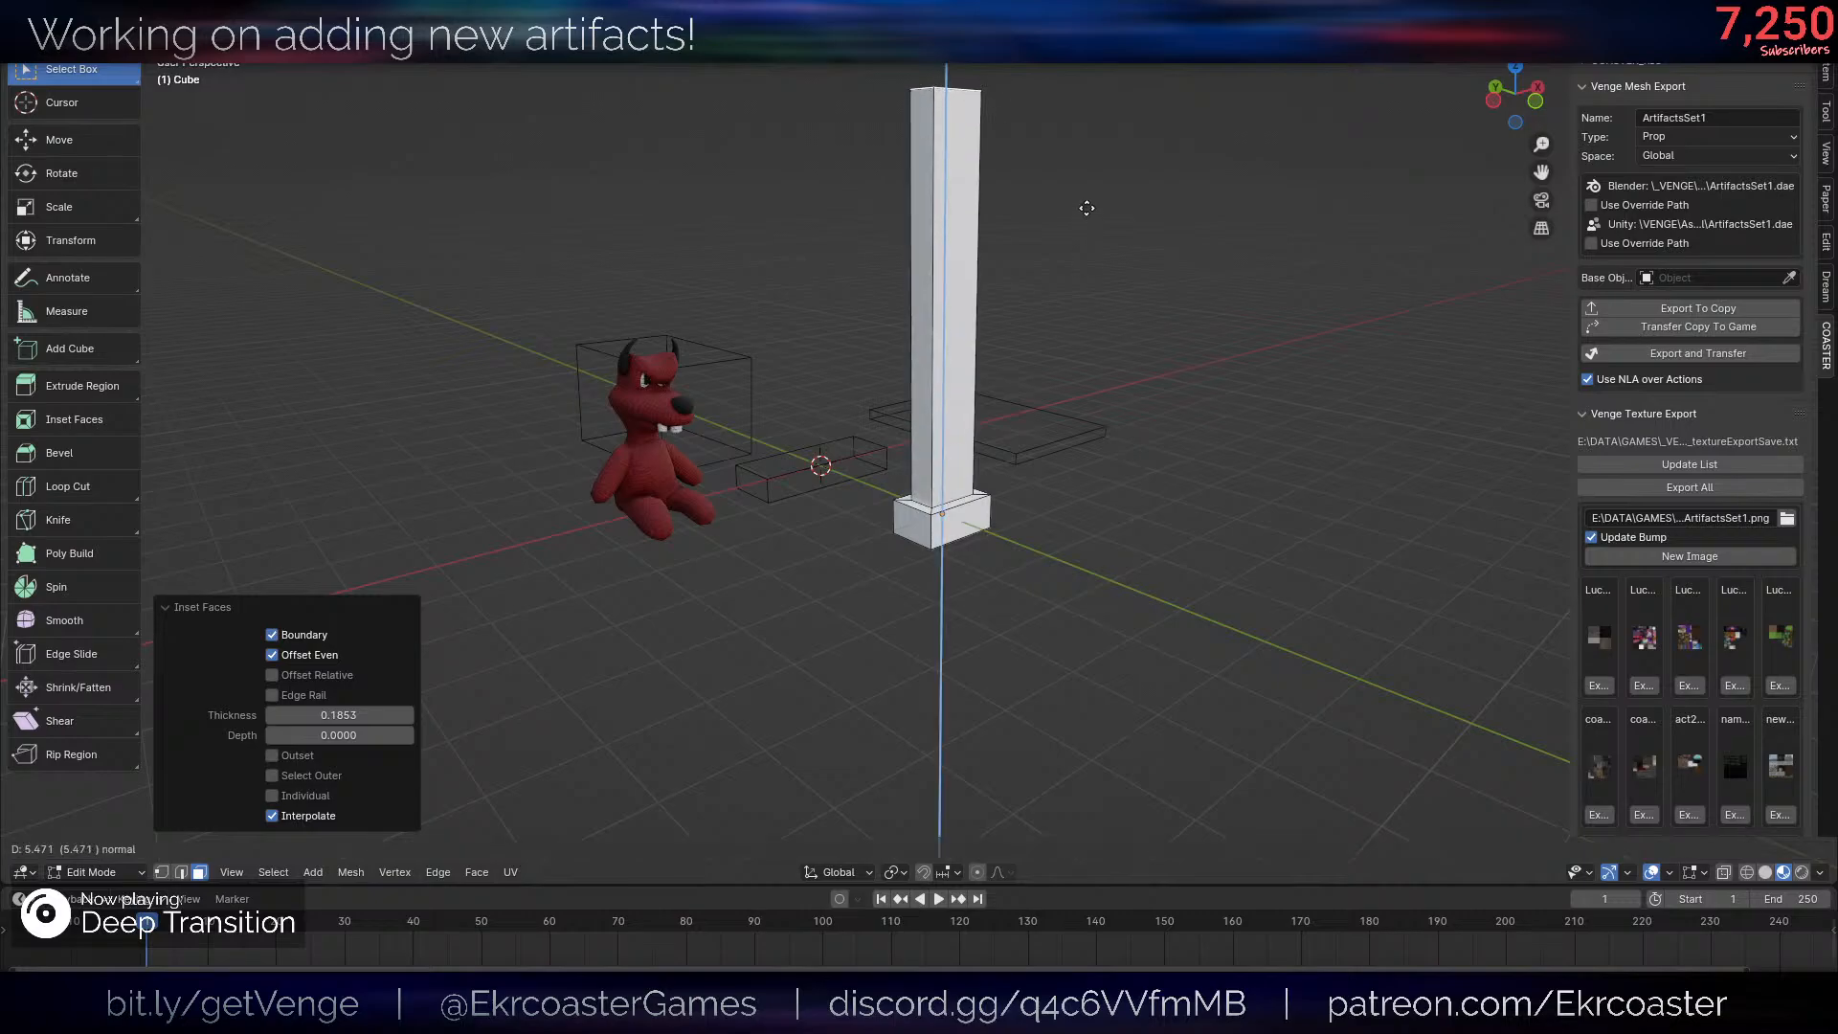
click(1082, 463)
key(g)
key(z)
click(1060, 569)
- Snap the 3D cursor to the post's top face and return to Object Mode
scroll(1063, 584, down, 4)
middle_drag(1063, 591, 1056, 554)
scroll(1054, 554, up, 6)
key(shift+s)
click(1124, 435)
key(Tab)
scroll(1123, 433, down, 6)
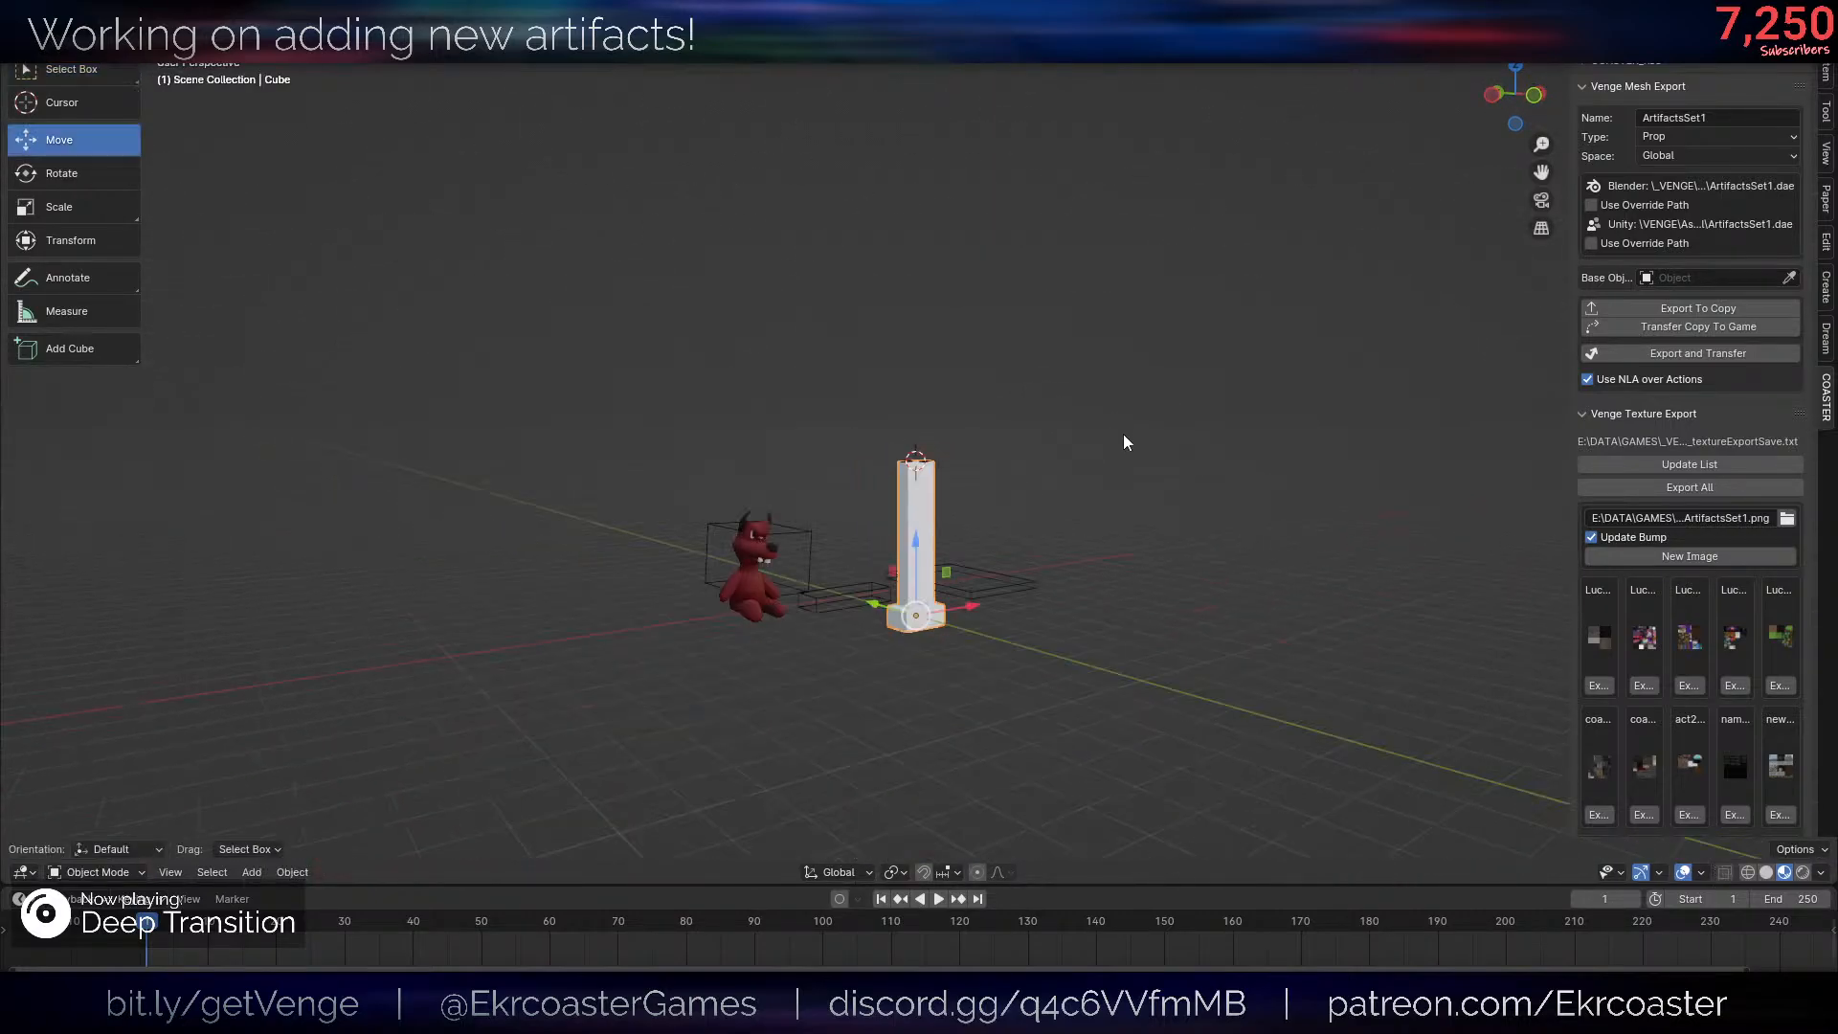
middle_drag(1123, 433, 1119, 475)
scroll(1166, 439, up, 5)
scroll(1166, 438, down, 5)
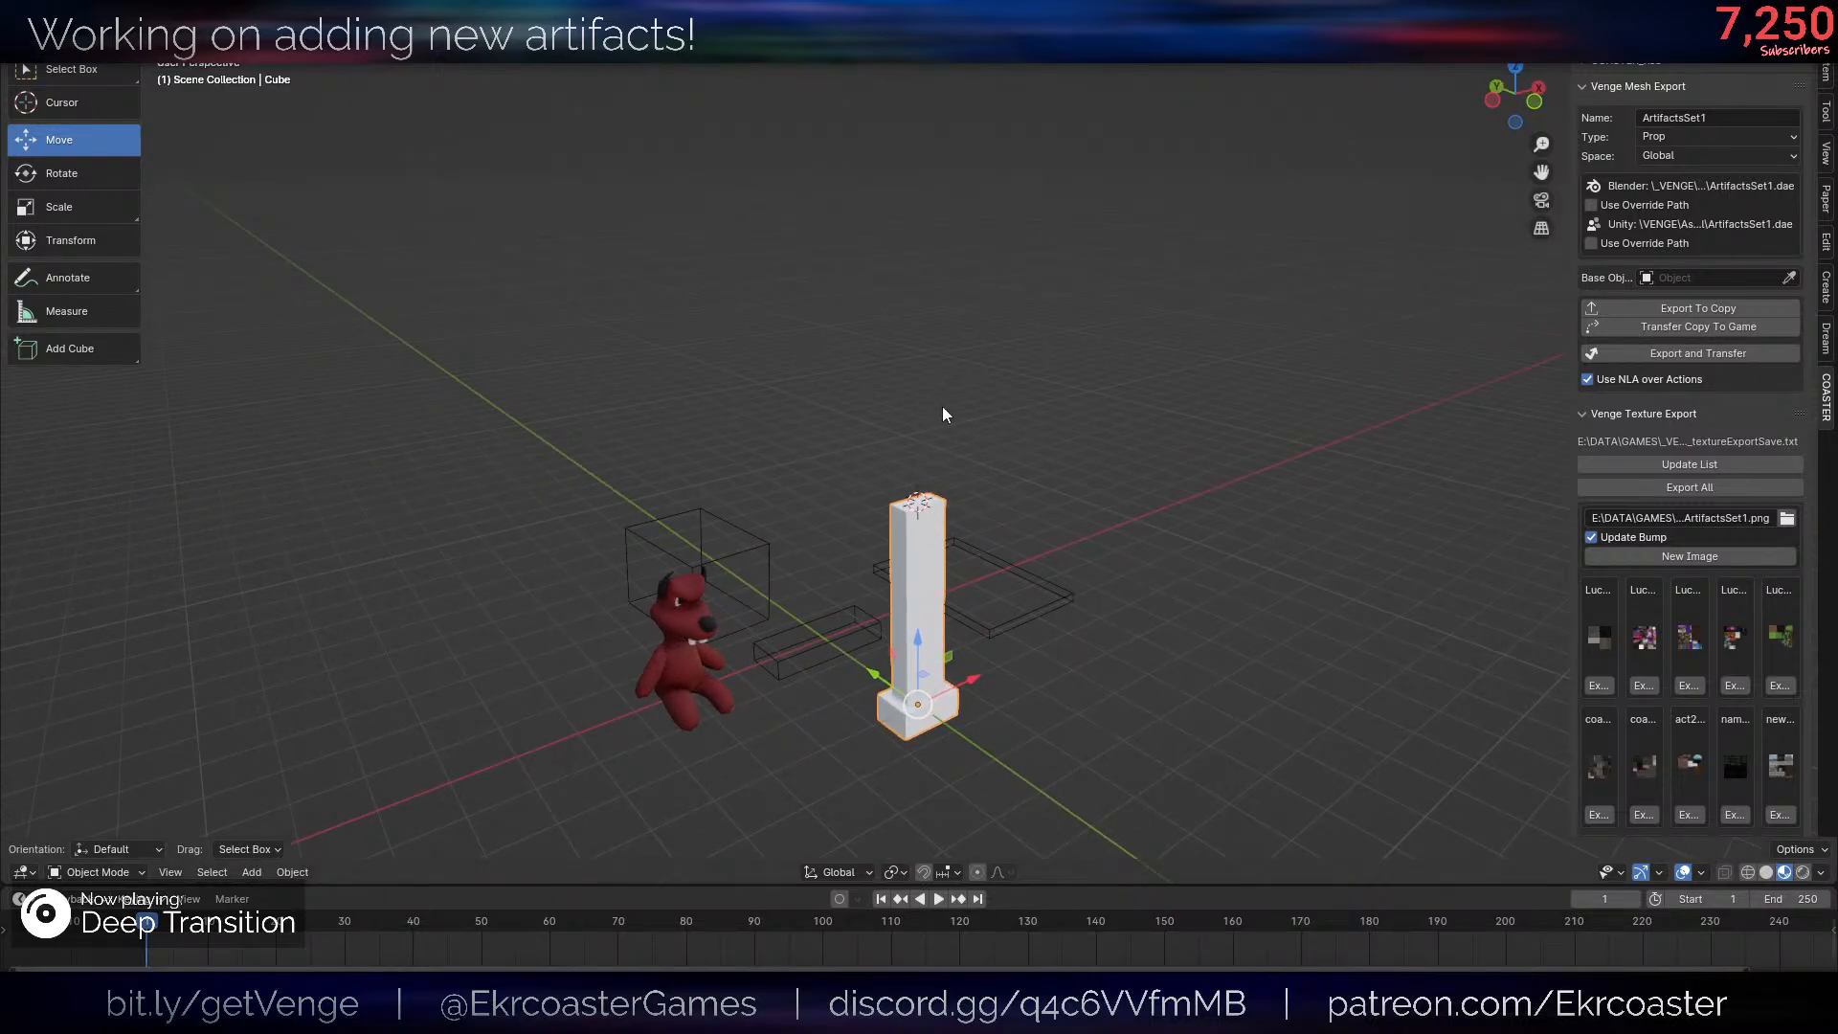
scroll(1152, 390, up, 4)
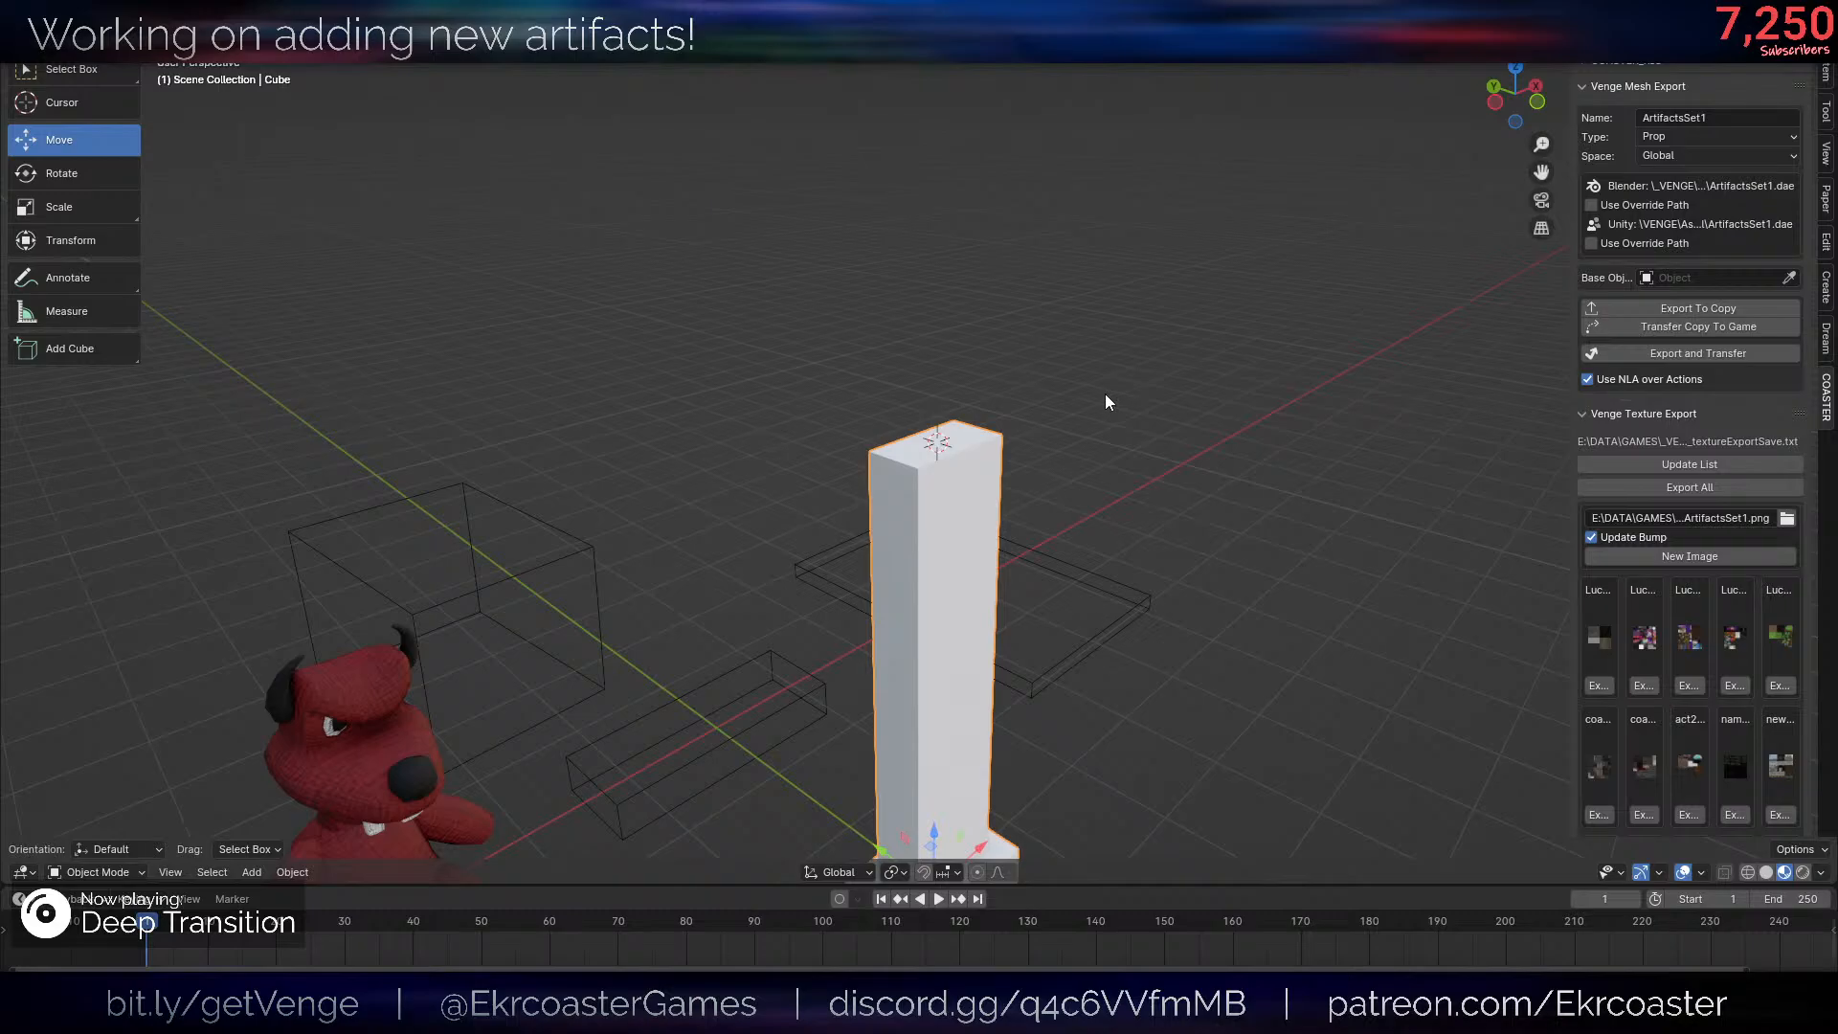
scroll(1105, 394, down, 4)
key(shift+a)
mouse_move(1101, 408)
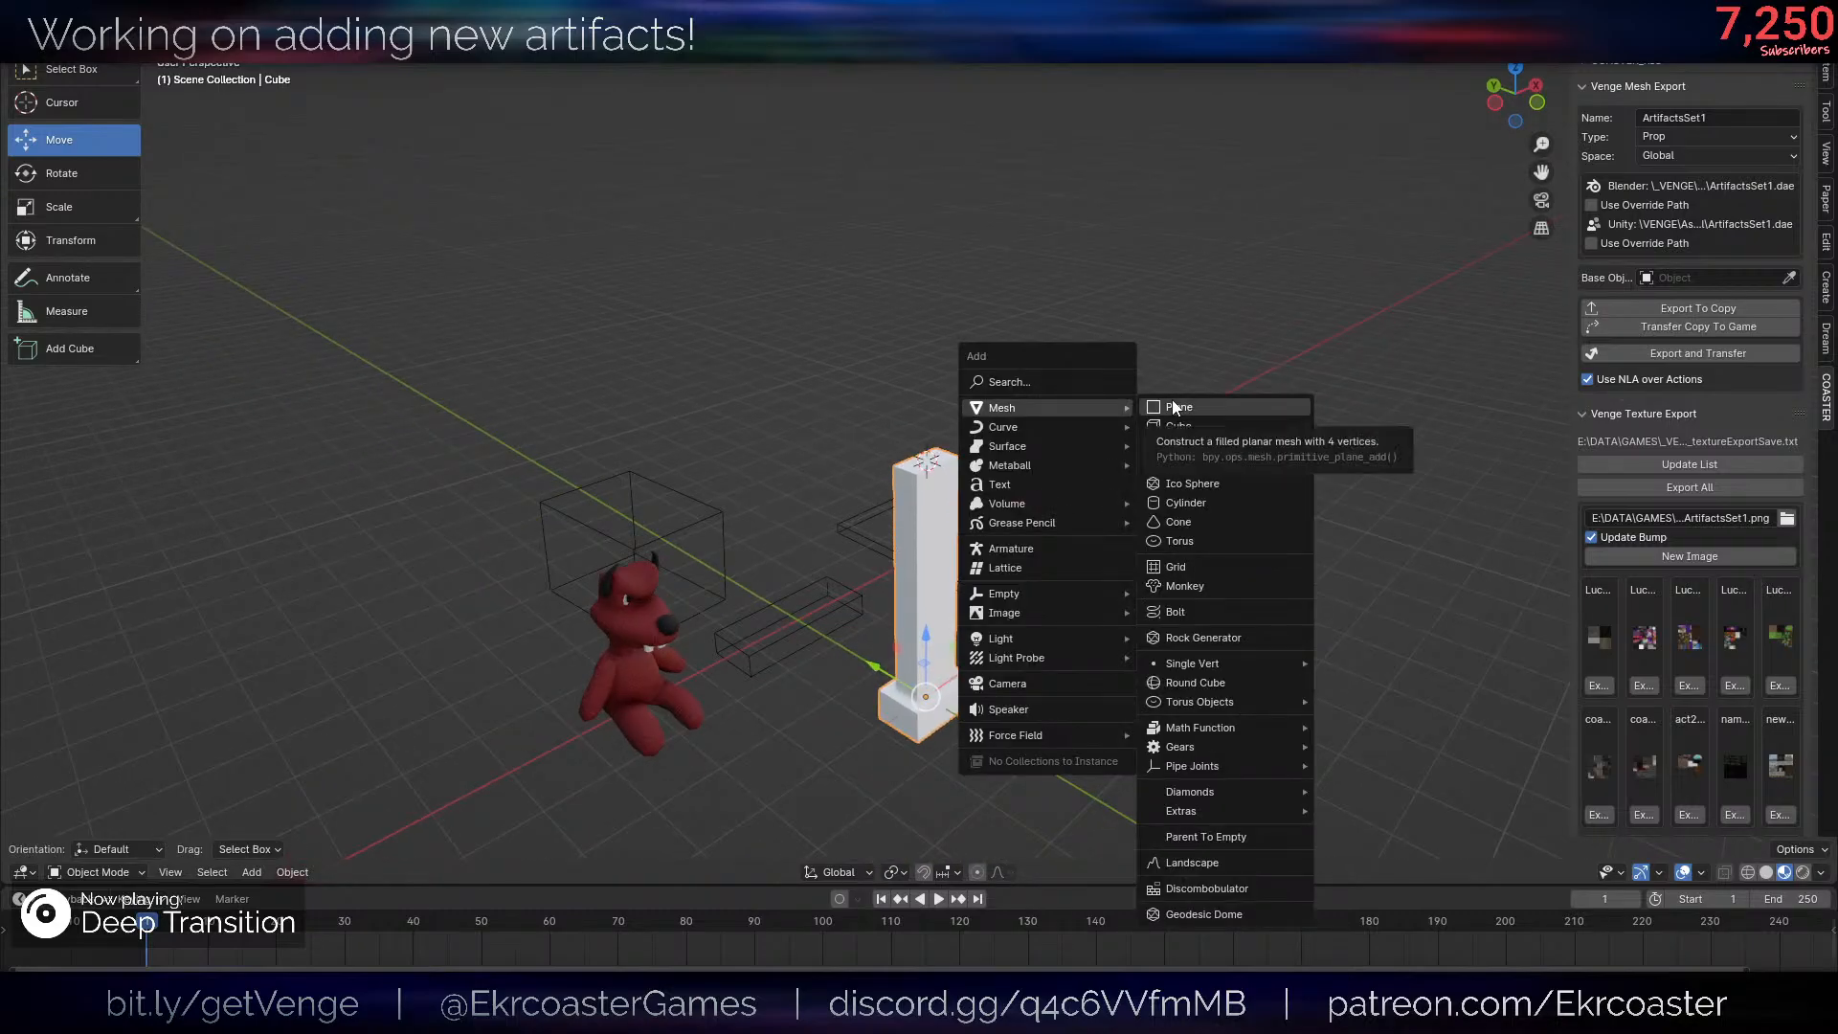
click(1174, 406)
scroll(1226, 424, down, 2)
middle_drag(1174, 402, 1139, 482)
key(Tab)
scroll(1273, 423, up, 4)
scroll(1159, 488, down, 3)
scroll(1077, 477, up, 3)
scroll(1077, 478, down, 2)
key(Tab)
key(x)
click(1047, 410)
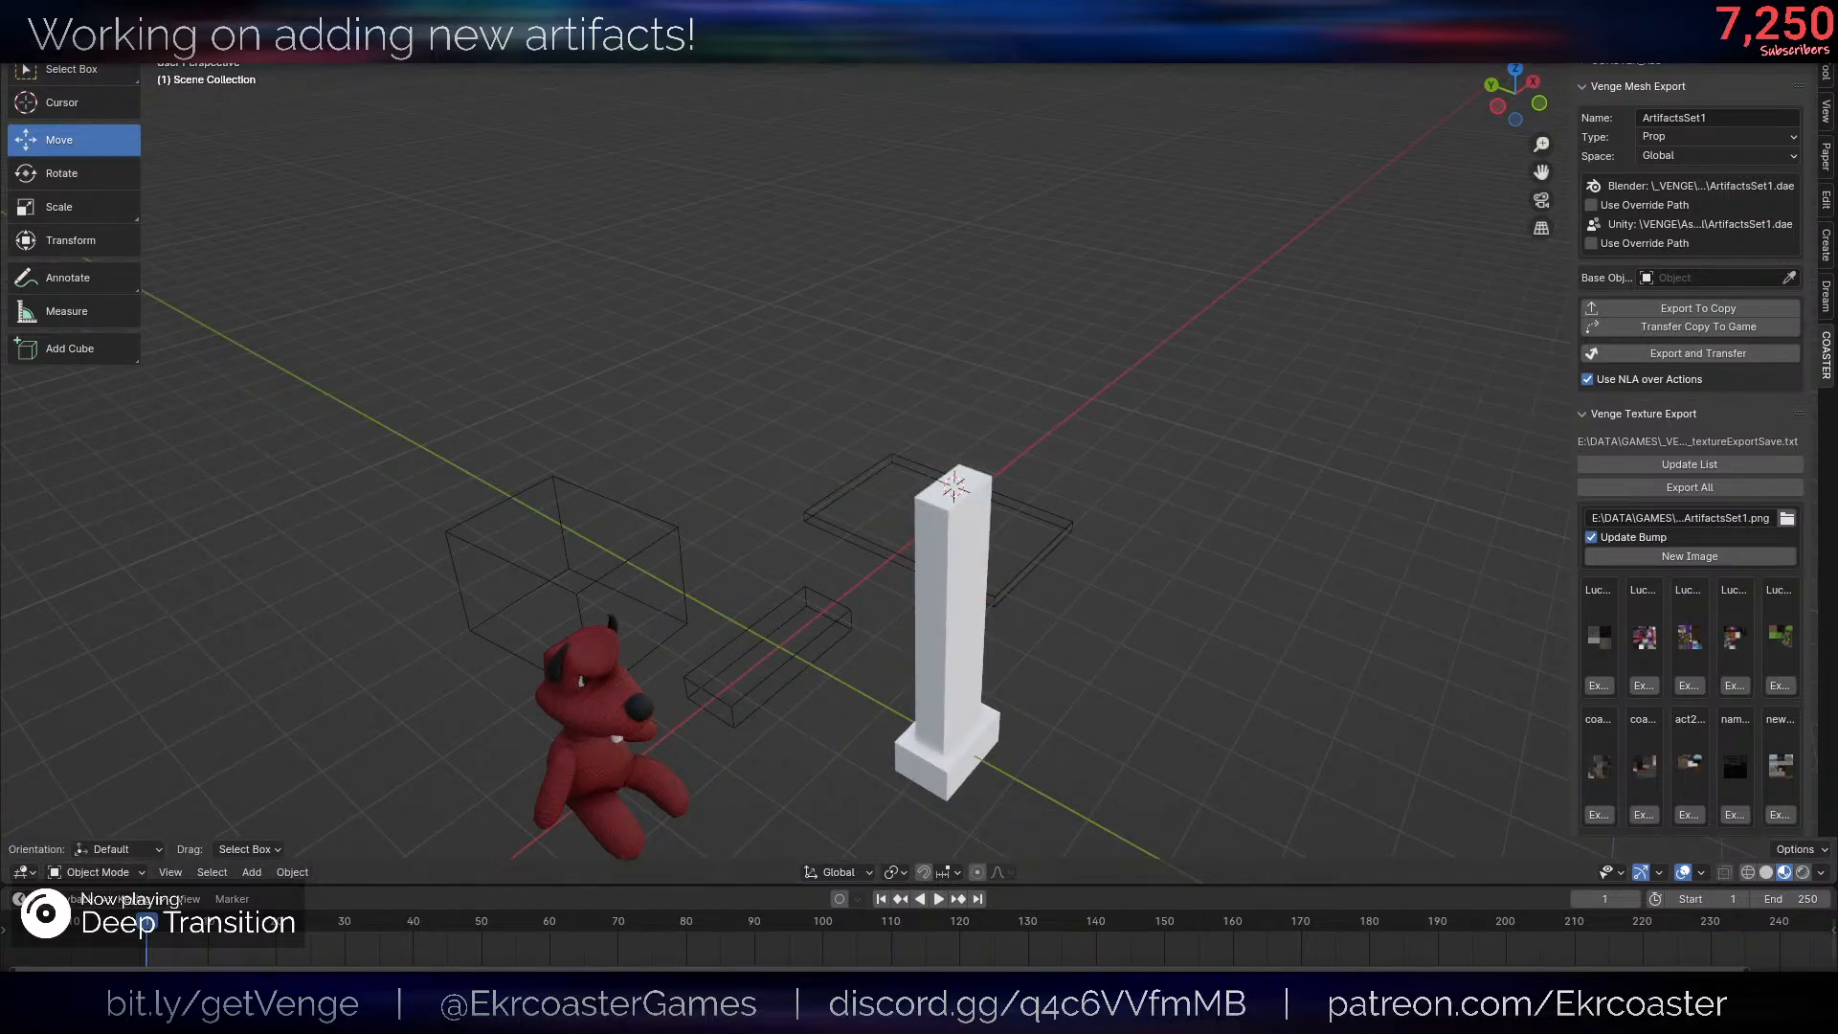
- Append the LucyNew object from LucyMascot.blend in the Props folder, searching the files for "lucy"
click(42, 33)
click(79, 265)
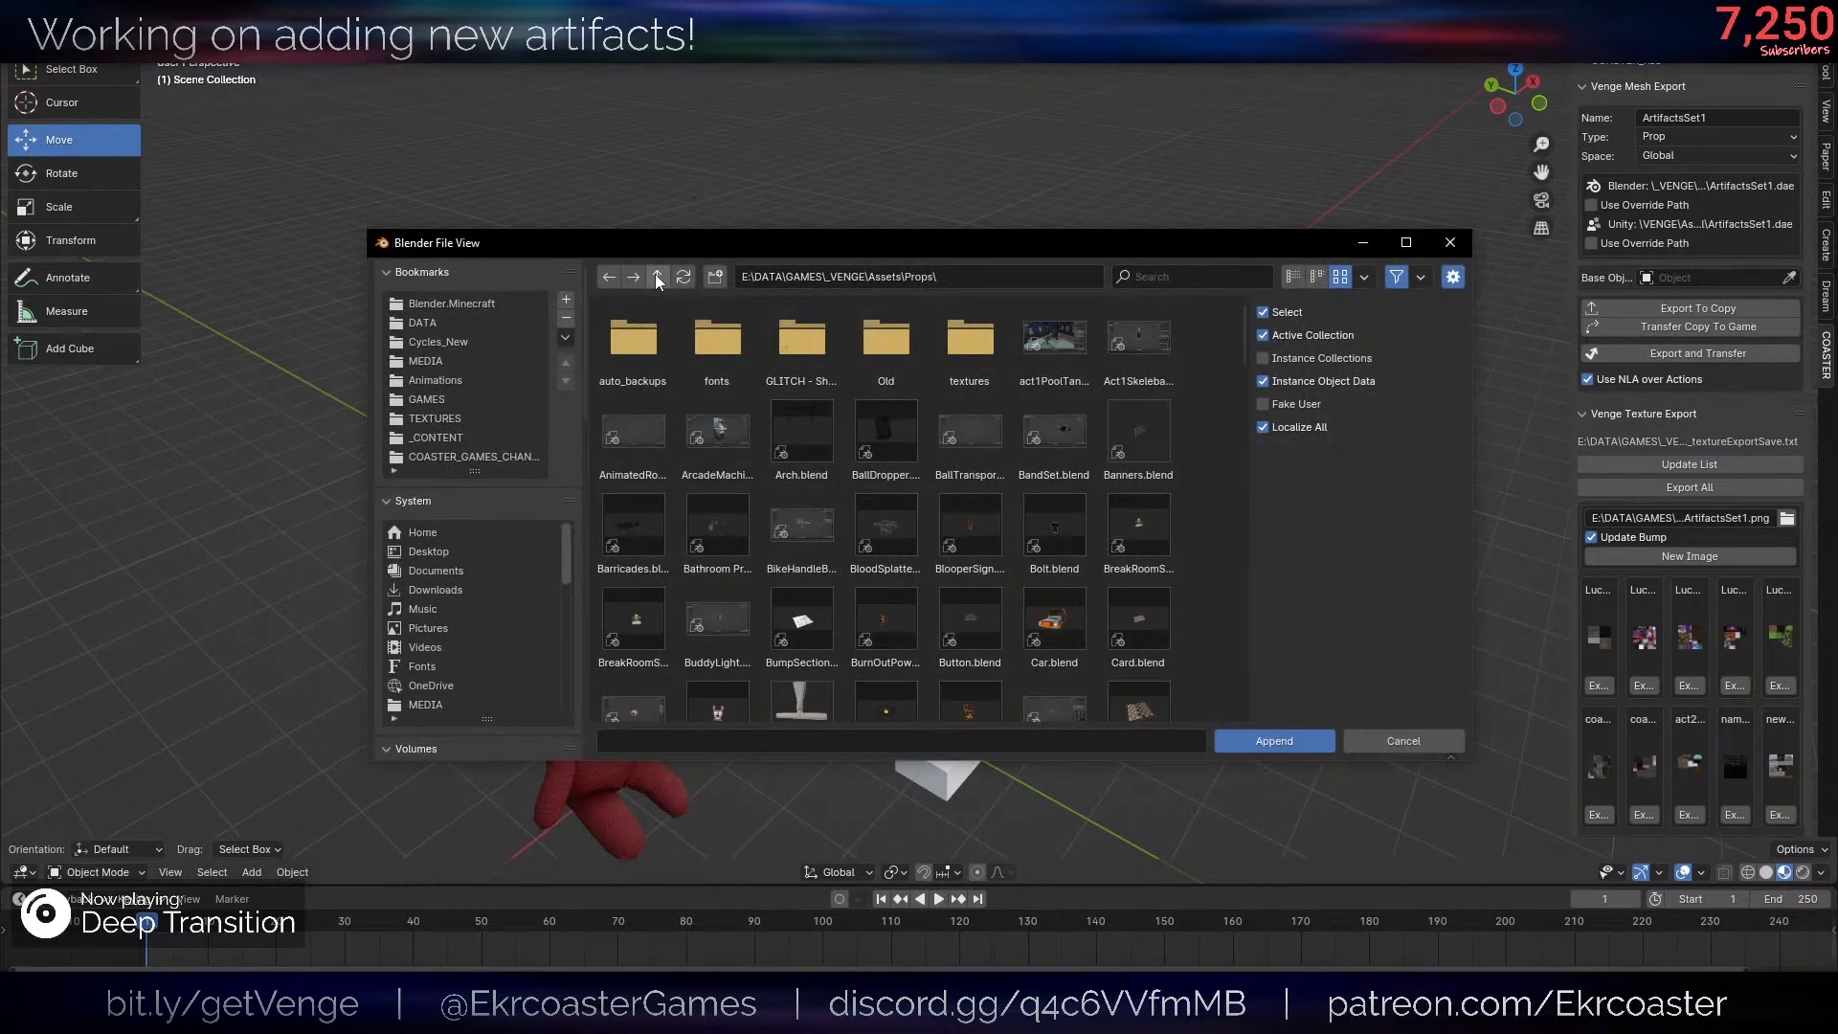
click(1261, 274)
text(lucy)
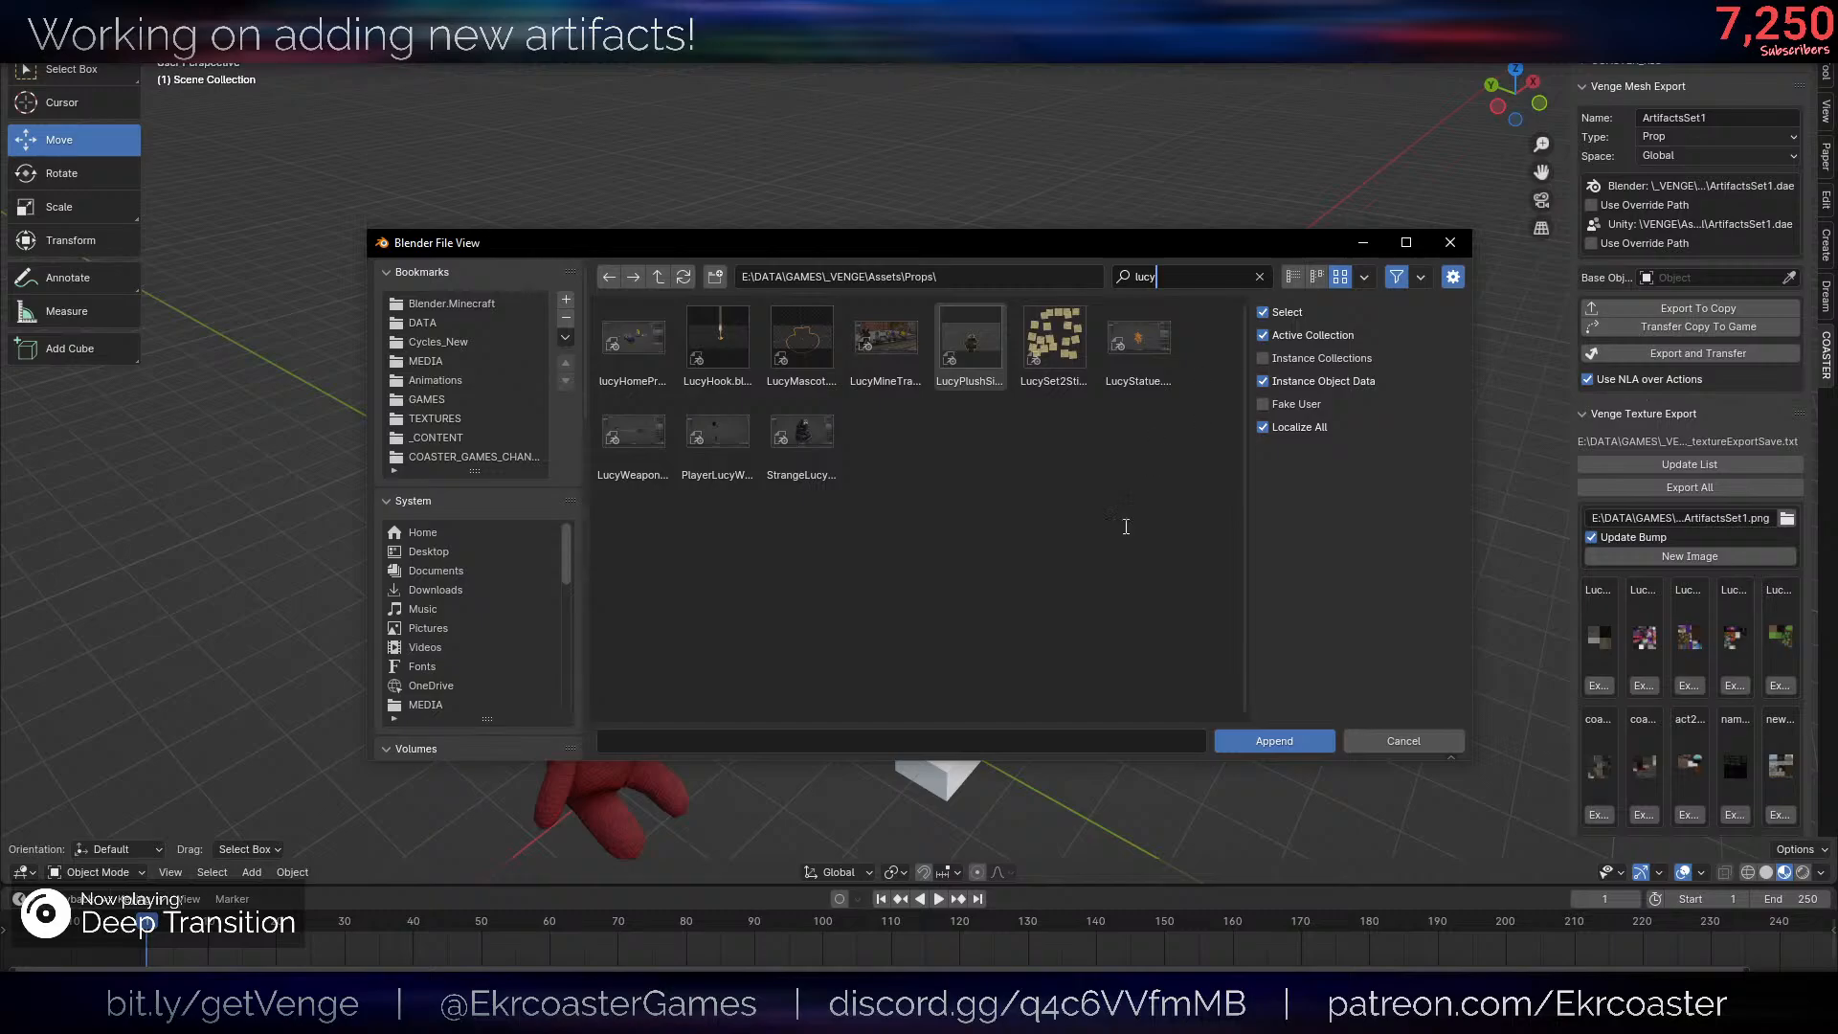
double_click(801, 340)
double_click(718, 440)
click(658, 388)
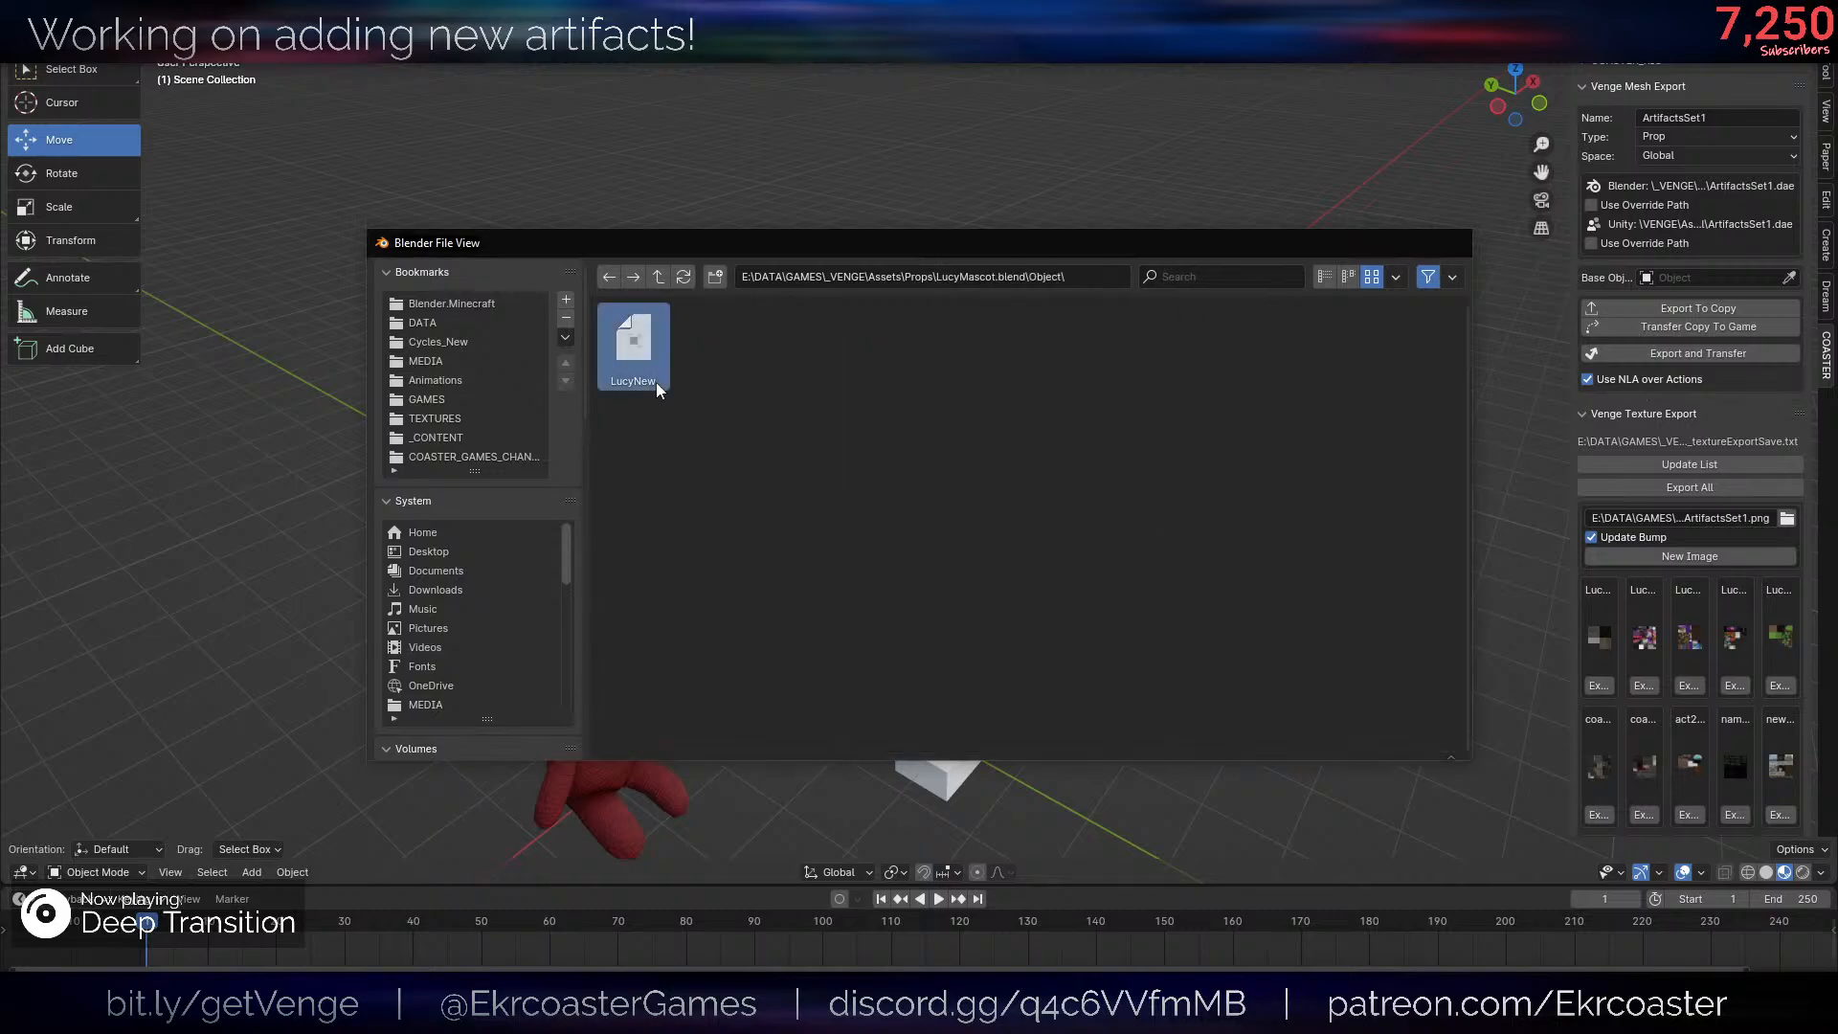
double_click(658, 388)
- Move the appended frog head along the global Y axis to the post and rotate it 90° about X
scroll(1101, 613, up, 4)
key(g)
key(y)
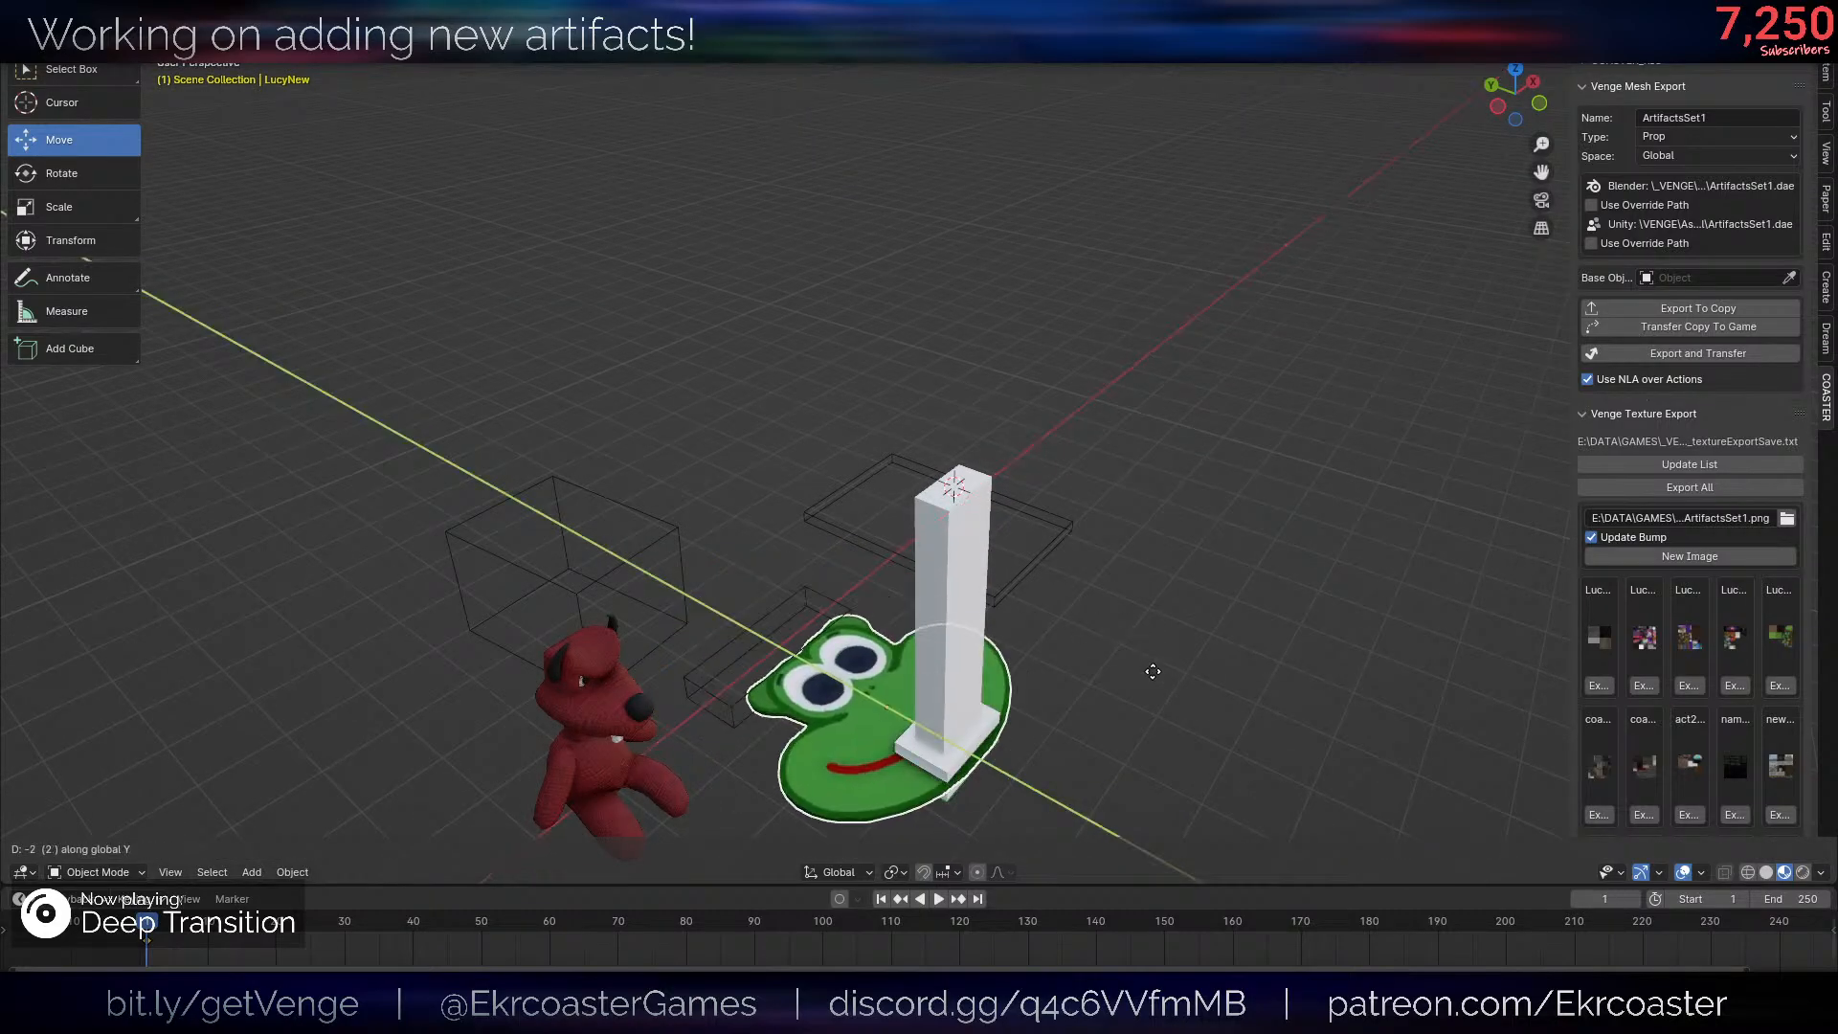
click(1177, 686)
text(rx90)
key(Return)
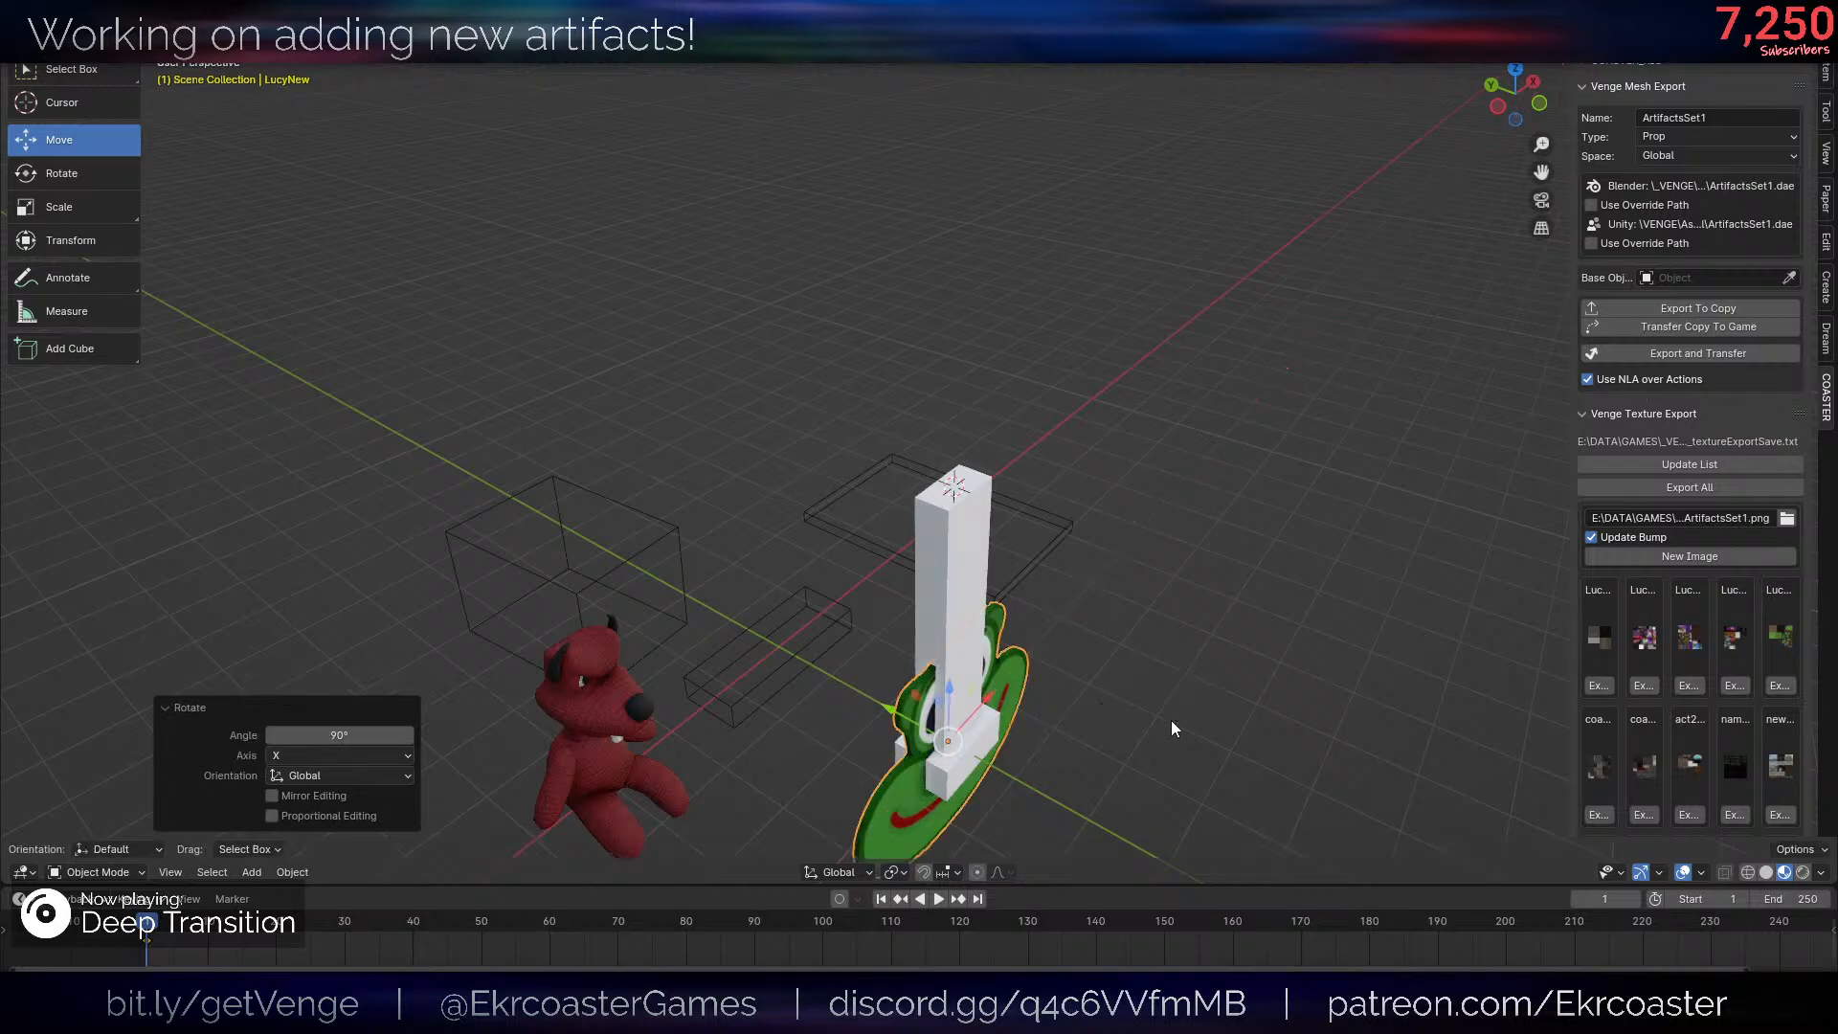
- Place the frog head atop the post and thicken its mesh along global Y in two passes, the second by 1.454
key(Tab)
key(s)
key(y)
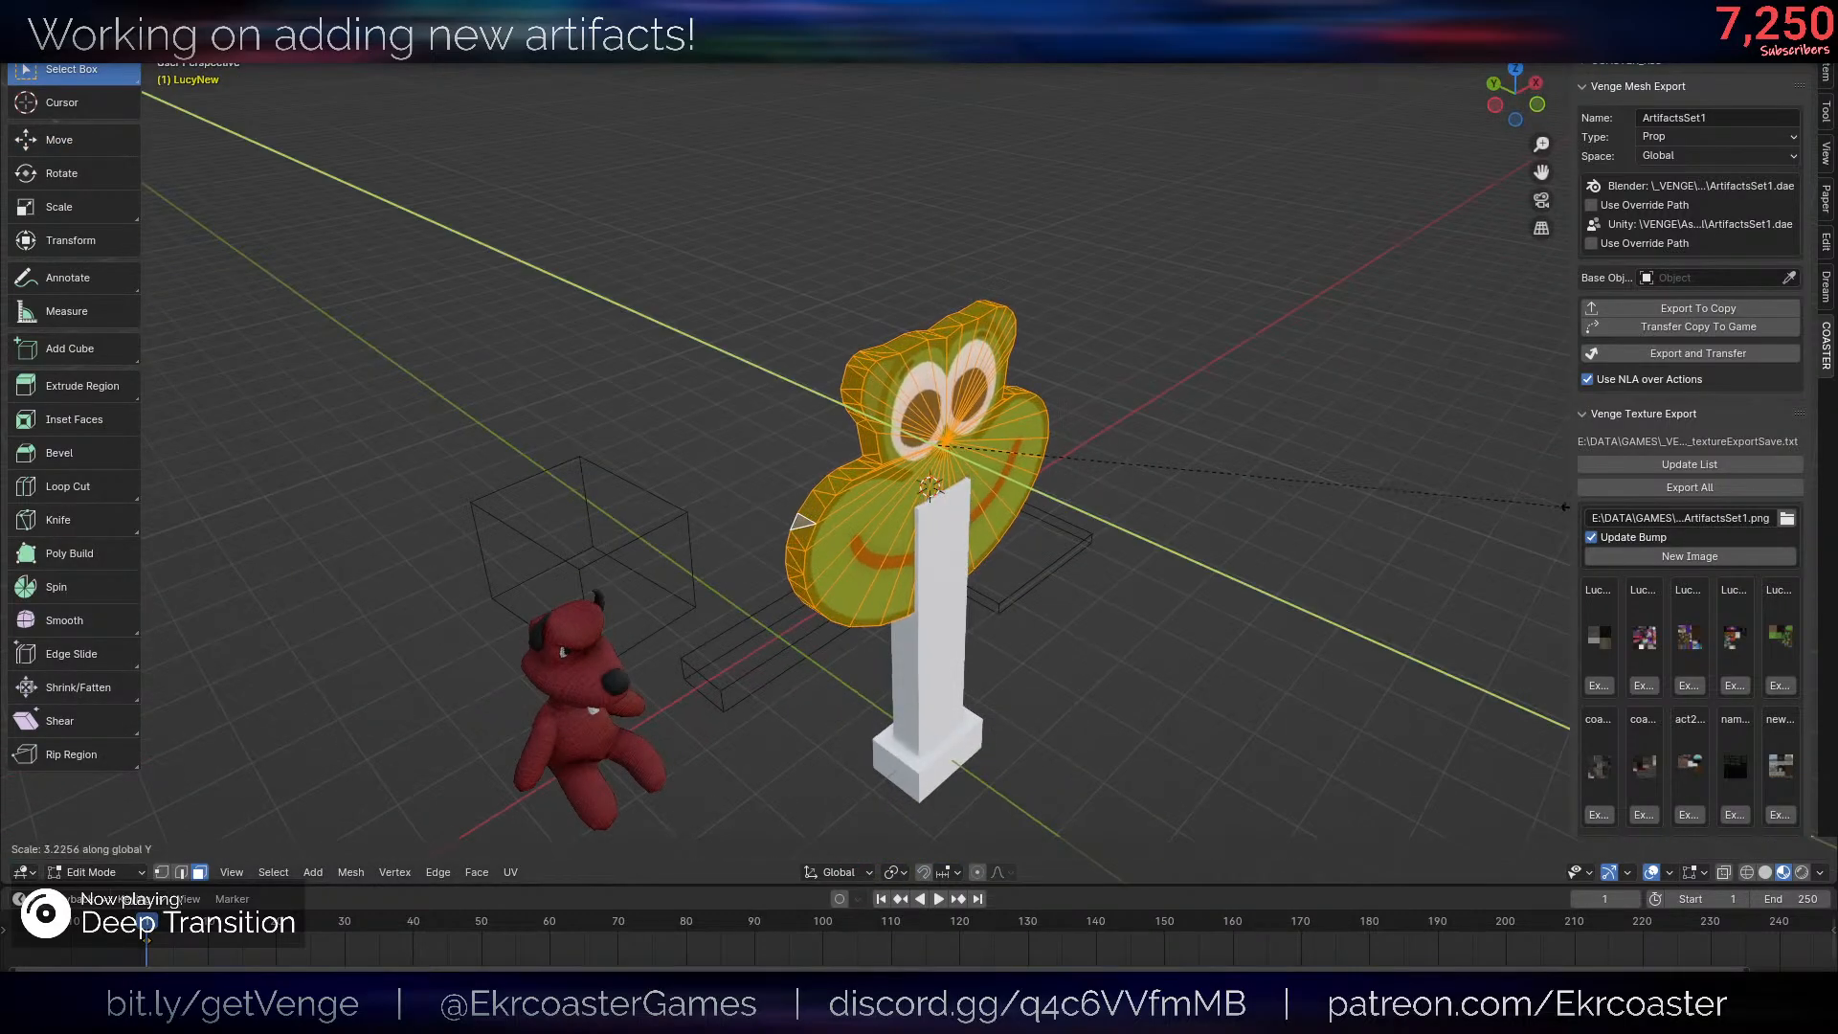
click(1128, 612)
middle_drag(1128, 614, 1111, 478)
key(shift+alt+z)
key(s)
key(y)
click(1134, 402)
key(shift+alt+z)
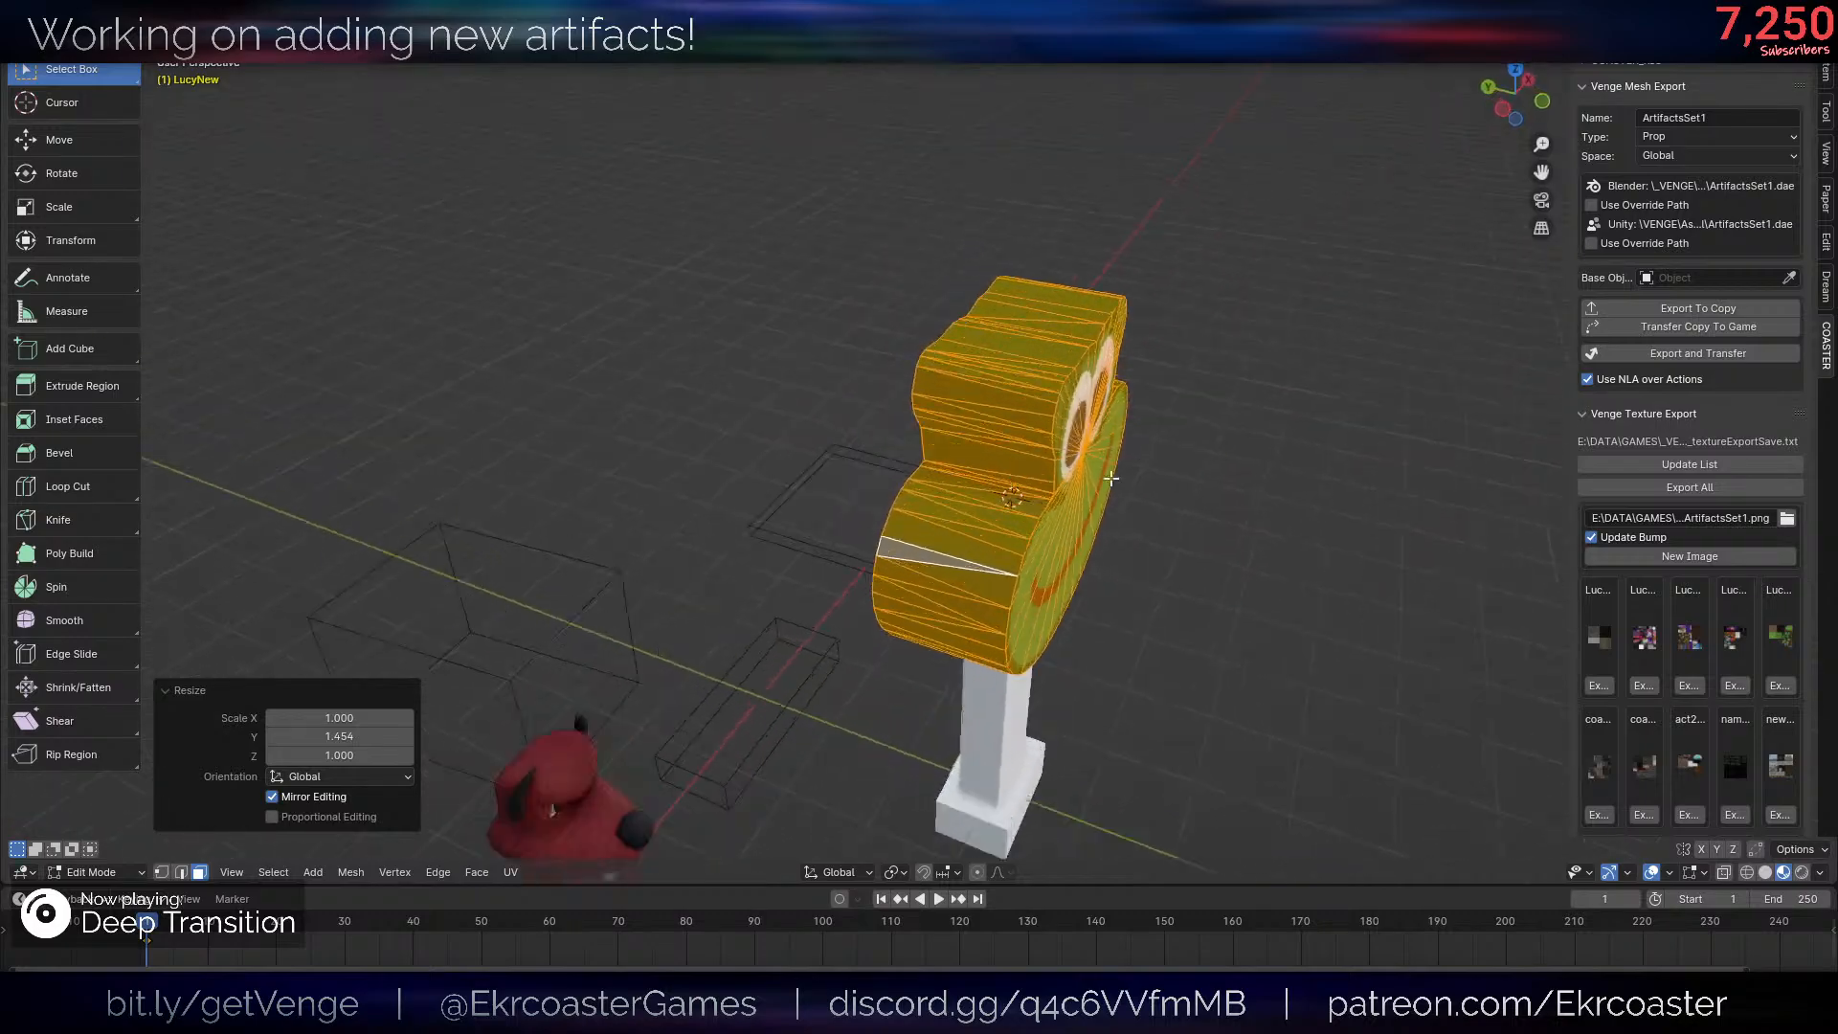
- Select the outline edges along the lower jaw of the frog head's front face
scroll(1111, 477, up, 2)
key(2)
click(973, 520)
shift+click(776, 469)
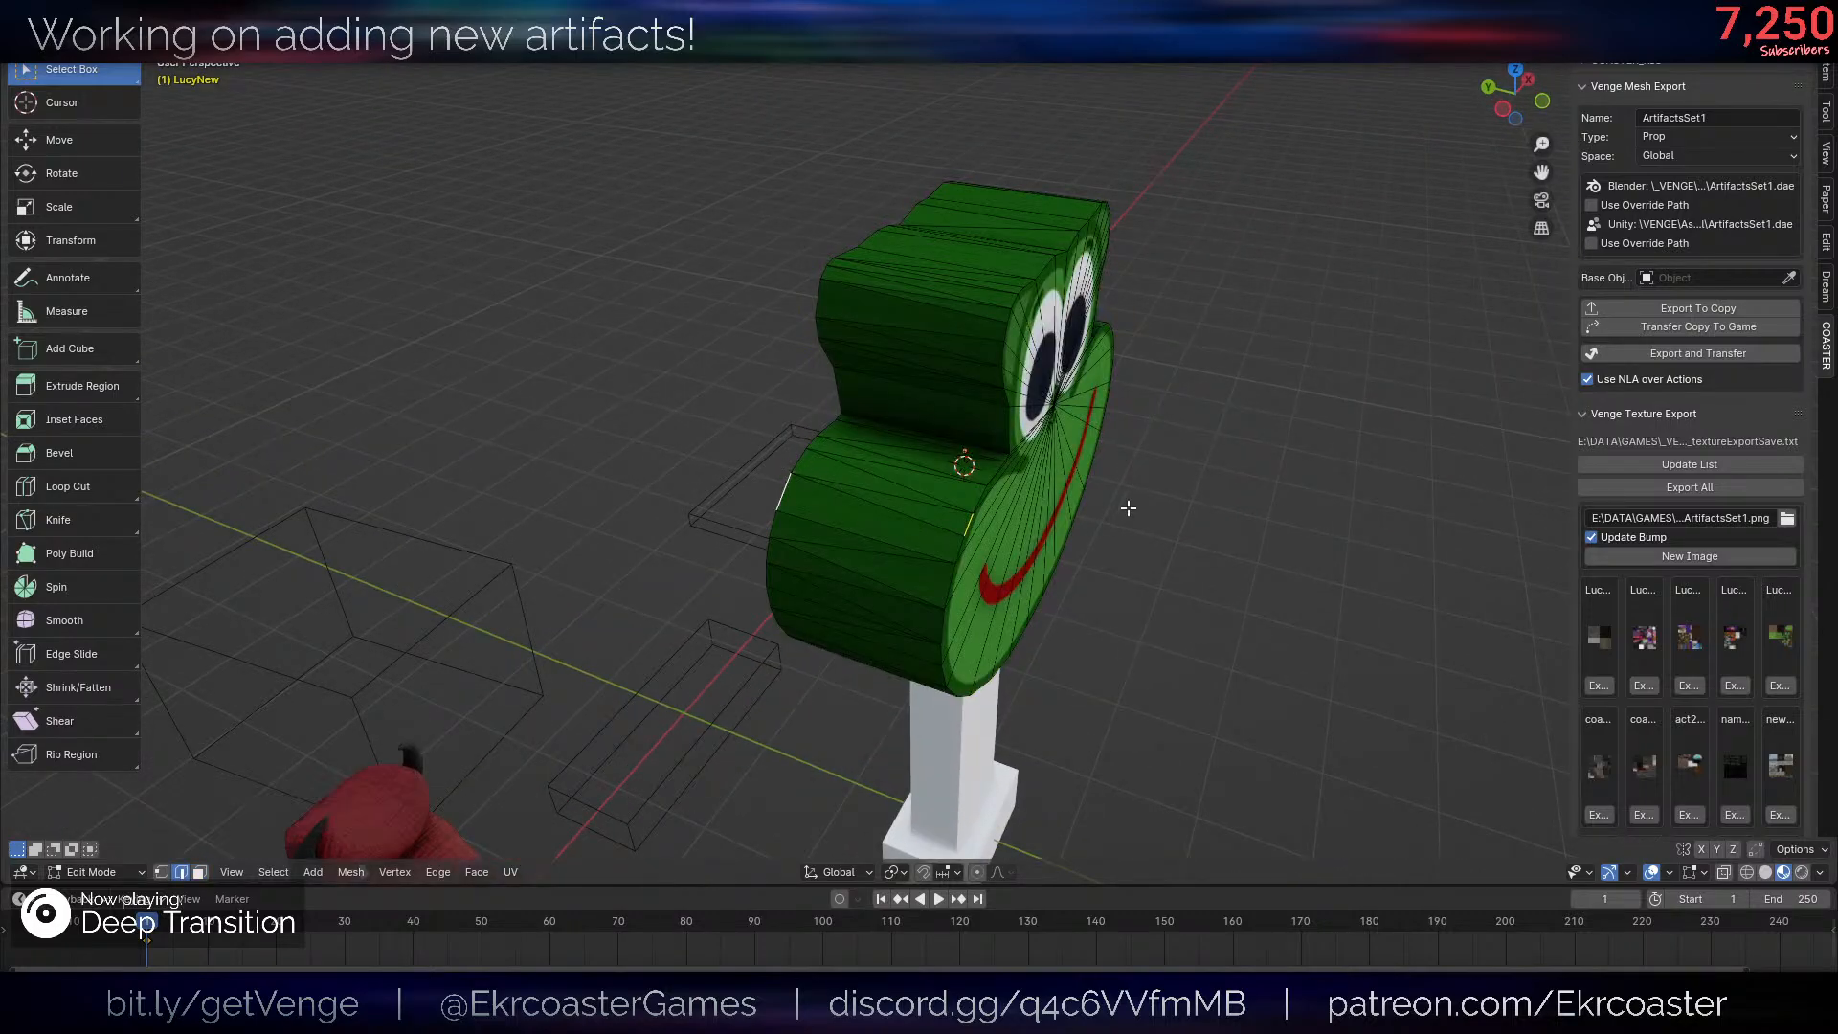
alt+click(800, 420)
click(835, 422)
middle_drag(847, 428, 920, 438)
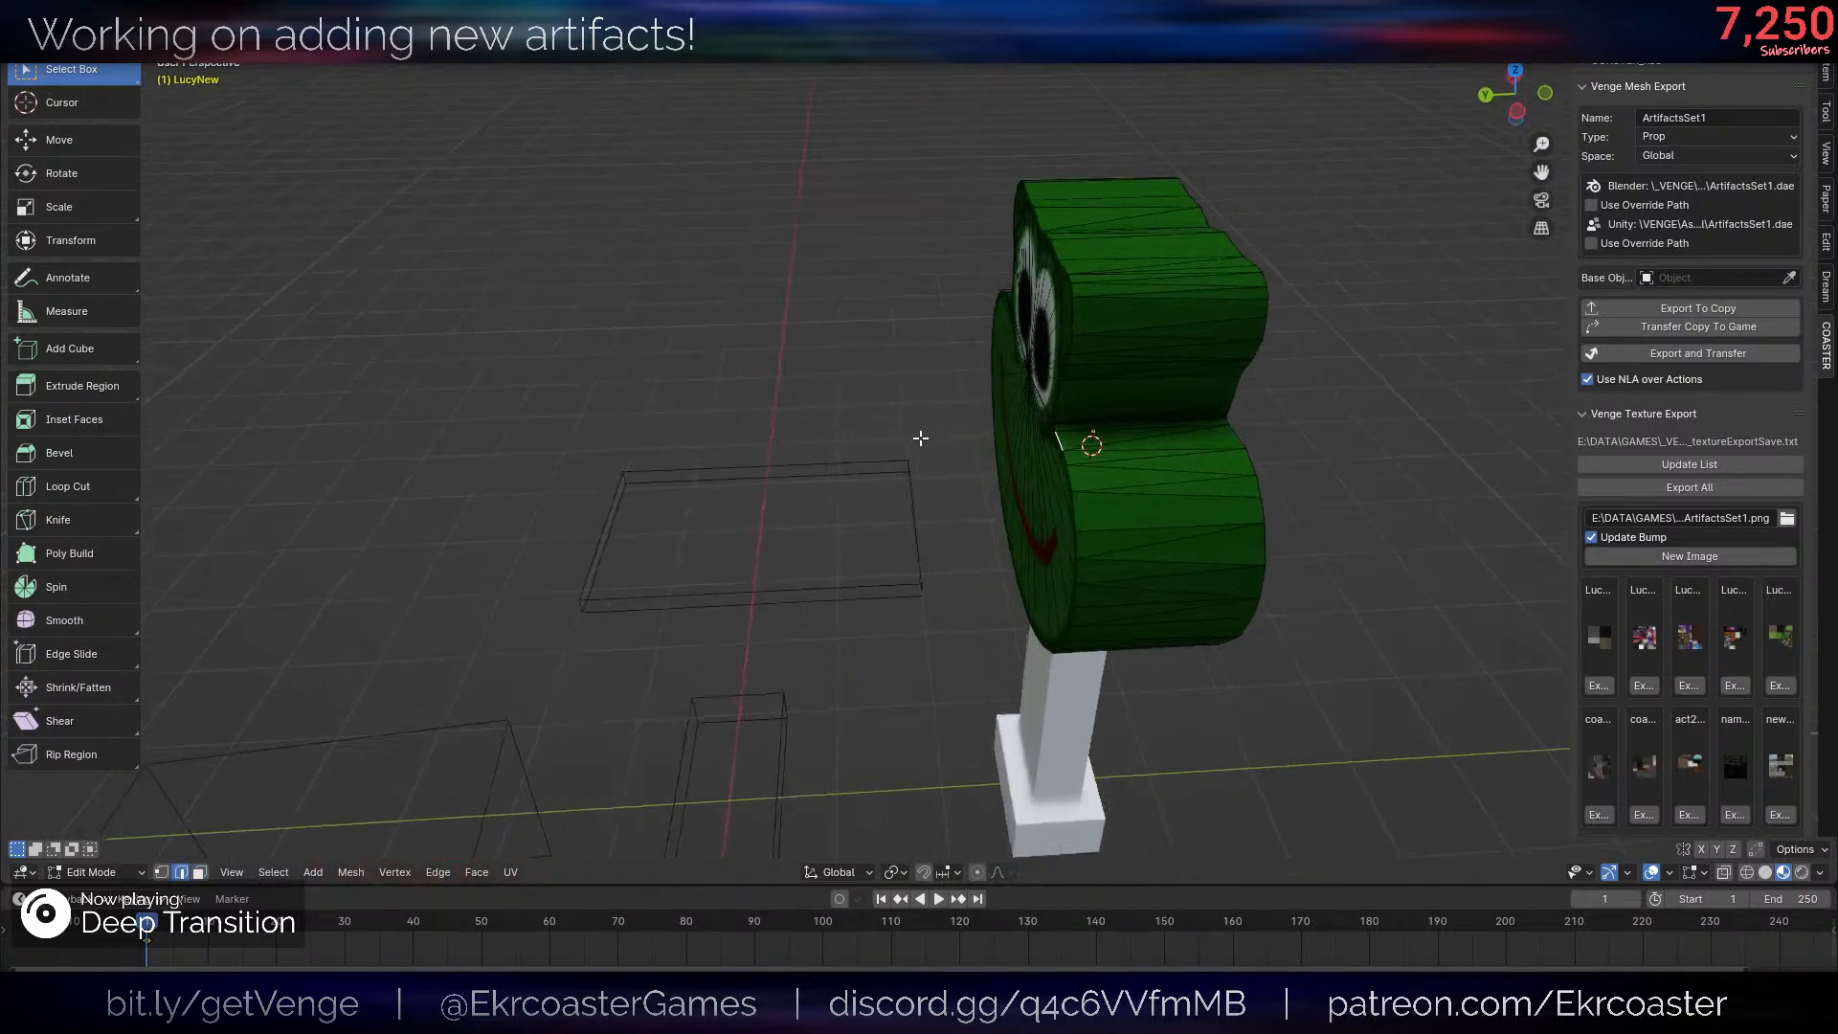
scroll(920, 439, up, 3)
click(1182, 398)
click(1190, 392)
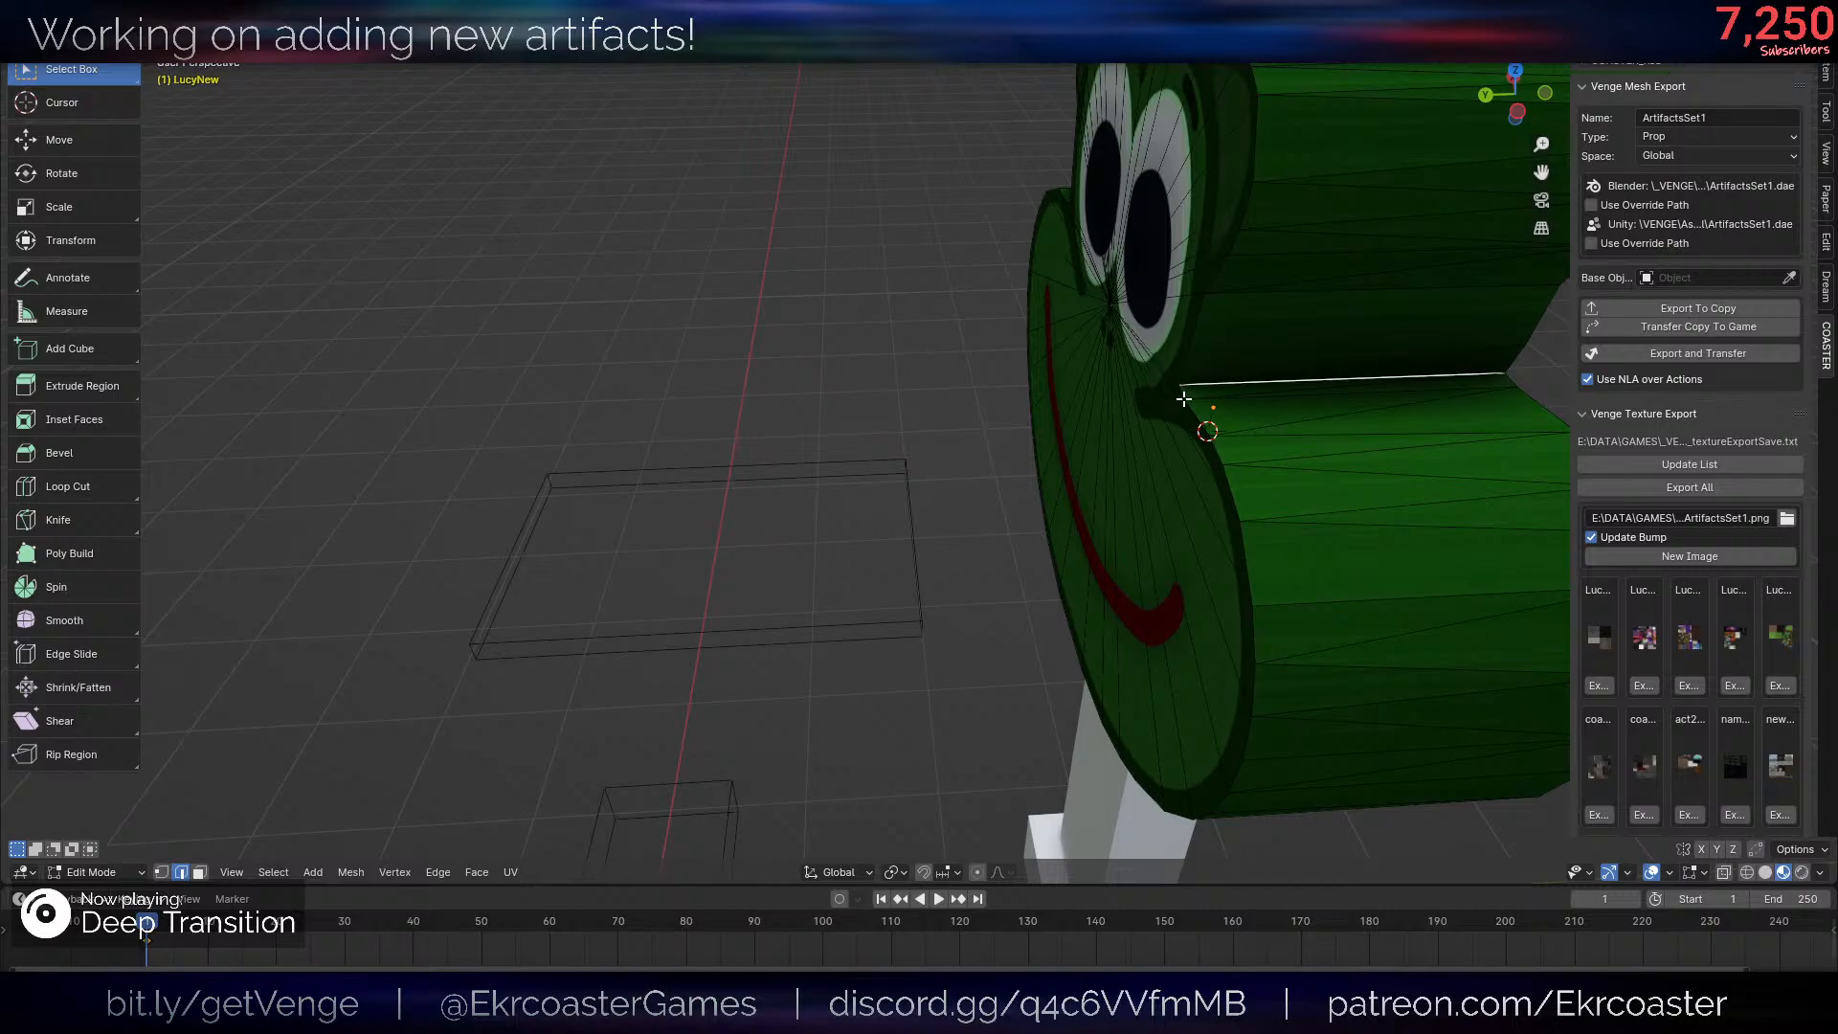
click(1184, 396)
ctrl+click(1180, 821)
- Extend the edge selection around the cheek, eyes and top to close the front outline loop
middle_drag(1180, 821, 1627, 215)
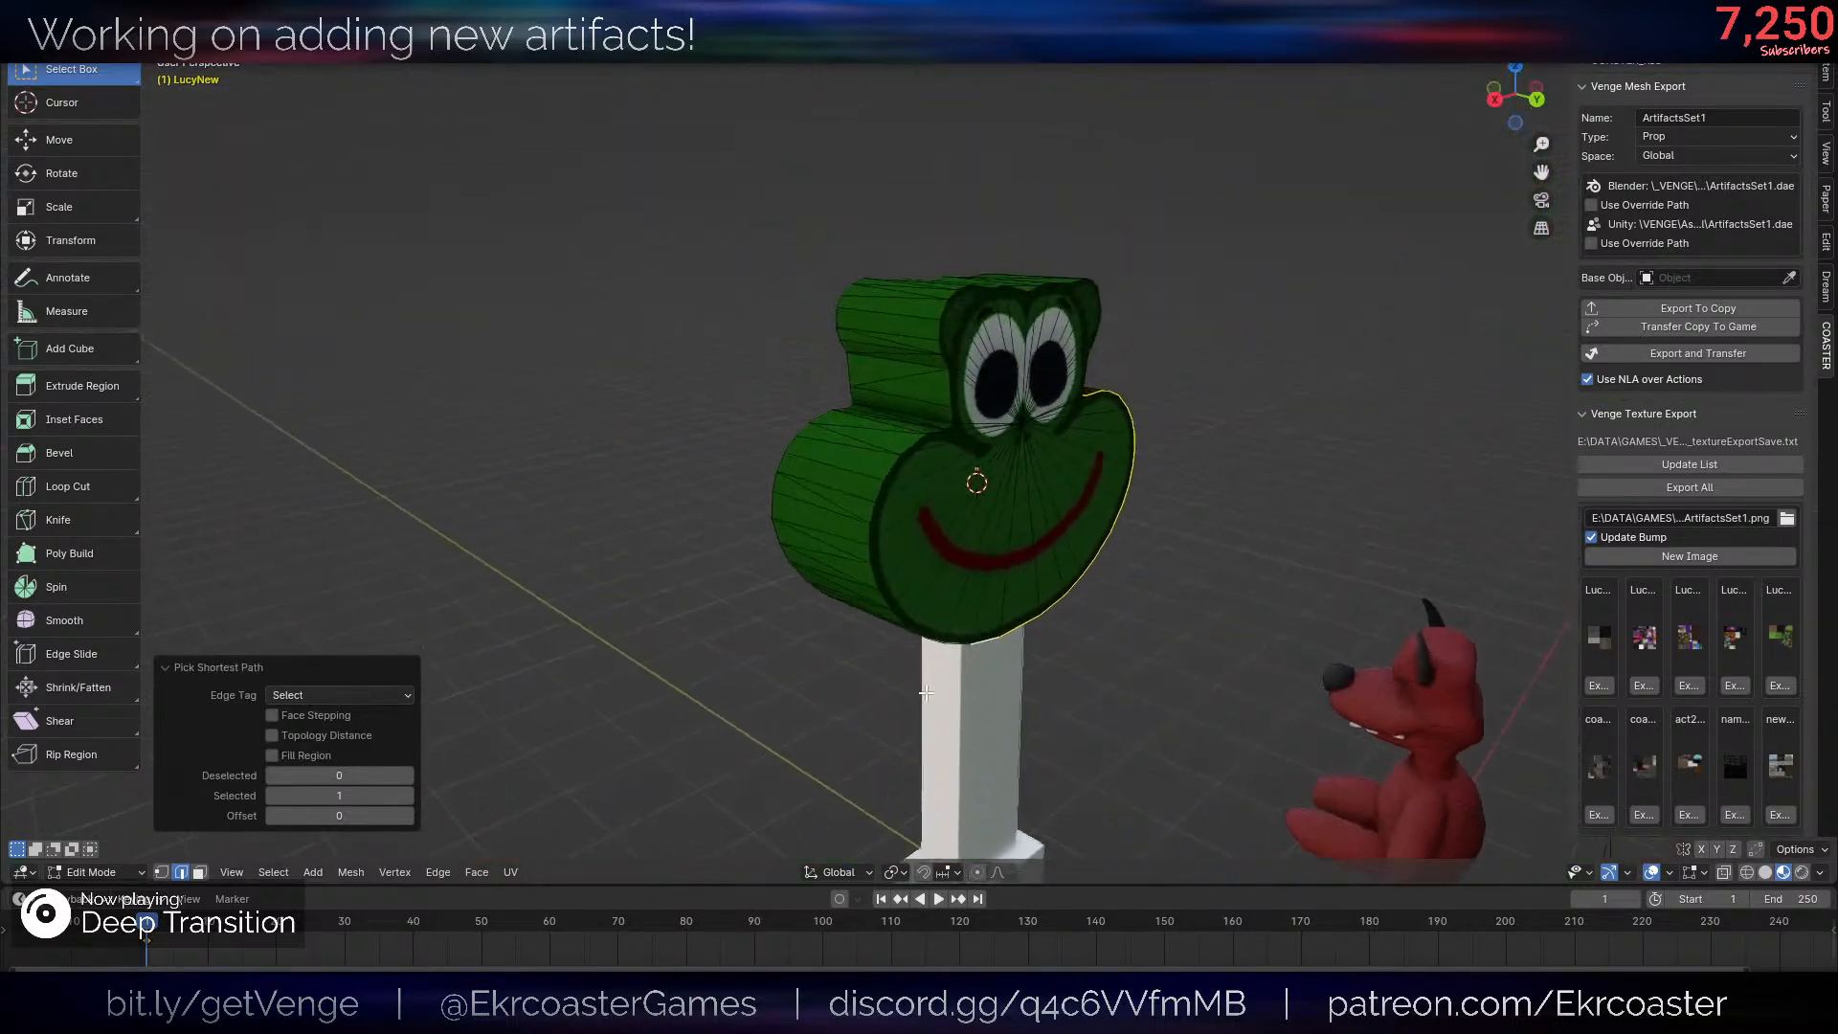
scroll(947, 531, up, 3)
ctrl+click(893, 472)
ctrl+click(893, 463)
middle_drag(893, 463, 1011, 345)
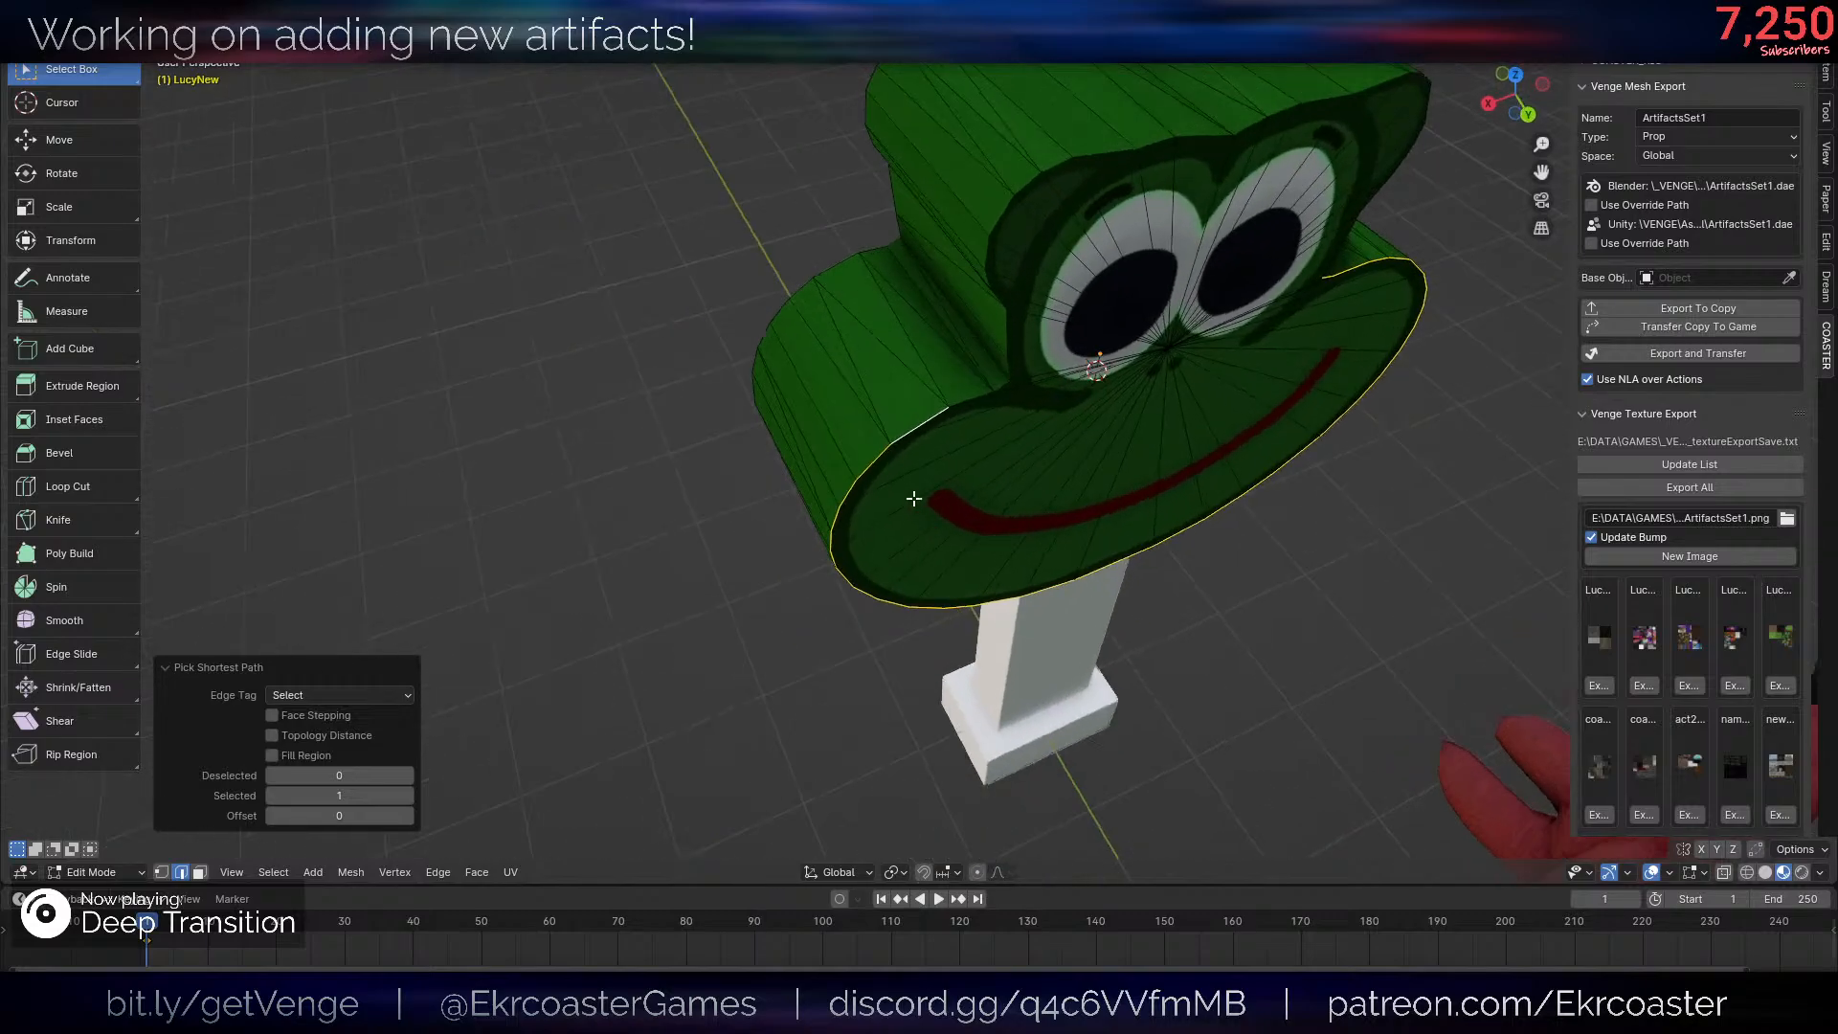
ctrl+click(1029, 192)
shift+middle_drag(1202, 177, 925, 388)
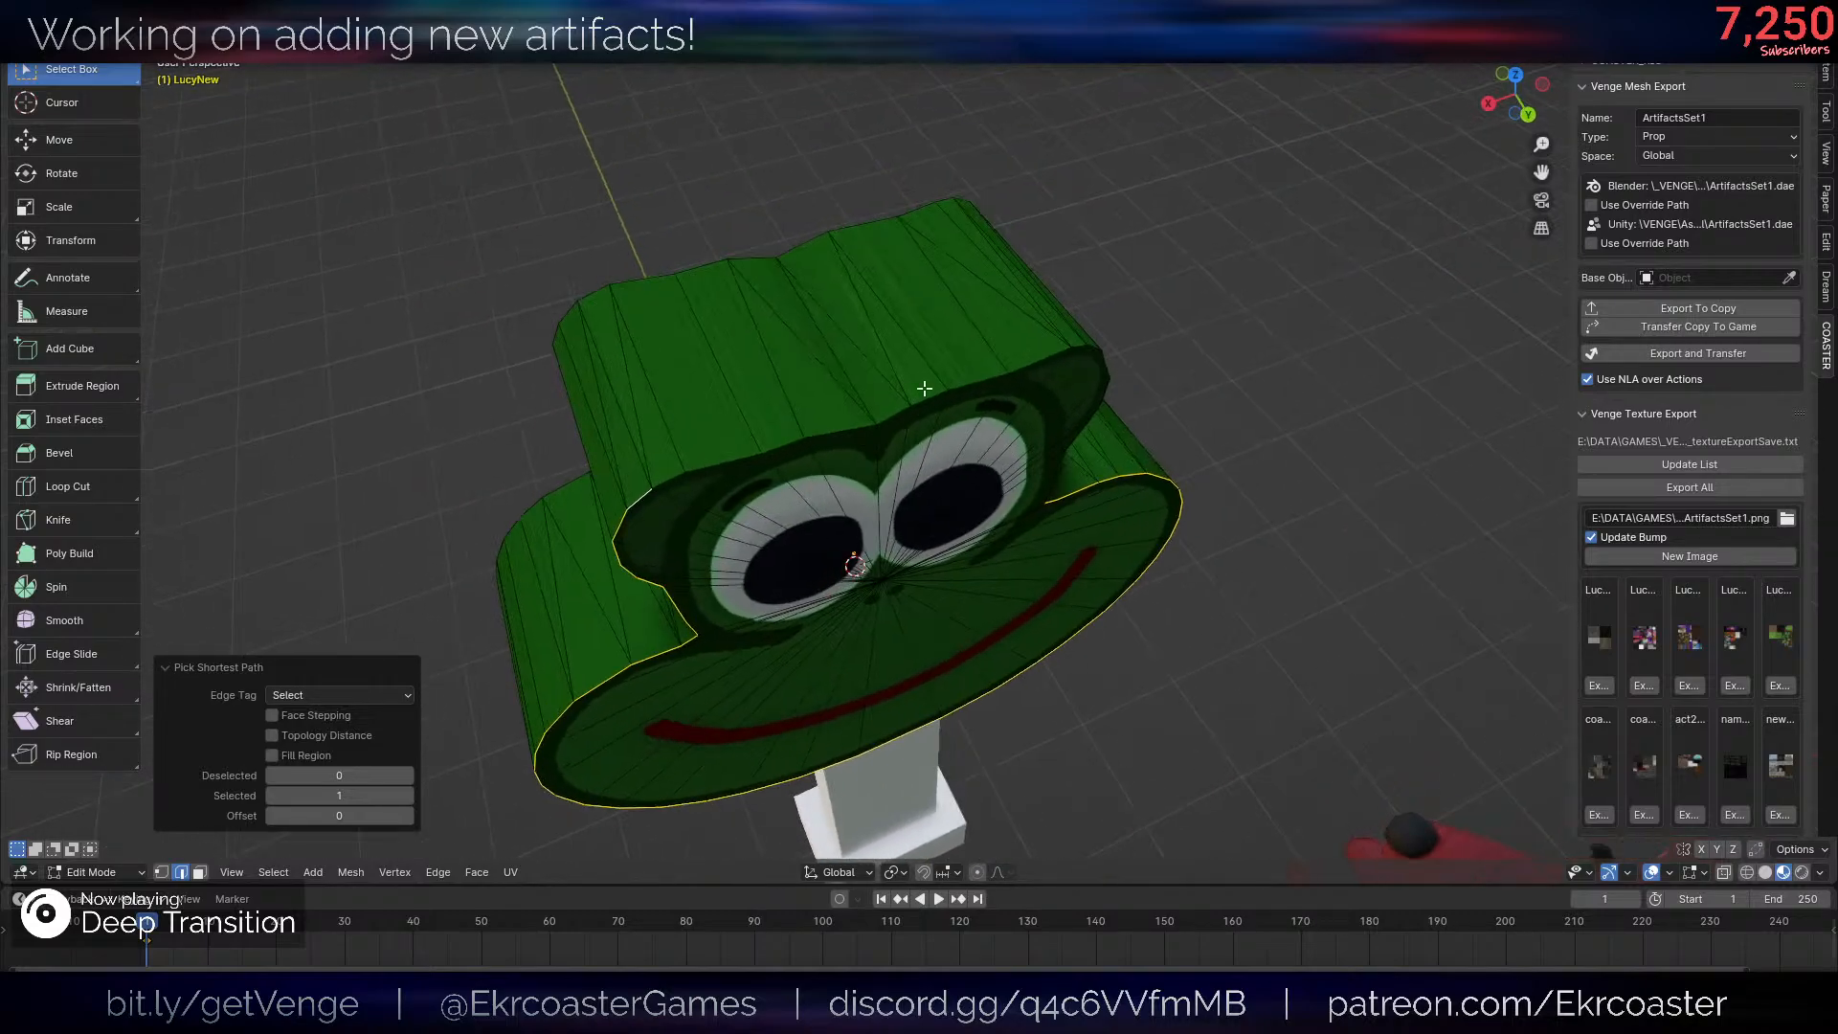
ctrl+click(925, 400)
shift+middle_drag(1283, 670, 1311, 751)
middle_drag(1312, 751, 1061, 563)
ctrl+click(911, 471)
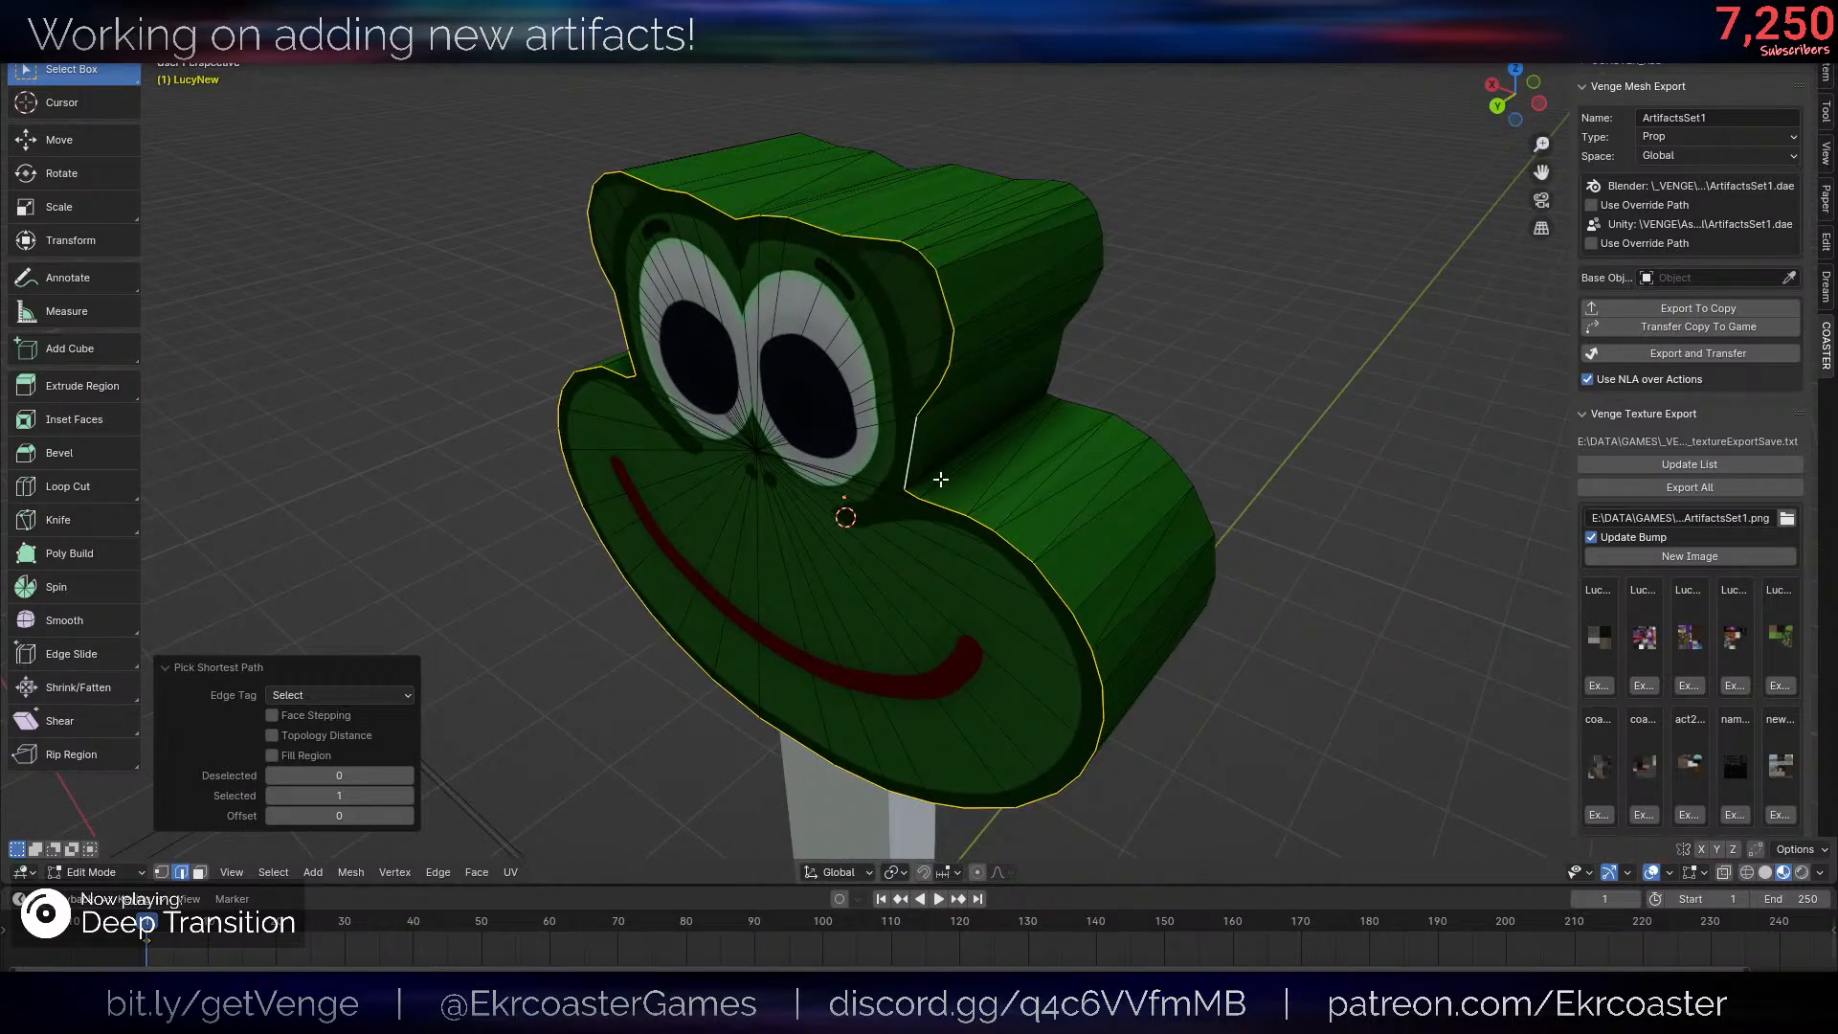
- Try to bevel the front outline edges of the frog head
scroll(1212, 540, down, 3)
middle_drag(1190, 570, 1144, 544)
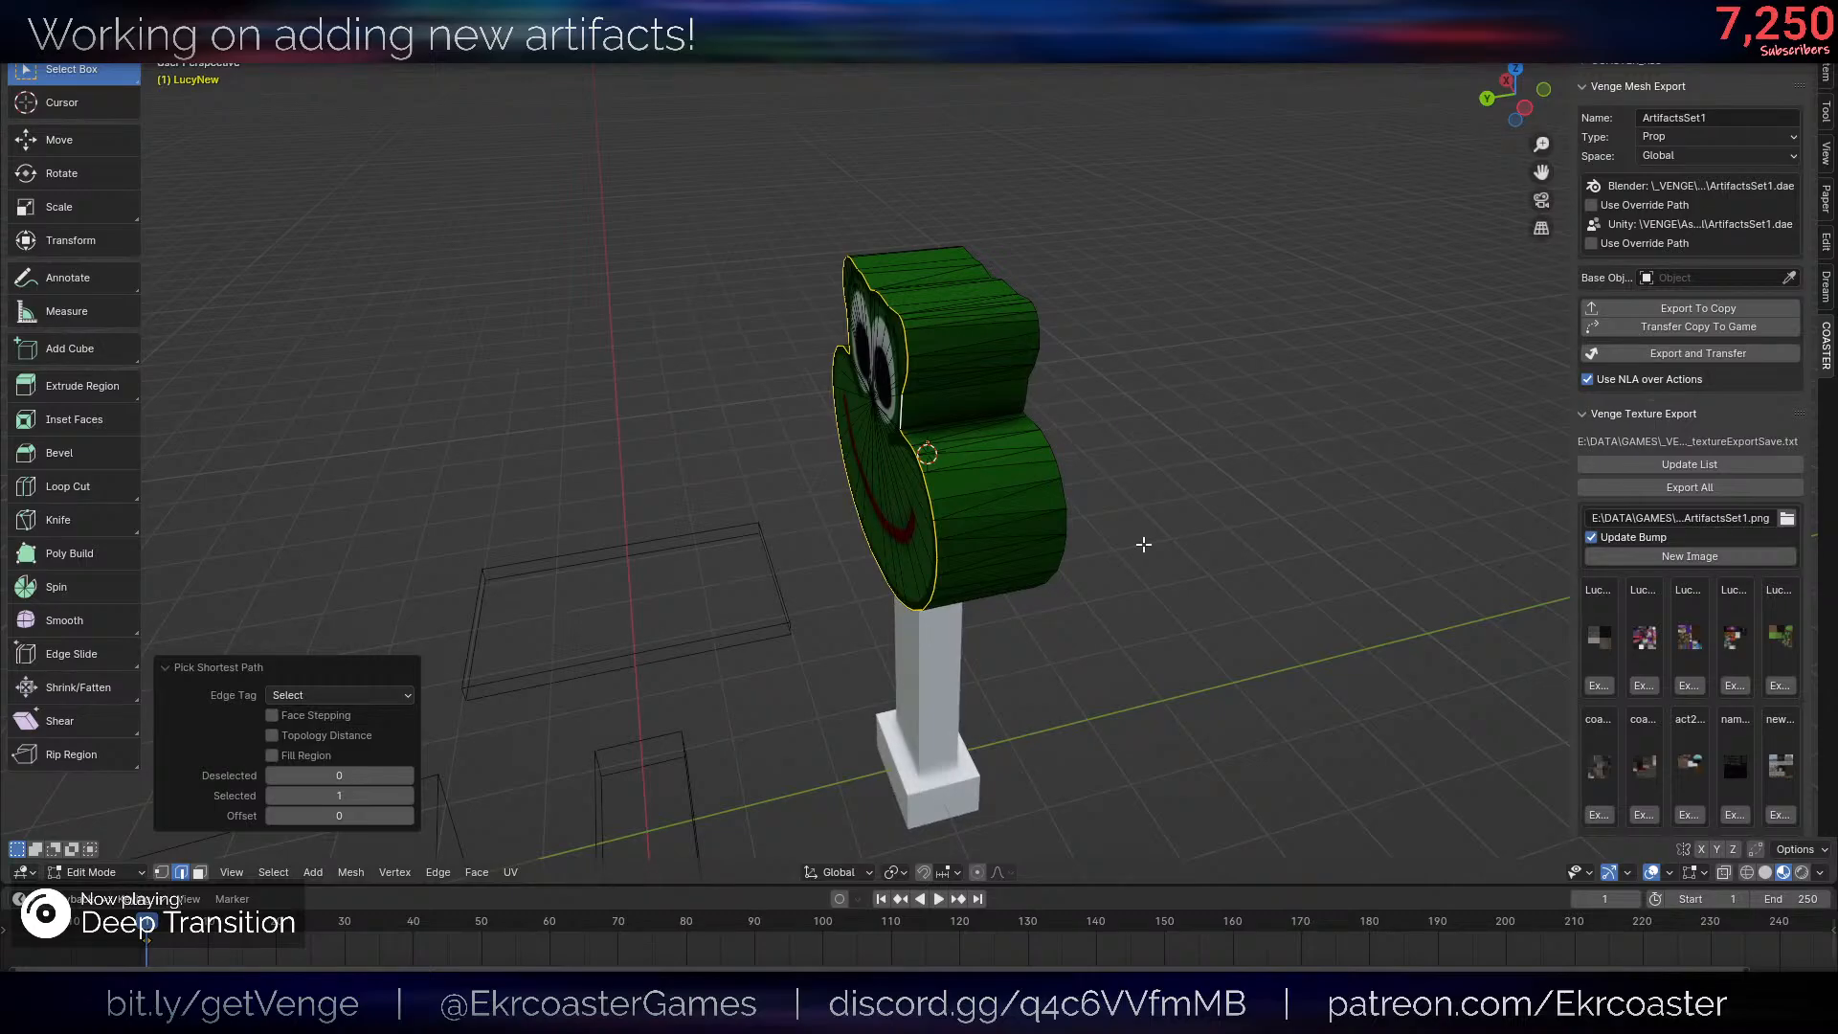
middle_drag(1144, 543, 1188, 538)
scroll(1211, 485, up, 3)
key(ctrl+b)
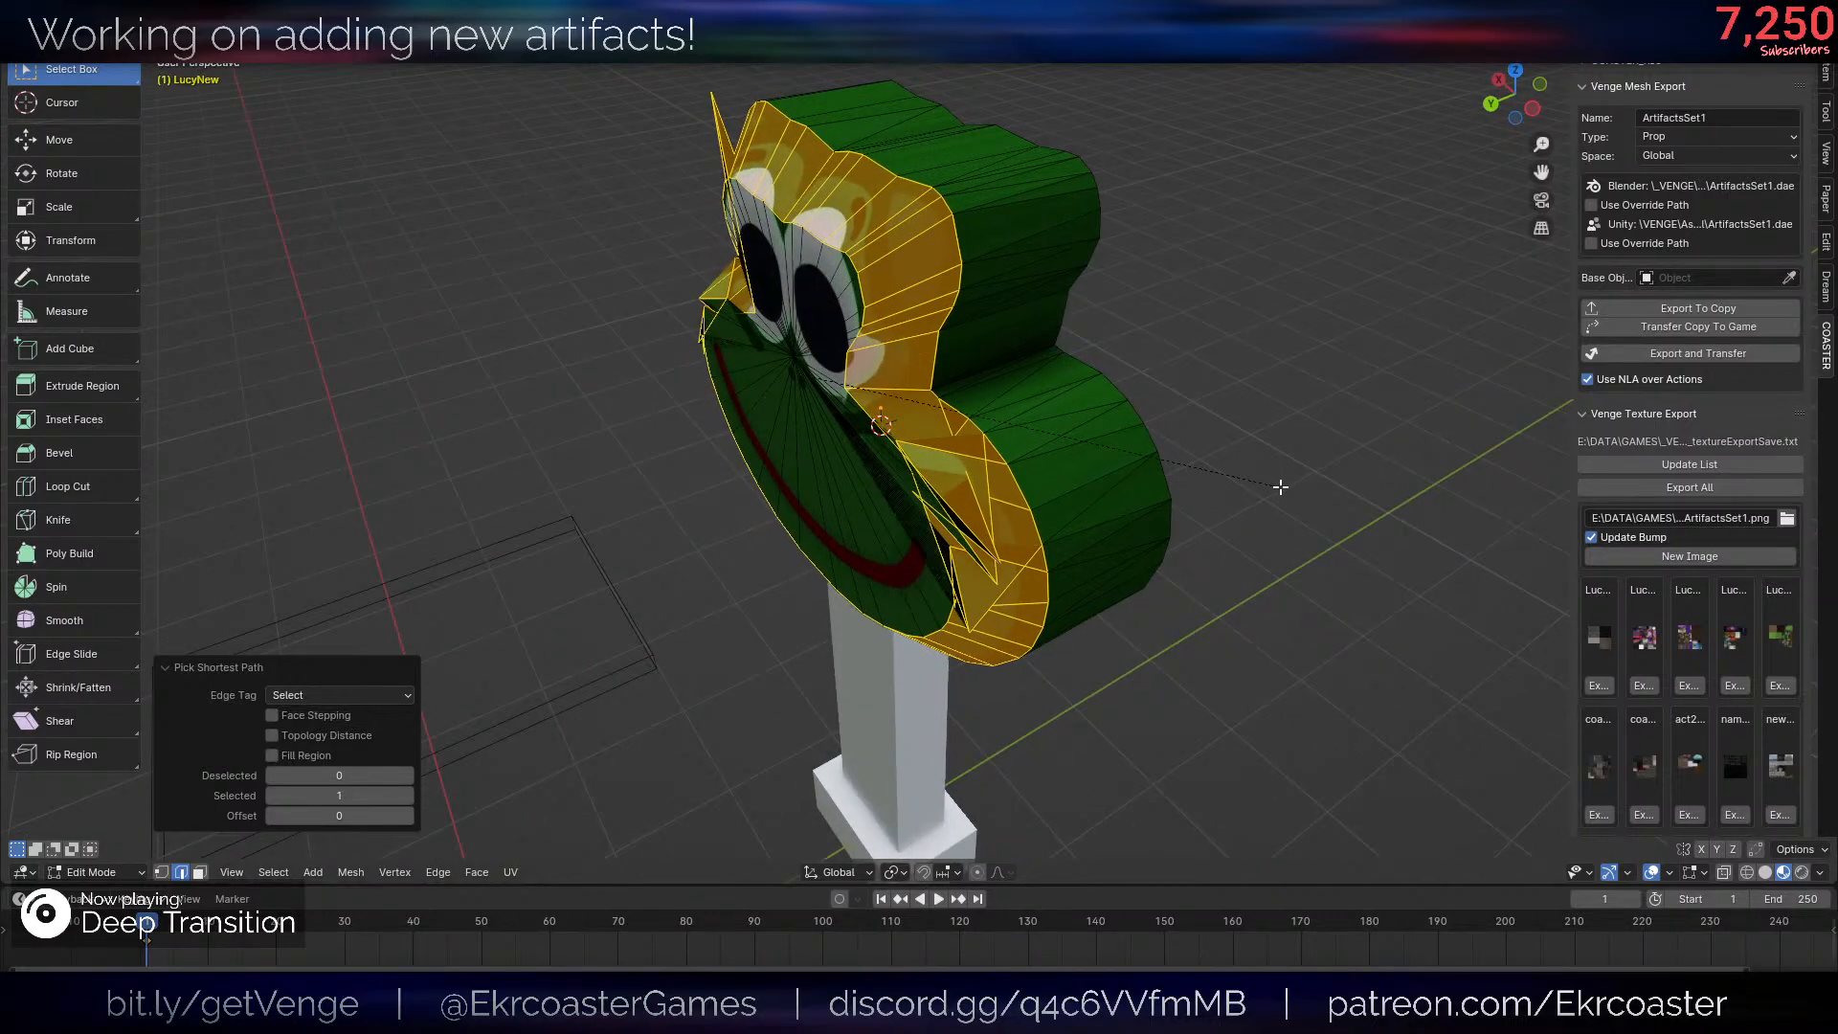
right_click(1229, 486)
- Inspect the frog head on its post in Object Mode with the viewport overlays hidden
key(ctrl+l)
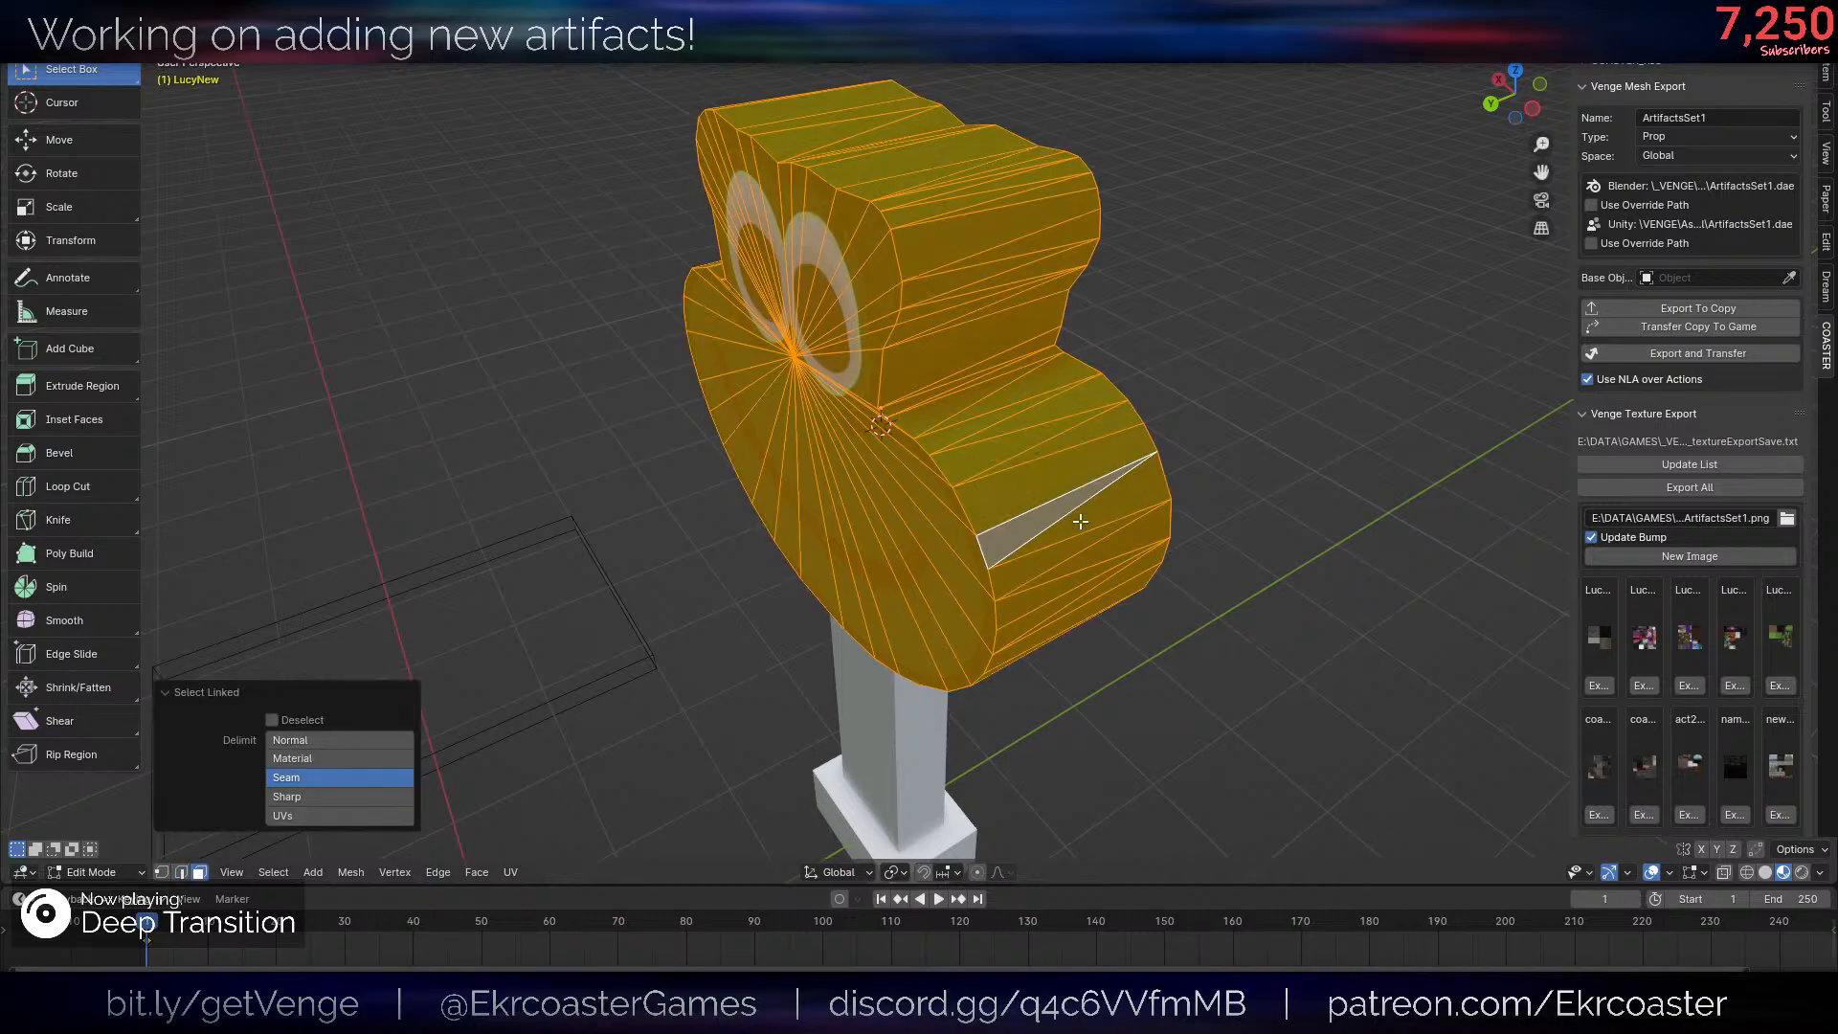
scroll(1196, 543, down, 3)
middle_drag(1196, 543, 1077, 514)
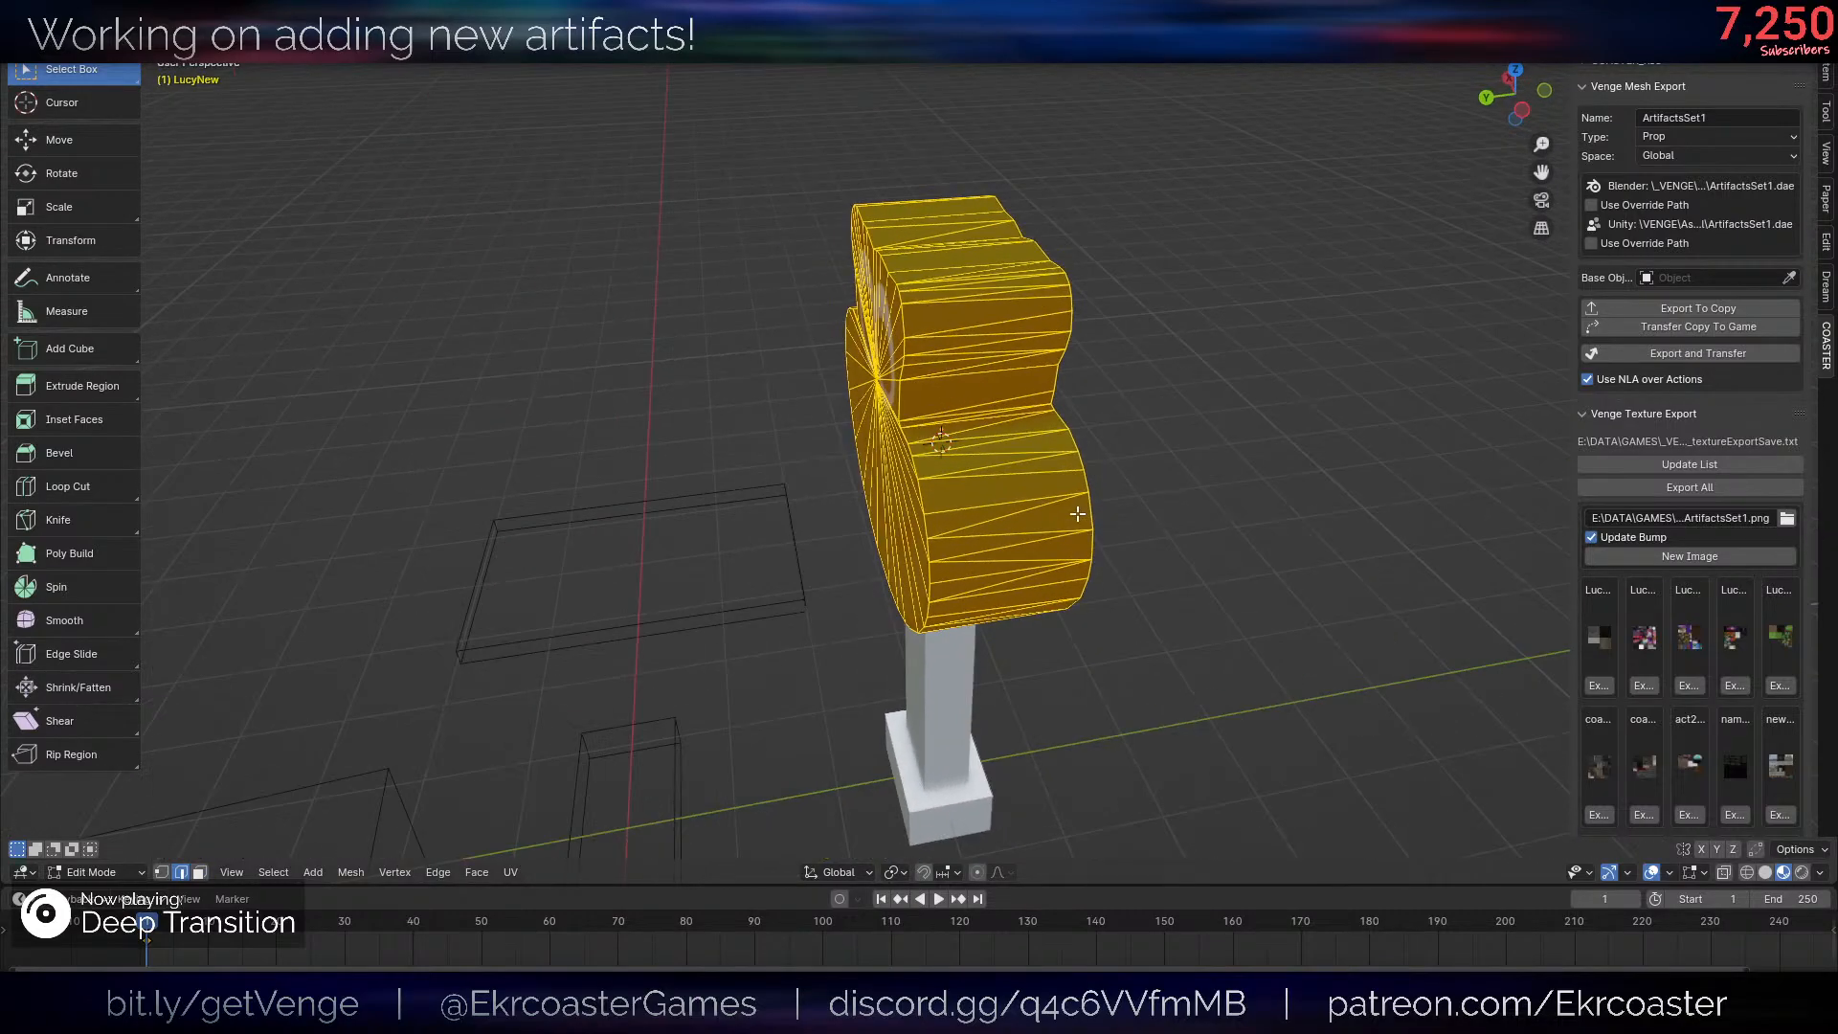
key(Tab)
middle_drag(1215, 667, 936, 544)
scroll(957, 551, down, 4)
key(shift+alt+z)
middle_drag(1082, 598, 1179, 607)
click(1153, 603)
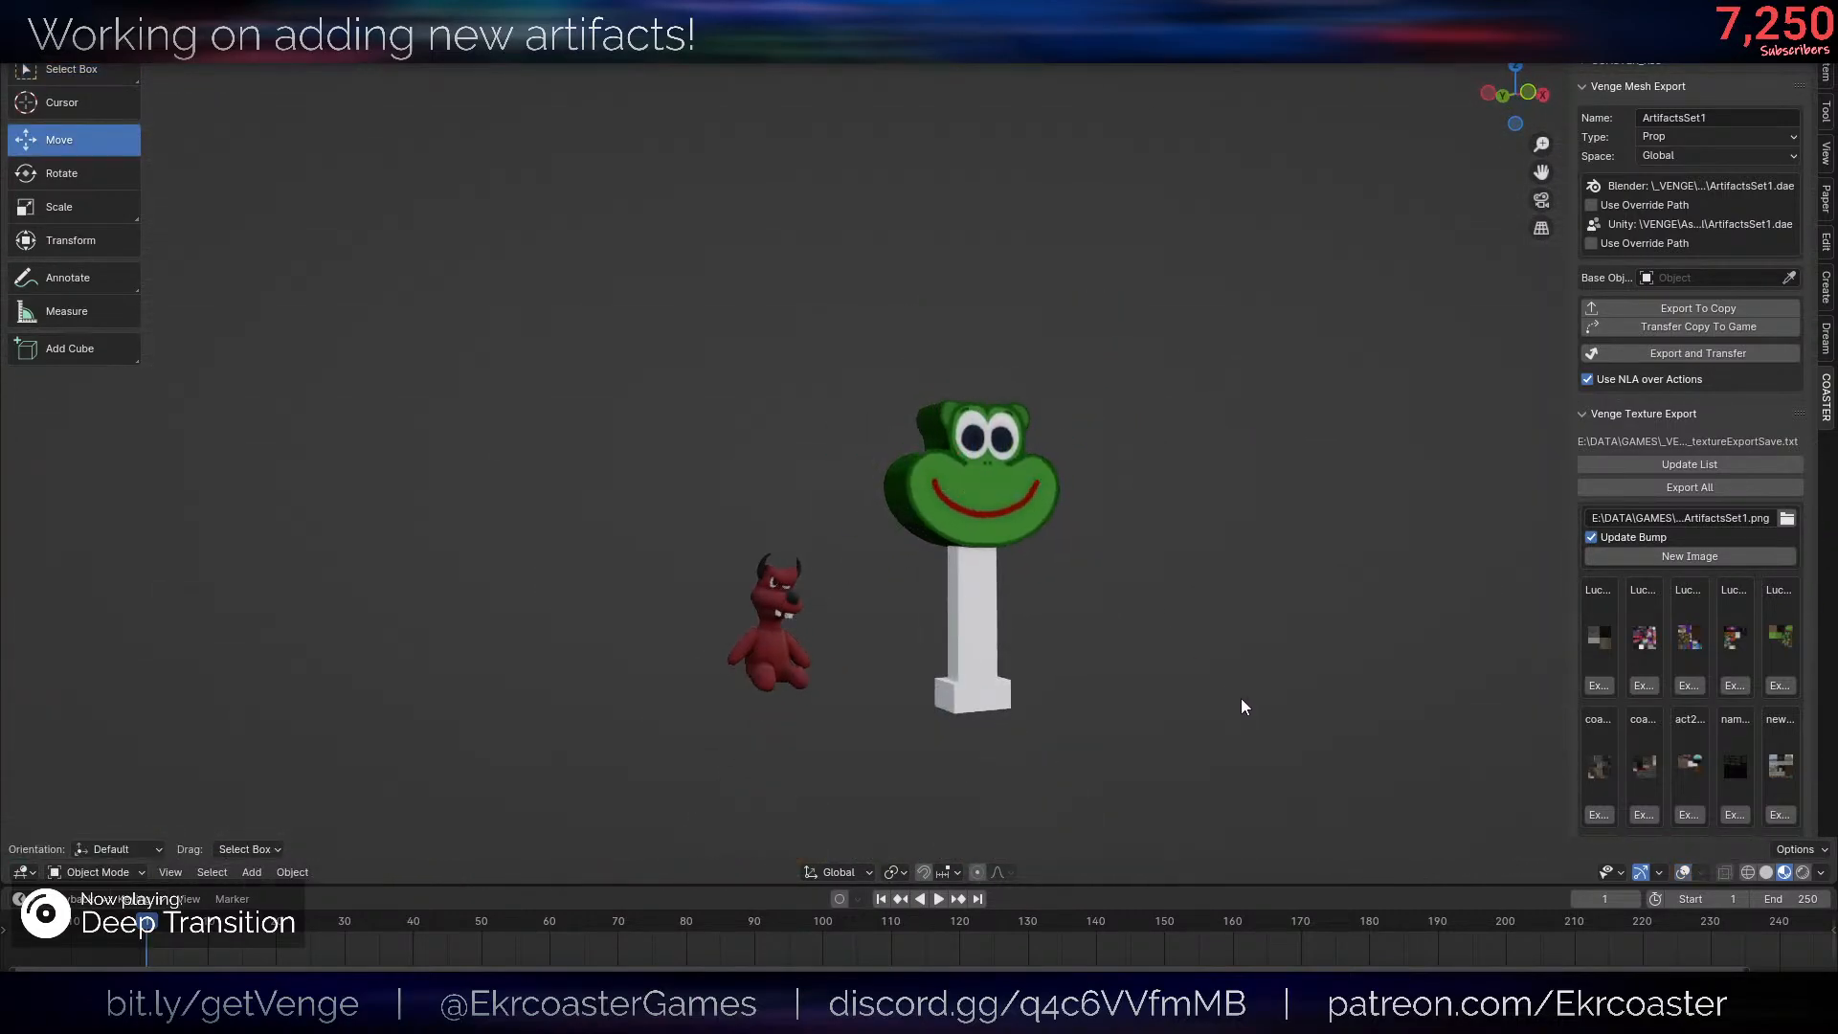
scroll(1149, 583, up, 1)
shift+middle_drag(1240, 698, 1194, 644)
key(shift+alt+z)
- Knife-cut a horizontal line across the three central wedges of the frog head's front face, just above the smile
click(882, 383)
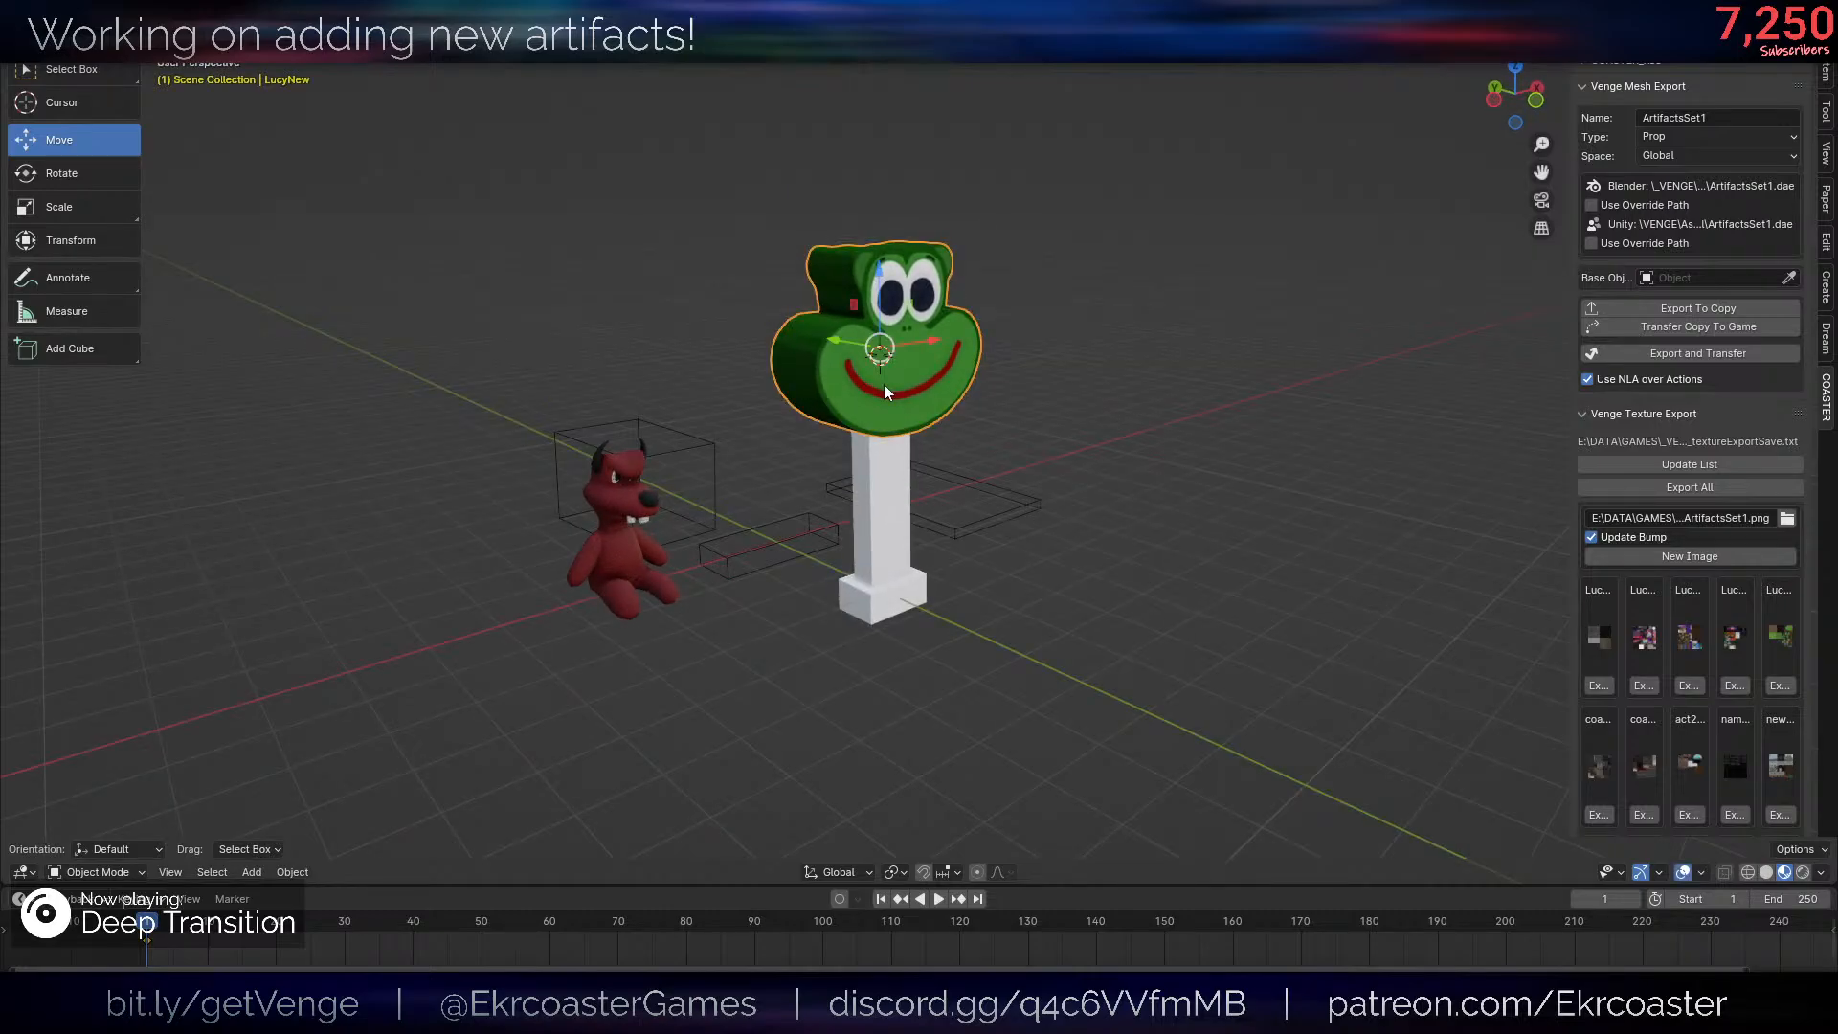
scroll(1147, 485, up, 2)
middle_drag(1147, 485, 1046, 545)
key(Tab)
scroll(1132, 445, up, 3)
scroll(924, 421, up, 1)
middle_drag(914, 393, 903, 398)
key(k)
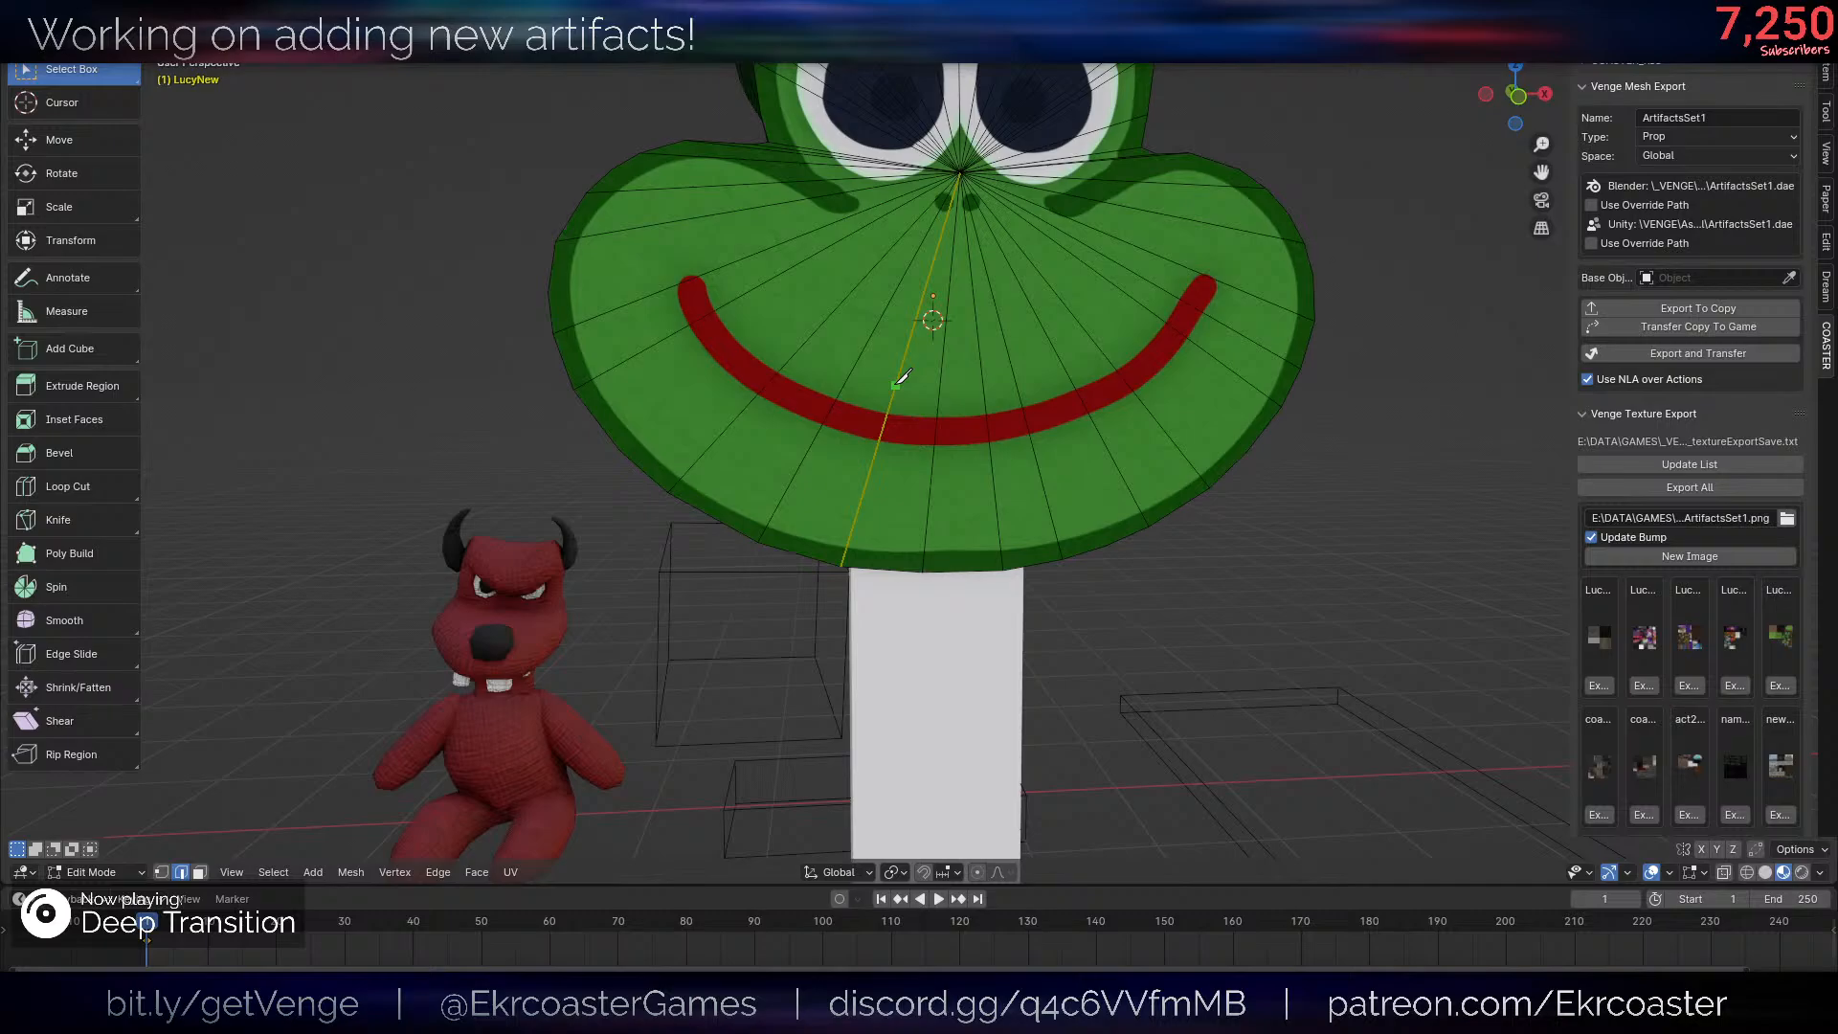
click(895, 385)
click(1016, 384)
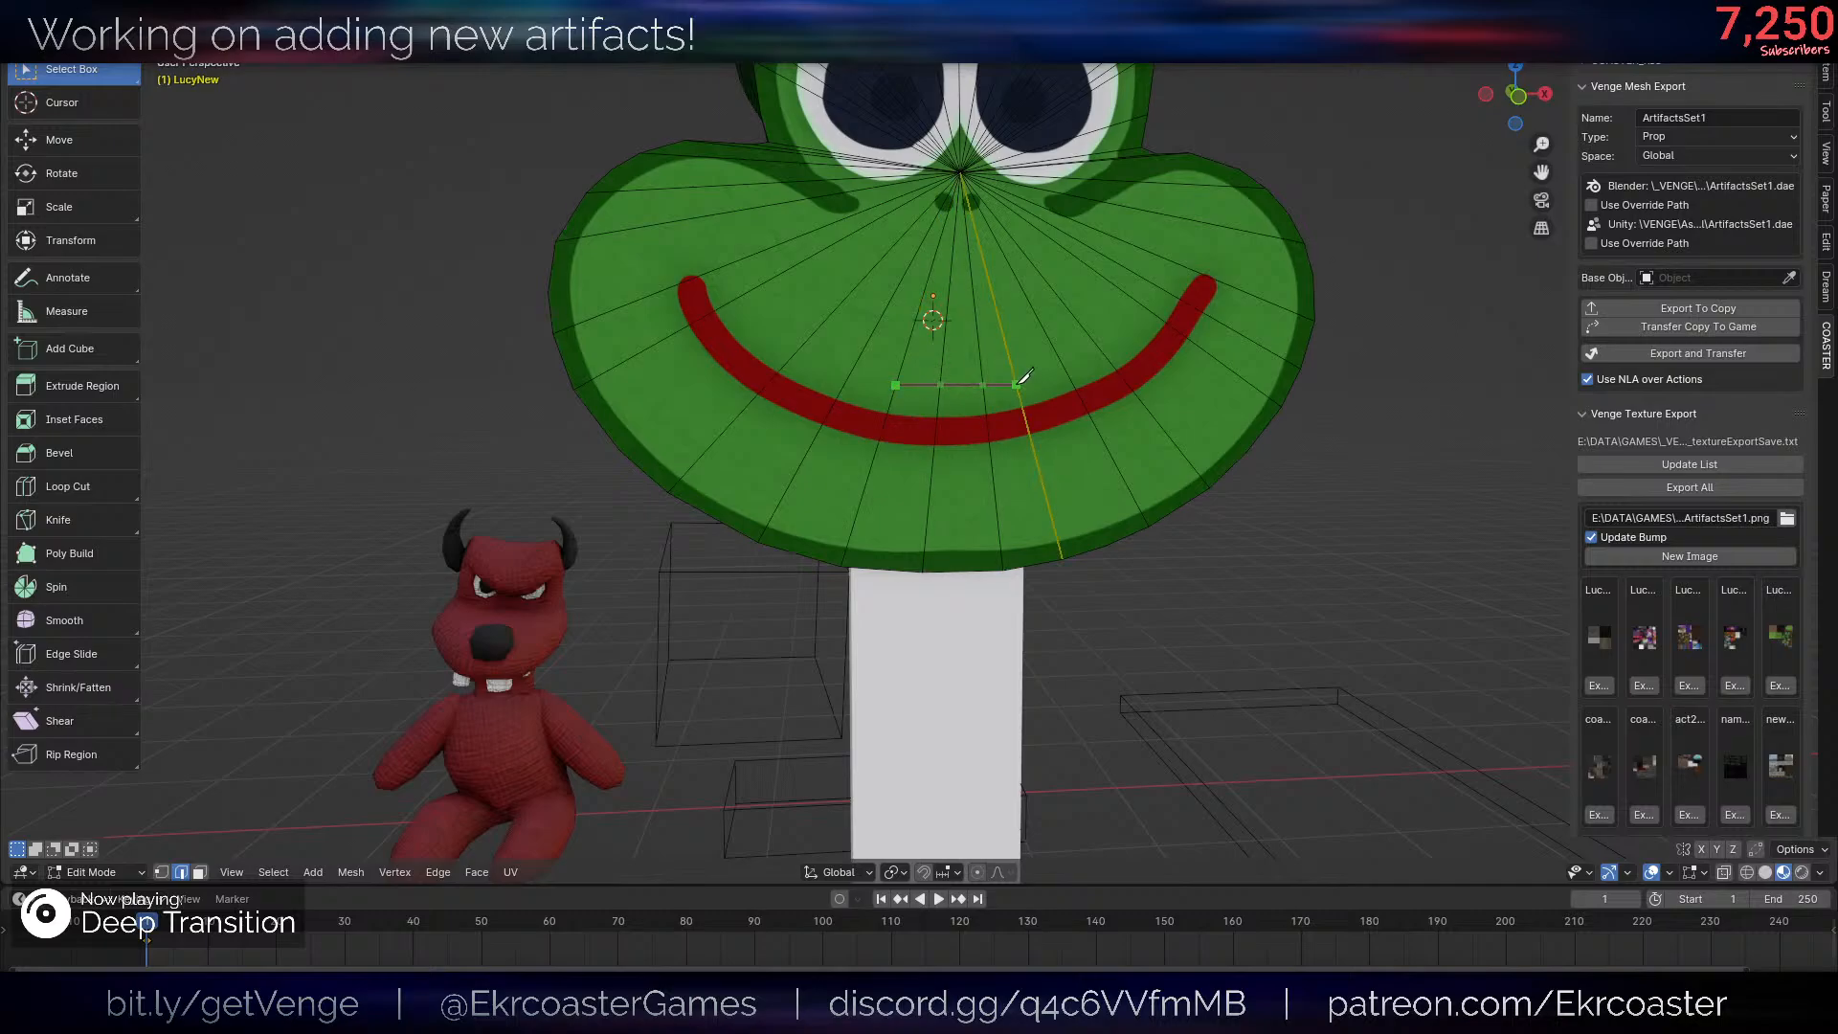
key(Return)
- Circle-select the front faces below the knife cut and the underside faces around the post
middle_drag(893, 459, 994, 444)
key(c)
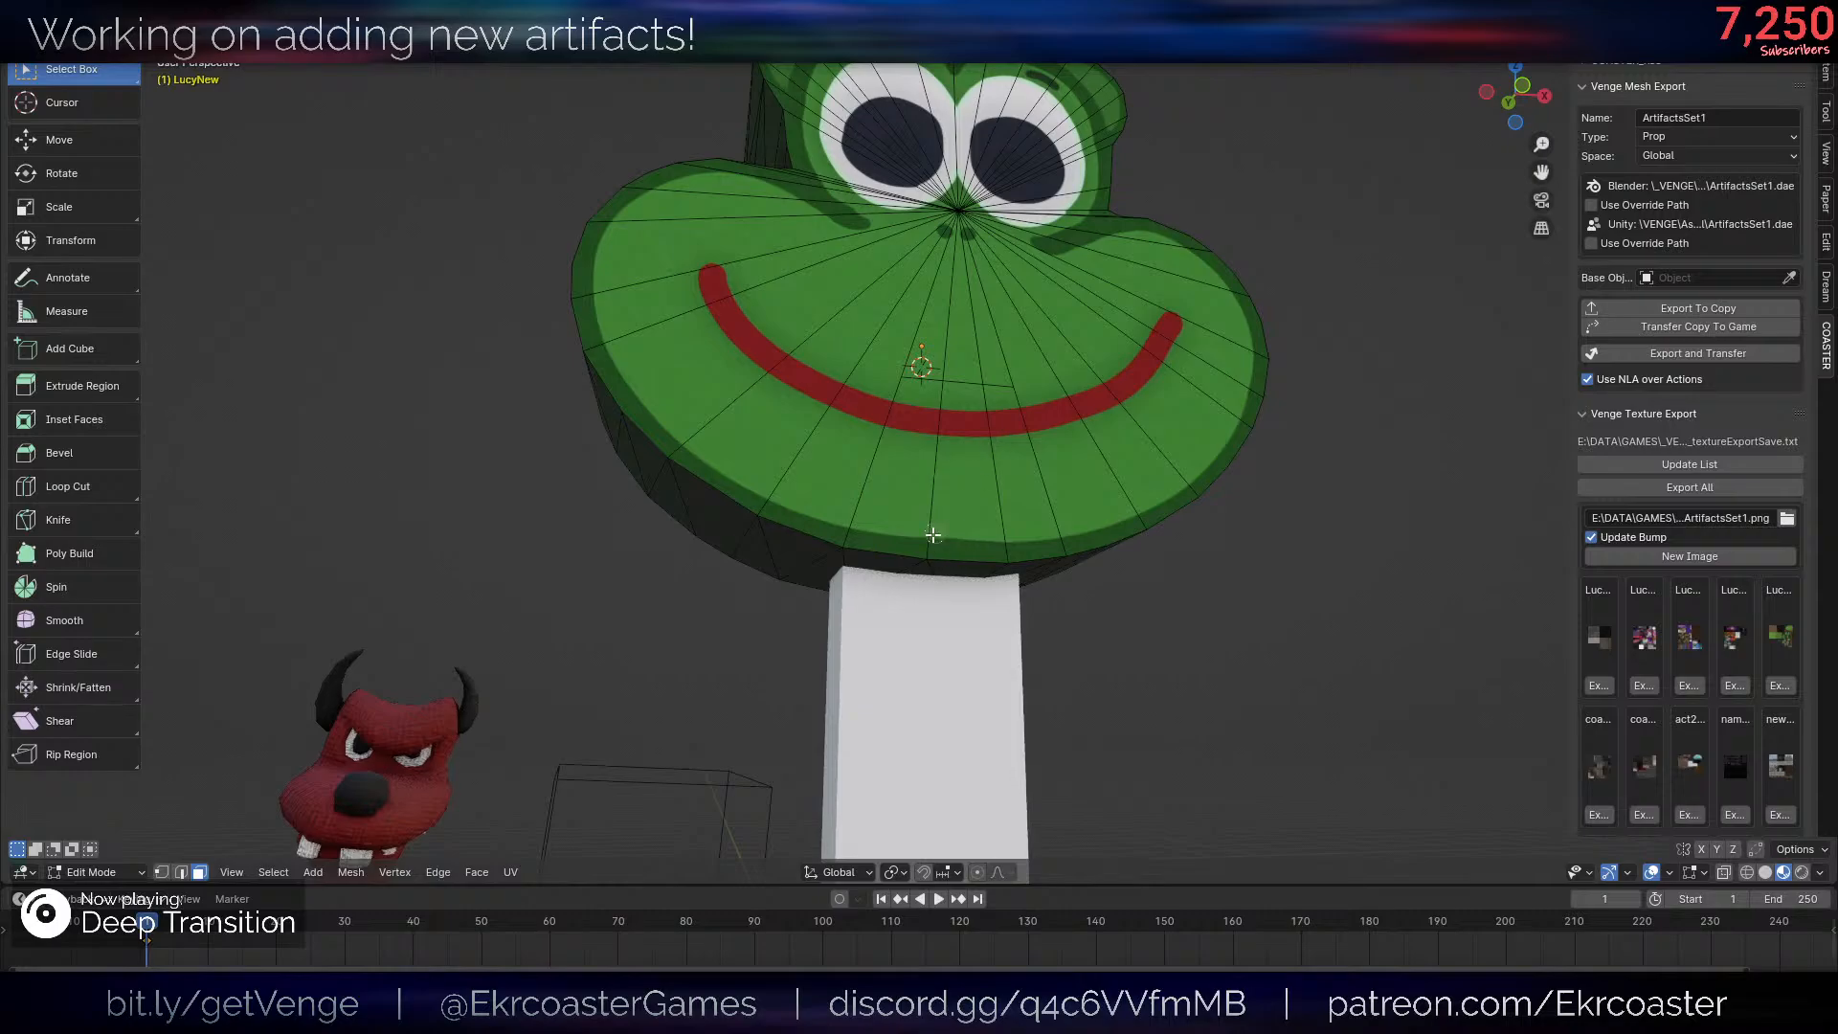
drag(936, 534, 960, 581)
right_click(1003, 560)
middle_drag(1005, 560, 945, 500)
mouse_move(1016, 540)
mouse_down()
mouse_move(977, 598)
mouse_move(860, 618)
mouse_up()
right_click(860, 618)
- Add the three lower central wedges of the head's back face to the selection and undo the linked selection
middle_drag(859, 617, 1273, 657)
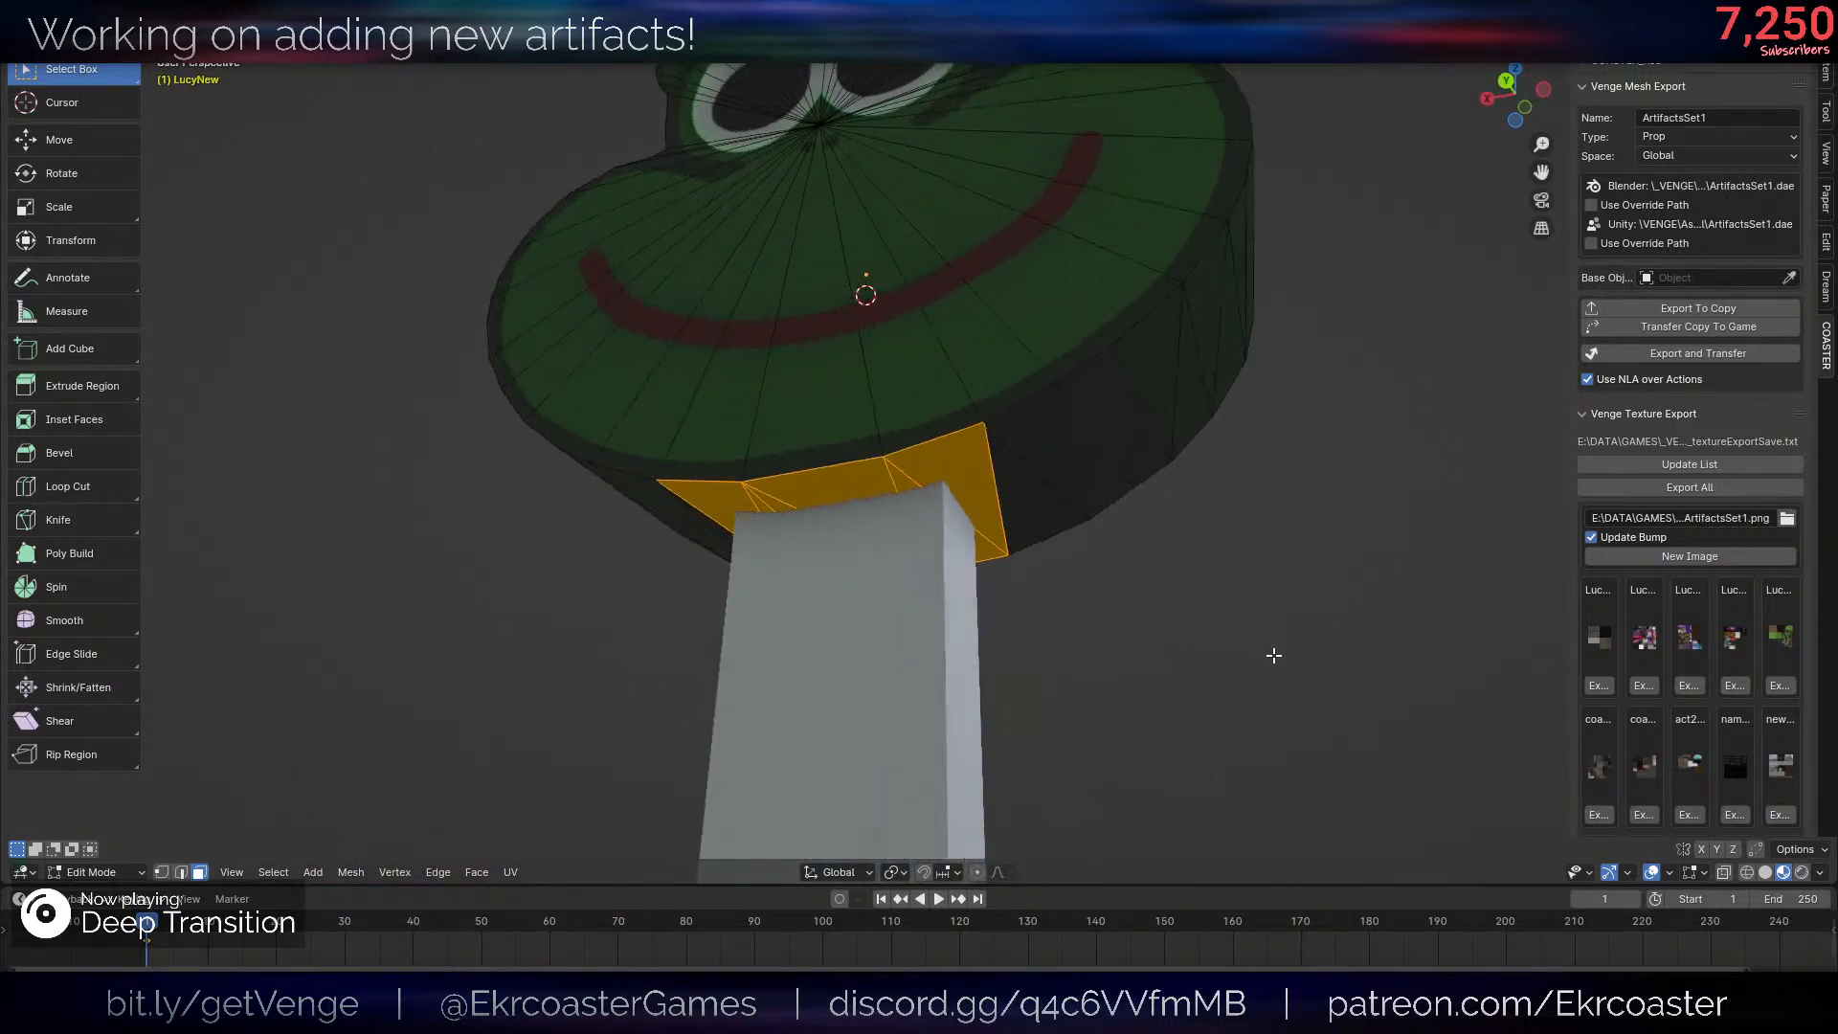
key(c)
drag(914, 442, 726, 456)
right_click(722, 460)
mouse_move(986, 381)
middle_down()
mouse_move(1027, 368)
mouse_move(808, 427)
middle_up()
key(ctrl+l)
key(ctrl+z)
- Knife-cut a horizontal line across the three central wedges of the head's back face, keeping only the lower parts selected
key(k)
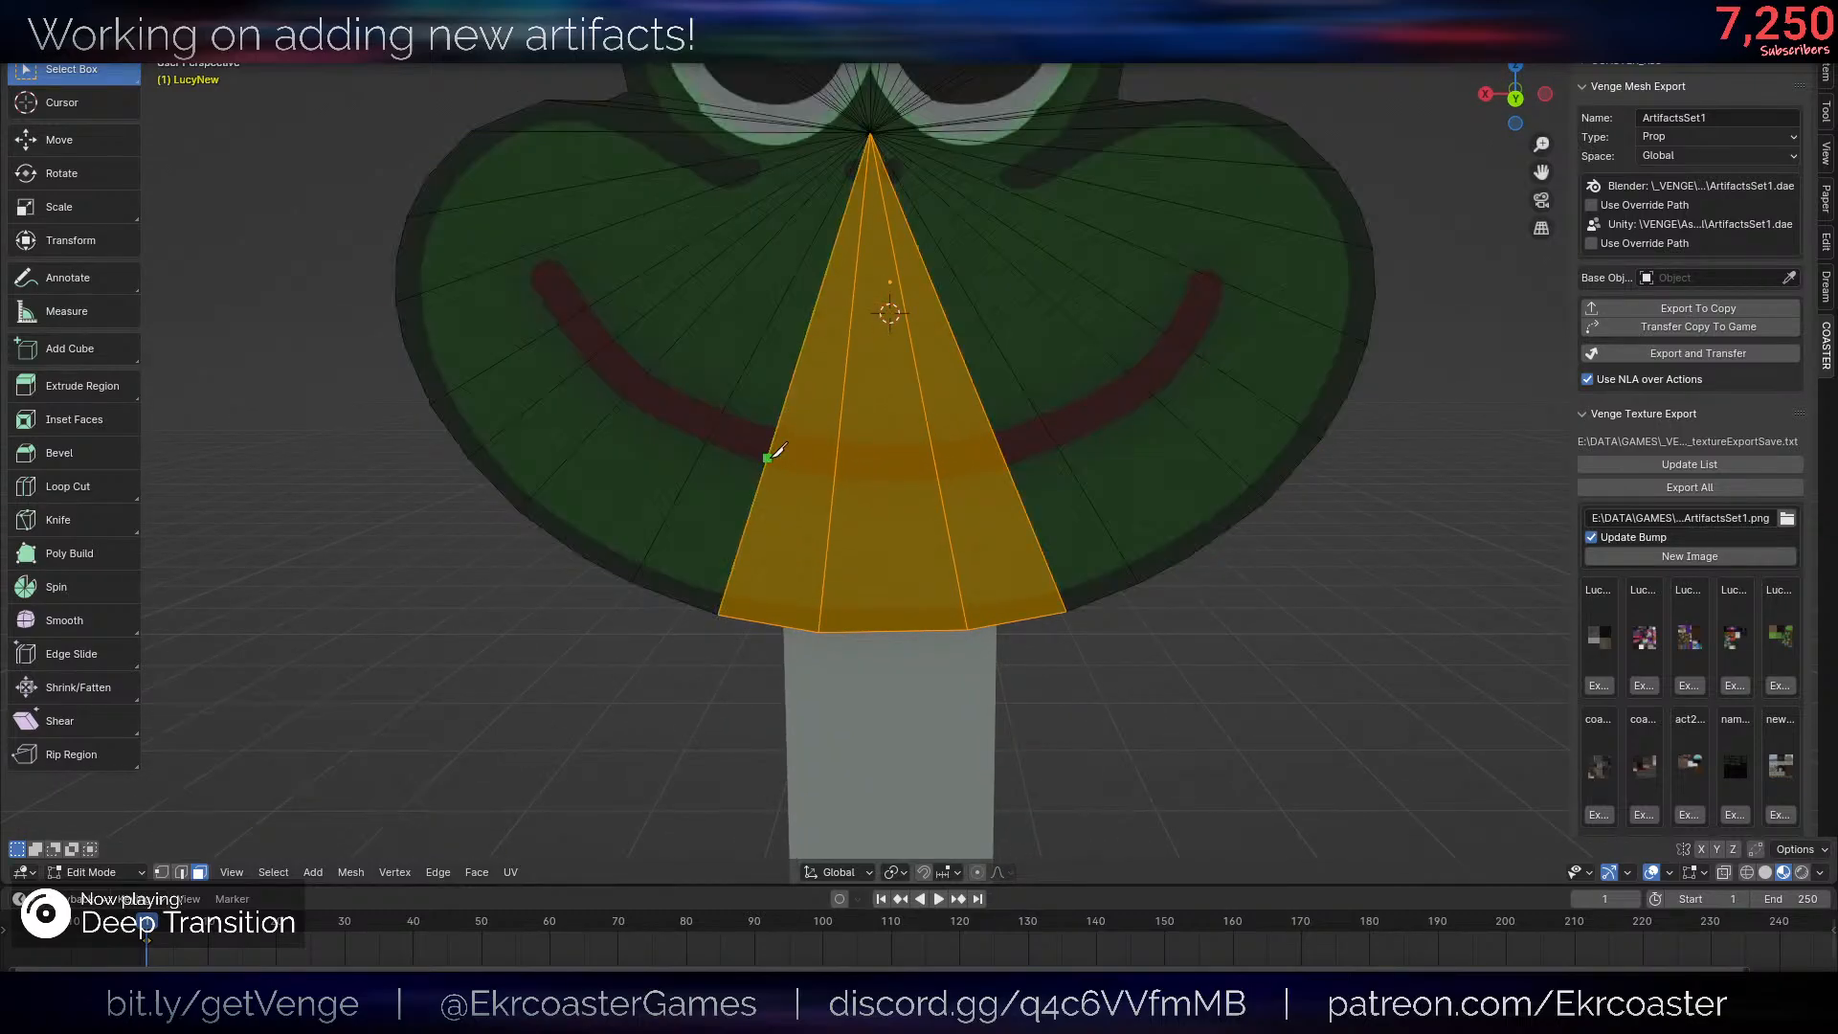
click(767, 458)
click(1007, 463)
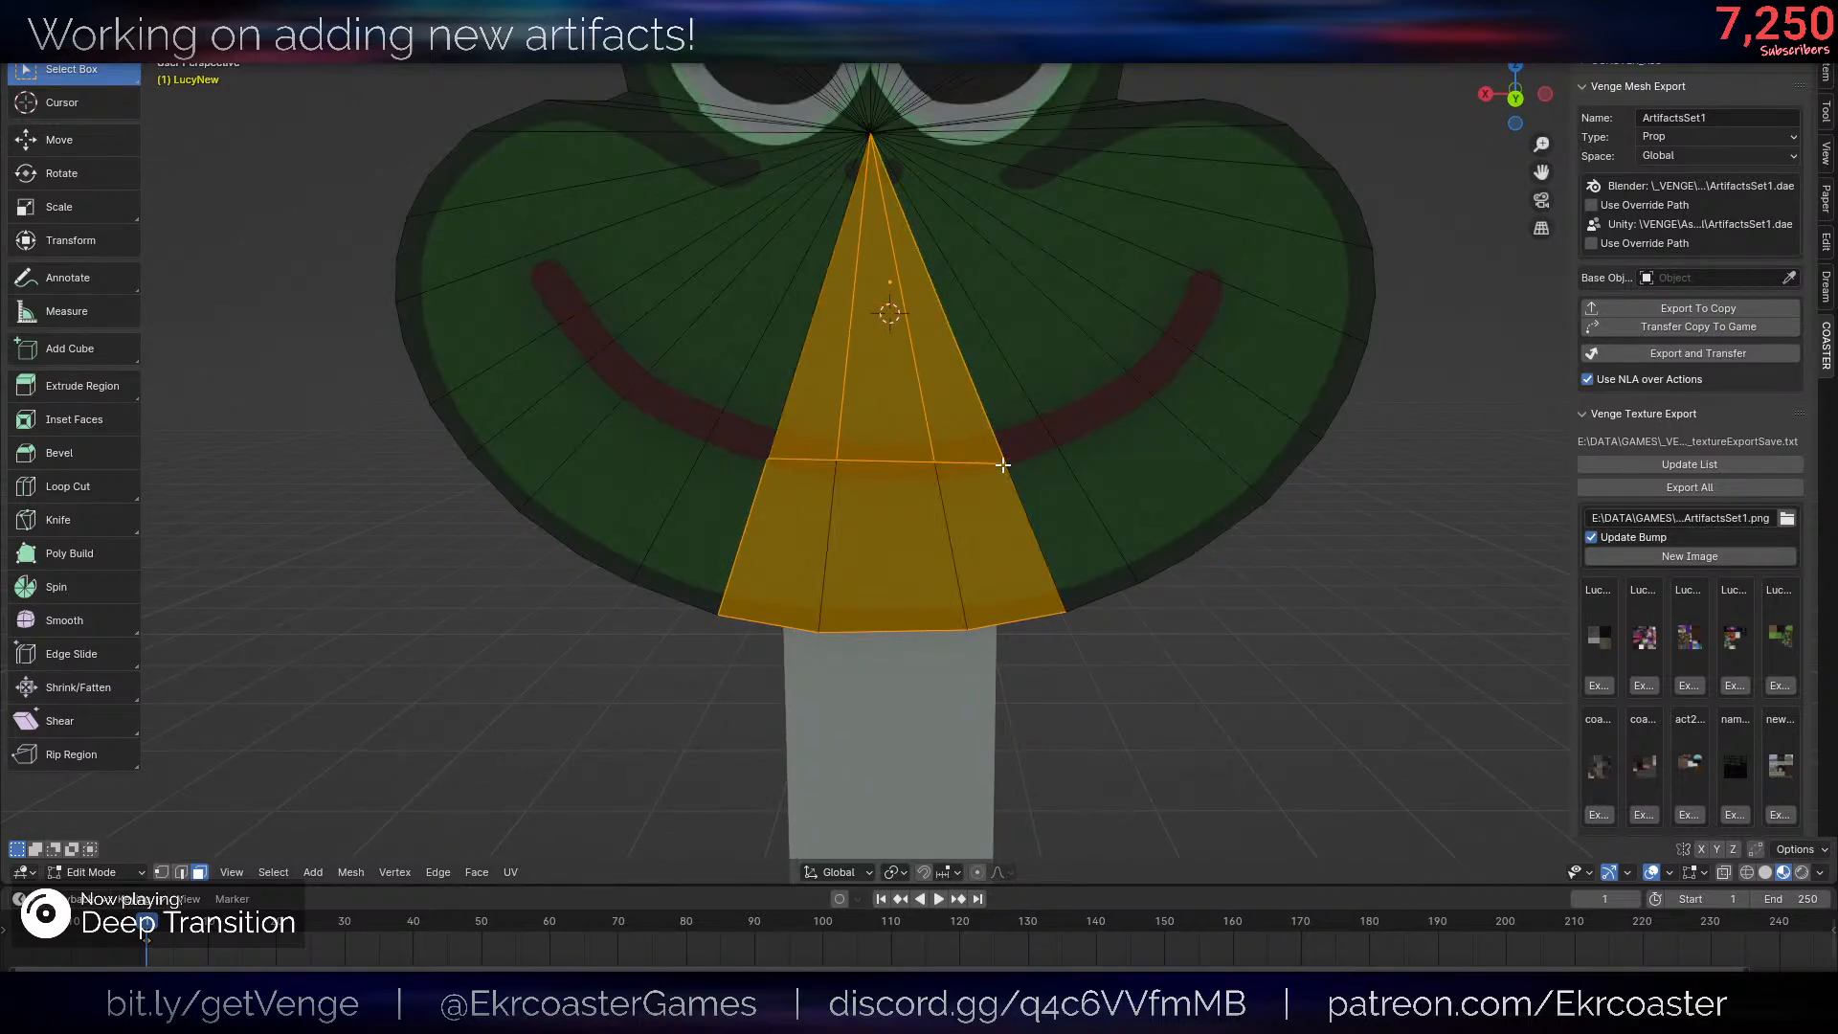
key(Return)
shift+click(1055, 547)
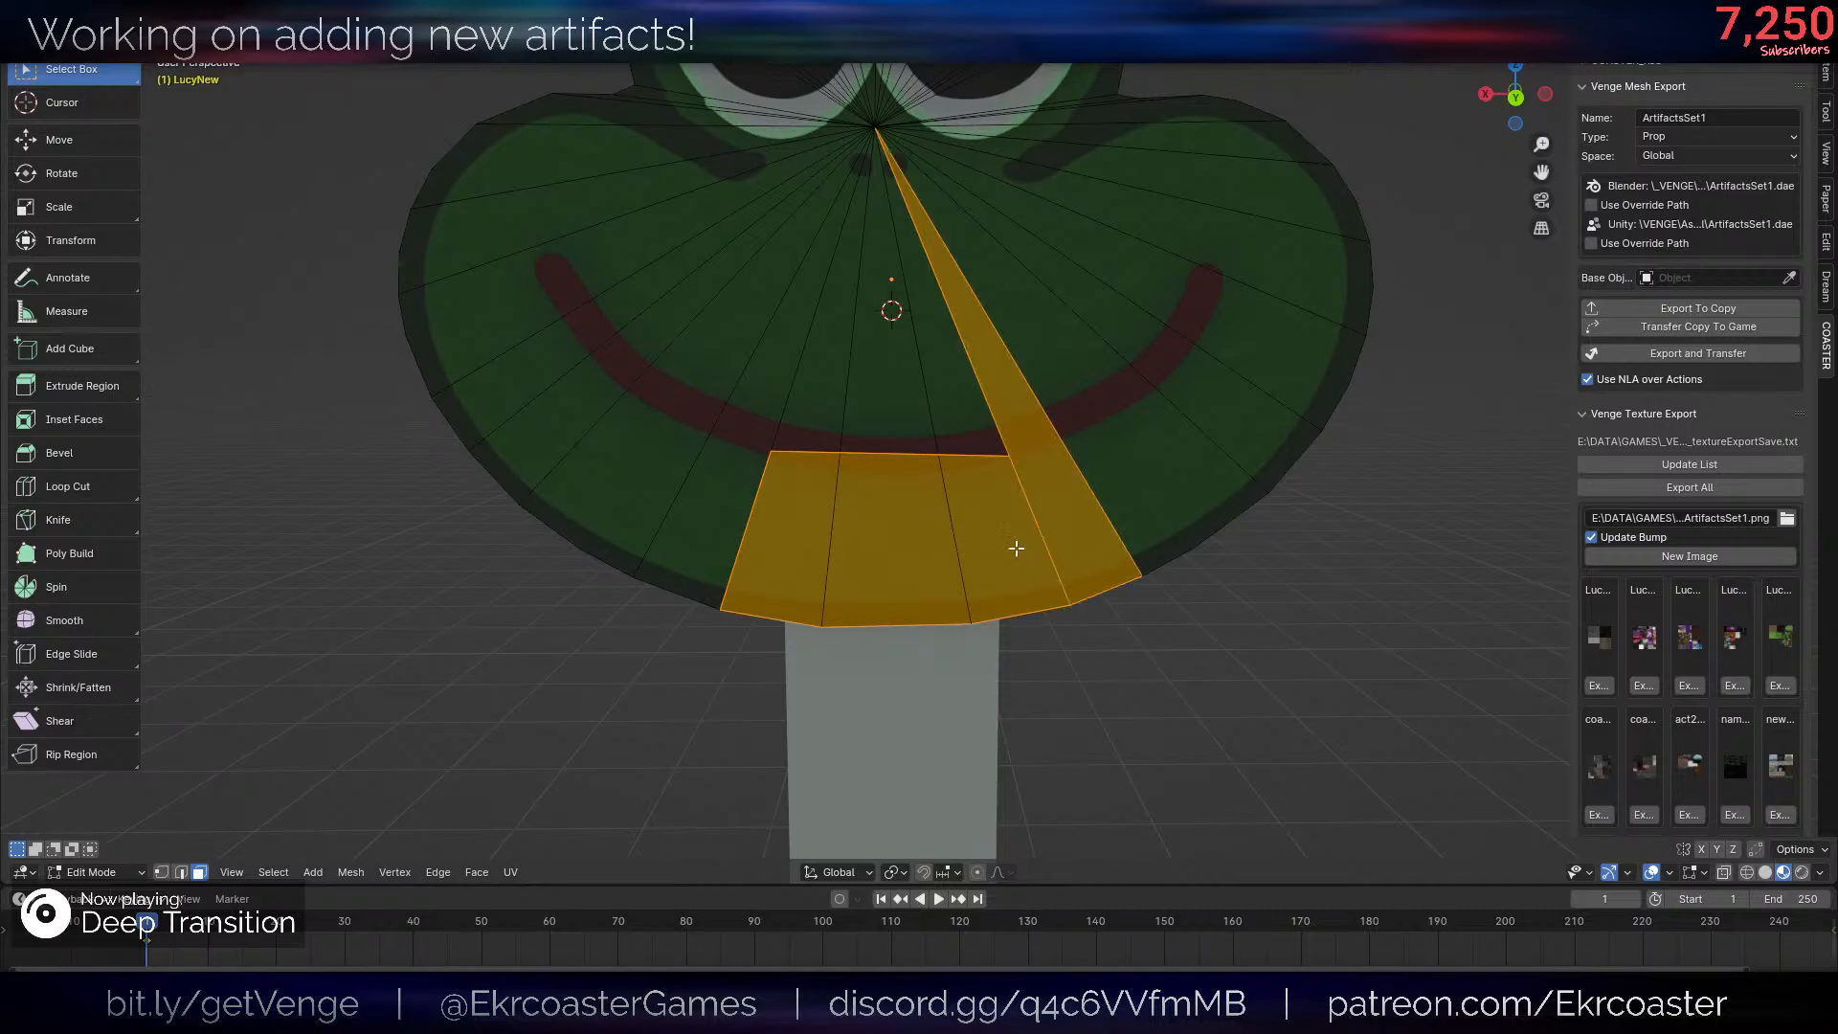
key(ctrl+z)
- Split the selected jaw faces off the frog head and test moving them
middle_drag(1129, 472, 1211, 493)
key(g)
right_click(1183, 699)
middle_drag(861, 564, 1227, 574)
scroll(1183, 582, down, 5)
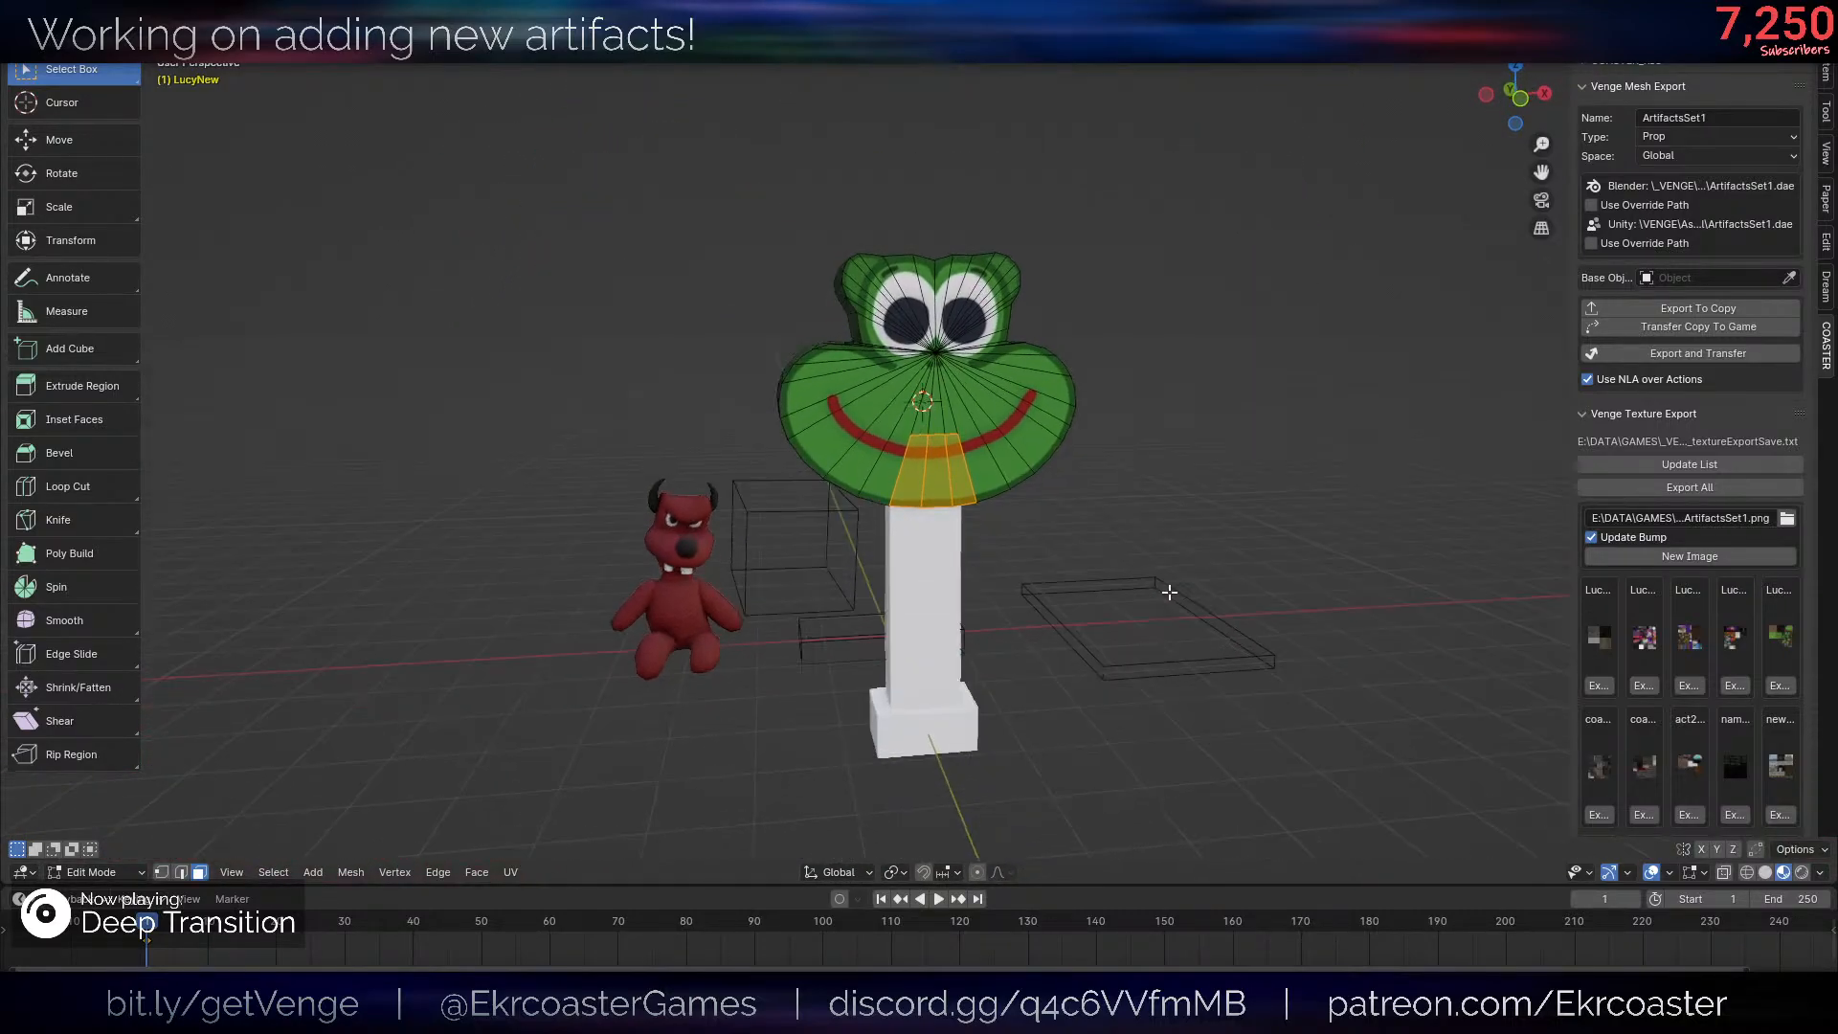
scroll(1174, 574, up, 6)
scroll(1163, 592, up, 4)
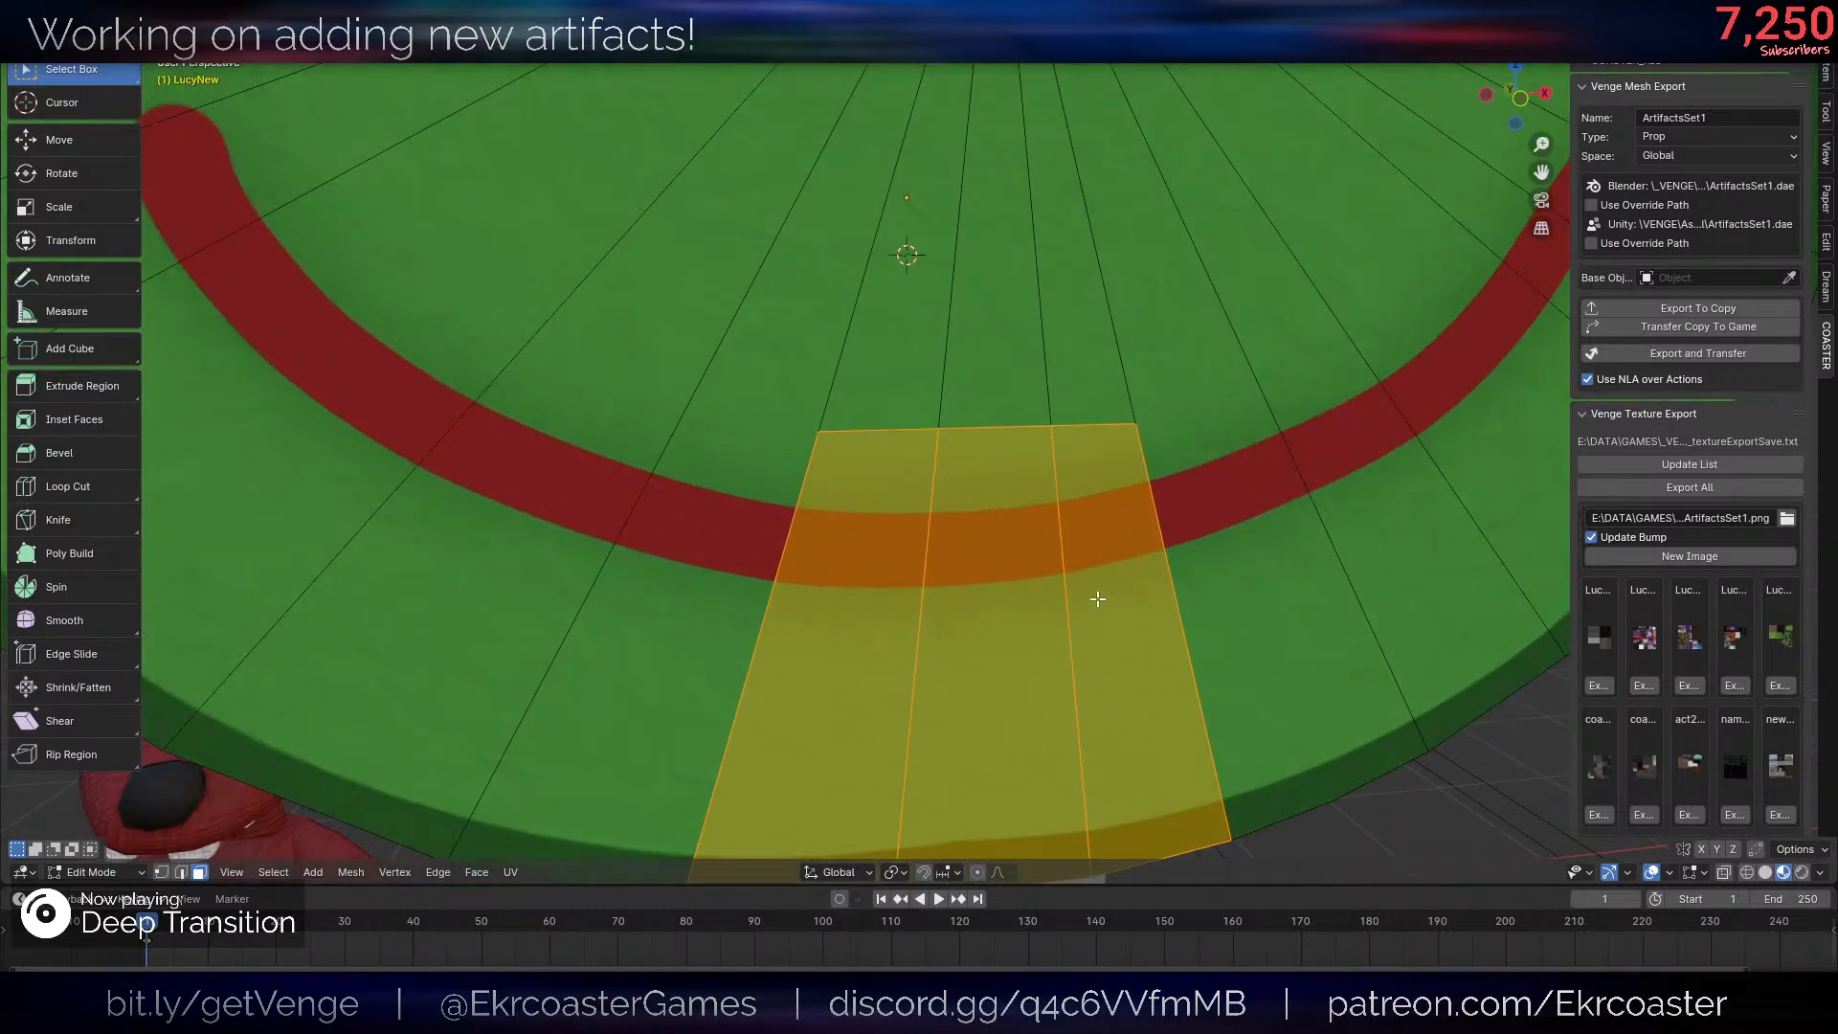
- Rotate the separated jaw faces 53.6° around the X axis and check the opened mouth with the overlays hidden
scroll(1272, 571, down, 5)
middle_drag(1239, 511, 1269, 511)
key(r)
key(x)
click(1088, 714)
key(shift+alt+z)
scroll(1165, 514, down, 4)
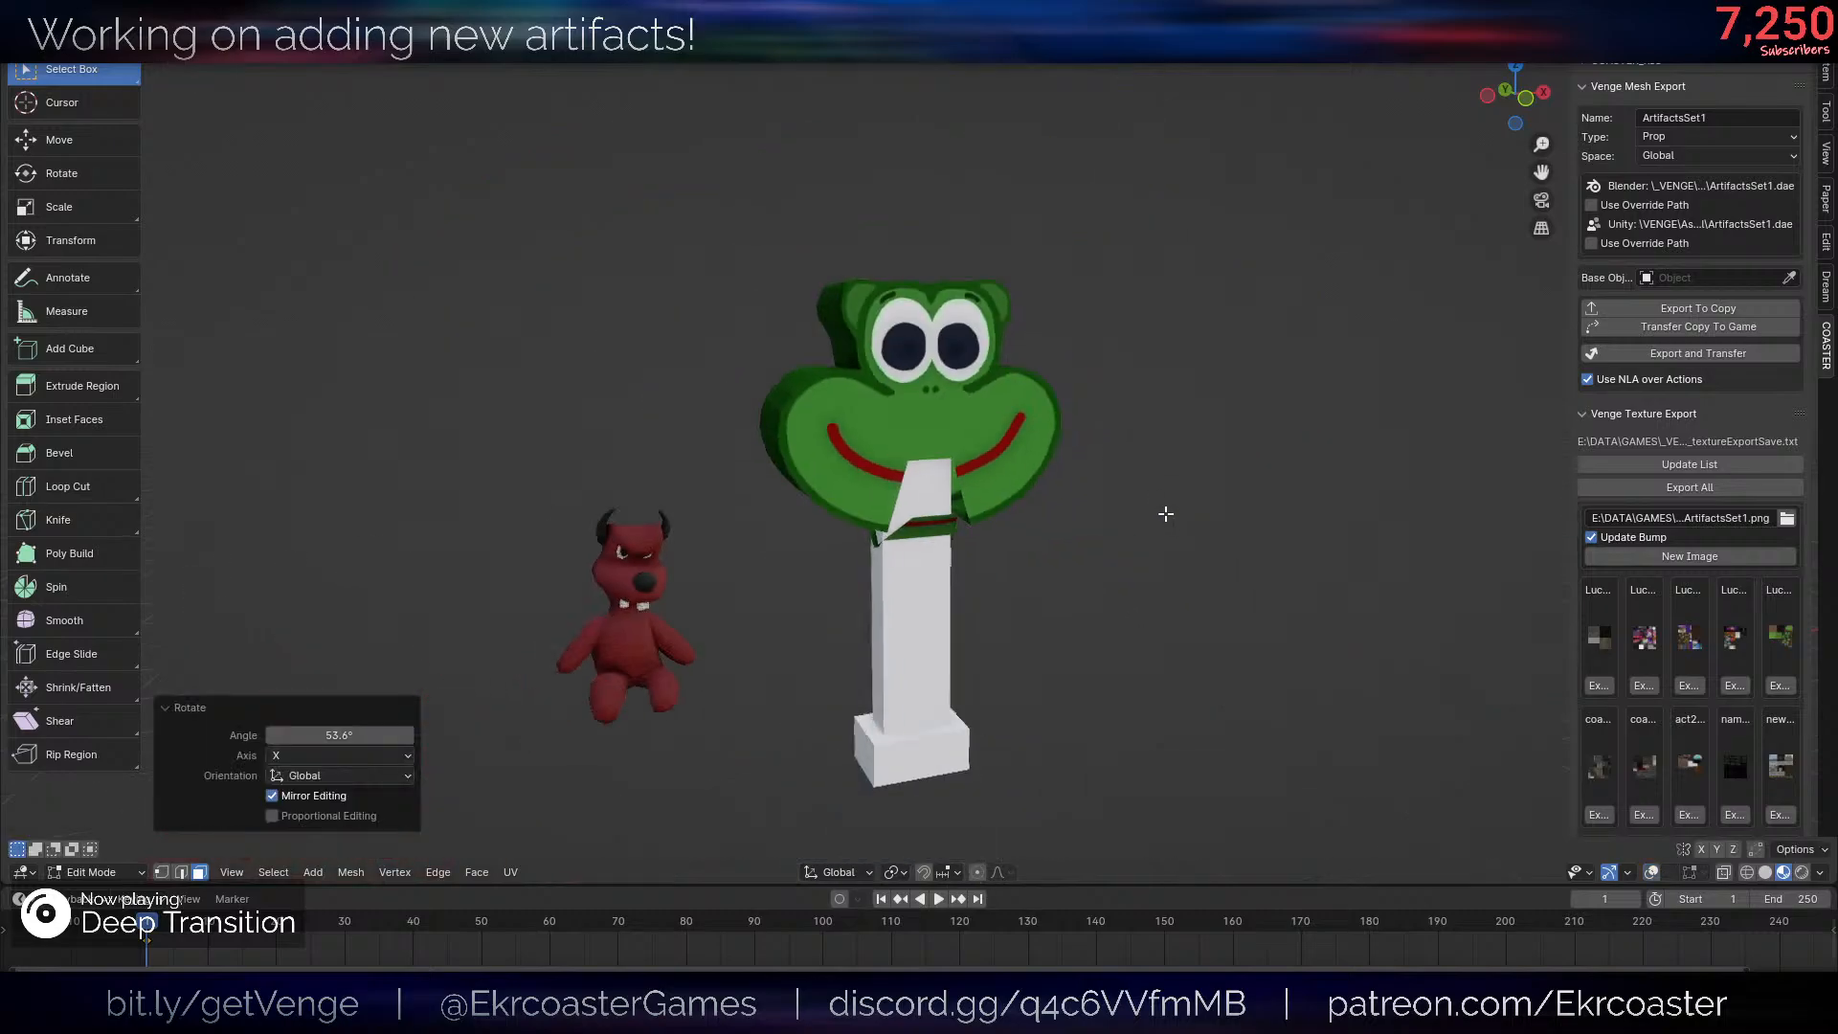
- Undo the jaw's rotation and test moving the jaw faces away from the head
key(shift+alt+z)
key(r)
key(x)
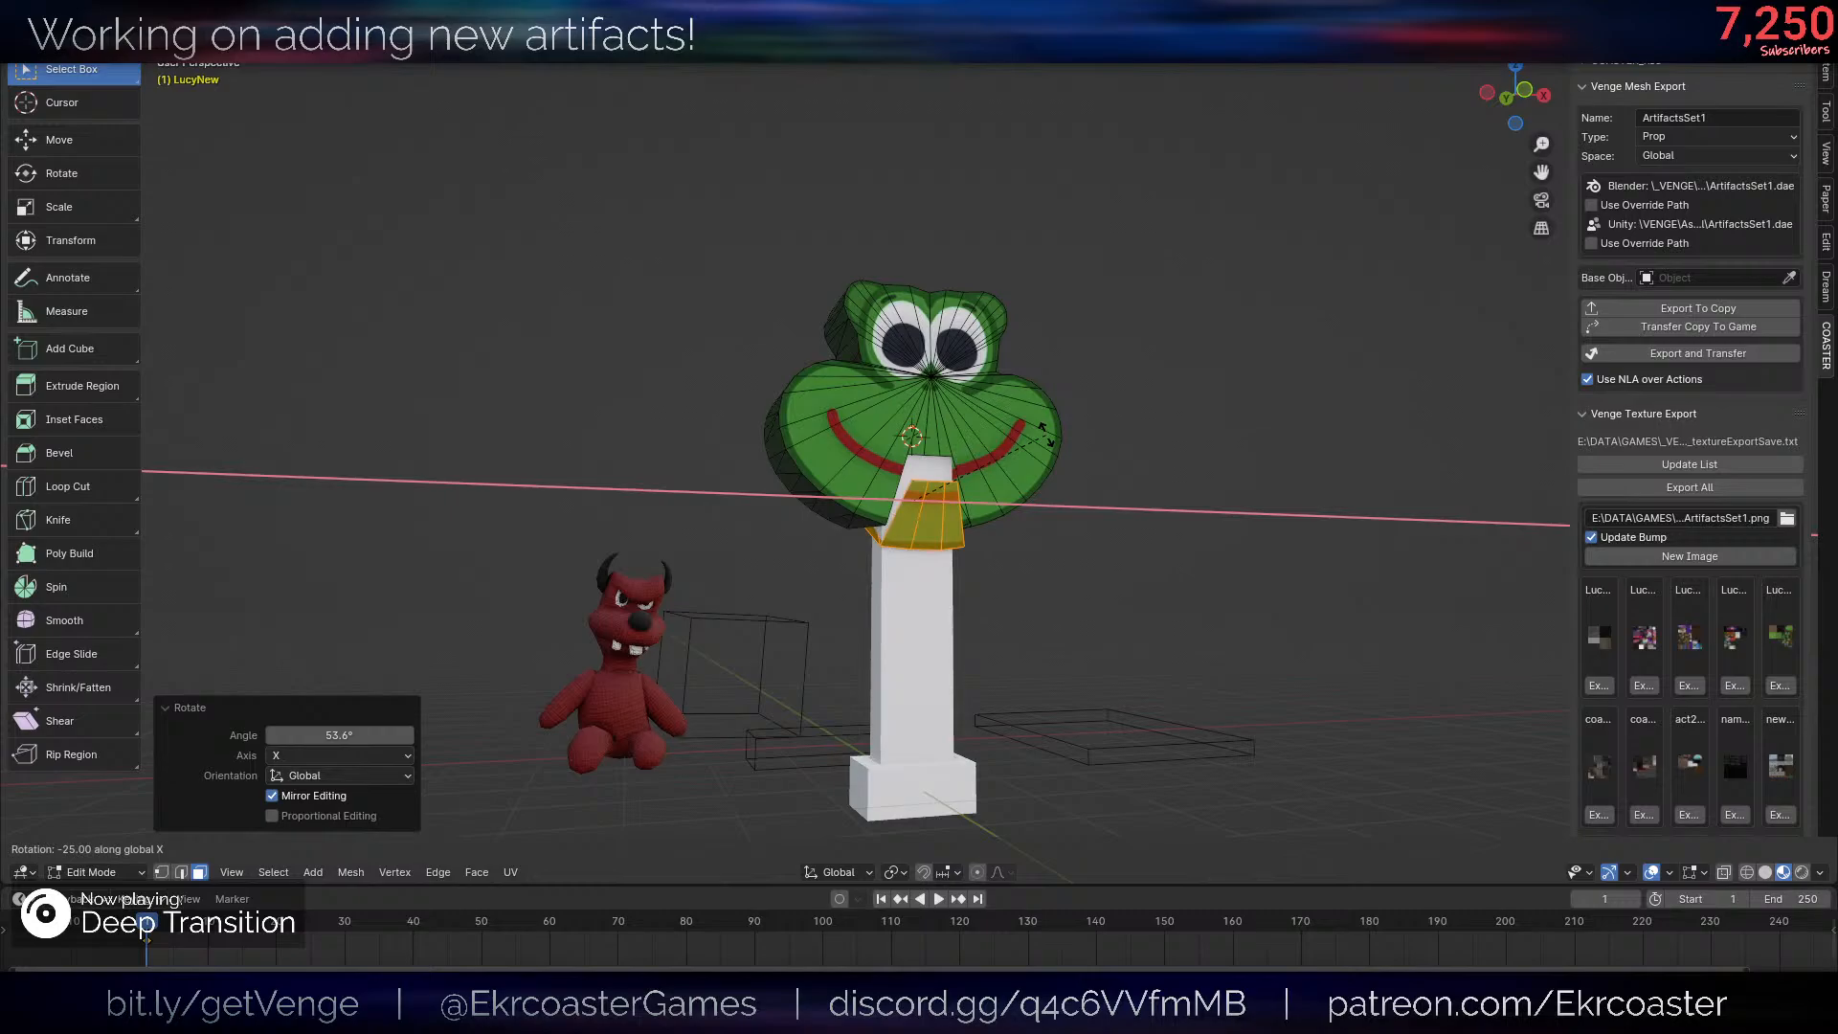
key(Escape)
middle_drag(1038, 487, 980, 558)
scroll(1077, 495, up, 7)
key(ctrl+z)
scroll(980, 558, up, 7)
key(g)
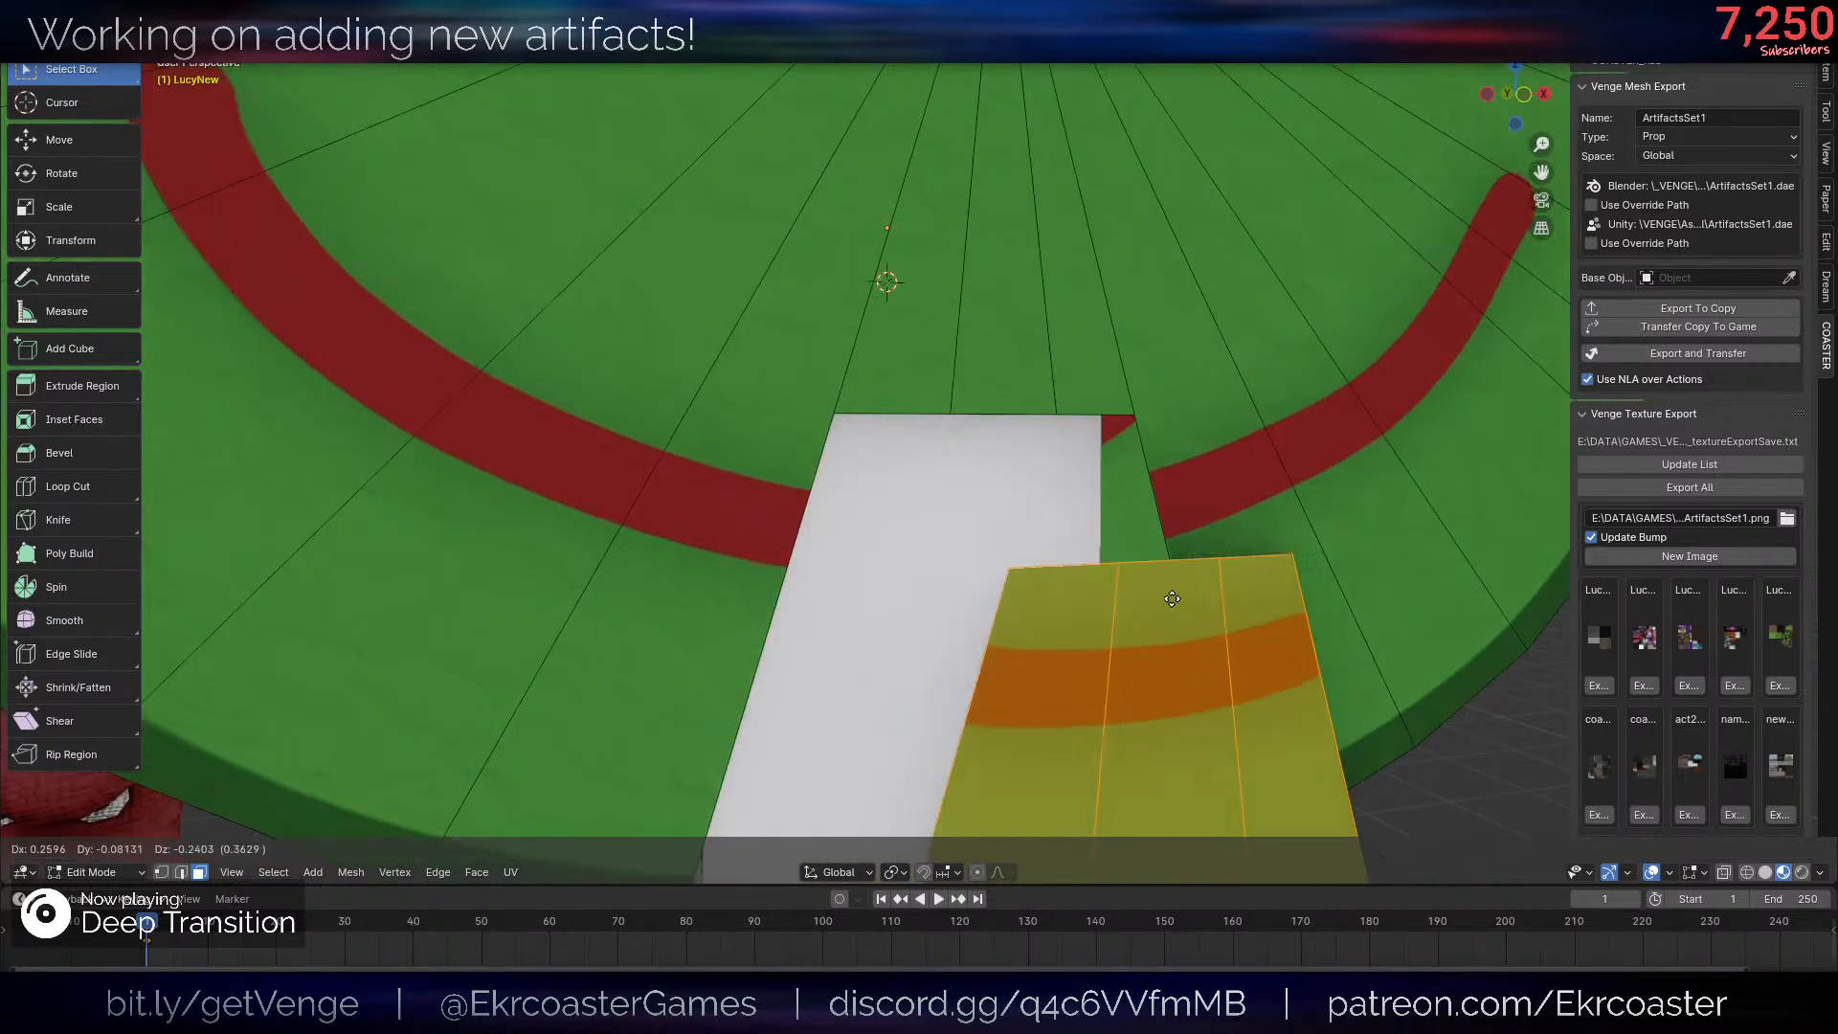
right_click(1166, 596)
- Box-select the knife-cut vertices through the head and raise them about 0.36 along Z
scroll(1082, 511, down, 5)
scroll(1017, 524, up, 1)
mouse_move(1079, 508)
middle_down()
mouse_move(1020, 523)
mouse_move(961, 459)
middle_up()
scroll(1016, 524, up, 1)
key(shift+z)
key(1)
key(alt+a)
drag(777, 396, 1085, 483)
key(shift+z)
key(g)
key(z)
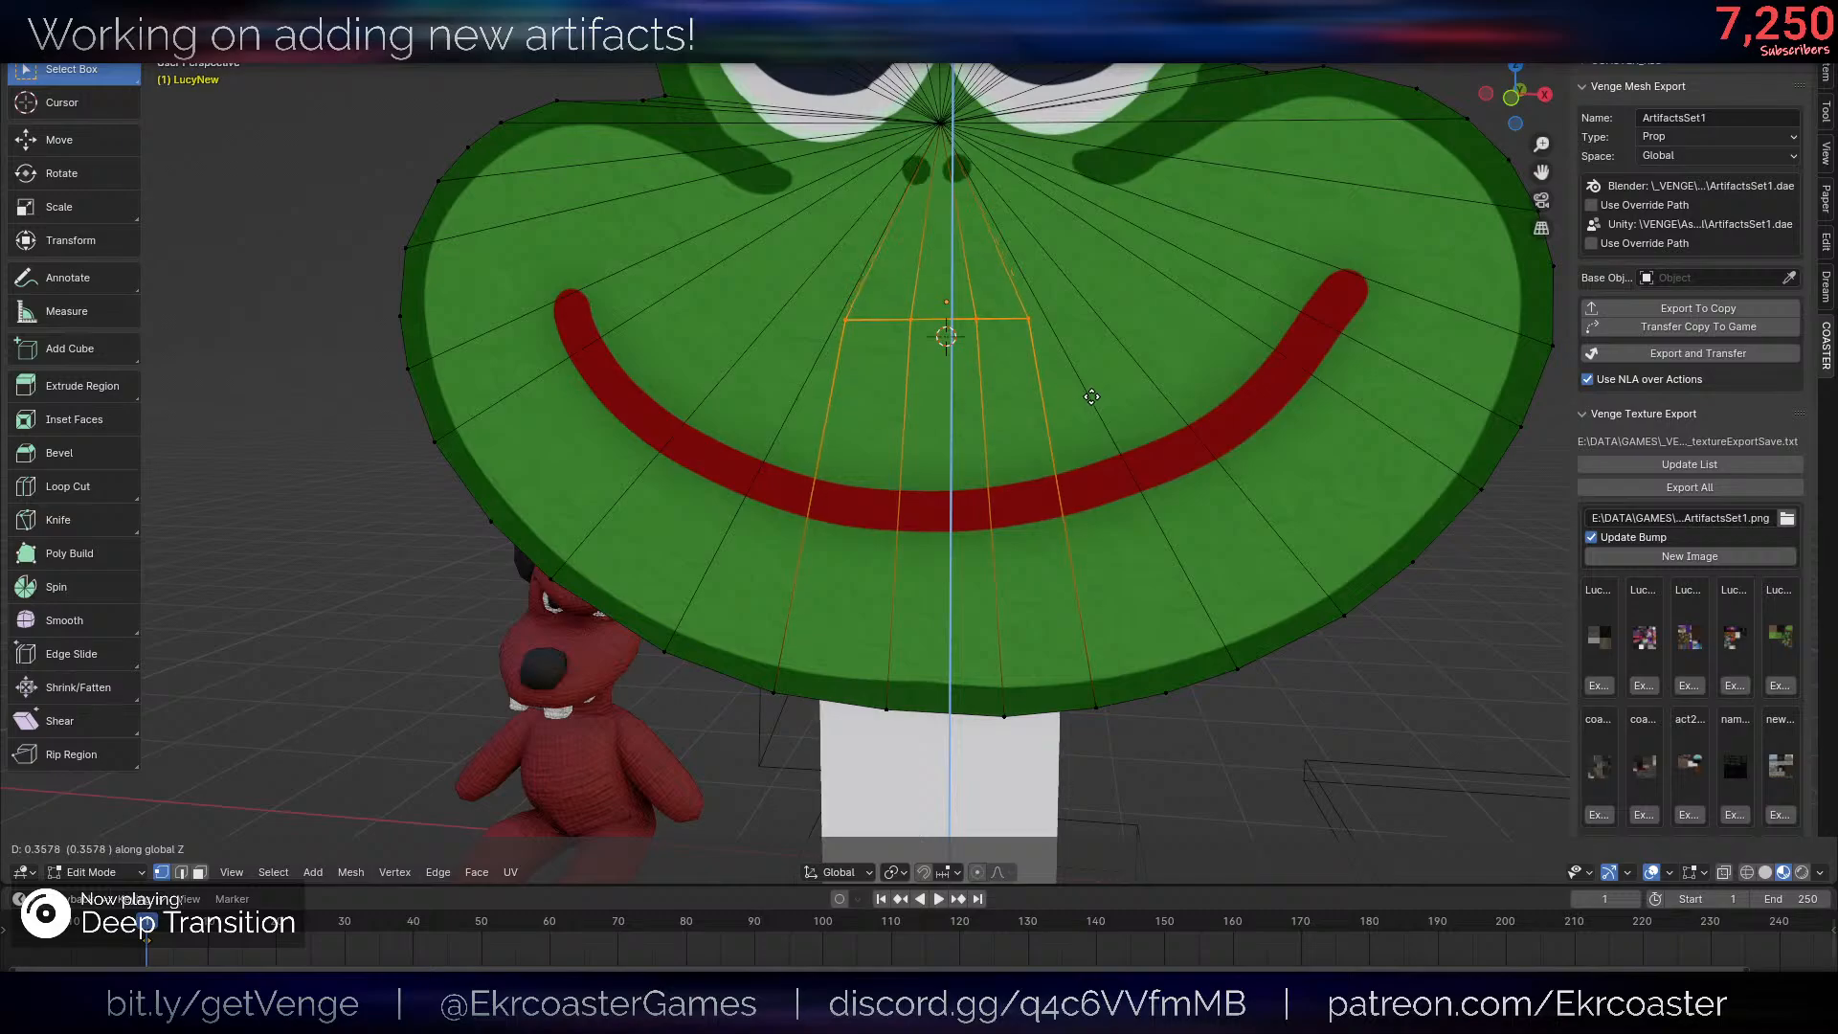
click(1090, 401)
- Inspect the frog head and its raised jaw cut in Object Mode with the overlays hidden
key(Tab)
scroll(1064, 486, down, 9)
middle_drag(1065, 487, 1204, 513)
scroll(1205, 513, up, 5)
key(alt+shift+z)
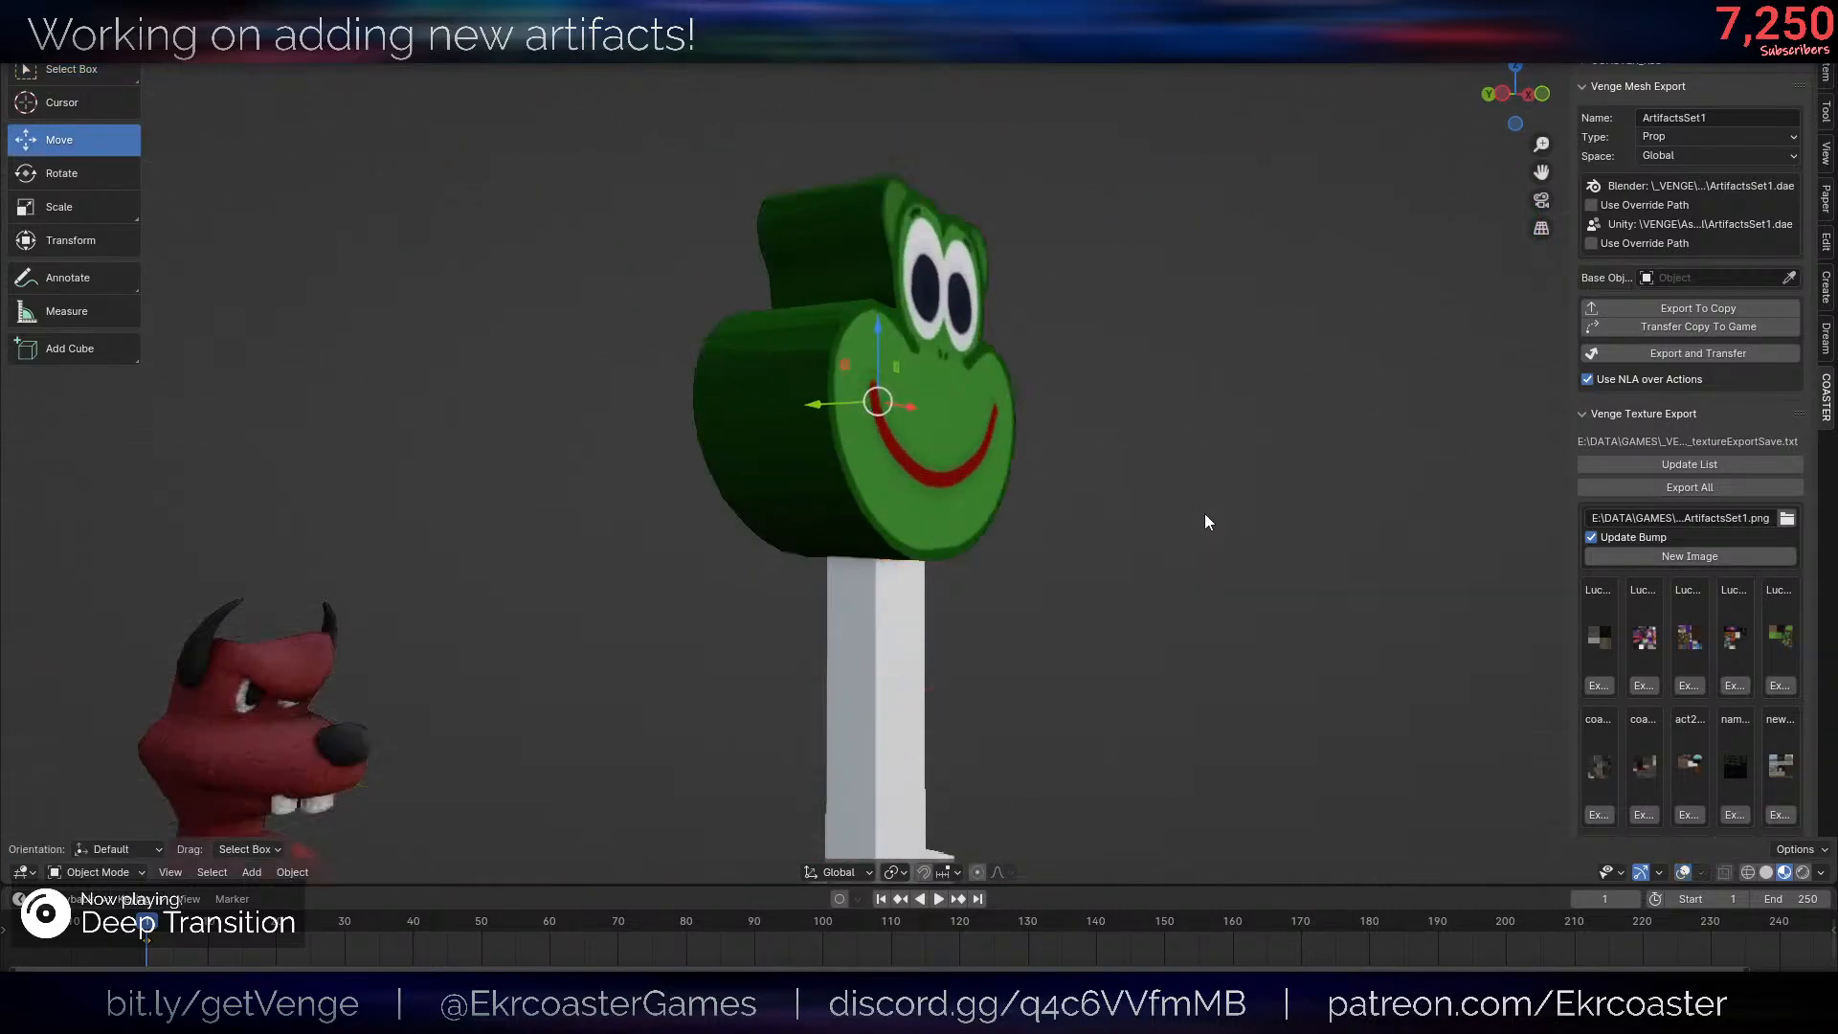
scroll(1204, 522, up, 1)
key(alt+shift+z)
key(Tab)
middle_drag(753, 288, 814, 421)
key(Tab)
key(Tab)
- Select the linked jaw faces and rotate them about 51° around the X axis
scroll(743, 476, up, 4)
key(3)
scroll(960, 537, up, 5)
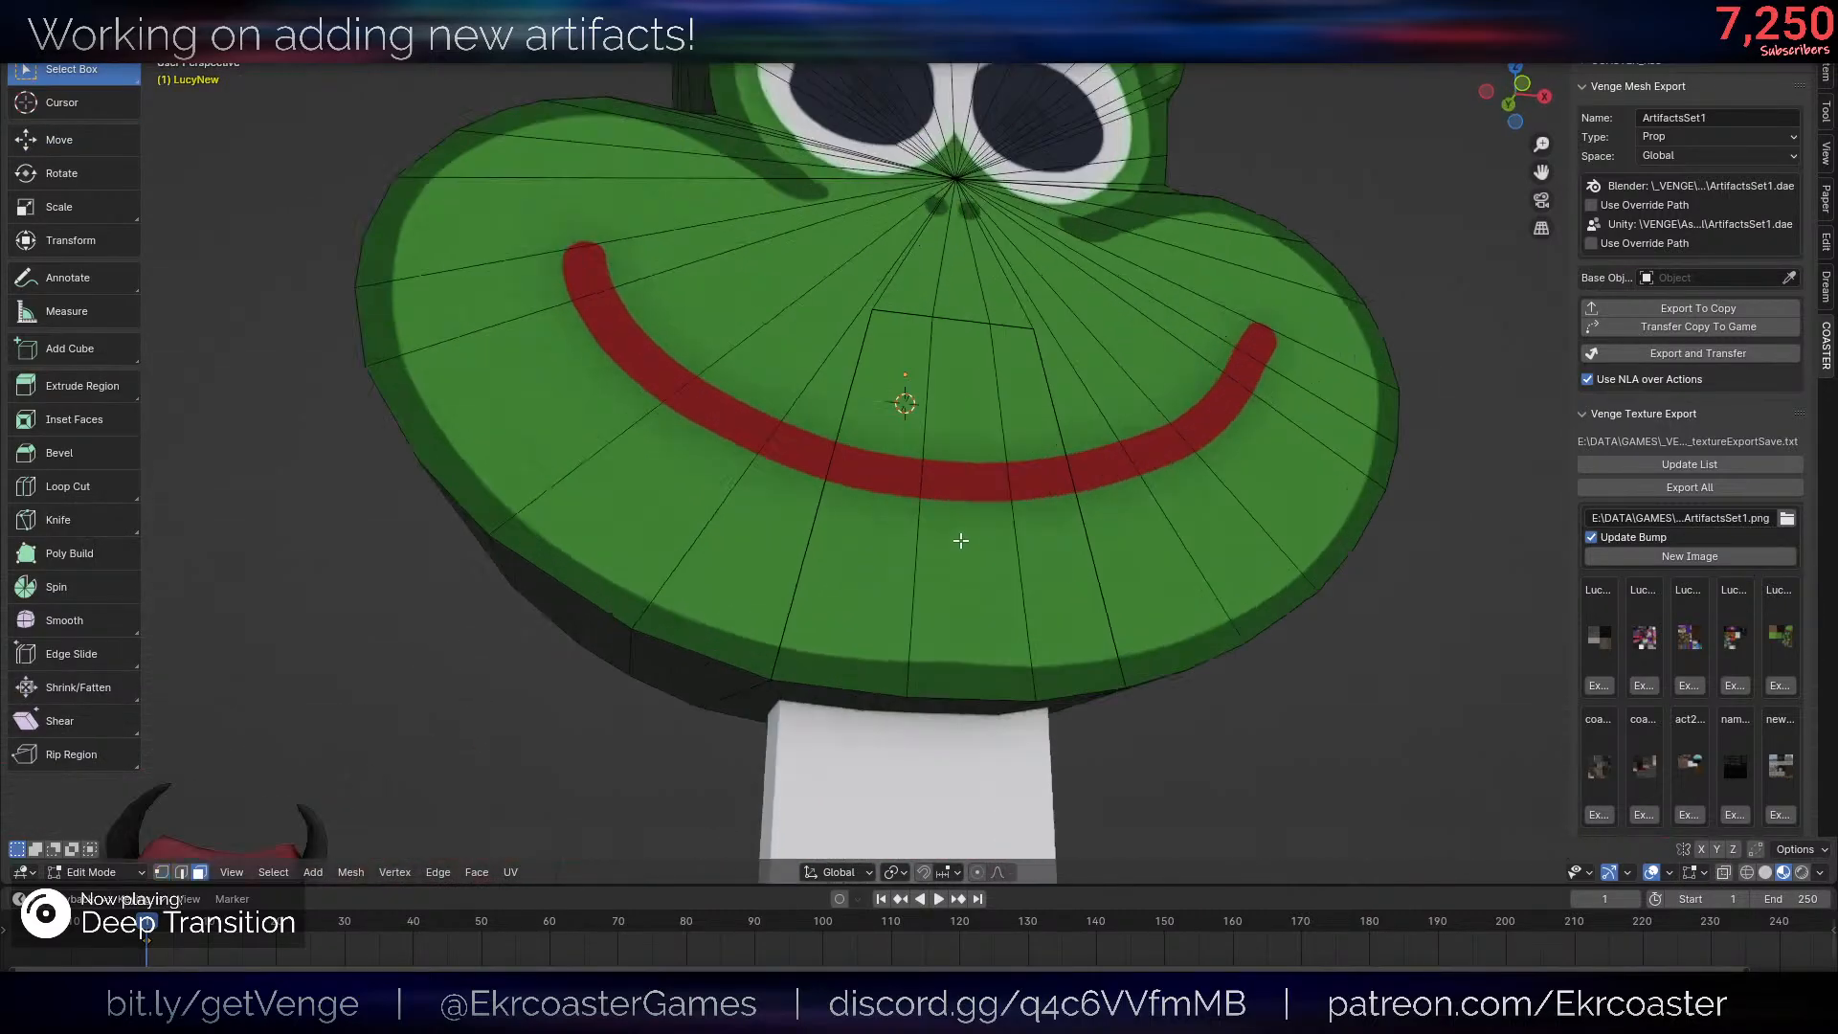
key(l)
key(alt+shift+z)
scroll(1151, 443, down, 6)
middle_drag(1151, 442, 1202, 490)
key(r)
key(x)
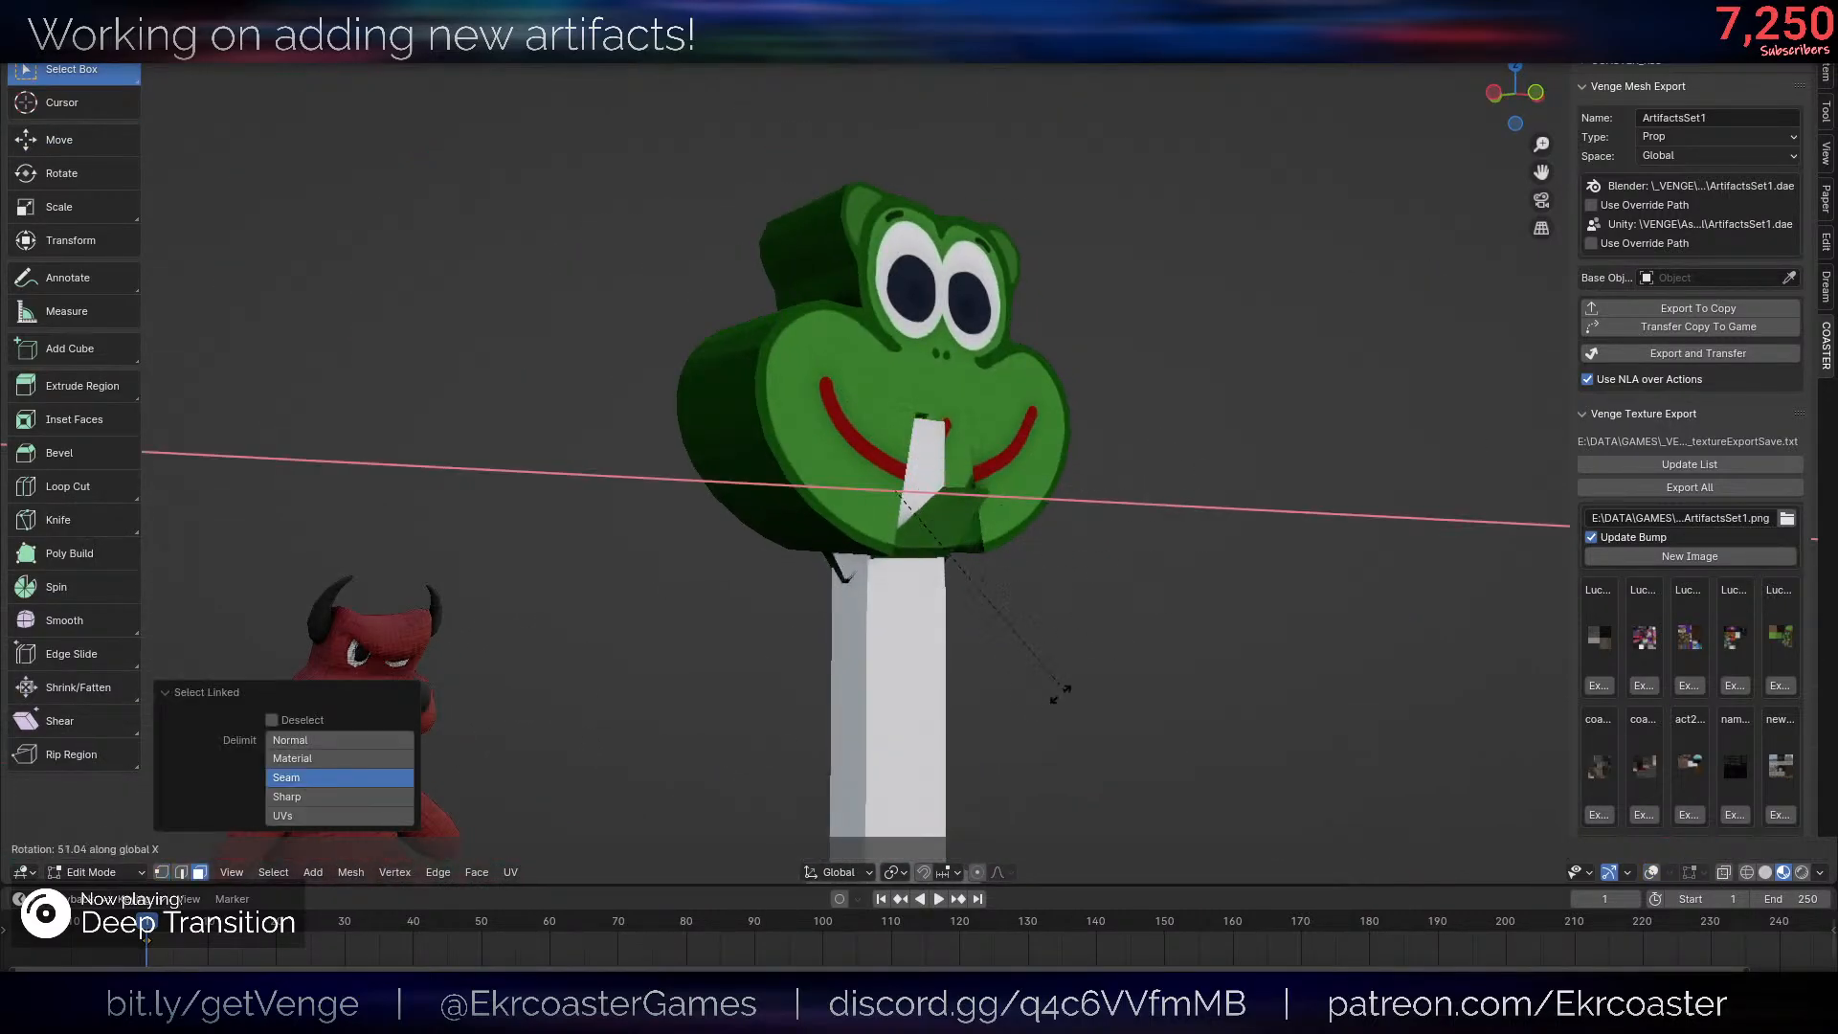
click(1063, 691)
- Undo the jaw's rotation and try rotating it about 80° around the X axis instead
key(ctrl+z)
key(r)
key(x)
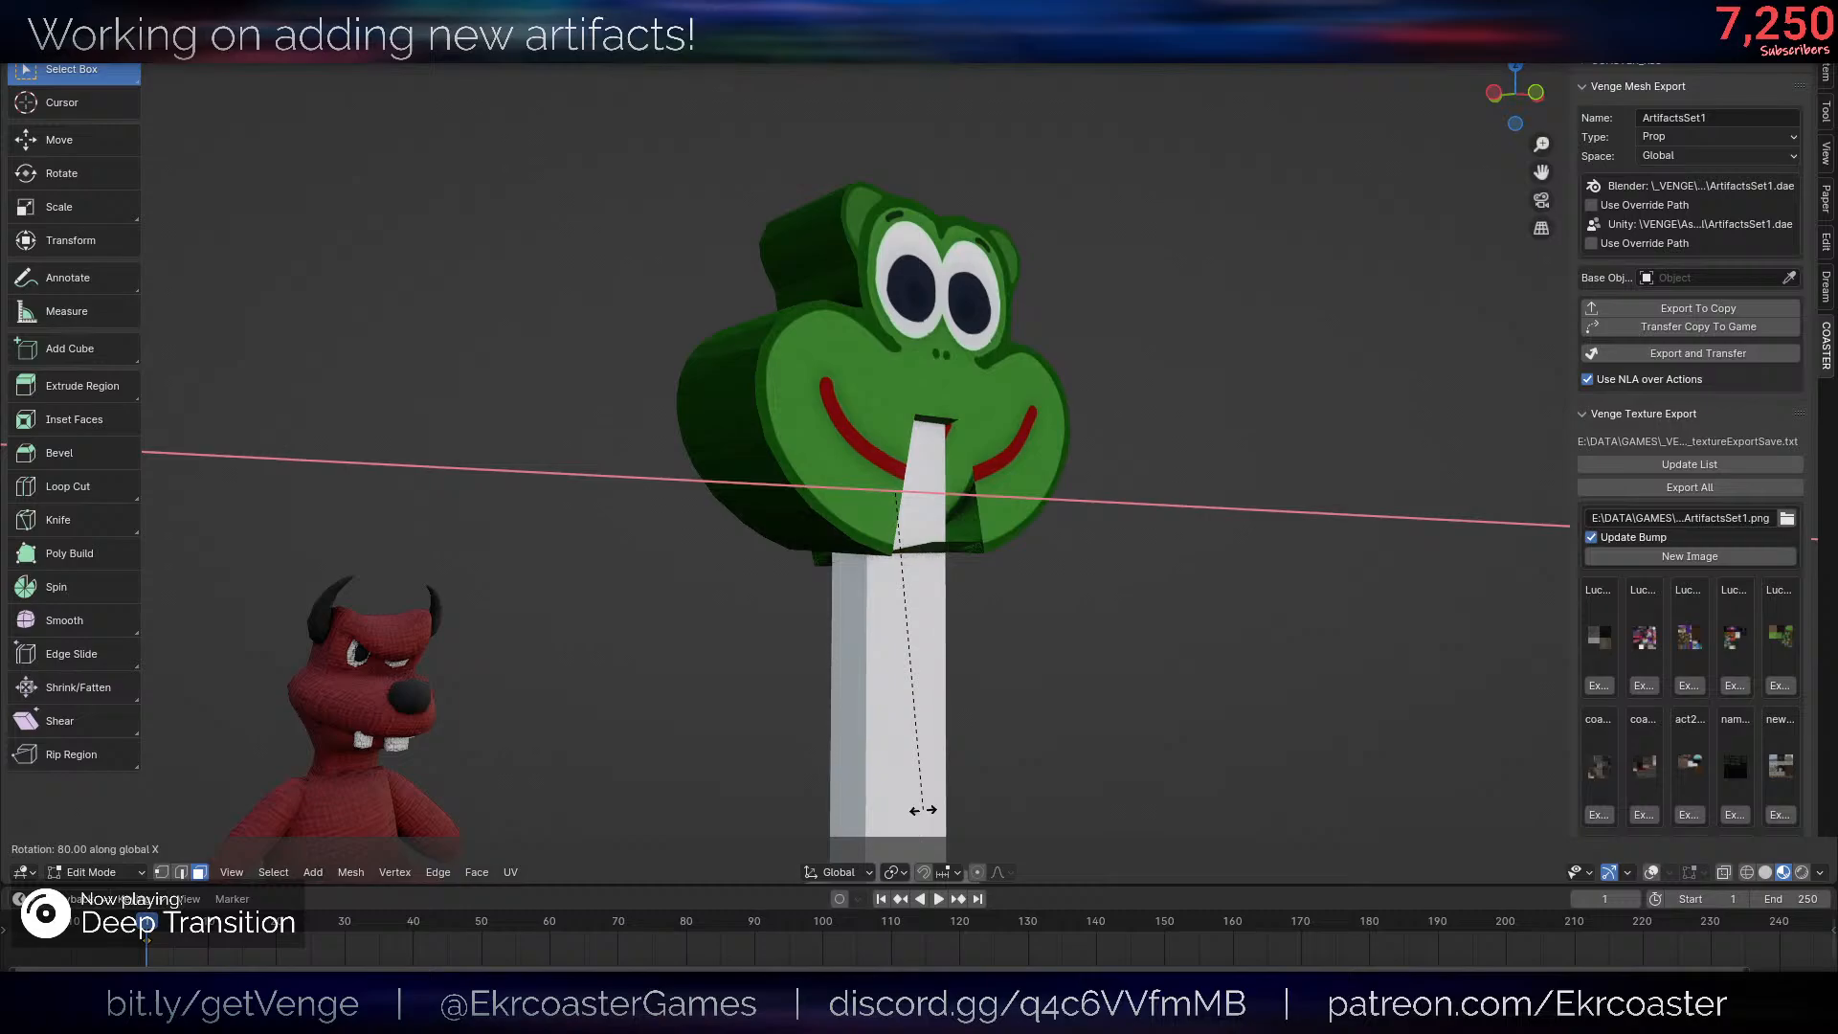
right_click(923, 810)
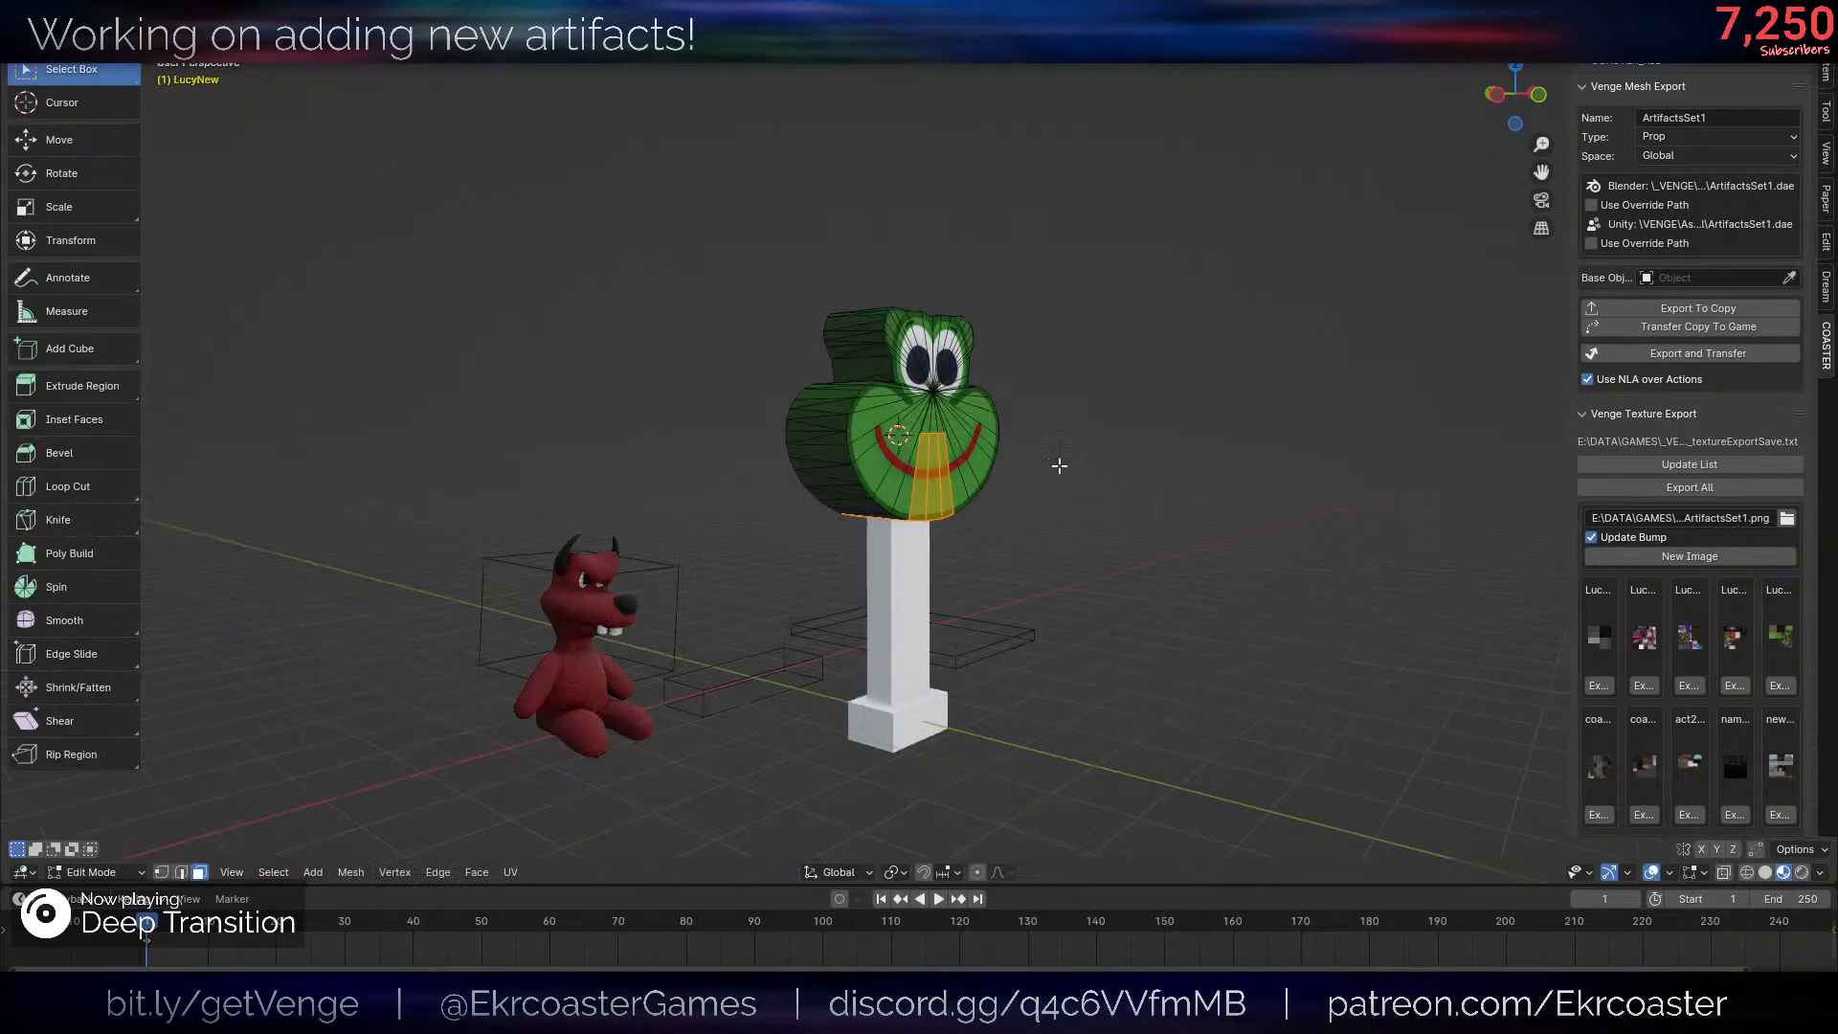
- Select the entire frog head mesh and merge its vertices
key(a)
key(m)
click(1058, 466)
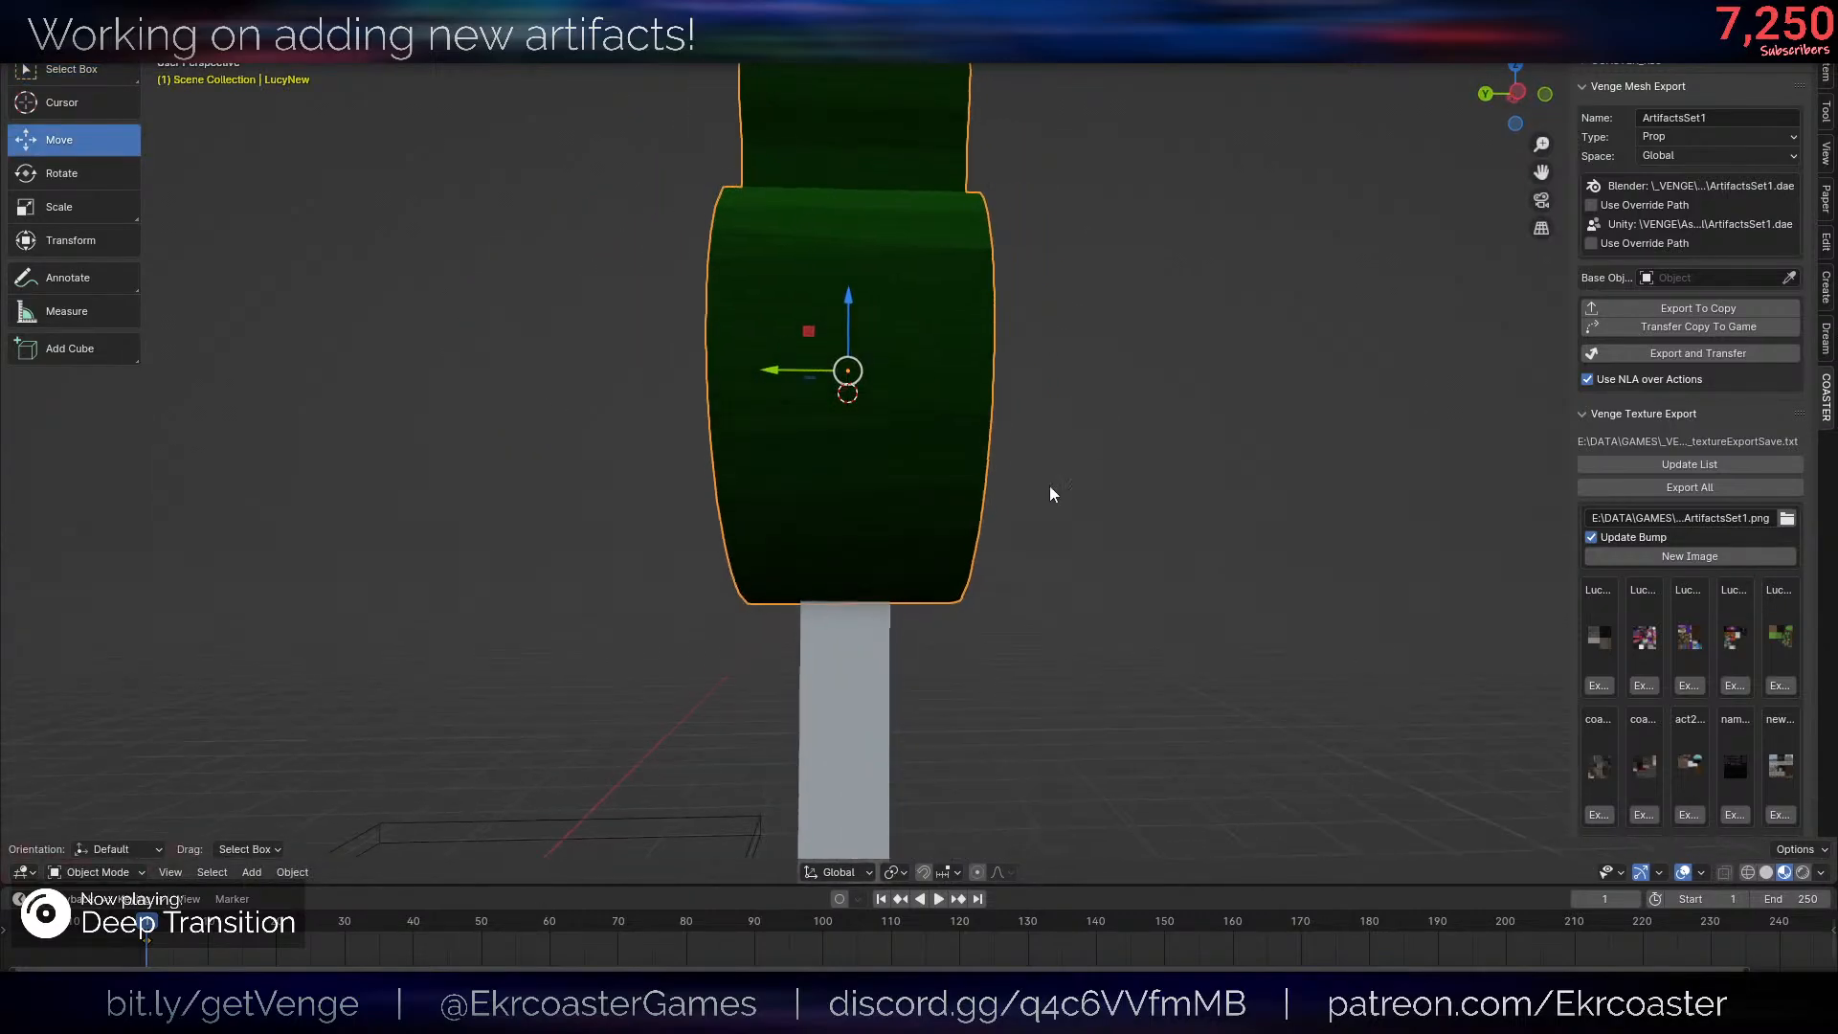
- In Edit Mode, move the whole frog head mesh 1 along Z and about -0.48 along Y relative to its origin
key(Tab)
key(g)
key(z)
click(1091, 284)
key(g)
key(x)
key(y)
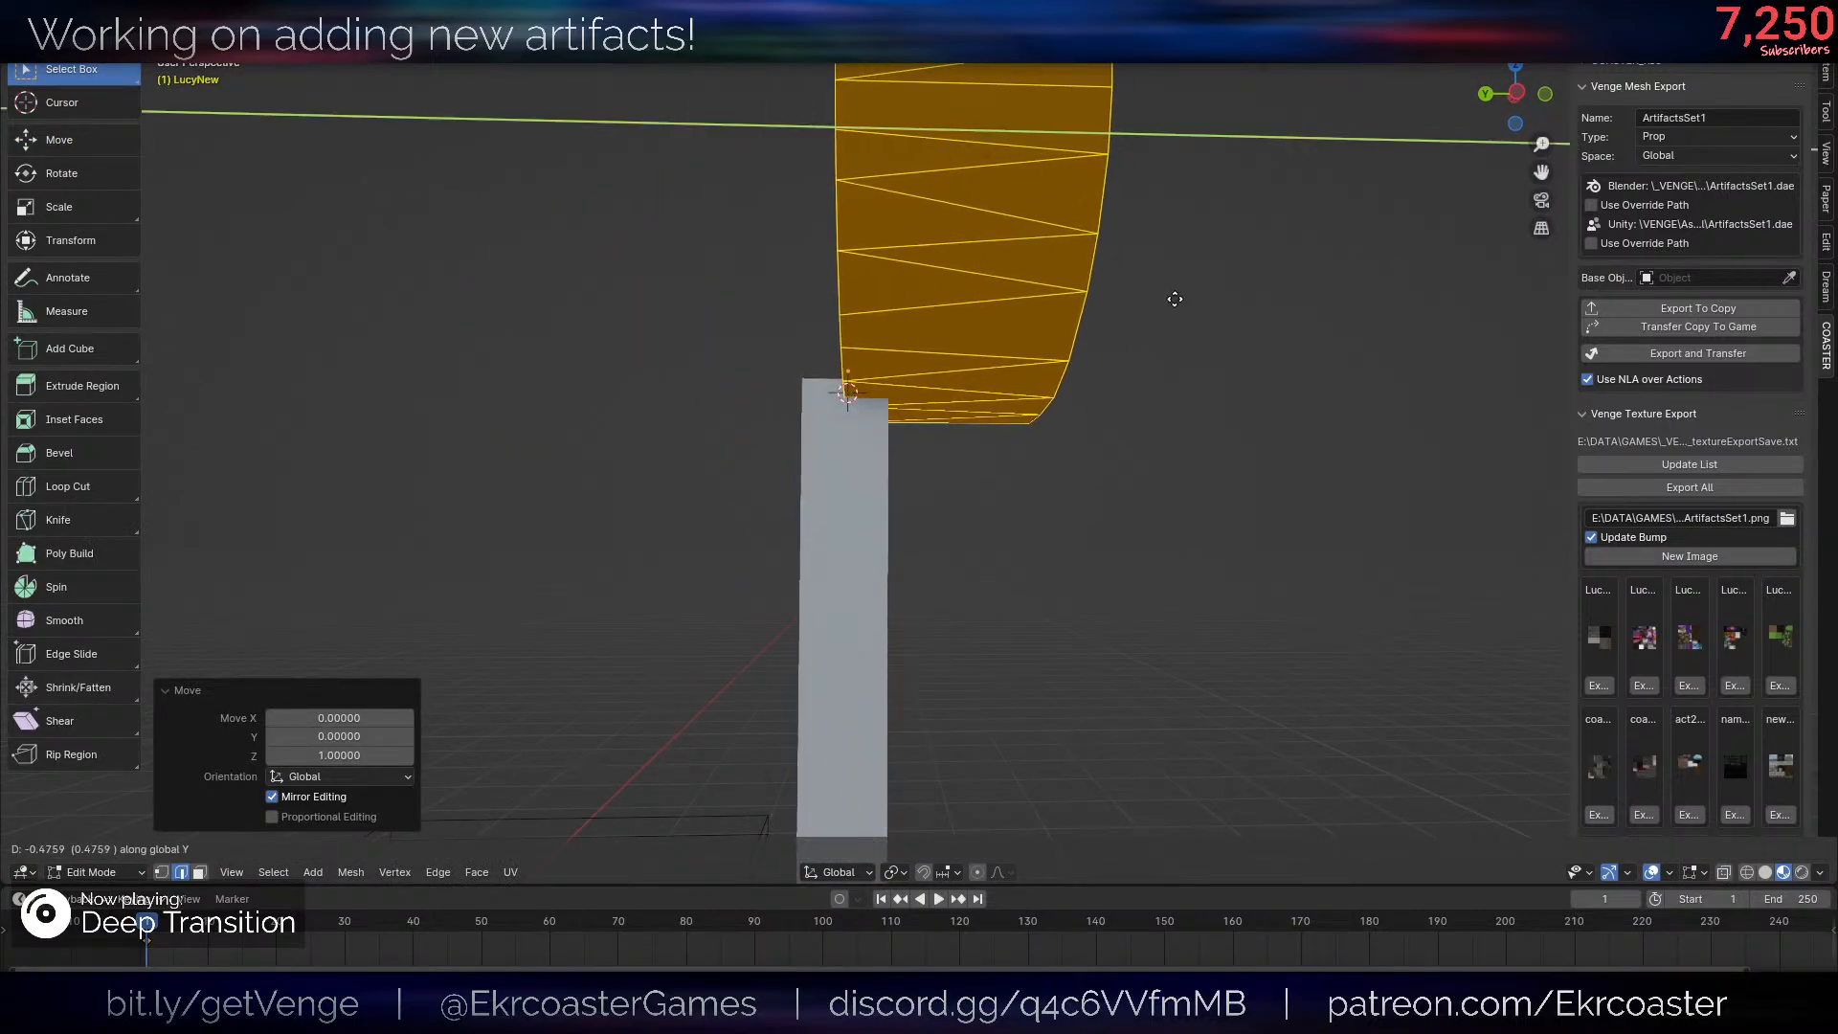
click(1165, 301)
- In Object Mode, lower the frog head about 0.345 along Z onto the post
key(Tab)
key(g)
key(z)
click(1065, 309)
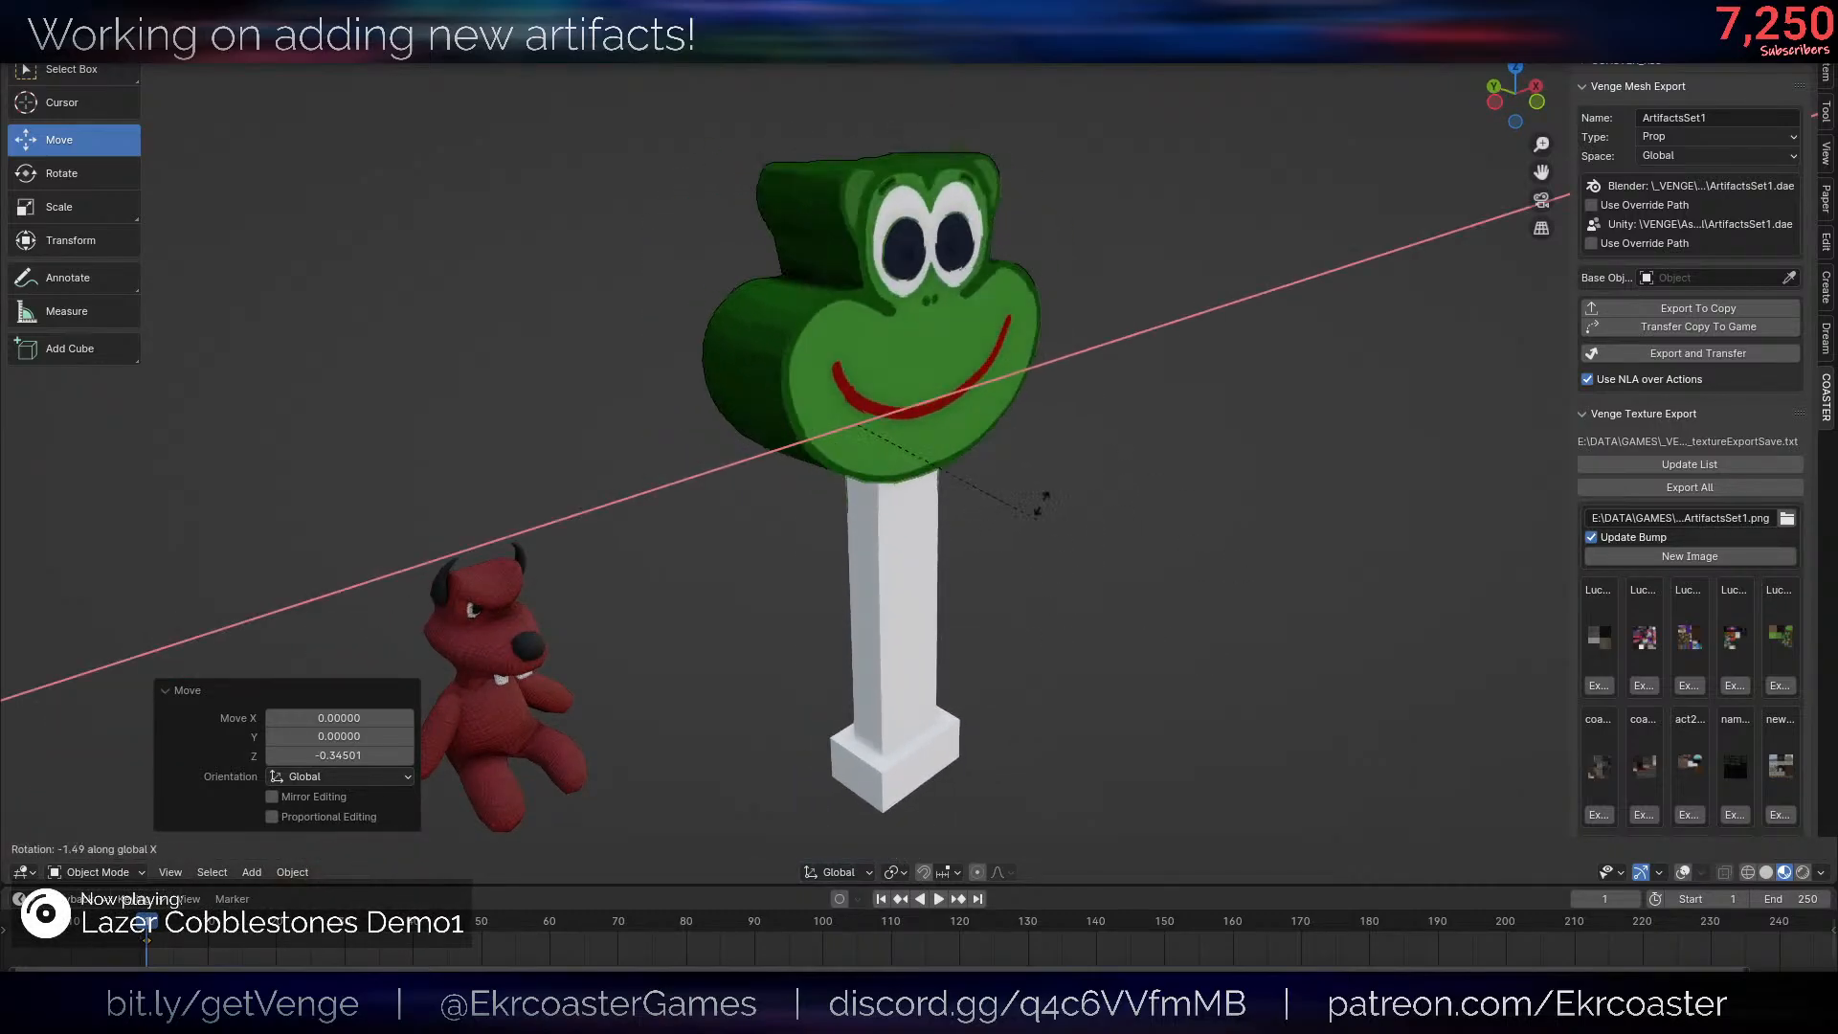
- Try tilting the frog head -20° around the X axis from its shifted pivot
key(Escape)
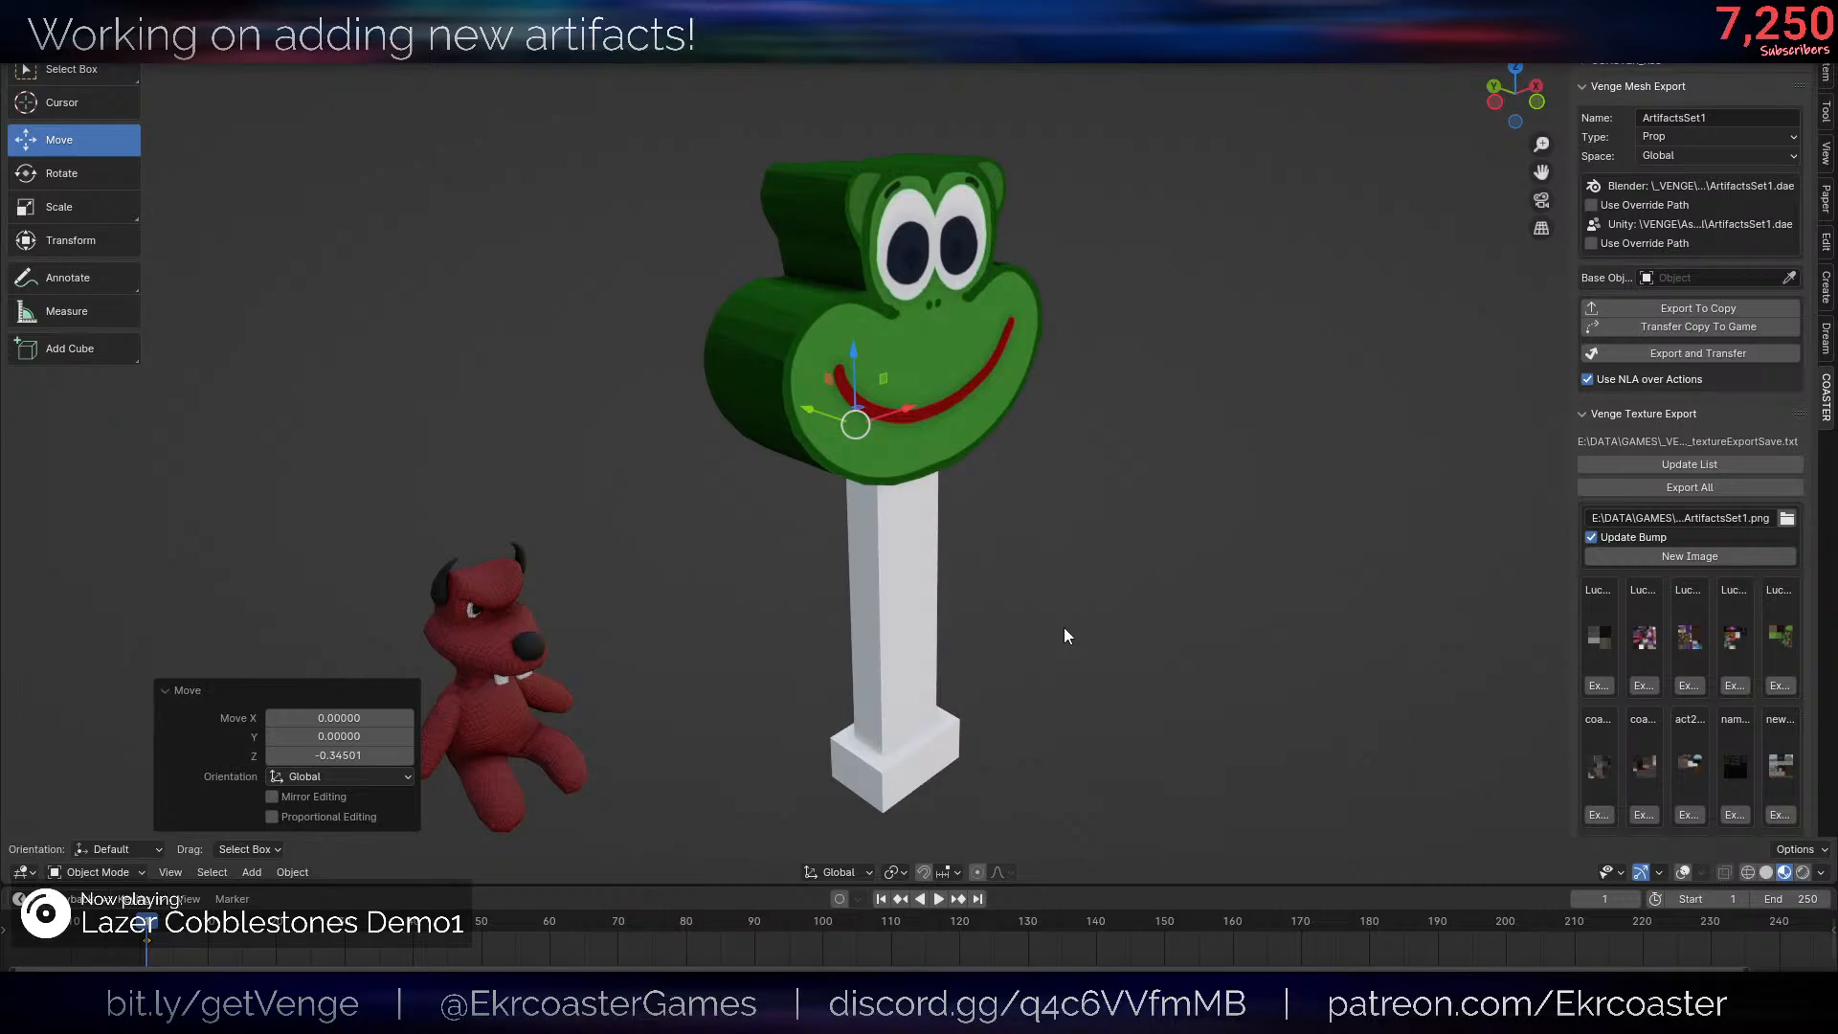
mouse_move(1051, 546)
middle_down()
mouse_move(1149, 479)
mouse_move(1035, 537)
middle_up()
key(r)
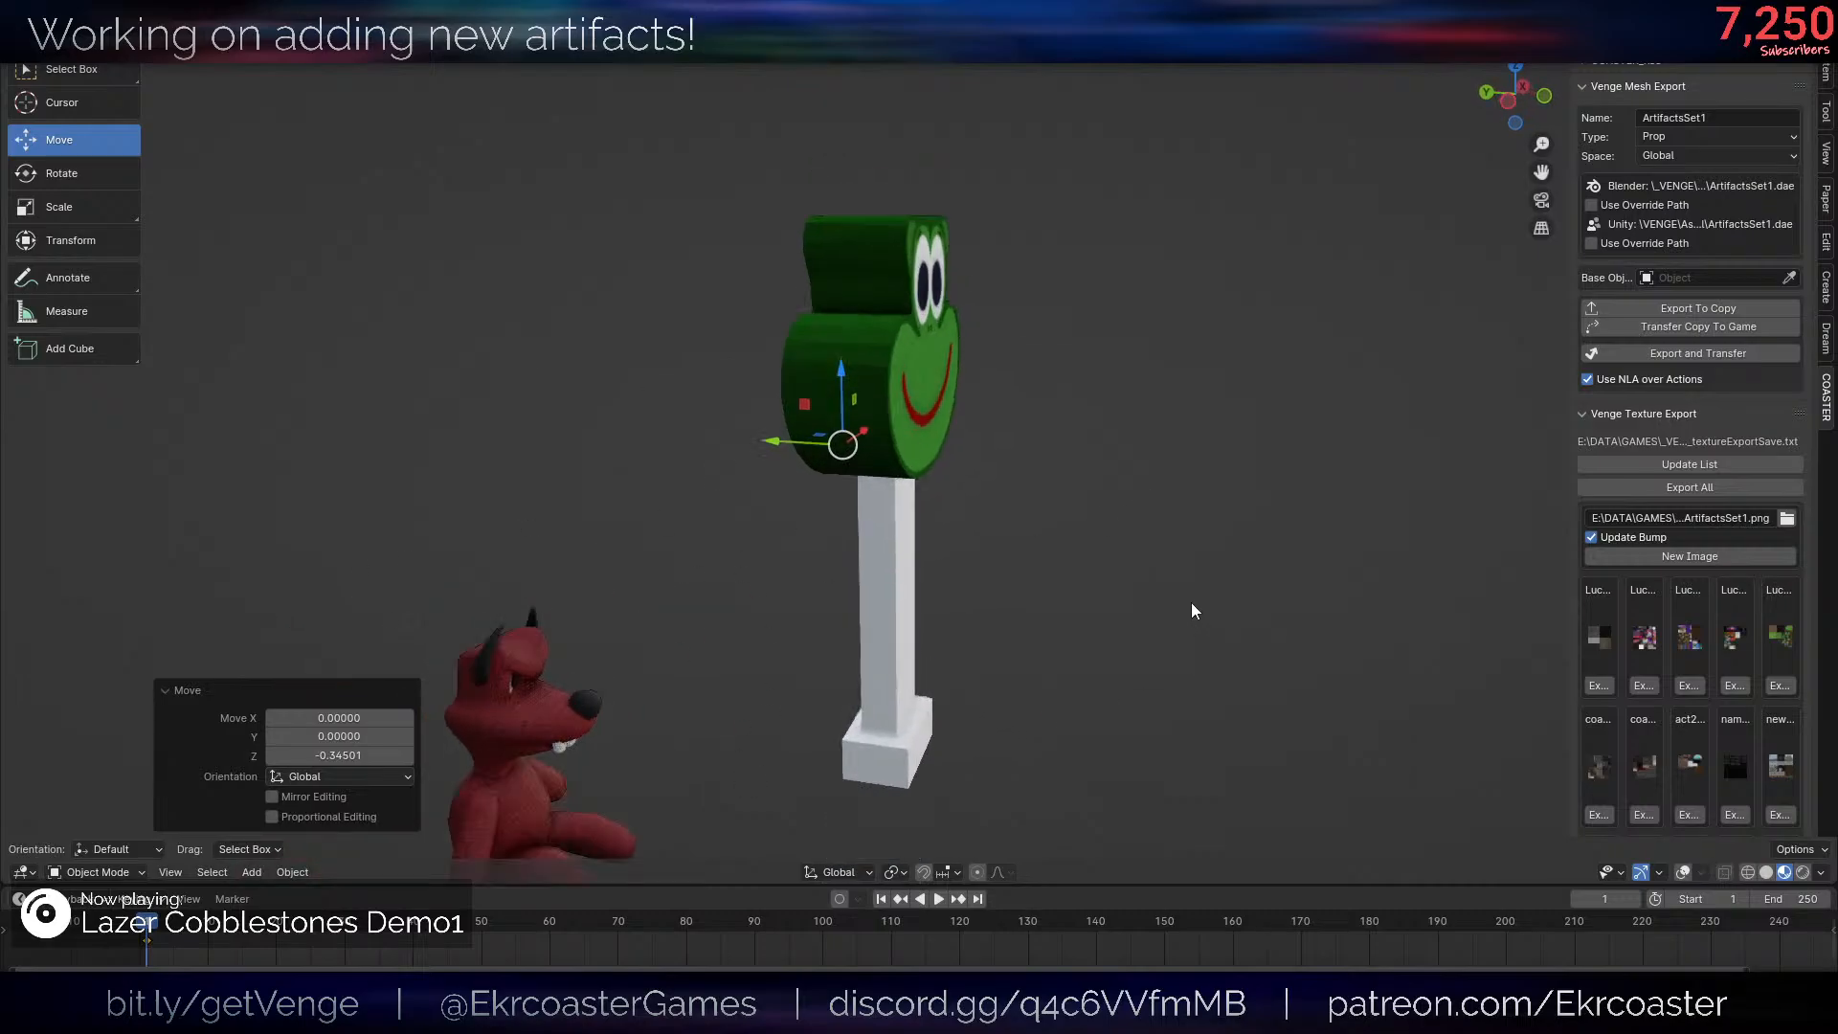
key(x)
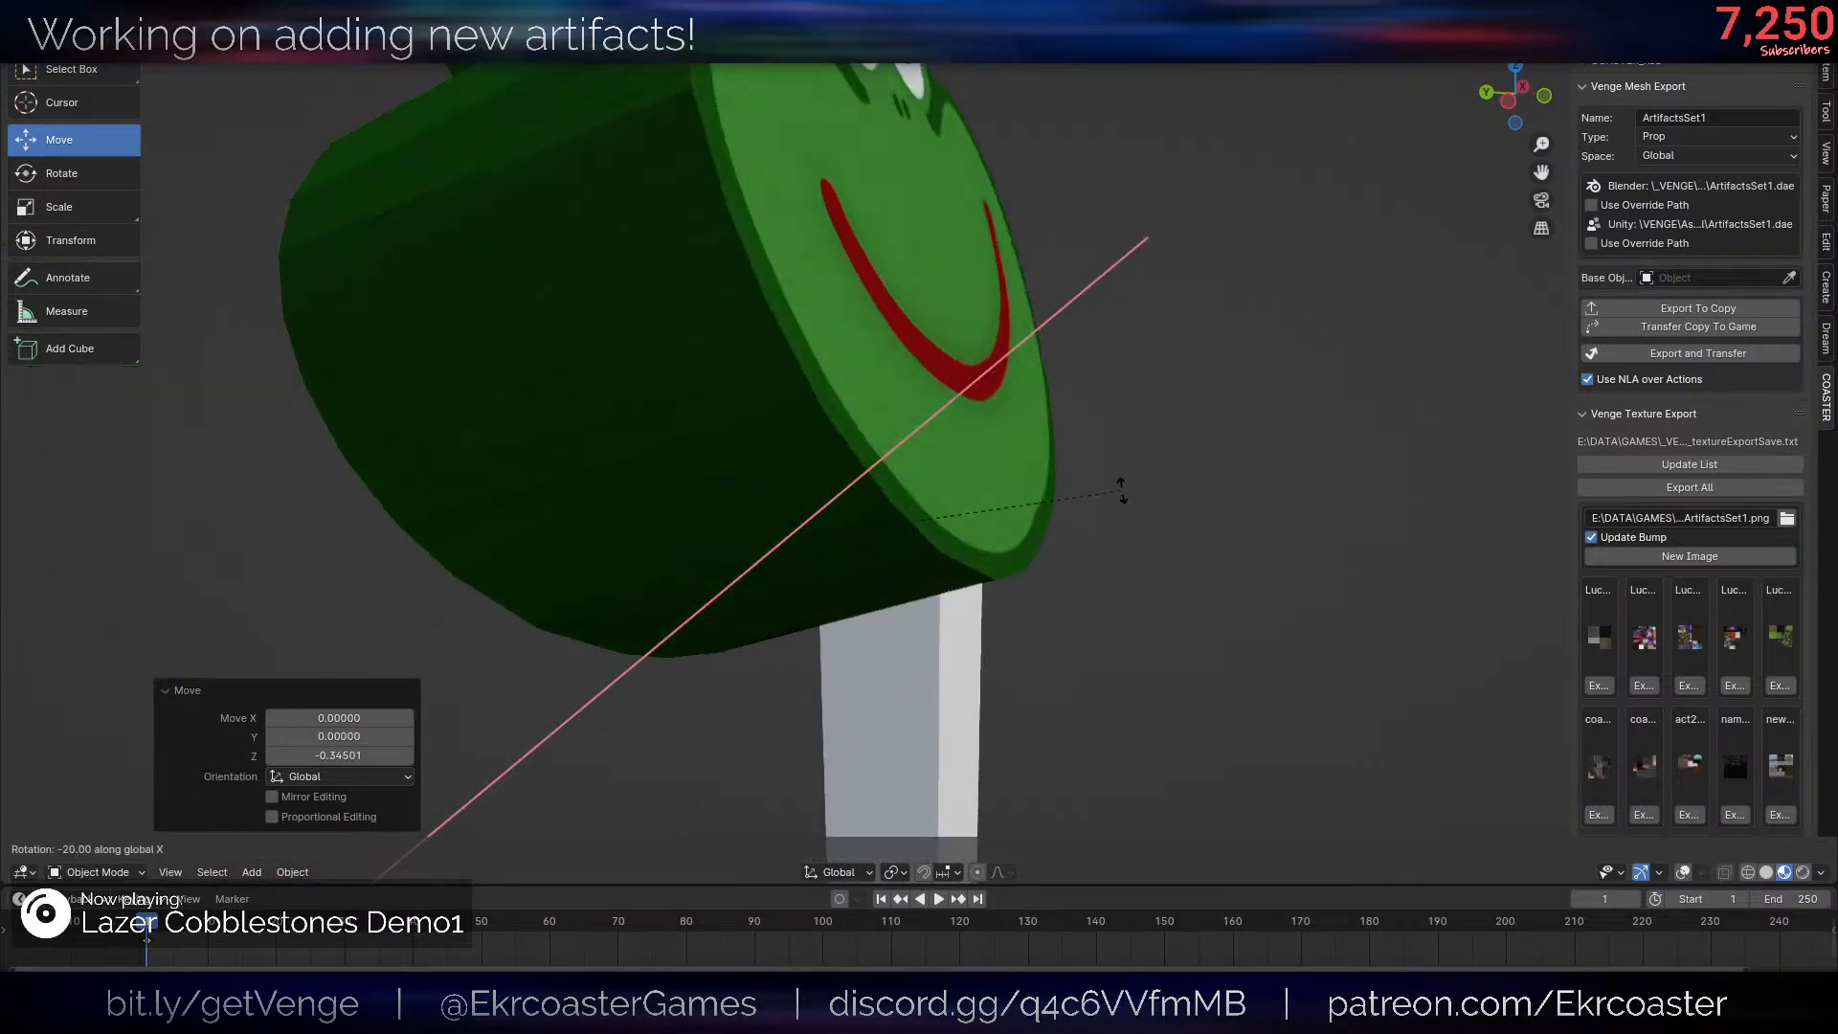
right_click(1131, 508)
- Try tilting the frog head 20° around the X axis in the opposite direction
scroll(1168, 565, down, 4)
middle_drag(1183, 587, 1164, 551)
scroll(1164, 552, up, 3)
key(r)
key(x)
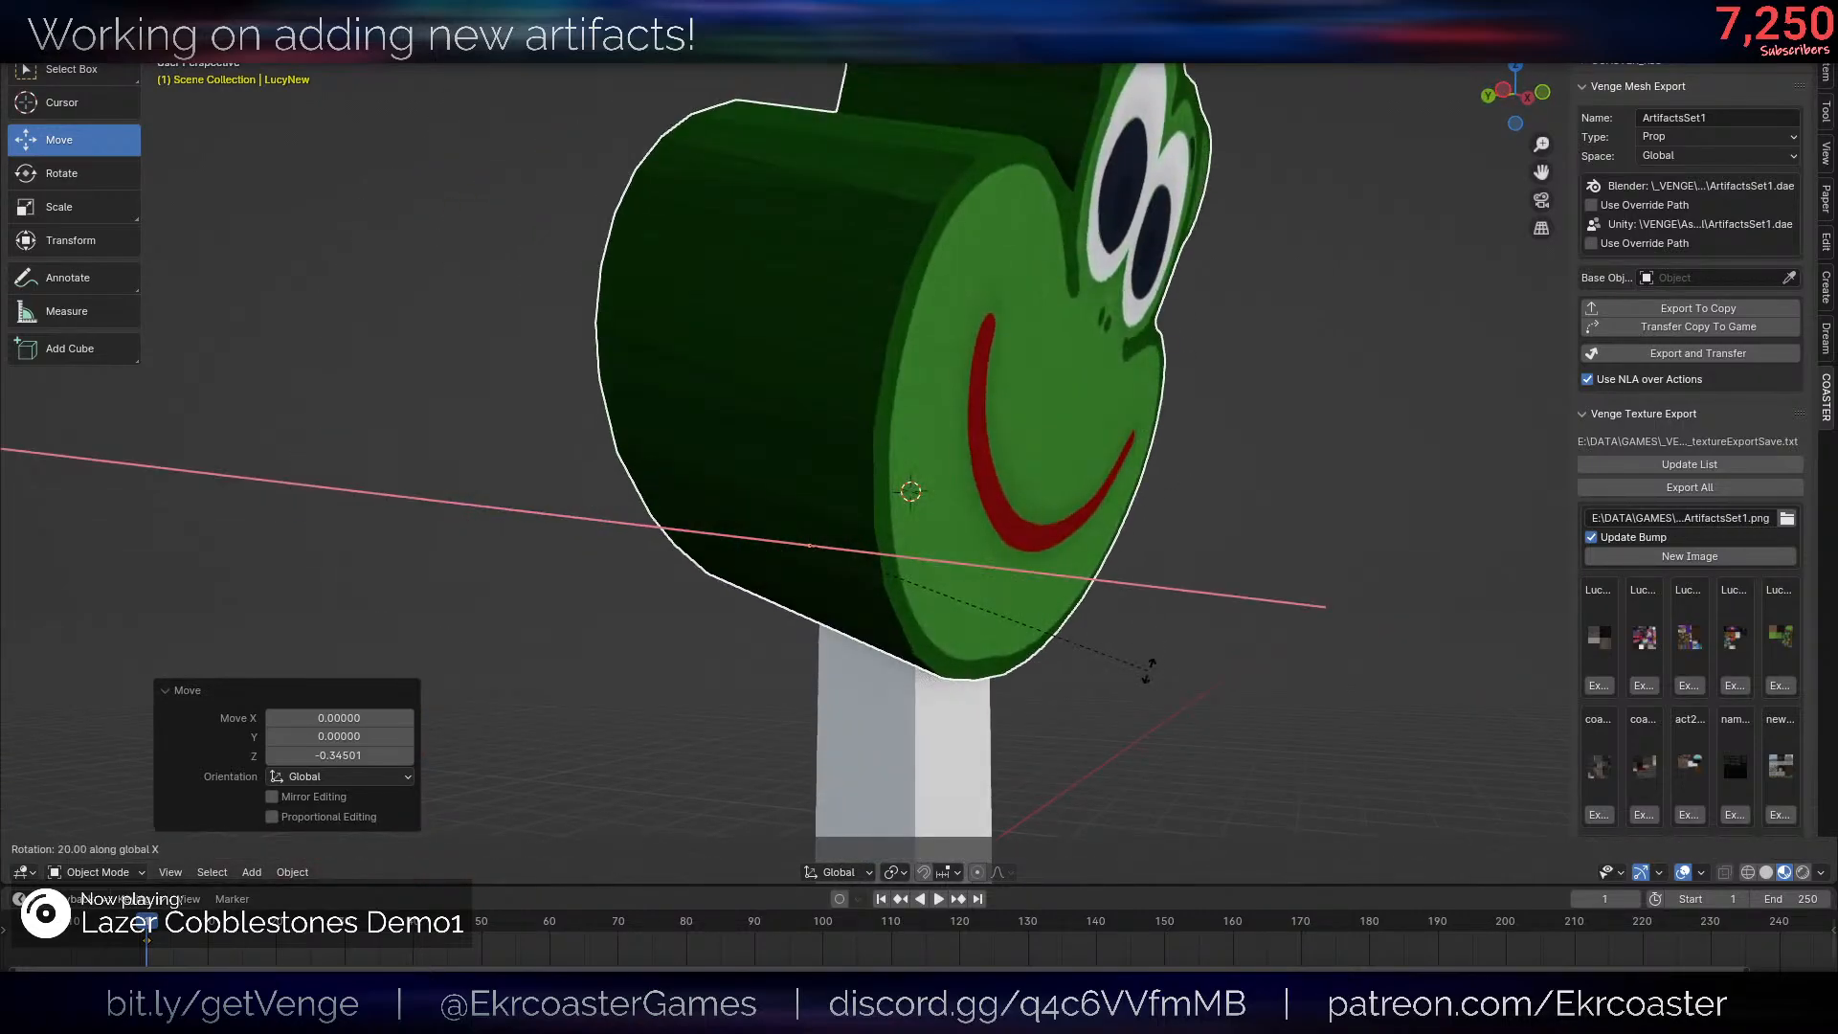
right_click(1064, 469)
scroll(1063, 491, down, 4)
scroll(1111, 574, up, 4)
middle_drag(1062, 492, 986, 538)
scroll(1037, 542, down, 4)
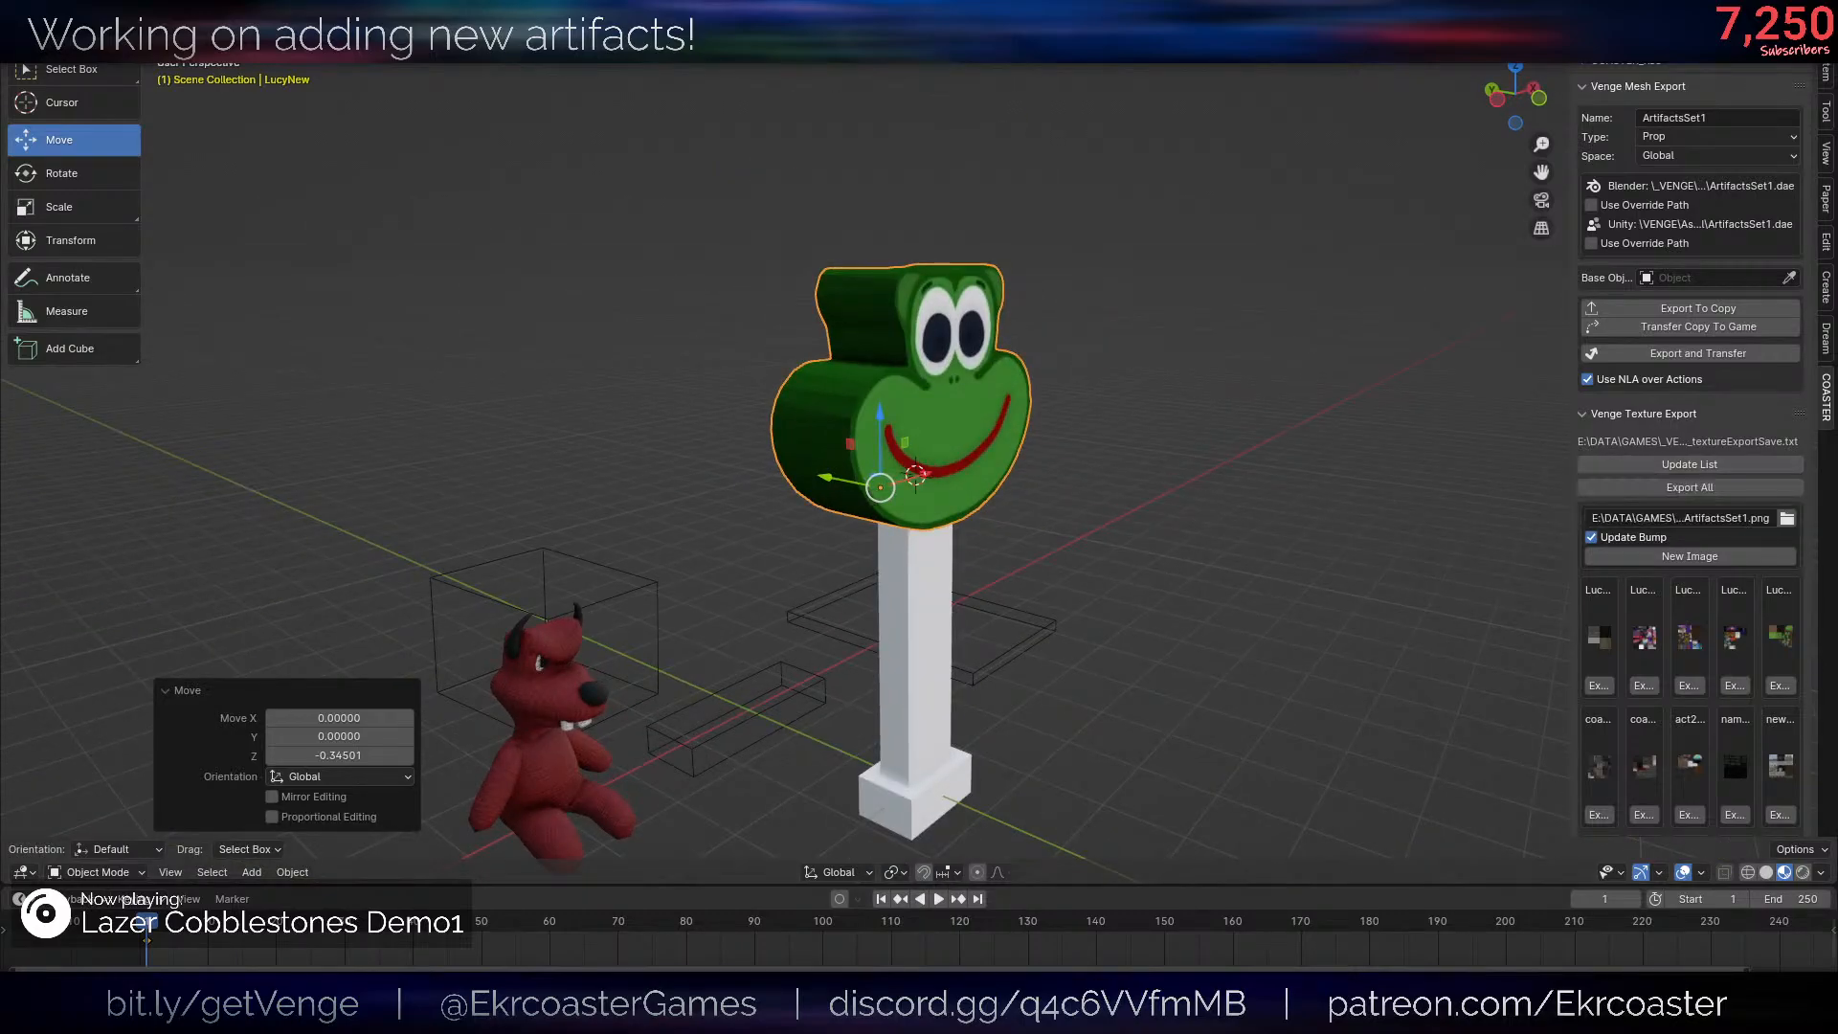
key(alt+Tab)
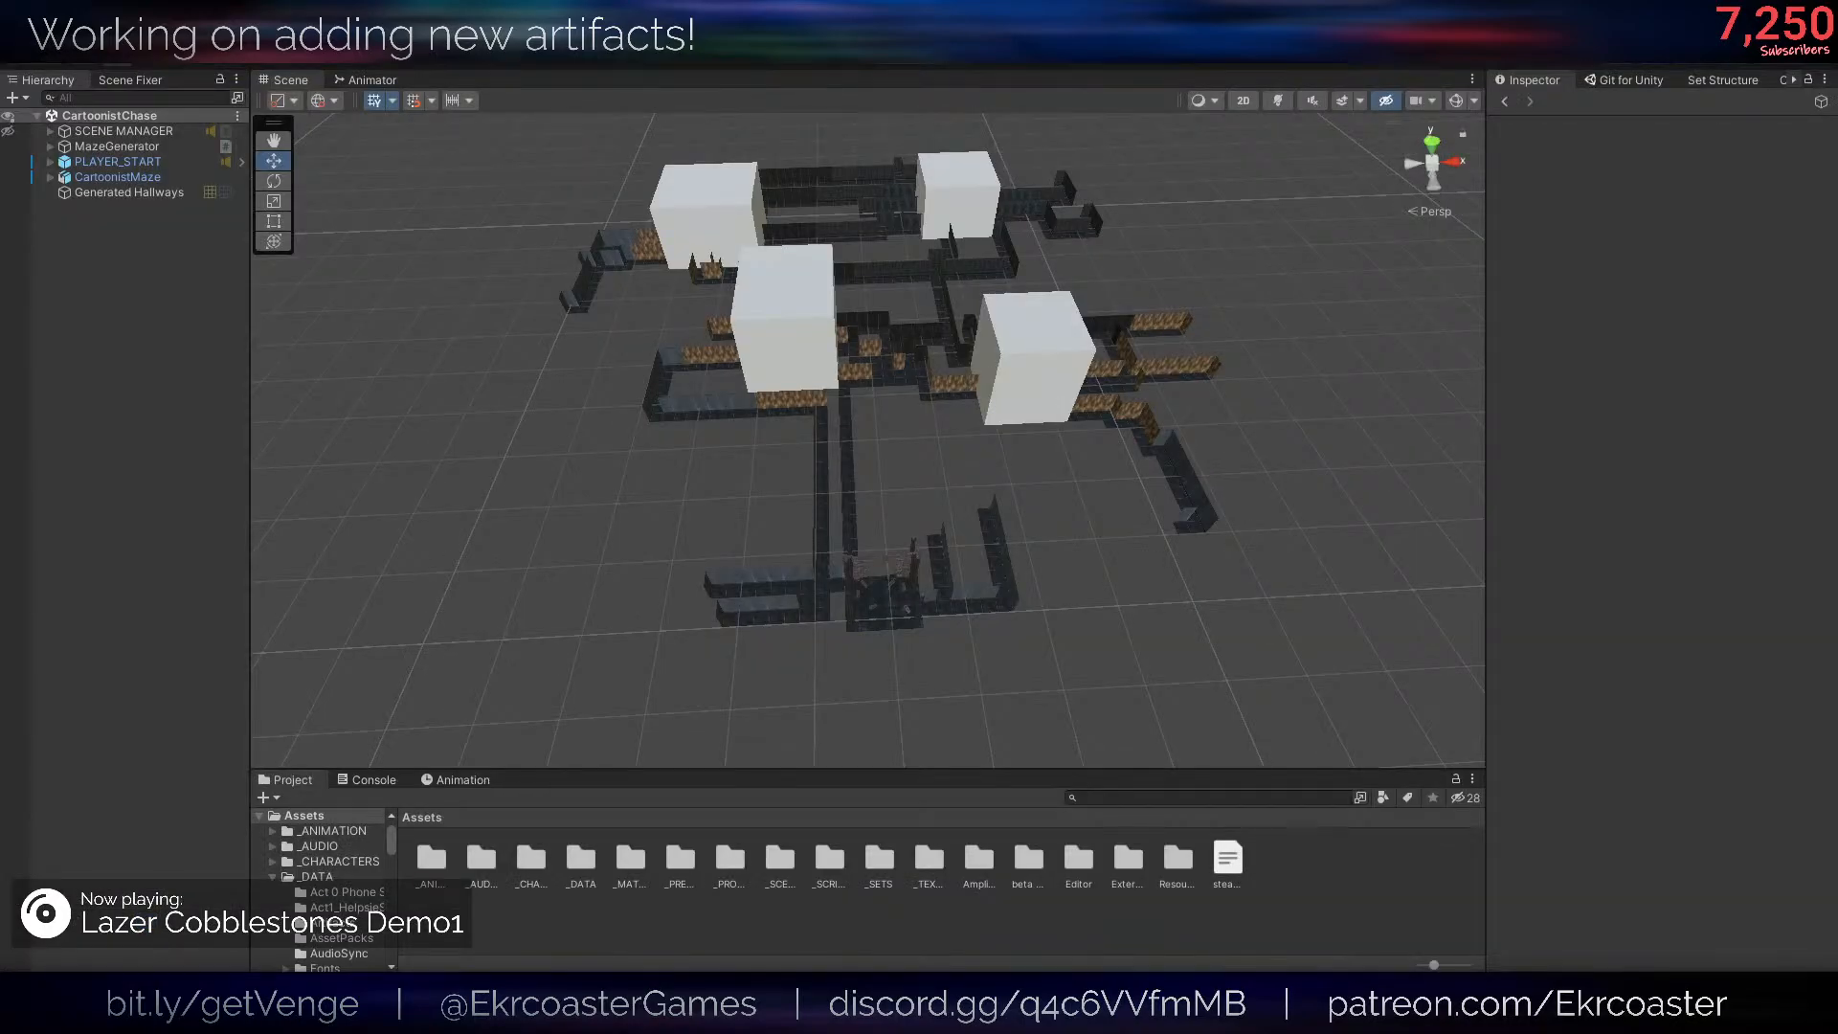
key(alt+Tab)
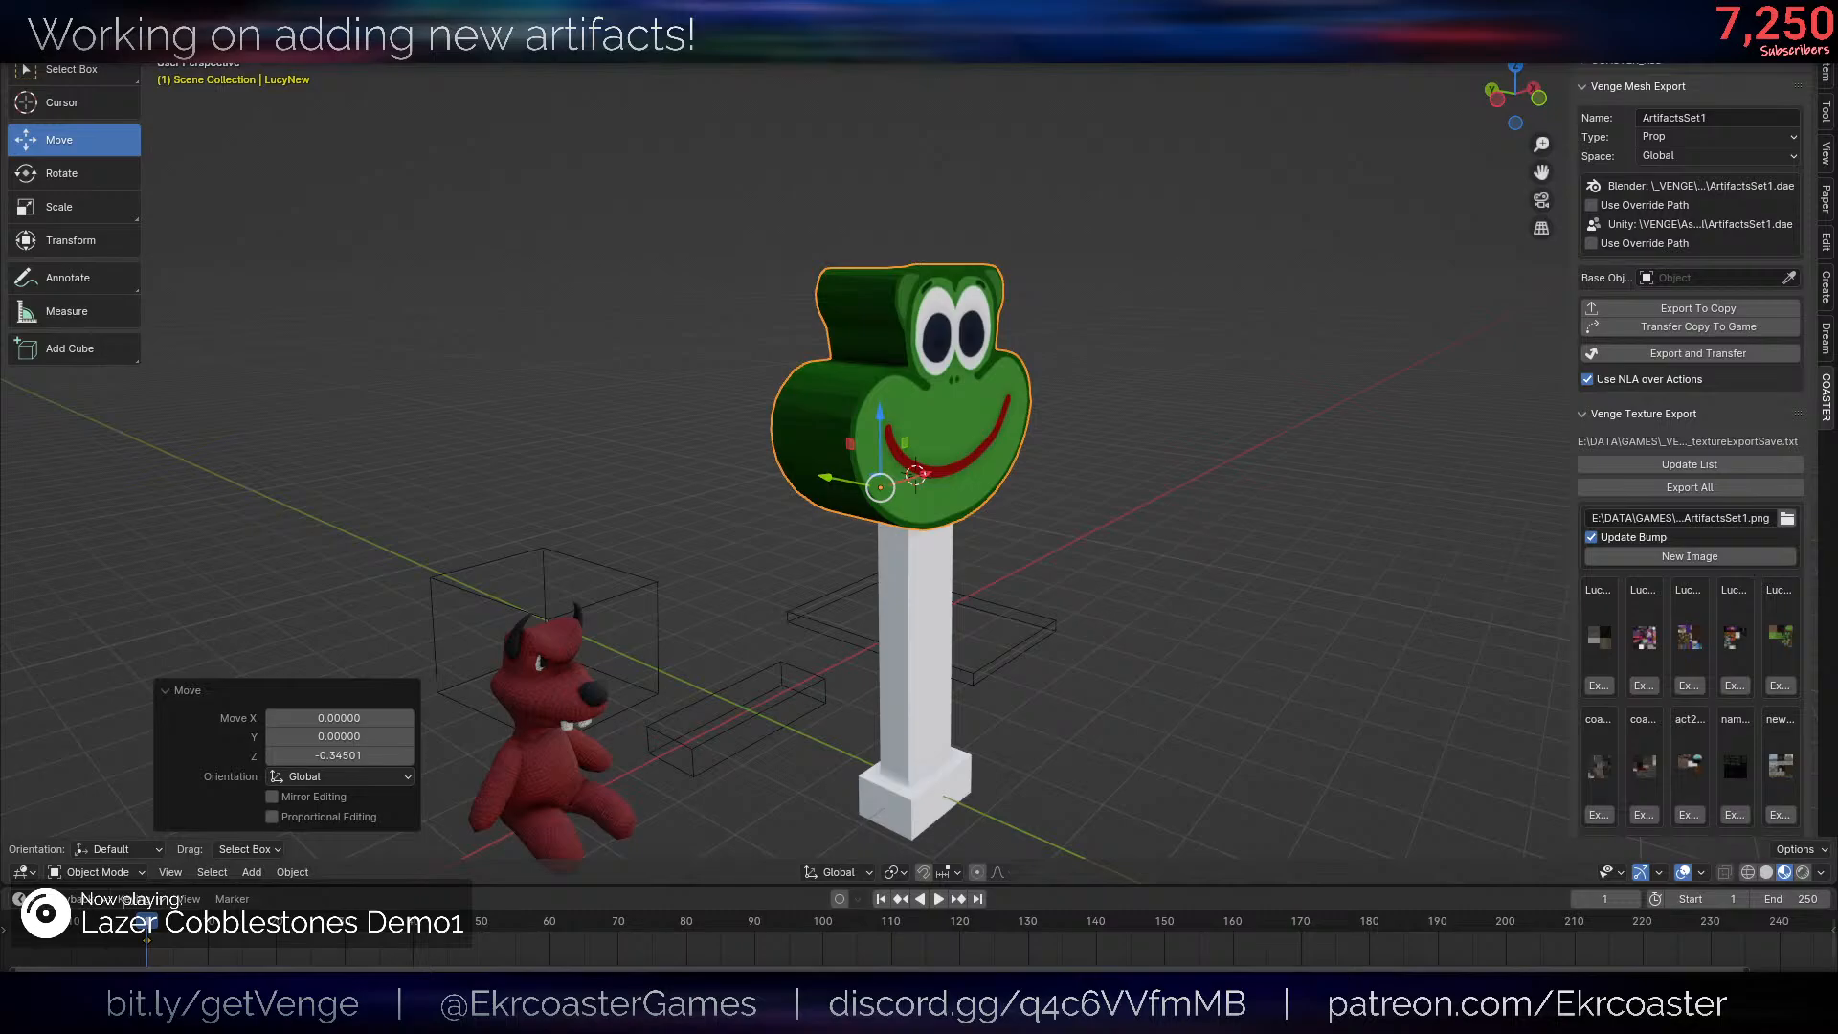
- Undo the last change and apply the frog head's scale
key(ctrl+z)
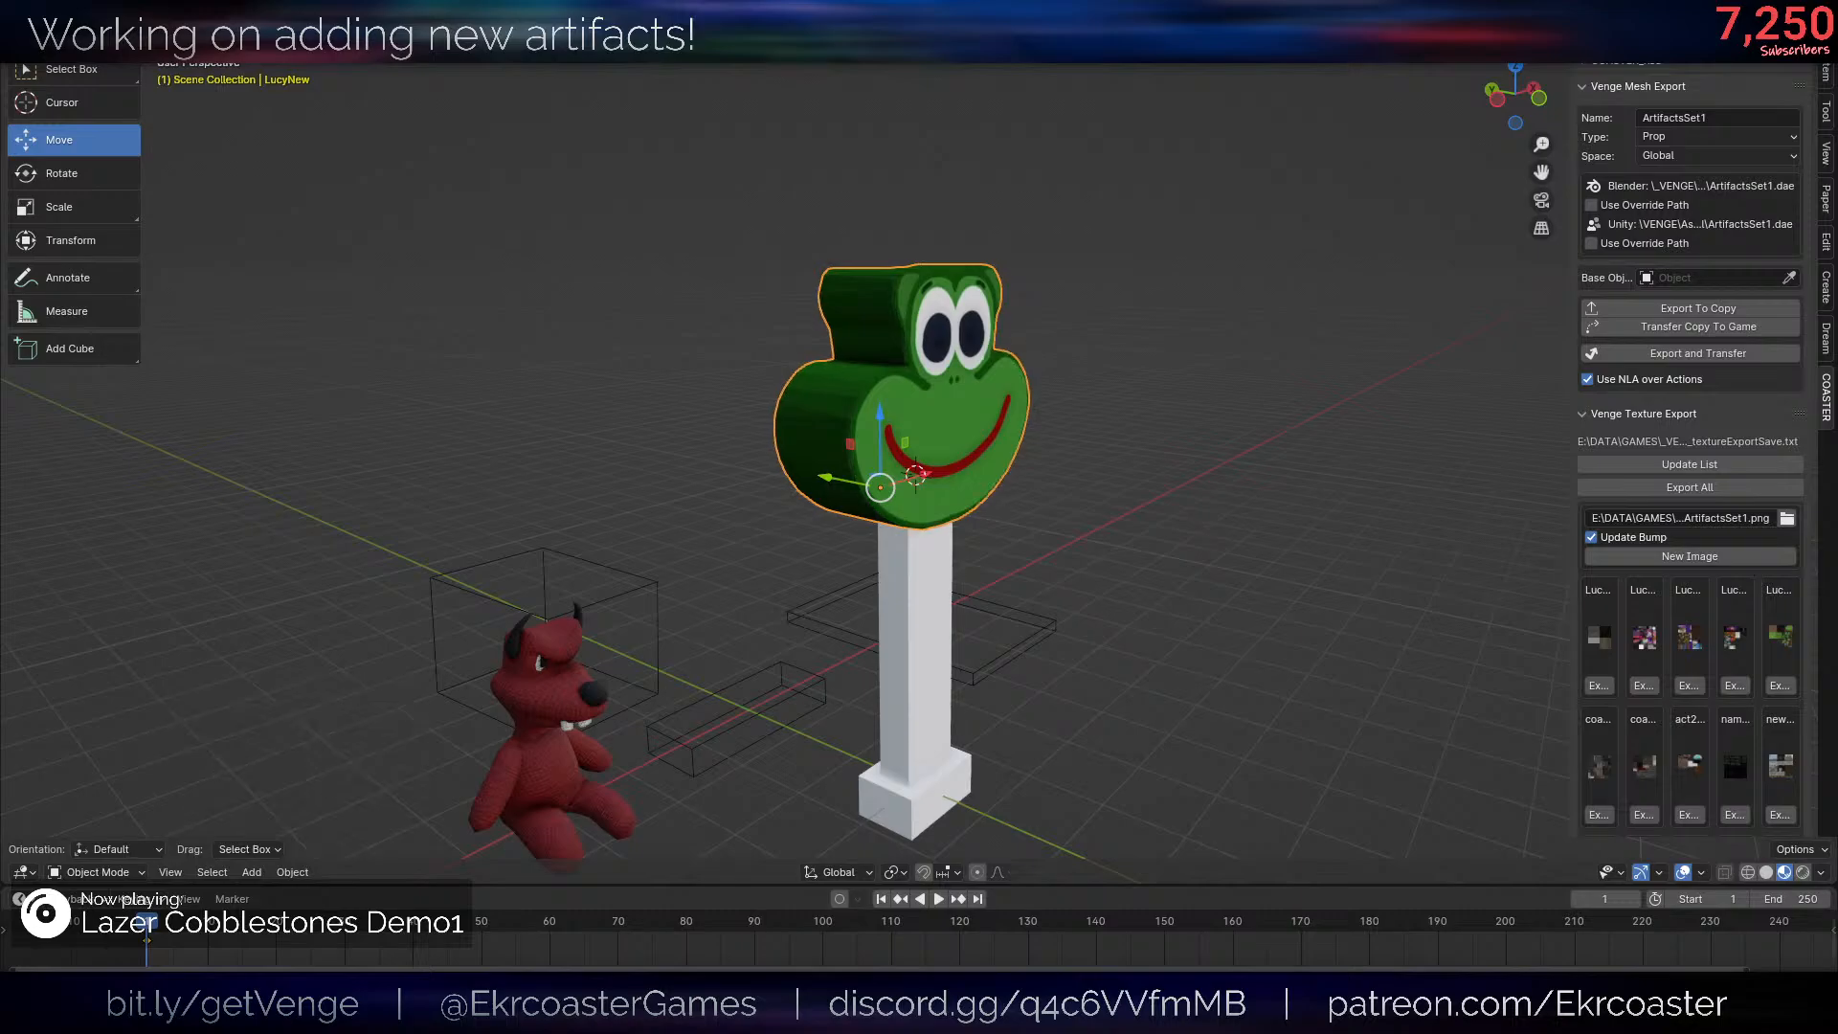
scroll(1209, 423, up, 5)
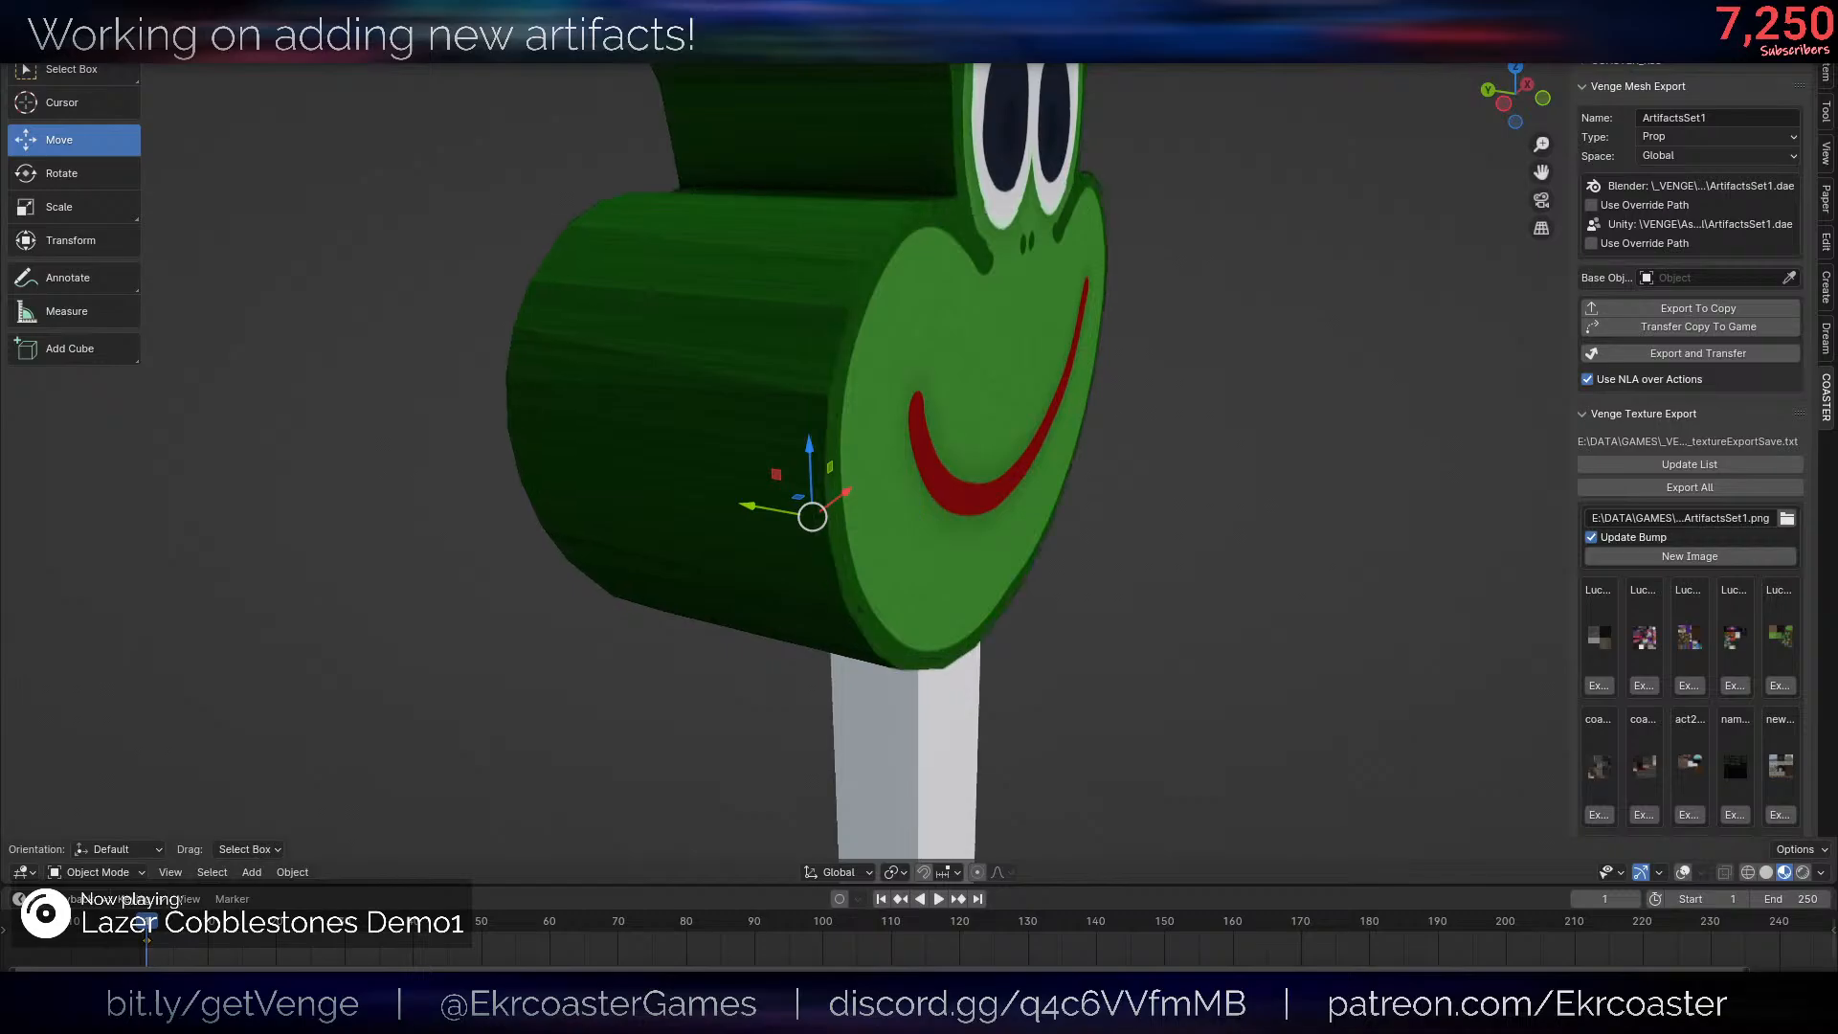
scroll(1045, 474, down, 5)
key(ctrl+a)
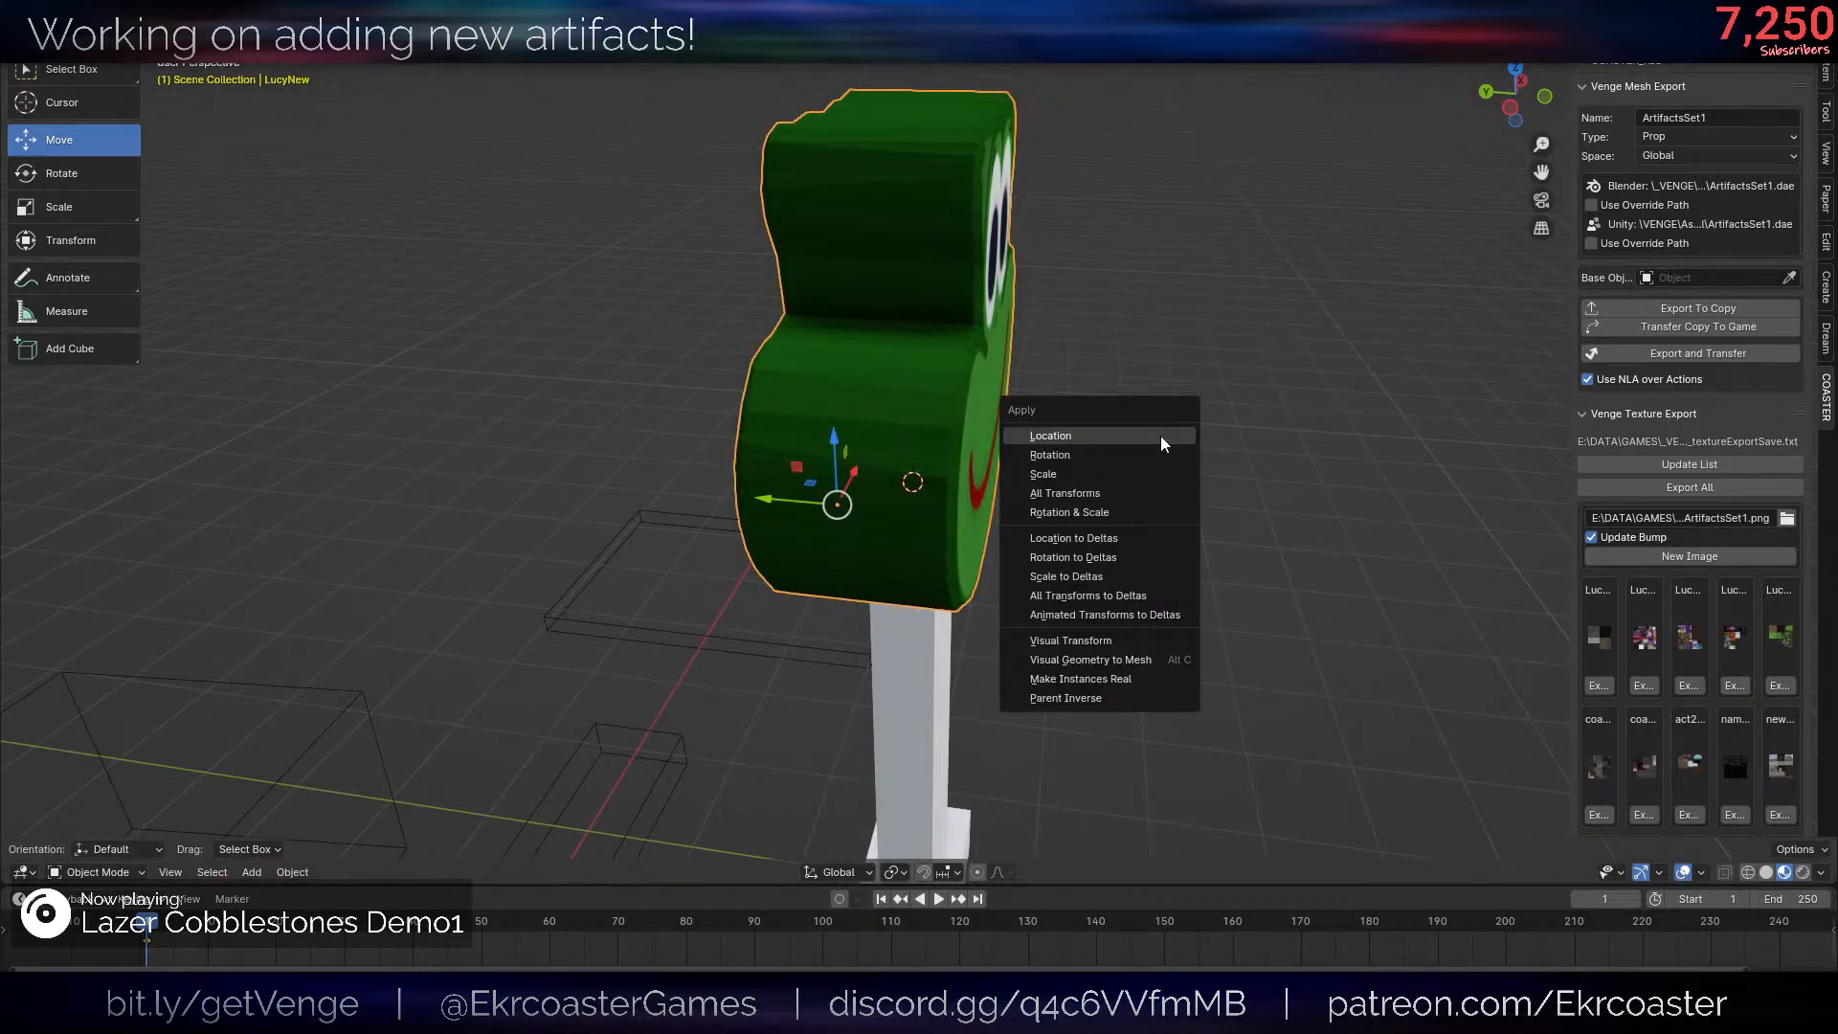
click(1101, 473)
middle_drag(1099, 473, 1106, 492)
- Inspect the frog head's mesh in Edit Mode and its look in Object Mode with the overlays hidden
key(Tab)
scroll(1293, 457, up, 2)
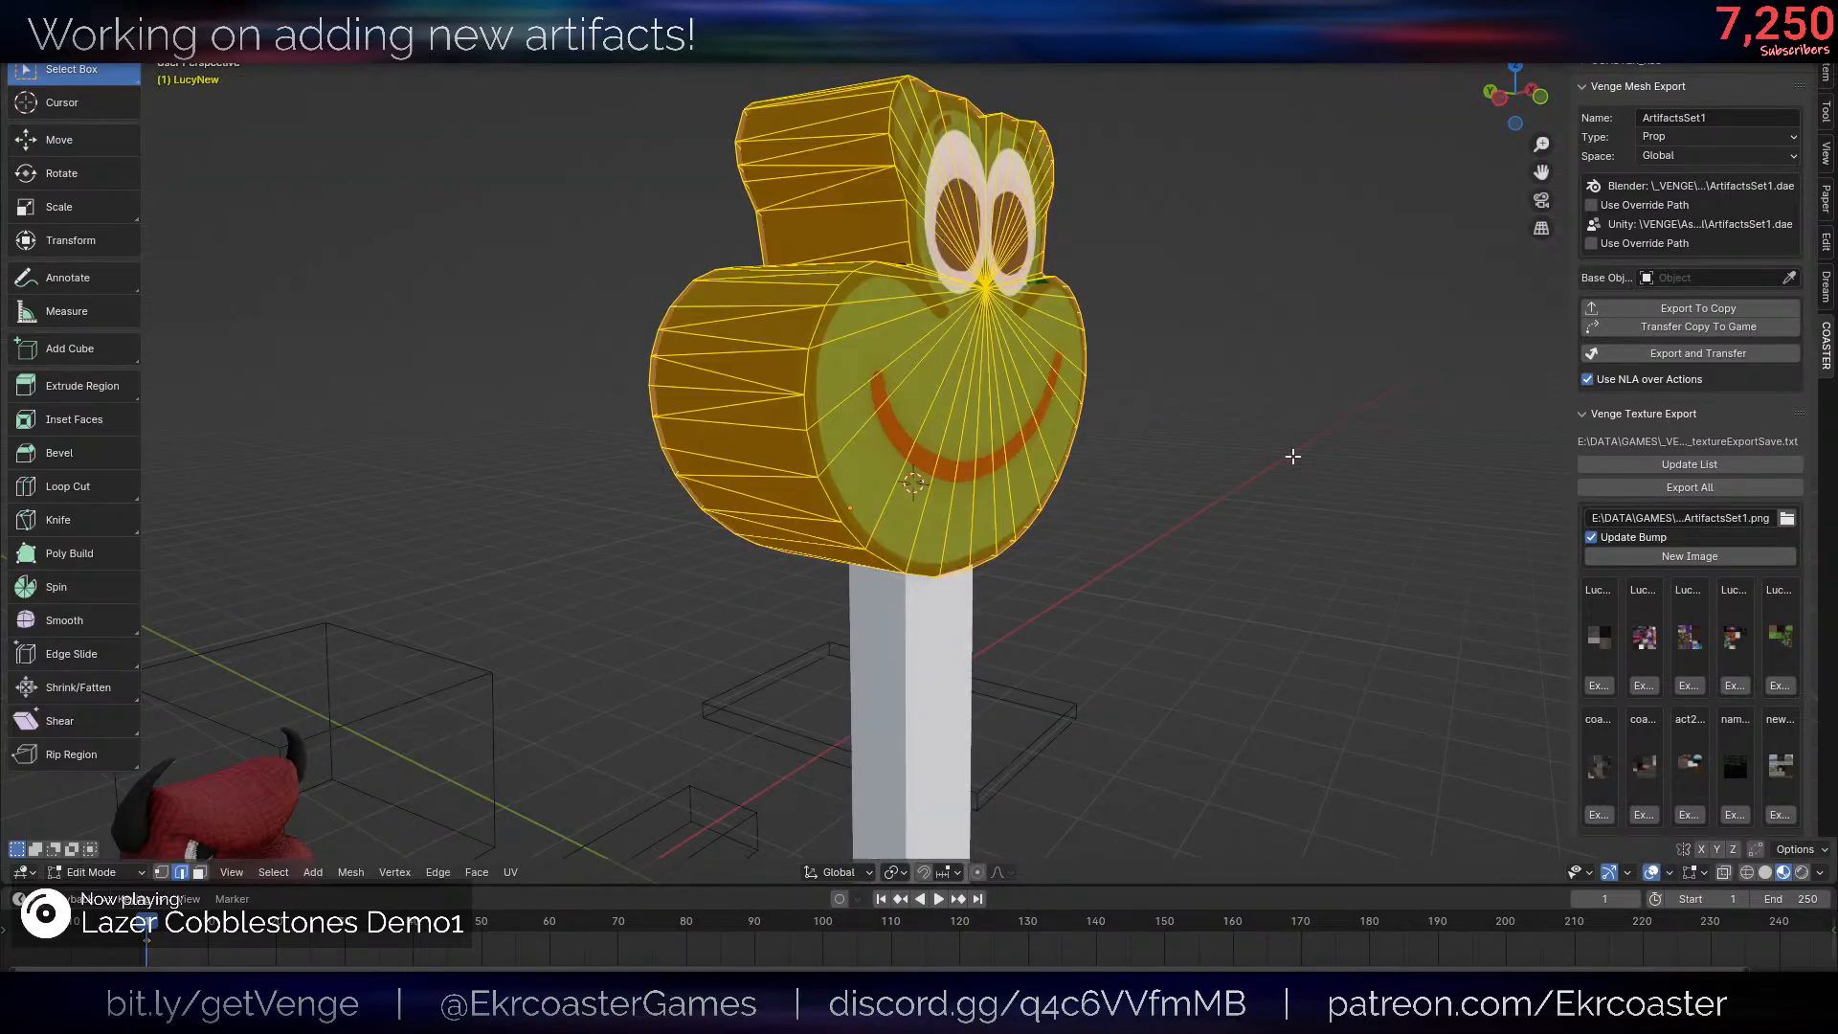
key(shift+alt+z)
key(Tab)
mouse_move(1147, 417)
middle_down()
mouse_move(1053, 429)
mouse_move(1196, 458)
mouse_move(1119, 430)
mouse_move(1229, 408)
mouse_move(1117, 410)
mouse_move(1041, 381)
mouse_move(1157, 411)
middle_up()
scroll(1053, 429, down, 6)
click(1197, 458)
scroll(1197, 458, up, 4)
scroll(1120, 427, down, 5)
scroll(1058, 496, up, 5)
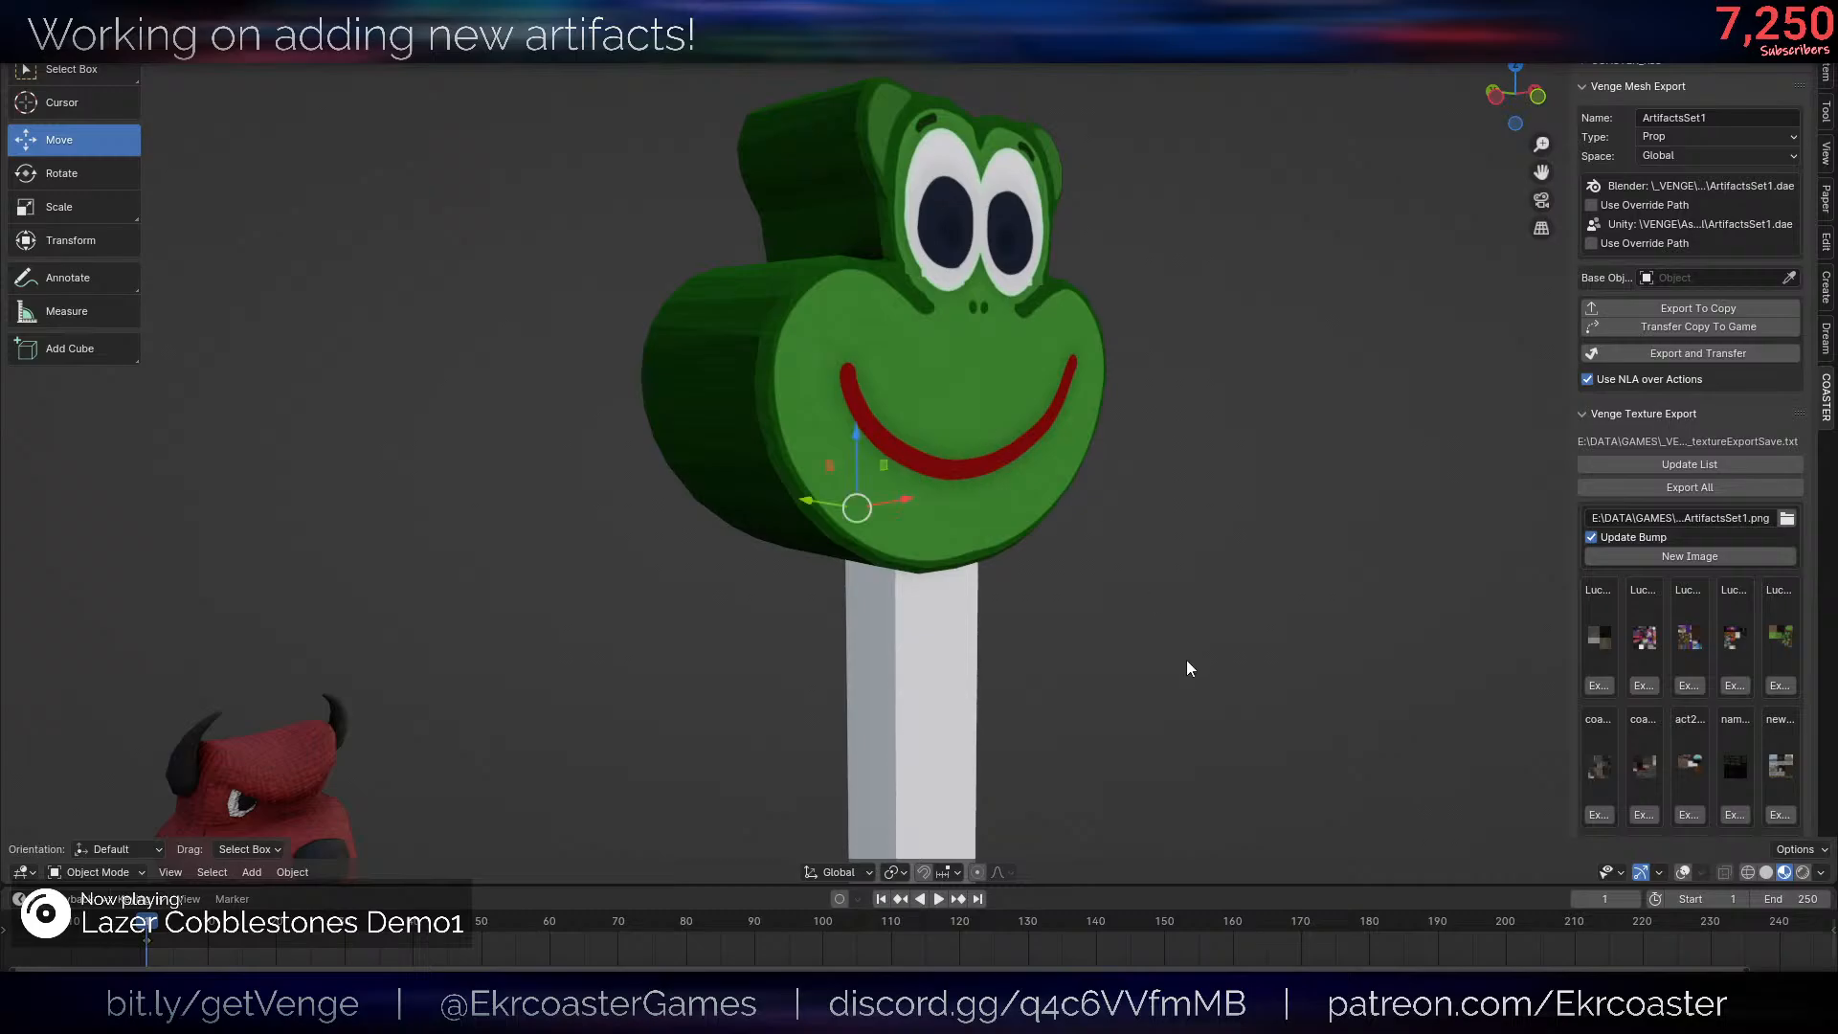
- Try tilting the frog head about 40° around the X axis on top of the post
scroll(1186, 659, down, 3)
key(r)
key(x)
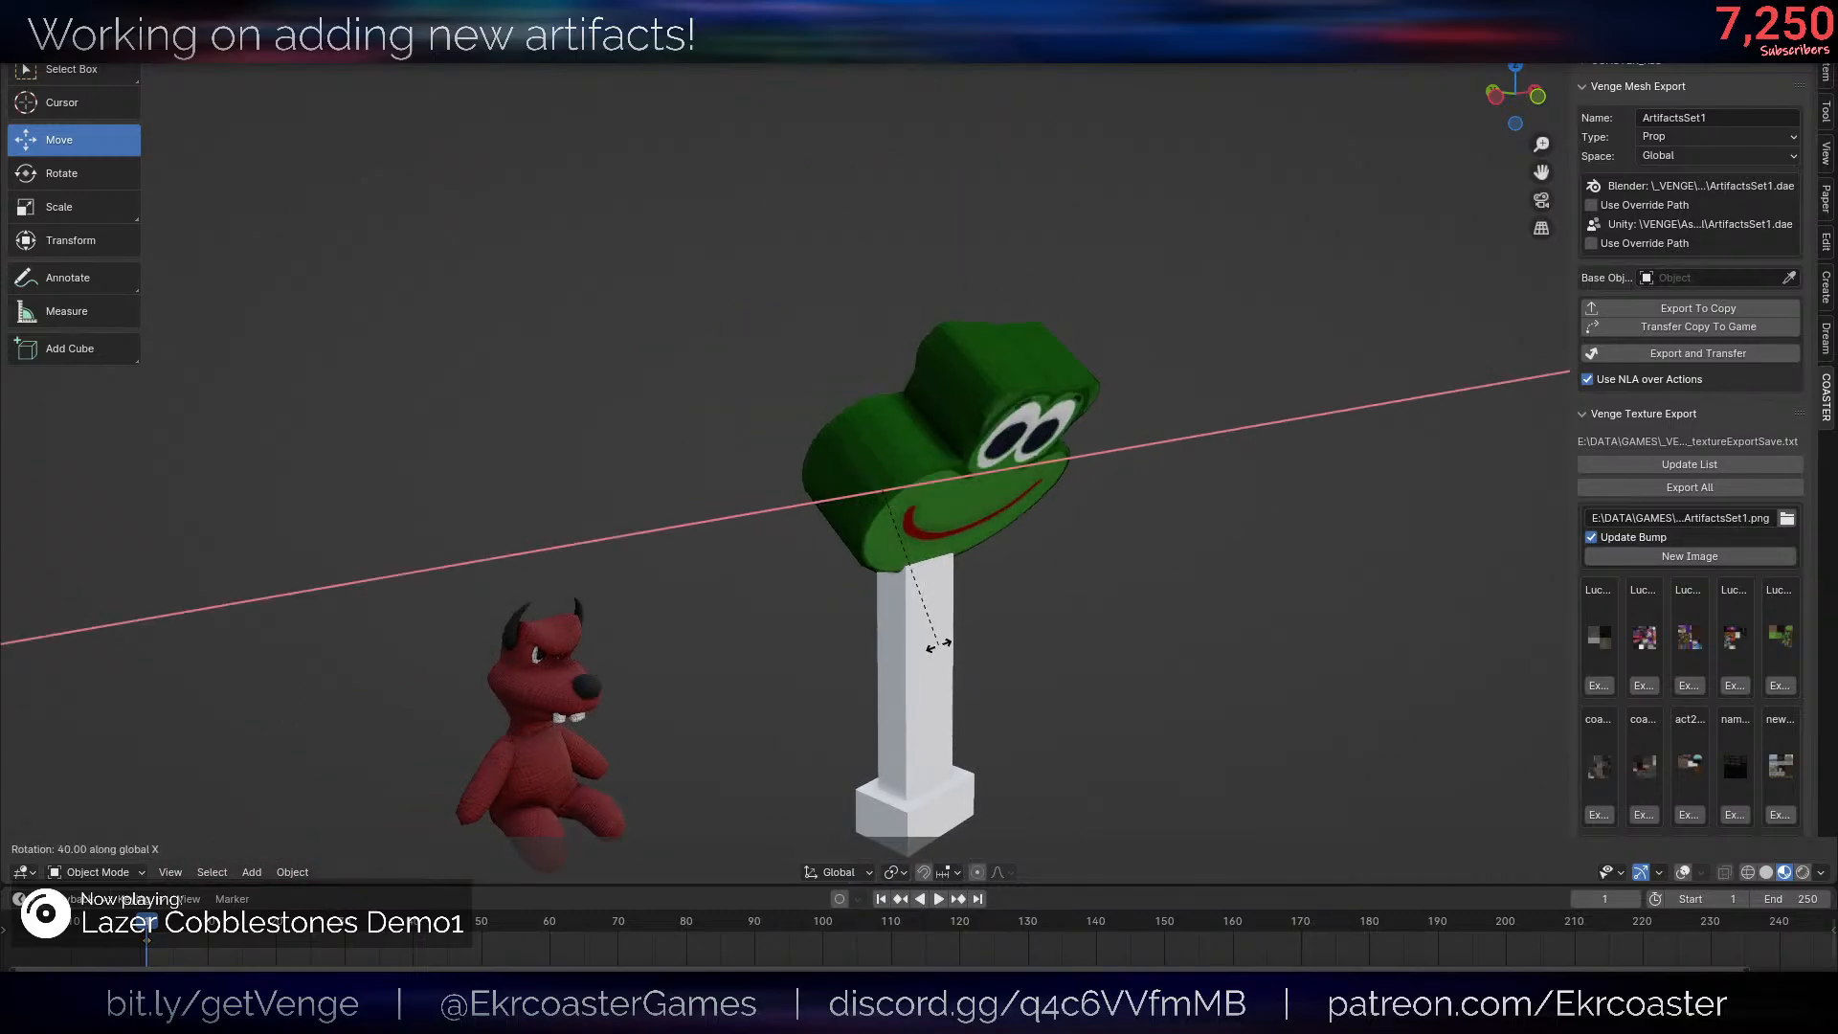
key(Escape)
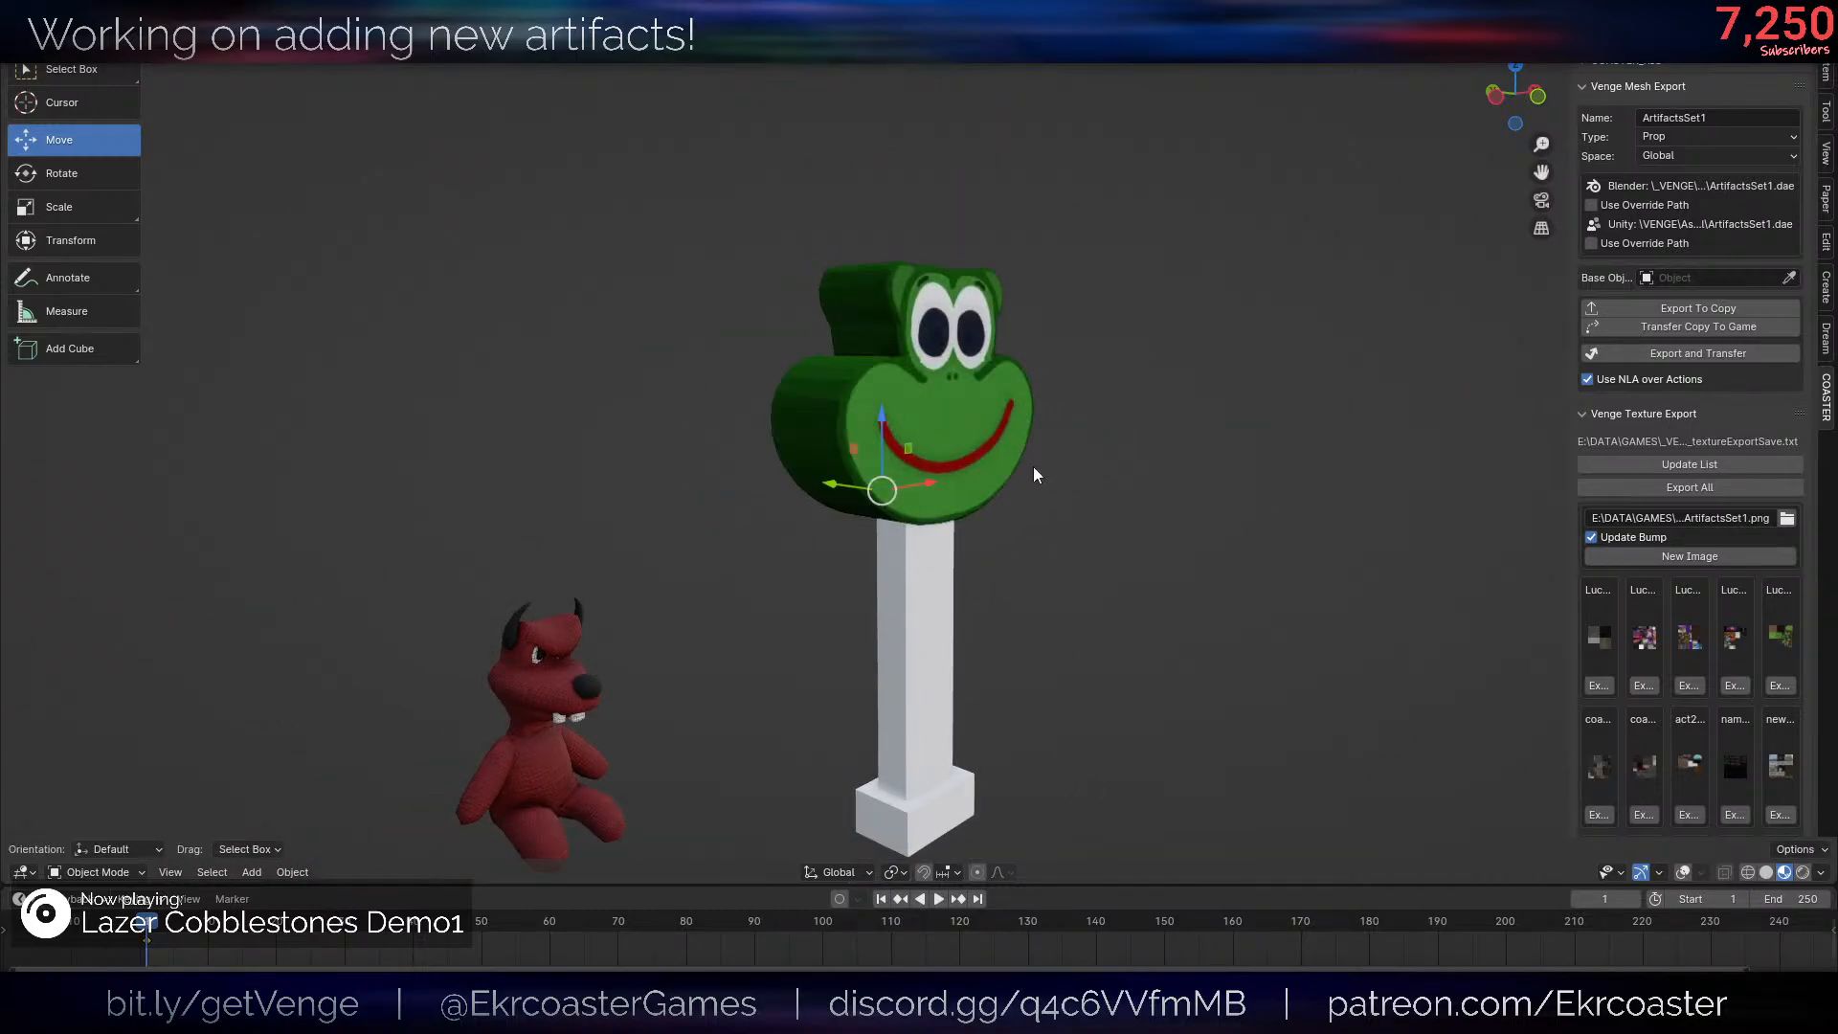
mouse_move(1034, 472)
middle_down()
mouse_move(1139, 542)
mouse_move(1002, 442)
mouse_move(1048, 521)
mouse_move(1064, 438)
mouse_move(1026, 447)
mouse_move(1055, 454)
middle_up()
scroll(1048, 521, up, 3)
key(r)
key(x)
right_click(986, 536)
scroll(986, 536, down, 3)
scroll(1017, 474, down, 3)
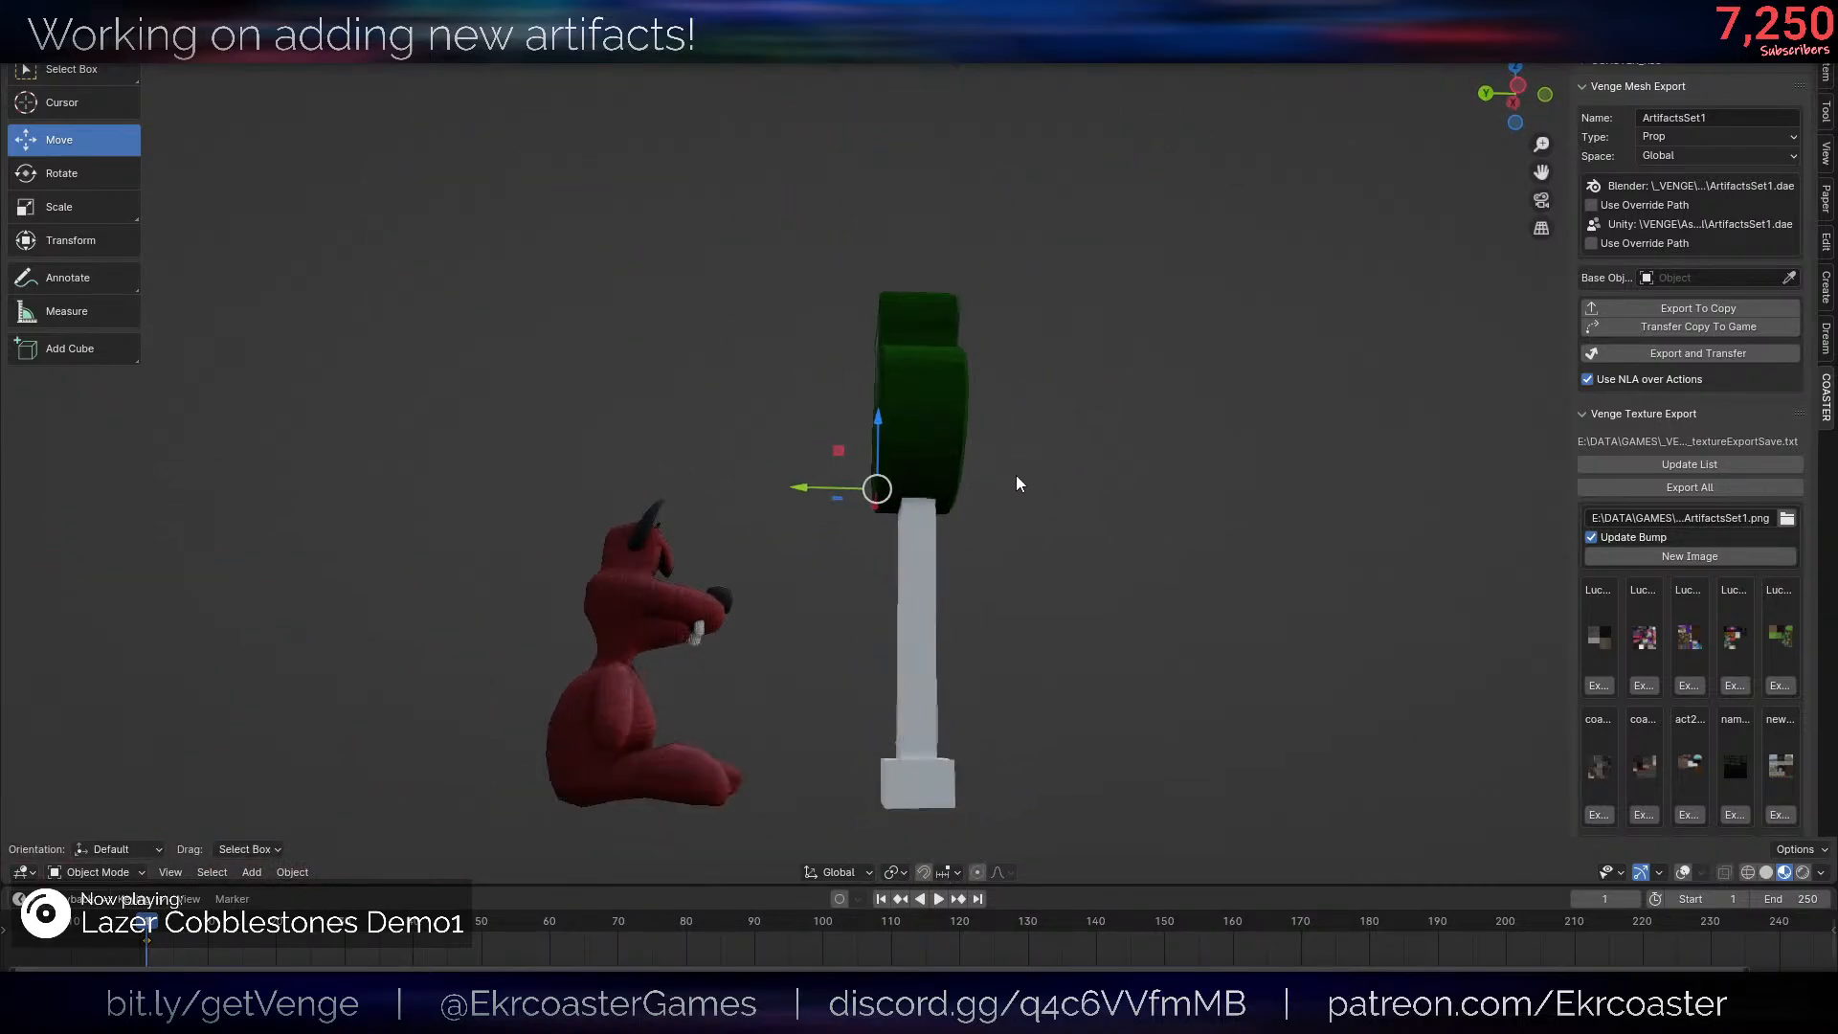
- Select the post's top face and adjust it along Z so it ends just inside the frog head's underside
click(899, 641)
key(Tab)
key(shift+alt+z)
key(3)
key(z)
click(899, 476)
key(z)
scroll(1083, 508, up, 6)
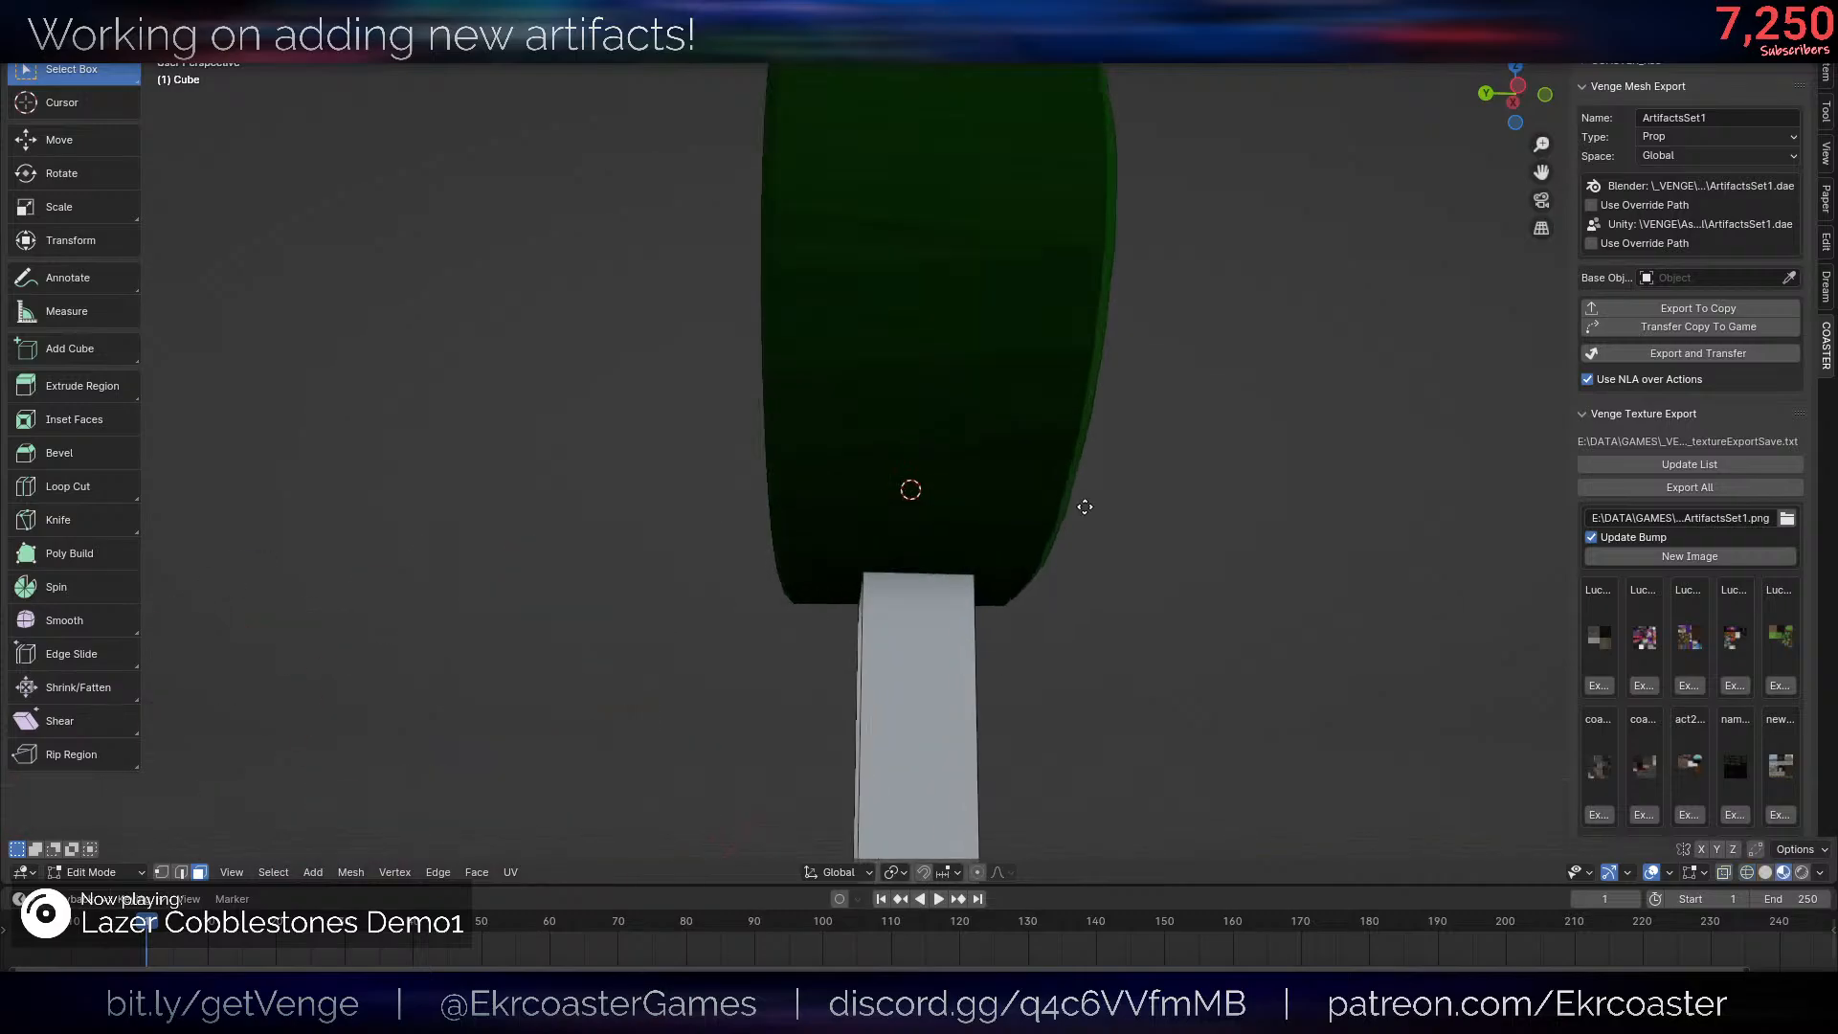
key(g)
key(z)
click(1050, 595)
- Widen the linked post and base along the Y axis and shift them along Y to center them under the frog head
scroll(1051, 595, down, 5)
middle_drag(1050, 595, 1071, 560)
key(l)
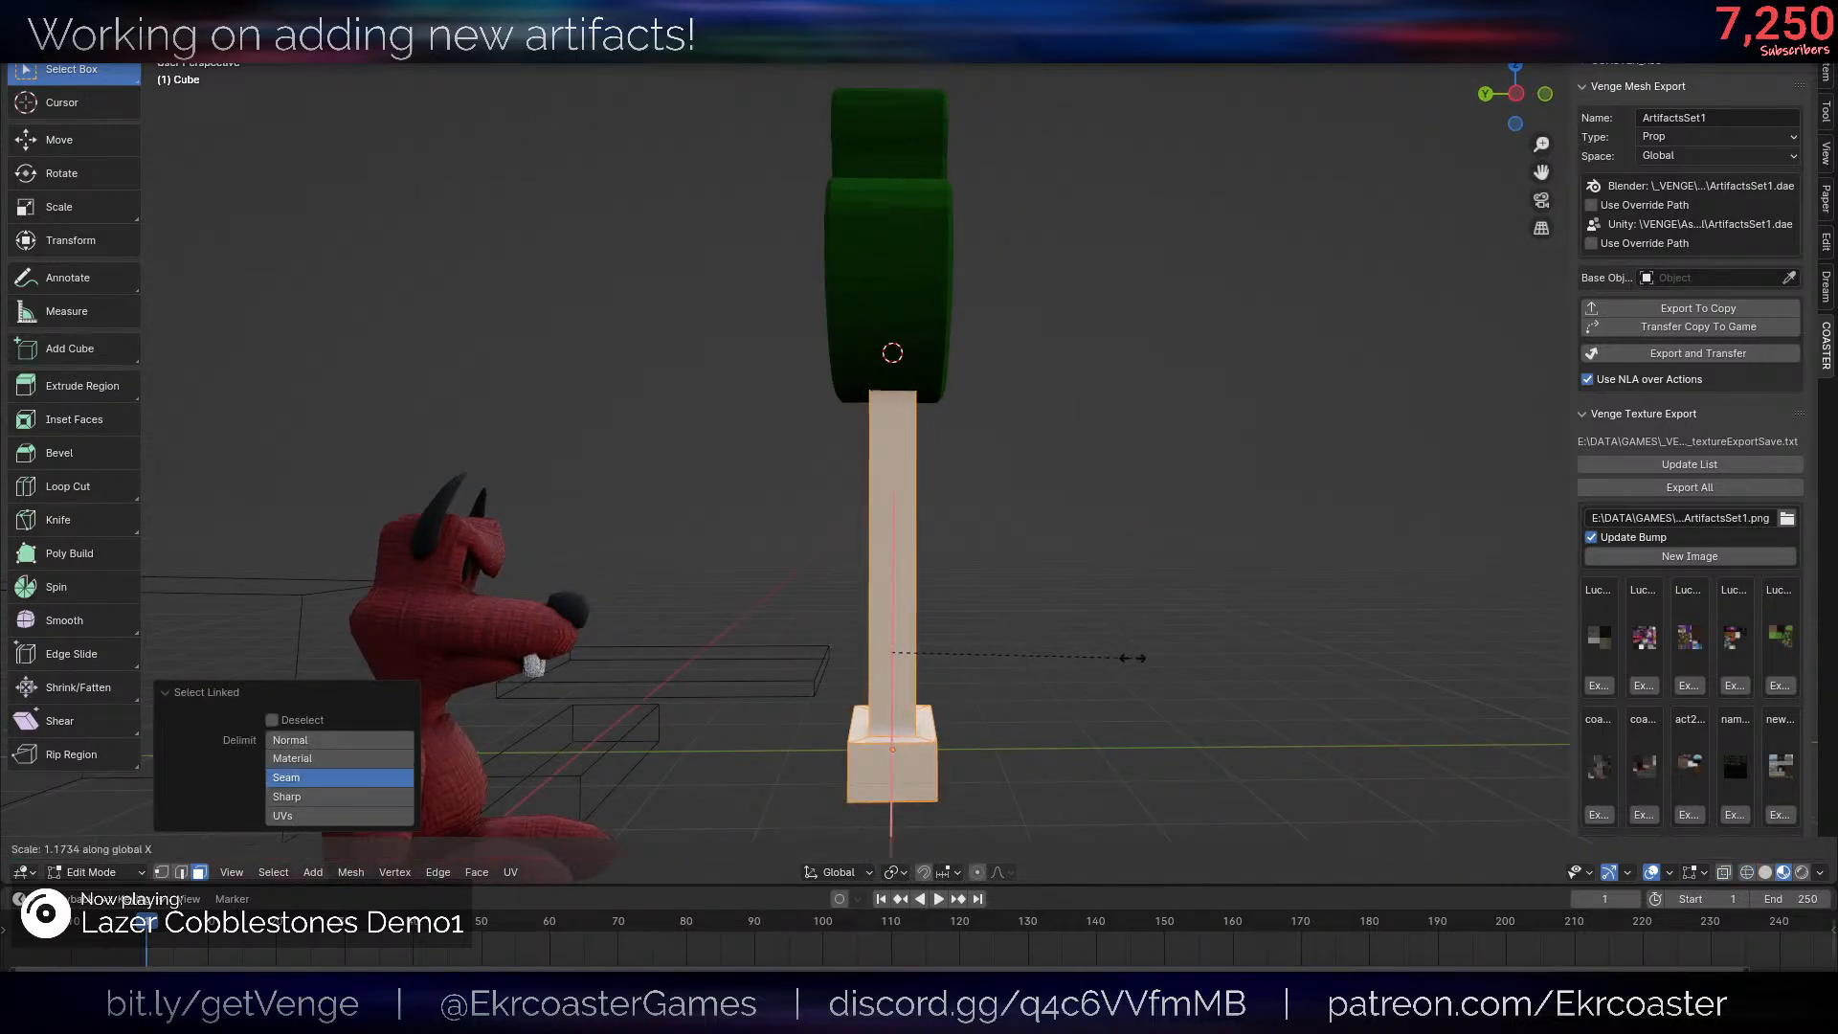
key(y)
click(1245, 640)
key(g)
key(y)
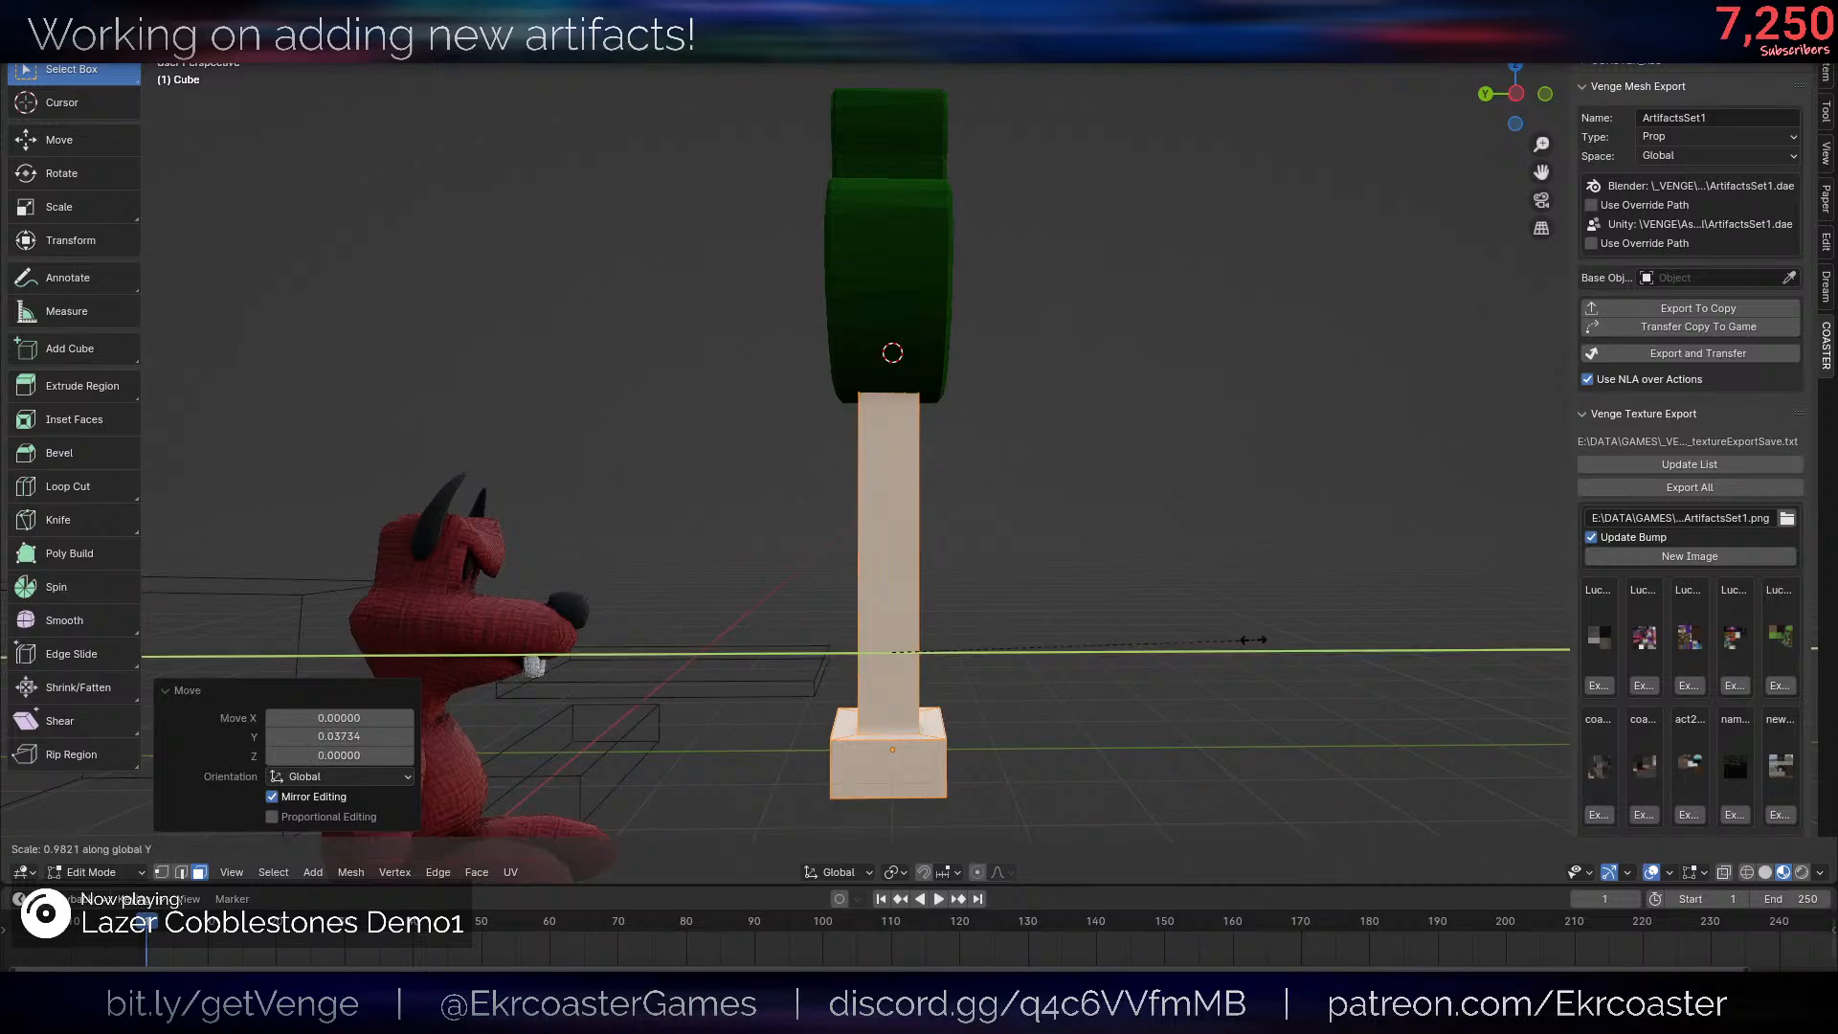
click(992, 668)
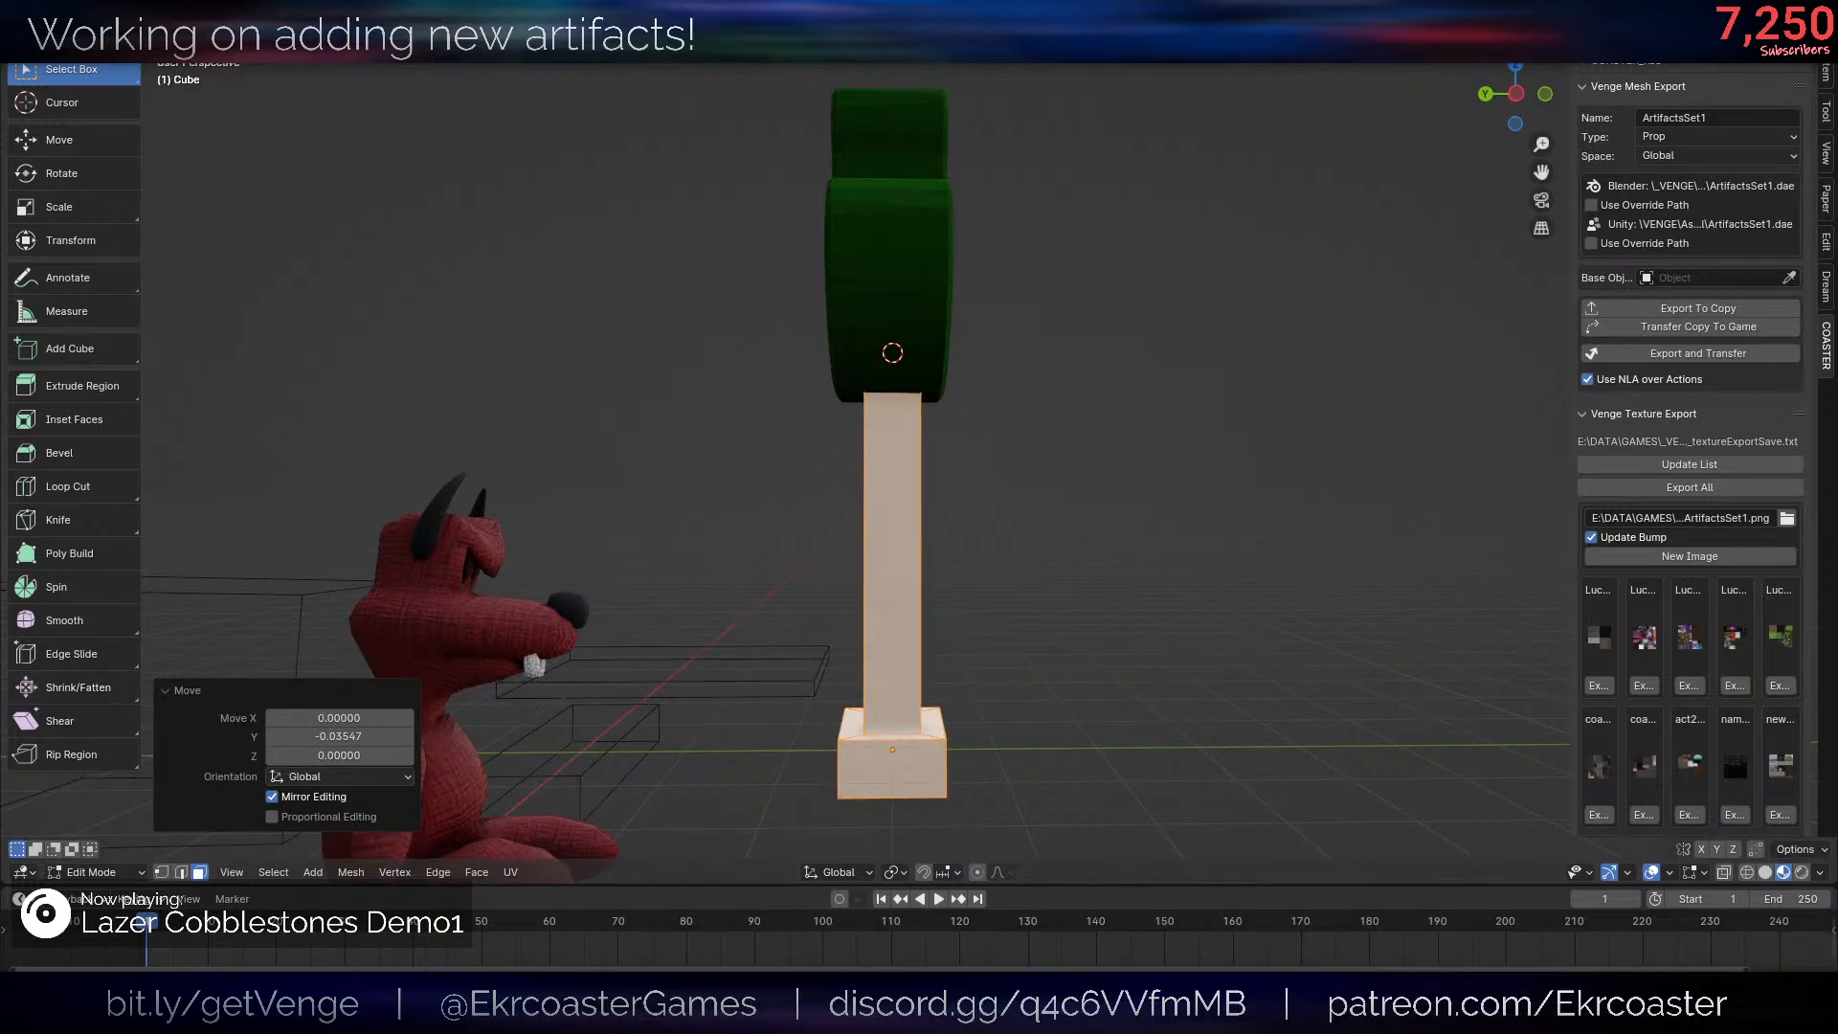
scroll(974, 421, down, 1)
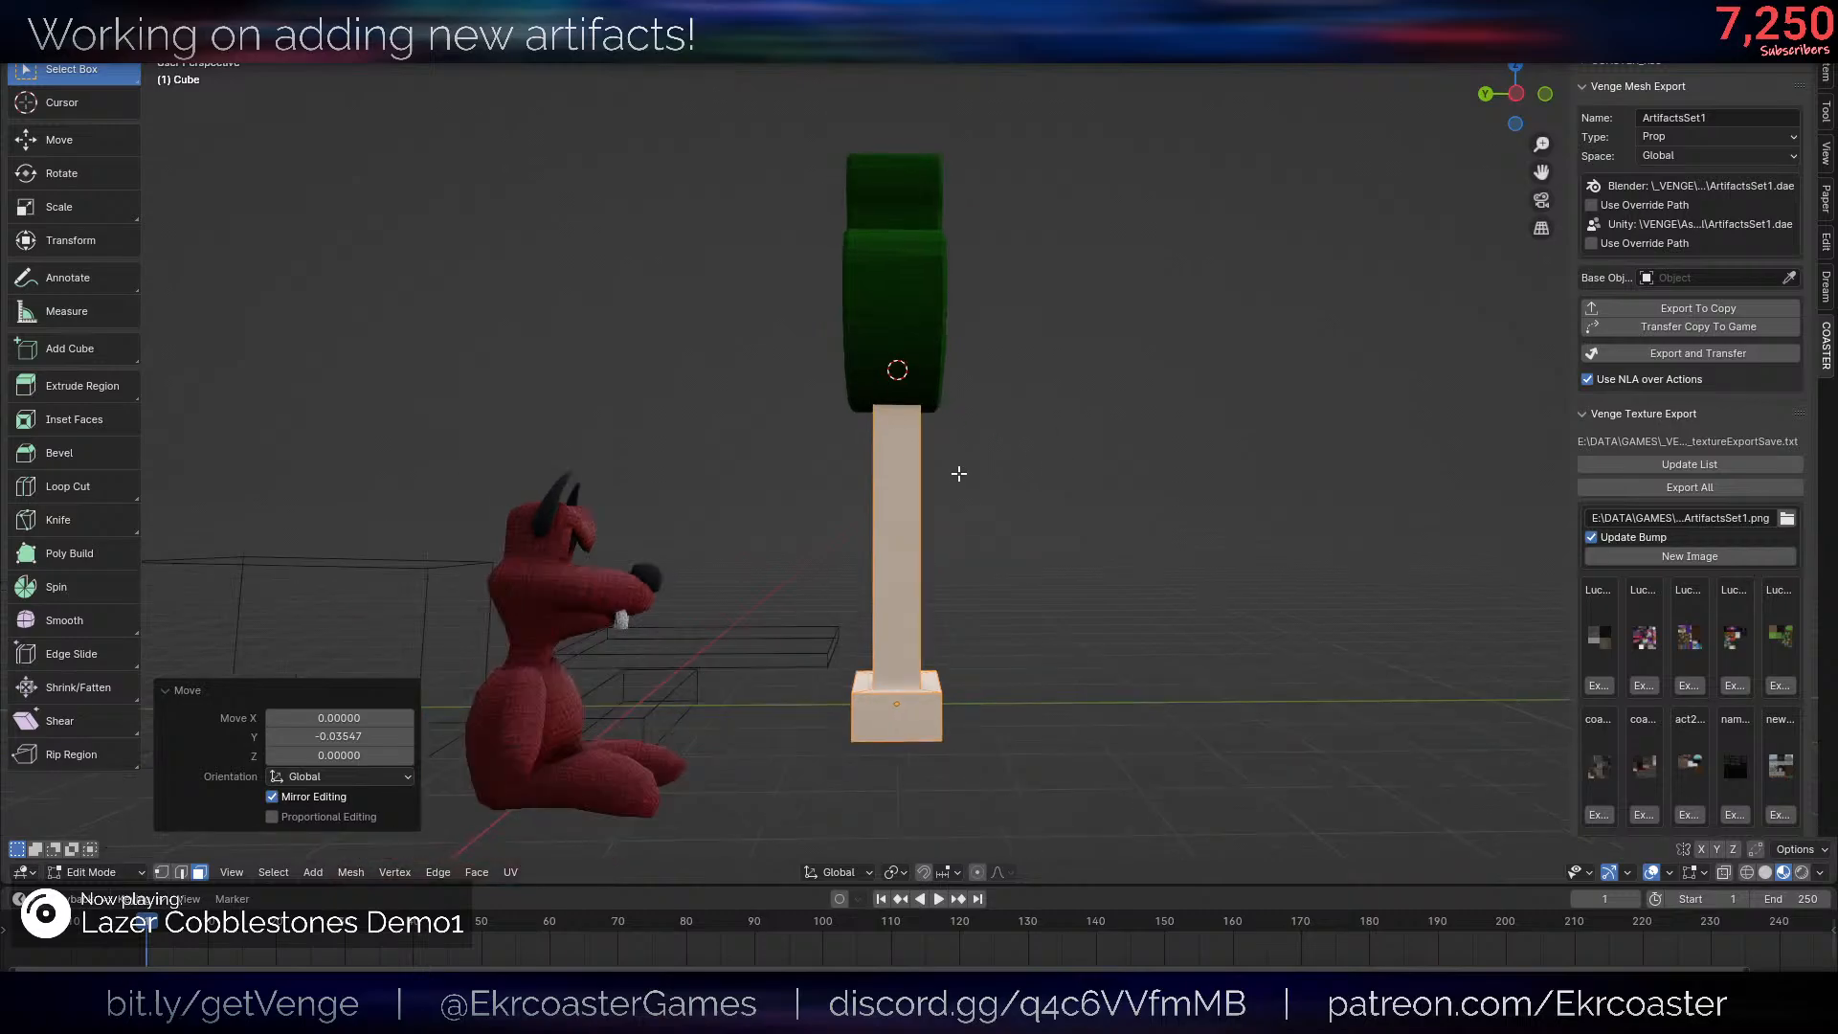
- Return to Object Mode and delete the LucyNew frog head from the top of the post
middle_drag(960, 469, 890, 503)
key(Tab)
click(956, 344)
scroll(1013, 368, down, 3)
scroll(1101, 277, up, 4)
middle_drag(1197, 225, 1140, 238)
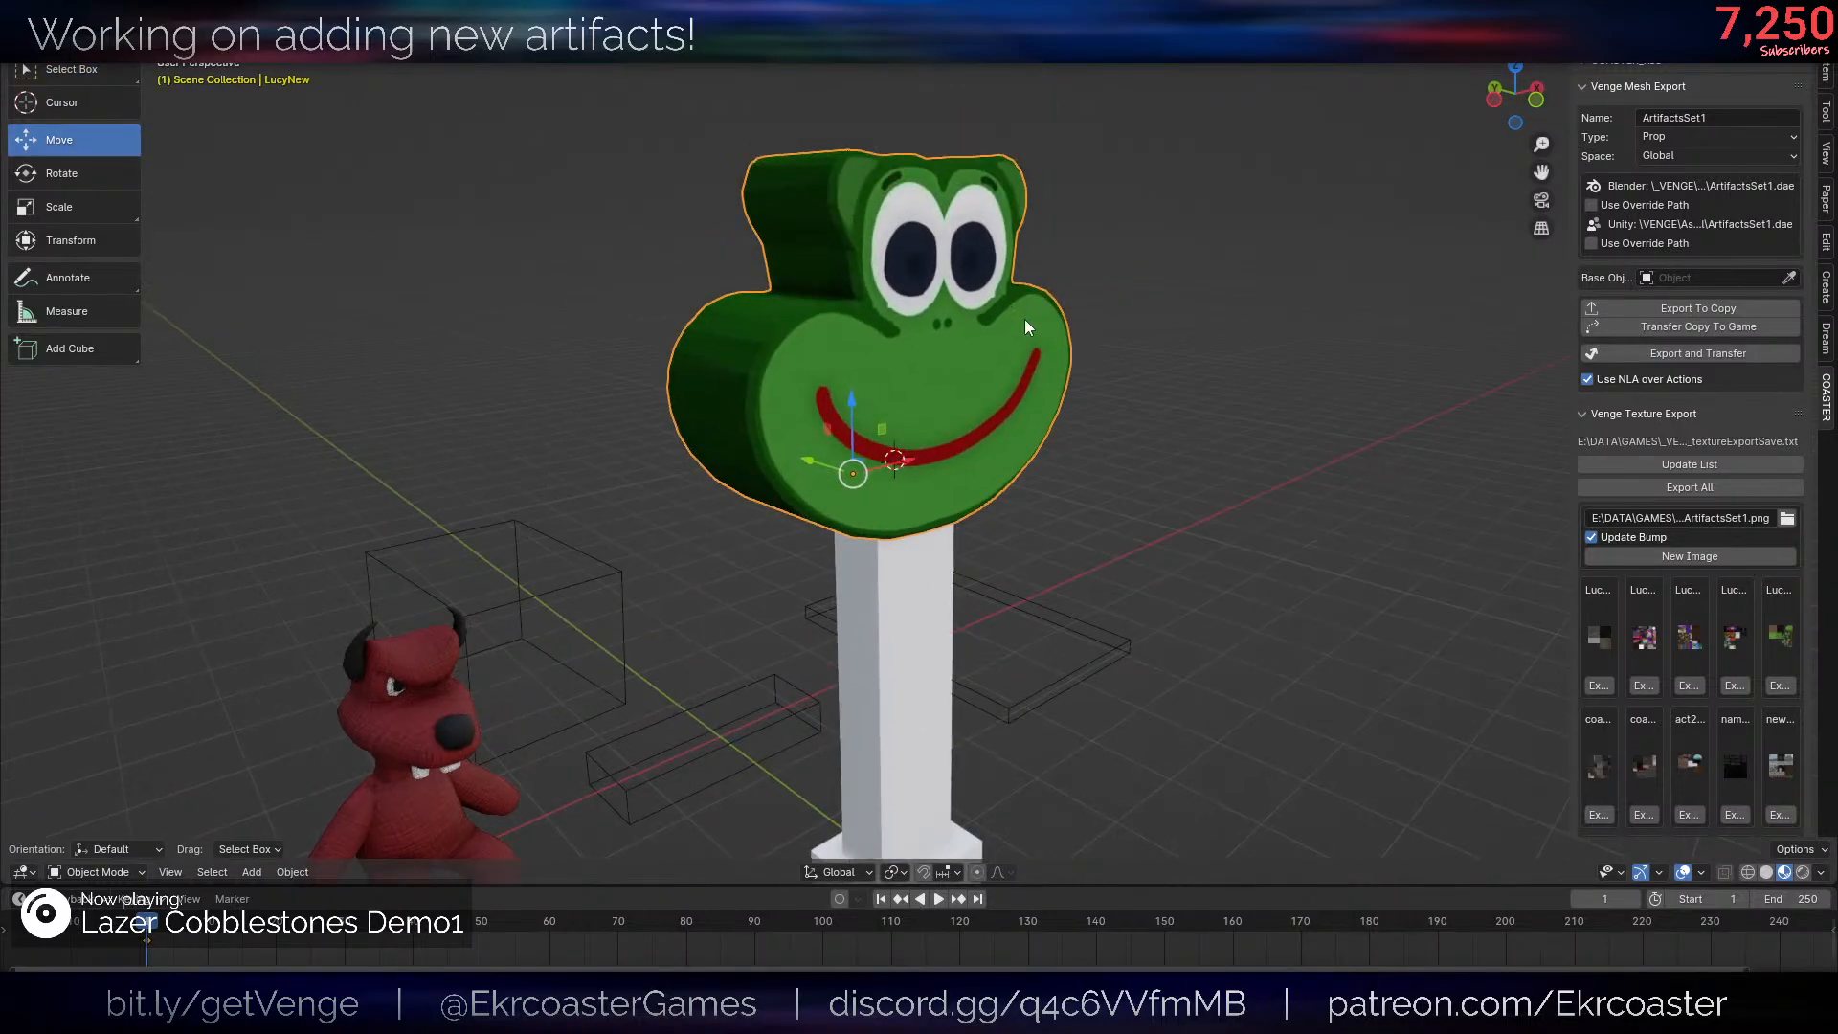
key(x)
click(1023, 316)
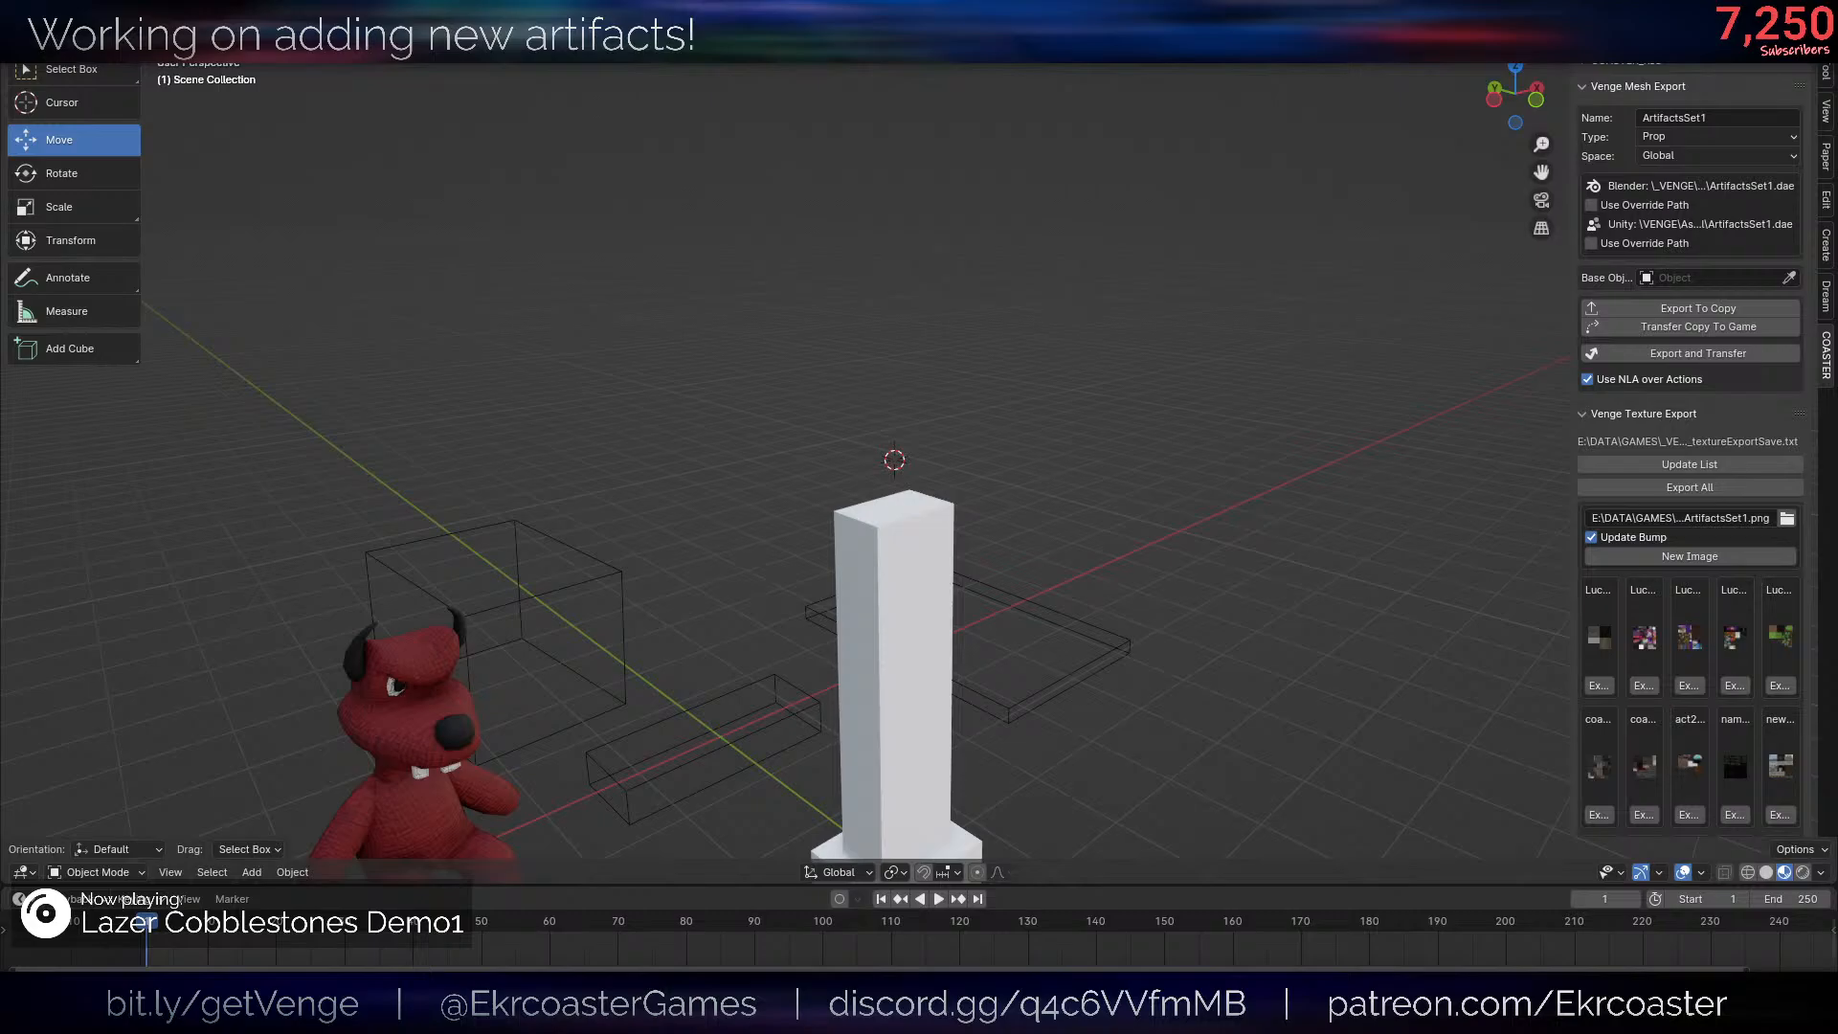
- Append the BuddyLight object from BuddyLight.blend in the Props folder, searching the folder for "buddy"
scroll(766, 496, down, 3)
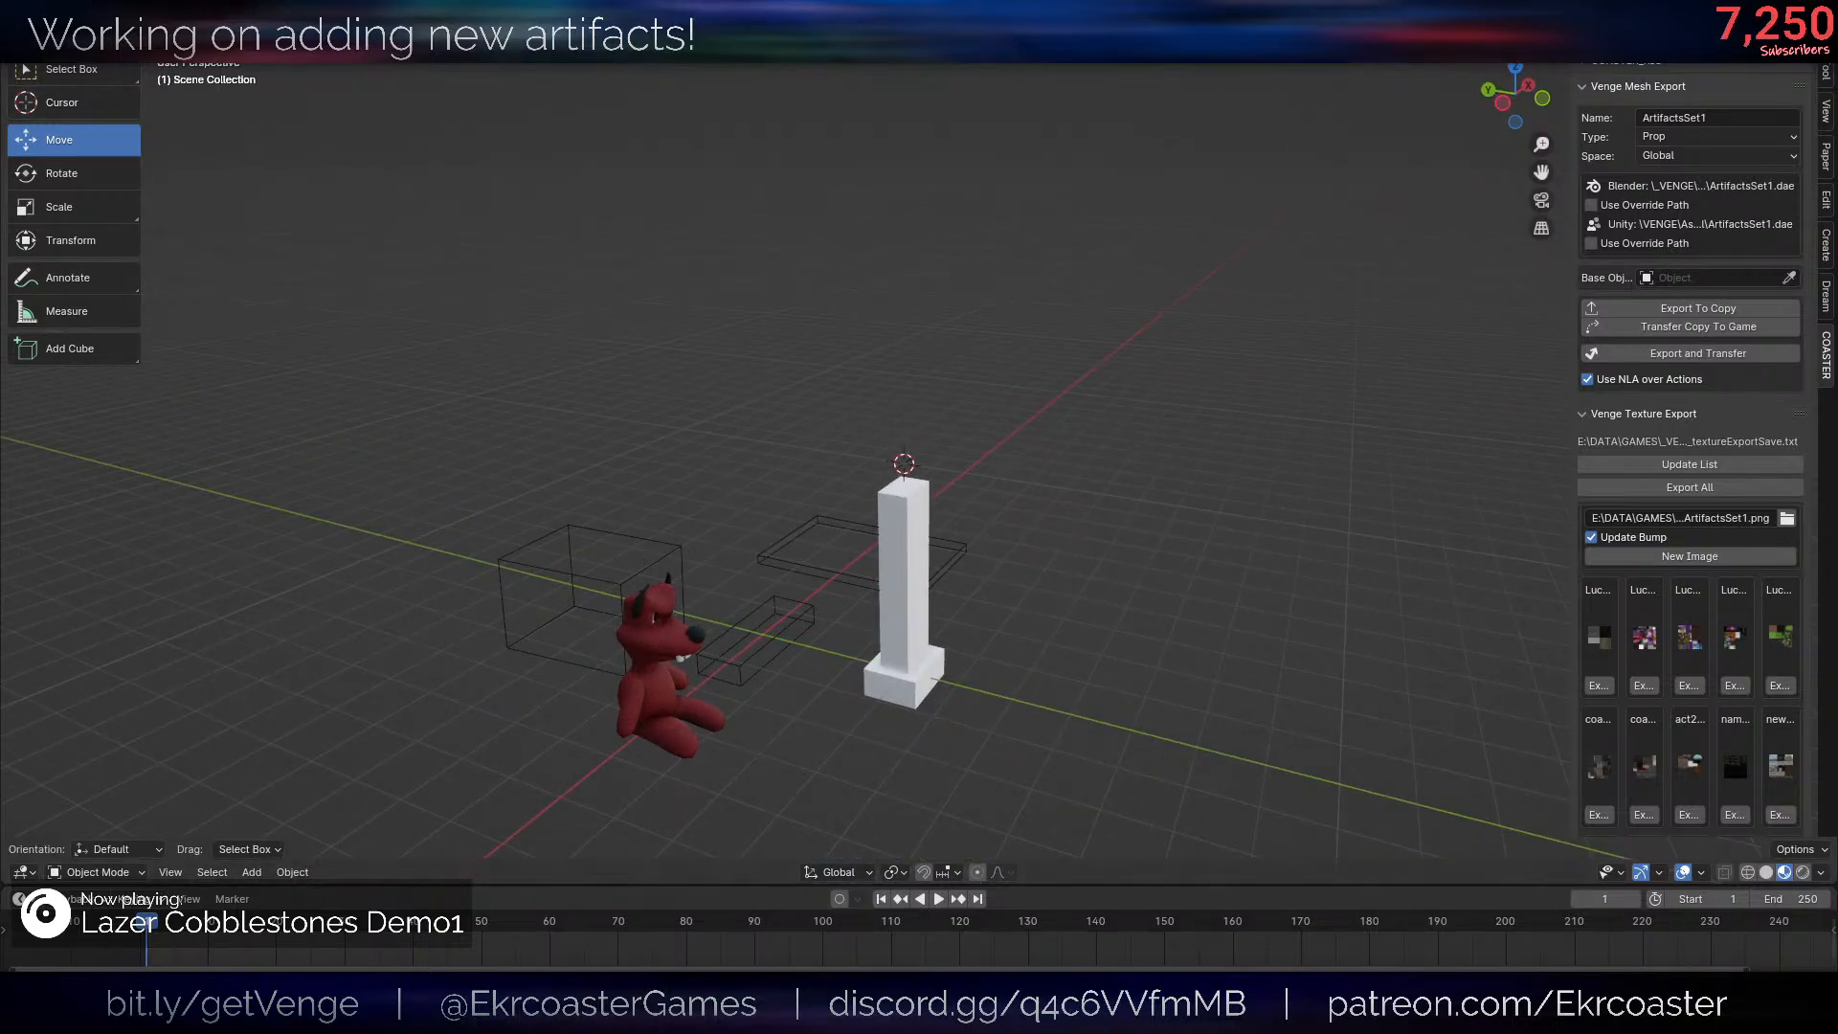
key(F4)
click(78, 262)
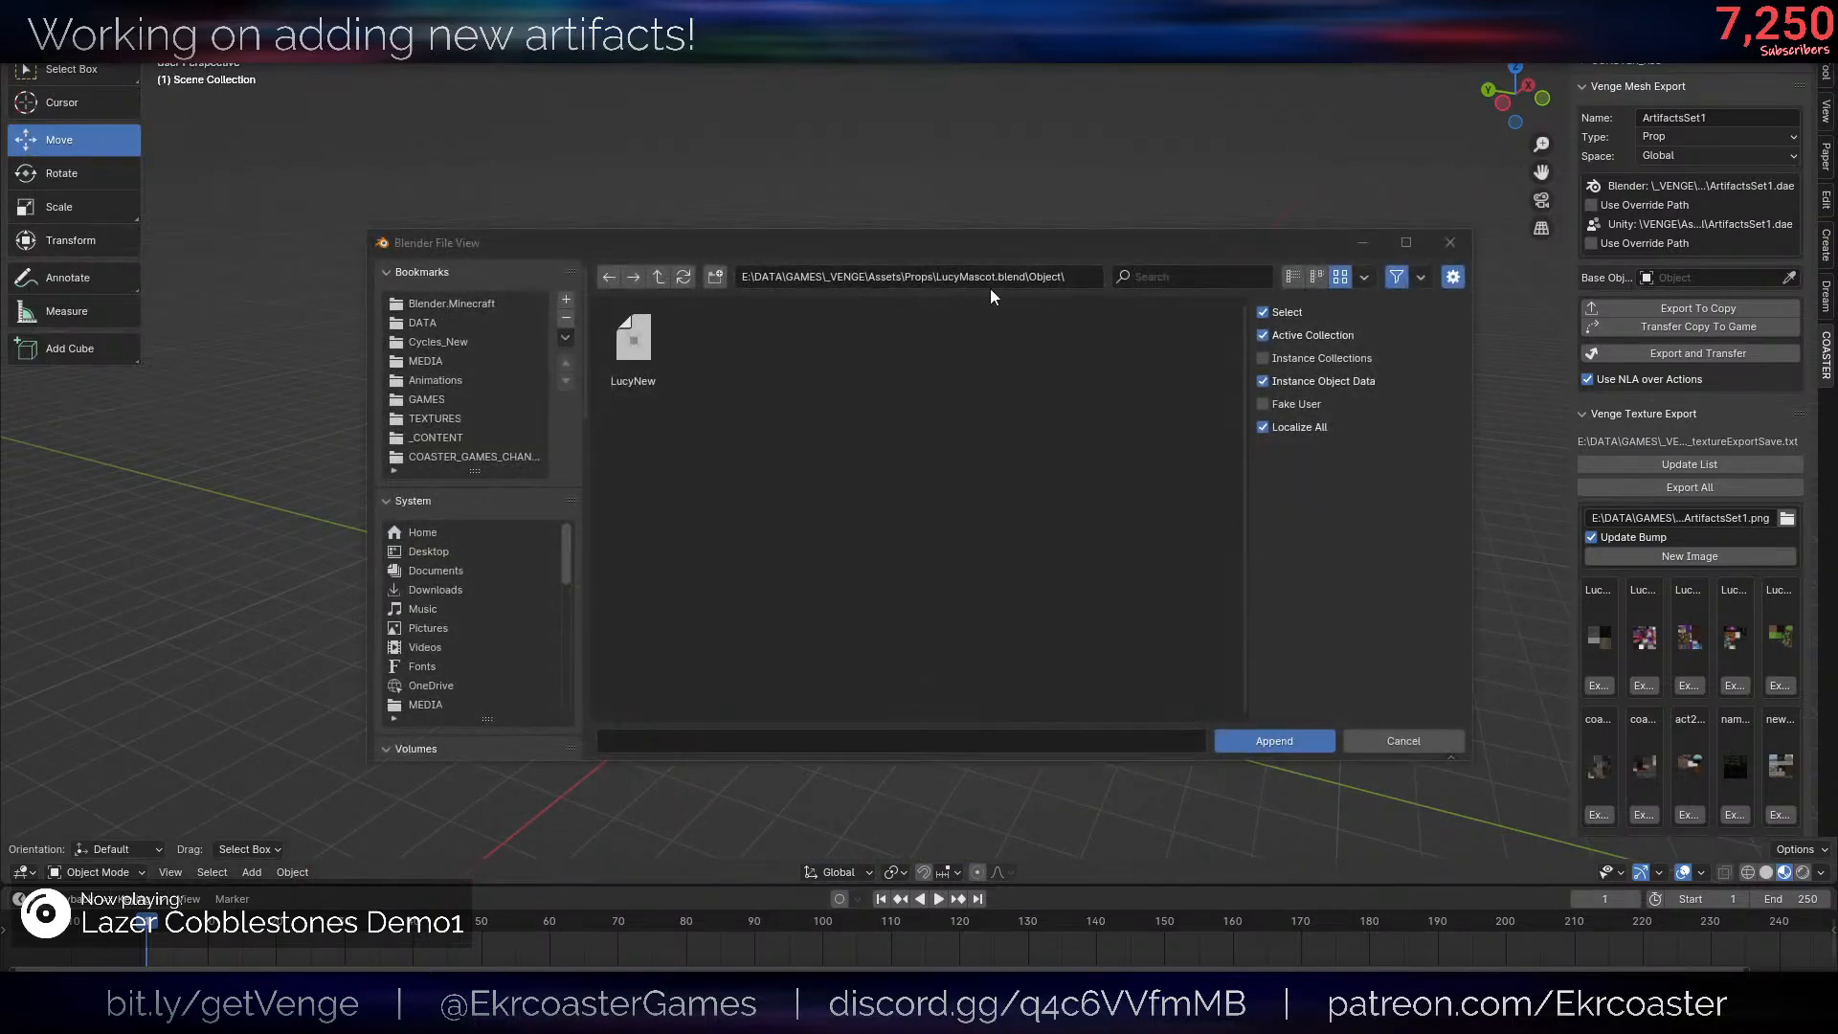
click(661, 276)
click(661, 276)
click(1159, 272)
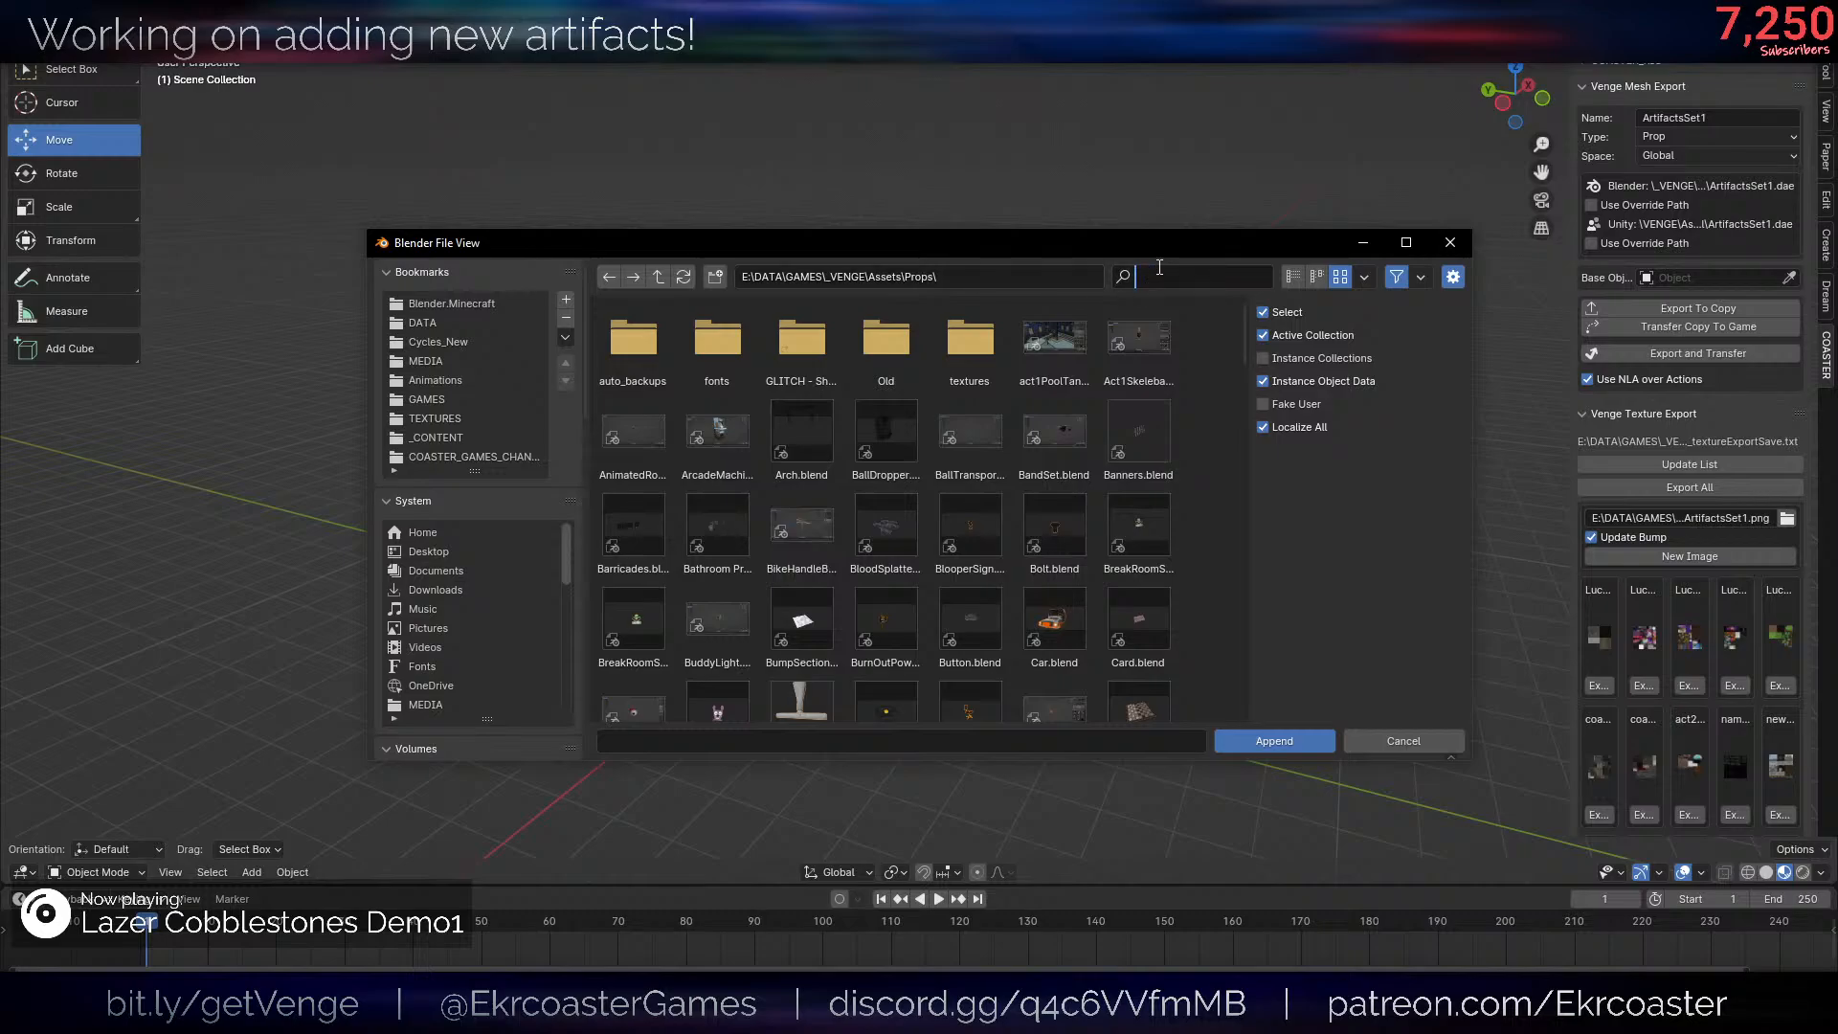
text(buddy)
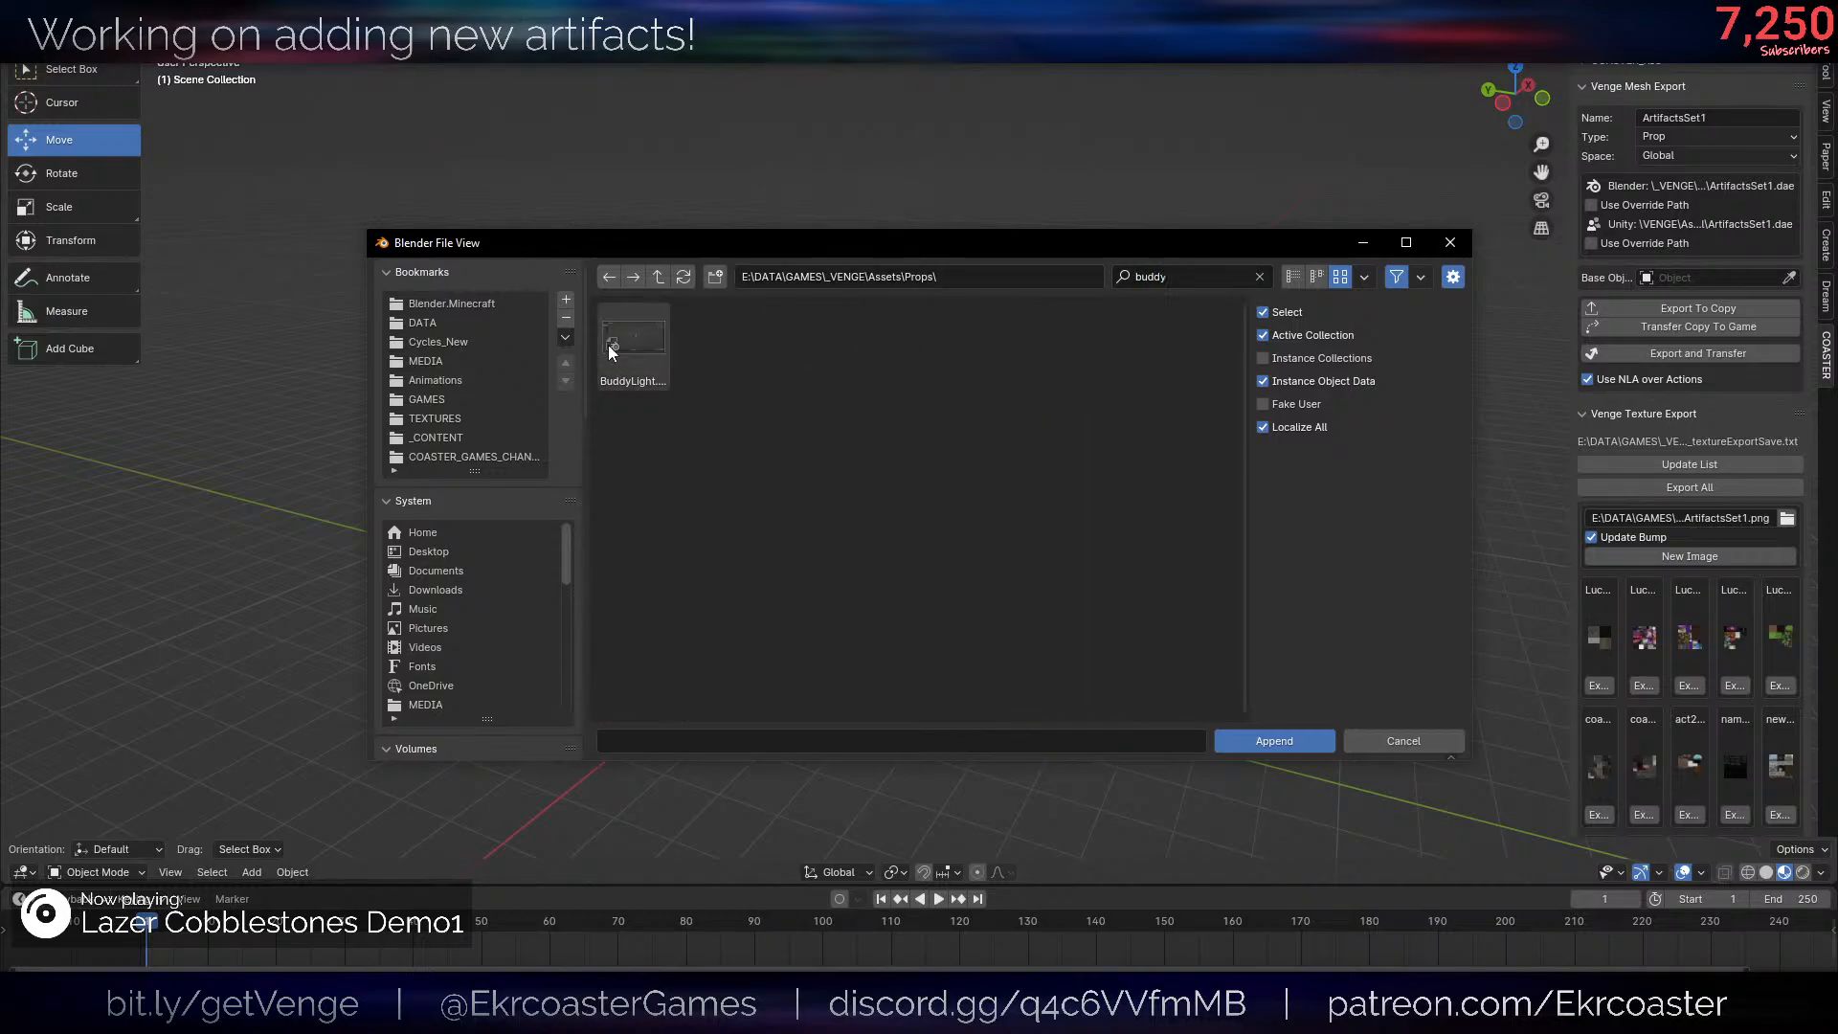
double_click(611, 345)
double_click(1156, 365)
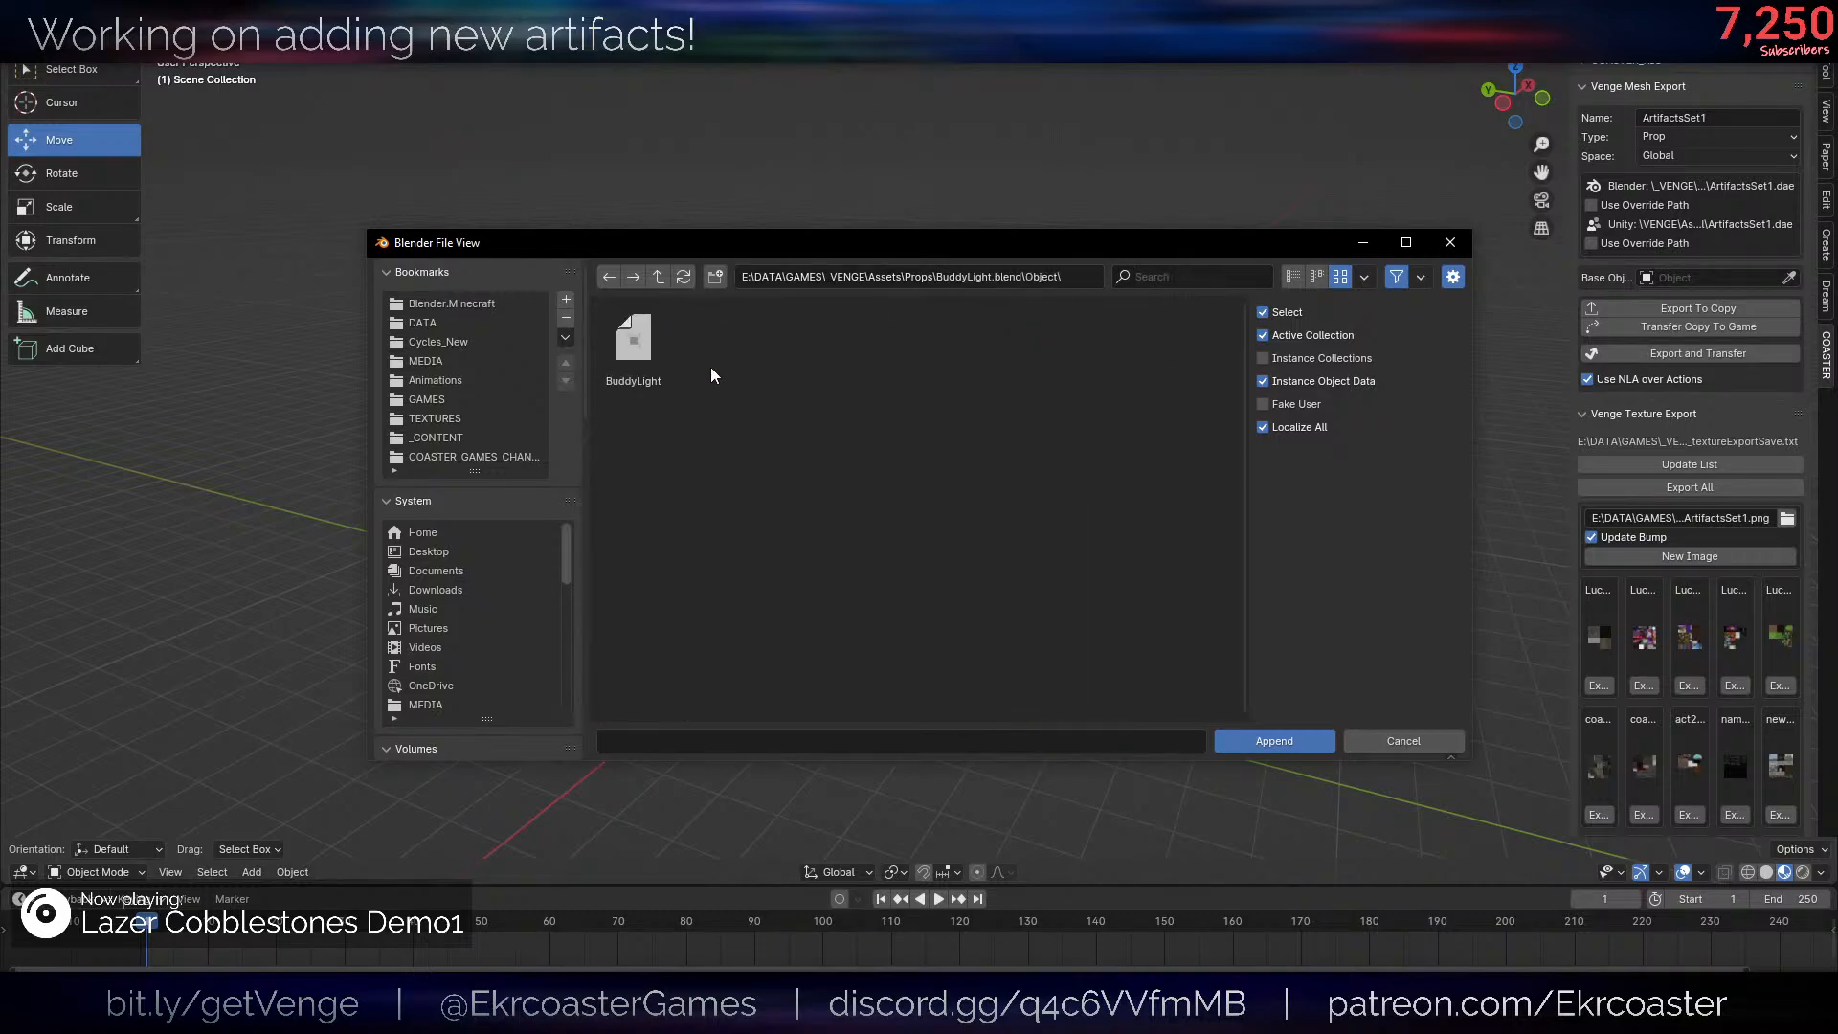
double_click(664, 342)
- Raise the BuddyLight along Z and move it -1 along Y so its frog head sits on the post
middle_drag(978, 532, 950, 561)
scroll(949, 560, down, 2)
click(821, 613)
scroll(821, 613, up, 3)
key(g)
key(z)
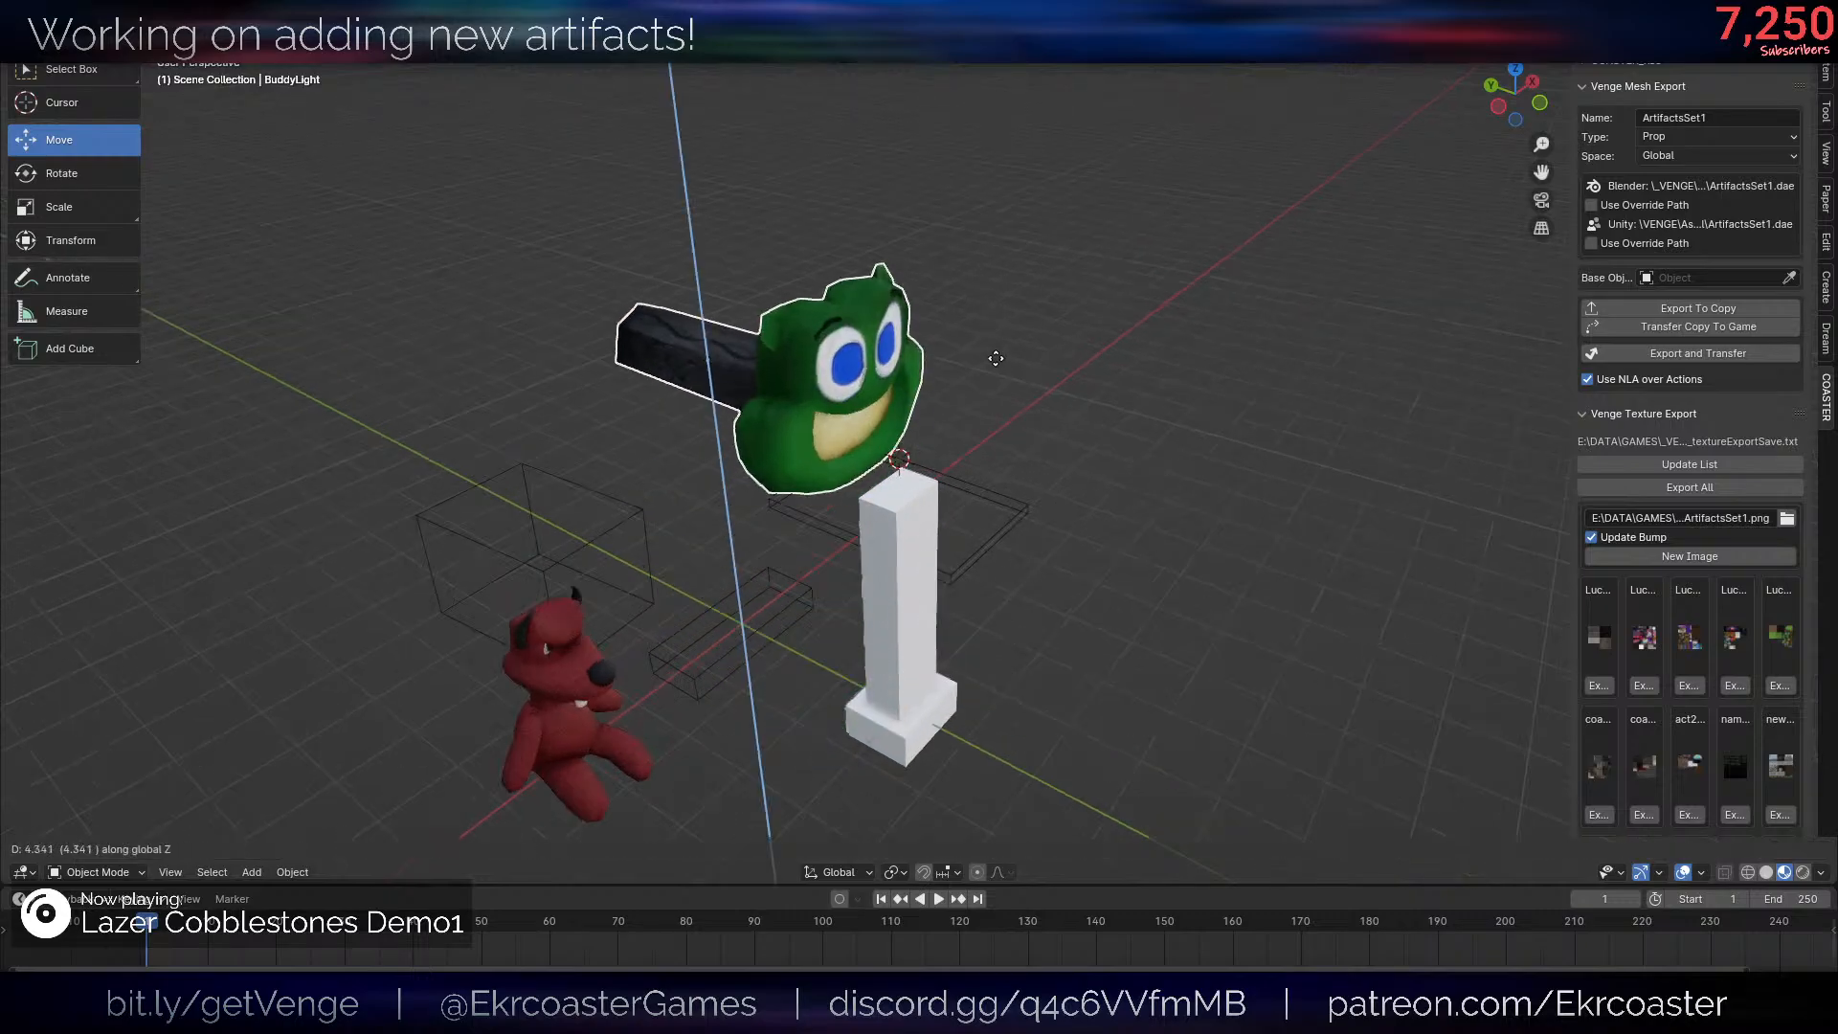
click(1101, 435)
key(alt+shift+z)
key(g)
key(x)
key(y)
click(1147, 456)
key(KP_1)
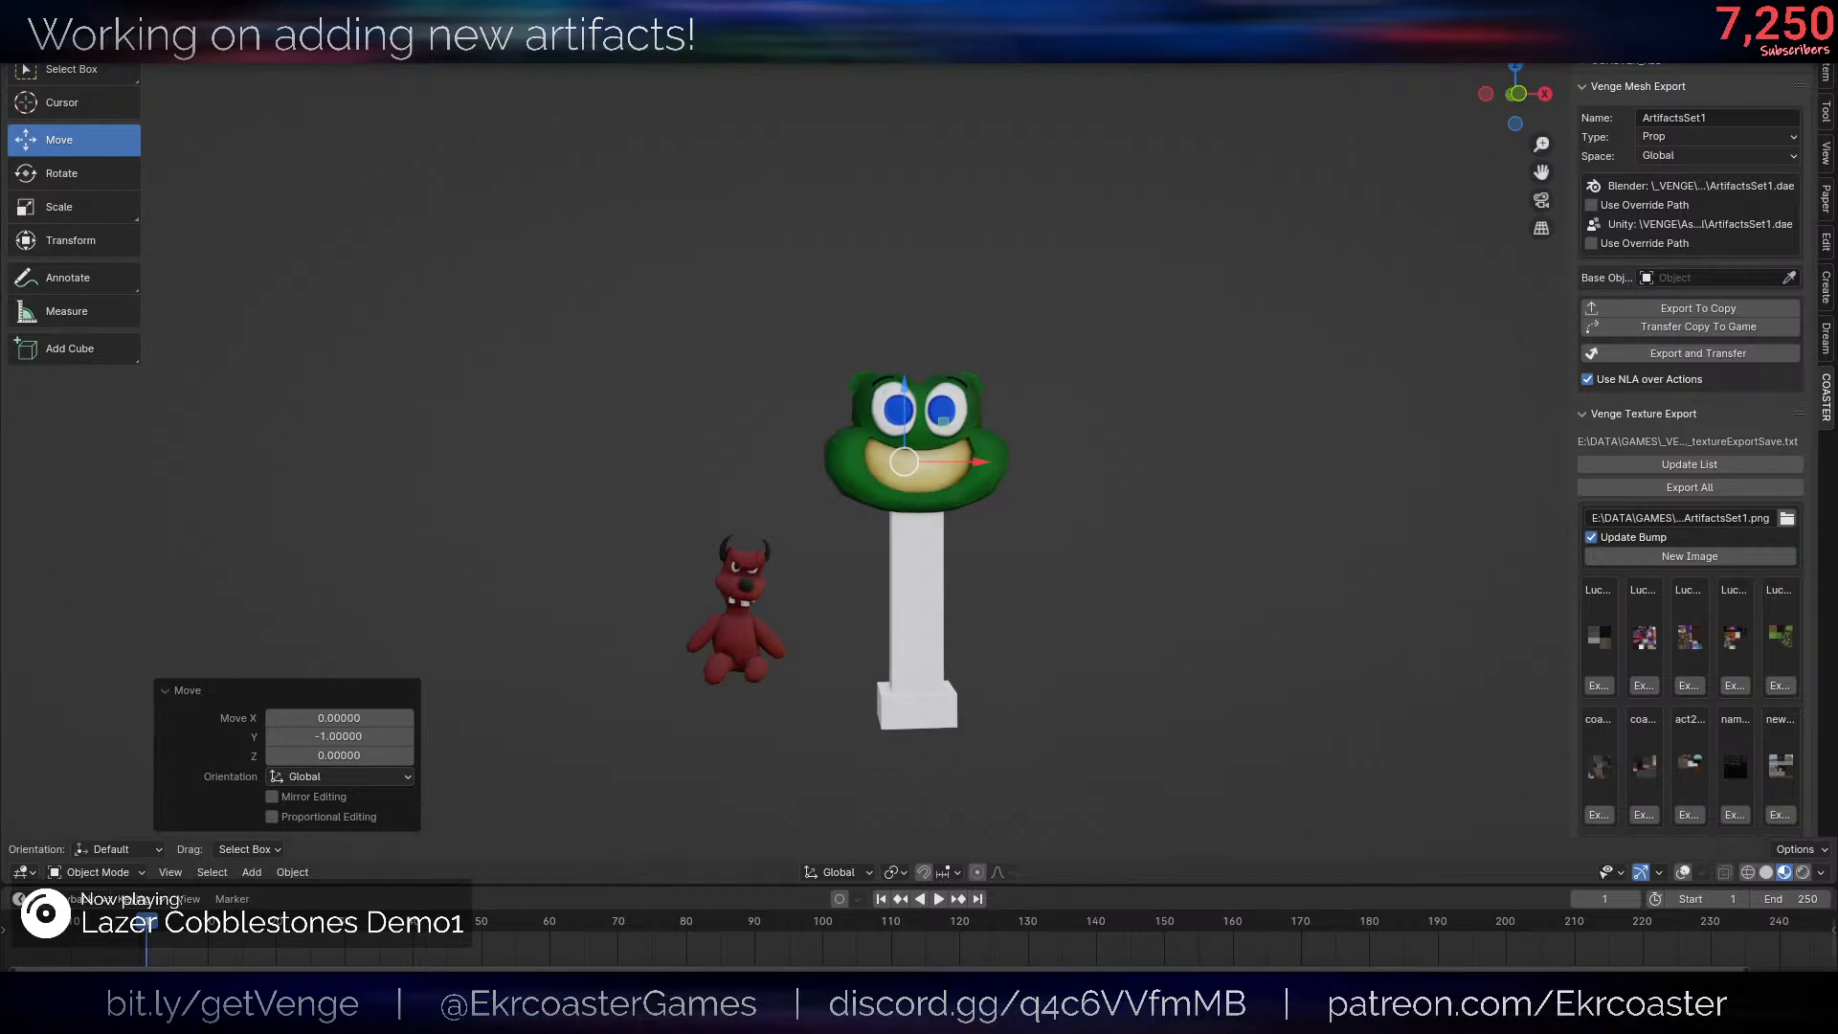
- Delete the long black handle from the BuddyLight mesh, keeping only the frog head, and return to solid Object Mode
middle_drag(1143, 549, 1423, 540)
scroll(1422, 540, up, 2)
key(alt+shift+z)
key(Tab)
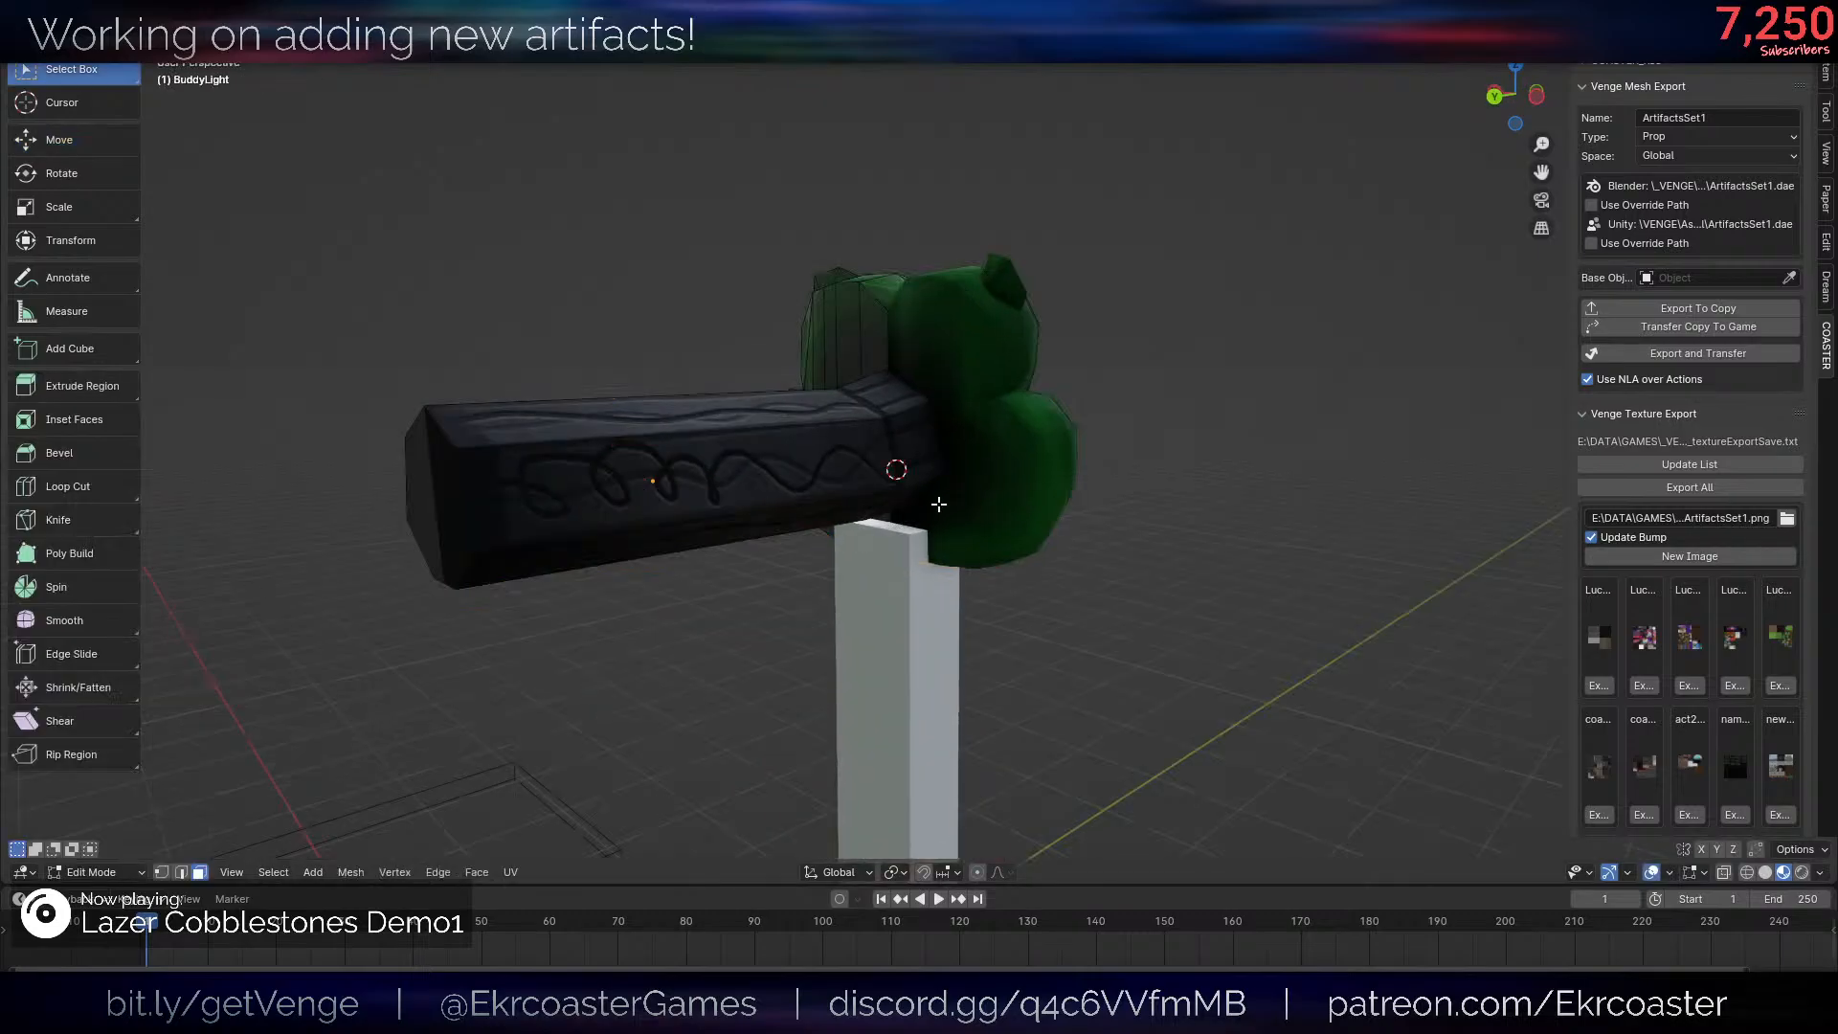
middle_drag(936, 505, 873, 578)
key(shift+z)
mouse_move(776, 546)
middle_down()
mouse_move(1145, 534)
mouse_move(1169, 468)
mouse_move(1075, 435)
middle_up()
key(a)
key(alt+a)
key(b)
drag(921, 356, 1302, 612)
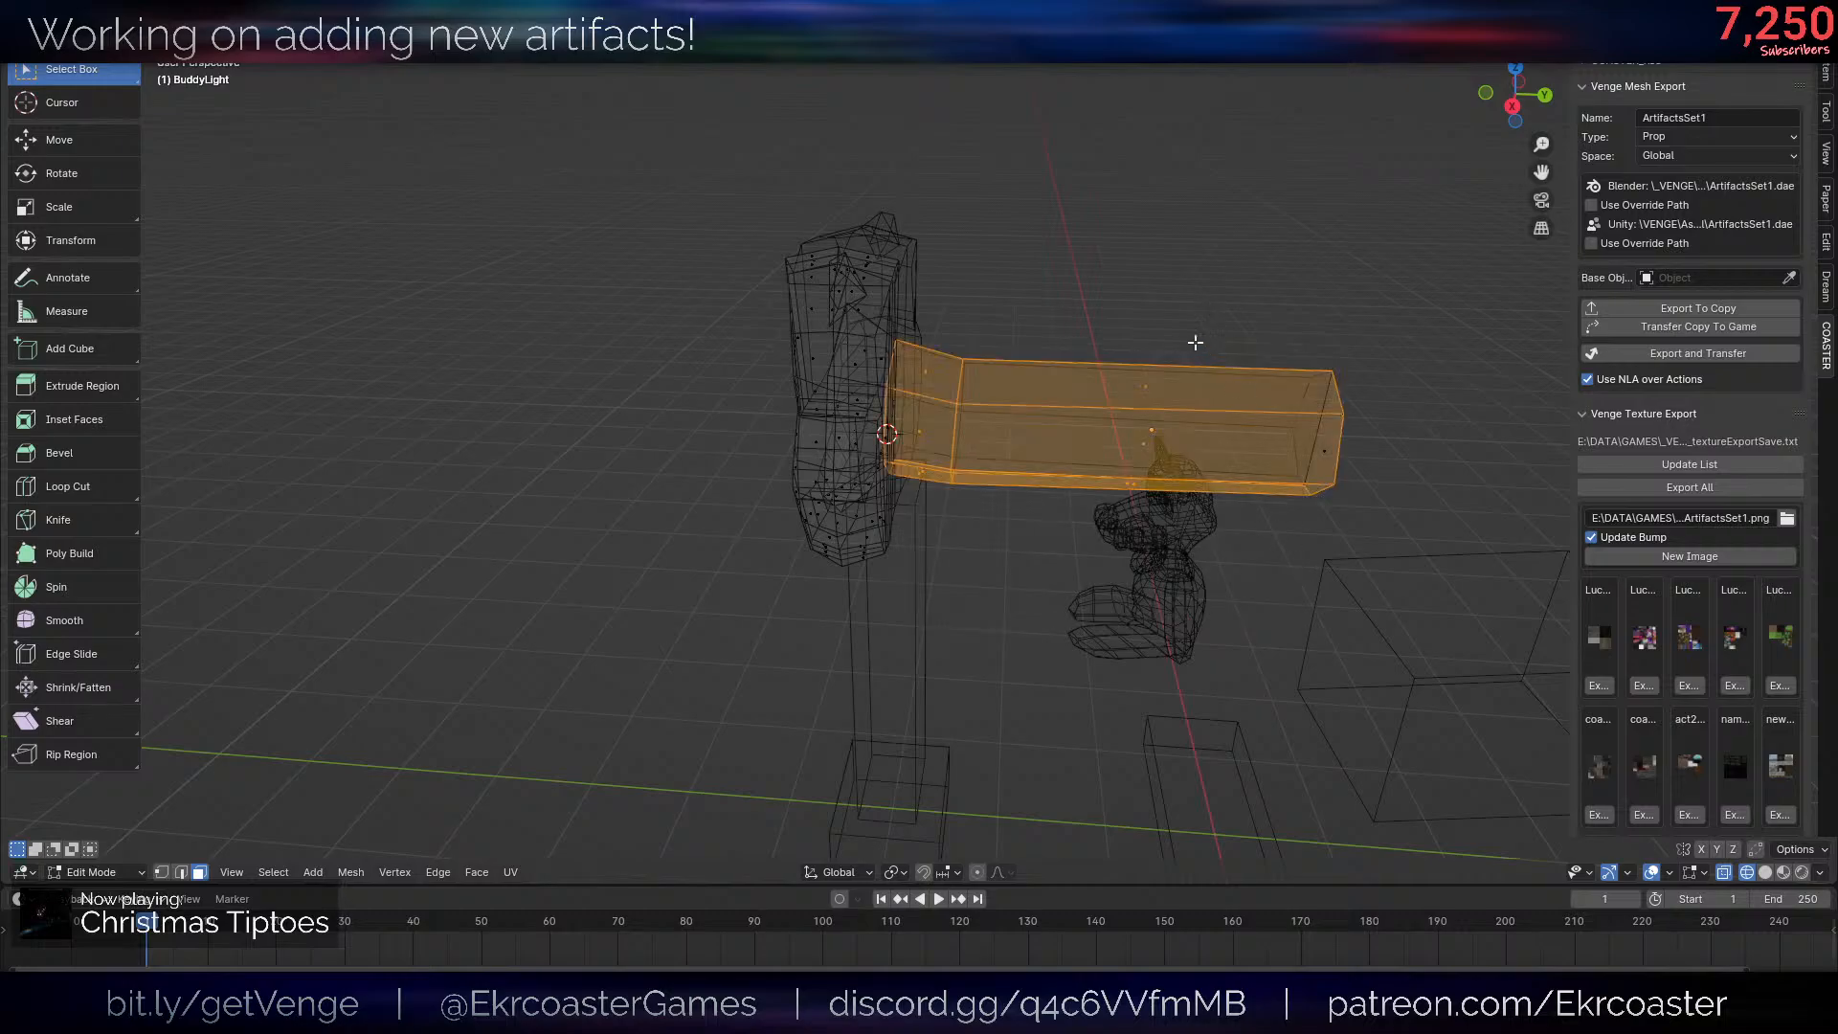
key(x)
click(1262, 434)
key(z)
click(1223, 656)
mouse_move(1222, 657)
middle_down()
mouse_move(958, 468)
mouse_move(1249, 471)
mouse_move(1285, 382)
mouse_move(1279, 435)
middle_up()
key(Tab)
scroll(1285, 382, down, 3)
scroll(1279, 435, up, 4)
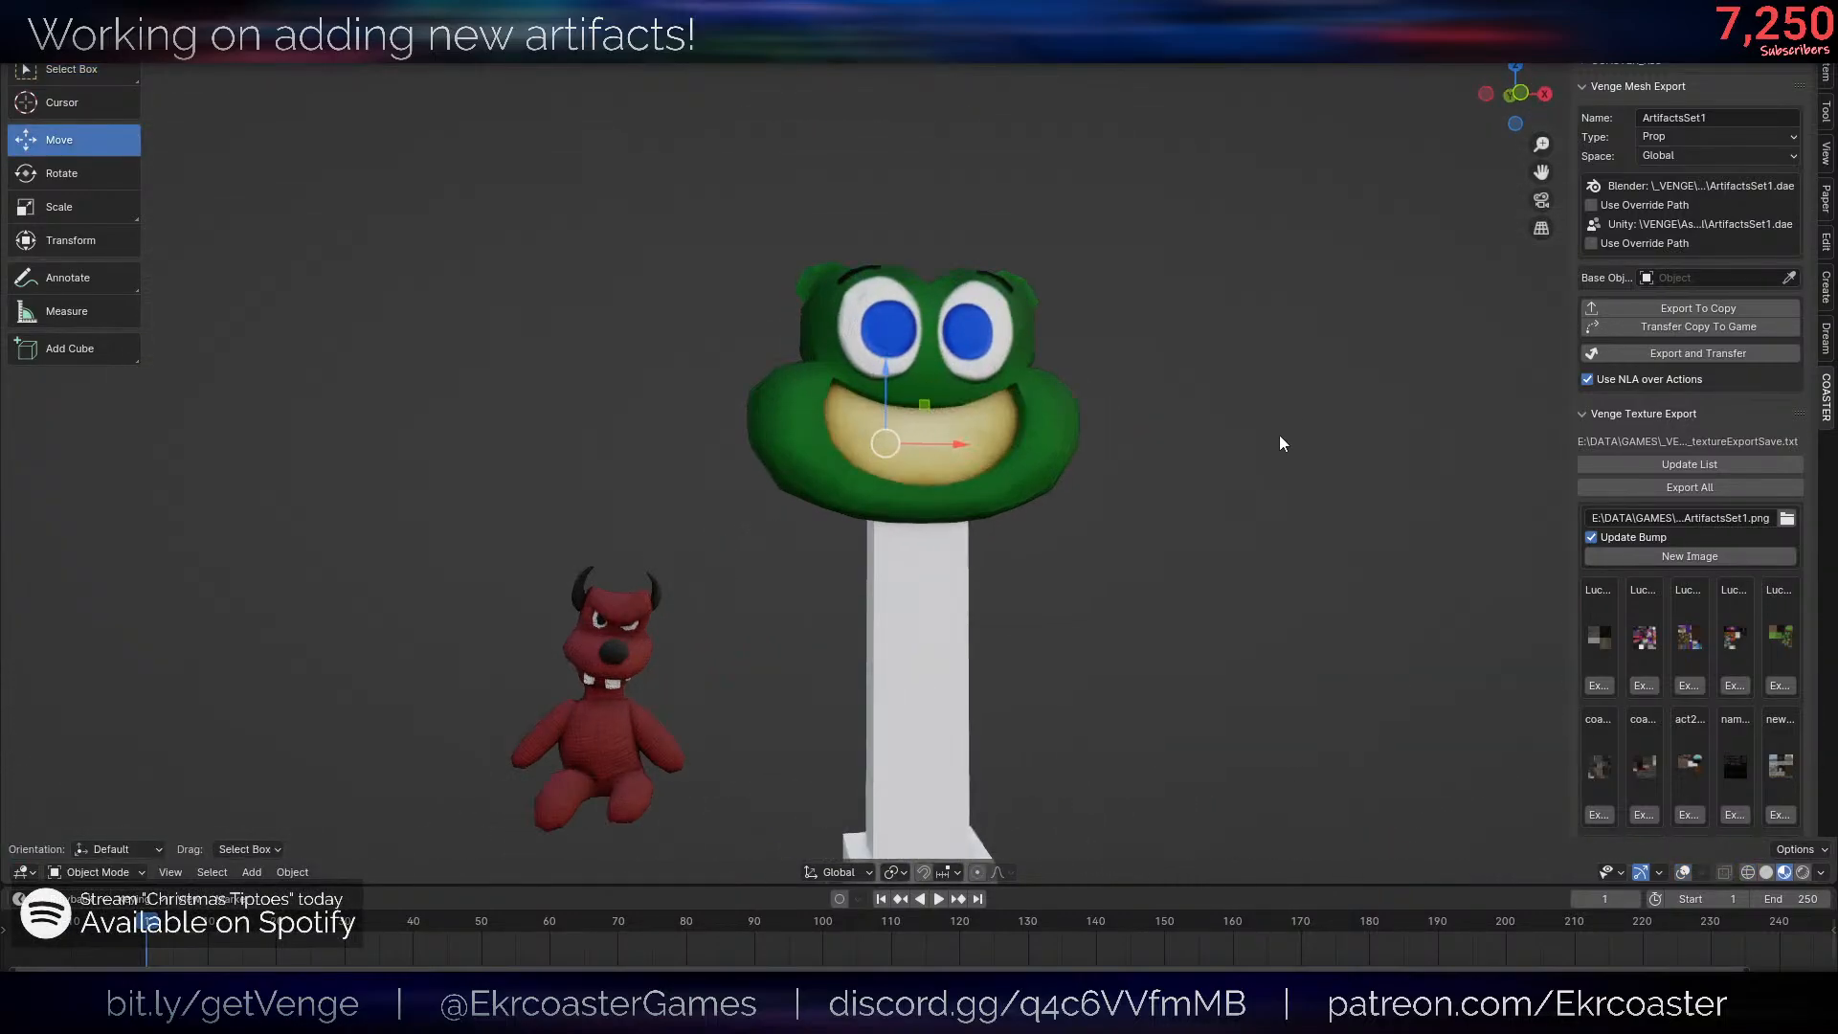
- Try setting the frog head's origin to its geometry, then undo it
middle_drag(967, 517, 1060, 469)
scroll(1099, 446, up, 4)
scroll(1099, 446, down, 5)
scroll(1061, 469, up, 4)
key(ctrl+alt+shift+c)
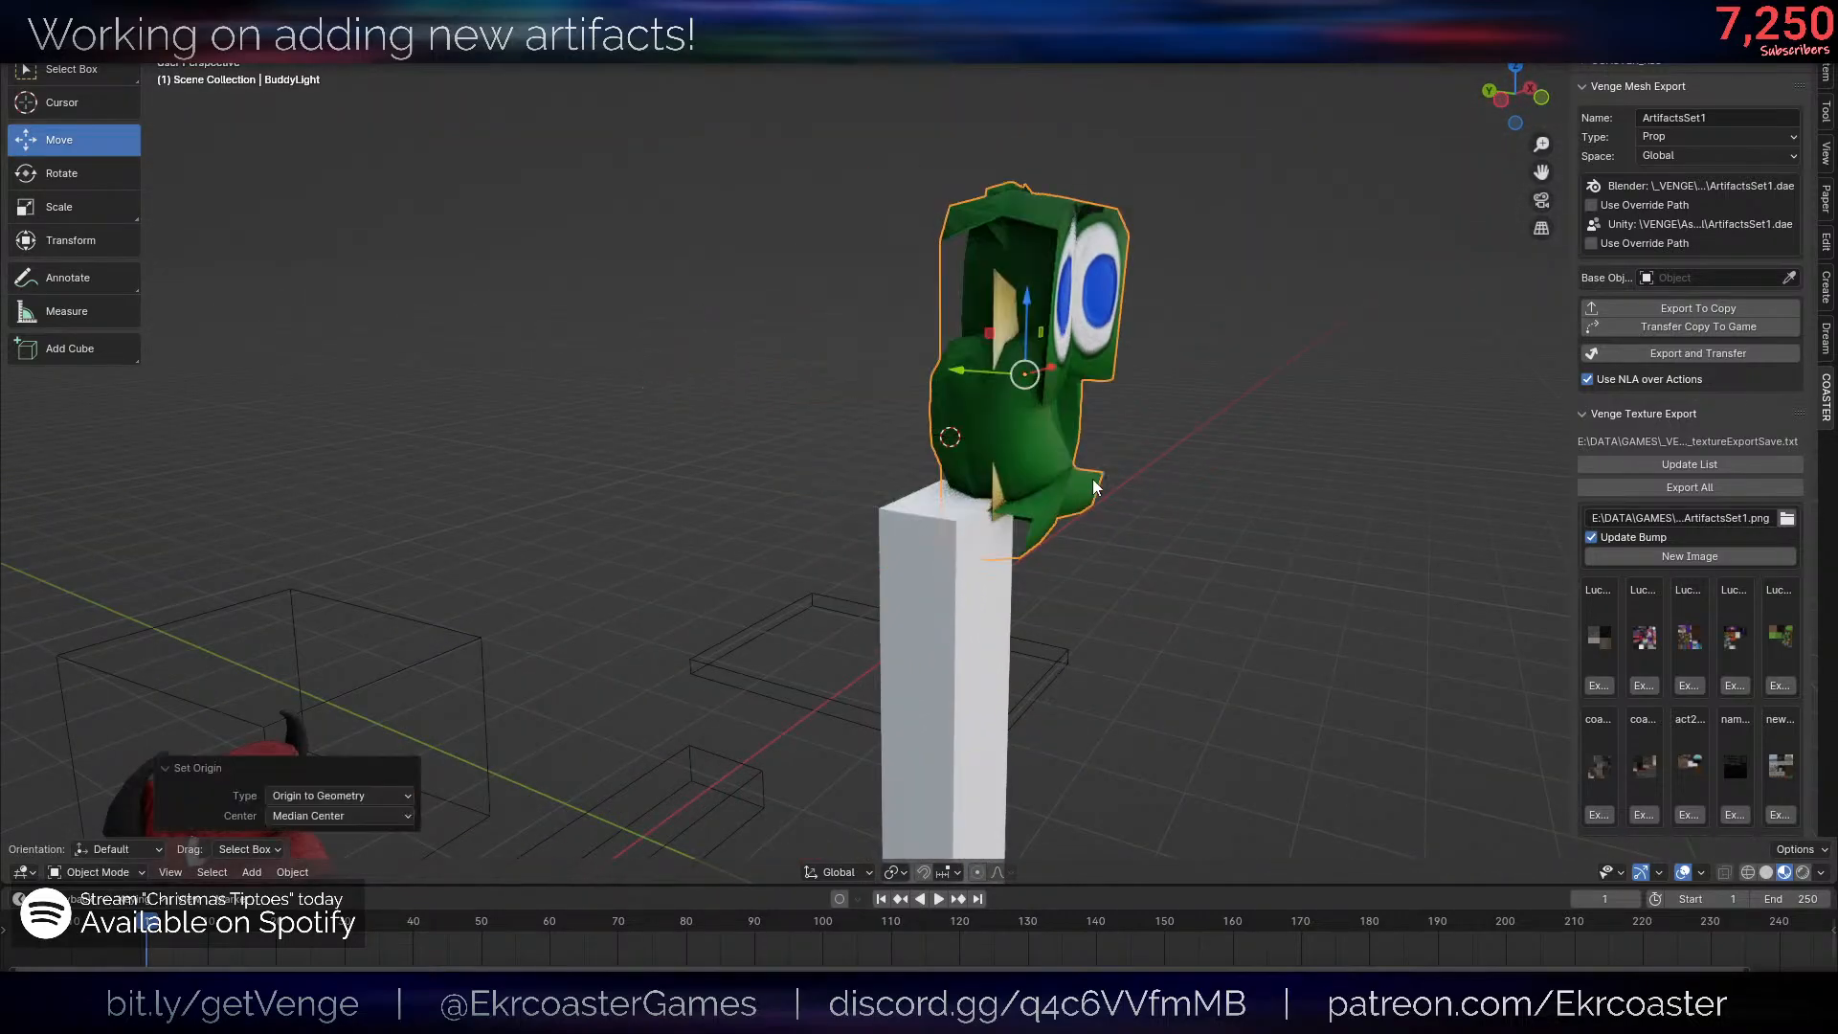
key(ctrl+z)
- Convert the BuddyLight frog head to a plain mesh
key(alt+shift+z)
key(ctrl+shift+z)
middle_drag(1091, 536, 1210, 469)
key(ctrl+z)
key(ctrl+shift+z)
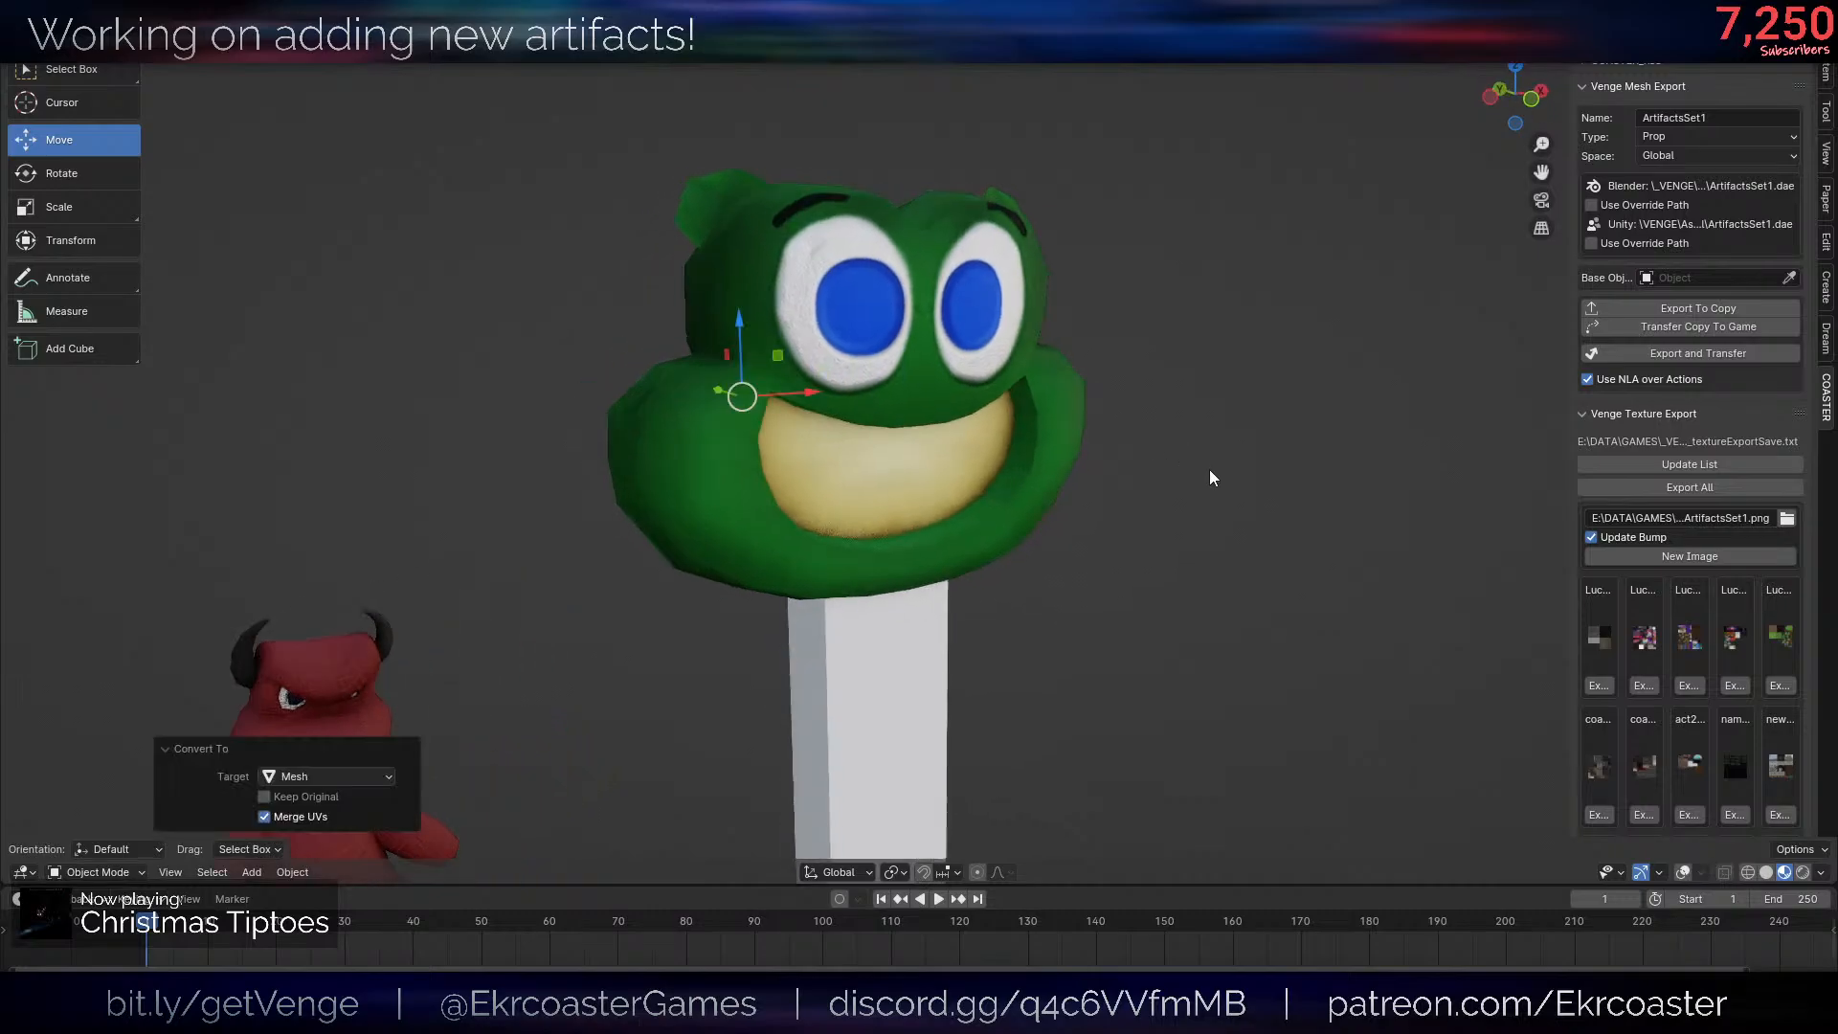
- Check the converted head in Edit Mode and set its origin to its geometry
key(alt+shift+z)
key(Tab)
middle_drag(1061, 492, 993, 485)
key(Tab)
key(ctrl+alt+shift+c)
scroll(1112, 479, down, 6)
scroll(1252, 474, up, 7)
- Stretch the whole frog head mesh by 1.247 along Y and shift it along Y over the post
key(Tab)
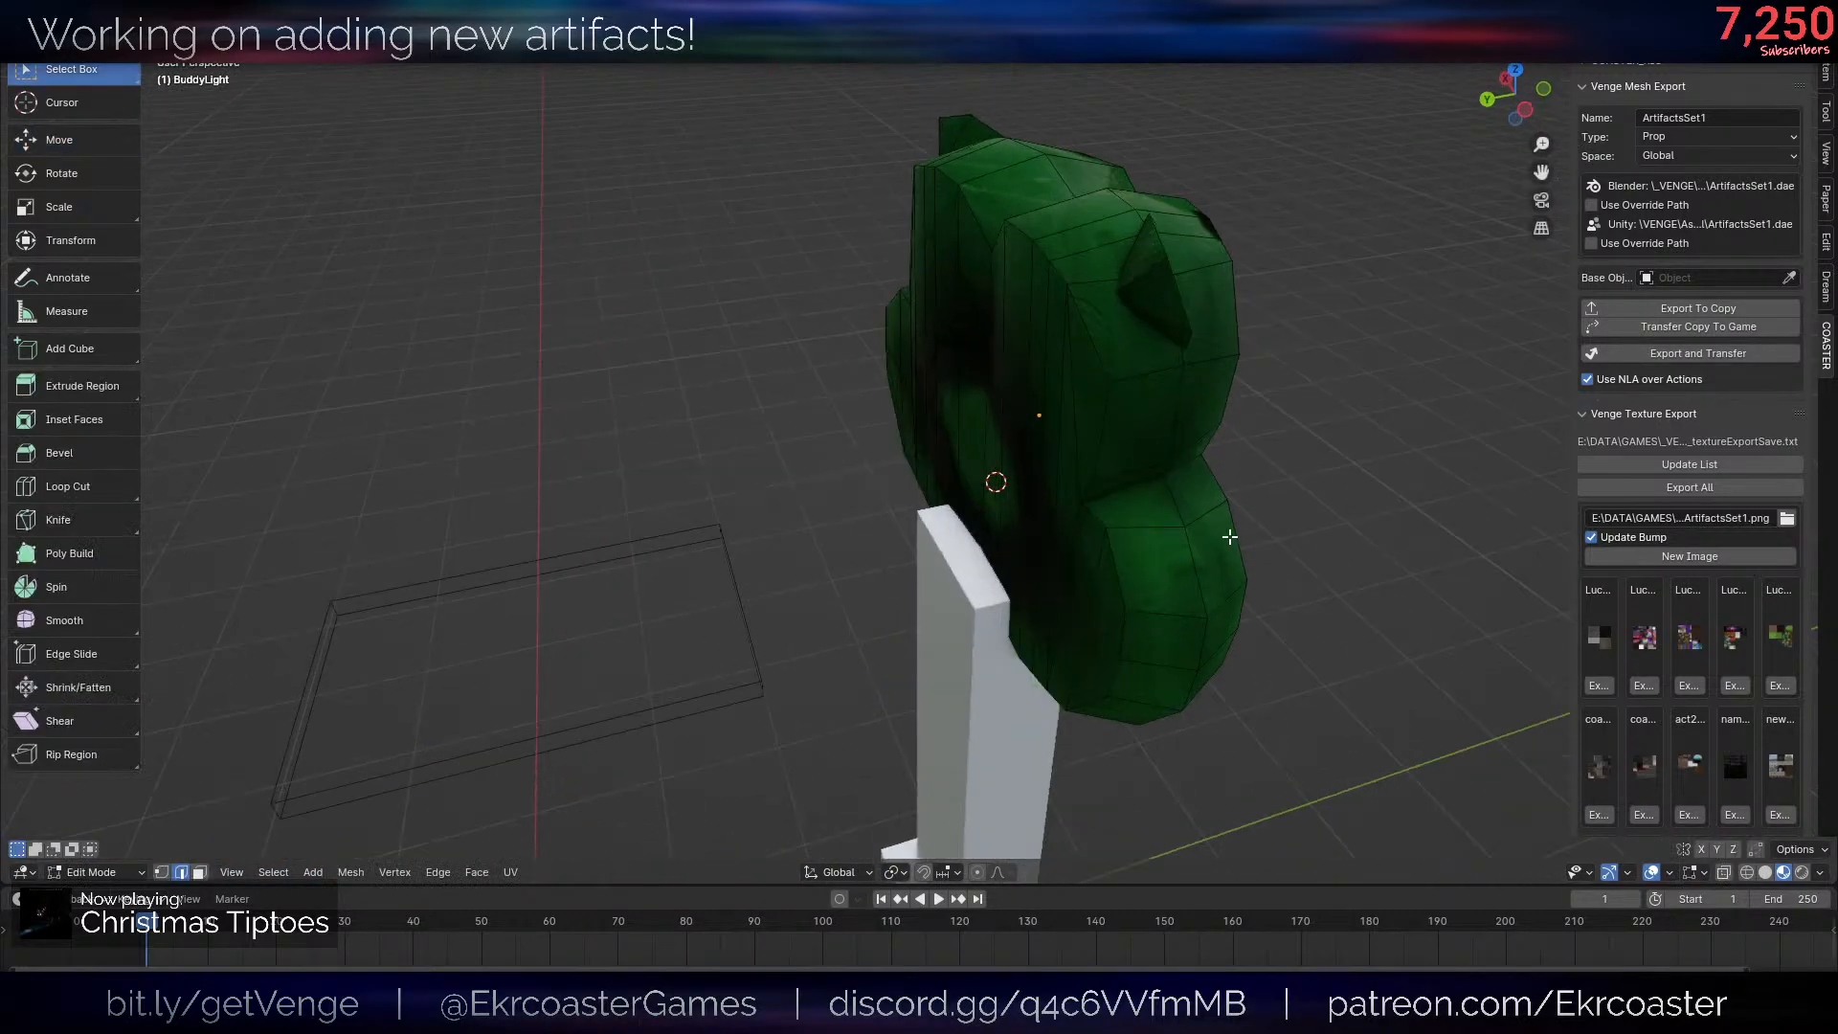
key(a)
key(s)
key(y)
click(1330, 522)
key(g)
key(y)
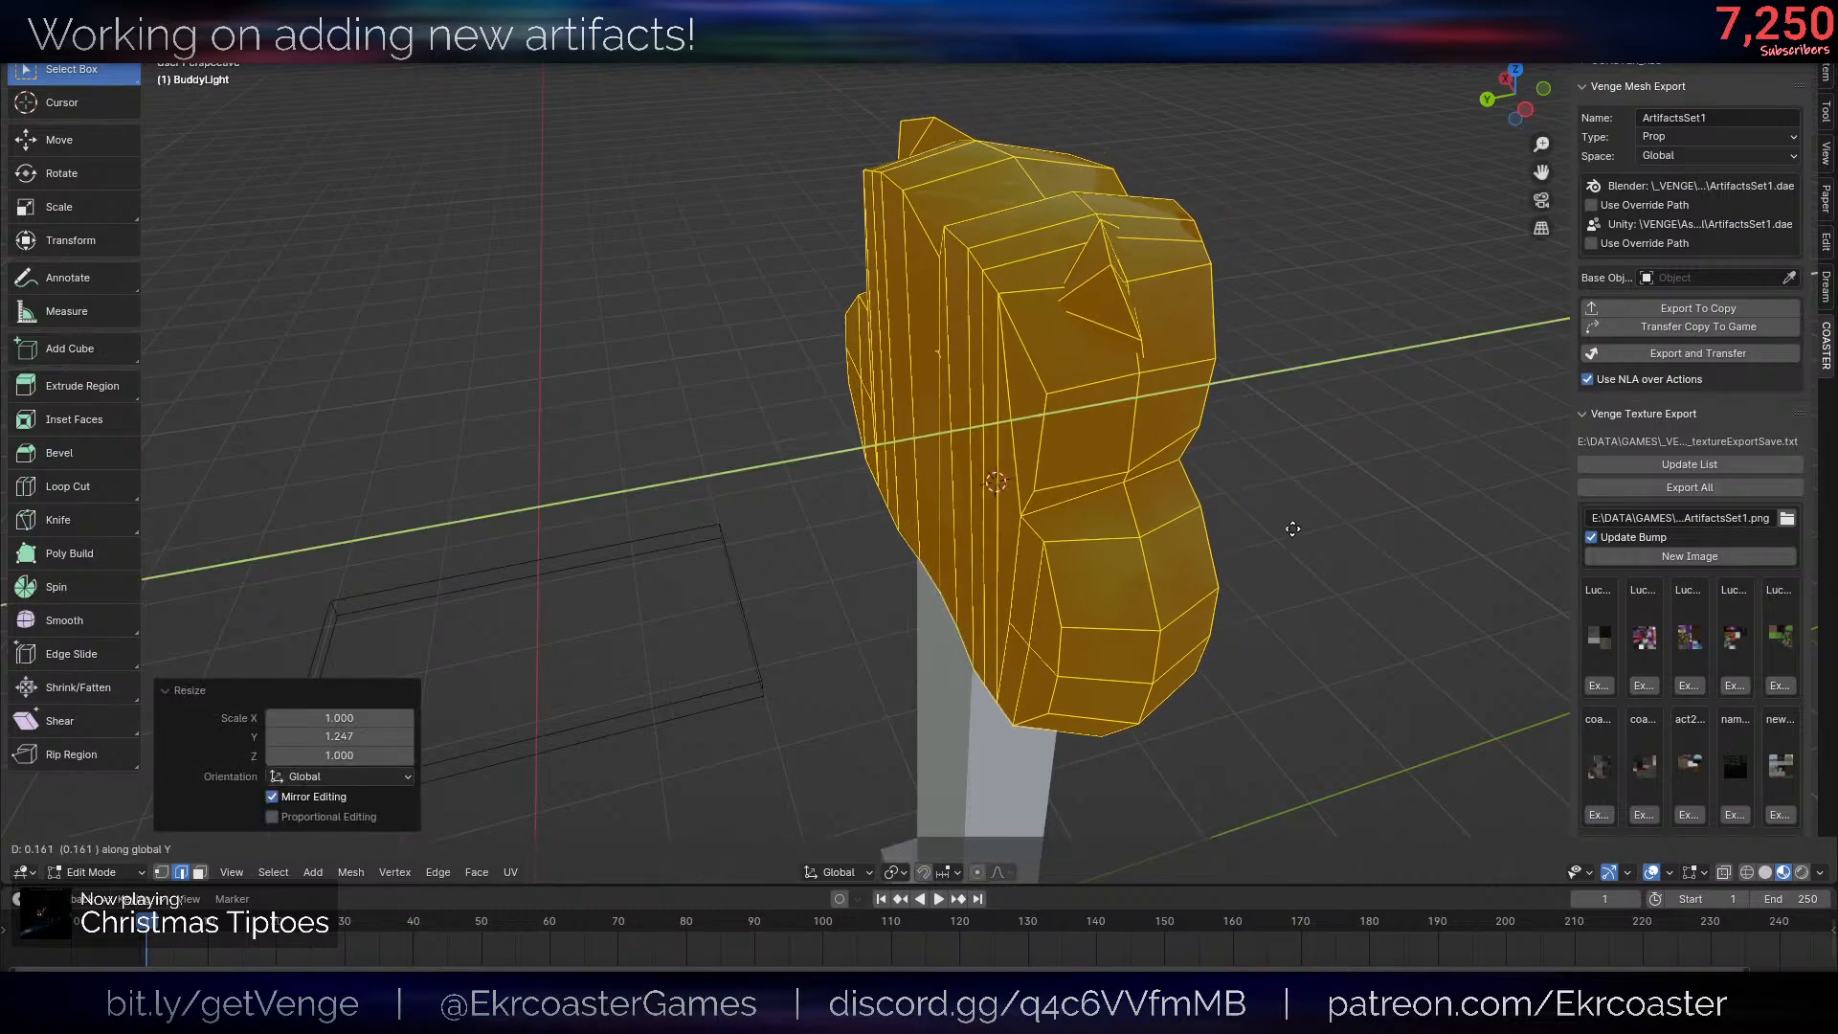
click(1268, 536)
key(Tab)
- Seat the frog head on the post by lowering it along Z and adjusting its position along Y
key(alt+shift+z)
scroll(1327, 580, down, 6)
middle_drag(1327, 581, 1091, 577)
scroll(1235, 565, up, 5)
key(g)
key(y)
click(1230, 585)
scroll(1231, 591, down, 4)
key(g)
key(z)
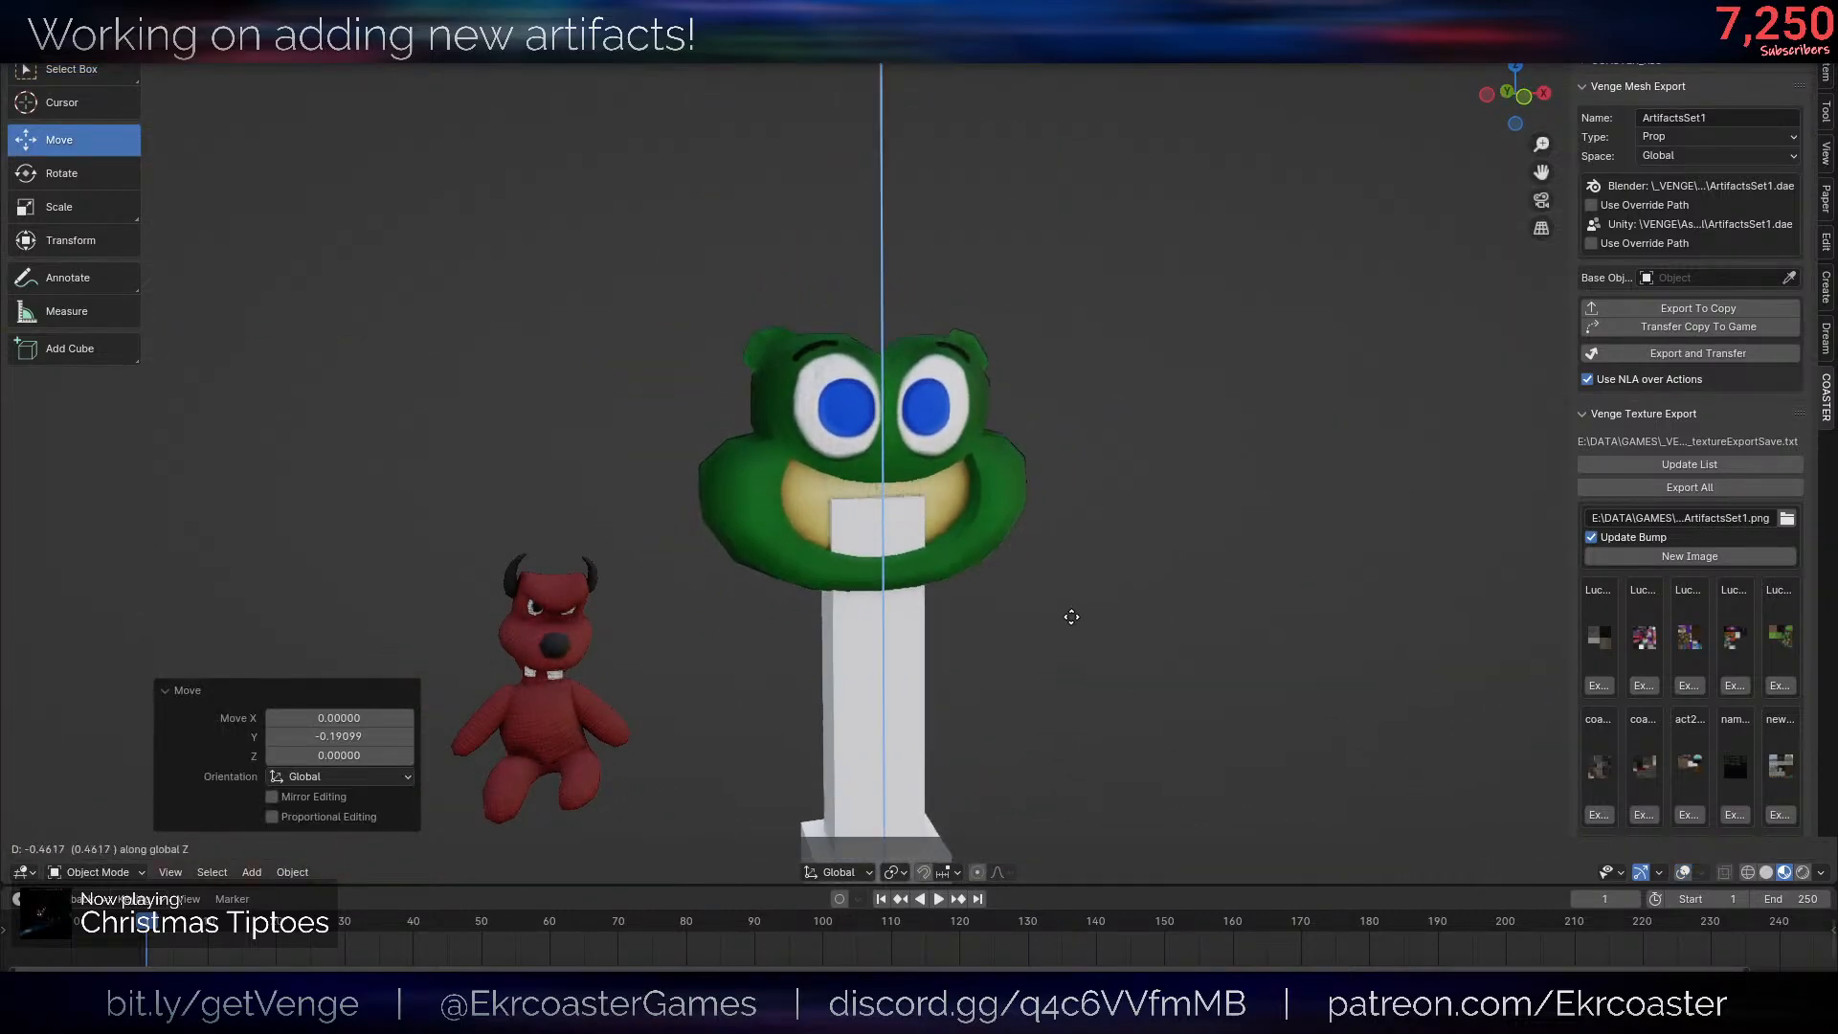
click(1071, 616)
middle_drag(979, 601, 1019, 547)
key(g)
key(y)
click(1083, 608)
scroll(1083, 607, down, 3)
- Try tilting the BuddyLight frog head around the X axis on top of the post
click(962, 562)
scroll(964, 563, down, 3)
scroll(1019, 547, up, 3)
scroll(1019, 547, up, 2)
click(991, 502)
key(r)
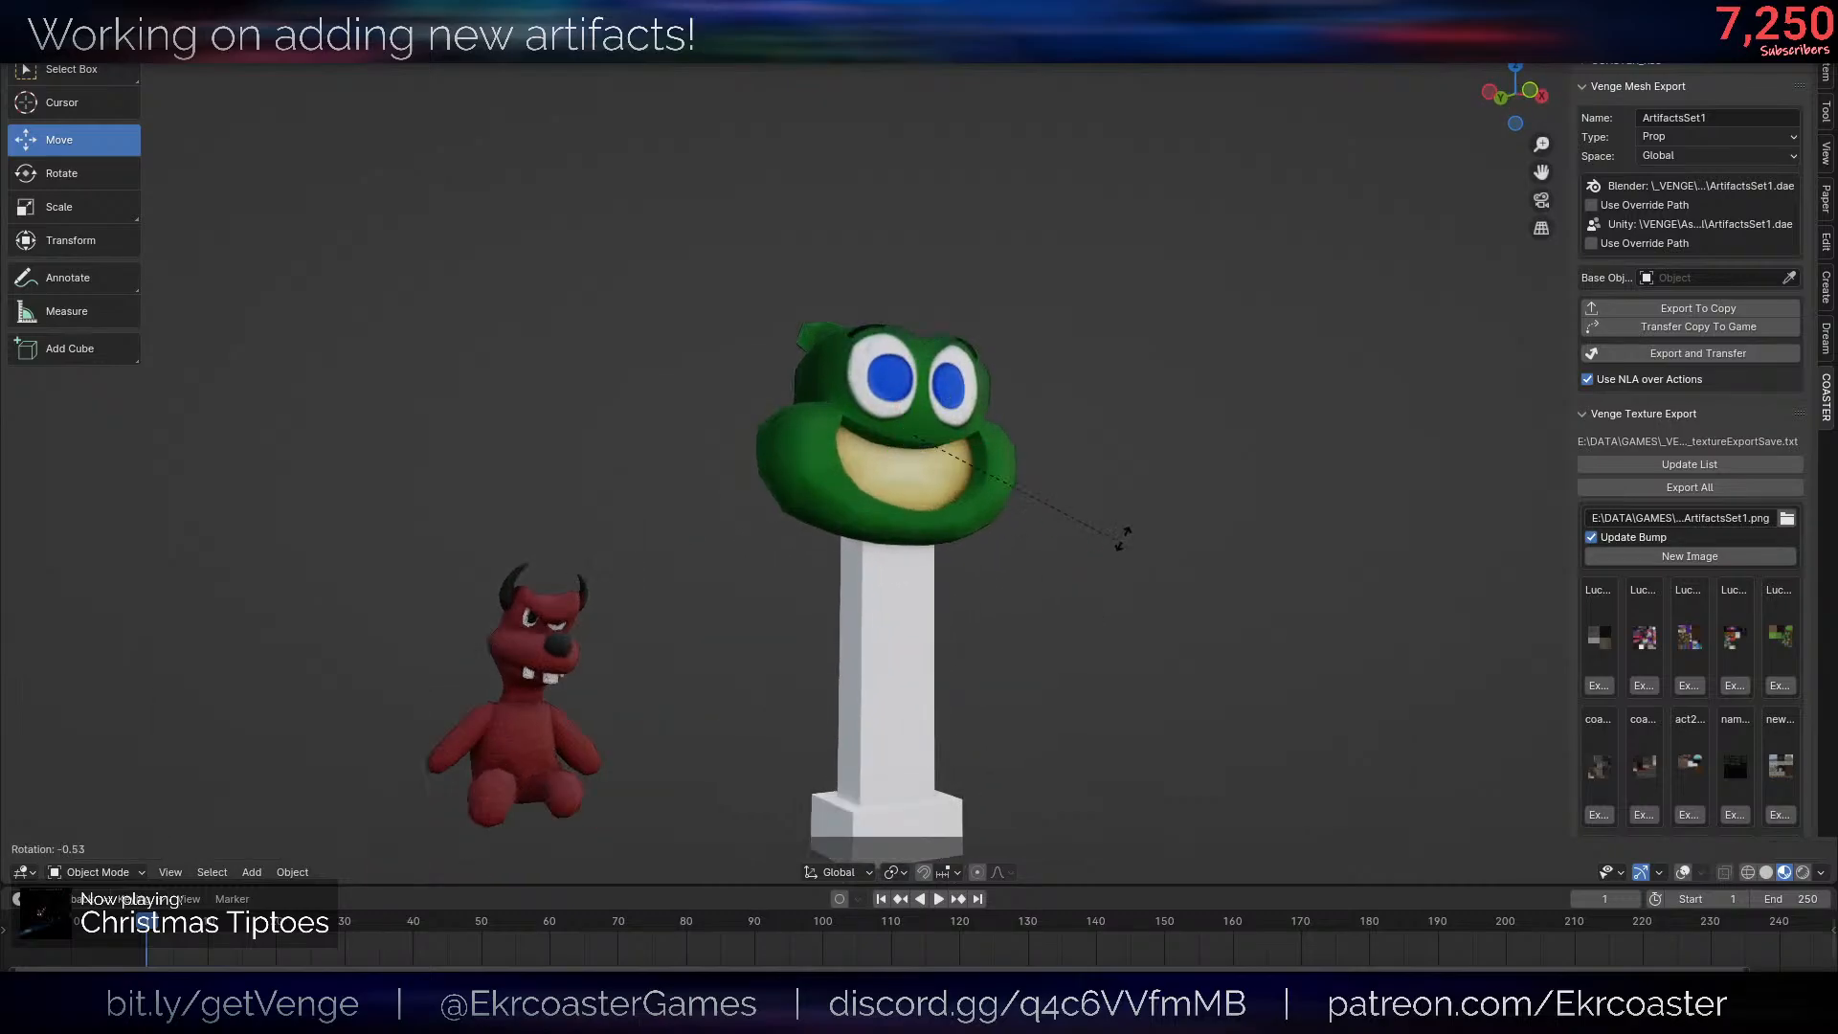
key(x)
right_click(1134, 486)
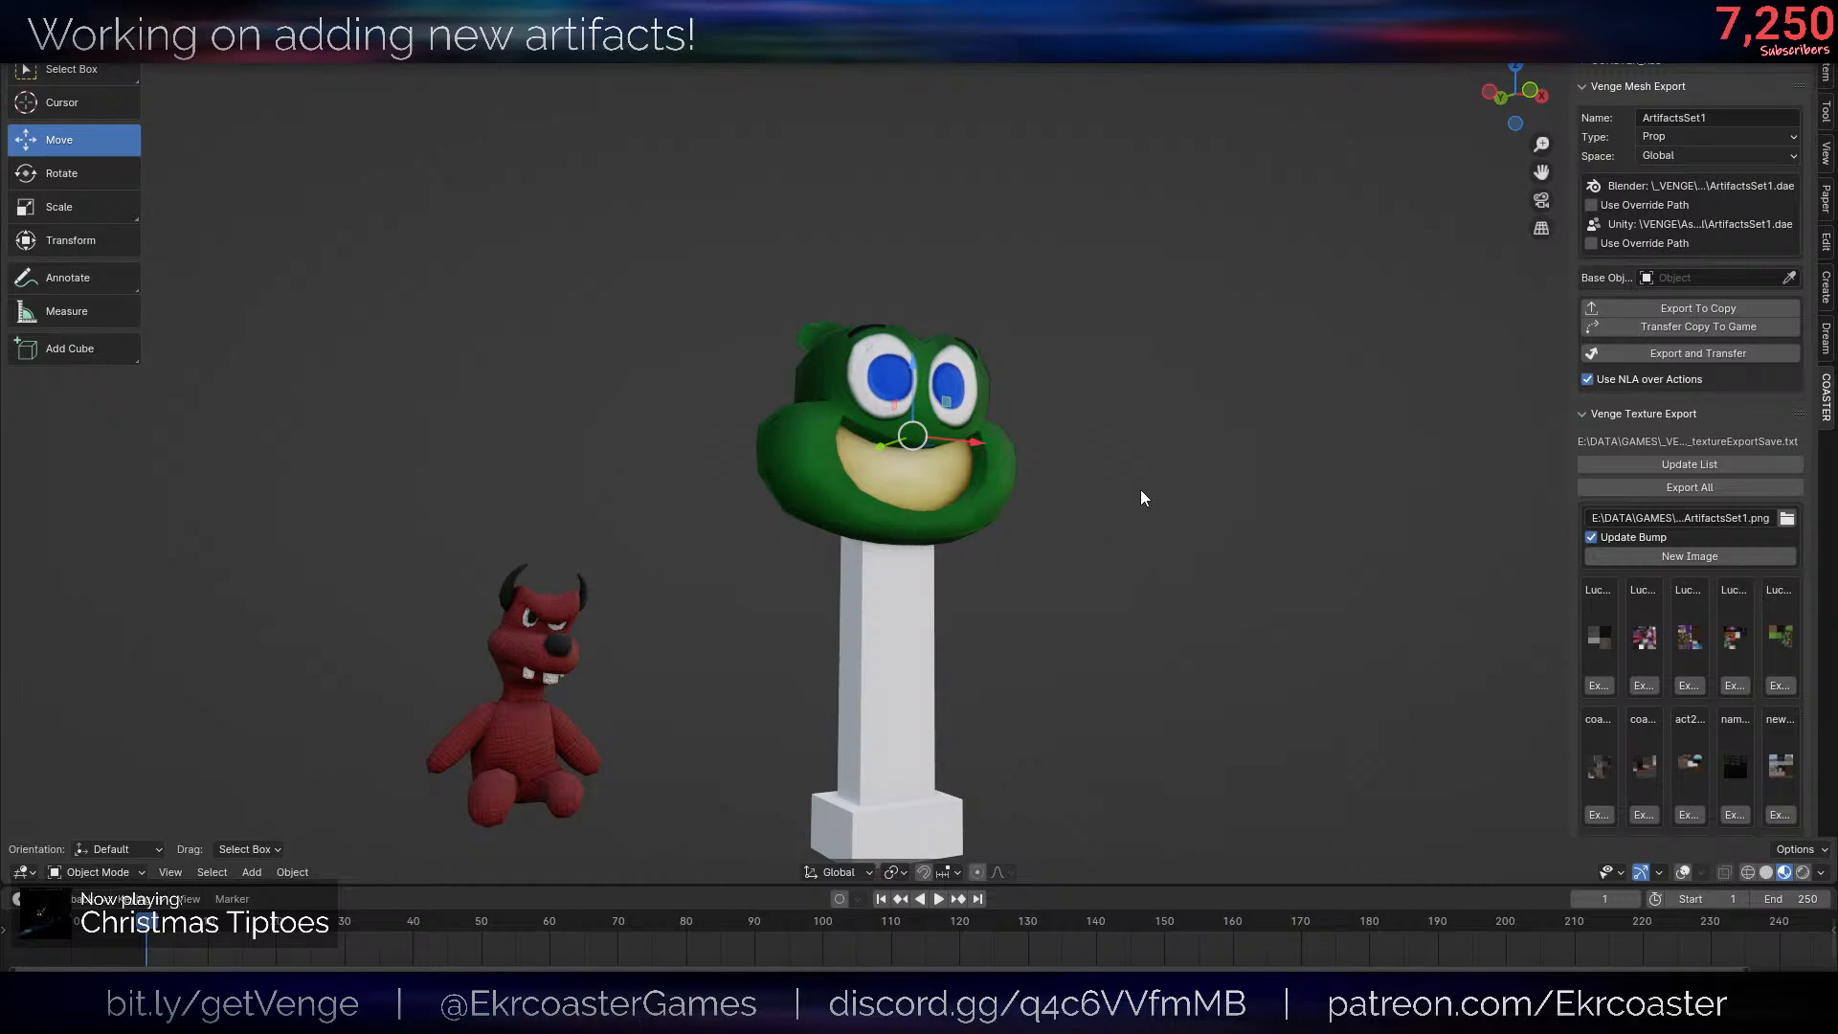
- Recenter the frog head's origin on its geometry and turn on proportional editing in its mesh
key(alt+shift+z)
key(ctrl+alt+shift+c)
middle_drag(986, 552, 1132, 569)
scroll(1093, 583, up, 5)
key(Tab)
key(alt+a)
key(o)
- Pull the edge at the back of the head about 0.3 along Y with a proportional size of about 1.6
key(g)
key(y)
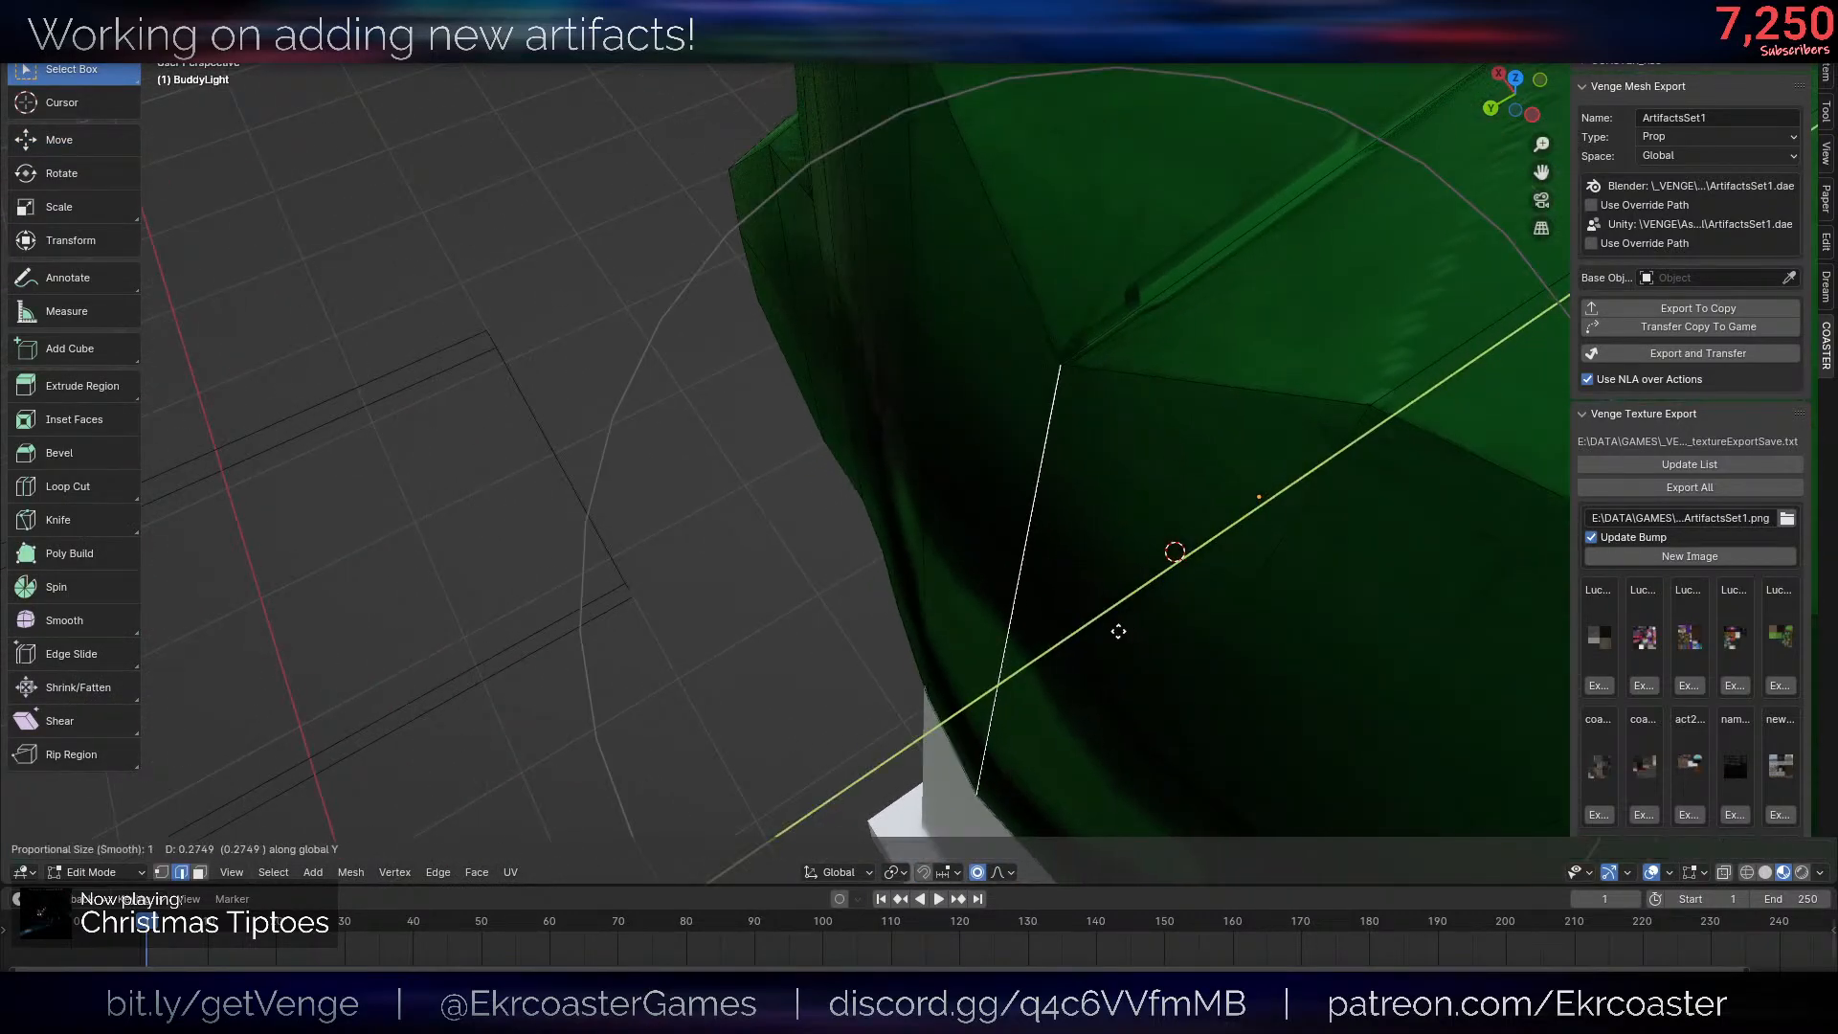
right_click(1127, 622)
scroll(1128, 622, down, 5)
middle_drag(1126, 631, 1111, 648)
key(g)
key(y)
scroll(1045, 669, down, 2)
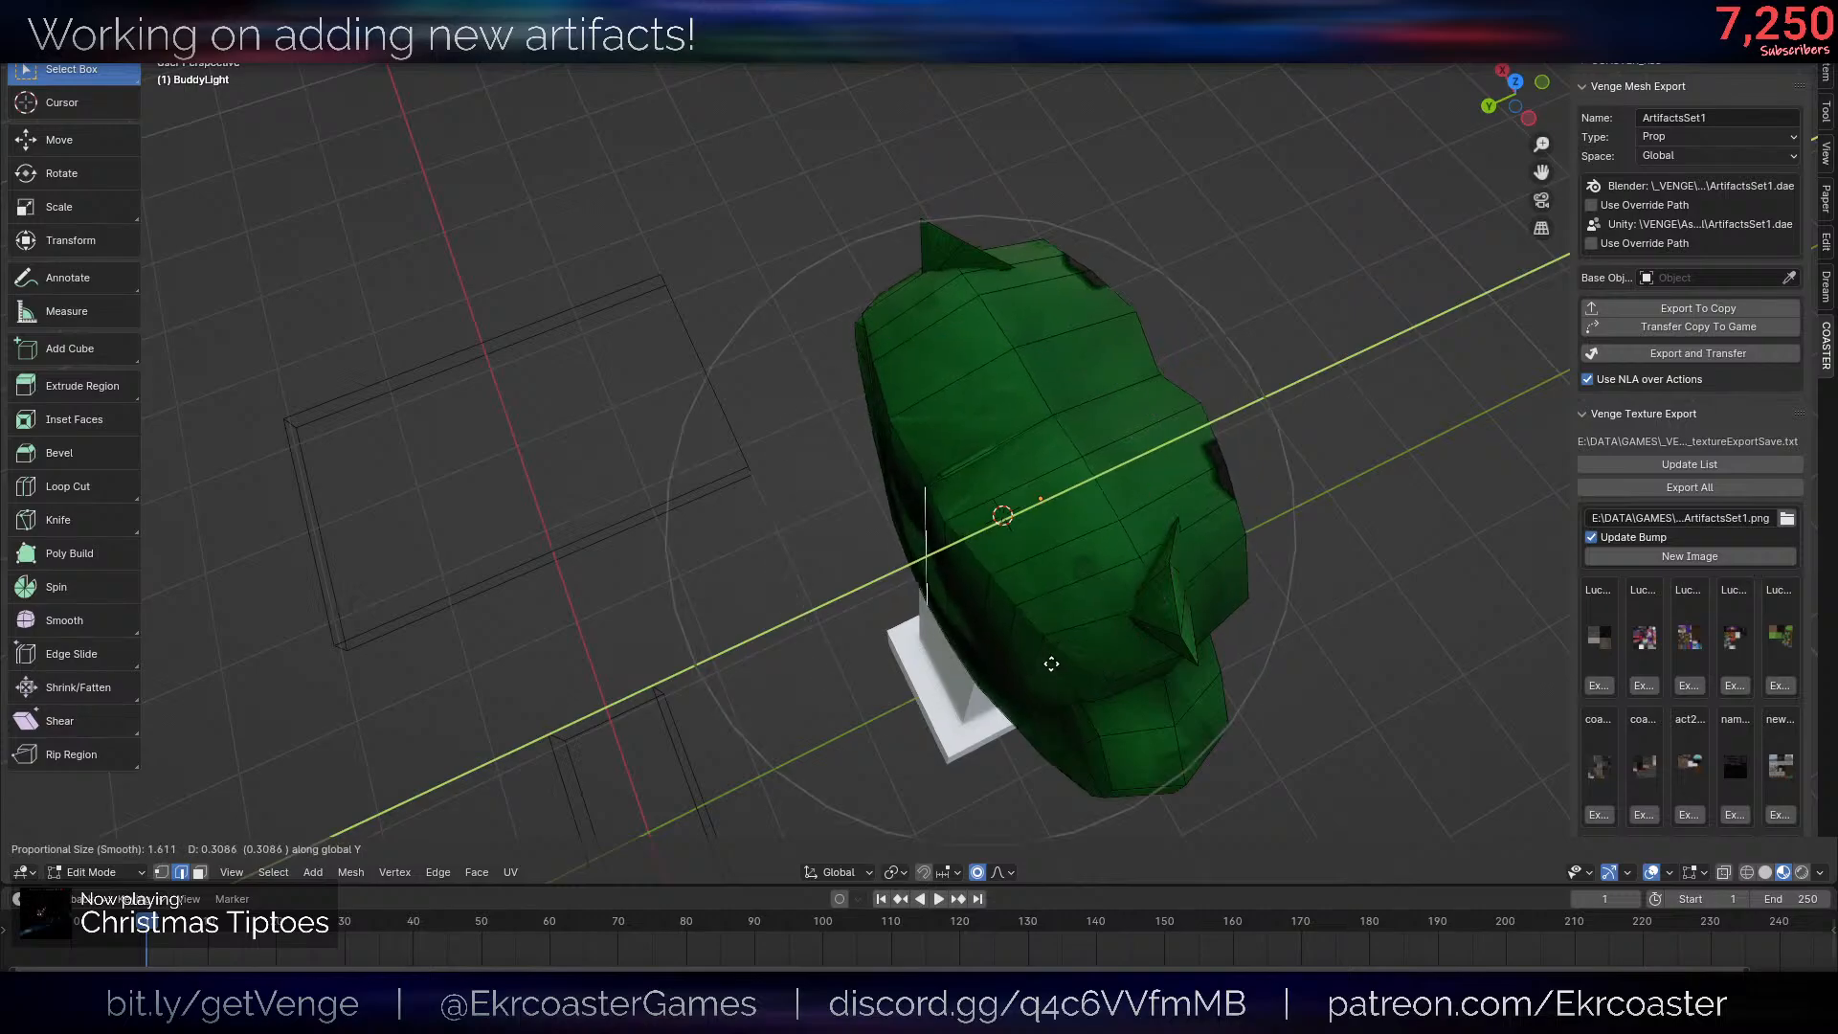
click(1069, 676)
- Examine the reshaped back of the frog head from several sides in both Edit and Object Mode
key(Tab)
scroll(1070, 674, down, 3)
middle_drag(1069, 676, 1229, 691)
key(Tab)
scroll(1168, 637, up, 3)
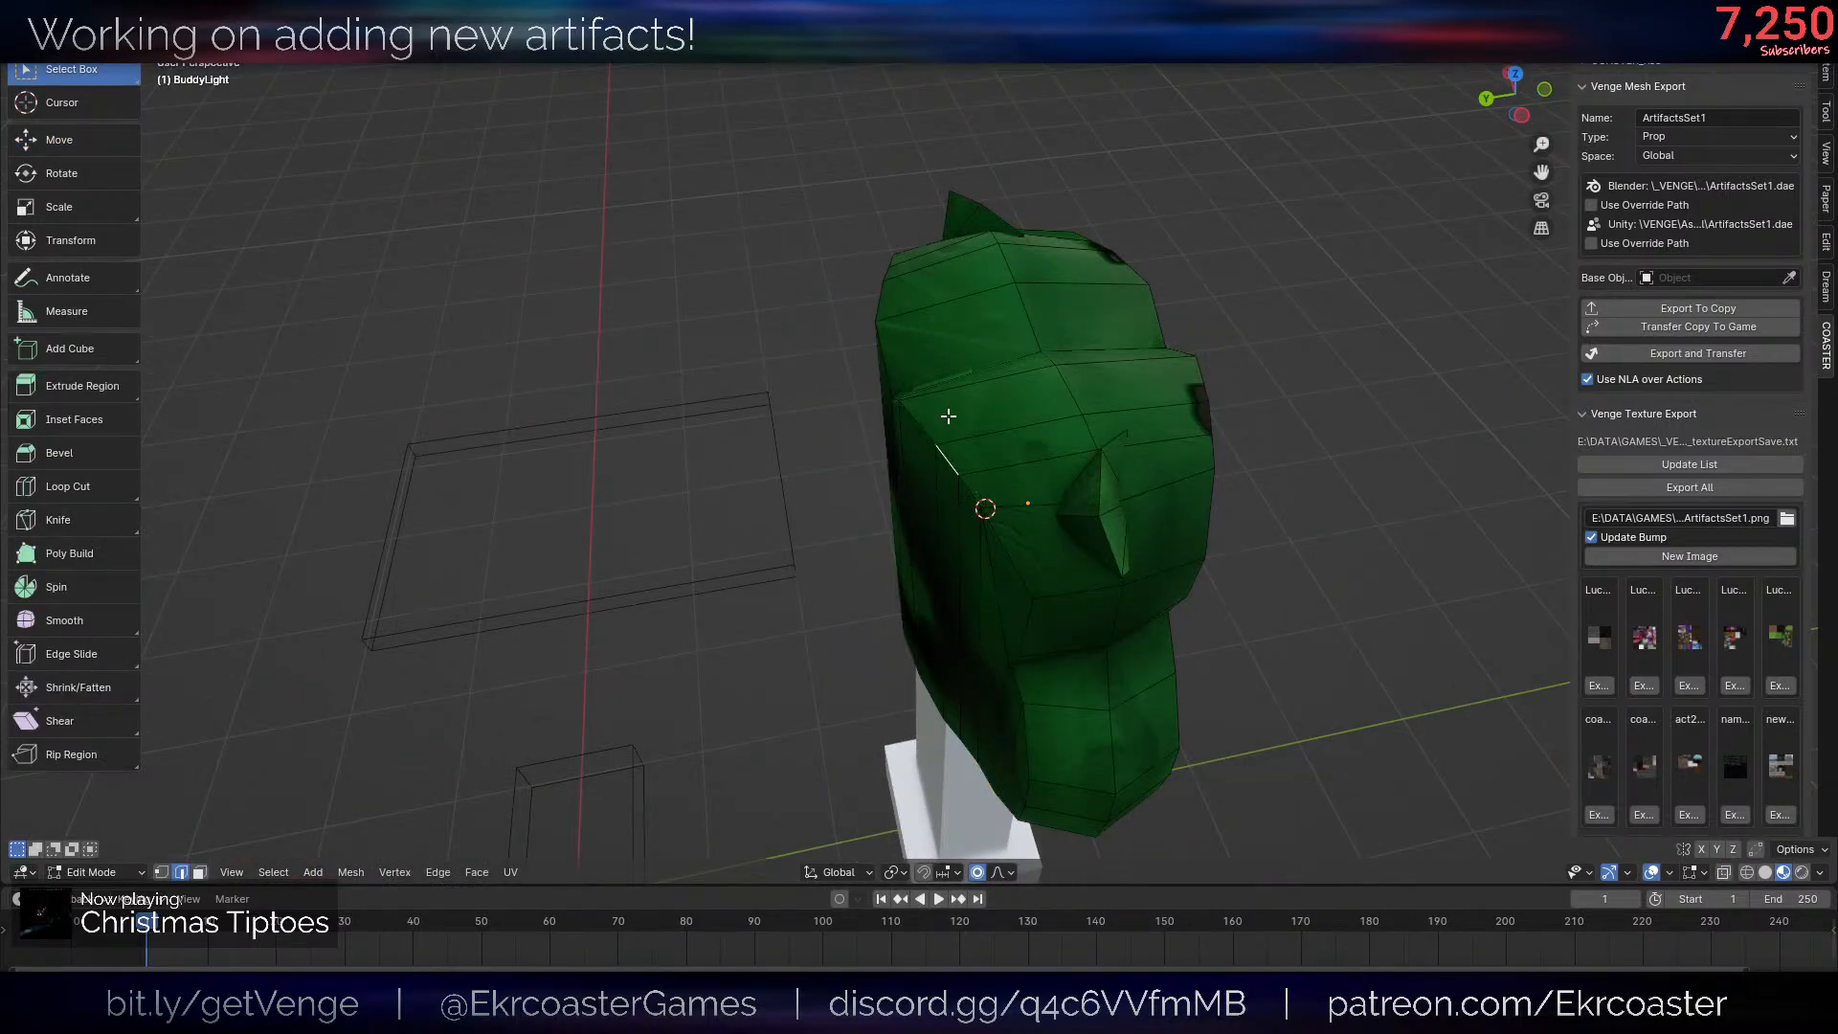
double_click(927, 430)
middle_drag(1182, 521, 1333, 537)
key(Tab)
middle_drag(1140, 464, 1239, 411)
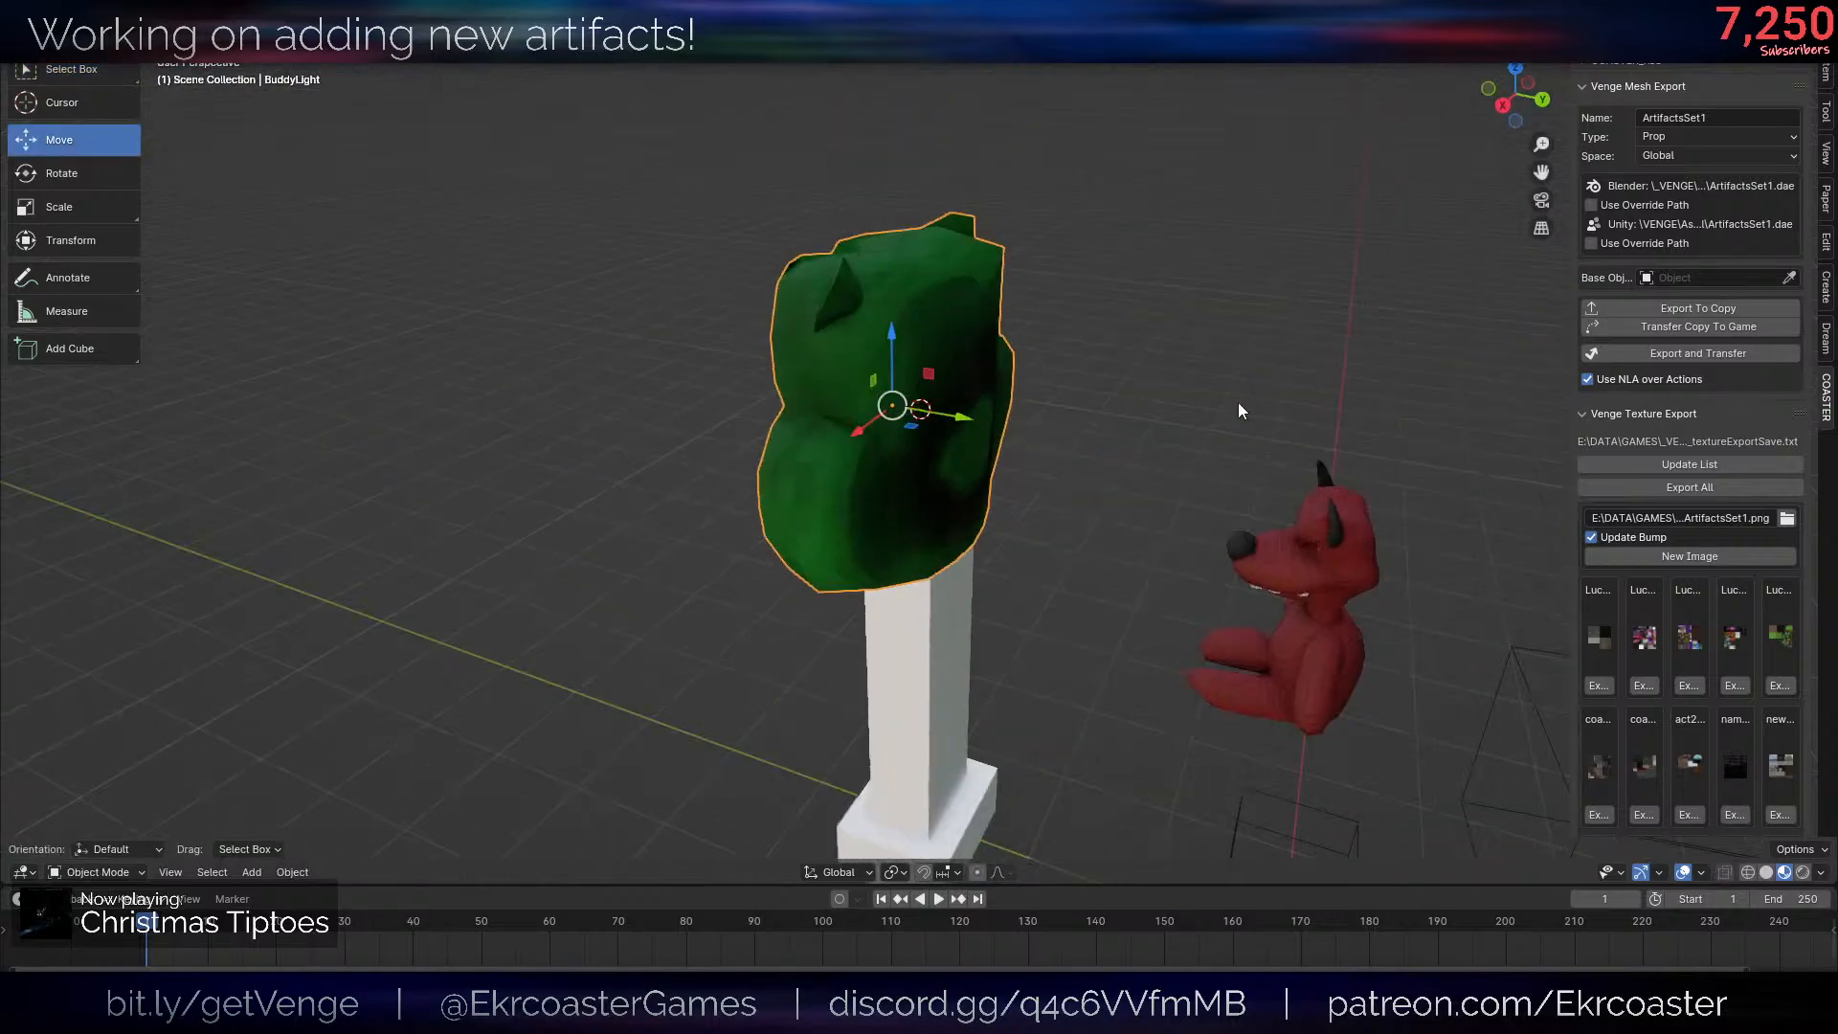
- Try adding a single loop cut around the side of the frog head, then undo it
key(Tab)
key(ctrl+r)
click(962, 376)
click(975, 385)
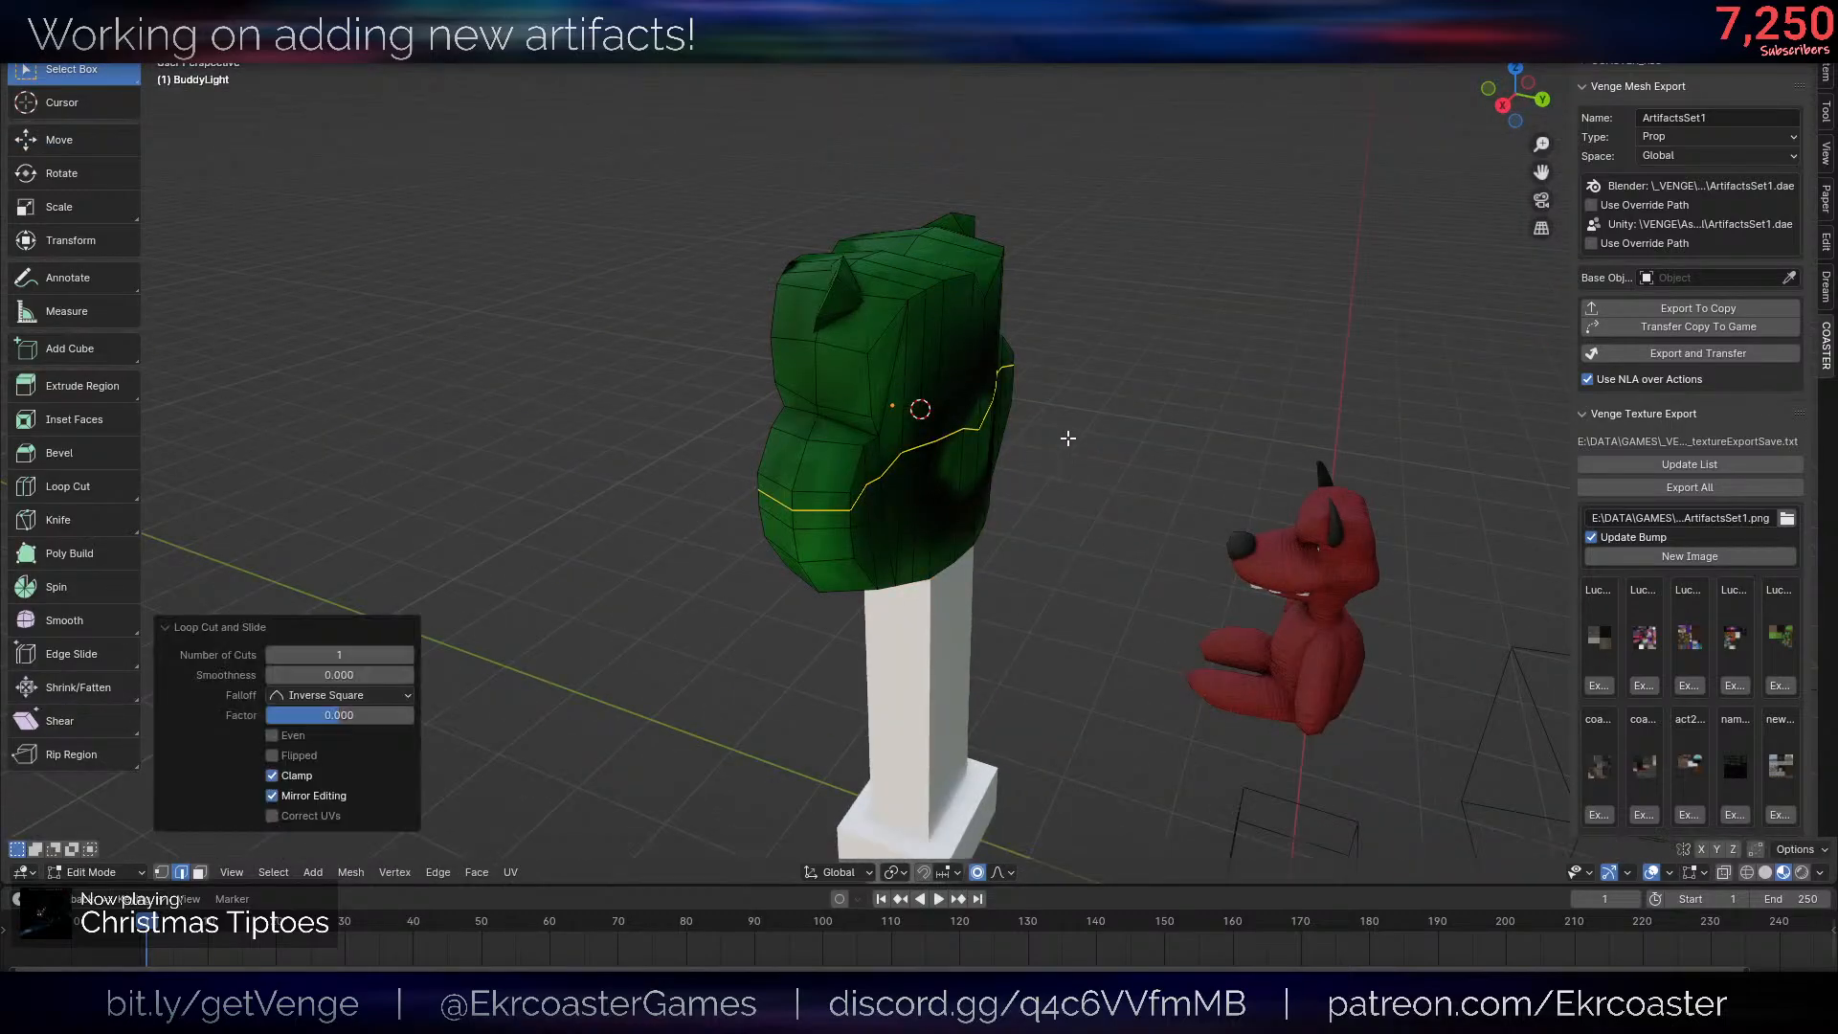
key(ctrl+z)
- Smooth the back of the frog head in Sculpt Mode with the Smooth brush, then return to Object Mode
key(ctrl+Tab)
click(1090, 377)
scroll(1091, 377, up, 5)
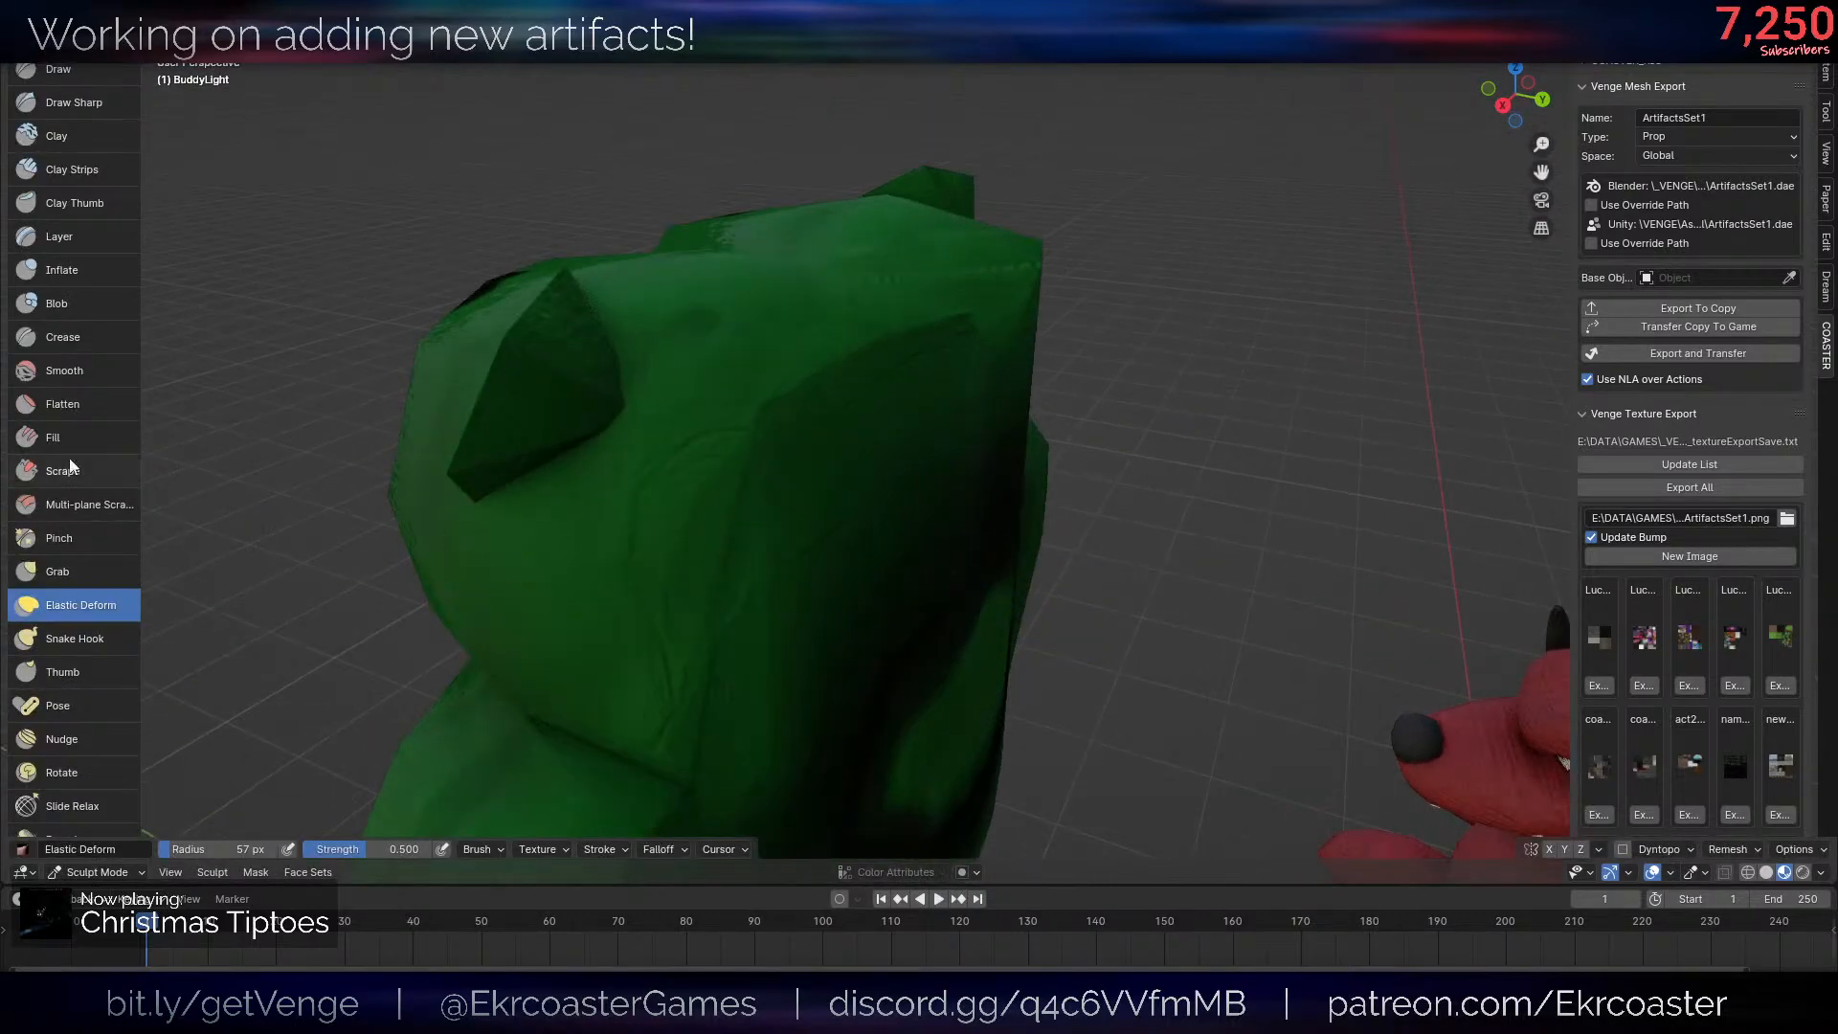
click(111, 427)
click(117, 373)
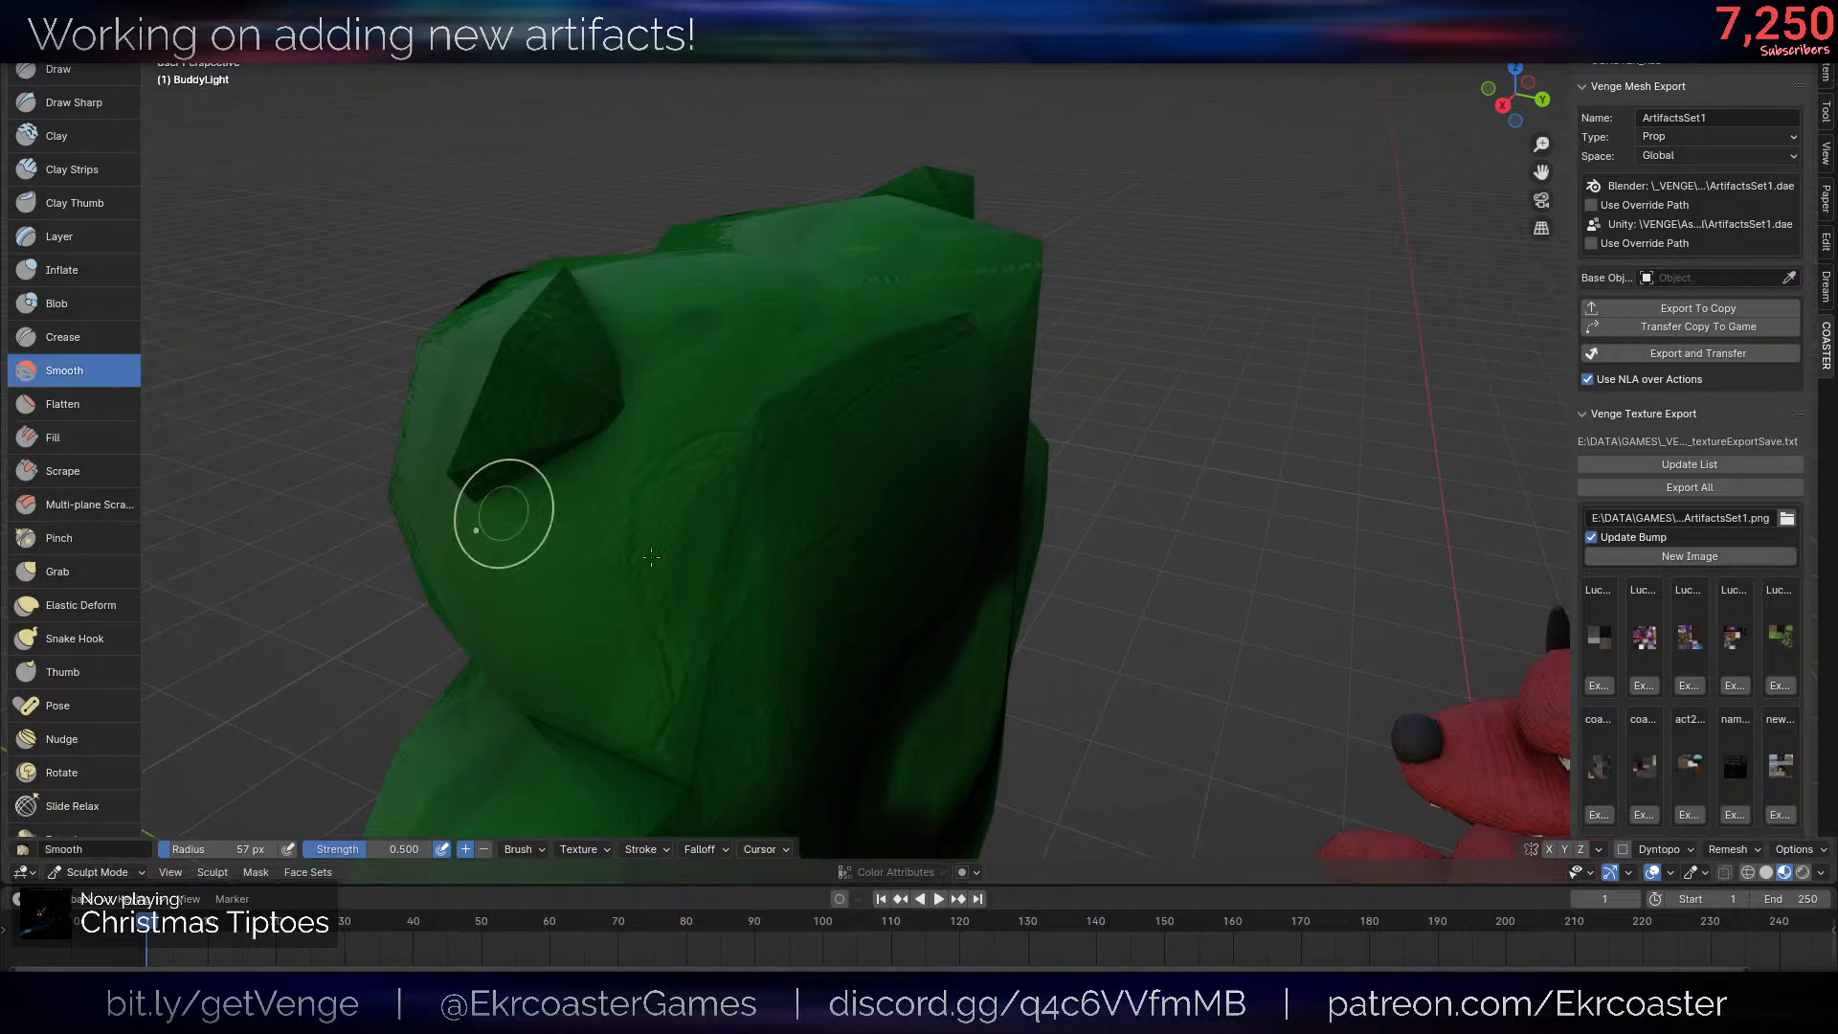
scroll(671, 579, down, 2)
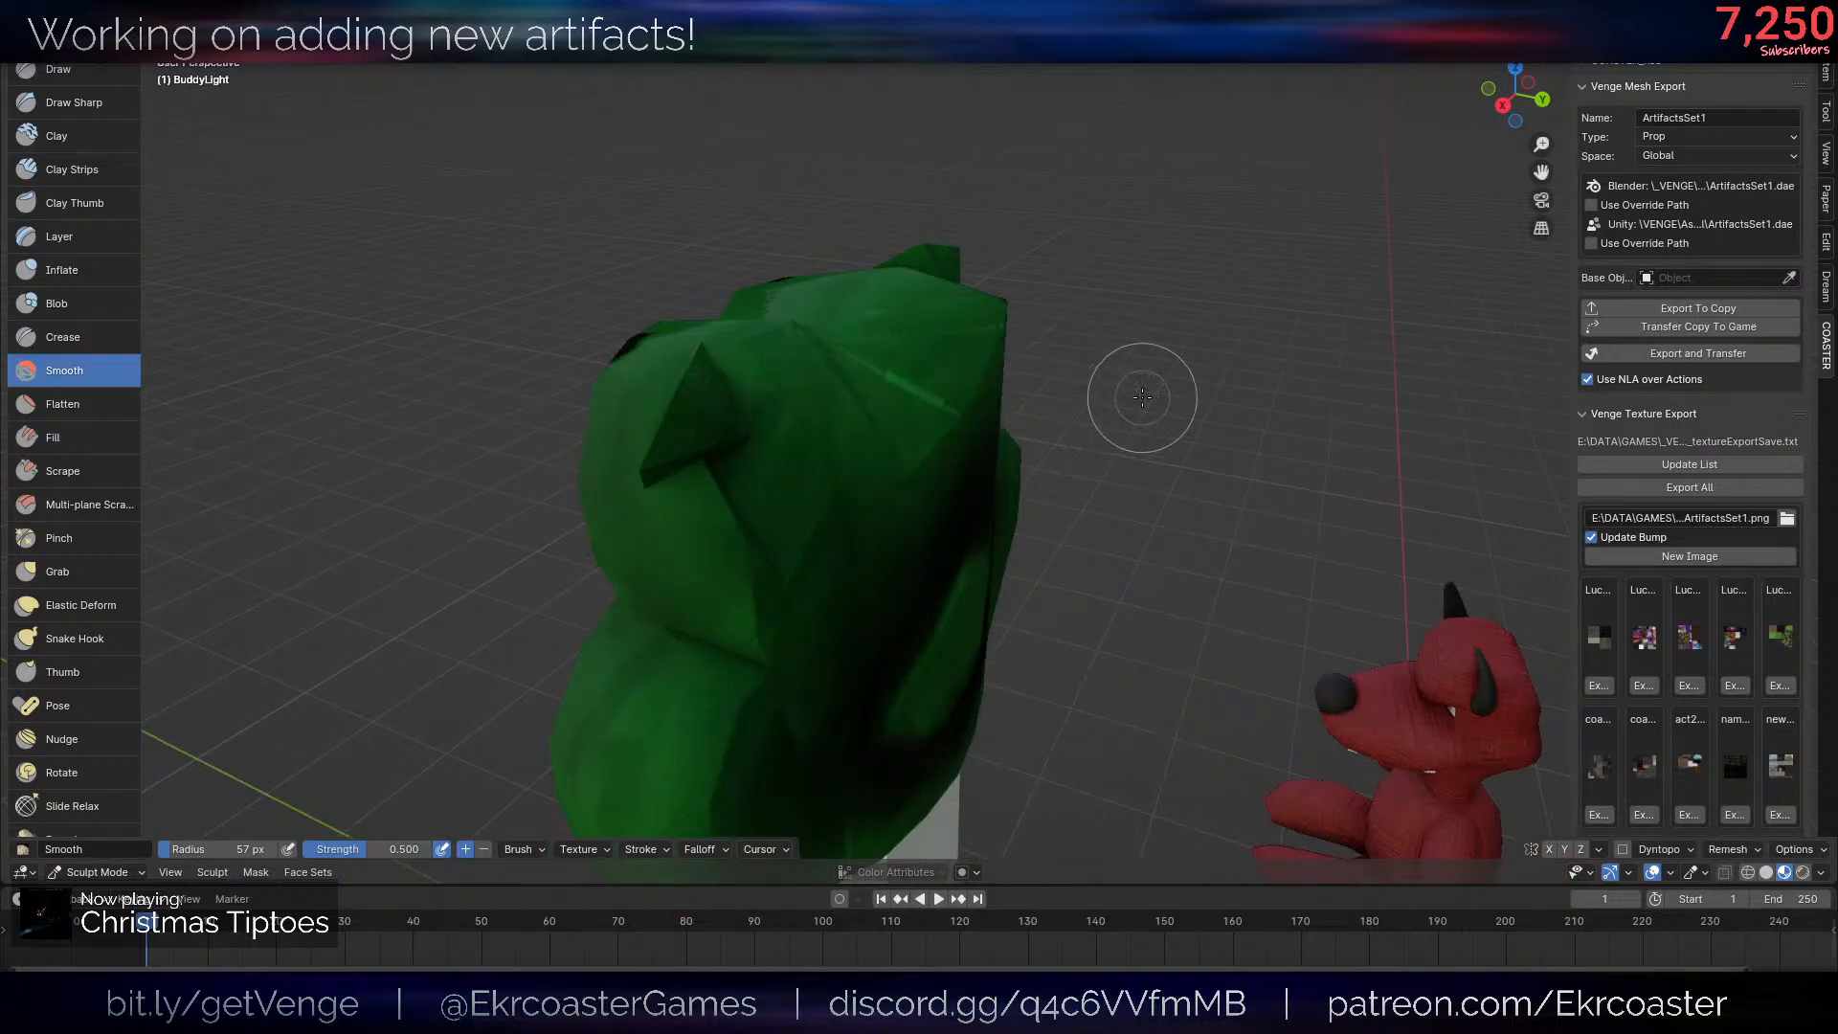
mouse_move(1141, 369)
middle_down()
mouse_move(938, 364)
mouse_move(1041, 439)
mouse_move(1040, 409)
middle_up()
scroll(1042, 439, down, 2)
key(v)
scroll(1040, 409, down, 2)
drag(1034, 408, 1002, 409)
scroll(1001, 410, up, 4)
middle_drag(1002, 409, 1153, 354)
key(ctrl+Tab)
scroll(1015, 485, down, 4)
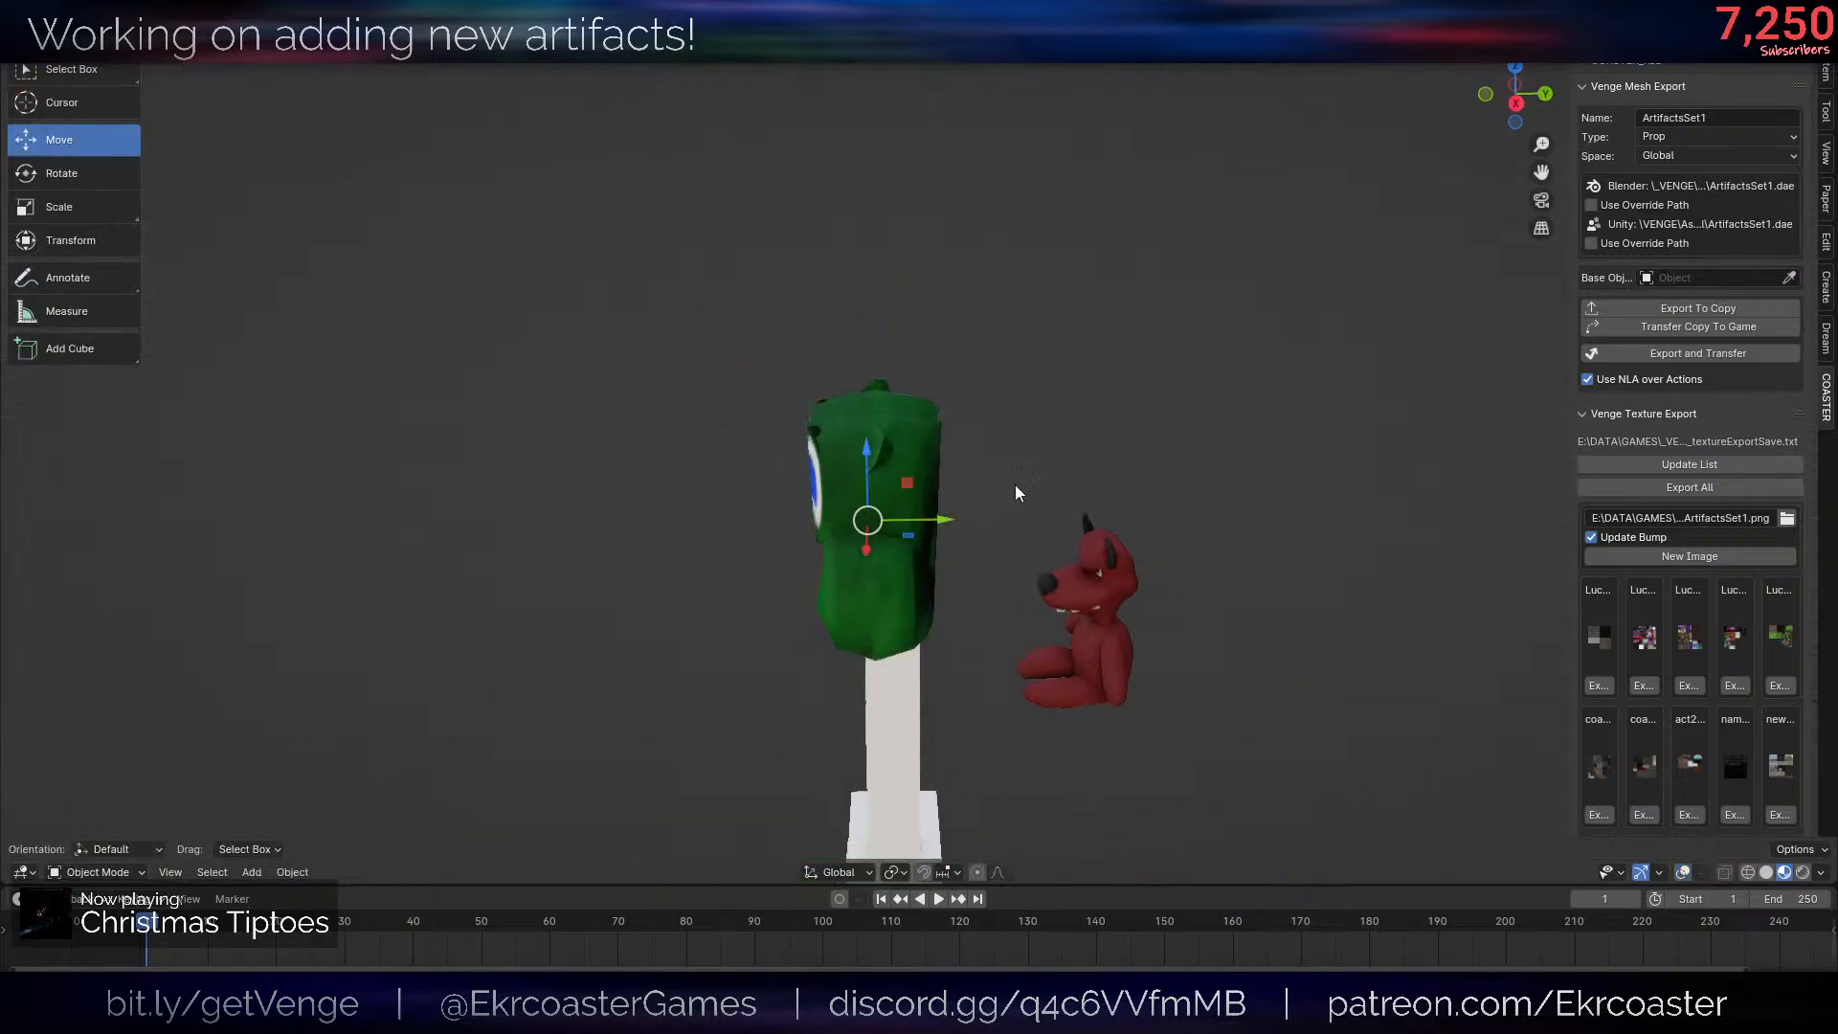
- Bevel the edge line running across the upper back of the frog head in Edit Mode and return to Object Mode
mouse_move(1014, 485)
middle_down()
mouse_move(1085, 452)
mouse_move(977, 458)
mouse_move(1026, 525)
mouse_move(951, 485)
middle_up()
scroll(1086, 452, up, 3)
key(Tab)
key(z)
key(z)
click(886, 596)
middle_drag(1063, 509, 1026, 583)
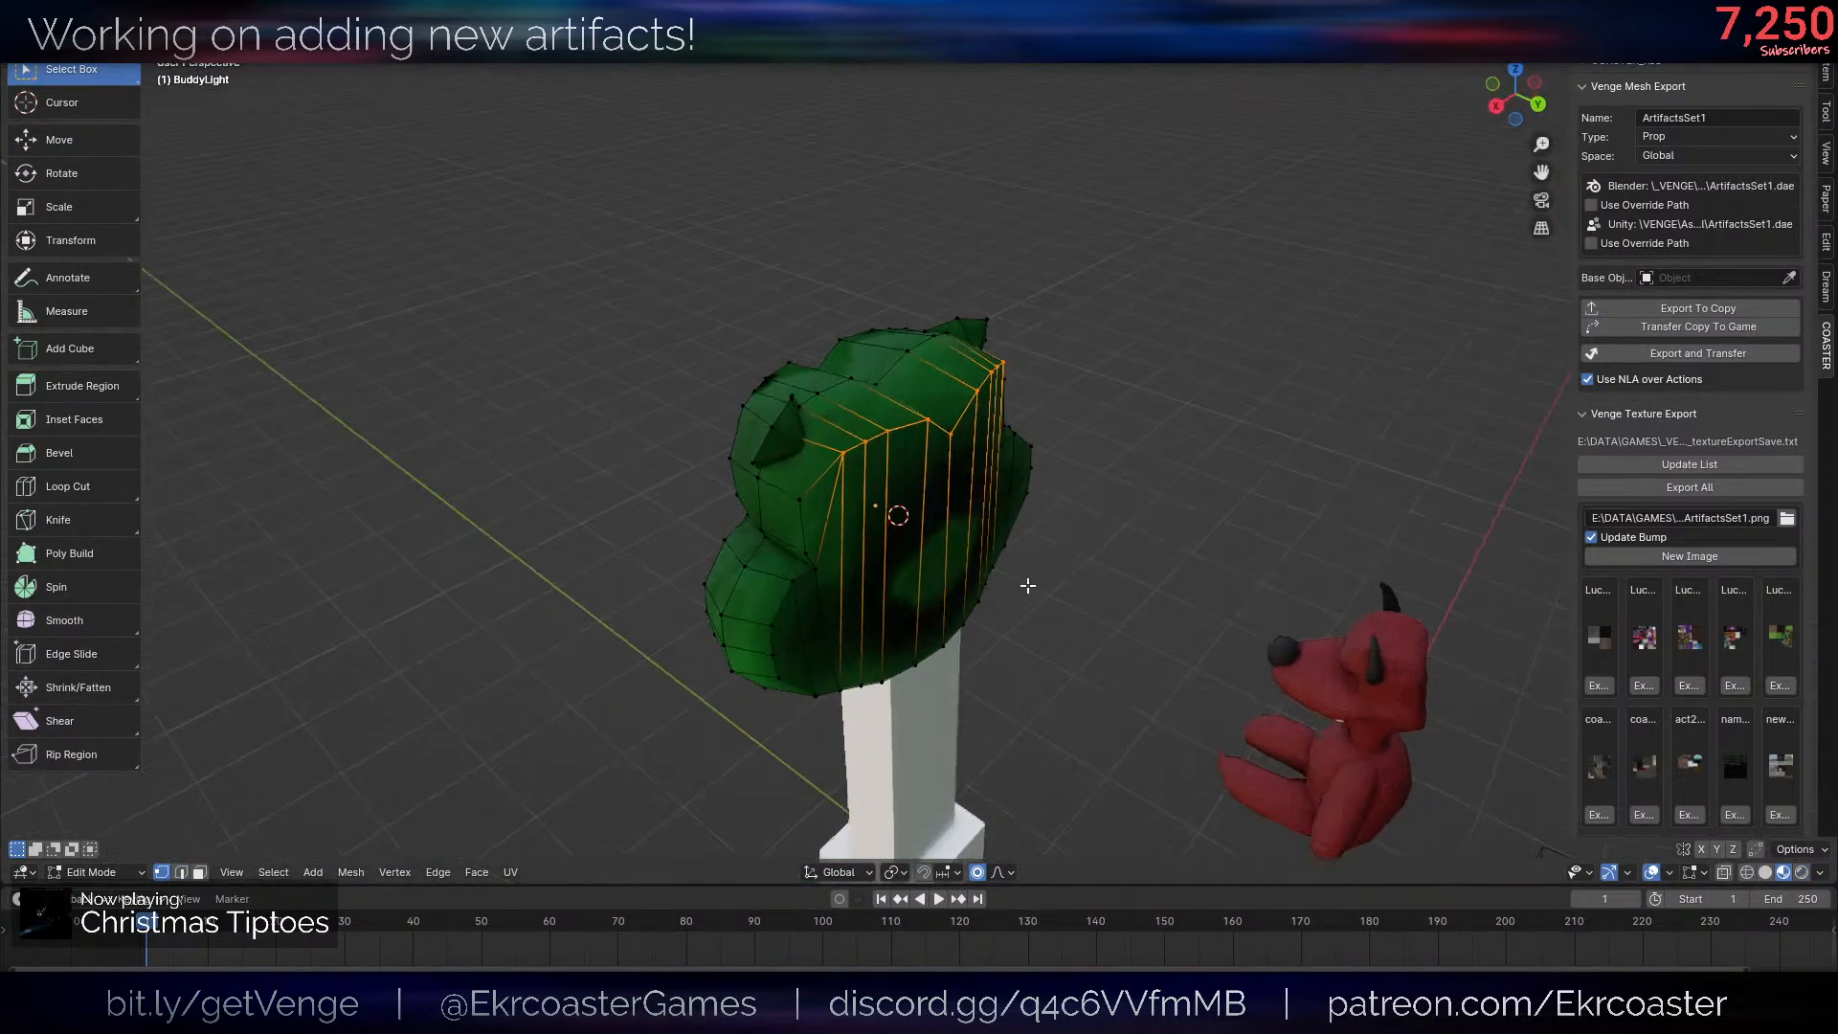
scroll(1015, 577, up, 4)
key(2)
click(716, 474)
middle_drag(687, 468, 912, 445)
ctrl+click(912, 445)
key(ctrl+z)
key(ctrl+z)
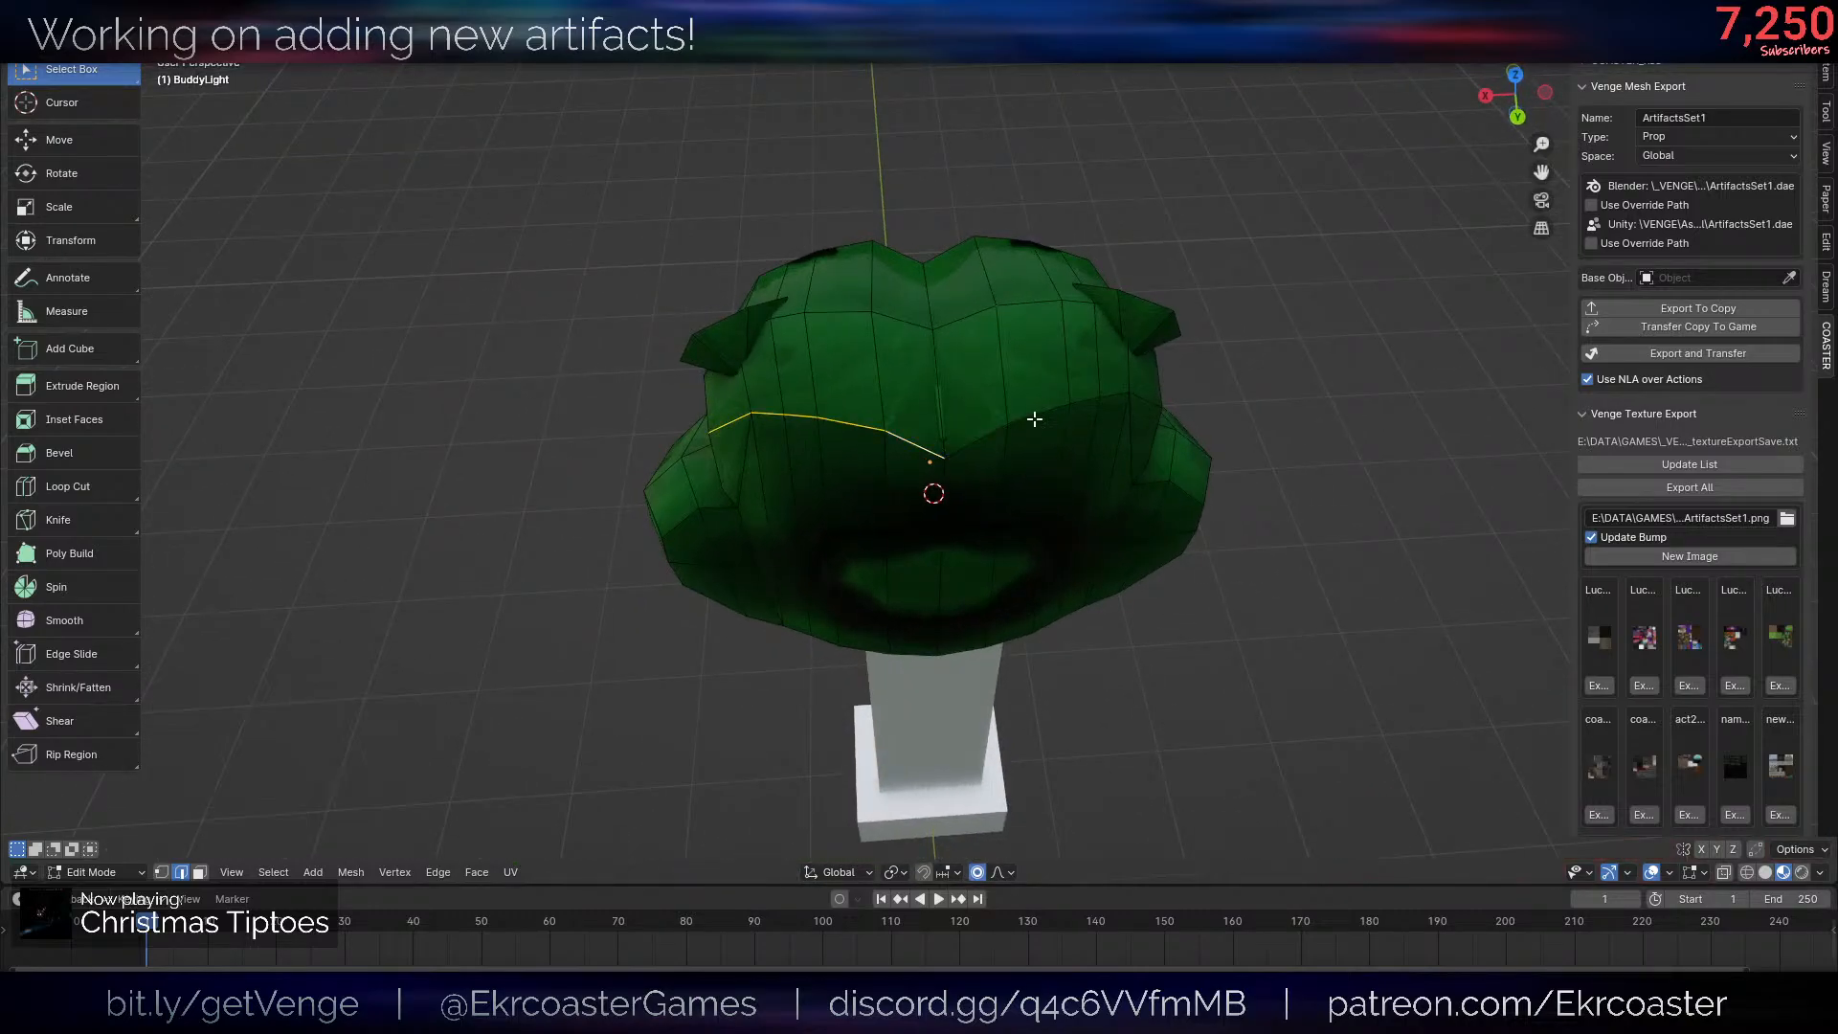
ctrl+click(1034, 419)
middle_drag(1144, 409, 1029, 373)
key(ctrl+b)
middle_drag(1321, 511, 1111, 495)
scroll(1363, 506, up, 1)
click(1371, 503)
key(Tab)
- Select the two cream faces inside the frog's mouth in Edit Mode and turn off proportional editing
click(997, 469)
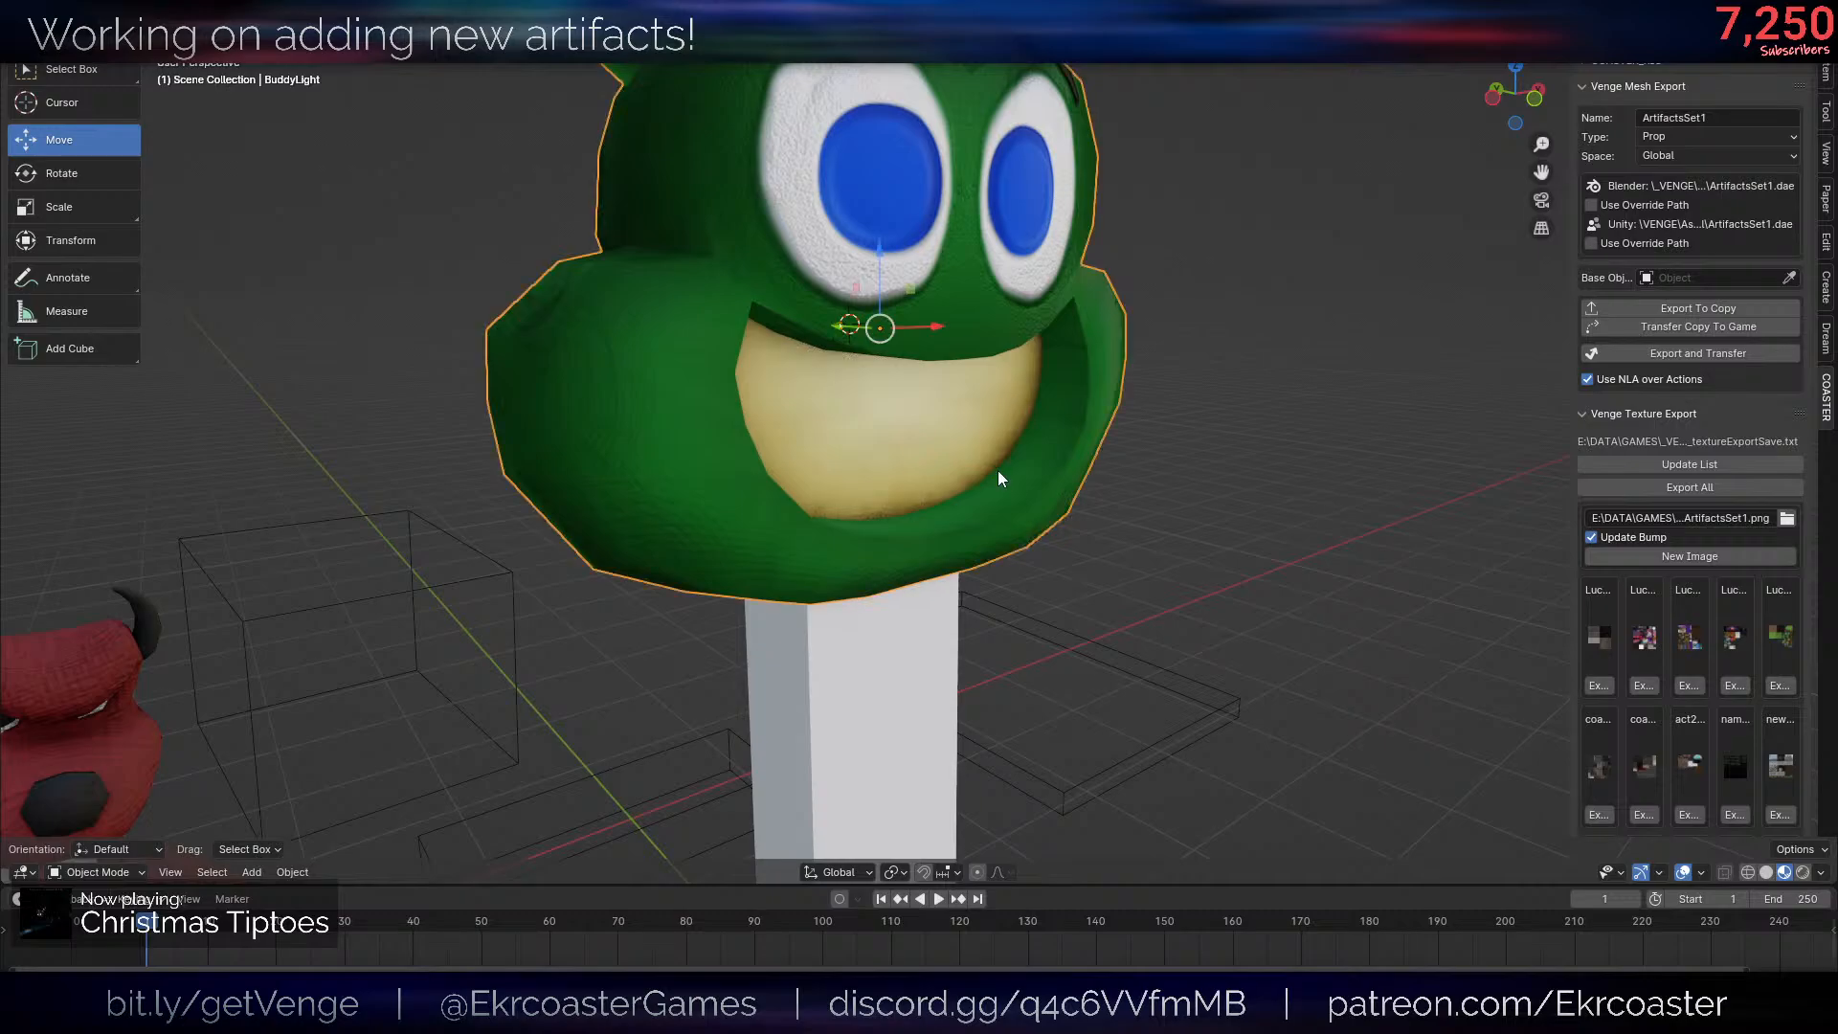
key(Tab)
key(Tab)
scroll(992, 479, down, 4)
middle_drag(982, 491, 790, 544)
scroll(971, 516, up, 6)
key(Tab)
scroll(972, 515, up, 4)
scroll(791, 544, down, 1)
scroll(791, 544, down, 6)
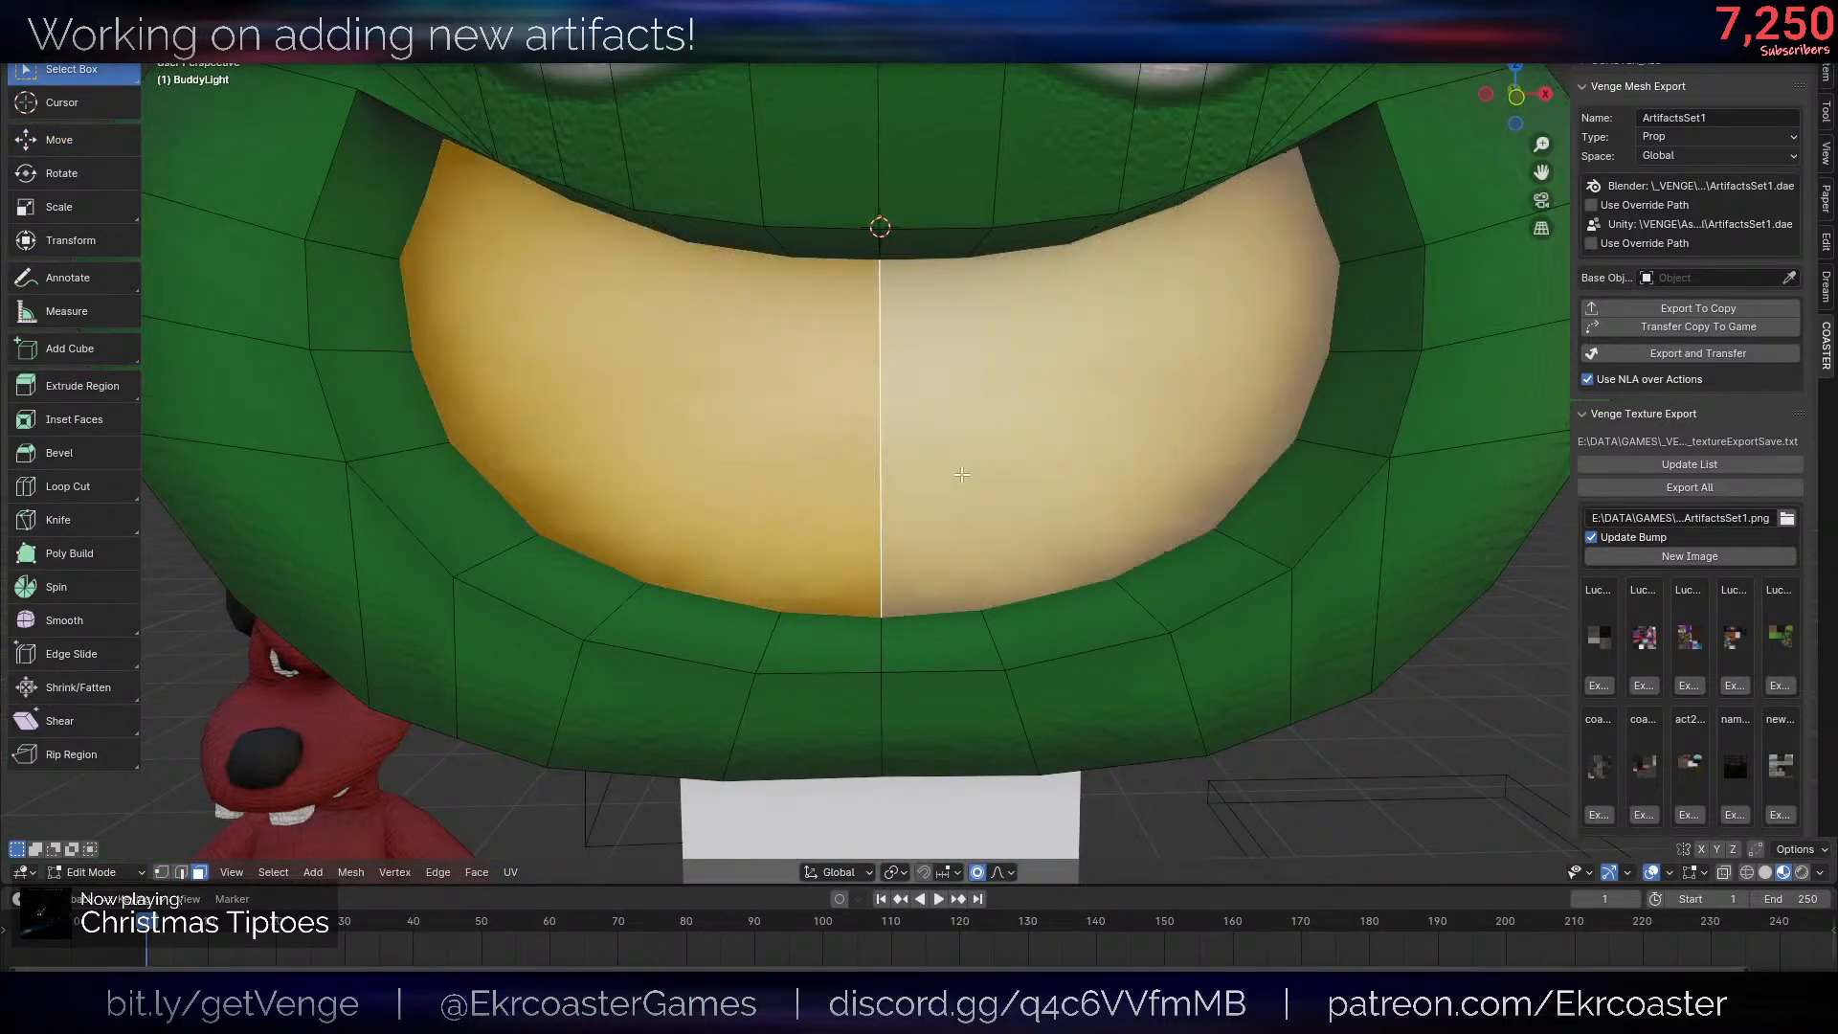
key(g)
key(z)
right_click(1063, 691)
key(o)
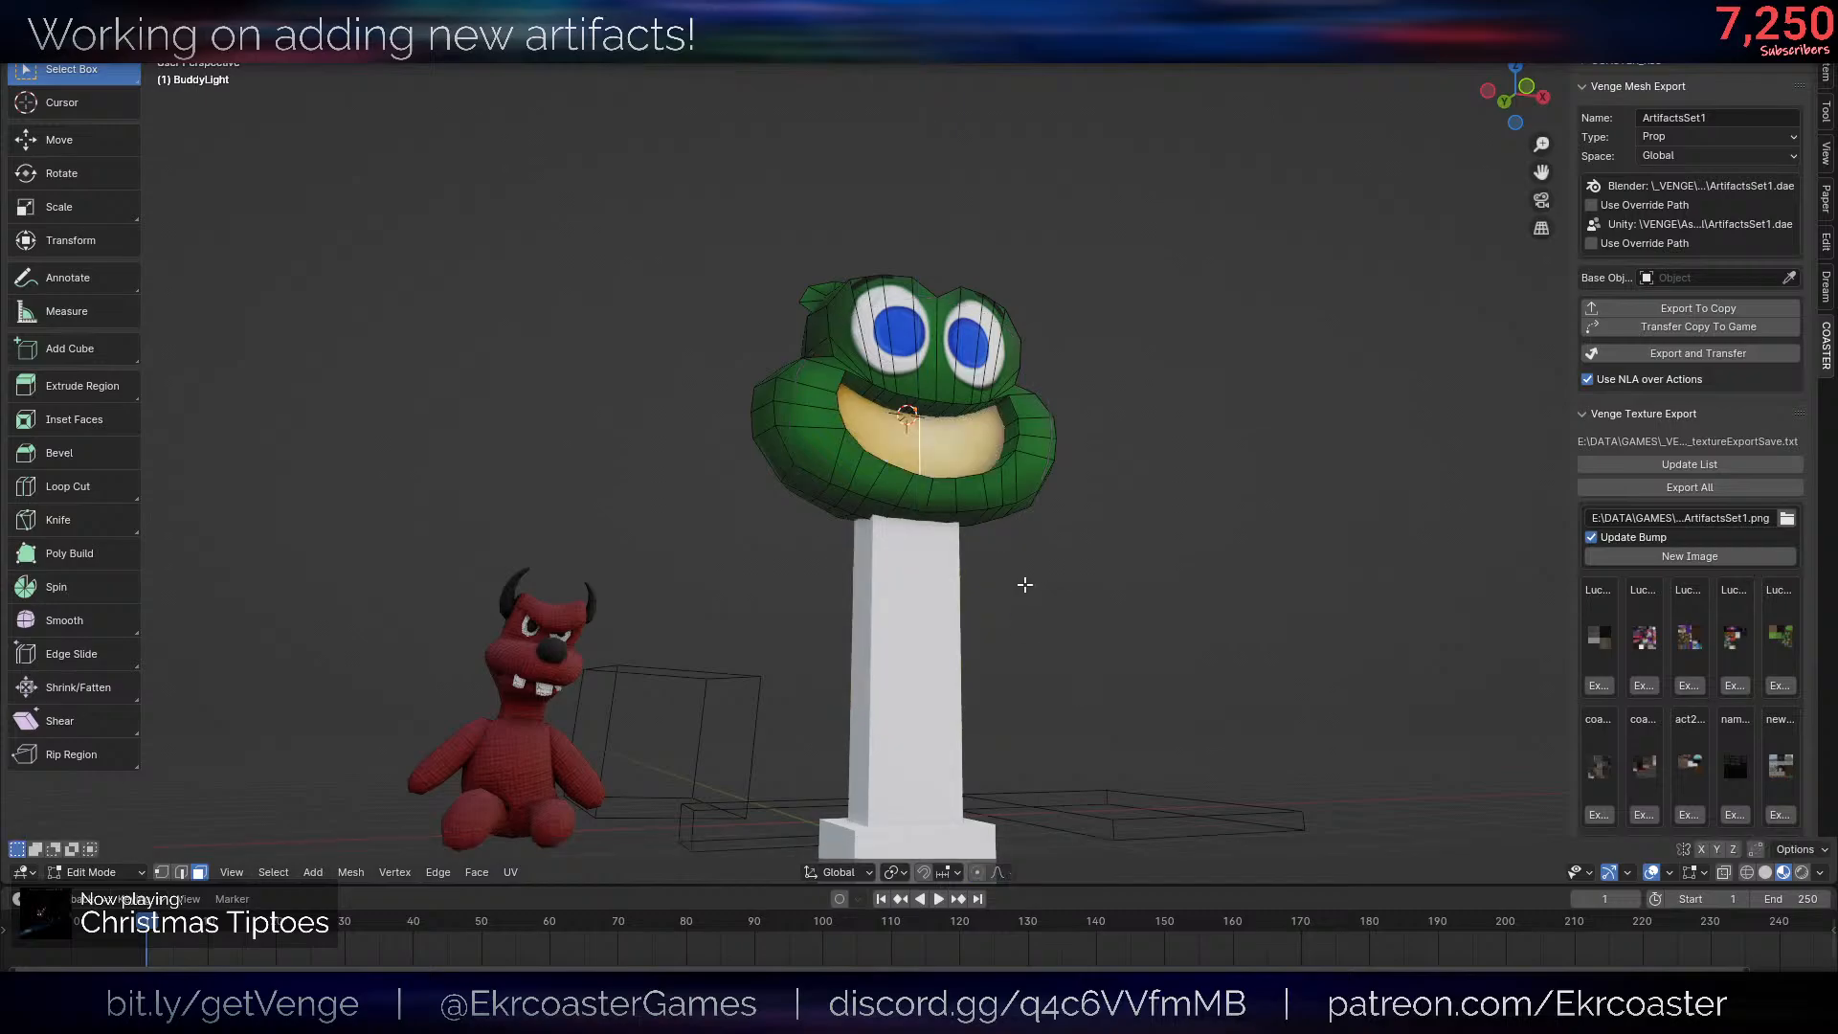
- Move the two selected mouth faces -5 along the global Y axis, out in front of the head
scroll(1025, 583, down, 4)
middle_drag(996, 570, 1006, 644)
key(g)
key(x)
right_click(963, 616)
key(g)
key(y)
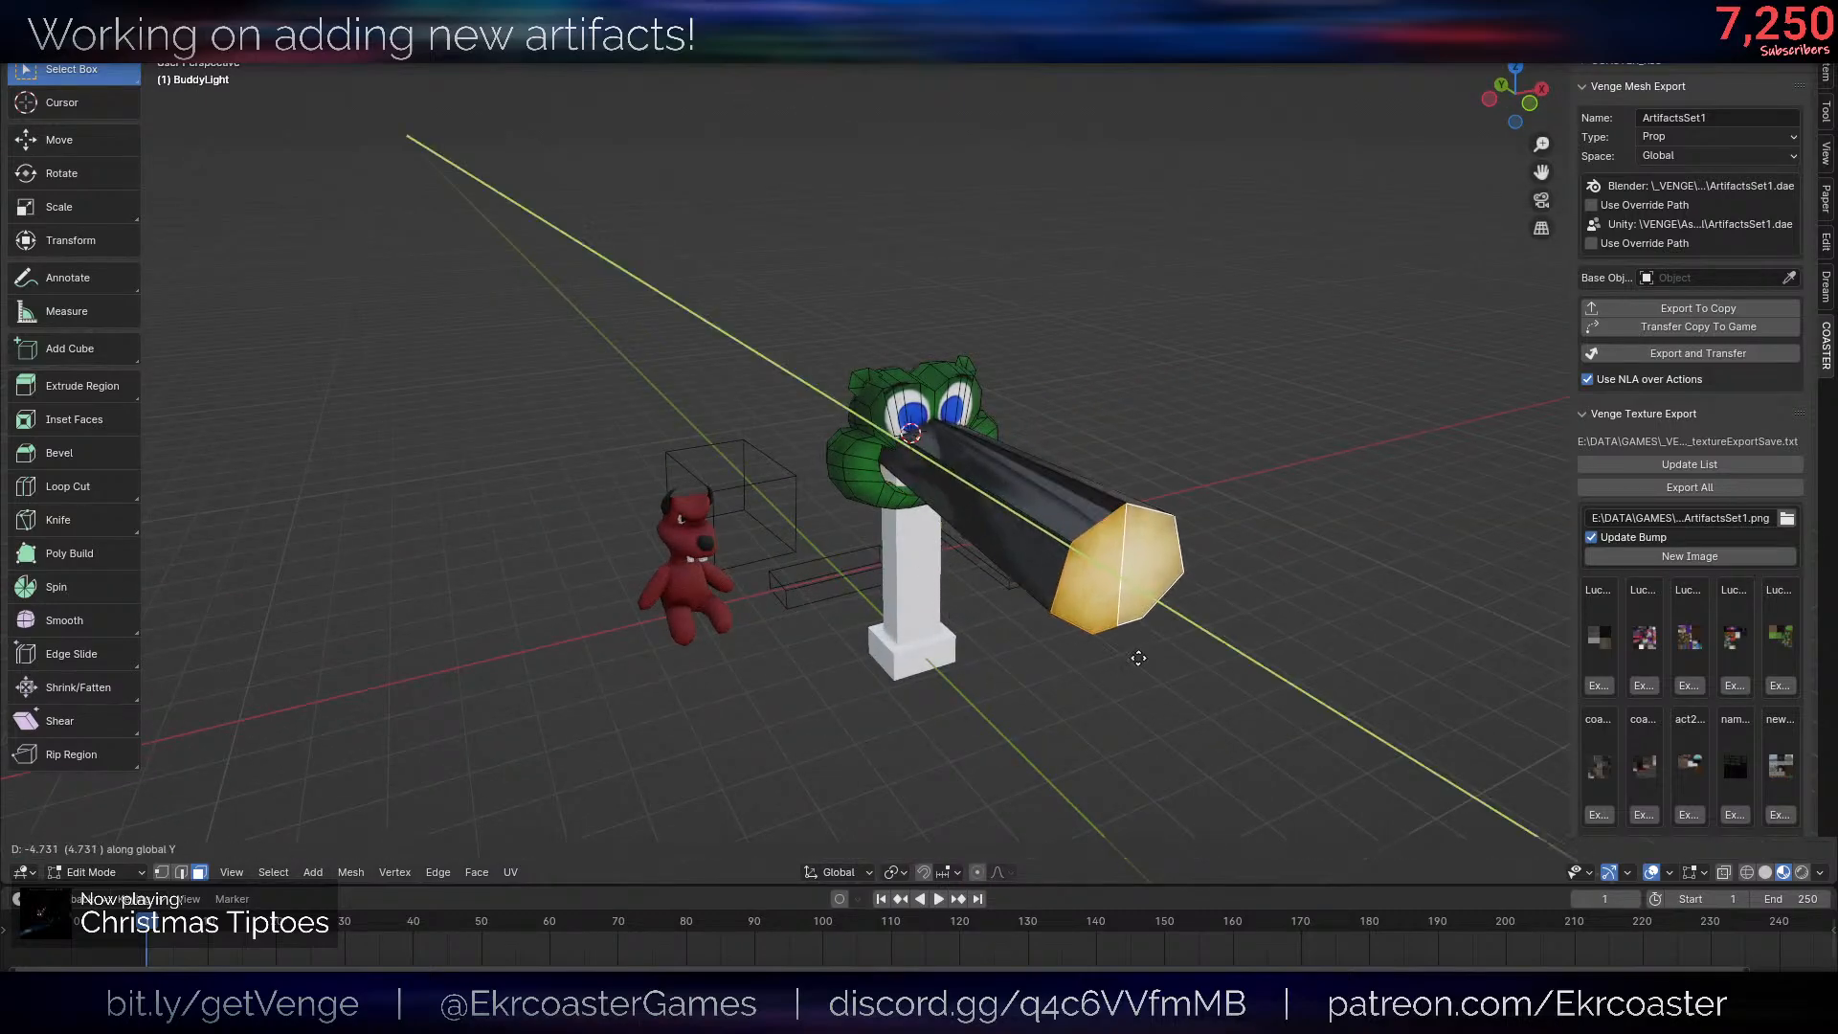
click(1135, 654)
- Cut a rectangular tooth outline into the lower centre of the mouth faces with the Knife and shift its corner along X
middle_drag(1132, 652, 1087, 589)
scroll(1087, 589, up, 3)
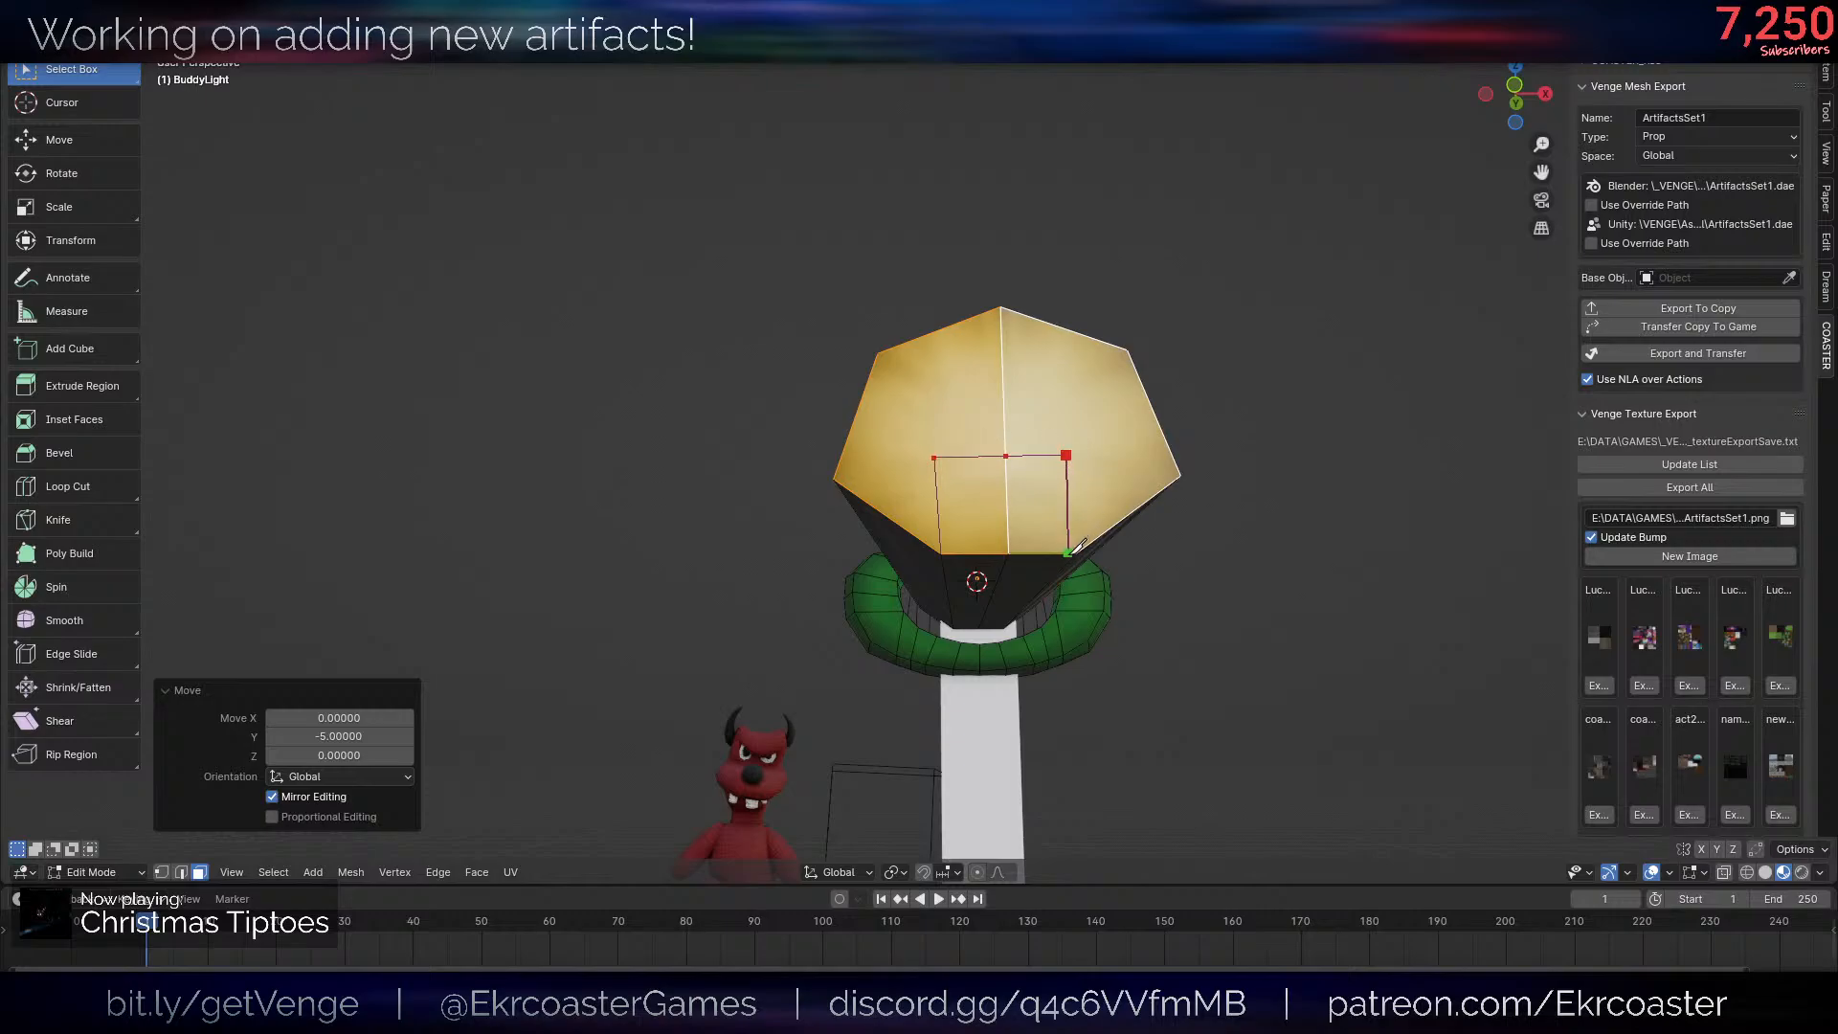
click(1078, 554)
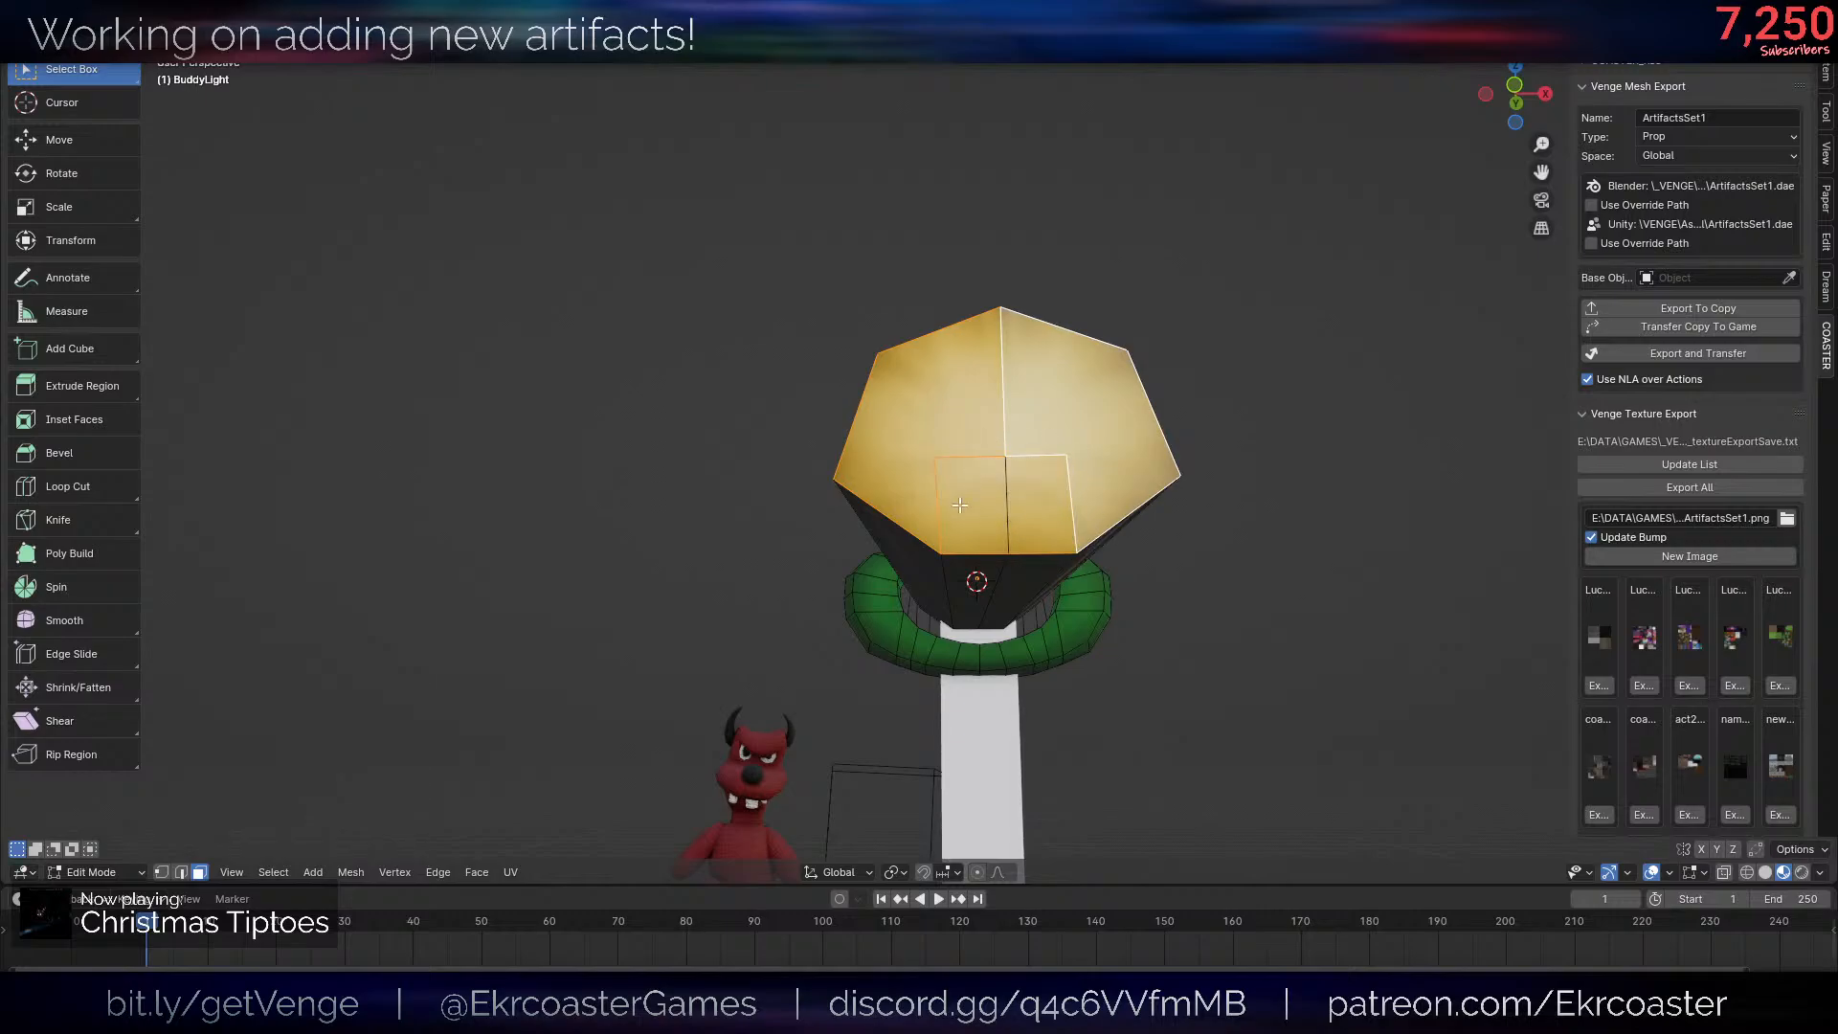
mouse_move(961, 505)
middle_down()
mouse_move(1018, 481)
mouse_move(1075, 504)
mouse_move(989, 484)
middle_up()
key(1)
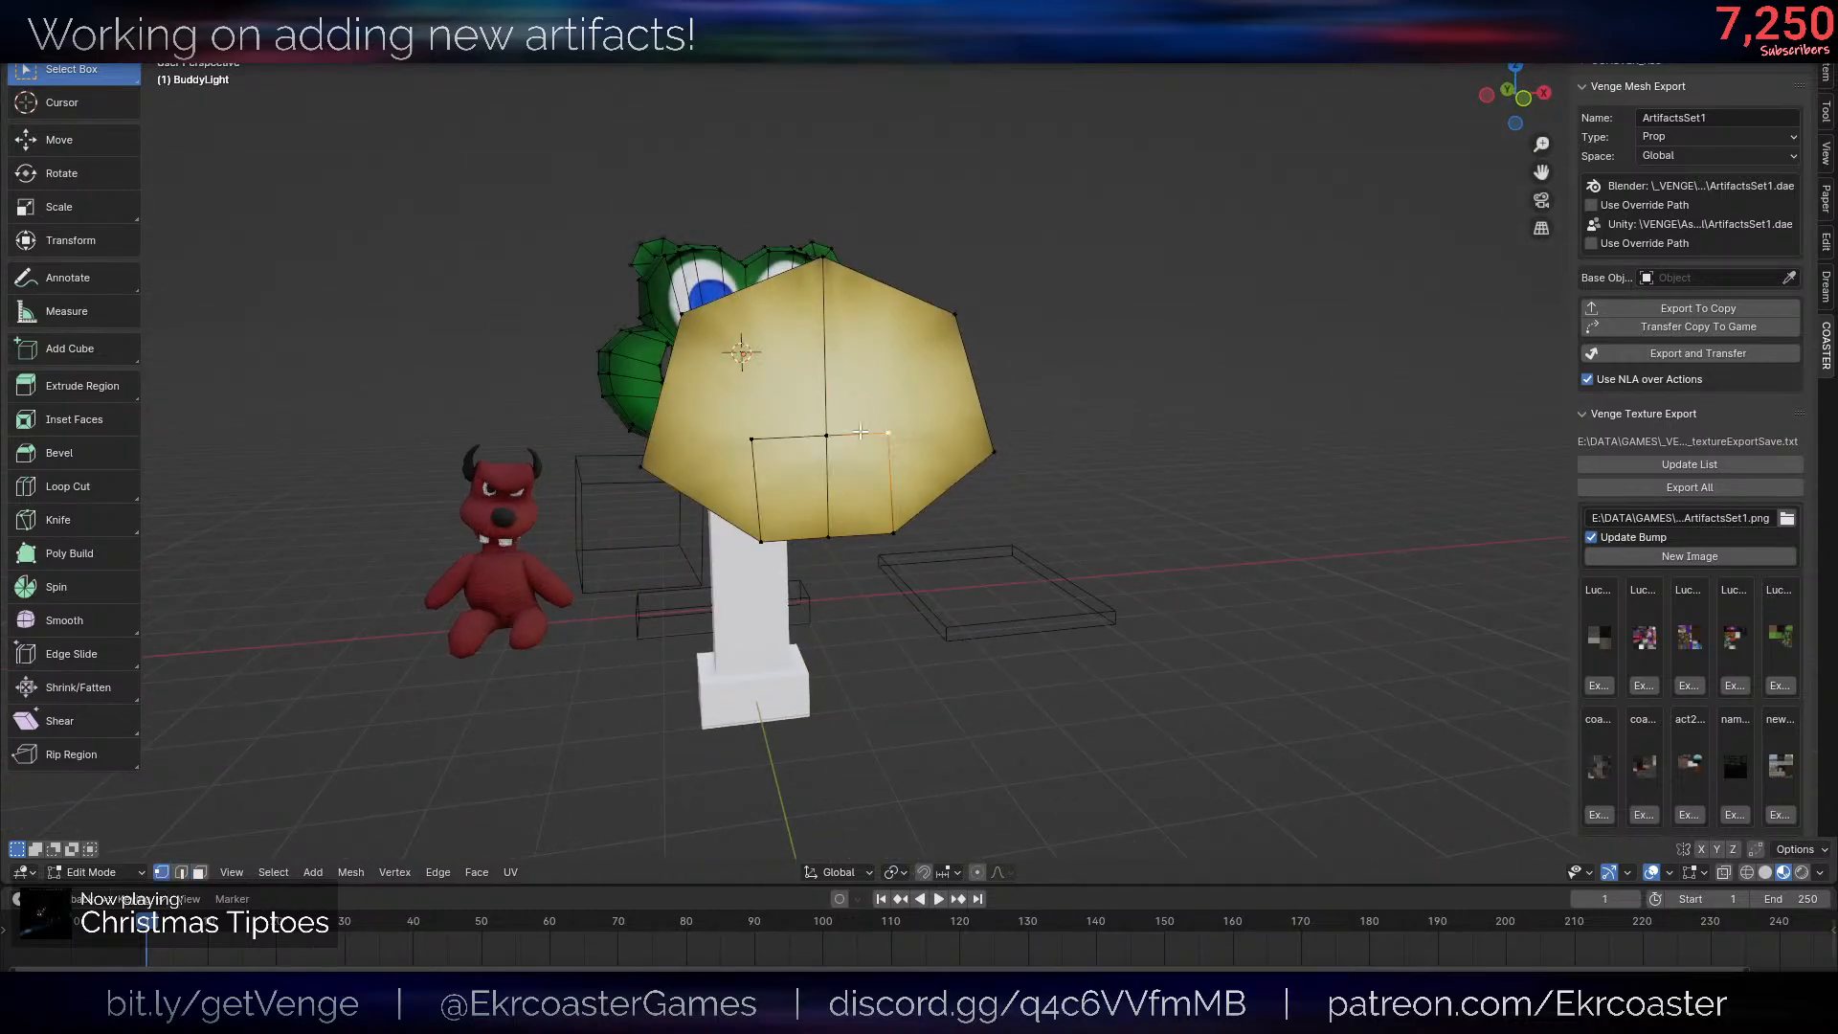
key(g)
key(x)
click(1050, 456)
- Select all the mouth and tooth faces and move them 5 along the global Y axis, back into the head
key(3)
click(861, 484)
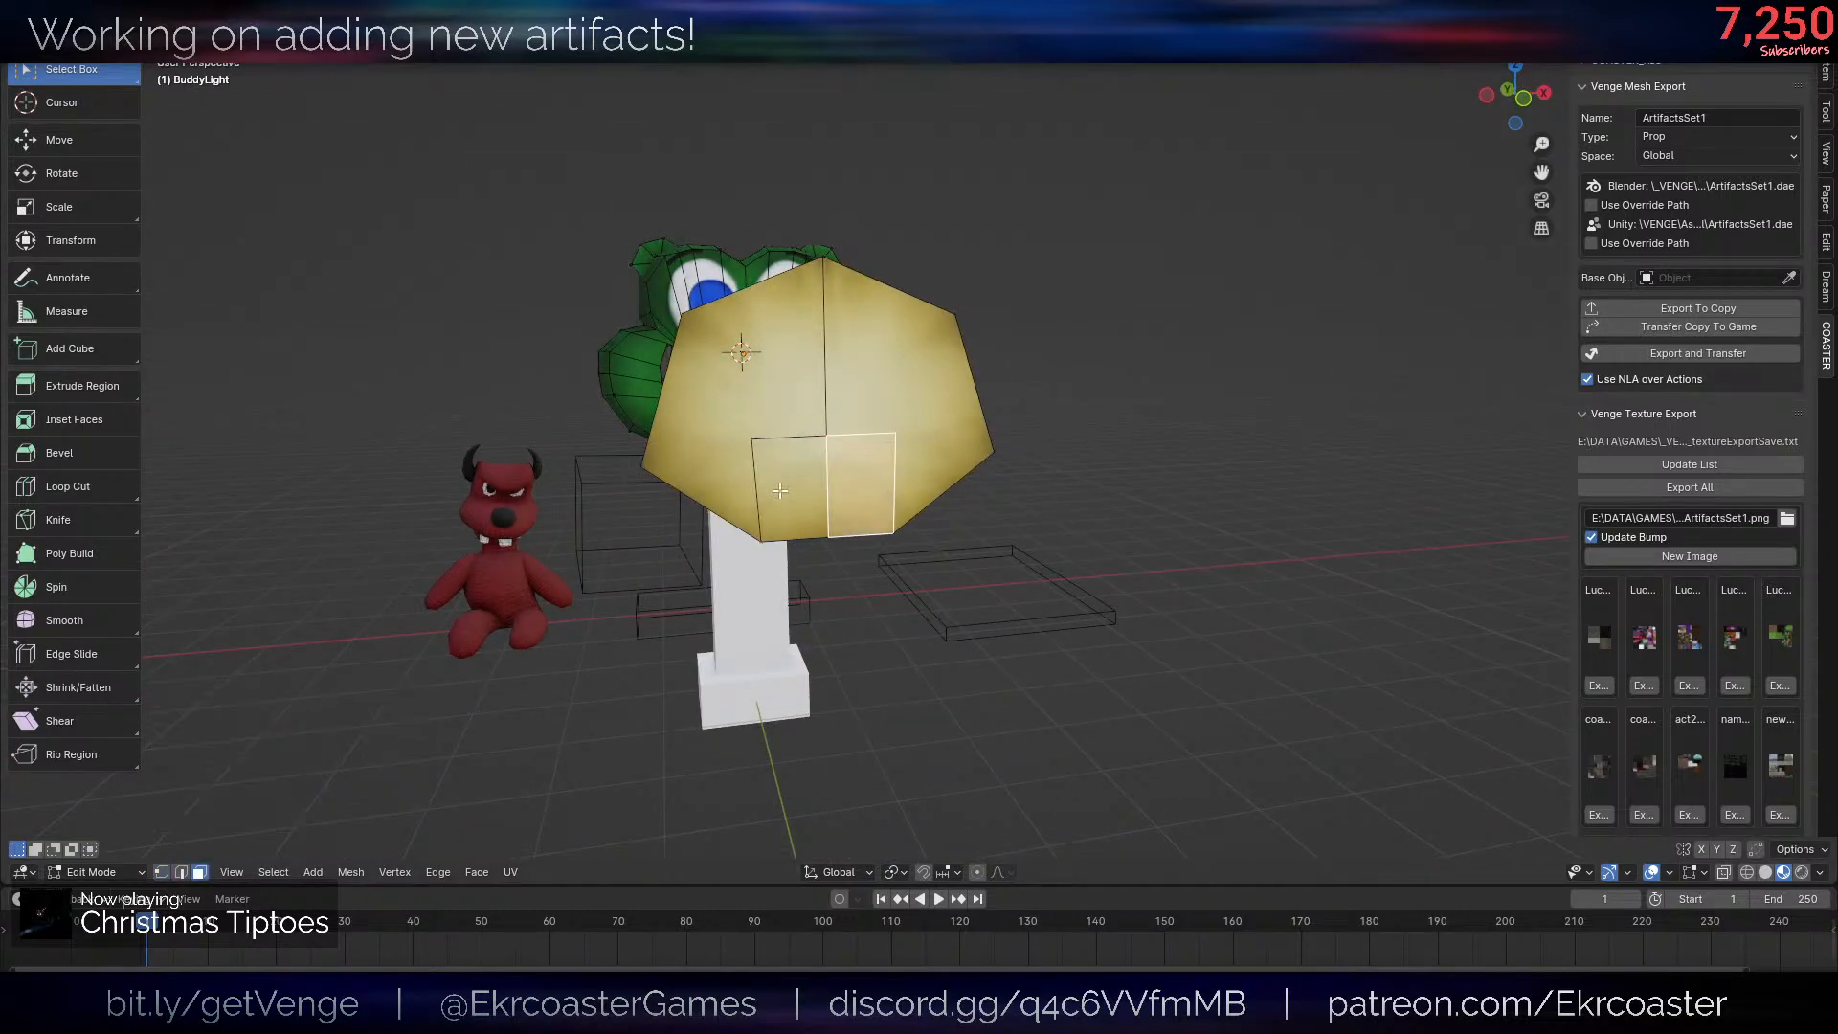
shift+click(780, 491)
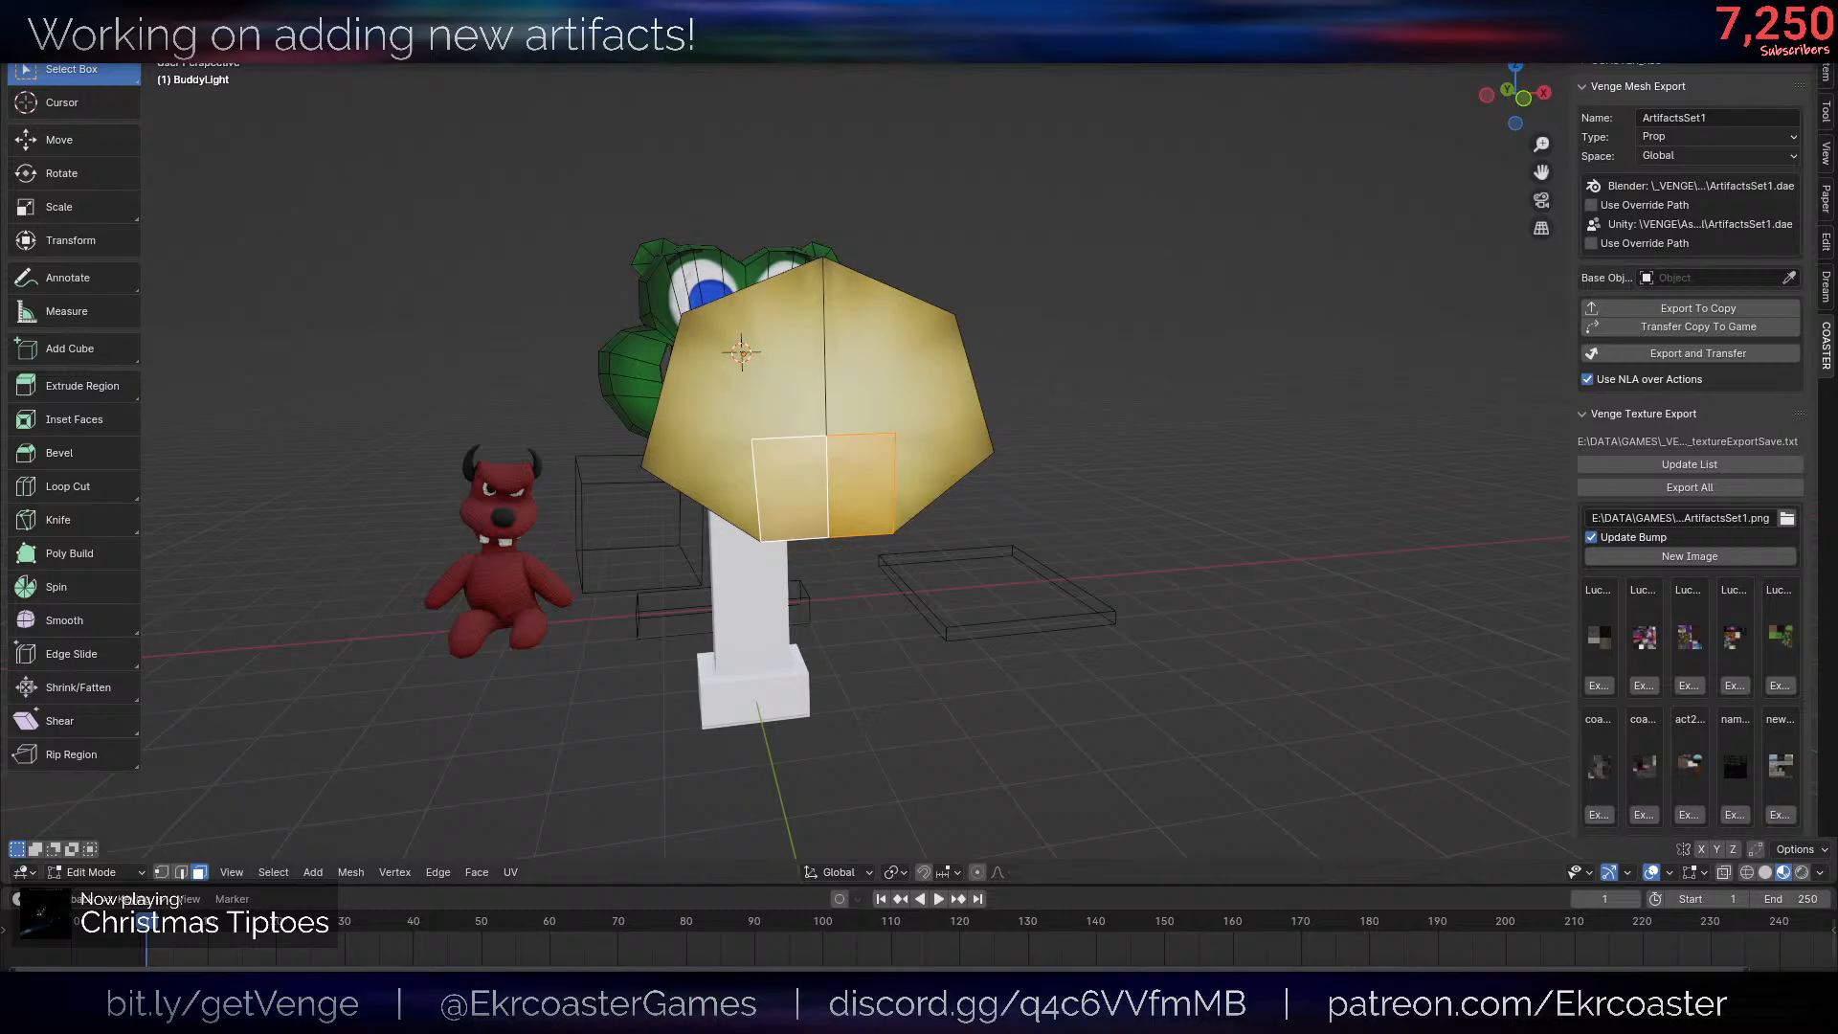
middle_drag(1034, 459, 1076, 517)
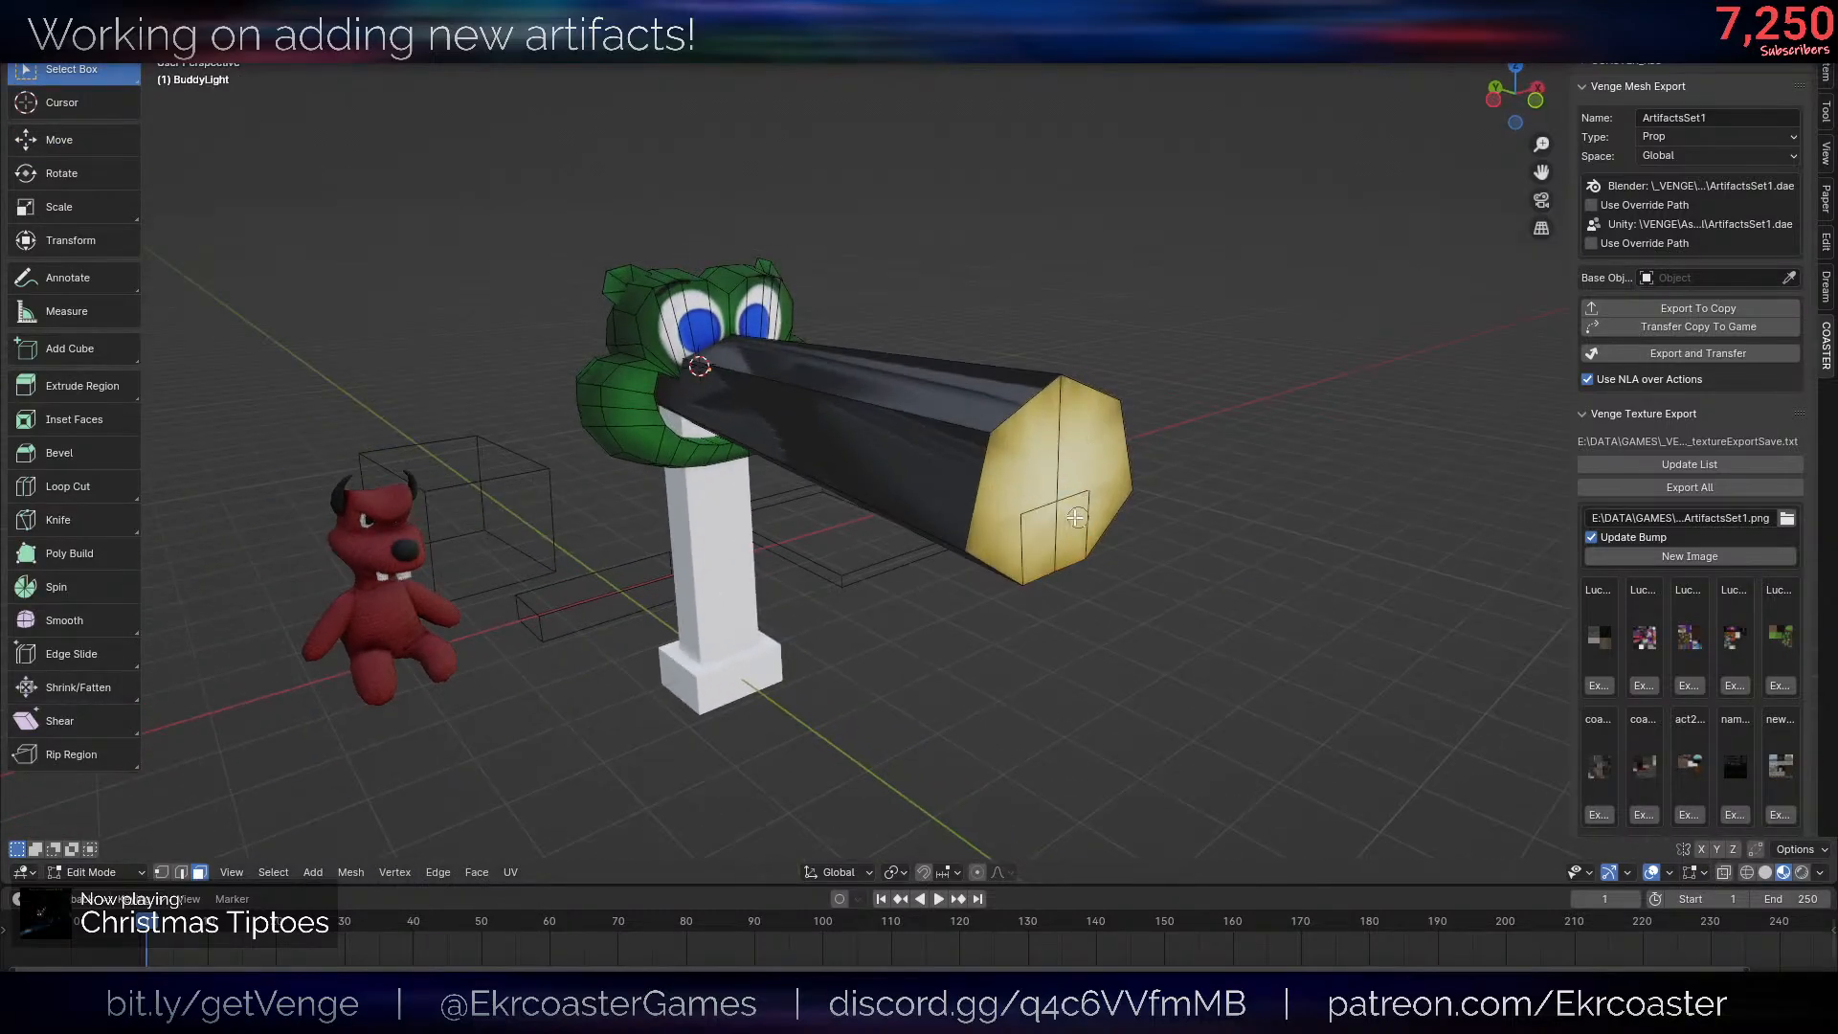
drag(1076, 517, 1011, 511)
right_click(1011, 511)
middle_drag(1115, 536, 1245, 577)
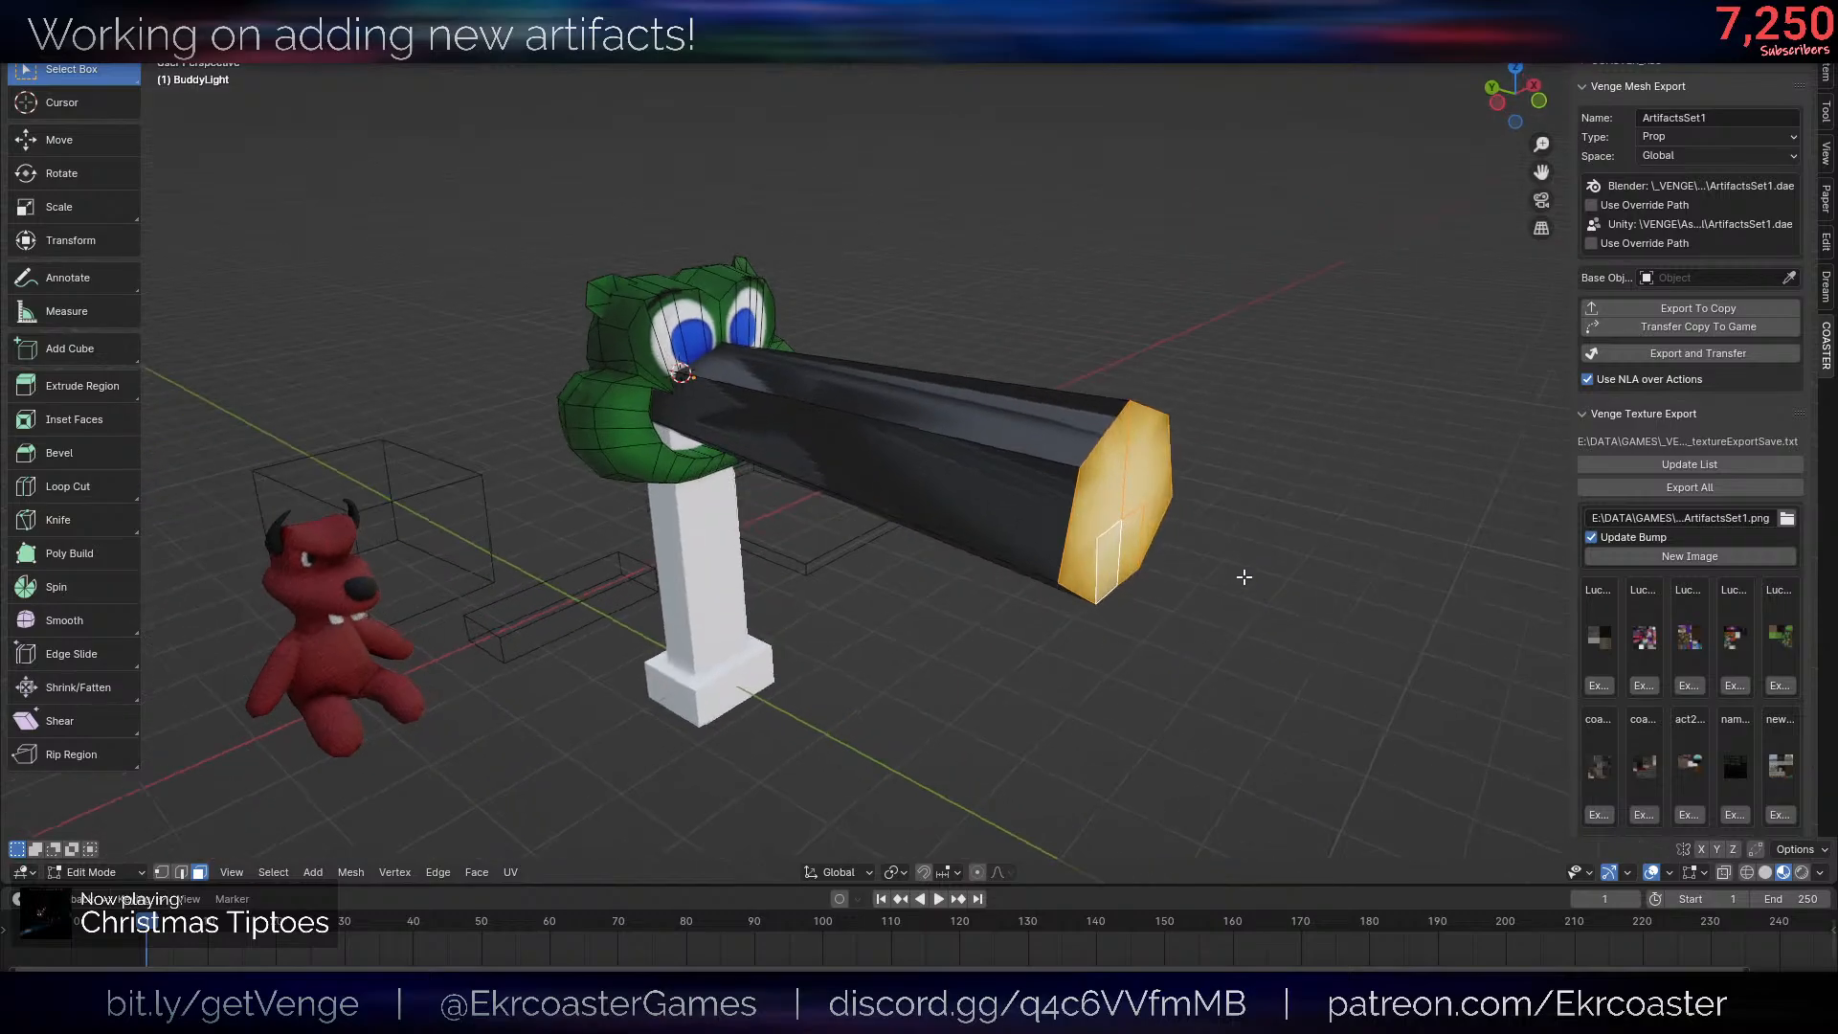
key(g)
key(x)
key(y)
ctrl+click(840, 432)
- Check the tooth outline inside the mouth with overlays off and undo the last move along Y
key(shift+alt+z)
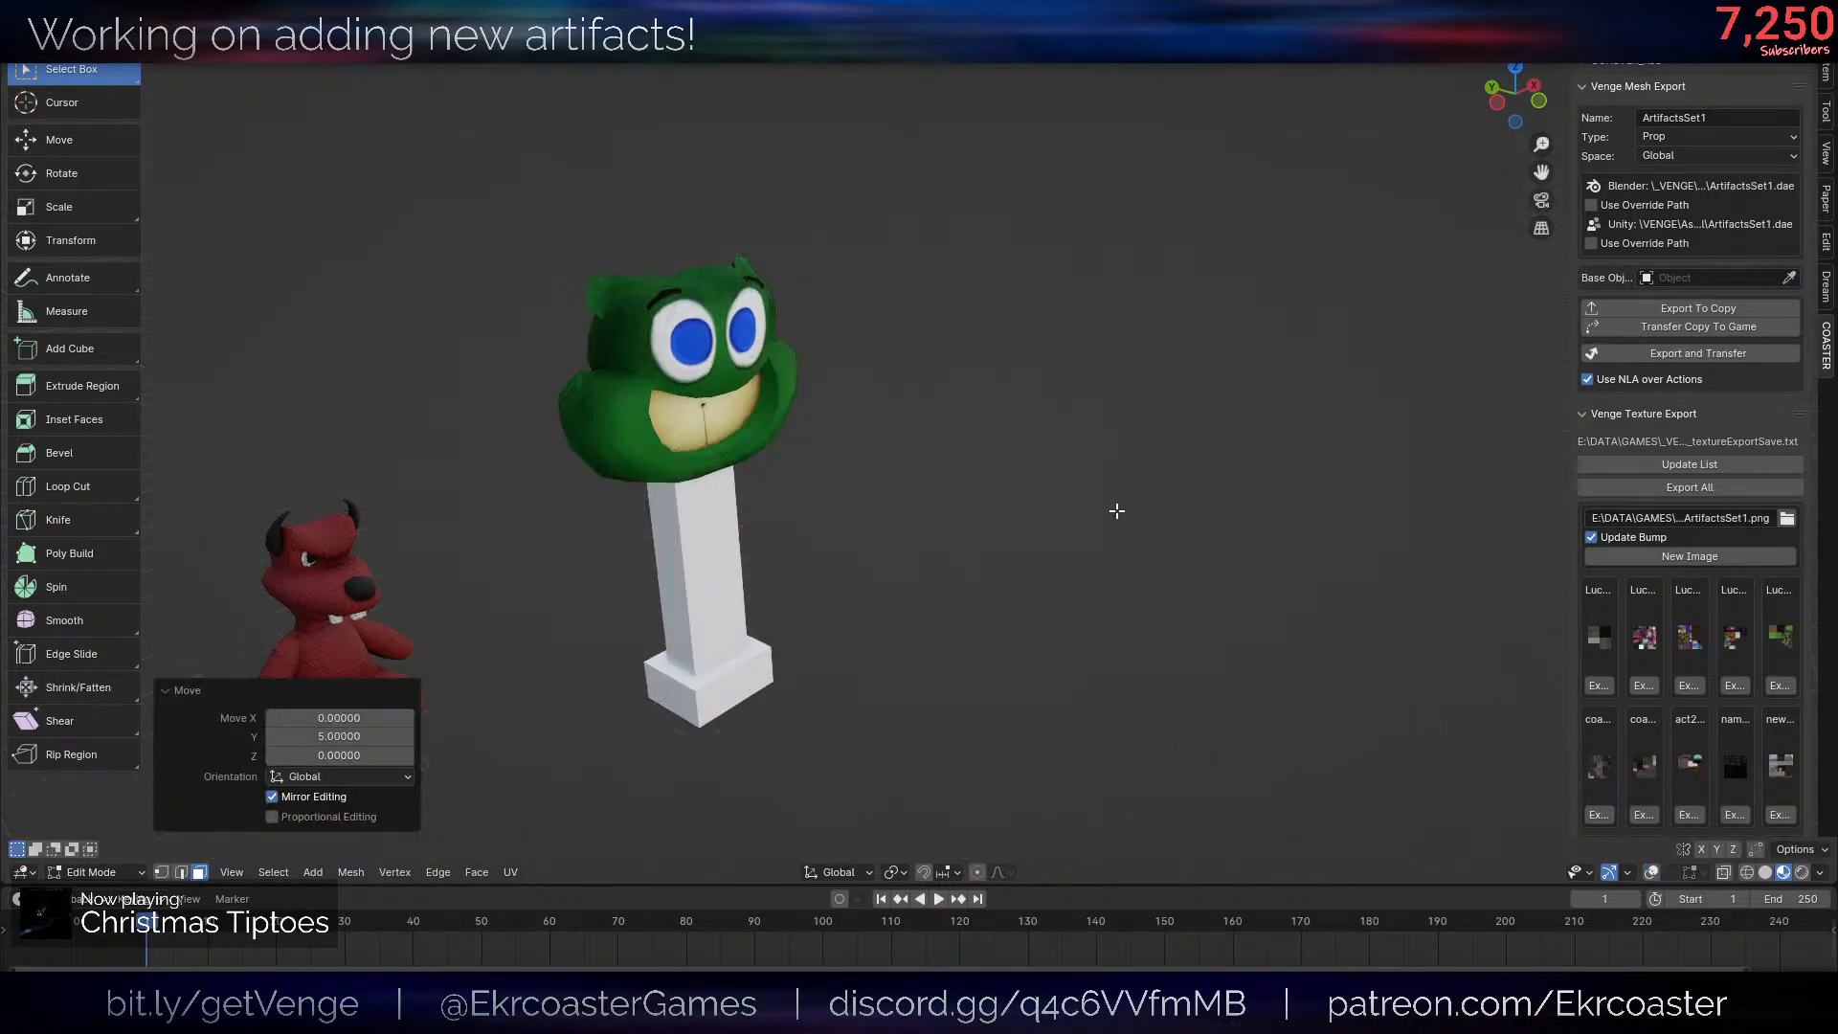
middle_drag(1116, 511, 1117, 468)
scroll(1211, 397, up, 6)
shift+middle_drag(1218, 393, 920, 483)
key(shift+alt+z)
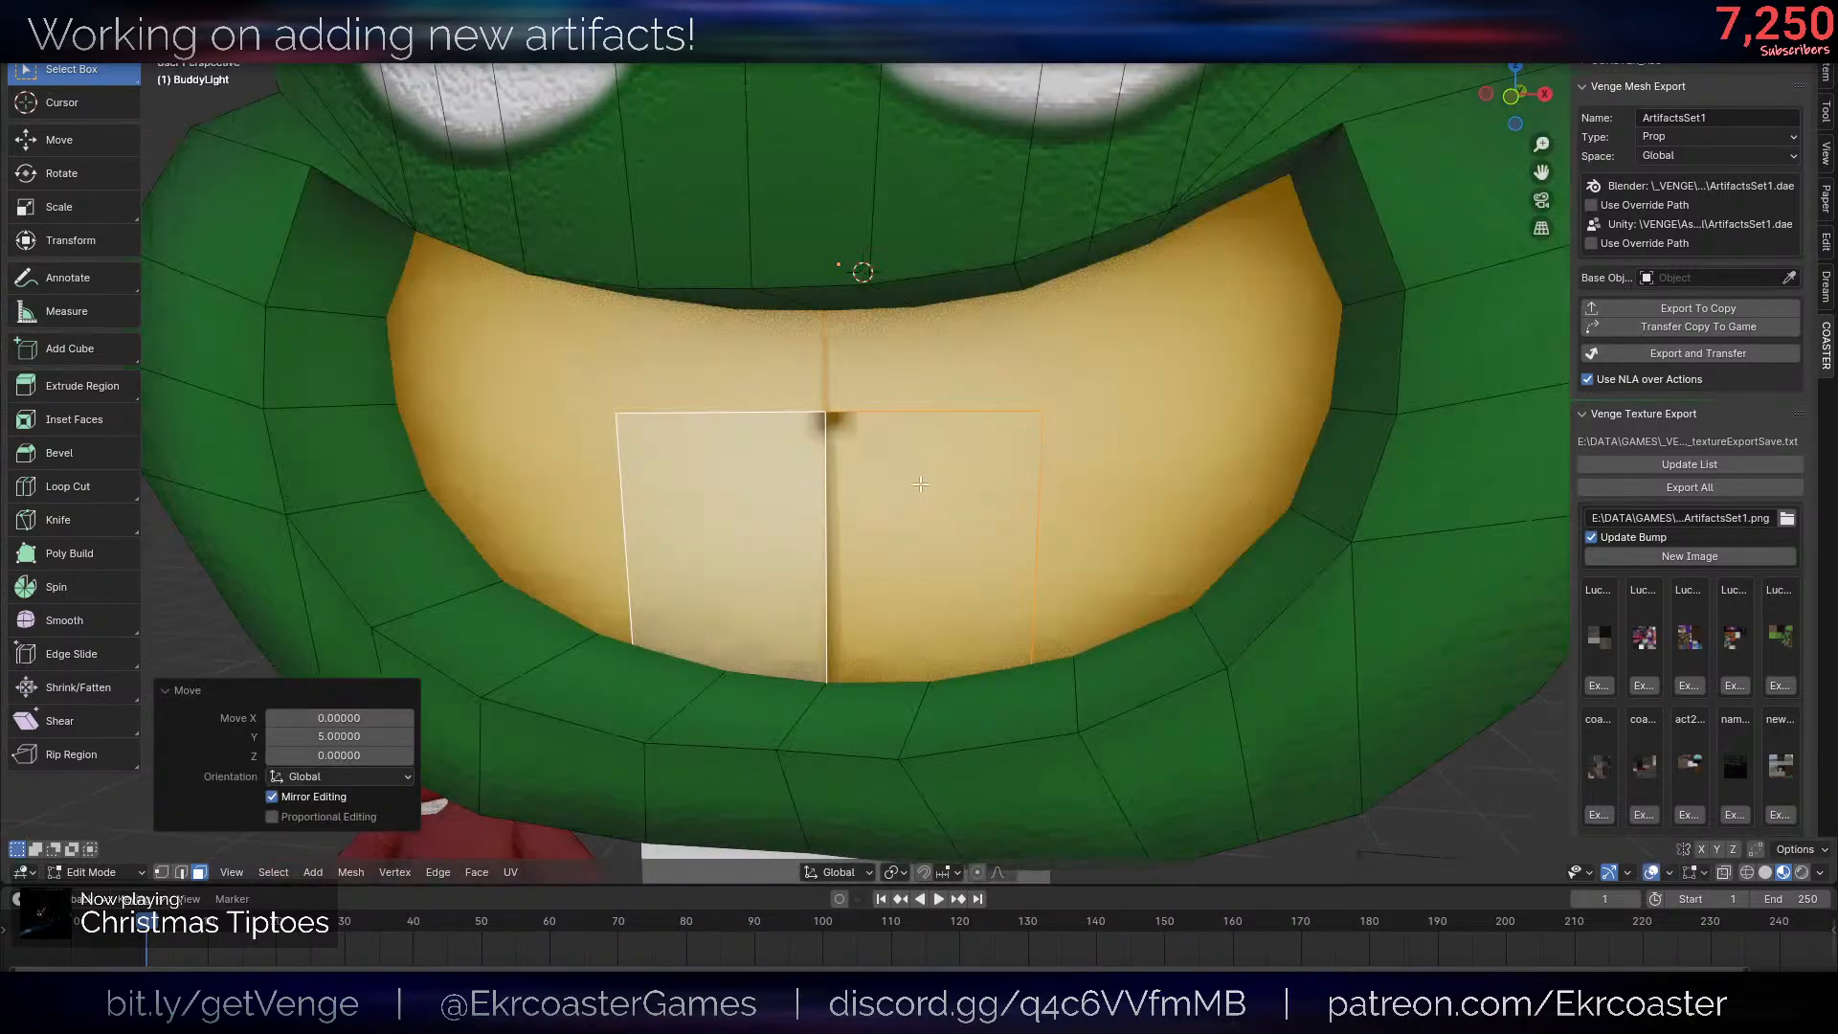
key(shift+alt+z)
scroll(920, 484, down, 6)
key(ctrl+z)
- Undo the tooth outline cut and the outward move of the mouth faces, and return to Object Mode
middle_drag(1174, 566, 1231, 574)
scroll(1215, 550, down, 5)
scroll(1011, 532, down, 1)
middle_drag(1011, 532, 1080, 528)
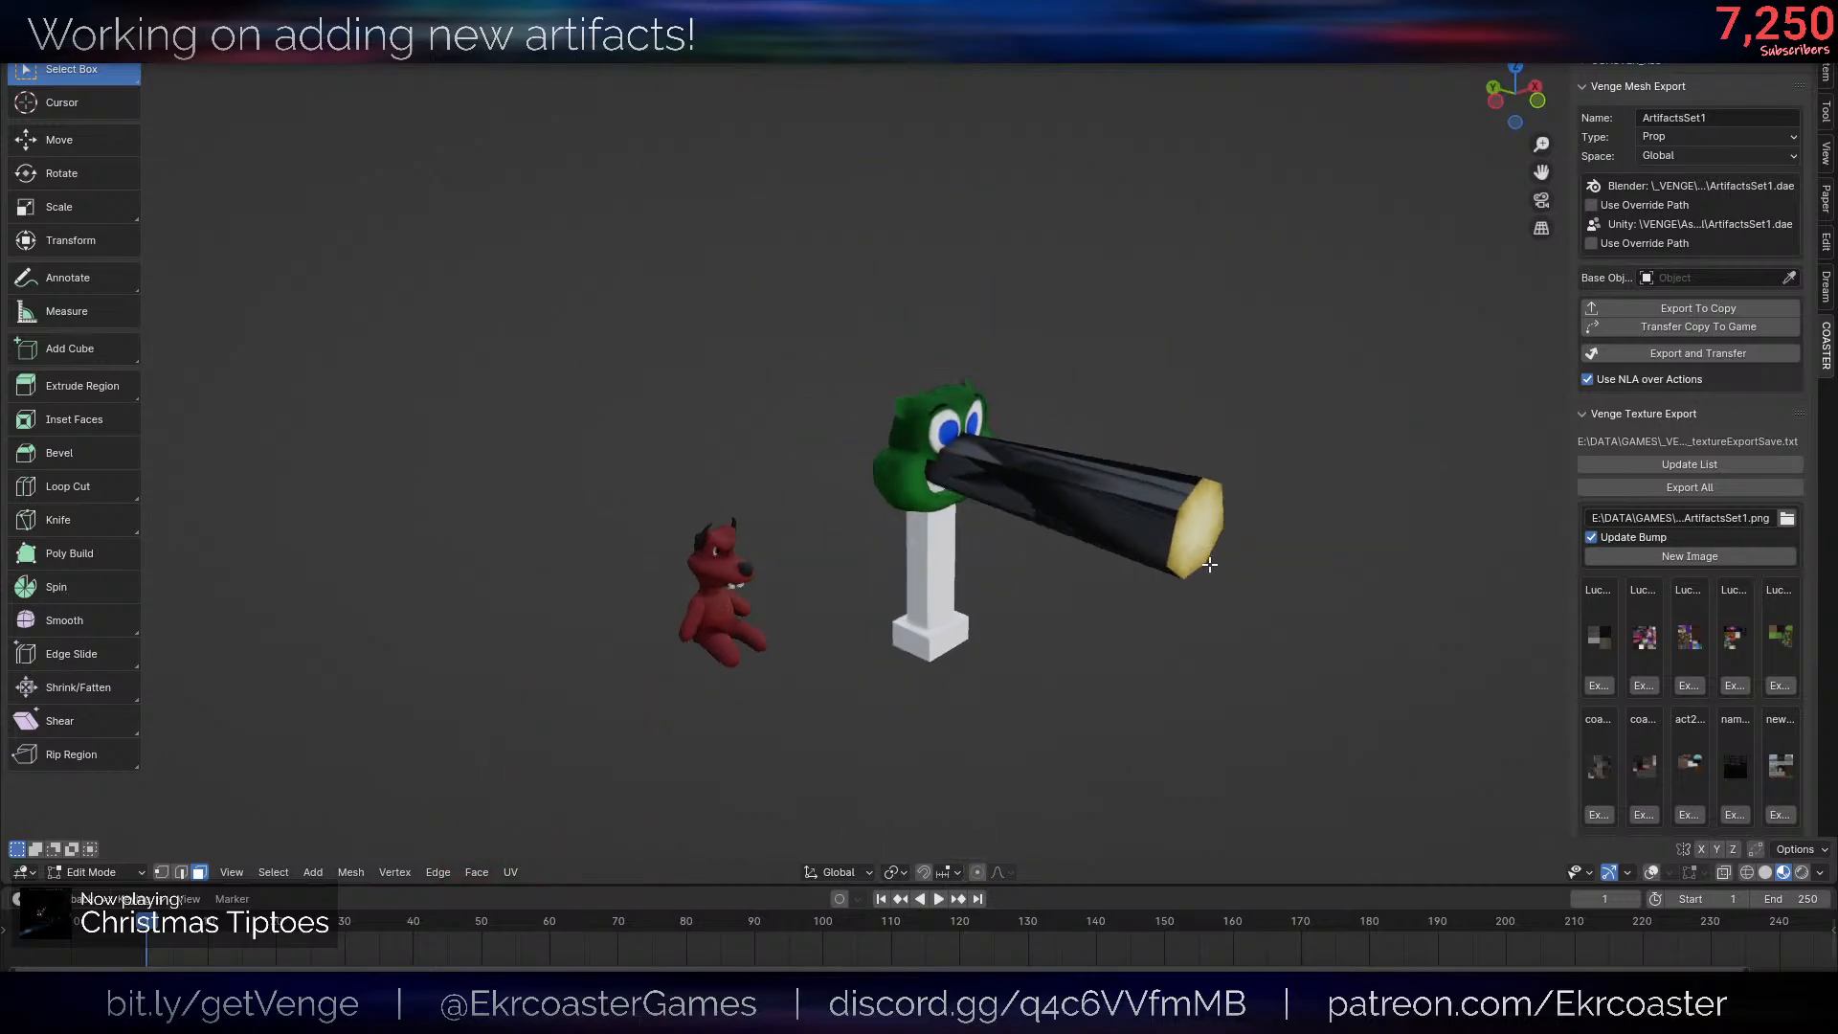
key(shift+alt+z)
middle_drag(1331, 544, 1265, 551)
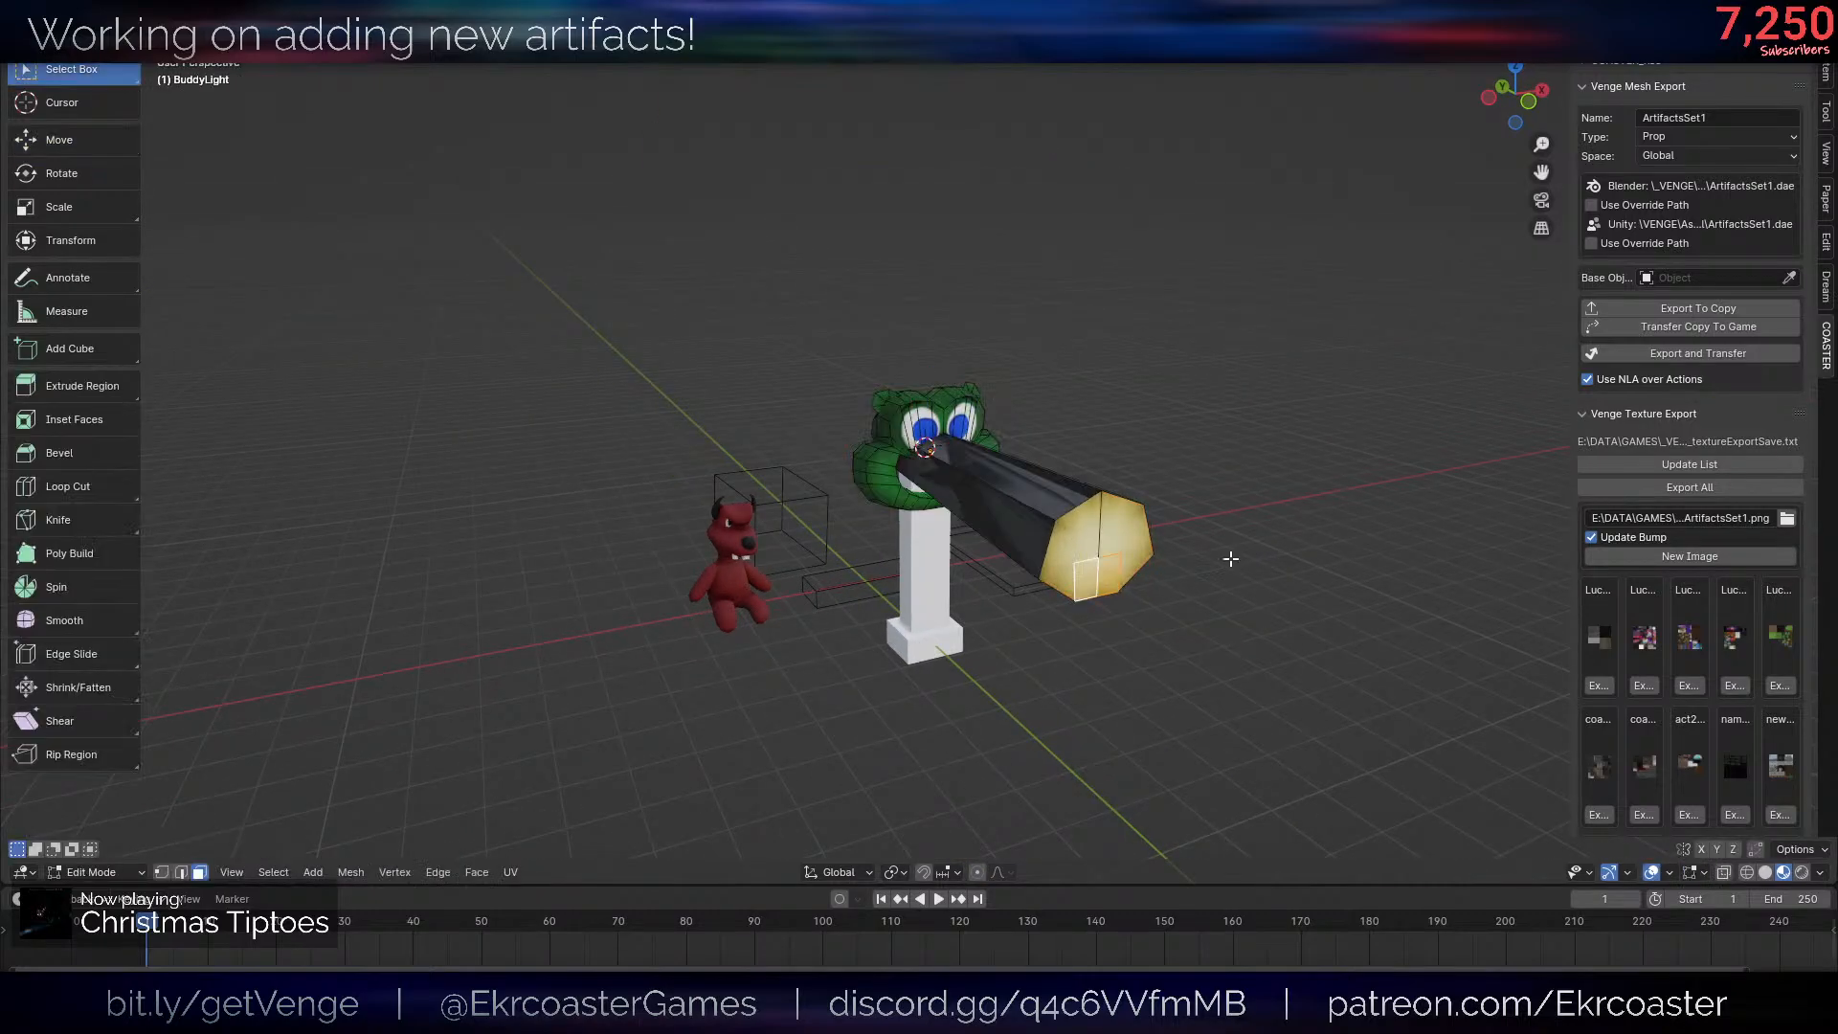
key(1)
key(ctrl+z)
key(ctrl+z)
key(ctrl+z)
key(ctrl+z)
key(ctrl+z)
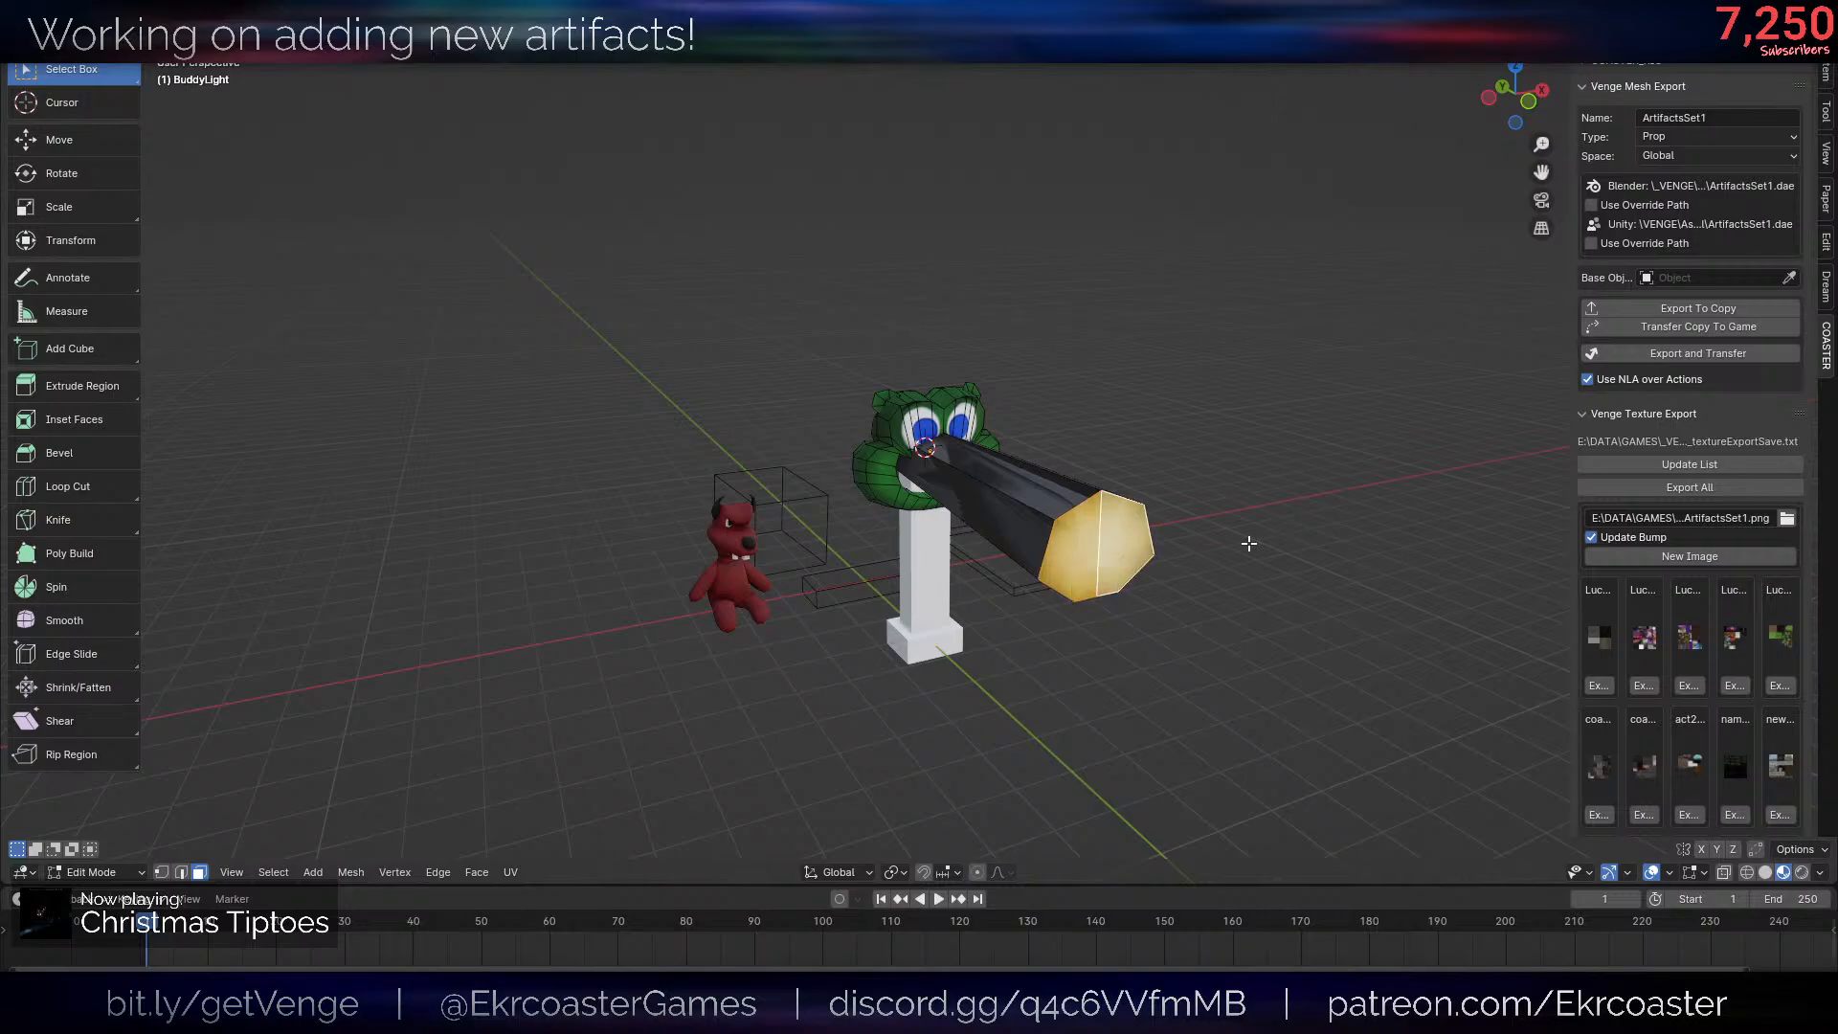
scroll(1248, 544, up, 11)
key(Tab)
scroll(1009, 544, down, 8)
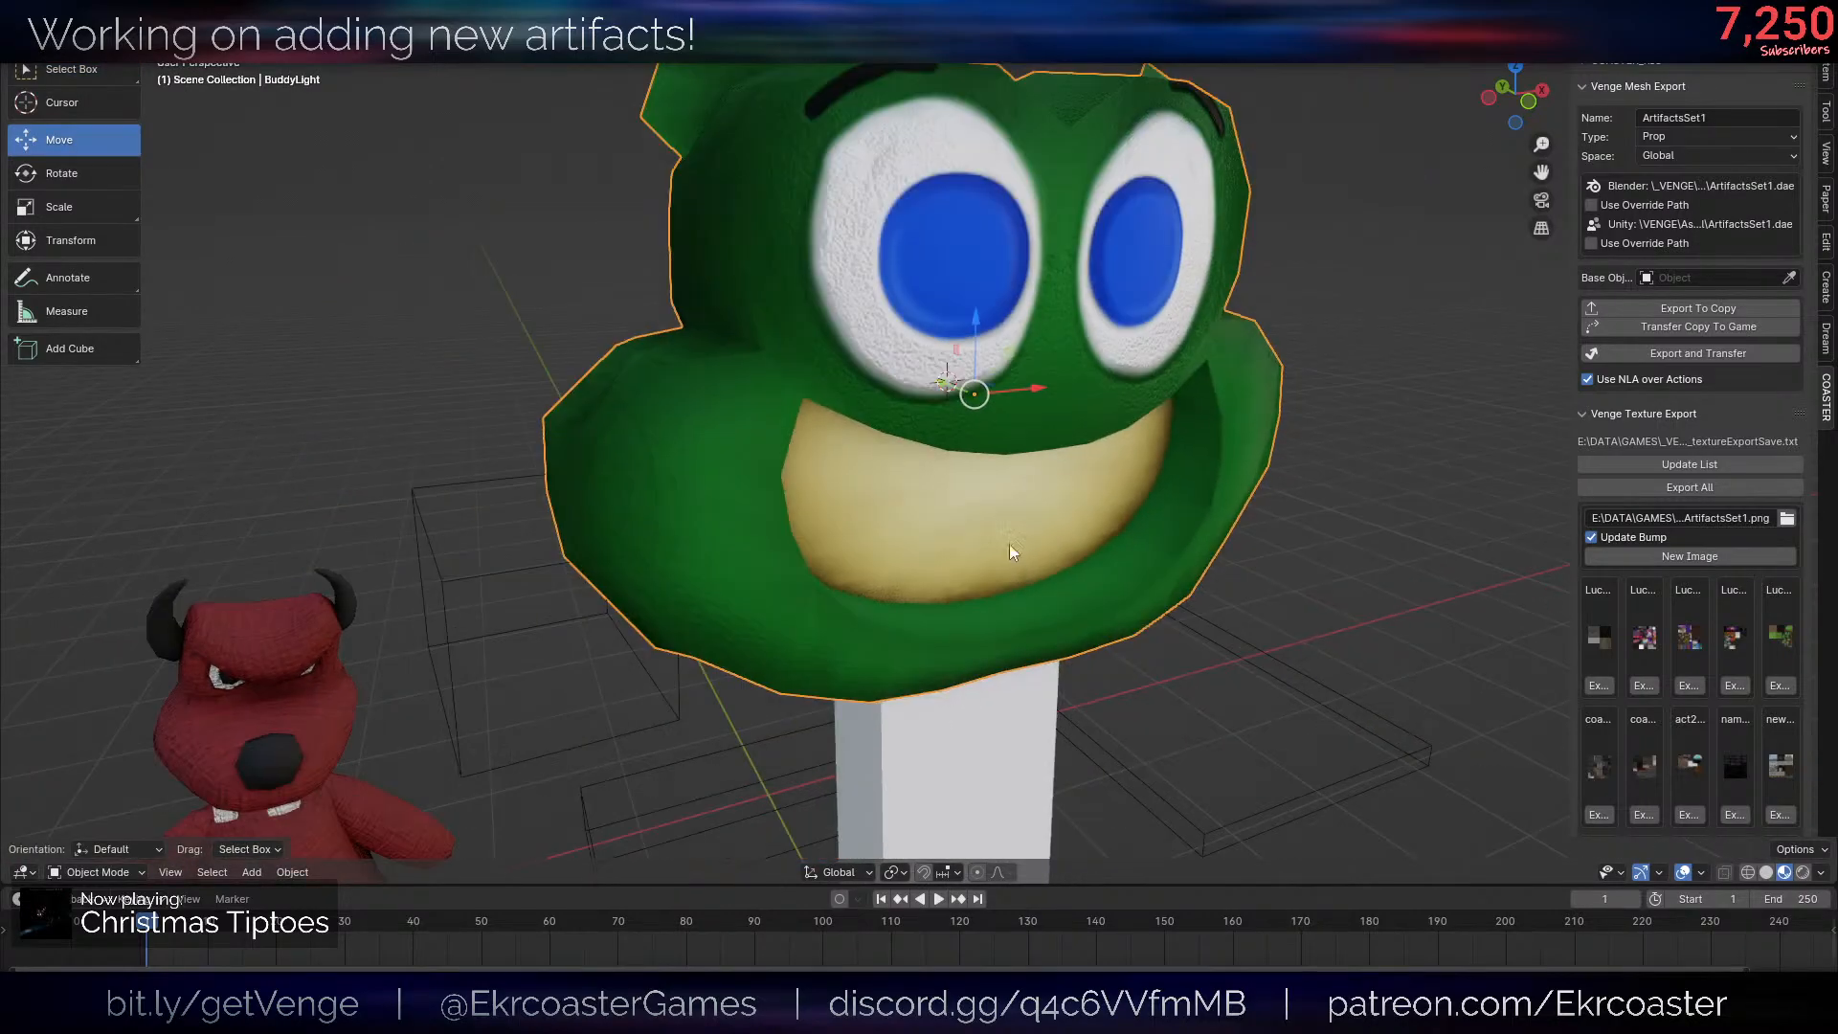
- Examine the frog head on its post from several angles and distances, with overlays off and on
middle_drag(1025, 543, 1071, 500)
key(shift+alt+z)
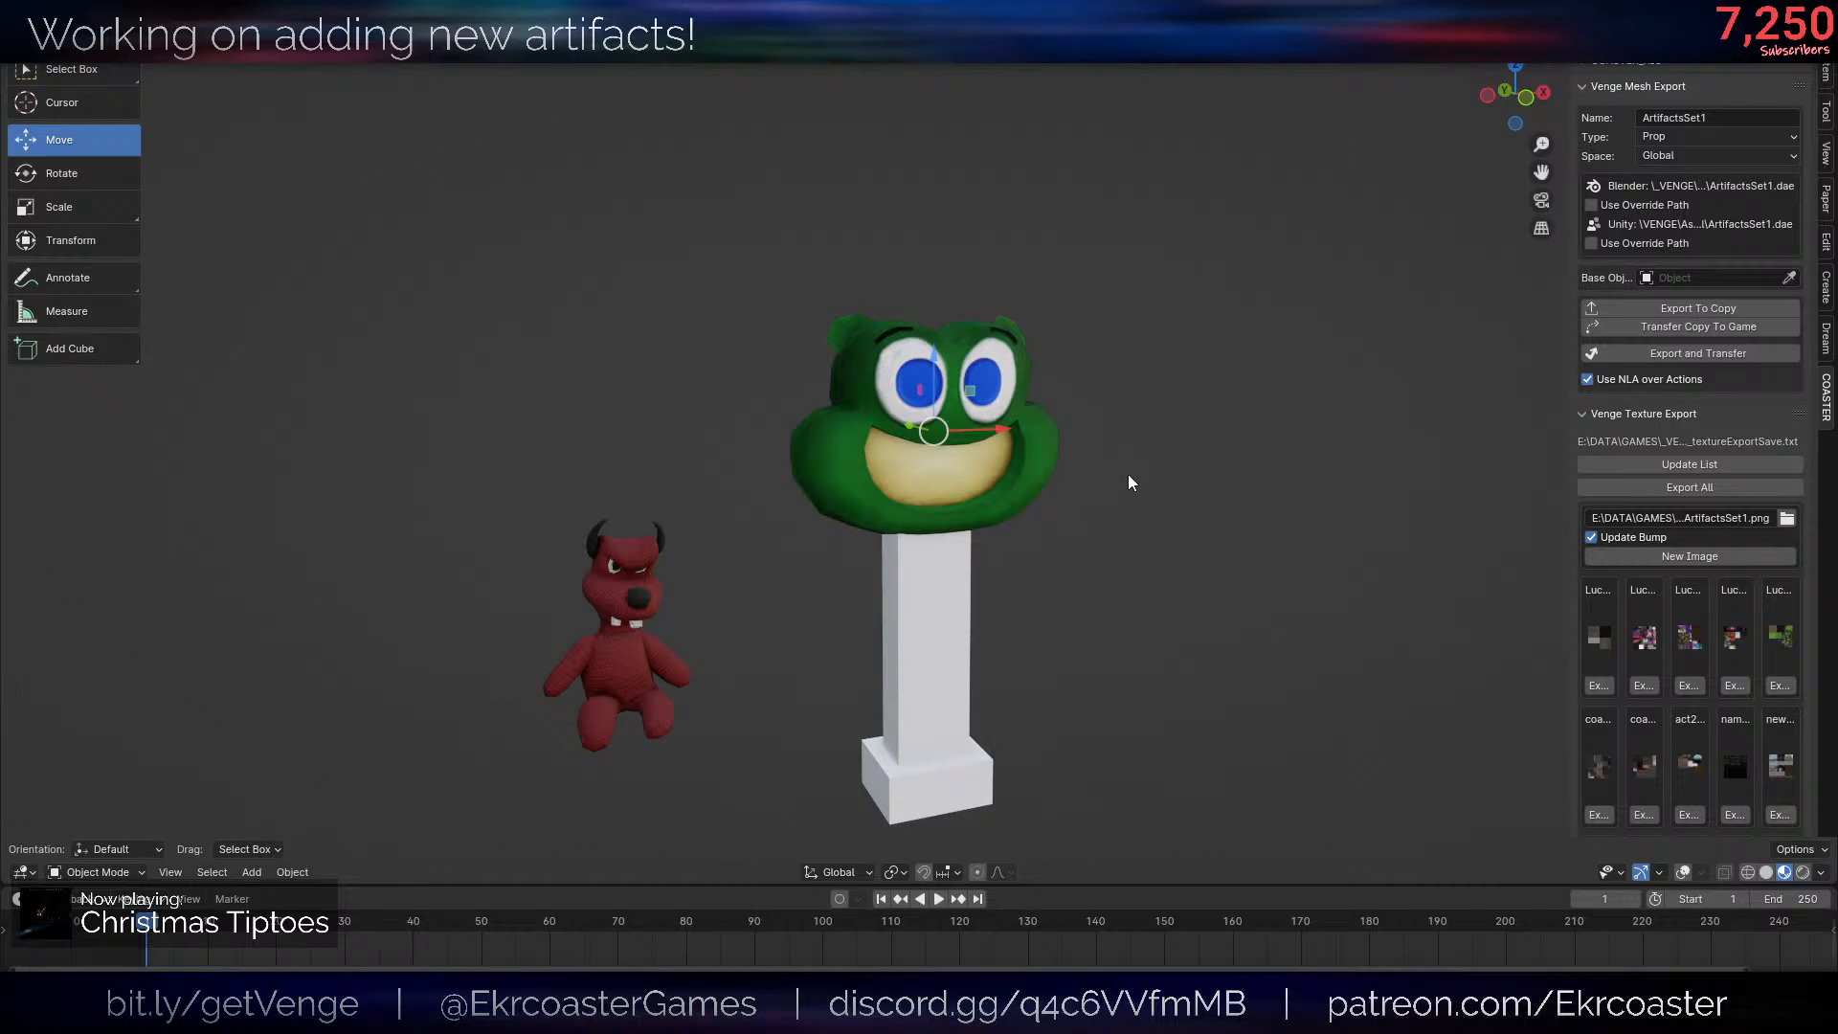
scroll(1044, 410, down, 3)
scroll(1042, 394, up, 5)
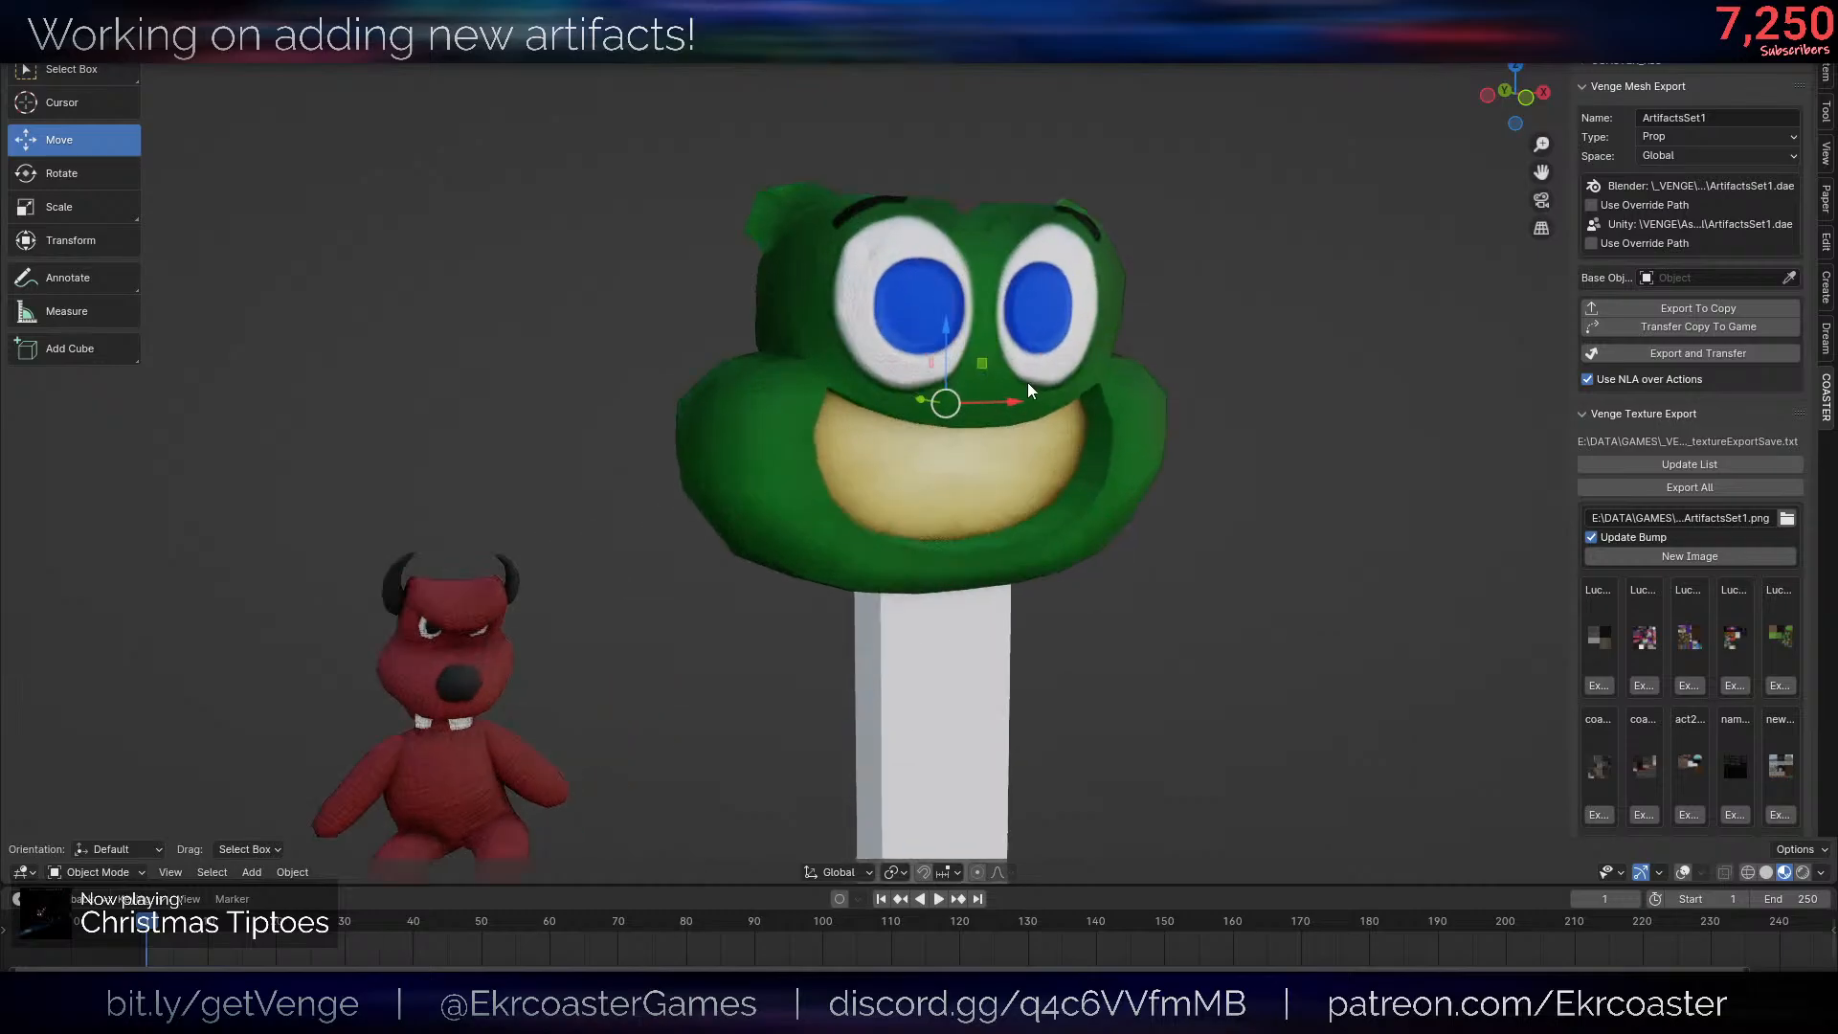
scroll(1101, 281, down, 5)
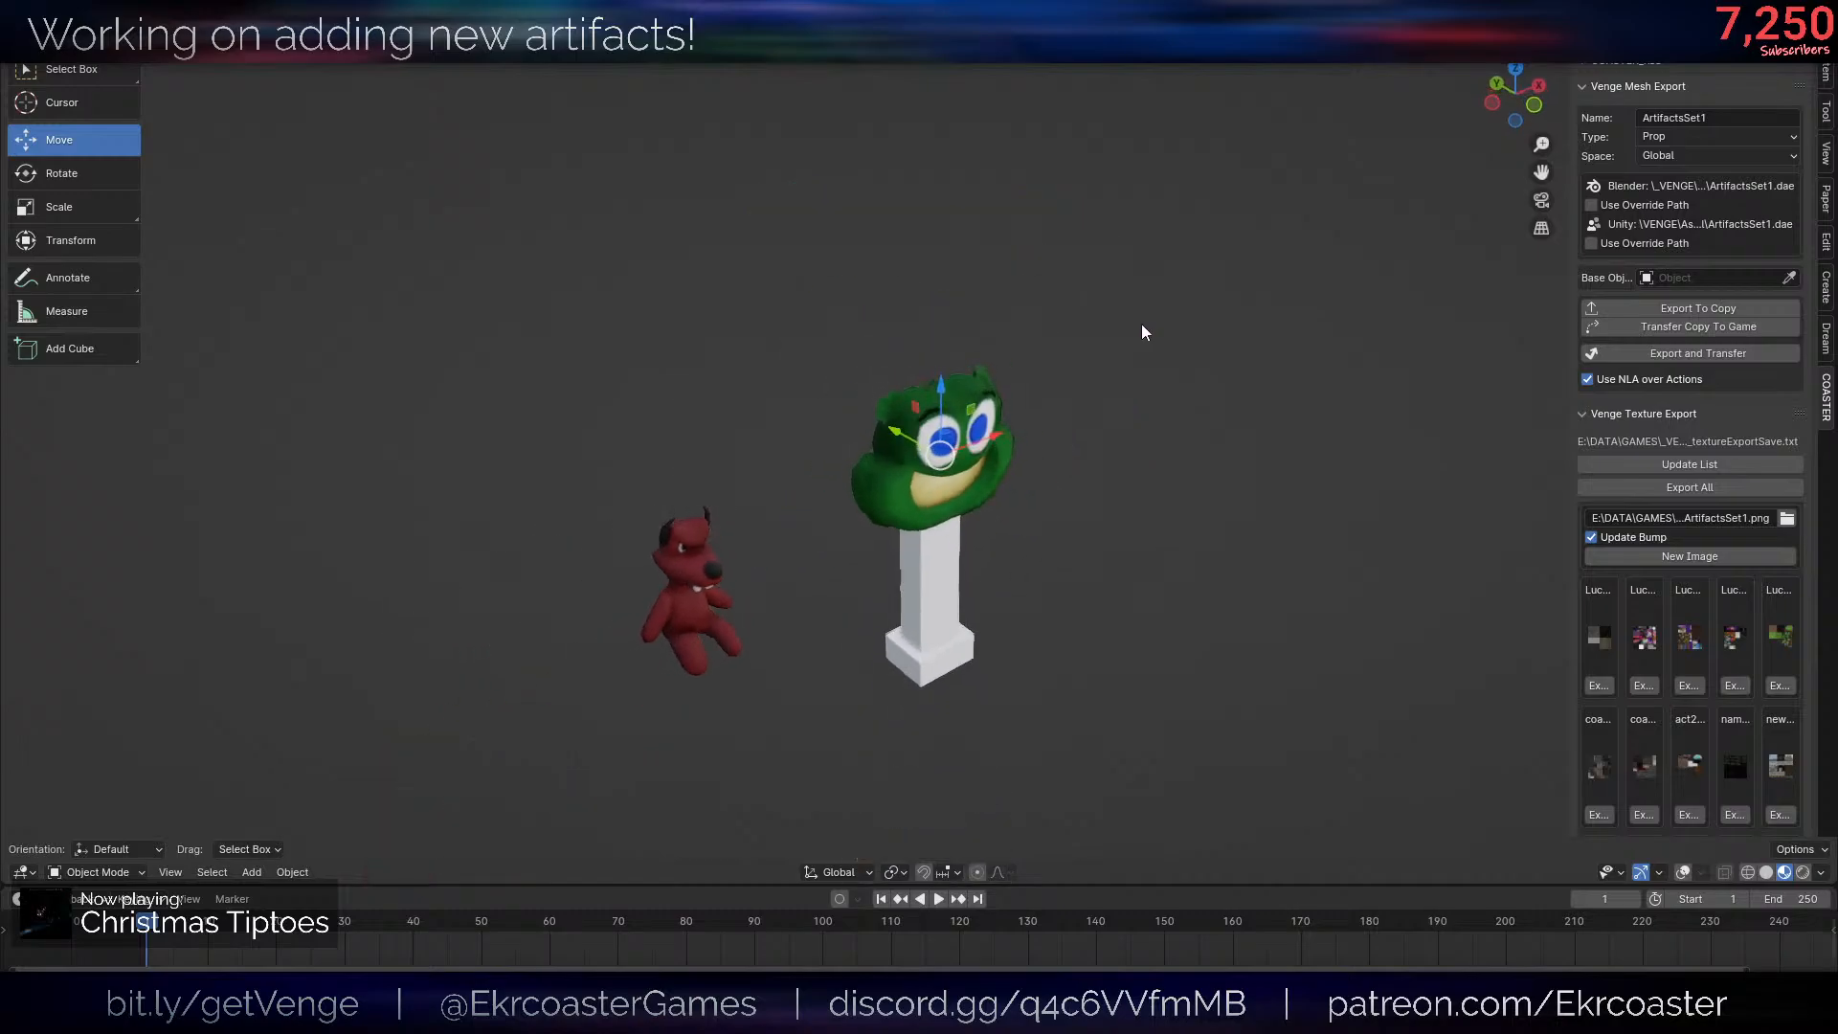
mouse_move(1122, 271)
middle_down()
mouse_move(1108, 287)
mouse_move(1128, 306)
middle_up()
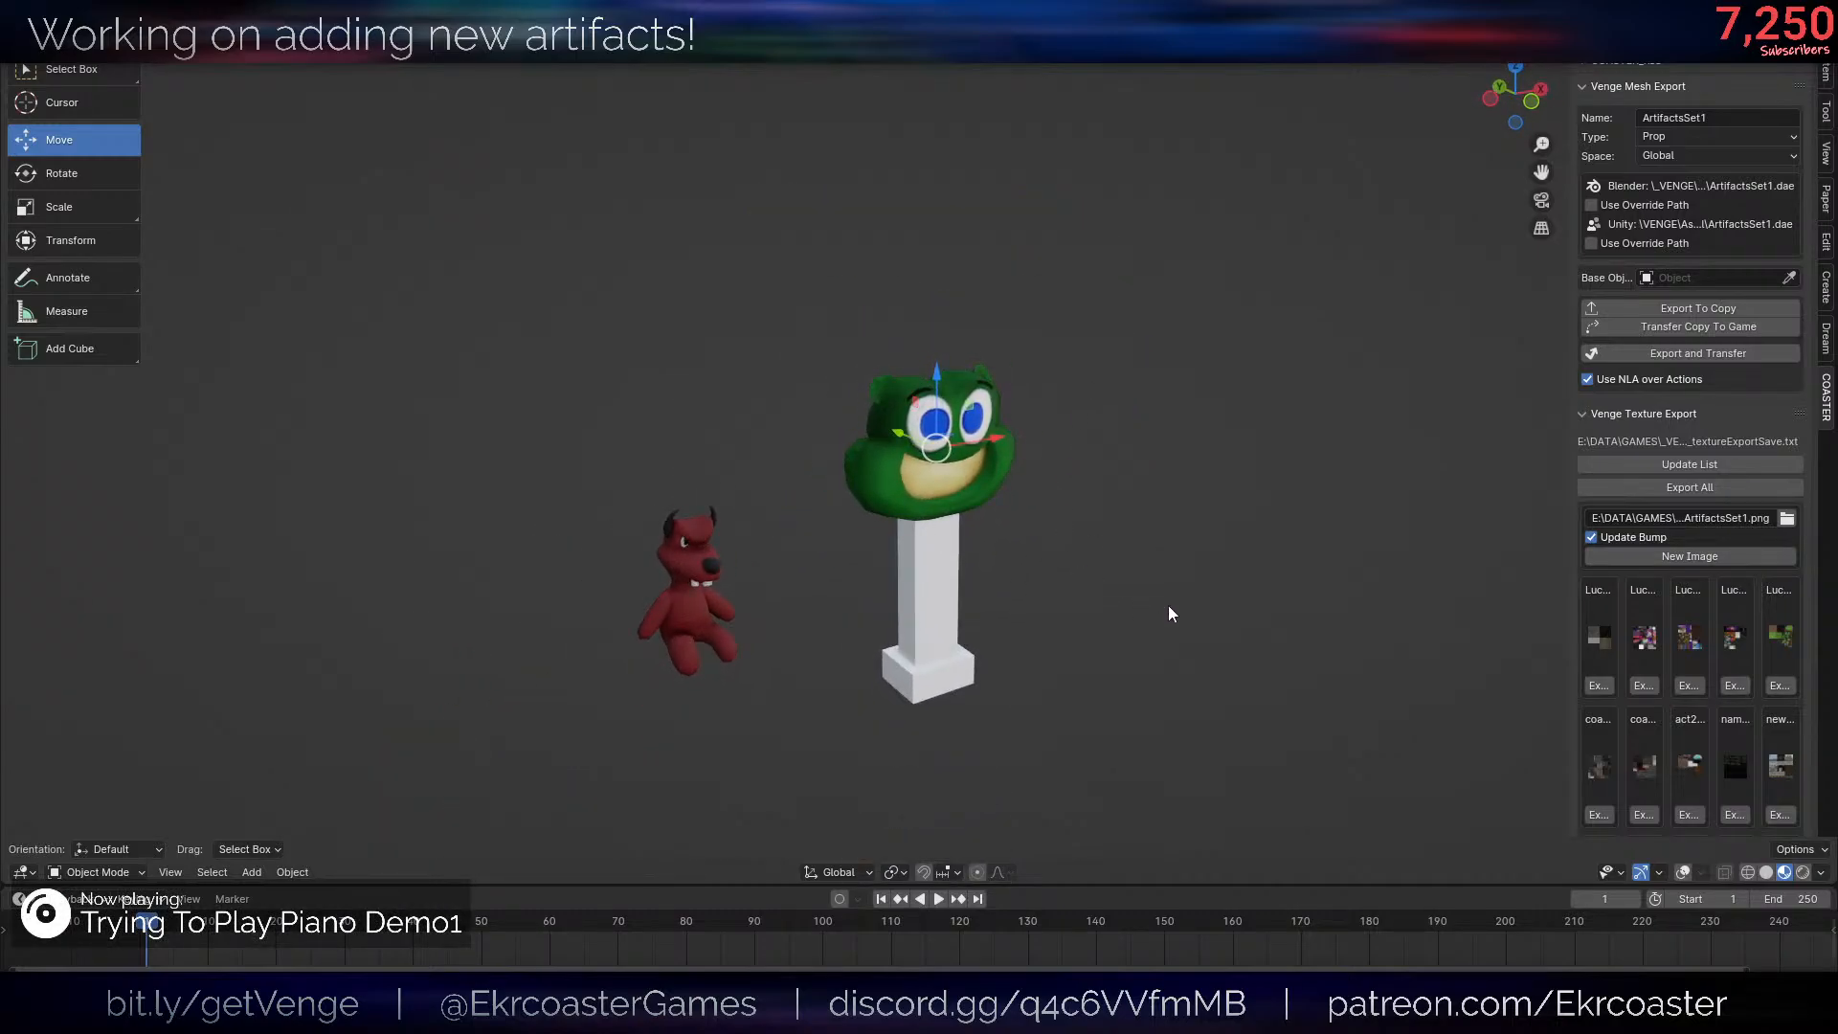
scroll(1026, 678, up, 3)
scroll(1027, 677, down, 3)
middle_drag(995, 487, 990, 484)
scroll(990, 484, up, 3)
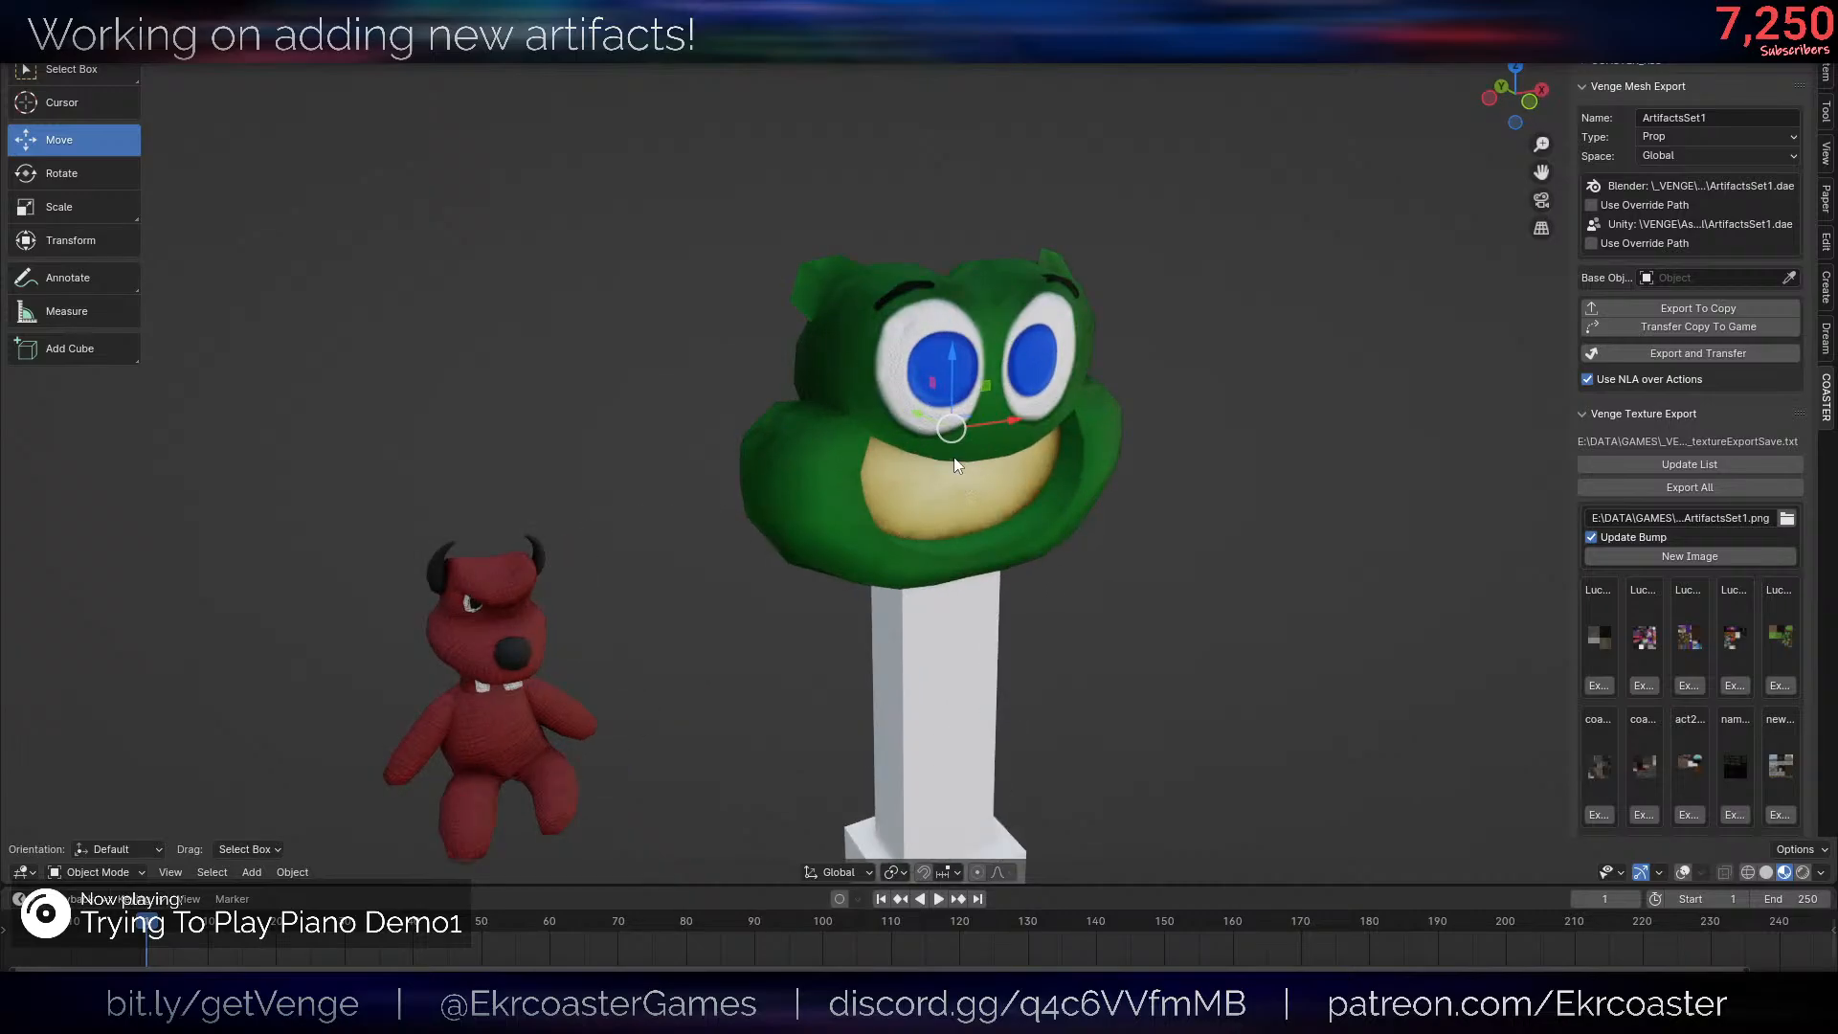
scroll(958, 465, down, 4)
scroll(1021, 508, up, 5)
key(alt+shift+z)
middle_drag(1235, 517, 1269, 513)
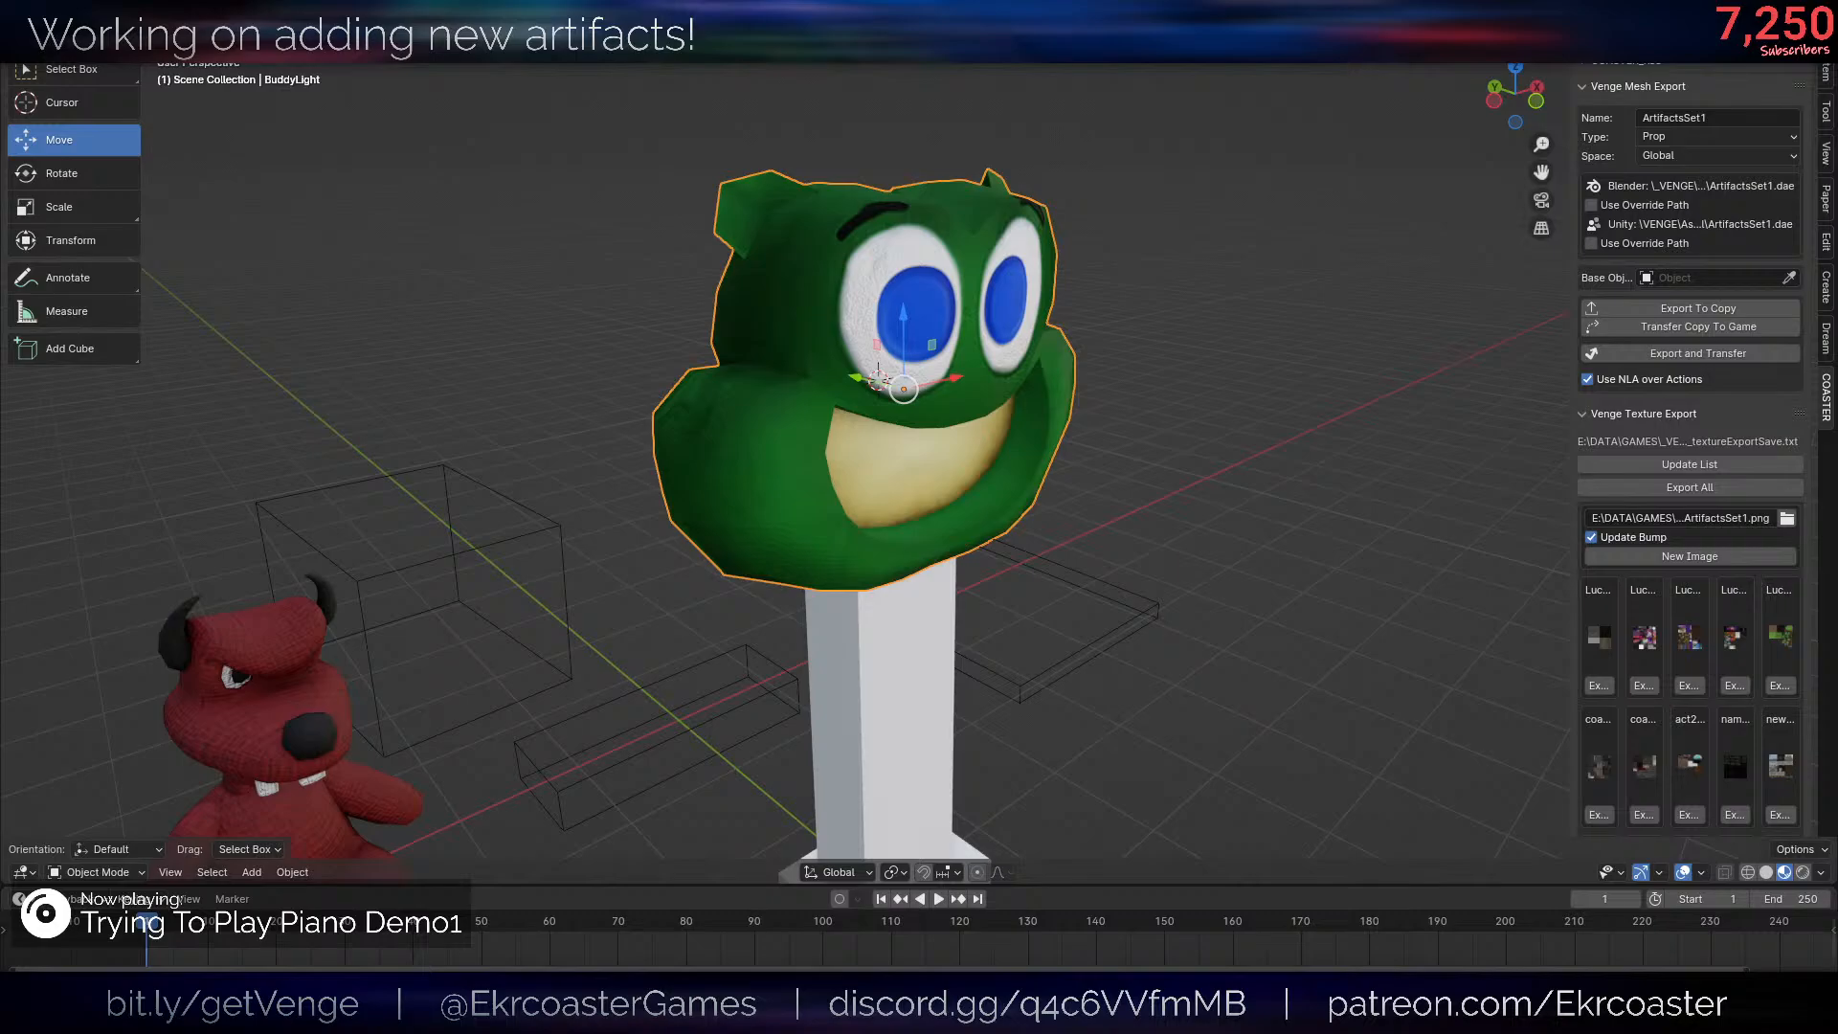
drag(1837, 613, 1837, 383)
mouse_move(982, 490)
middle_down()
mouse_move(898, 466)
mouse_move(944, 442)
mouse_move(950, 477)
middle_up()
scroll(948, 442, up, 3)
scroll(934, 440, down, 4)
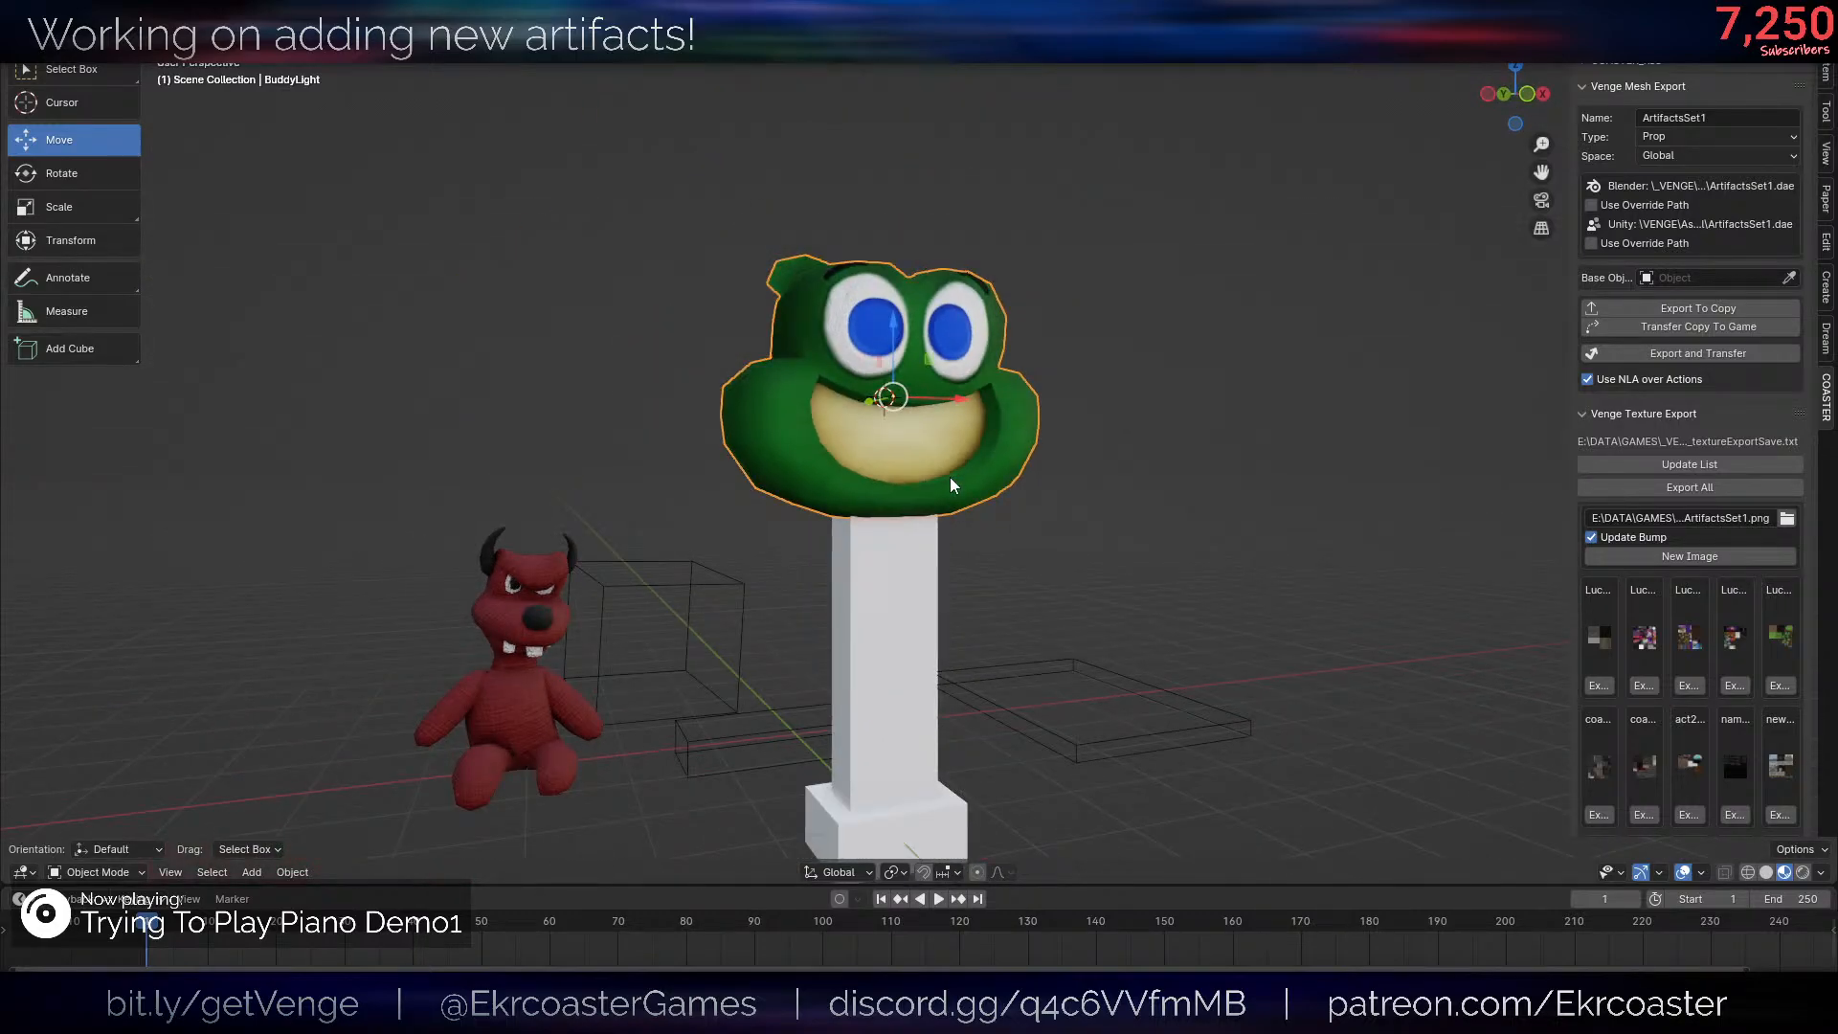
- Unwrap all faces of the post and base with Cube Projection in Edit Mode
click(908, 594)
middle_drag(1003, 492, 1060, 554)
scroll(1067, 548, up, 3)
key(Tab)
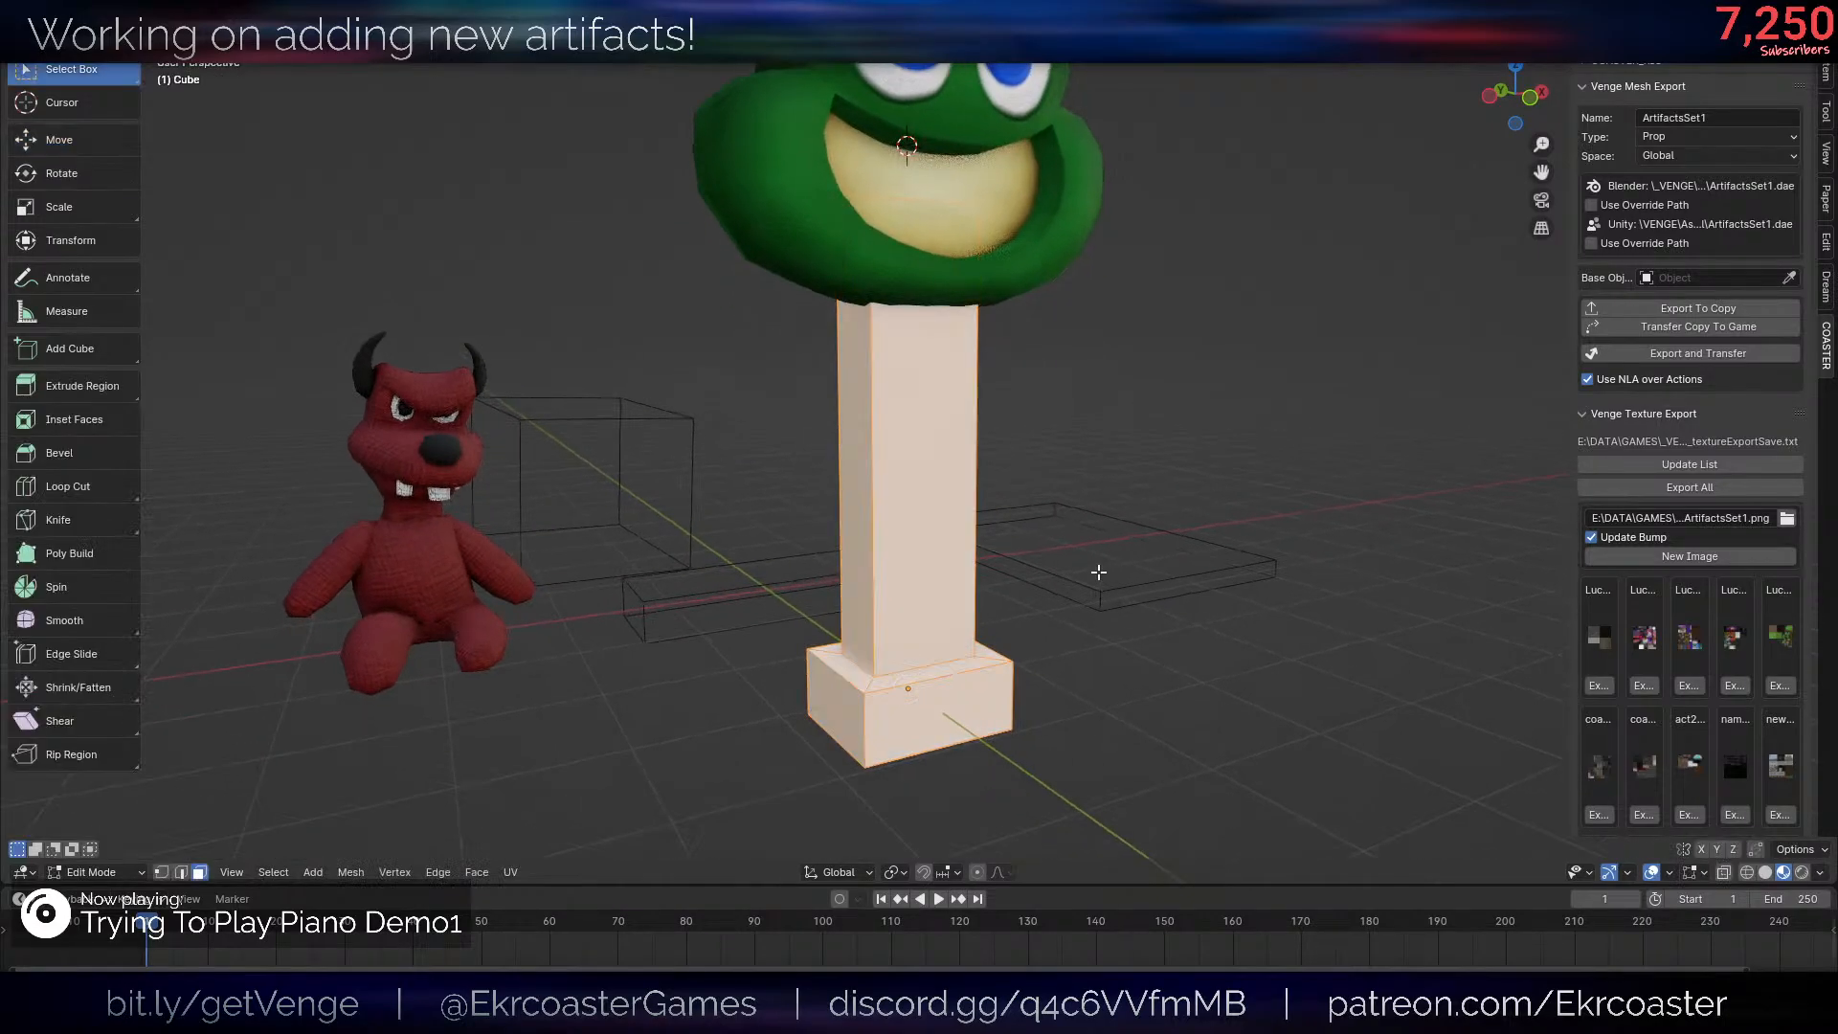
key(u)
click(1020, 467)
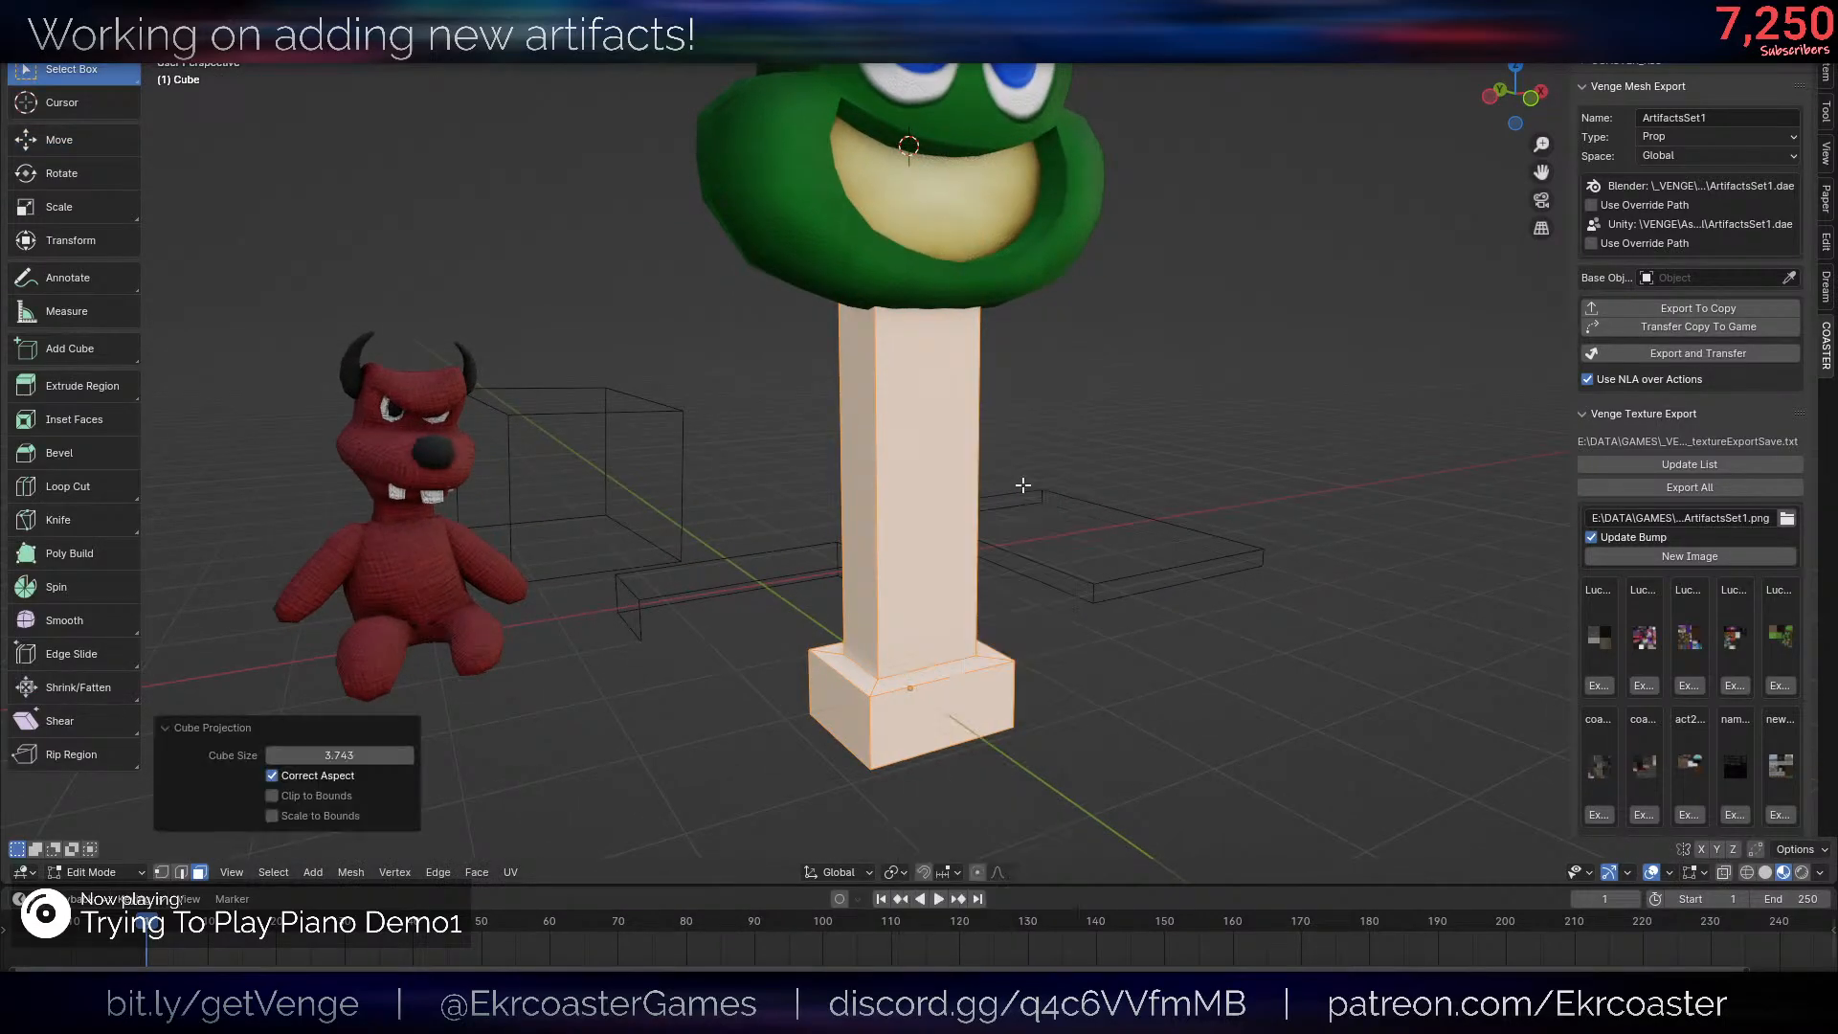
middle_drag(1000, 419, 1025, 428)
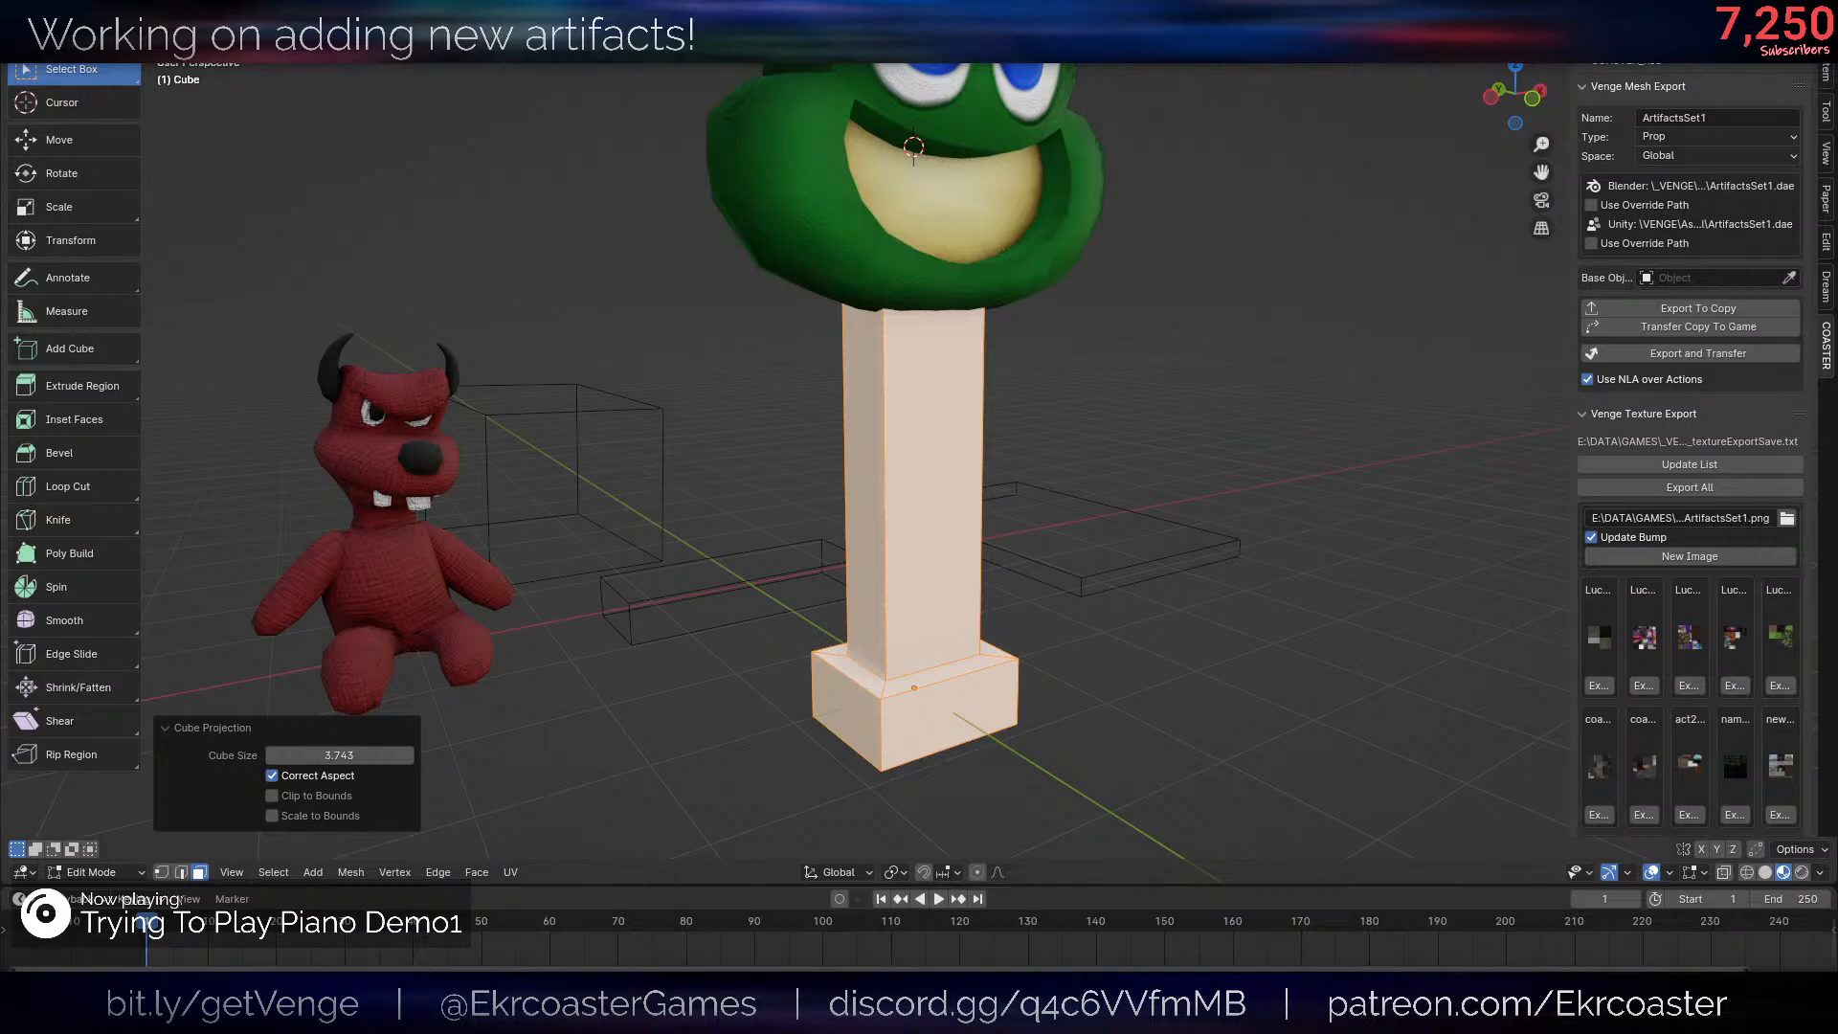
key(a)
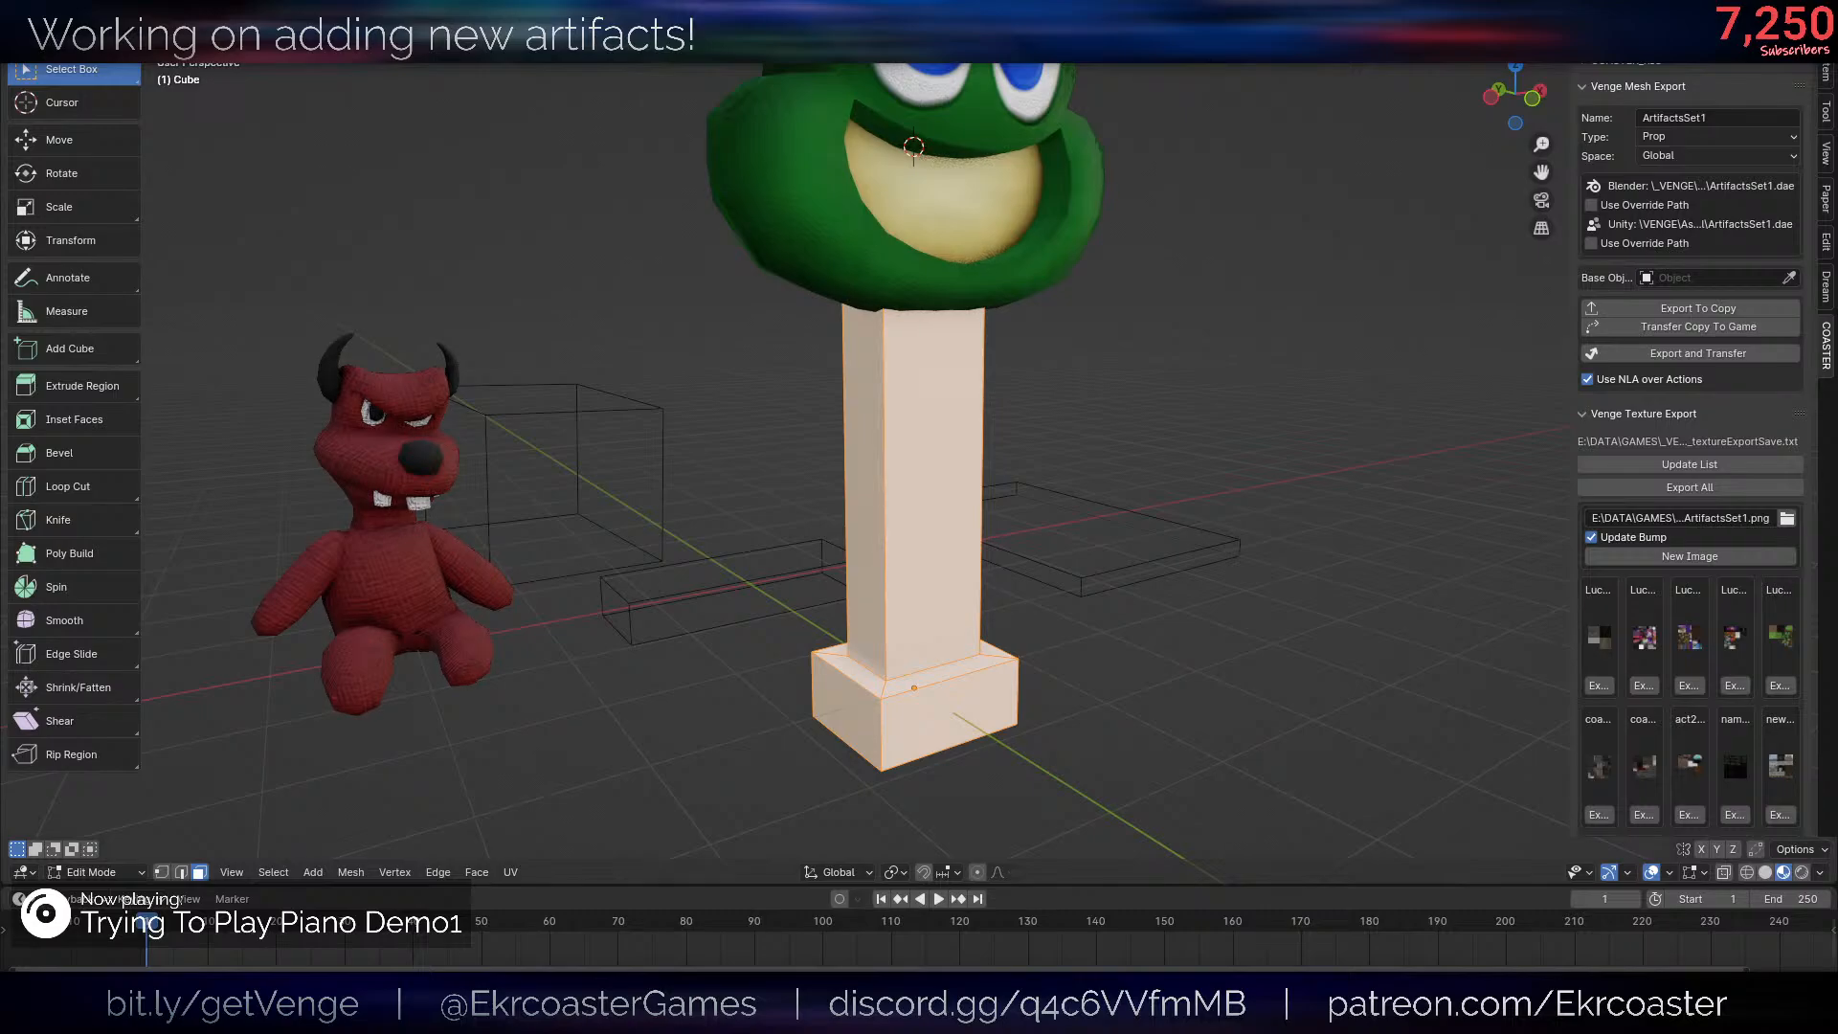
- Return to Object Mode and apply the ArtifactsSet1 texture material to the post and base
scroll(1229, 500, down, 3)
middle_drag(1229, 500, 1224, 599)
key(Tab)
scroll(1099, 618, up, 3)
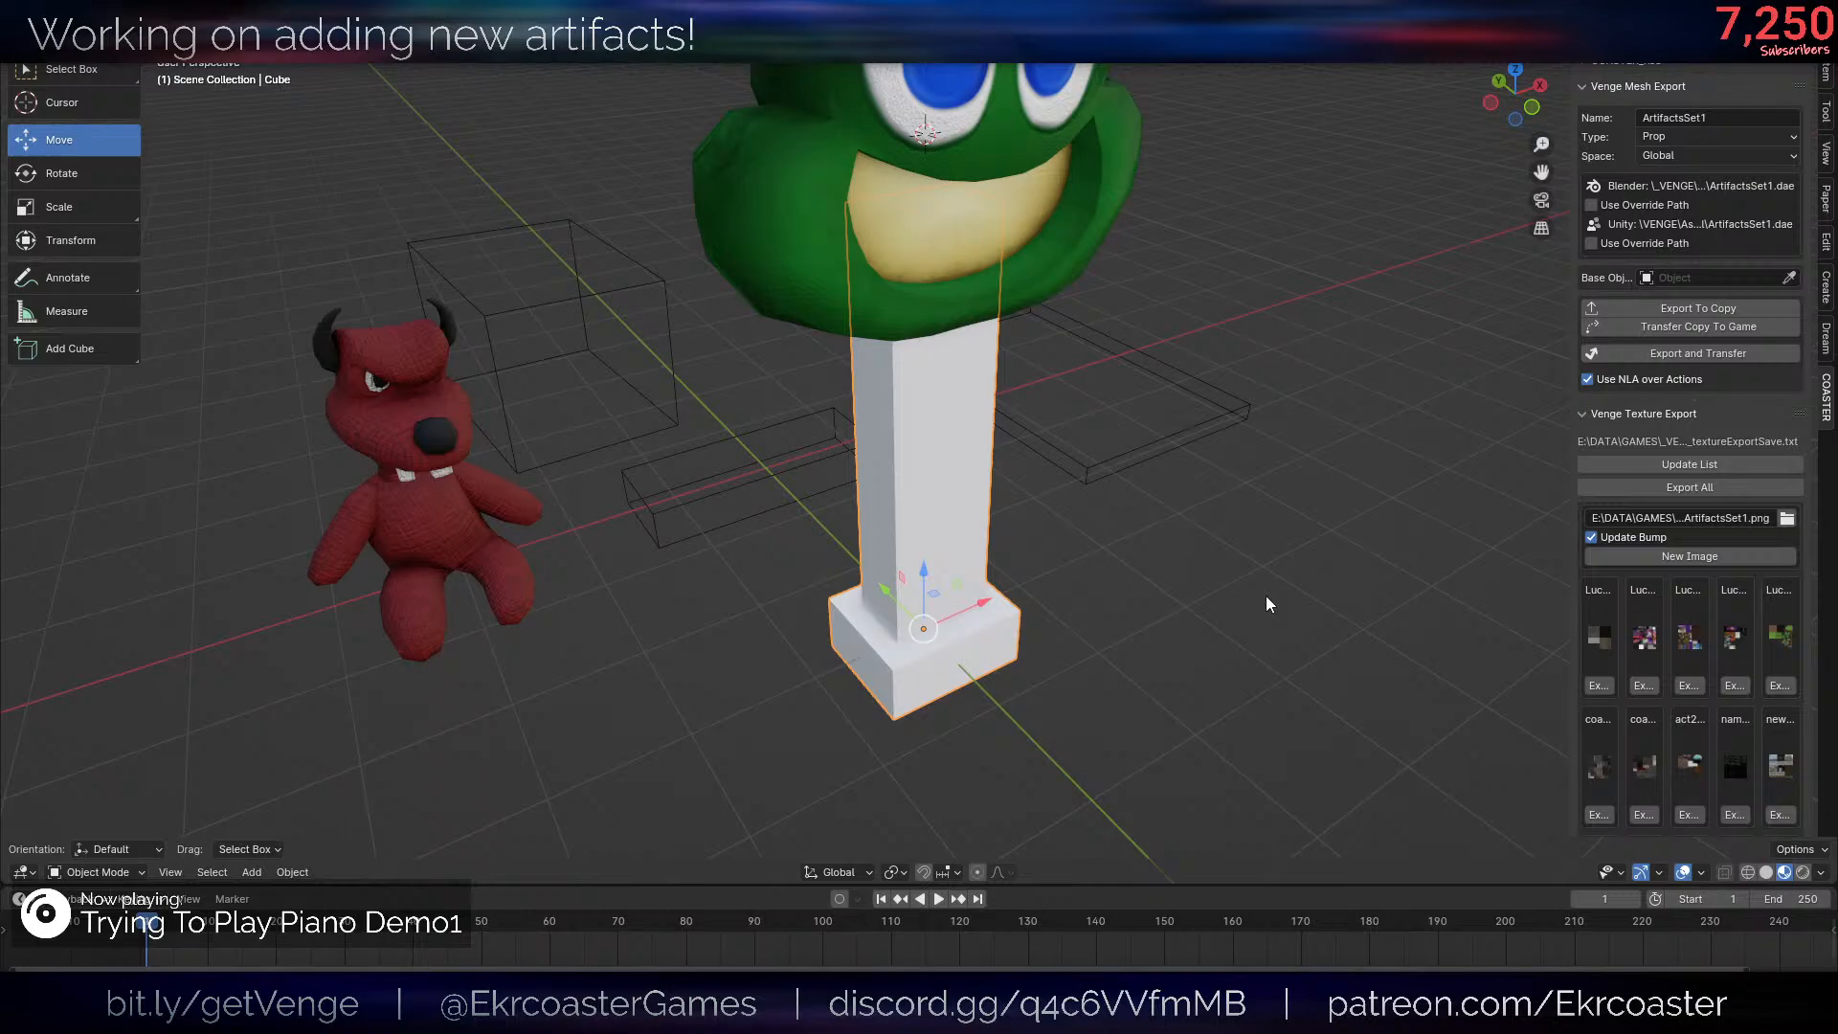
middle_drag(1266, 605, 1350, 503)
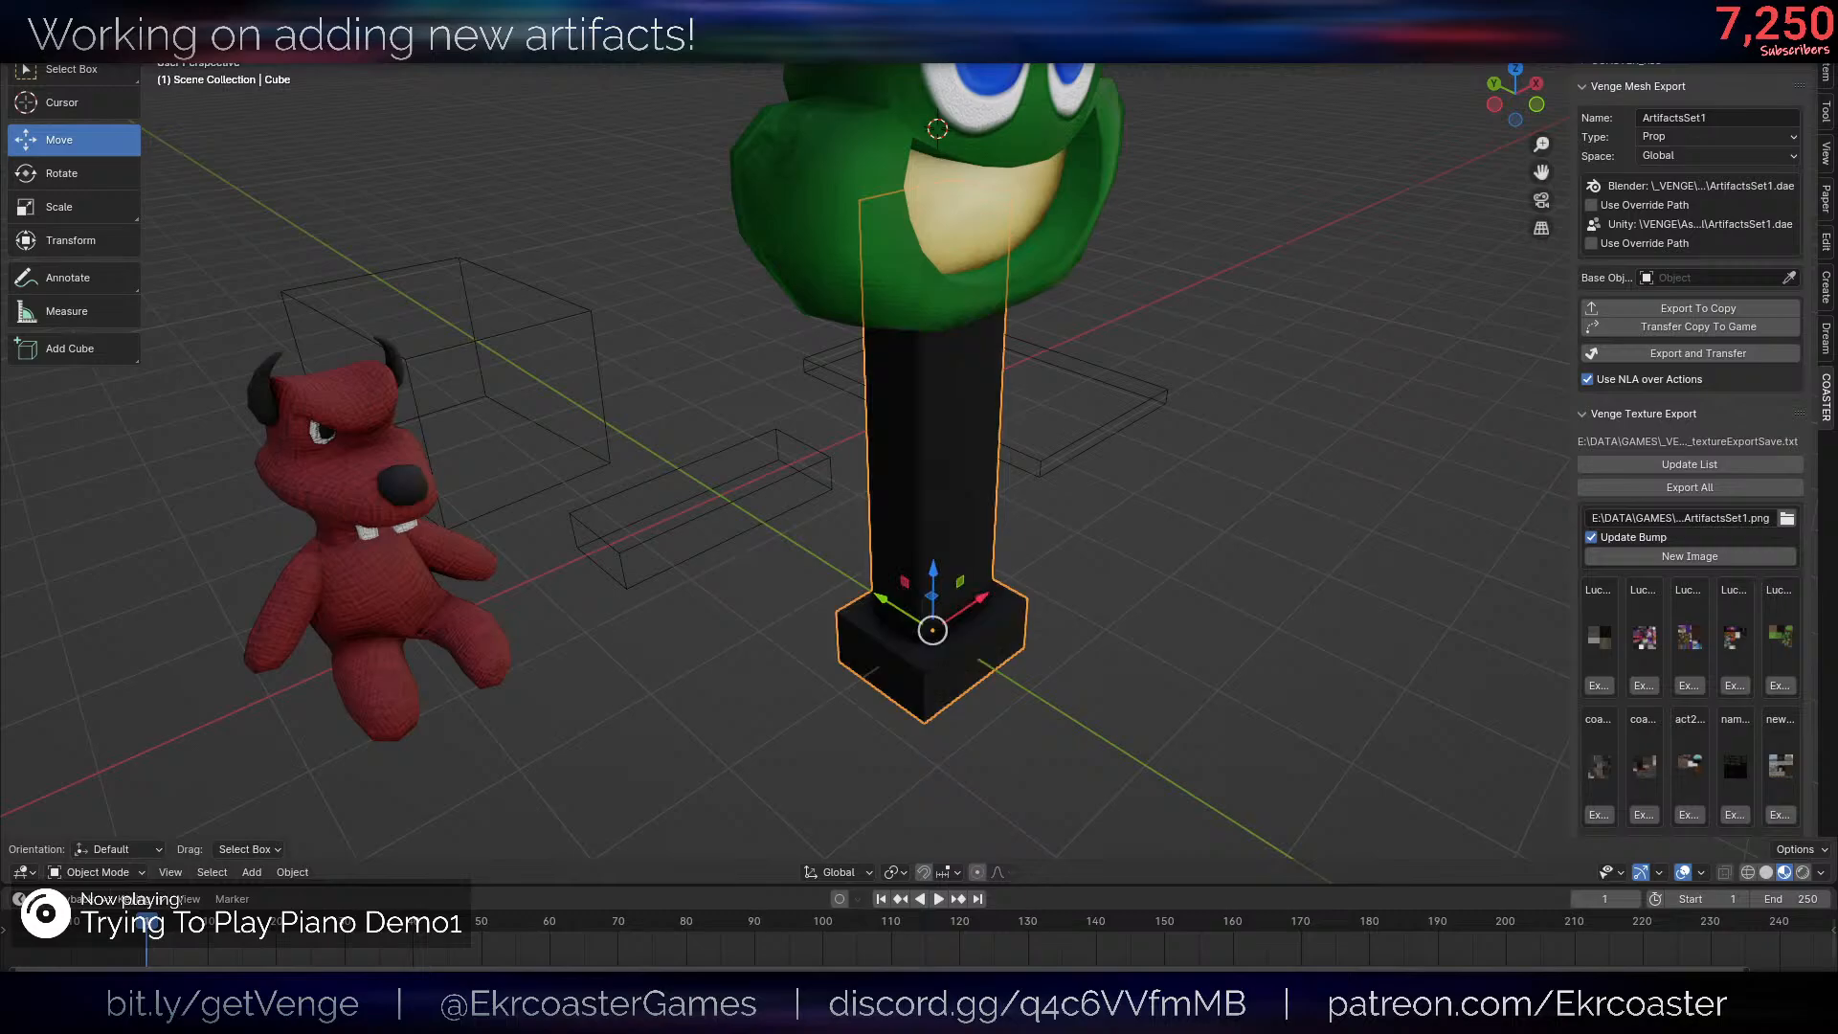
middle_drag(965, 515, 890, 522)
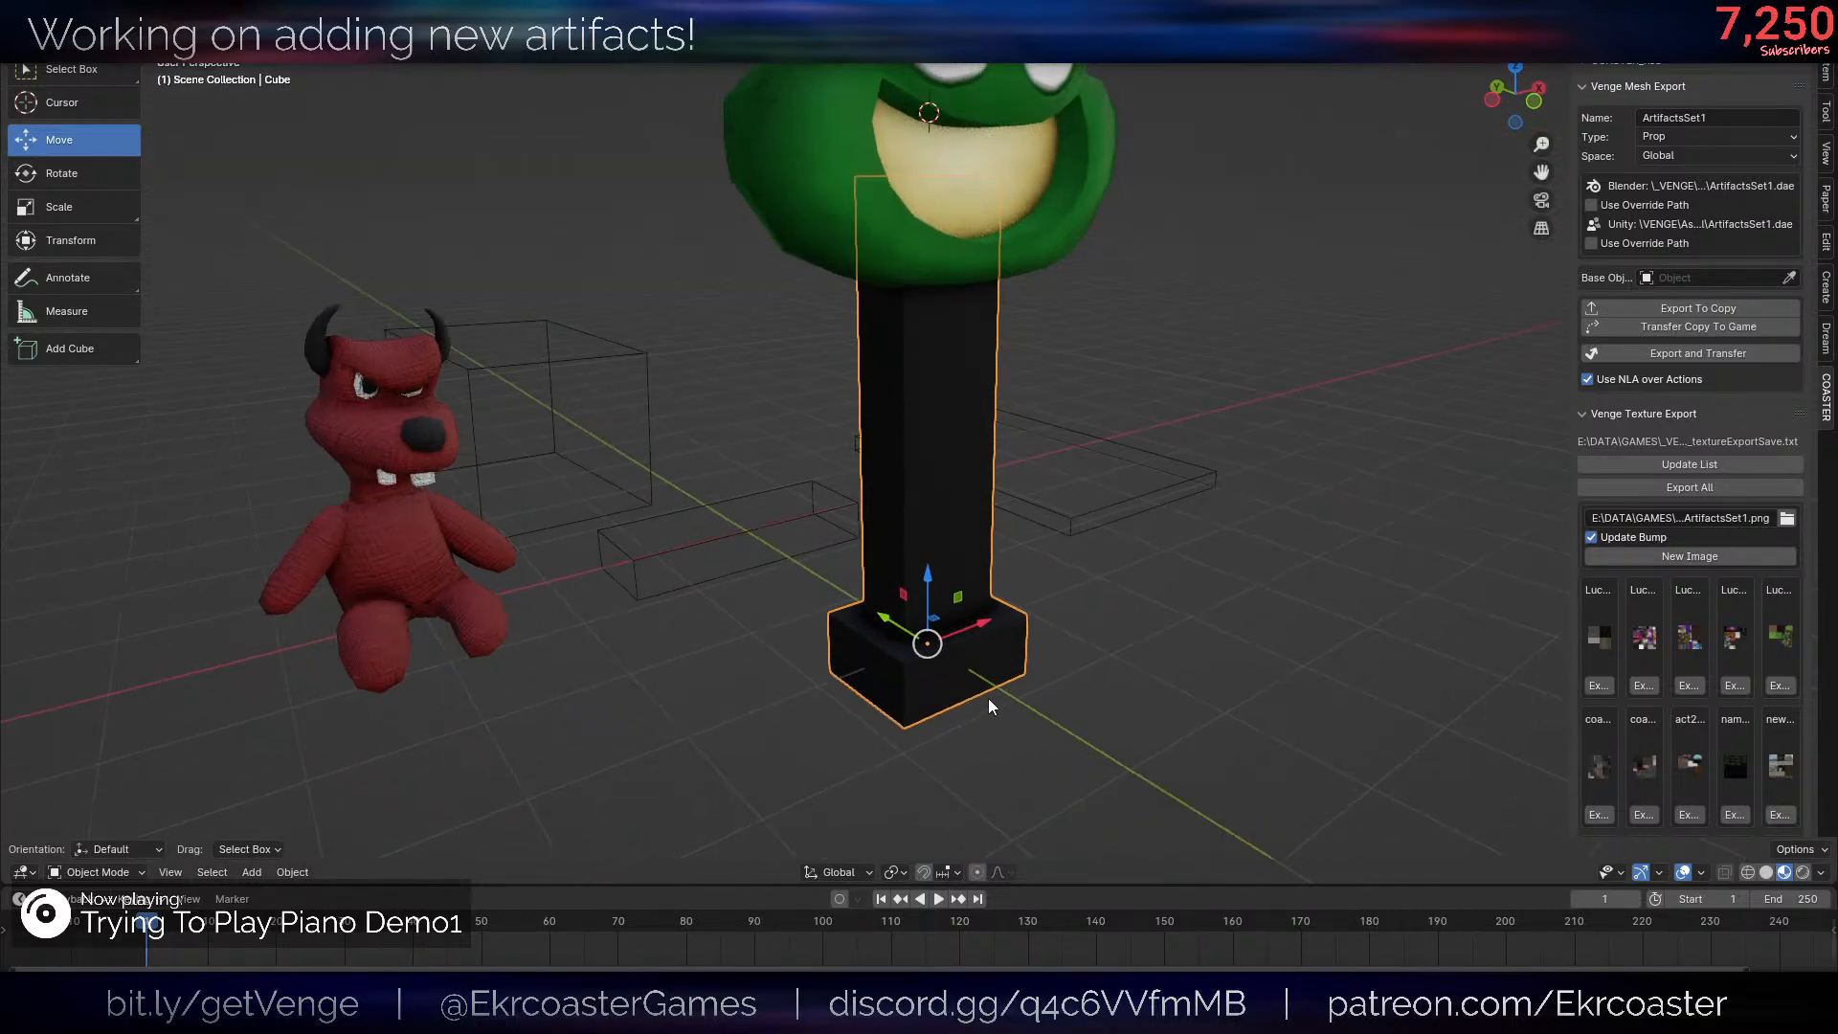
- Isolate the post and base in local view and switch them to Texture Paint mode
middle_drag(988, 702, 975, 661)
scroll(975, 660, up, 2)
key(KP_Divide)
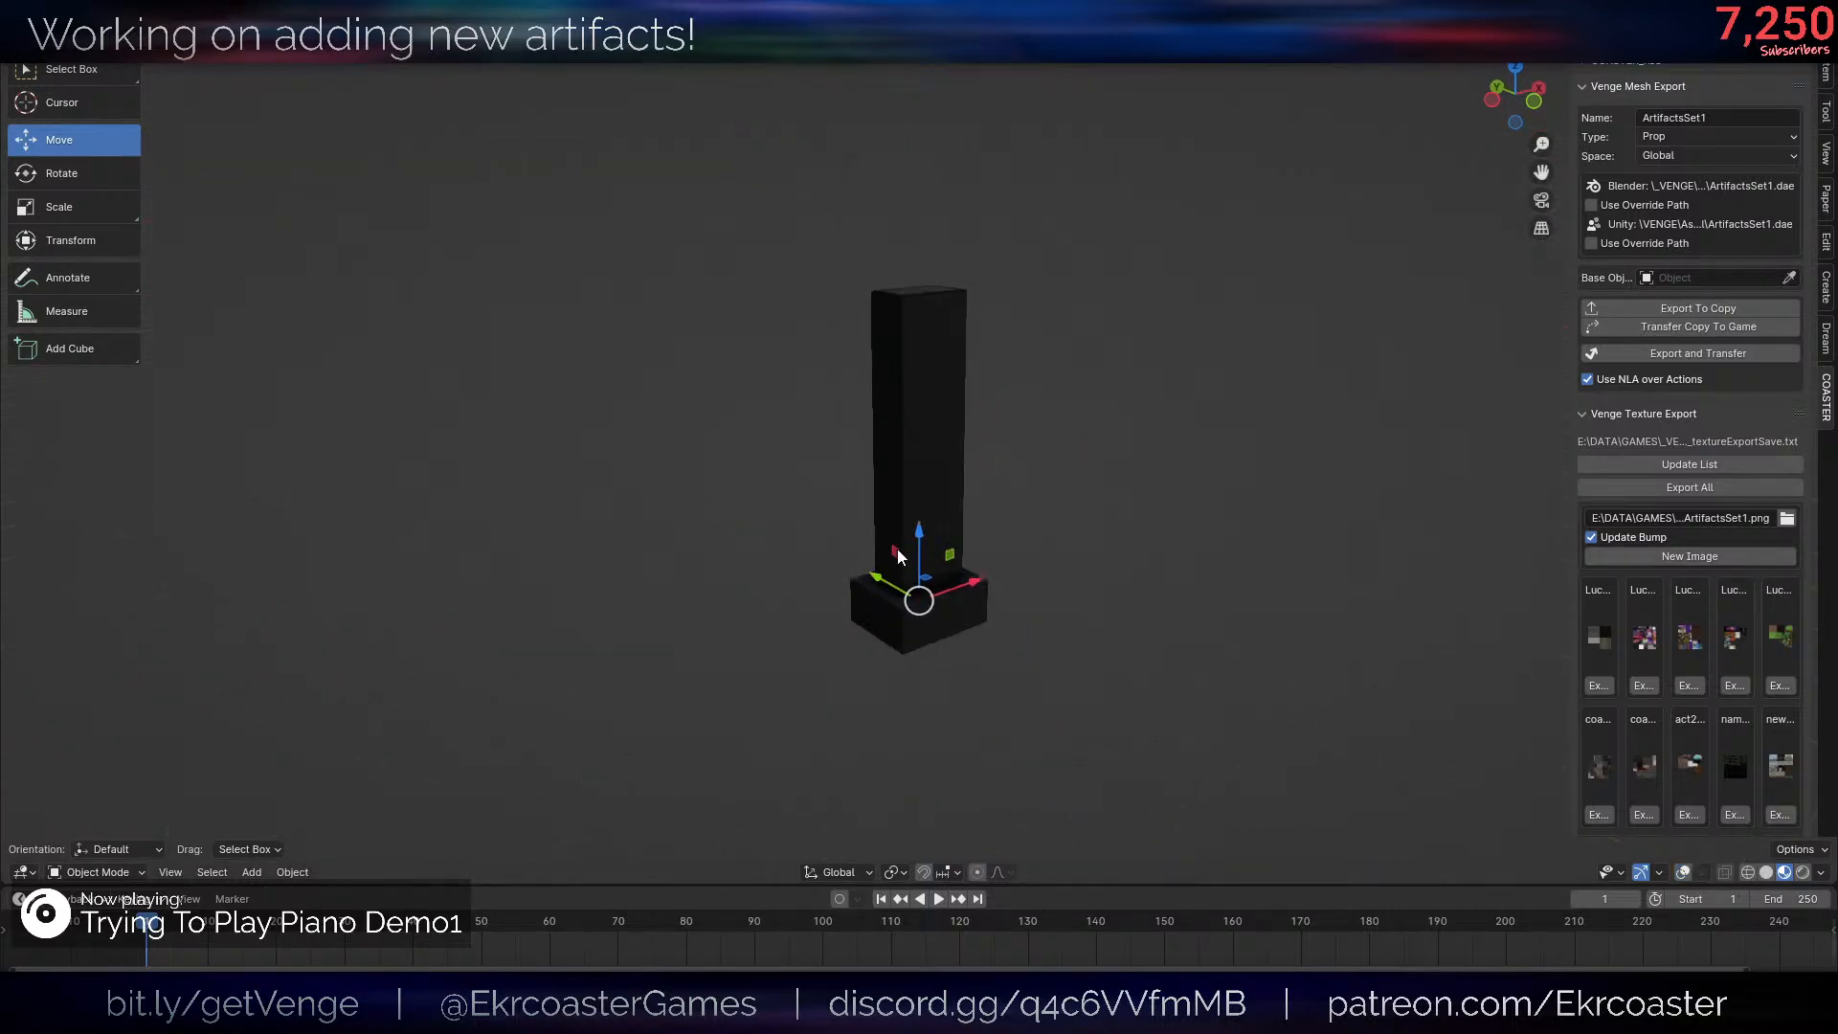
key(ctrl+Tab)
click(1090, 497)
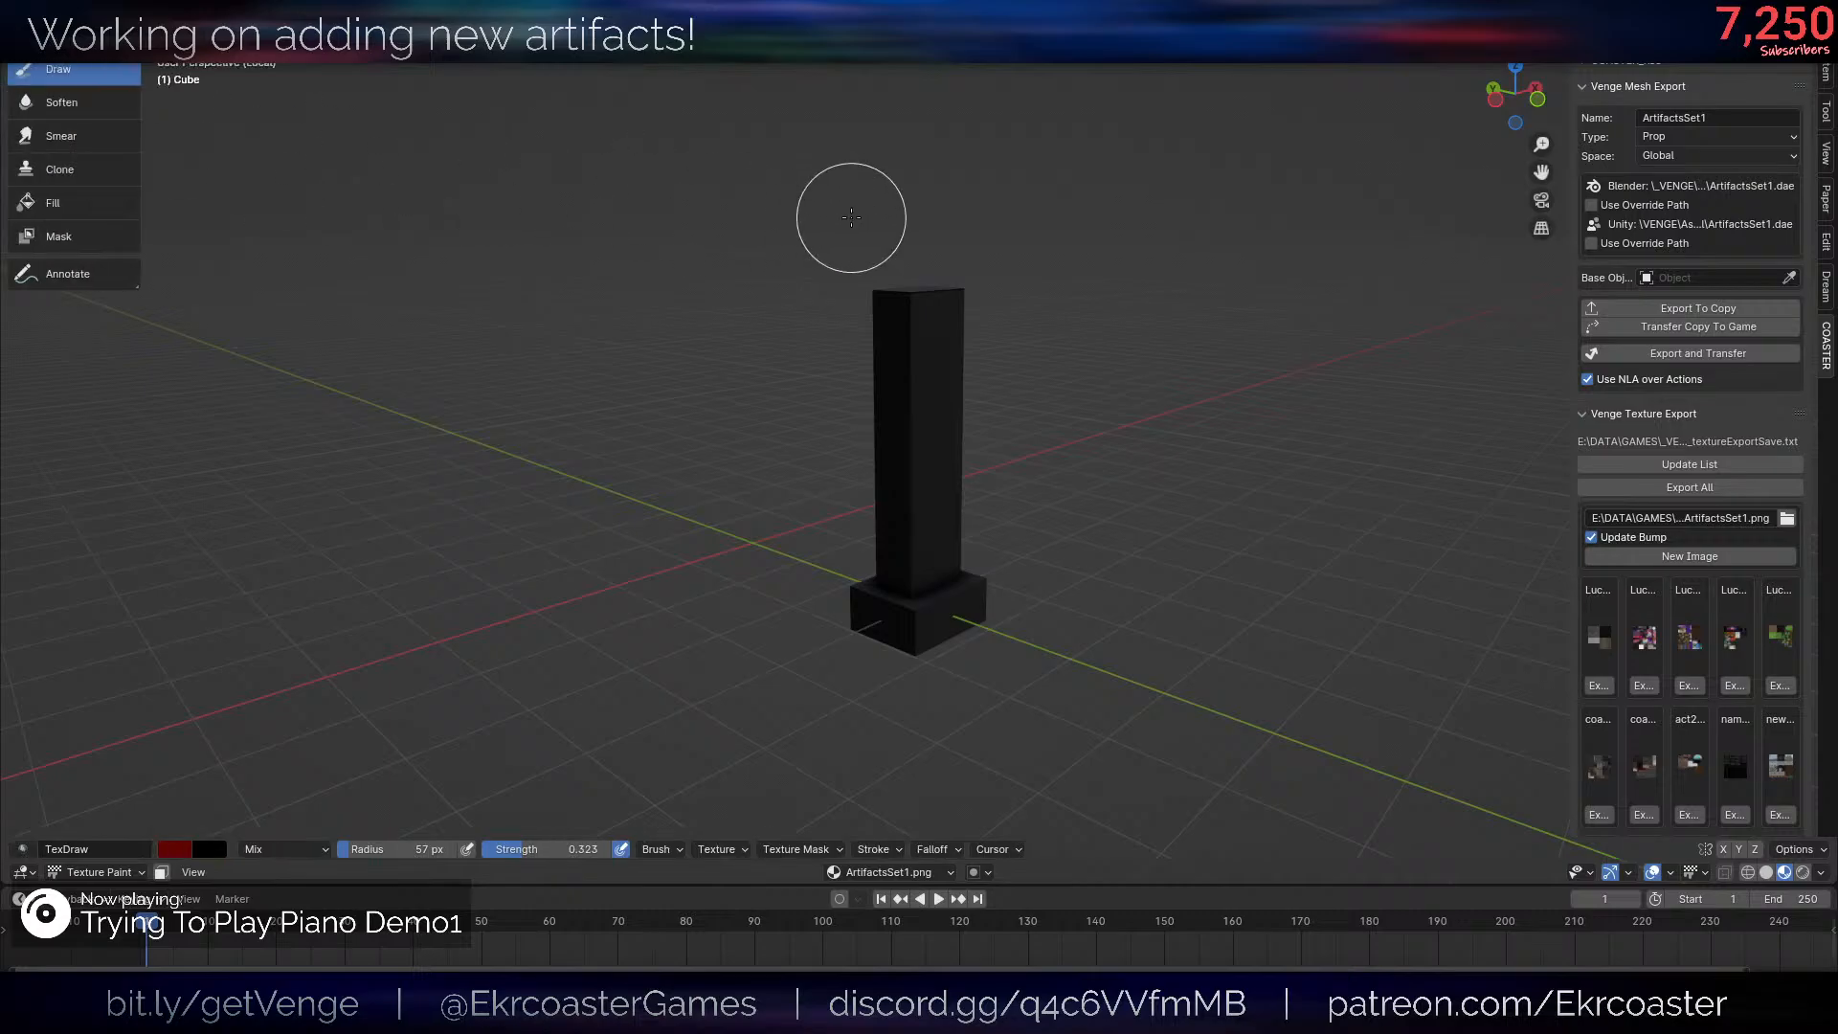
- Choose a dark green brush color and paint over the post and base from several sides
click(1826, 91)
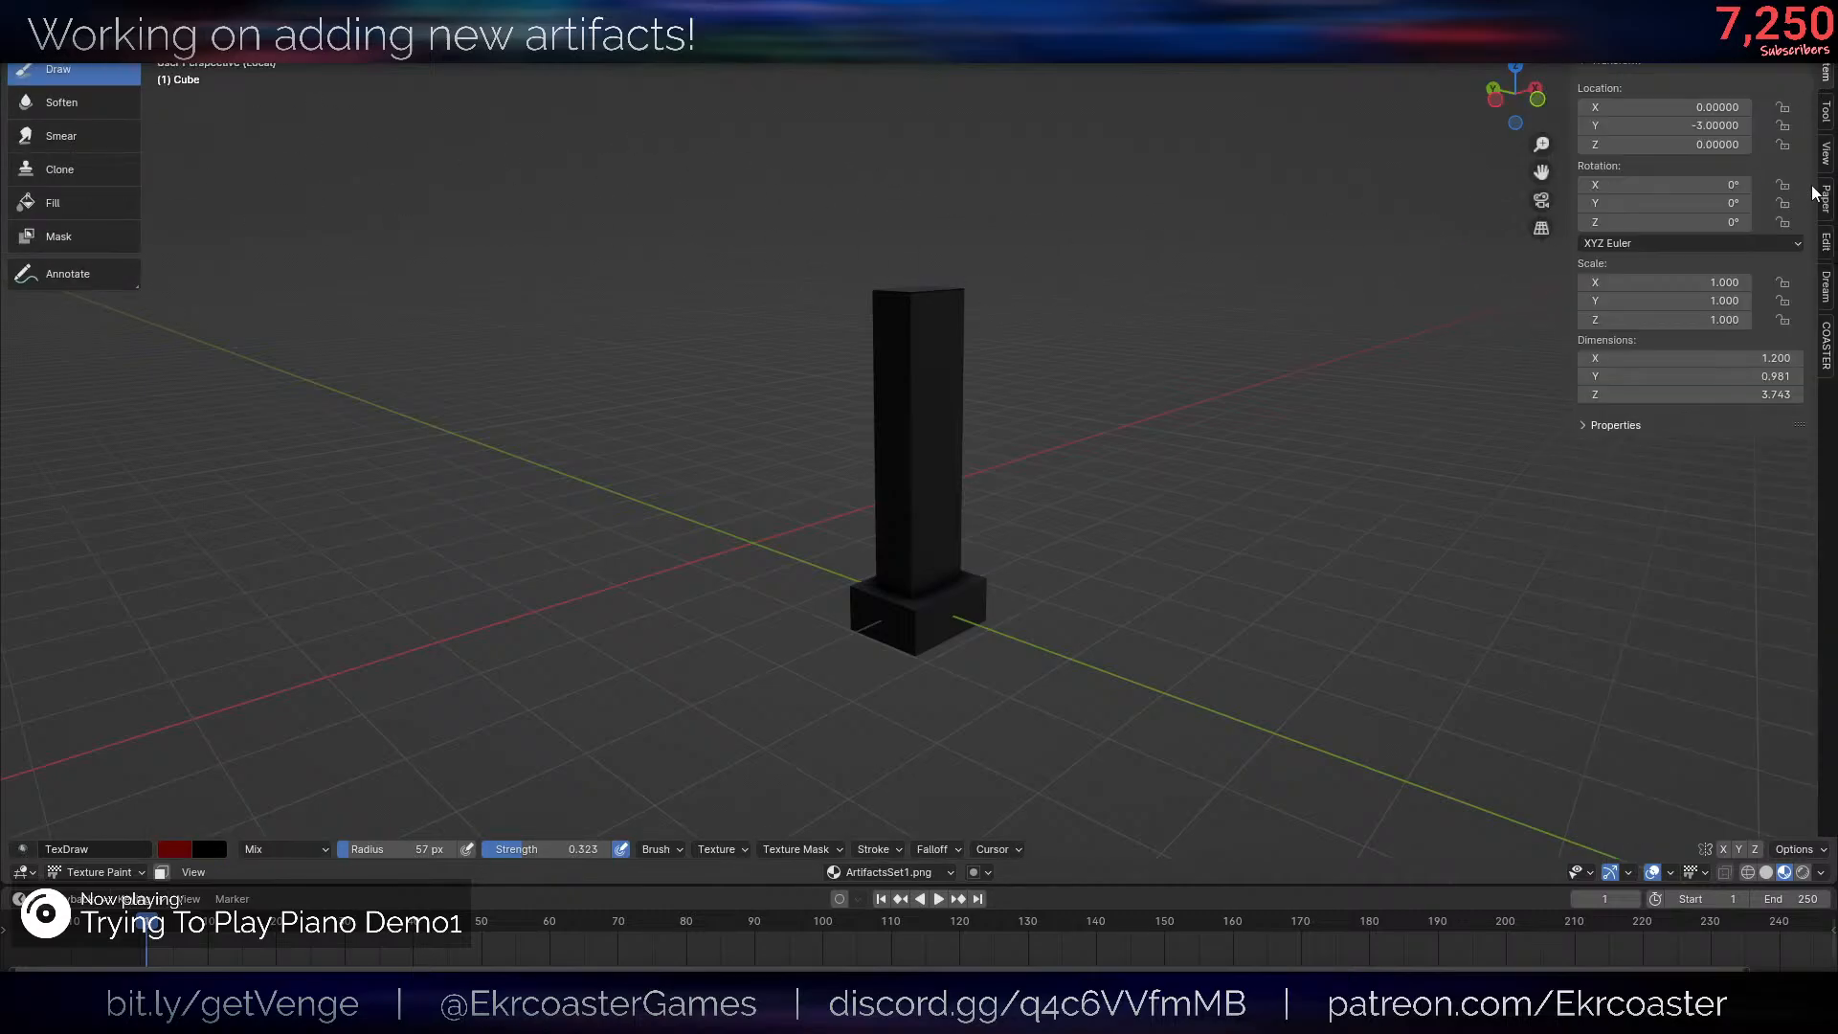
click(1826, 112)
click(1649, 461)
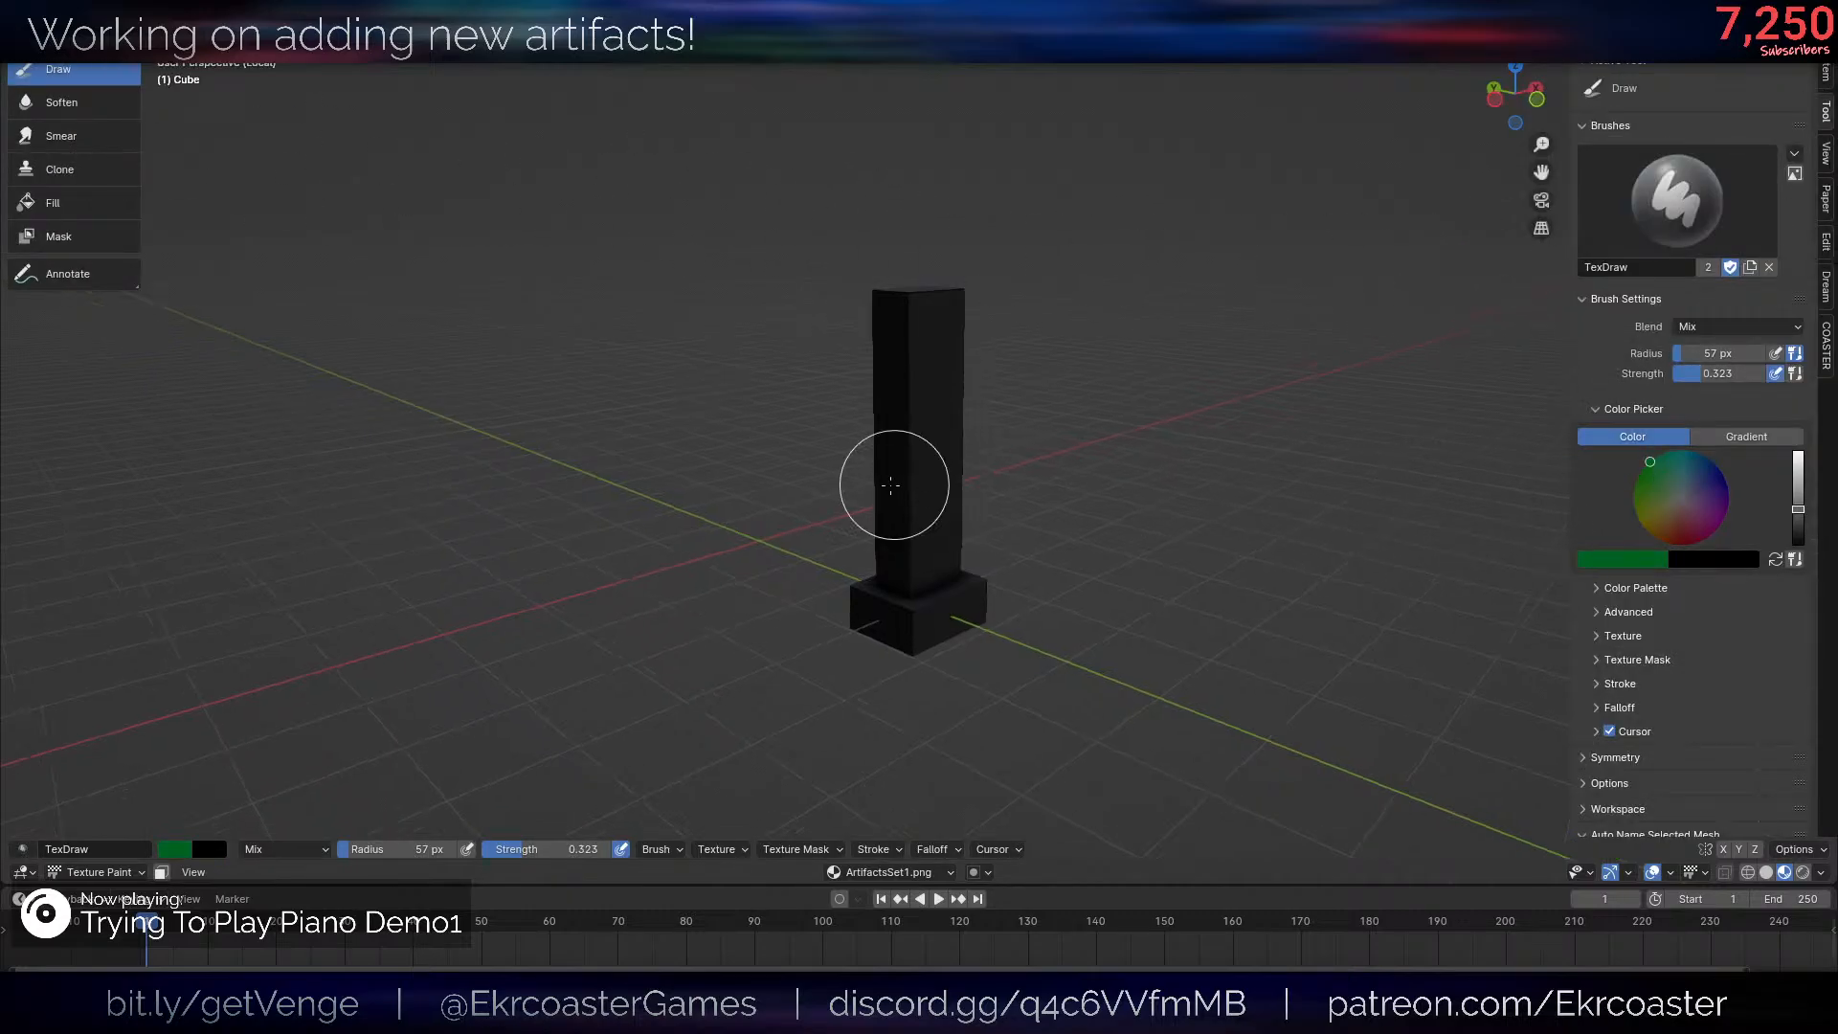
mouse_move(891, 486)
mouse_down()
mouse_move(879, 464)
mouse_move(1064, 145)
mouse_up()
middle_drag(984, 432, 825, 402)
mouse_move(891, 431)
mouse_down()
mouse_move(795, 604)
mouse_move(1000, 551)
mouse_up()
middle_drag(1113, 450, 1079, 402)
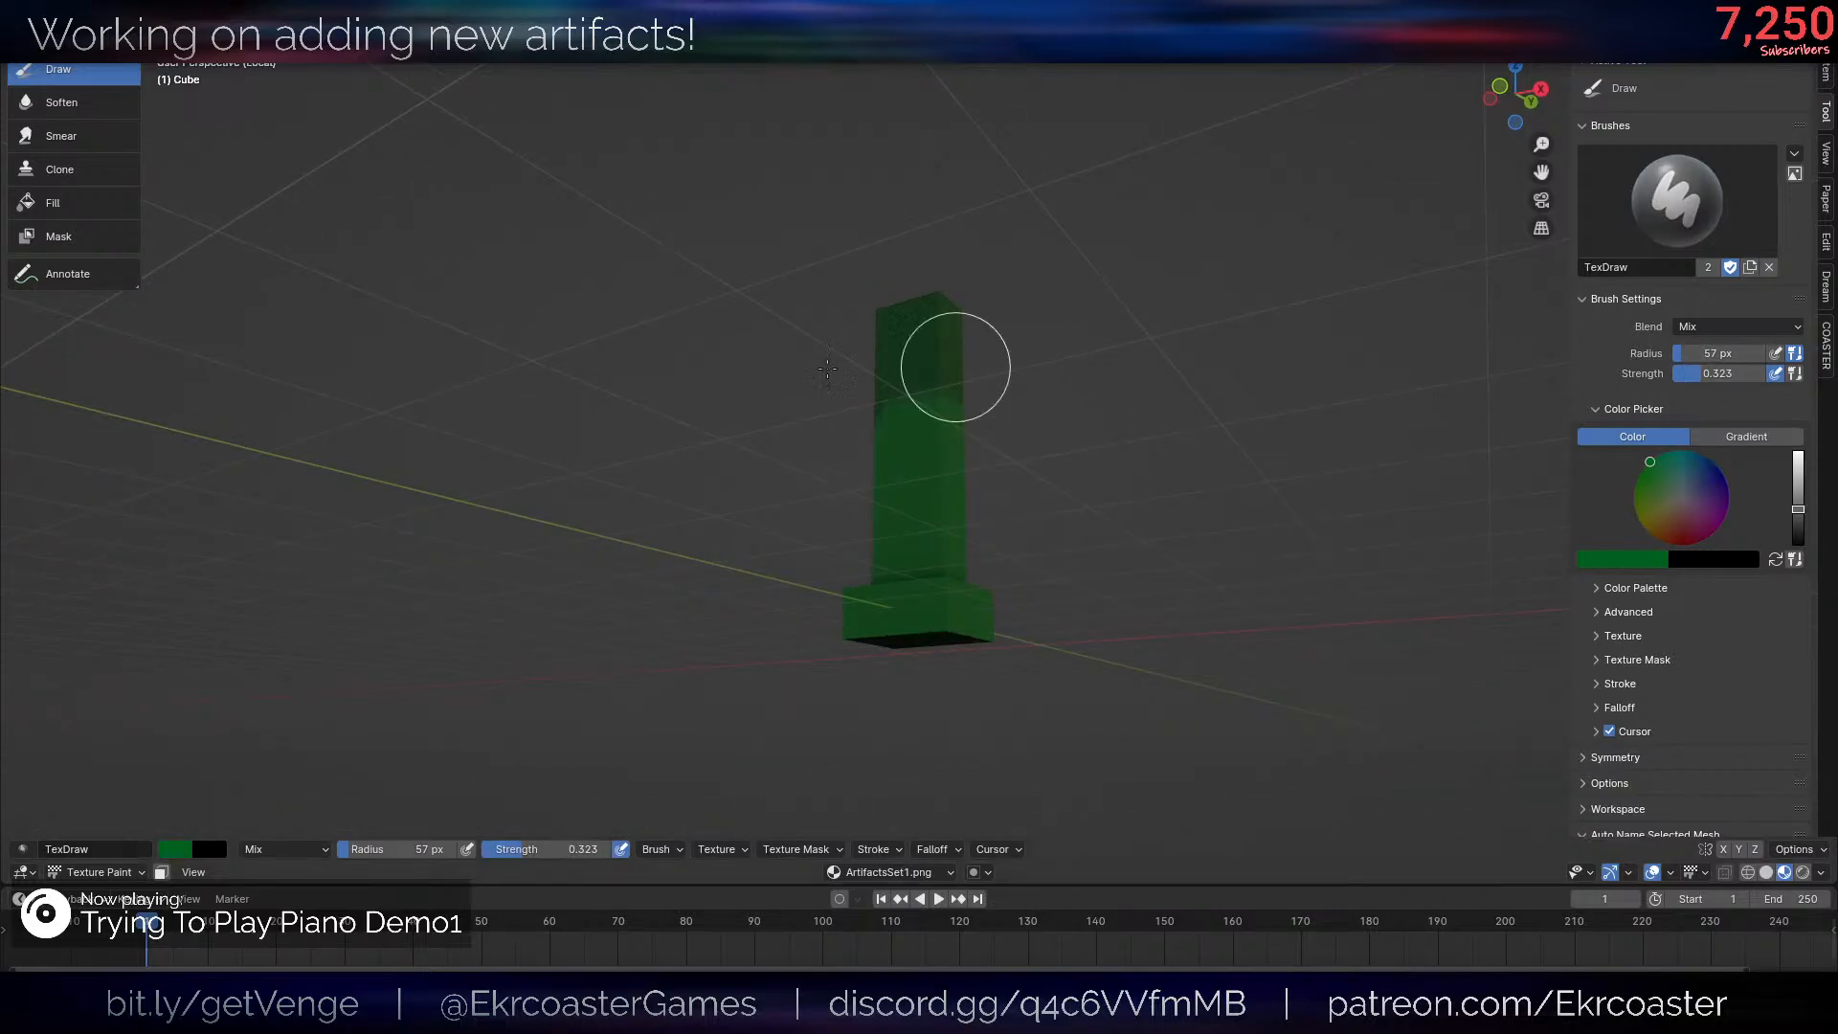
middle_drag(827, 368, 791, 386)
- Raise the brush strength to 1.000 and cover the remaining sides of the post and base in solid green
scroll(791, 386, up, 1)
drag(1714, 373, 1783, 373)
mouse_move(895, 419)
mouse_down()
mouse_move(1022, 332)
mouse_move(836, 476)
mouse_move(947, 722)
mouse_move(933, 500)
mouse_up()
scroll(1002, 336, down, 3)
middle_drag(1002, 336, 813, 352)
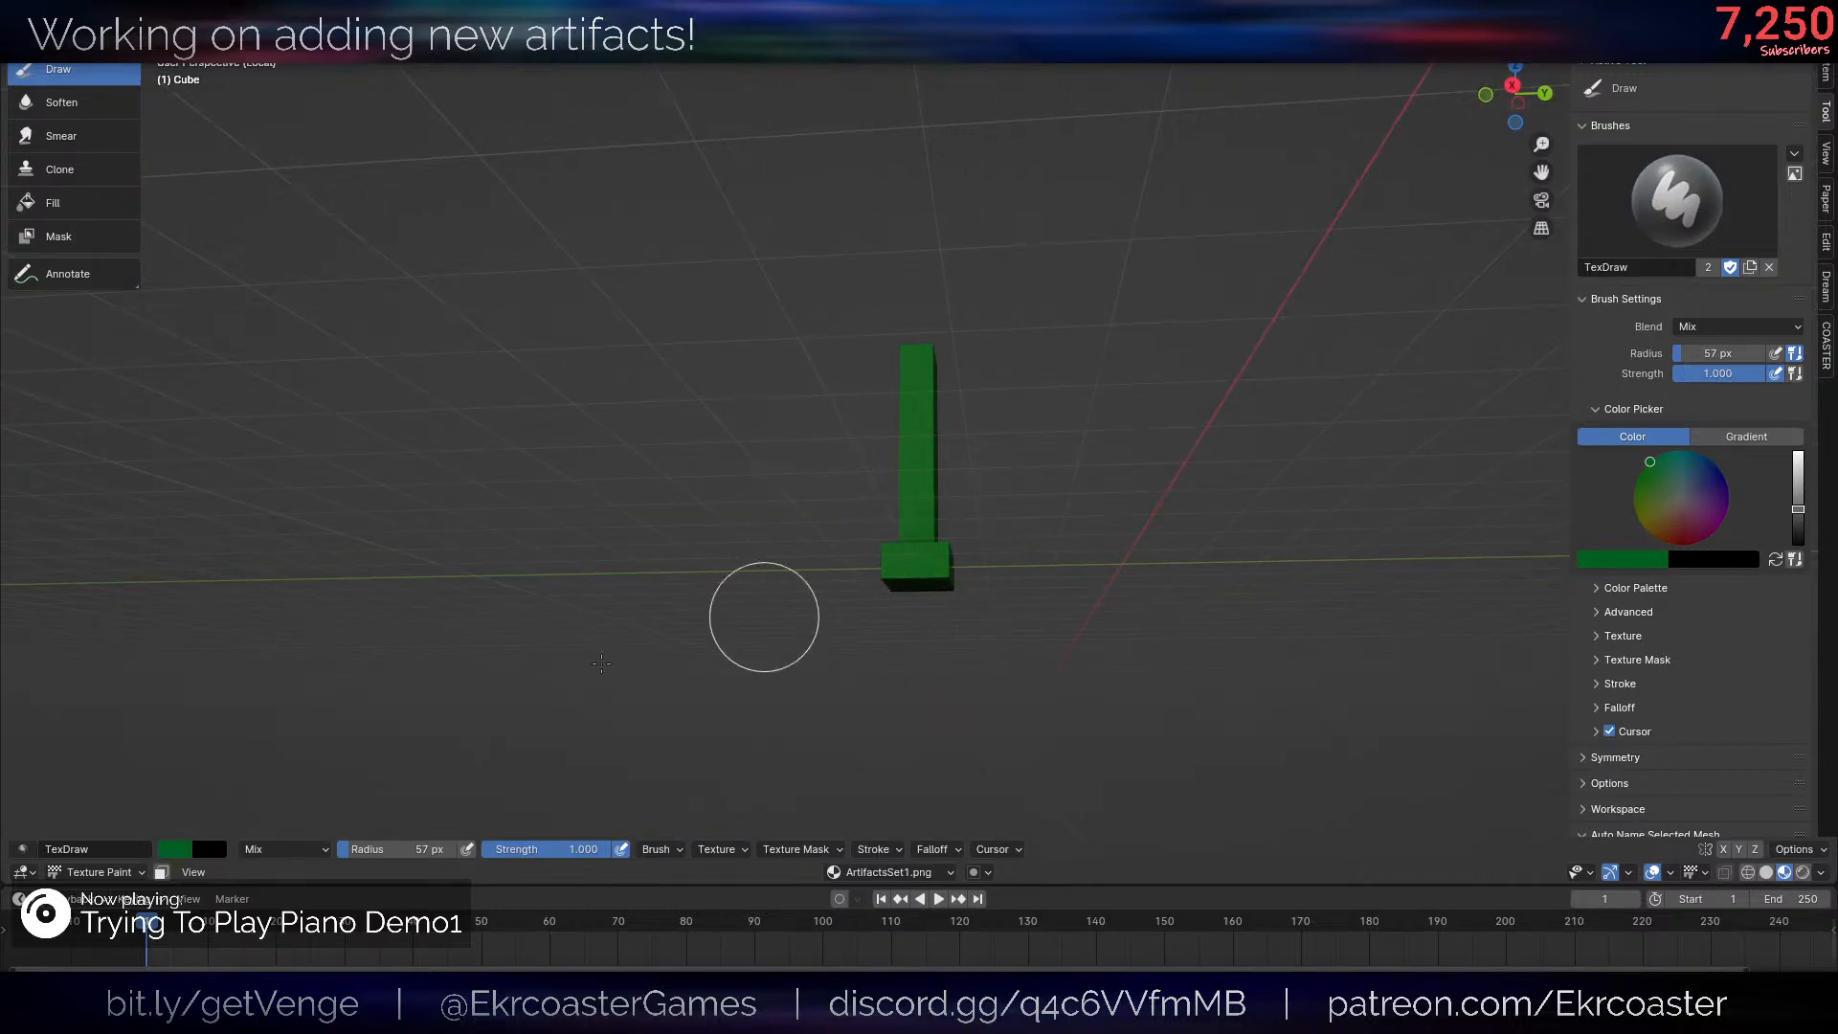
middle_drag(991, 565, 1251, 398)
- Darken the brush's green and try a shading stroke along the joint between the post and base
key(KP_1)
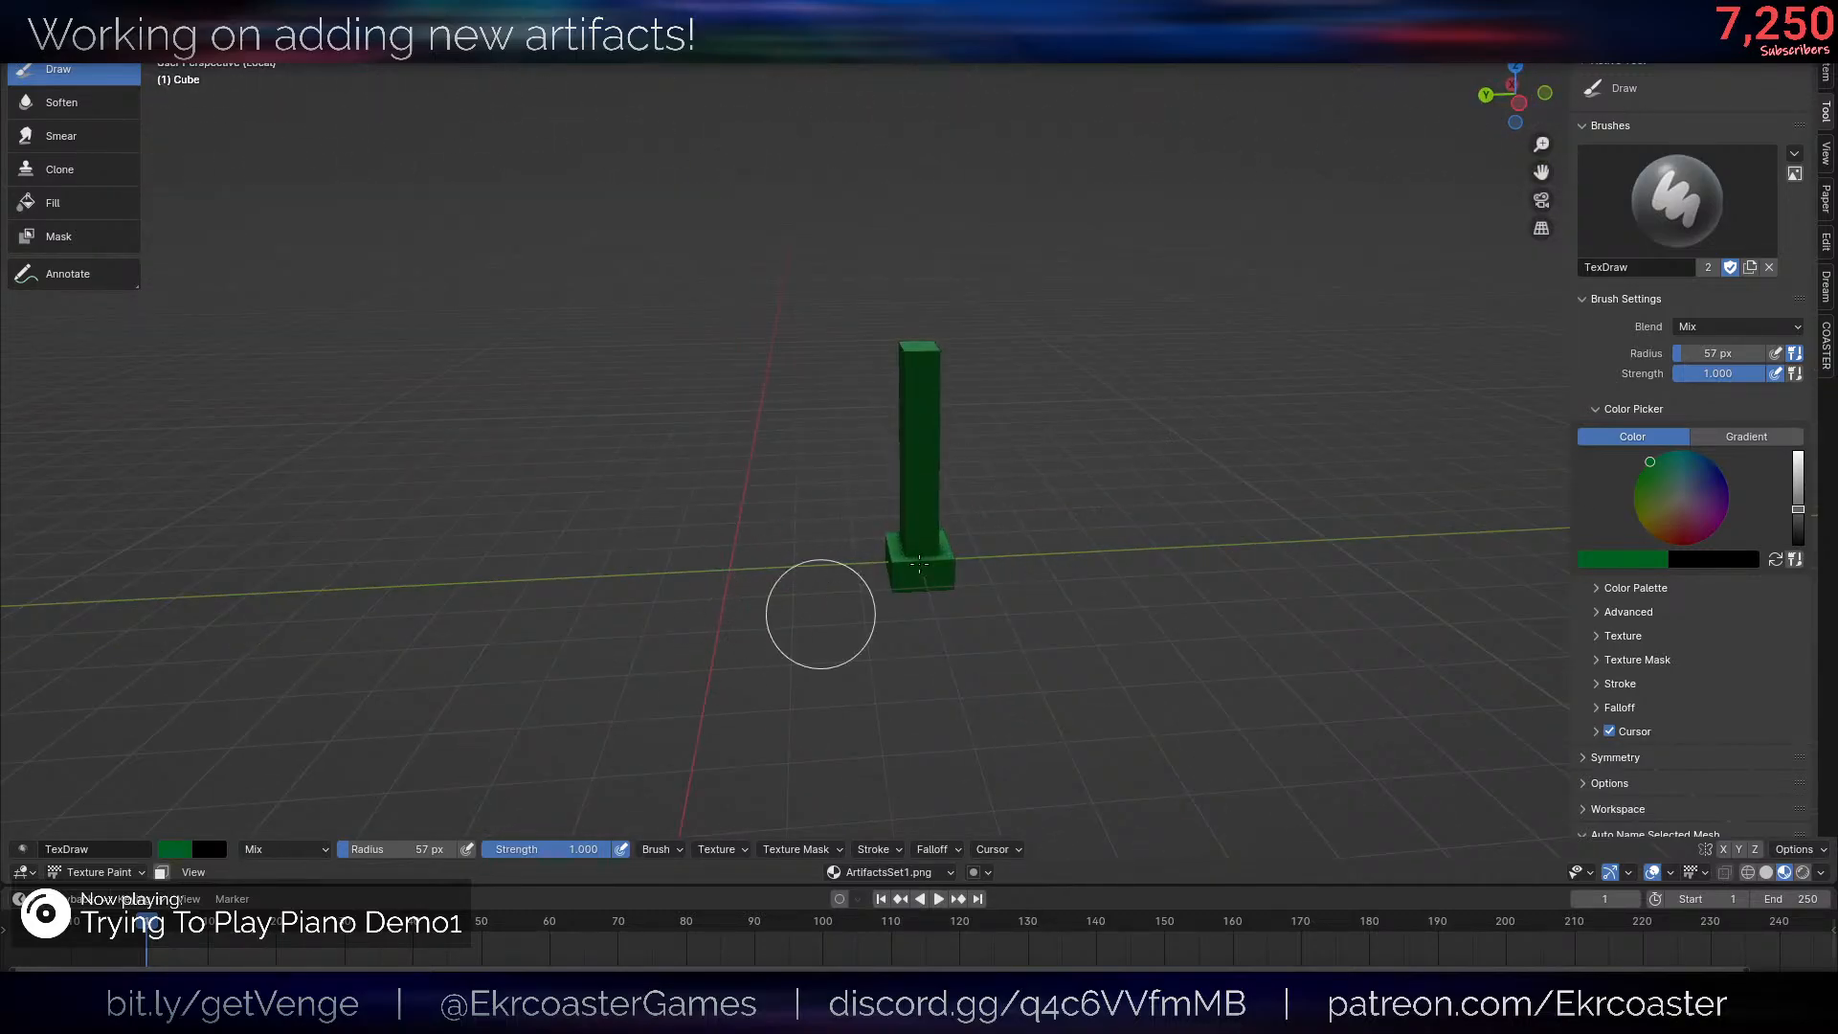
scroll(903, 575, up, 4)
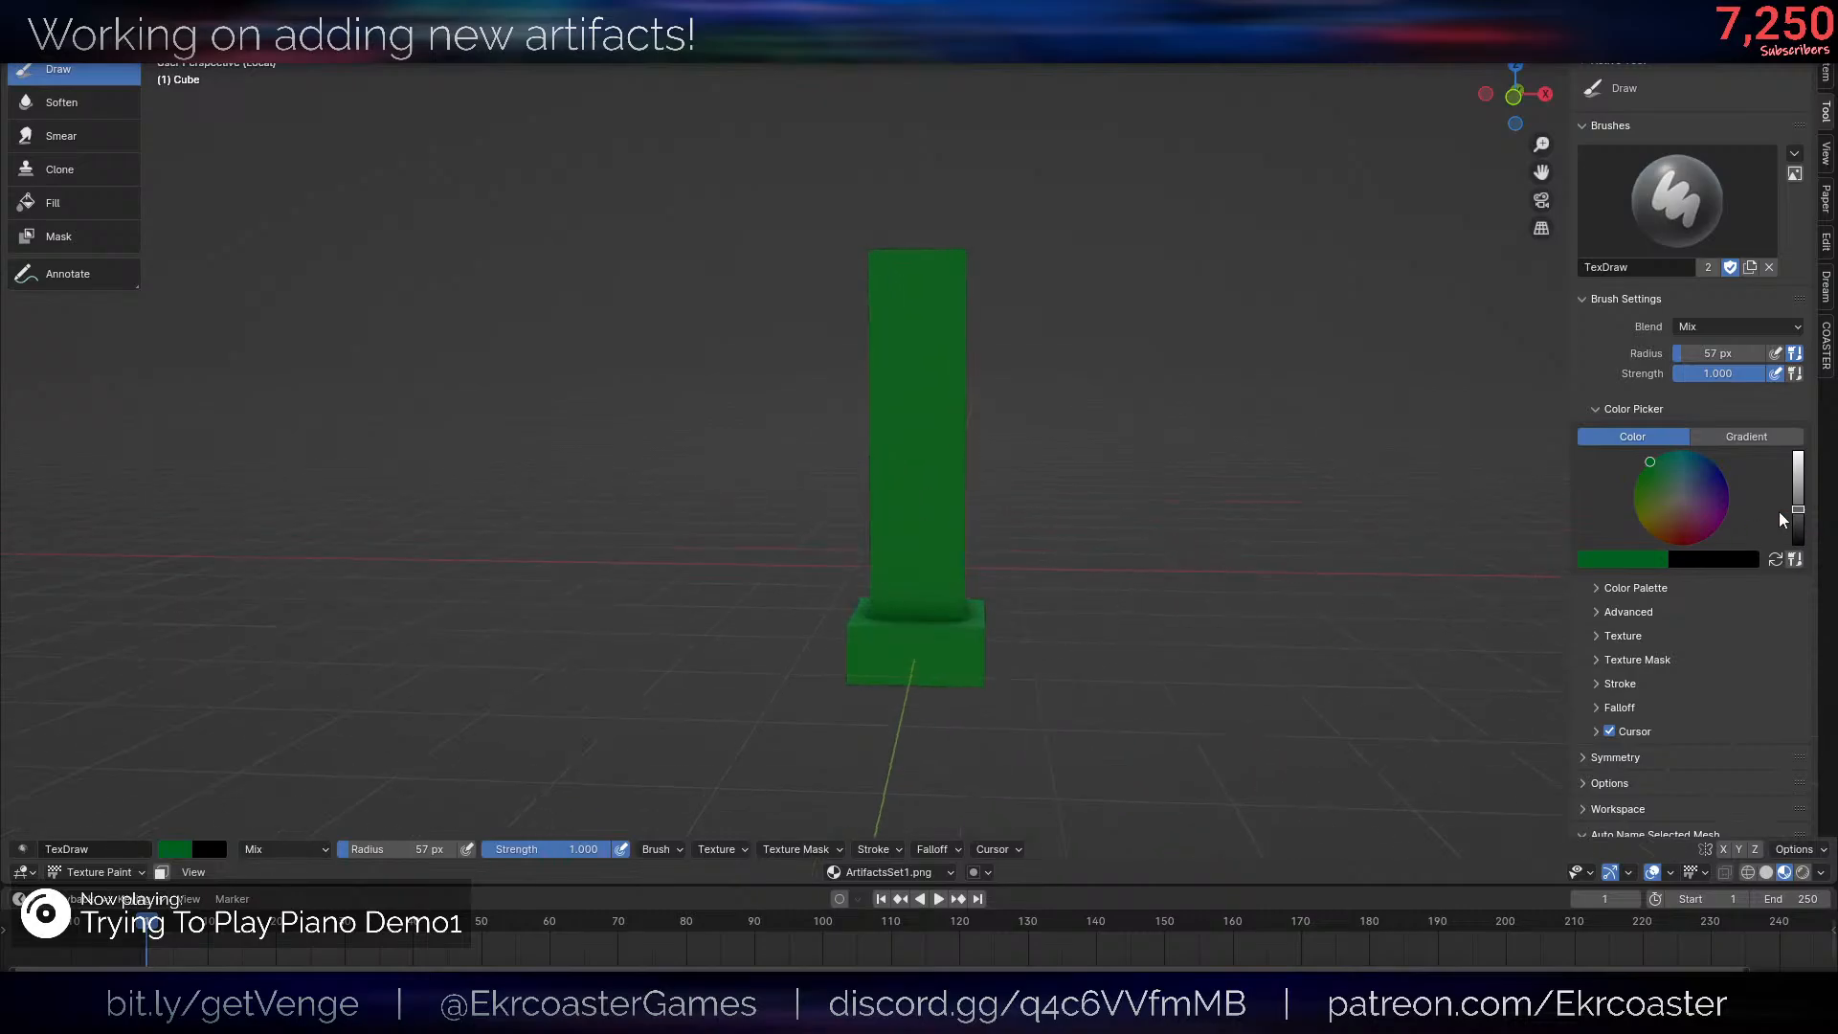
drag(1798, 508, 1798, 530)
middle_drag(1034, 593, 1063, 603)
mouse_move(1005, 608)
shift+middle_down()
mouse_move(1013, 497)
mouse_move(984, 495)
shift+middle_up()
scroll(996, 498, up, 6)
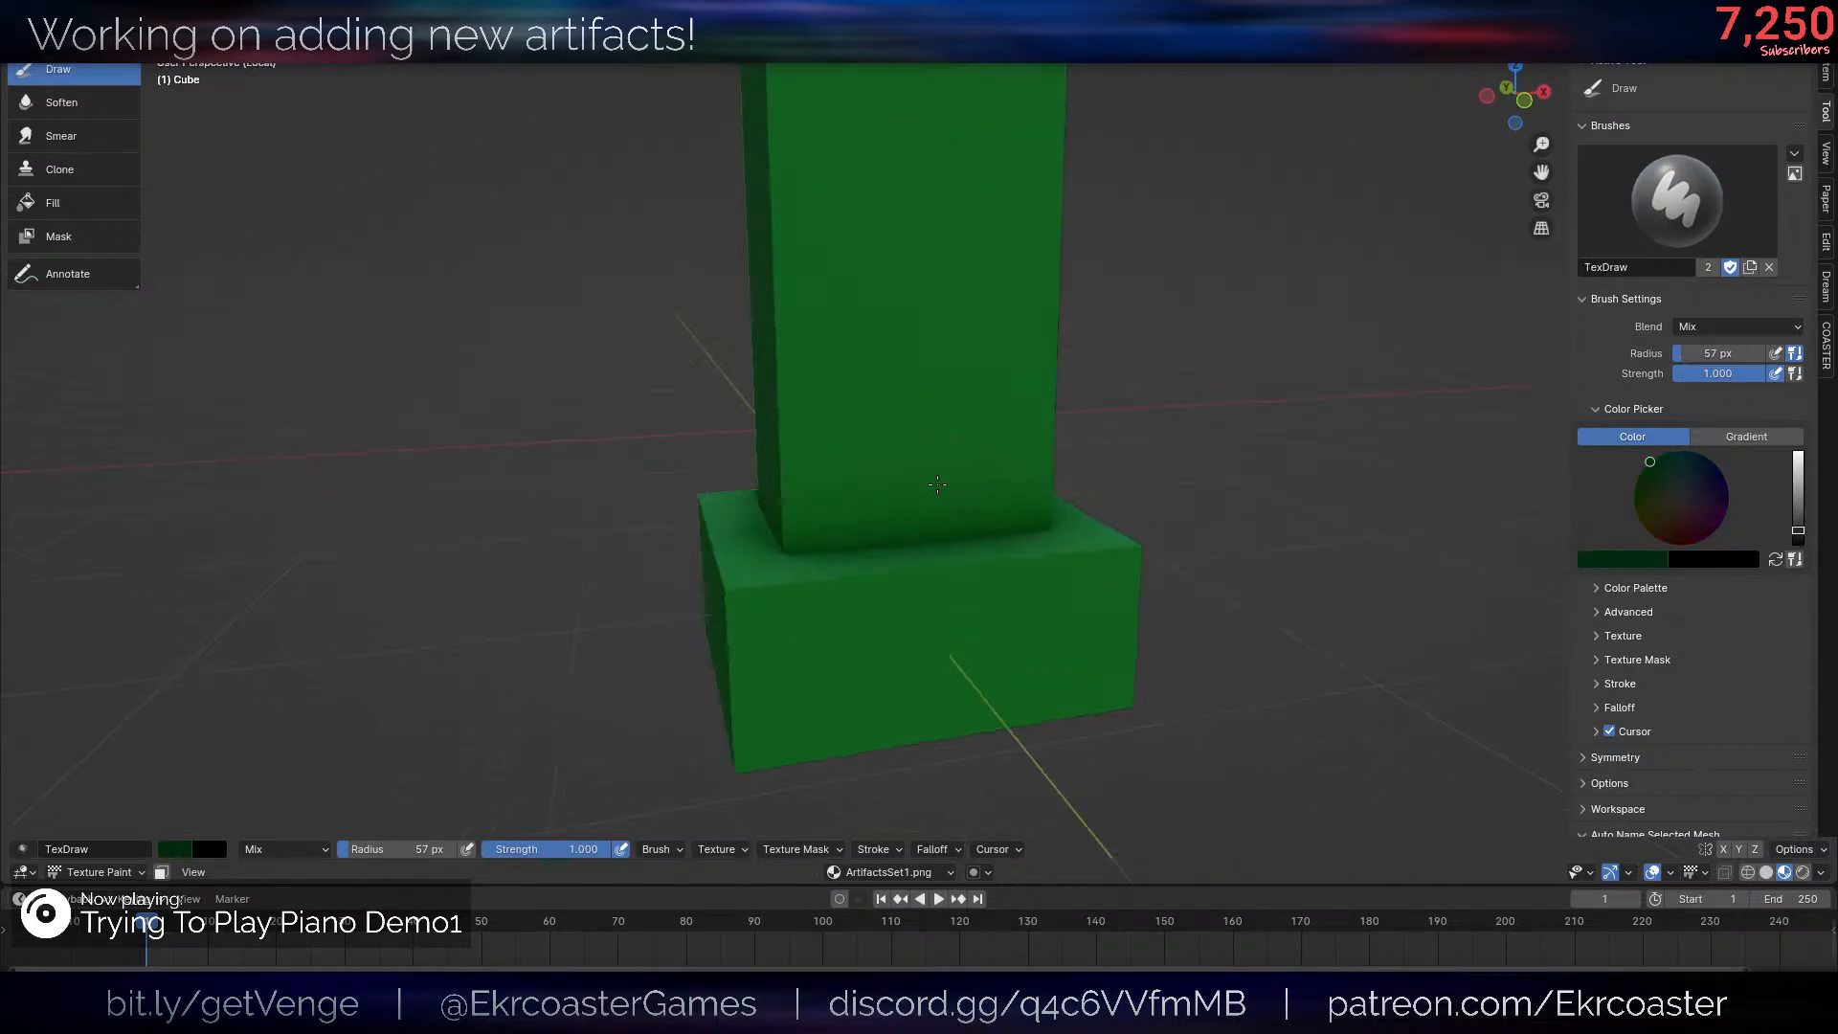
scroll(983, 495, up, 3)
mouse_move(708, 617)
mouse_down()
mouse_move(715, 656)
mouse_move(845, 619)
mouse_up()
scroll(1100, 566, down, 10)
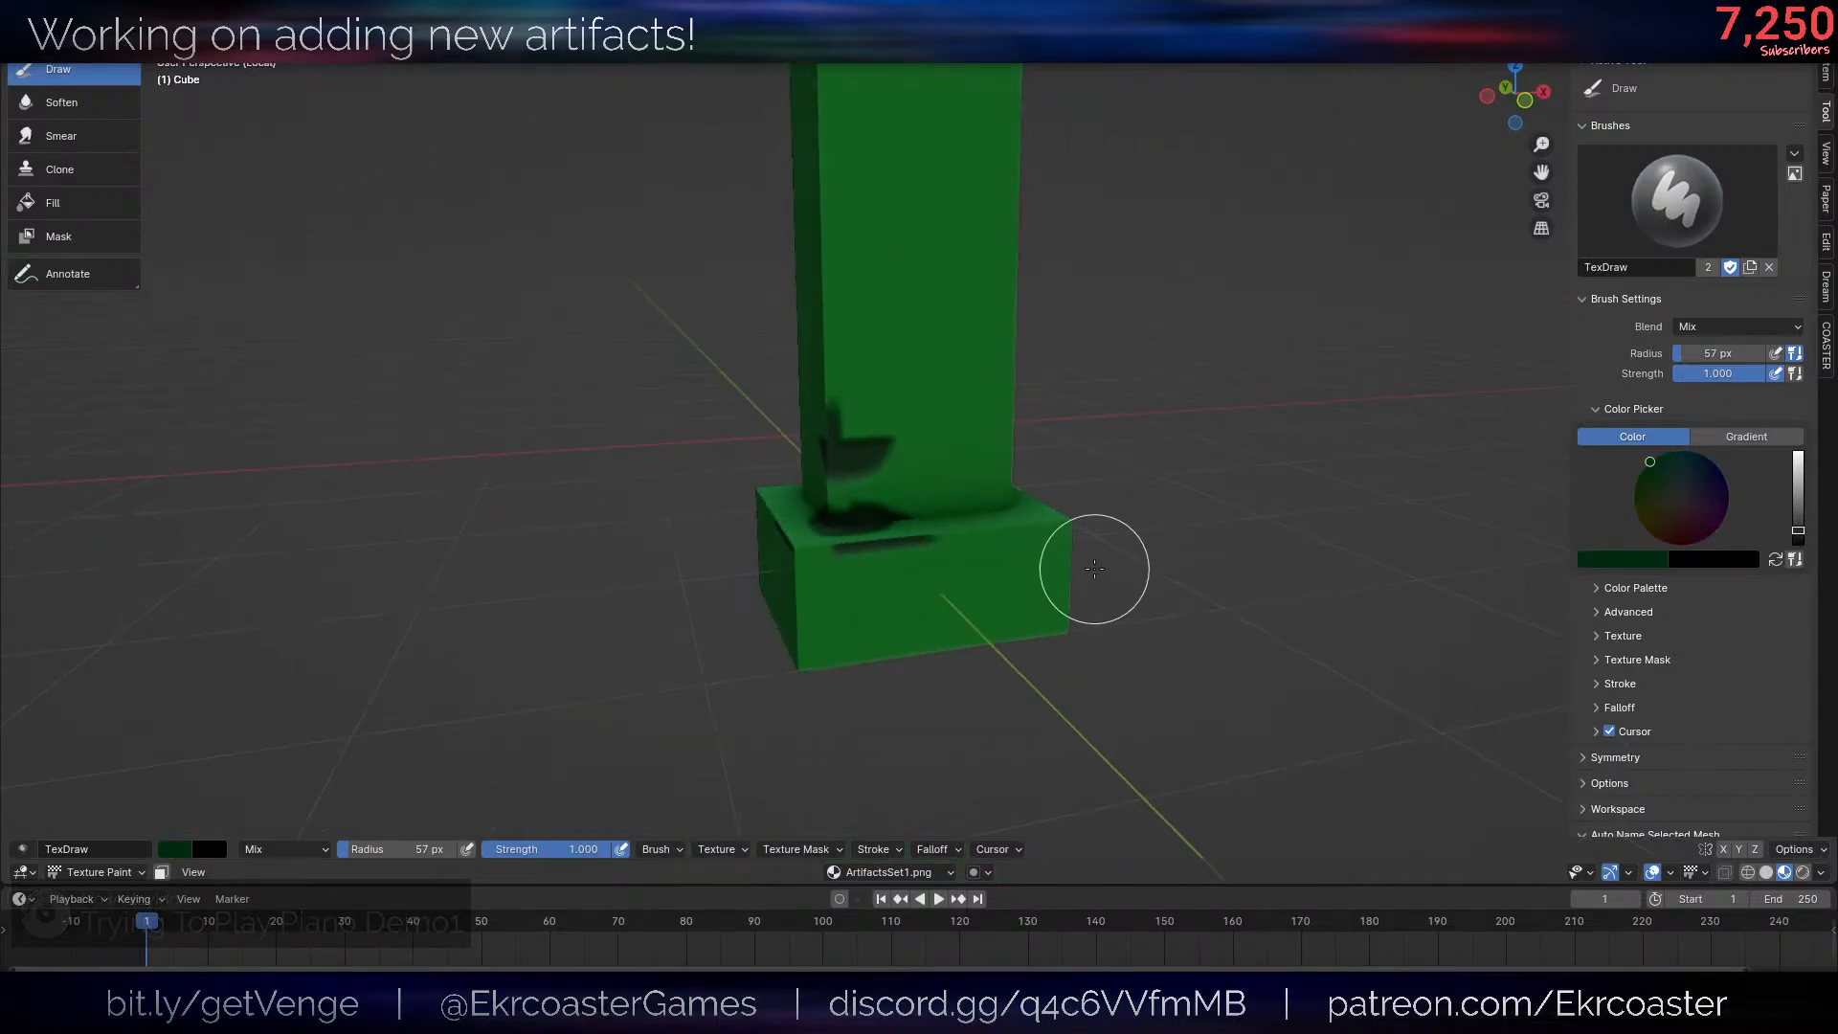
- Try to unwrap the post and base again in Edit Mode, and undo back past the dark shading stroke
scroll(1098, 432, up, 4)
key(Tab)
key(u)
click(1153, 277)
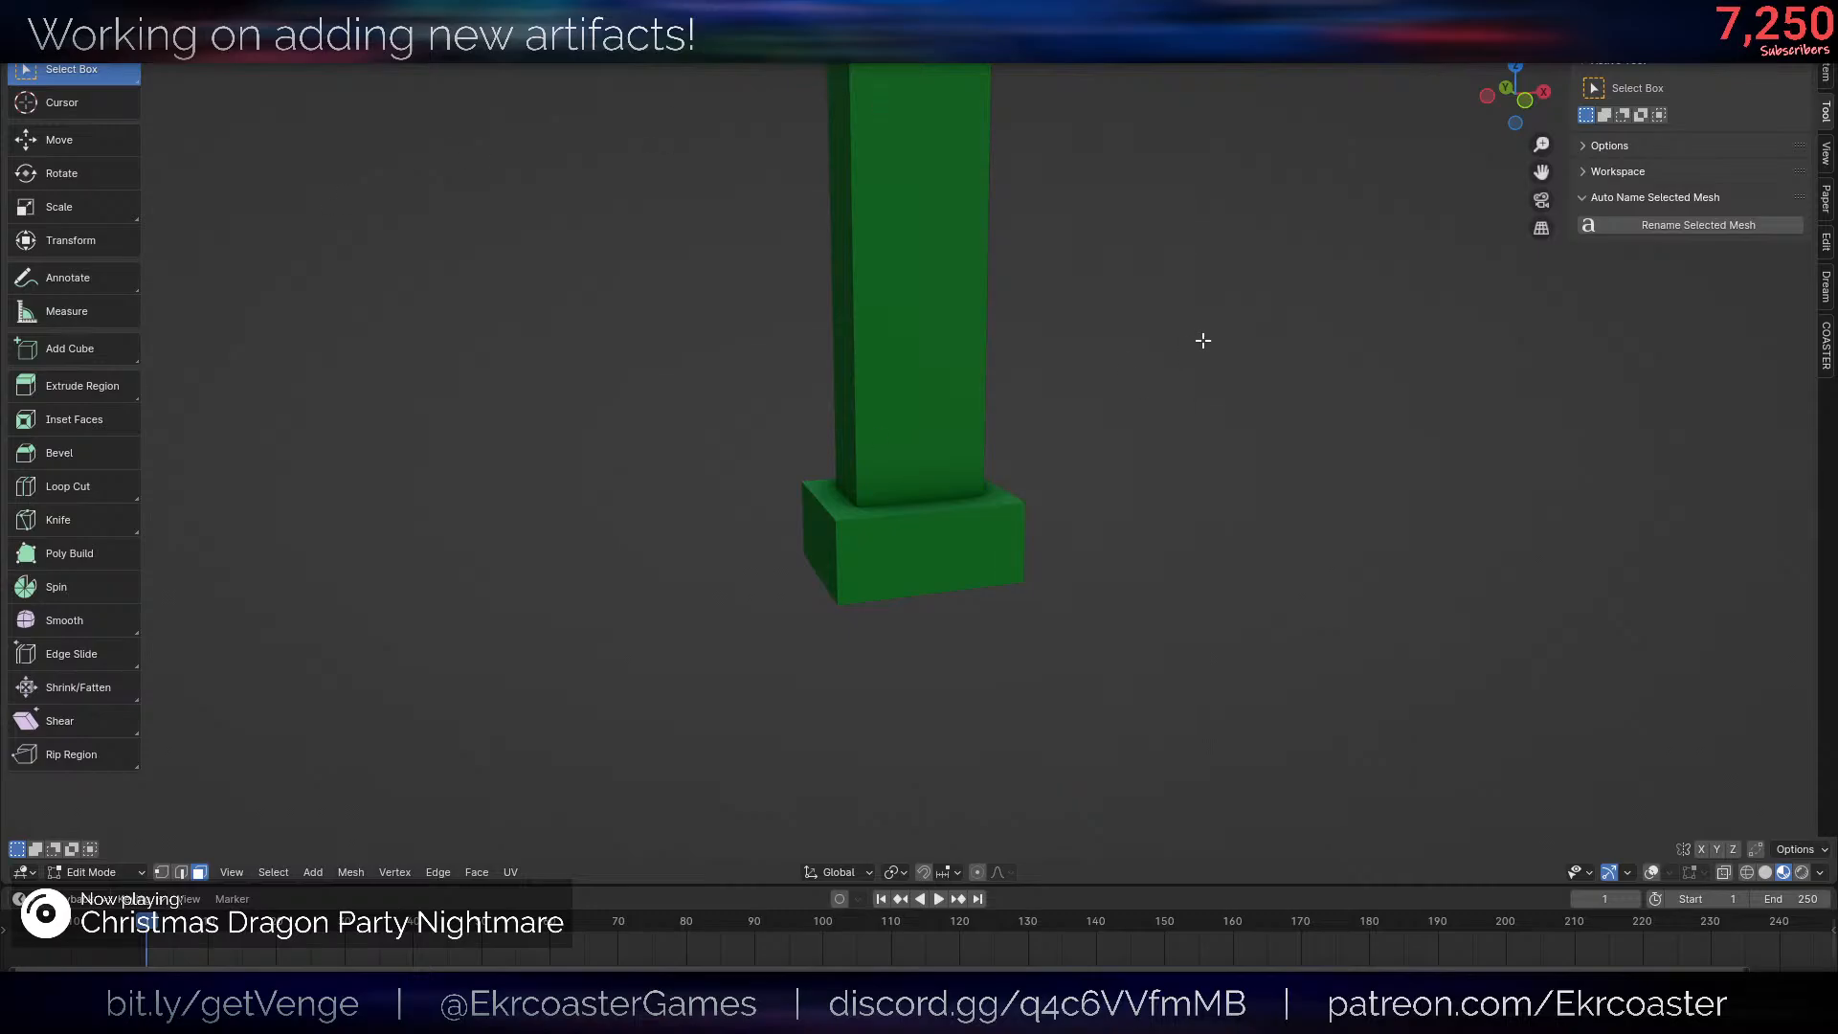
key(Tab)
key(ctrl+z)
key(ctrl+z)
key(ctrl+z)
key(ctrl+z)
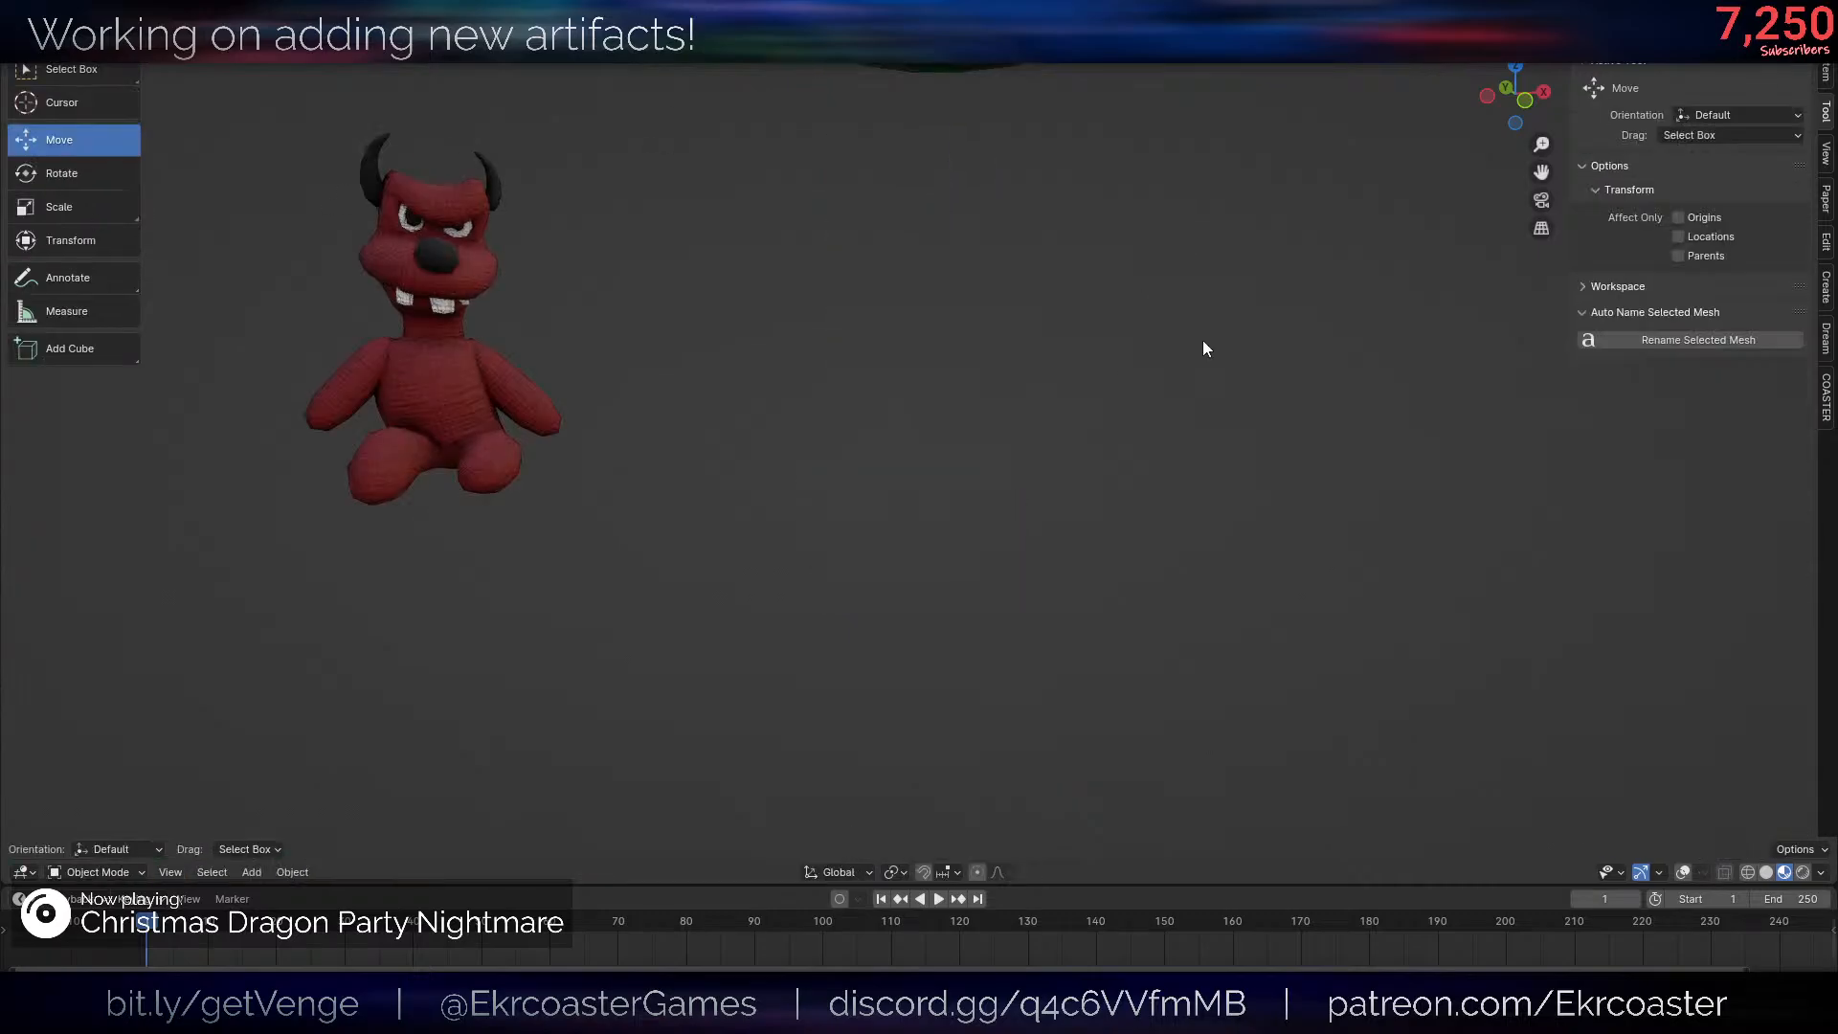
- Turn overlays on, unwrap all faces of the post and base with Smart UV Project, and rescale their UV islands
key(shift+alt+z)
key(Tab)
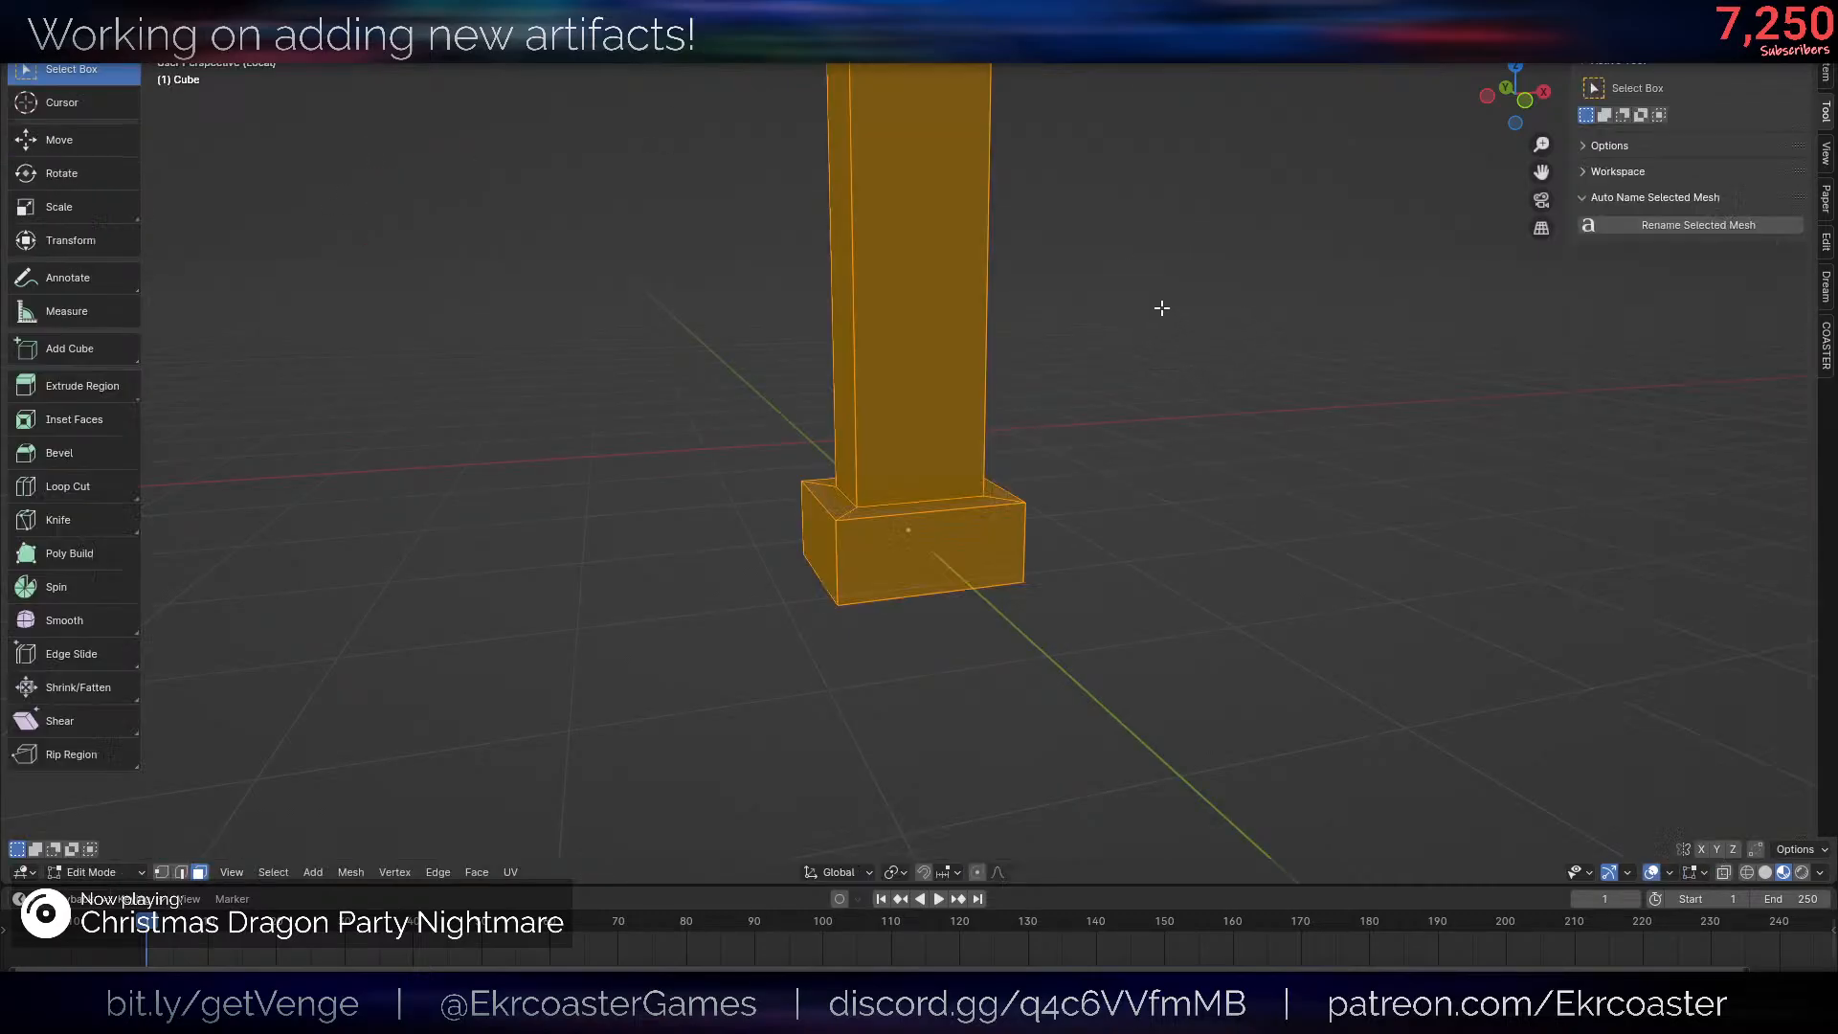
scroll(1154, 336, down, 3)
key(u)
click(1103, 271)
key(Return)
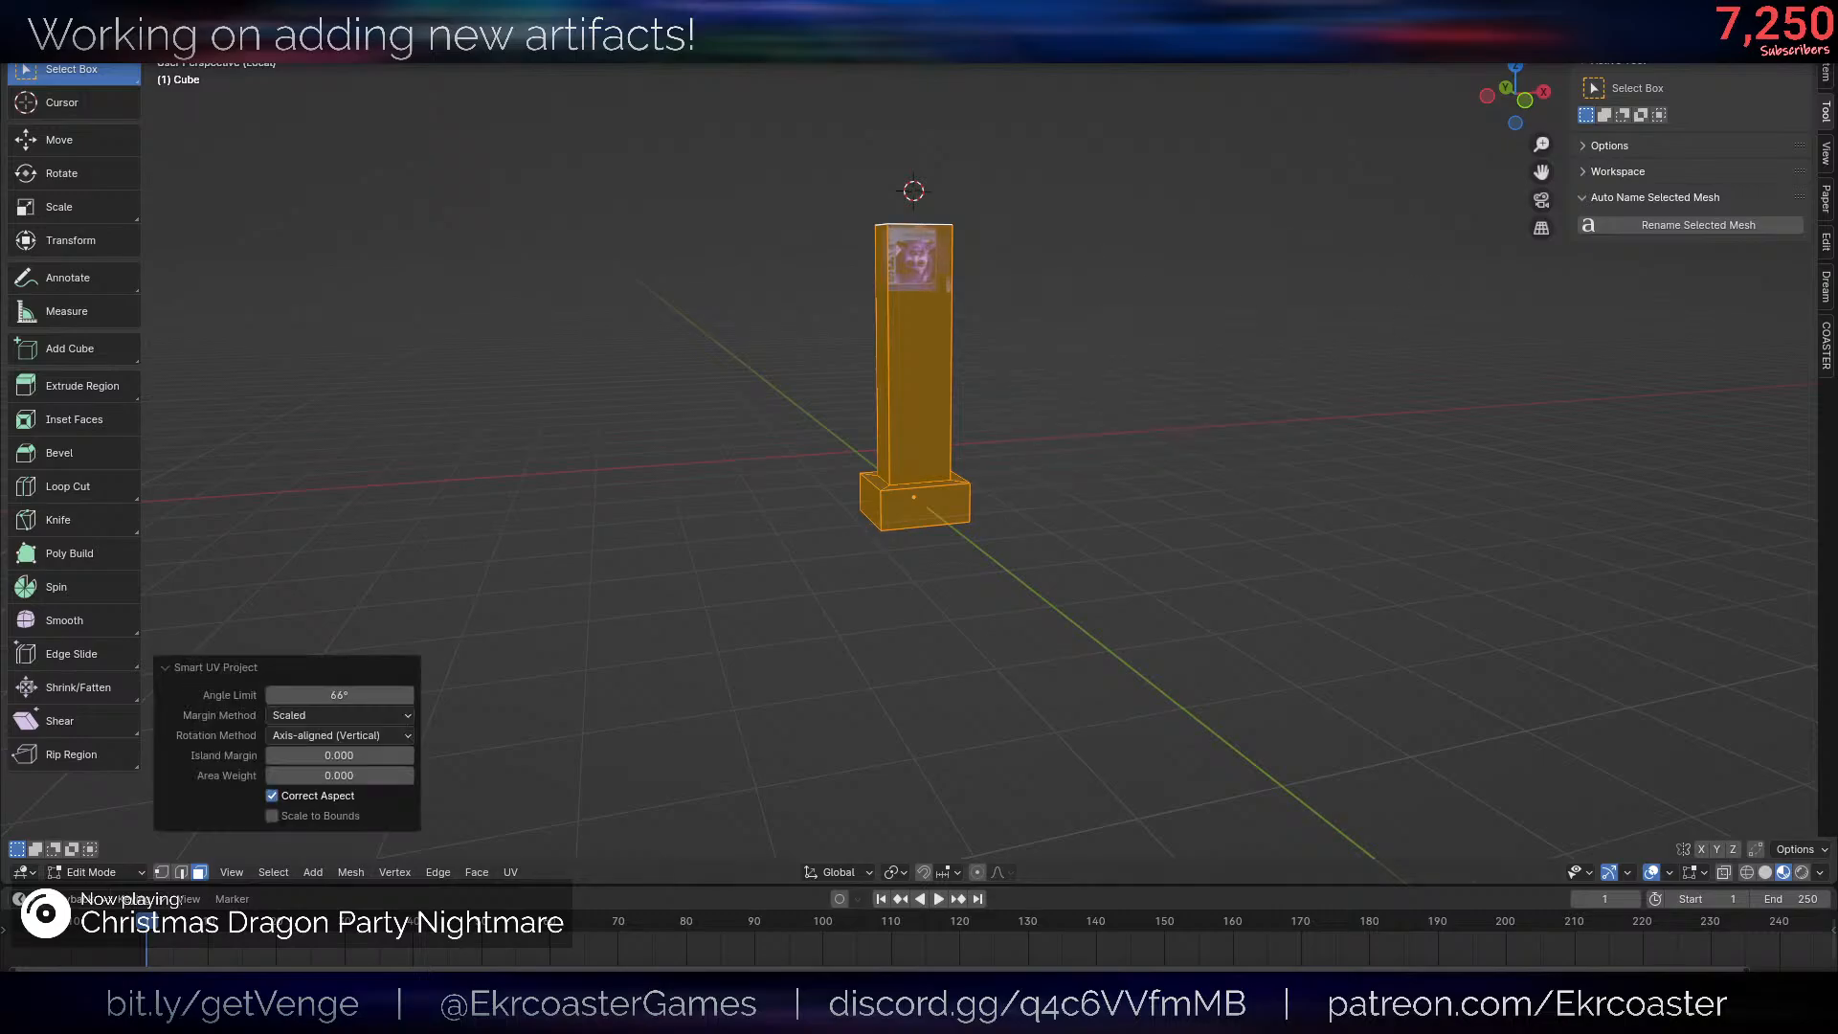
key(s)
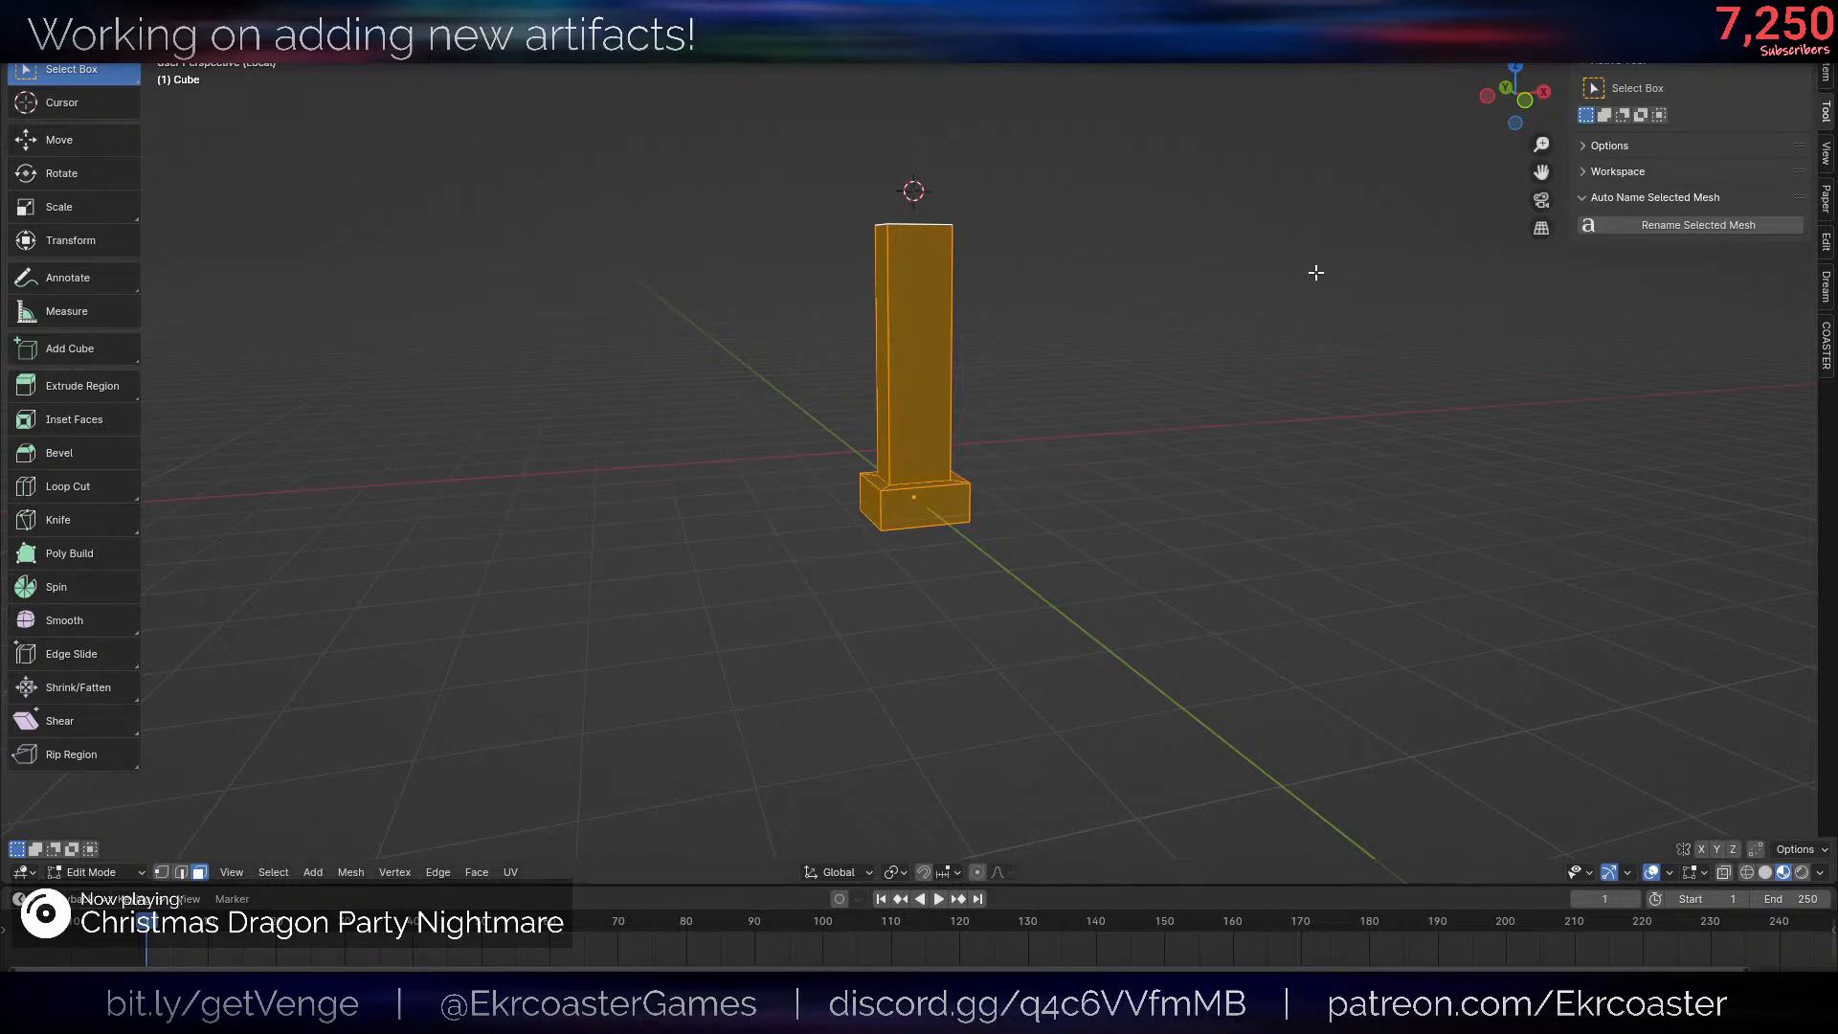
- Switch the post and base from Edit Mode to Texture Paint mode
middle_drag(988, 299, 1059, 361)
key(ctrl+Tab)
scroll(1076, 503, up, 3)
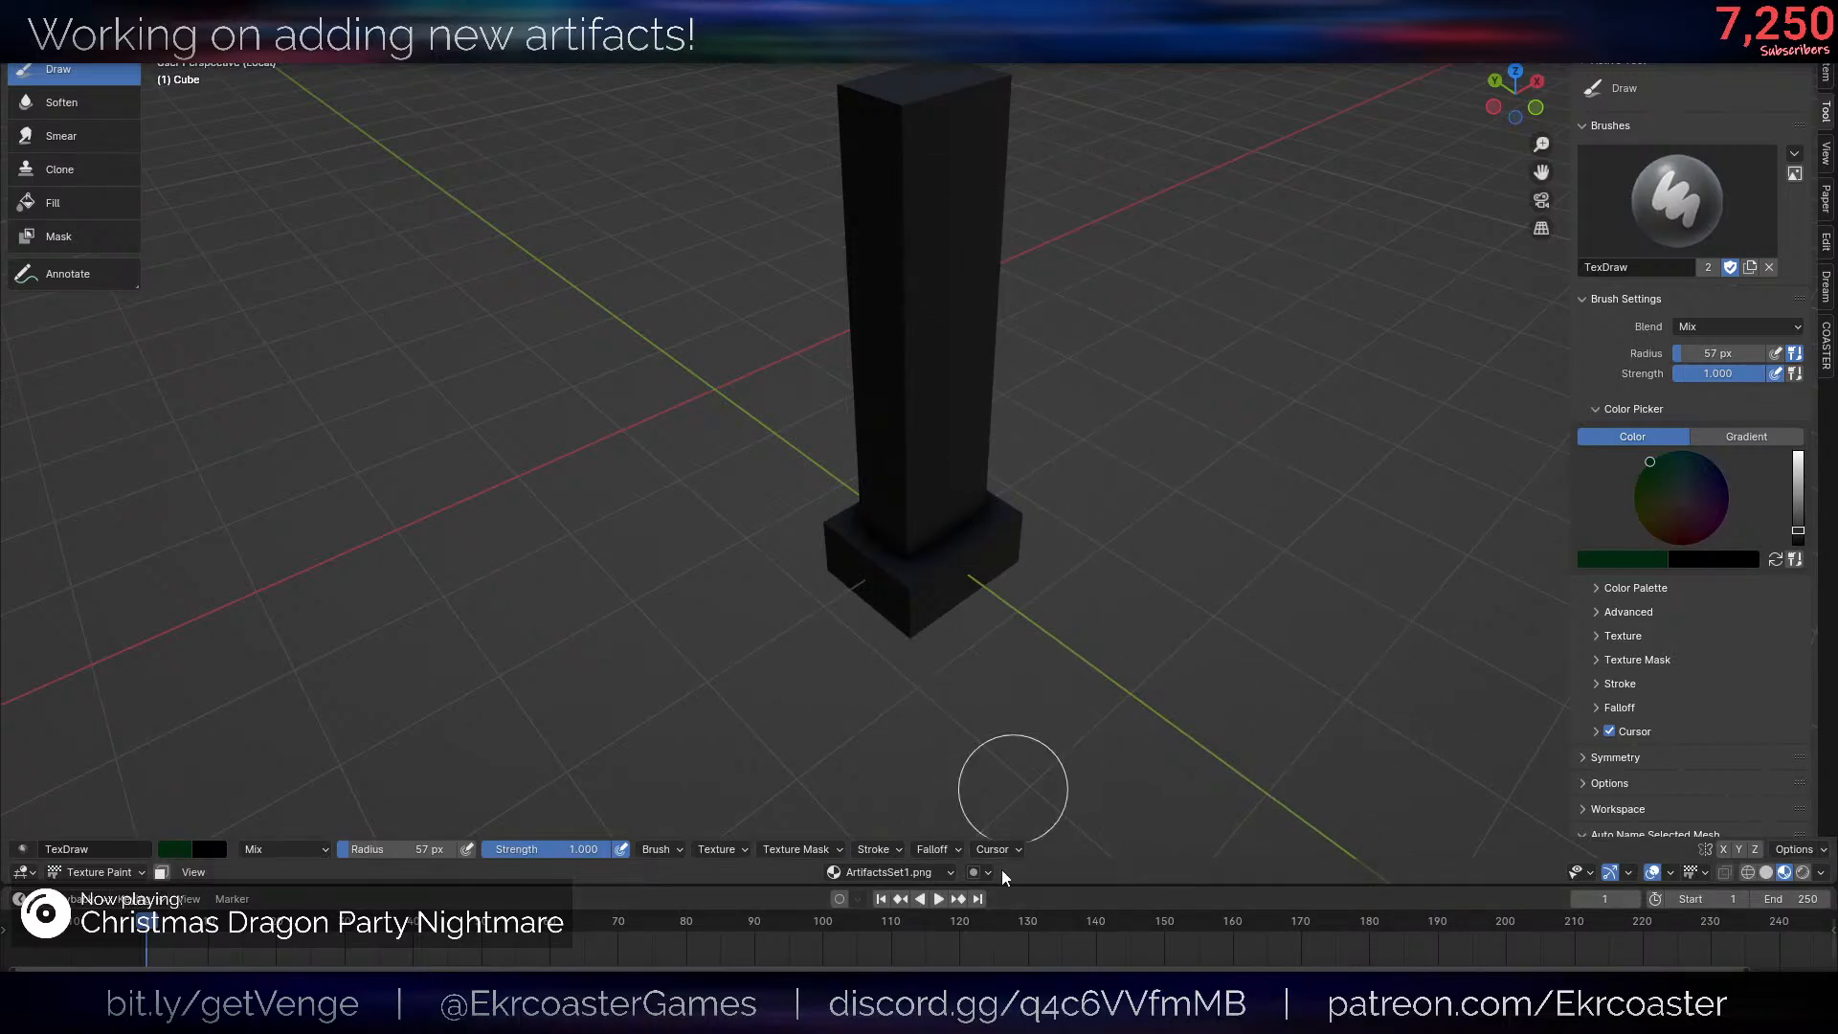
- Cover all sides of the post and base with the current dark green brush color
middle_drag(716, 647, 724, 624)
scroll(727, 623, down, 3)
mouse_move(971, 463)
mouse_down()
mouse_move(1172, 513)
mouse_move(1001, 335)
mouse_move(778, 354)
mouse_move(923, 443)
mouse_move(934, 431)
mouse_move(915, 653)
mouse_up()
scroll(1120, 645, down, 2)
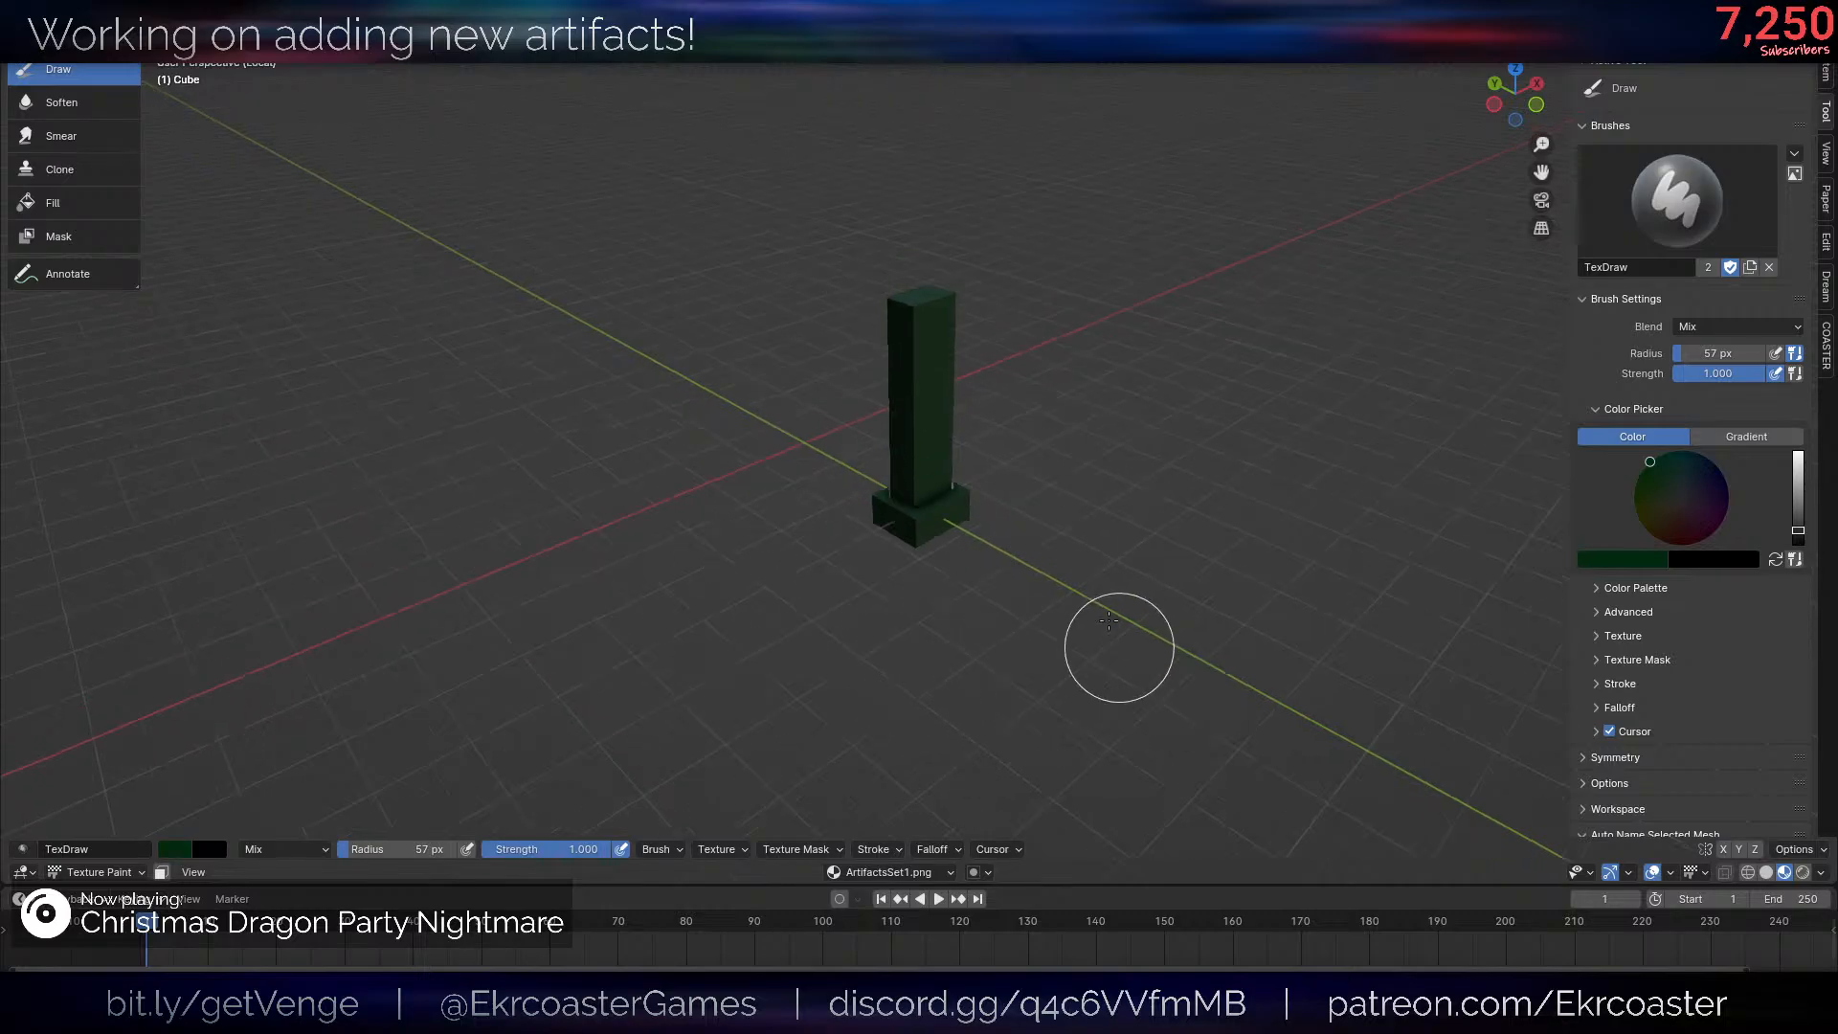
middle_drag(1120, 645, 805, 520)
mouse_move(905, 429)
mouse_down()
mouse_move(966, 360)
mouse_move(915, 543)
mouse_move(950, 513)
mouse_up()
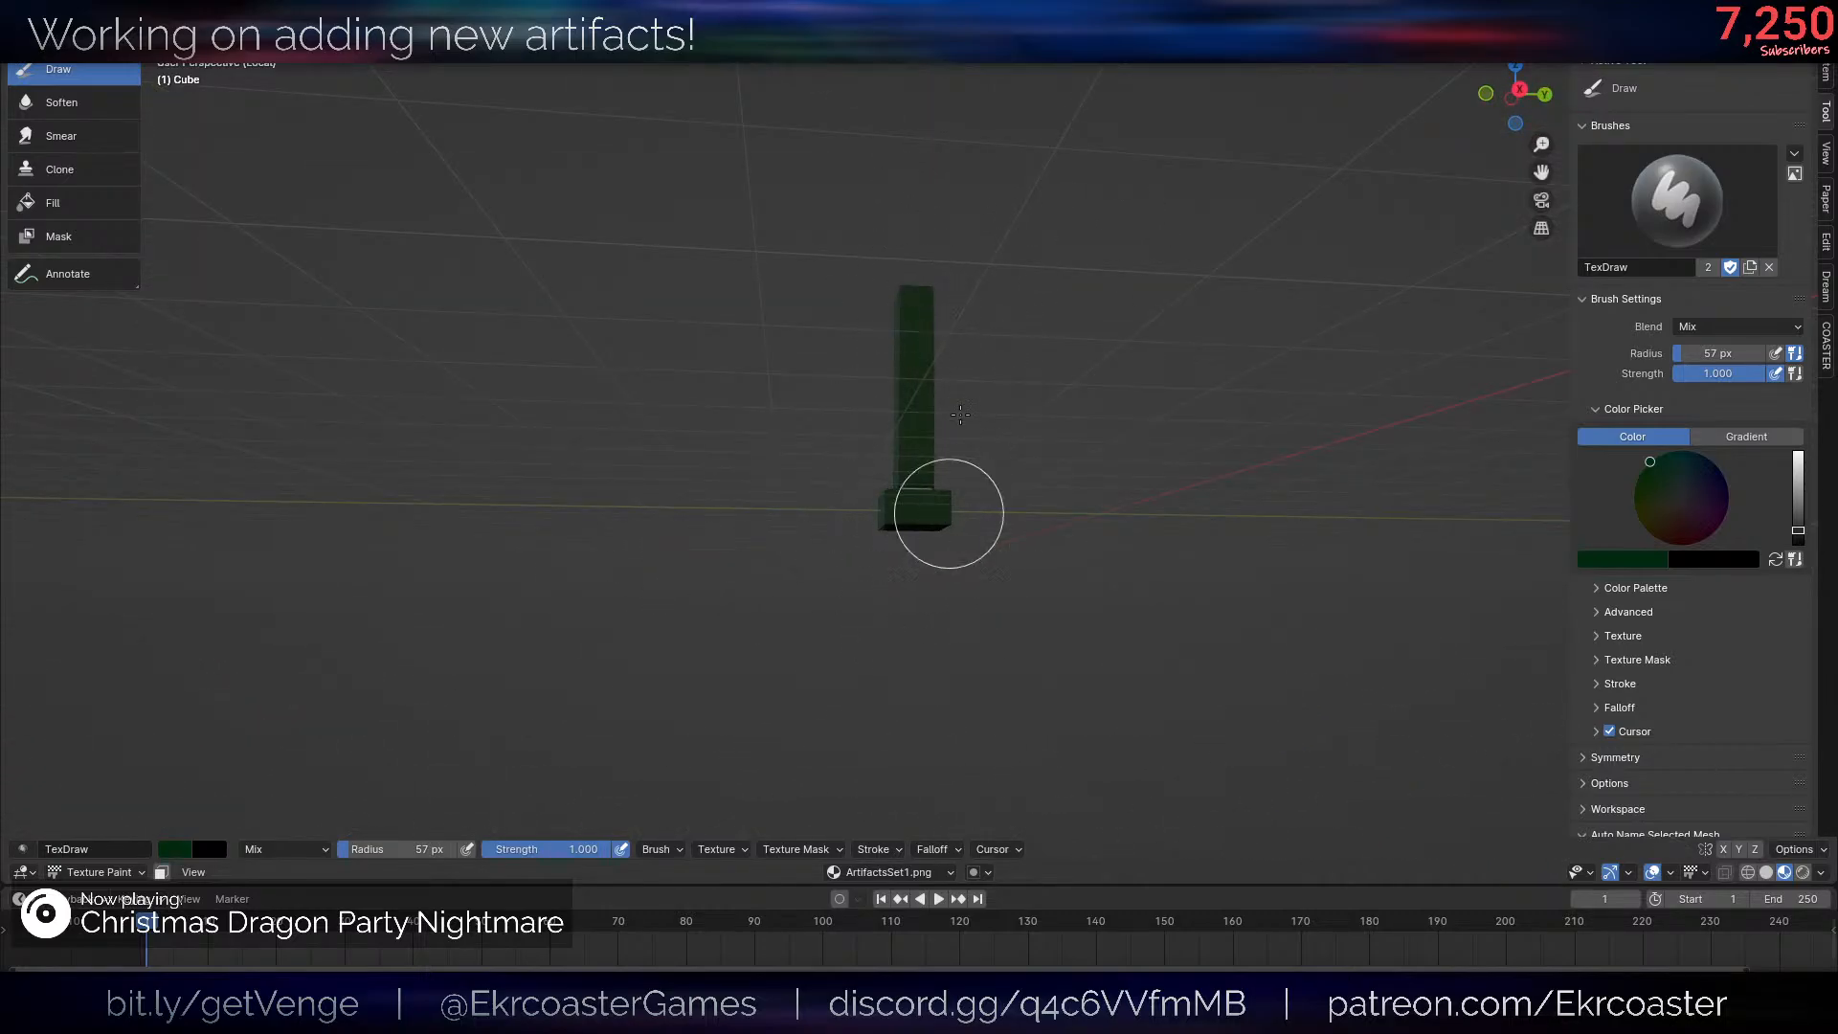
middle_drag(1017, 369, 886, 507)
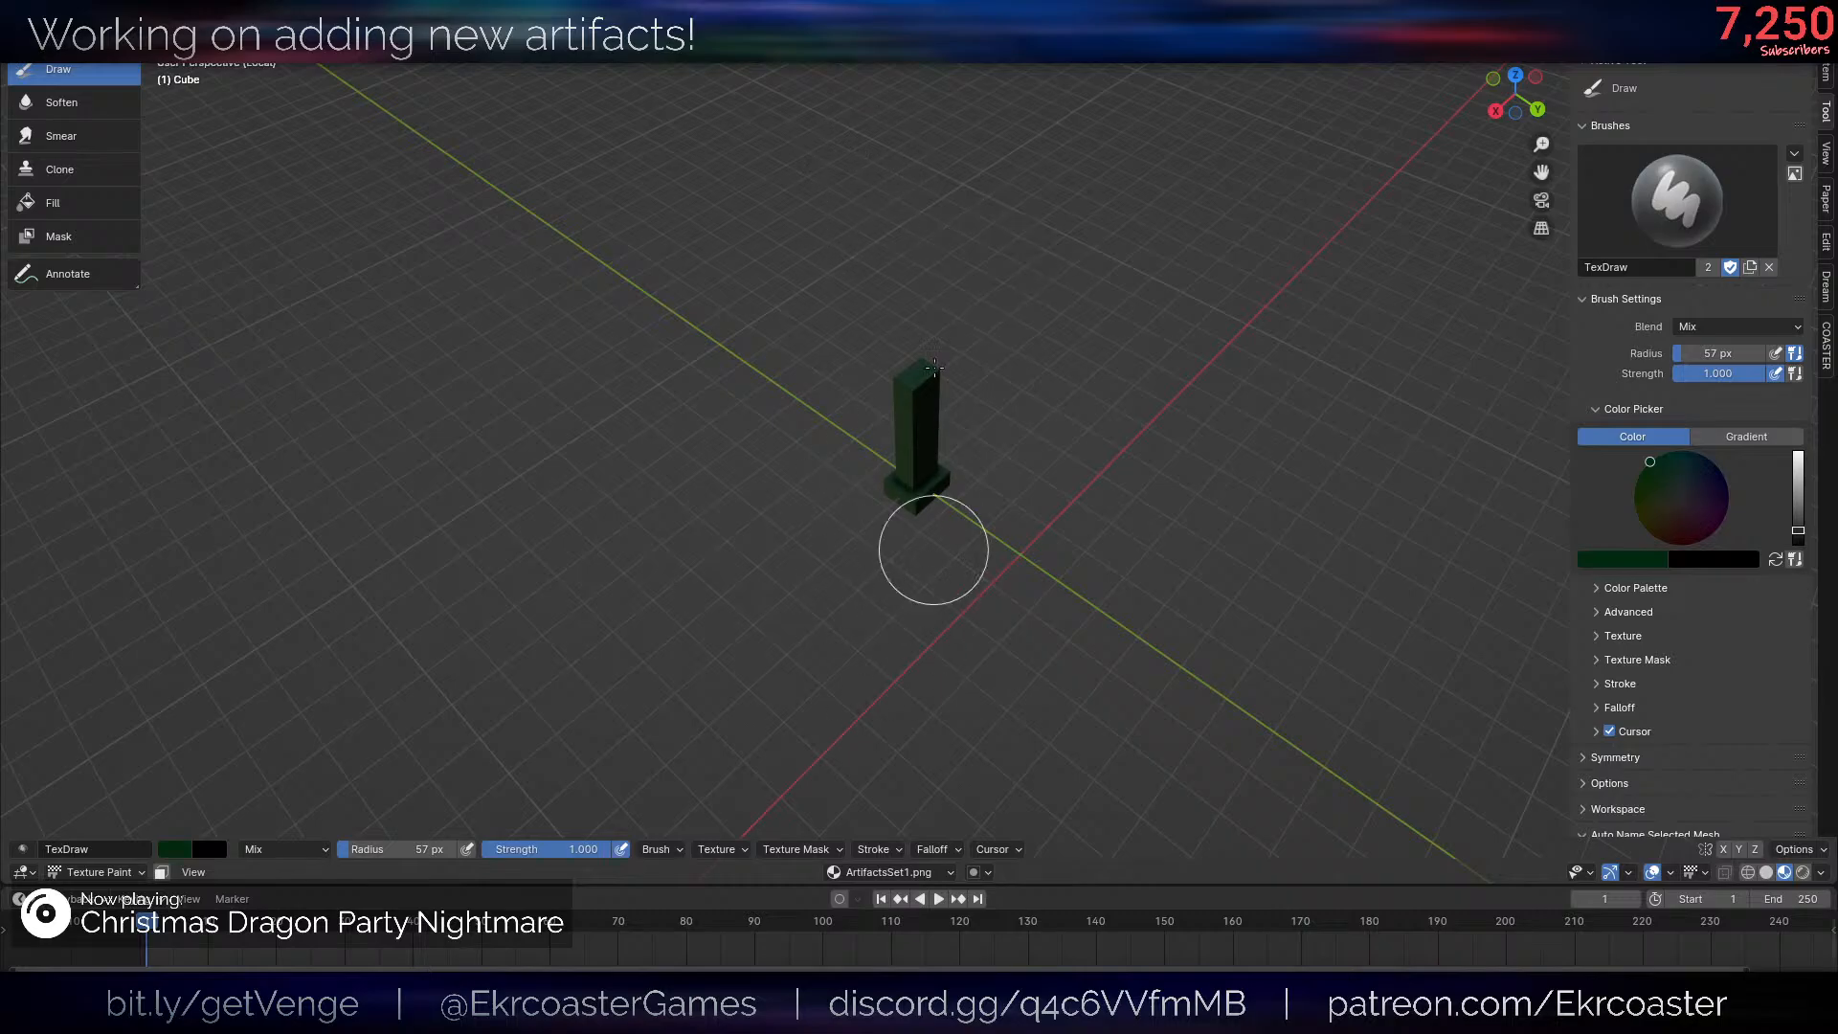
scroll(1208, 401, up, 5)
middle_drag(1209, 401, 844, 547)
middle_drag(1070, 548, 767, 377)
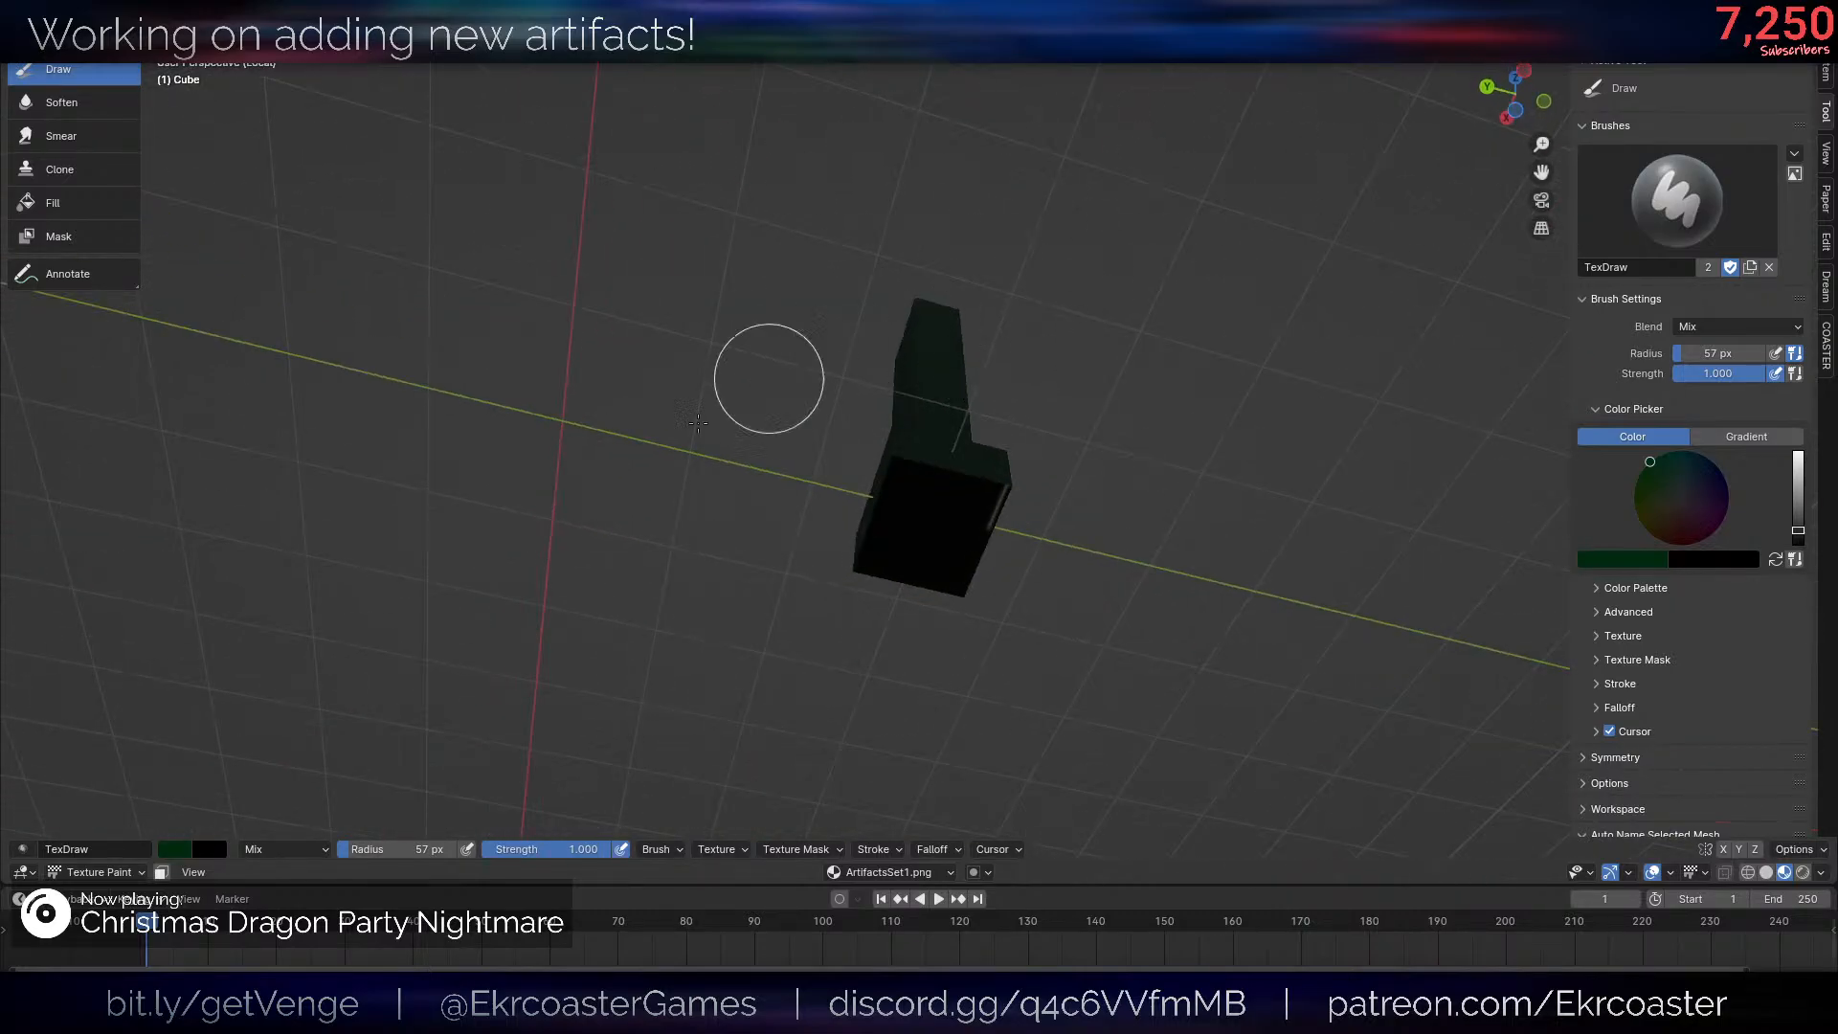
middle_drag(1140, 437, 890, 570)
scroll(890, 569, up, 6)
- Raise the brush color's brightness to a vivid green and repaint every side of the post and base
drag(1796, 517, 1798, 482)
scroll(841, 436, down, 3)
drag(1059, 337, 912, 553)
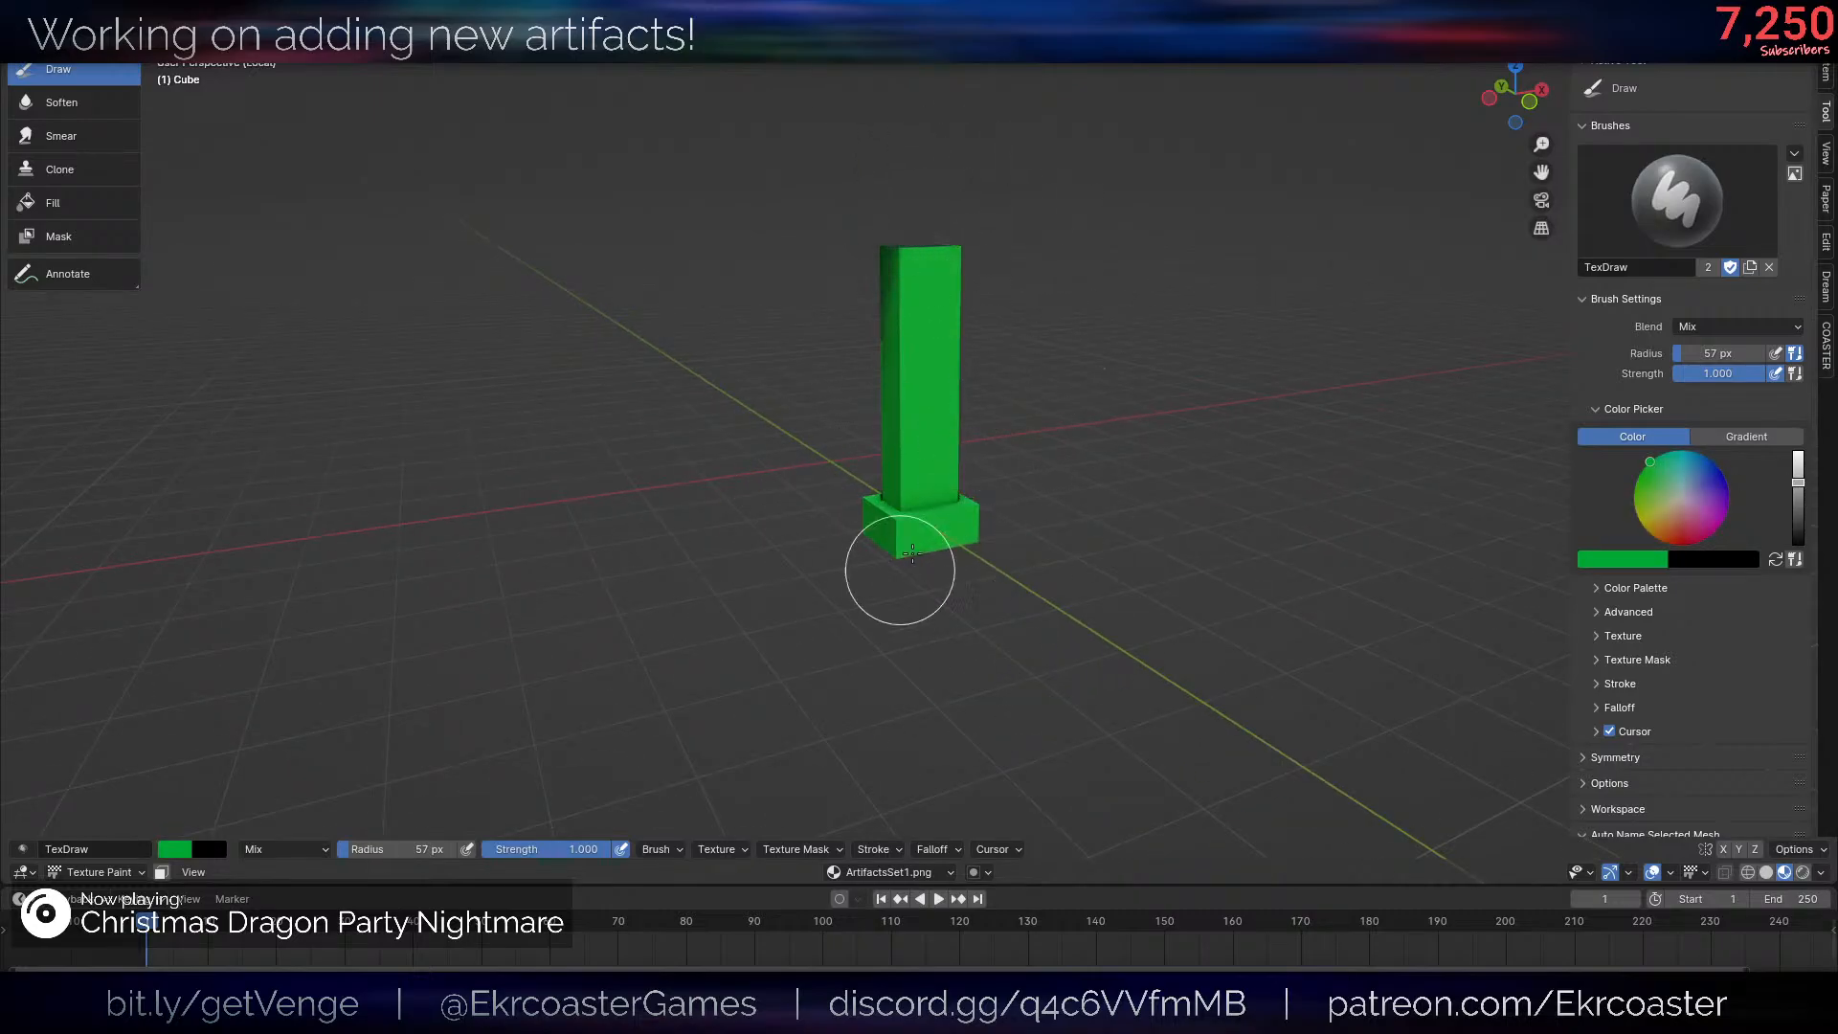
middle_drag(848, 239, 994, 537)
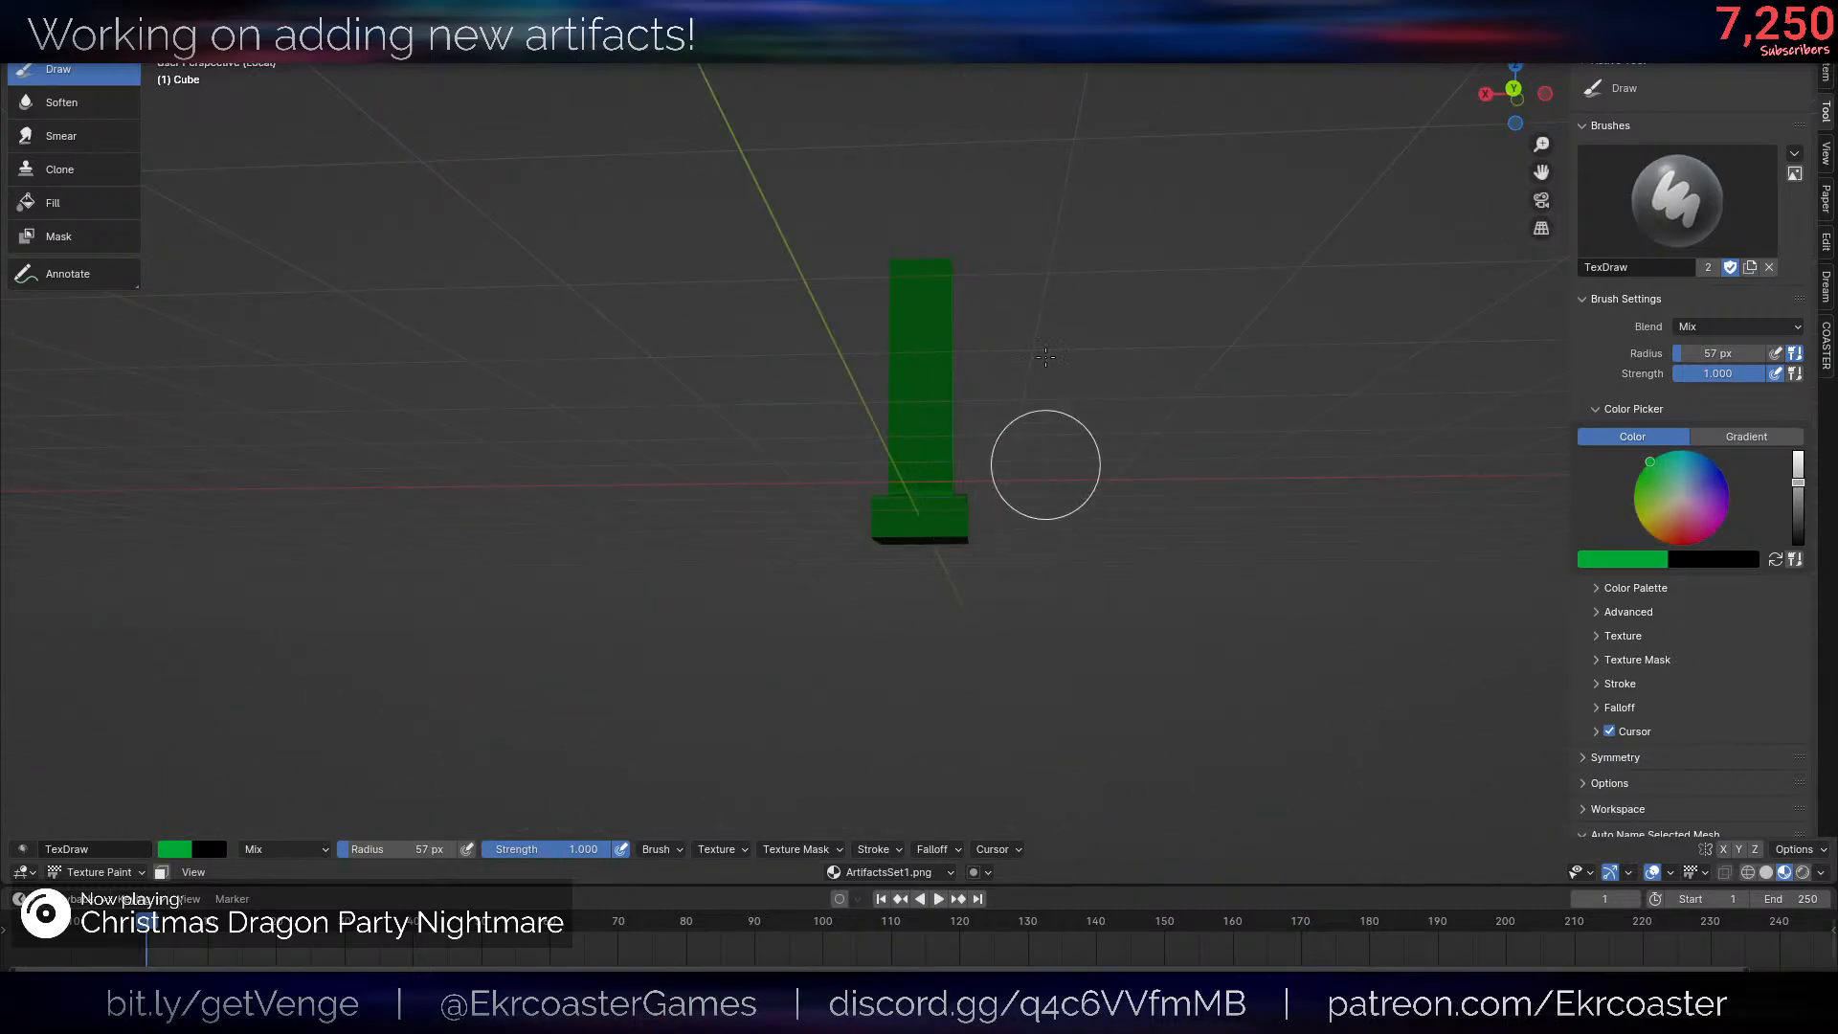
mouse_move(1046, 356)
middle_down()
mouse_move(1010, 436)
mouse_move(865, 496)
middle_up()
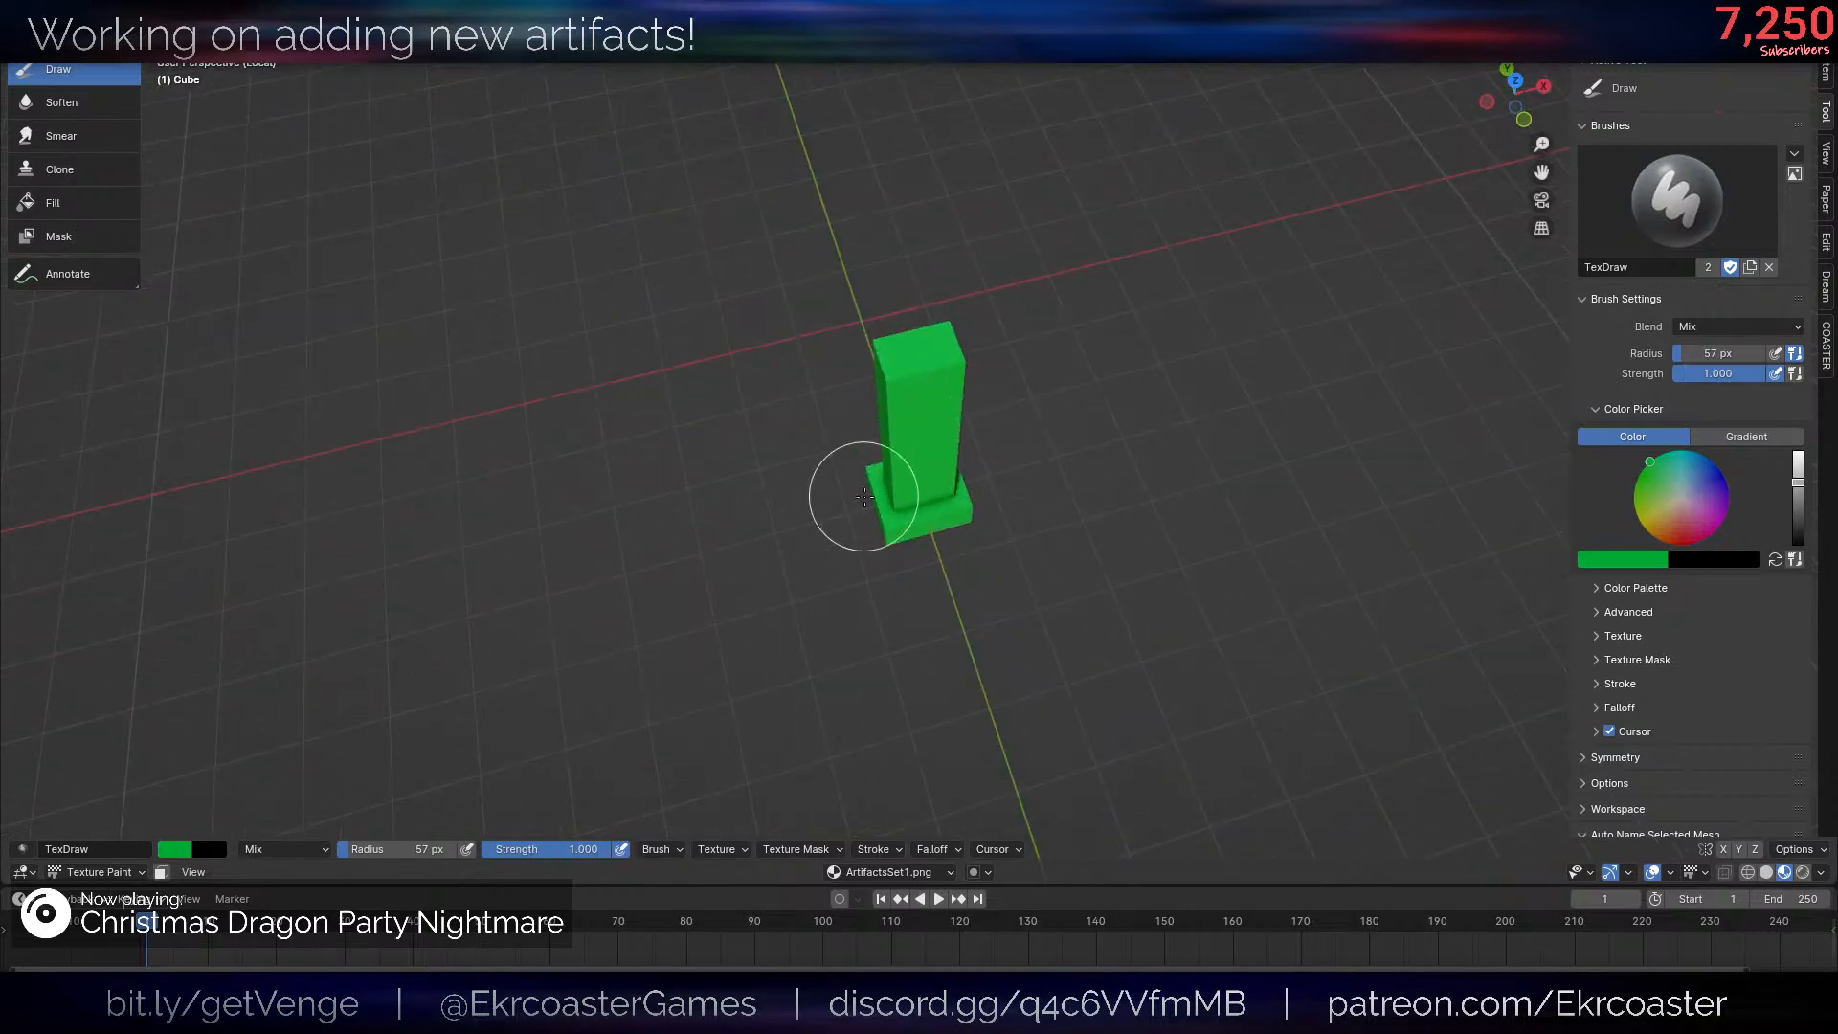
middle_drag(1014, 432, 861, 382)
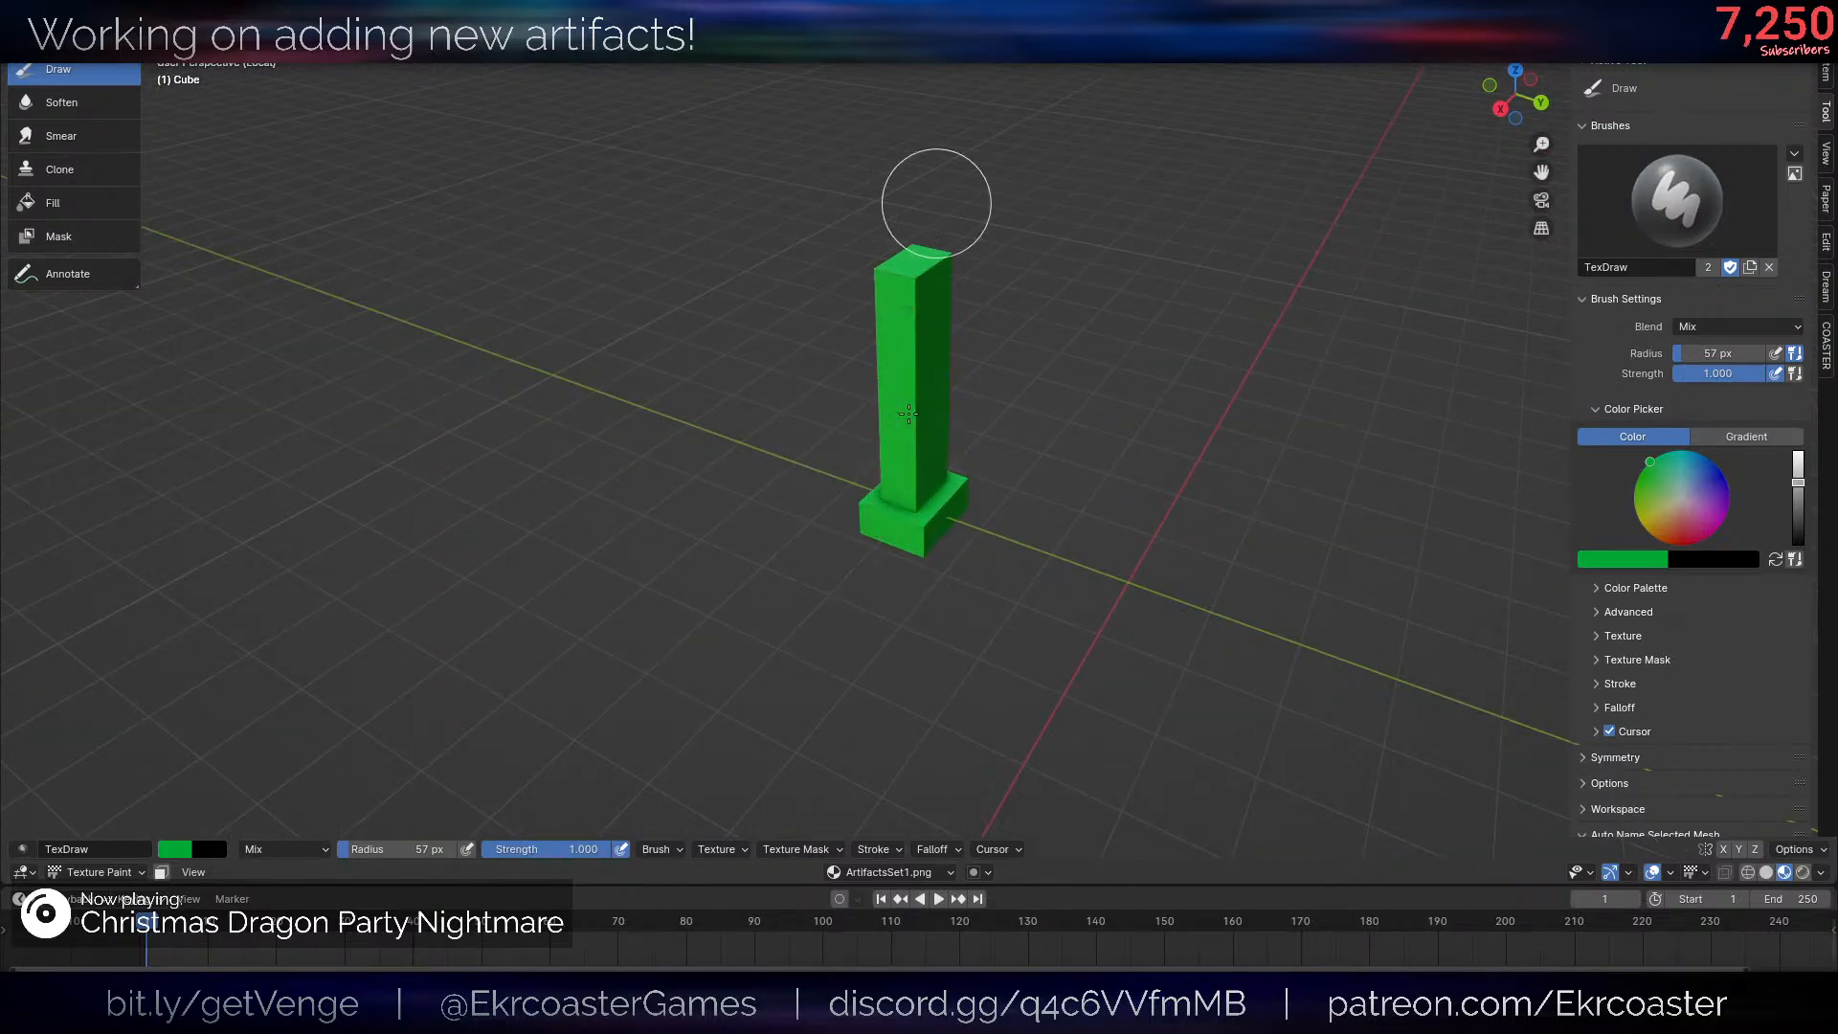
middle_drag(993, 353, 1204, 361)
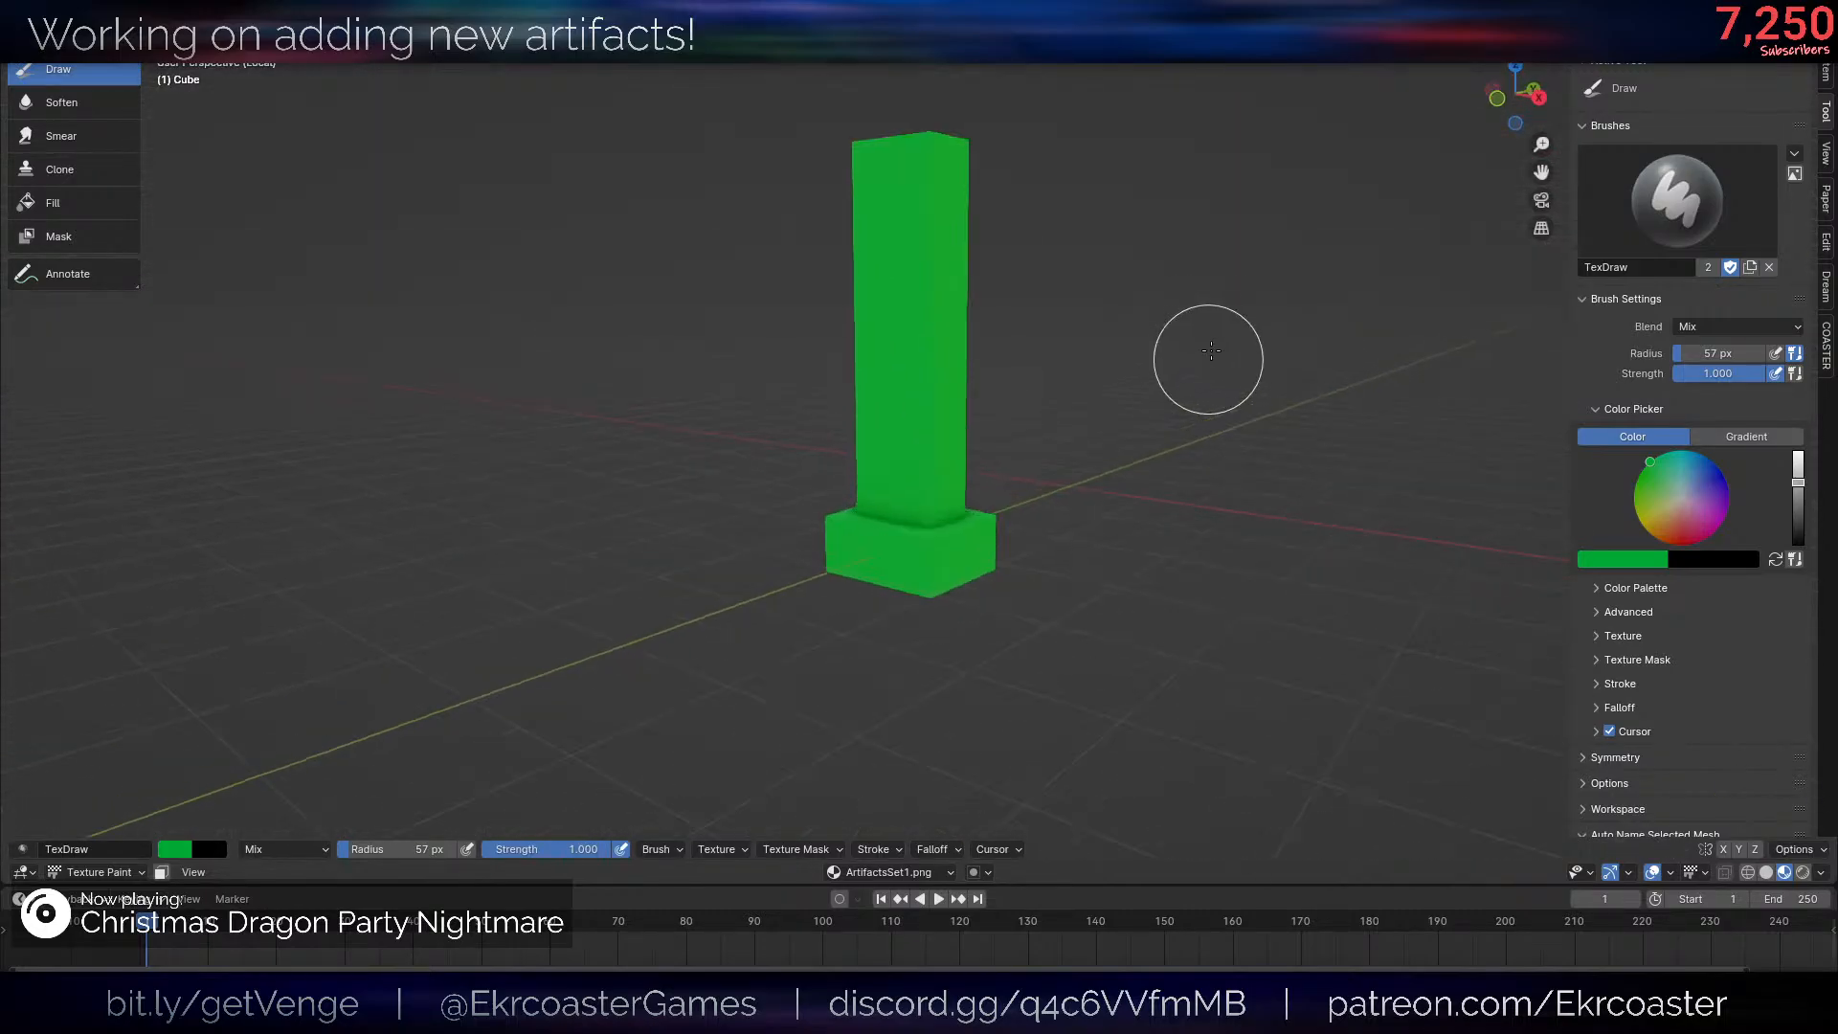
- Darken the brush to a medium green, enlarge its radius to 117 px, and repaint the whole post and base
click(1797, 505)
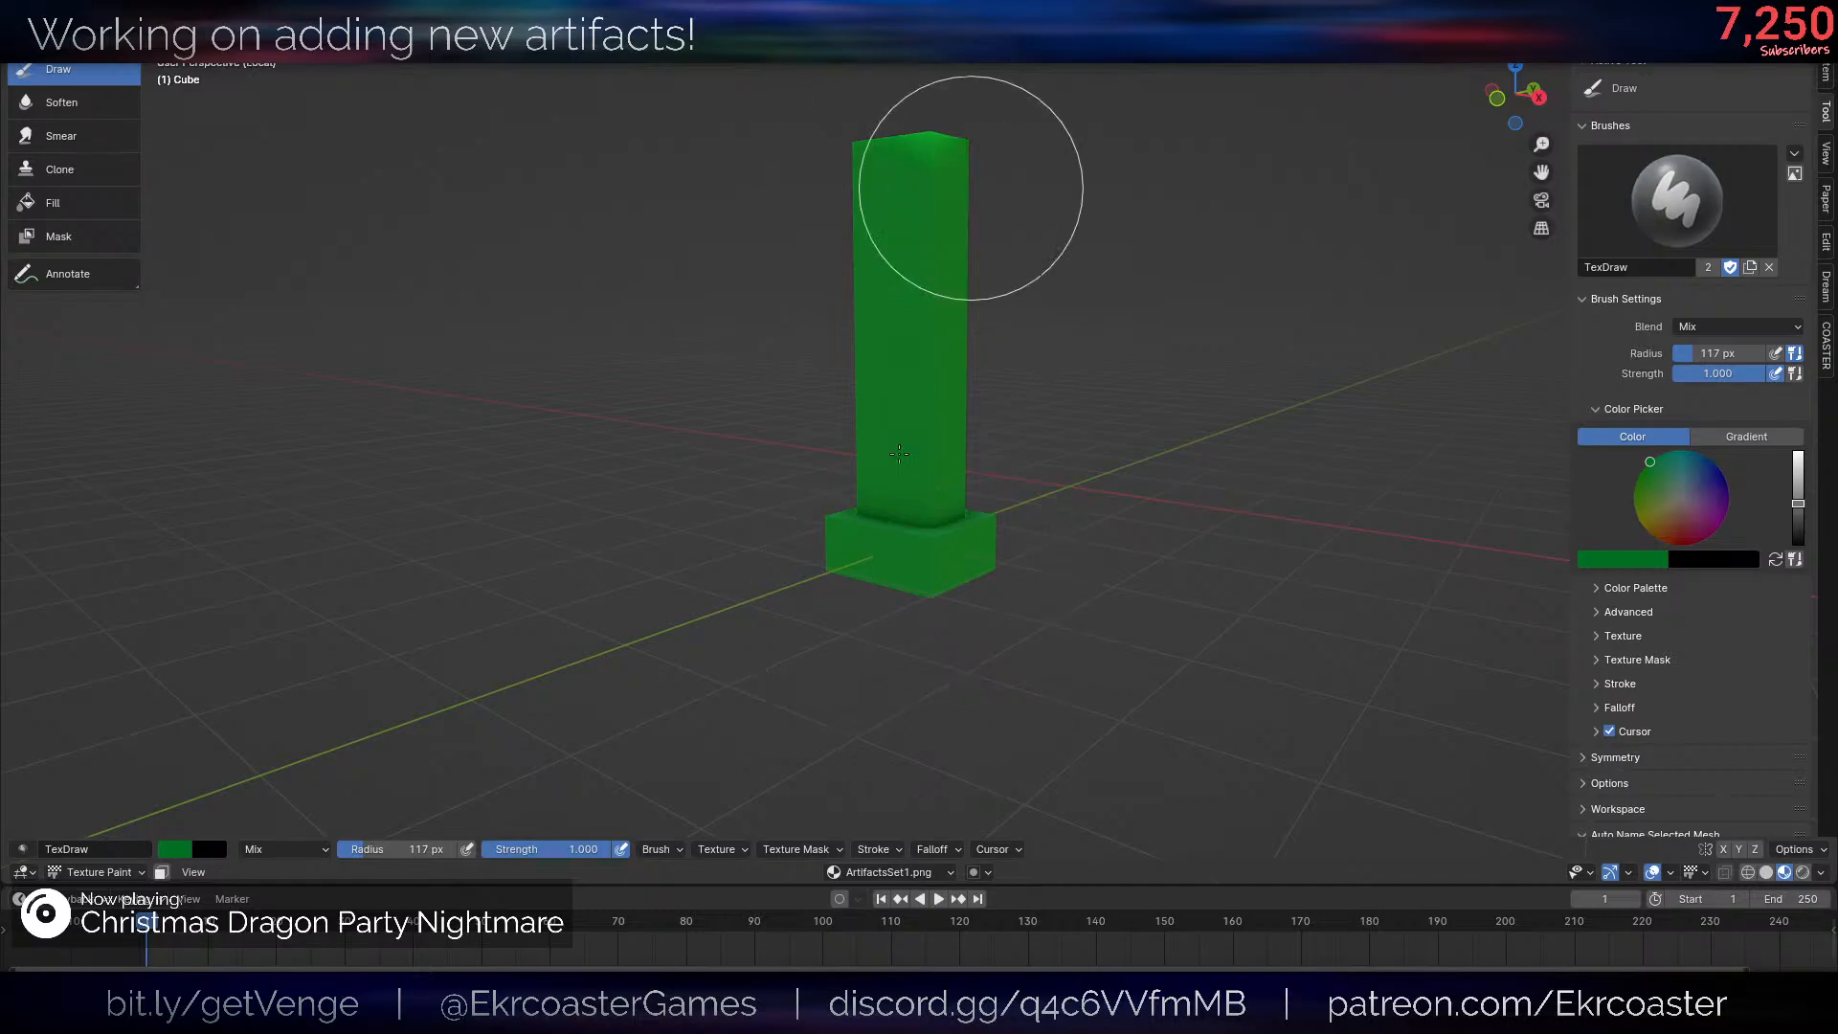
mouse_move(972, 164)
middle_down()
mouse_move(960, 427)
mouse_move(780, 544)
middle_up()
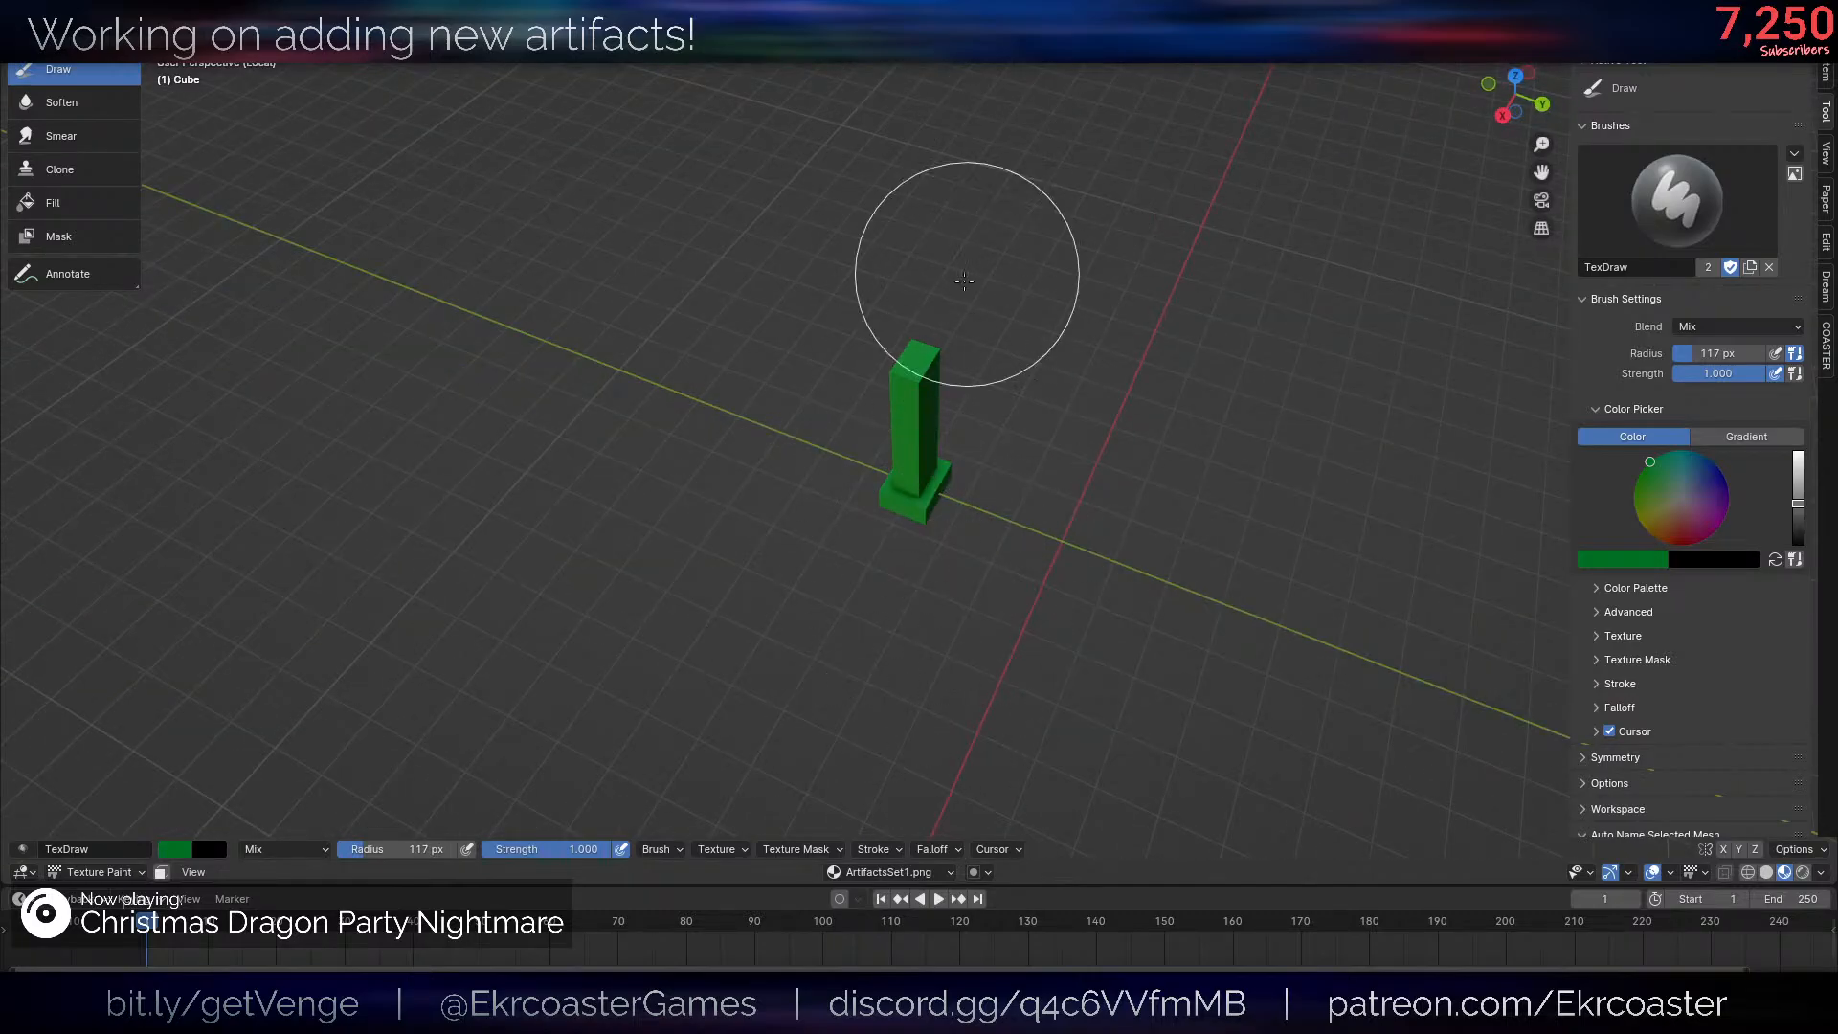
scroll(967, 431, up, 5)
scroll(1161, 609, down, 5)
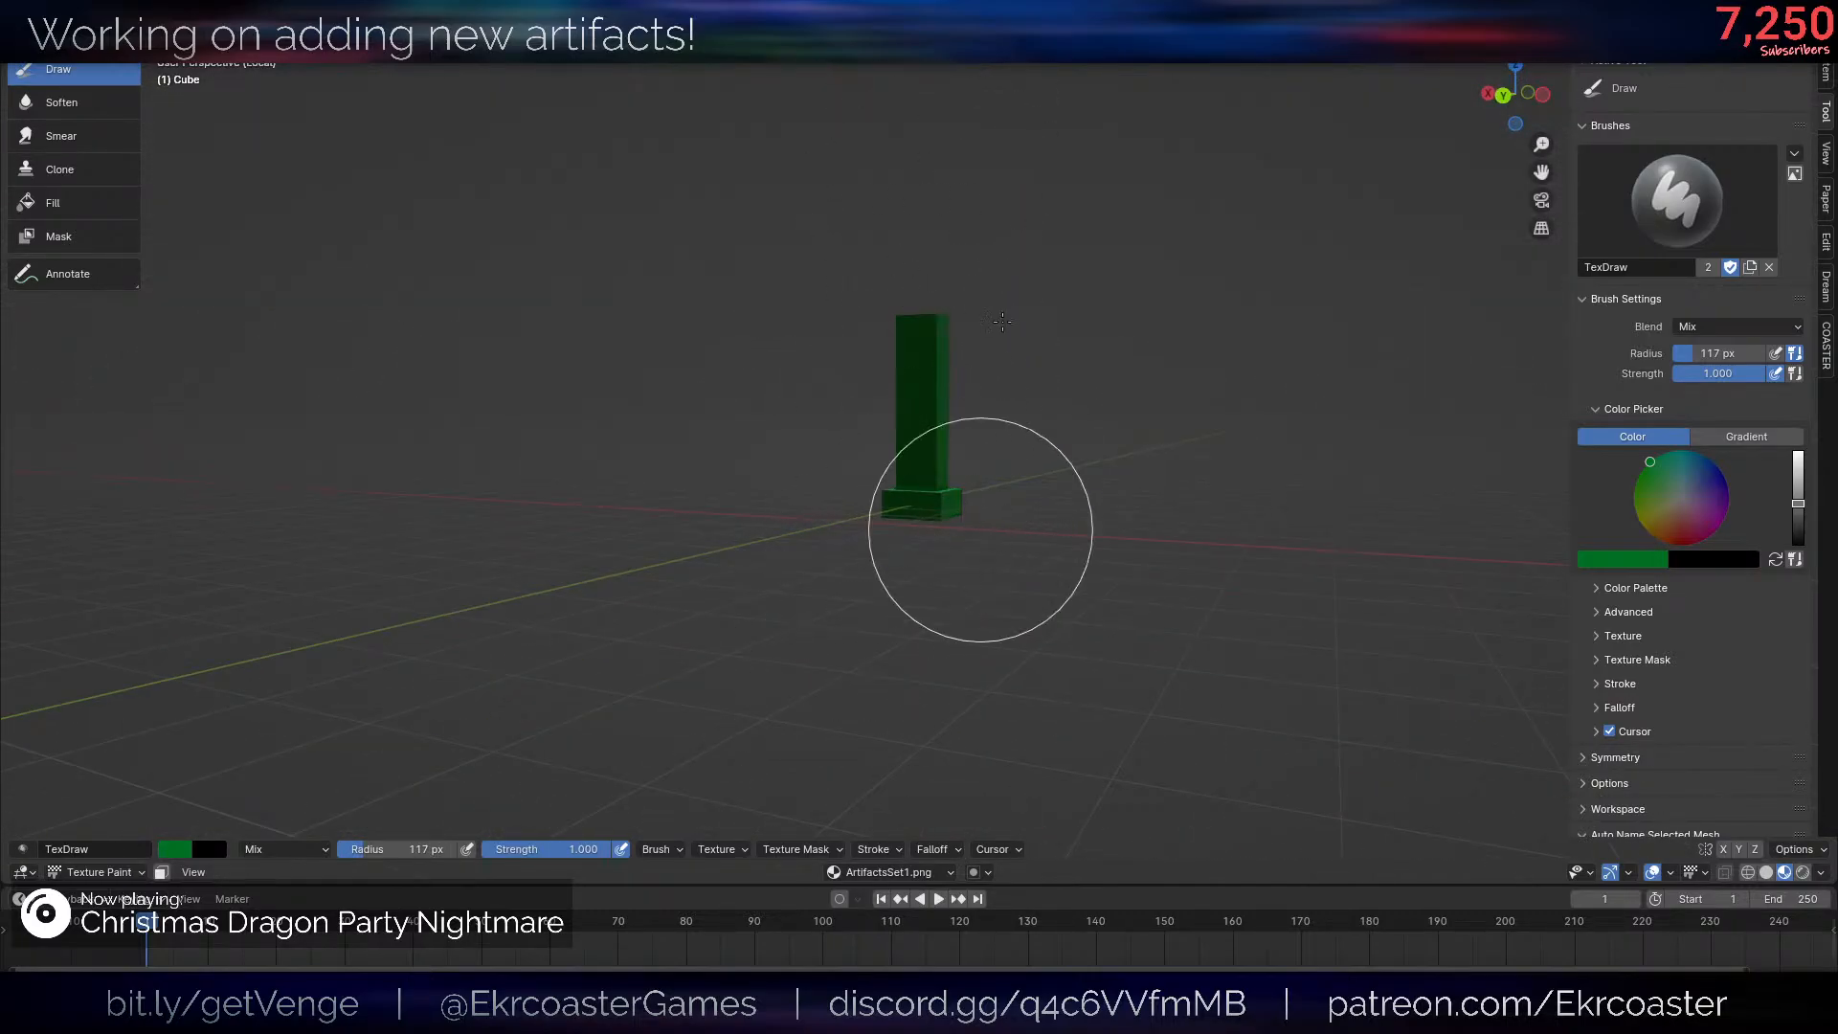
middle_drag(891, 370, 951, 238)
middle_drag(968, 328, 910, 607)
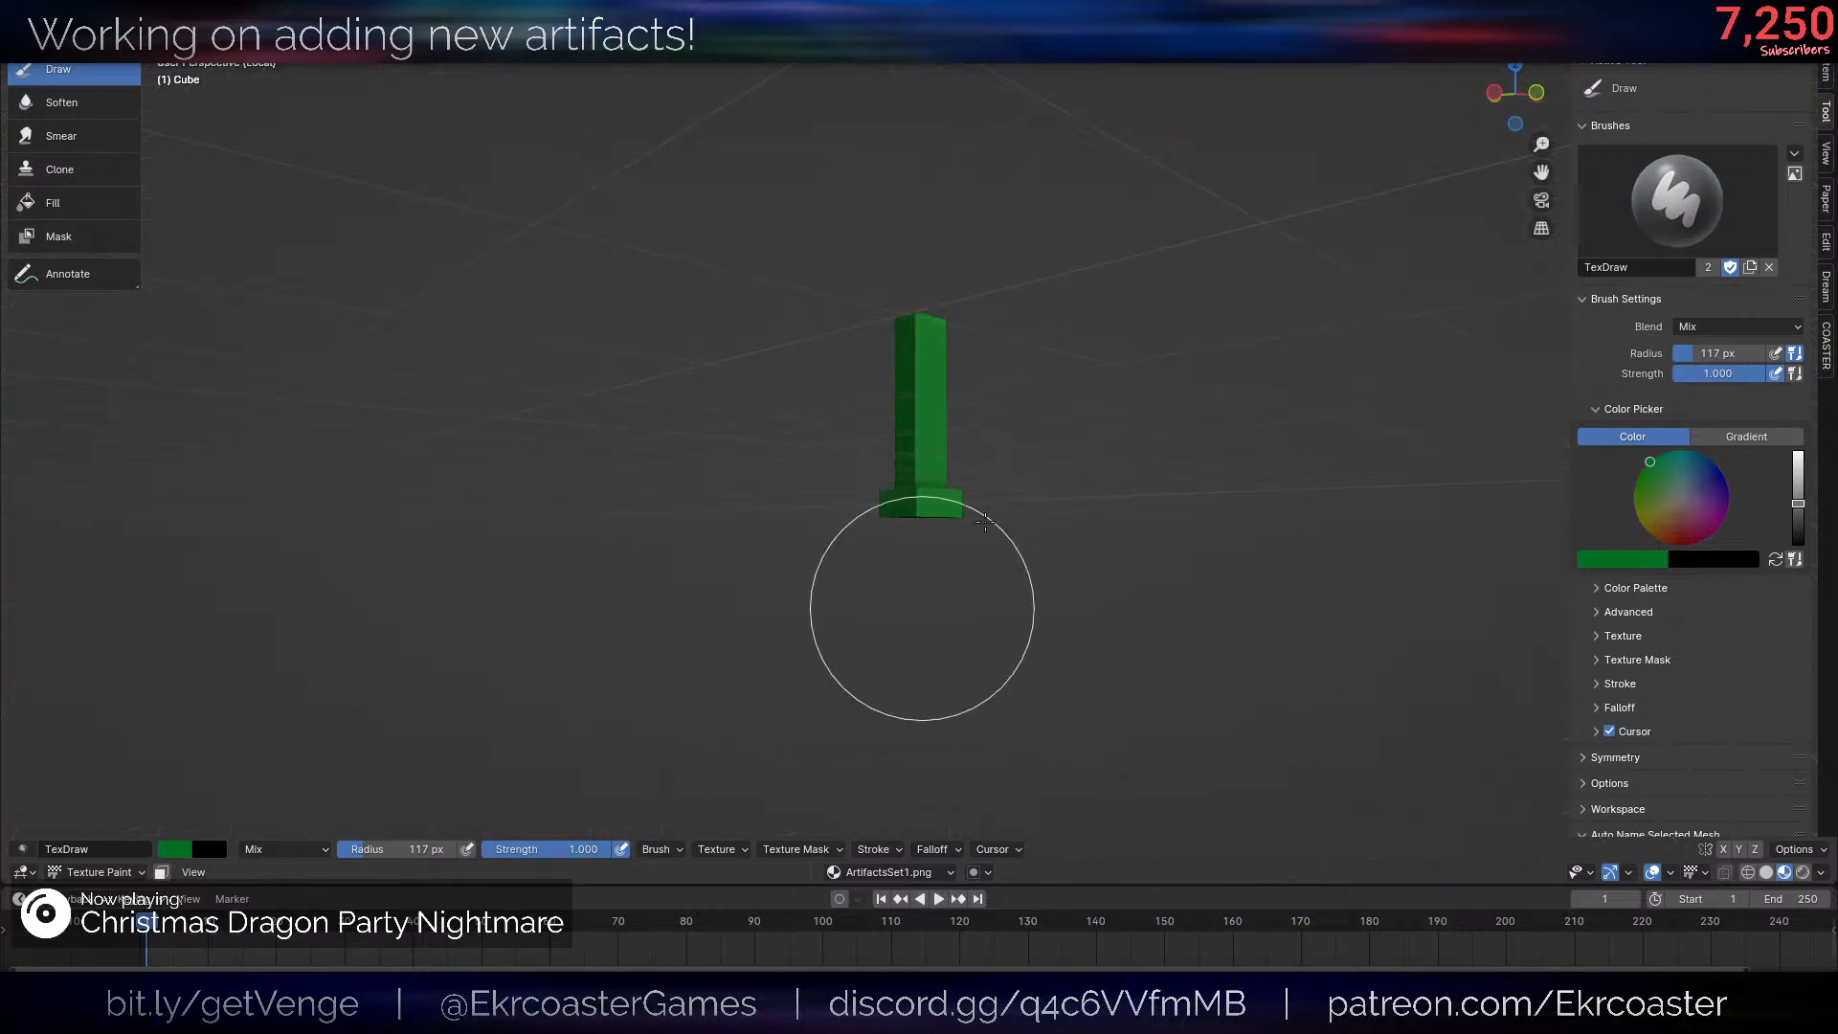
mouse_move(916, 433)
middle_down()
mouse_move(1109, 359)
mouse_move(1111, 593)
middle_up()
scroll(1110, 594, up, 5)
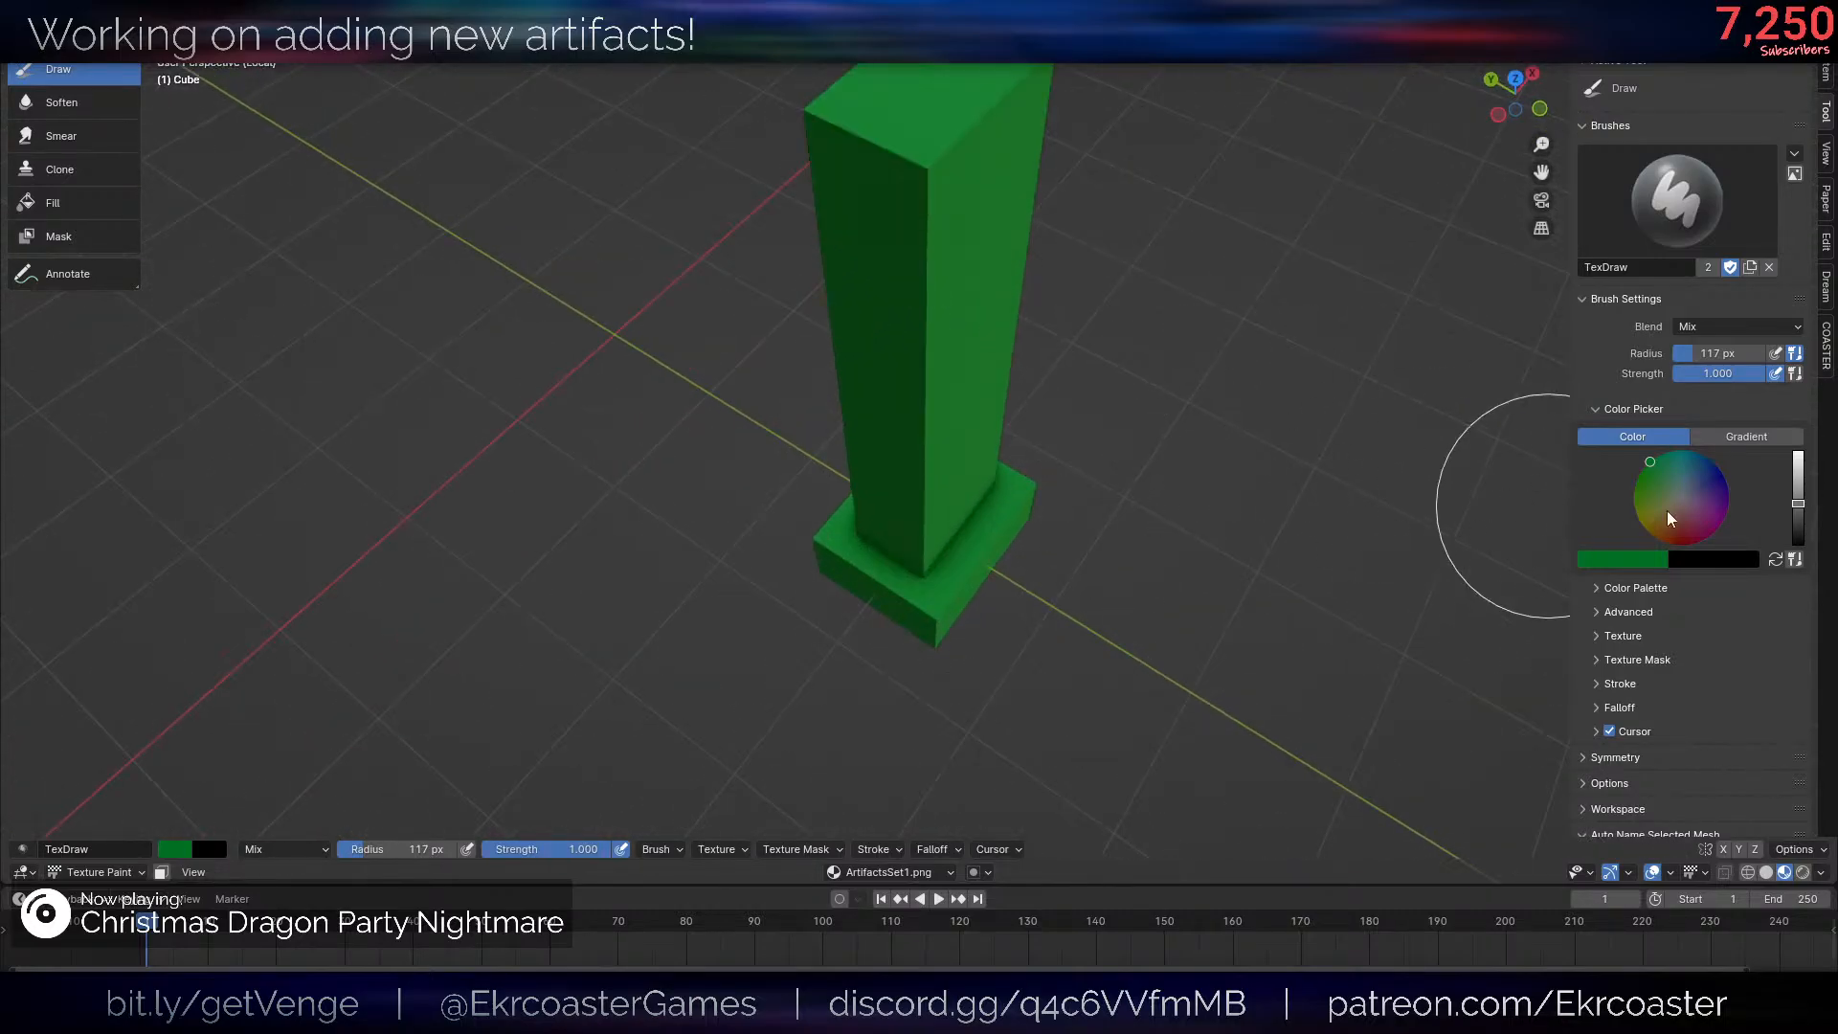
- Brighten the brush's green slightly and reduce its radius to 26 px
drag(1799, 509, 1798, 492)
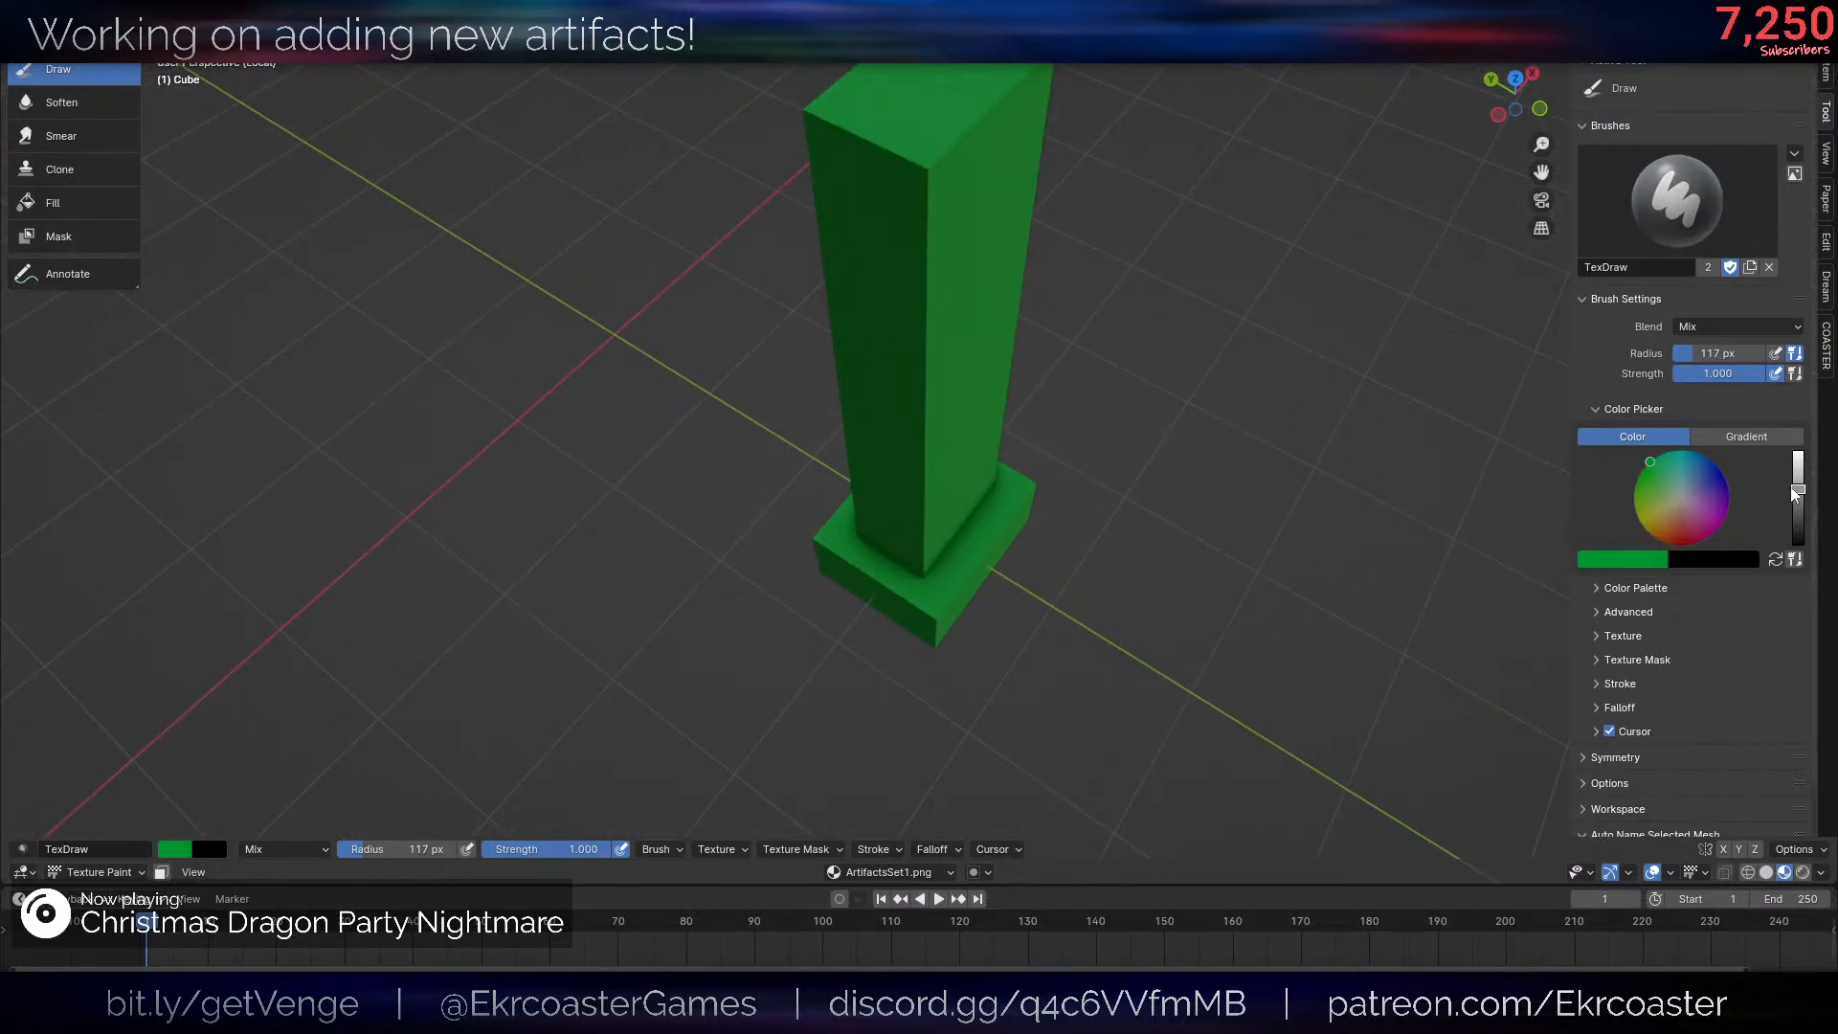
middle_drag(1025, 441, 993, 389)
scroll(1015, 397, up, 1)
key(f)
click(973, 406)
scroll(991, 522, up, 1)
key(f)
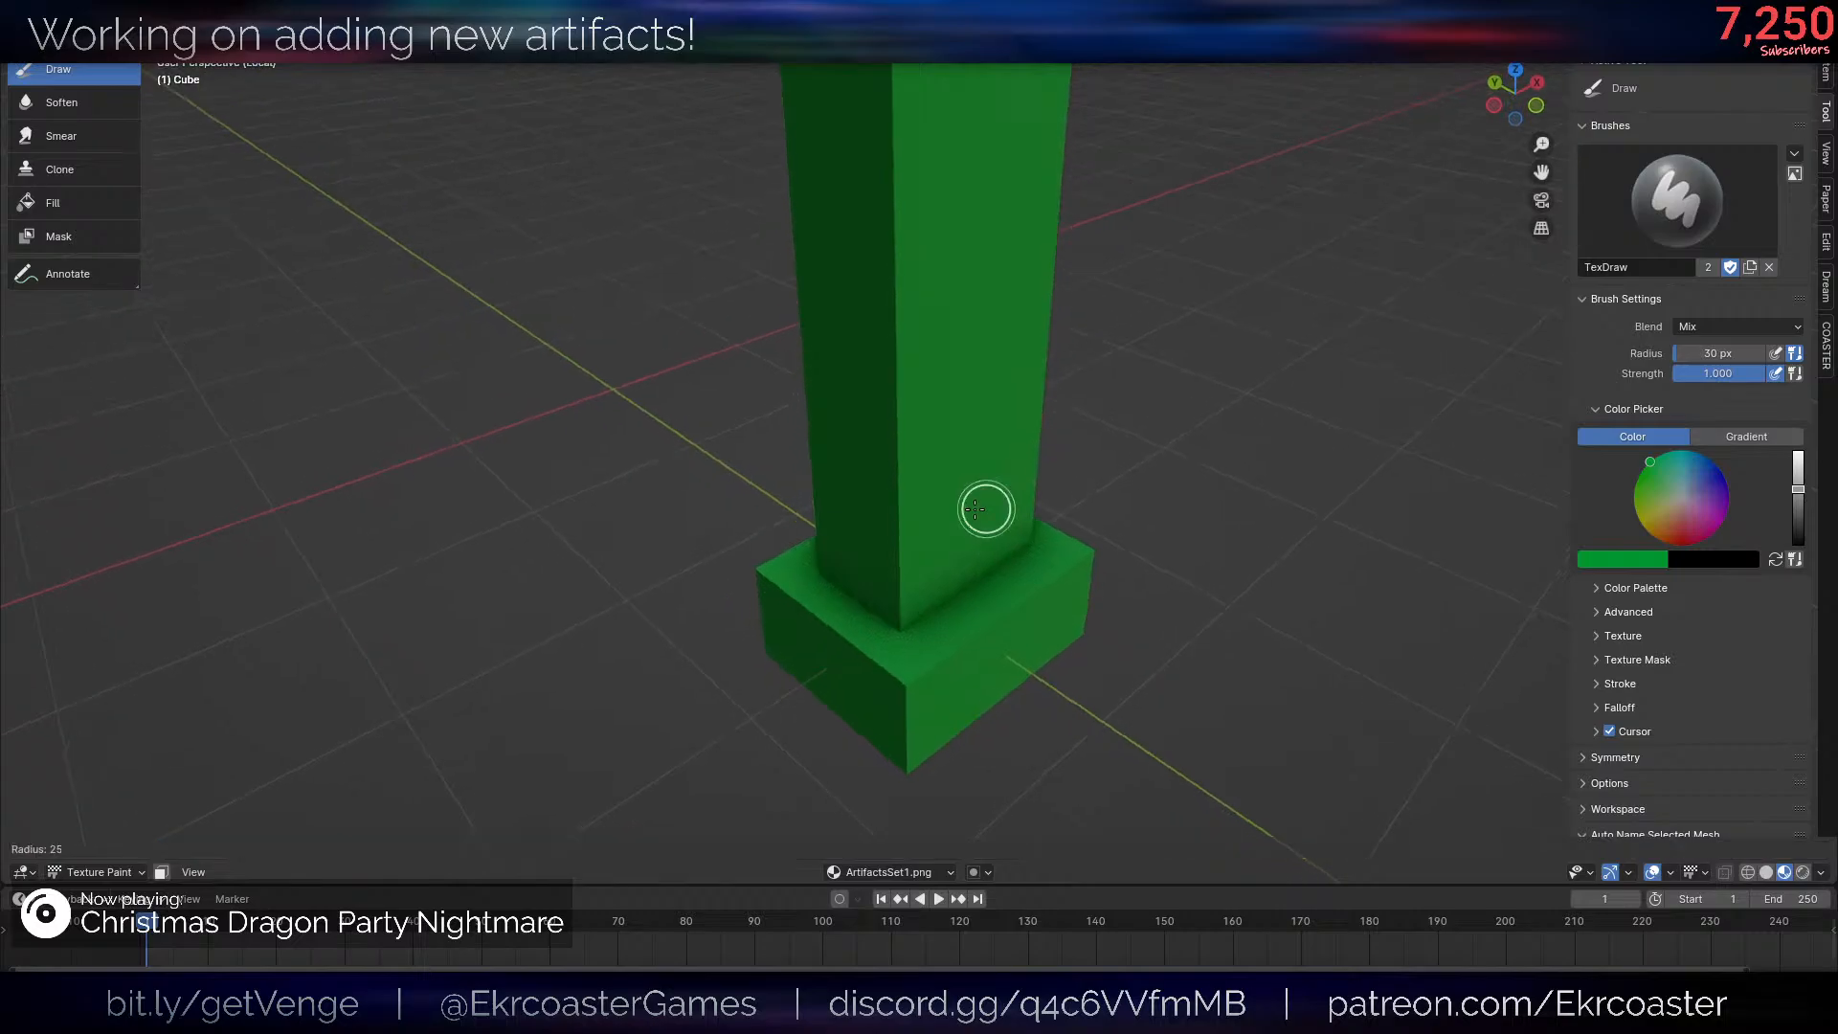
click(976, 508)
- Change the brush falloff from Custom to Sharper
scroll(1691, 713, down, 1)
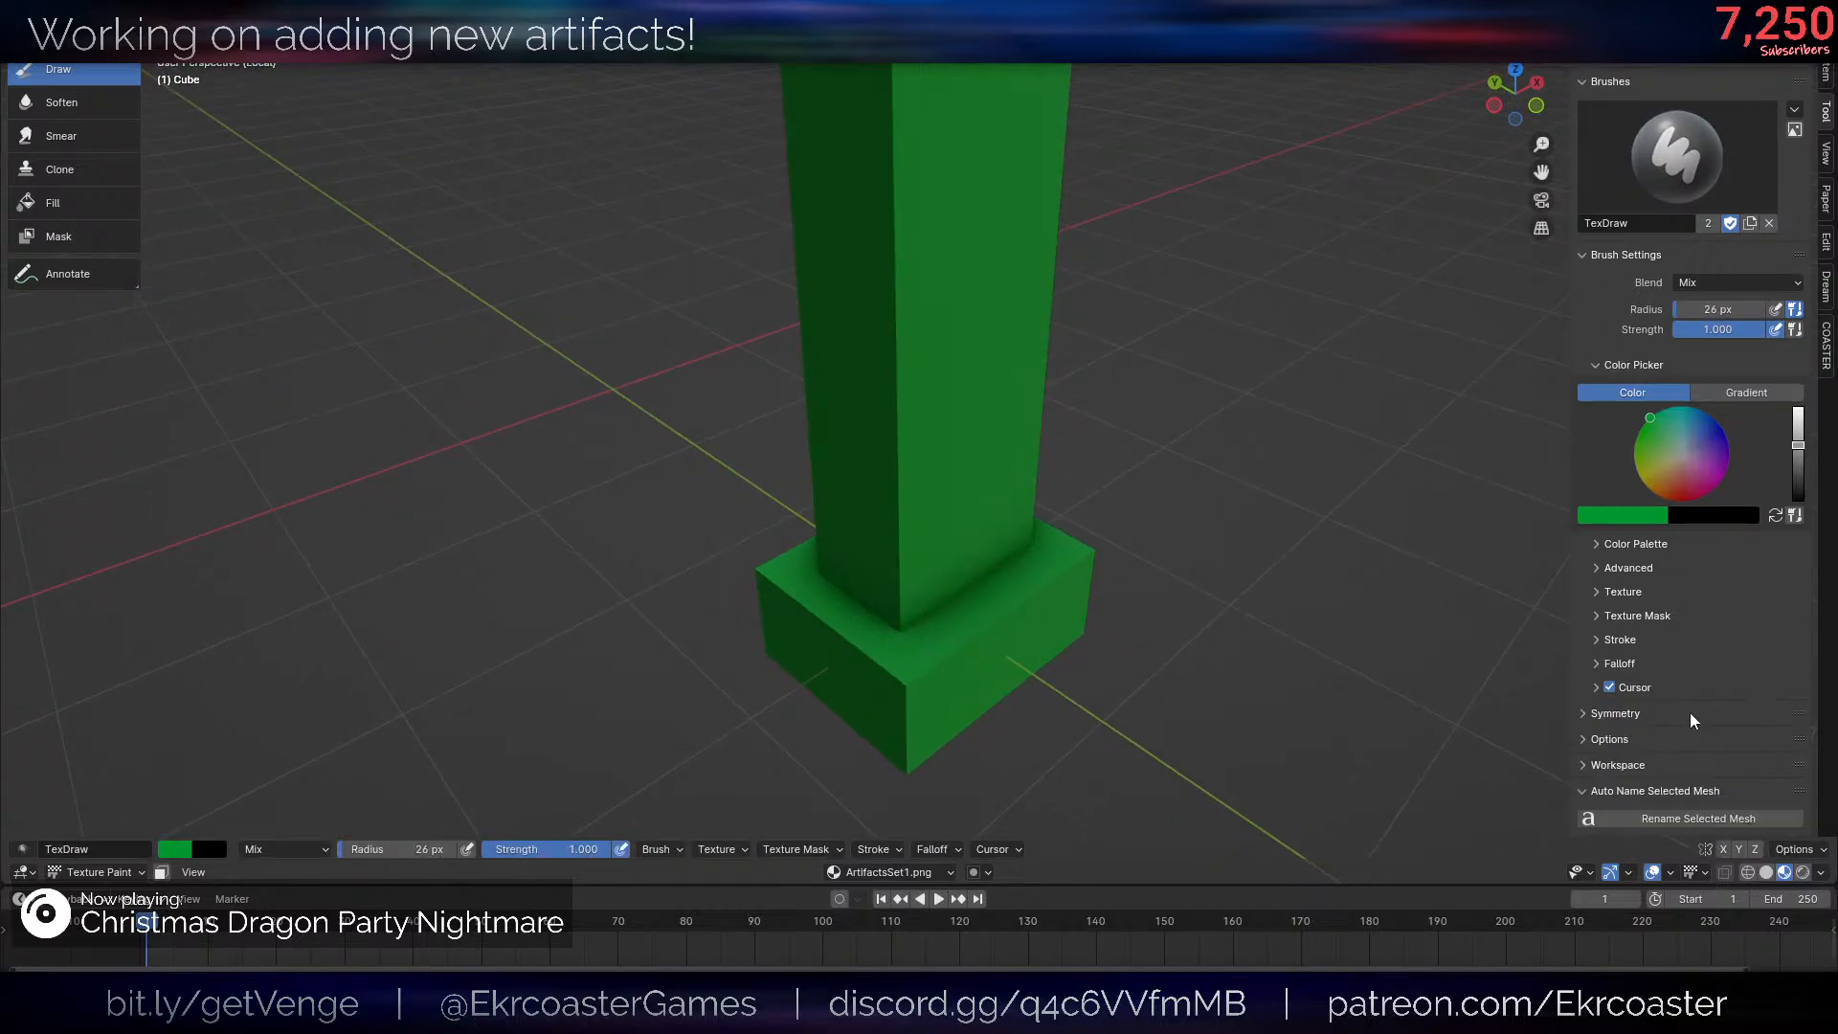
click(1629, 737)
scroll(1637, 699, down, 3)
click(1629, 613)
click(1624, 653)
scroll(1669, 705, down, 3)
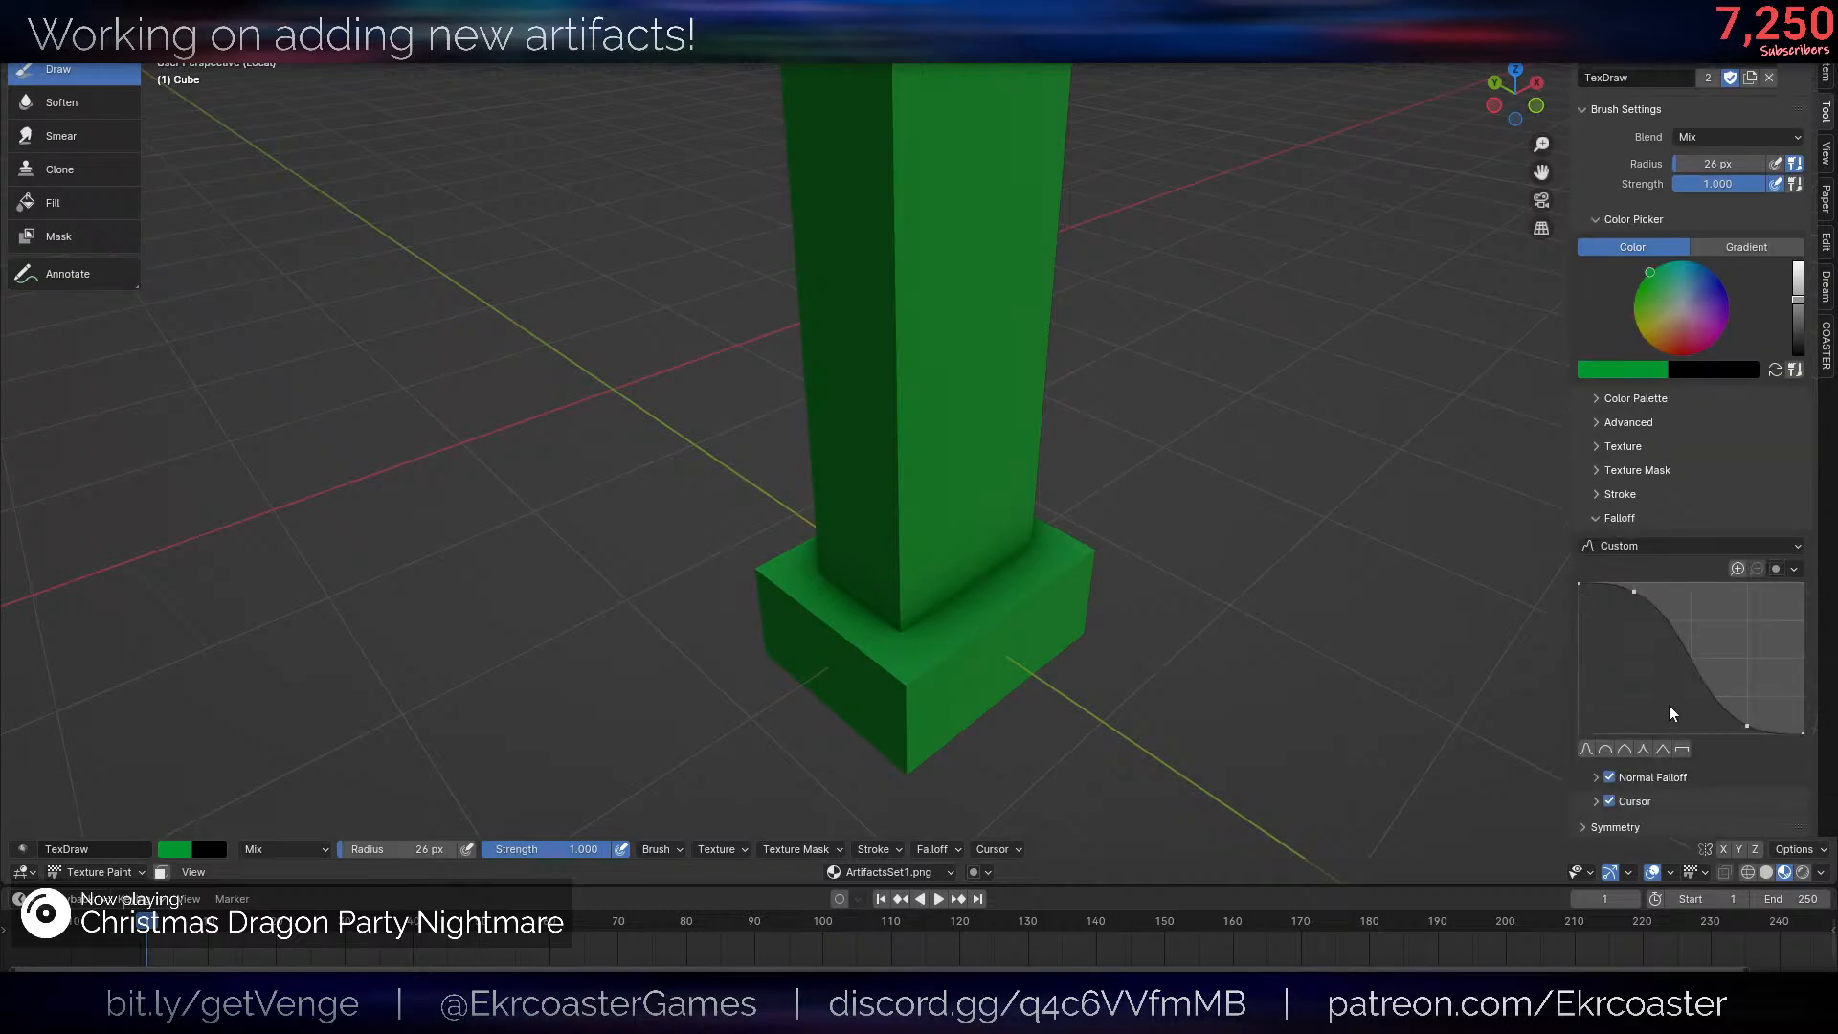
click(1644, 544)
click(1627, 734)
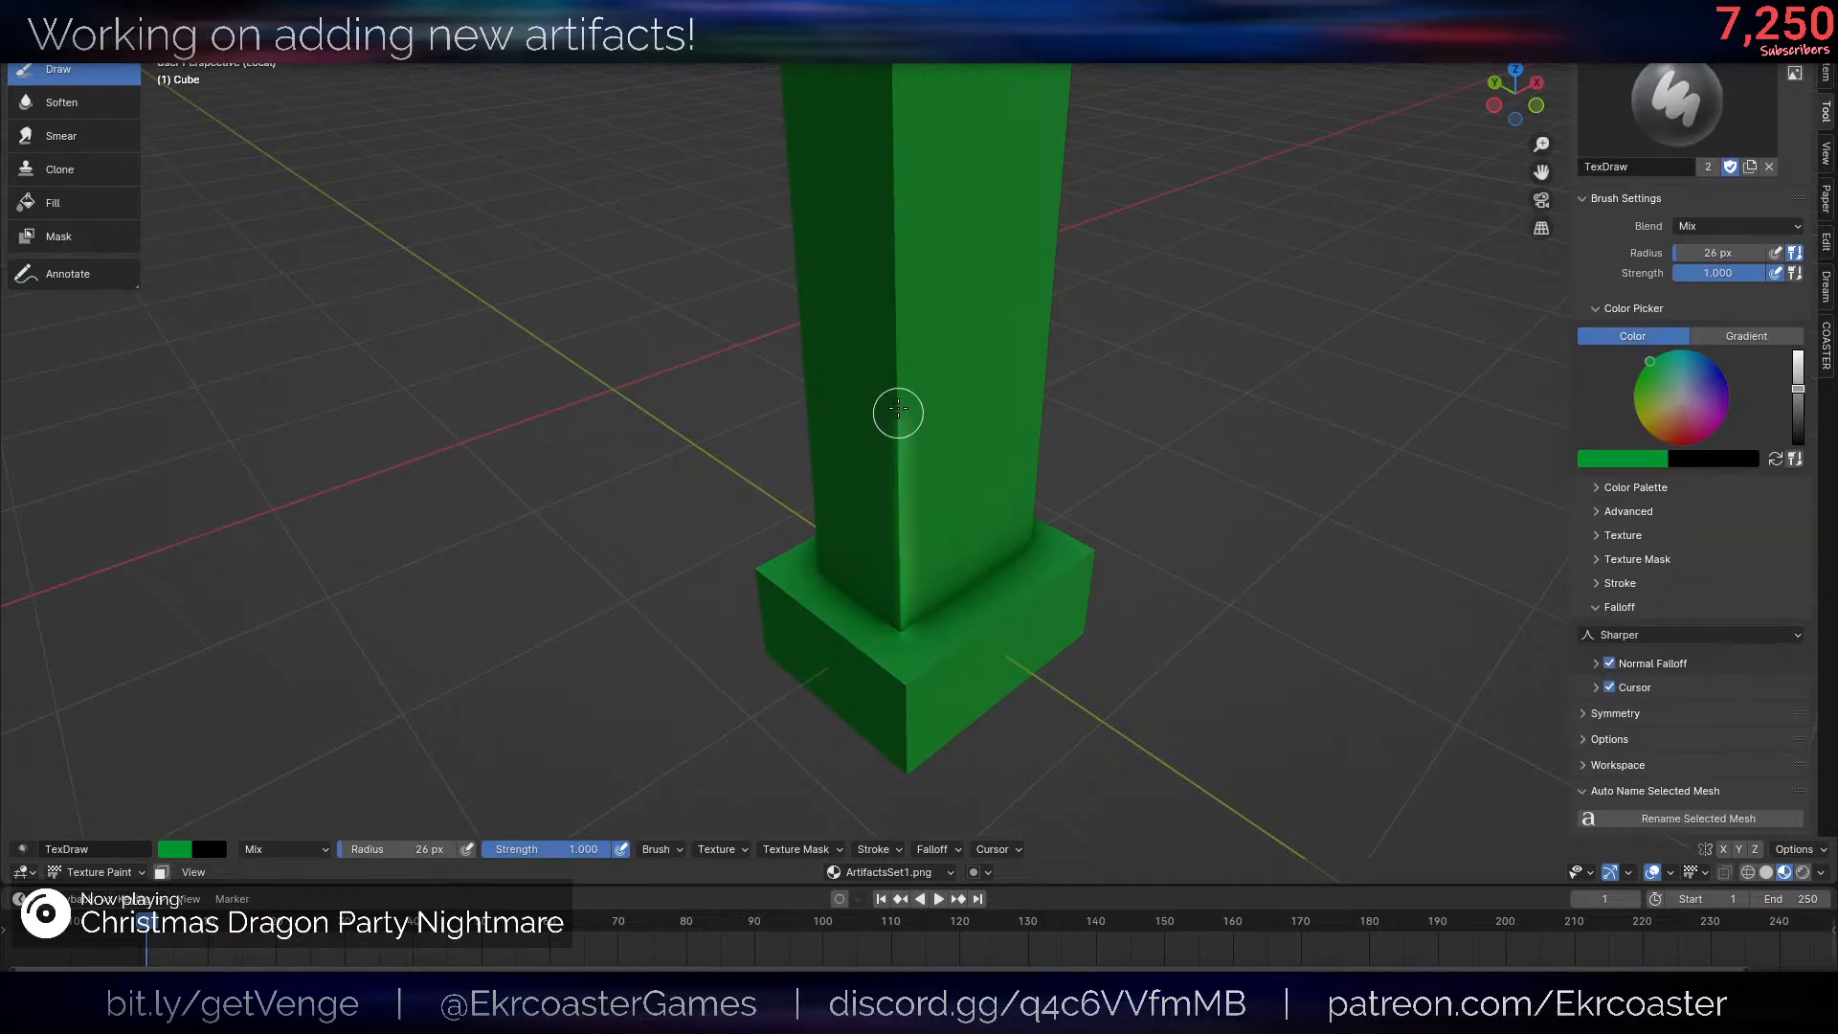
- Paint lighter green highlights along two of the post's vertical edges
drag(898, 315, 897, 144)
scroll(923, 517, down, 4)
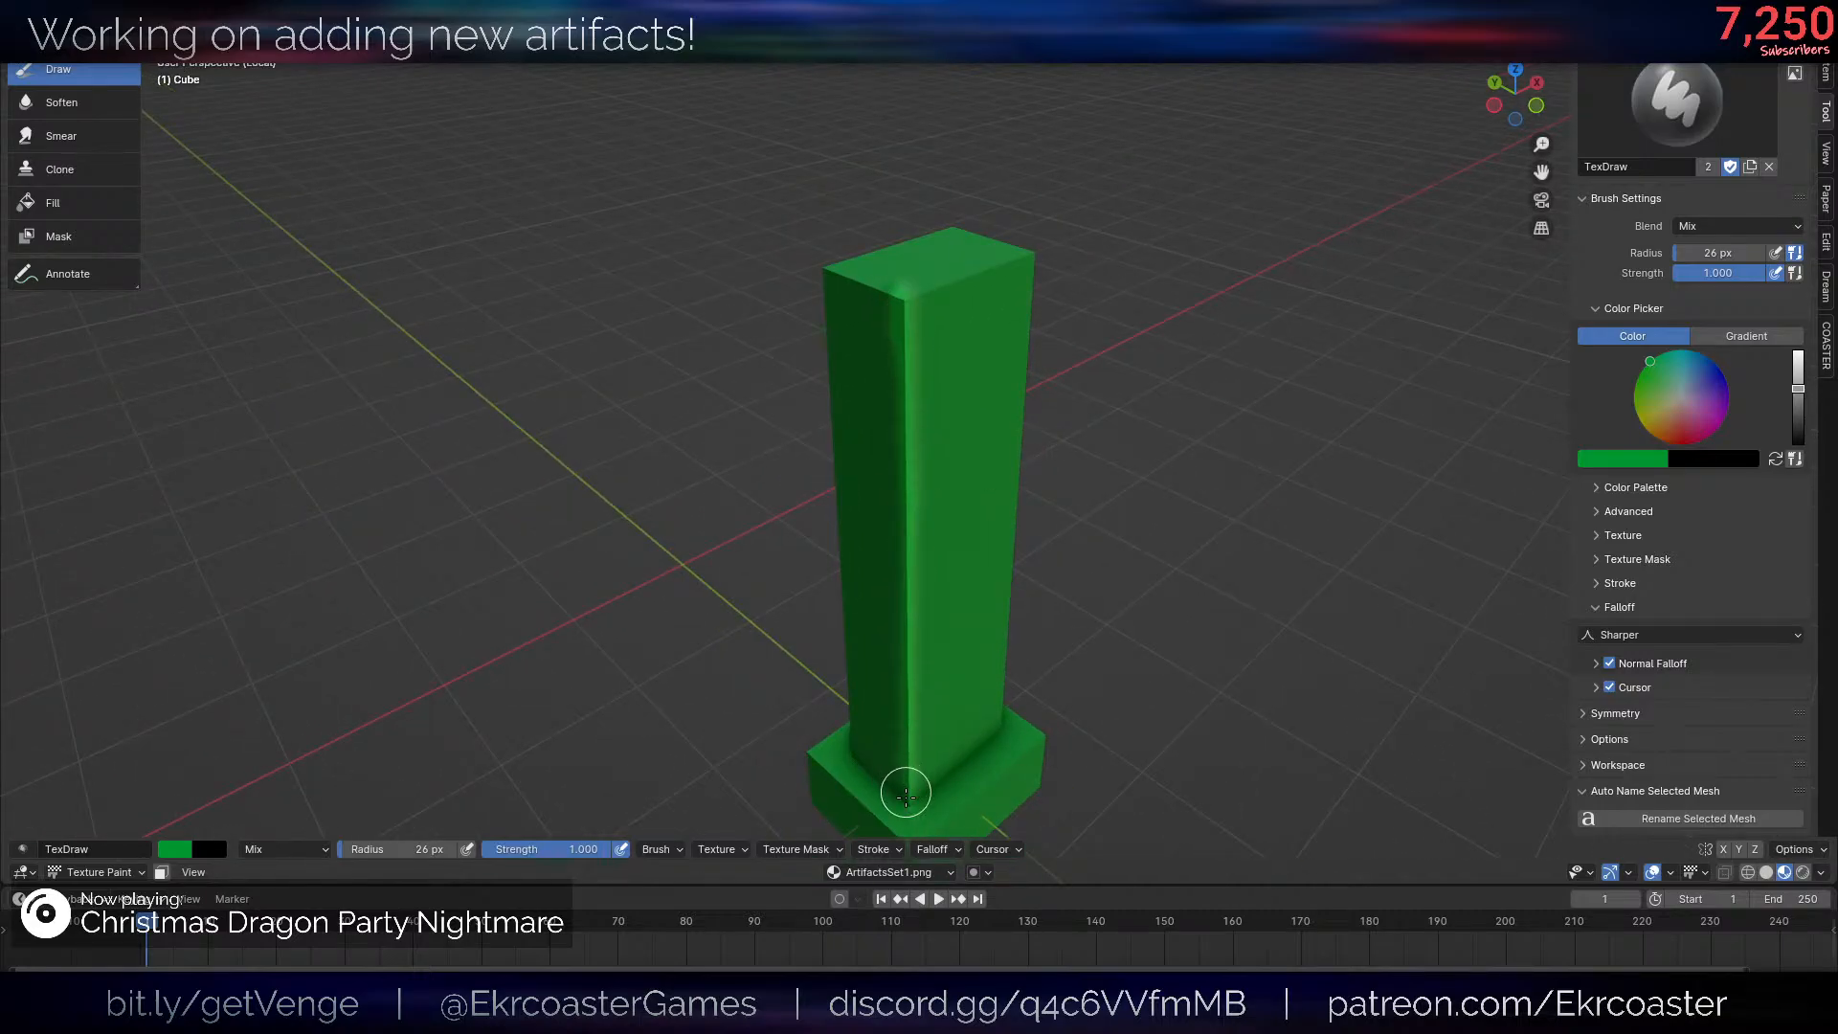
middle_drag(905, 795, 922, 636)
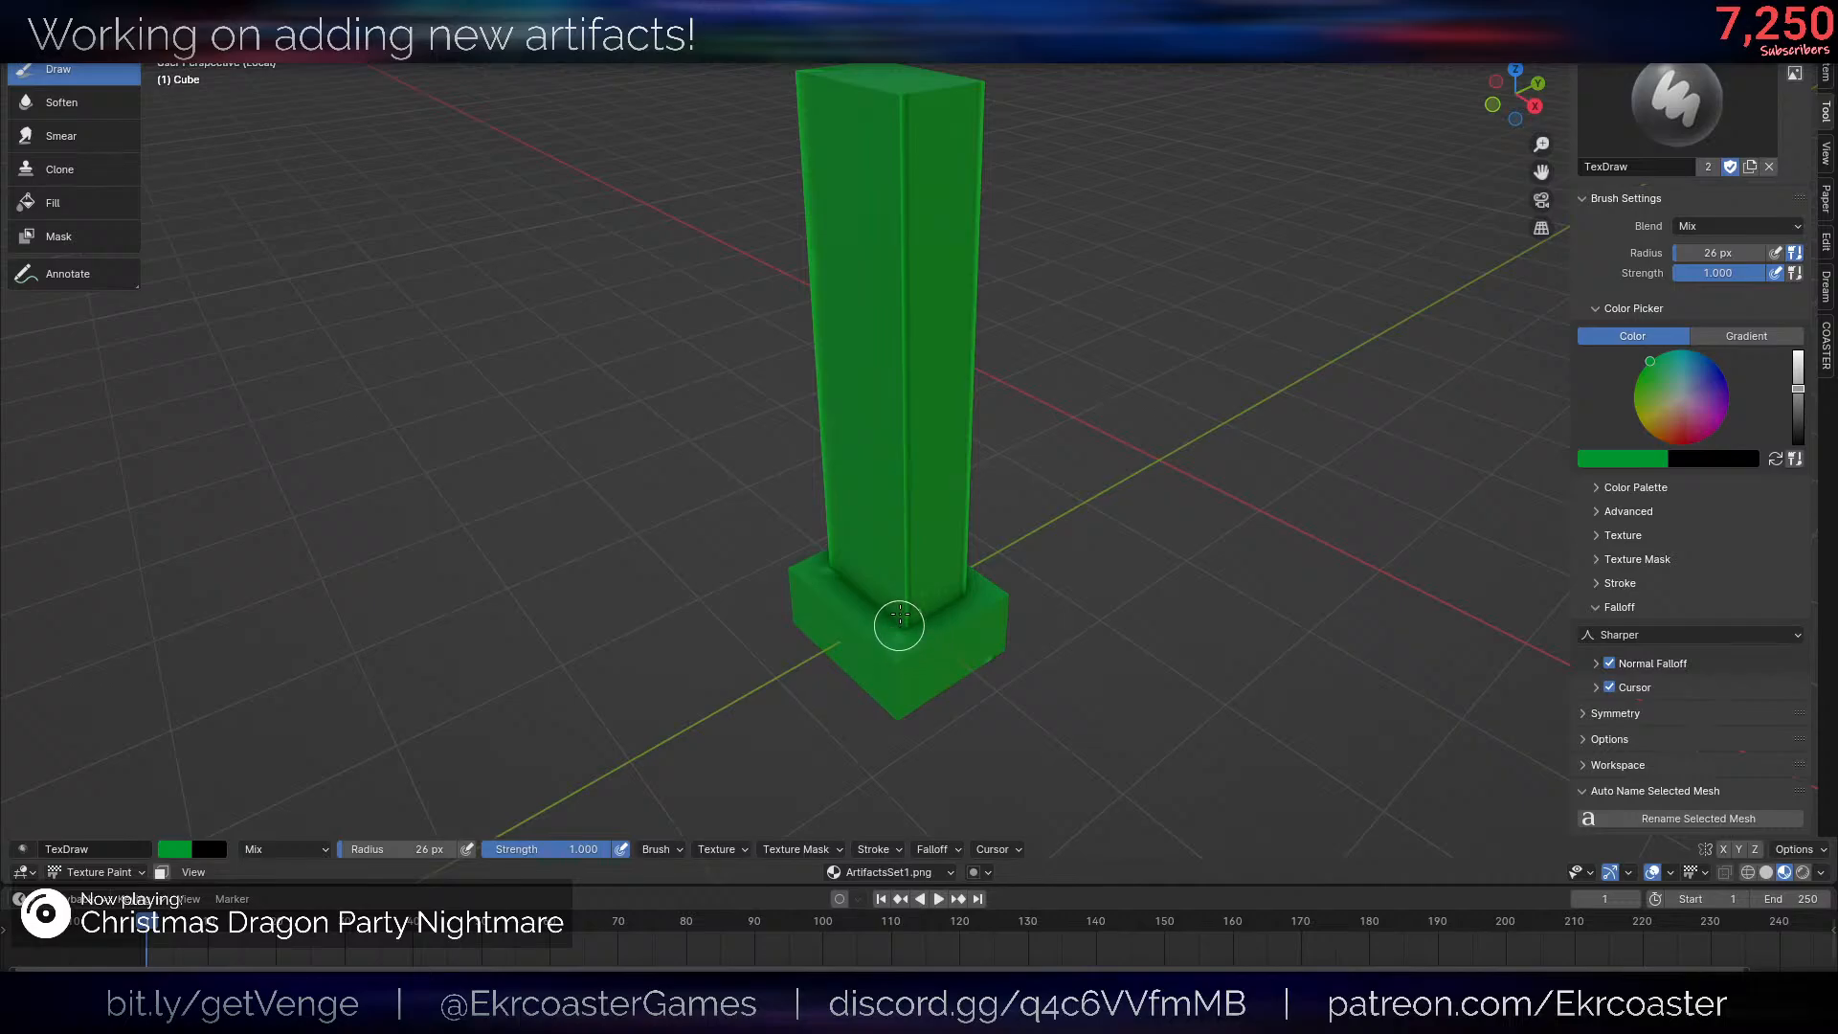
drag(900, 391, 902, 186)
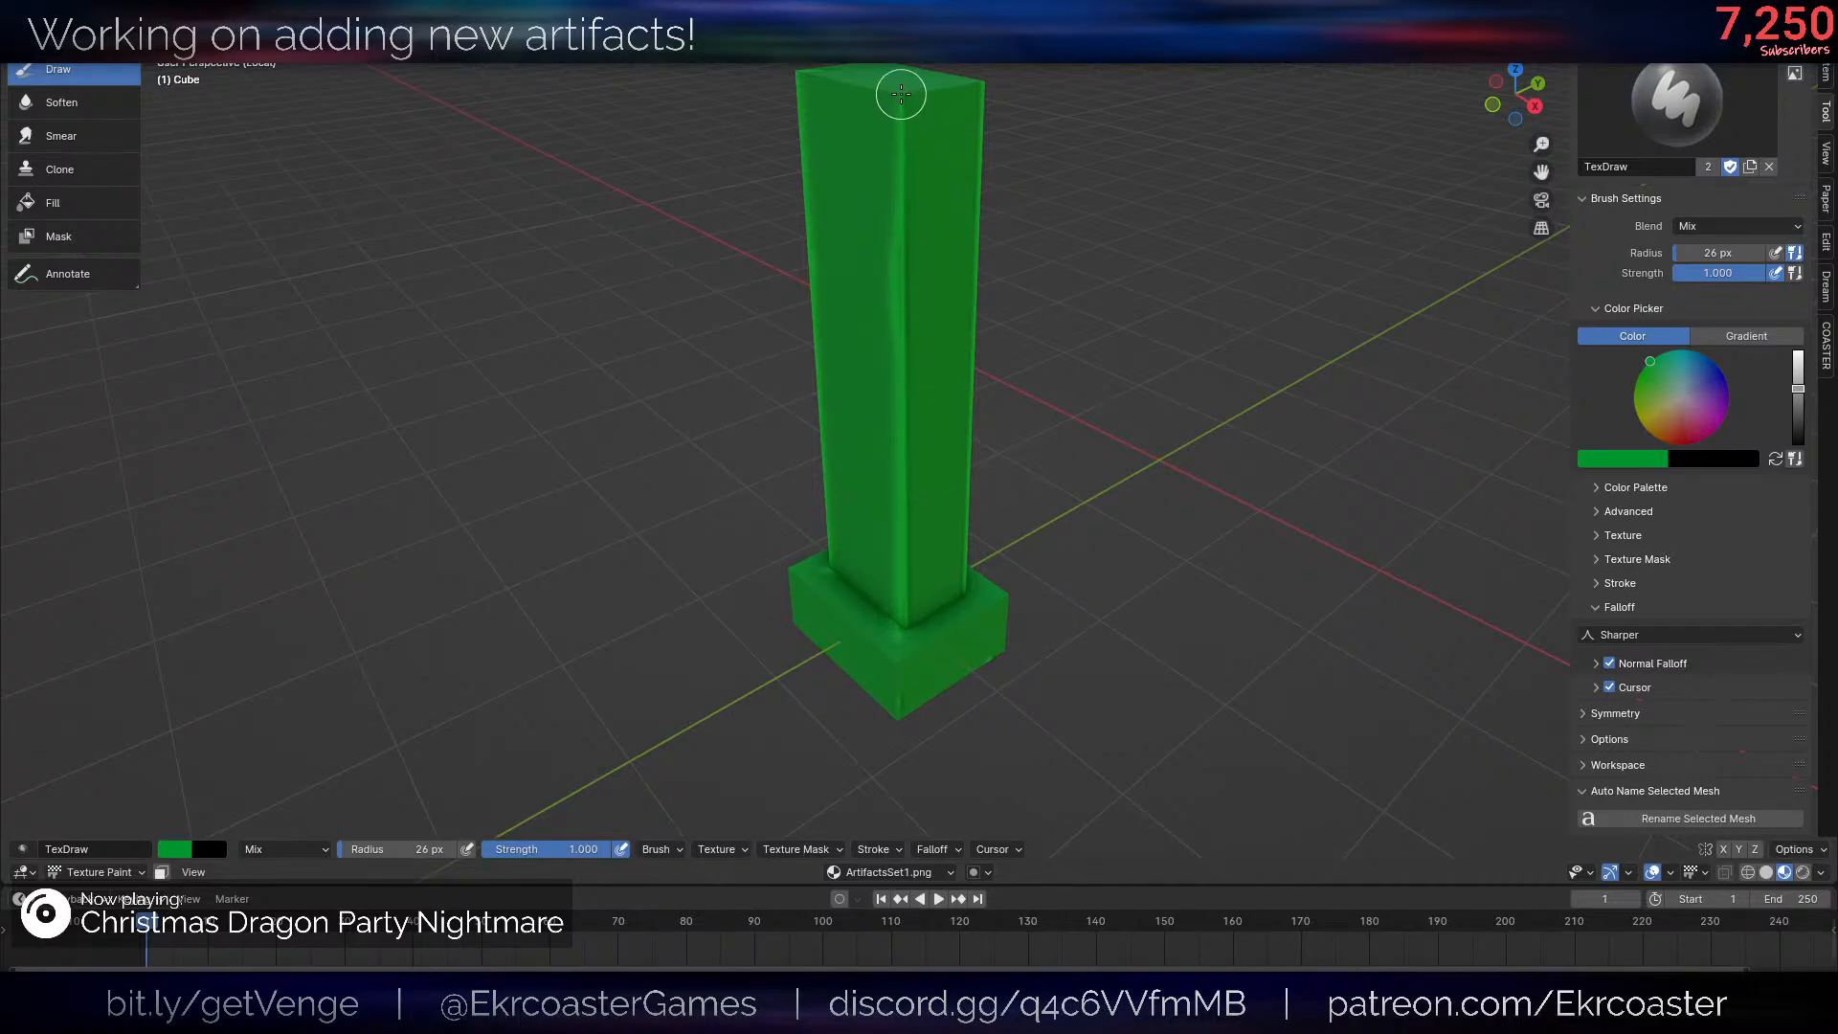
drag(901, 94, 899, 304)
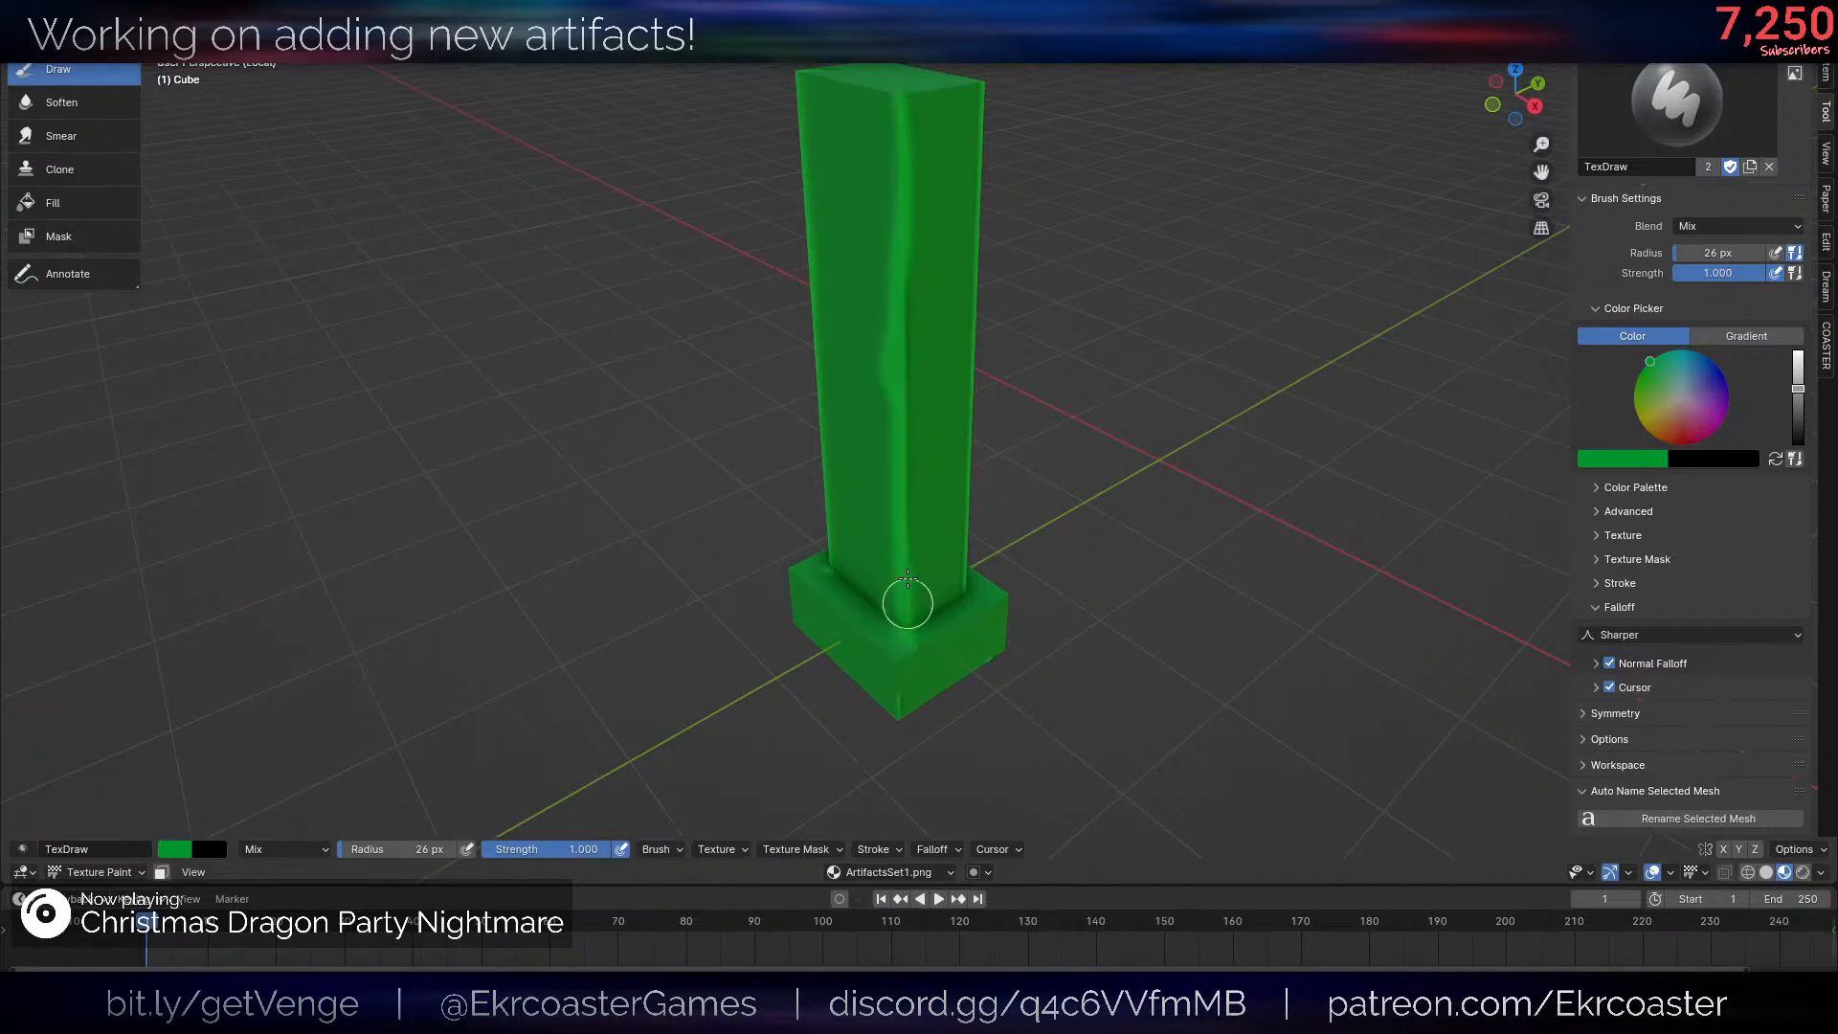
- Paint the same lighter green highlights along the post's other two vertical edges
scroll(915, 194, down, 7)
middle_drag(1034, 306, 958, 254)
scroll(923, 267, up, 6)
mouse_move(982, 407)
middle_down()
mouse_move(878, 469)
mouse_move(891, 507)
middle_up()
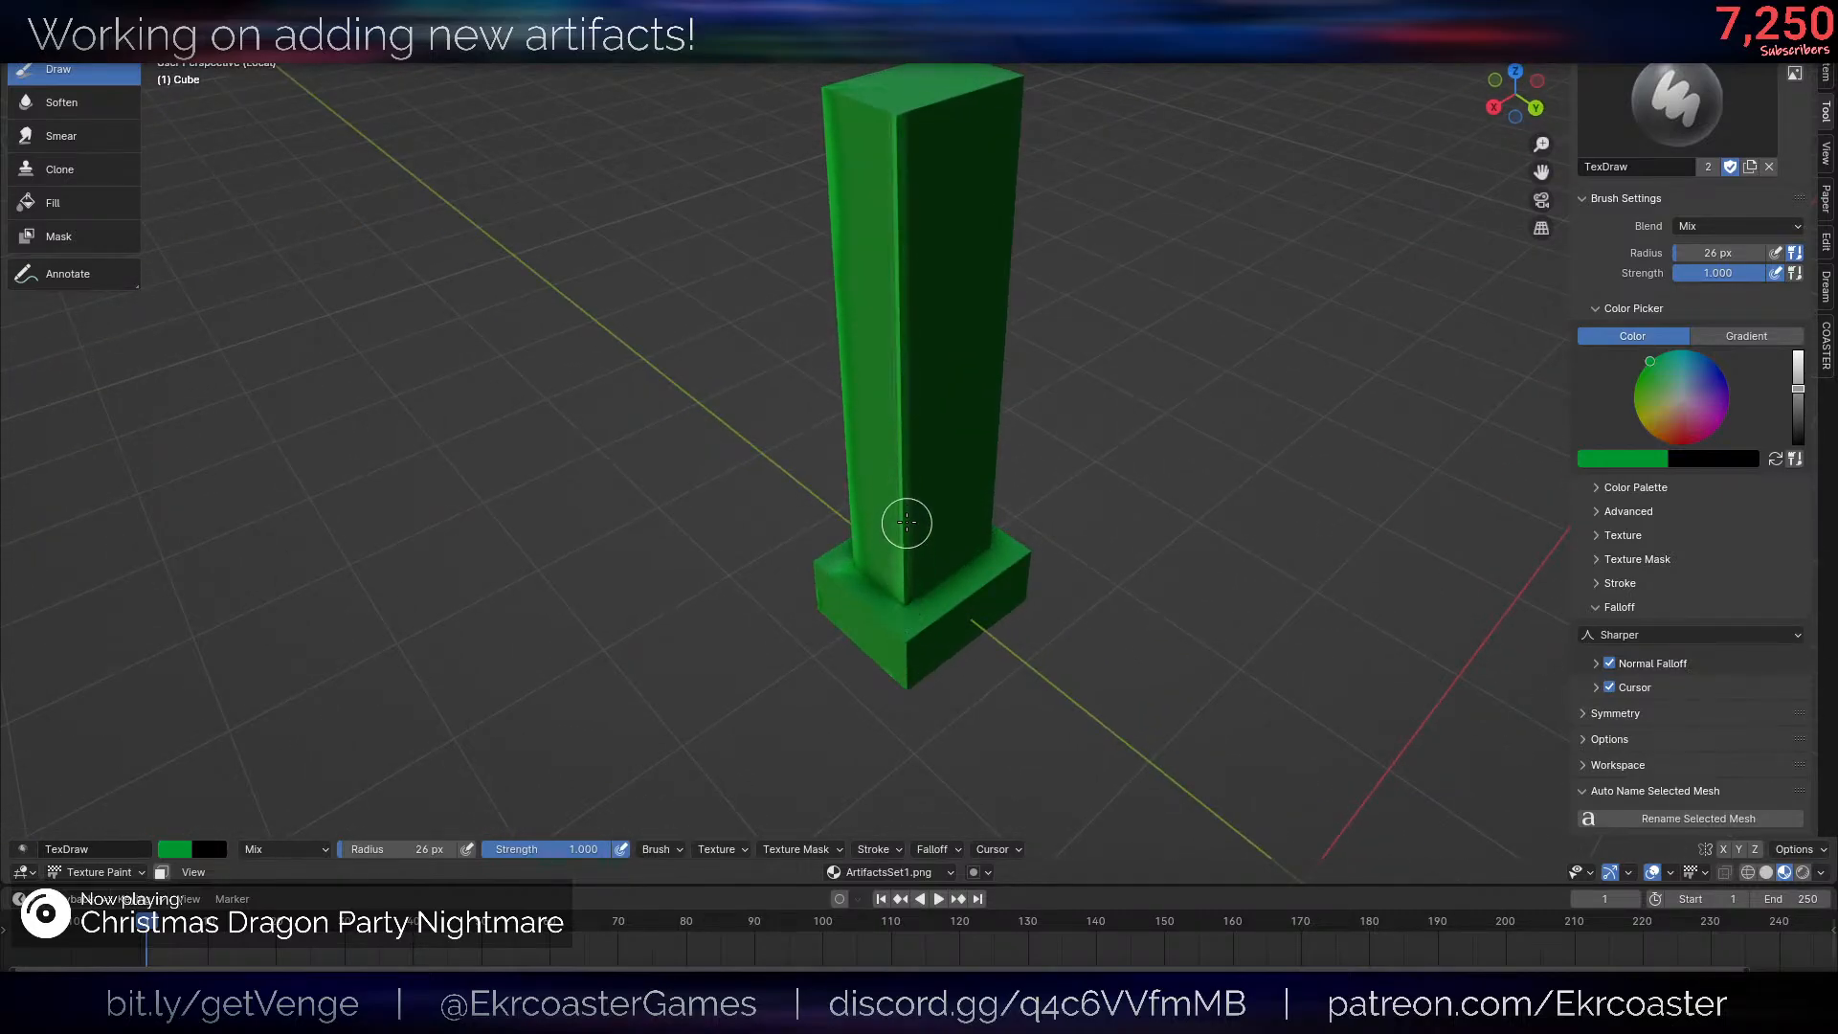
mouse_move(907, 523)
mouse_down()
mouse_move(885, 378)
mouse_move(897, 131)
mouse_up()
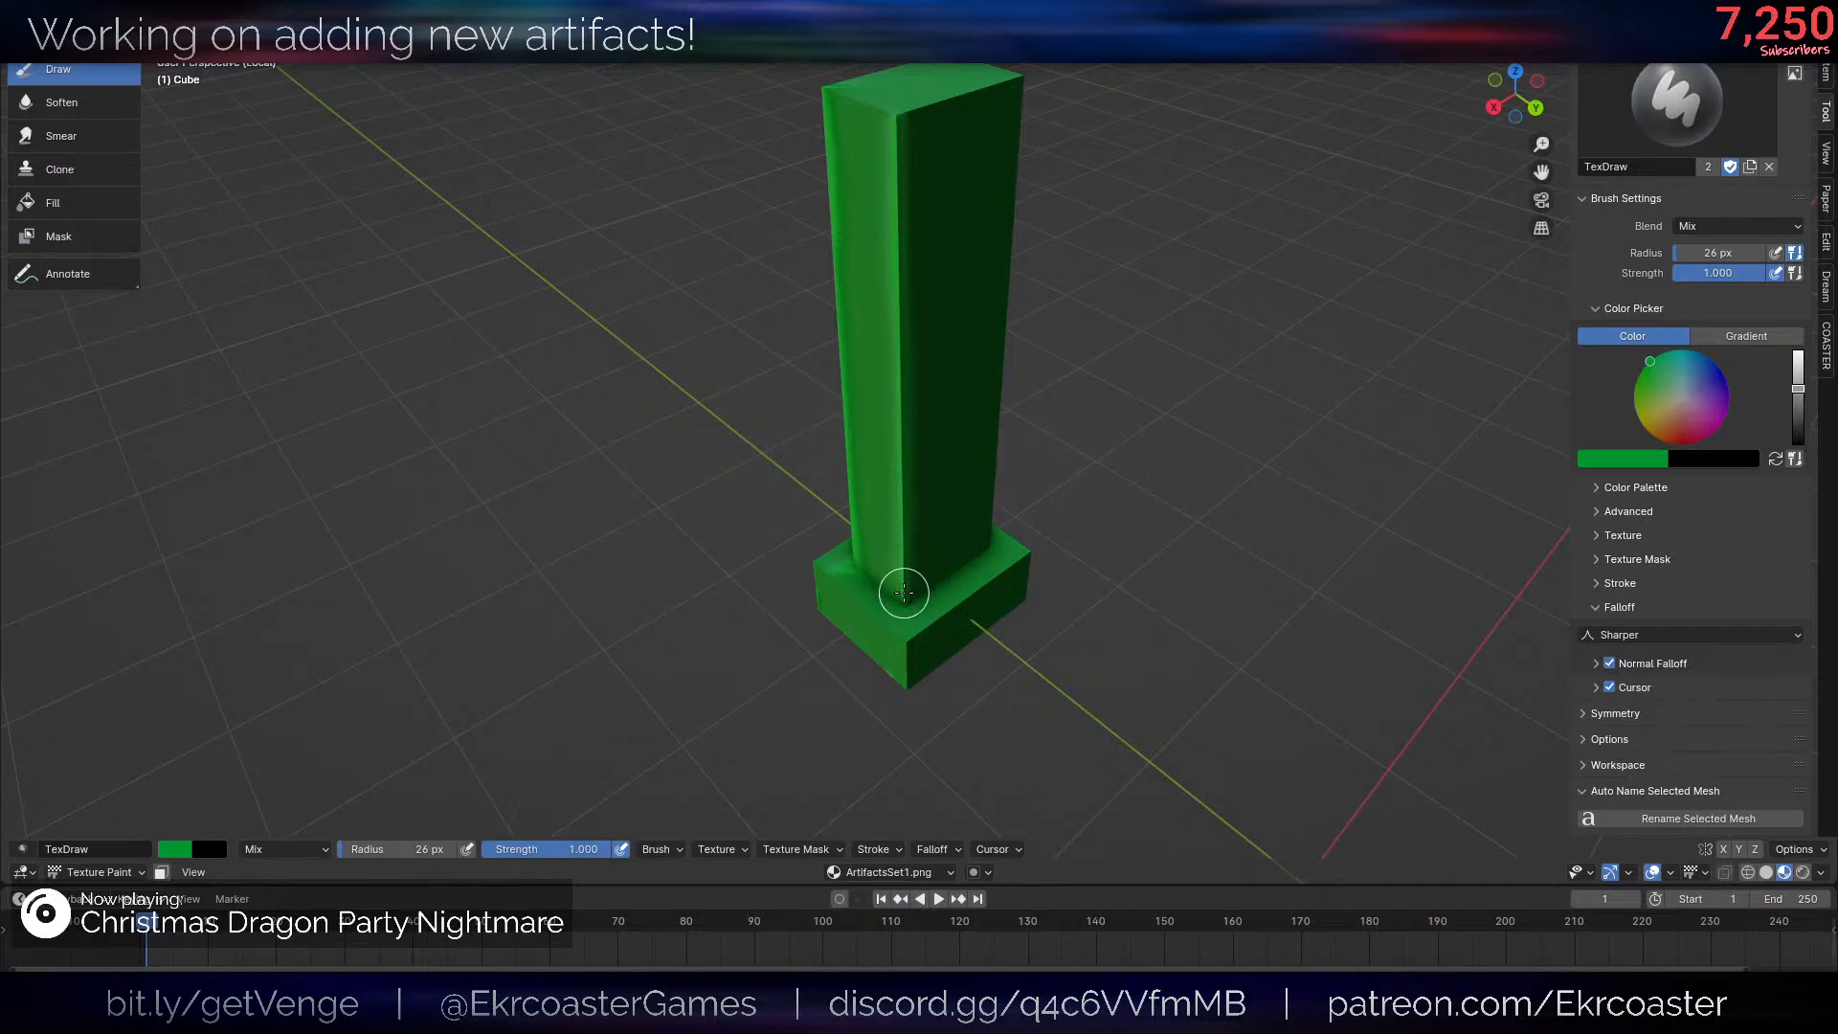
middle_drag(907, 610, 948, 657)
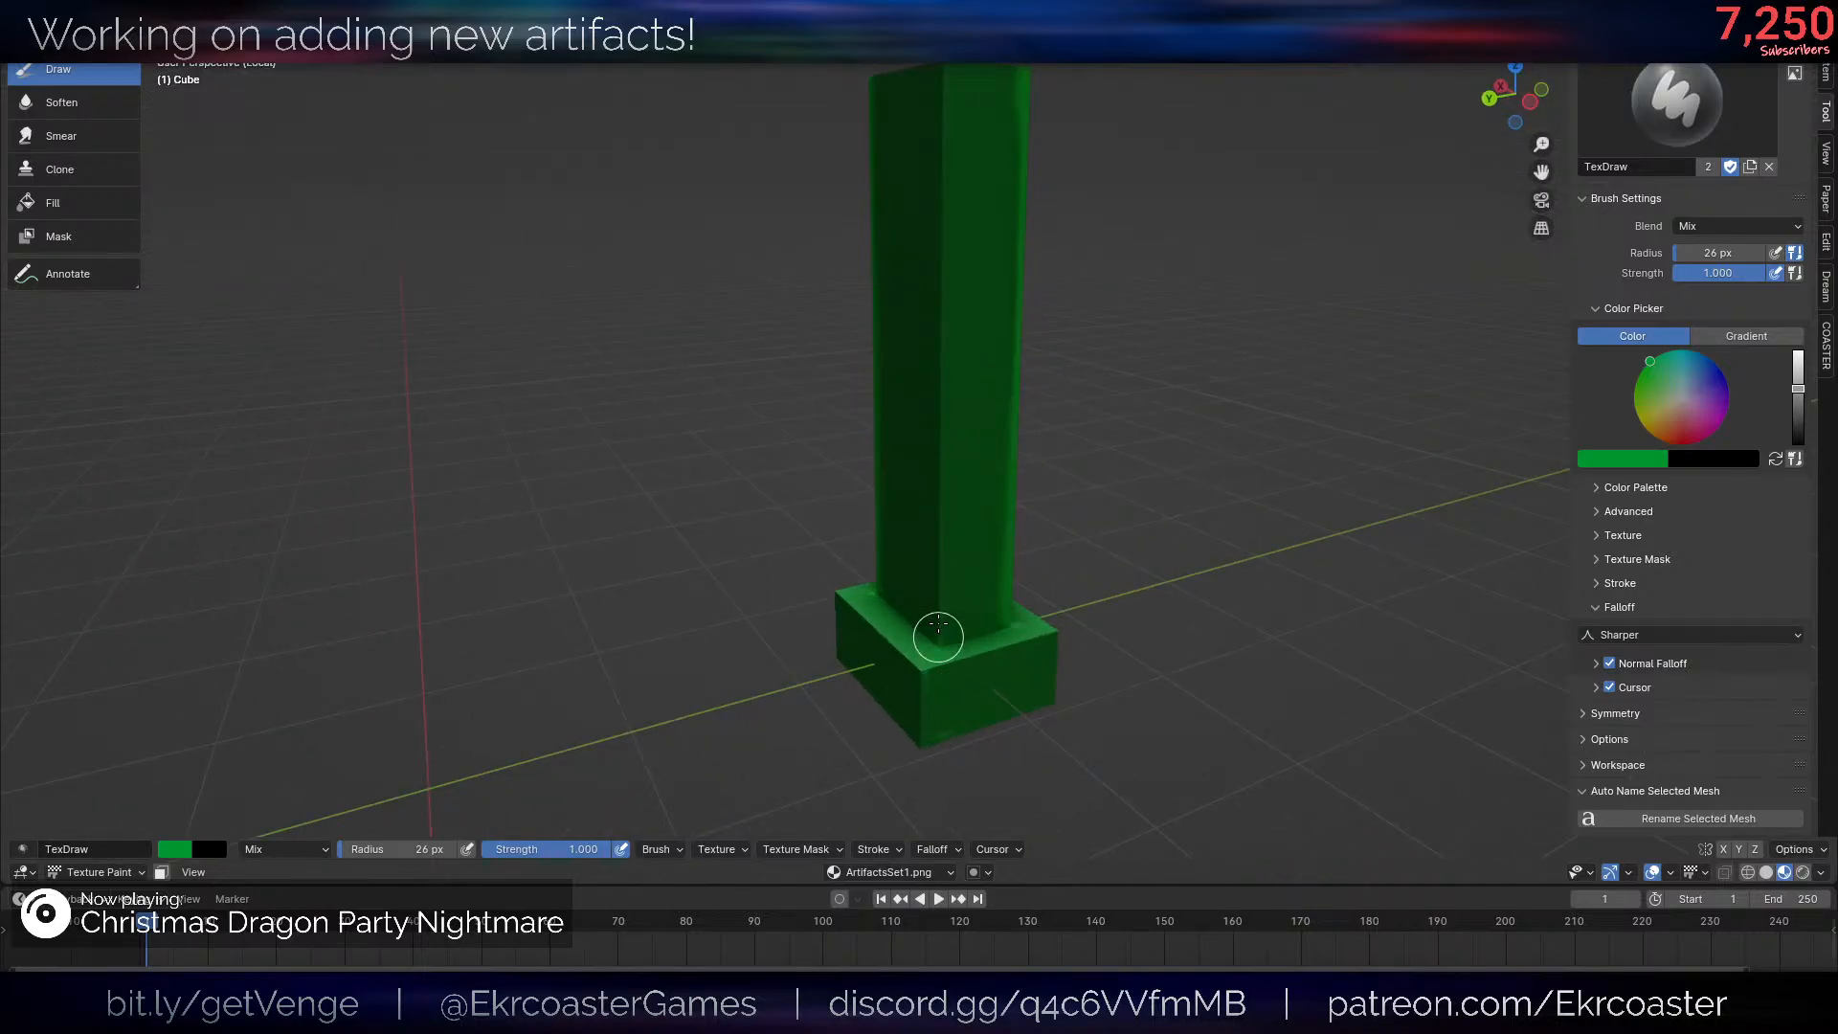
drag(938, 542, 940, 87)
- Paint lighter green highlights along the upper edges of the base on the first sides
middle_drag(997, 175, 1112, 316)
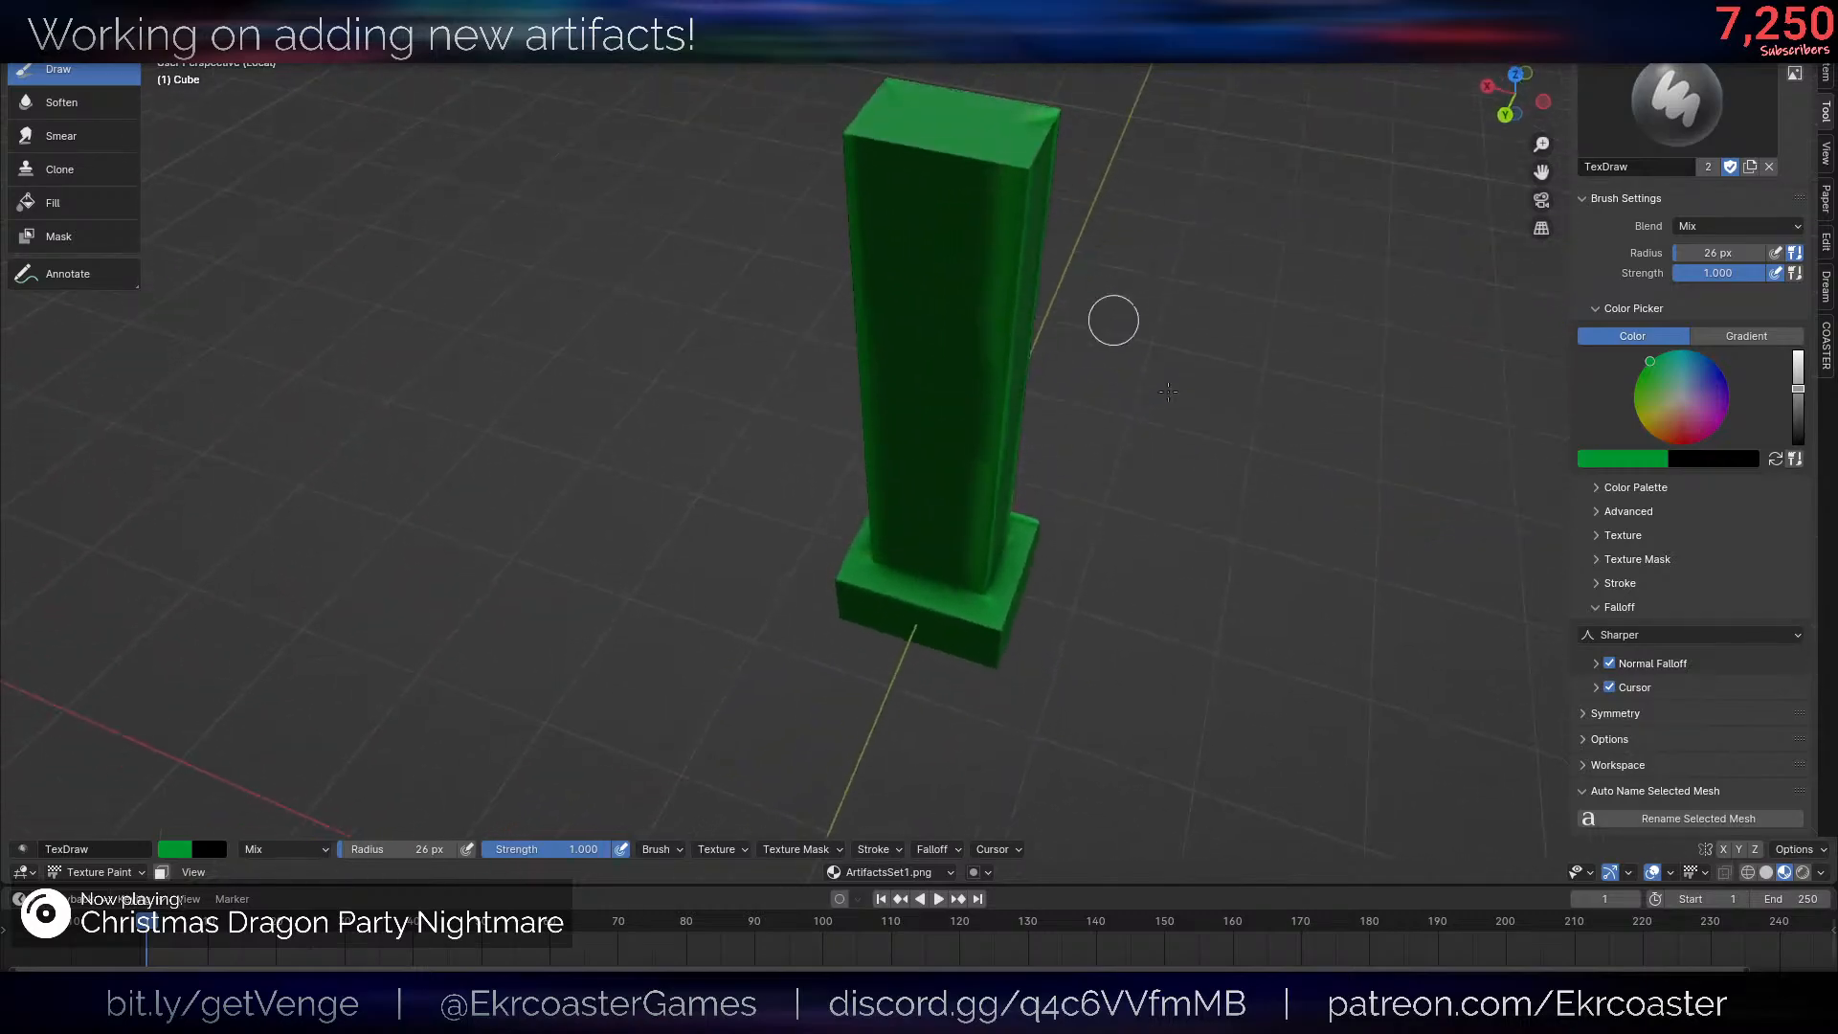
scroll(1101, 383, up, 3)
shift+middle_drag(1063, 527, 1018, 360)
mouse_move(881, 397)
middle_down()
mouse_move(965, 429)
mouse_move(1163, 374)
middle_up()
scroll(795, 493, up, 2)
middle_drag(739, 480, 791, 449)
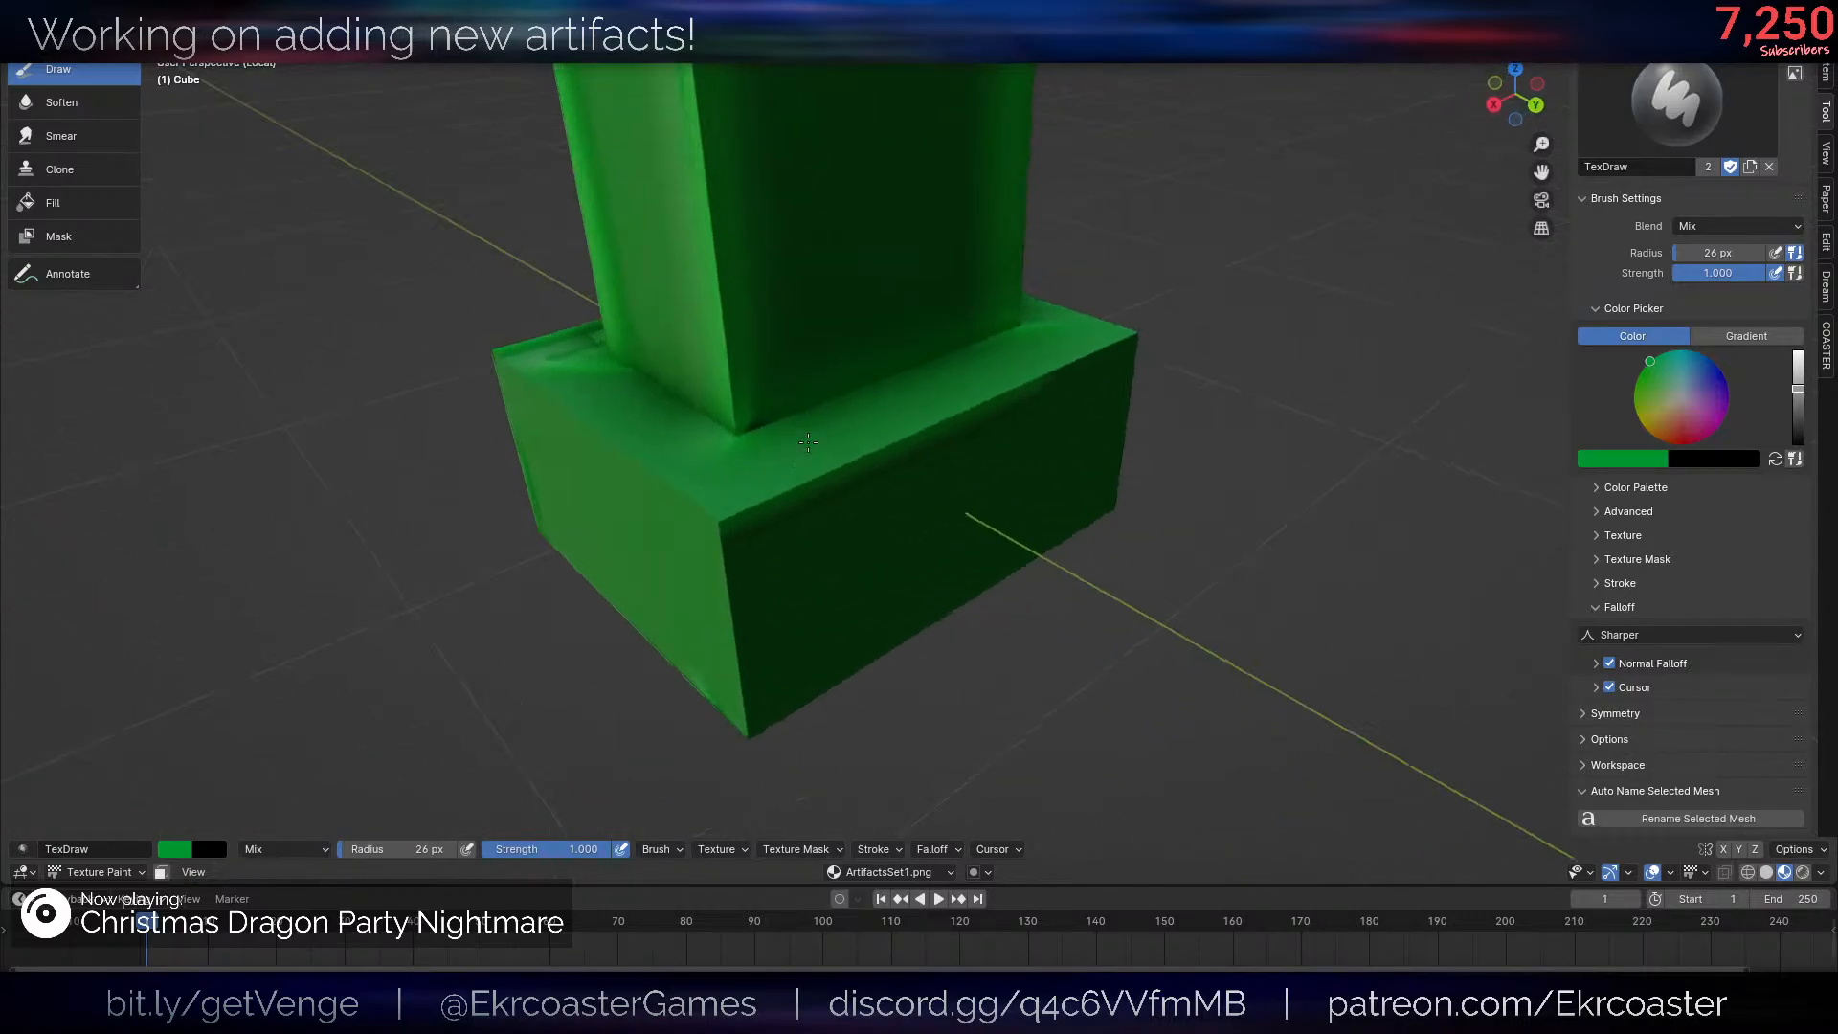
drag(698, 538, 858, 460)
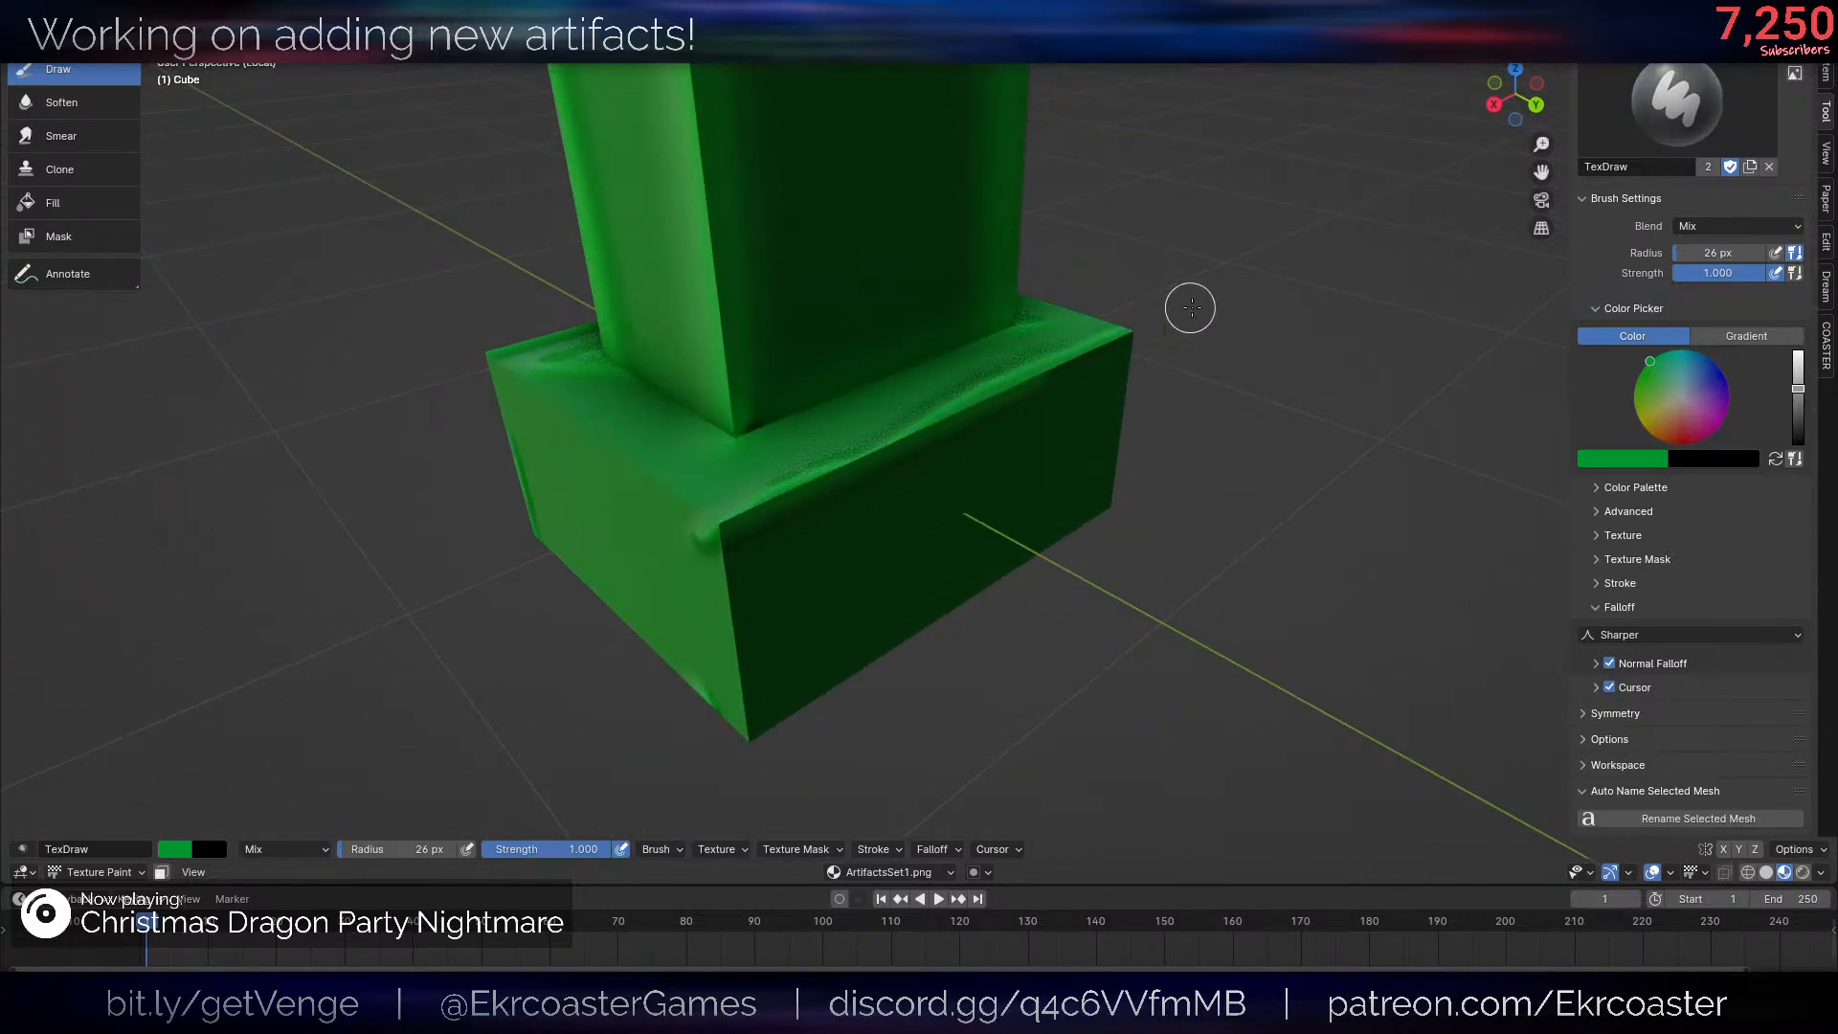
drag(1190, 307, 939, 411)
scroll(892, 469, down, 3)
middle_drag(892, 472, 993, 453)
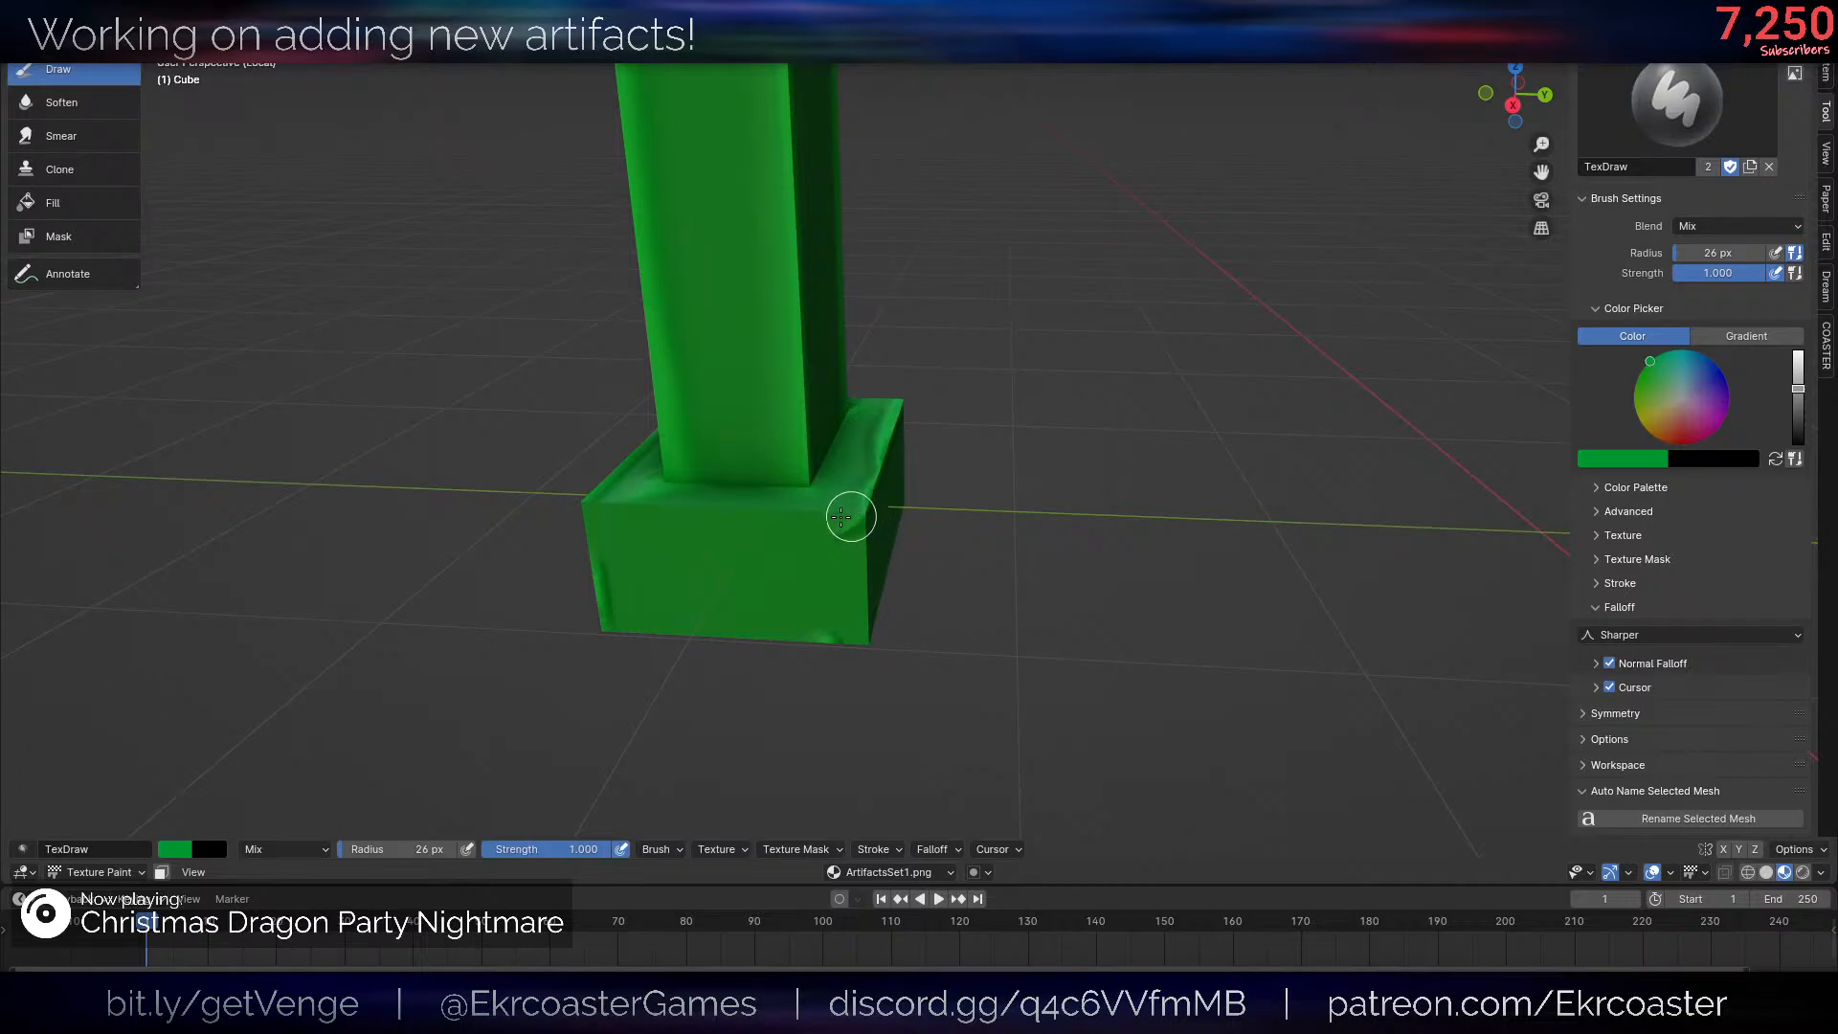
drag(757, 516, 624, 502)
middle_drag(547, 504, 862, 431)
- Continue the lighter green highlights around the base's remaining edges
scroll(766, 508, down, 1)
scroll(842, 517, up, 3)
middle_drag(833, 555, 915, 582)
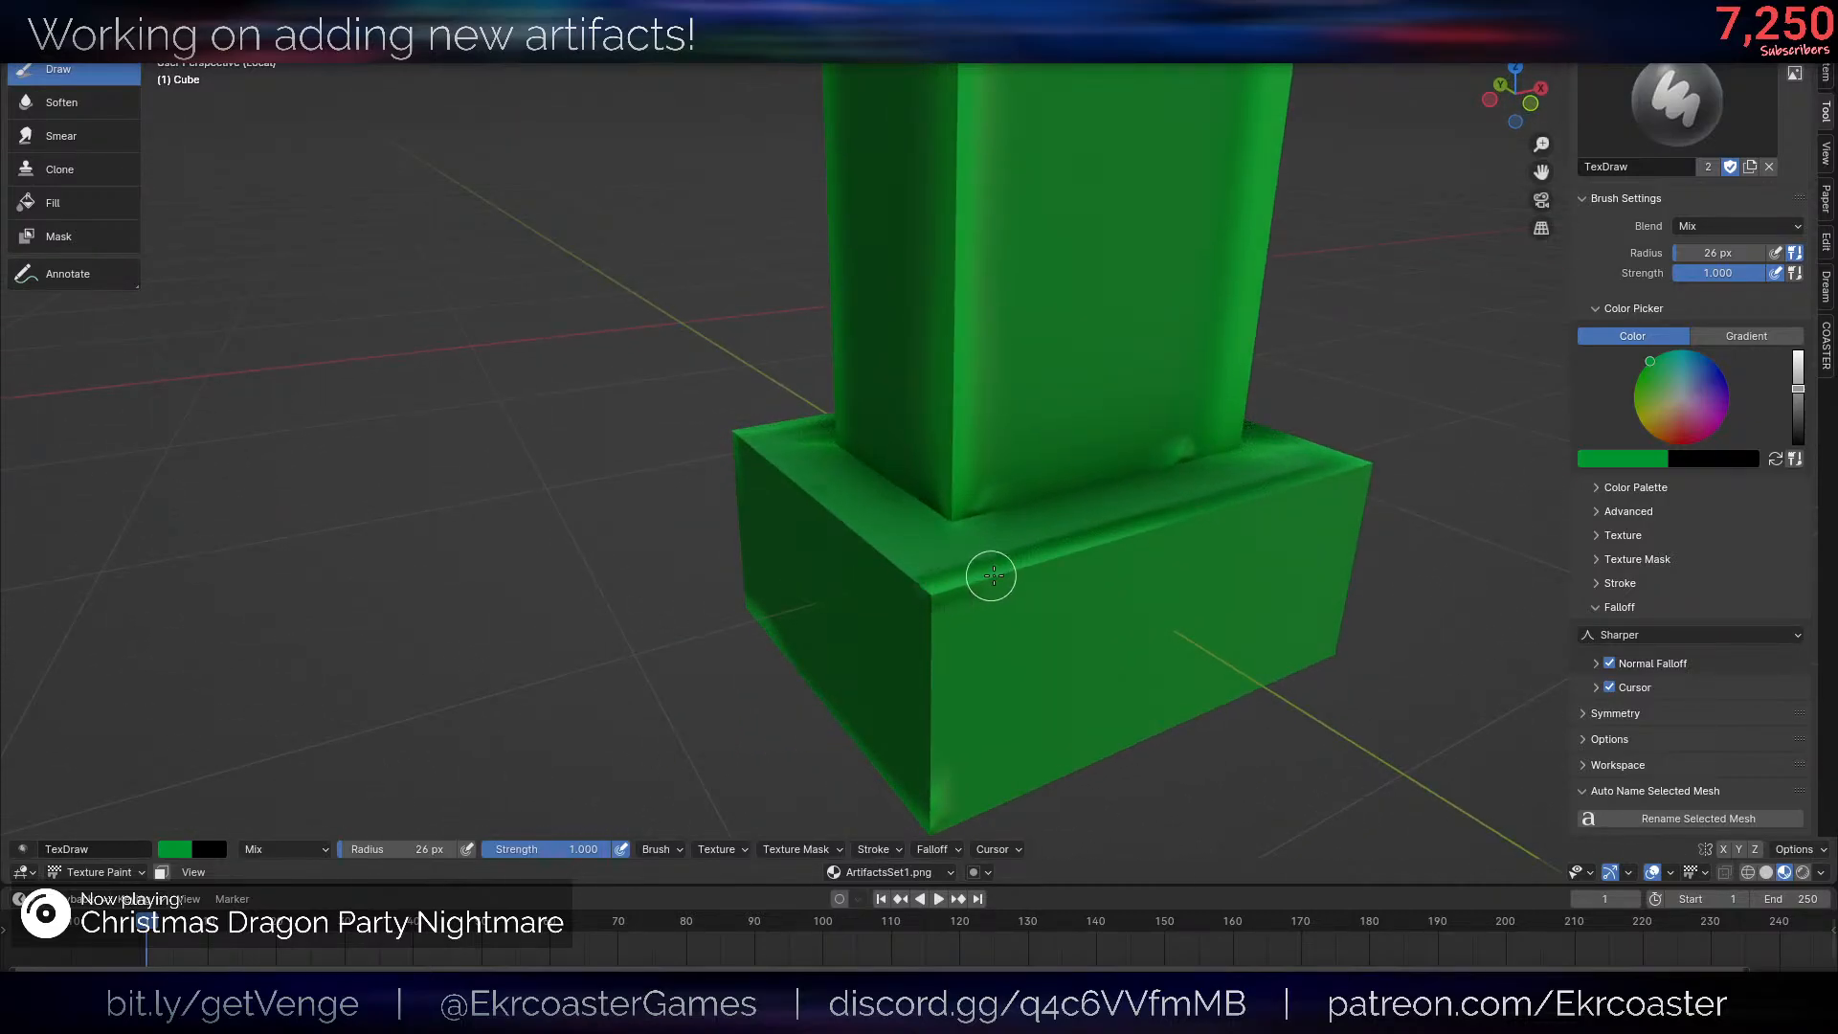
drag(992, 575, 1424, 468)
scroll(1397, 471, down, 4)
middle_drag(842, 506, 948, 514)
scroll(948, 514, up, 3)
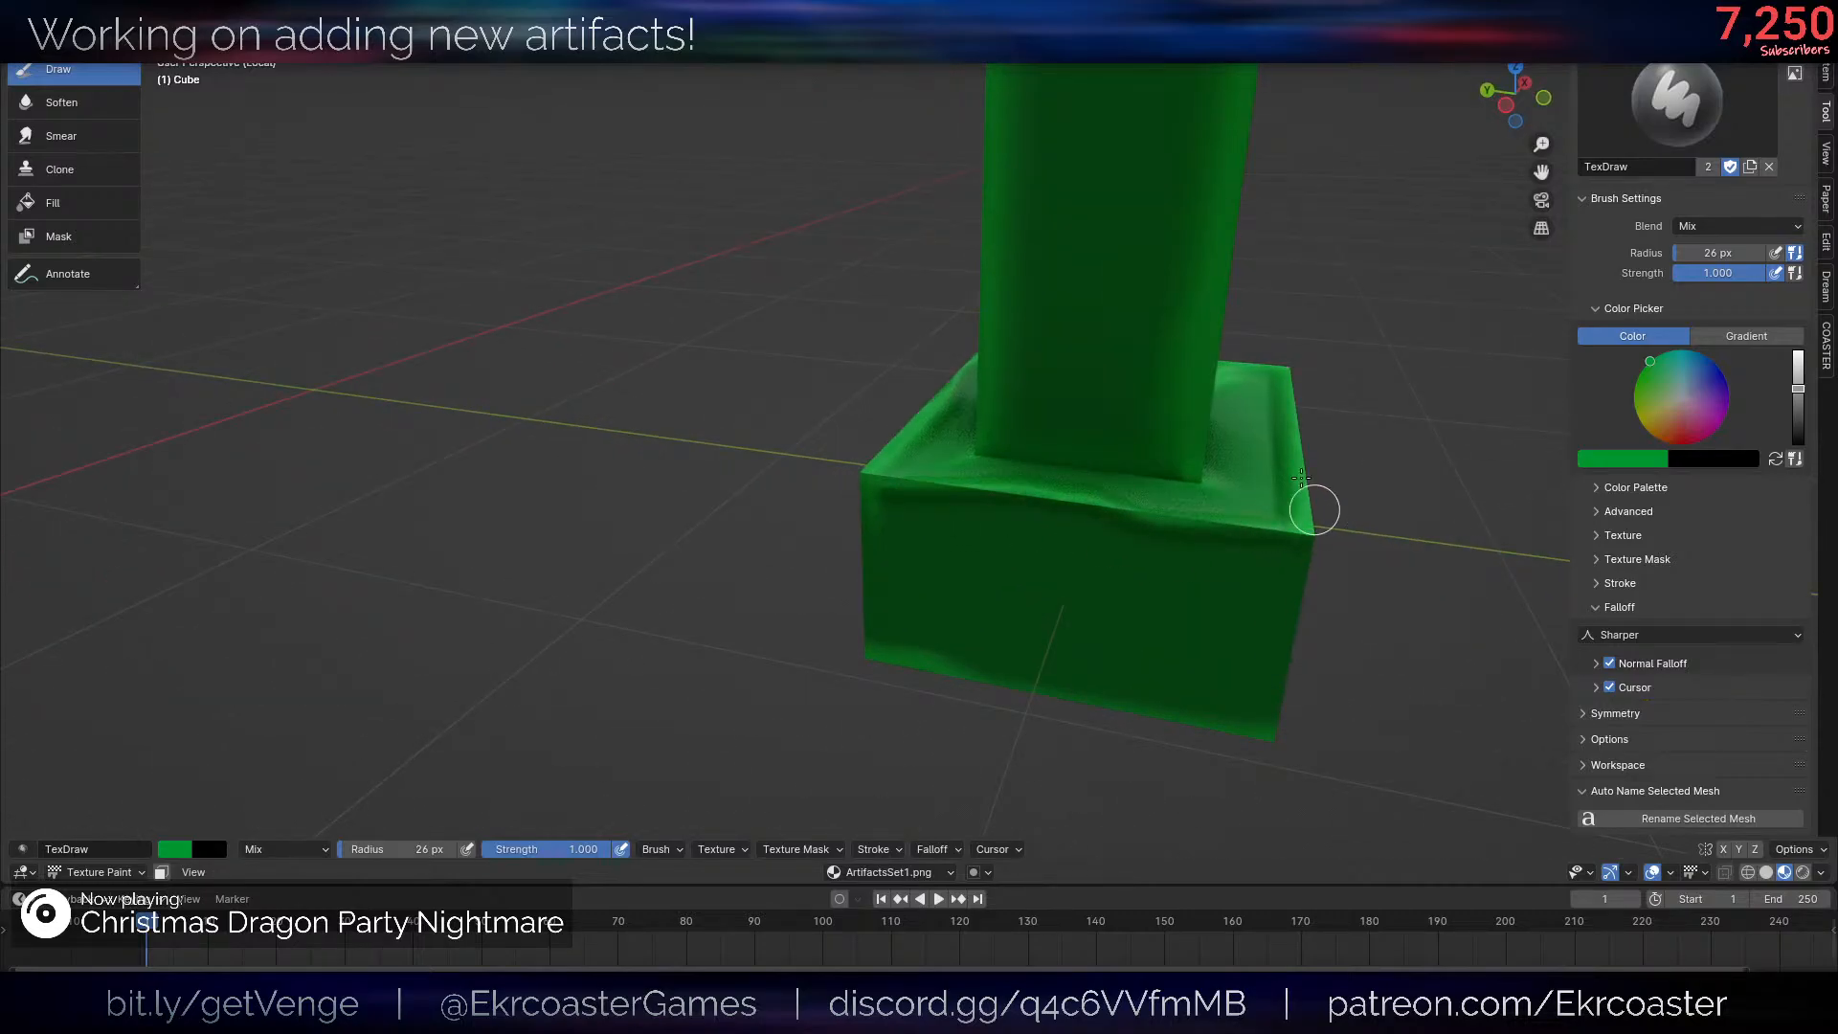
scroll(1299, 469, down, 5)
middle_drag(1298, 460, 1184, 349)
scroll(1149, 390, down, 5)
scroll(1184, 349, up, 8)
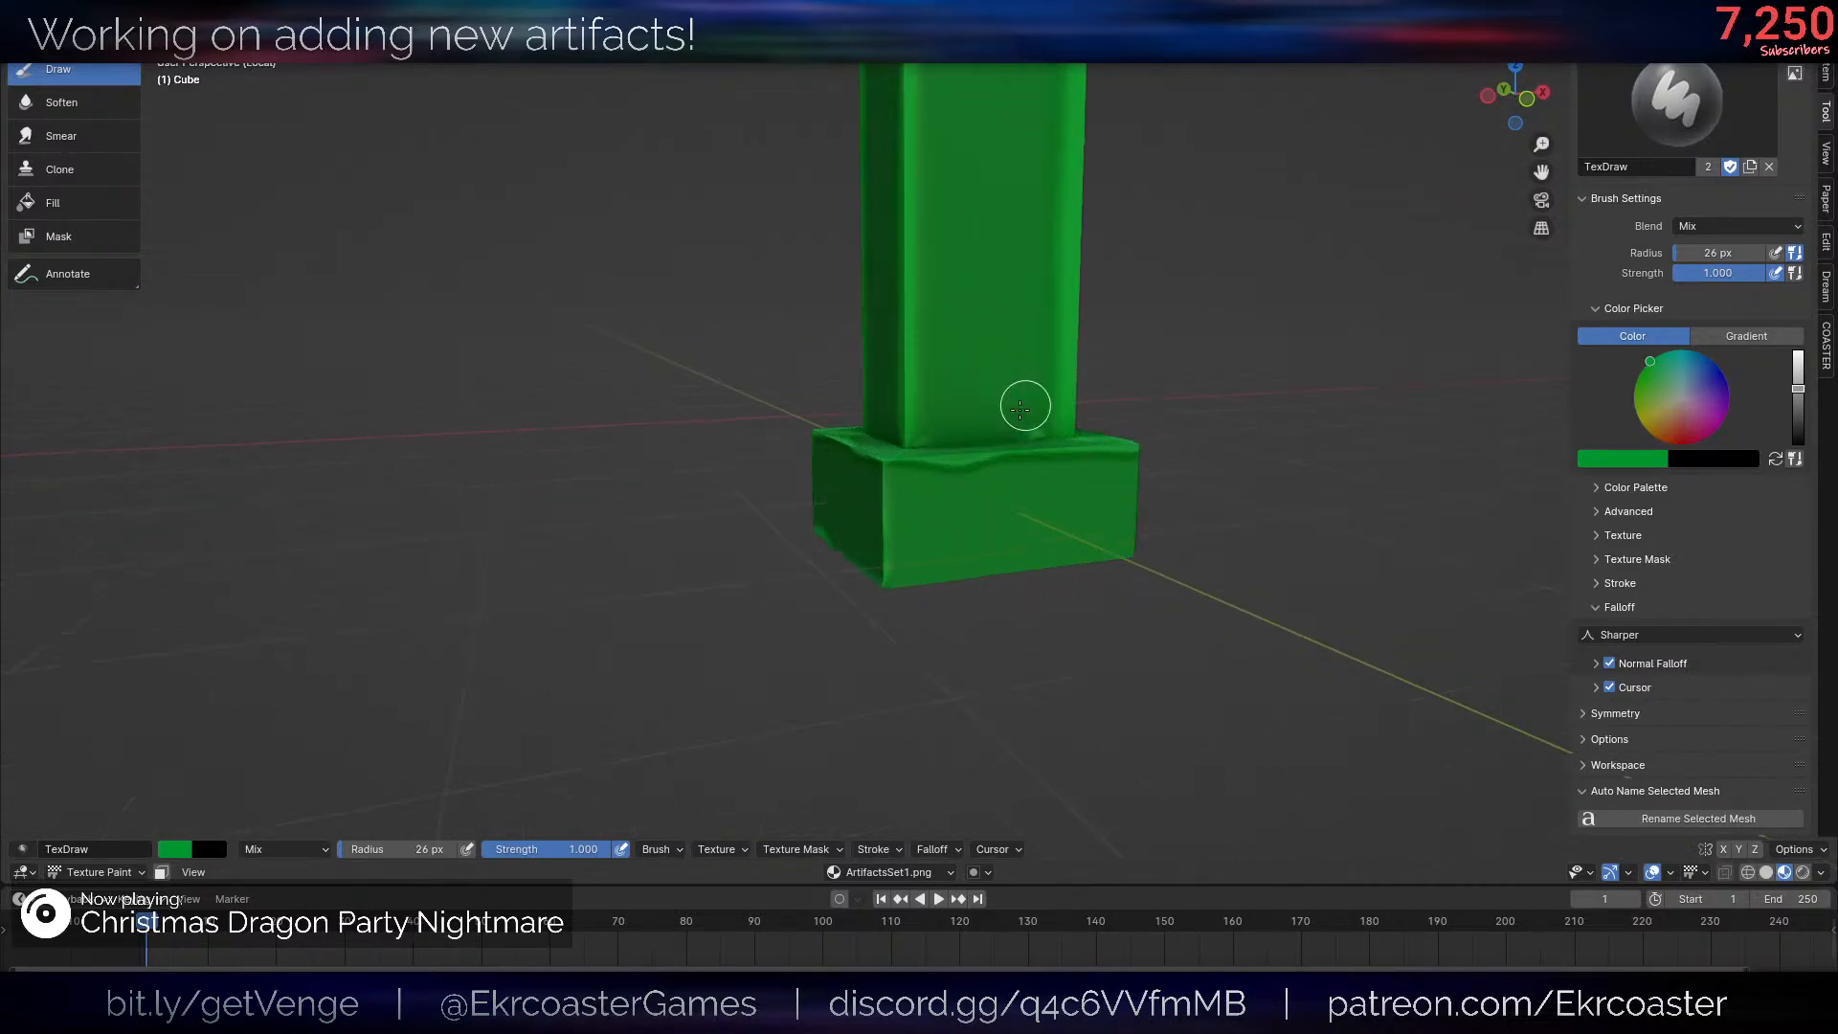
- Set the Draw brush to a darker green with a 69 px radius for shading the foot of the post
scroll(1019, 410, up, 2)
middle_drag(909, 486, 960, 515)
click(1797, 418)
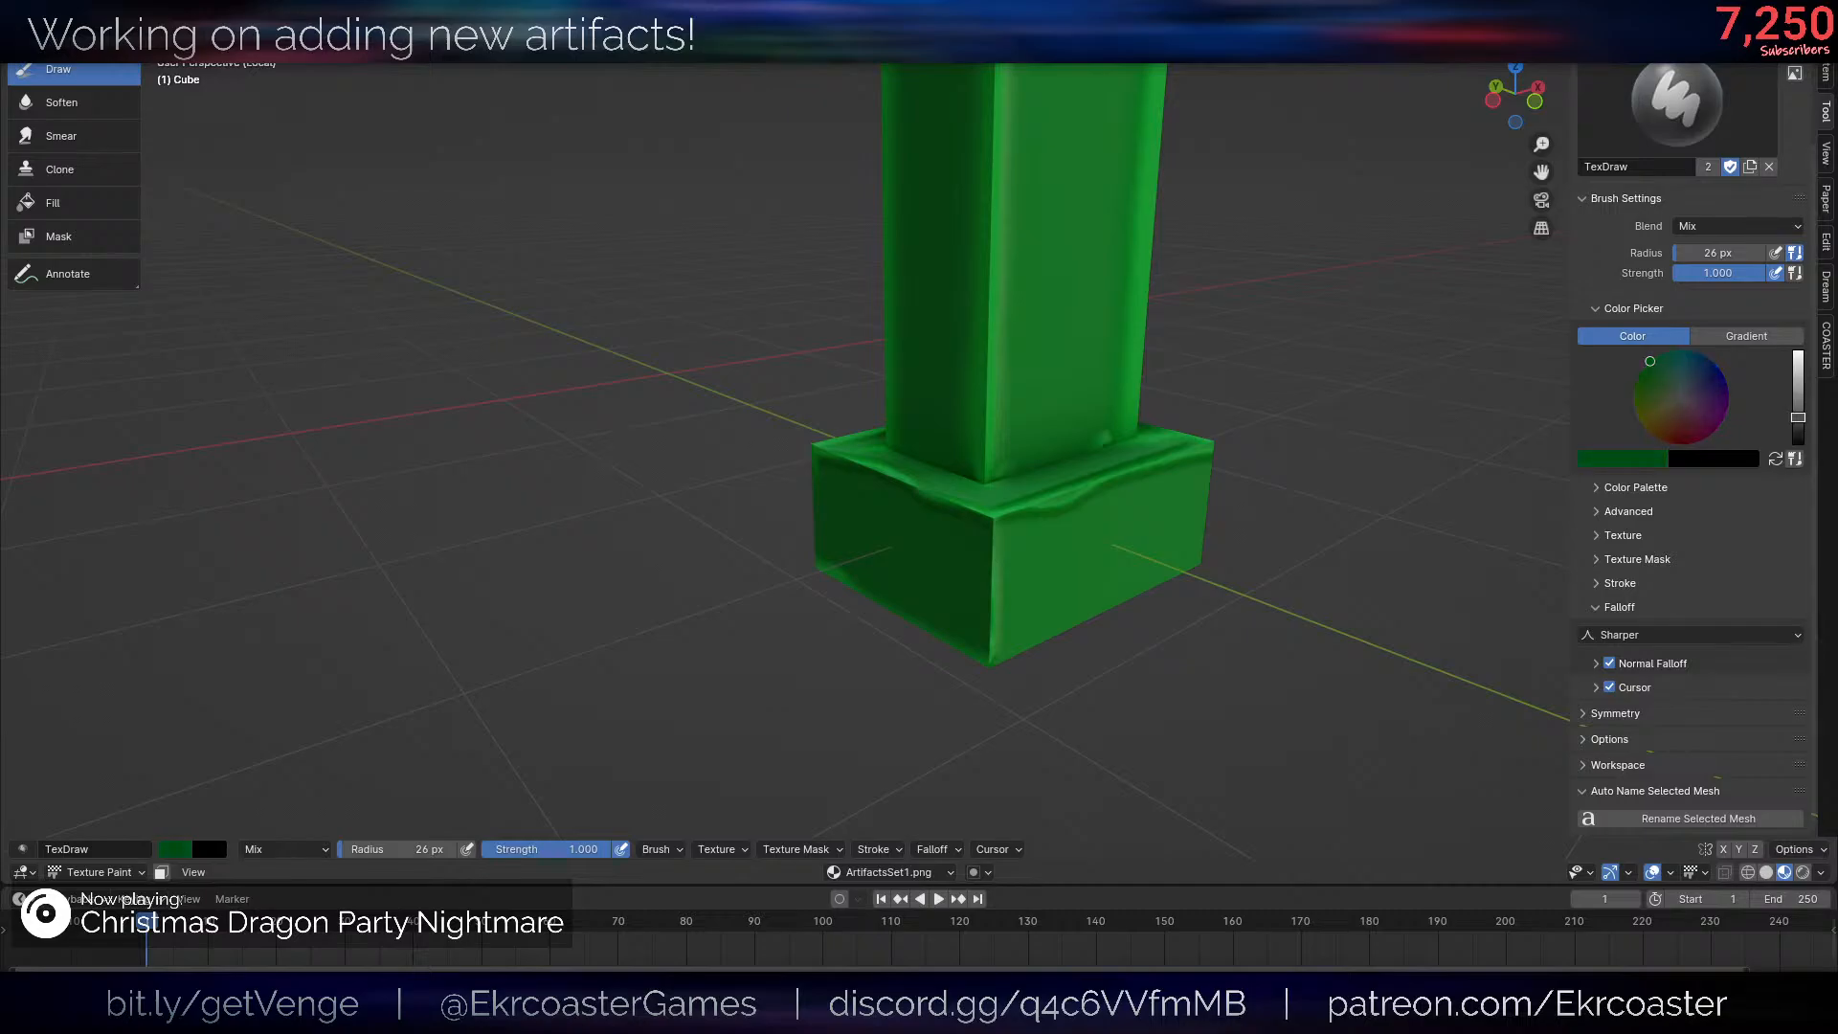
scroll(1121, 469, up, 3)
middle_drag(1116, 469, 1038, 517)
key(f)
click(902, 603)
- Paint dark green shading along the crease where the first face of the post meets the base
mouse_move(811, 645)
mouse_down()
mouse_move(1018, 636)
mouse_move(814, 637)
mouse_up()
middle_drag(814, 637, 948, 751)
key(ctrl+z)
mouse_move(1072, 427)
middle_down()
mouse_move(1061, 471)
mouse_move(986, 537)
middle_up()
scroll(943, 565, up, 2)
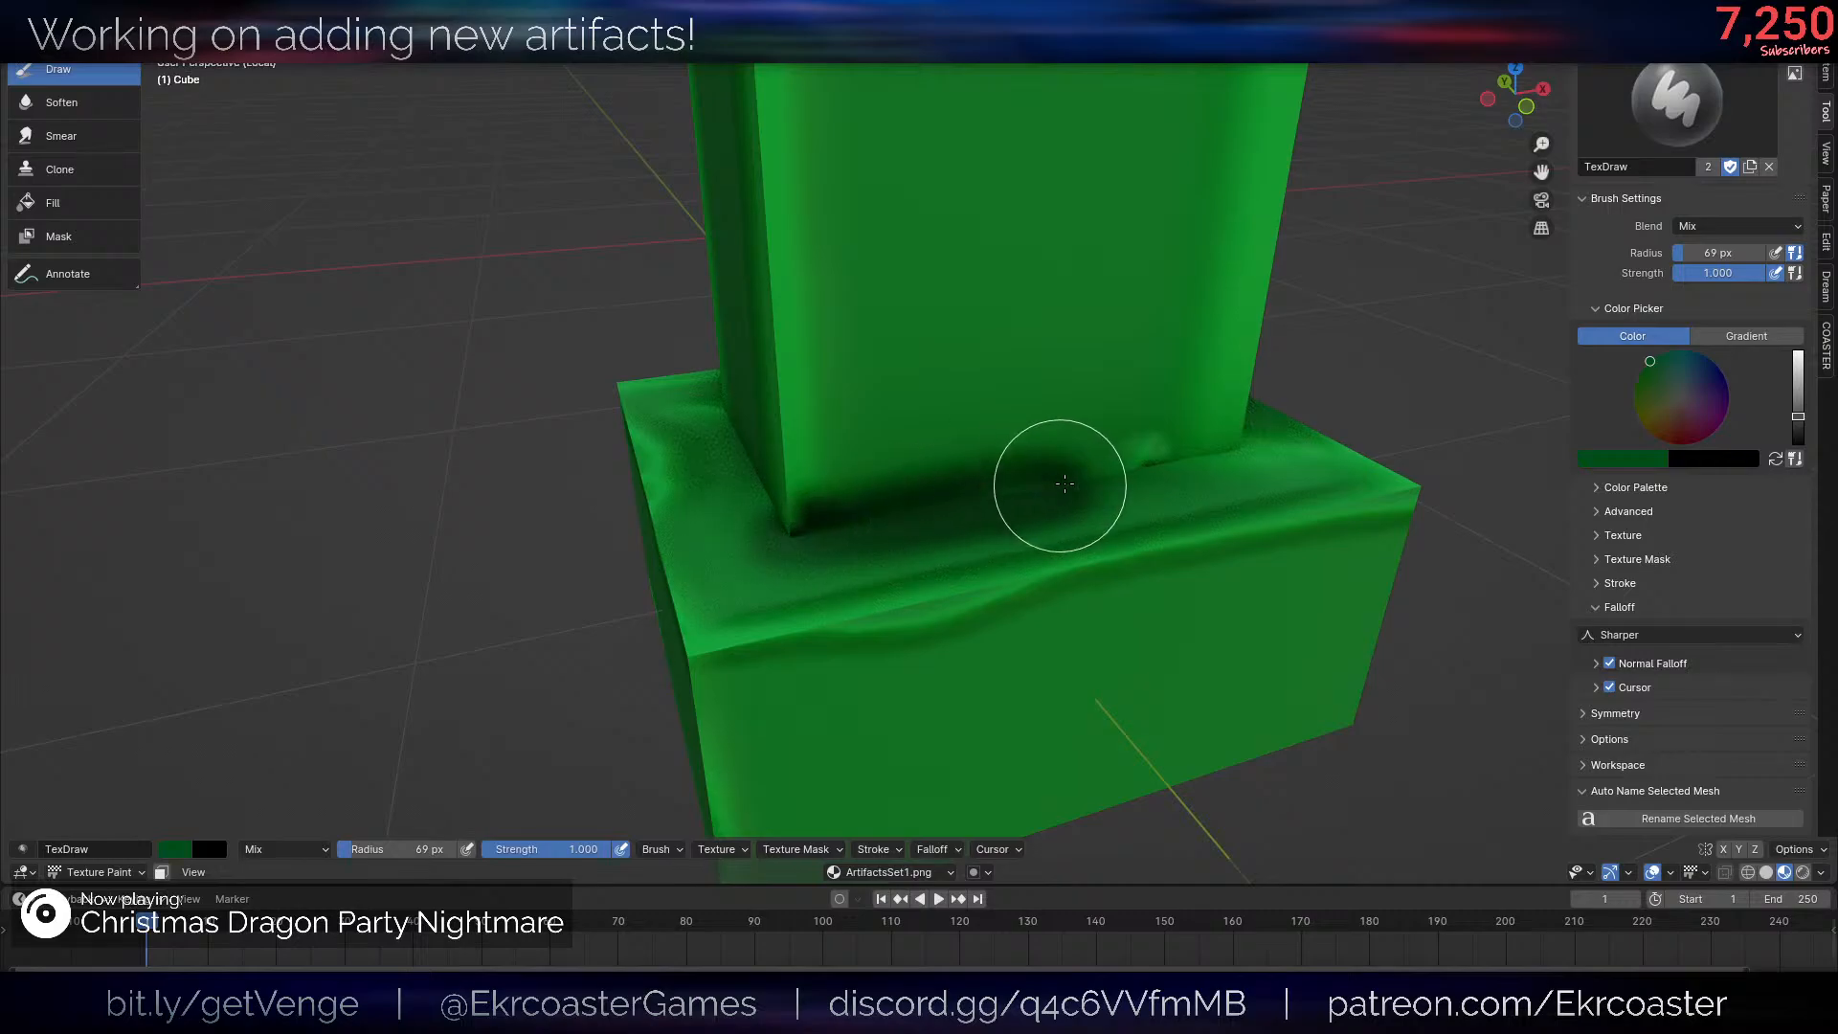
drag(1065, 484, 1264, 446)
- Continue the dark green shading along the post's foot on the adjacent side and around its corners
scroll(1212, 428, down, 8)
middle_drag(1213, 426, 875, 431)
scroll(875, 429, up, 6)
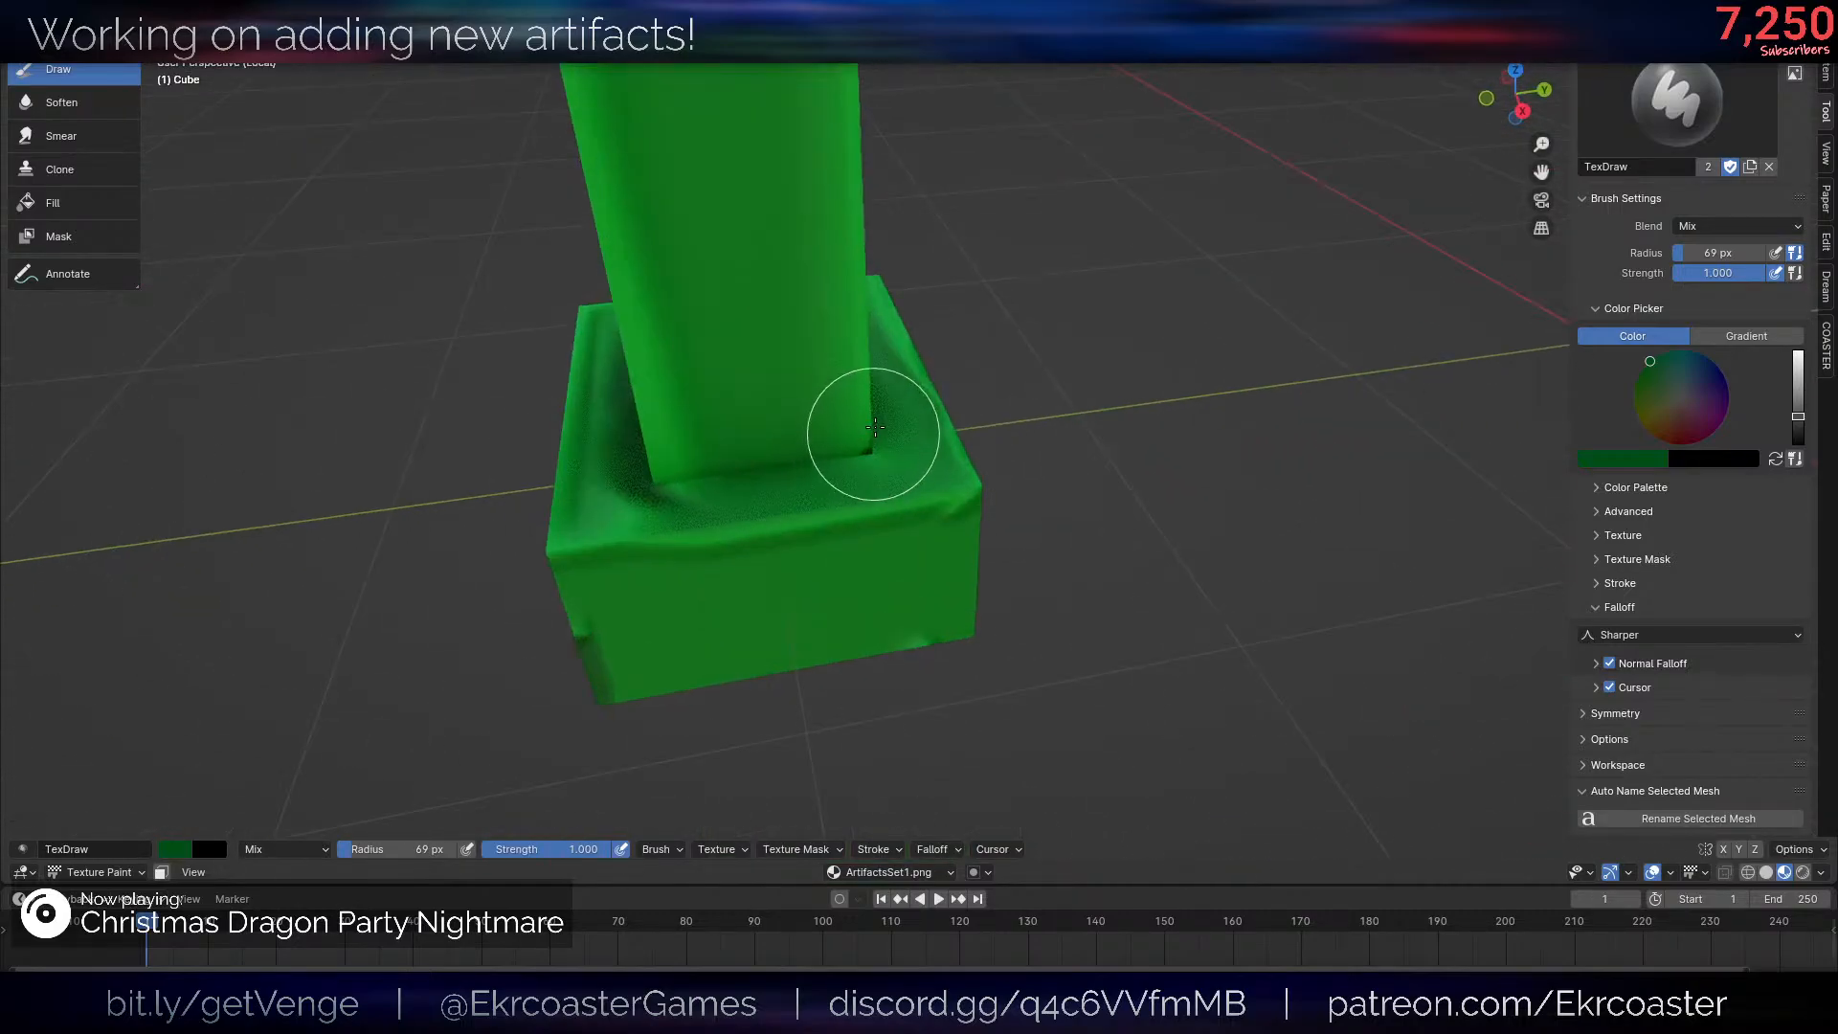
scroll(873, 433, up, 6)
scroll(849, 513, down, 4)
middle_drag(849, 513, 893, 515)
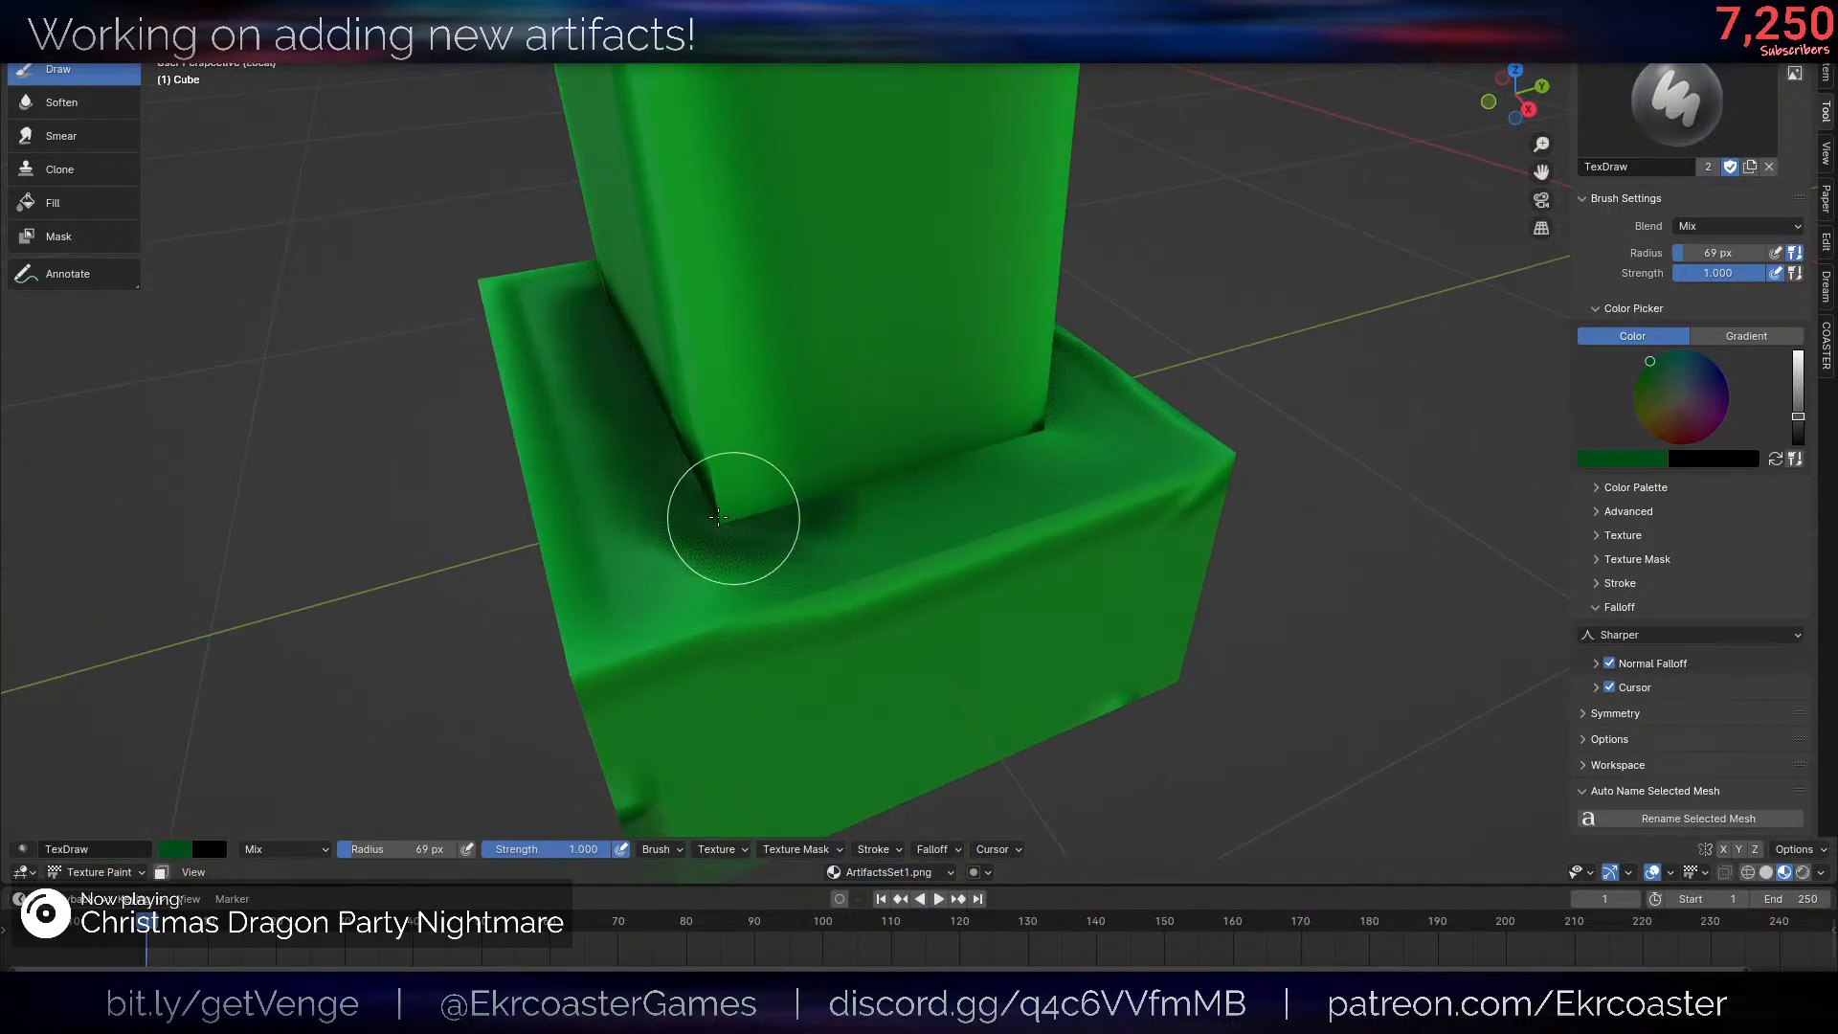
middle_drag(756, 518, 800, 505)
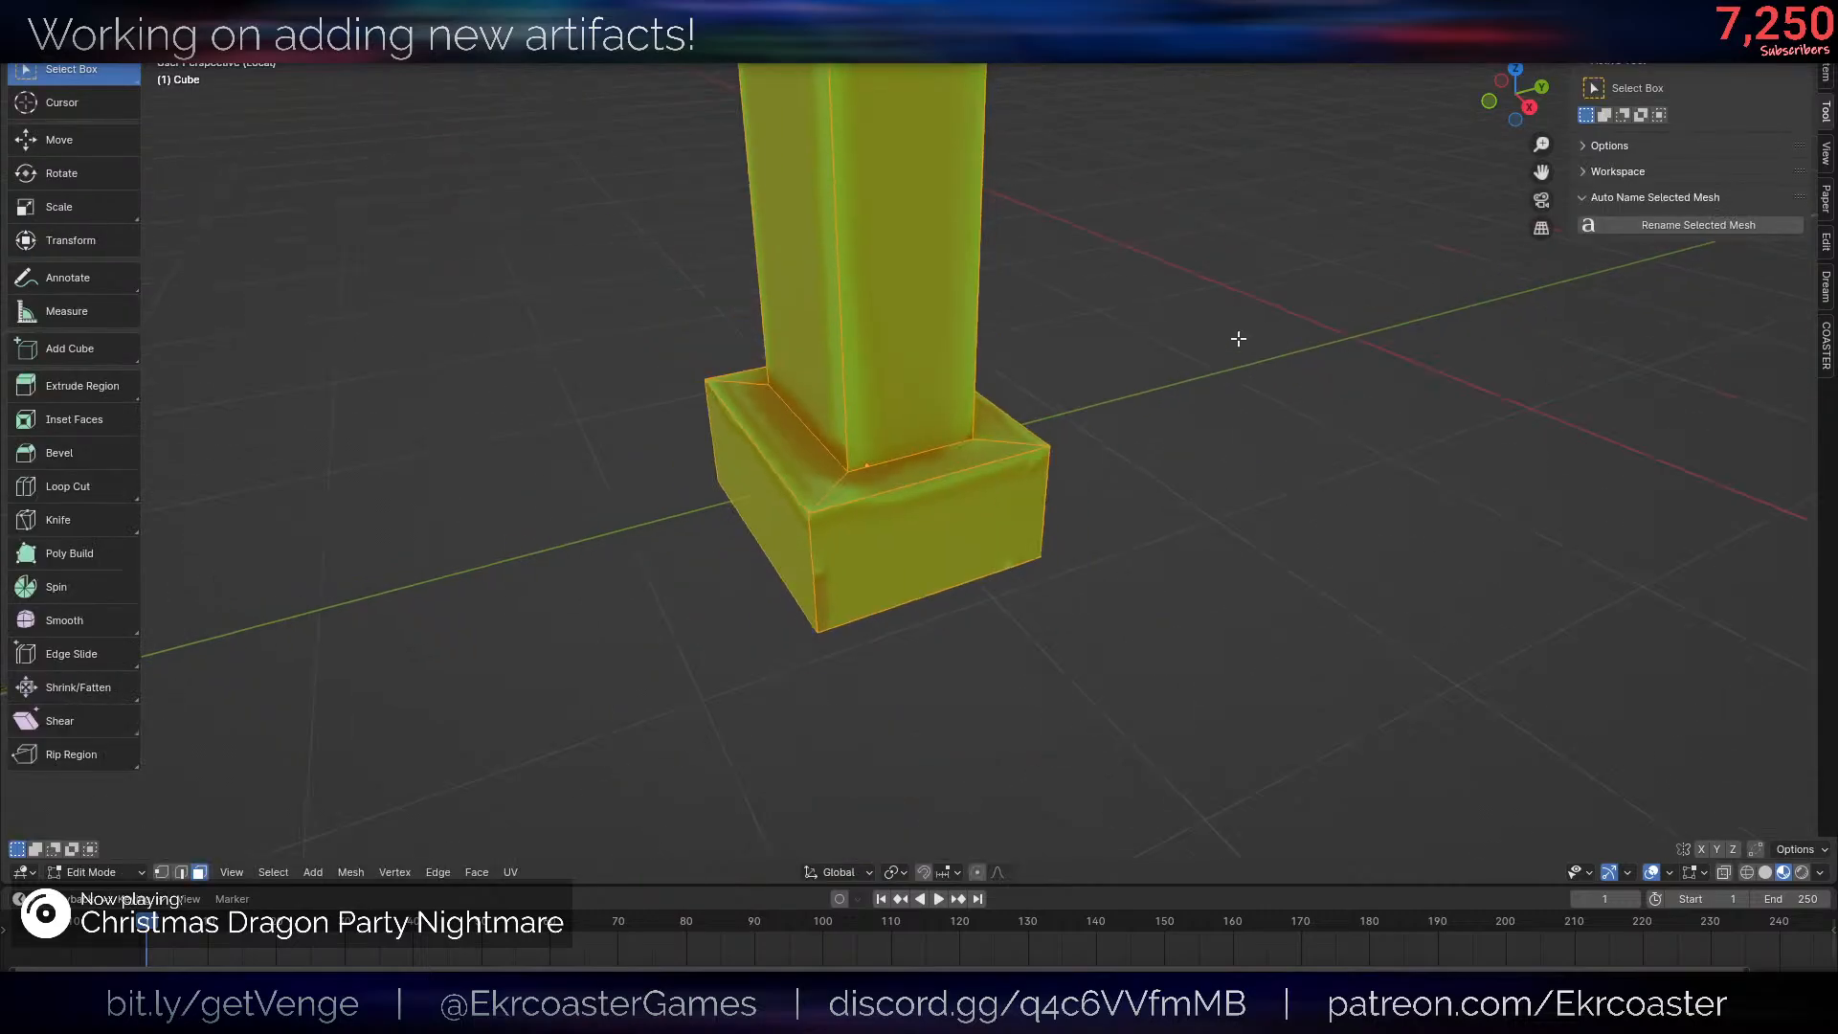
right_click(1203, 364)
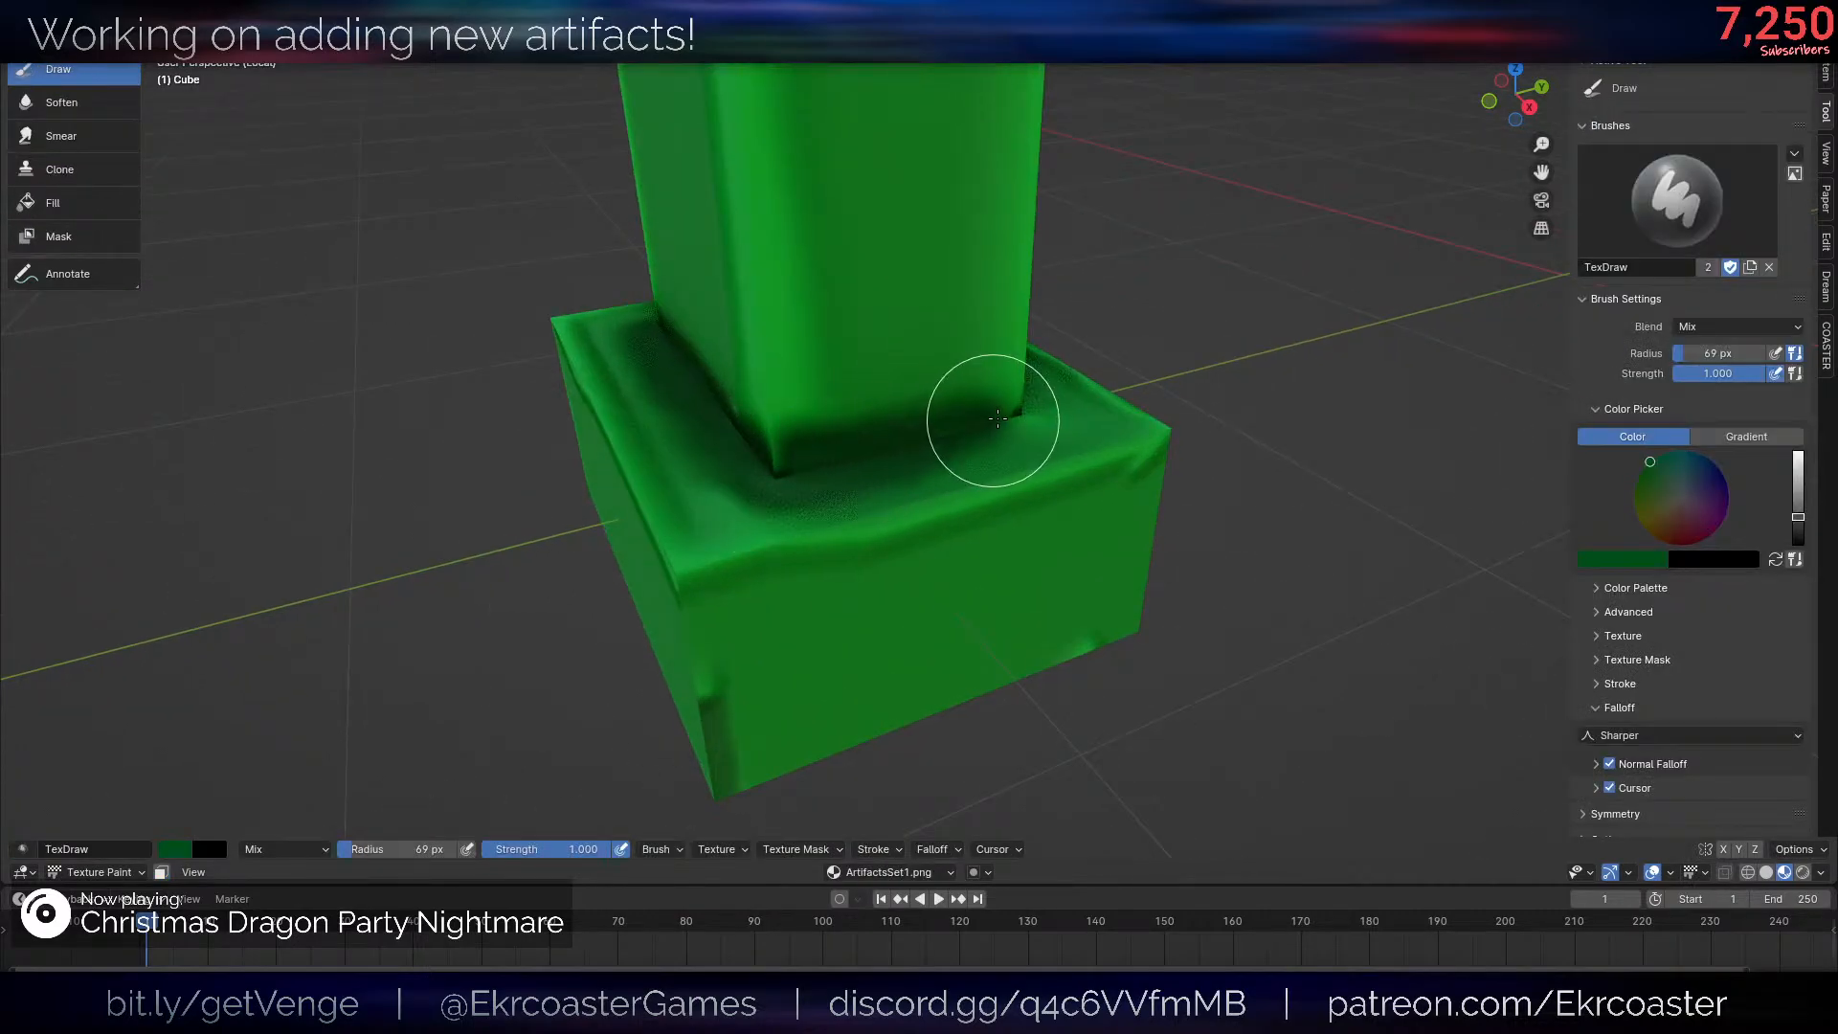
mouse_move(1022, 416)
middle_down()
mouse_move(919, 467)
mouse_move(935, 435)
mouse_move(919, 431)
mouse_move(933, 461)
mouse_move(909, 461)
middle_up()
scroll(924, 433, up, 1)
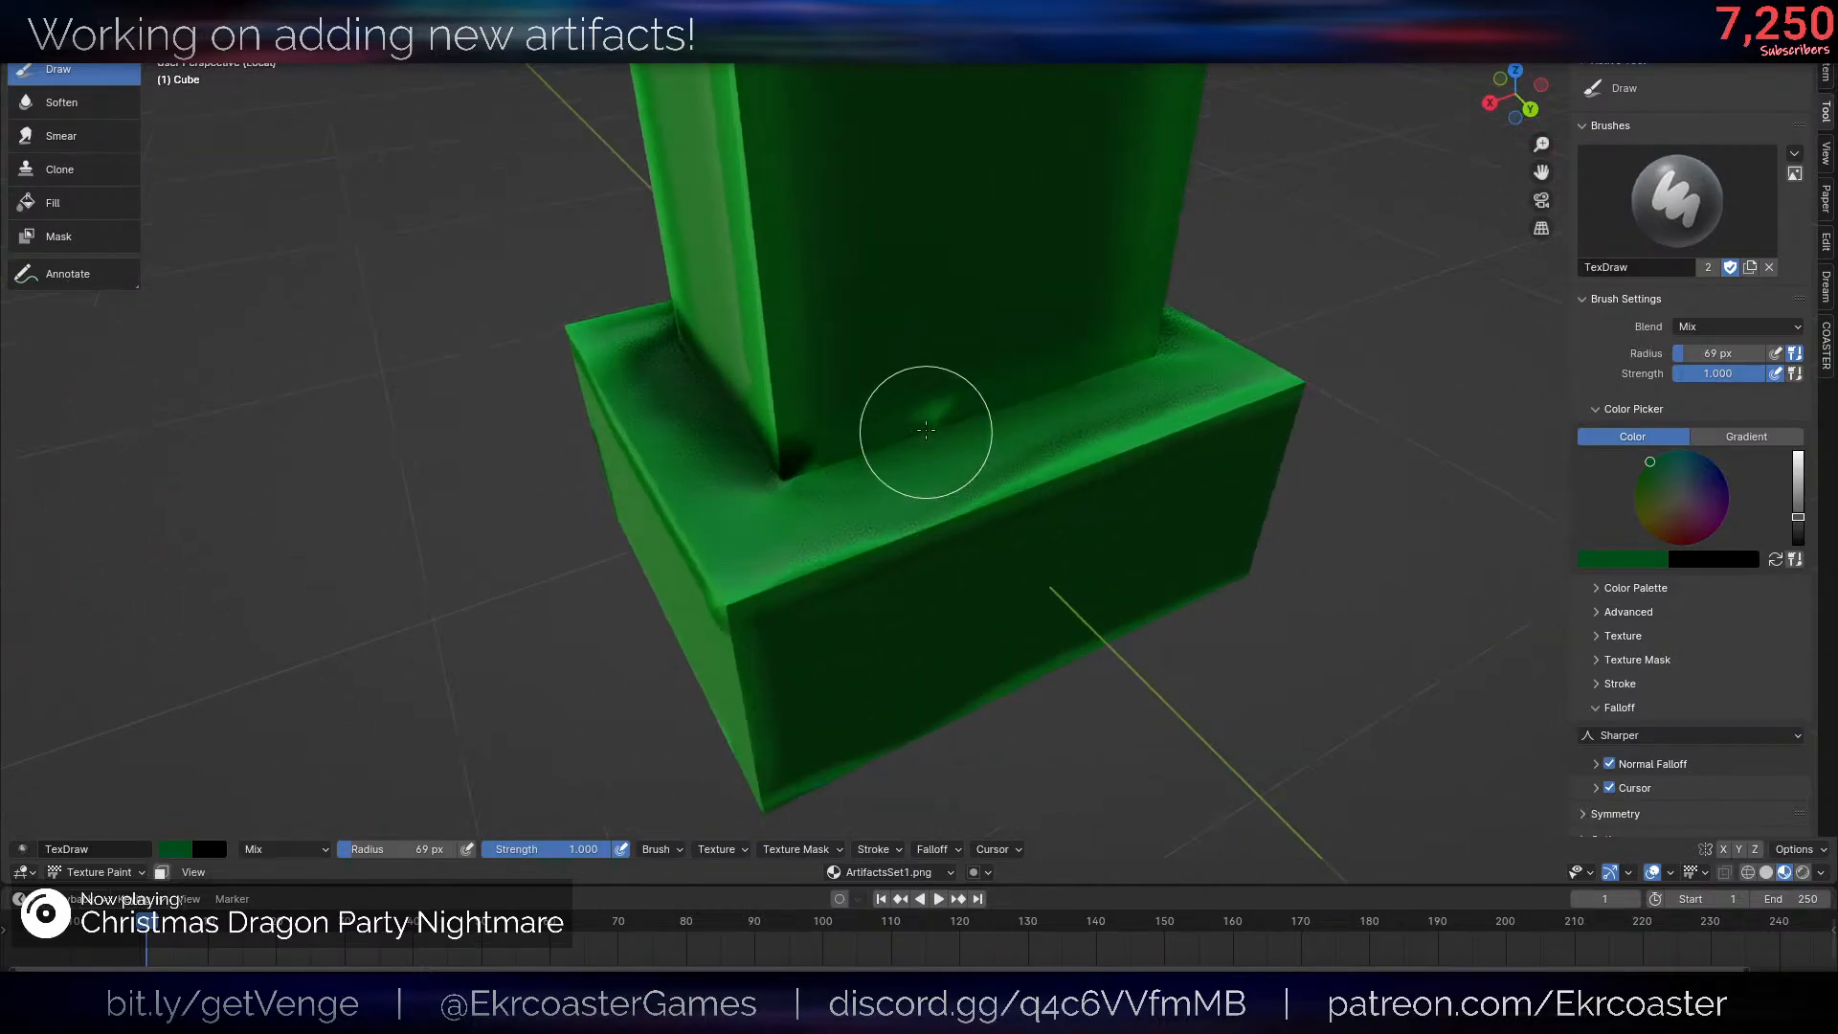
- Paint the same dark green shading along the post's foot on the remaining sides
middle_drag(897, 443, 836, 447)
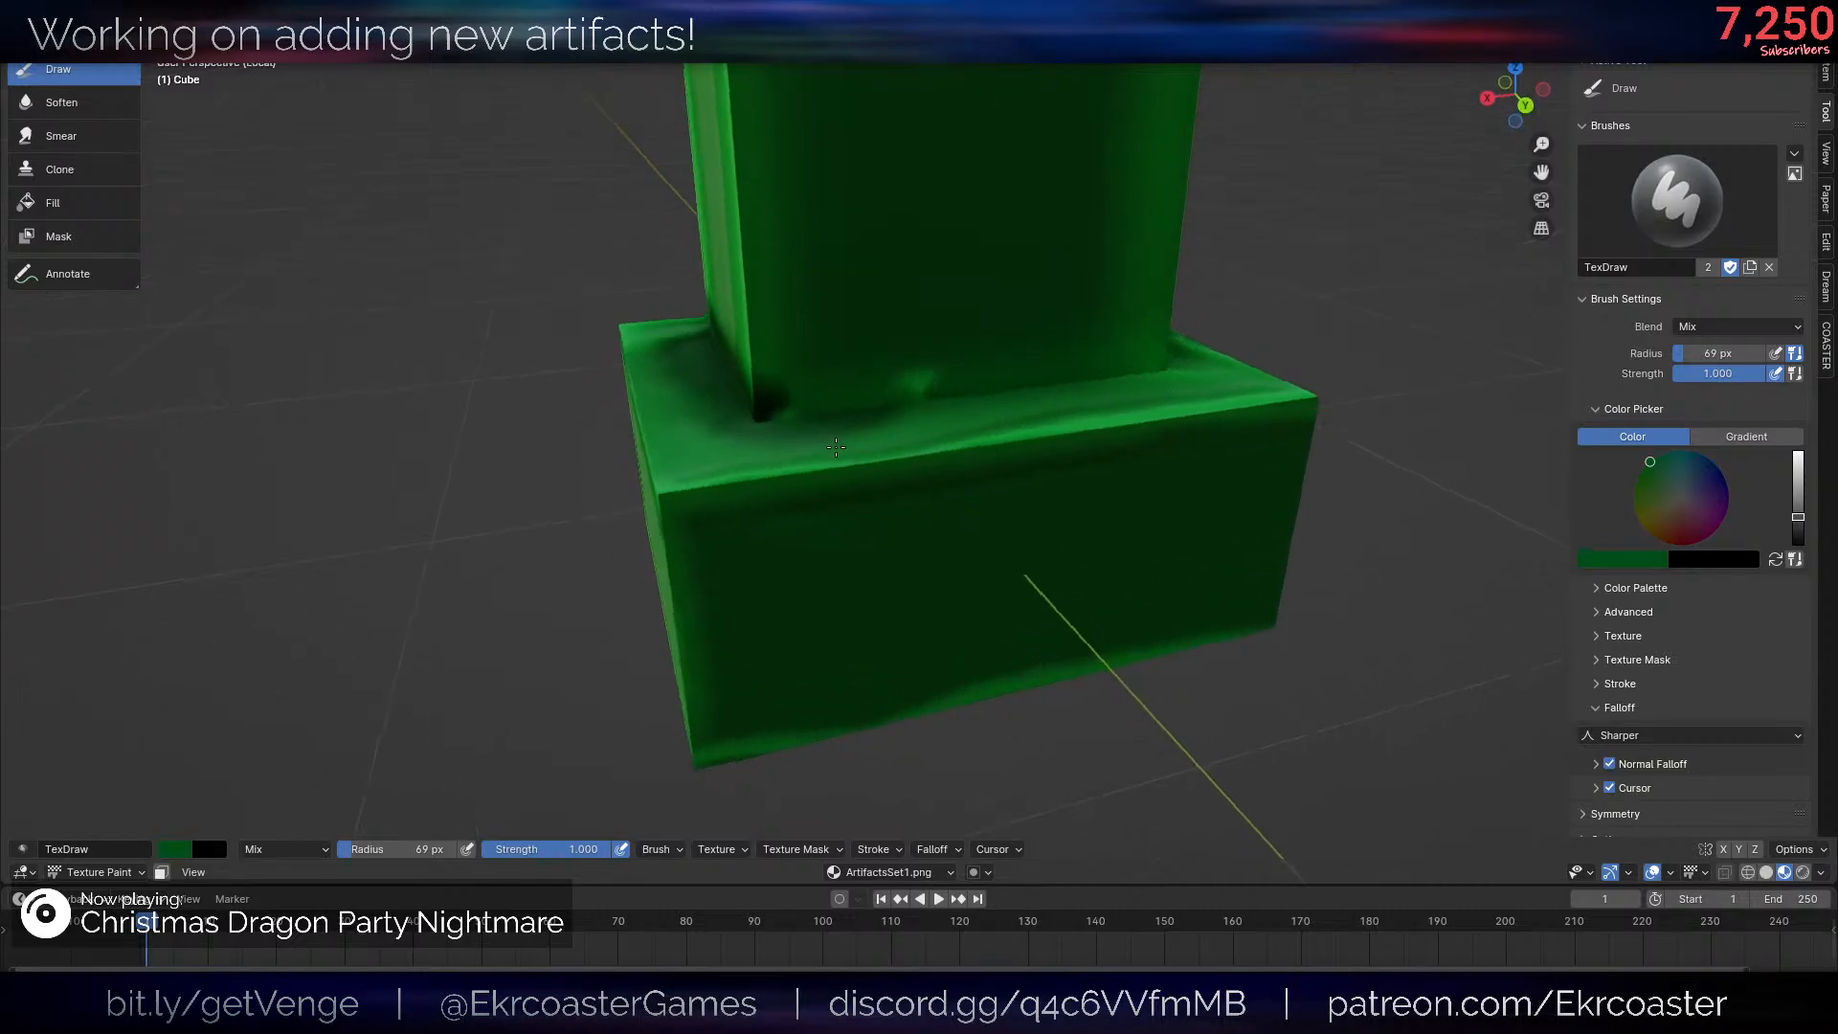
drag(852, 400, 1165, 388)
middle_drag(1165, 388, 900, 450)
drag(948, 490, 1165, 460)
scroll(1176, 433, down, 13)
middle_drag(1181, 422, 1012, 407)
scroll(1025, 410, up, 8)
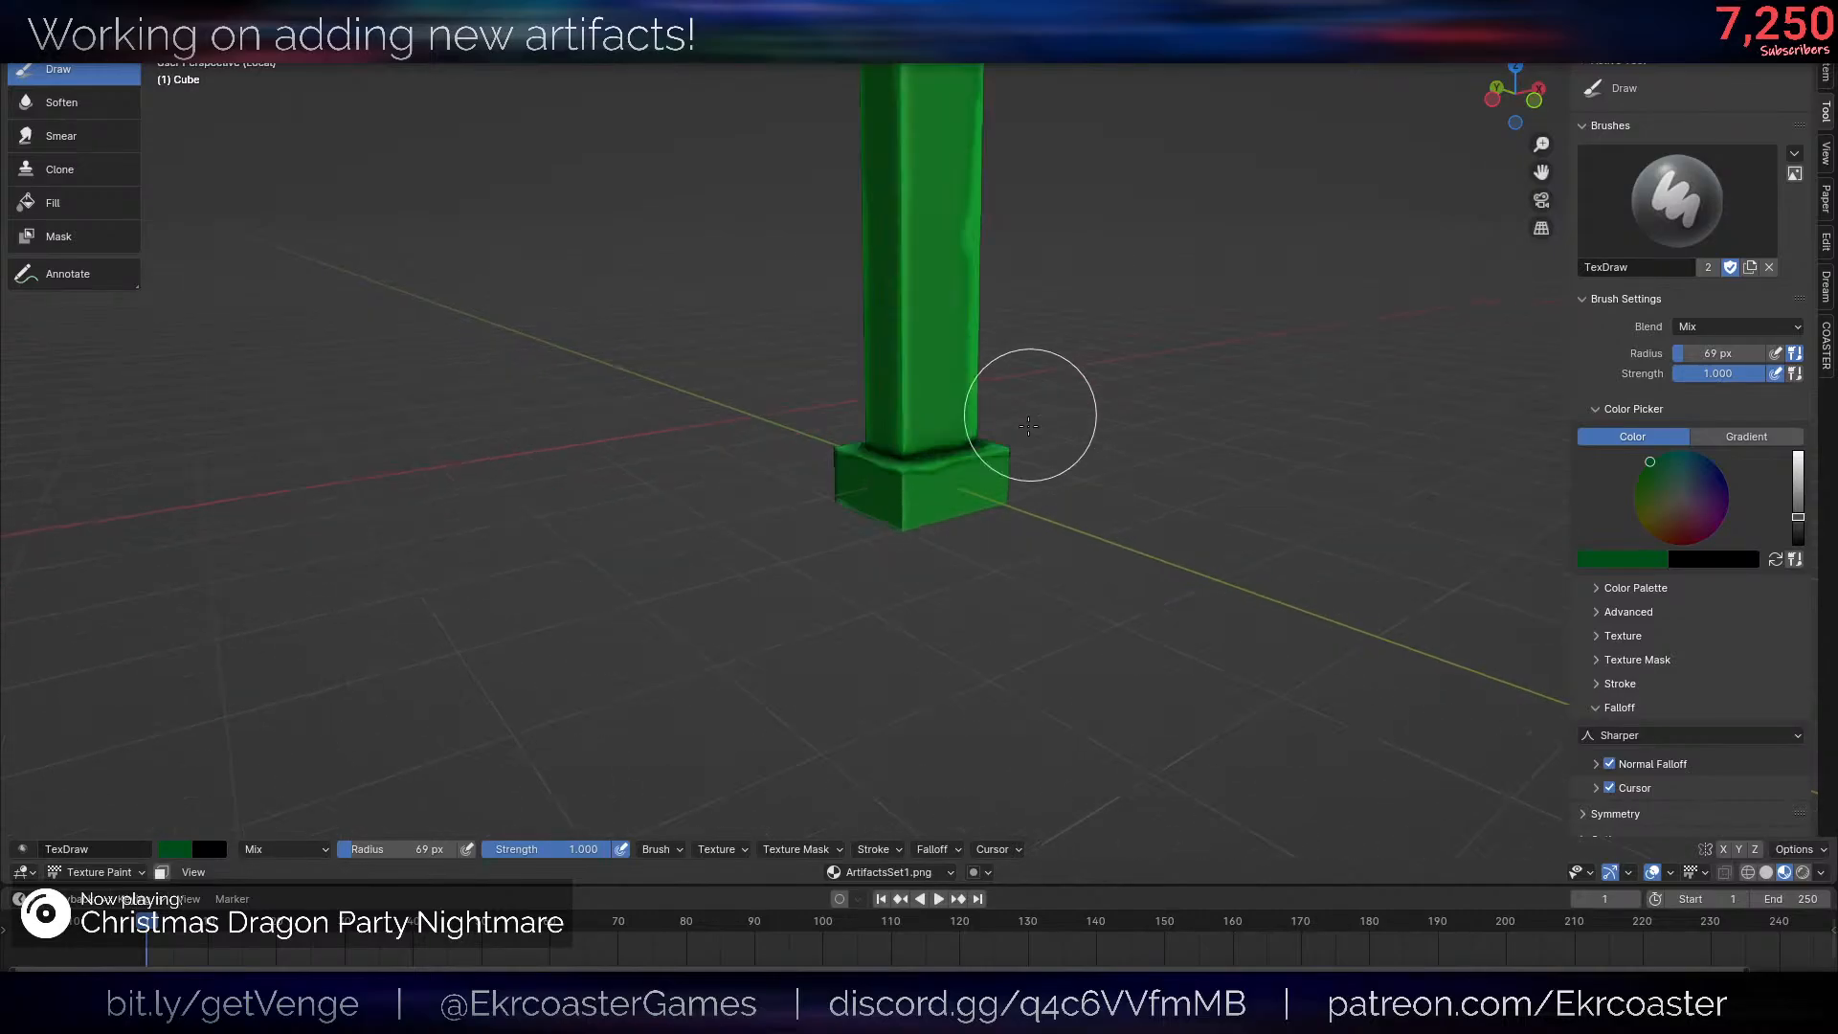
- Smear the dark shading at the post's foot on the first sides, using a 93 px brush at 0.200 strength
click(60, 136)
scroll(960, 463, up, 2)
key(f)
click(982, 464)
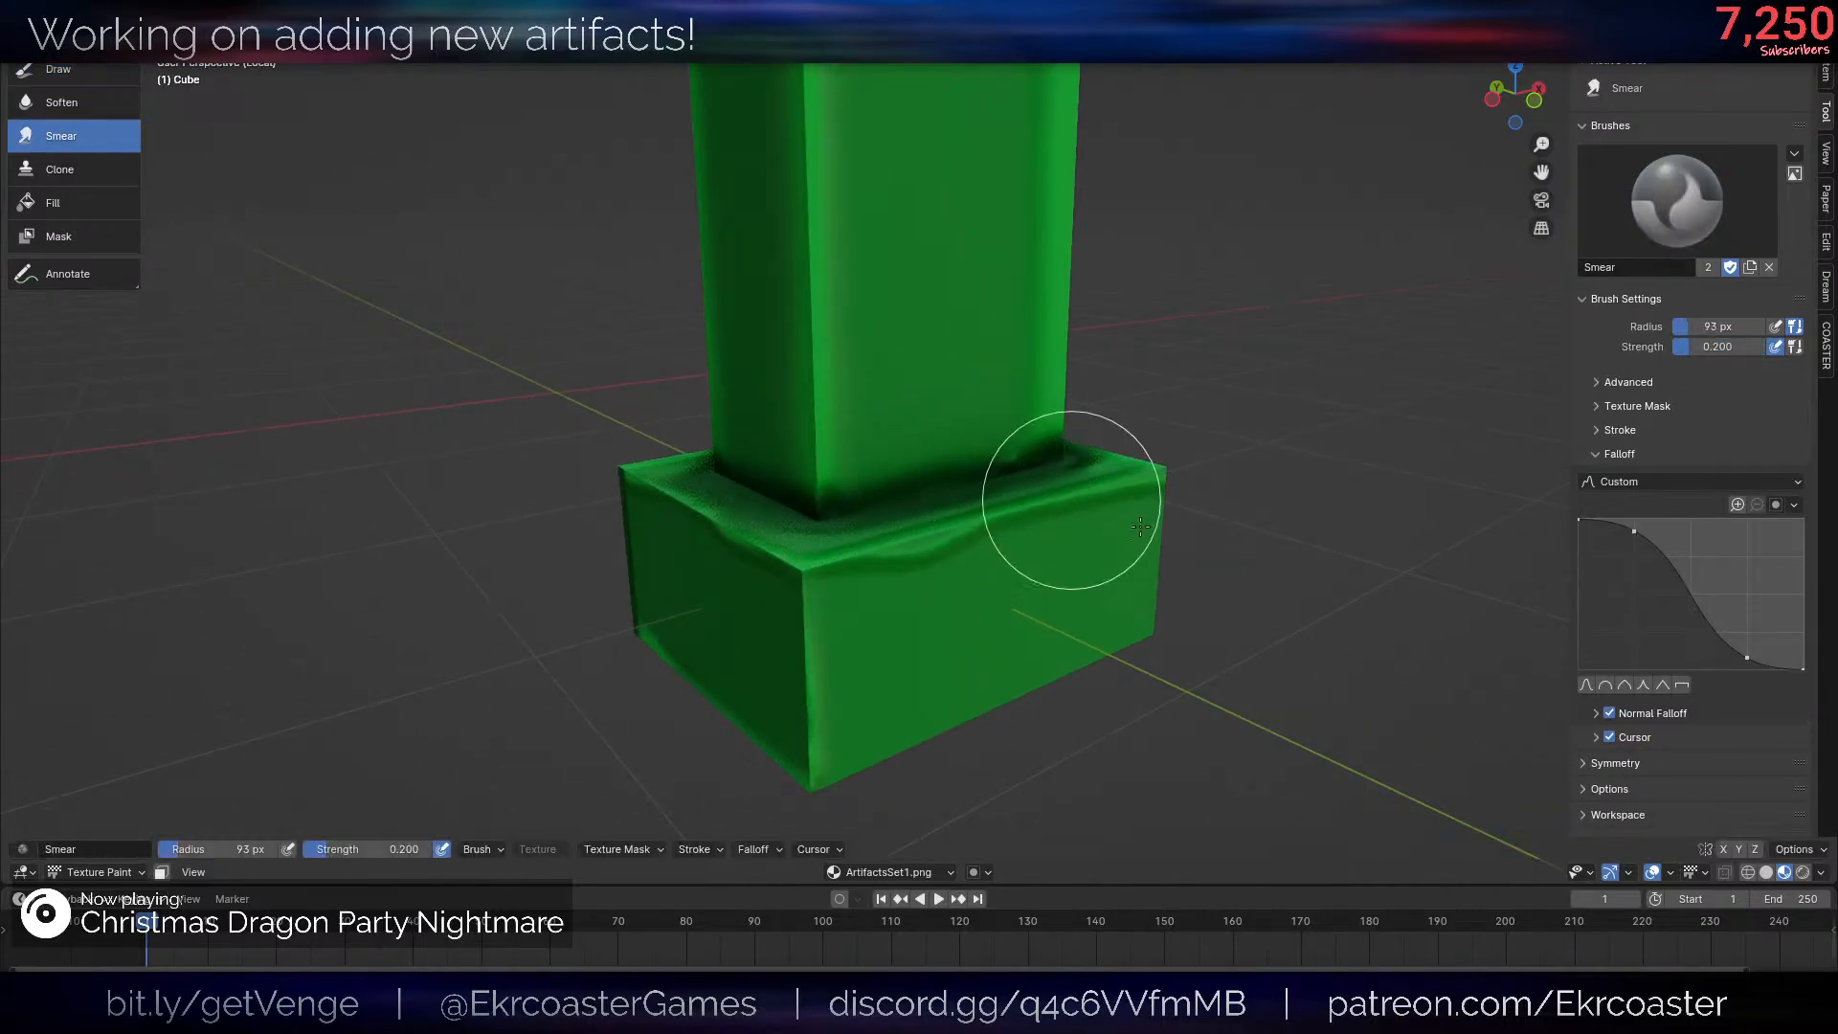
shift+middle_drag(1155, 536, 1160, 622)
scroll(1160, 627, up, 1)
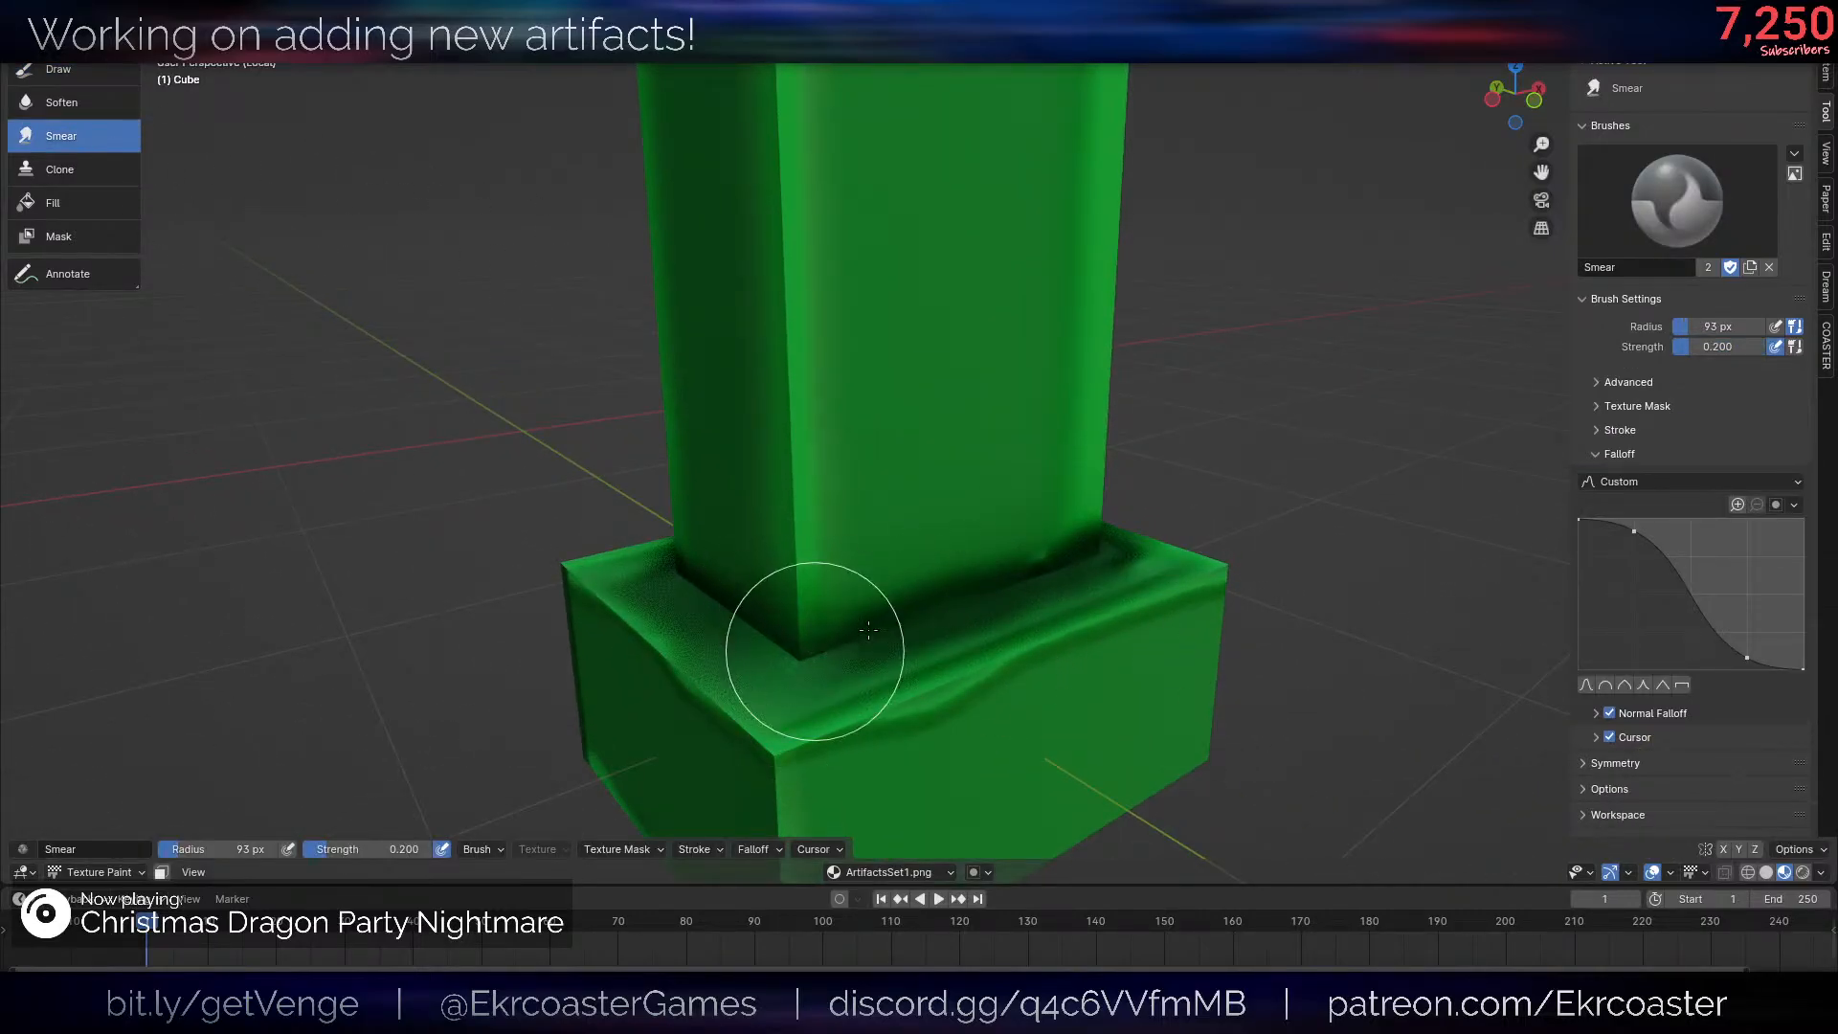
mouse_move(908, 613)
middle_down()
mouse_move(855, 628)
mouse_move(844, 557)
middle_up()
key(1)
scroll(844, 556, up, 2)
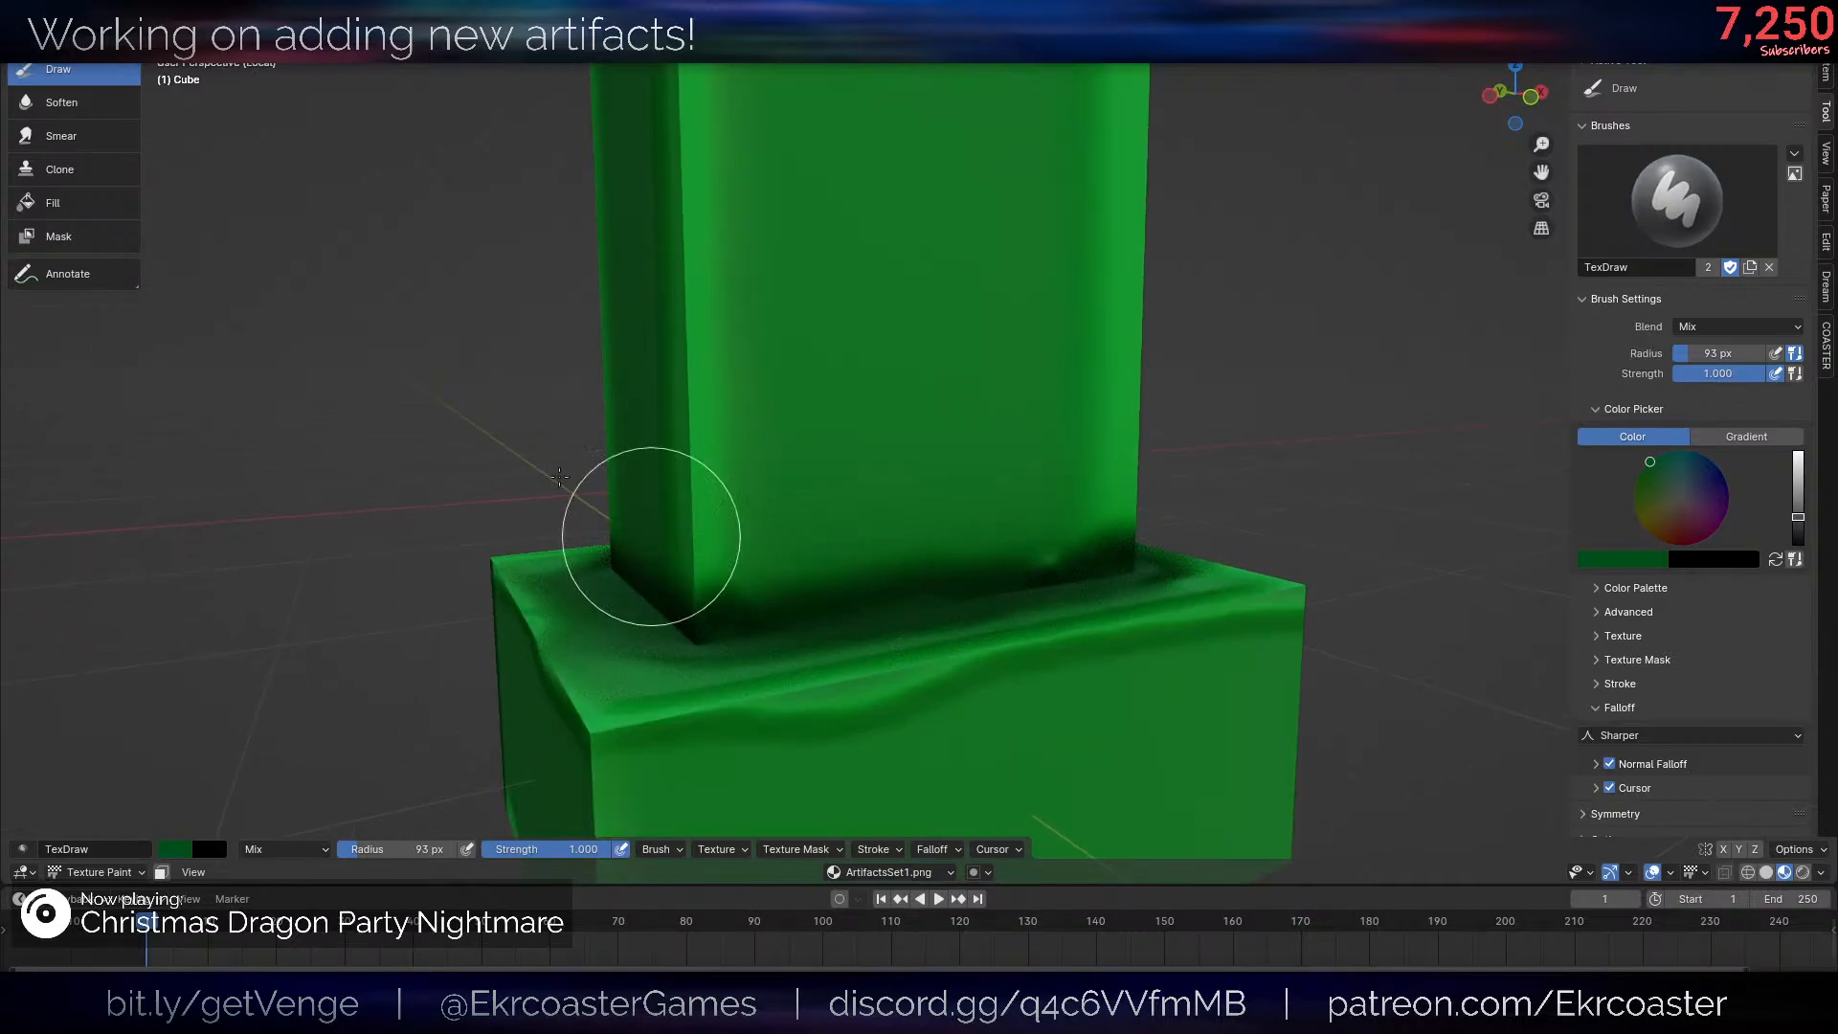
click(60, 136)
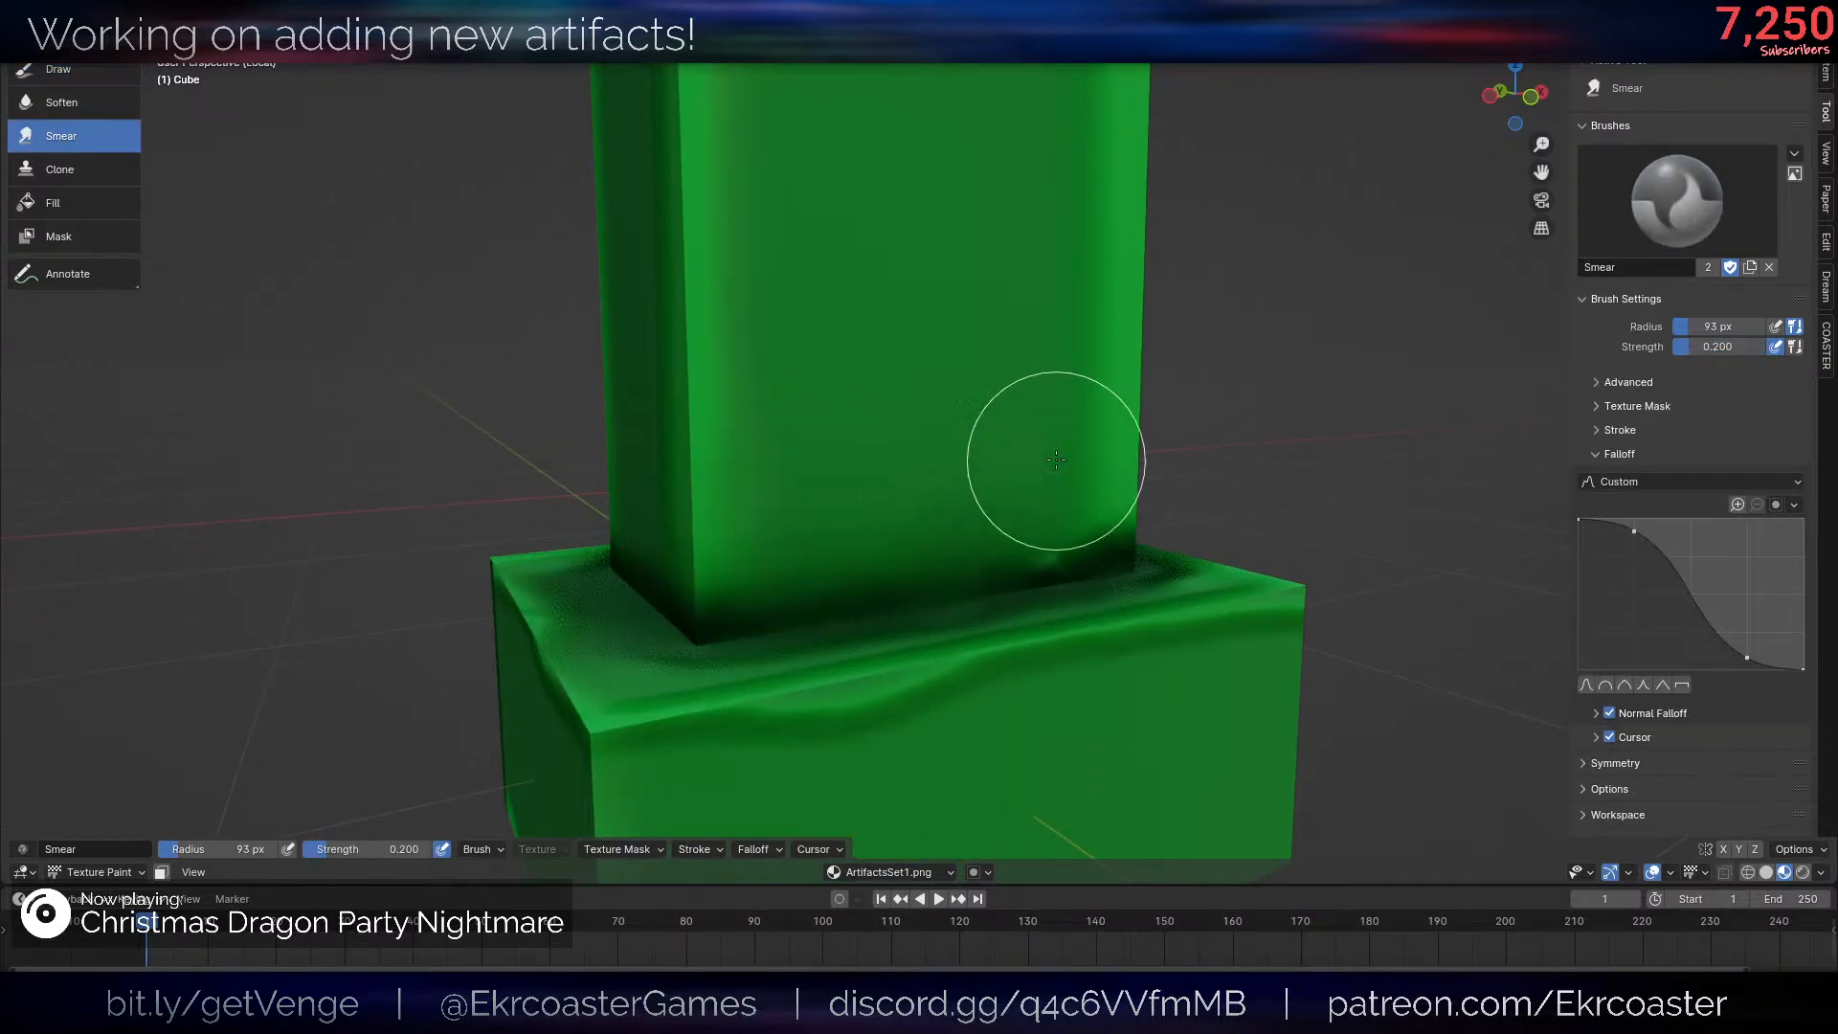
- Smear the dark shading around the post's foot on the other sides to blend it into the green
scroll(1220, 427, down, 6)
middle_drag(1187, 433, 910, 522)
scroll(897, 523, up, 6)
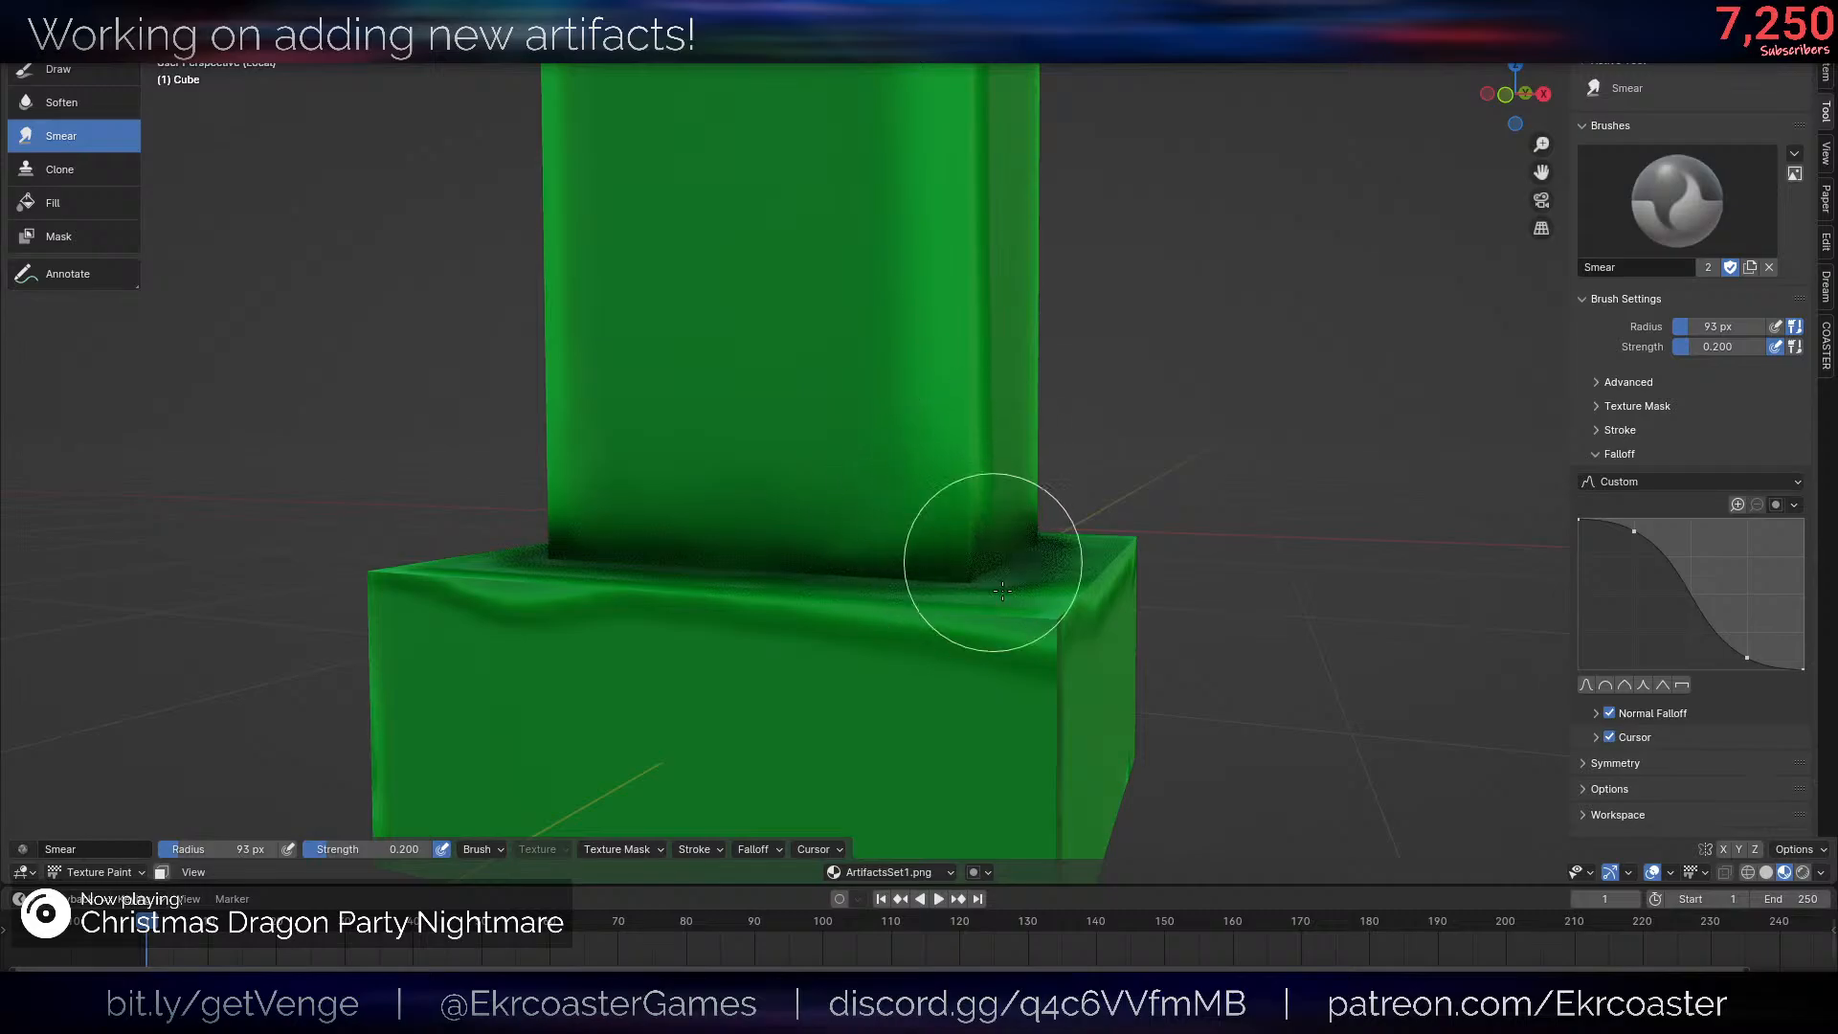
middle_drag(1149, 431, 813, 525)
scroll(984, 532, down, 5)
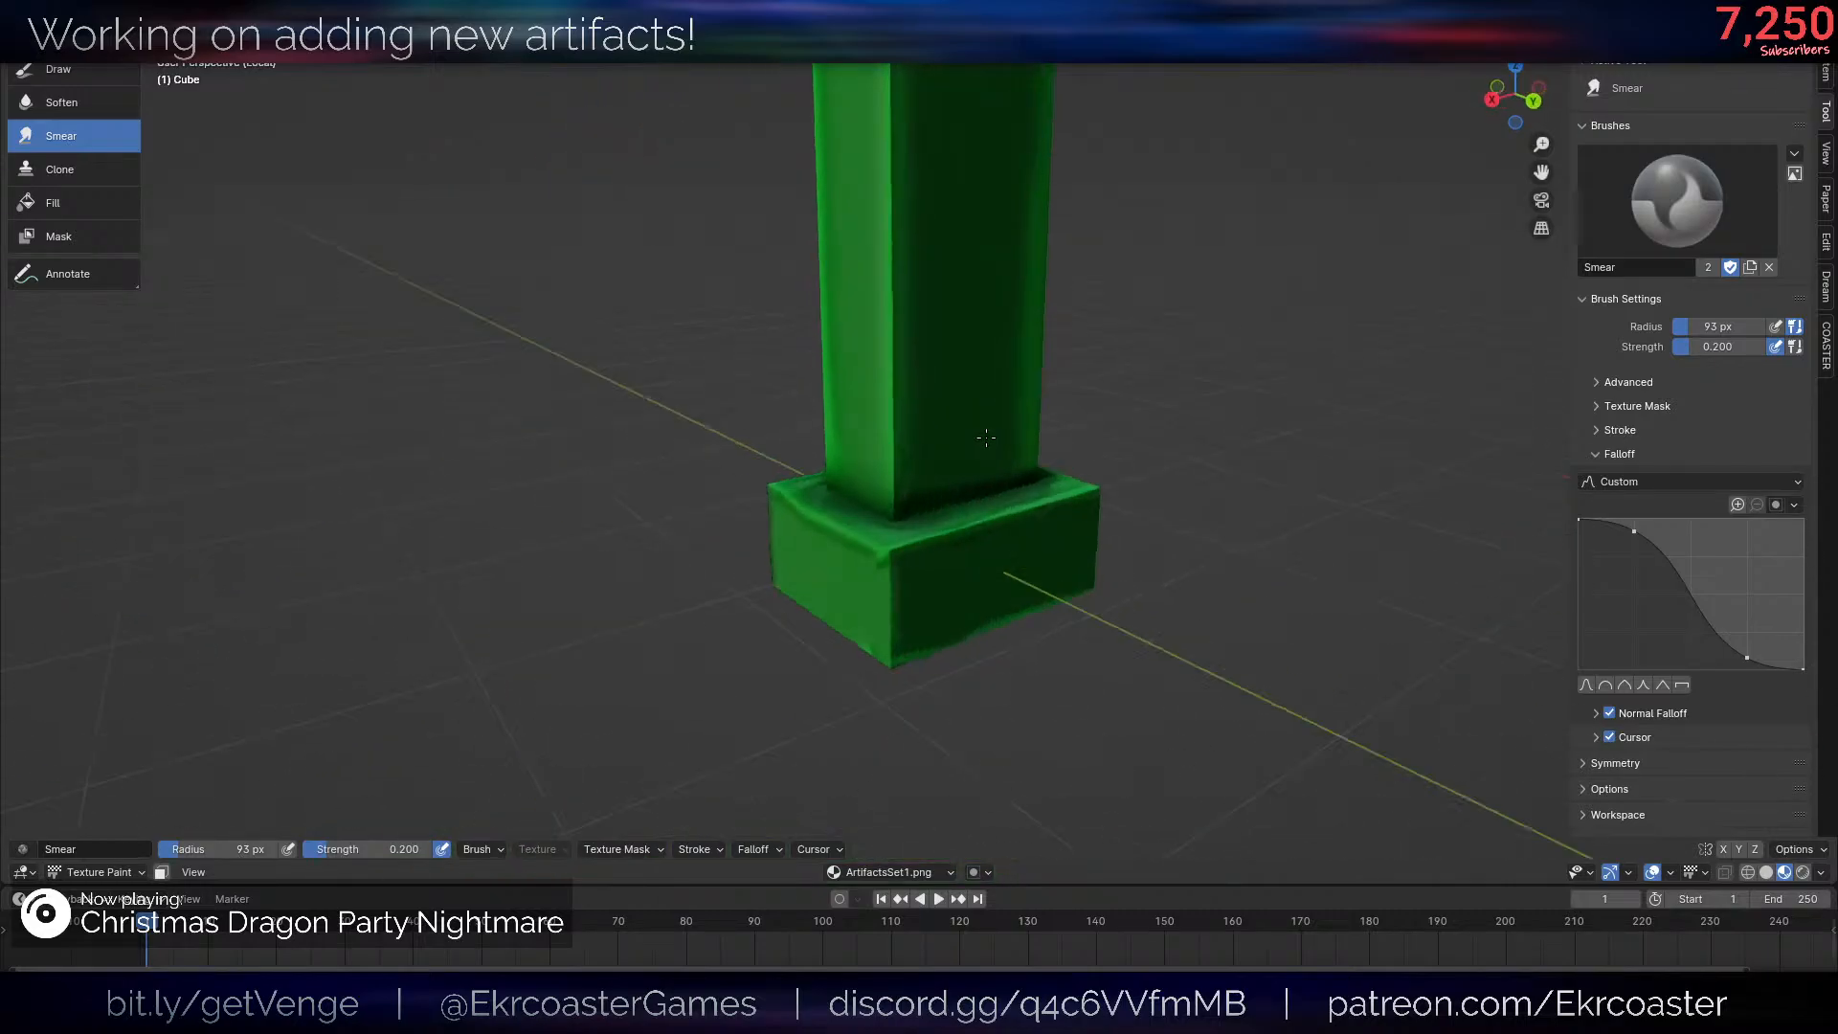
middle_drag(984, 531, 890, 489)
scroll(889, 489, up, 5)
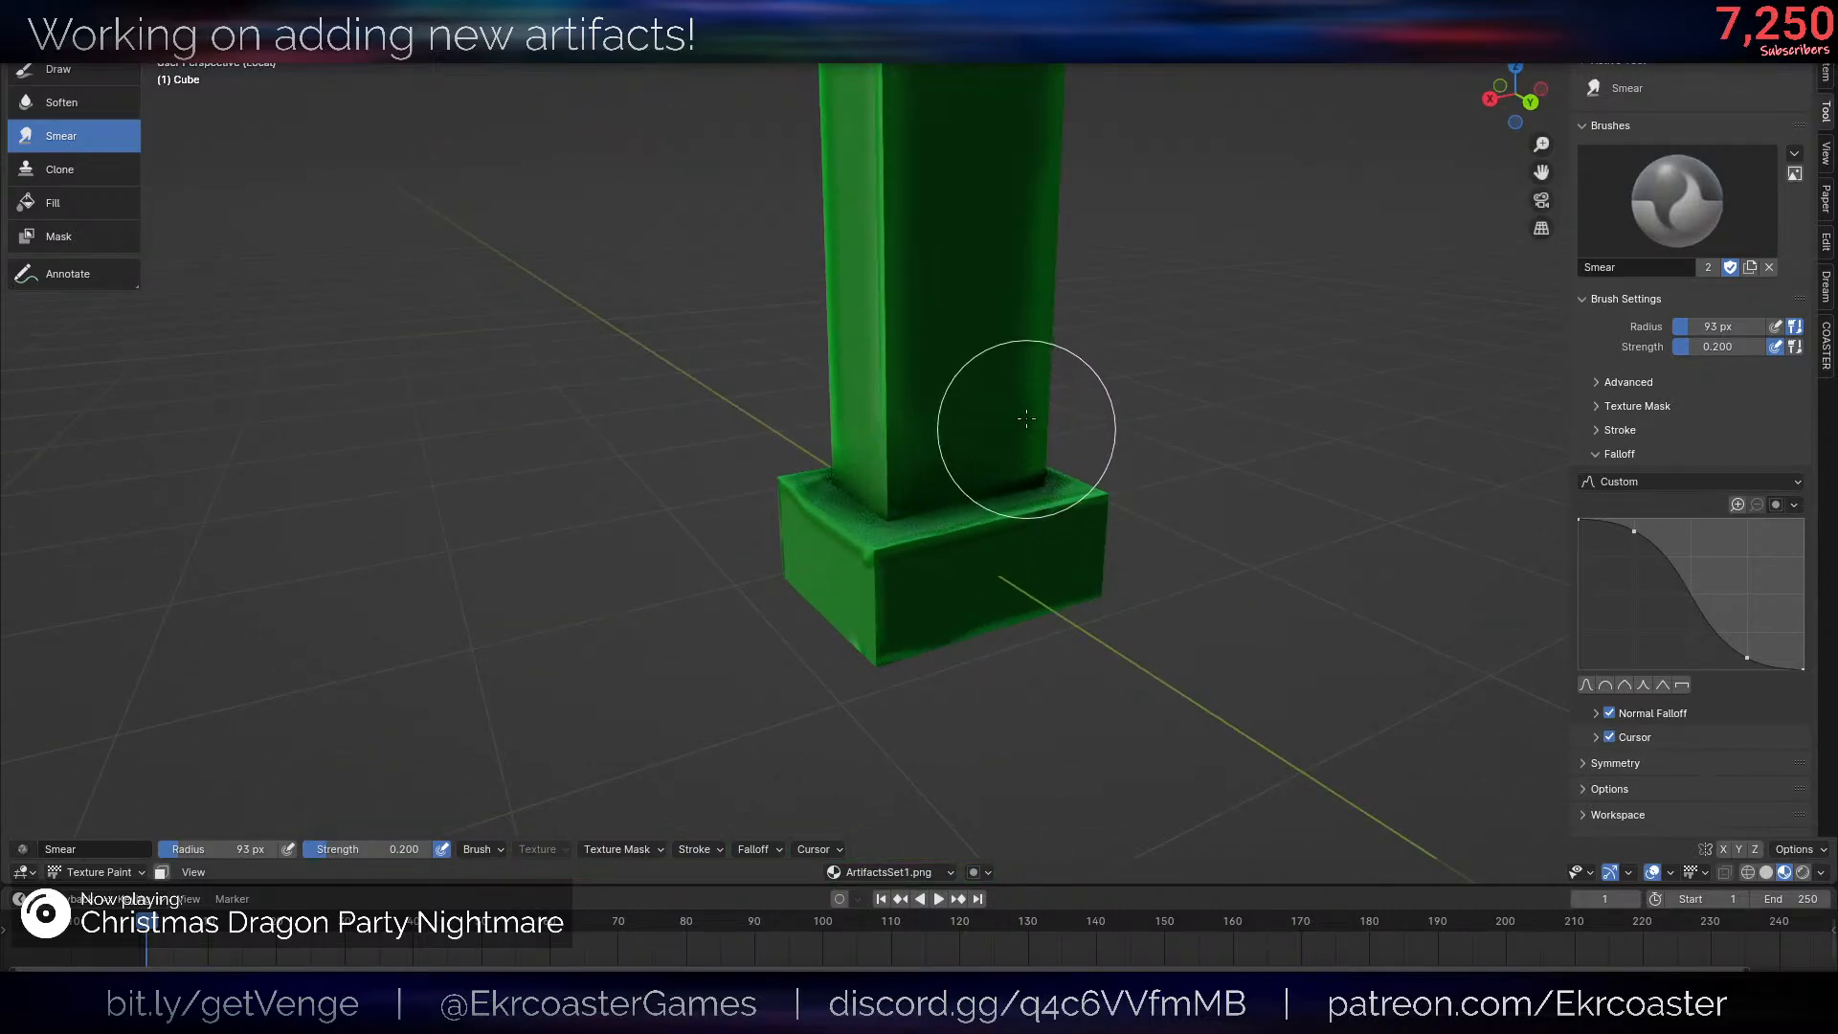
middle_drag(1098, 358, 935, 480)
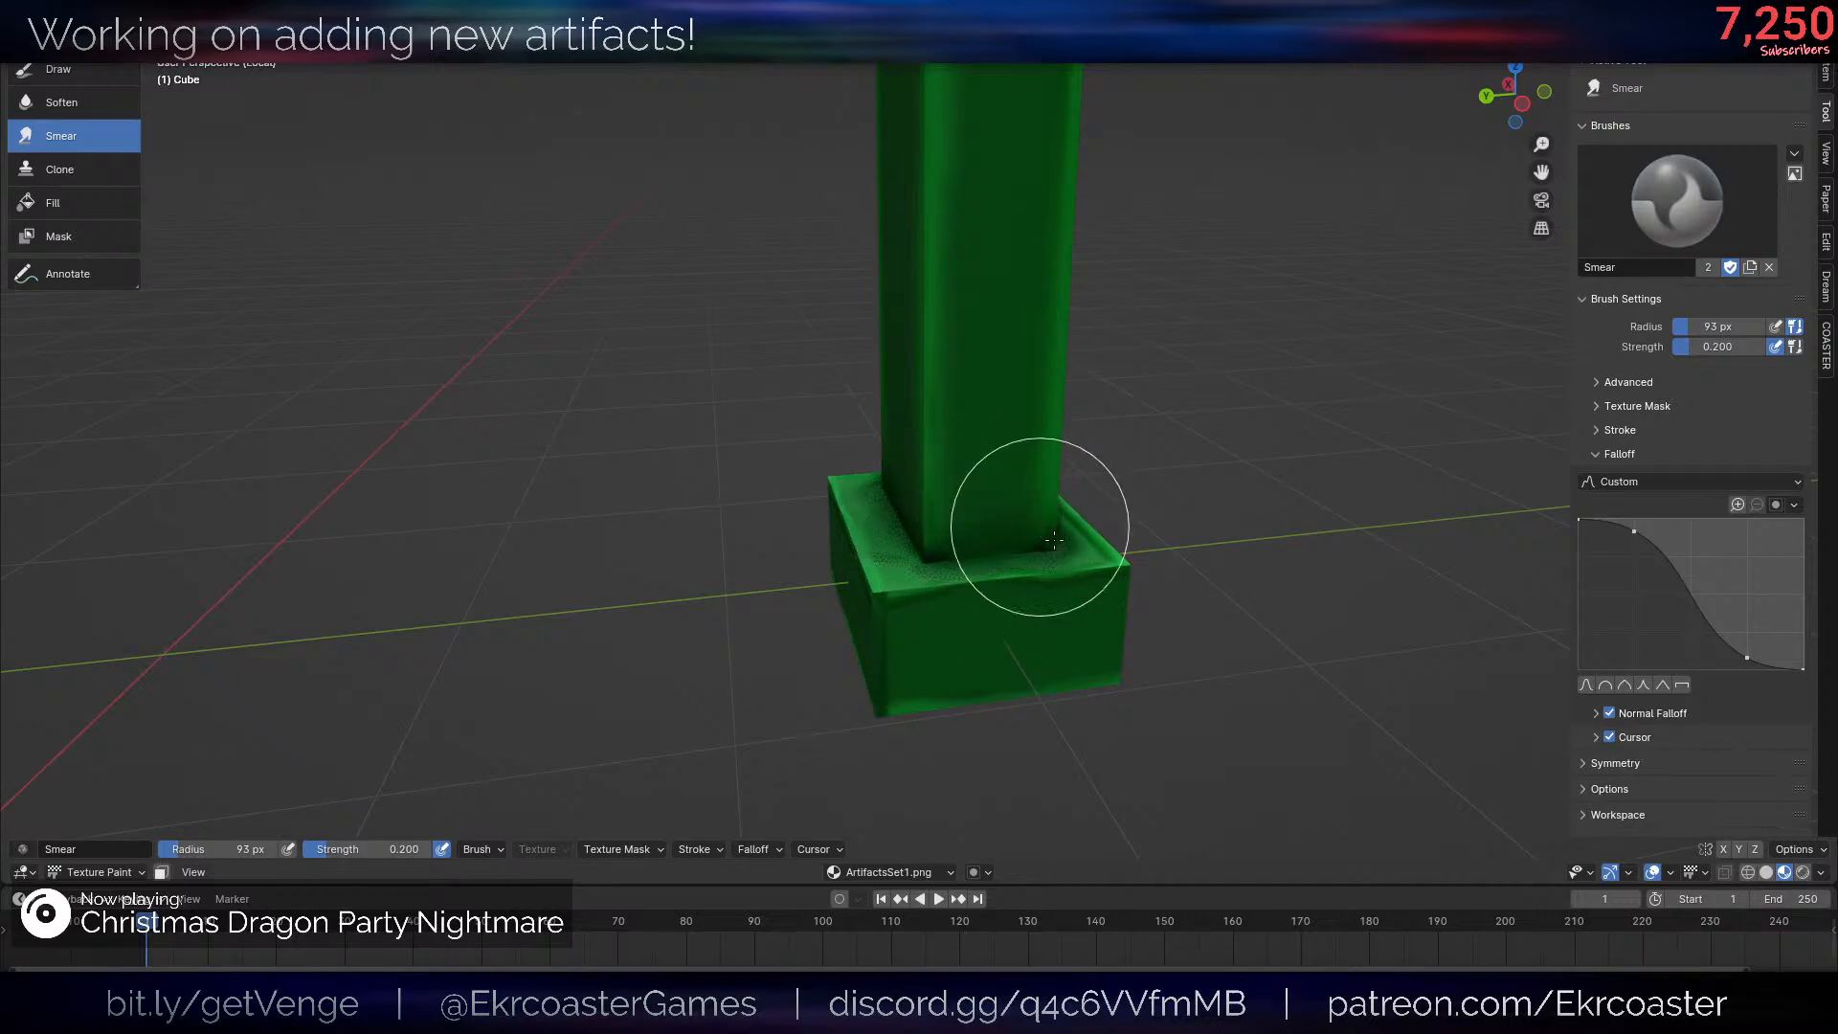
scroll(1009, 513, down, 6)
scroll(1053, 335, up, 6)
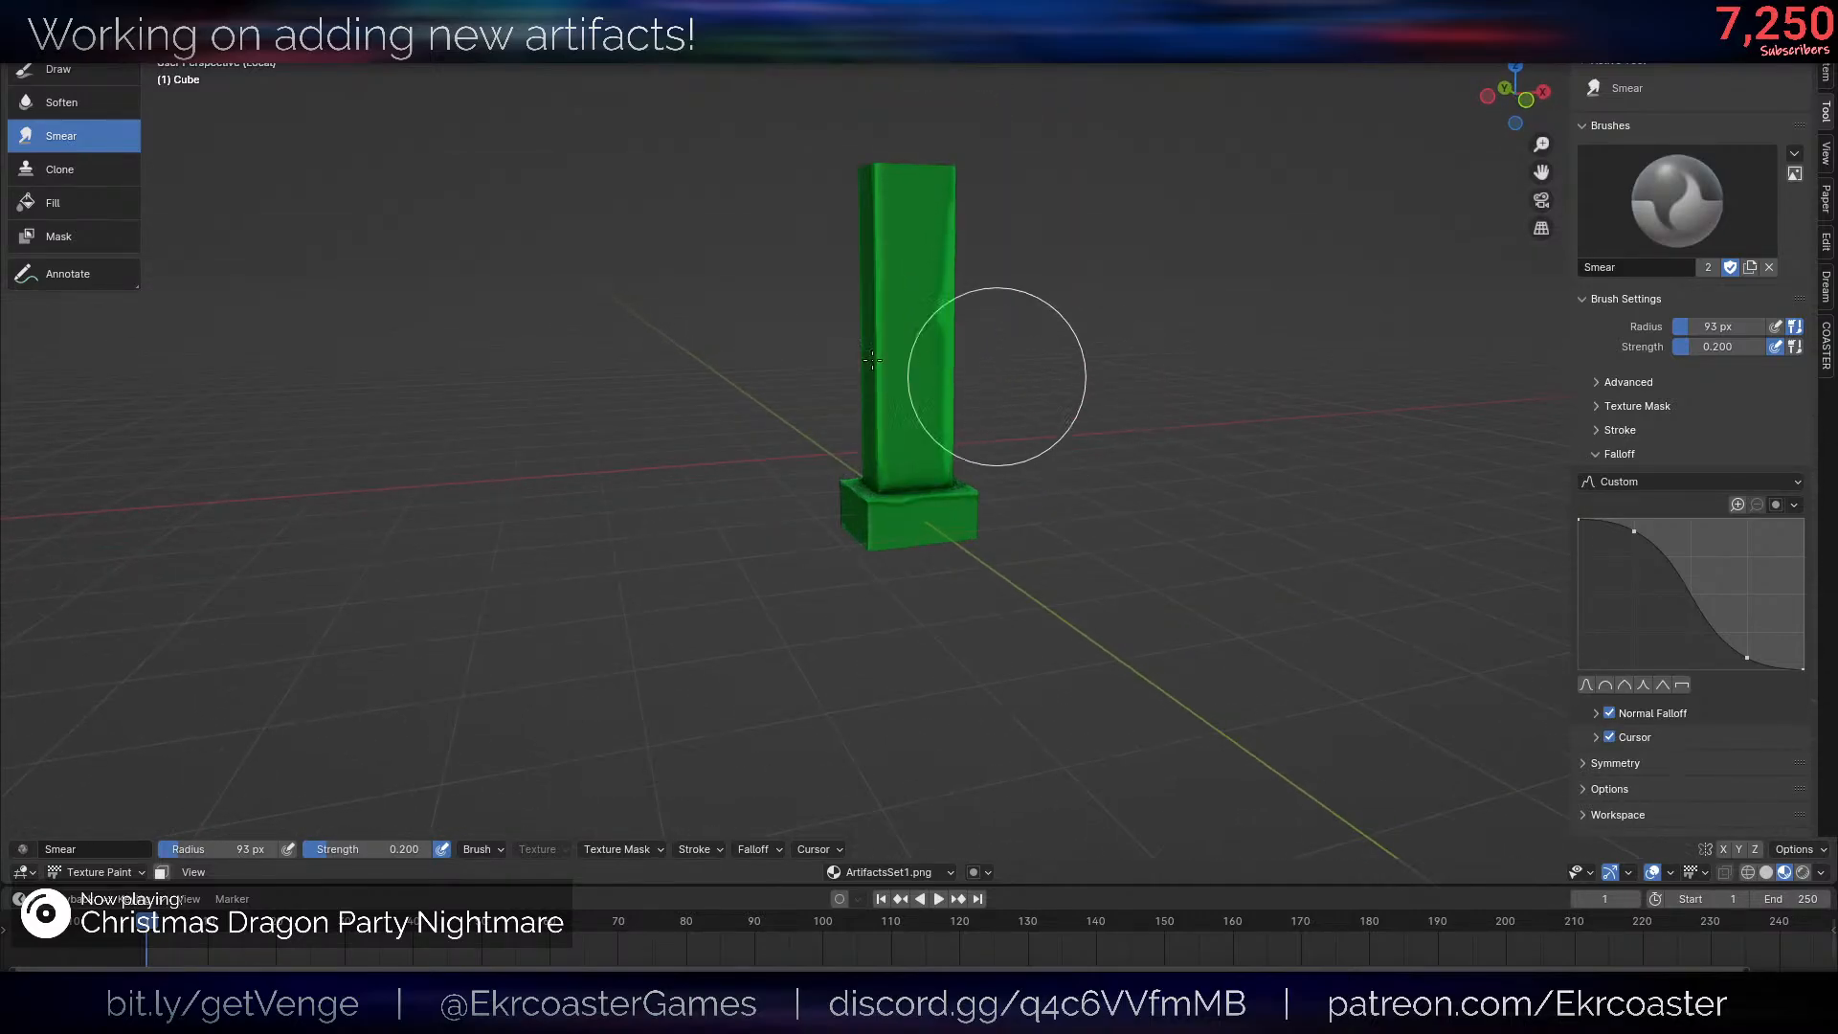
- Switch to Object Mode and examine the shaded post and base with the viewport overlays hidden
key(Tab)
- Add centred vertical loop cuts through the post and base in both directions, plus one horizontal loop around the post's middle
key(Tab)
key(q)
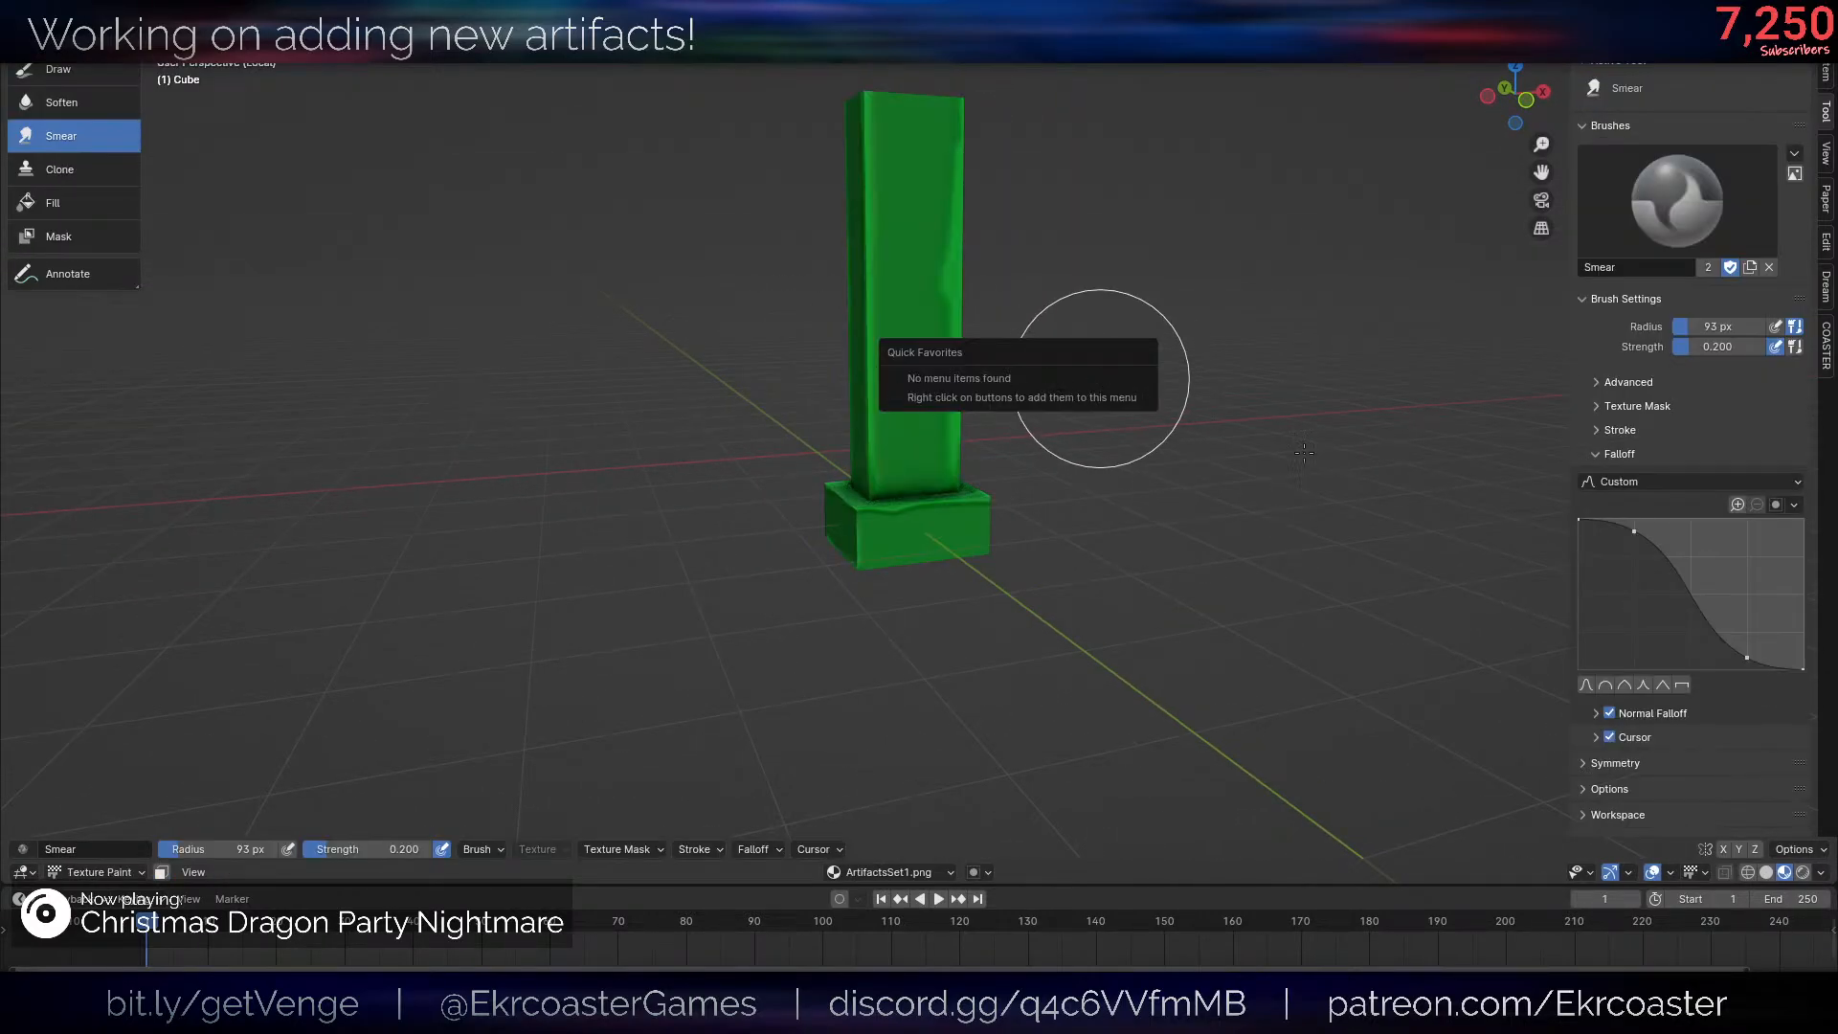
key(ctrl+Tab)
click(1015, 441)
right_click(1015, 440)
click(1018, 442)
key(shift+alt+z)
scroll(1091, 463, down, 5)
middle_drag(1130, 474, 1160, 532)
click(1164, 496)
scroll(1100, 476, up, 6)
key(shift+alt+z)
key(Tab)
key(ctrl+r)
click(951, 598)
right_click(948, 601)
key(ctrl+r)
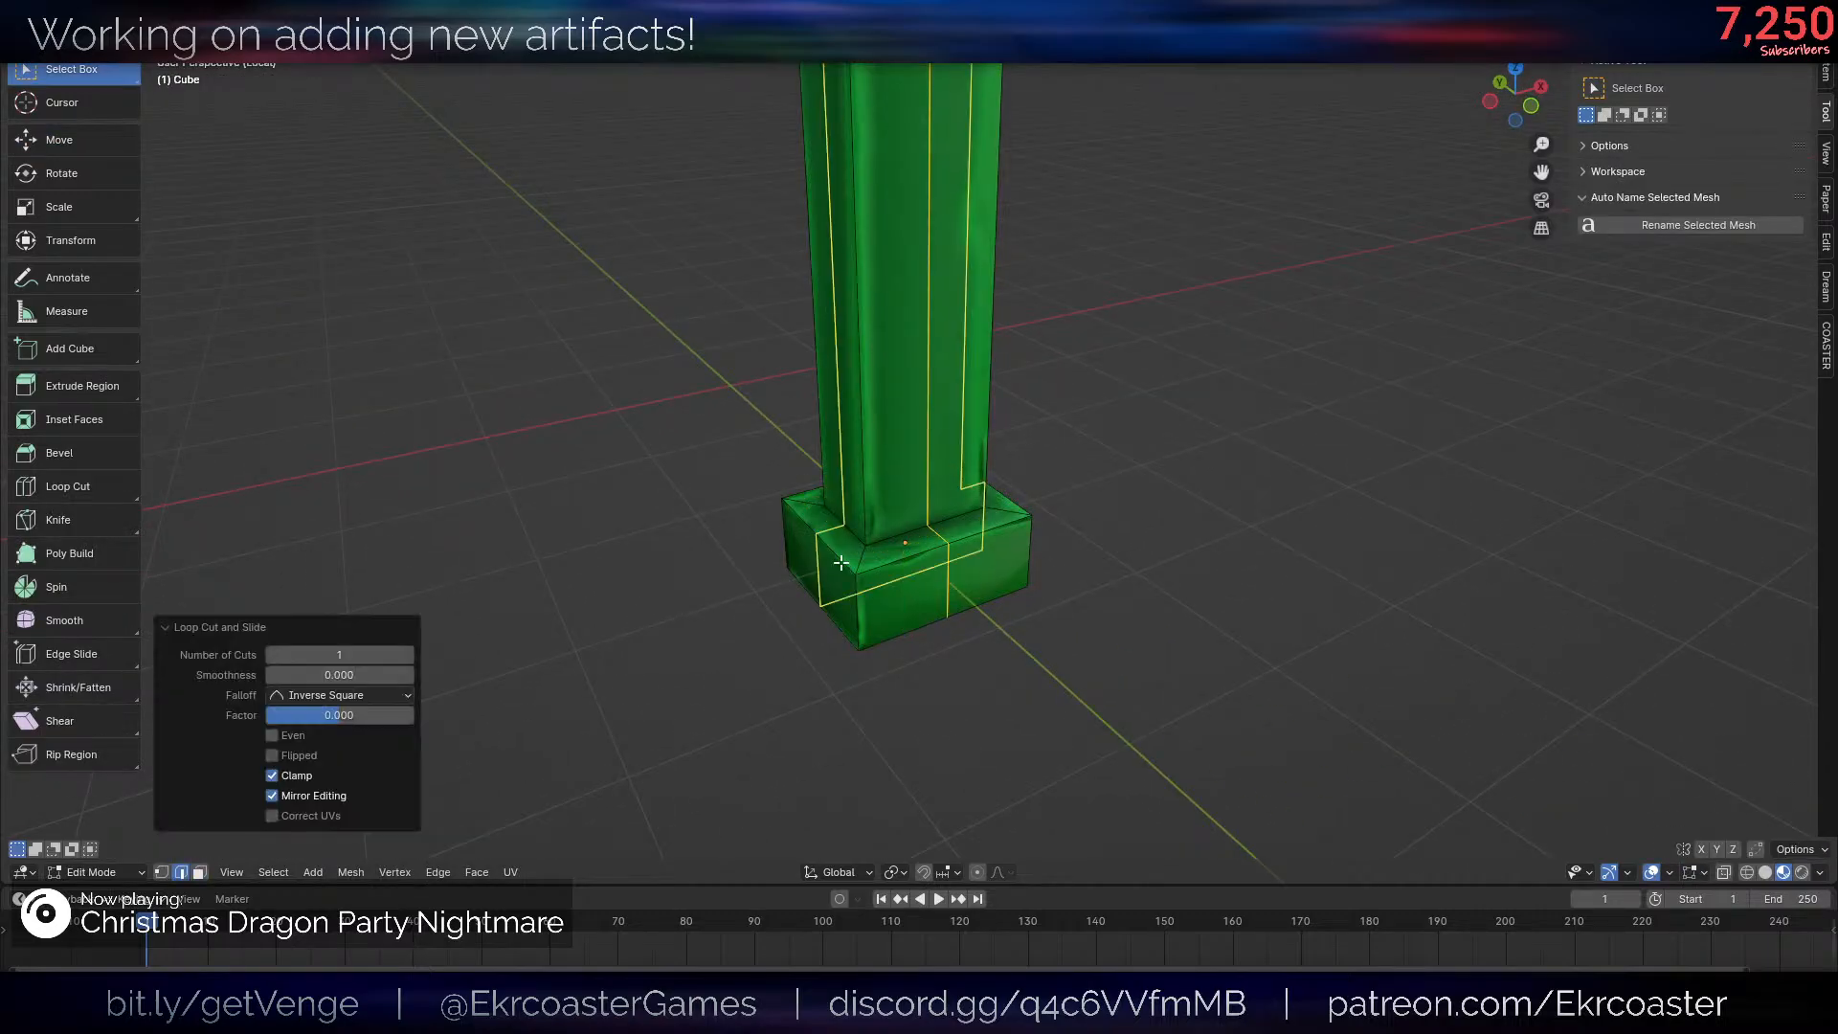
right_click(841, 563)
scroll(1019, 414, down, 4)
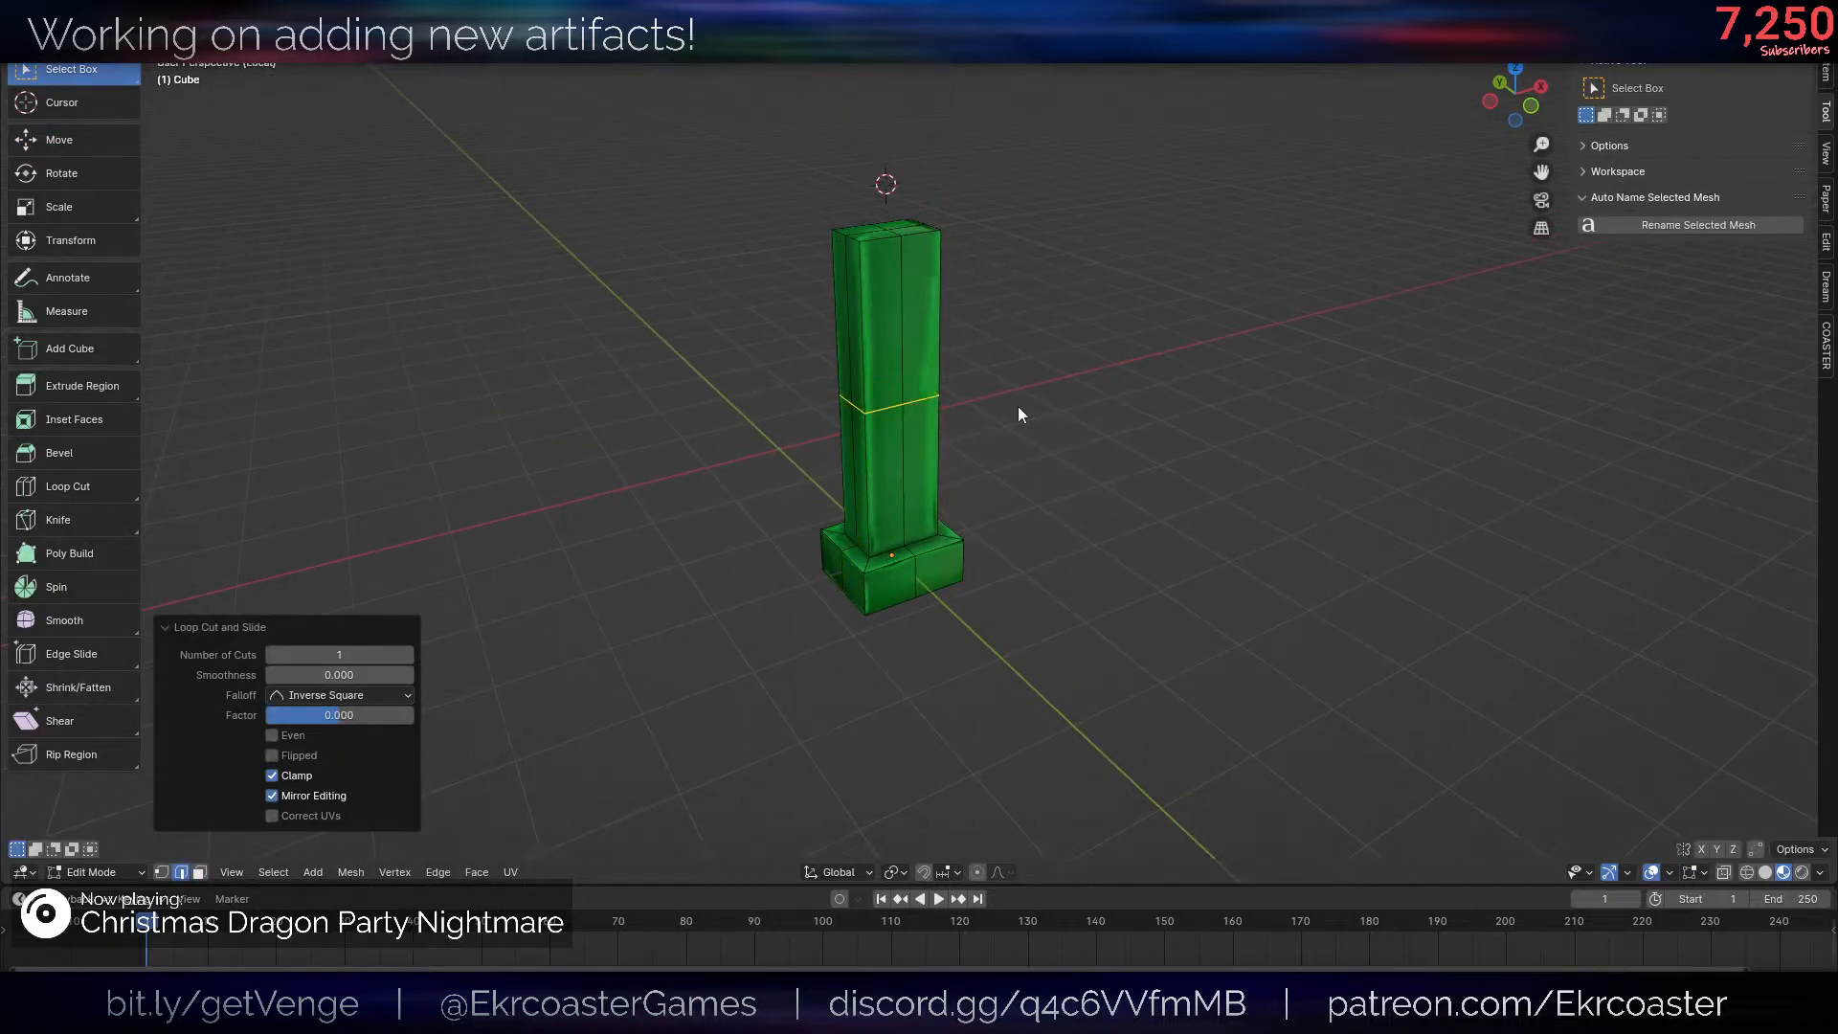
- Leave mesh editing, inspect the model with overlays hidden, and return to Texture Paint mode with overlays shown
key(Tab)
key(shift+alt+z)
mouse_move(1148, 464)
middle_down()
mouse_move(1124, 388)
mouse_move(1221, 375)
mouse_move(1308, 332)
mouse_move(1145, 341)
mouse_move(1108, 443)
mouse_move(1222, 398)
mouse_move(1206, 322)
mouse_move(1247, 351)
mouse_move(958, 536)
middle_up()
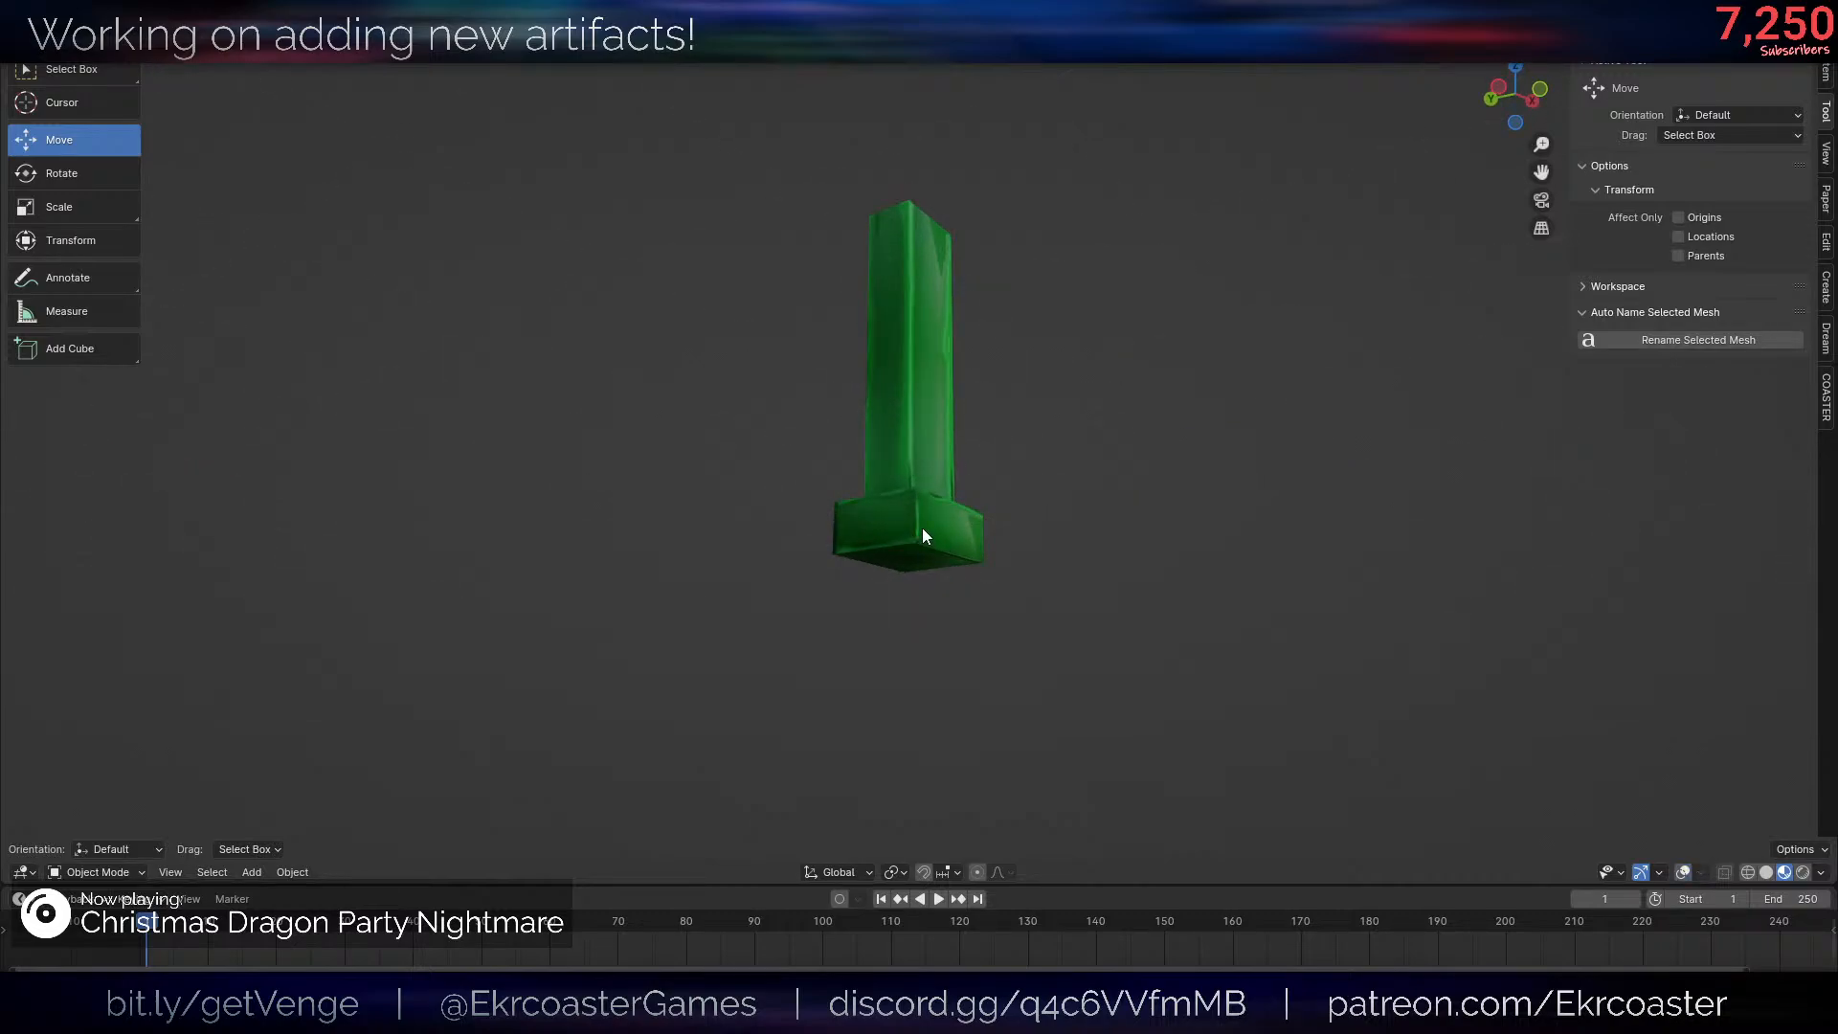
key(shift+alt+z)
key(ctrl+Tab)
click(1139, 337)
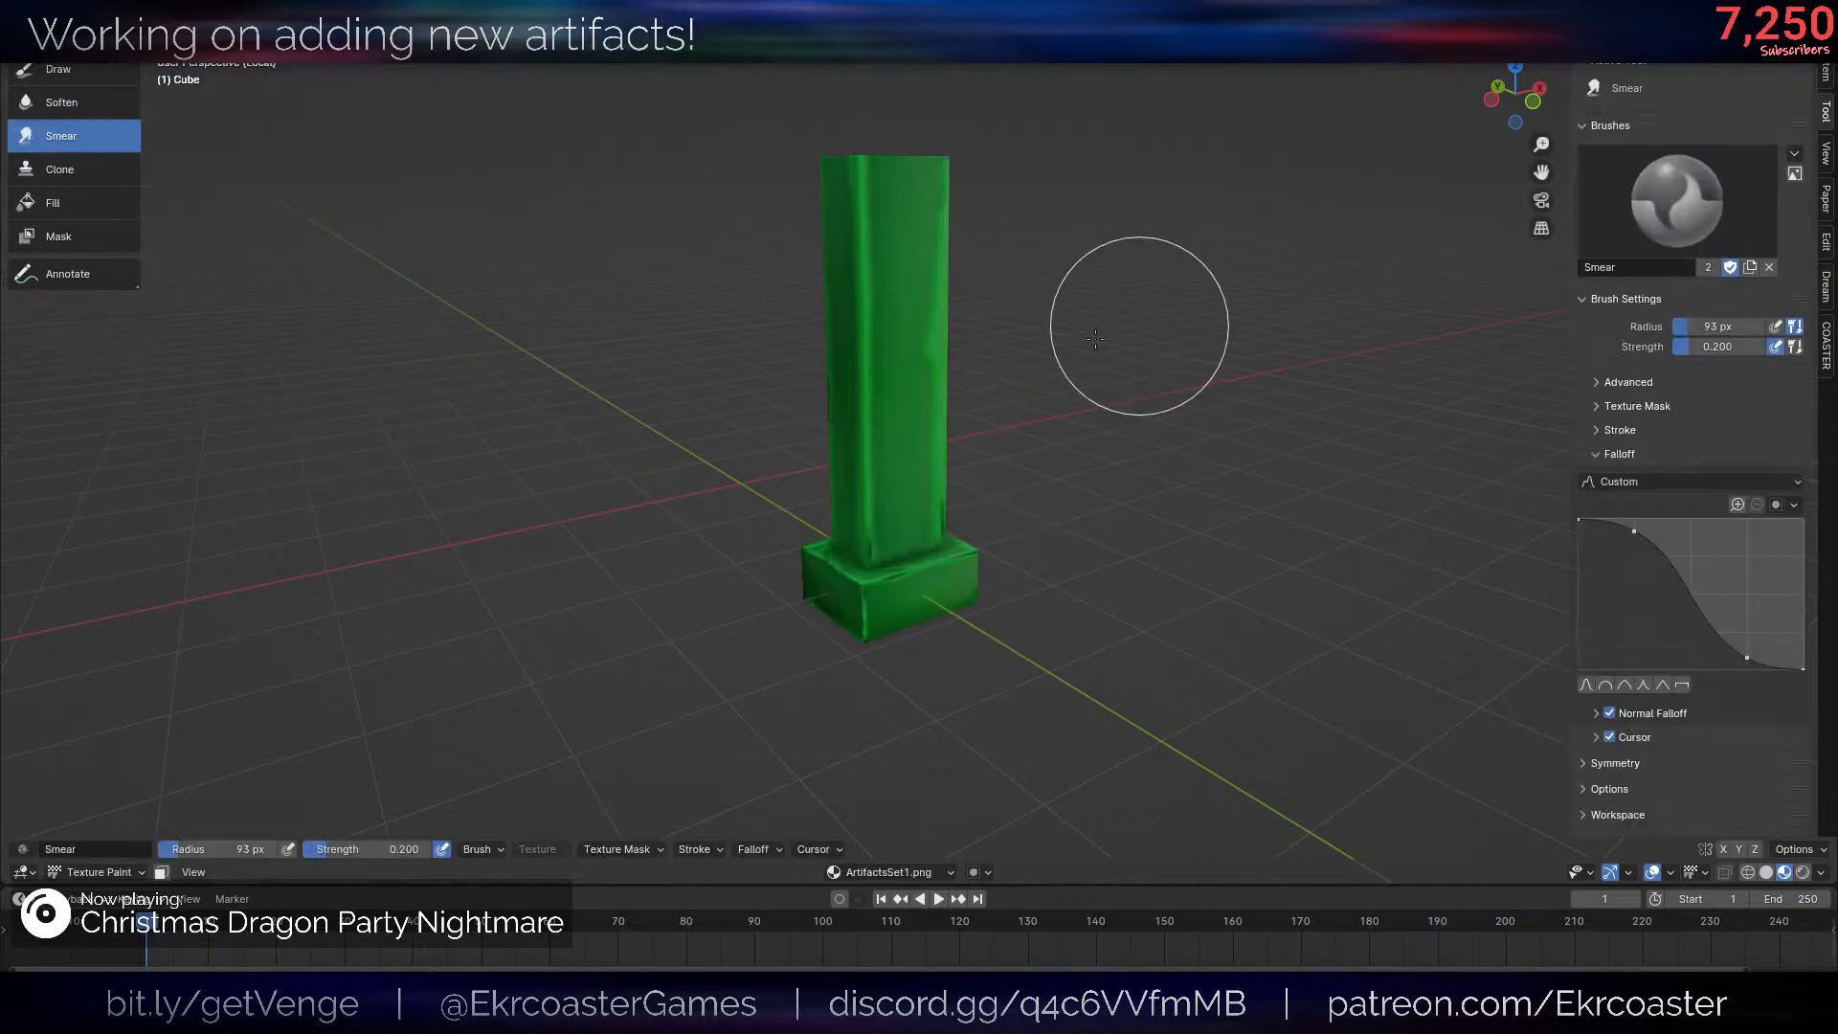
- Set the Draw brush to dark brown at 0.152 strength and give it a new speckled noise texture
click(58, 69)
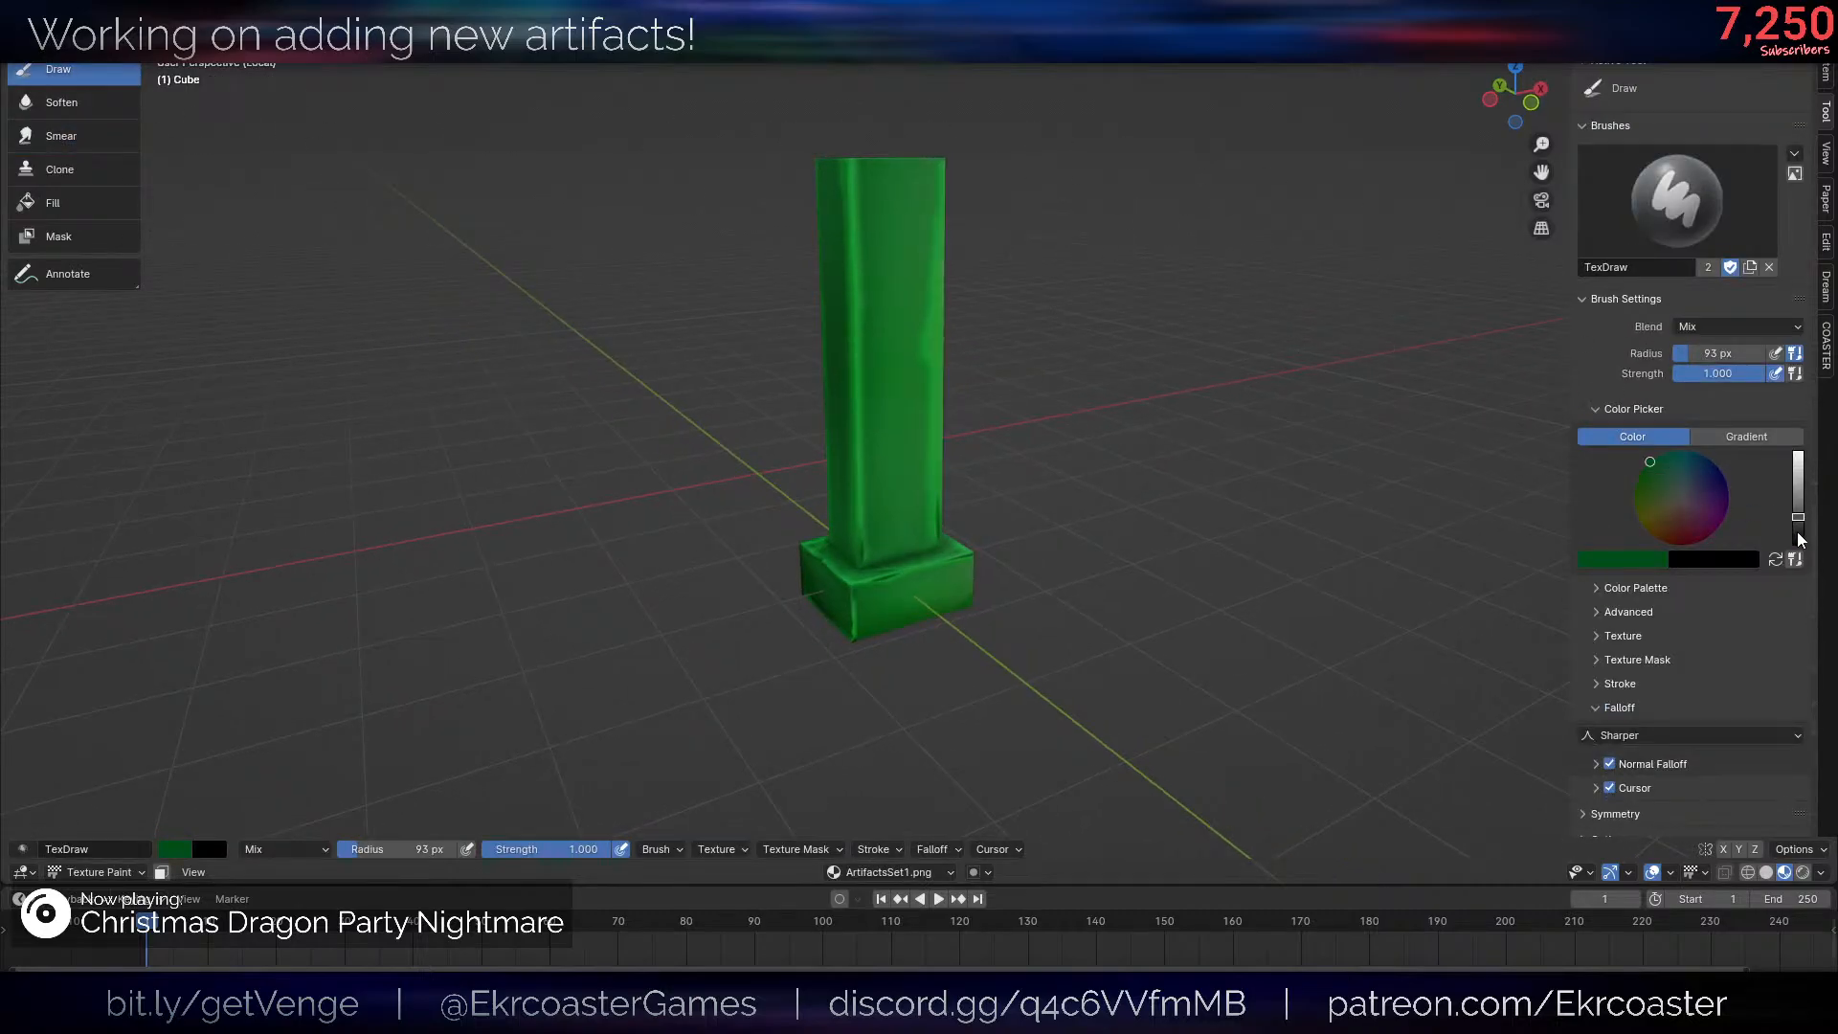
drag(1798, 533, 1798, 525)
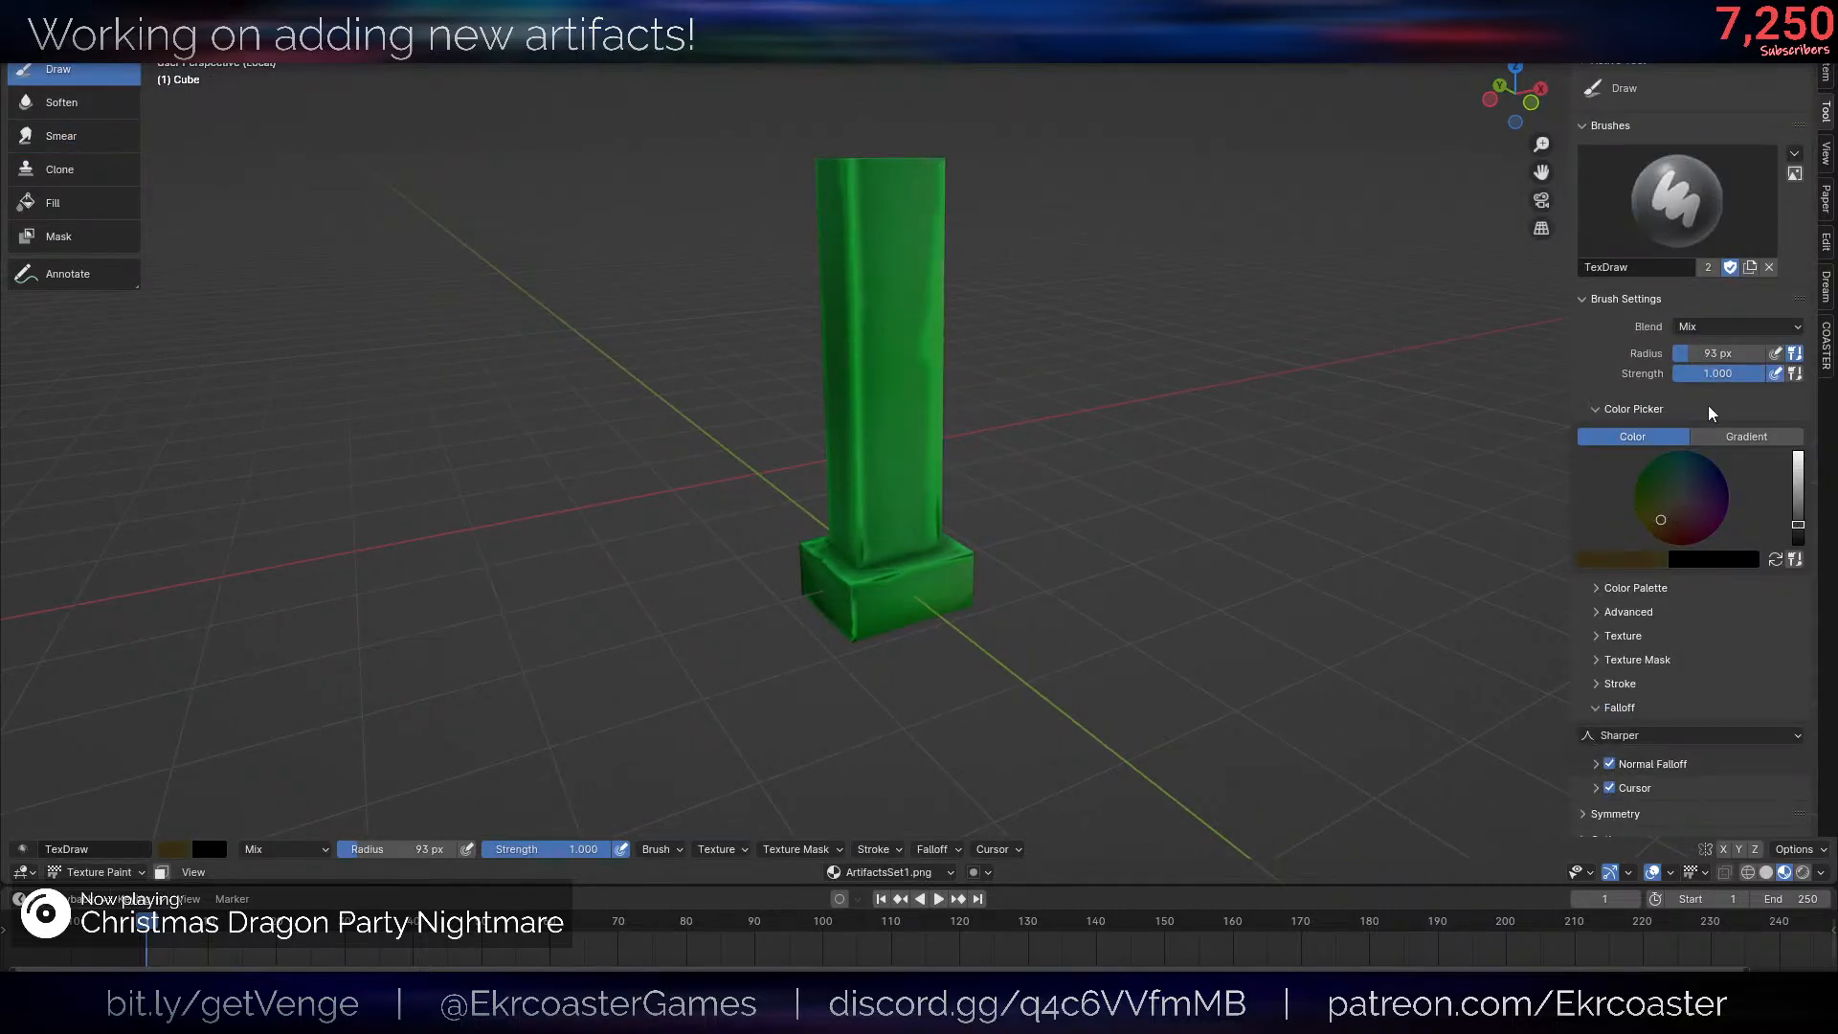
click(1625, 635)
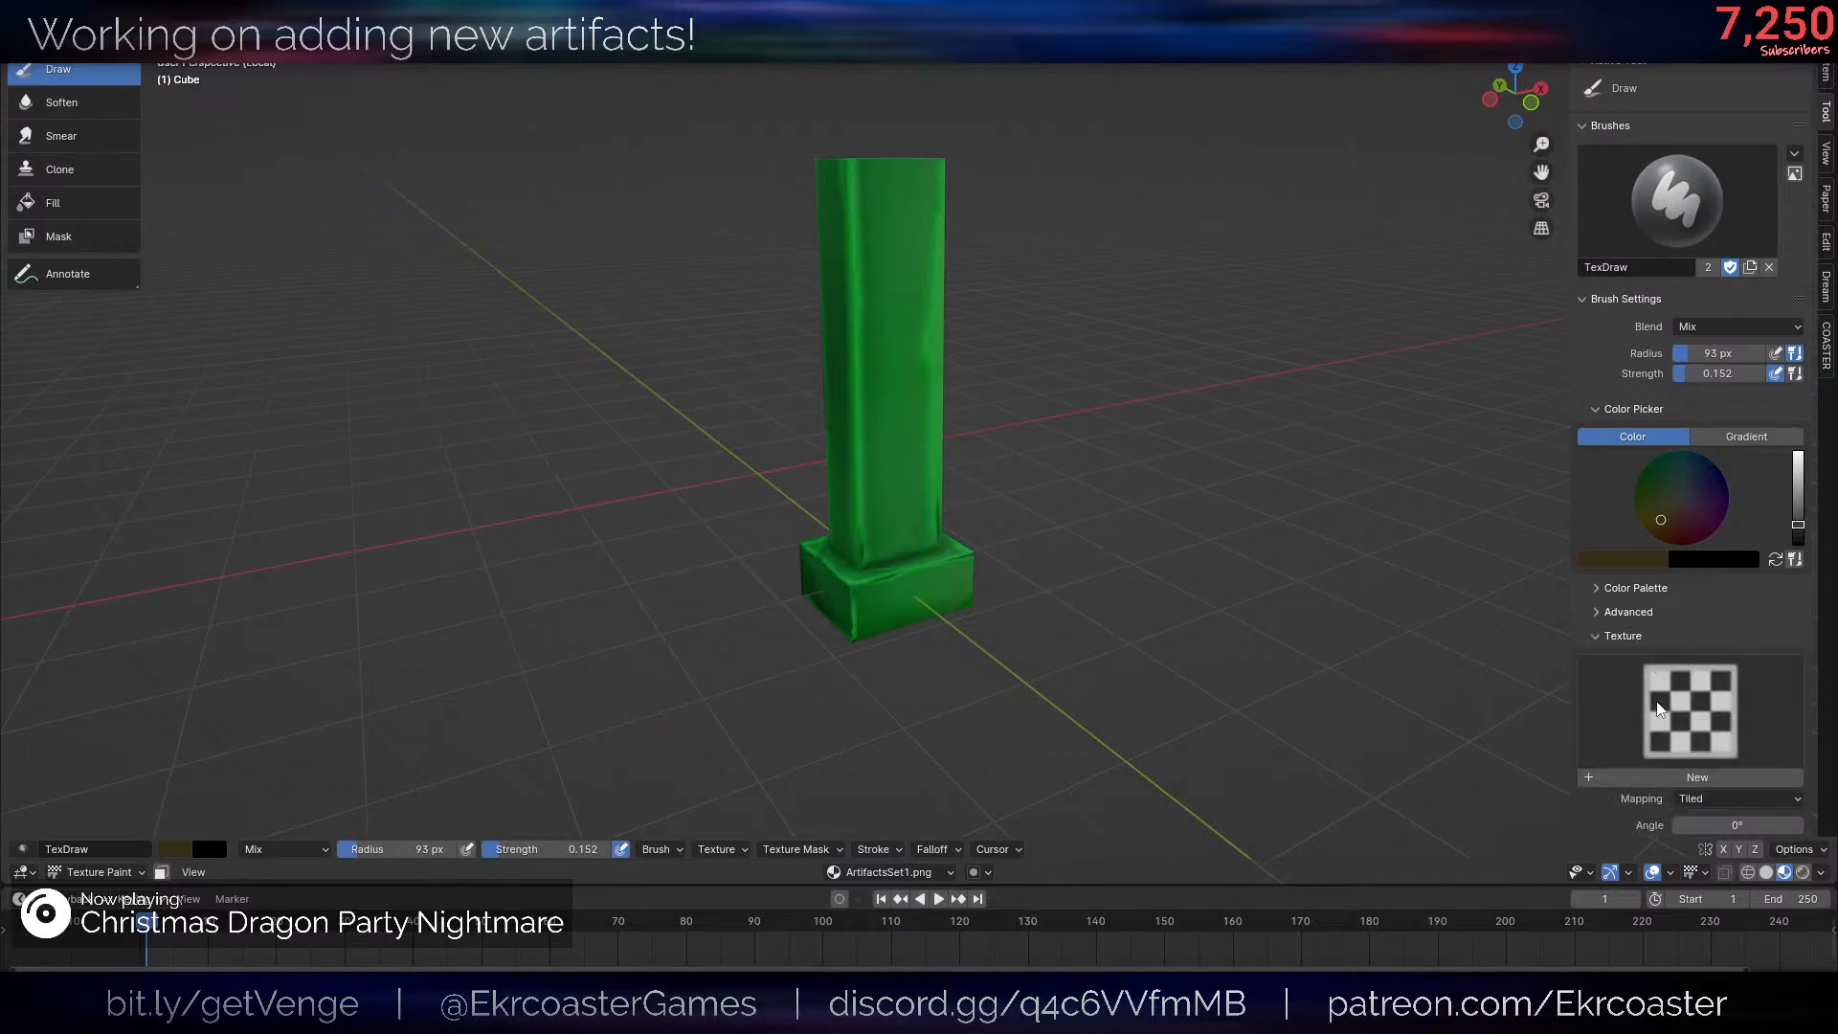
click(1685, 781)
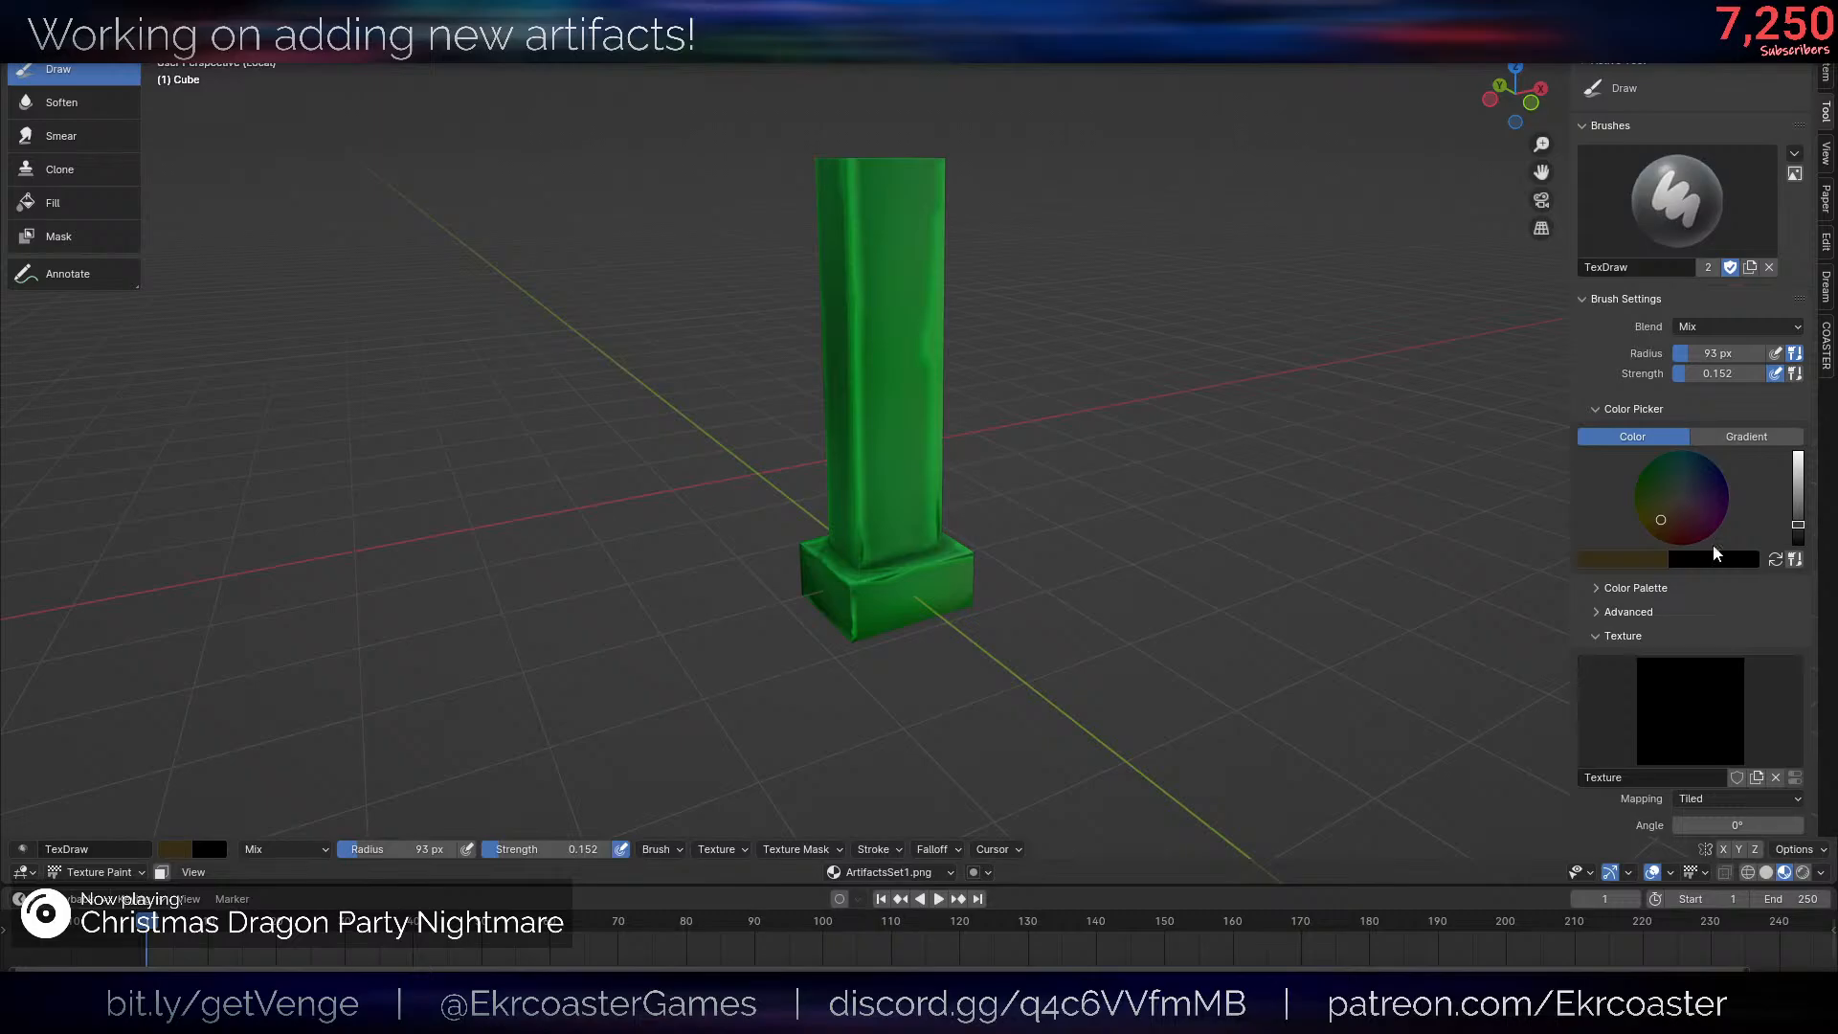
middle_drag(1069, 475, 1029, 515)
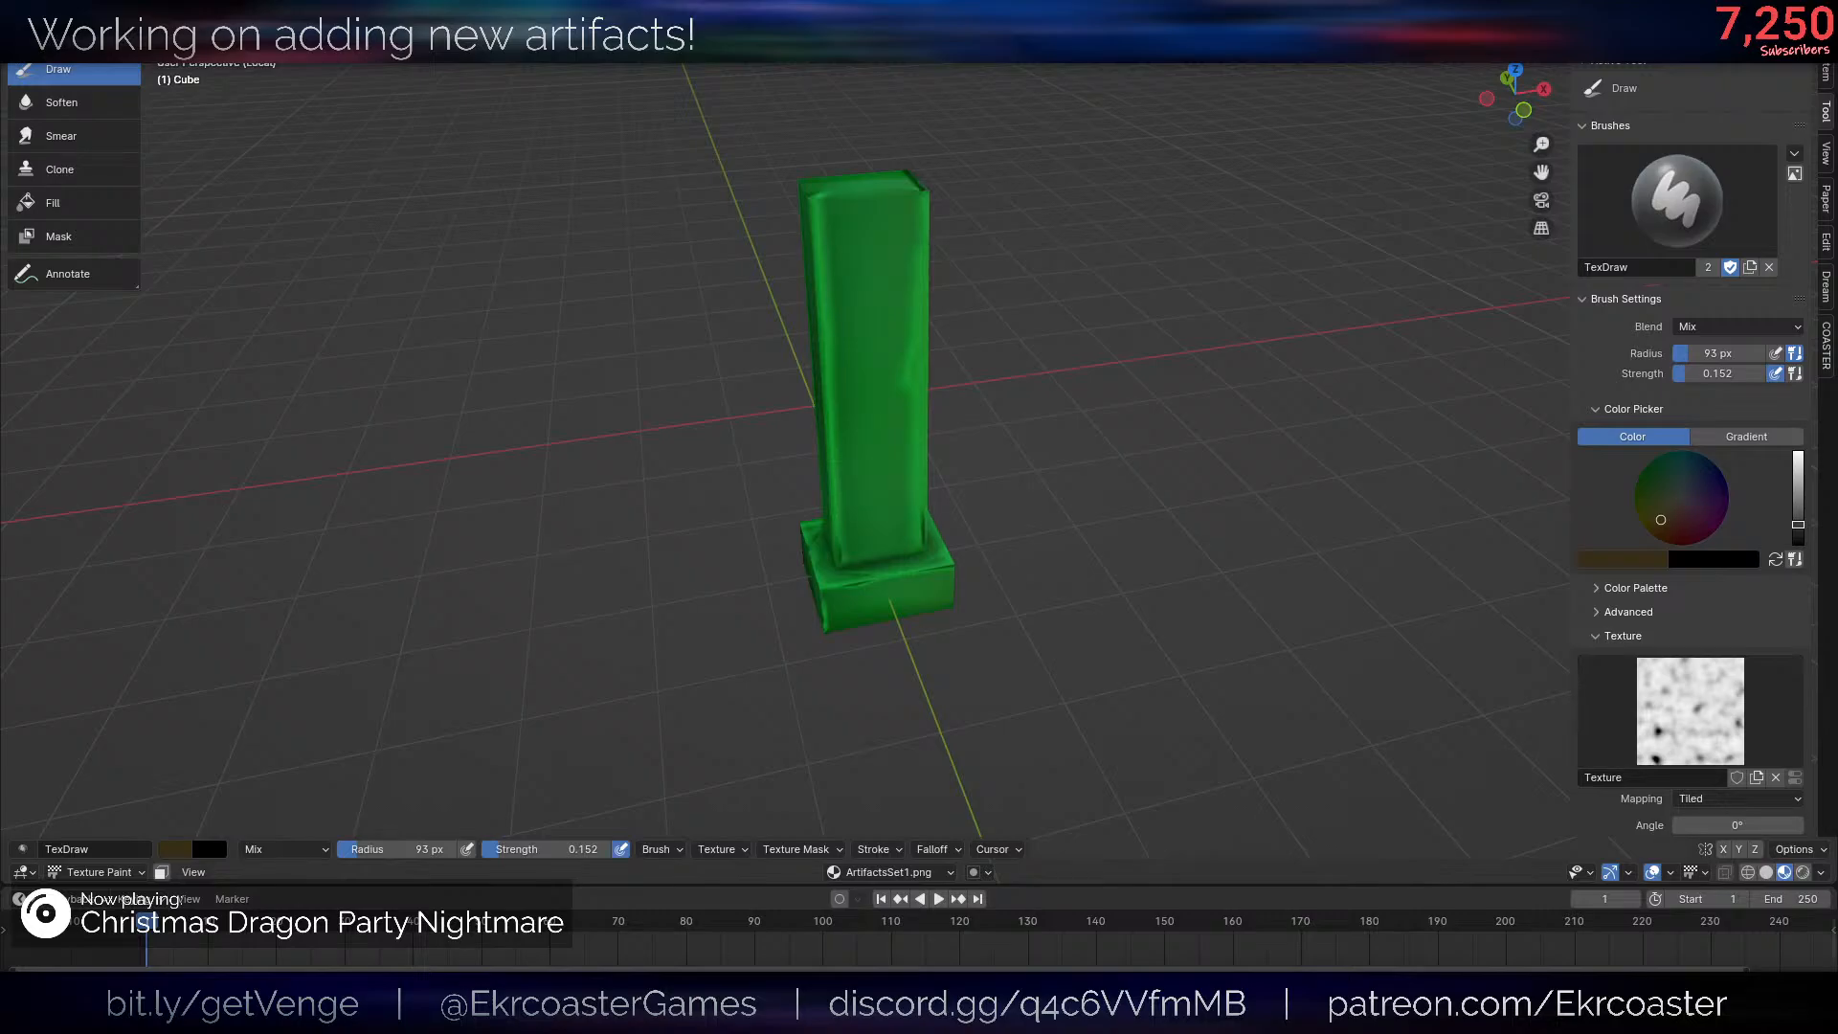
- Paint faint, textured dark brown grime around the sides and lower edges of the base
middle_drag(894, 574, 916, 526)
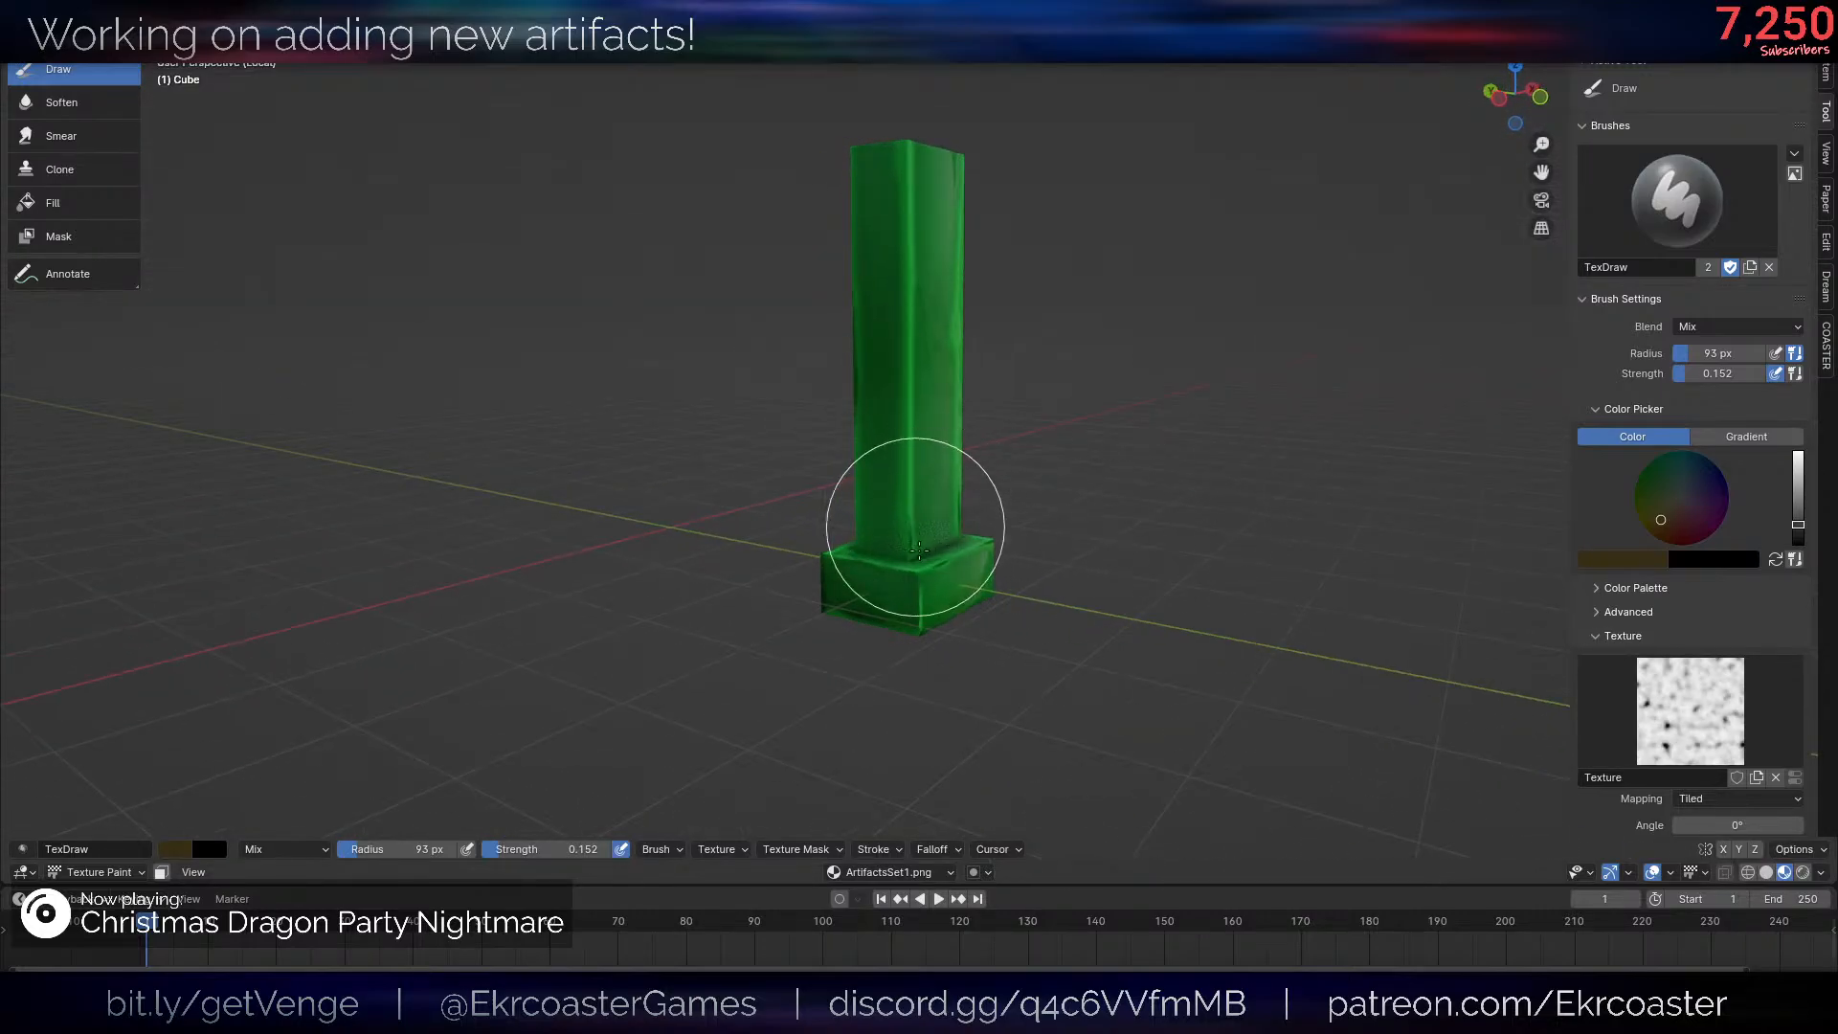
middle_drag(801, 616, 923, 533)
middle_drag(935, 657, 953, 620)
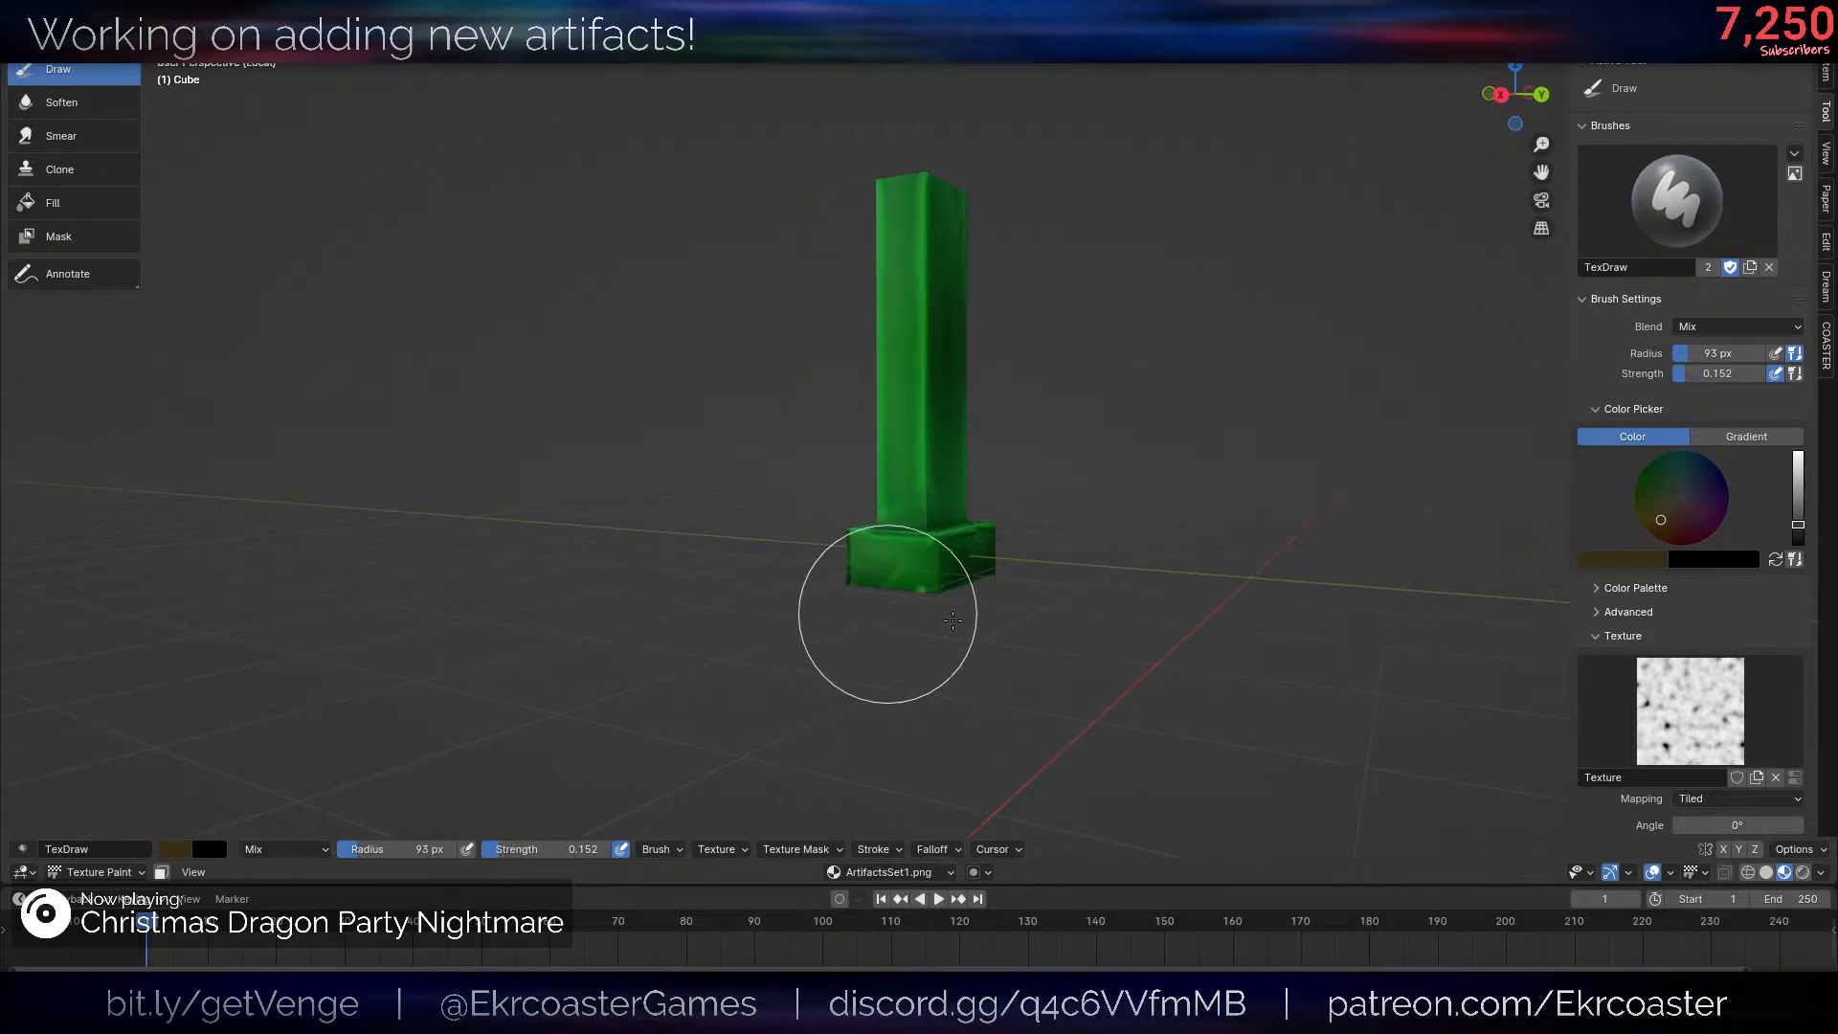
middle_drag(1059, 596, 957, 607)
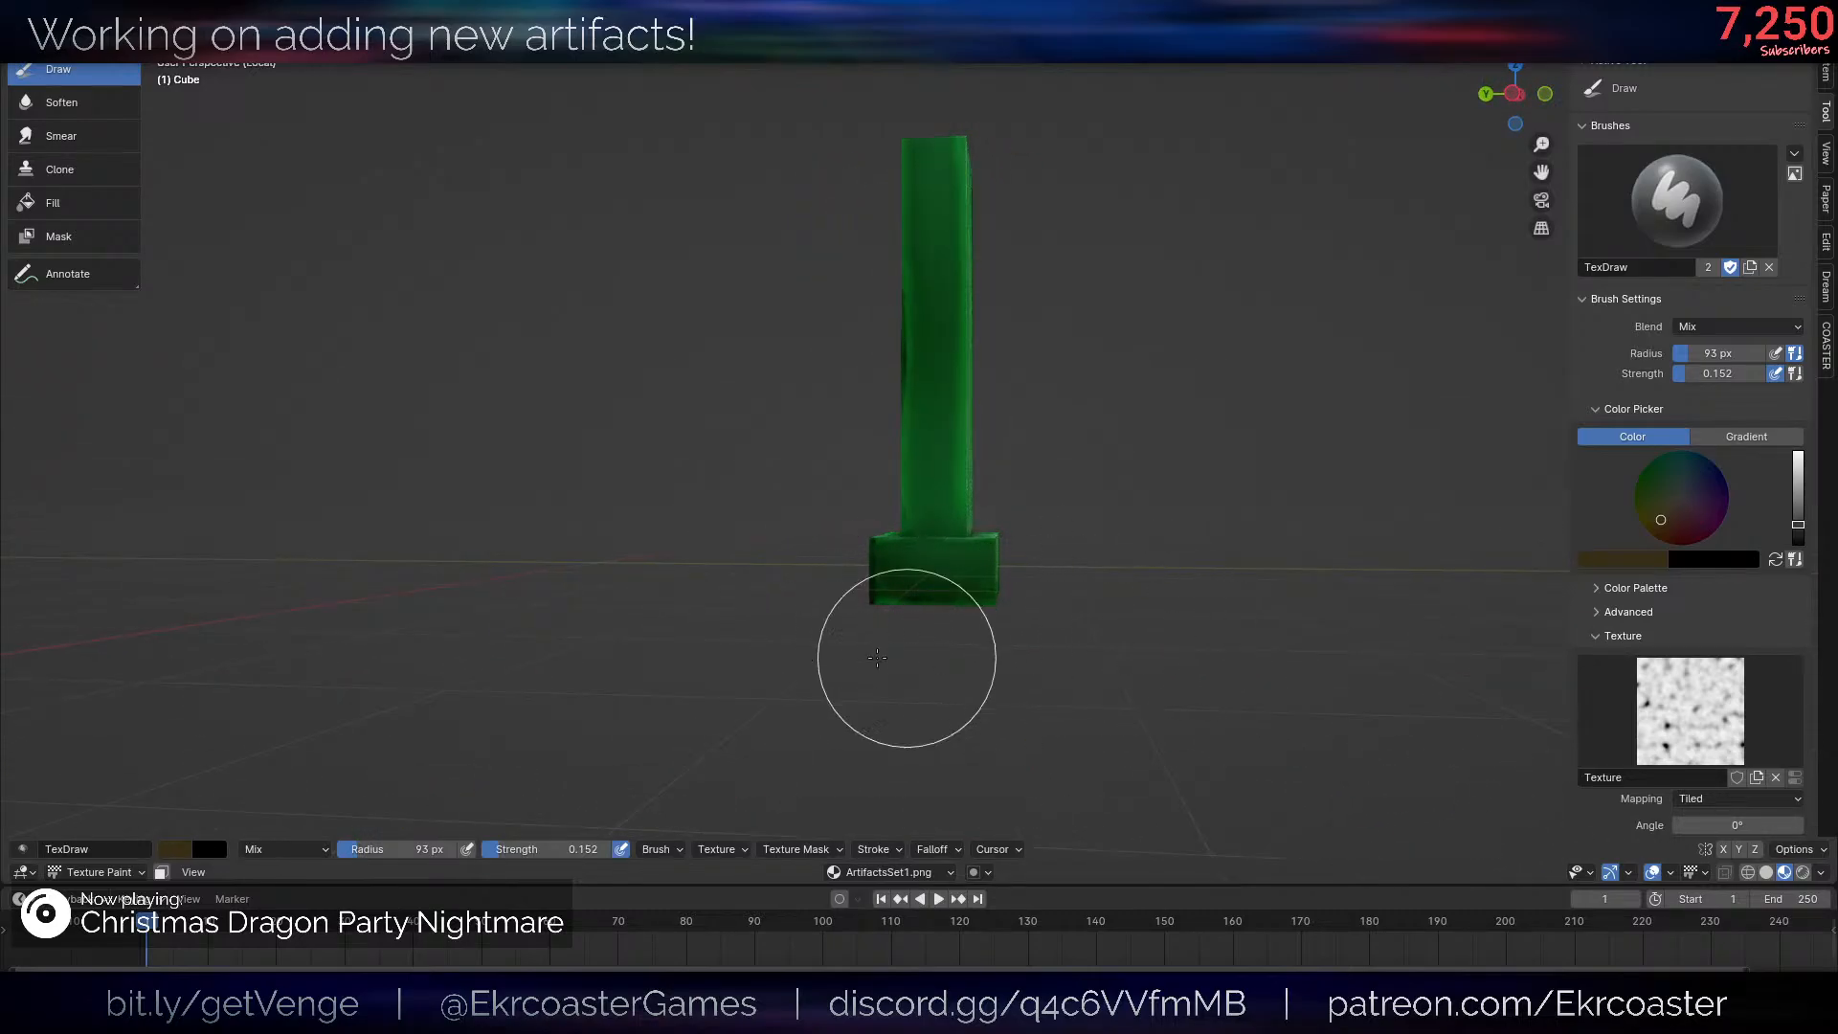
middle_drag(1197, 517, 893, 439)
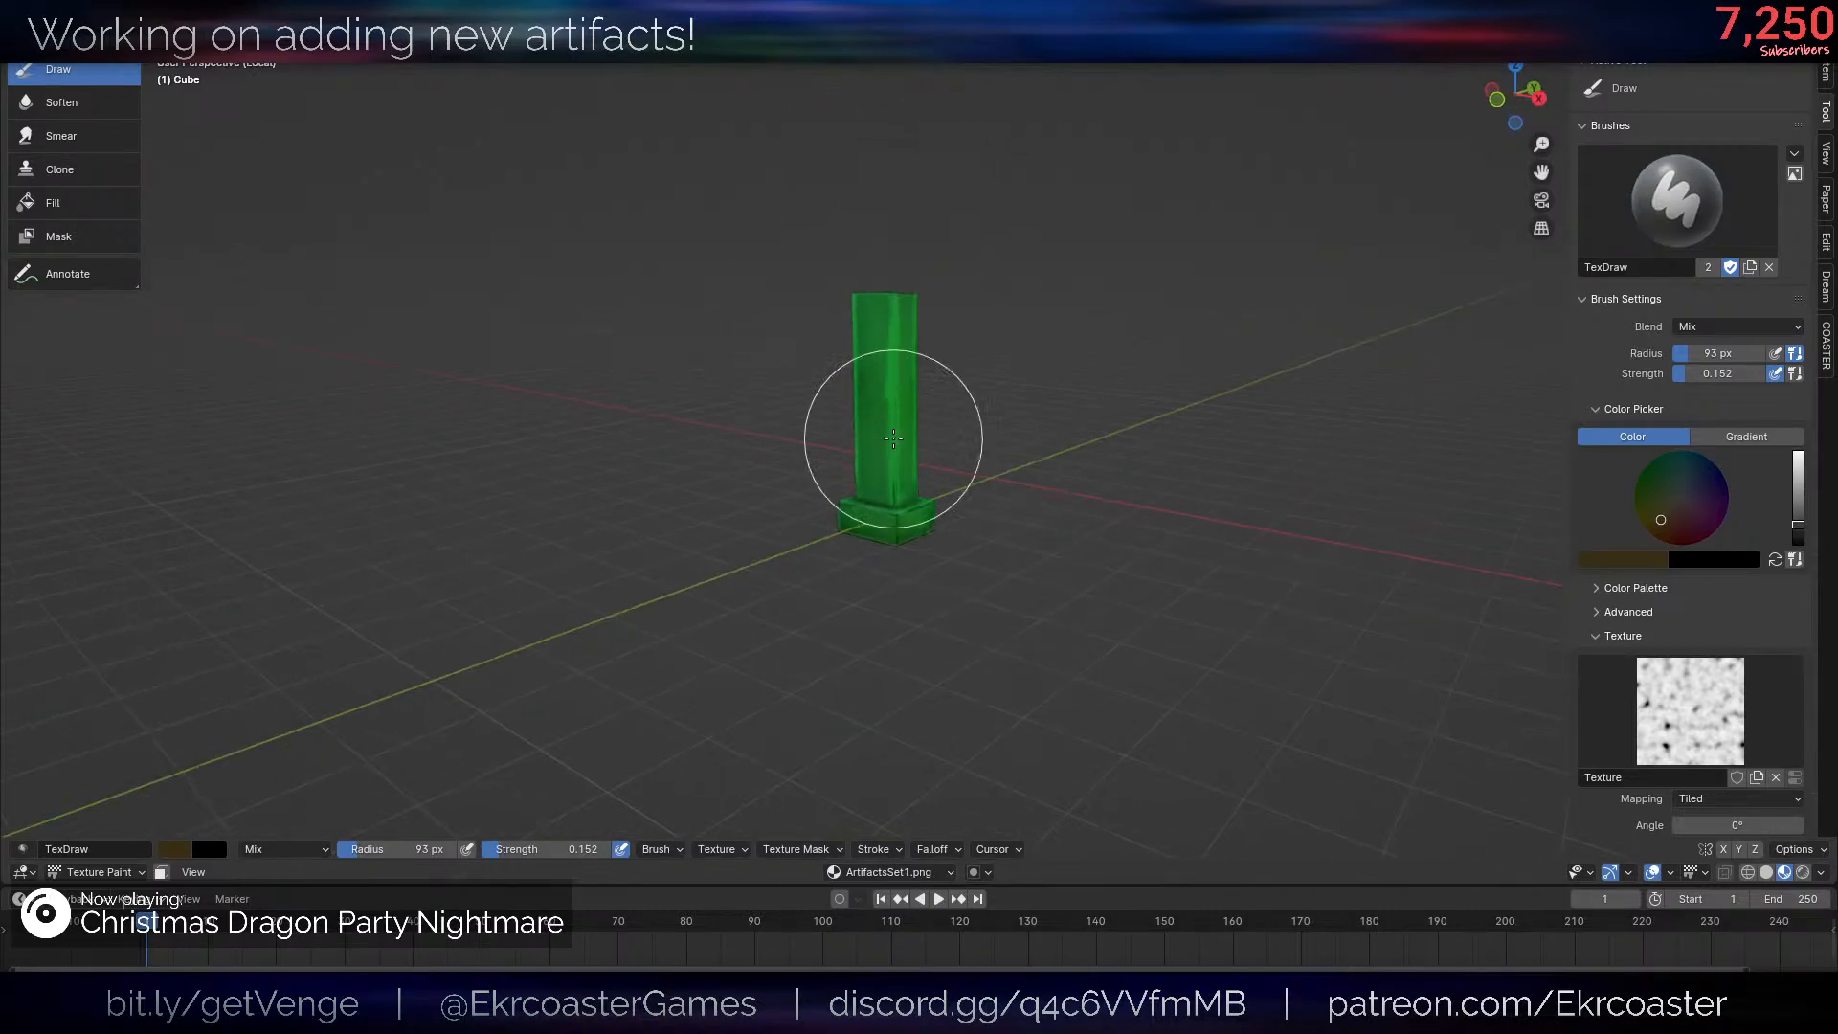
scroll(997, 443, up, 3)
scroll(1071, 495, down, 3)
middle_drag(1072, 495, 1267, 379)
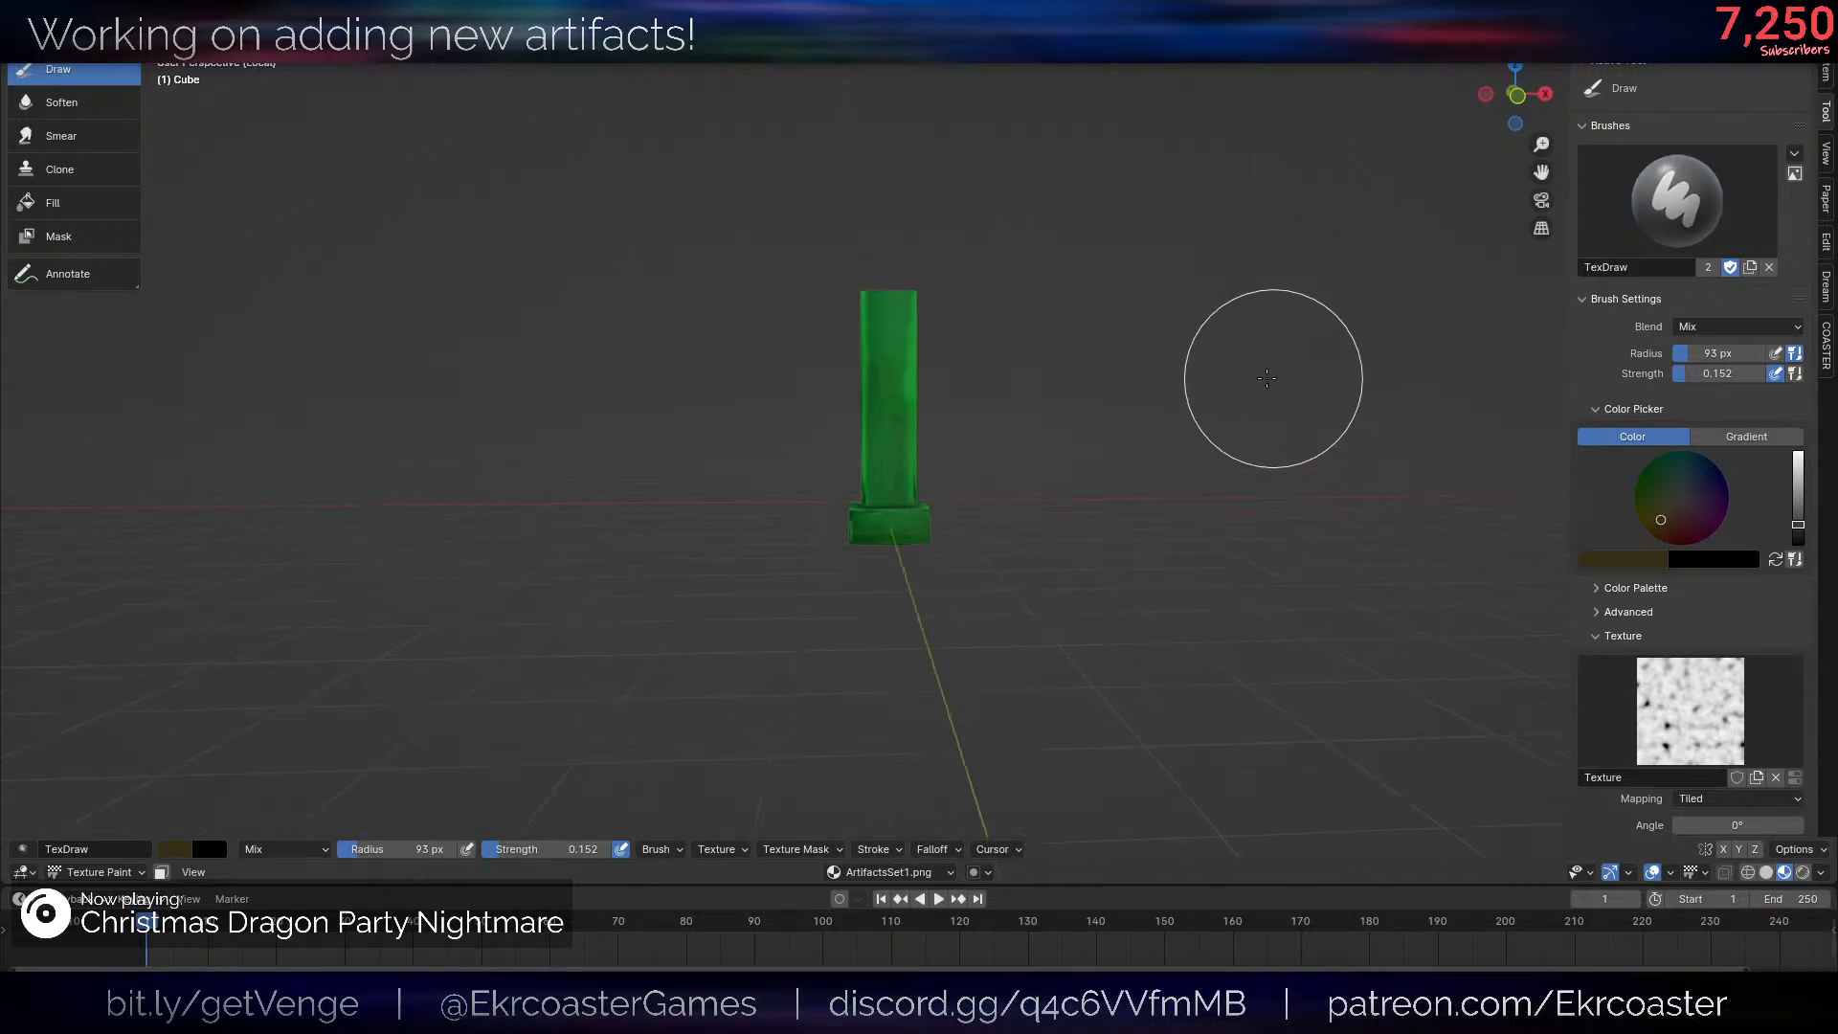
- Paint faint, textured dark brown grime around the top end of the post on all its sides
scroll(1266, 378, up, 3)
middle_drag(907, 226, 833, 286)
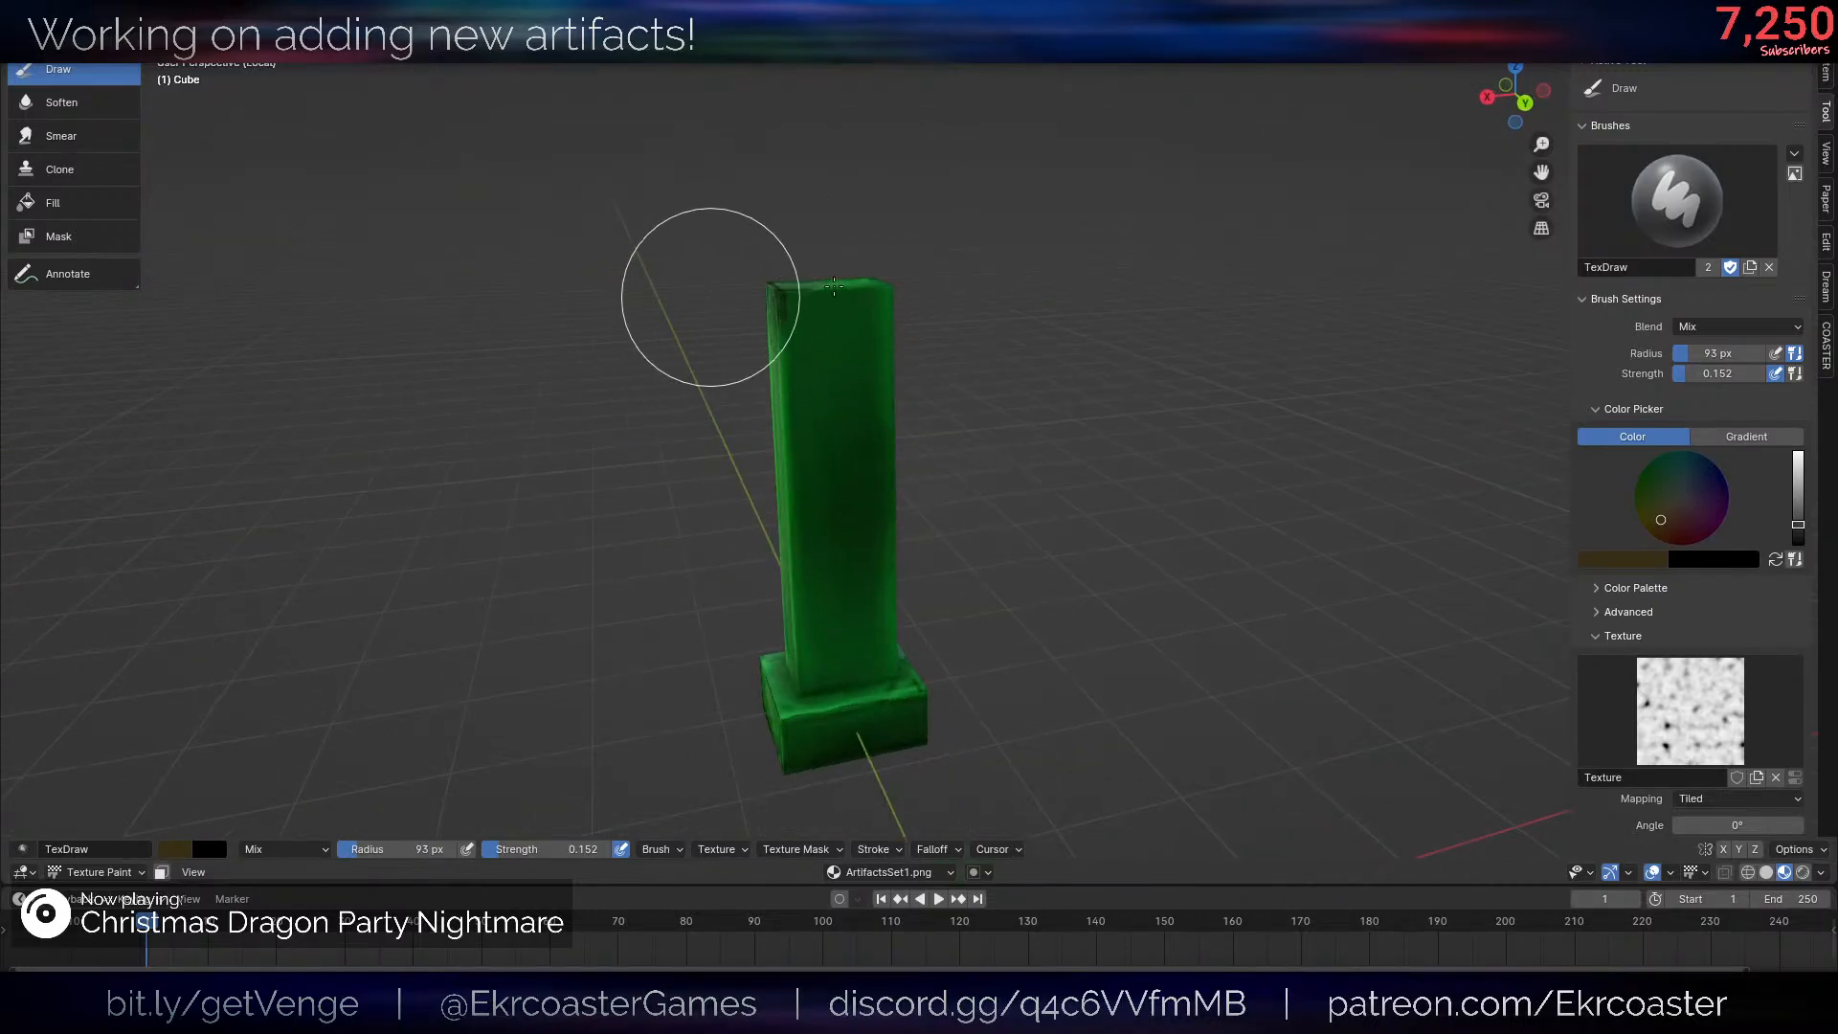
middle_drag(1100, 308, 1223, 302)
scroll(1222, 303, up, 2)
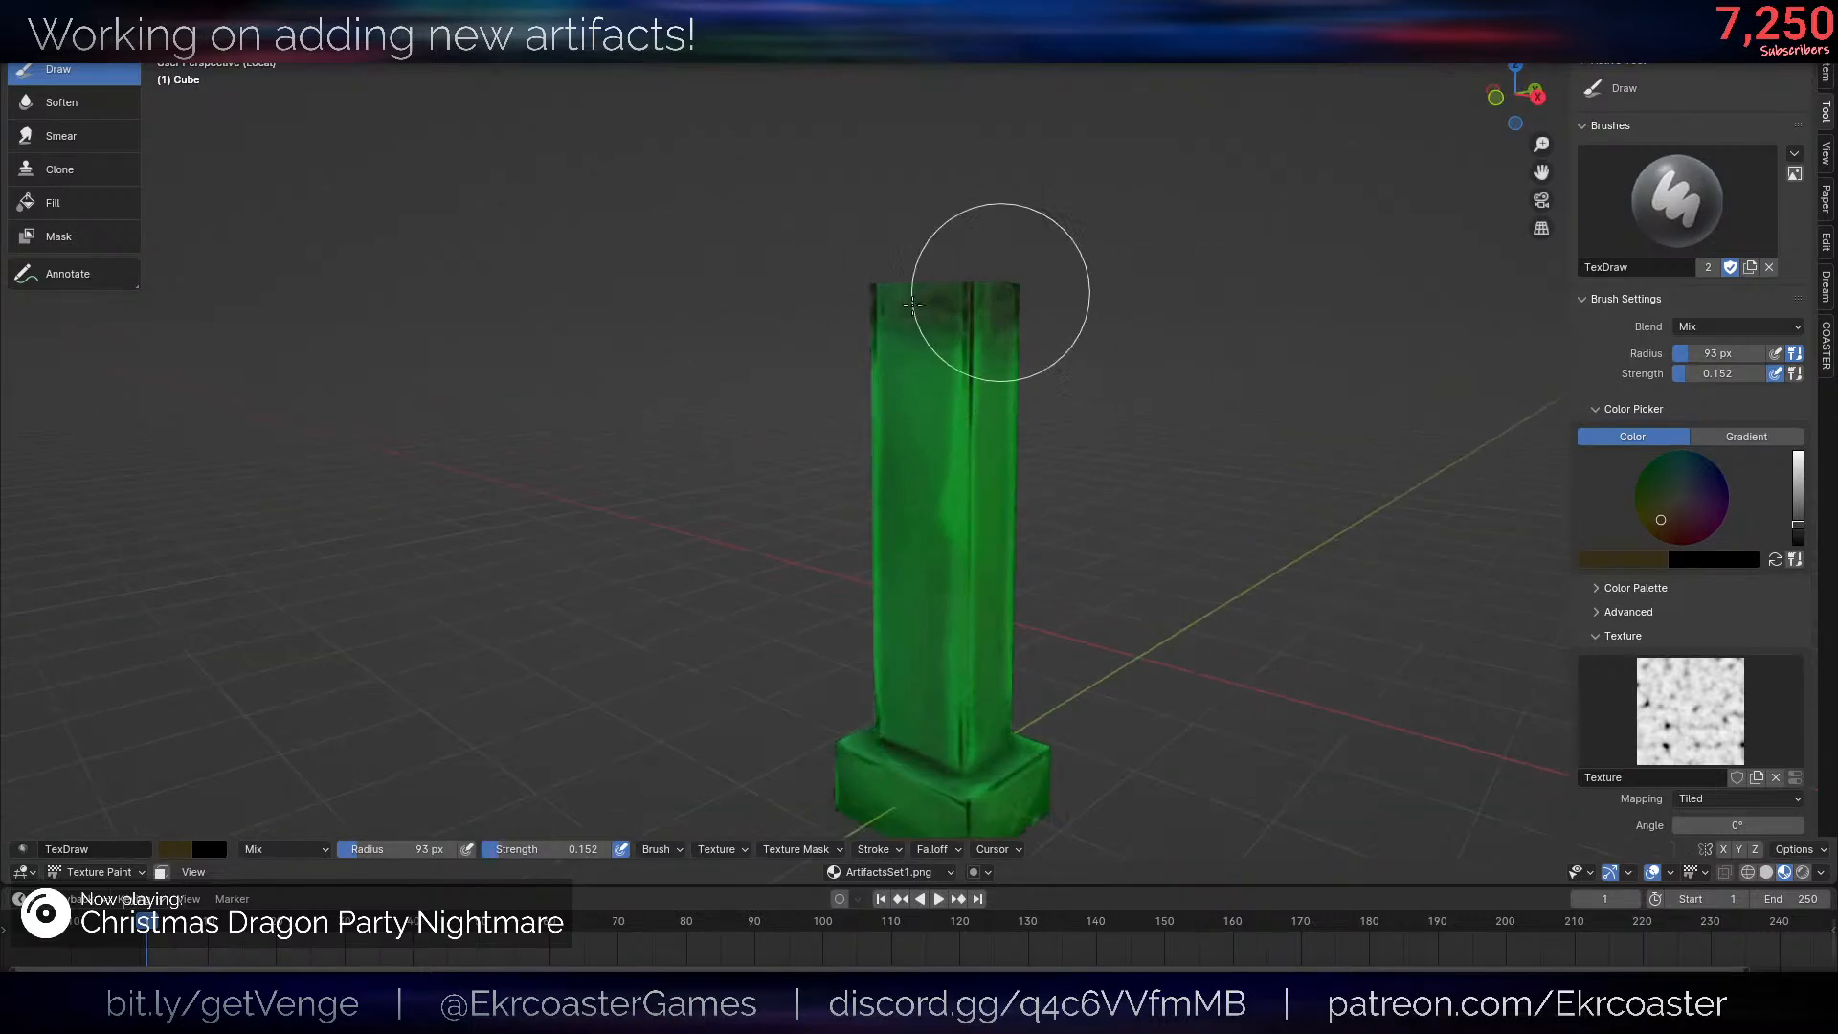
scroll(896, 296, down, 5)
middle_drag(896, 297, 1104, 334)
scroll(1104, 334, up, 5)
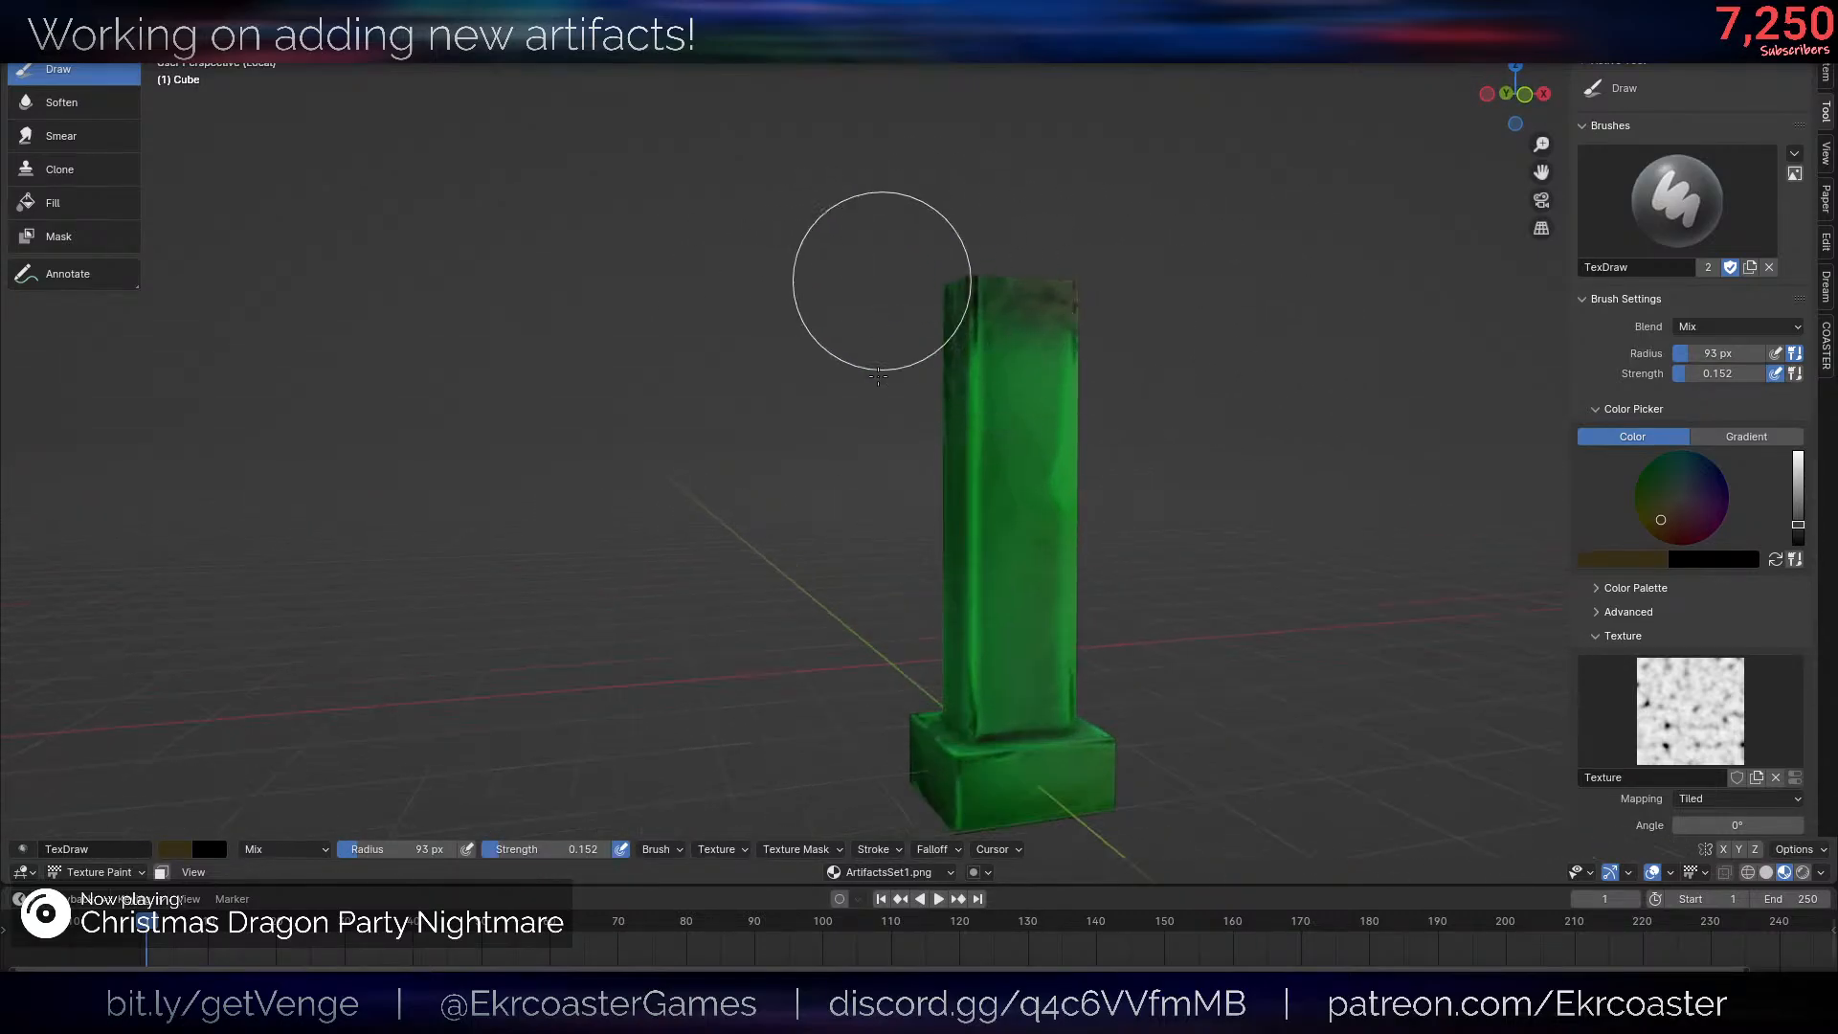
scroll(1256, 485, down, 2)
middle_drag(1256, 484, 1106, 420)
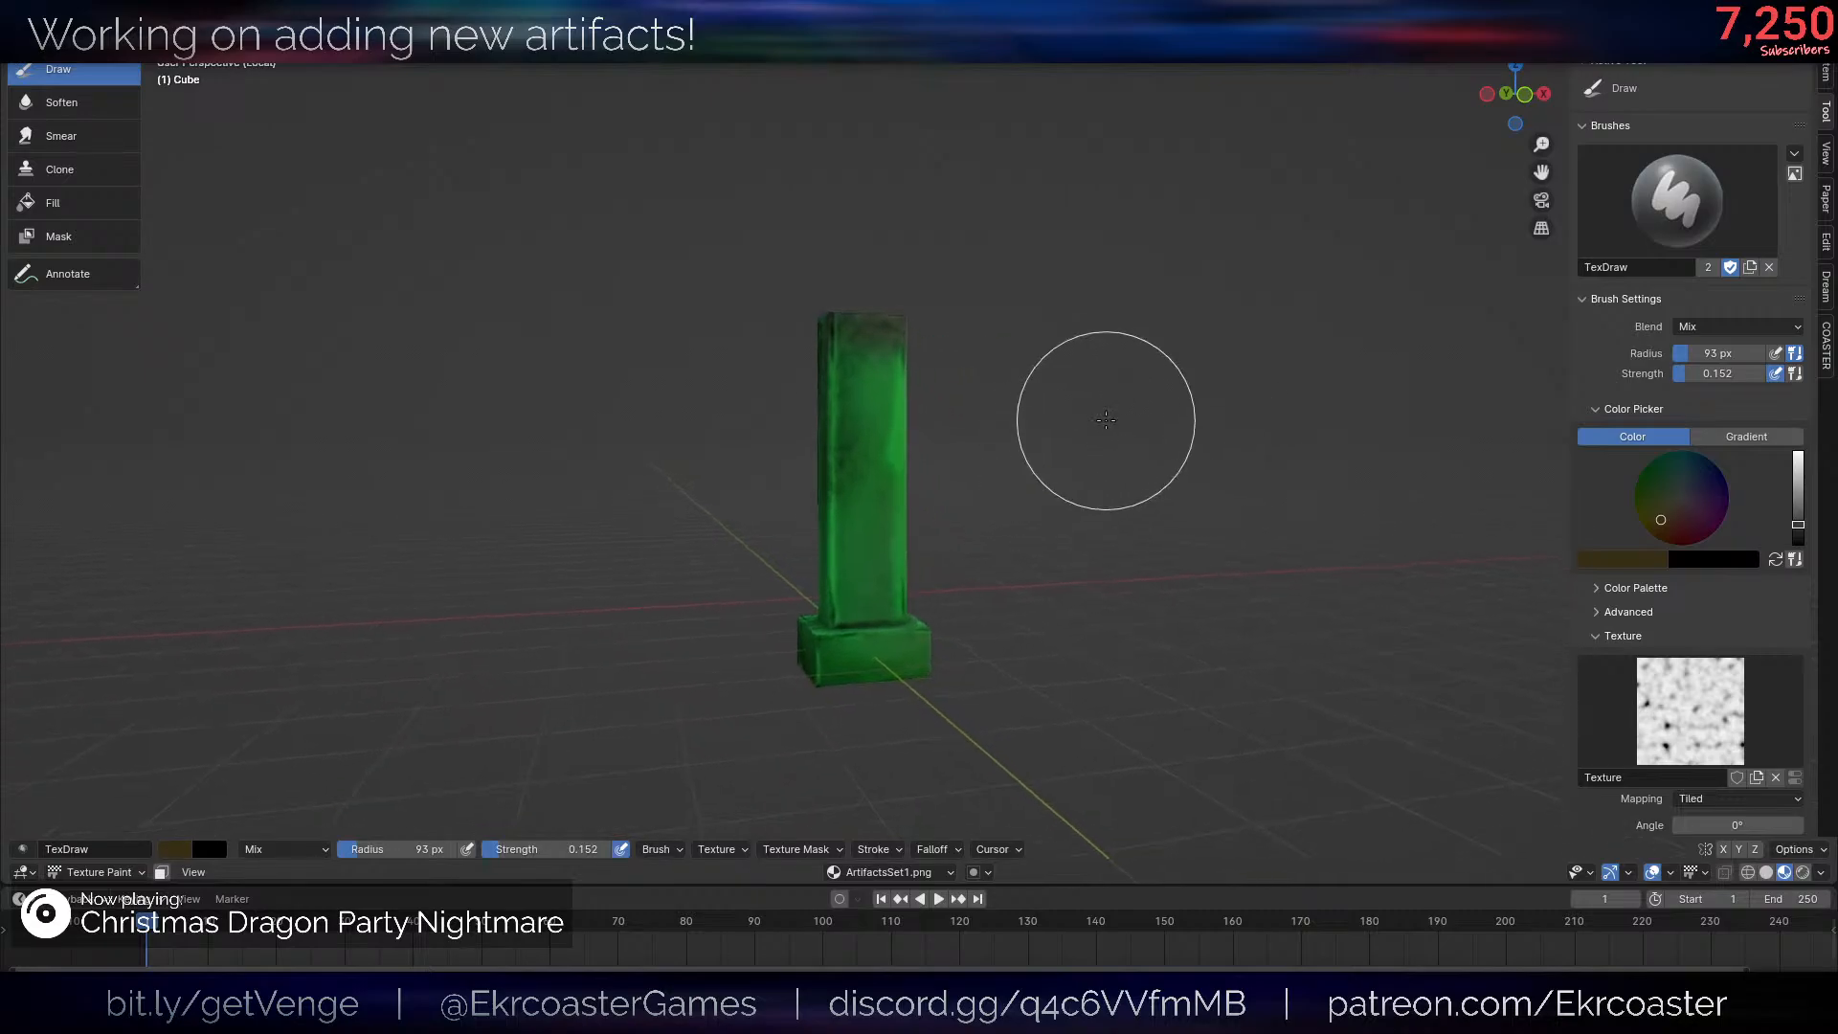
- Show the whole scene in Object Mode with overlays hidden and raise the frog head about 0.61 along Z
key(KP_Divide)
scroll(1088, 348, up, 2)
scroll(1083, 354, down, 2)
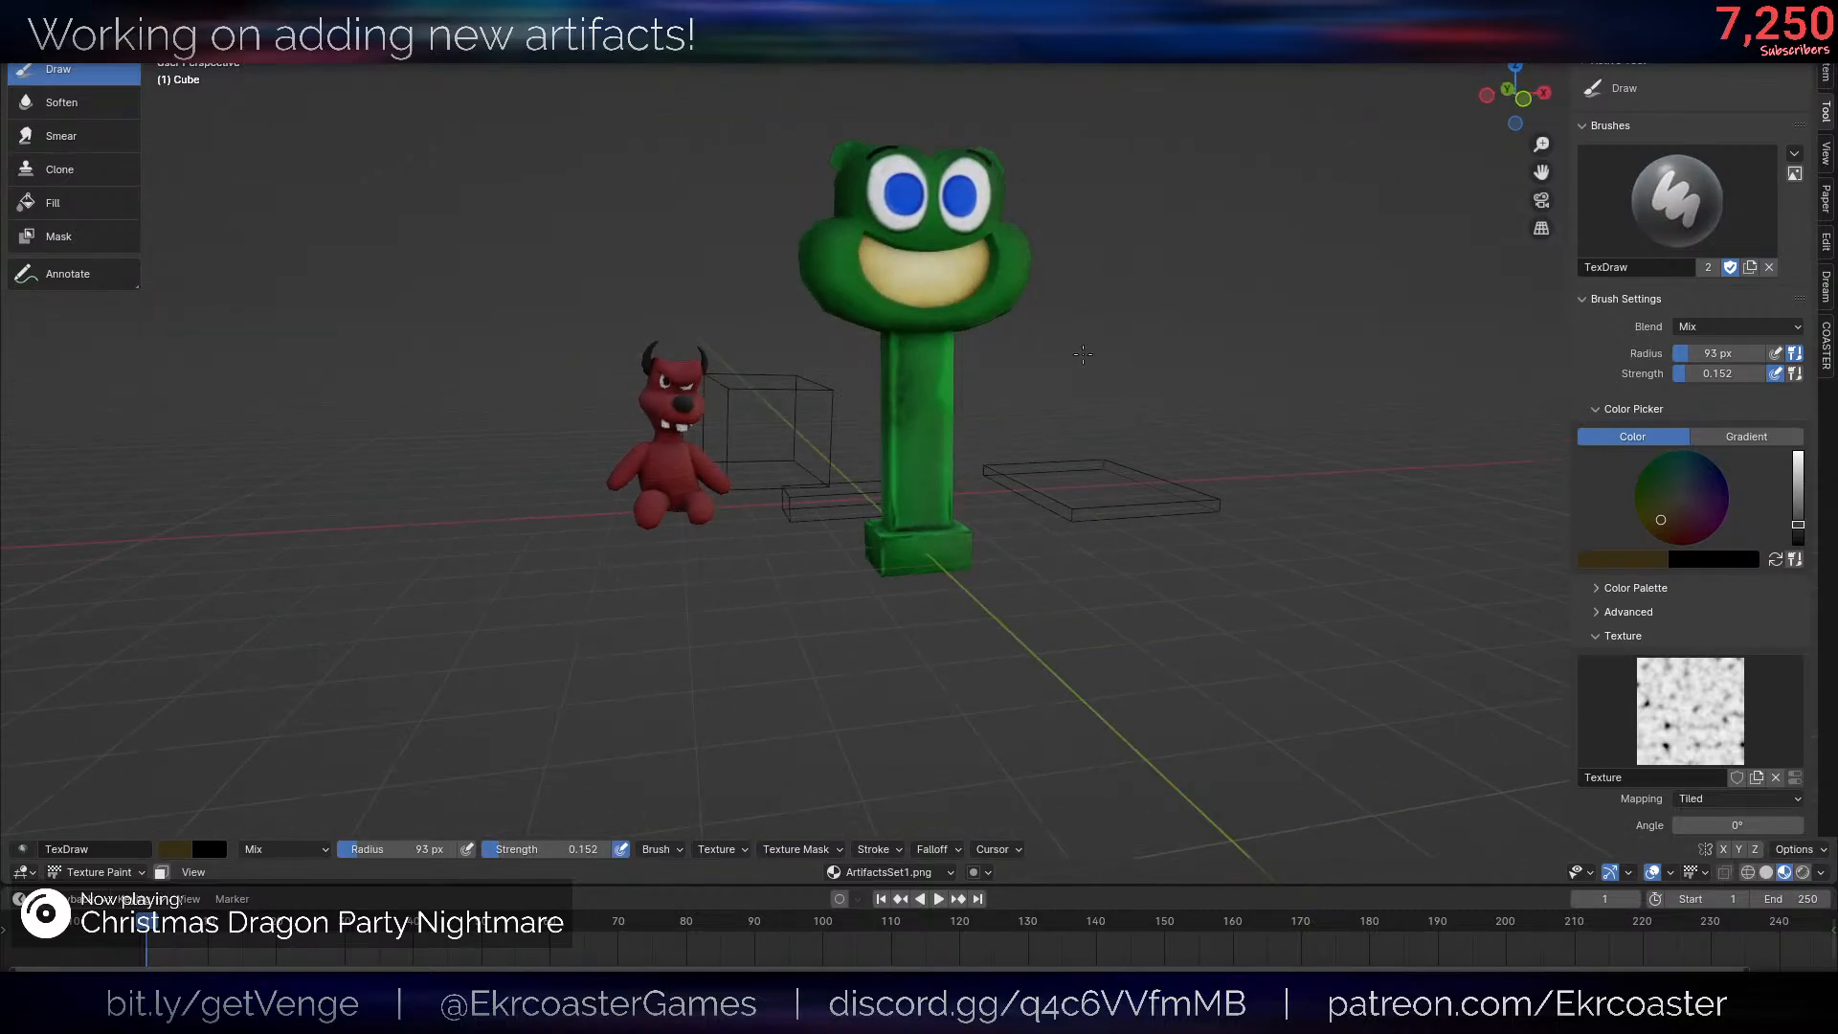
shift+middle_drag(1082, 354, 1068, 471)
key(ctrl+Tab)
key(alt+shift+z)
click(890, 414)
key(g)
key(z)
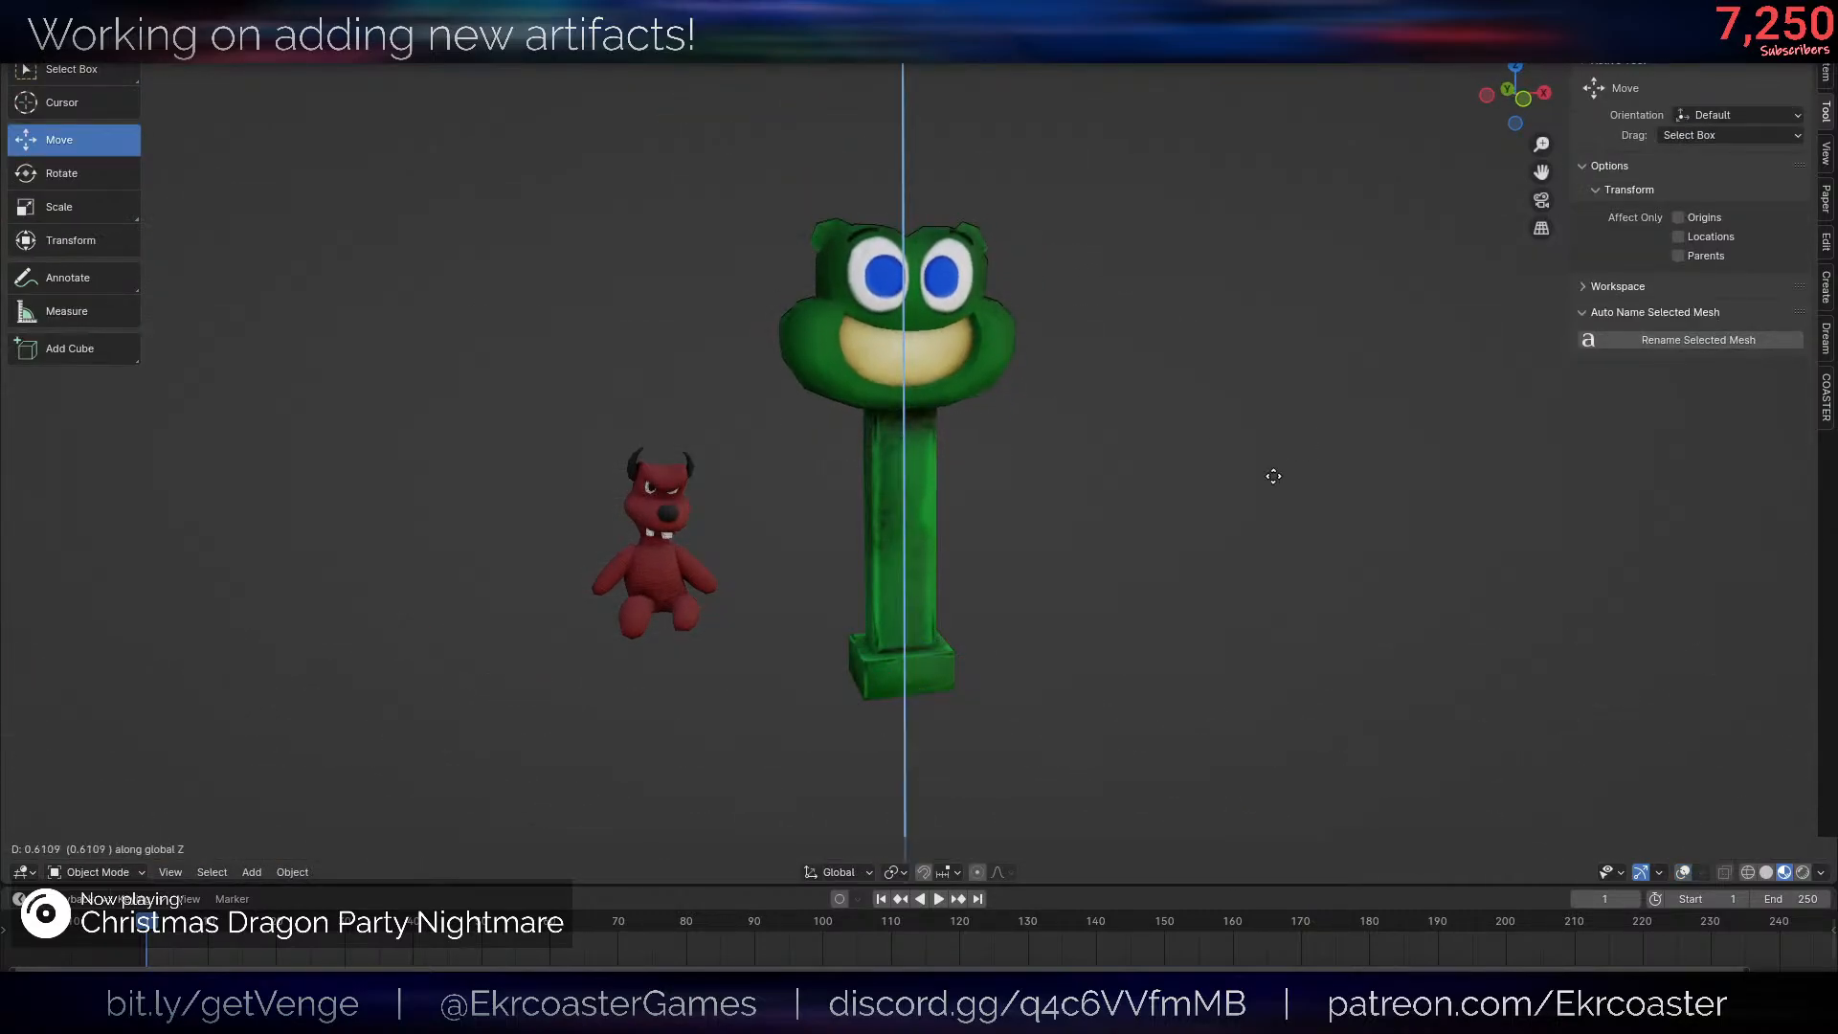
click(1273, 475)
- Lower the frog head about 0.08 along Z onto the post and turn the overlays back on
click(1266, 468)
scroll(1266, 468, down, 3)
middle_drag(1266, 468, 1315, 477)
scroll(1316, 476, up, 4)
click(939, 324)
key(g)
key(z)
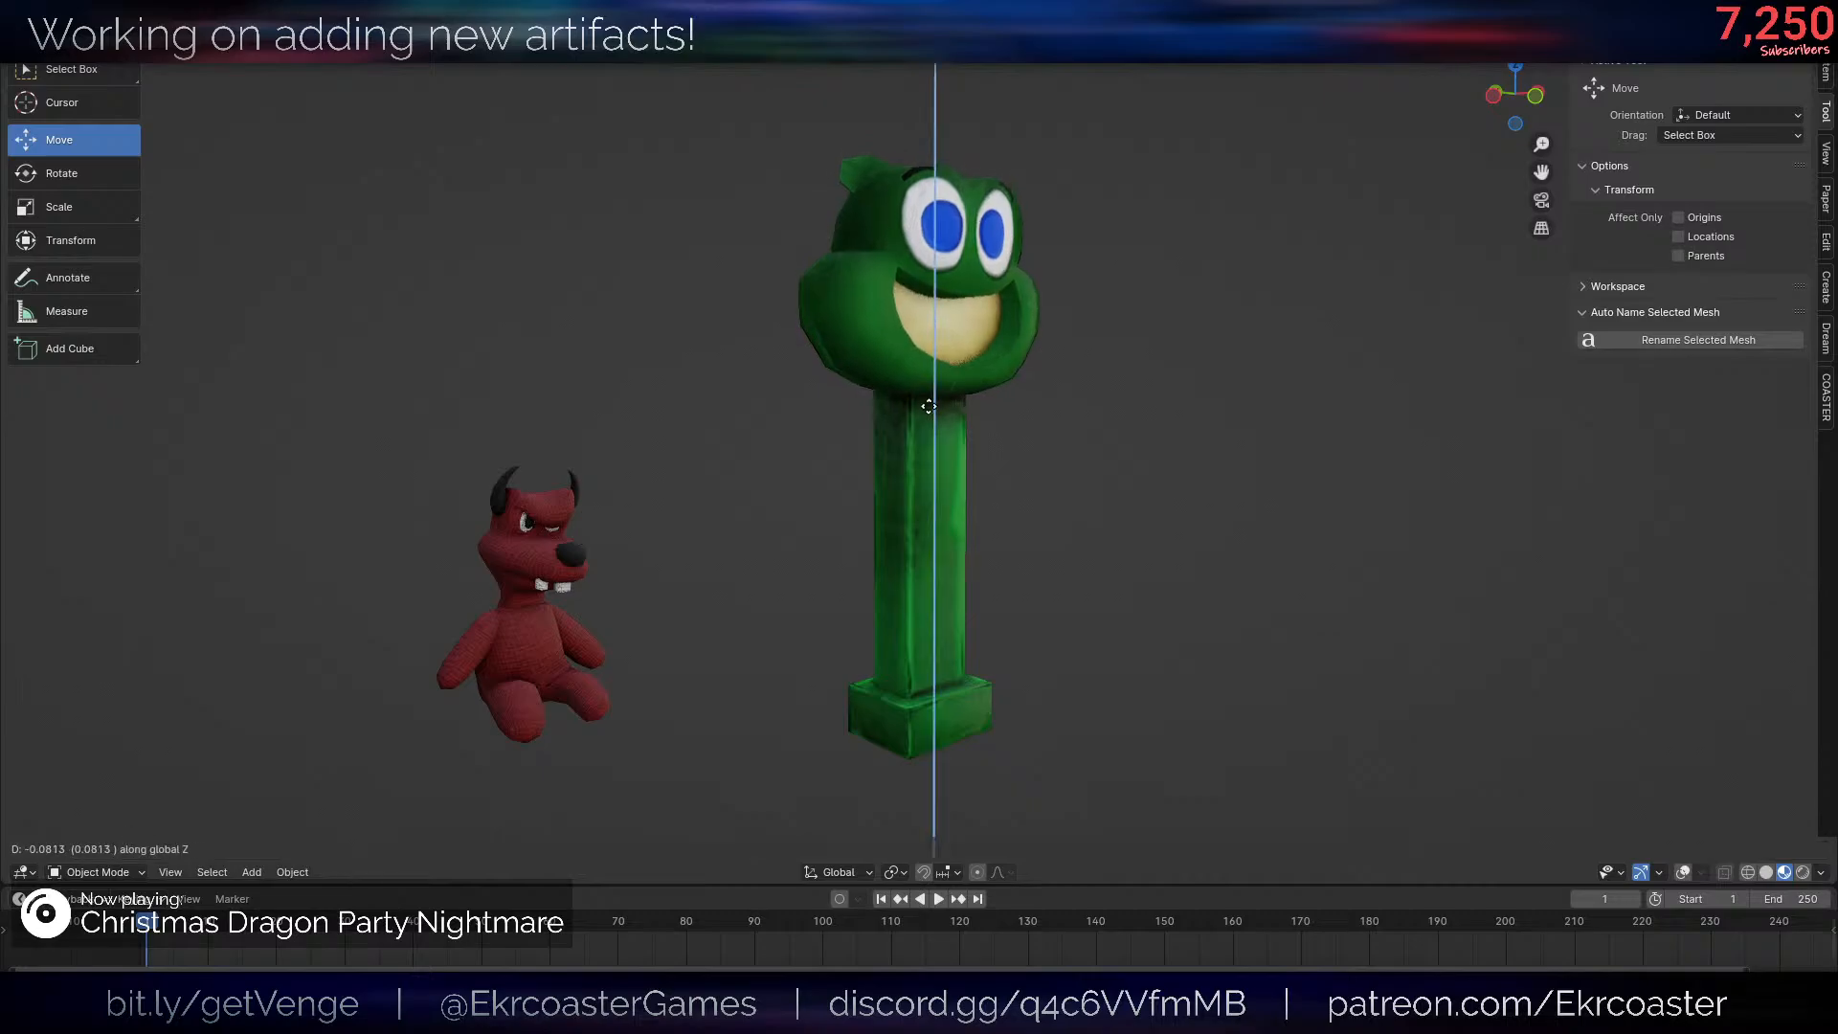
click(929, 406)
scroll(1198, 428, down, 5)
middle_drag(1198, 428, 1088, 459)
scroll(1082, 423, up, 5)
scroll(1107, 400, down, 4)
scroll(1087, 460, up, 4)
key(alt+shift+z)
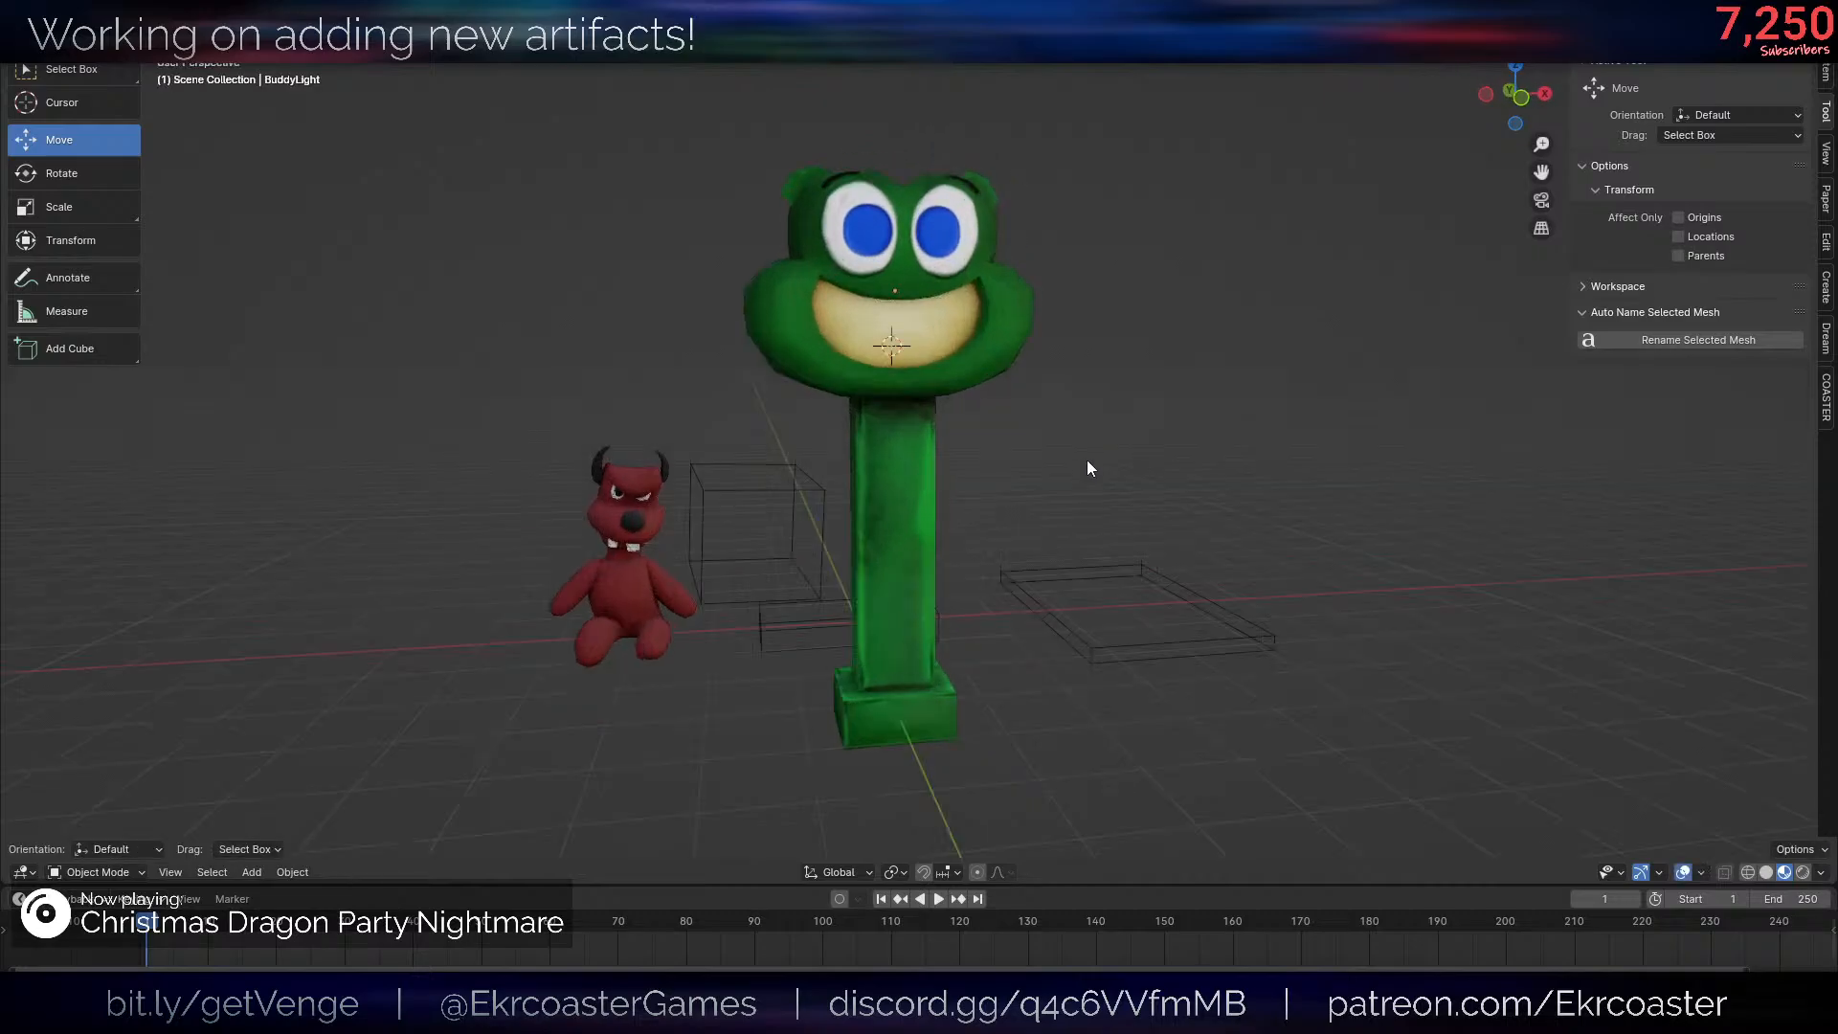
- Isolate the green post and base in local view and switch it back to Texture Paint mode
click(917, 512)
middle_drag(1190, 525, 1180, 463)
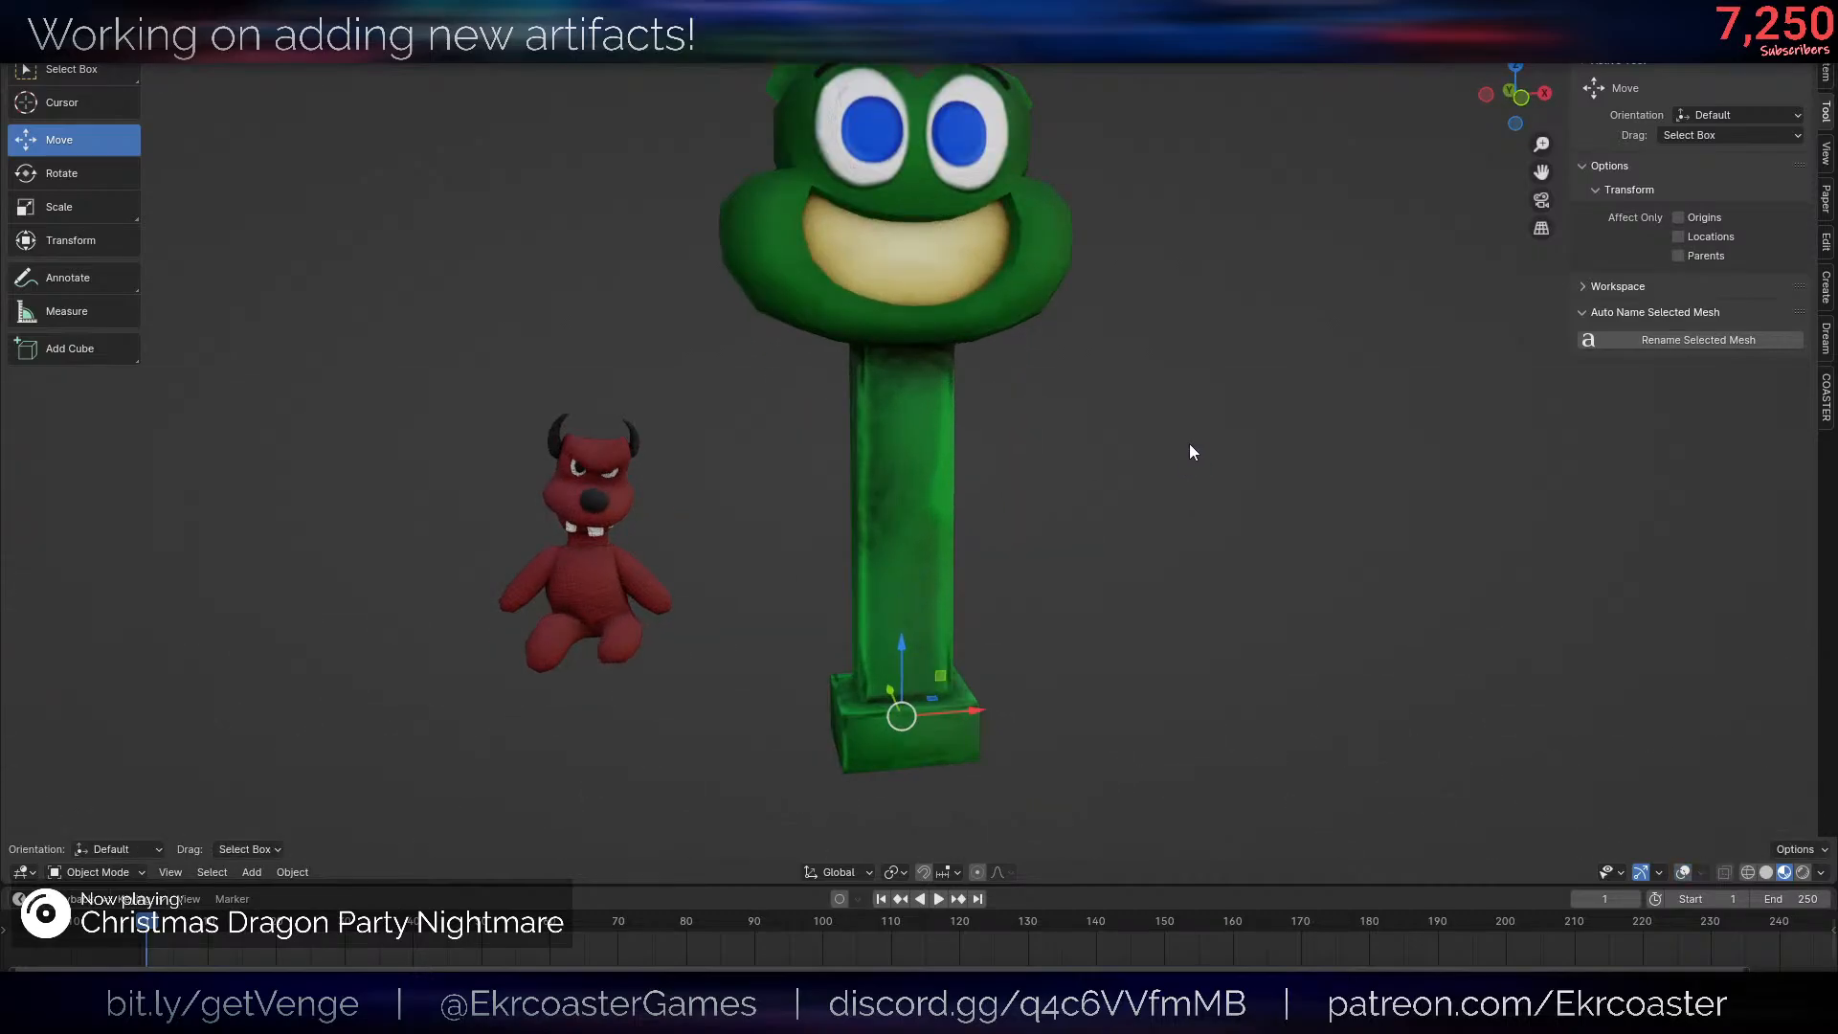
key(KP_Divide)
key(ctrl+Tab)
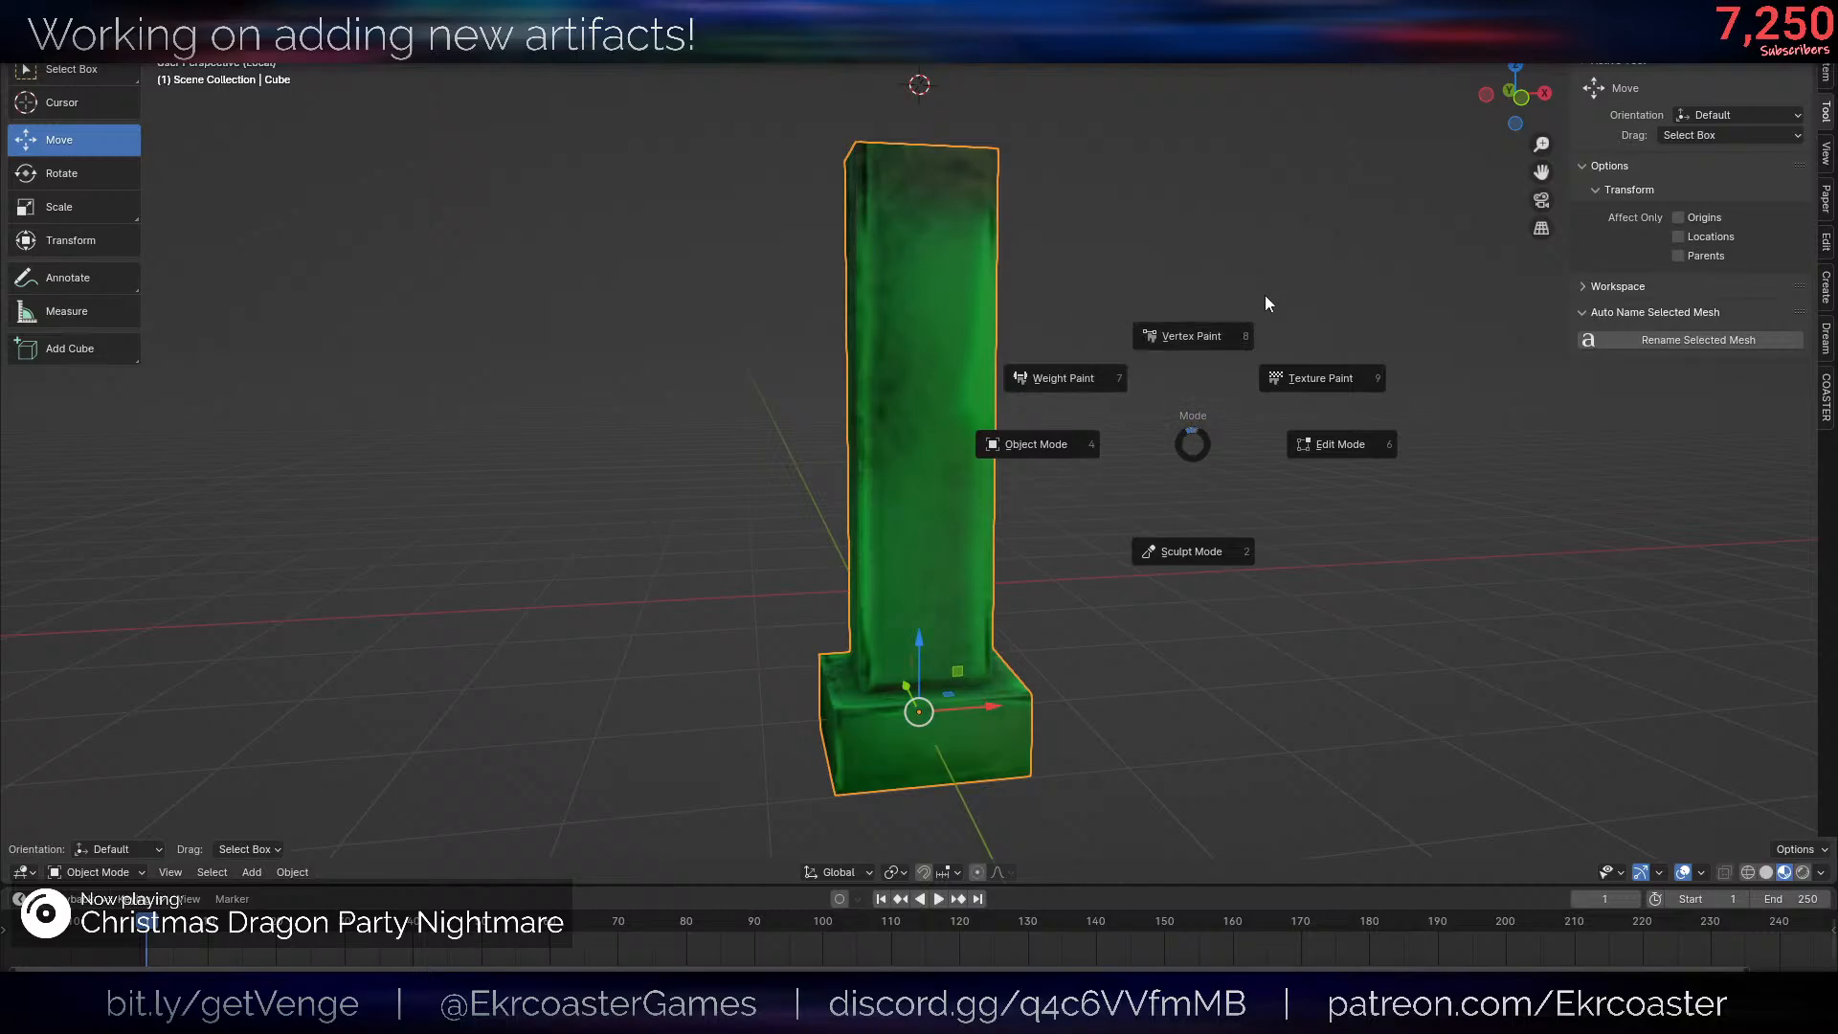
click(1325, 323)
scroll(1254, 426, up, 3)
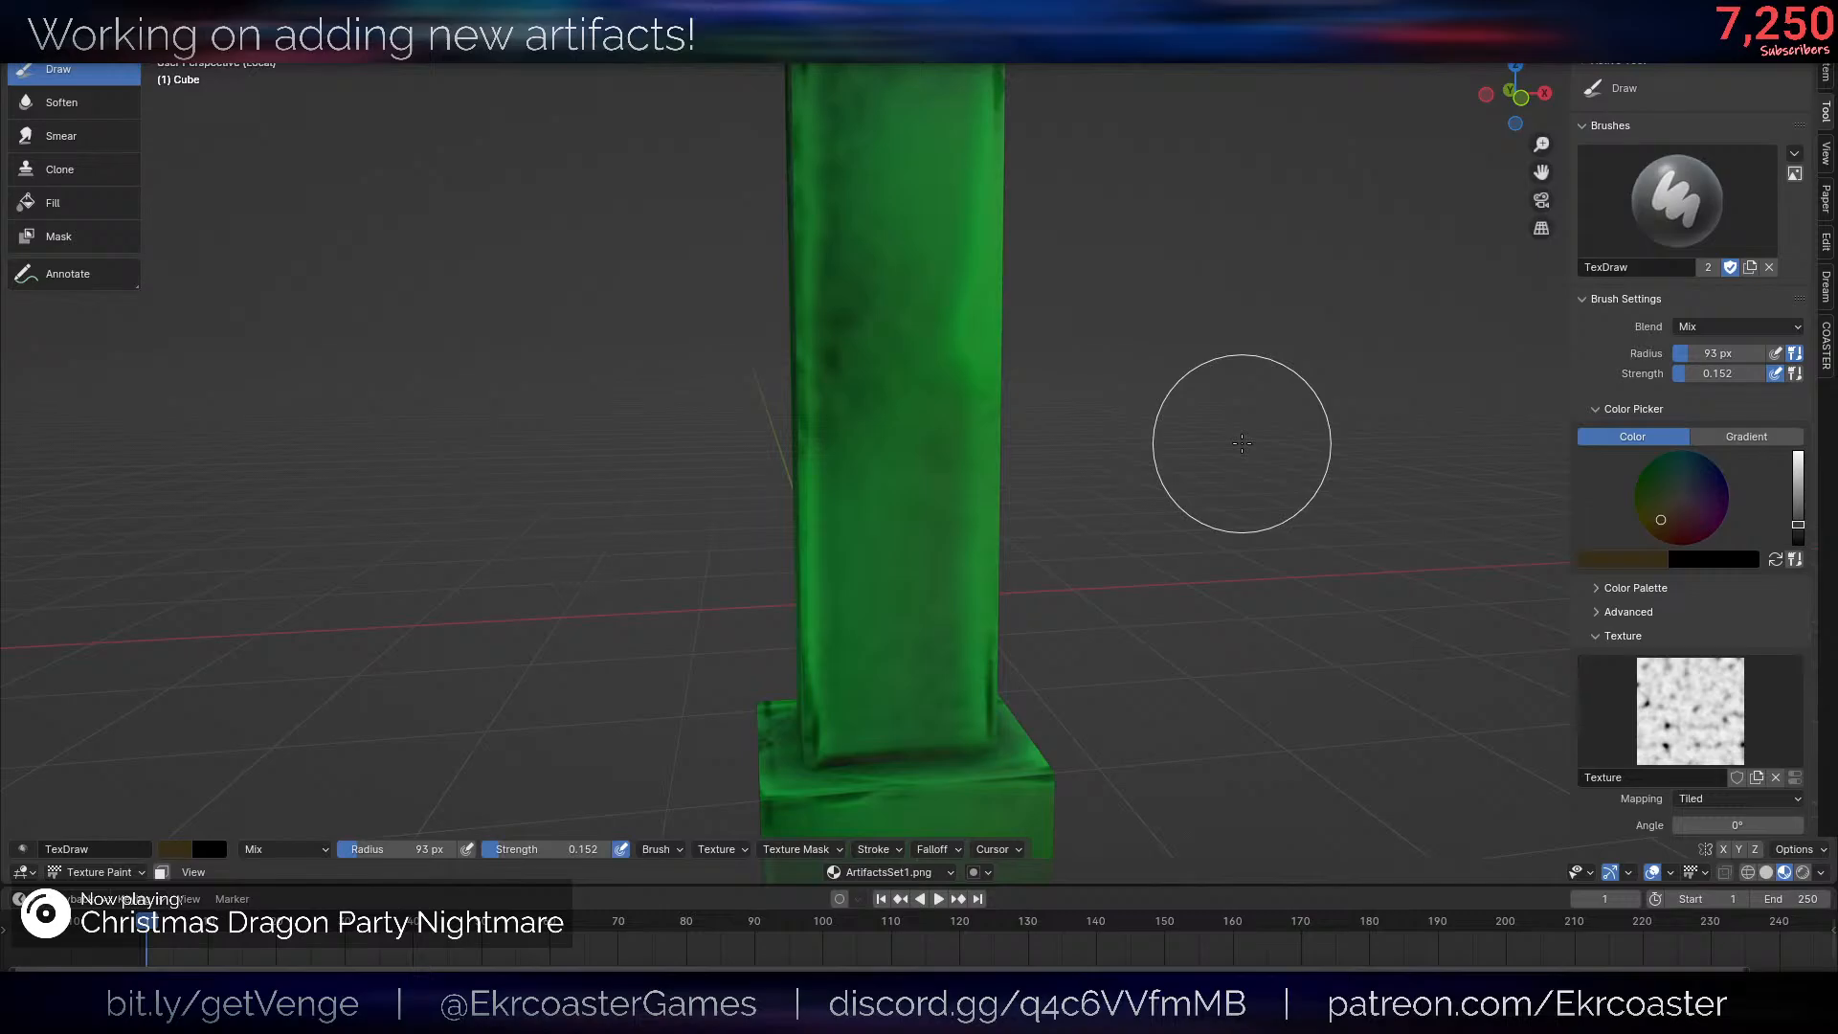
middle_drag(1038, 377, 1030, 402)
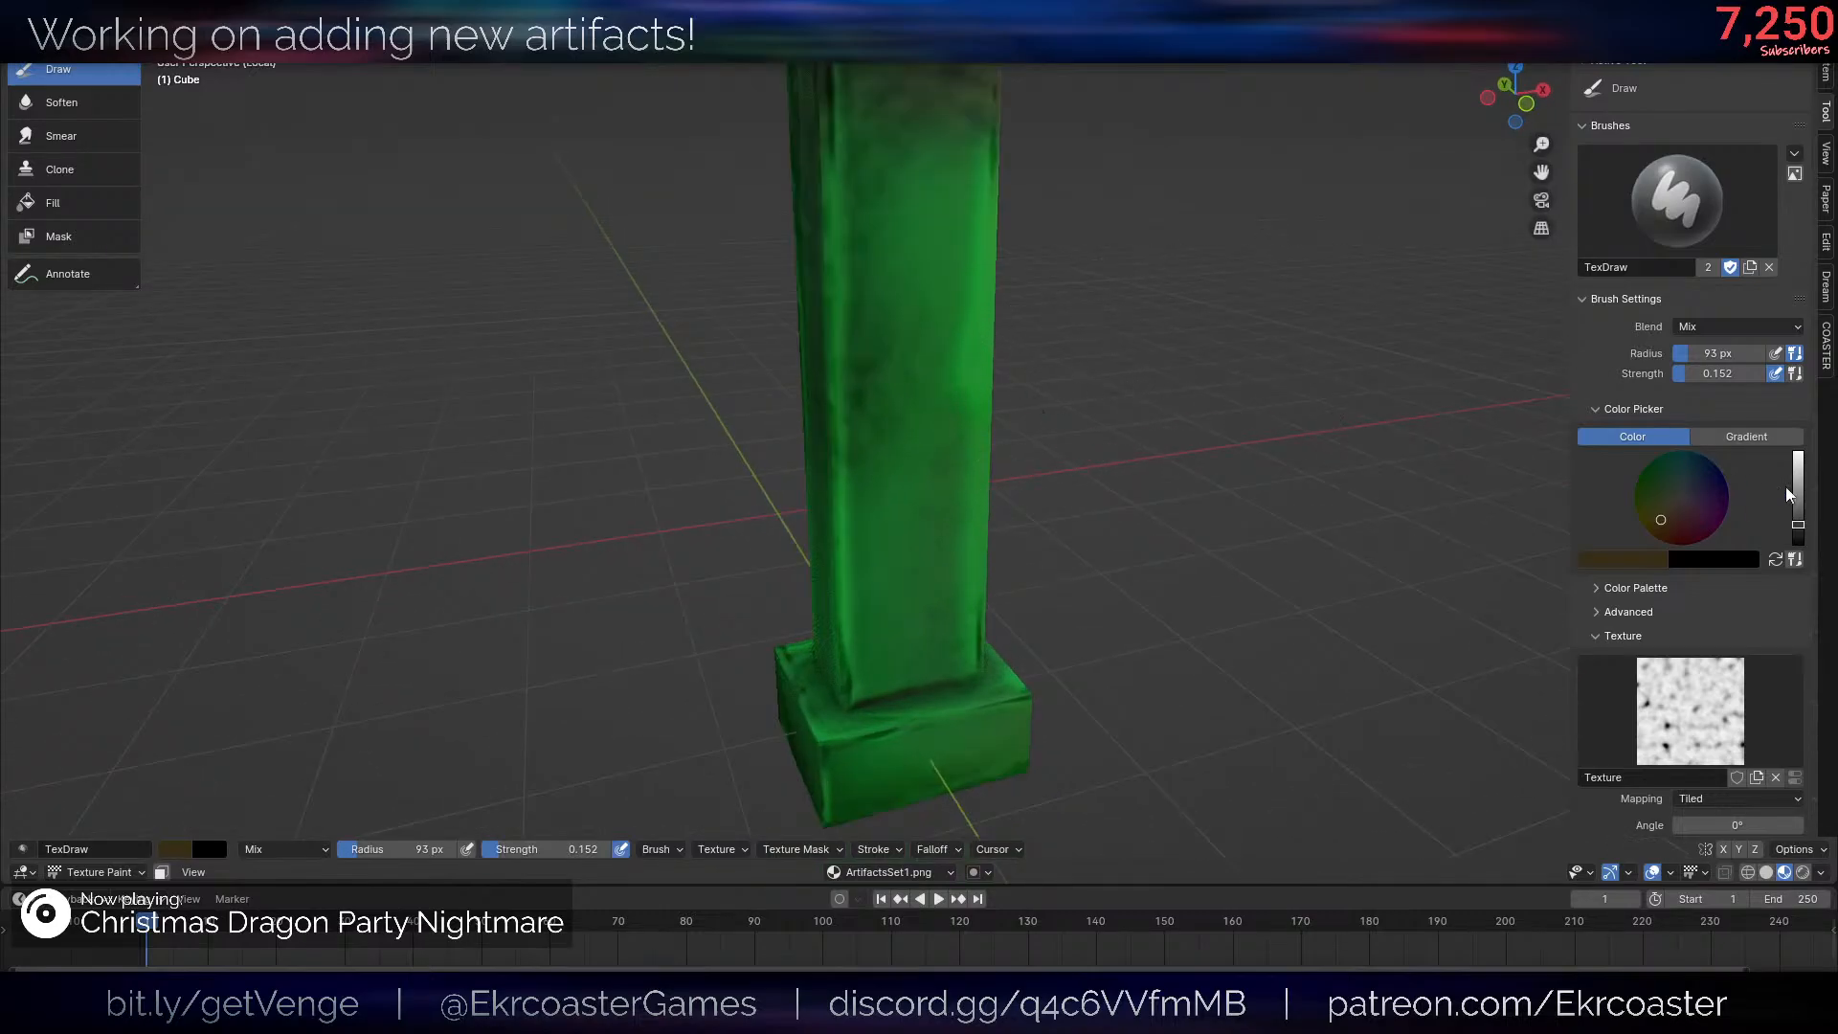
- Set the Draw brush to a 31 px radius and 0.616 strength, and reset its colour to grey
drag(1676, 522, 1686, 545)
drag(1798, 524, 1798, 501)
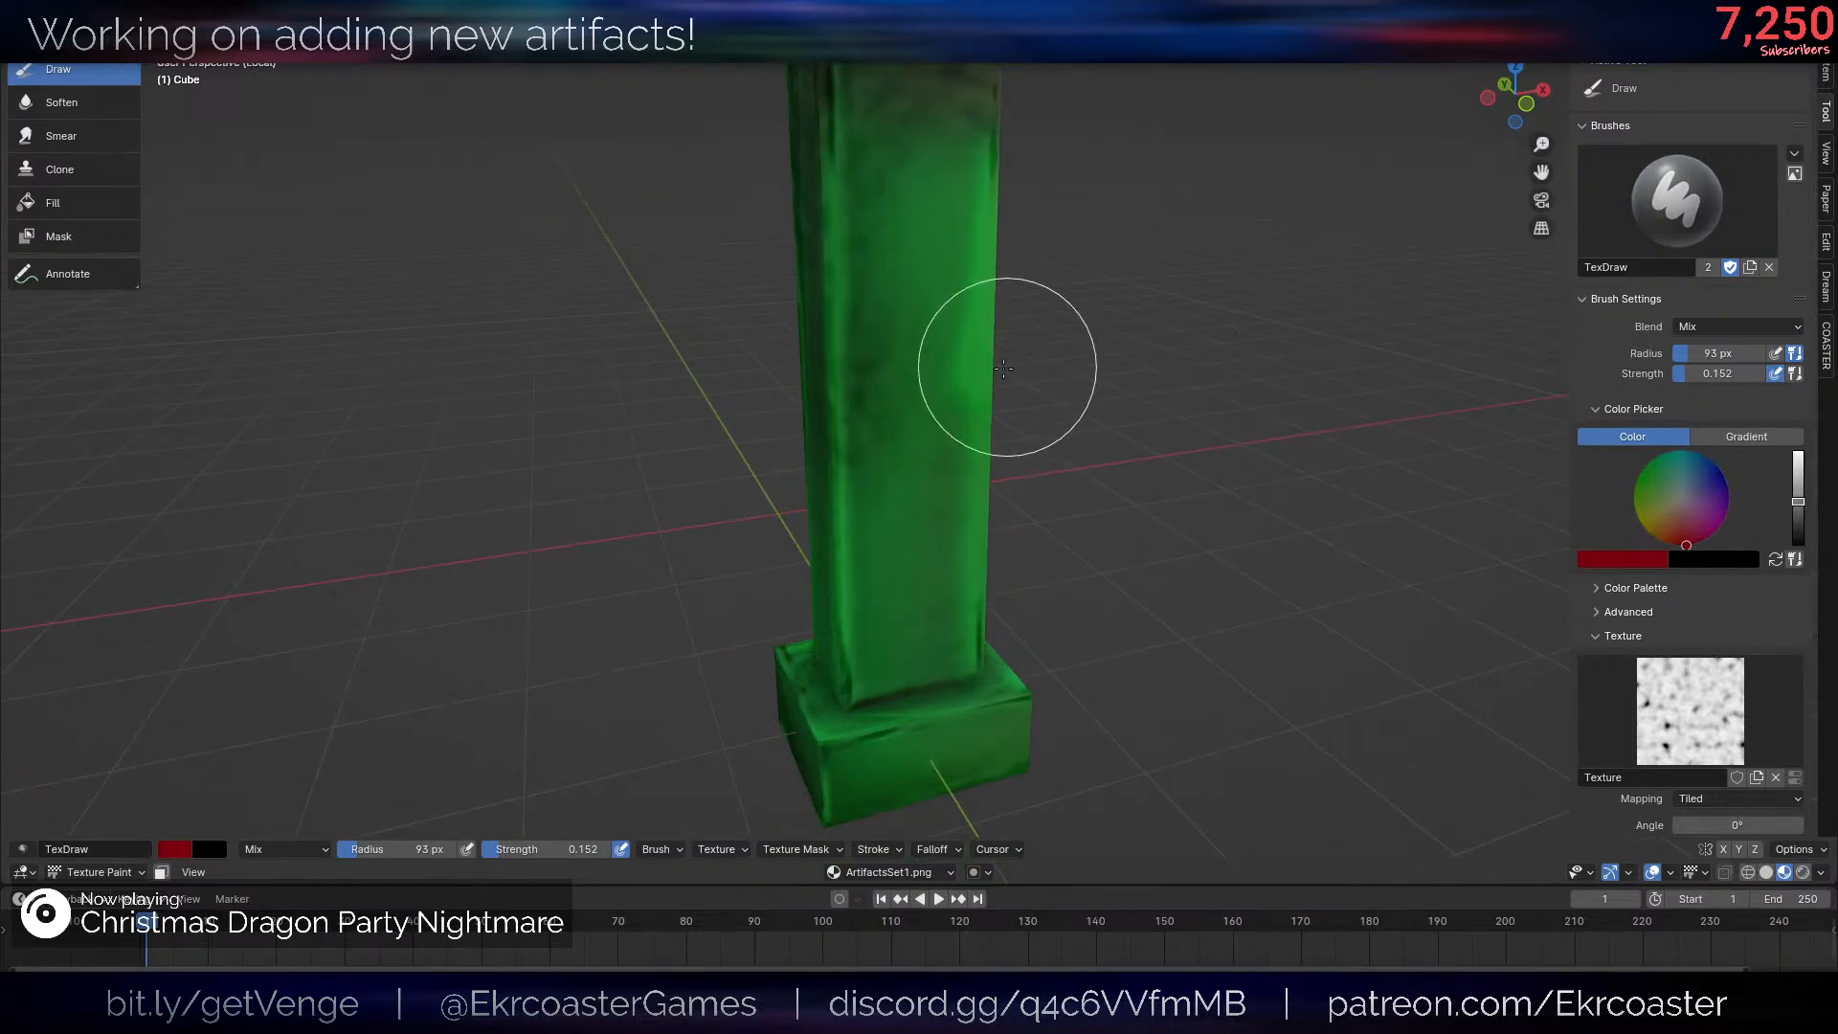
key(f)
click(935, 365)
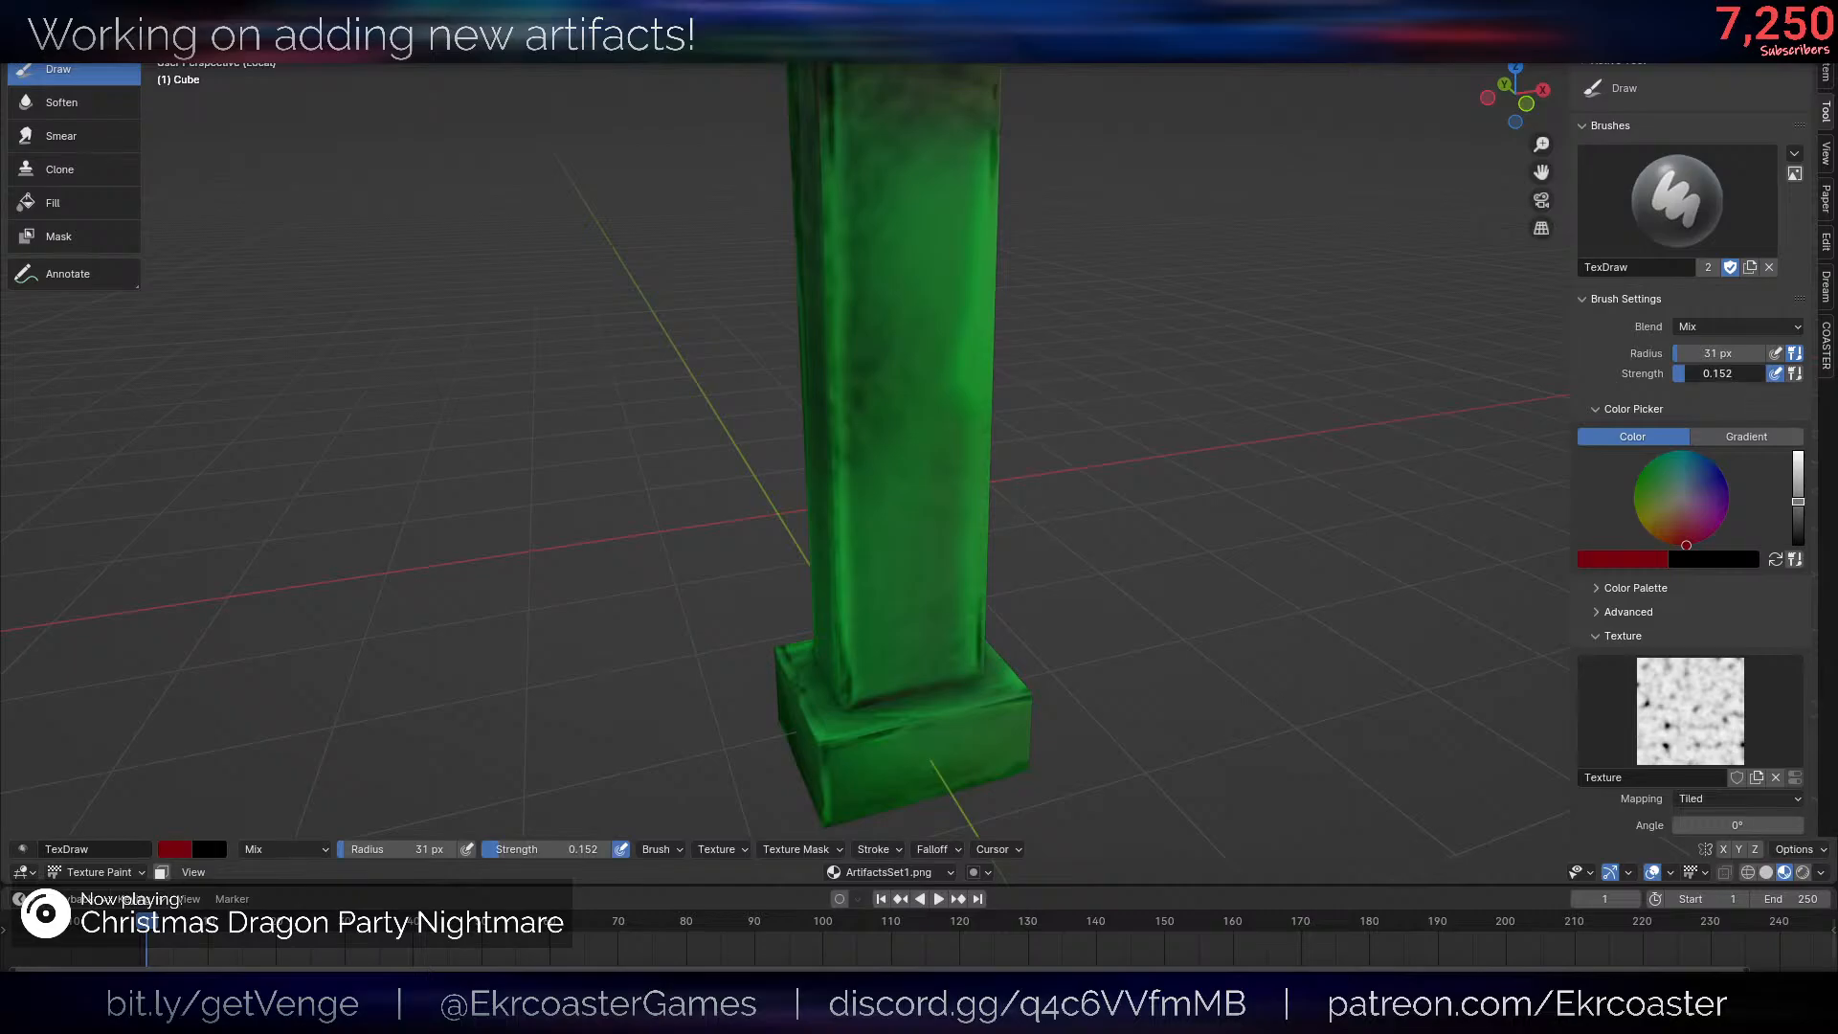
key(BackSpace)
- Try painting a speckled grey bracket-shaped outline on the post's upper front face, and undo the strokes
mouse_move(969, 290)
middle_down()
mouse_move(951, 273)
mouse_move(950, 454)
mouse_move(991, 408)
mouse_move(985, 436)
middle_up()
scroll(950, 453, up, 1)
scroll(992, 325, up, 2)
scroll(996, 433, down, 1)
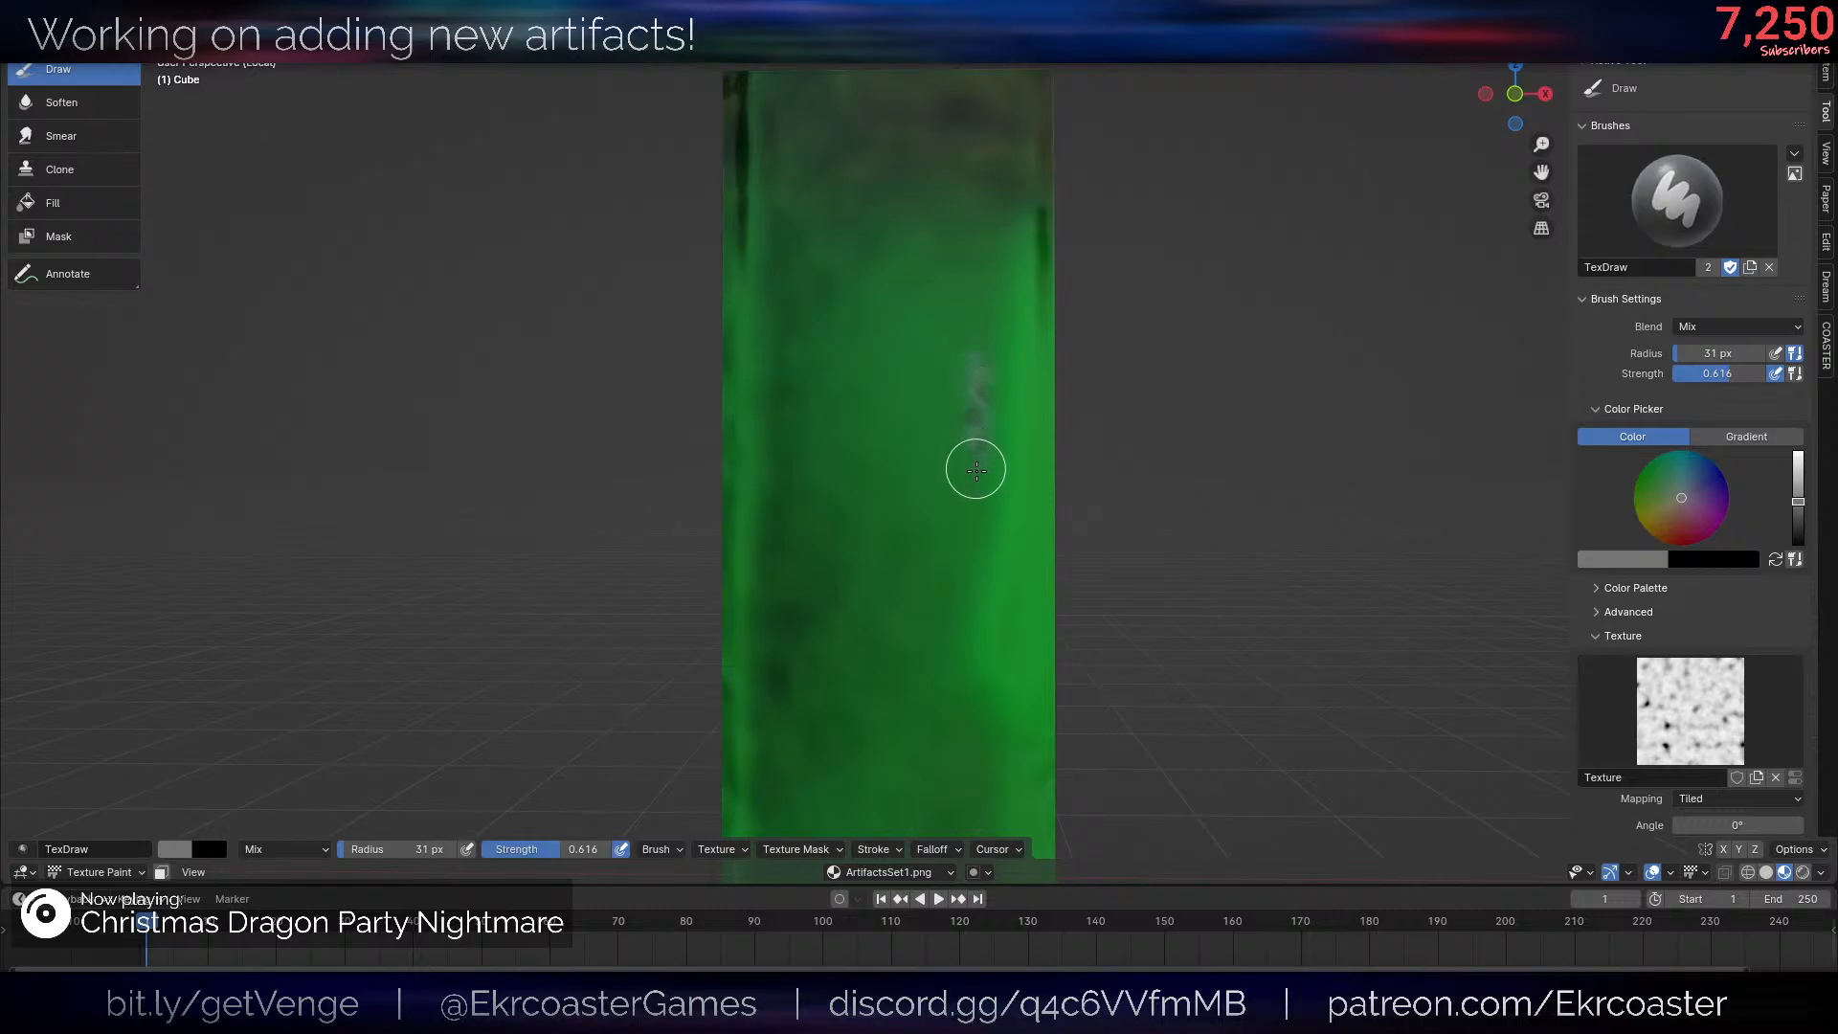
drag(773, 362, 785, 443)
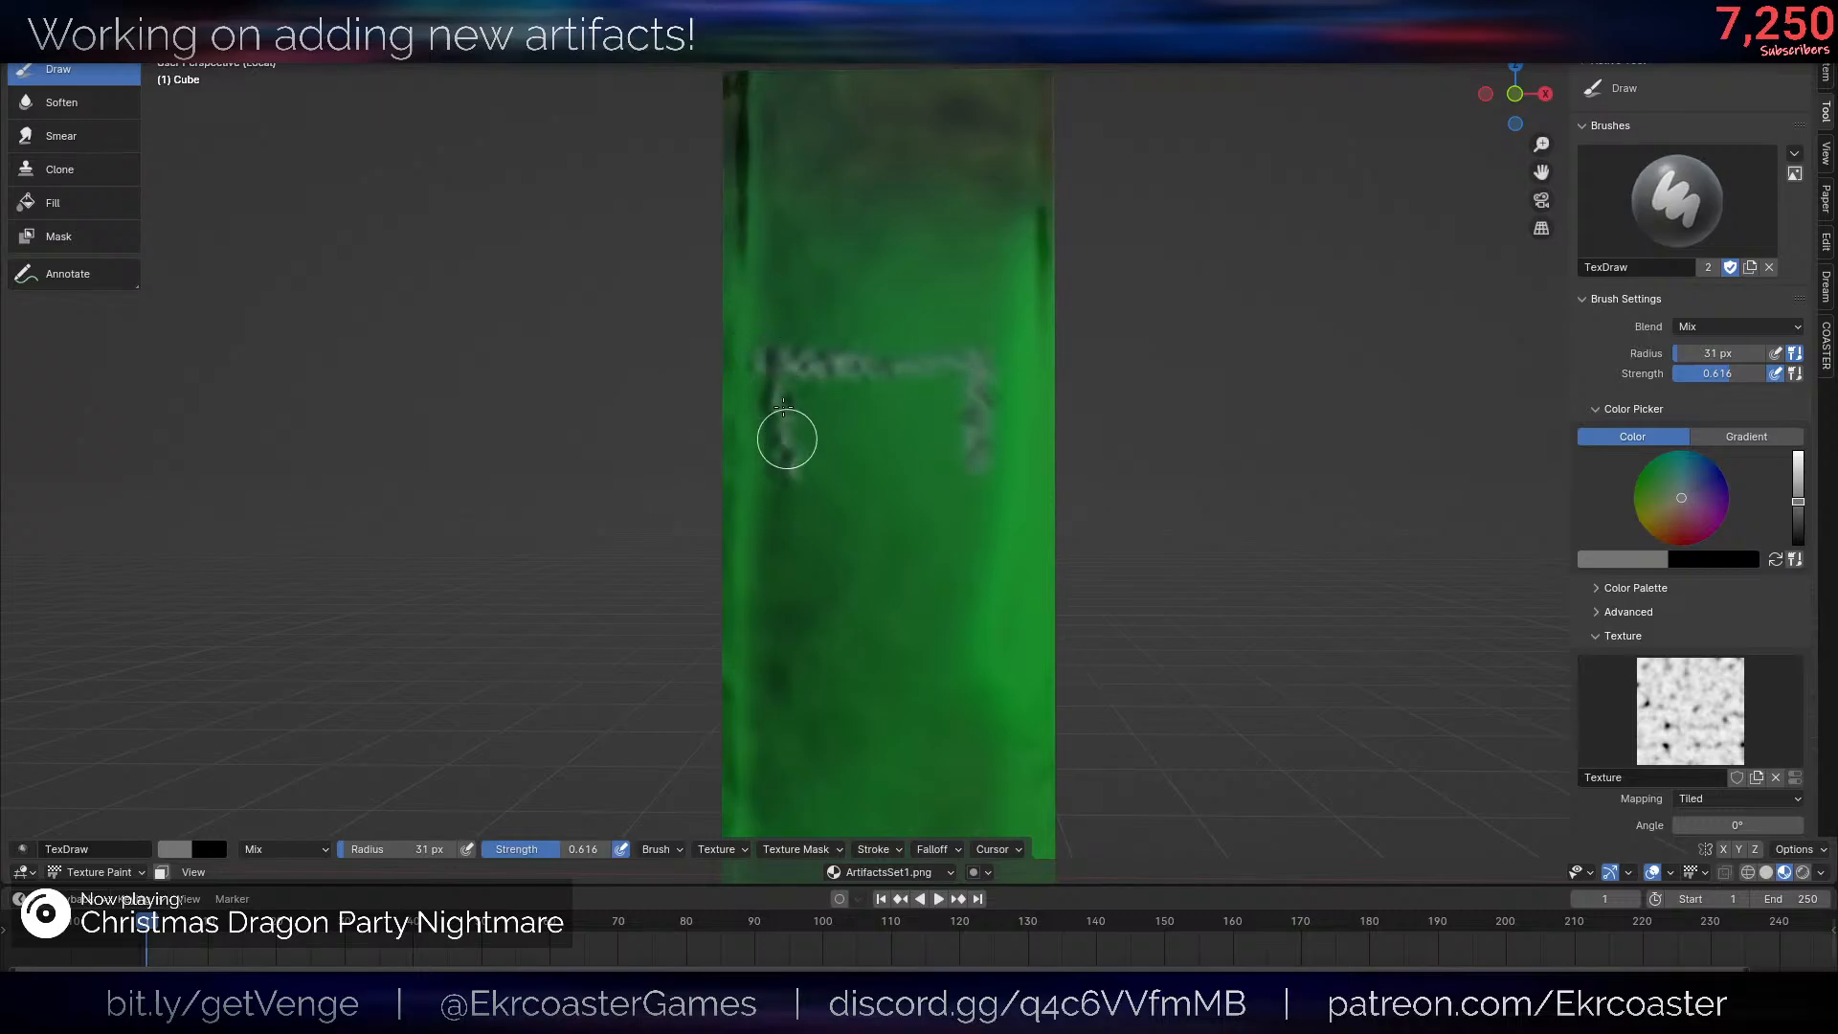
drag(976, 431, 978, 454)
scroll(1159, 500, down, 6)
mouse_move(1111, 478)
middle_down()
mouse_move(1163, 505)
mouse_move(1137, 492)
middle_up()
scroll(1136, 492, up, 8)
key(ctrl+z)
key(ctrl+z)
key(ctrl+z)
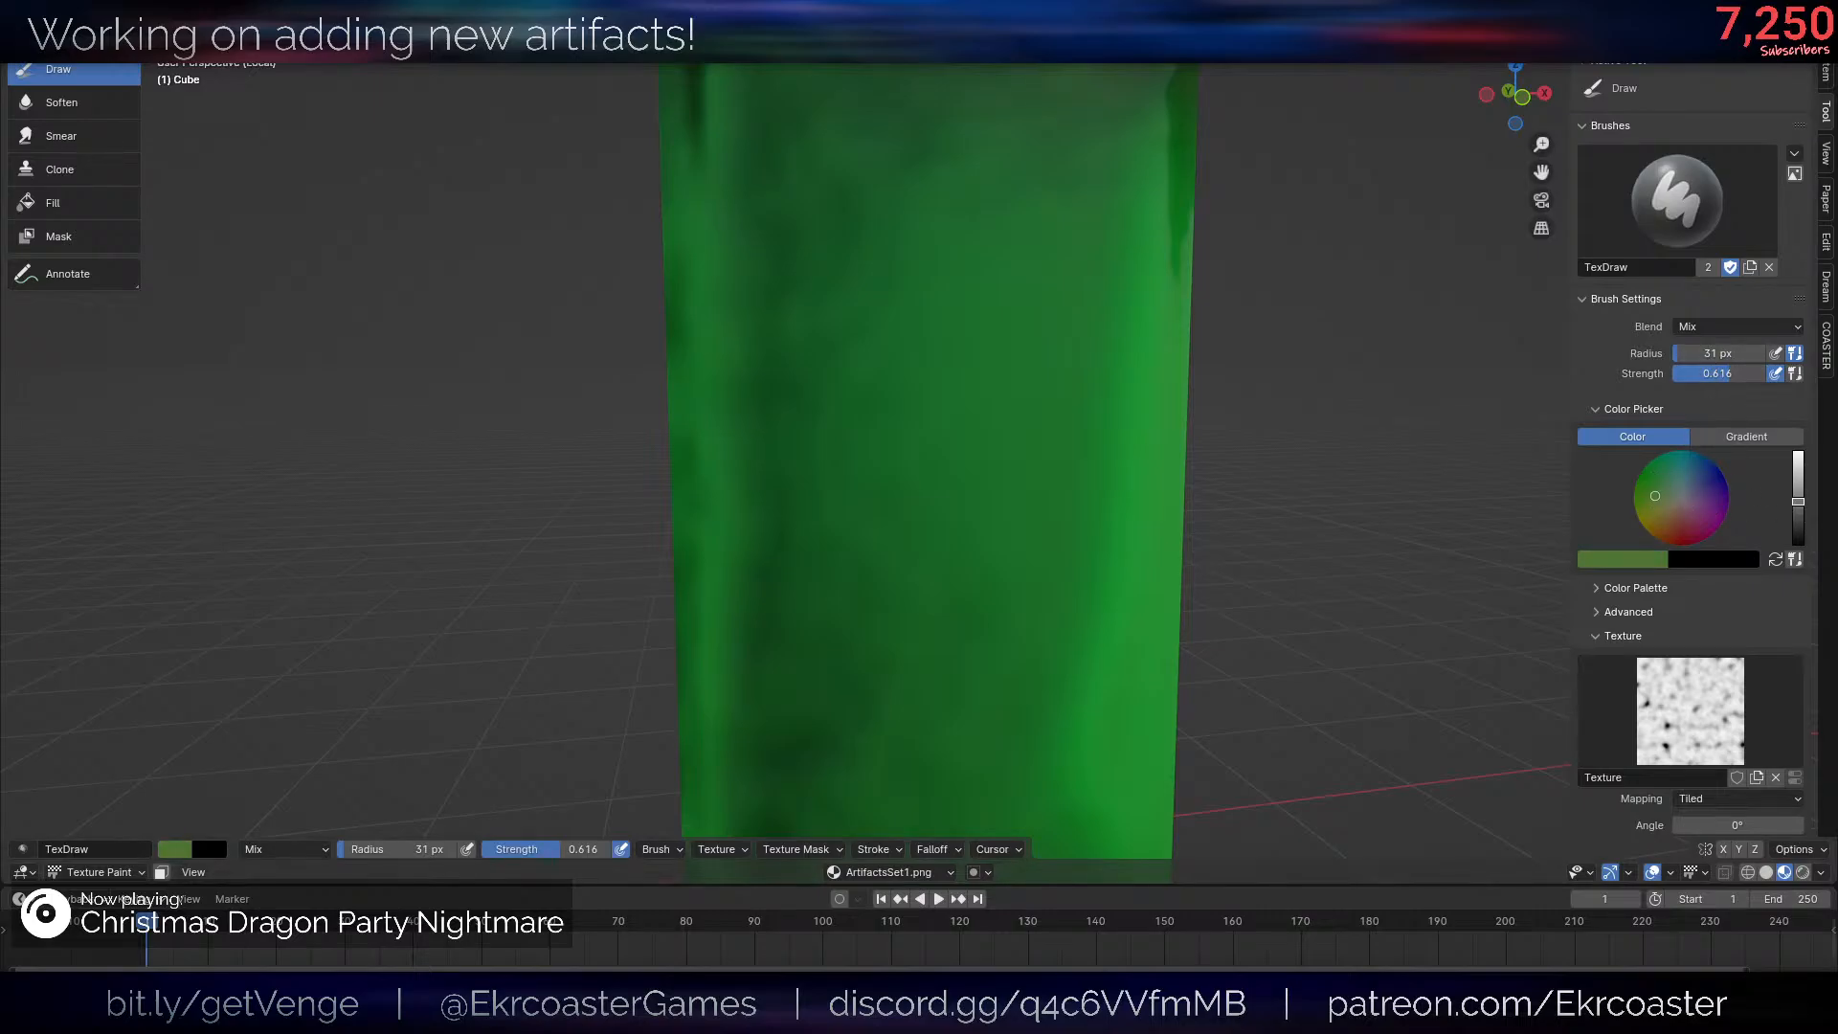
- Remove the brush texture and paint a thin olive-green arch on the post's upper front face
click(1769, 775)
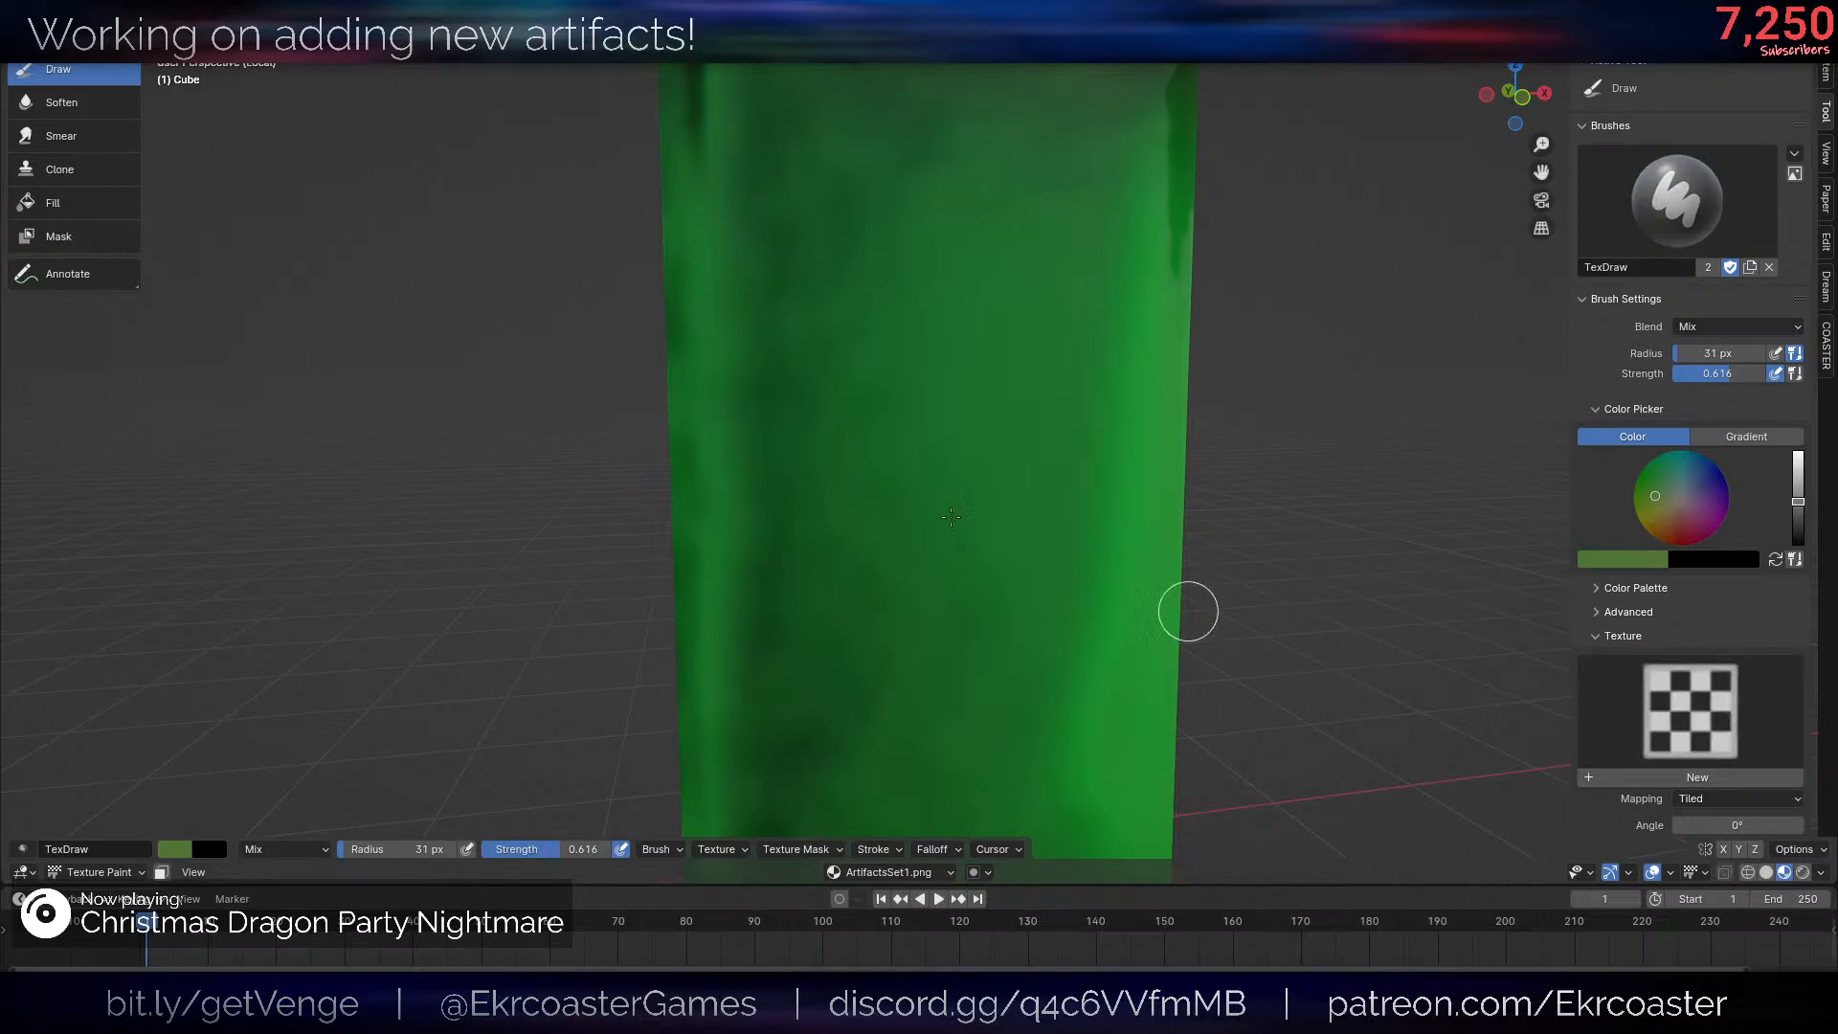
scroll(876, 405, down, 4)
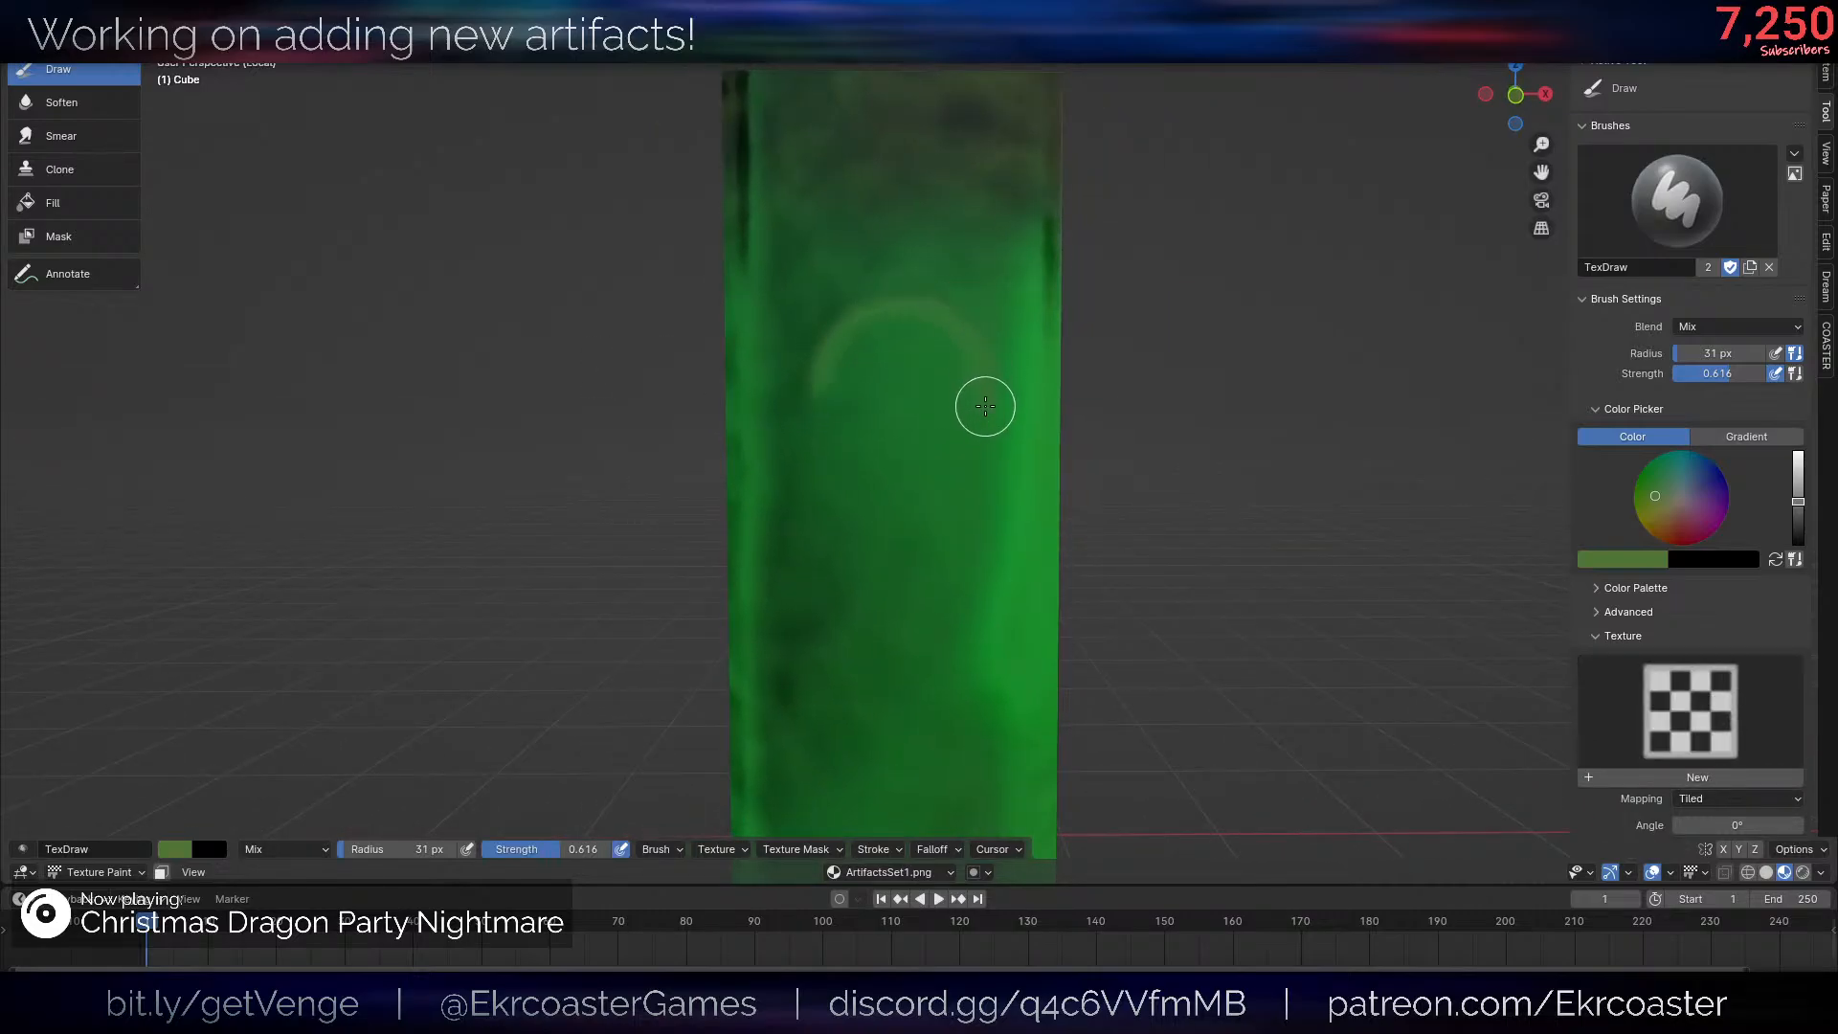
scroll(1230, 451, down, 7)
scroll(1216, 462, up, 4)
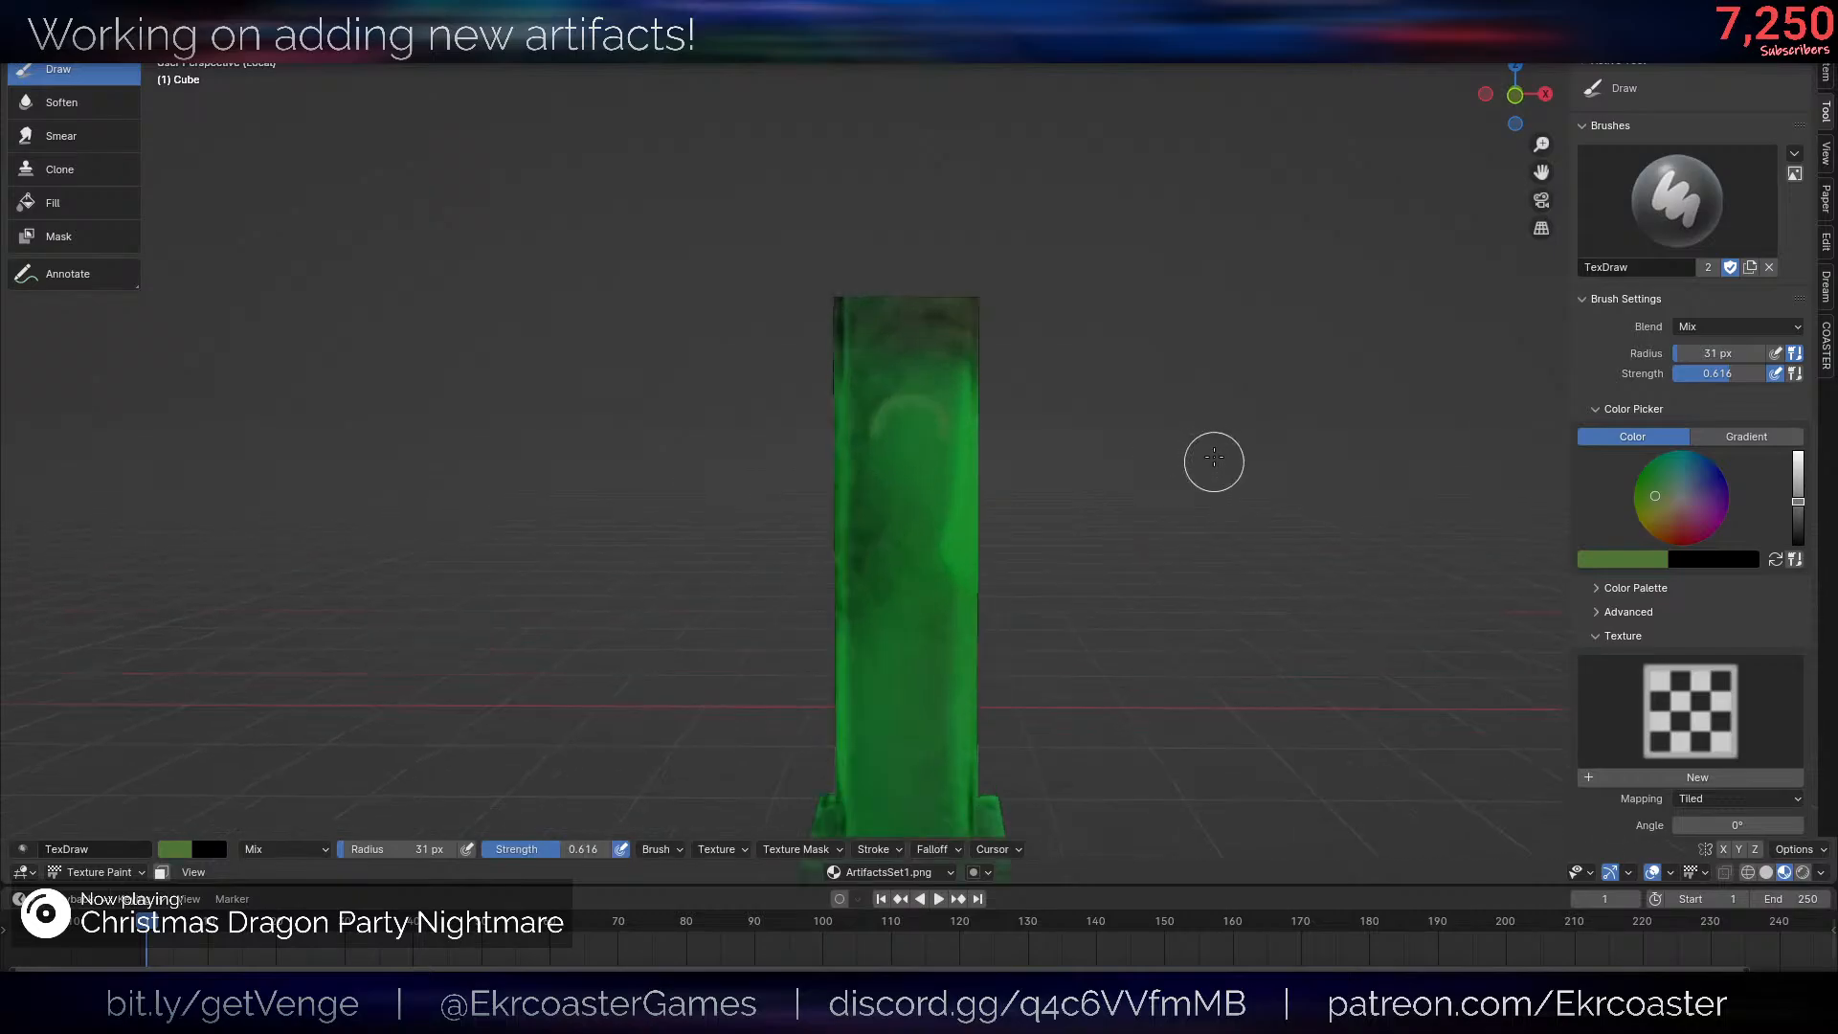
- Set the brush to a darker olive green with 0.778 strength and a 48 px radius
scroll(890, 451, up, 3)
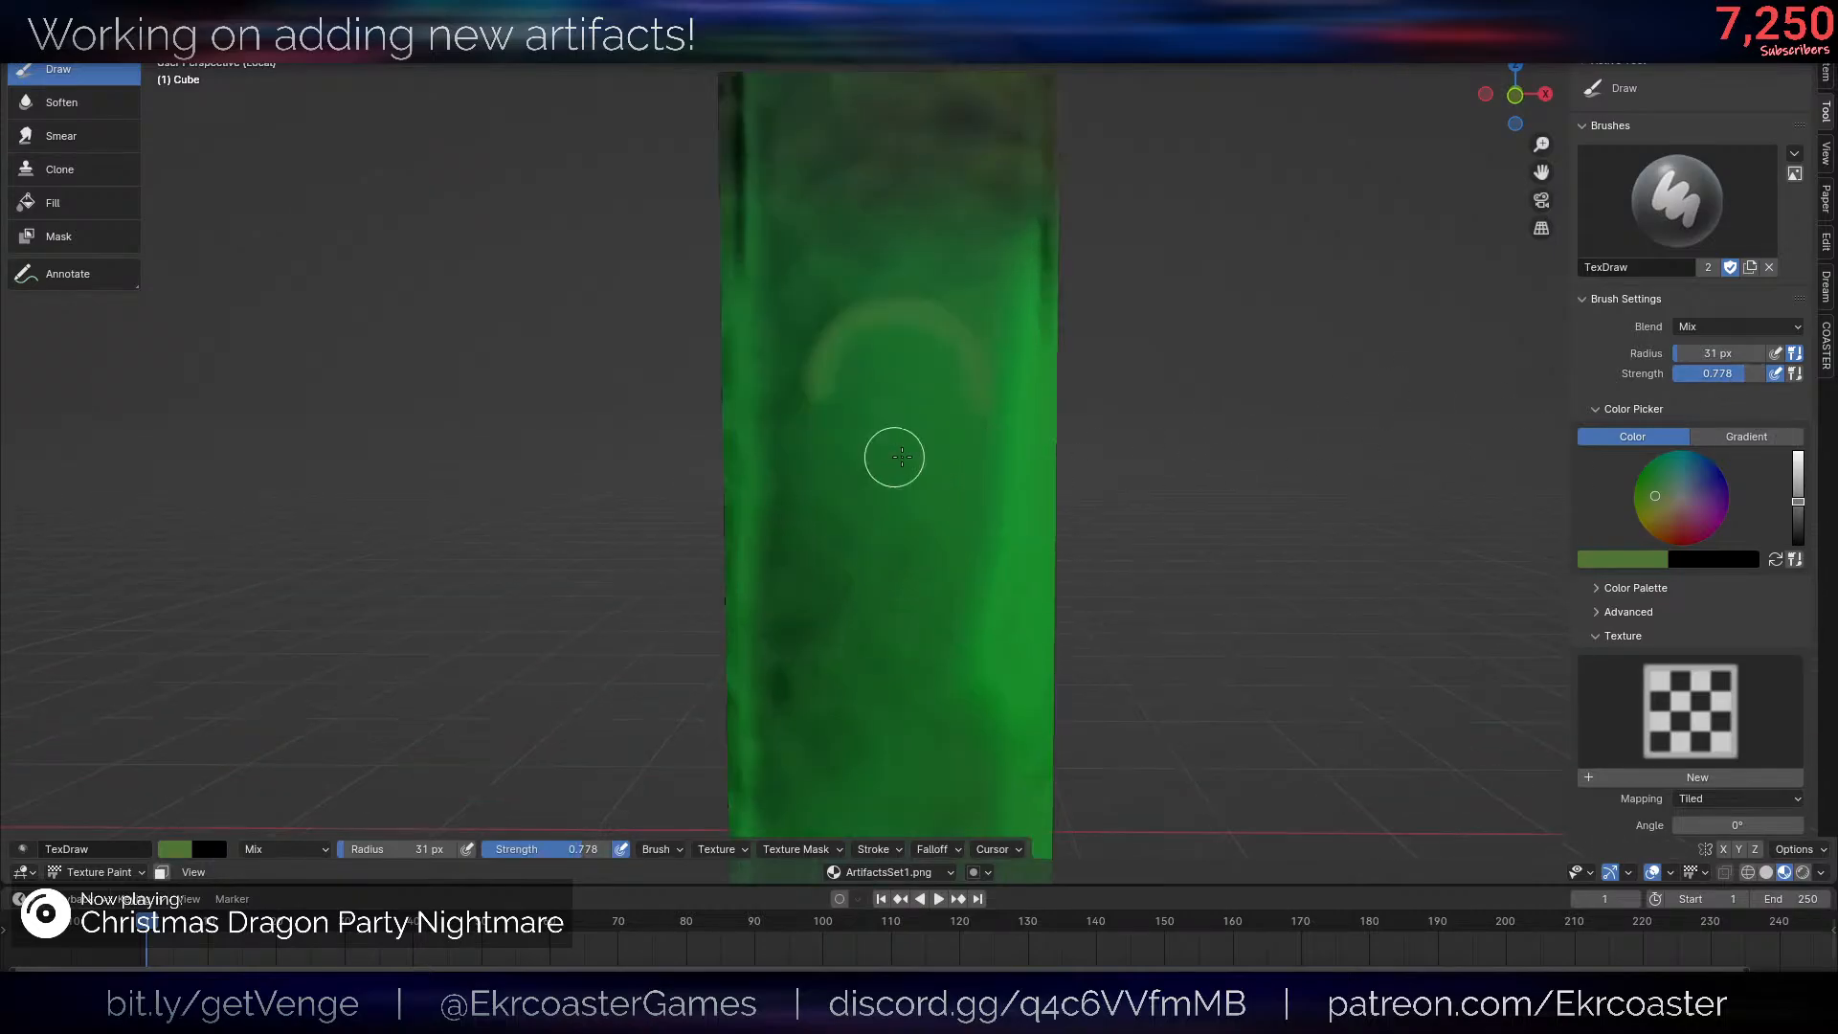
drag(1798, 502, 1773, 512)
scroll(989, 427, up, 1)
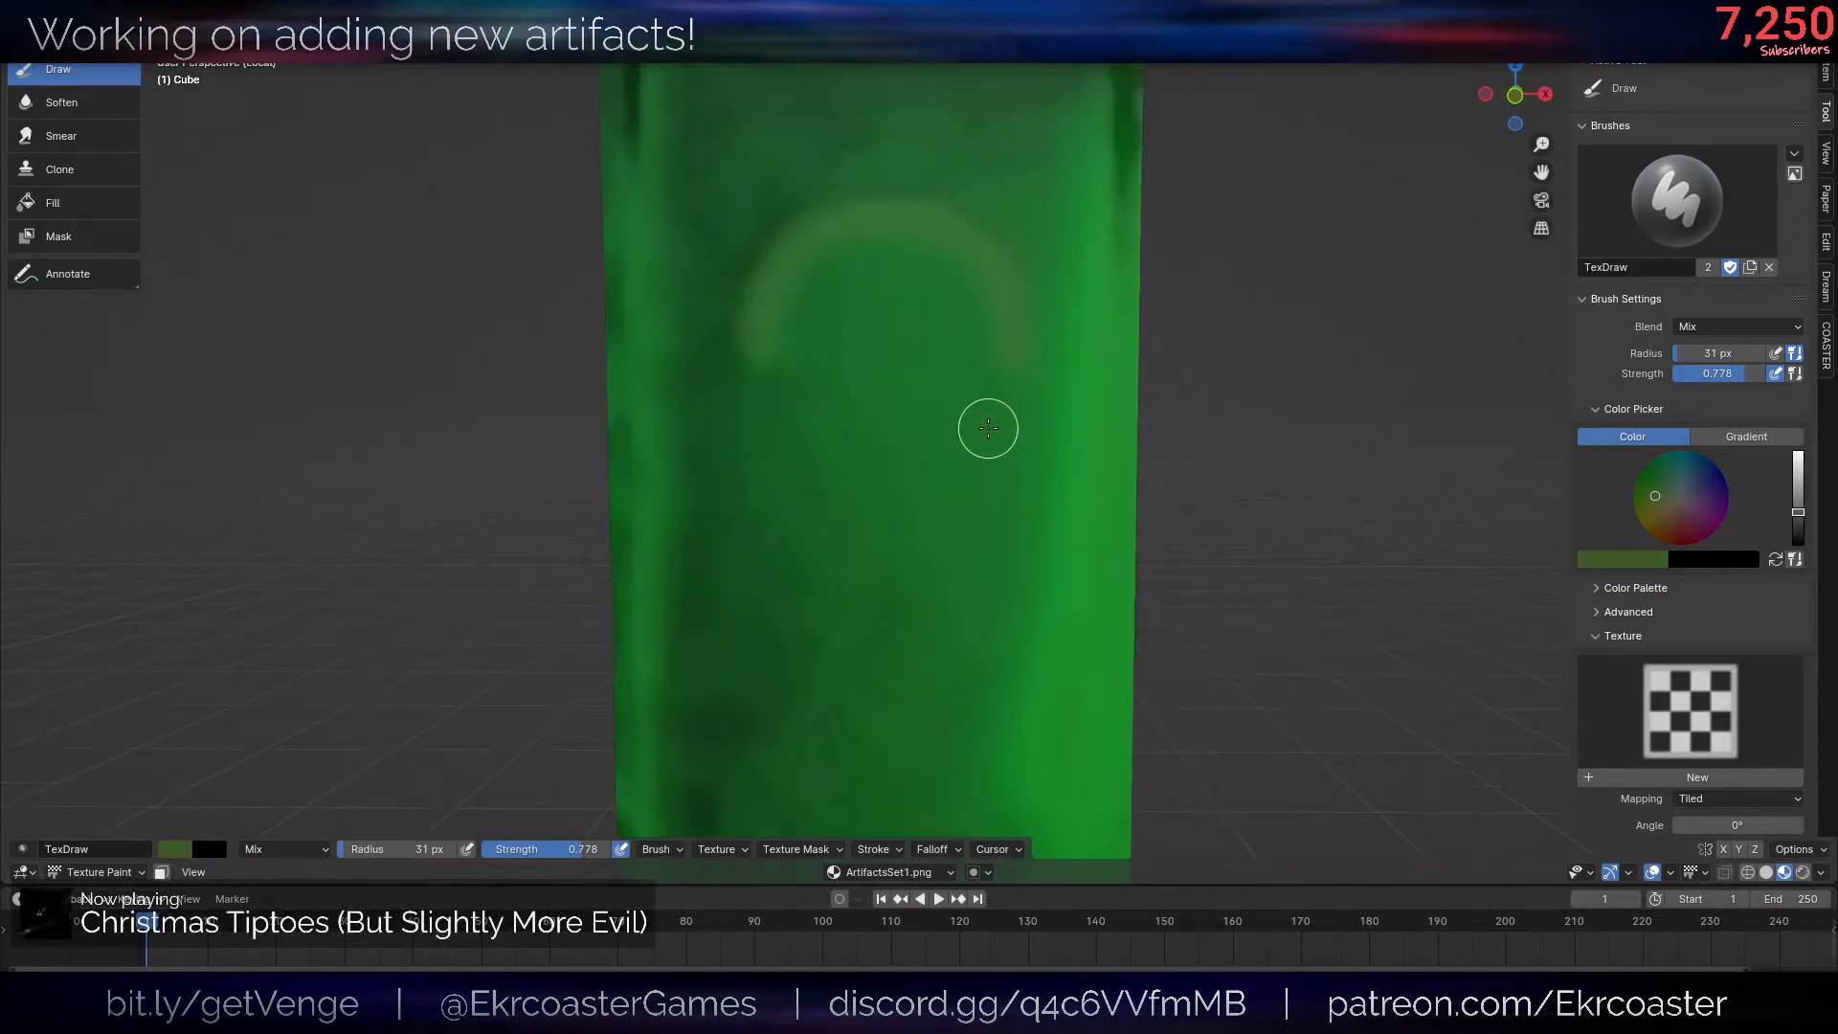
scroll(1000, 421, up, 1)
key(bracketright)
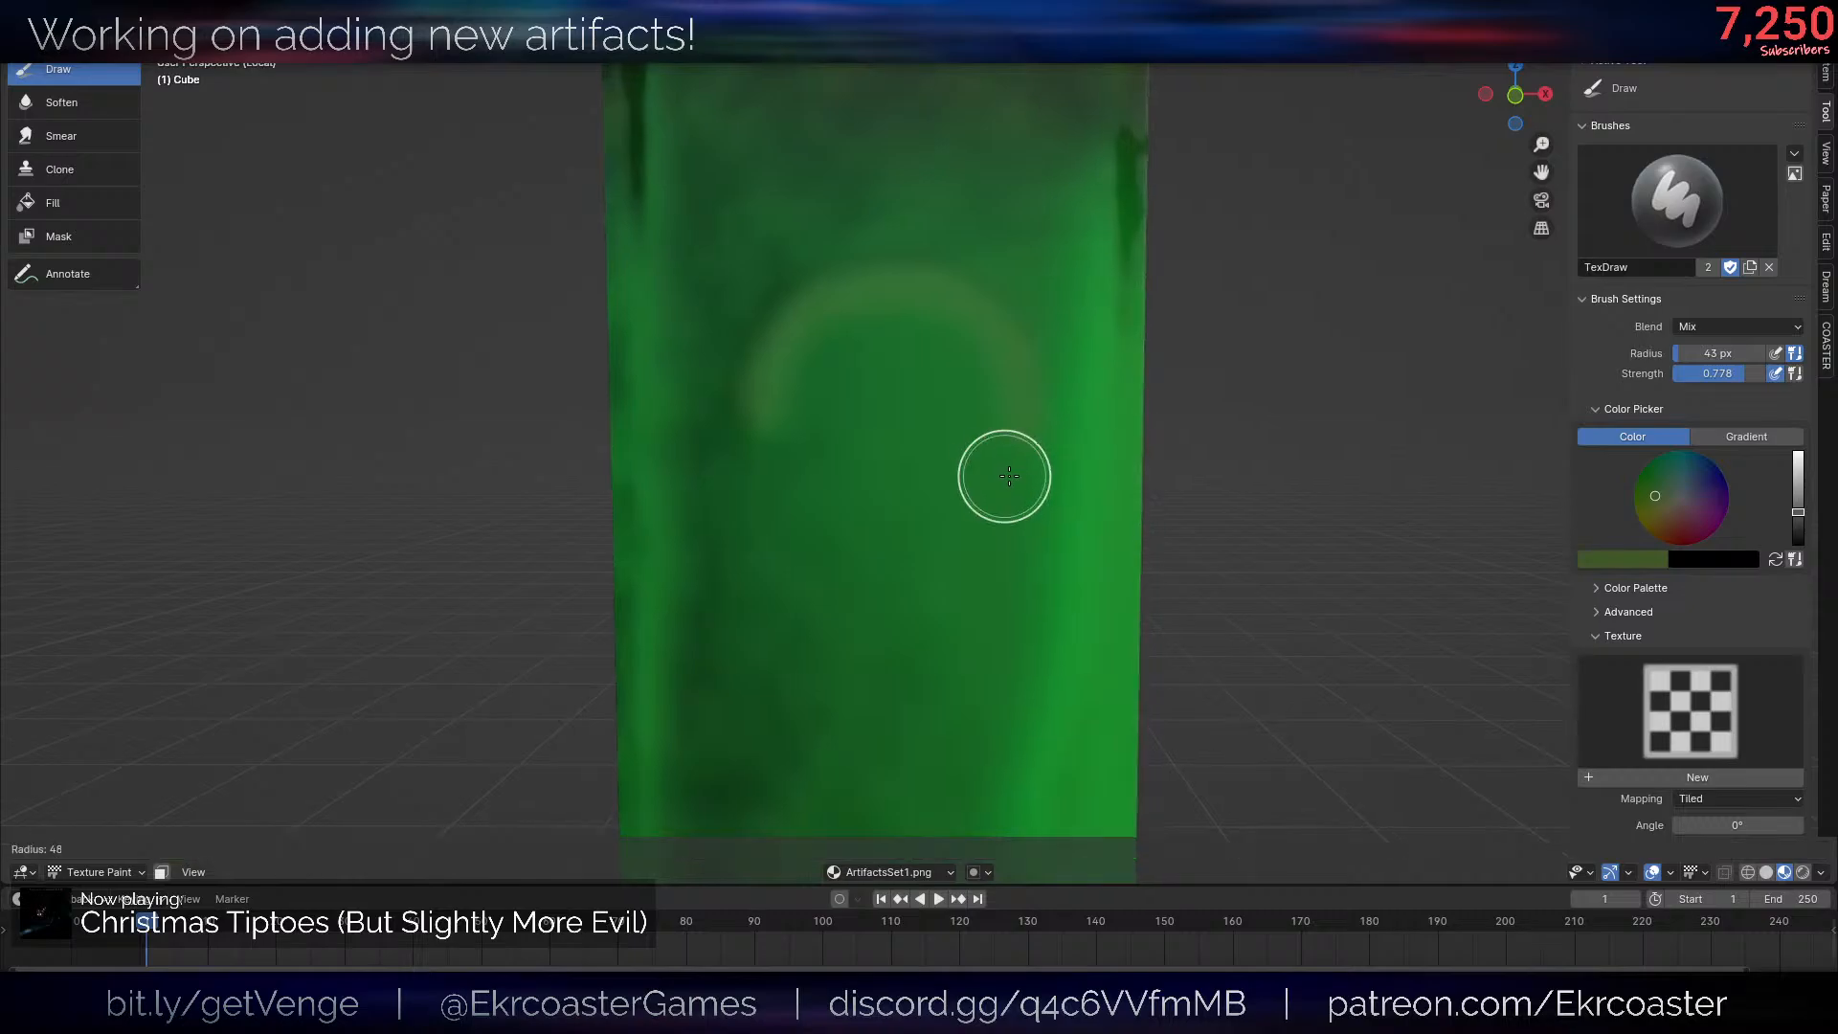
scroll(1029, 390, down, 1)
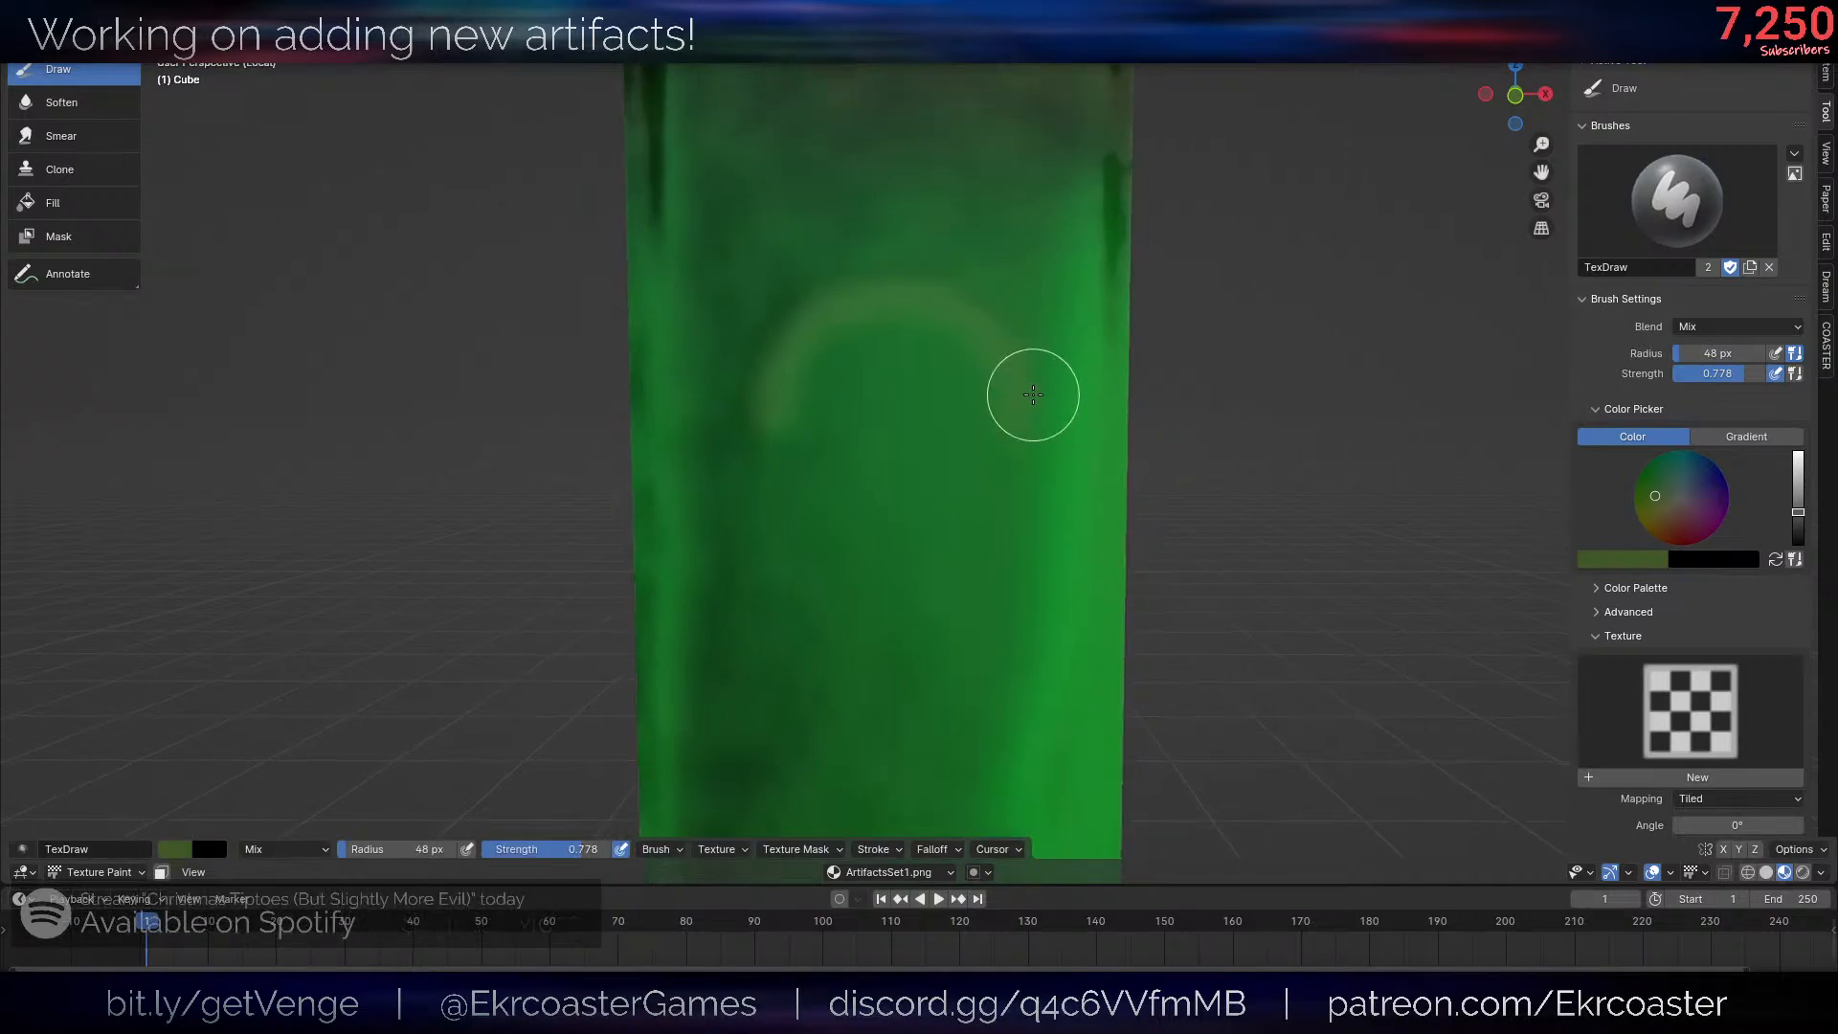
- Try thickening the arch in darker olive green and painting a sideways letter A below it, and undo the strokes
mouse_move(1034, 438)
mouse_down()
mouse_move(963, 312)
mouse_move(825, 325)
mouse_up()
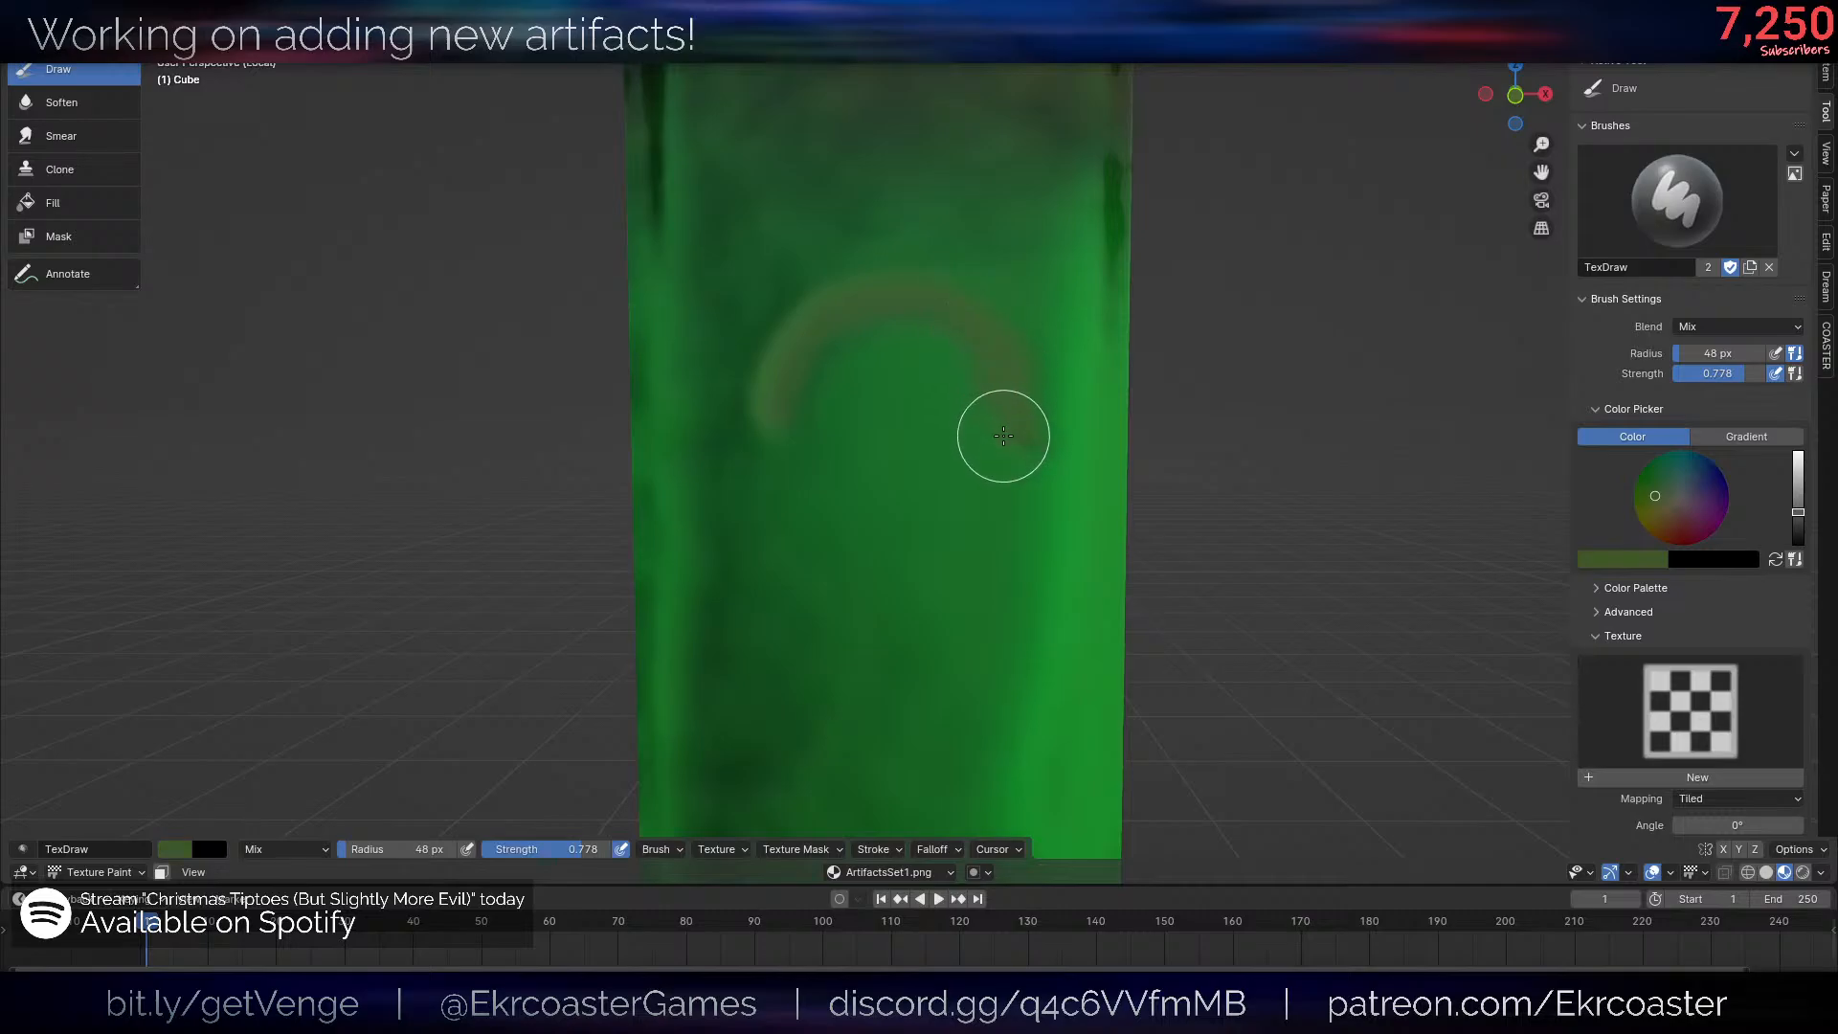
mouse_move(958, 328)
mouse_down()
mouse_move(805, 377)
mouse_move(902, 323)
mouse_up()
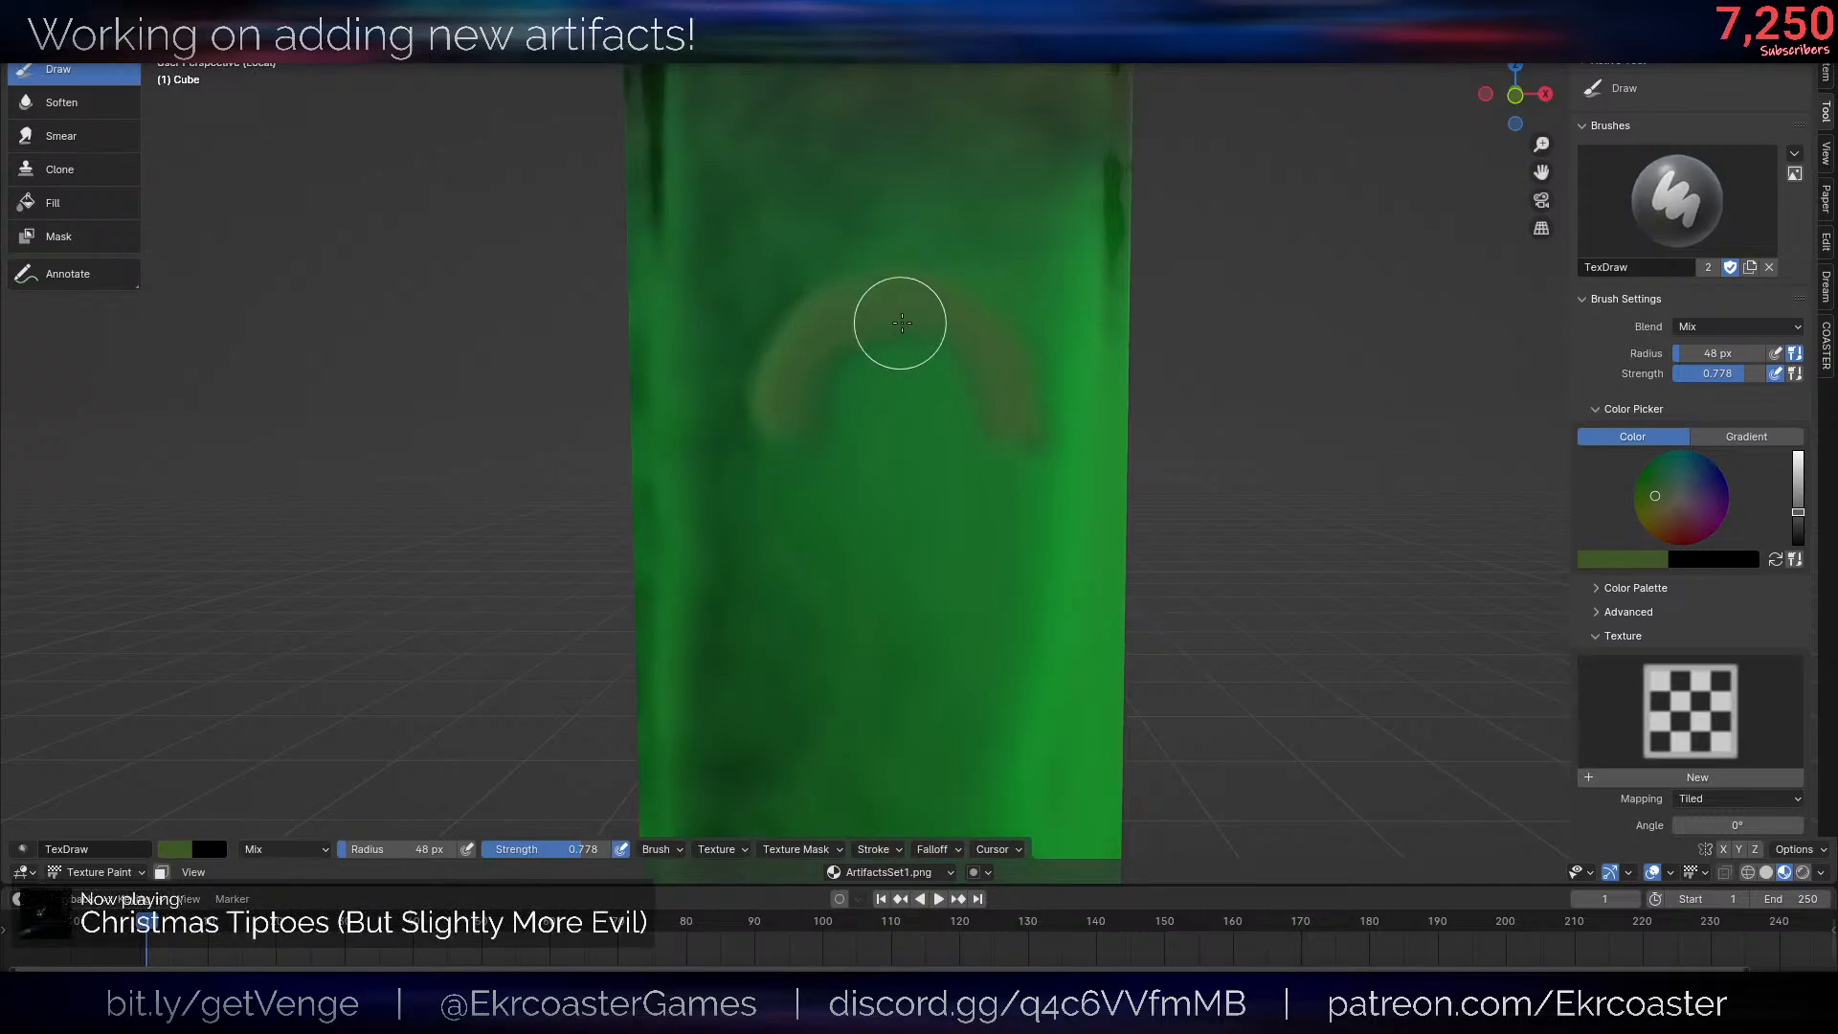
scroll(1015, 419, down, 8)
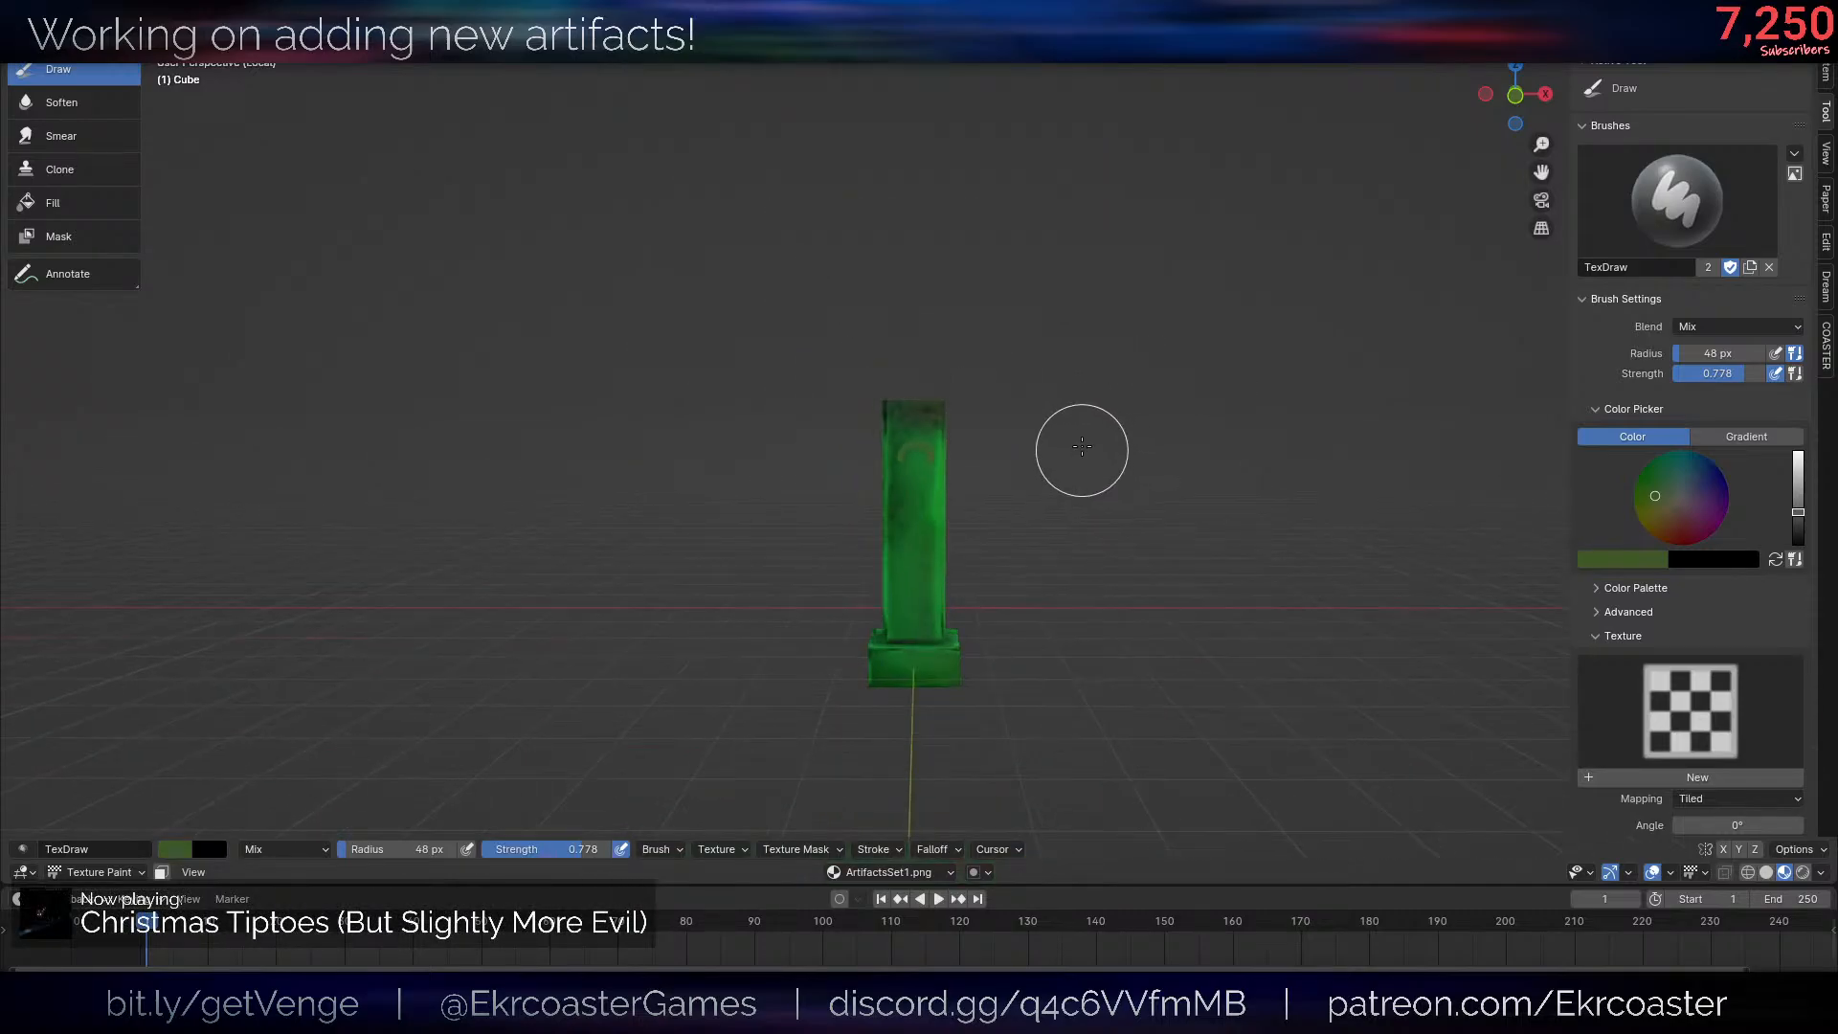
scroll(1079, 447, up, 7)
scroll(980, 498, up, 1)
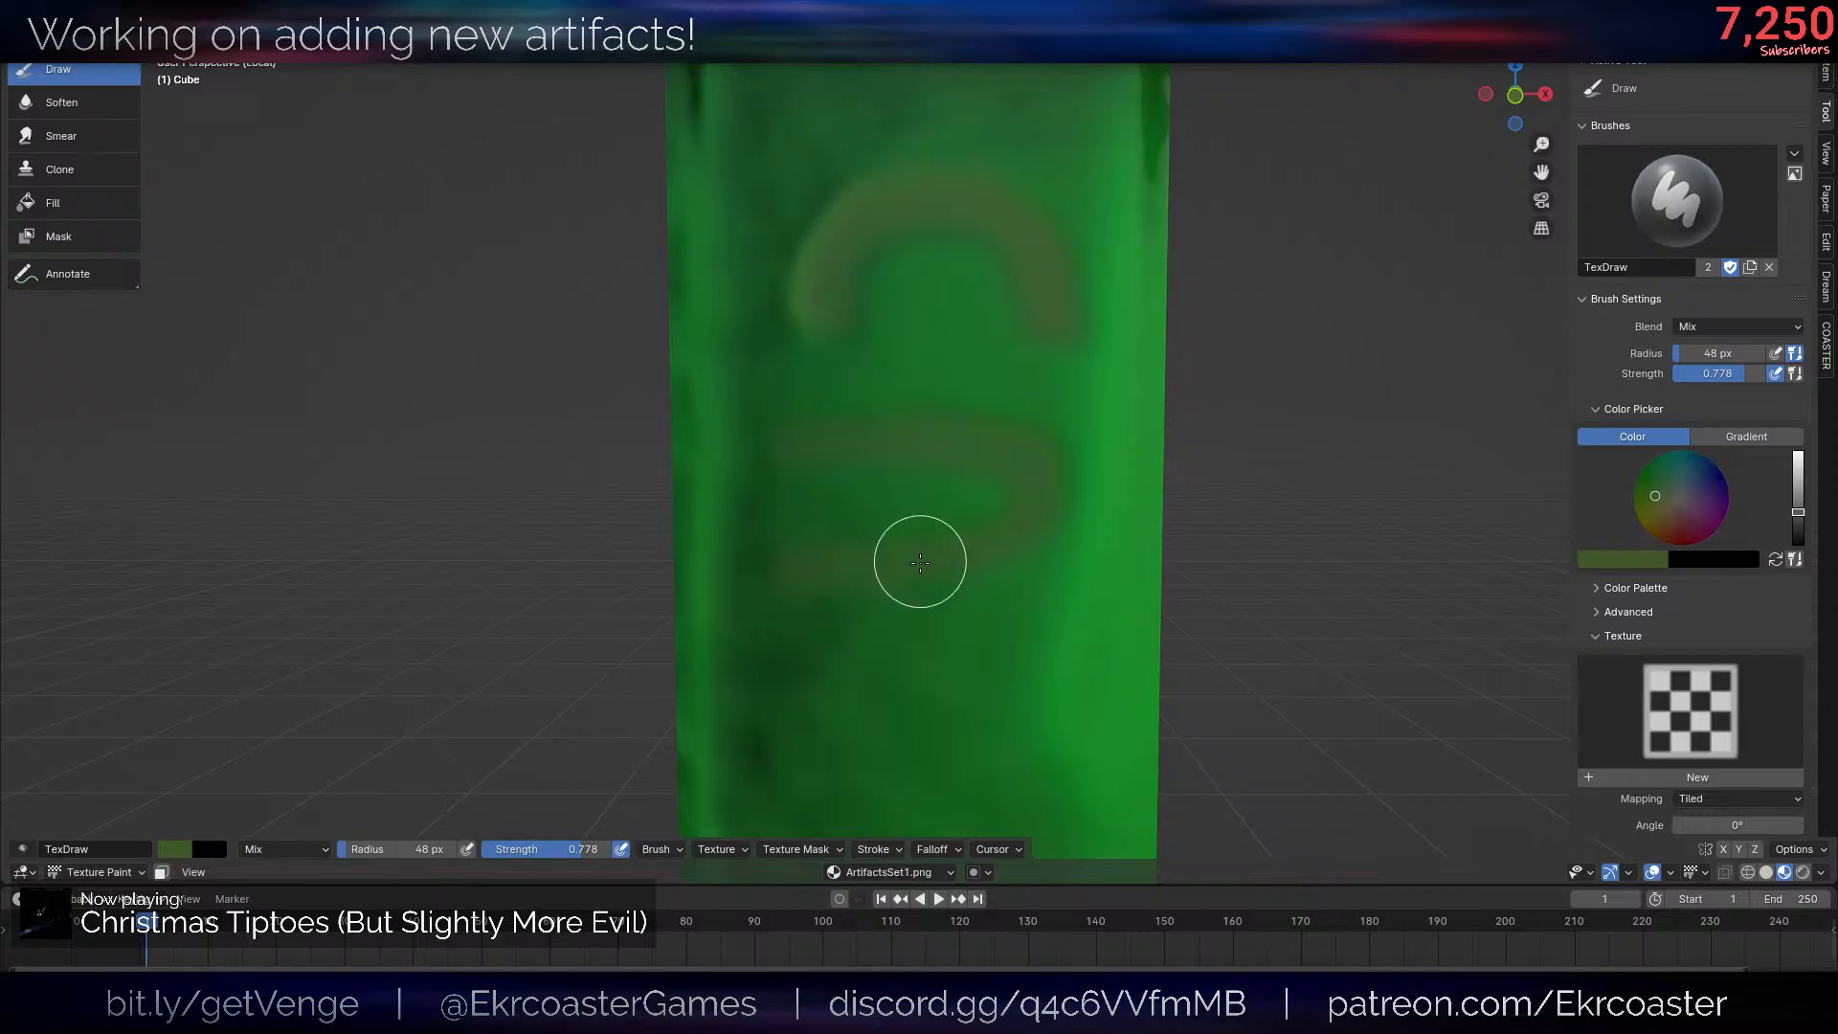
scroll(1140, 560, down, 8)
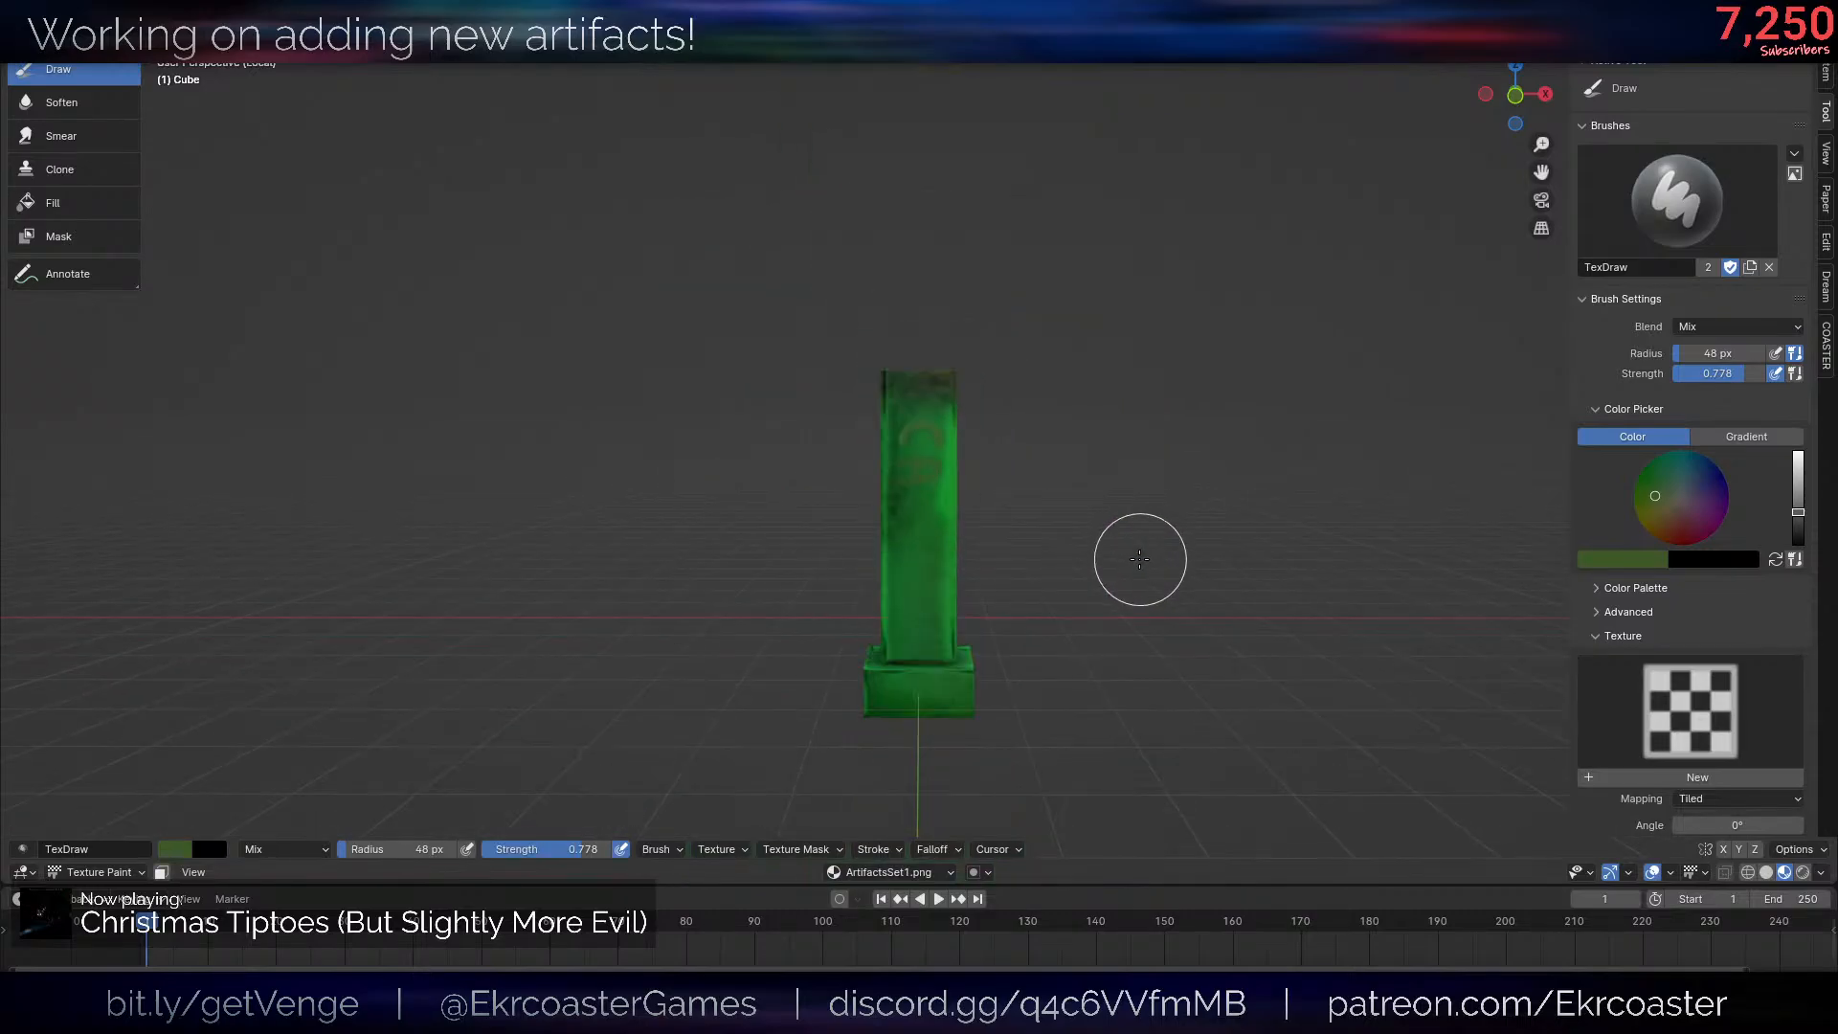
scroll(1117, 571, up, 6)
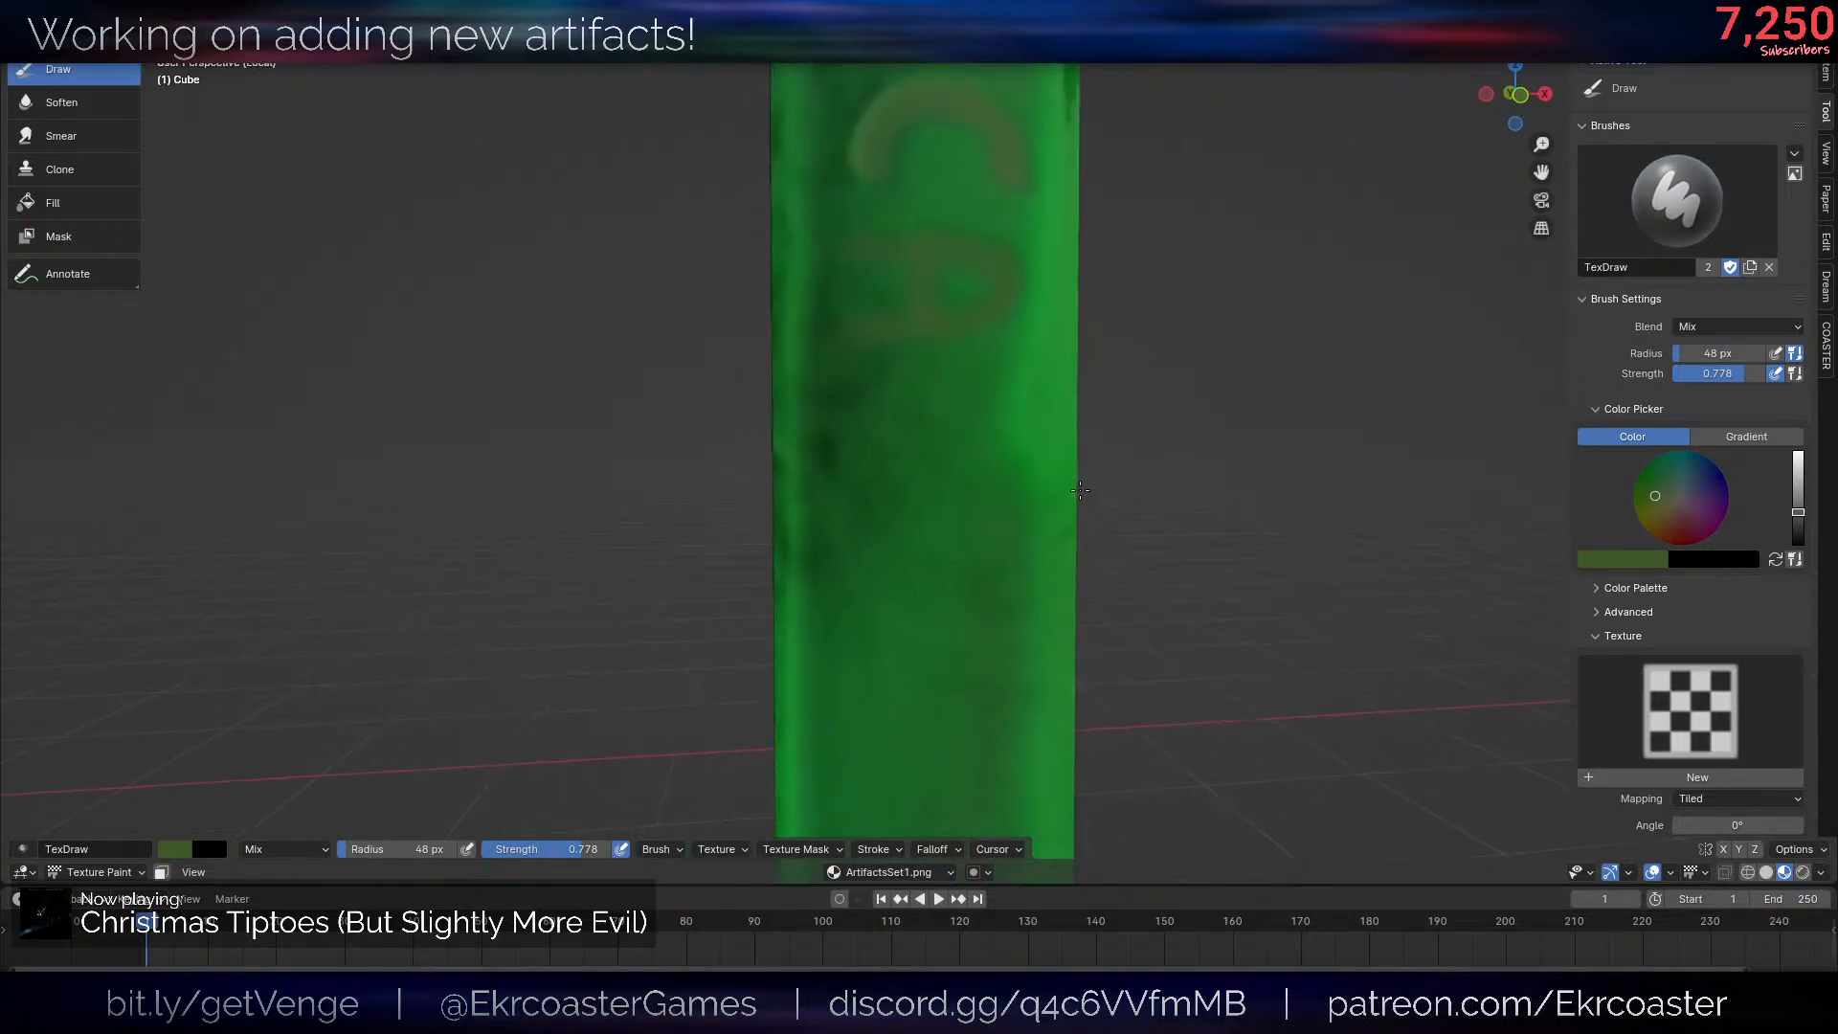
key(ctrl+z)
key(ctrl+z)
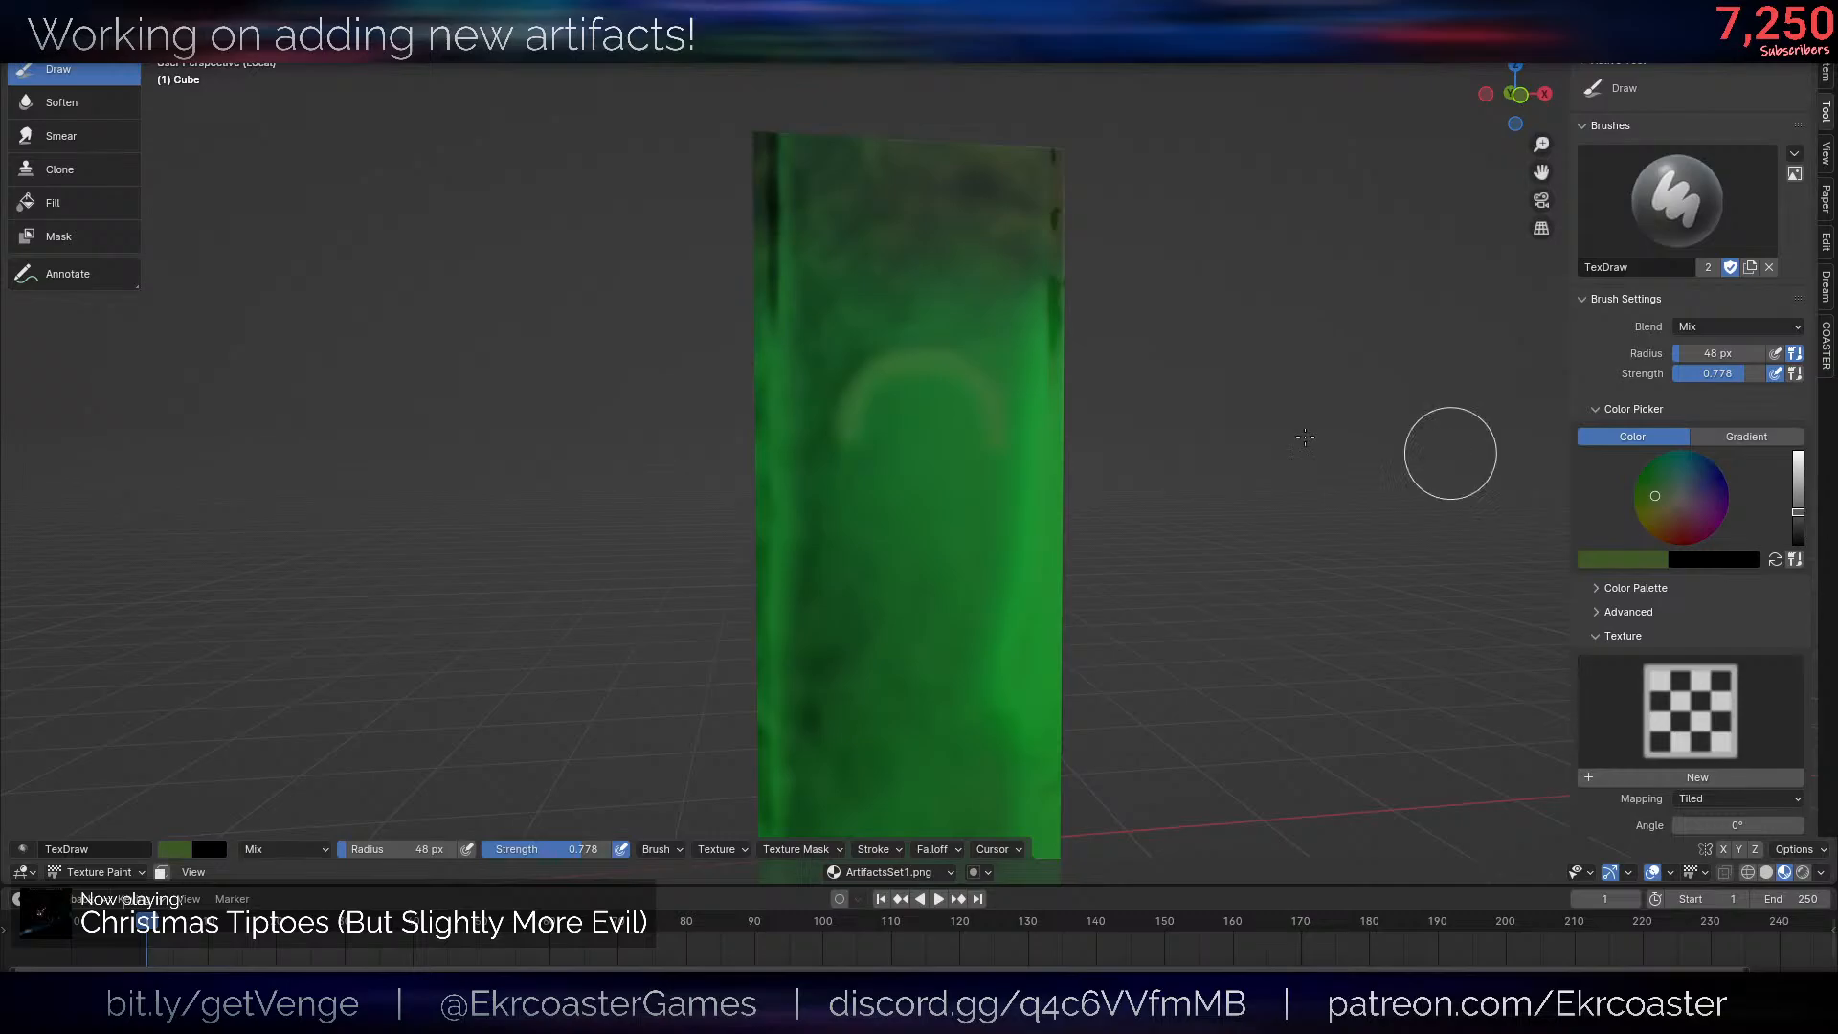
- Darken the brush to near-black green and repaint the arch on the post's upper front at 0.515 strength
scroll(1065, 436, up, 3)
drag(1786, 510, 1793, 542)
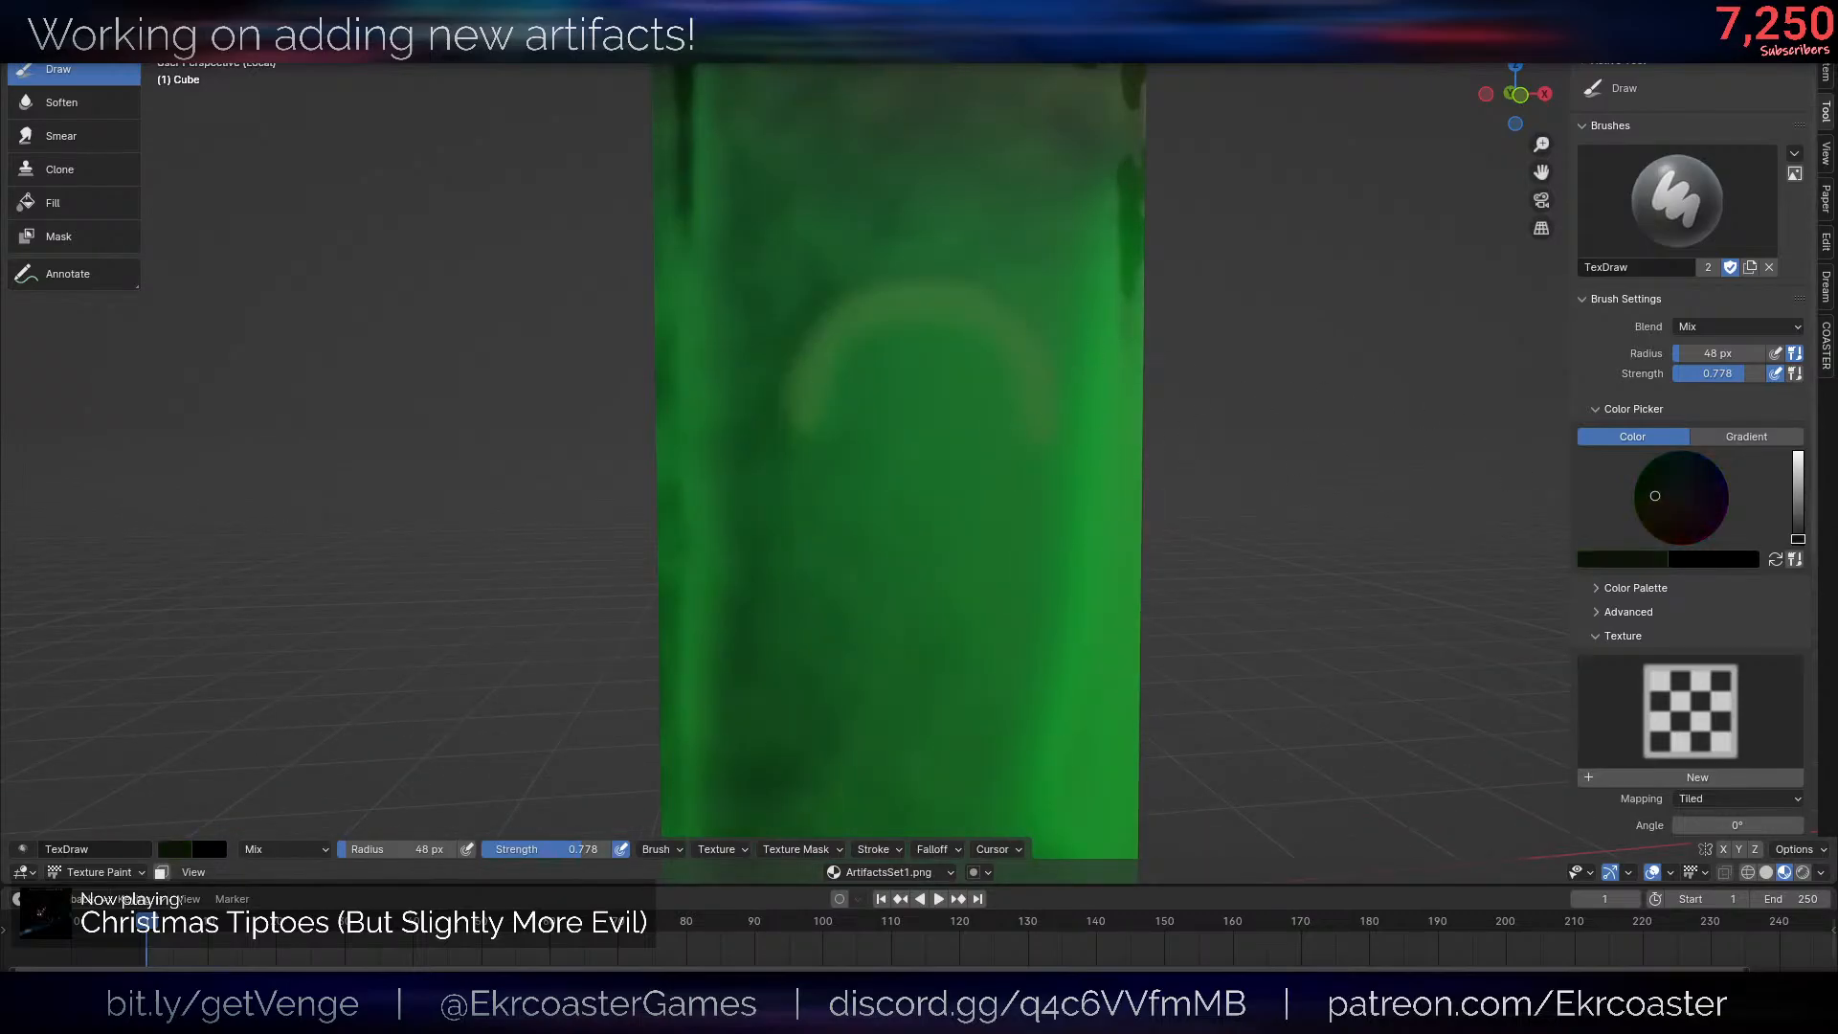
mouse_move(812, 409)
mouse_down()
mouse_move(842, 307)
mouse_move(1026, 336)
mouse_move(1124, 394)
mouse_up()
scroll(1131, 388, down, 6)
scroll(1131, 387, up, 6)
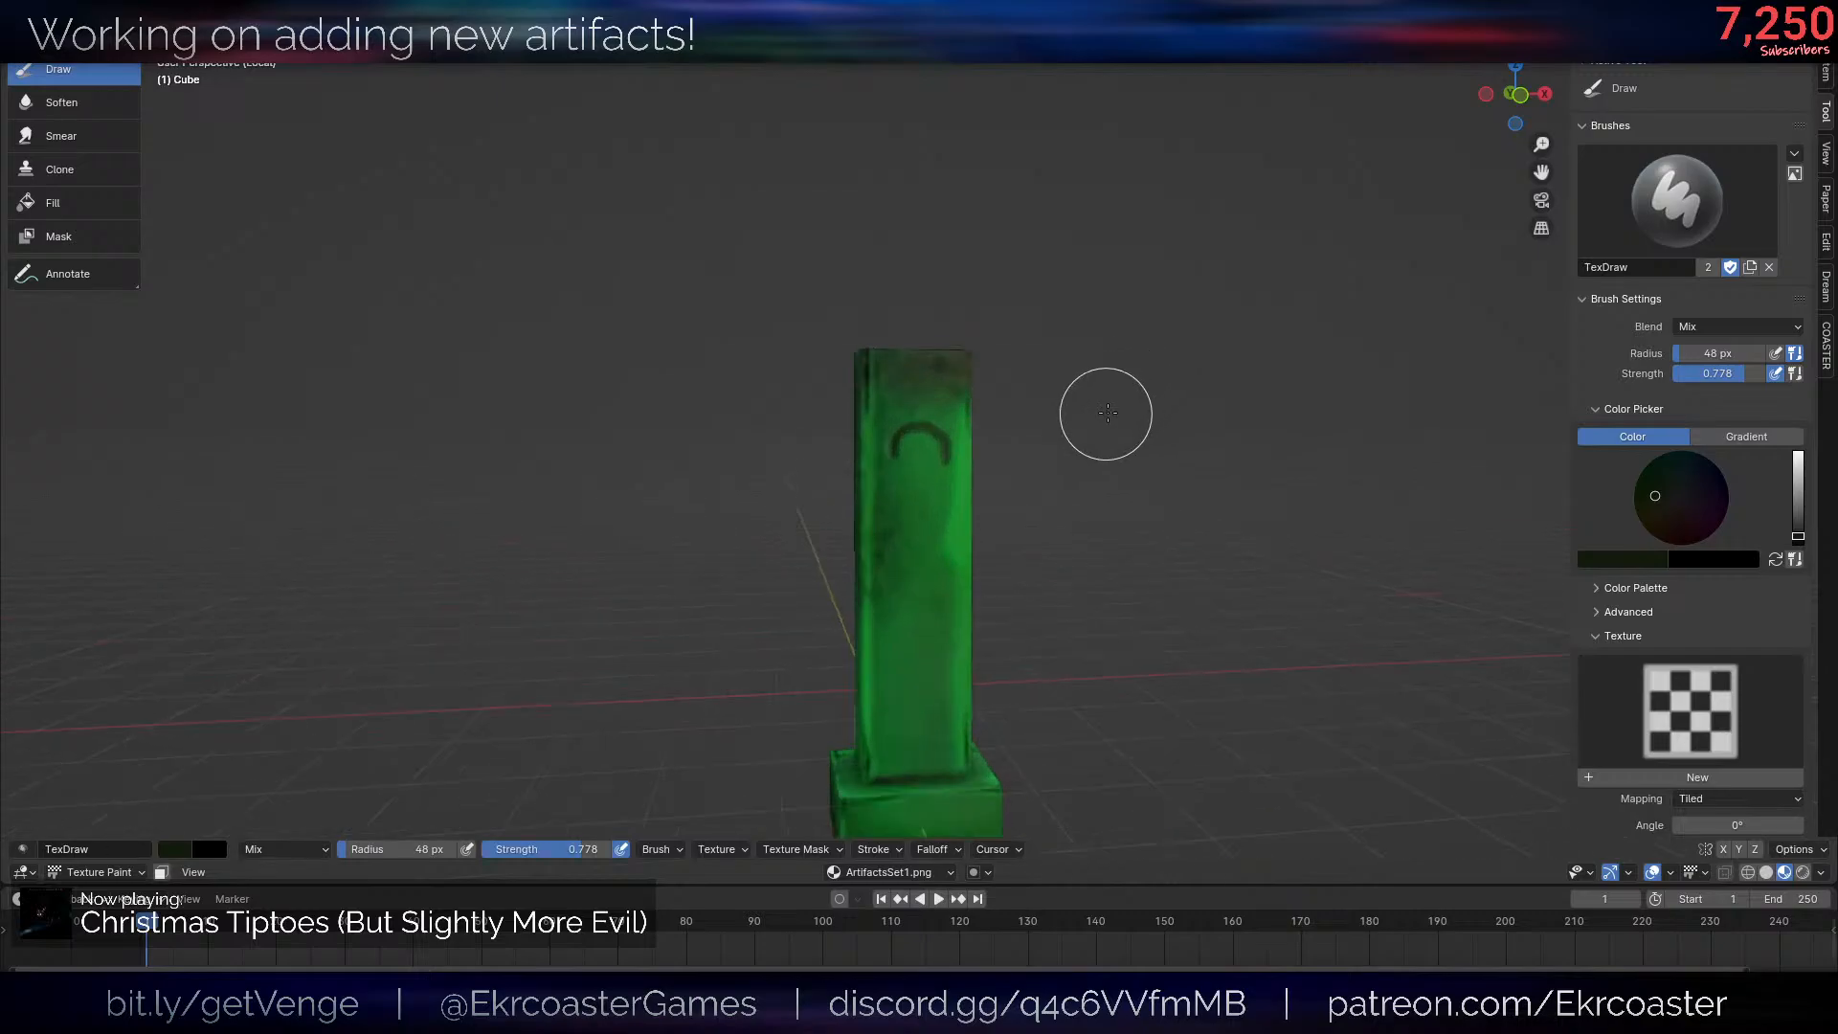
key(ctrl+z)
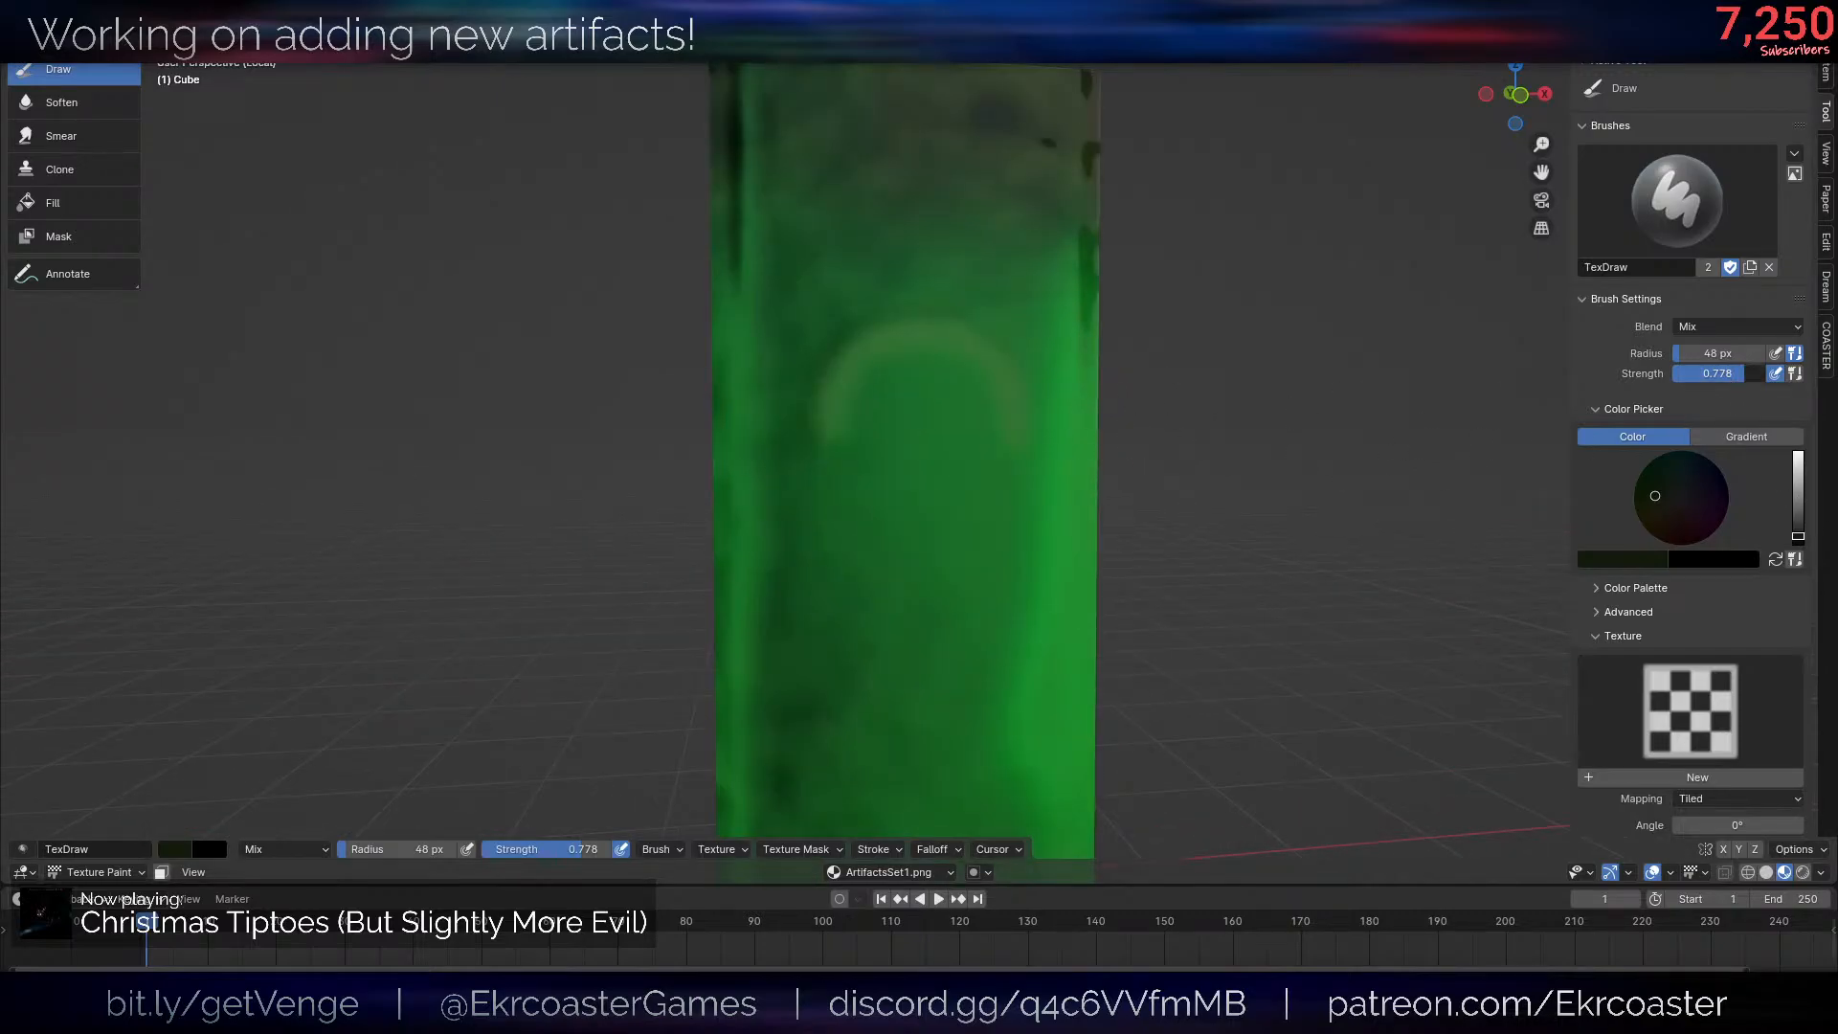
mouse_move(840, 444)
mouse_down()
mouse_move(820, 382)
mouse_move(927, 316)
mouse_move(1009, 414)
mouse_move(1010, 380)
mouse_up()
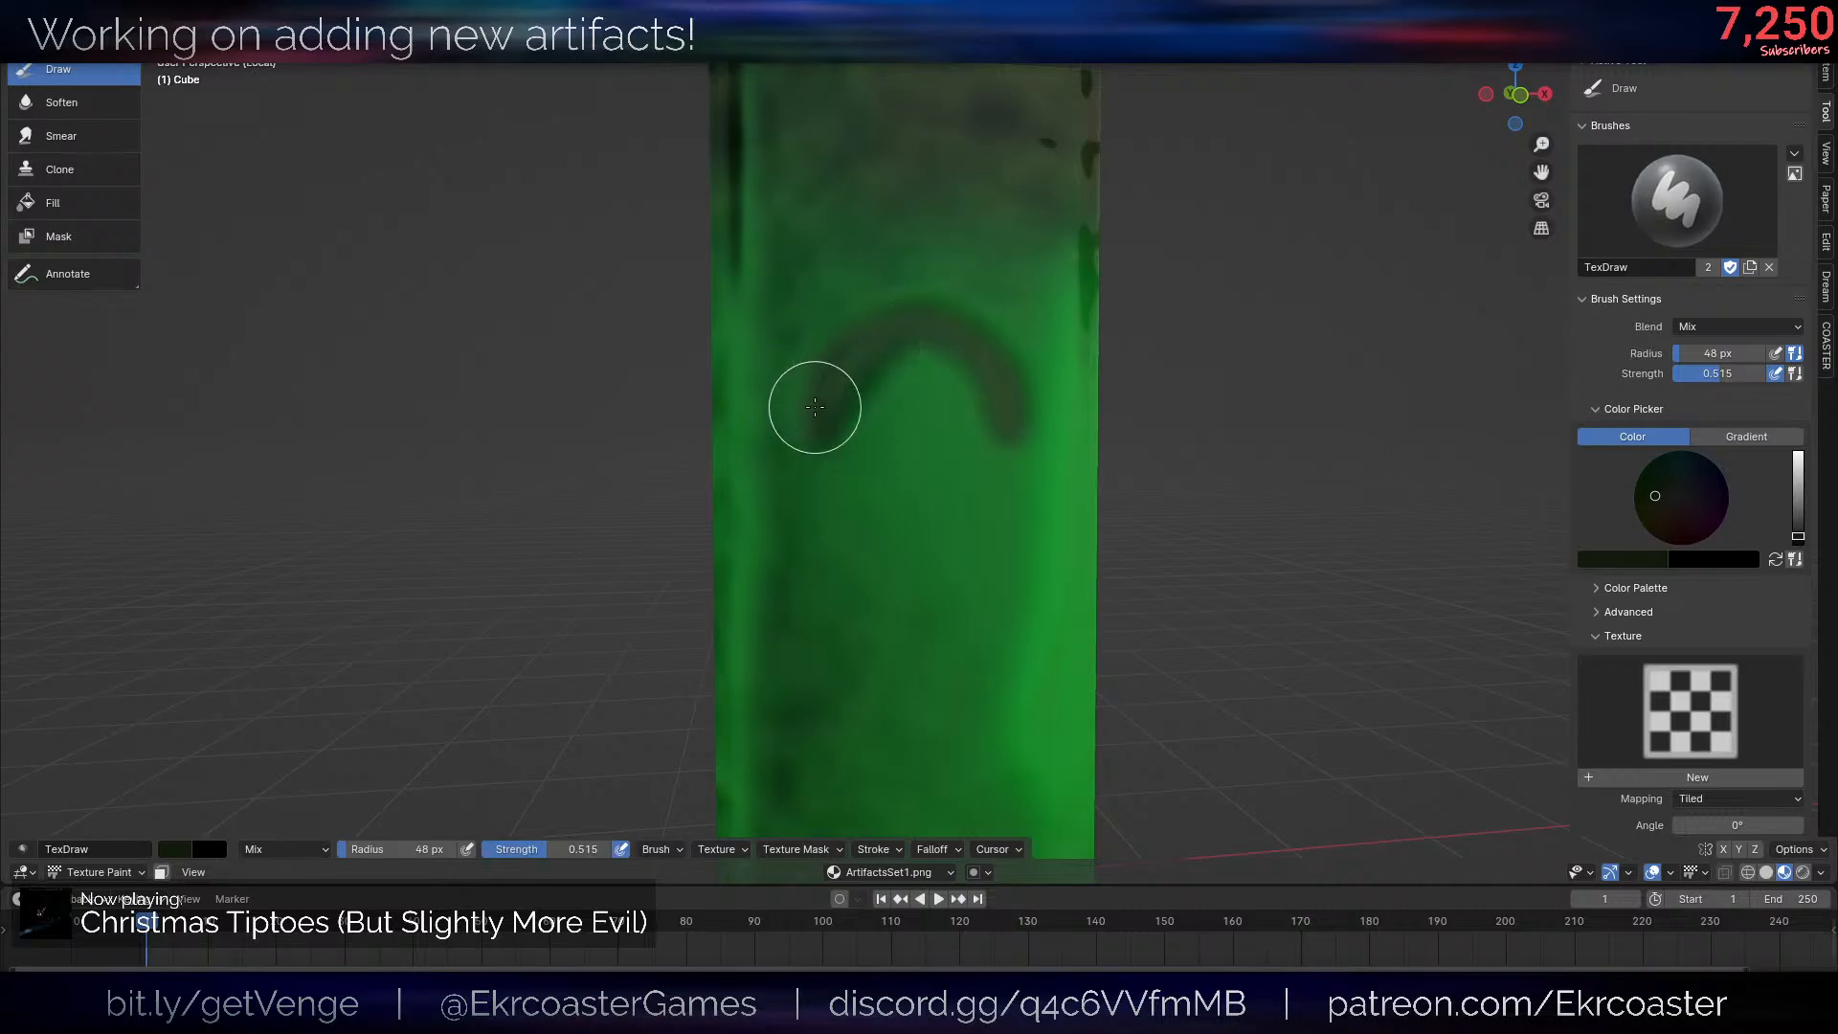
- Paint a sideways letter A in near-black green below the arch on the post's front face
scroll(1145, 451, down, 6)
scroll(935, 428, up, 5)
scroll(935, 428, up, 2)
mouse_move(781, 526)
mouse_down()
mouse_move(1034, 546)
mouse_move(974, 645)
mouse_move(767, 644)
mouse_up()
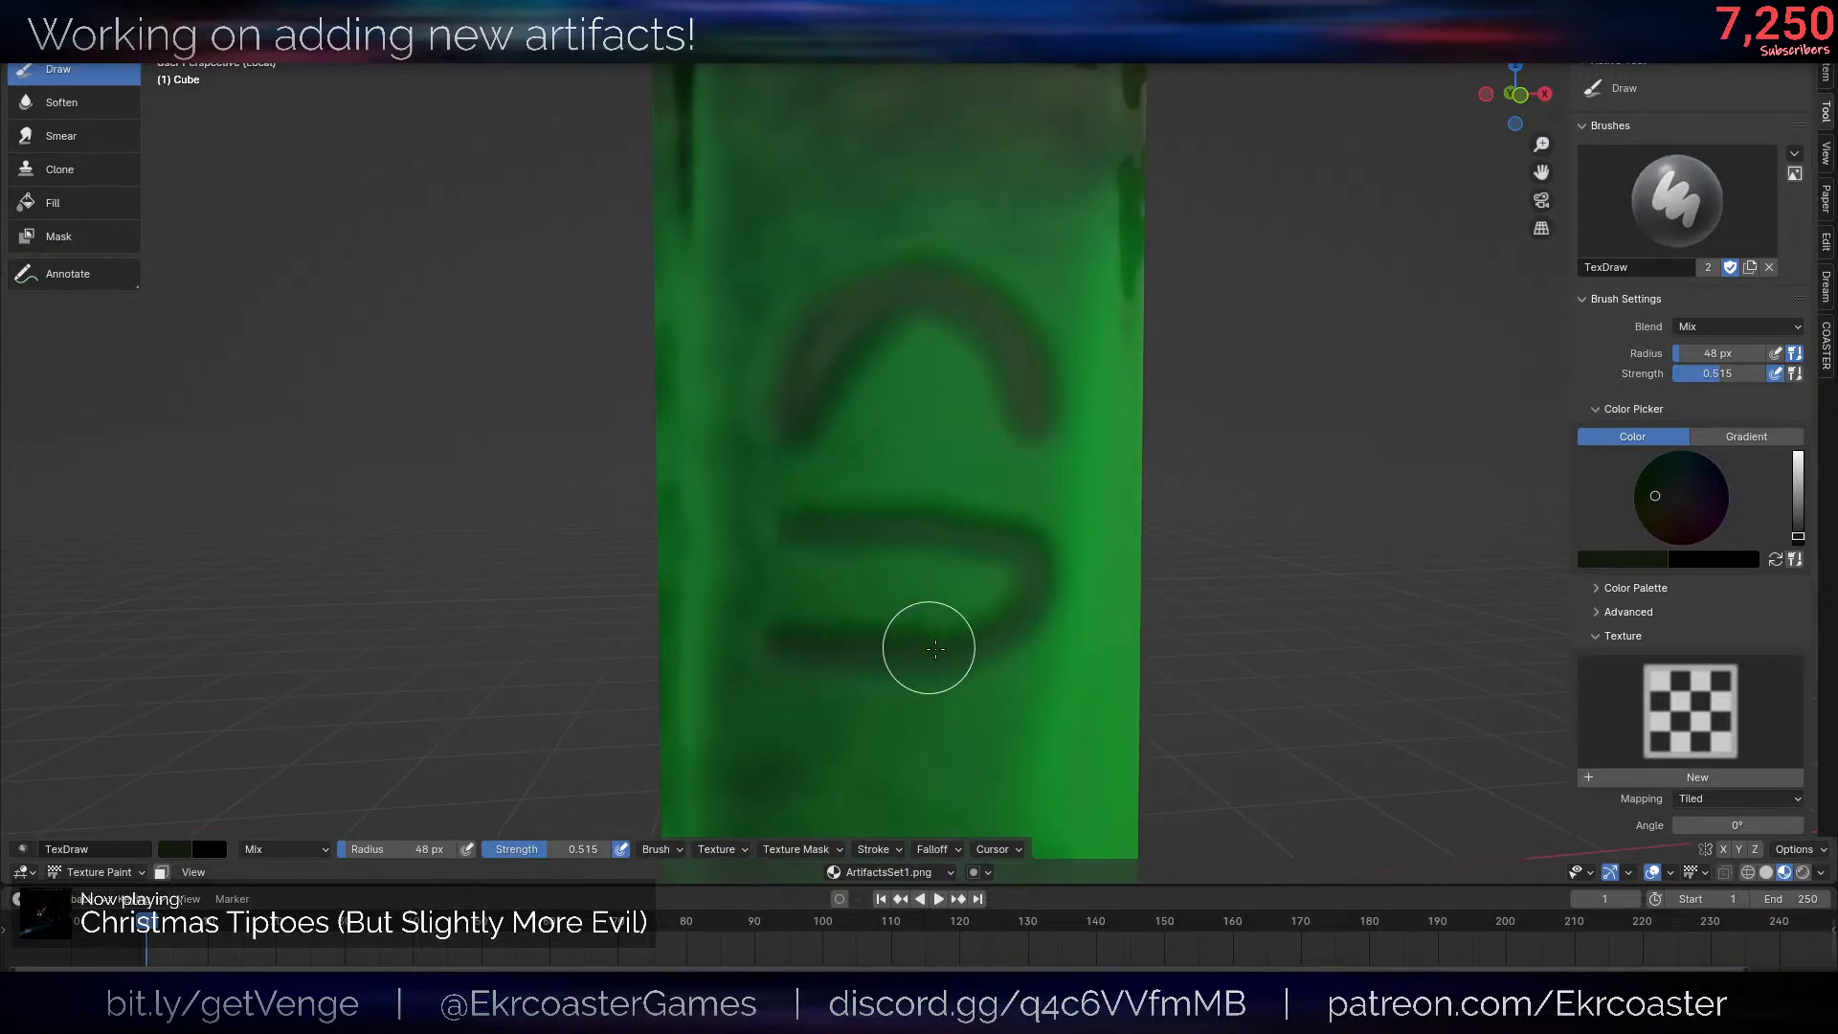
drag(915, 556, 903, 542)
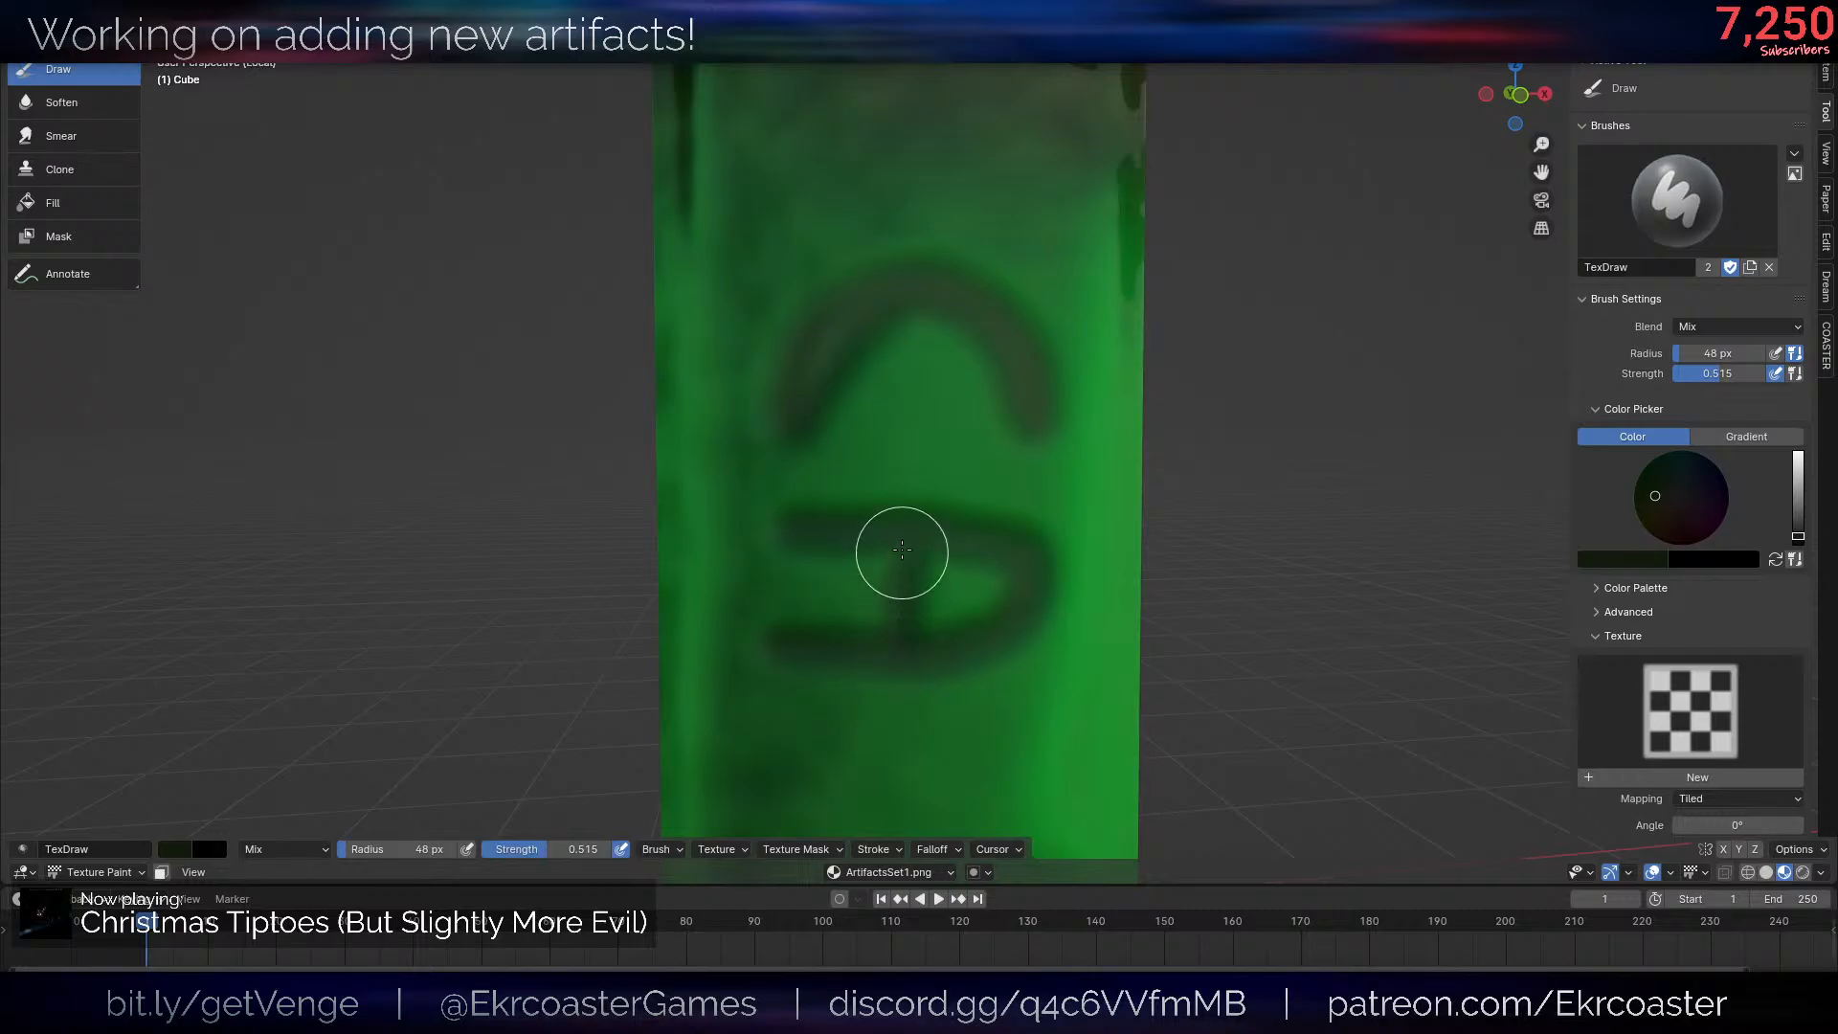
- Paint a sideways letter N in the same dark green below the A on the post
scroll(1133, 546, down, 6)
scroll(1085, 528, up, 2)
scroll(1085, 527, up, 6)
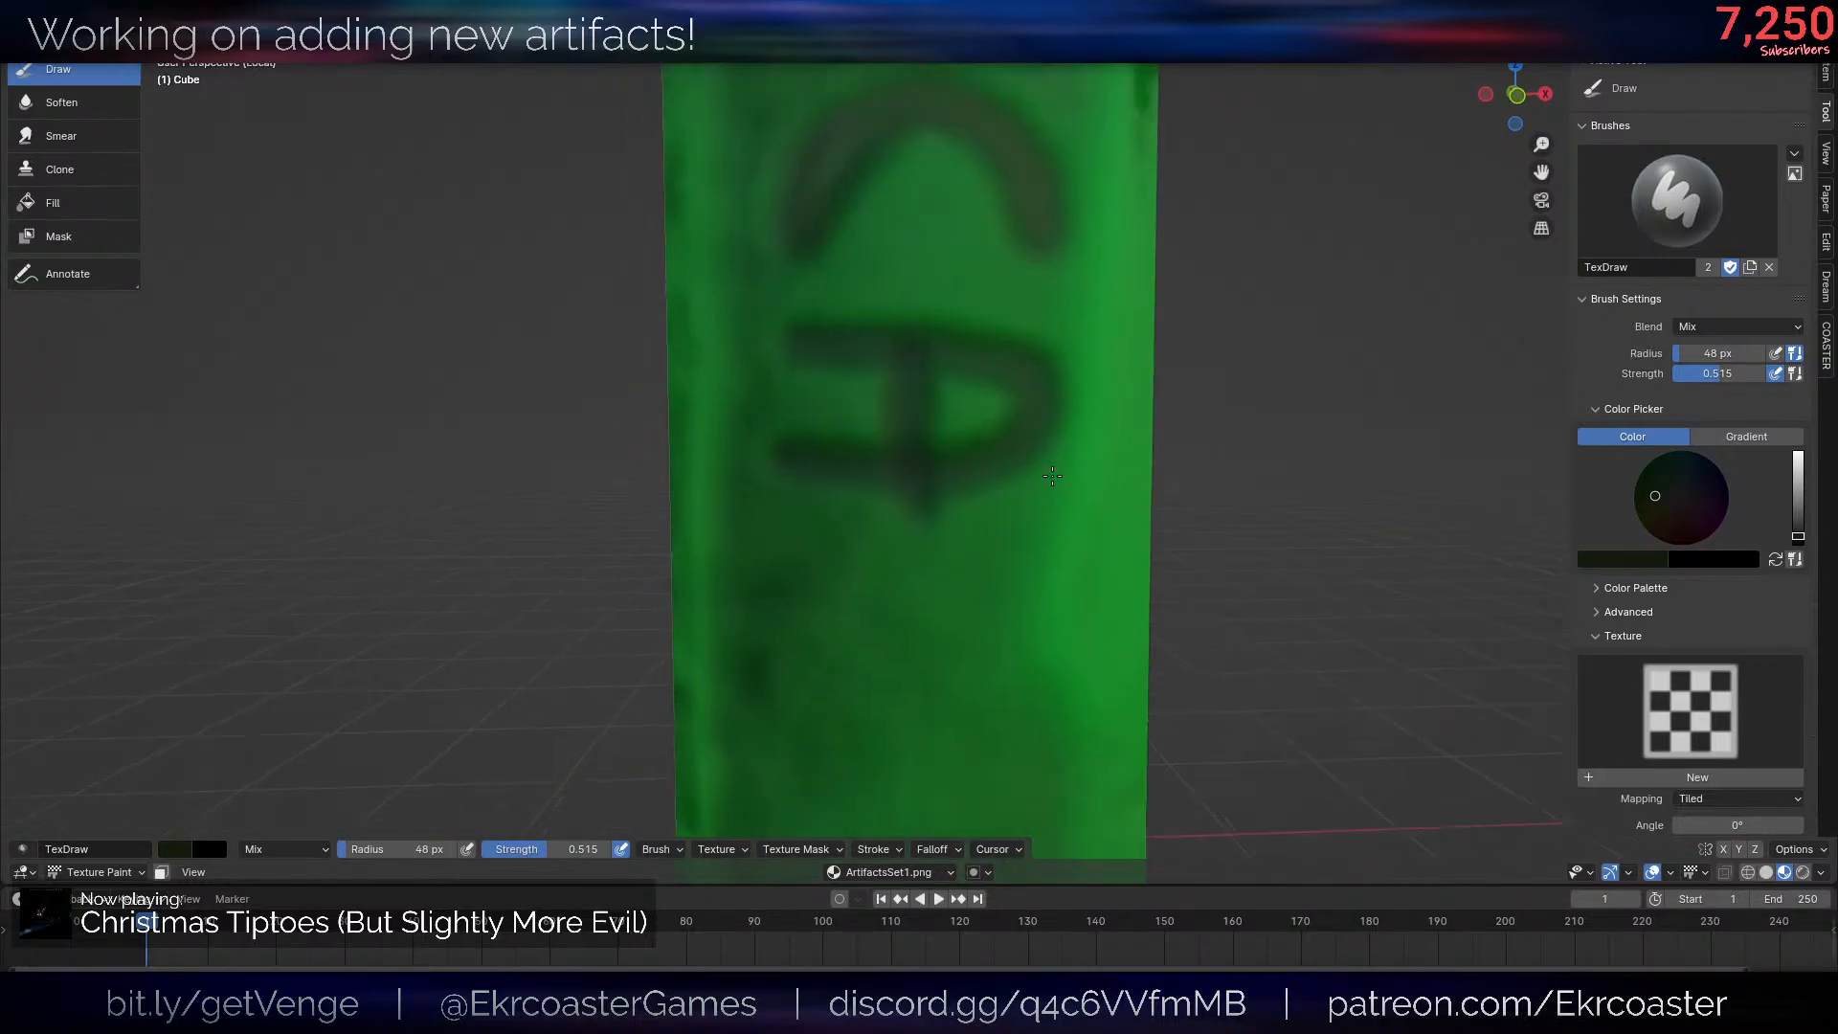
scroll(842, 490, down, 2)
mouse_move(828, 514)
mouse_down()
mouse_move(985, 521)
mouse_move(890, 578)
mouse_move(911, 612)
mouse_move(1039, 613)
mouse_up()
scroll(1200, 574, down, 6)
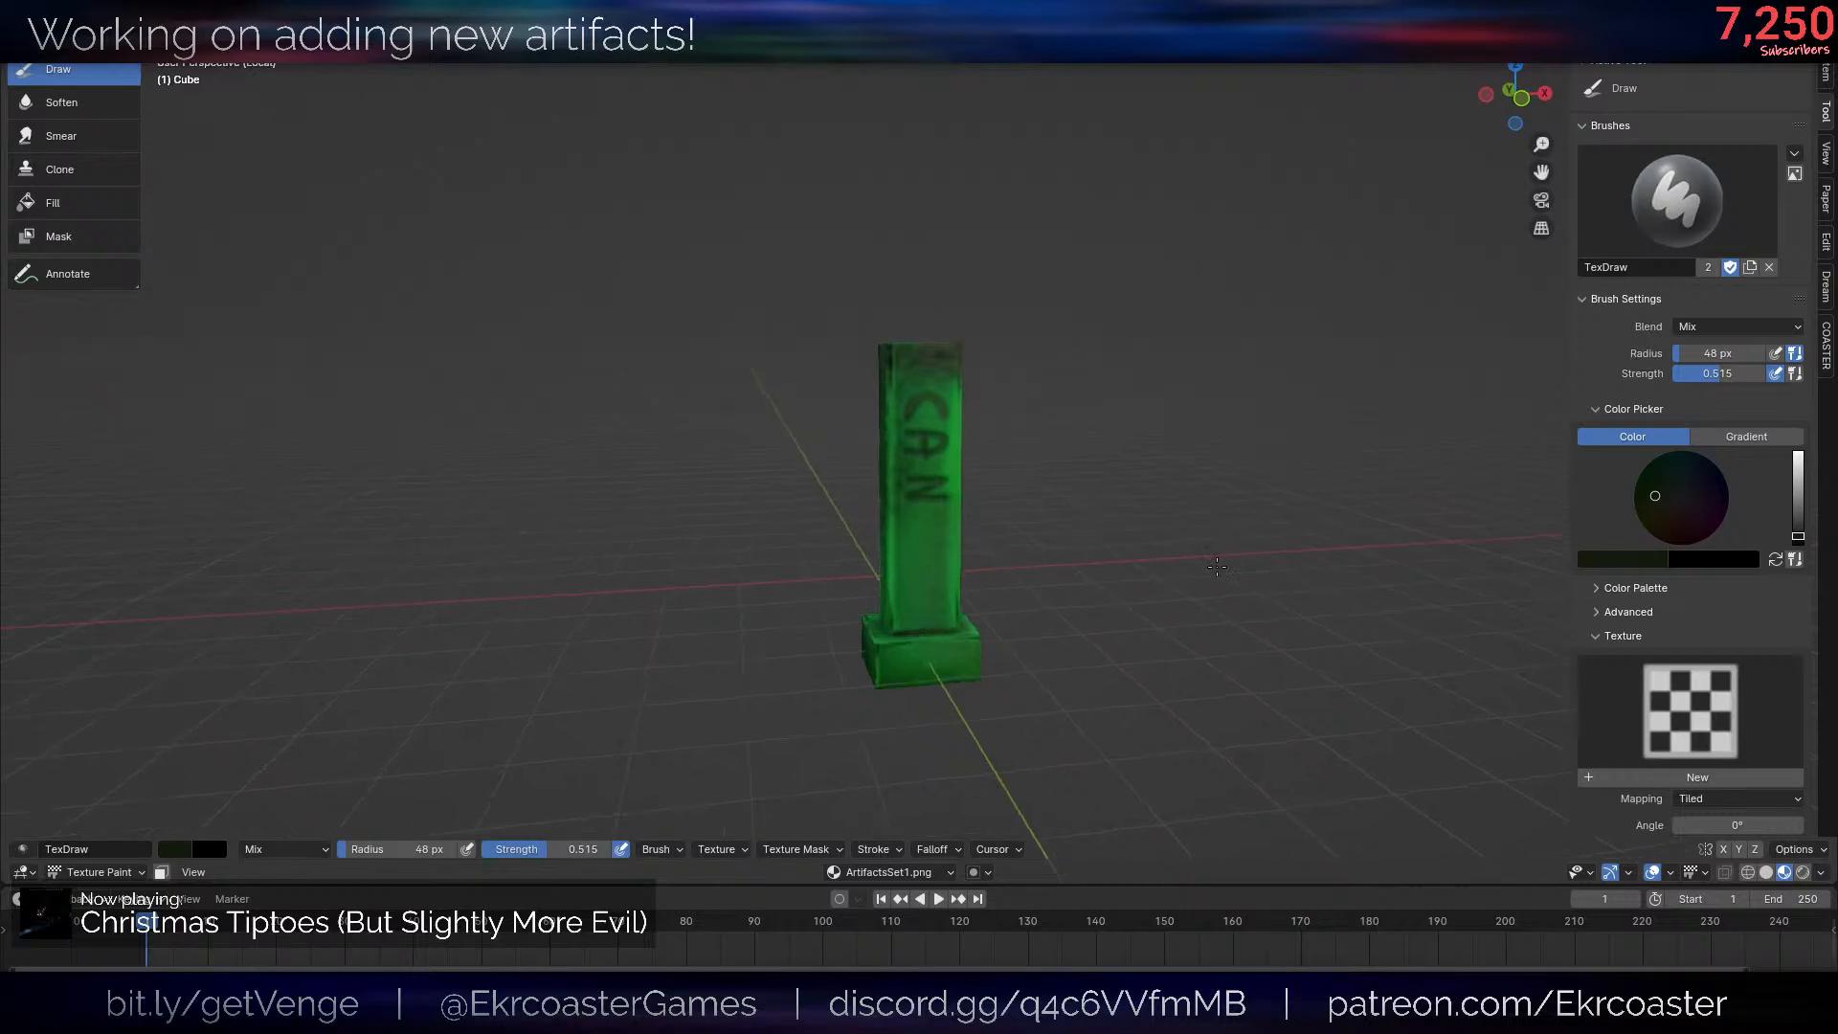
- Paint a sideways letter D below the N on the post's front and thicken its strokes
scroll(1137, 533, up, 6)
scroll(959, 436, up, 2)
drag(722, 344, 1089, 346)
mouse_move(729, 364)
mouse_down()
mouse_move(799, 522)
mouse_move(1059, 320)
mouse_move(1005, 497)
mouse_move(779, 517)
mouse_move(737, 371)
mouse_up()
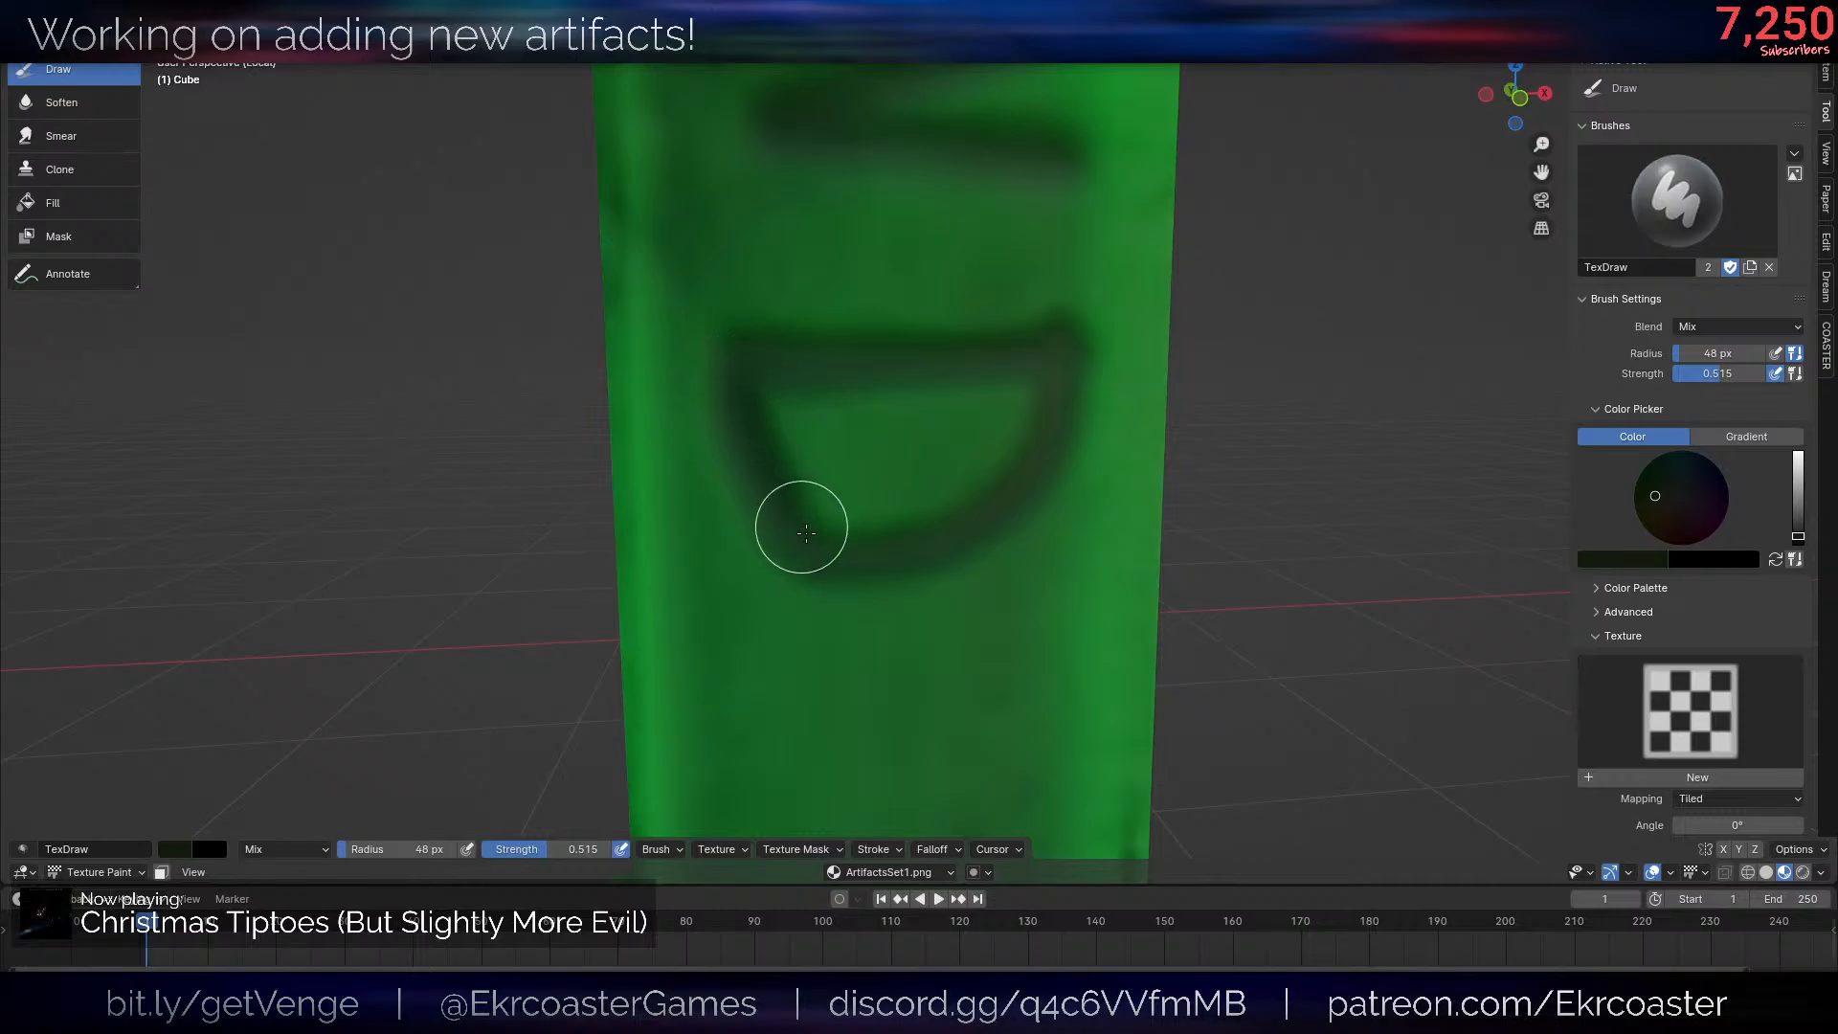
mouse_move(957, 517)
mouse_down()
mouse_move(1014, 377)
mouse_move(771, 398)
mouse_move(1016, 386)
mouse_up()
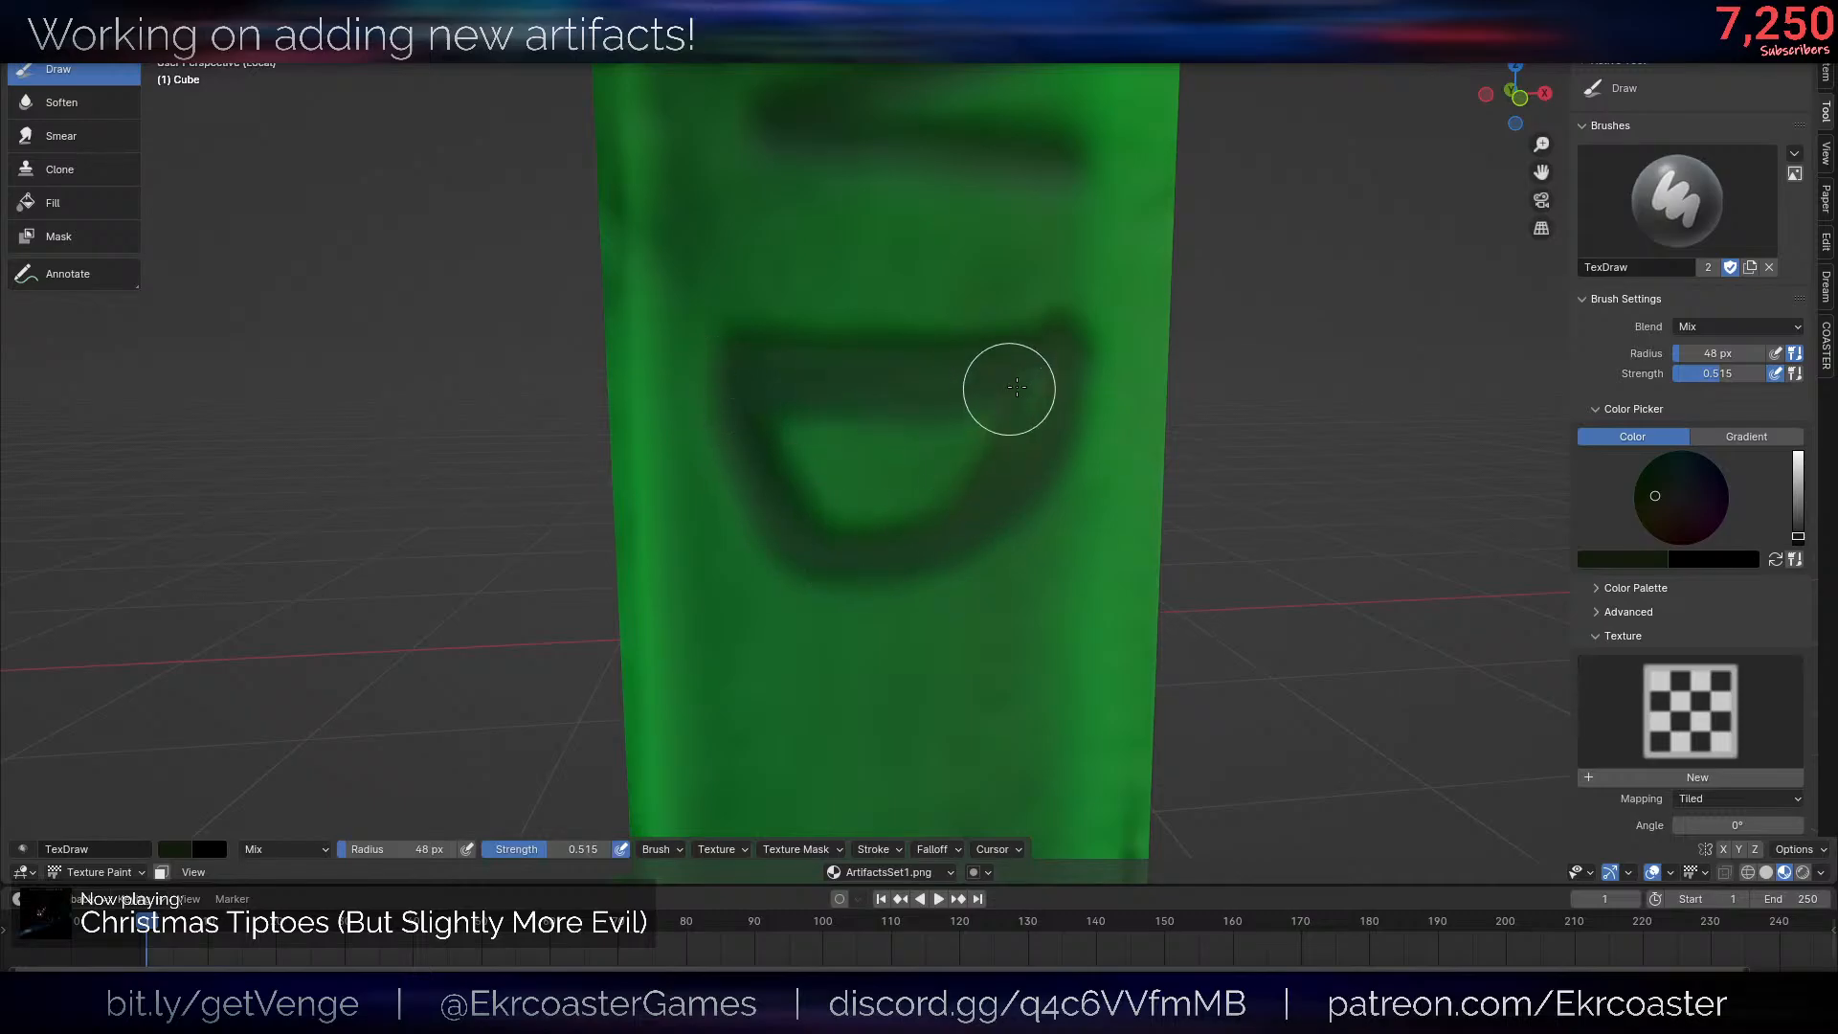
scroll(989, 463, down, 6)
scroll(1187, 412, up, 5)
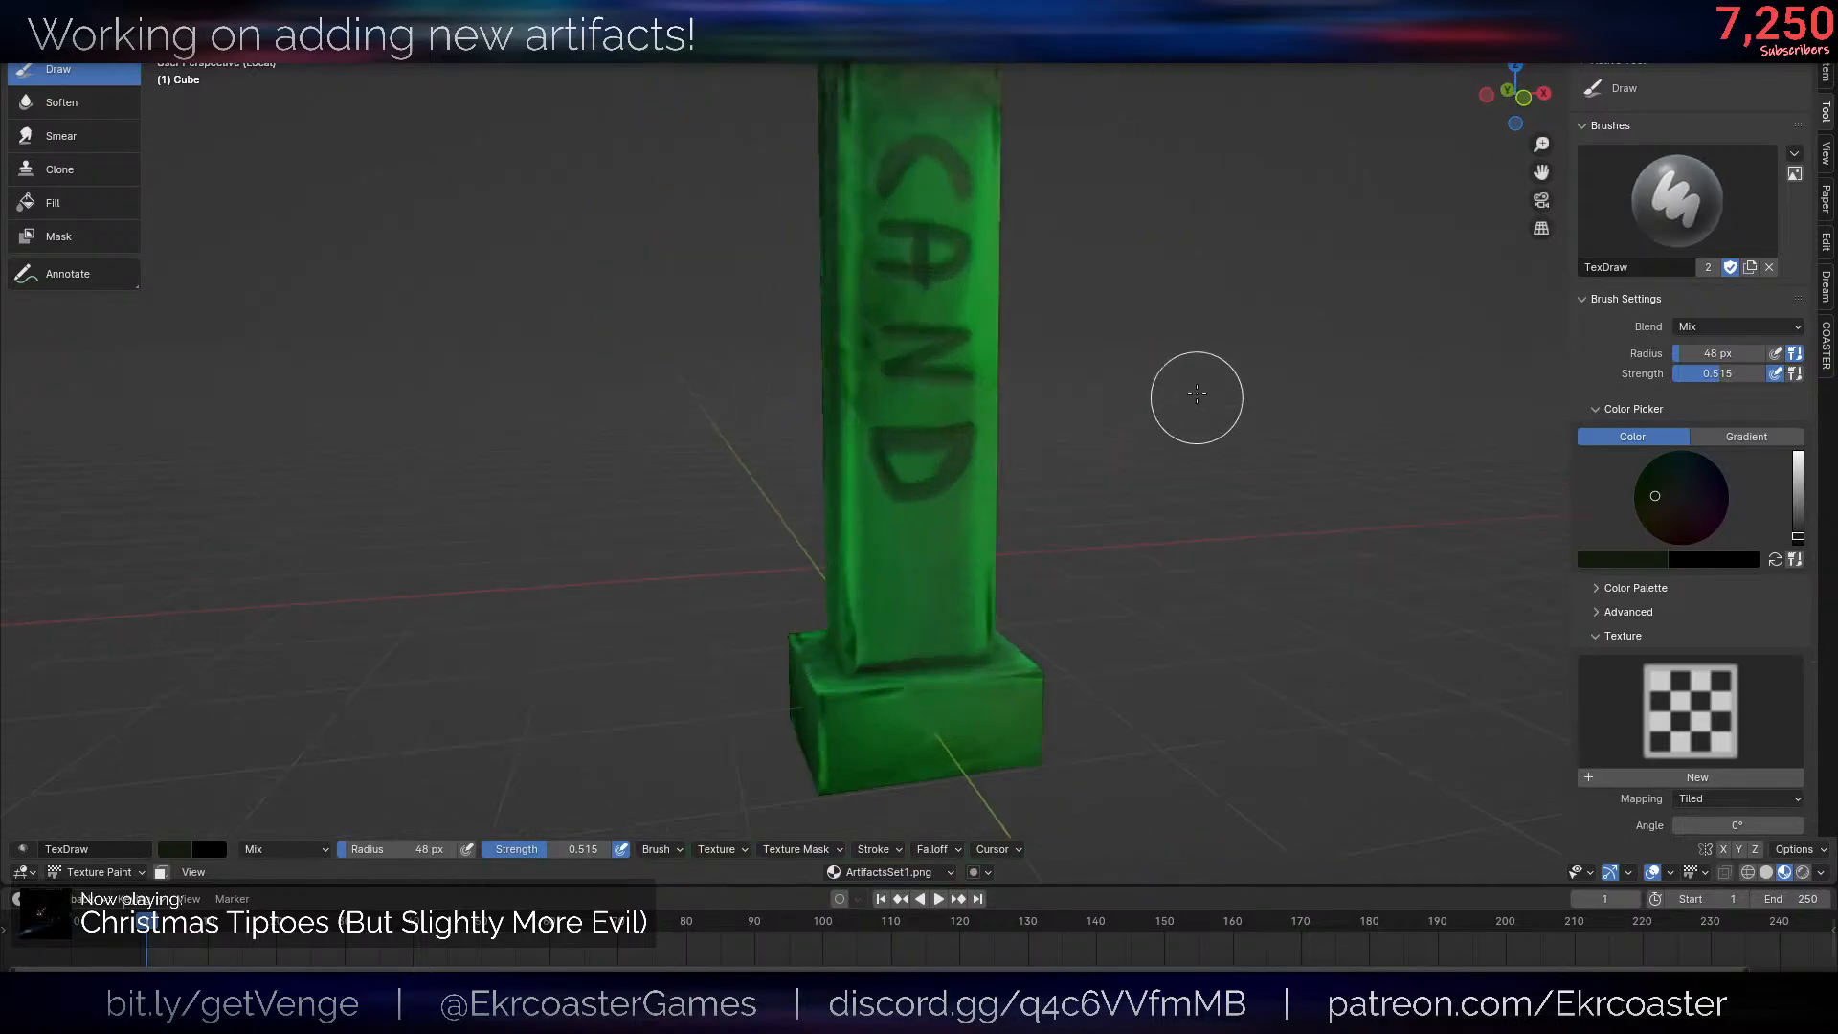
- Paint a sideways letter Y below the D on the post's front to complete the word CANDY
scroll(1022, 434, up, 4)
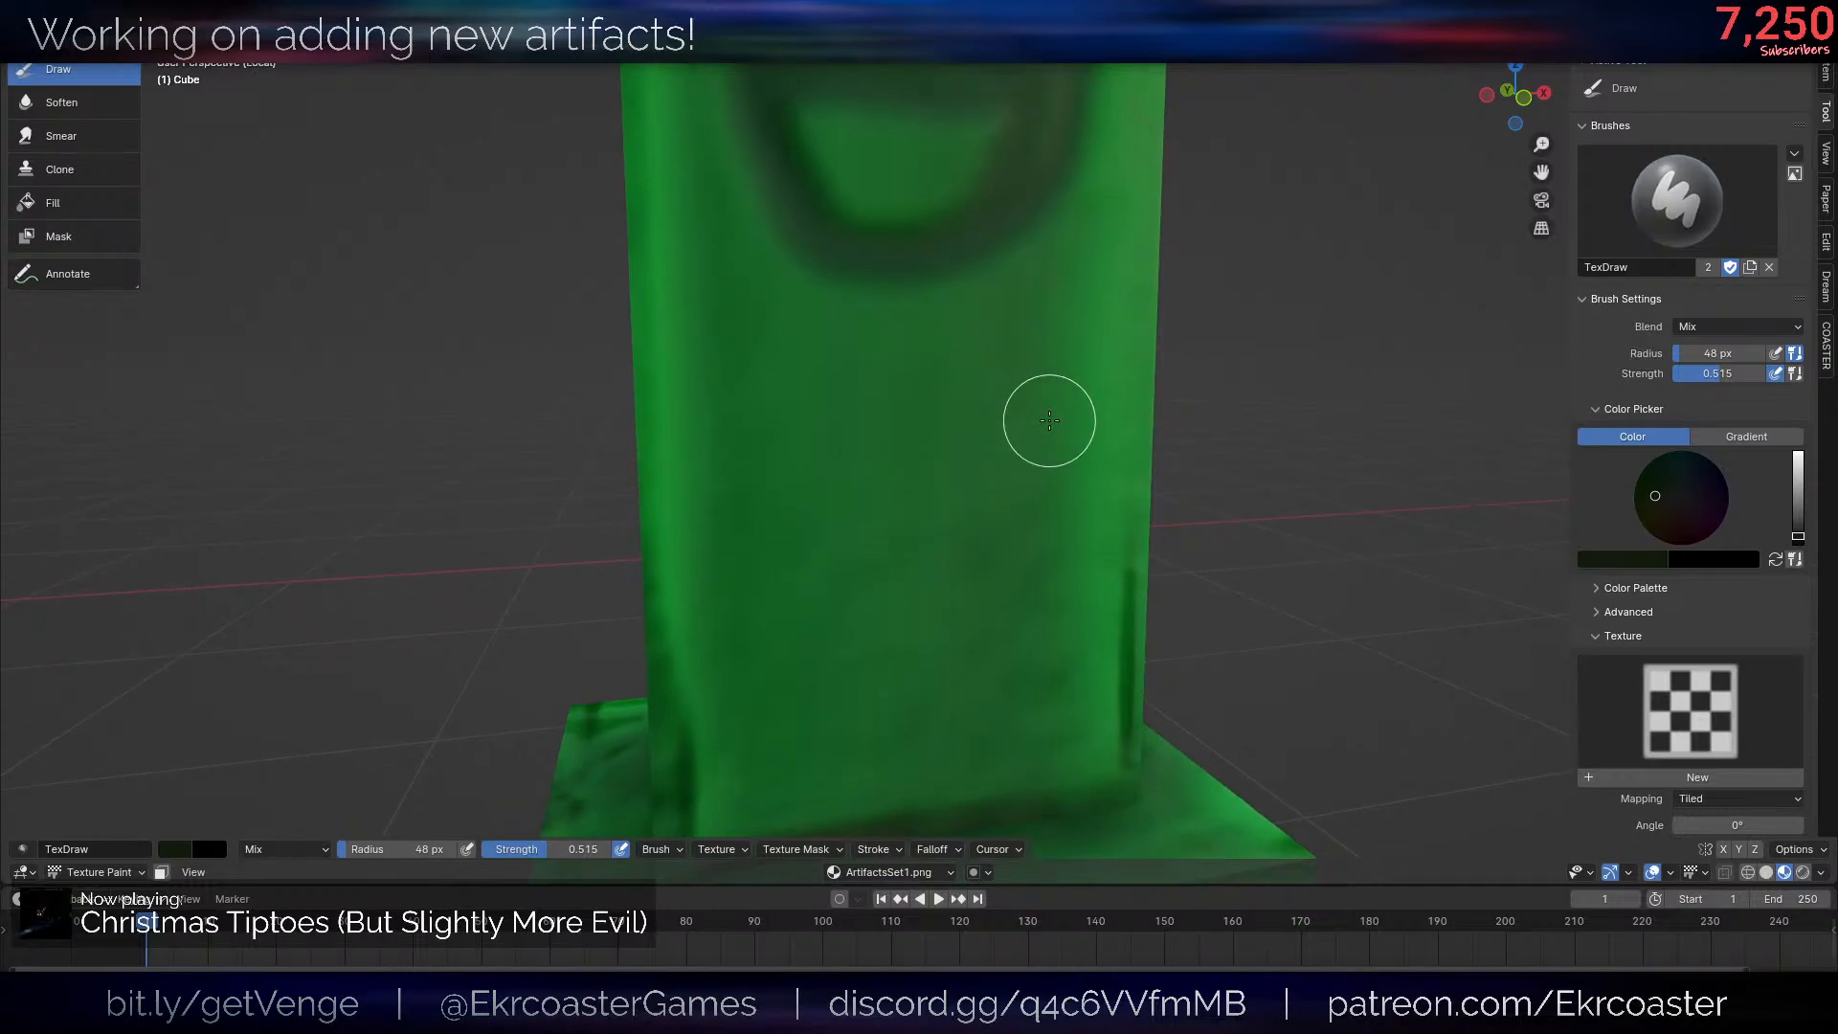
scroll(1049, 246, down, 2)
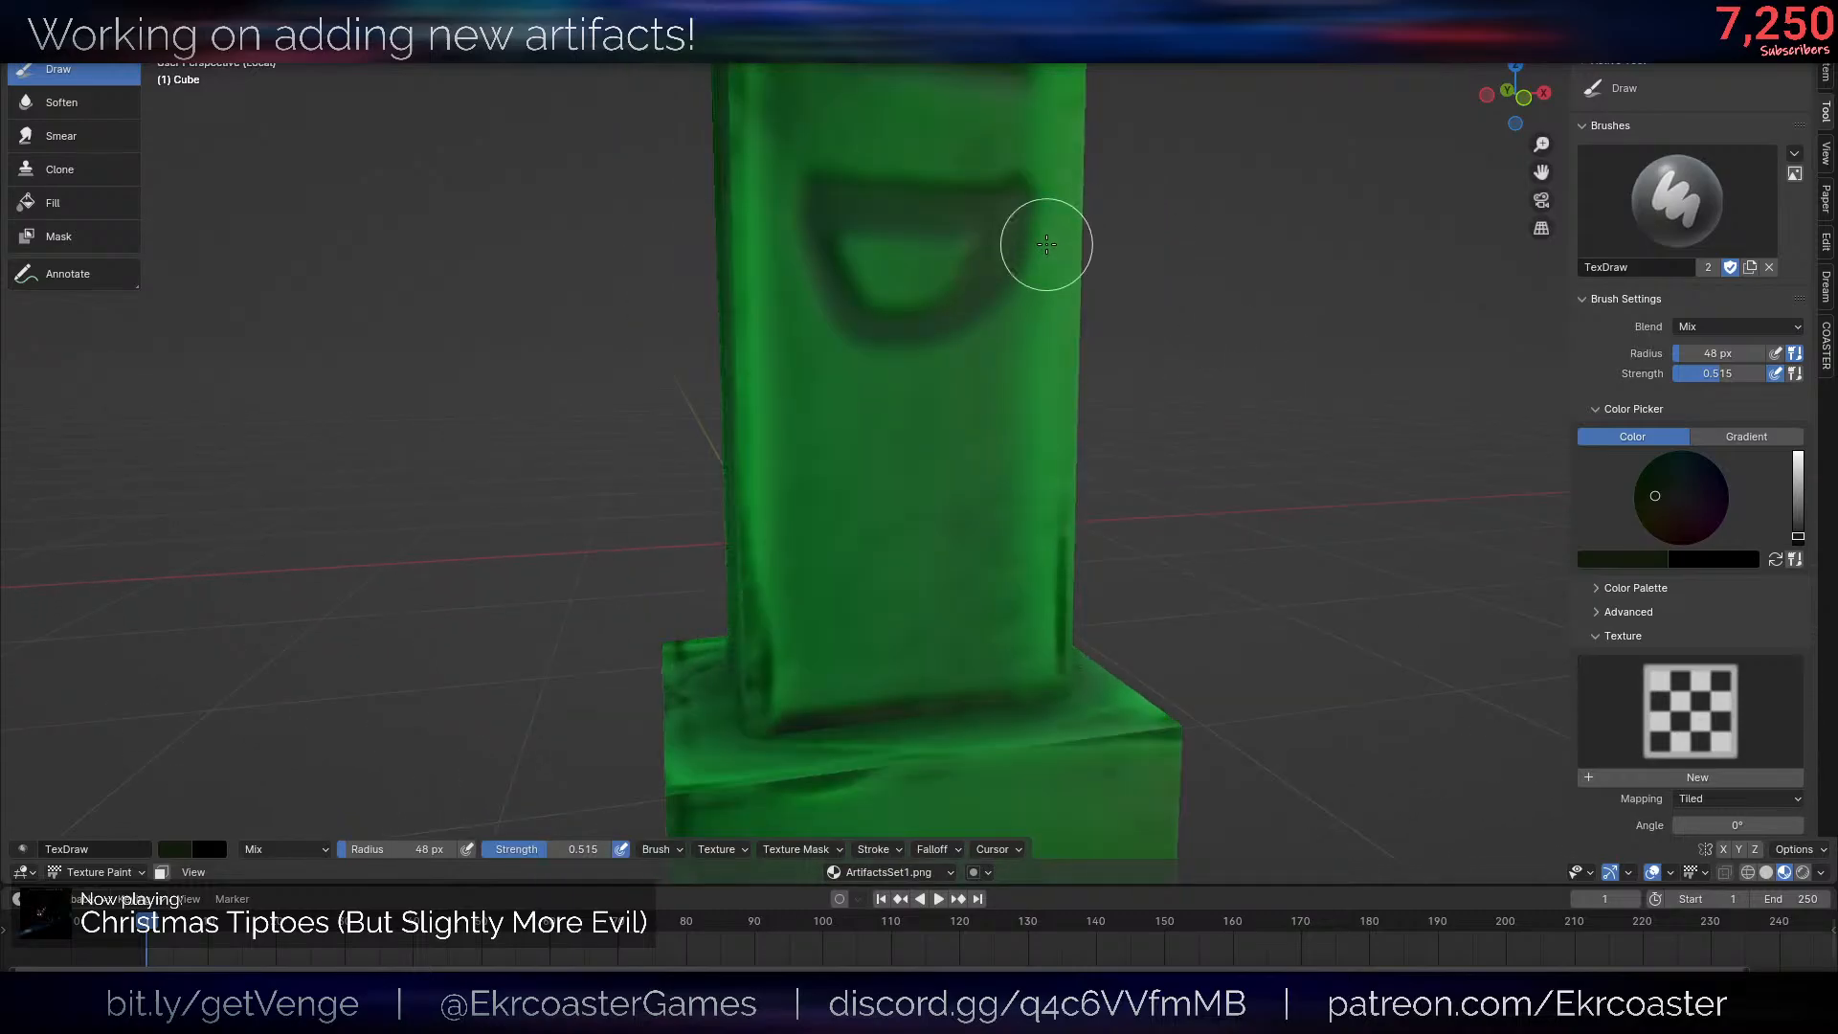
scroll(1046, 288, up, 2)
mouse_move(1012, 411)
mouse_down()
mouse_move(899, 422)
mouse_move(911, 526)
mouse_move(1019, 526)
mouse_up()
drag(935, 417, 999, 417)
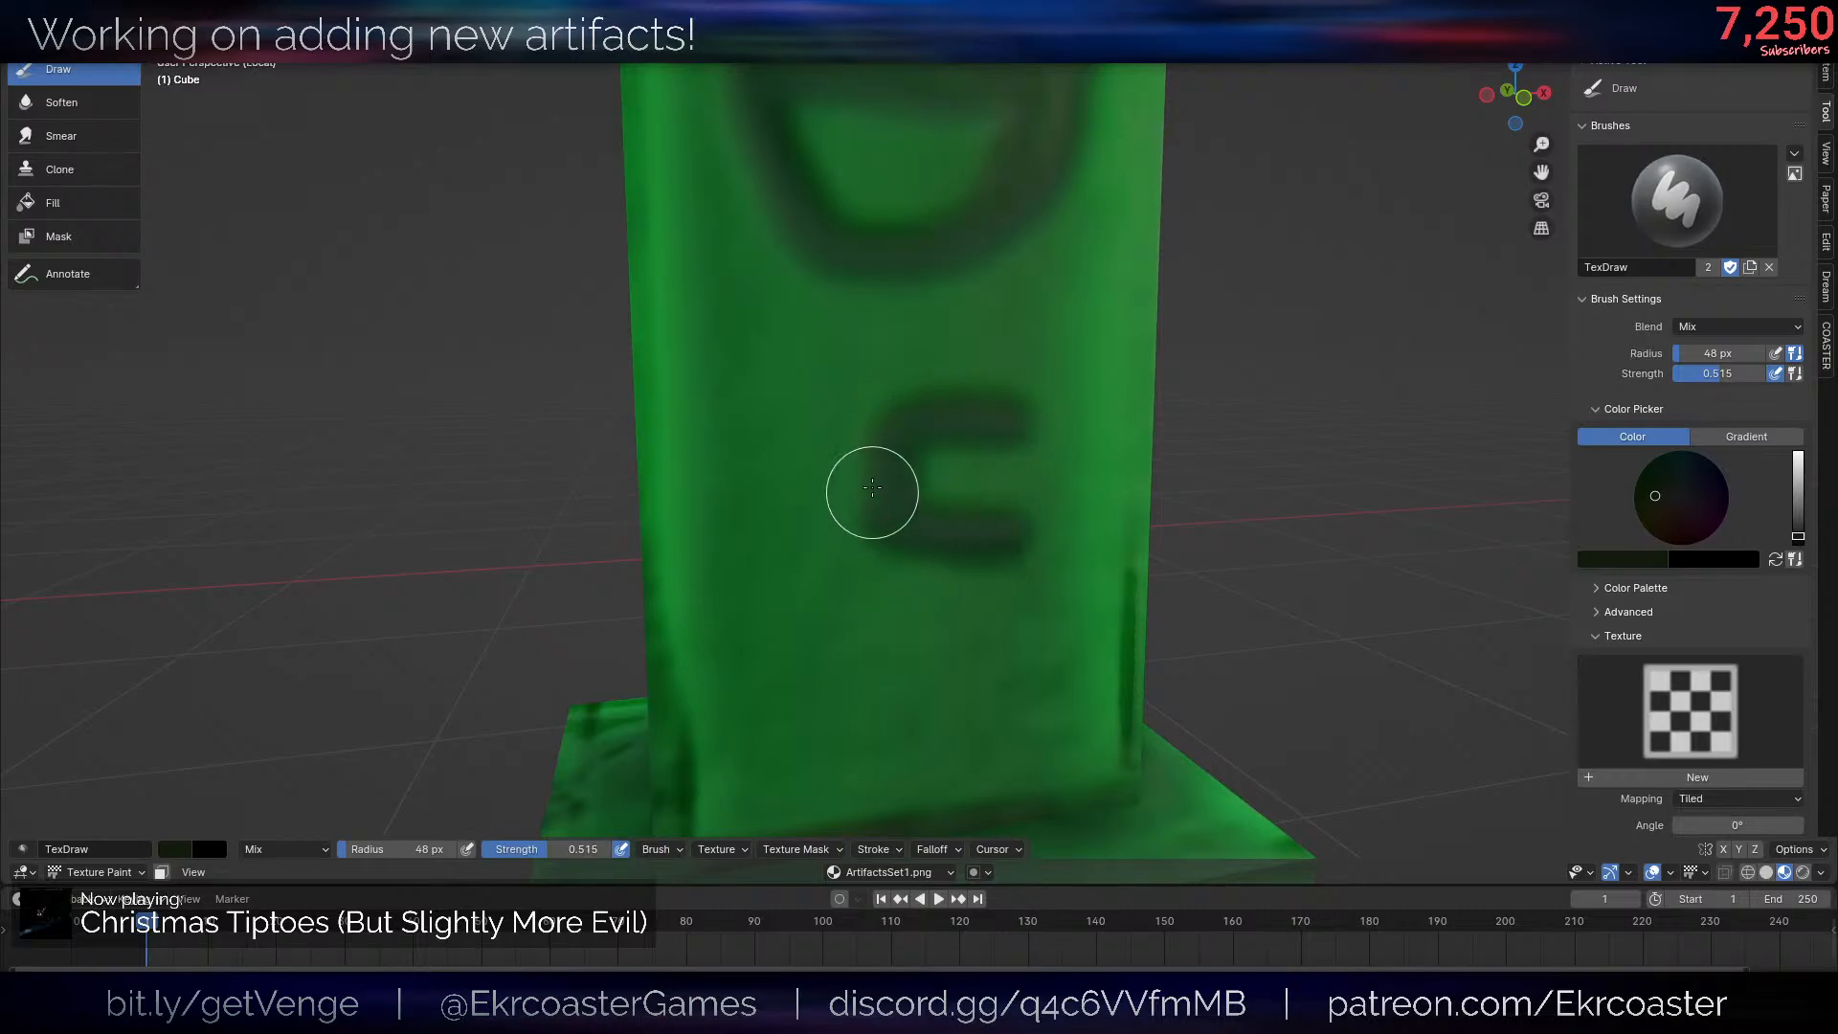
drag(728, 470, 842, 470)
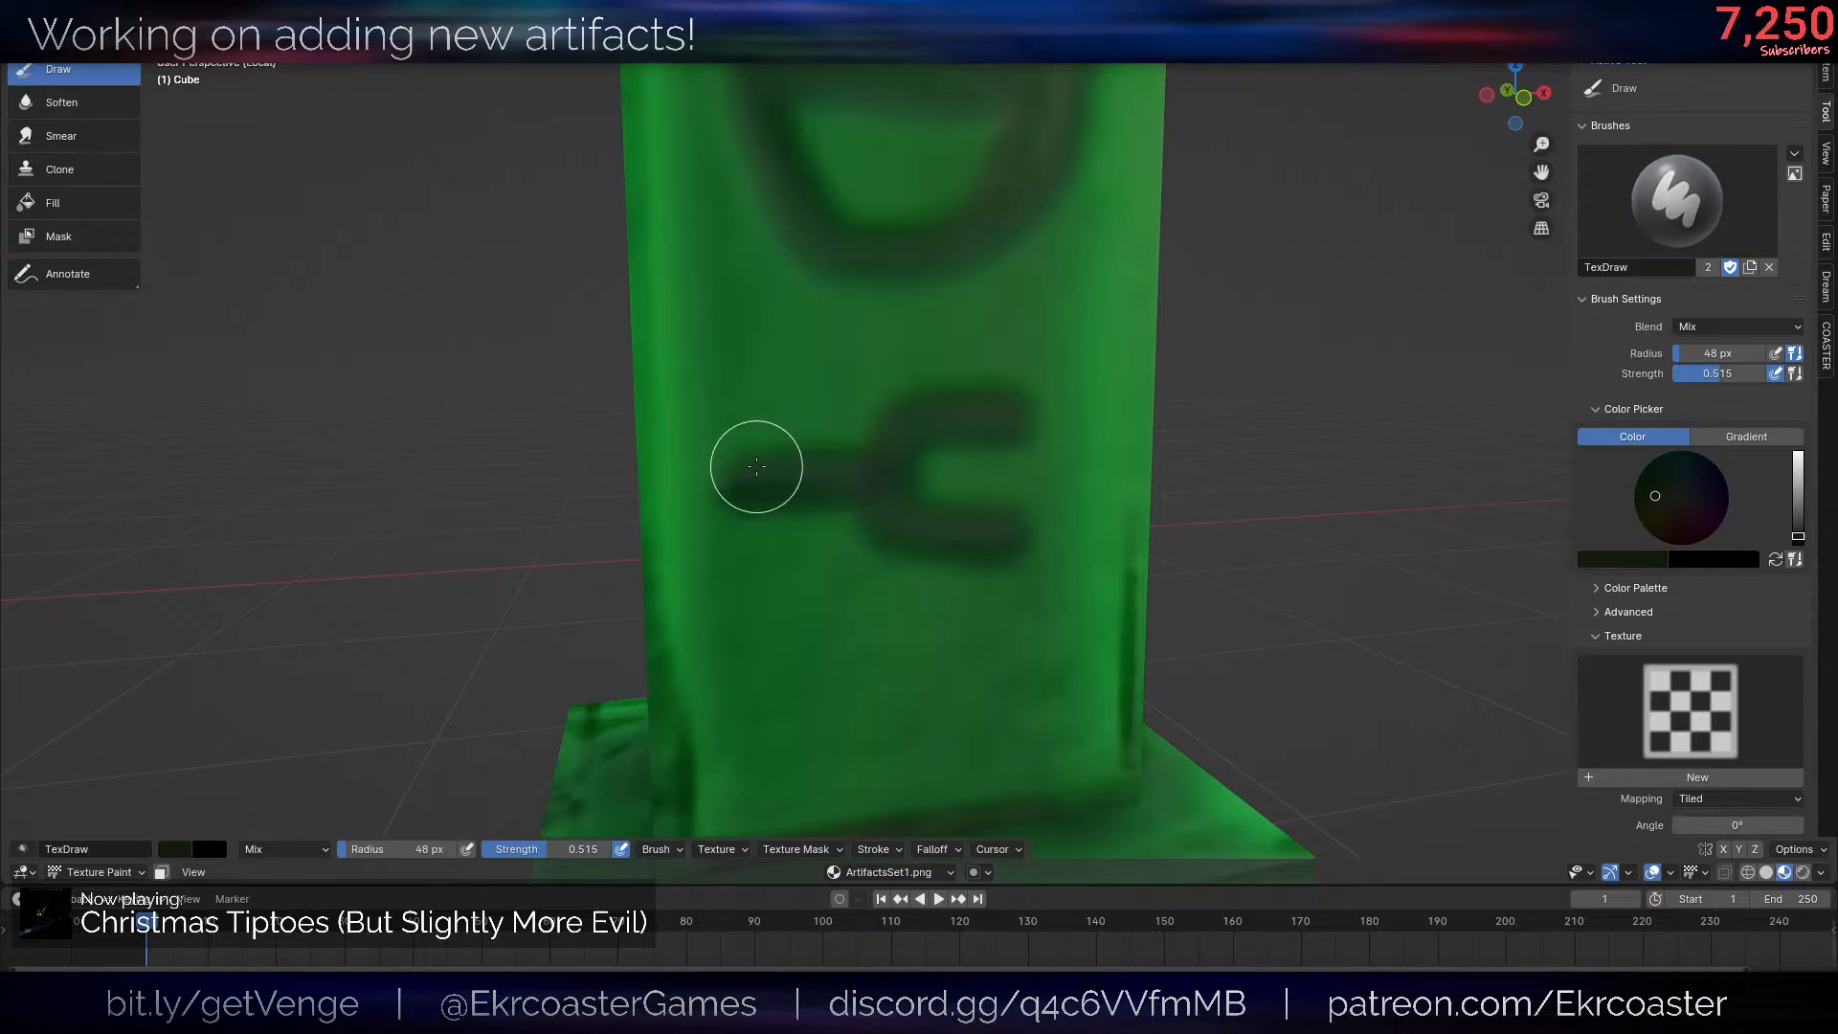
scroll(1137, 443, down, 12)
- Distort the CANDY lettering on the post's front with the Smear tool at a 65 px radius
mouse_move(1170, 407)
middle_down()
mouse_move(1157, 427)
mouse_move(1145, 328)
mouse_move(1147, 613)
mouse_move(1099, 483)
middle_up()
scroll(1157, 427, up, 4)
scroll(1134, 563, down, 3)
scroll(1133, 554, up, 2)
click(95, 144)
scroll(1105, 488, up, 1)
scroll(1099, 484, up, 2)
key(f)
click(984, 542)
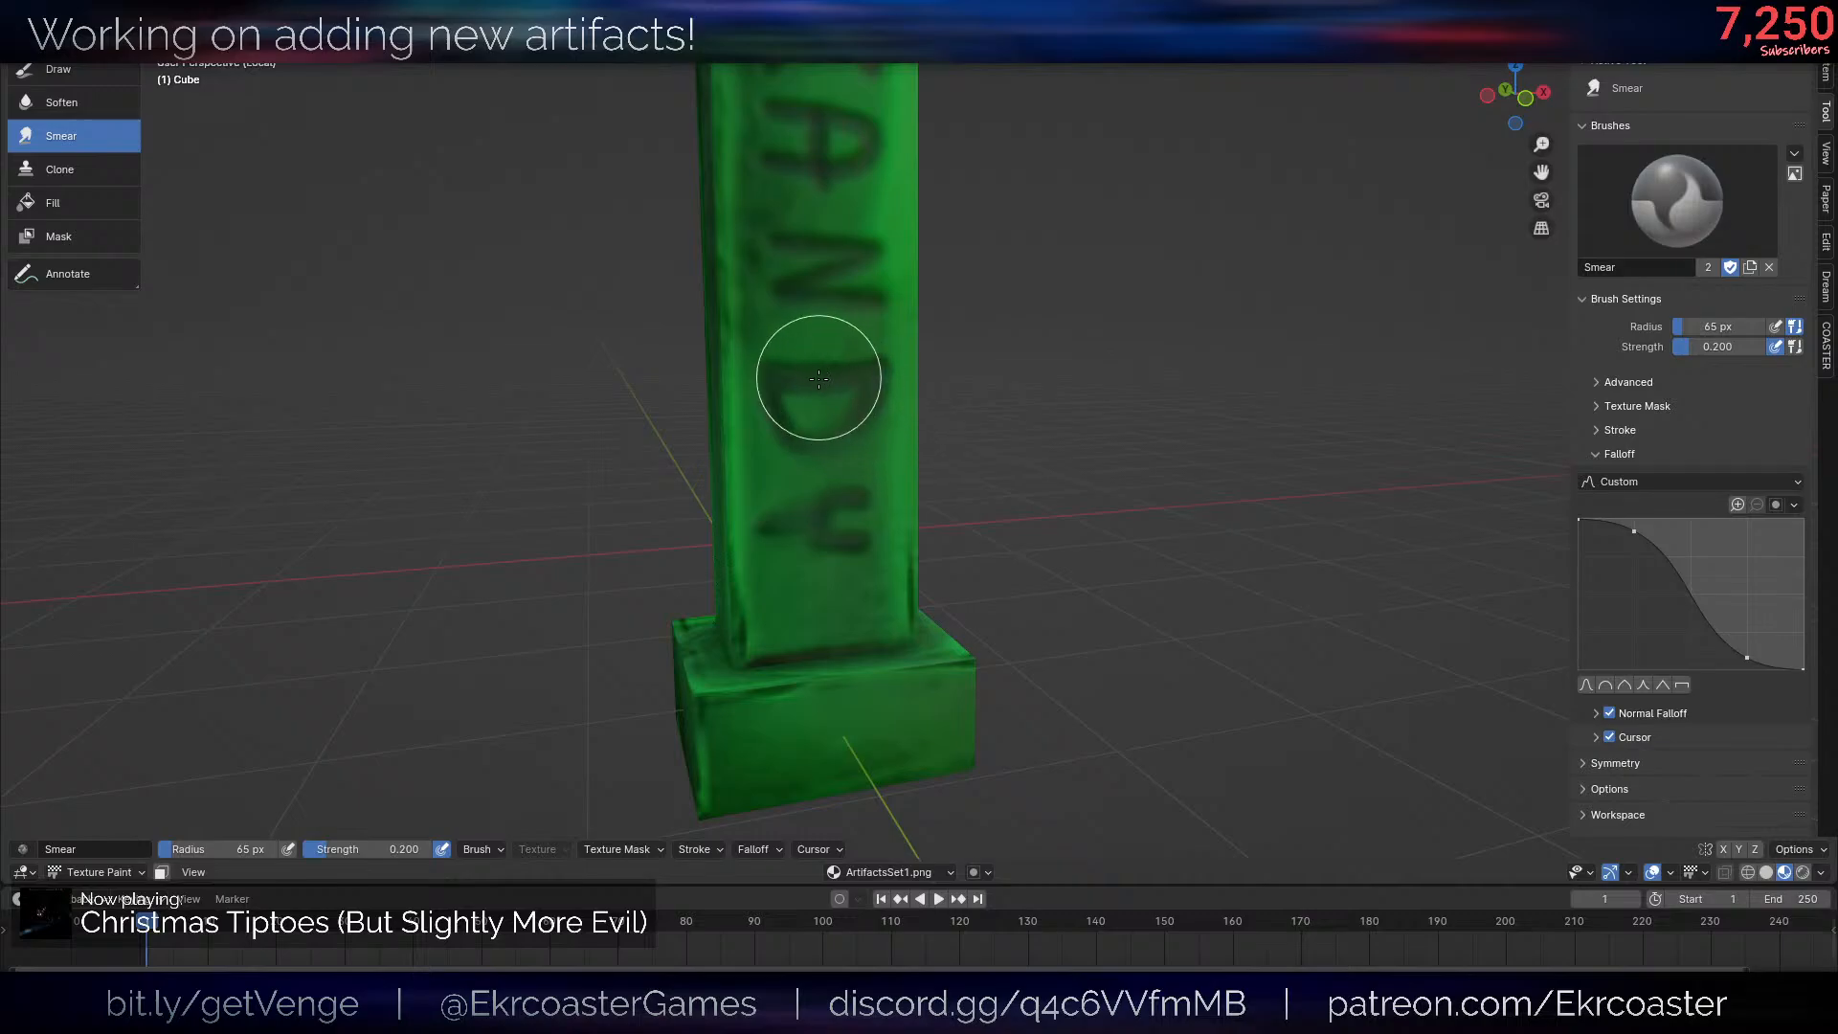
middle_drag(850, 316, 862, 415)
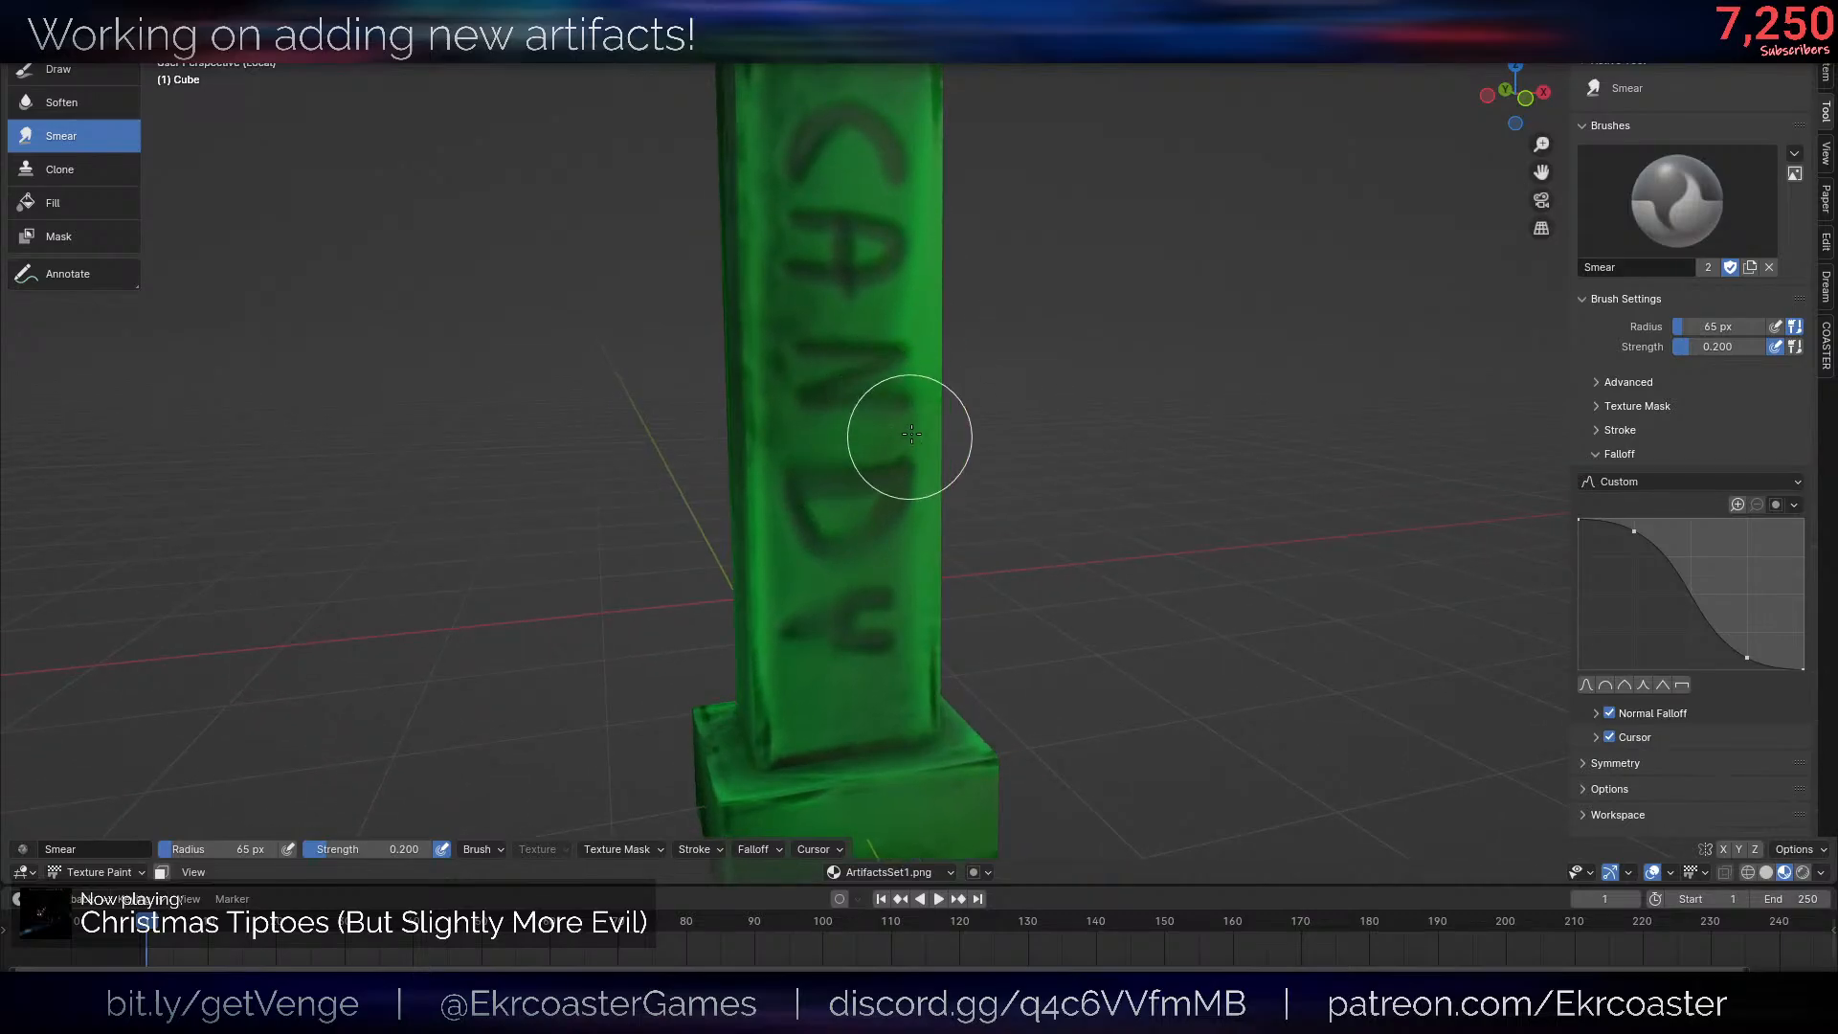
middle_drag(792, 336, 842, 387)
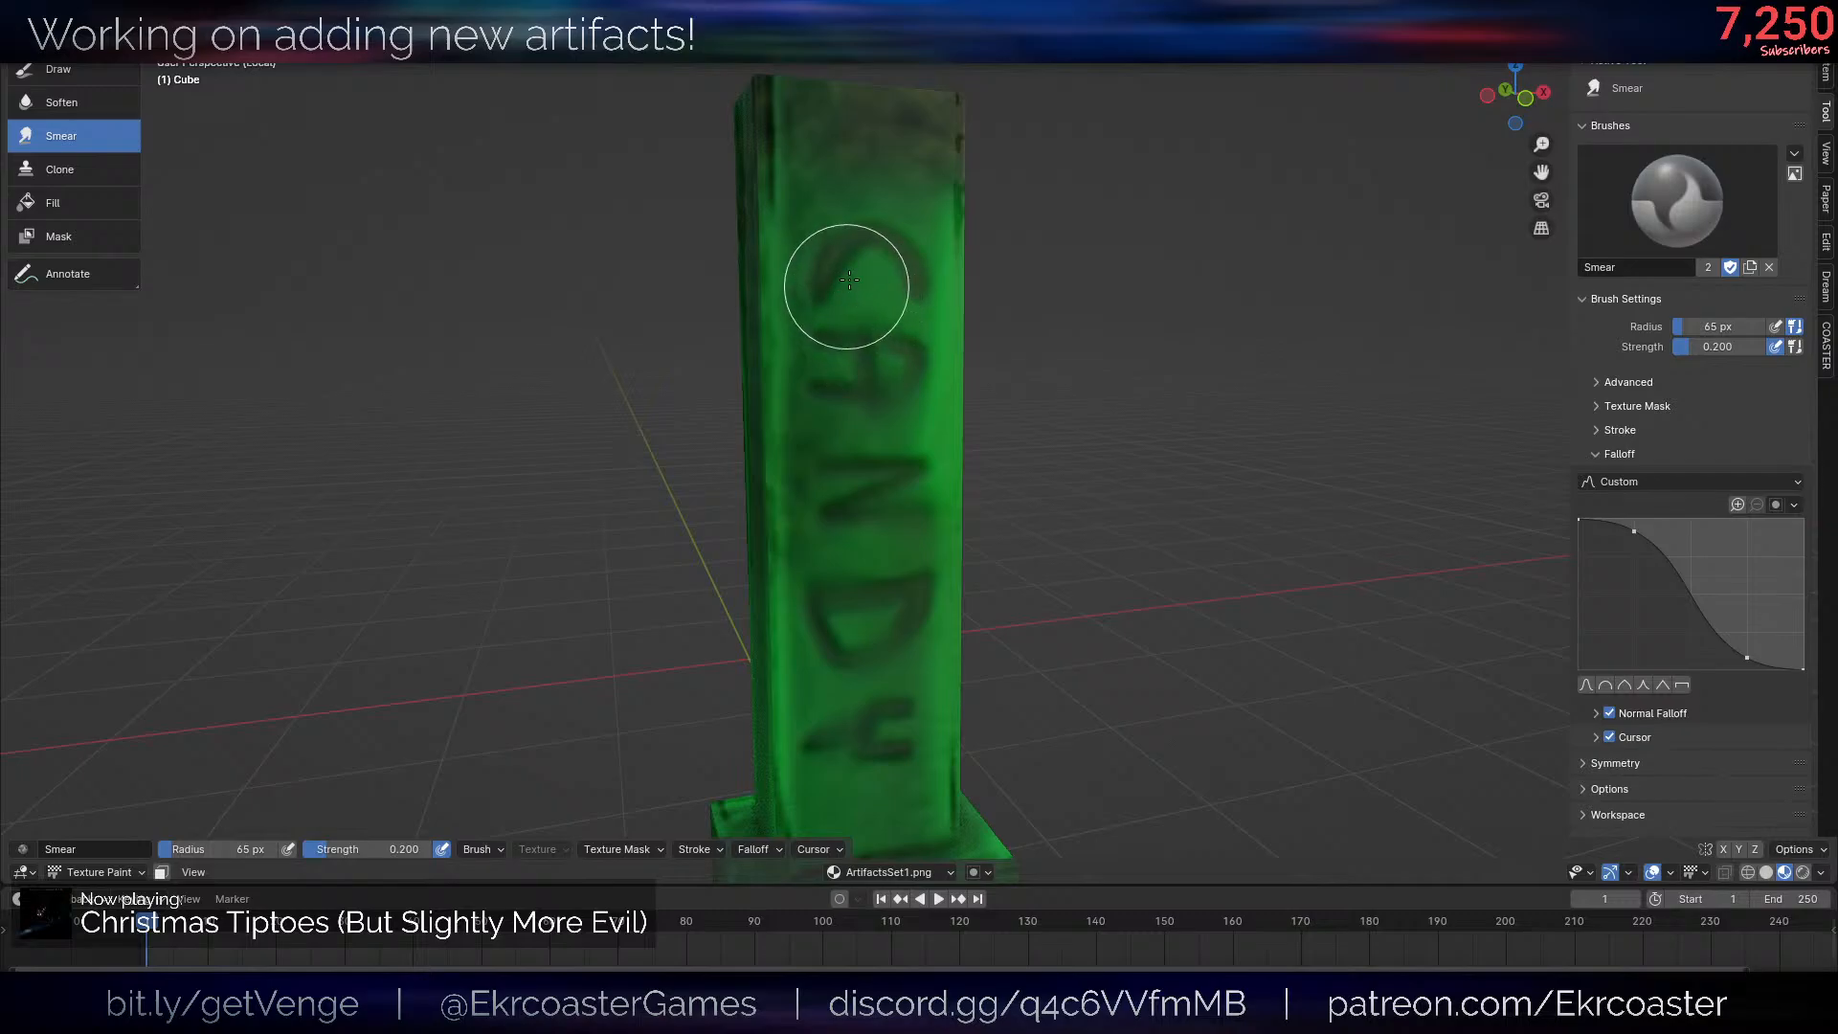
scroll(1192, 392, down, 10)
scroll(1191, 340, up, 6)
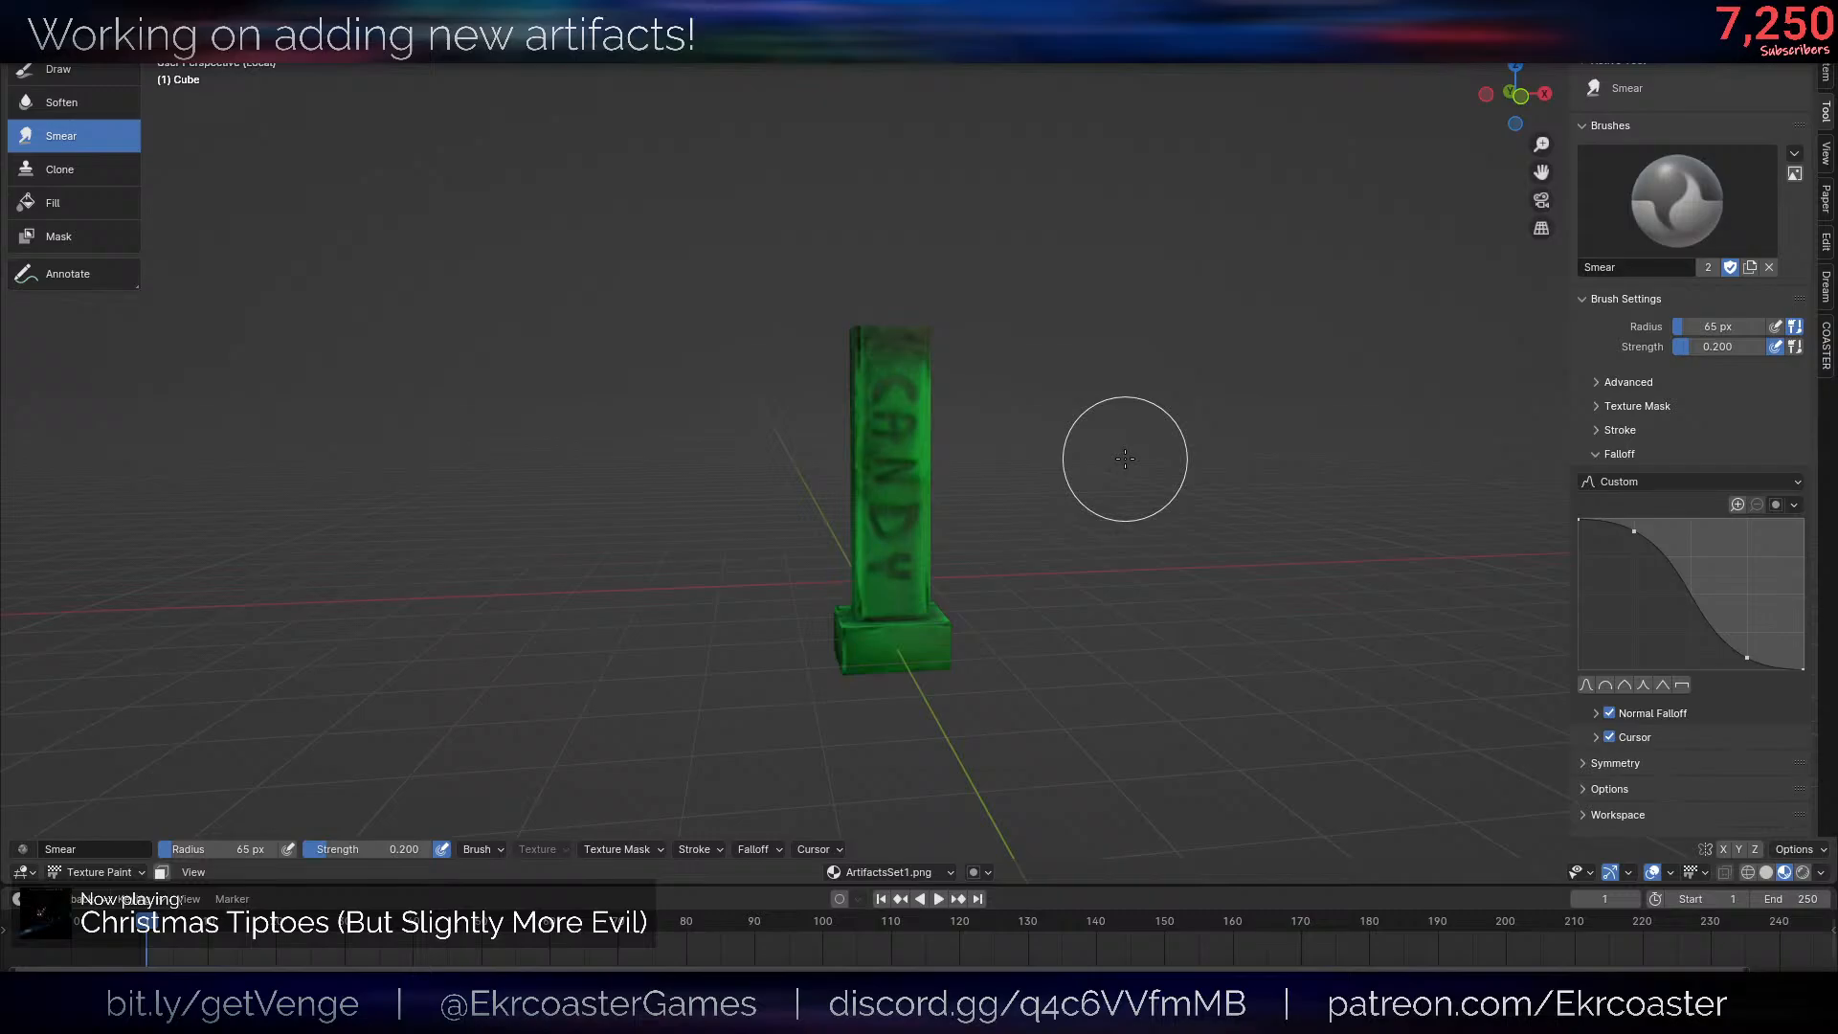
- Leave local view and hide the viewport overlays to check the lettered post with the frog head
scroll(1129, 396, up, 5)
scroll(1130, 400, down, 5)
middle_drag(1056, 480, 1096, 524)
key(slash)
scroll(1082, 487, down, 4)
key(alt+shift+z)
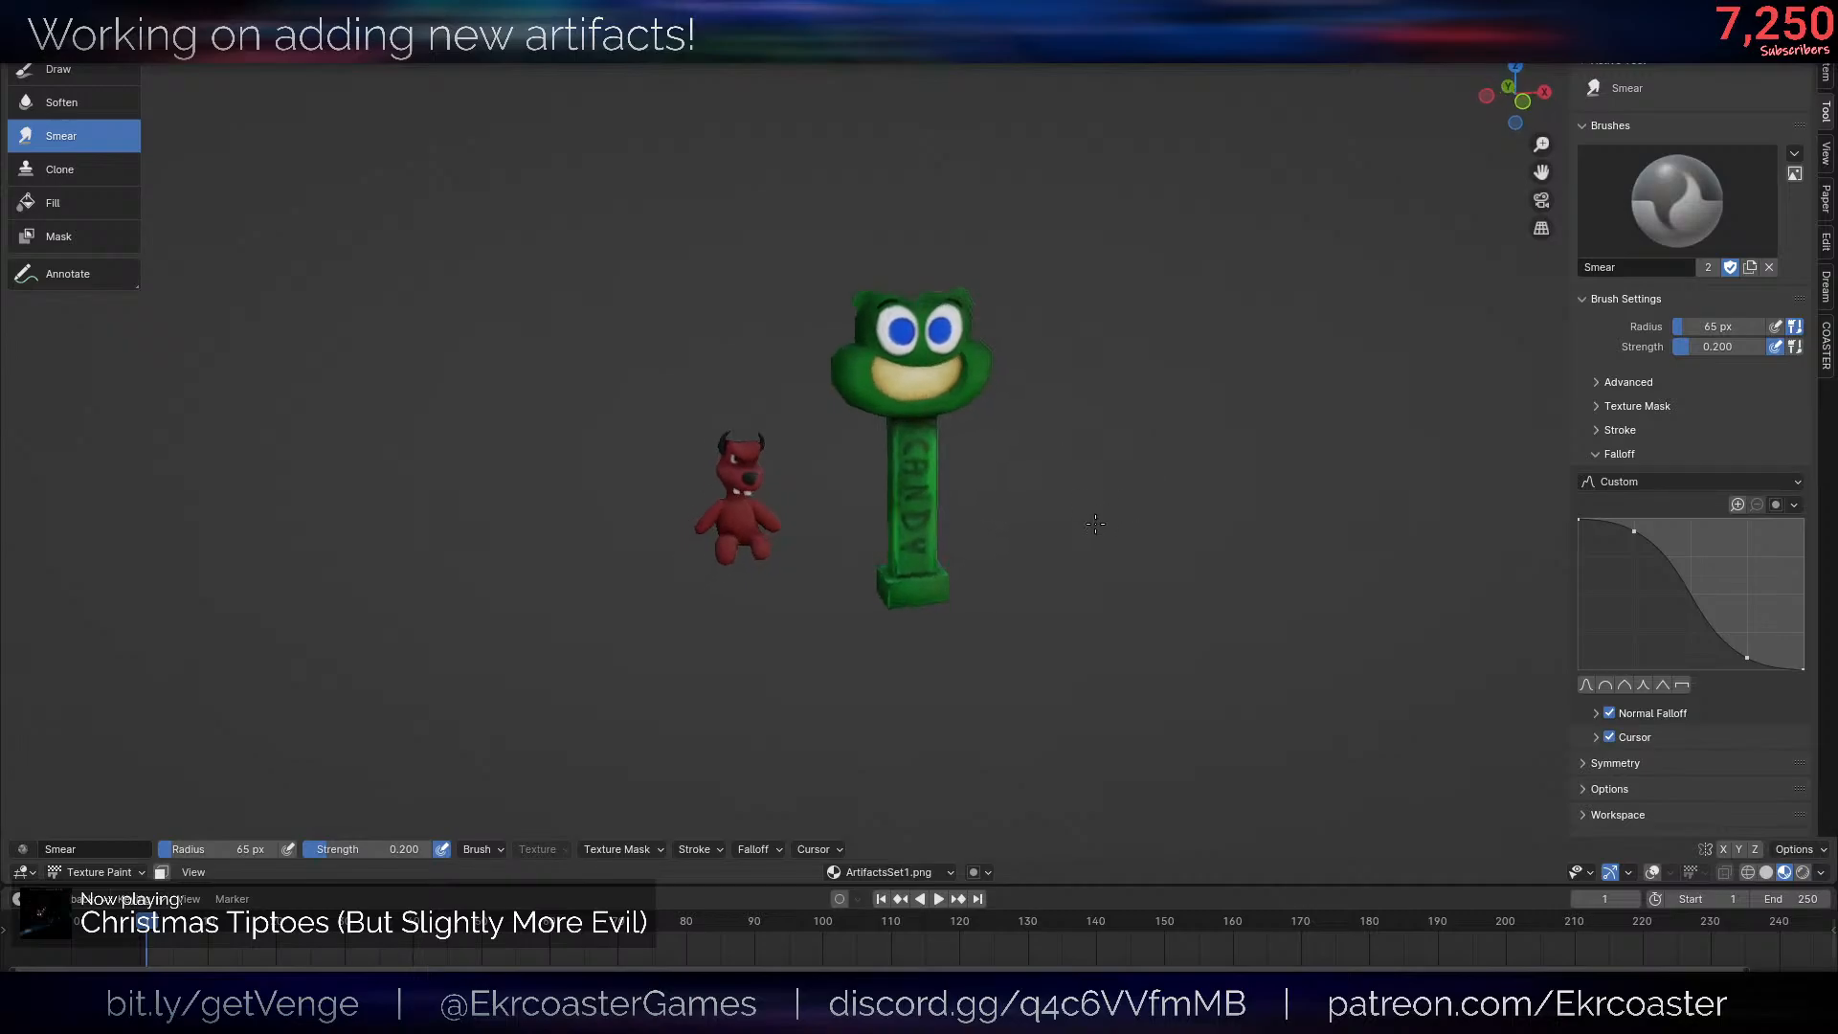
scroll(1095, 524, up, 8)
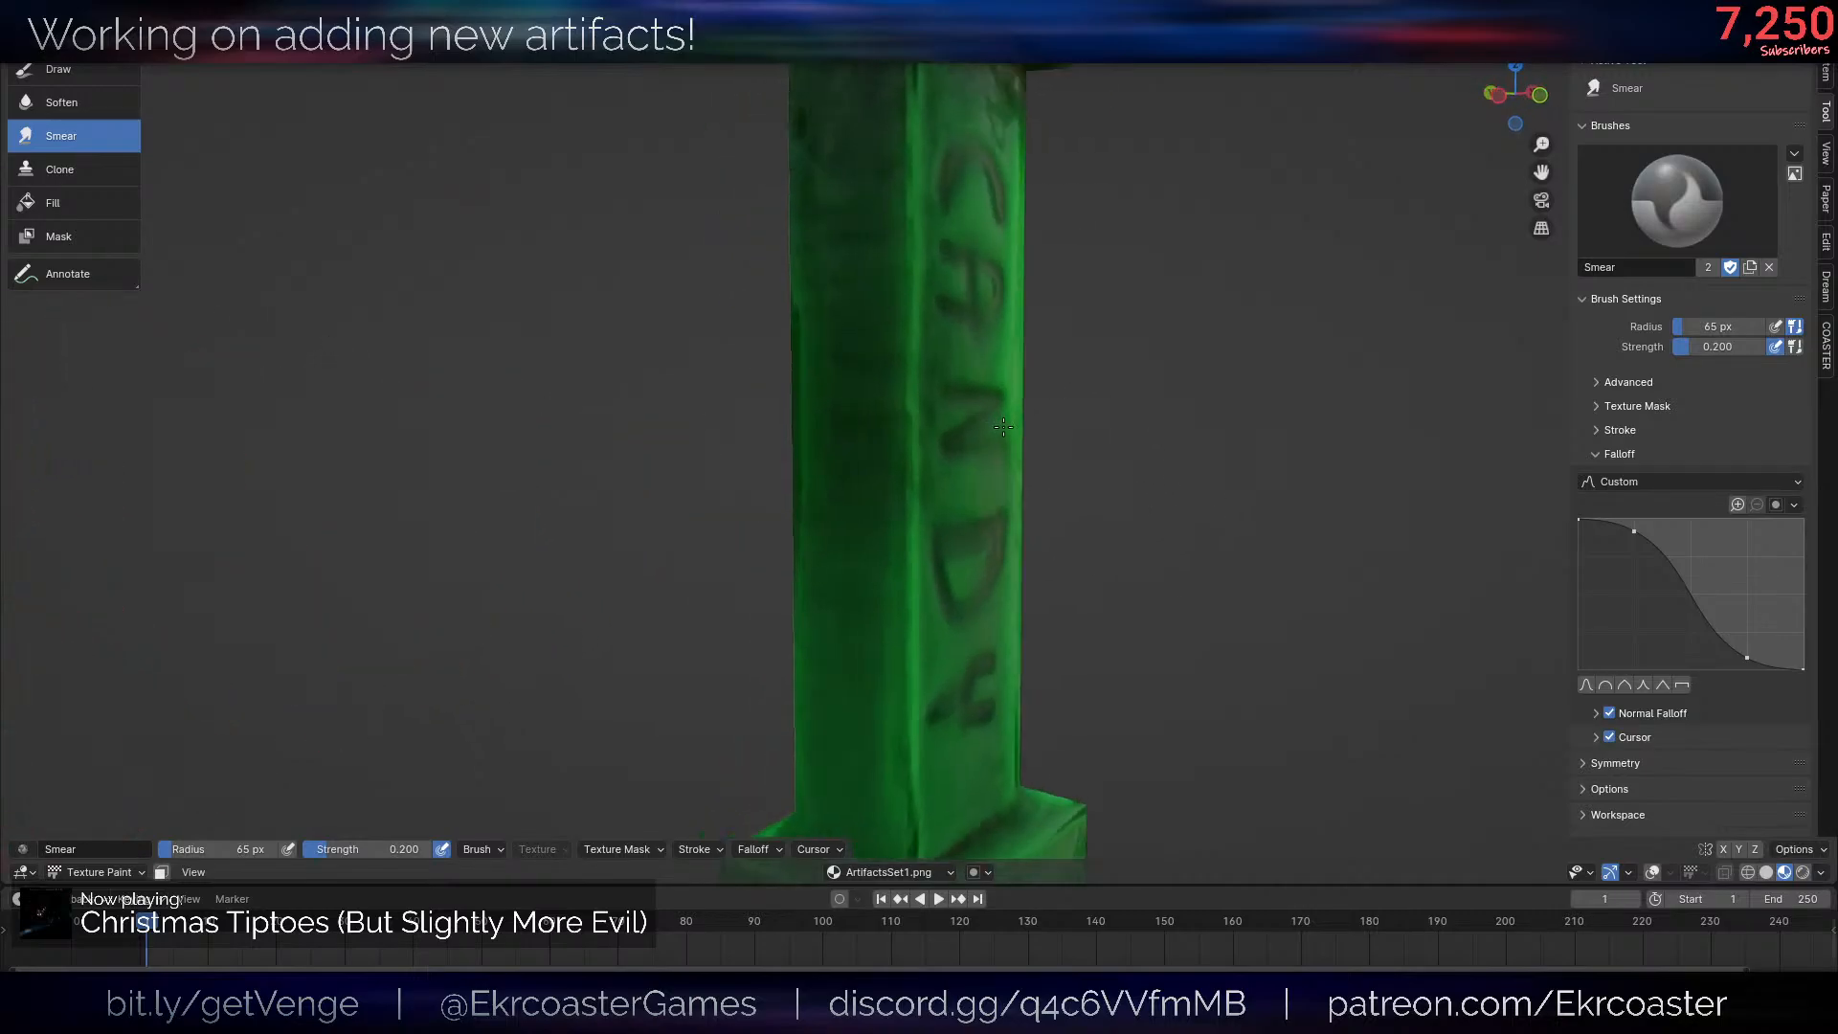
scroll(1003, 426, down, 8)
middle_drag(1002, 426, 1060, 281)
- Switch to the Draw tool and sample the pale cream of the frog's mouth as the brush color
click(73, 74)
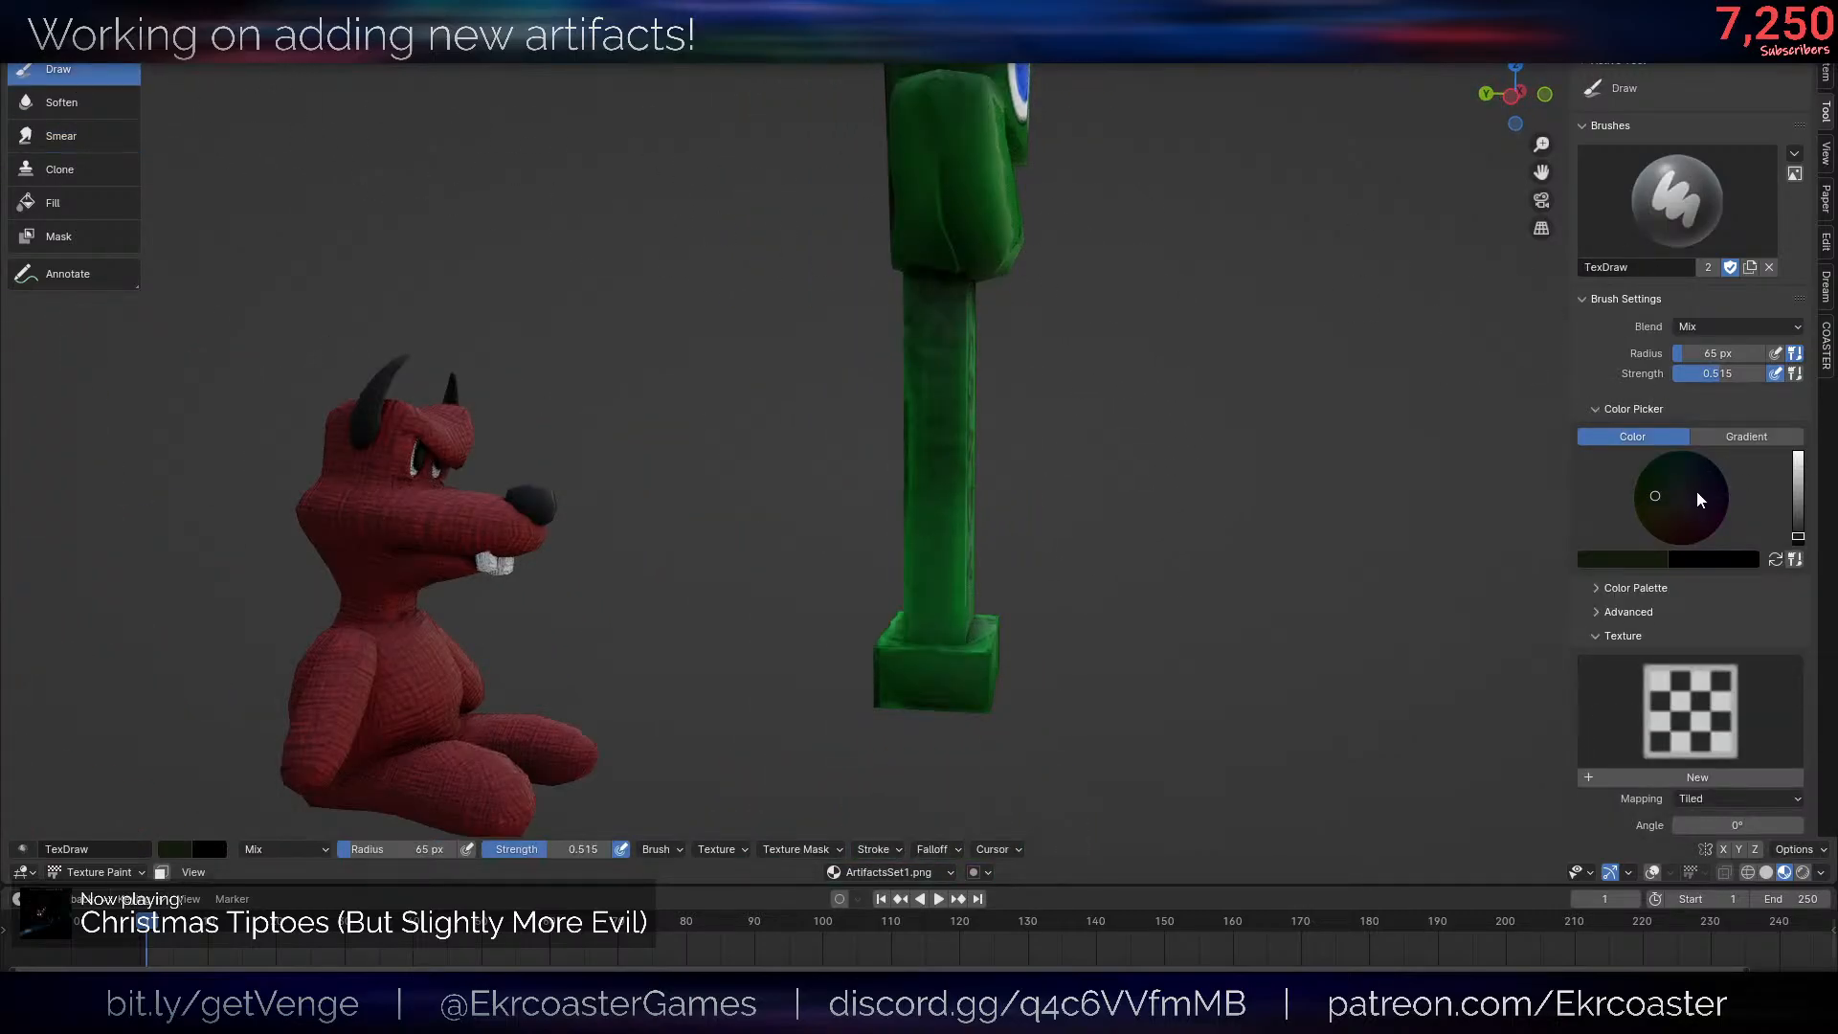
drag(1797, 534, 1797, 499)
mouse_move(1455, 411)
middle_down()
mouse_move(1304, 349)
mouse_move(1269, 512)
middle_up()
scroll(1304, 345, up, 6)
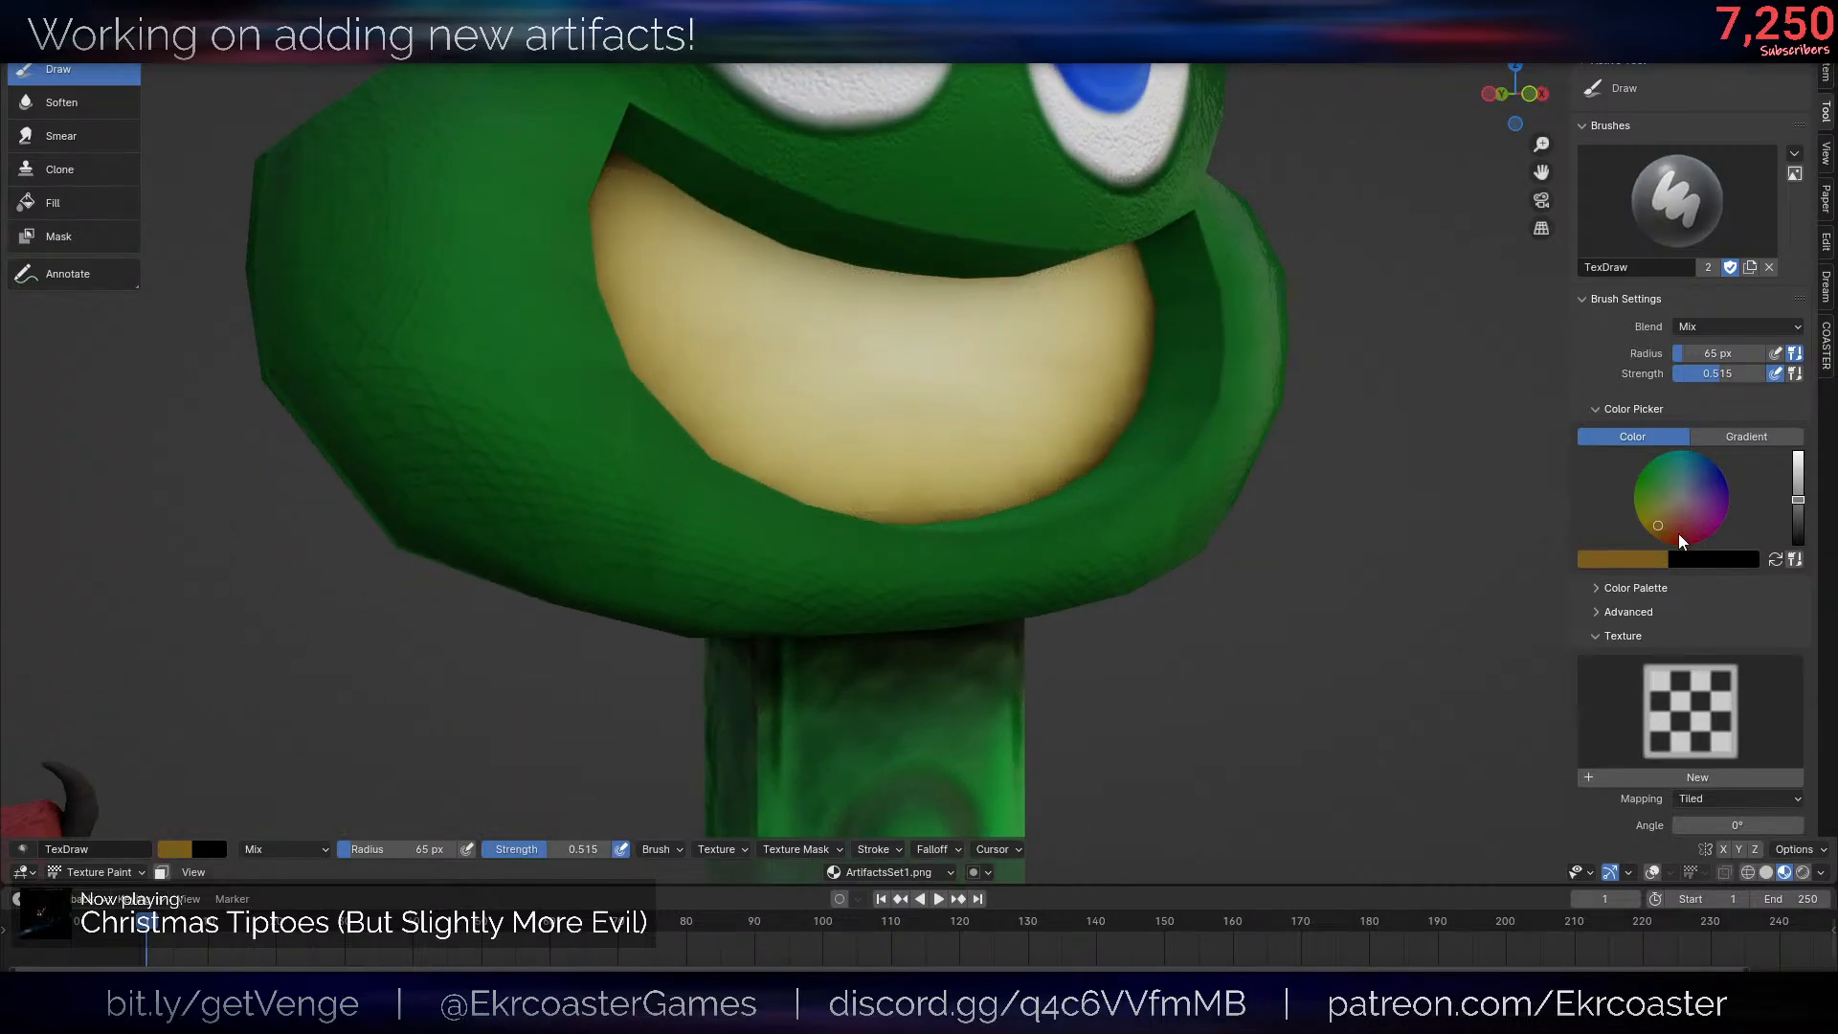
click(1651, 560)
click(1652, 494)
click(842, 351)
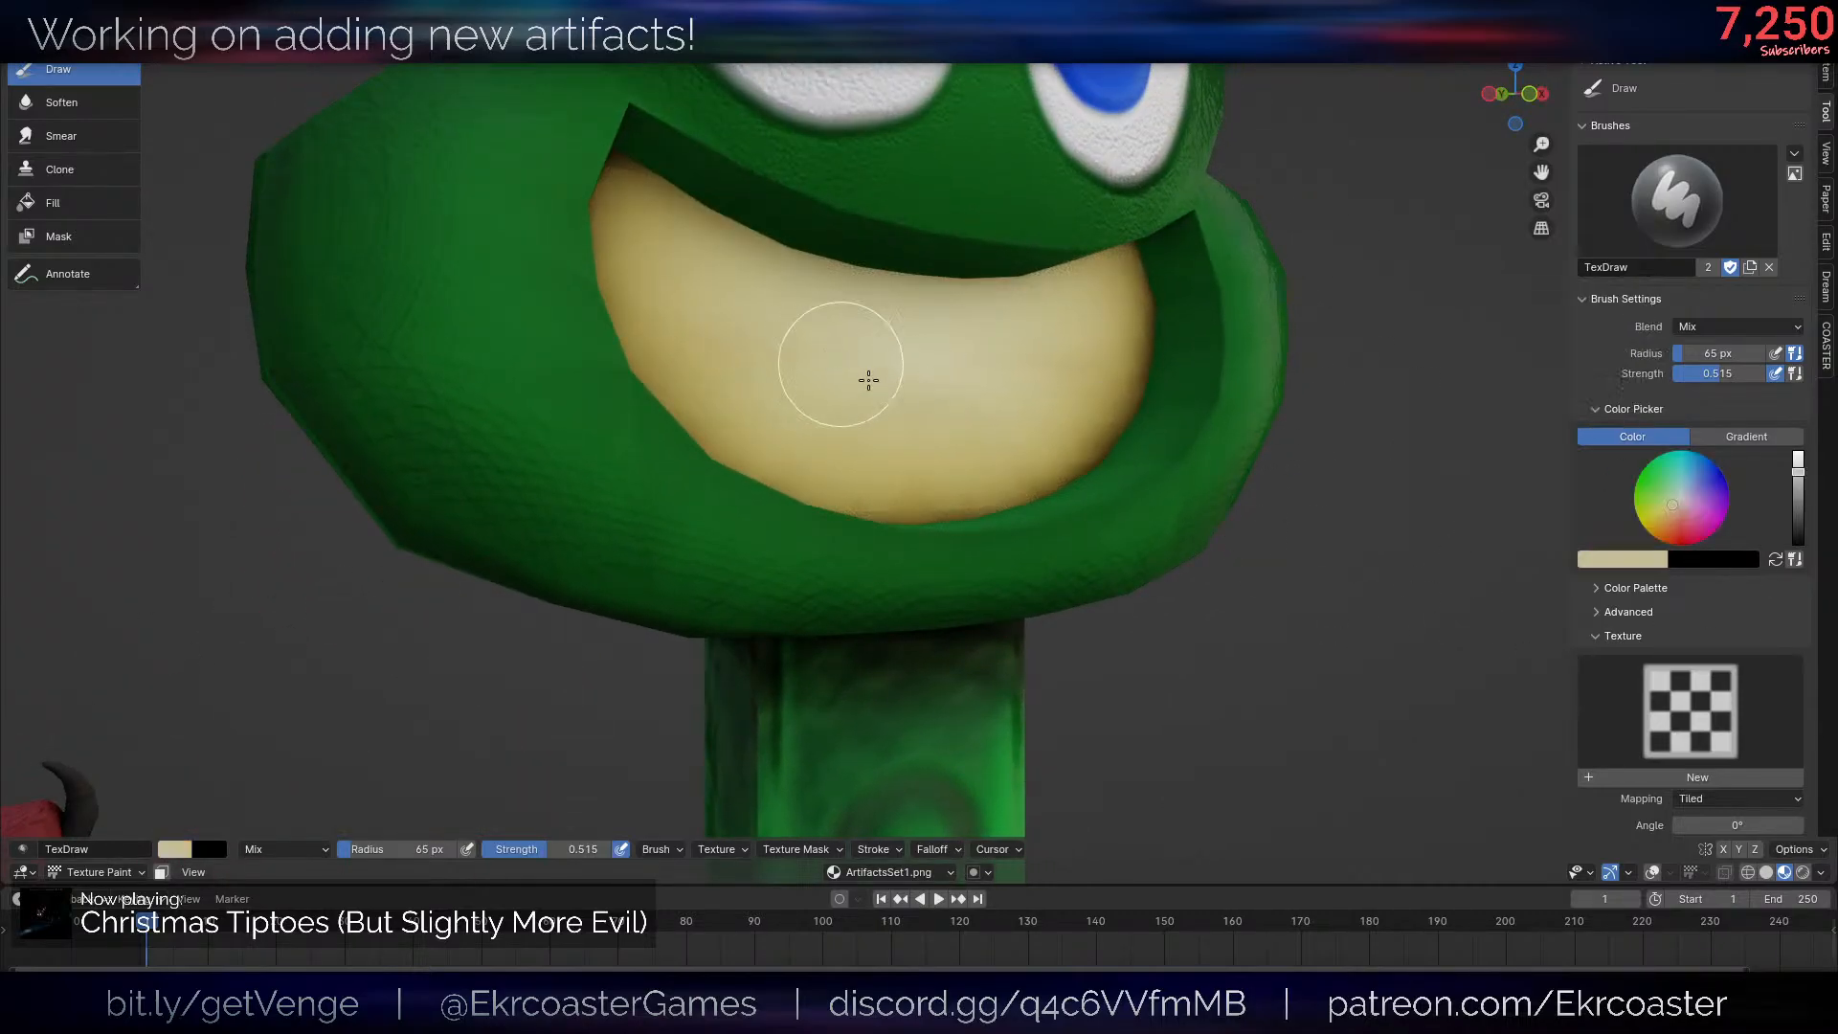
- Set the brush radius to 32 px and paint a vertical cream stripe down one side of the post
scroll(865, 381, down, 4)
middle_drag(890, 388, 1081, 395)
shift+middle_drag(1156, 680, 1079, 406)
scroll(1079, 406, up, 4)
key(f)
scroll(846, 365, down, 3)
middle_drag(845, 364, 835, 322)
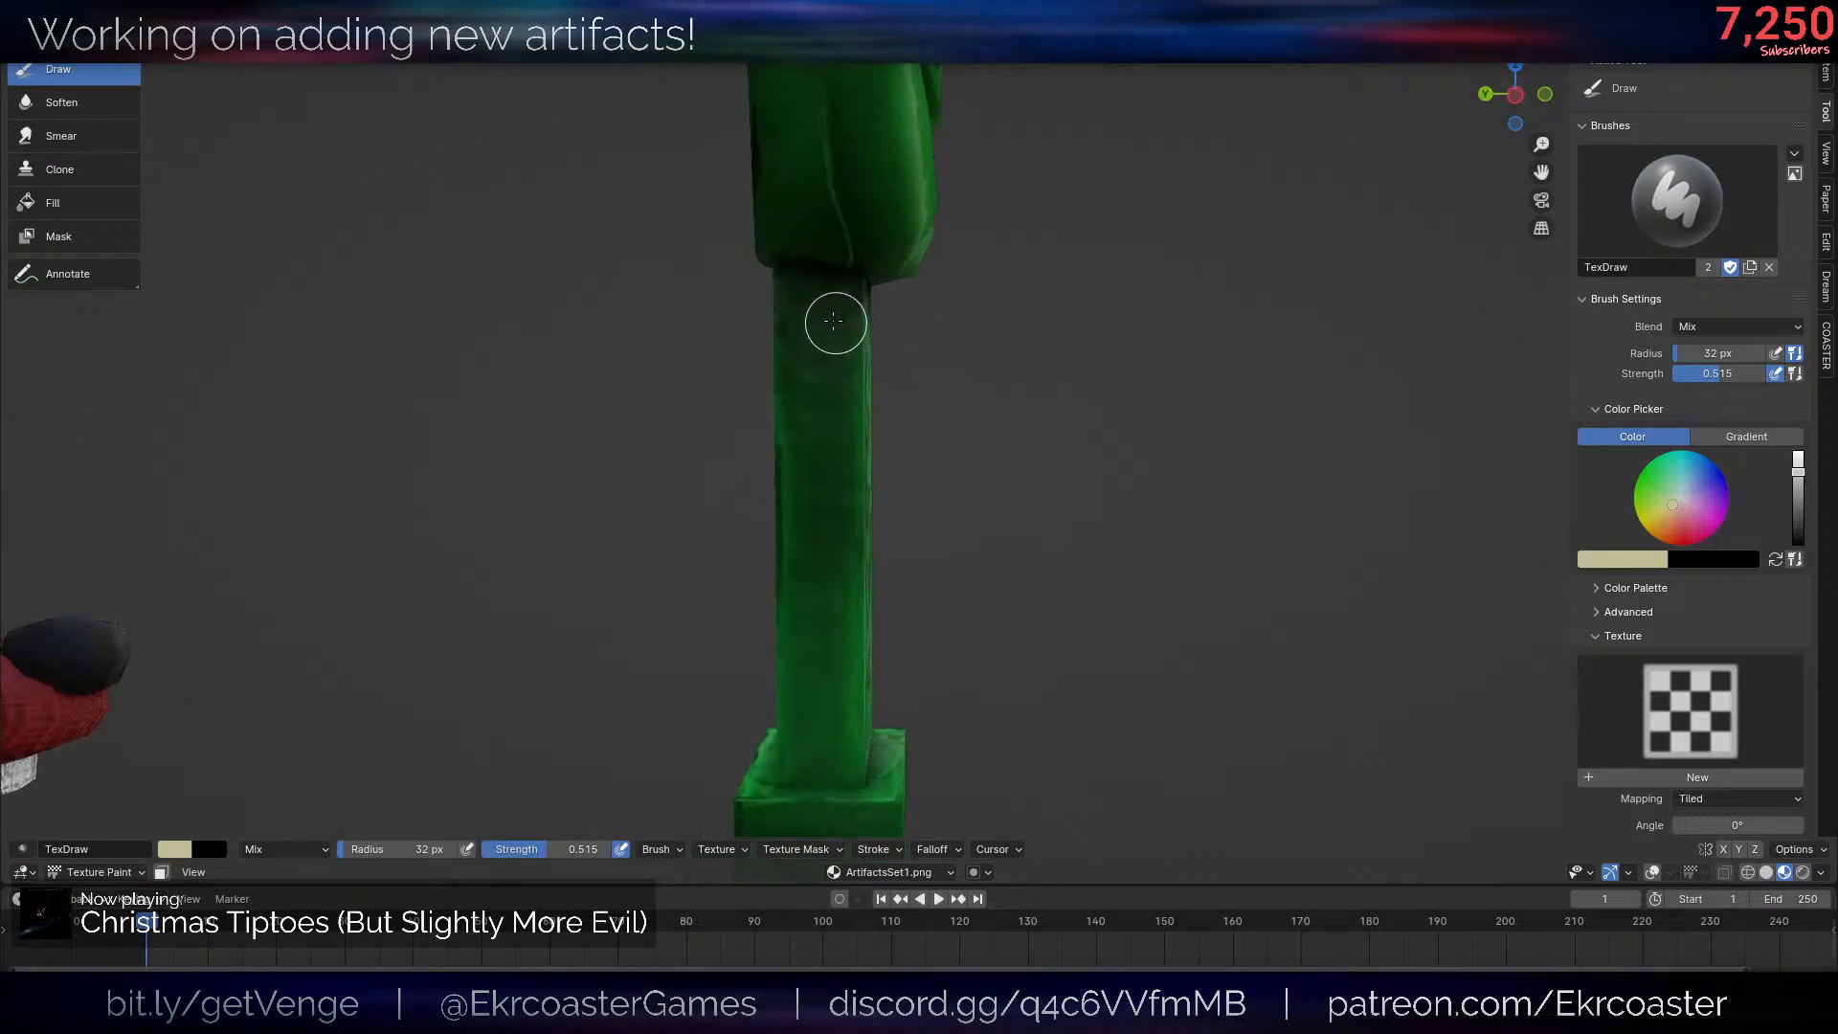
mouse_move(810, 574)
mouse_down()
mouse_move(814, 670)
mouse_move(820, 320)
mouse_up()
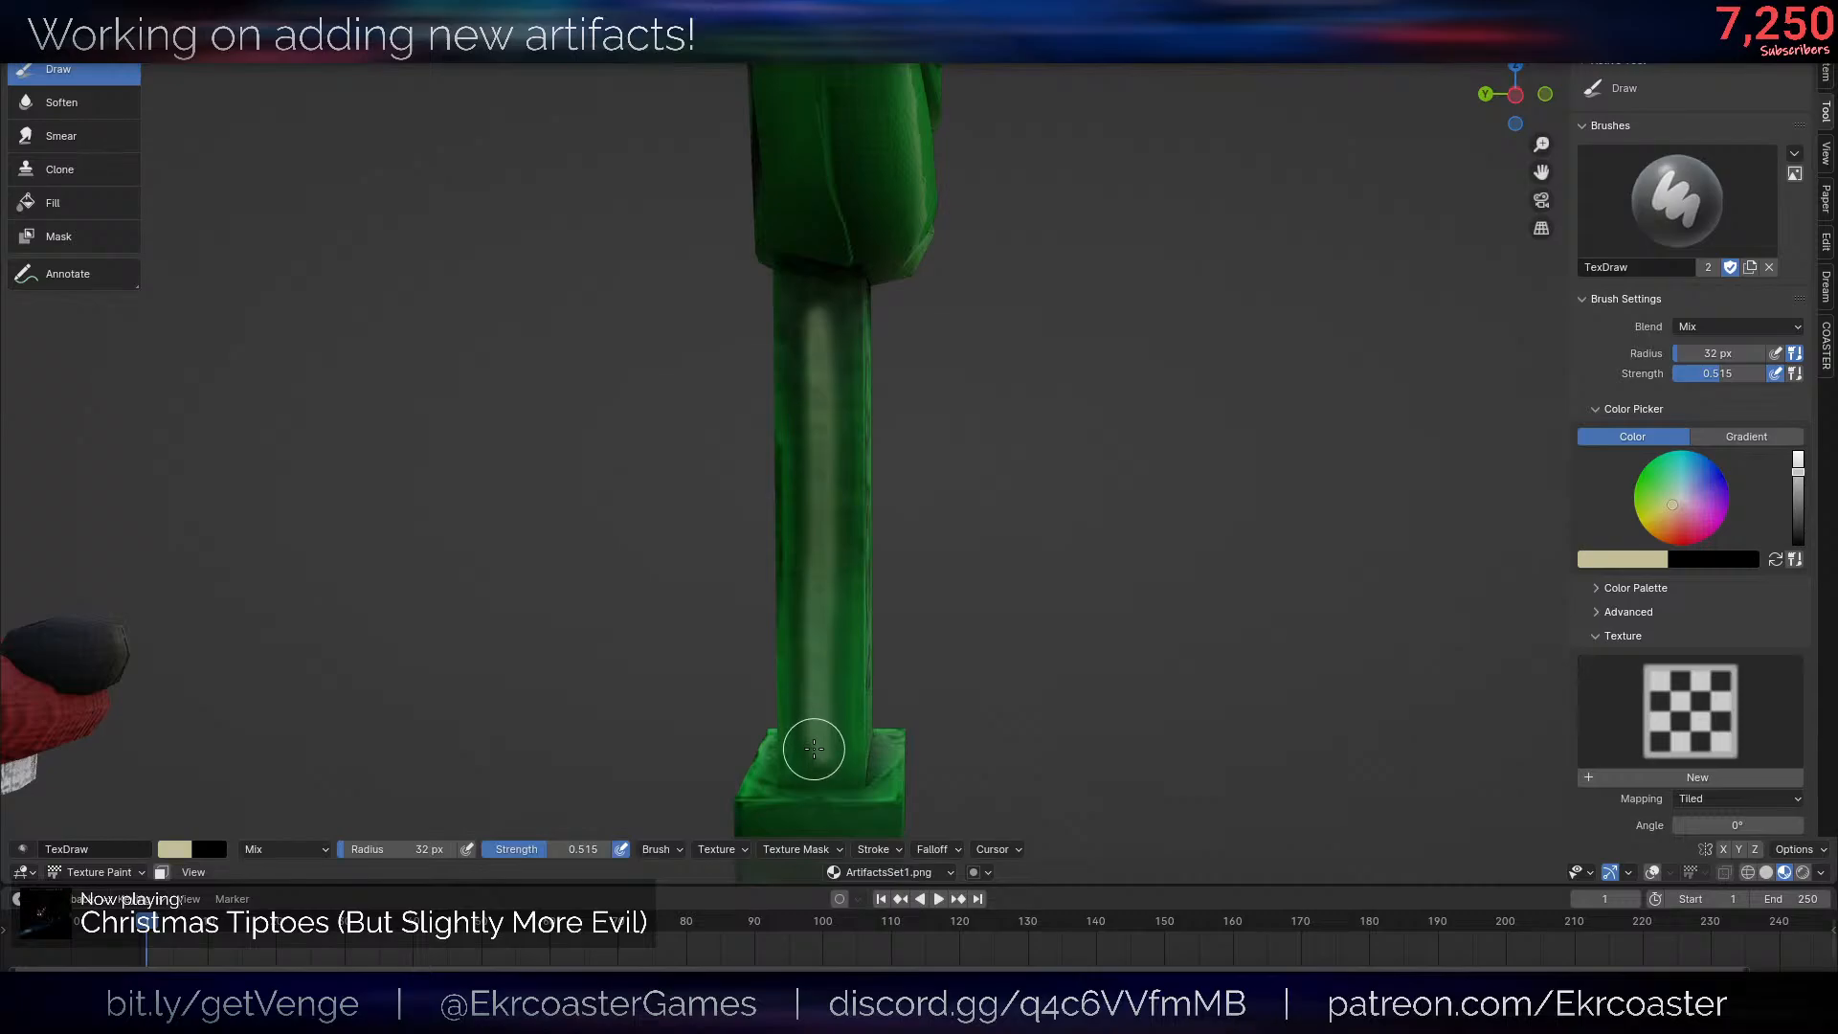
- Paint a matching vertical cream stripe down the opposite side of the post
scroll(928, 654, down, 8)
middle_drag(928, 654, 708, 622)
scroll(1006, 513, up, 8)
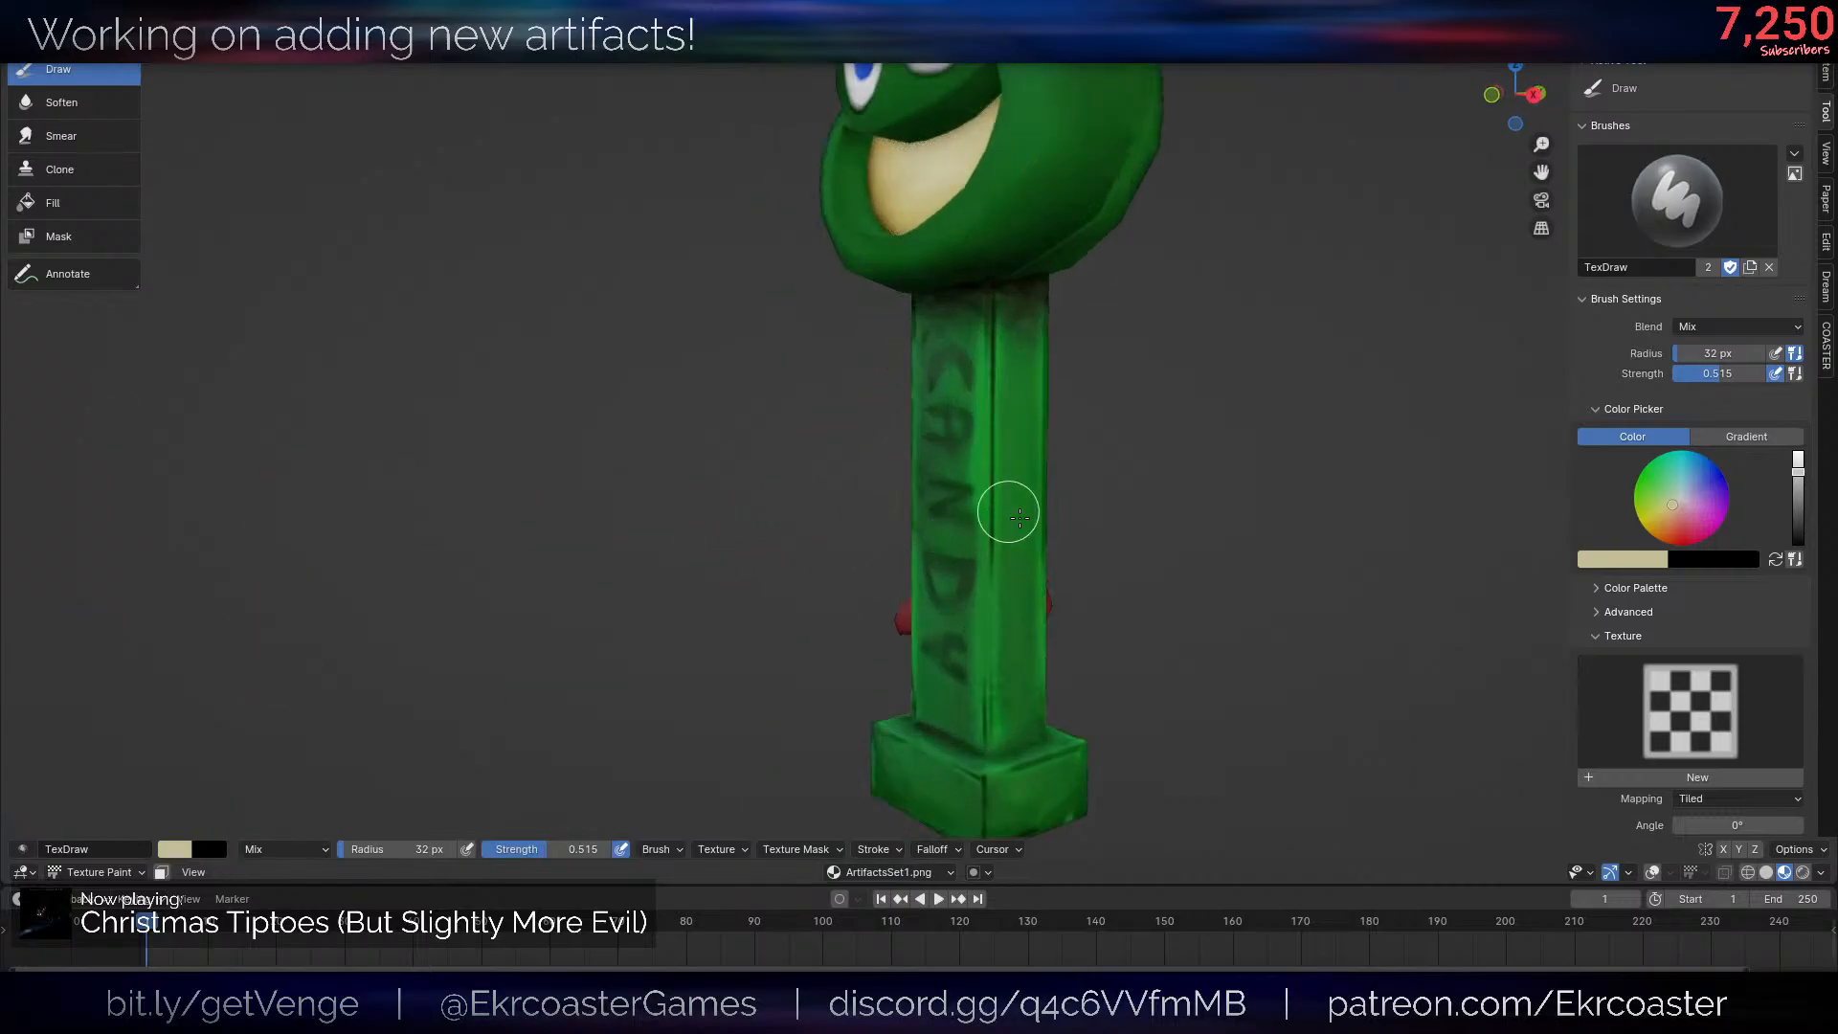
middle_drag(1177, 565, 916, 475)
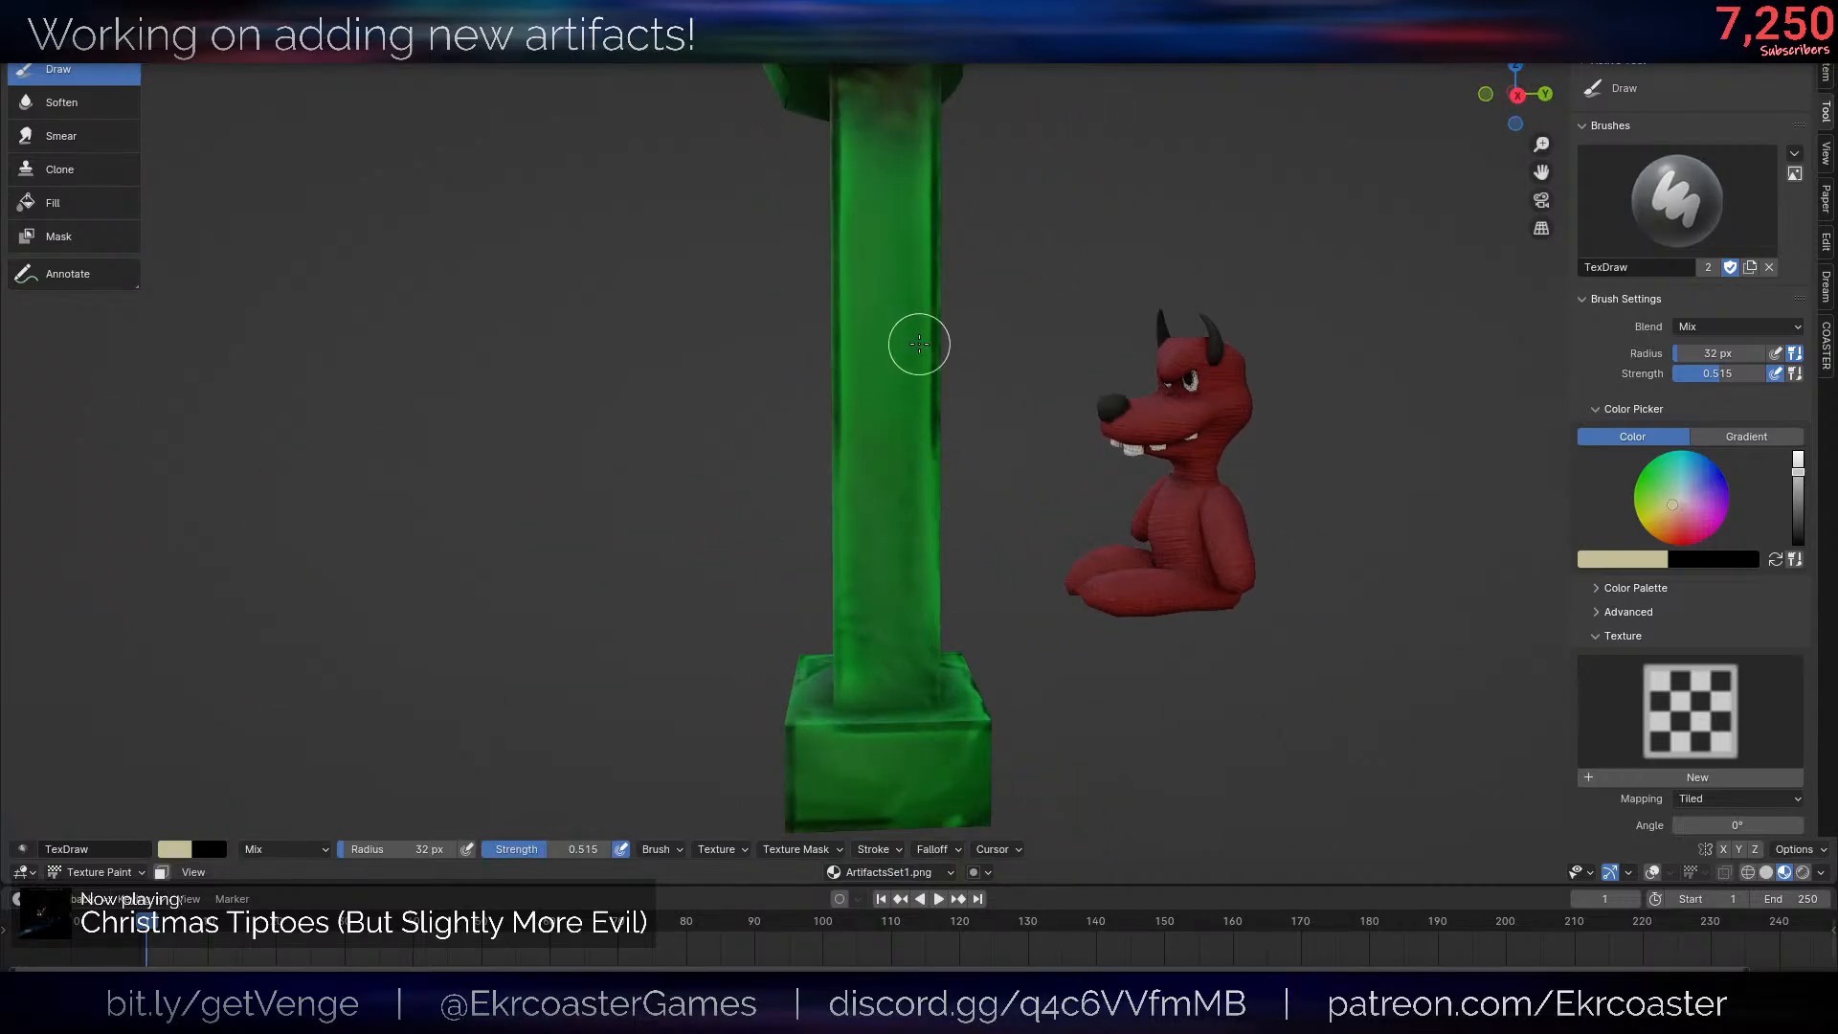
mouse_move(916, 348)
middle_down()
mouse_move(989, 406)
mouse_move(910, 181)
middle_up()
mouse_move(910, 181)
mouse_down()
mouse_move(882, 181)
mouse_move(892, 650)
mouse_up()
scroll(1047, 549, down, 6)
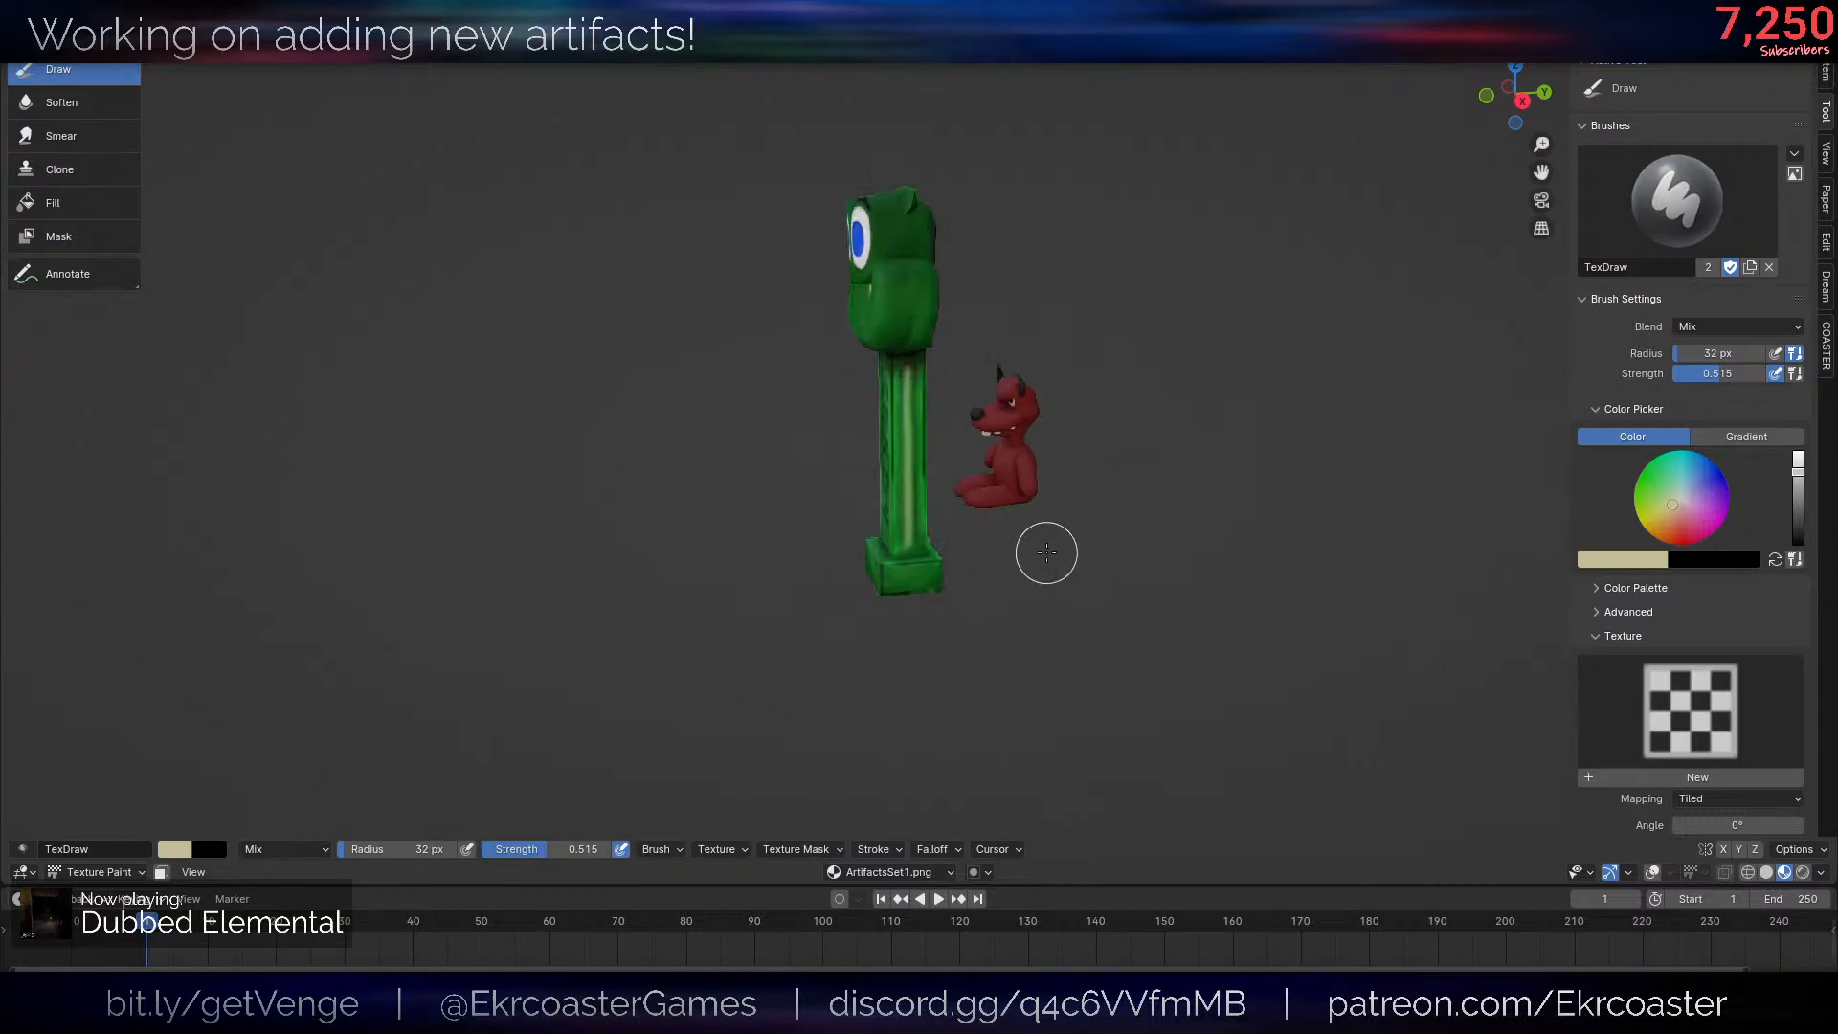
- Switch the post from Texture Paint to Edit Mode and show the viewport overlays again
middle_drag(1046, 549, 1308, 493)
scroll(1309, 492, up, 4)
scroll(1049, 460, down, 2)
mouse_move(1049, 460)
middle_down()
mouse_move(1090, 496)
mouse_move(957, 484)
middle_up()
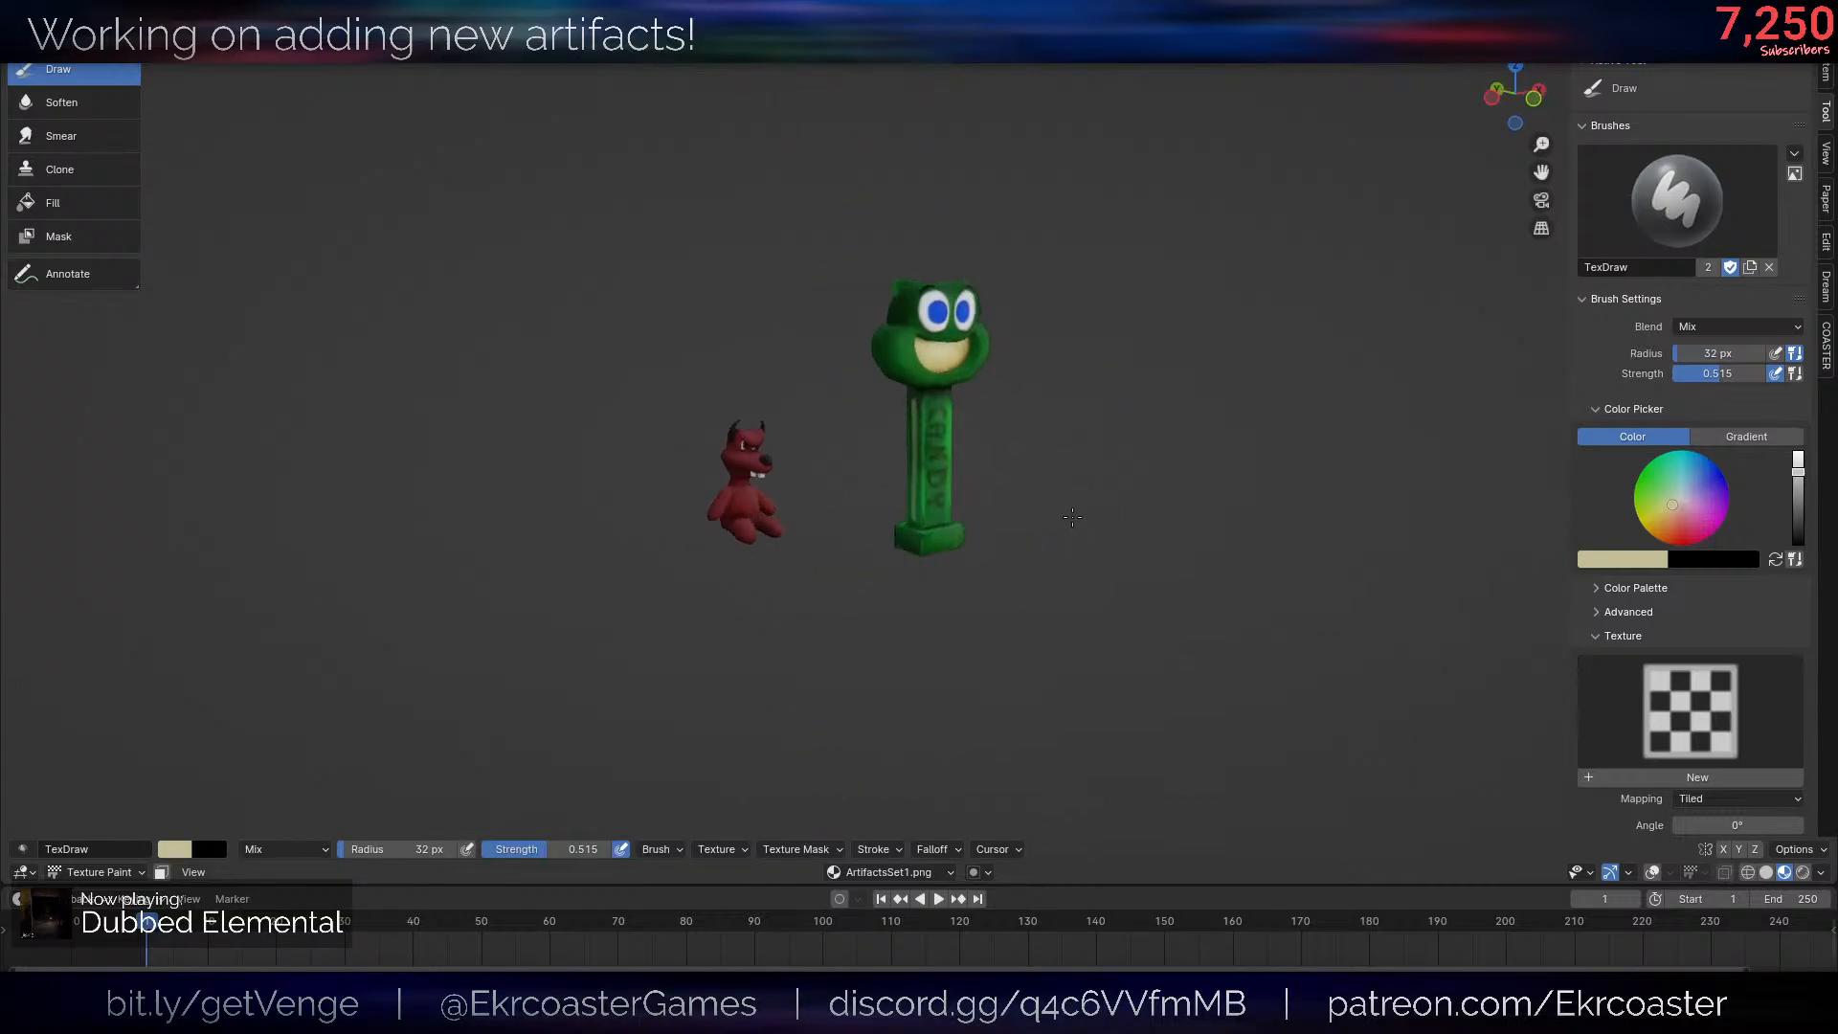
scroll(958, 479, up, 4)
key(ctrl+Tab)
mouse_move(1127, 407)
shift+middle_down()
mouse_move(1127, 467)
mouse_move(1110, 354)
shift+middle_up()
scroll(1128, 467, up, 6)
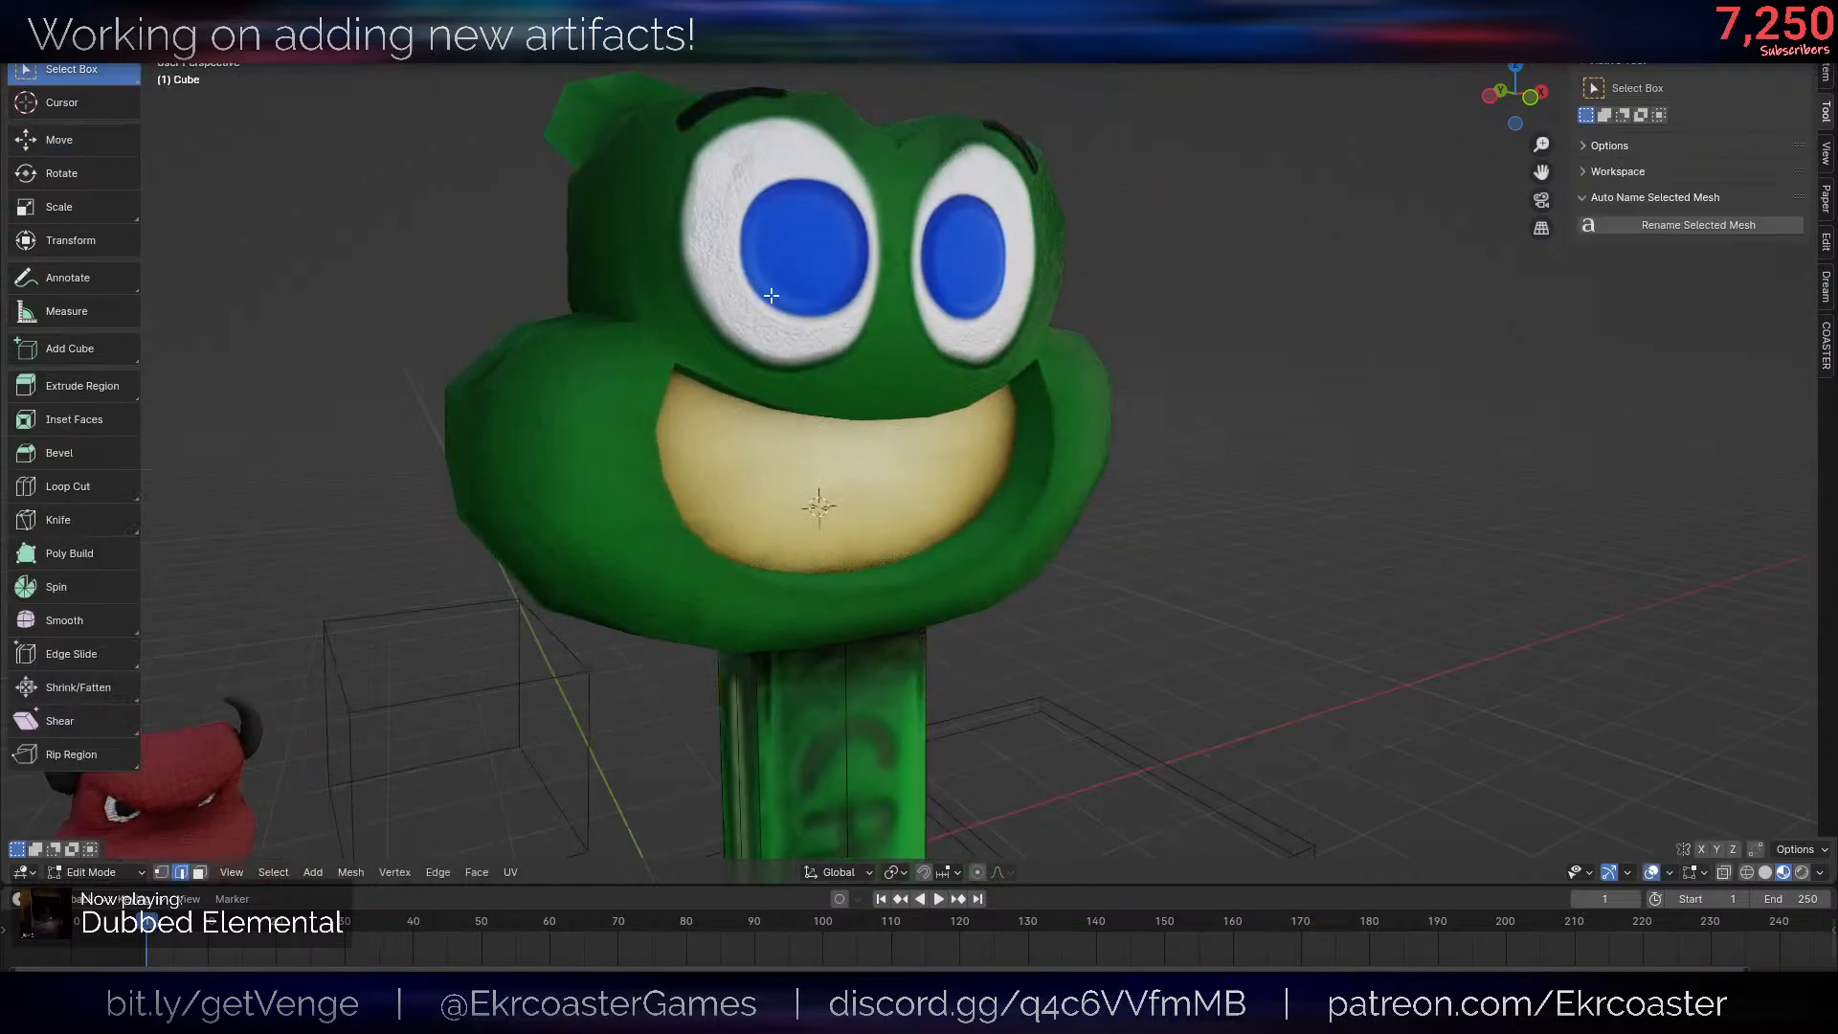
- Open the frog head in Edit Mode and select the faces around one eye with face selection
key(Tab)
click(818, 288)
key(Tab)
key(3)
middle_drag(817, 285, 696, 276)
key(alt+a)
drag(632, 291, 735, 292)
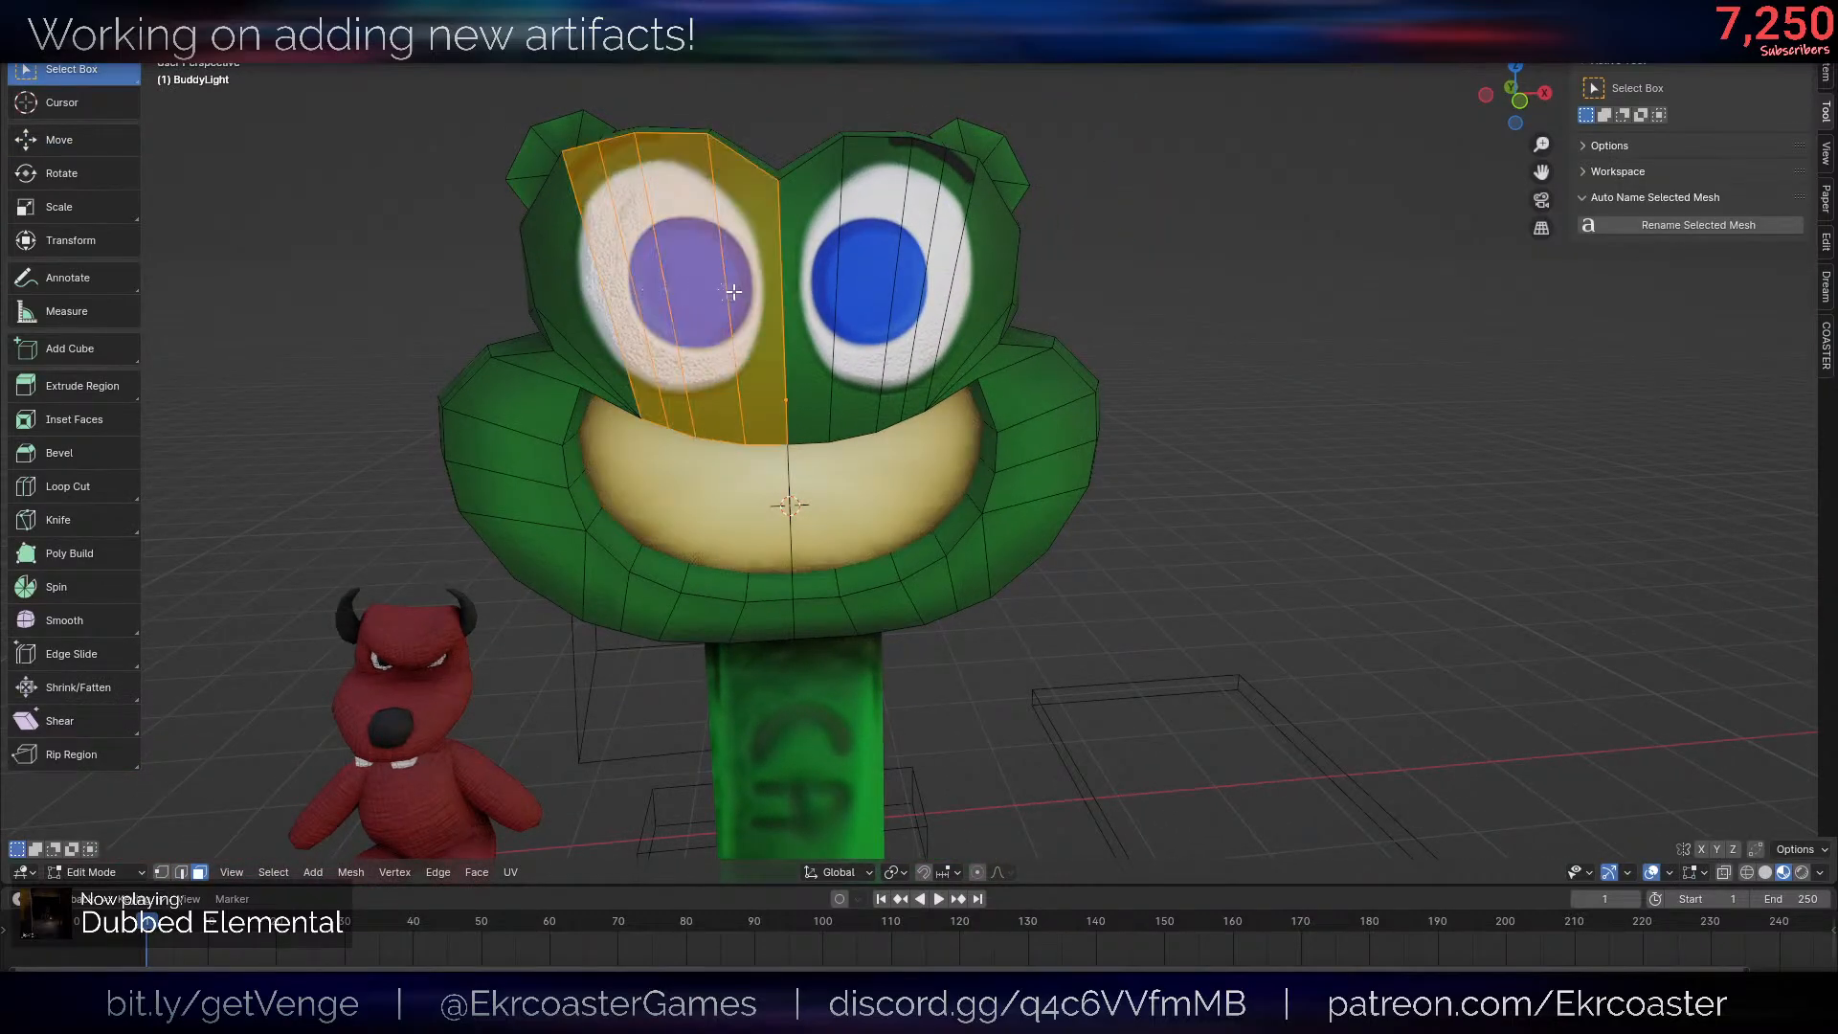
scroll(1052, 402, down, 6)
- Return to Object Mode, clear the selection and select the frog head again
key(Tab)
middle_drag(1164, 376, 1209, 393)
shift+middle_drag(1208, 450, 1193, 348)
scroll(1149, 349, up, 3)
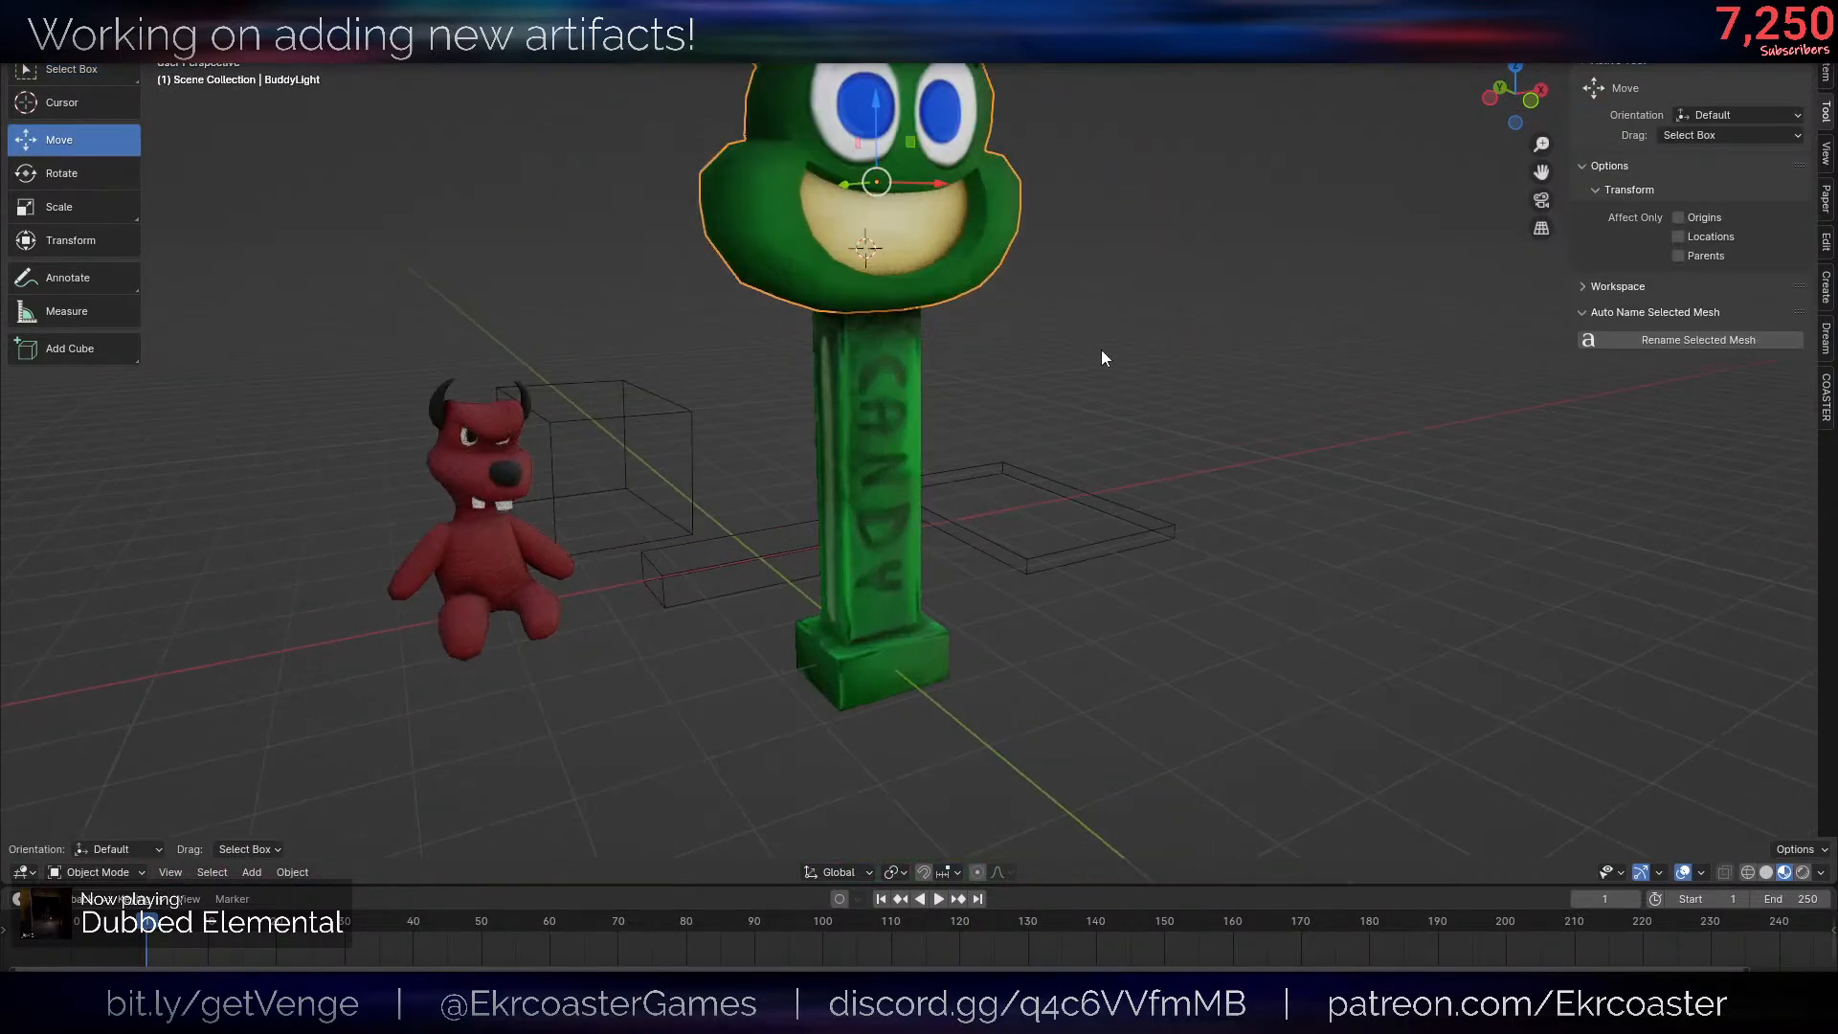
scroll(1091, 348, down, 1)
mouse_move(957, 340)
middle_down()
mouse_move(930, 335)
mouse_move(968, 371)
middle_up()
key(alt+a)
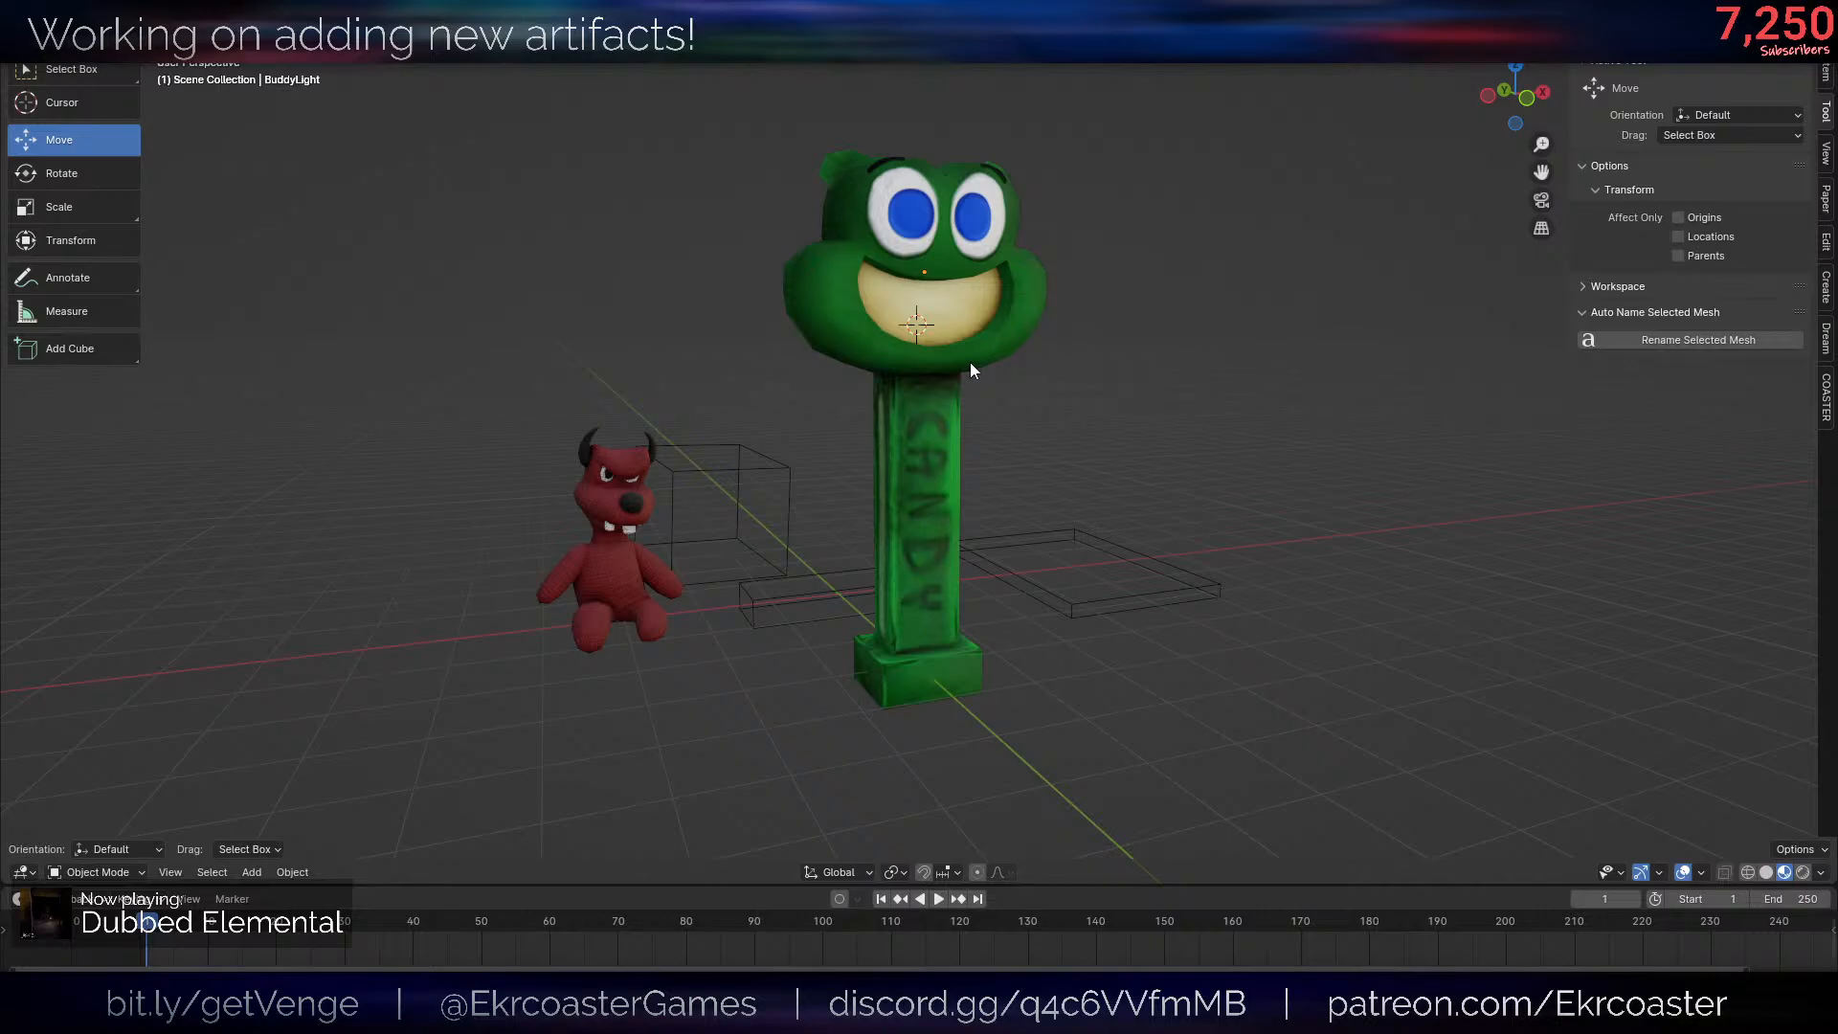
scroll(968, 370, down, 3)
click(967, 370)
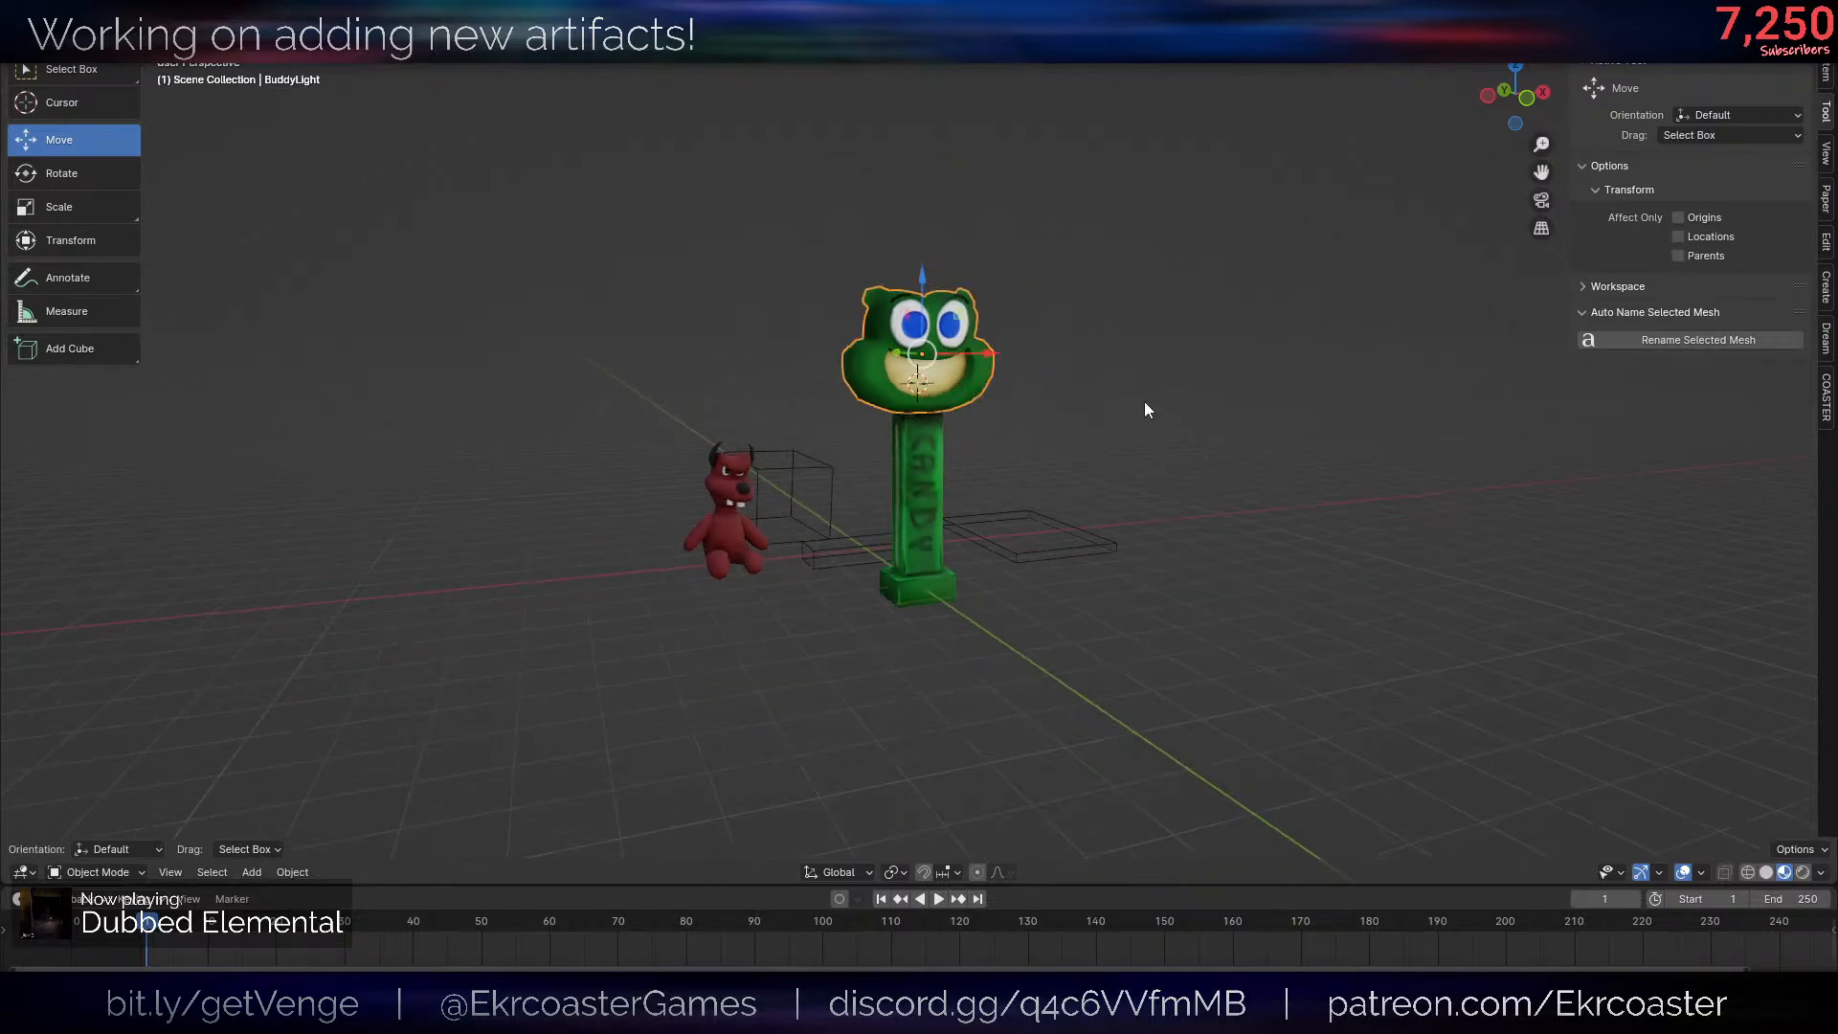
middle_drag(1147, 404, 1278, 379)
scroll(1278, 379, up, 2)
key(g)
key(z)
right_click(1213, 304)
key(r)
key(x)
right_click(1149, 283)
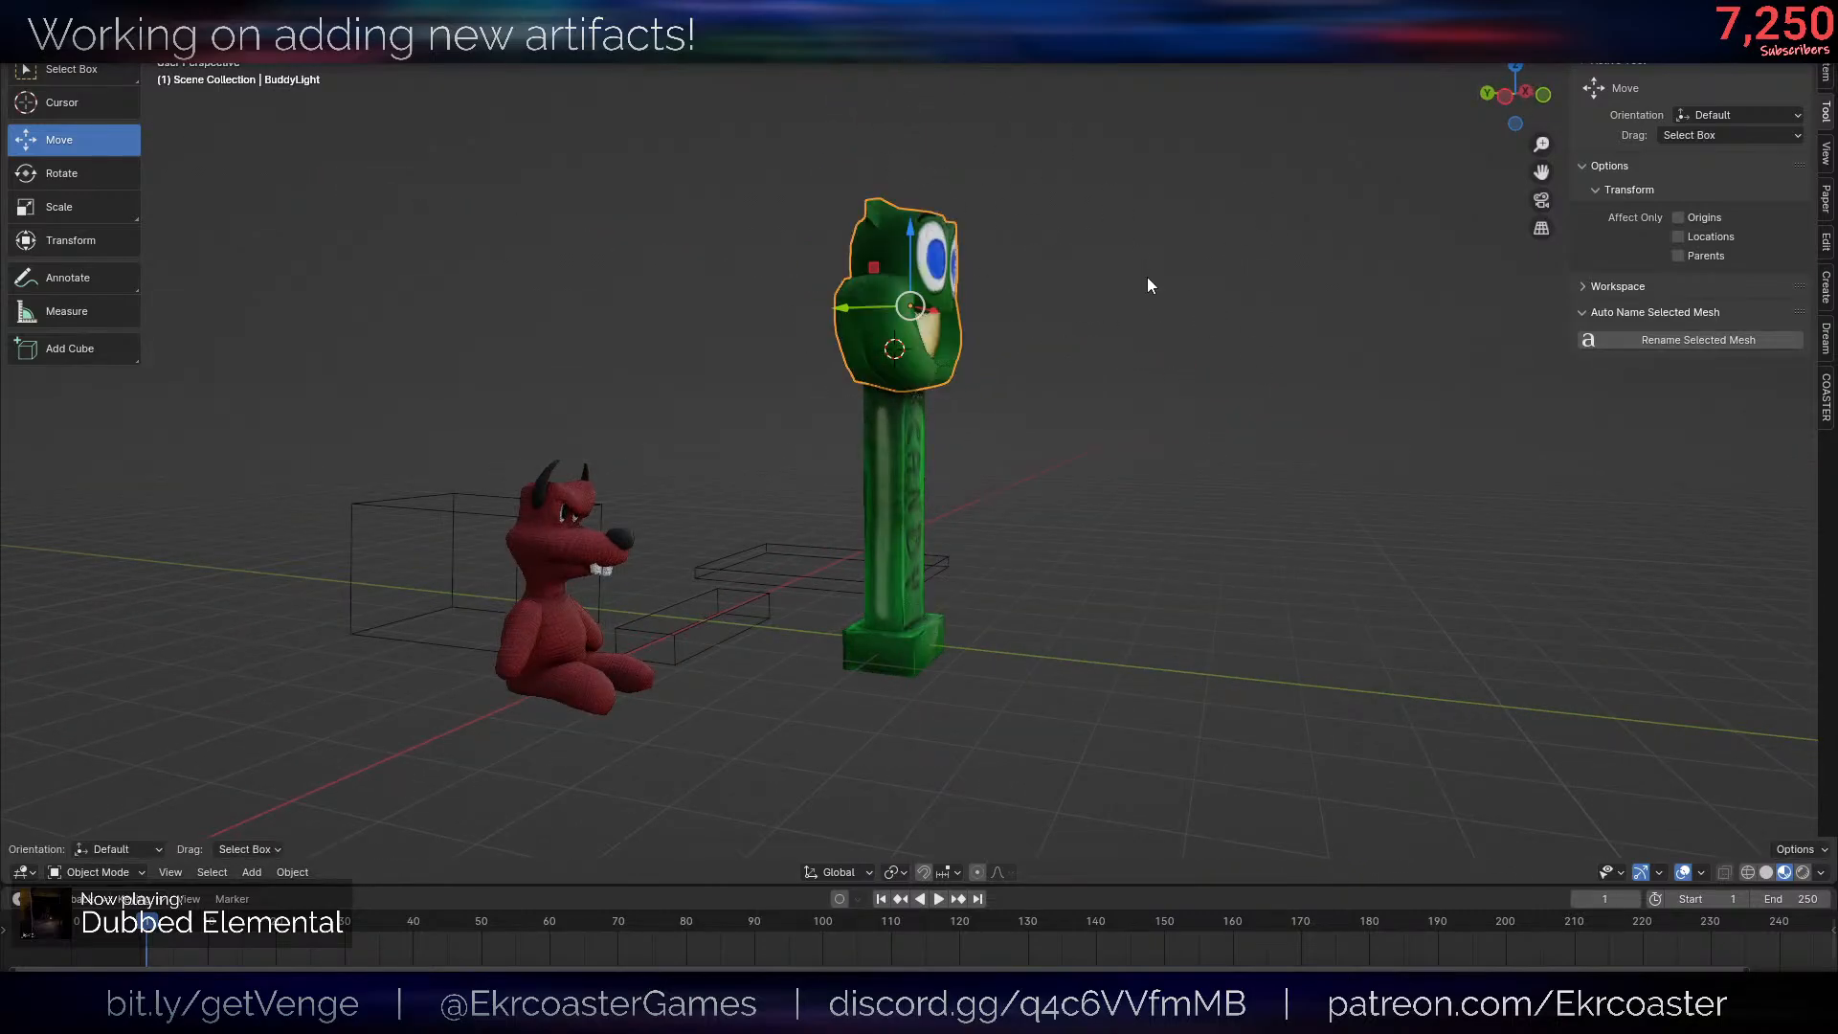
- Examine the textured candy dispenser and the frog head's mesh from several sides
scroll(1149, 287, down, 5)
middle_drag(1244, 316, 1141, 378)
scroll(1072, 369, up, 6)
middle_drag(1009, 351, 1170, 461)
scroll(1071, 318, down, 3)
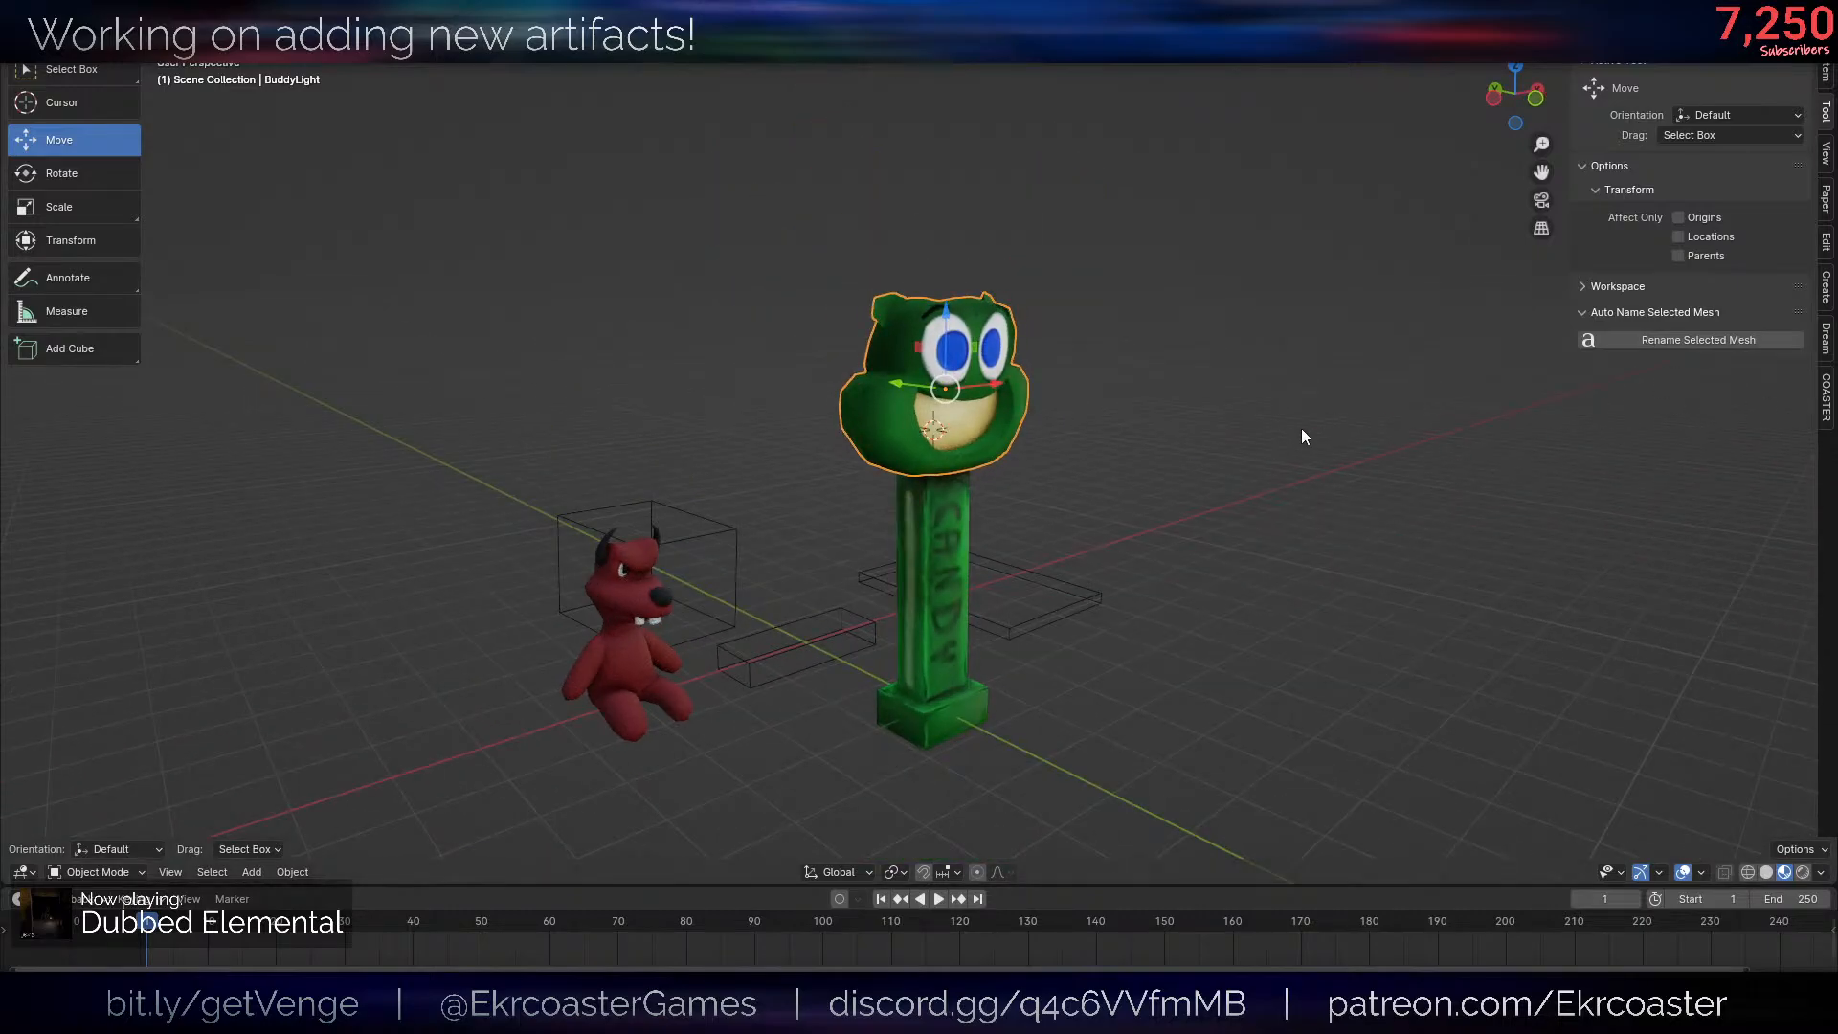
scroll(1115, 408, up, 4)
key(Tab)
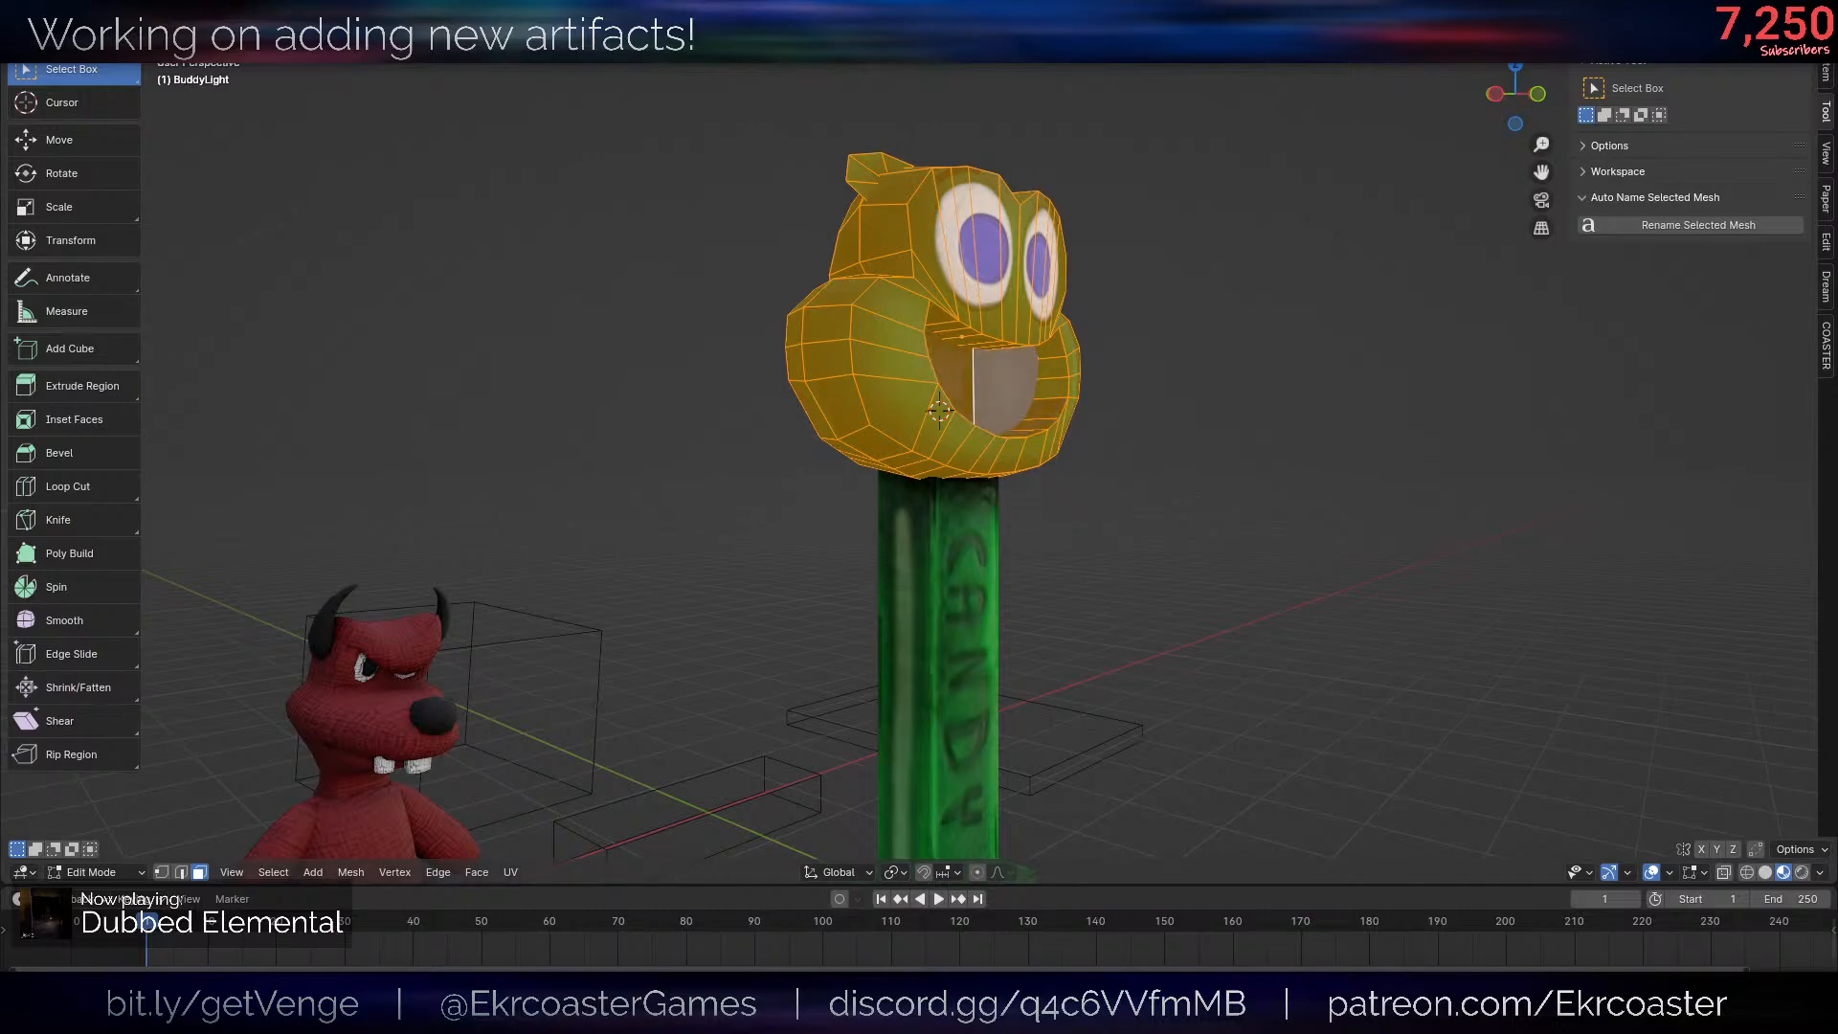
key(Tab)
middle_drag(1294, 349, 829, 567)
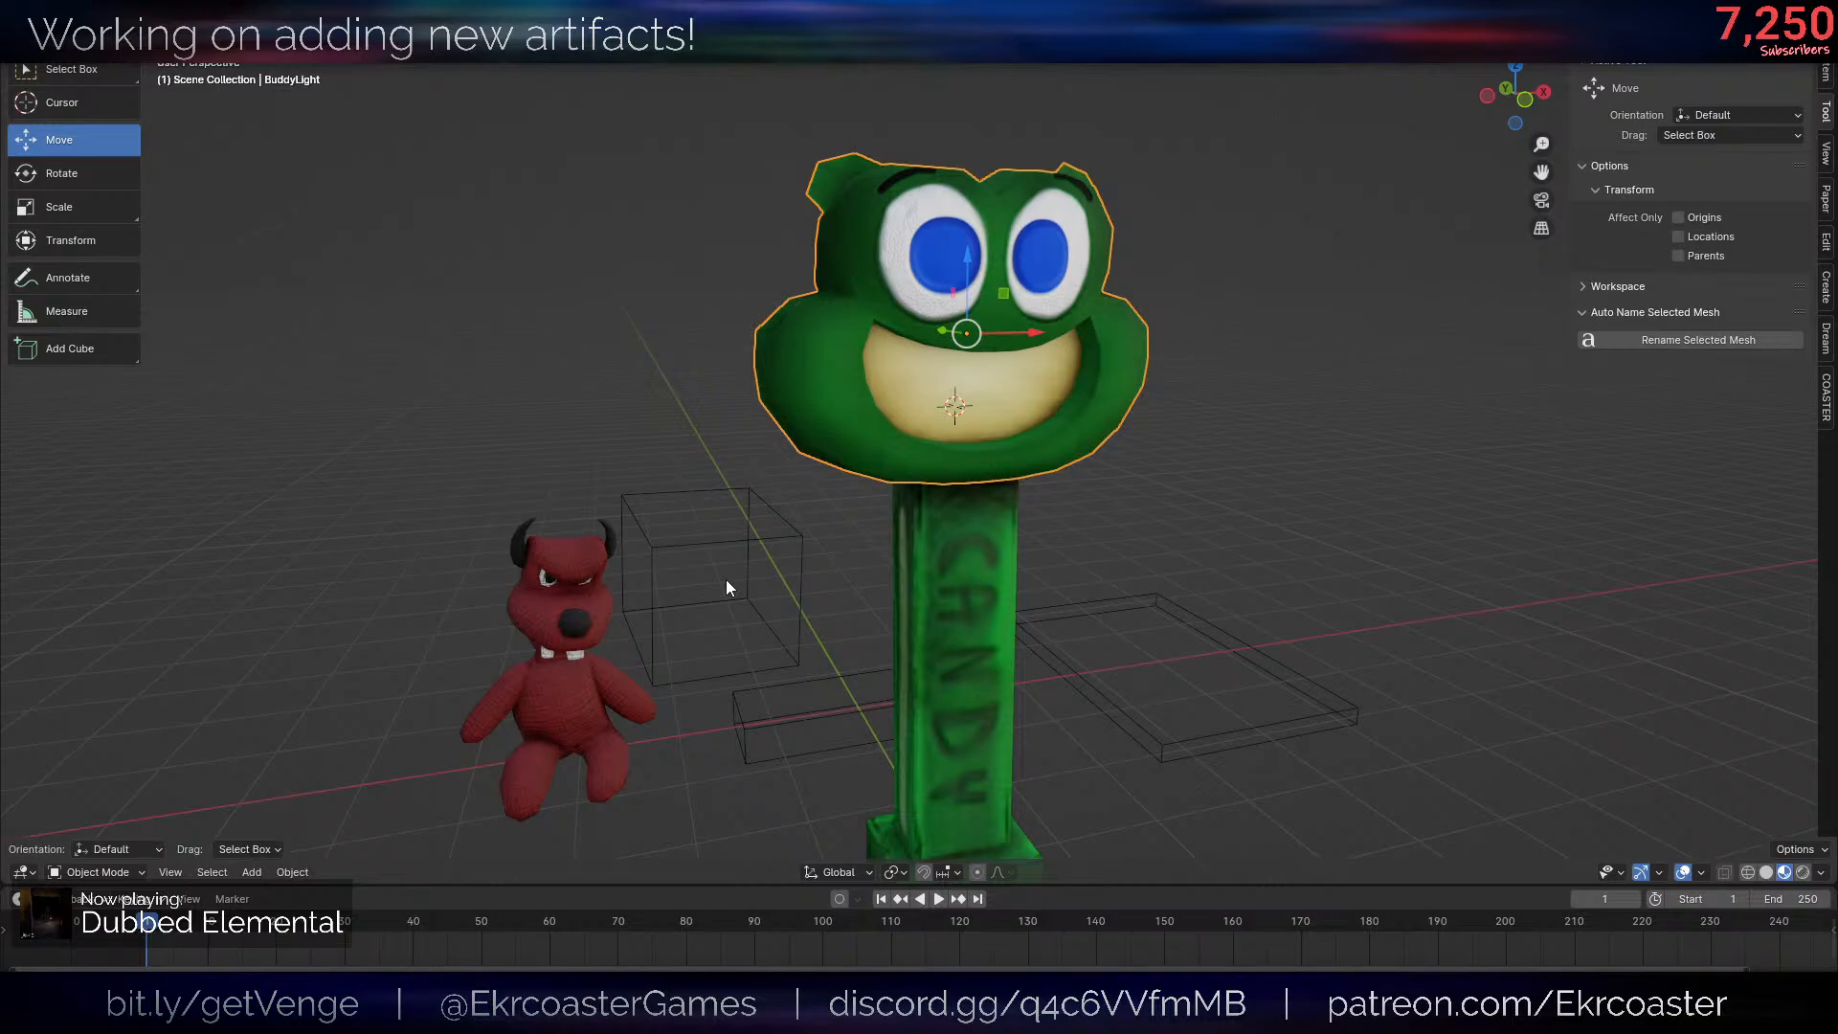
- Compare the candy dispenser with the red horned bear from several distances and angles
scroll(726, 578, down, 1)
scroll(1049, 554, up, 3)
middle_drag(922, 593, 1059, 514)
scroll(1051, 542, down, 3)
scroll(1059, 514, up, 2)
middle_drag(1195, 618, 925, 522)
scroll(1112, 554, down, 2)
scroll(922, 517, up, 3)
scroll(723, 530, down, 4)
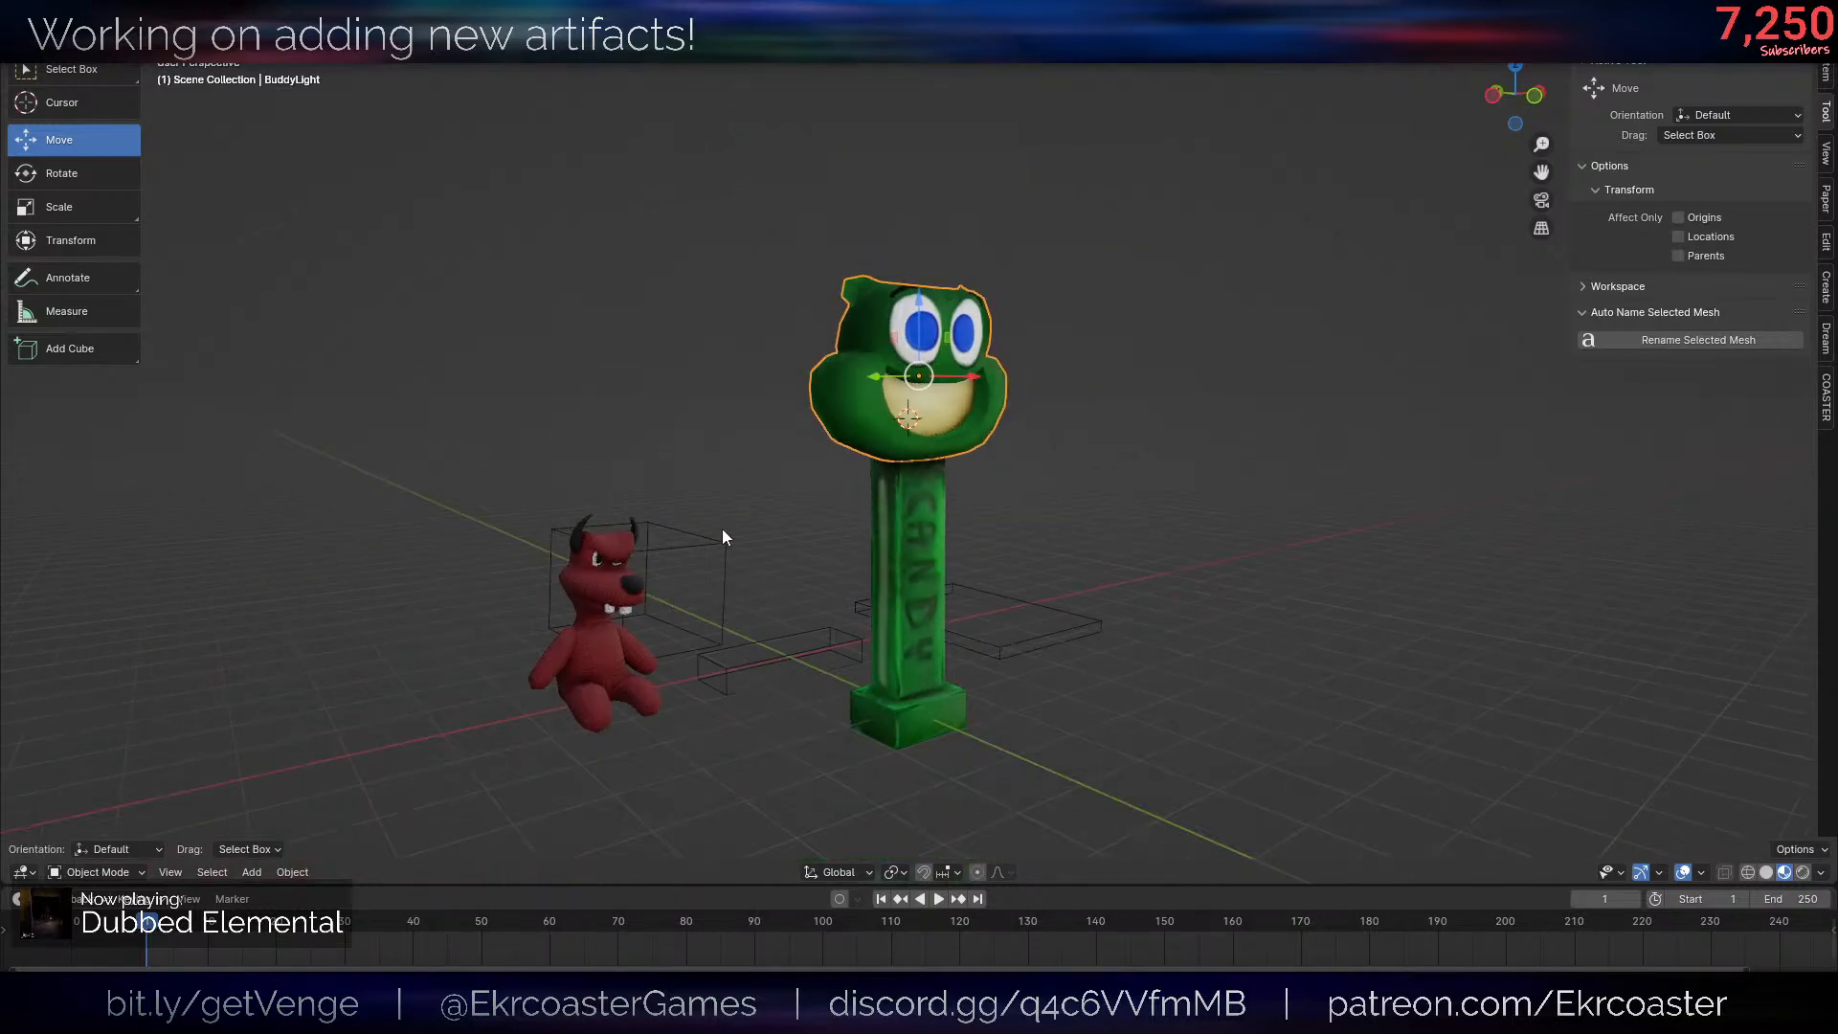
middle_drag(741, 342, 728, 345)
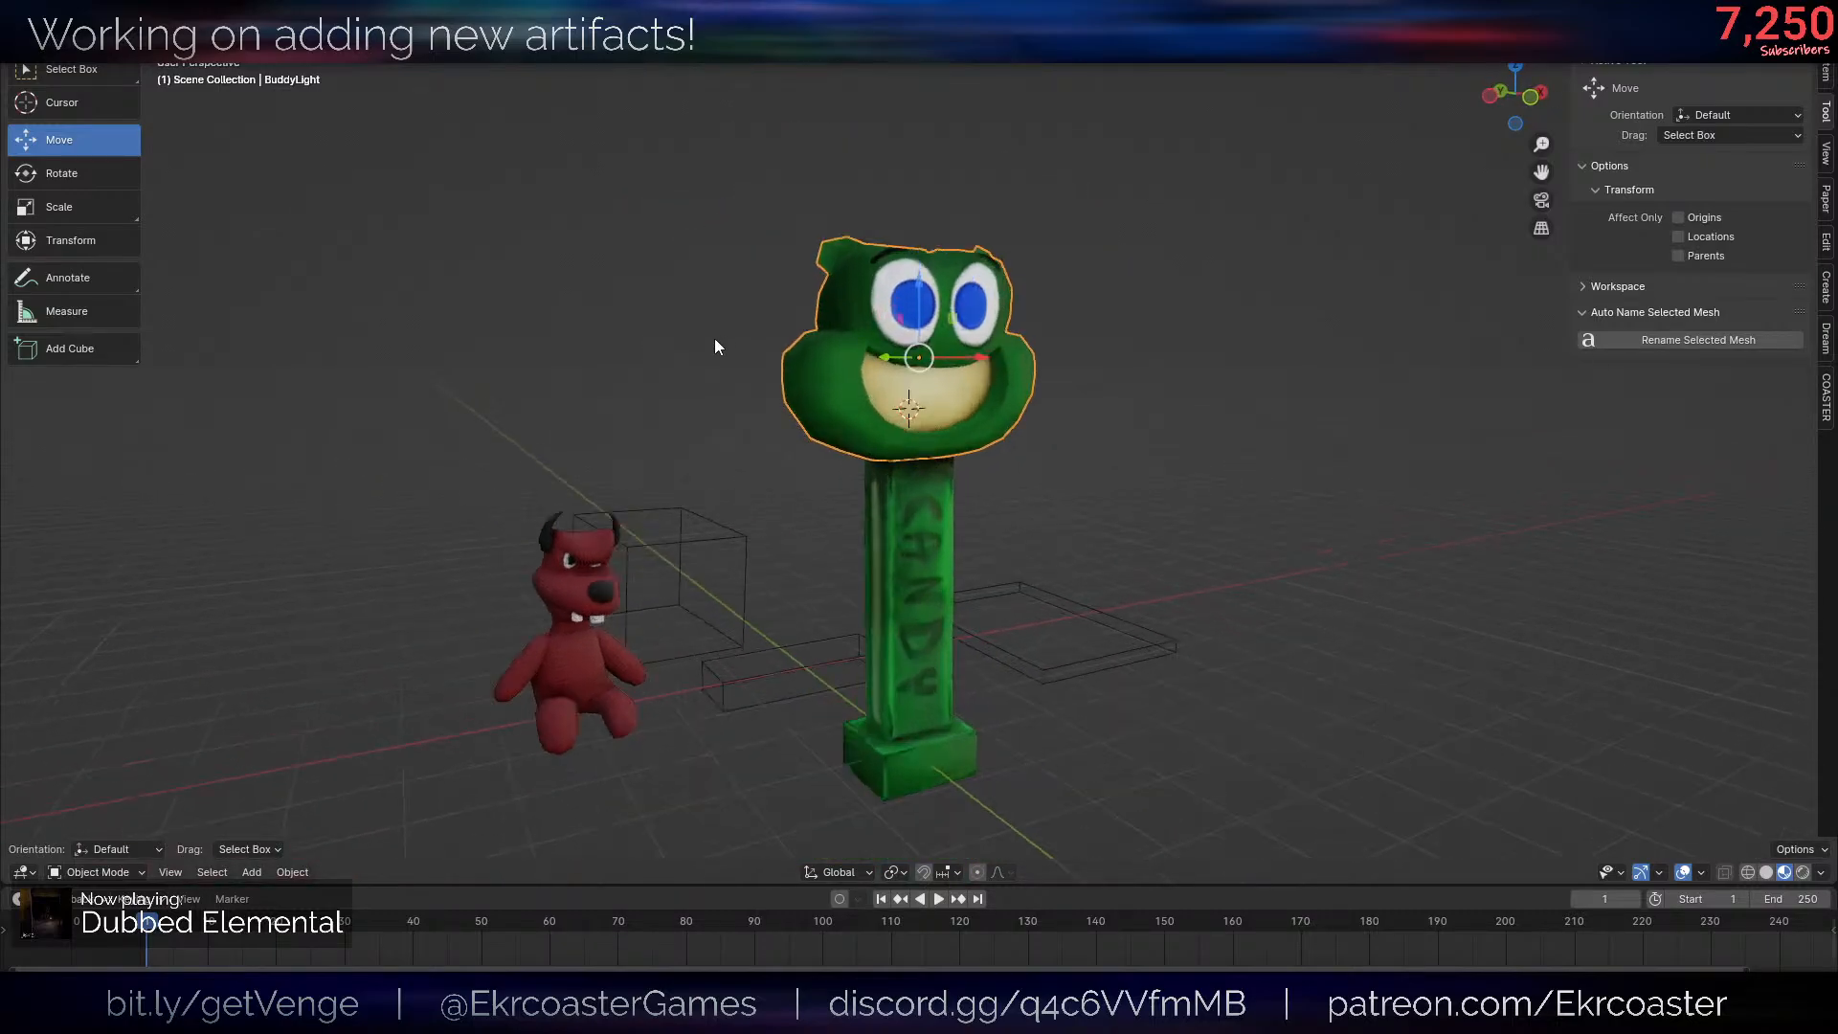
scroll(727, 344, up, 3)
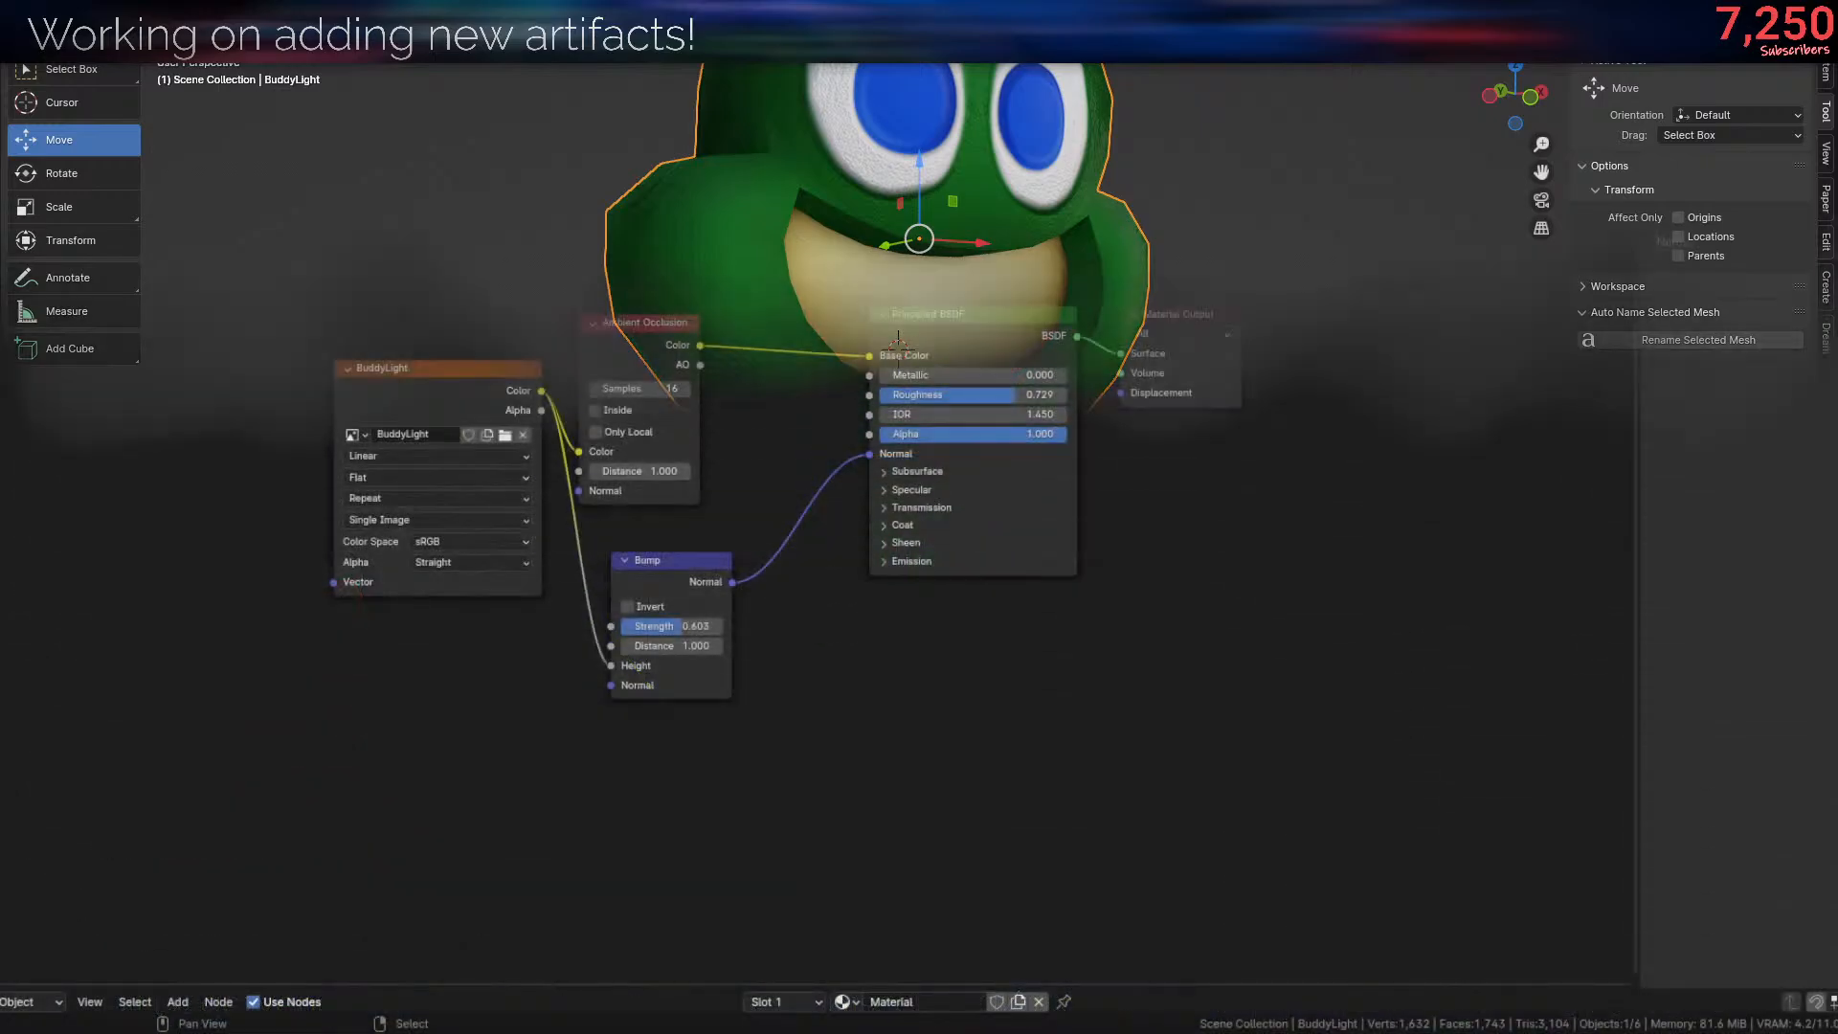
- Rearrange the BuddyLight material's texture, Ambient Occlusion, Bump, Principled BSDF and Material Output nodes into a compact layout and save the file
key(Home)
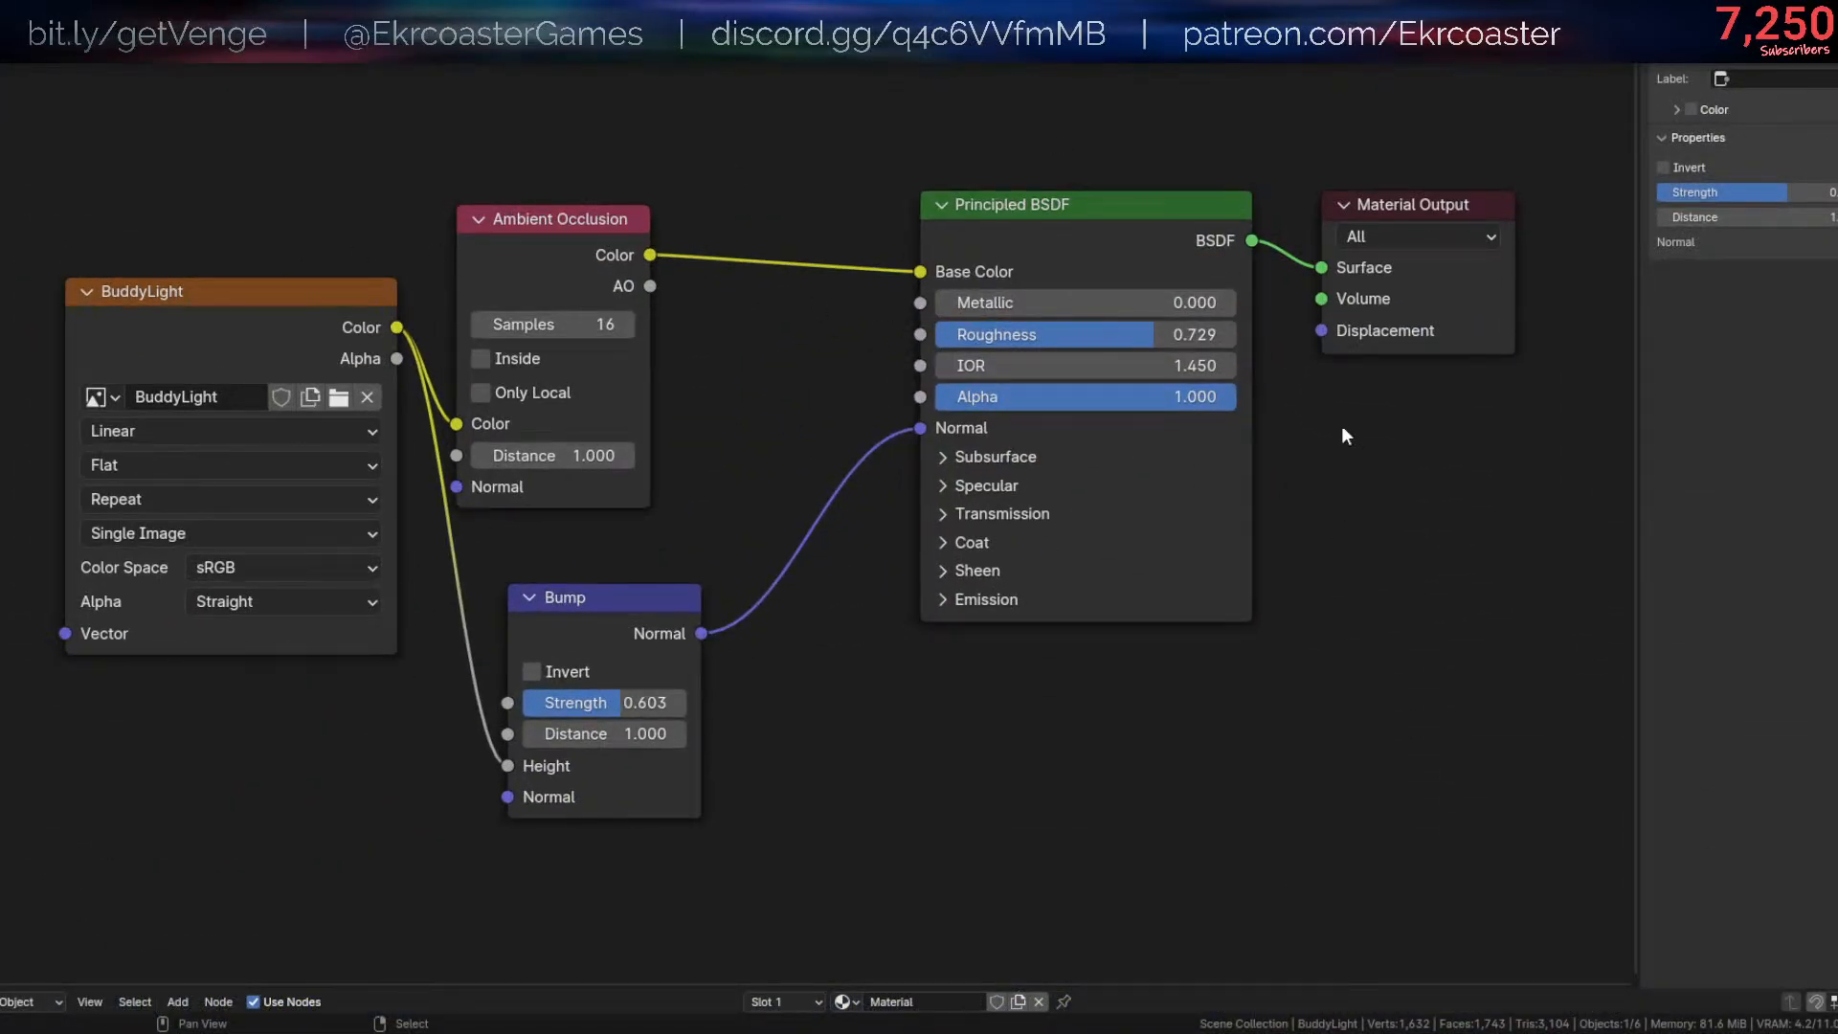
drag(622, 301, 668, 217)
key(Home)
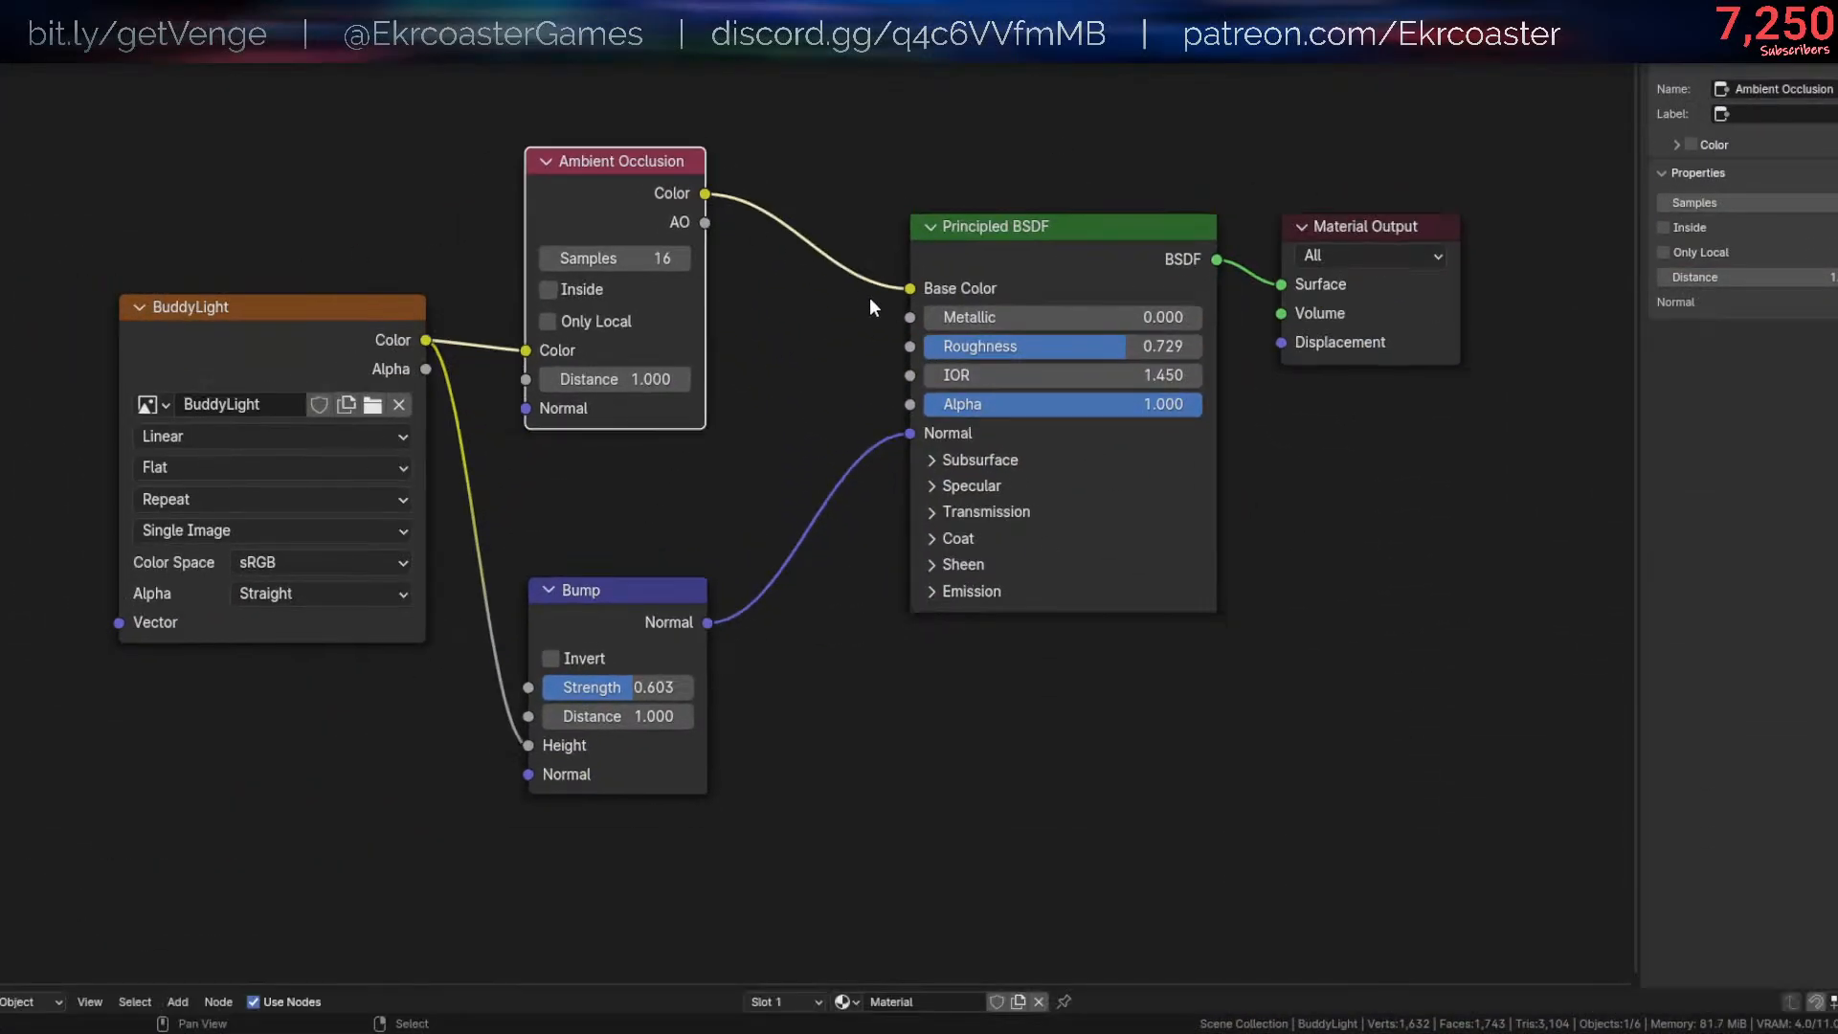
click(869, 297)
scroll(869, 296, down, 2)
drag(295, 492, 285, 549)
middle_drag(777, 446, 784, 500)
drag(1019, 344, 982, 338)
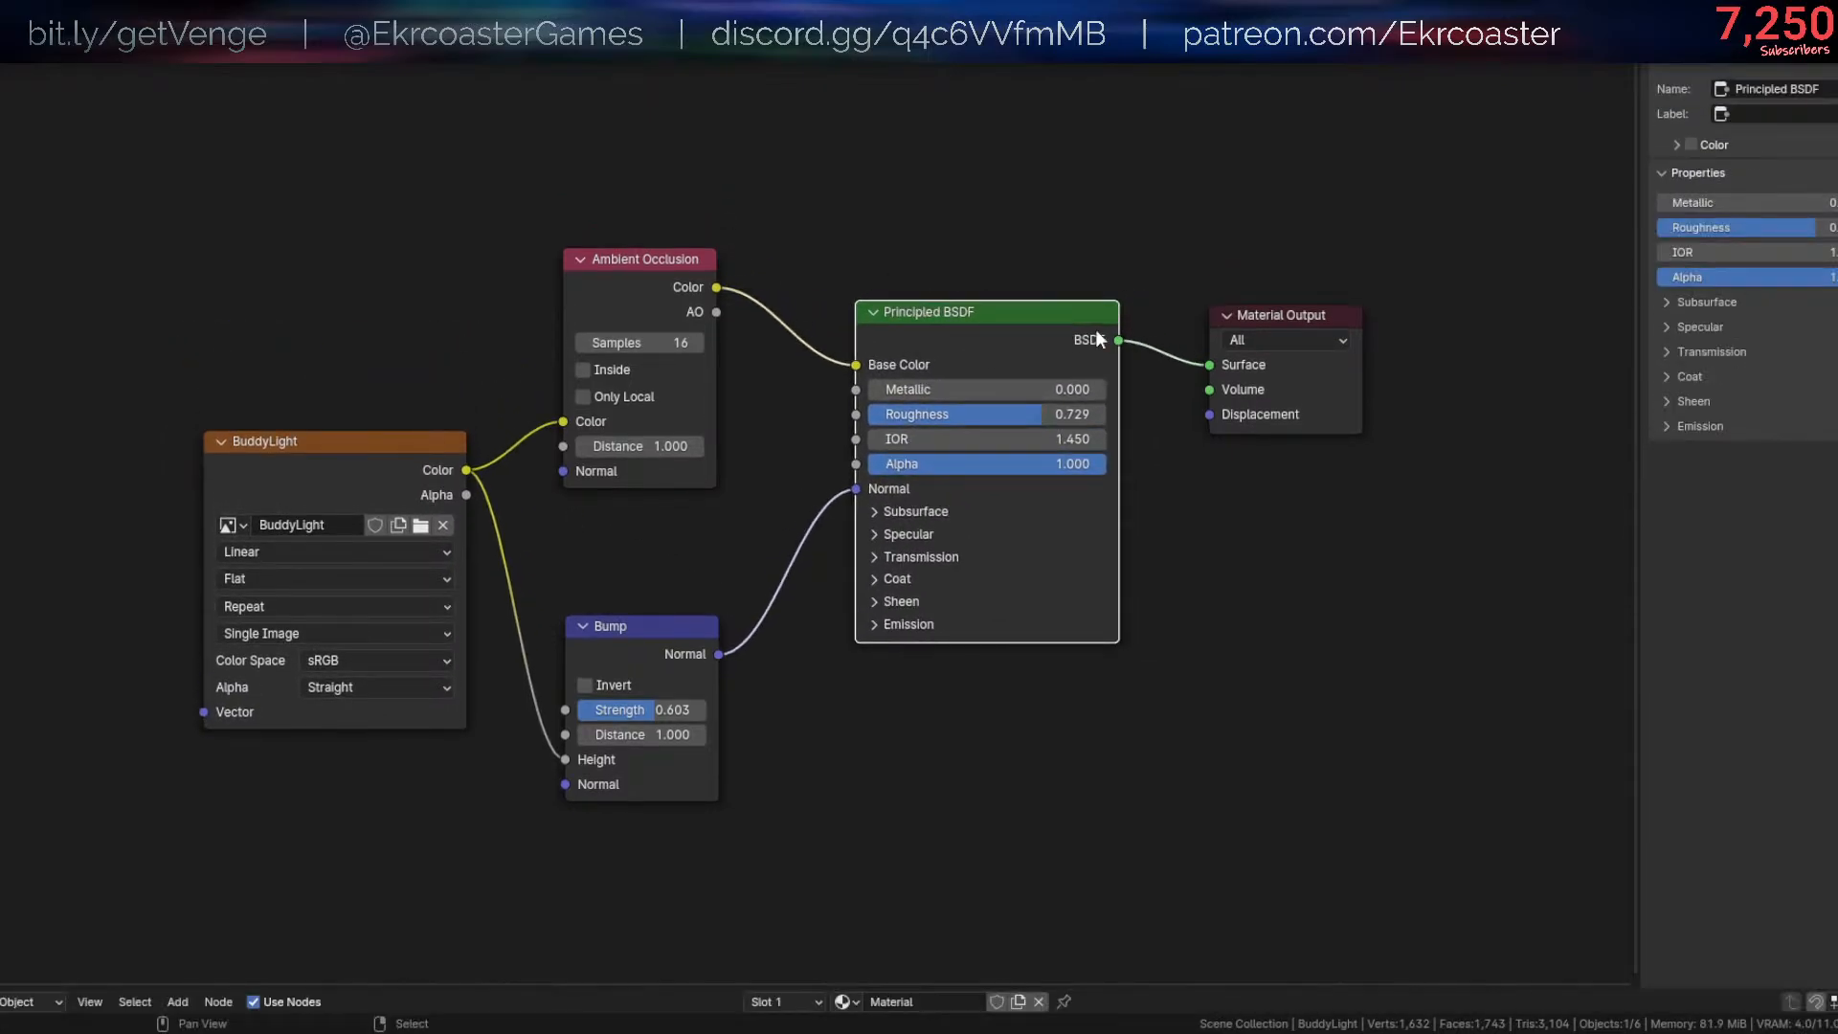
drag(1273, 315, 1239, 299)
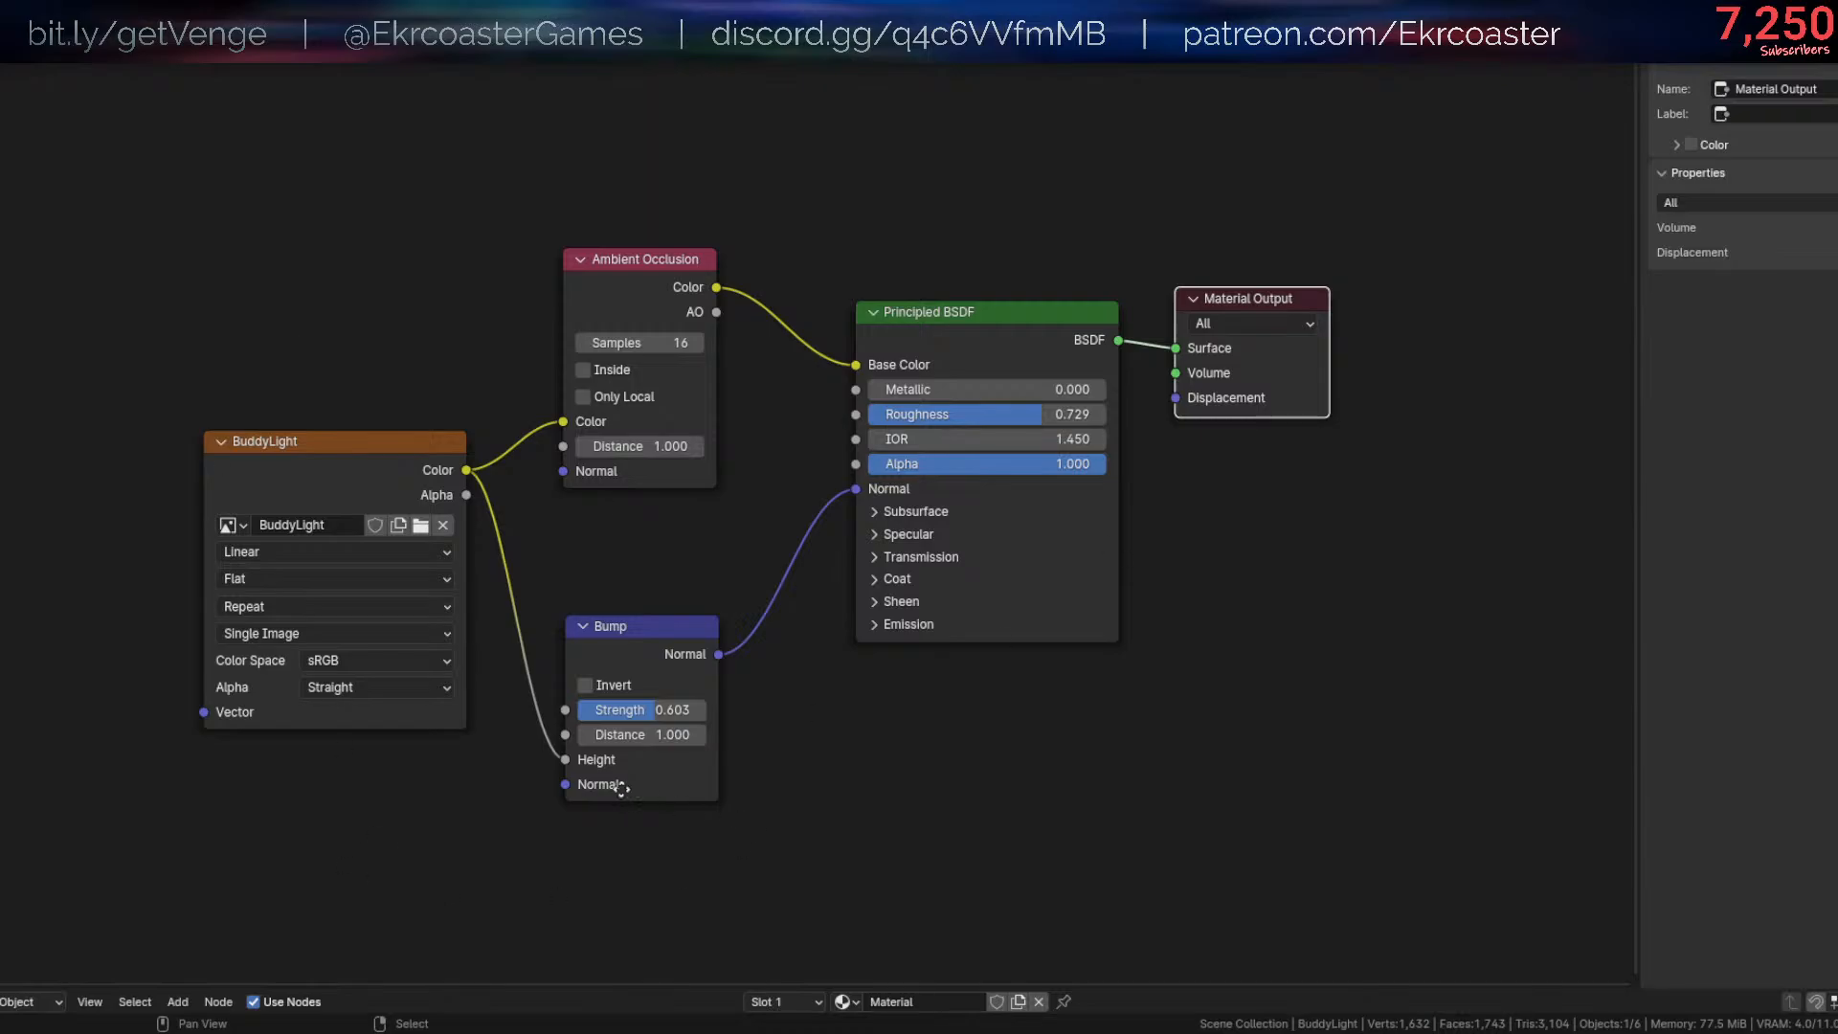
key(ctrl+s)
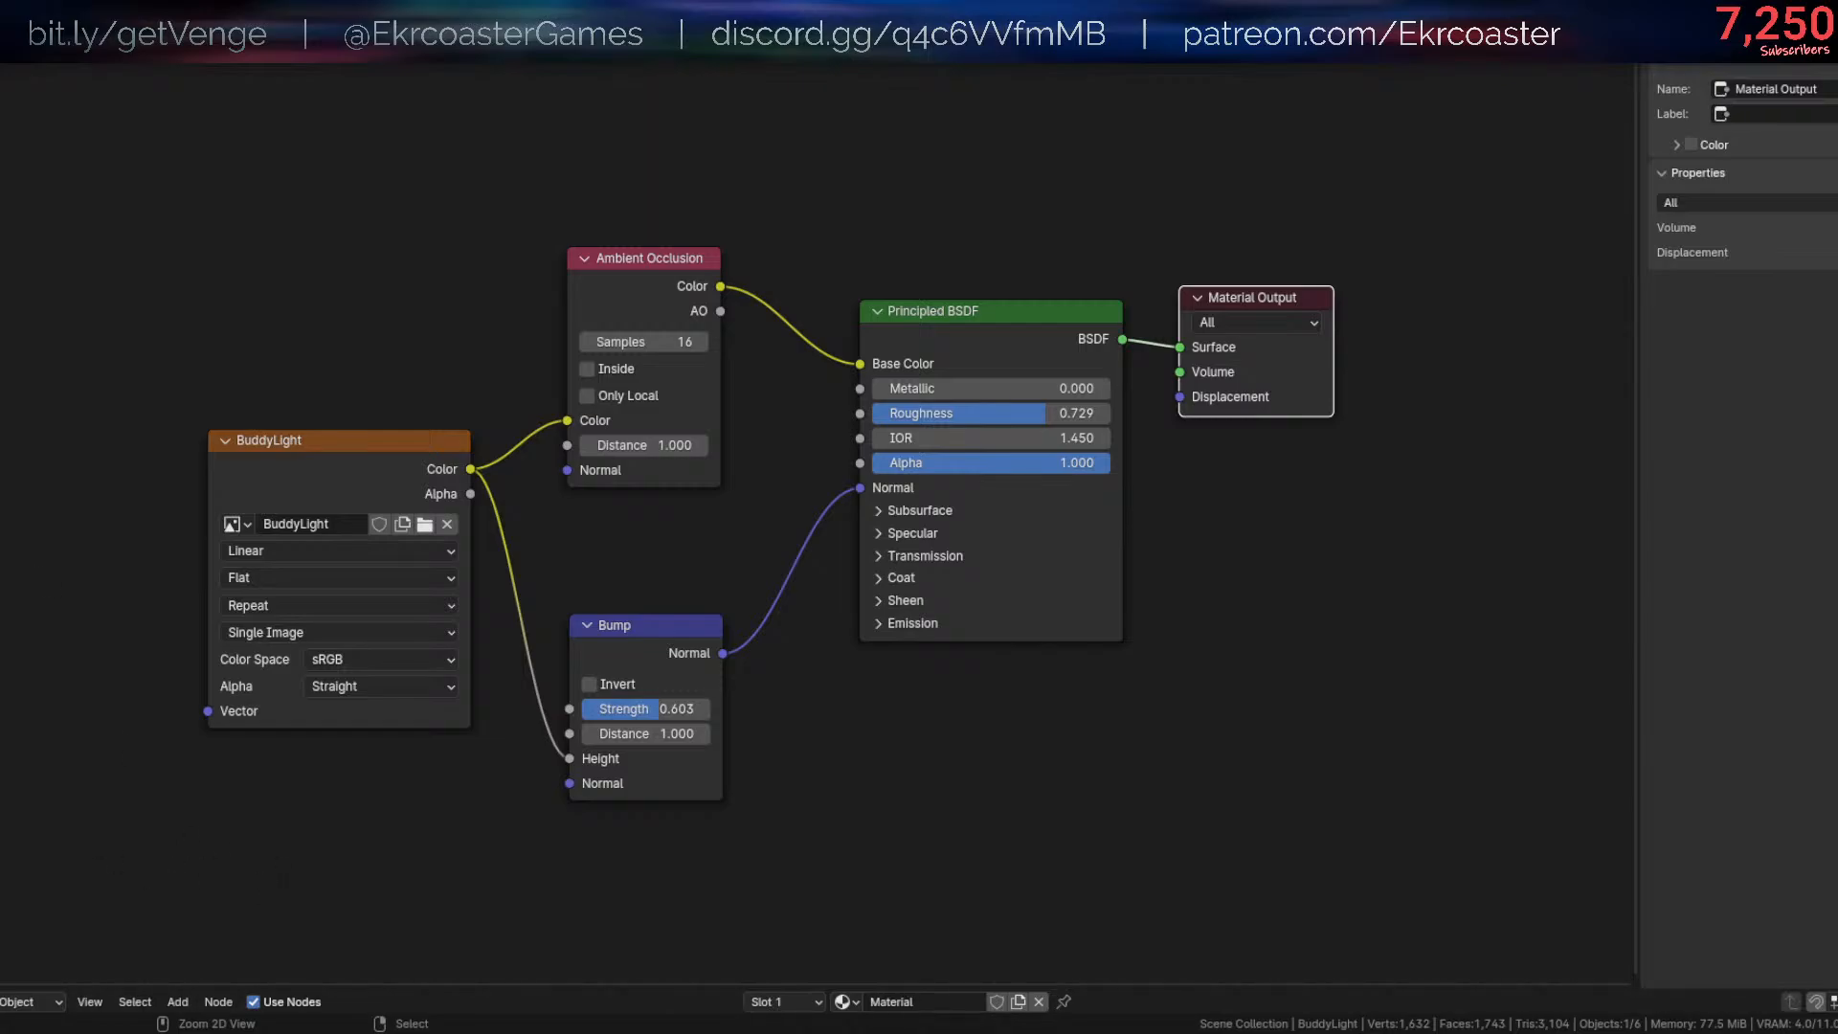
- Open the frog head in Edit Mode, hide the viewport overlays and reposition its UVs on the texture
ctrl+middle_drag(303, 484, 579, 485)
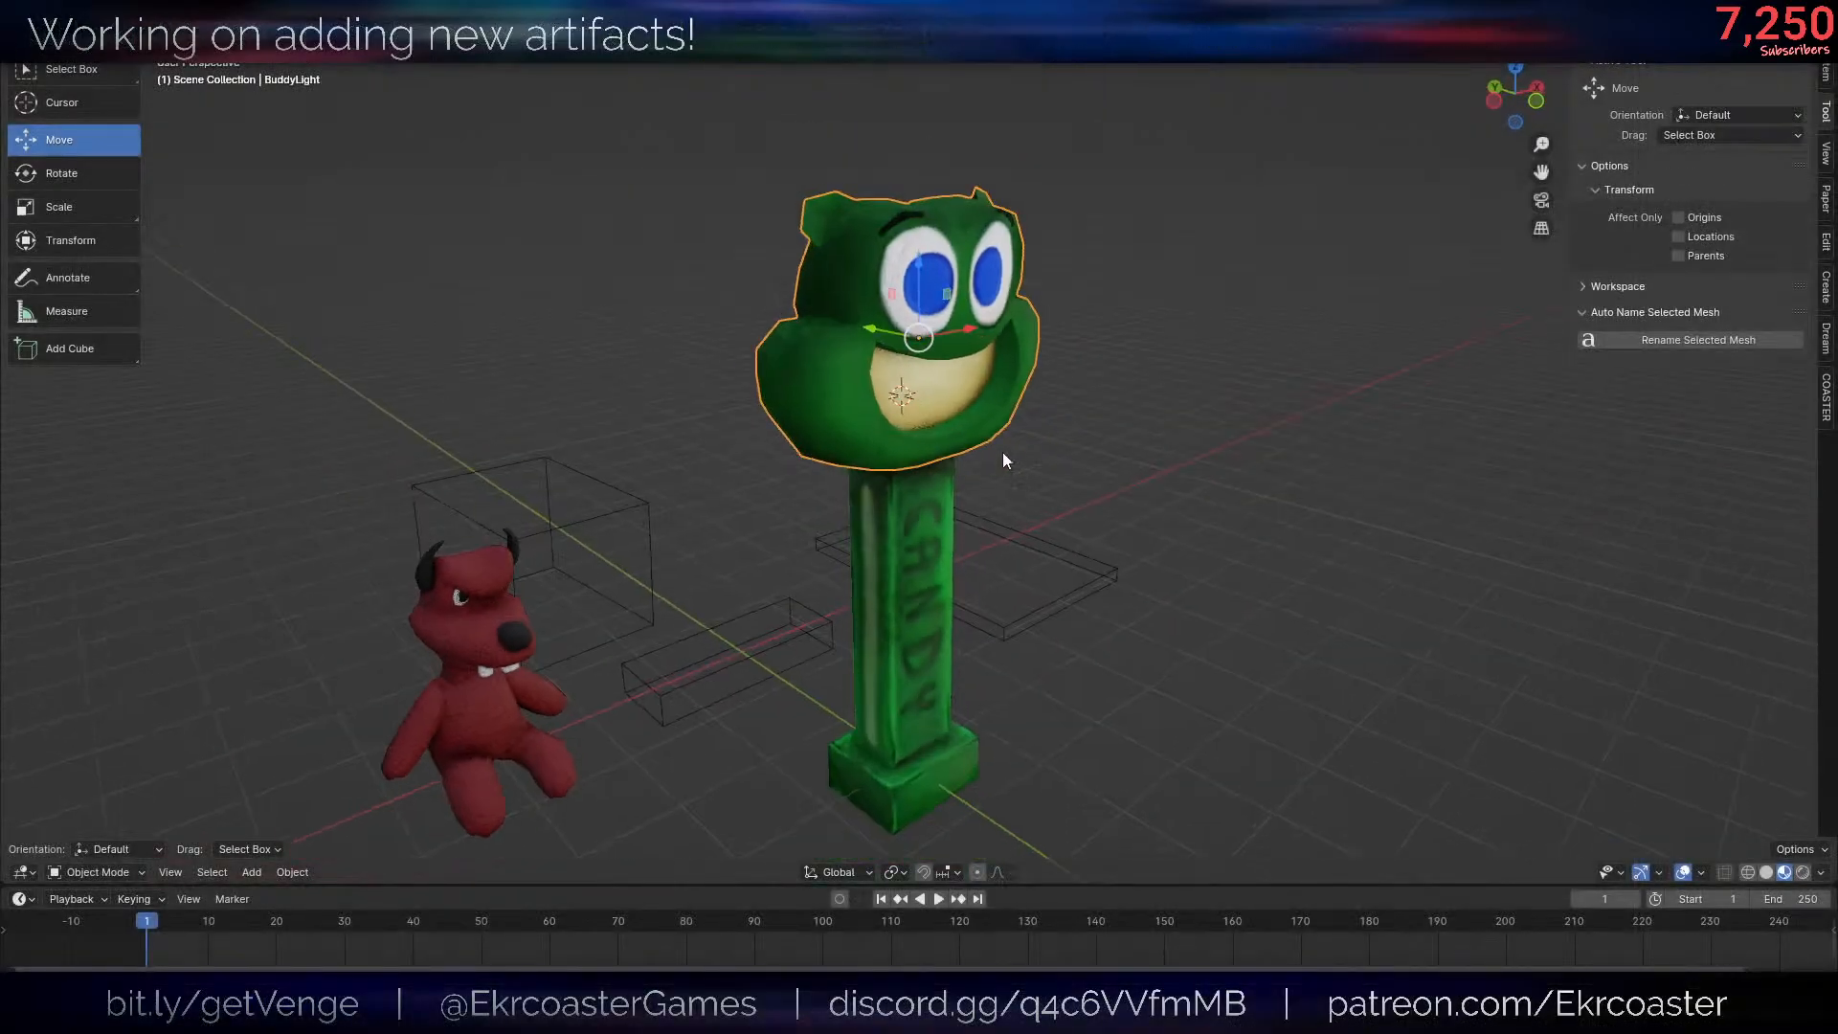
scroll(1003, 452, up, 3)
scroll(1107, 584, up, 2)
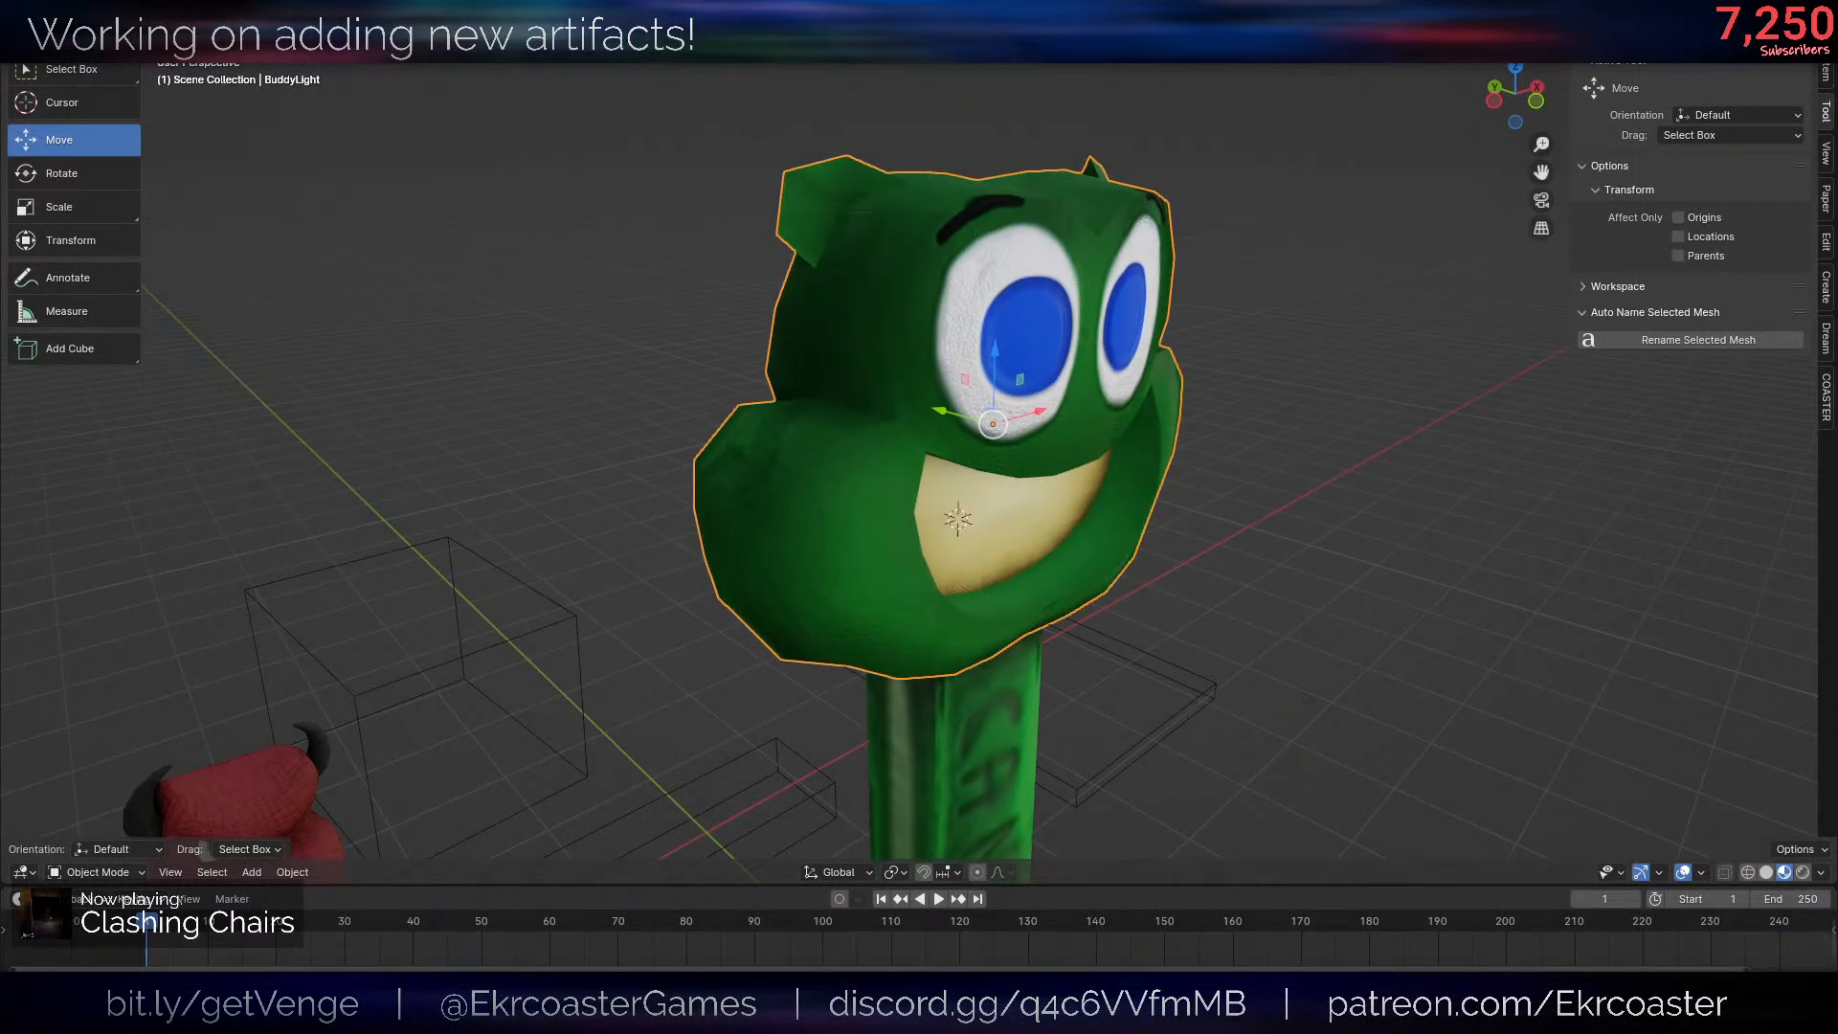
scroll(771, 550, up, 2)
key(Tab)
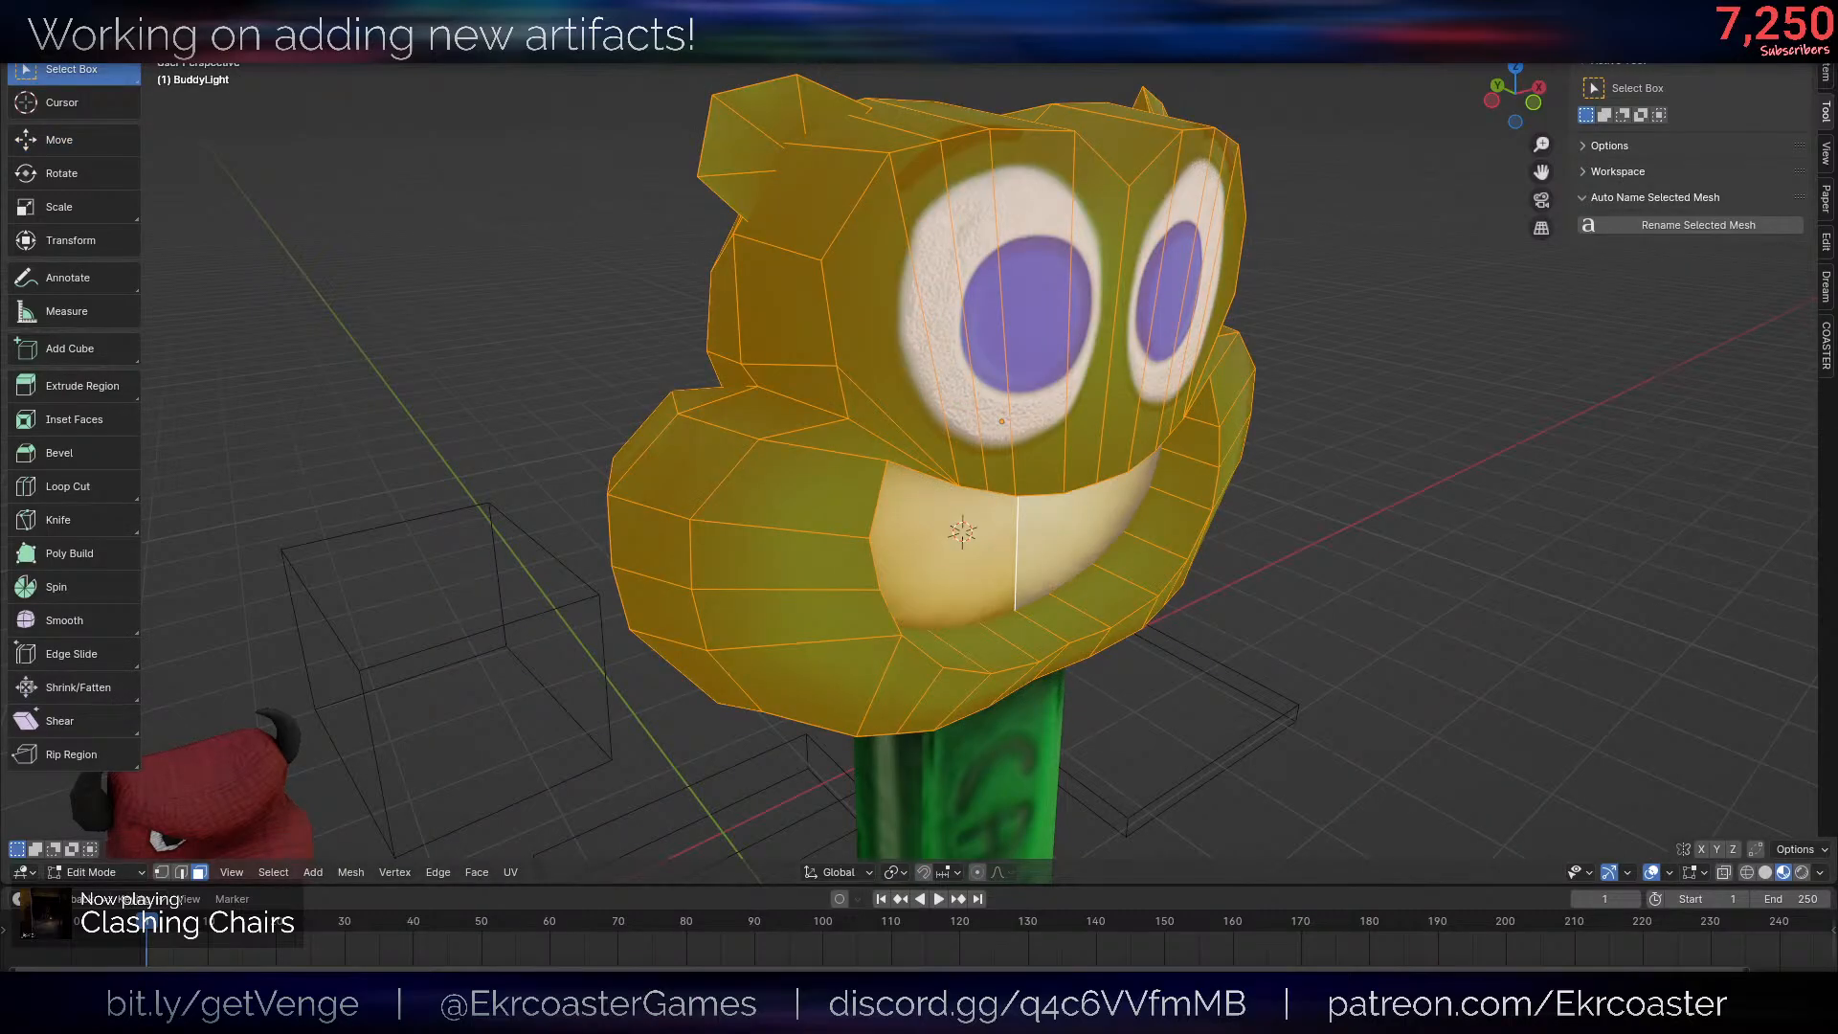
middle_drag(1212, 405, 1169, 399)
key(alt+shift+z)
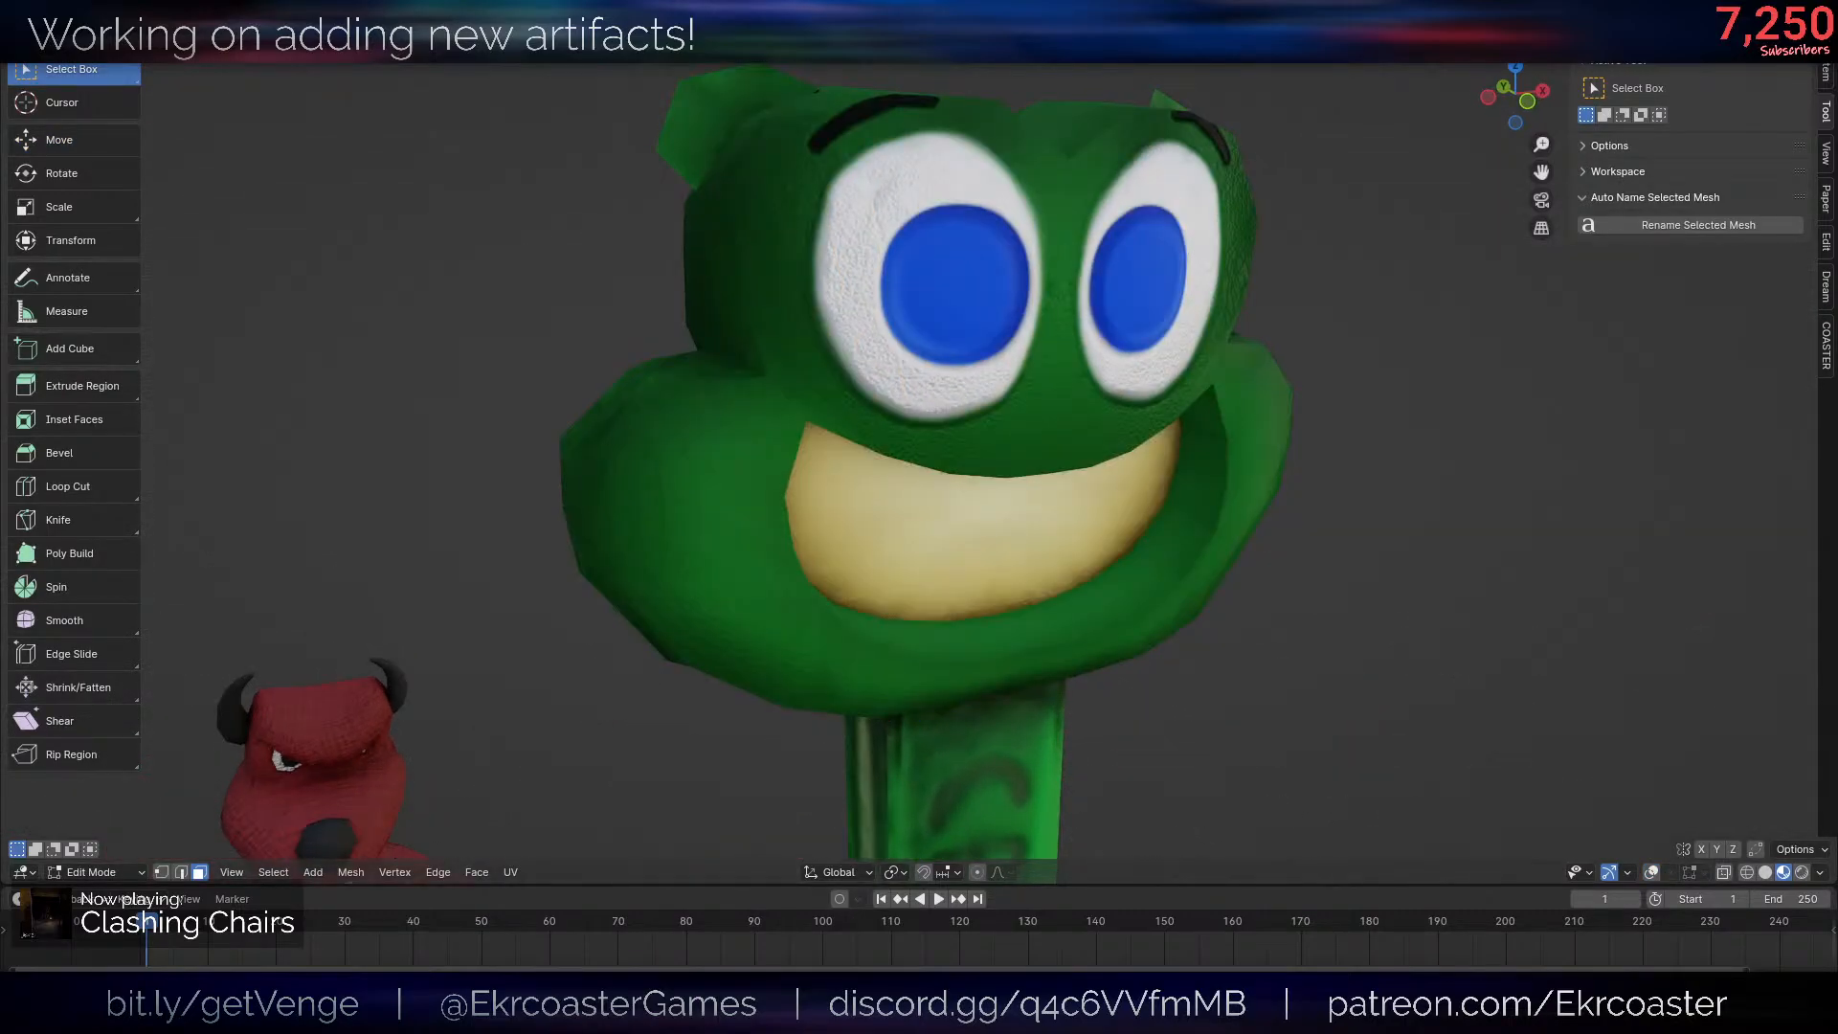
key(g)
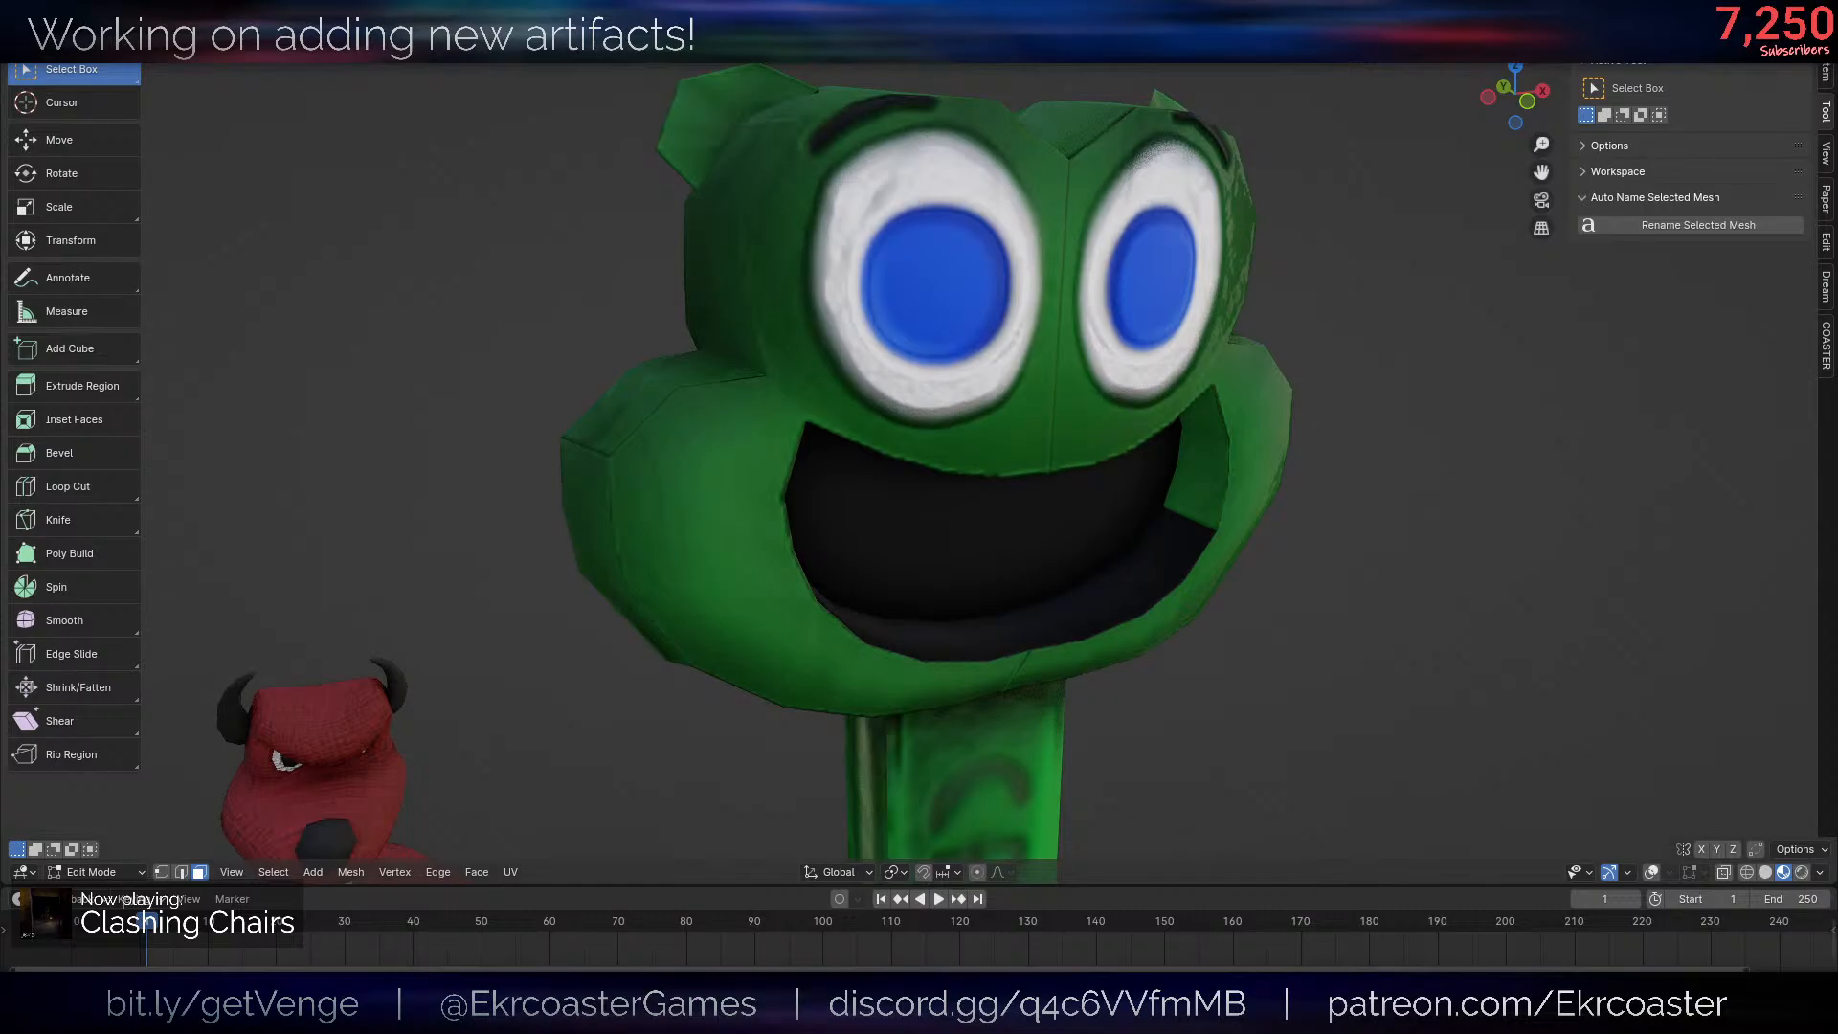
- Examine the retextured frog head from the front, sides and back, looking for misplaced texture areas and seams
scroll(1693, 500, down, 4)
middle_drag(1658, 498, 1612, 477)
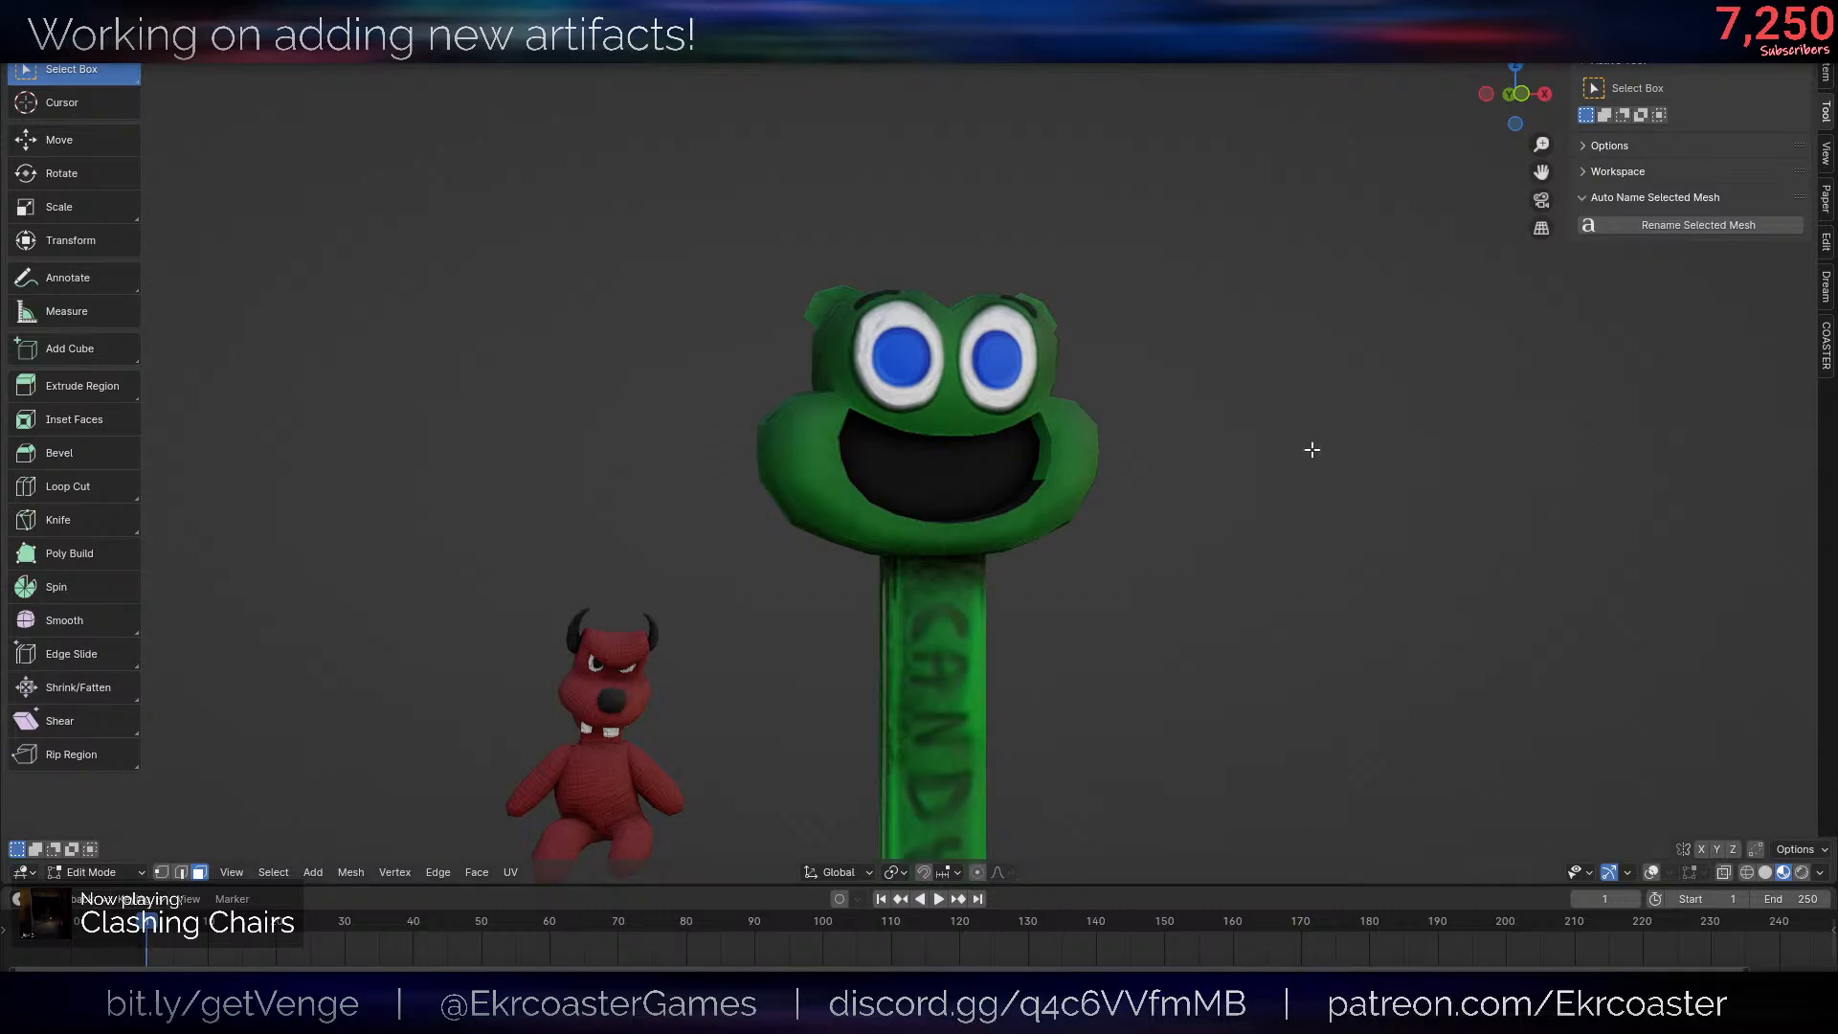
middle_drag(1284, 440, 1416, 473)
scroll(1417, 473, up, 5)
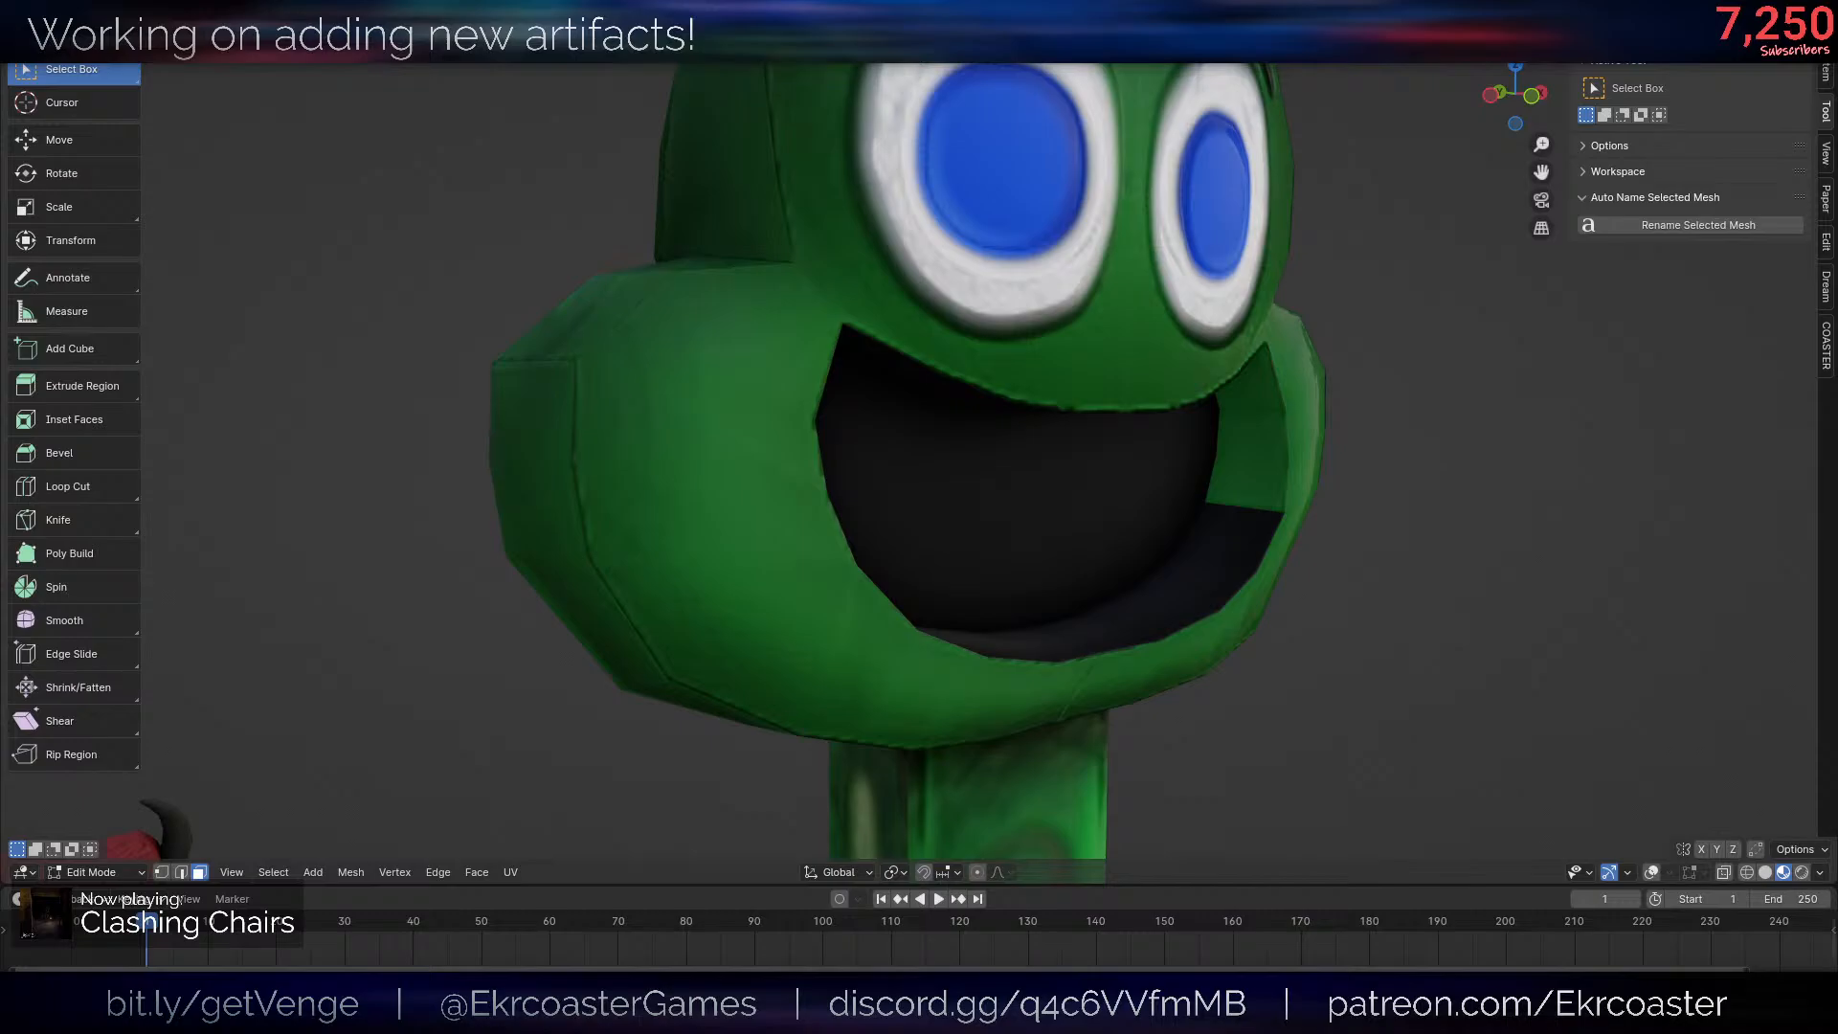
scroll(1076, 415, down, 4)
middle_drag(1075, 415, 1482, 365)
scroll(1254, 378, up, 2)
scroll(1255, 412, down, 4)
scroll(1302, 412, up, 2)
key(alt+shift+z)
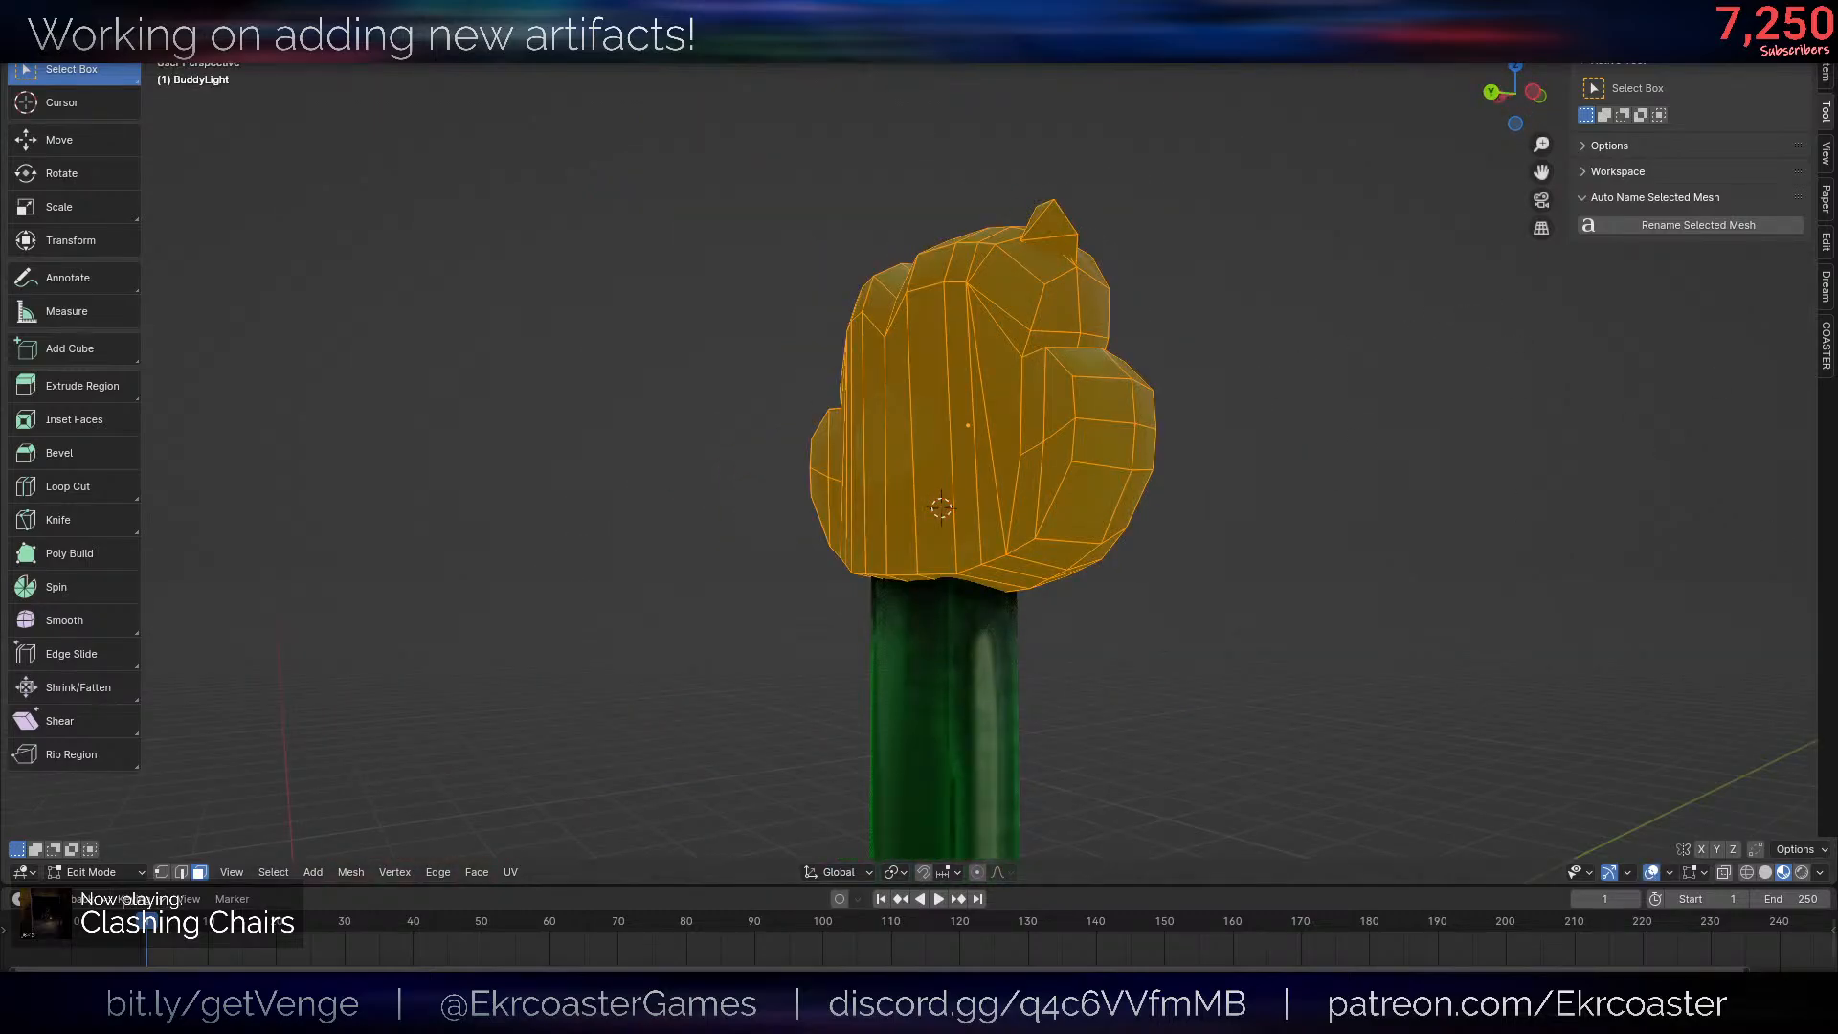
middle_drag(1586, 428, 1502, 399)
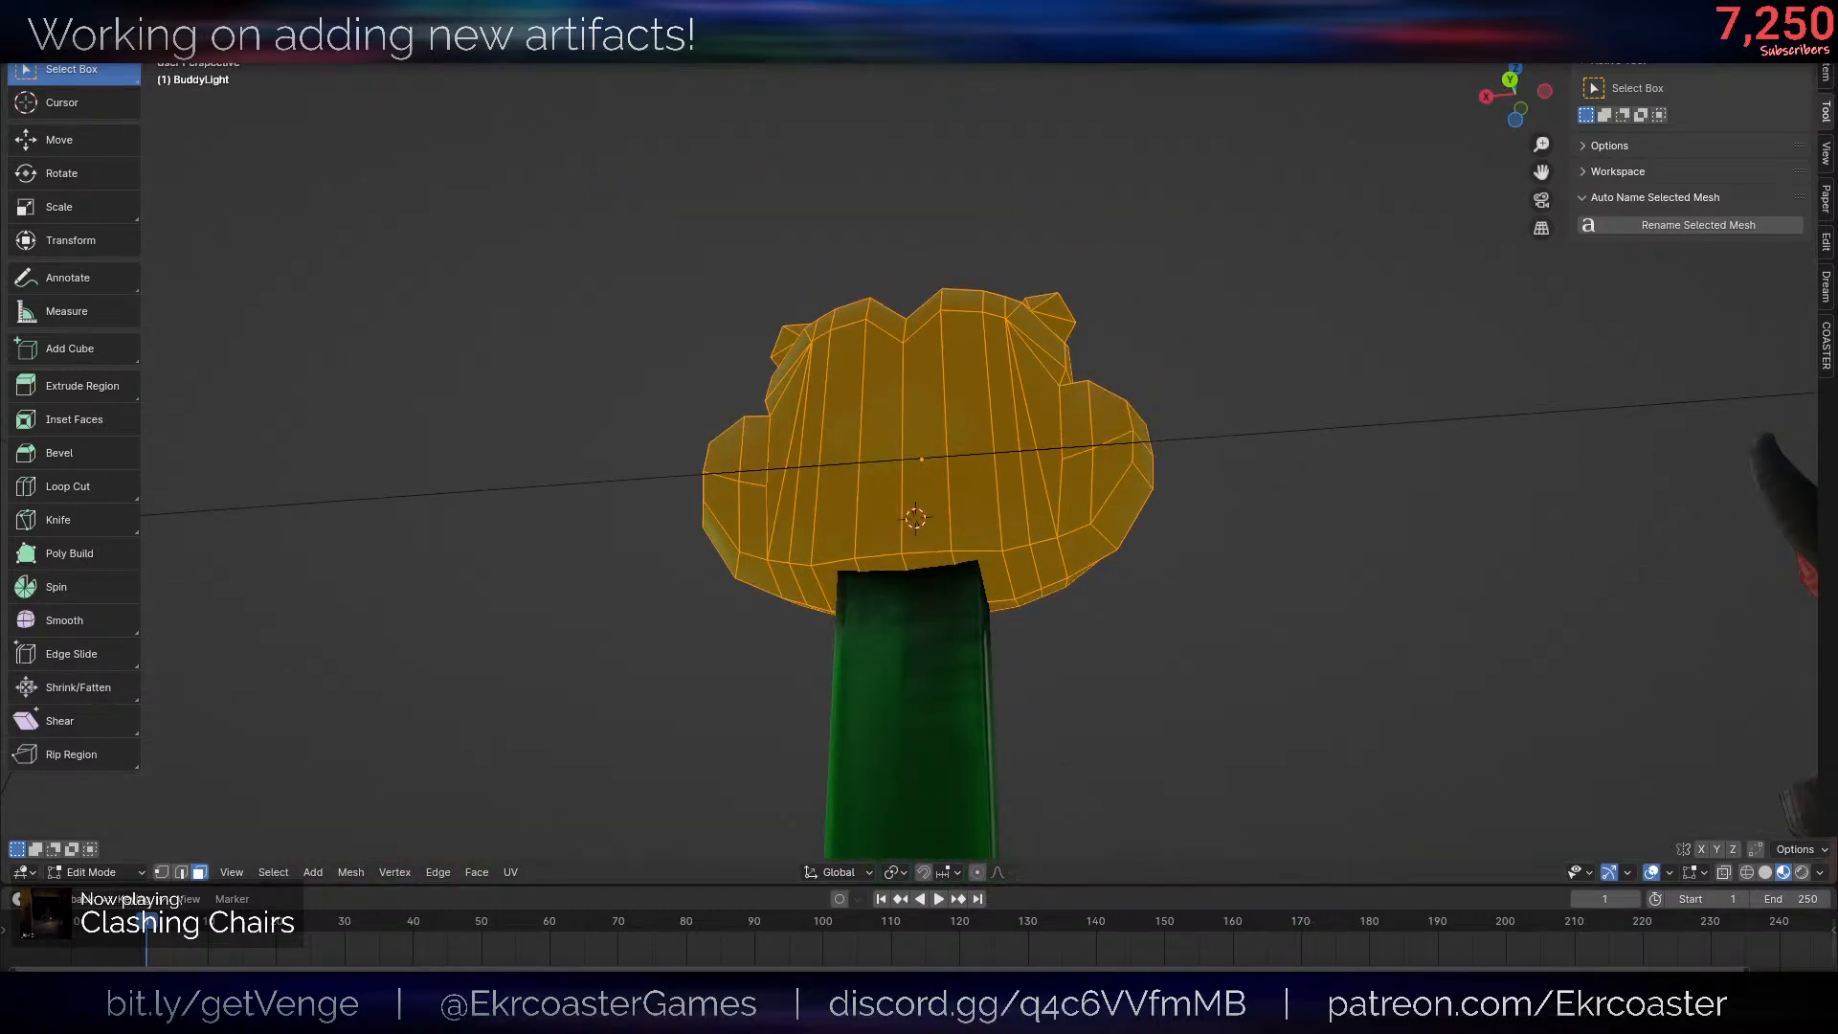
- Clear the face selection and check the frog's face with the overlays hidden and shown
key(alt+a)
middle_drag(1208, 397, 1136, 580)
key(alt+shift+z)
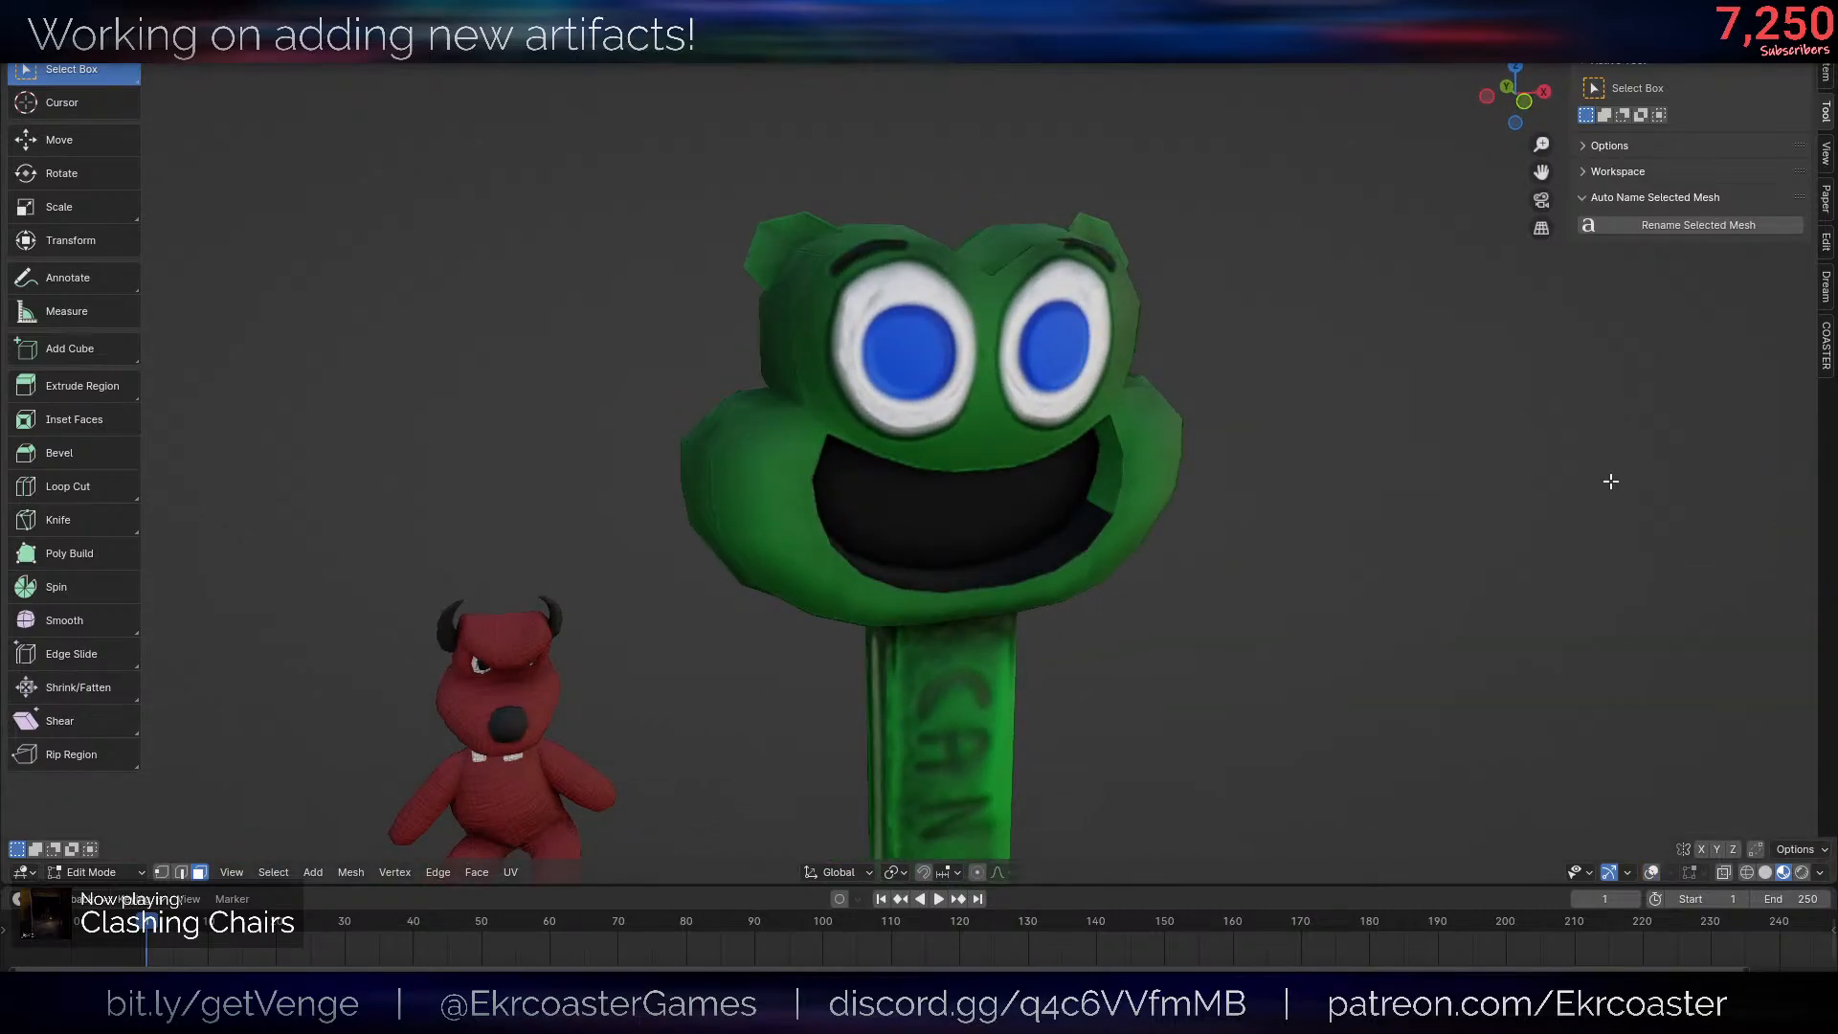
key(alt+shift+z)
key(z)
click(623, 411)
scroll(955, 459, down, 4)
key(z)
click(961, 550)
- Select the mouth's back and inner lower-lip faces and reposition their UVs on the cream and green areas of the texture
scroll(1075, 582, up, 6)
mouse_move(965, 555)
middle_down()
mouse_move(1075, 582)
mouse_move(1120, 393)
mouse_move(1222, 447)
mouse_move(1266, 539)
mouse_move(1305, 388)
mouse_move(1143, 424)
middle_up()
scroll(1266, 539, up, 5)
key(x)
click(1307, 383)
scroll(1307, 383, down, 6)
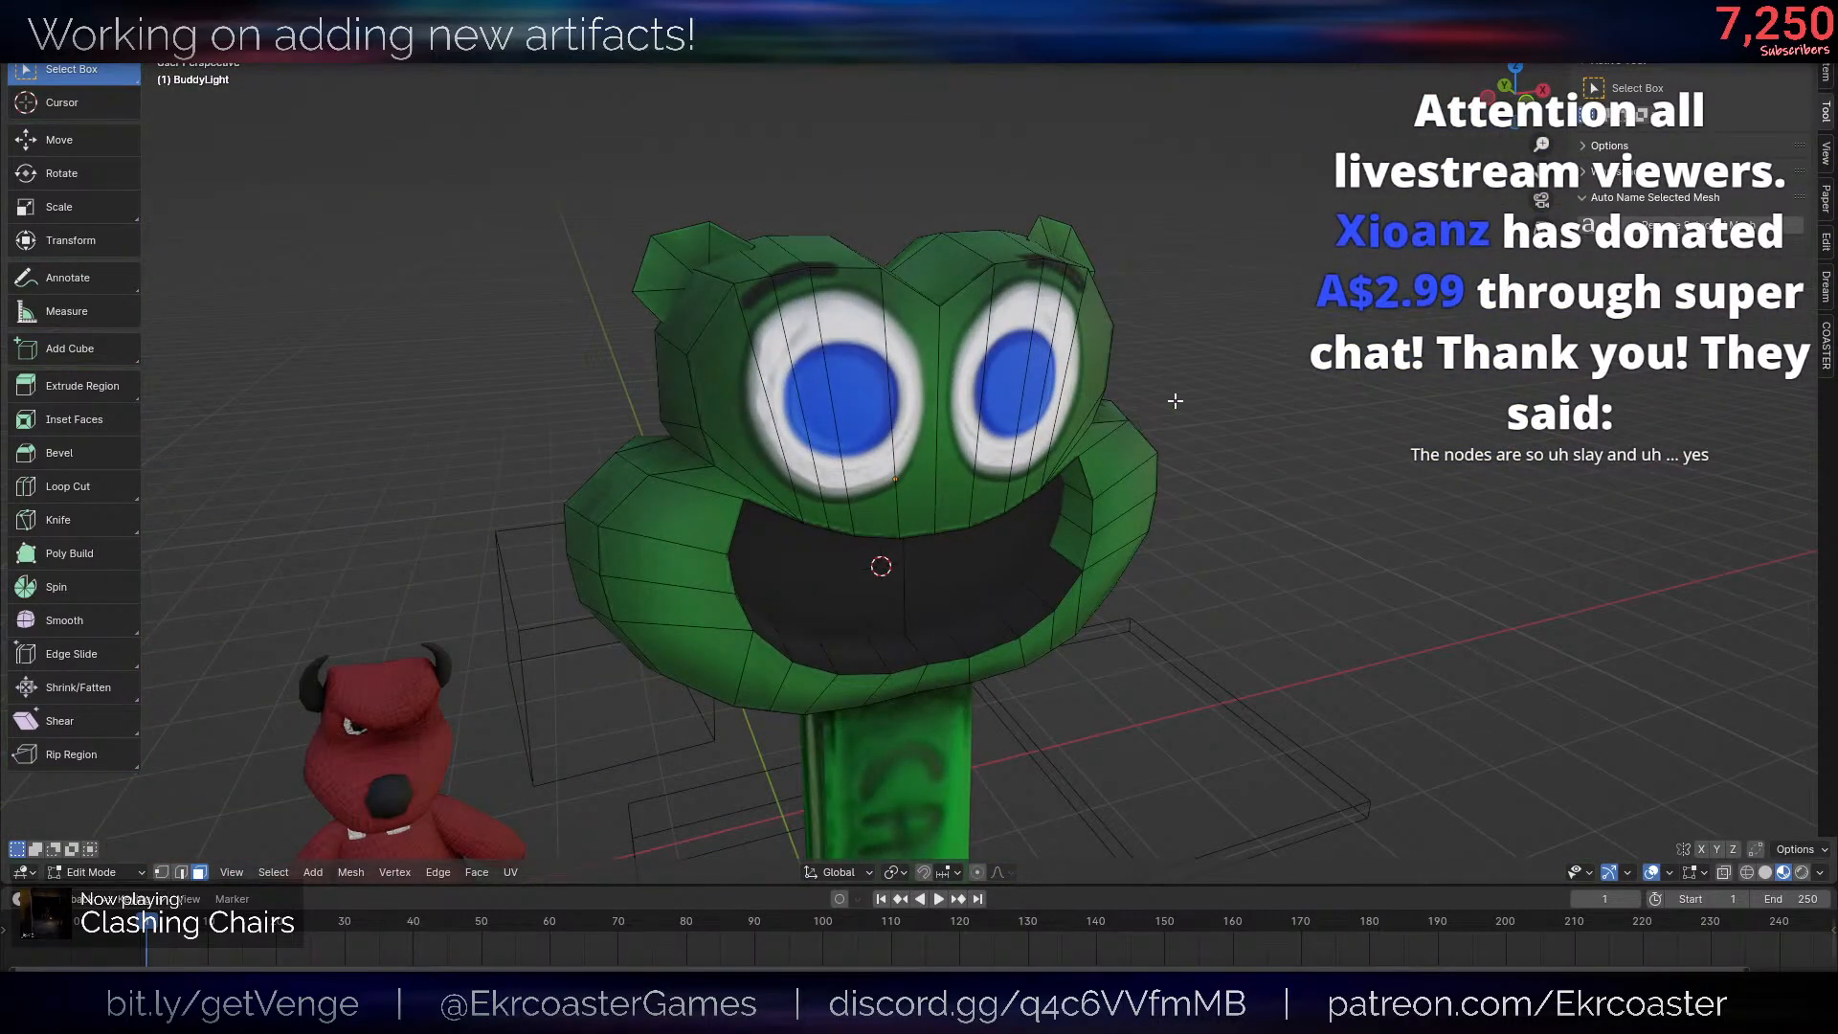
key(ctrl+z)
key(e)
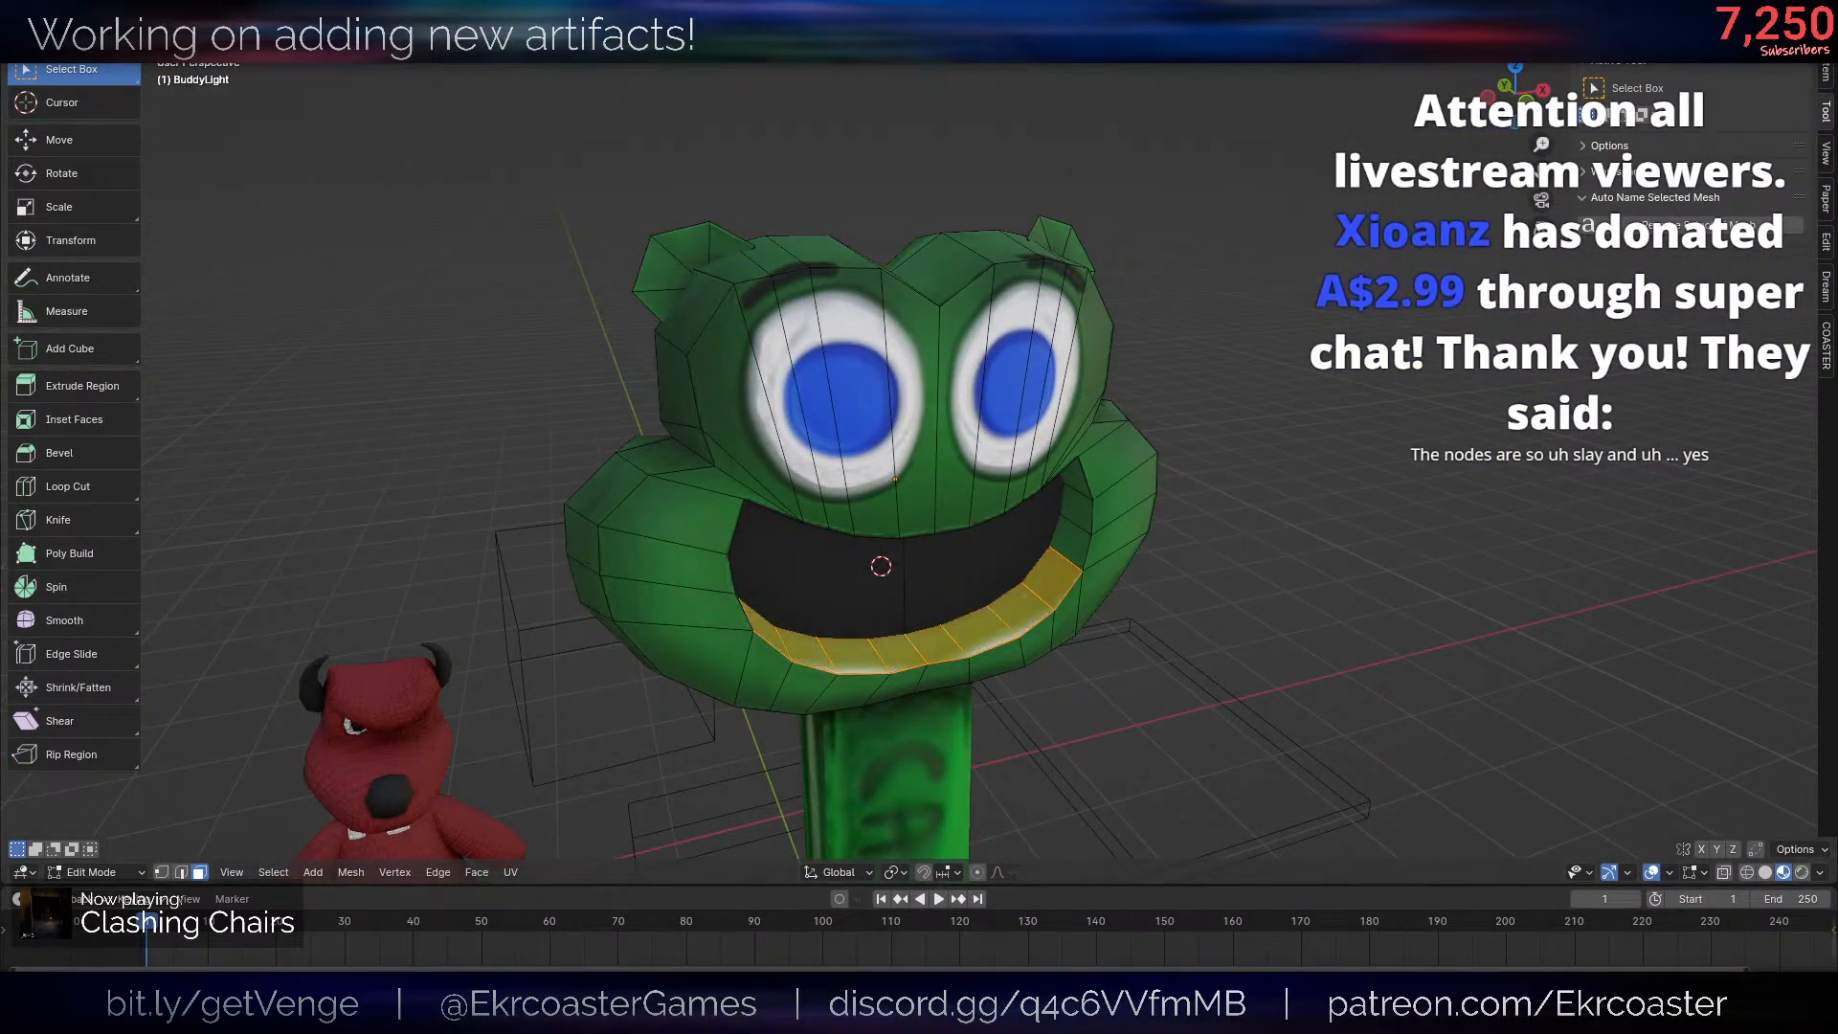
key(ctrl+z)
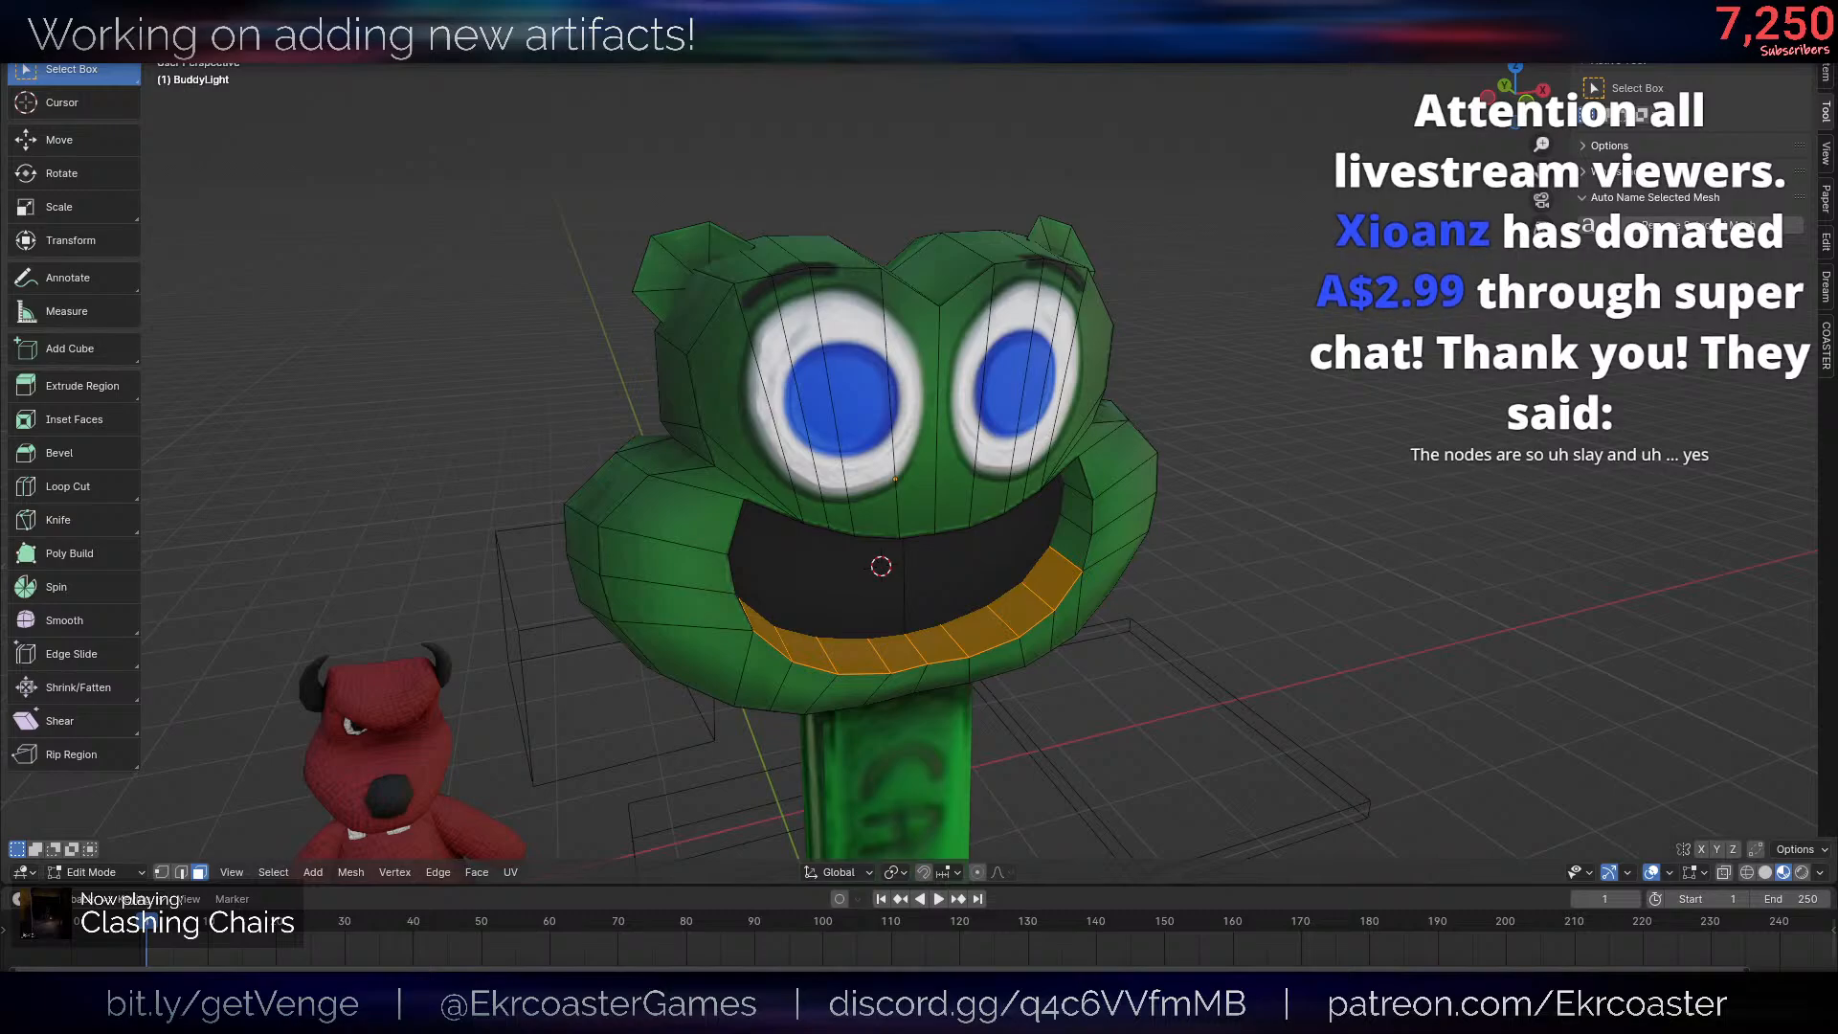
key(f)
key(g)
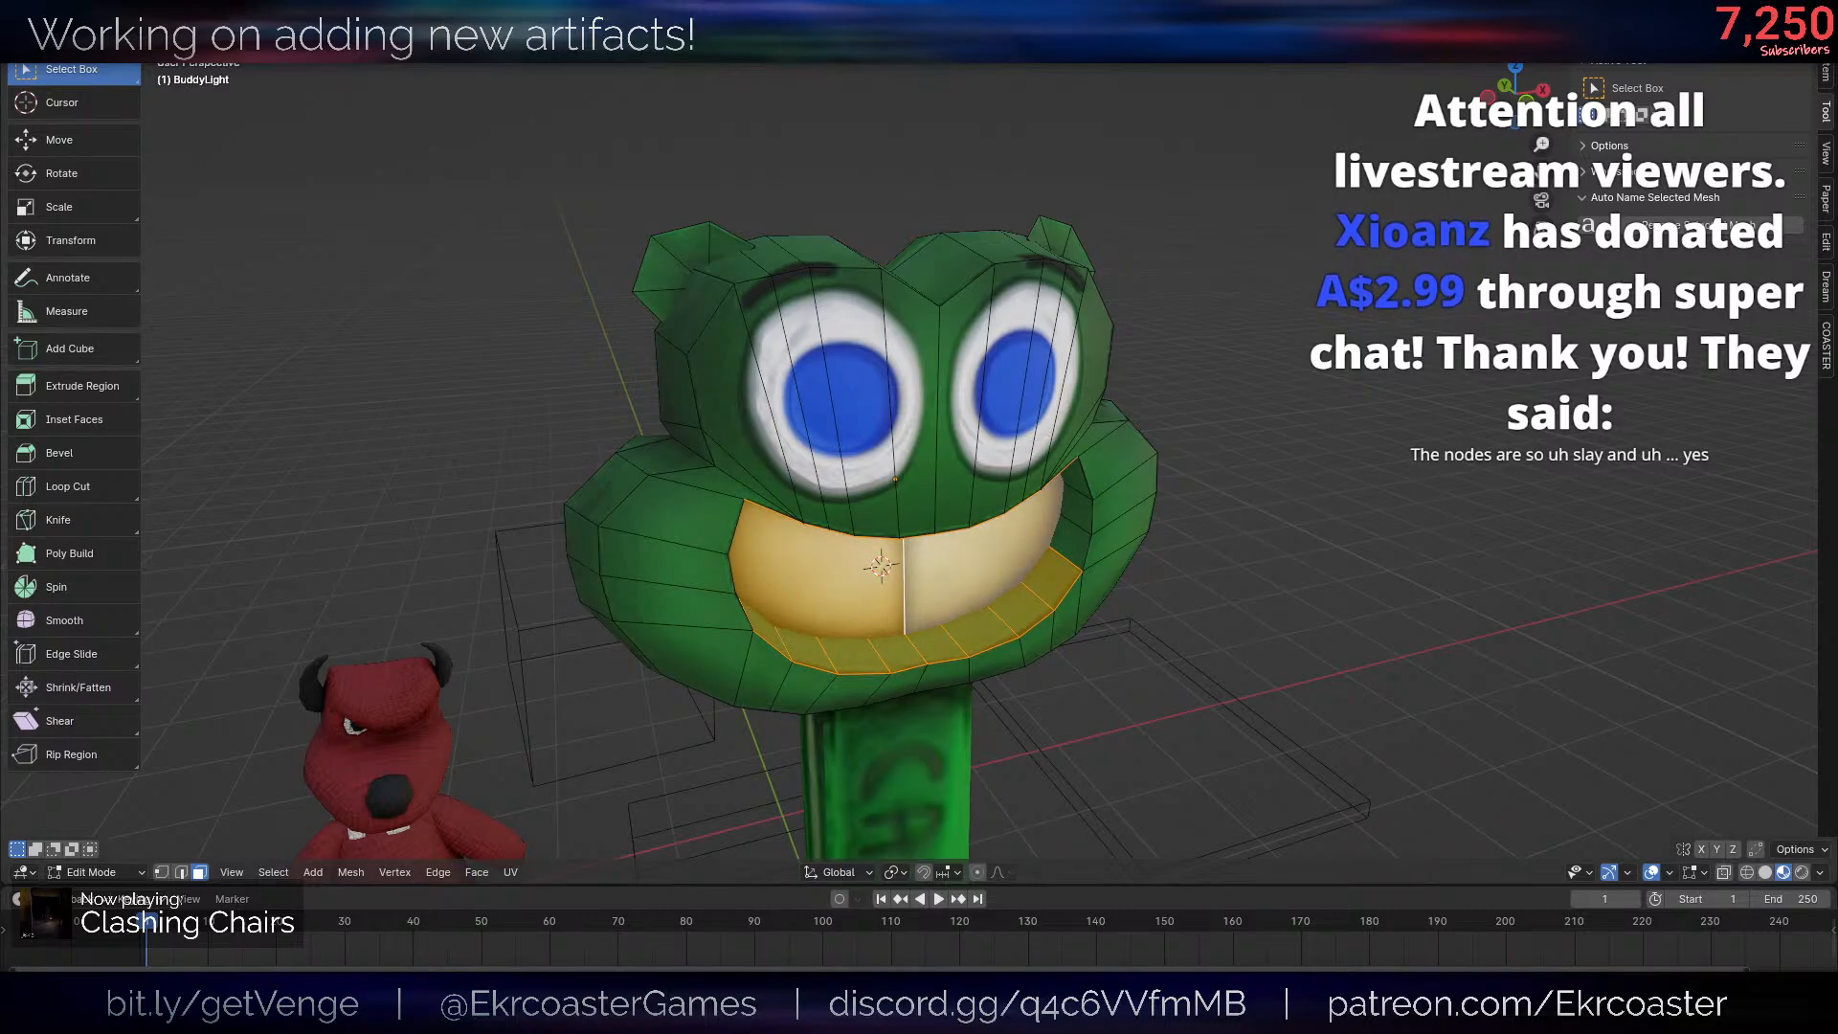
- Inspect the cream mouth's linked faces and lower centre vertex, ending in face selection with nothing selected
key(alt+a)
key(l)
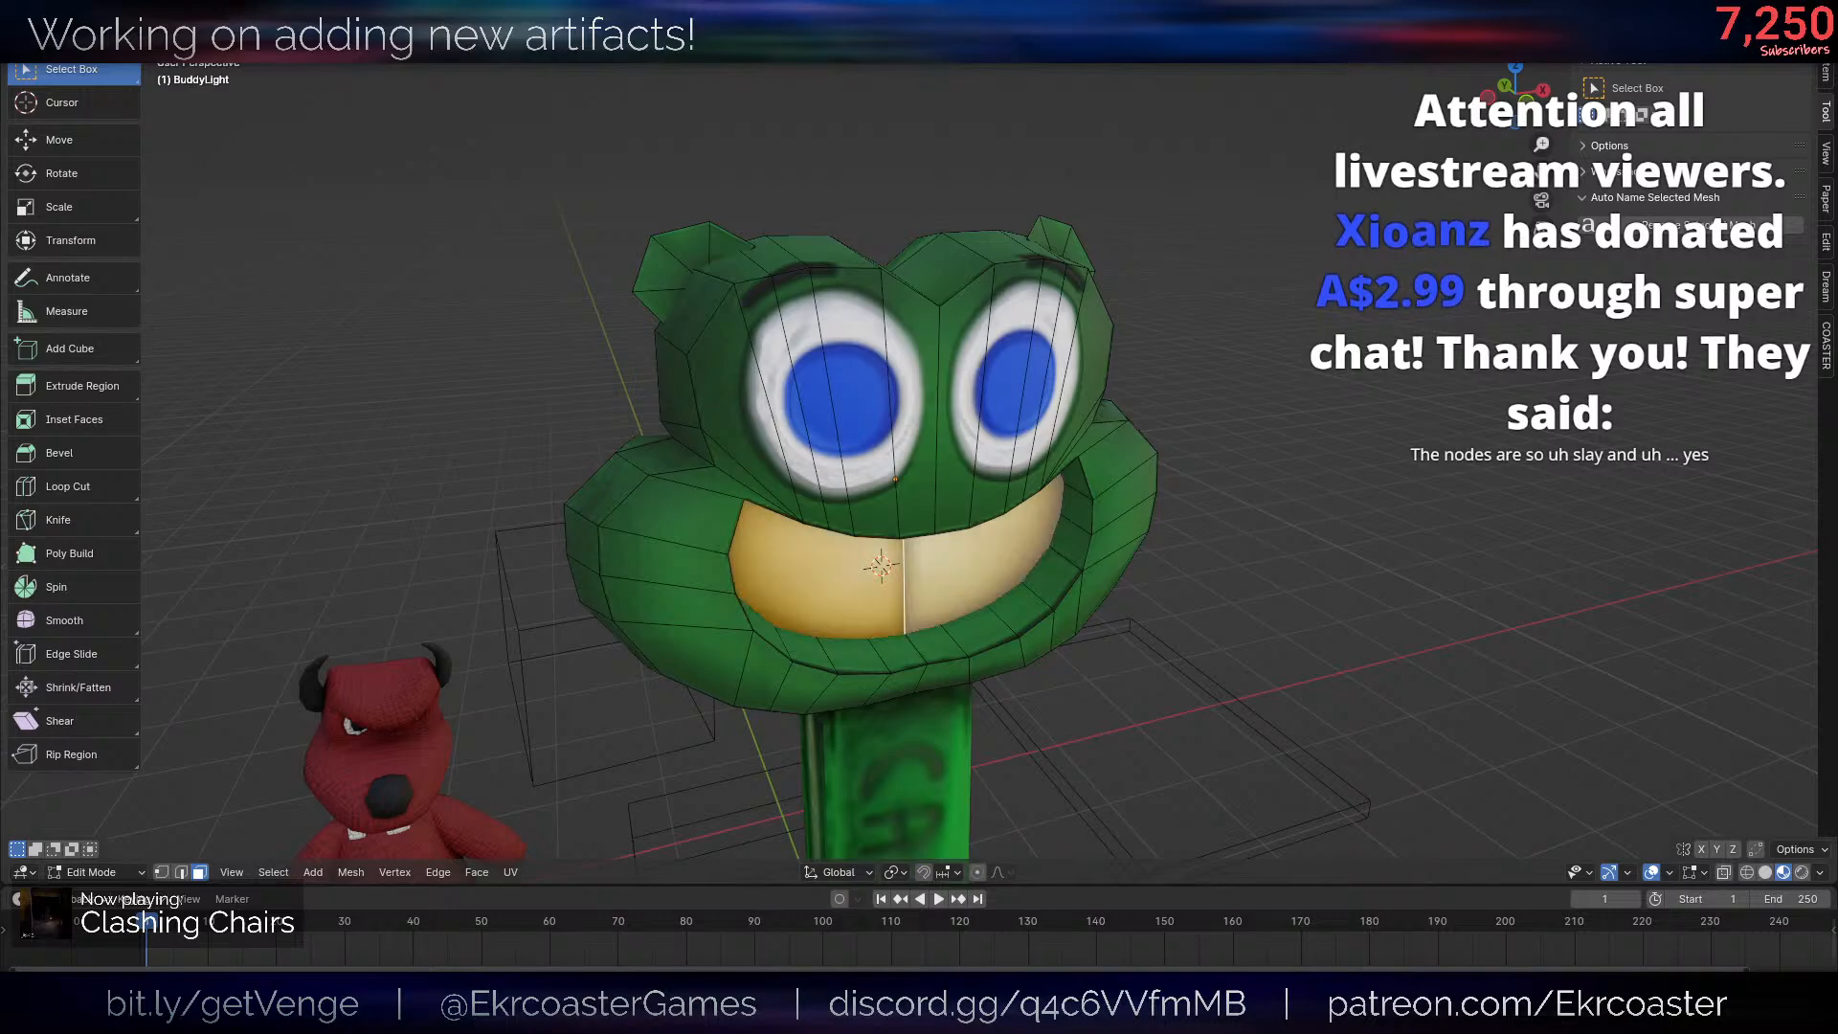
key(alt+a)
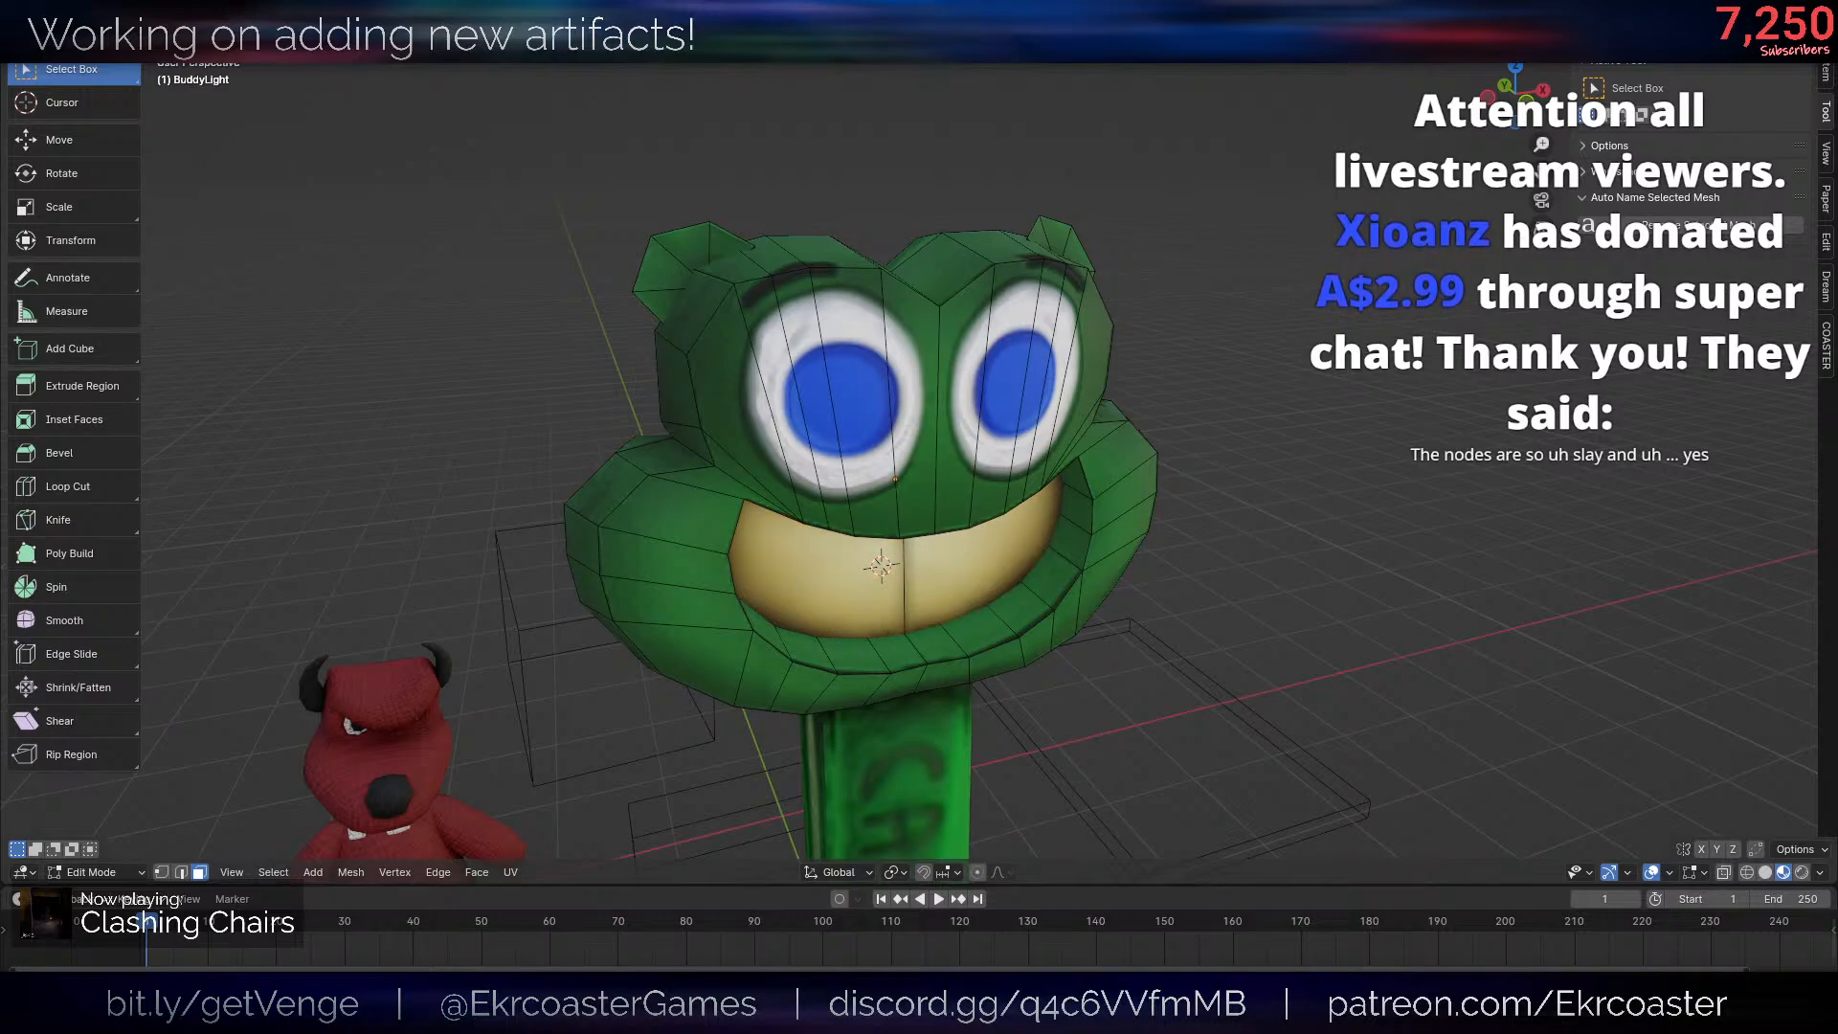
key(l)
key(alt+a)
key(1)
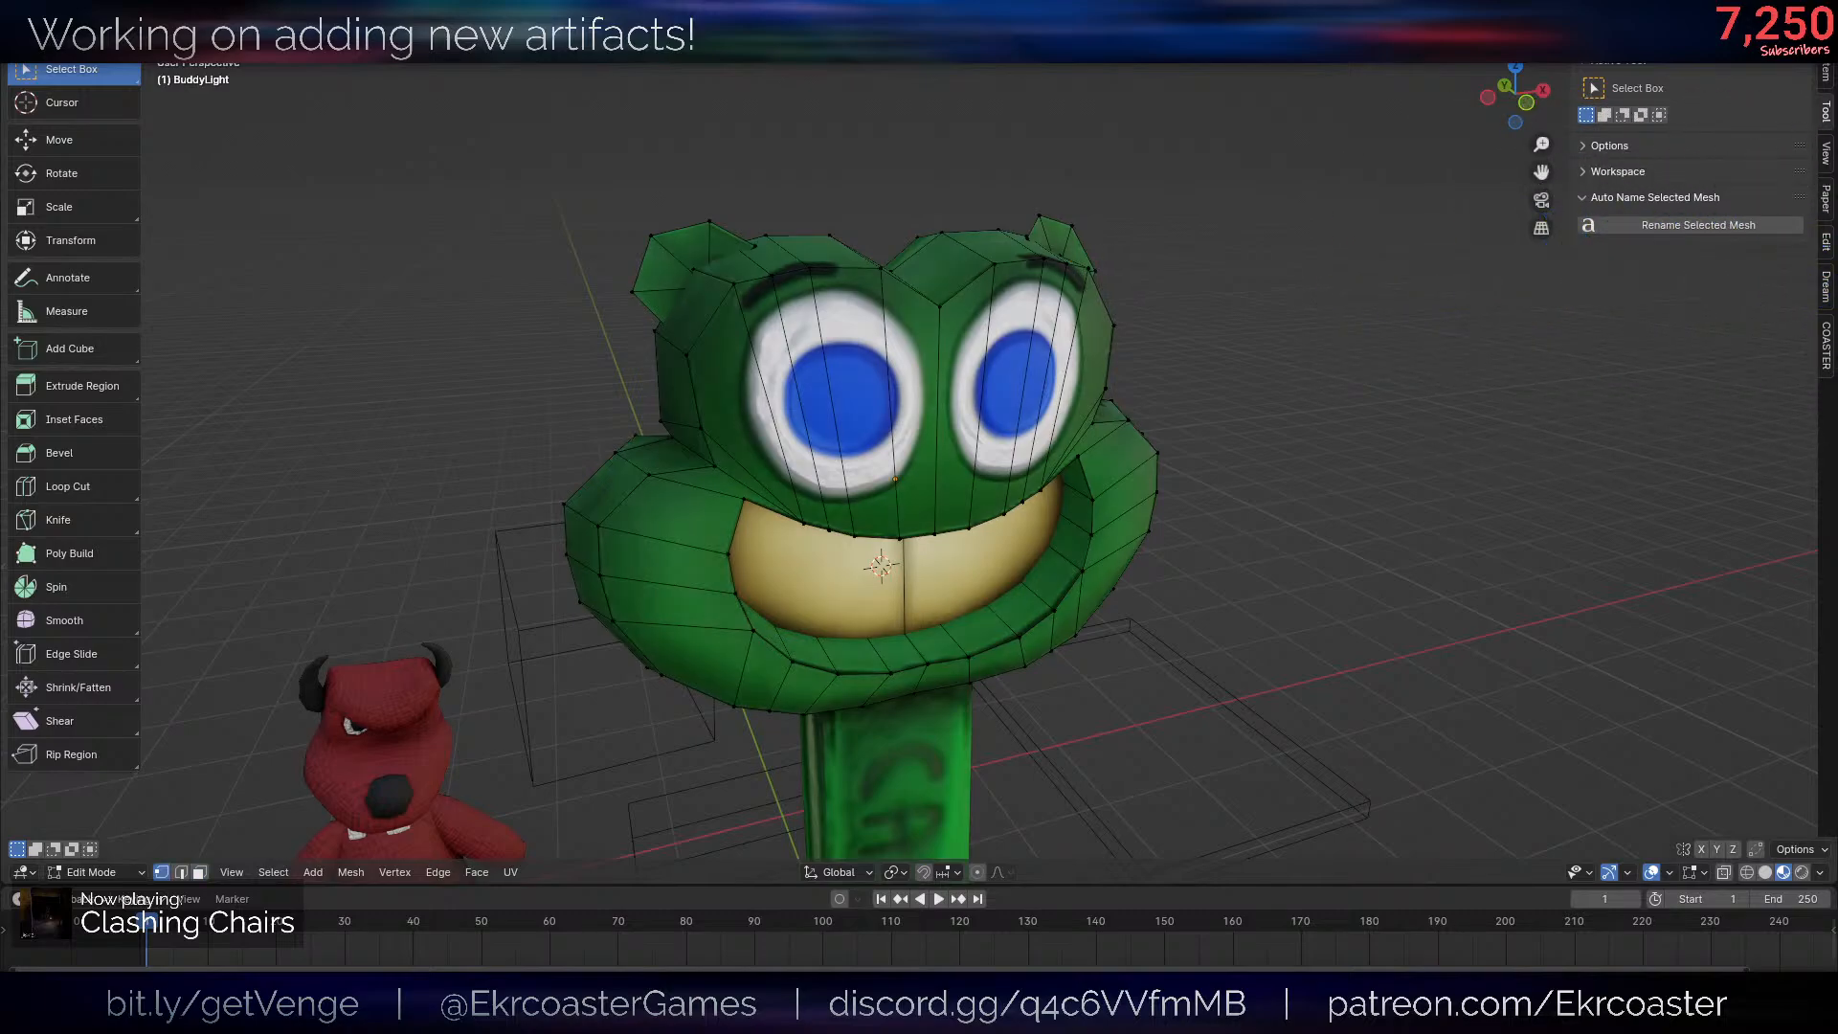
click(904, 631)
key(3)
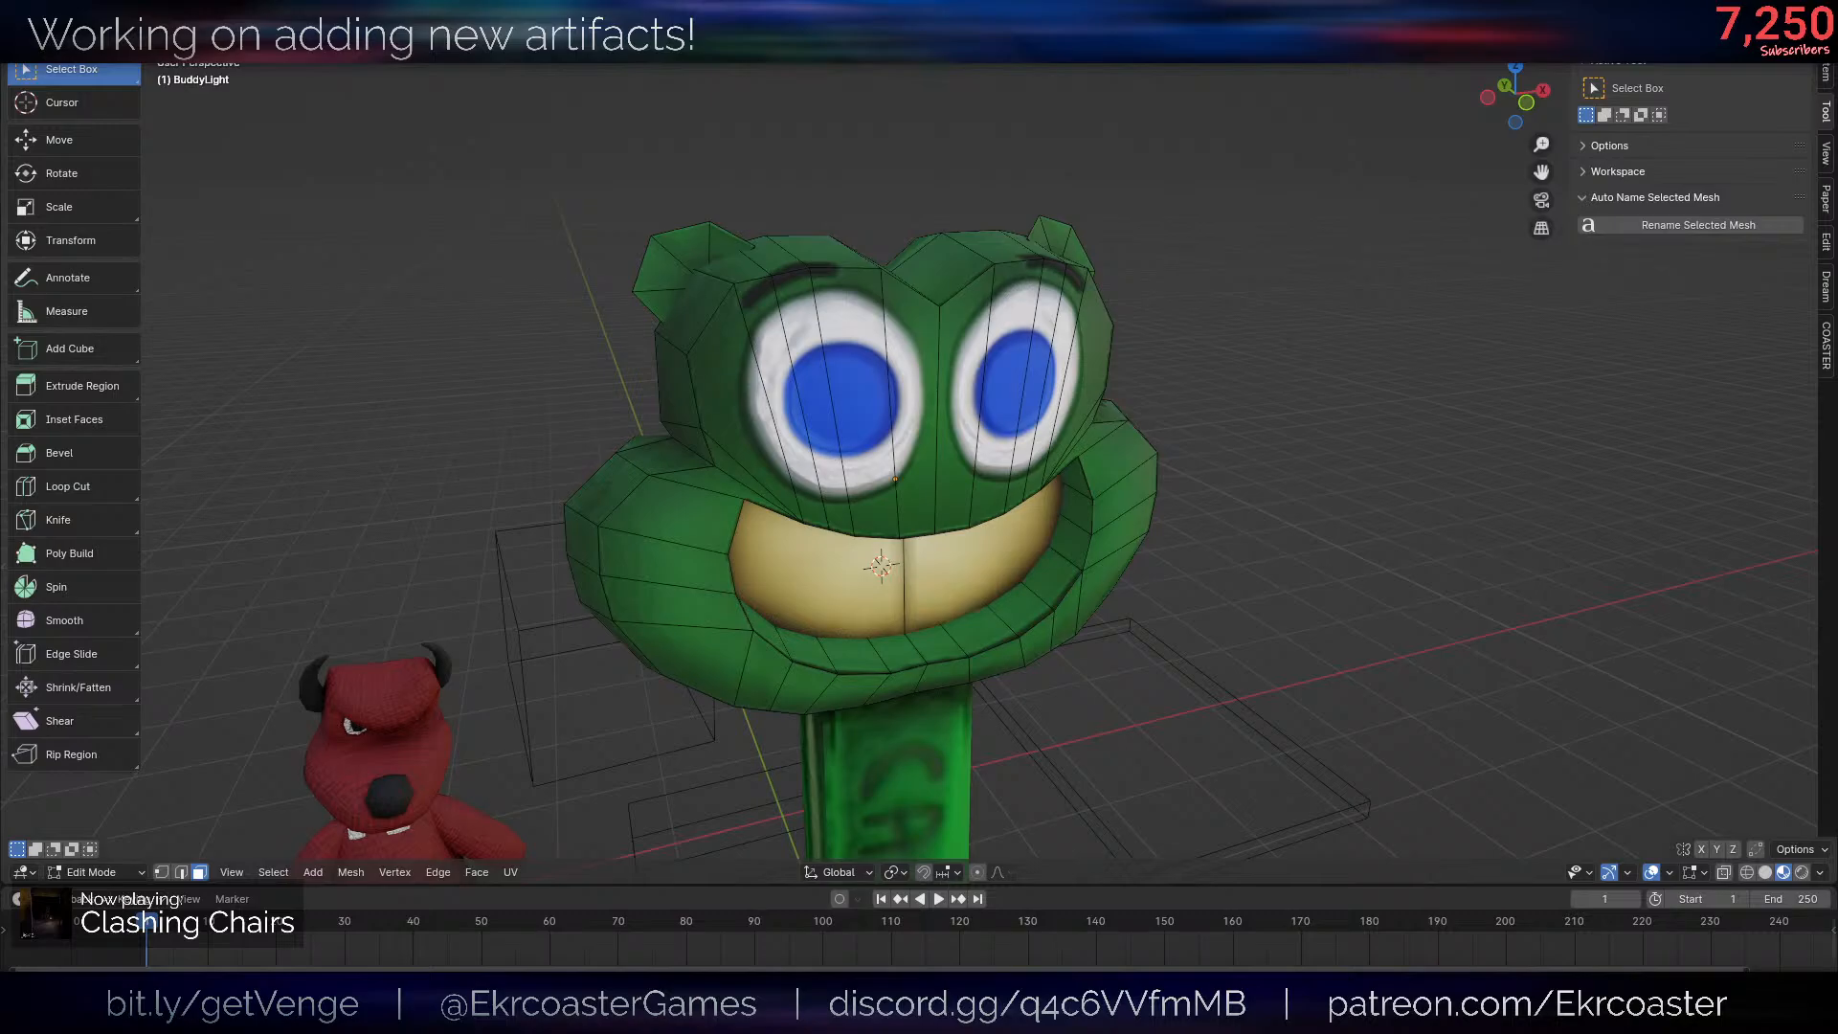
- Return to Object Mode, hide the overlays and examine the mouth's inner walls and central teeth seam up close
scroll(1221, 549, up, 2)
key(Tab)
middle_drag(1256, 586, 1191, 520)
scroll(1220, 548, down, 5)
key(shift+alt+z)
click(1191, 520)
scroll(1224, 527, up, 8)
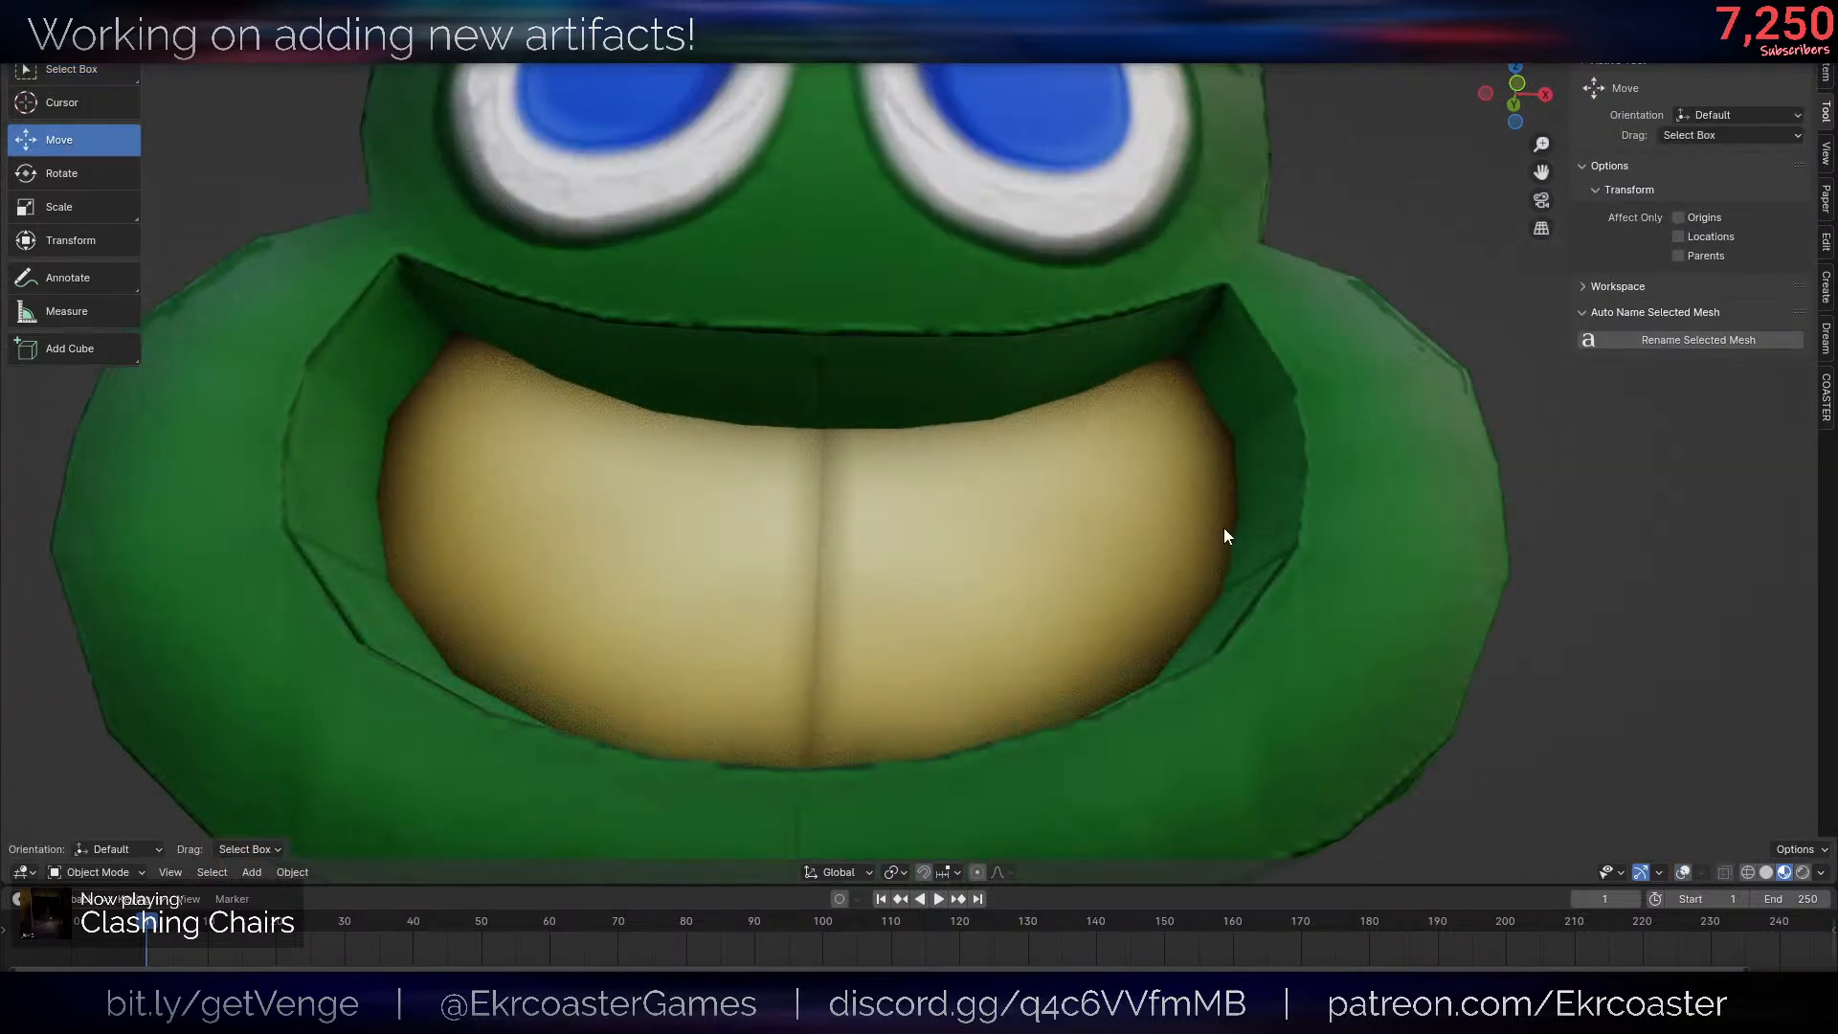
middle_drag(1111, 464, 1184, 494)
middle_drag(902, 473, 1099, 525)
middle_drag(1532, 670, 1407, 578)
- Reopen the frog head in Edit Mode and select the row of faces along the inner lower lip with shortest-path selection
key(shift+alt+z)
key(Tab)
scroll(1229, 549, down, 6)
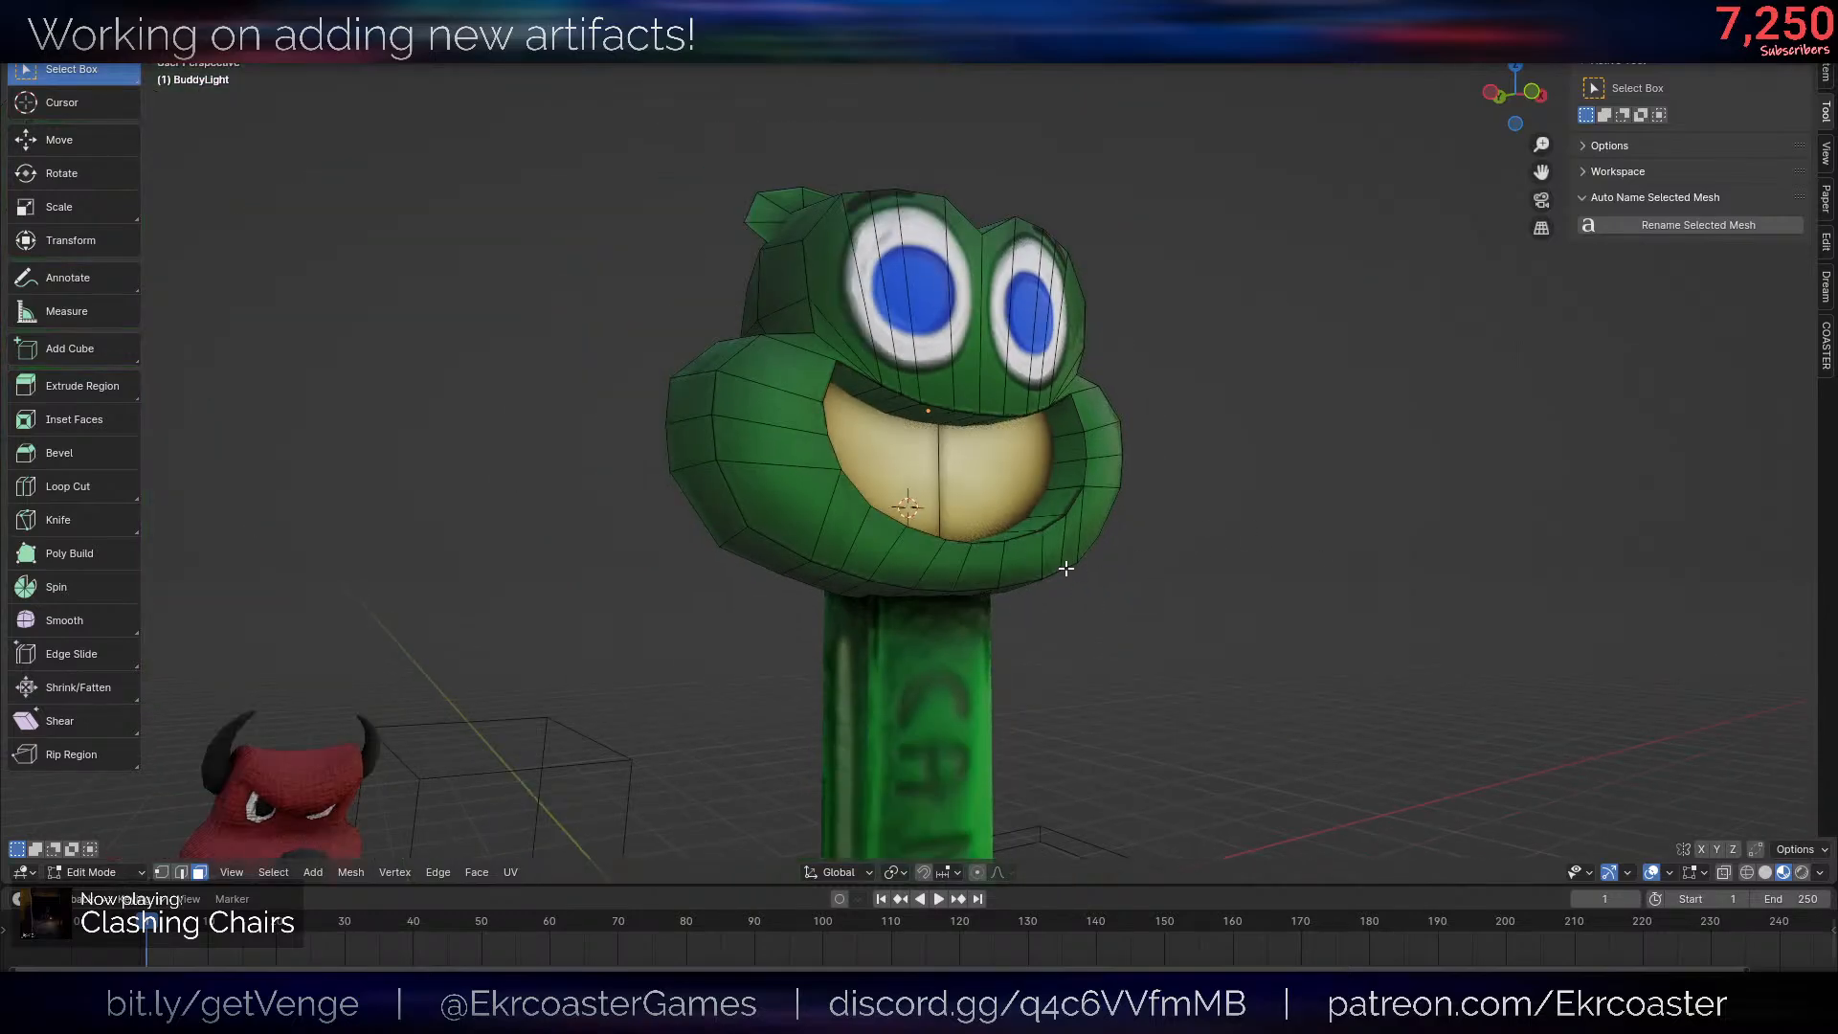
key(l)
key(shift+alt+z)
middle_drag(1317, 490, 1336, 524)
key(shift+alt+z)
scroll(1423, 555, up, 4)
scroll(1424, 554, up, 3)
click(1490, 483)
scroll(1312, 494, down, 3)
ctrl+click(604, 566)
- Scale the selected lip faces' UVs on the texture to remove the dark line along the lower lip's rim
key(shift+alt+z)
key(h)
key(ctrl+z)
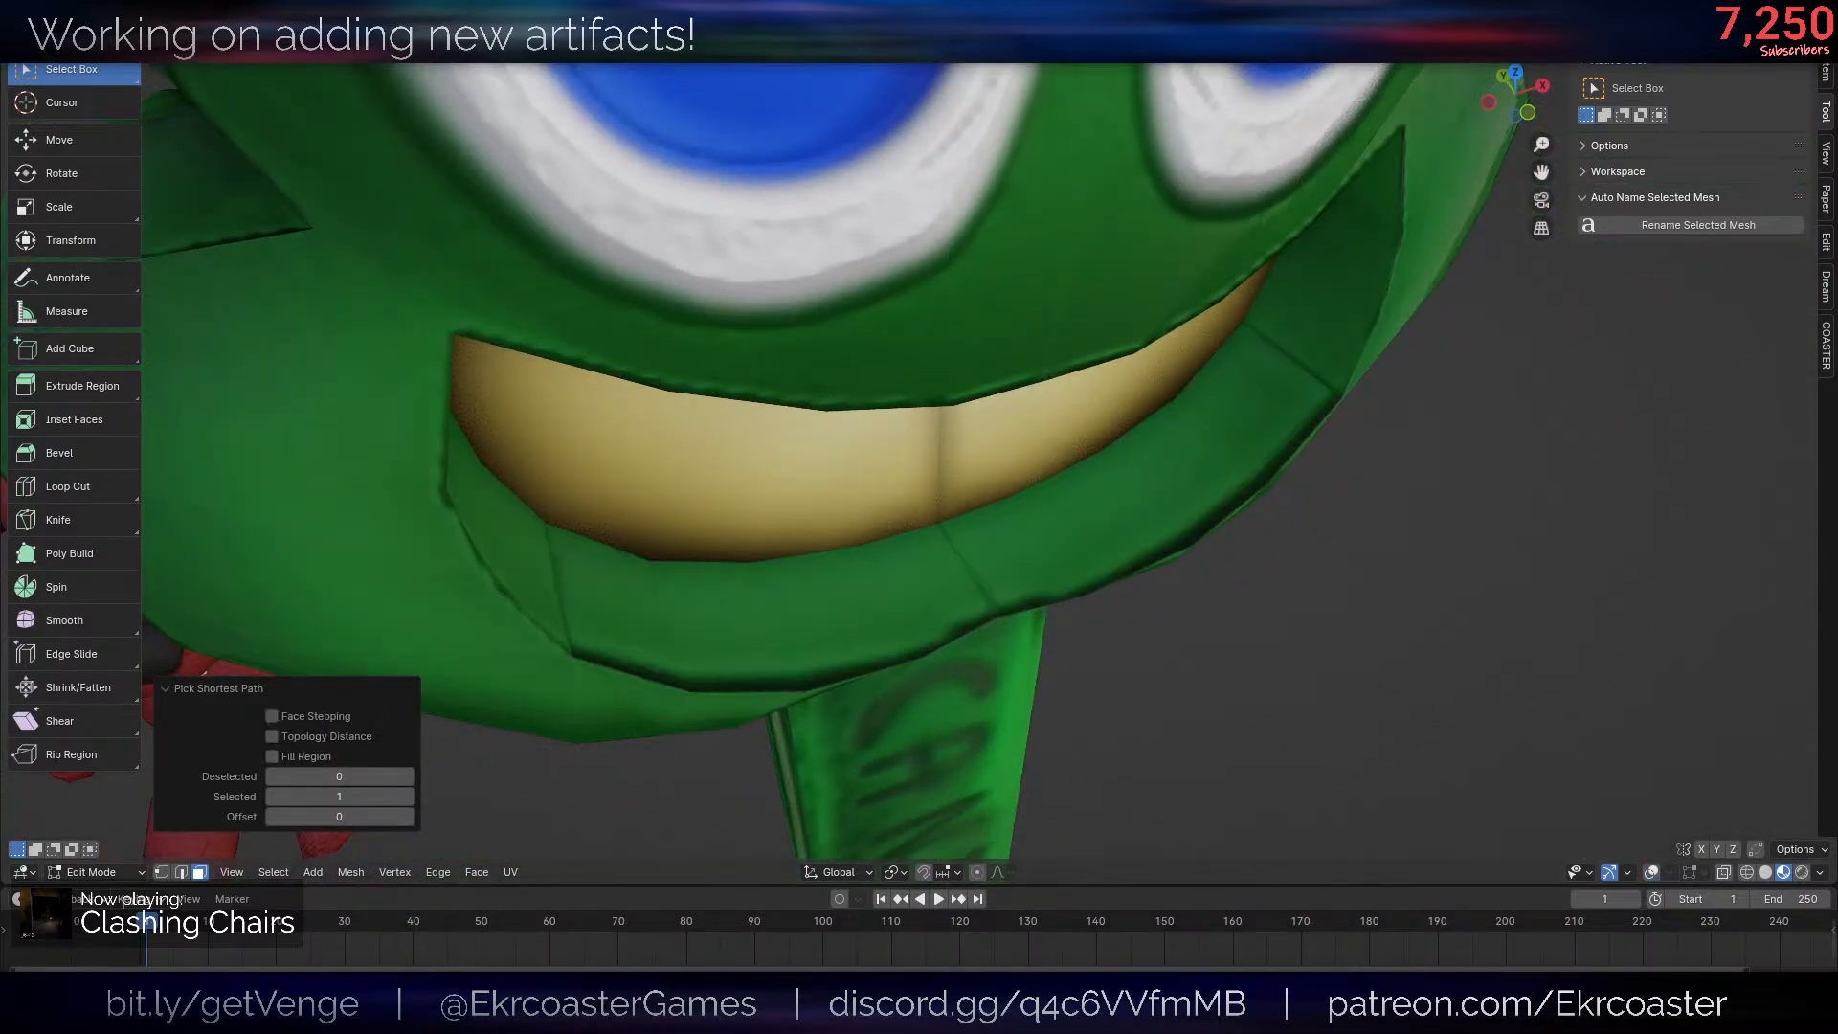
key(s)
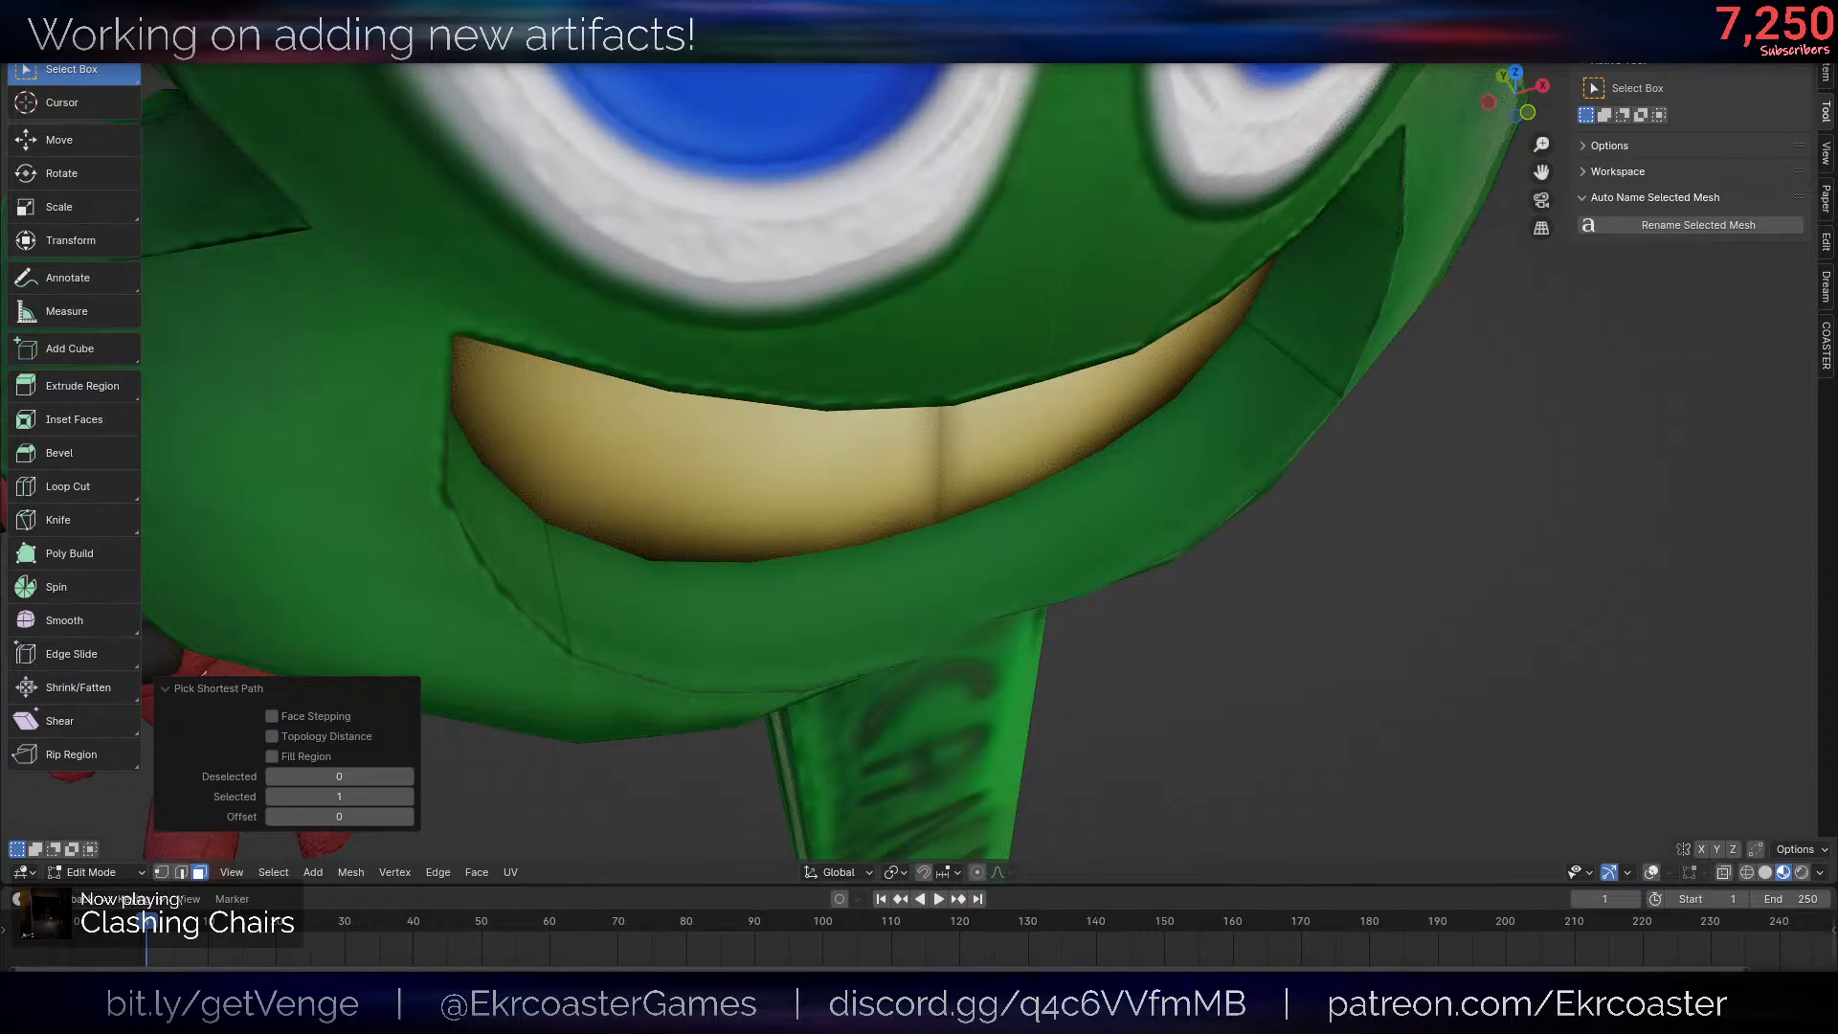
- Return to Object Mode and examine the whole candy dispenser from a distance
scroll(1379, 441, down, 7)
middle_drag(1365, 459, 1404, 402)
key(Tab)
scroll(1436, 373, down, 5)
scroll(1482, 379, up, 4)
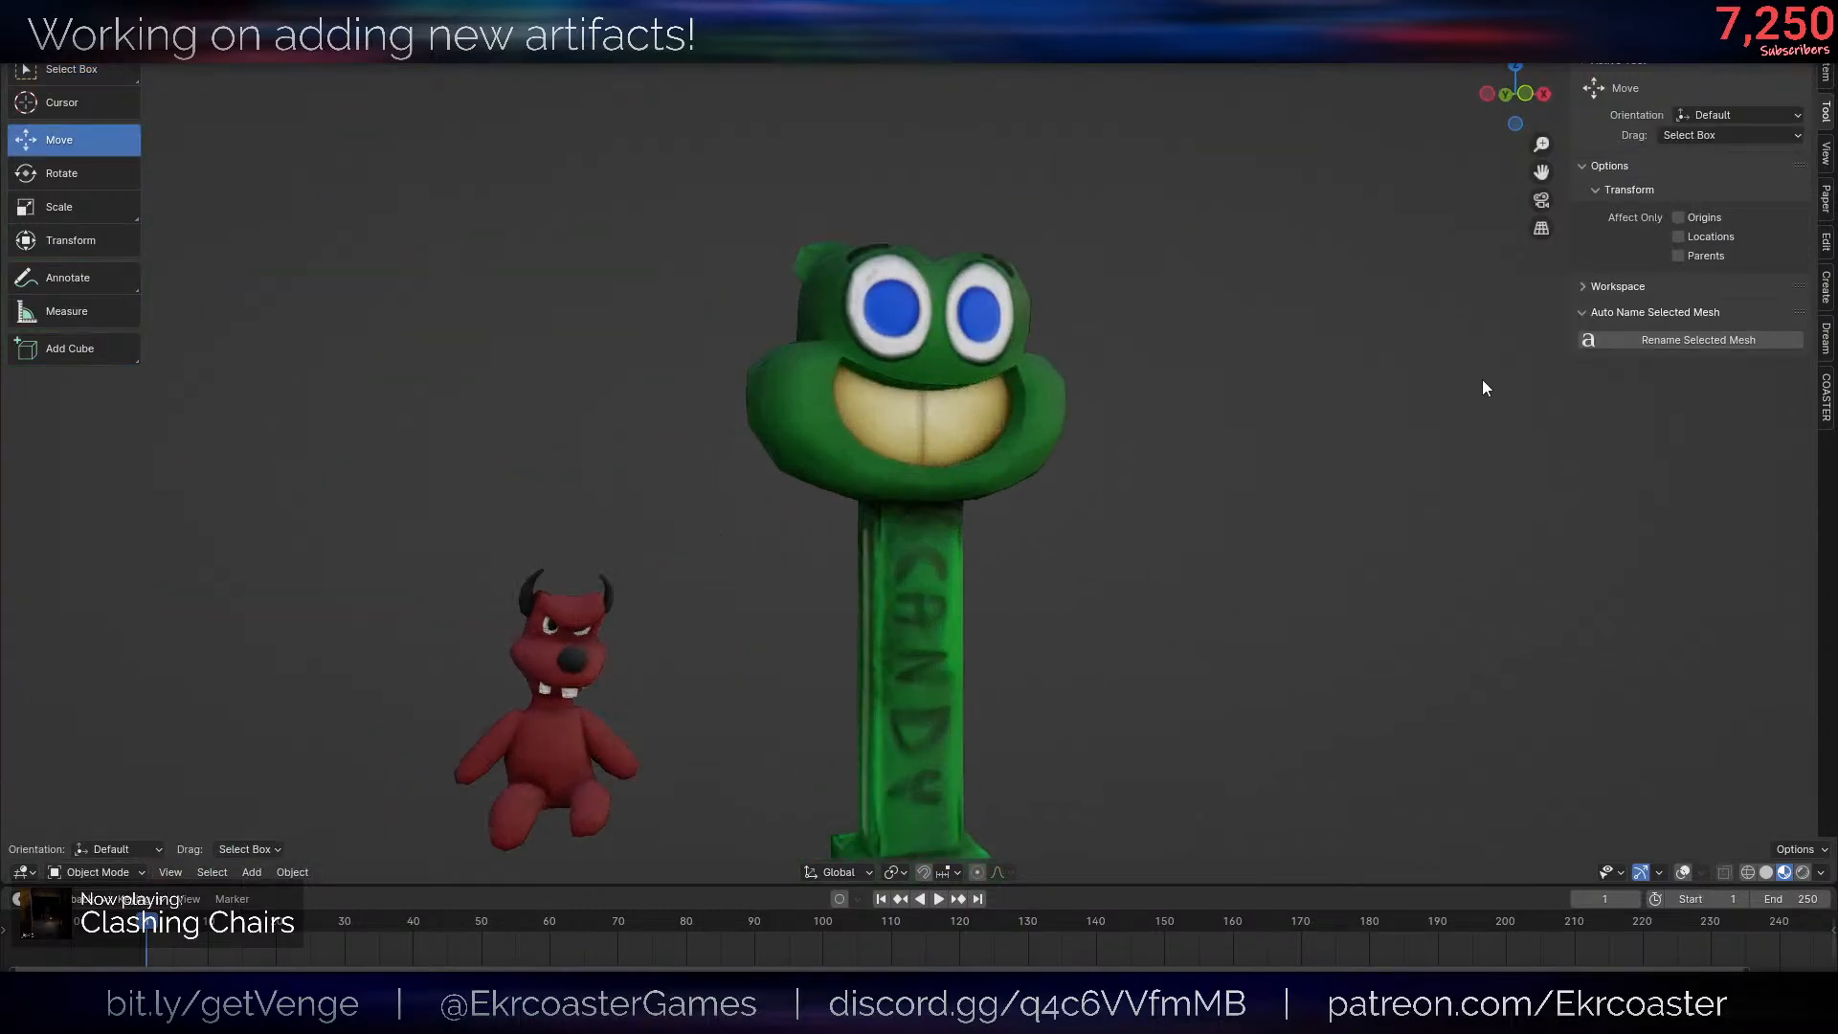
scroll(1482, 383, down, 3)
- Show the overlays, select the frog head and green post together and open both in Edit Mode
key(shift+alt+z)
click(856, 435)
key(KP_Decimal)
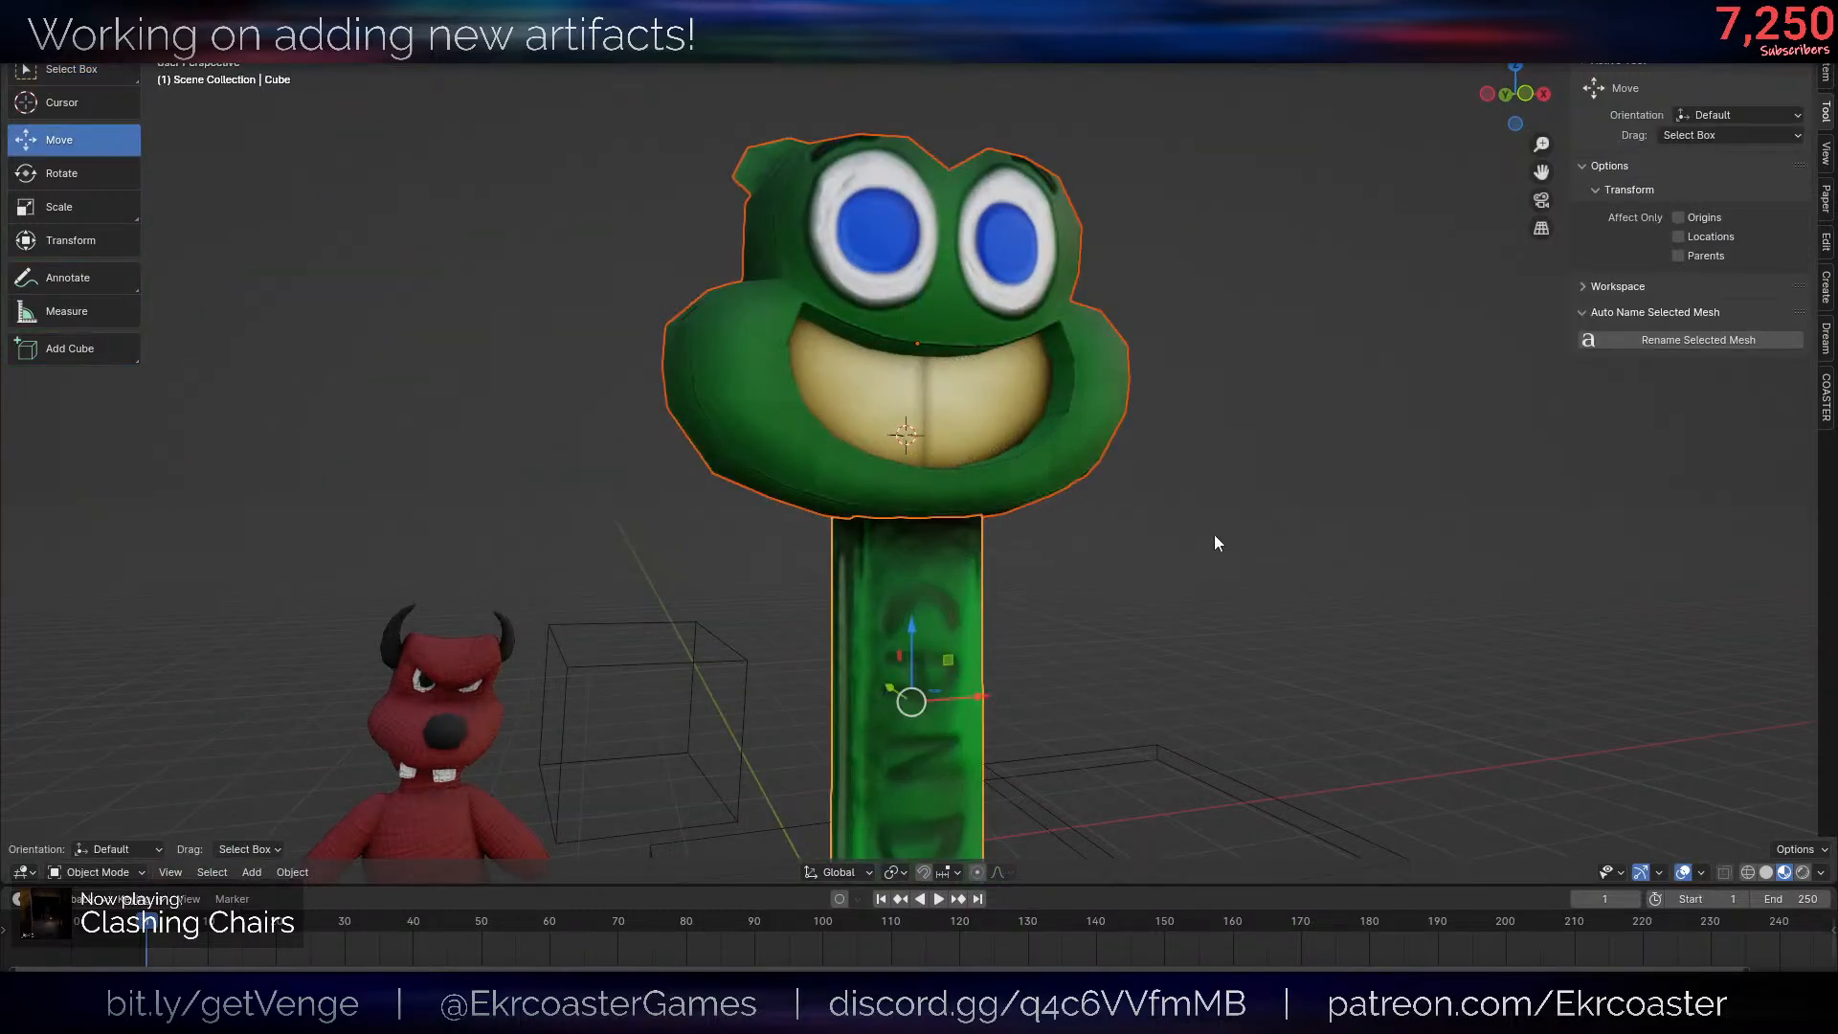
scroll(1149, 517, down, 5)
key(shift+alt+z)
scroll(1148, 469, up, 7)
key(shift+alt+z)
key(Tab)
- Select both halves of the cream mouth and adjust their UVs to remove the dark centre seam, with the overlays hidden
click(1011, 172)
shift+click(862, 163)
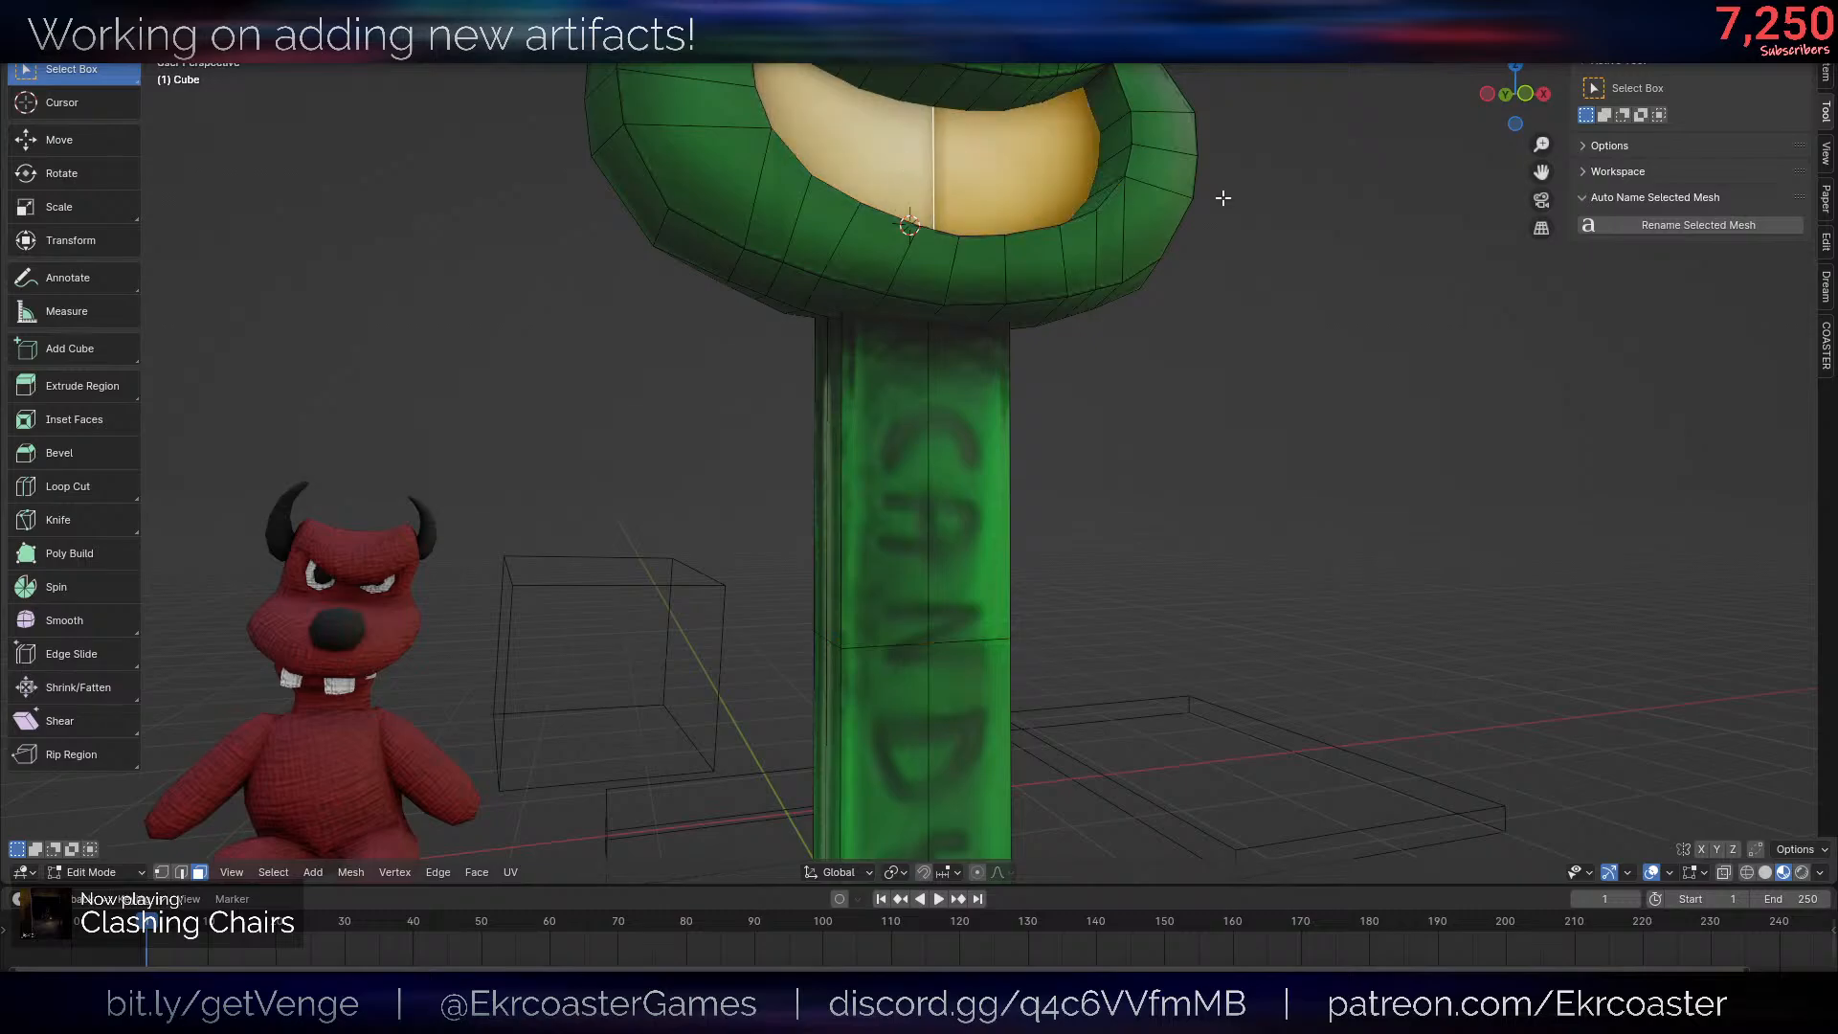
shift+middle_drag(1223, 197, 1250, 295)
key(shift+alt+z)
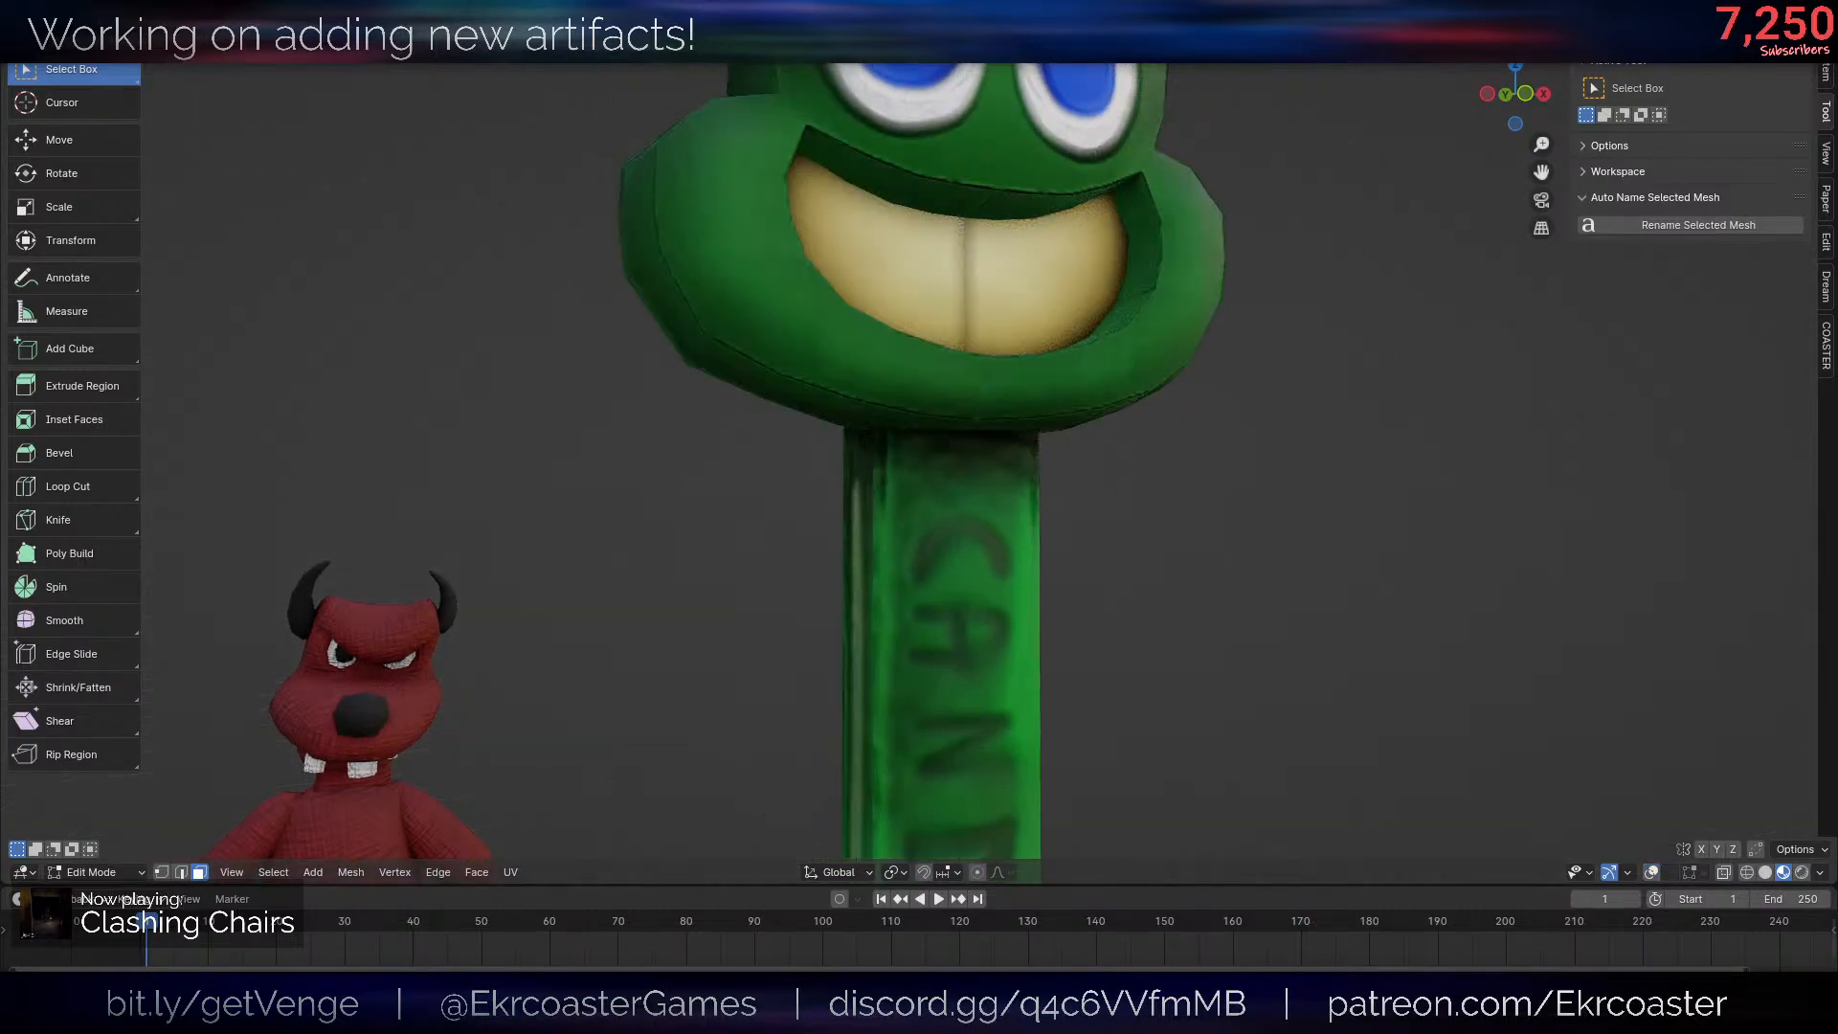
scroll(1296, 394, down, 5)
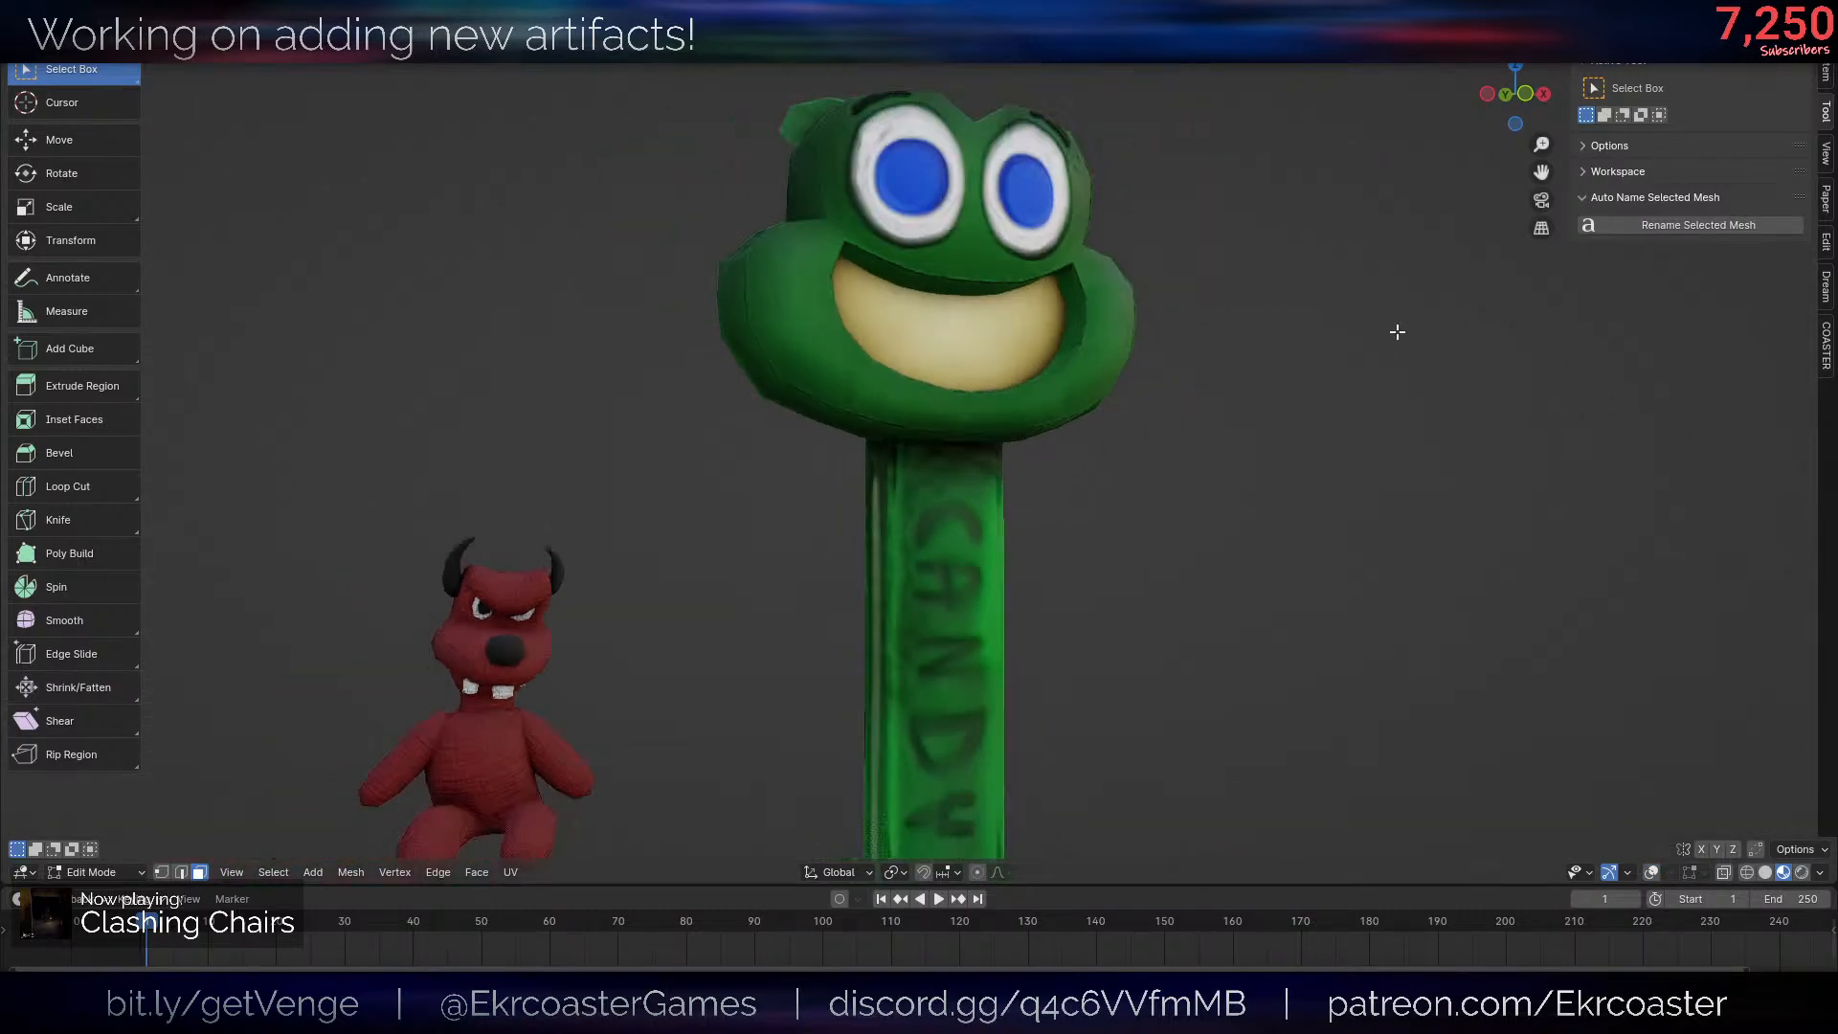
- Examine the frog head and dispenser from several distances, in both Object Mode and Edit Mode, with overlays off and on
scroll(1283, 364, down, 3)
scroll(1235, 393, up, 7)
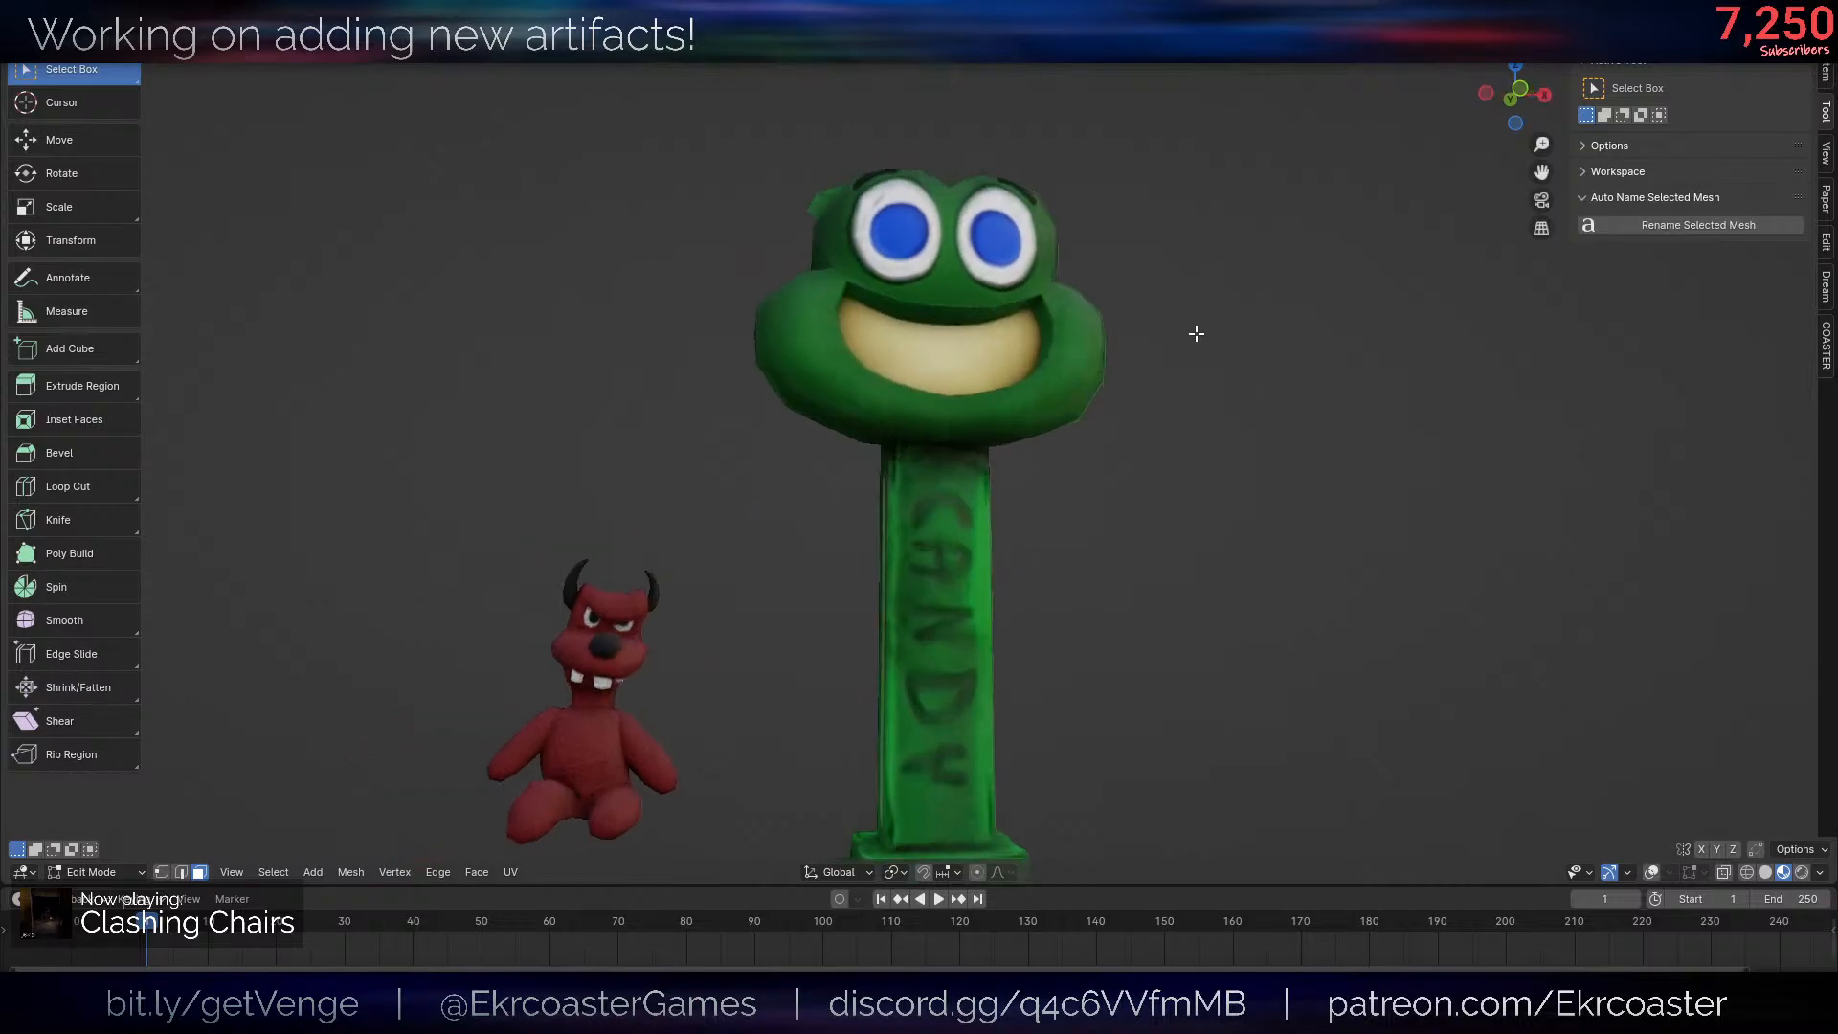
scroll(1191, 276, up, 5)
key(shift+alt+z)
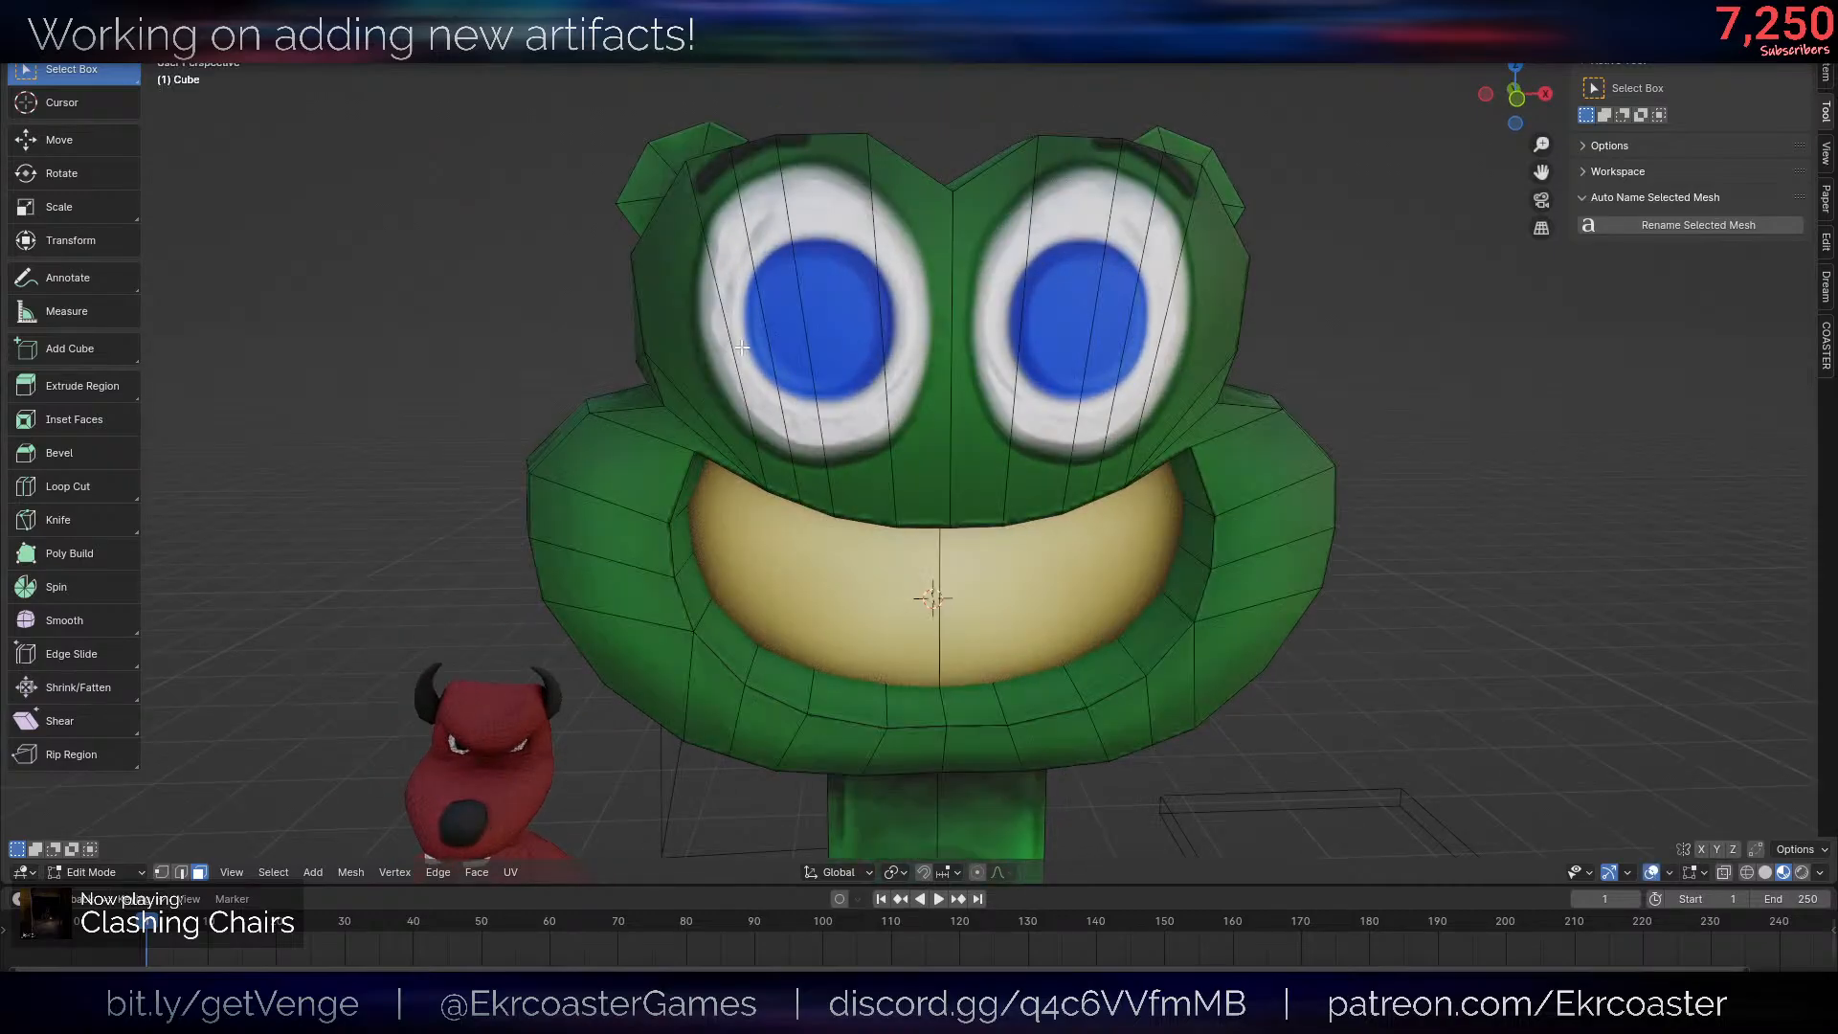
scroll(1189, 398, up, 3)
key(Tab)
scroll(1244, 398, down, 6)
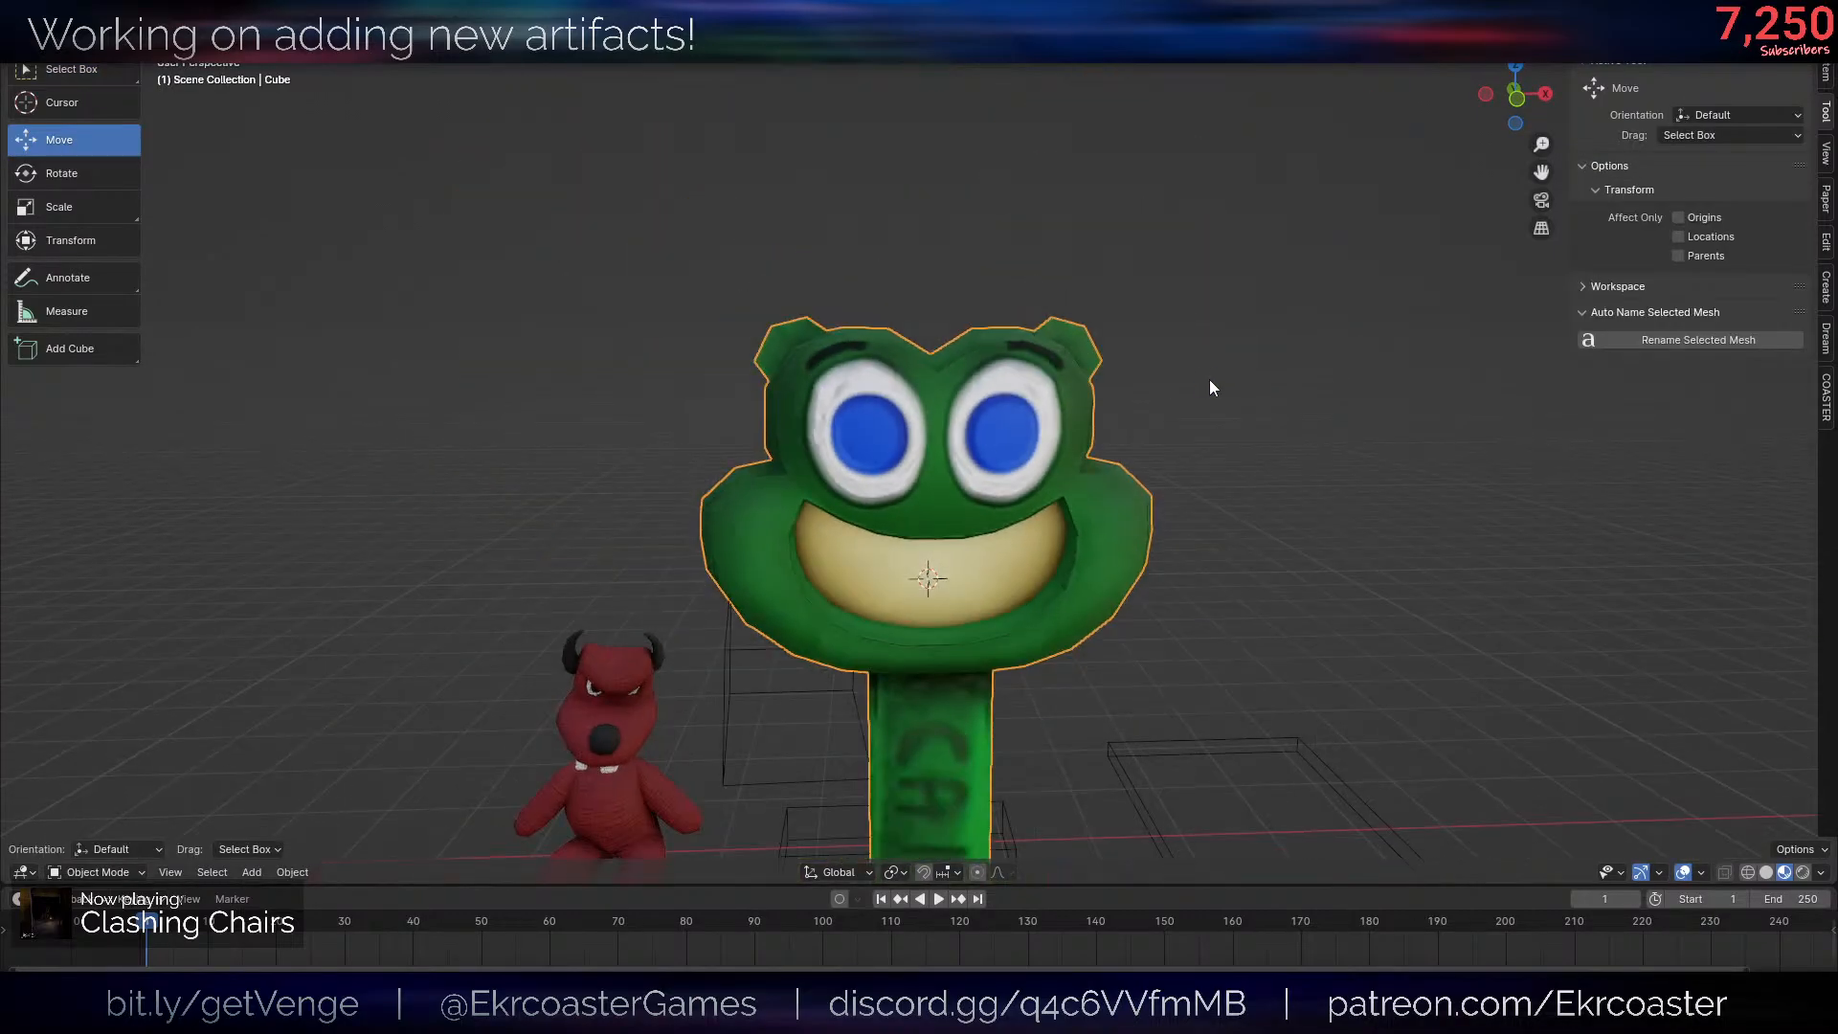
scroll(1088, 361, up, 5)
key(Tab)
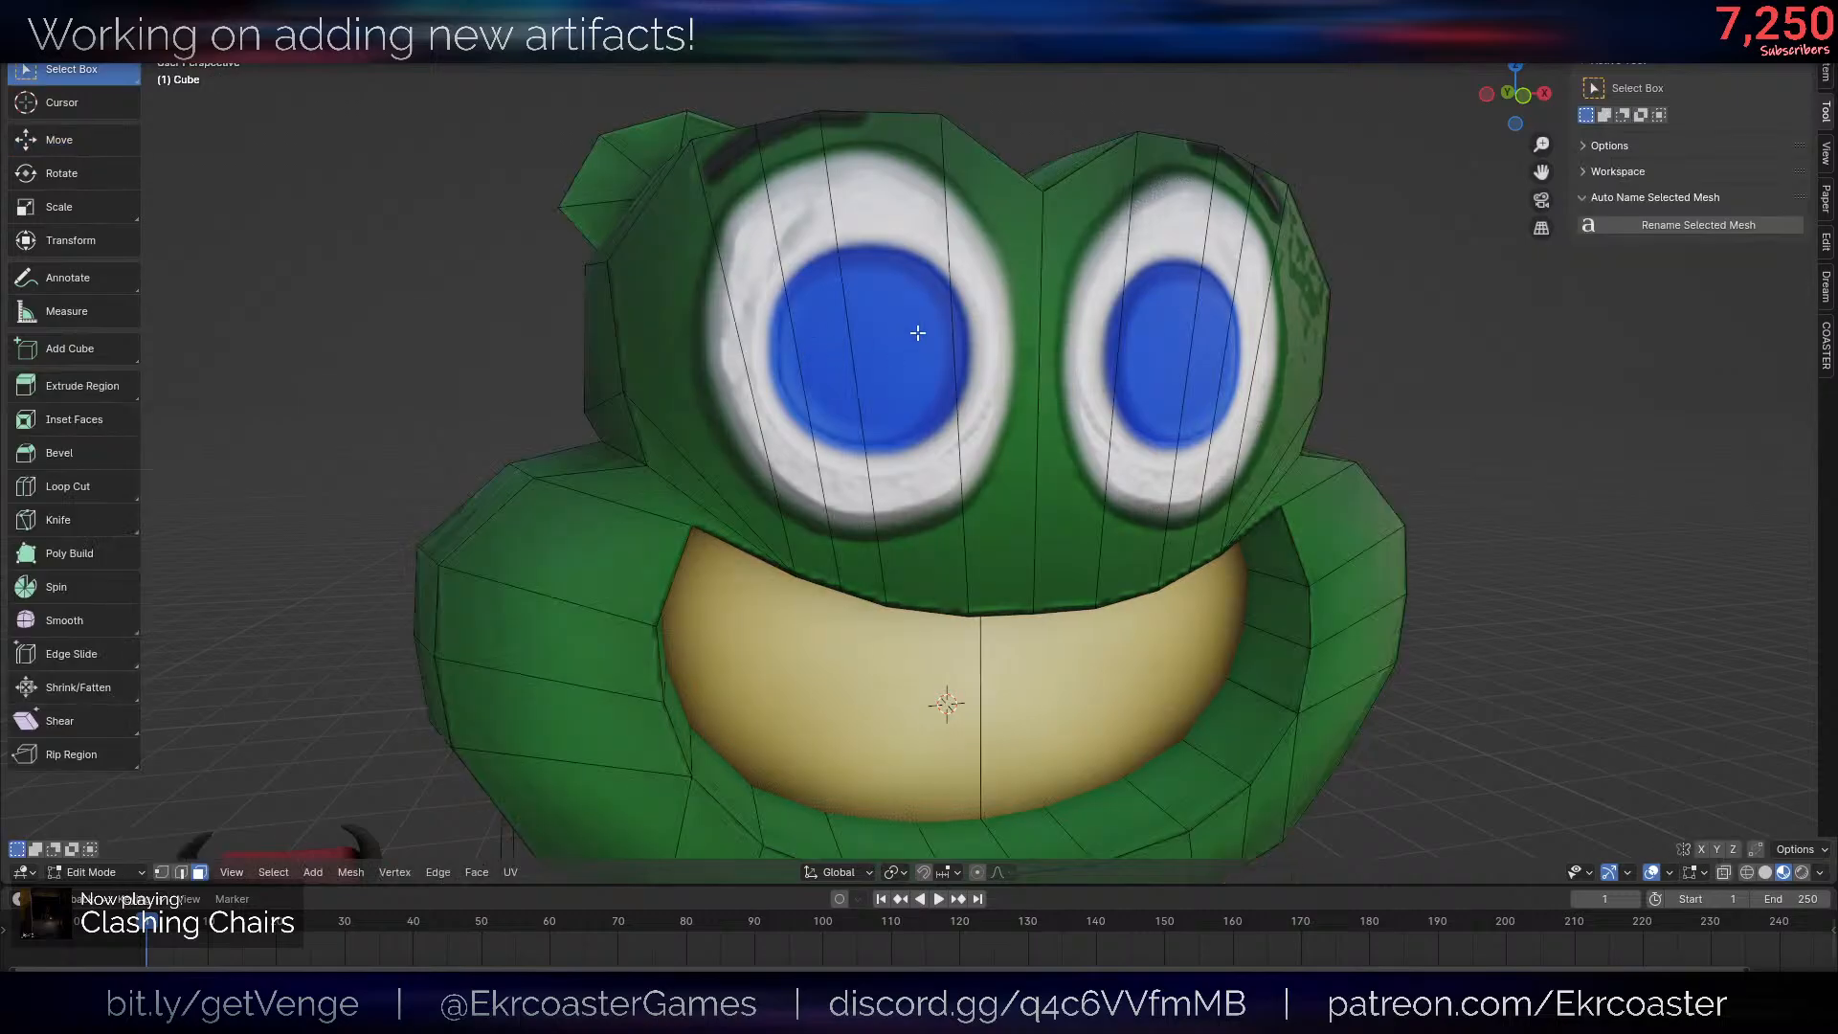
drag(739, 351, 902, 362)
shift+click(653, 390)
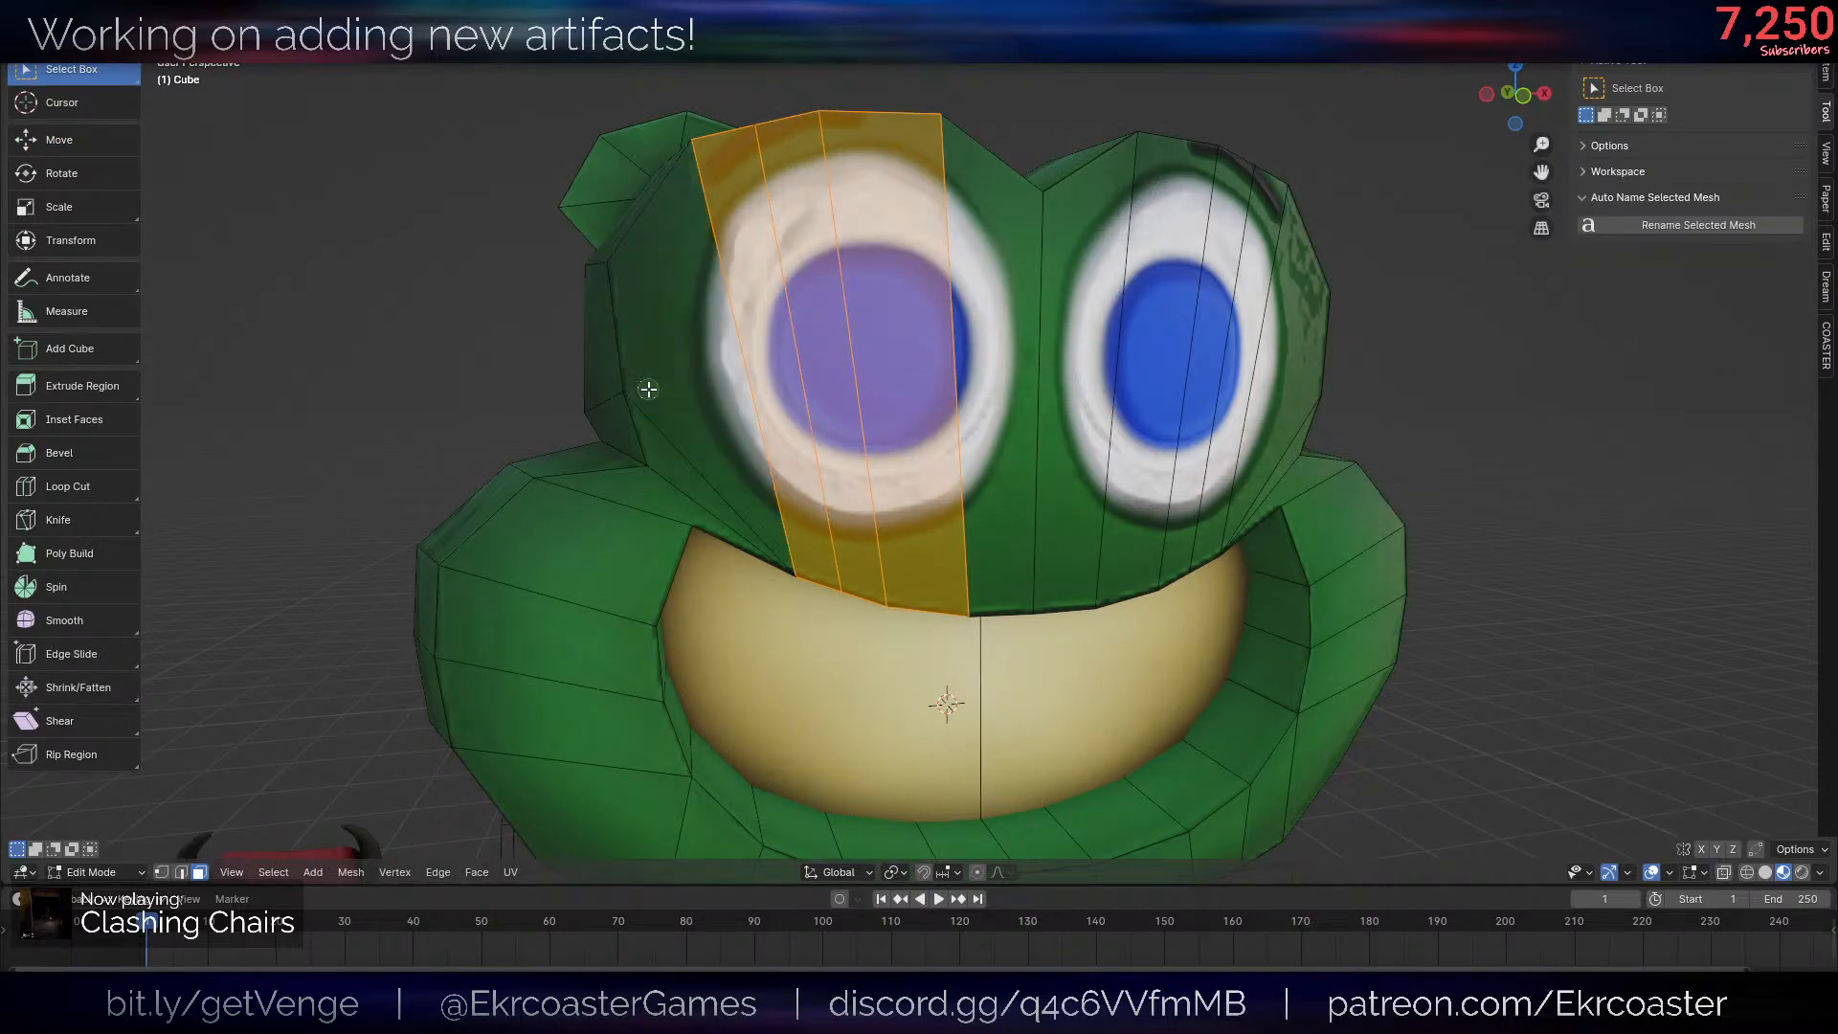
middle_drag(1129, 386, 1089, 414)
key(e)
right_click(910, 393)
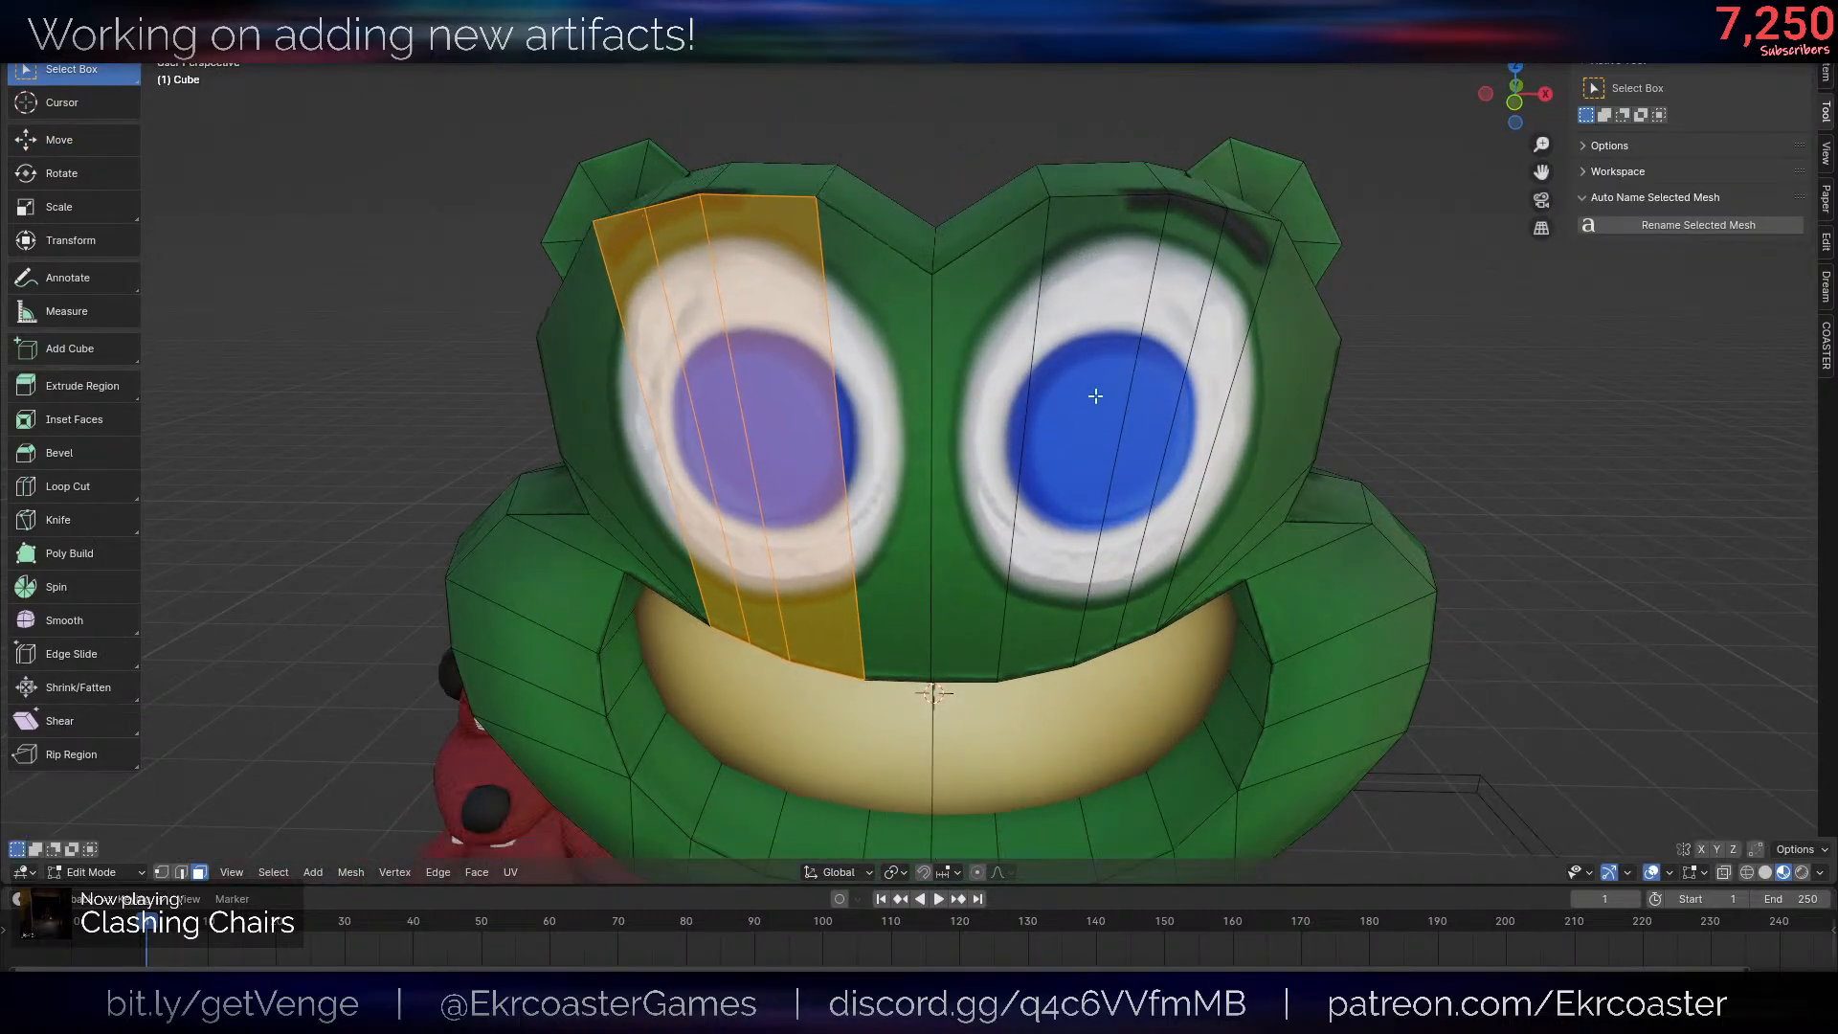
shift+drag(1101, 408, 1187, 416)
key(s)
key(x)
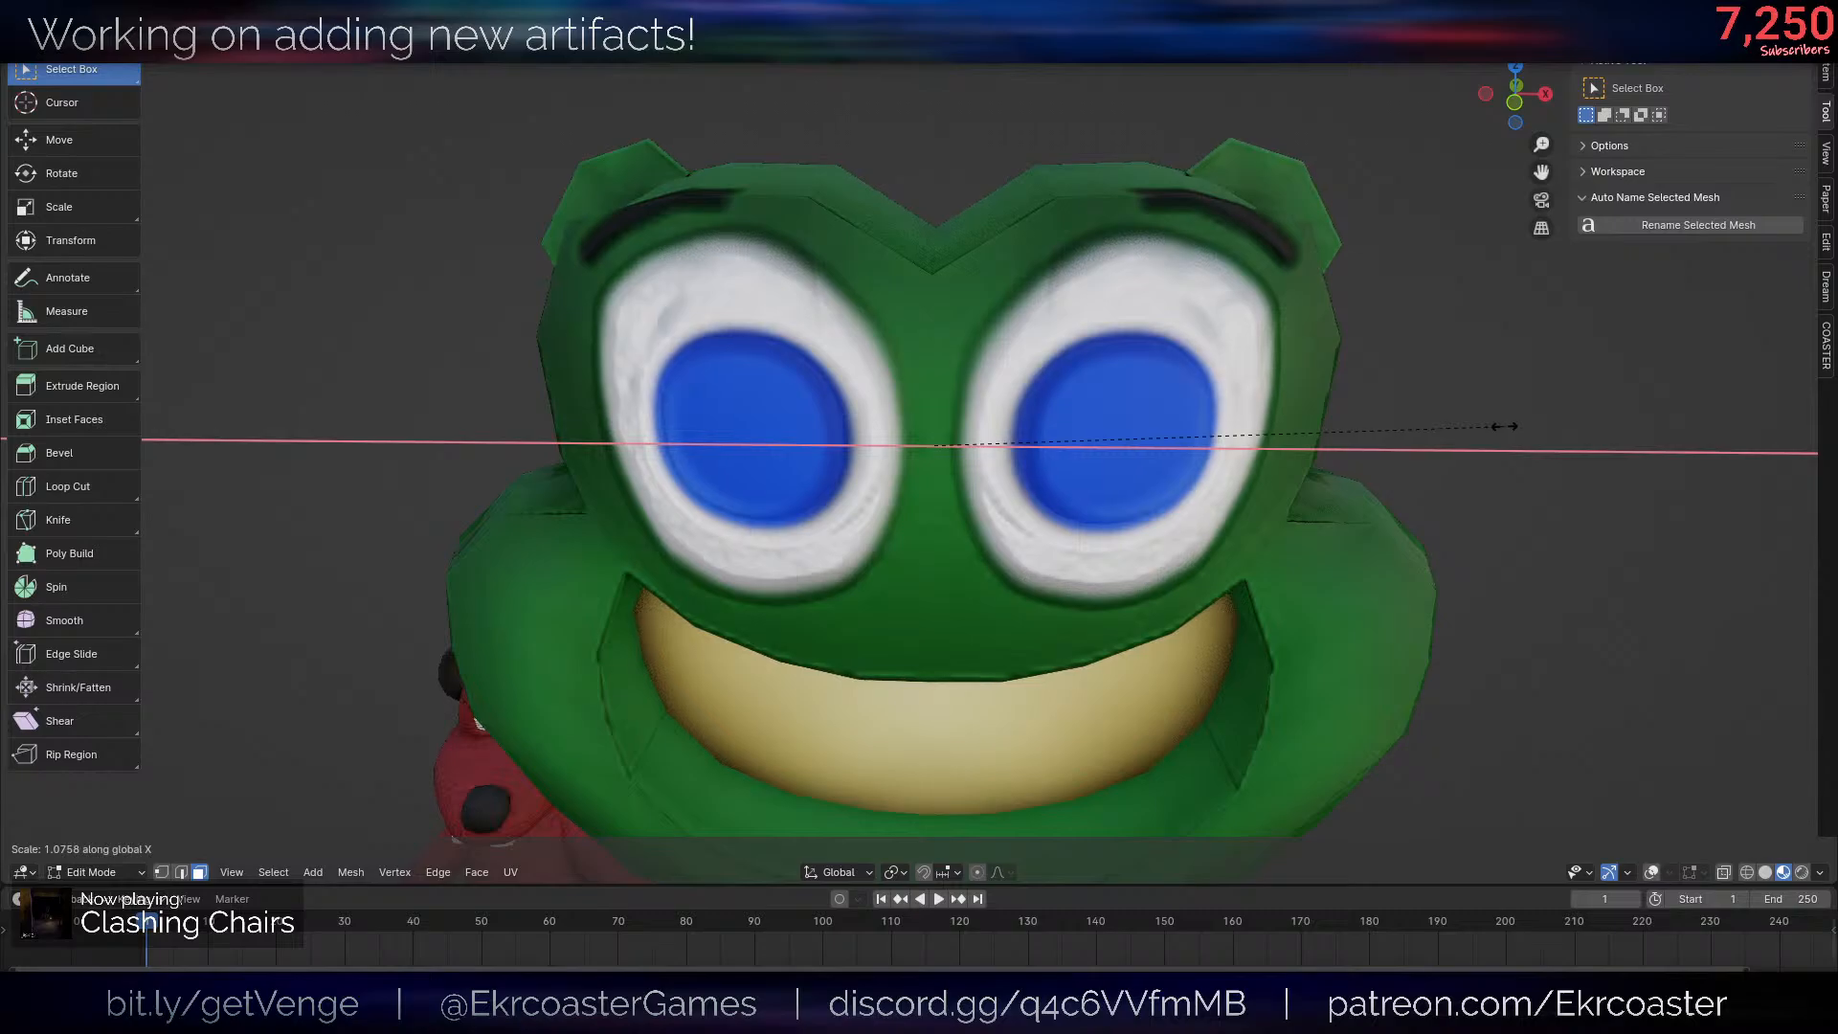
right_click(1499, 427)
- Select a matching vertical edge in each of the frog's eyes and scale the pair along X, ending in Object Mode
key(alt+shift+z)
key(alt+shift+z)
key(2)
click(1170, 427)
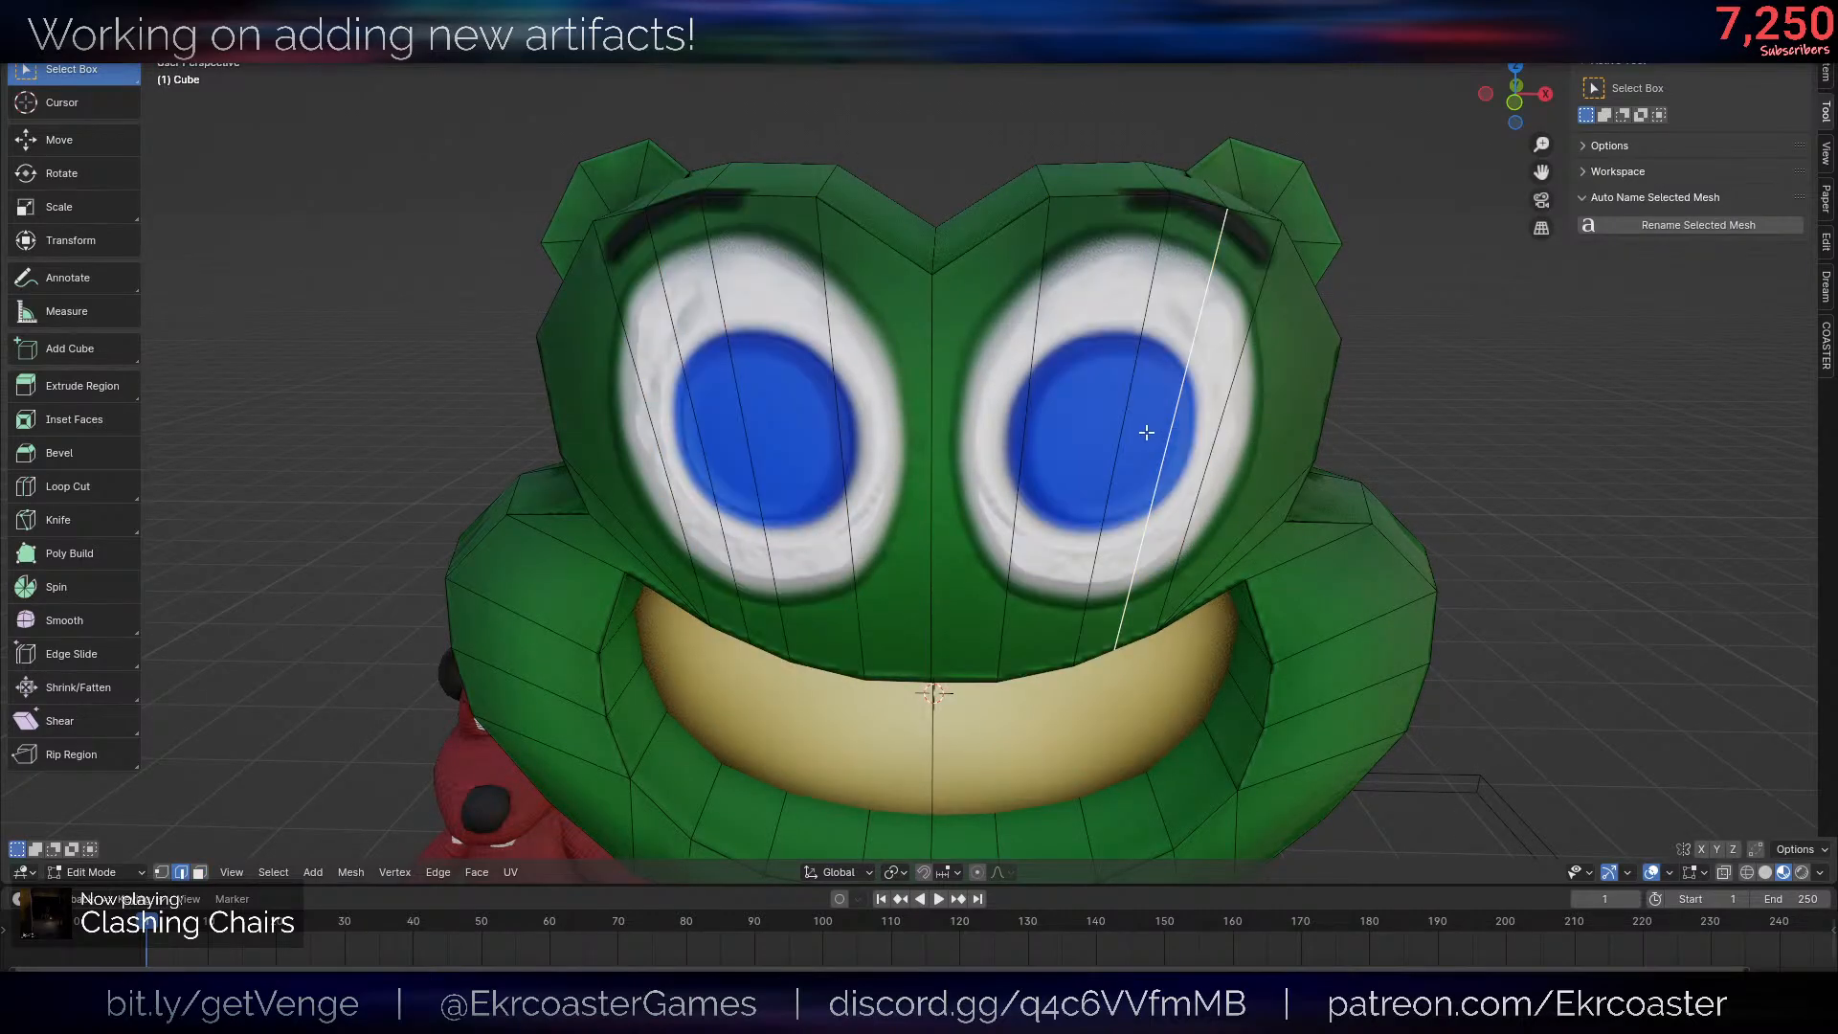
shift+click(672, 428)
key(ctrl+z)
shift+click(717, 422)
key(s)
key(x)
click(1730, 464)
key(Tab)
scroll(1404, 427, down, 10)
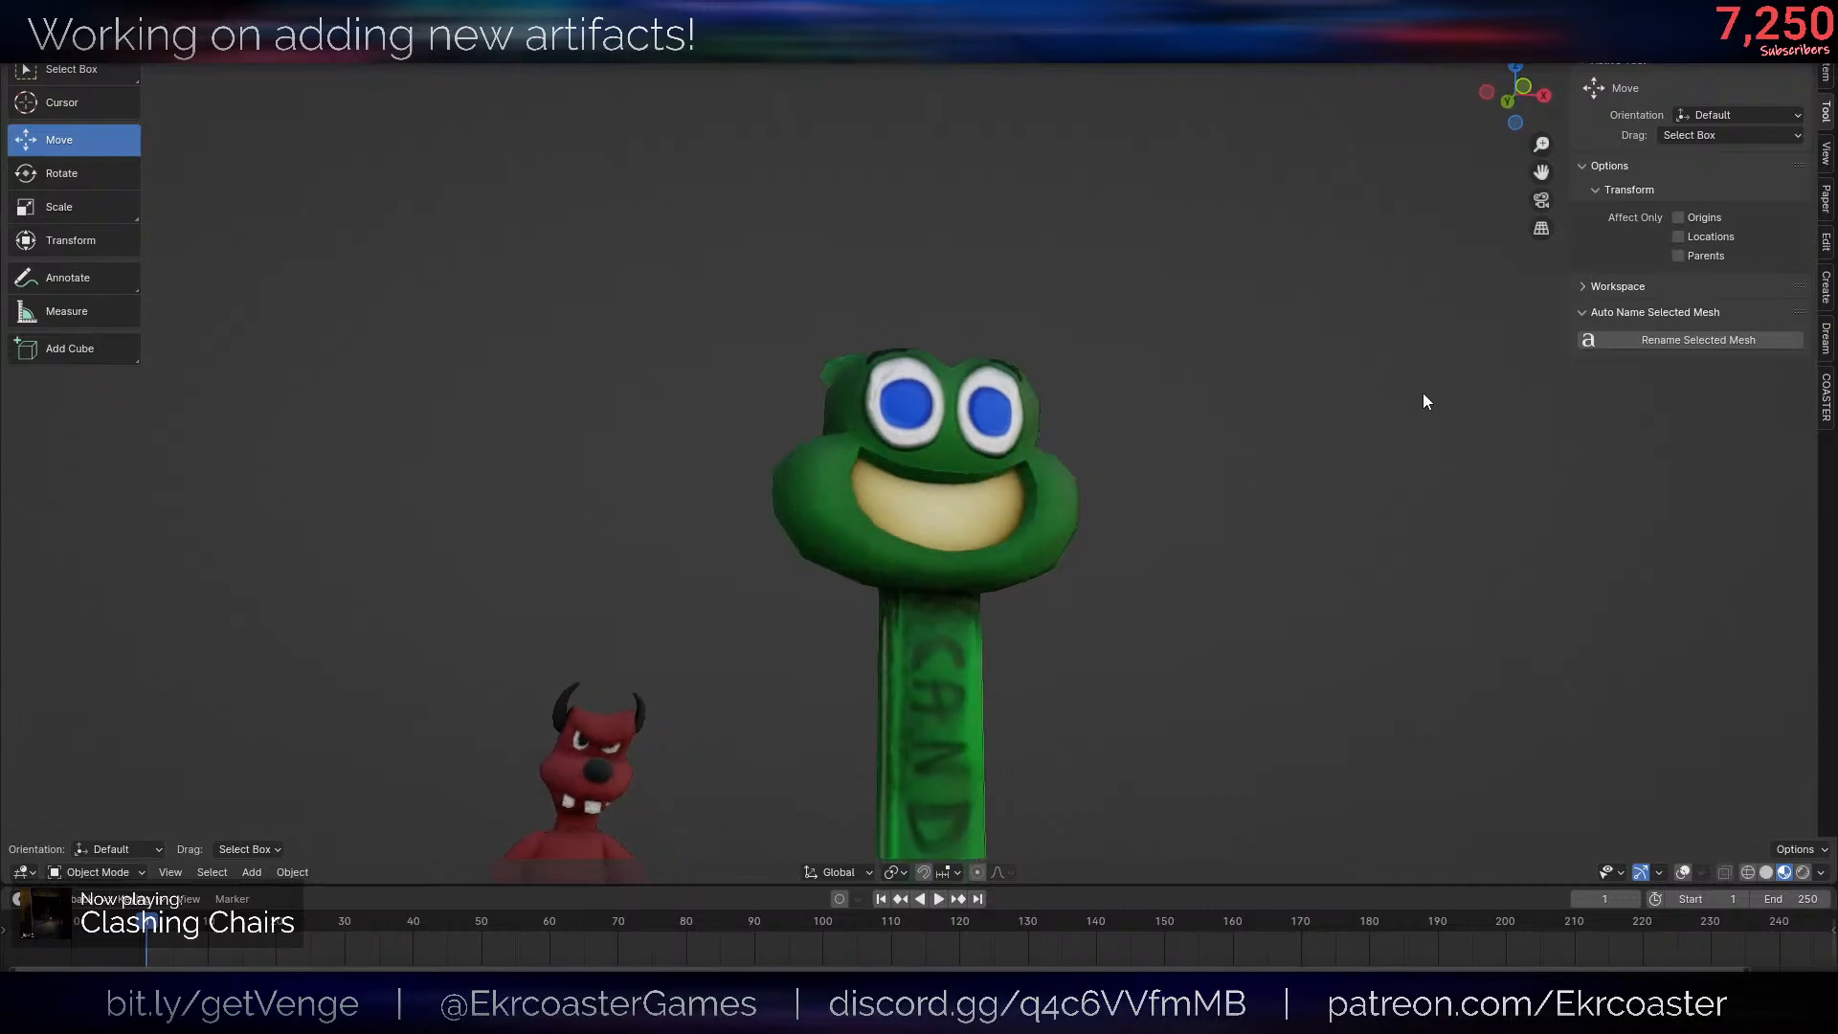
- Examine the frog's reshaped eyes and the inside of its mouth up close from the front and from below
key(Tab)
middle_drag(1422, 416, 1295, 480)
key(alt+shift+z)
scroll(1395, 406, up, 10)
key(Tab)
scroll(1295, 480, up, 2)
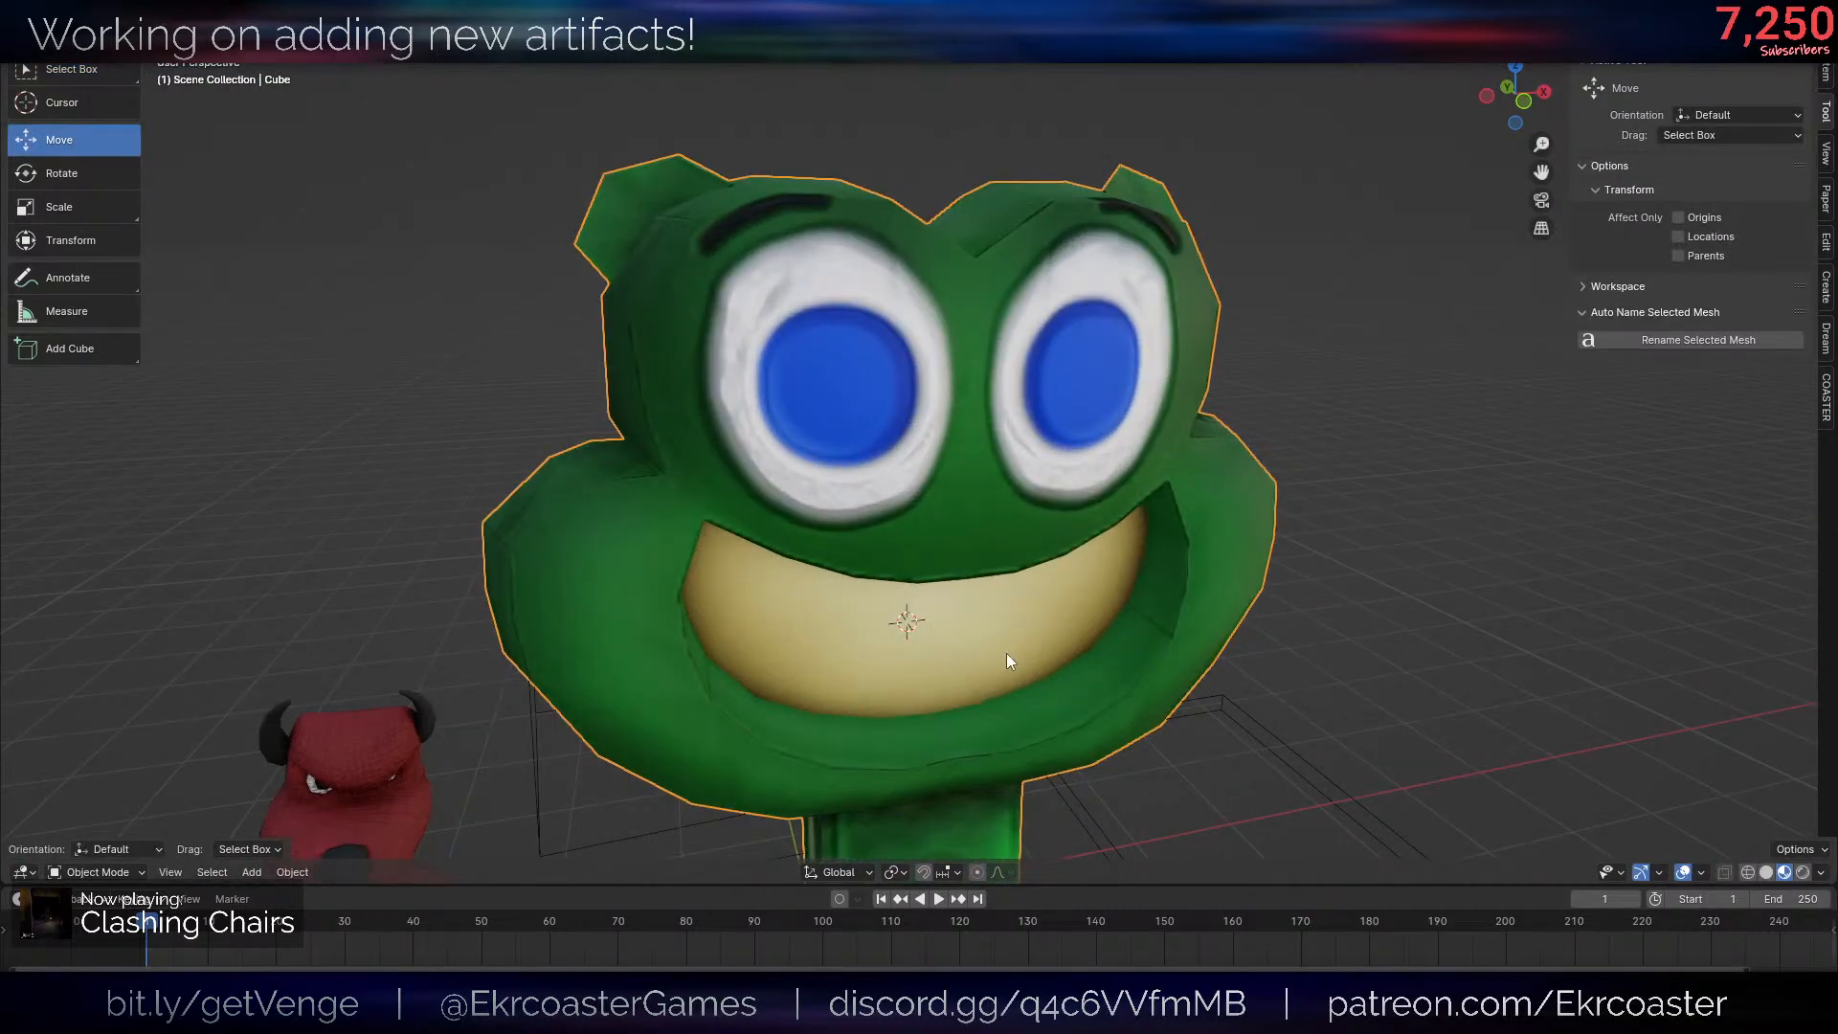
key(Tab)
middle_drag(1007, 662, 1070, 527)
key(3)
scroll(1145, 623, up, 3)
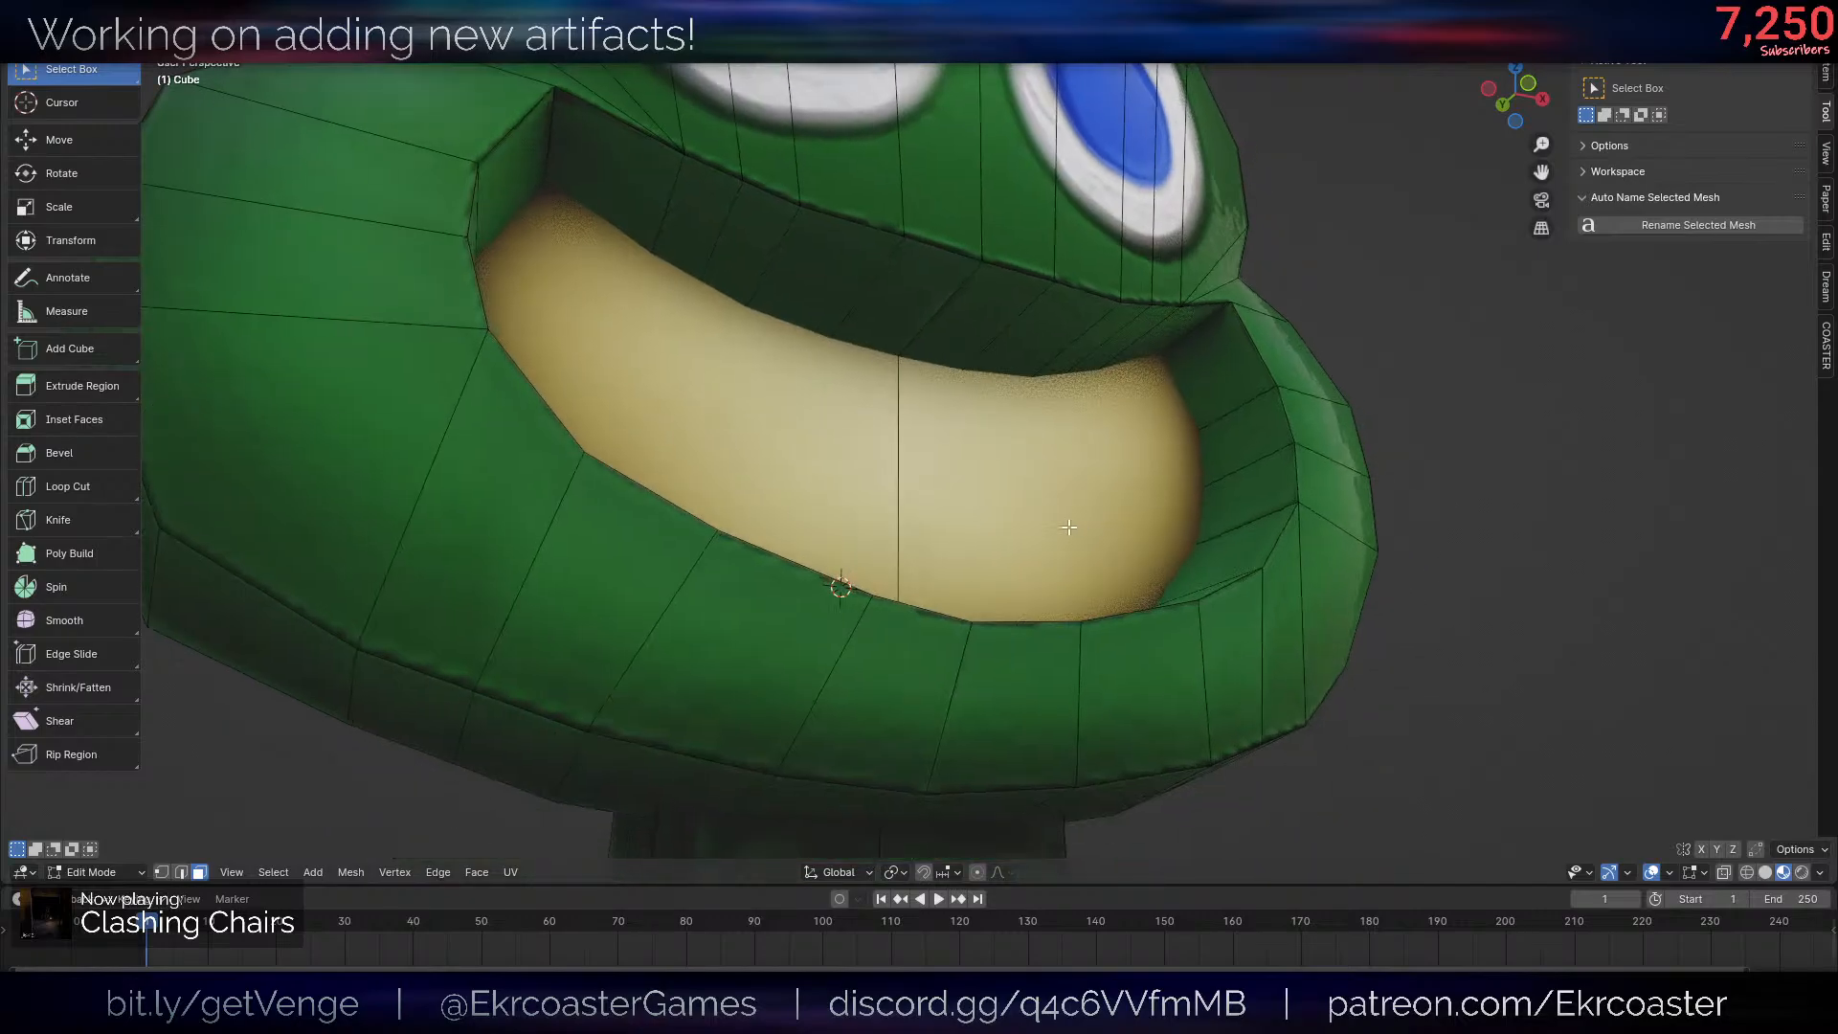
middle_drag(908, 197, 351, 339)
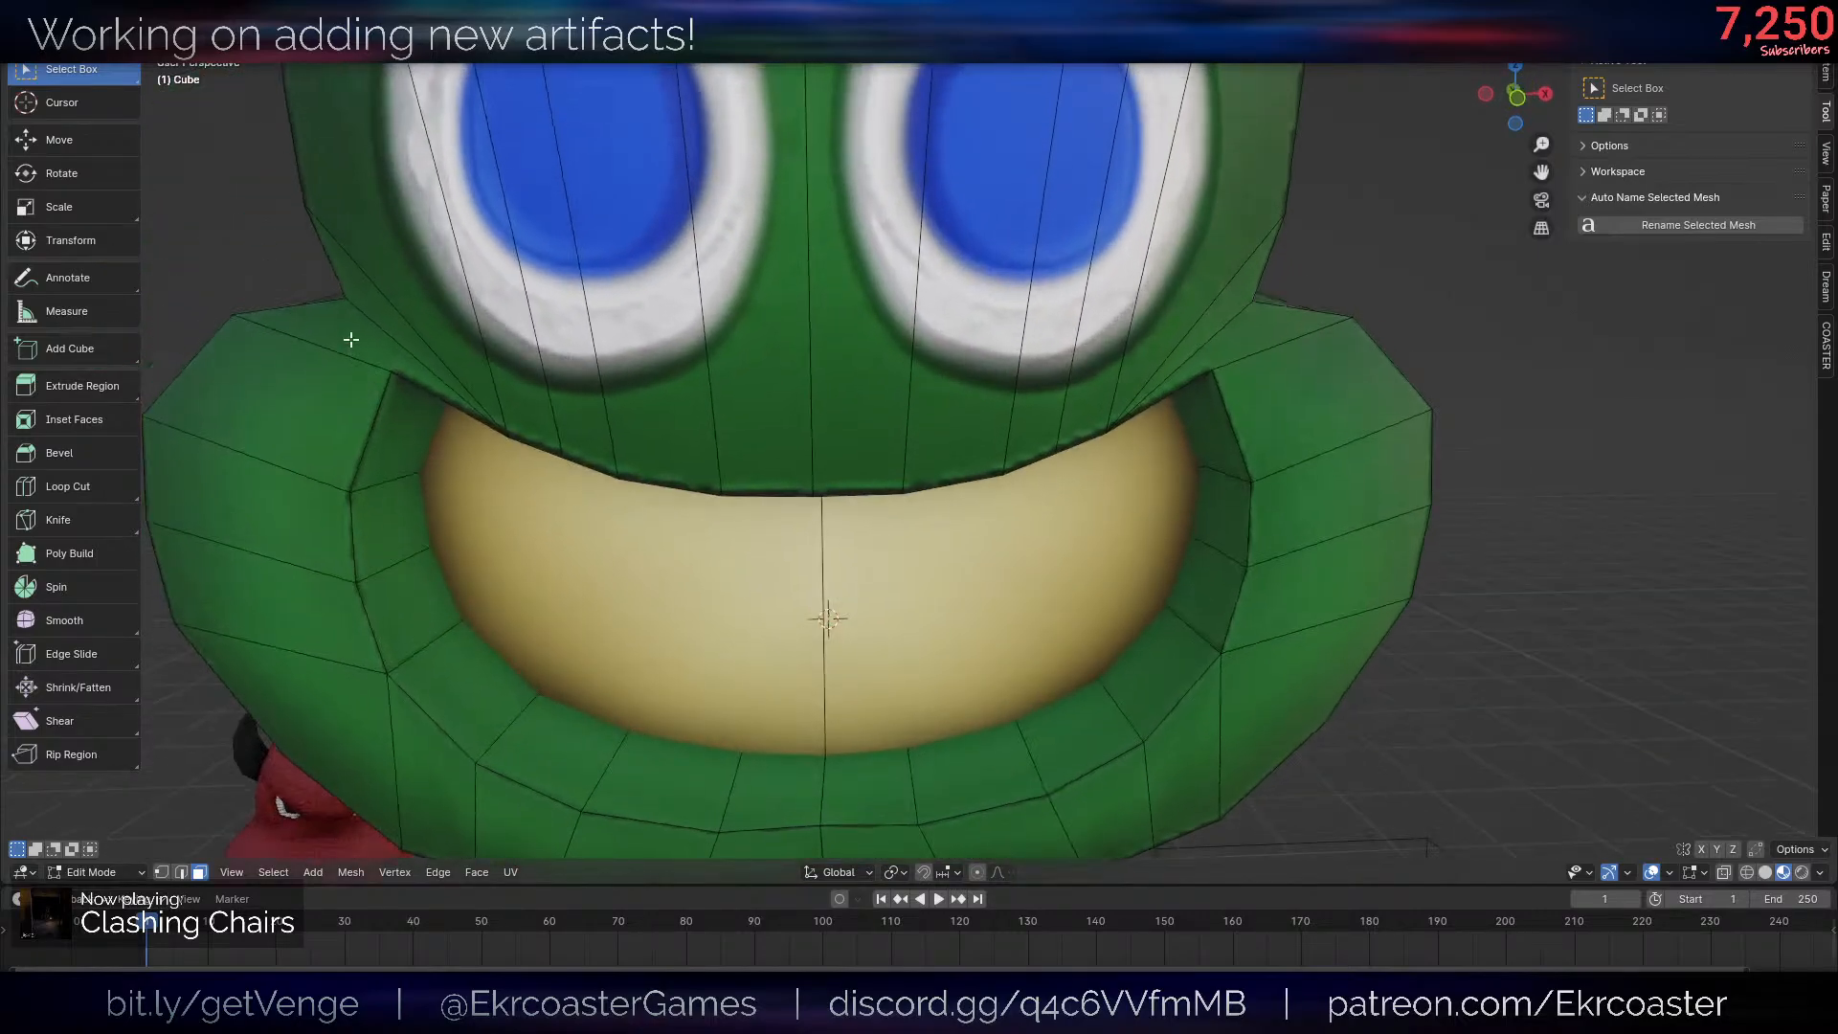
click(371, 337)
shift+click(287, 412)
shift+click(278, 497)
shift+click(279, 571)
shift+click(331, 682)
shift+click(431, 778)
shift+click(541, 816)
key(alt+a)
drag(414, 353, 1215, 362)
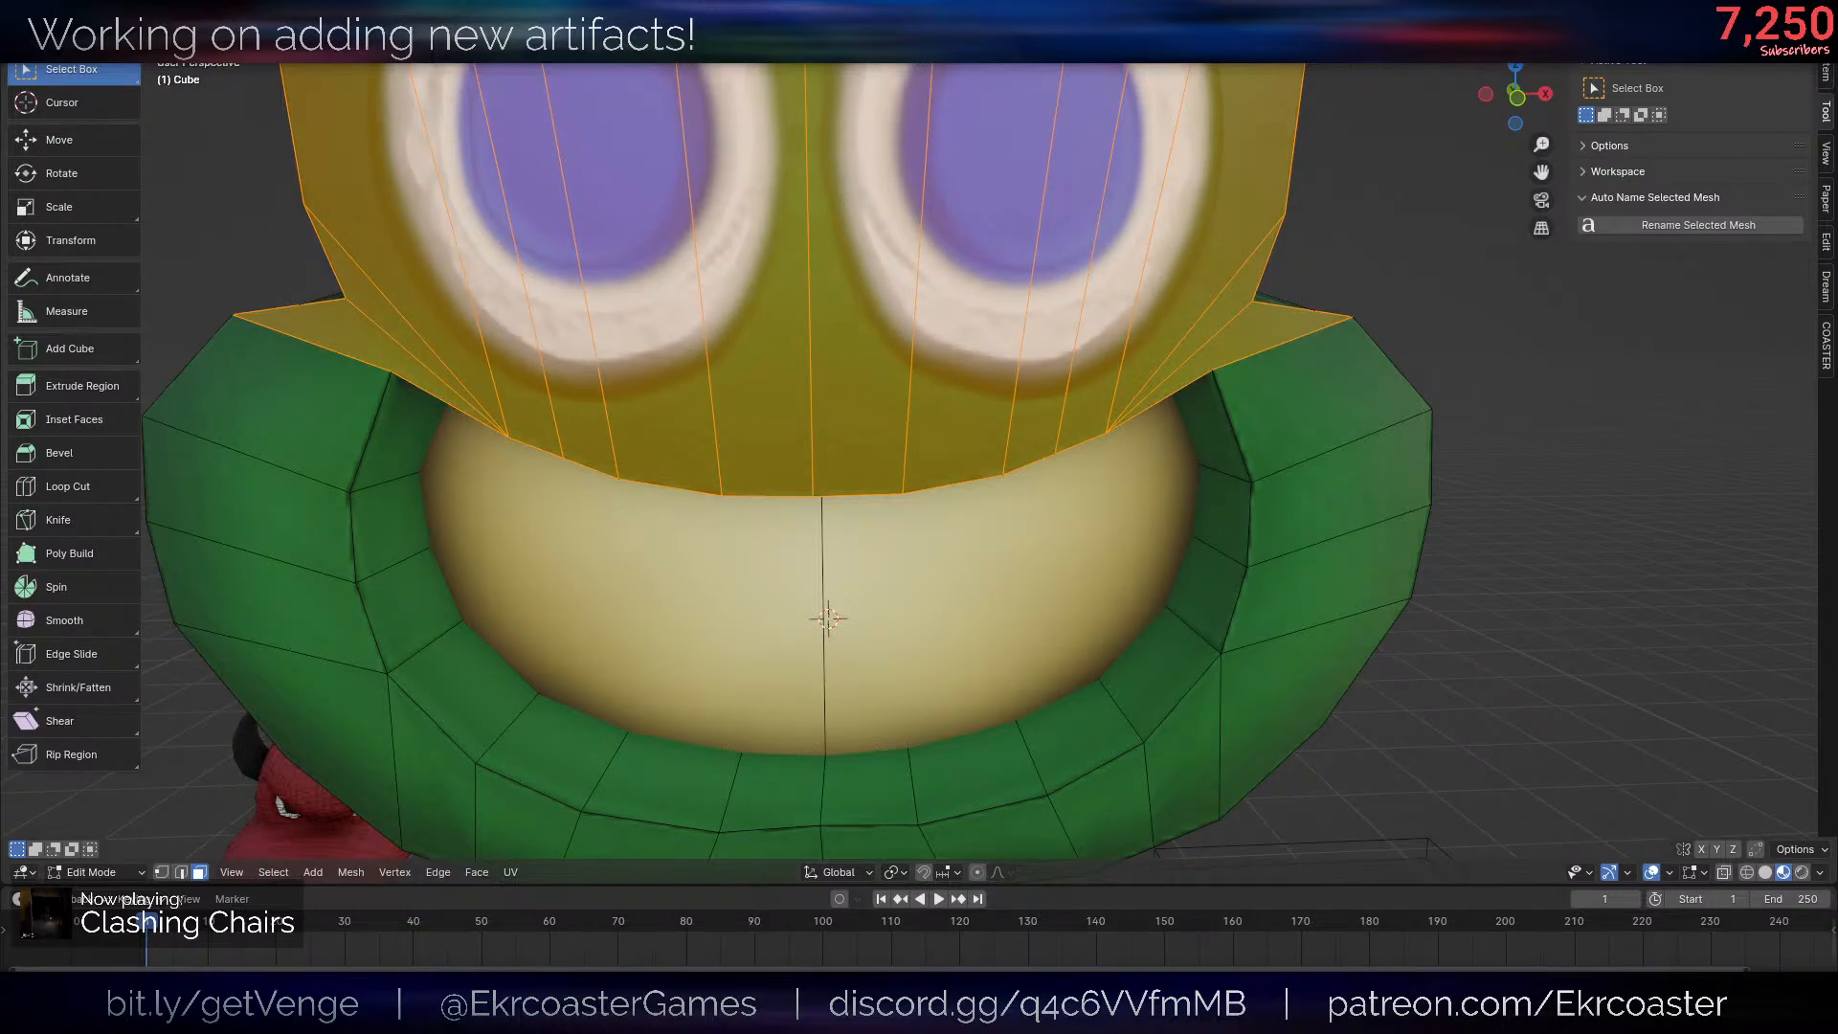
- Return to Object Mode and examine the whole candy dispenser from the front and the side at different distances
key(Tab)
scroll(1400, 505, down, 6)
middle_drag(1427, 536, 1235, 515)
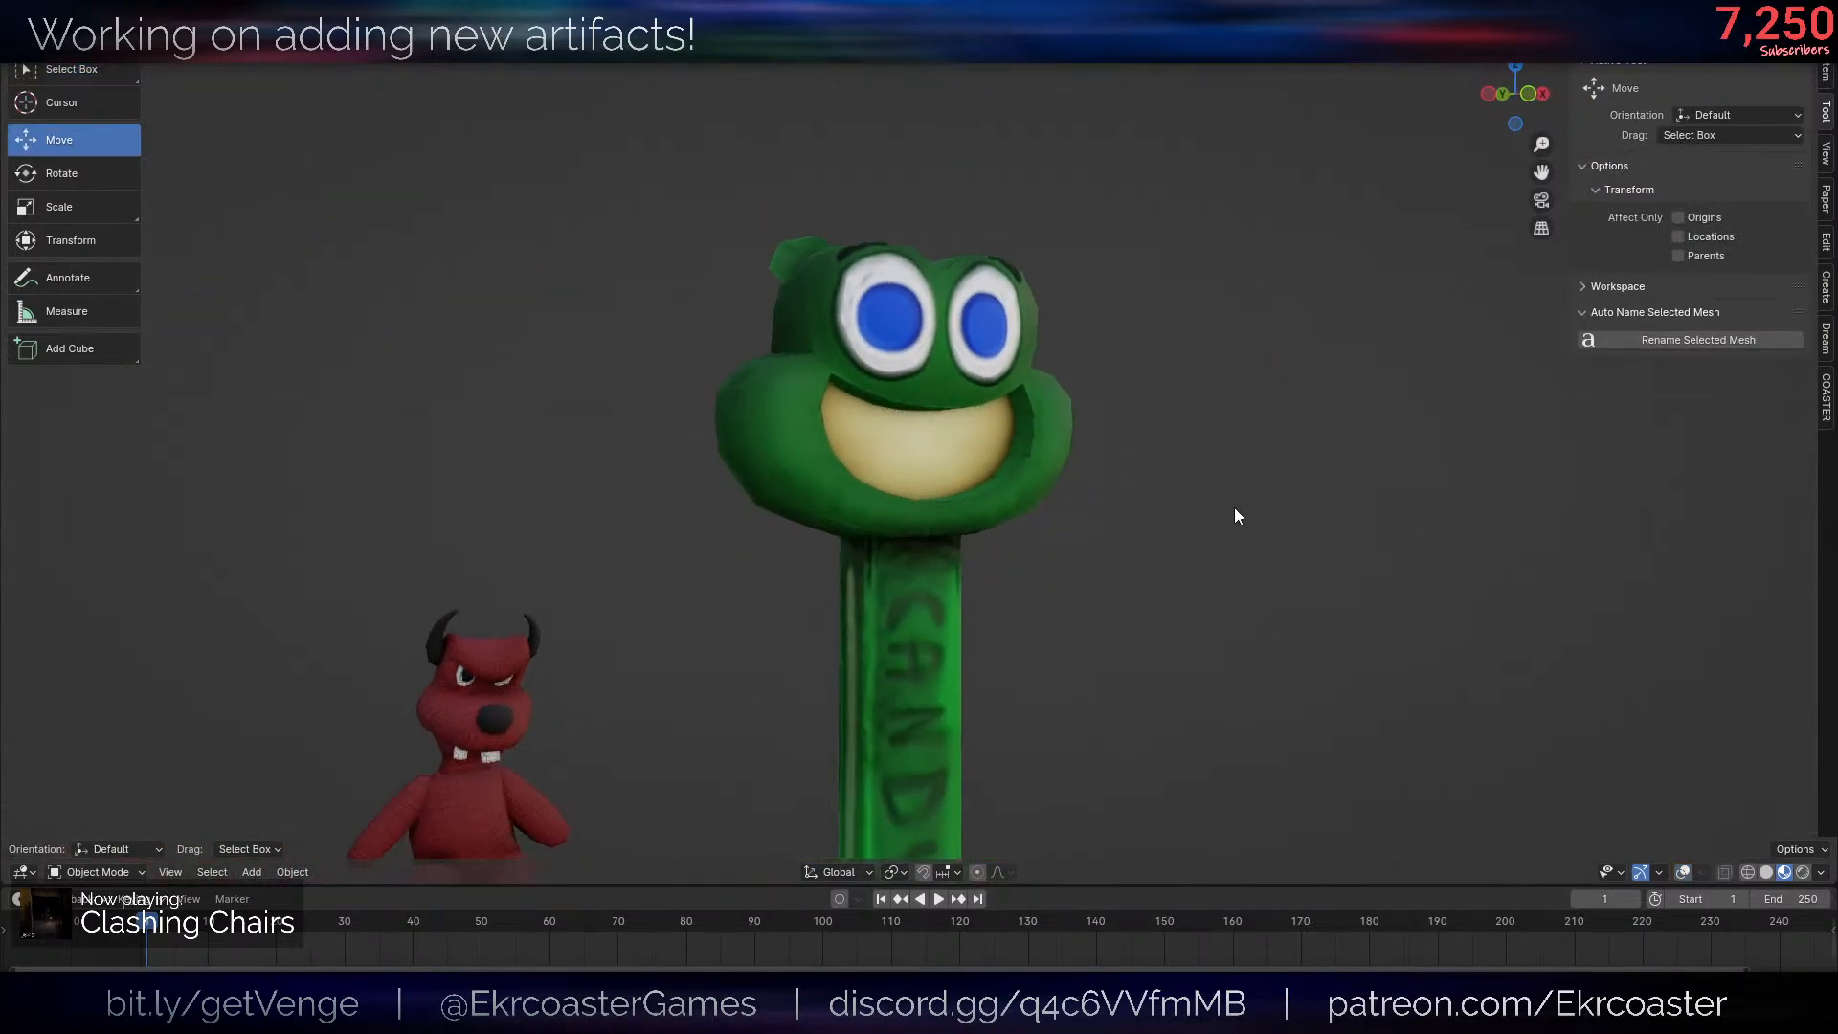
scroll(1165, 446, up, 4)
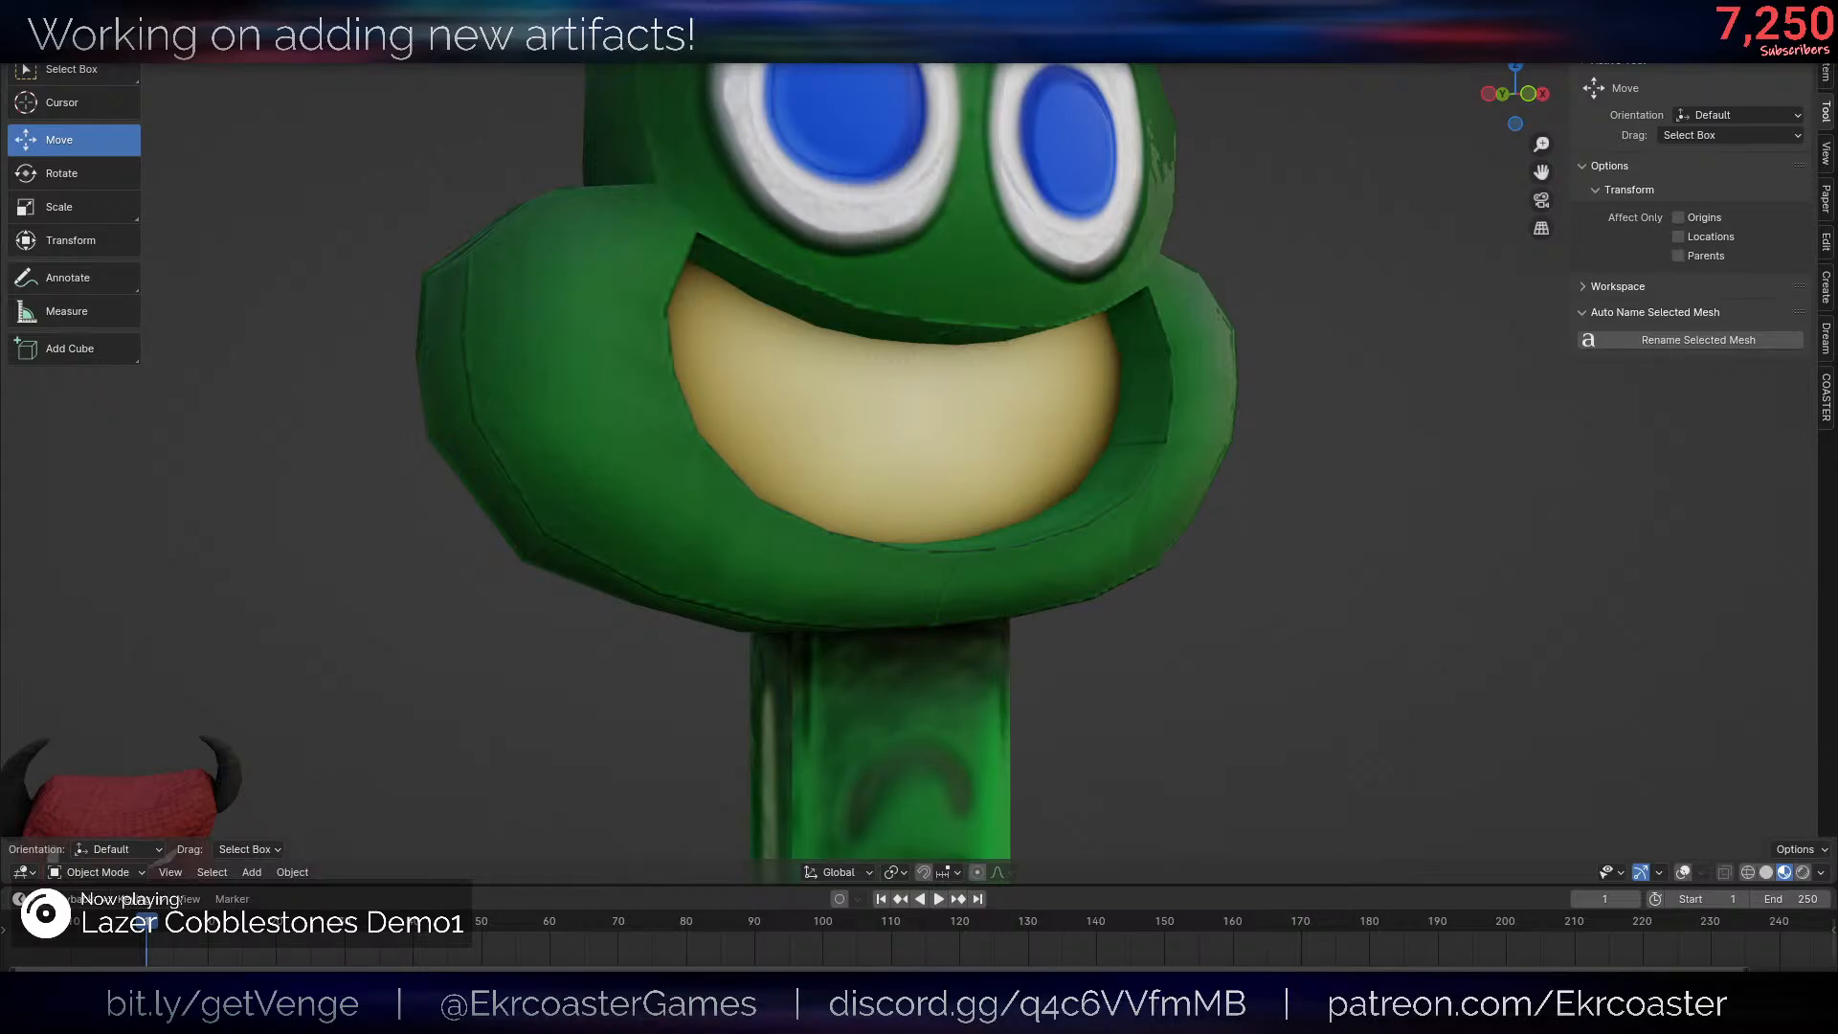
scroll(566, 501, down, 5)
middle_drag(566, 501, 708, 558)
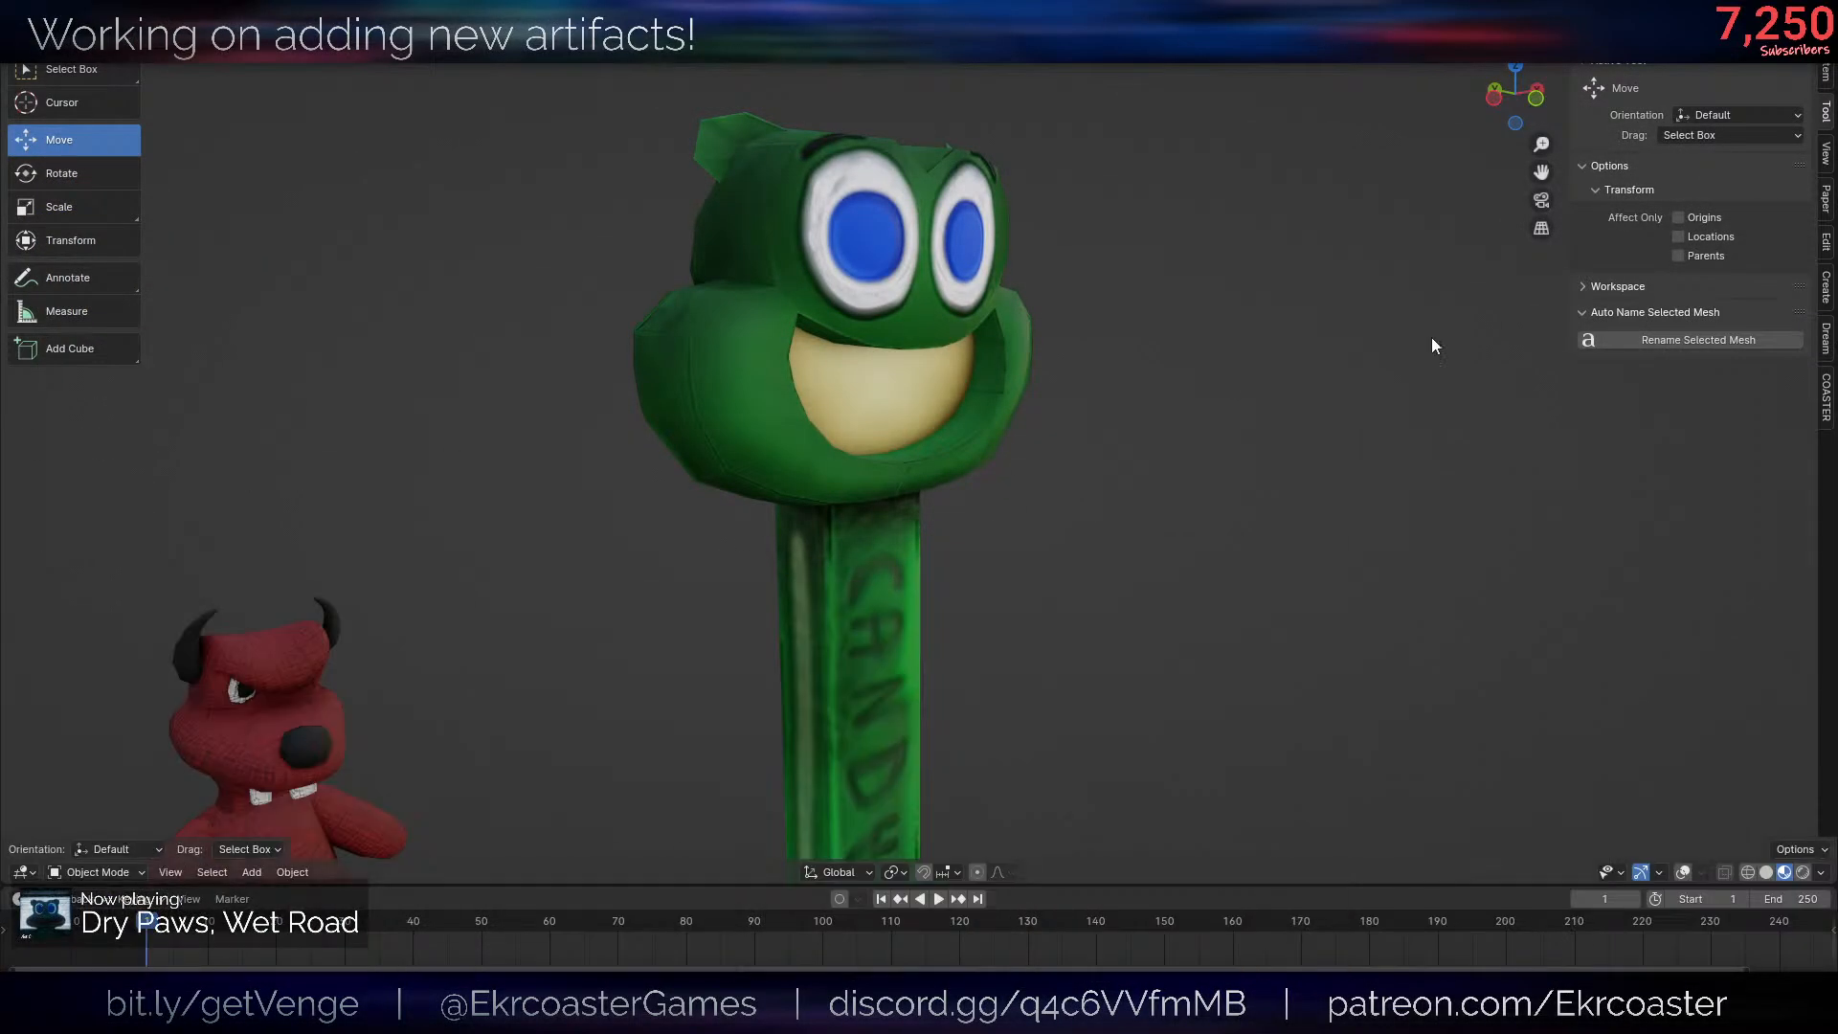
middle_drag(1091, 340, 1042, 345)
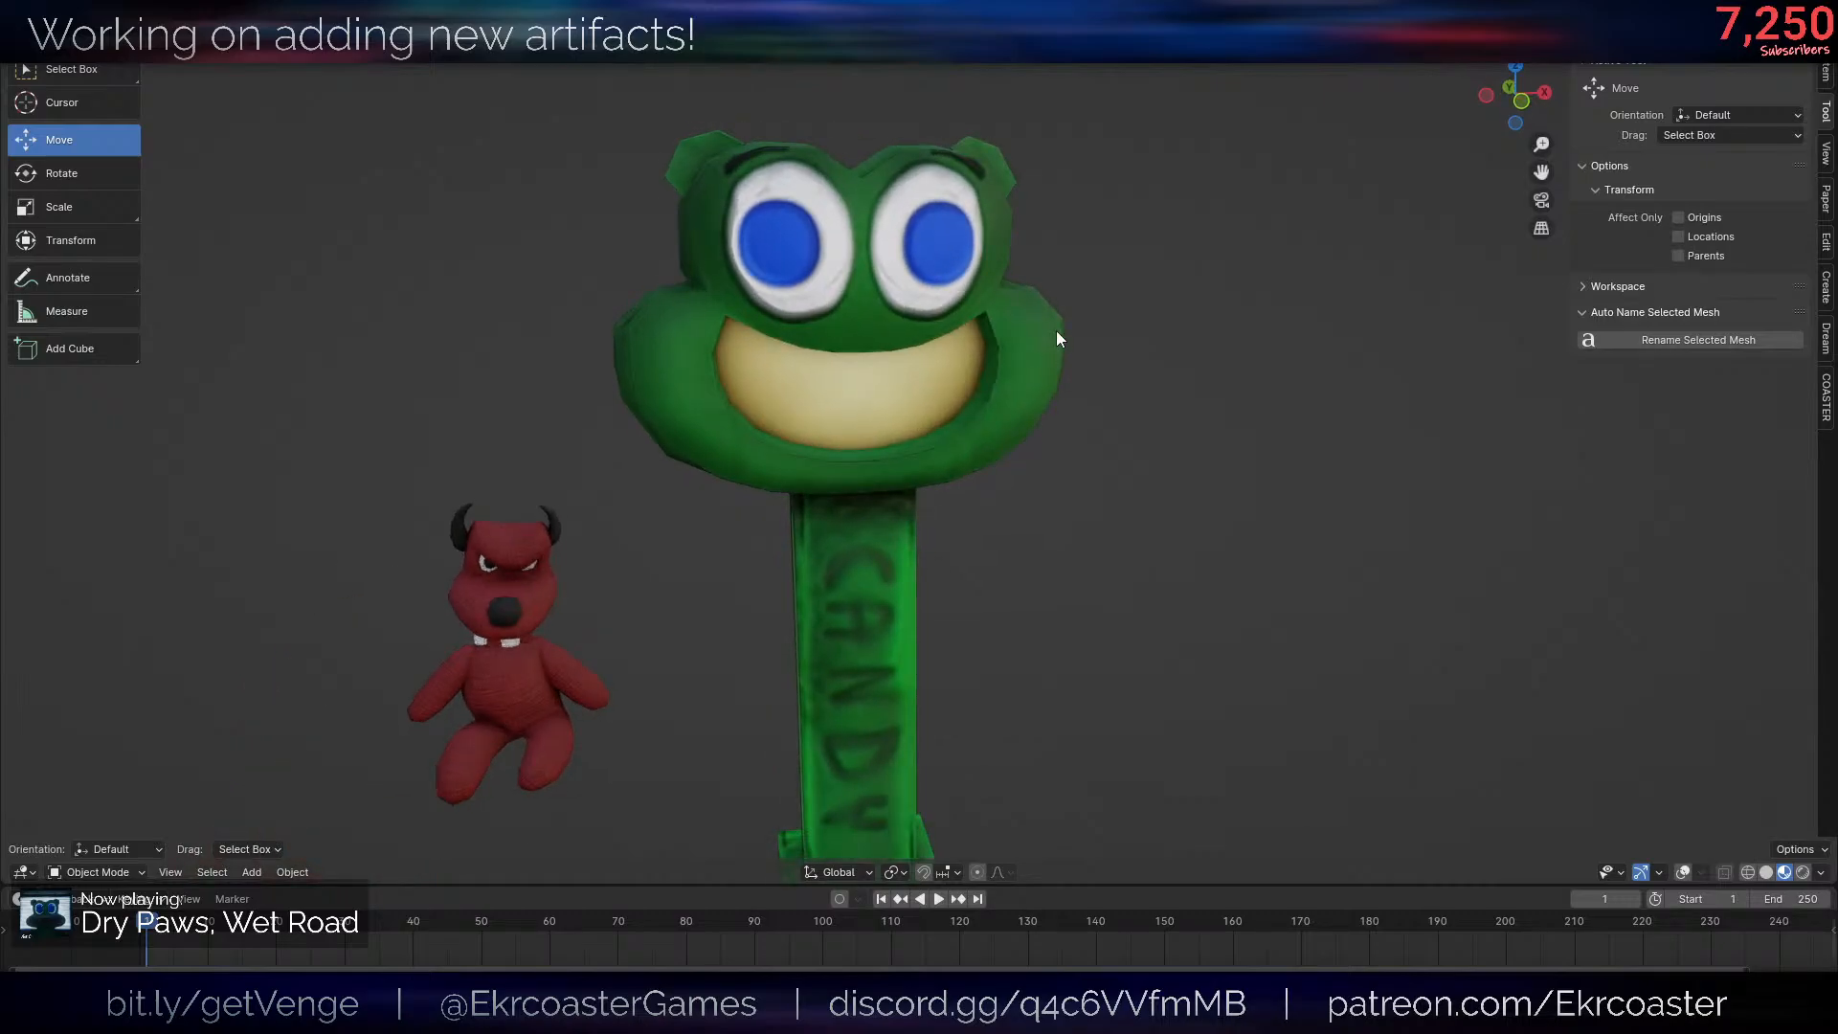
middle_drag(1066, 478, 1100, 443)
scroll(1149, 455, up, 4)
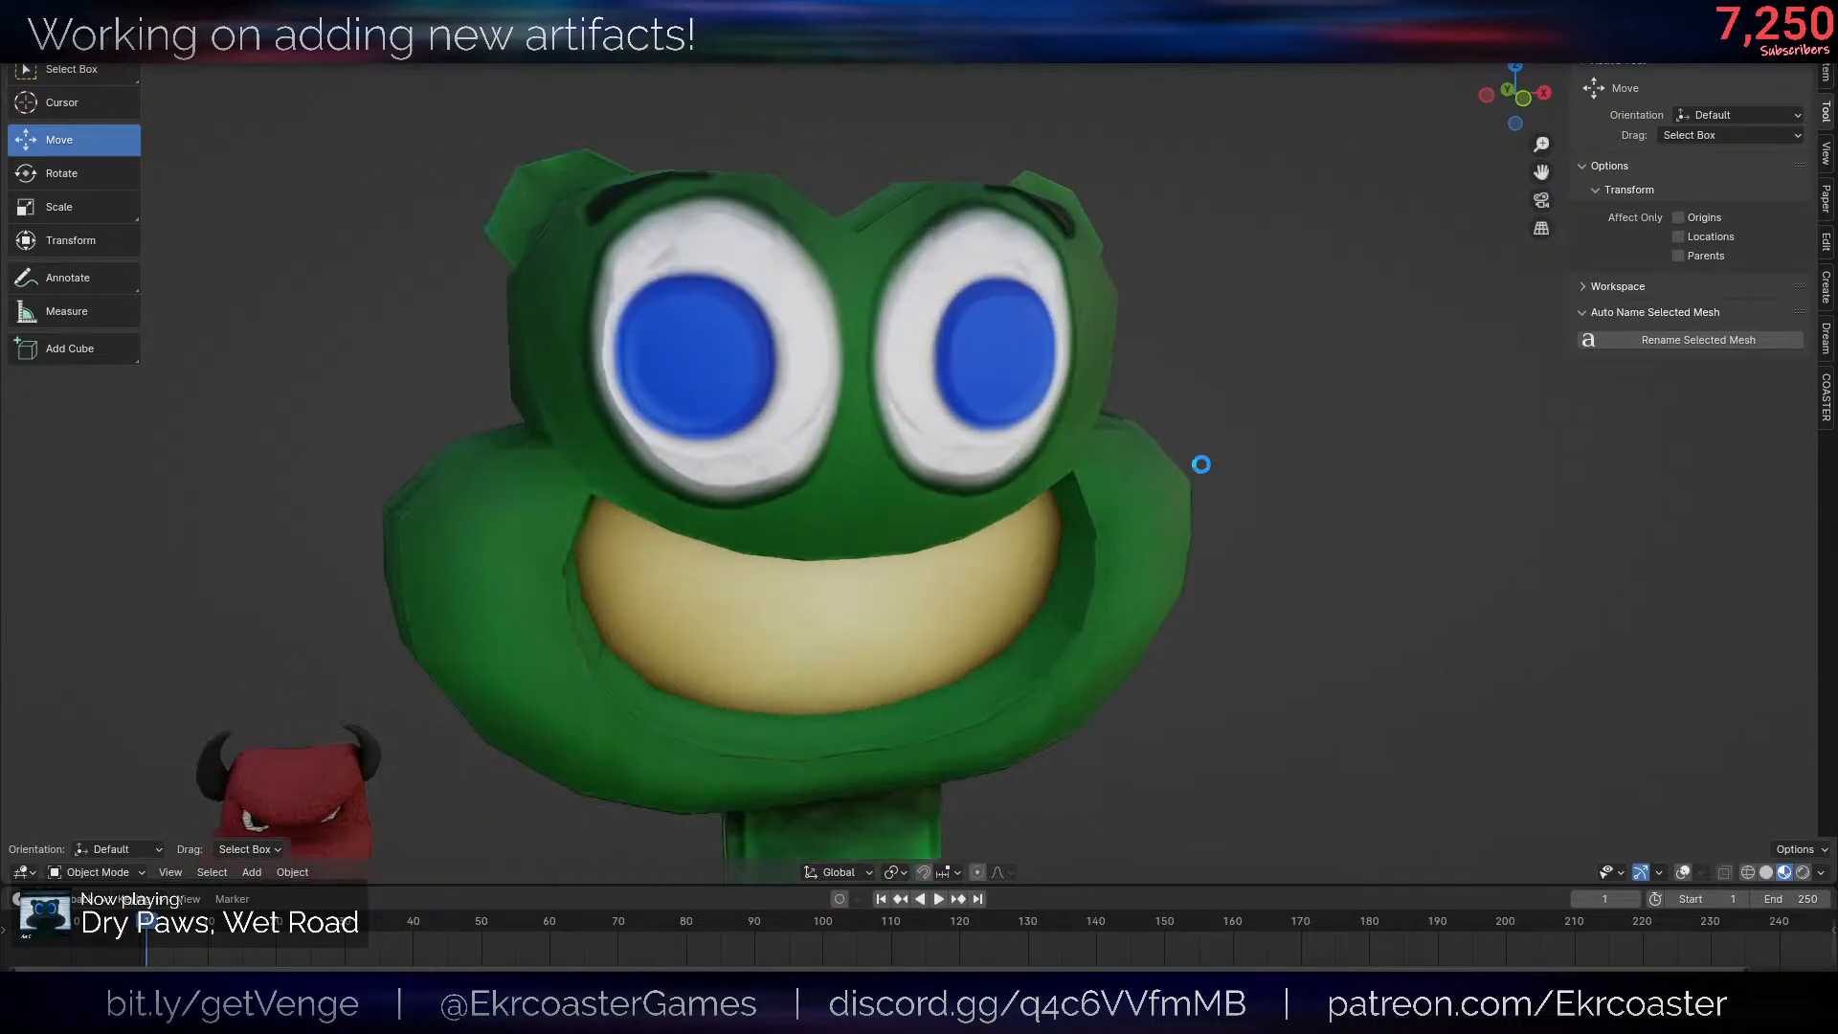
- In Edit Mode, select the mouth rim's edges from one upper corner down and along the lower lip
middle_drag(1122, 512, 1112, 467)
scroll(1112, 467, up, 1)
key(alt+shift+z)
key(Tab)
click(1115, 469)
key(2)
click(1117, 471)
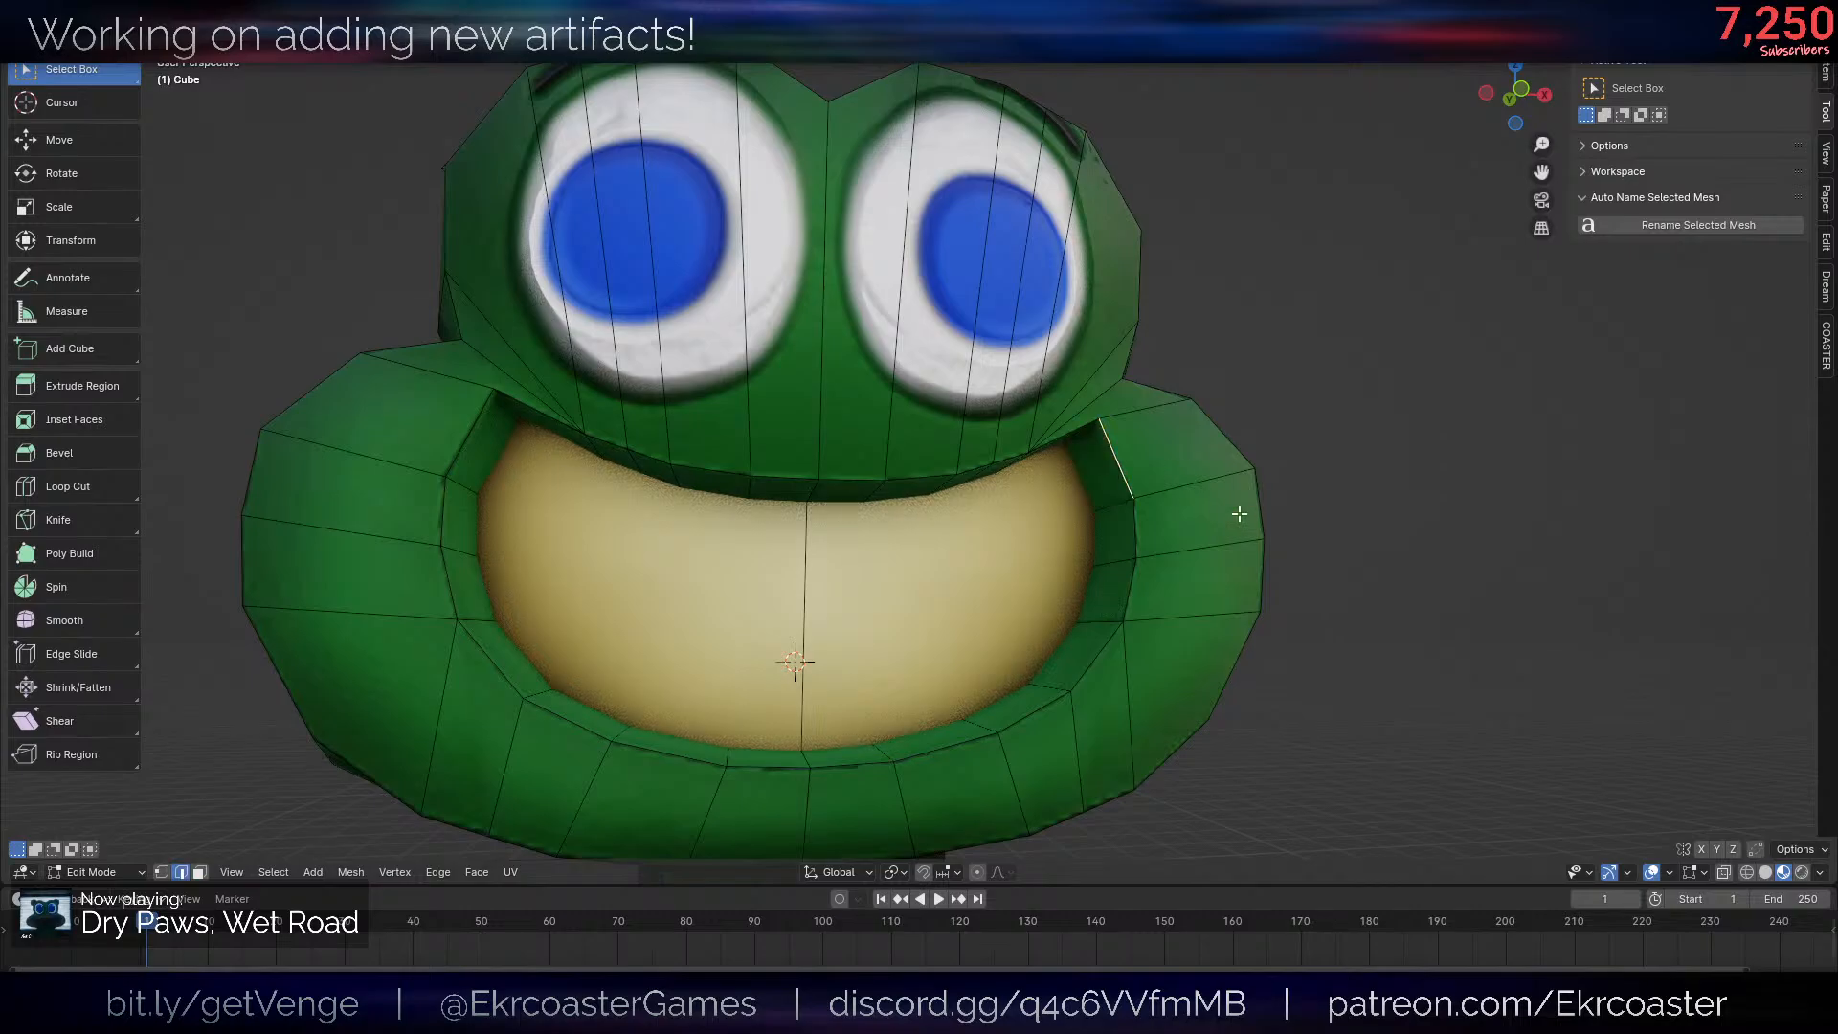
key(alt+l)
middle_drag(1268, 521, 1276, 513)
ctrl+click(965, 739)
- Extend the edge selection around the other mouth corner and along the upper lip to close the loop
ctrl+click(526, 681)
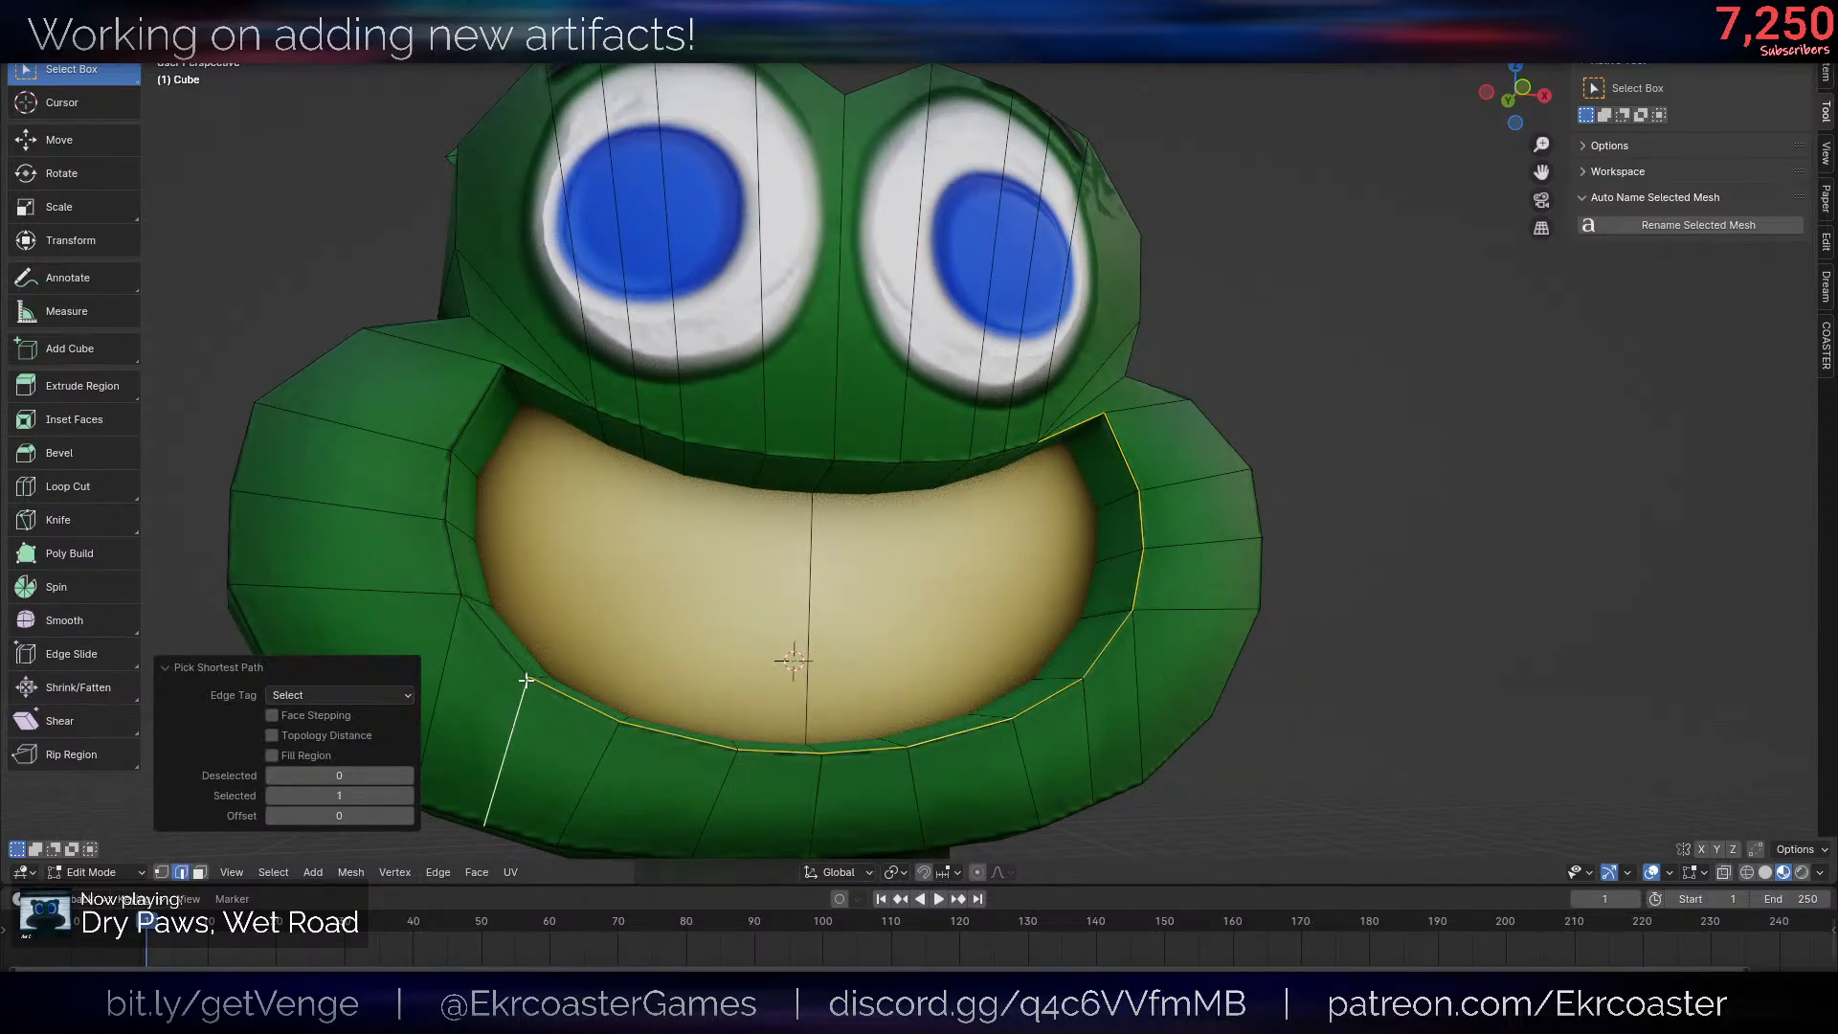
key(ctrl+z)
ctrl+click(569, 716)
ctrl+click(433, 511)
key(ctrl+z)
ctrl+click(451, 480)
ctrl+click(669, 424)
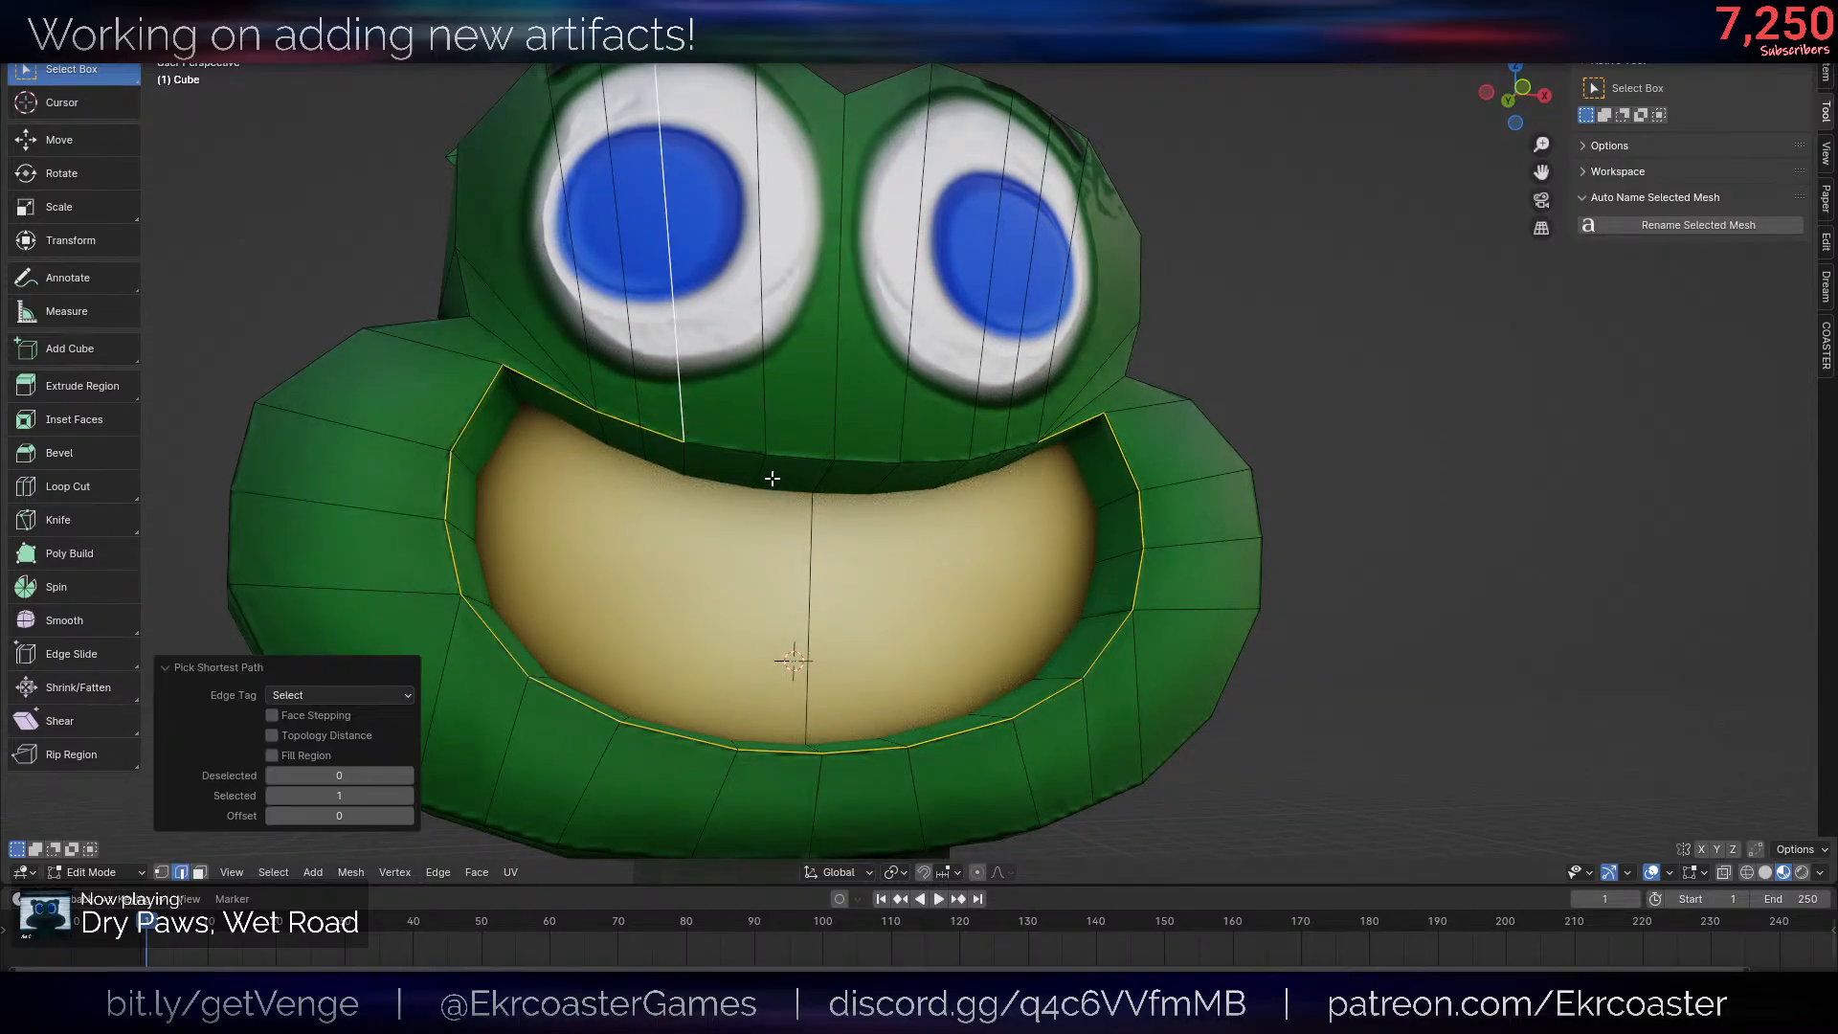
ctrl+click(1021, 448)
- Bevel the selected mouth rim loop into a narrow strip of faces around the opening and view it from a distance
key(alt+shift+z)
middle_drag(1404, 526, 1439, 538)
key(s)
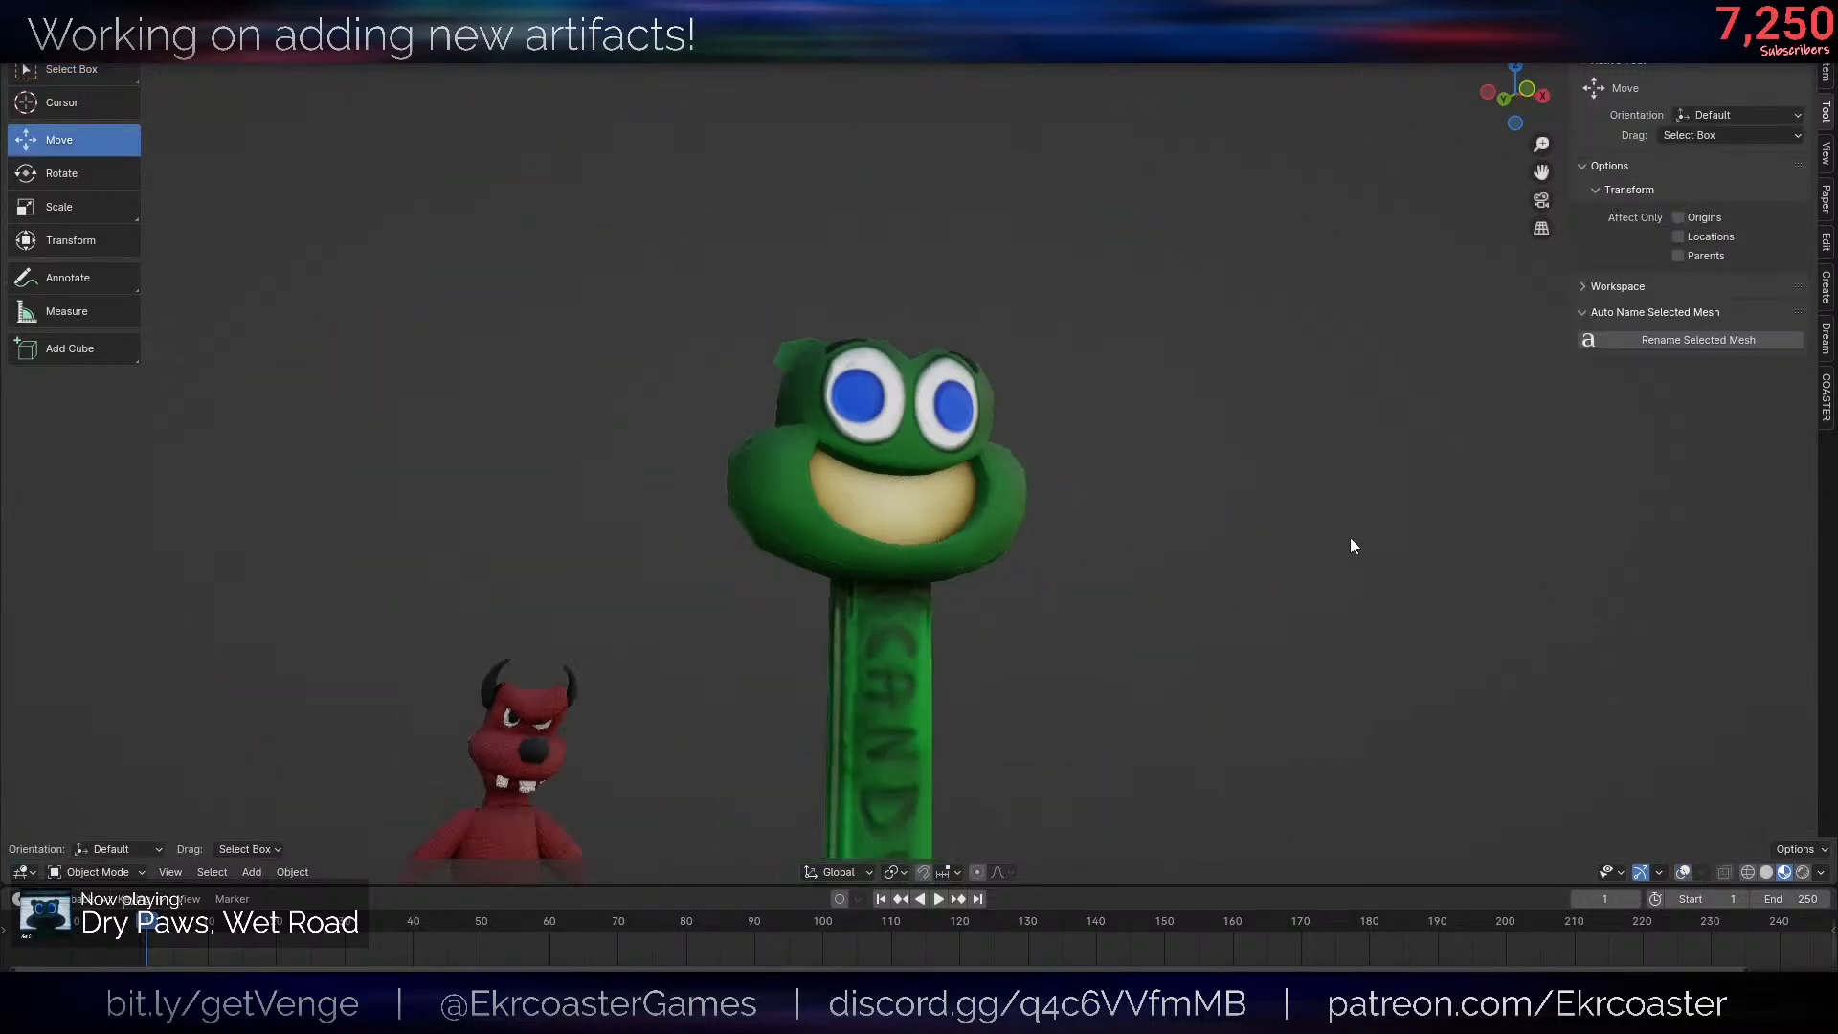
scroll(1202, 606, up, 5)
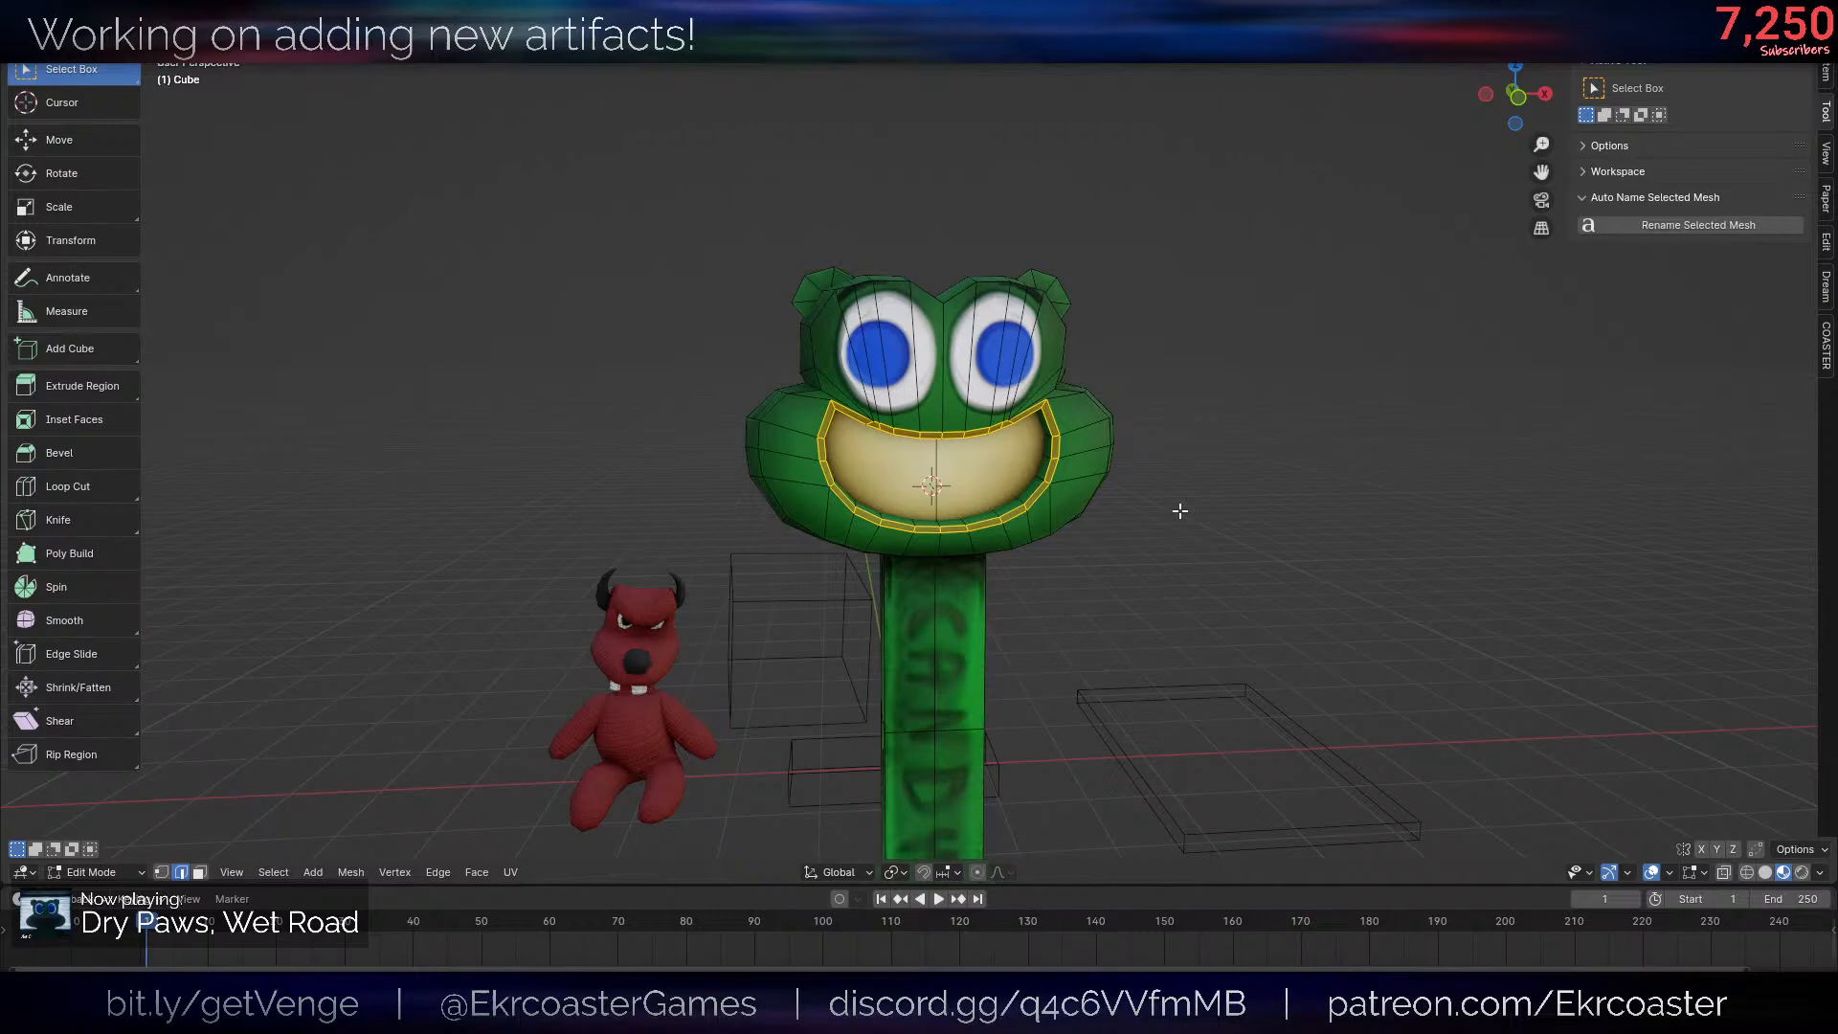
scroll(1207, 491, up, 4)
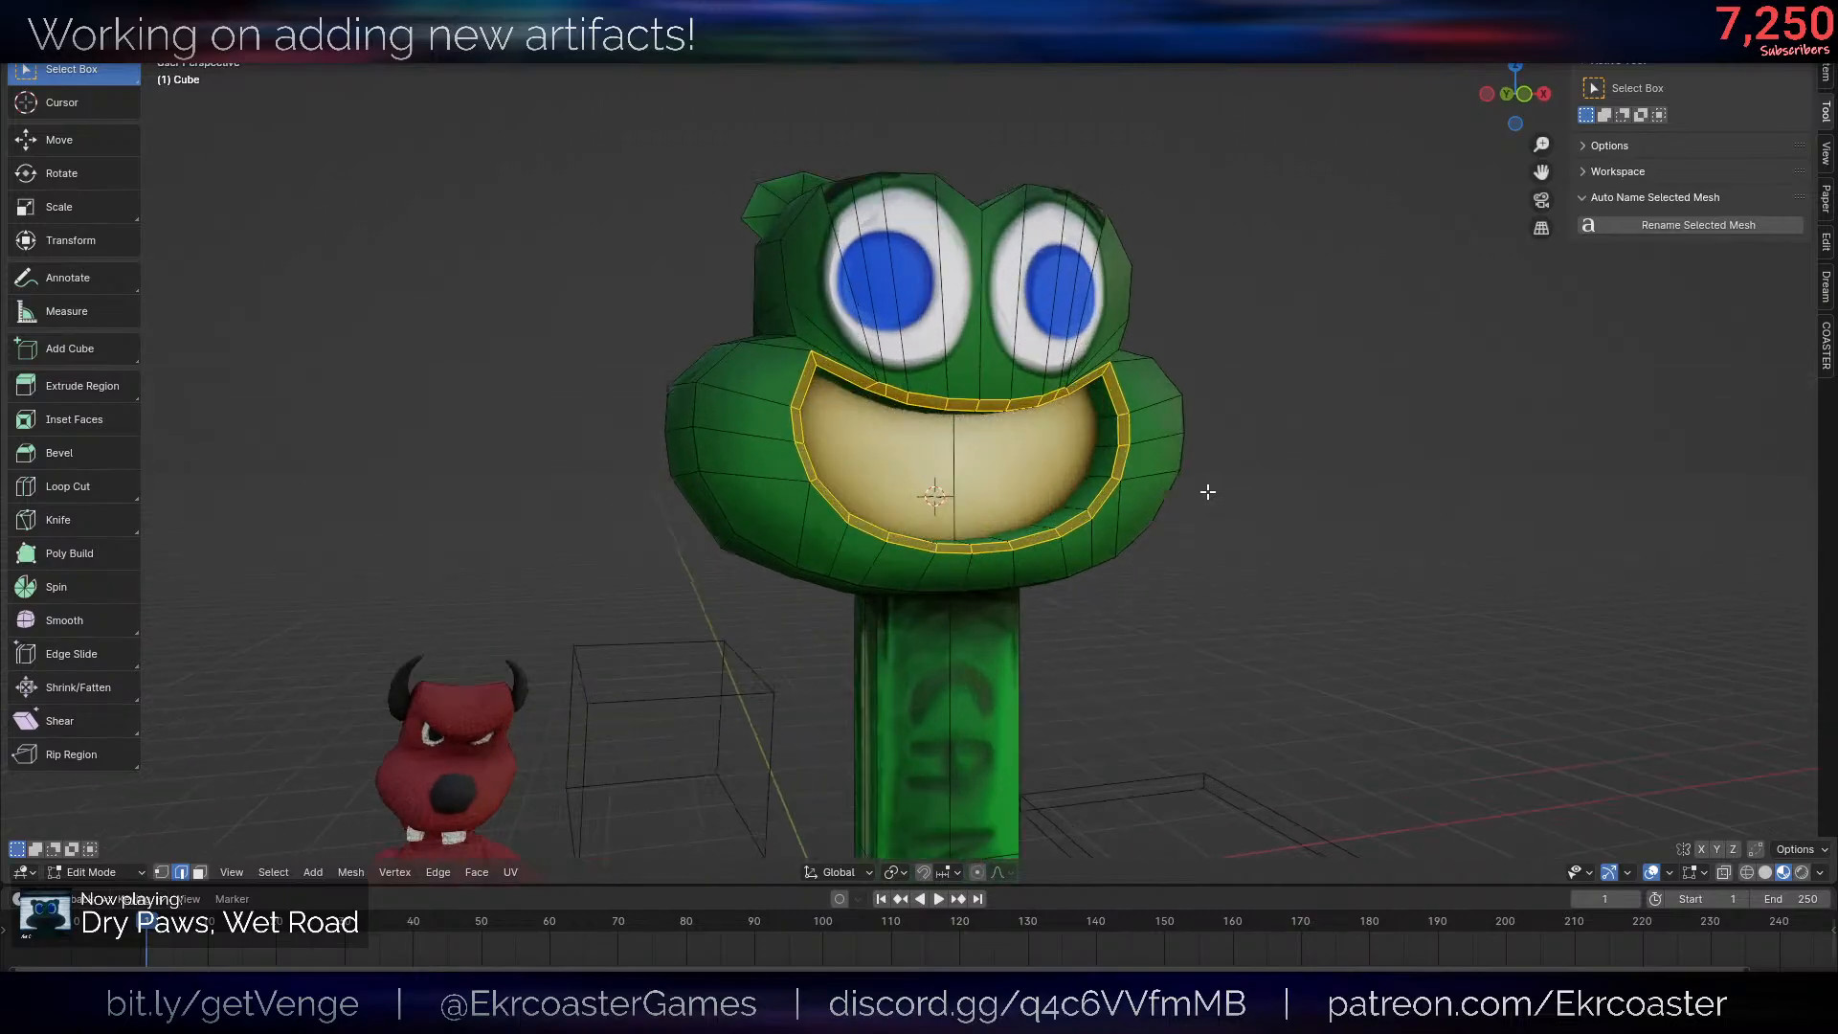
- Clear the selection, hide the overlays and examine the shading of the bevelled mouth rim
scroll(1237, 536, up, 4)
key(alt+a)
key(alt+shift+z)
scroll(1219, 411, down, 6)
middle_drag(1255, 422, 1245, 460)
scroll(1239, 410, up, 4)
scroll(1117, 482, up, 4)
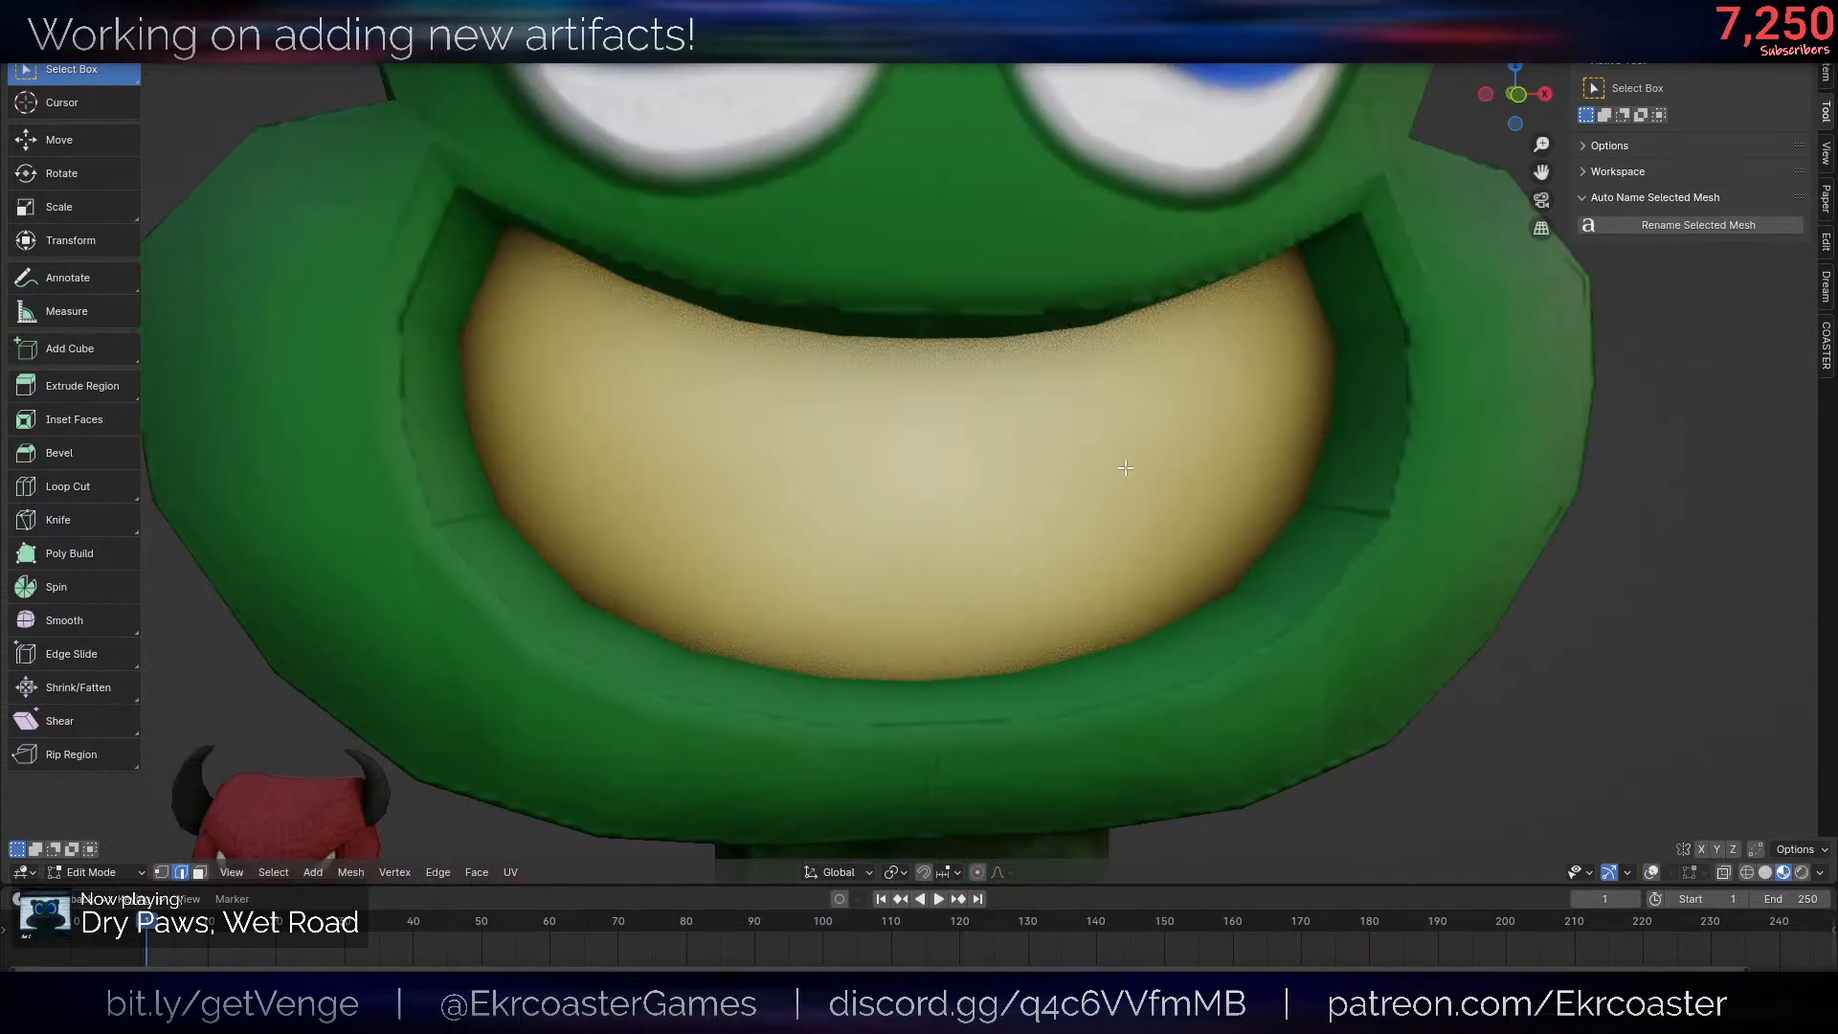
scroll(1128, 464, down, 6)
middle_drag(1123, 450, 1155, 408)
- Show the overlays and select the bevelled strip's faces along the upper lip in face mode
key(alt+shift+z)
scroll(1156, 408, up, 5)
key(3)
click(623, 151)
ctrl+click(1212, 279)
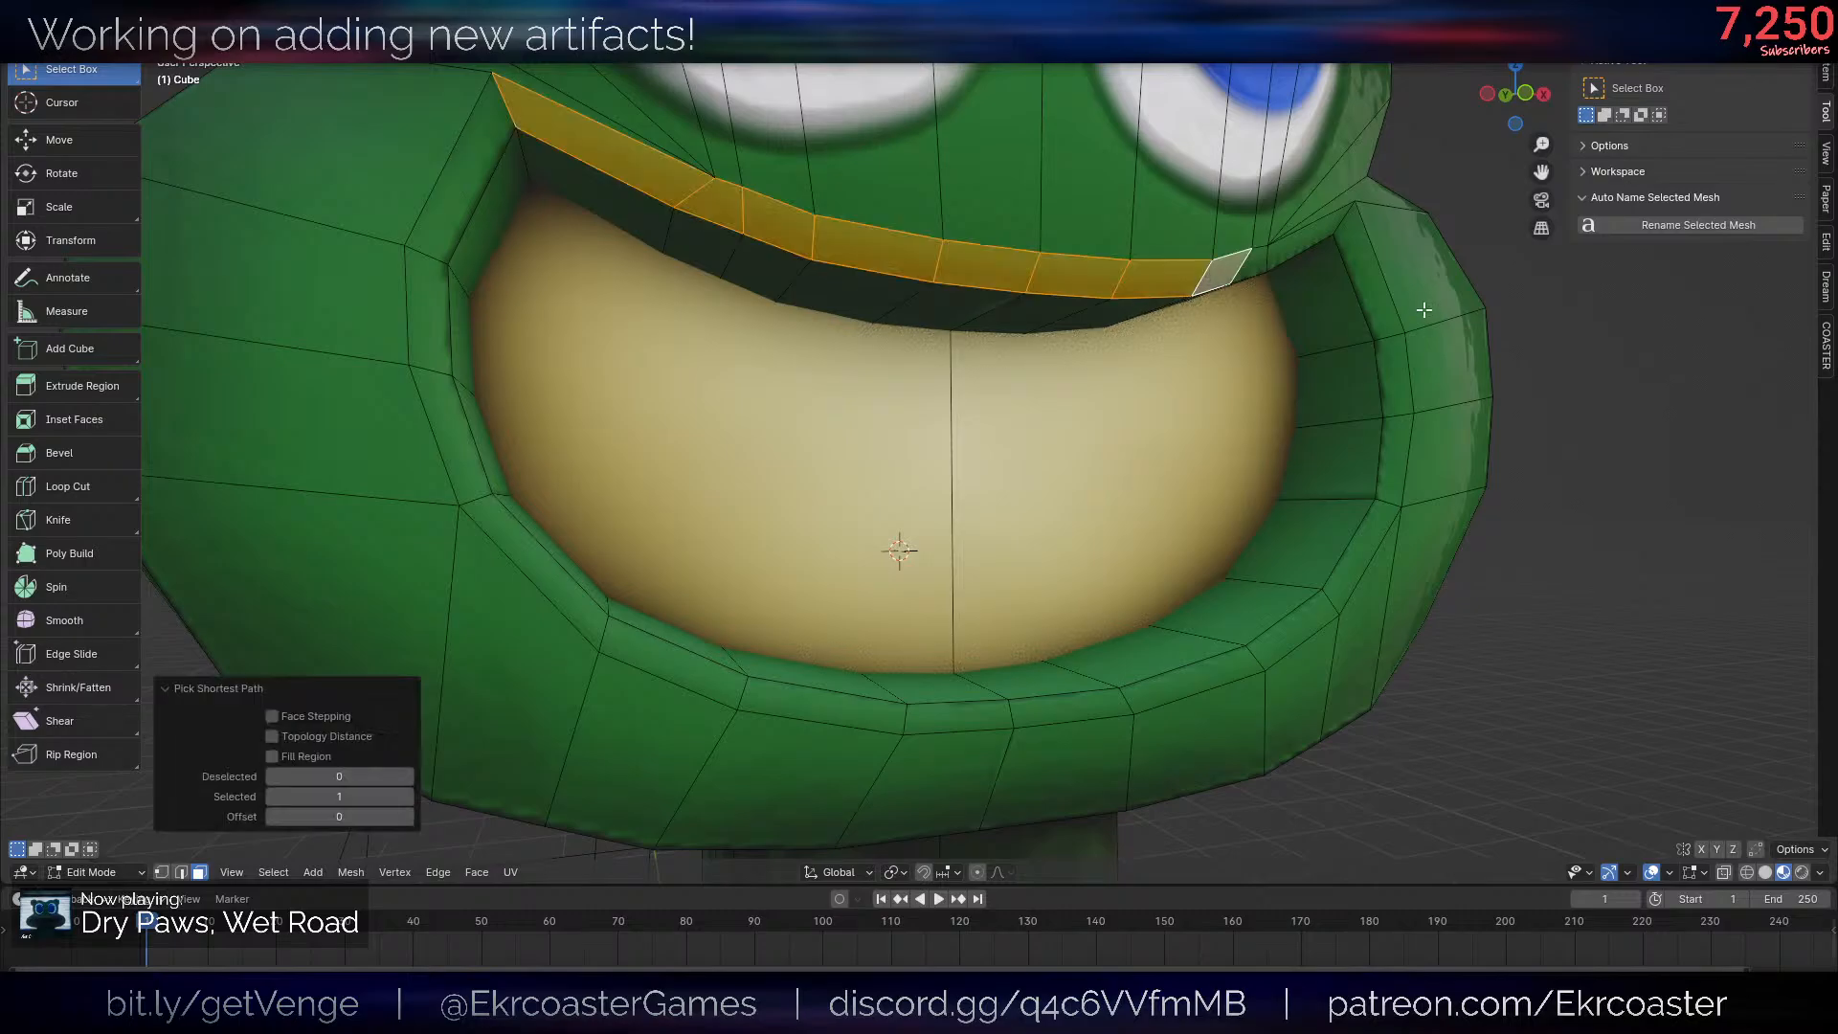
- Add the rest of the strip around the mouth to the selection and place its UVs on the texture's dark red area
scroll(1425, 307, down, 1)
middle_drag(1425, 308, 1333, 333)
ctrl+click(1298, 316)
ctrl+click(1245, 541)
ctrl+click(617, 603)
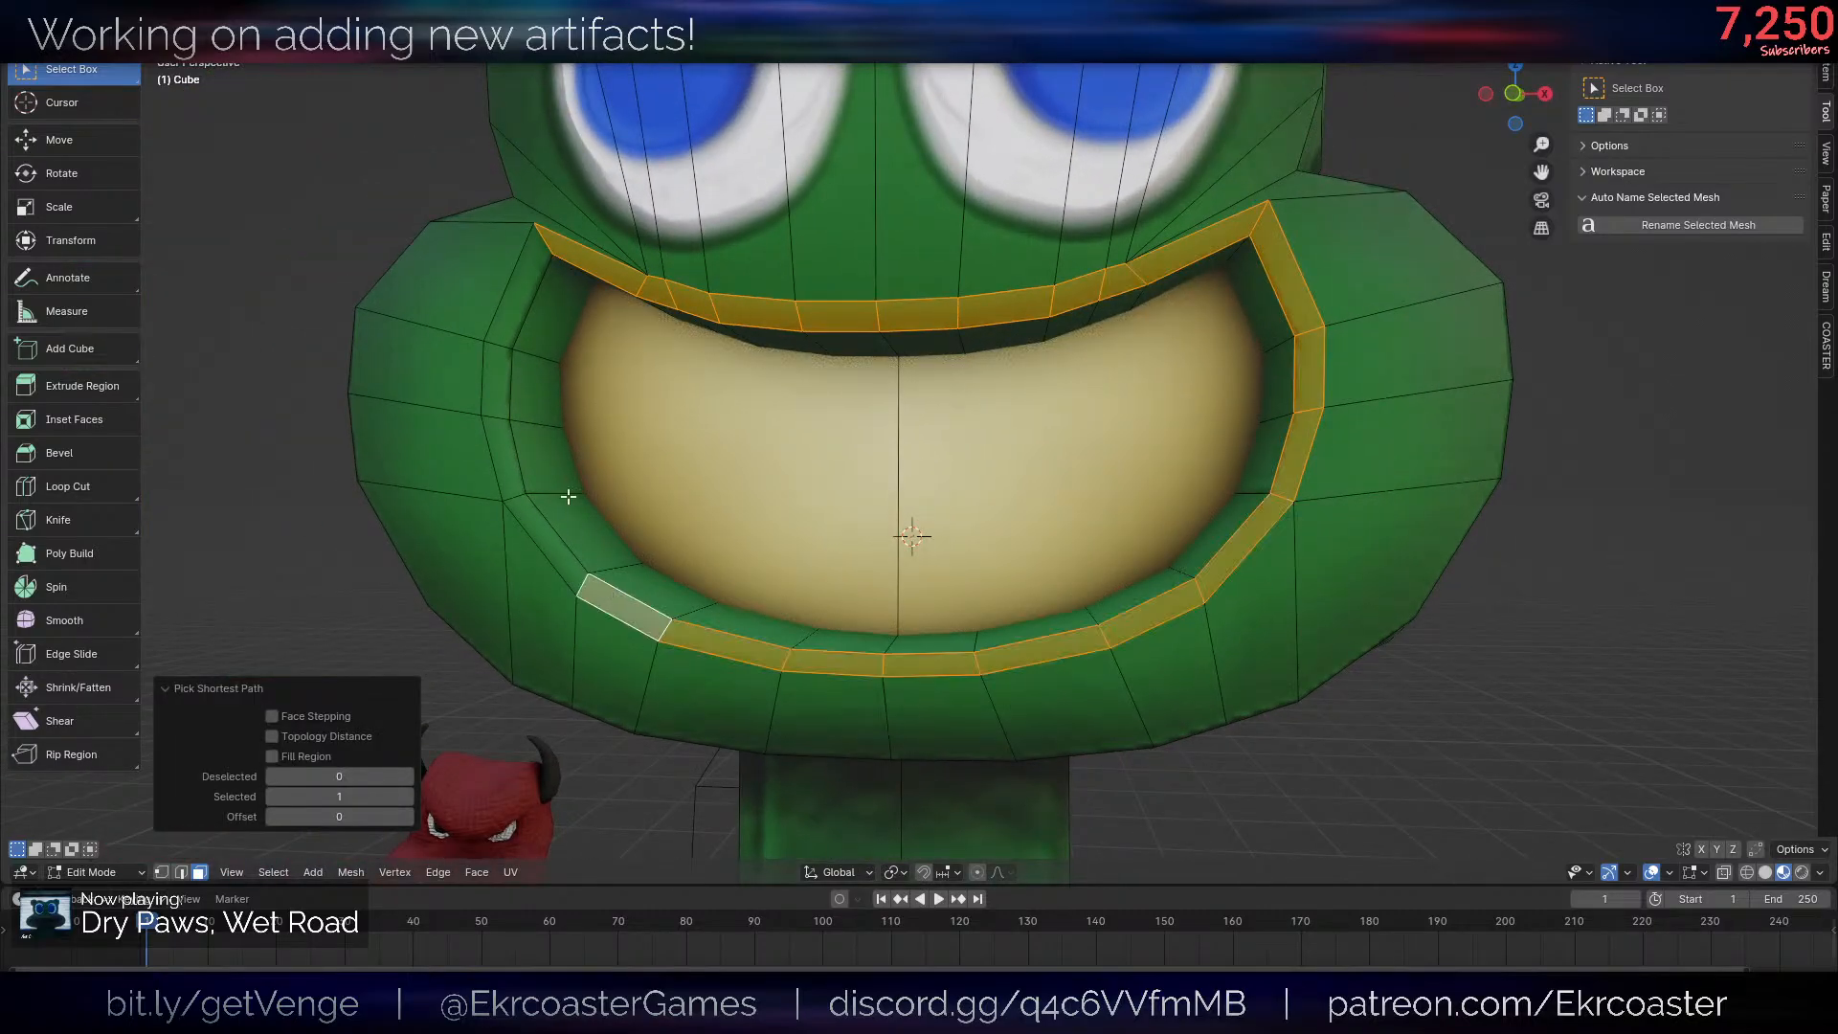
ctrl+click(511, 322)
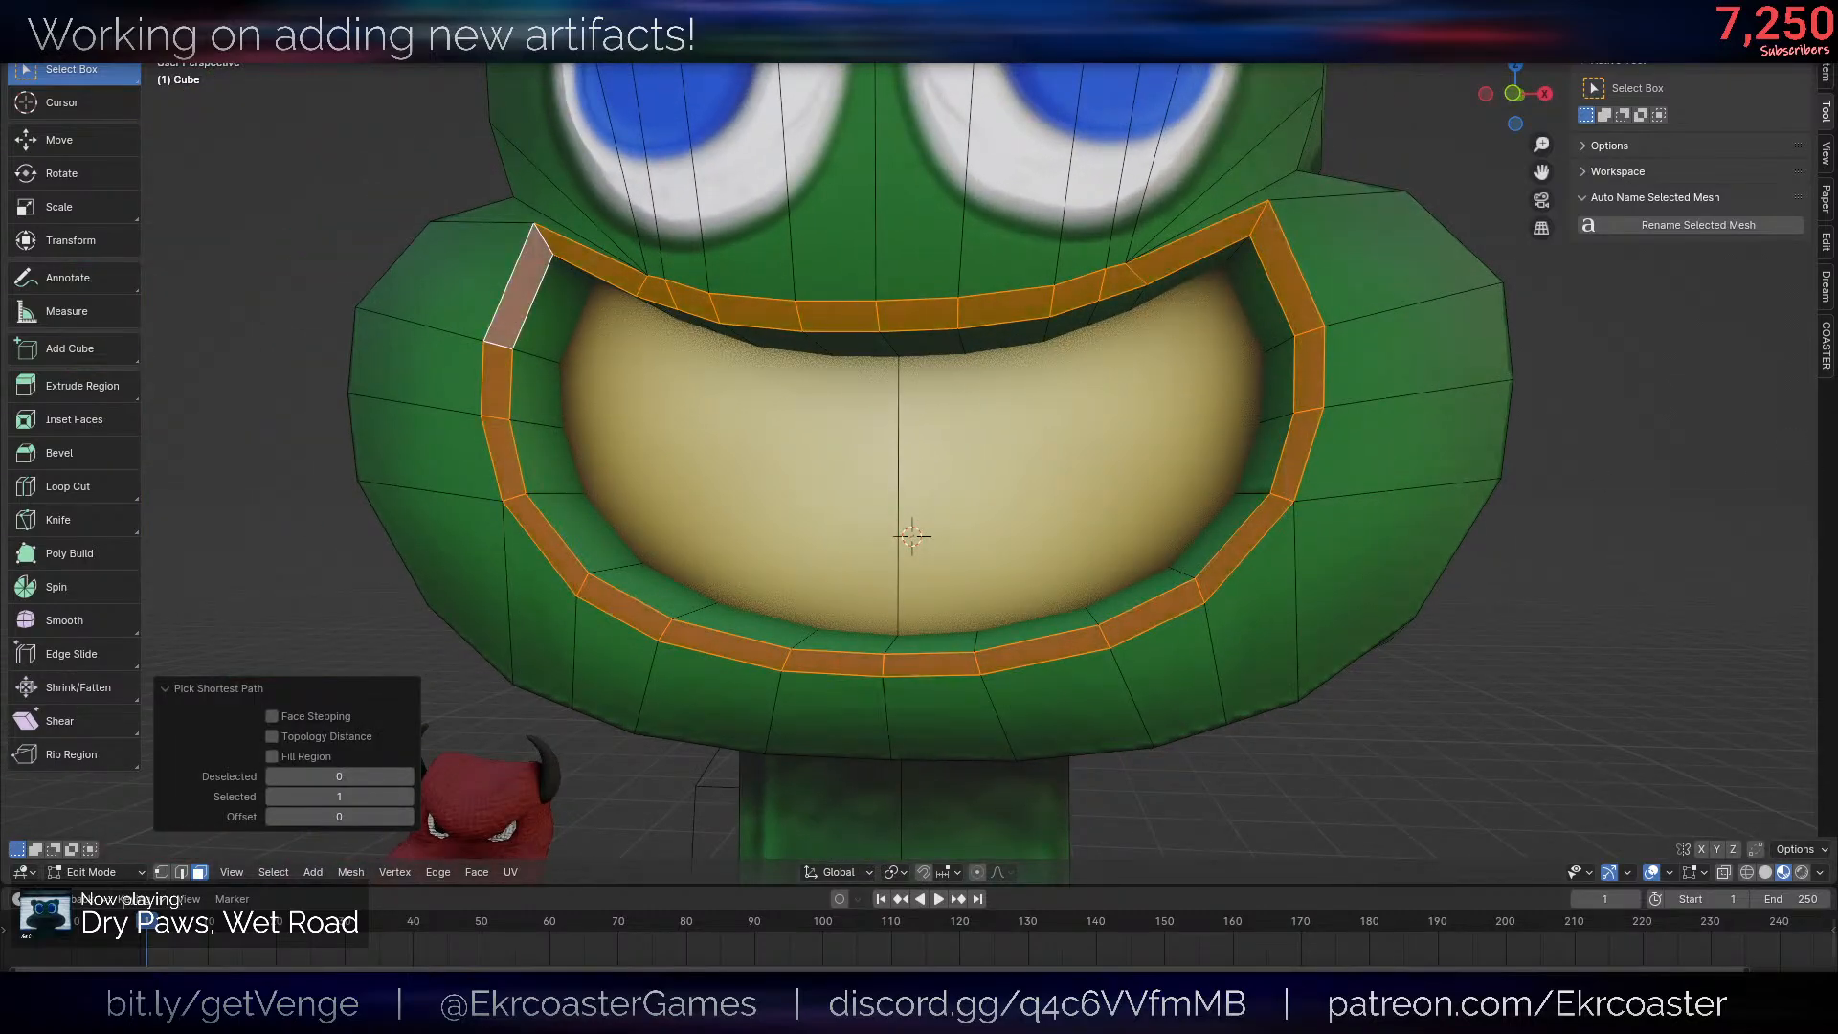
scroll(1415, 378, down, 8)
key(alt+shift+z)
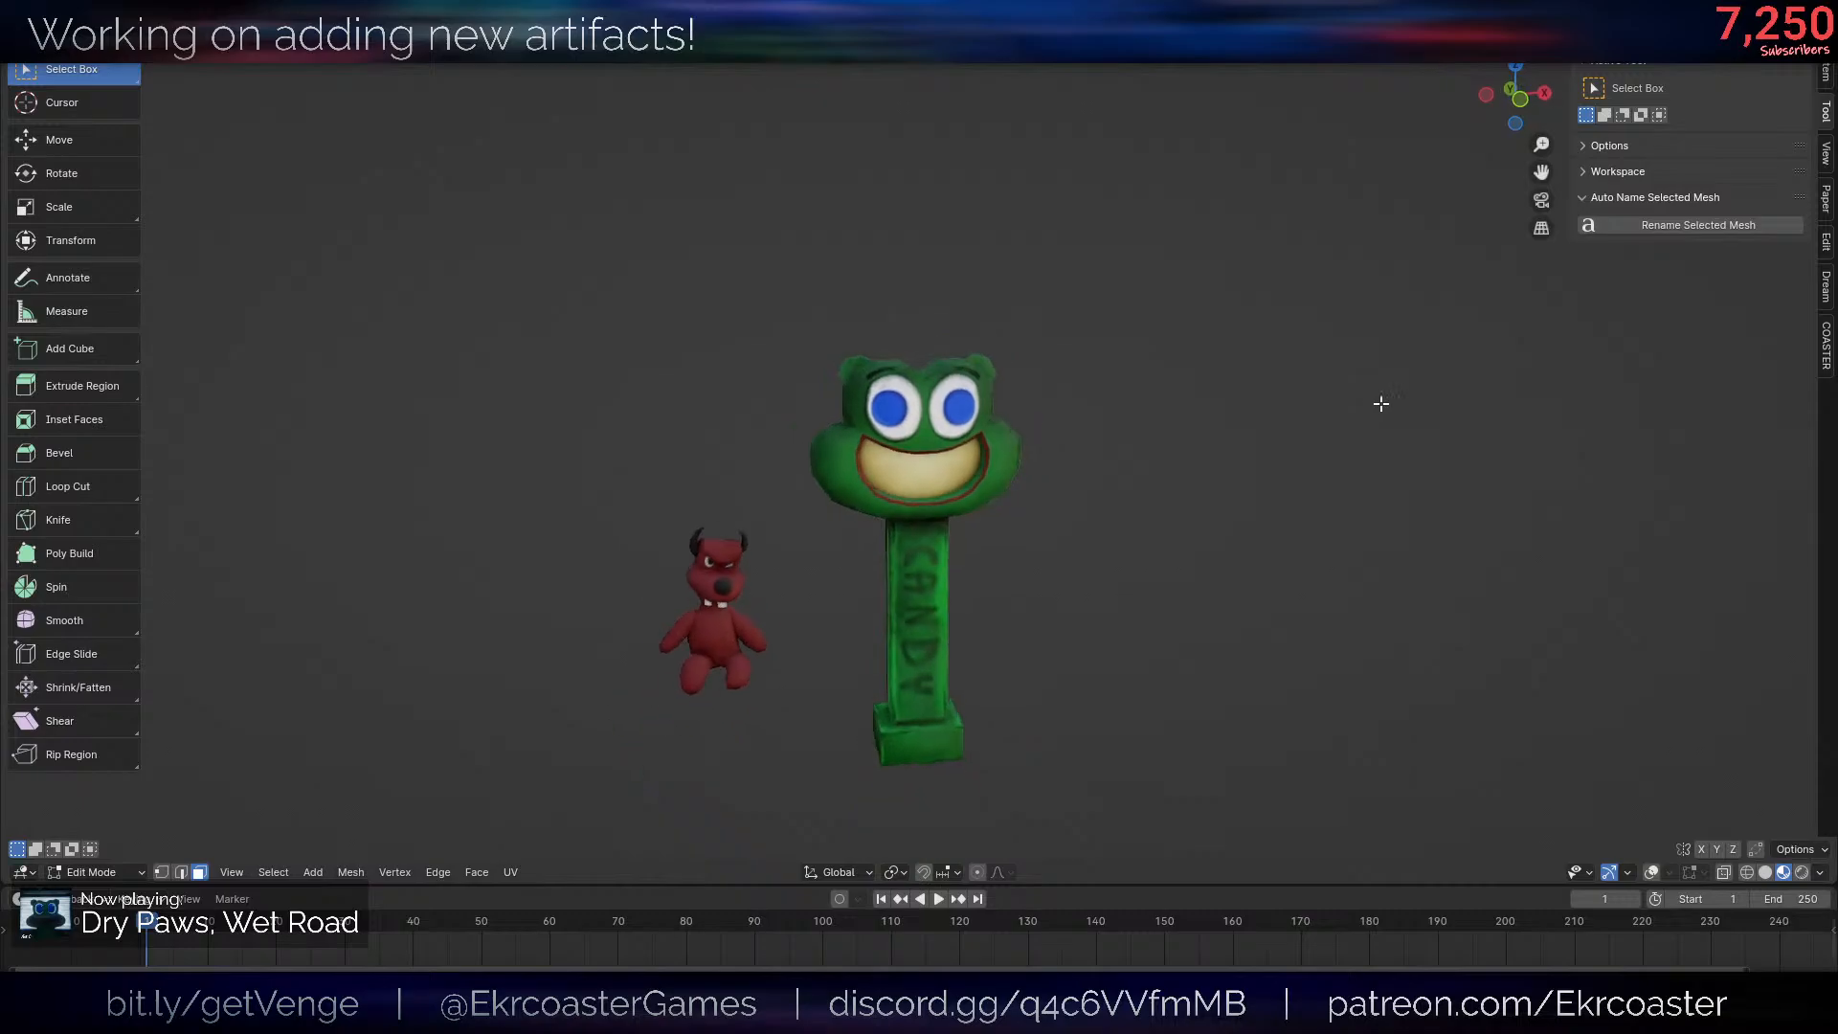
scroll(1379, 402, up, 8)
key(alt+shift+z)
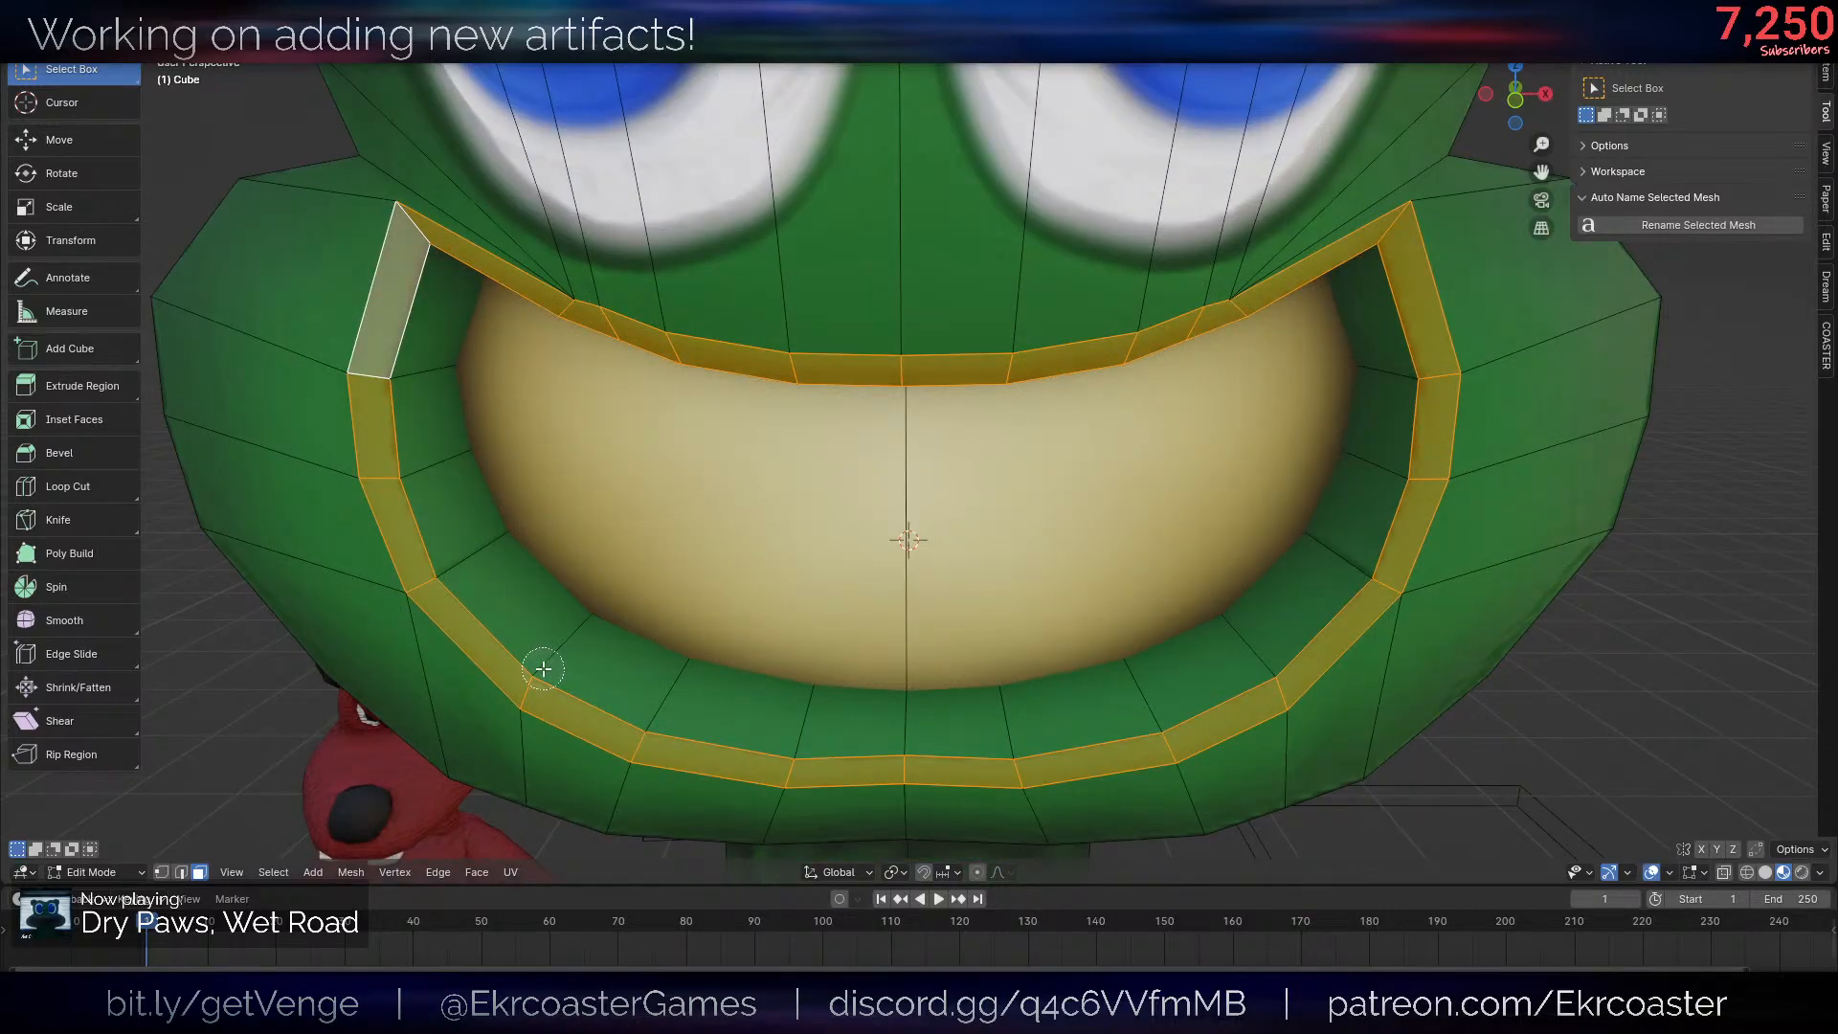
- Select the mouth's recessed inner wall faces too and place their UVs on dark red, returning to Object Mode
middle_drag(409, 501, 776, 141)
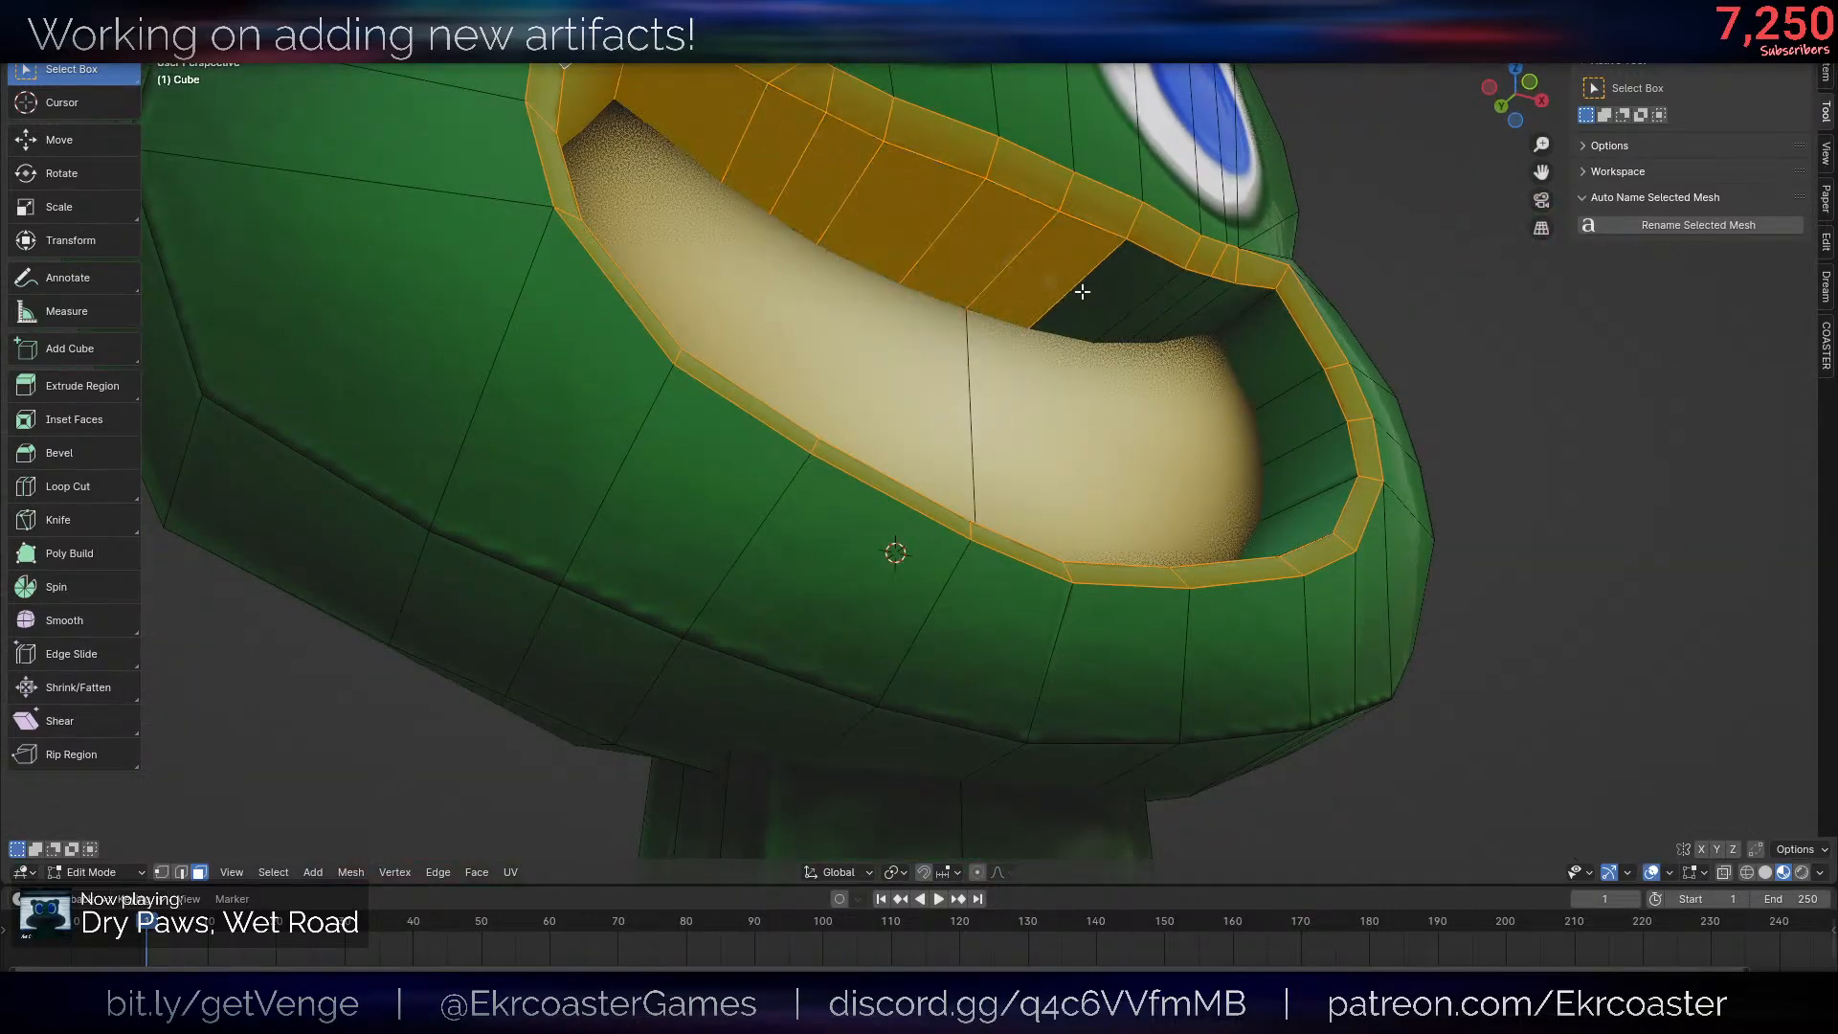
middle_drag(1296, 505, 1127, 581)
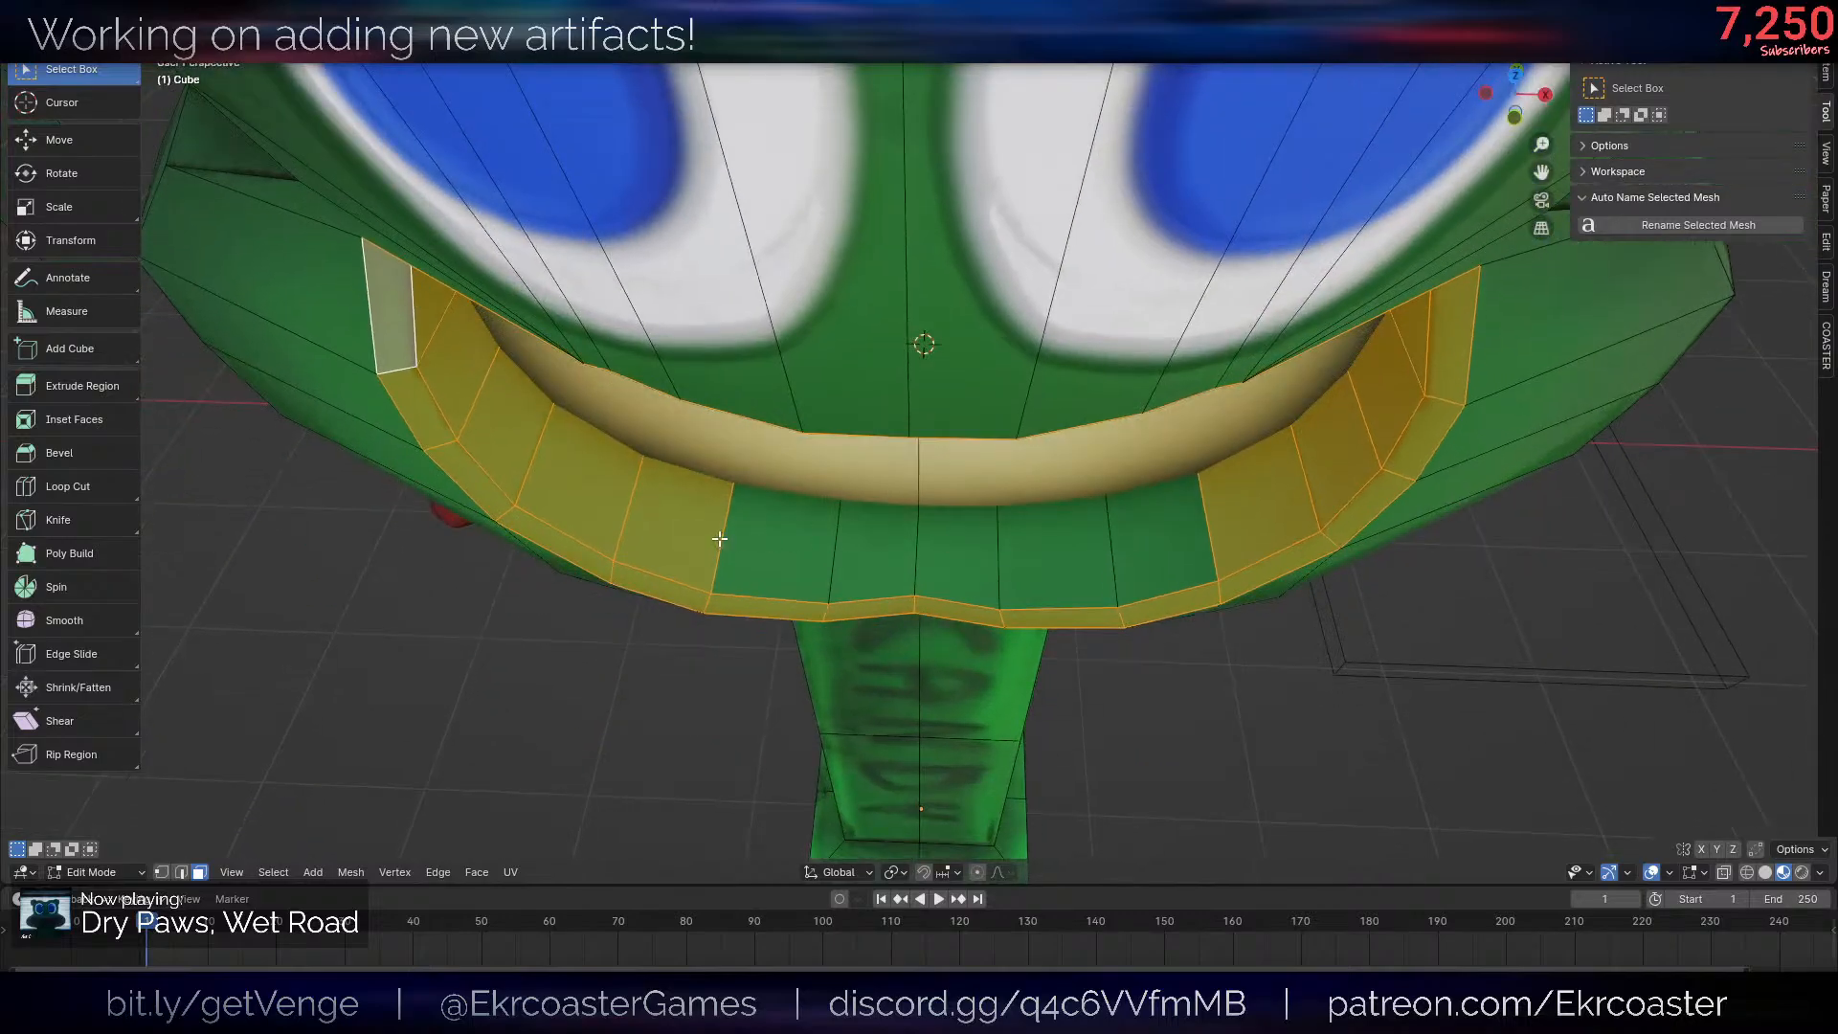
key(c)
drag(721, 540, 1143, 545)
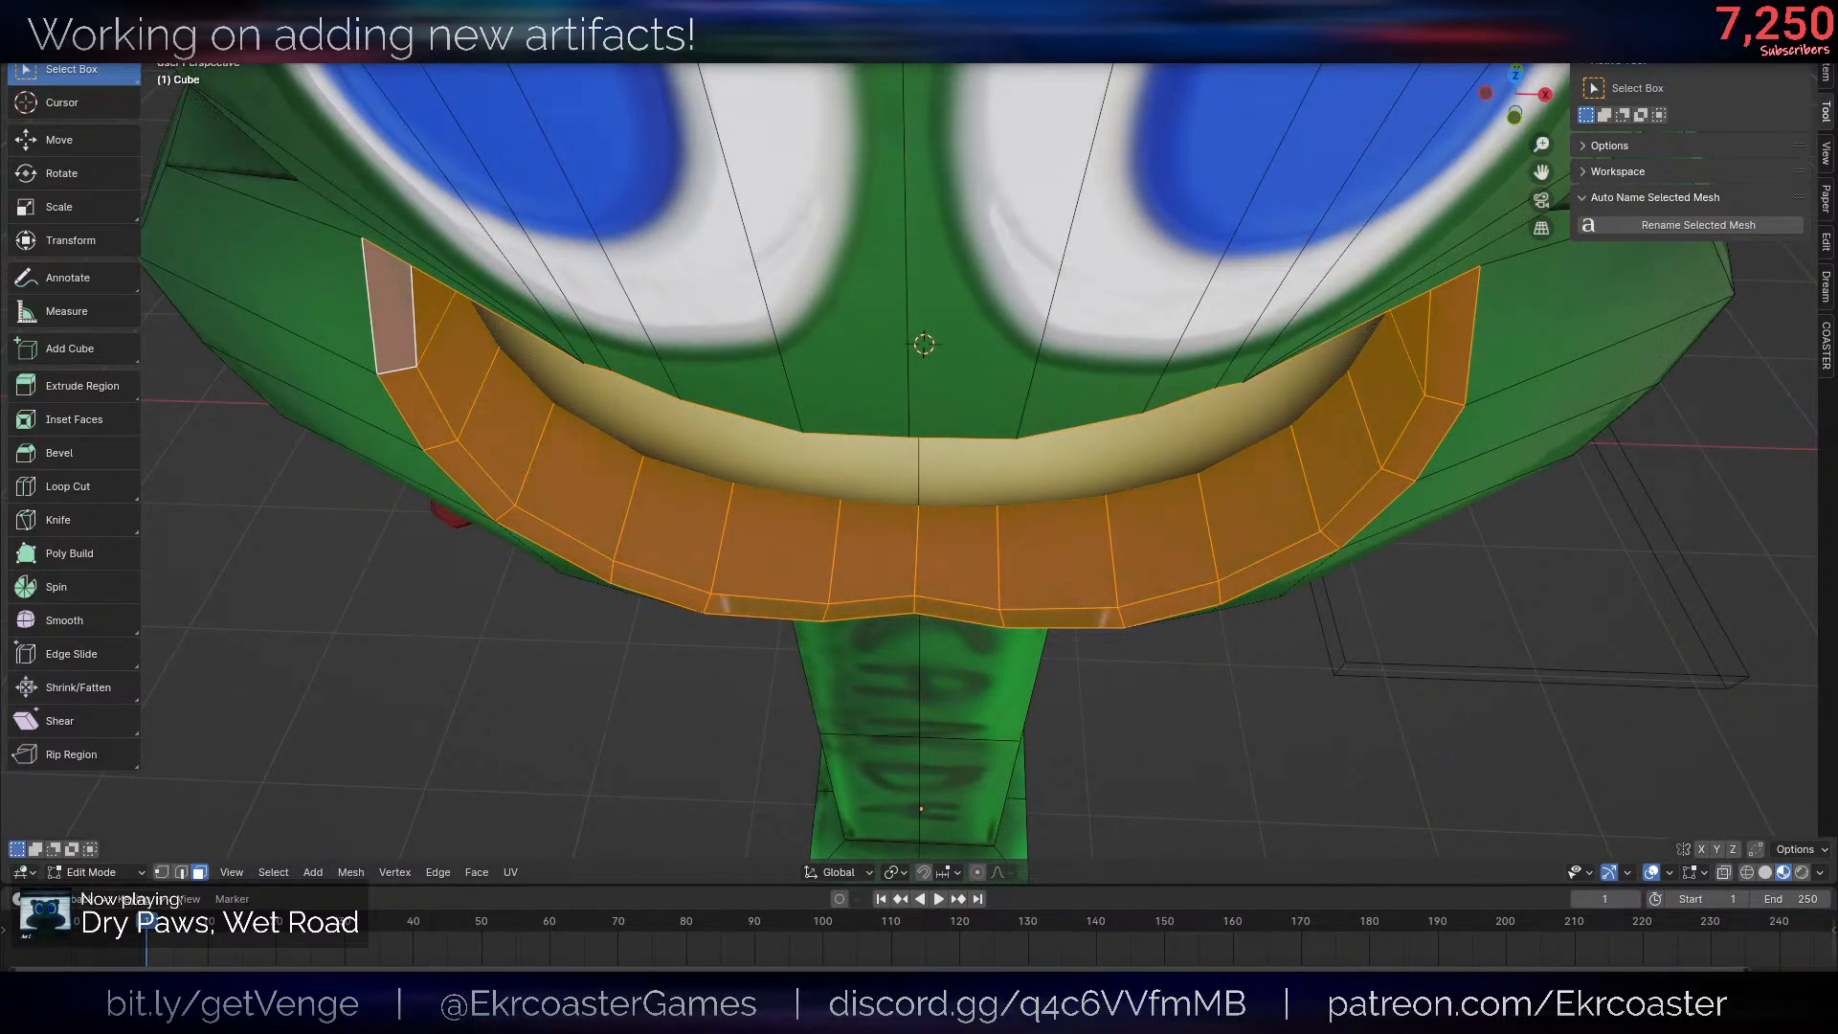
key(ctrl+z)
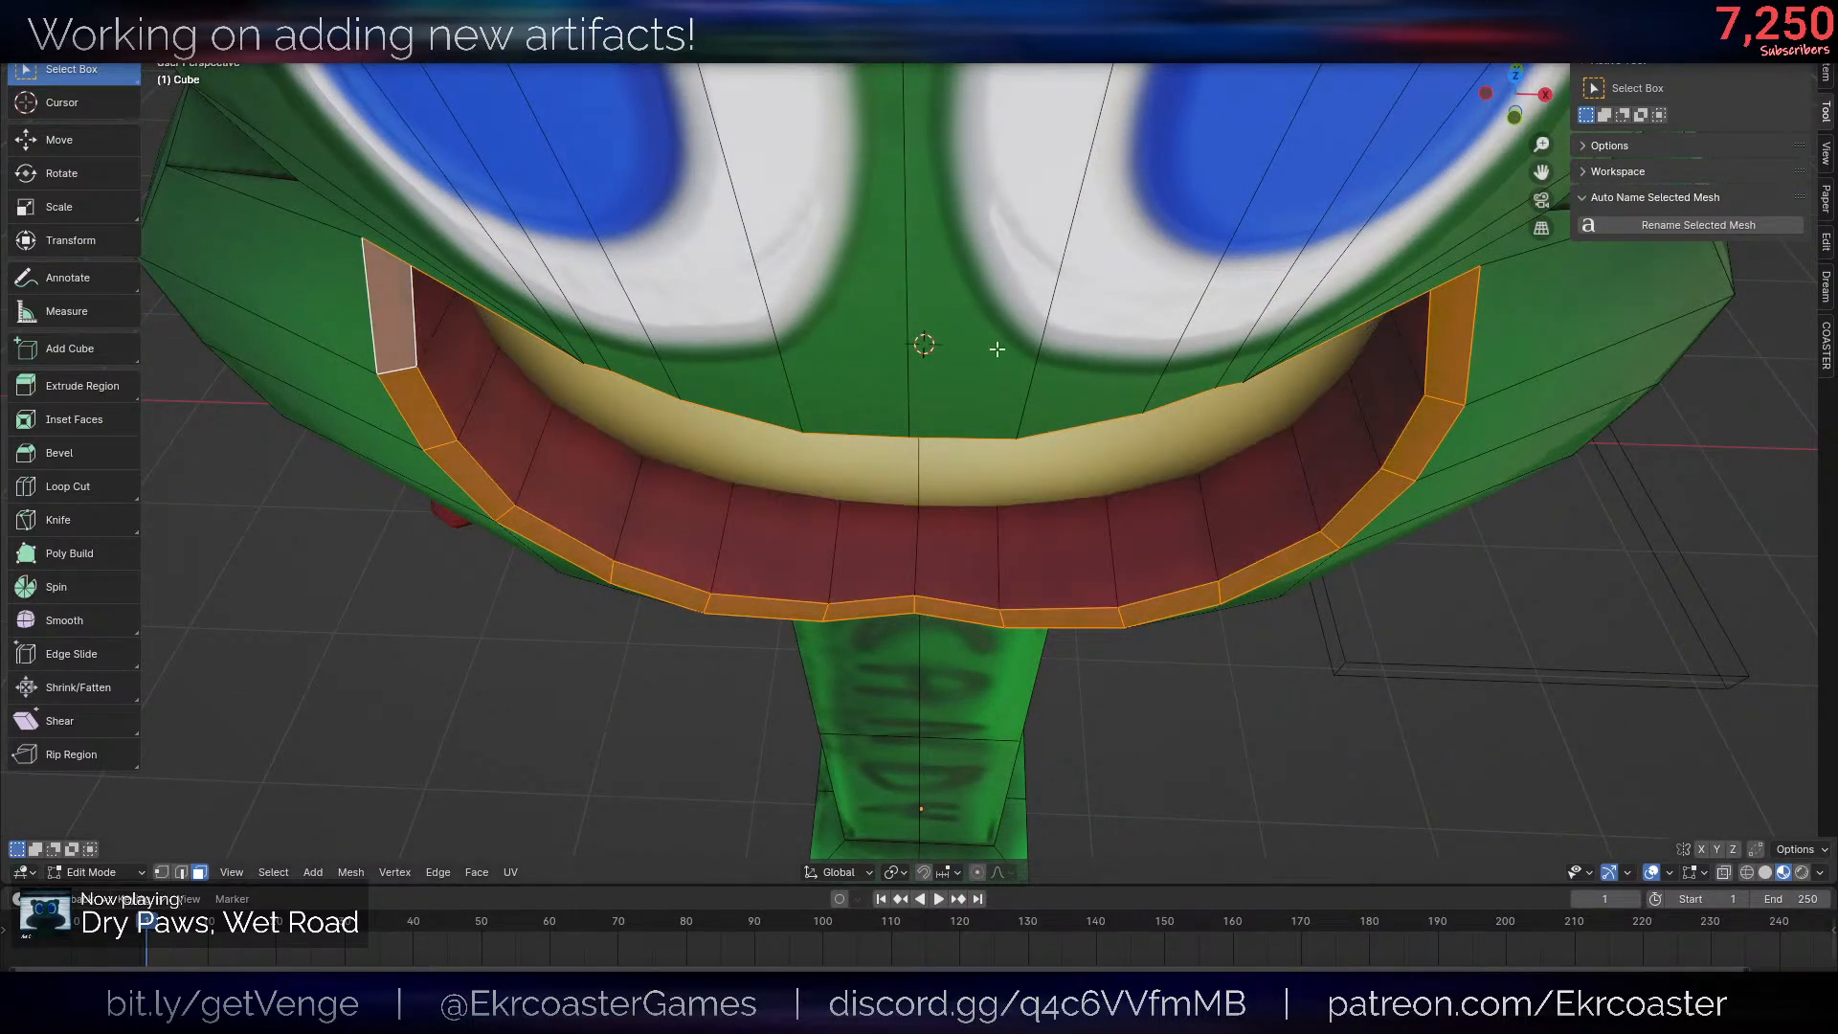
key(Tab)
scroll(1357, 429, down, 10)
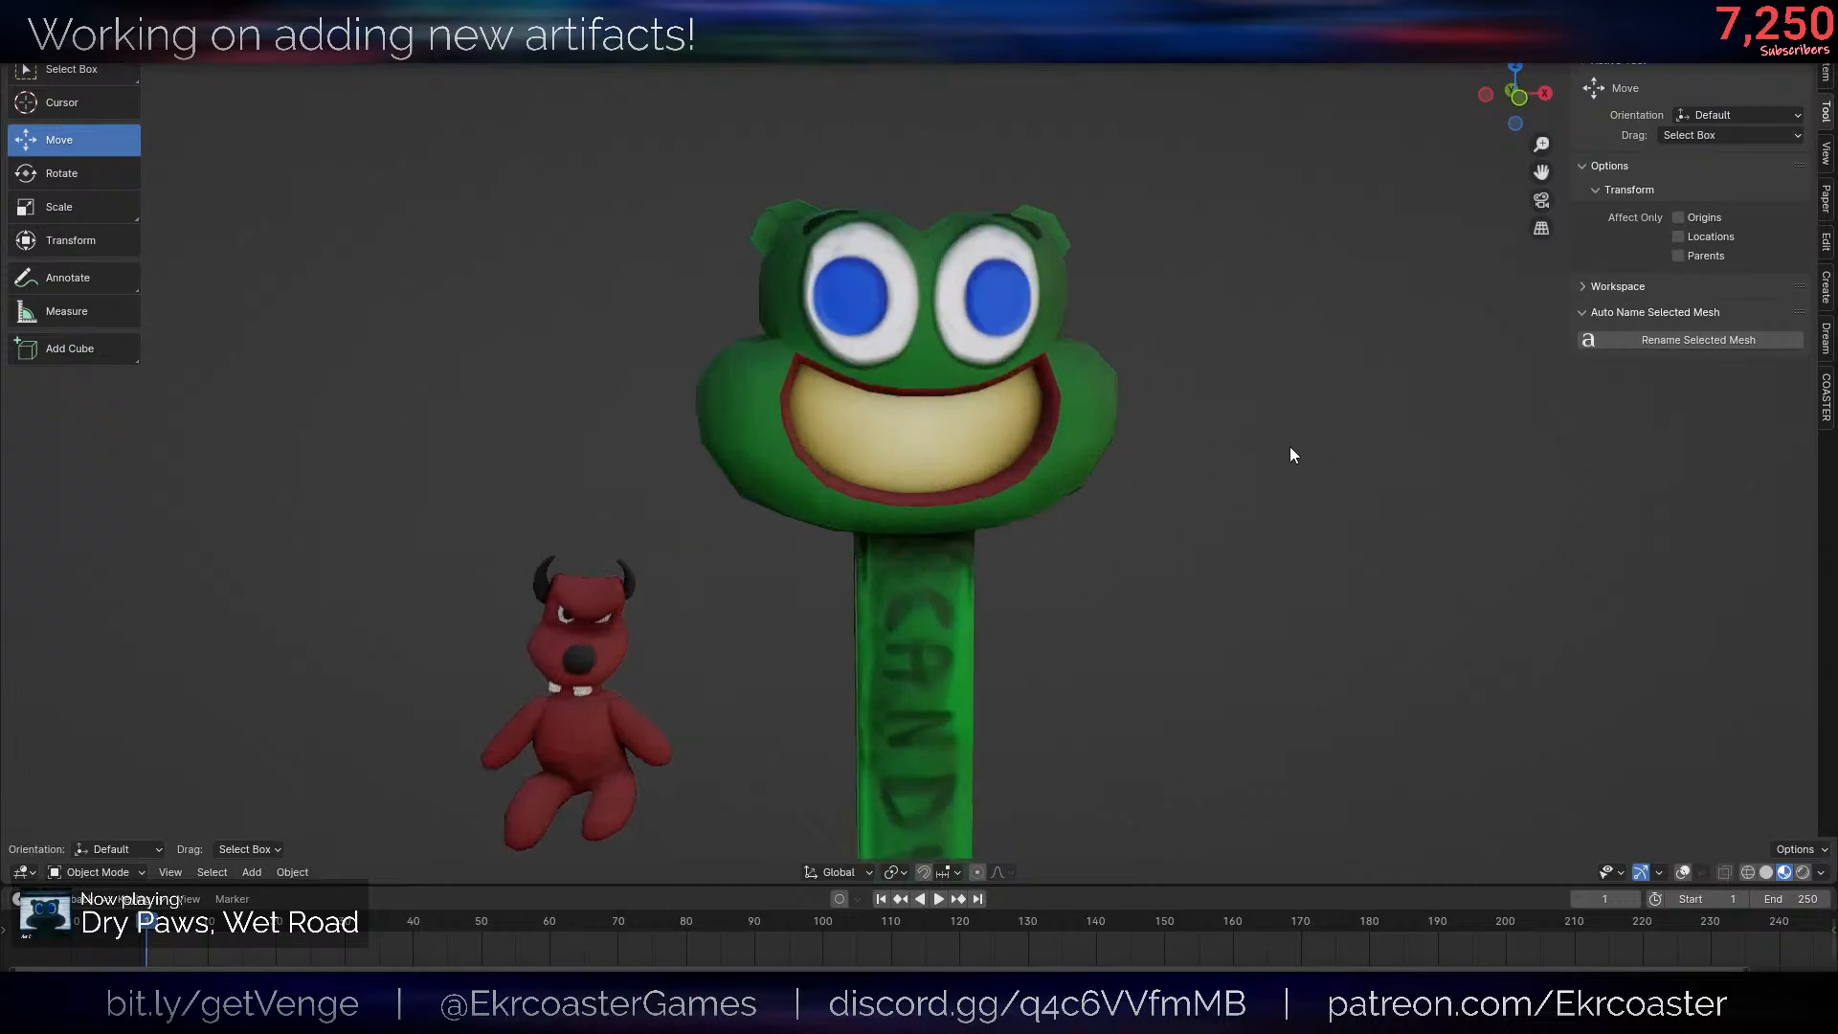
- Select the edge loop along the mouth's outer lip, return to Object Mode and examine the frog head without overlays
key(Tab)
scroll(1190, 411, up, 10)
alt+click(1210, 492)
scroll(1337, 434, up, 2)
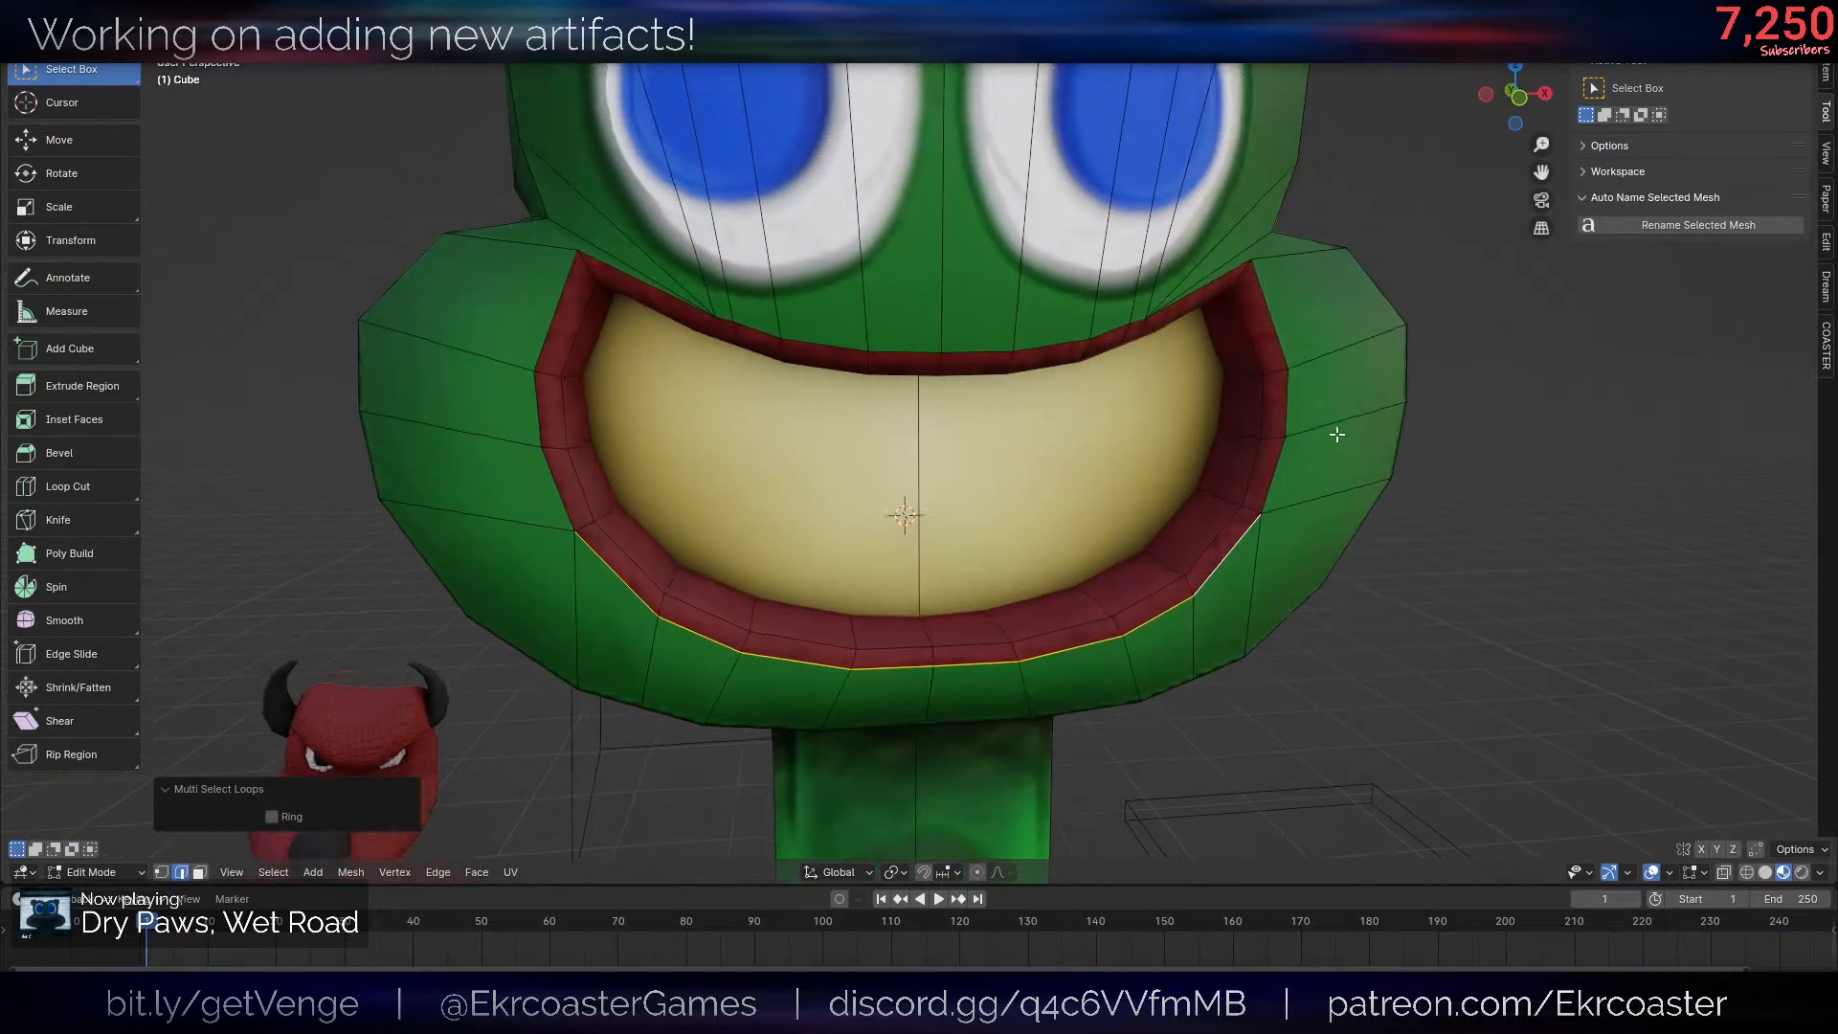
ctrl+click(1273, 355)
key(Tab)
scroll(1190, 508, down, 10)
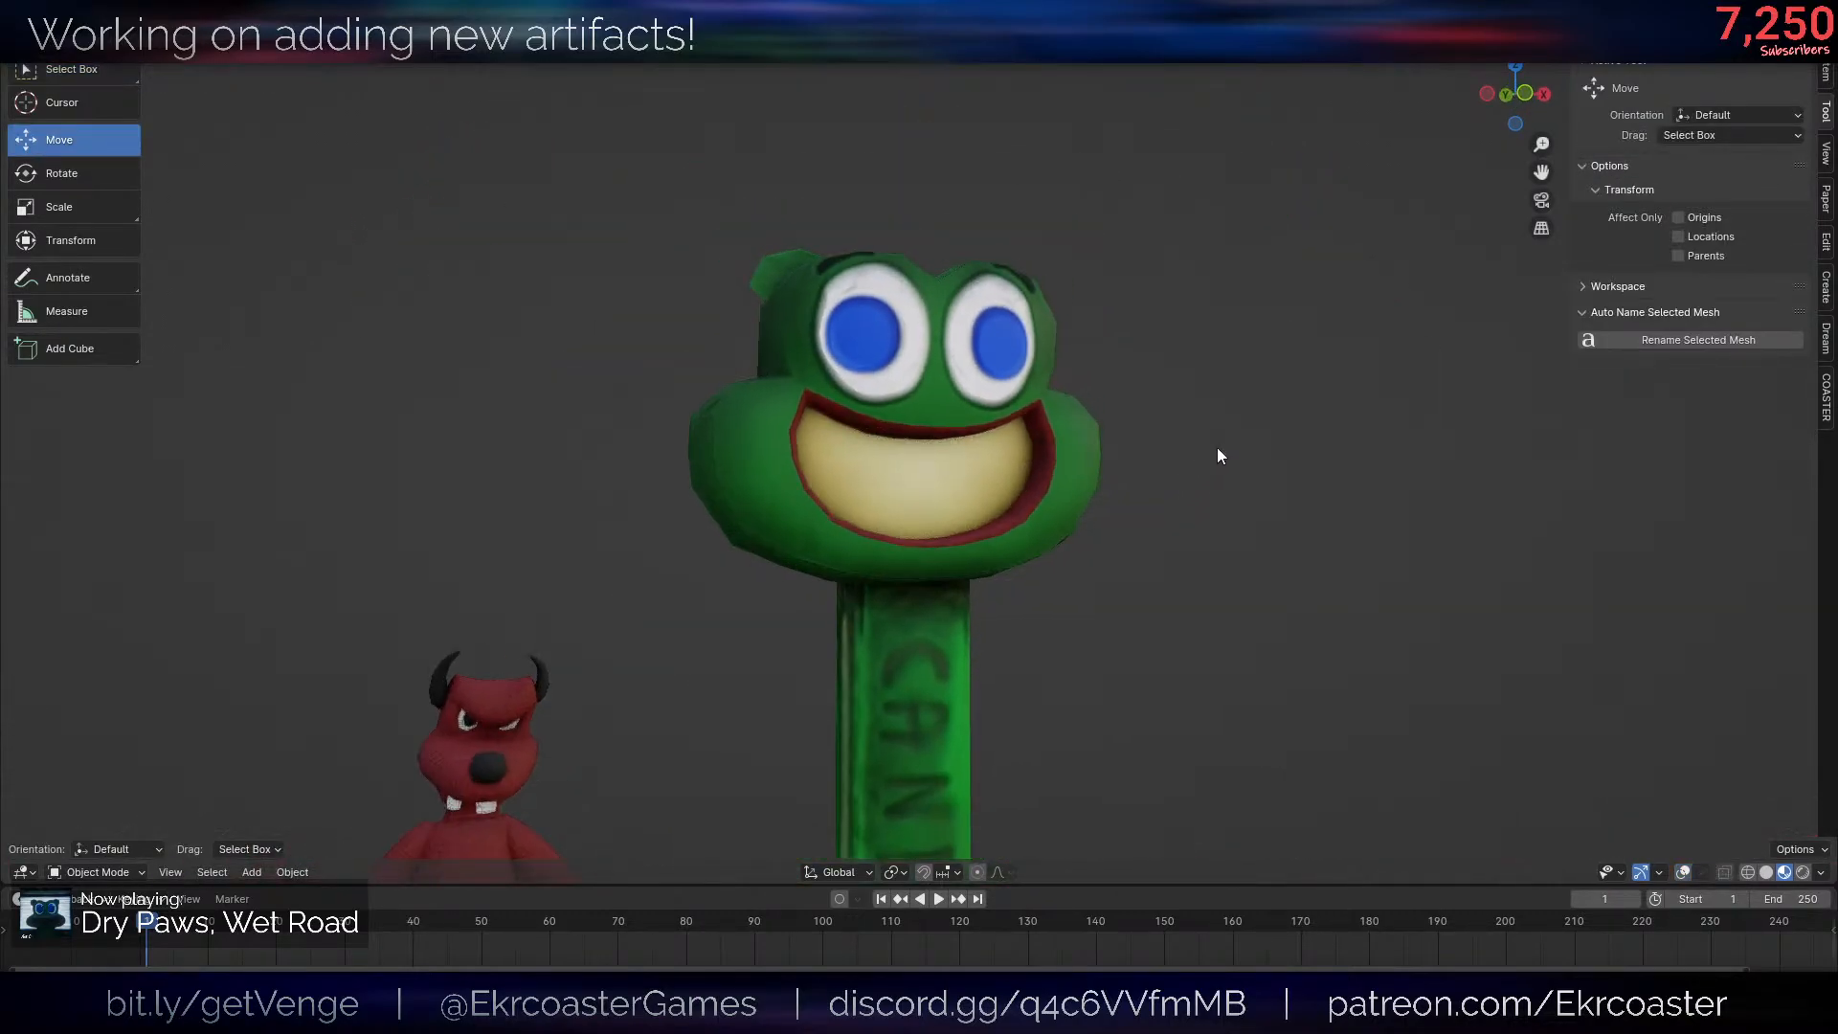
scroll(1190, 460, up, 3)
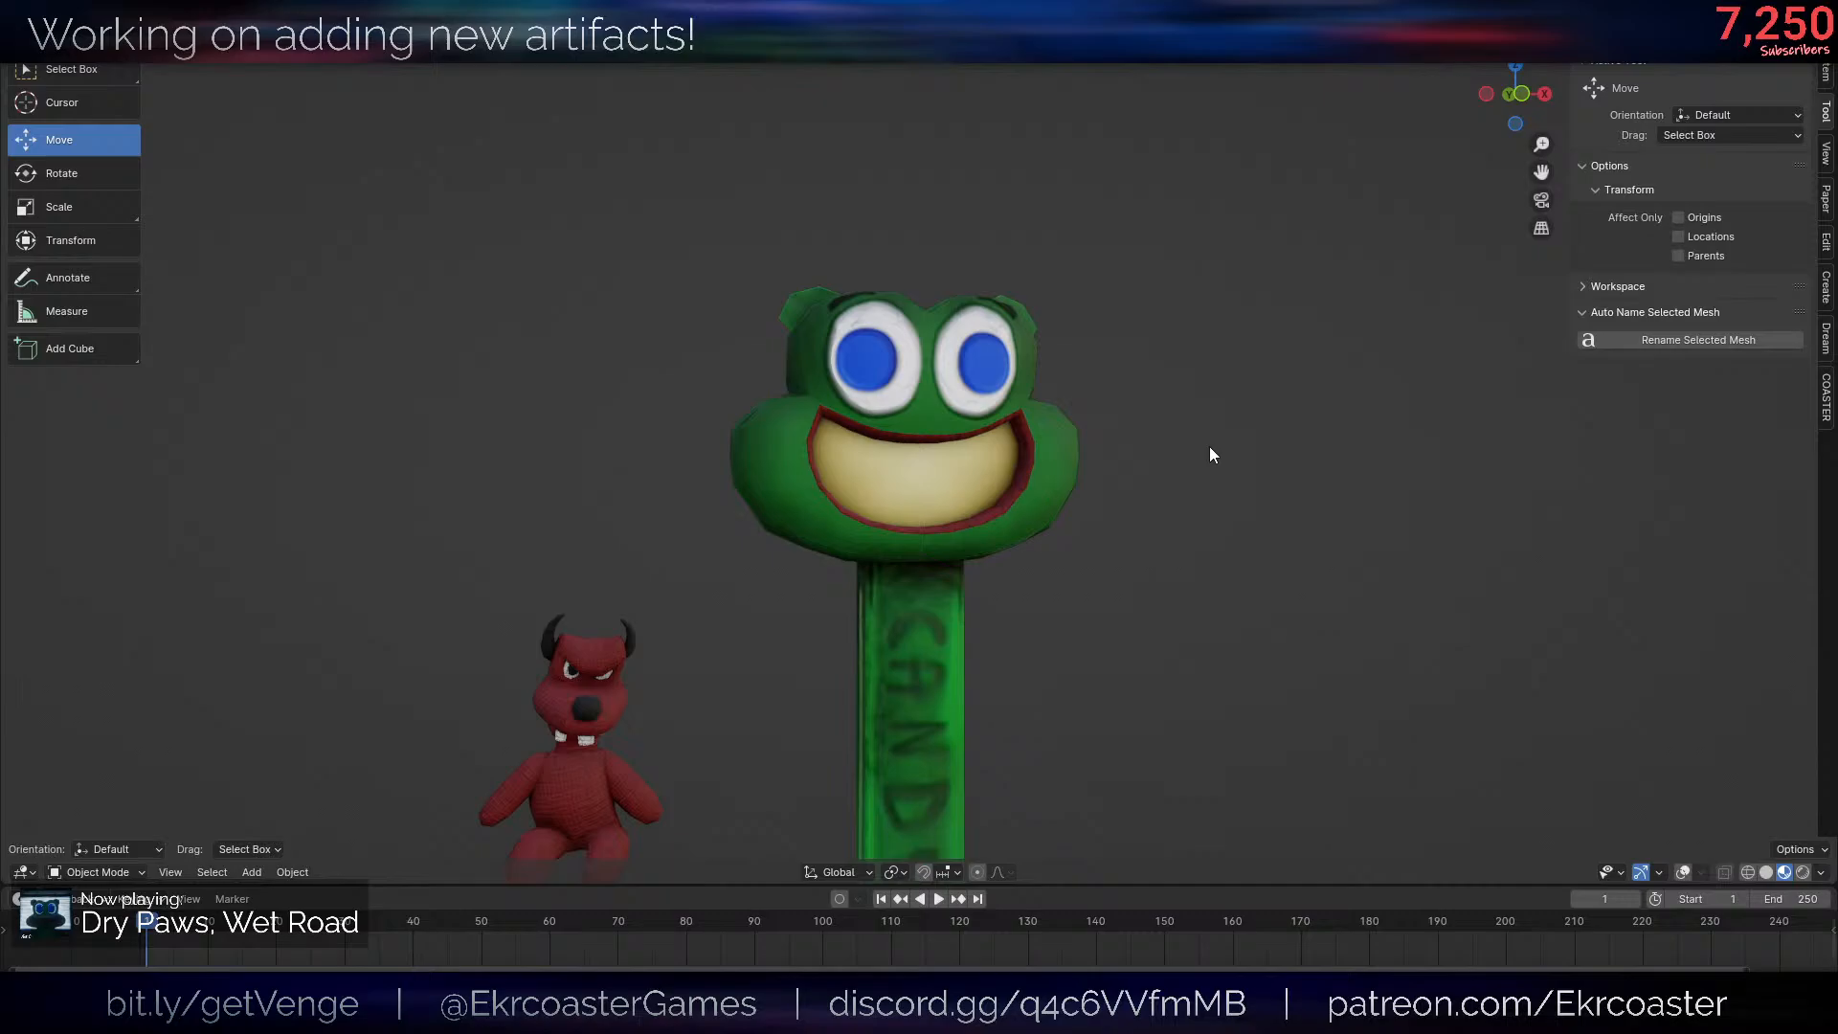
scroll(1214, 448, up, 3)
middle_drag(1219, 444, 1268, 476)
scroll(1172, 512, down, 3)
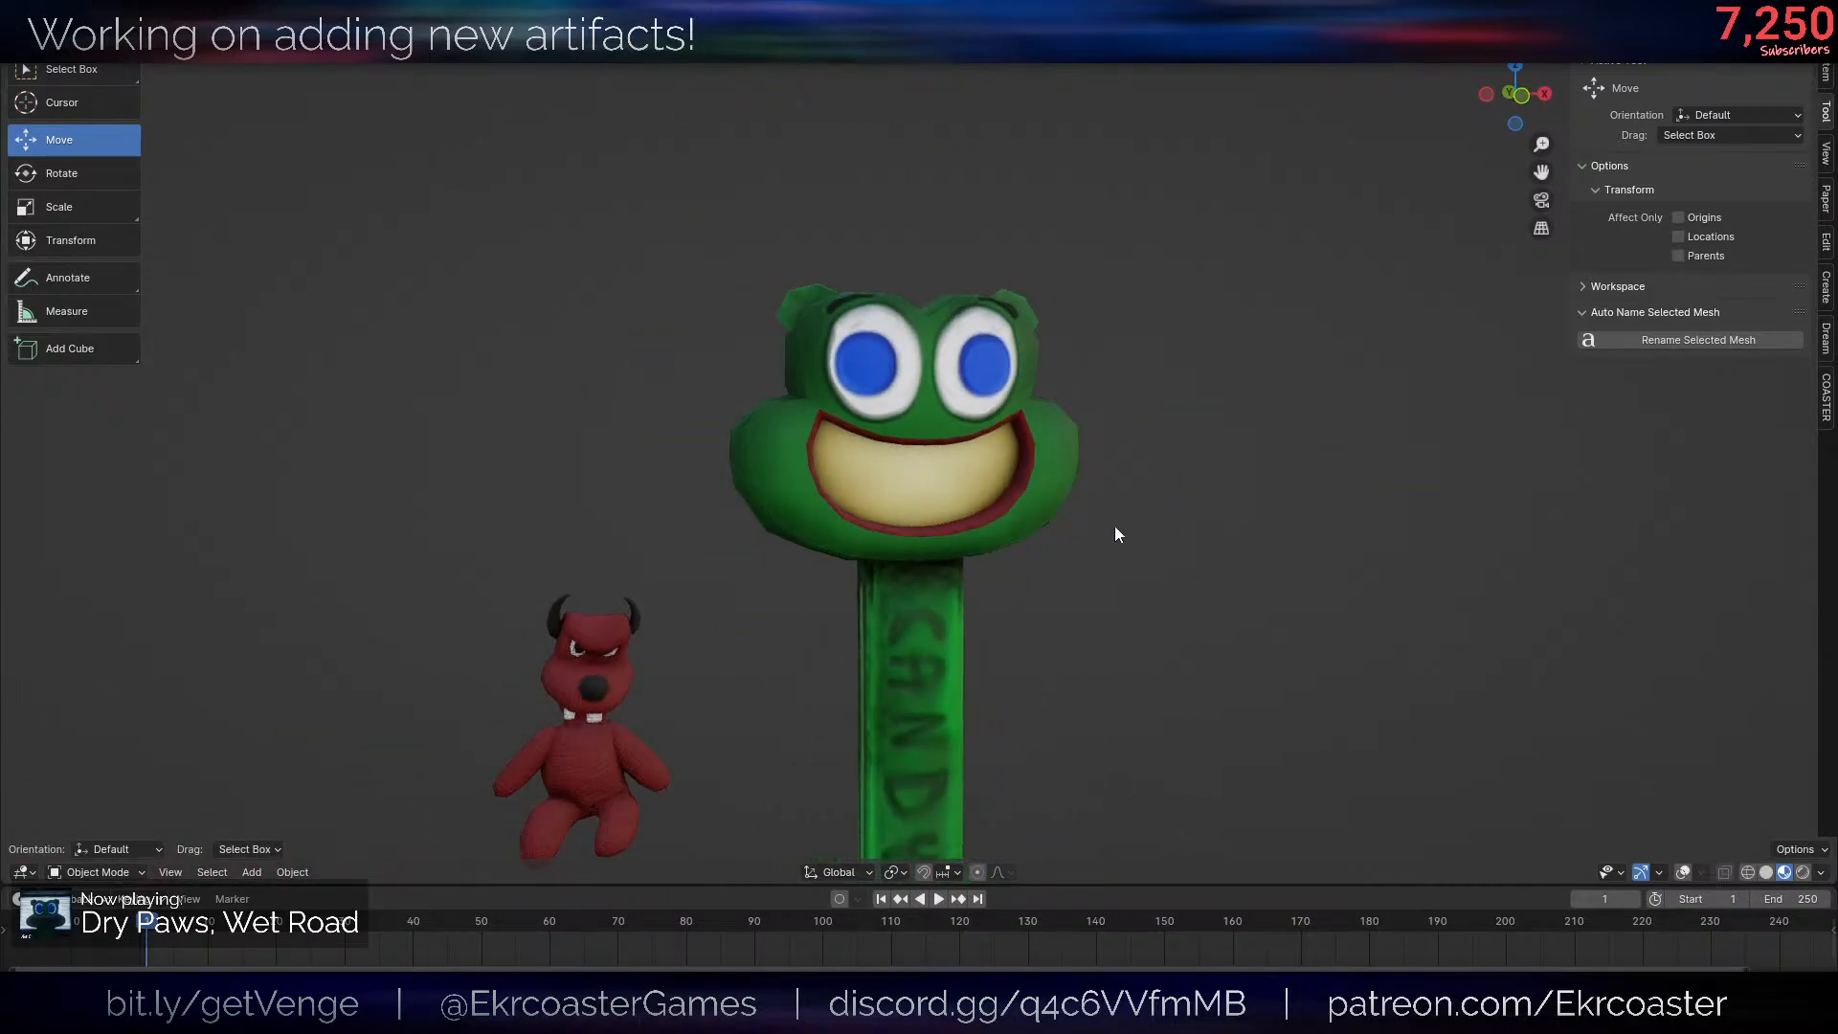
- Open the red plush toy's mesh for editing and select one whole tooth, with the overlays hidden
middle_drag(955, 561, 645, 660)
click(508, 629)
key(Tab)
key(3)
key(Escape)
key(l)
key(shift+alt+z)
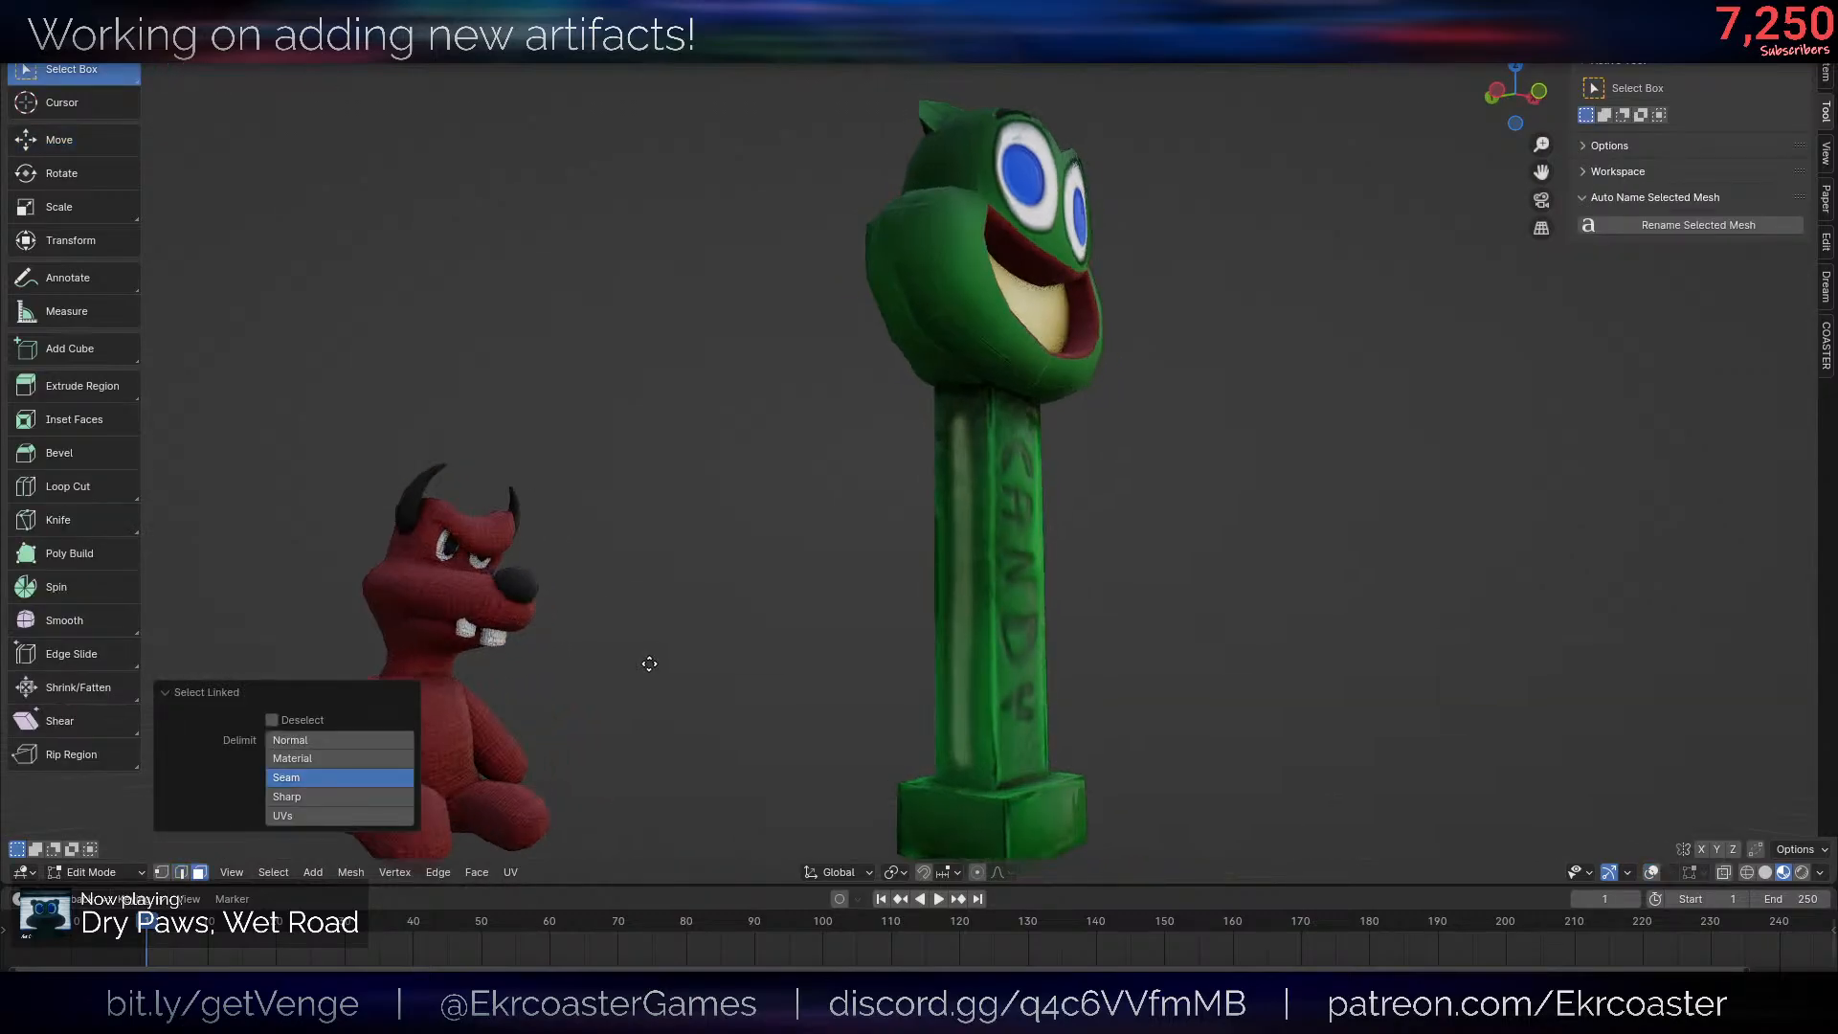
- Duplicate the plush toy's tooth, move the copy to the frog's mouth and scale it up to about 2.5 times
key(shift+d)
click(1206, 341)
middle_drag(1202, 342, 920, 392)
key(g)
click(1192, 357)
key(s)
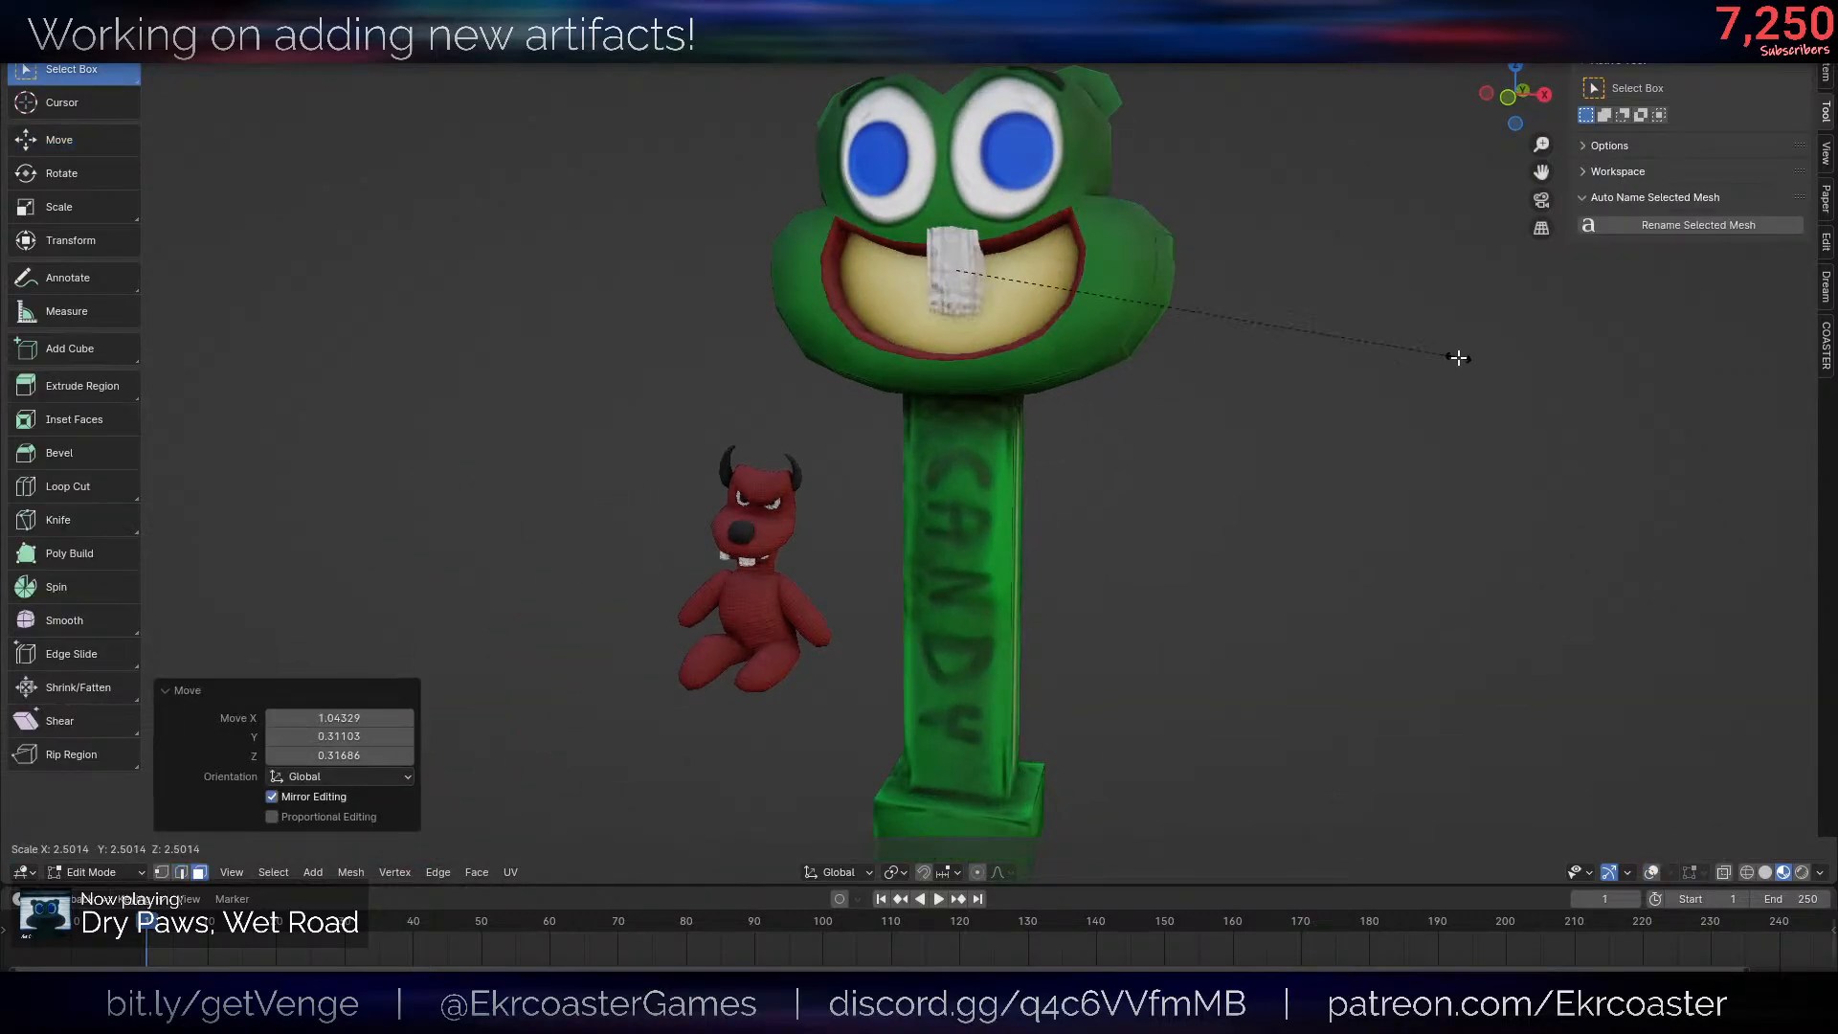
click(1456, 357)
- Position the enlarged tooth inside the frog's mouth so it hangs from the middle of the upper lip
middle_drag(1457, 357, 1267, 373)
key(g)
click(964, 404)
scroll(1153, 542, up, 5)
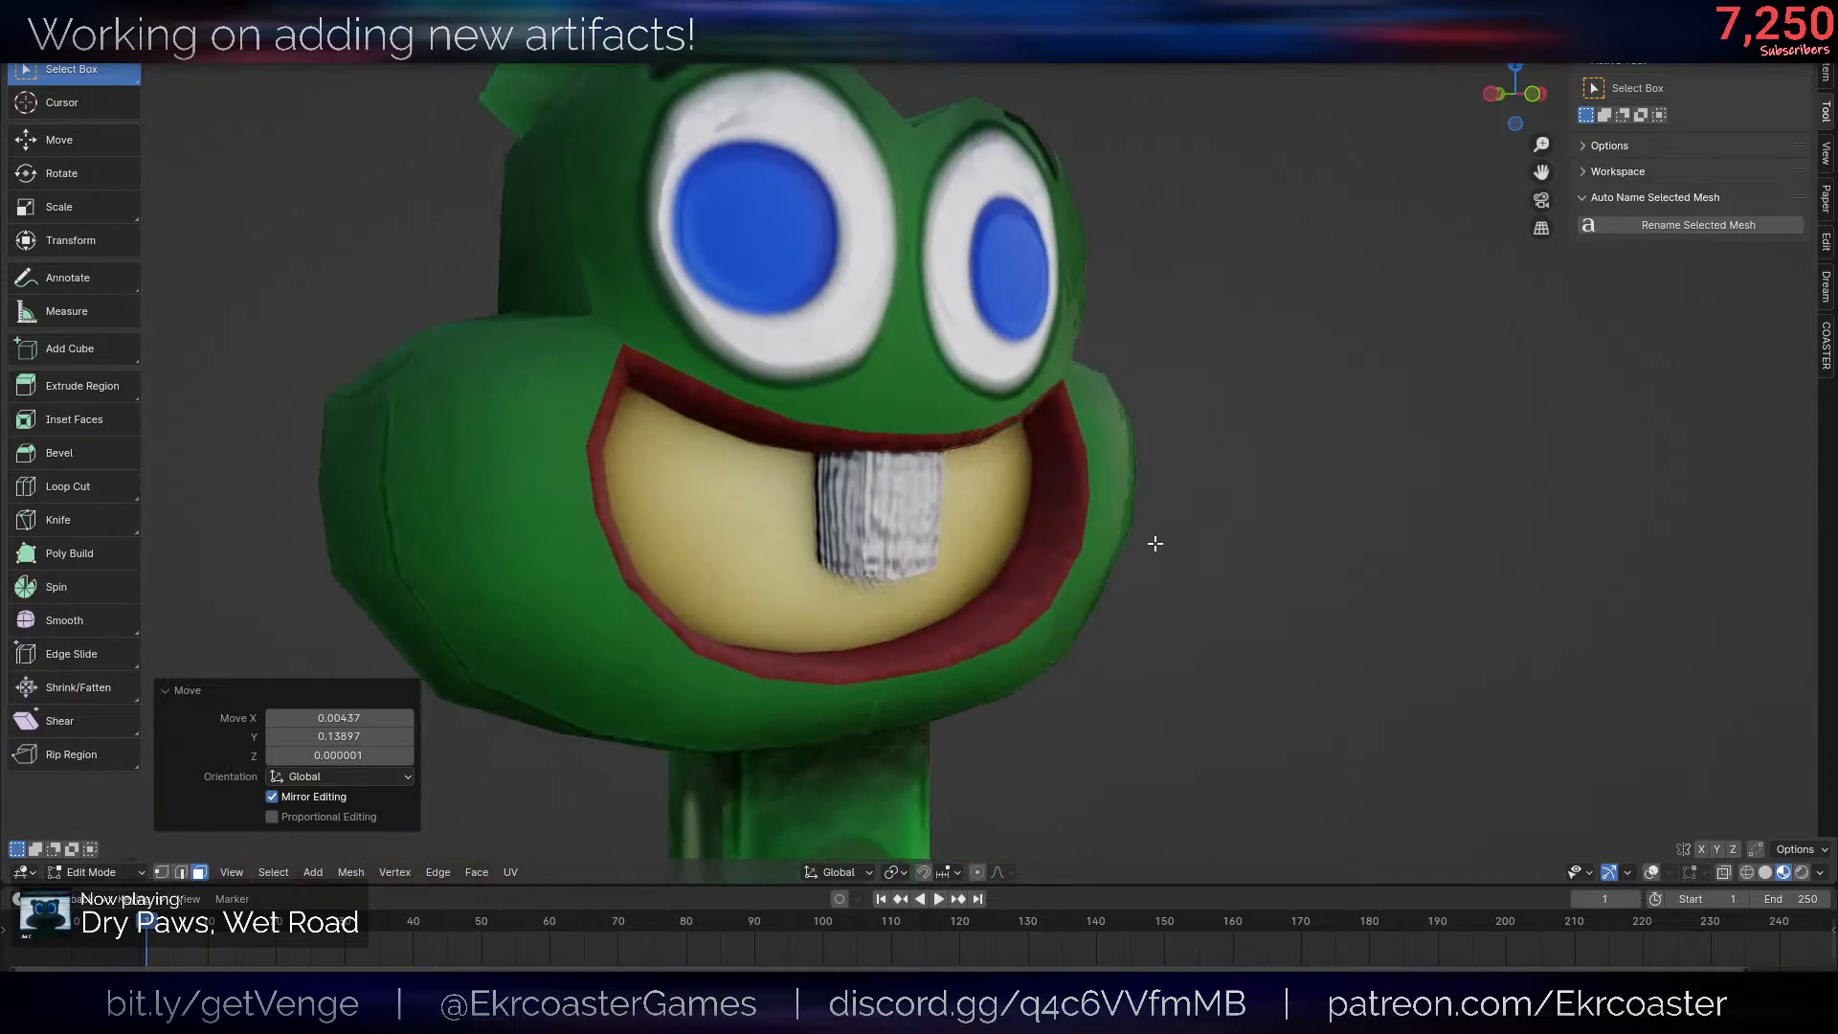
key(g)
click(1149, 471)
middle_drag(1148, 471, 1079, 483)
- Duplicate the tooth beside the first one, rotate the copy 32.8° and view both from the front
key(shift+d)
click(933, 496)
key(r)
click(941, 622)
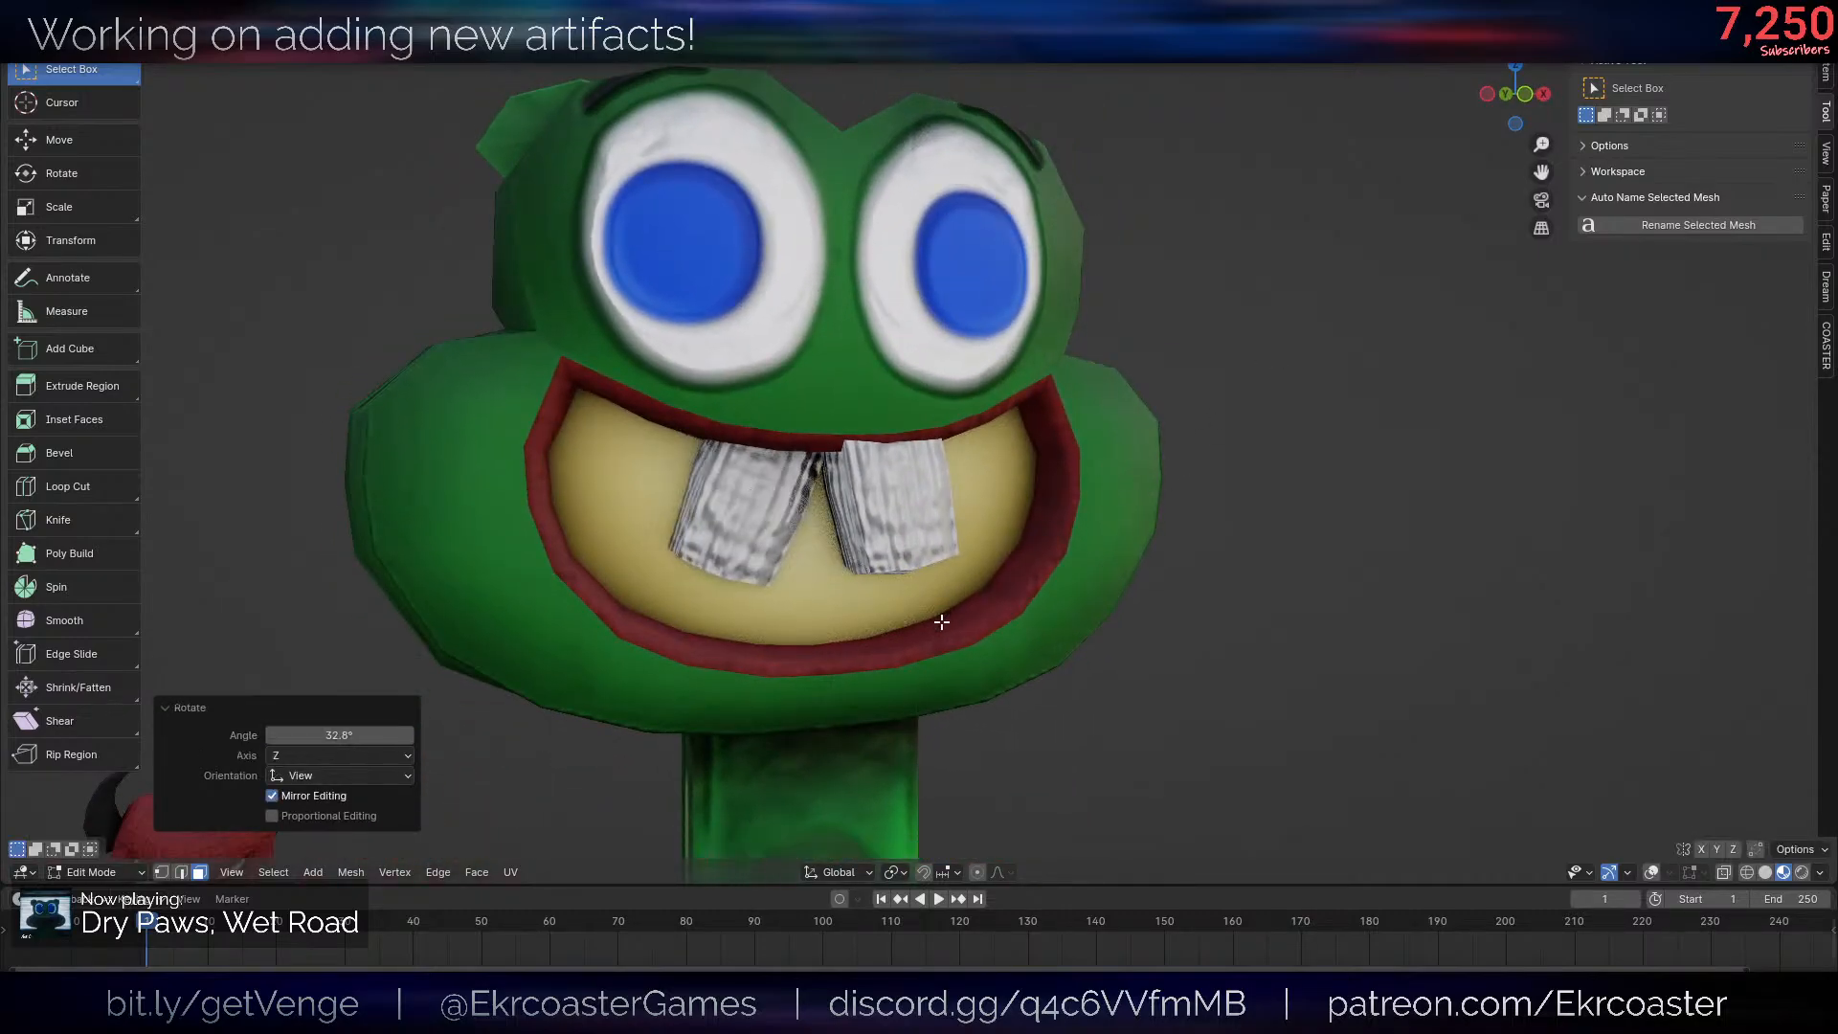
scroll(1025, 606, down, 5)
middle_drag(1051, 590, 1044, 560)
- Undo the added frog teeth completely and show the overlays again
key(ctrl+z)
key(ctrl+z)
key(ctrl+z)
key(ctrl+z)
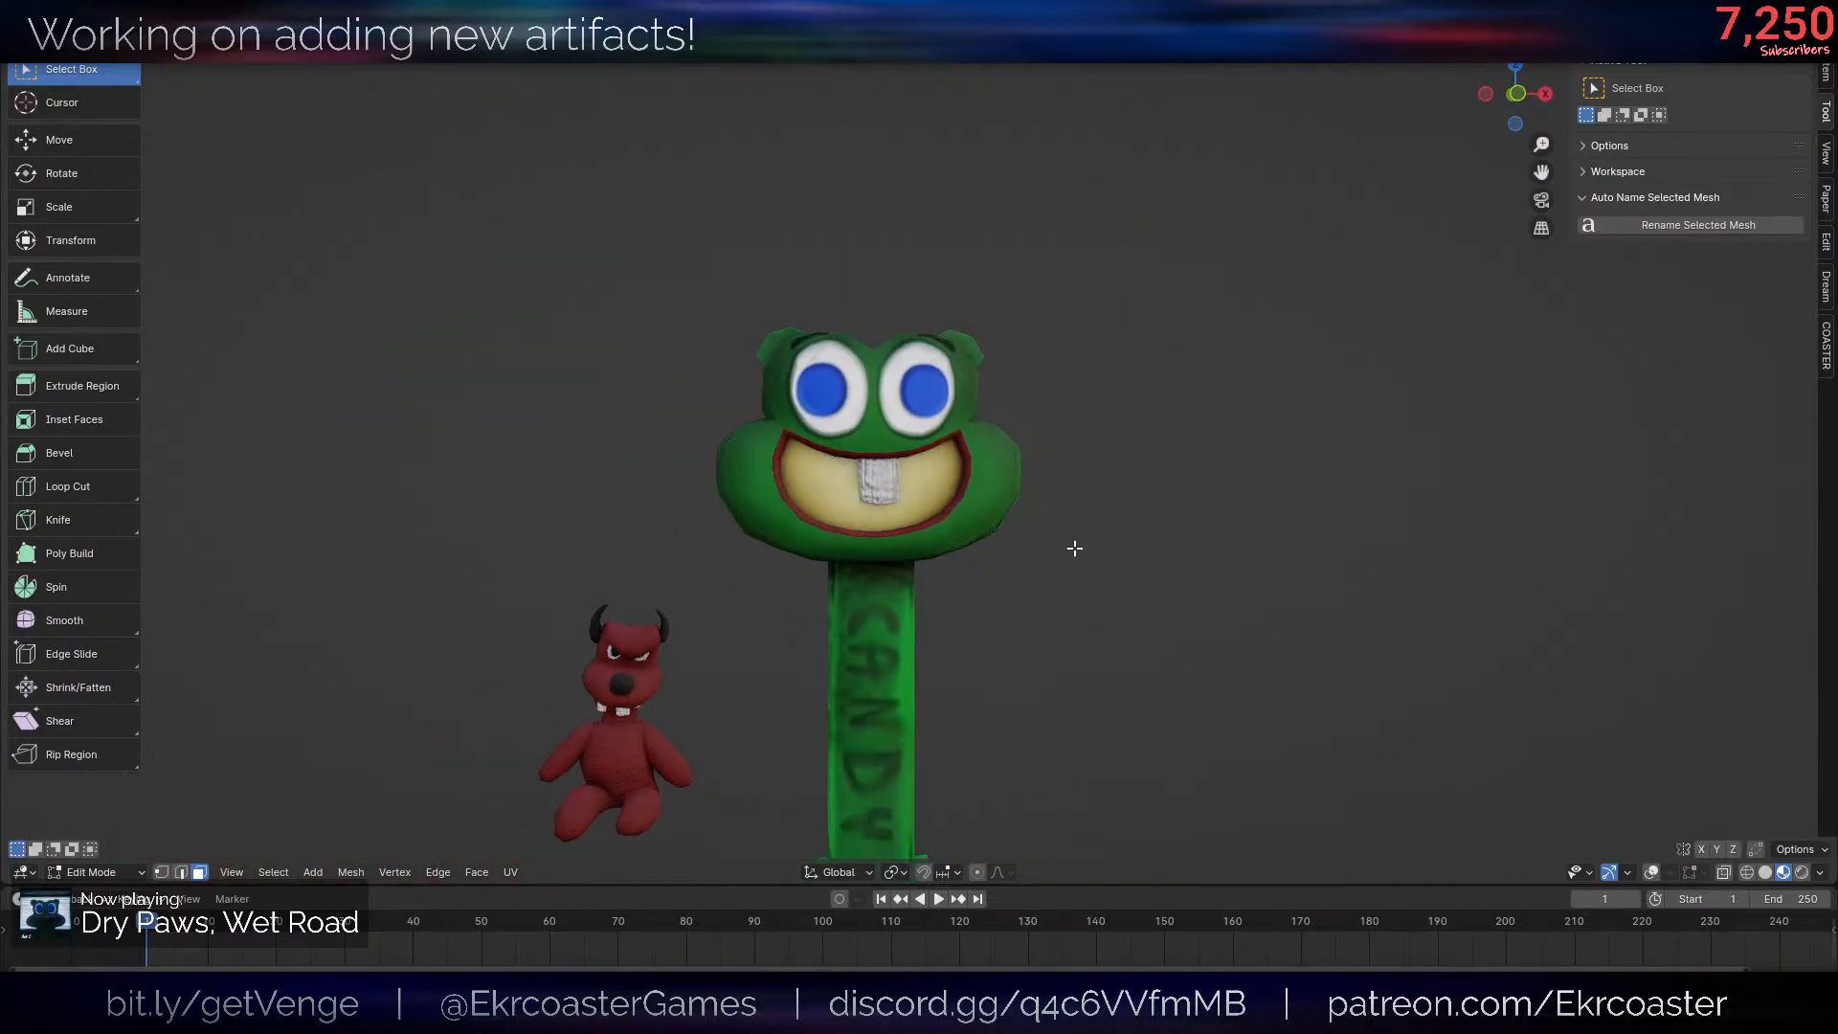
key(shift+alt+z)
key(ctrl+z)
key(ctrl+z)
key(ctrl+z)
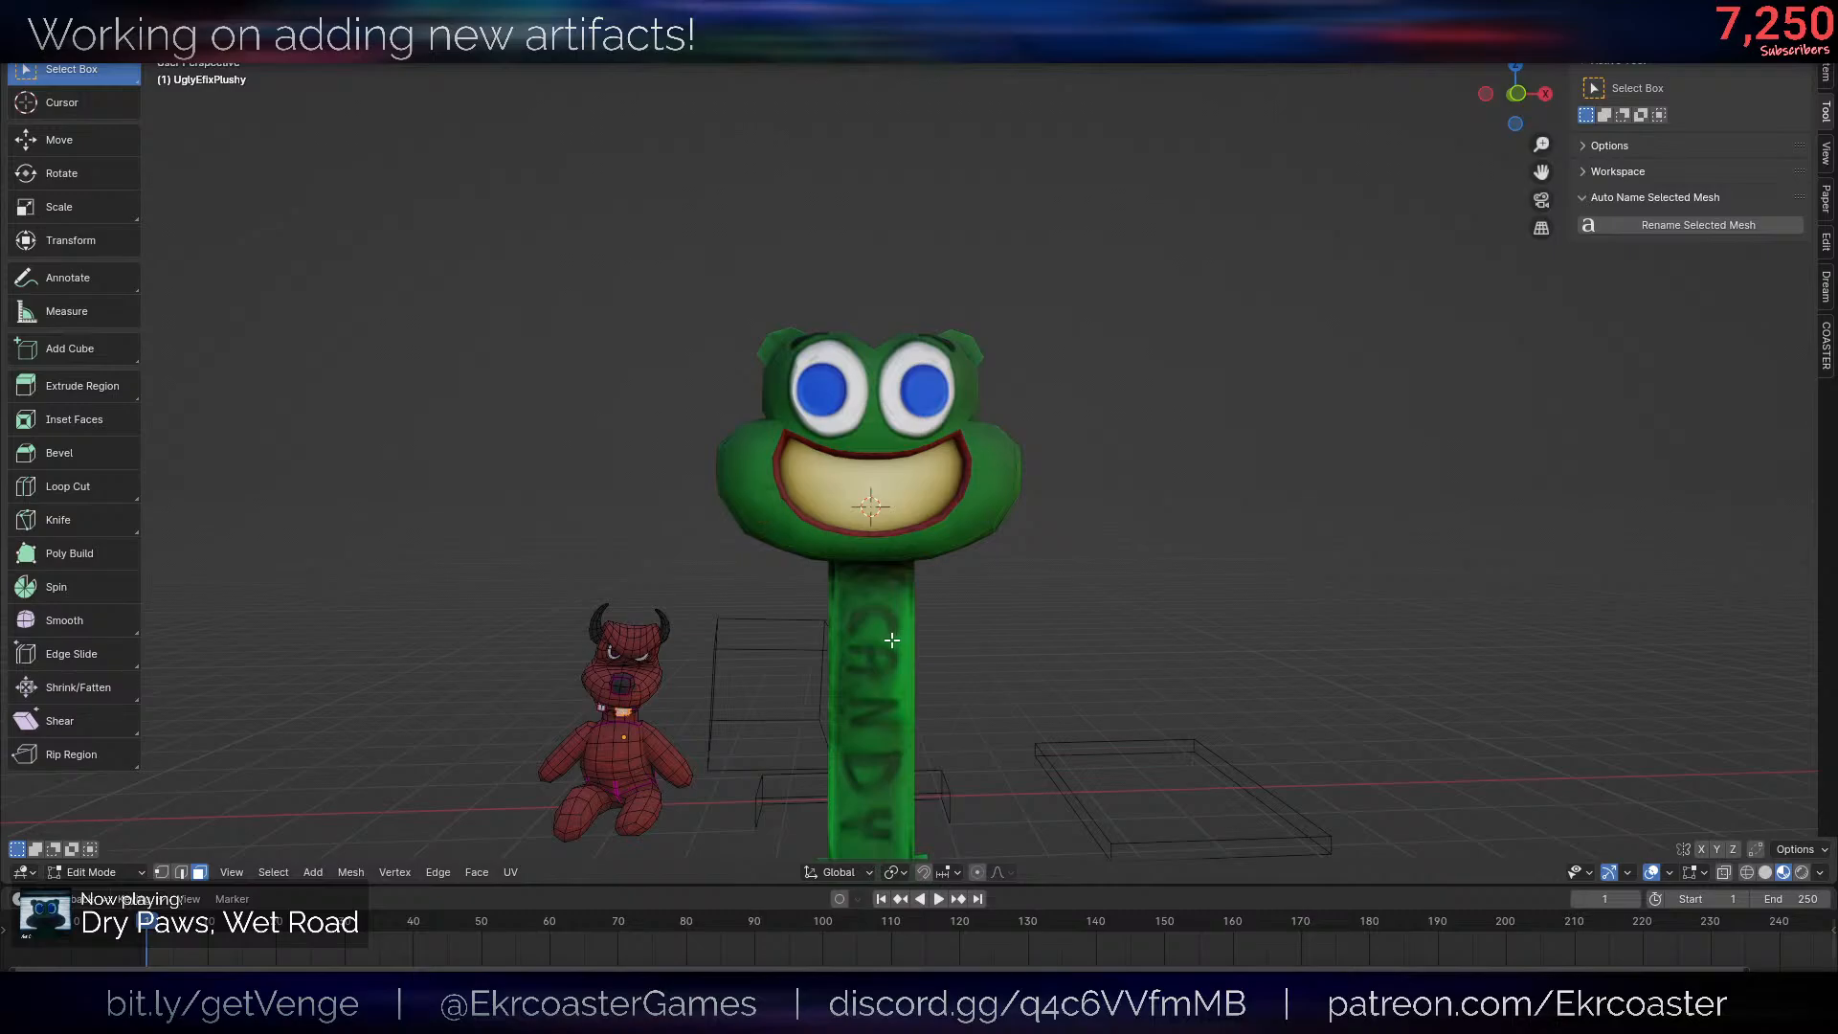
key(g)
right_click(905, 684)
- Leave the plush toy's mesh and open the frog candy dispenser's mesh for editing at the mouth
key(Tab)
key(shift+alt+z)
scroll(963, 666, up, 2)
middle_drag(963, 660, 990, 548)
scroll(990, 553, up, 2)
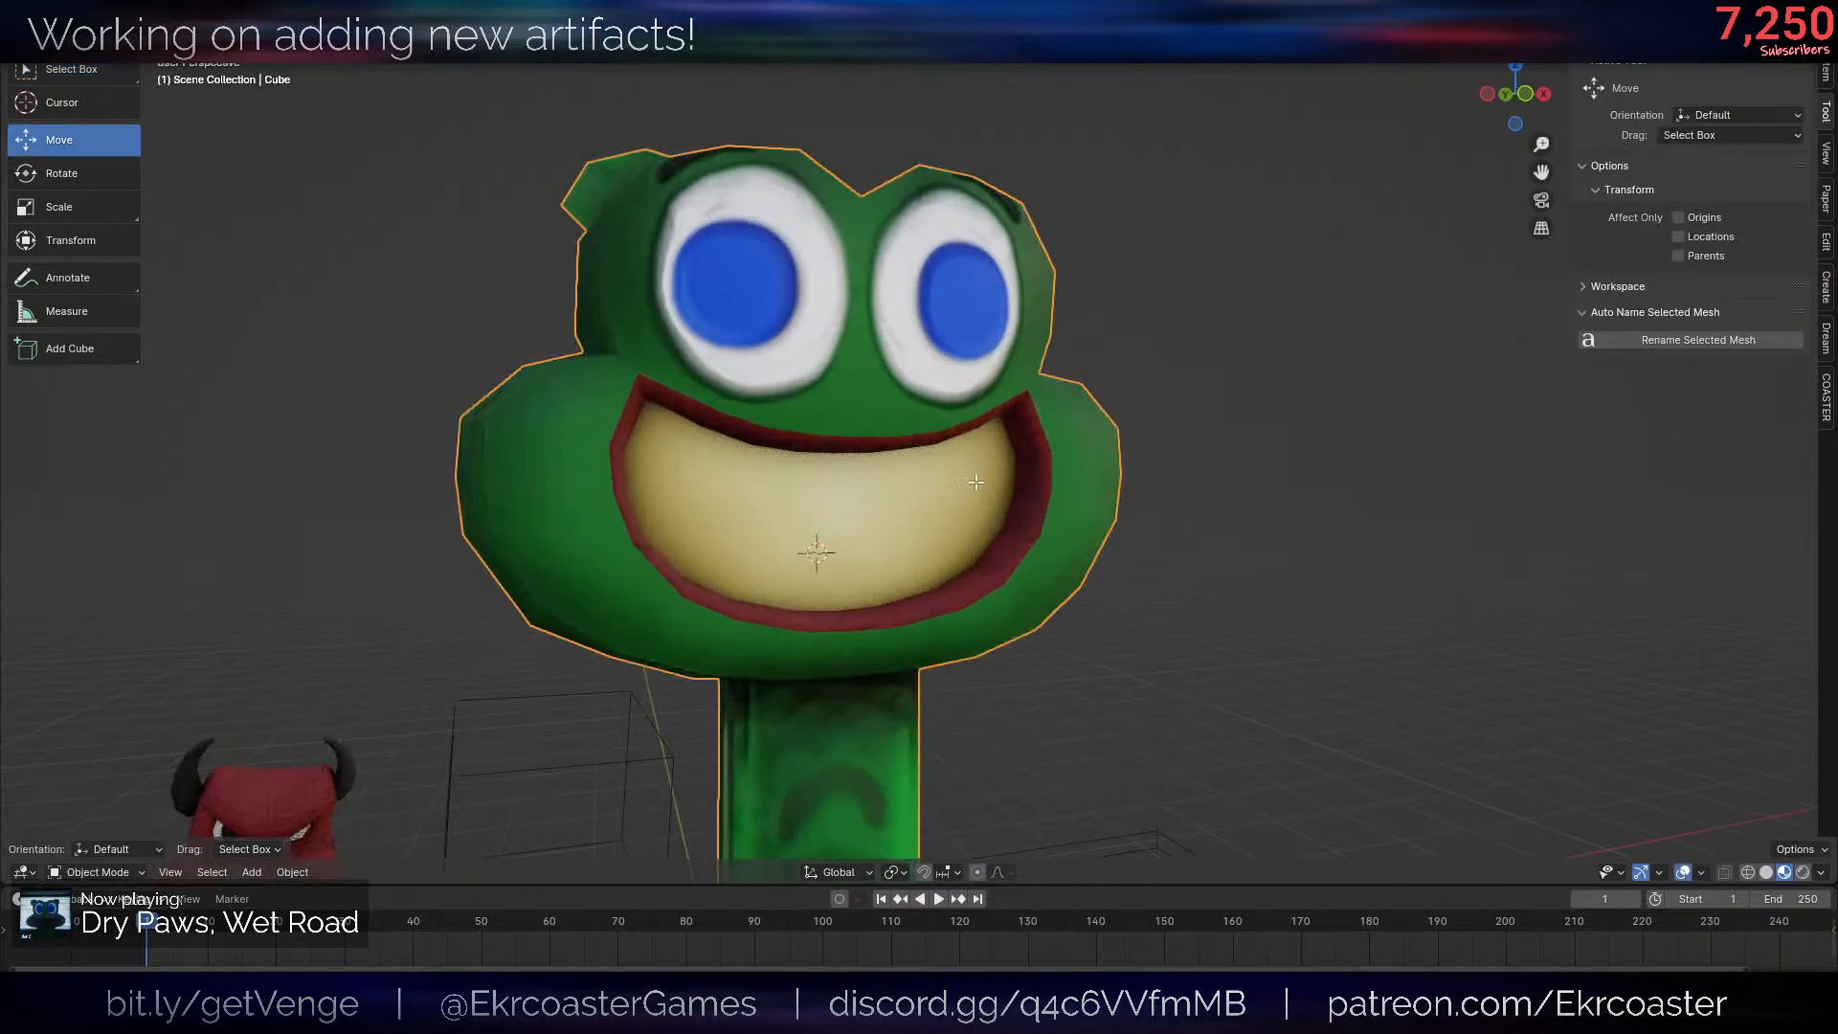
key(Tab)
key(shift+alt+z)
scroll(862, 603, up, 5)
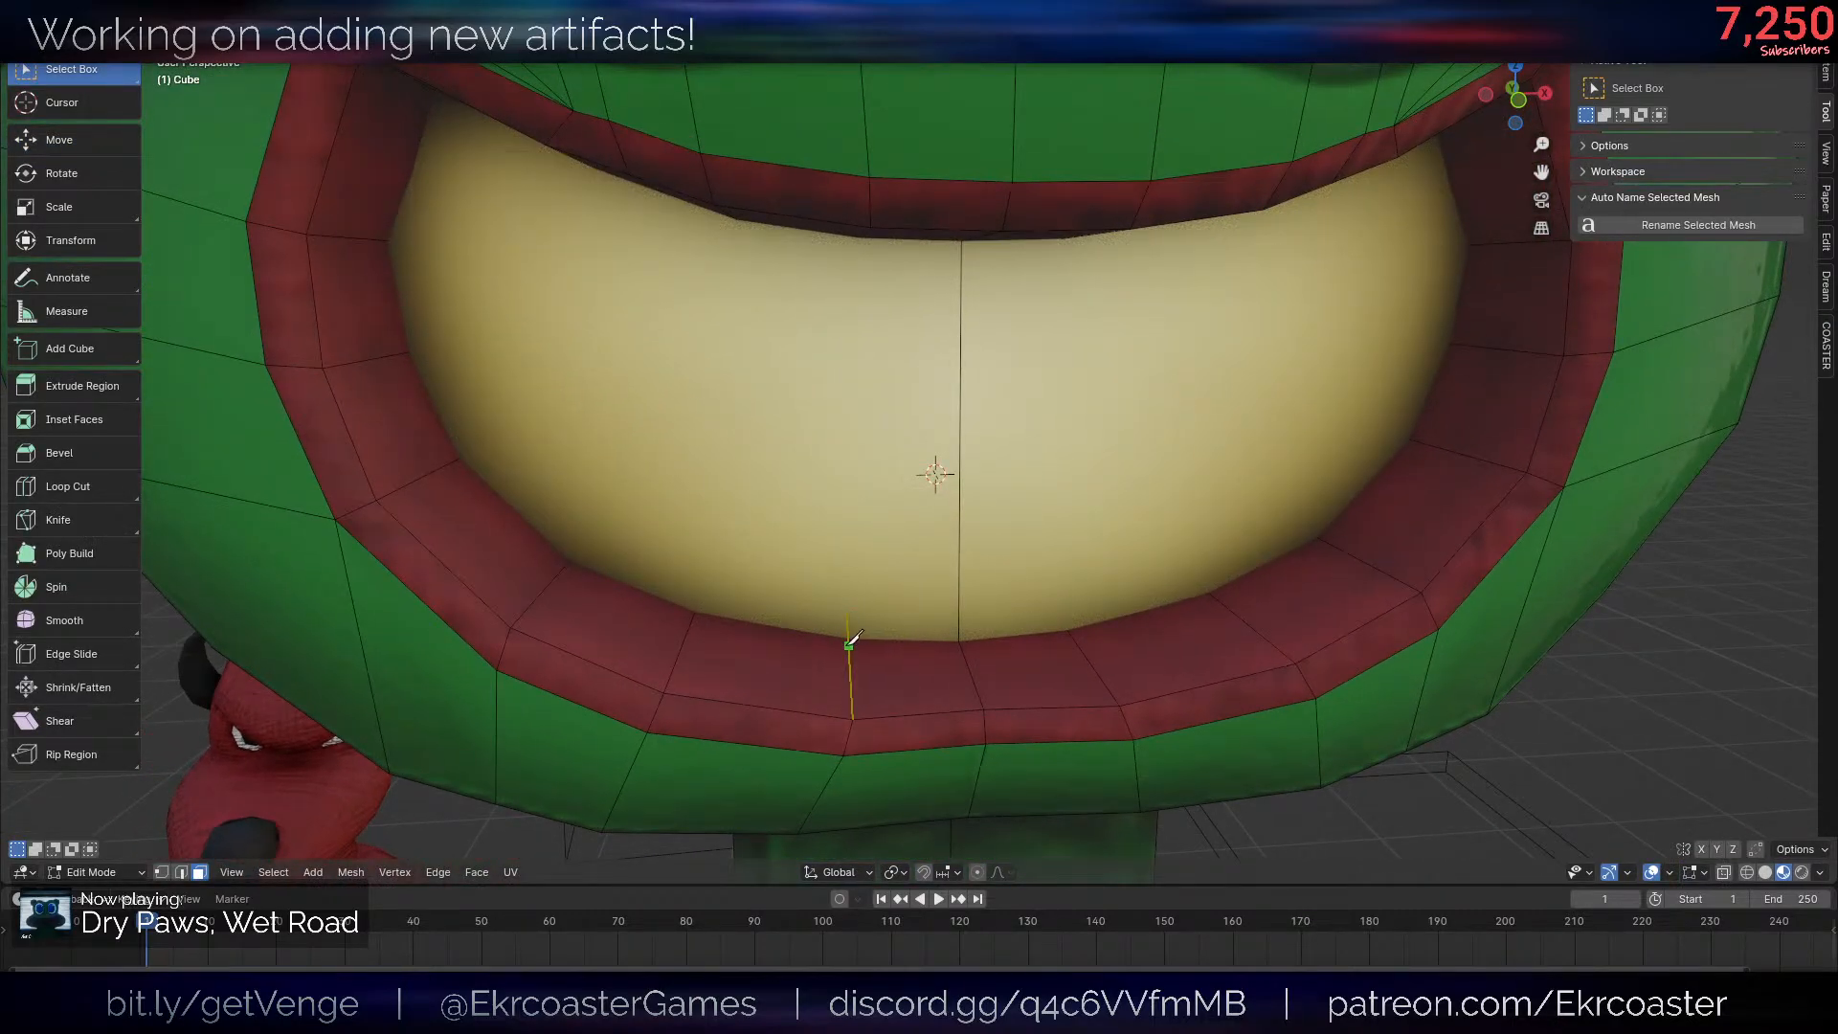
- Pick the cream panel's faces inside the mouth, try a knife cut on them and inspect behind the panel
click(950, 556)
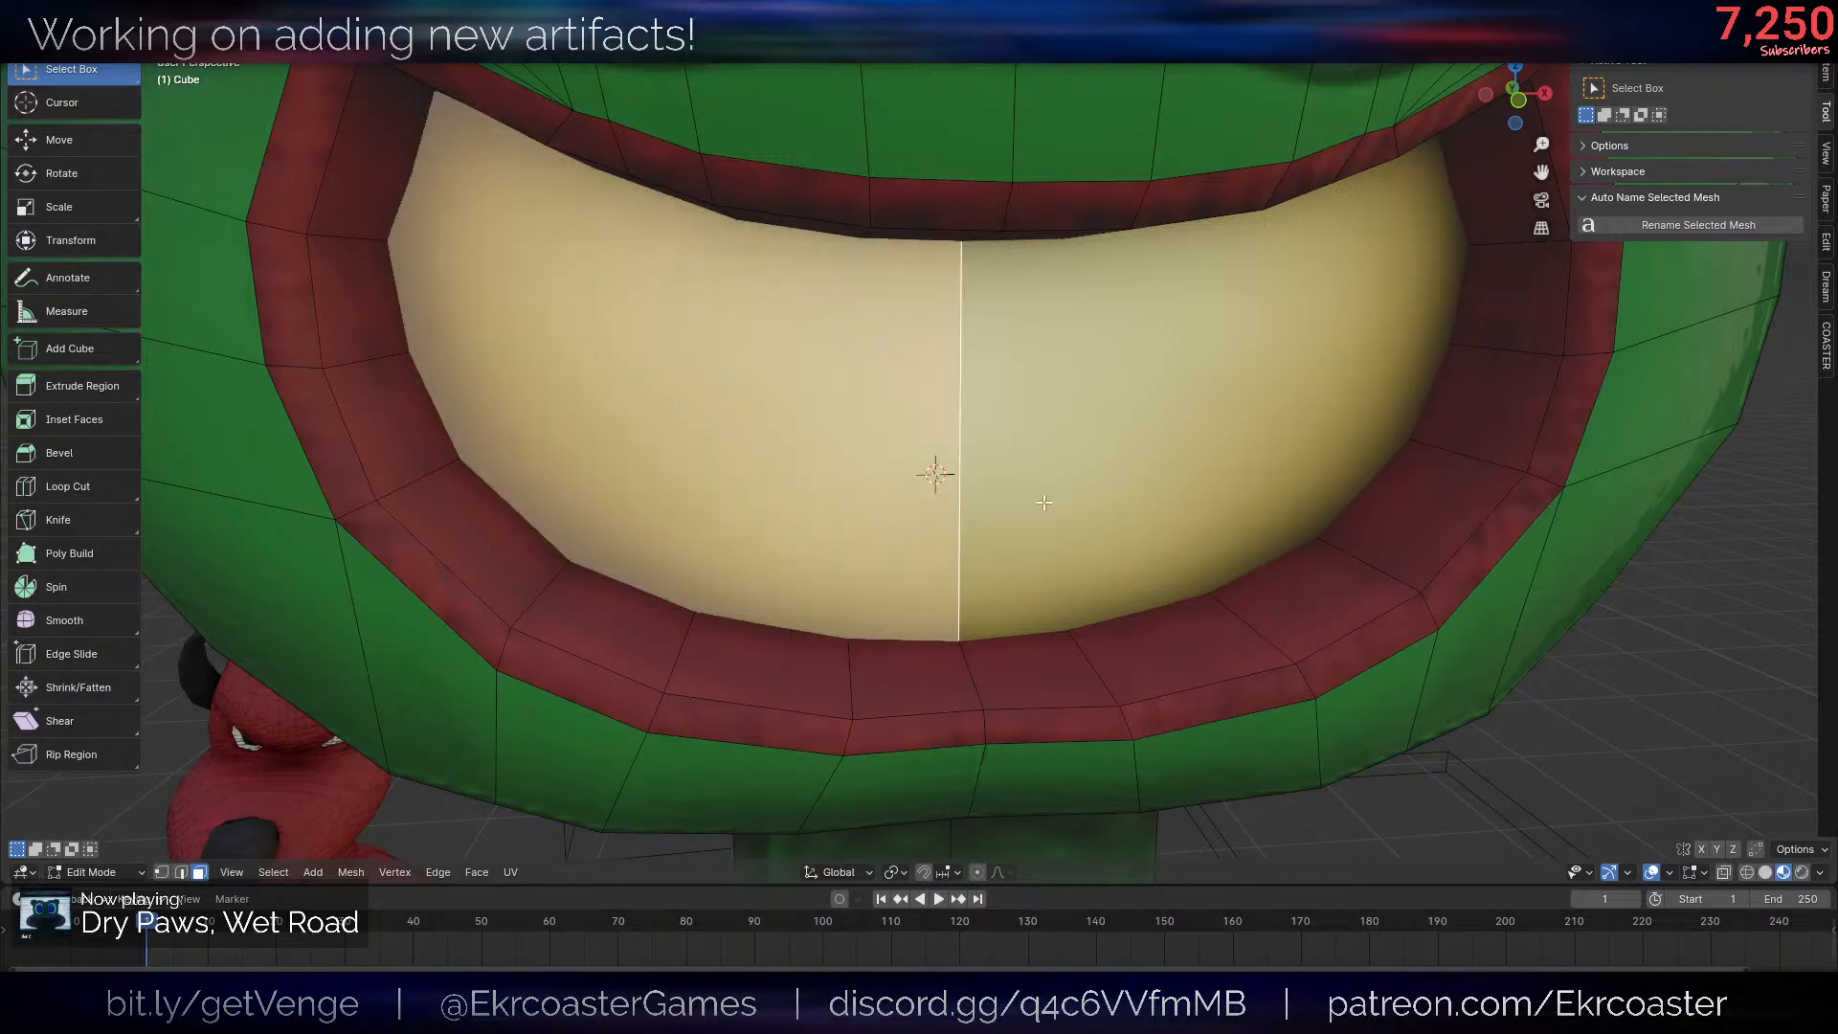
shift+click(1082, 584)
middle_drag(1118, 605, 1101, 435)
scroll(1124, 578, up, 2)
key(alt+a)
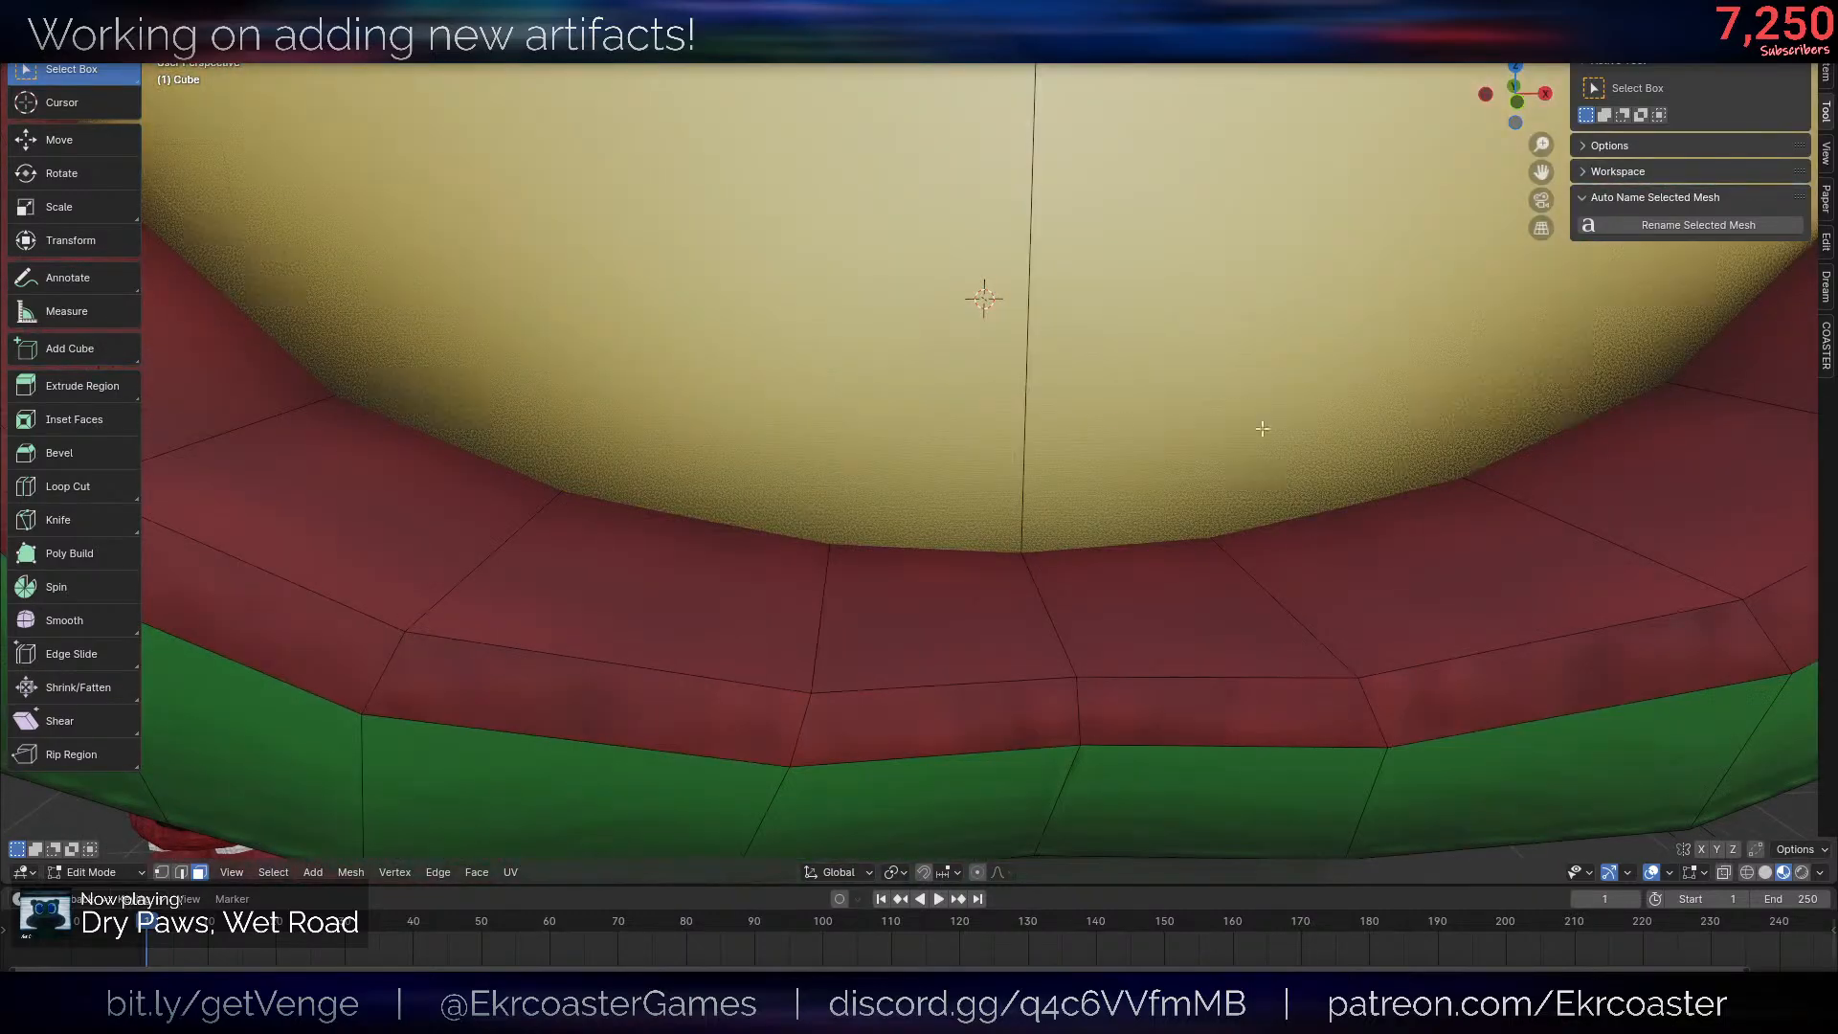
scroll(1125, 429, down, 4)
click(989, 437)
shift+middle_drag(989, 450, 969, 525)
scroll(896, 592, up, 3)
key(k)
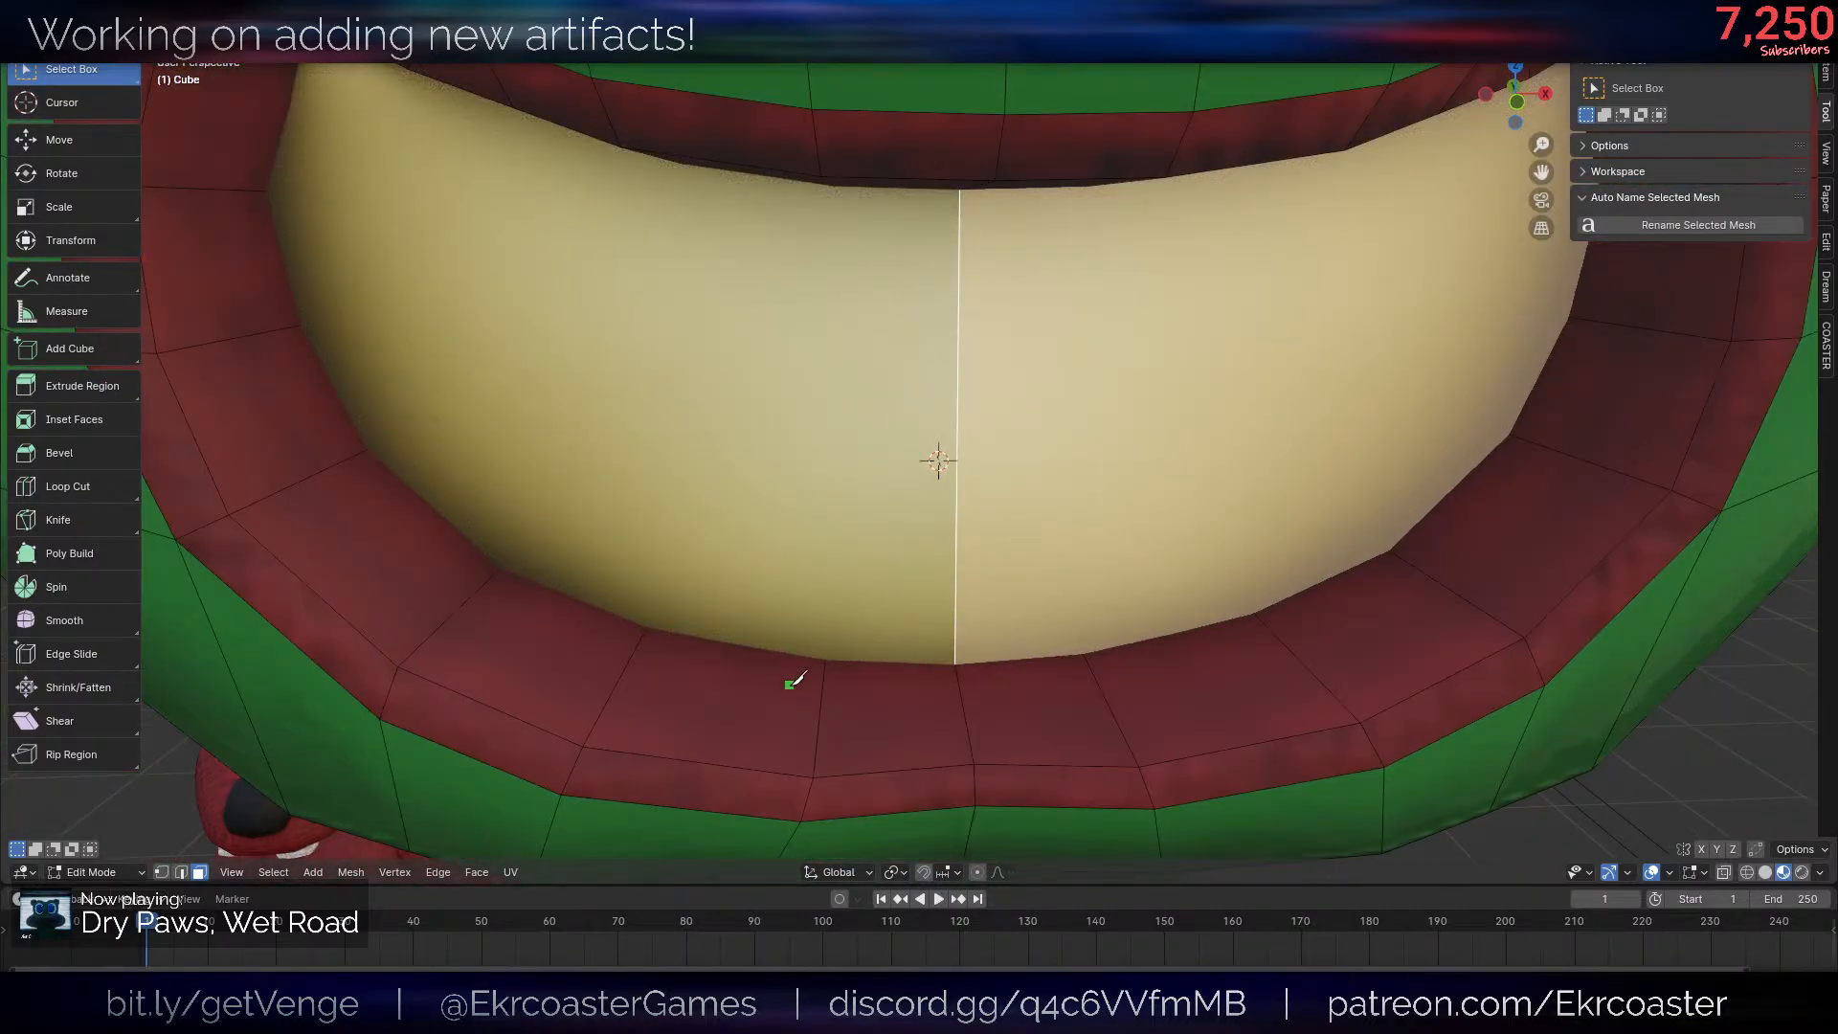
key(Escape)
middle_drag(907, 732, 747, 529)
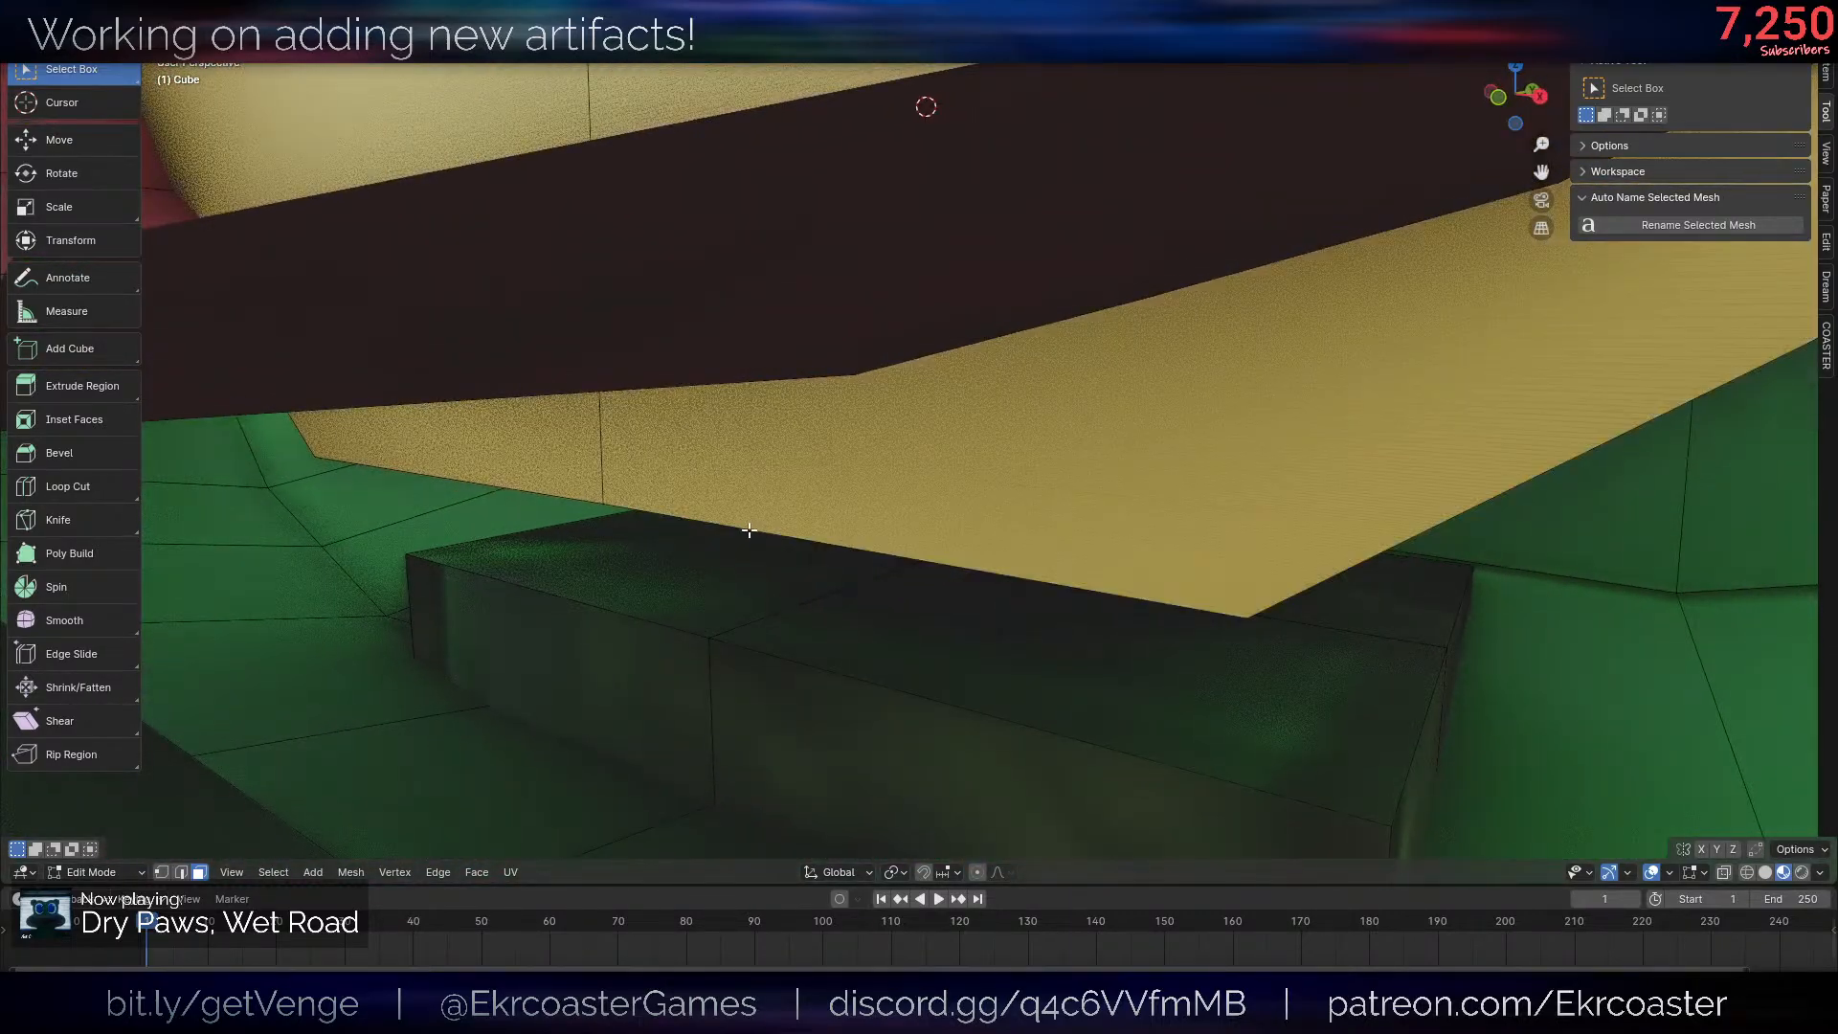
- Try adding a loop cut to the cream mouth panel and check the mesh in wireframe
key(ctrl+r)
click(798, 528)
right_click(798, 528)
key(ctrl+r)
right_click(451, 472)
mouse_move(451, 472)
middle_down()
mouse_move(986, 460)
mouse_move(1001, 509)
mouse_move(1098, 557)
mouse_move(1092, 579)
mouse_move(1083, 536)
middle_up()
key(shift+z)
key(1)
key(2)
key(3)
key(shift+z)
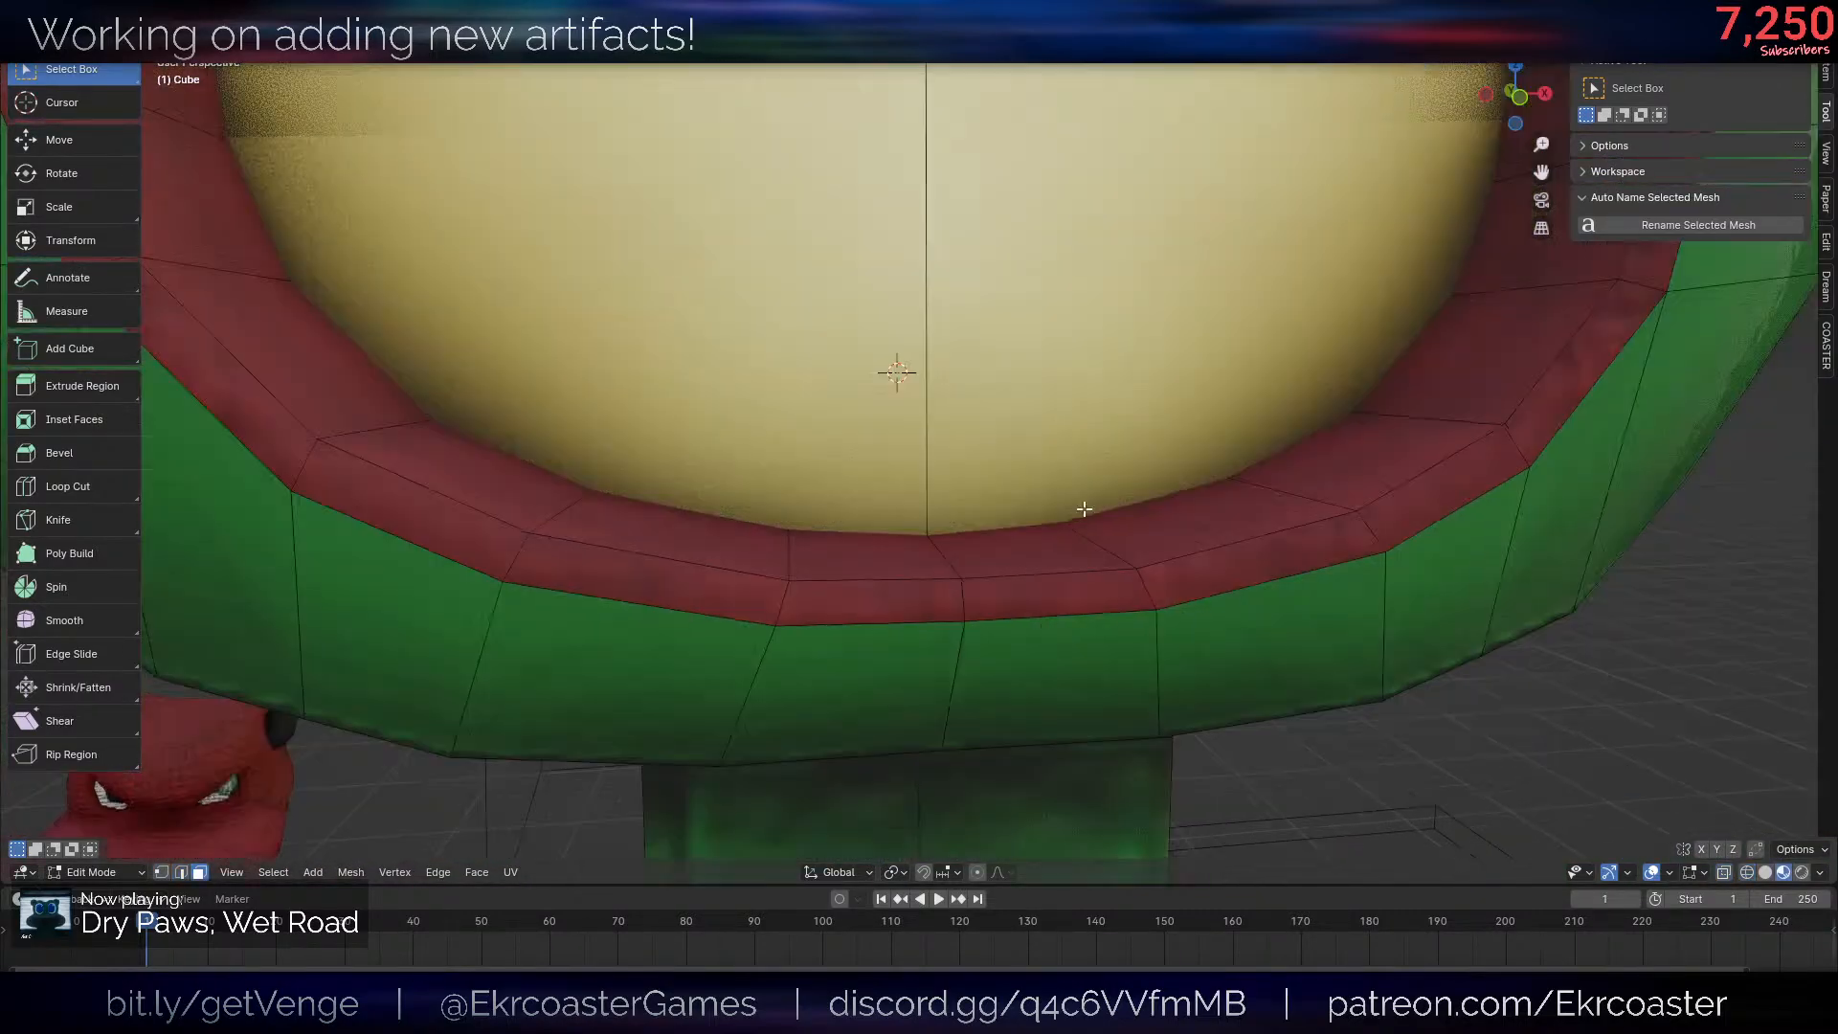
- Select the cream mouth panel, try extruding it sideways along X and undo the extrusion
scroll(1074, 450, down, 2)
click(1071, 426)
scroll(1072, 426, down, 5)
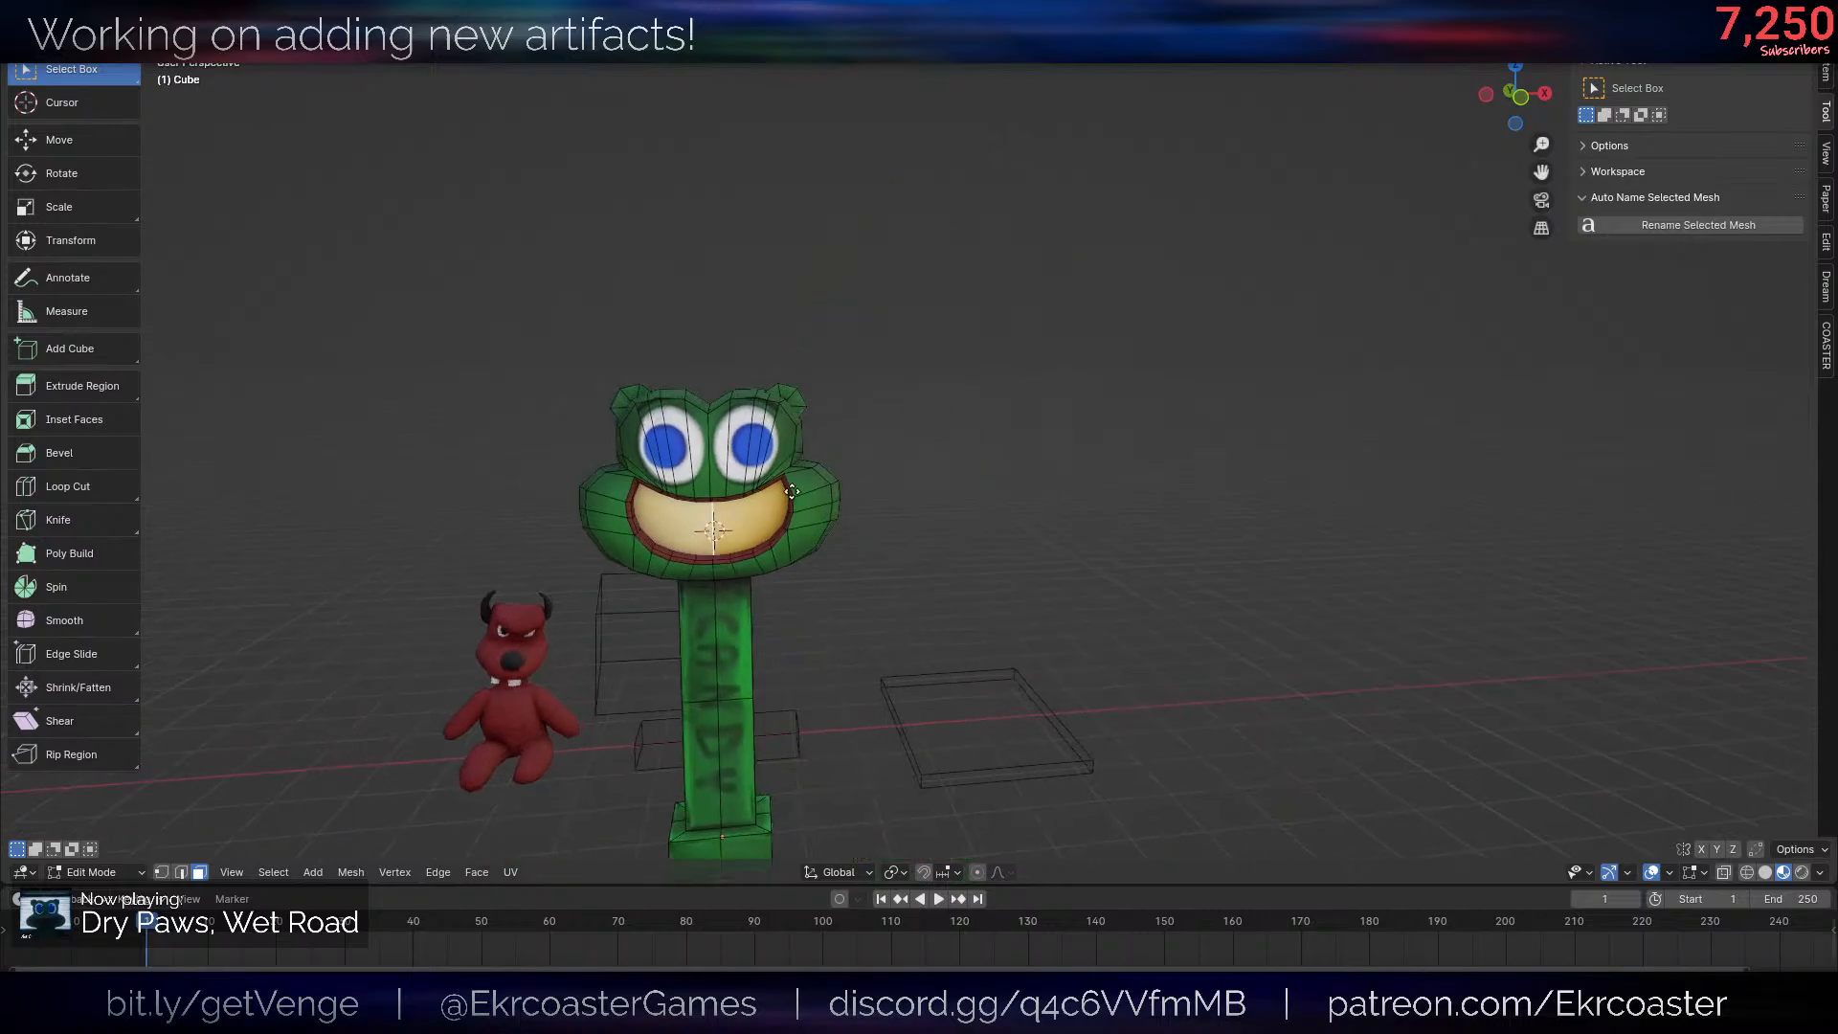
key(e)
key(x)
ctrl+click(1189, 504)
scroll(1166, 537, up, 6)
shift+middle_drag(1282, 617, 1235, 435)
key(ctrl+z)
- Split the cream mouth panel from the head and move it 5 units along X
scroll(1235, 436, down, 4)
key(y)
key(g)
key(x)
ctrl+click(1366, 411)
- Knife-cut a rectangular outline into the lower middle of the separated cream panel, ending on its bottom edge
scroll(1244, 431, up, 2)
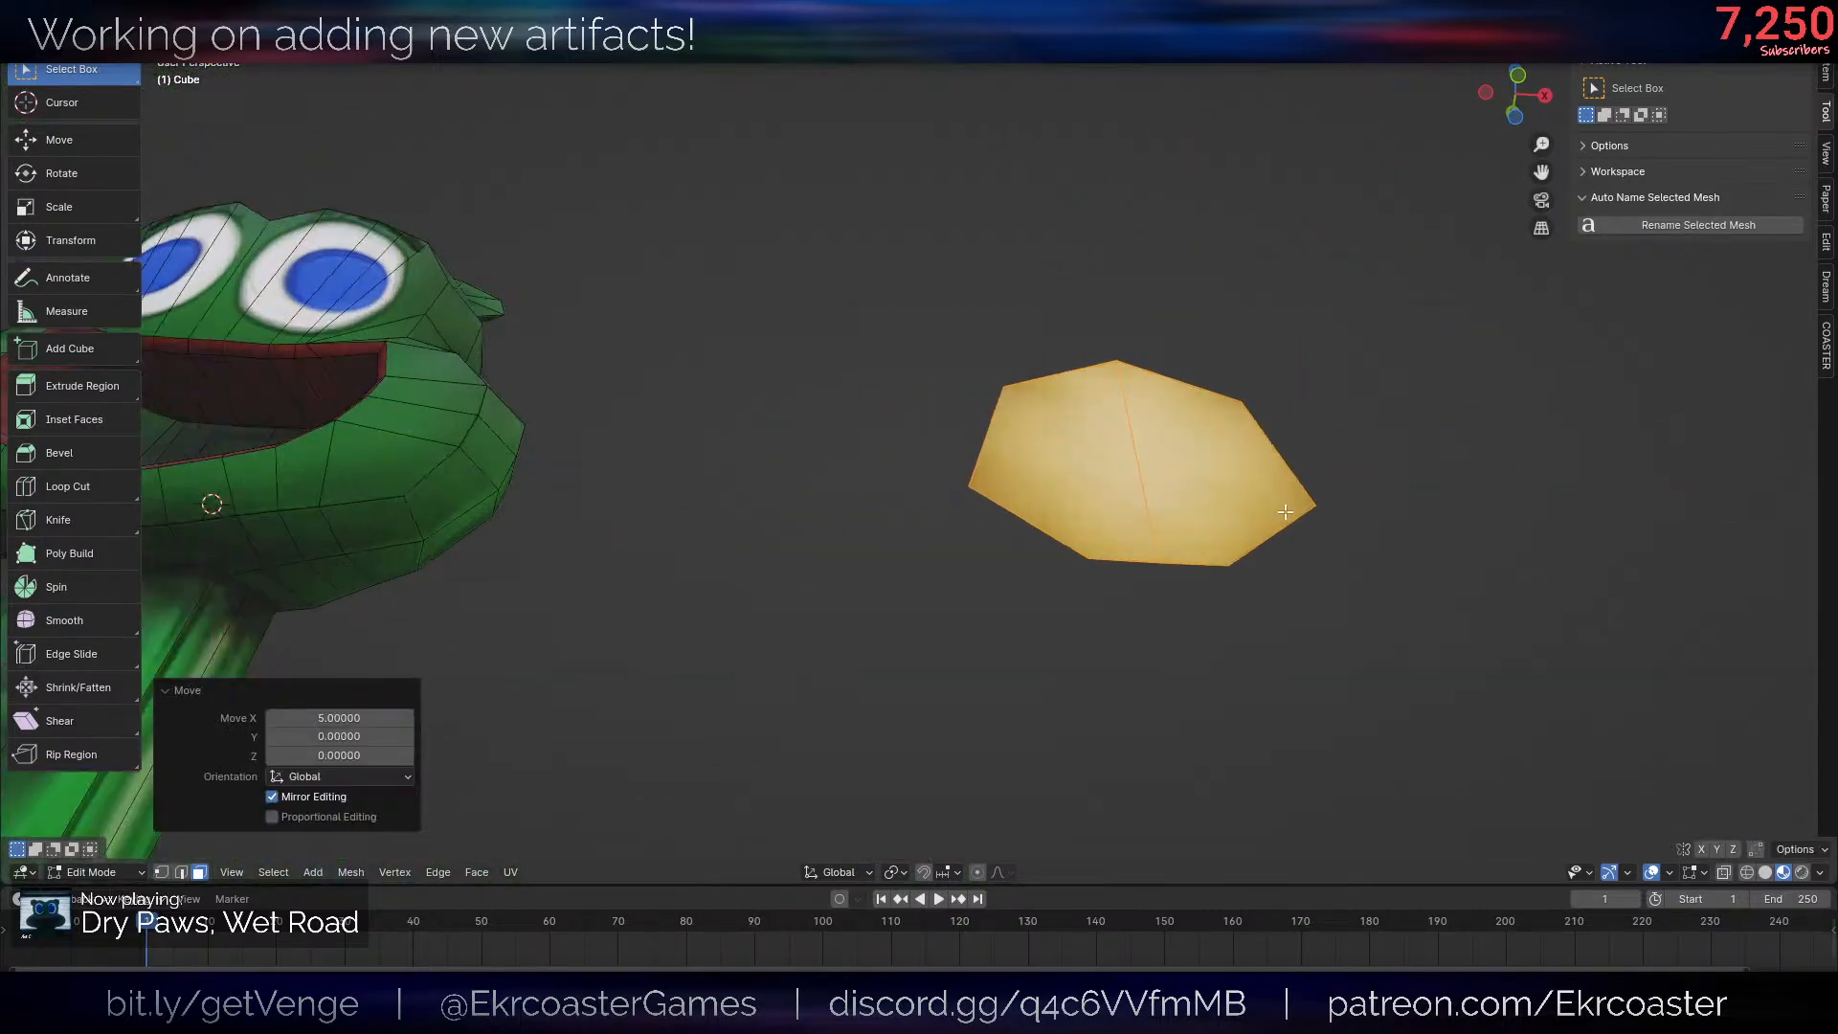
middle_drag(1129, 467, 1119, 515)
key(k)
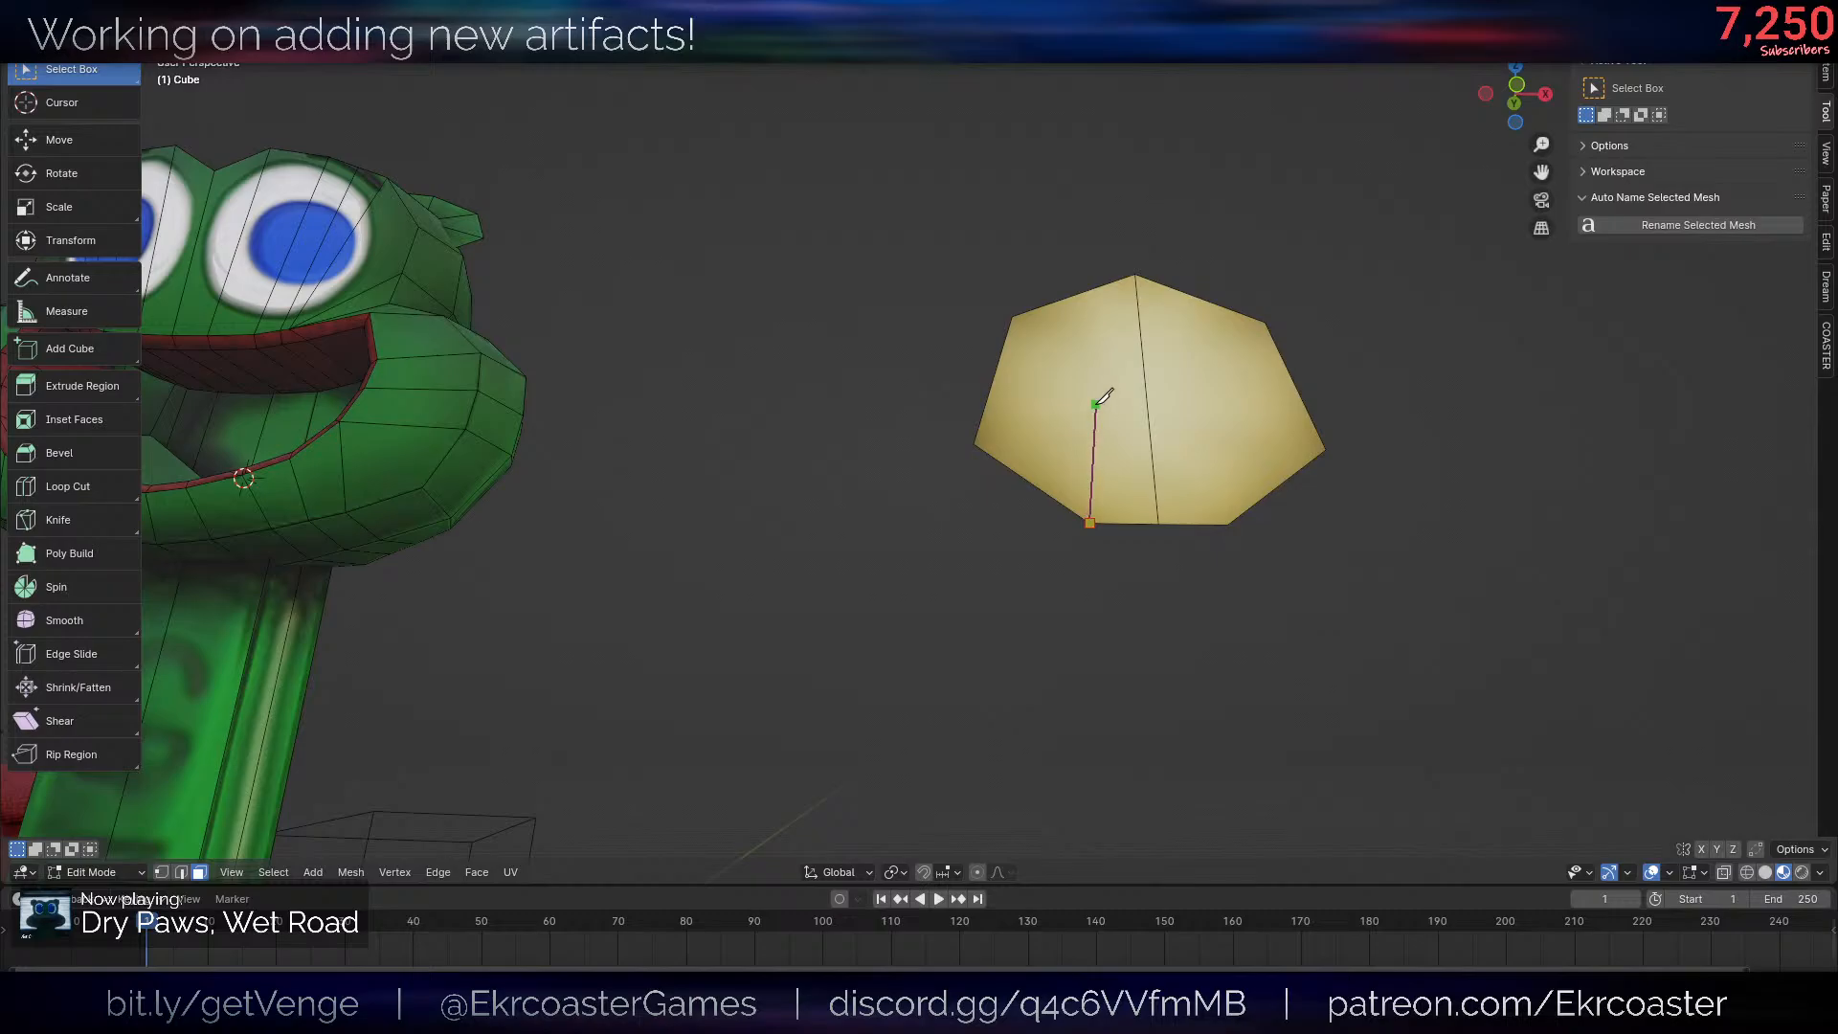
click(1080, 410)
click(1214, 401)
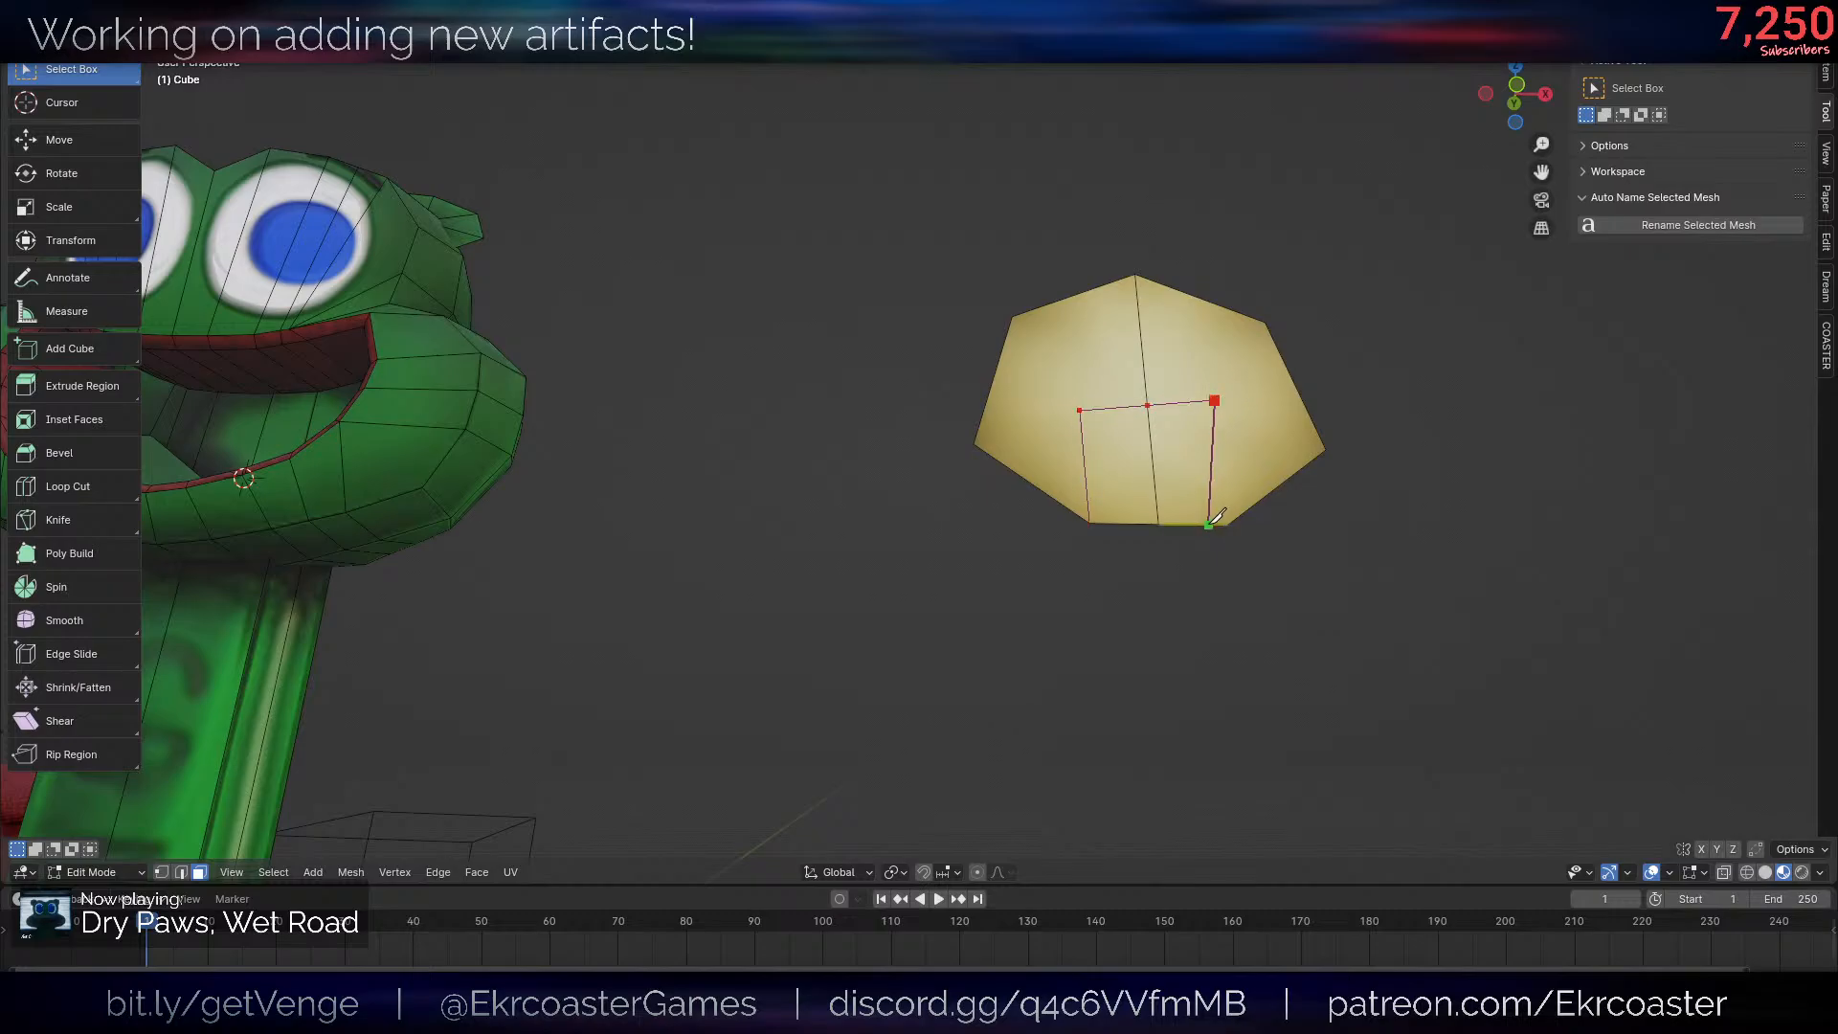
click(1228, 525)
key(Return)
- Select the whole cream panel with its cut faces and move it back along X into the frog's mouth
click(1199, 469)
key(l)
scroll(1227, 402, down, 3)
key(g)
key(x)
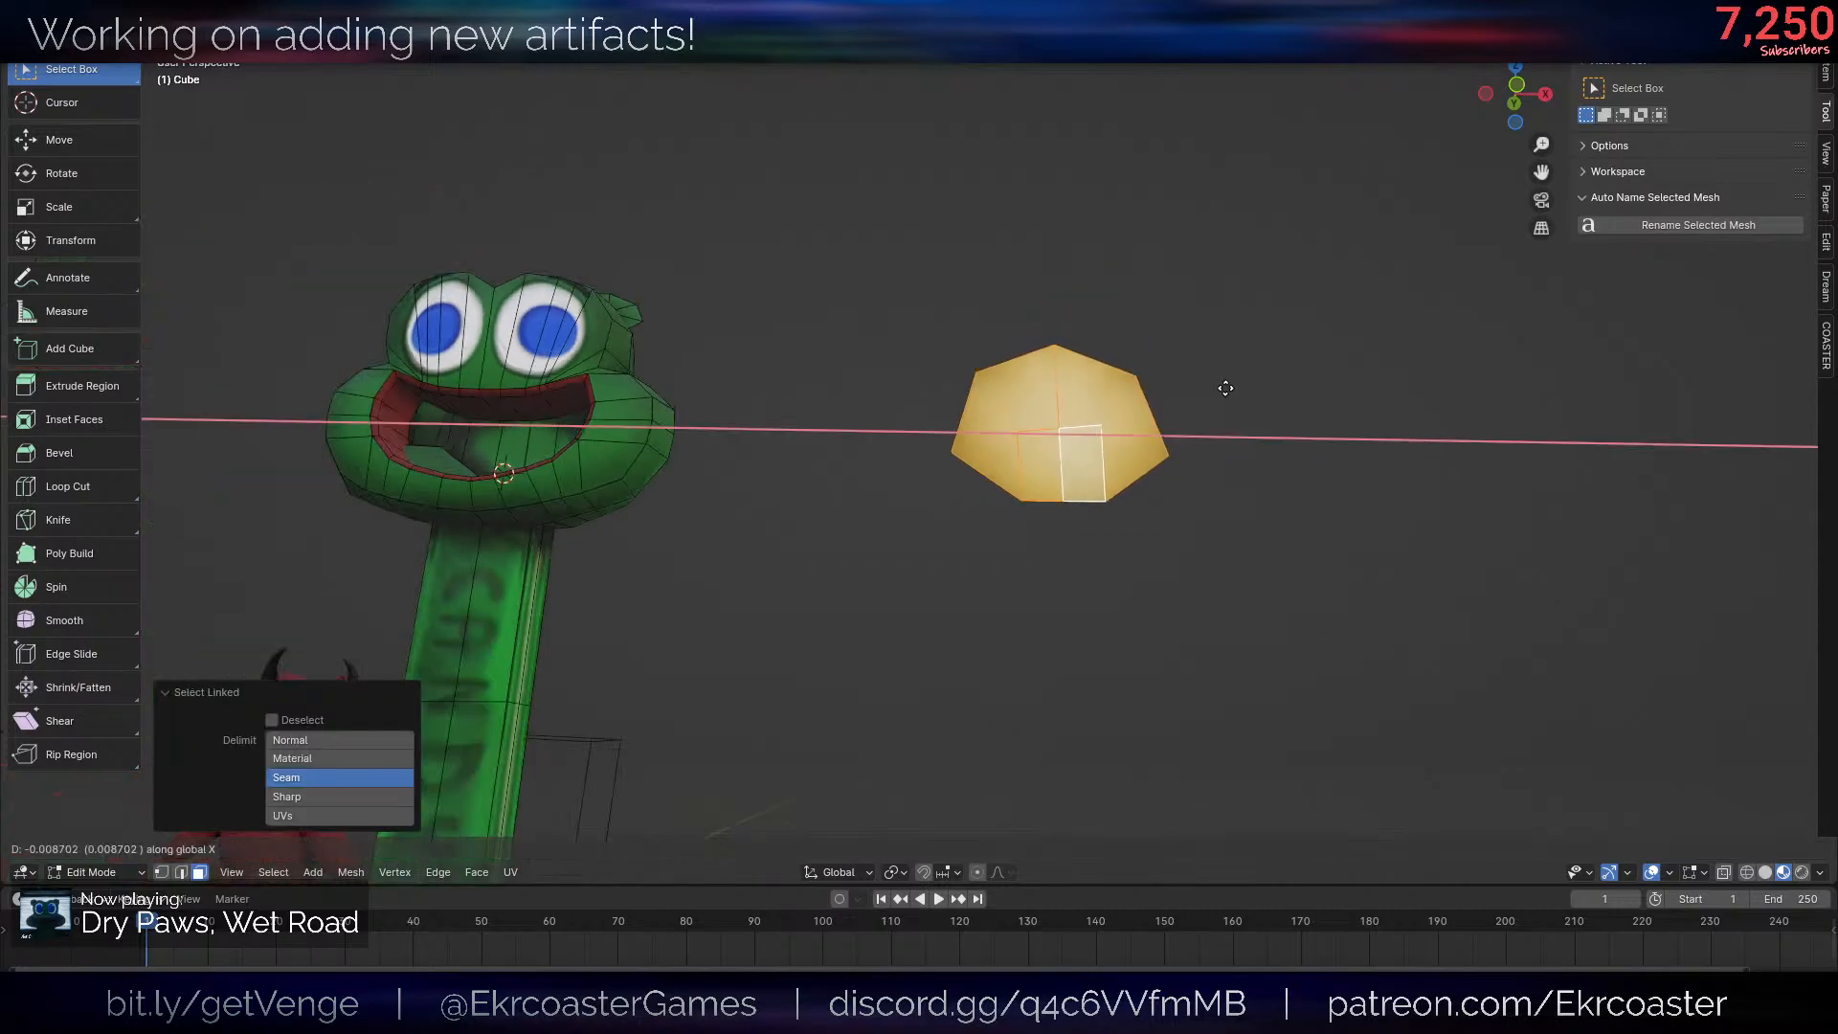
click(738, 402)
- Select the two cut rectangle faces and extrude them about 0.21 units inward to form a recess in the mouth
shift+middle_drag(739, 402, 1236, 457)
scroll(1235, 457, up, 5)
click(1165, 536)
shift+click(1064, 548)
middle_drag(1082, 555, 1376, 596)
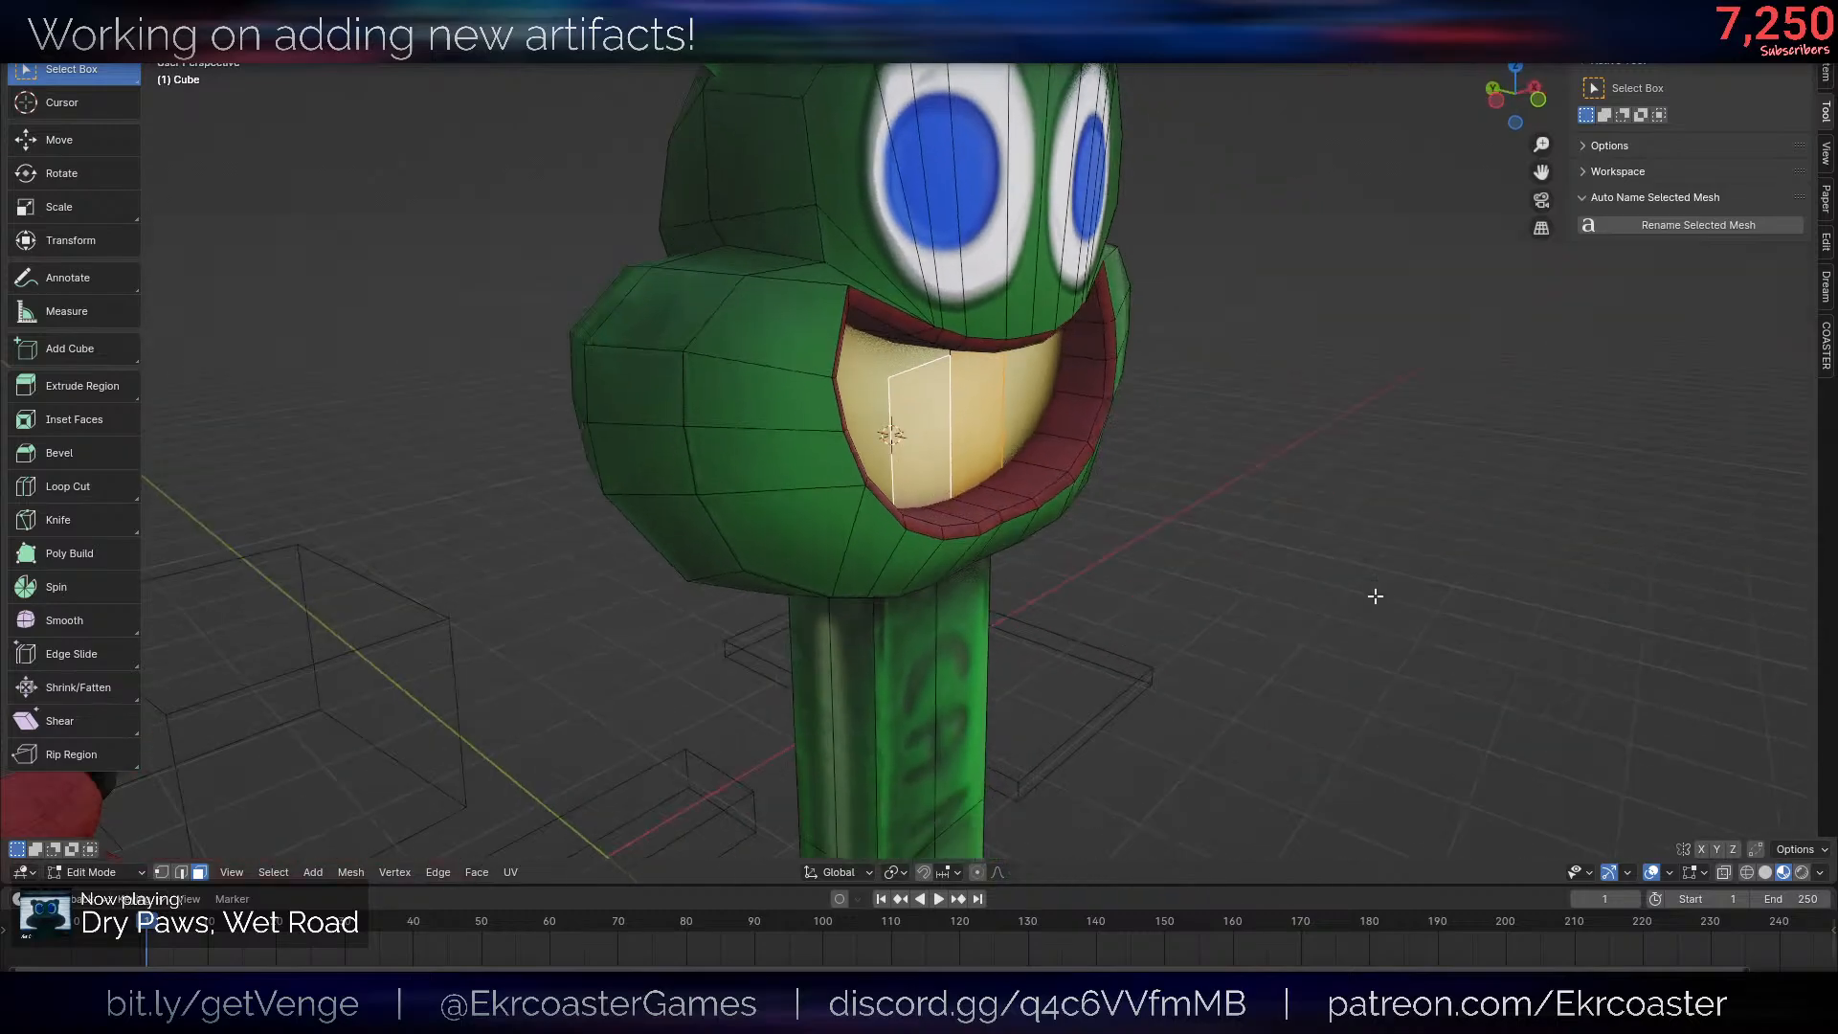
scroll(1376, 597, up, 3)
key(e)
click(1024, 491)
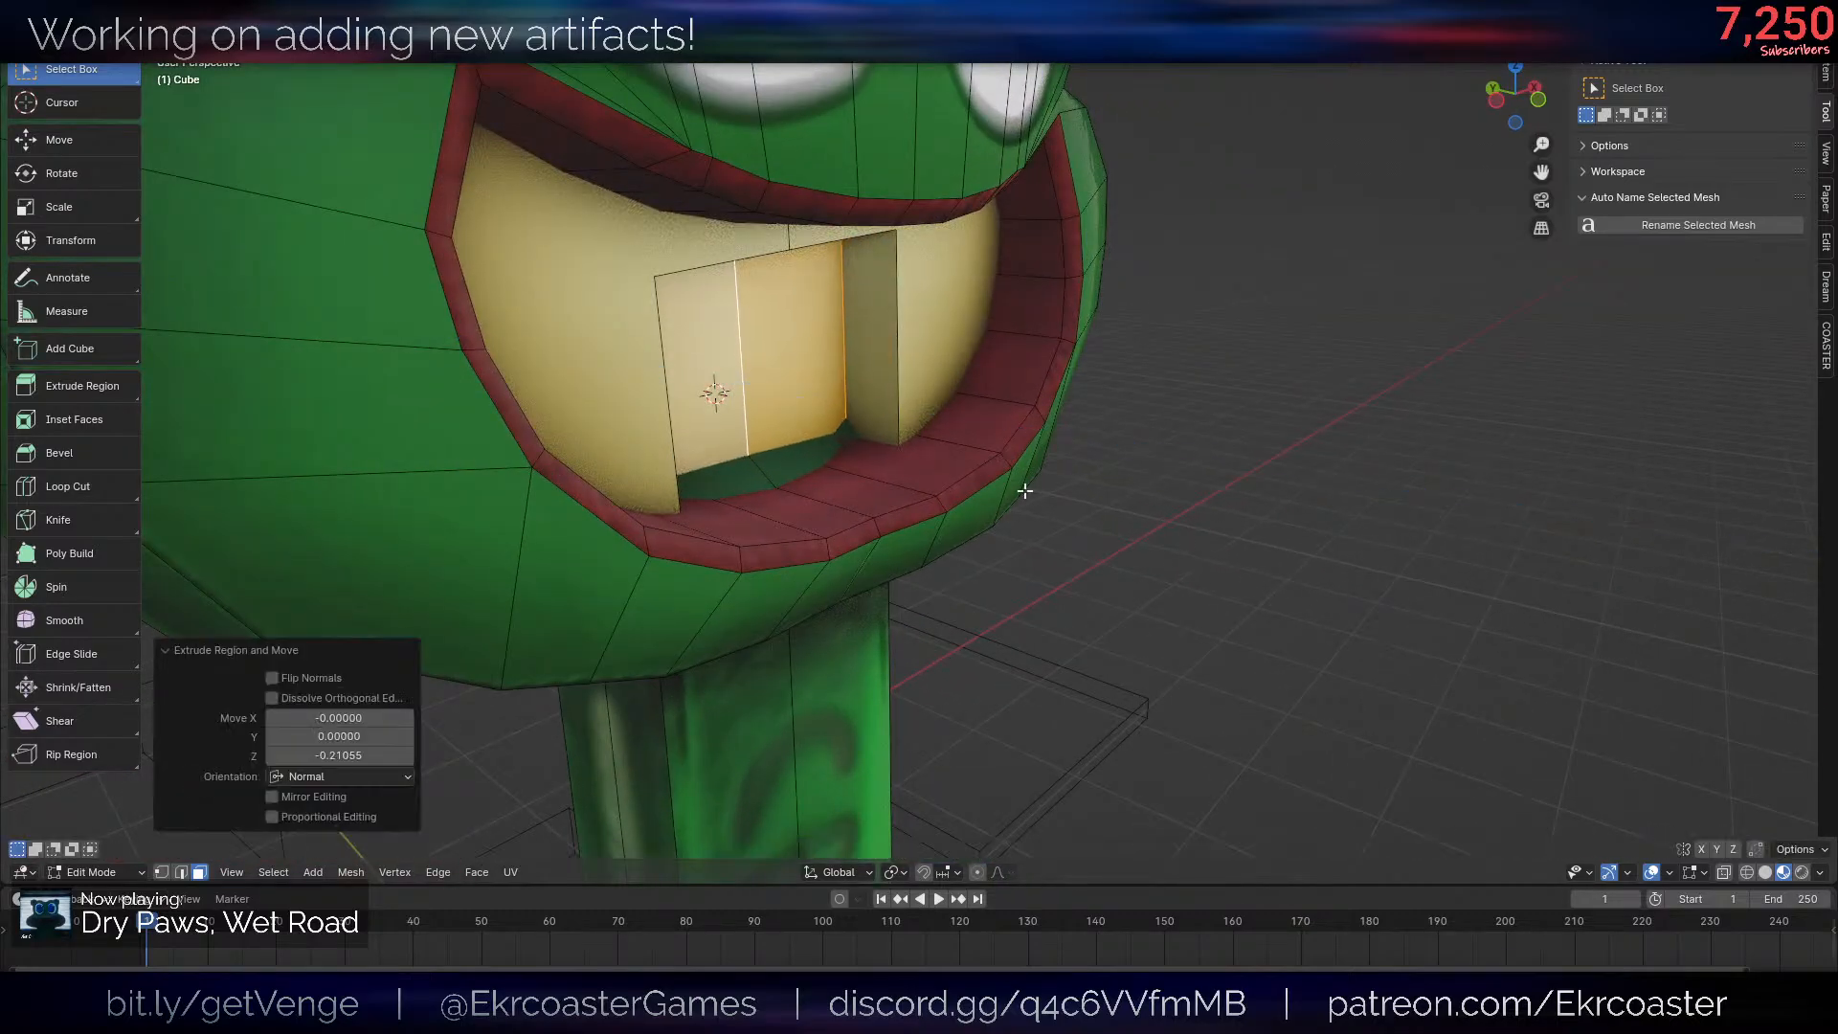
- Select all inner faces of the mouth recess, colour them black and check the look without overlays
middle_drag(1024, 491, 924, 469)
scroll(1161, 447, down, 8)
scroll(1162, 447, up, 9)
middle_drag(1122, 517, 1032, 411)
shift+middle_drag(1053, 595, 952, 547)
shift+click(796, 500)
shift+click(900, 436)
shift+click(1264, 375)
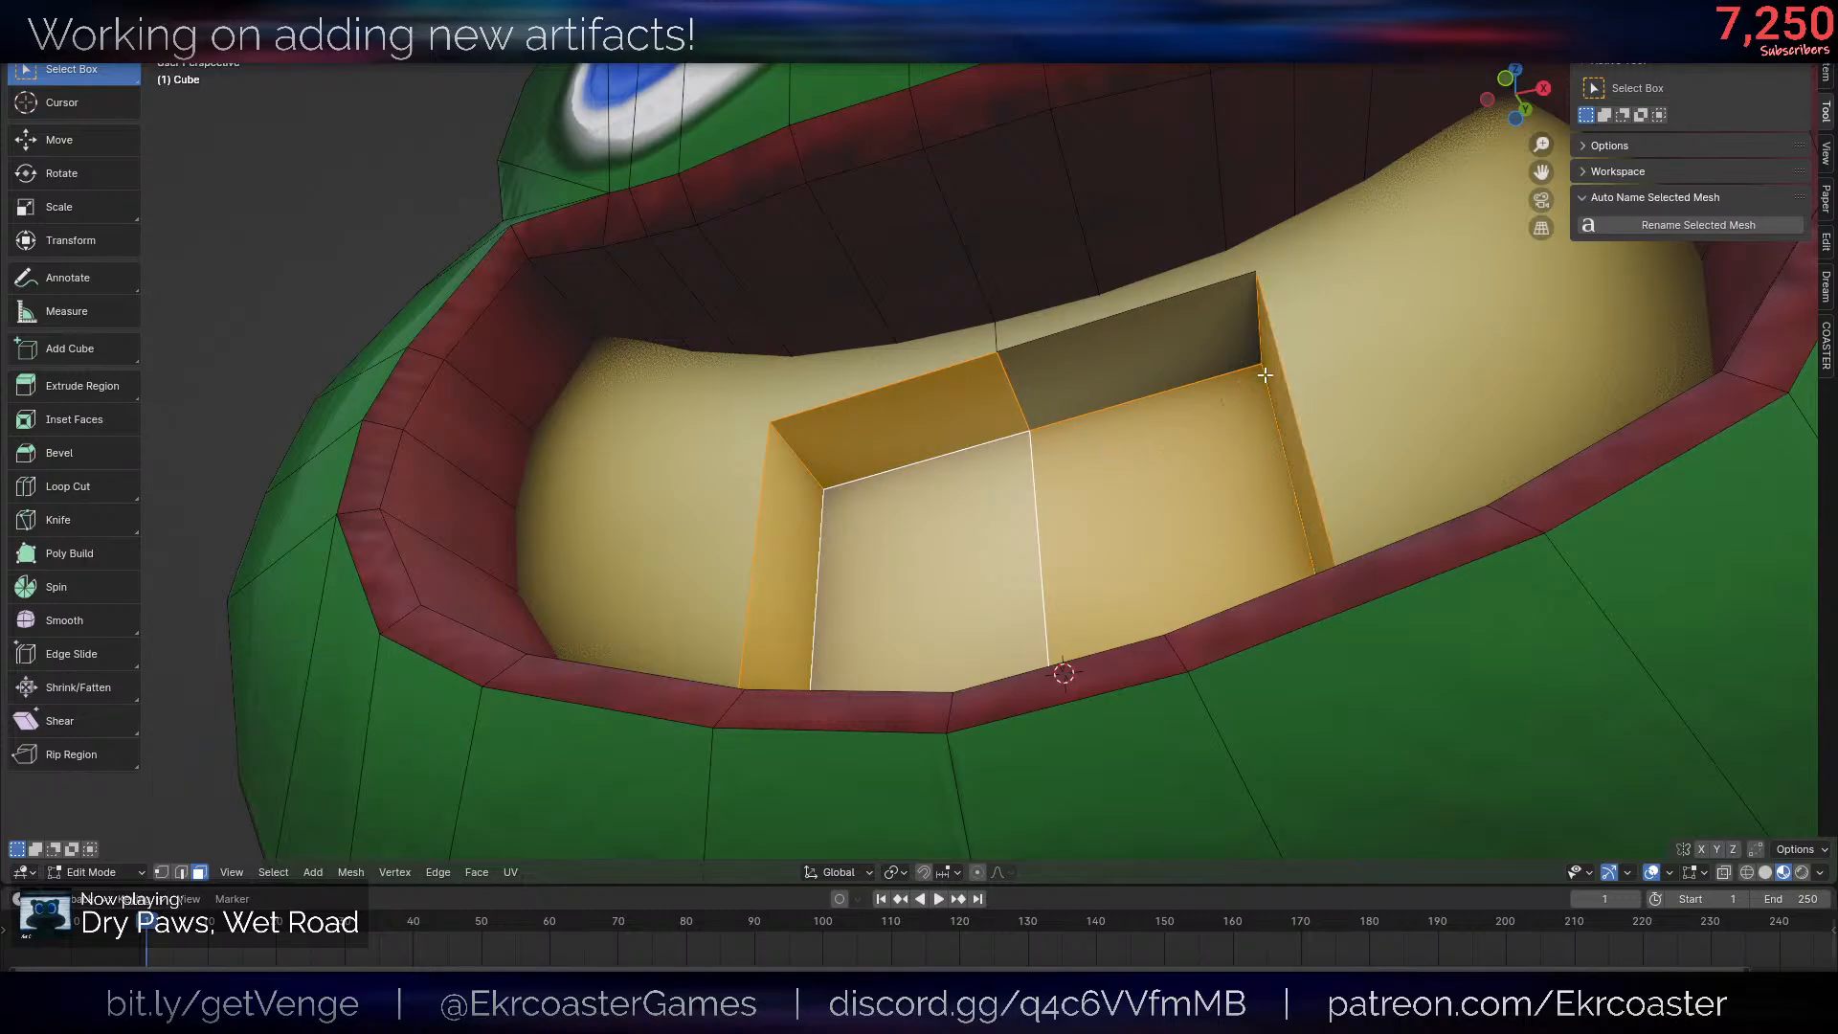
shift+click(1258, 357)
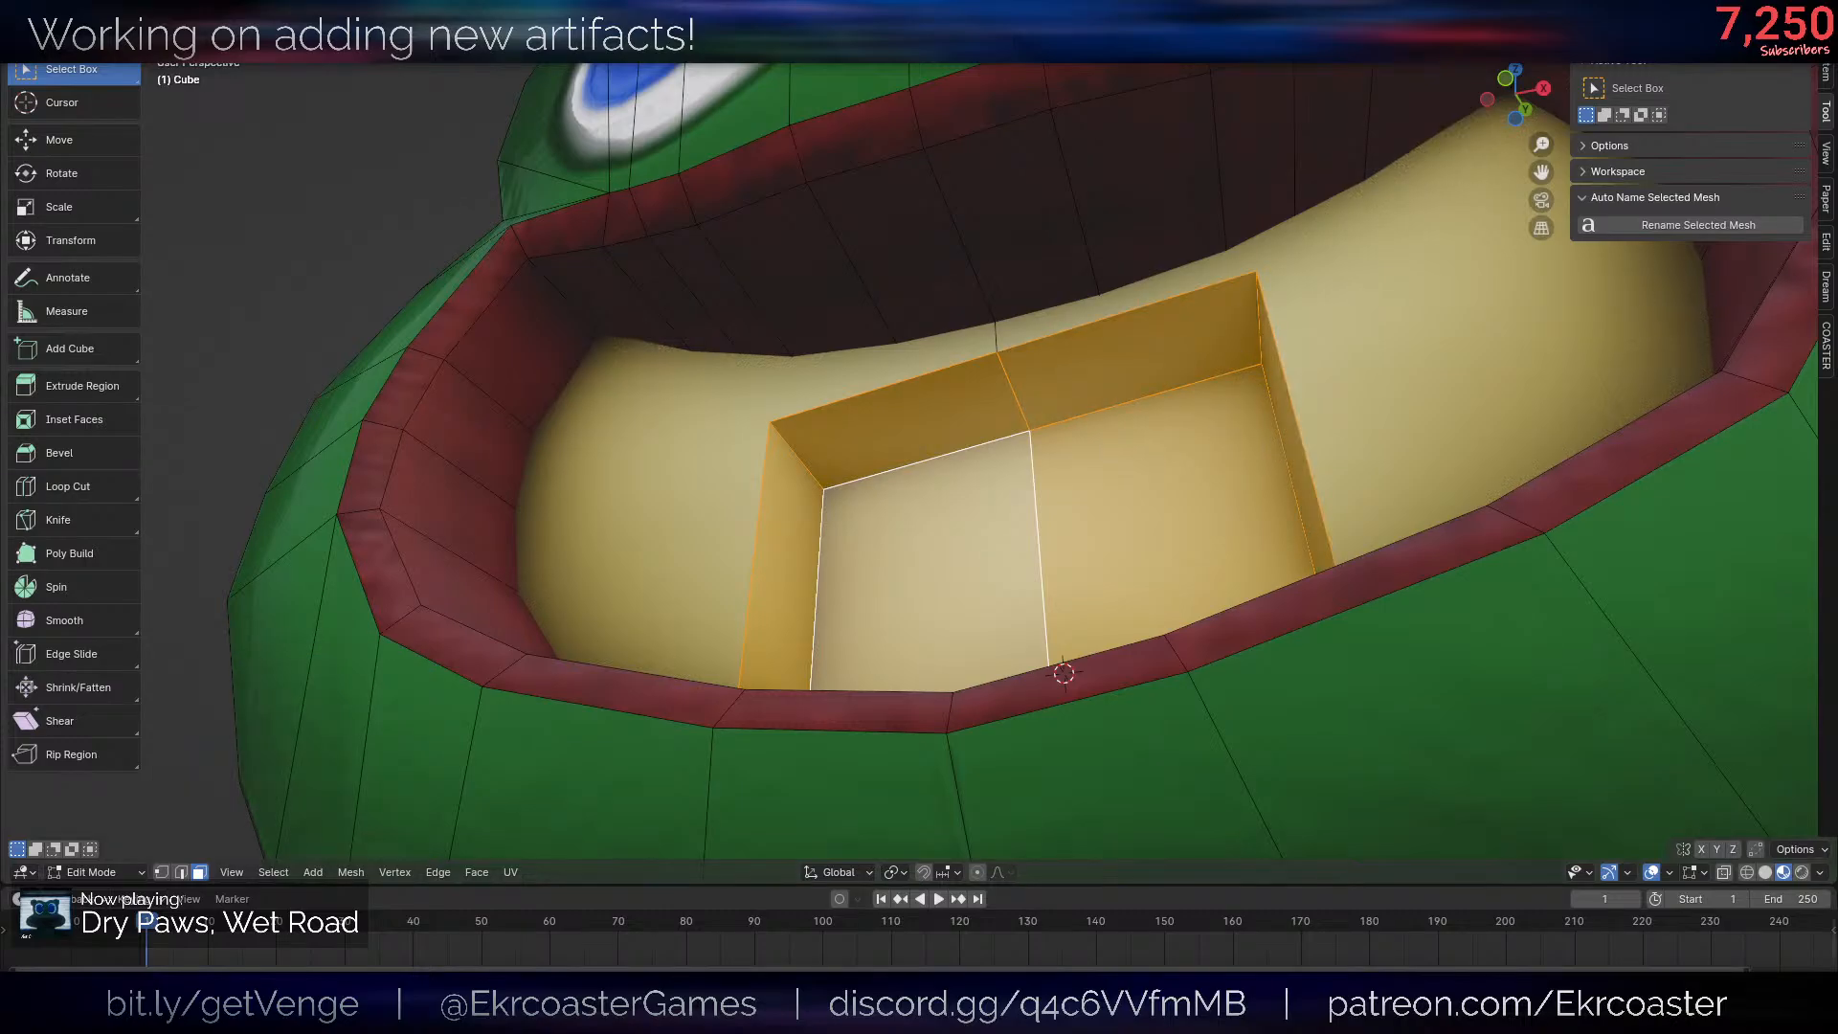
scroll(1128, 356, down, 12)
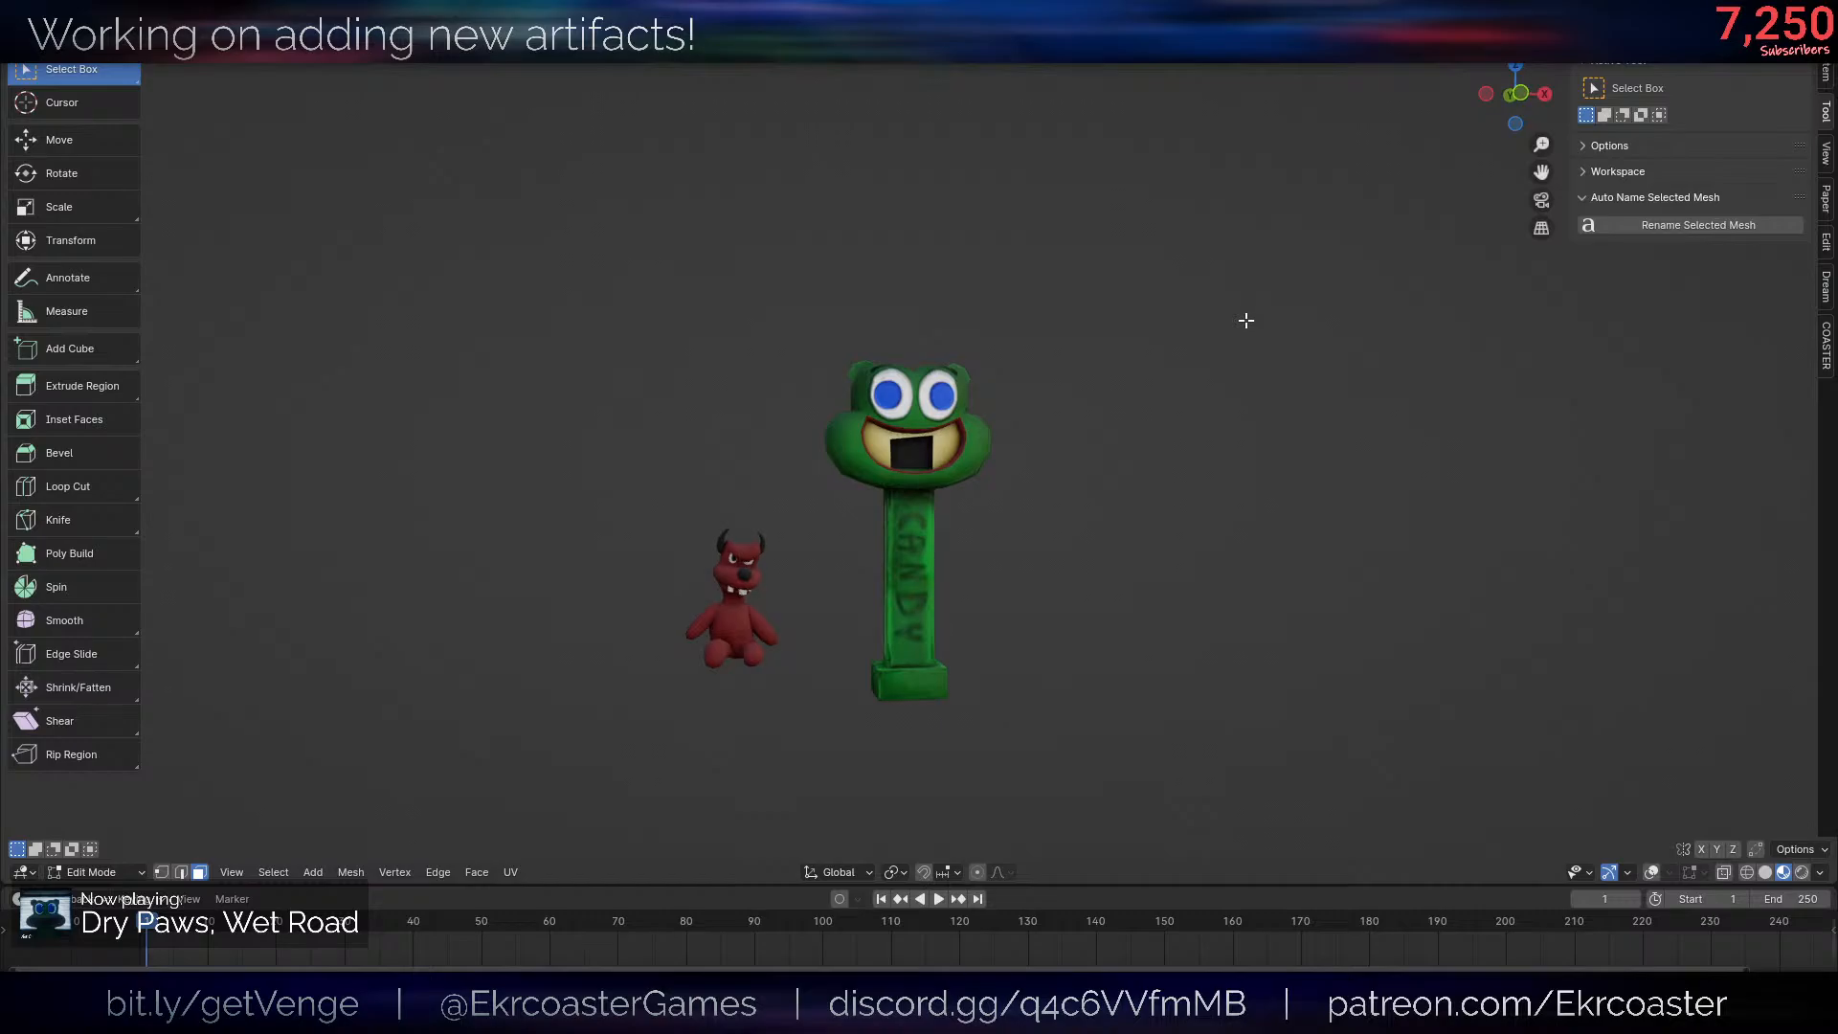
scroll(1245, 314, up, 5)
key(alt+shift+z)
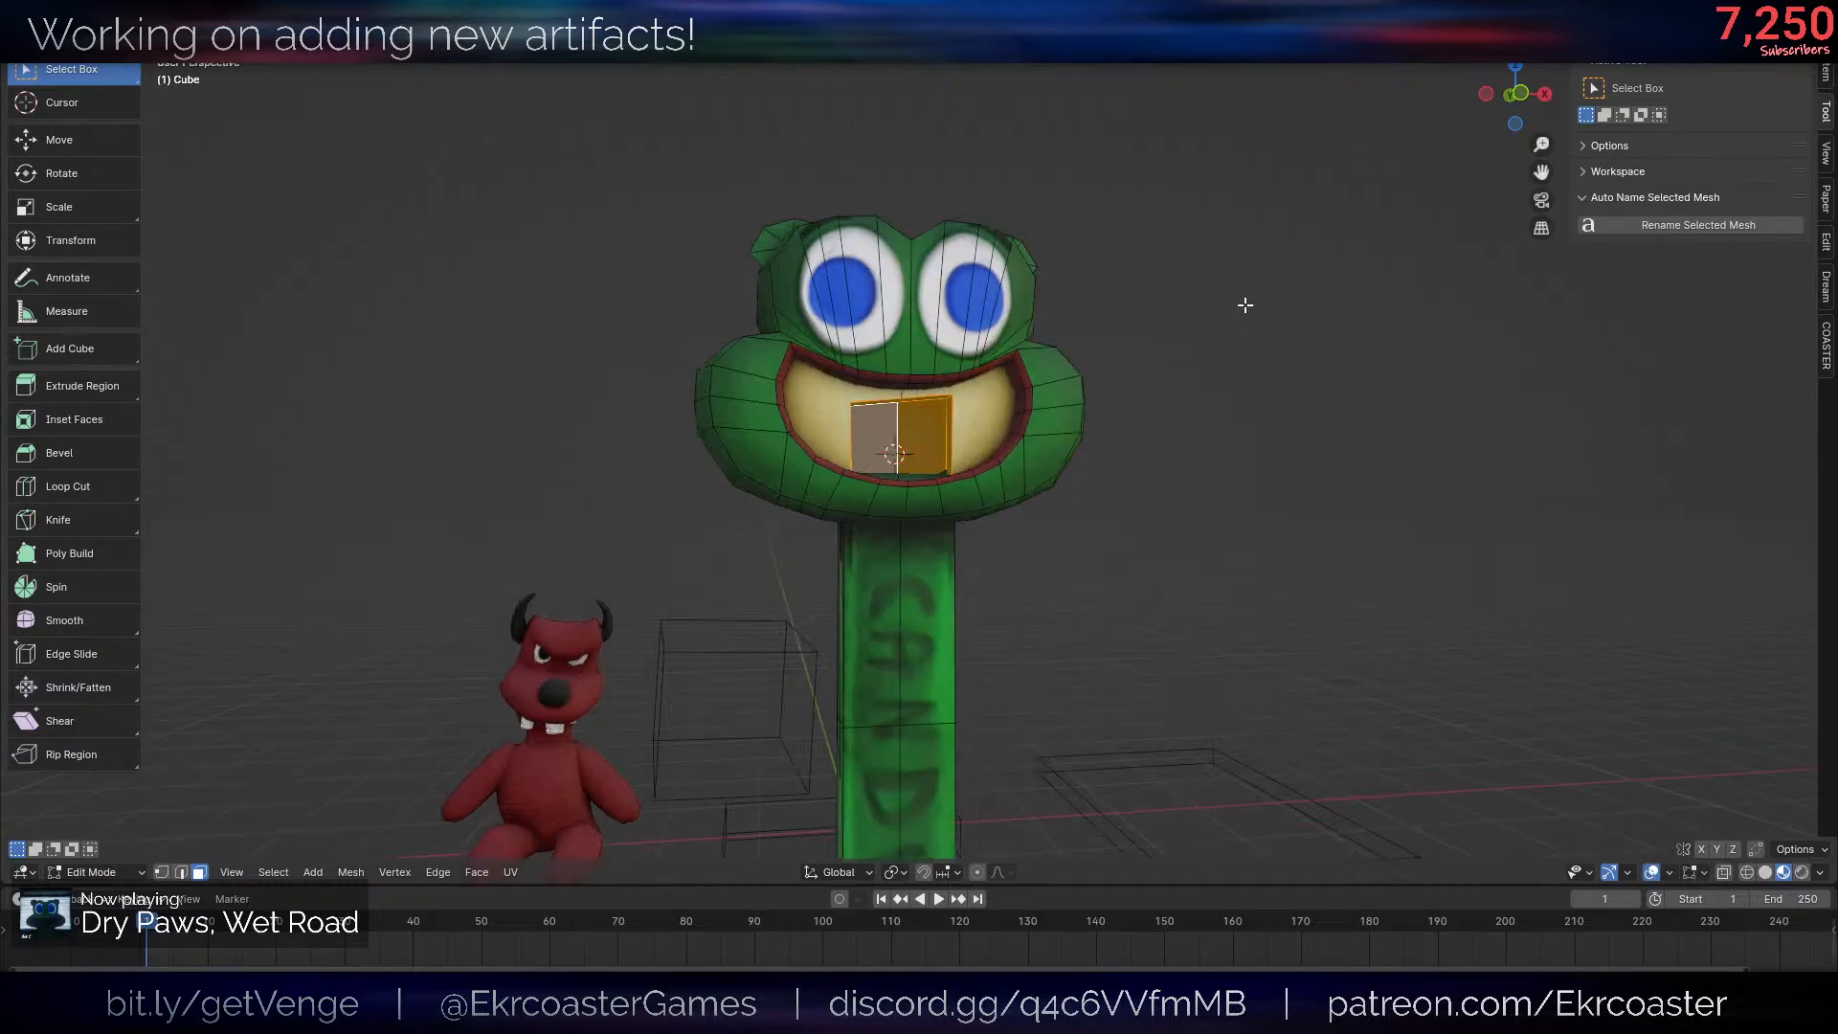
- Undo the black recess and its cuts, back to the plain cream mouth panel
key(ctrl+z)
key(ctrl+z)
key(ctrl+z)
key(ctrl+z)
key(ctrl+z)
key(ctrl+z)
key(ctrl+z)
key(ctrl+z)
key(ctrl+z)
key(ctrl+z)
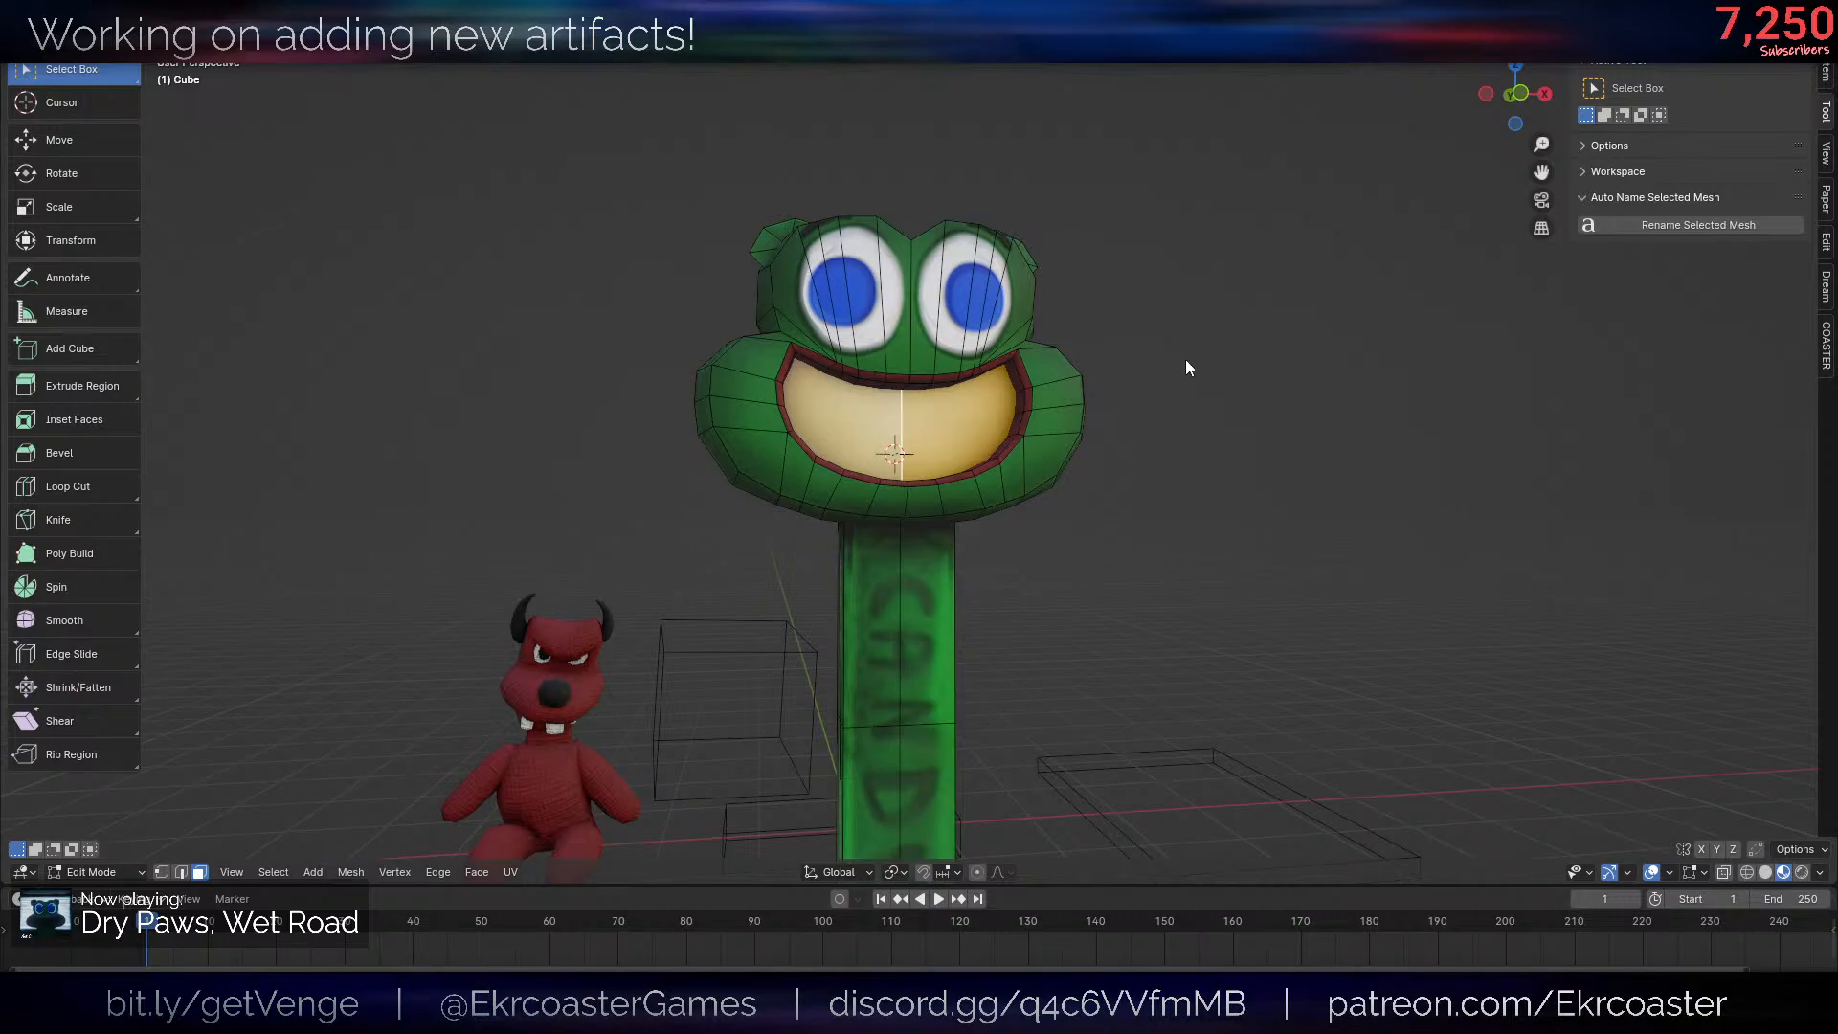
- Return to Object Mode and examine the whole candy dispenser with and without overlays
key(Tab)
key(alt+shift+z)
scroll(1208, 412, down, 6)
key(alt+shift+z)
scroll(1210, 415, up, 7)
middle_drag(1149, 412, 1216, 406)
scroll(1216, 406, down, 6)
middle_drag(1120, 484, 1245, 452)
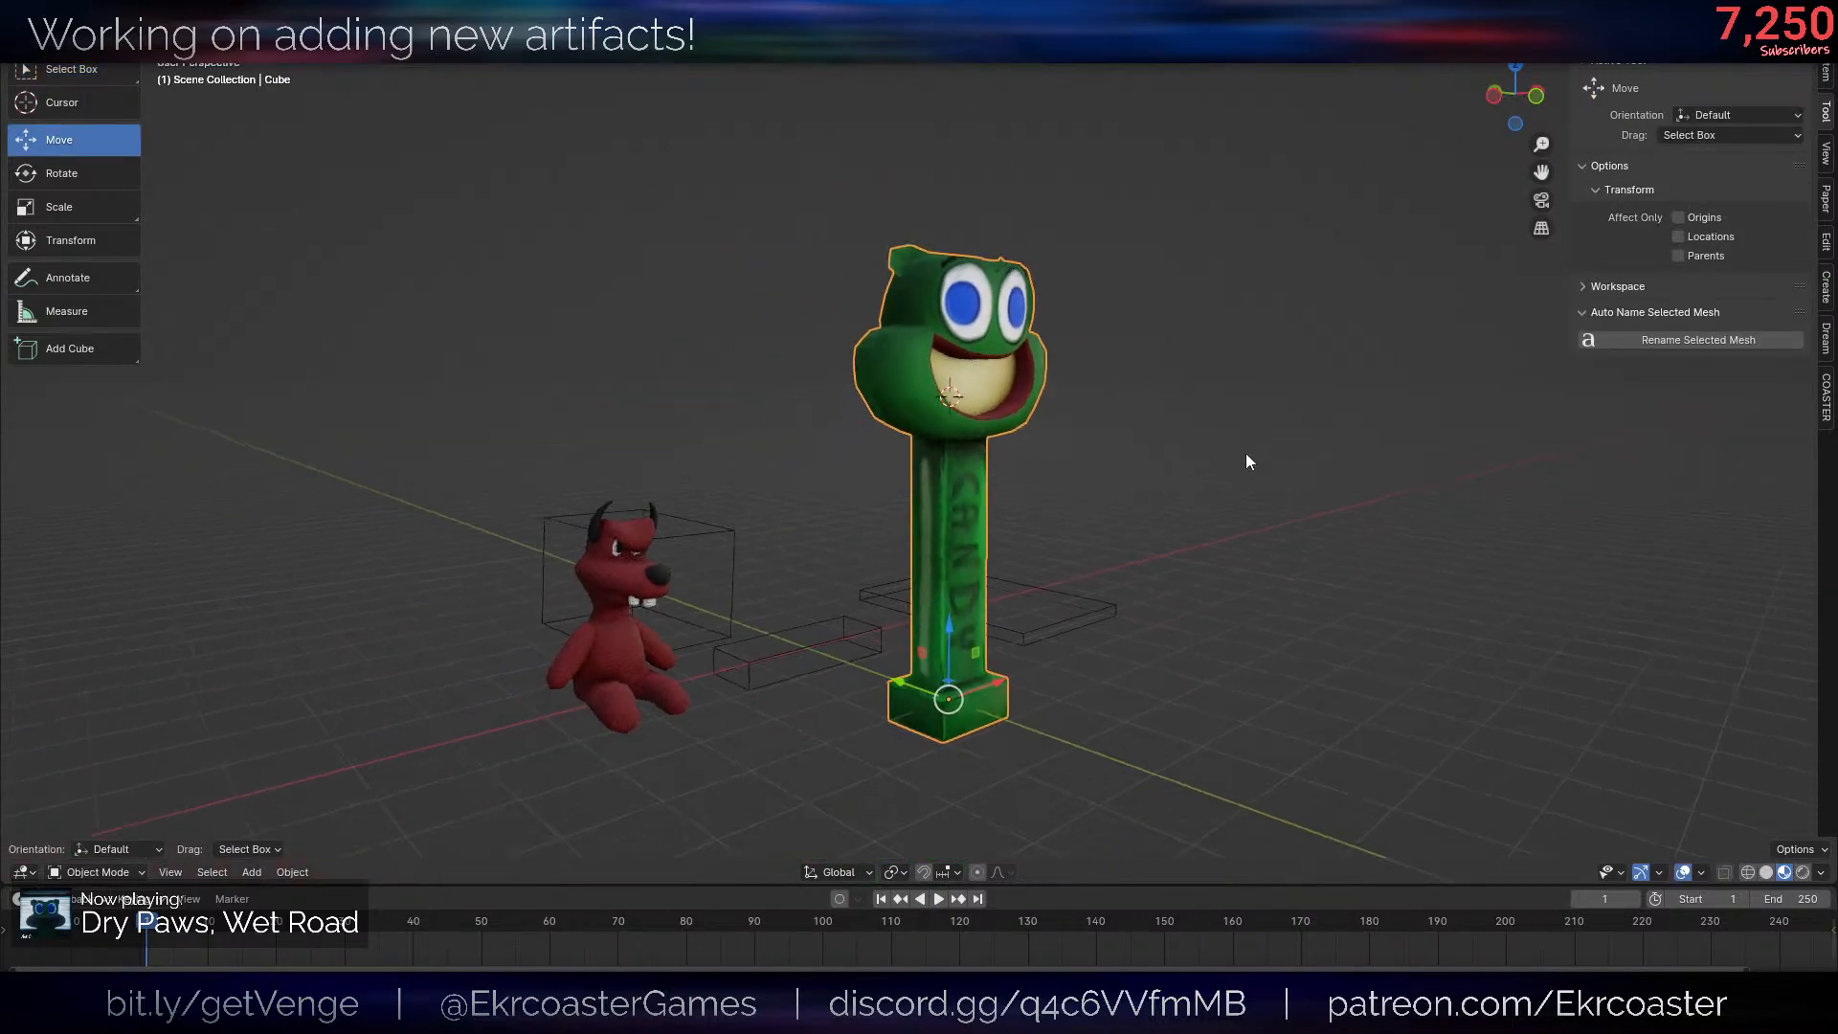
- Rename the frog candy dispenser object as LucyCandyToy and auto-name its mesh data to match
key(F2)
text(L)
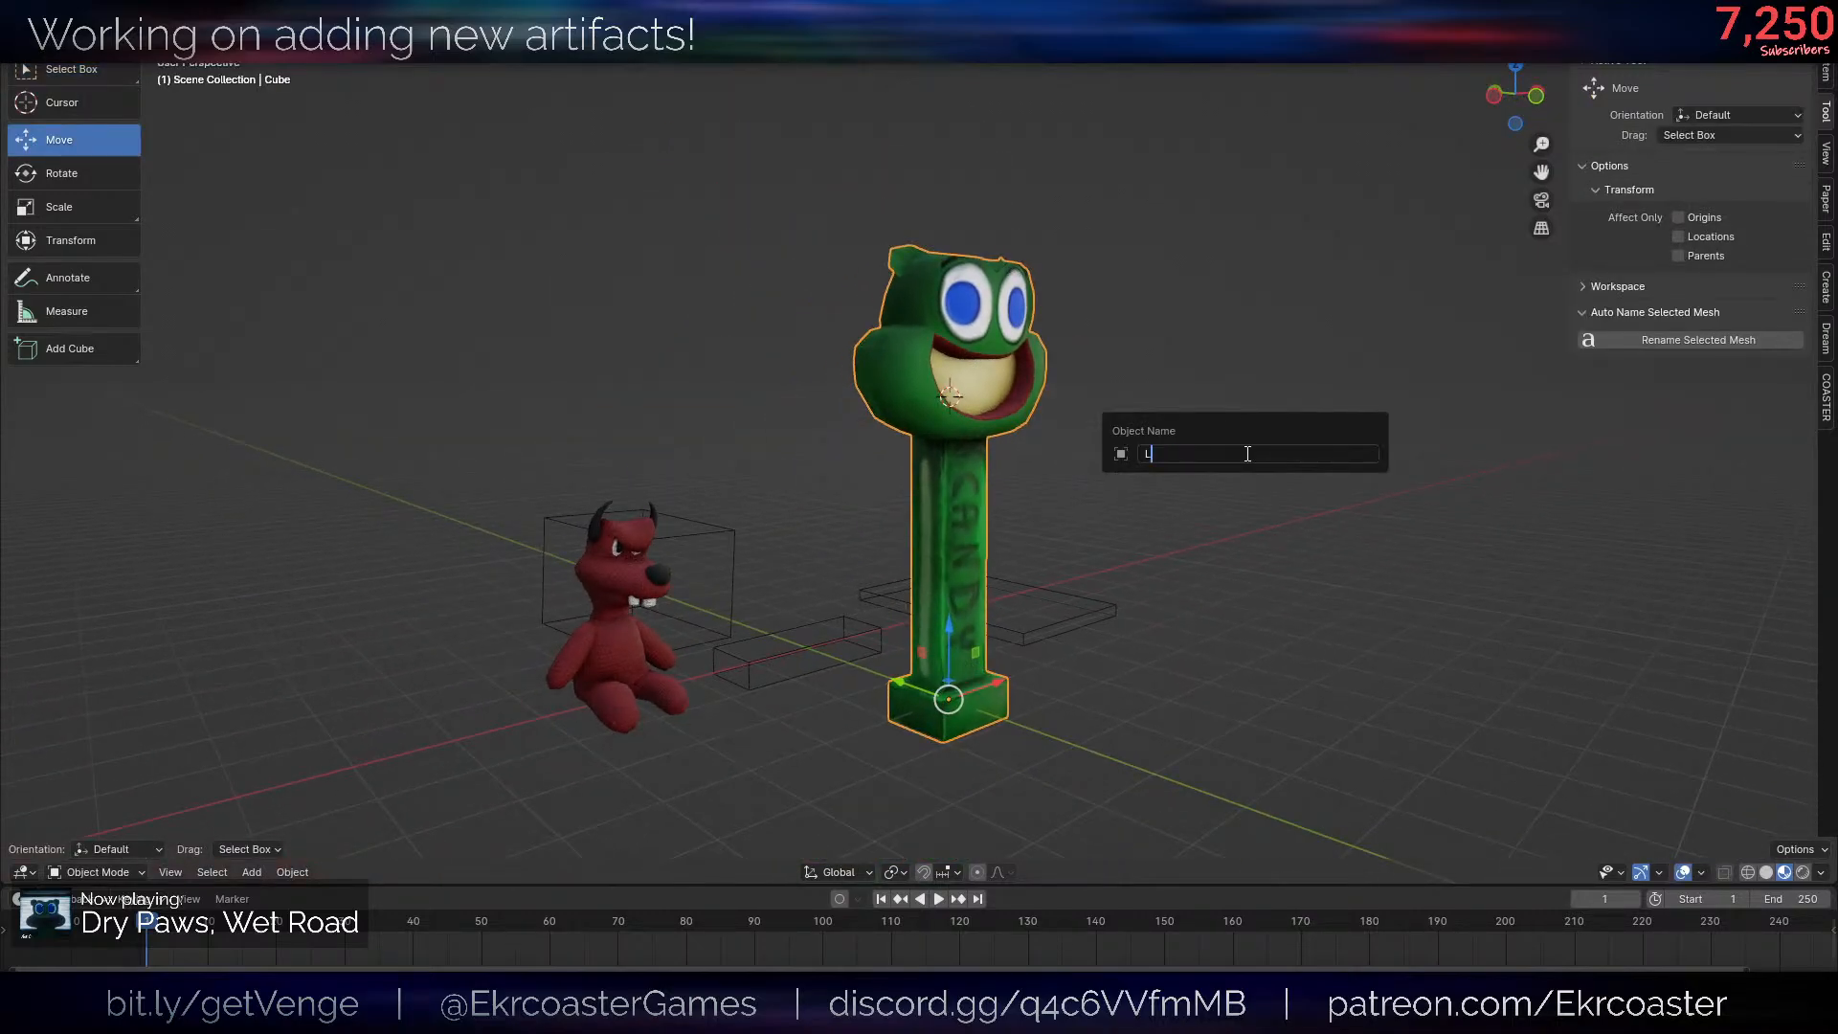
text(ucyCandyTooy)
key(BackSpace)
key(BackSpace)
text(y)
key(Return)
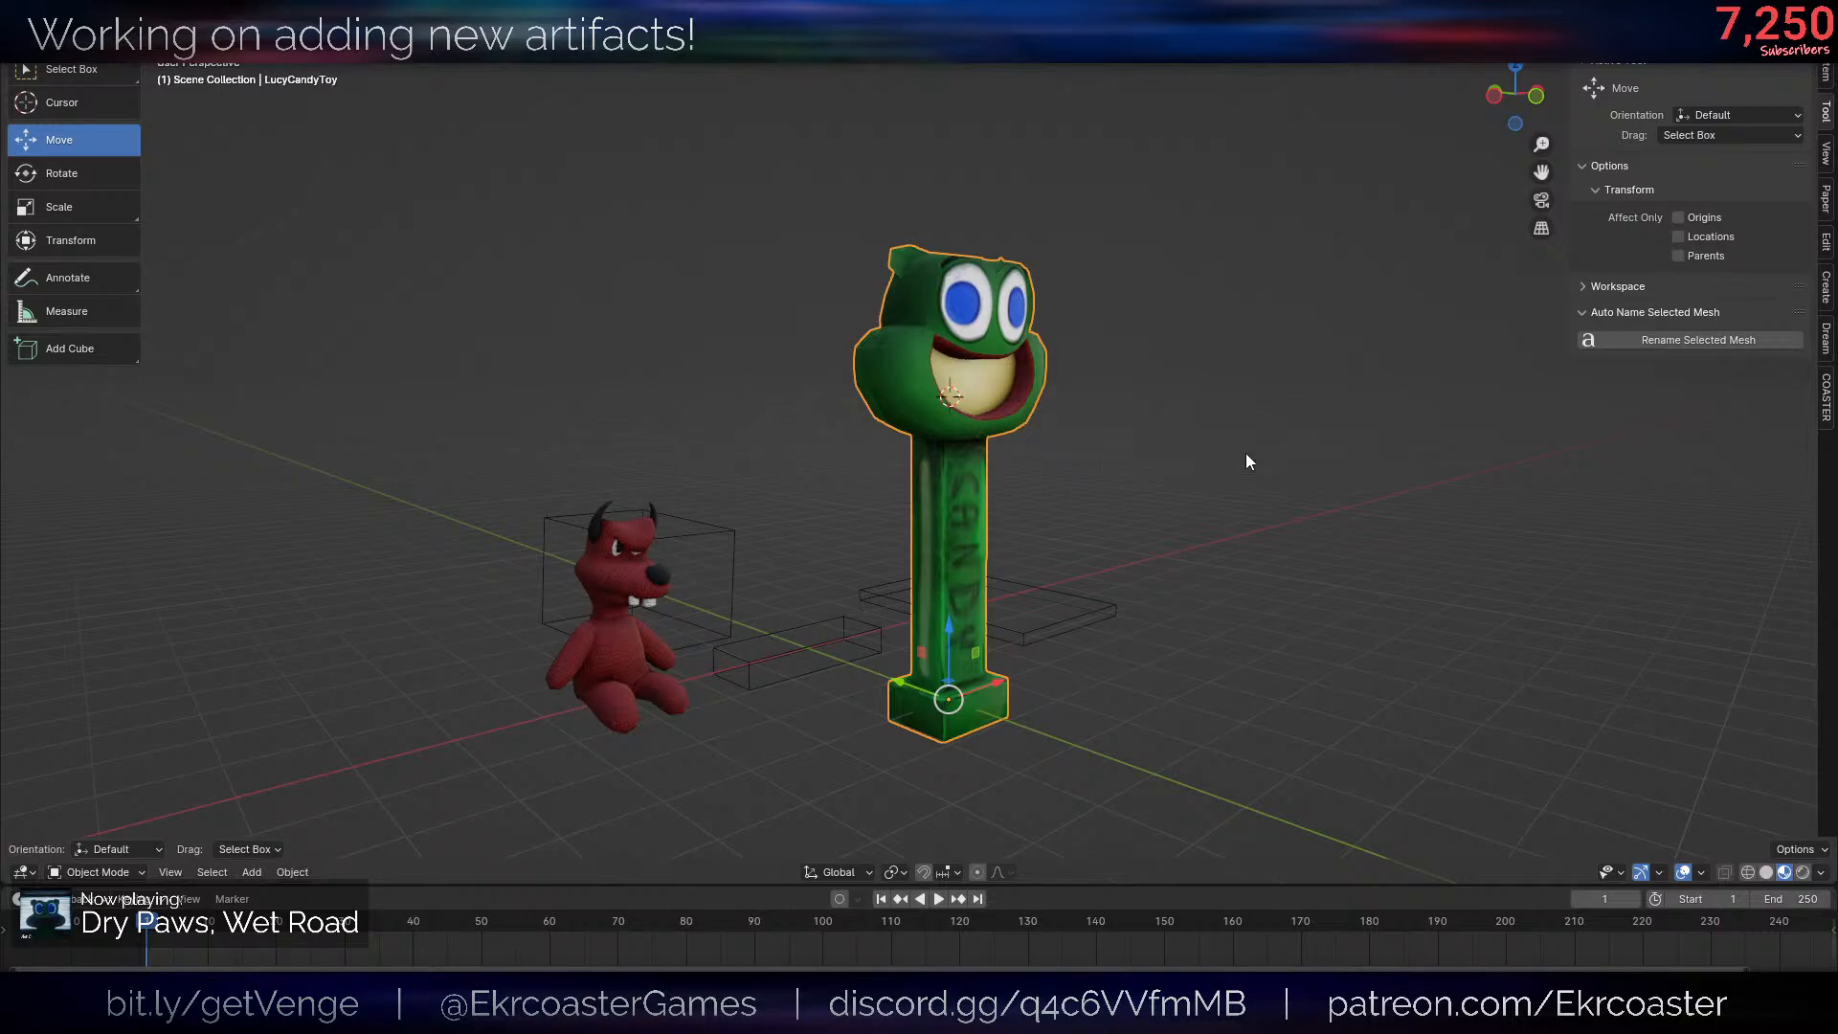
click(1648, 344)
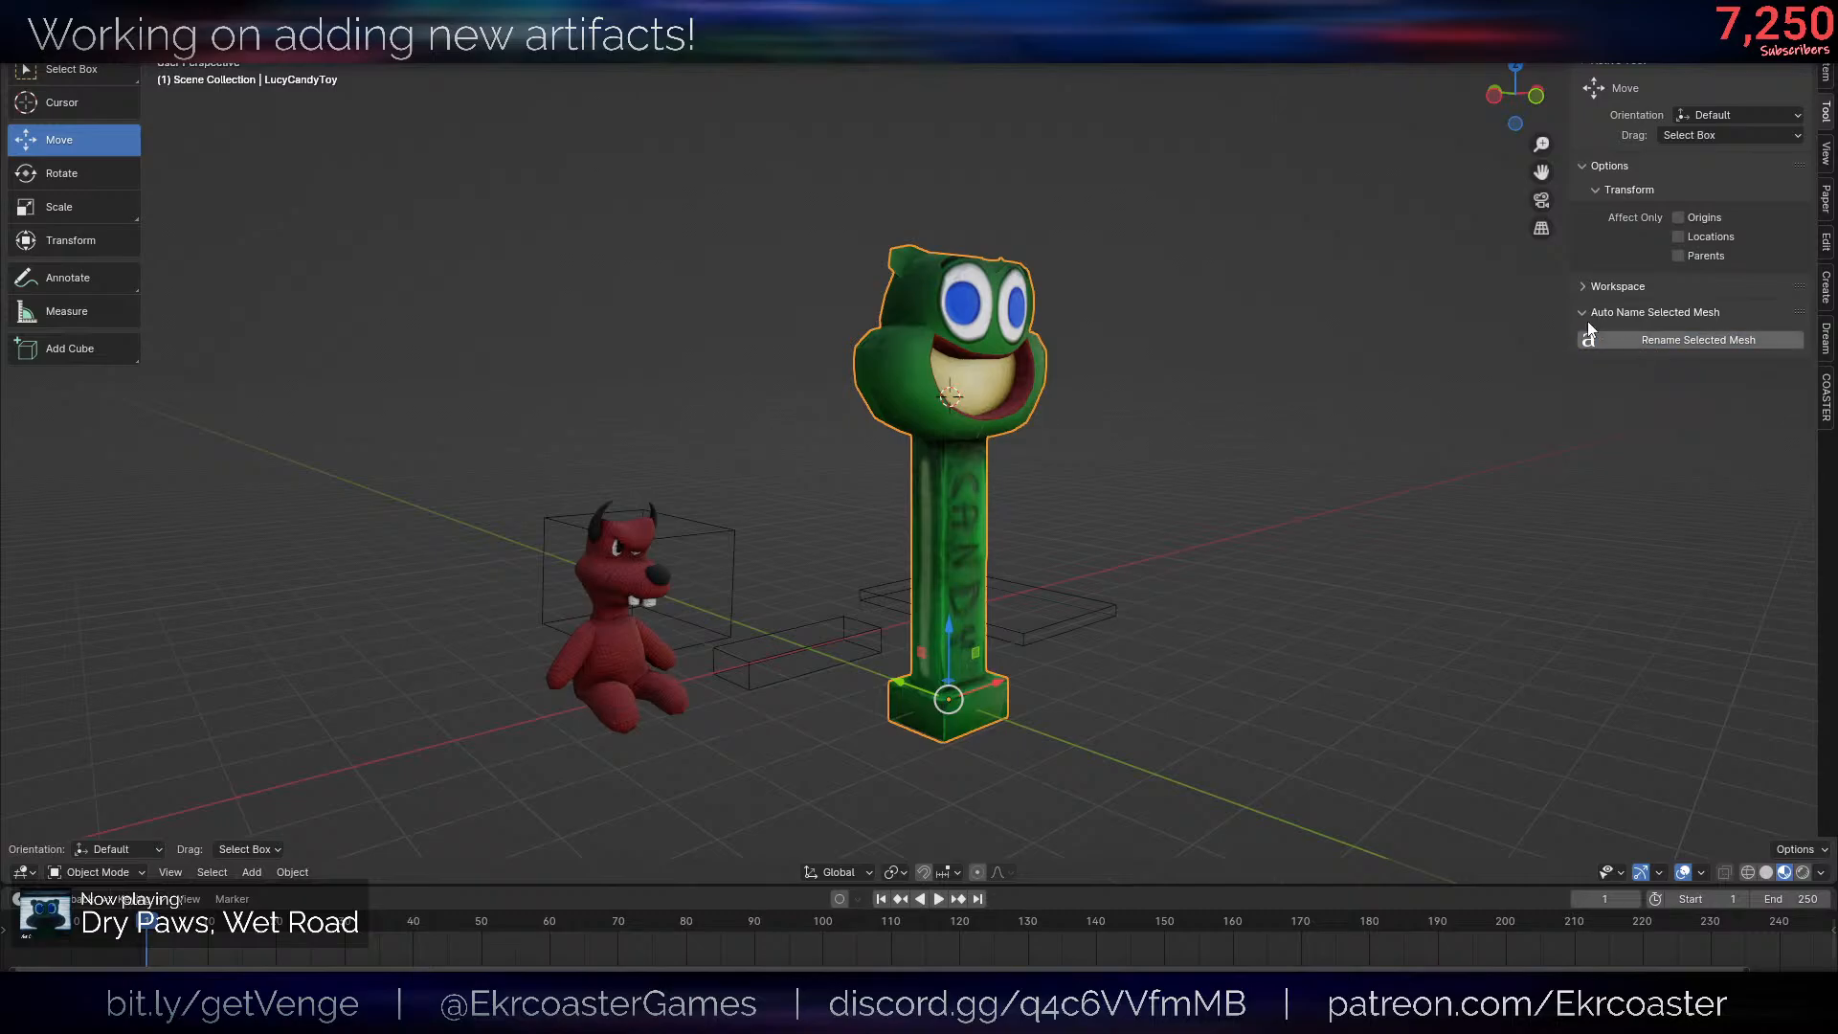
- Deselect the candy toy and examine it beside the plush toy from several angles
middle_drag(1379, 306, 1301, 337)
click(1304, 345)
middle_drag(1354, 536, 1329, 433)
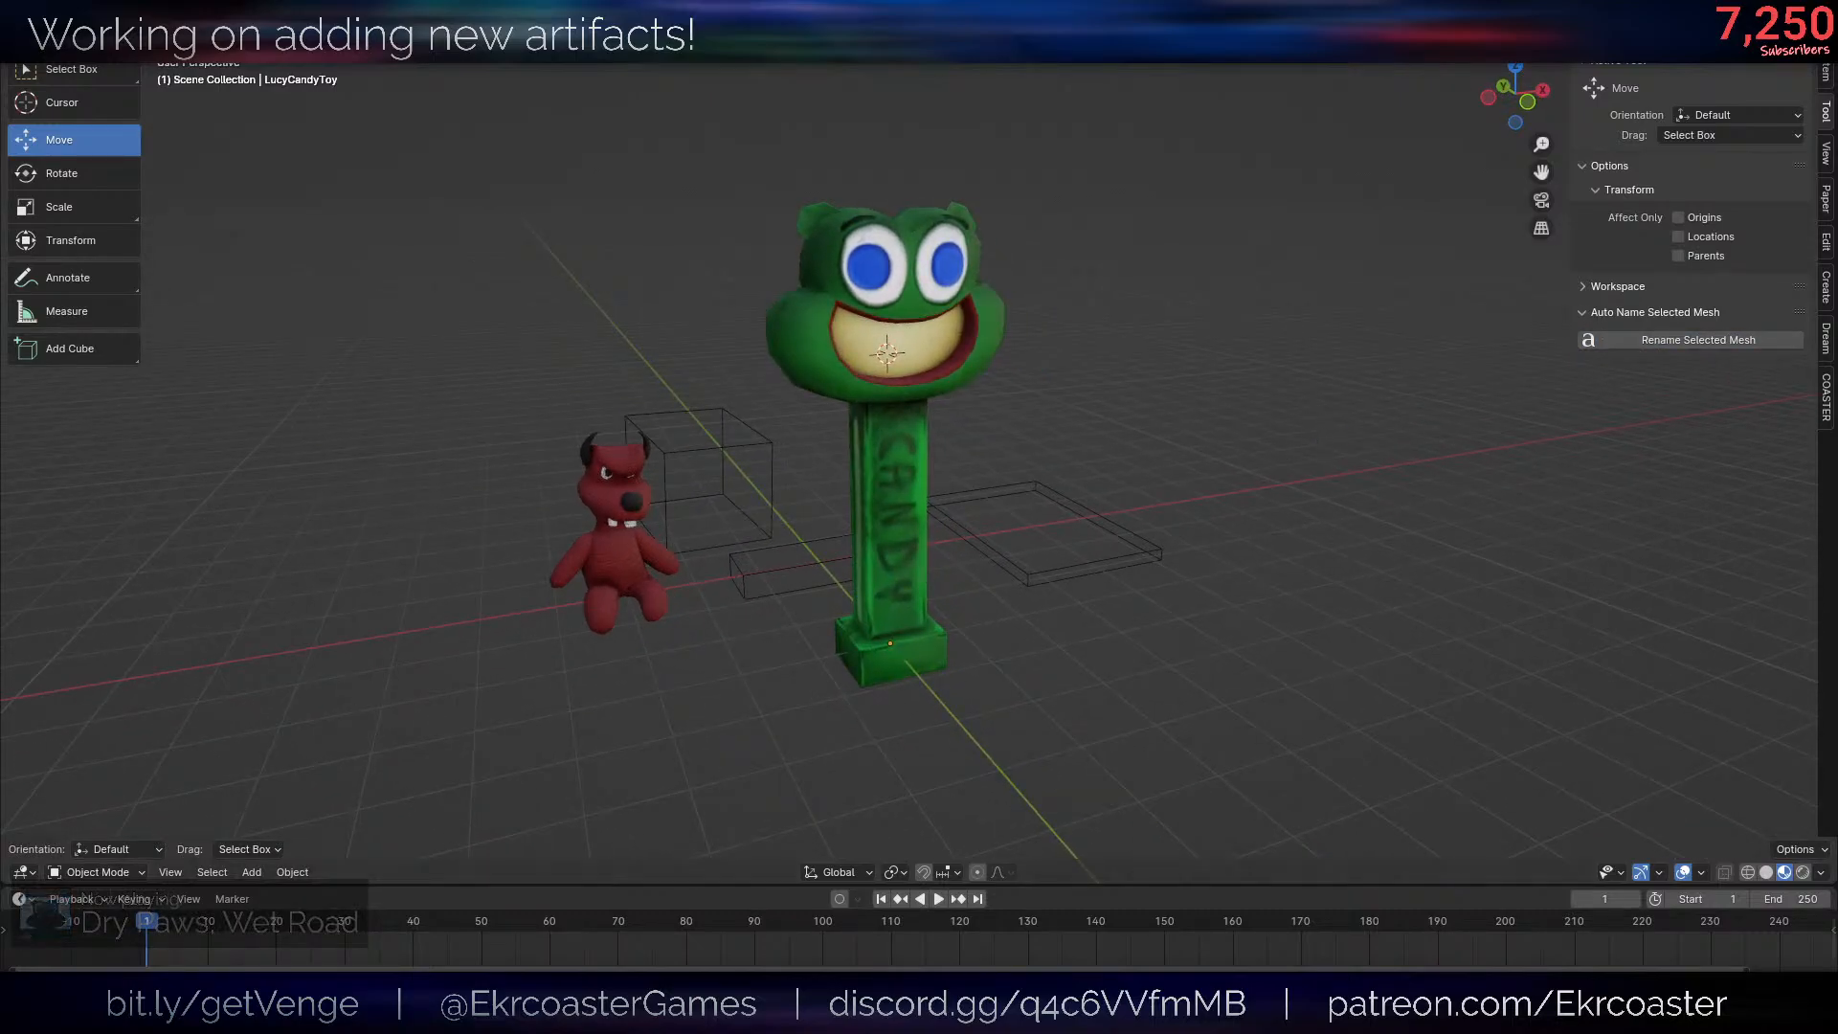
middle_drag(1195, 299, 1290, 387)
scroll(1277, 354, up, 2)
scroll(1289, 387, down, 3)
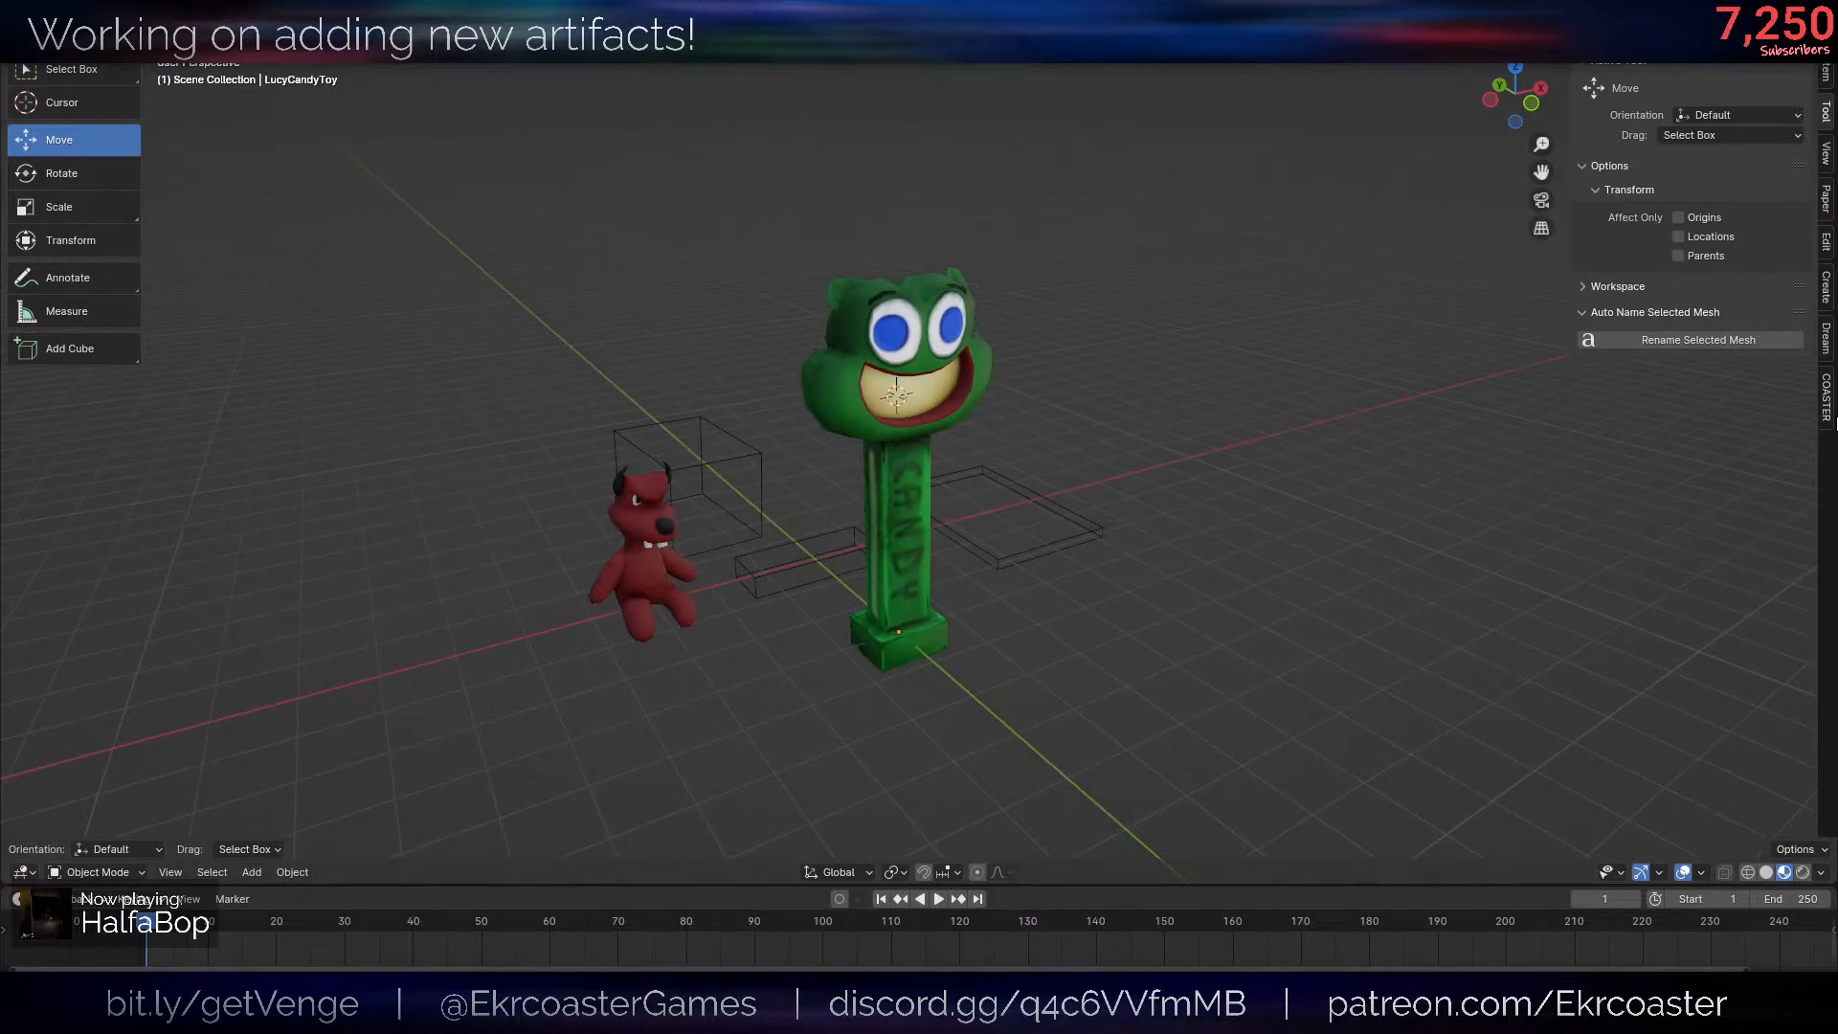
- Display the Venge mesh and texture export settings for ArtifactsSet1
click(1825, 393)
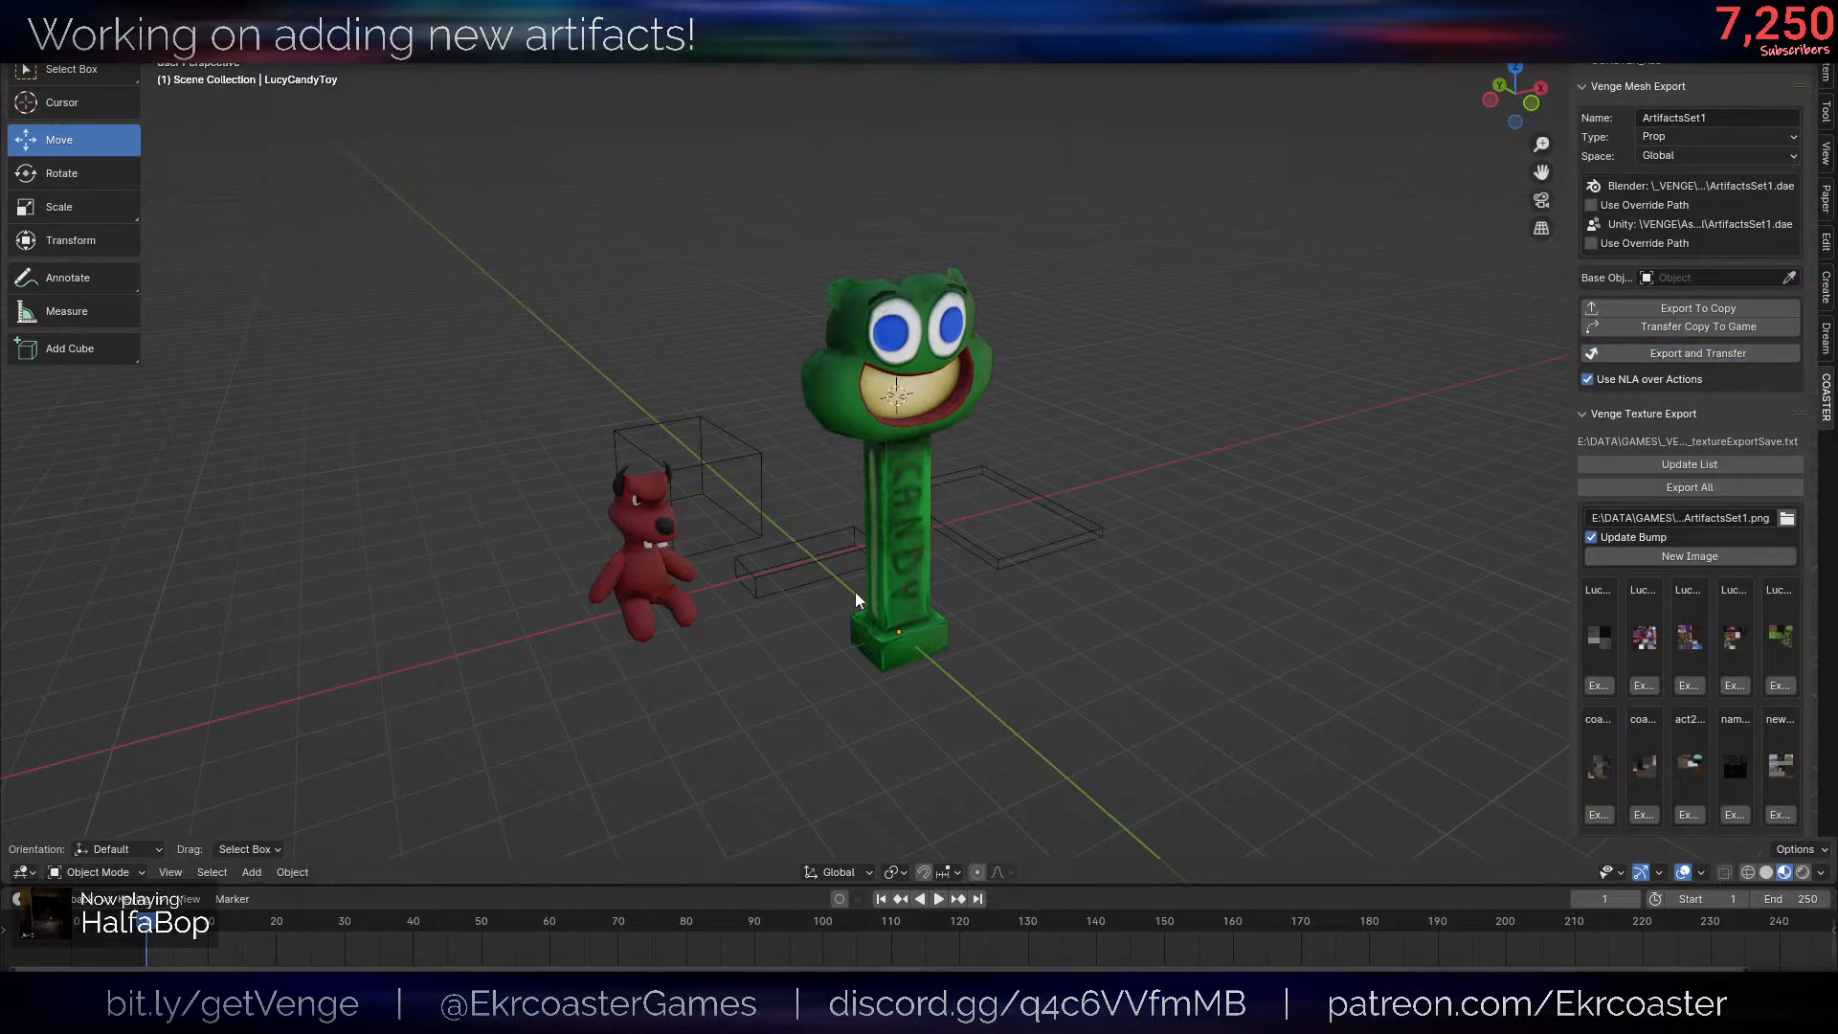
scroll(881, 601, up, 5)
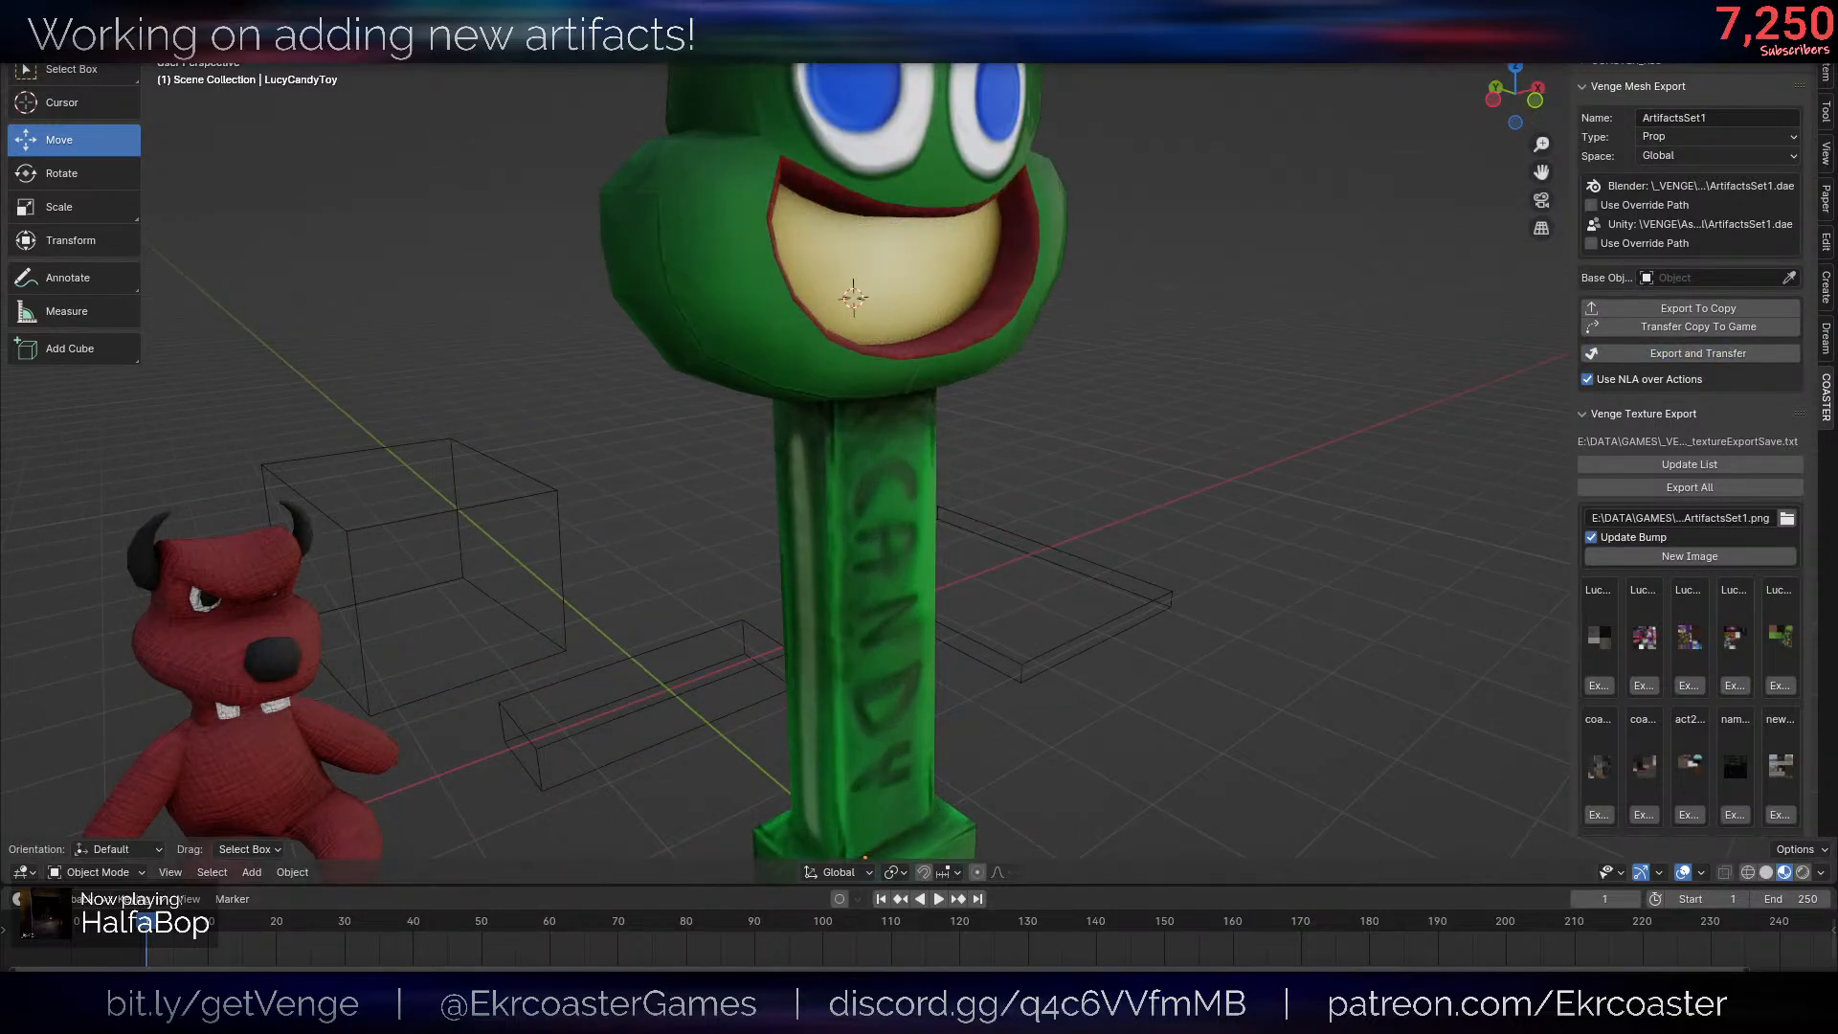
- Switch to Unity to look at the CartoonistChase scene and project assets, and return to Blender
click(874, 1015)
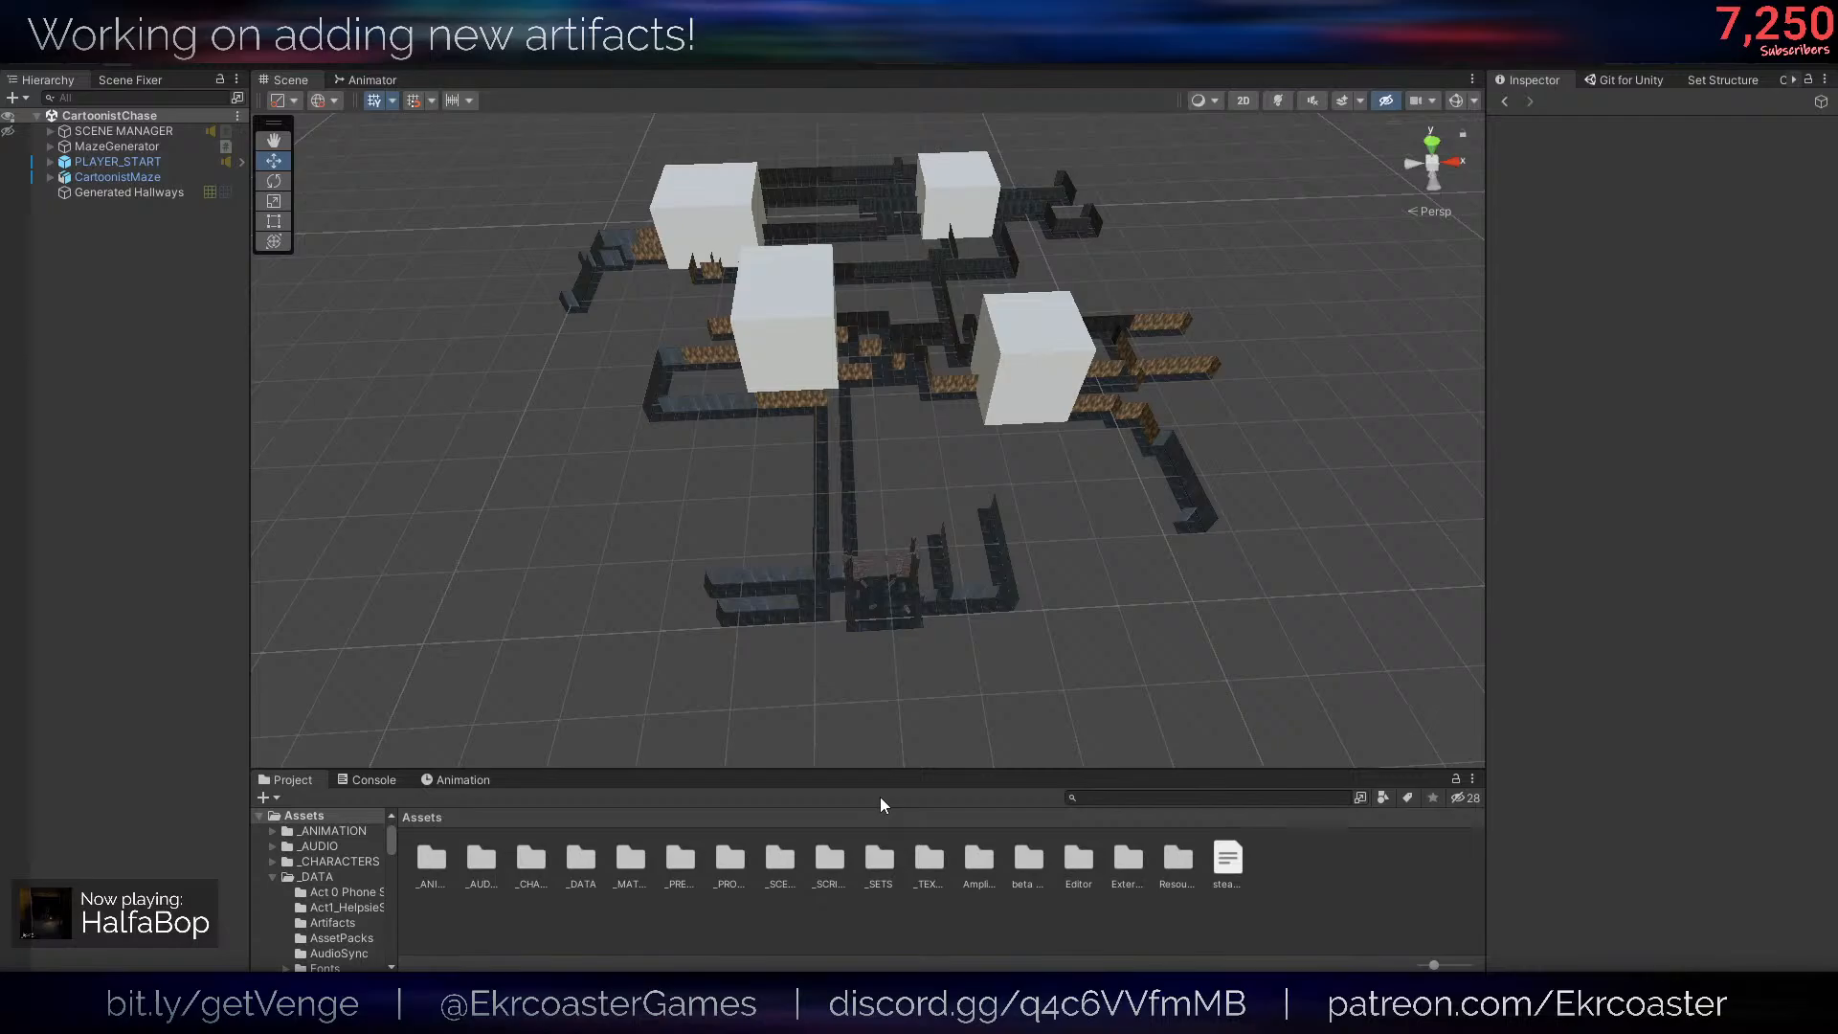
click(863, 917)
key(a)
right_drag(808, 543, 645, 631)
click(182, 1015)
click(144, 938)
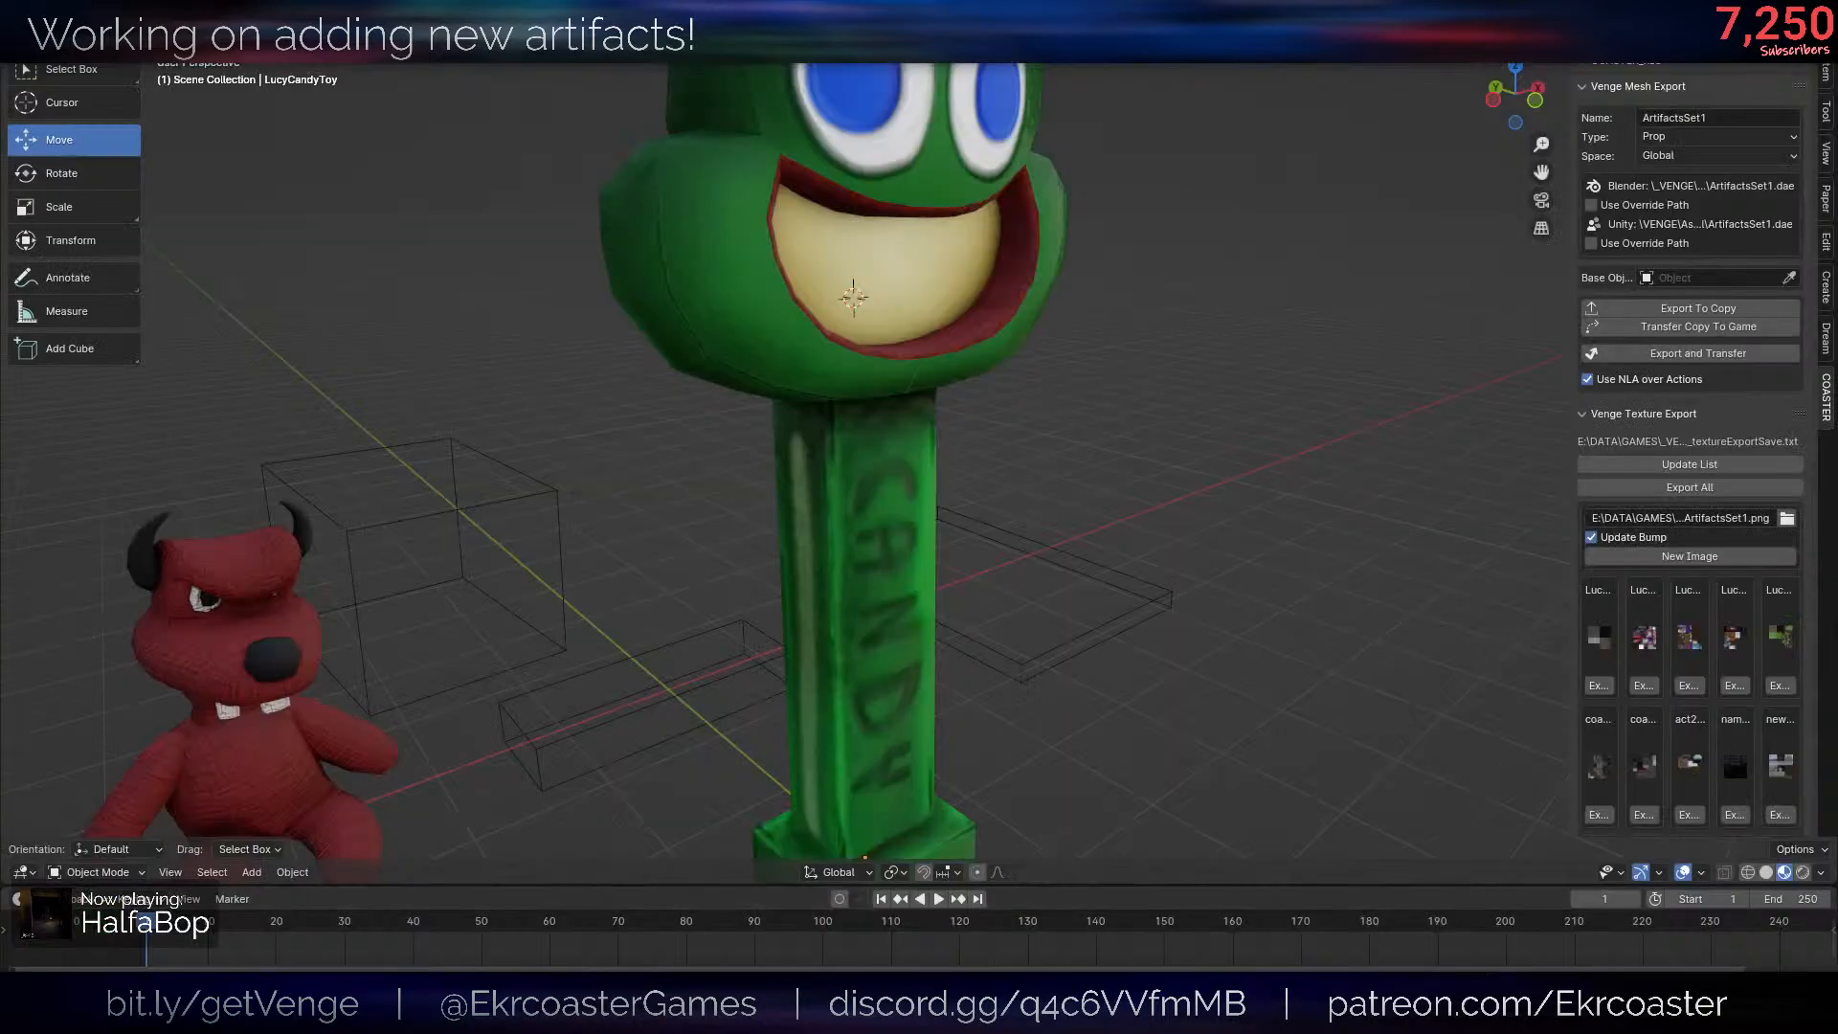
click(181, 1015)
click(316, 928)
- Examine the candy dispenser's head, mouth and lettered stem beside the red plush toy from several angles and distances
scroll(900, 643, down, 2)
middle_drag(920, 628, 943, 592)
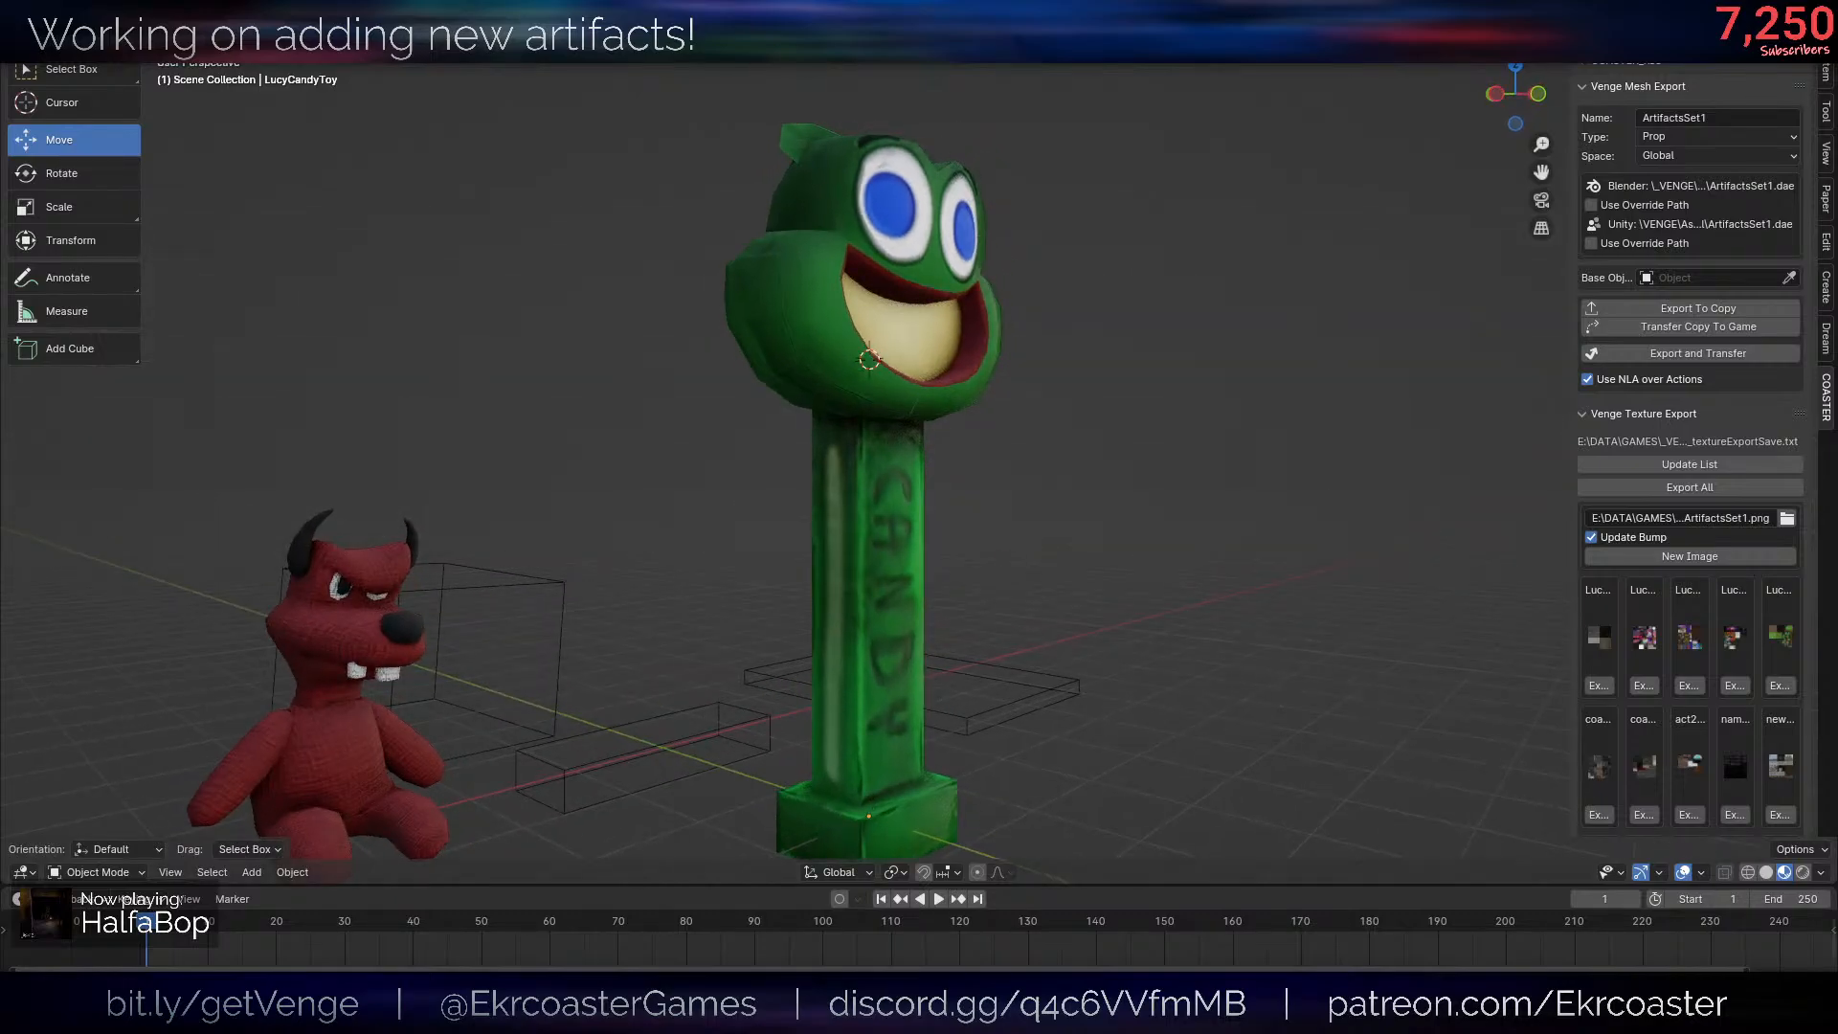
scroll(826, 558, down, 1)
middle_drag(826, 558, 815, 489)
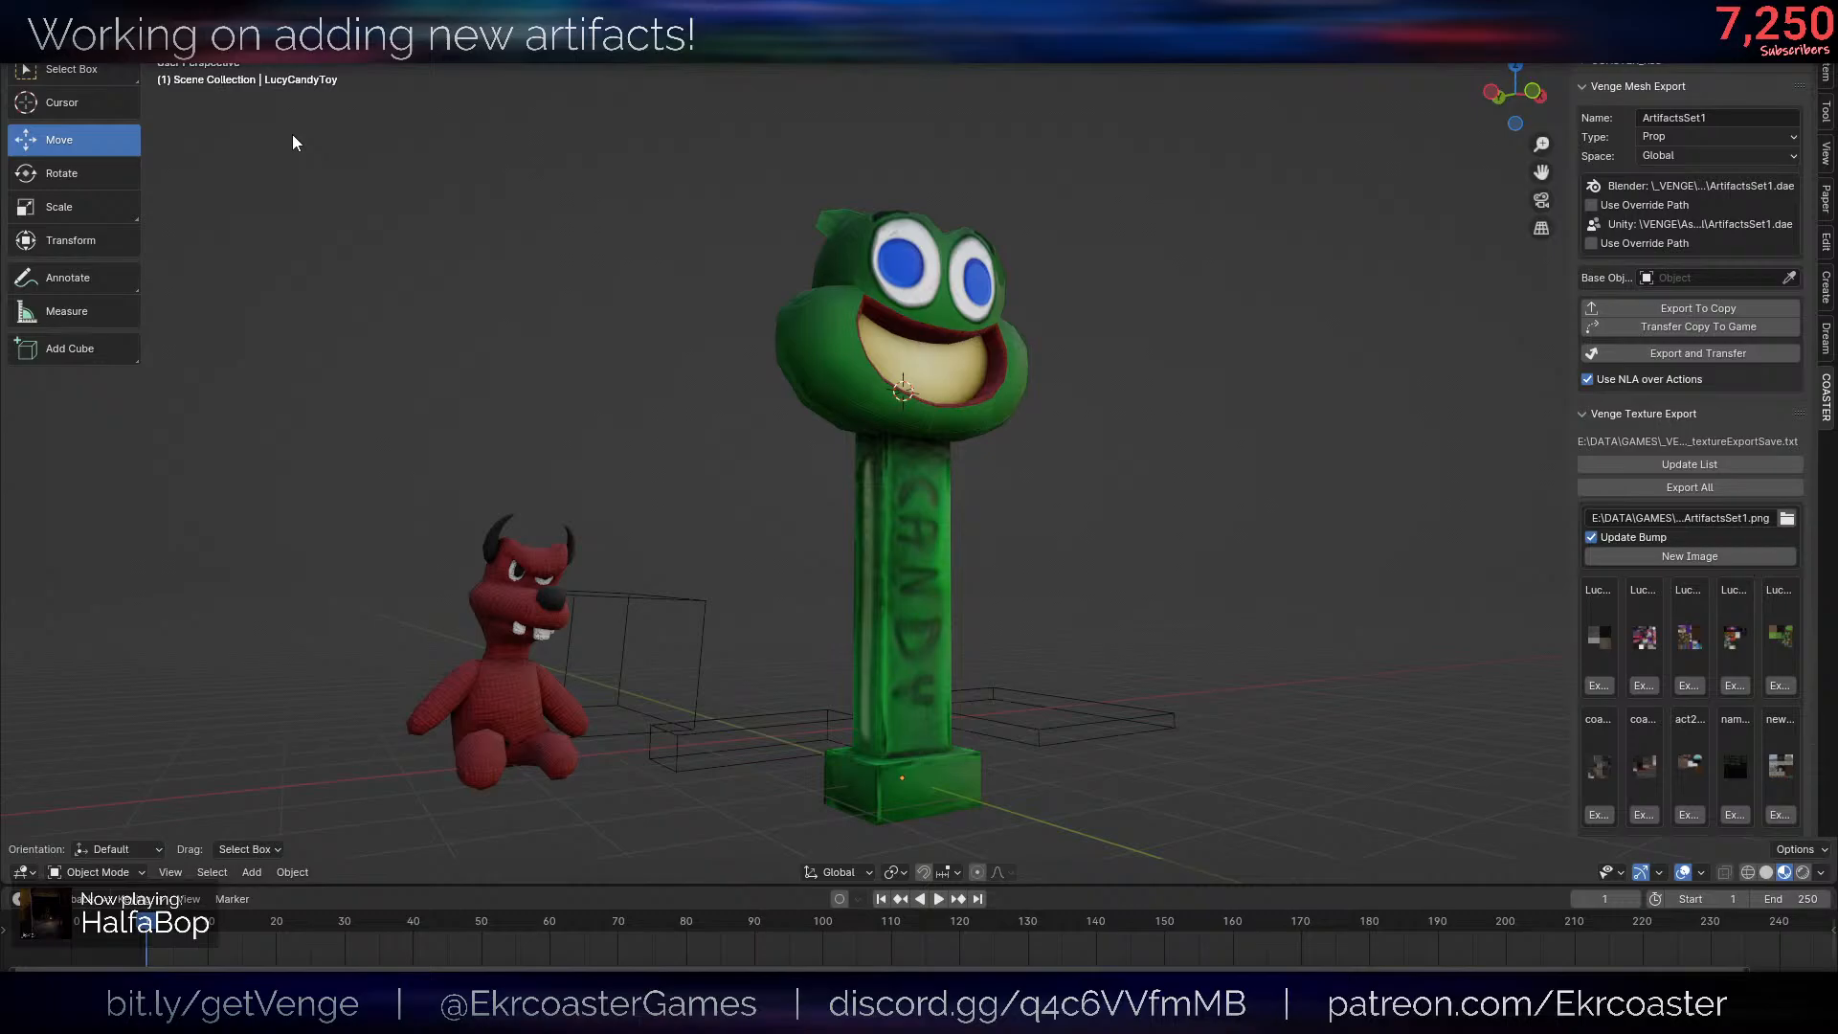
scroll(316, 178, down, 5)
scroll(1067, 385, up, 6)
middle_drag(943, 326, 964, 387)
scroll(1079, 386, down, 4)
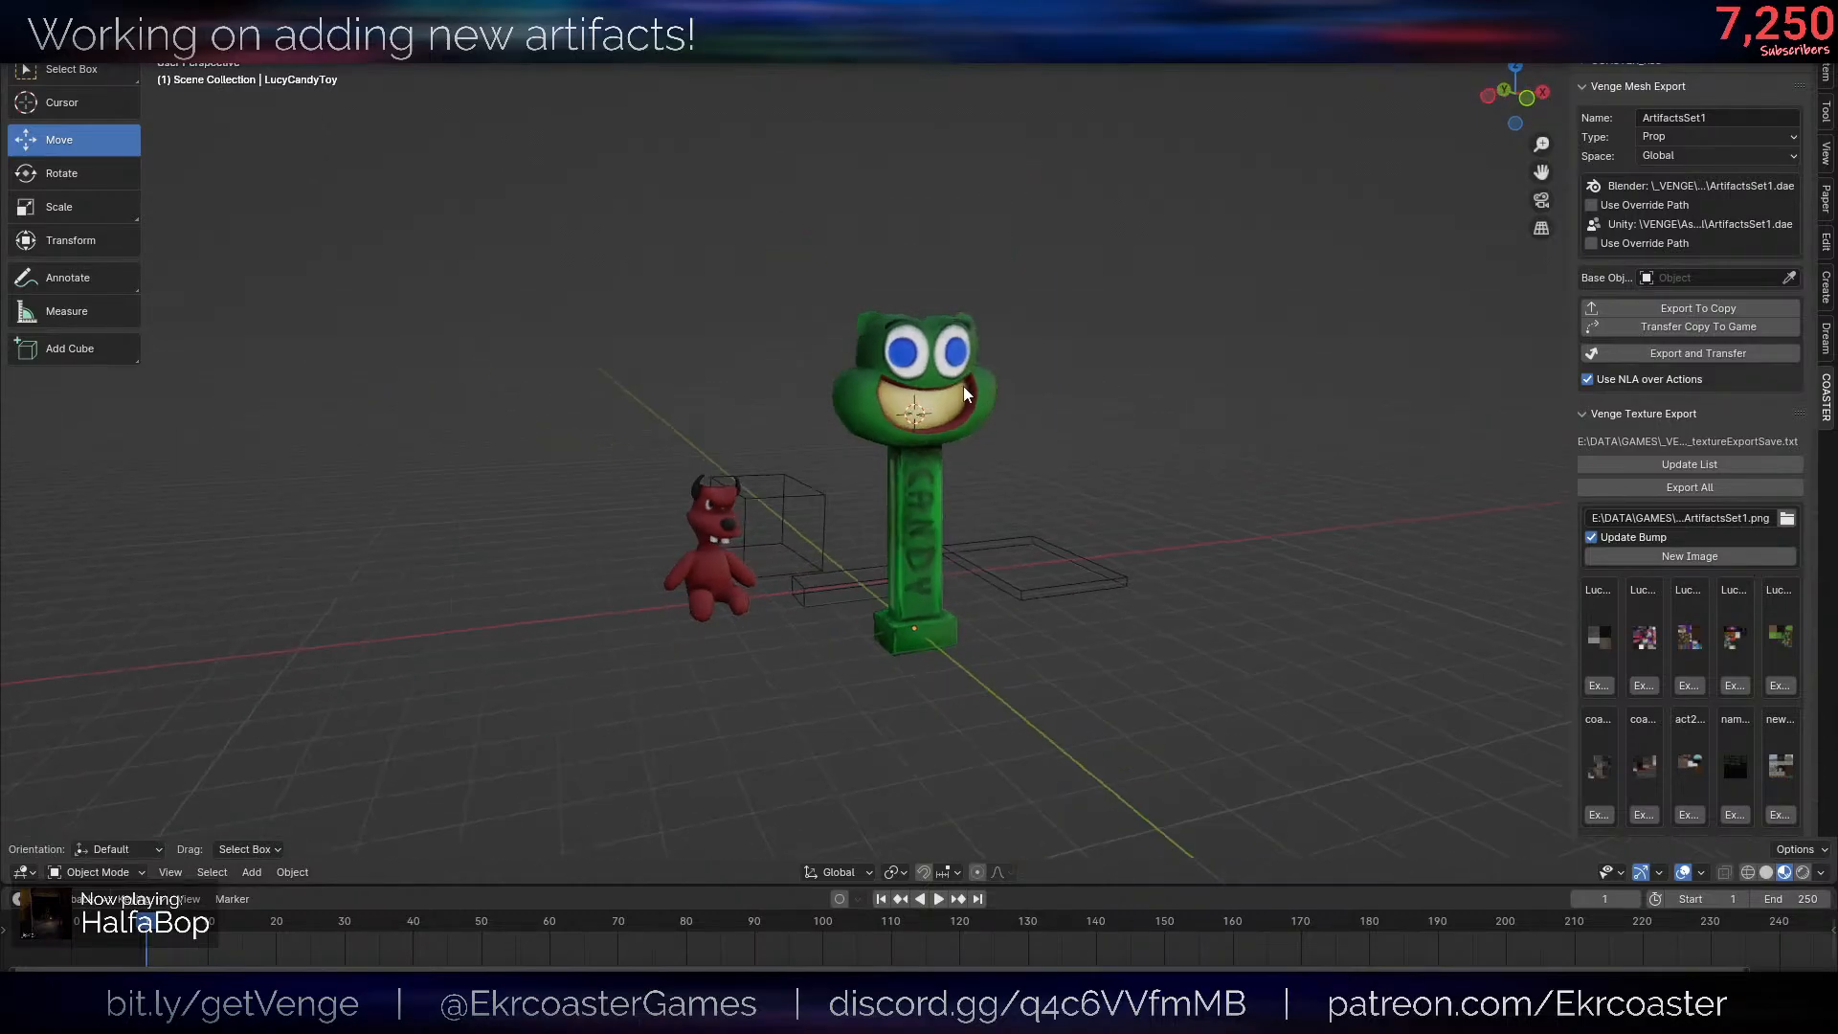
- Select the frog candy dispenser in the scene
scroll(991, 397, up, 5)
click(1002, 390)
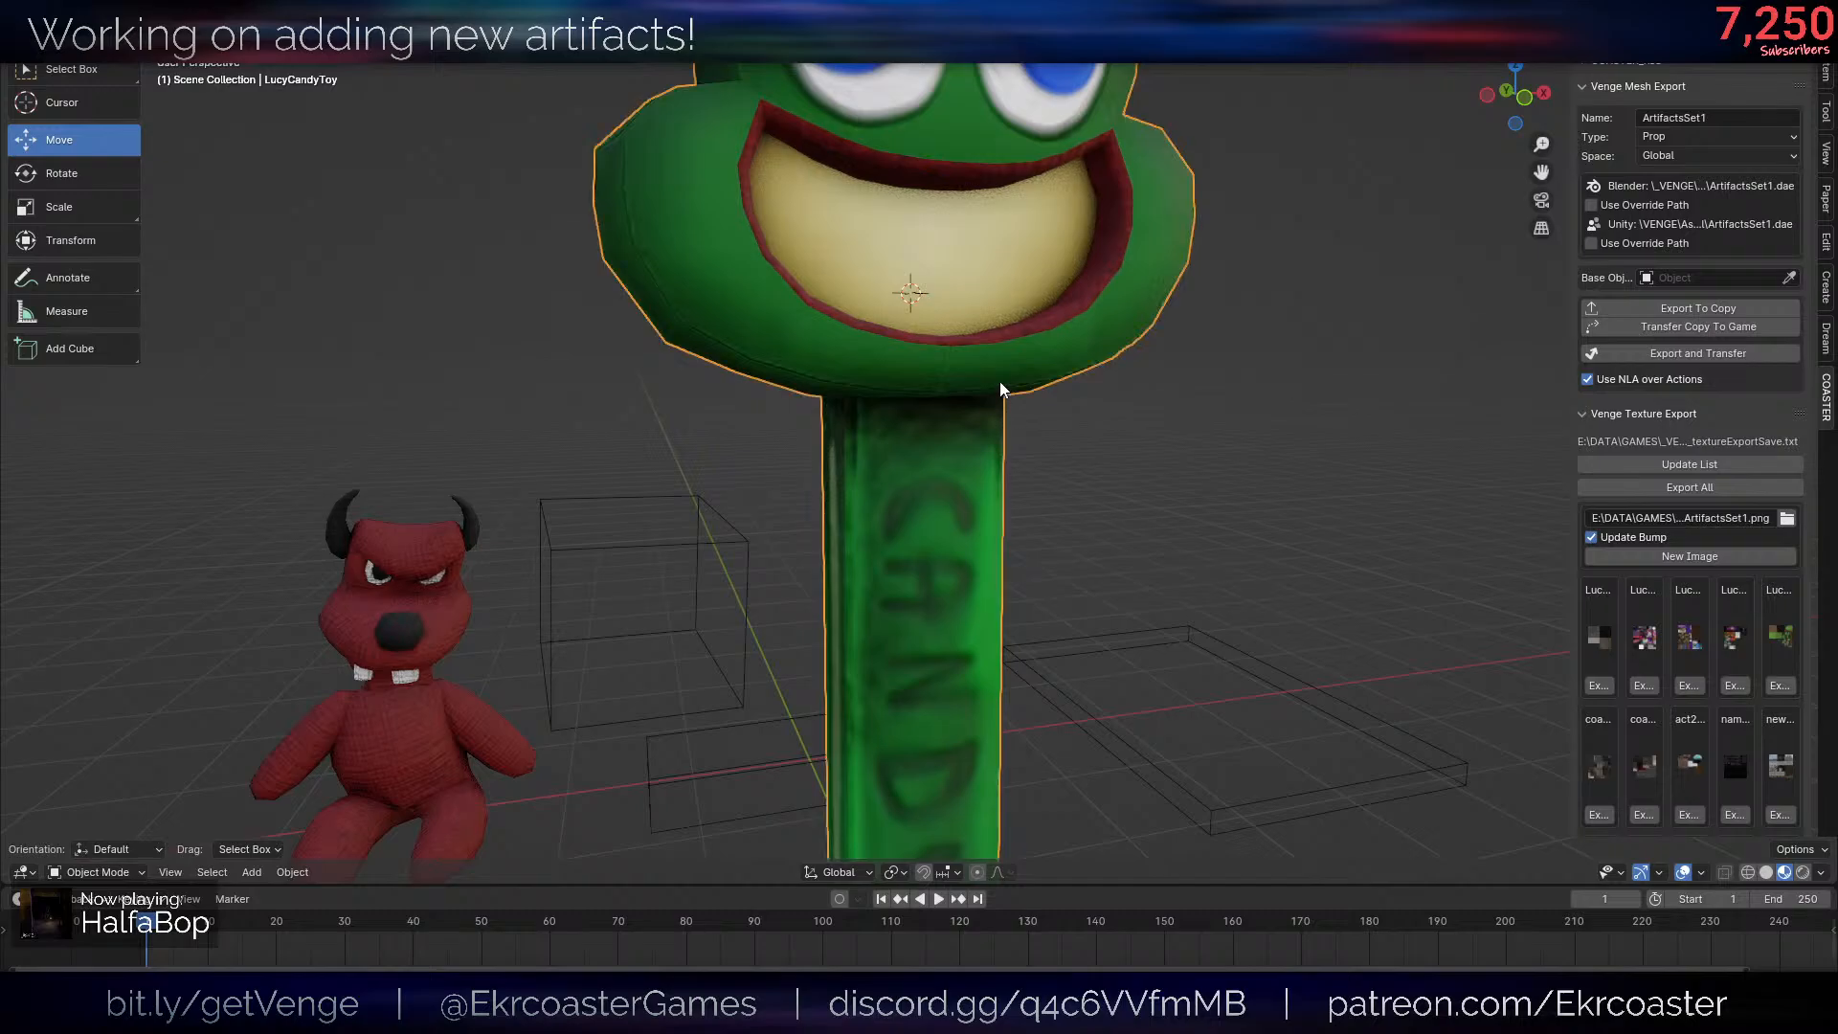
scroll(1001, 389, down, 5)
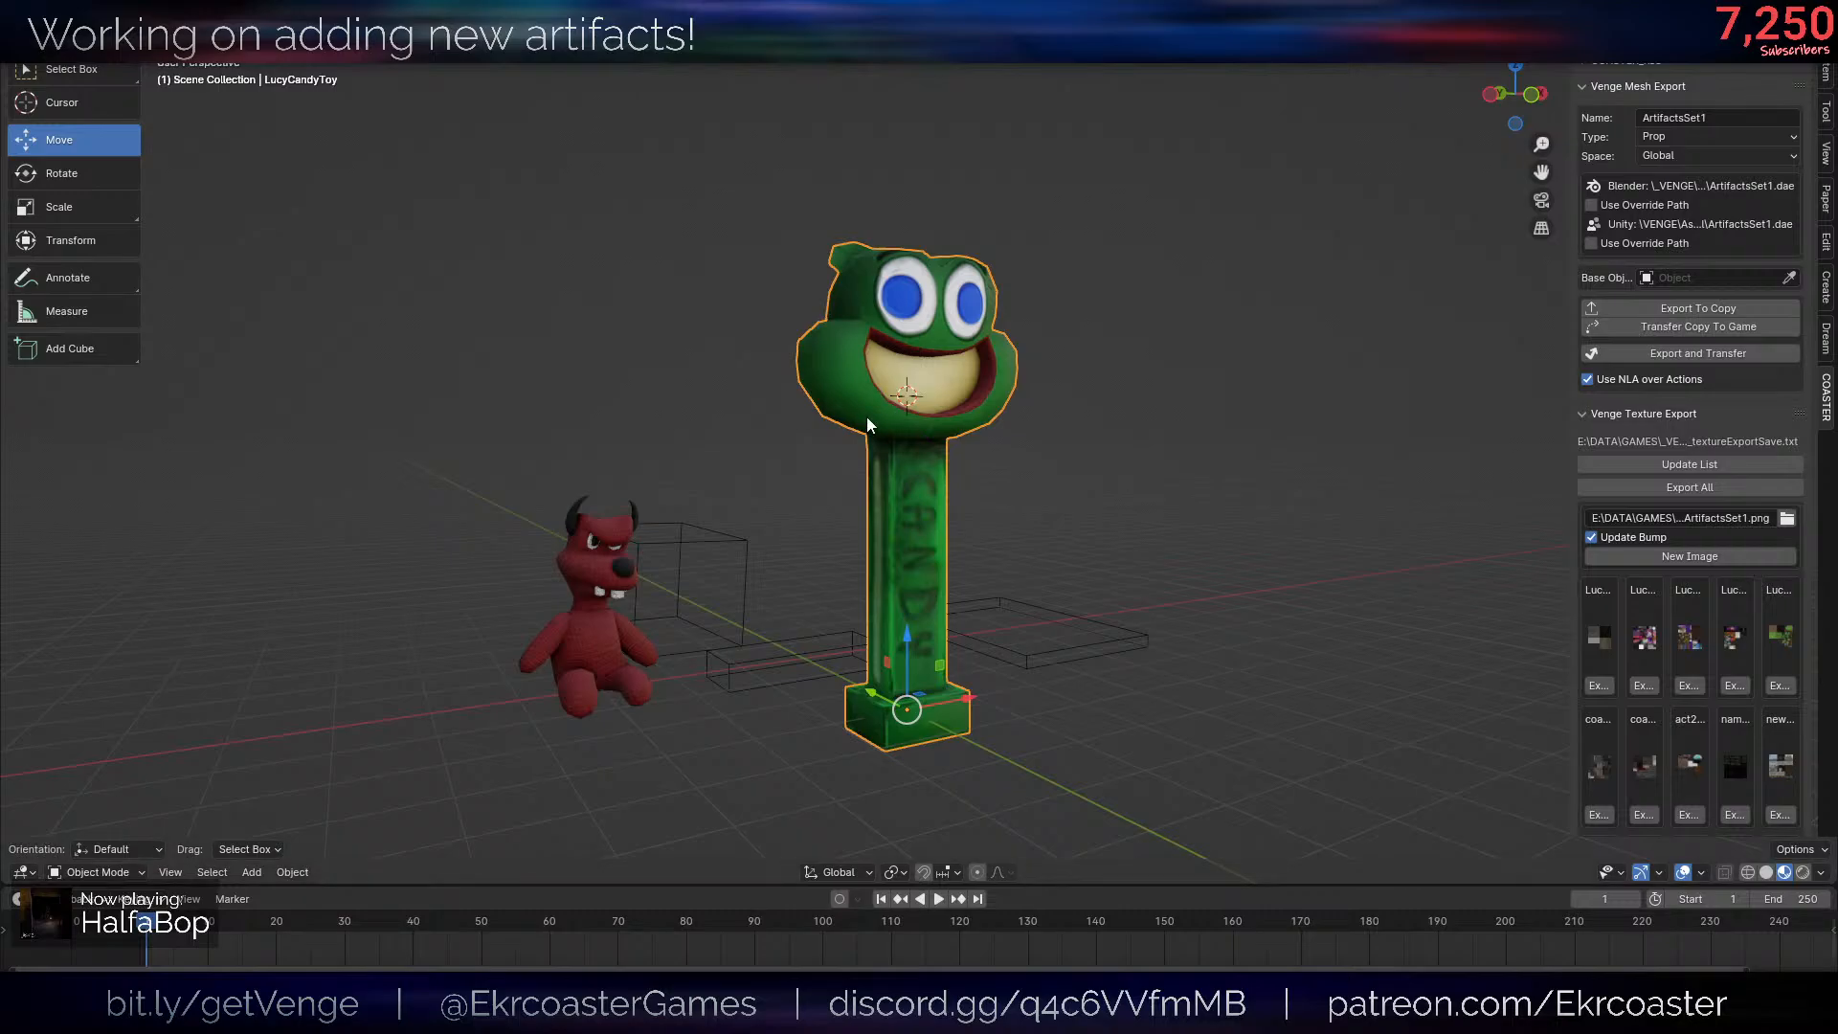
middle_drag(870, 425, 837, 394)
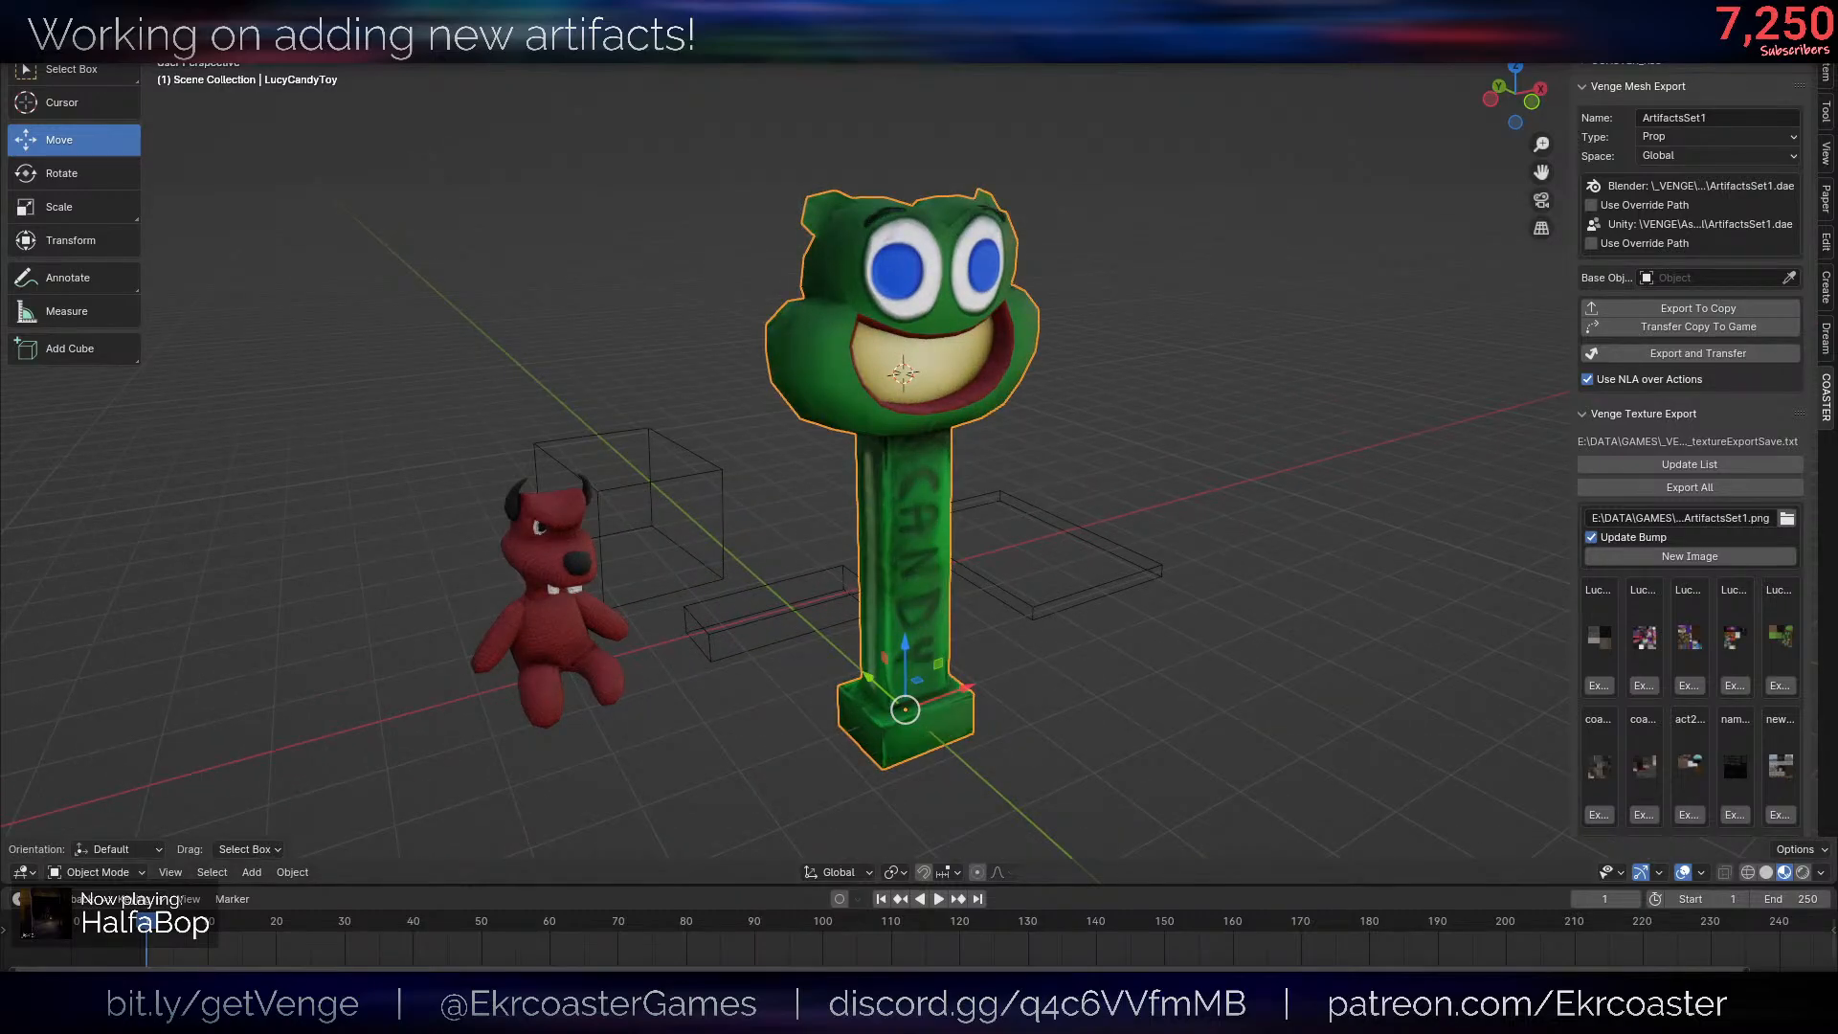
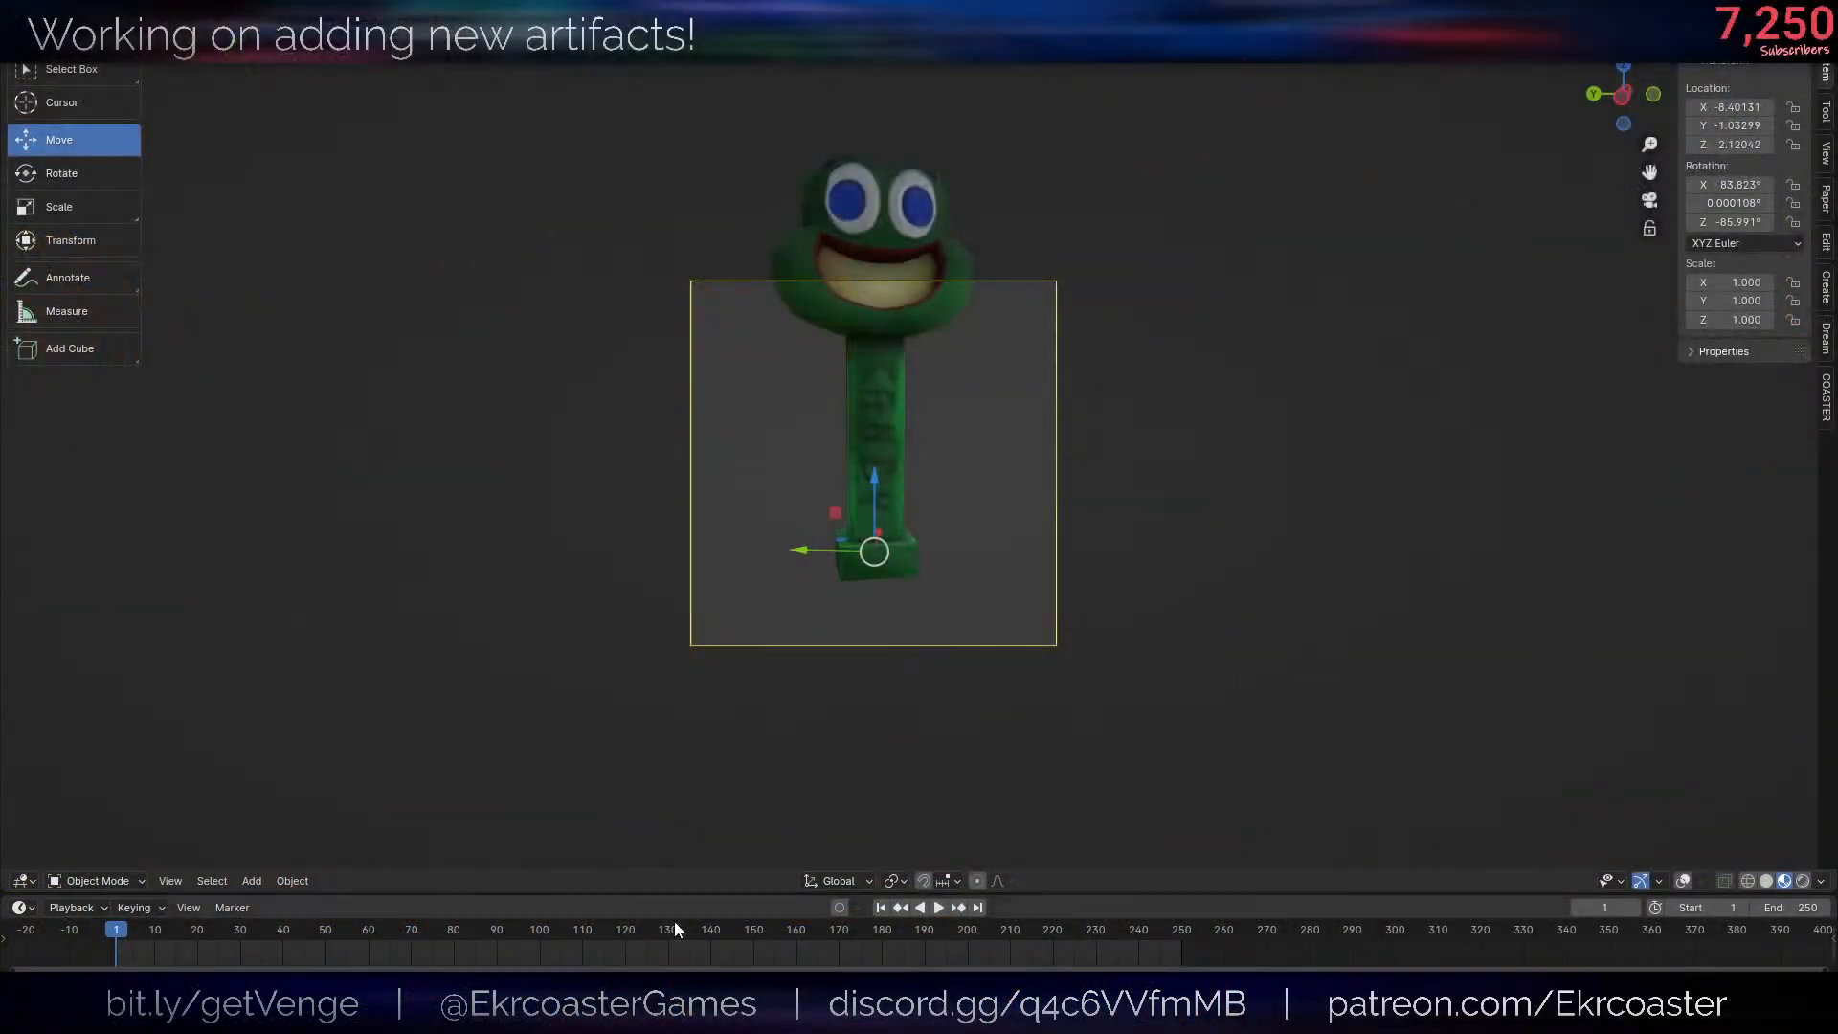
- Select the frog candy dispenser in the camera view and set its origin to its geometry
scroll(907, 520, up, 4)
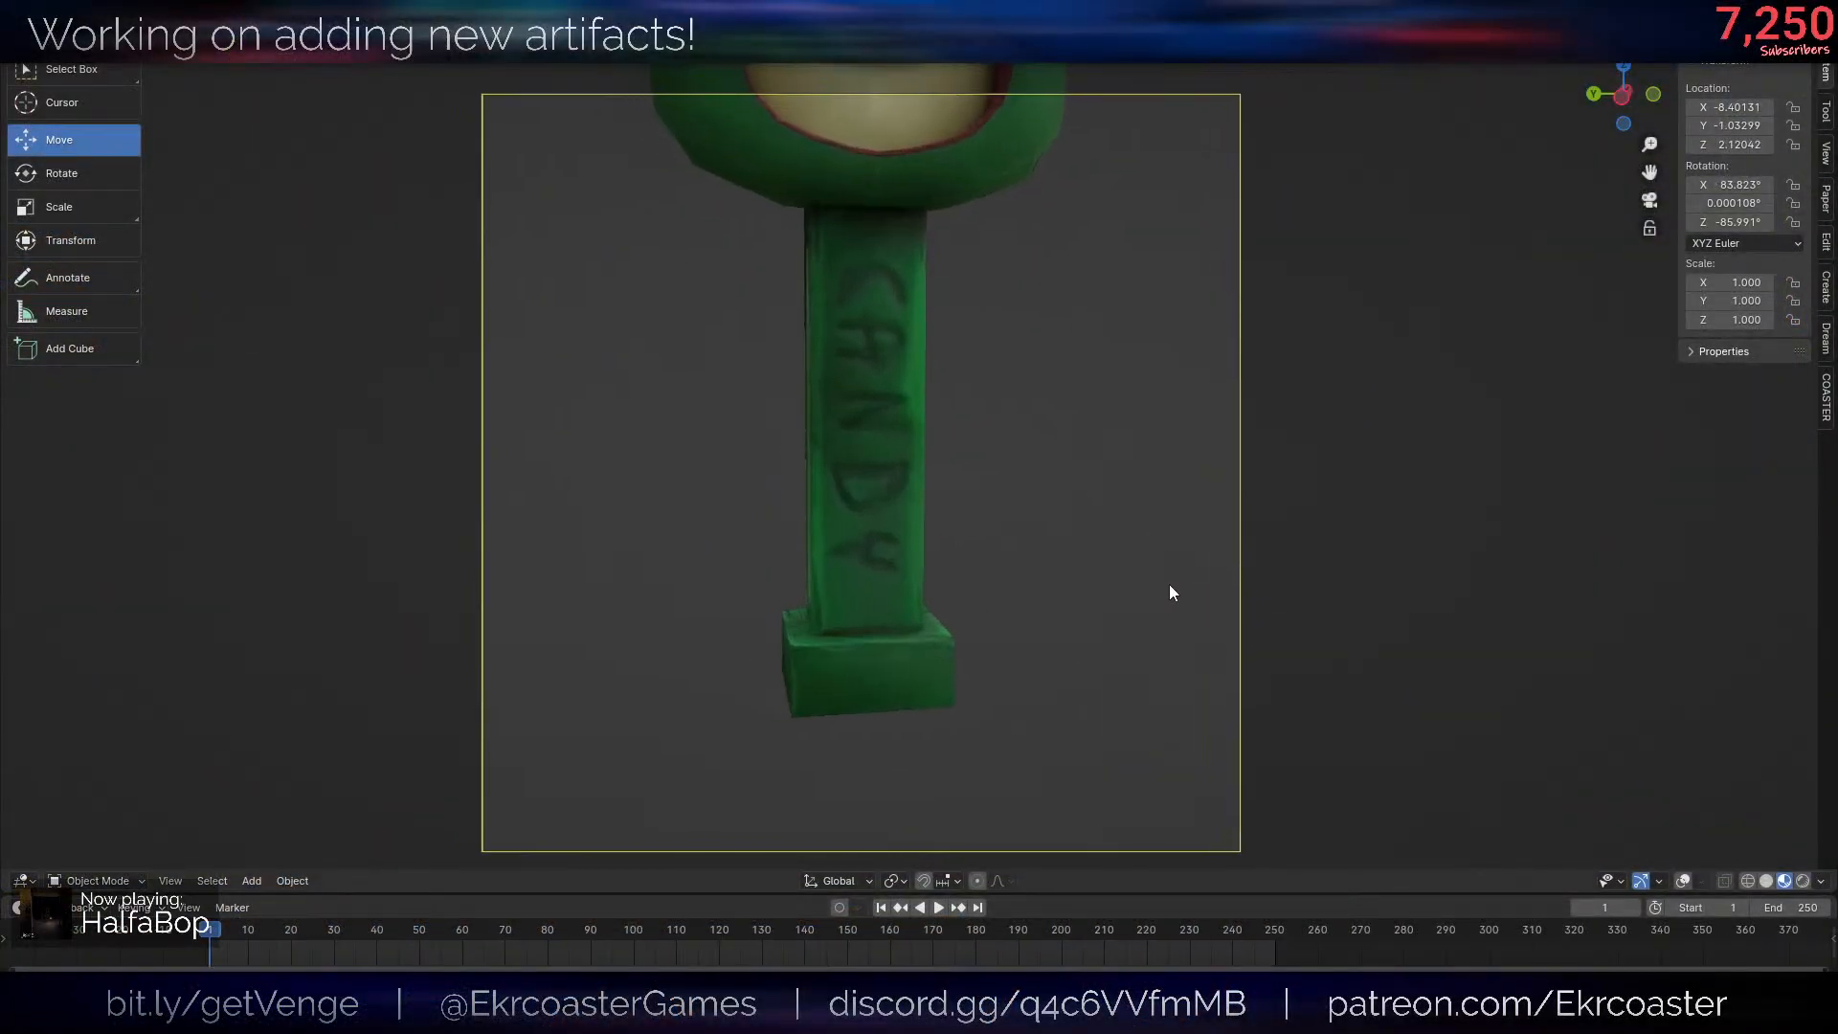
key(alt+shift+z)
click(925, 491)
scroll(922, 474, down, 2)
key(alt+shift+z)
key(g)
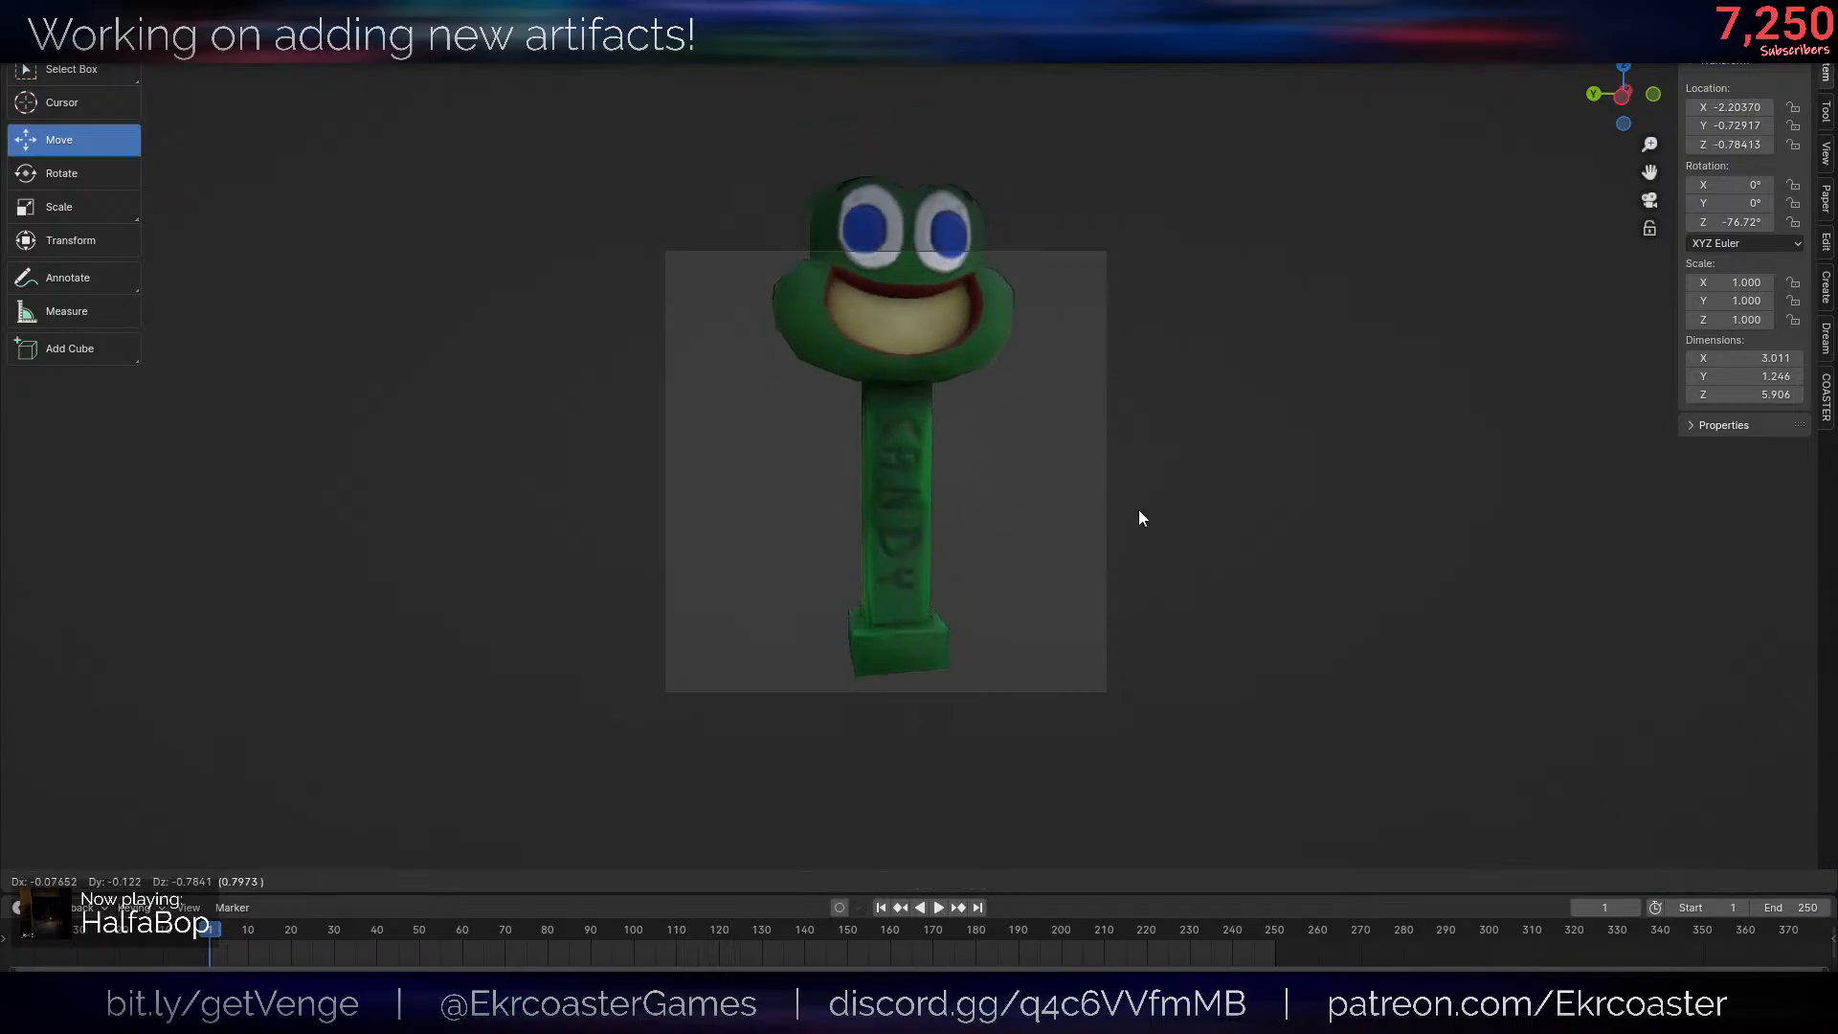
right_click(1139, 510)
key(ctrl+alt+shift+c)
- Move the candy dispenser up into the camera frame and tilt it so the head leans to one side
scroll(1139, 510, up, 1)
key(alt+shift+z)
key(g)
click(1137, 691)
key(r)
click(1214, 580)
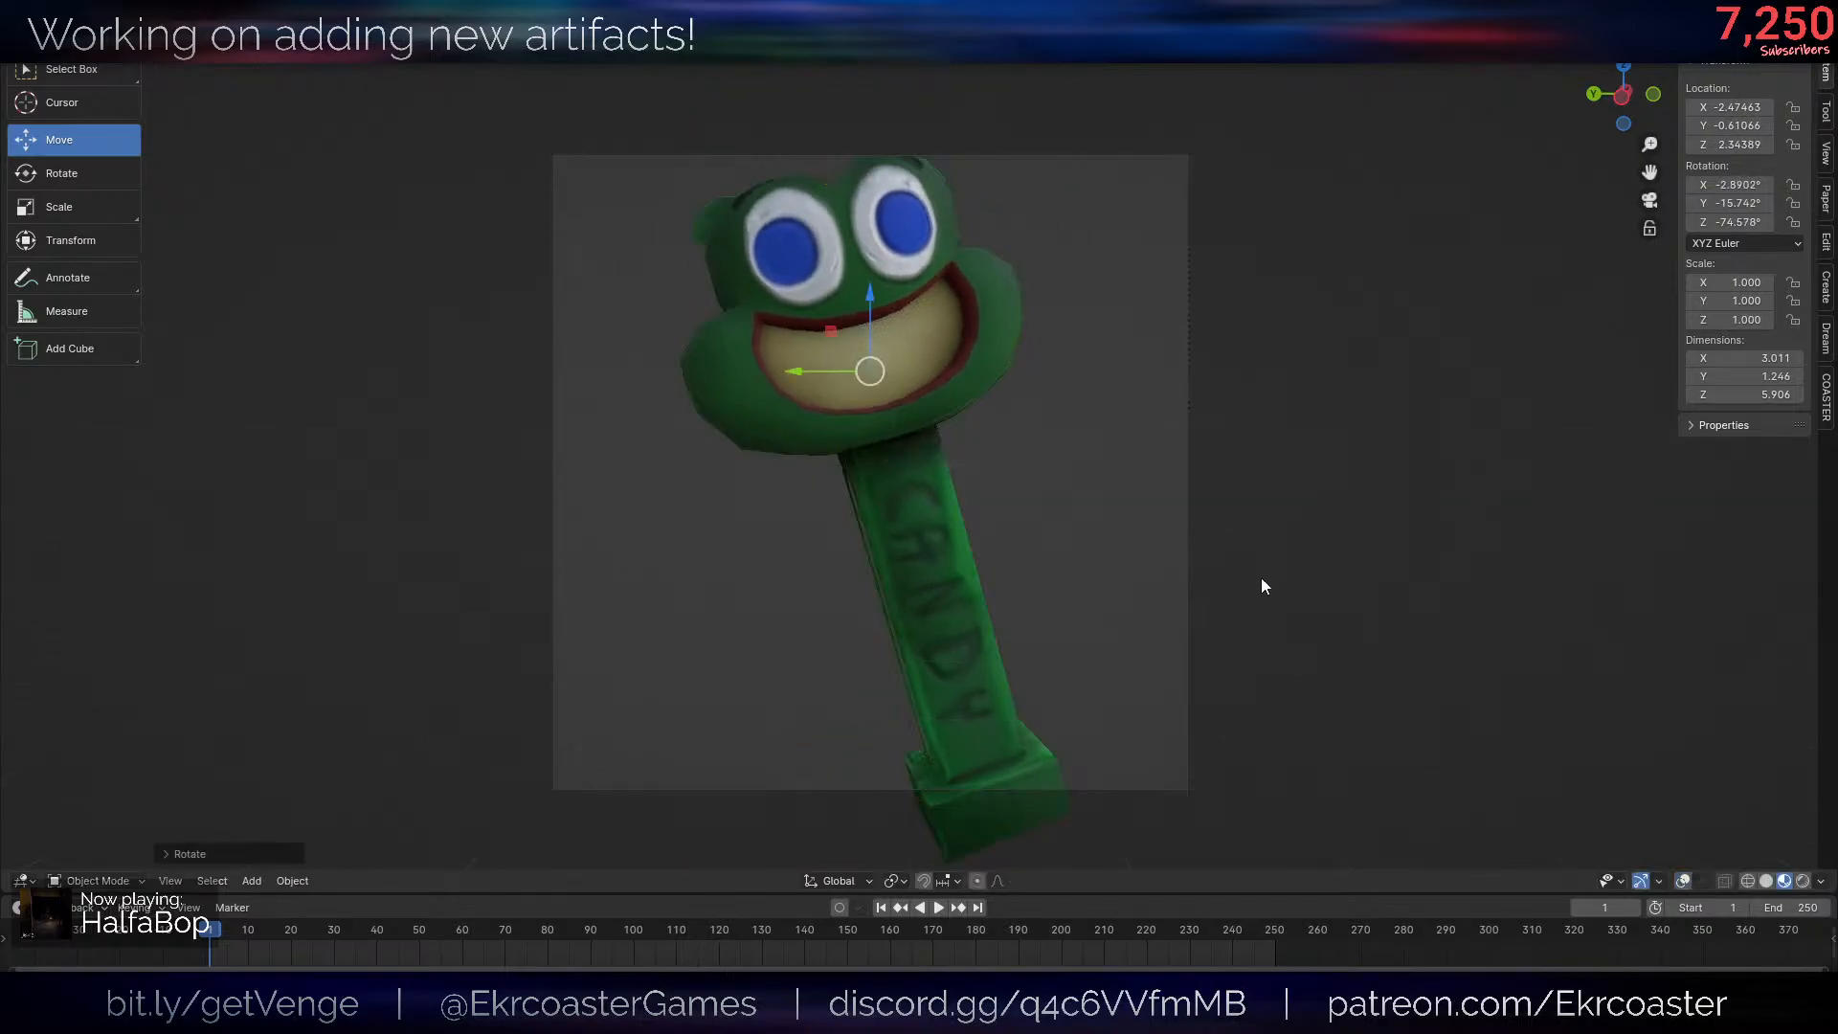
- Scale the candy dispenser down to about 0.81, turn it to a three-quarter pose and fit it inside the camera frame
key(s)
click(1165, 571)
key(r)
key(r)
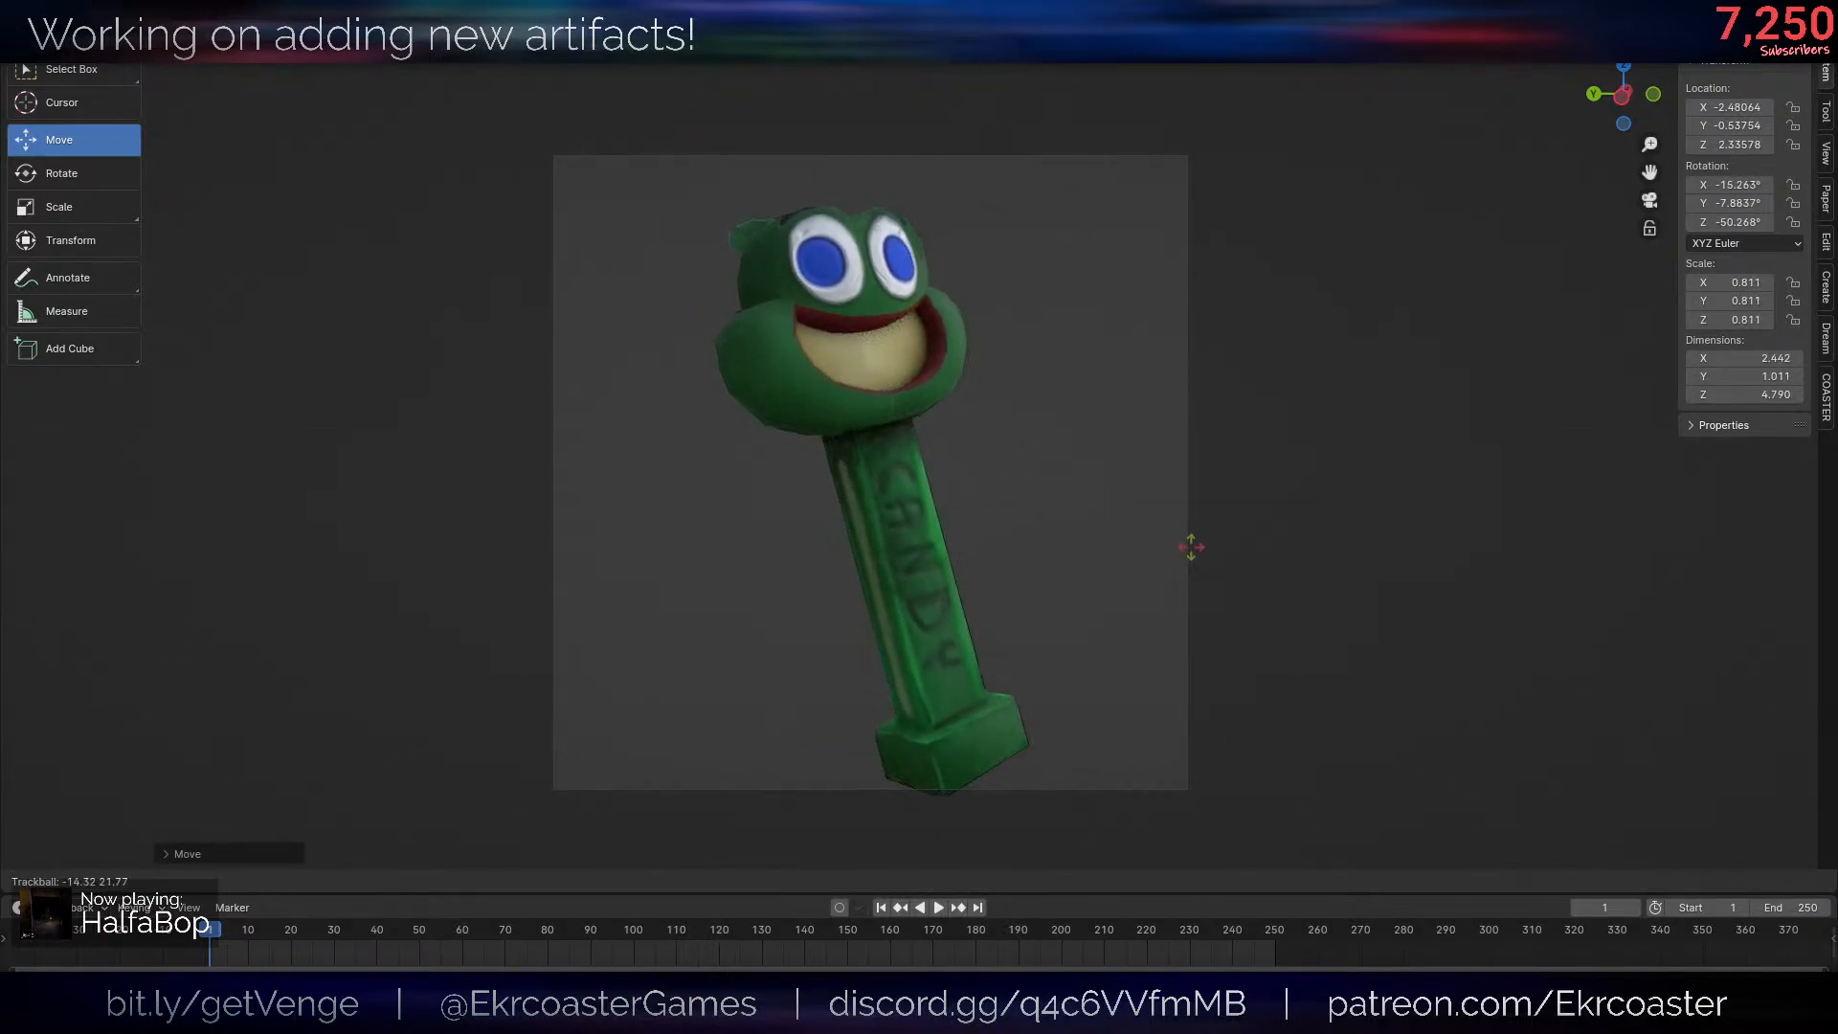
click(1187, 538)
key(g)
click(1197, 519)
key(s)
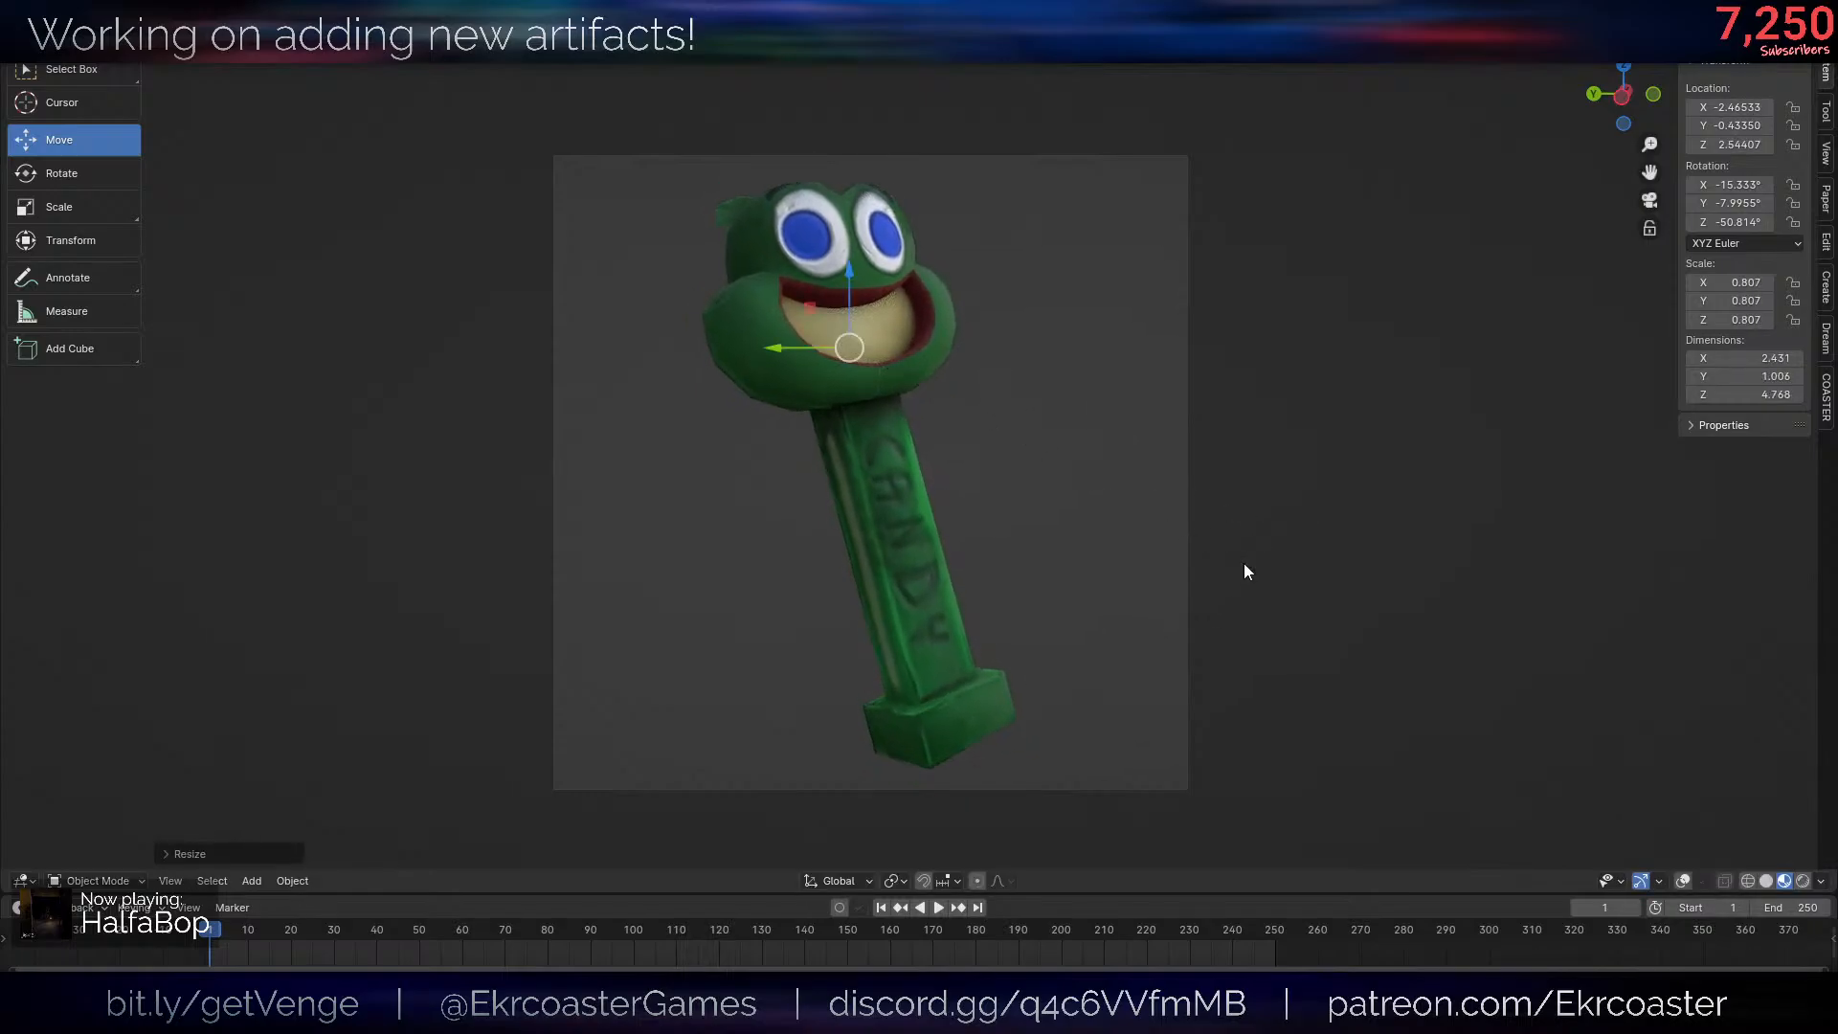
click(1244, 573)
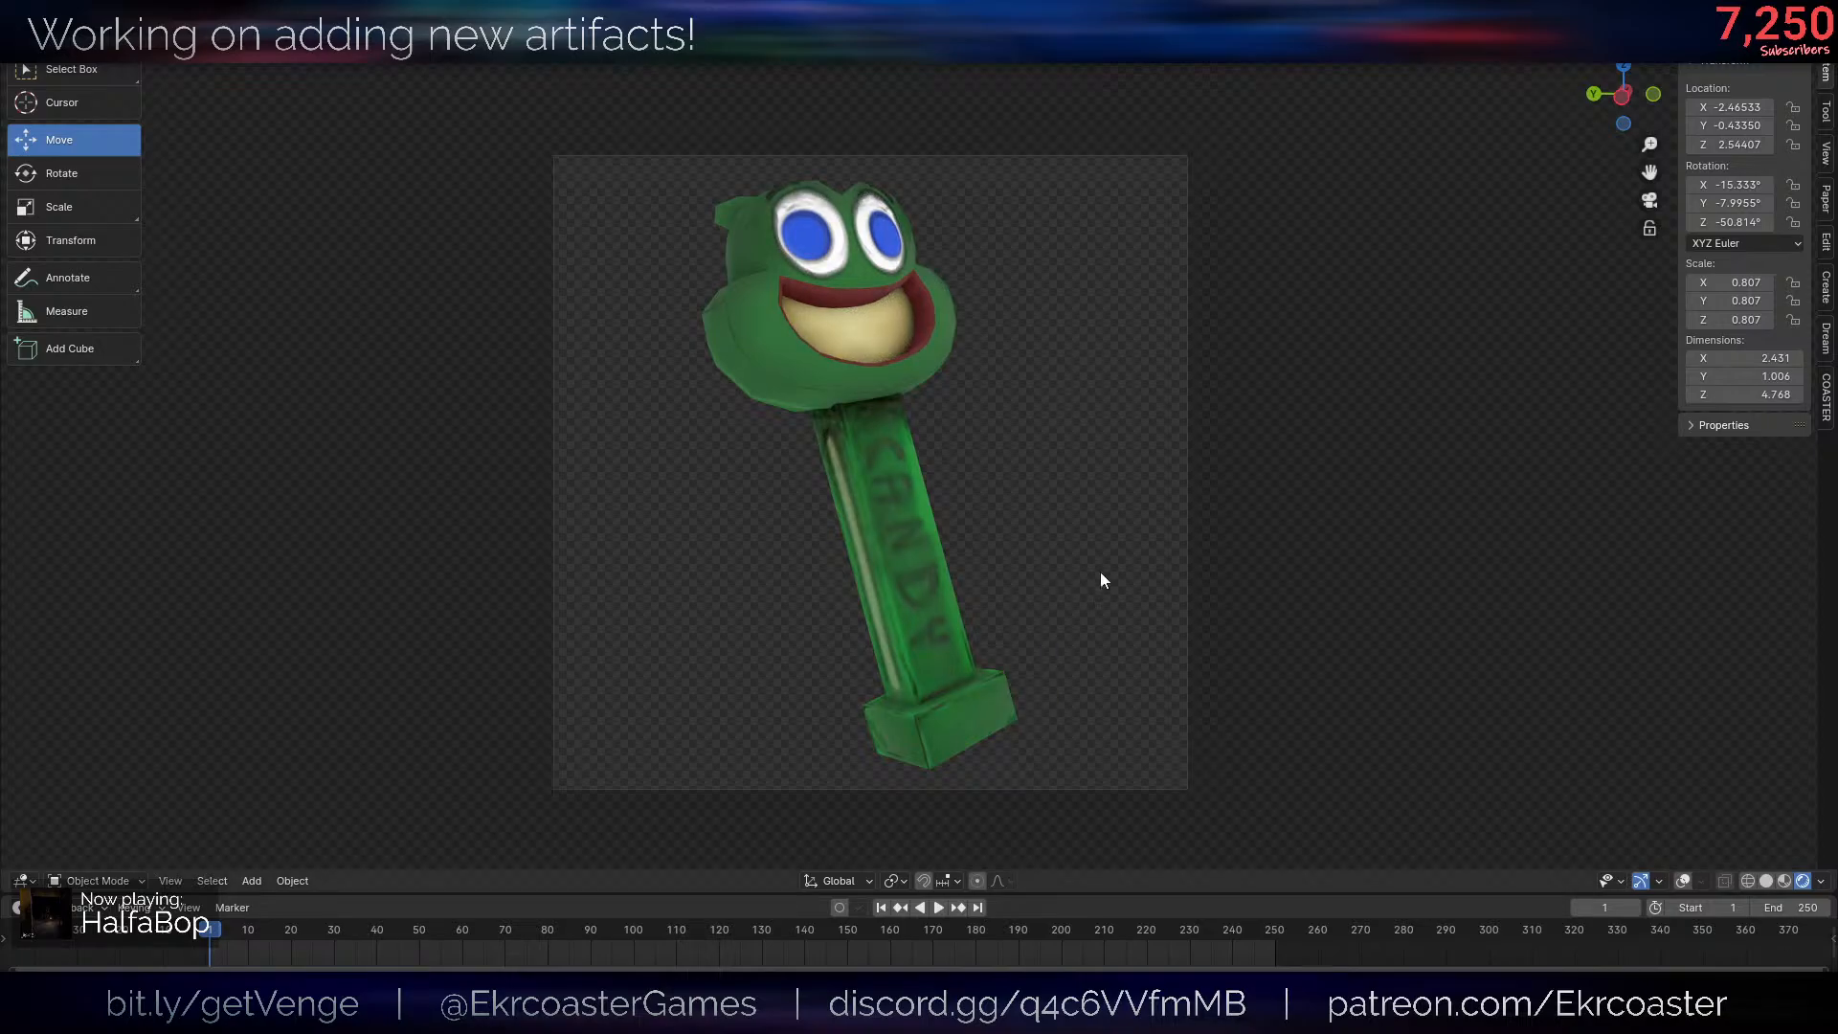
- Examine the dispenser's head, mouth and mesh edges up close with rendered shading
middle_drag(936, 488, 932, 473)
scroll(933, 473, up, 1)
shift+middle_drag(995, 306, 1003, 477)
scroll(995, 479, up, 2)
key(alt+shift+z)
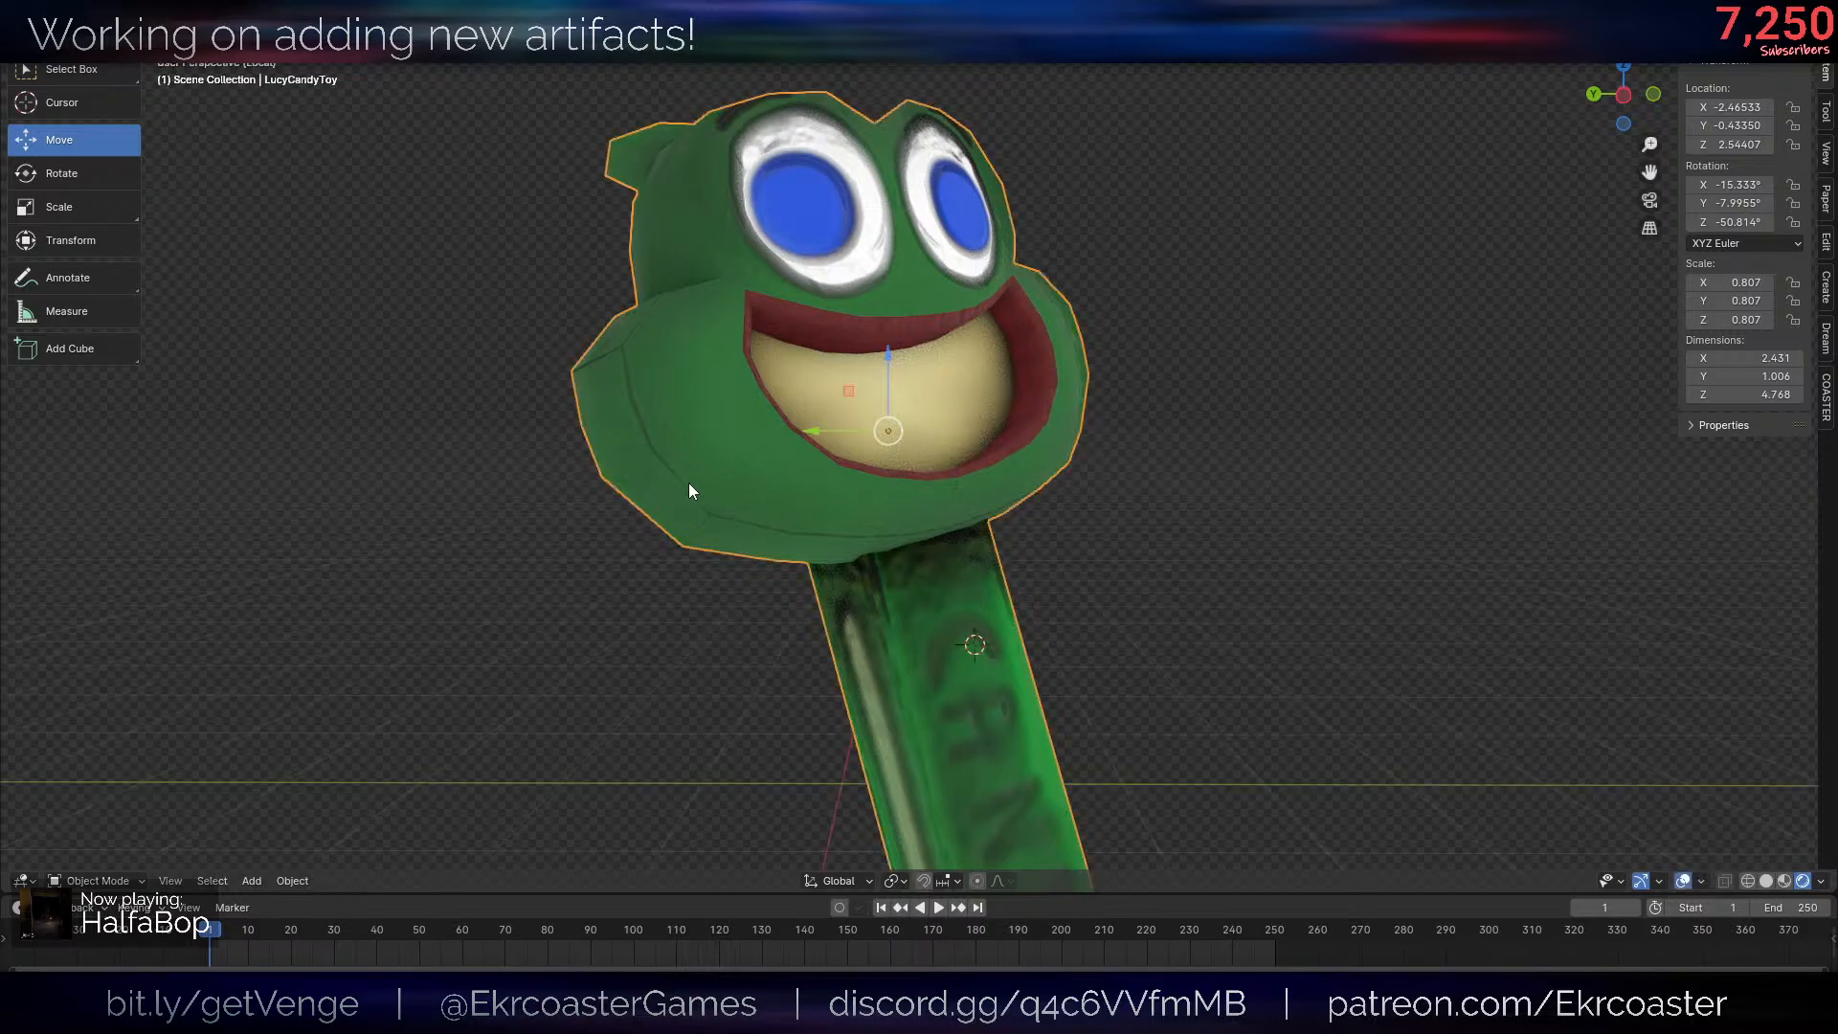
key(Tab)
key(a)
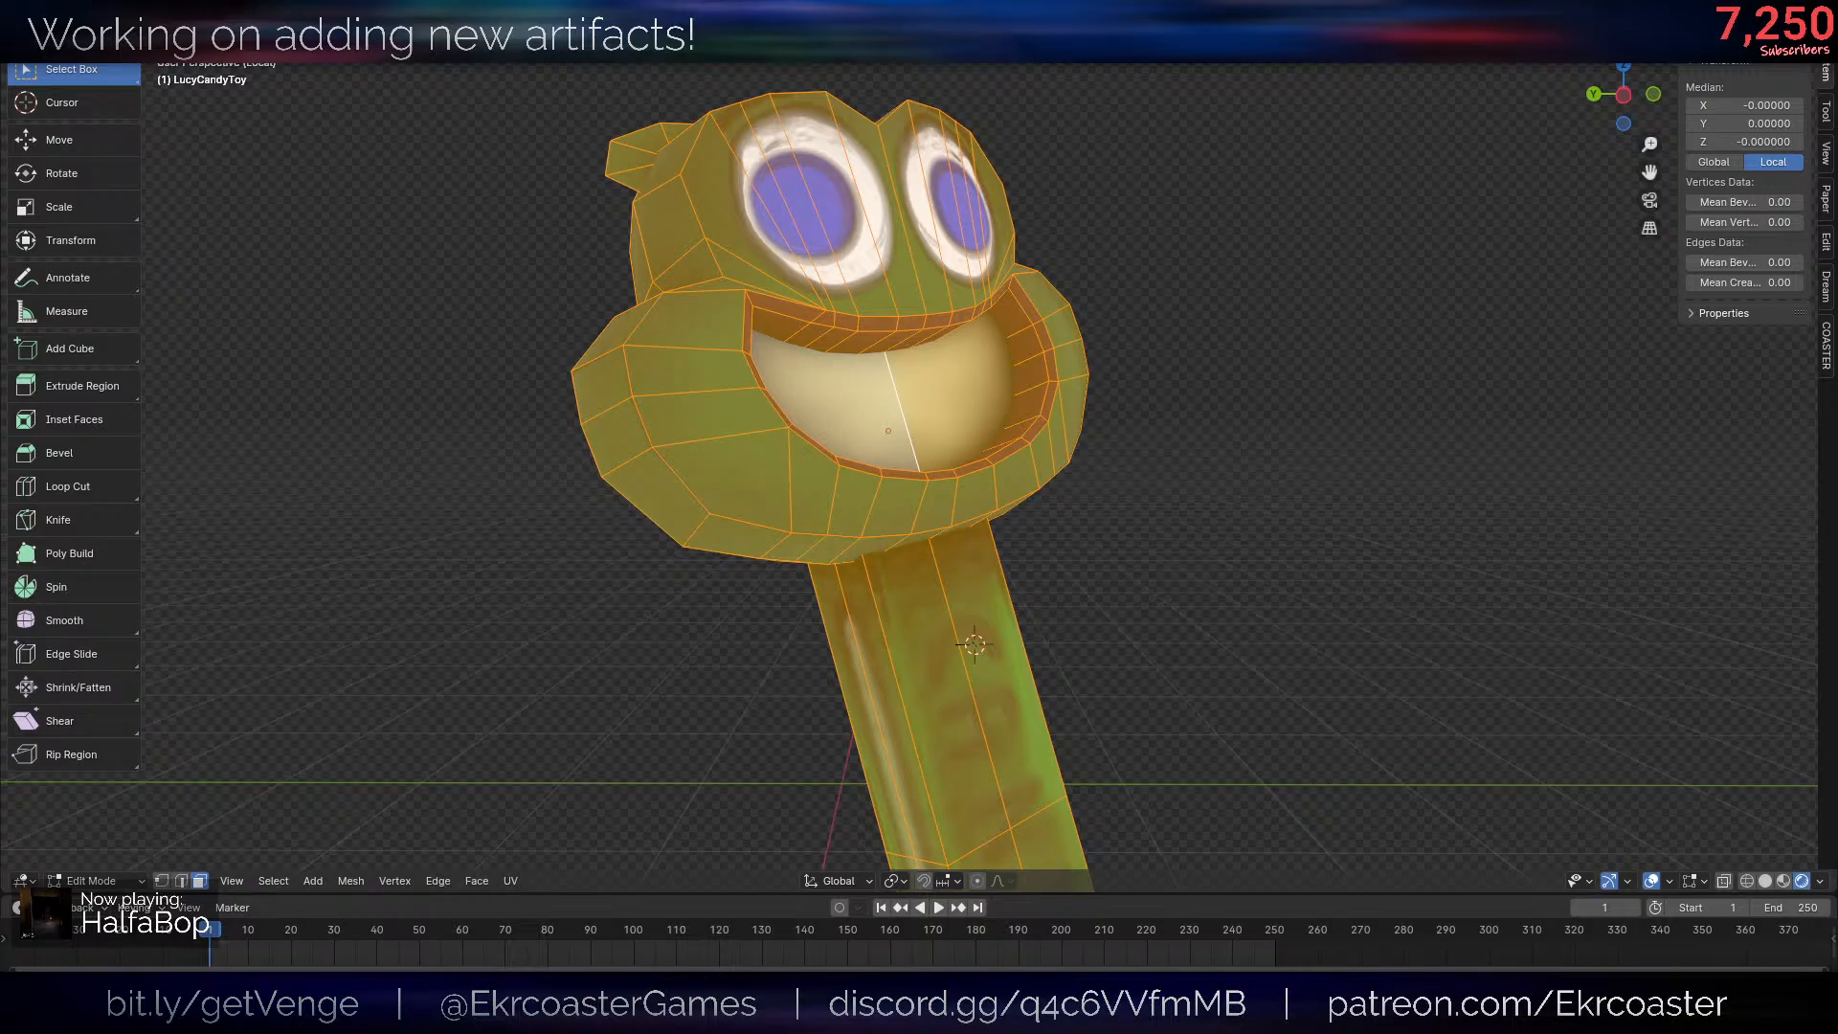
key(alt+shift+z)
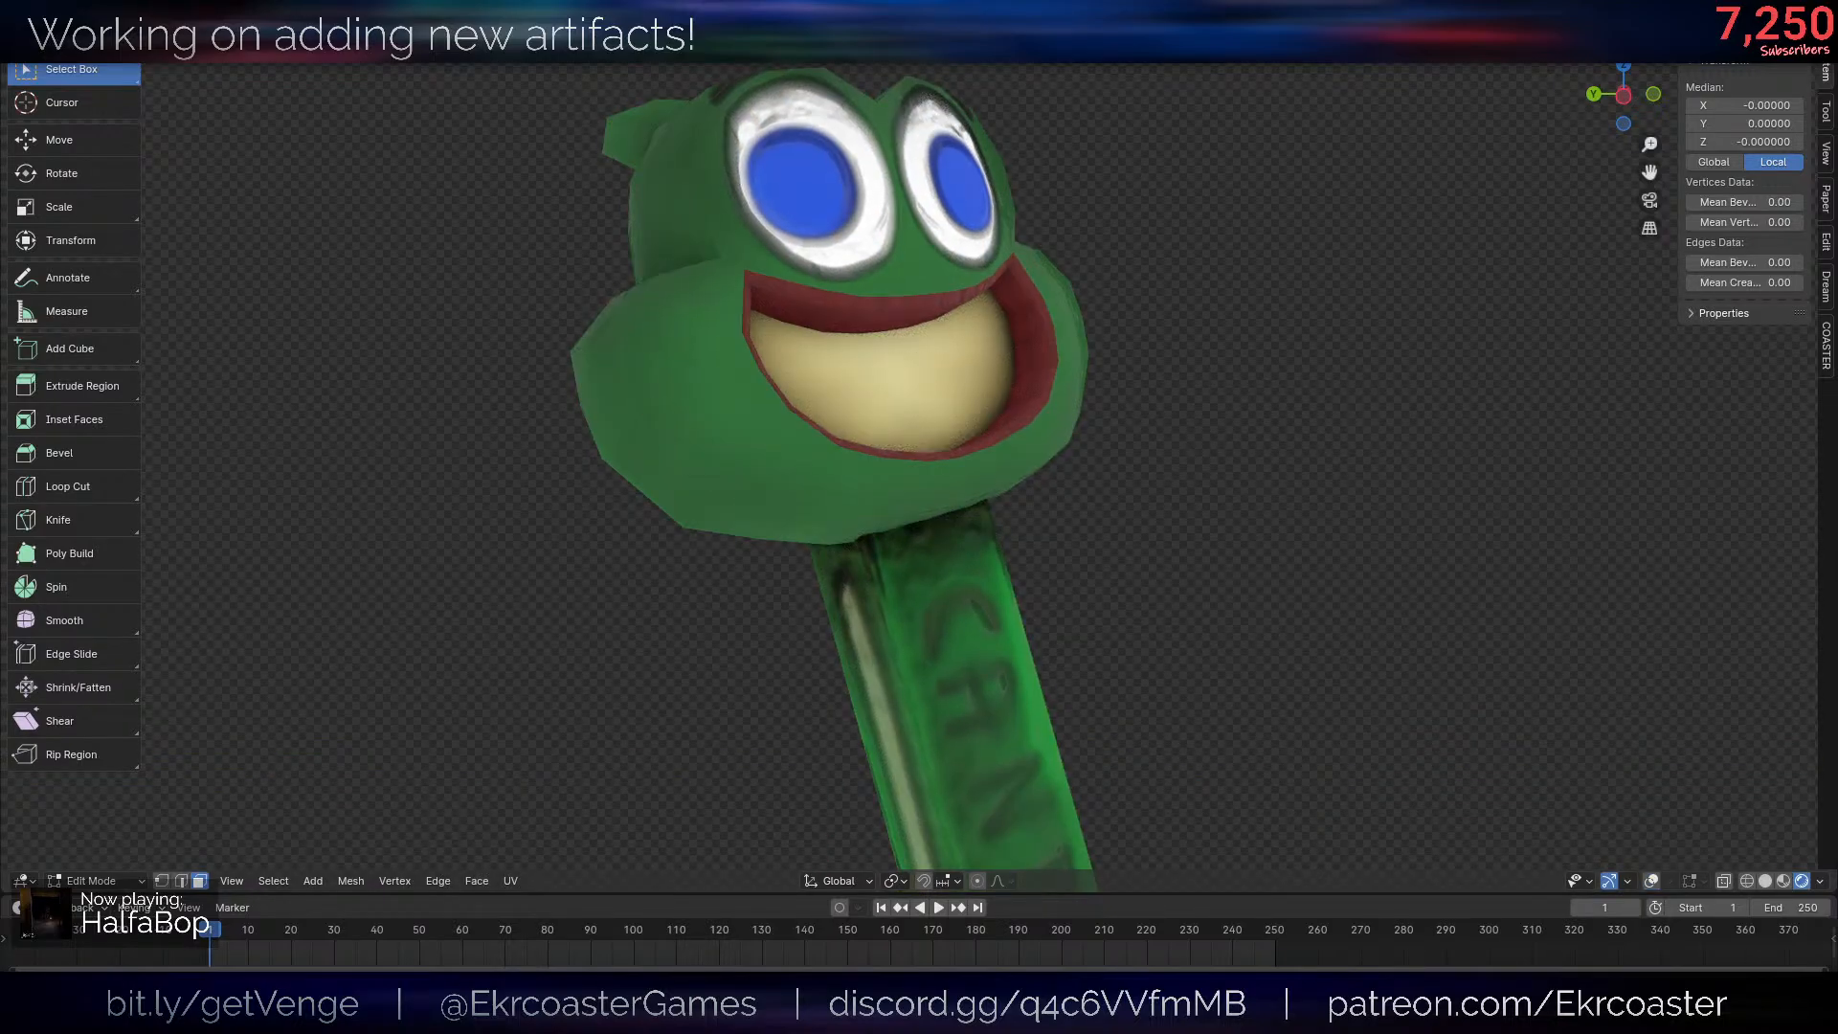
key(Tab)
- Return to the camera view and render an image of the posed candy dispenser
scroll(1467, 444, down, 7)
key(KP_1)
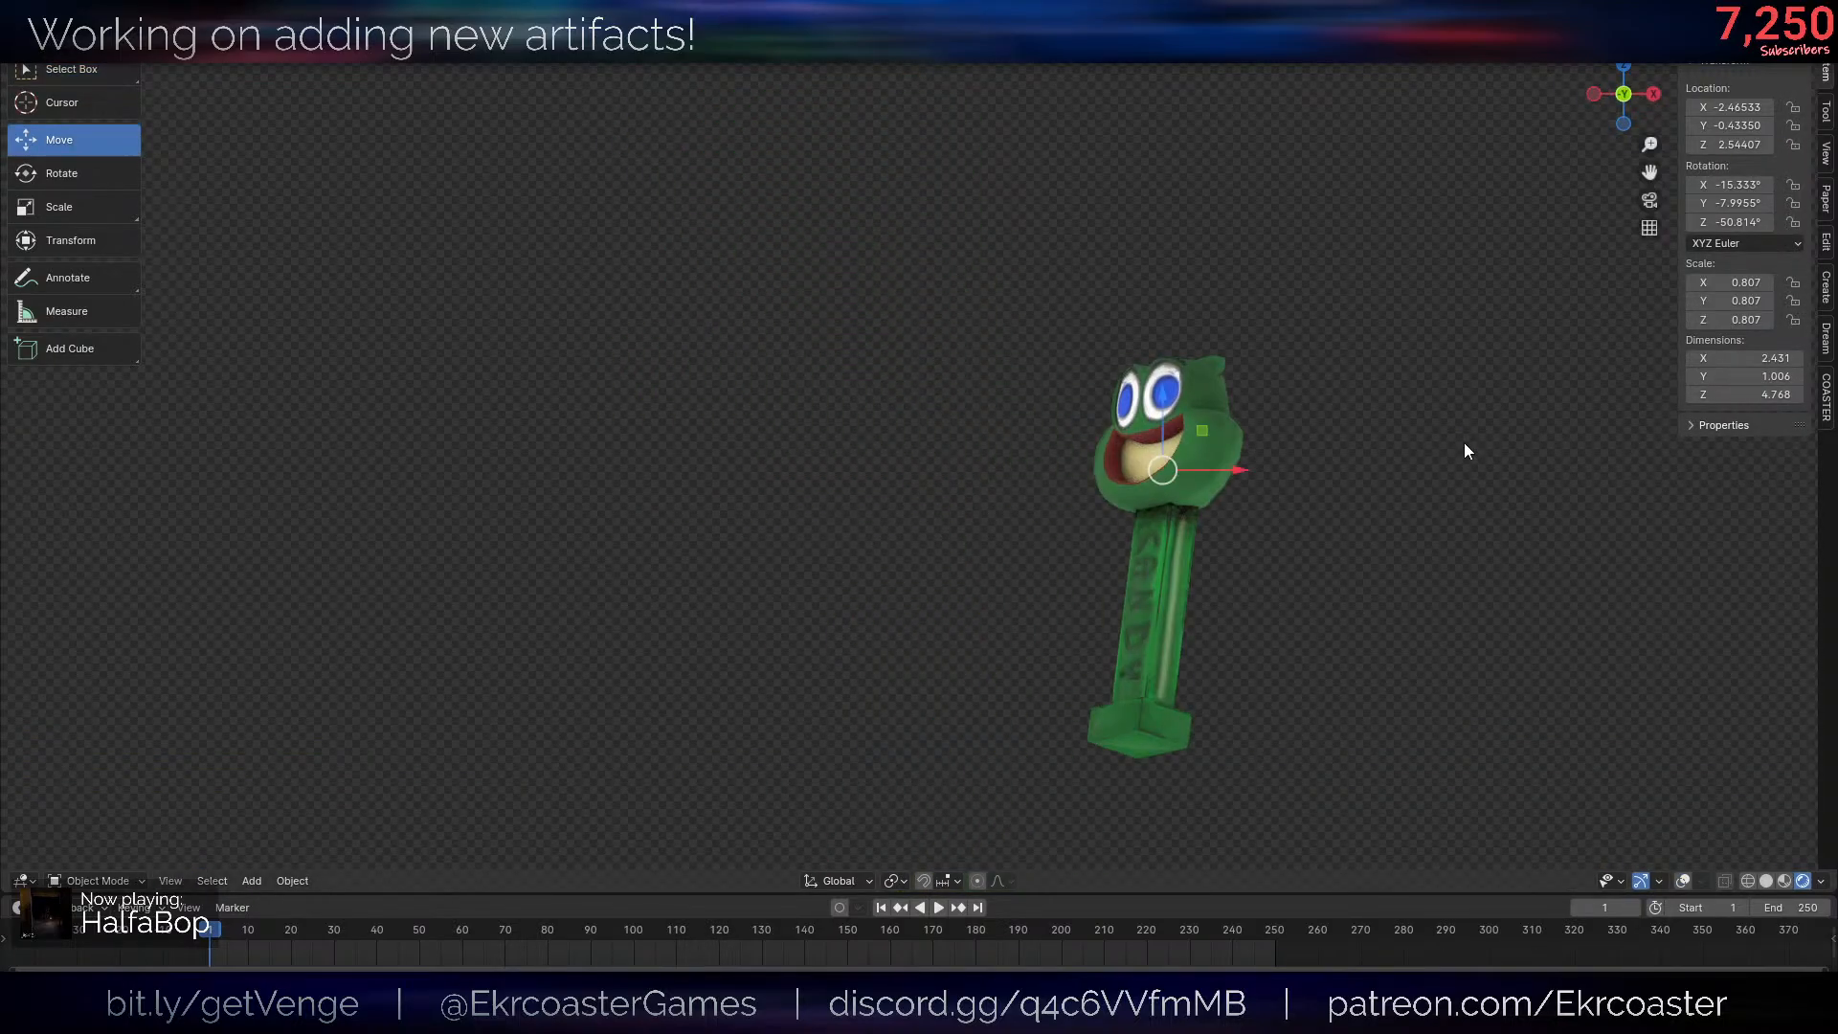
key(KP_0)
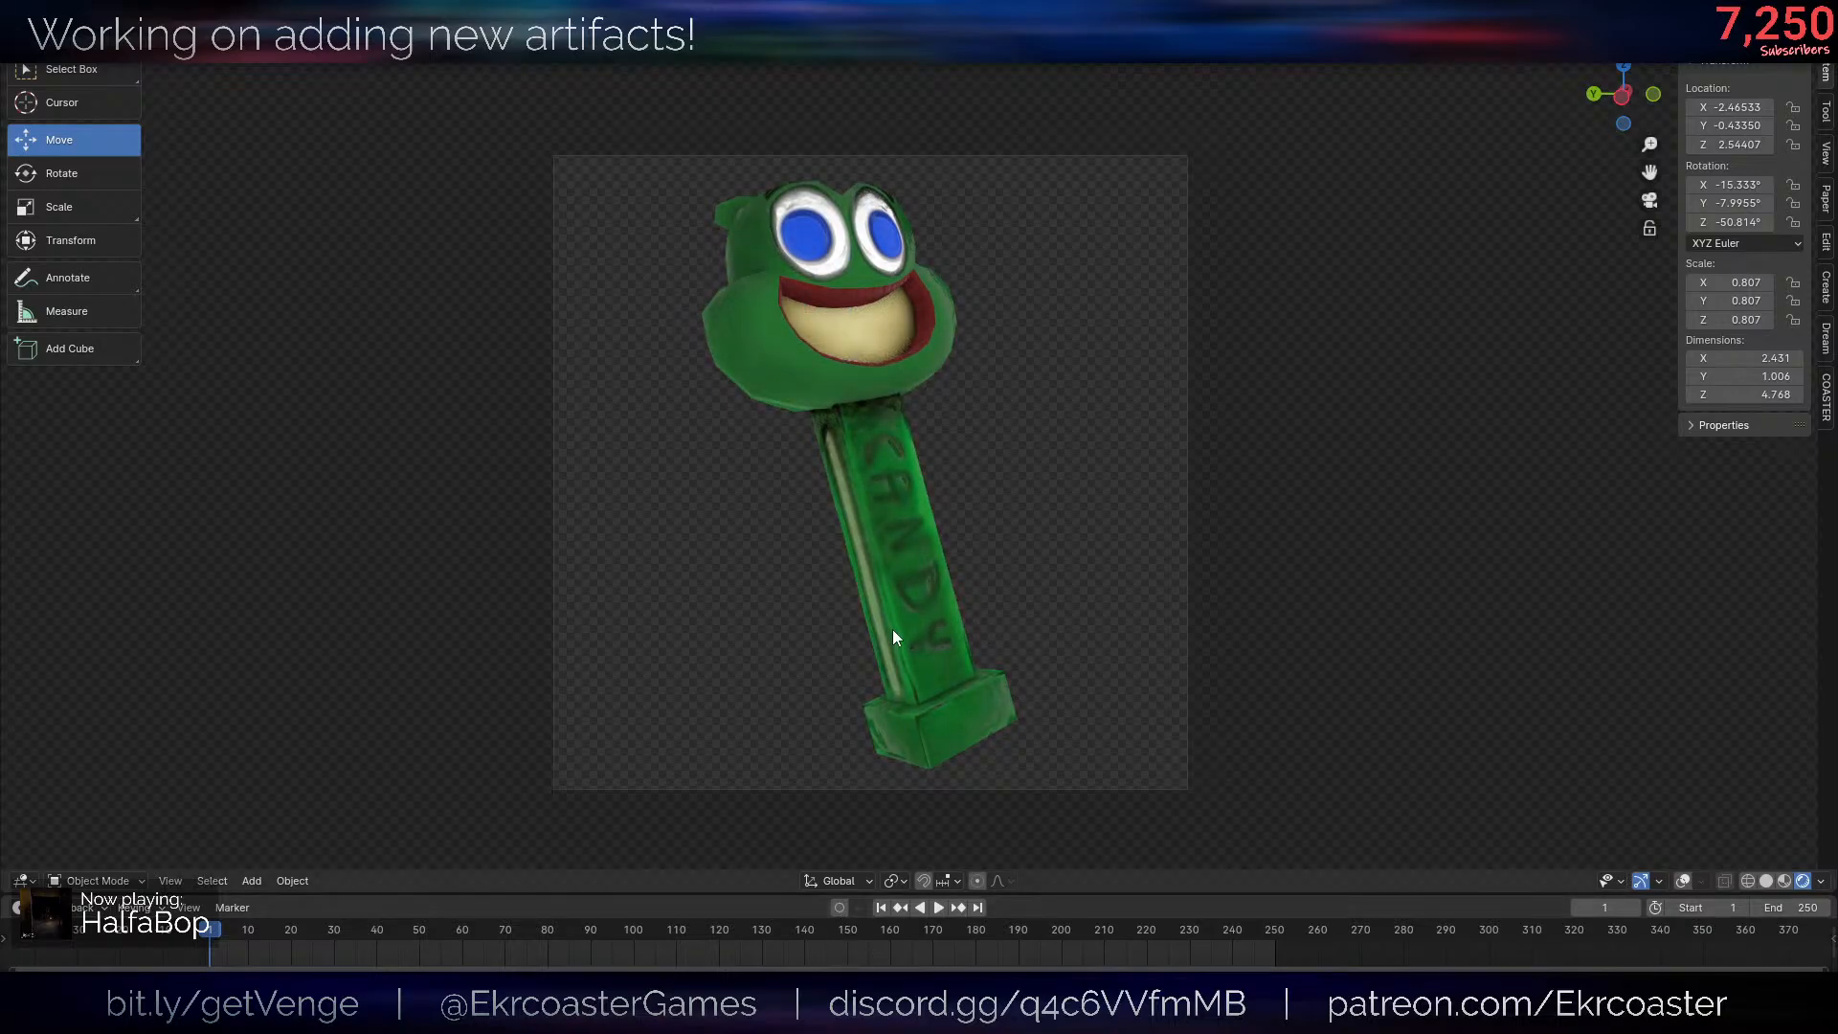
key(F12)
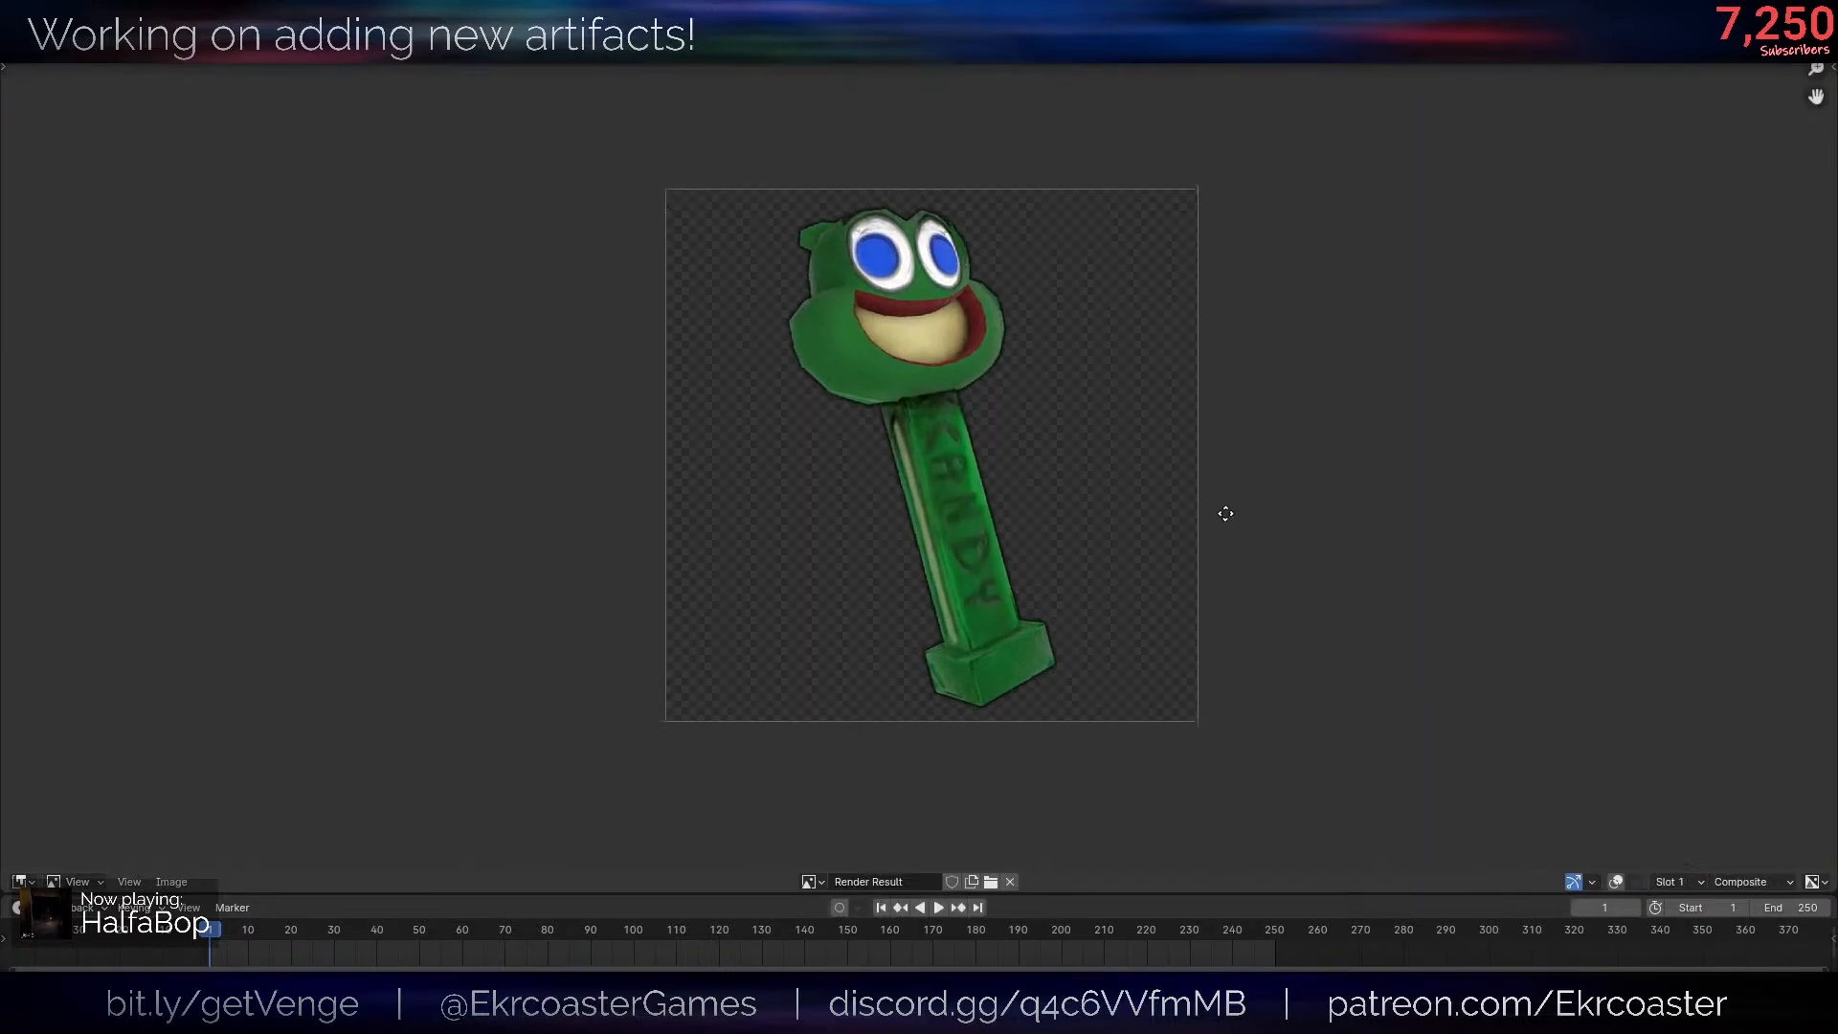
ctrl+middle_drag(1226, 513, 1230, 506)
middle_drag(1263, 511, 1214, 463)
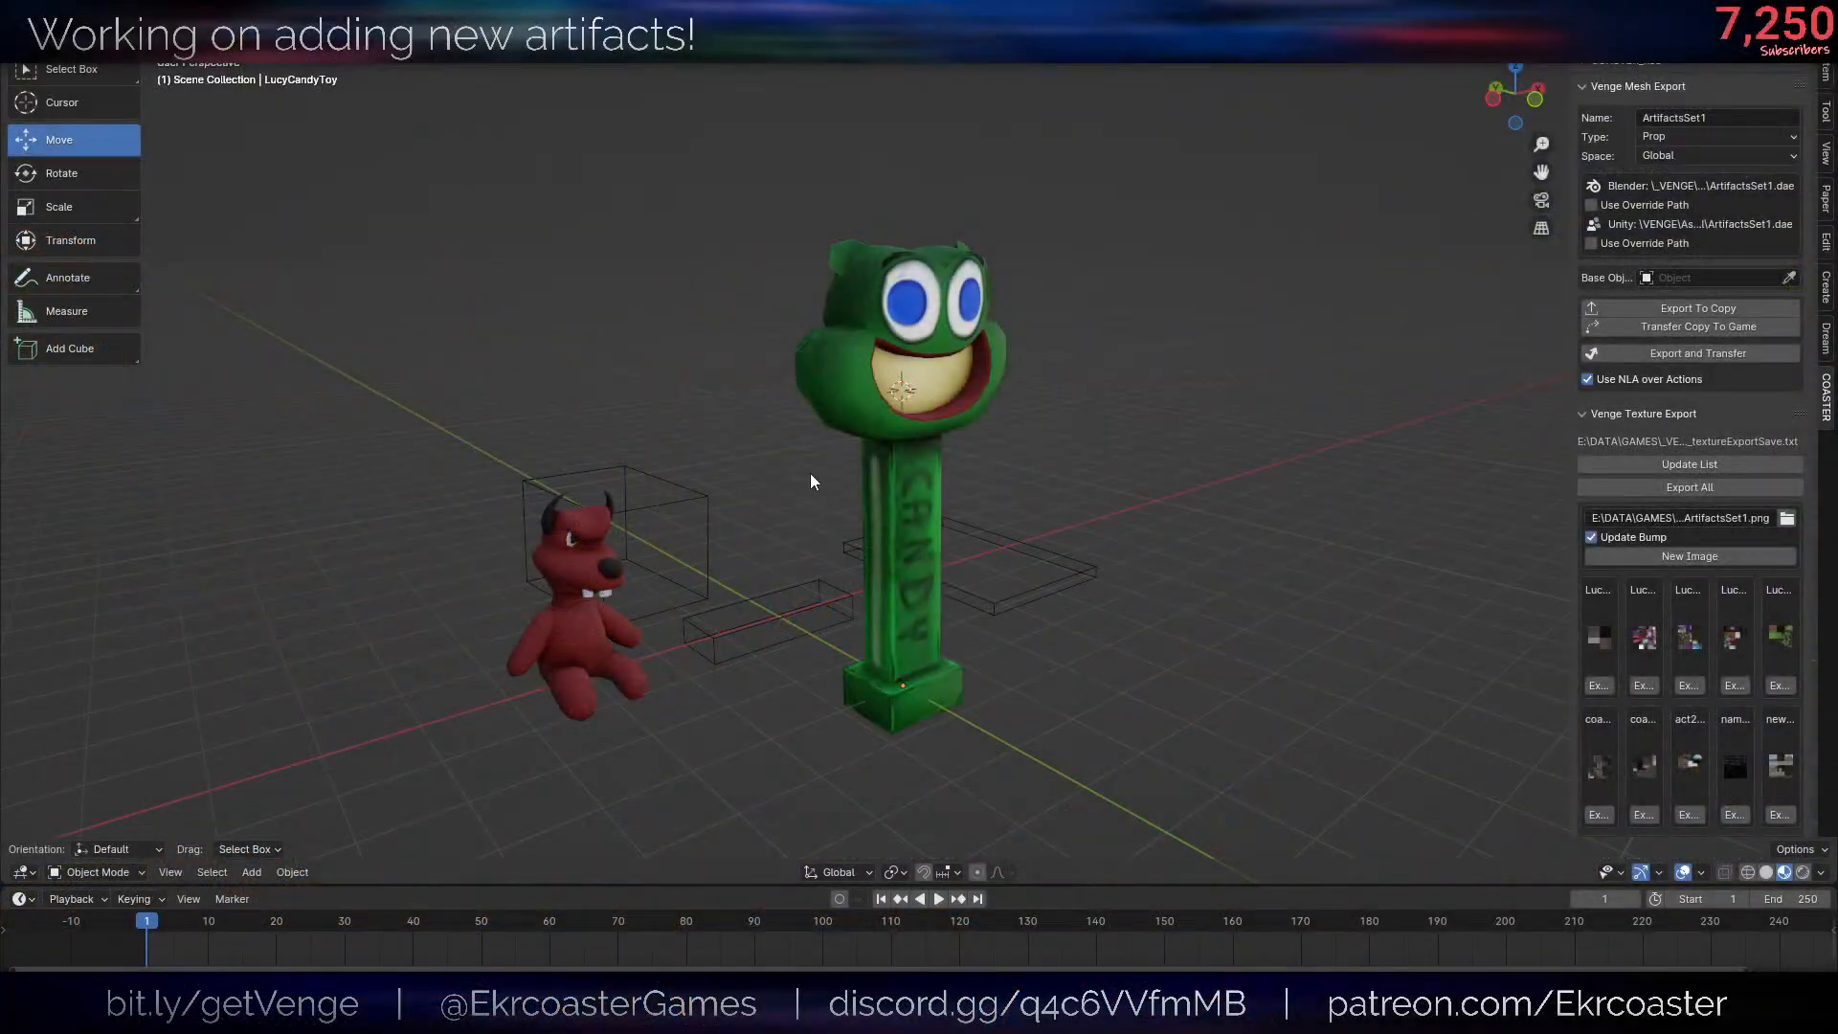
- Examine the upright candy dispenser and the red plush toy from several angles and distances
middle_drag(810, 473, 969, 486)
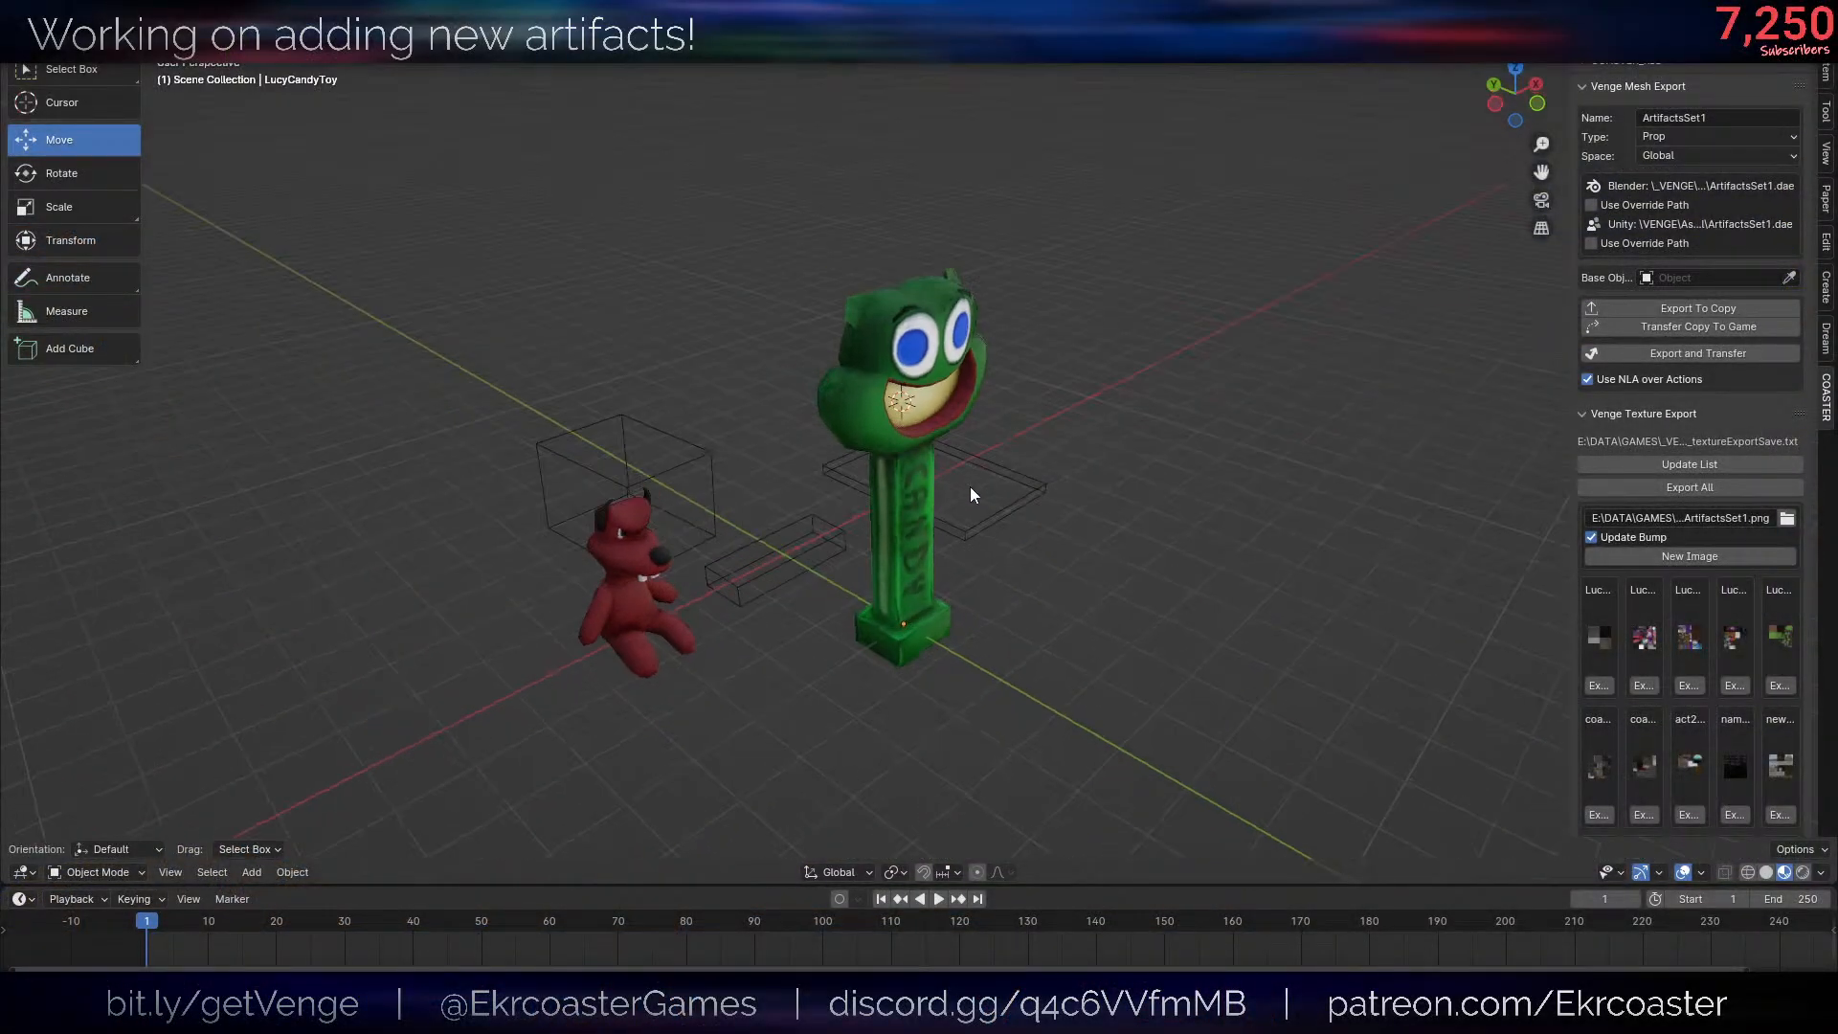
scroll(1093, 508, up, 3)
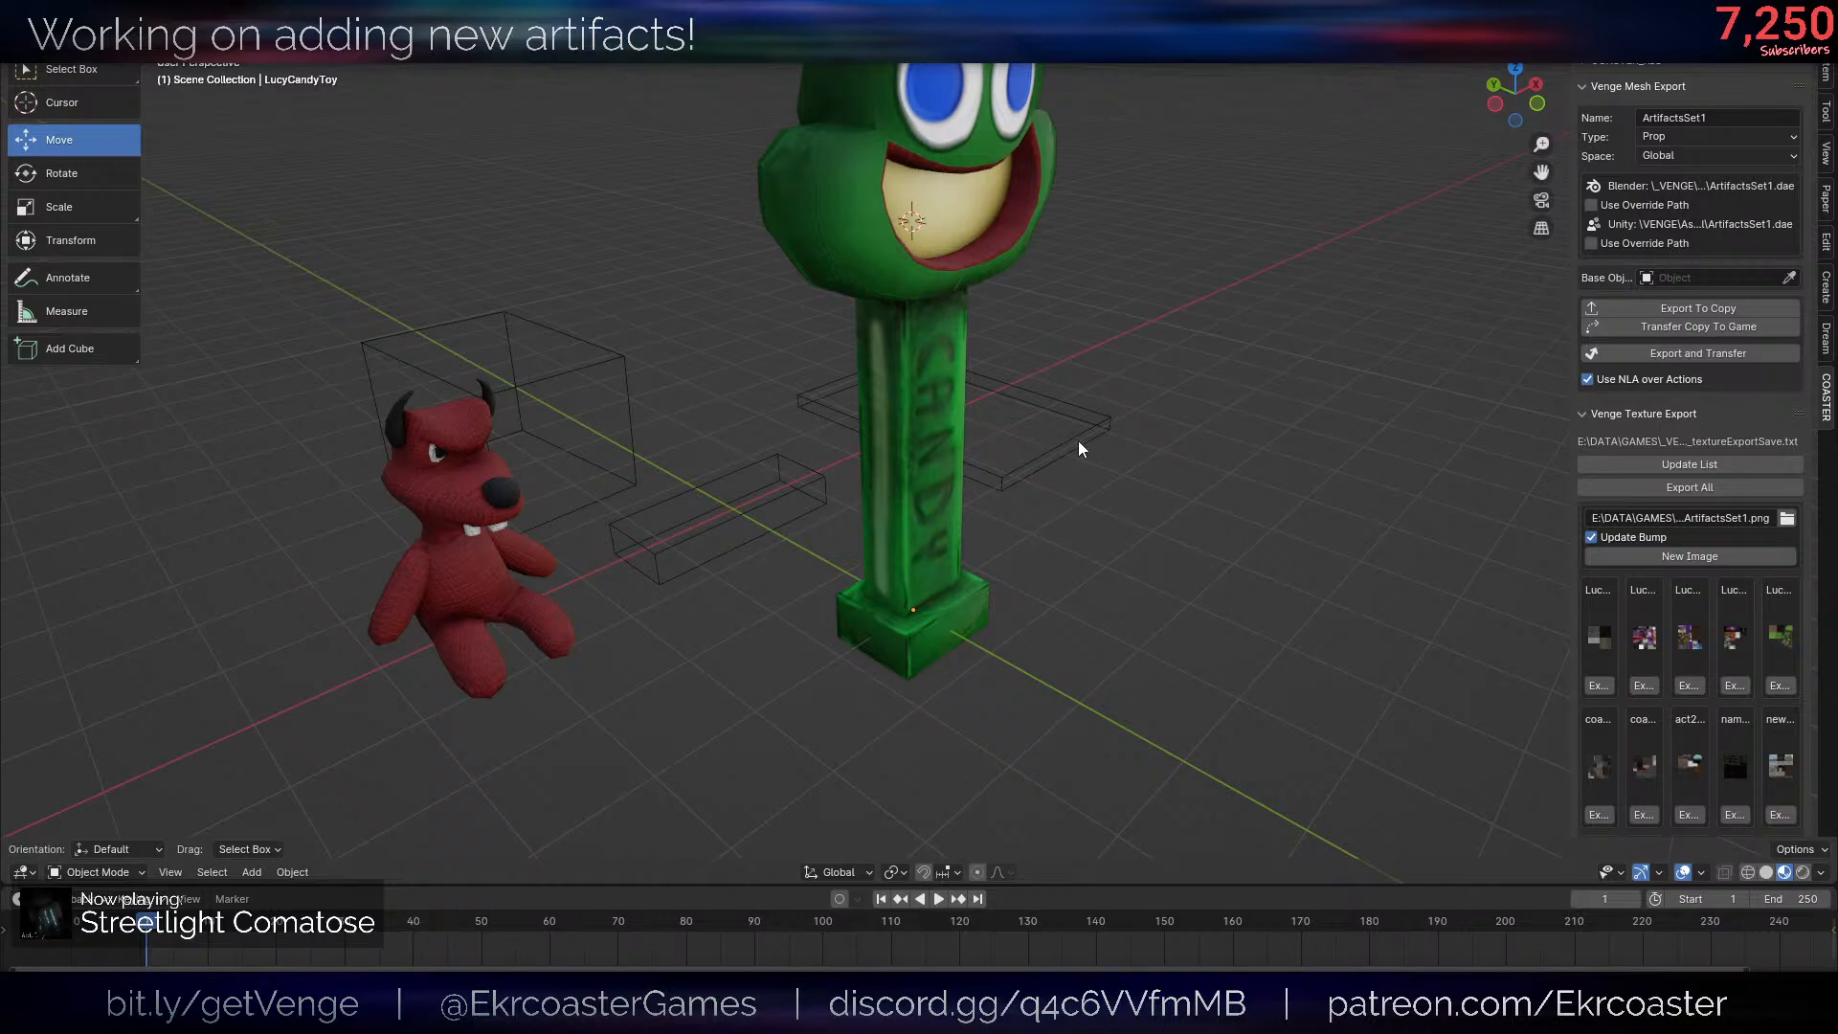
middle_drag(1078, 440, 1043, 509)
scroll(1053, 446, down, 2)
scroll(1044, 509, up, 3)
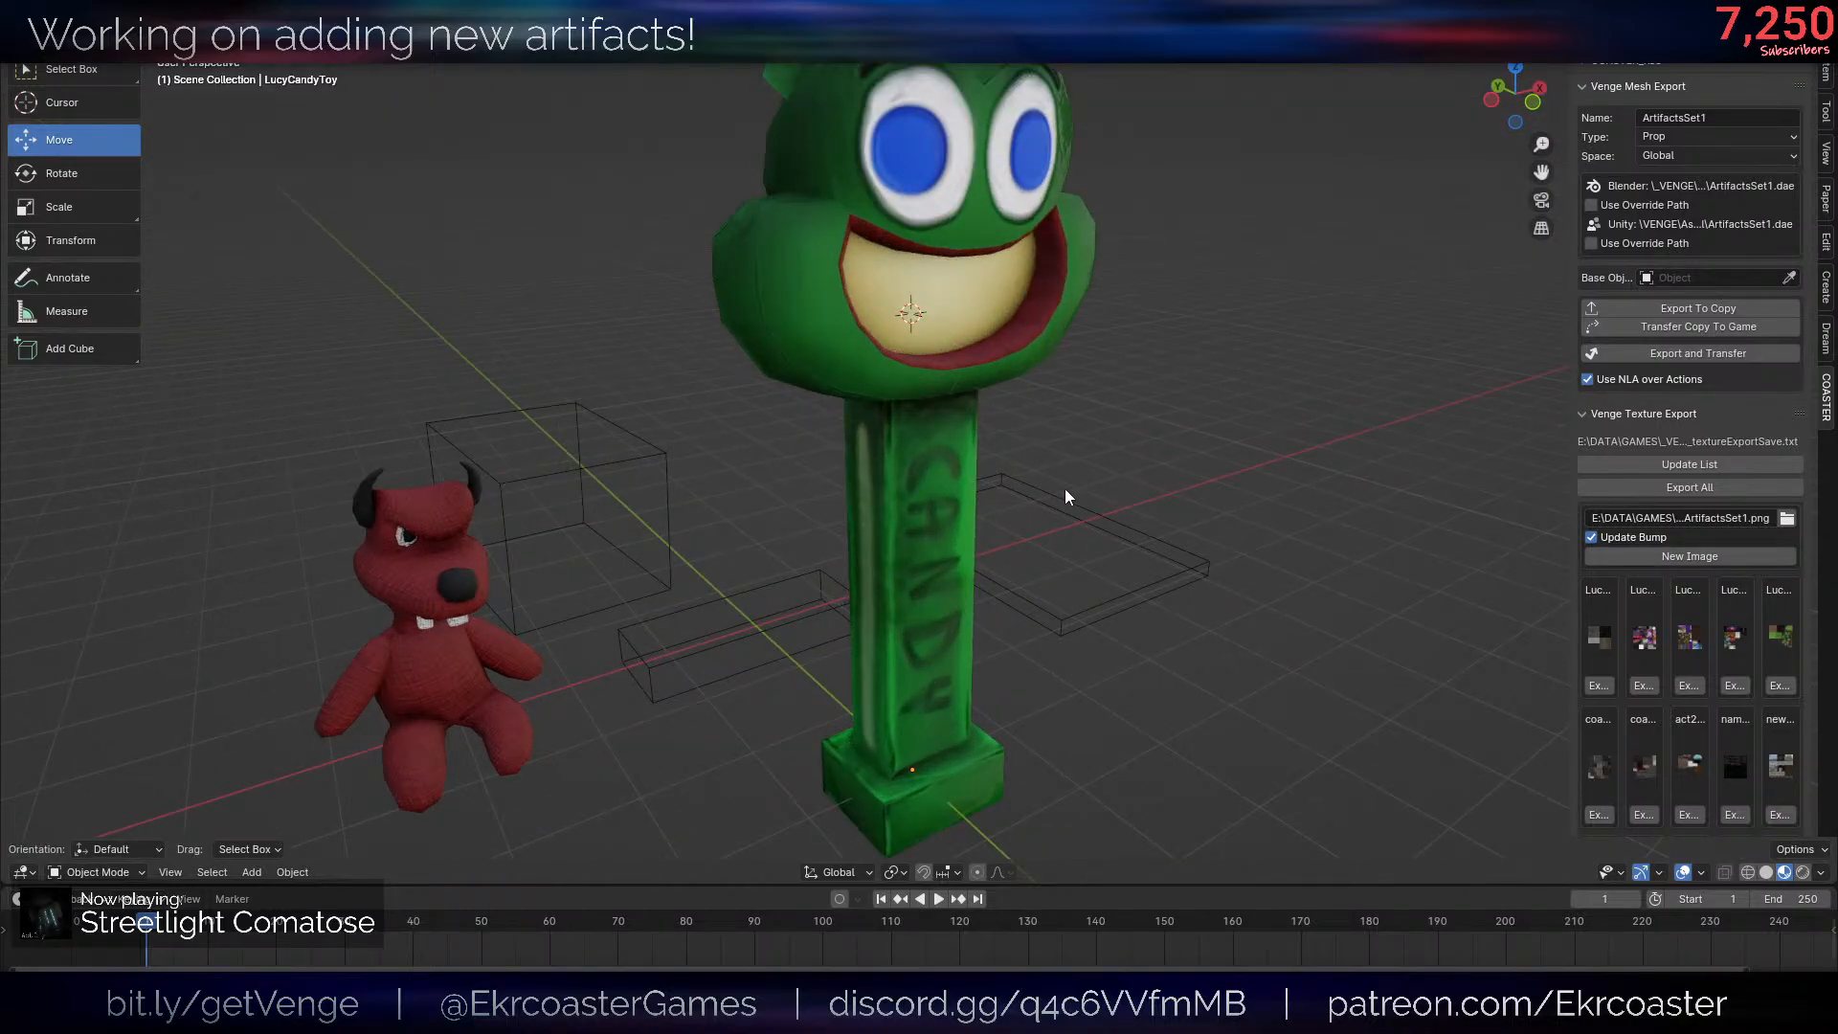
scroll(1017, 440, up, 2)
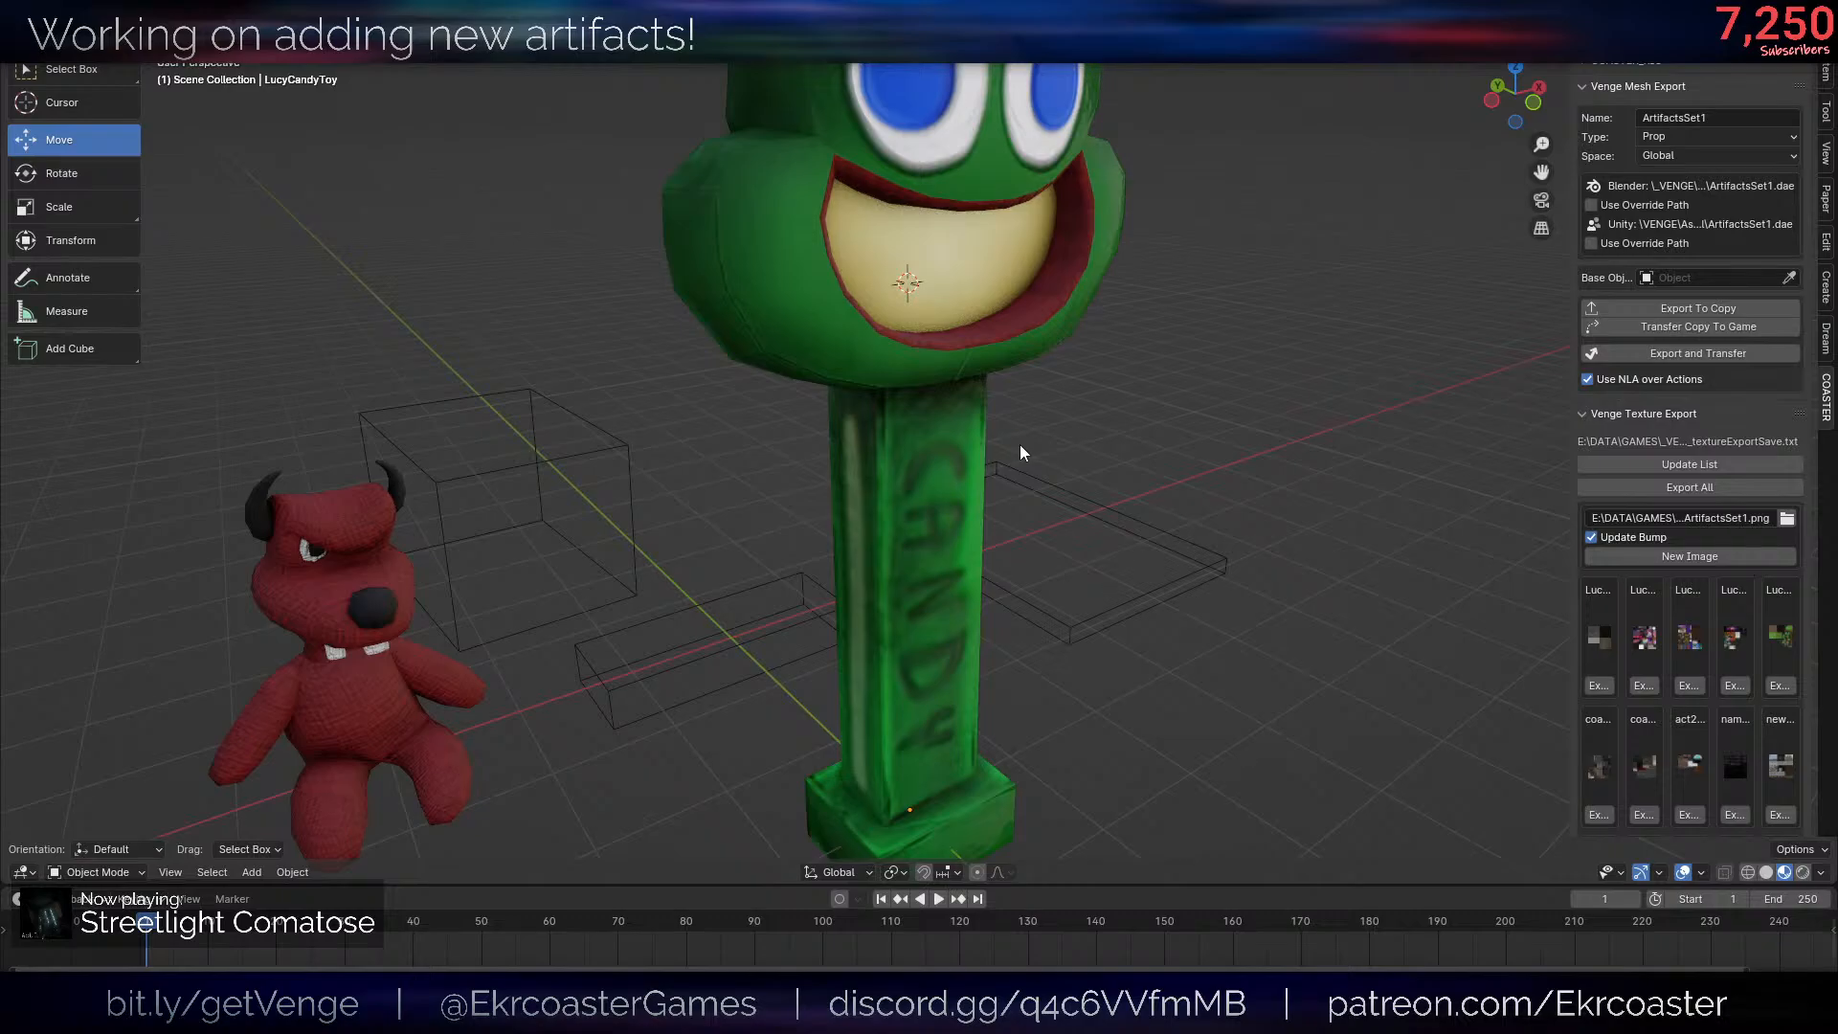
scroll(1017, 445, down, 8)
scroll(1027, 522, up, 6)
middle_drag(1051, 542, 807, 642)
scroll(1129, 497, down, 5)
scroll(1059, 501, up, 3)
scroll(1062, 510, down, 2)
scroll(1063, 511, up, 3)
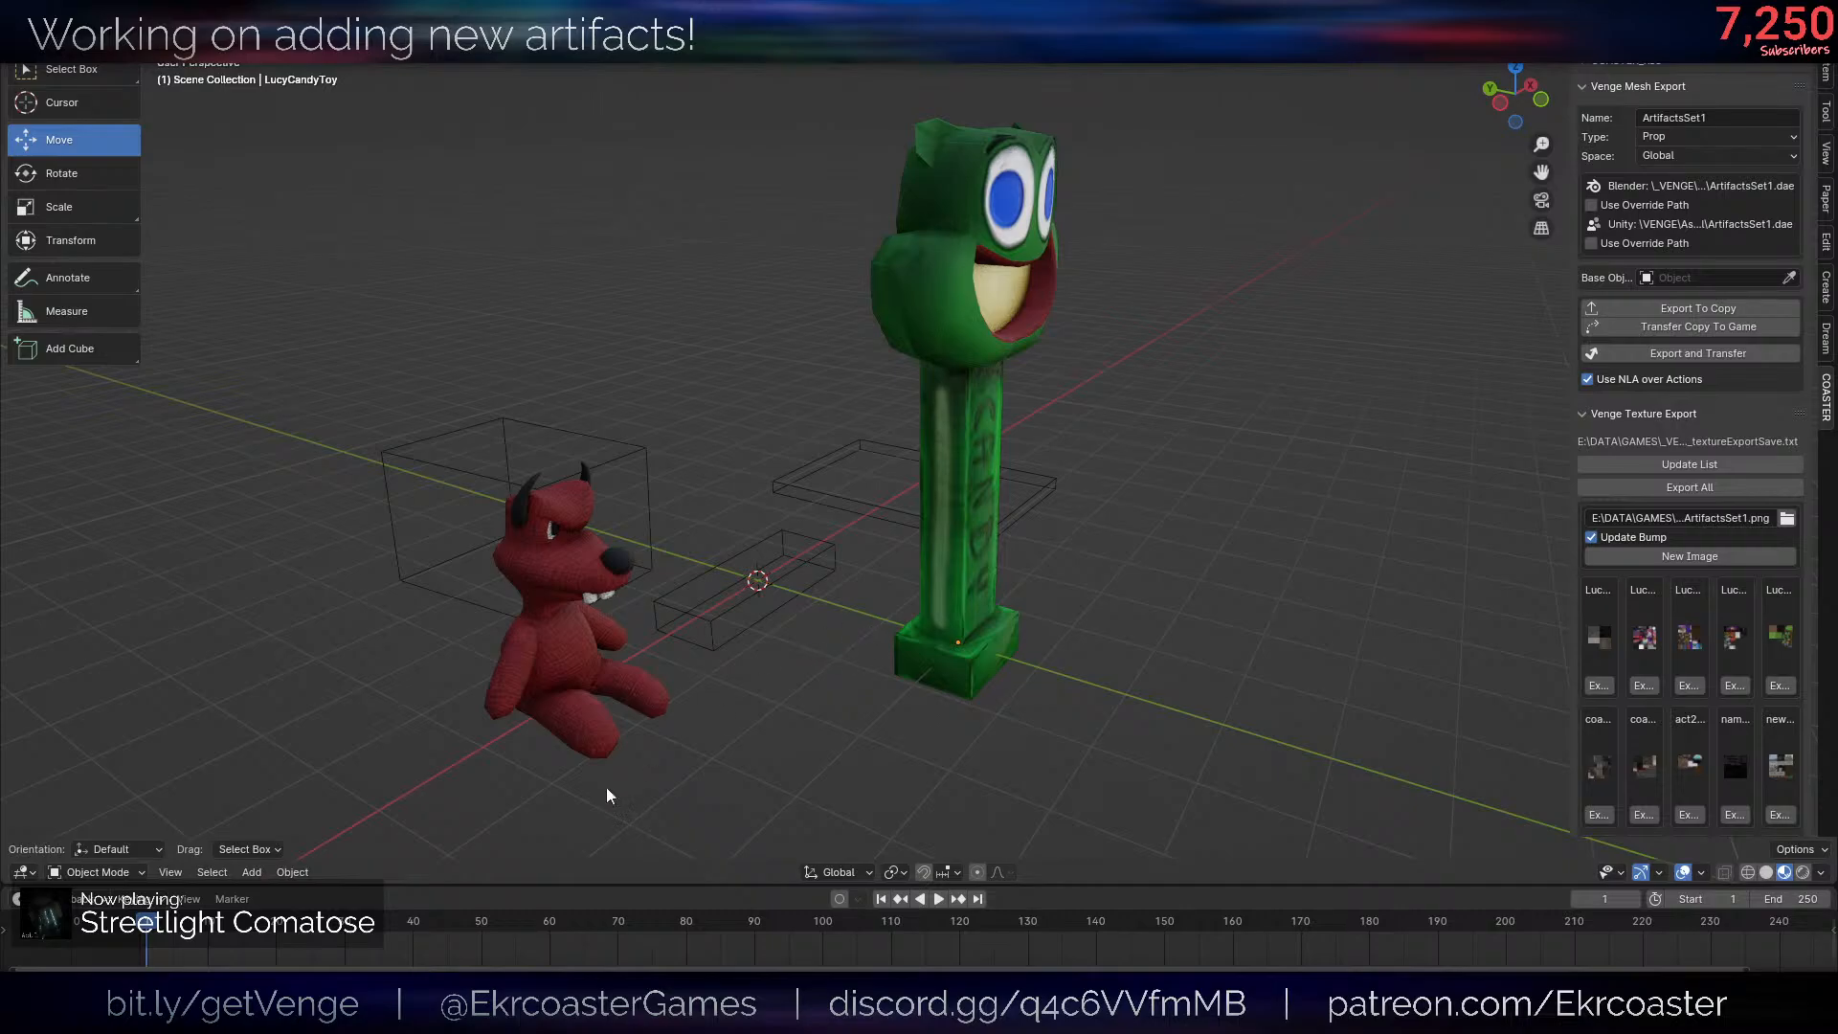
- Switch to Unity, bring up a file browser window and view the rendered candy dispenser image full screen
click(666, 1016)
click(756, 932)
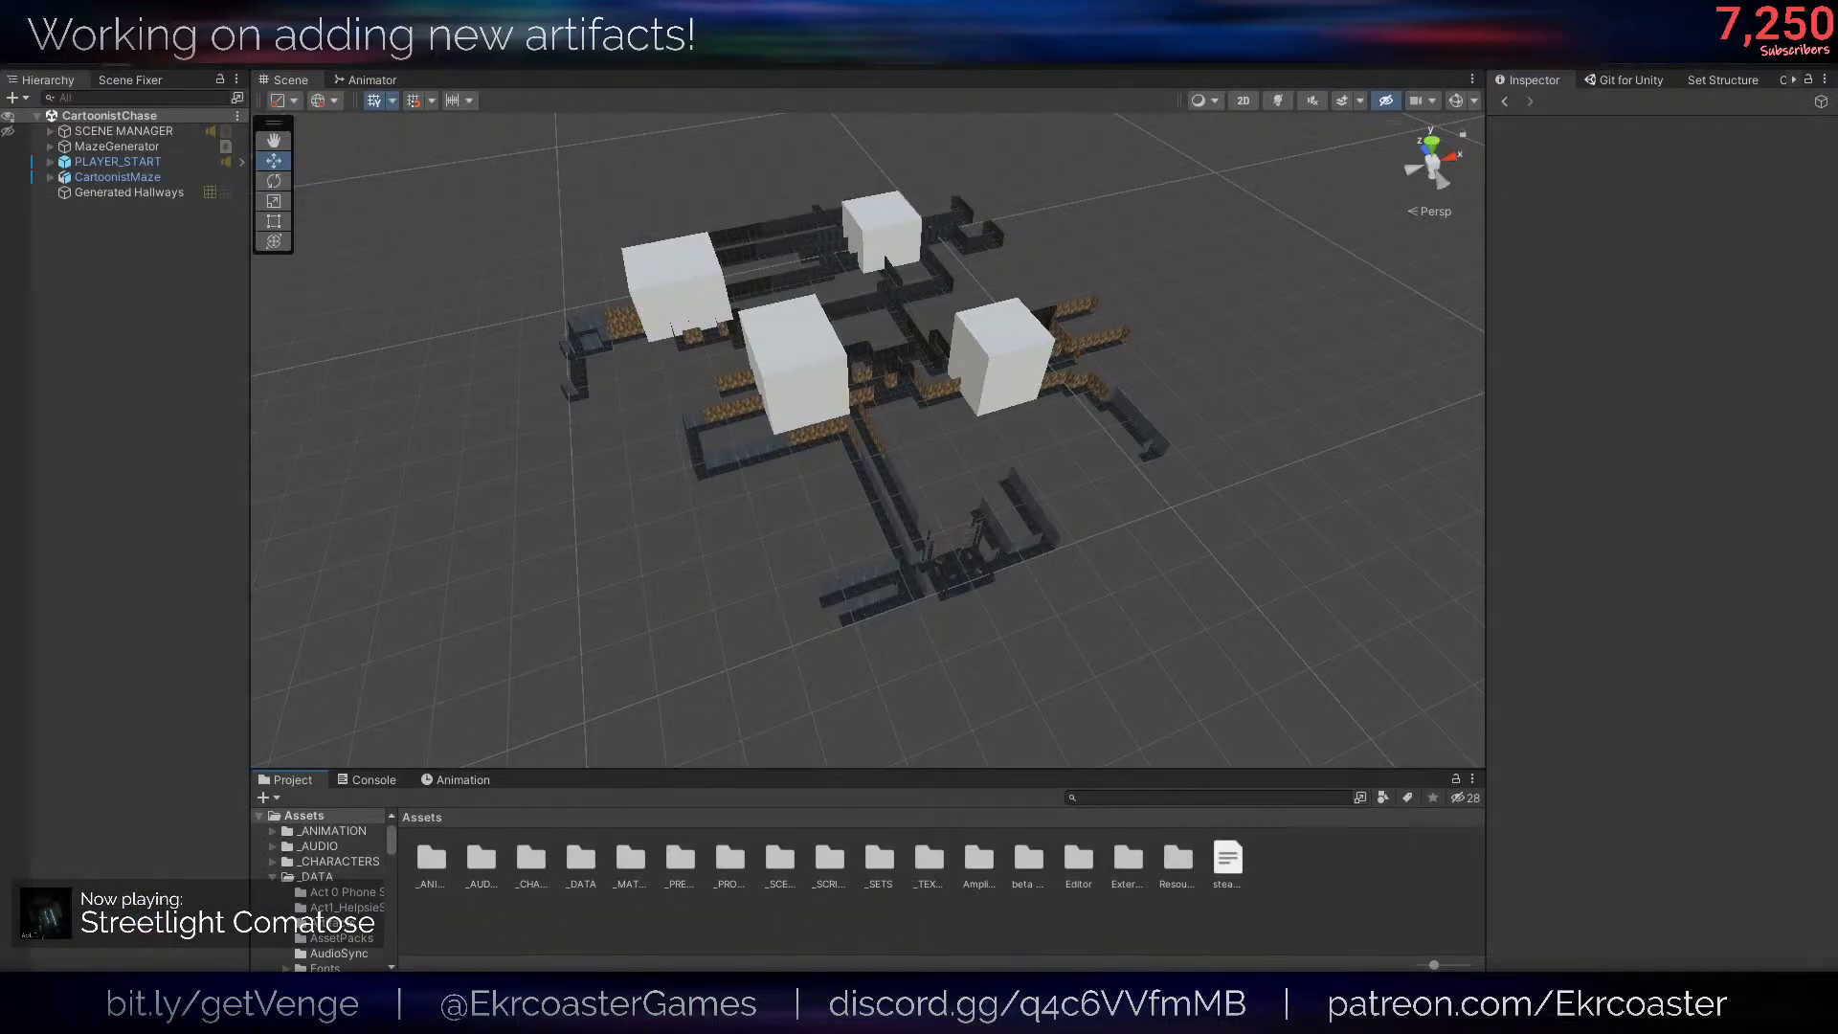
key(super+e)
drag(553, 233, 0, 253)
drag(1837, 144, 899, 272)
drag(778, 262, 774, 2)
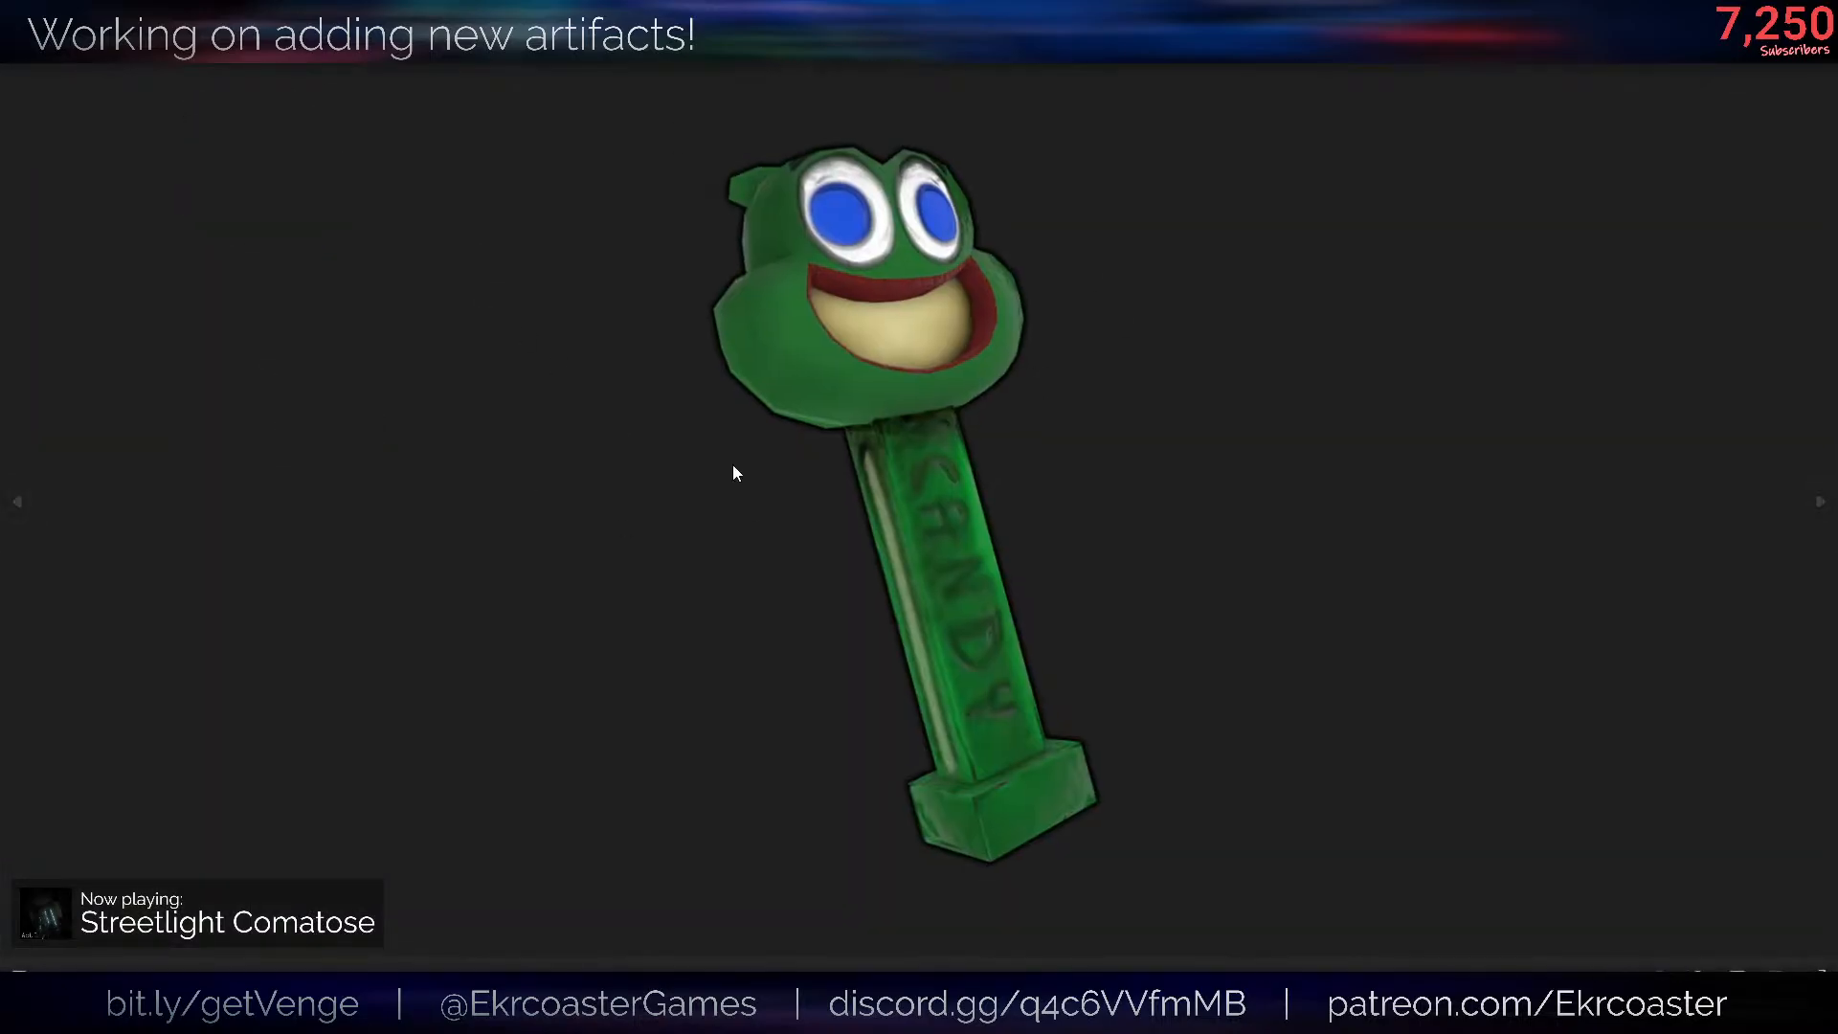
click(1816, 13)
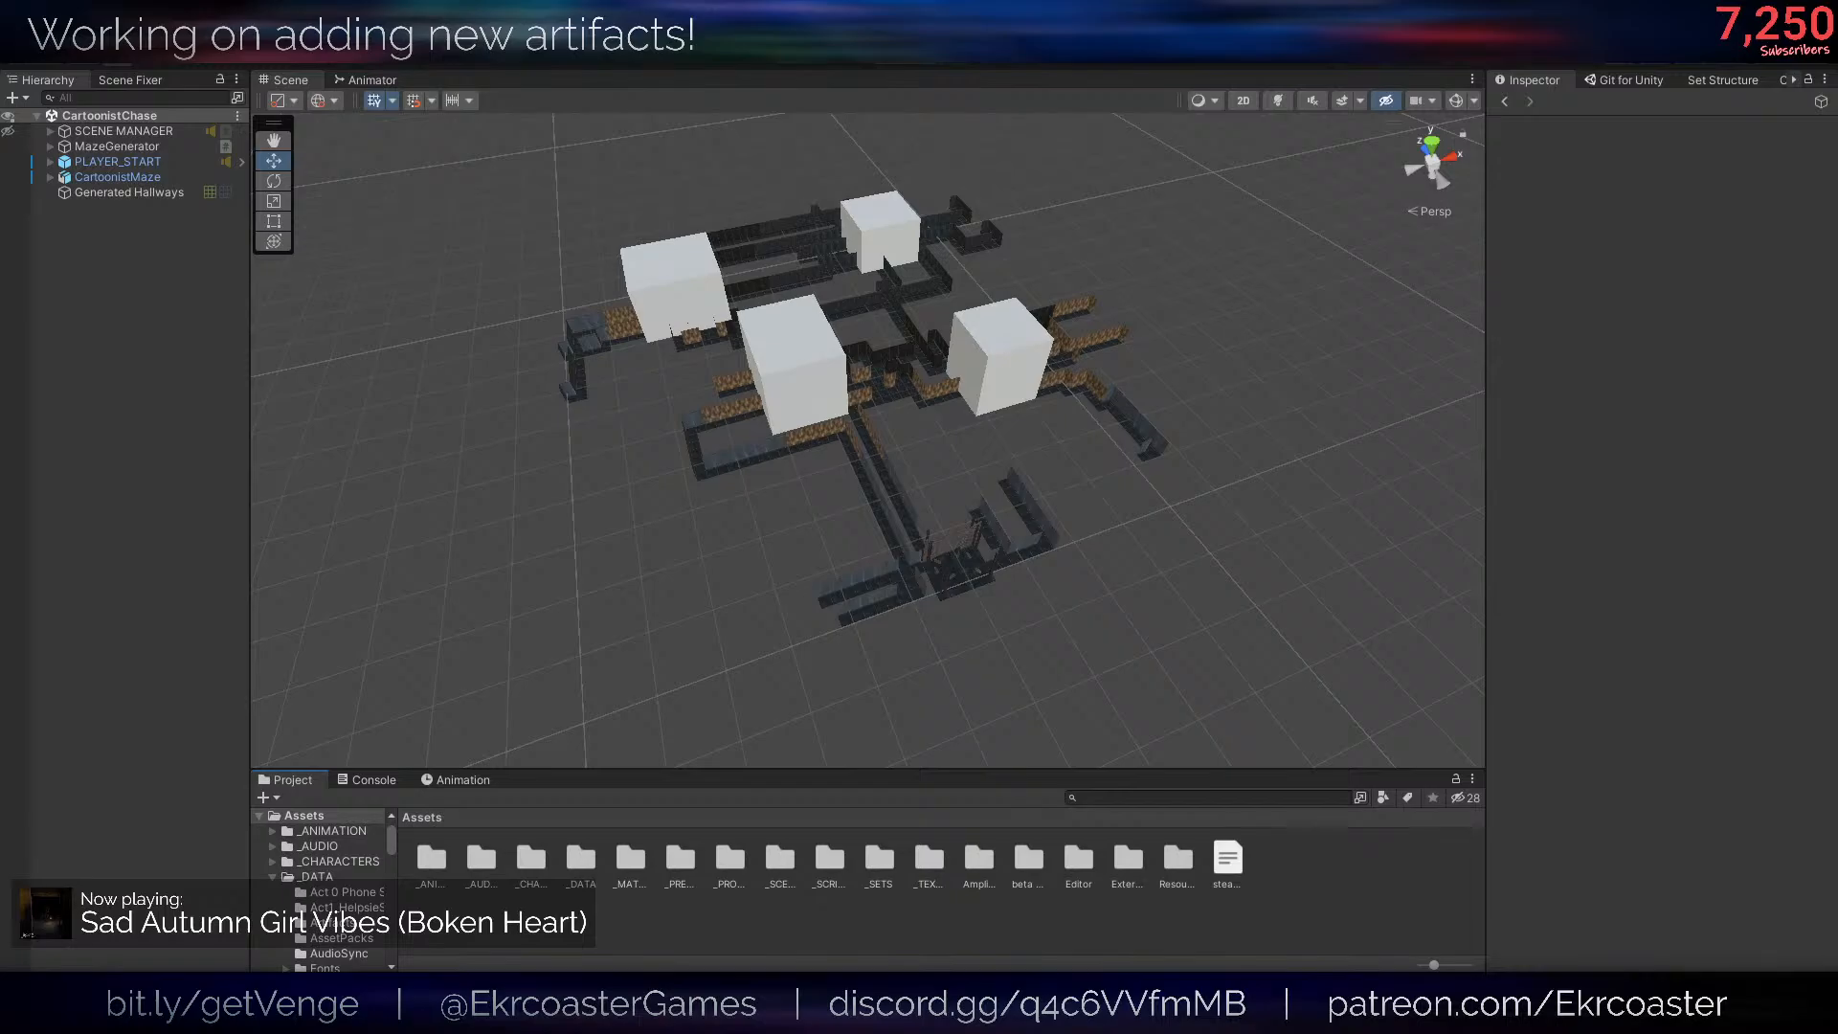
- Bring up Spotify to look through The Cartoonist Mission (Venge Act 1) single and its options, and move the window away
drag(0, 211, 1129, 189)
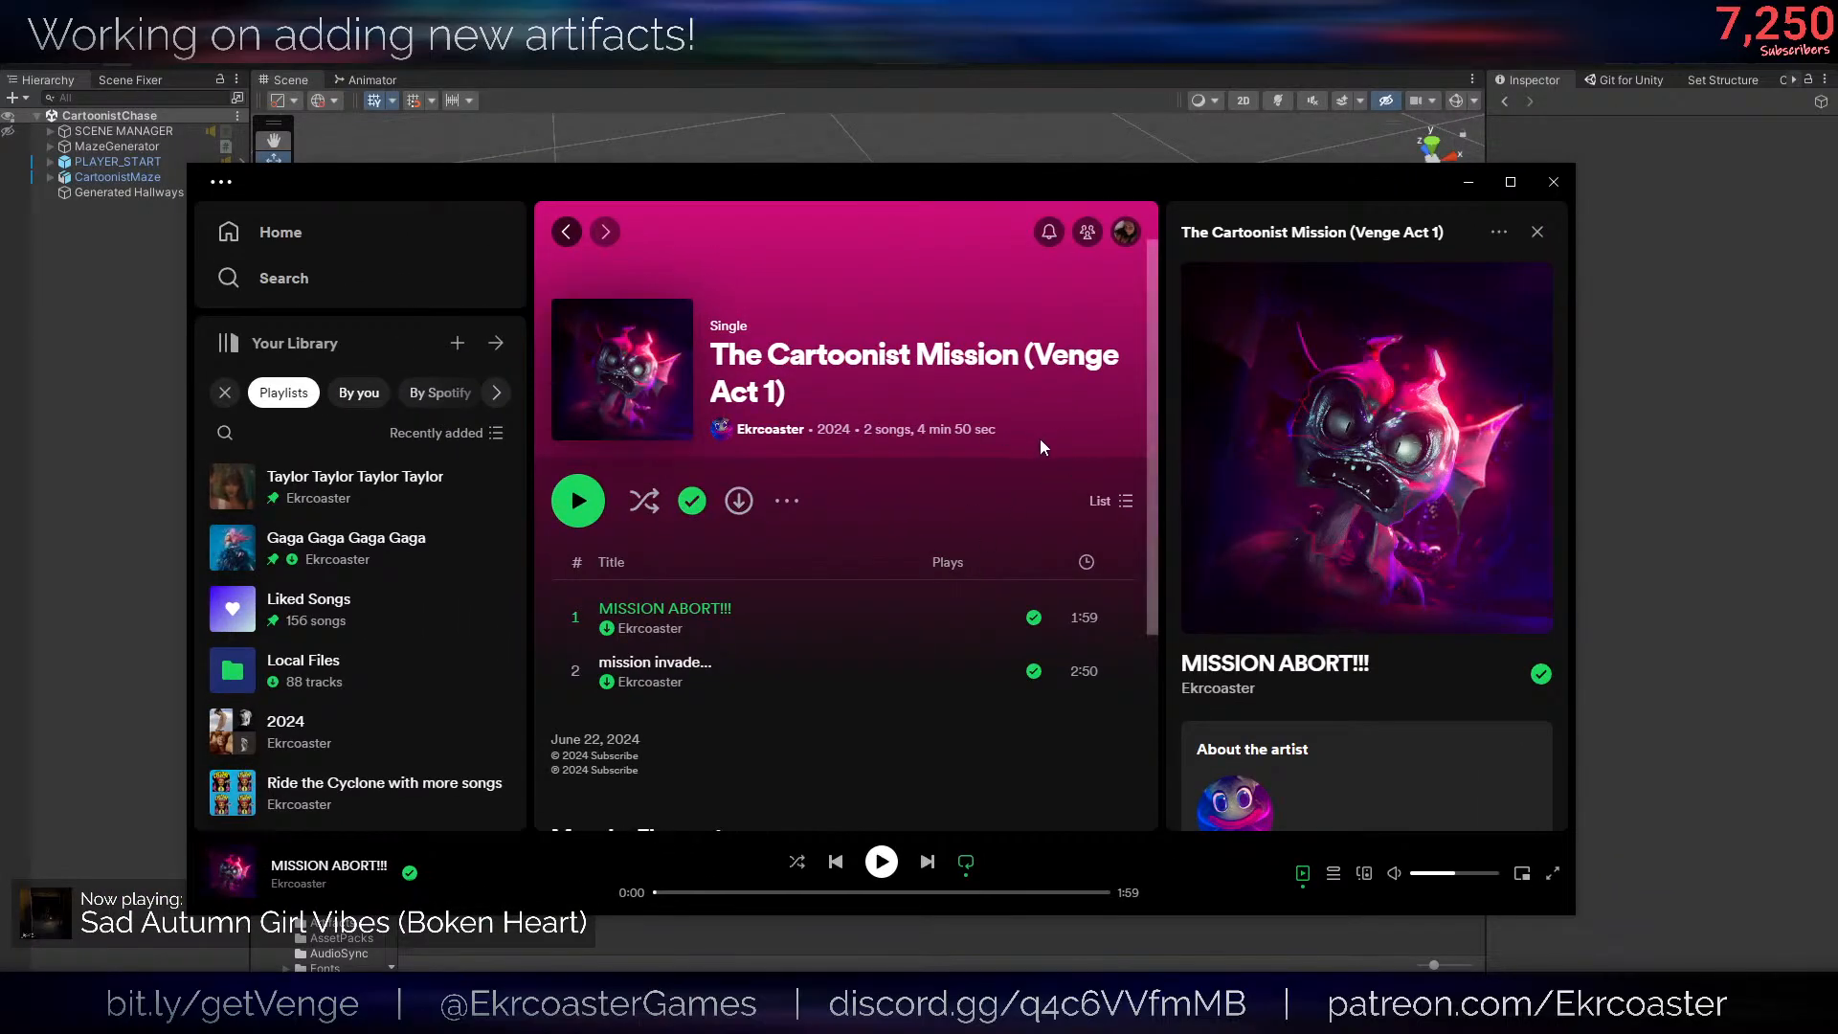
scroll(1137, 713, down, 3)
scroll(1379, 785, down, 5)
scroll(1378, 785, up, 5)
scroll(842, 679, up, 4)
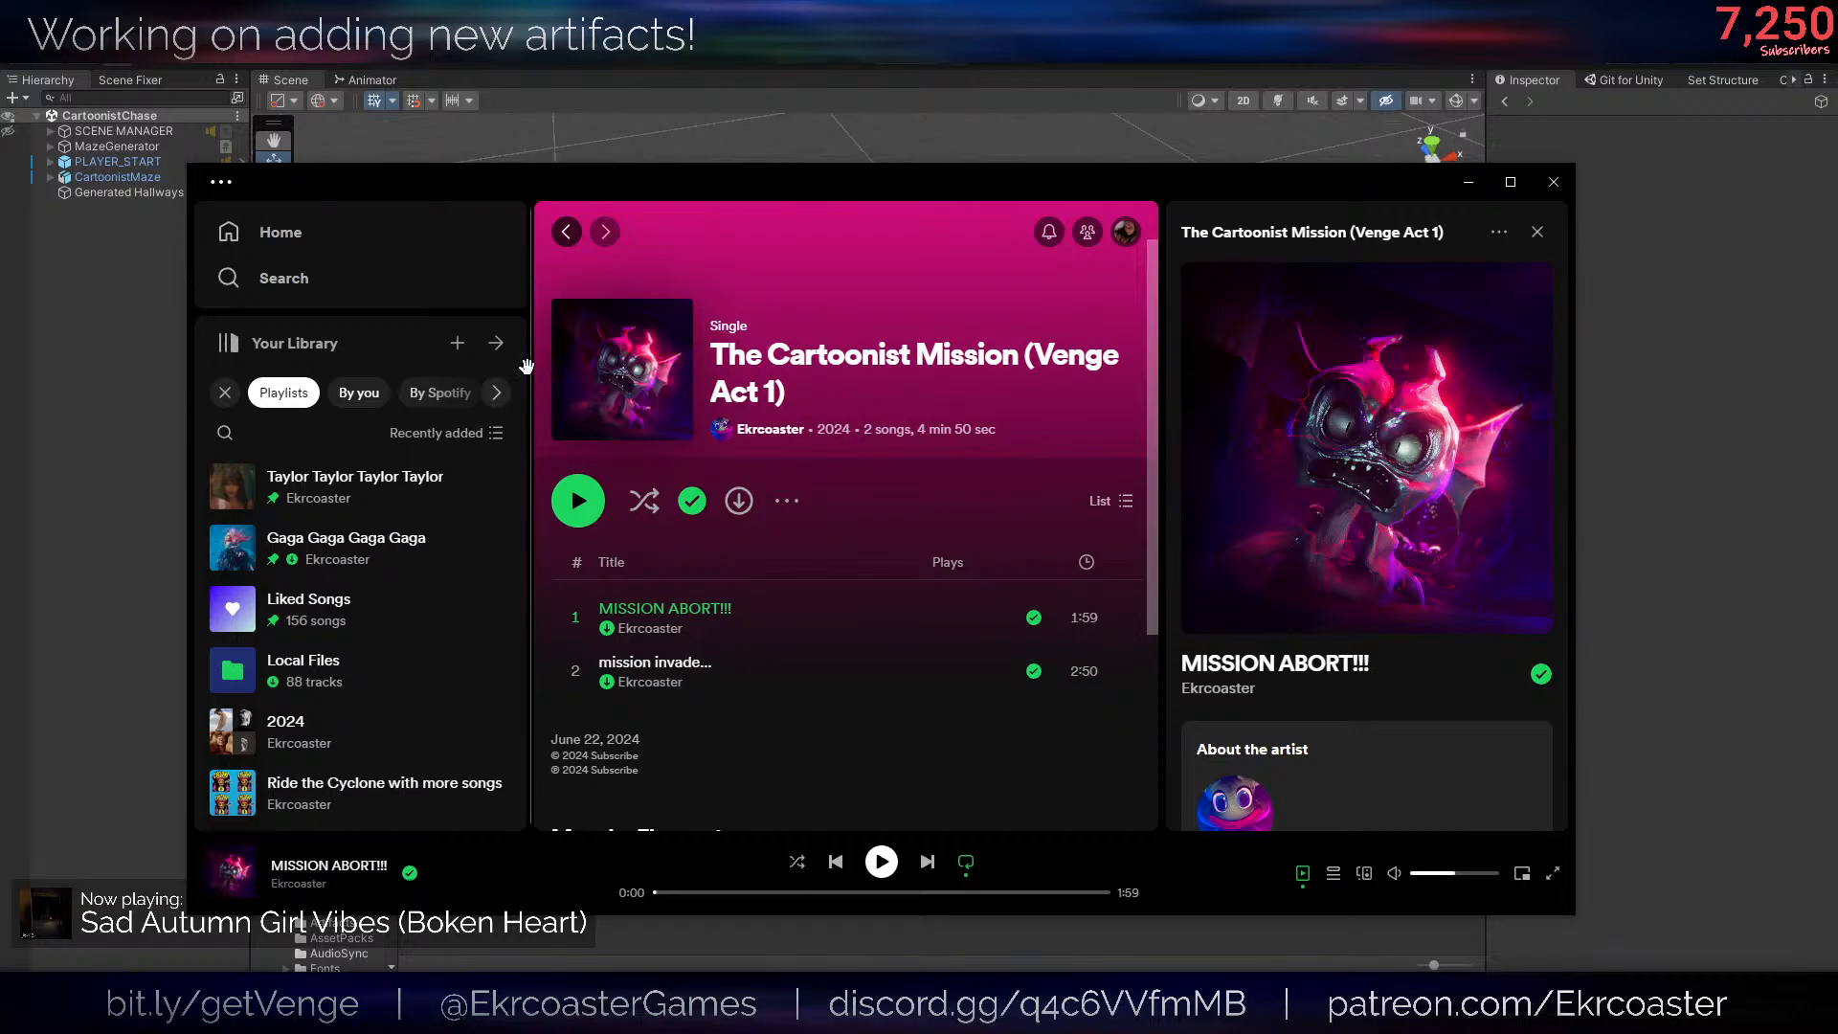
drag(526, 366, 259, 368)
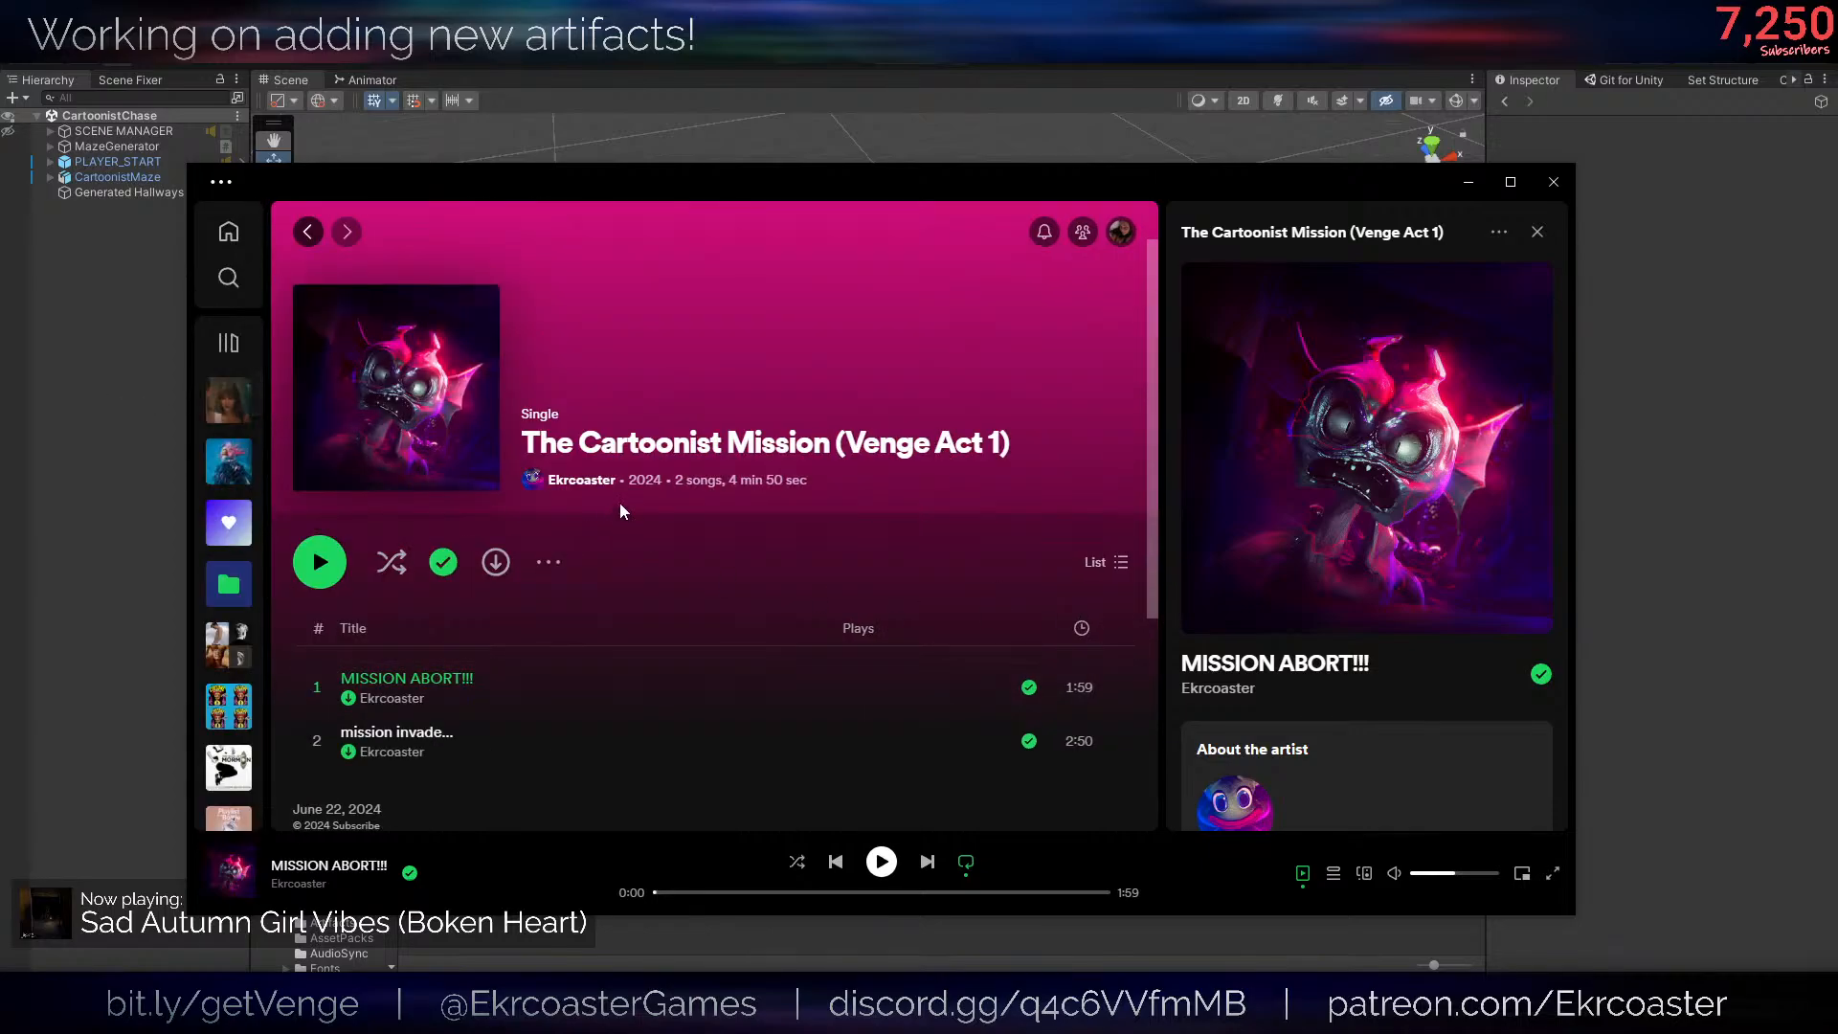
scroll(513, 746, down, 3)
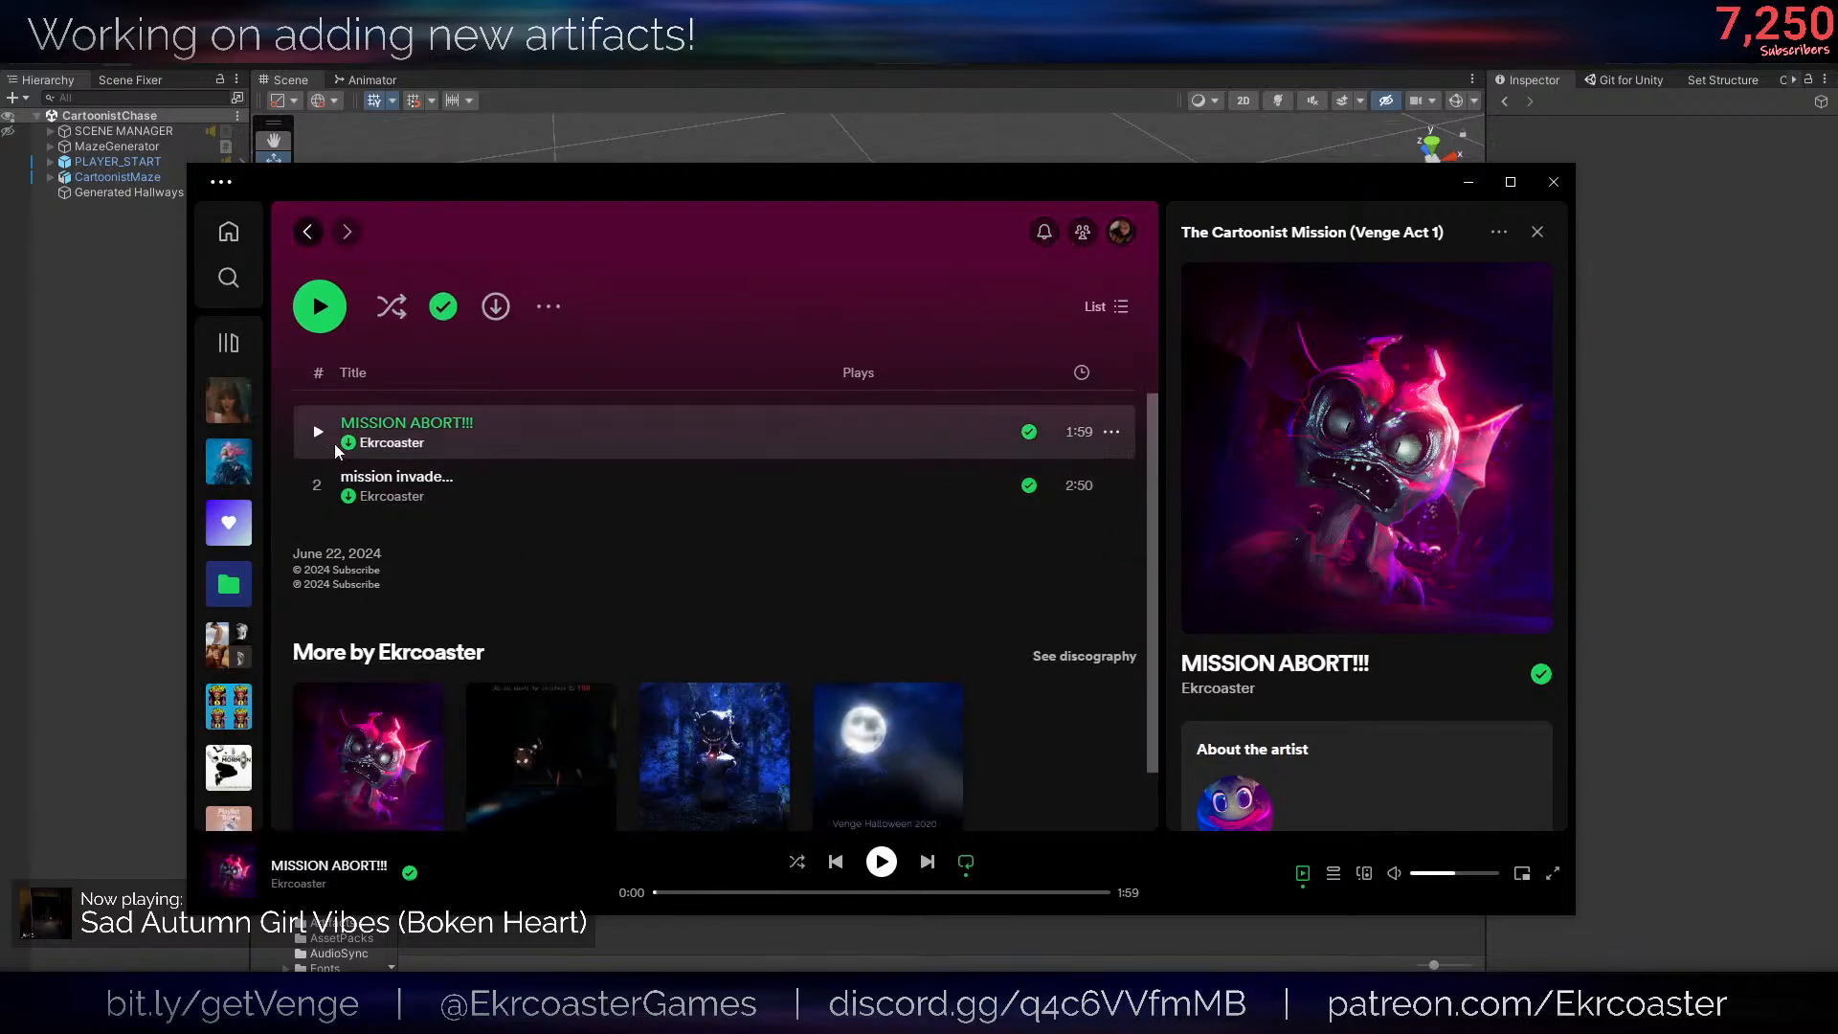
scroll(440, 498, up, 3)
click(549, 562)
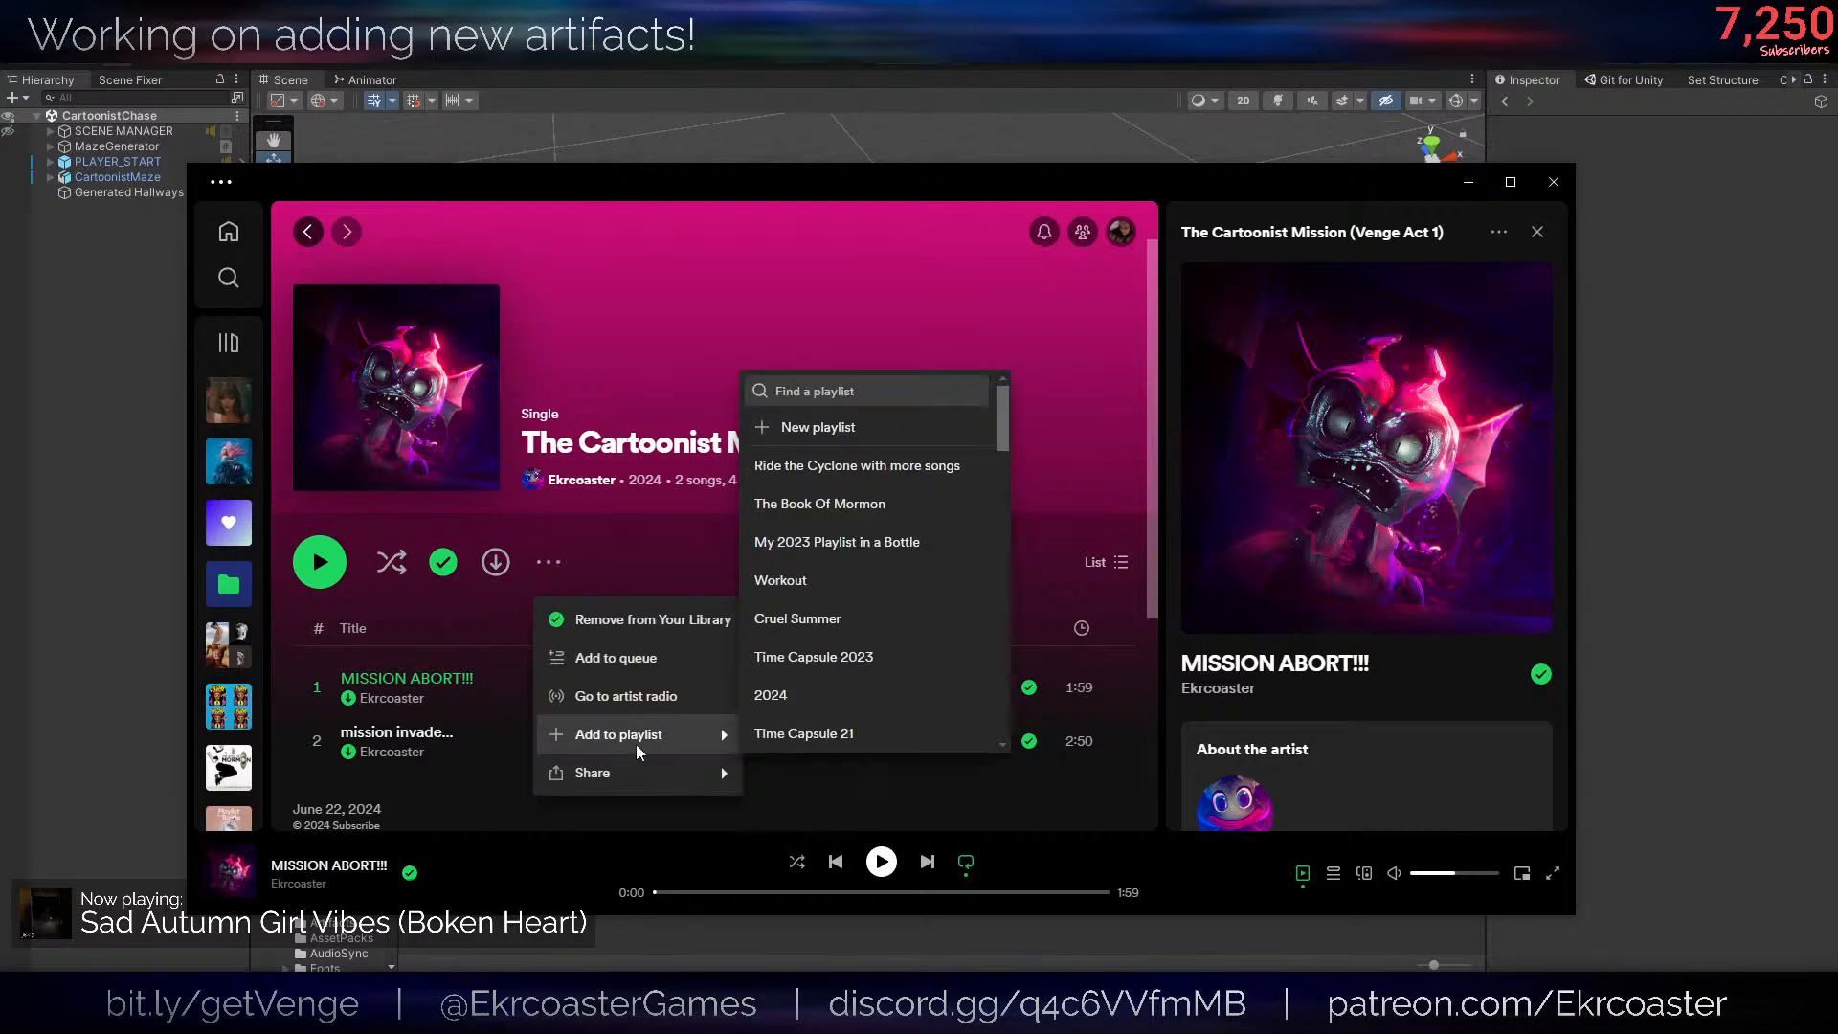
mouse_move(670, 772)
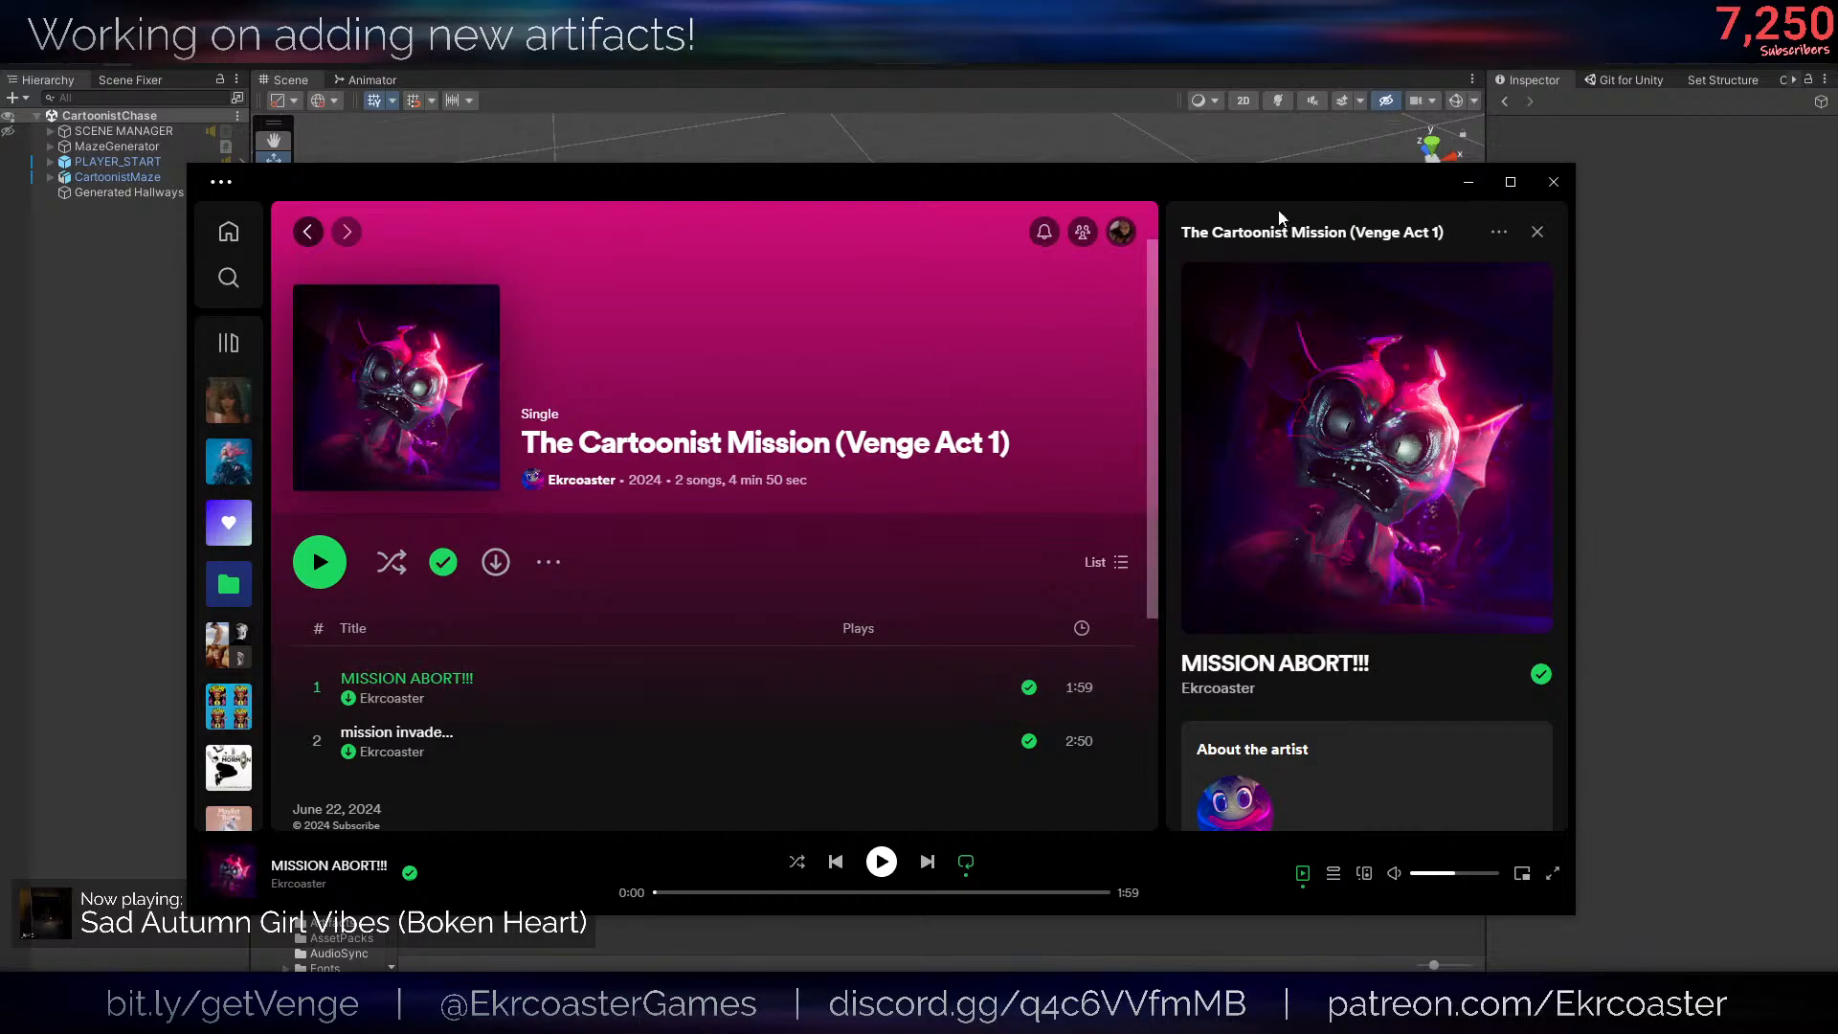
drag(1255, 192, 0, 355)
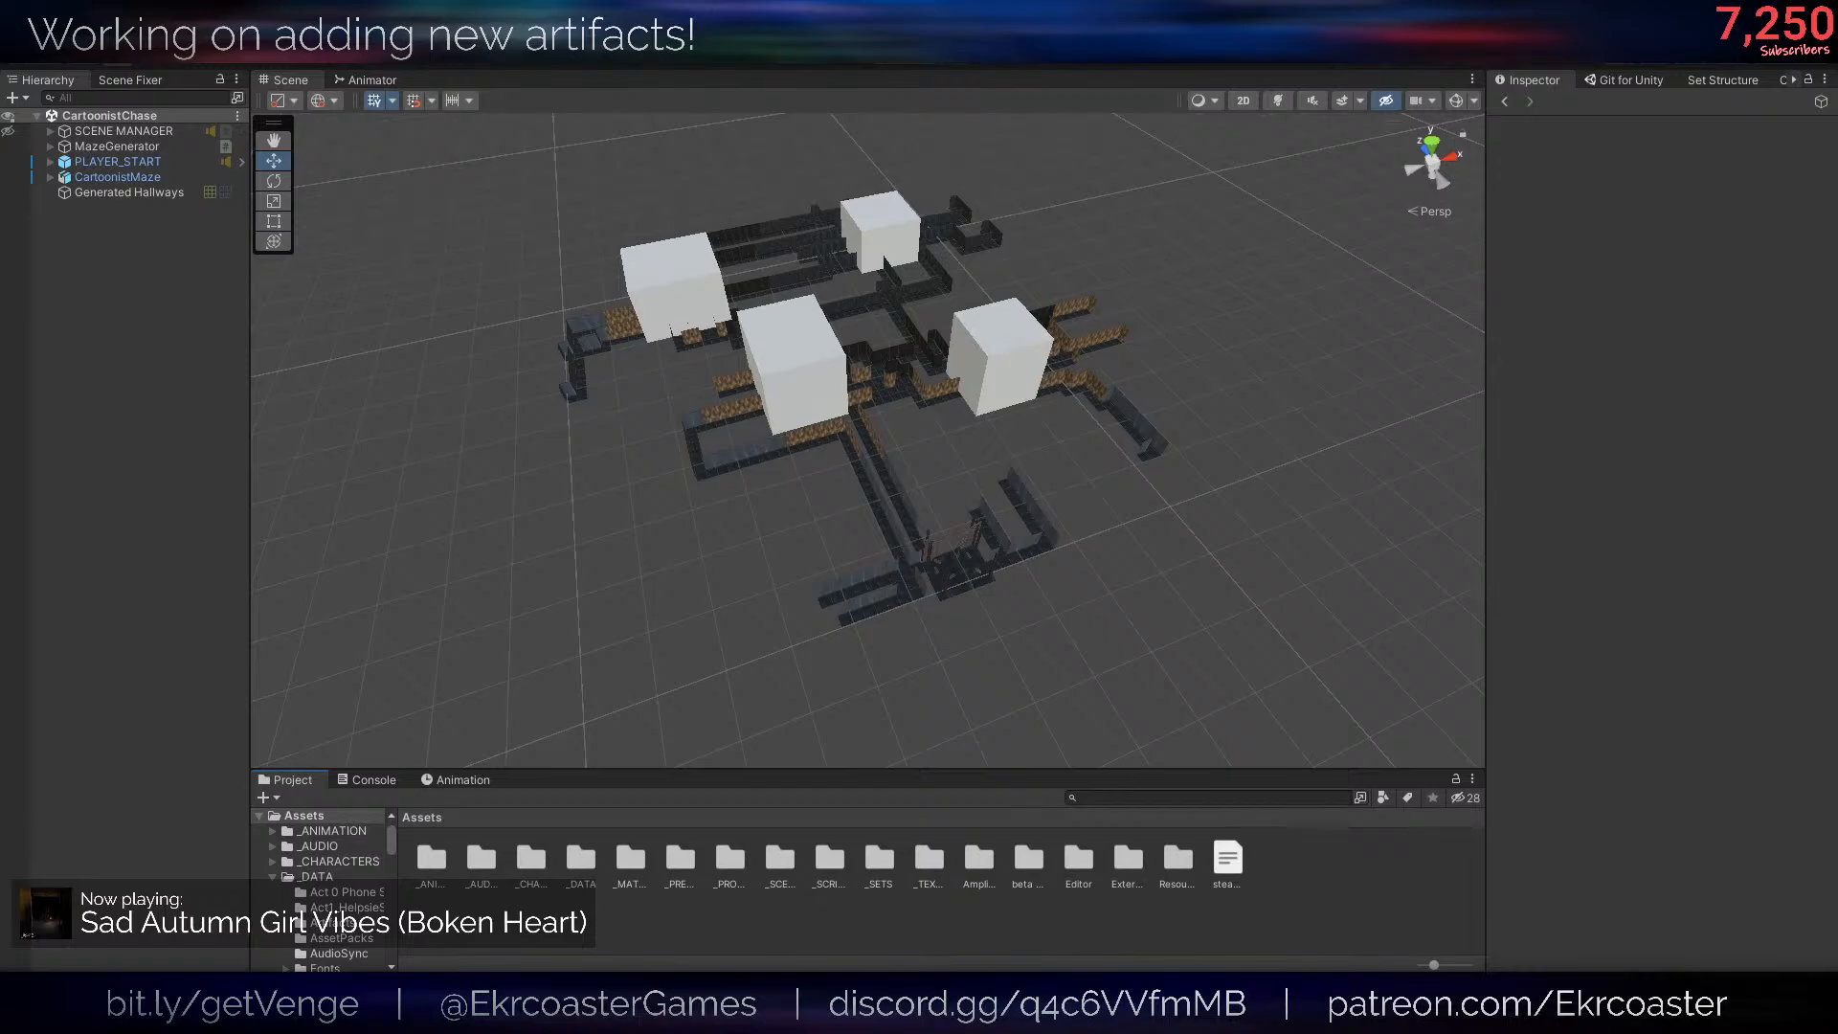
- Open the Artifact Creator in Unity and set its collection to main
scroll(1062, 490, down, 2)
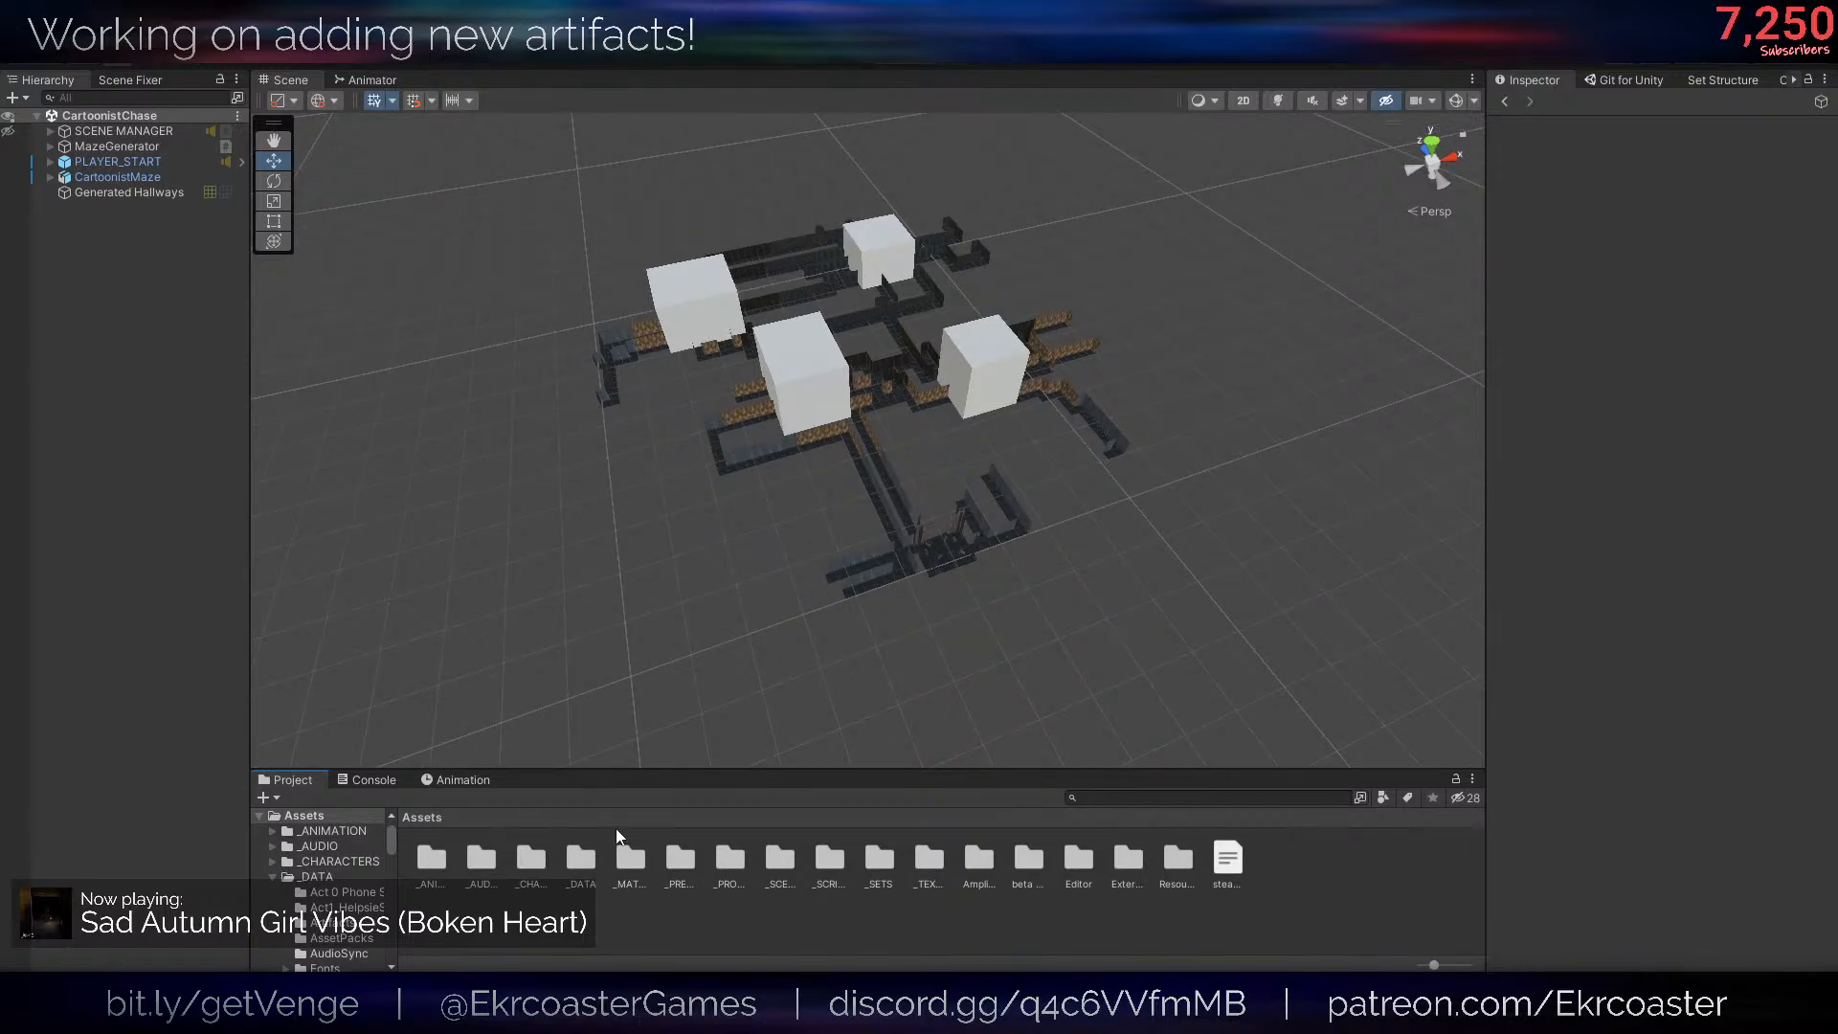
scroll(624, 375, up, 5)
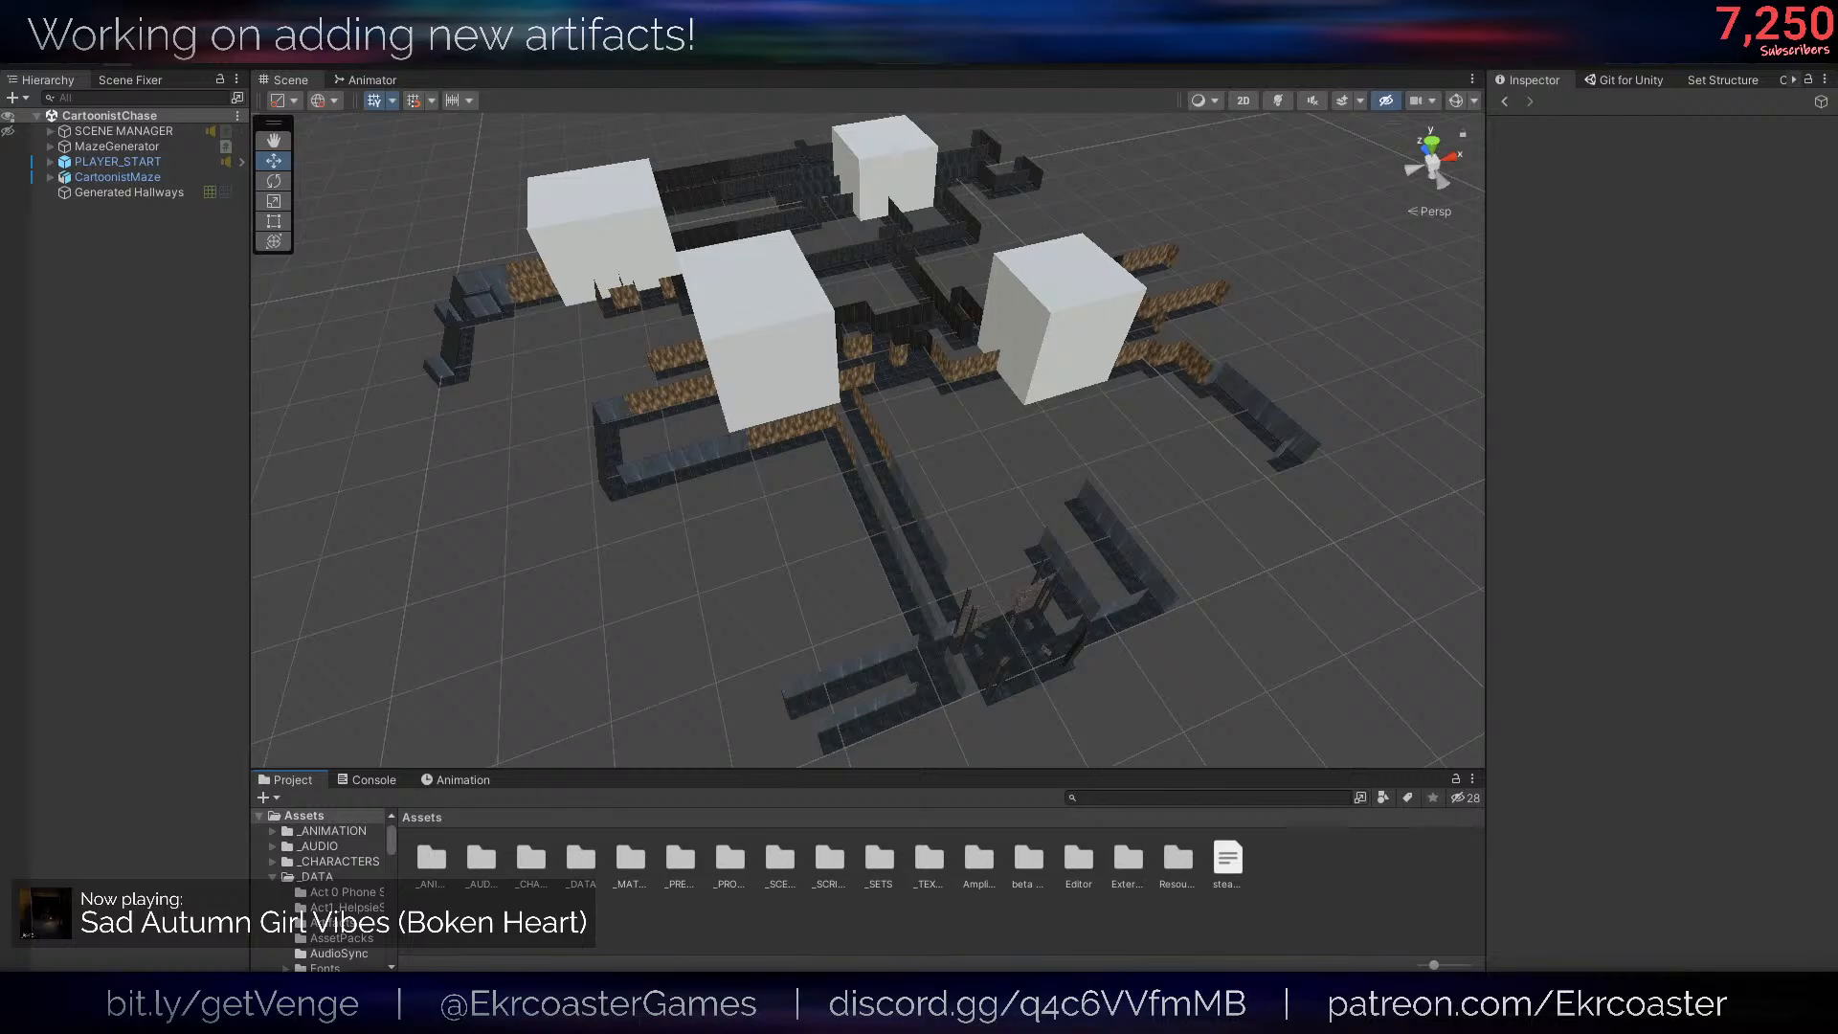
right_drag(1076, 230, 1071, 196)
click(331, 53)
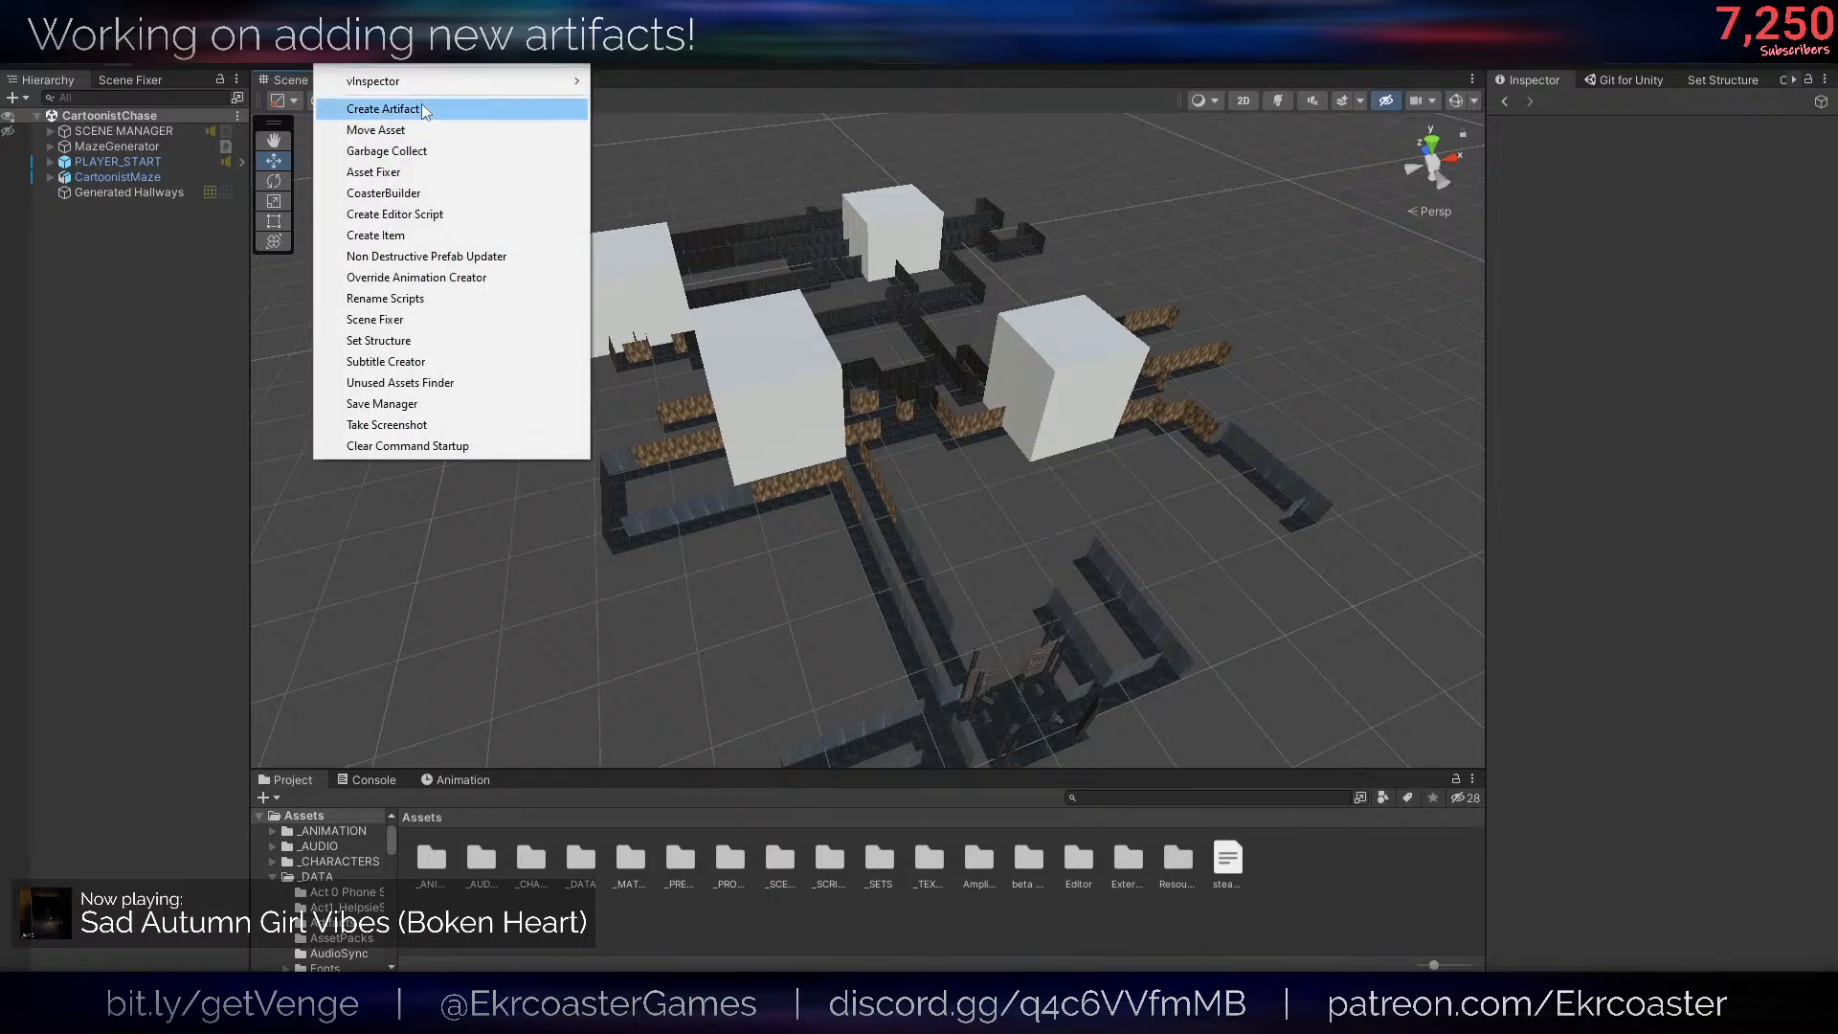
click(425, 112)
click(749, 368)
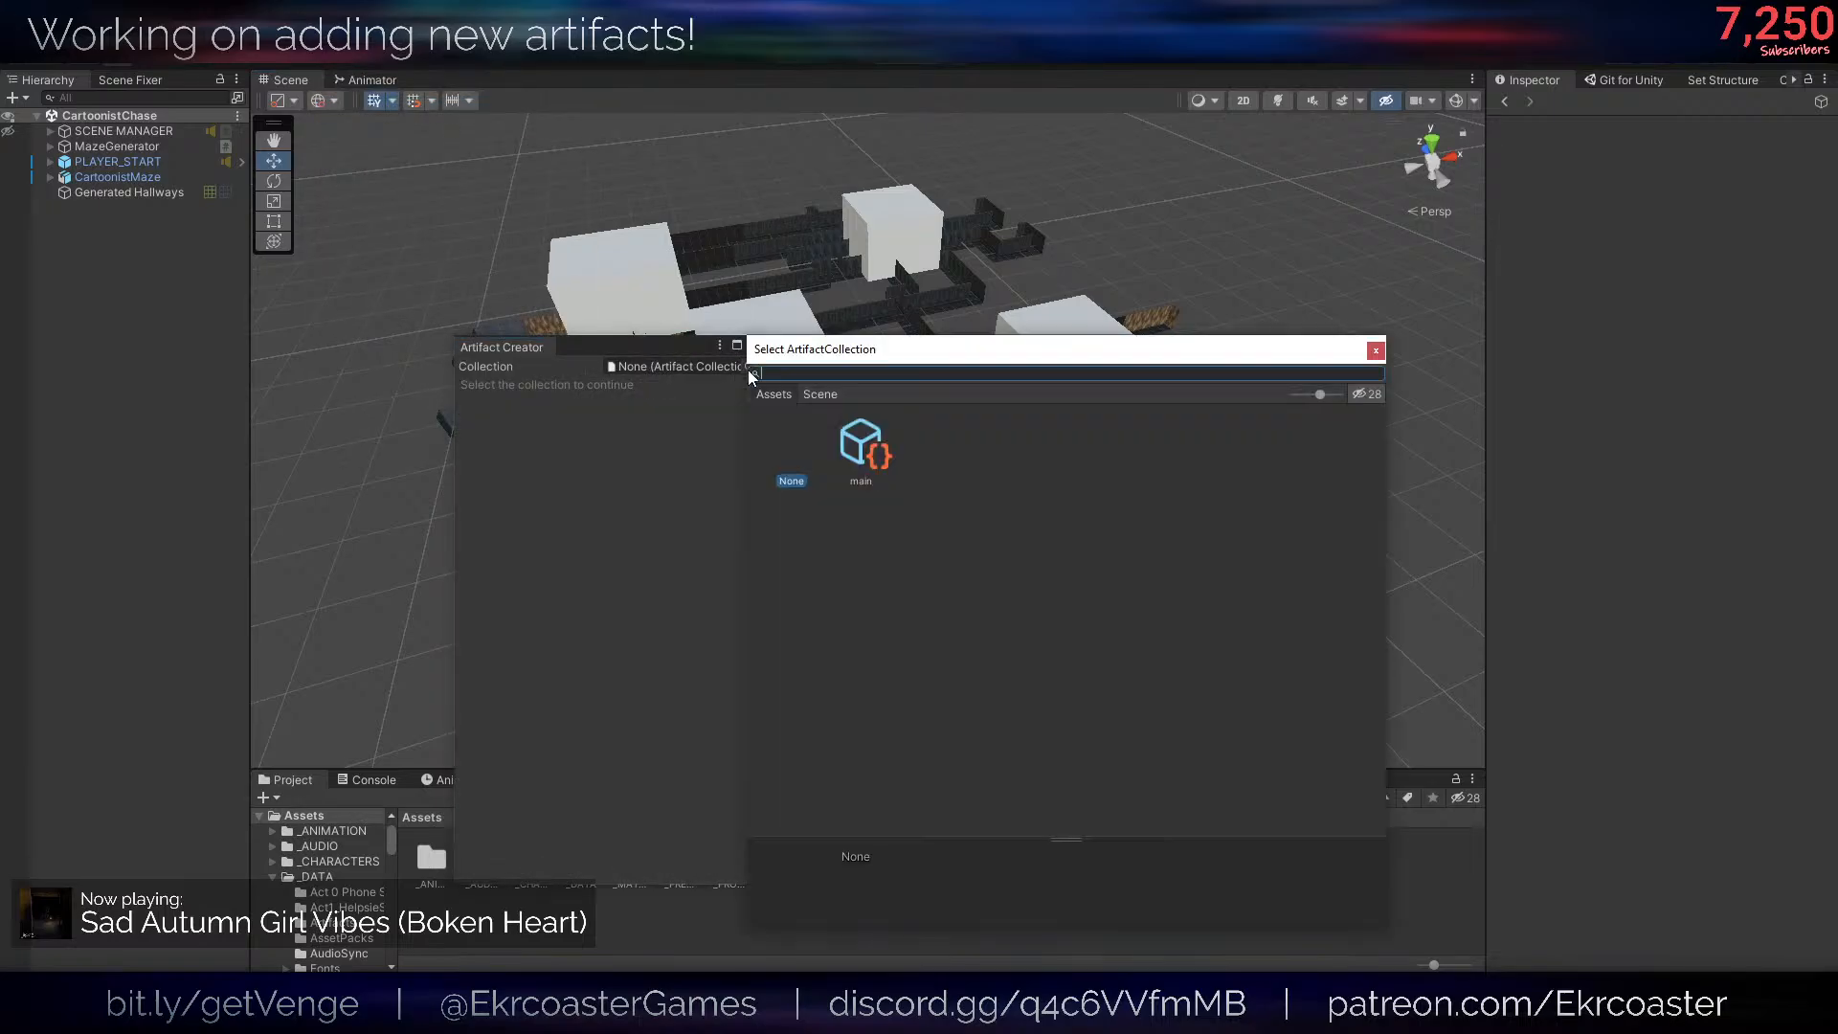
double_click(853, 448)
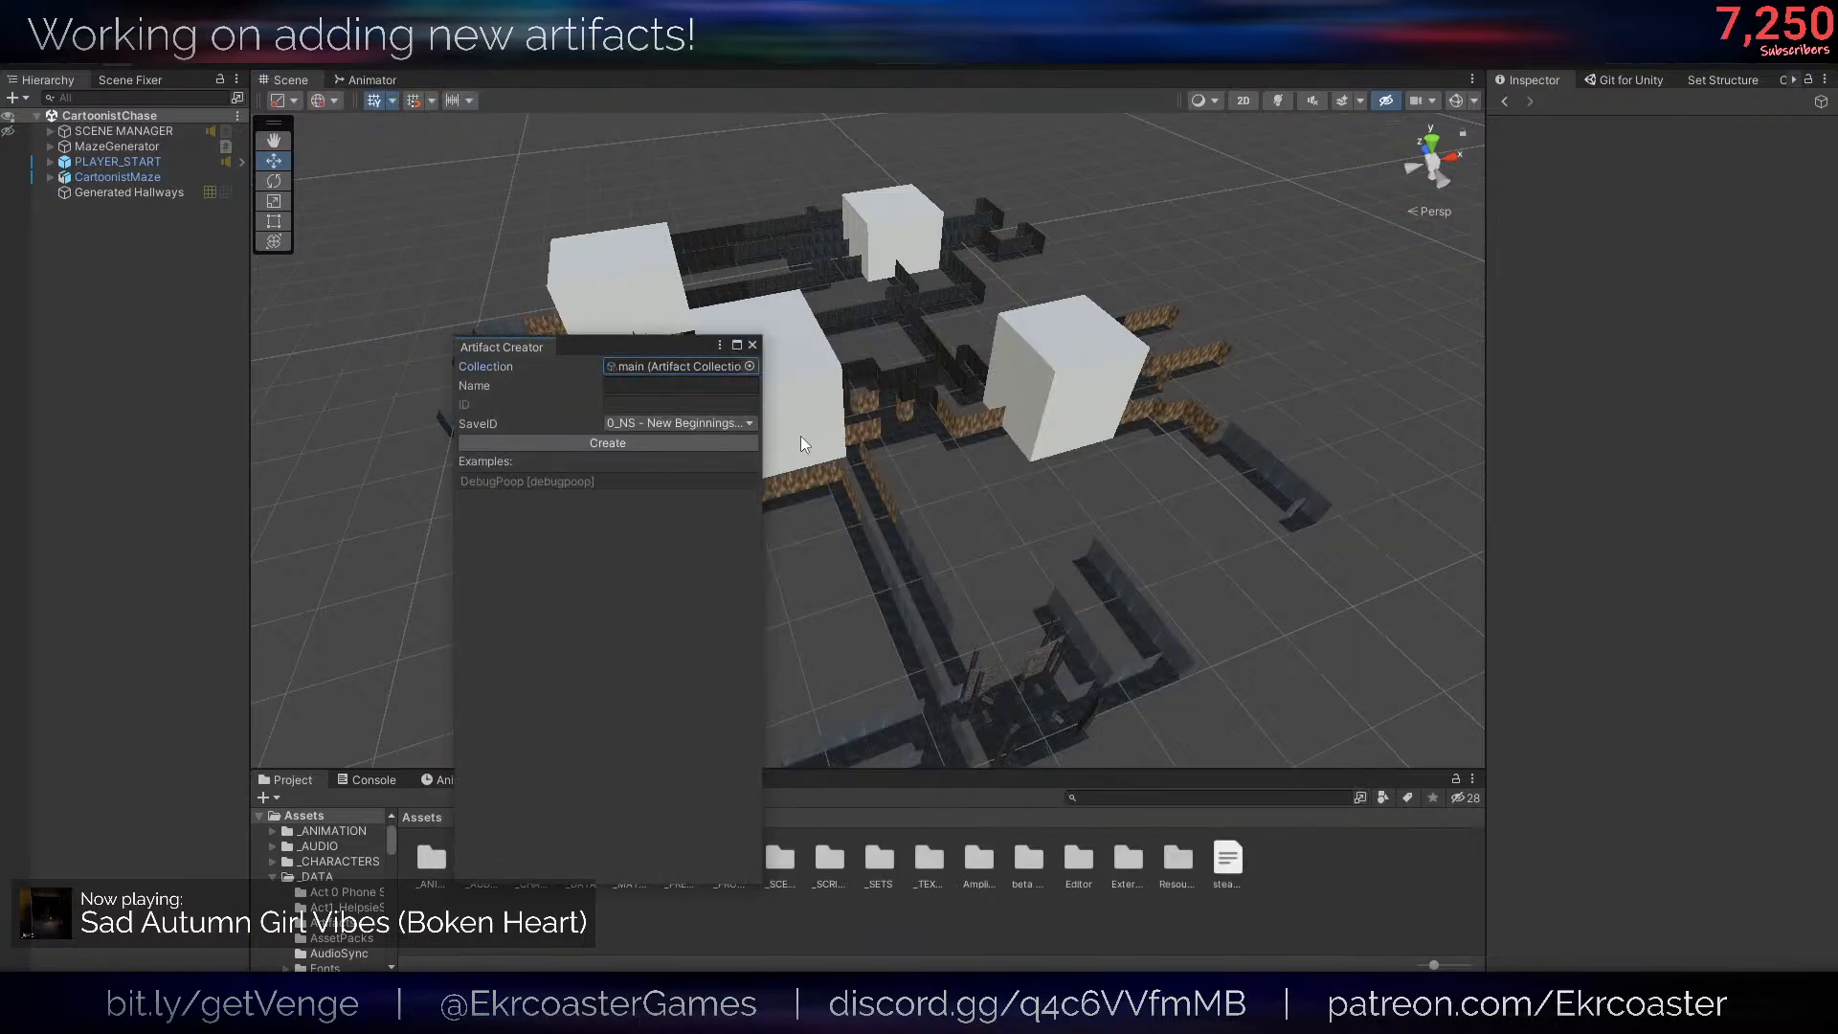
- Name the new artifact Lucy Candy Toy and set its SaveID to 0_OM - Get the Mail
click(691, 386)
text(Lucy Cant)
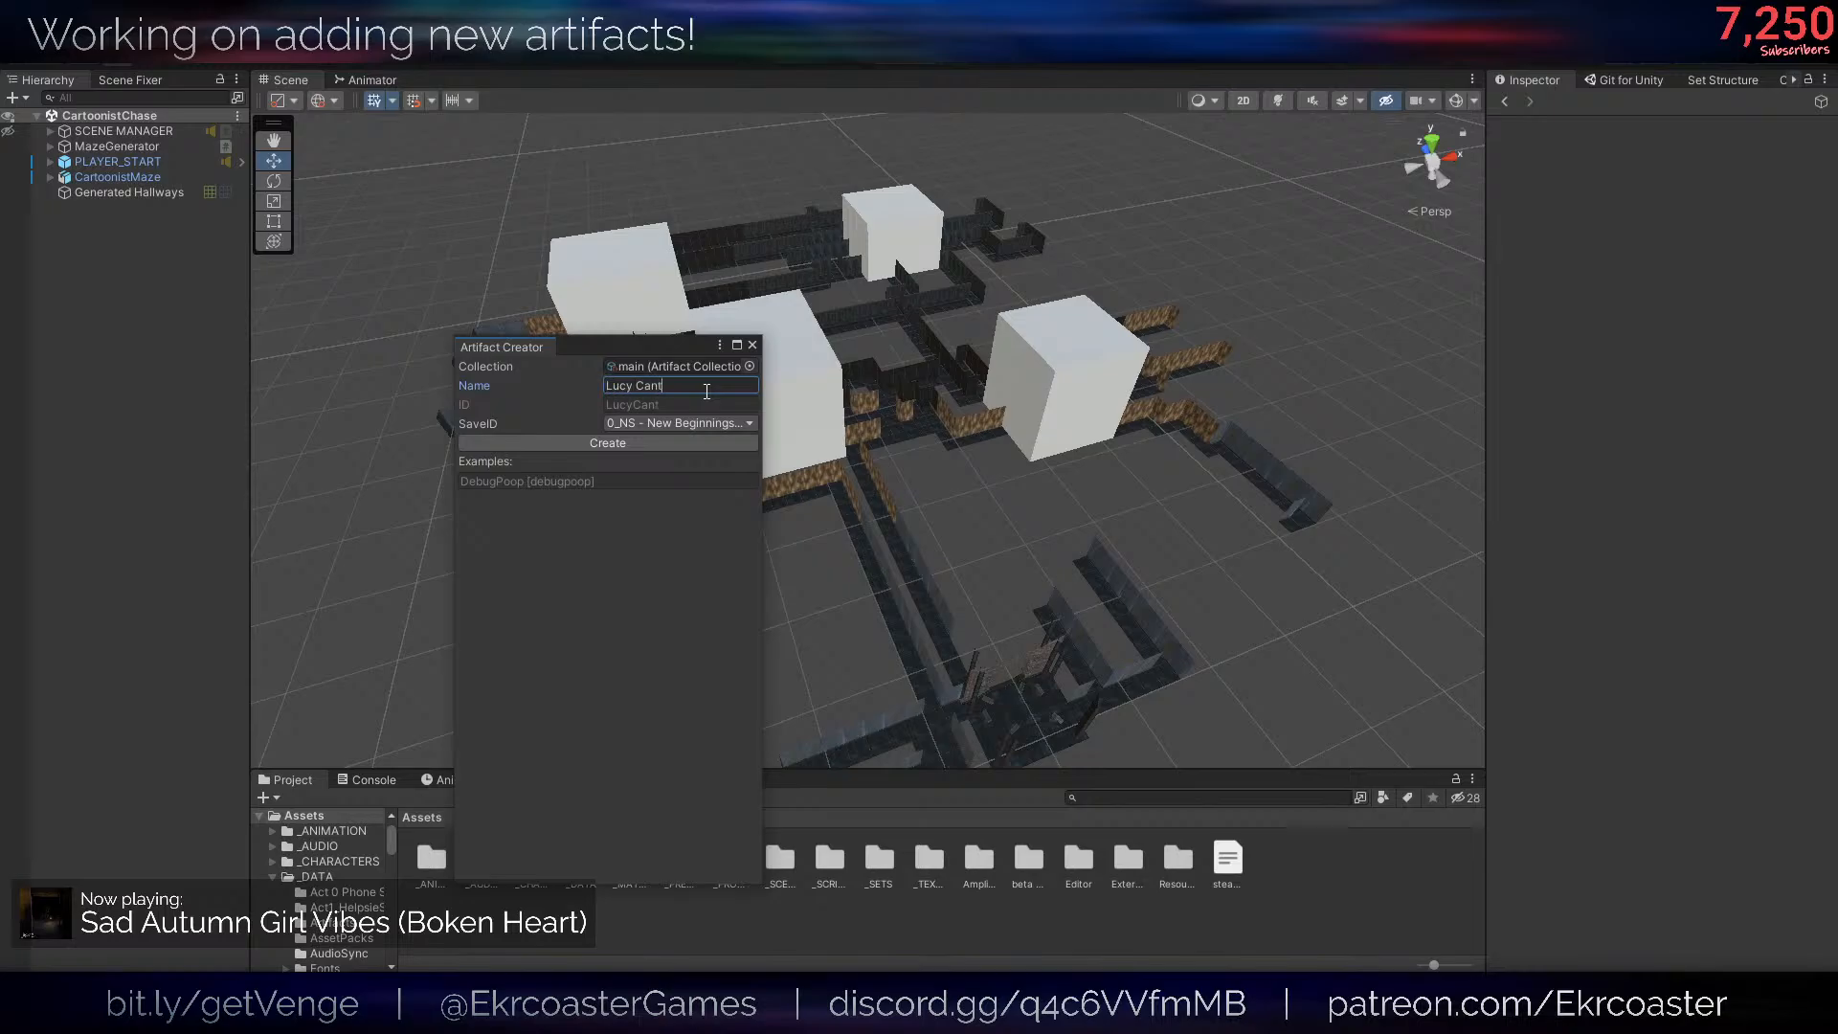
key(BackSpace)
text(dy Toy)
click(642, 426)
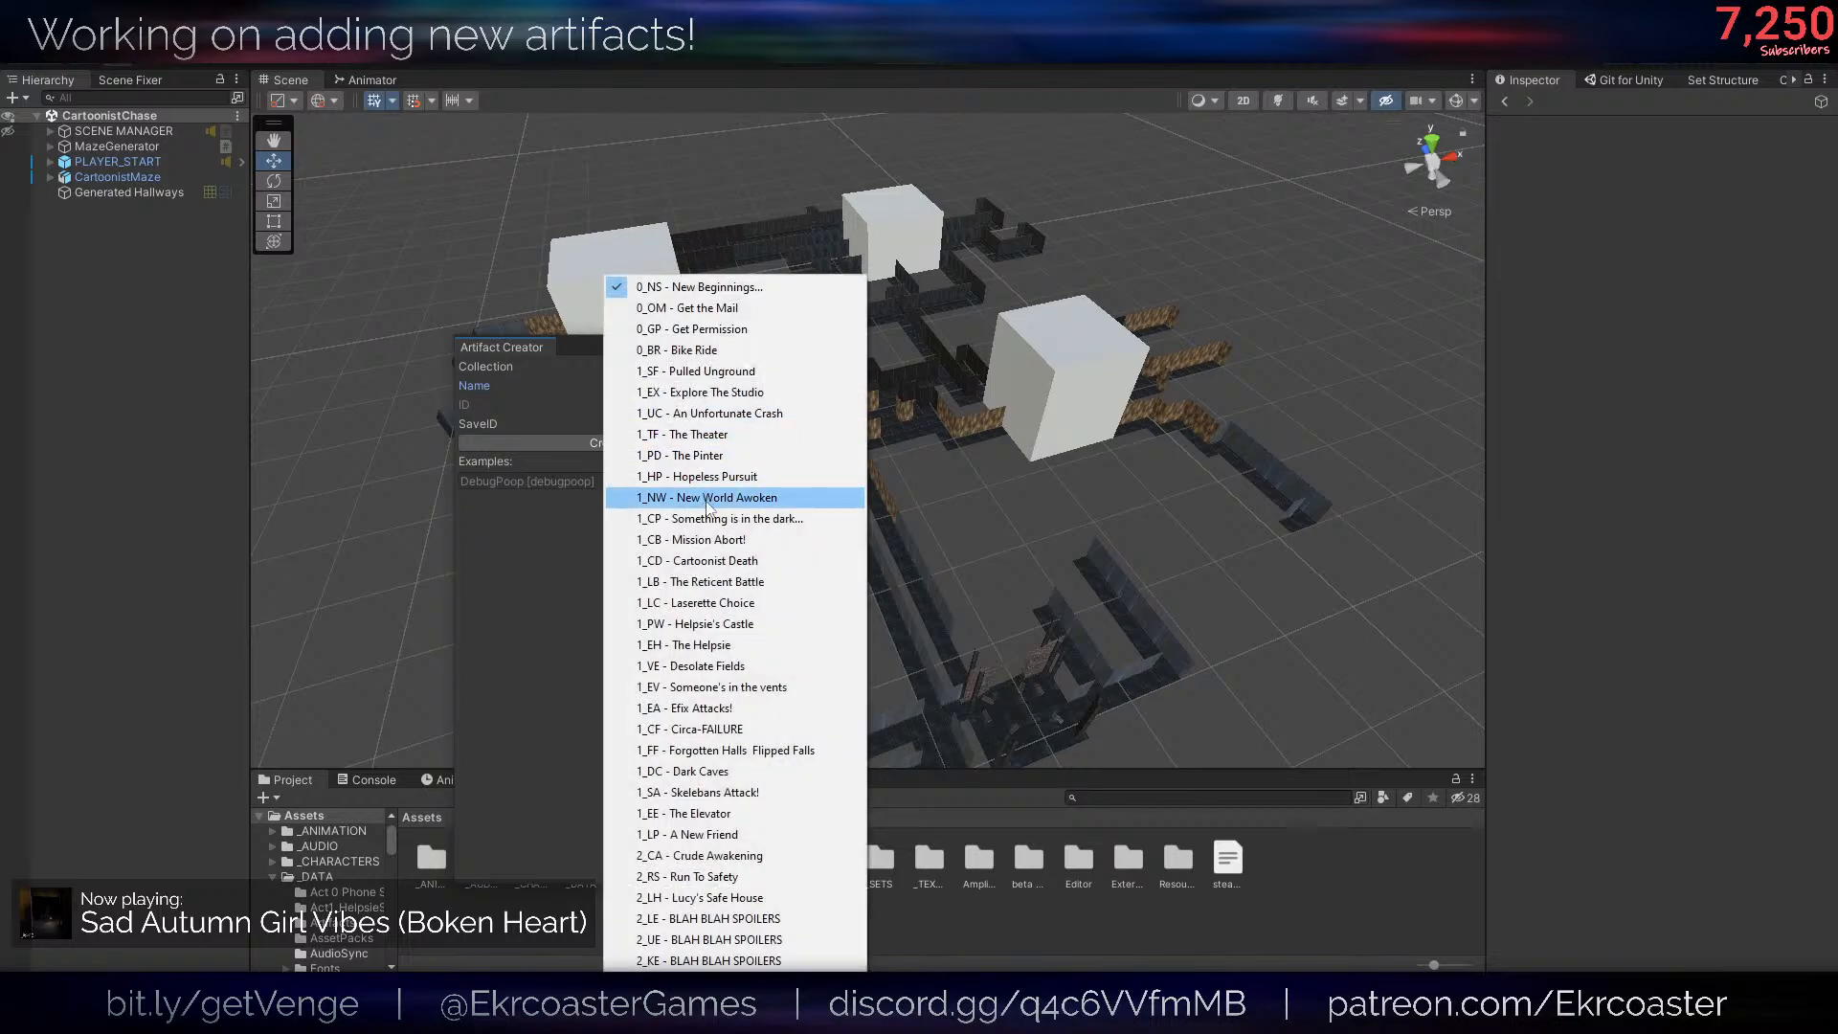
click(699, 308)
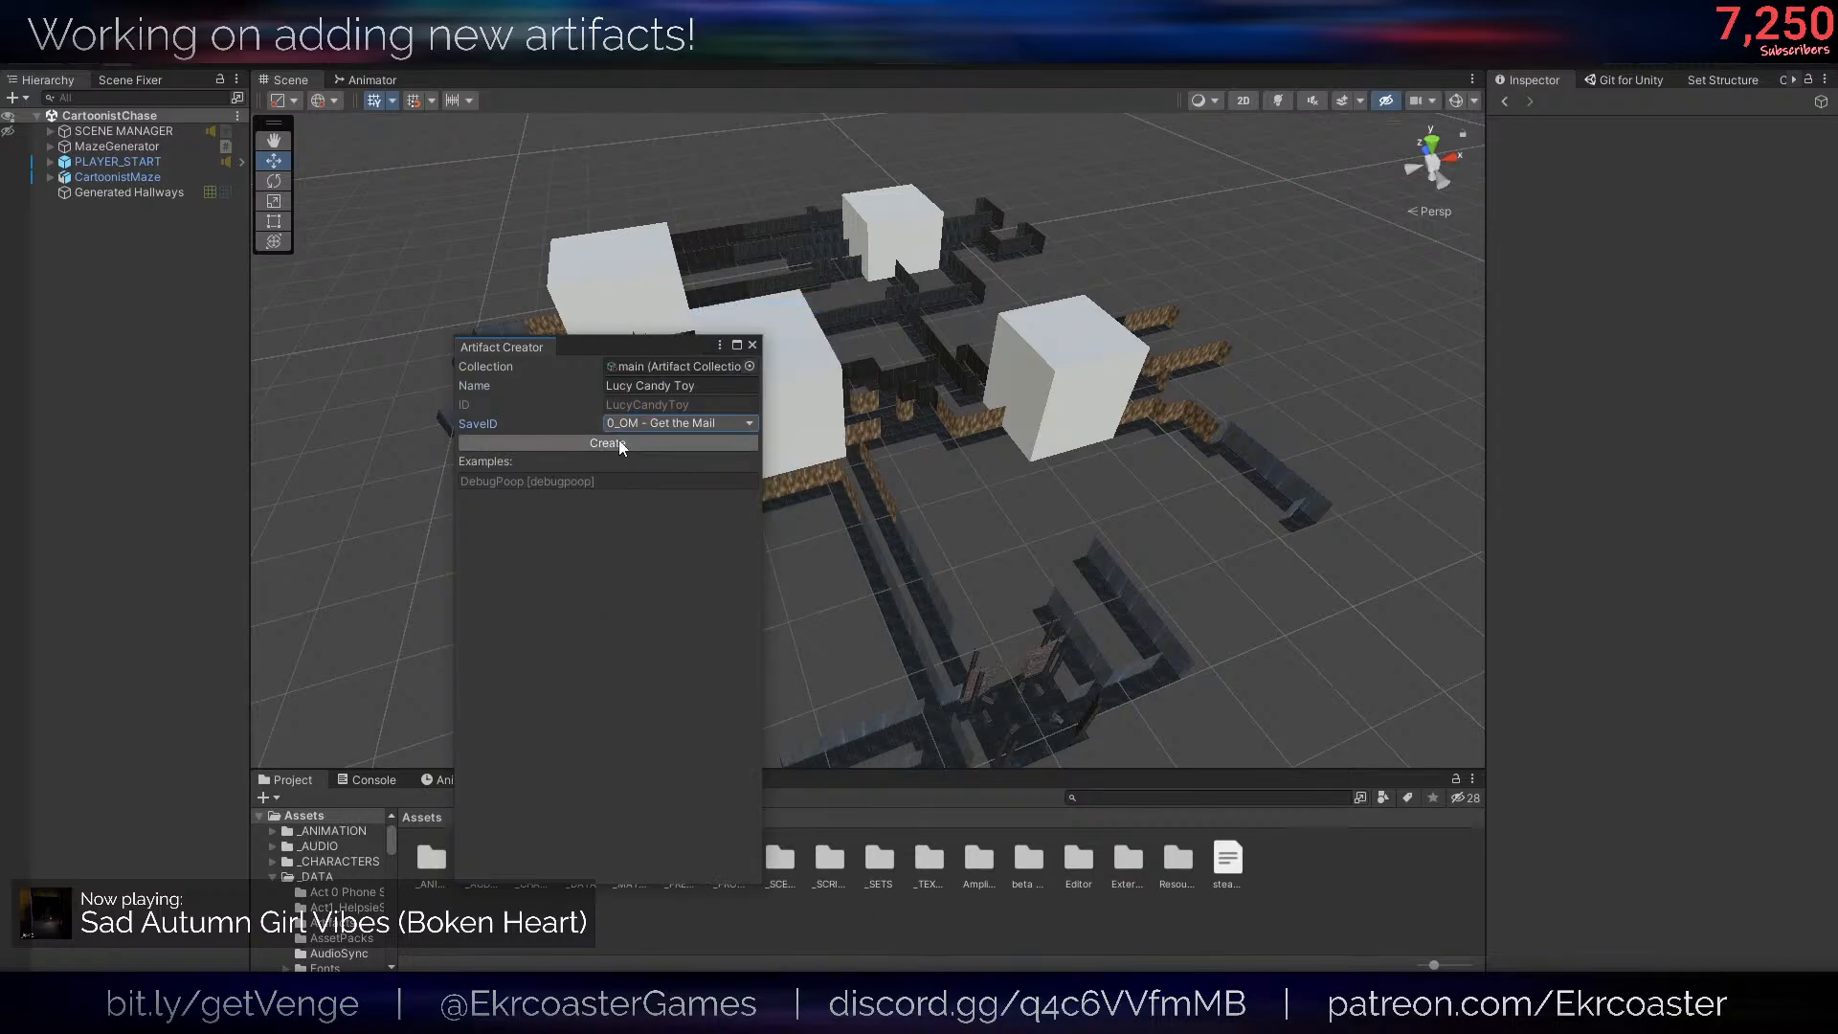
- Create the Lucy Candy Toy artifact and assign the LucyCandyToy sprite as its image
click(619, 442)
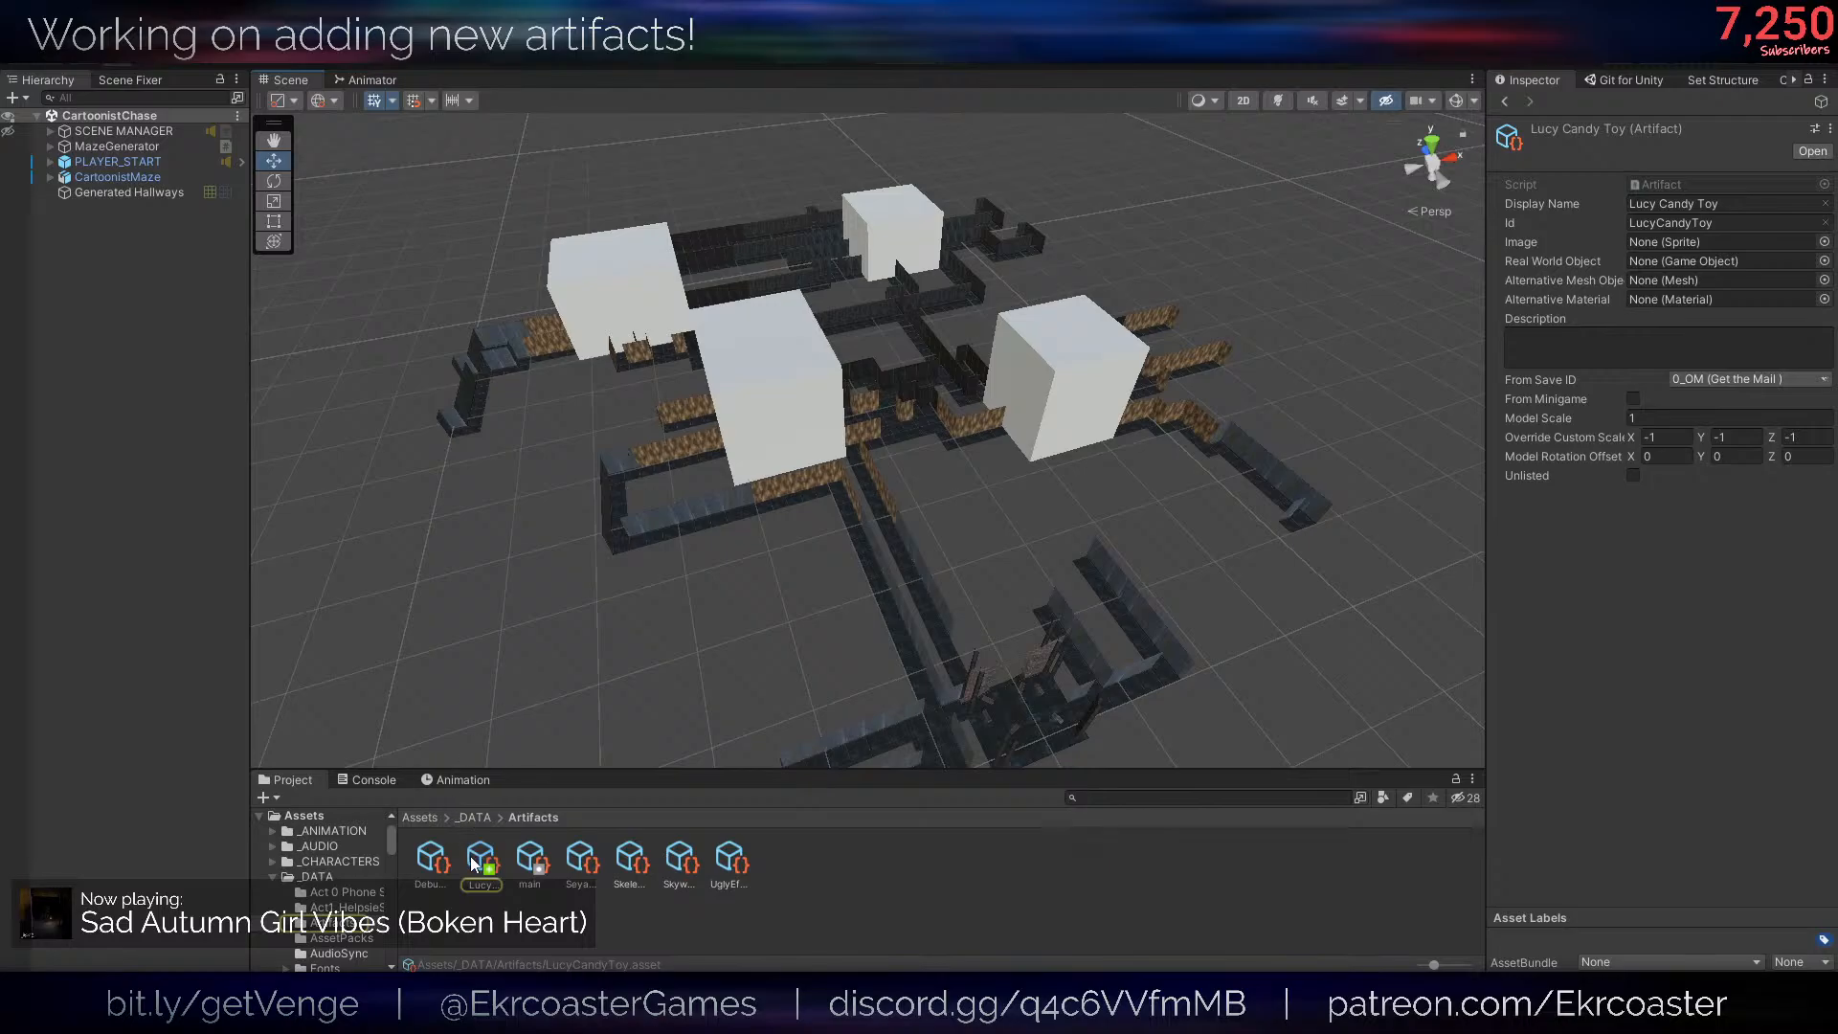
click(419, 817)
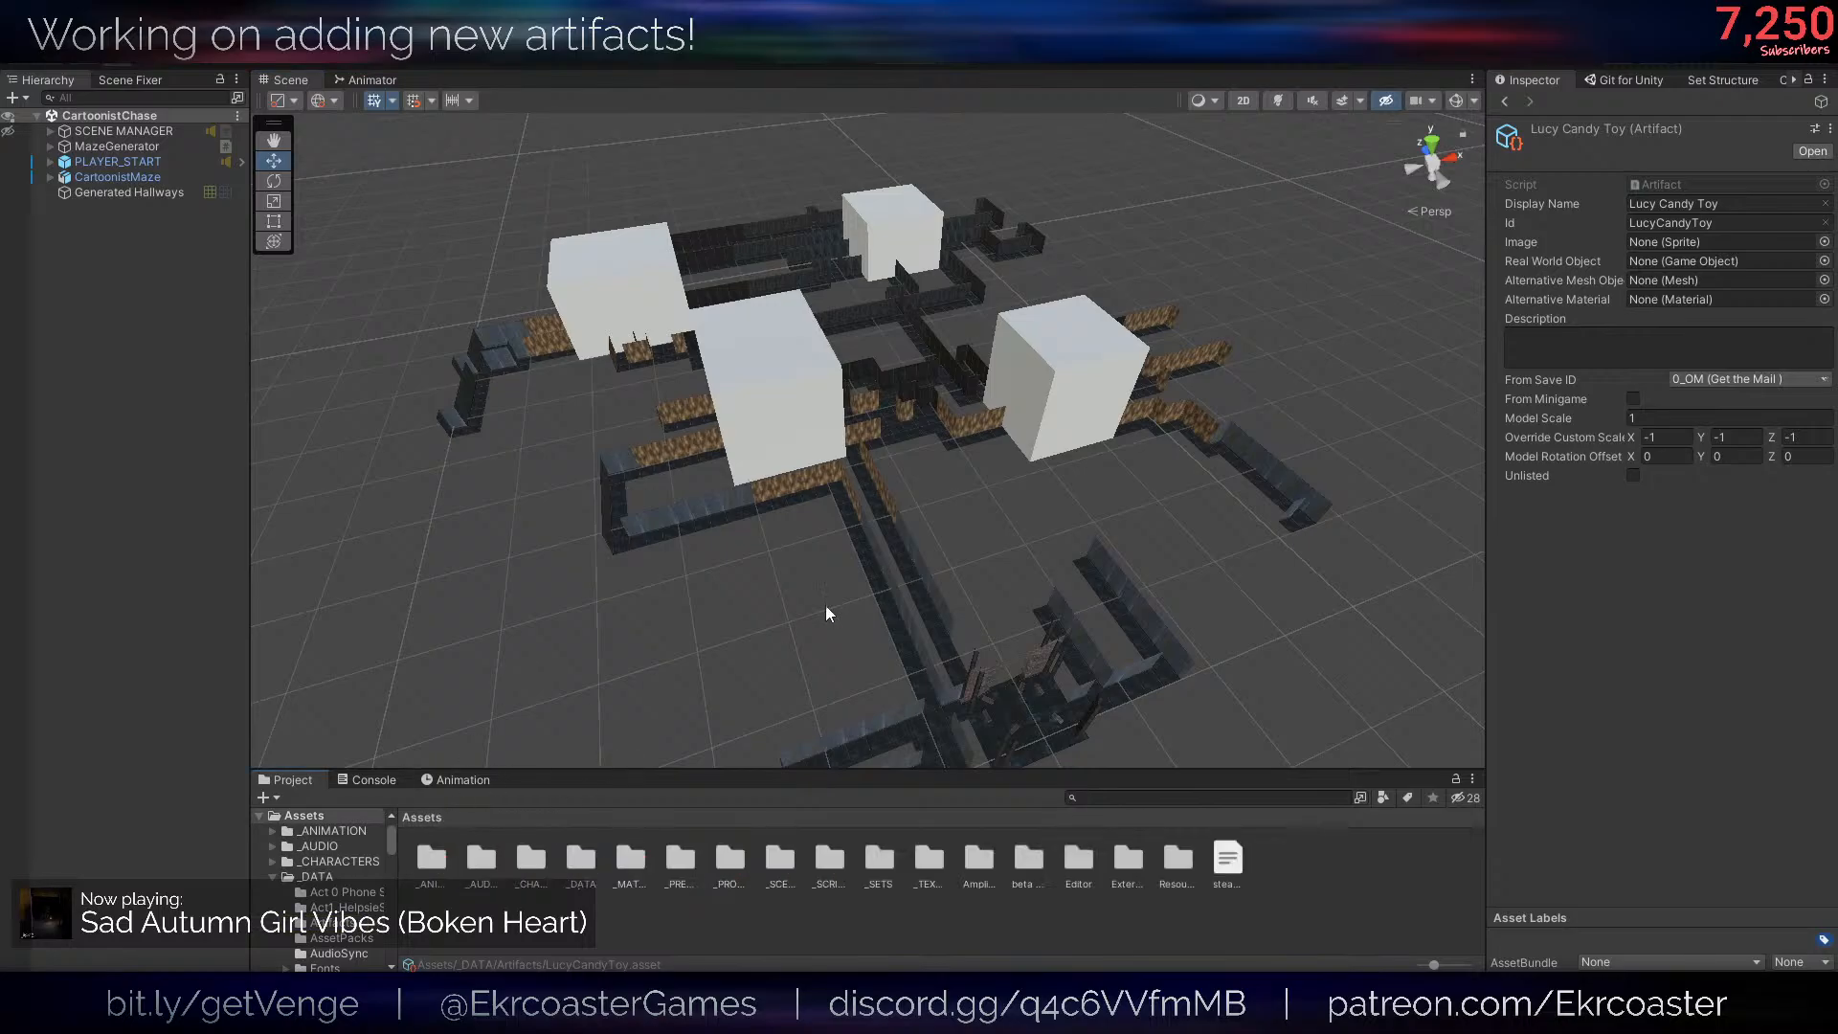
alt+drag(825, 605, 967, 517)
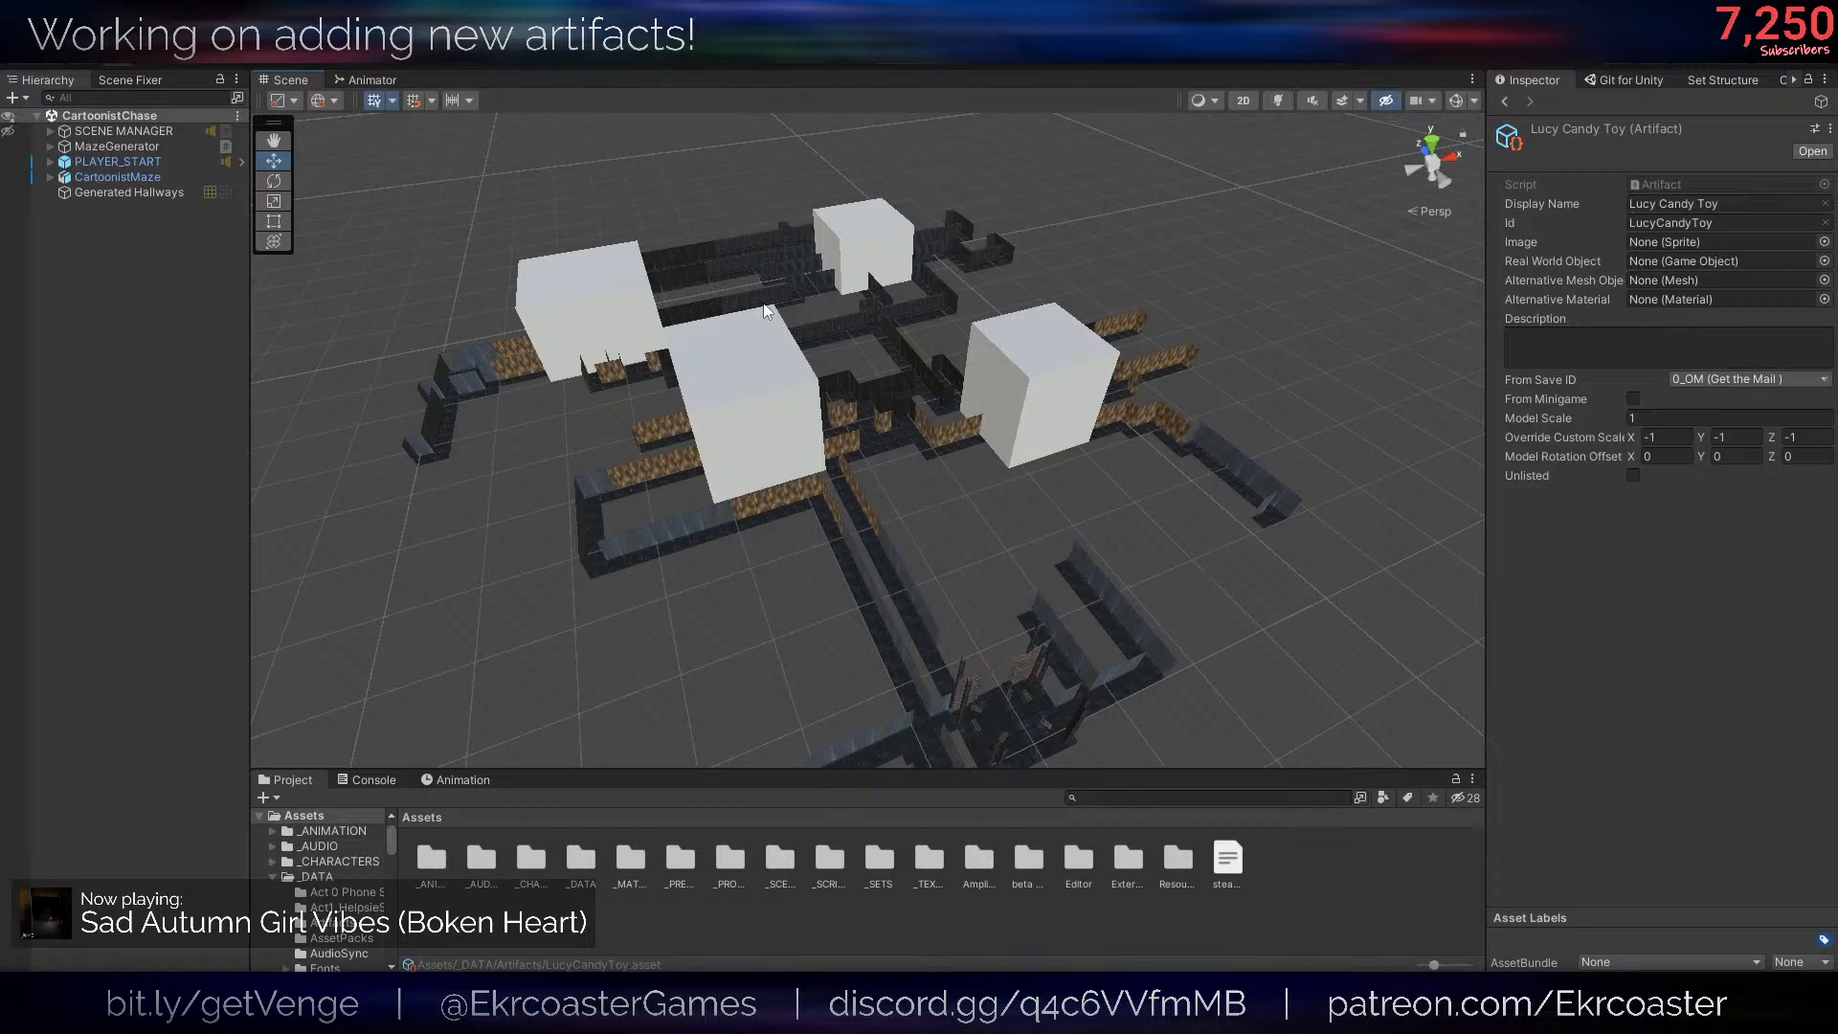
right_drag(764, 312, 651, 257)
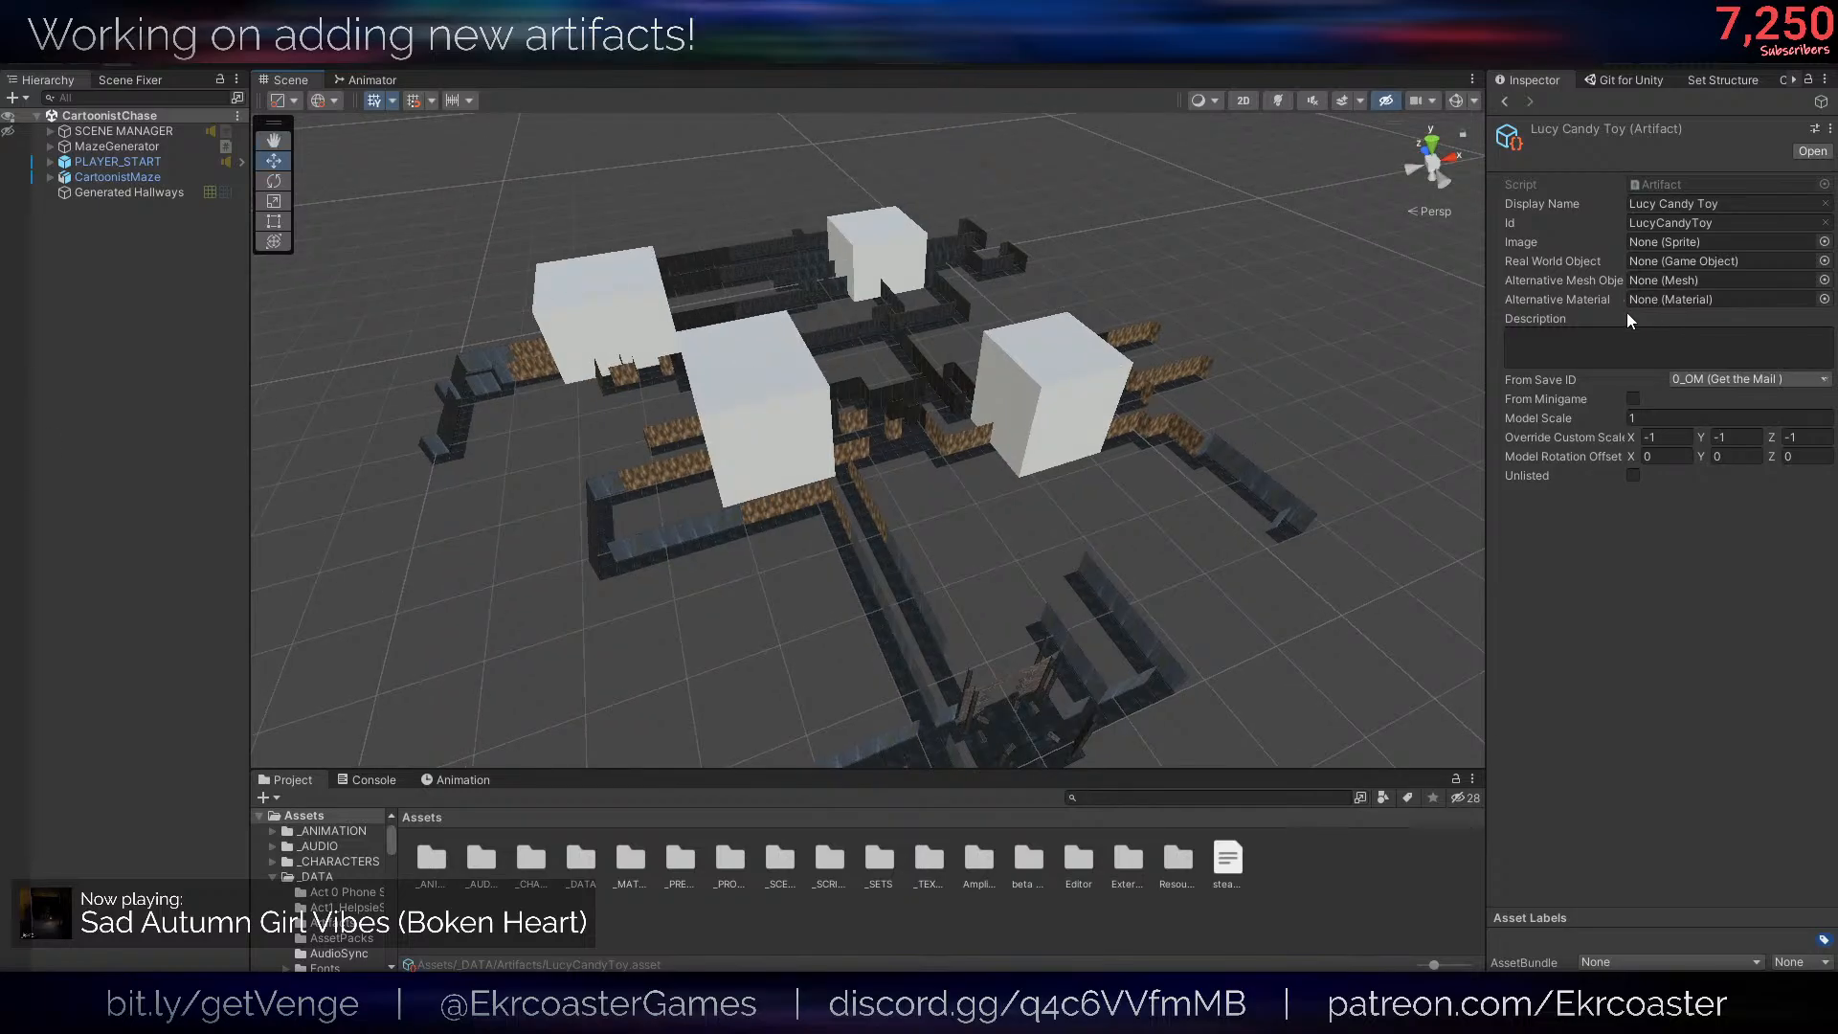
click(1824, 242)
text(lucyca)
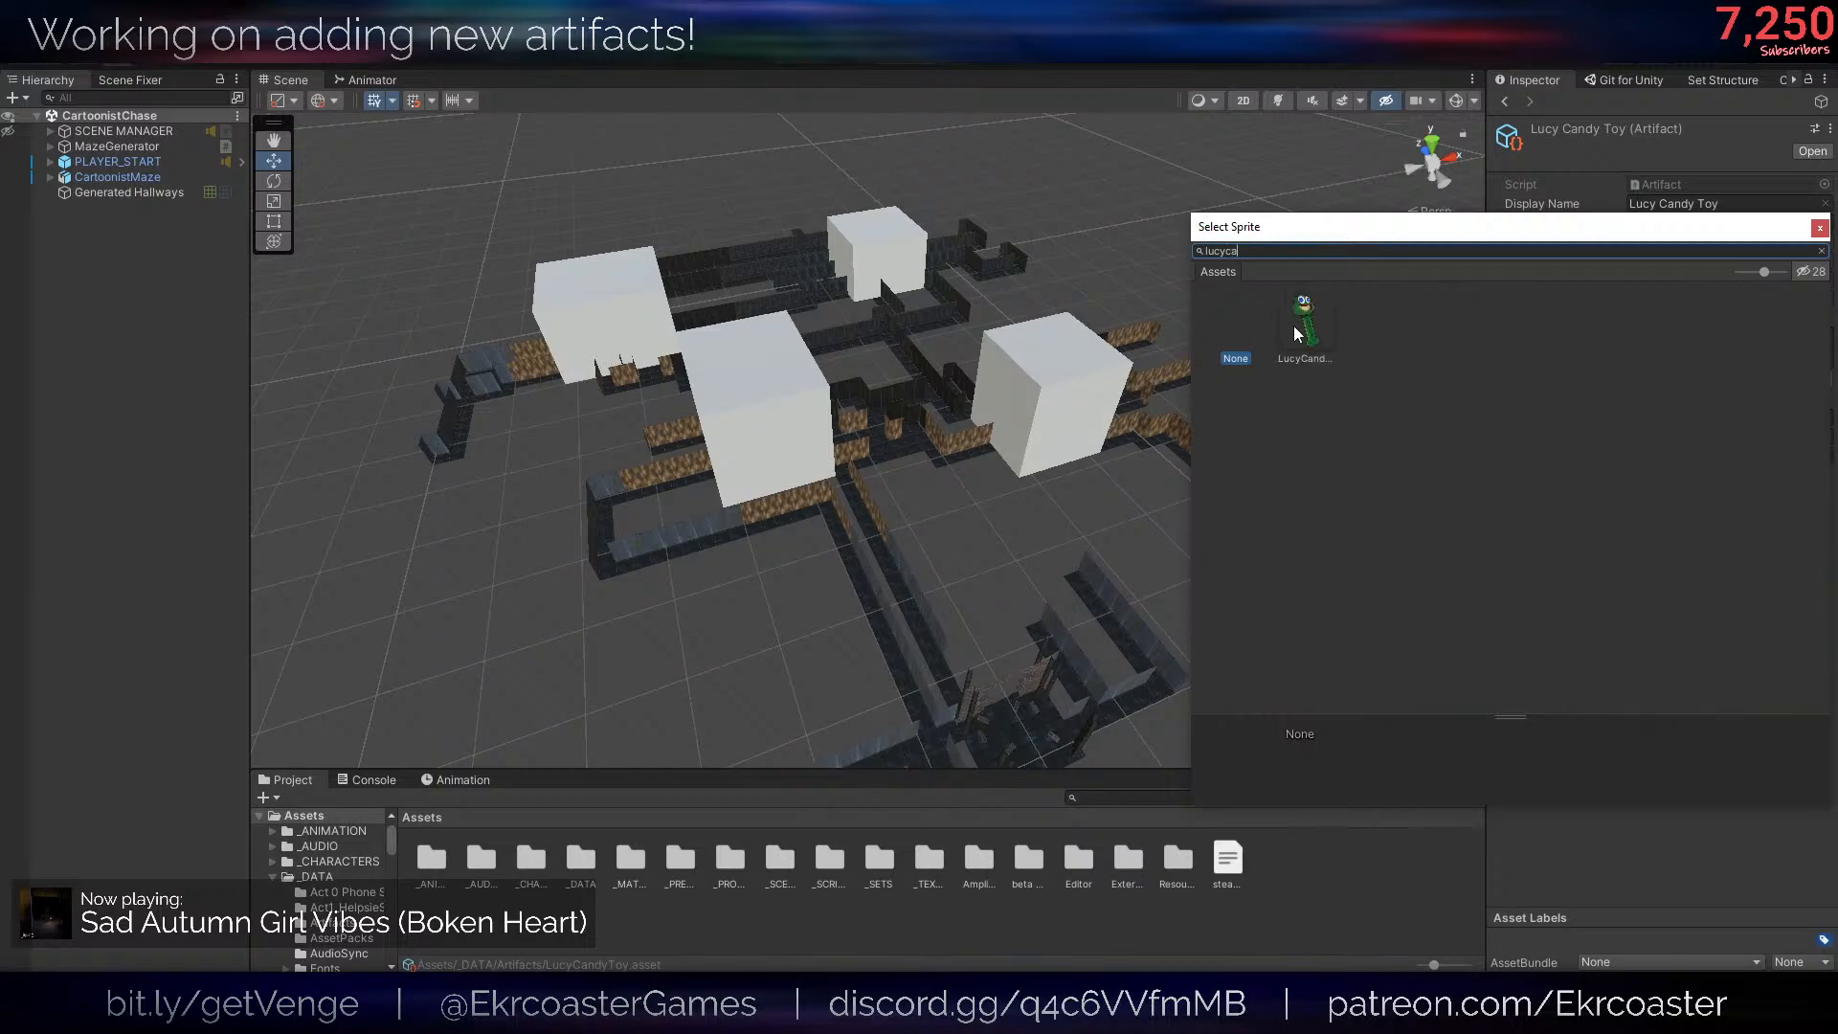
double_click(1298, 321)
- Begin the artifact's description with "A moldy, likely infected plastic candy dispenser, found in the depths"
click(1679, 335)
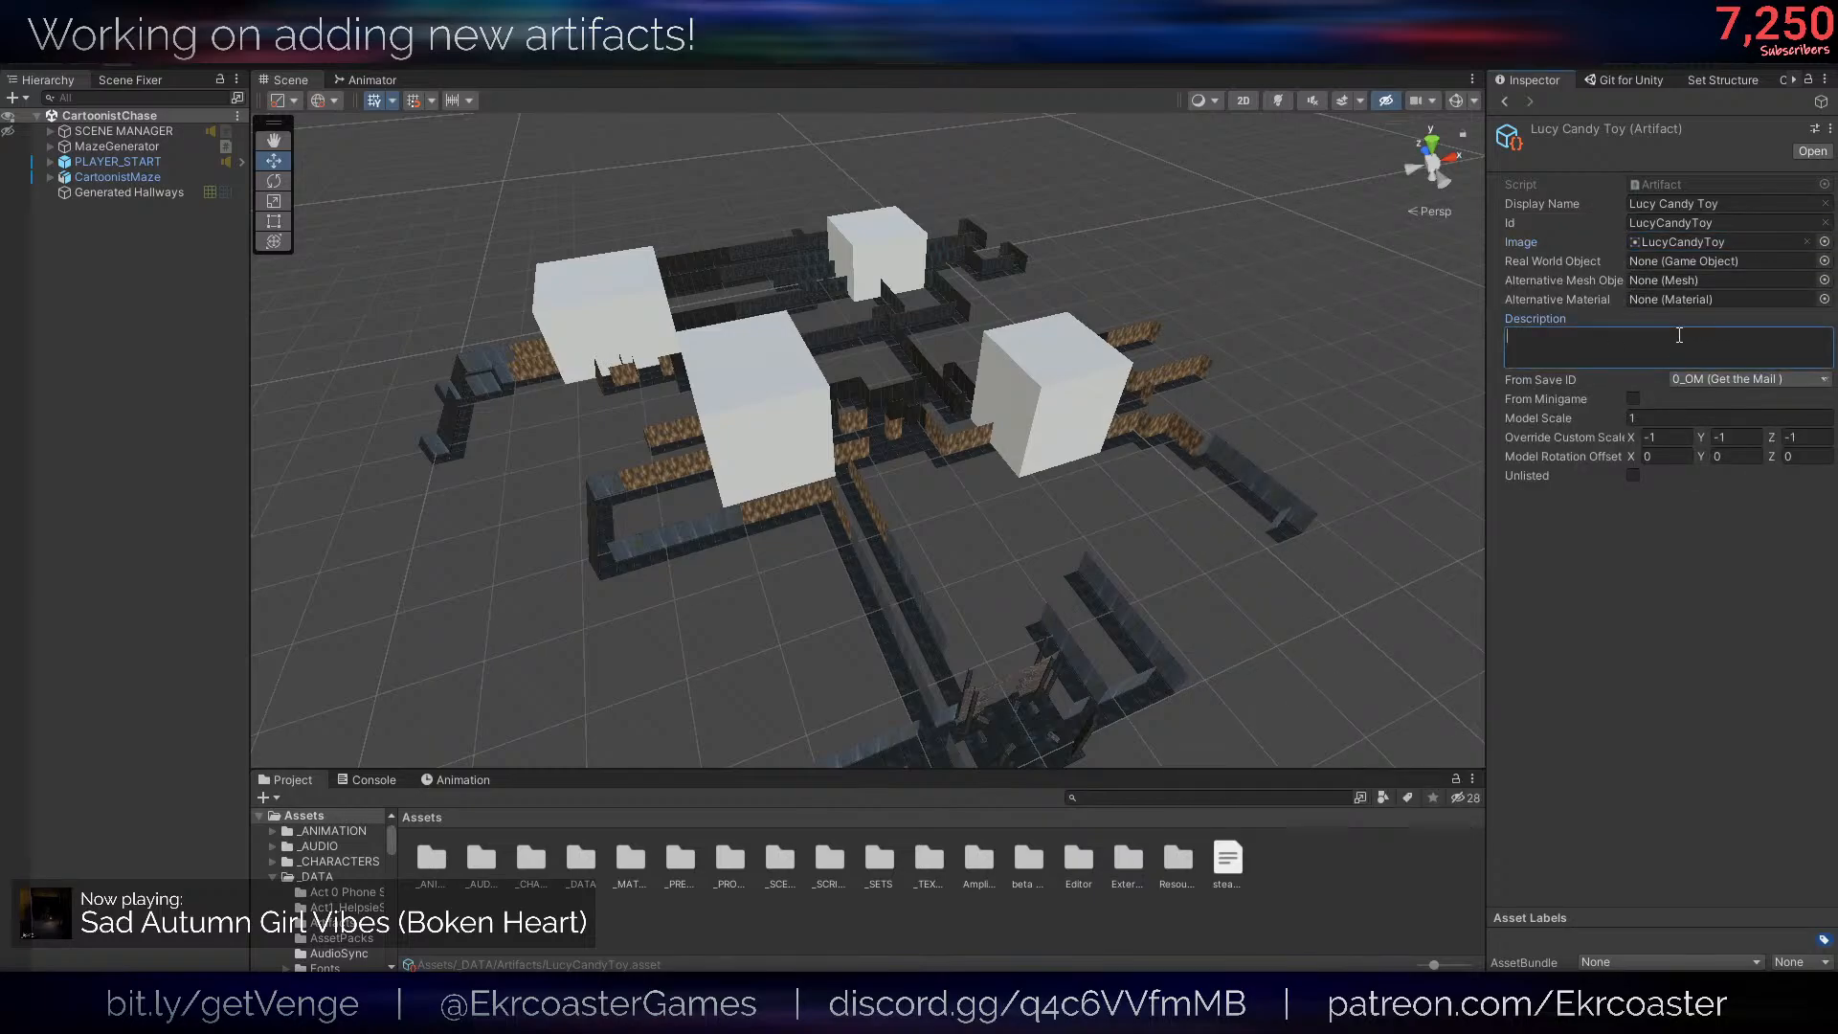
text(A moldy, likely infected plastic candy deispenser, found in the dept)
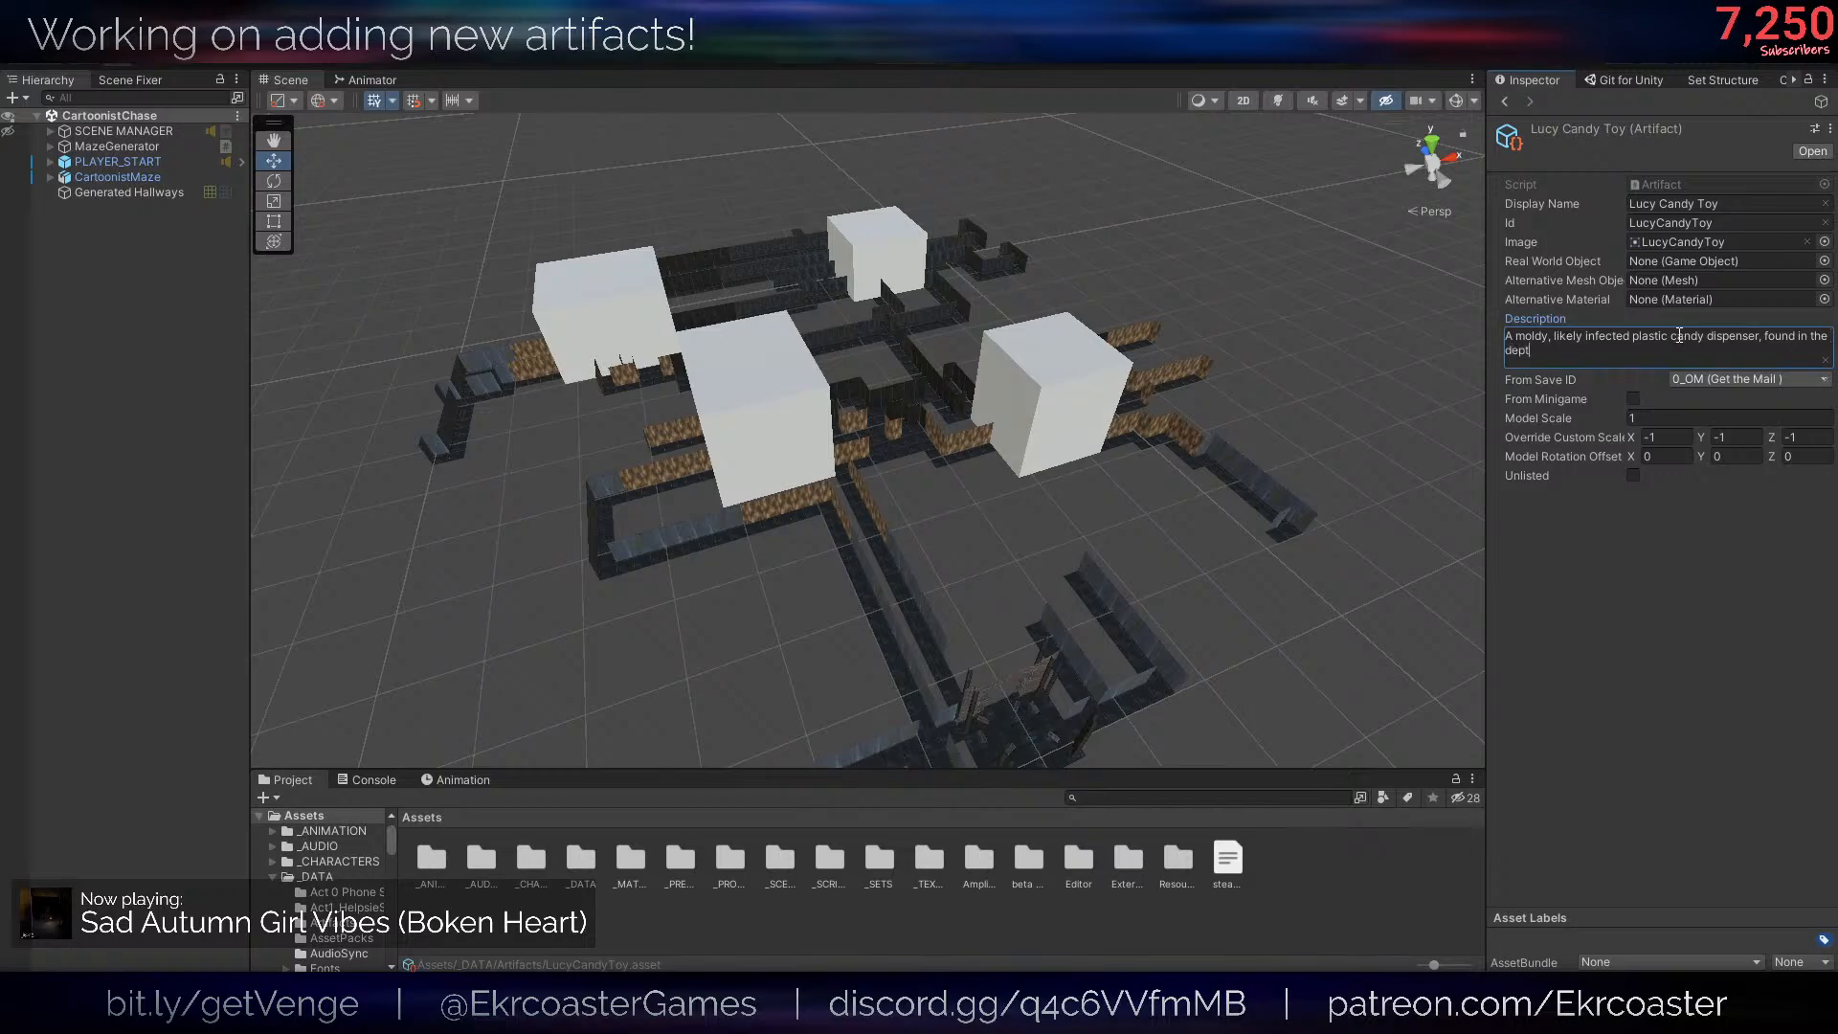
text(hs of your closet. How discusting... but perhaps)
- Continue the artifact's description with "of your closet. How disgusting... or is it?"
key(BackSpace)
key(BackSpace)
key(BackSpace)
key(BackSpace)
key(BackSpace)
key(BackSpace)
key(BackSpace)
key(BackSpace)
key(BackSpace)
key(BackSpace)
key(BackSpace)
text(or ma)
key(BackSpace)
key(BackSpace)
text(is io)
key(BackSpace)
text(t?)
- Cut the whole description text and paste it back into the artifact's description
key(ctrl+a)
key(ctrl+x)
click(1558, 509)
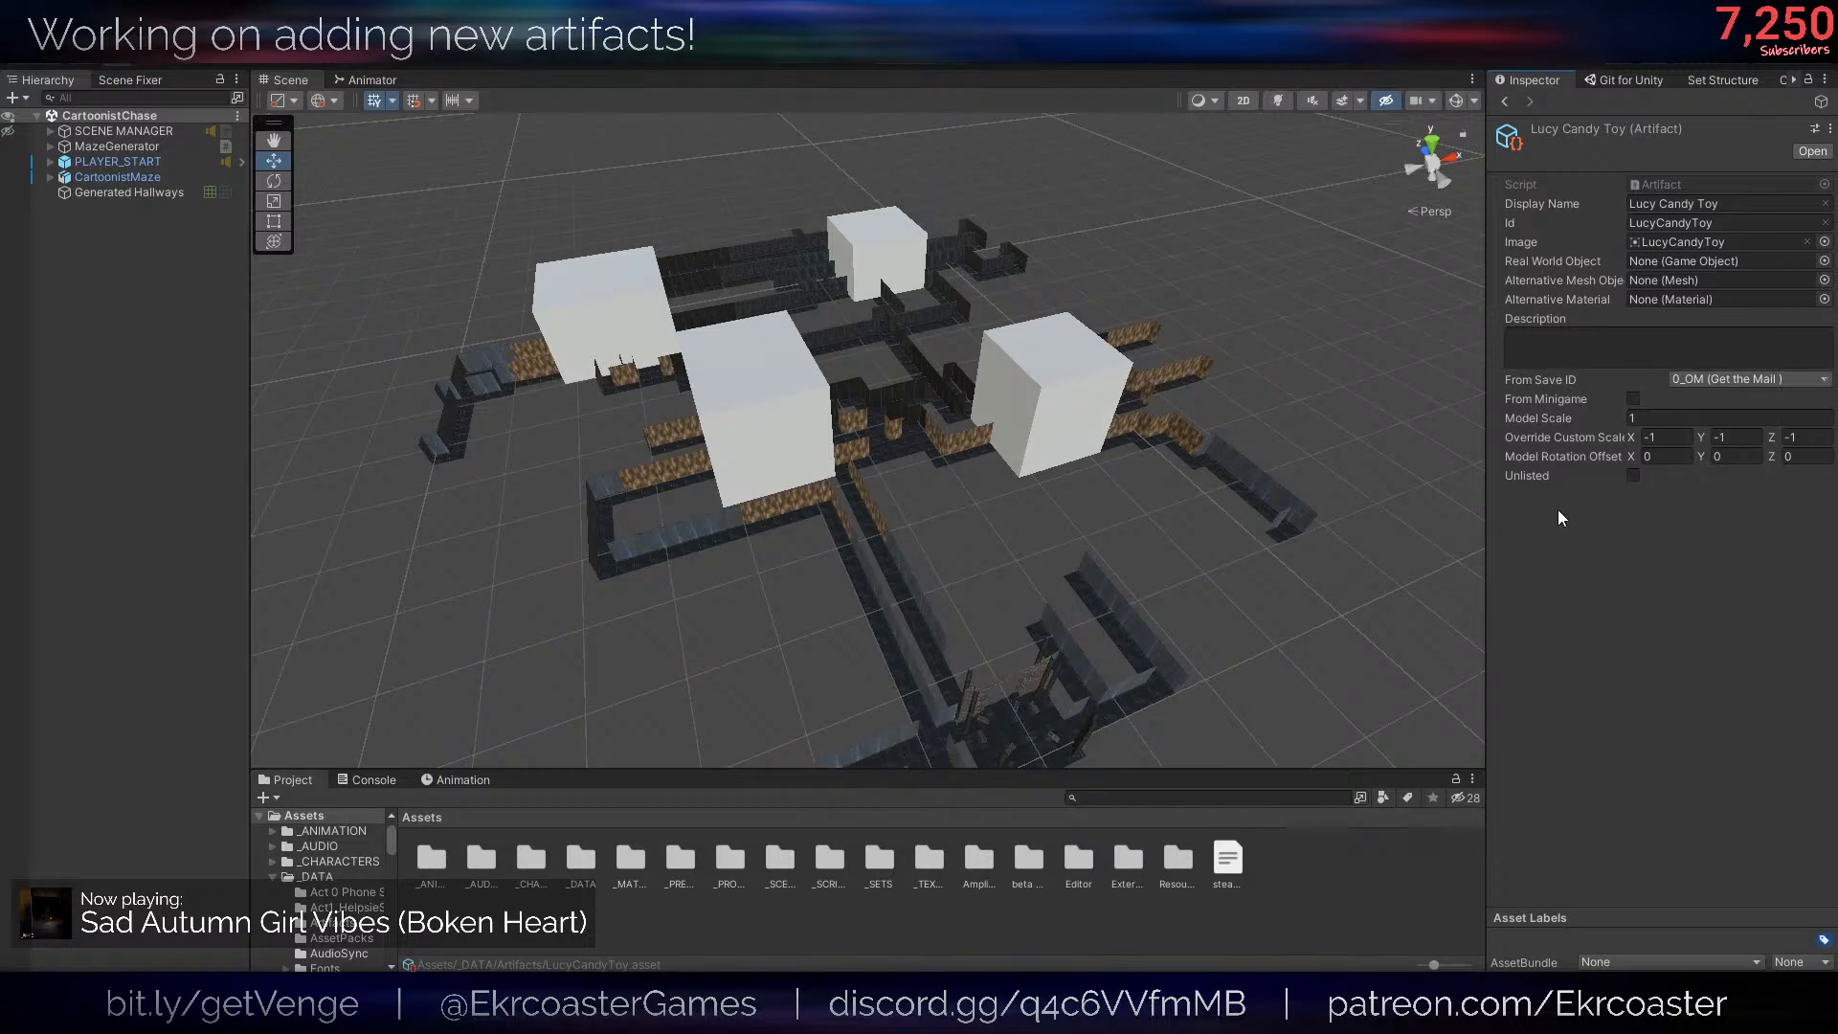
click(1605, 359)
key(ctrl+v)
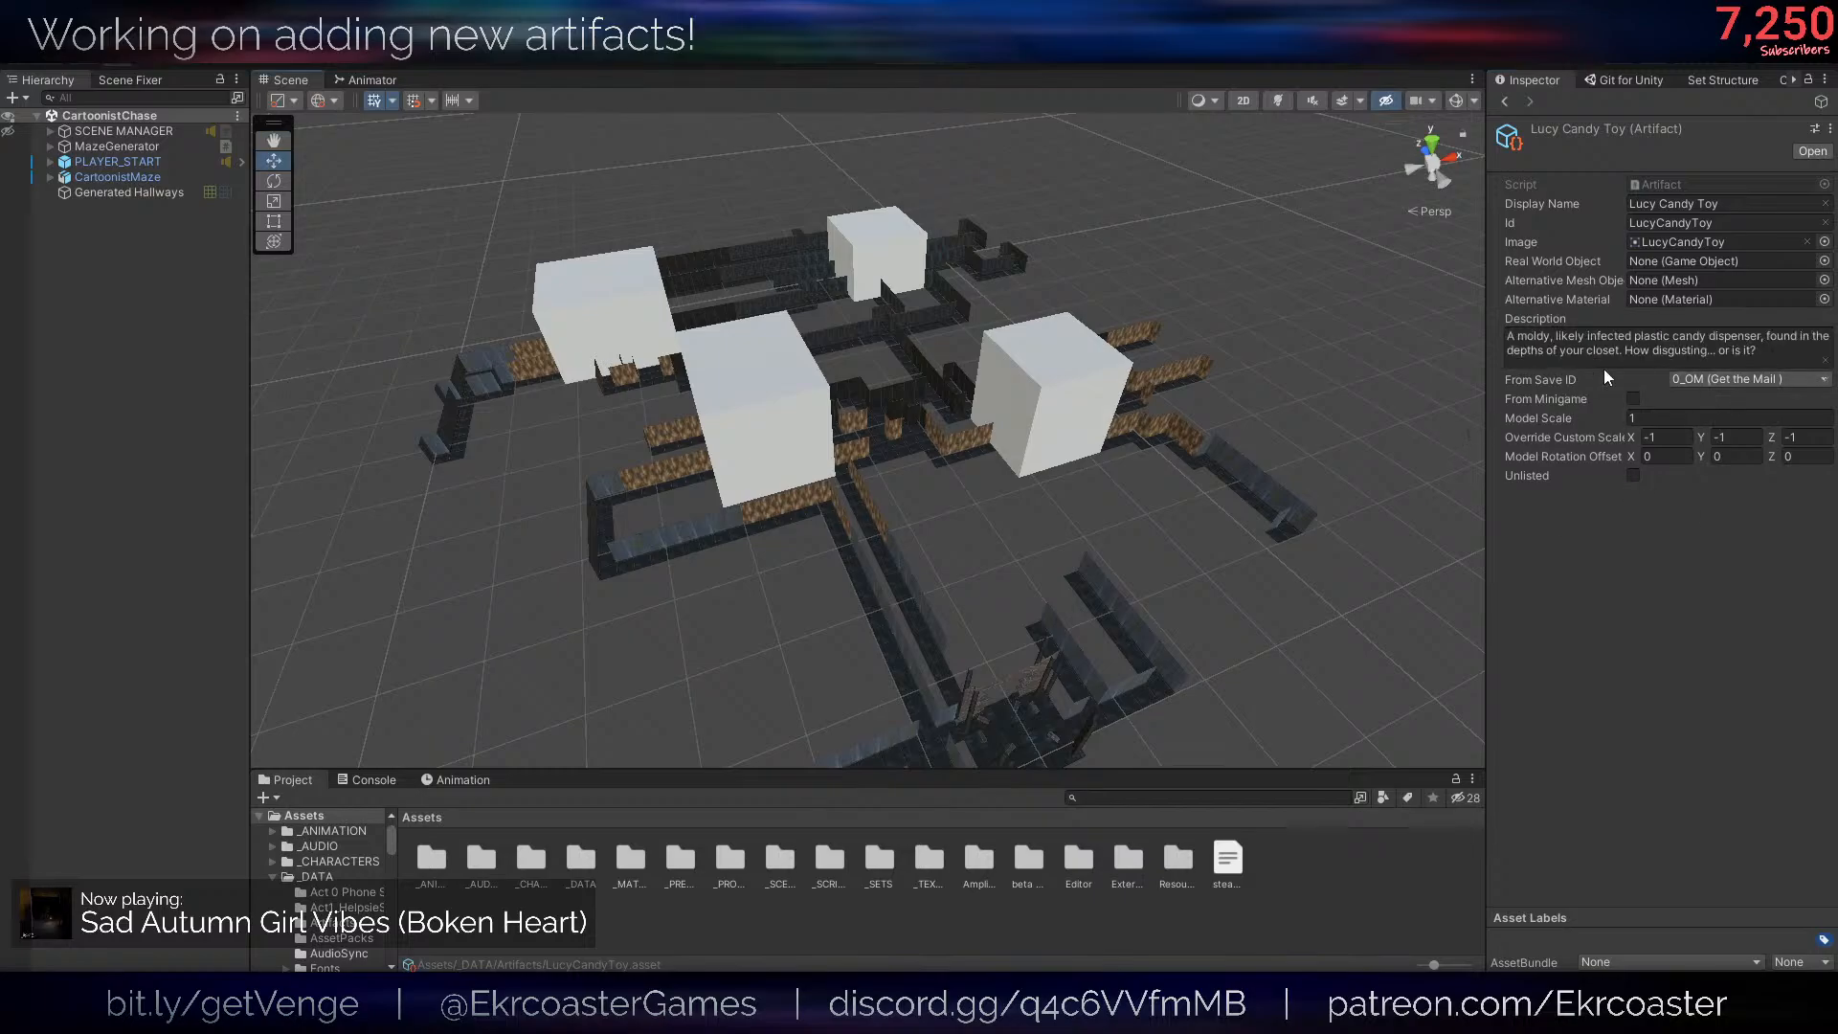
- Append "Might be worth a shot." to the end of the artifact's description
click(1821, 360)
click(1752, 351)
text(Migt)
key(BackSpace)
text(ght be worth a shot.)
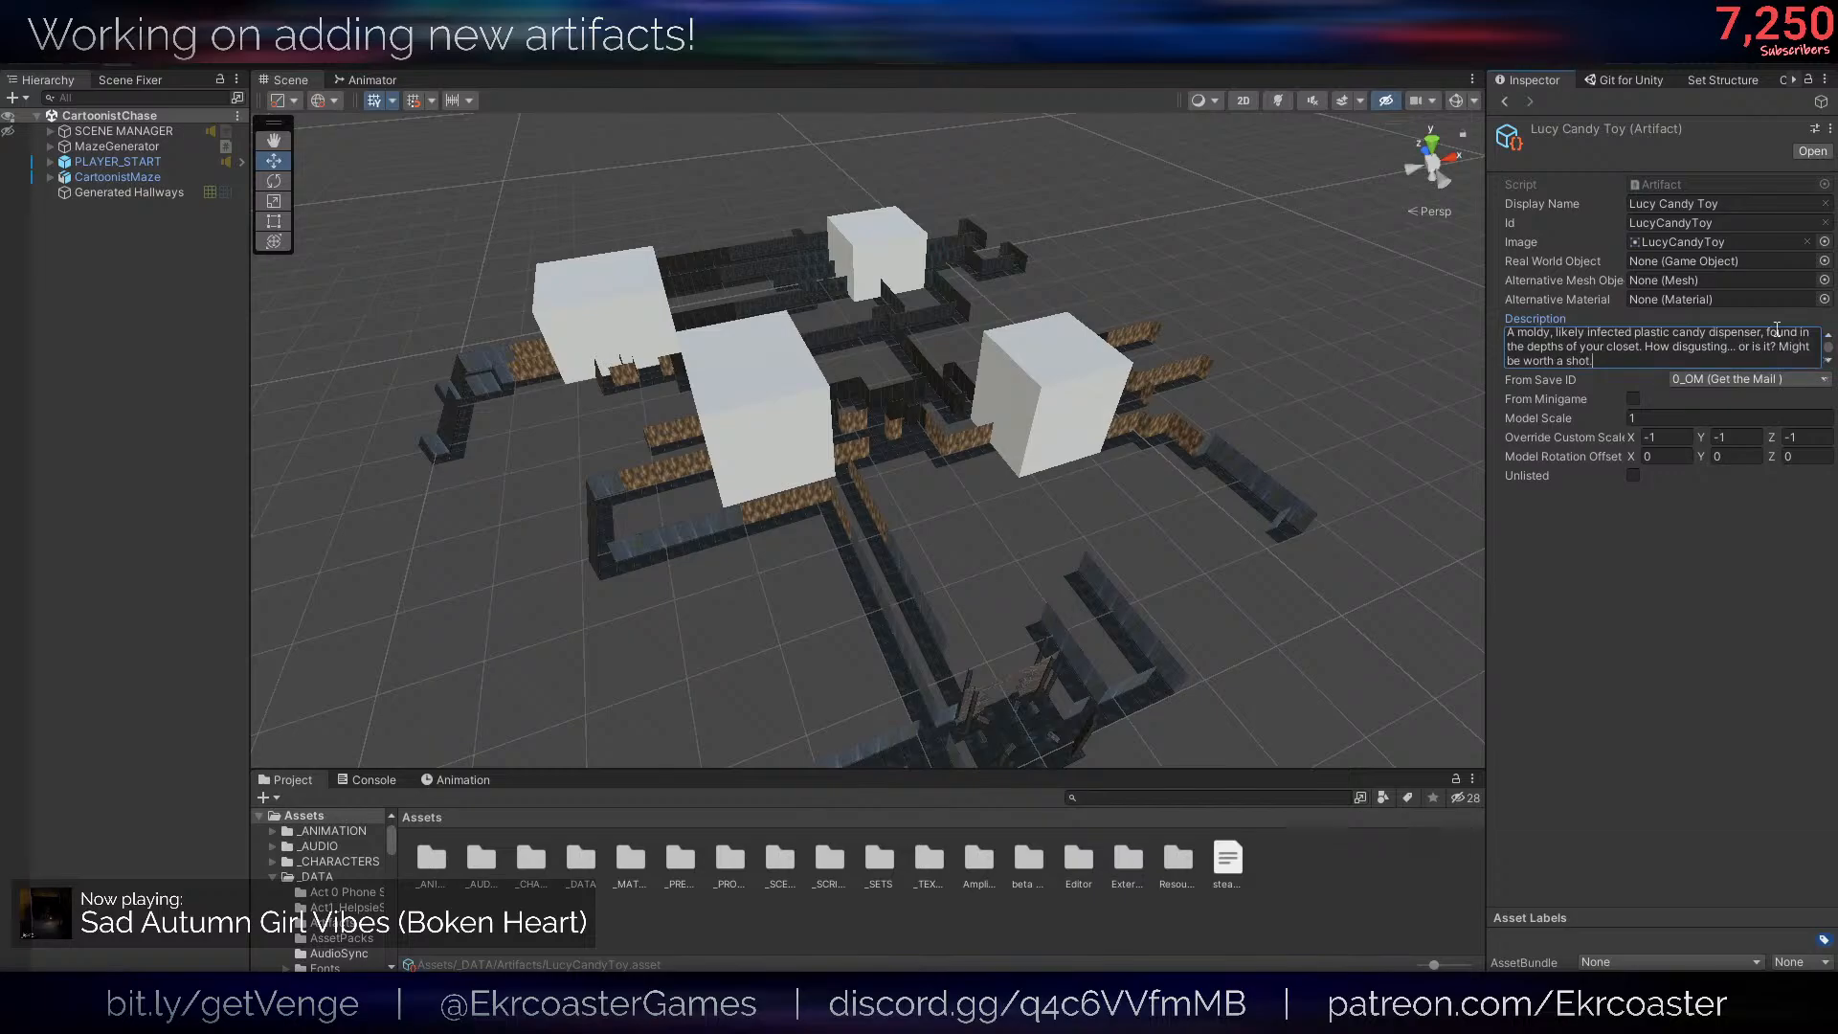
click(1698, 419)
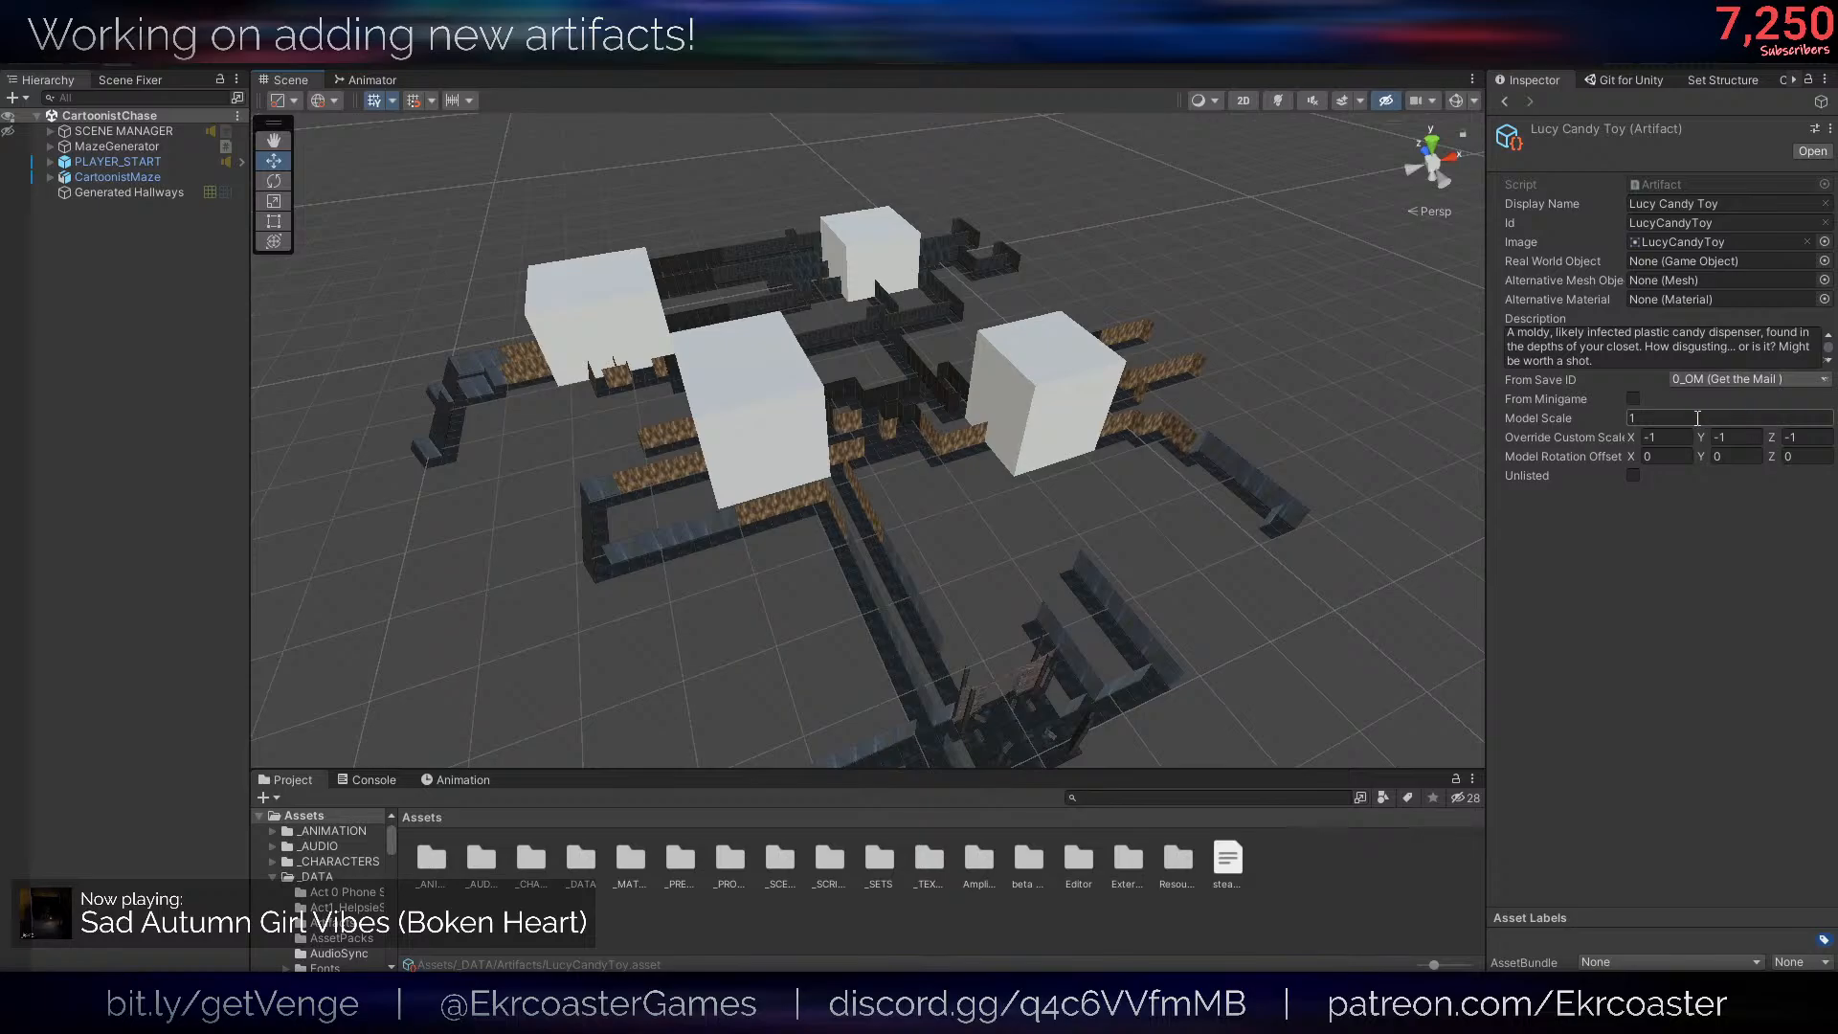
click(1618, 512)
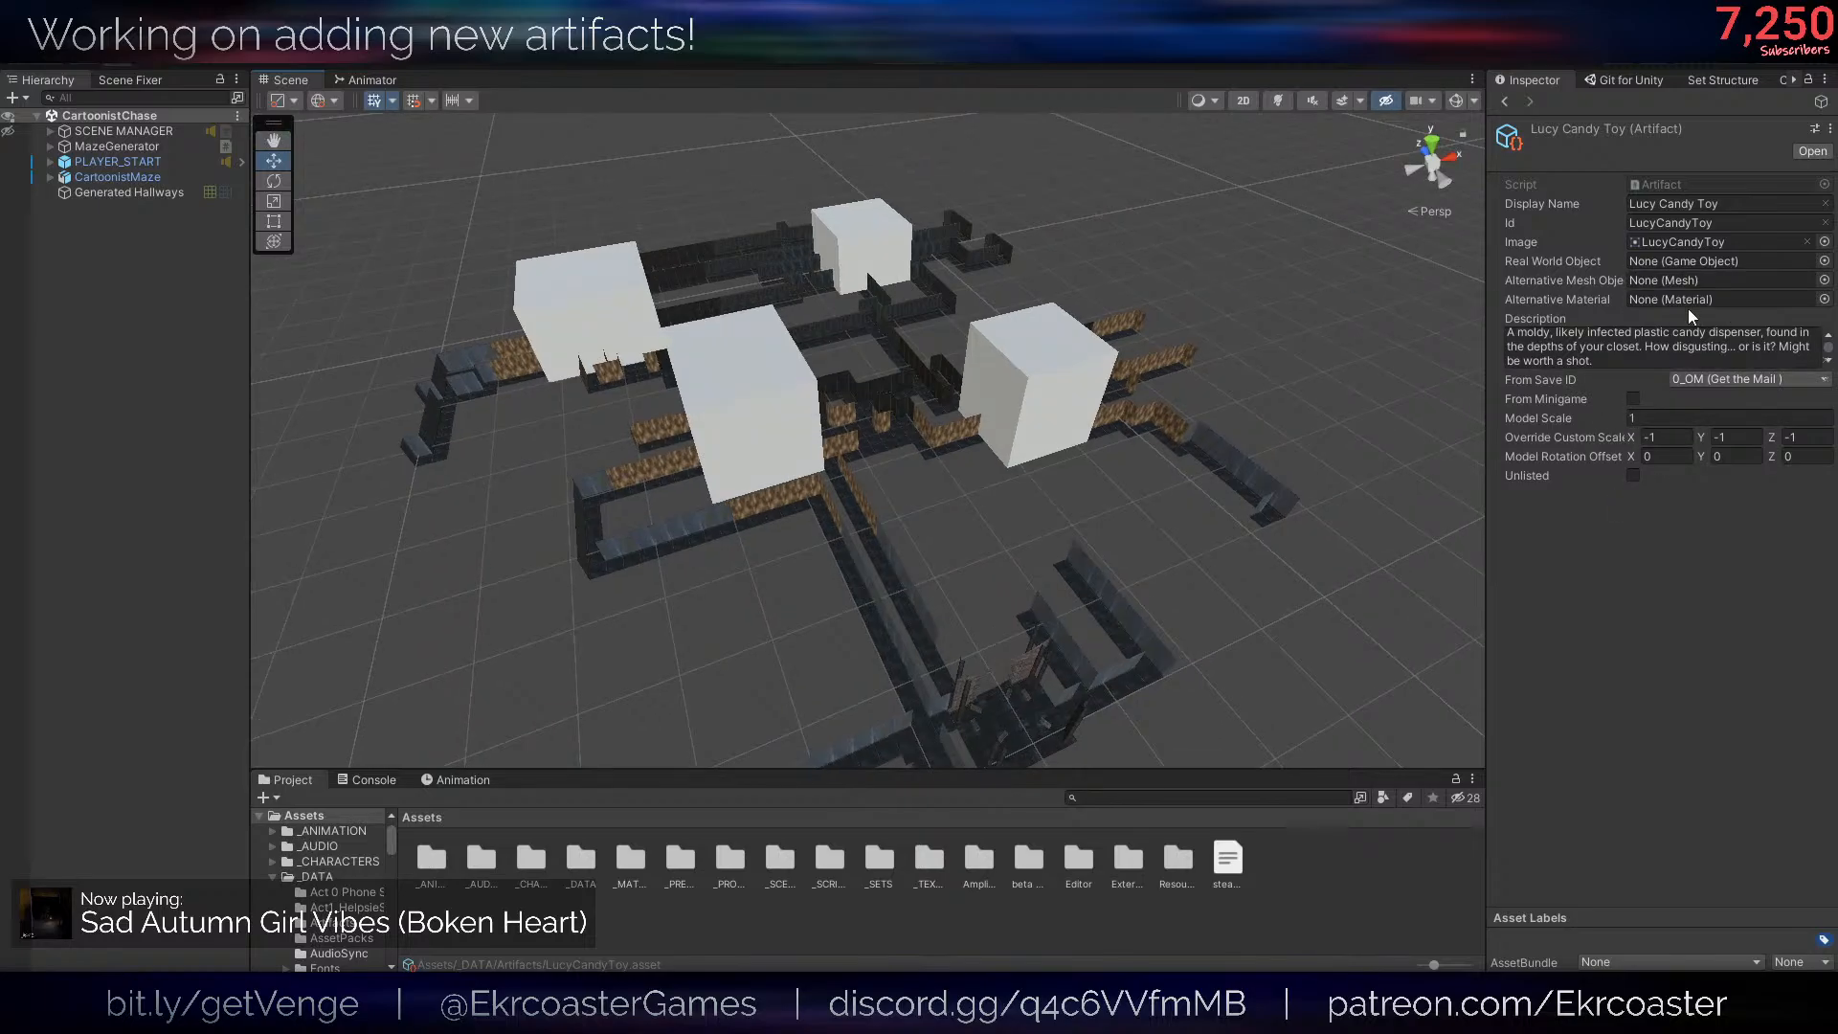
- Set the artifact's alternative mesh object to the LucyCandyToy mesh
click(1825, 281)
text(candyto)
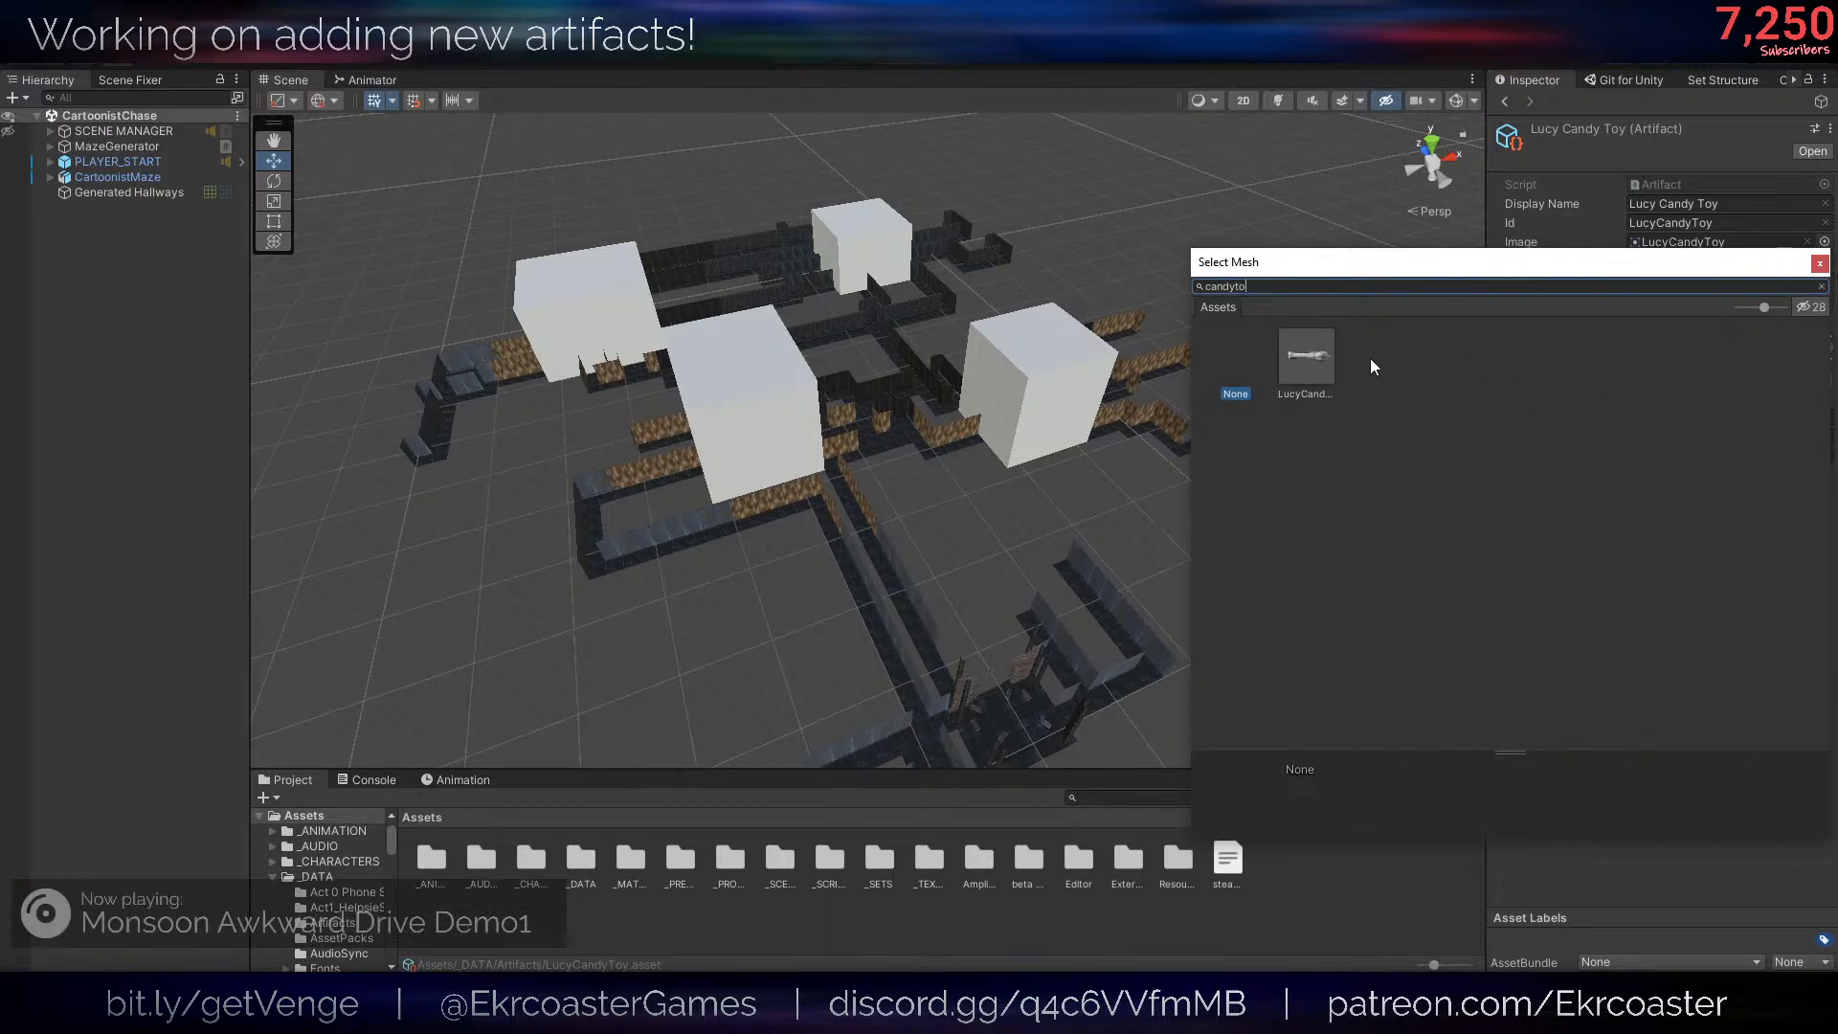
double_click(1302, 357)
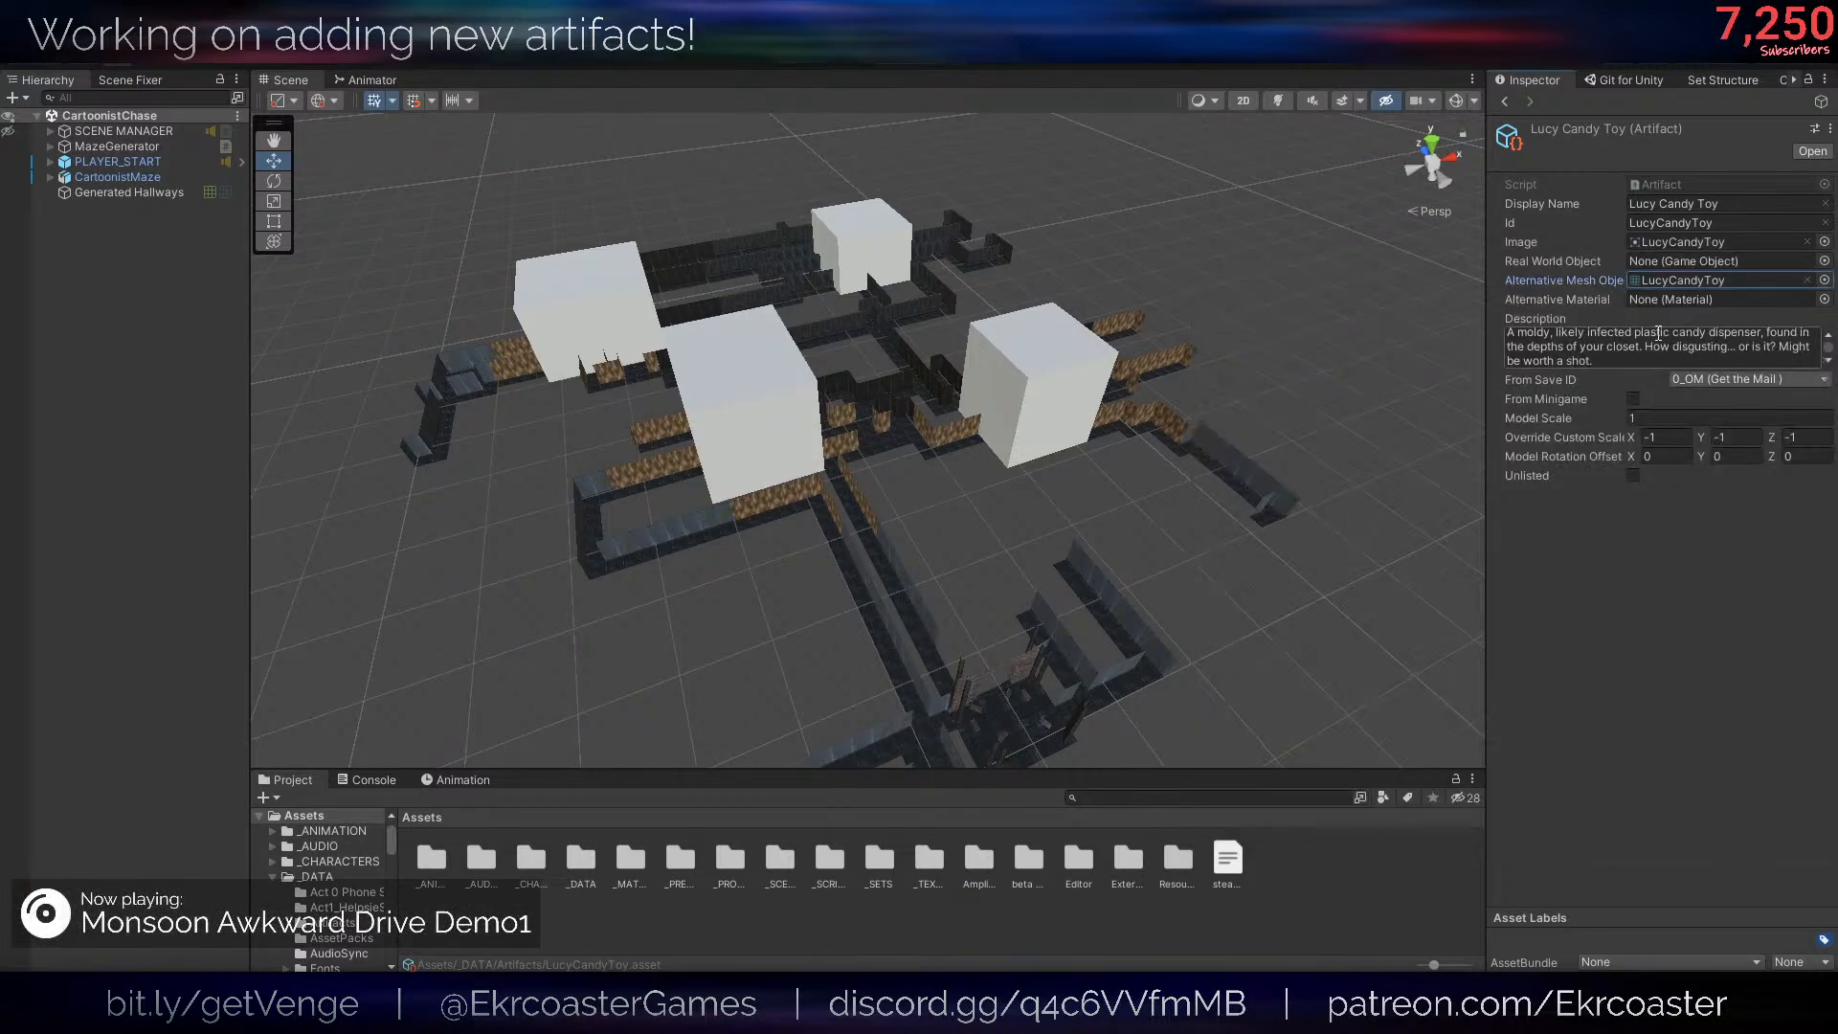
- Set the artifact's alternative material to ArtifactsSet1 and save the project
click(1825, 300)
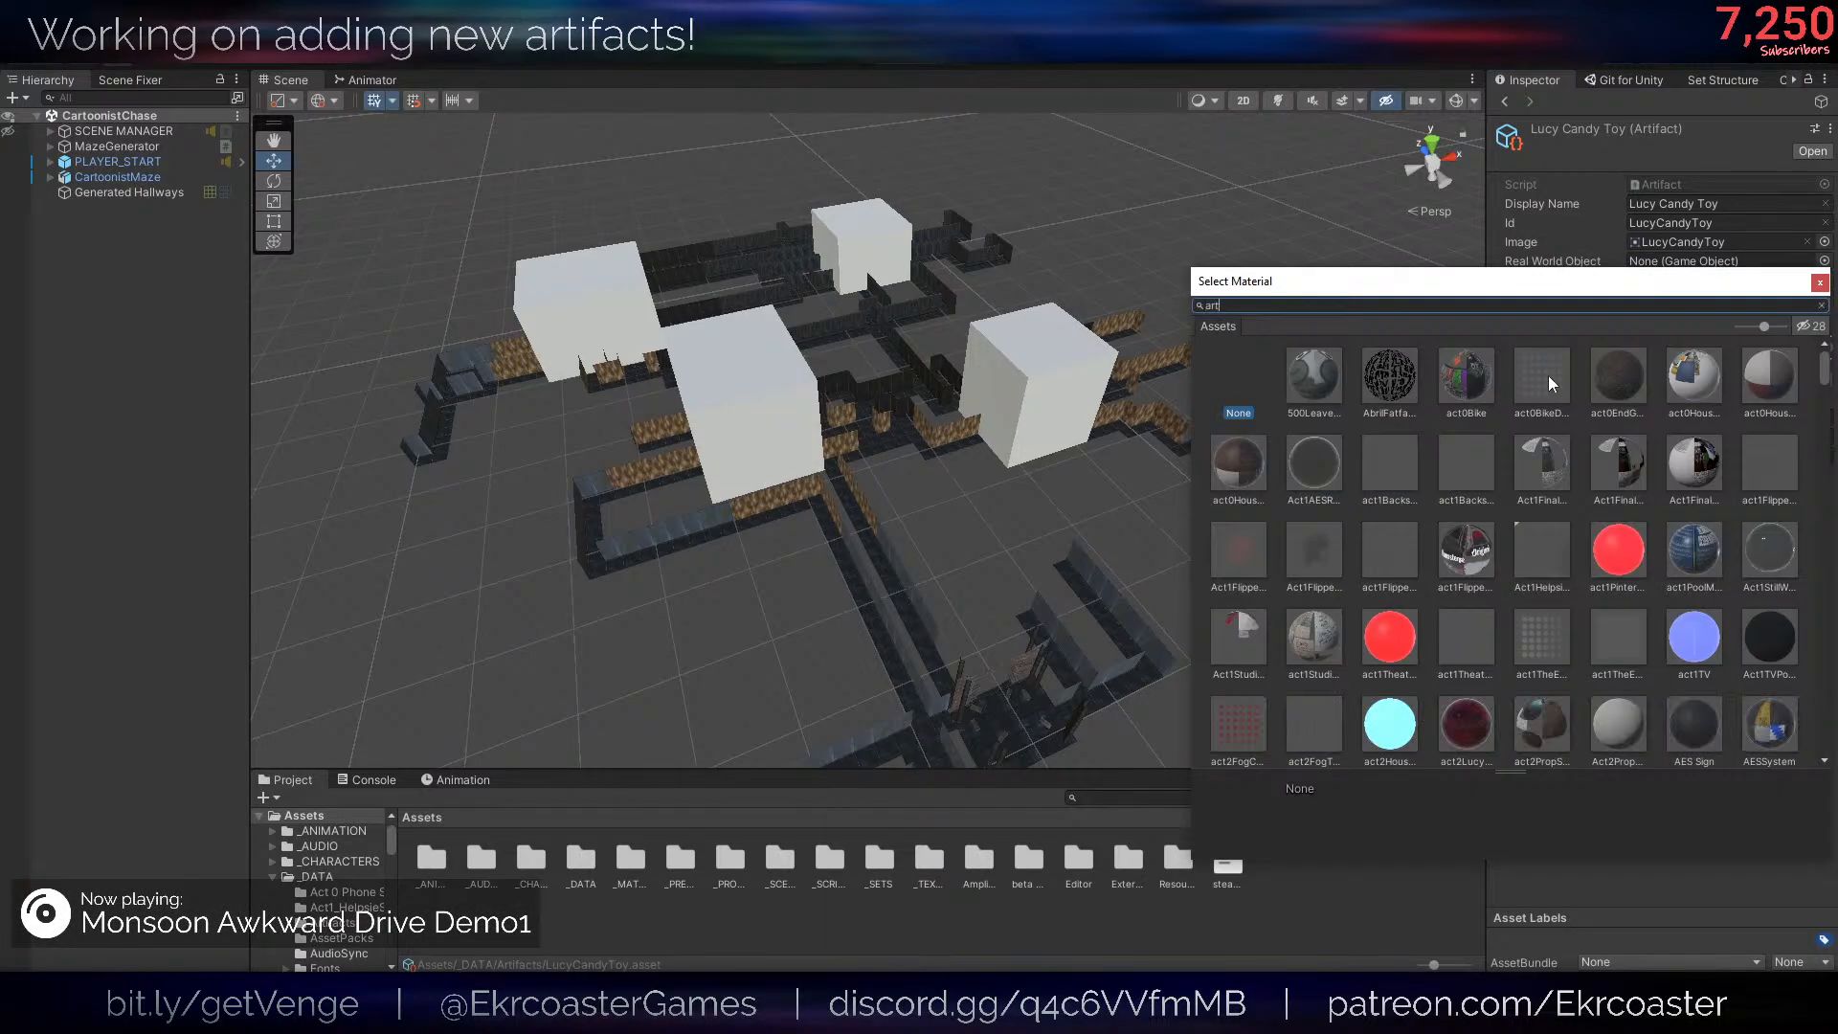
text(artifact)
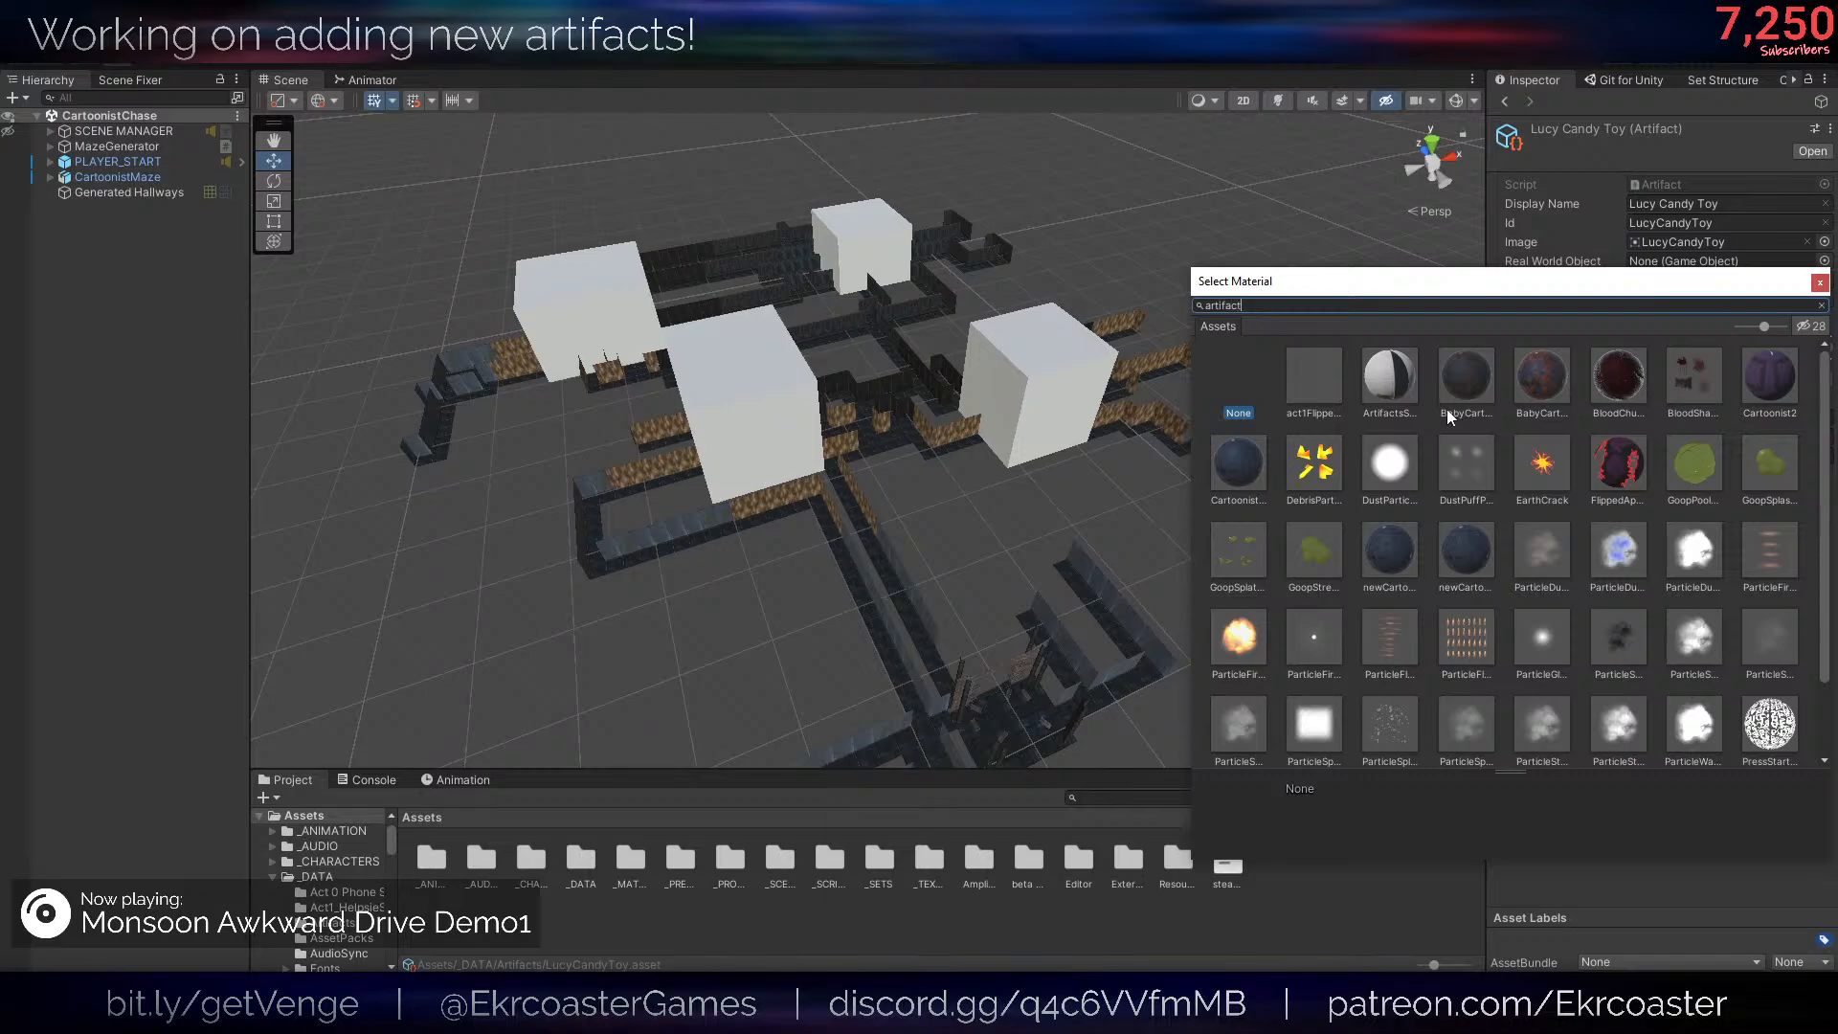
double_click(1316, 383)
alt+drag(1060, 383, 1053, 385)
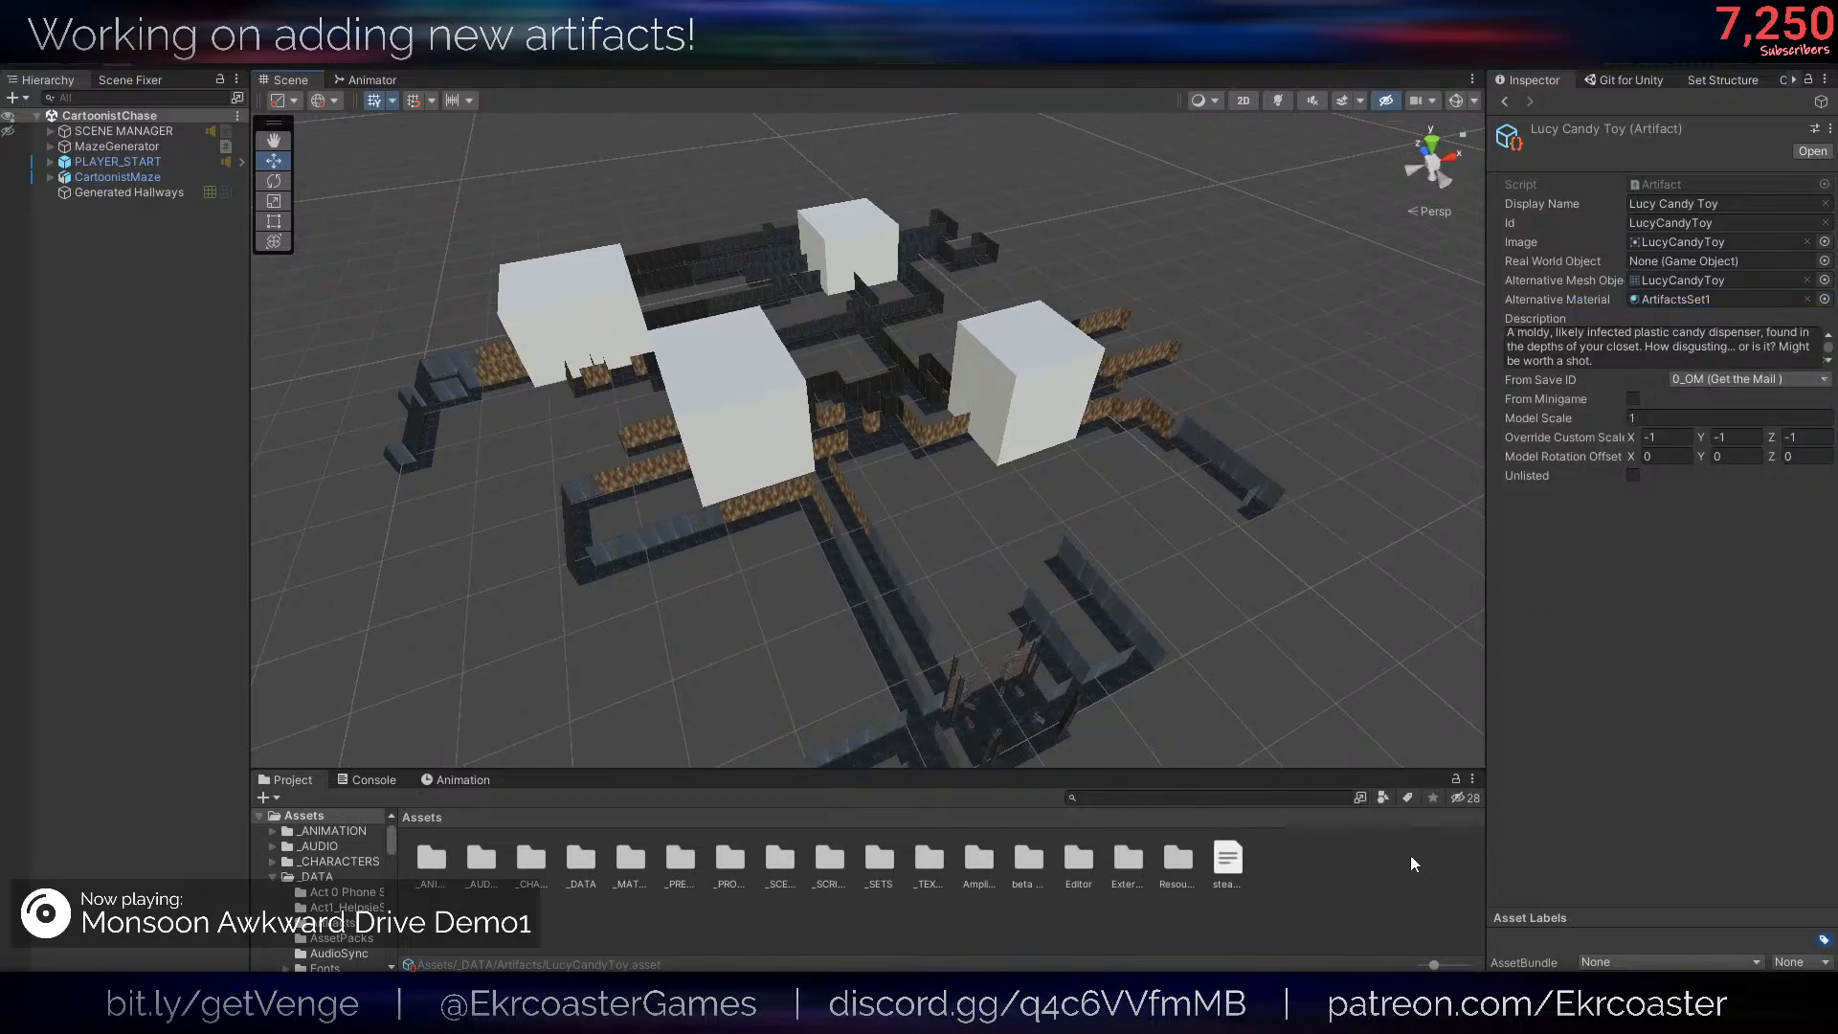
key(ctrl+s)
click(477, 929)
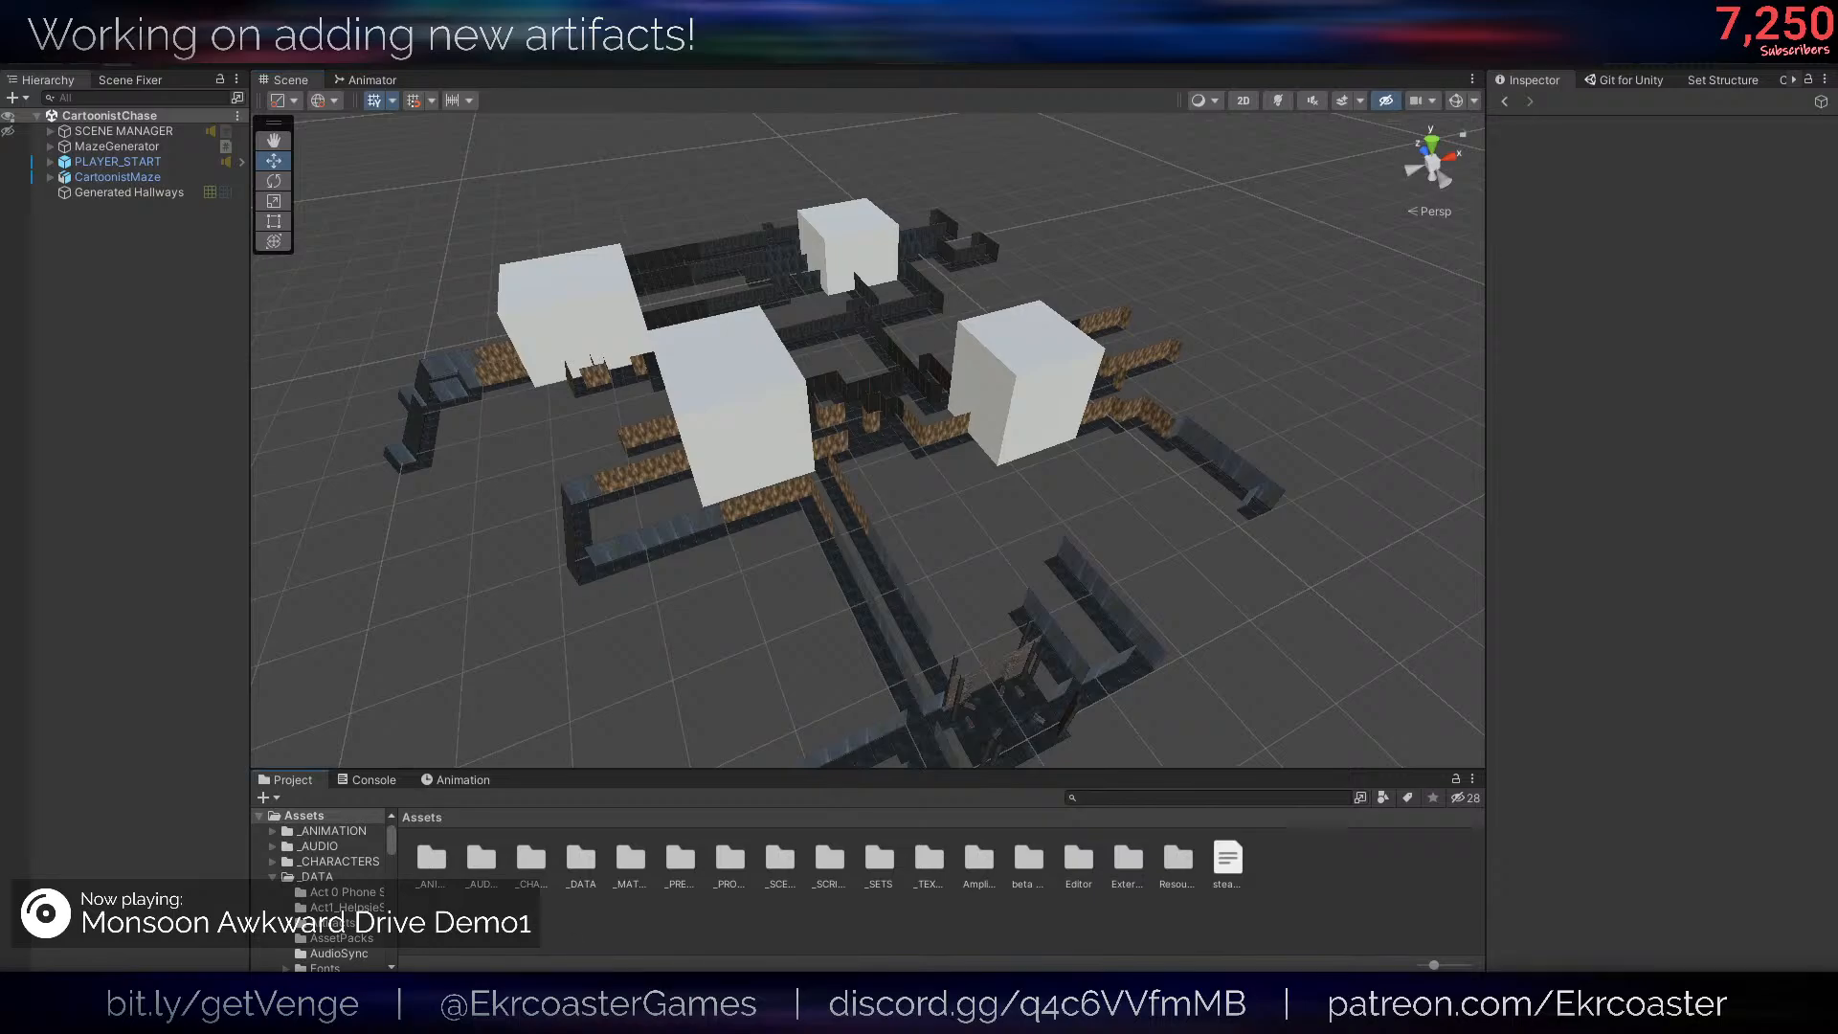
- Switch to Blender and look over the candy toy model and the Venge mesh and texture export settings
mouse_move(211, 1011)
click(178, 965)
scroll(1260, 619, down, 3)
middle_drag(1260, 619, 1192, 618)
scroll(1192, 618, up, 3)
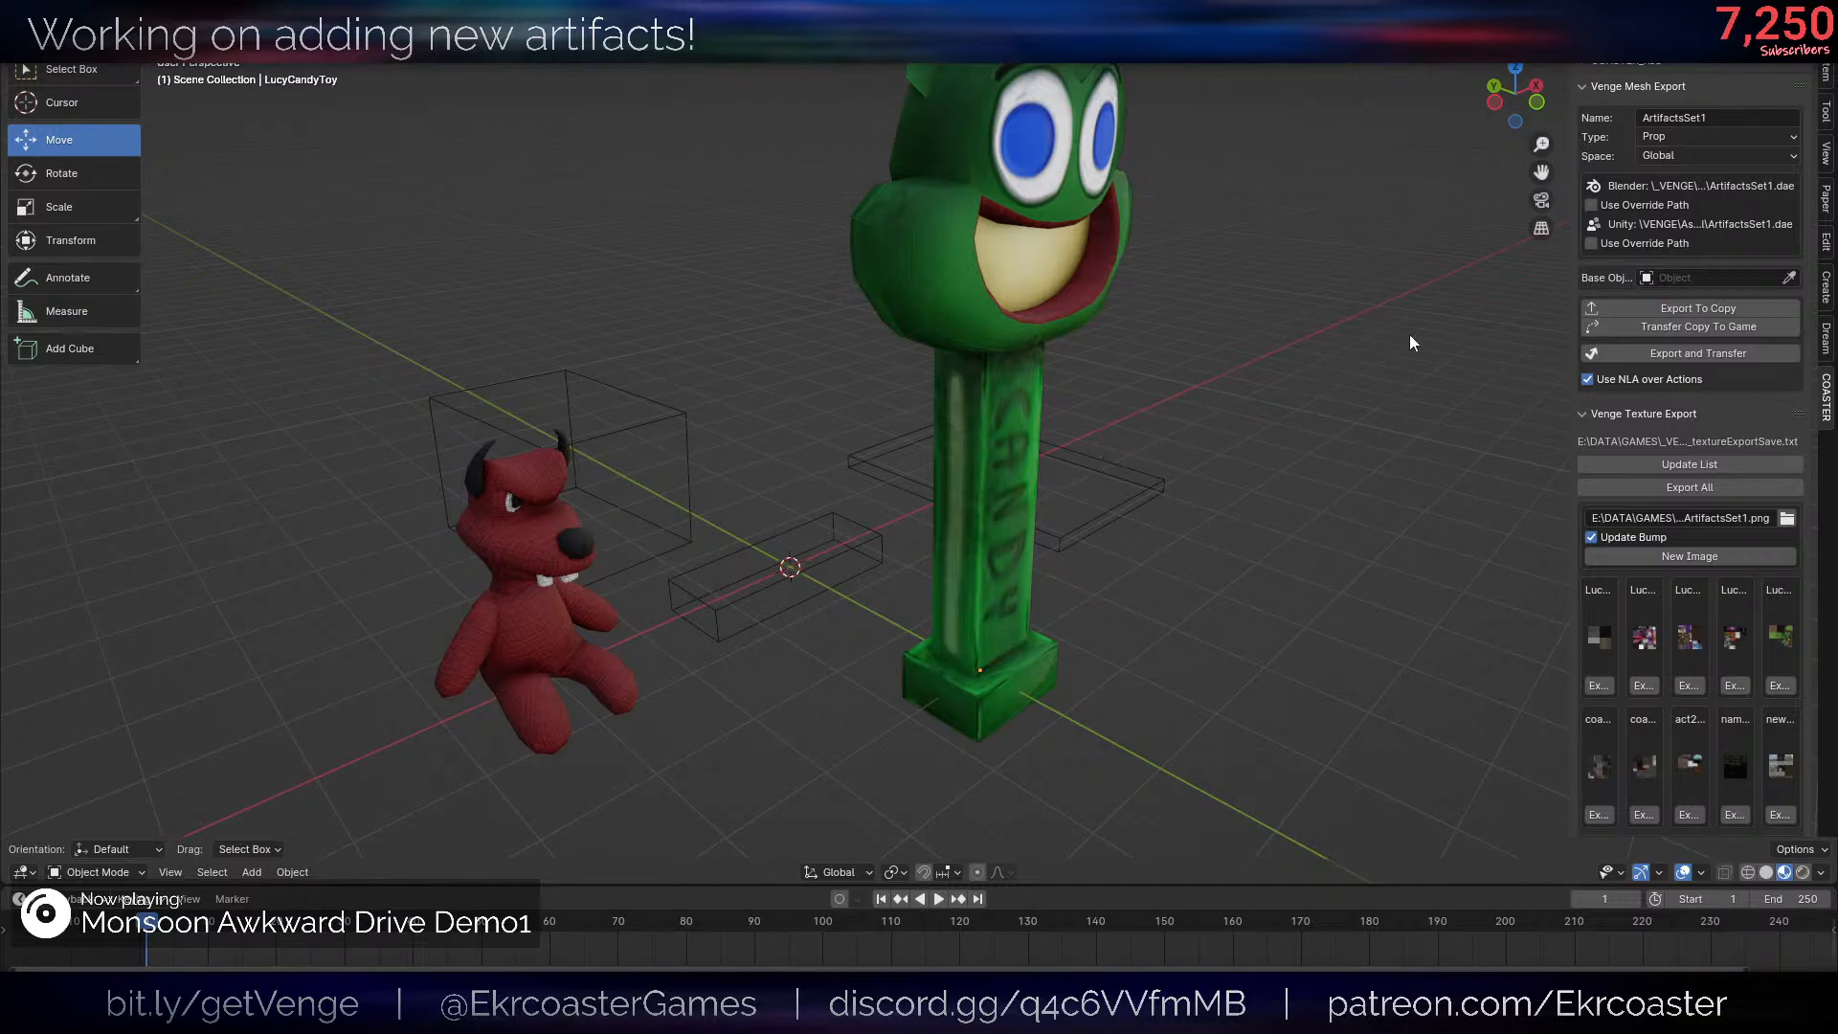
scroll(1321, 340, down, 2)
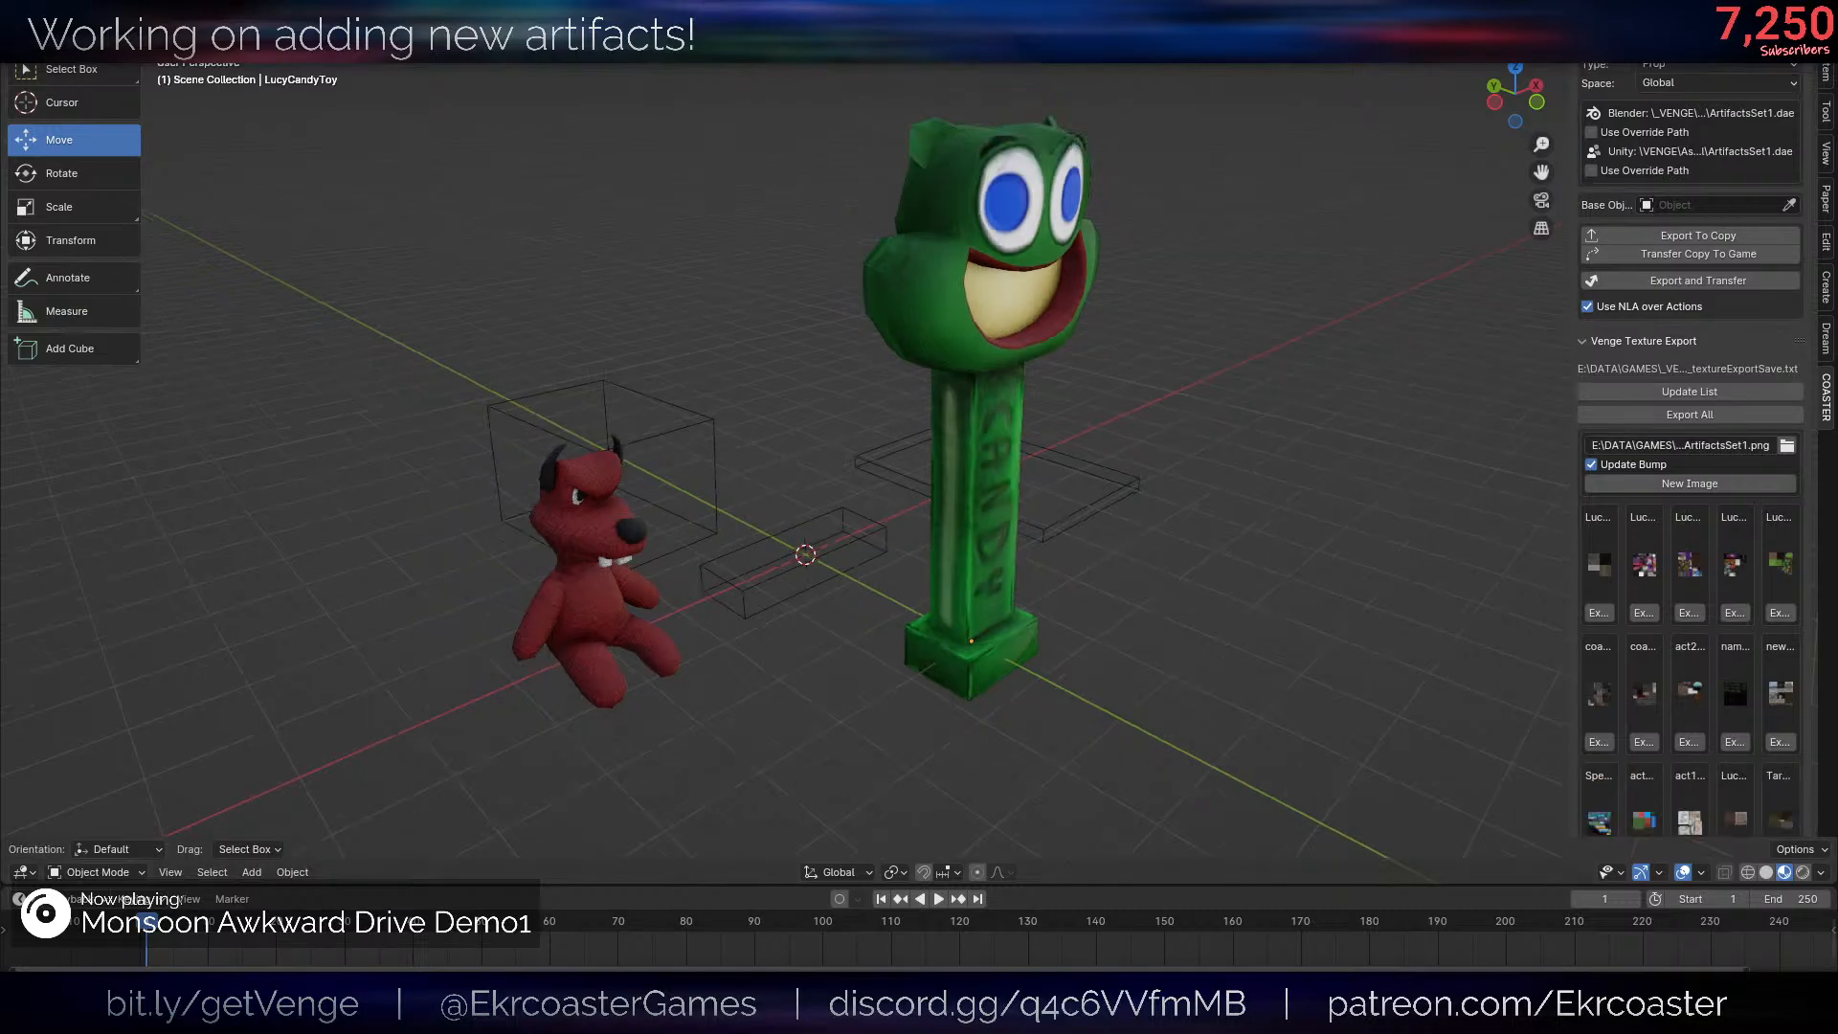
scroll(1744, 331, down, 10)
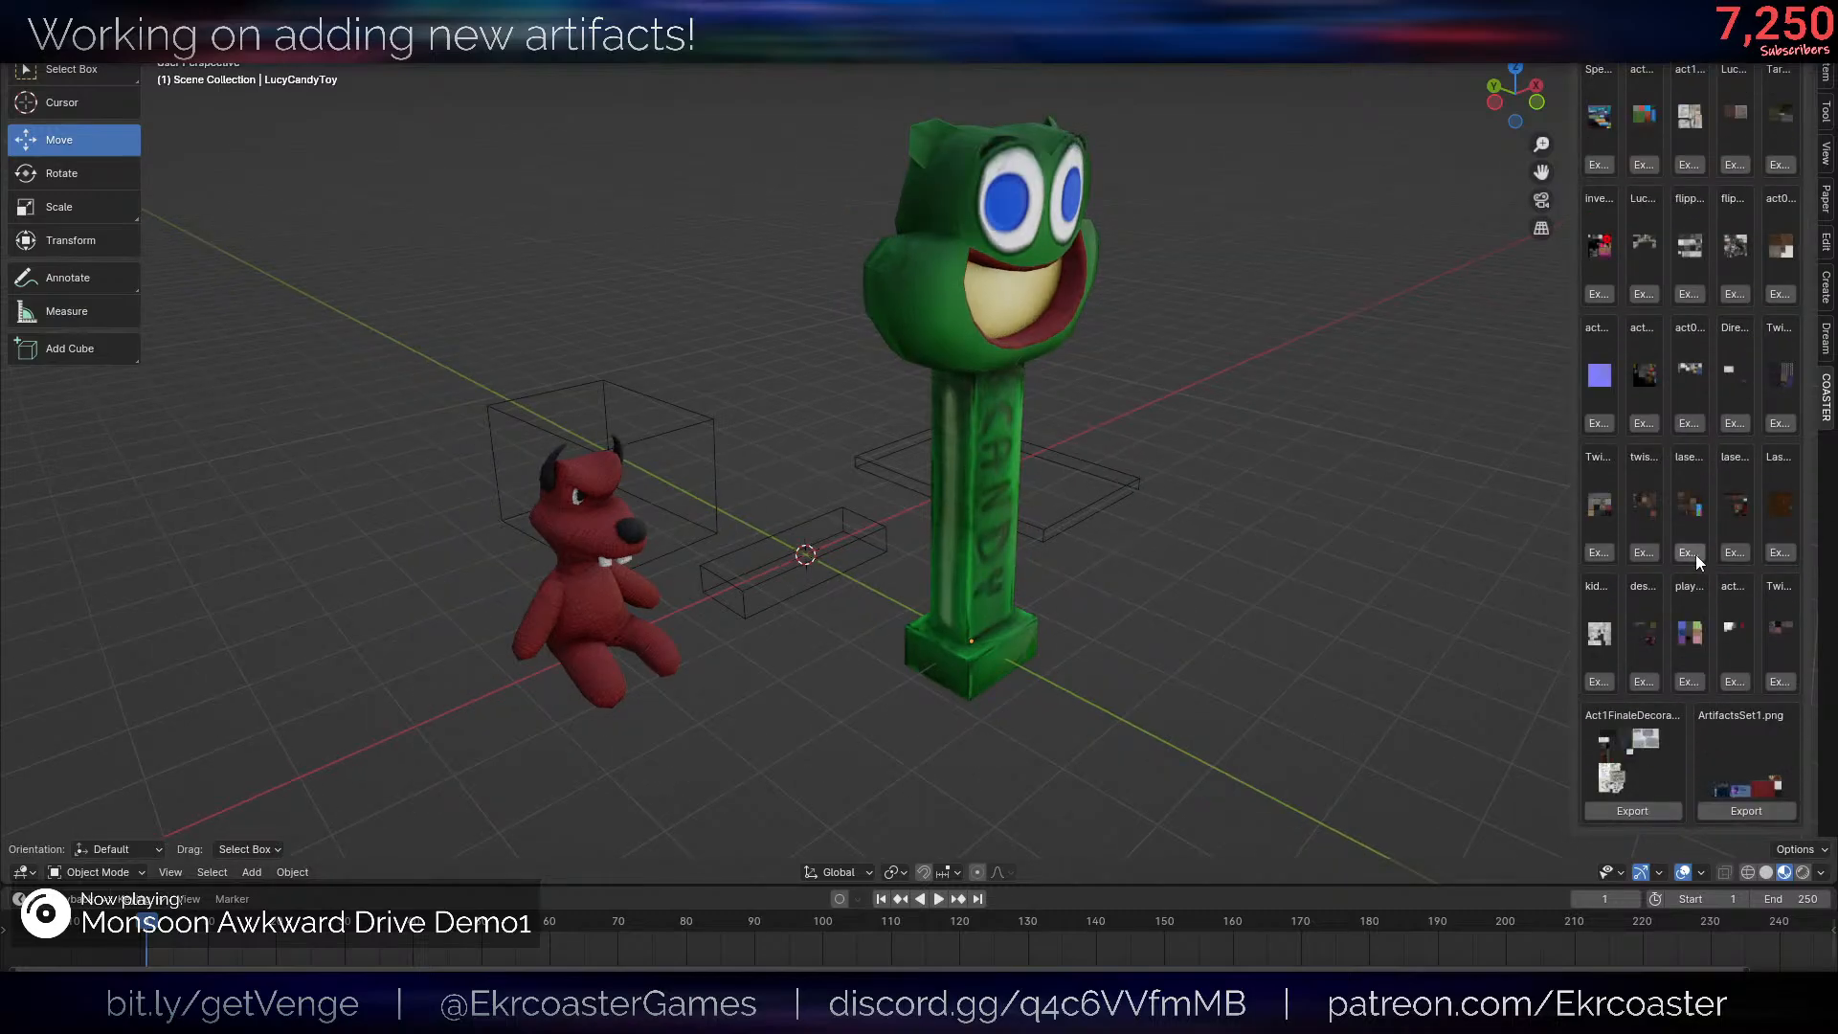
scroll(1696, 545, up, 10)
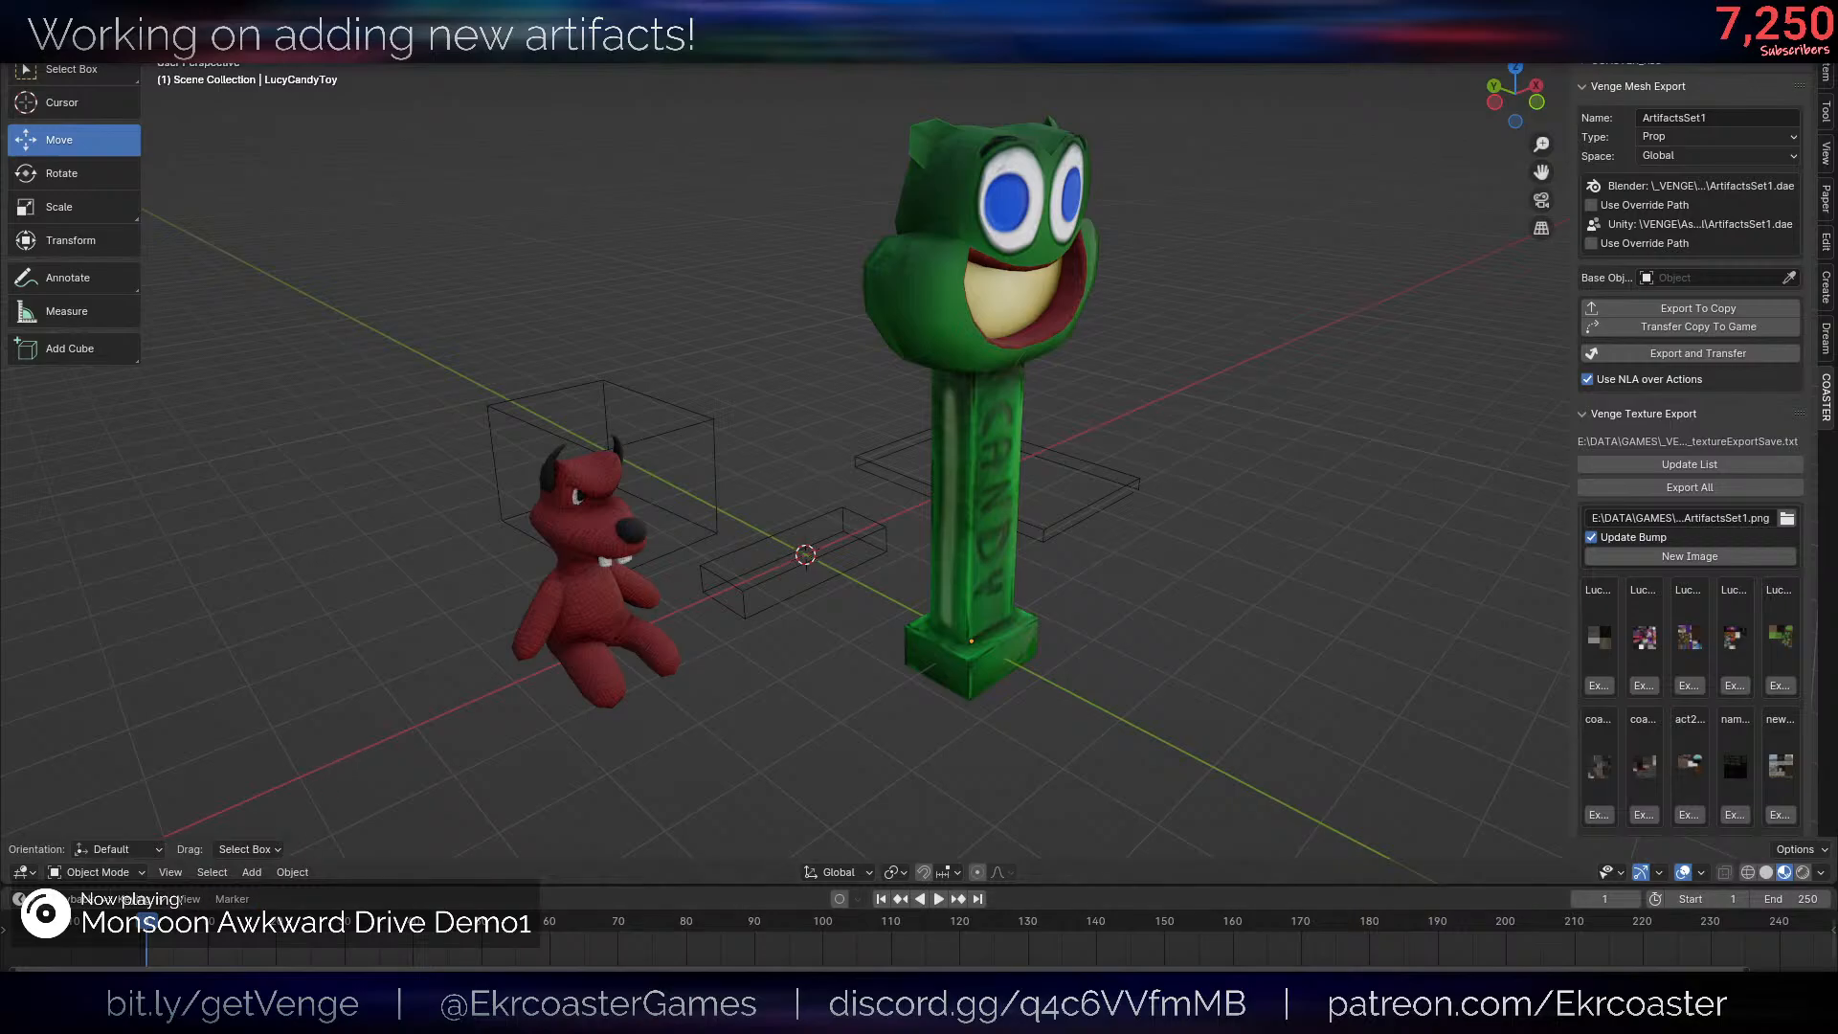
- Switch to Unity, check the Console for errors and return to the project's assets
click(369, 1013)
click(371, 779)
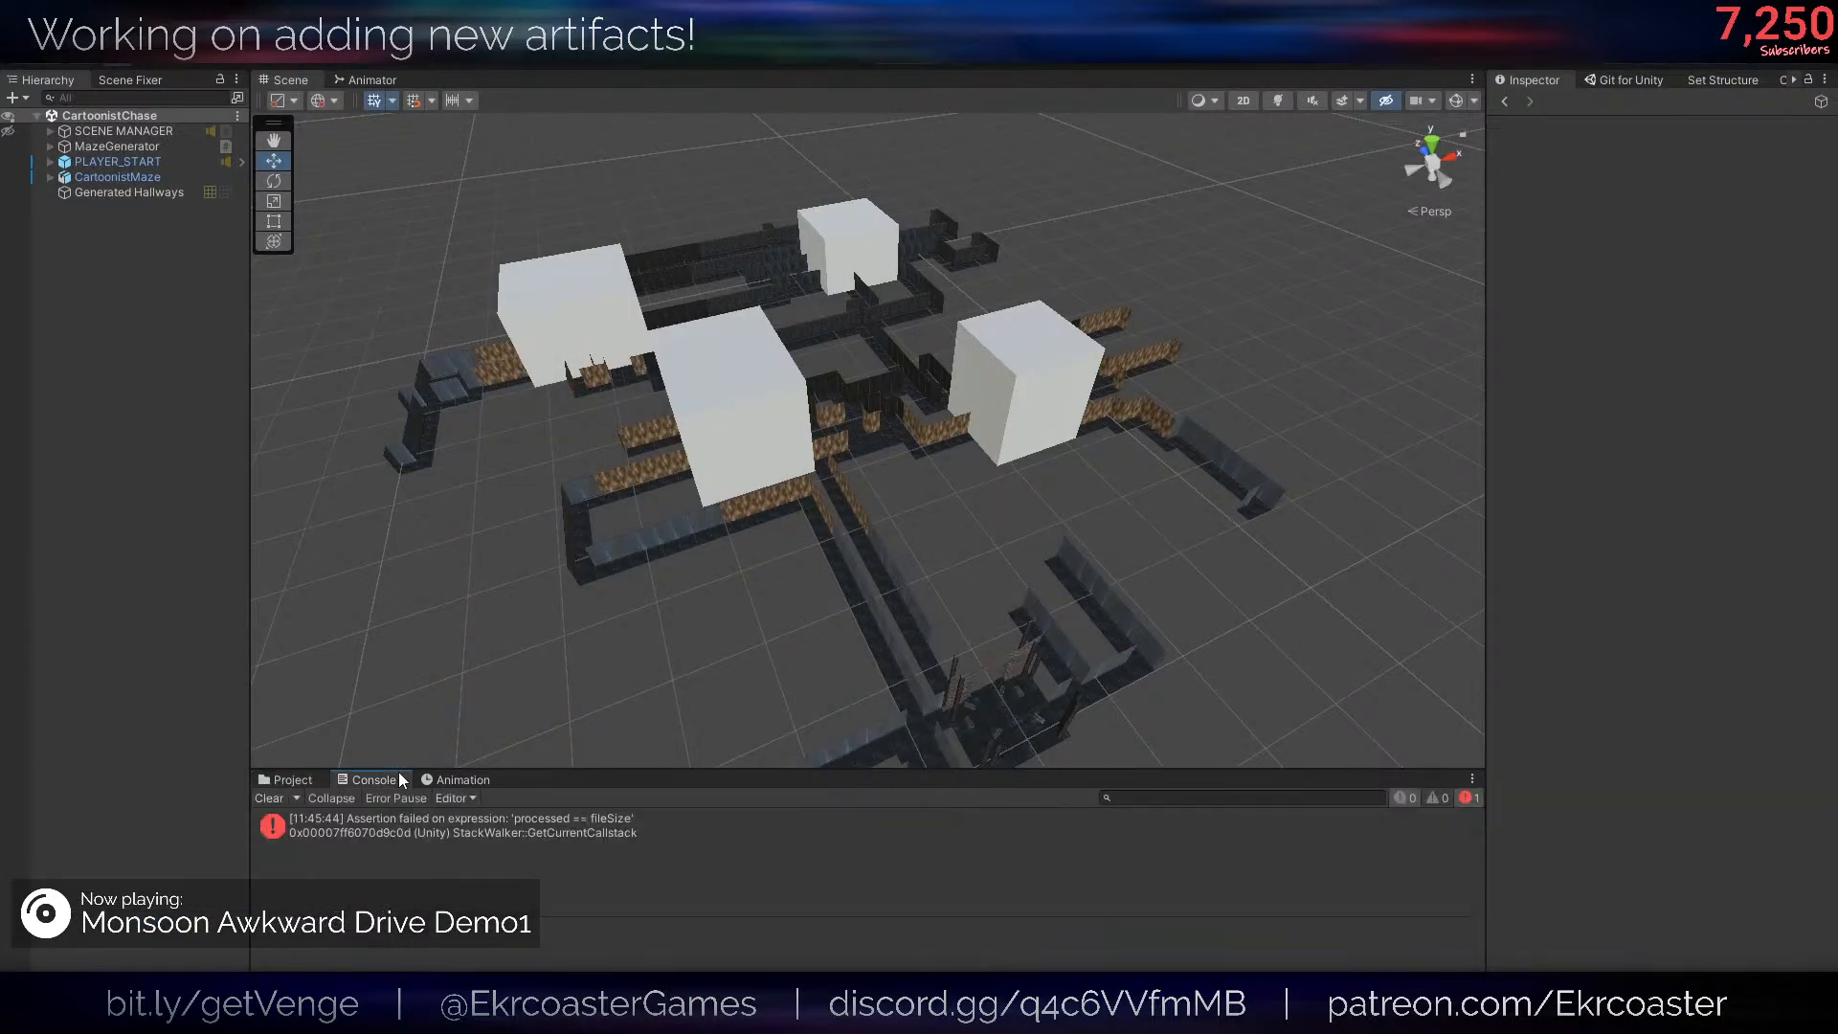
click(287, 779)
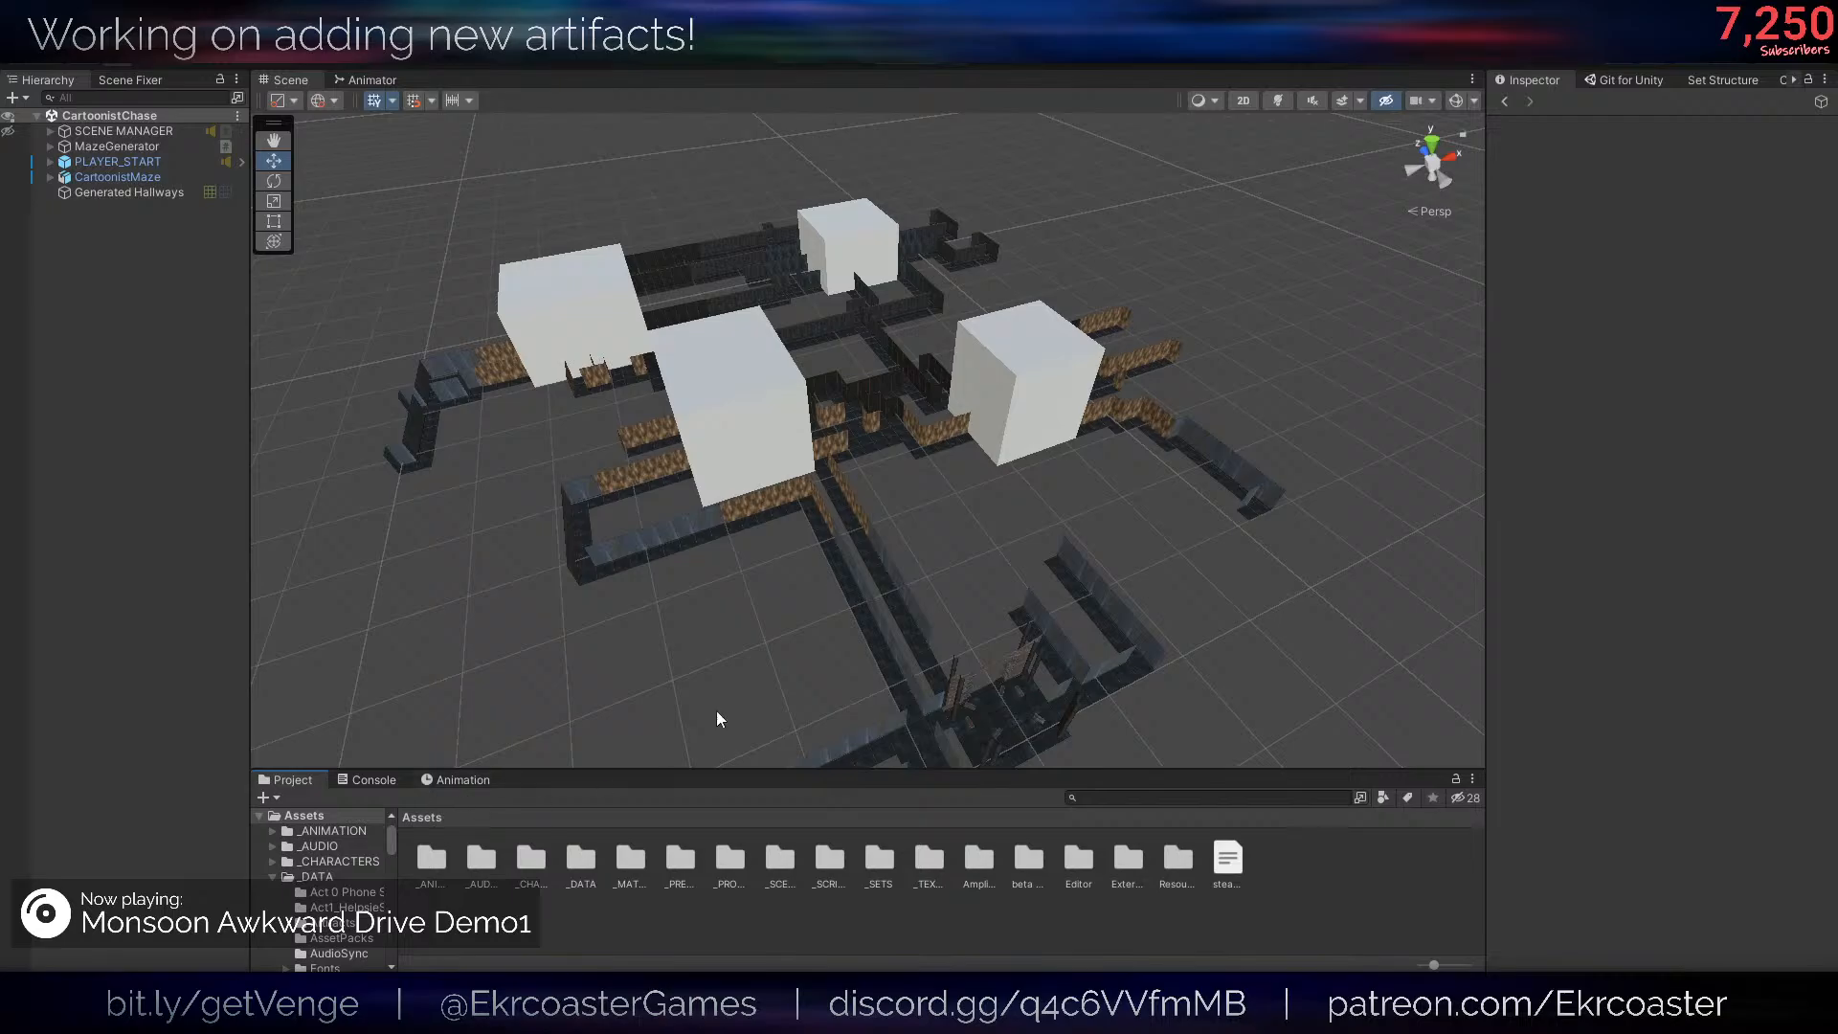
right_drag(767, 500, 766, 498)
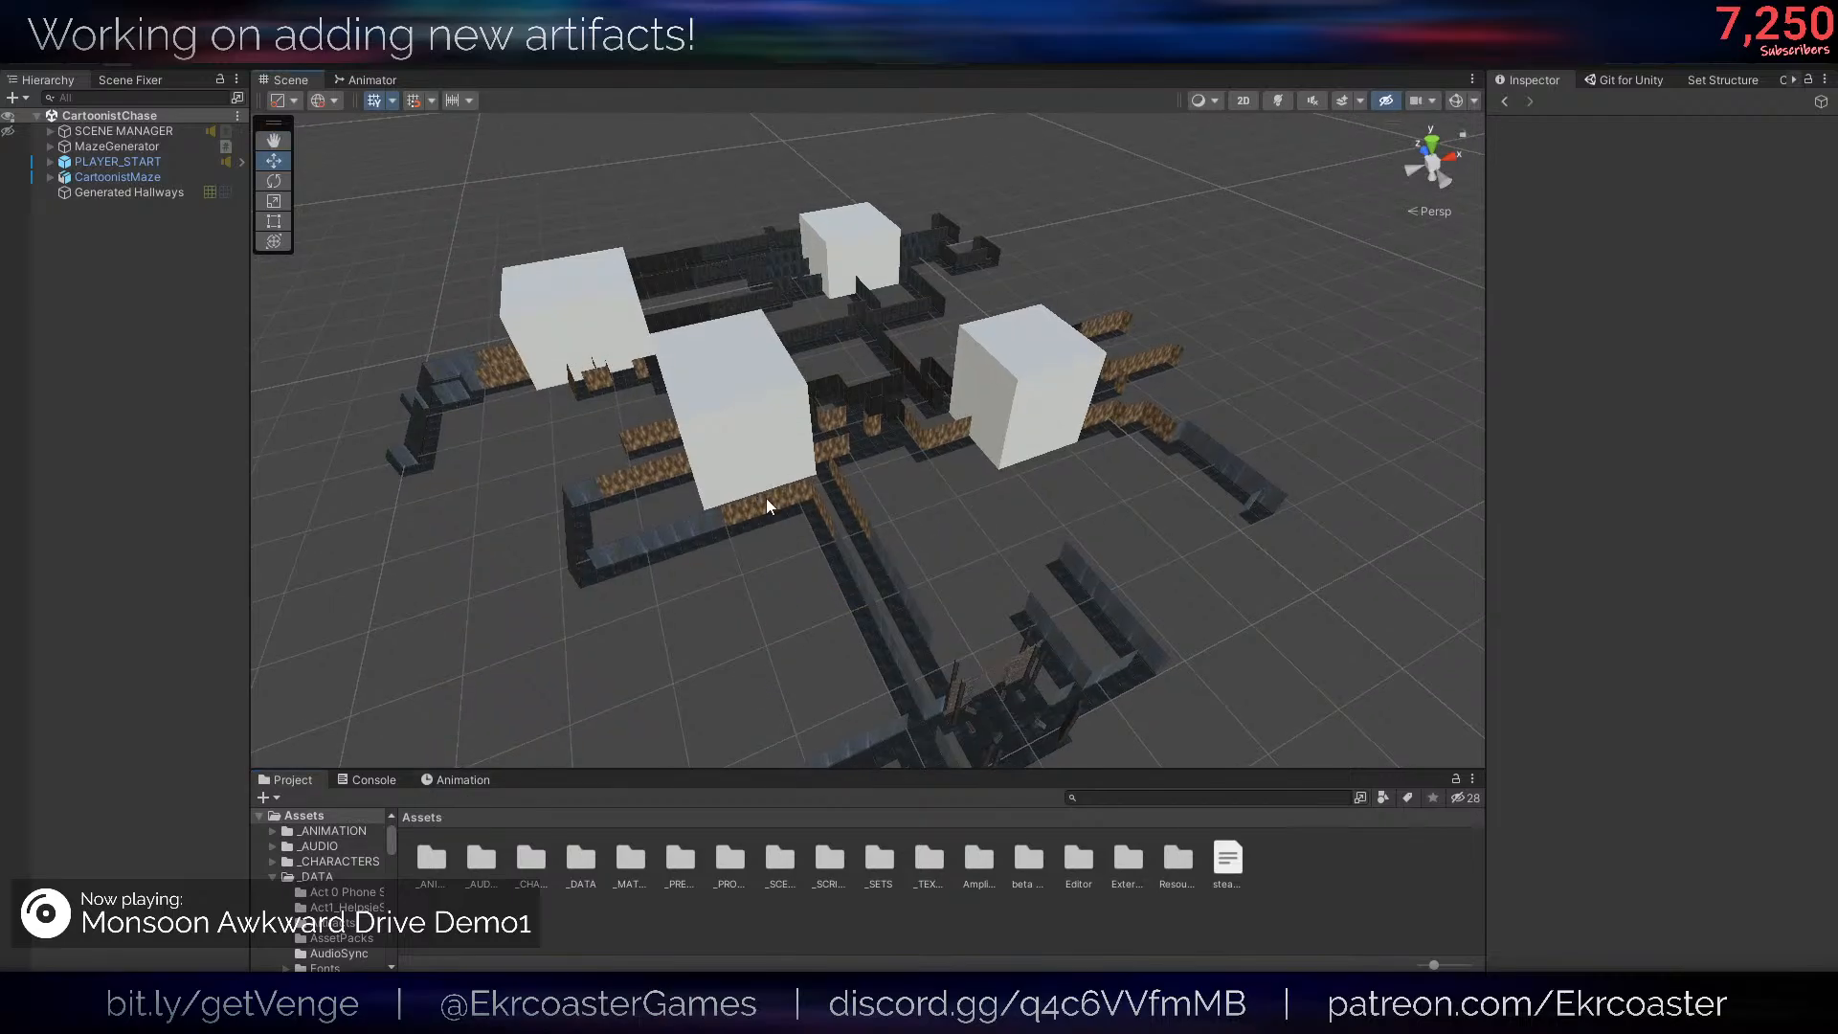
right_drag(632, 467, 736, 473)
key(a)
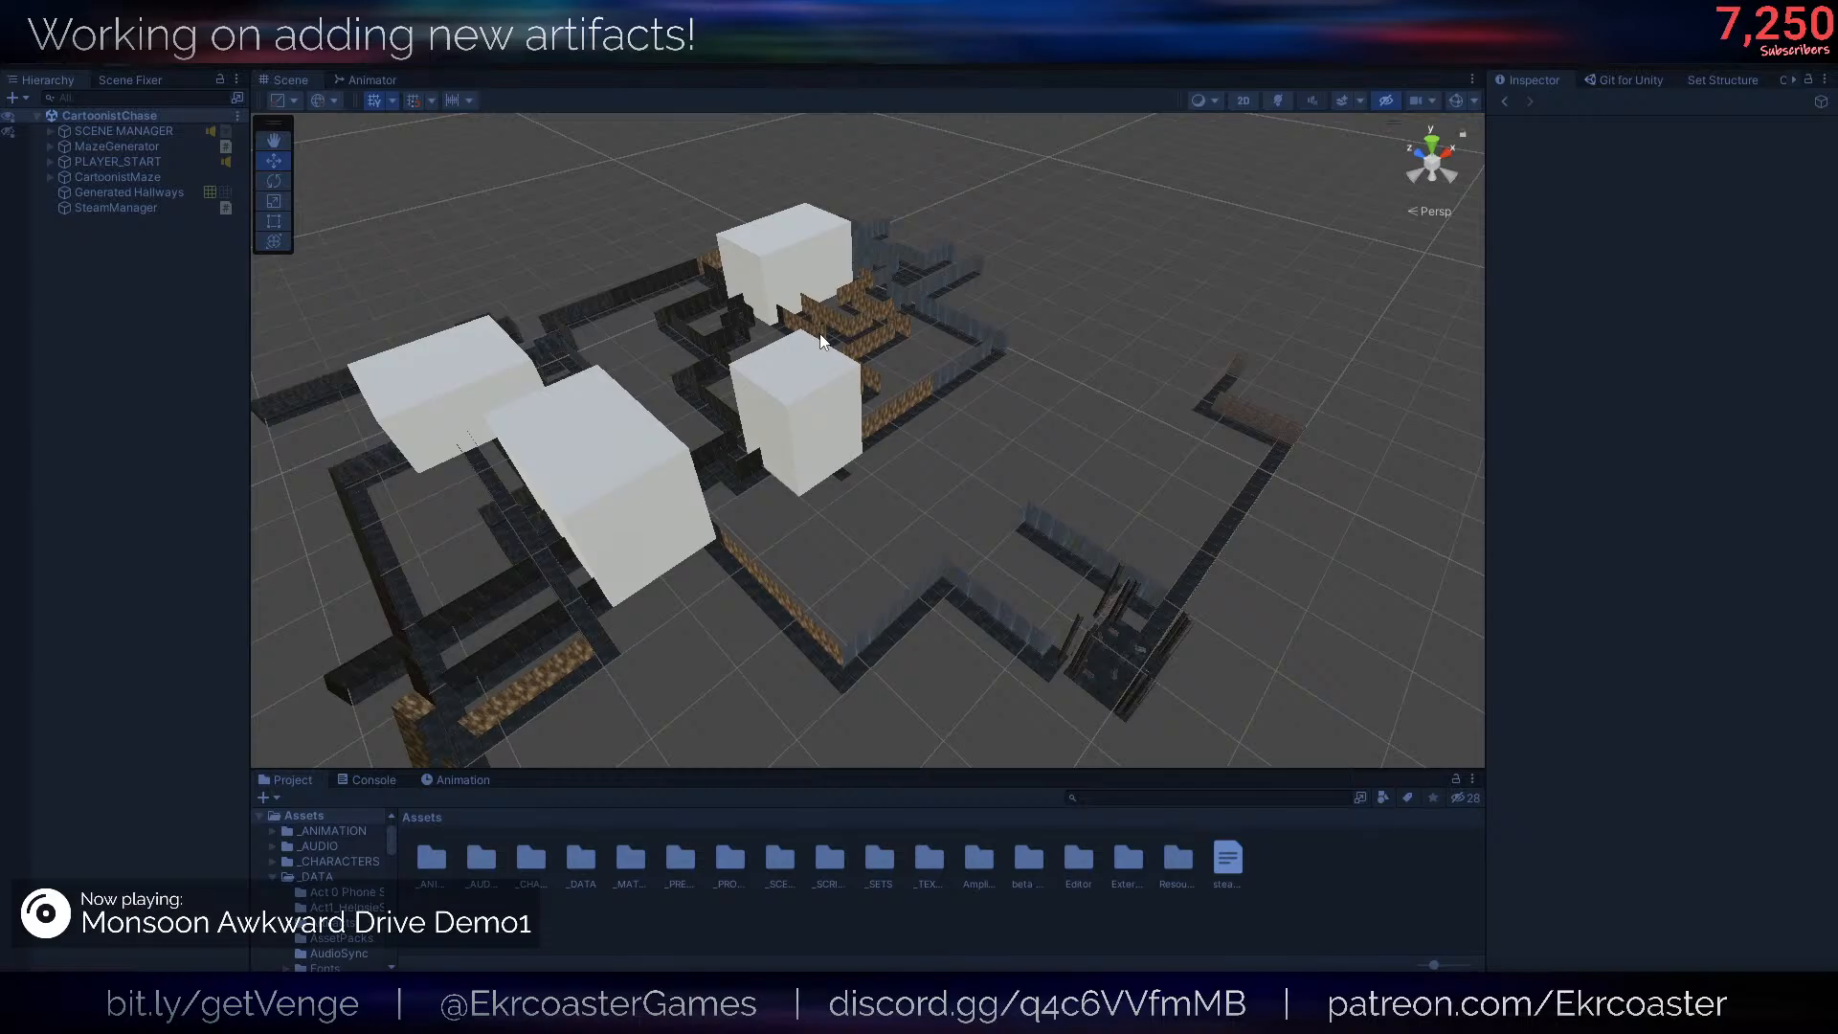
- Stop play mode in the CartoonistChase scene
key(super)
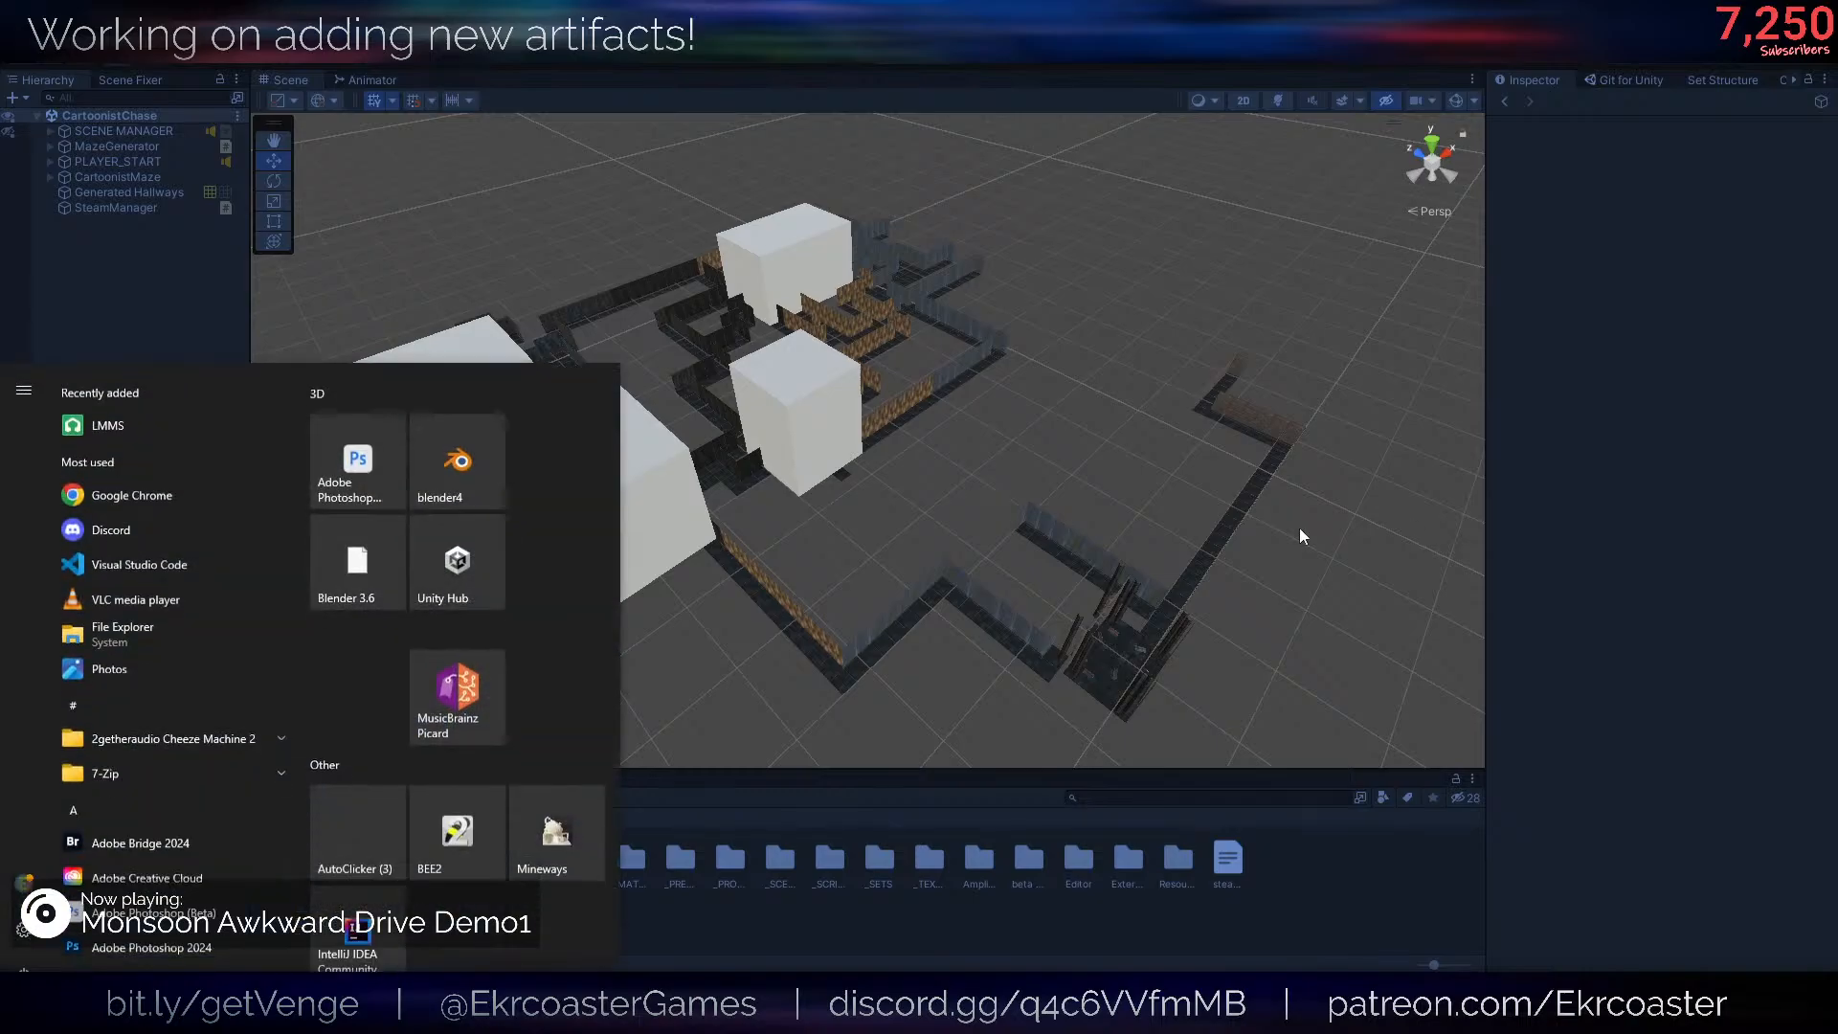
key(super)
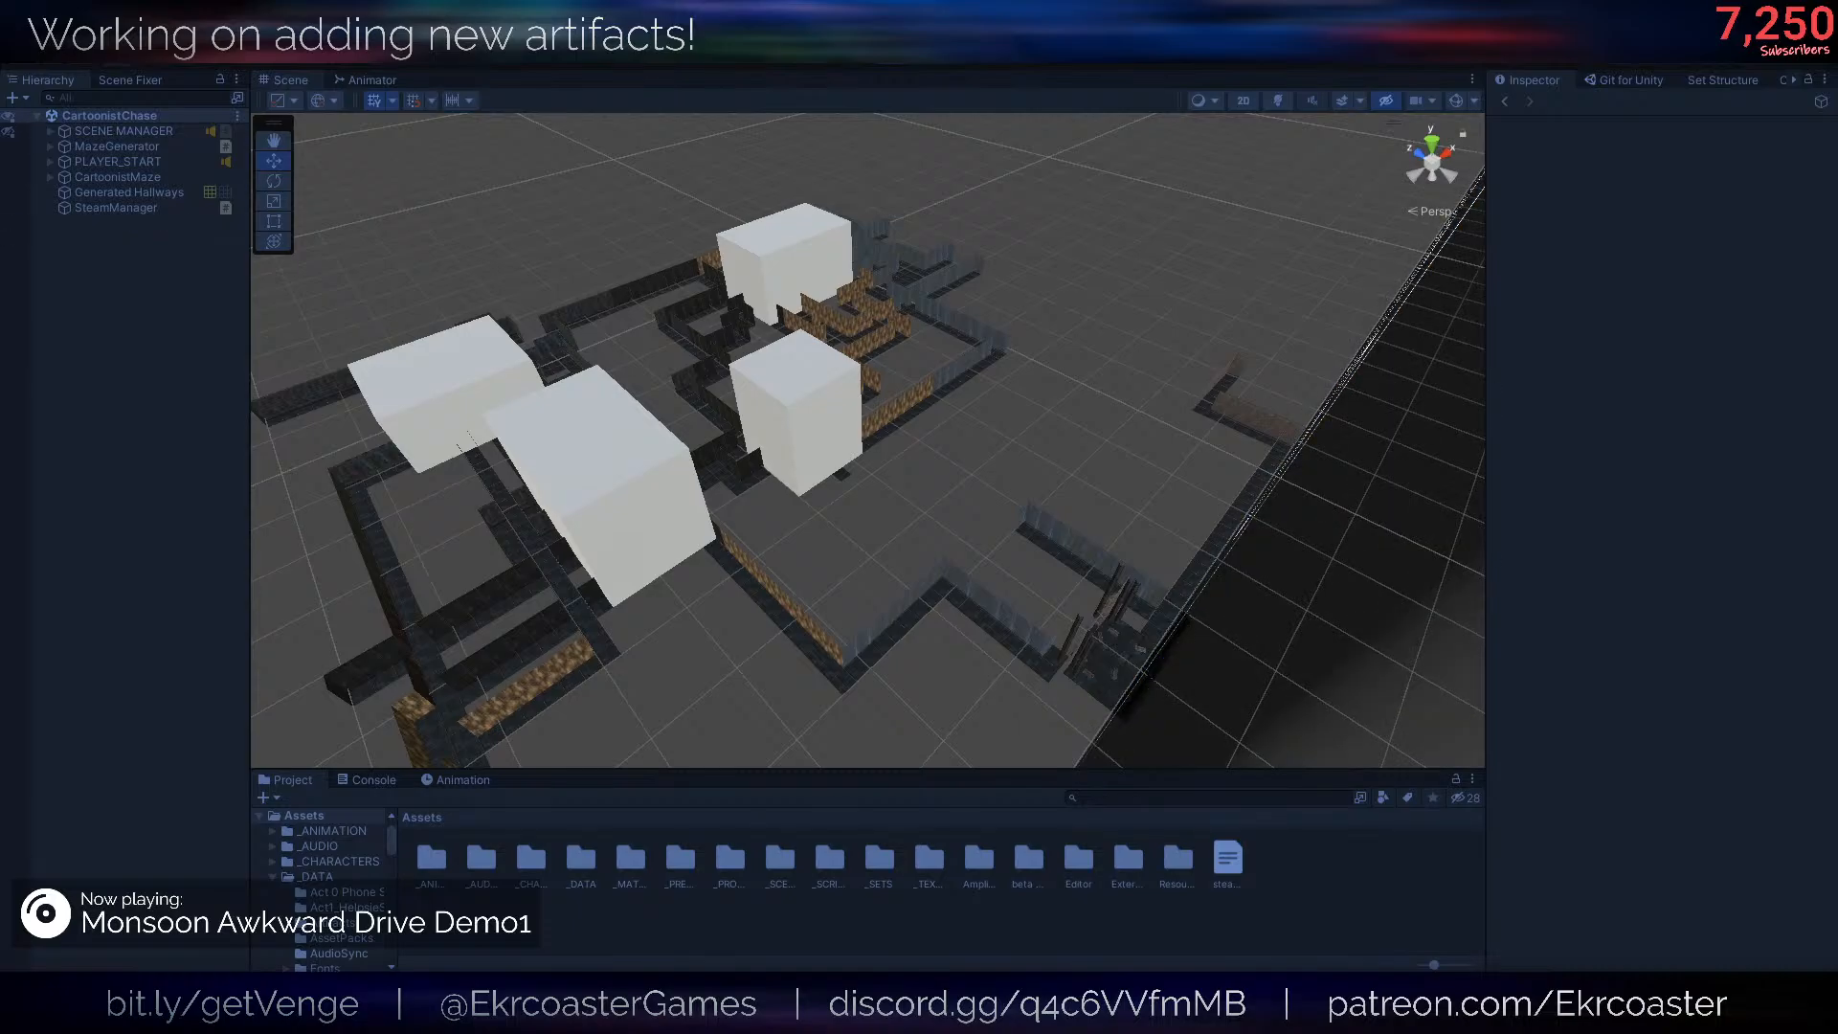
key(super)
click(890, 55)
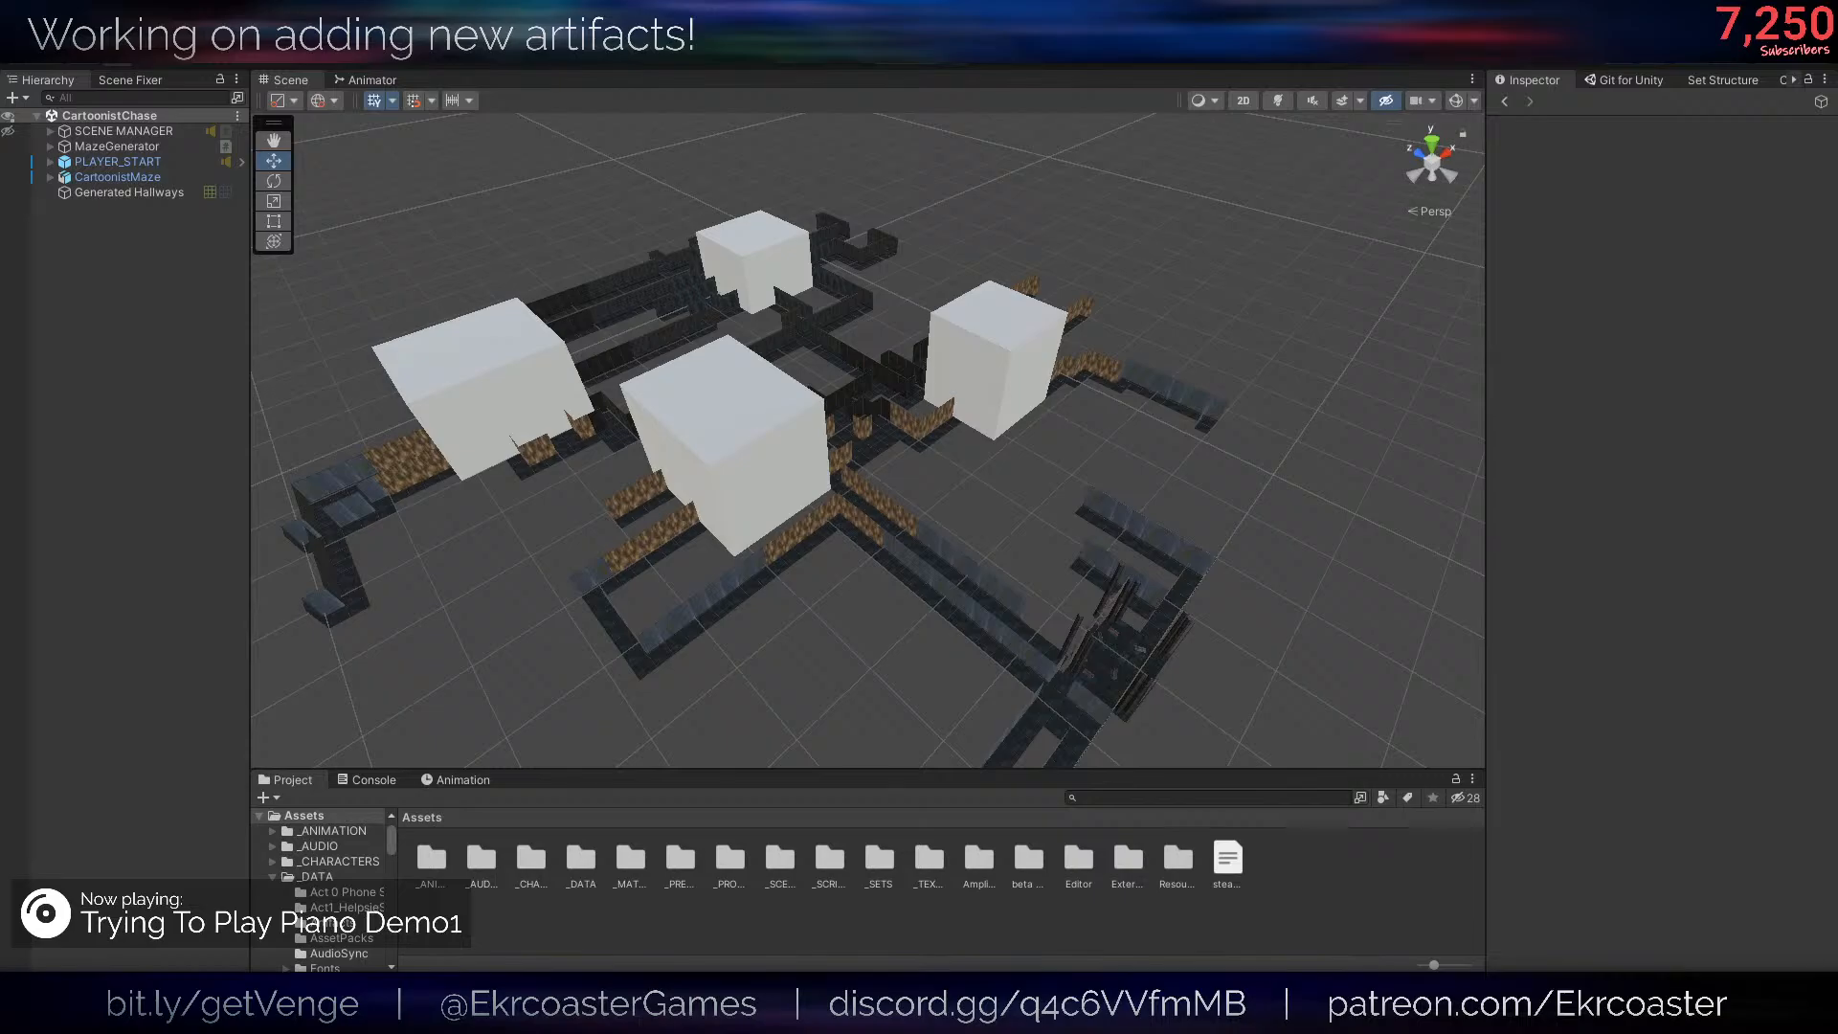
- Return to the Inspector and close the collection.cgme file in Notepad
click(1769, 83)
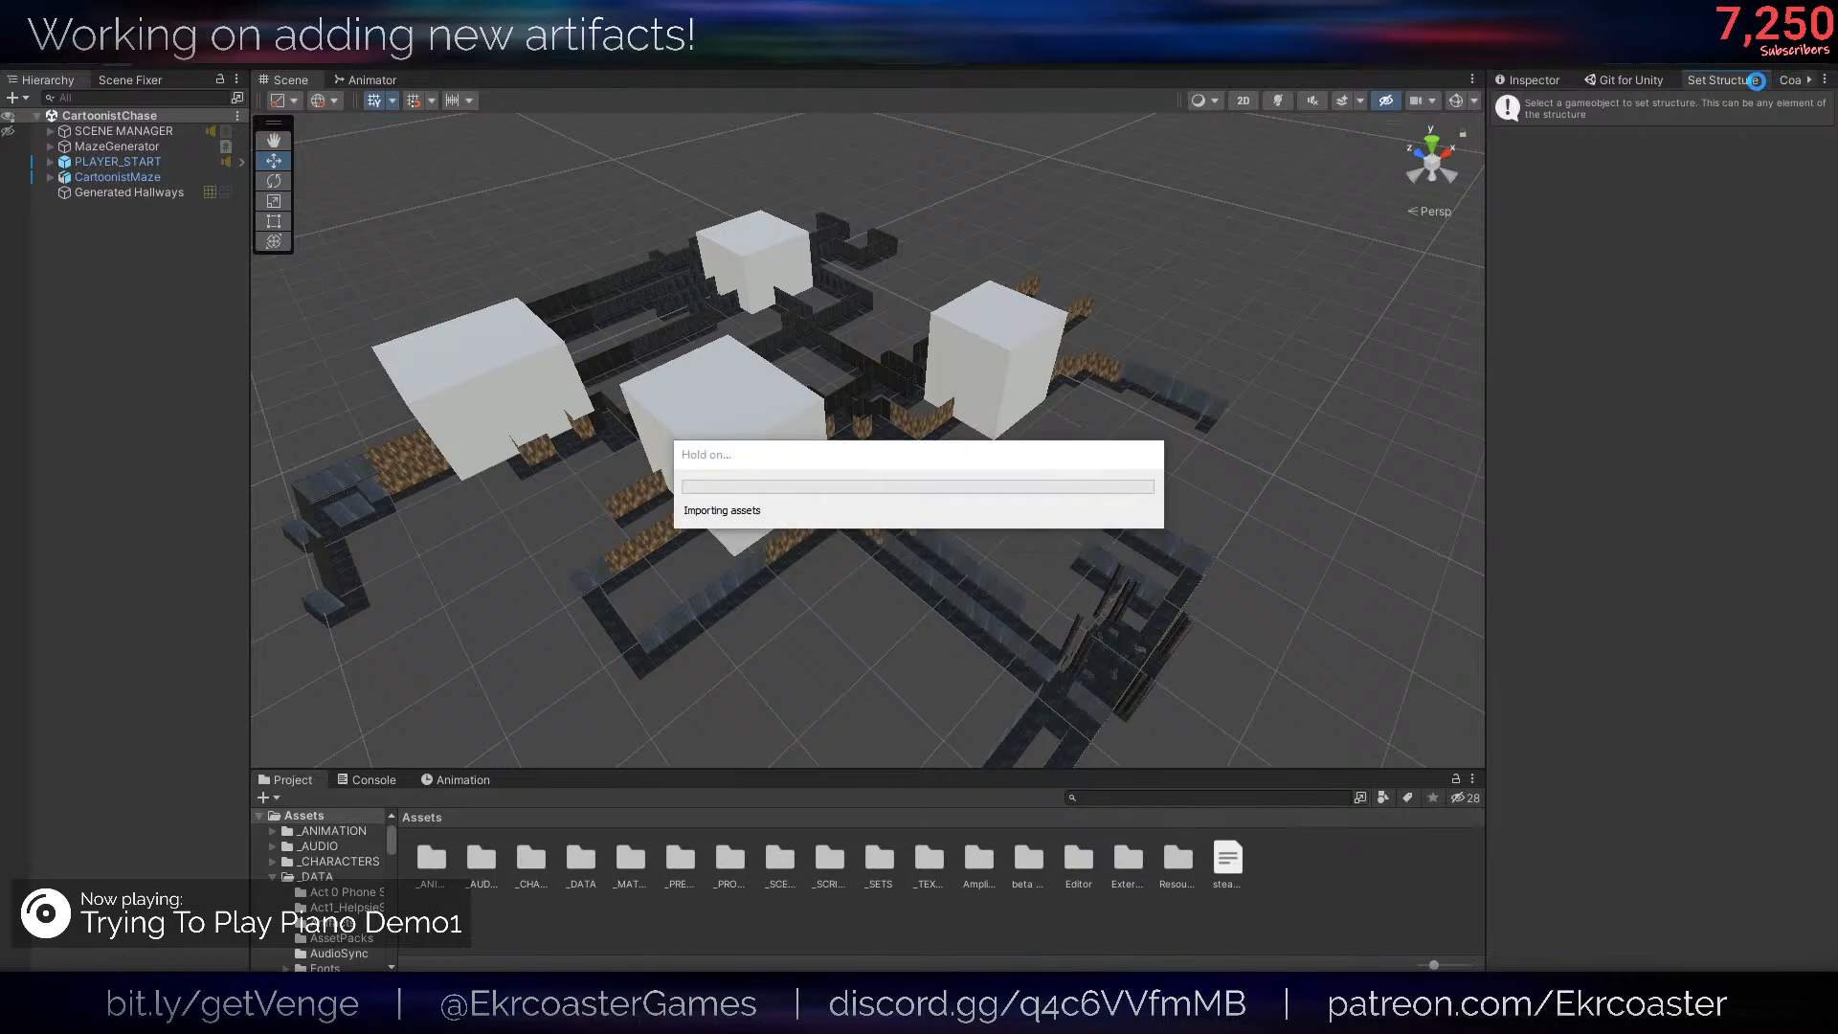
click(1503, 80)
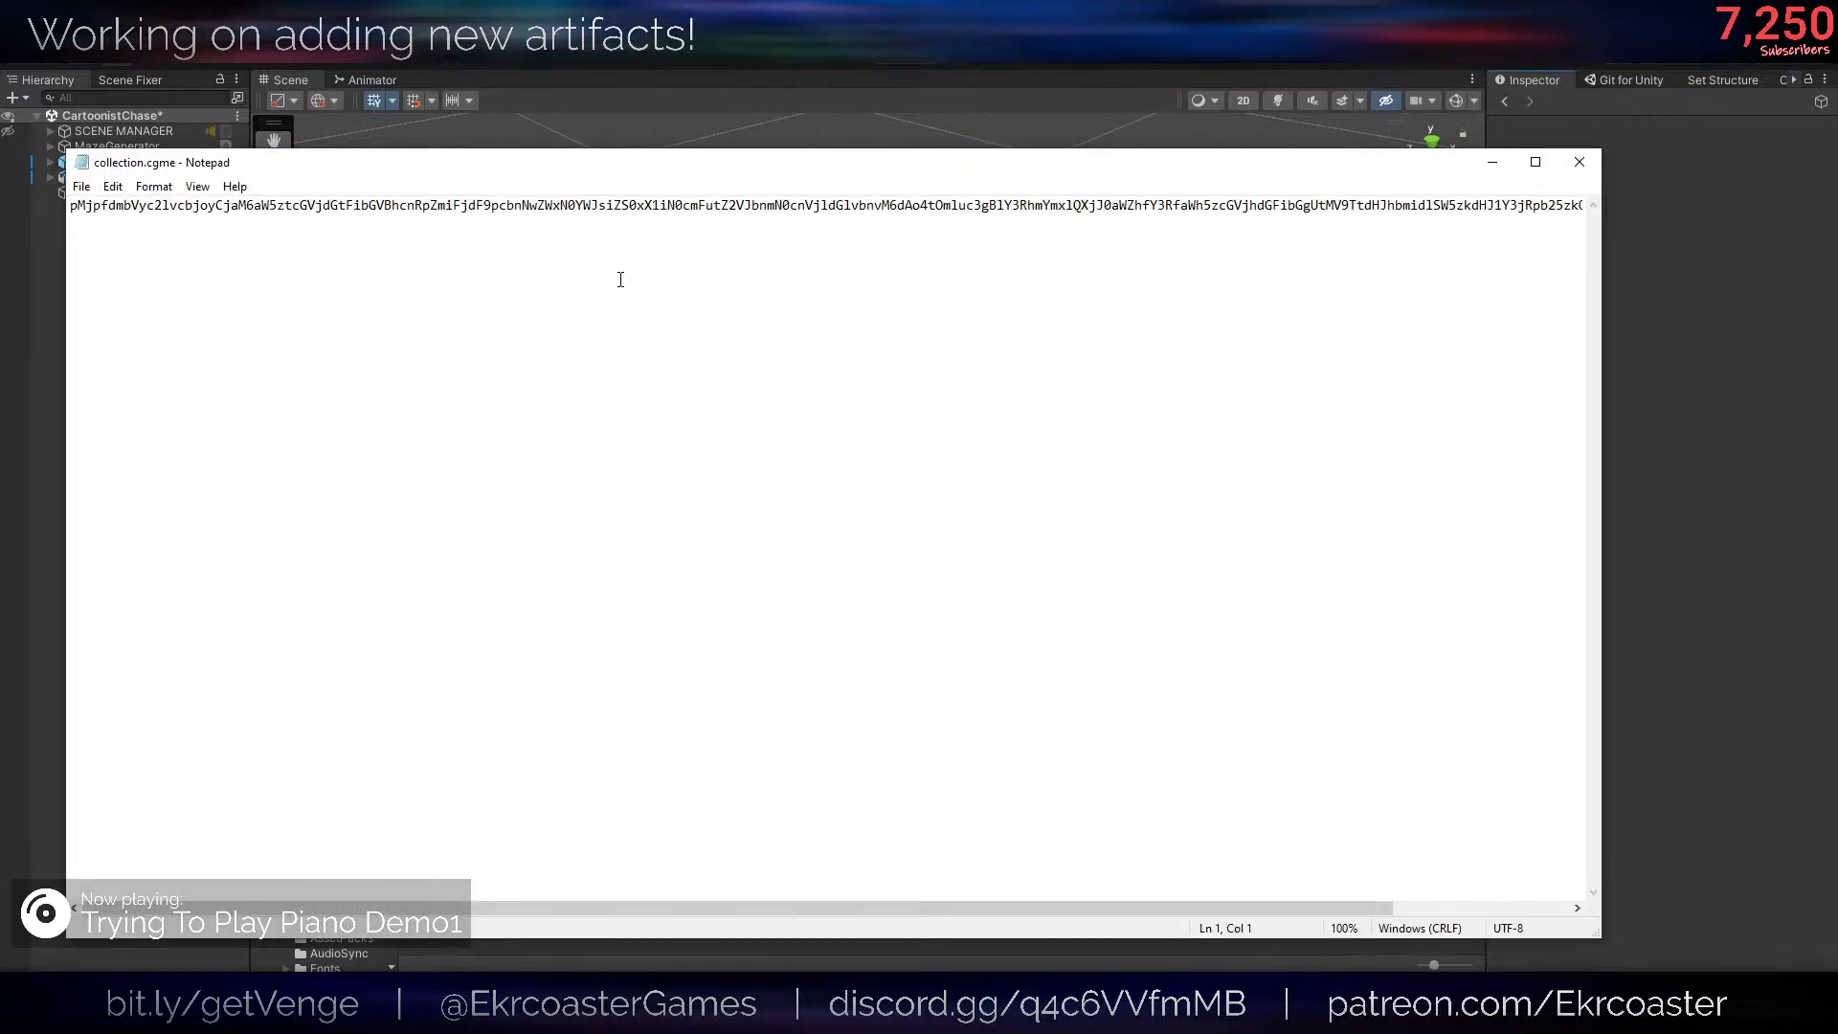
click(1580, 162)
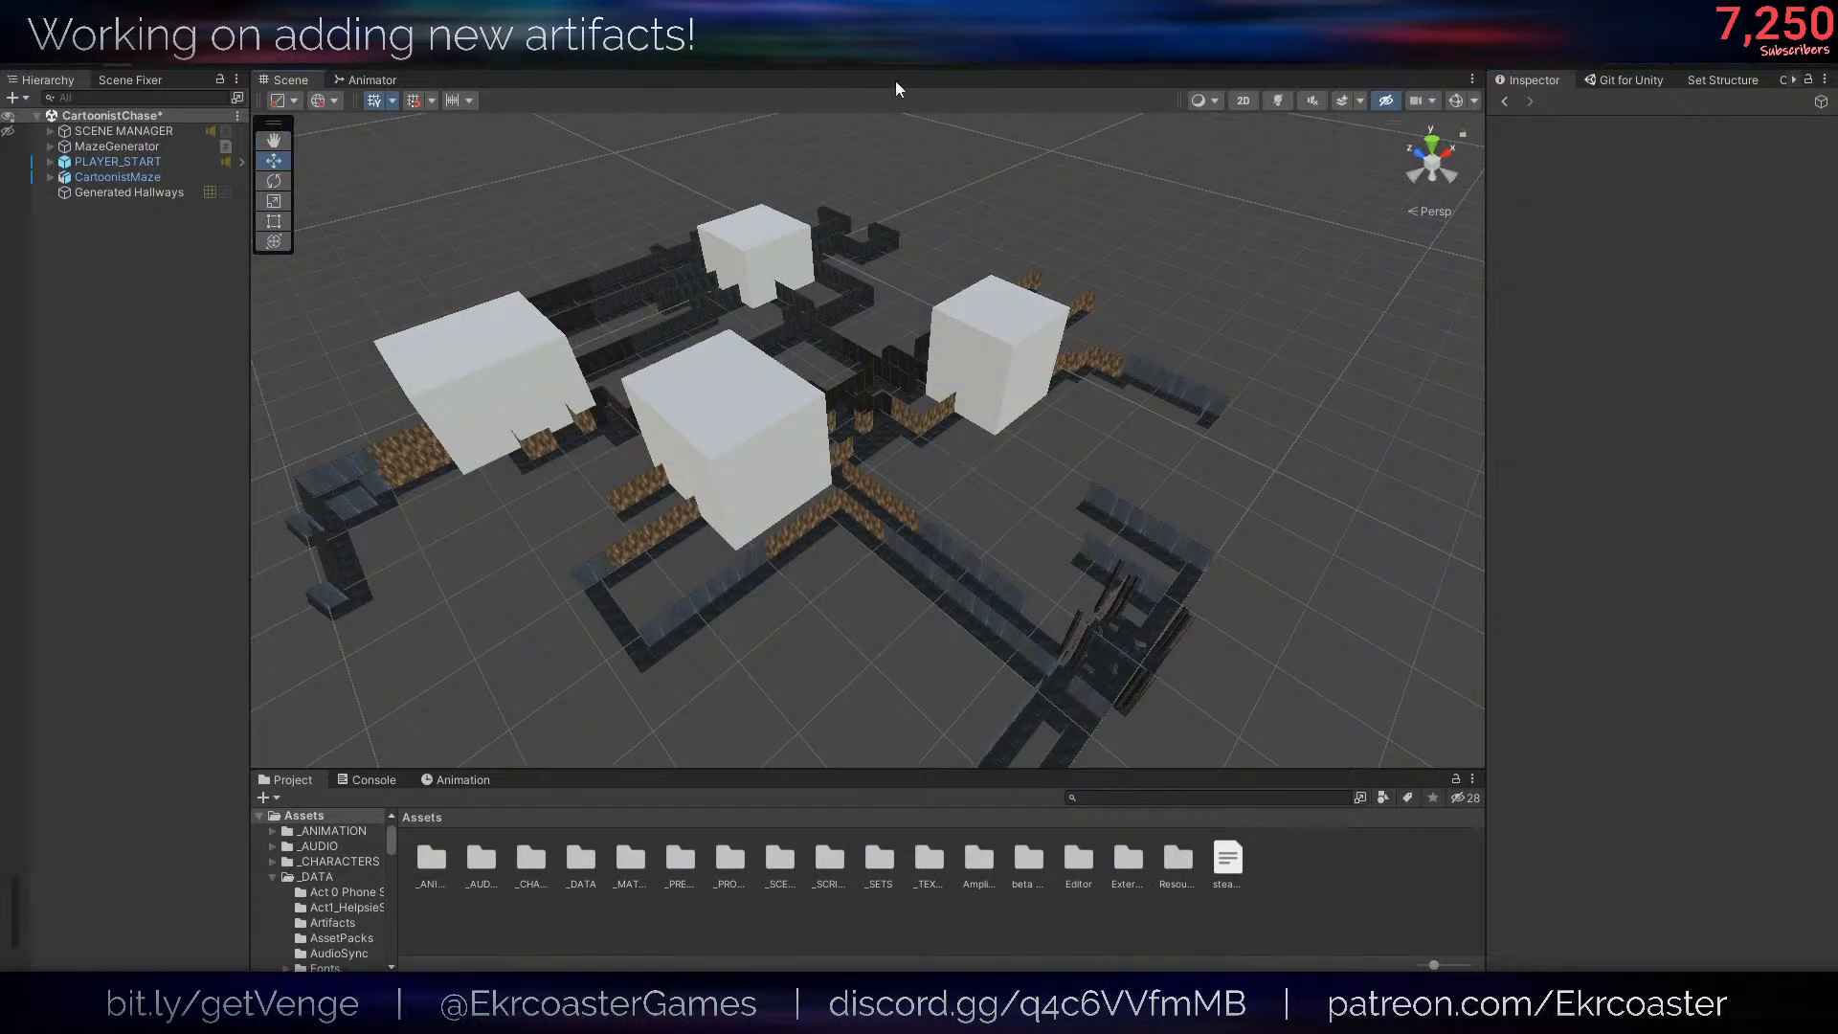
- Run the game in play mode and look through the undiscovered items in the artifact collection
click(891, 57)
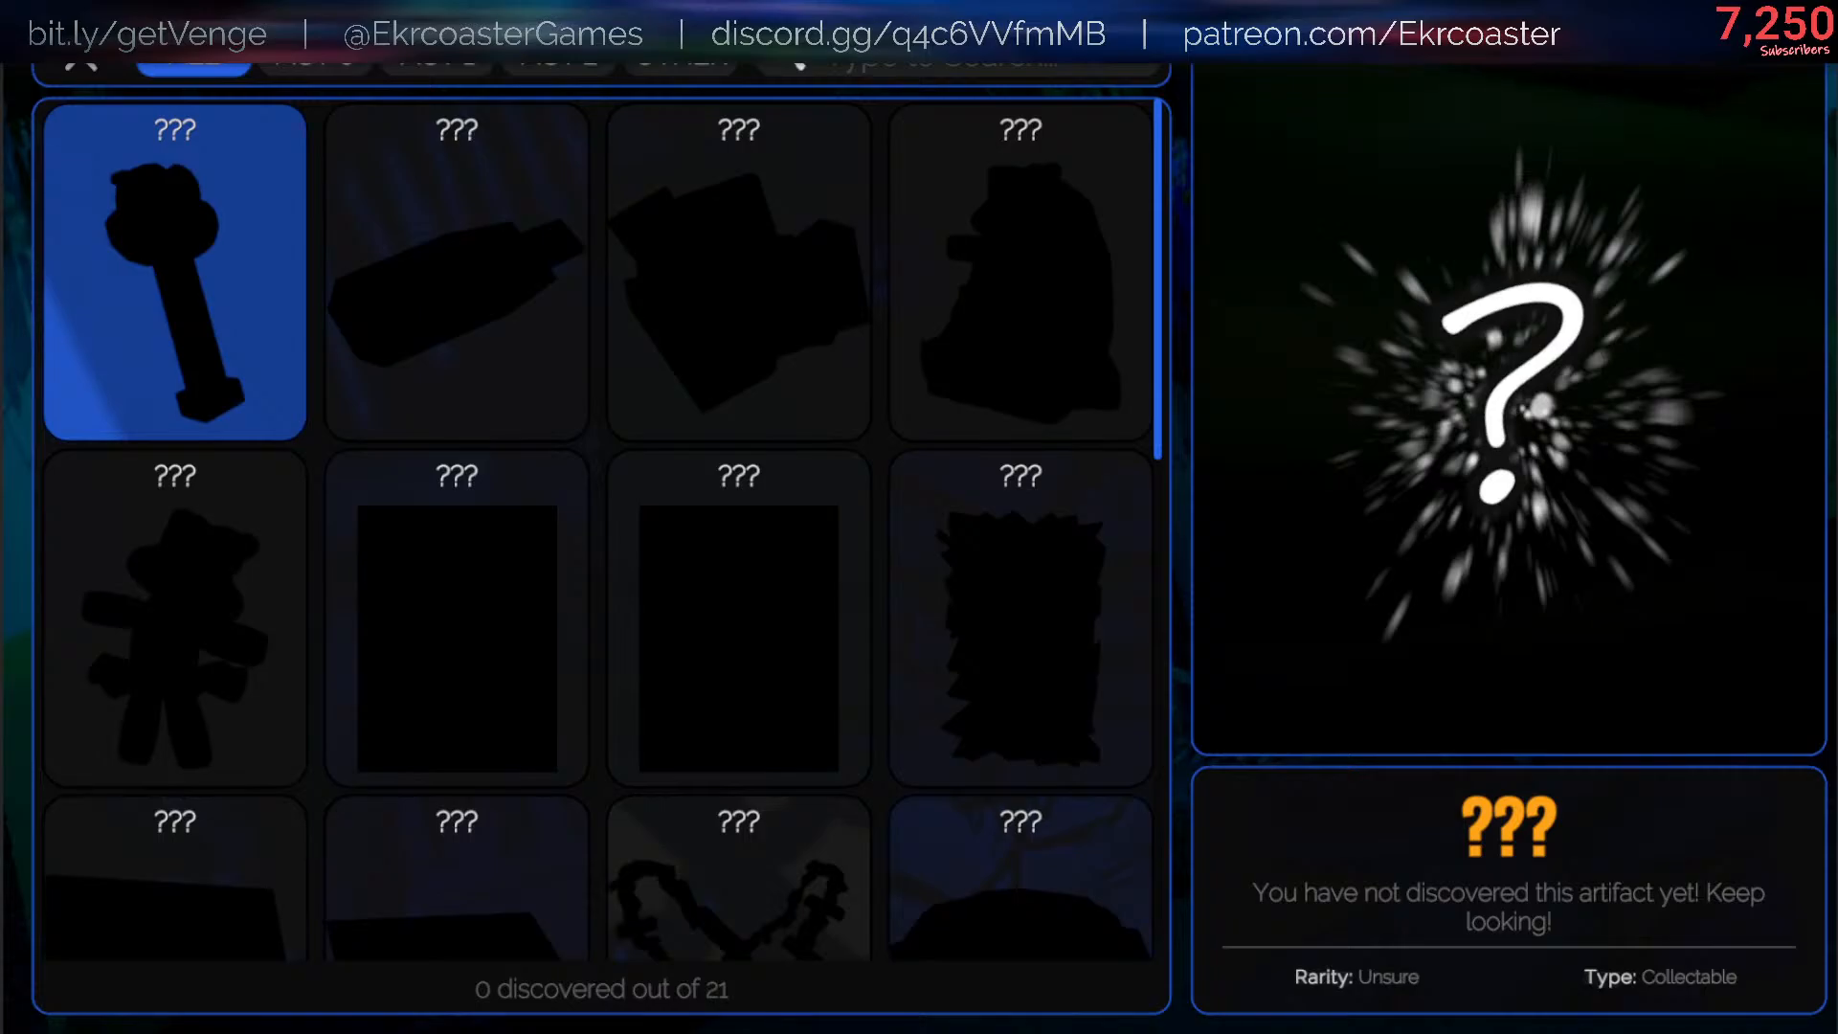
scroll(737, 727, down, 5)
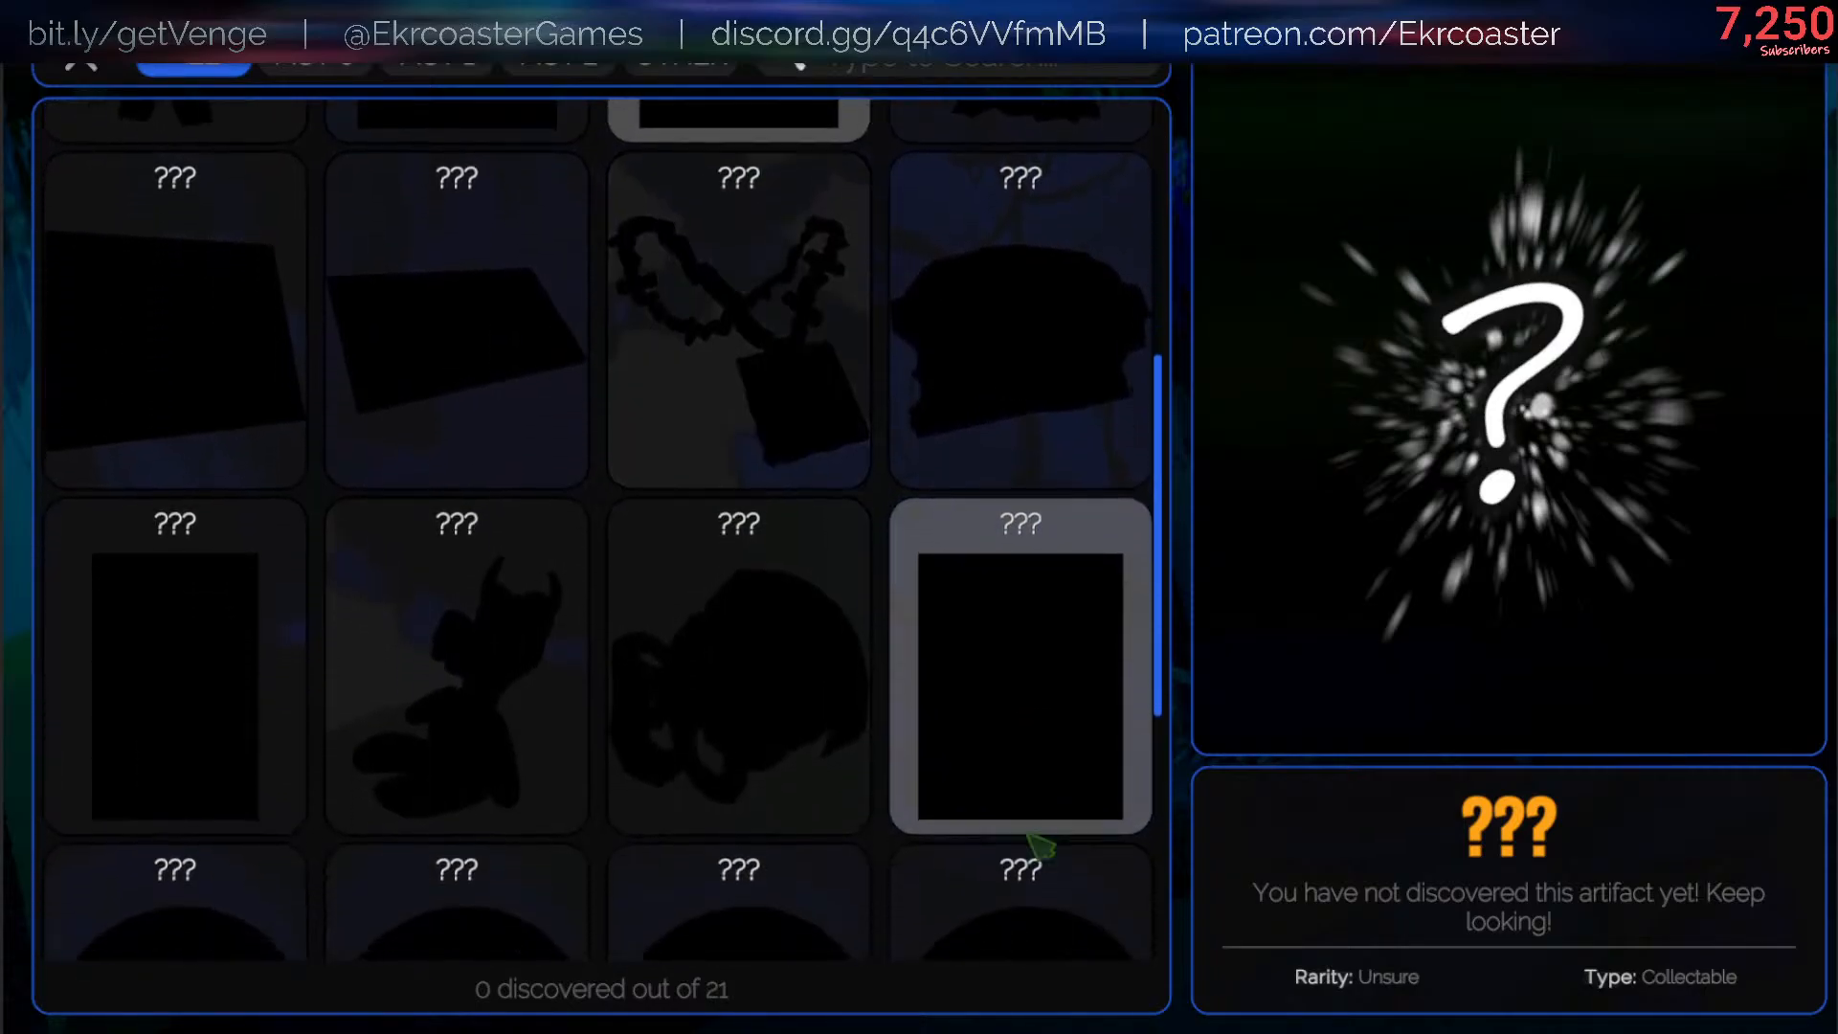
scroll(862, 952, down, 5)
scroll(670, 316, up, 10)
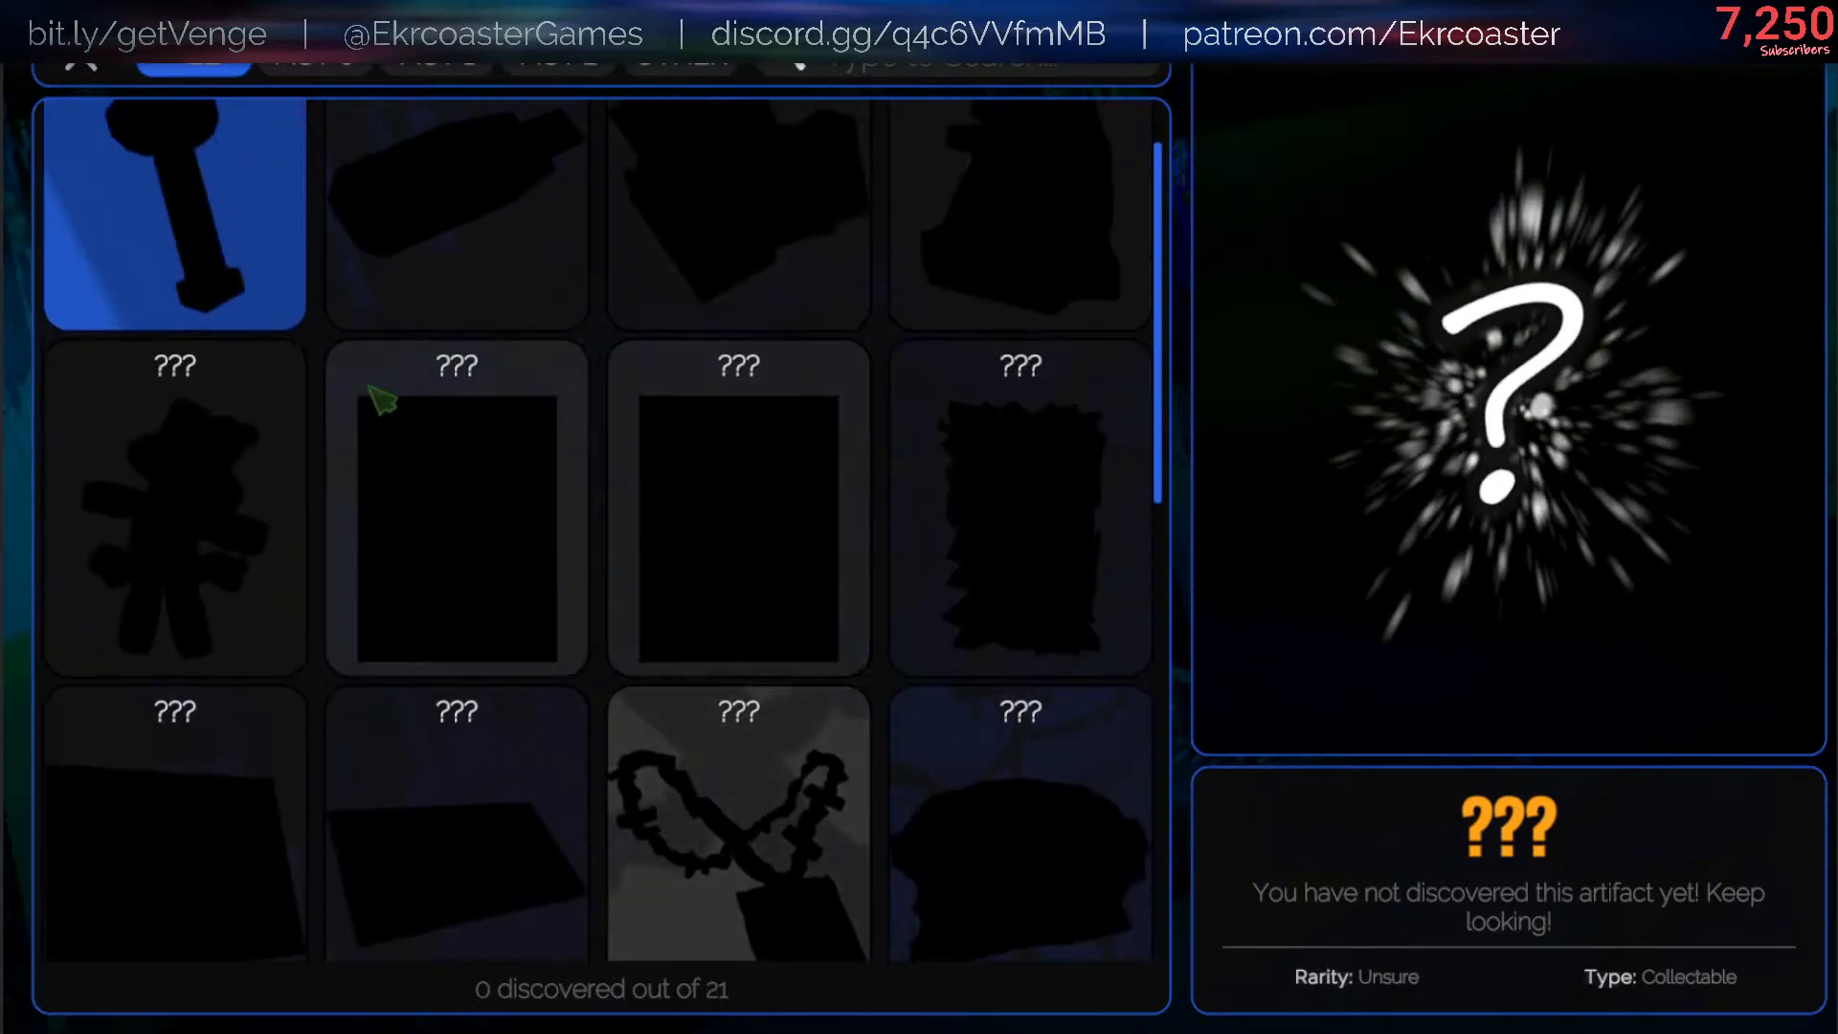
- Recheck the first rows of artifact silhouettes in the collection and leave play mode
scroll(369, 386, up, 2)
scroll(125, 316, up, 3)
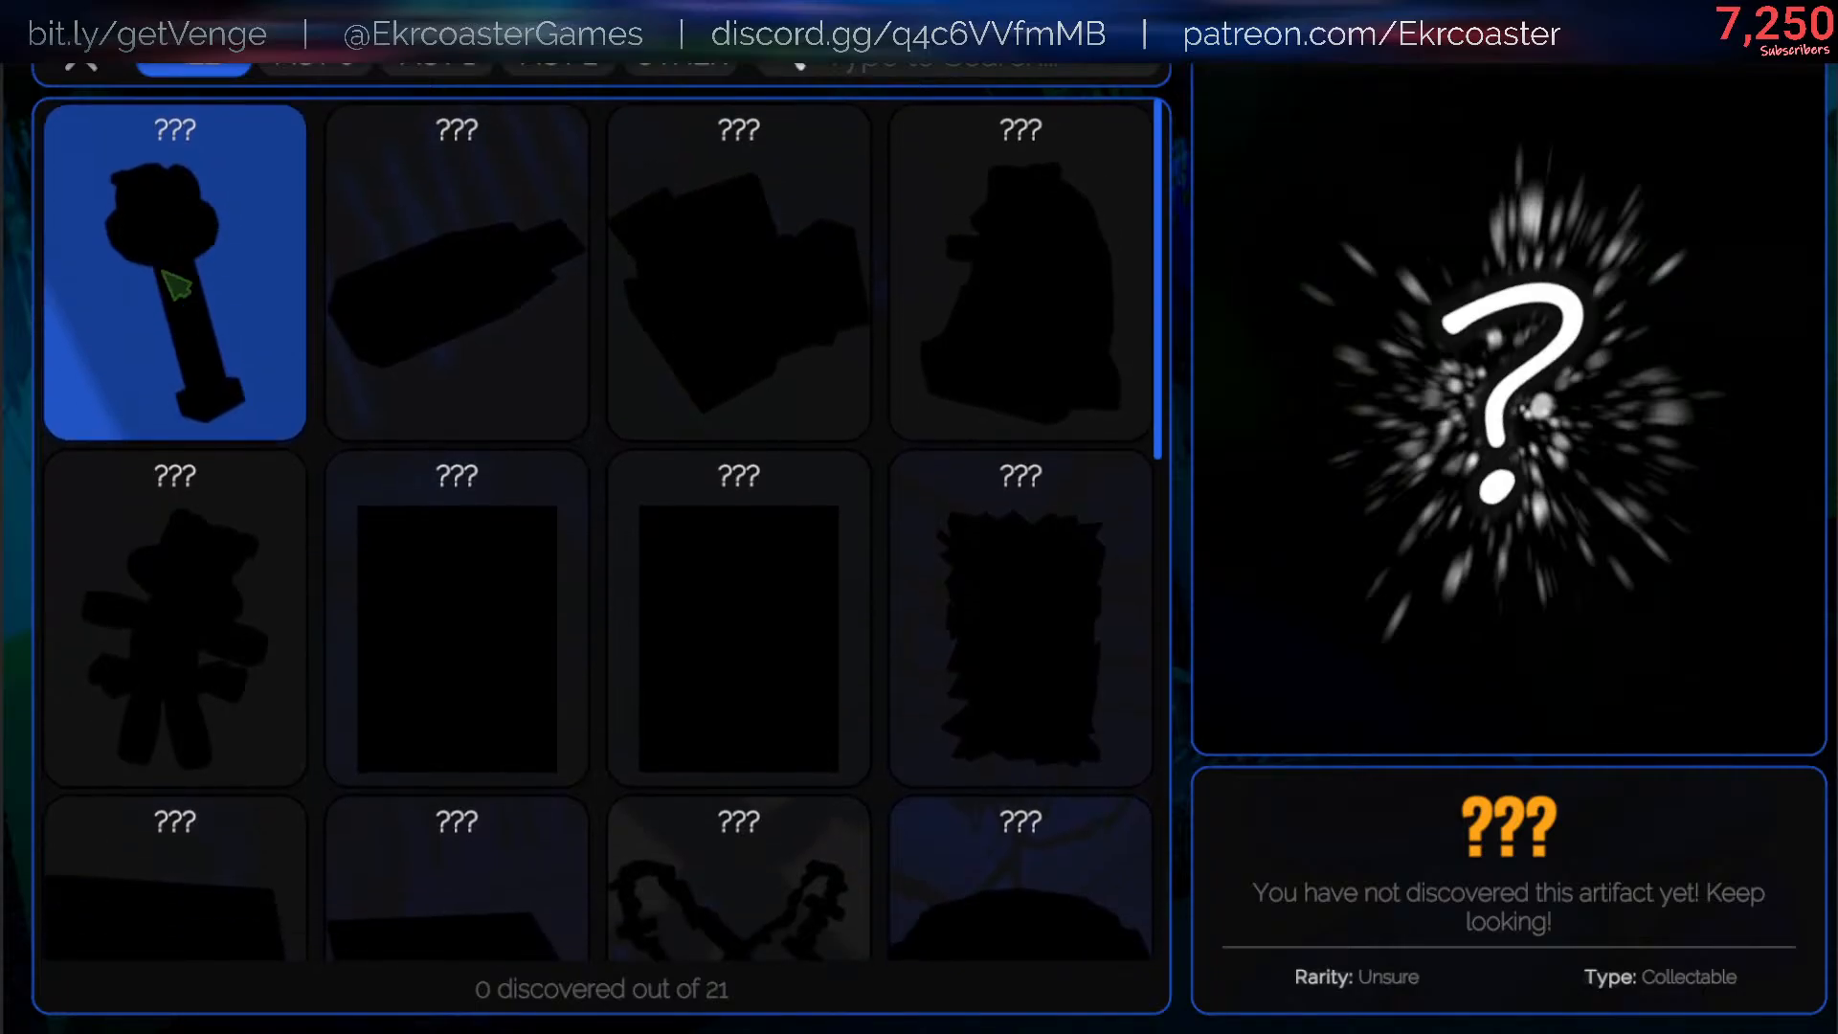
scroll(172, 537, down, 1)
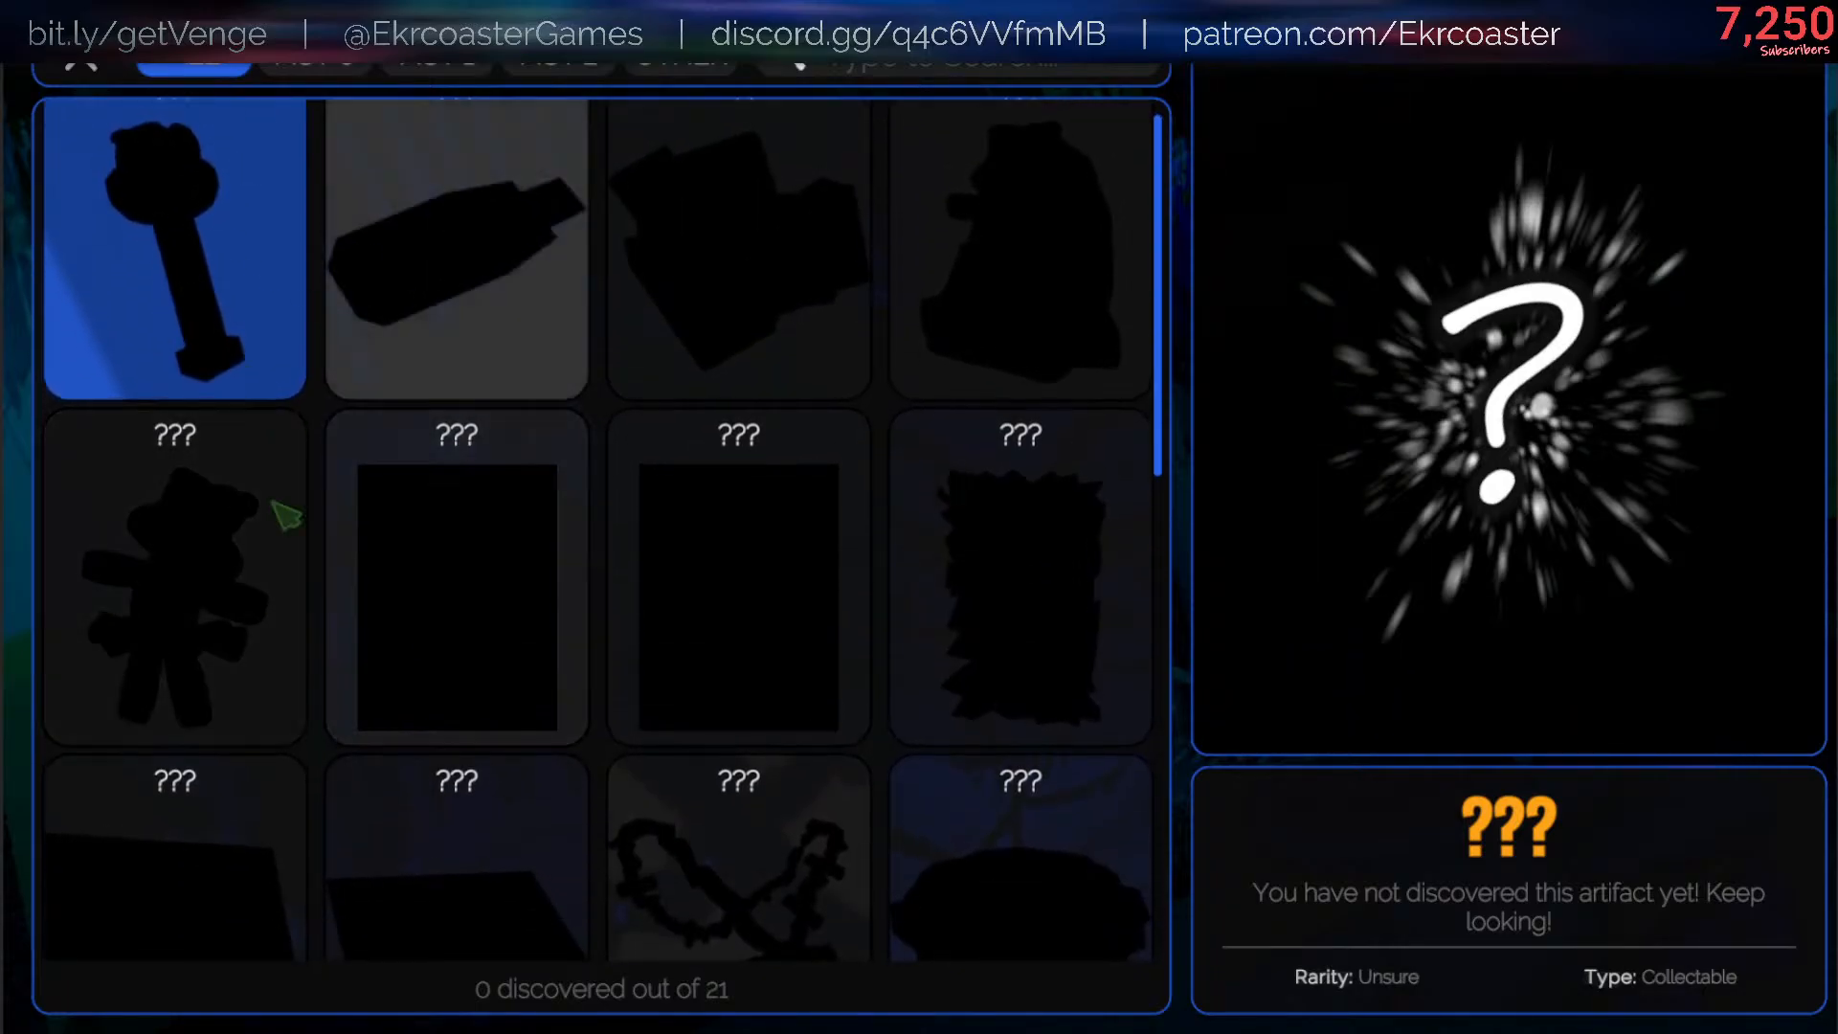
scroll(526, 315, down, 5)
scroll(670, 163, up, 6)
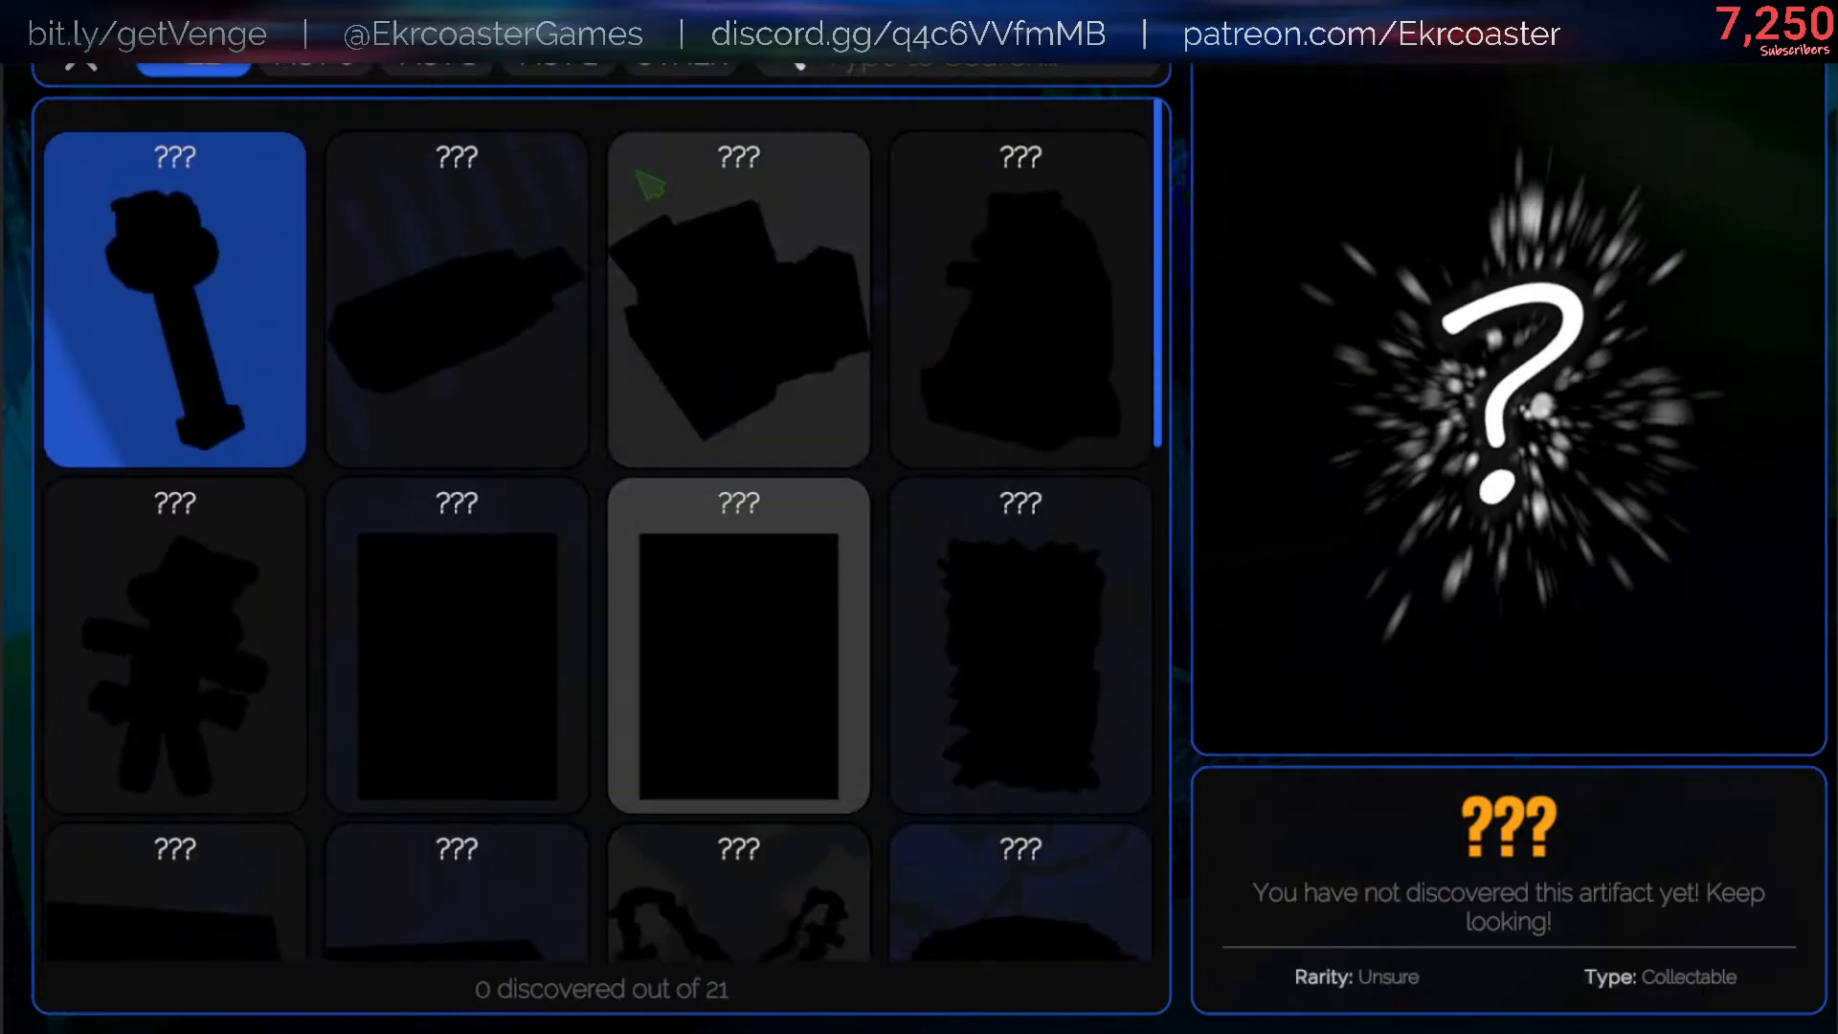
click(311, 67)
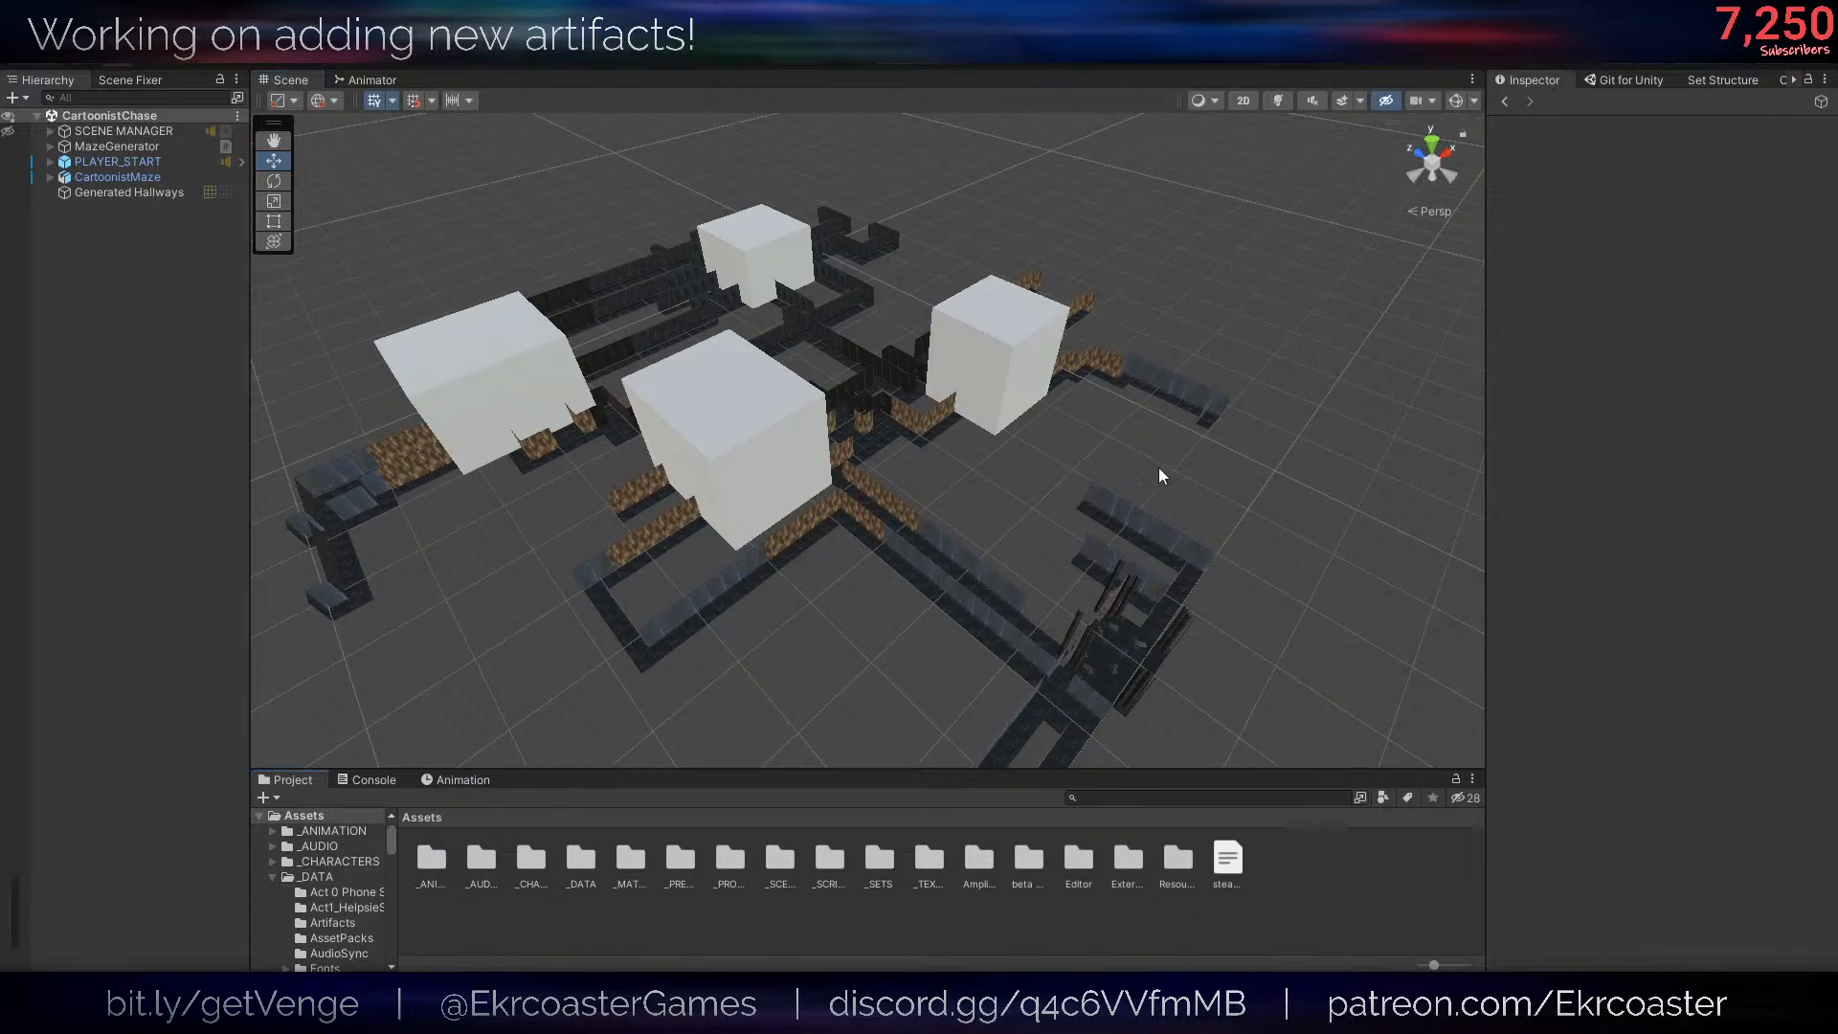
- Open the 0_HouseOutside scene from the _SCENES/GAME/ACT 0 folder
click(774, 64)
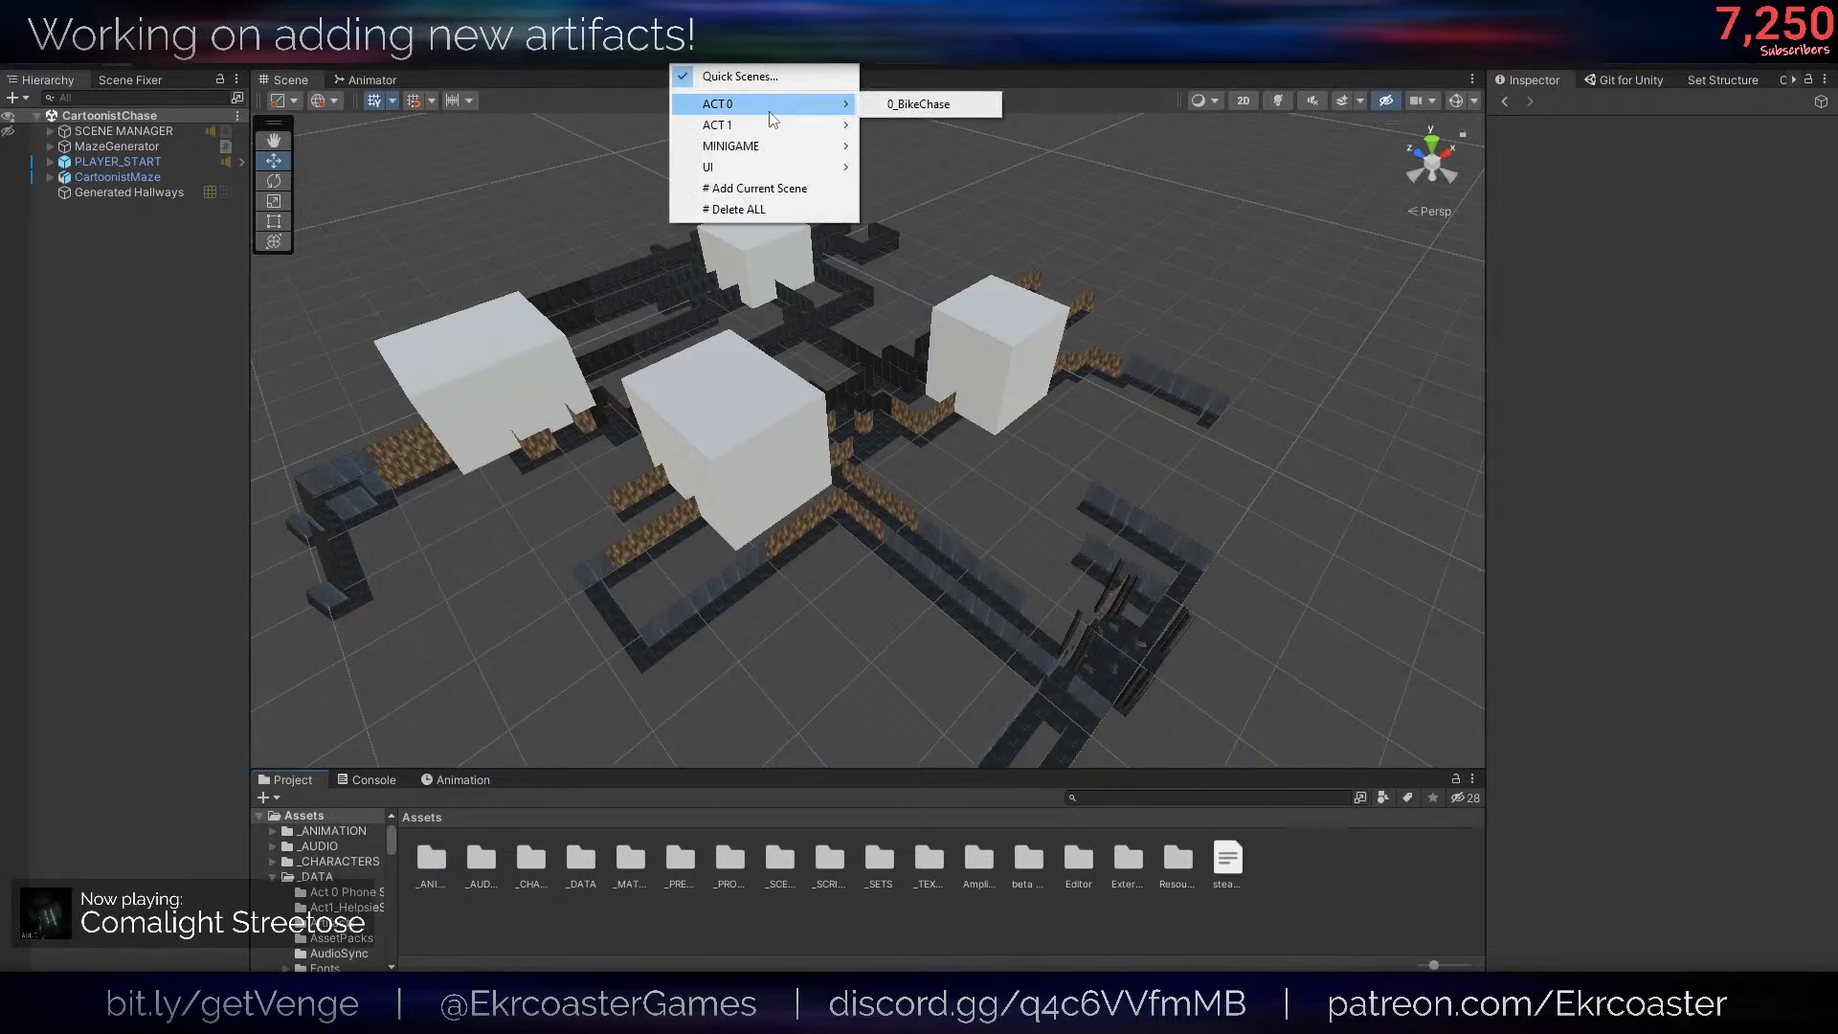
click(781, 862)
double_click(780, 862)
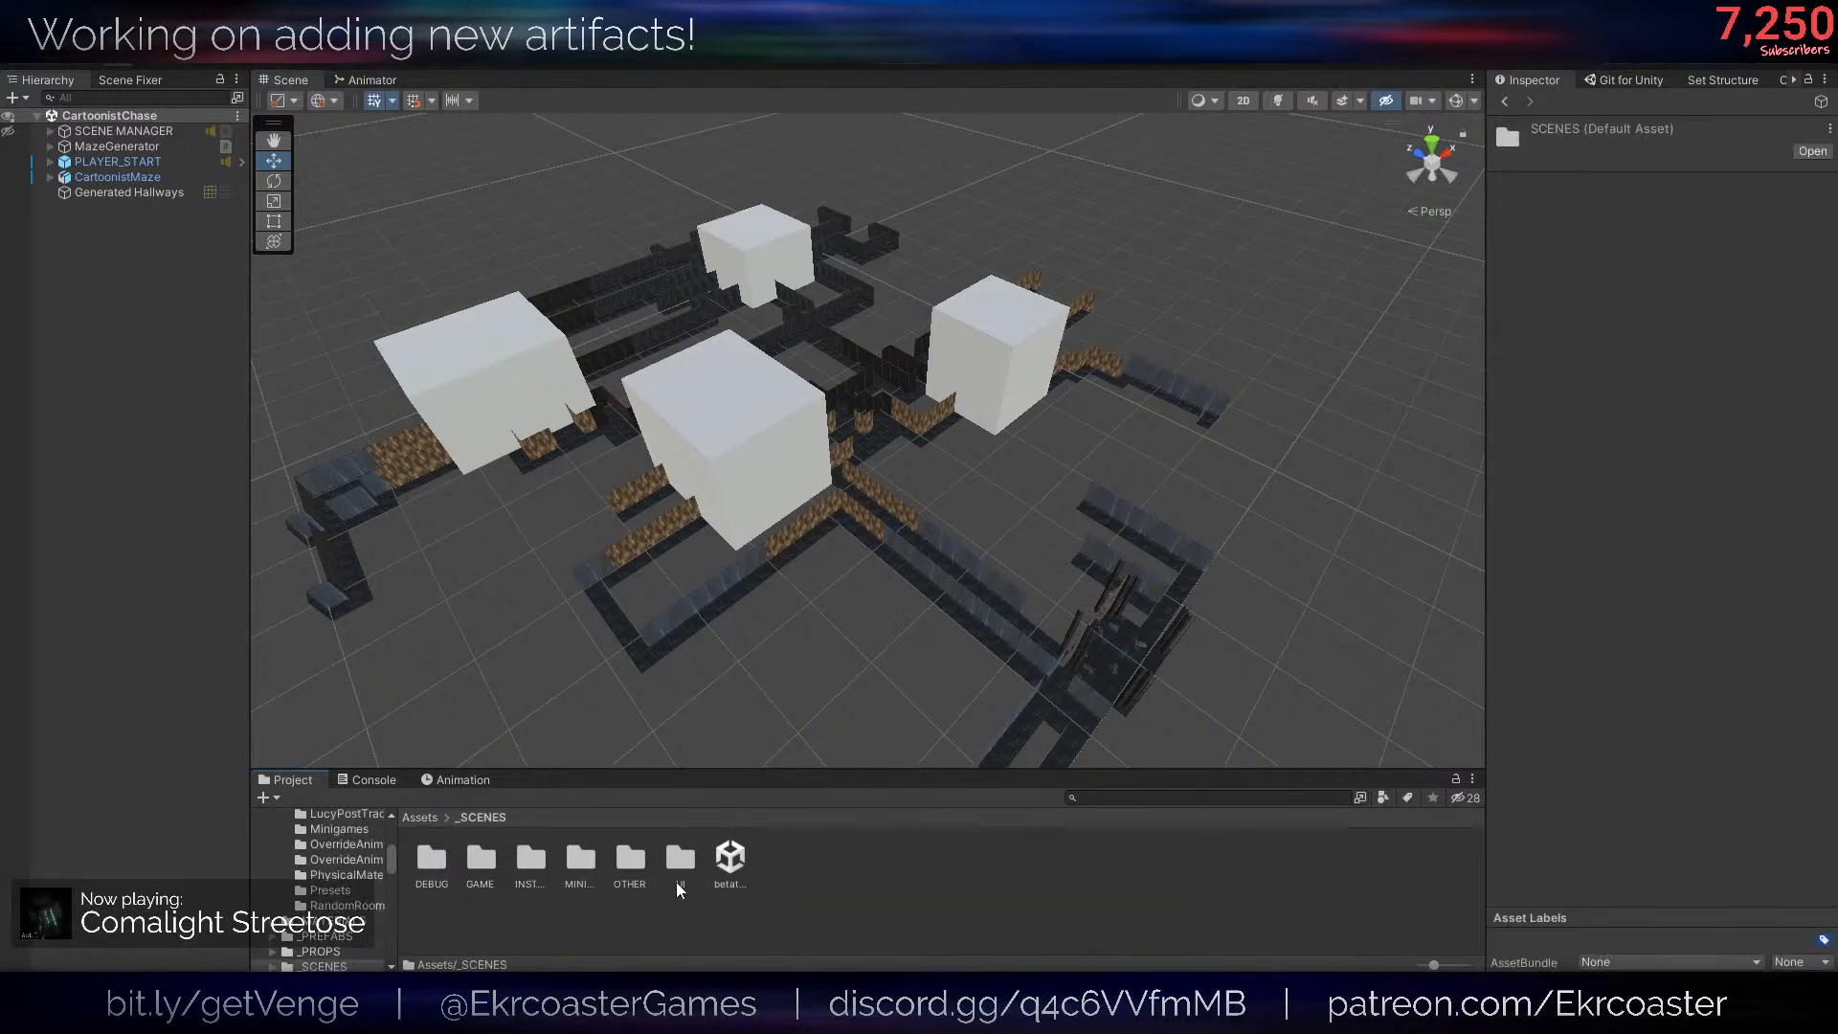
double_click(496, 865)
double_click(444, 869)
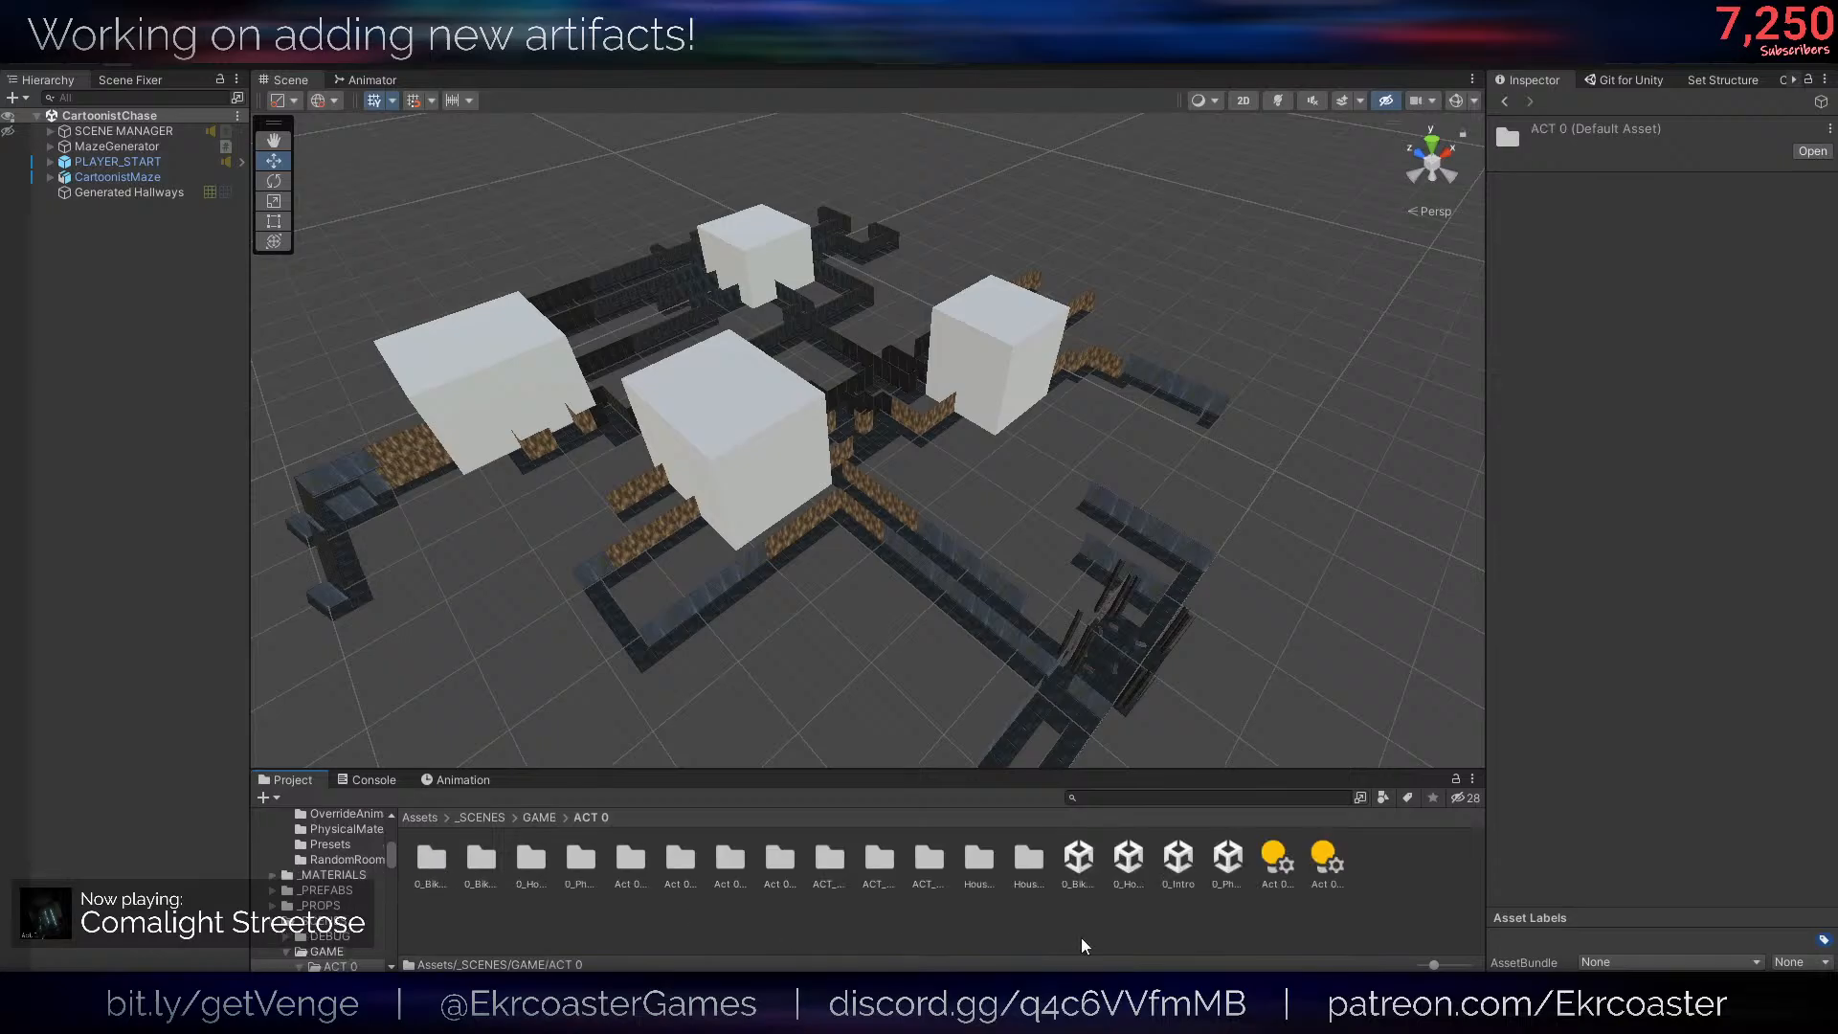
click(1126, 860)
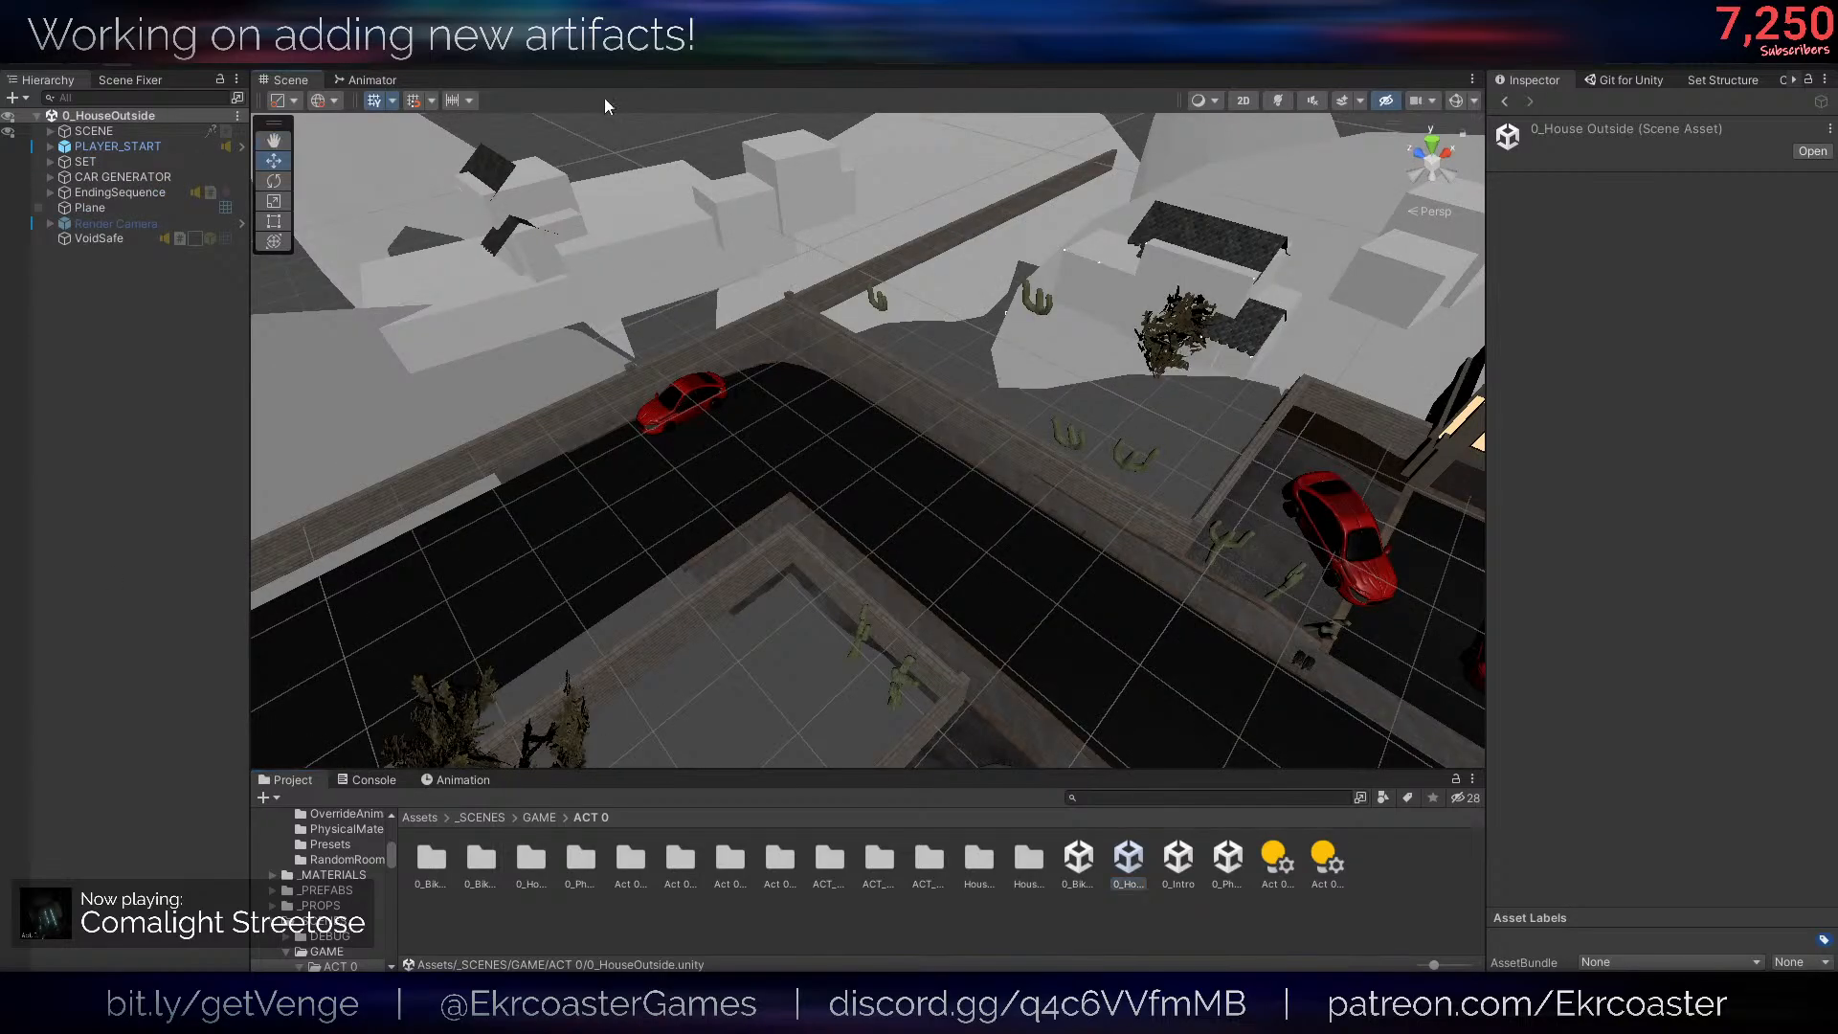
- Add the open 0_HouseOutside scene to Quick Scenes and check its entry under ACT 0
click(330, 34)
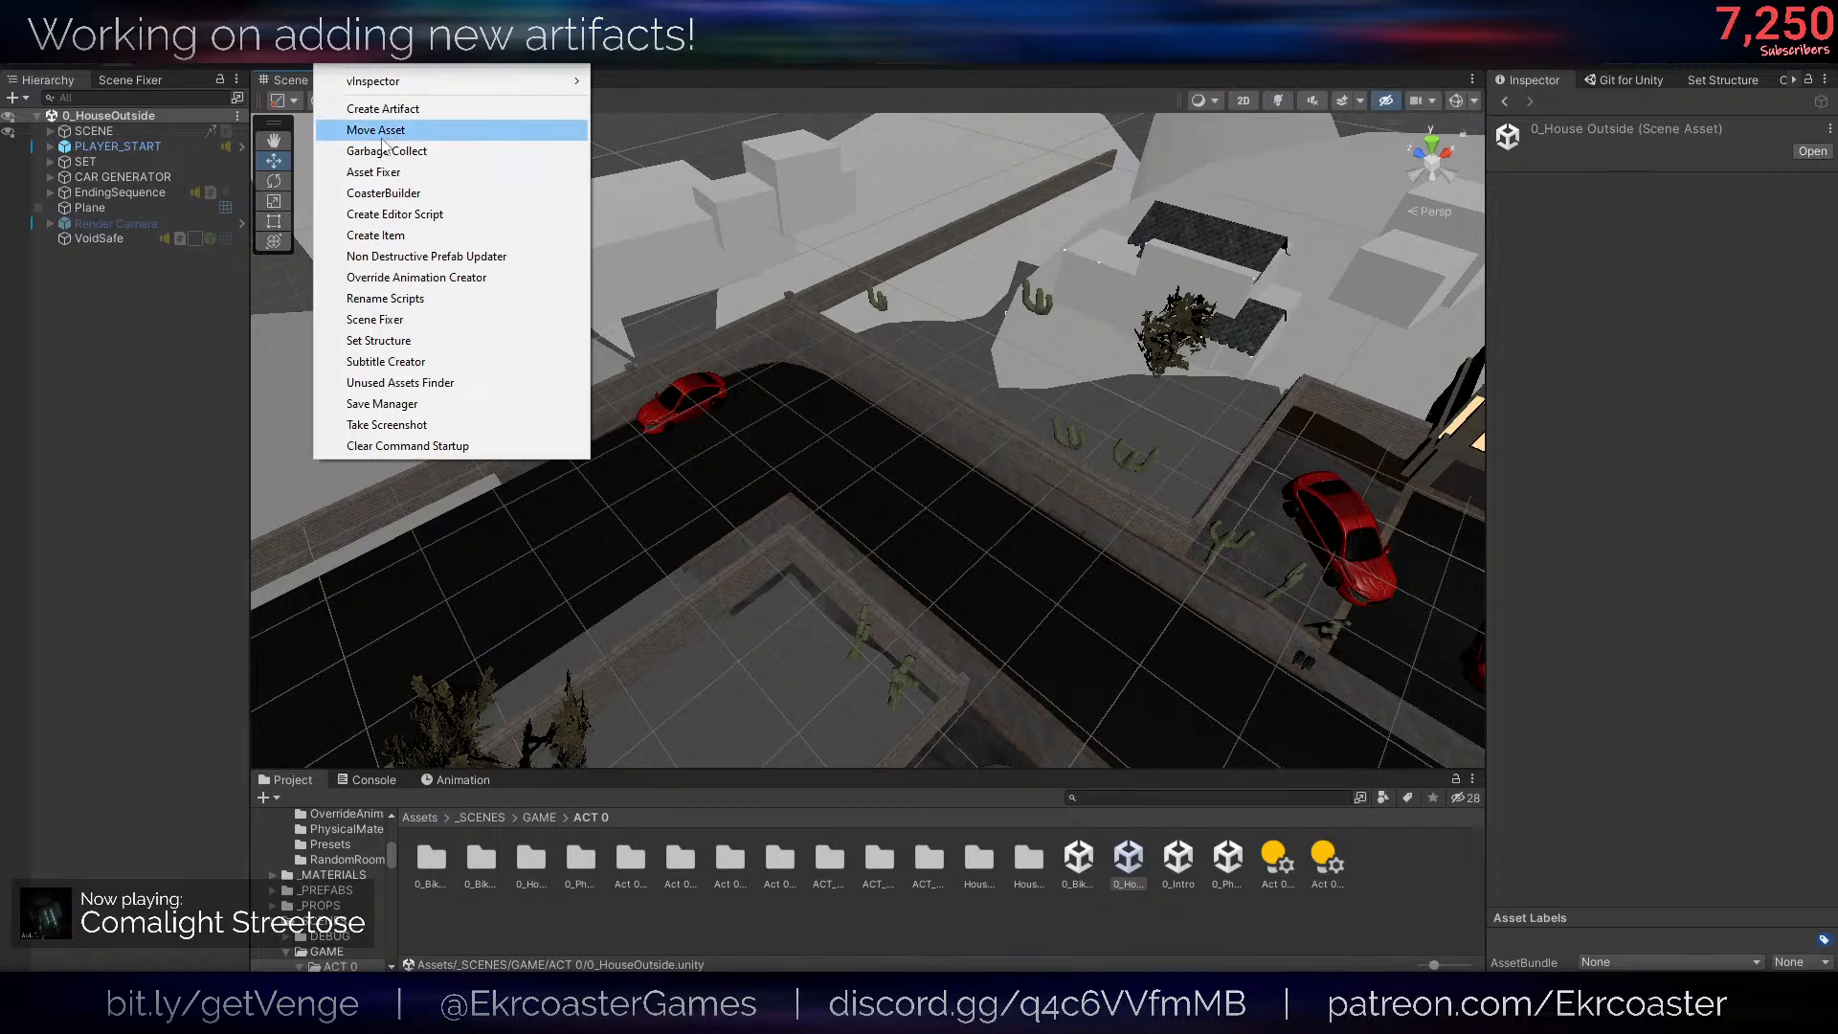
click(170, 586)
click(745, 60)
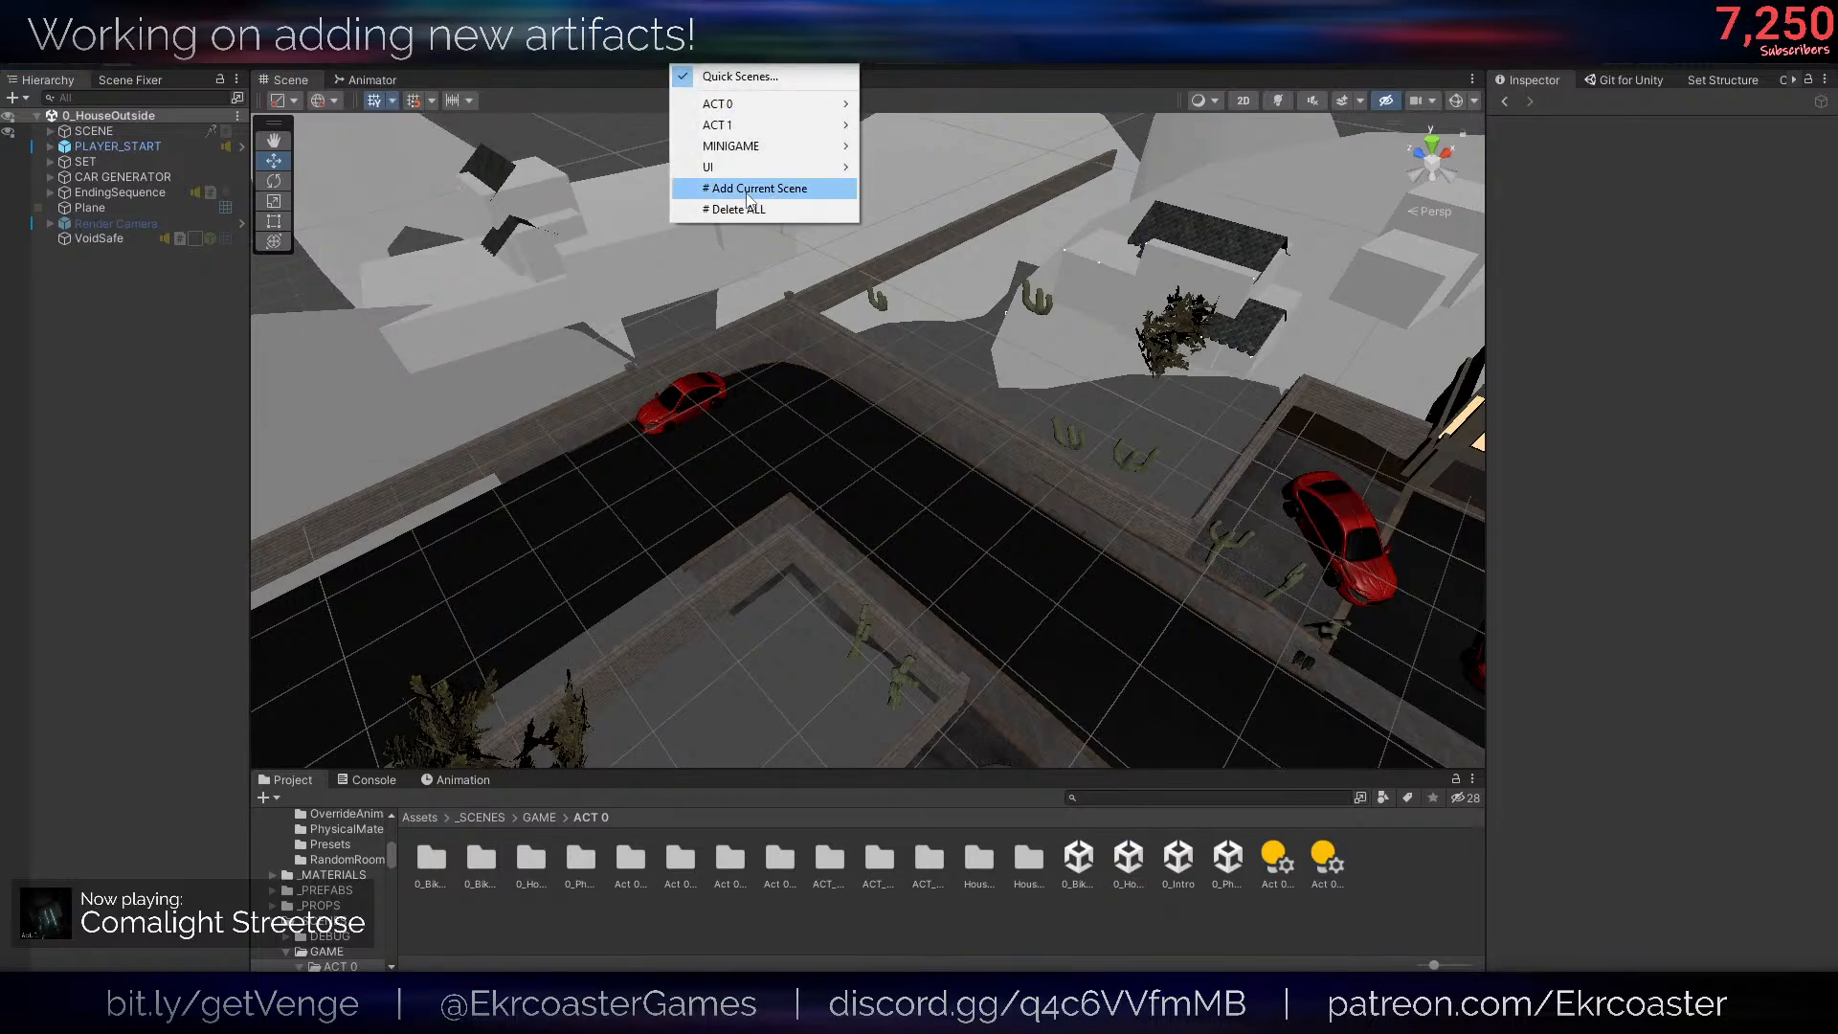
click(756, 188)
click(745, 59)
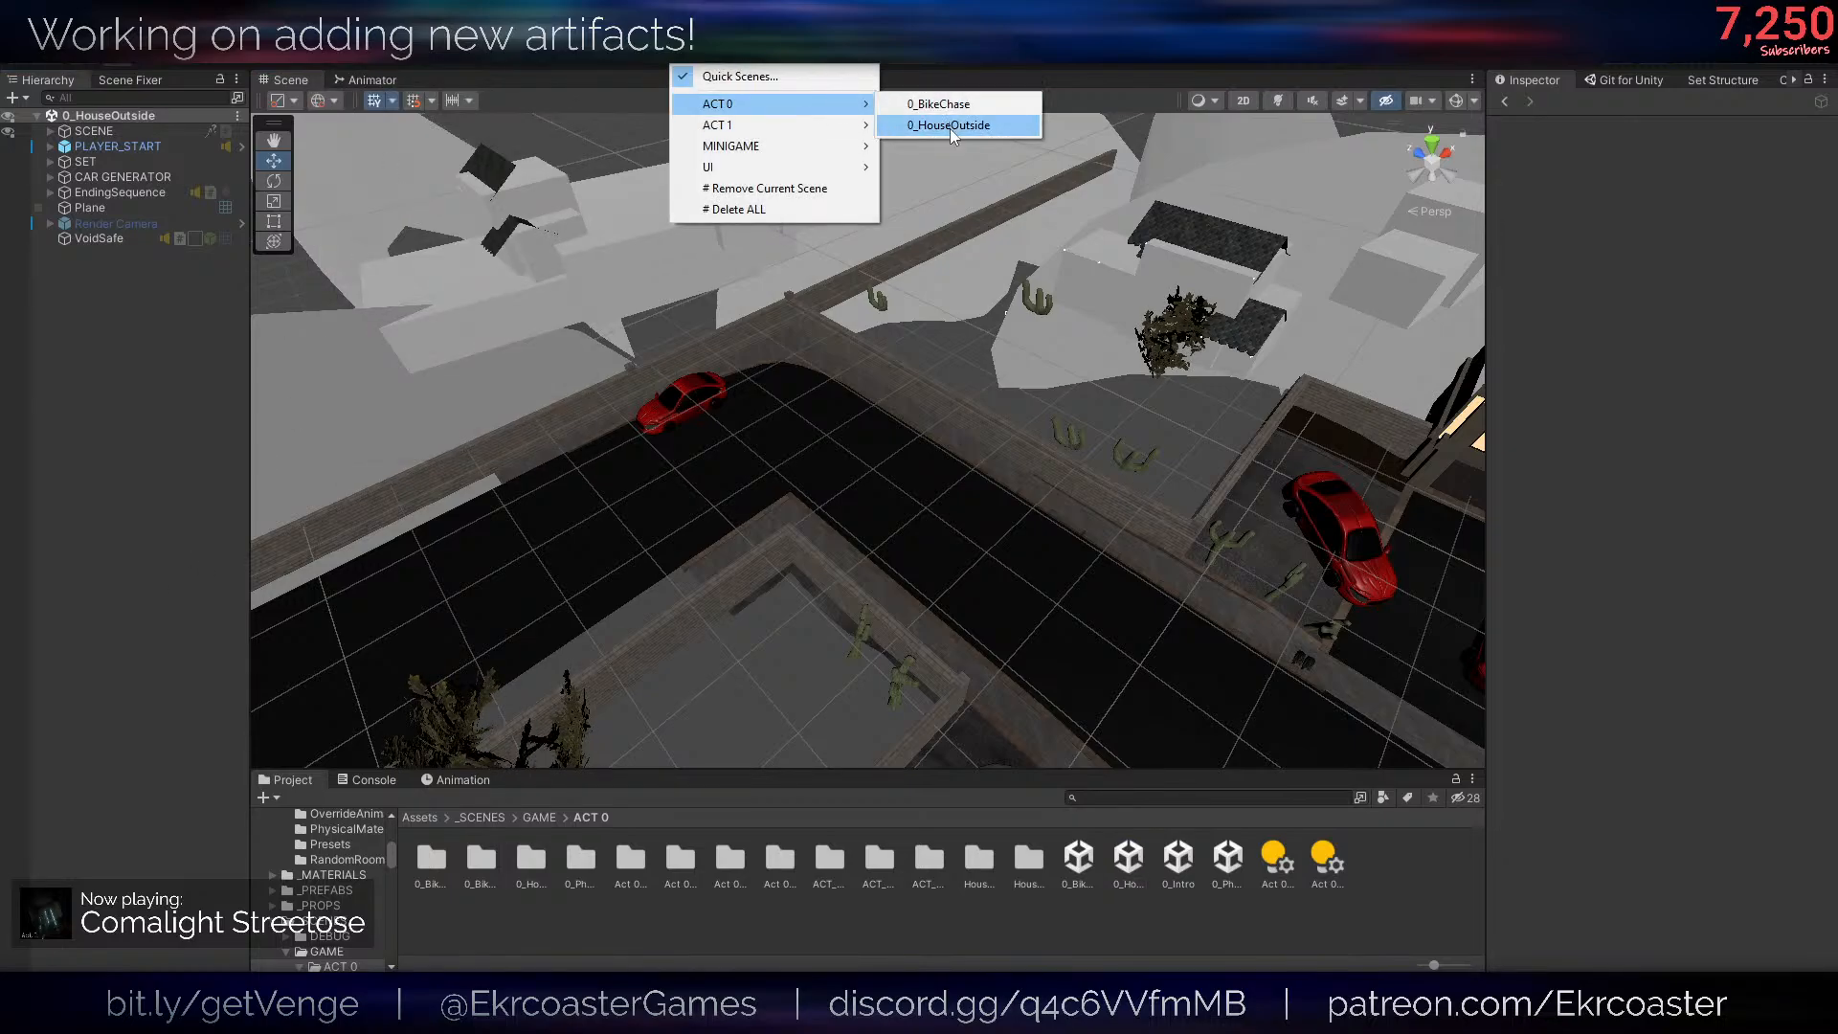
- Inspect the front of the house and the bedroom closet in the 0_HouseOutside scene
right_drag(1145, 670, 812, 529)
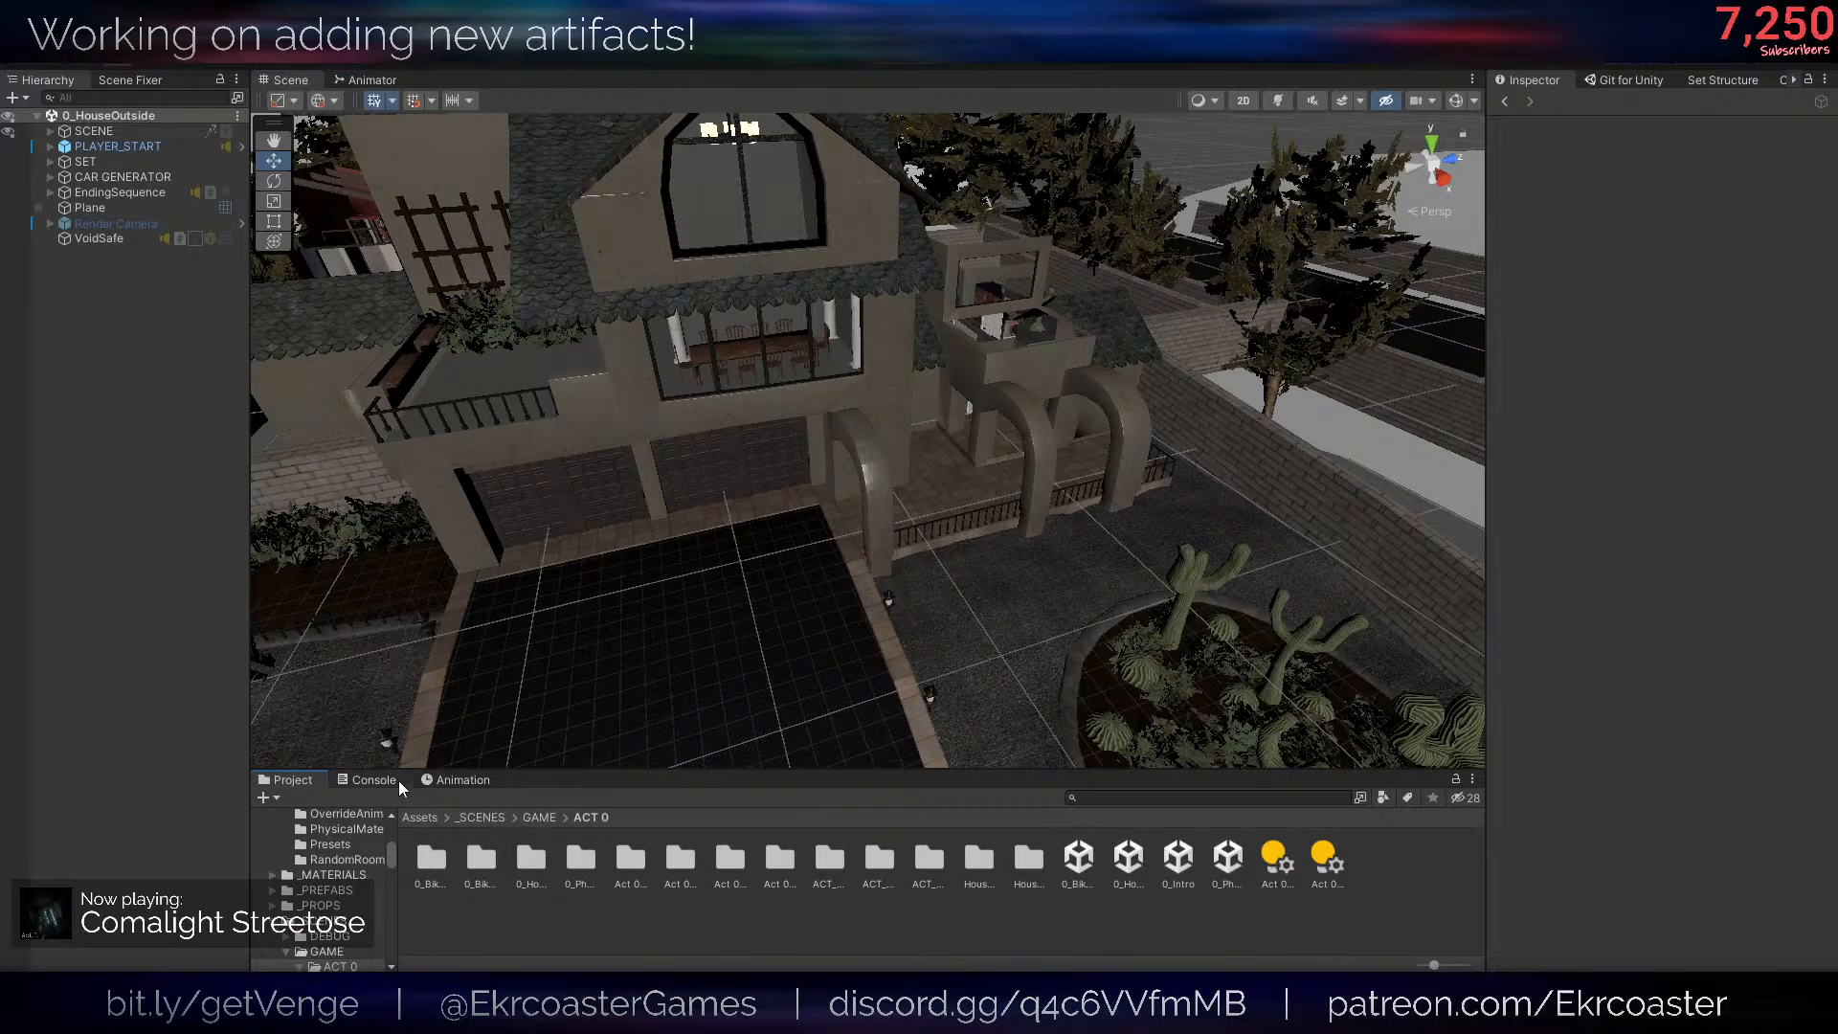
click(396, 780)
click(276, 783)
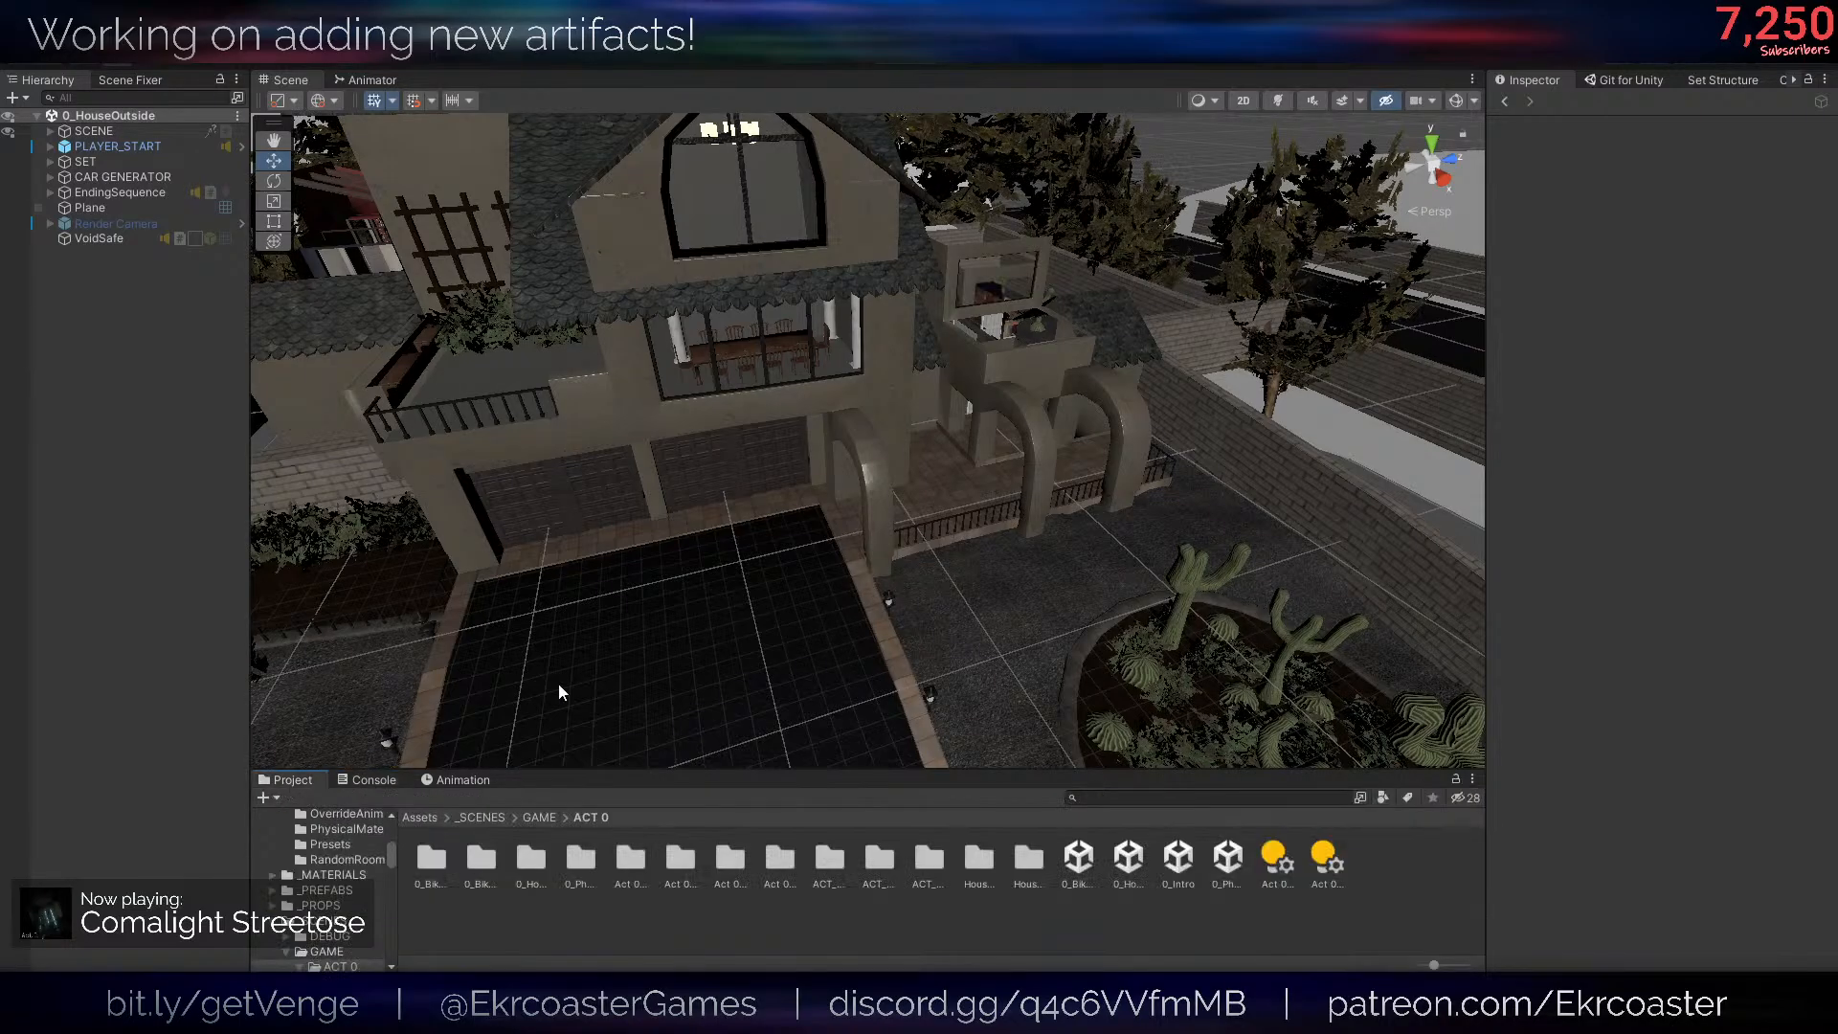
right_drag(559, 686, 1095, 492)
- Switch to Blender and open the LucasBedroom file from the Assets/Sets/ACT 0 folder
mouse_move(115, 1000)
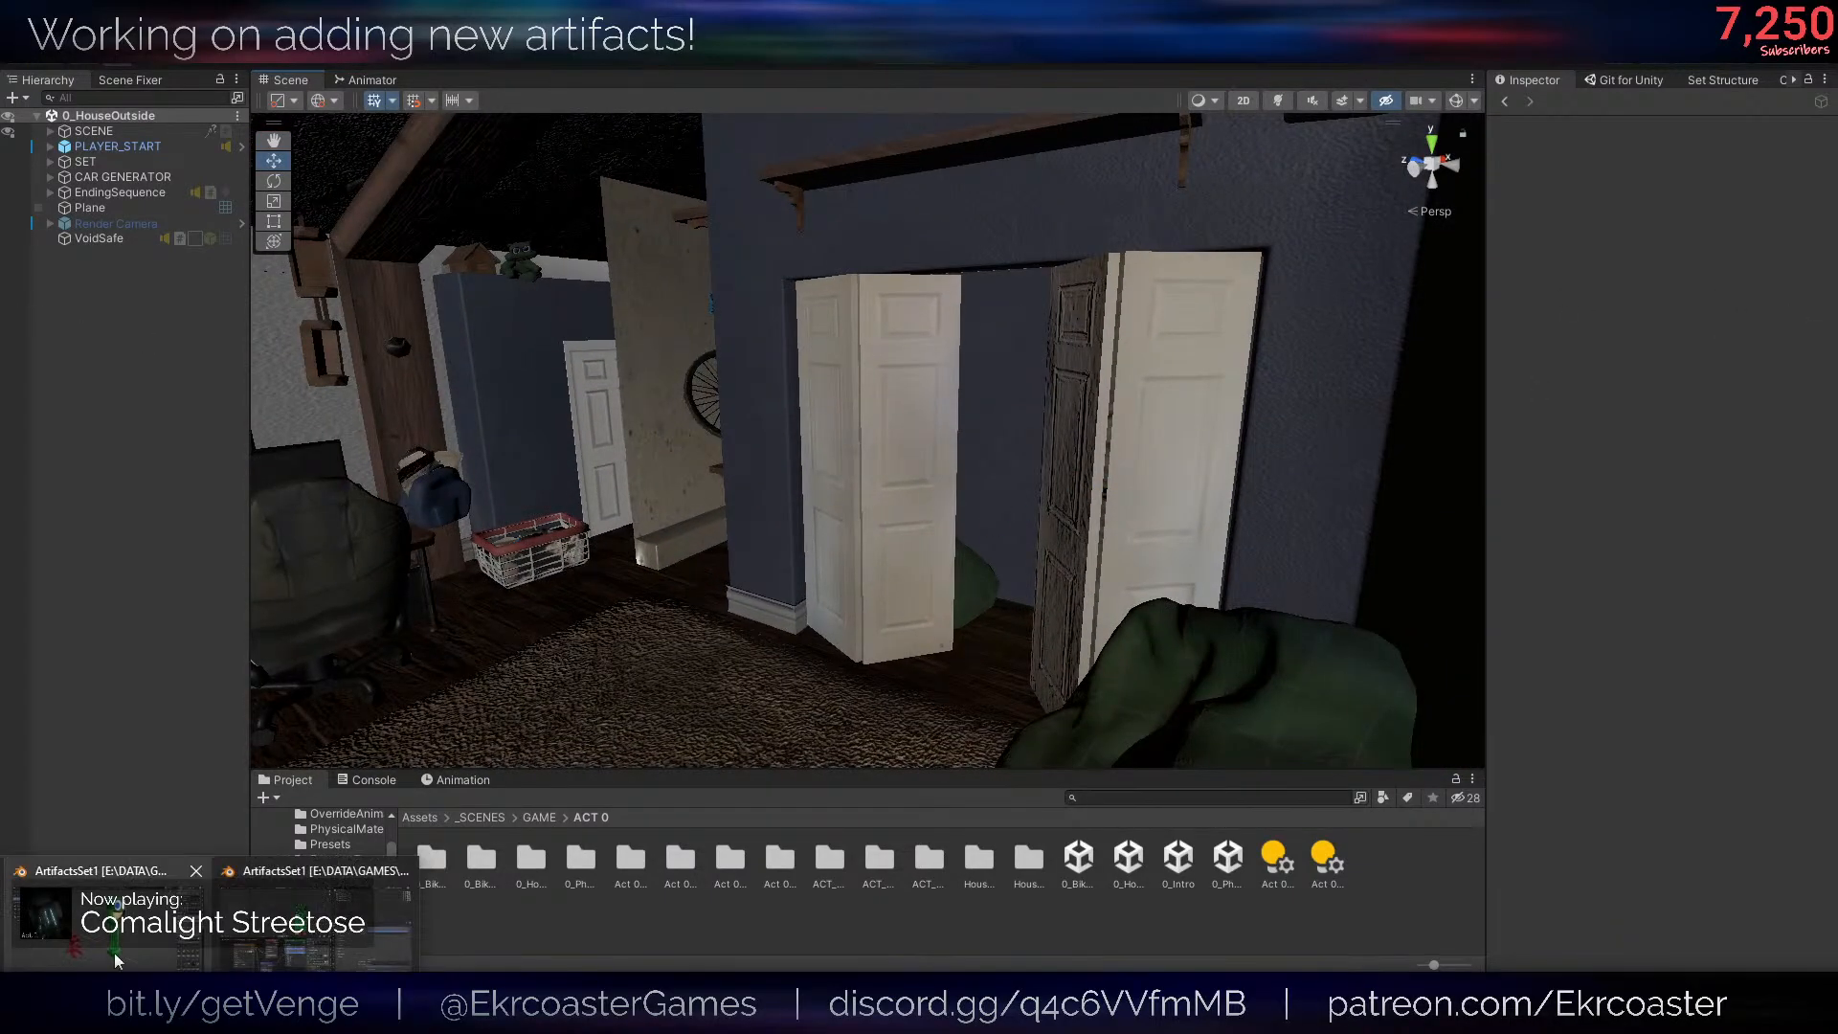
click(114, 956)
click(43, 34)
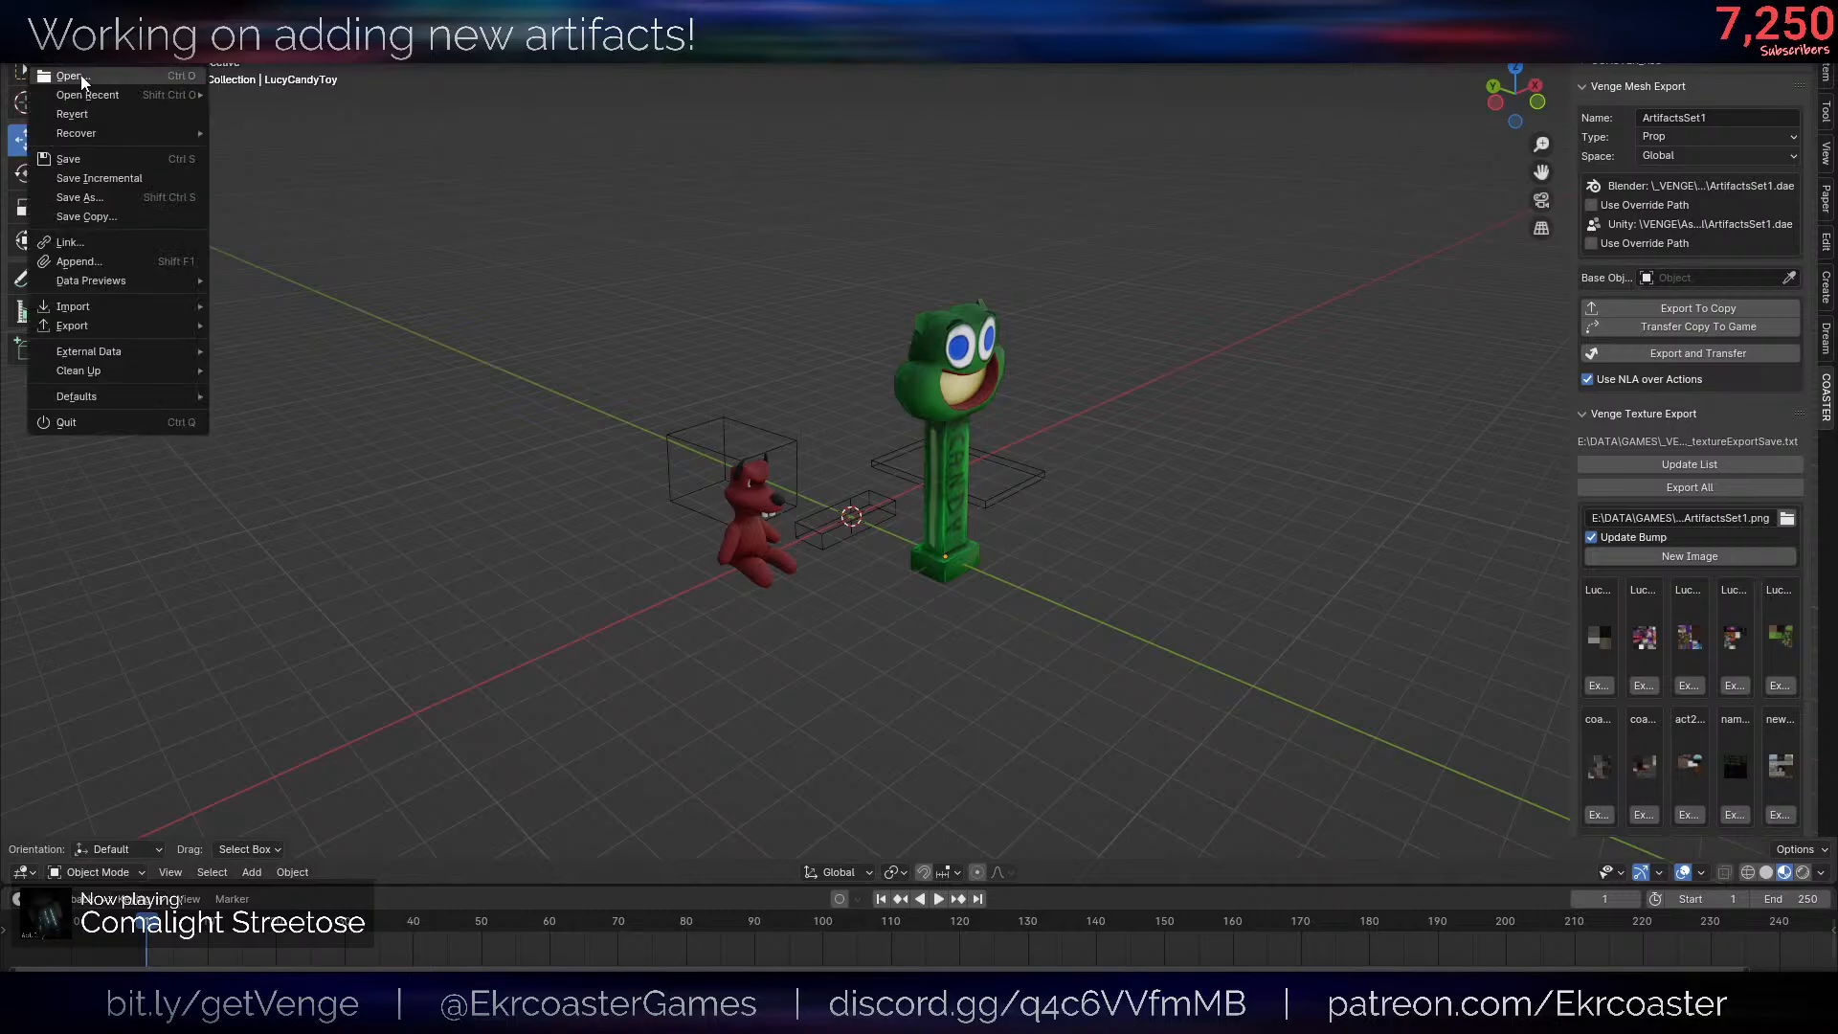
click(82, 76)
click(660, 280)
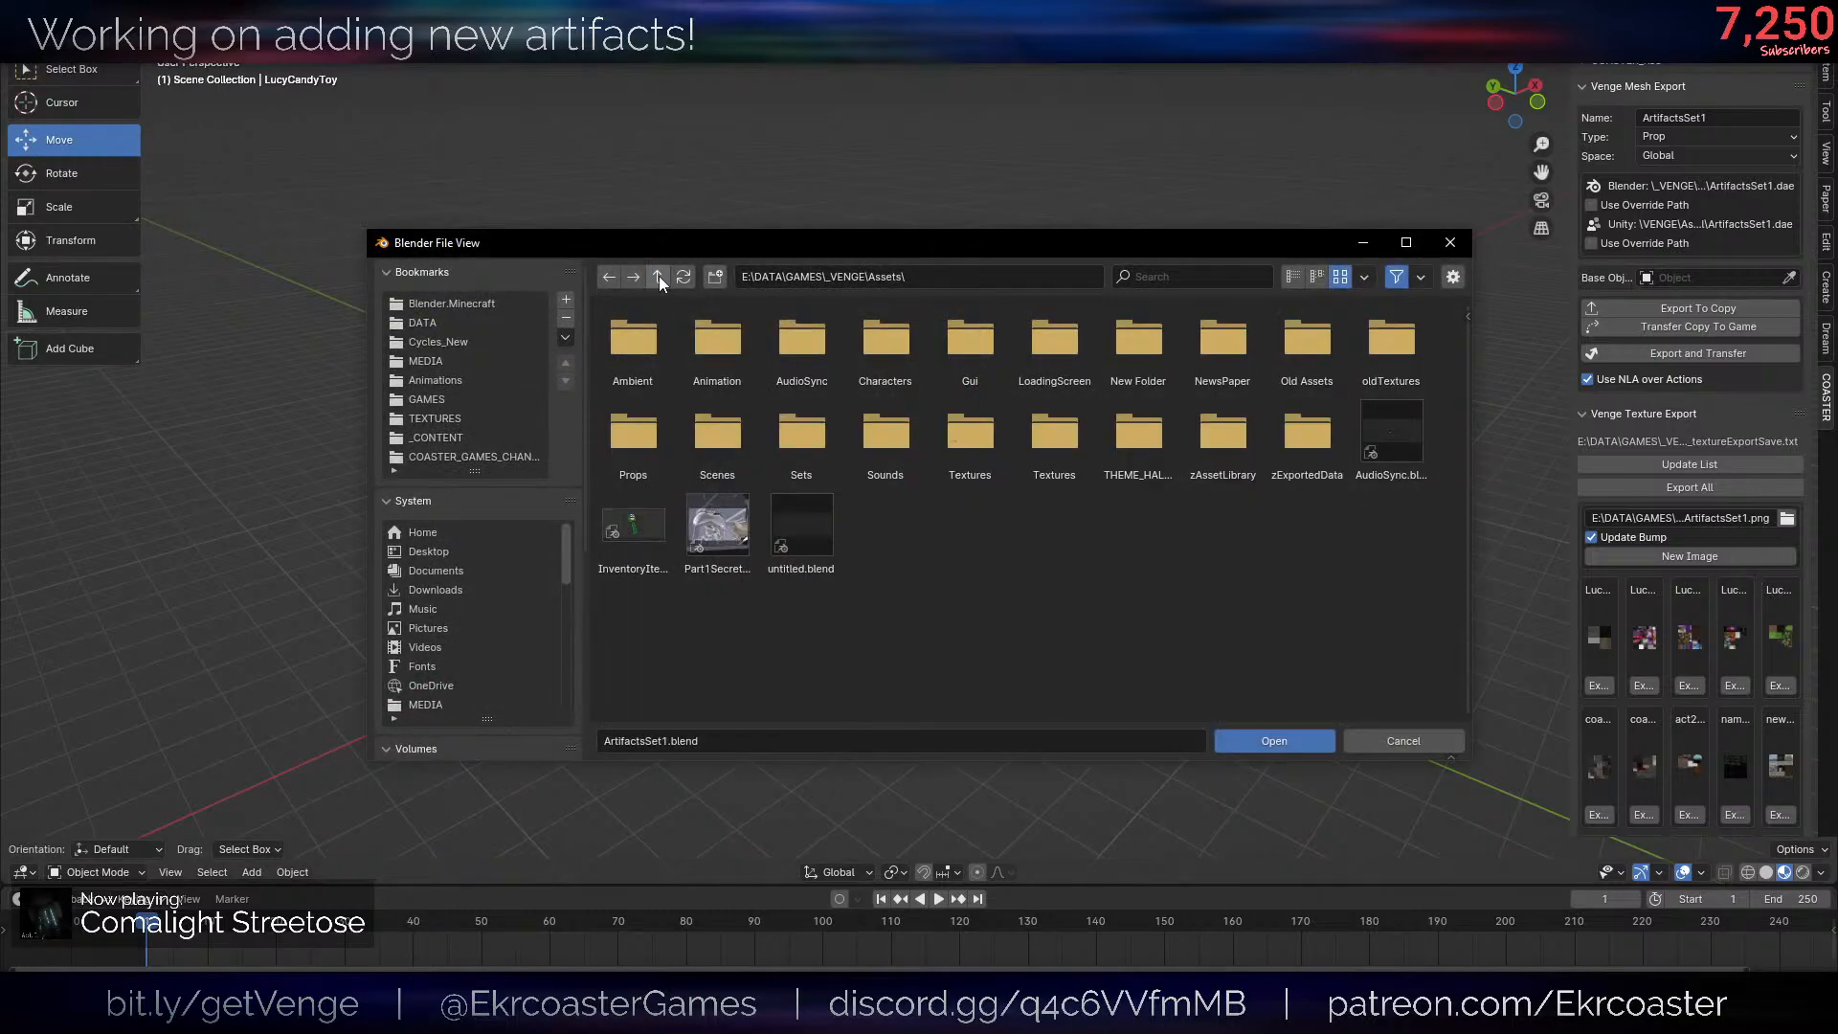
click(794, 482)
click(659, 364)
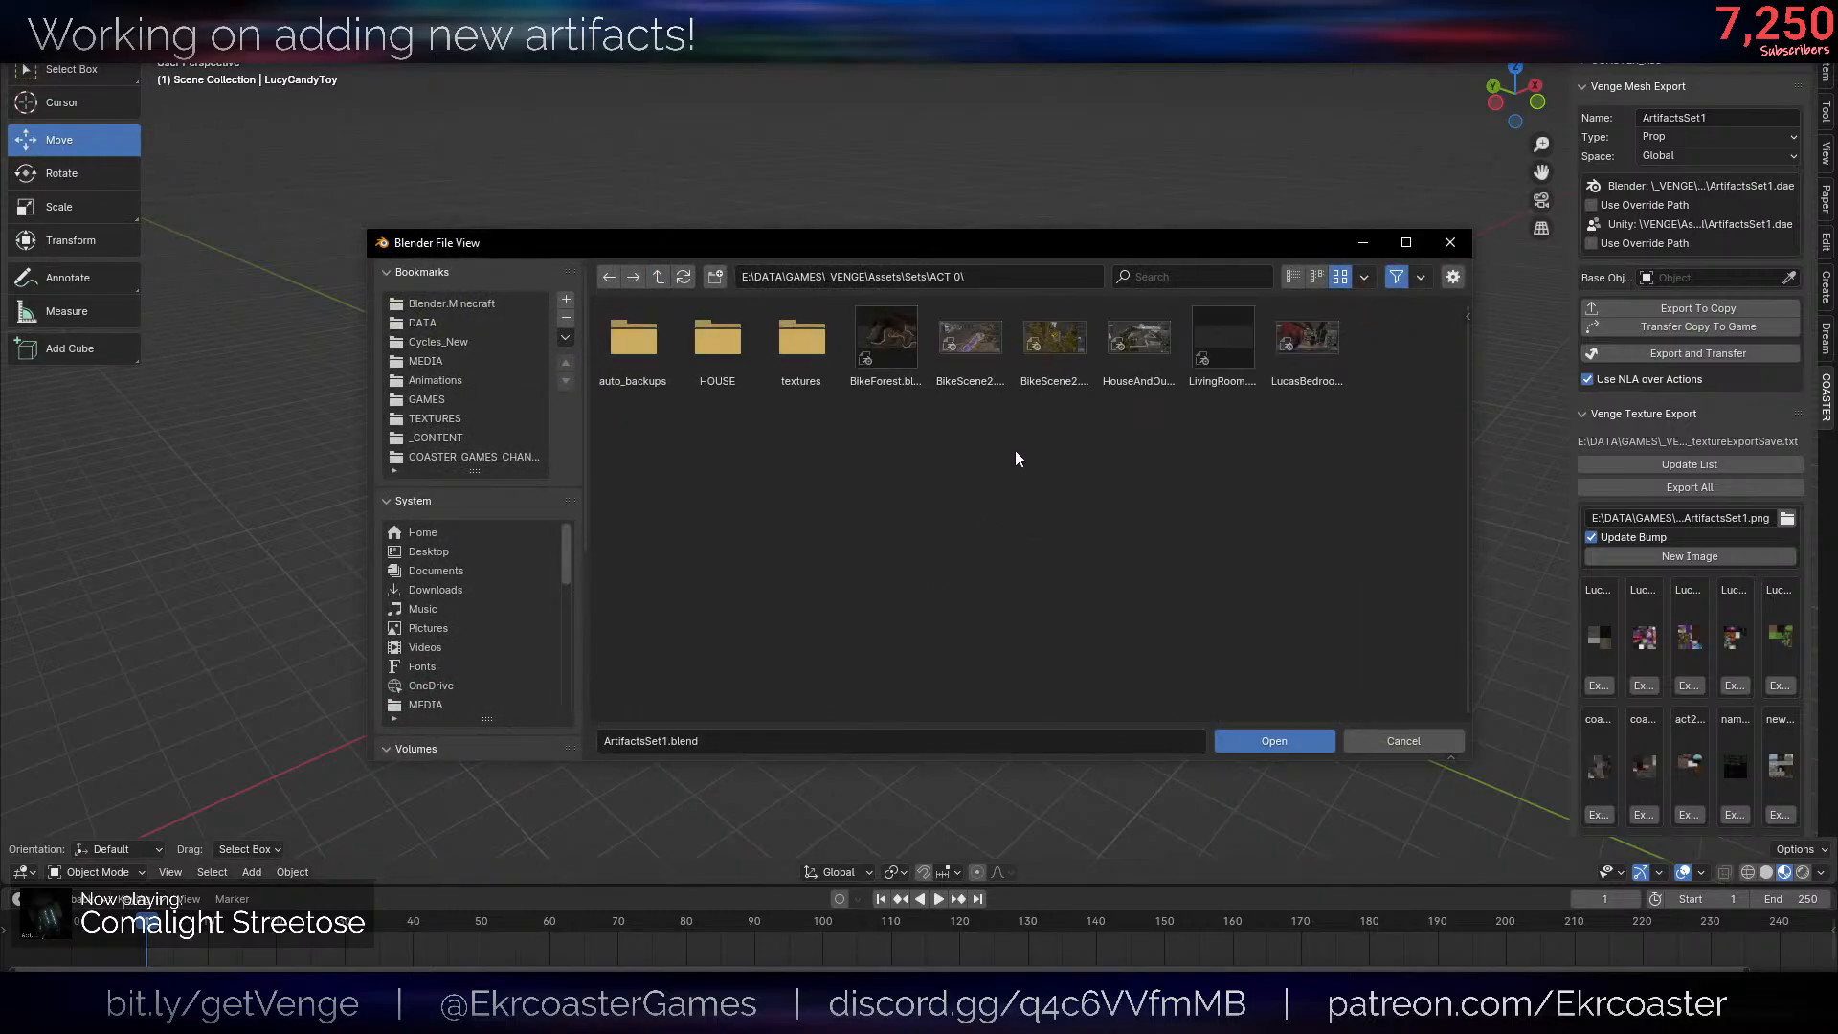
double_click(1304, 383)
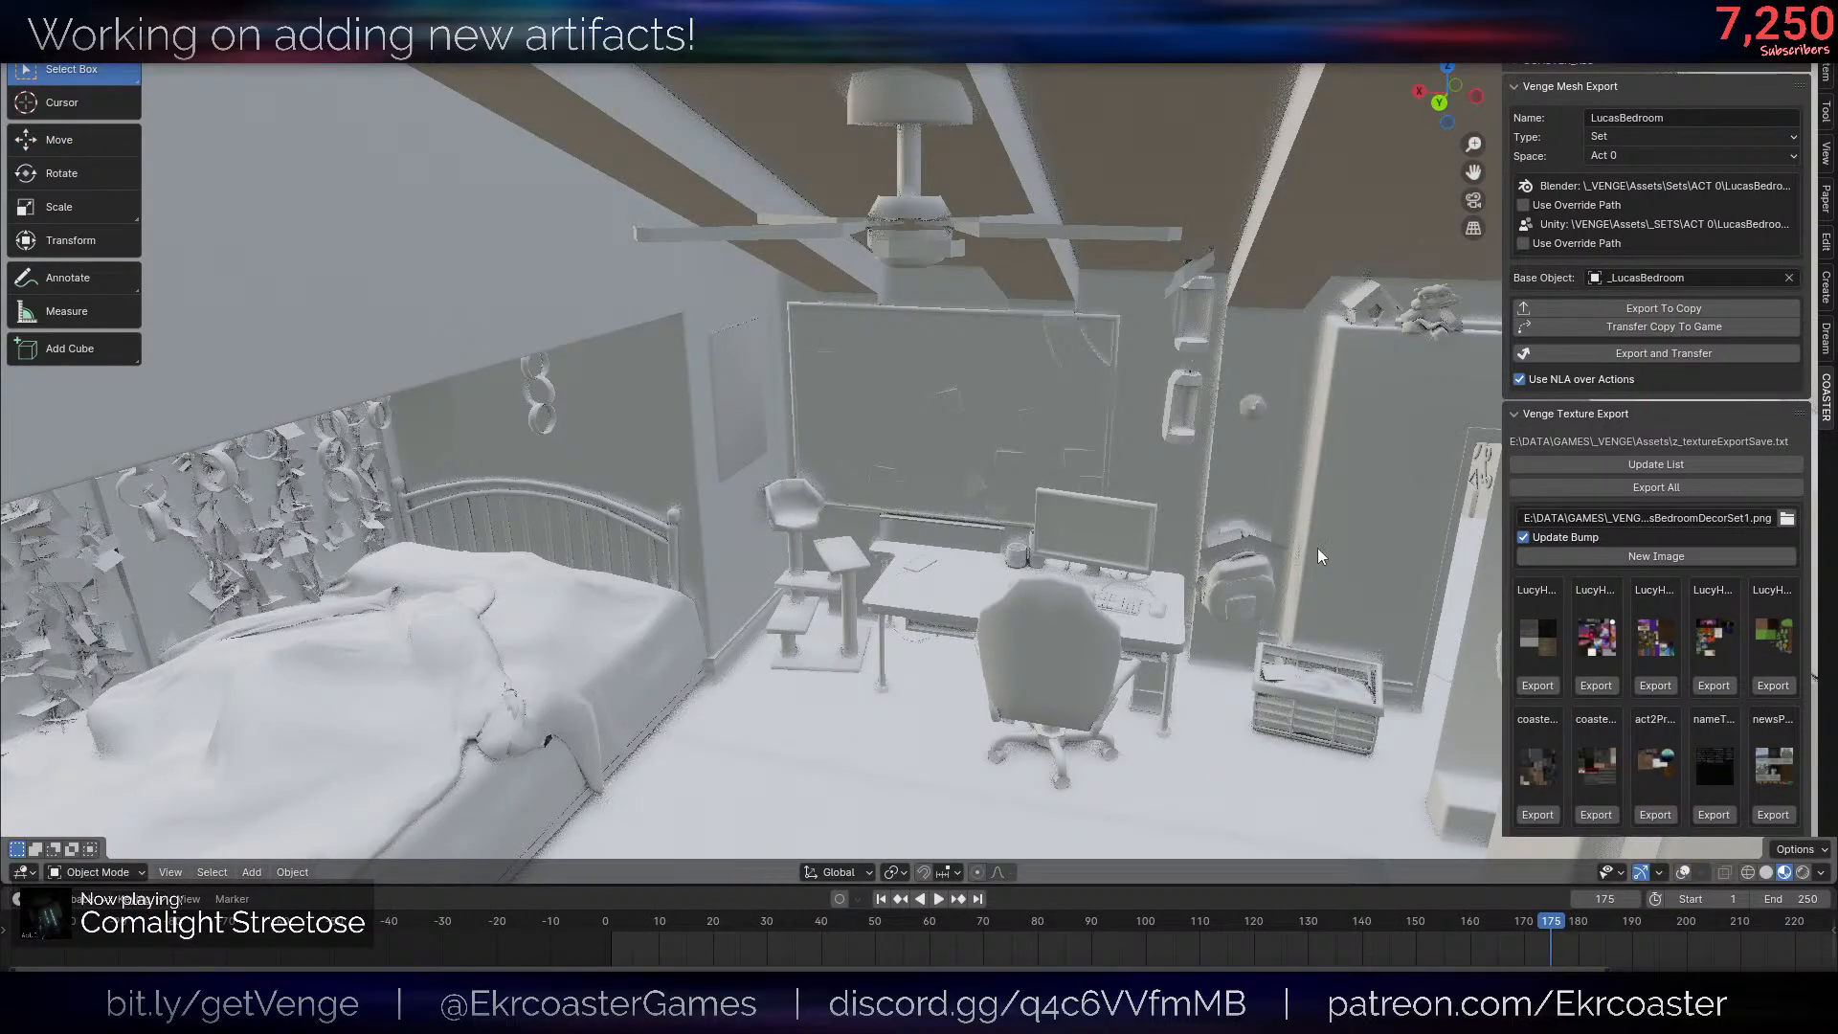
- Hide the sidebar, show the viewport overlays and examine the bedroom around the closet's folding doors
scroll(1040, 548, up, 2)
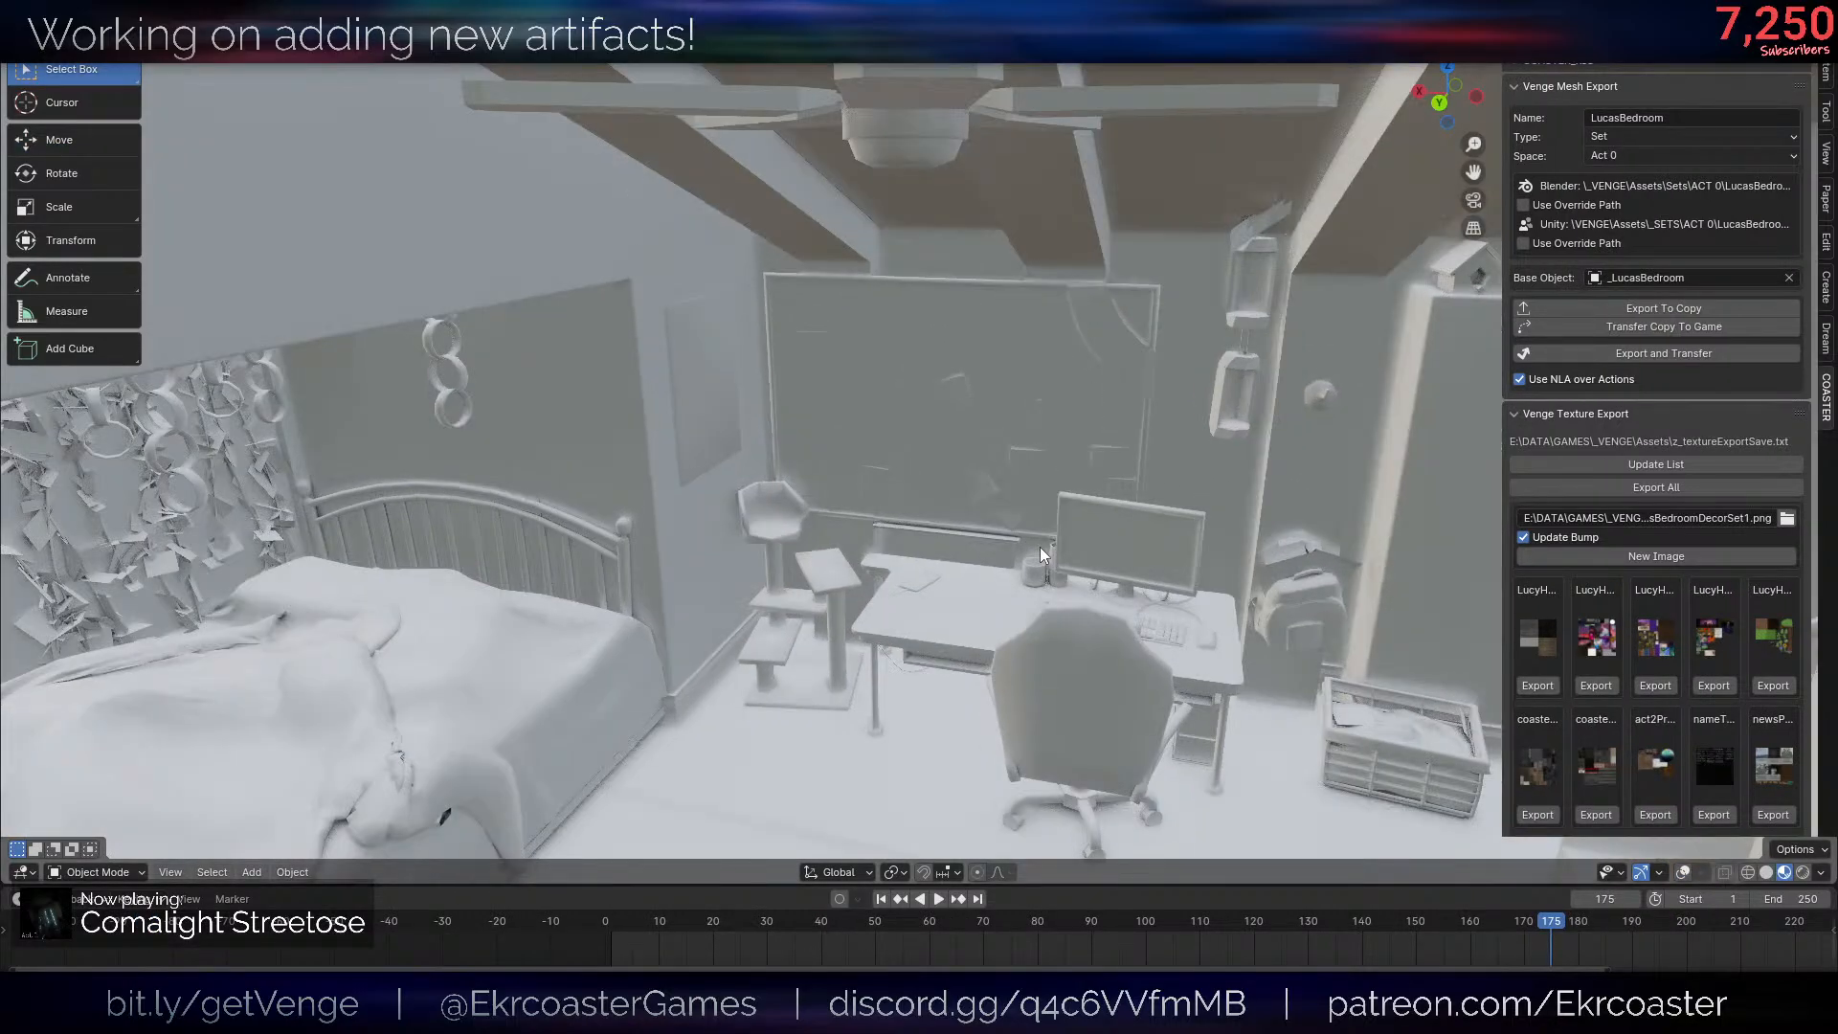
key(n)
scroll(1105, 481, down, 2)
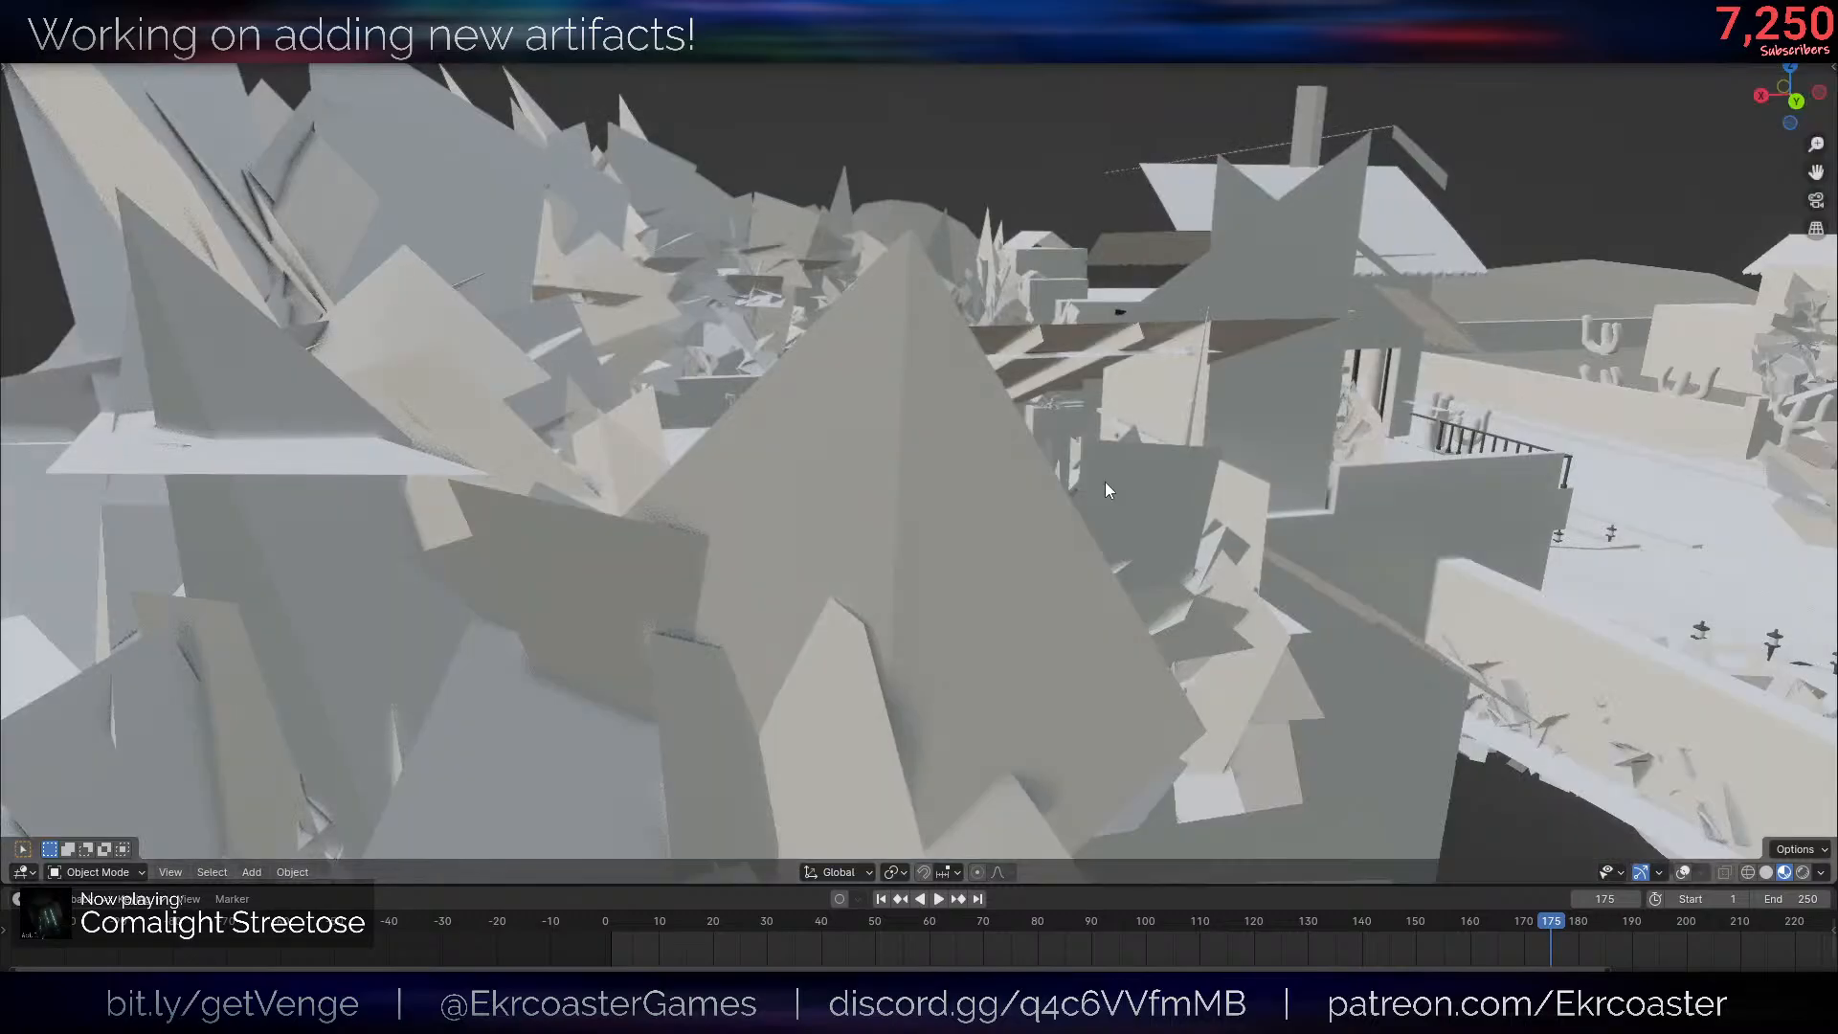
scroll(1105, 481, up, 2)
middle_drag(1104, 481, 1097, 521)
middle_drag(1455, 620, 1122, 613)
scroll(1122, 613, down, 1)
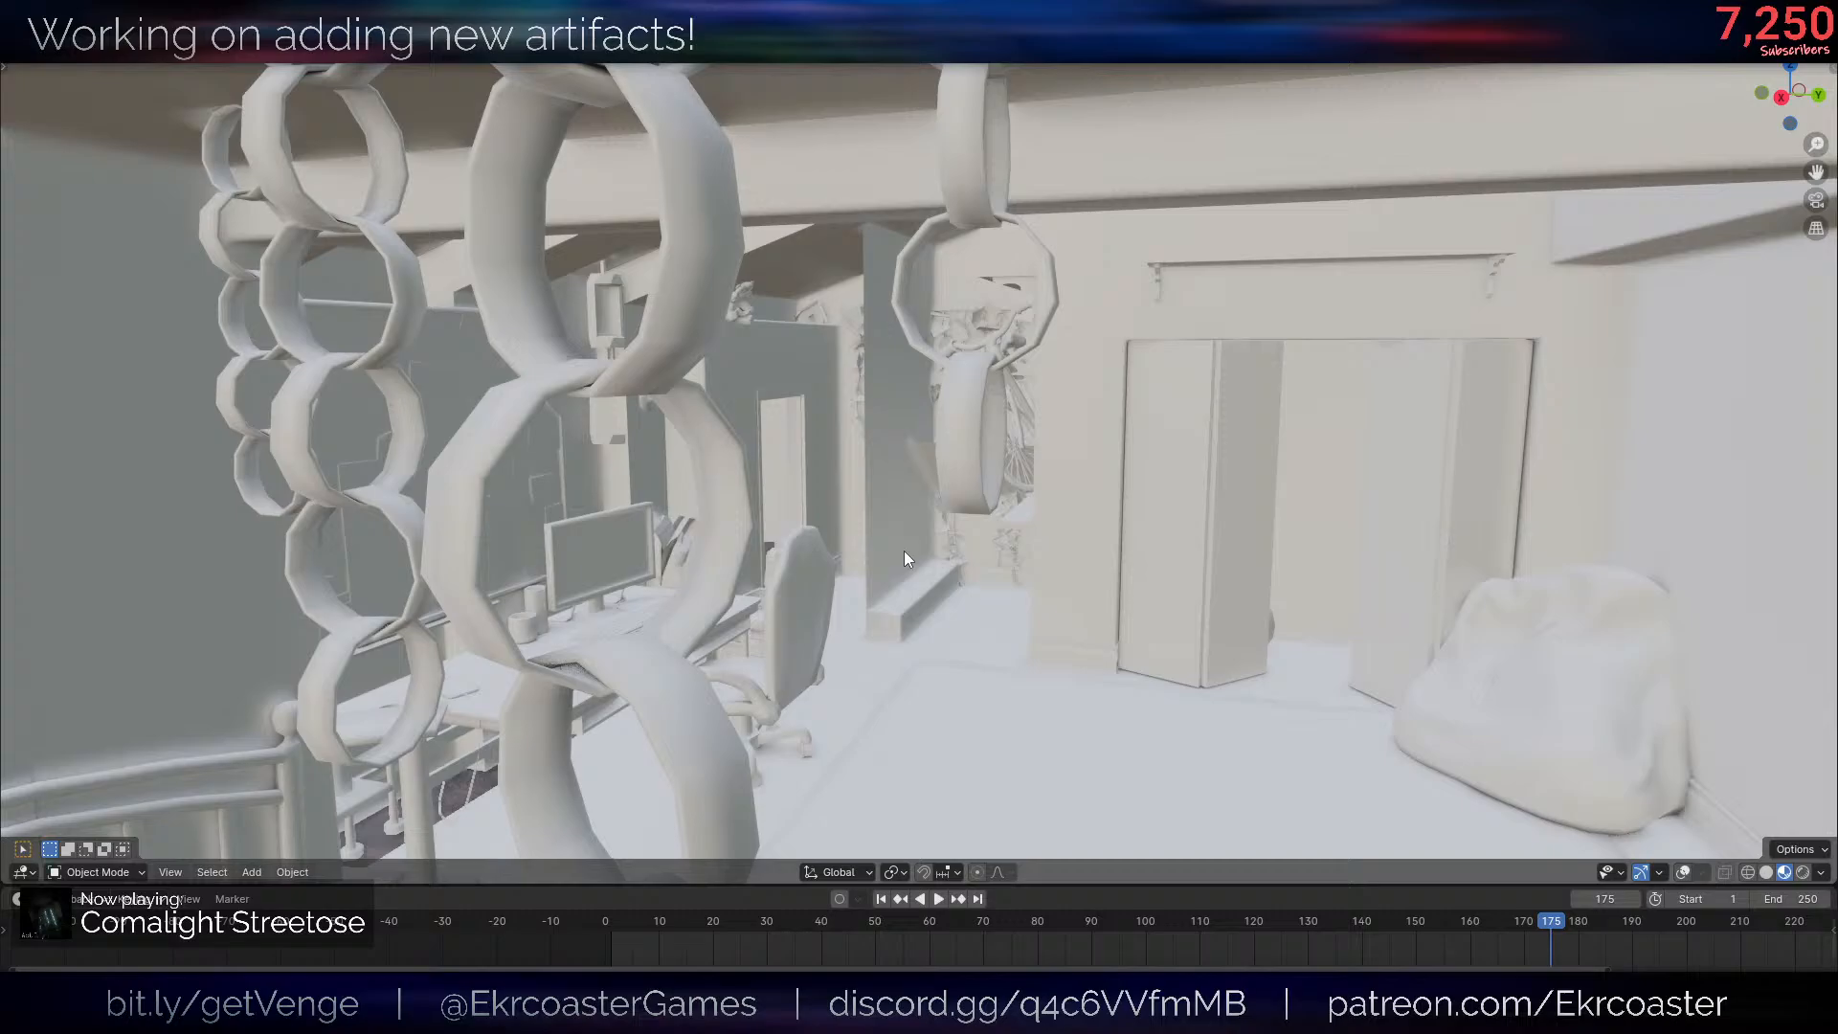
scroll(903, 550, up, 3)
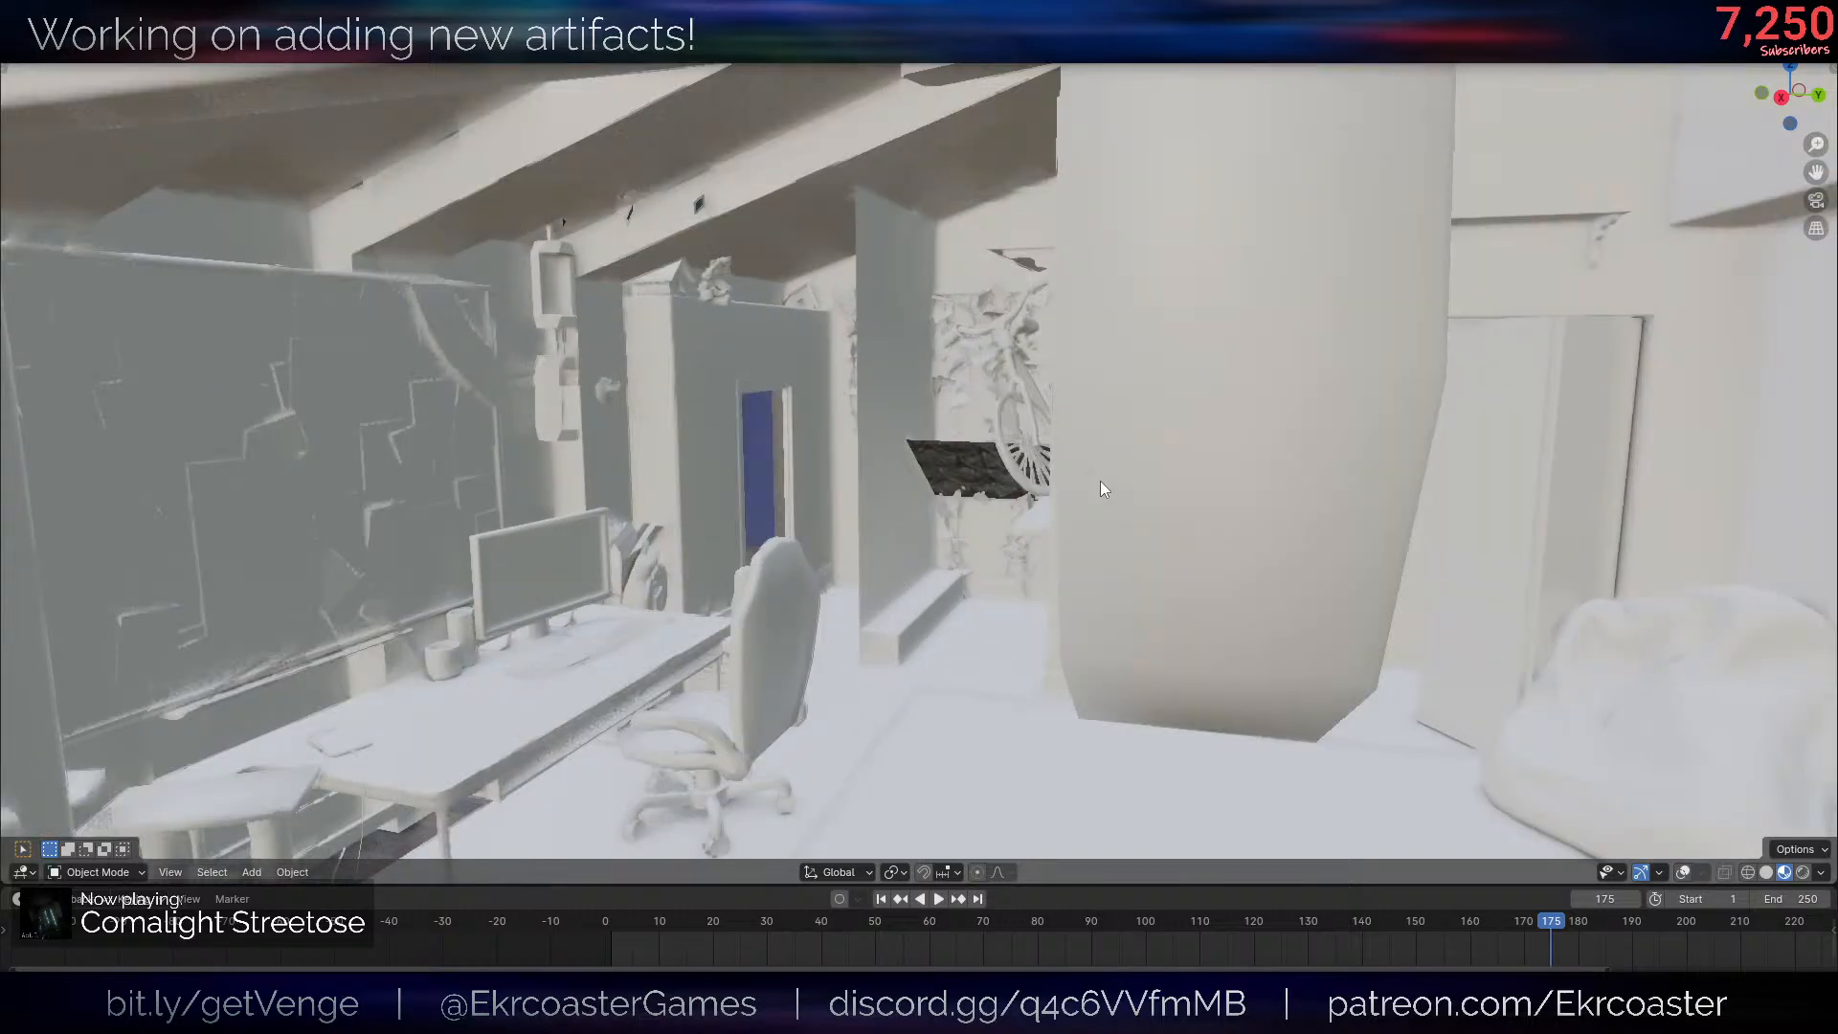
scroll(1100, 481, down, 8)
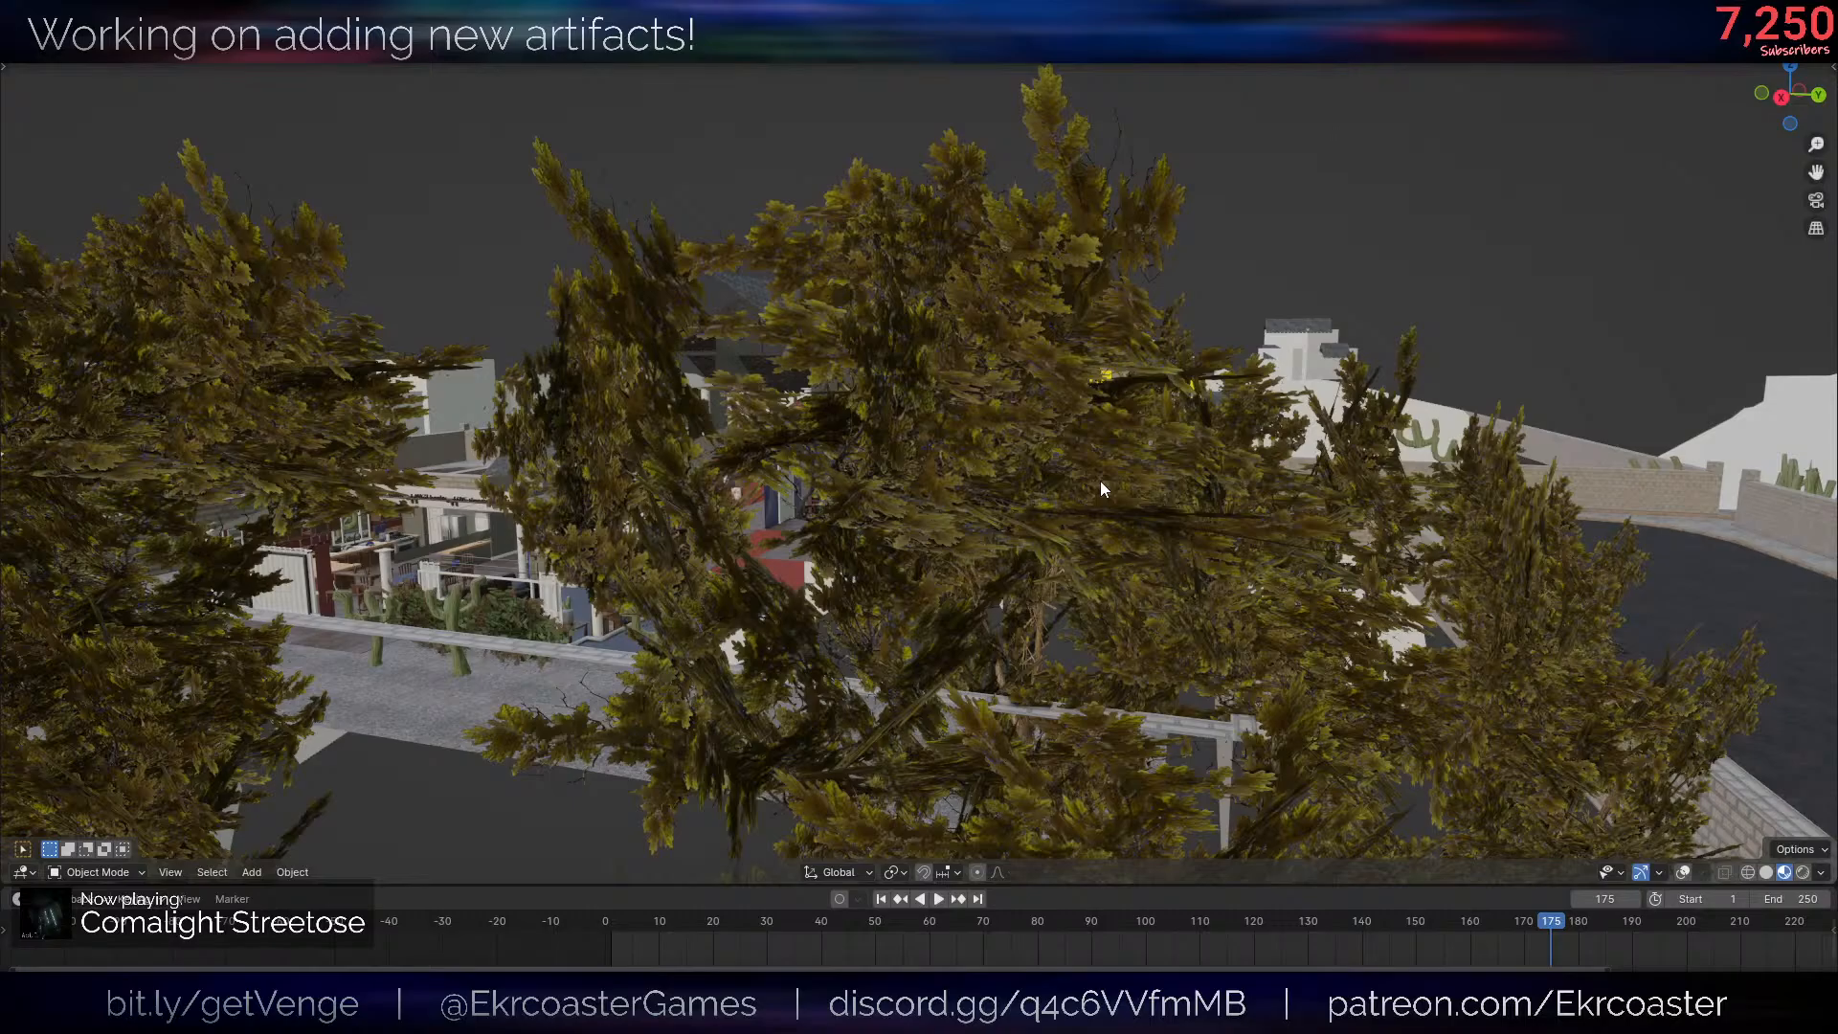
scroll(1100, 484, up, 8)
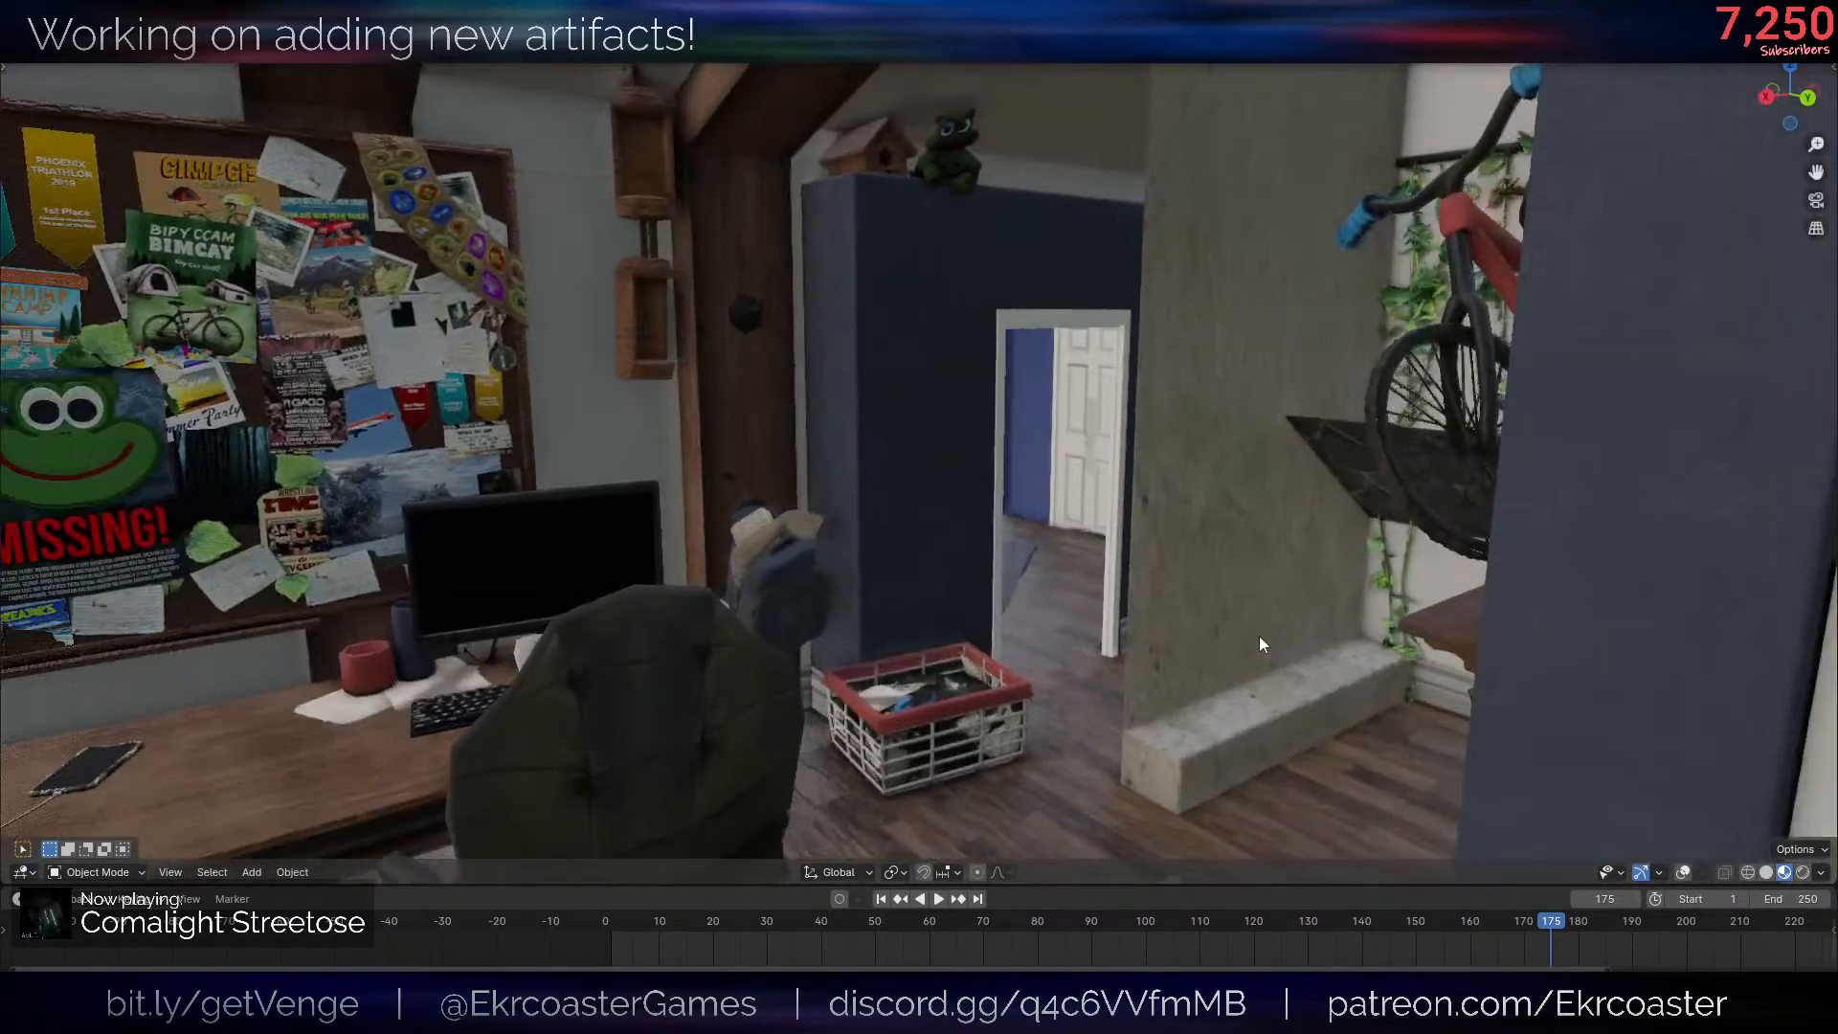
key(shift+alt+z)
scroll(1341, 613, down, 5)
middle_drag(1470, 584, 972, 430)
scroll(1378, 599, down, 4)
scroll(1347, 590, down, 6)
scroll(768, 388, up, 7)
scroll(973, 575, down, 7)
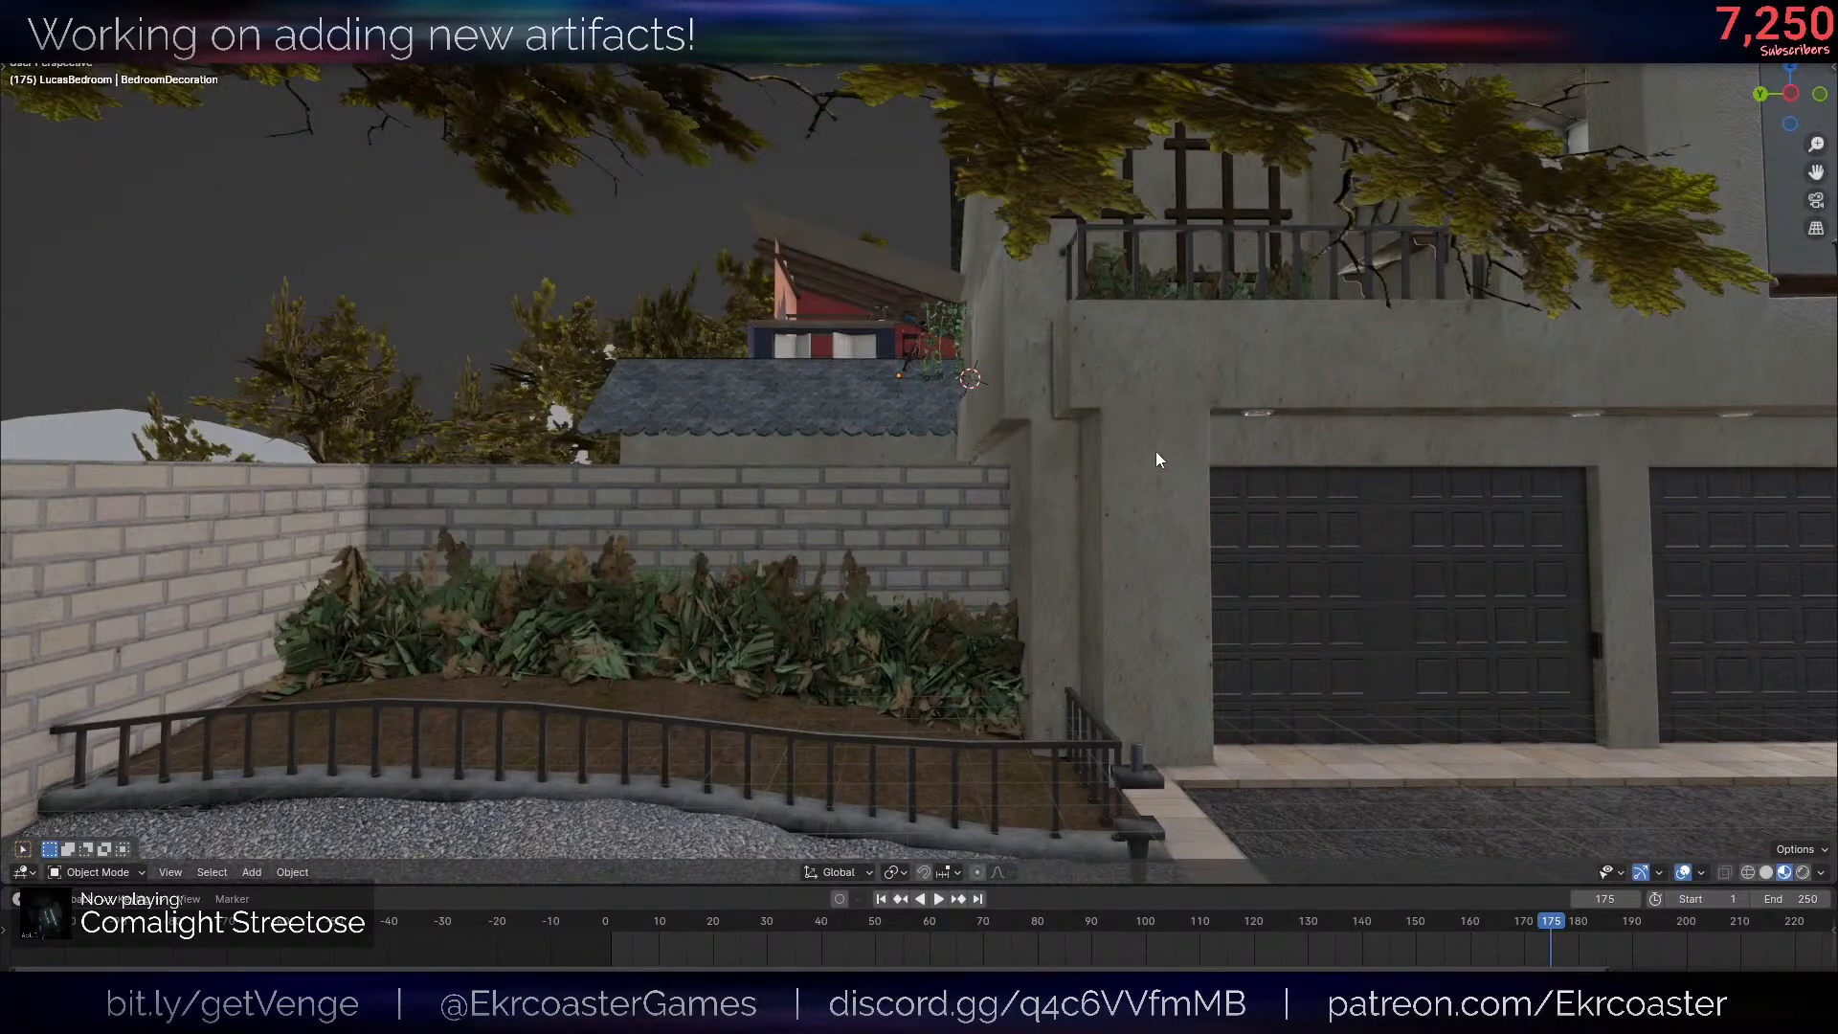
middle_drag(1157, 451, 1315, 486)
scroll(1225, 428, up, 7)
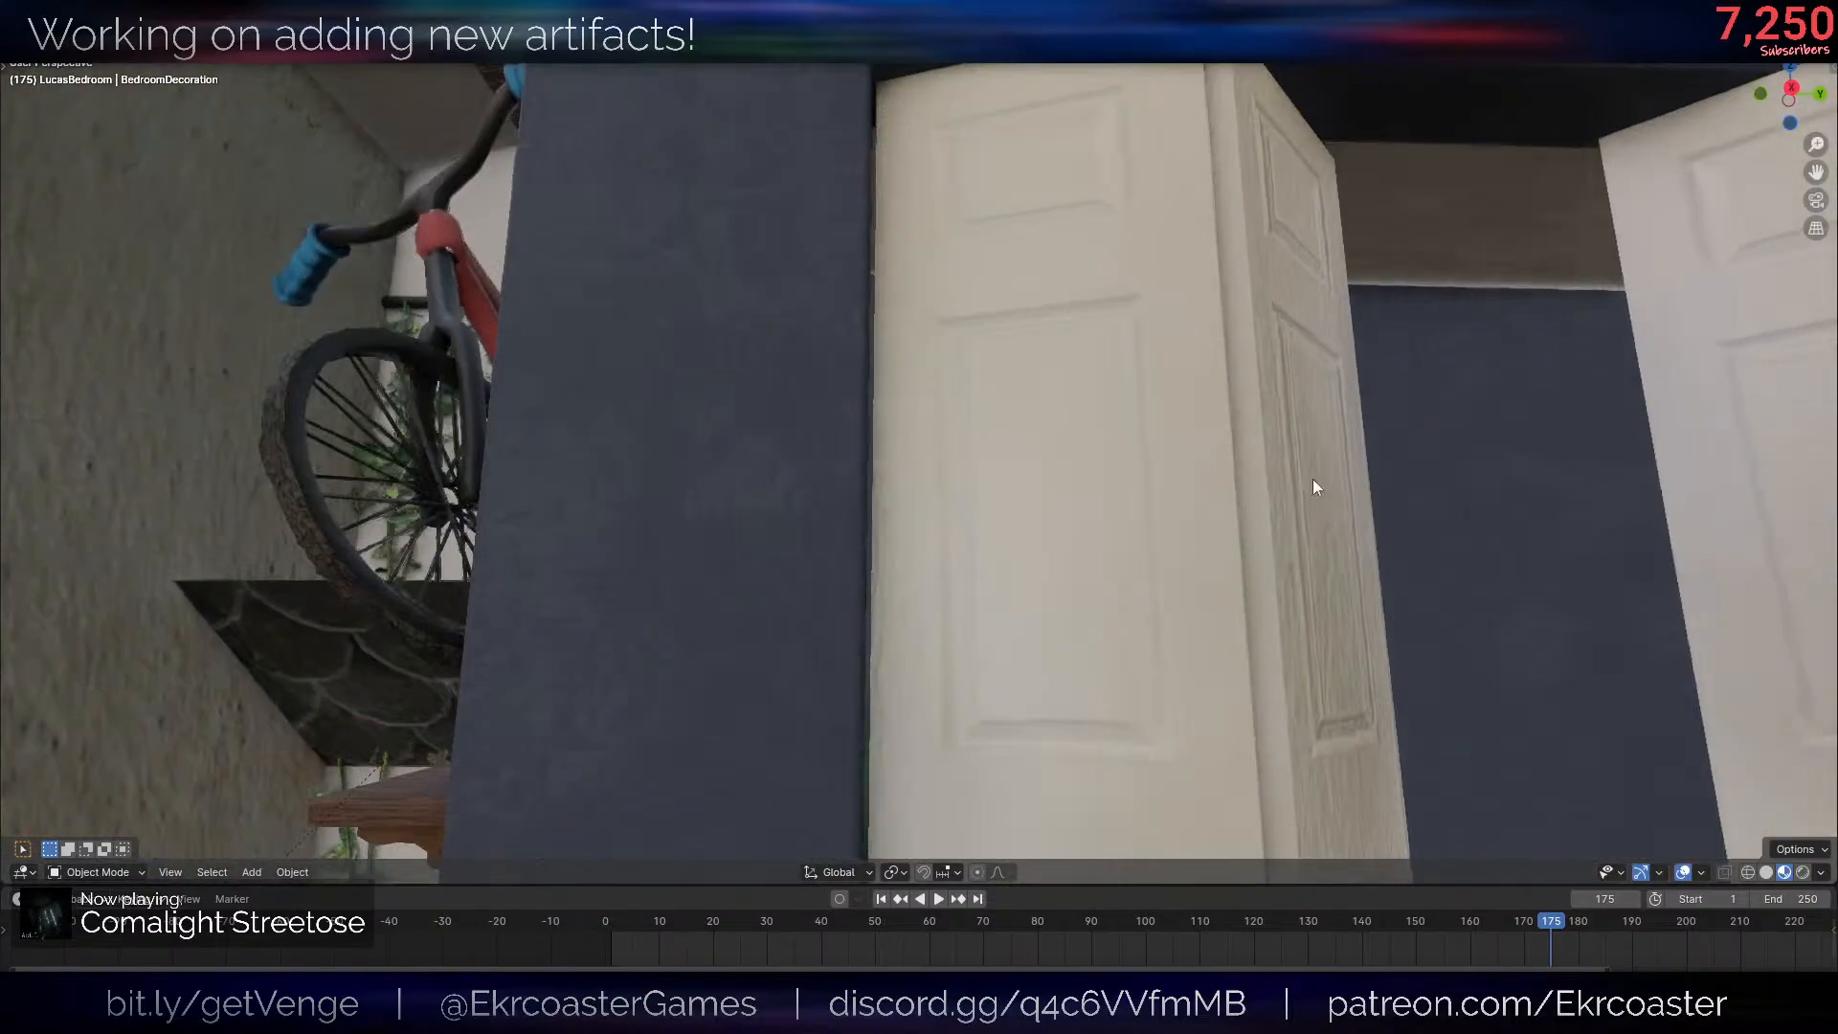
- Duplicate the wooden wall shelf above the closet doors and move the copy about -0.97 along X into the closet
scroll(1314, 486, down, 5)
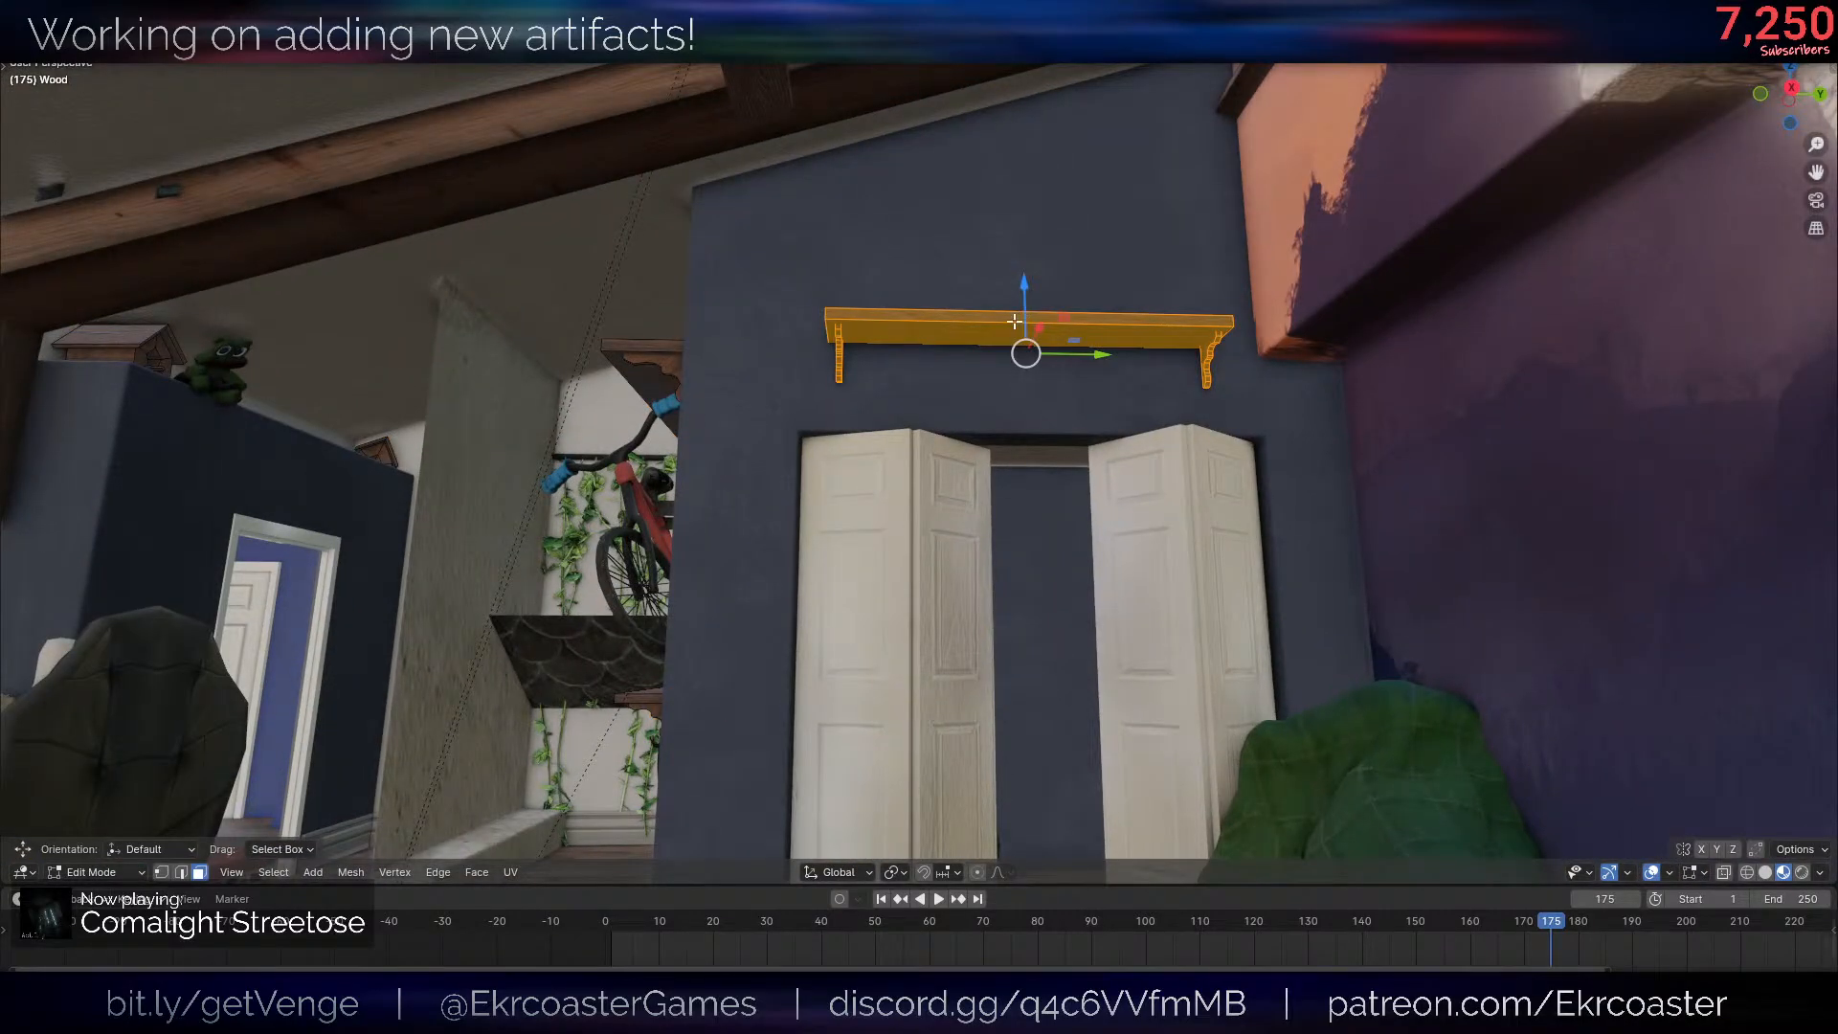
scroll(1305, 427, down, 4)
middle_drag(1172, 365, 1246, 245)
scroll(1305, 427, up, 4)
key(shift+d)
middle_drag(1275, 475, 1196, 493)
key(g)
key(x)
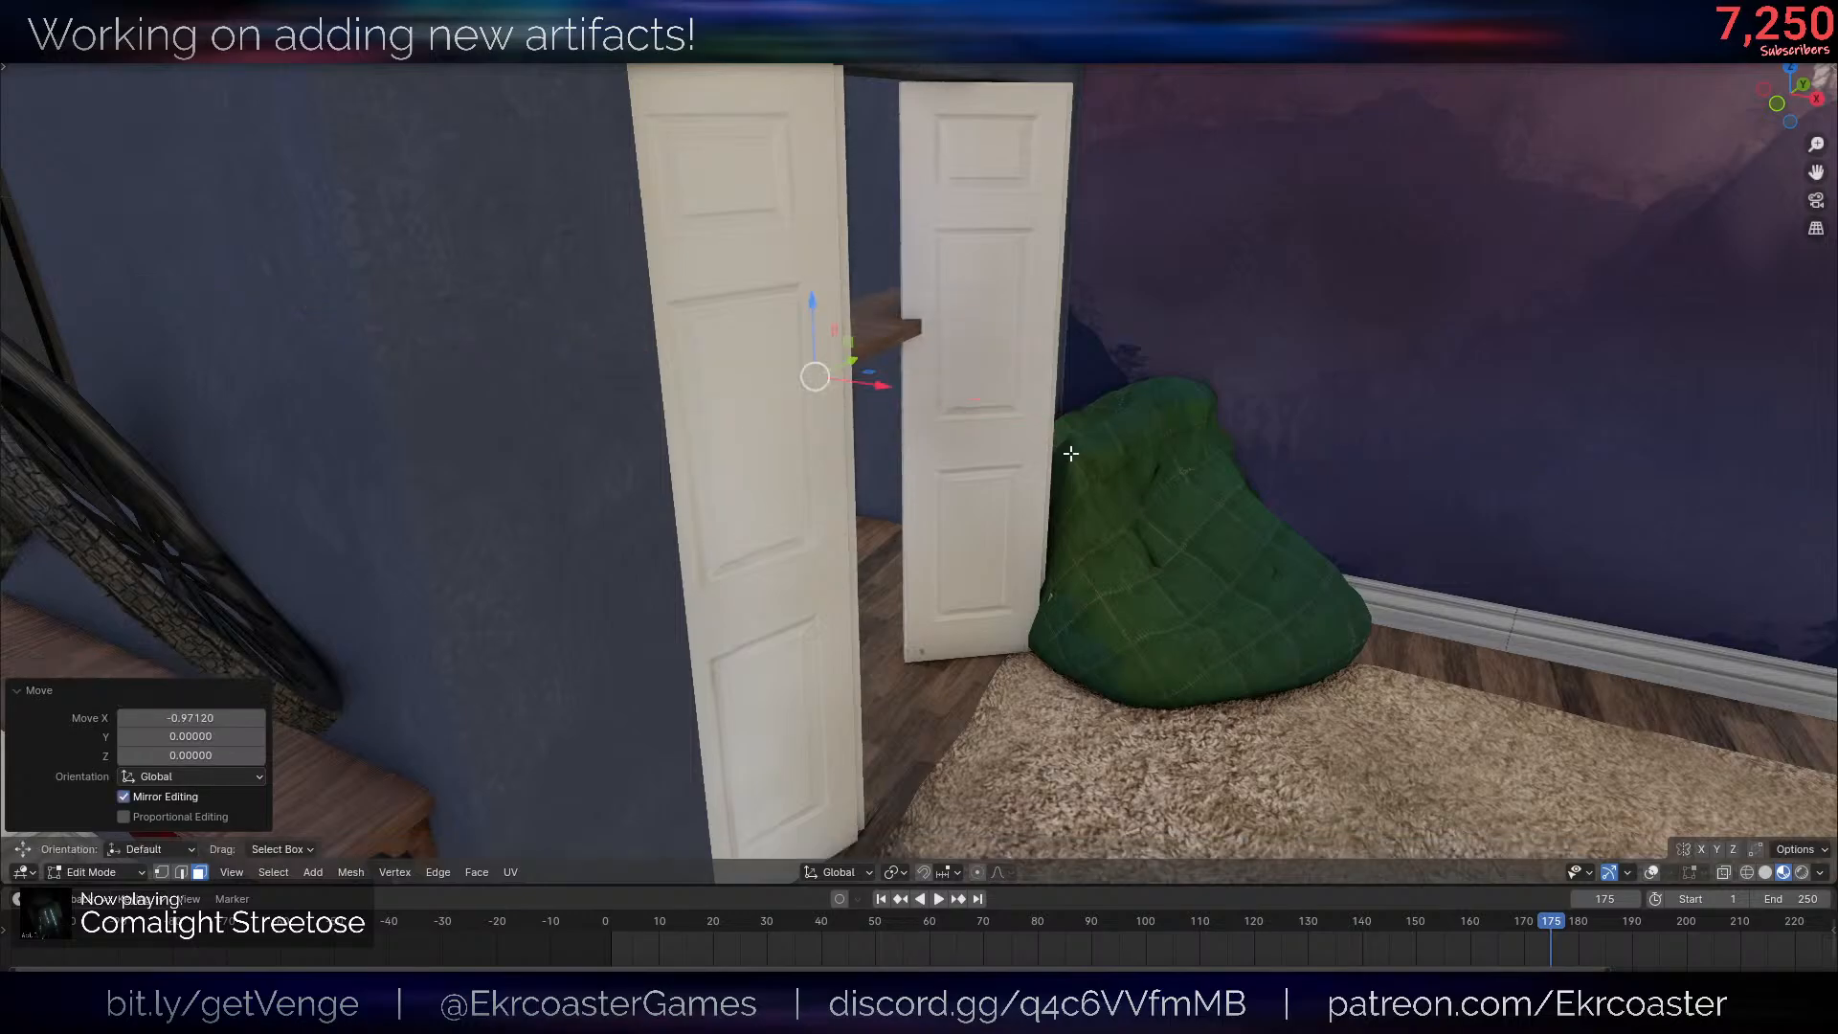
- Move the copied shelf about -1.19 along X toward the closet's back wall and lower it about 0.25 along Z
scroll(1071, 454, up, 5)
shift+middle_drag(1071, 454, 1375, 622)
key(g)
key(x)
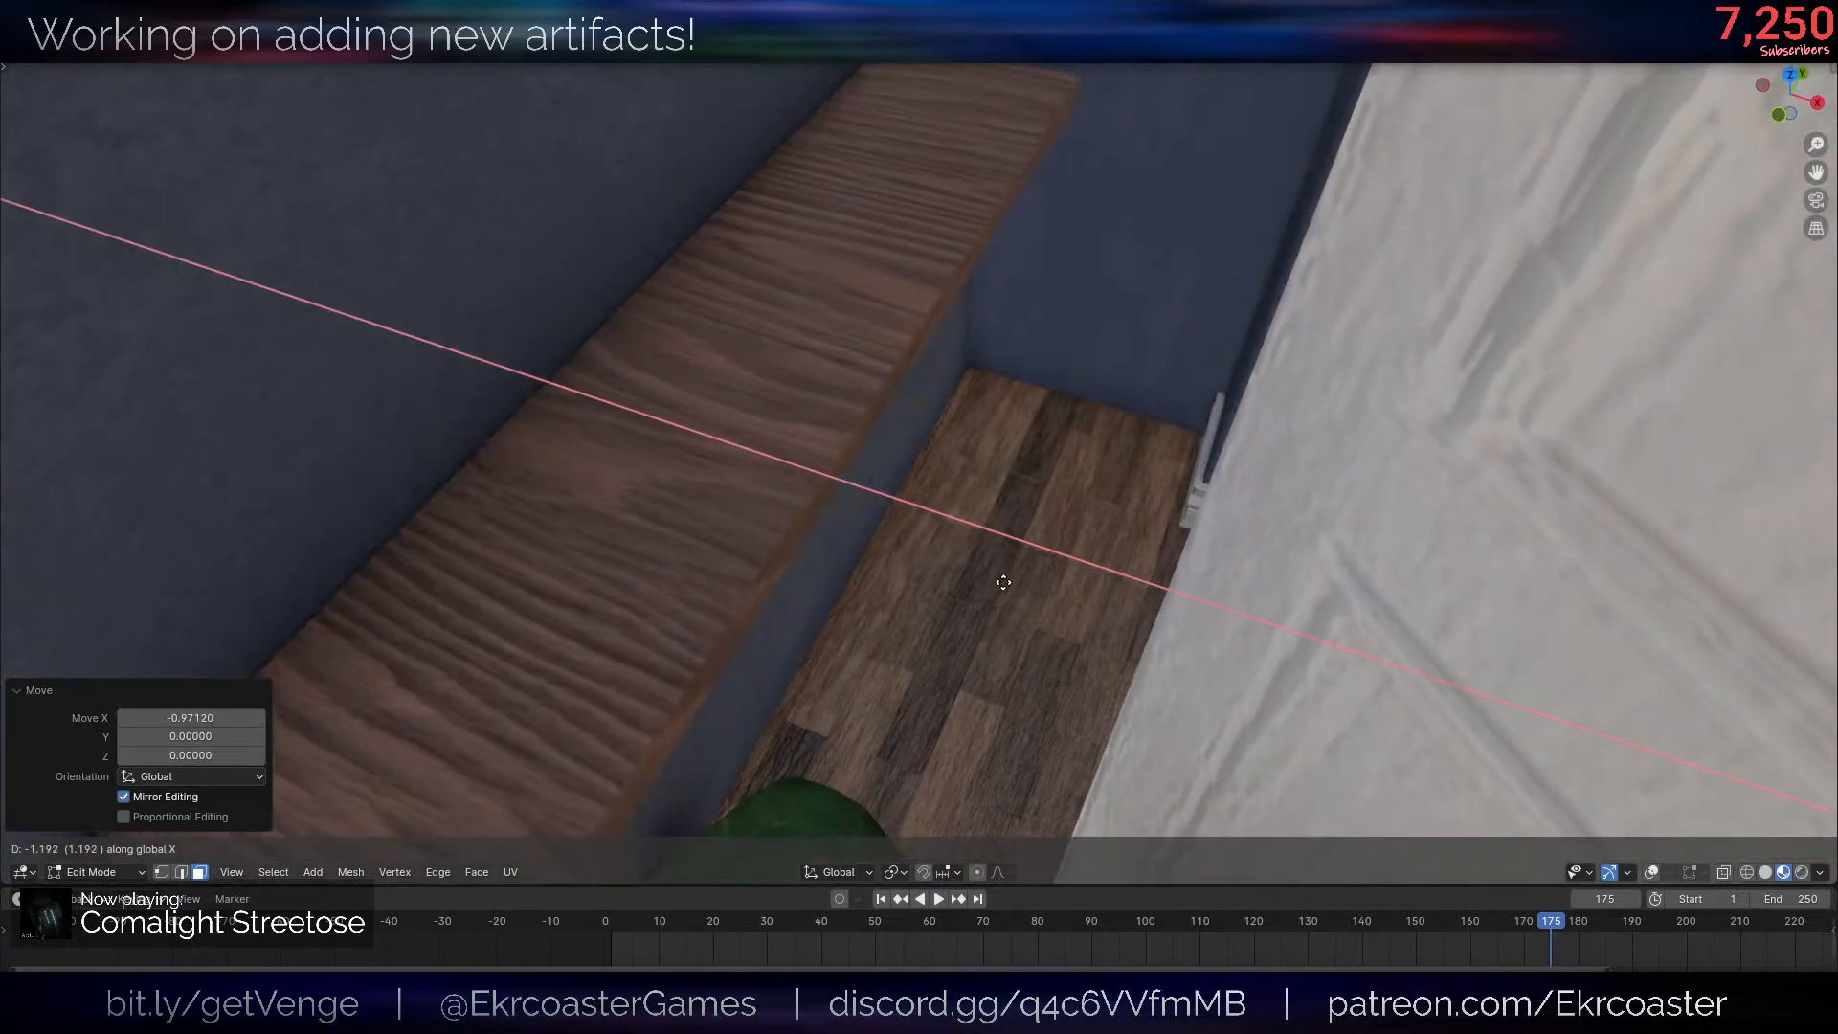
click(1001, 581)
scroll(1174, 508, down, 5)
middle_drag(1174, 508, 1355, 672)
key(g)
key(z)
click(1319, 716)
- Duplicate the closet shelf twice along Z to form a stack of three shelves
scroll(1366, 616, up, 2)
scroll(1361, 665, up, 3)
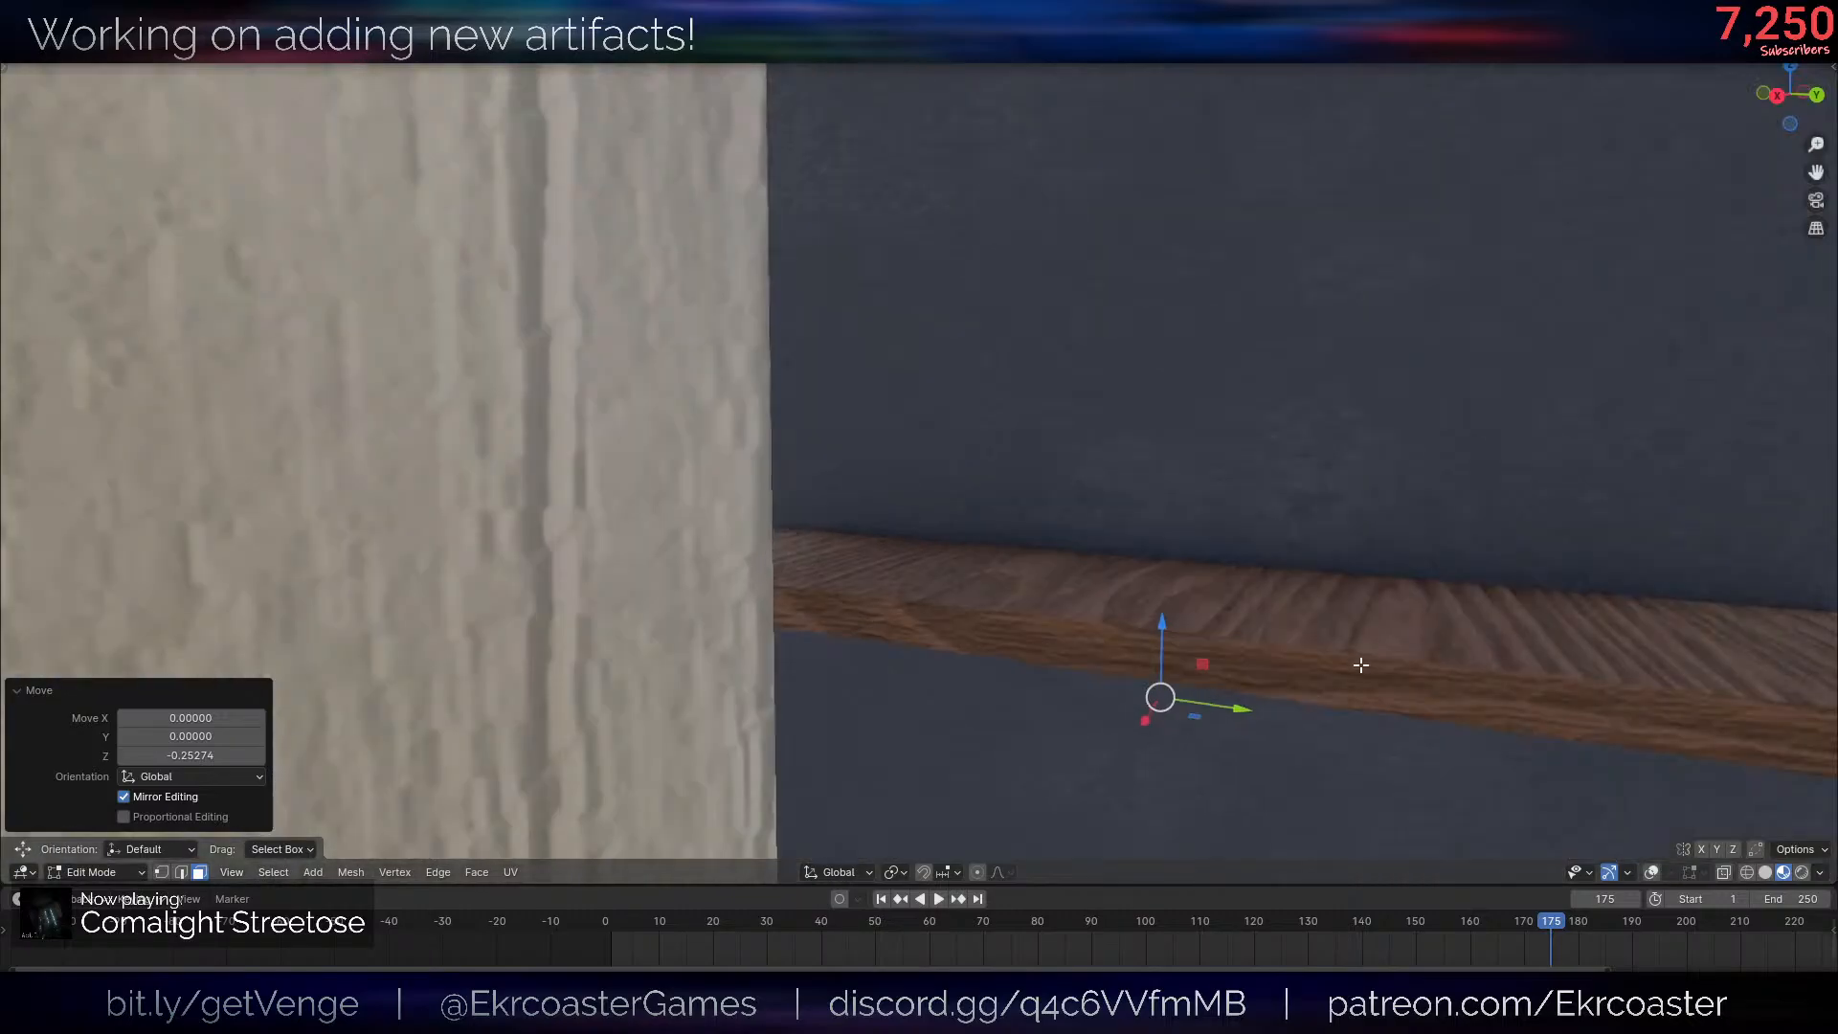
key(shift+d)
key(z)
click(1312, 225)
scroll(1190, 526, down, 4)
middle_drag(1190, 525, 1153, 686)
scroll(1195, 651, down, 2)
key(shift+d)
key(z)
click(1147, 431)
scroll(1145, 431, down, 4)
middle_drag(1145, 431, 1118, 460)
- Select all three closet shelves with their brackets and move them about -0.28 along X
key(alt+shift+z)
scroll(1005, 664, up, 4)
middle_drag(1005, 664, 1058, 651)
shift+middle_drag(1245, 709, 1169, 575)
key(l)
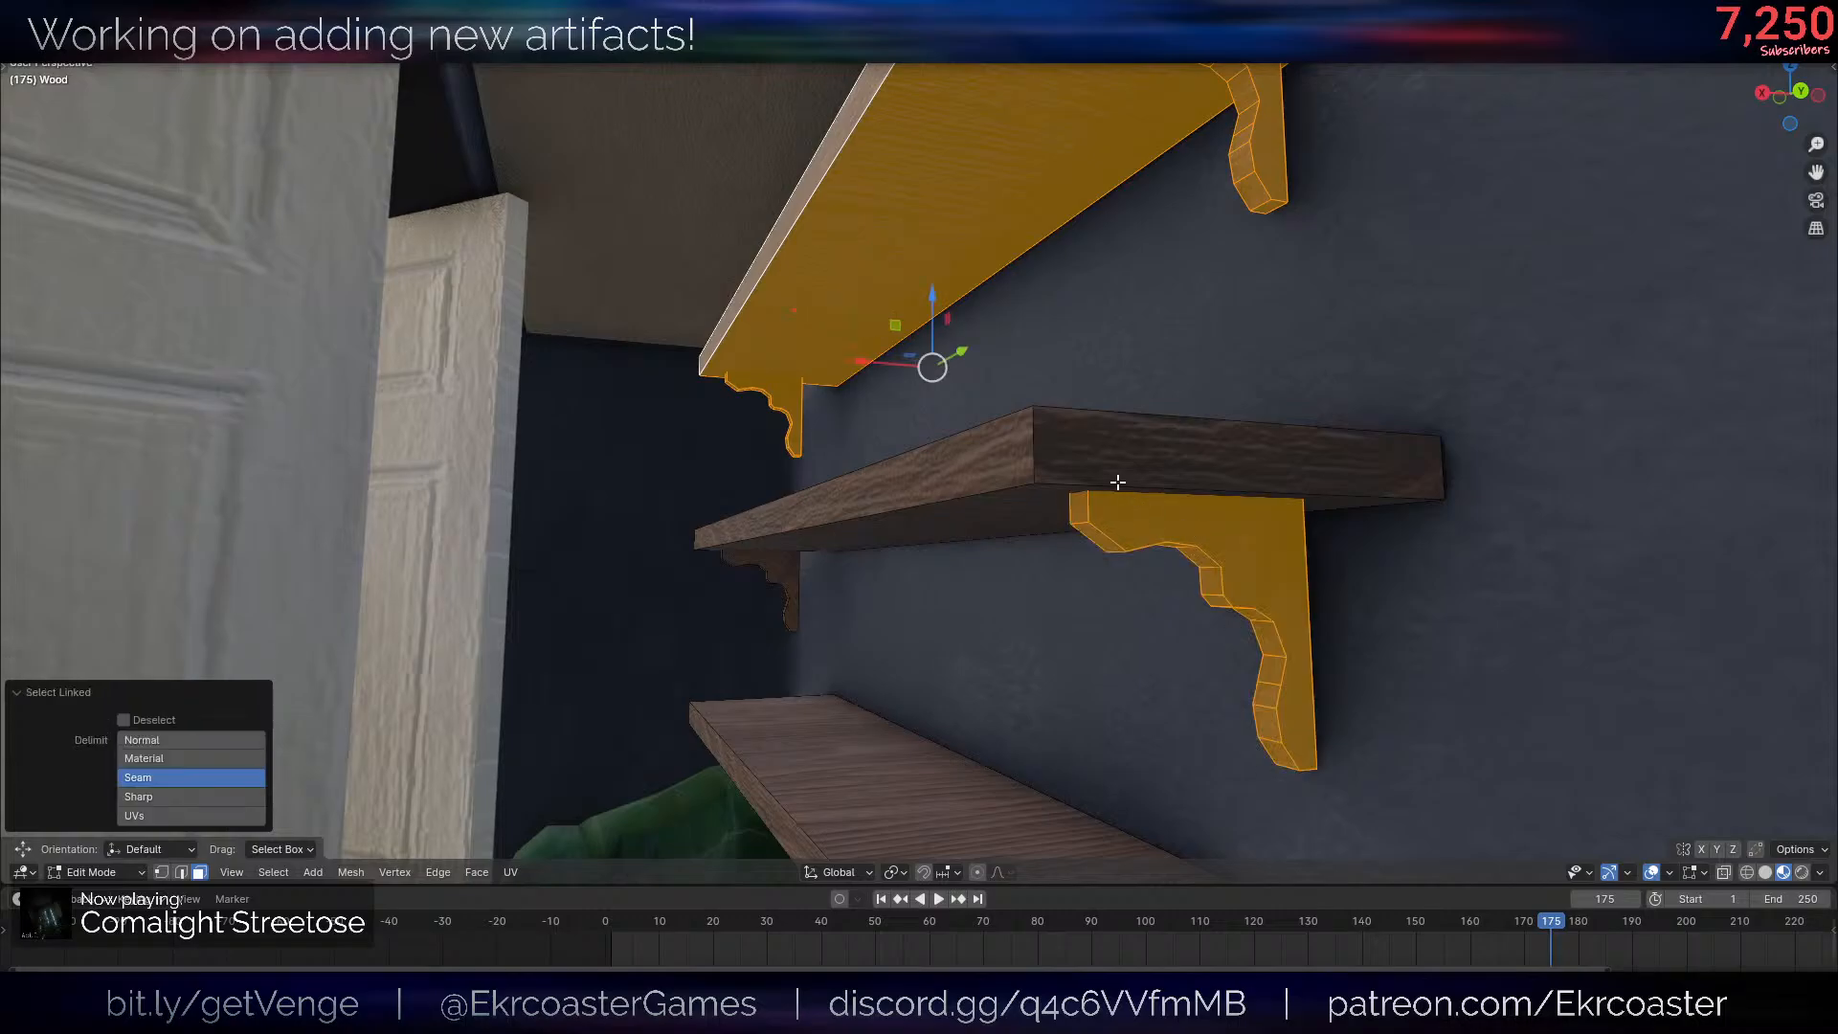
key(l)
middle_drag(778, 739, 785, 714)
shift+middle_drag(796, 784, 793, 617)
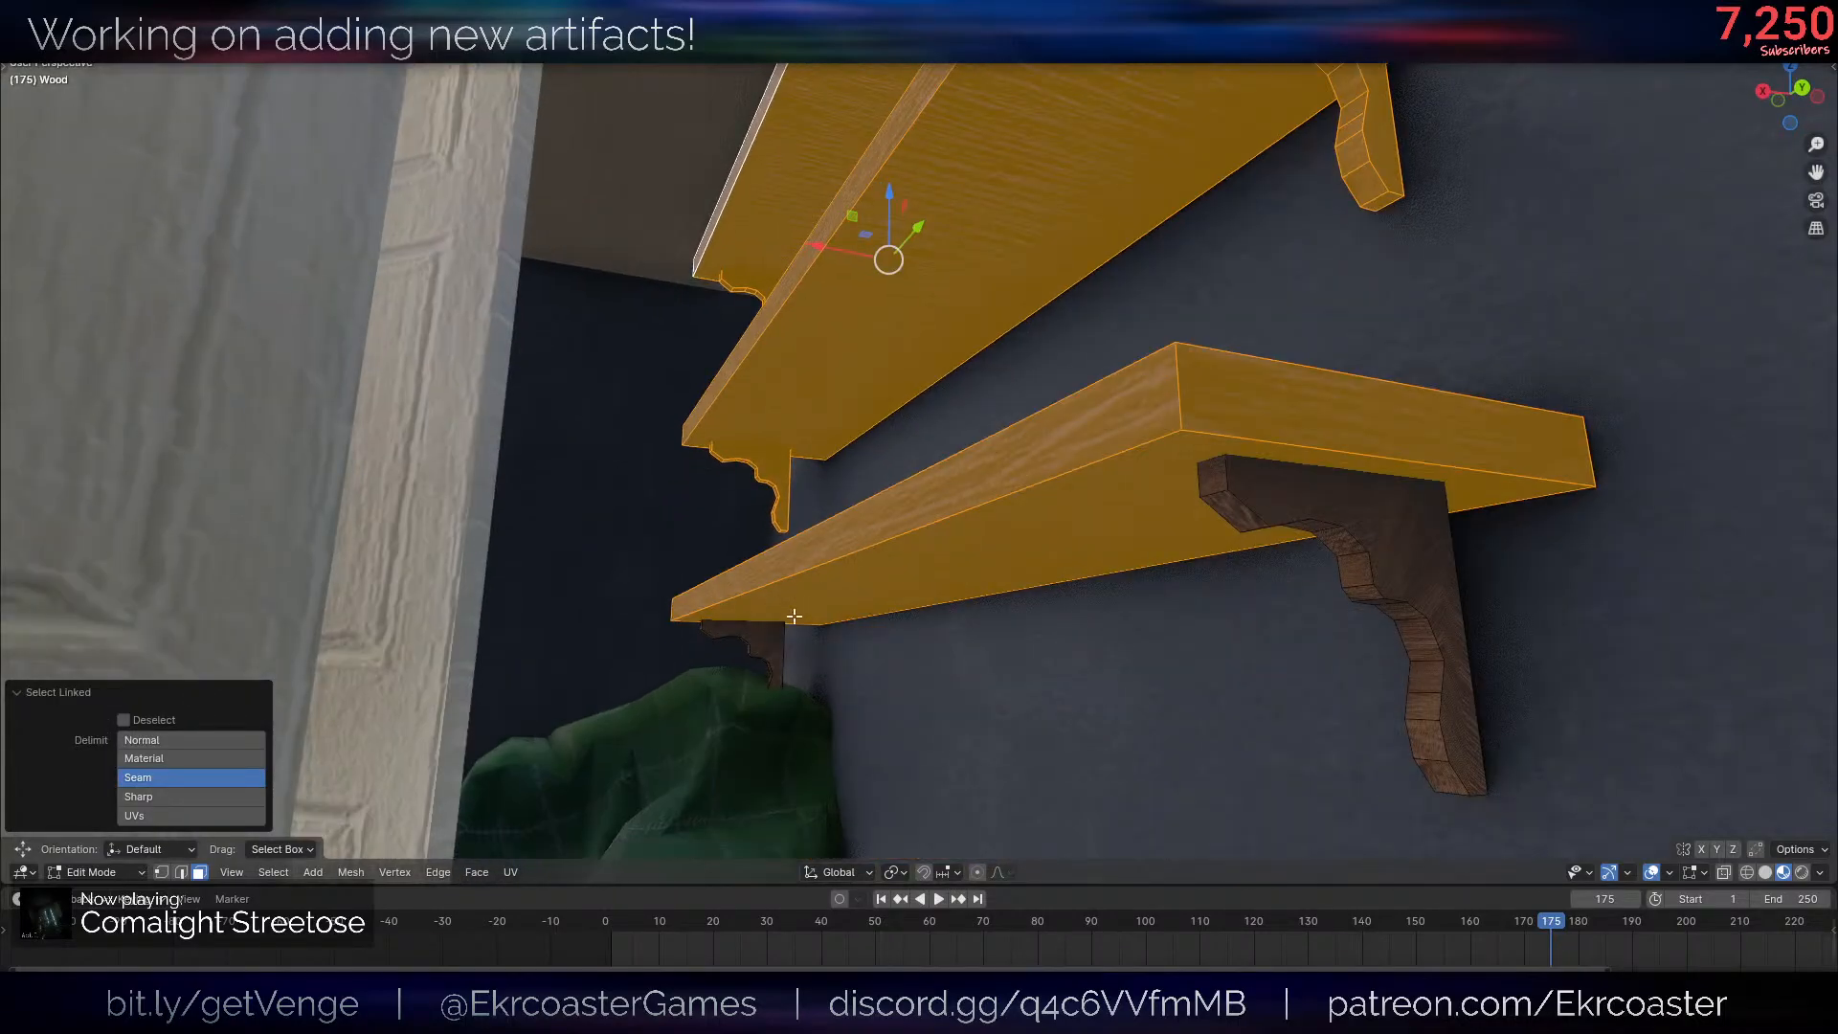
key(l)
scroll(1302, 402, down, 2)
middle_drag(1296, 370, 1184, 482)
scroll(1229, 483, up, 2)
right_click(1225, 488)
scroll(1221, 487, down, 5)
key(g)
key(x)
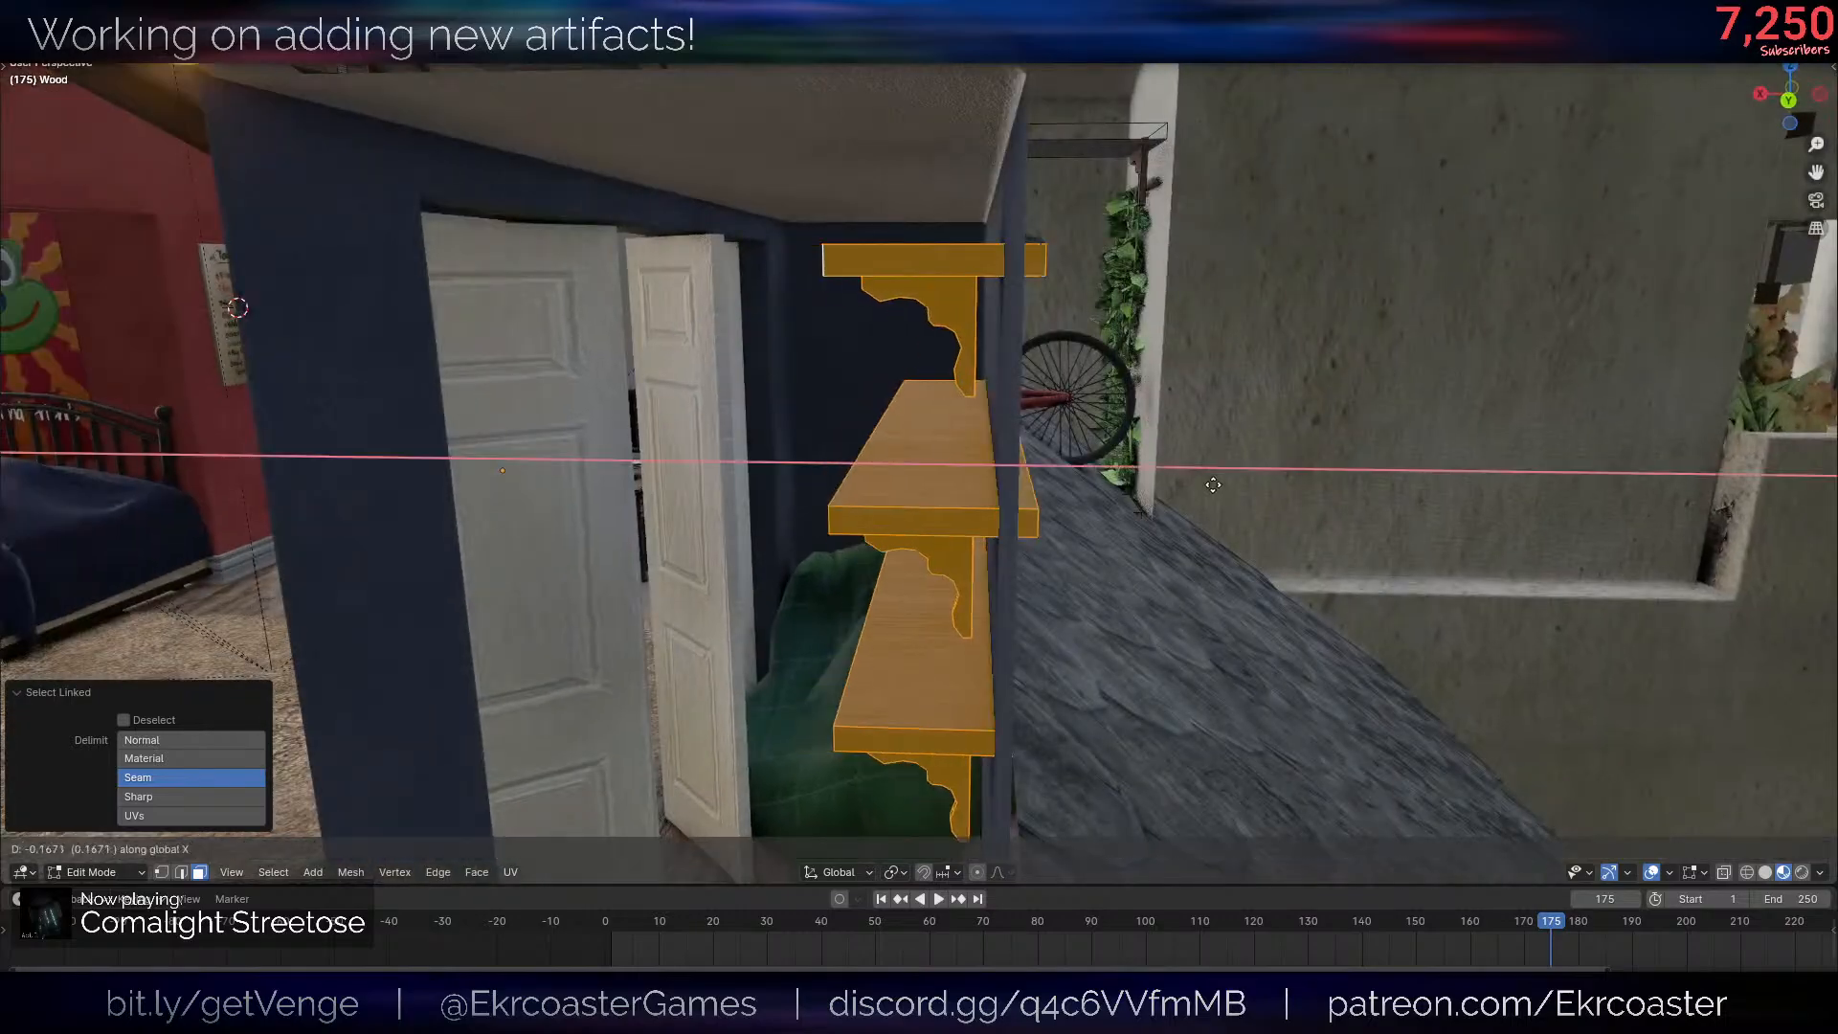
click(1283, 476)
- Fine-tune the three shelves along X so they sit against the closet's back wall, and return to Object Mode
scroll(1148, 469, up, 4)
middle_drag(969, 460, 991, 491)
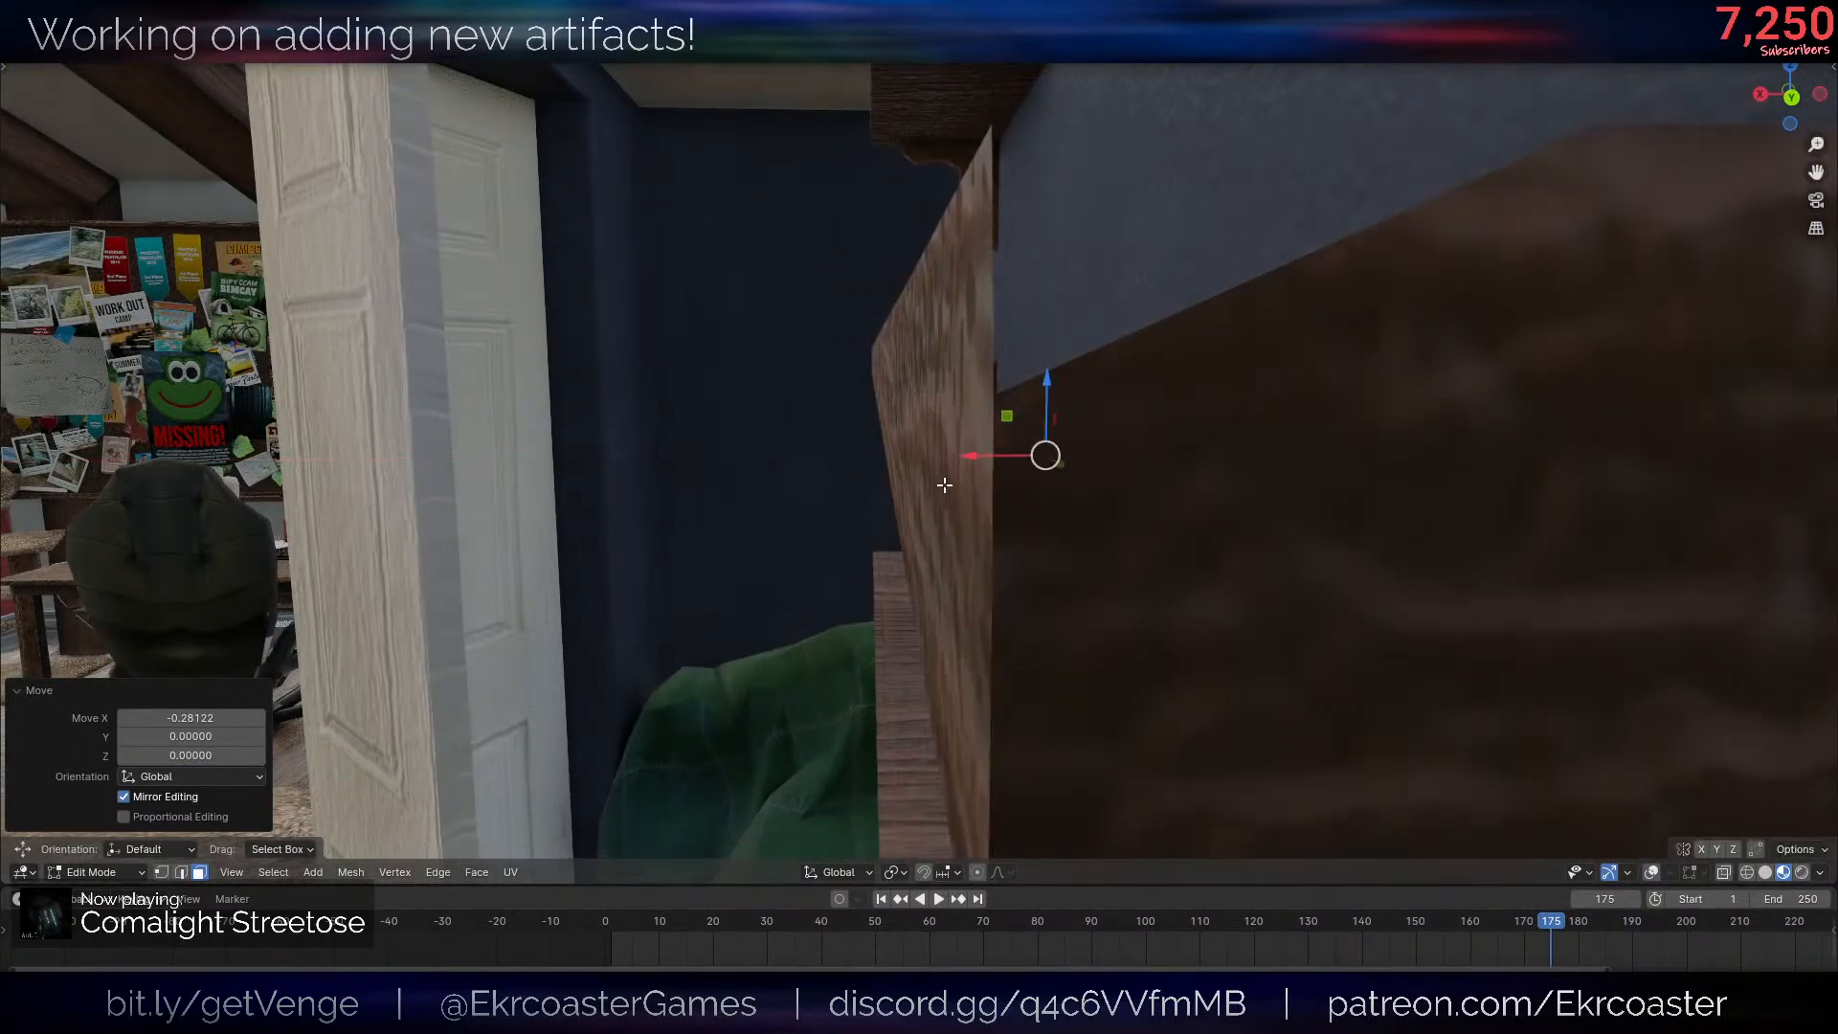
scroll(1166, 474, down, 4)
key(g)
key(x)
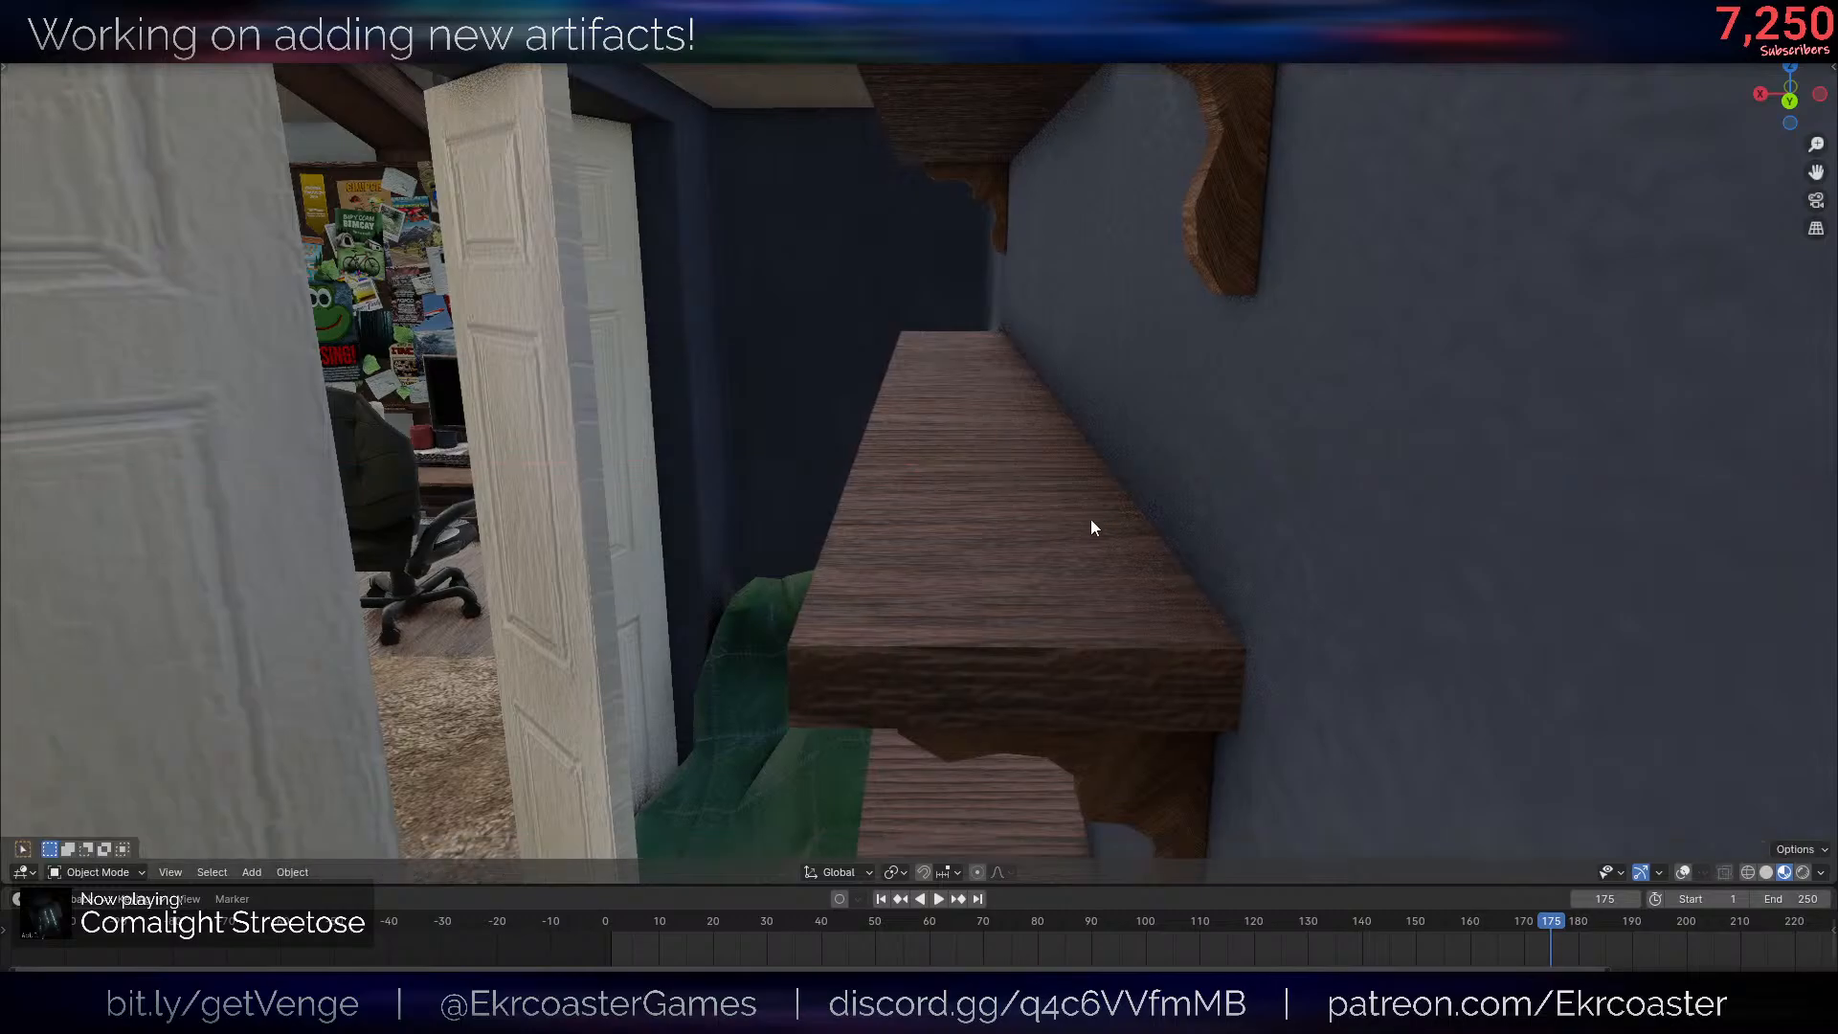
- Lower all three closet shelves about 0.37 along Z and return to Object Mode
middle_drag(1091, 521, 1318, 465)
scroll(1318, 465, down, 4)
scroll(1318, 469, up, 4)
key(shift+alt+z)
key(Tab)
middle_drag(1264, 600, 1272, 424)
key(g)
key(z)
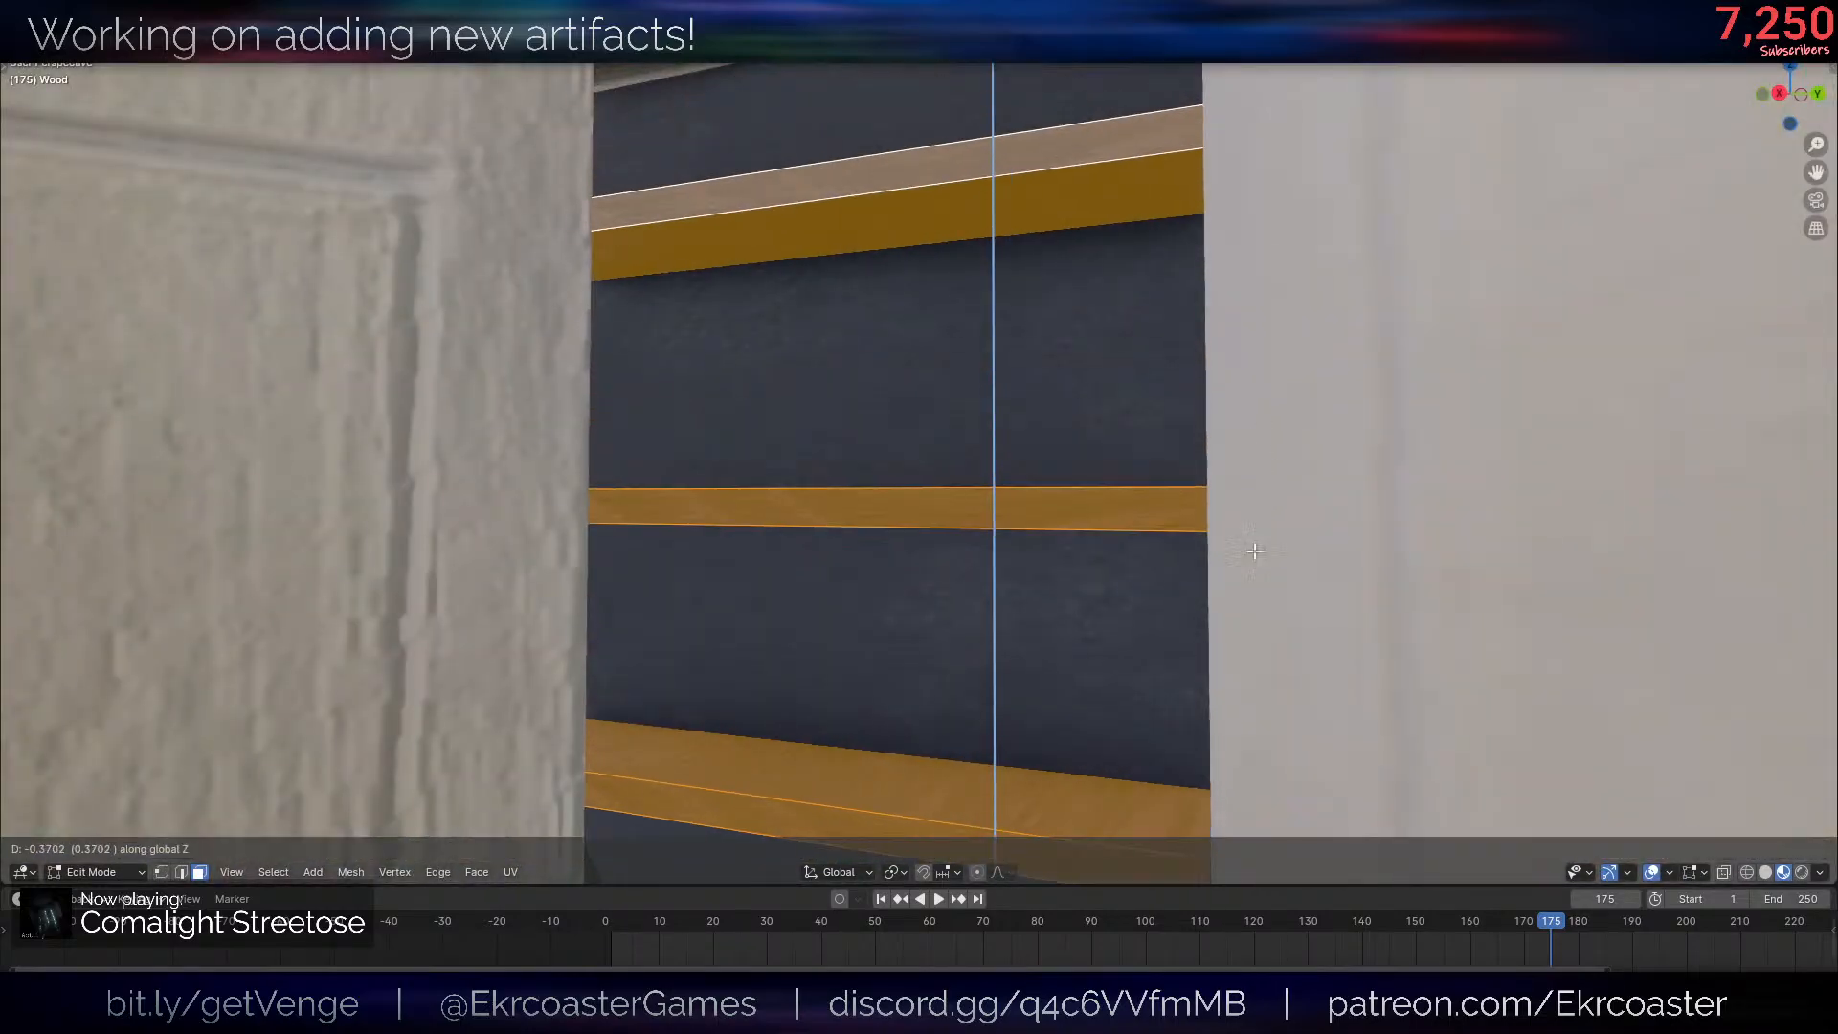
click(1254, 551)
key(Tab)
key(shift+alt+z)
- Inspect the lowest closet shelf where it meets the green bean bag and the surrounding walls
scroll(1170, 565, down, 5)
middle_drag(1170, 565, 1117, 557)
scroll(1200, 518, up, 4)
scroll(1088, 536, down, 5)
scroll(1101, 546, up, 3)
key(shift+alt+z)
key(Tab)
scroll(731, 517, up, 4)
key(Tab)
click(729, 496)
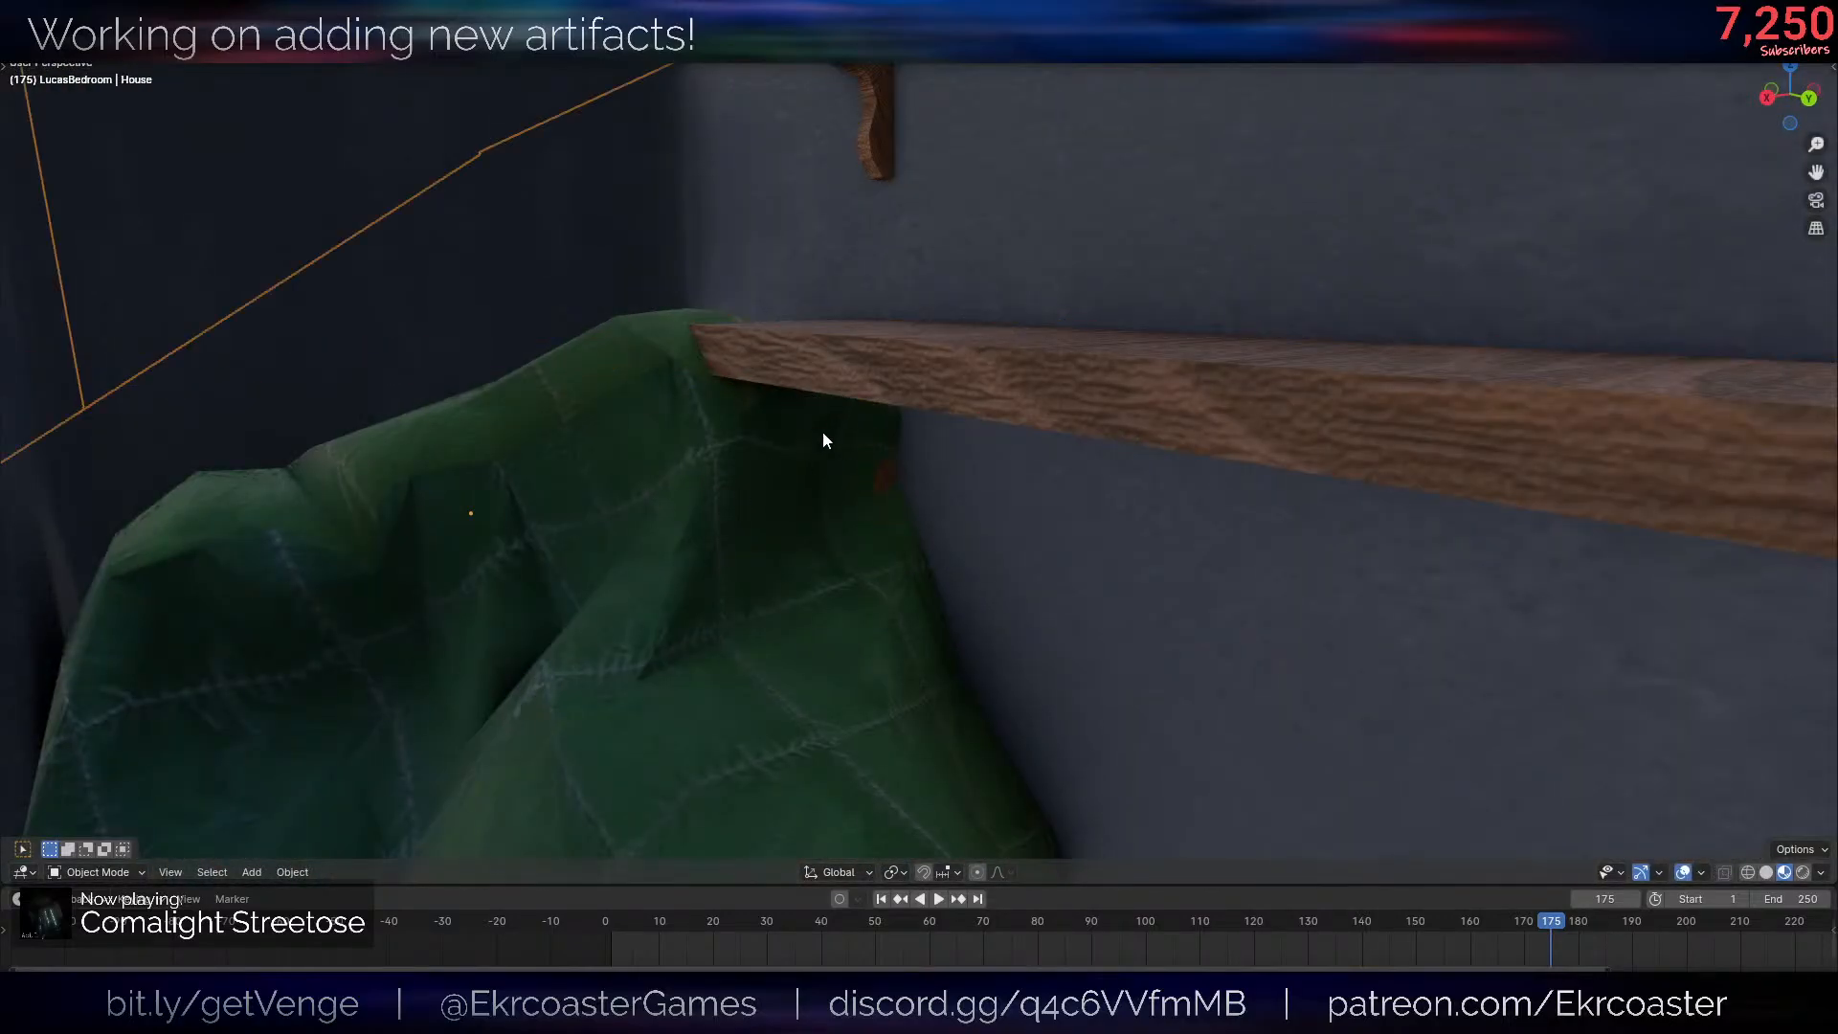
scroll(823, 436, down, 4)
middle_drag(823, 436, 767, 498)
scroll(767, 498, up, 3)
scroll(1031, 420, down, 4)
mouse_move(1031, 419)
middle_down()
mouse_move(1116, 381)
mouse_move(1110, 343)
middle_up()
scroll(1117, 381, up, 4)
- In the Wood mesh, narrow the selection to the lowest closet shelf and its brackets by deselecting the upper two shelves
click(1116, 381)
key(Tab)
scroll(1116, 383, down, 4)
scroll(1197, 349, down, 4)
key(shift+z)
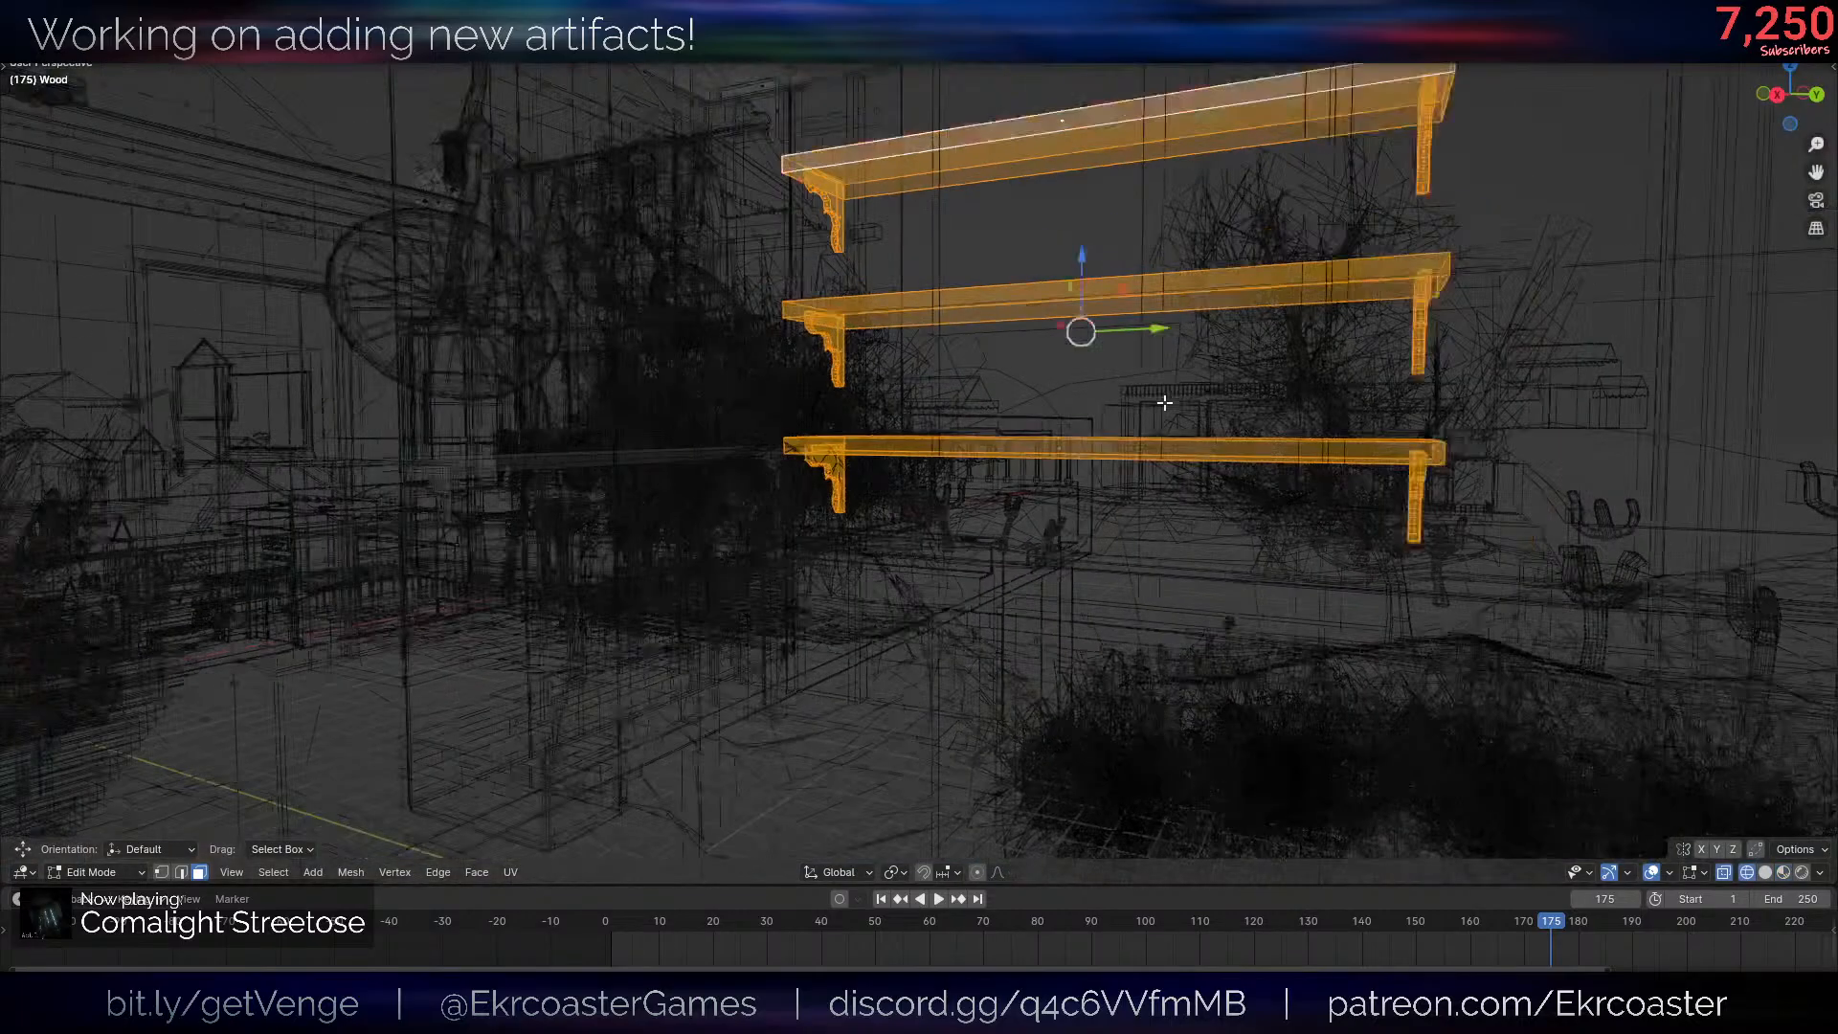
scroll(1164, 402, down, 4)
key(c)
mouse_move(783, 383)
middle_down()
mouse_move(1169, 358)
mouse_move(1112, 378)
middle_up()
right_click(1113, 373)
key(shift+z)
scroll(1169, 575, up, 5)
middle_drag(1133, 546, 1264, 574)
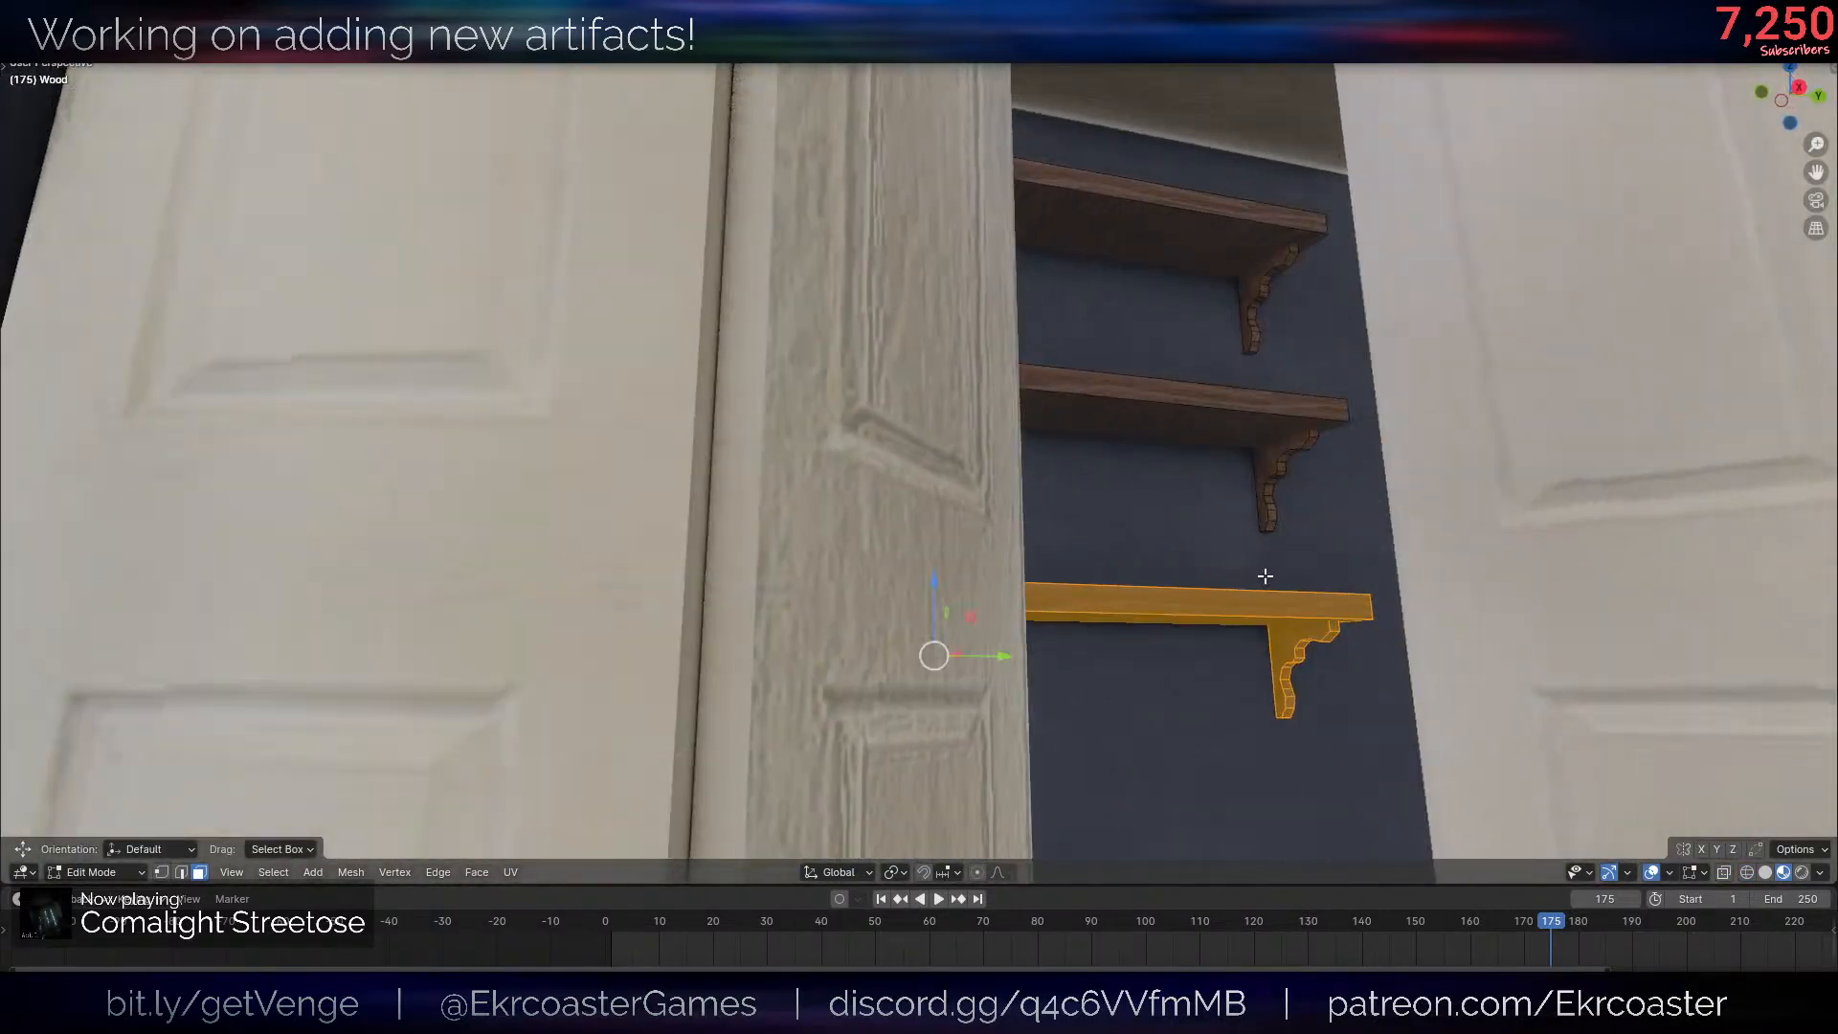
- Shorten the lowest closet shelf by moving one end's vertices and bracket inward along Y
key(shift+z)
scroll(1172, 526, down, 5)
key(1)
middle_drag(1083, 479, 1058, 507)
key(c)
middle_drag(1103, 543, 1112, 521)
click(1048, 653)
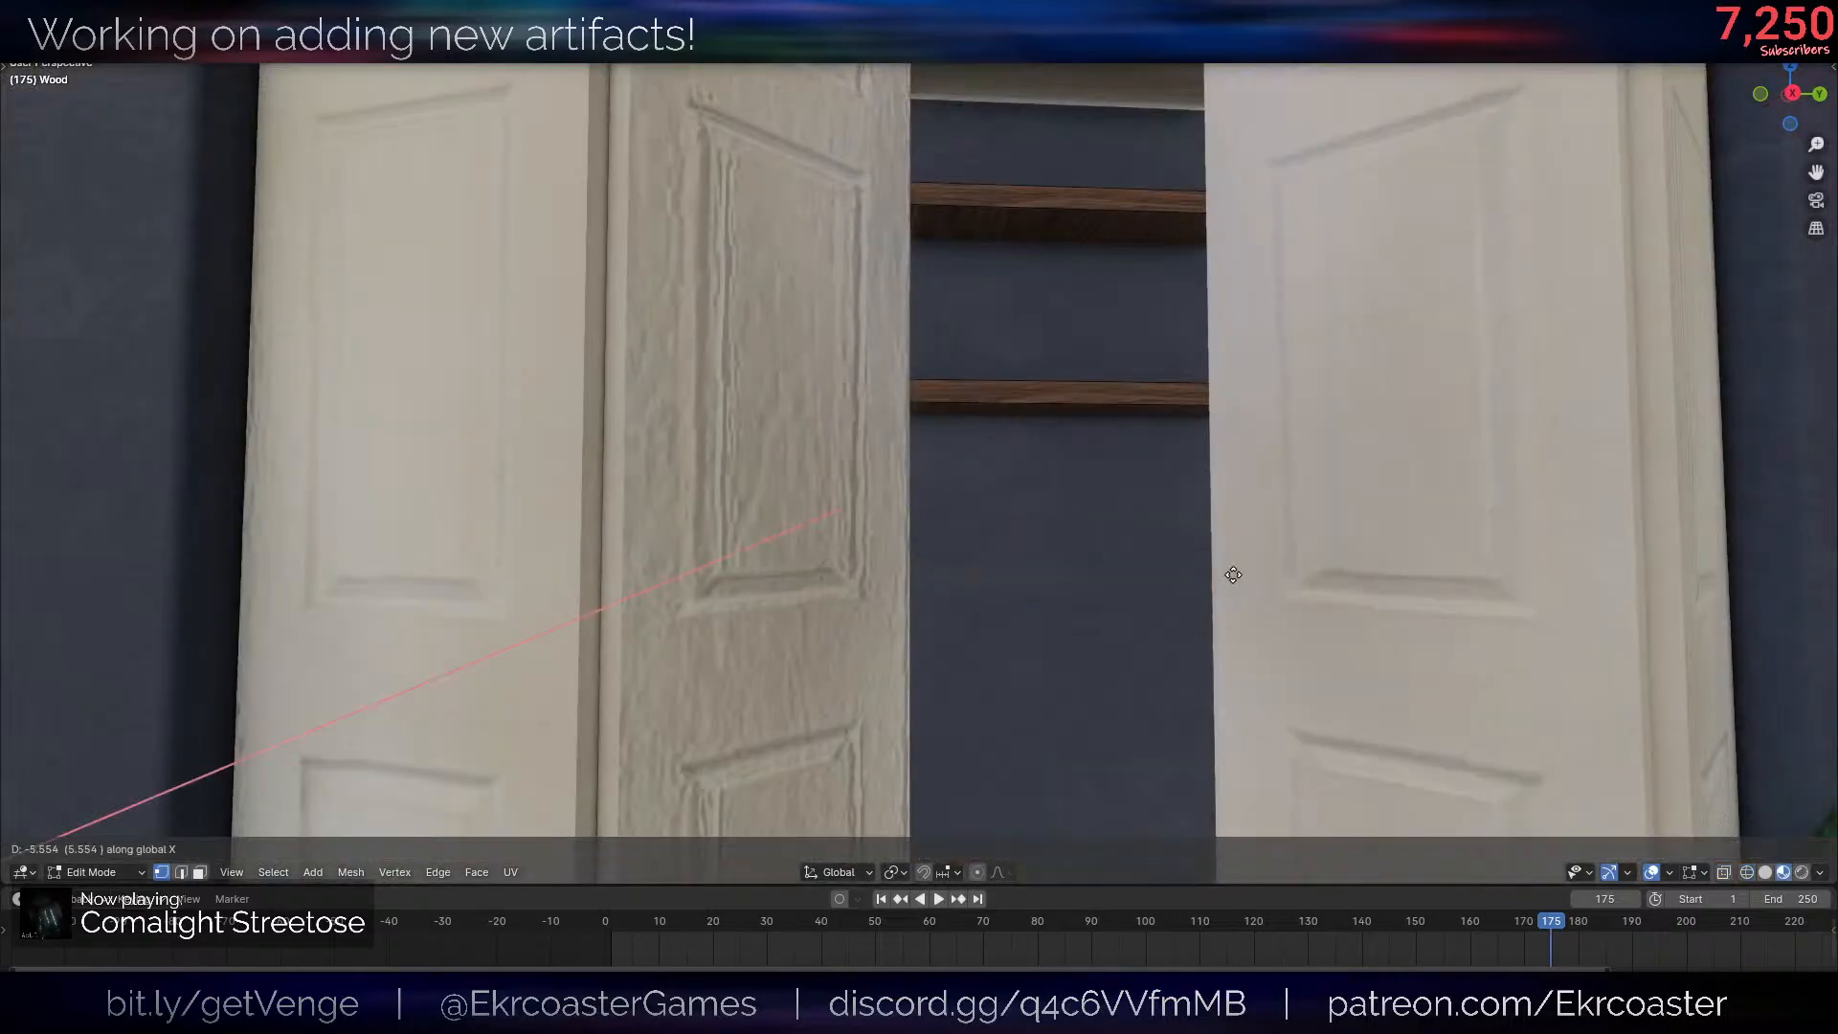
scroll(935, 575, up, 5)
key(g)
key(y)
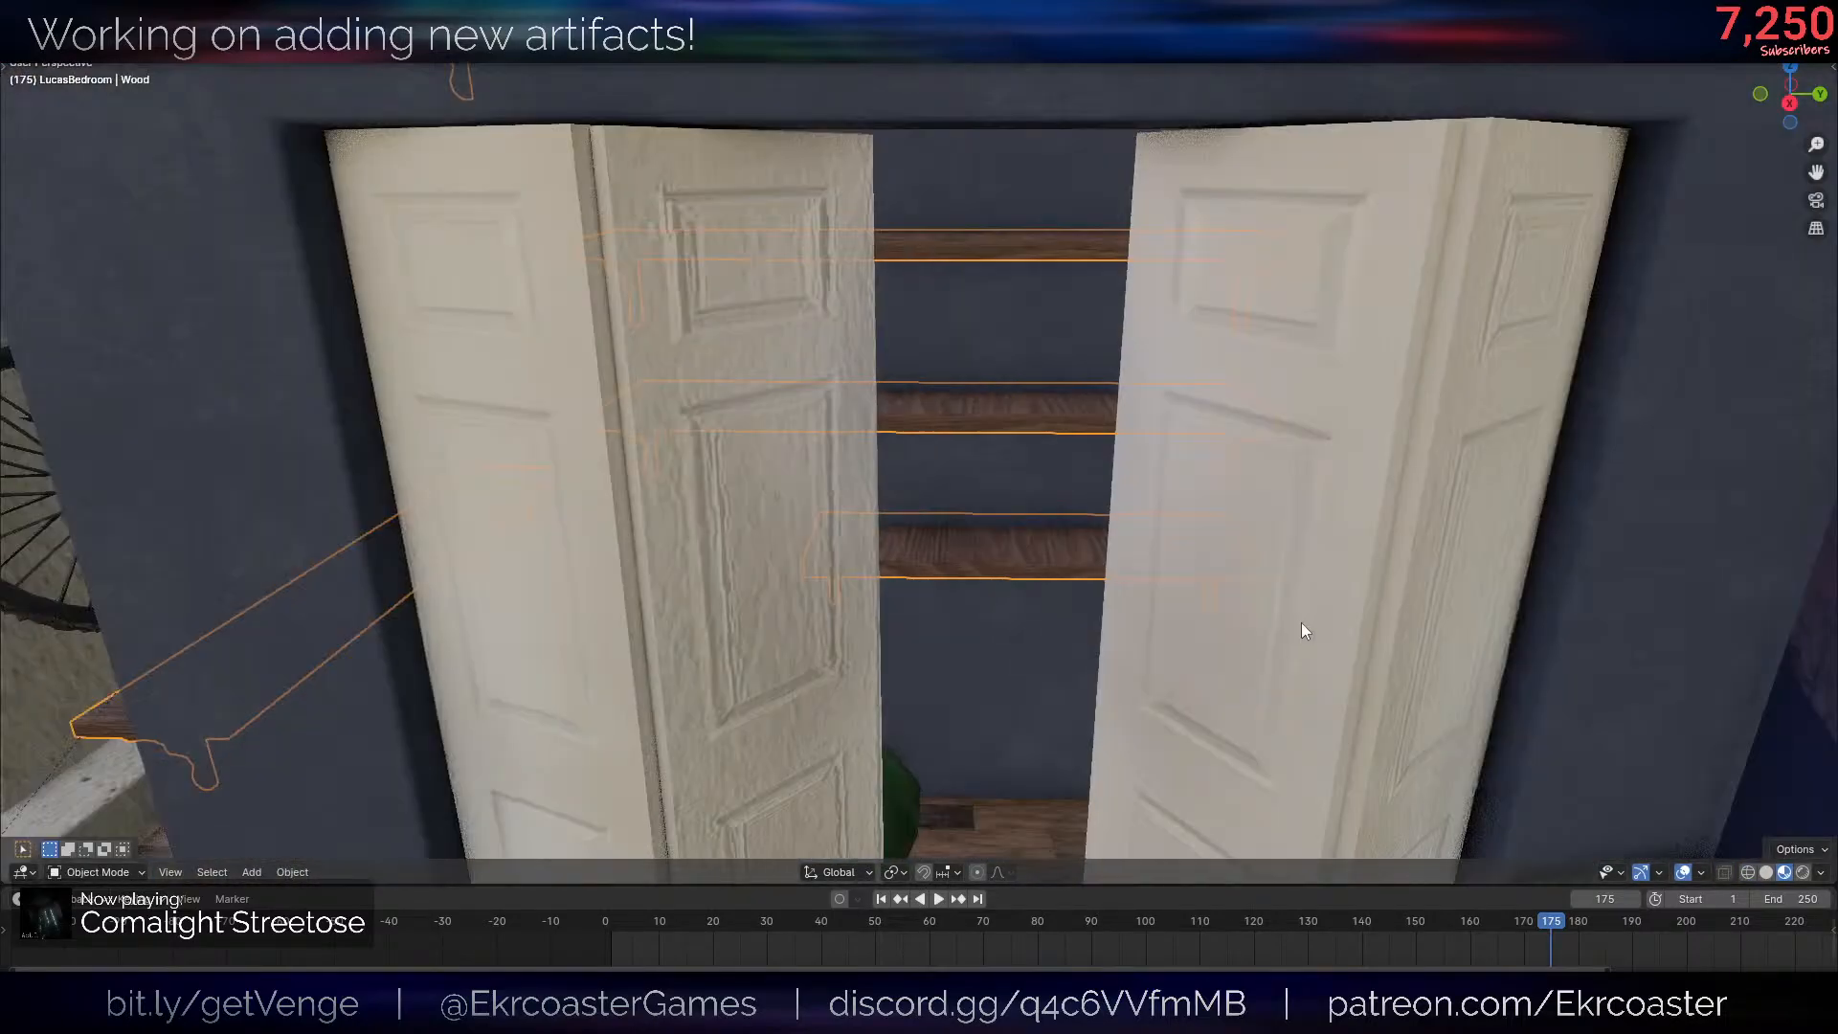
- Export the updated LucasBedroom set and transfer it to the Unity project
middle_drag(1301, 623, 1205, 380)
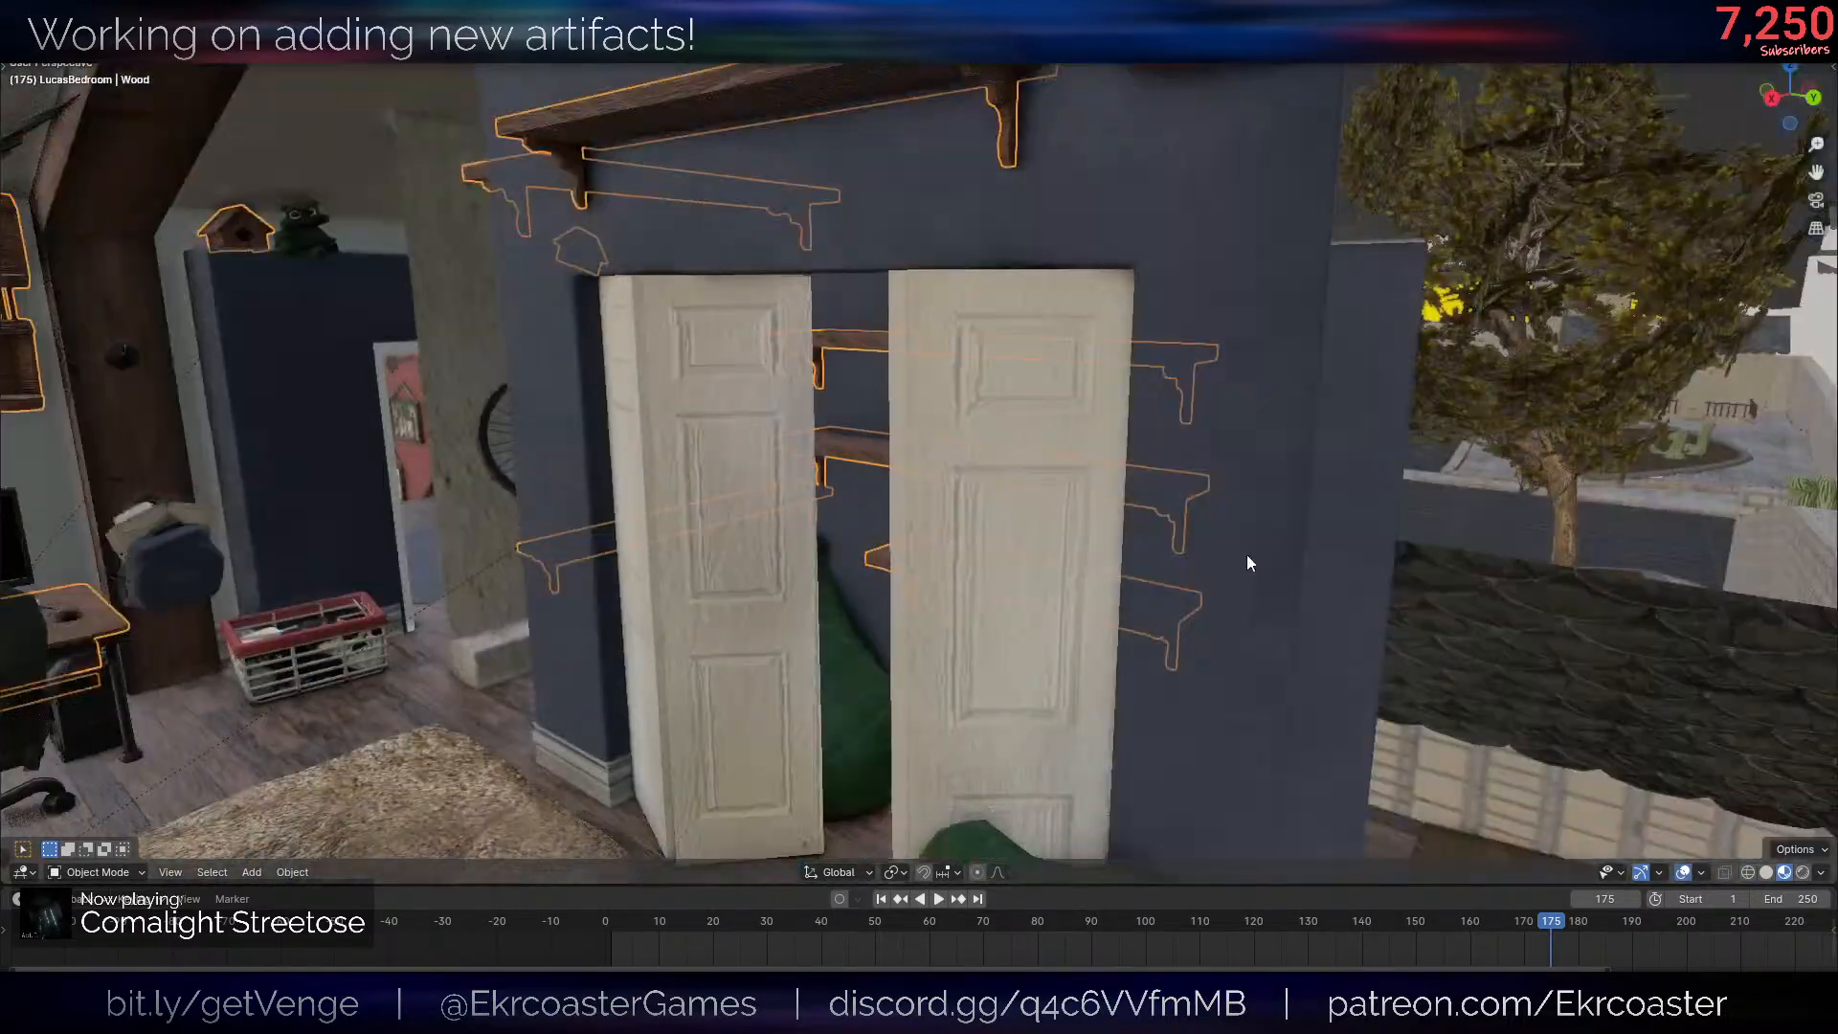
middle_drag(1251, 566, 1296, 546)
key(m)
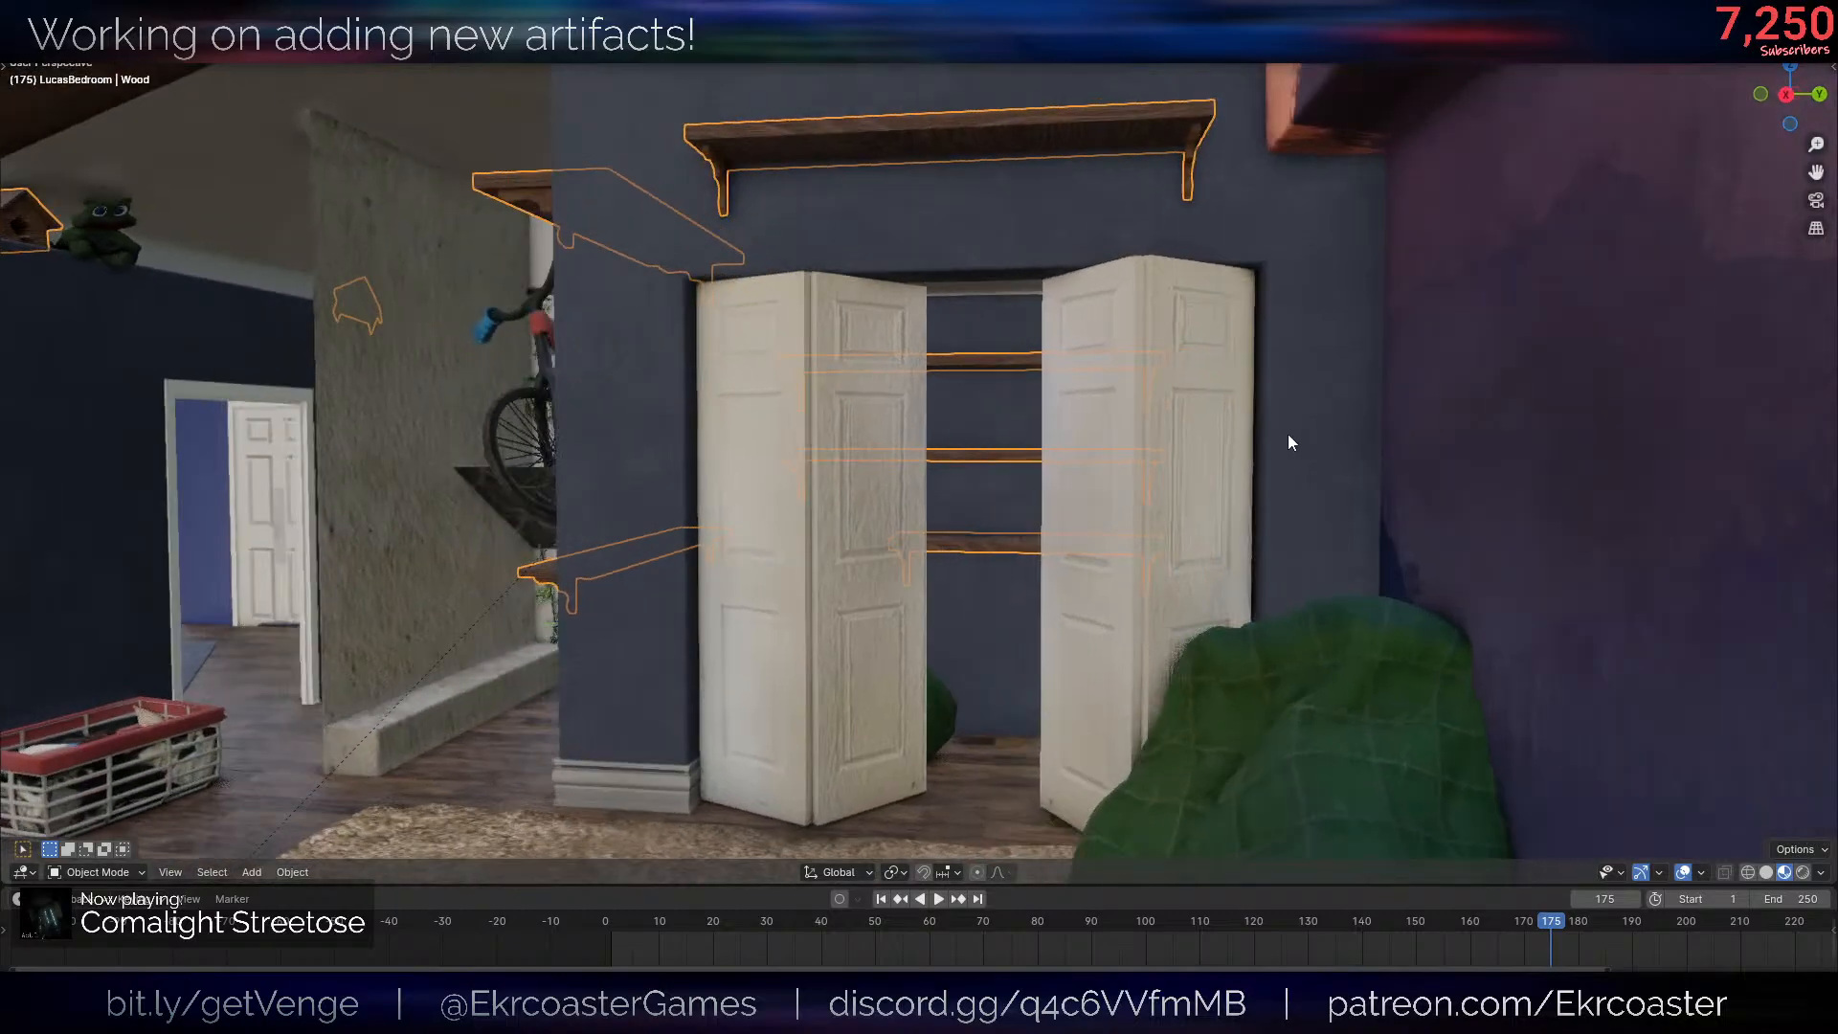
key(n)
click(1680, 352)
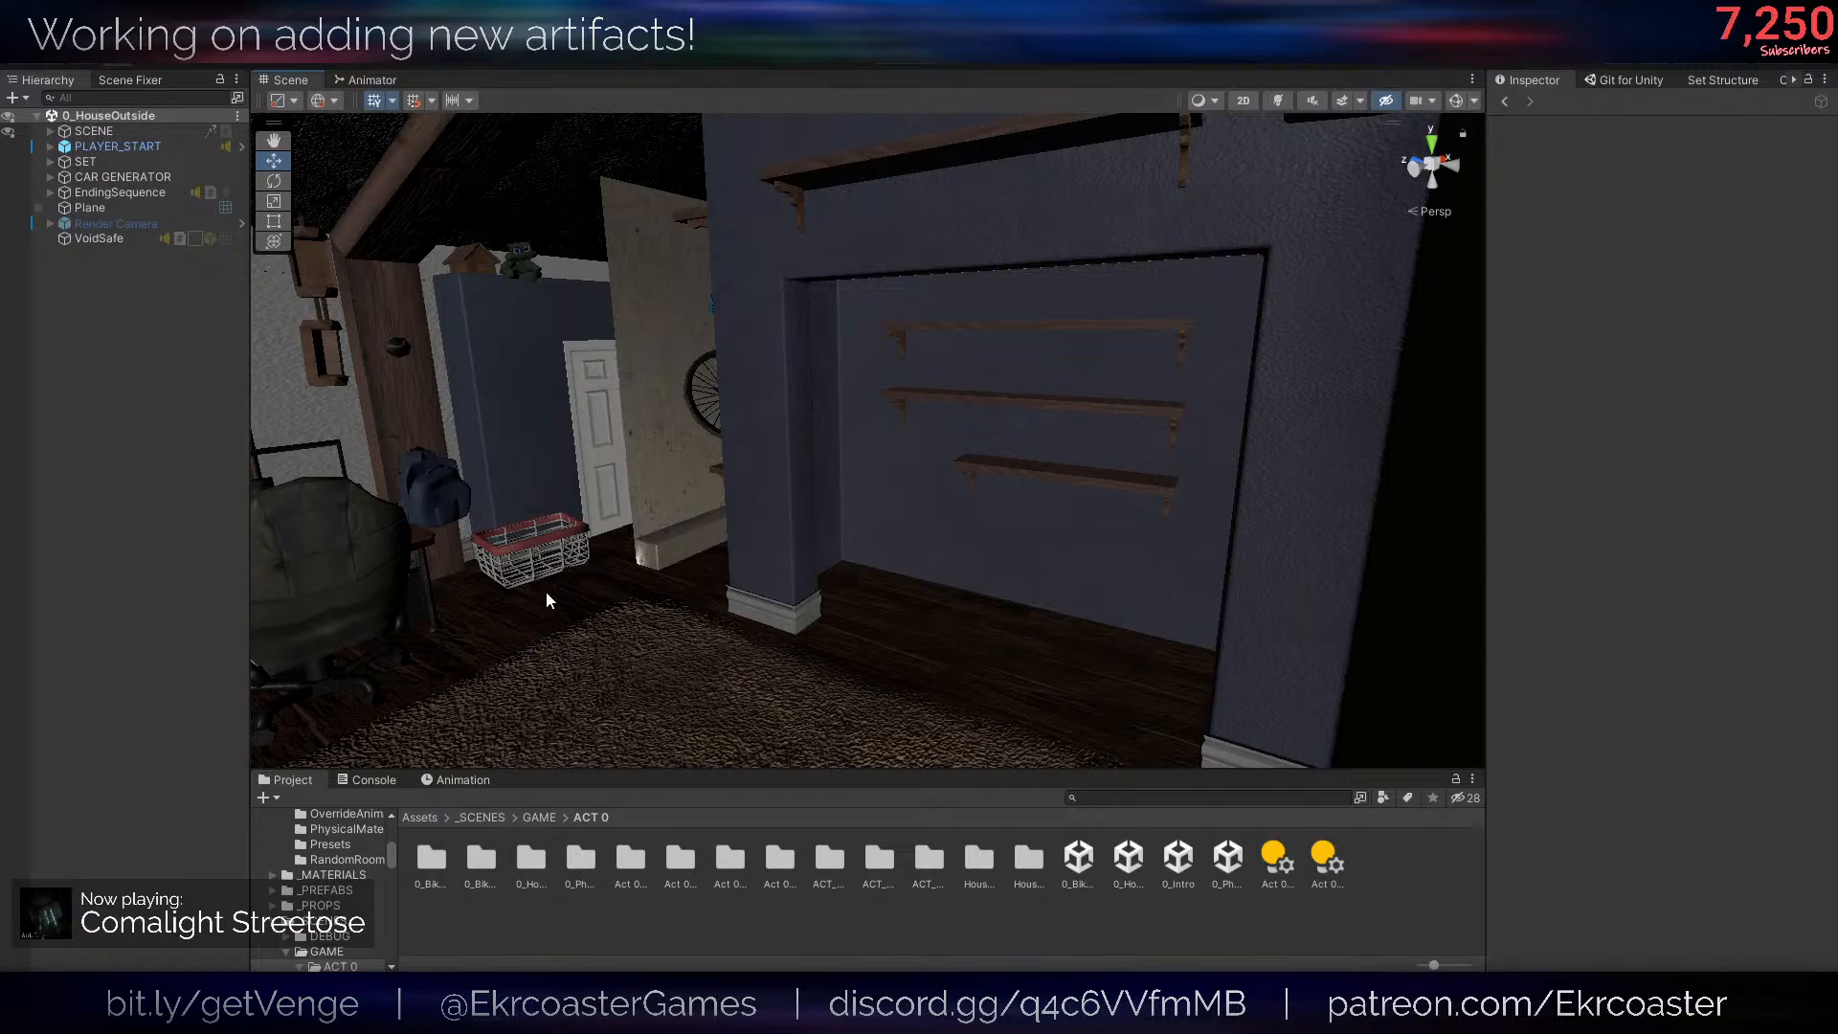
- Inspect the imported closet shelves and the surrounding bedroom in the Unity scene
right_drag(546, 592, 574, 708)
scroll(565, 697, down, 4)
scroll(565, 697, up, 2)
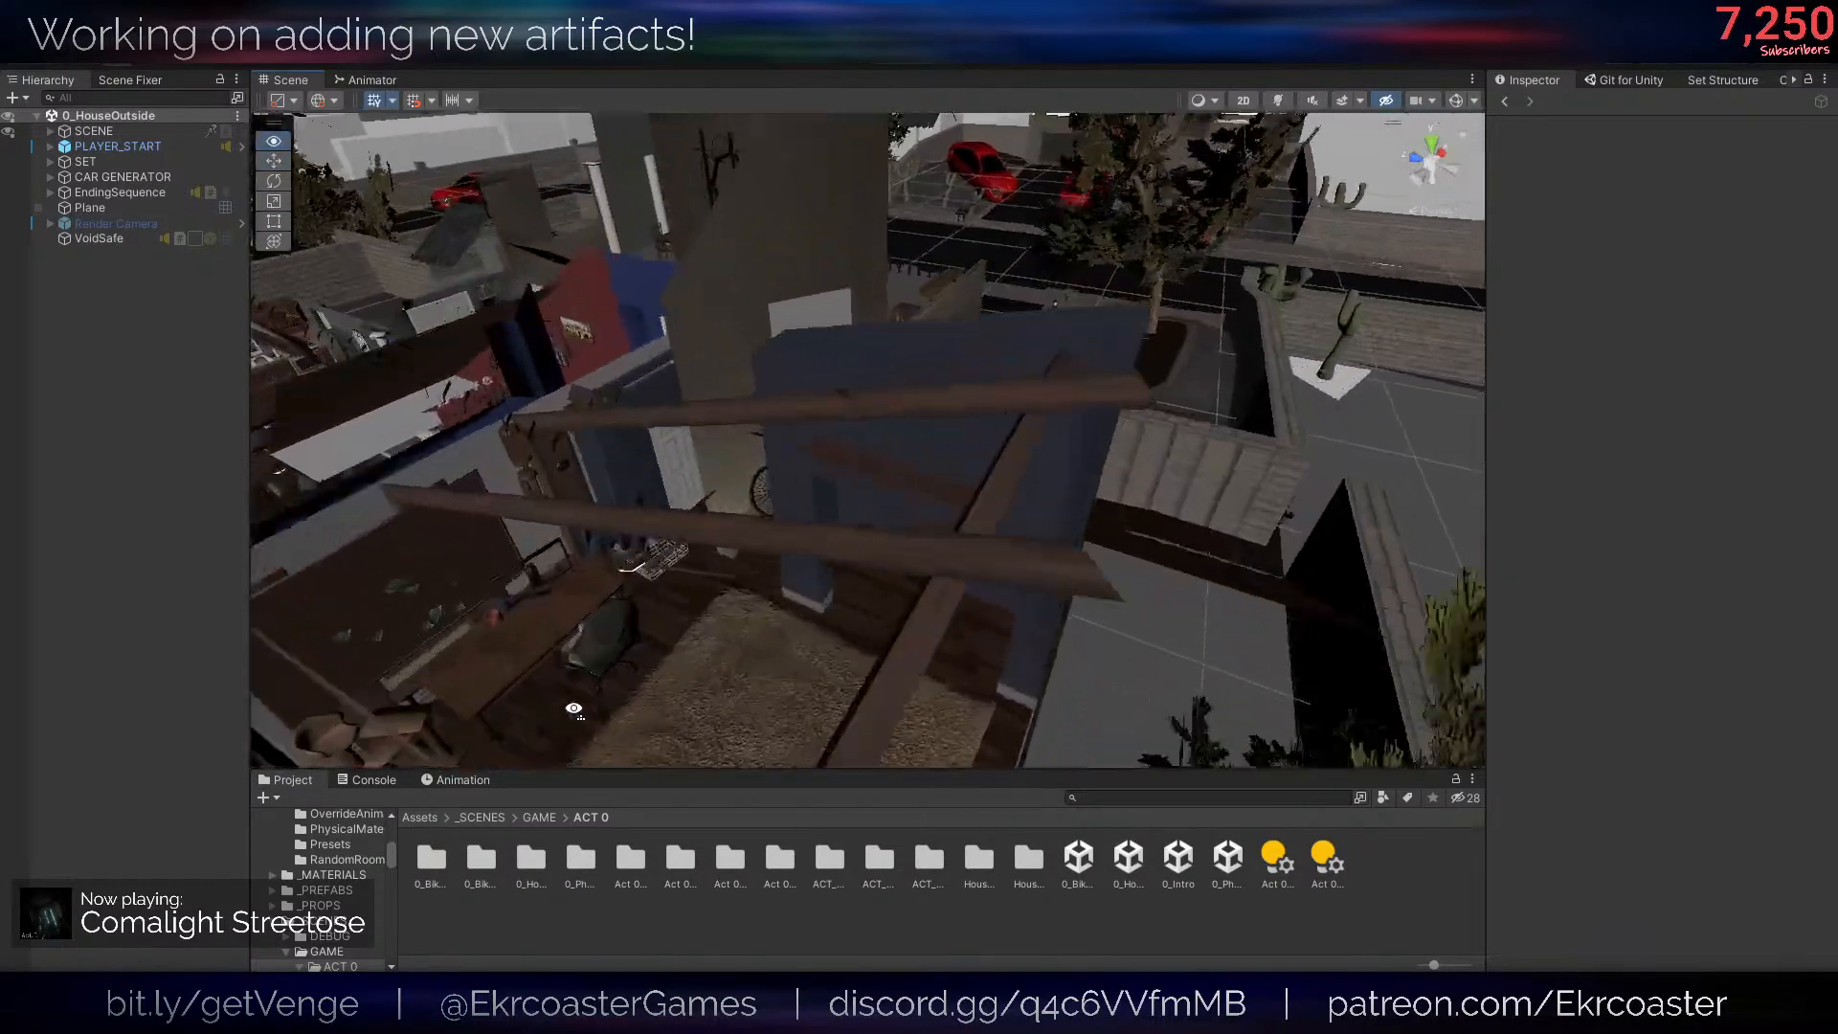
key(w)
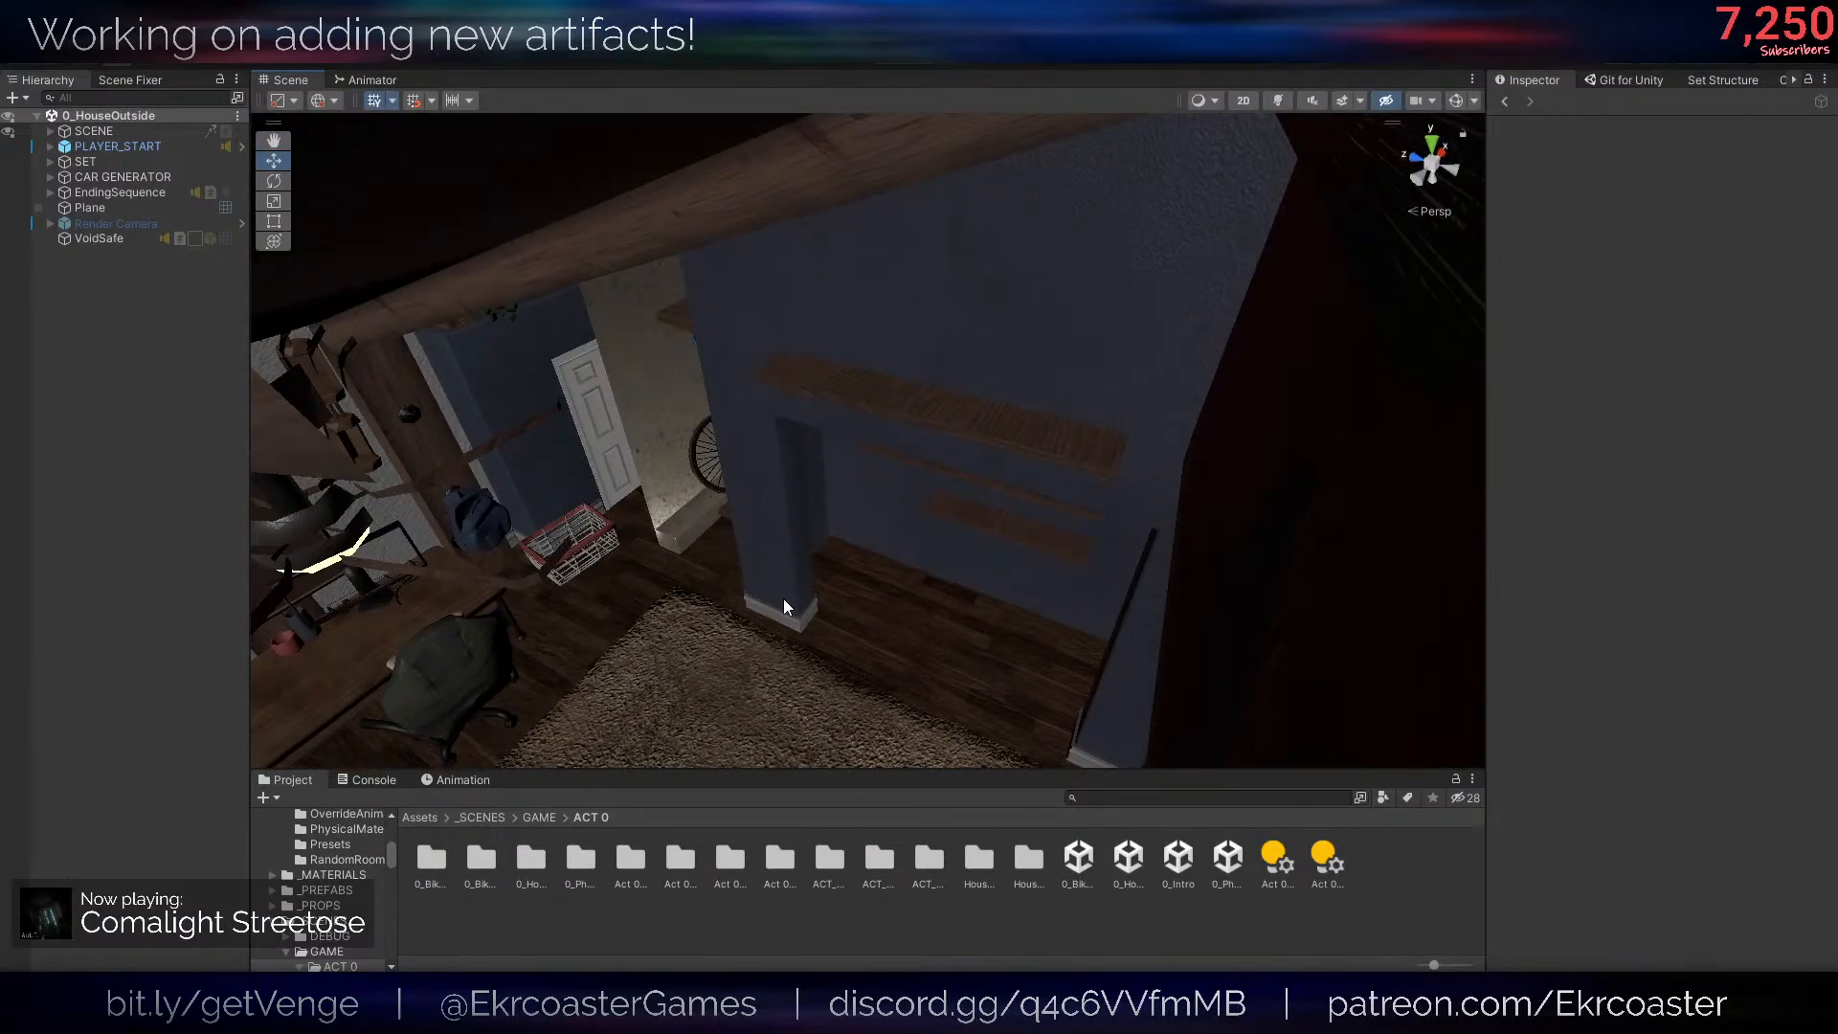
- Switch to Blender and select the BedroomDecoration object that contains the closet doors
key(alt+Tab)
click(902, 661)
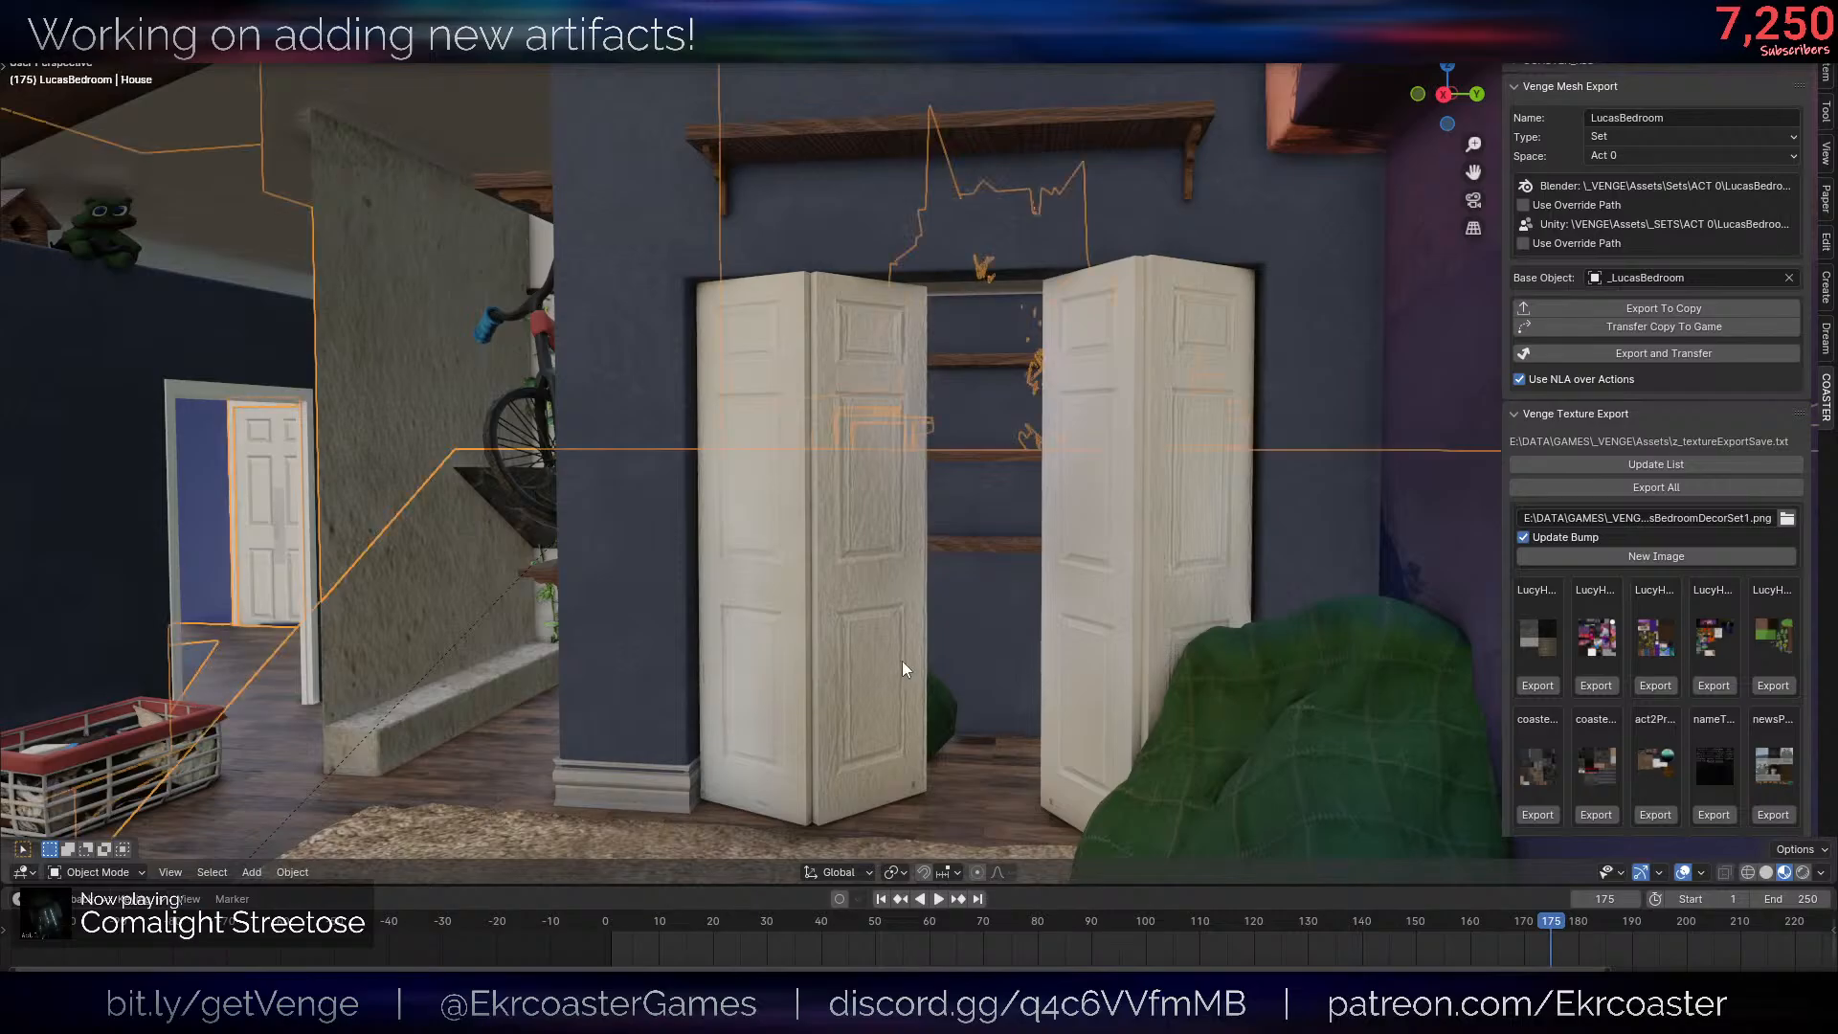
click(902, 660)
click(847, 652)
click(847, 652)
key(shift+z)
key(shift+z)
scroll(904, 664, down, 5)
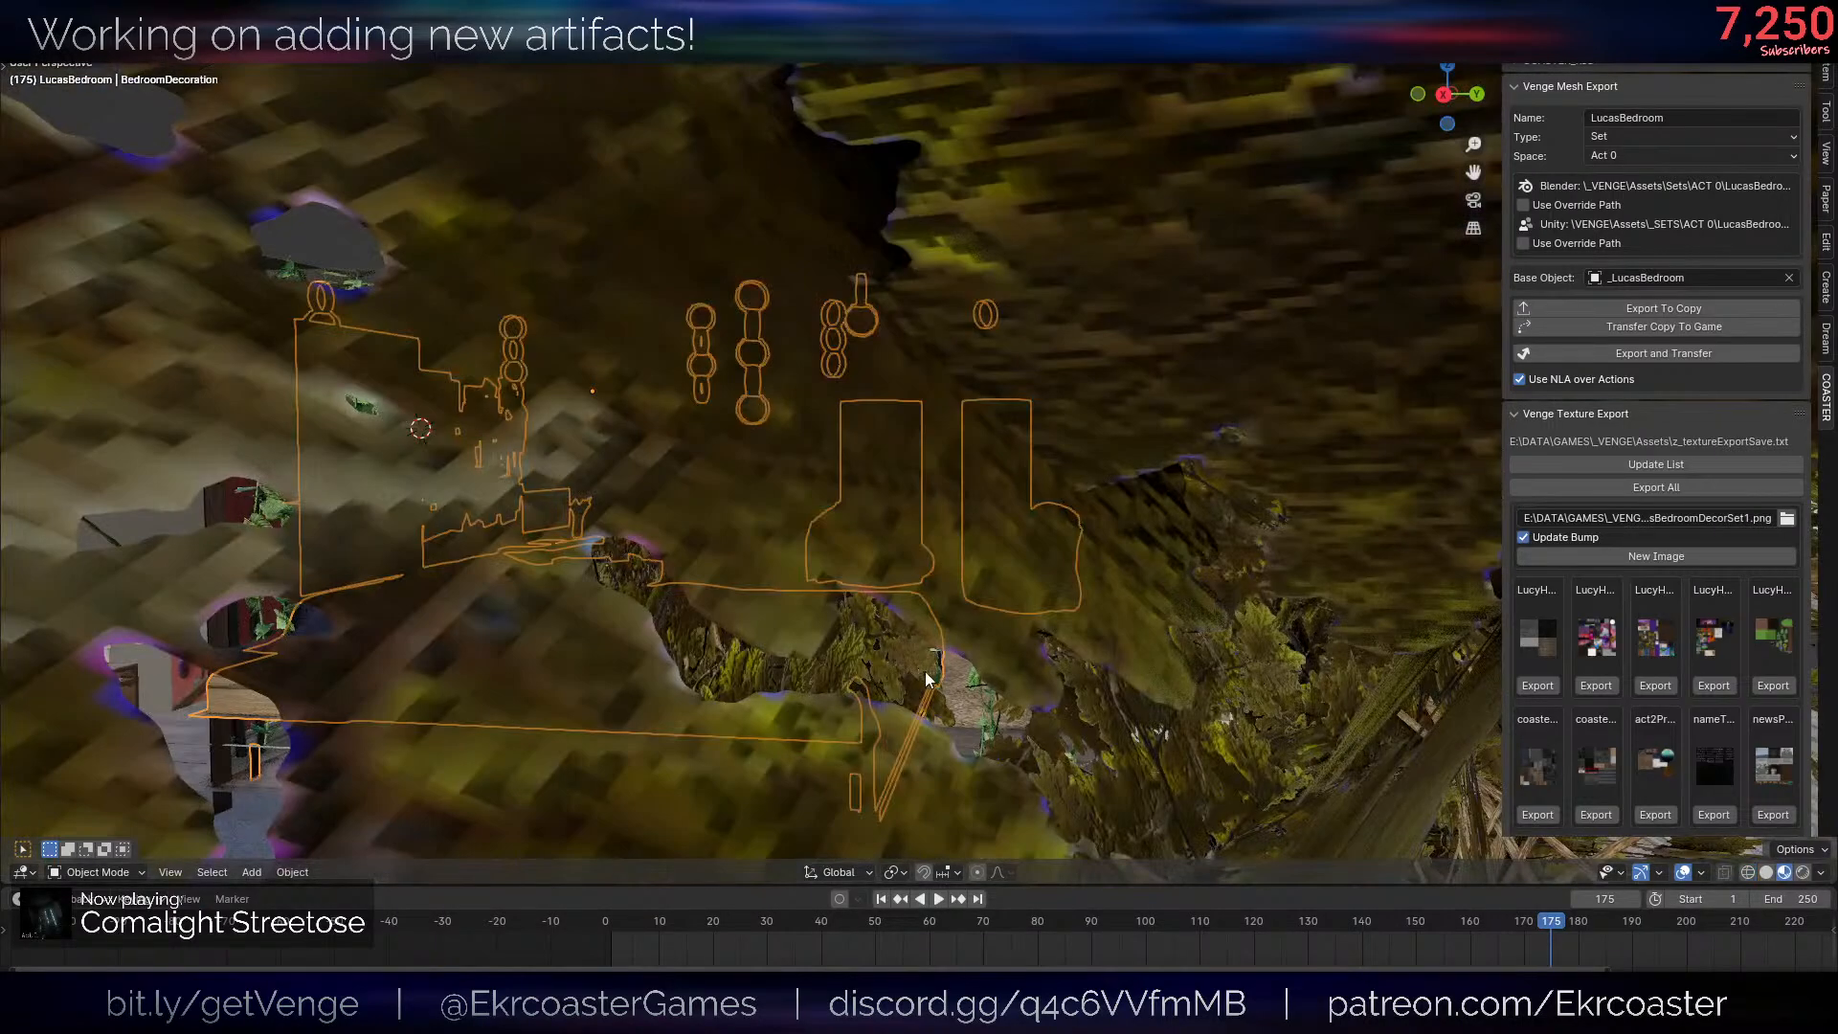
scroll(904, 664, up, 5)
- Compare the whole bedroom in Blender with the imported version in the Unity scene
middle_drag(904, 665, 823, 635)
scroll(925, 708, down, 1)
scroll(1018, 548, down, 5)
scroll(824, 635, down, 5)
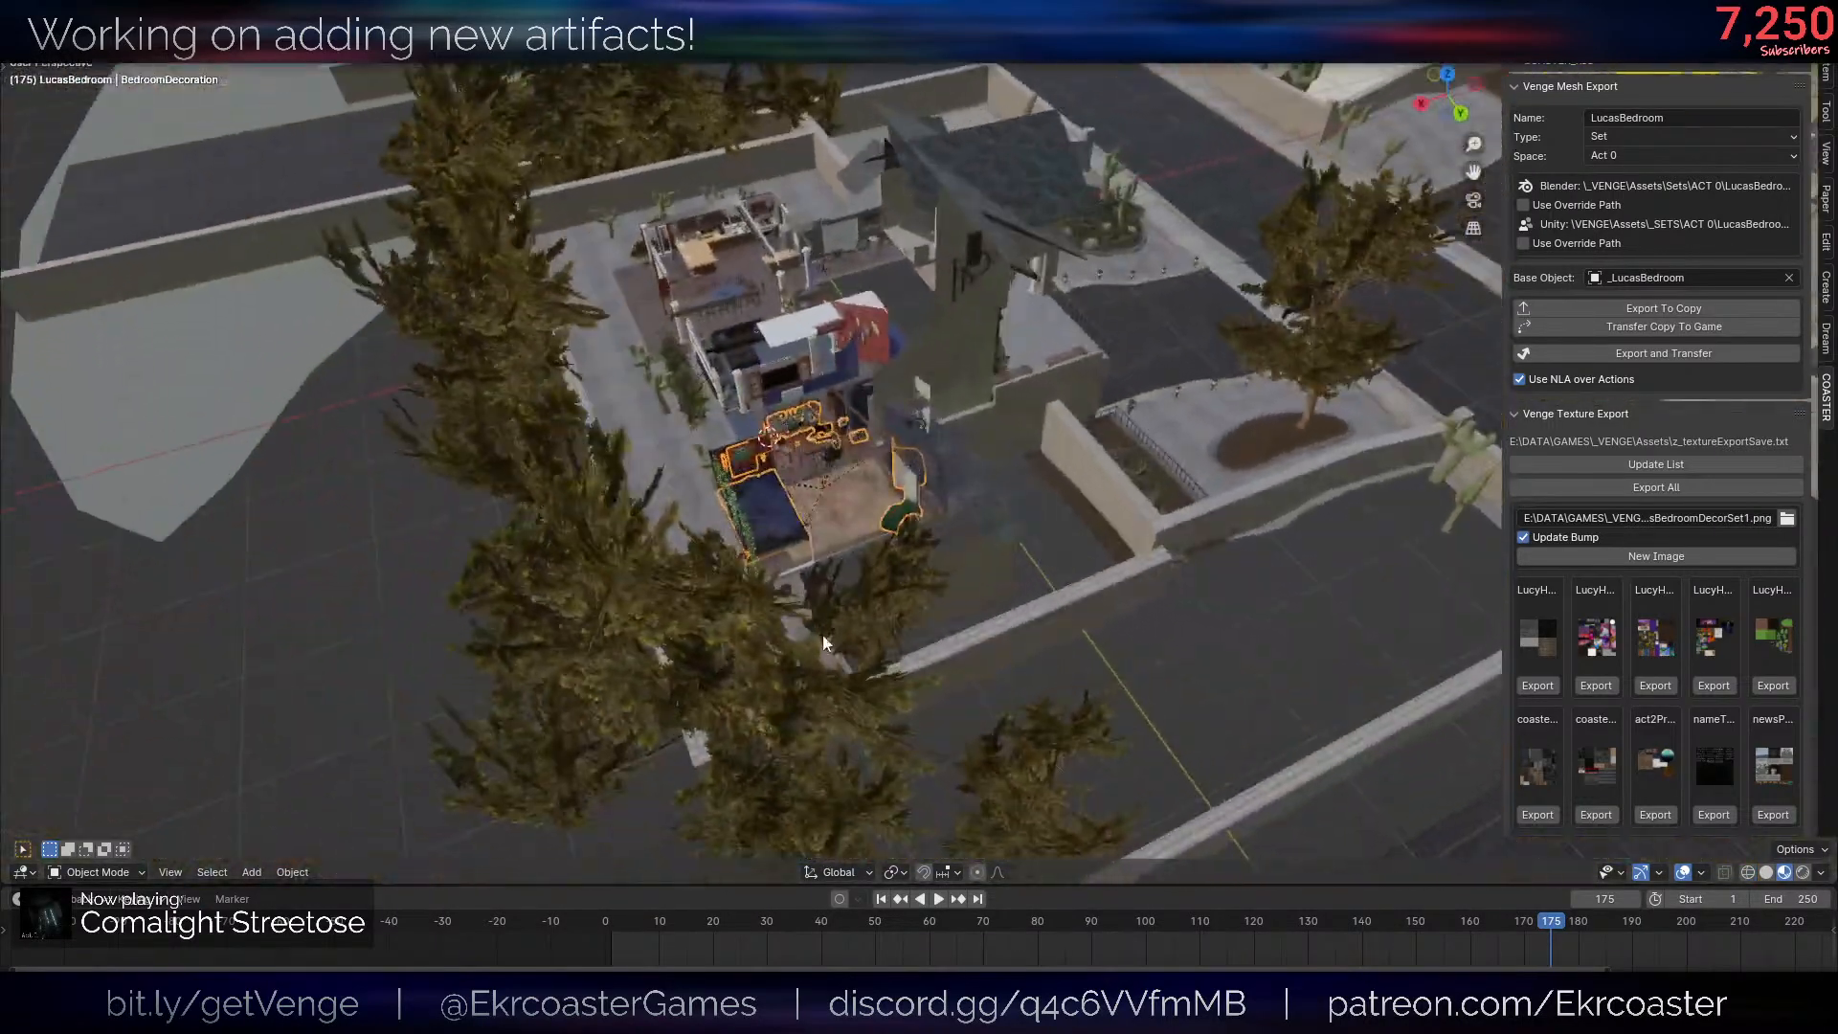
key(alt+Tab)
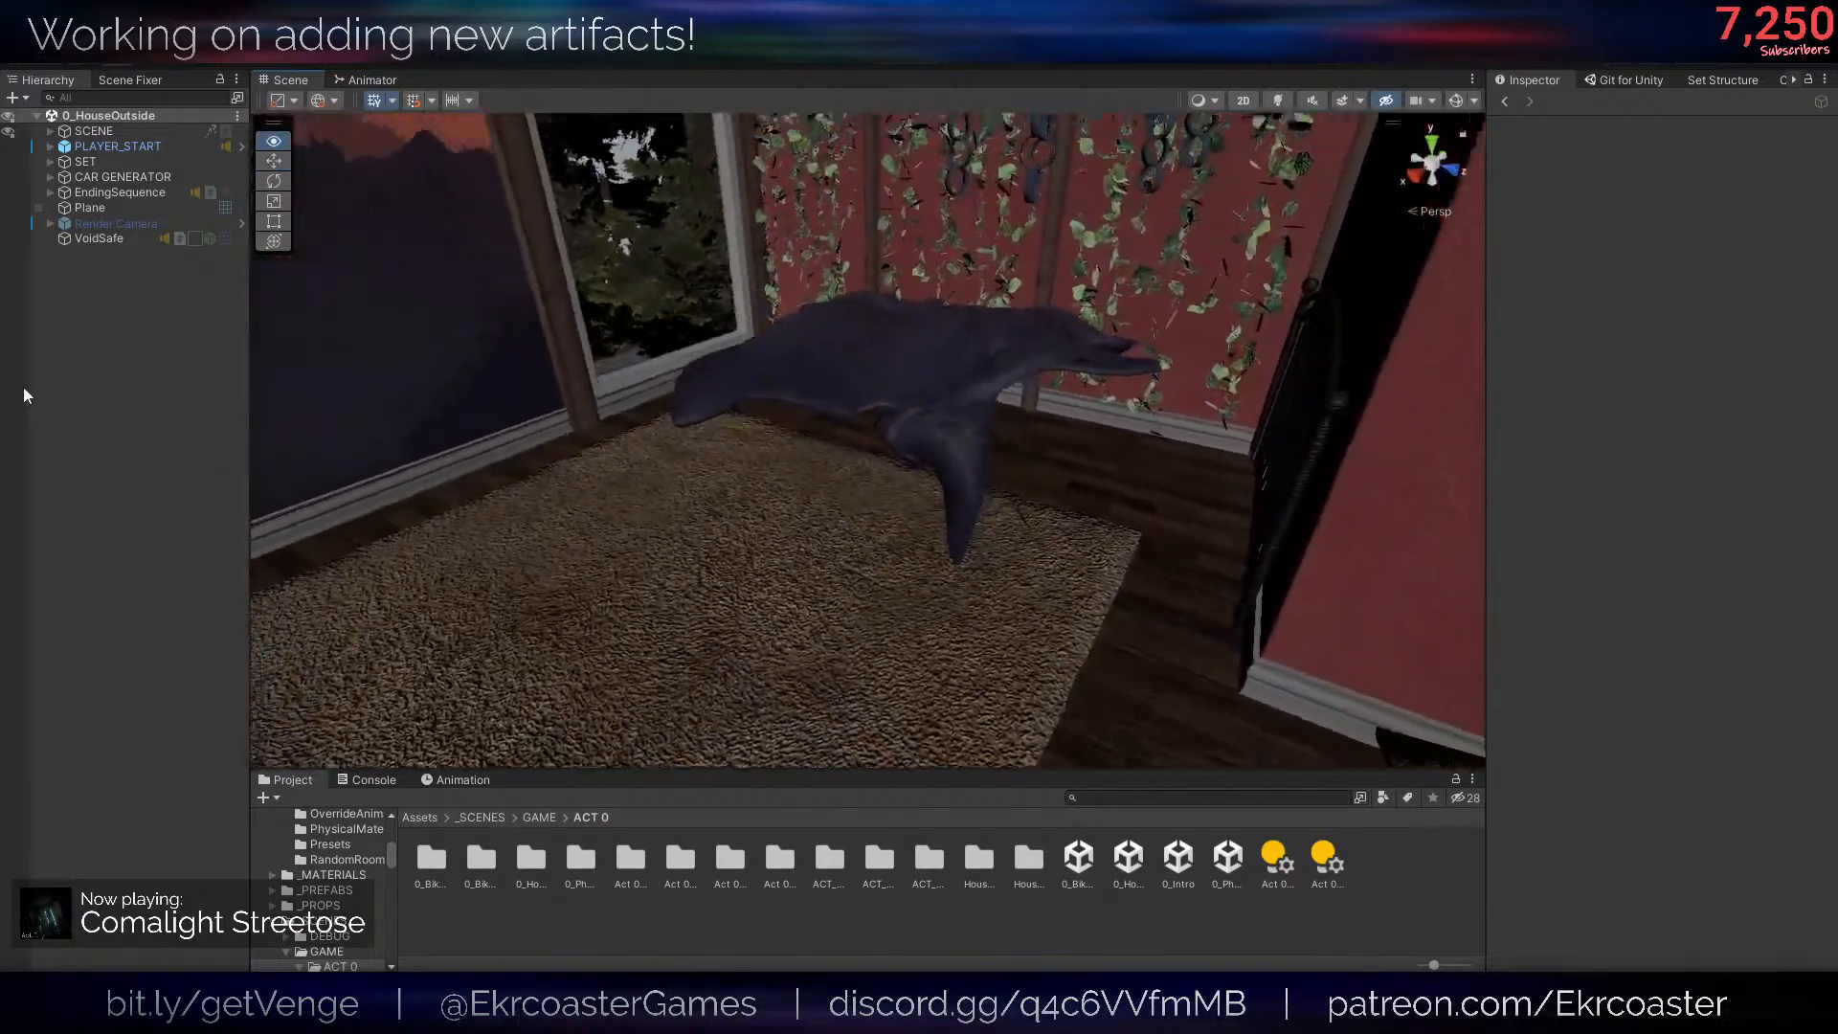
right_drag(23, 387, 117, 865)
key(alt+Tab)
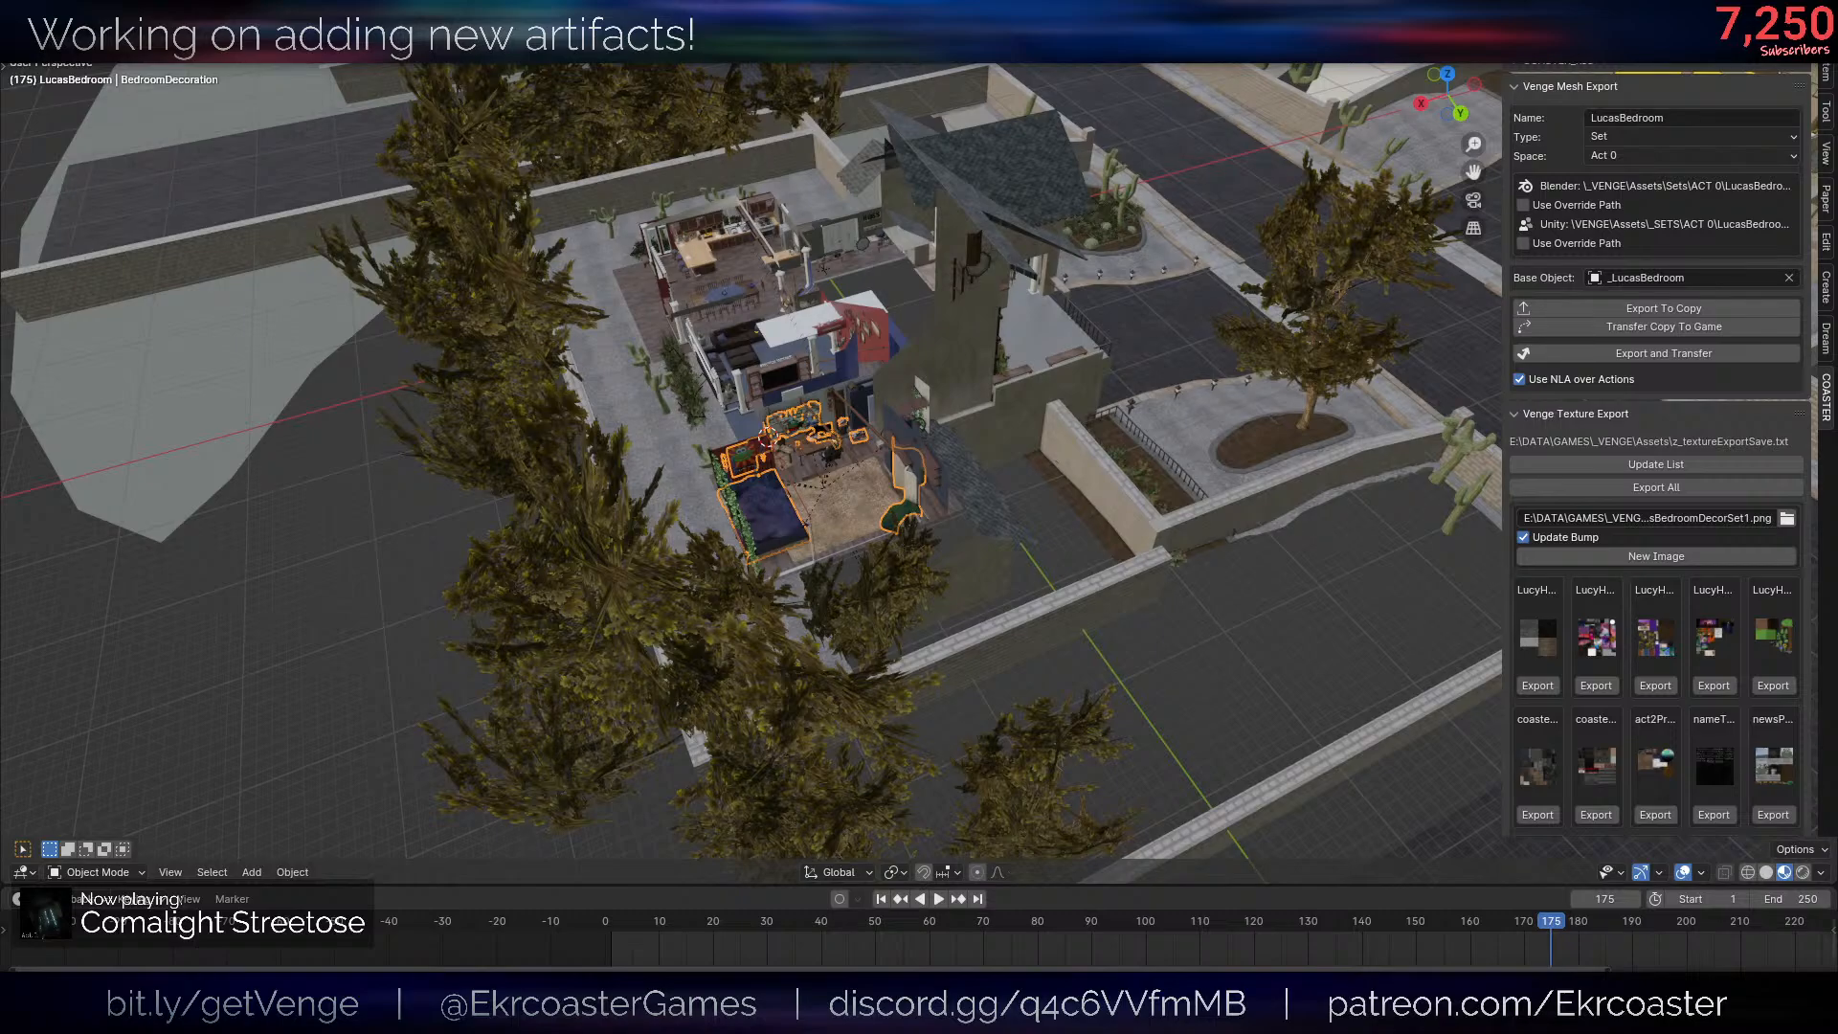
scroll(1072, 351, up, 7)
middle_drag(1064, 349, 1065, 435)
scroll(1032, 379, down, 4)
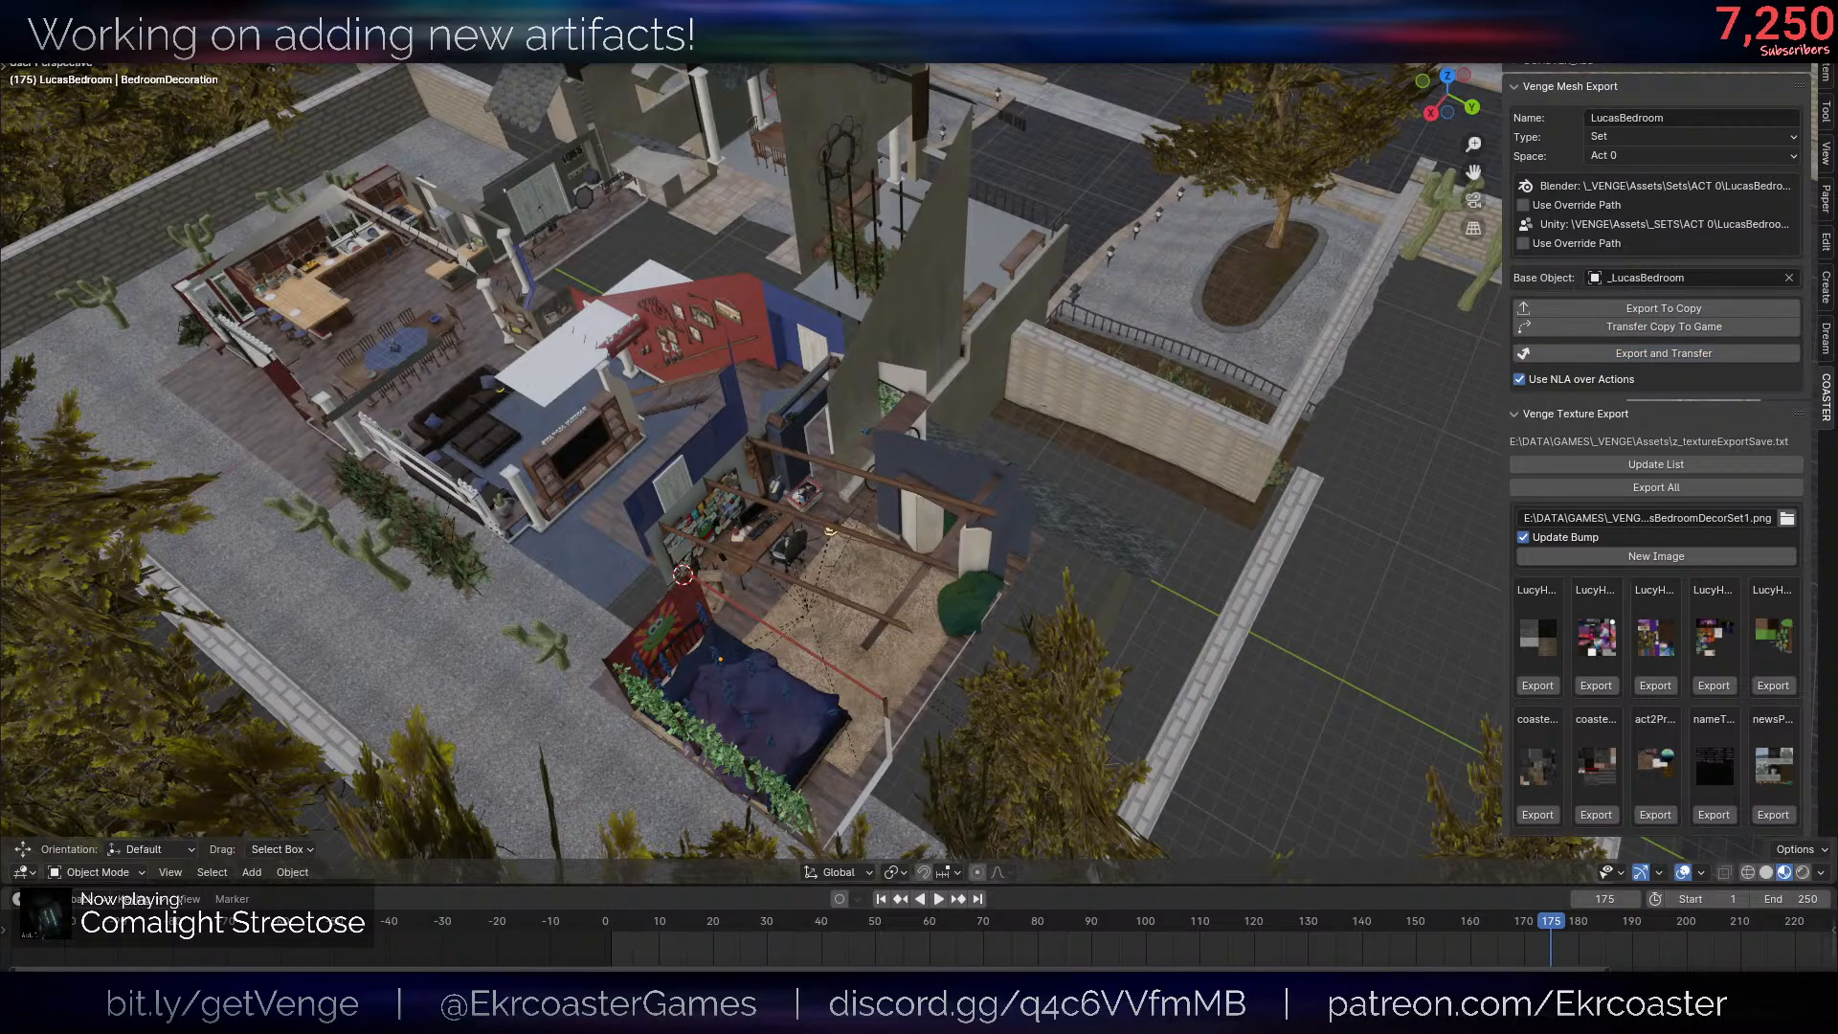
key(alt+Tab)
right_drag(848, 667, 627, 500)
scroll(619, 497, down, 3)
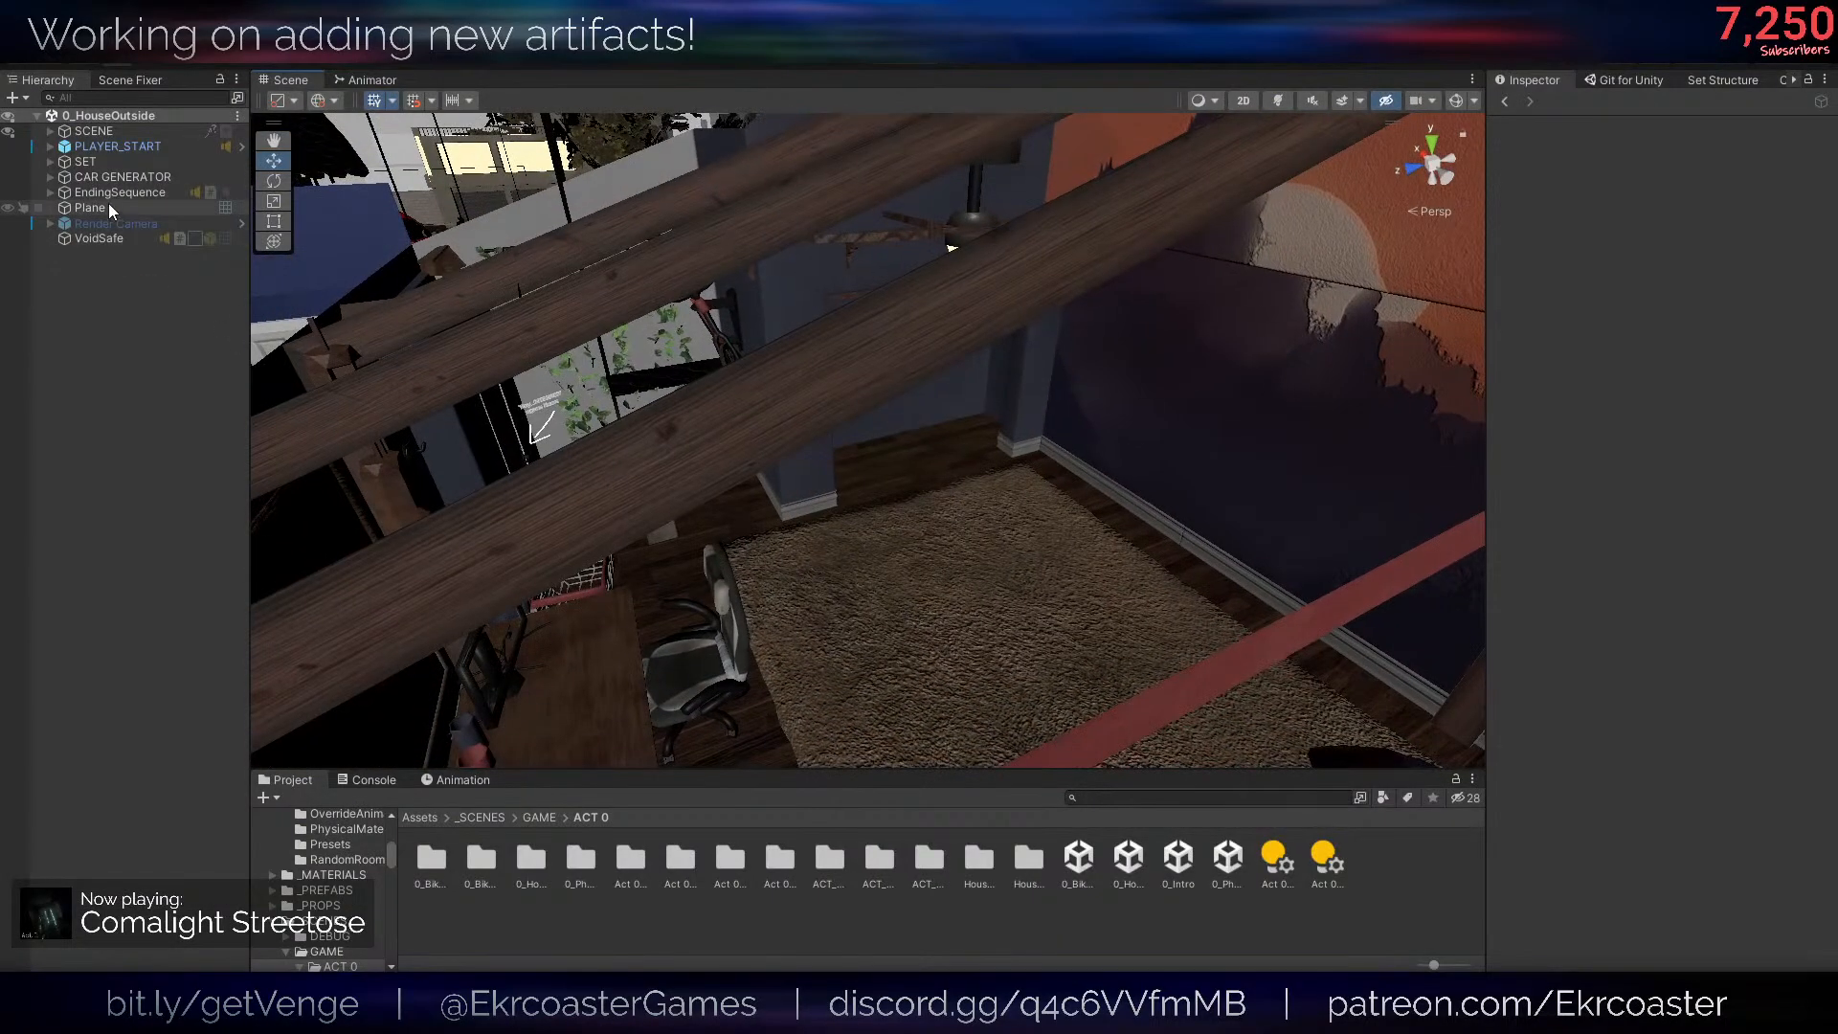
- Expand SET, LUCAS BEDROOM and its Mesh group in the hierarchy and step through the bedroom objects
click(91, 161)
key(Right)
key(Down)
key(Down)
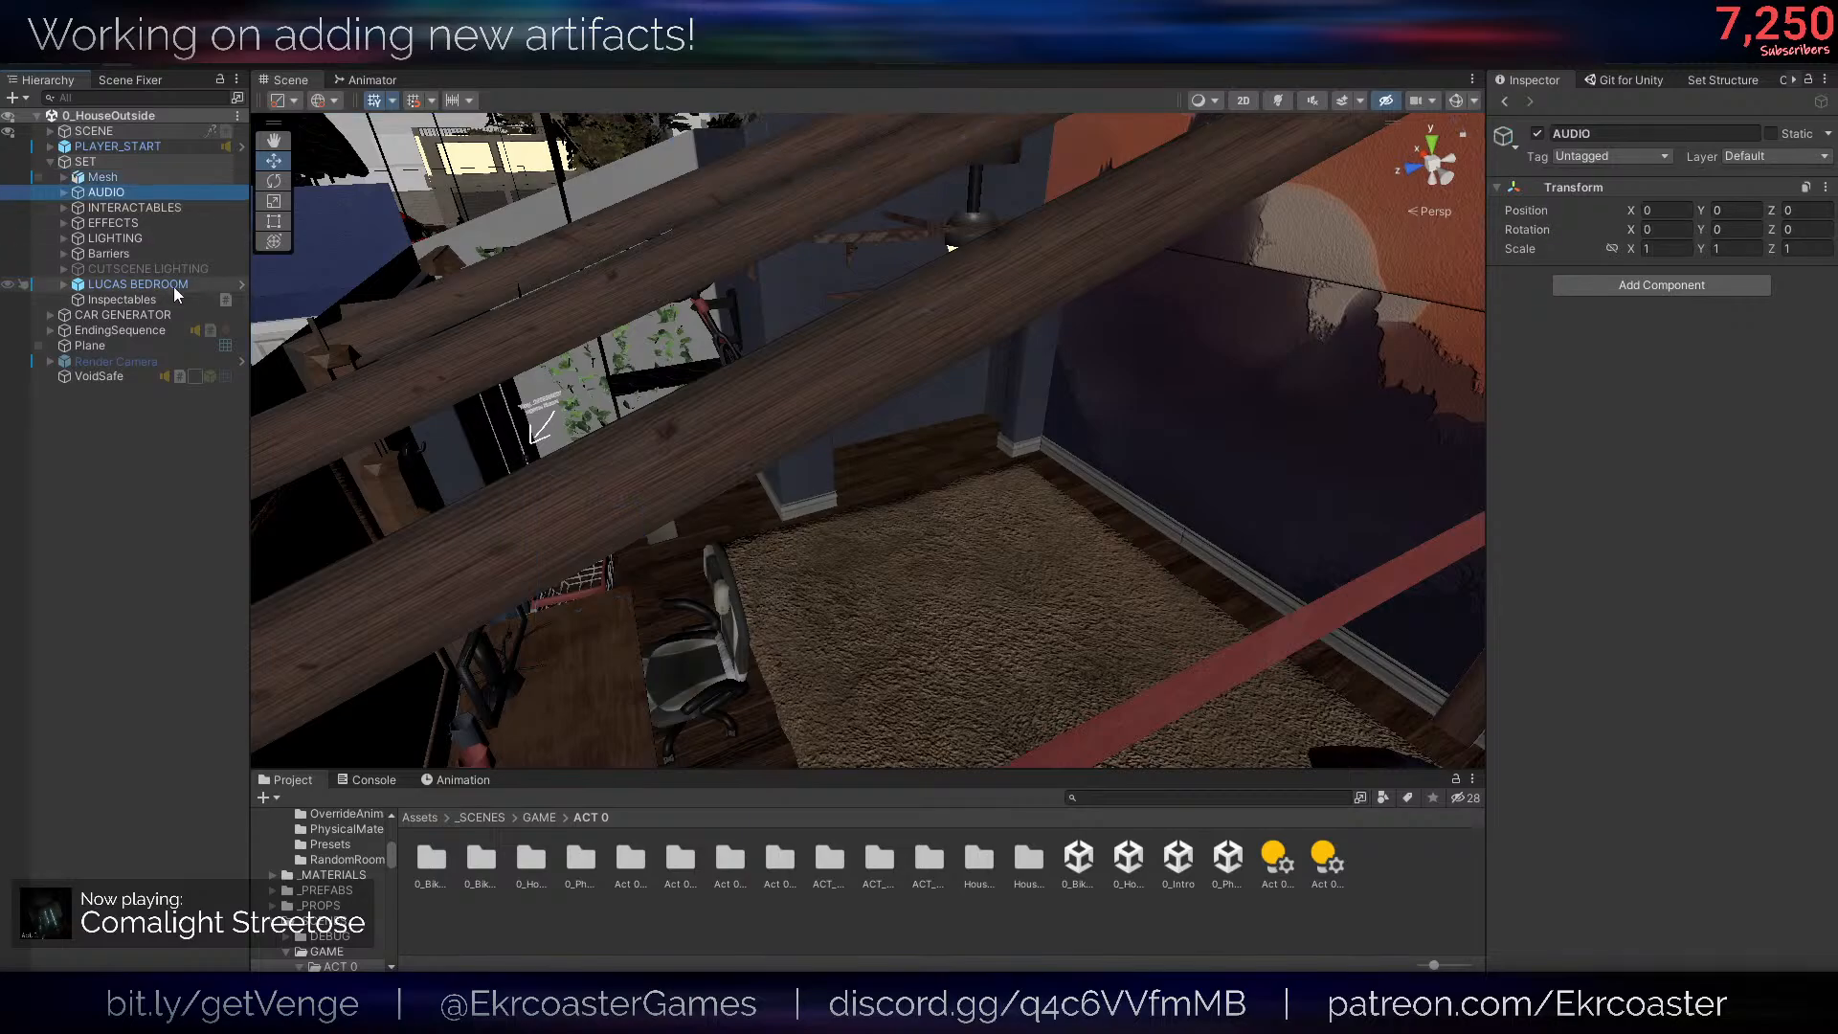
click(170, 287)
key(Right)
key(Down)
key(Right)
key(Down)
key(Down)
key(Down)
key(Down)
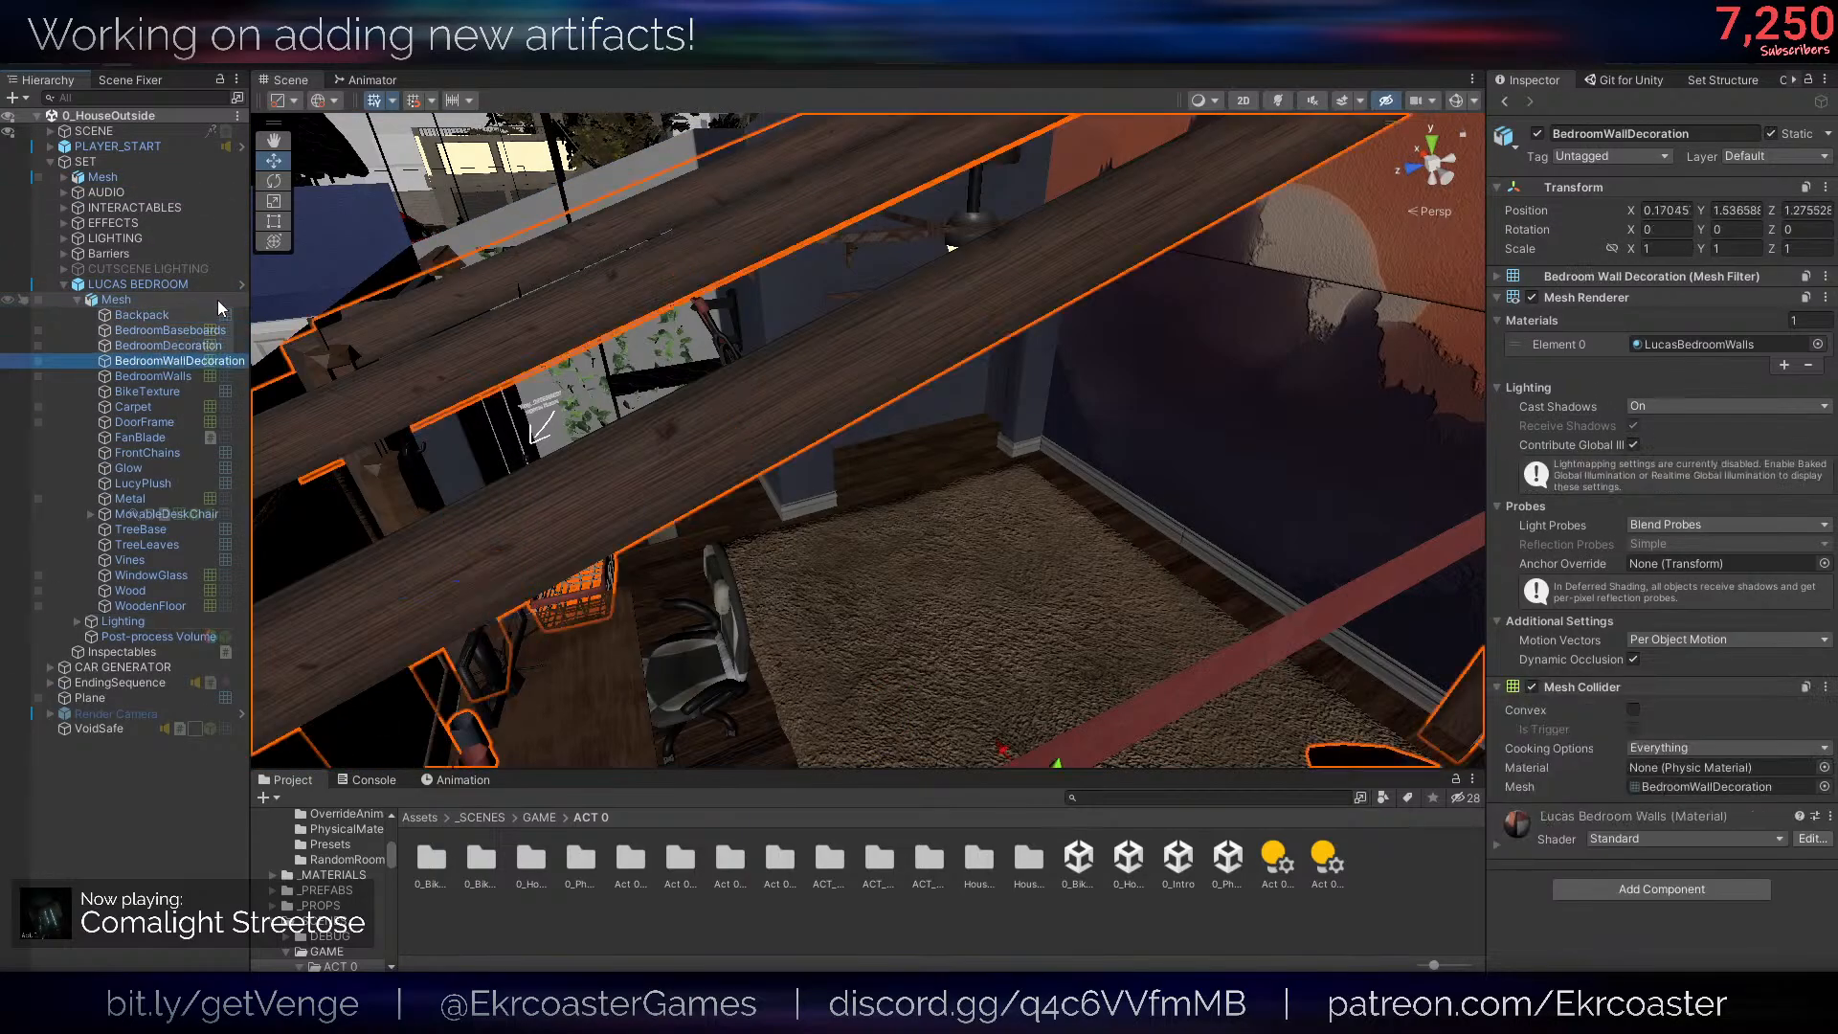
key(Down)
key(Down)
key(Down)
key(Down)
key(Down)
key(Down)
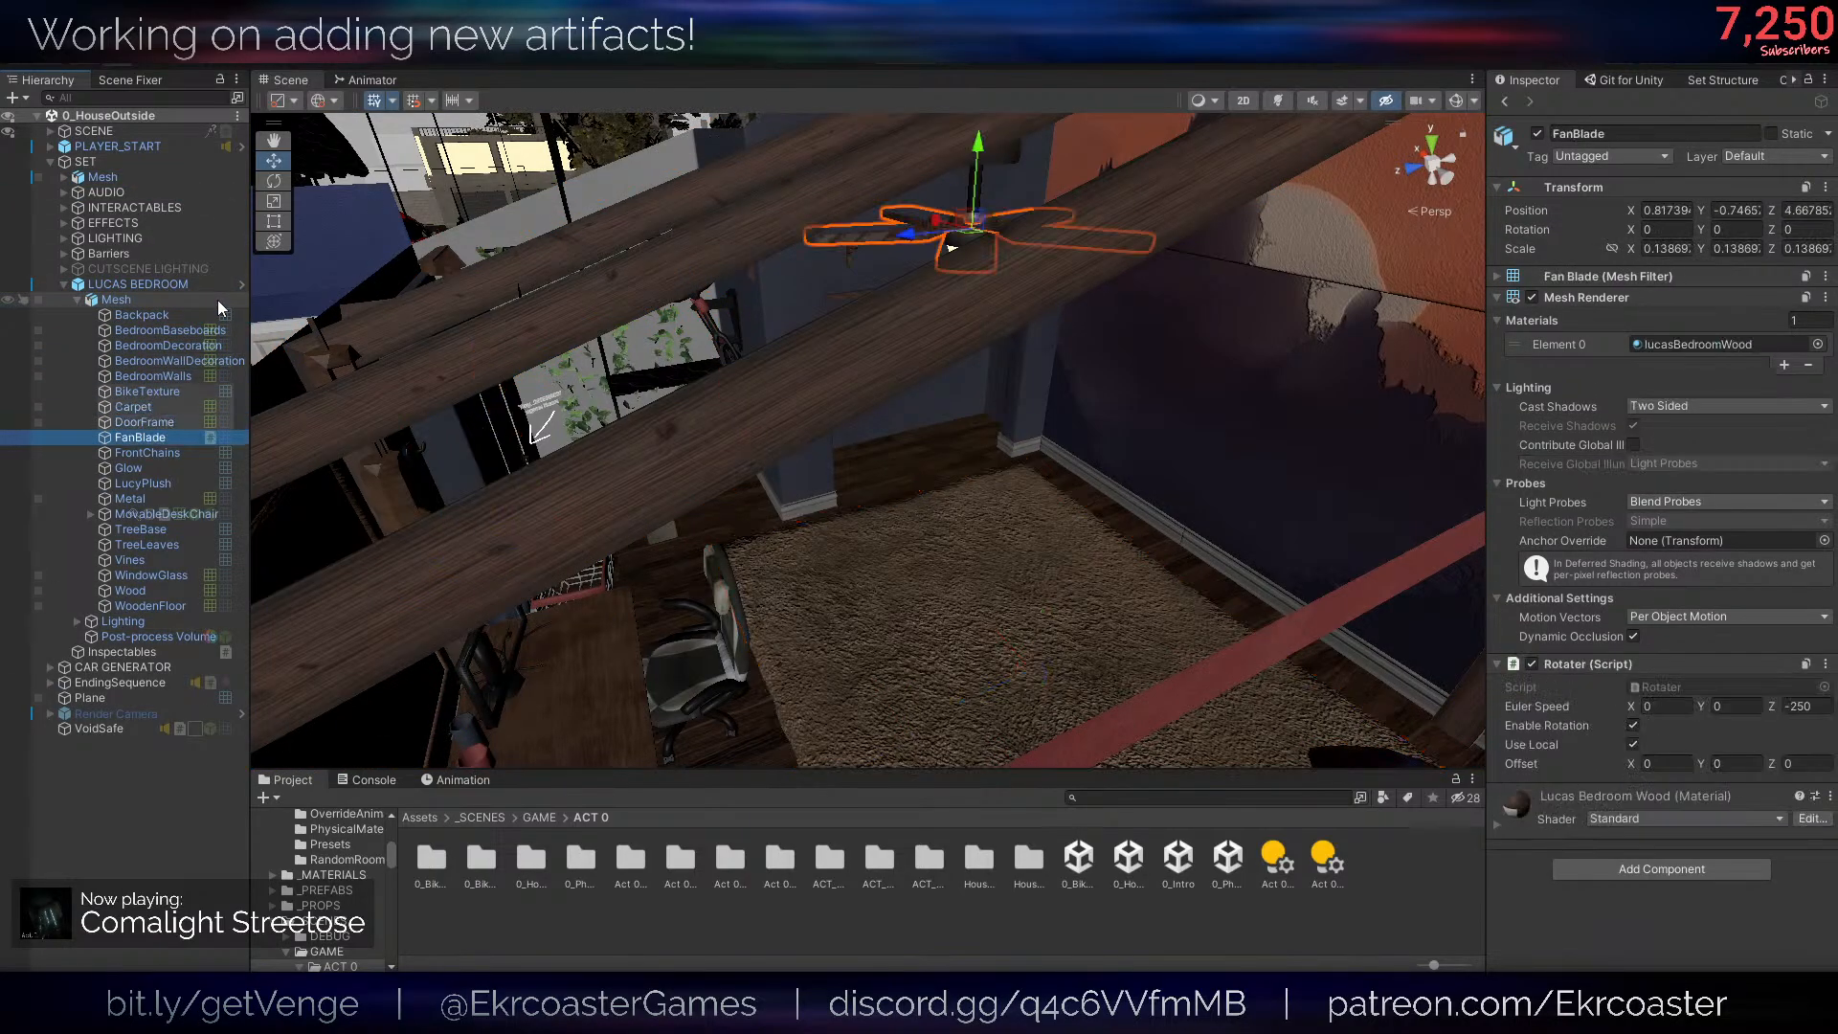
- Switch to Blender and check the object name of the closet doors
click(320, 1010)
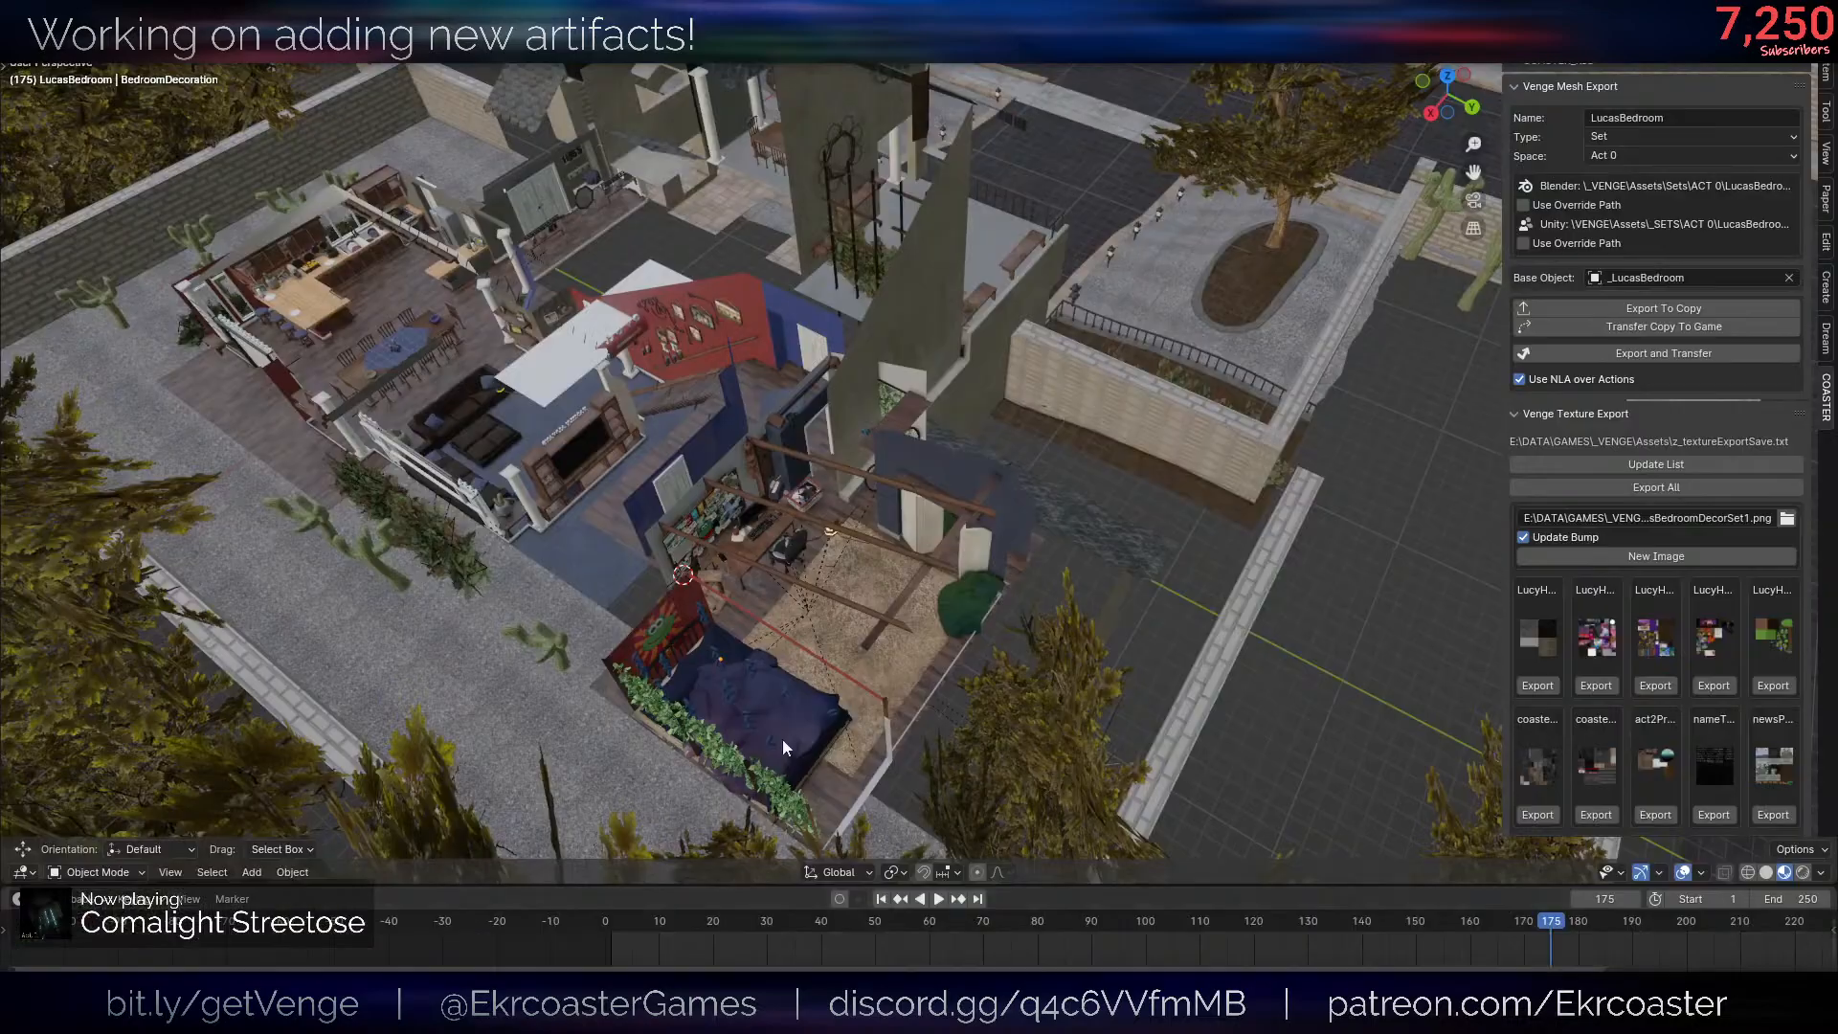
scroll(916, 571, up, 5)
middle_drag(916, 571, 849, 619)
scroll(849, 620, up, 4)
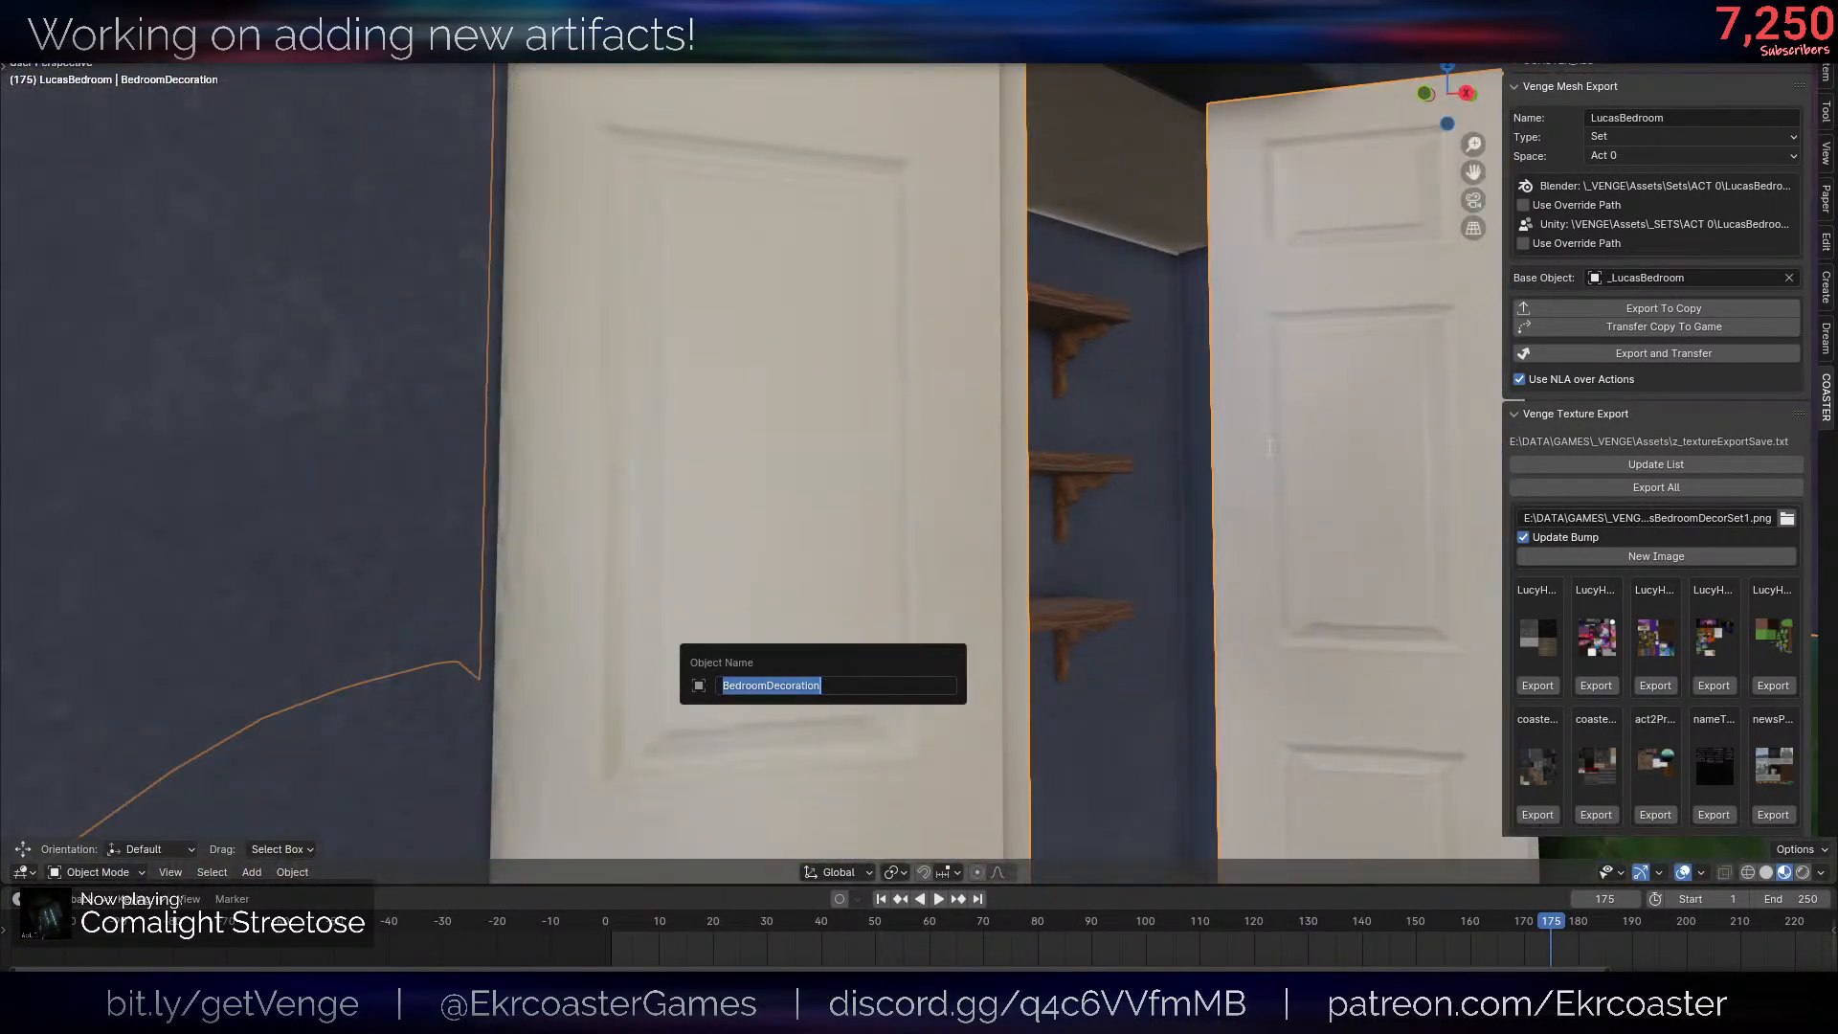
- Switch to Unity, select BedroomDecoration in the hierarchy and examine its geometry in the scene
click(354, 1010)
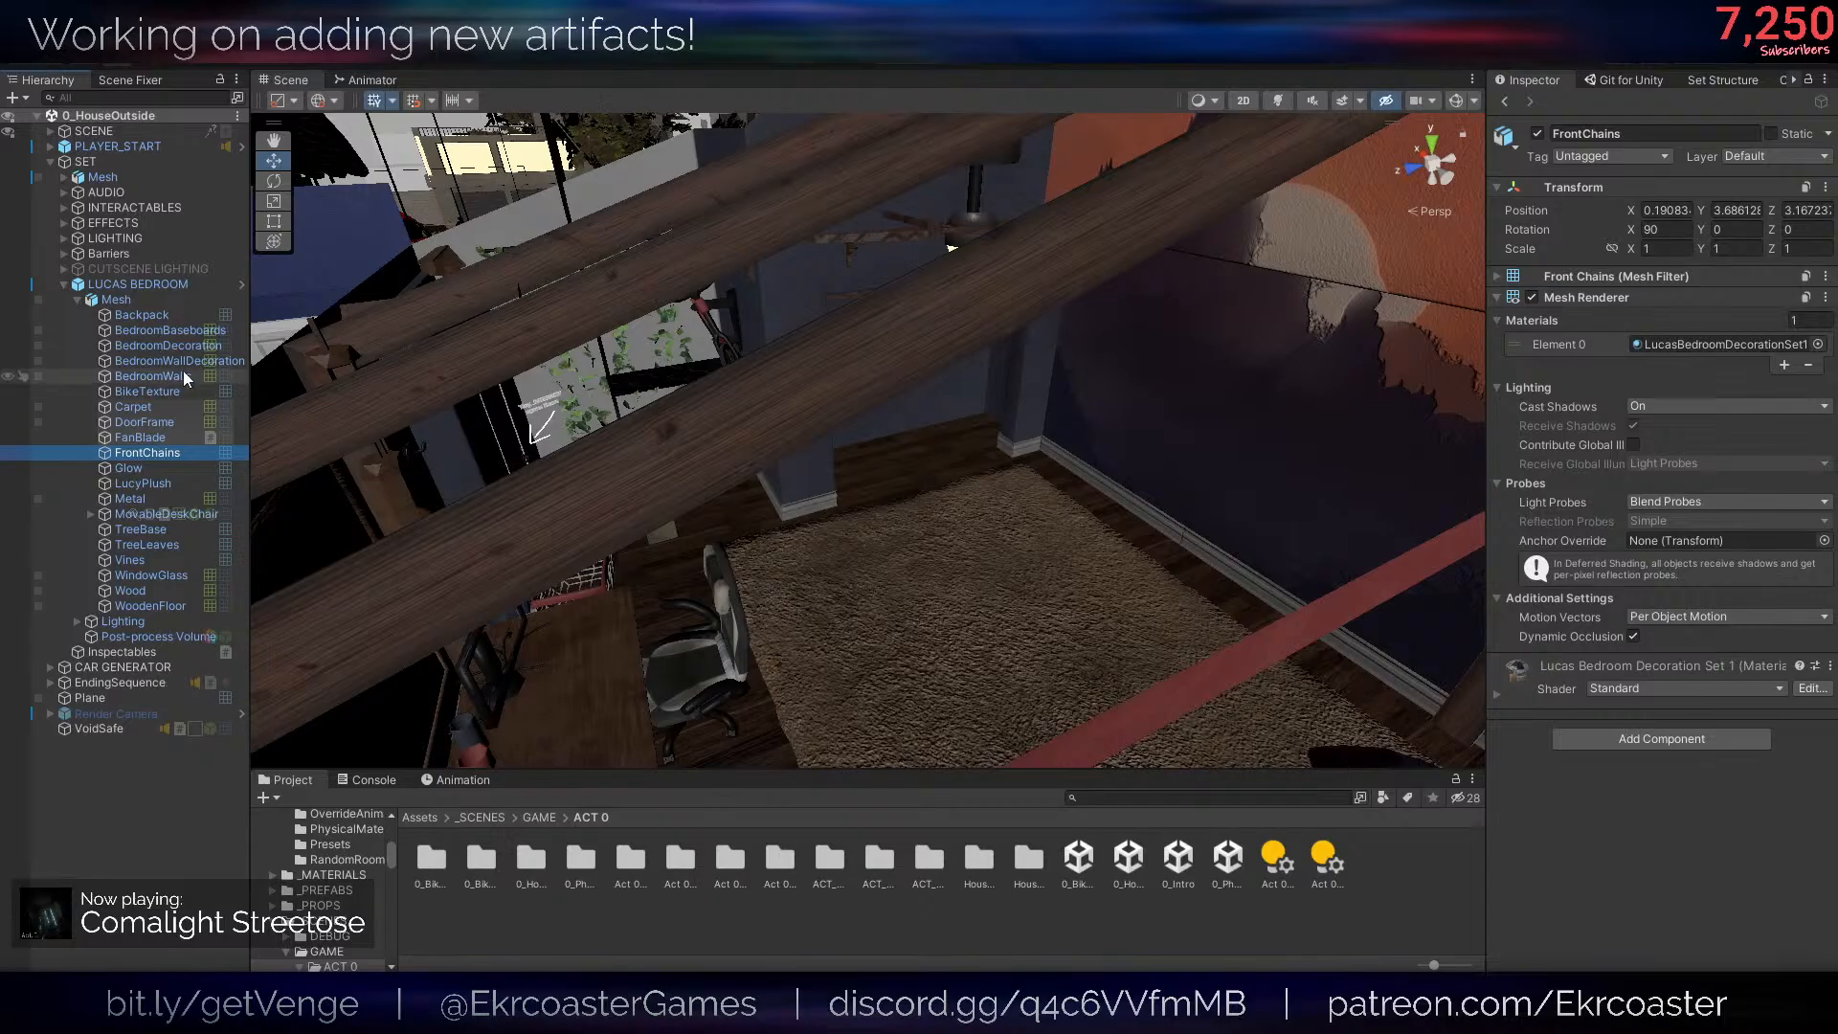
click(169, 346)
alt+drag(1009, 439, 538, 529)
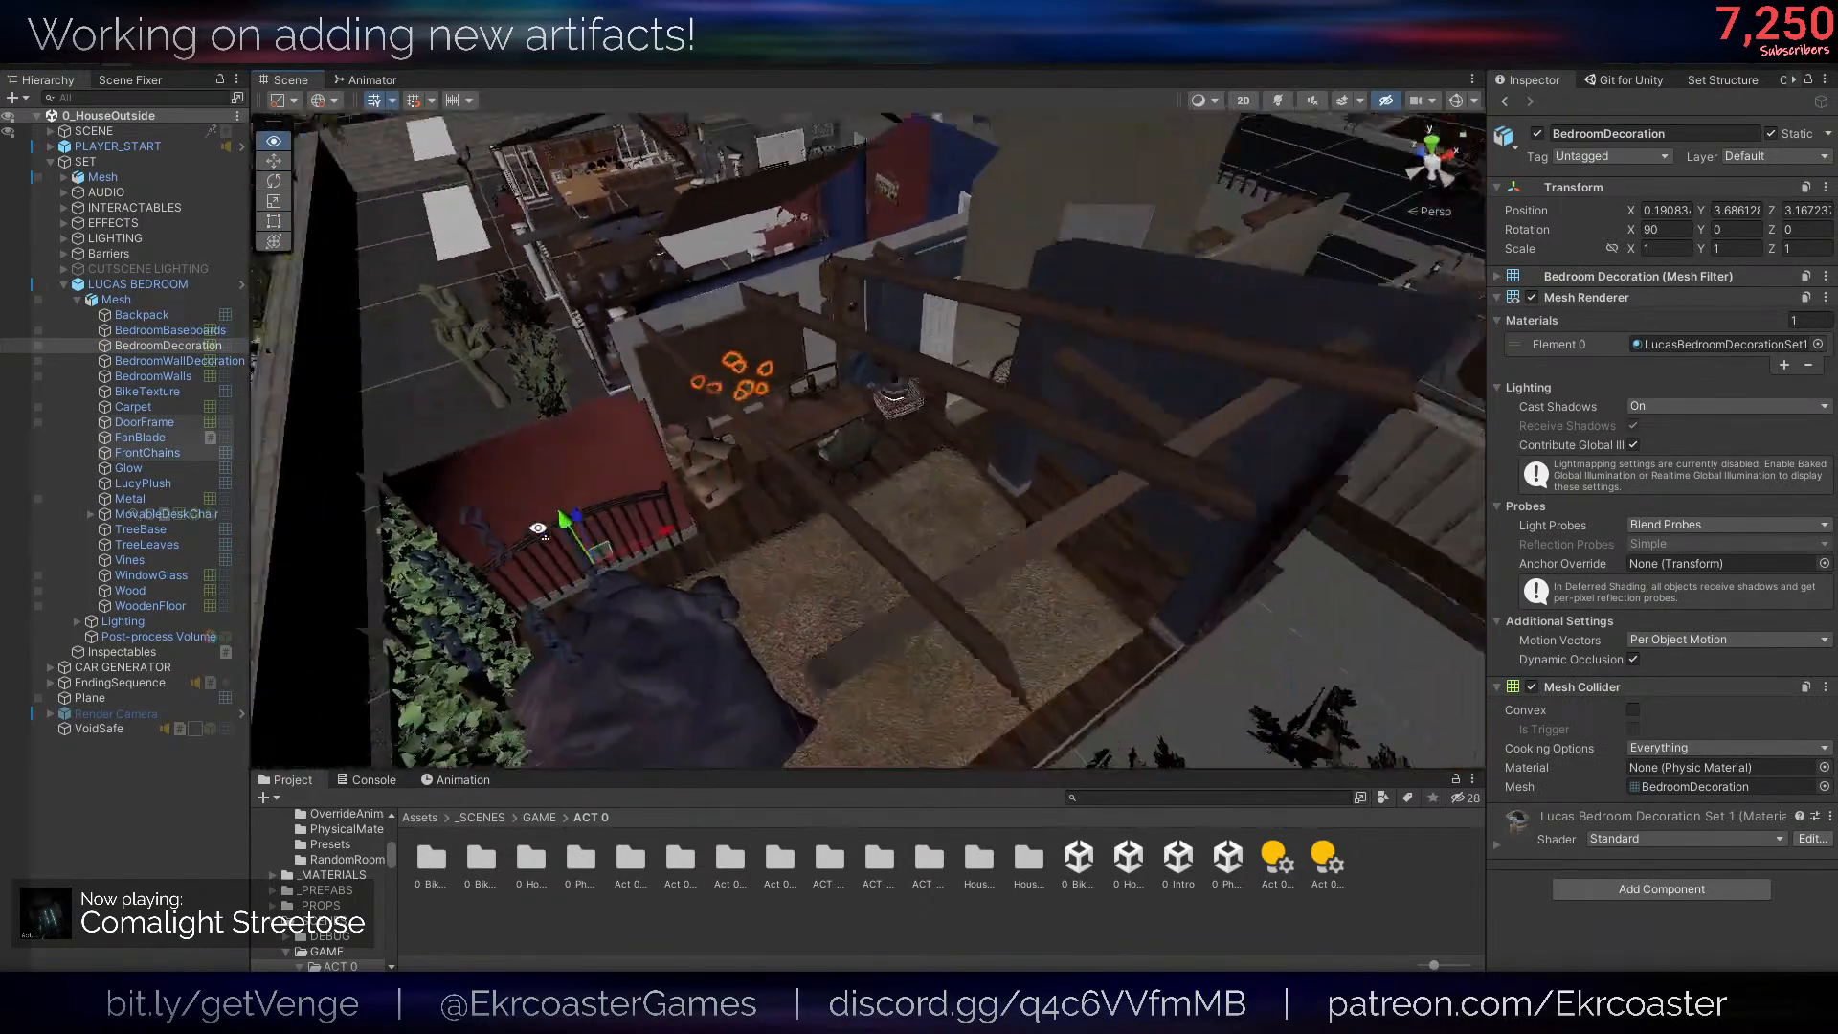
key(s)
right_drag(538, 529, 335, 543)
key(f)
key(w)
right_drag(974, 473, 689, 325)
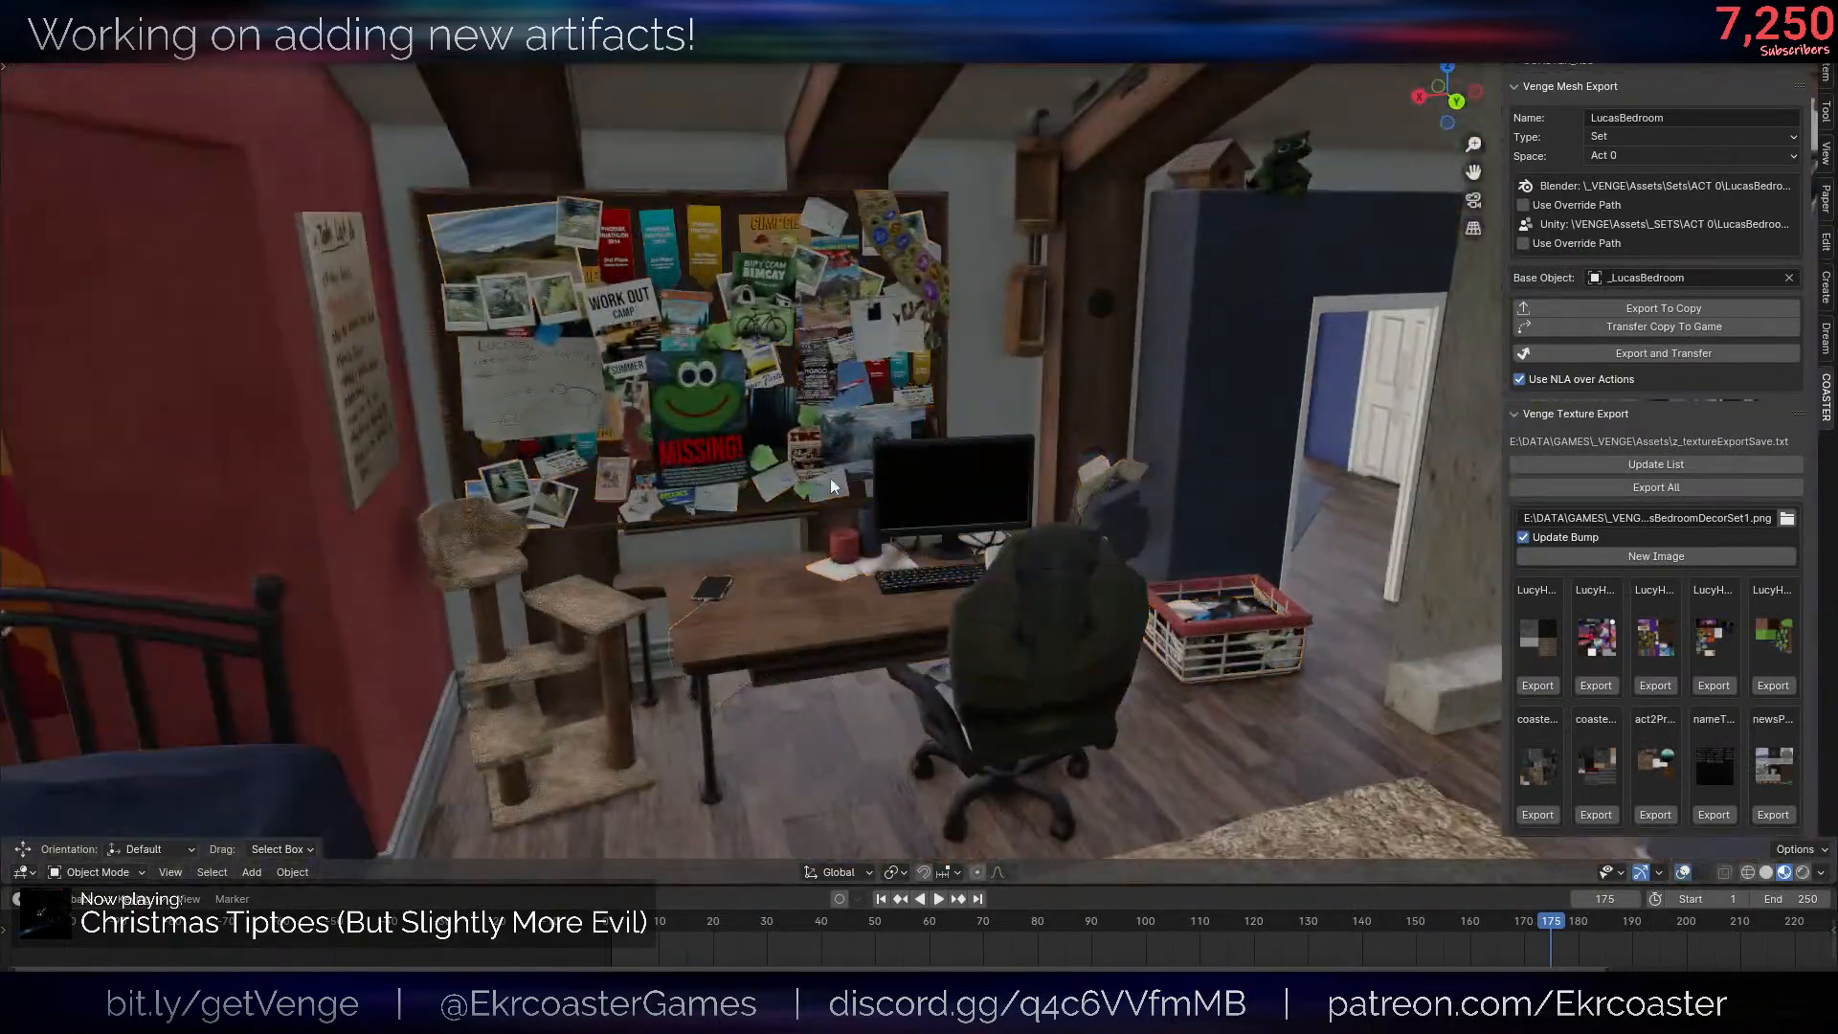
- Examine the BedroomDecoration mesh in Blender around the bulletin board, bed and closet doors
shift+middle_drag(831, 487, 900, 608)
scroll(852, 606, up, 3)
key(Tab)
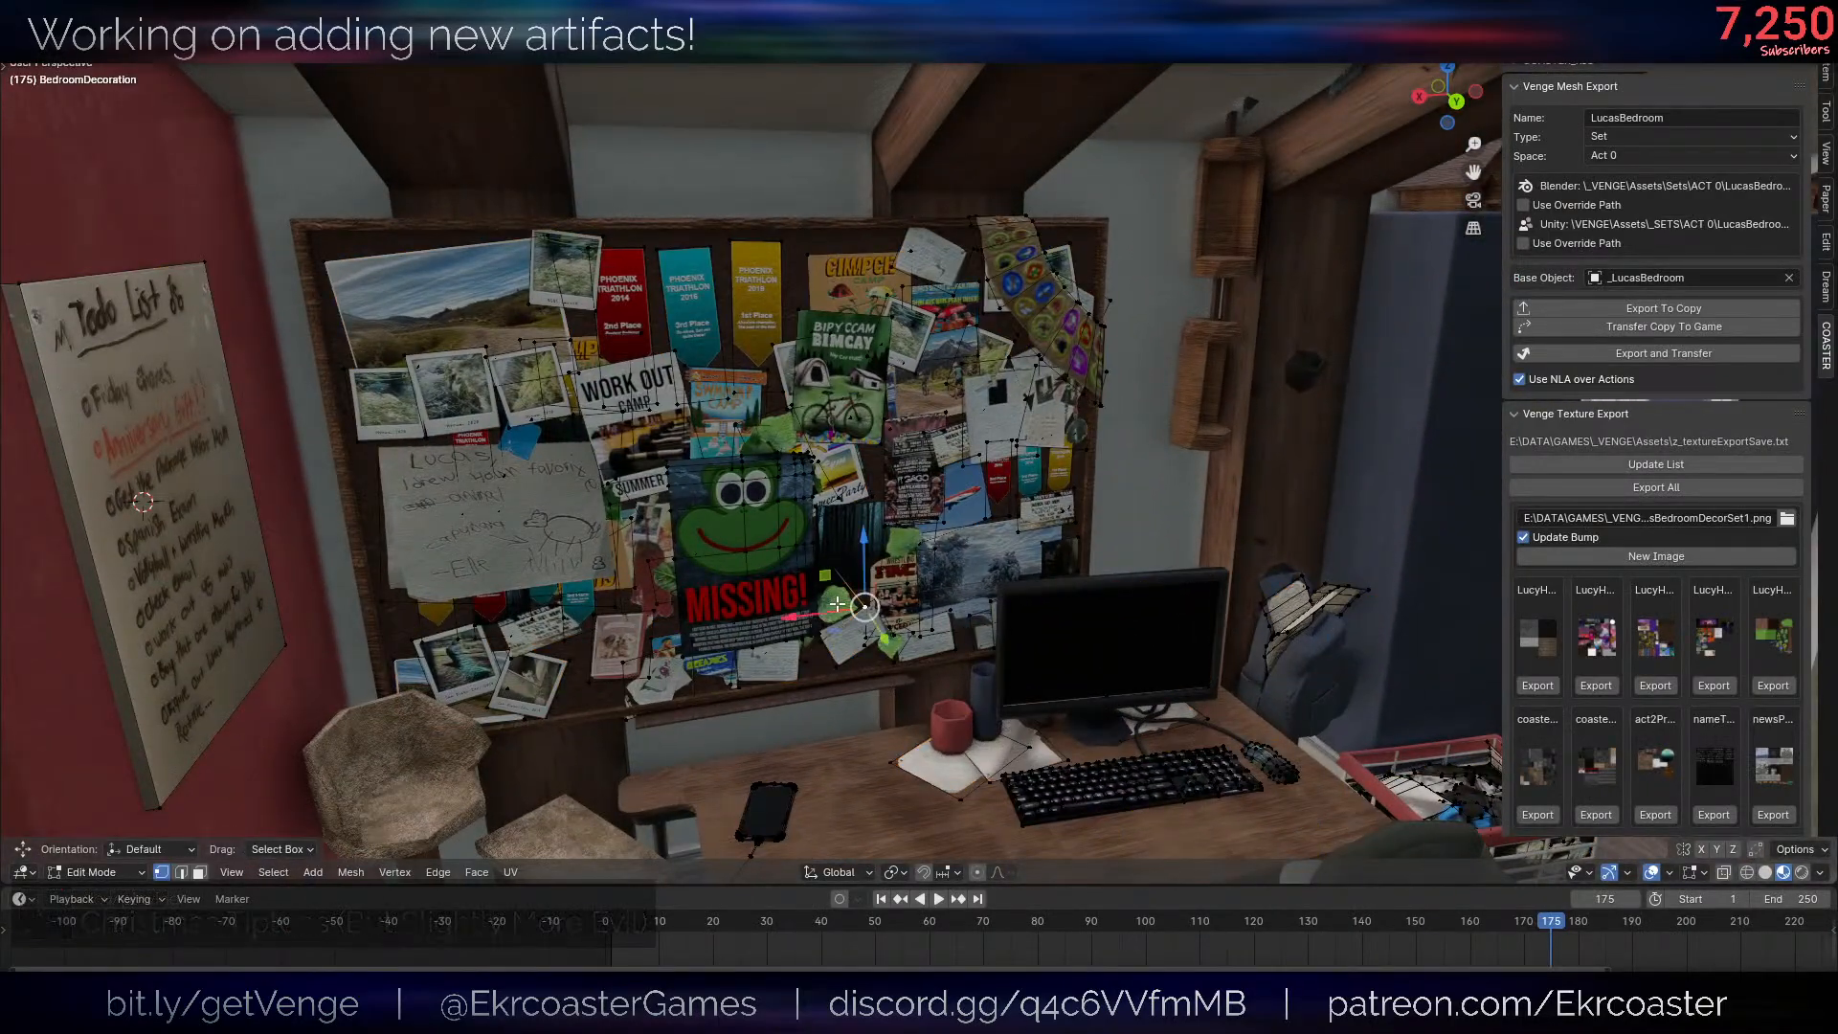
key(Tab)
scroll(837, 604, down, 8)
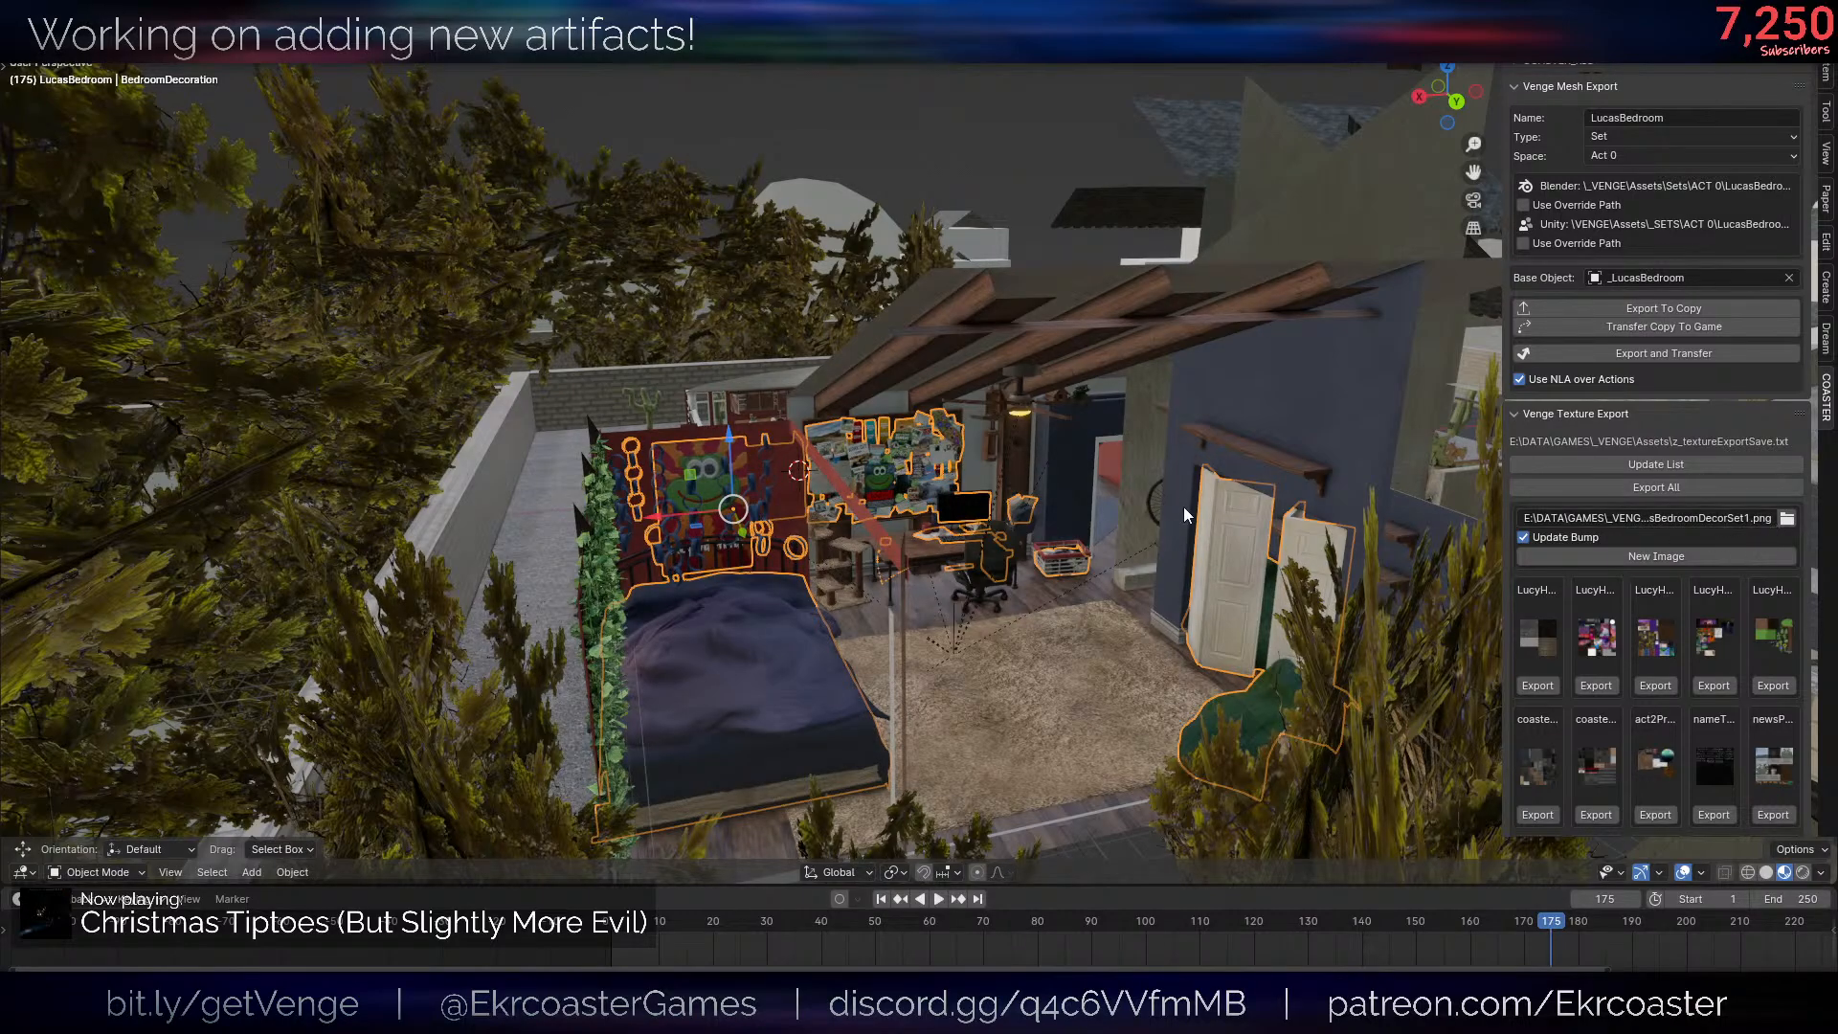
middle_drag(1185, 508, 1224, 554)
scroll(1216, 546, up, 6)
middle_drag(1368, 462, 1308, 431)
- Check the LucasBedroom import in Unity, and return to Blender to look over the decorations around the desk
key(alt+Tab)
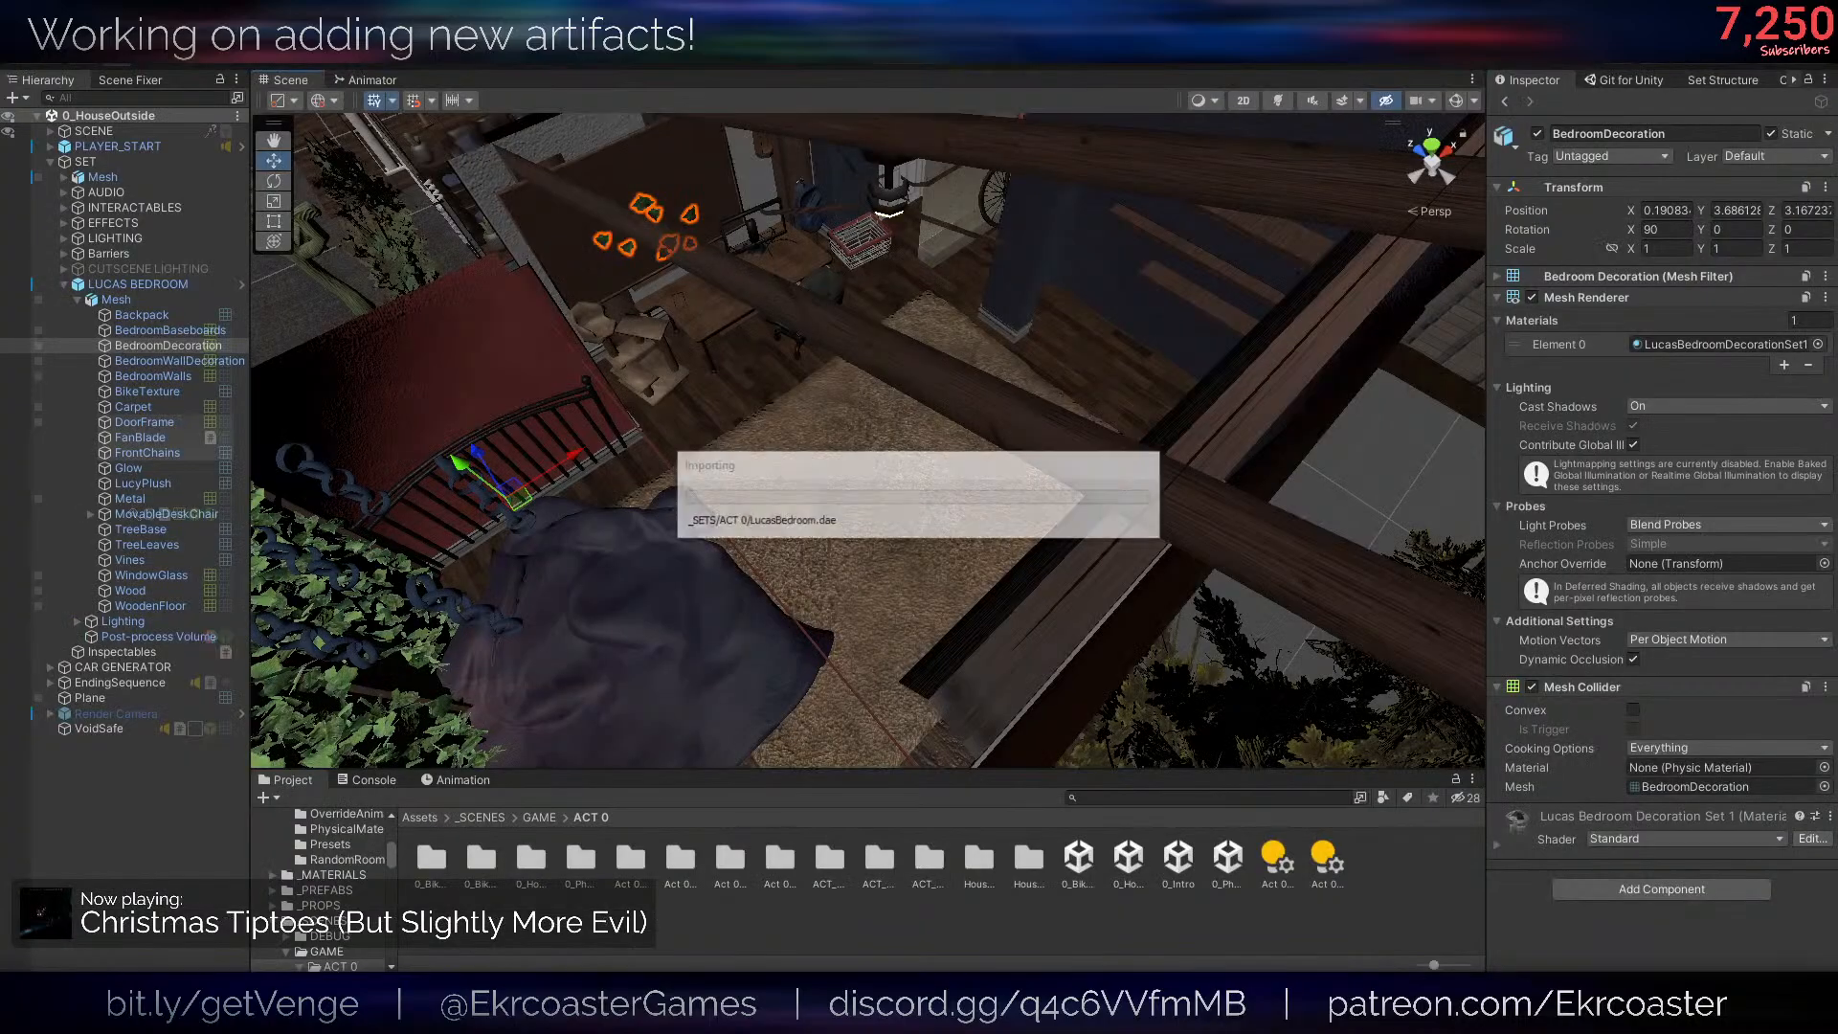
click(165, 1010)
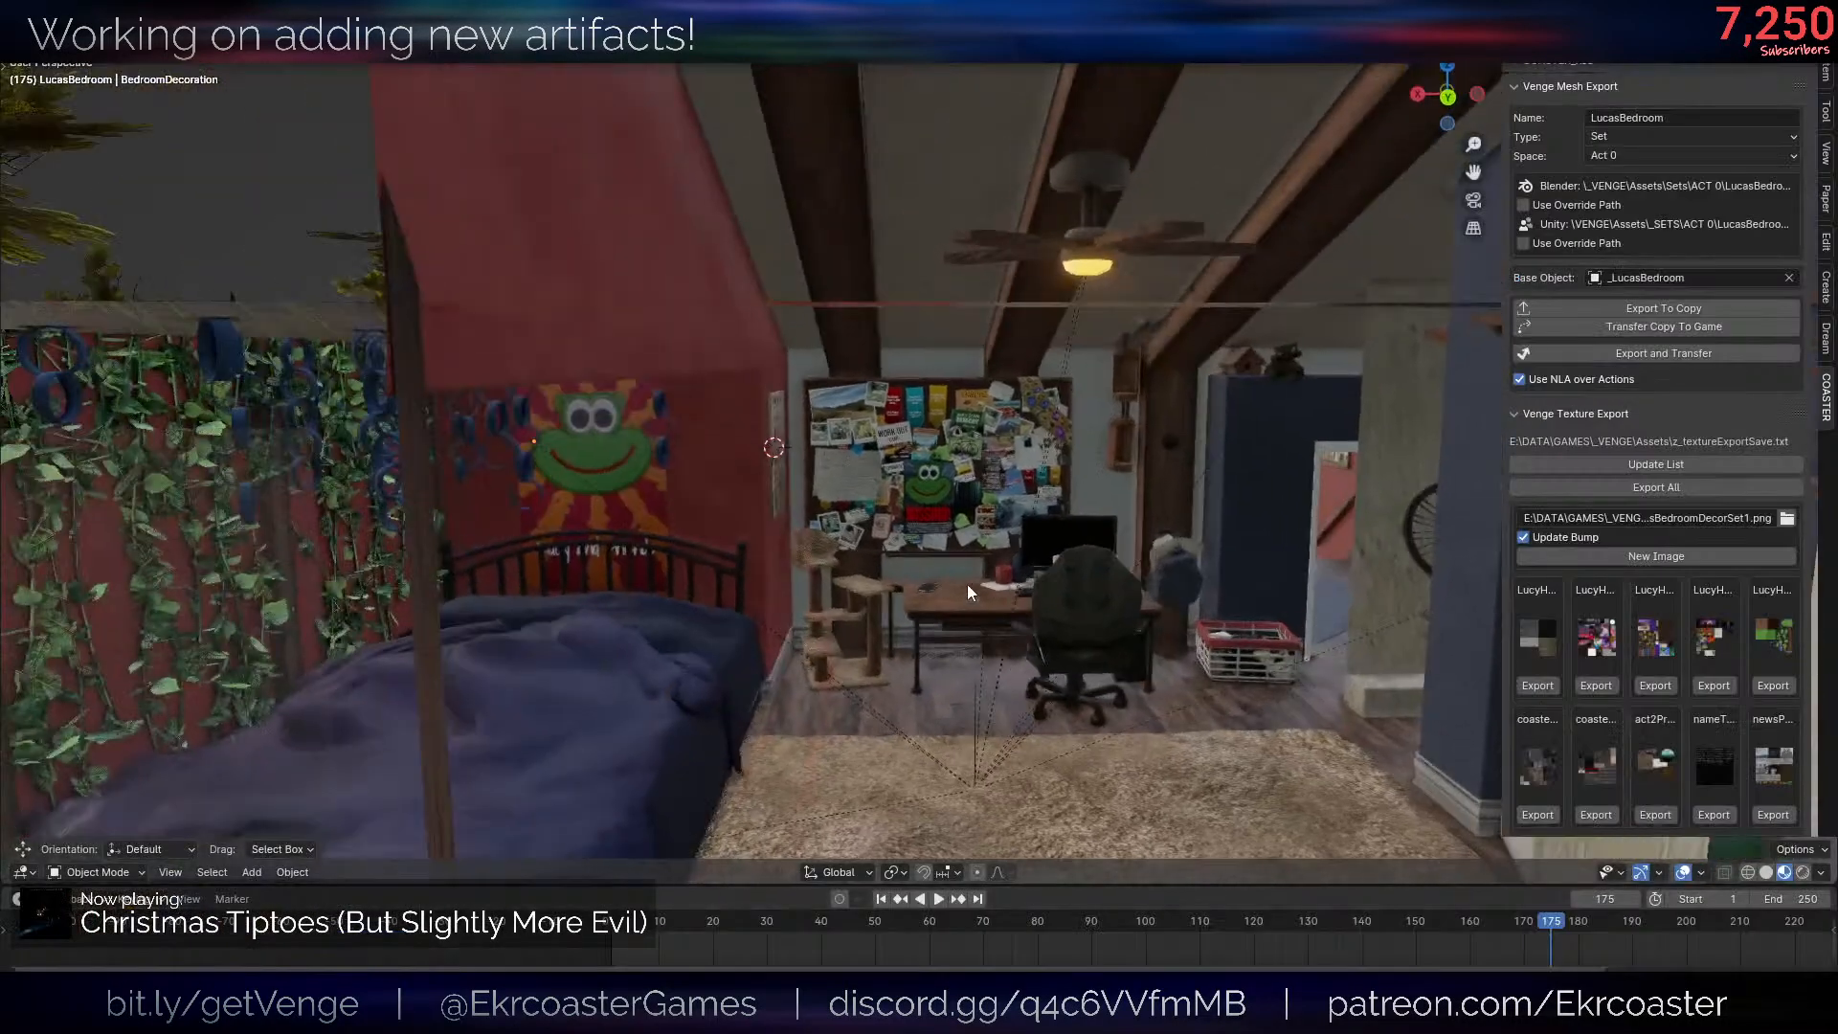
middle_drag(967, 584, 971, 613)
scroll(971, 613, up, 3)
click(815, 385)
scroll(814, 449, up, 3)
scroll(787, 478, down, 2)
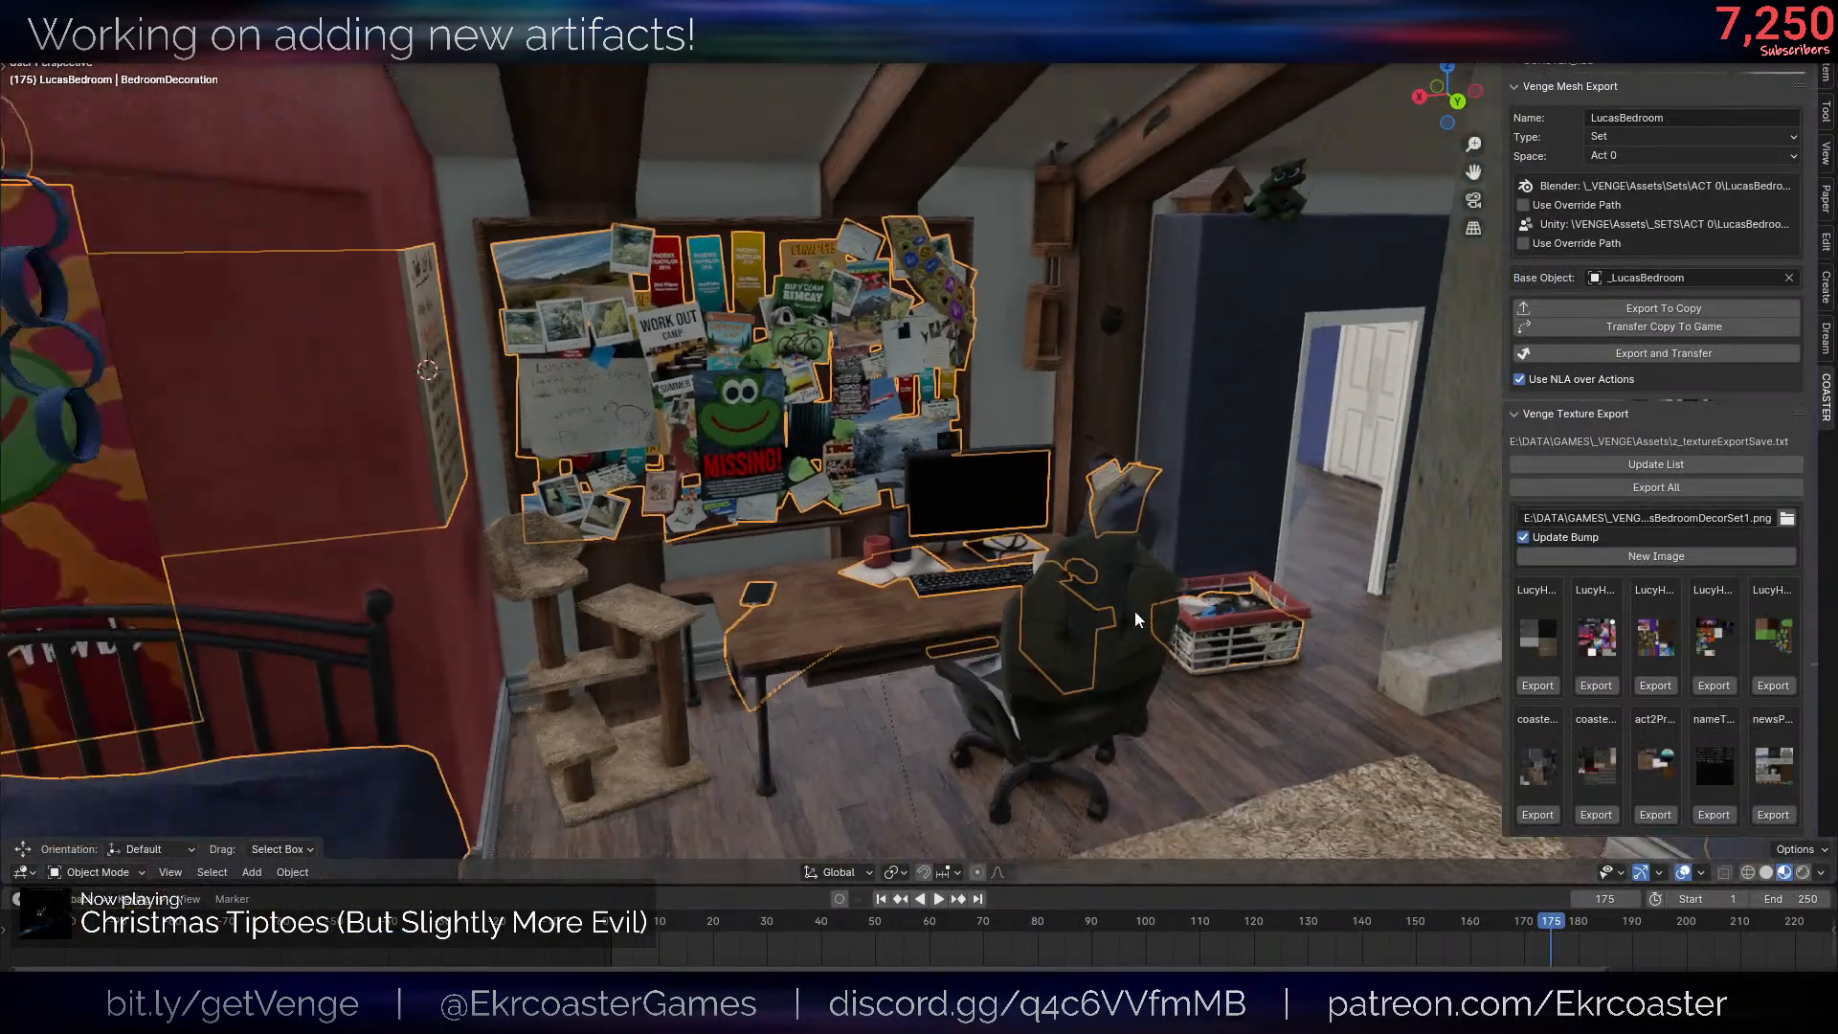
middle_drag(1140, 620, 1066, 530)
scroll(1063, 532, up, 1)
- Add a plane mesh and move it about -0.65 X, -0.56 Y and 0.89 Z above the rug
key(shift+a)
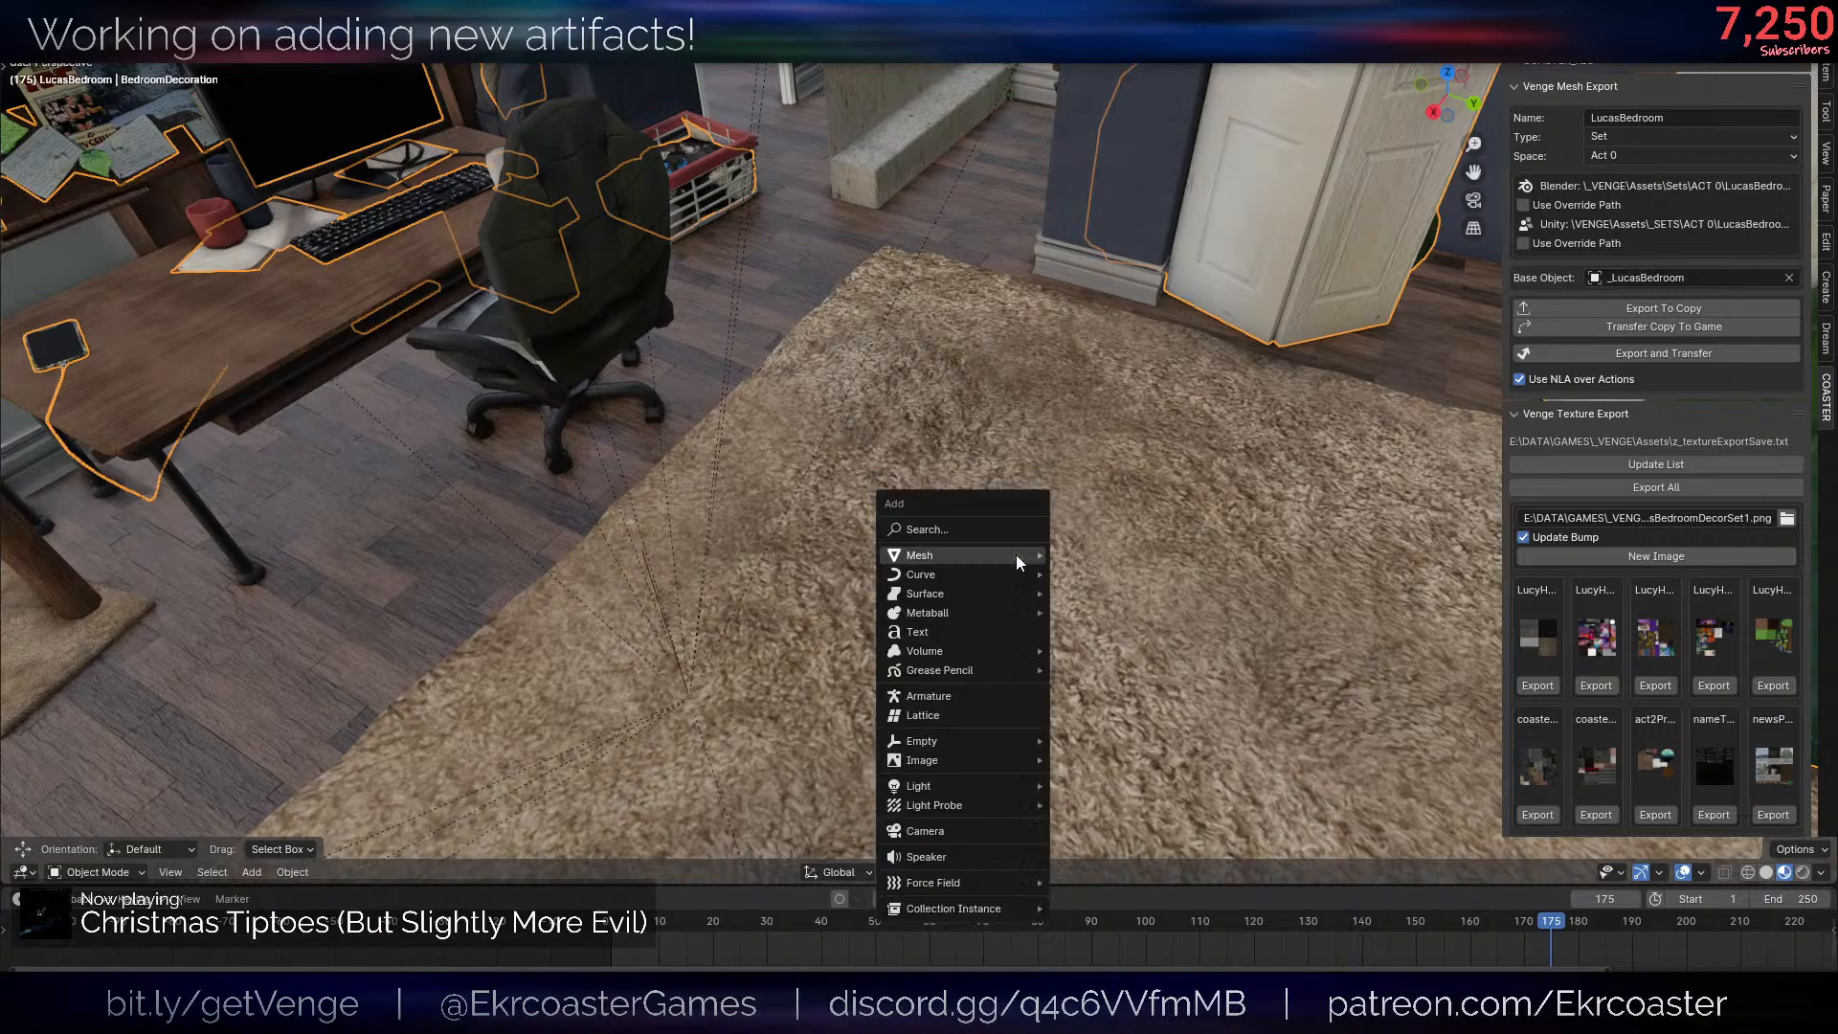
key(shift+a)
mouse_move(1026, 559)
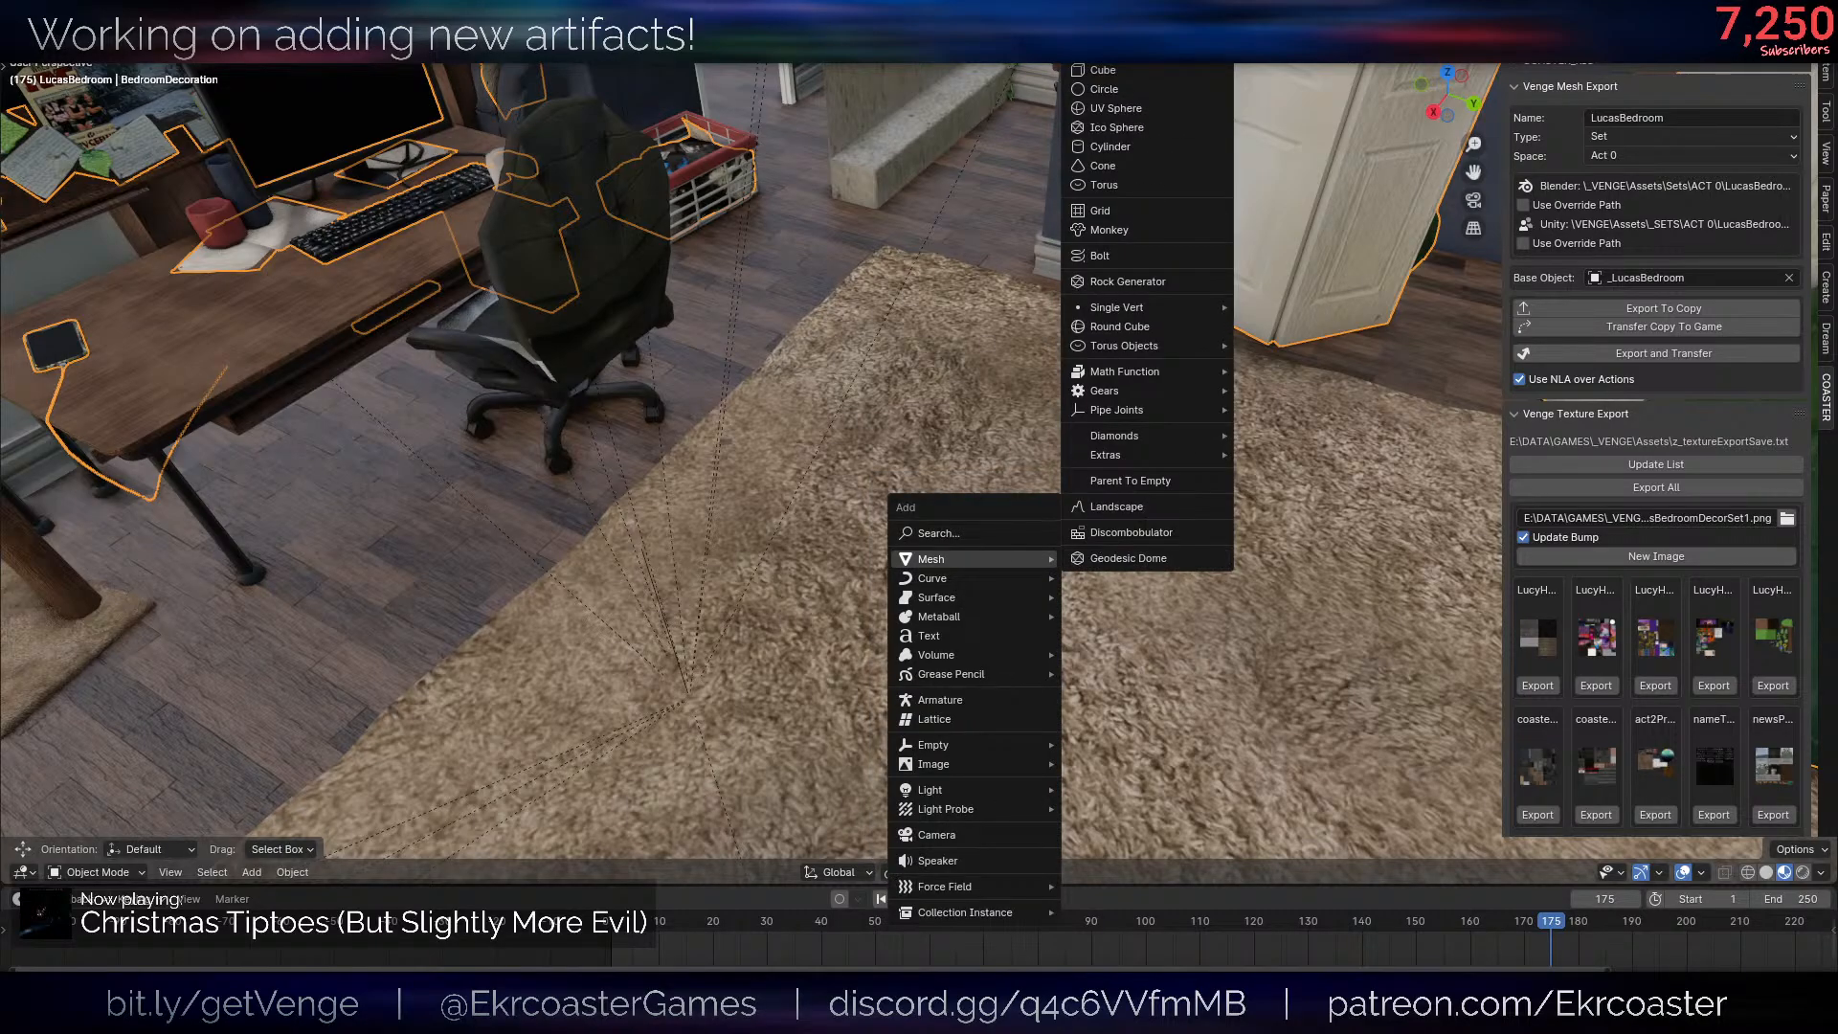
click(1101, 32)
key(g)
click(1026, 208)
- Join the BedroomDecoration object into the new plane and enter Edit Mode
key(F2)
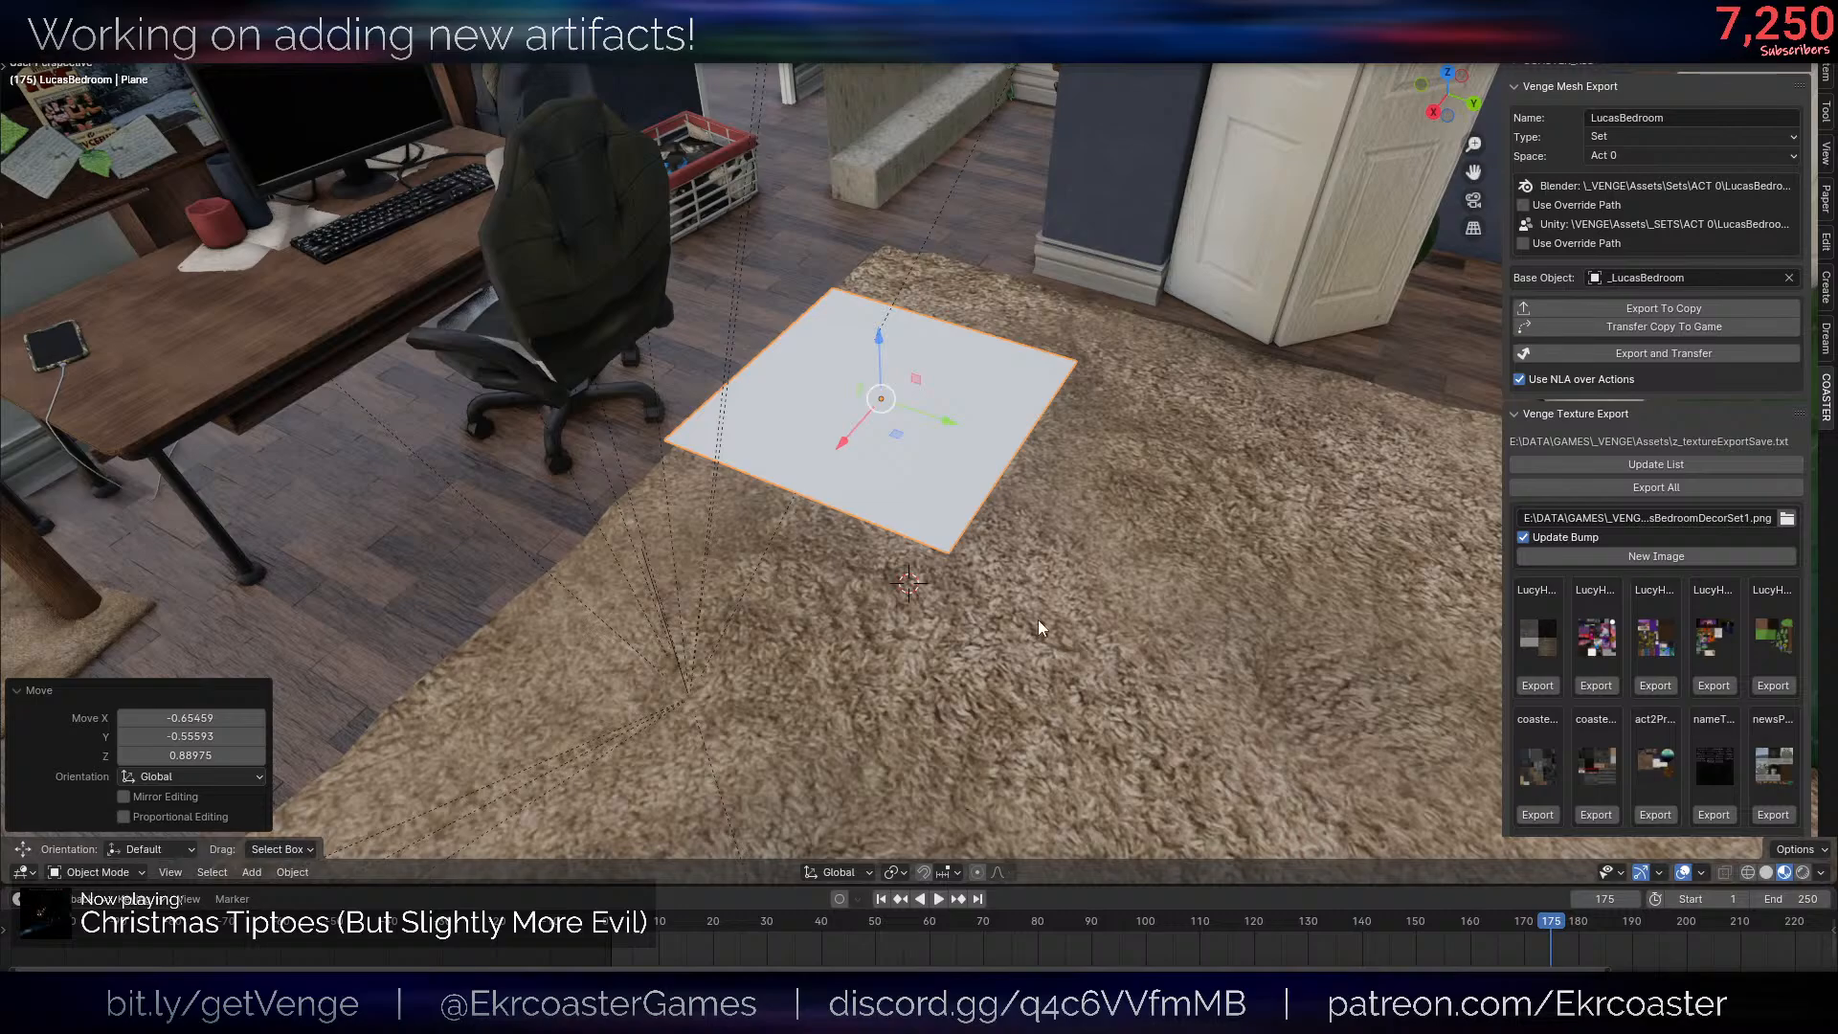
middle_drag(1038, 618, 712, 326)
click(713, 475)
middle_drag(713, 475, 1068, 518)
shift+click(968, 600)
key(ctrl+j)
key(Tab)
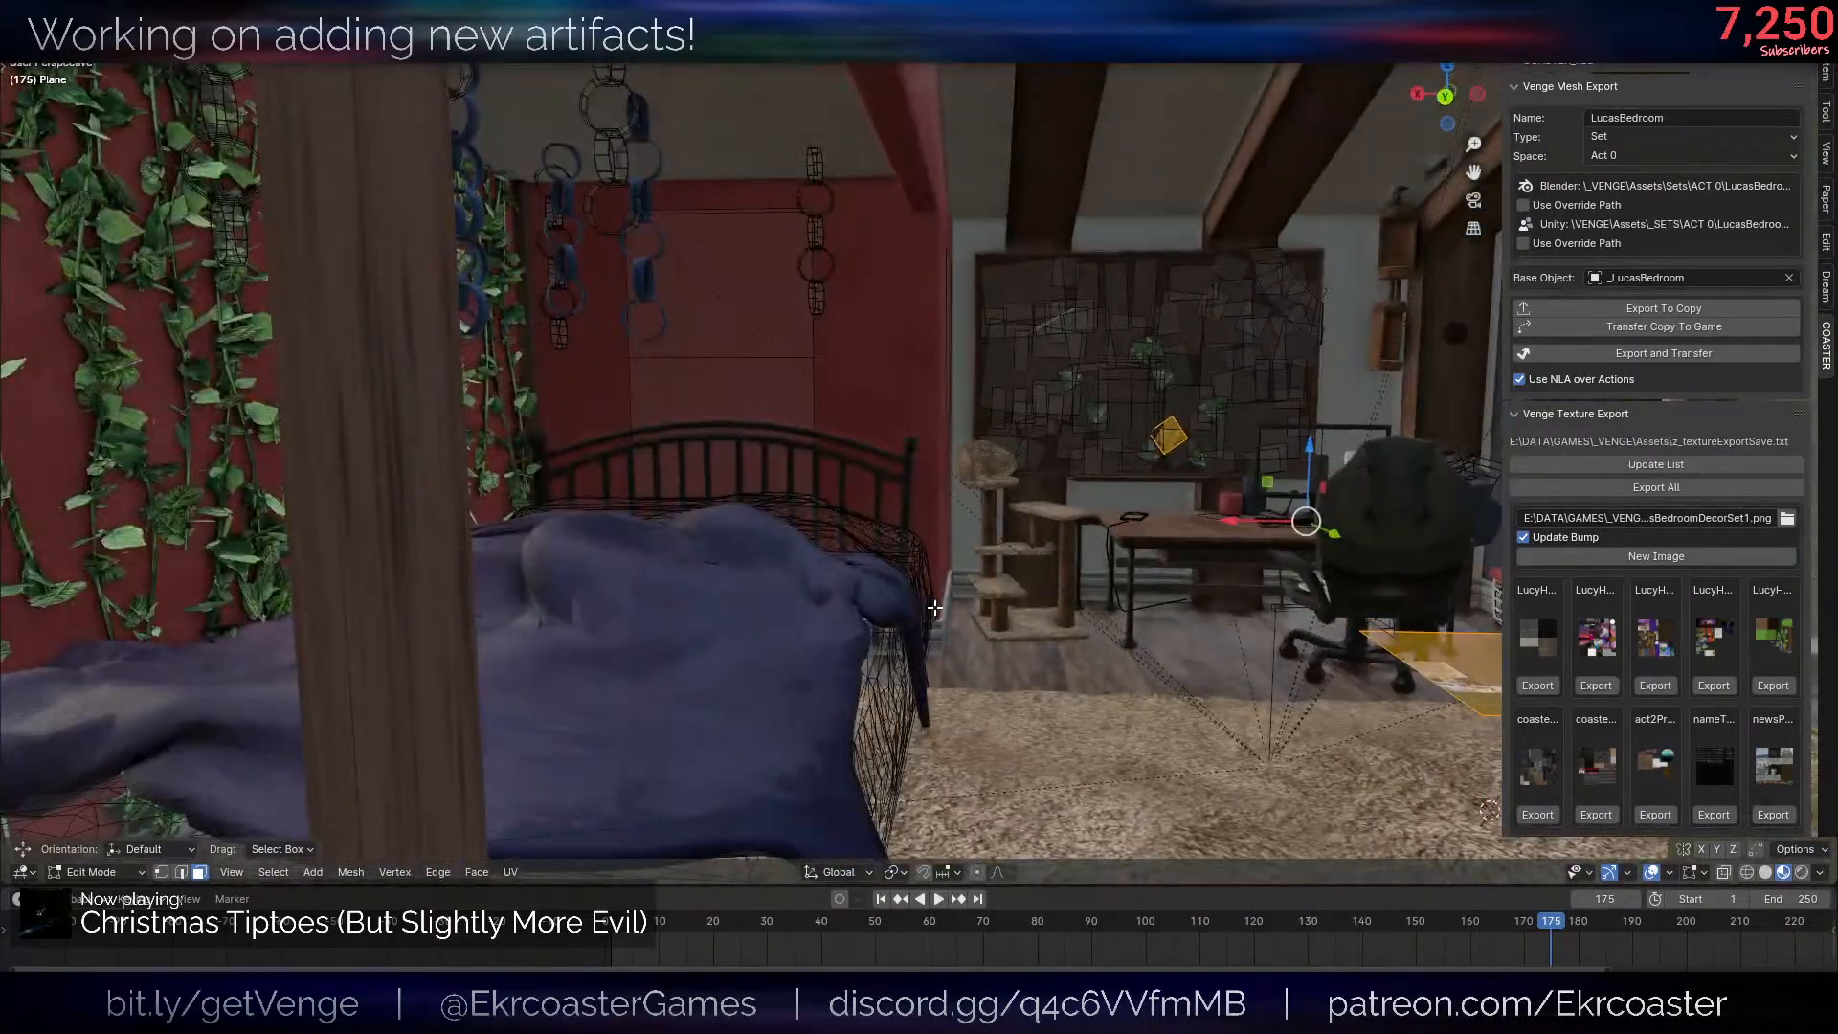
- Try selecting the linked bed geometry and a single paper on the bulletin board in the joined plane mesh
key(l)
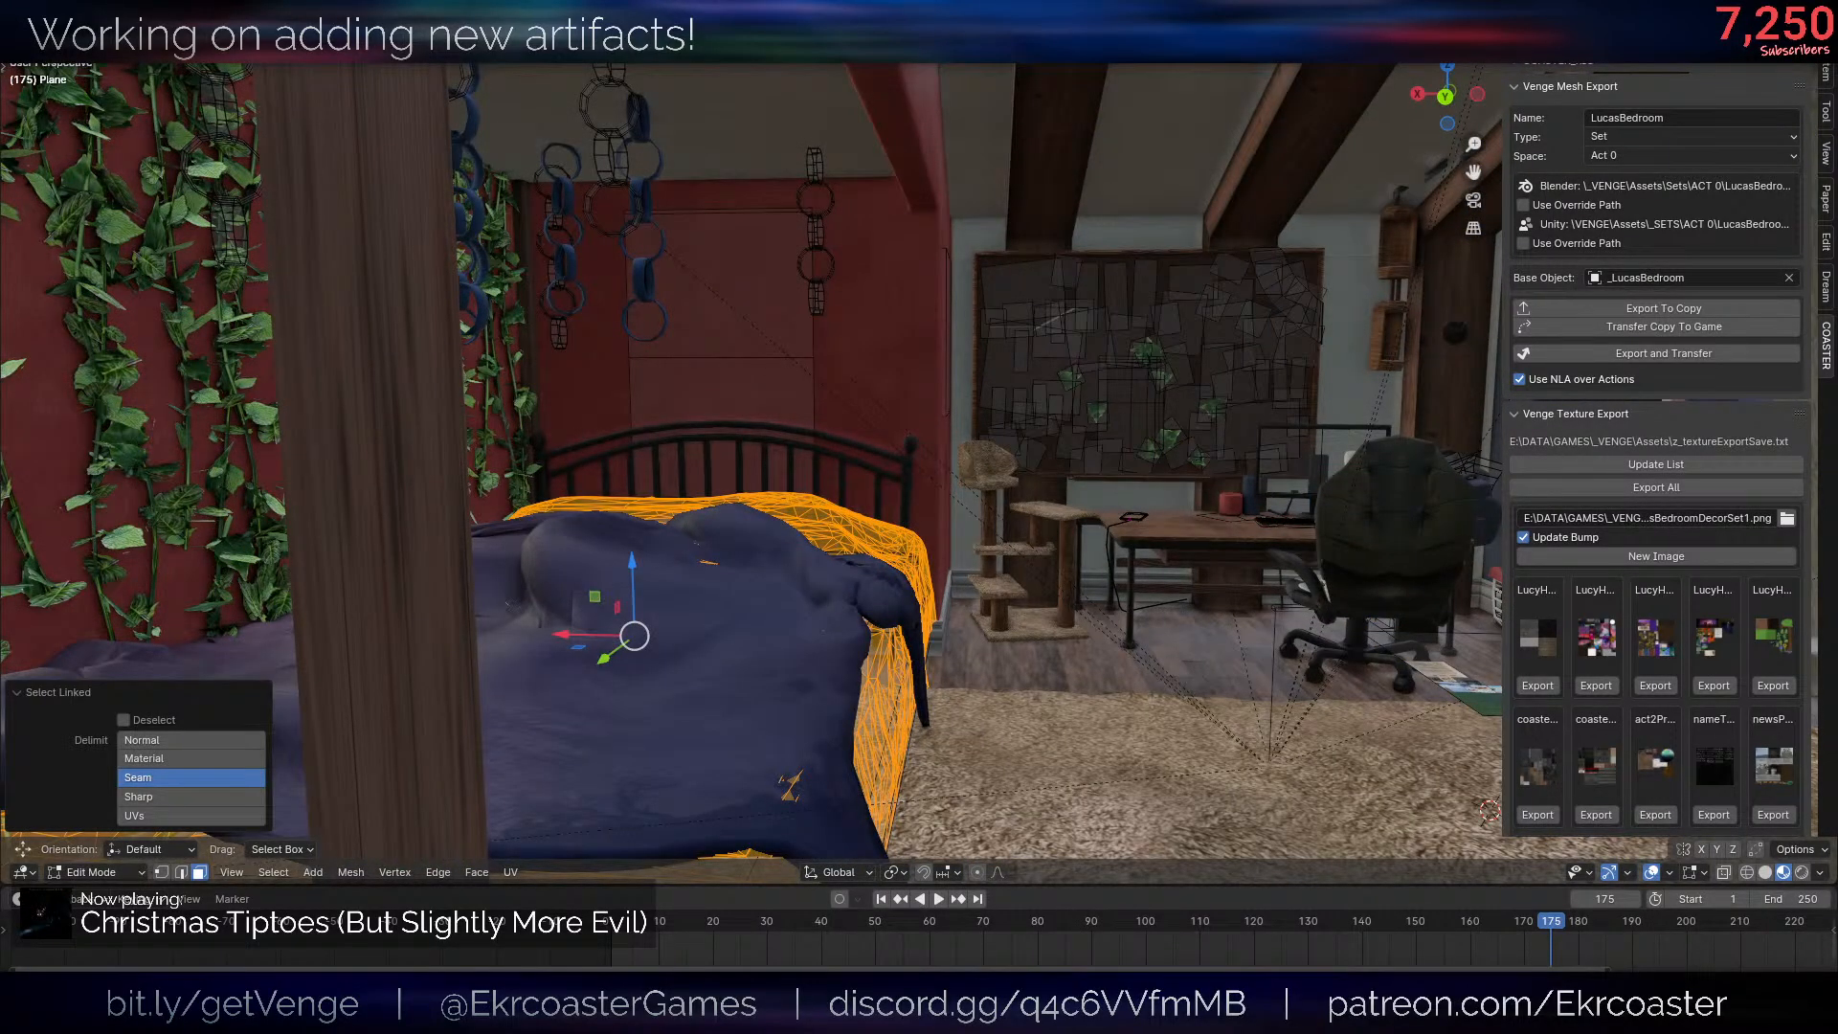
key(ctrl+z)
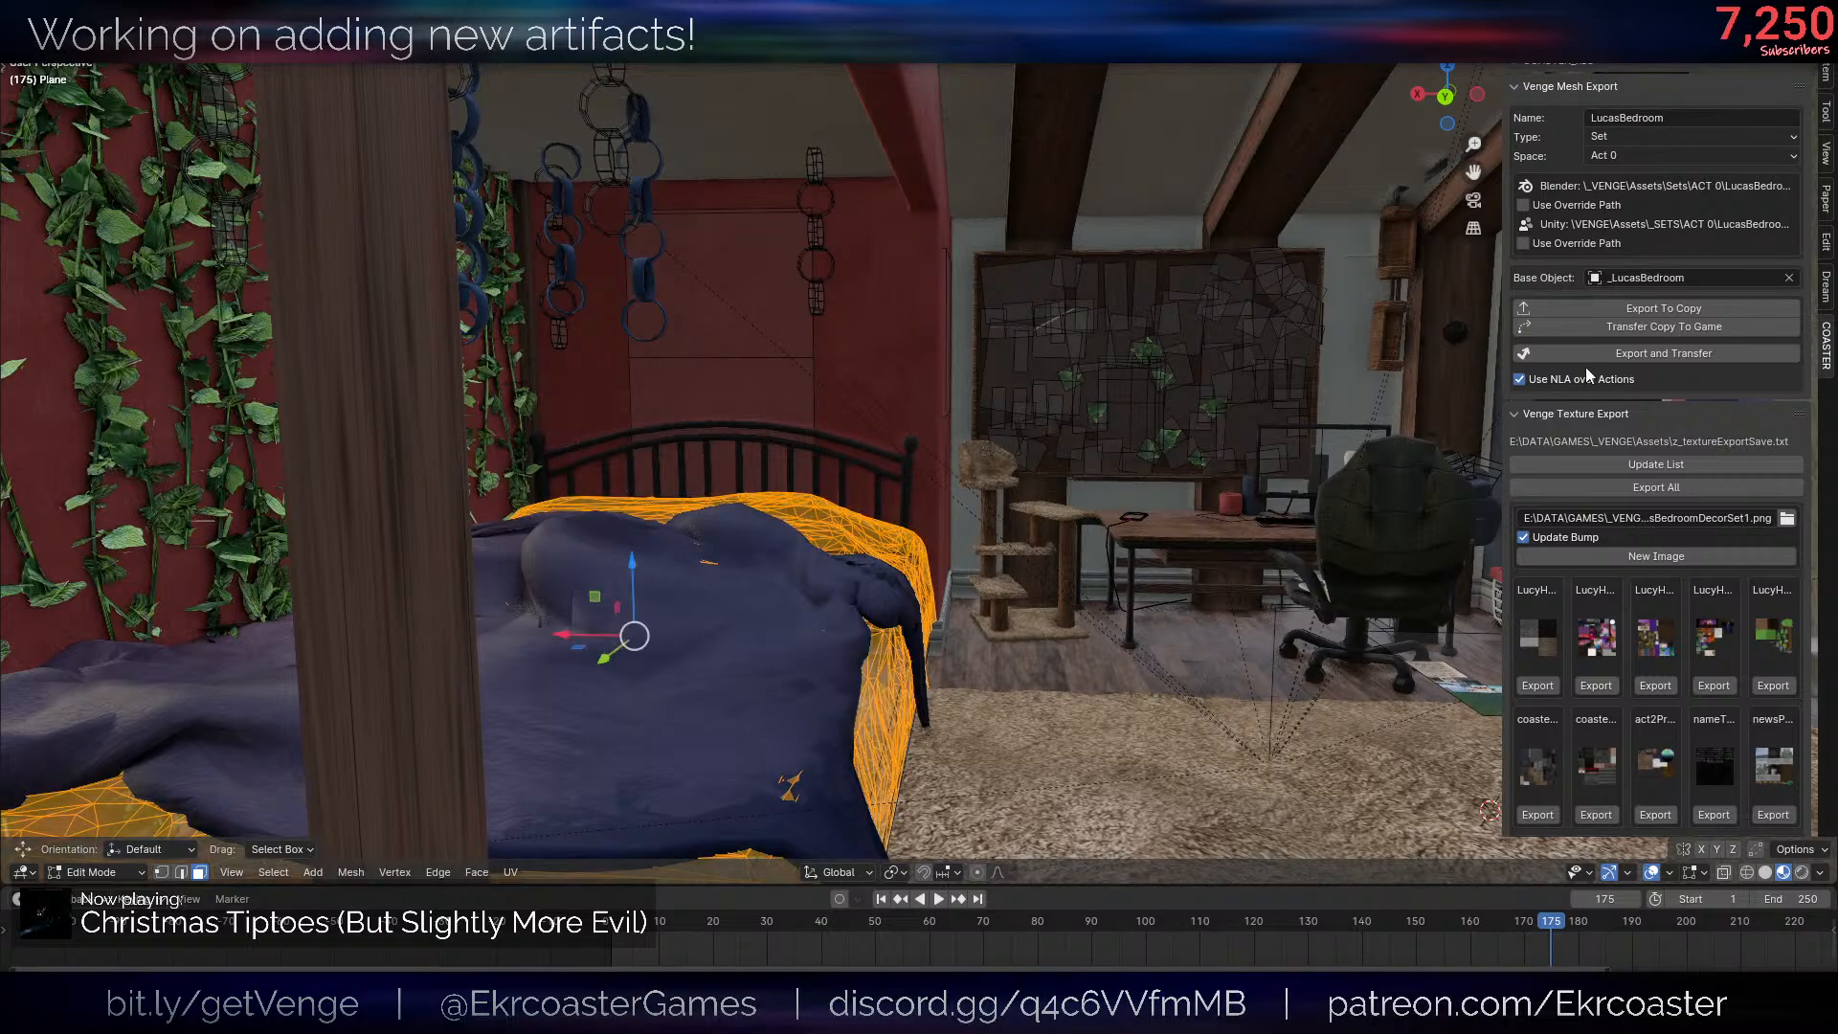
scroll(1259, 385, up, 2)
shift+middle_drag(1259, 384, 962, 490)
key(Tab)
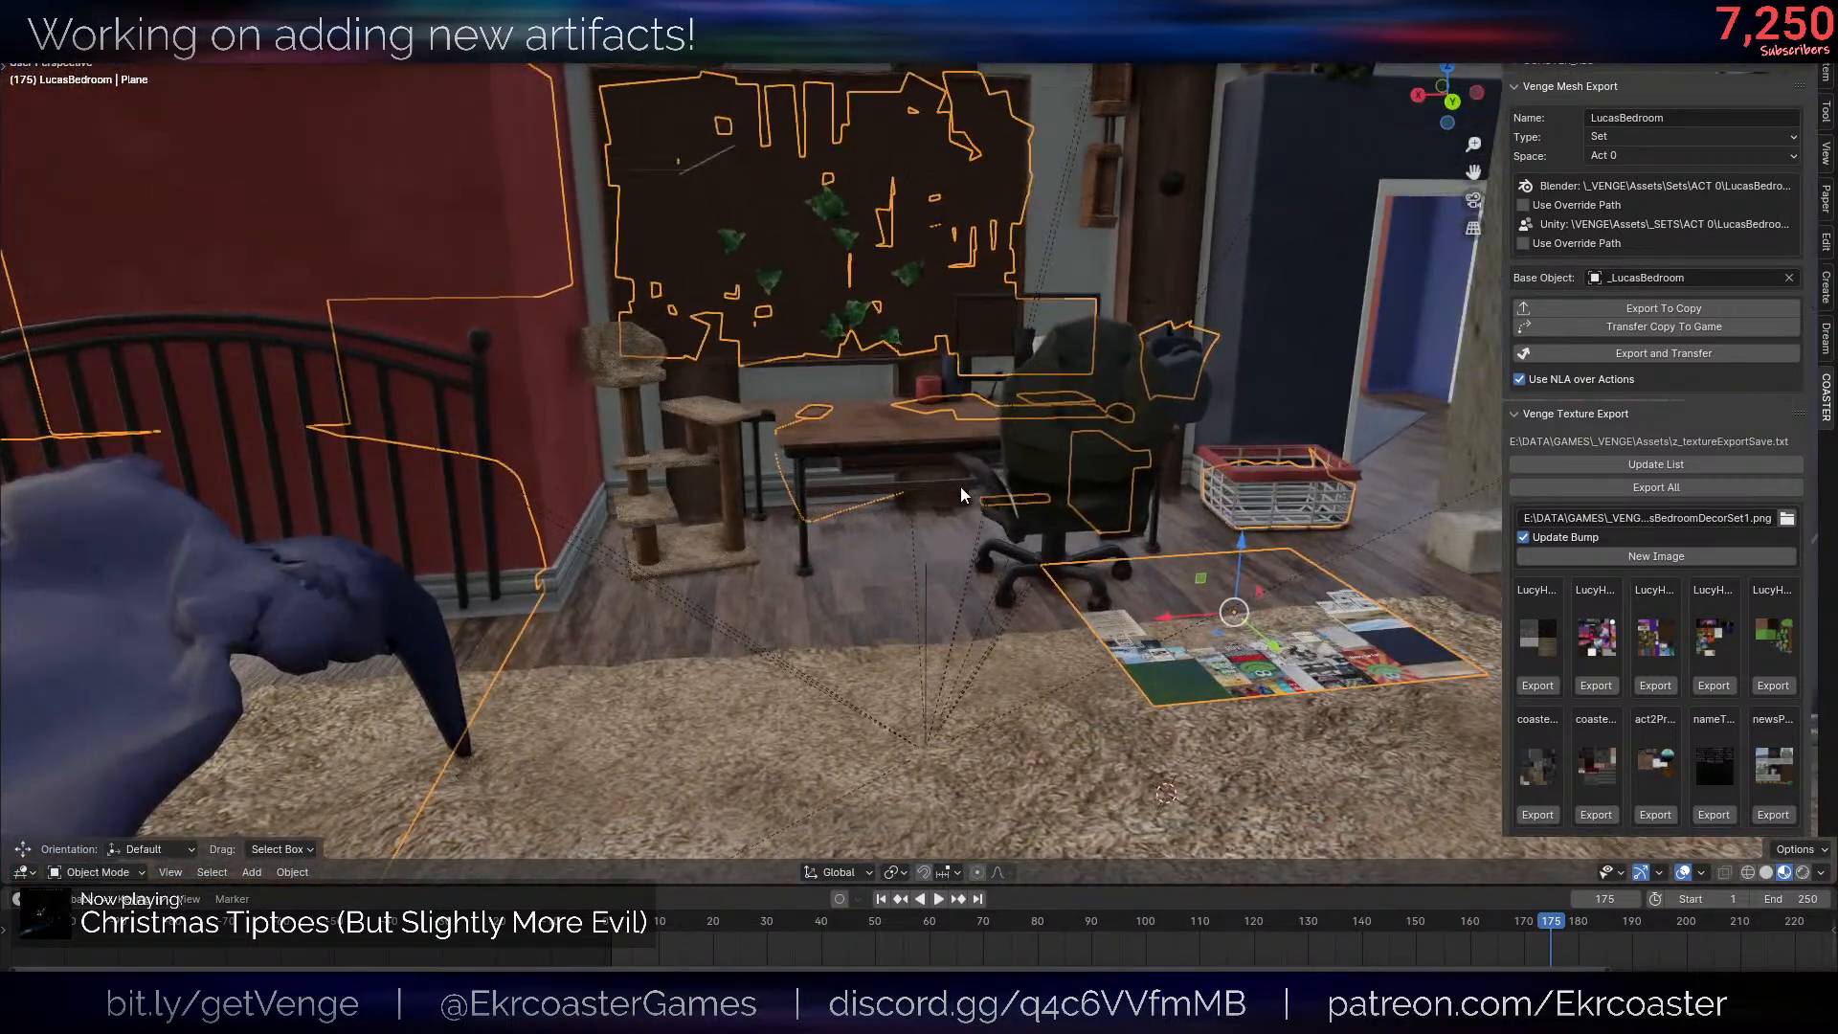
key(Tab)
click(754, 202)
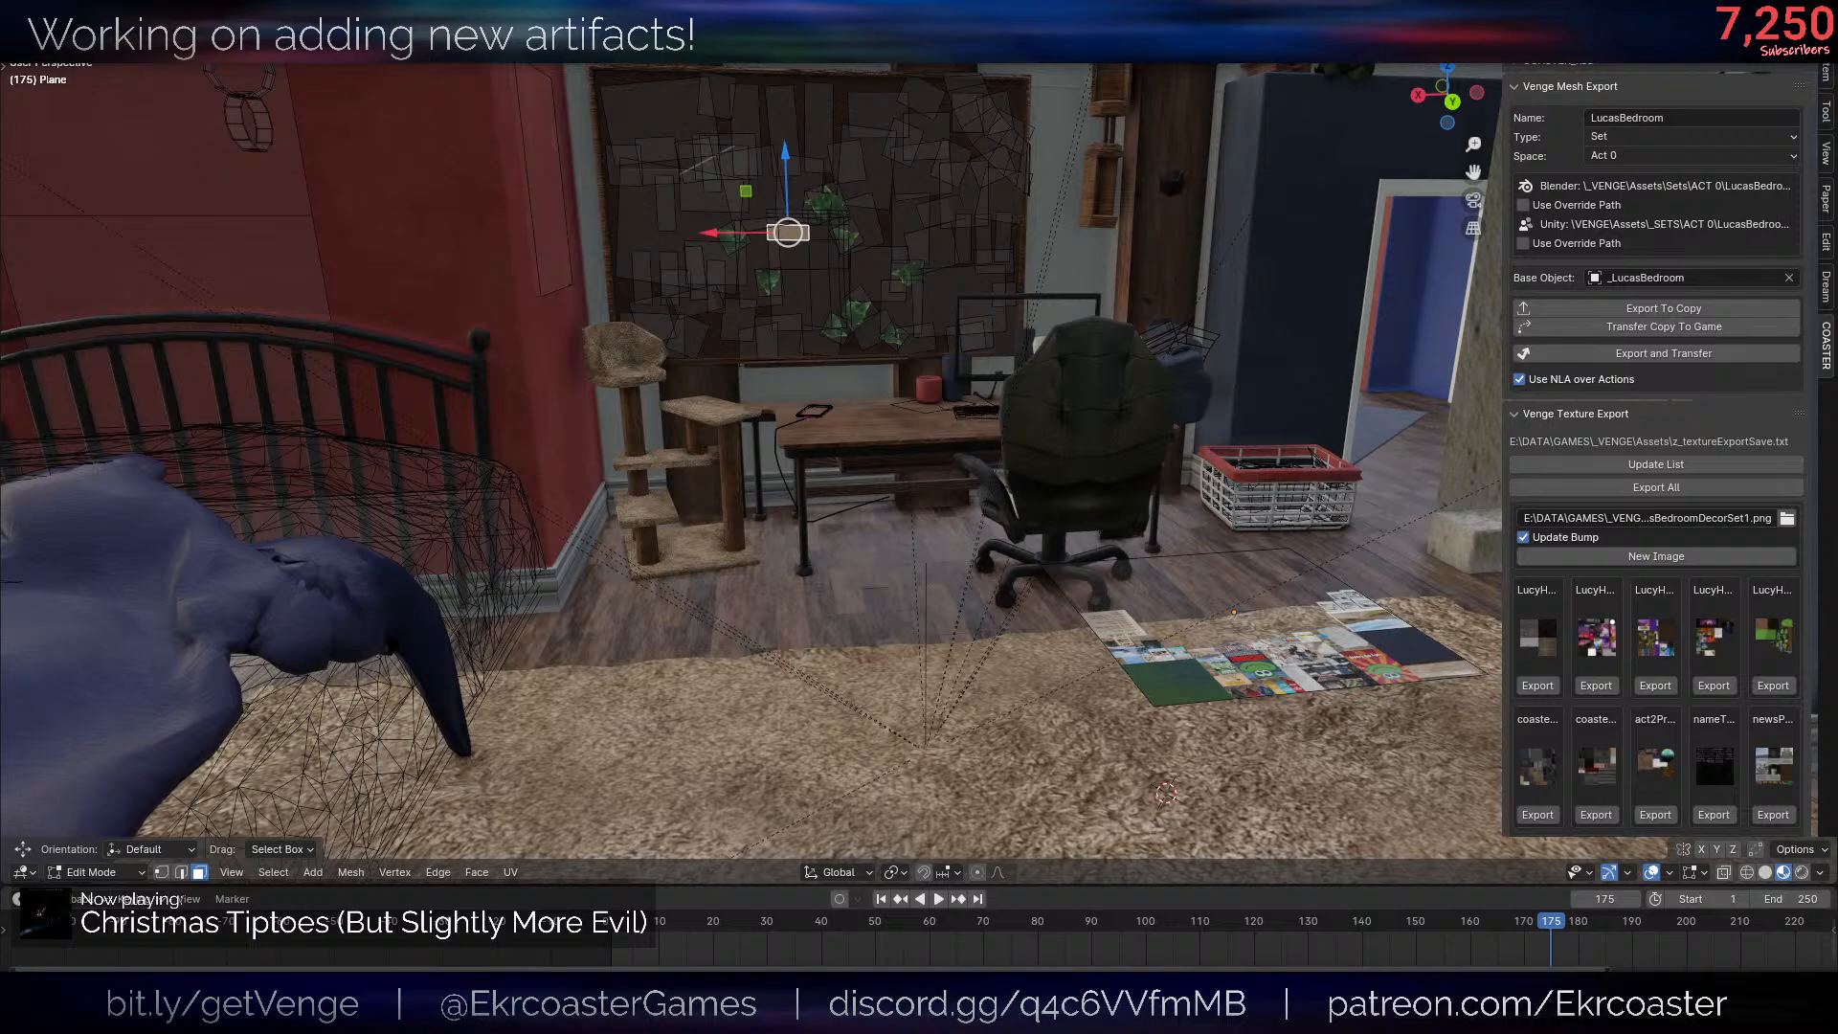
key(ctrl+z)
- Undo the edits back to before the BedroomDecoration object was joined into the plane
scroll(969, 471, down, 3)
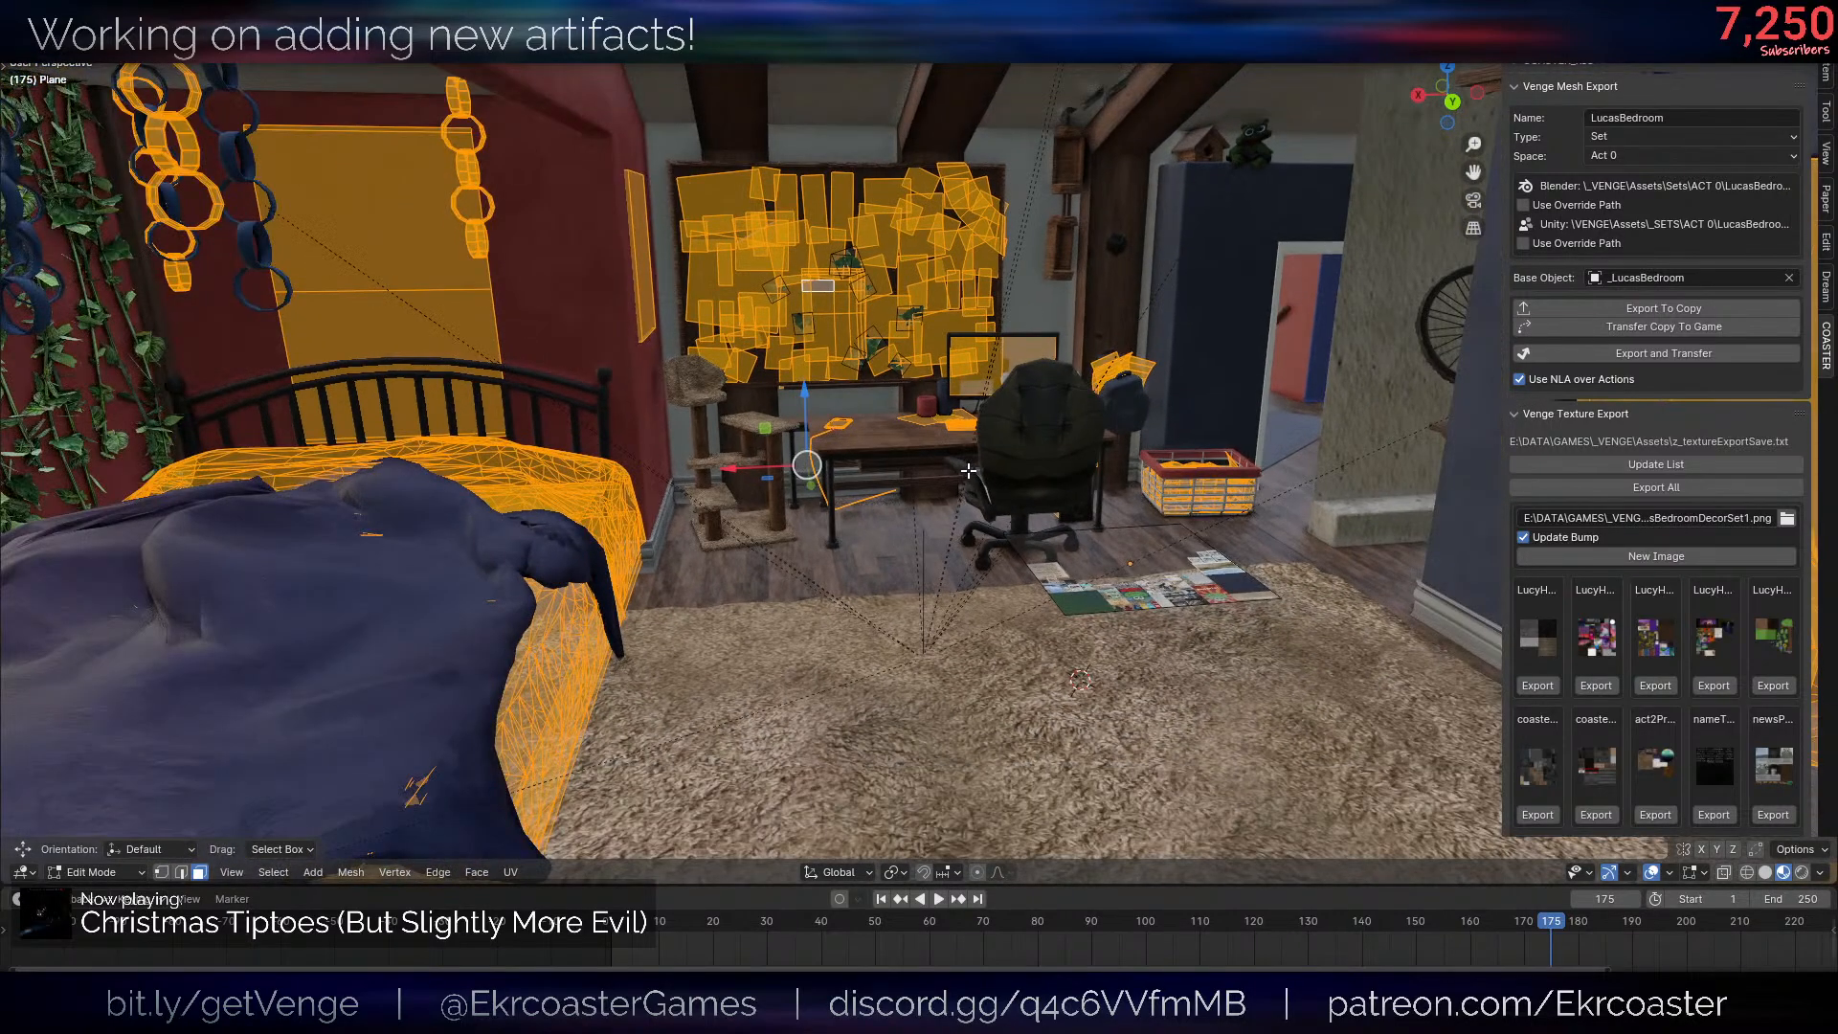
middle_drag(953, 467, 929, 464)
key(Tab)
key(ctrl+z)
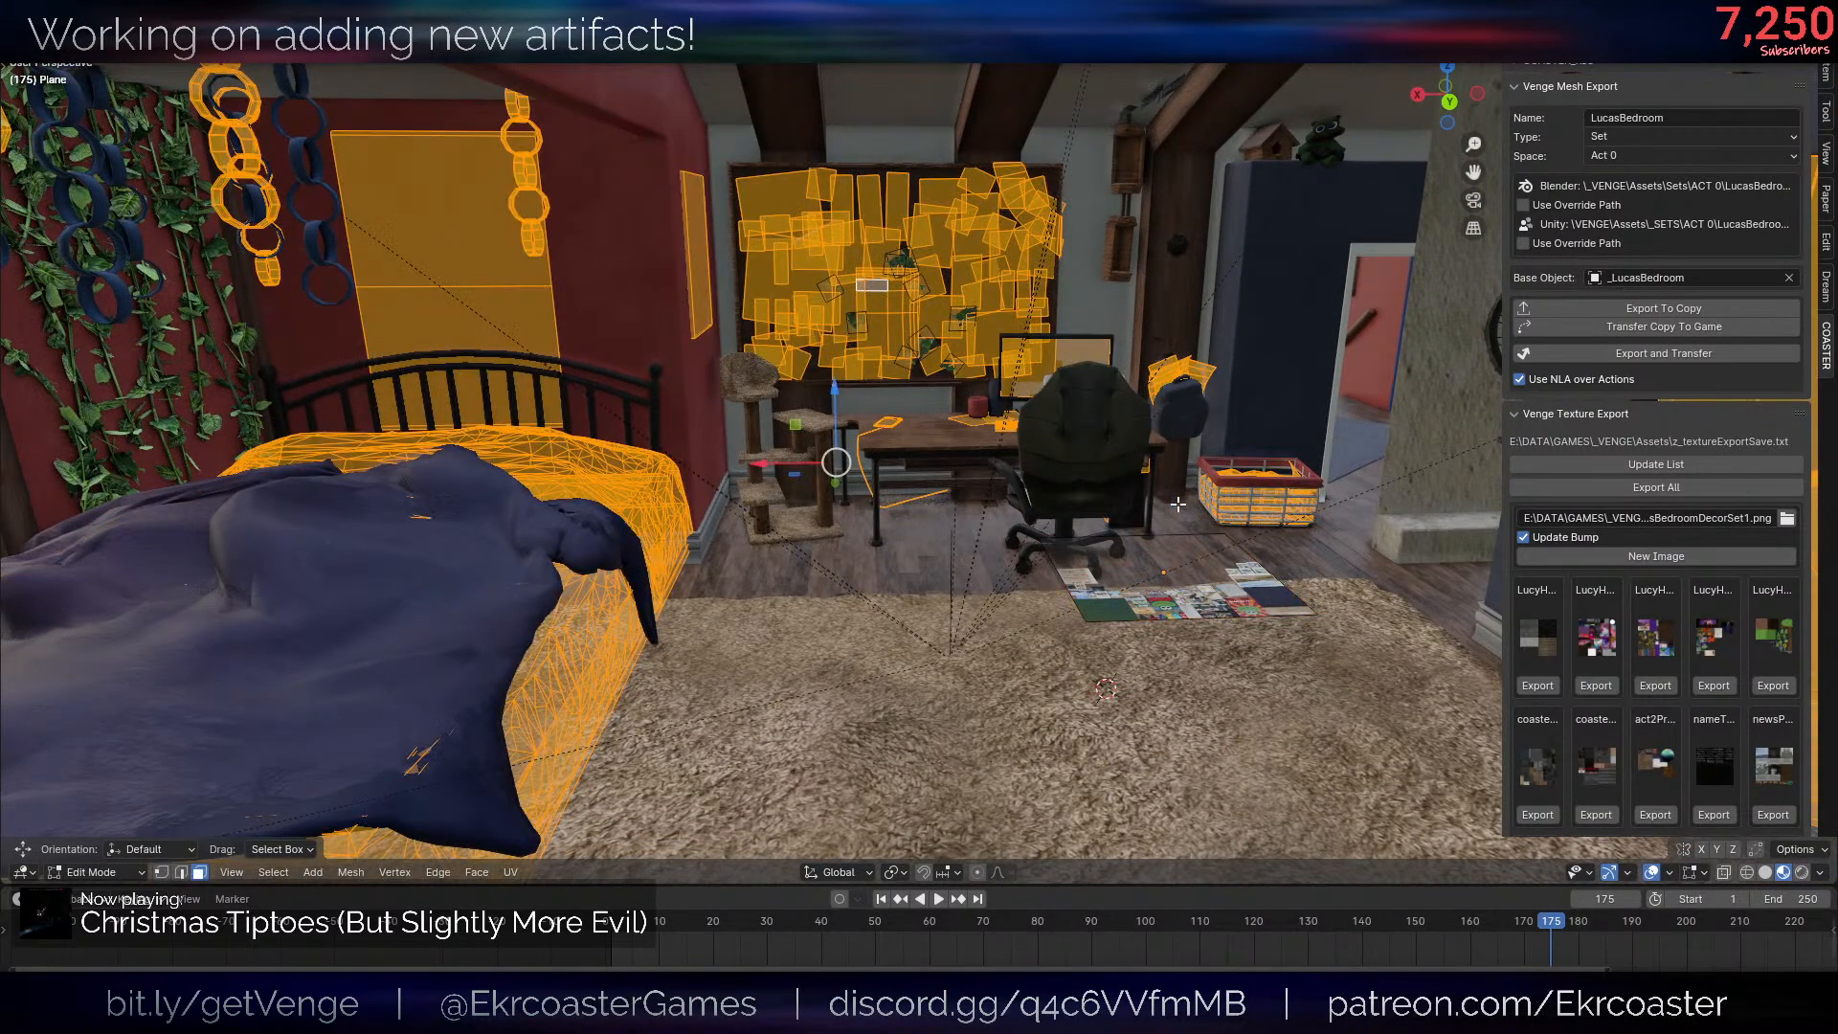
key(ctrl+z)
key(ctrl+z)
key(ctrl+z)
key(ctrl+z)
key(ctrl+z)
key(ctrl+z)
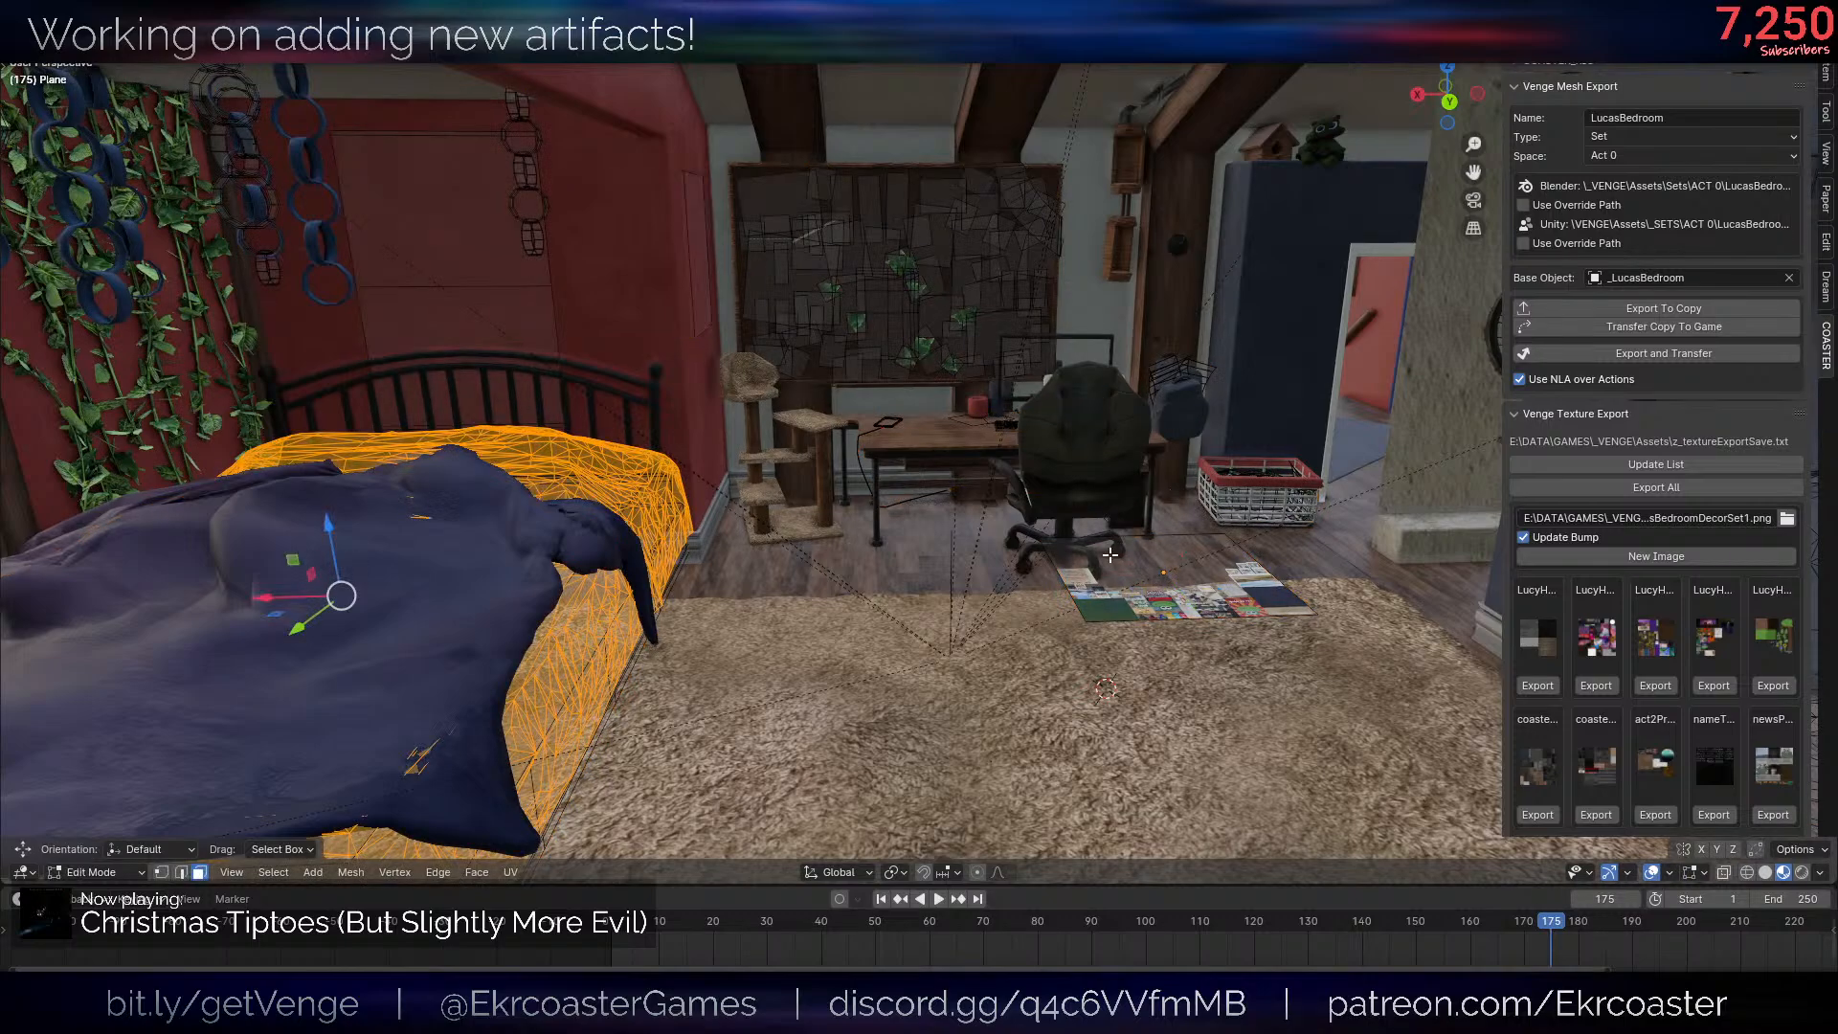
key(ctrl+z)
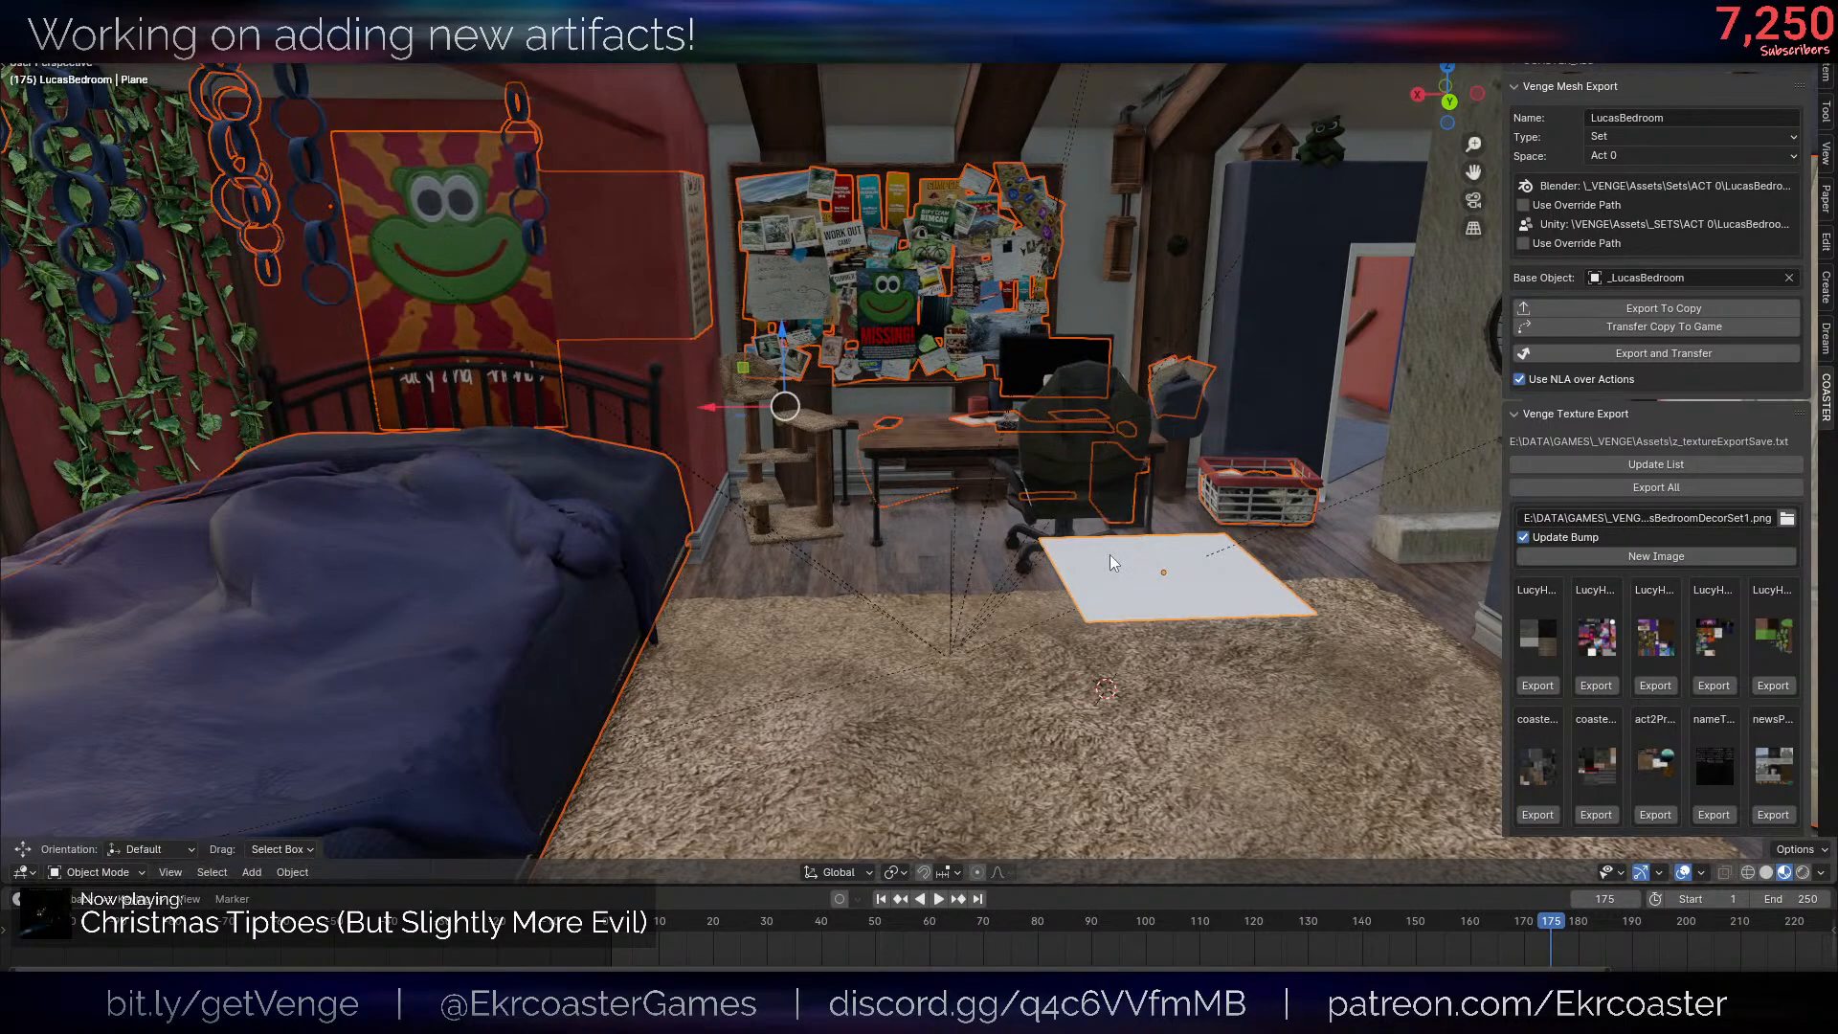
- Delete the white plane on the floor beside the desk chair
click(1217, 563)
key(x)
scroll(1340, 595, up, 2)
click(1373, 605)
key(x)
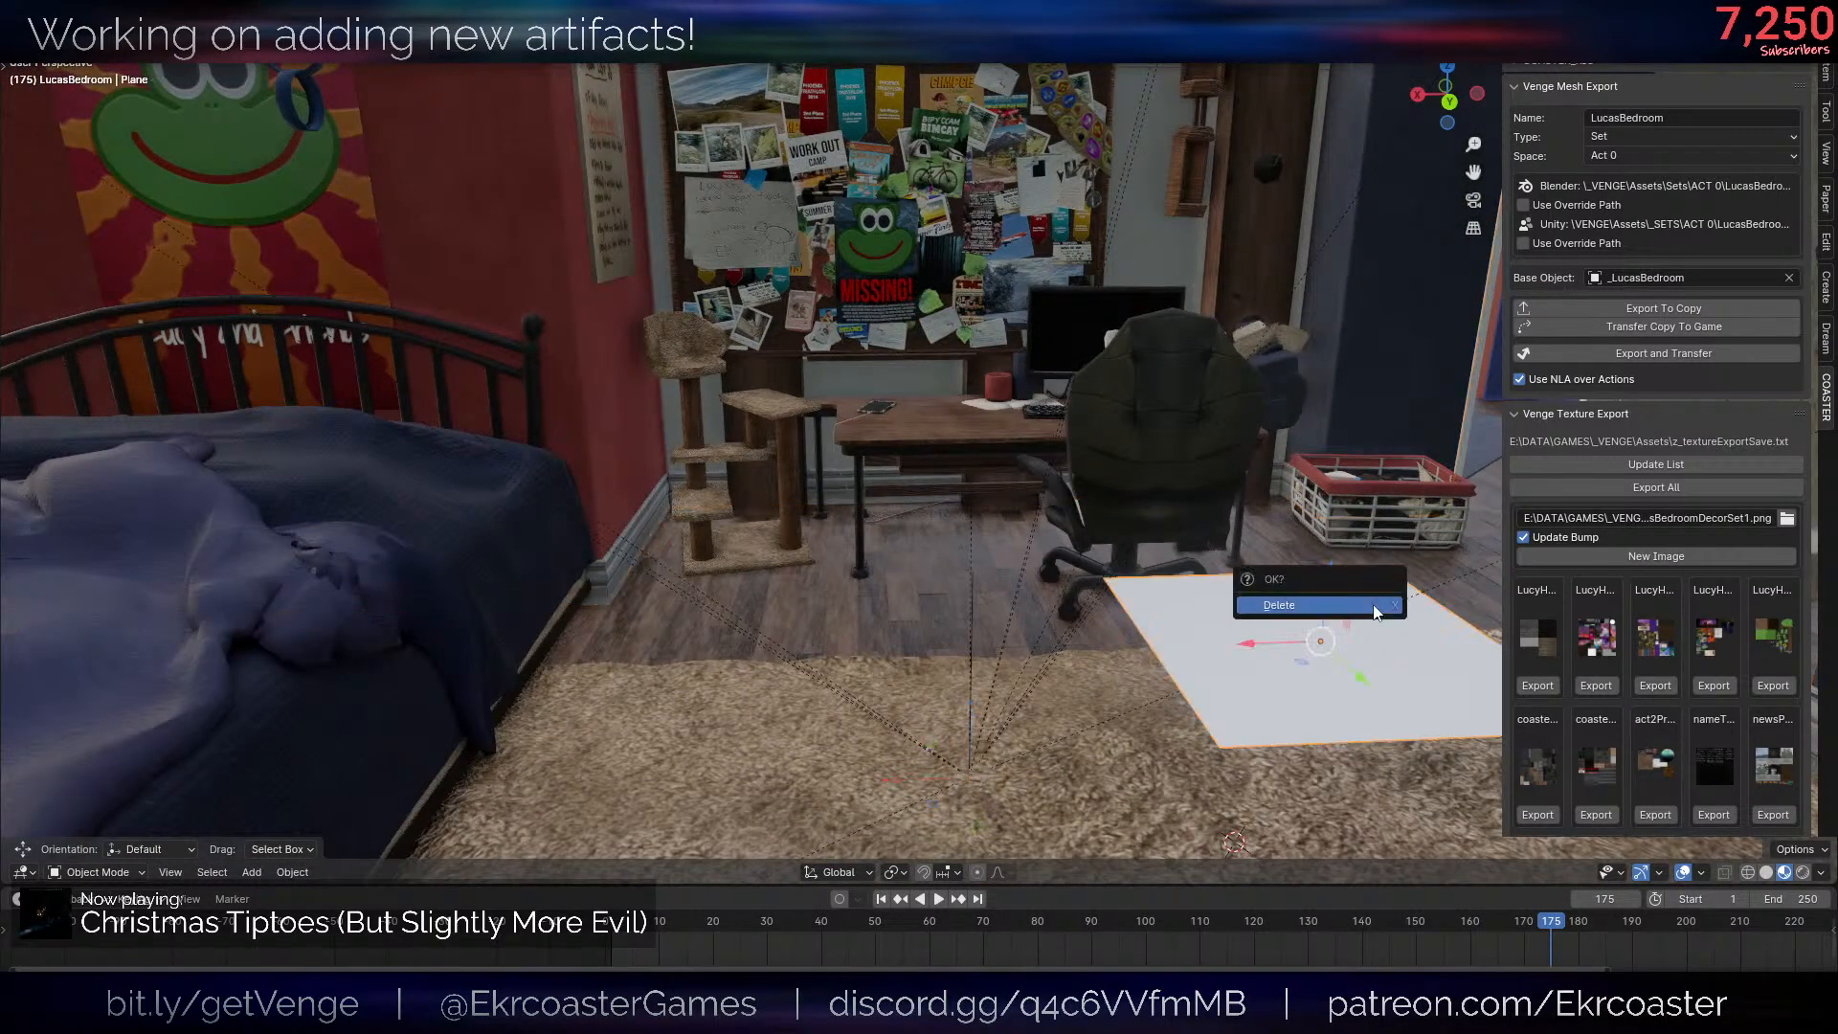
click(1373, 605)
- Check the BedroomDecoration mesh in Edit Mode, and duplicate the object with a small offset from the original
click(960, 240)
key(Tab)
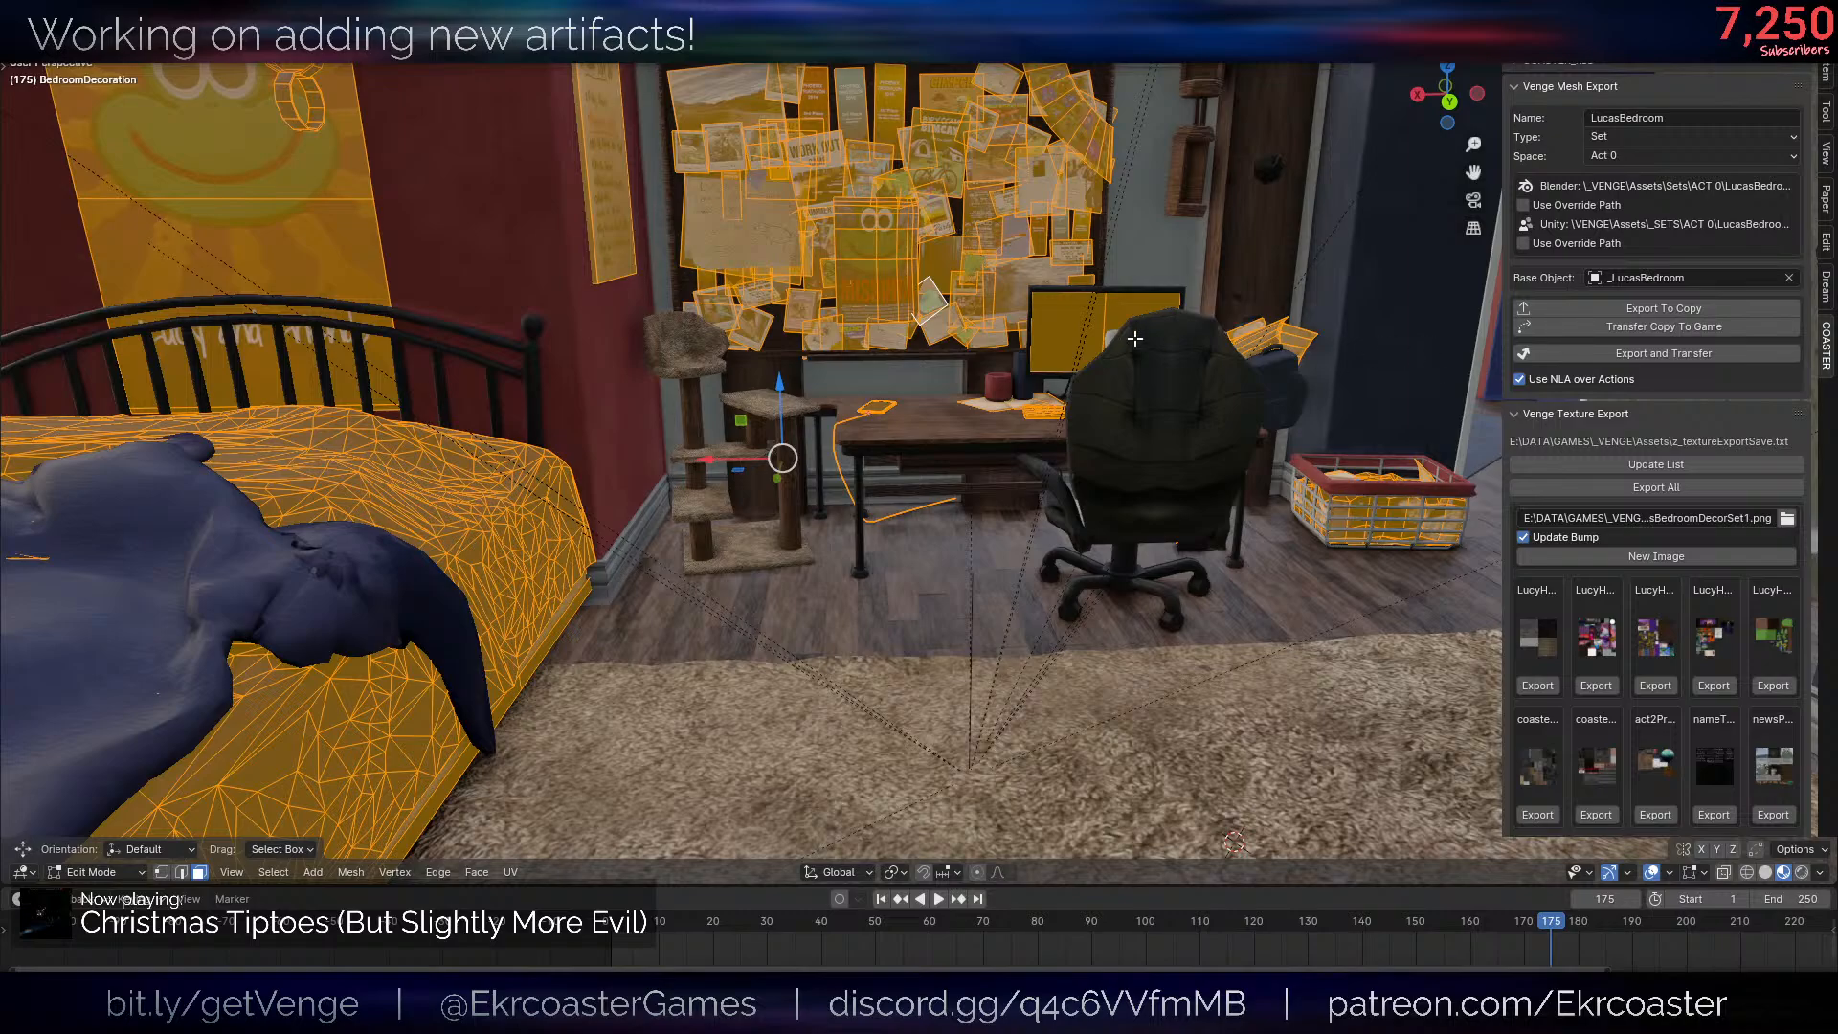
key(Tab)
scroll(1117, 450, down, 2)
middle_drag(1117, 450, 1007, 448)
key(shift+d)
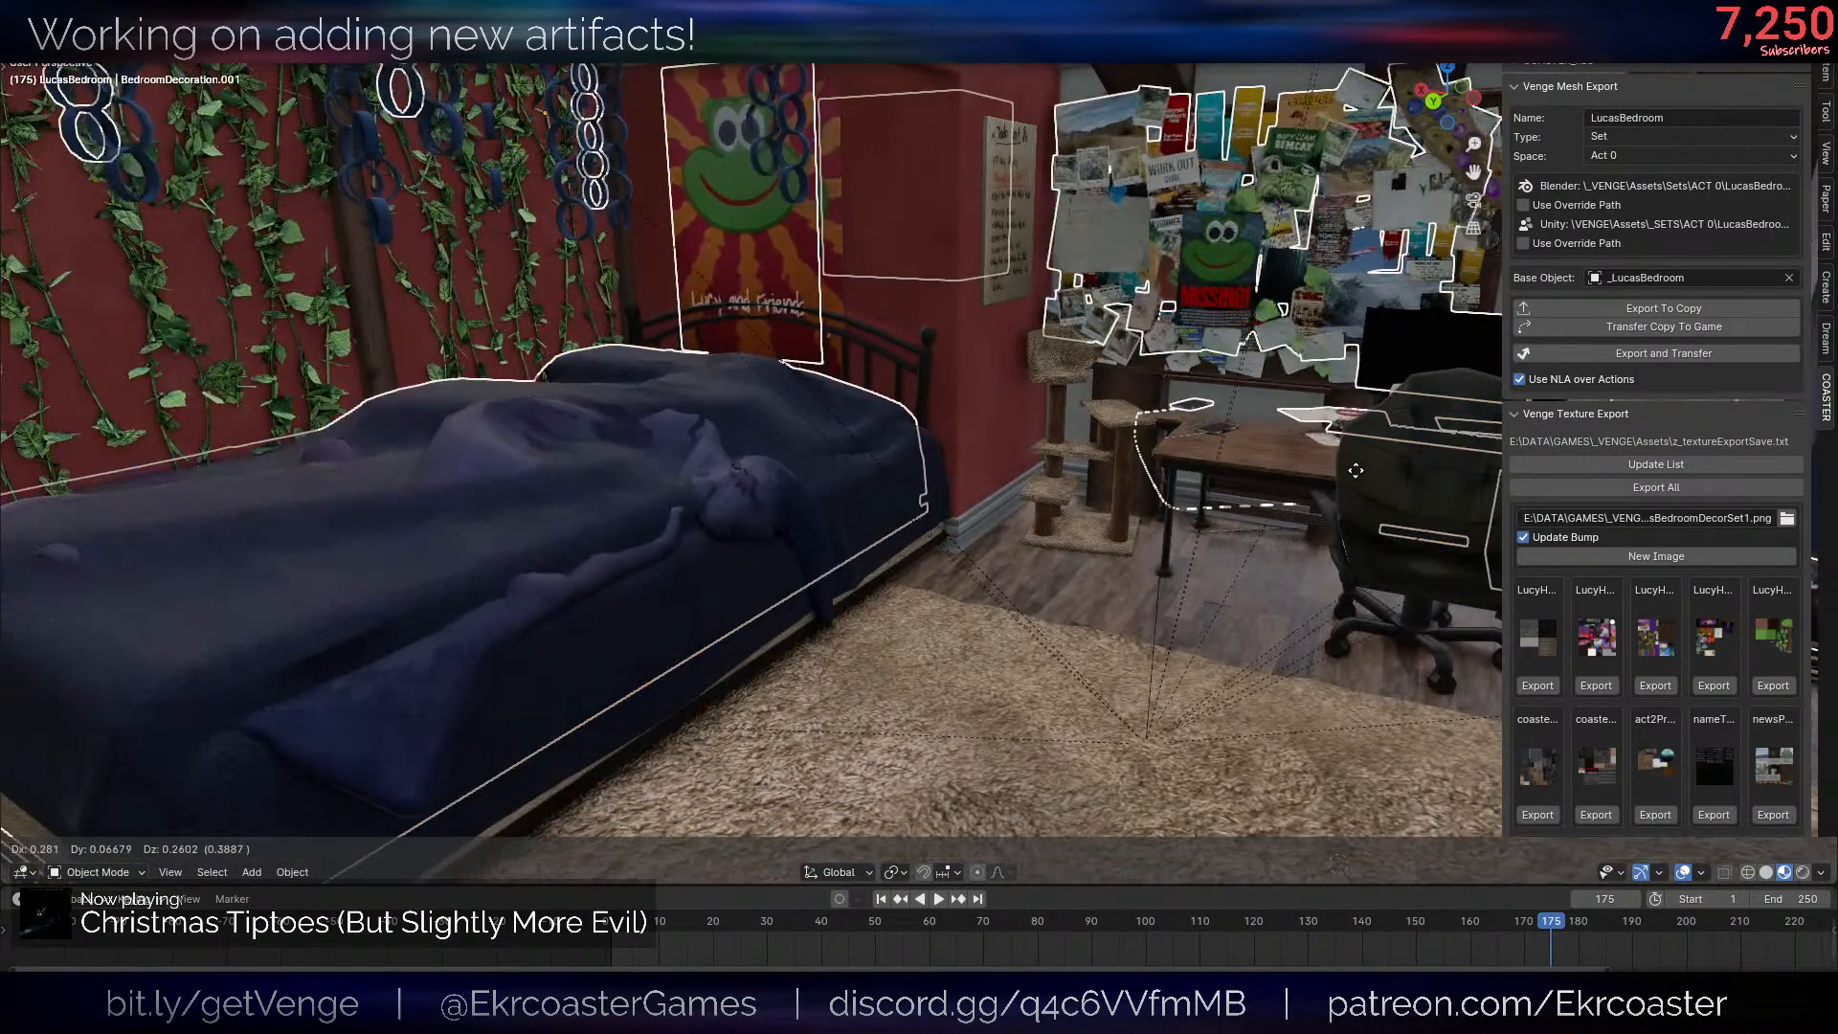
click(1364, 473)
- Try joining the duplicate with the original BedroomDecoration, and undo both the join and the duplication
scroll(1152, 450, down, 1)
middle_drag(1151, 450, 1192, 456)
scroll(727, 436, up, 2)
shift+click(712, 432)
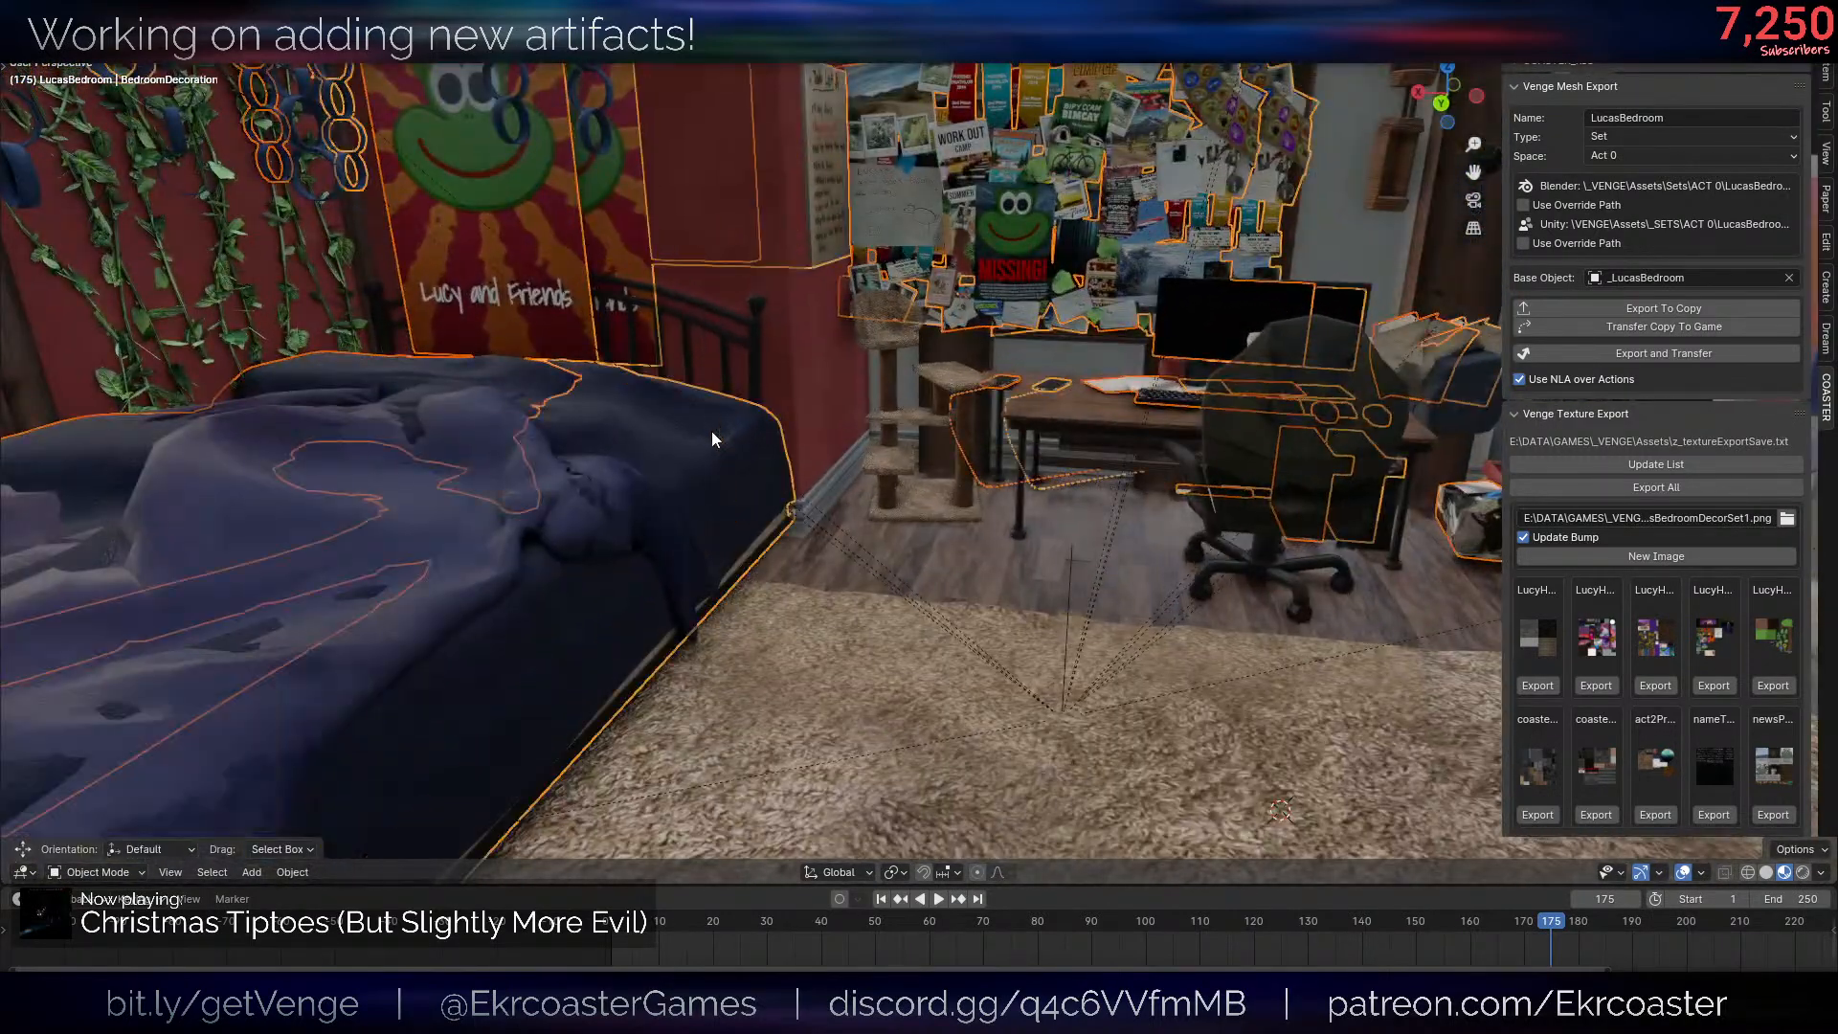
key(ctrl+j)
key(ctrl+z)
key(ctrl+z)
key(ctrl+z)
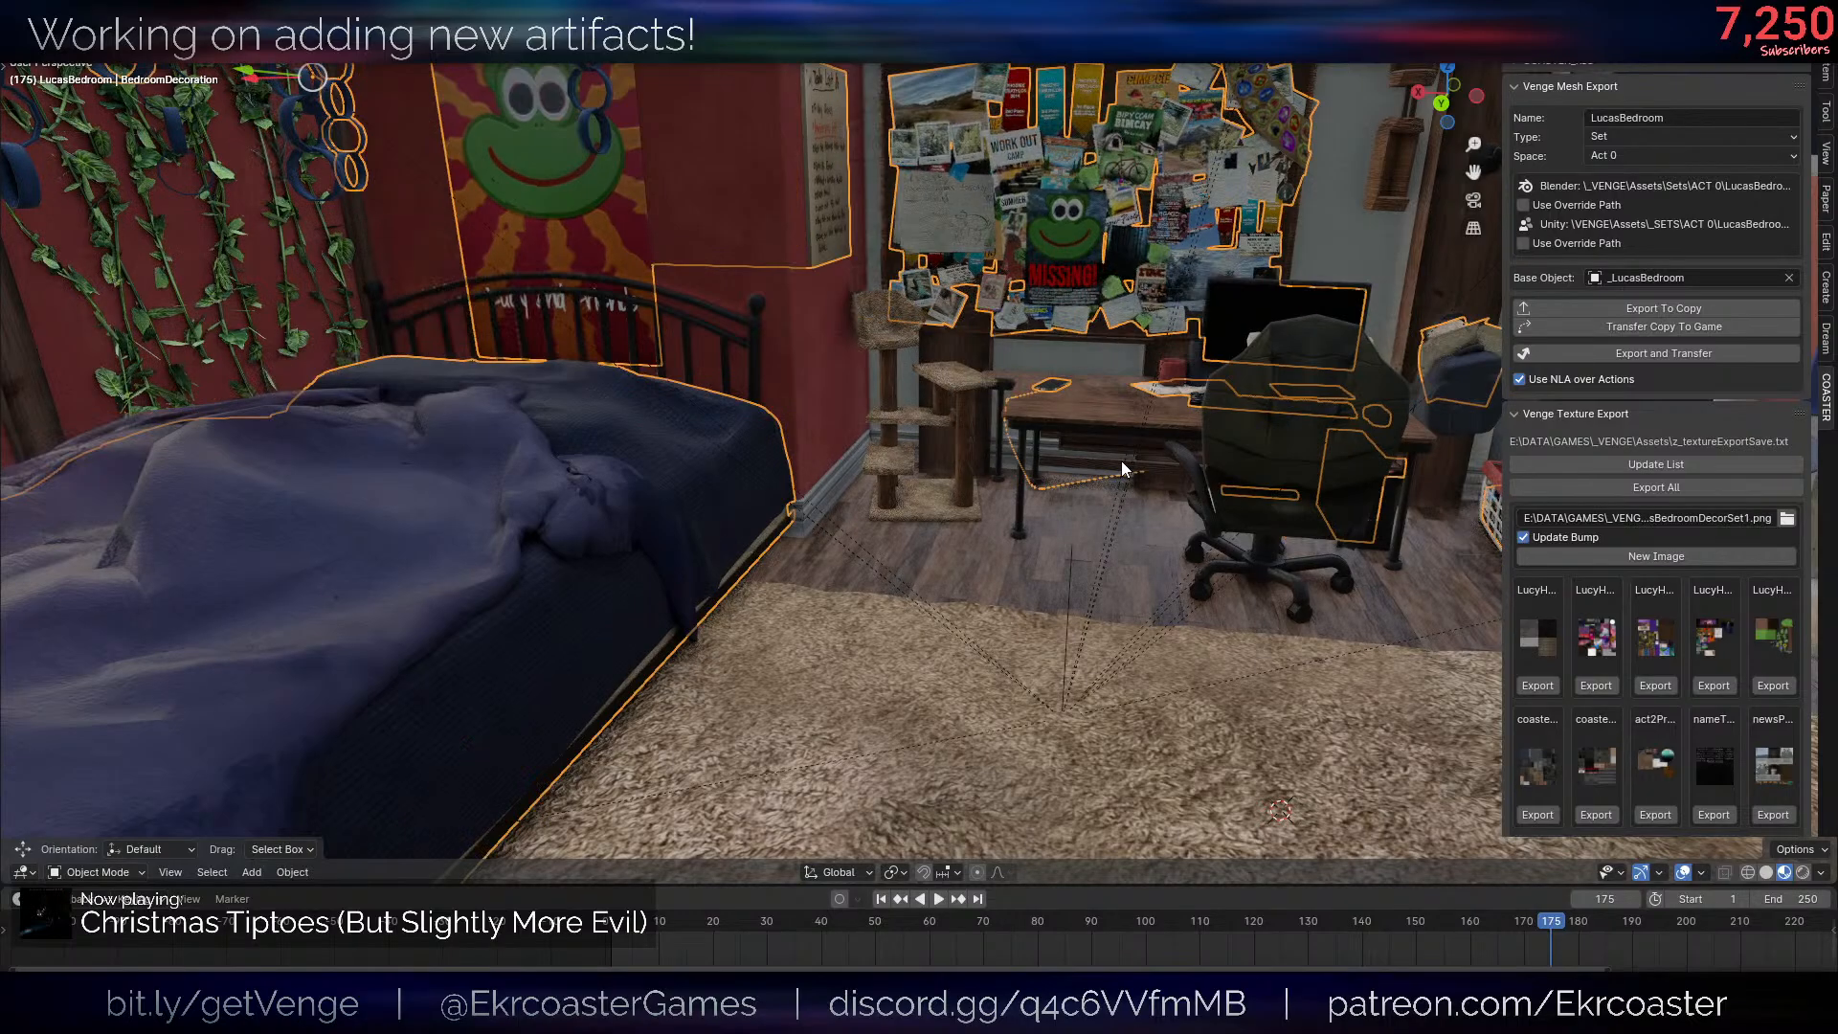
- Raise the BedroomDecoration object along Z until it sits above the bedroom
scroll(1122, 462, down, 3)
middle_drag(1170, 511, 1168, 450)
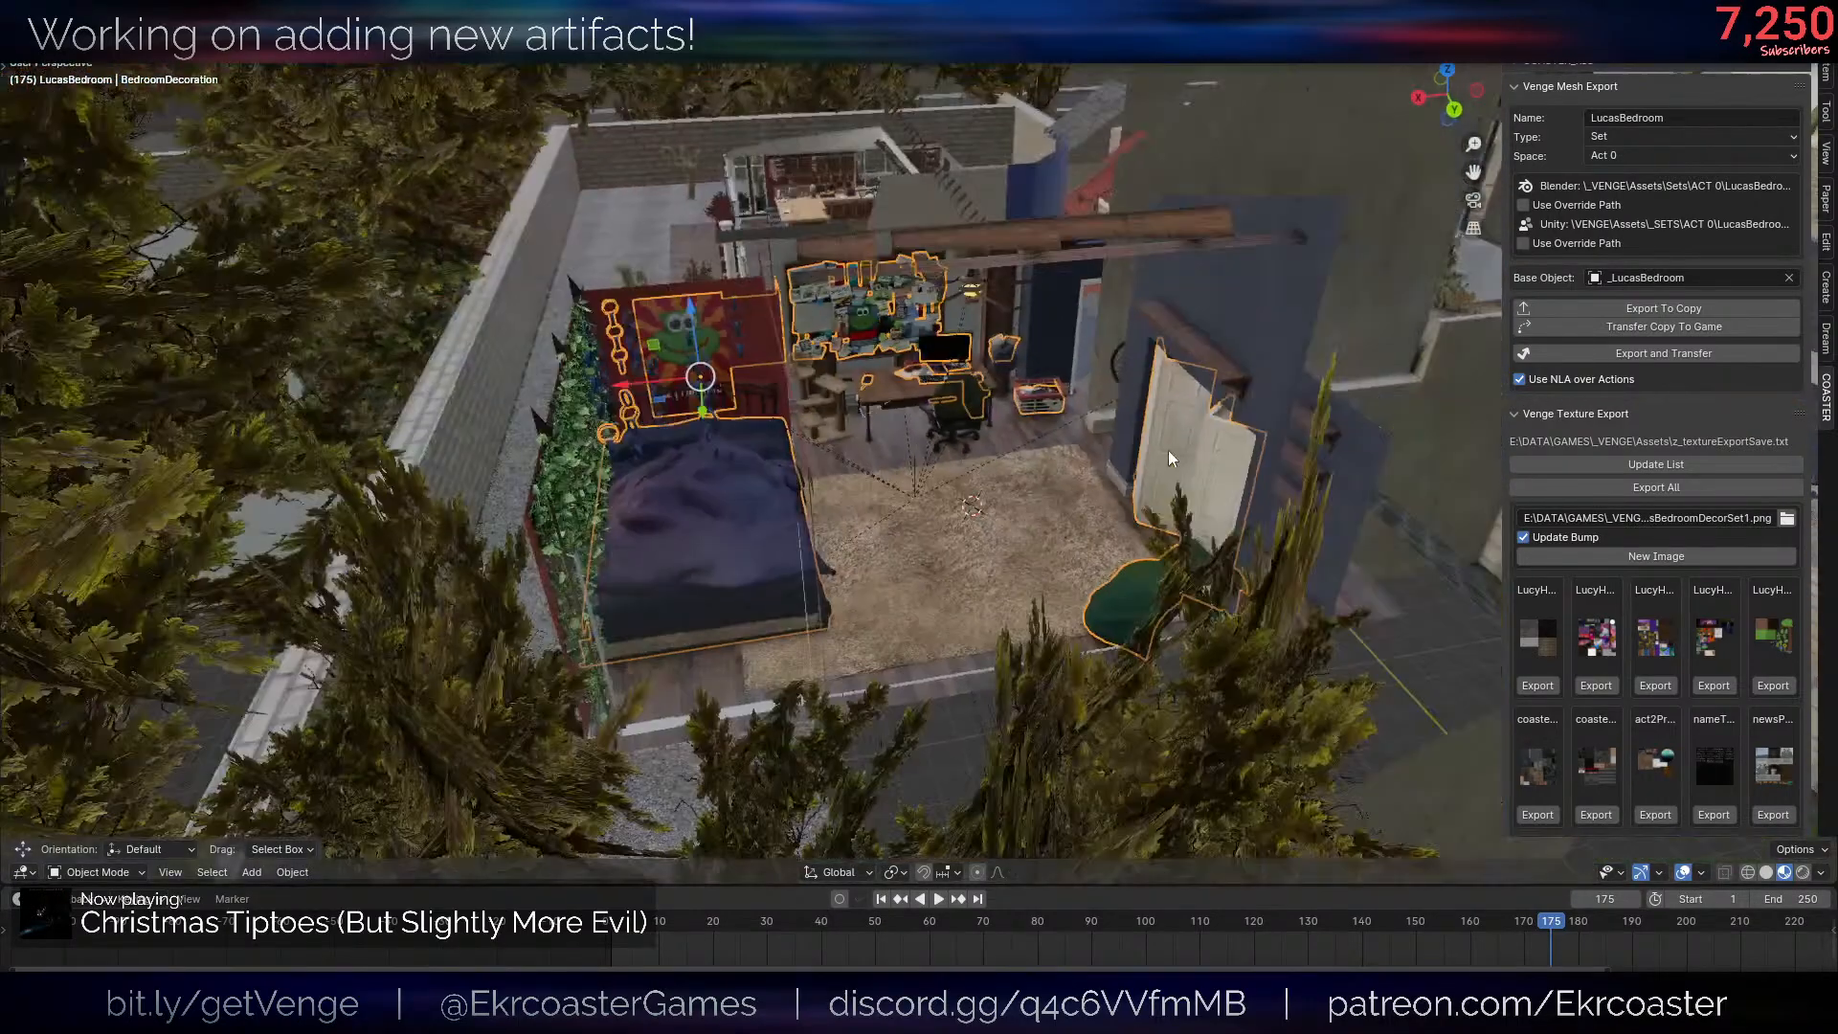
key(g)
key(z)
click(1193, 236)
- Add a cube mesh of size 2 at the 3D cursor on the bedroom rug
scroll(1105, 220, up, 5)
mouse_move(1065, 230)
middle_down()
mouse_move(1105, 220)
mouse_move(1082, 396)
middle_up()
key(shift+a)
mouse_move(1107, 221)
click(1183, 239)
scroll(1136, 206, down, 5)
scroll(1101, 536, up, 3)
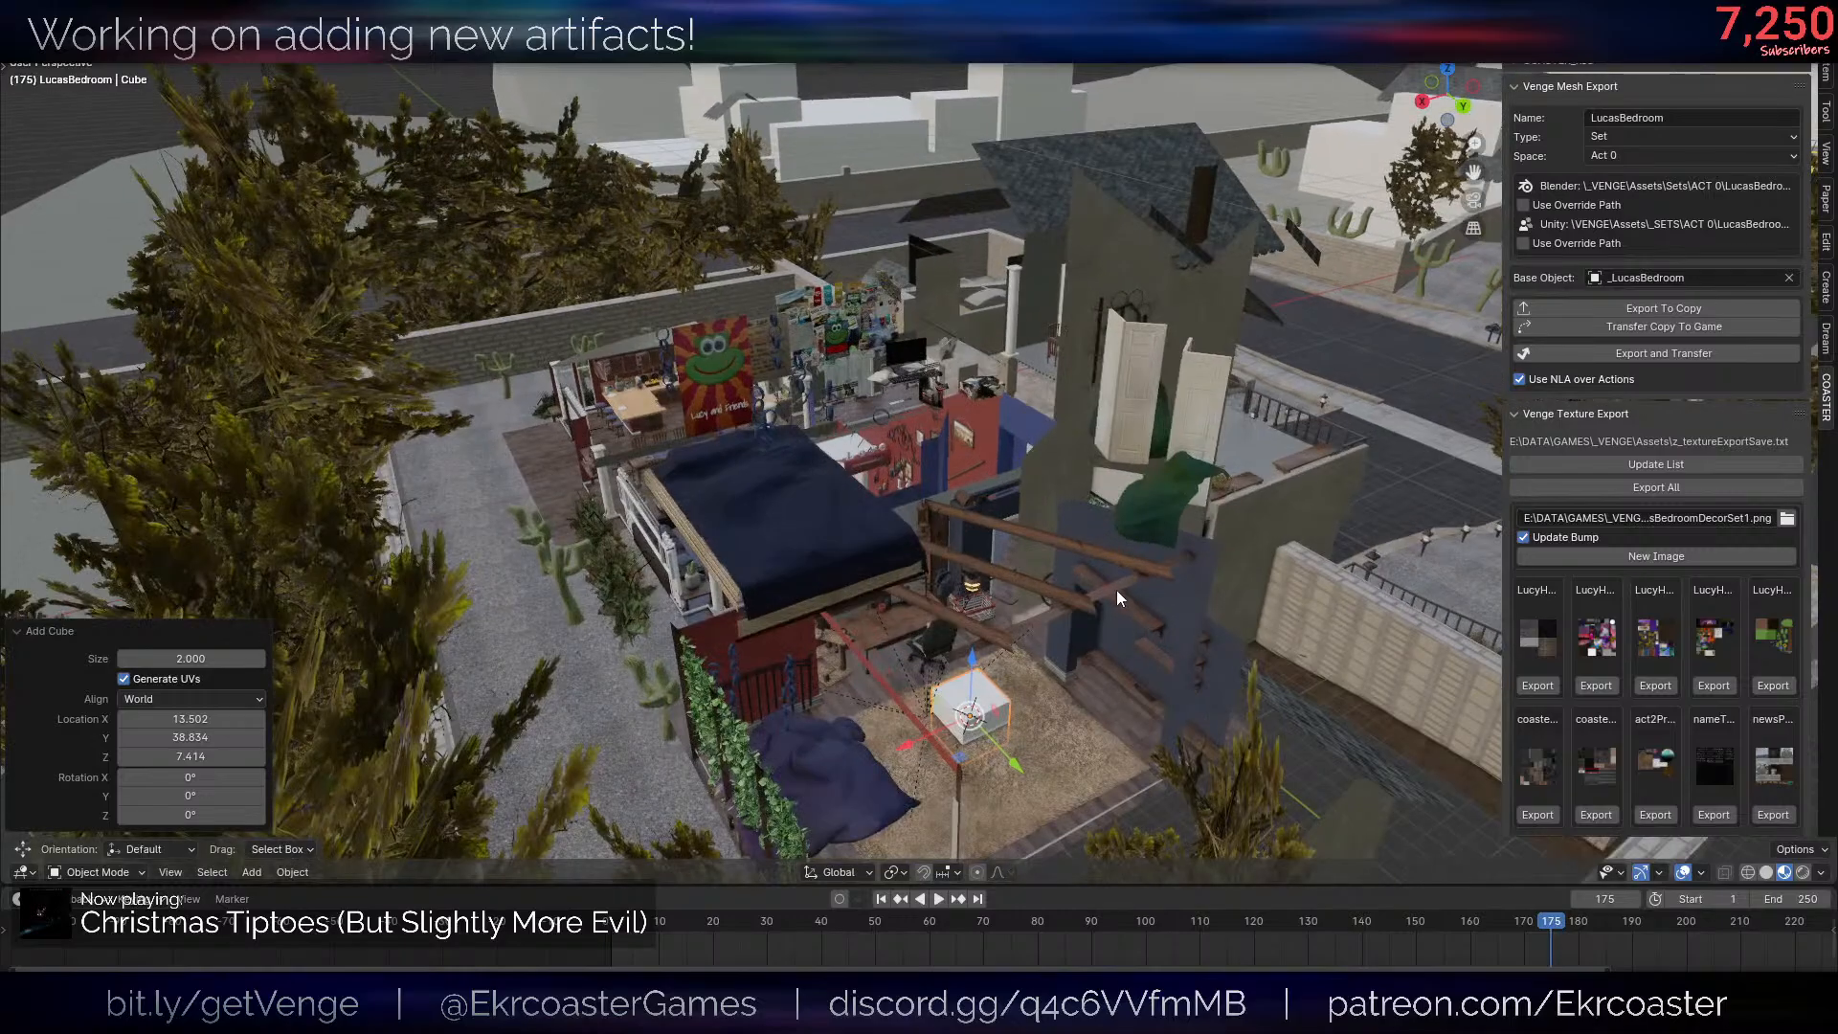
- Check the raised BedroomDecoration in wireframe, try joining it with the cube, and undo the attempt
key(z)
shift+click(847, 530)
key(shift+z)
key(shift+z)
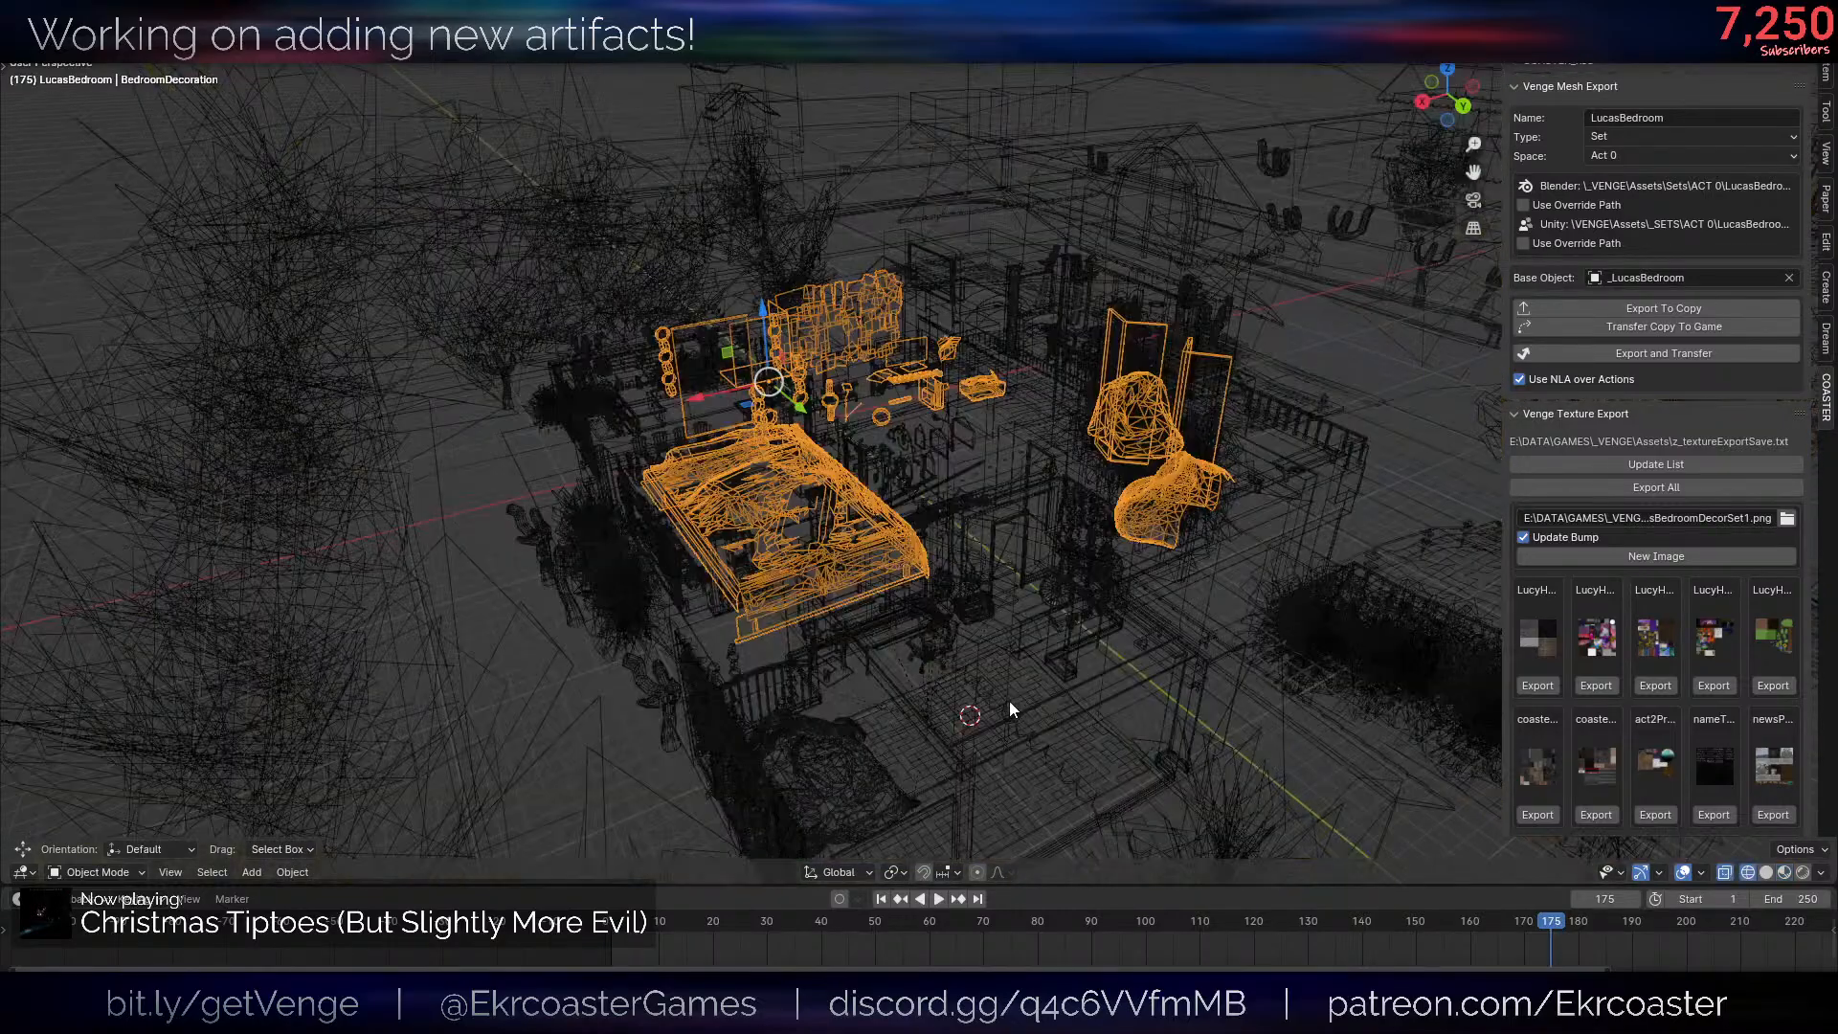
- Pick out the cube on the rug in wireframe view, delete it, and return to the textured view
key(shift+z)
key(ctrl+j)
middle_drag(1128, 596, 852, 613)
key(ctrl+z)
key(shift+z)
click(992, 720)
click(992, 720)
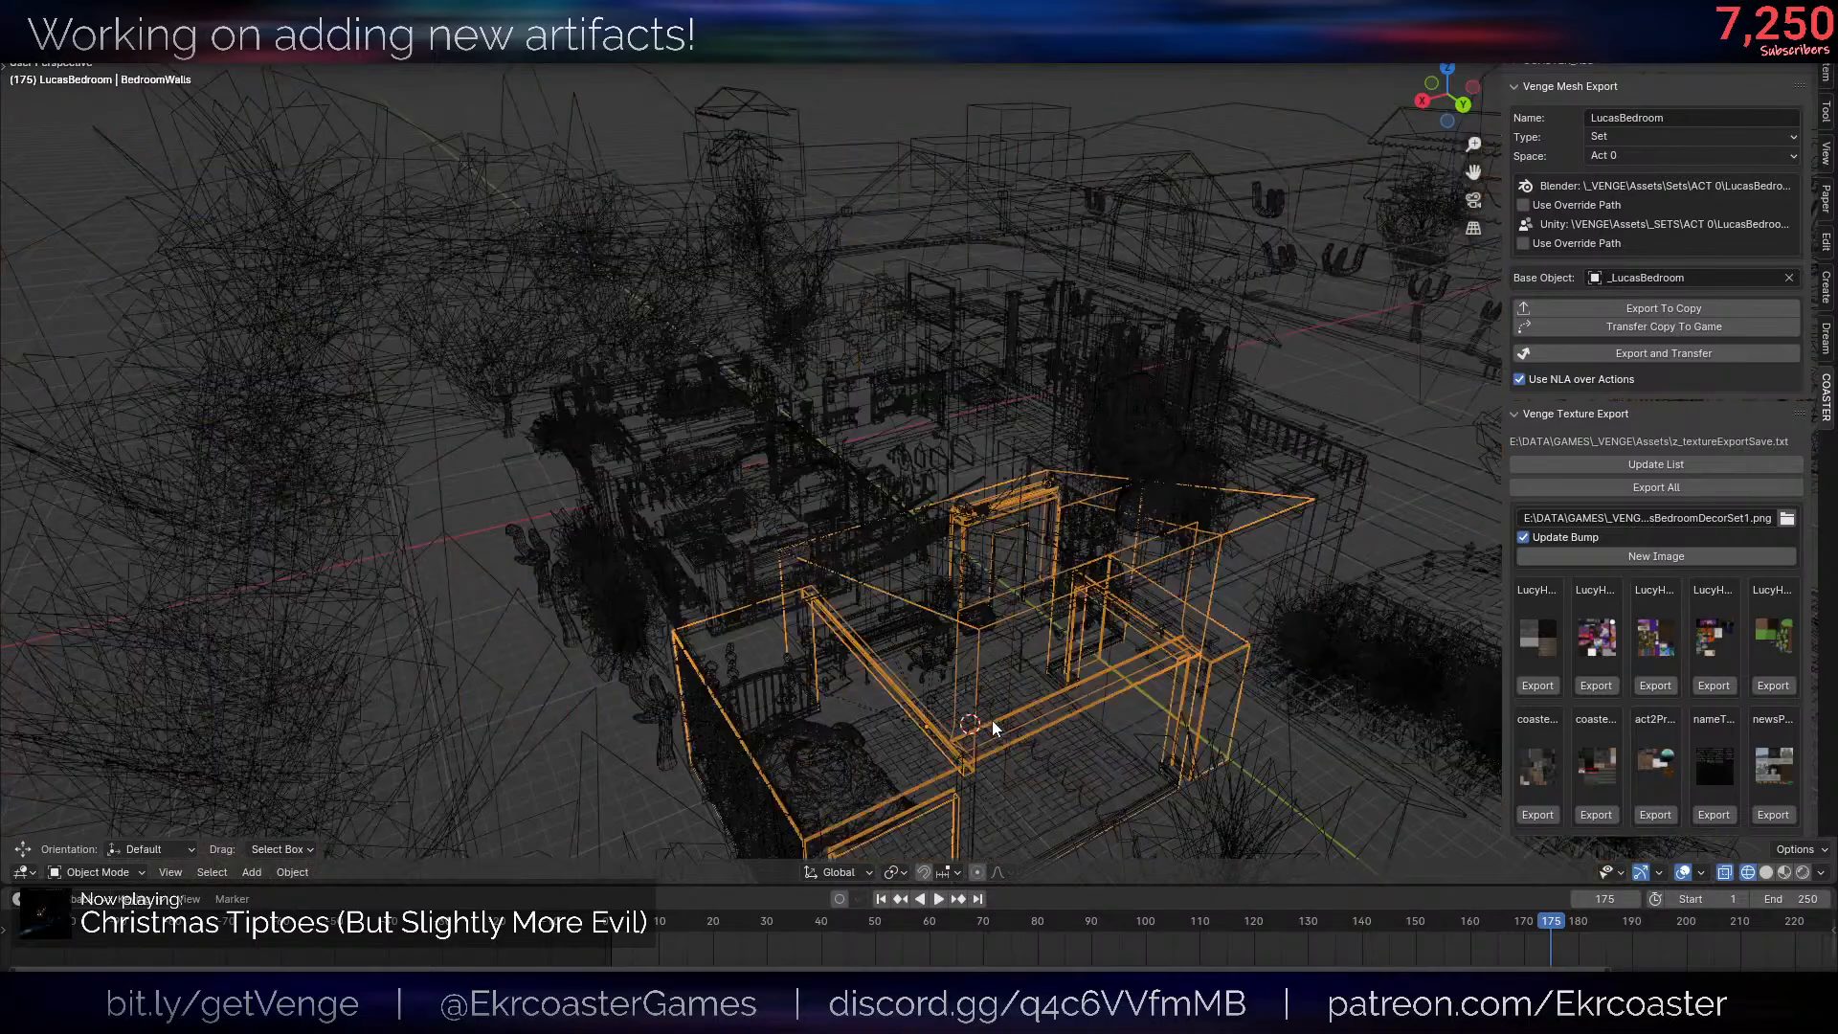
click(991, 720)
key(x)
click(1090, 663)
key(shift+z)
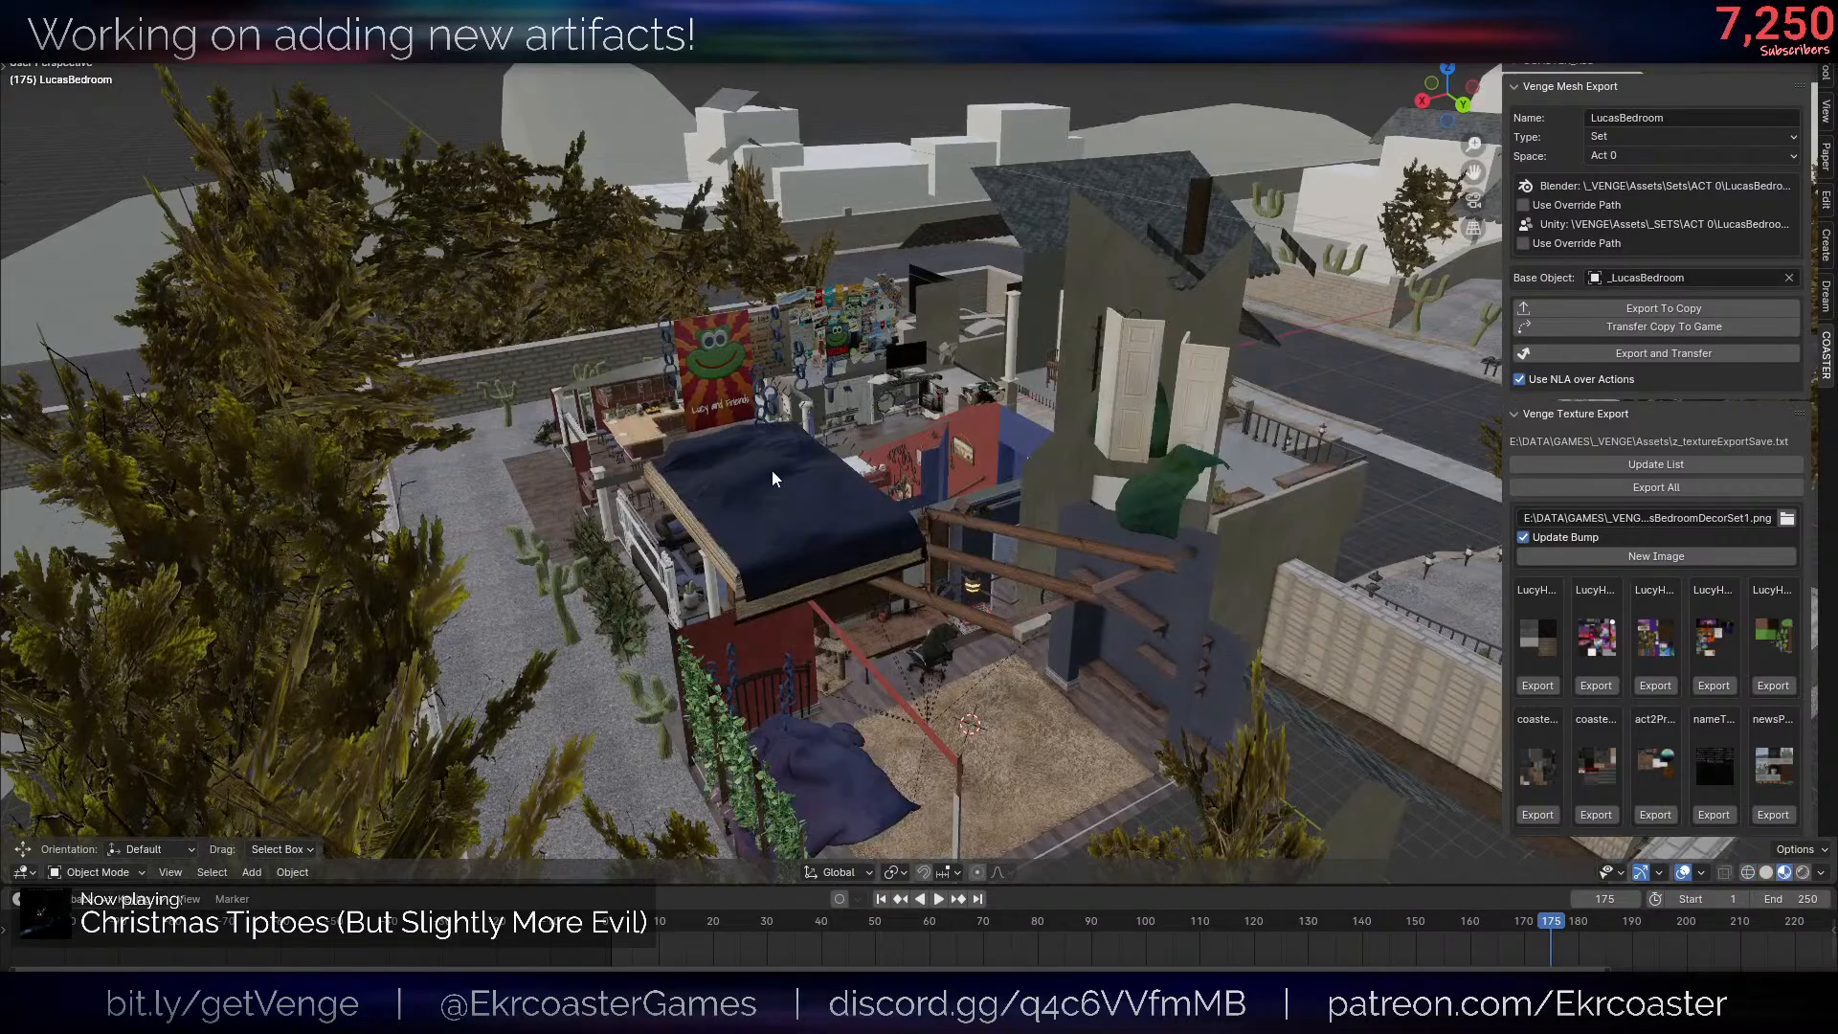
- Delete the raised BedroomDecoration object, look at what remains in the room, and undo the deletion
click(771, 469)
scroll(1084, 519, up, 5)
key(x)
click(1083, 519)
shift+middle_drag(1084, 519, 1181, 508)
key(ctrl+z)
scroll(1140, 464, down, 8)
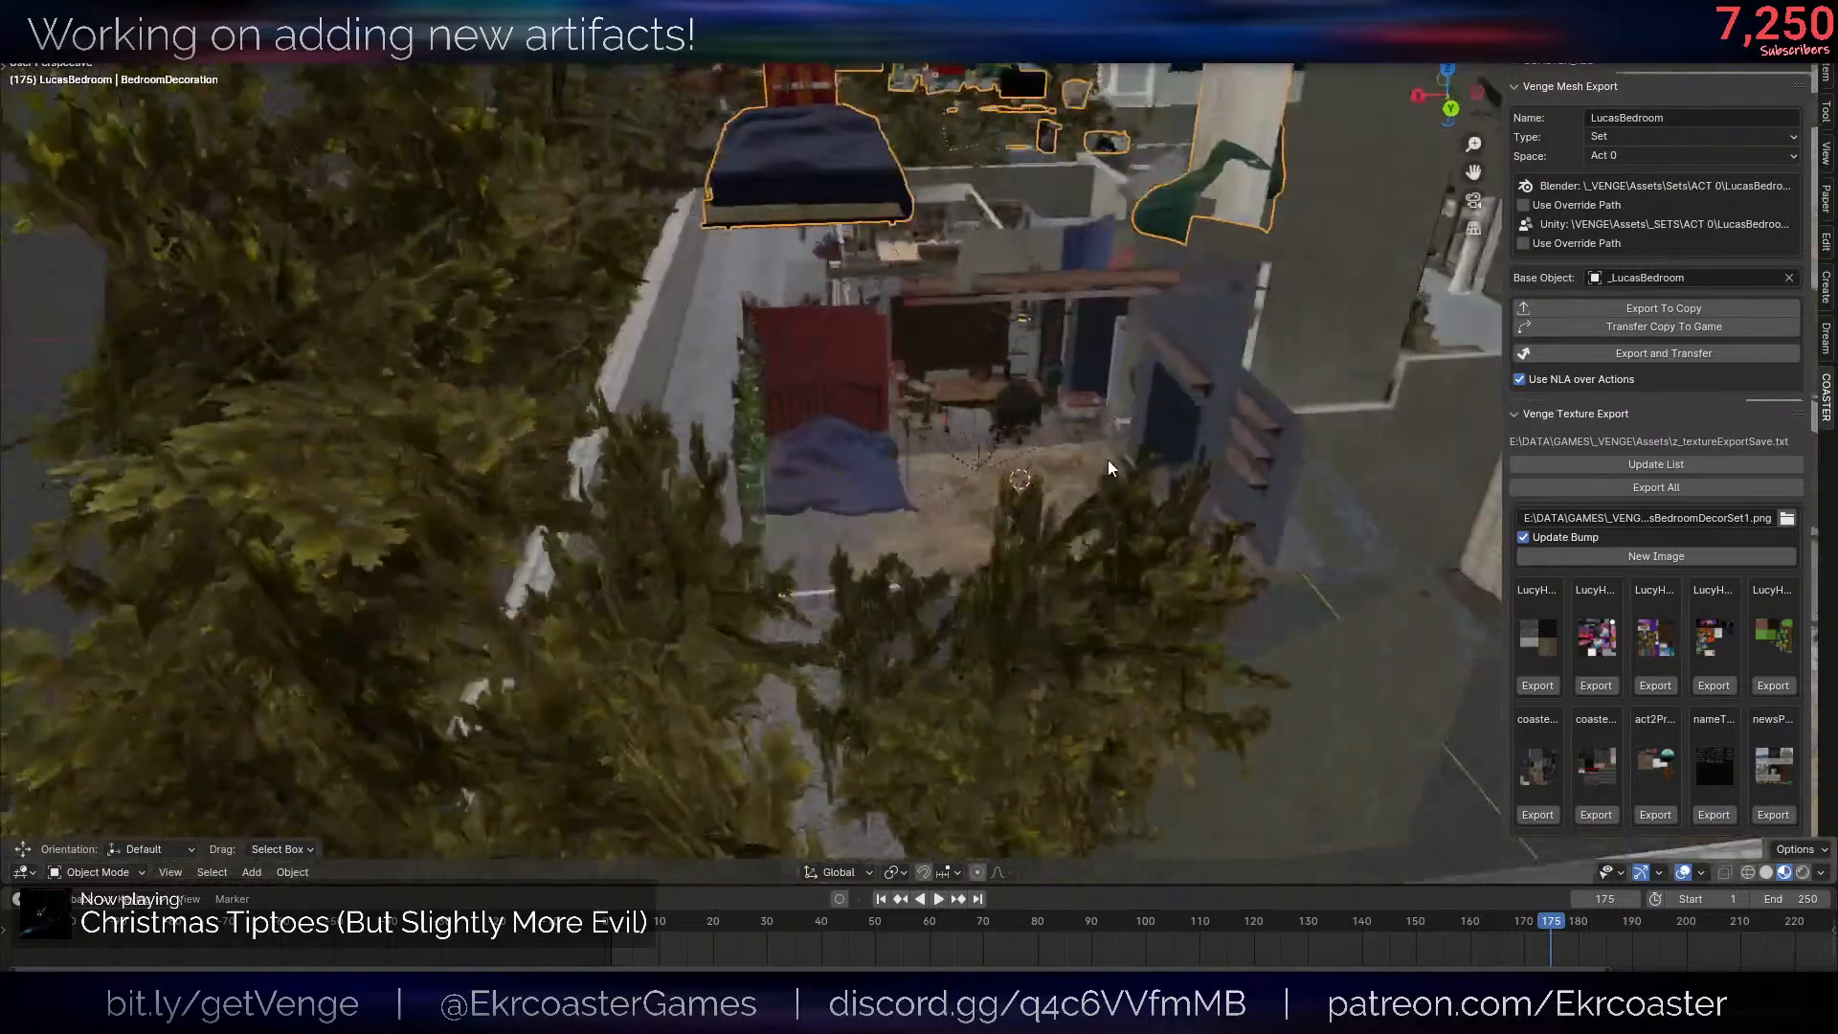
- Undo the cube's deletion and creation and the raising of BedroomDecoration
middle_drag(1106, 461, 1019, 508)
scroll(1001, 506, up, 4)
shift+middle_drag(1019, 507, 1078, 634)
key(ctrl+z)
key(ctrl+z)
key(ctrl+z)
key(ctrl+z)
key(ctrl+z)
key(ctrl+z)
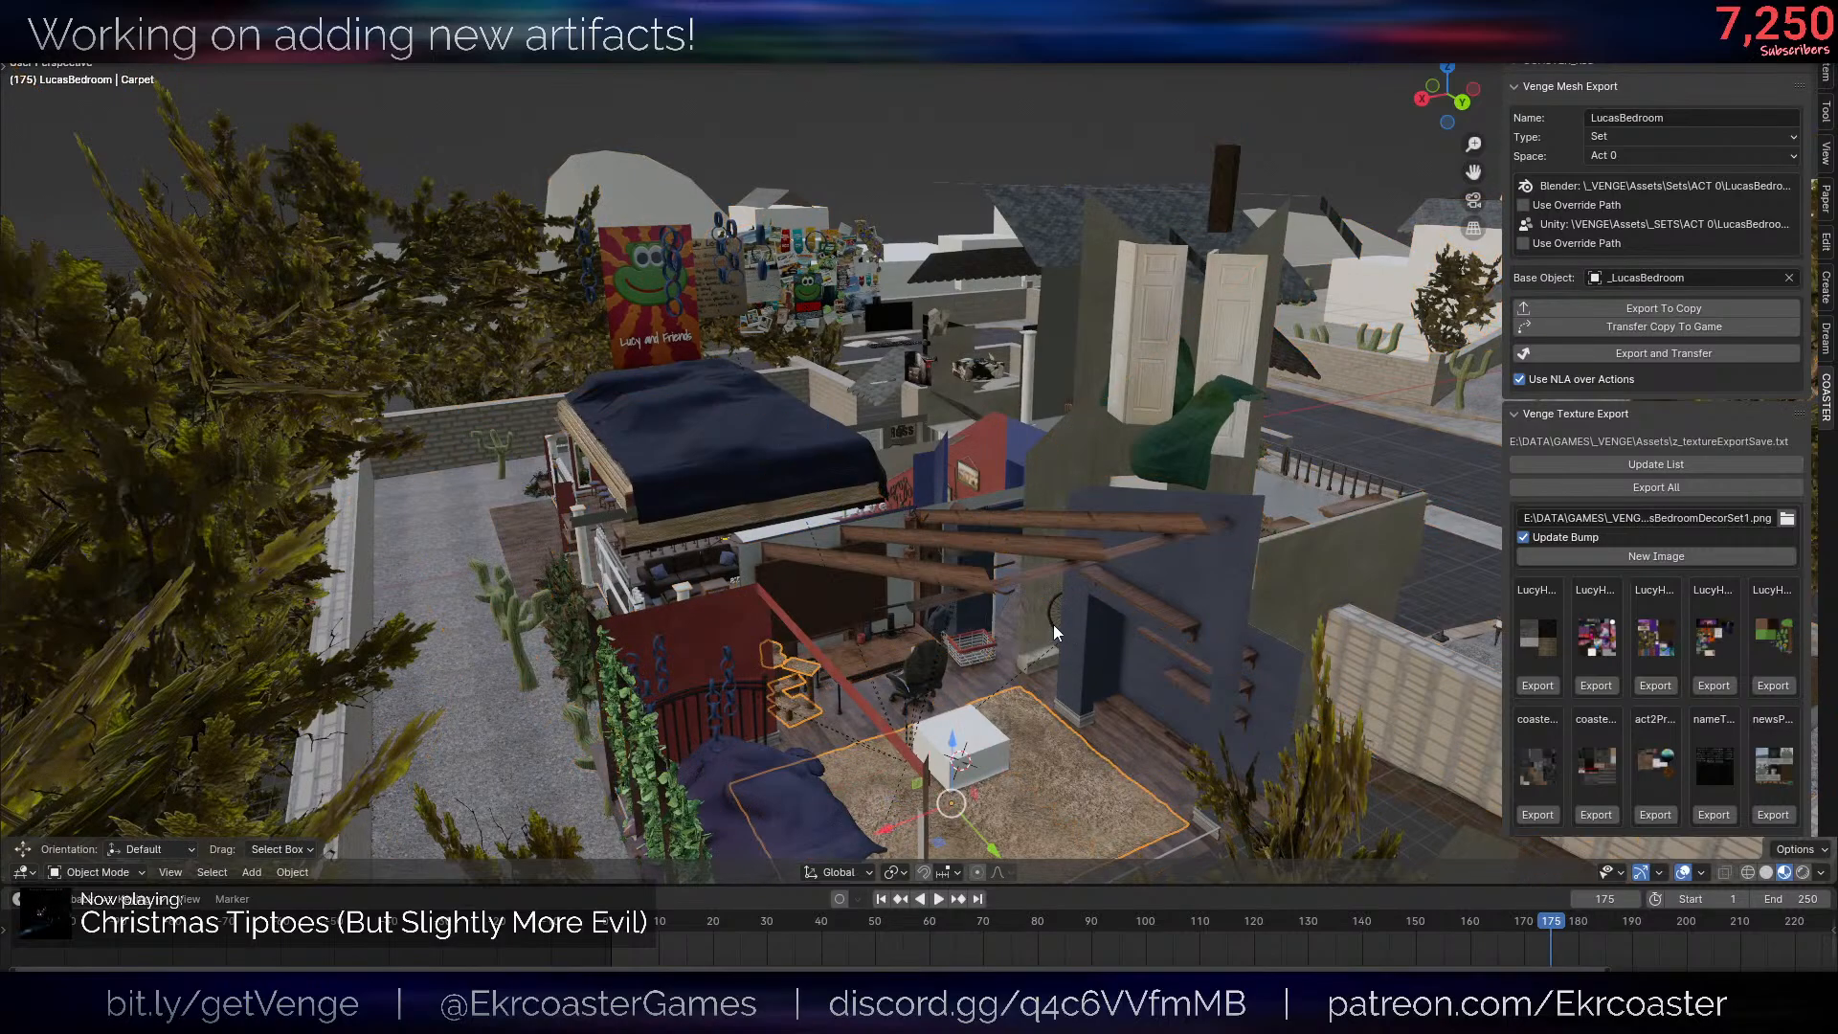
key(ctrl+z)
key(ctrl+z)
key(ctrl+z)
key(ctrl+z)
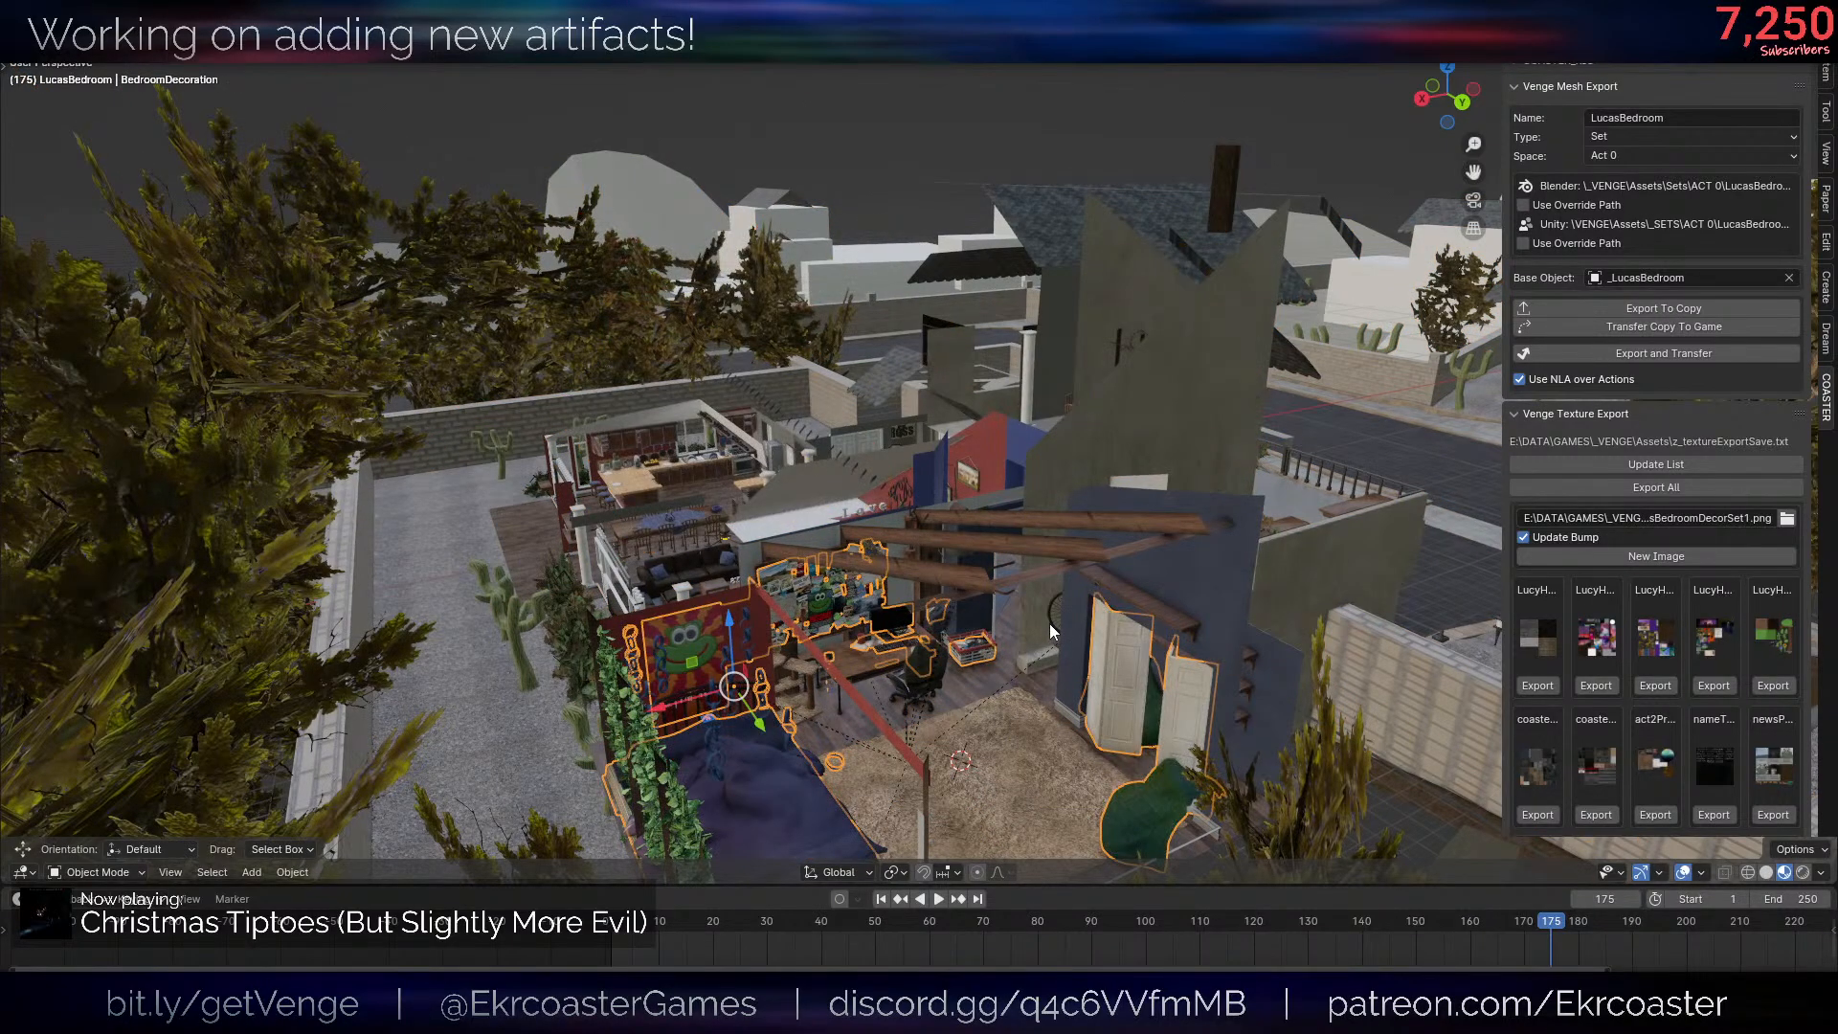
- Select all BedroomDecoration geometry in Edit Mode, clear the selection, and return to Object Mode
key(g)
right_click(1226, 704)
scroll(1121, 533, up, 4)
key(Tab)
key(a)
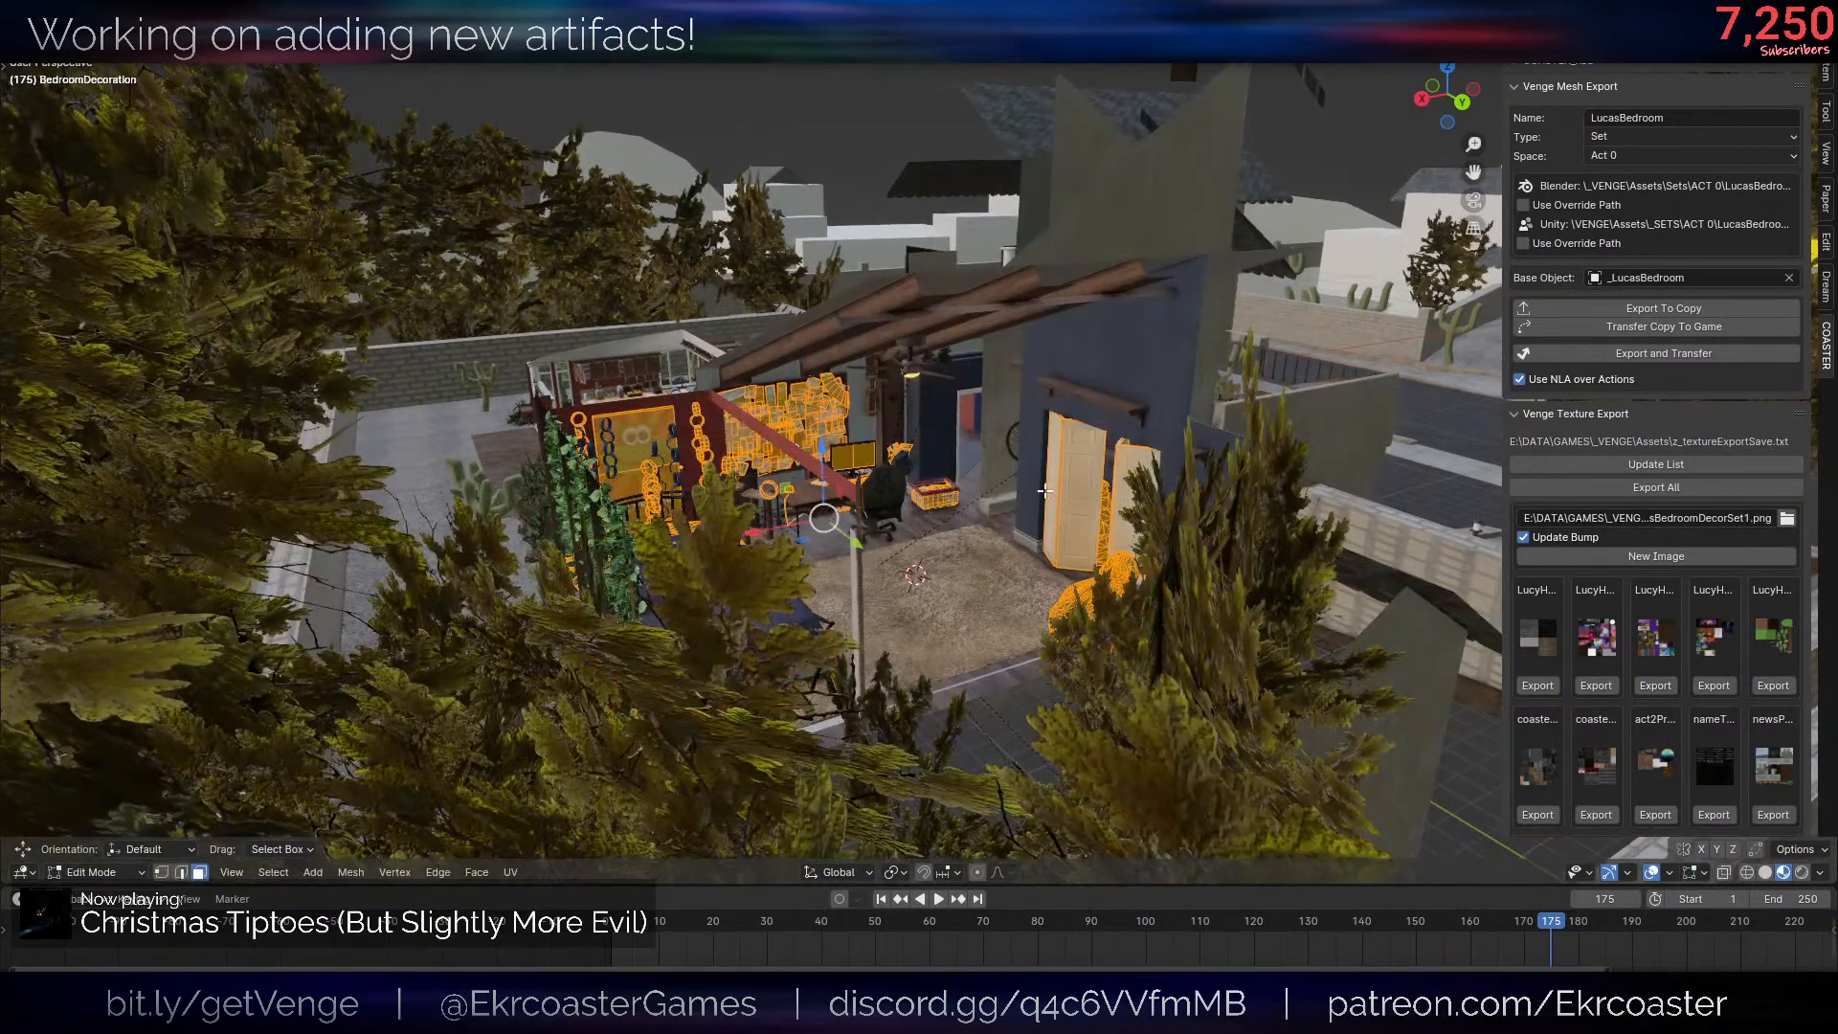
scroll(1043, 493, up, 3)
key(alt+a)
key(Tab)
click(1039, 490)
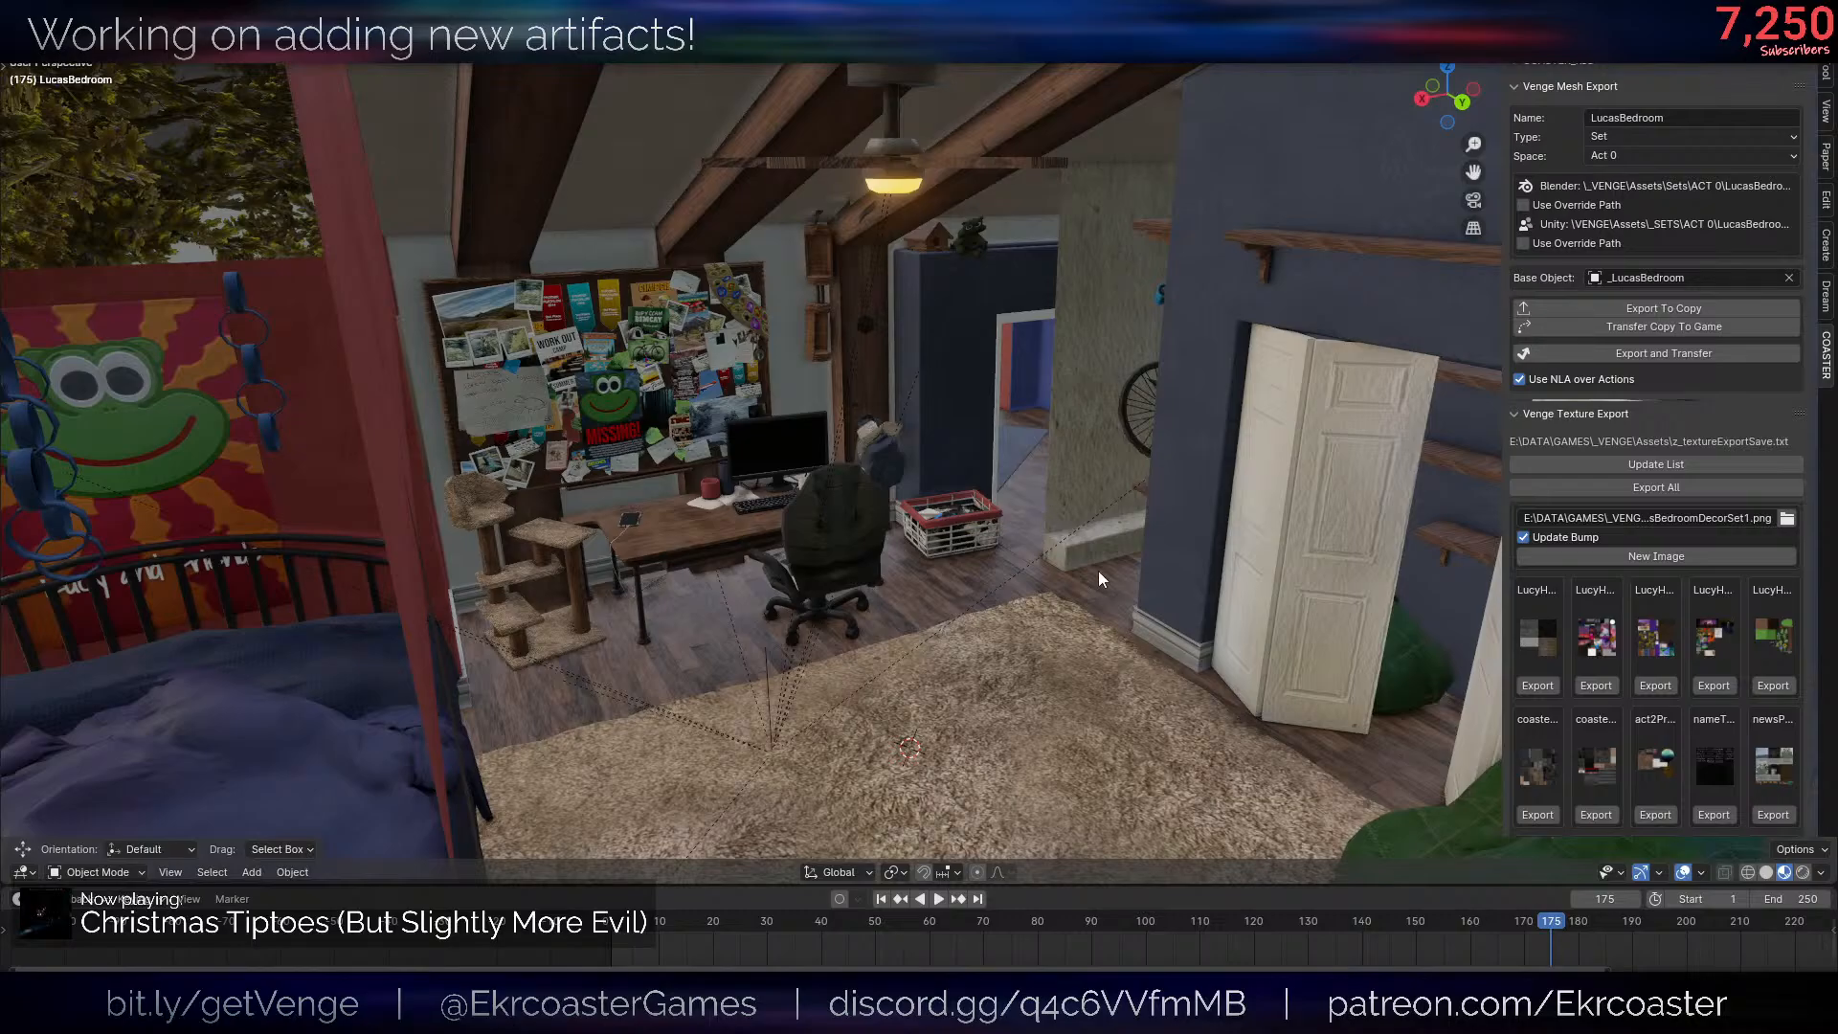
- Examine the BedroomDecoration object's extent around the bulletin board, bed and closet, from inside and outside the house
scroll(699, 507, down, 5)
scroll(630, 324, up, 5)
click(630, 324)
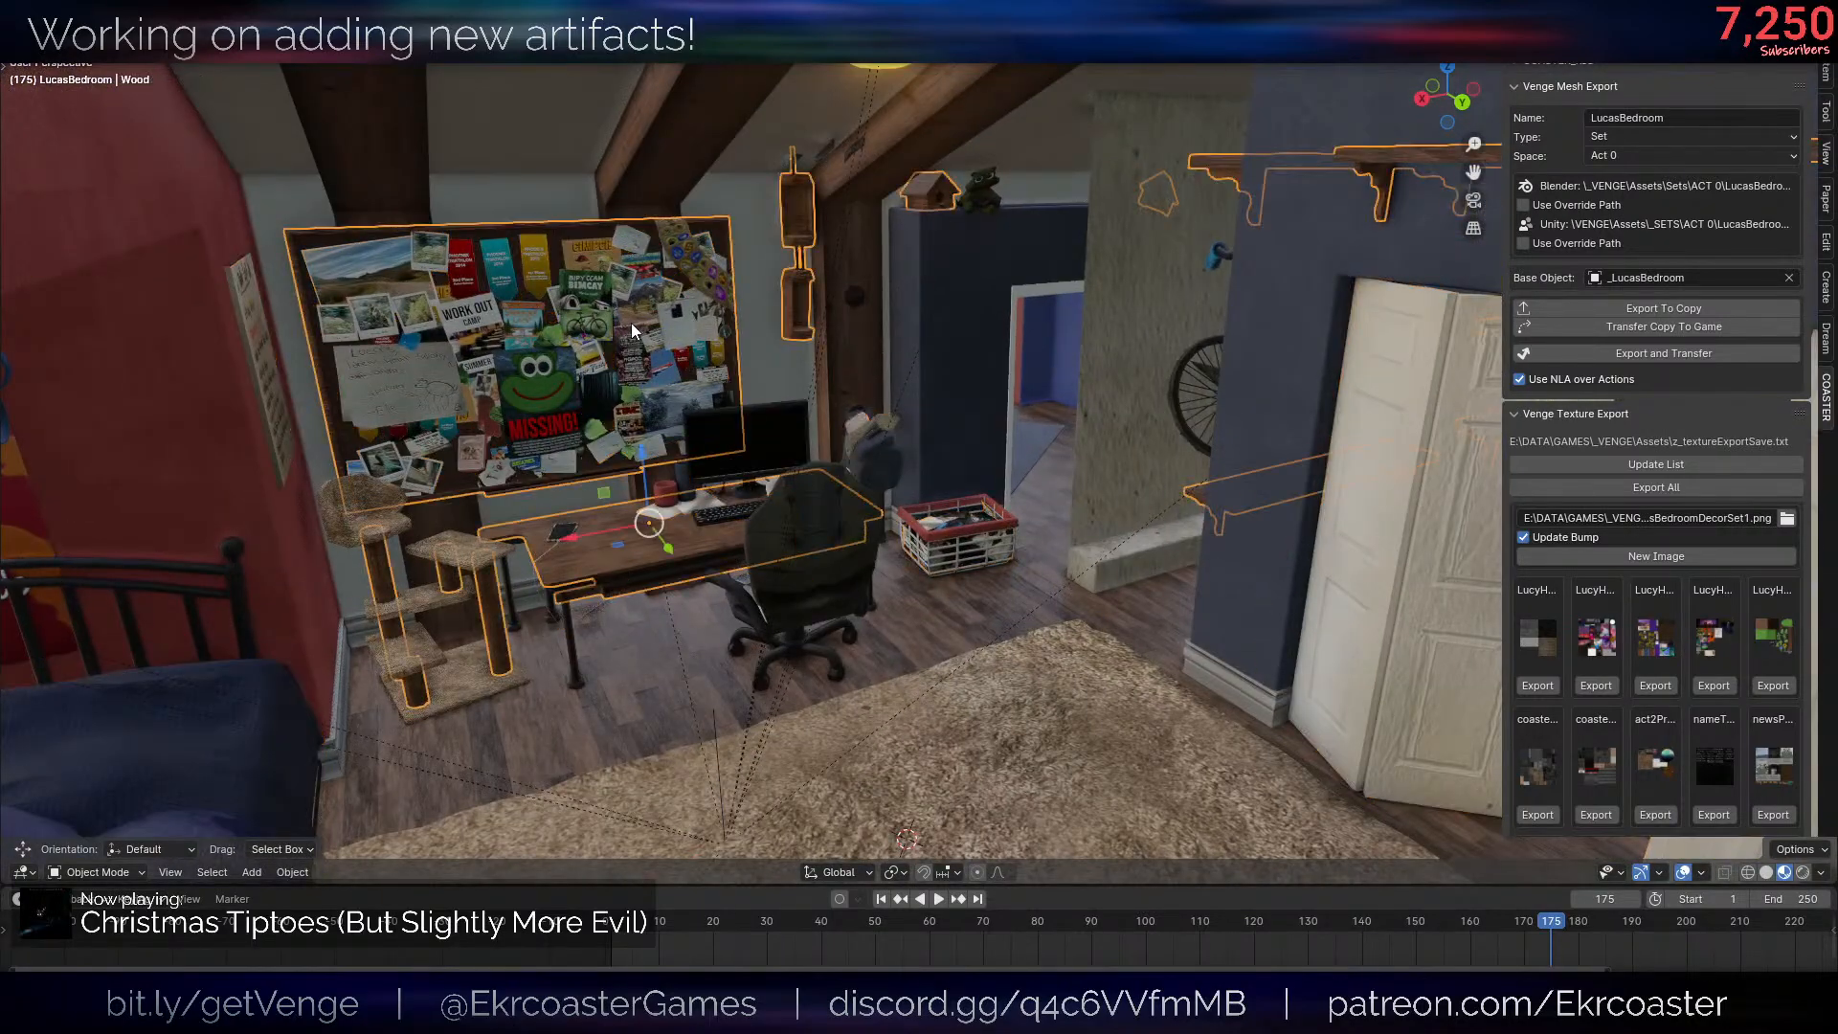
scroll(1091, 531, down, 2)
scroll(1121, 531, down, 6)
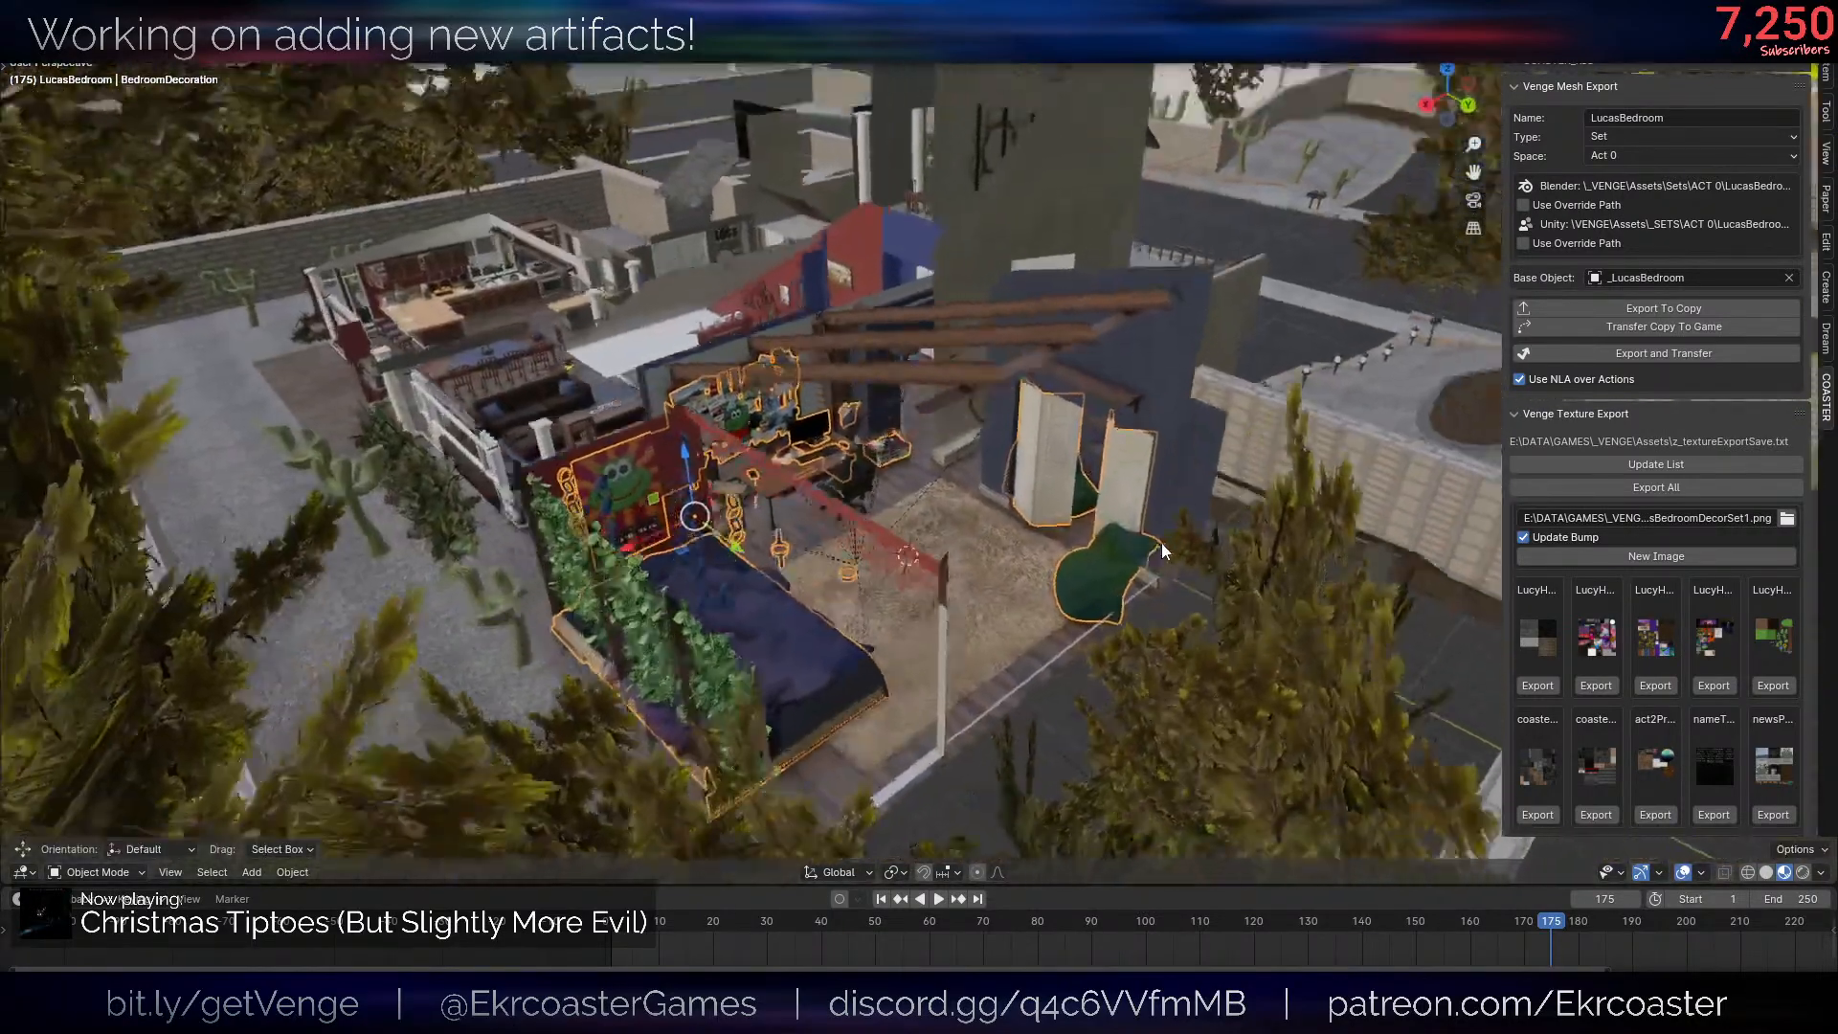
middle_drag(1162, 543, 1106, 543)
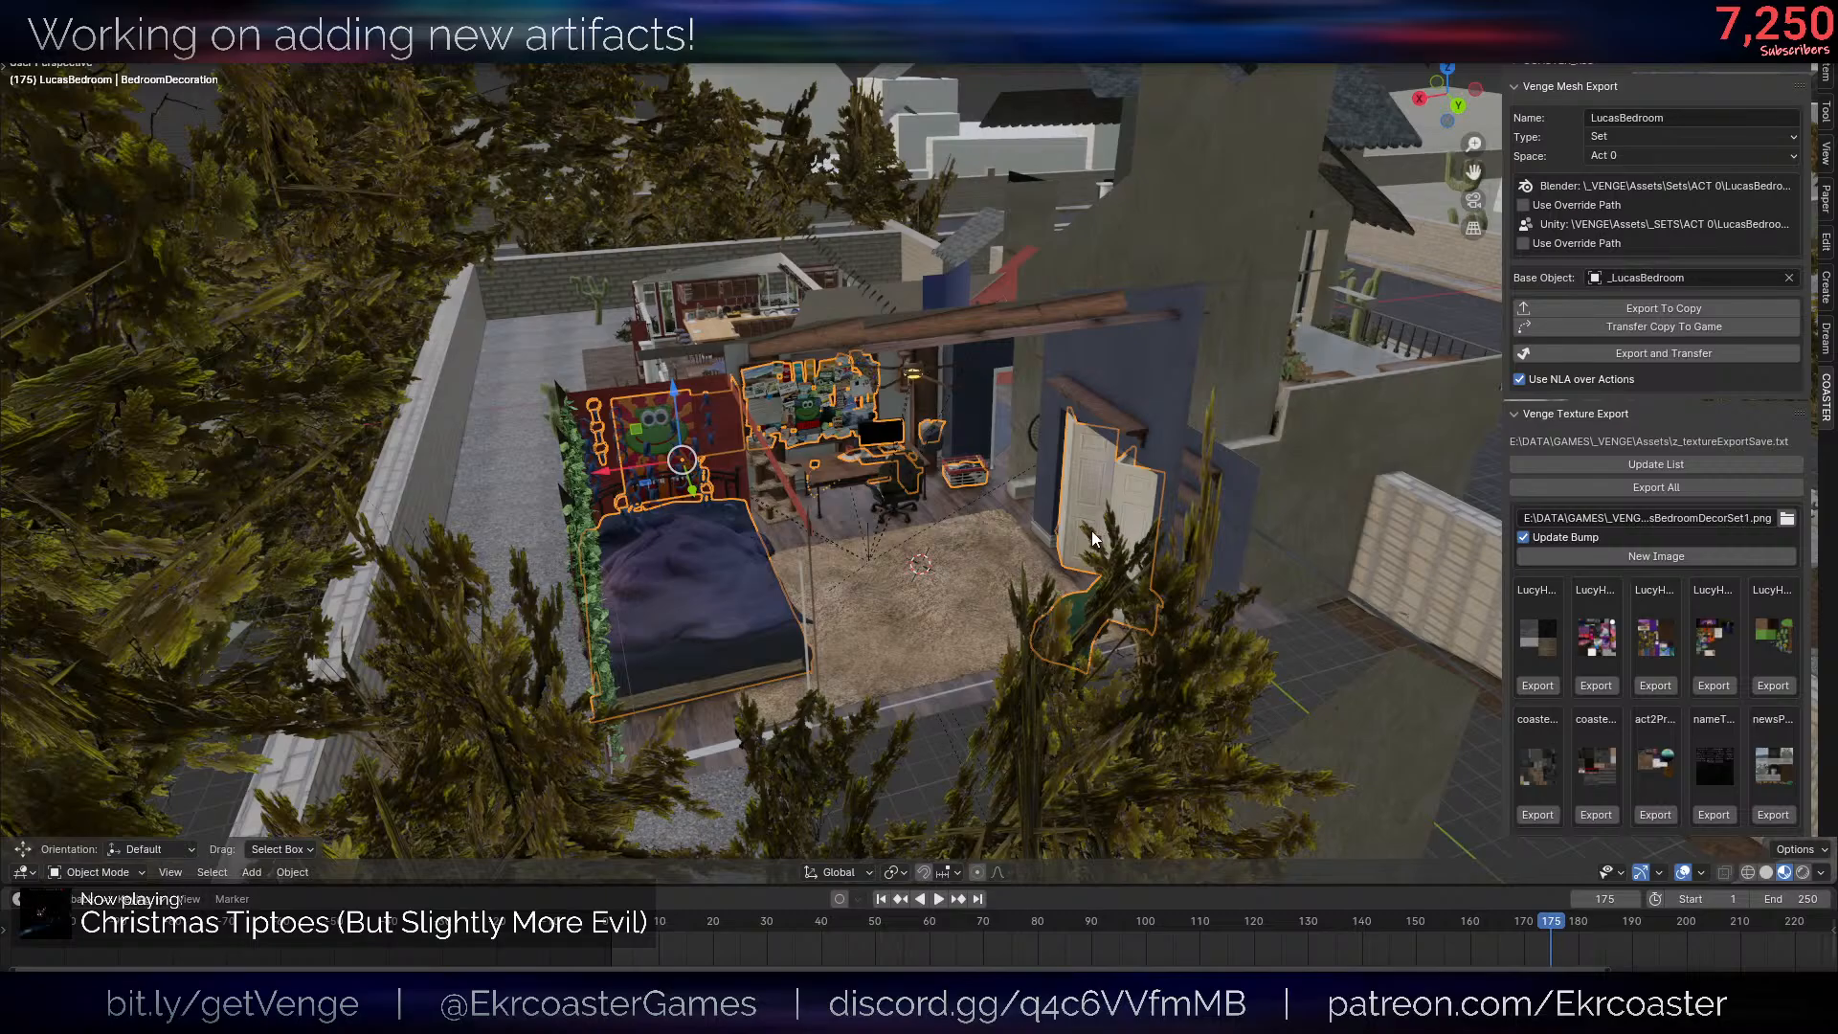
scroll(1093, 533, down, 5)
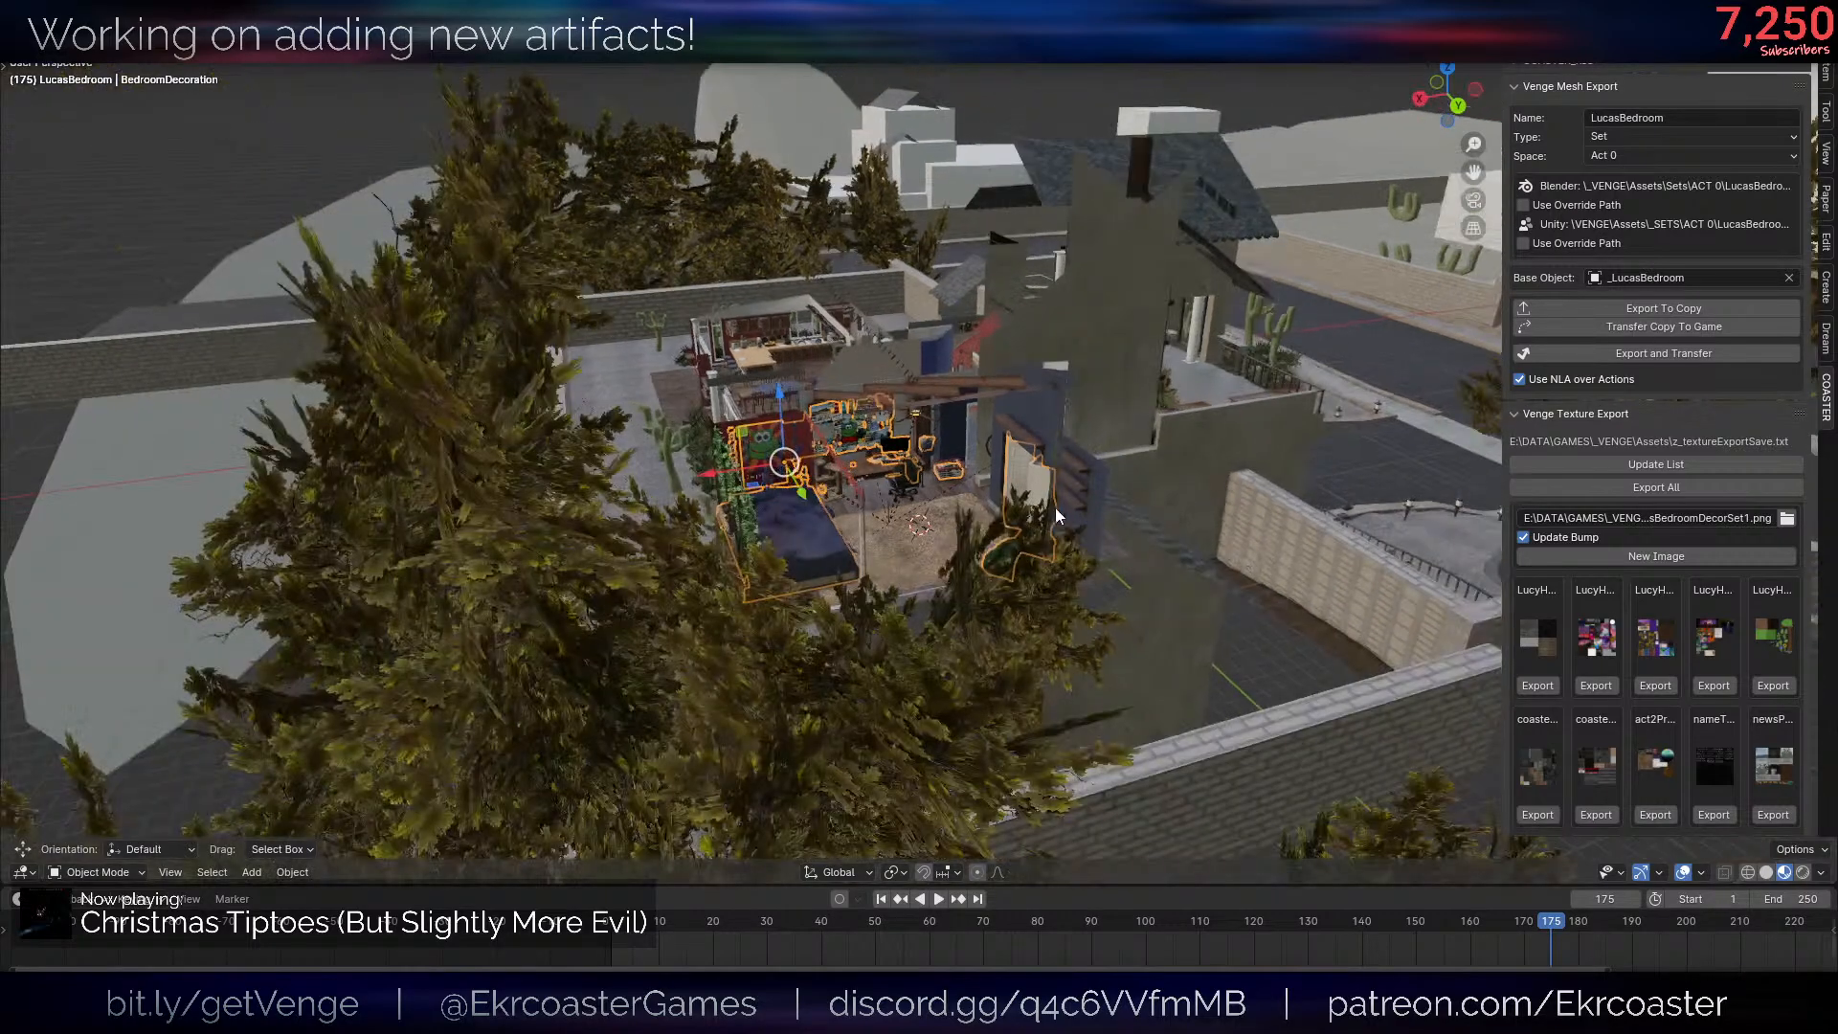
scroll(1030, 497, up, 7)
mouse_move(1159, 576)
middle_down()
mouse_move(1090, 562)
mouse_move(1132, 571)
middle_up()
scroll(1091, 562, up, 1)
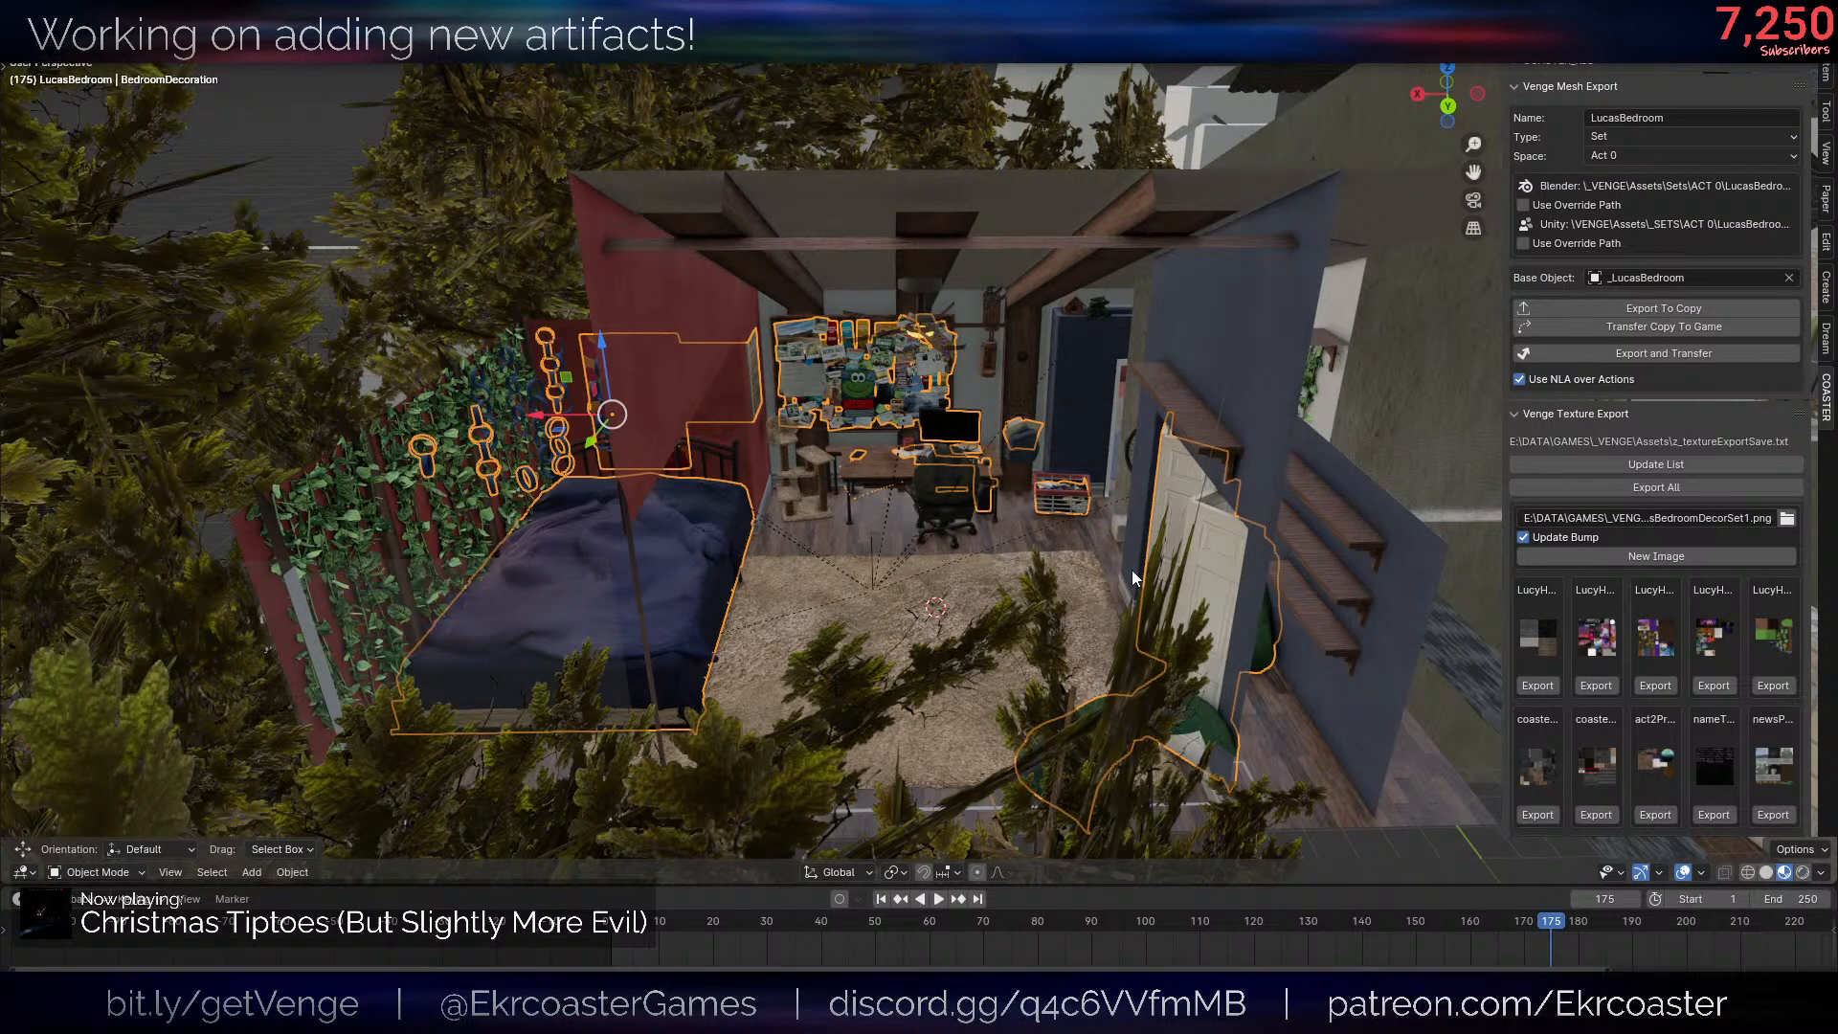
scroll(1132, 570, up, 5)
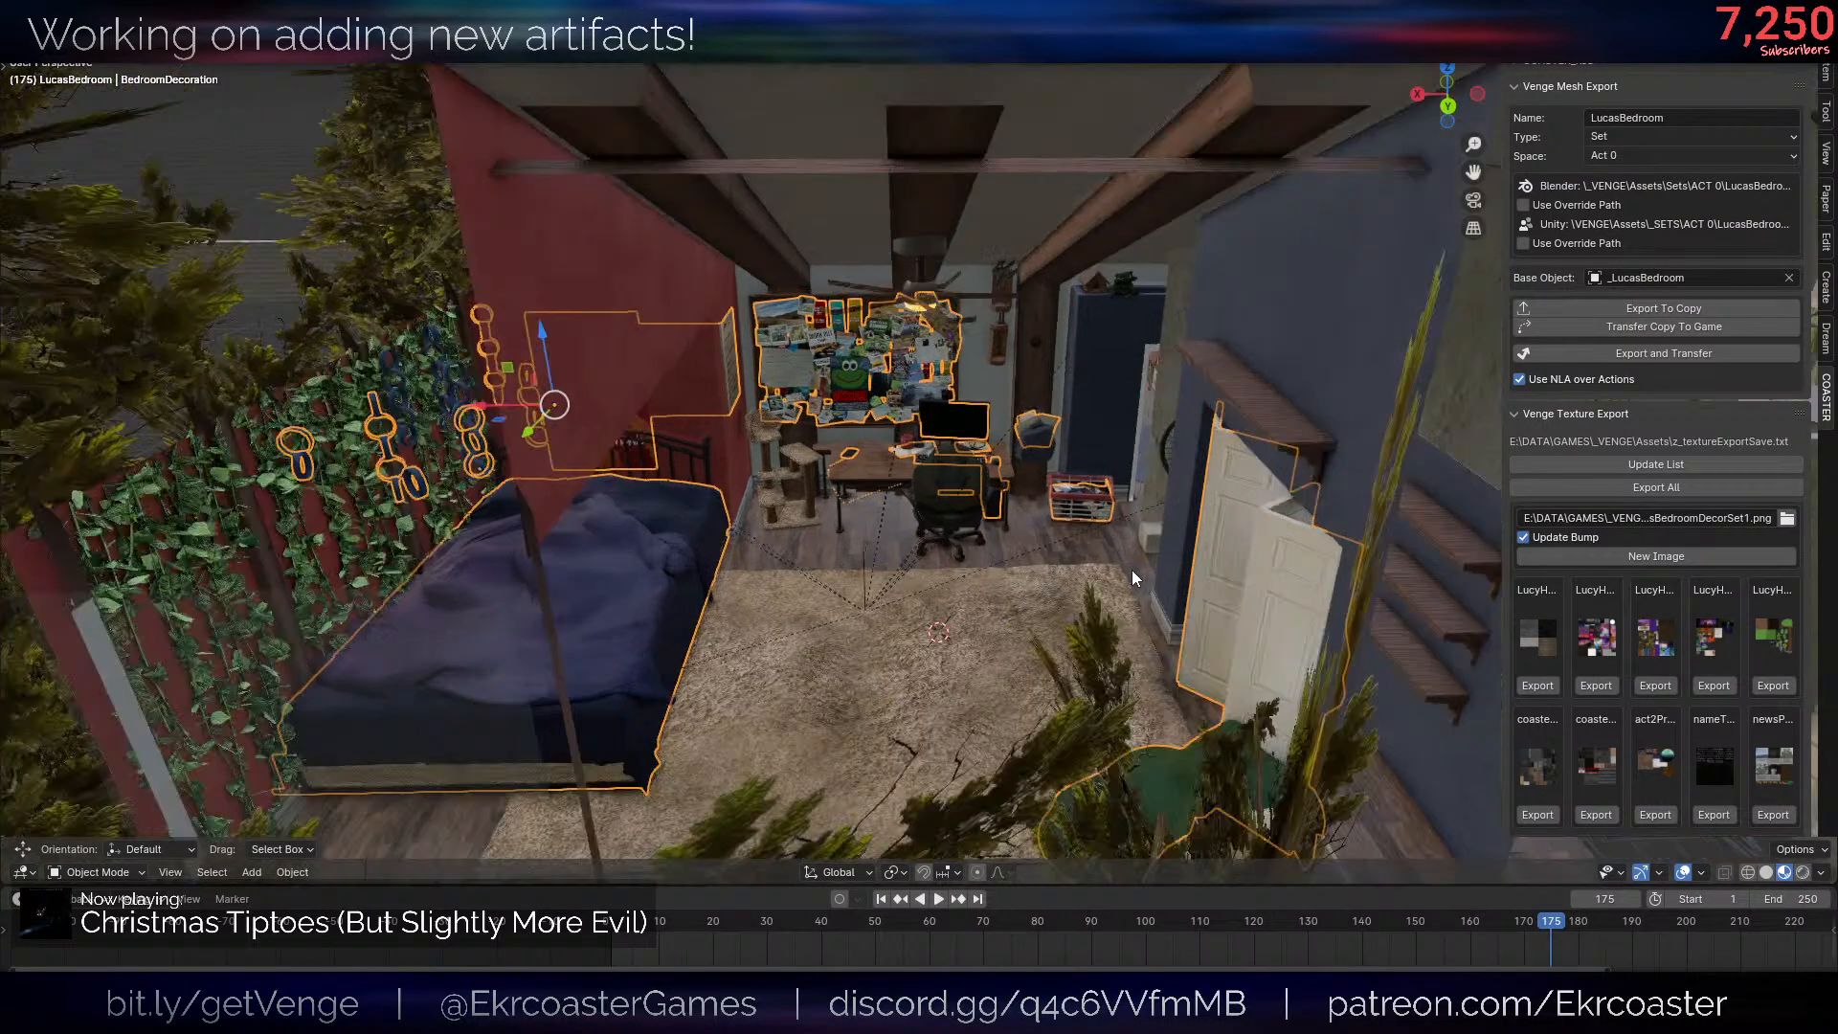
middle_drag(1131, 570, 1091, 469)
scroll(1196, 398, down, 5)
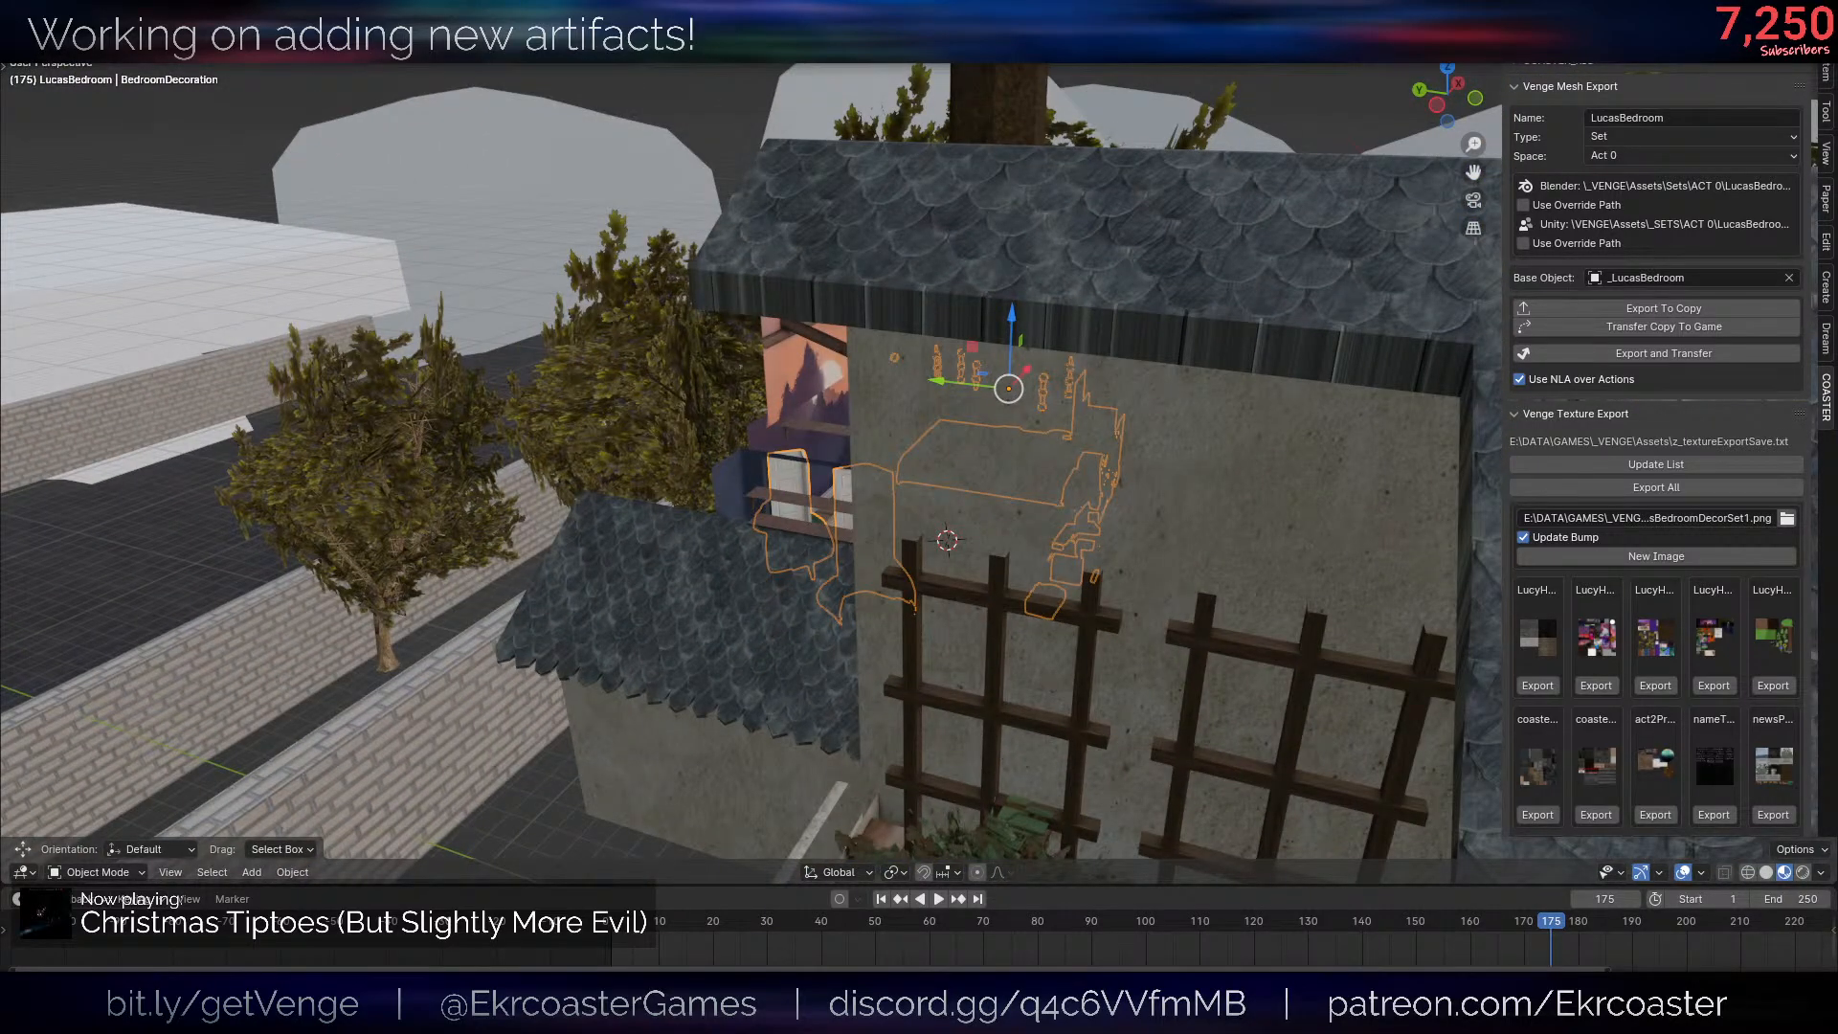
scroll(996, 570, up, 5)
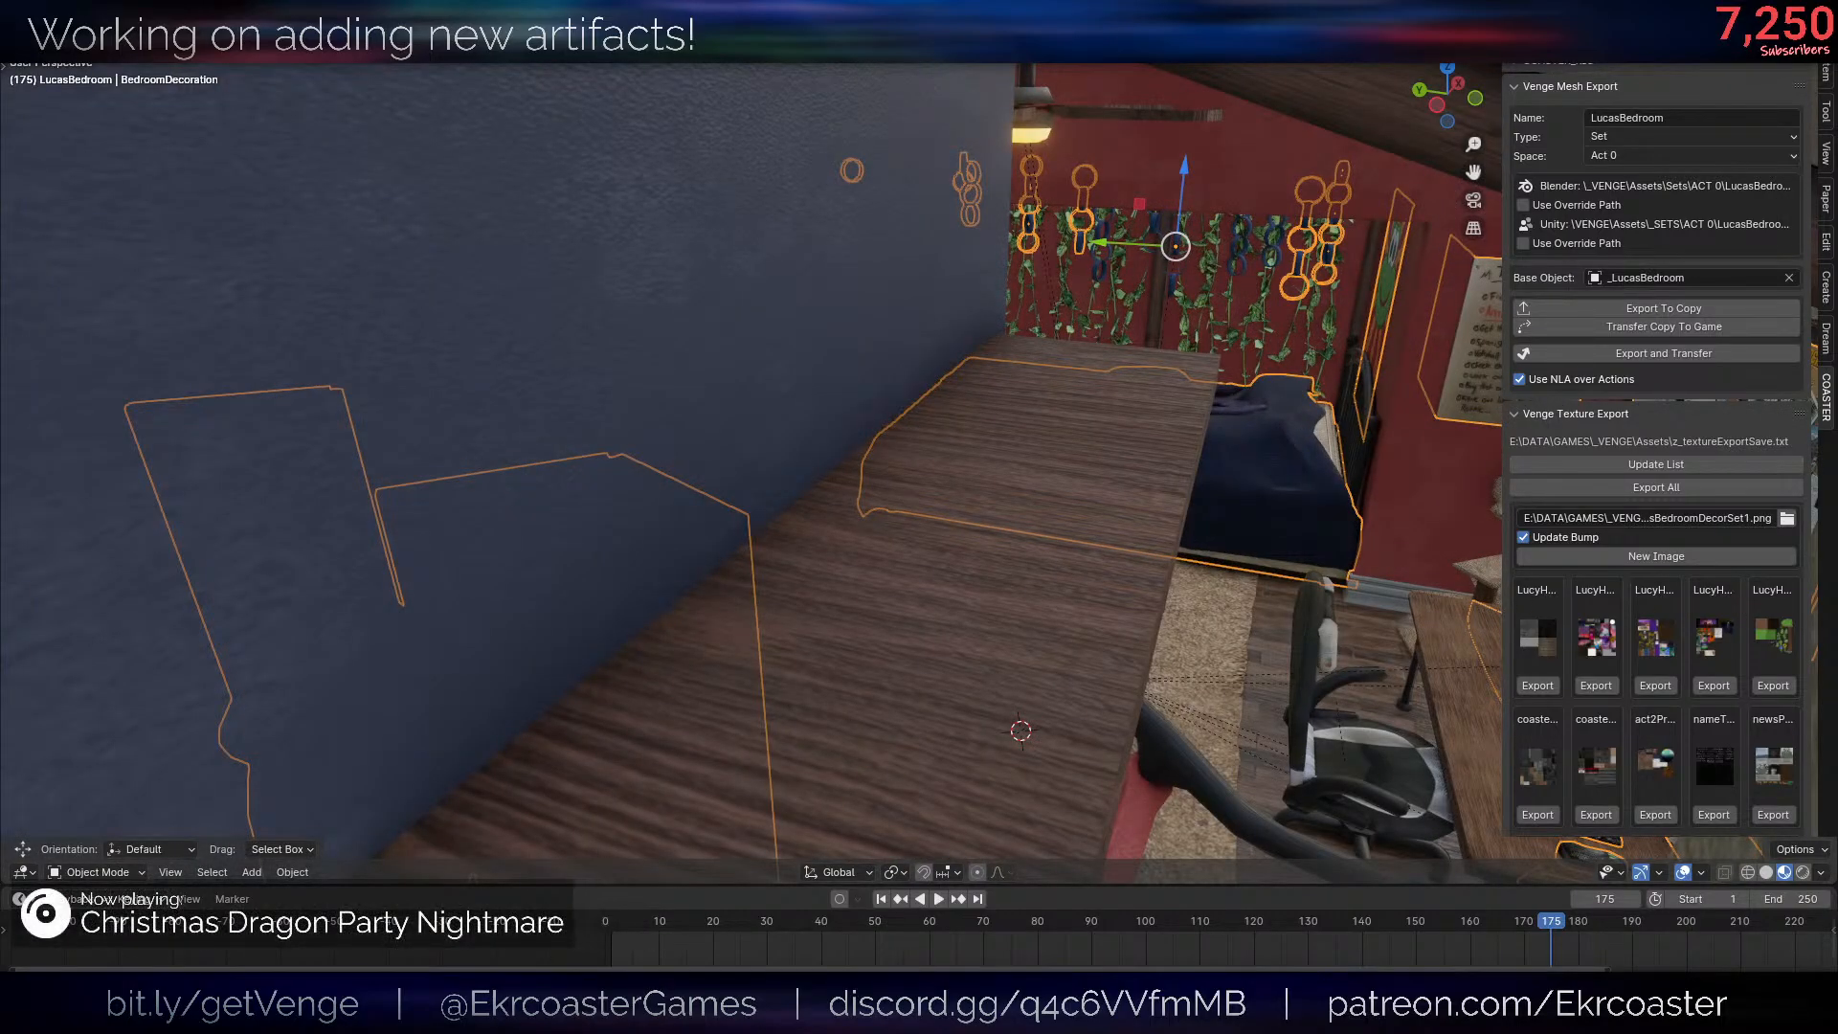
- Add a plane mesh on the bedroom rug and join the BedroomDecoration object into it
middle_drag(714, 561, 1004, 412)
key(shift+a)
mouse_move(1003, 412)
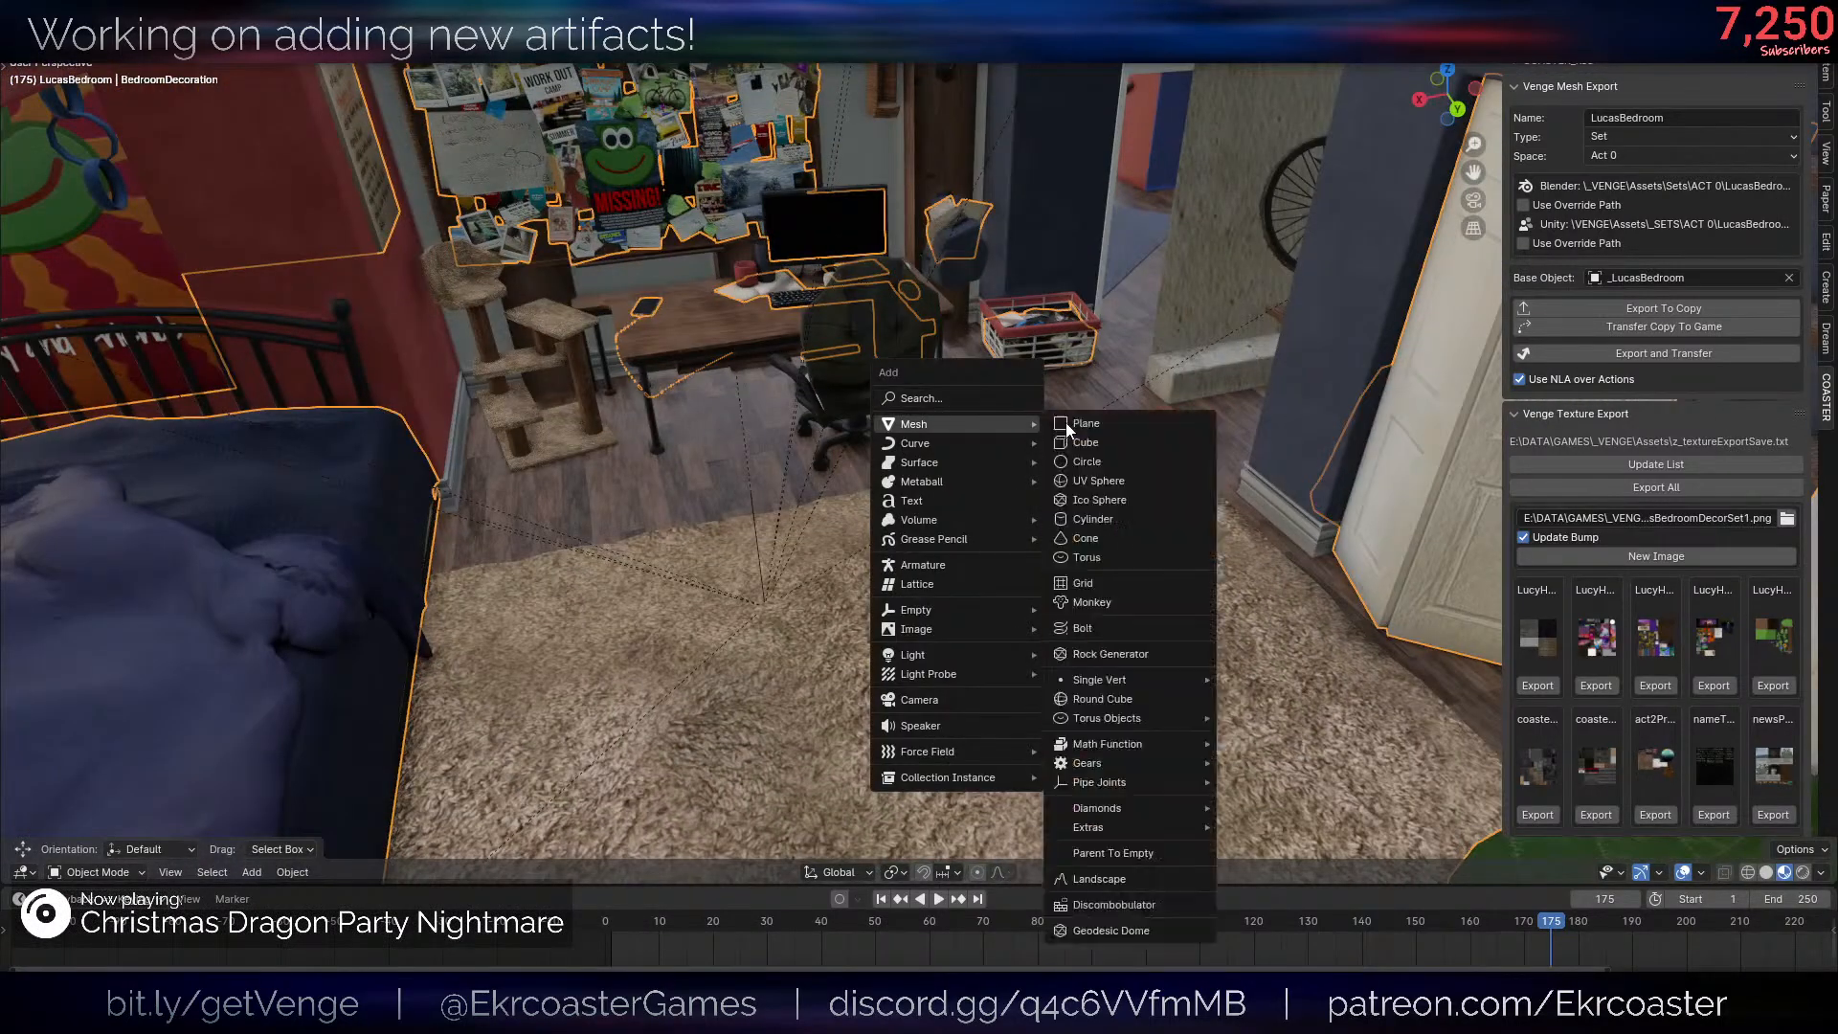
click(1065, 422)
middle_drag(899, 459, 1156, 362)
click(1156, 363)
click(1141, 366)
click(1140, 366)
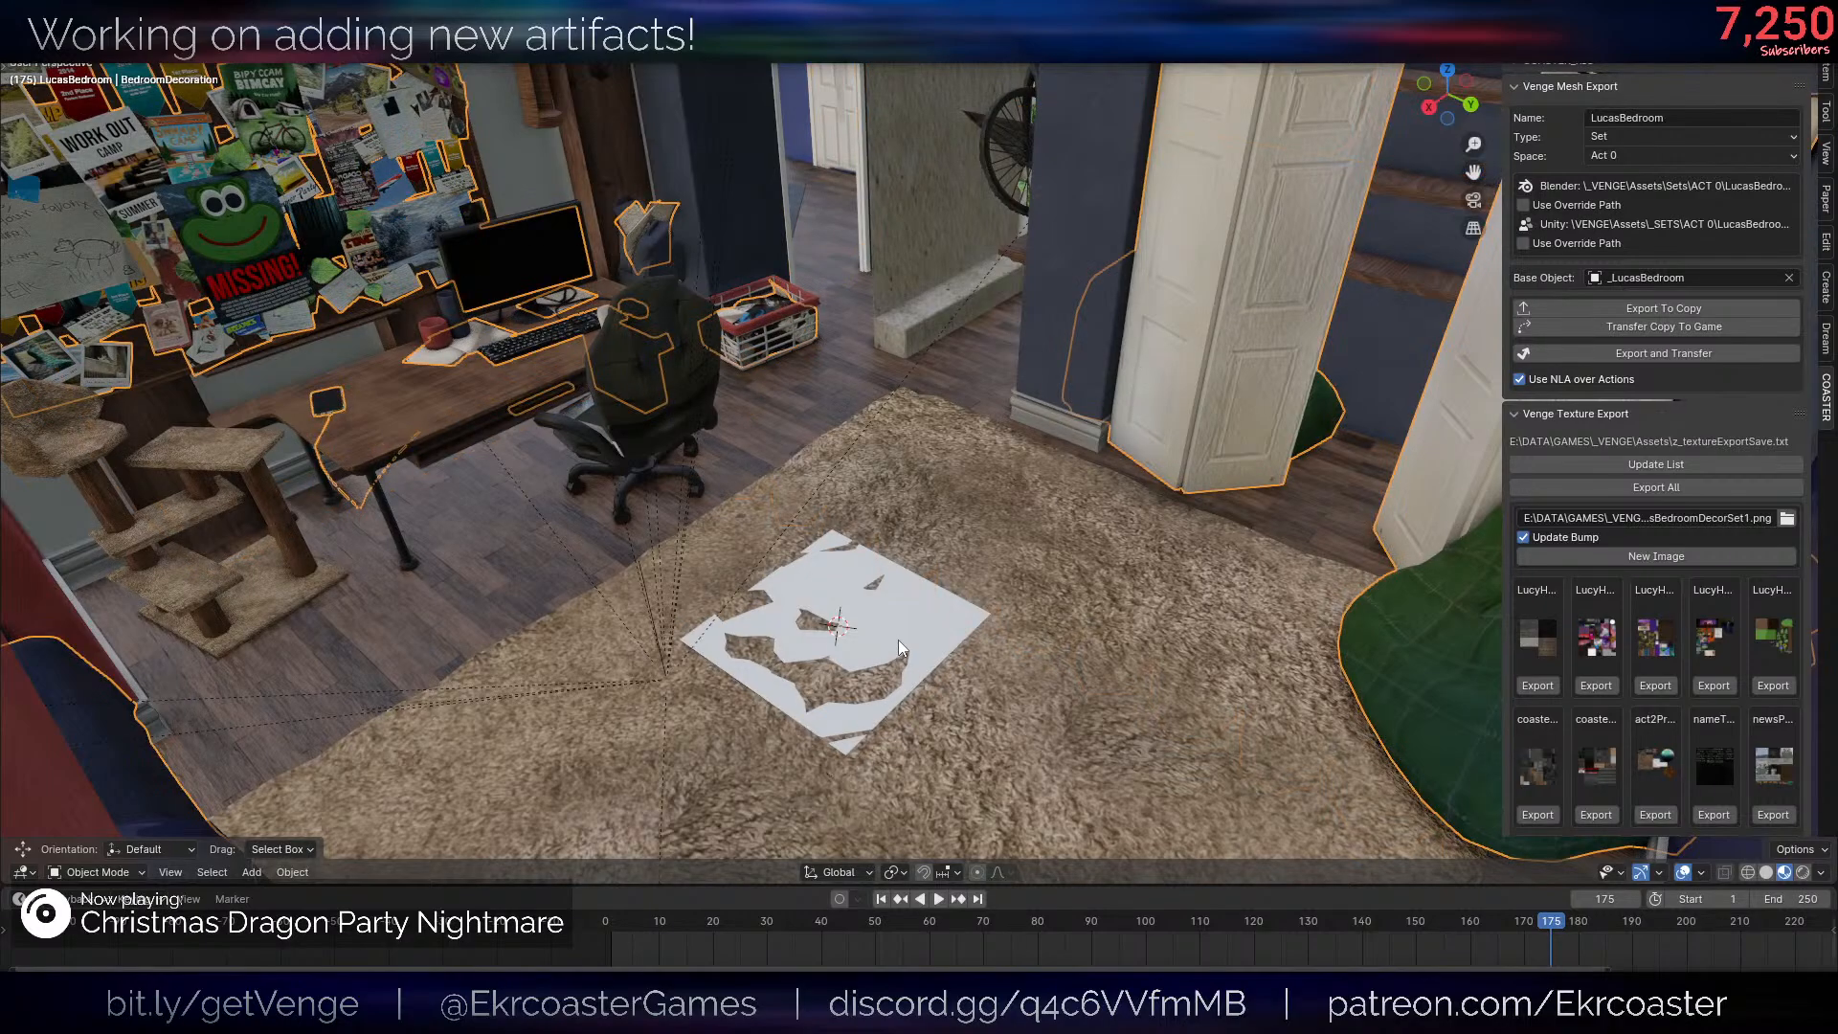
shift+click(898, 639)
key(ctrl+j)
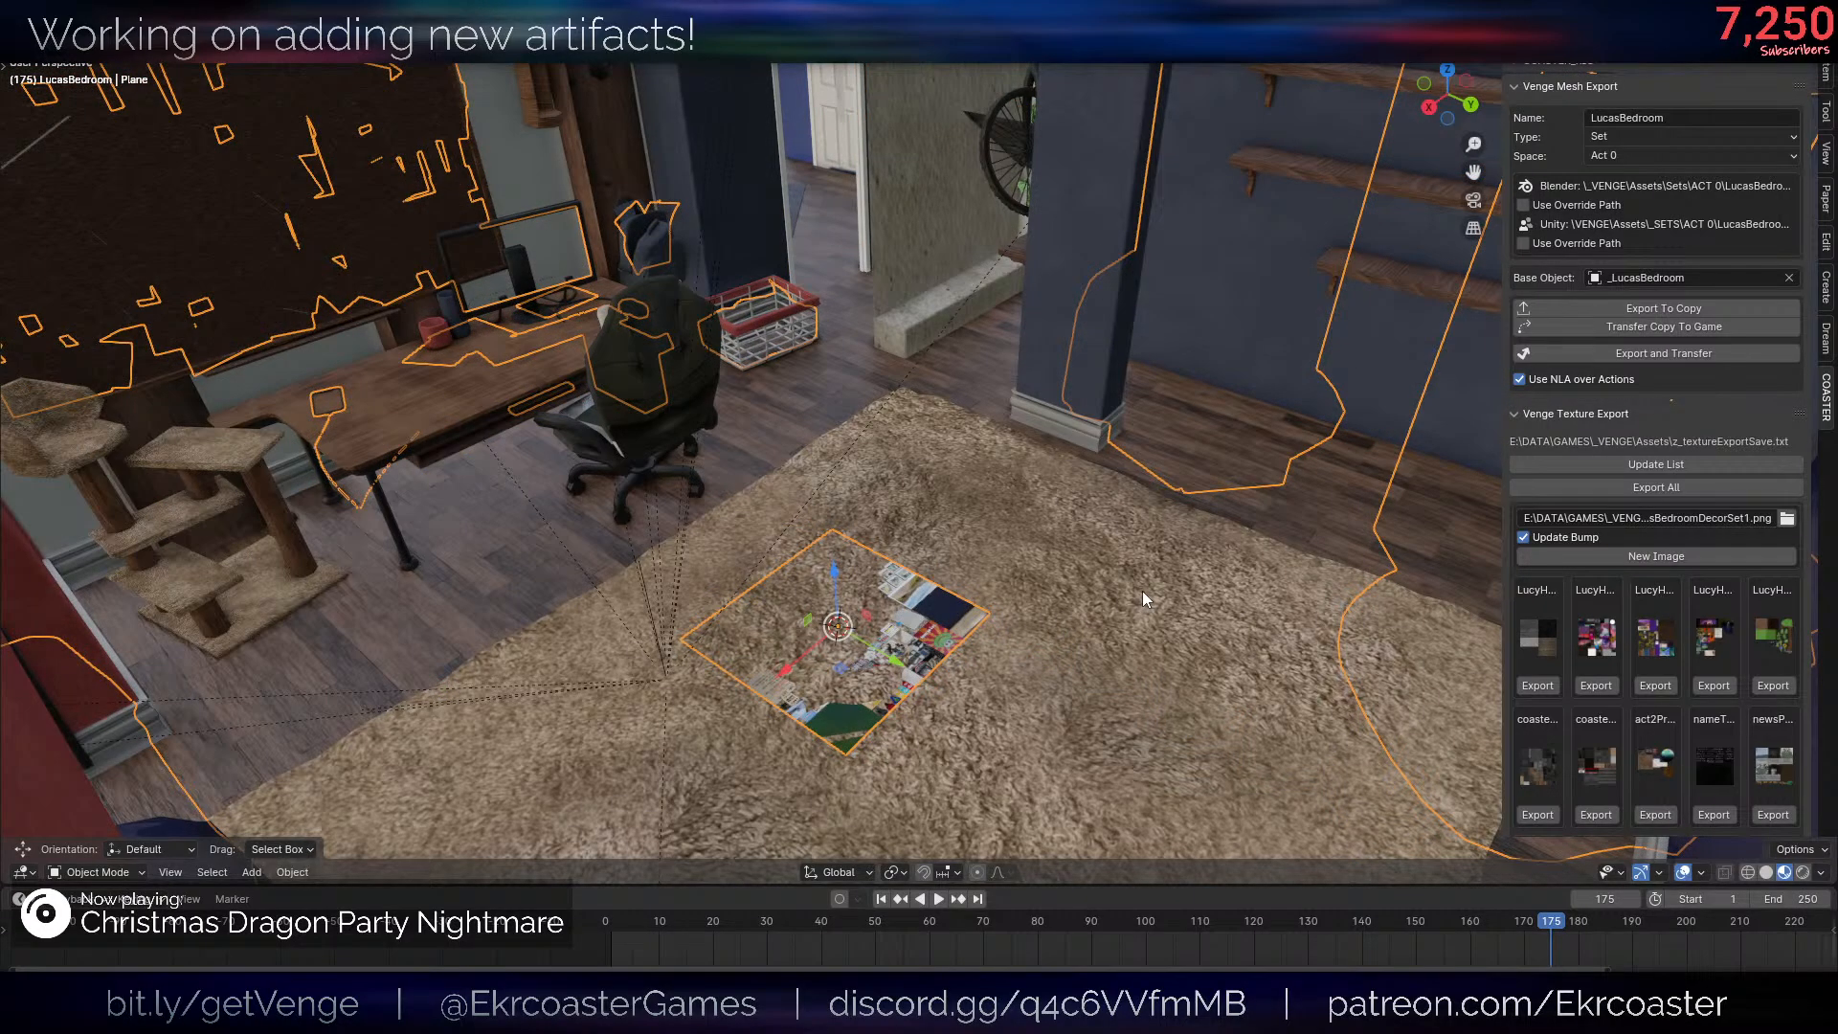
- Undo the join and delete the plane from the rug, leaving BedroomDecoration selected
key(ctrl+z)
click(876, 604)
key(x)
click(1011, 610)
click(1211, 320)
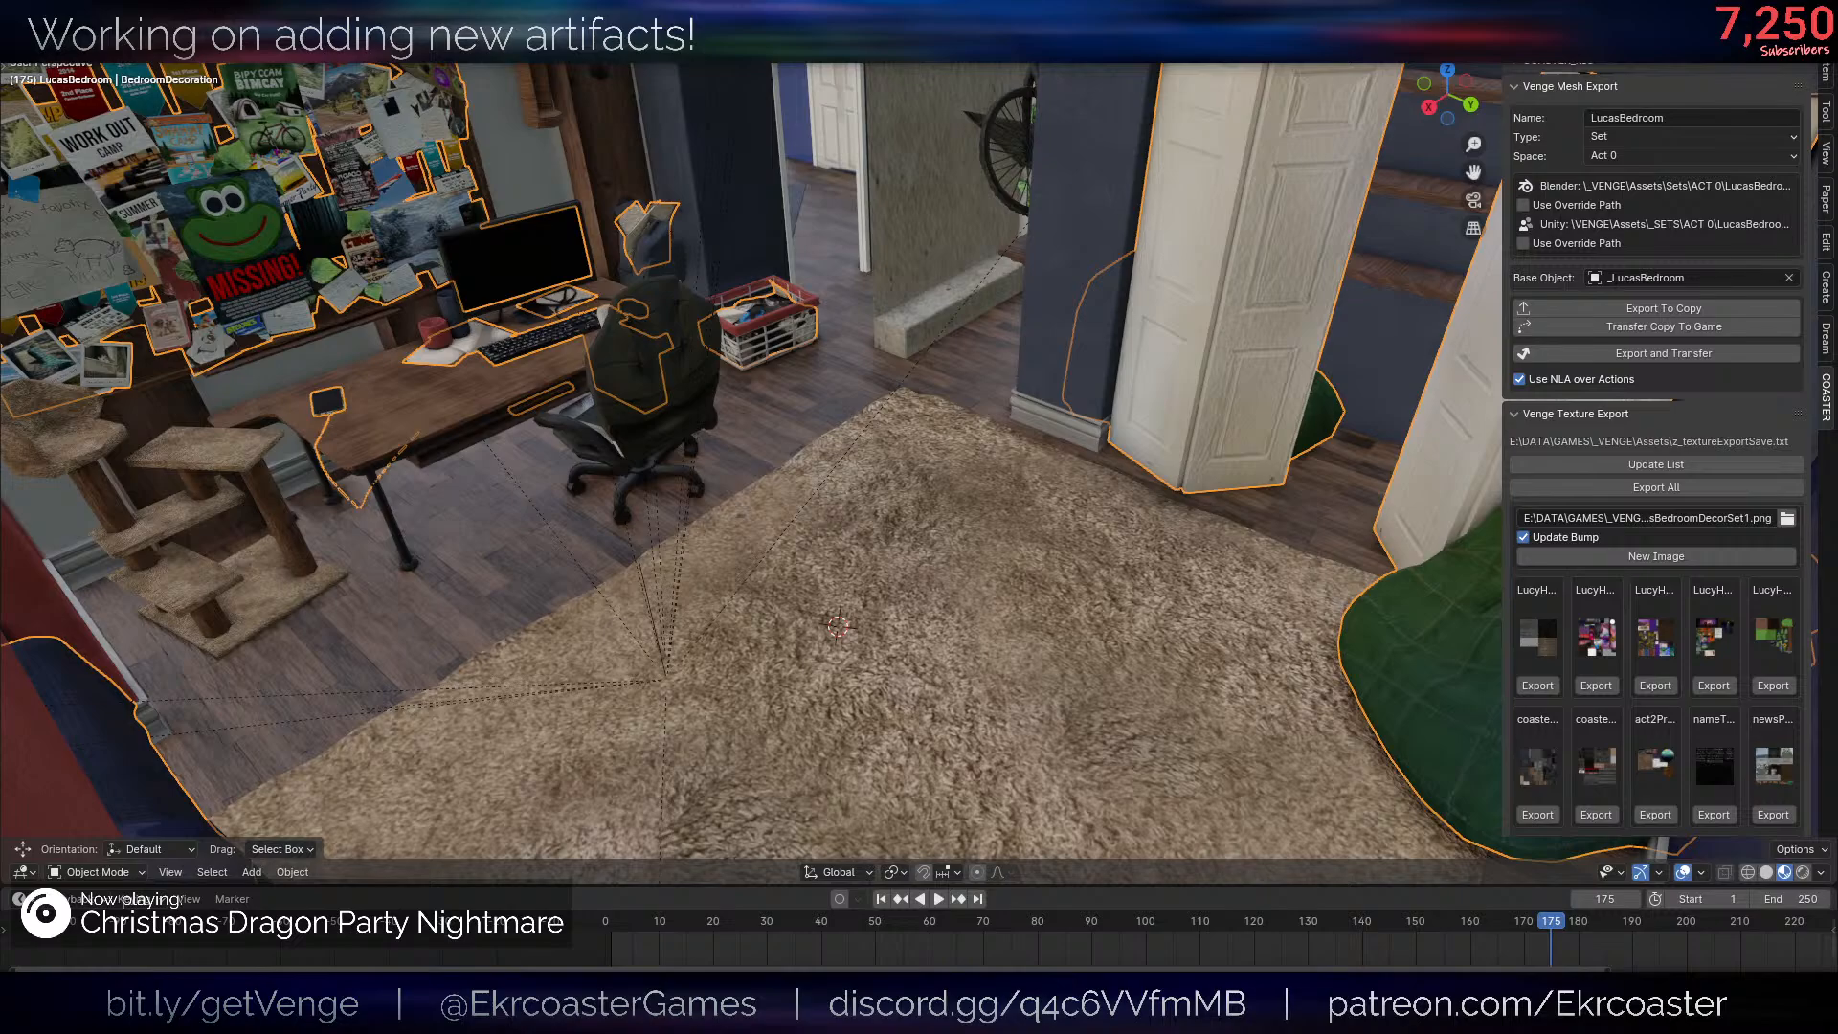
- Add a circle mesh on the bedroom rug and select it together with the BedroomDecoration object
middle_drag(1355, 585, 1341, 583)
key(shift+a)
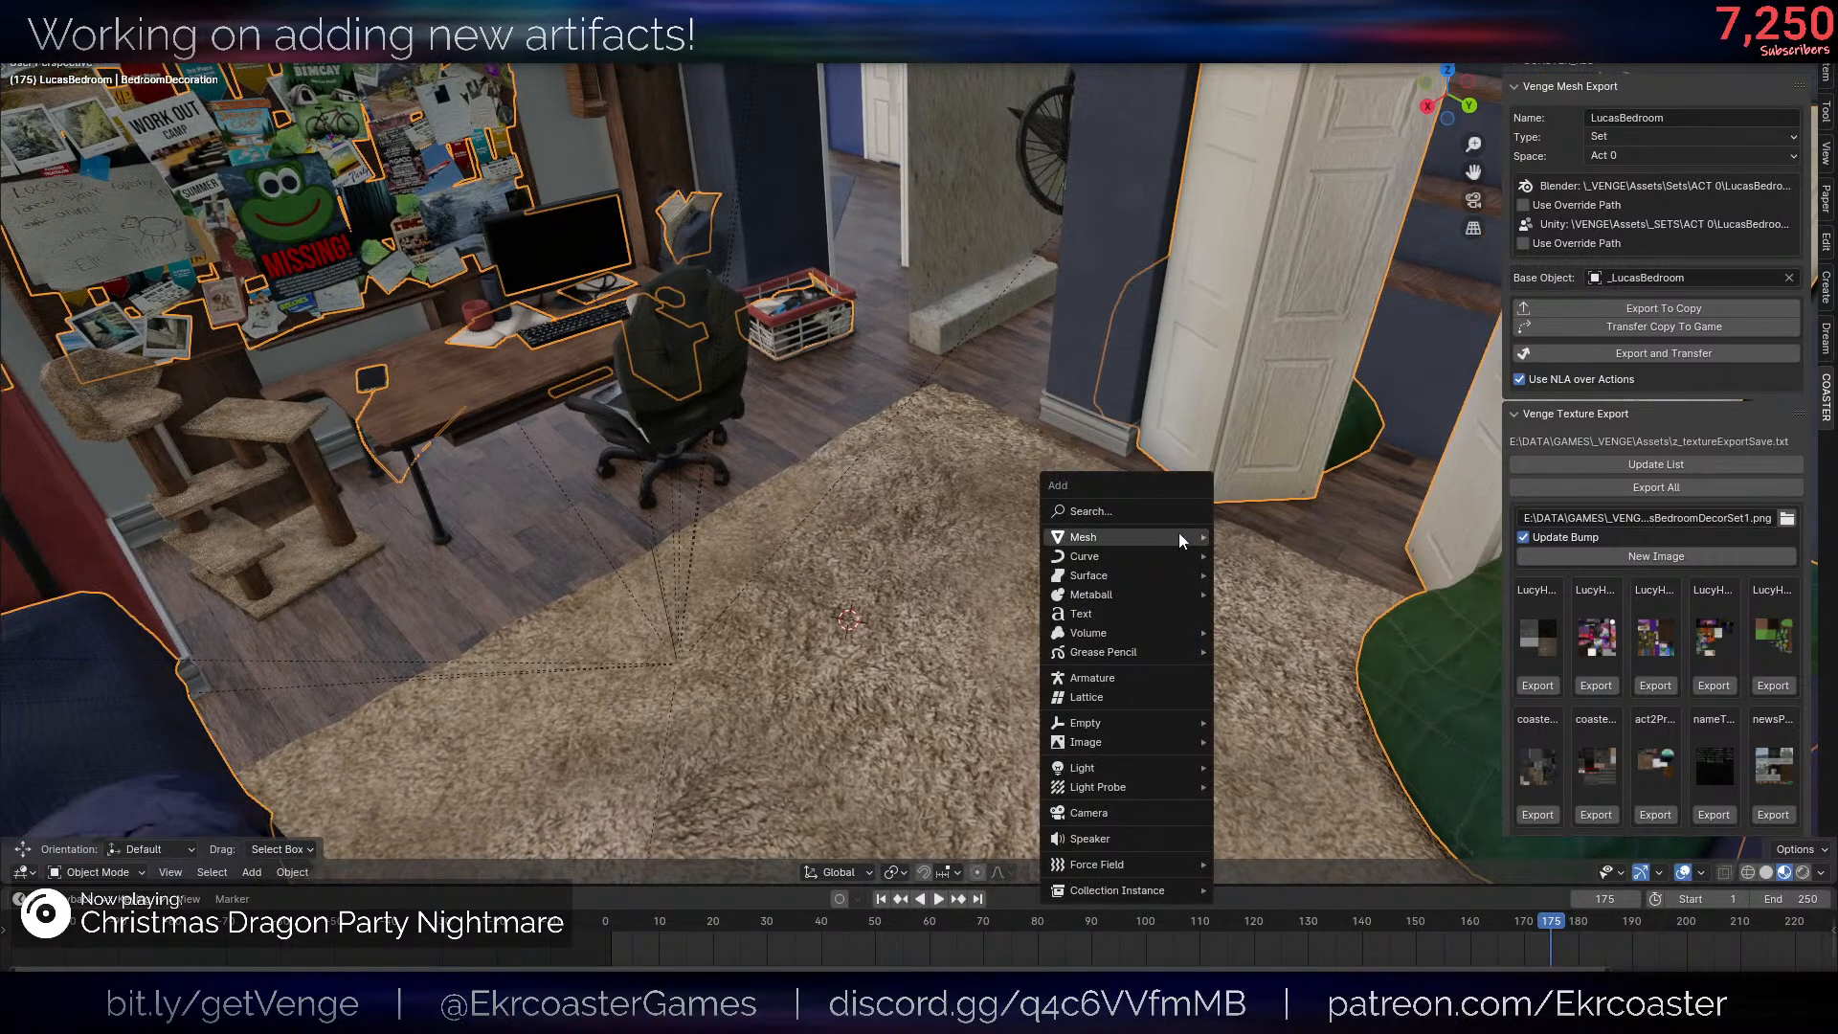
mouse_move(1173, 536)
click(1300, 73)
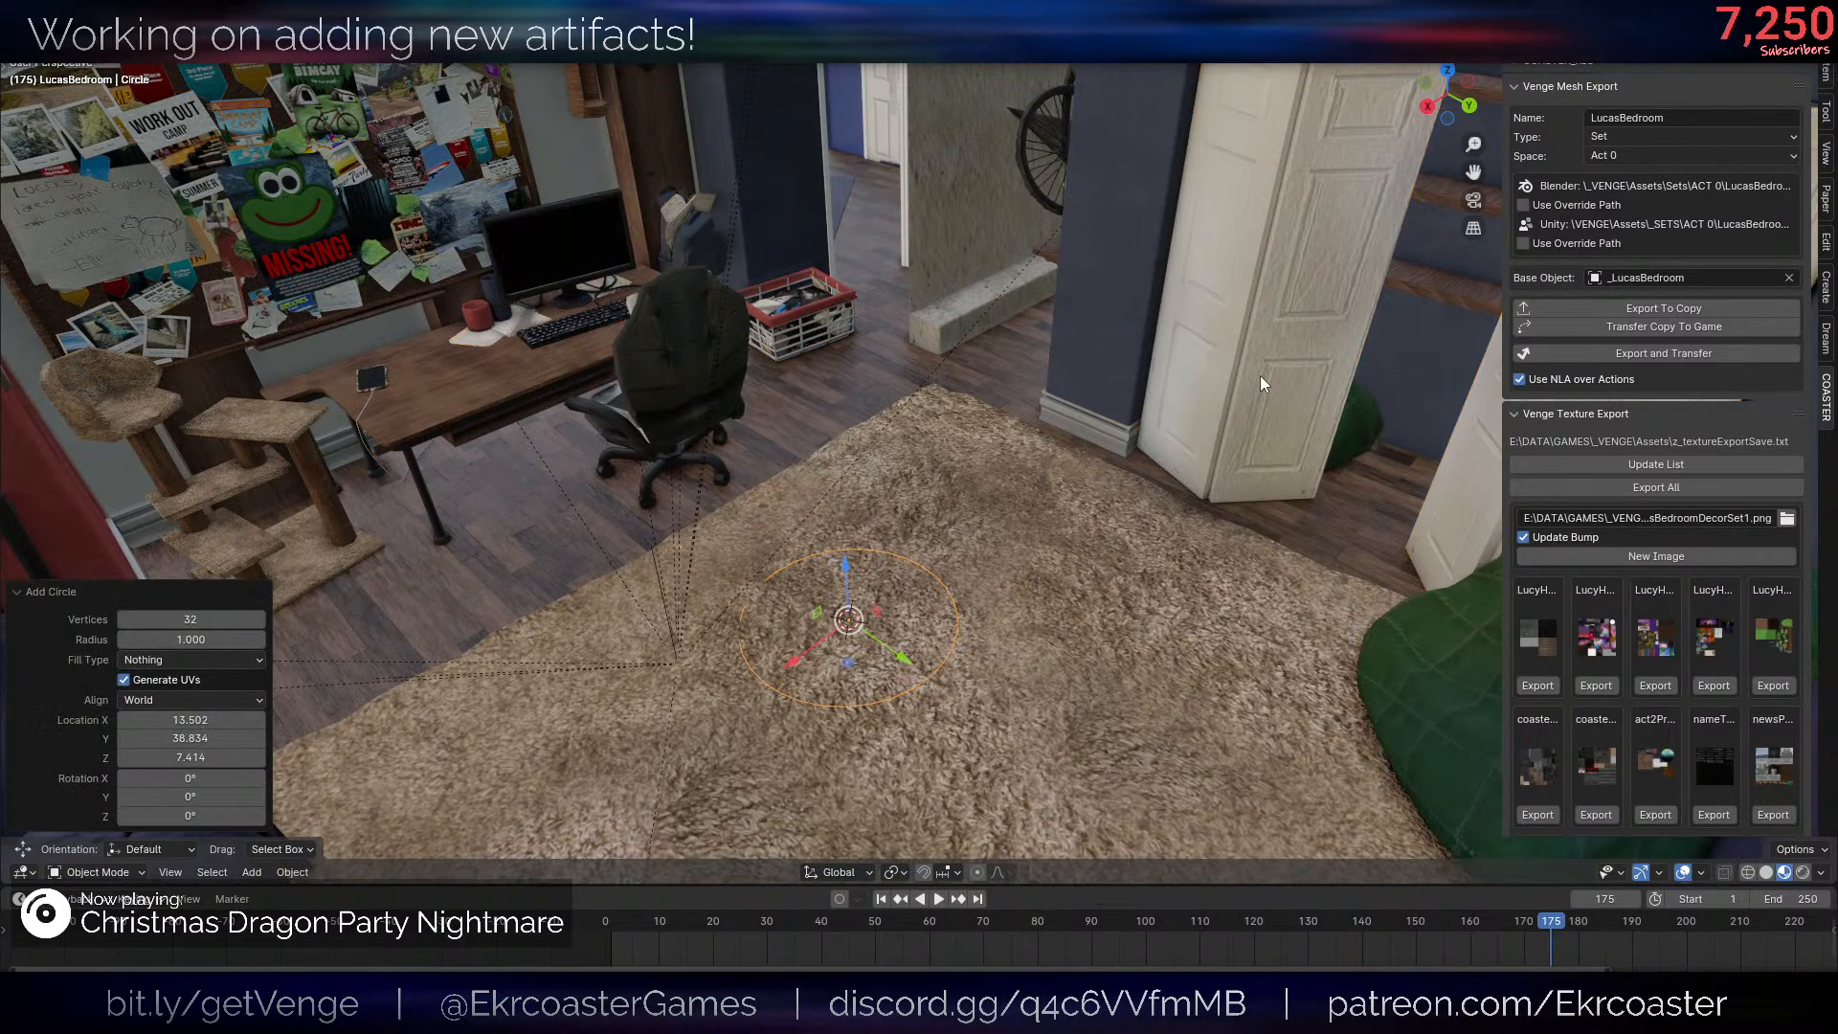
key(z)
click(946, 598)
key(z)
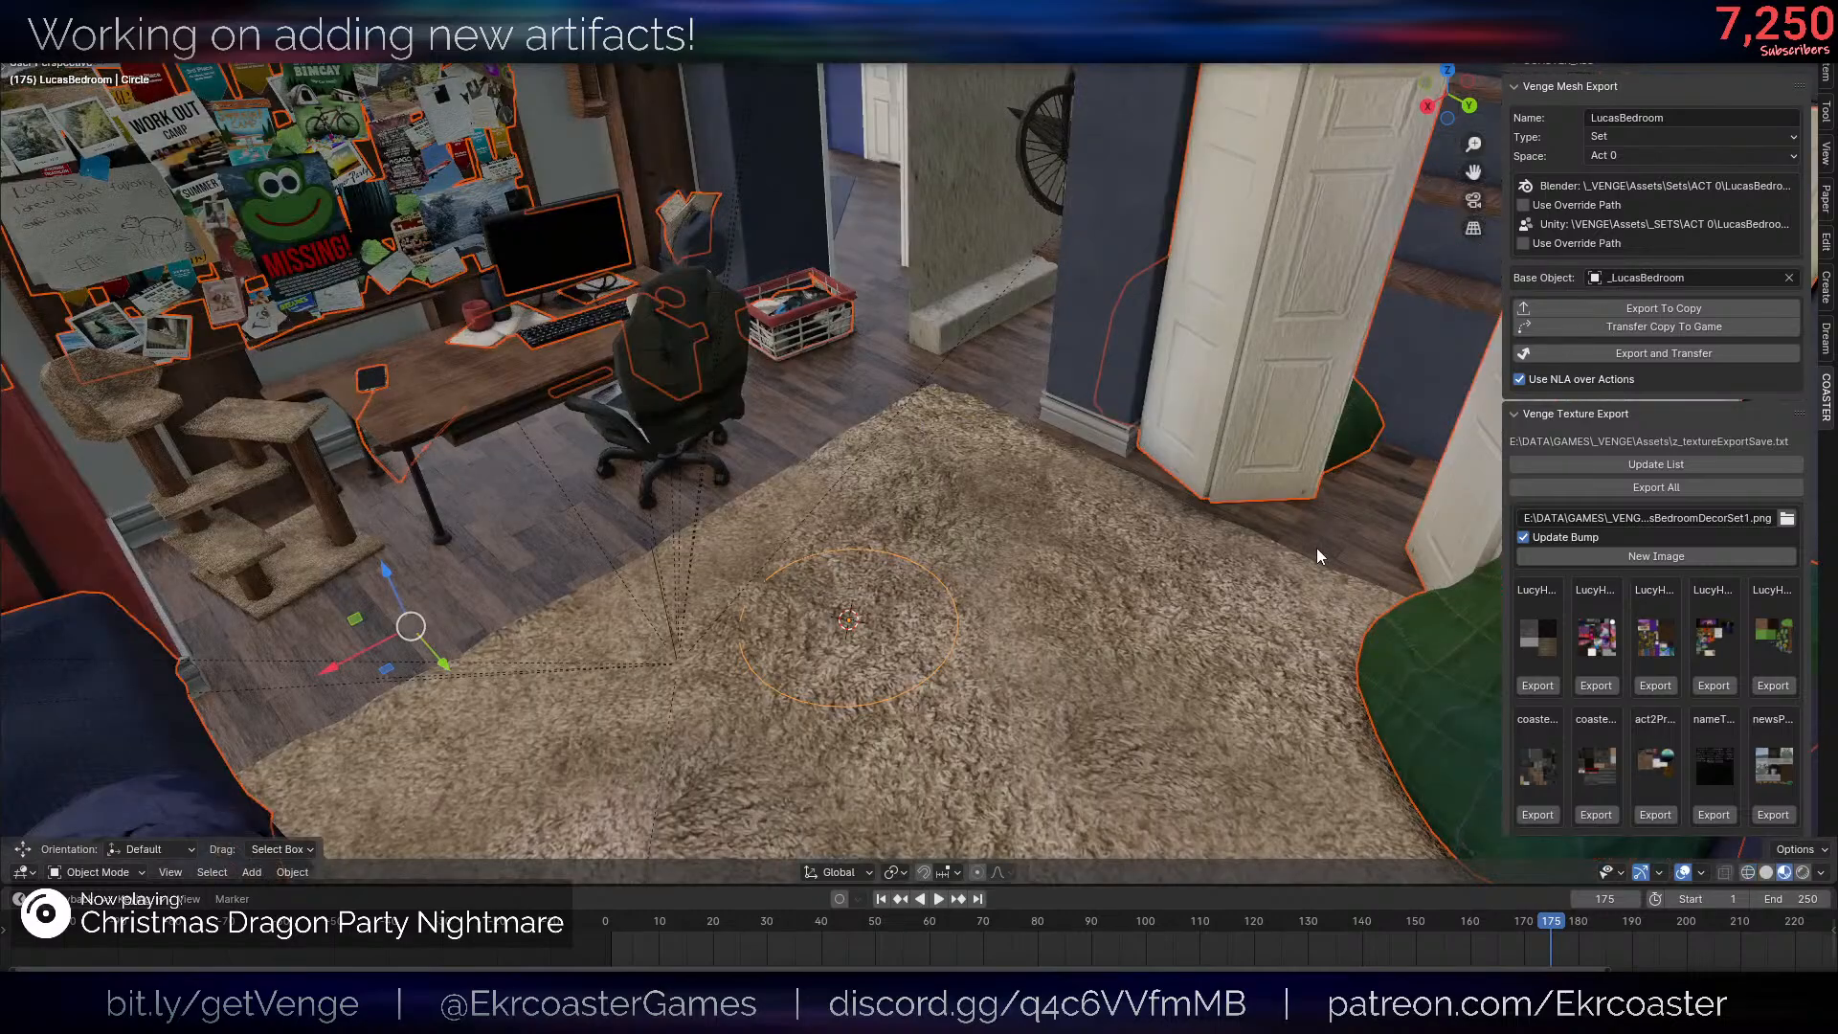
- Undo the combined selection and delete the circle from the bedroom rug
key(ctrl+z)
key(ctrl+z)
key(ctrl+z)
key(z)
click(928, 664)
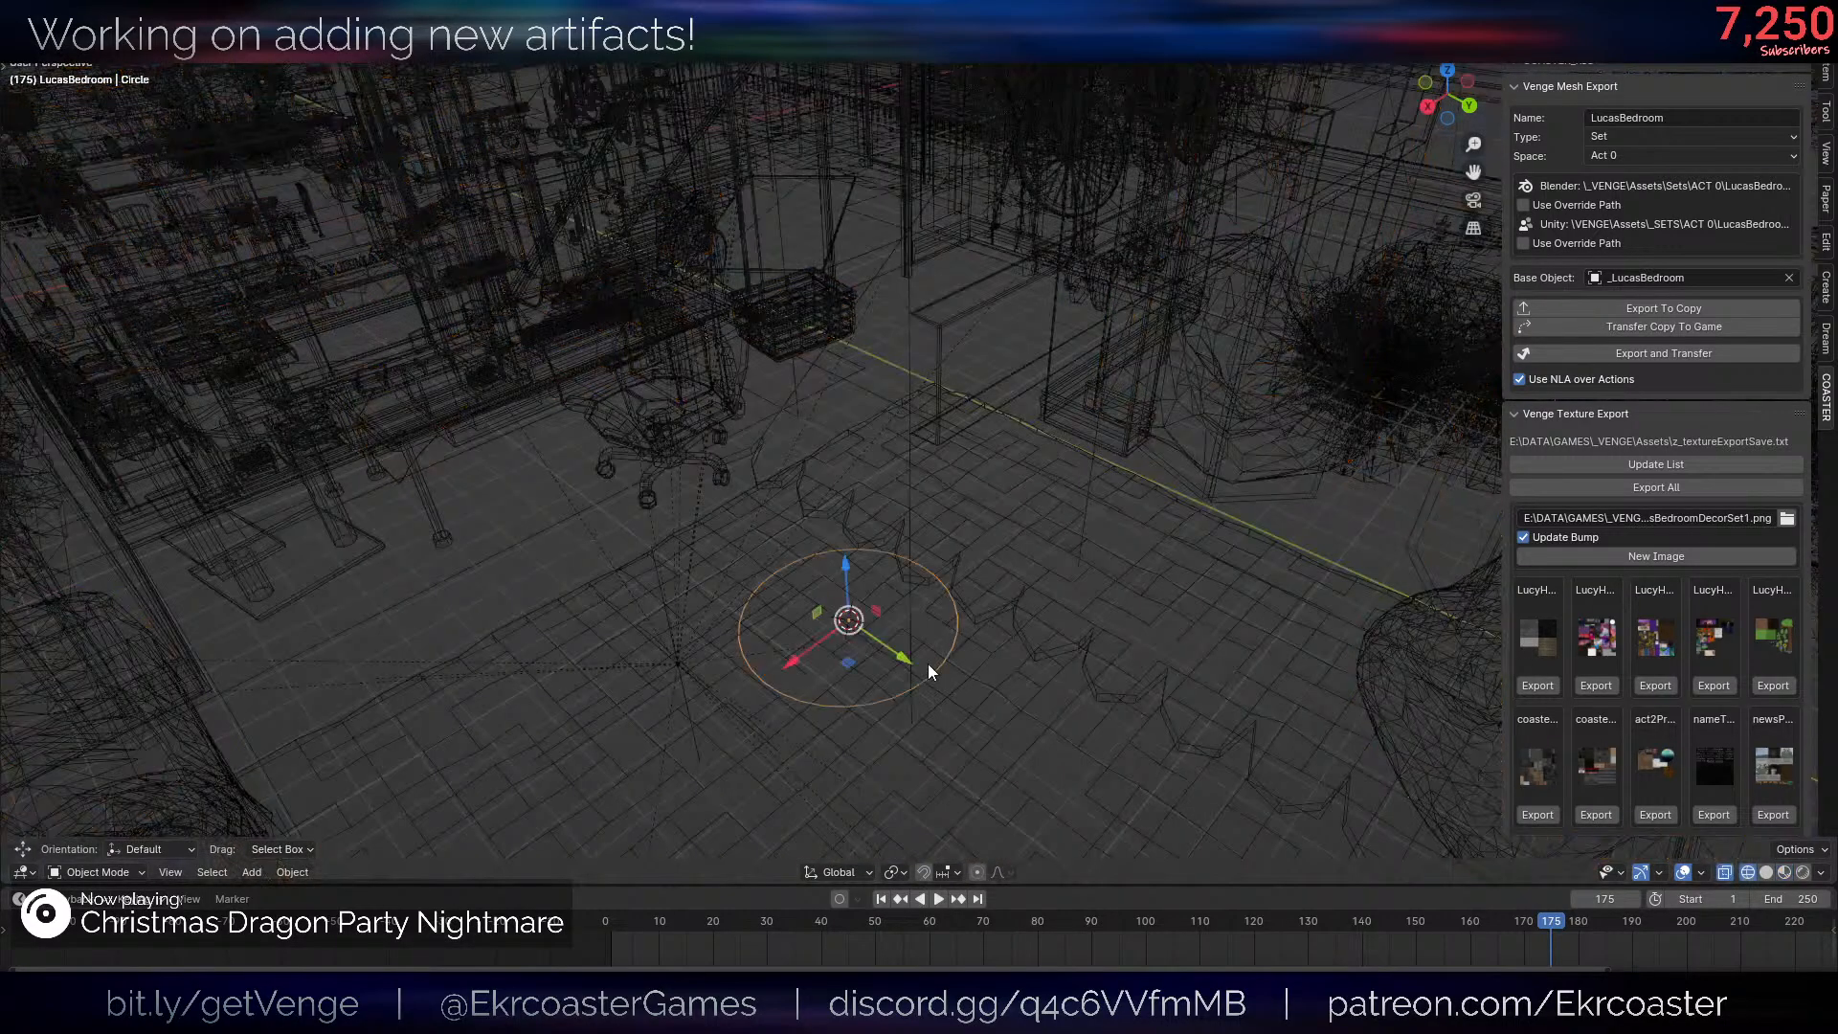
key(z)
key(x)
click(1134, 545)
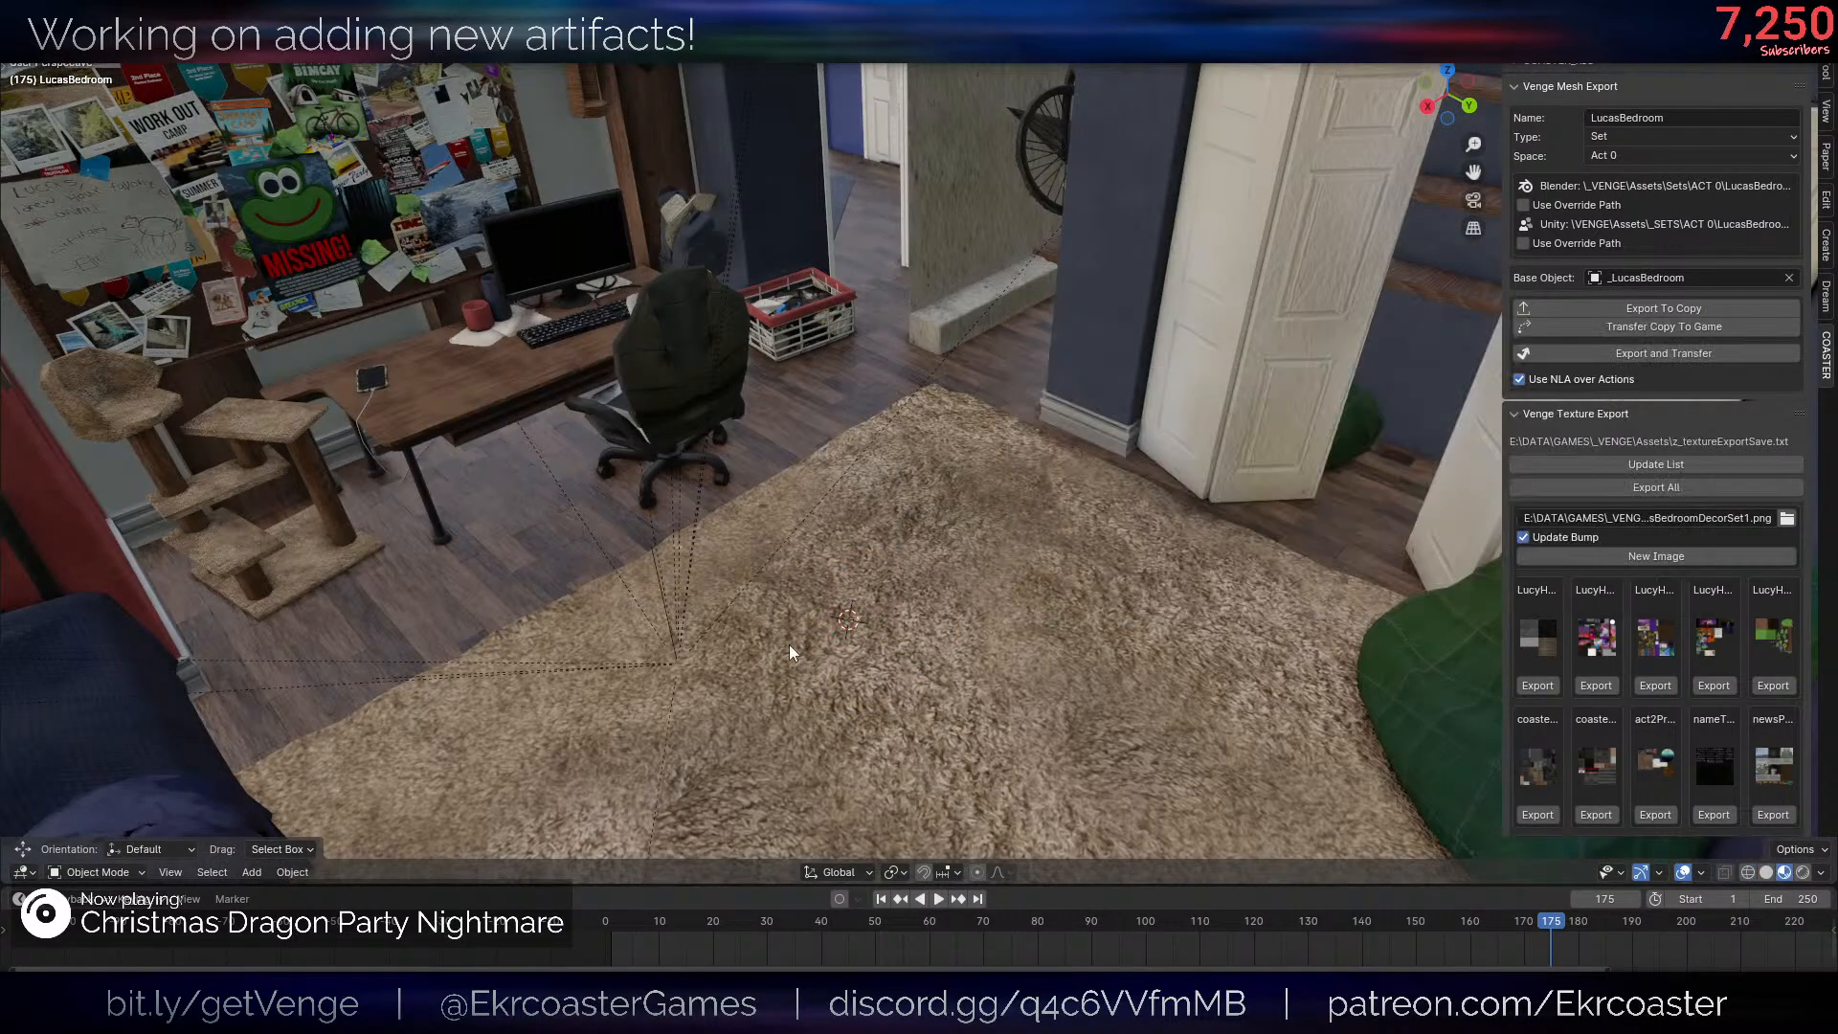
click(1278, 429)
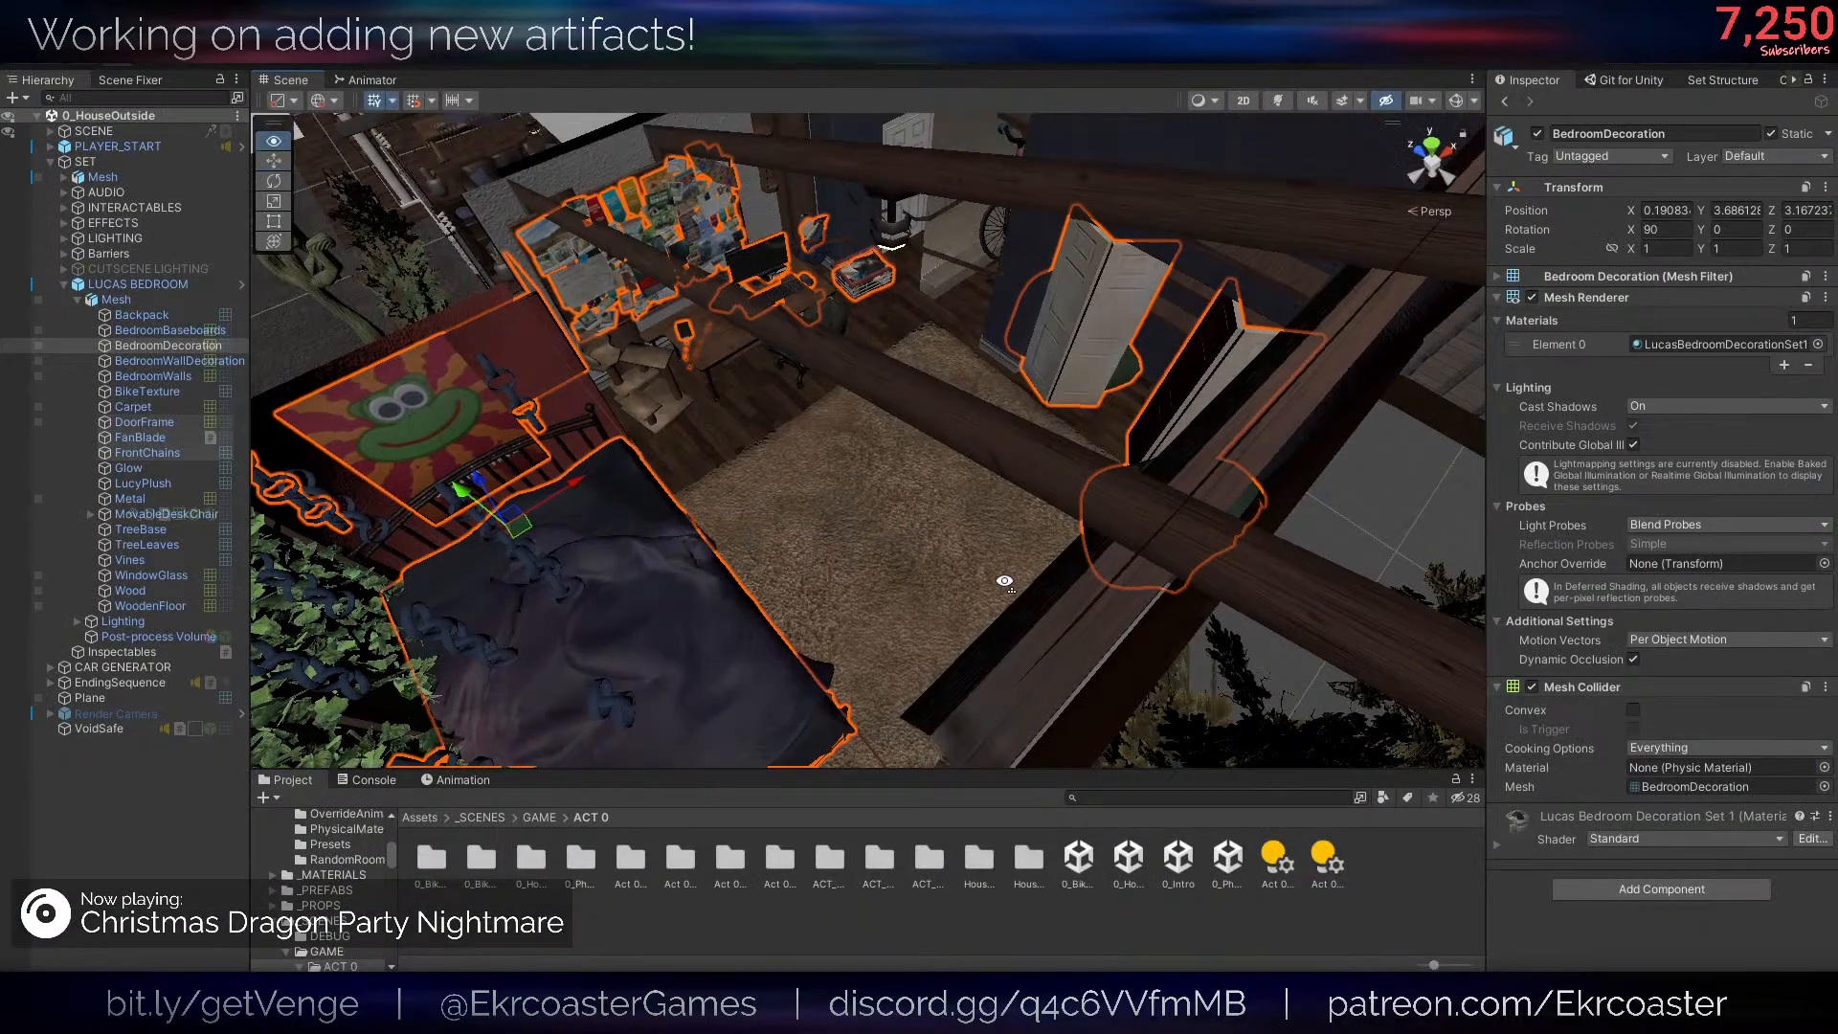
right_drag(1004, 582, 1208, 494)
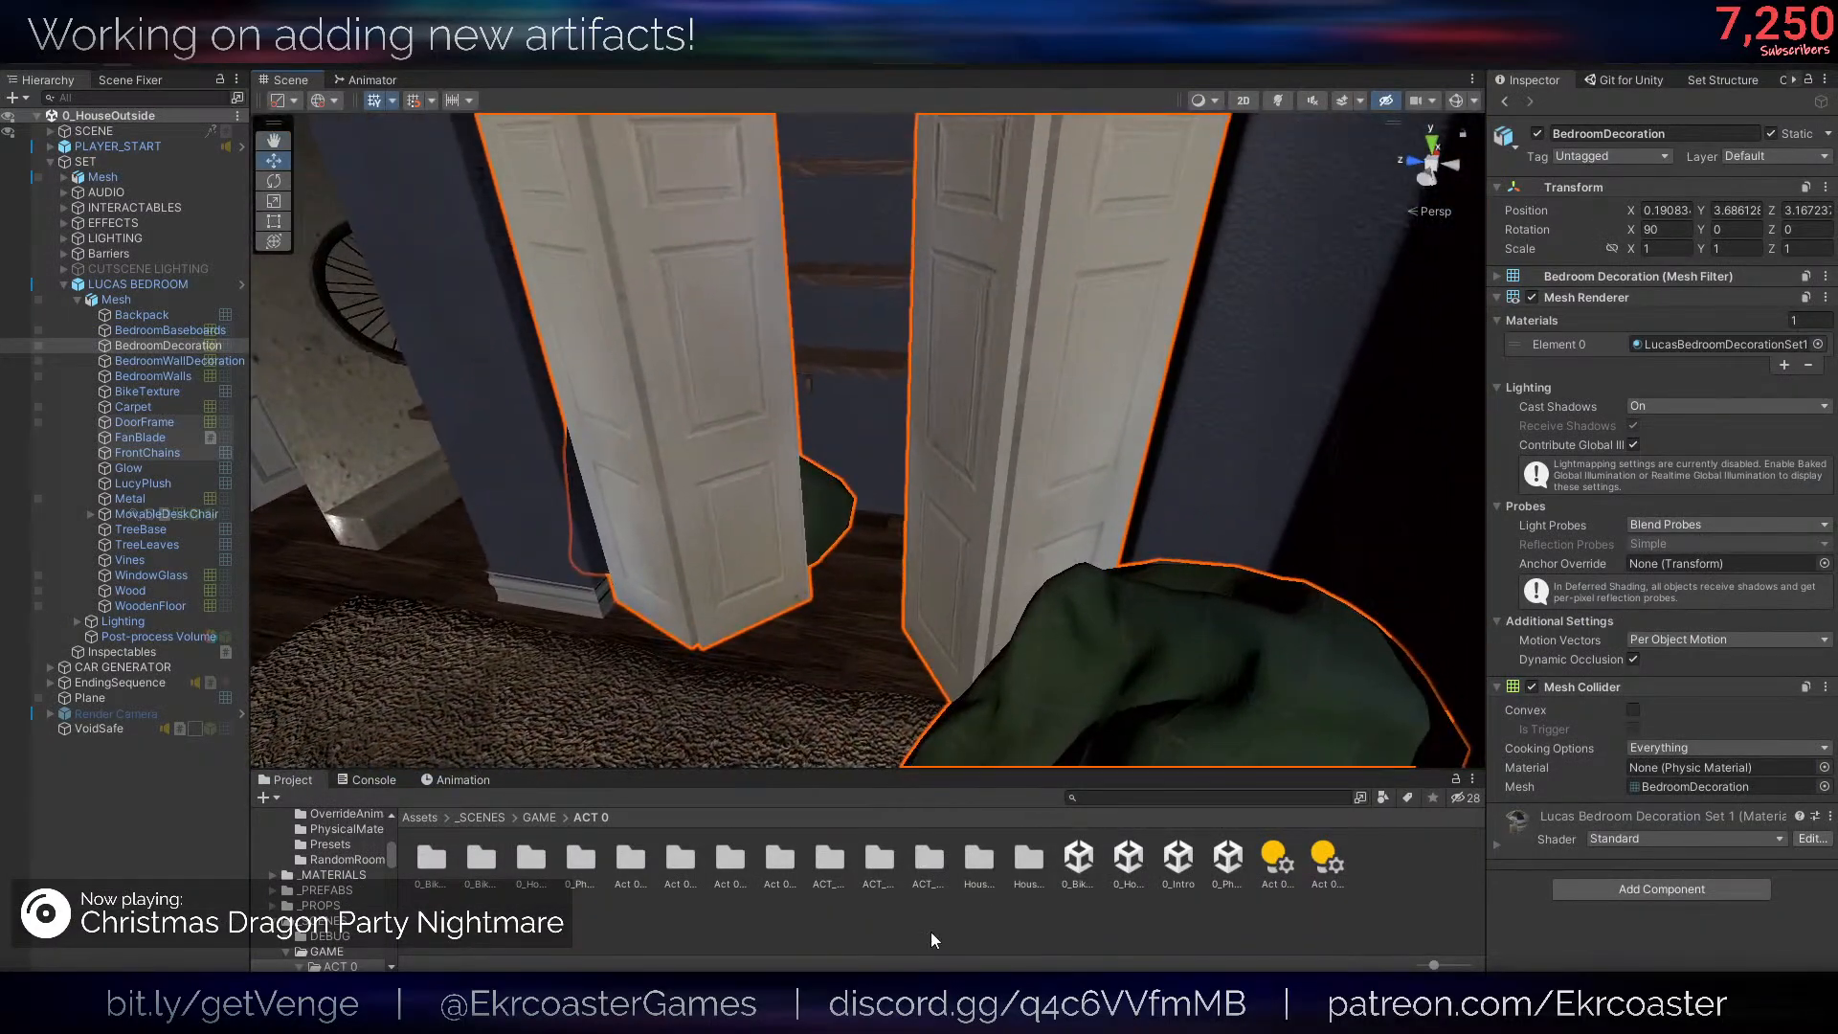
- Switch to Unity, place the LucyCandyToy model in the 0_HouseOutside scene, and rotate it about -90° on Z
click(931, 933)
right_drag(967, 434, 980, 325)
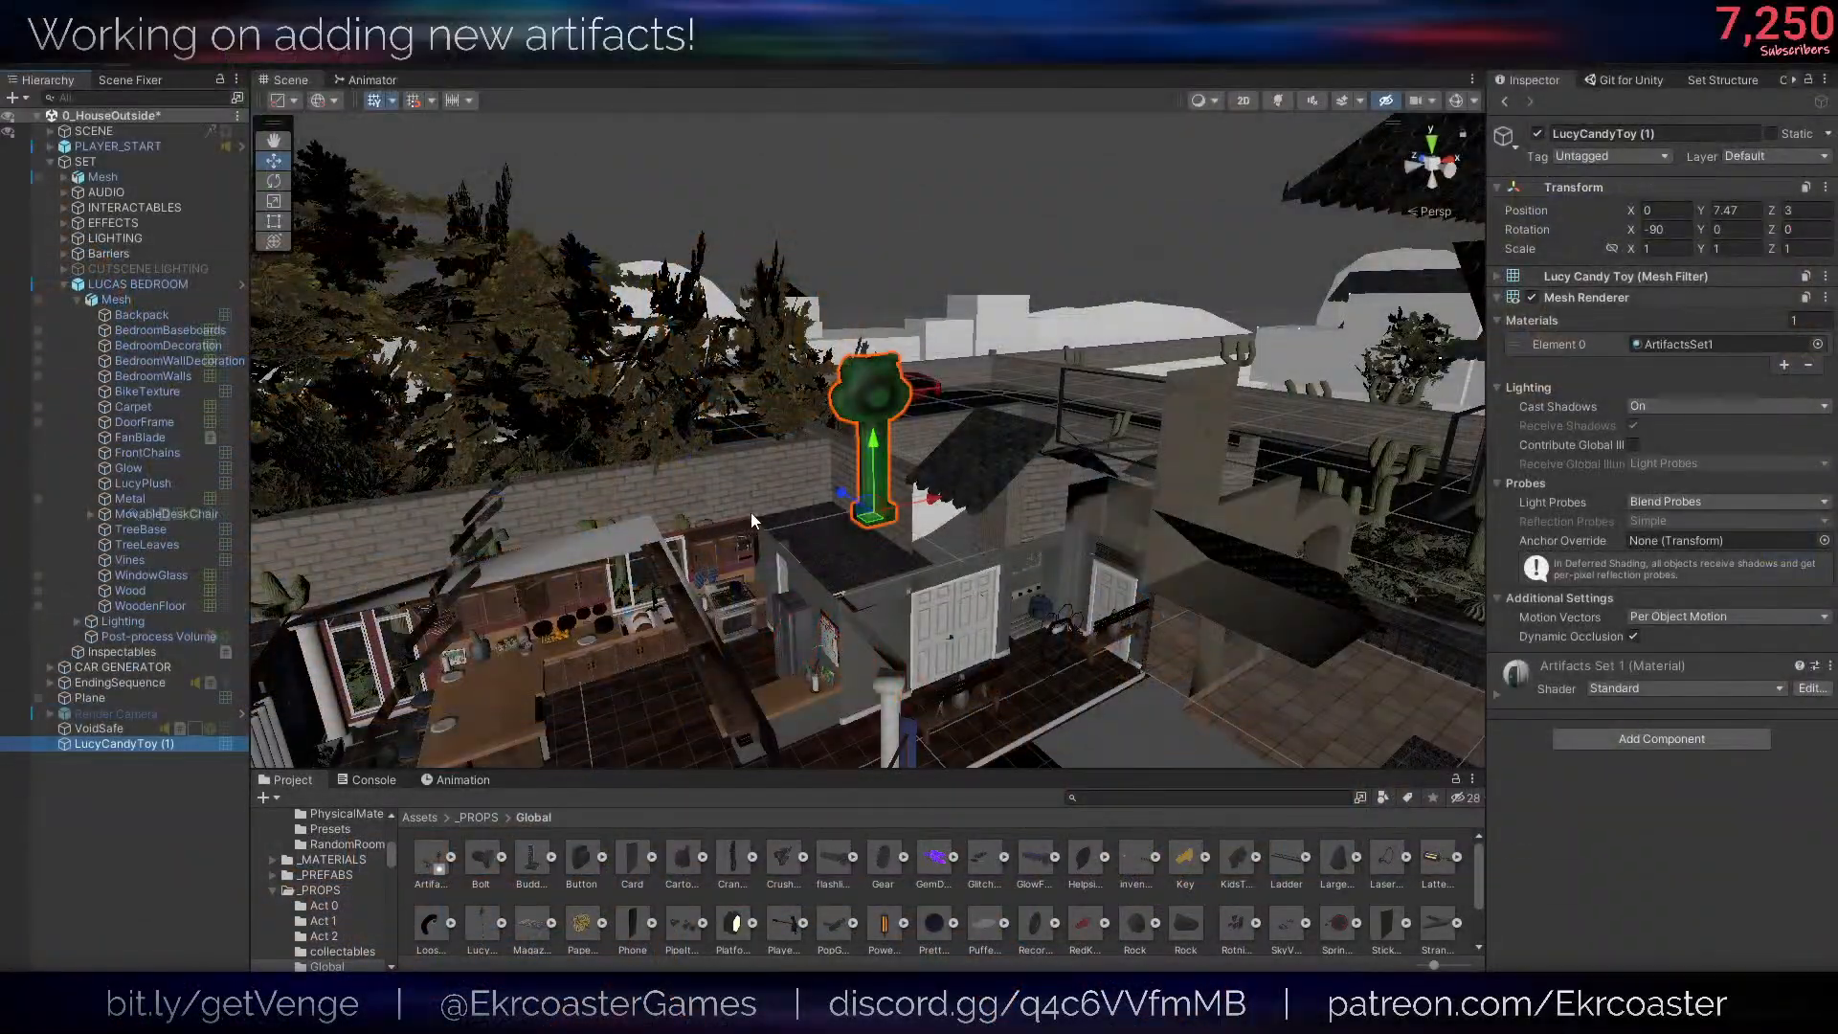
right_drag(751, 513, 601, 492)
drag(569, 479, 994, 615)
key(f)
key(e)
drag(898, 649, 1031, 601)
key(w)
- Scale the candy toy down to about 0.205 and move it near the bedroom closet doors
drag(871, 588, 821, 320)
key(f)
key(s)
right_drag(1112, 521, 847, 551)
key(r)
drag(862, 181, 773, 199)
right_drag(904, 236, 1106, 418)
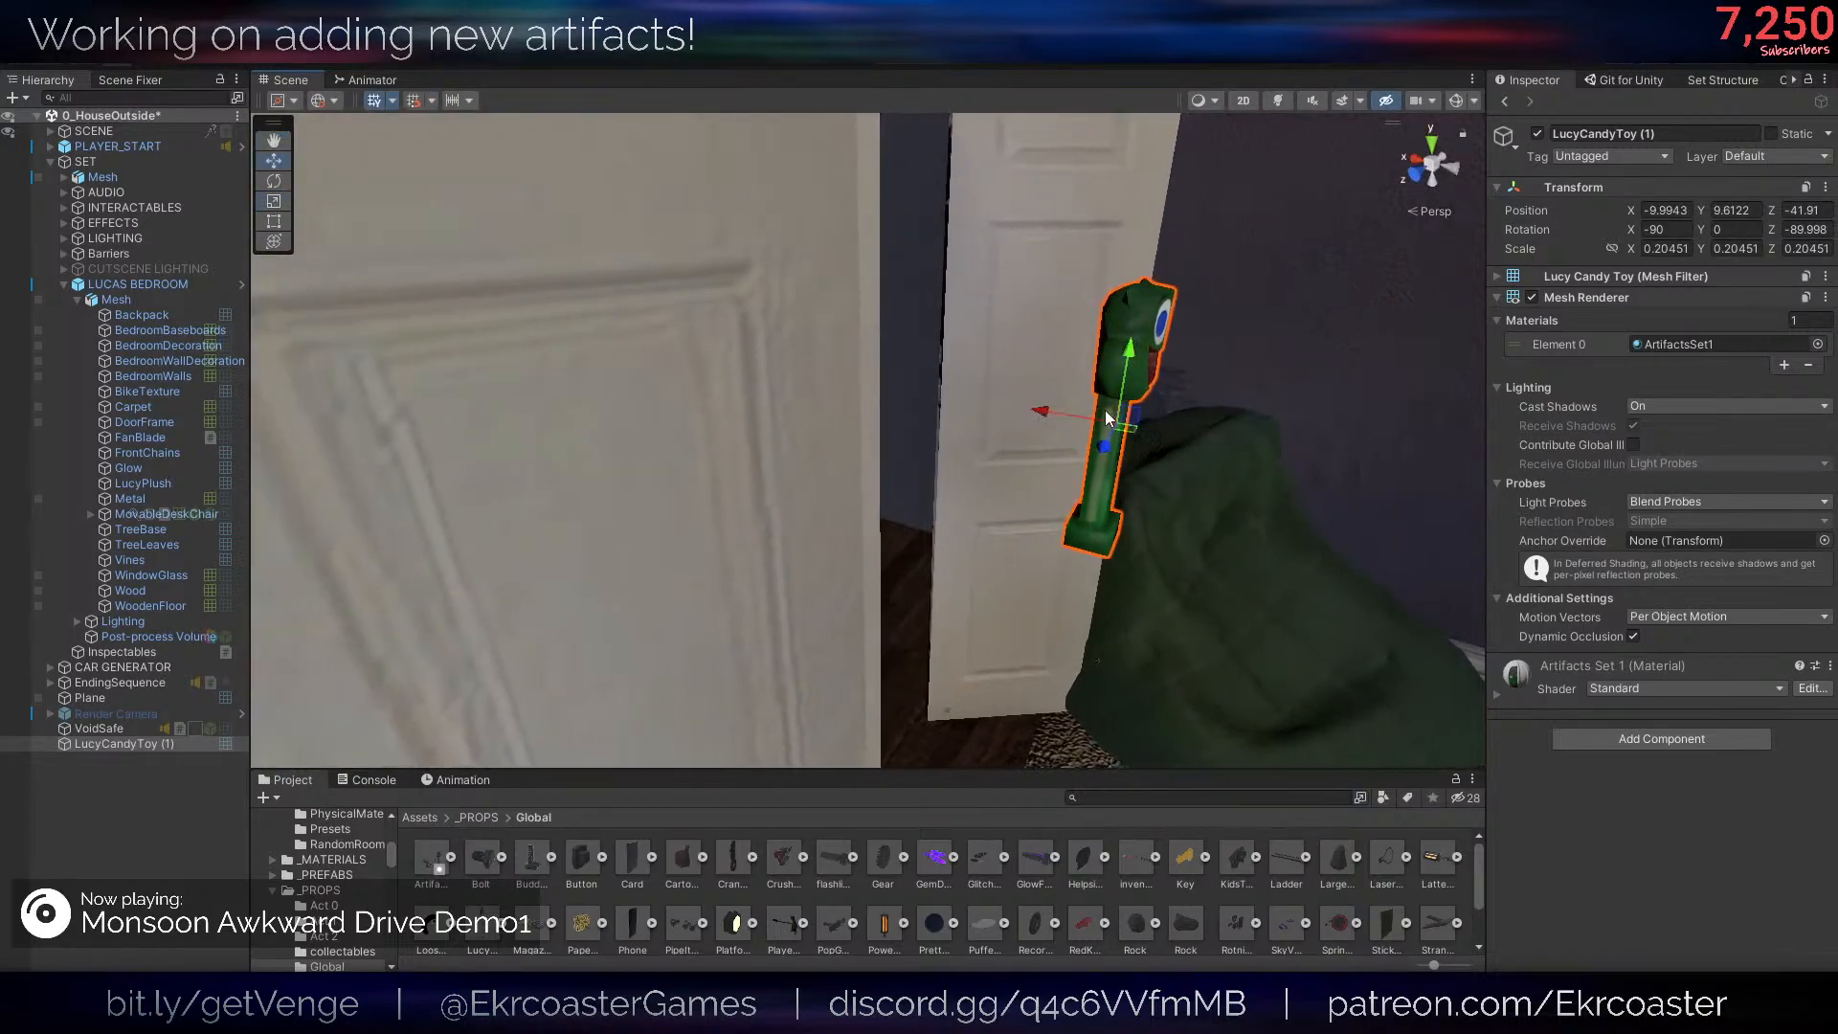
- Move the candy toy onto a closet shelf and scale it to about 0.134
drag(1127, 423, 783, 394)
right_drag(783, 394, 1101, 354)
drag(1035, 517, 849, 518)
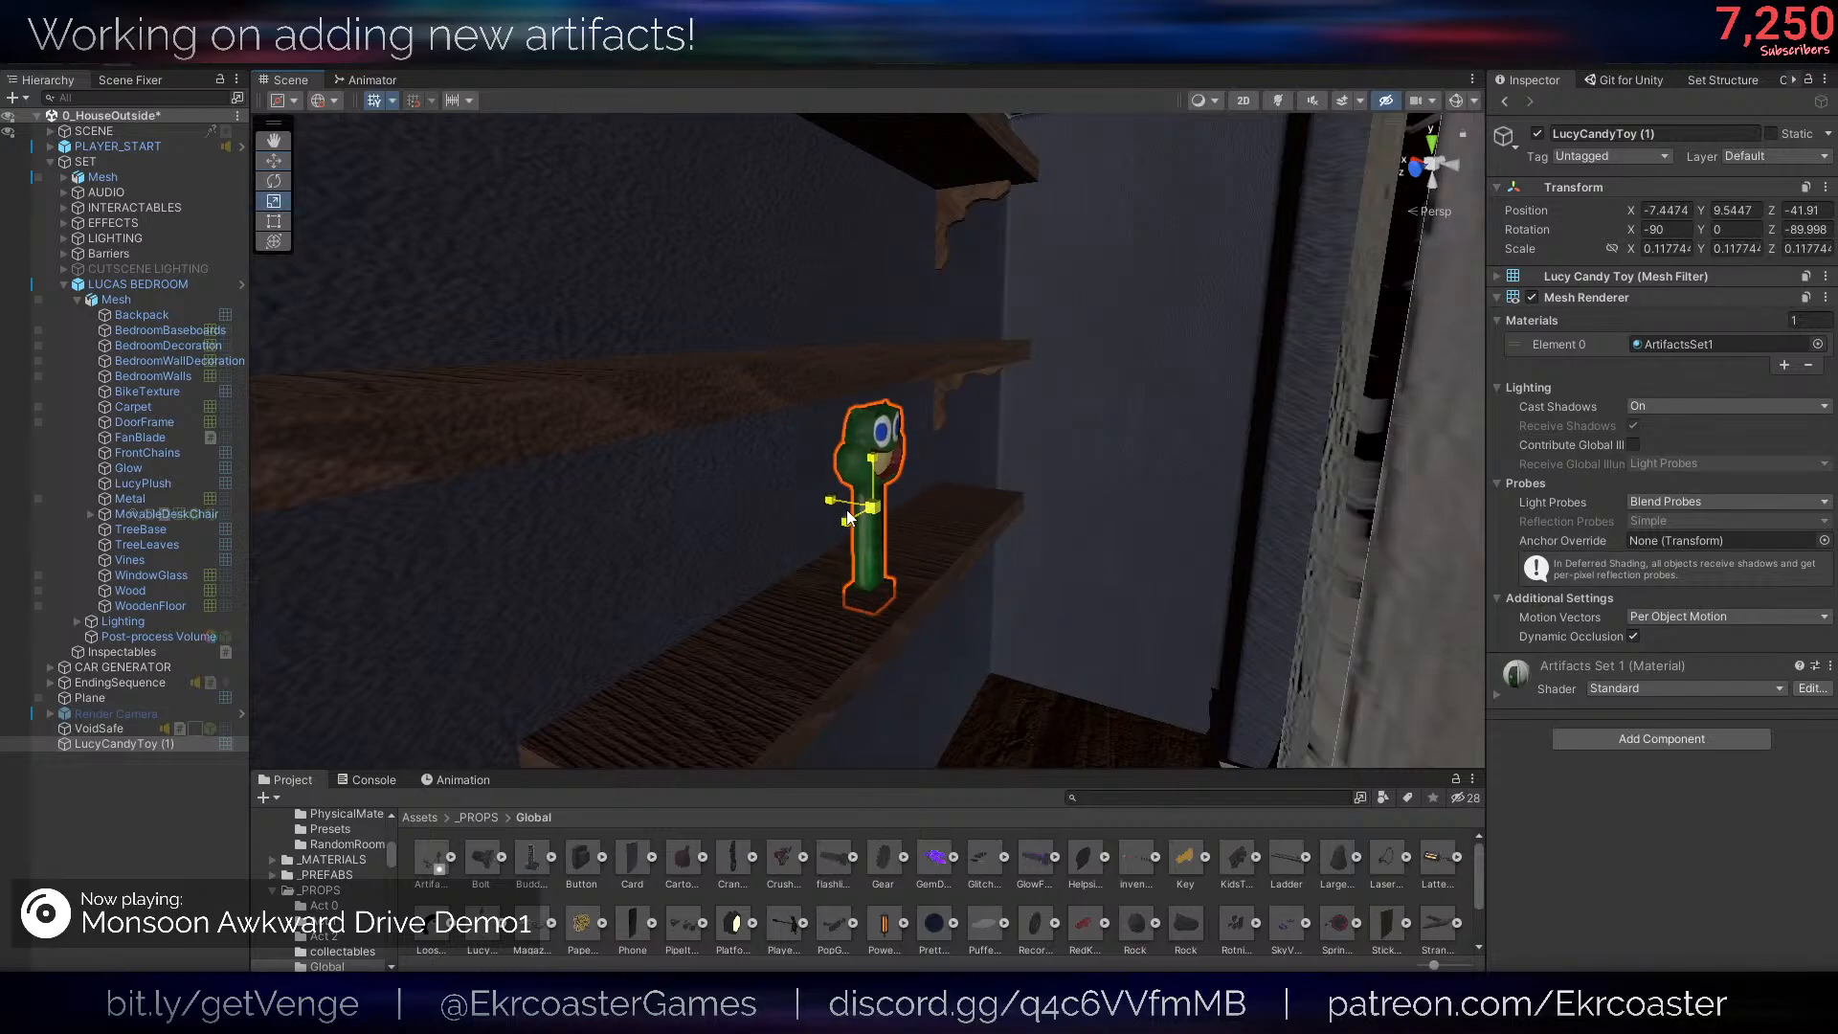
right_drag(1036, 572, 1087, 538)
drag(793, 266, 843, 235)
right_drag(1110, 288, 976, 314)
- Seat the candy toy's base on the shelf at about X -7.449, Y 9.565, Z -41.913 and scale it to about 0.102
key(r)
key(t)
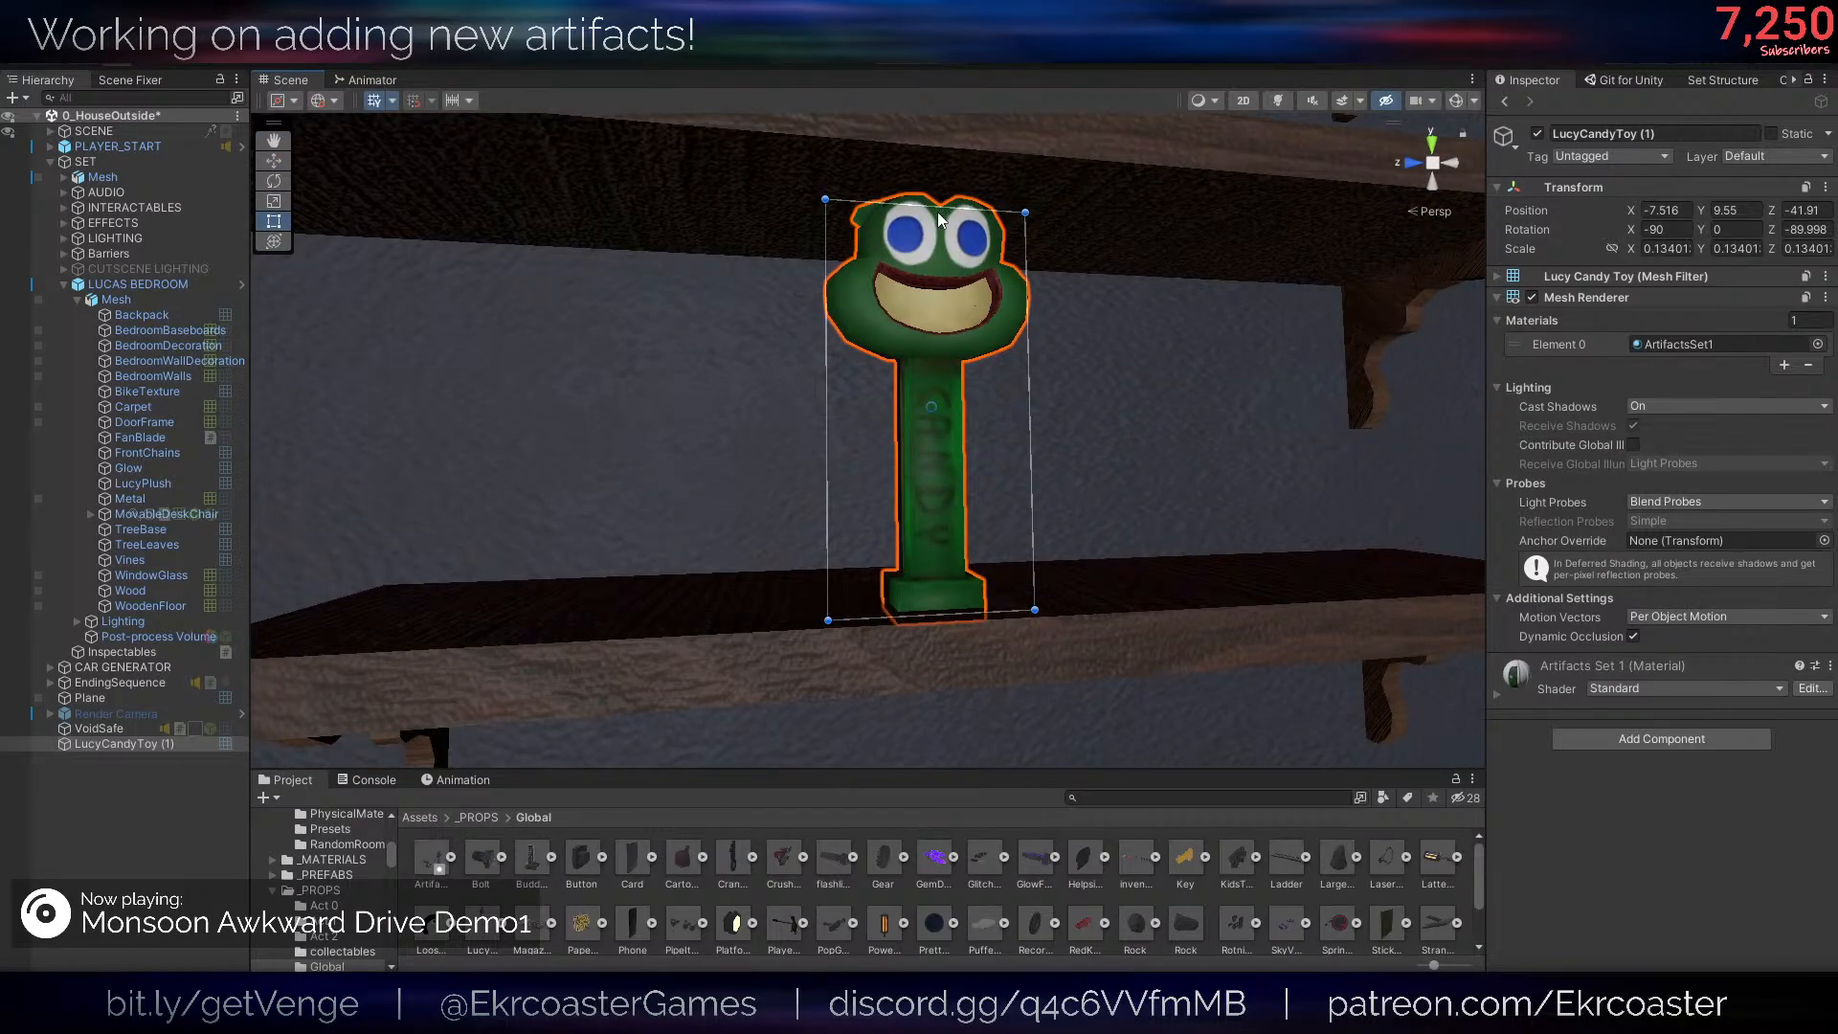
drag(933, 209, 935, 218)
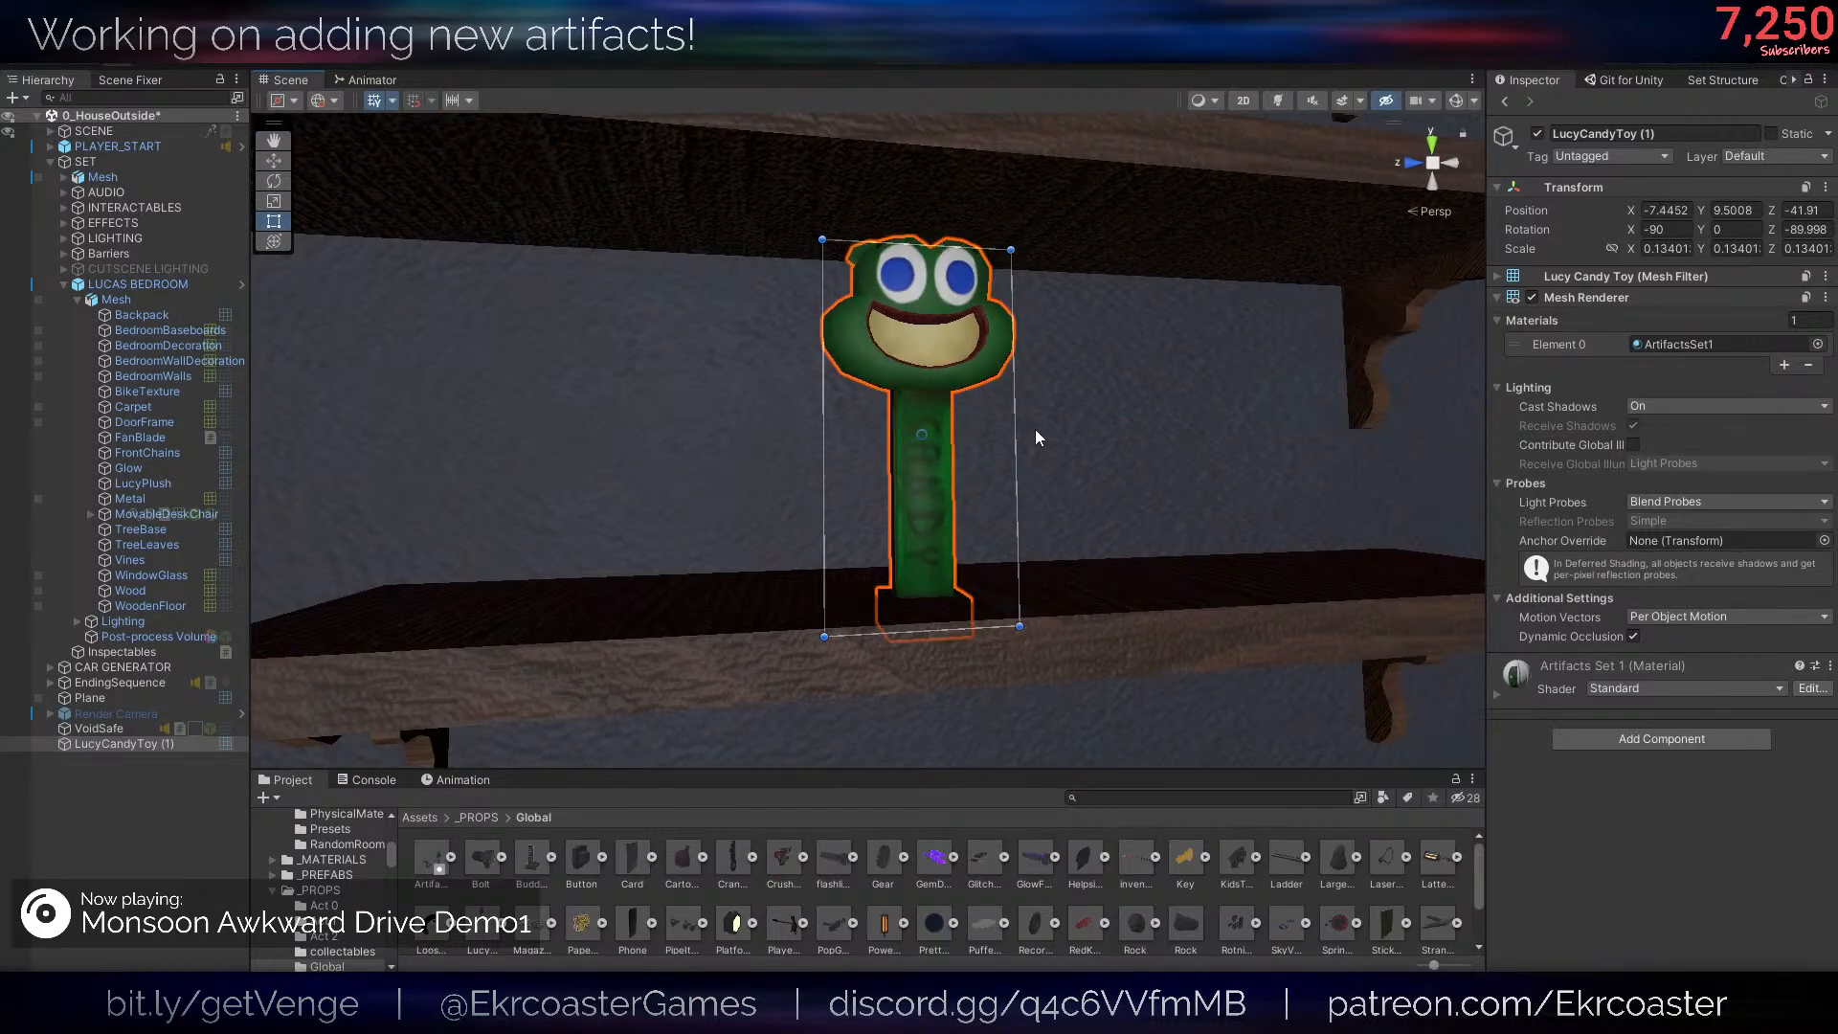
drag(916, 454, 914, 410)
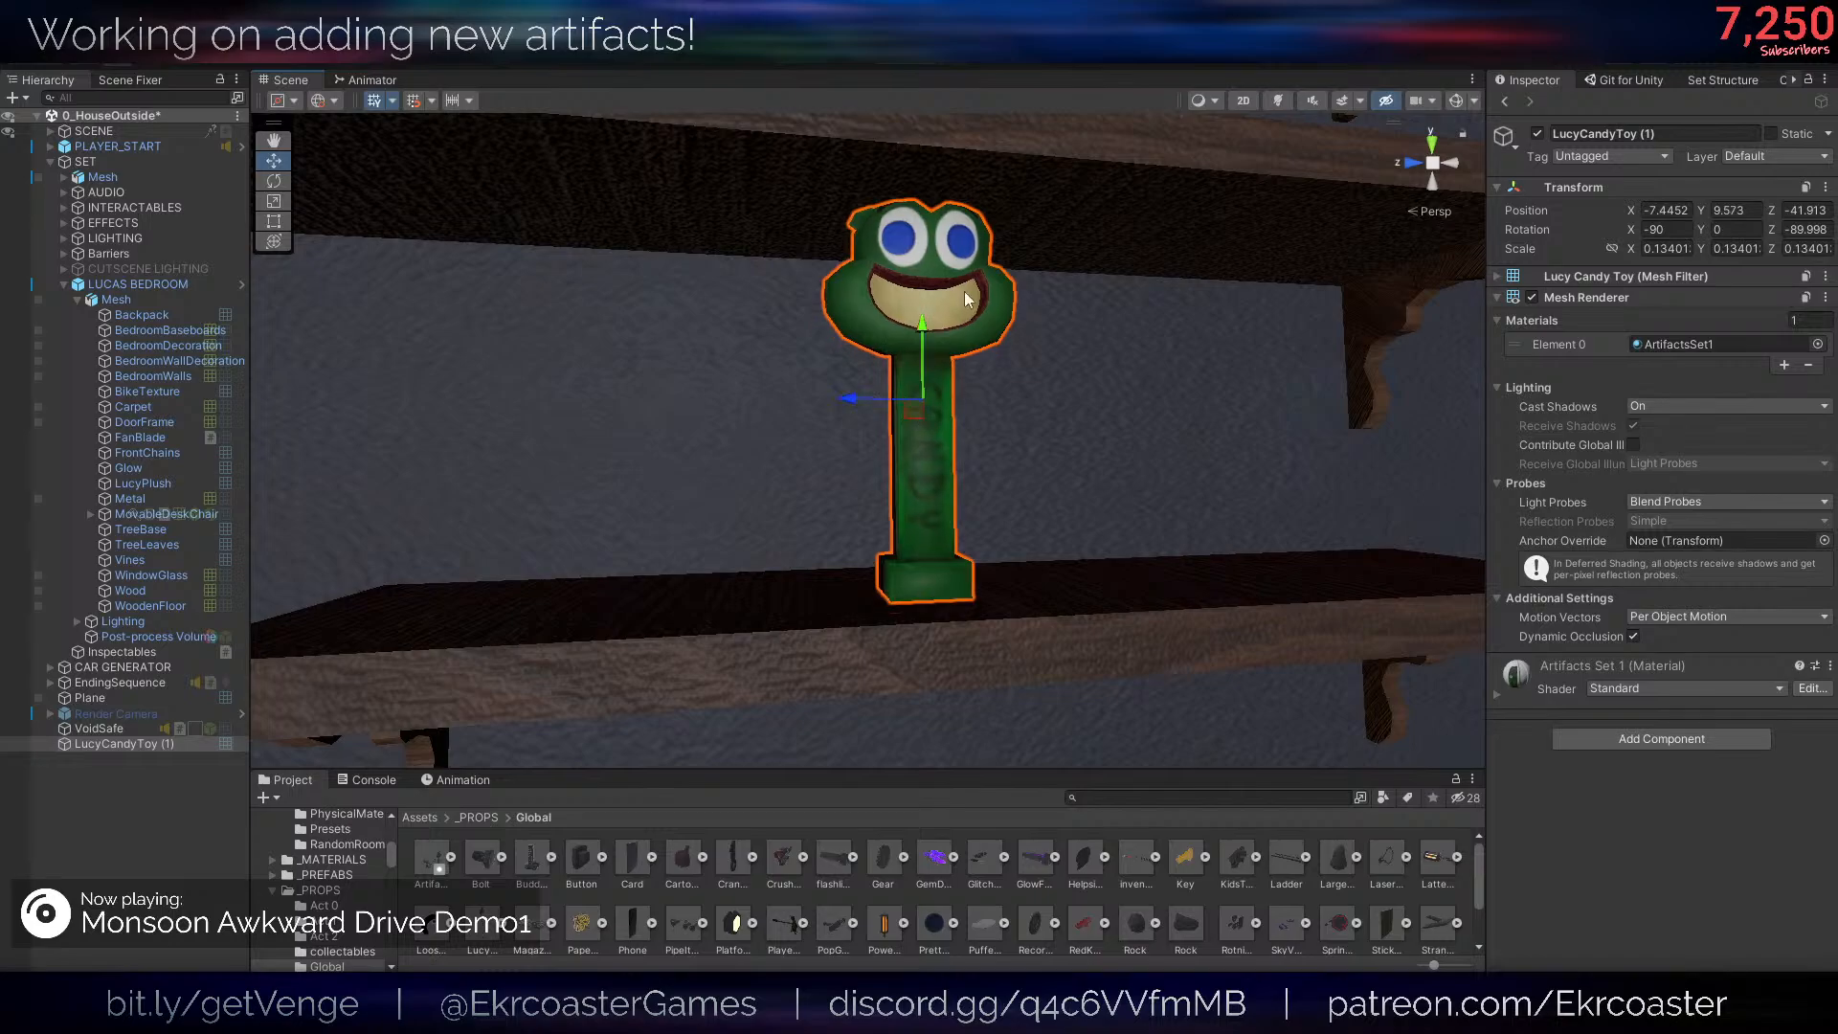
shift+drag(946, 212, 946, 293)
key(w)
key(s)
right_drag(1024, 364, 1043, 366)
key(w)
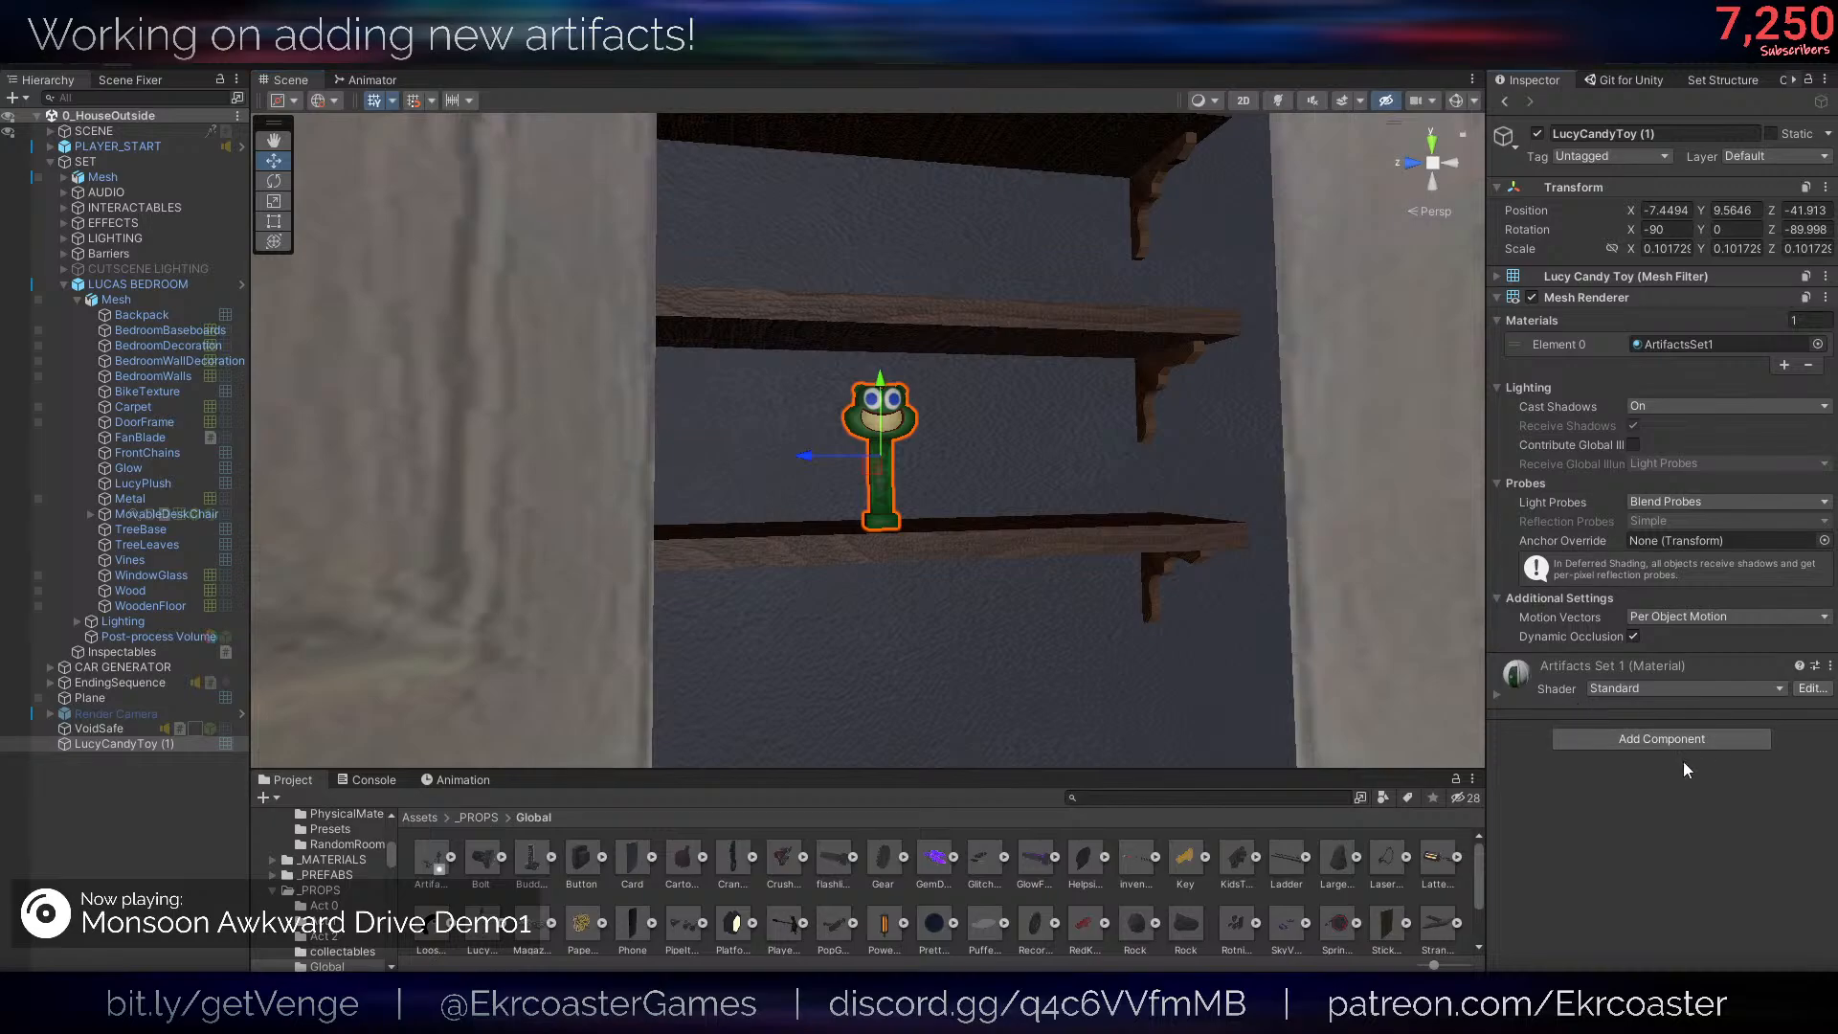
- Add a Box Collider to the candy toy and rename the object LucyCandyToy
click(1721, 739)
text(box)
key(Return)
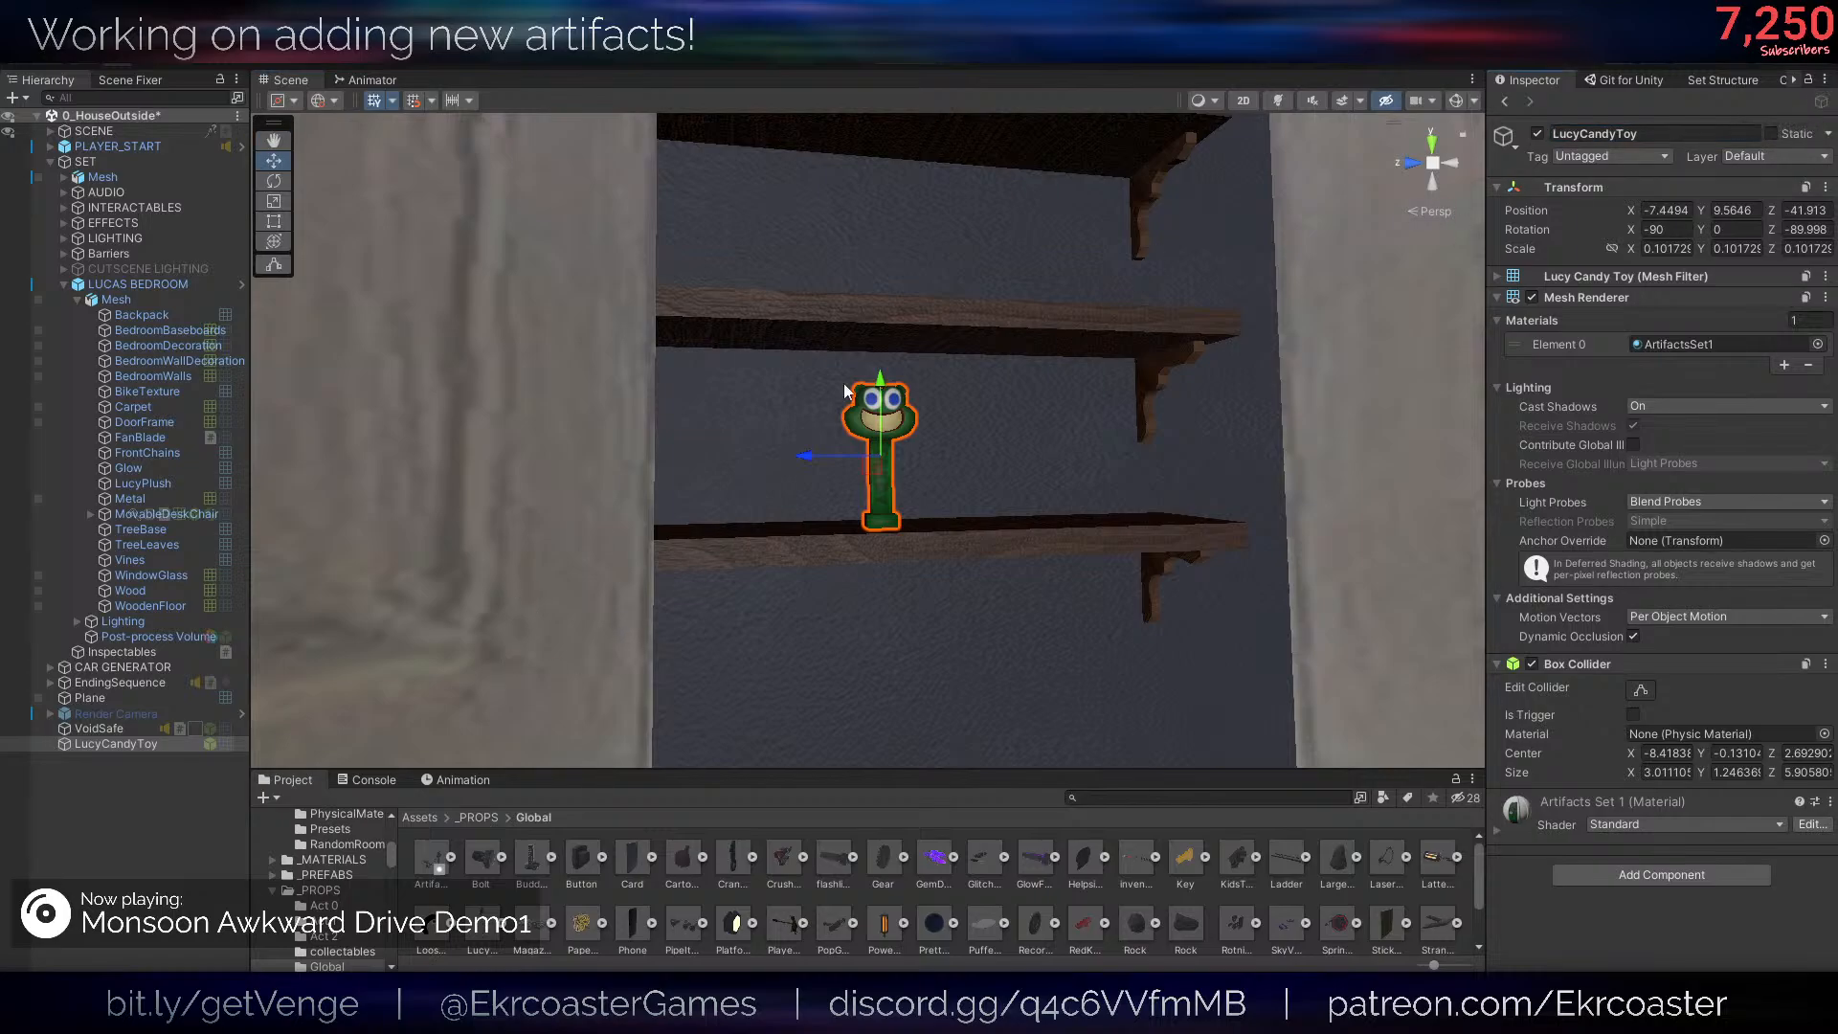
right_drag(845, 385, 845, 393)
- Move LucyCandyToy into the INTERACTABLES group under SET
drag(151, 744, 146, 676)
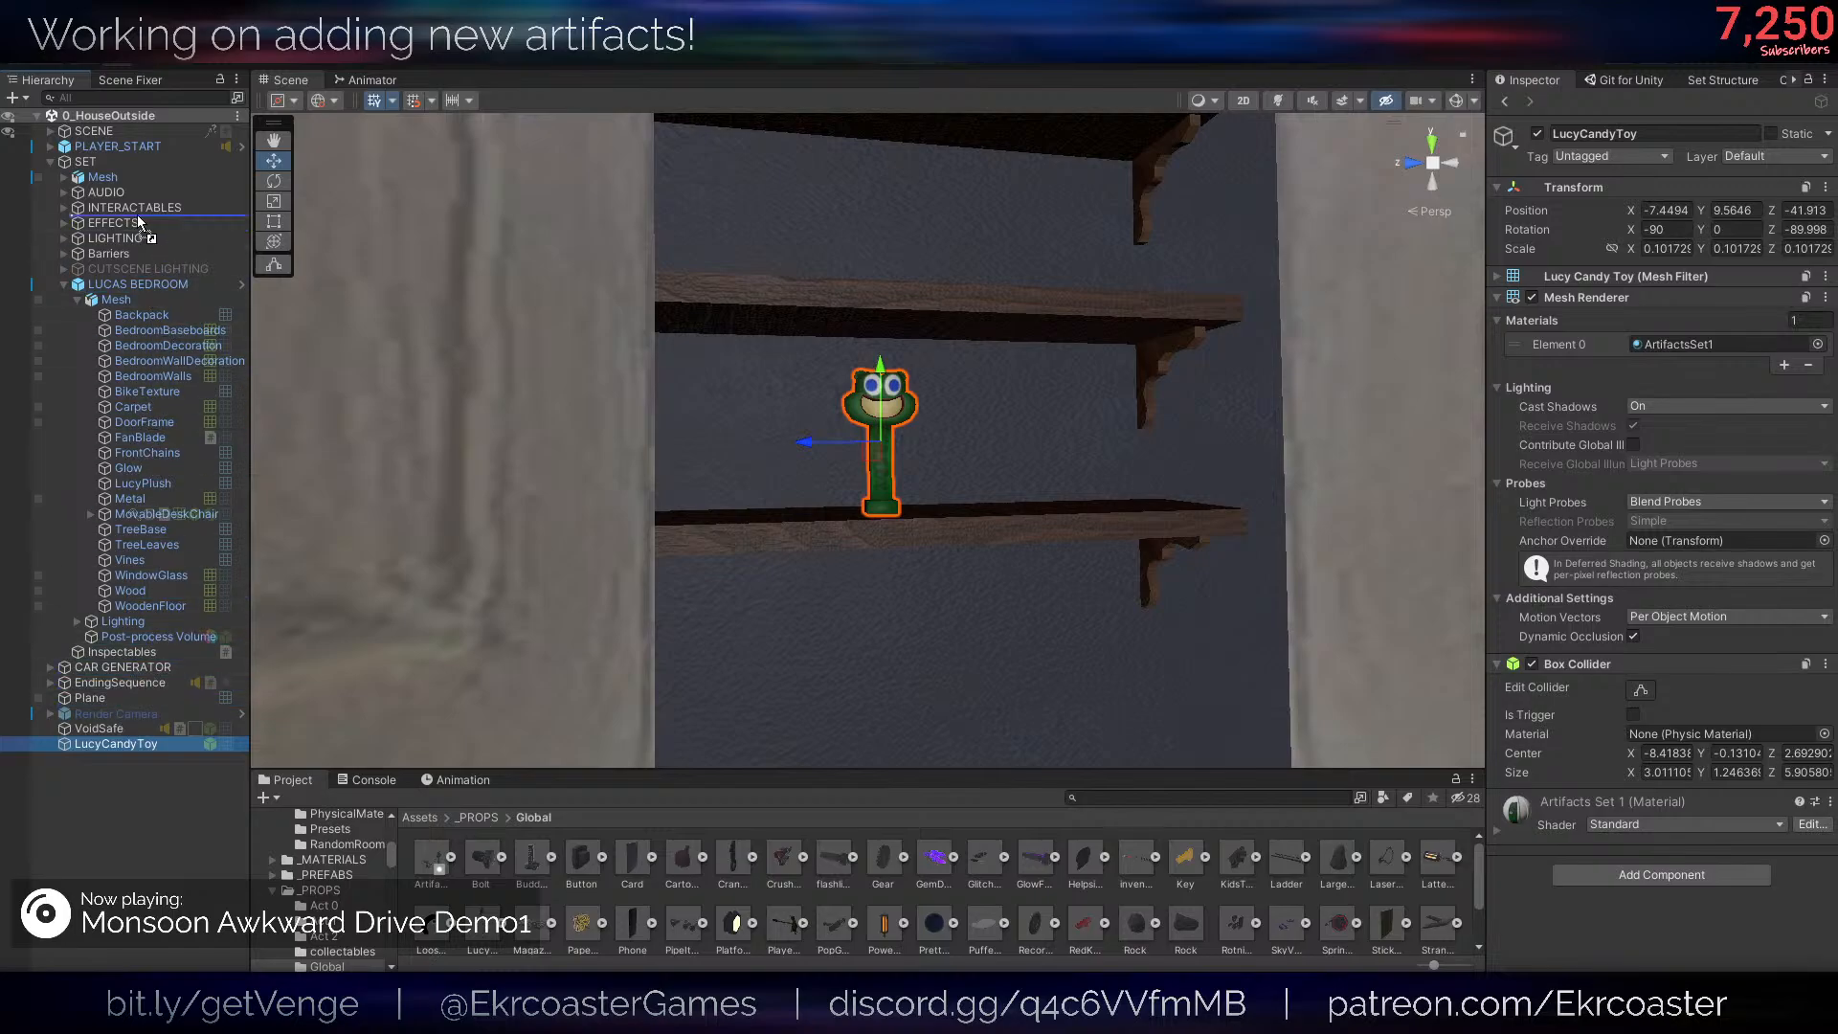
drag(136, 215, 114, 209)
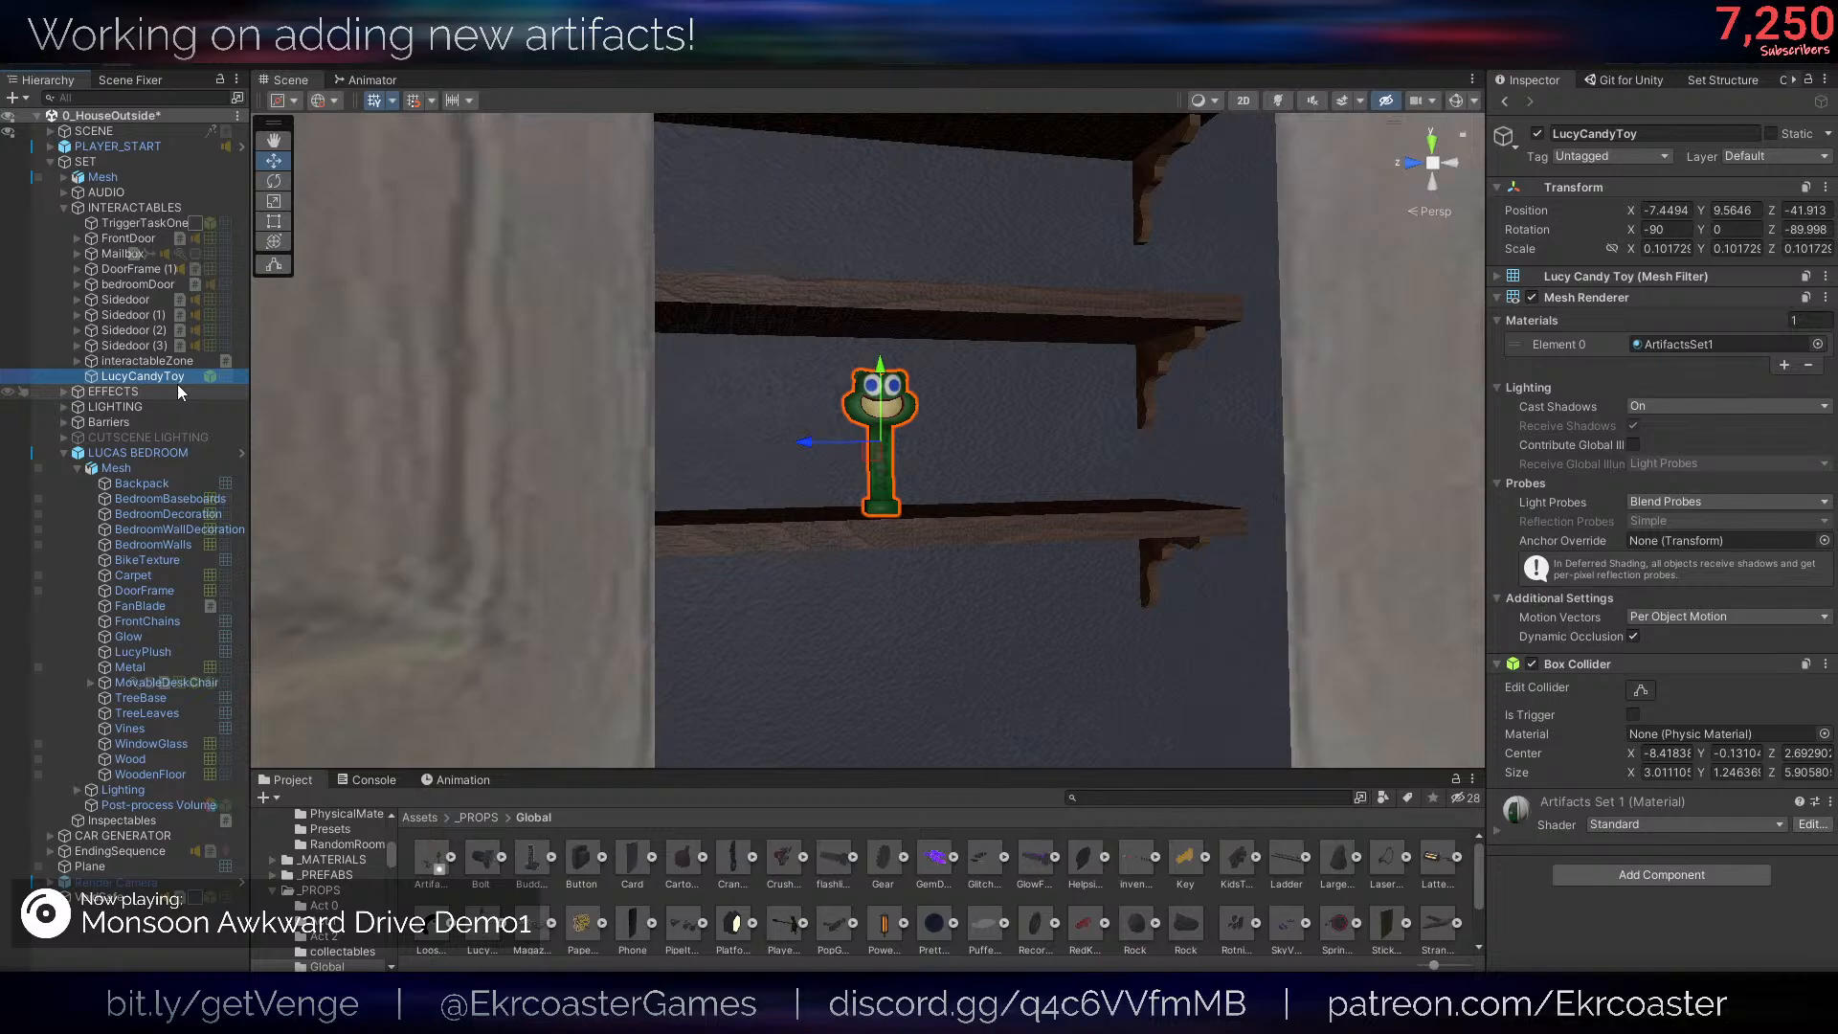
right_click(846, 350)
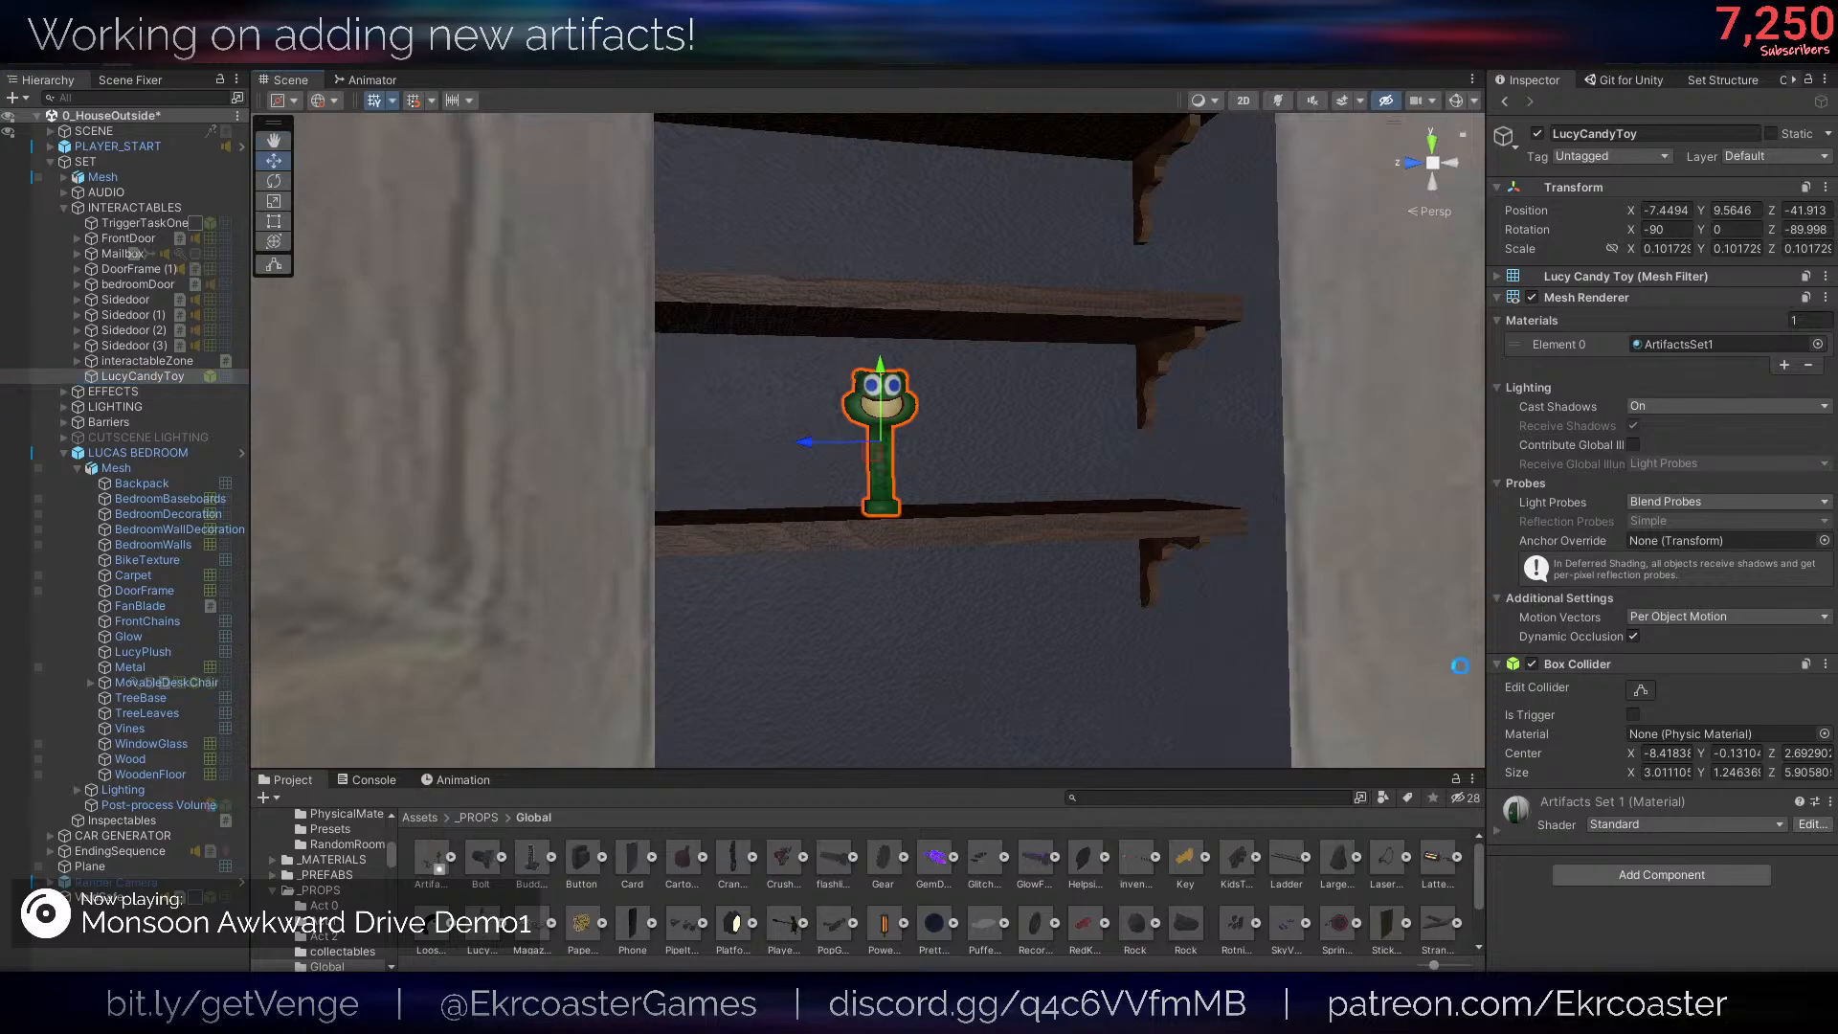
- Add the Interactable script component to LucyCandyToy
click(1643, 871)
key(Return)
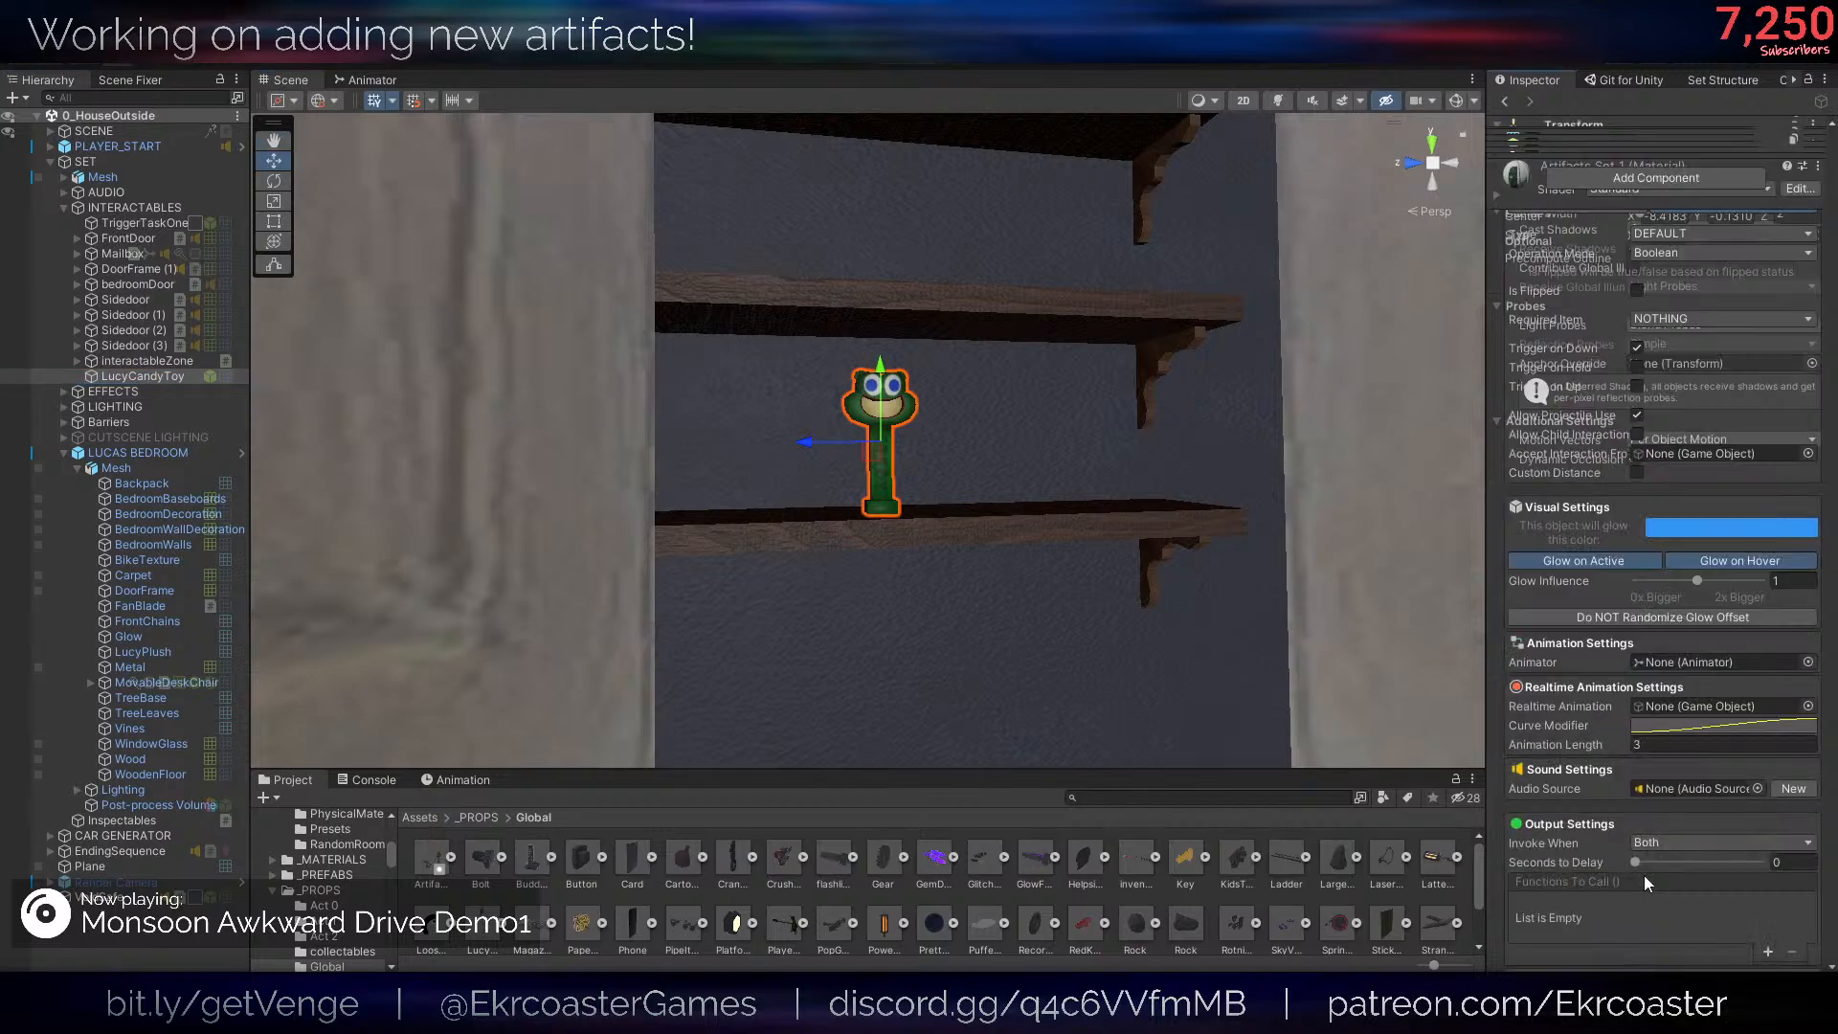
scroll(1658, 615, down, 10)
scroll(1767, 434, up, 4)
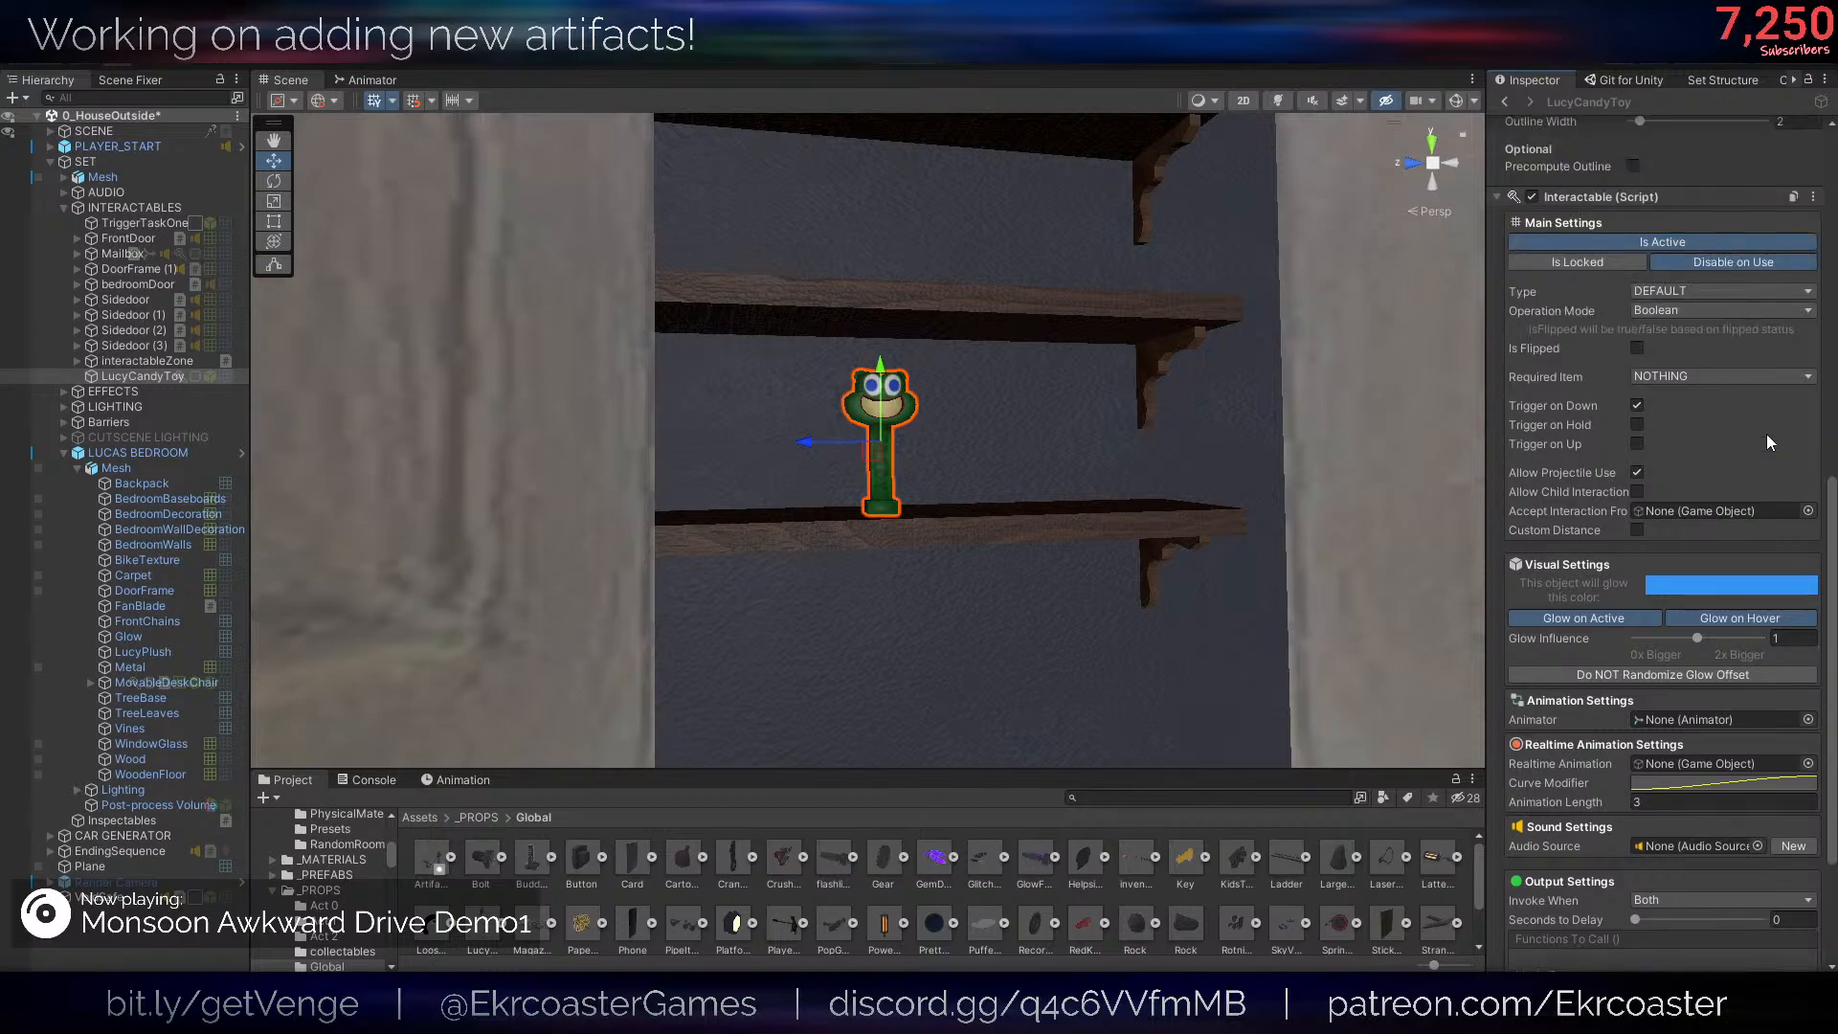
- Set the Interactable type to COLLECTABLE with LucyCandyToy as the artifact to give, and enable Kill on Collect
click(1687, 293)
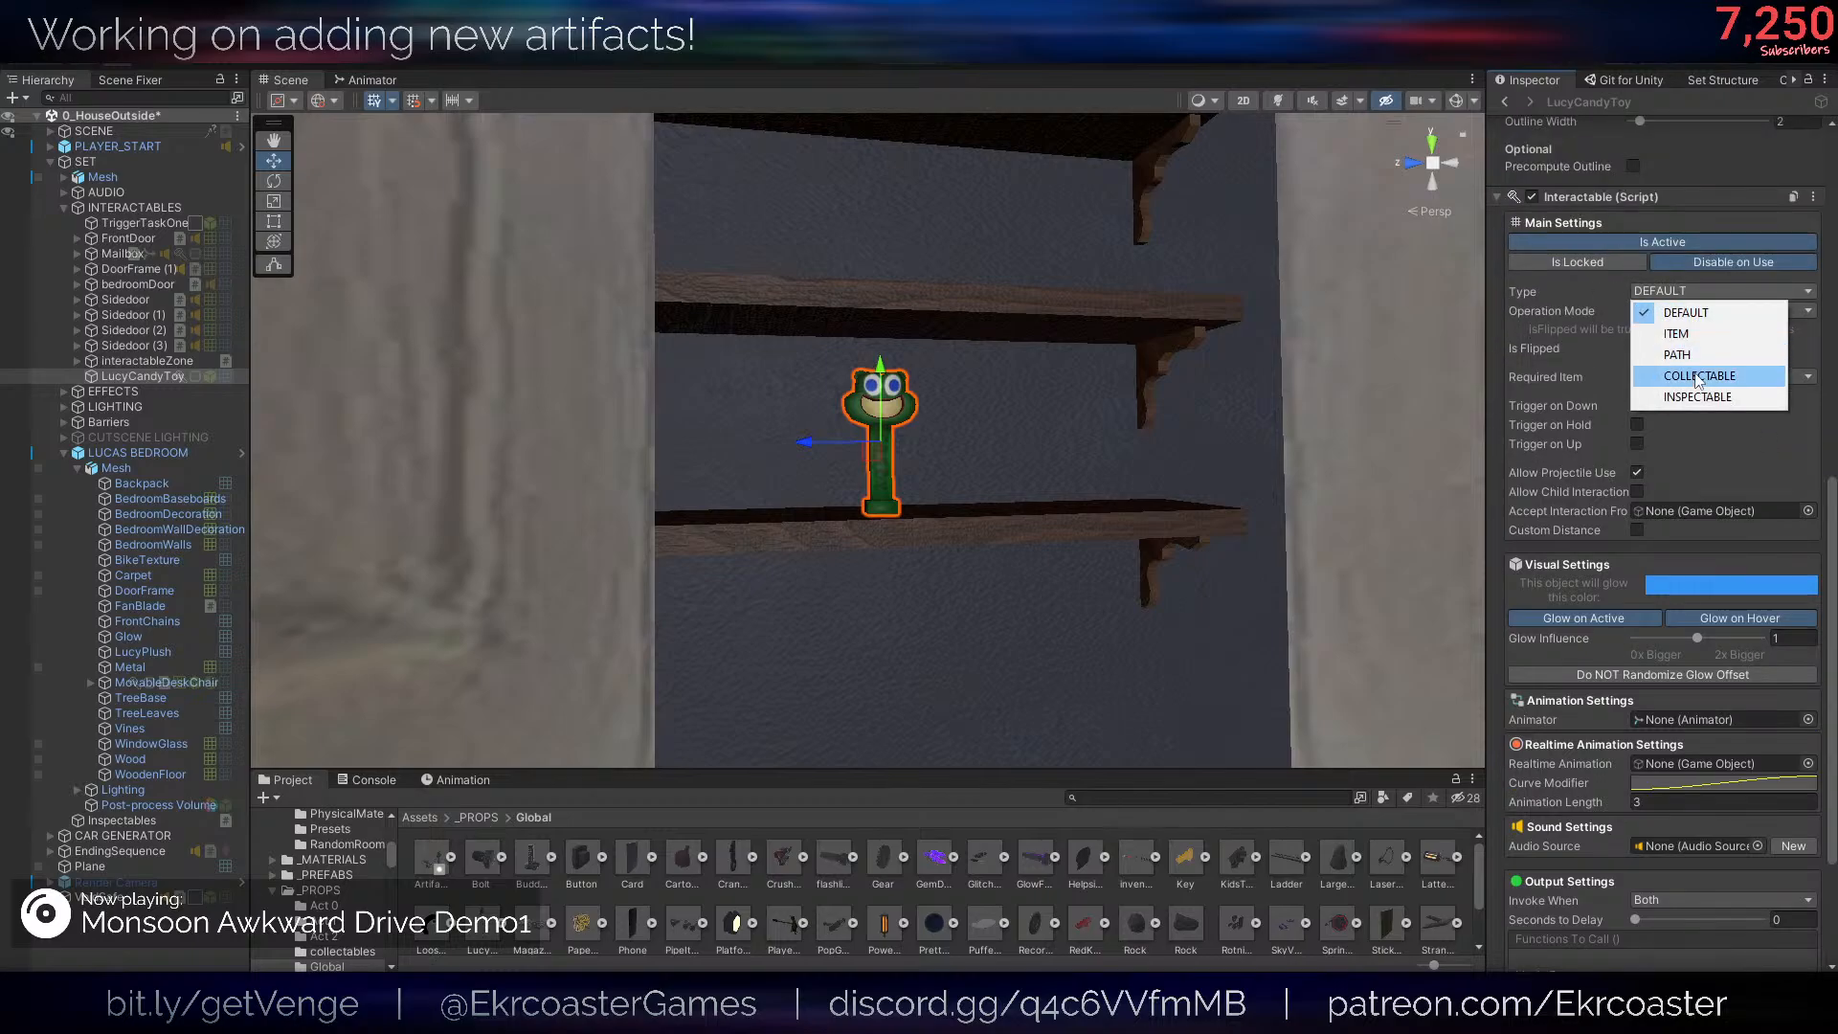
click(1685, 375)
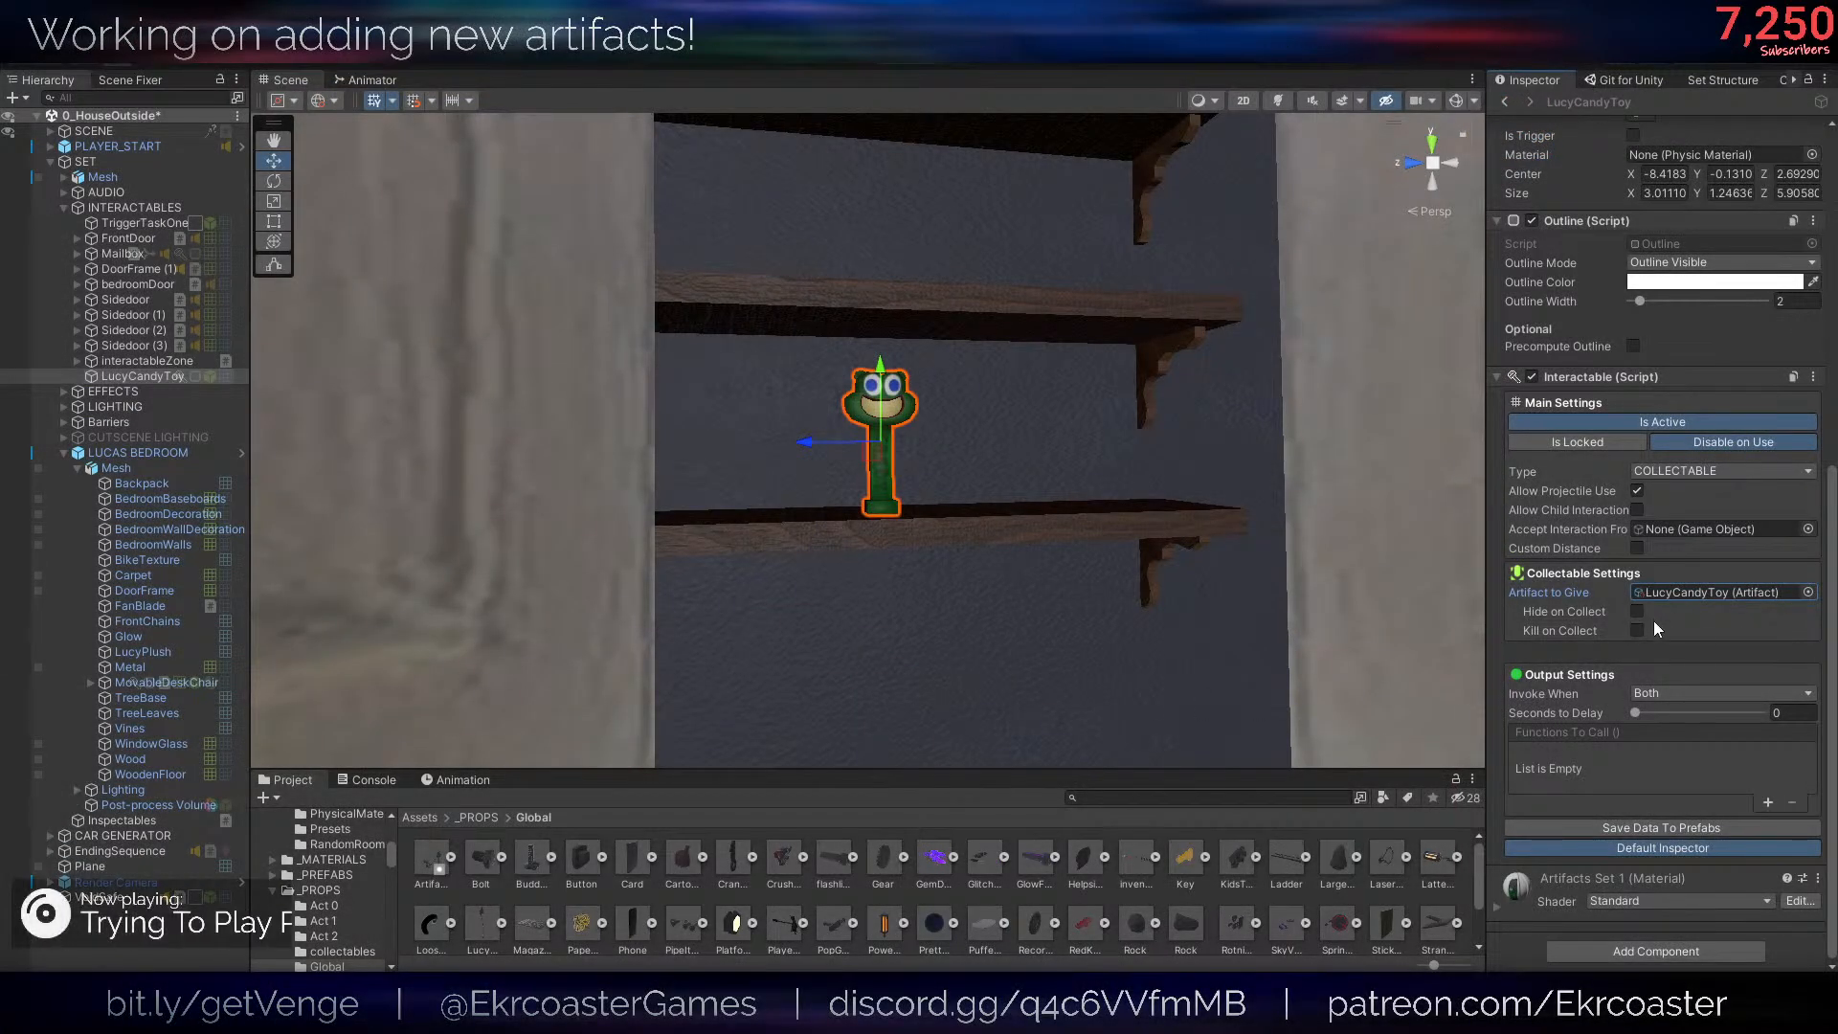
click(1638, 628)
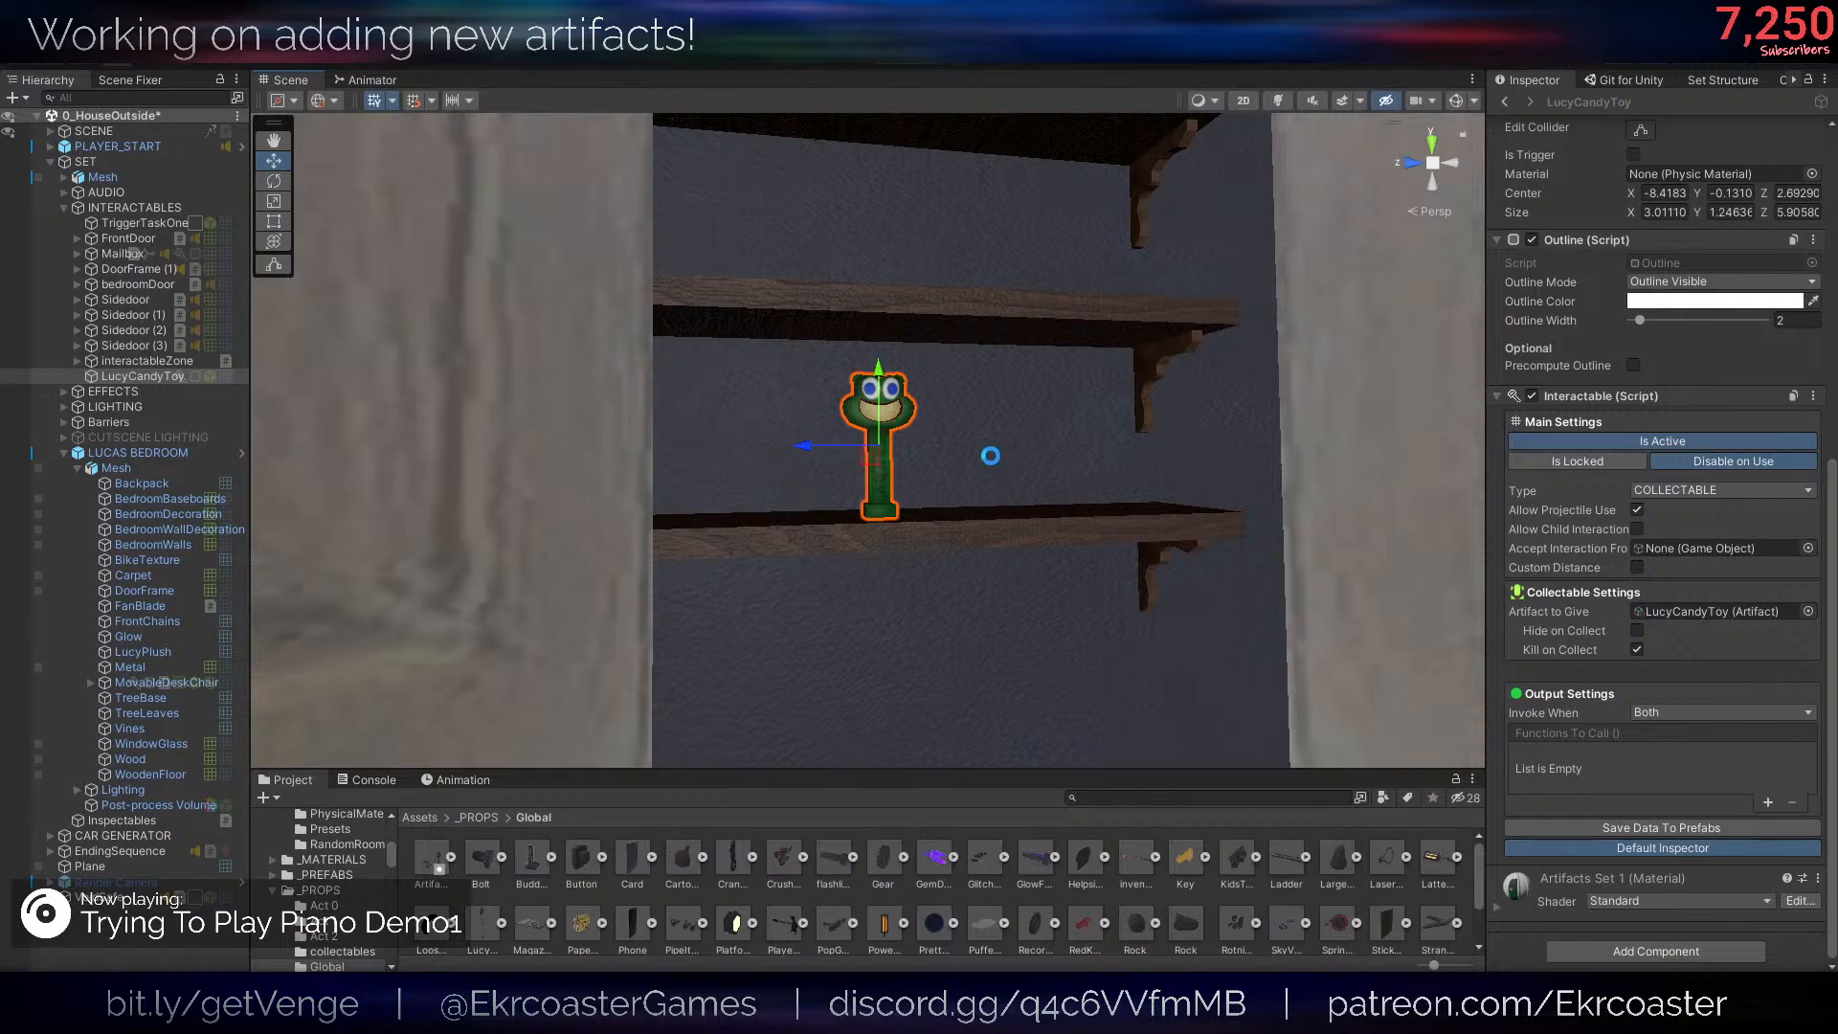
scroll(1605, 541, up, 3)
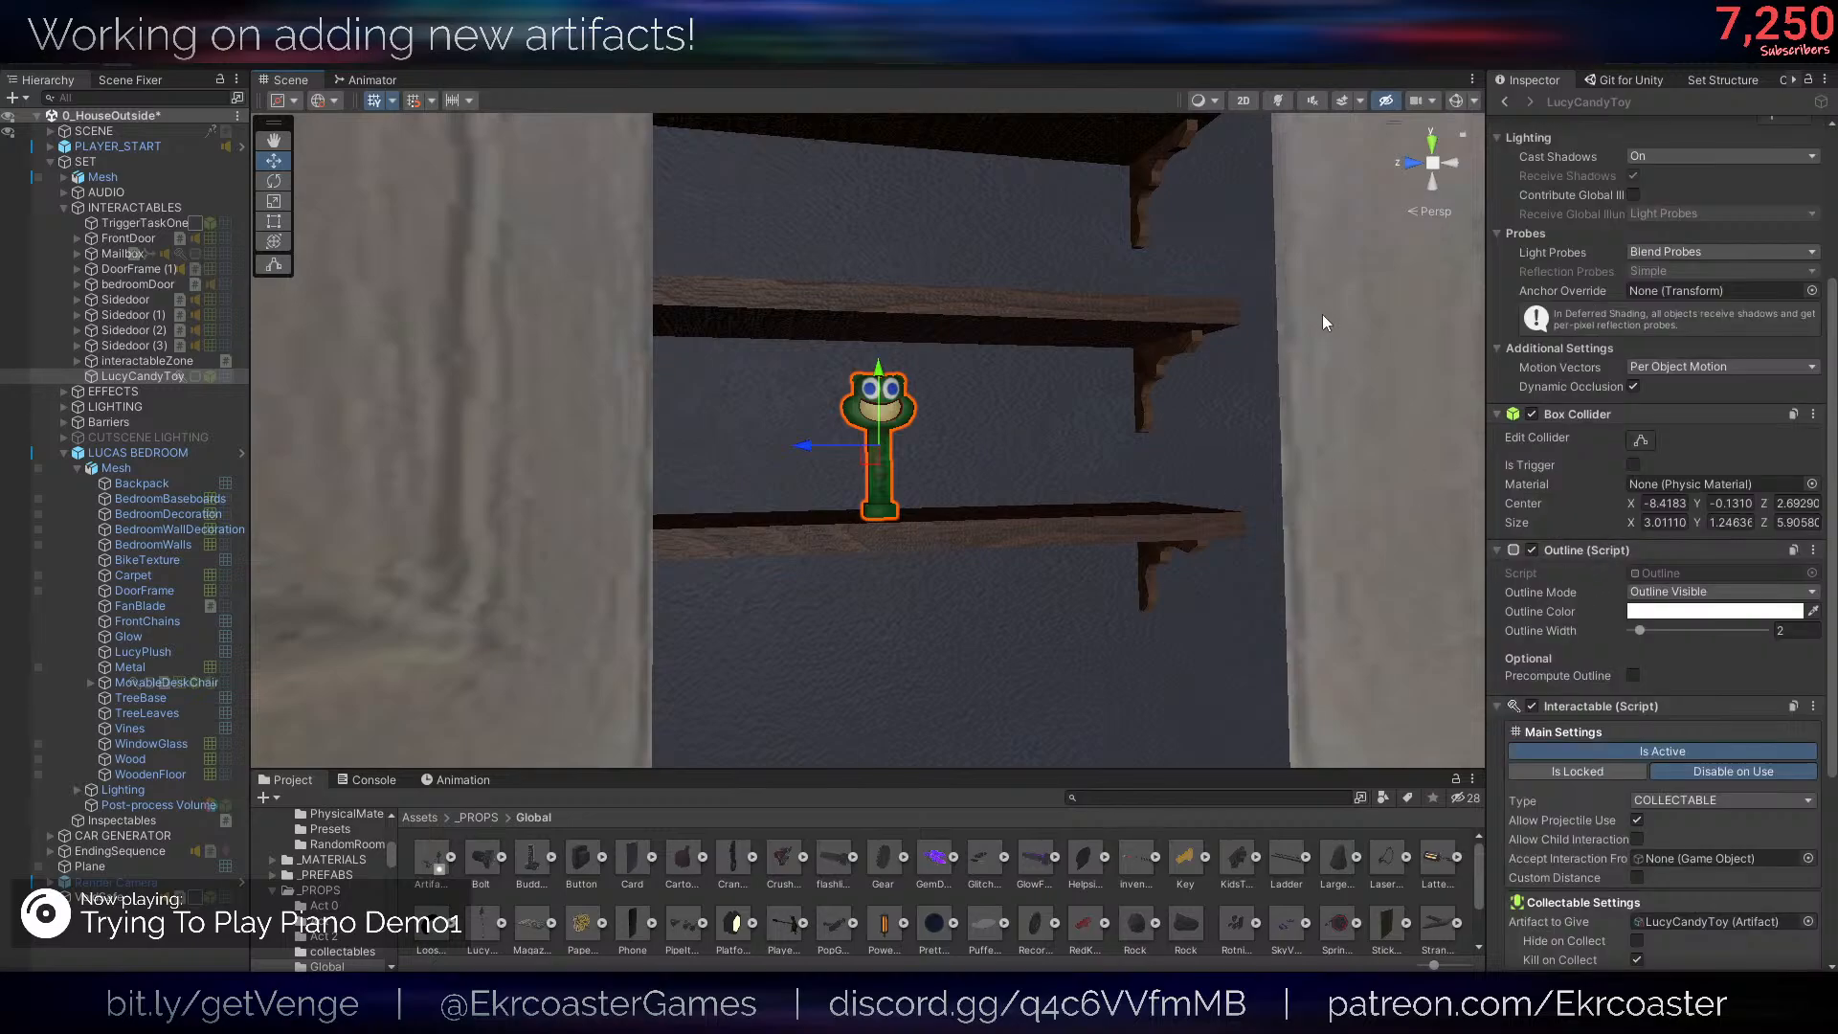
scroll(1698, 387, down, 3)
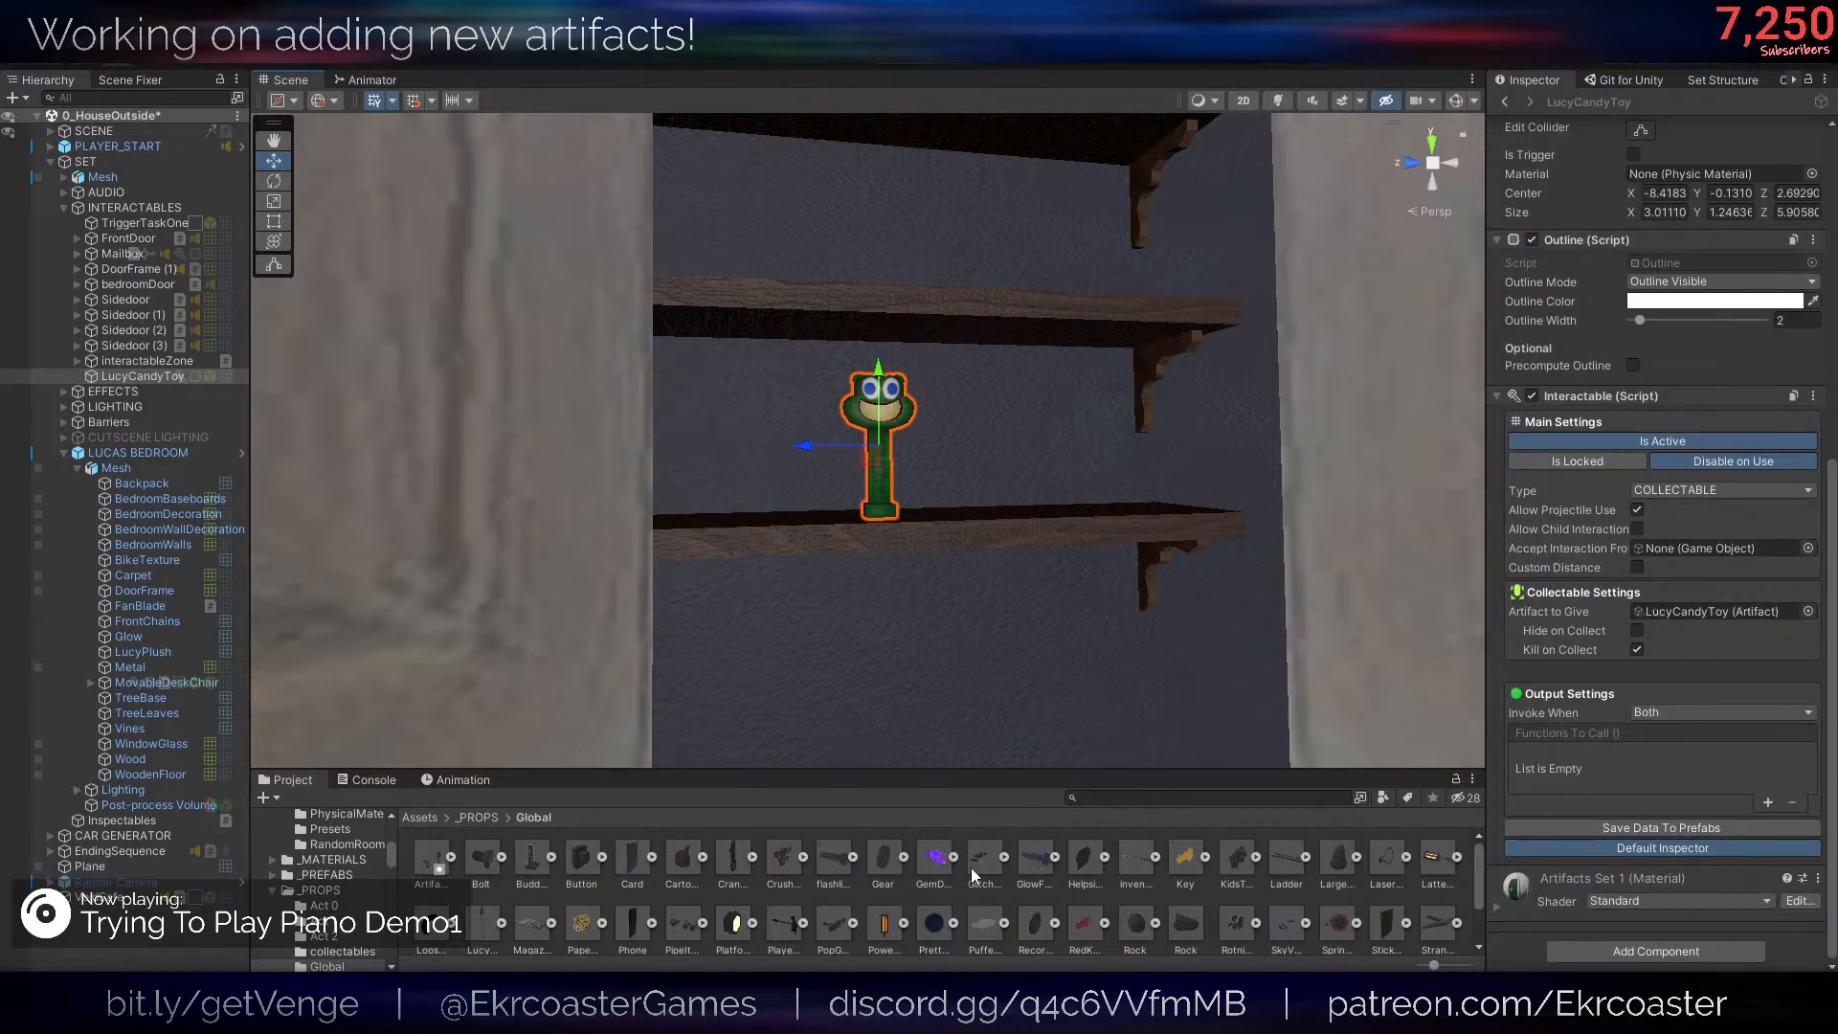
- Play-test the scene by collecting the Lucy Candy Toy from the bedroom closet
click(1082, 525)
scroll(1087, 511, down, 10)
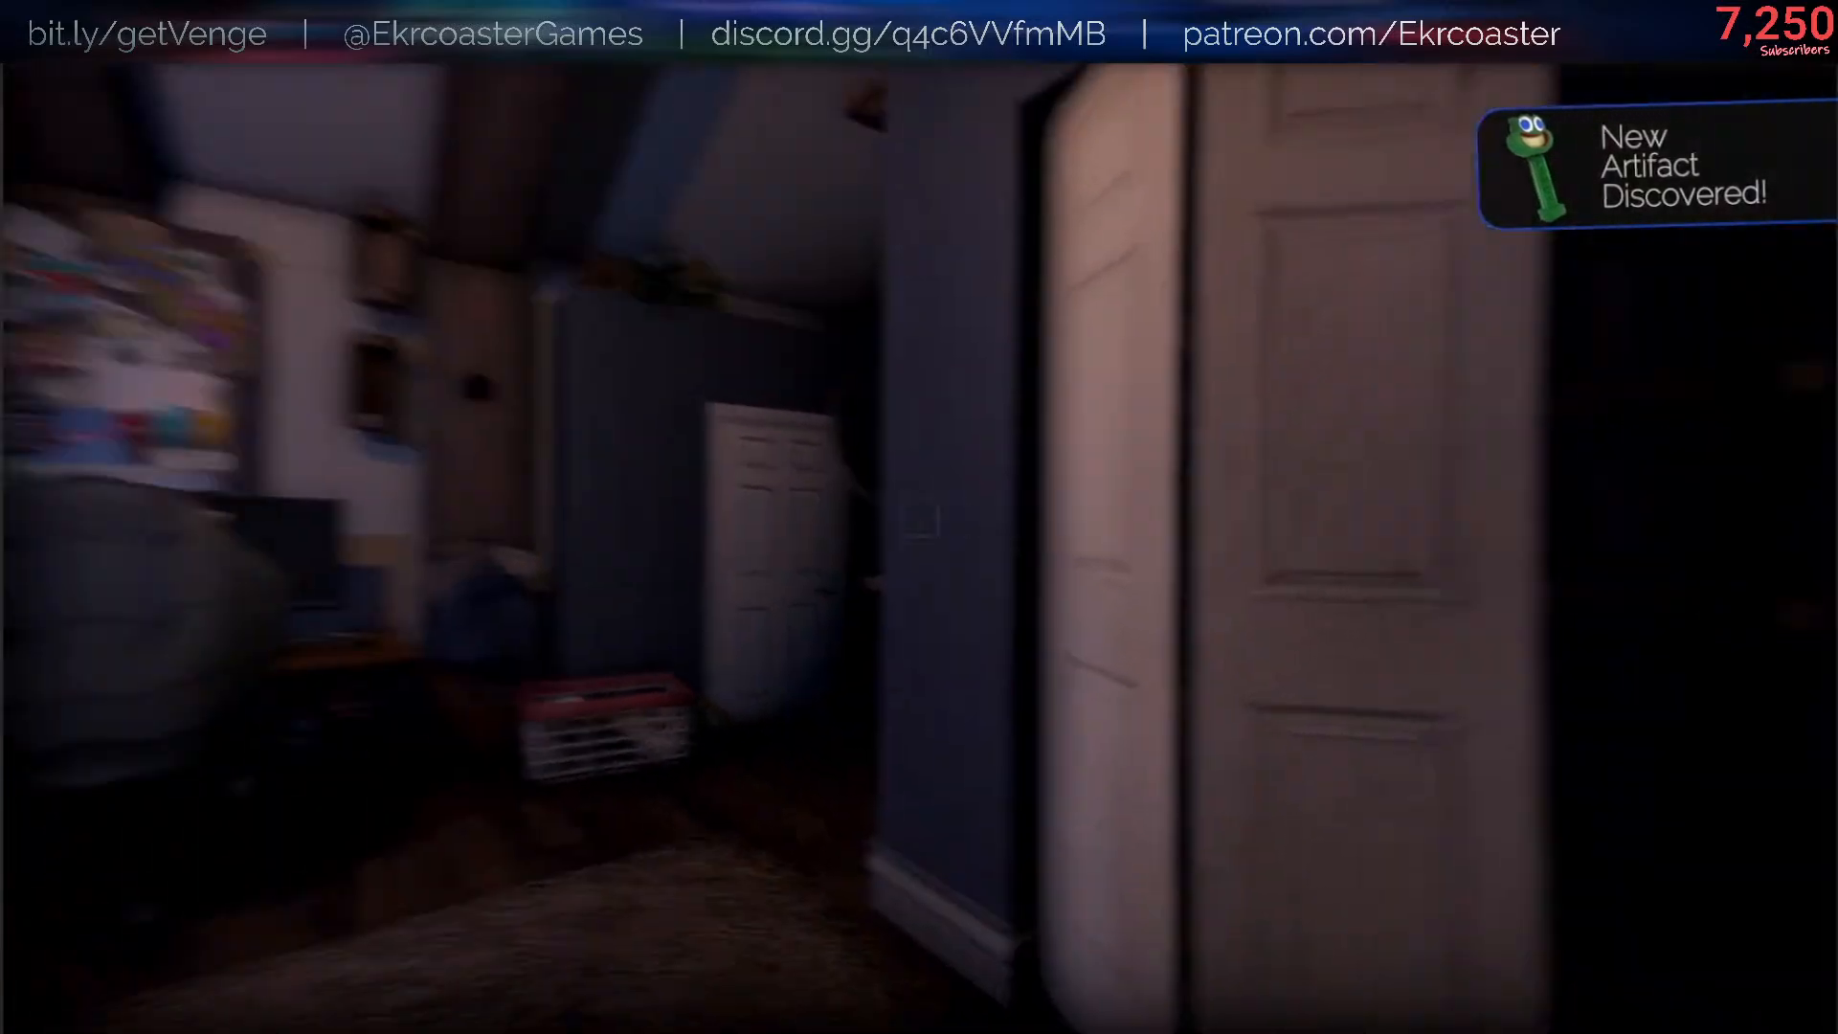
key(Escape)
- Inspect the Lucy Candy Toy's model and description in the game's artifact collection
click(1597, 651)
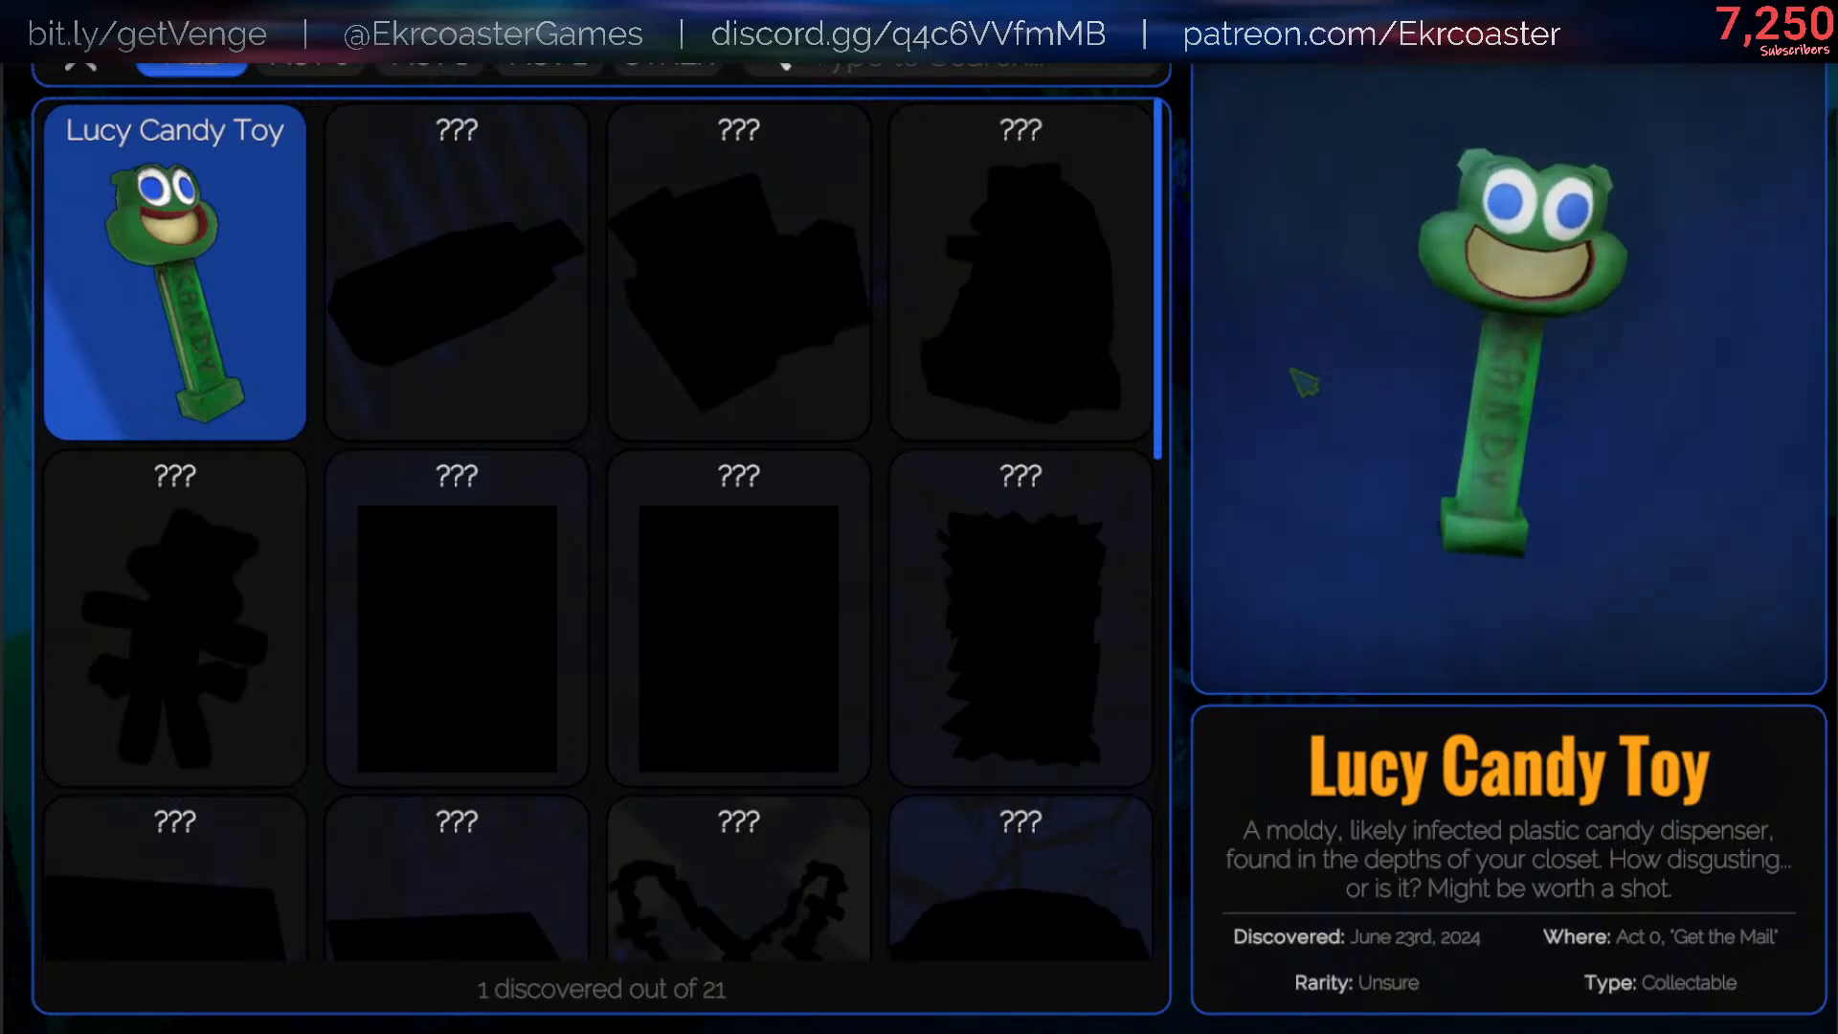
scroll(1618, 263, up, 5)
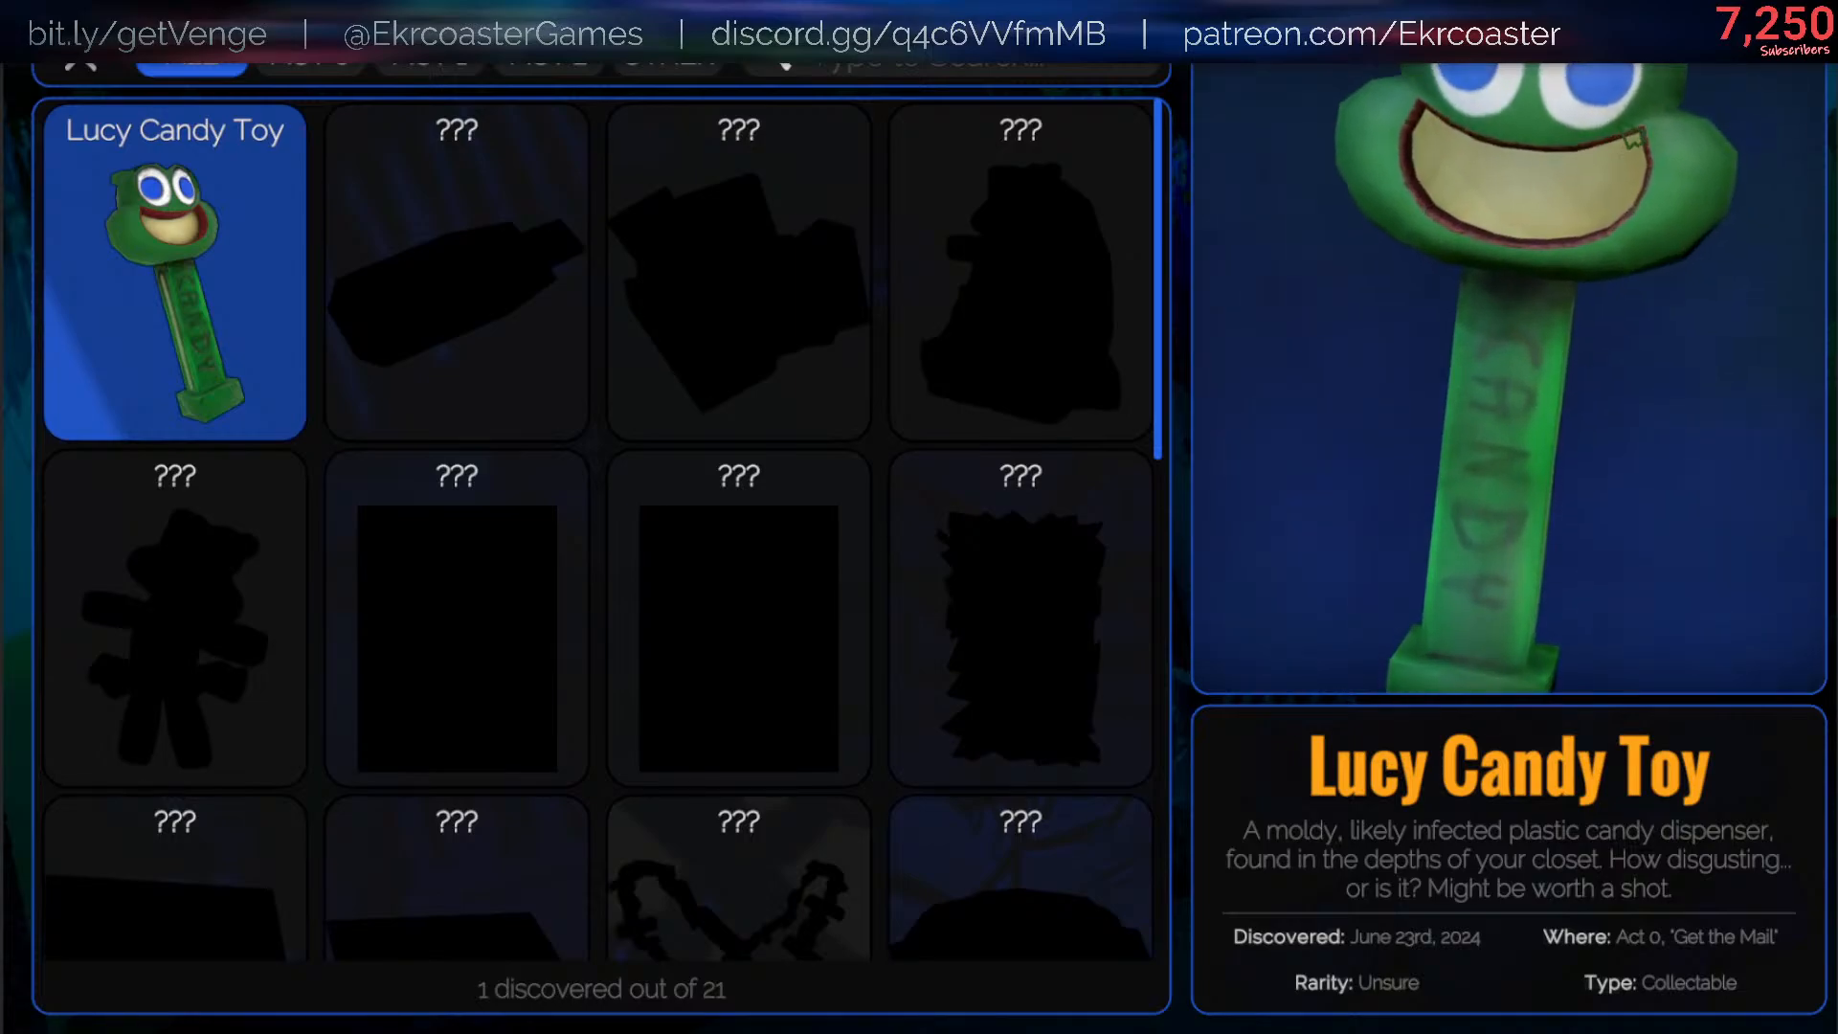
scroll(1631, 253, down, 1)
scroll(1637, 263, down, 4)
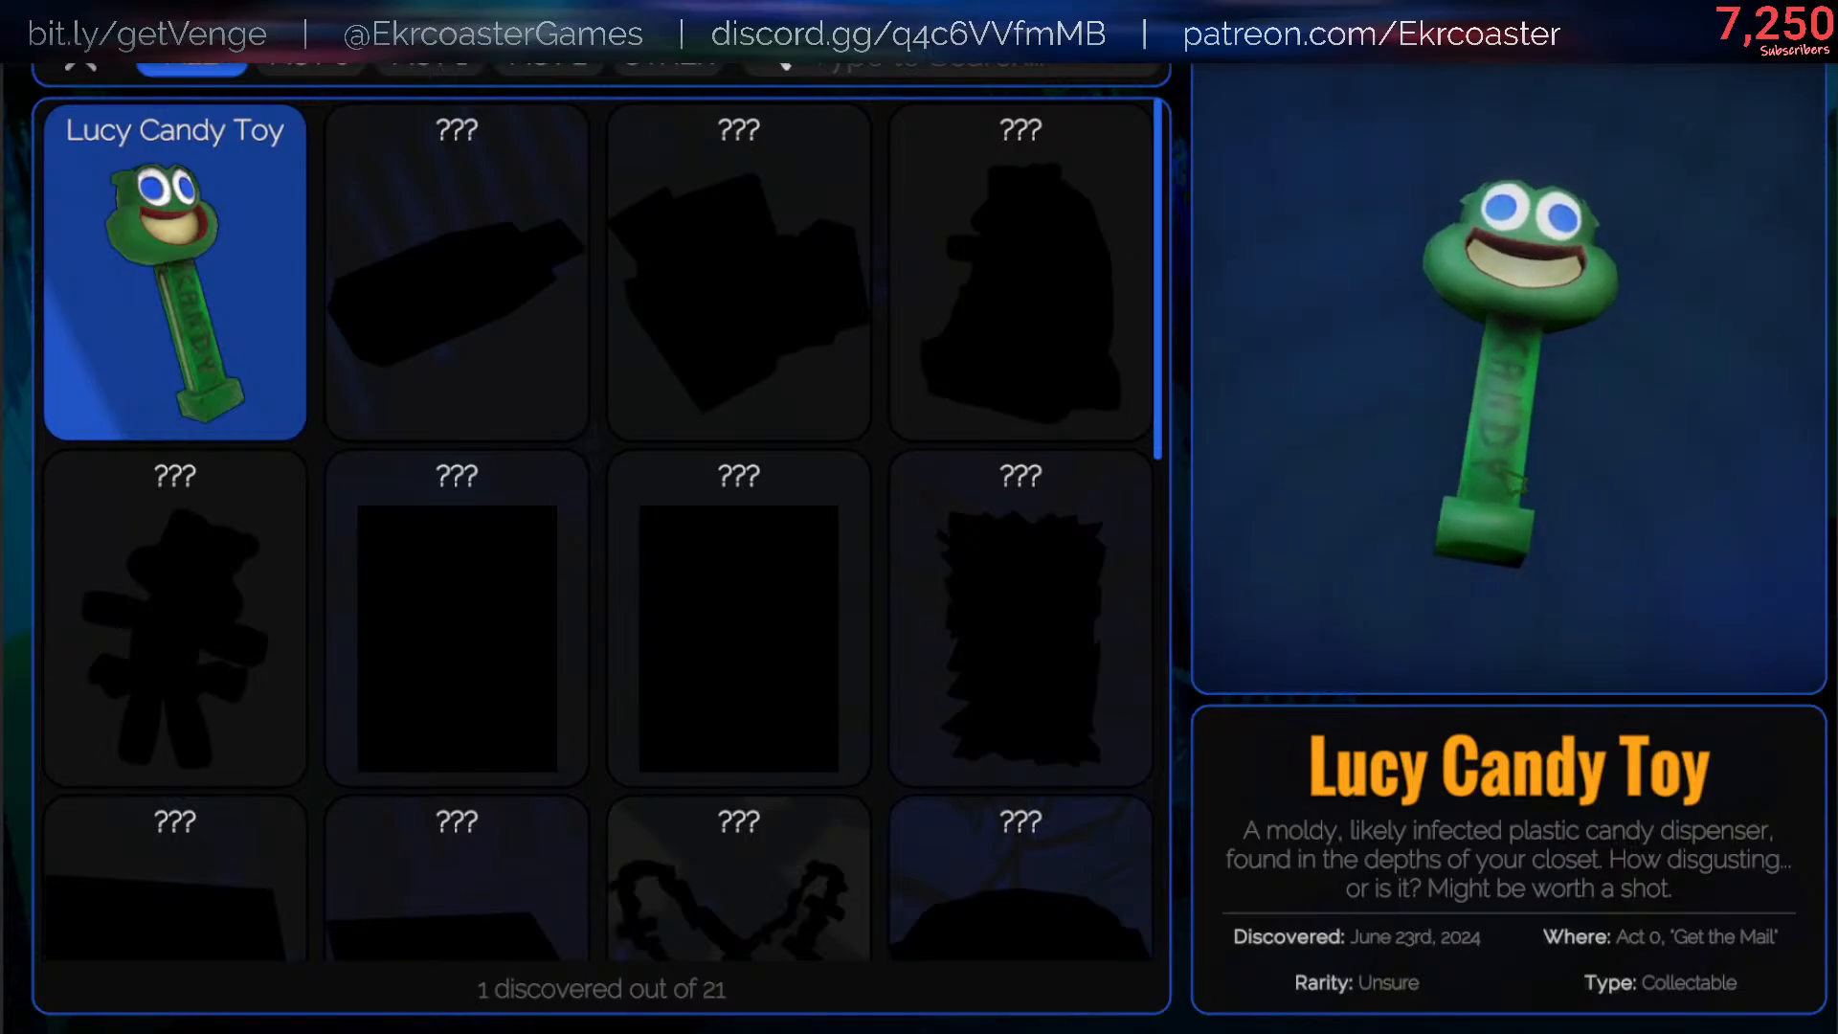
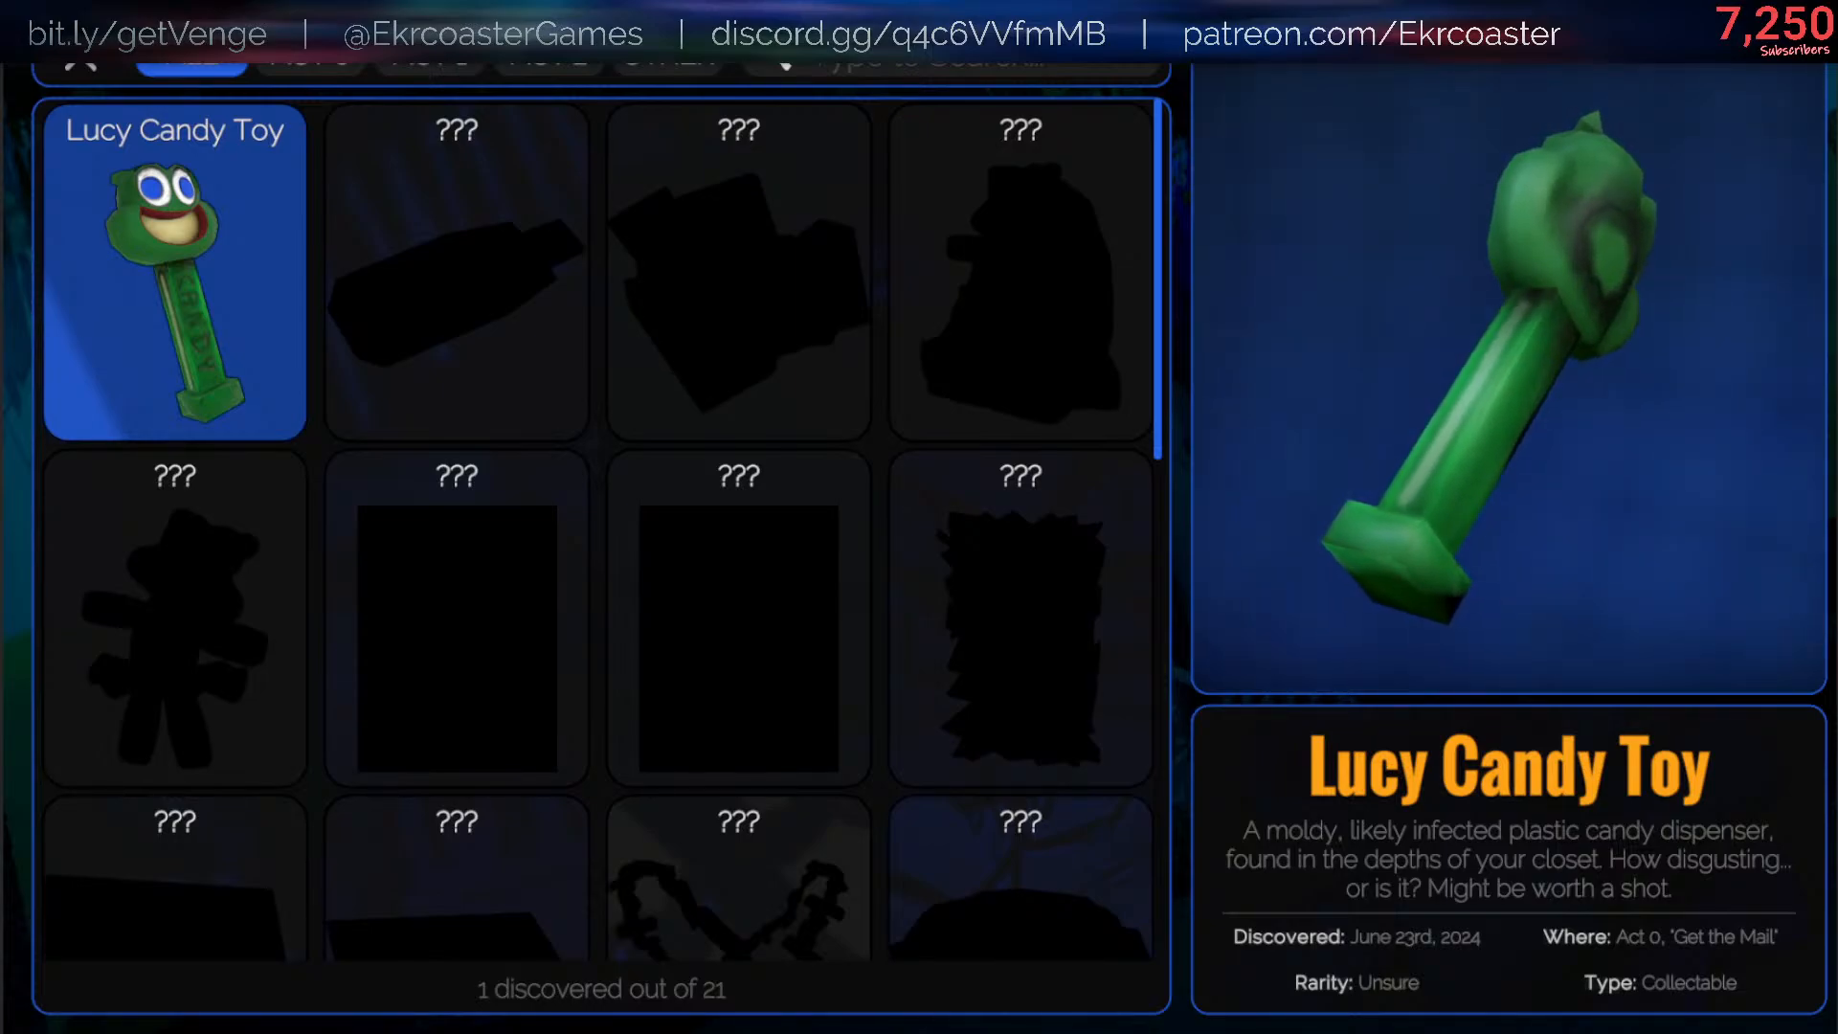
scroll(873, 939, down, 10)
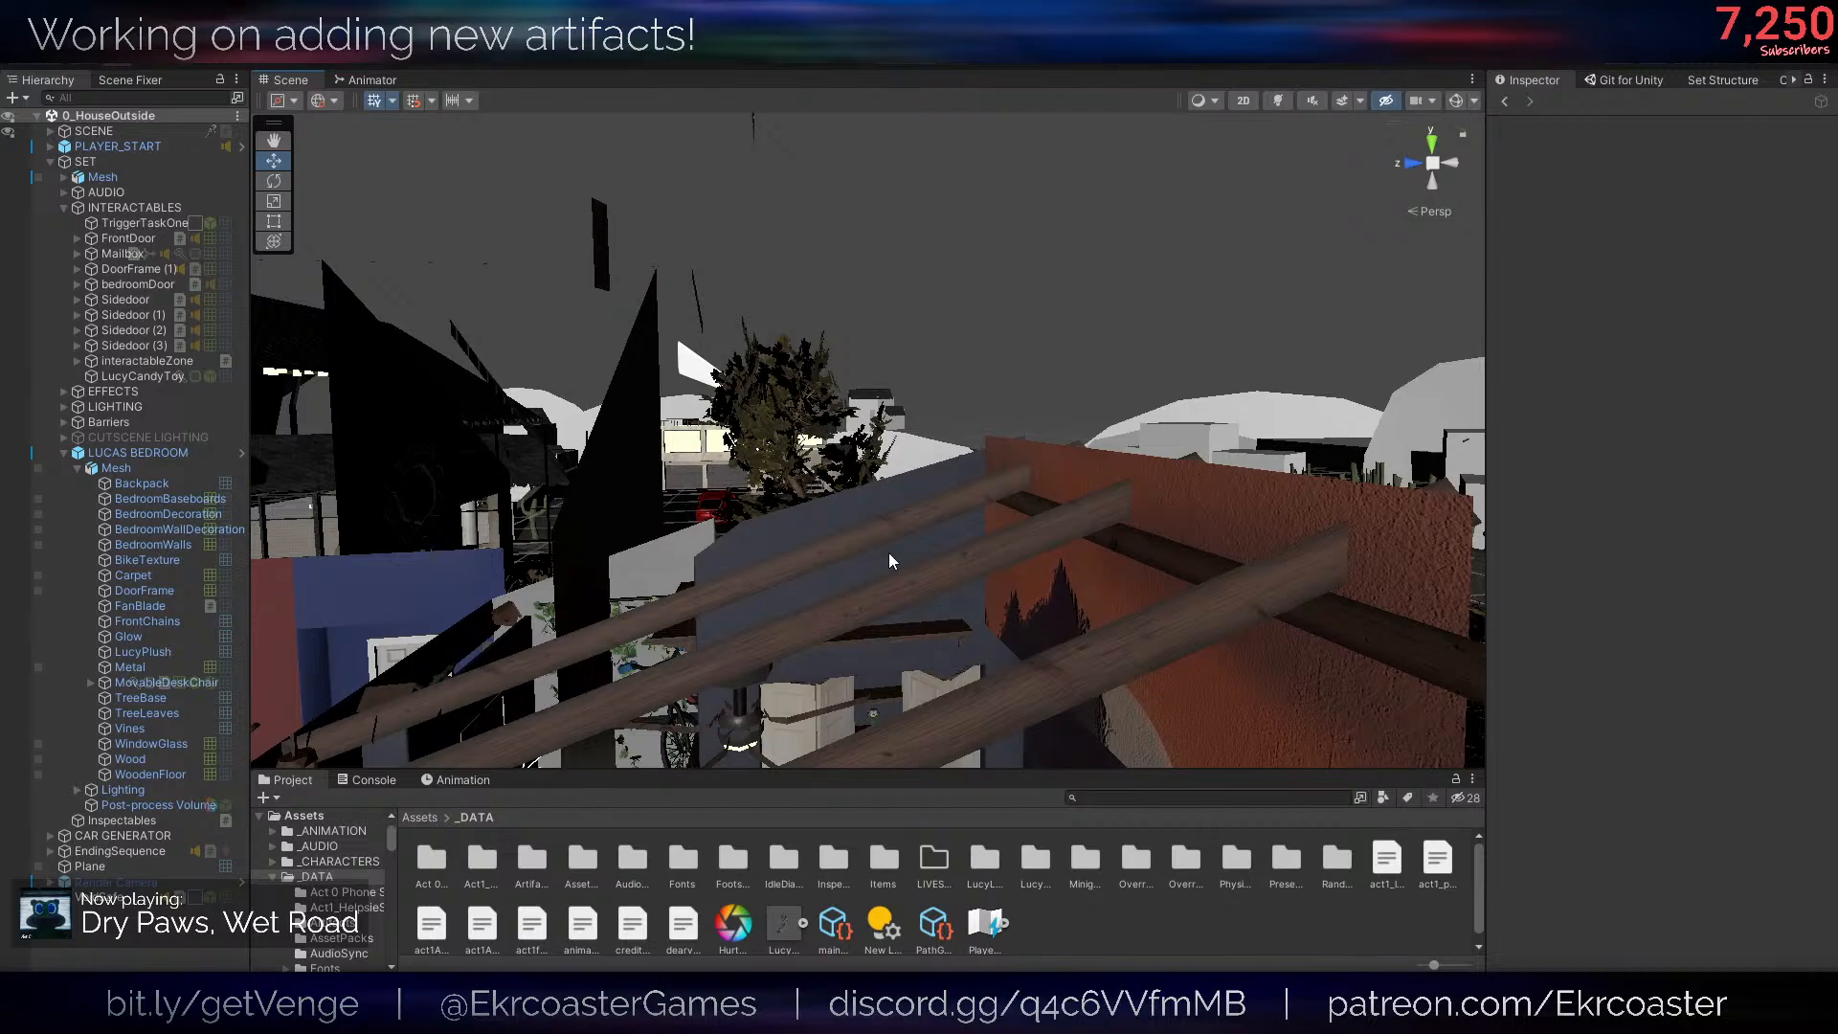
key(s)
right_drag(976, 309, 938, 444)
right_drag(1018, 701, 948, 685)
key(q)
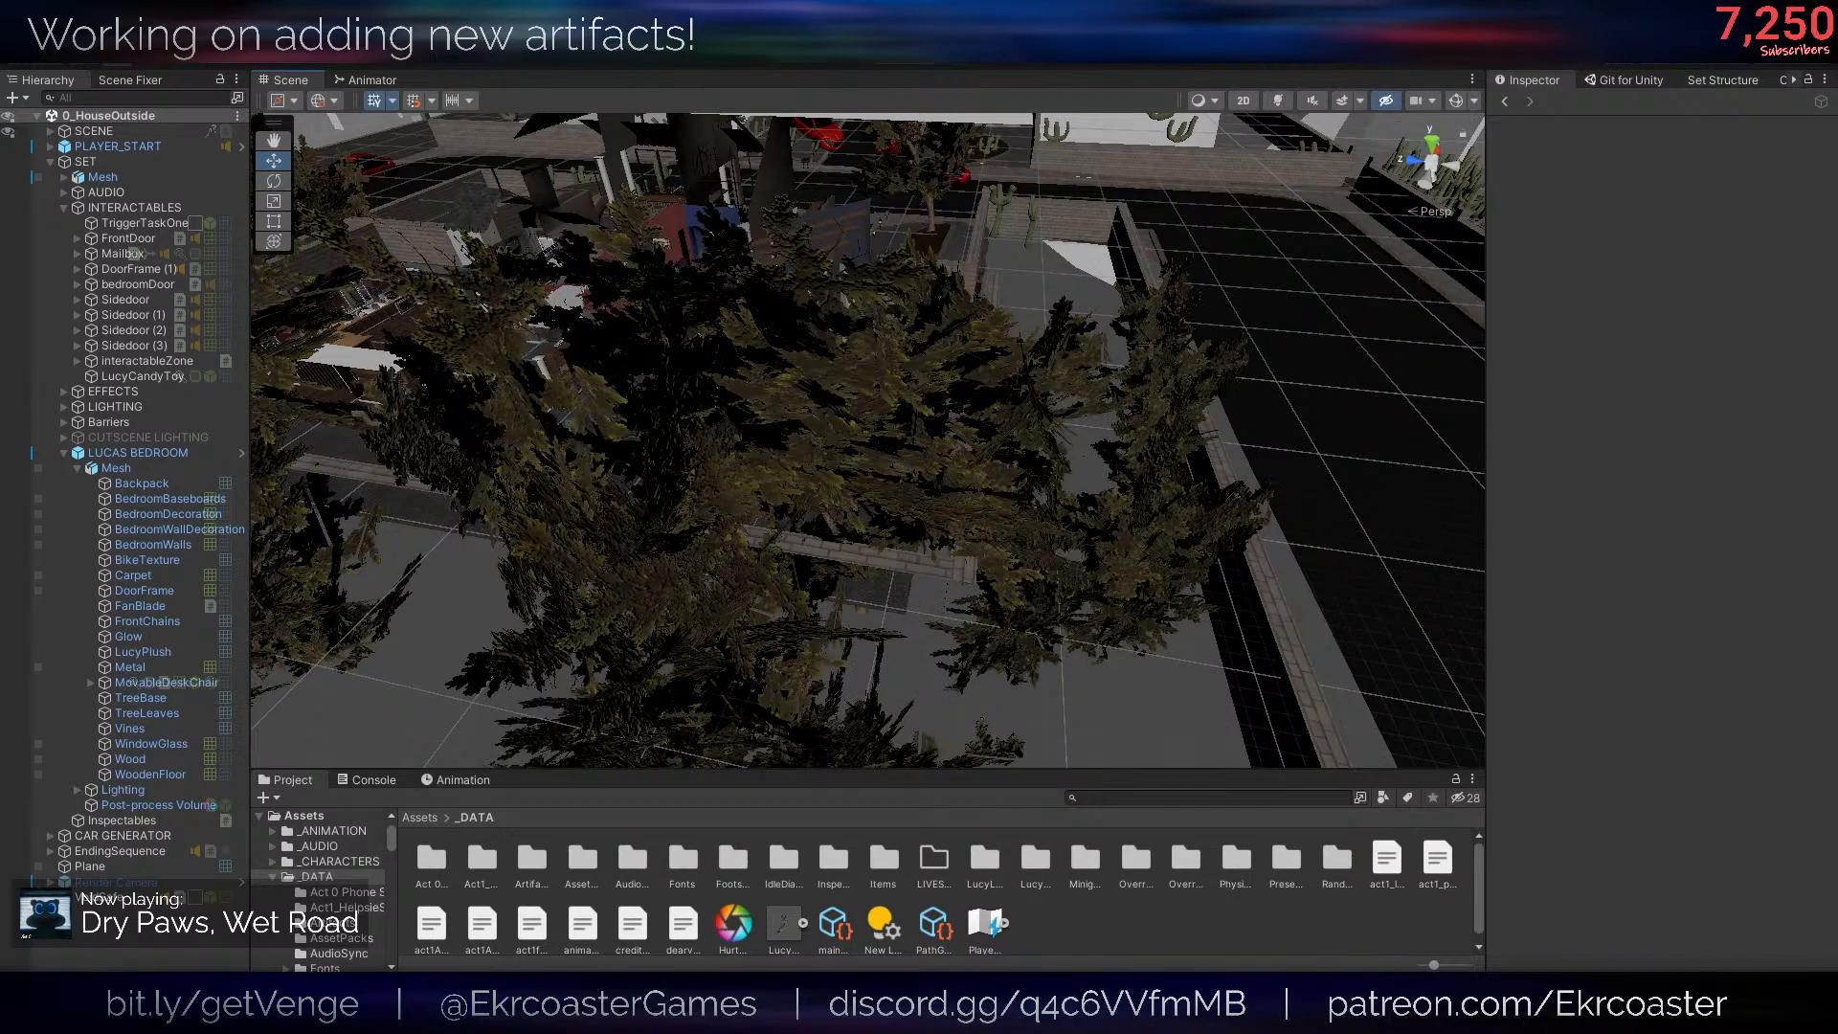
- Search the project's Assets folder for script files matching "artifact", using the t:script type filter
click(442, 821)
click(433, 820)
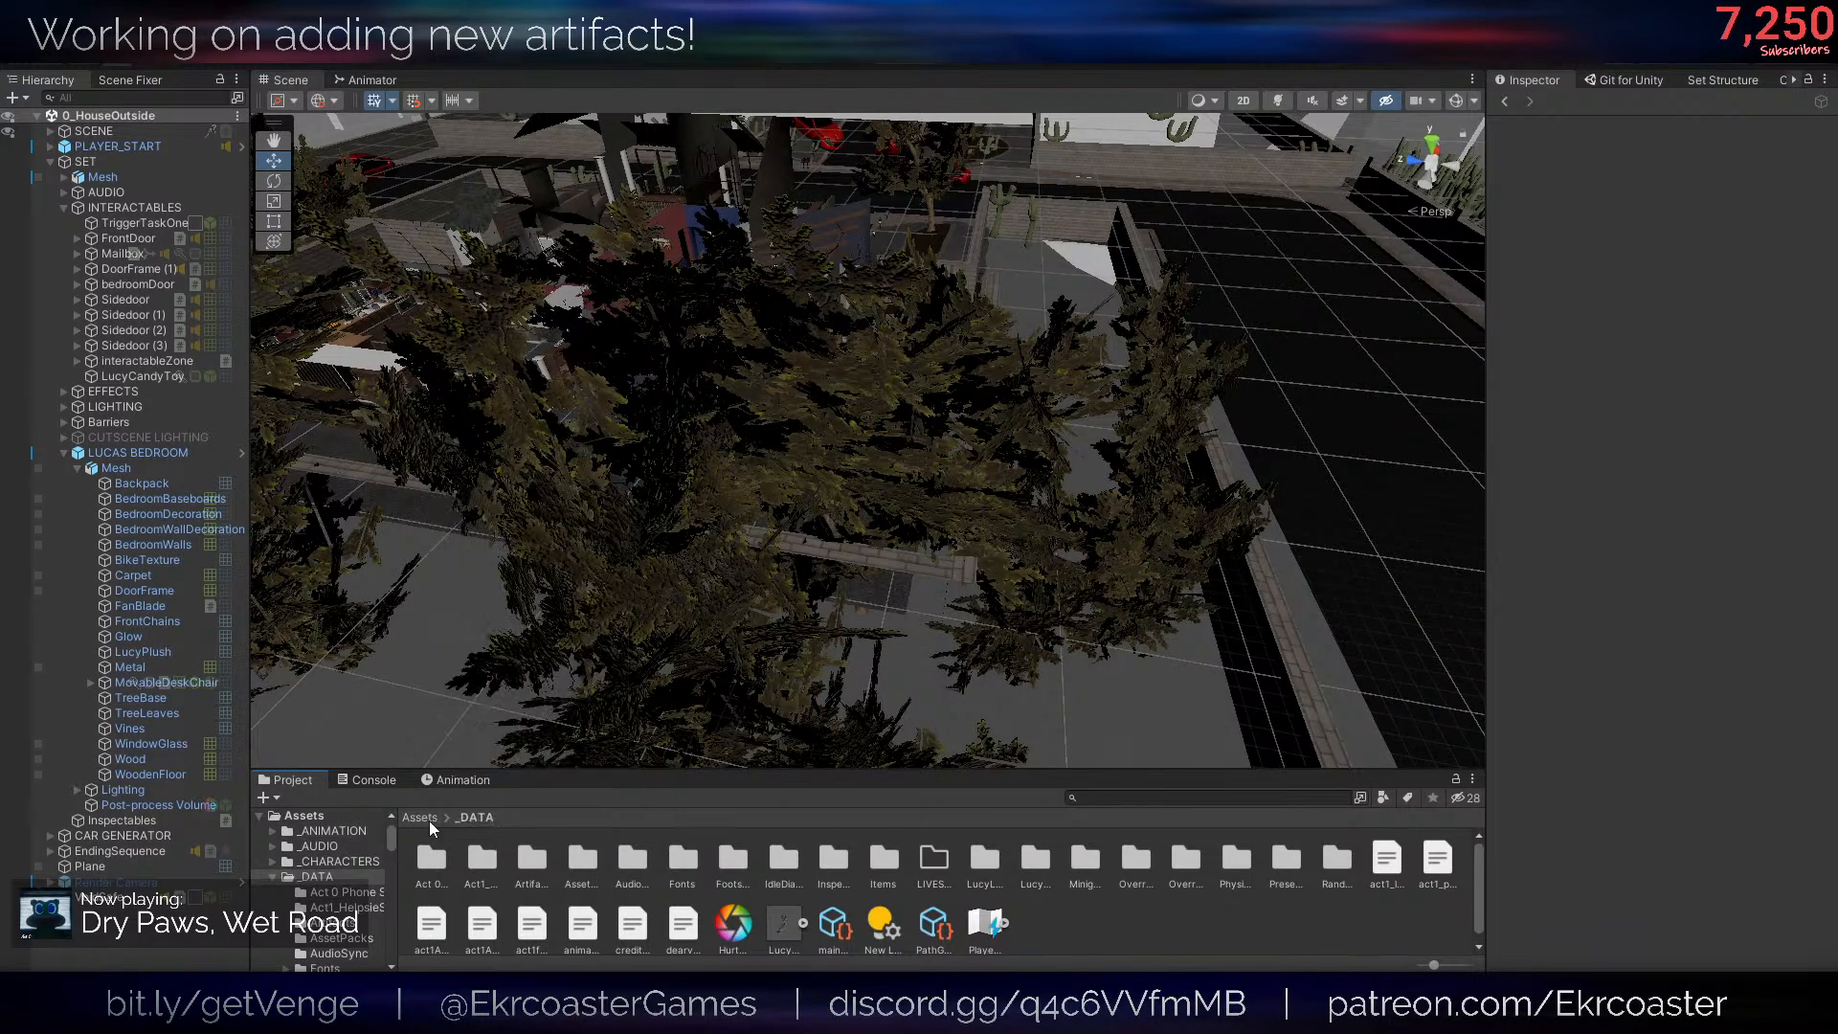
click(432, 819)
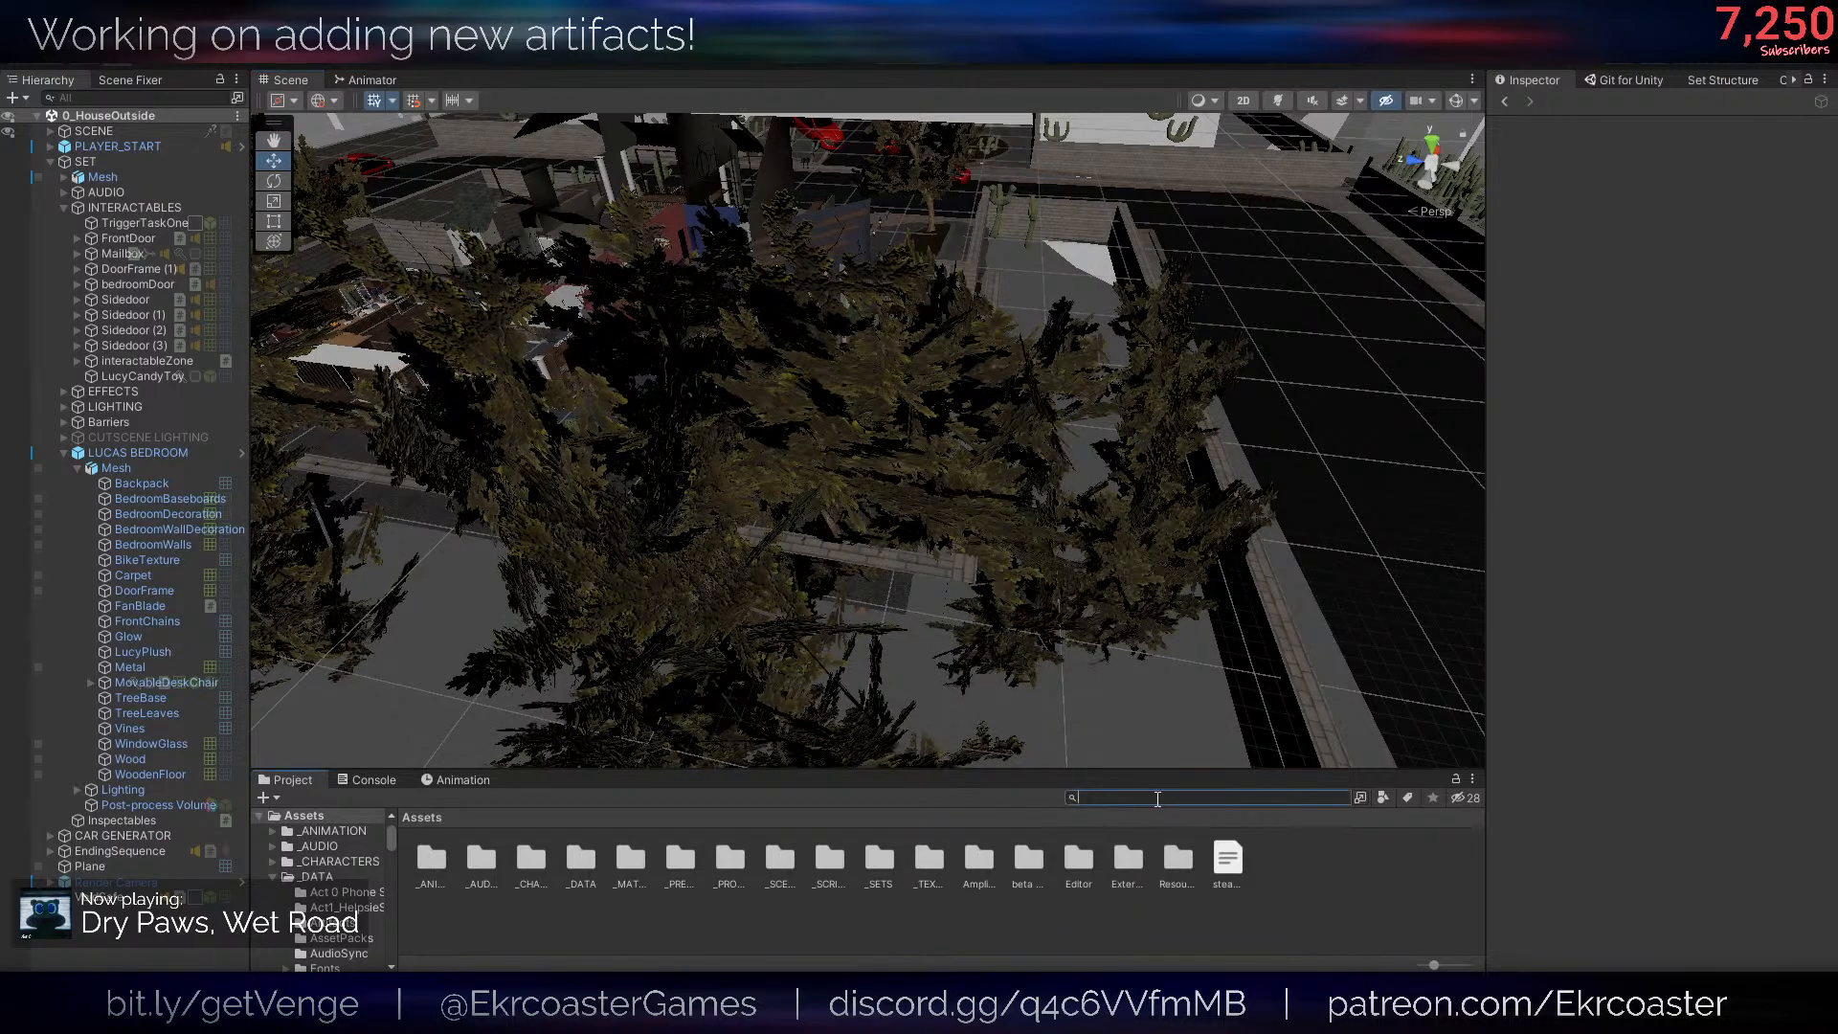
text(.cs)
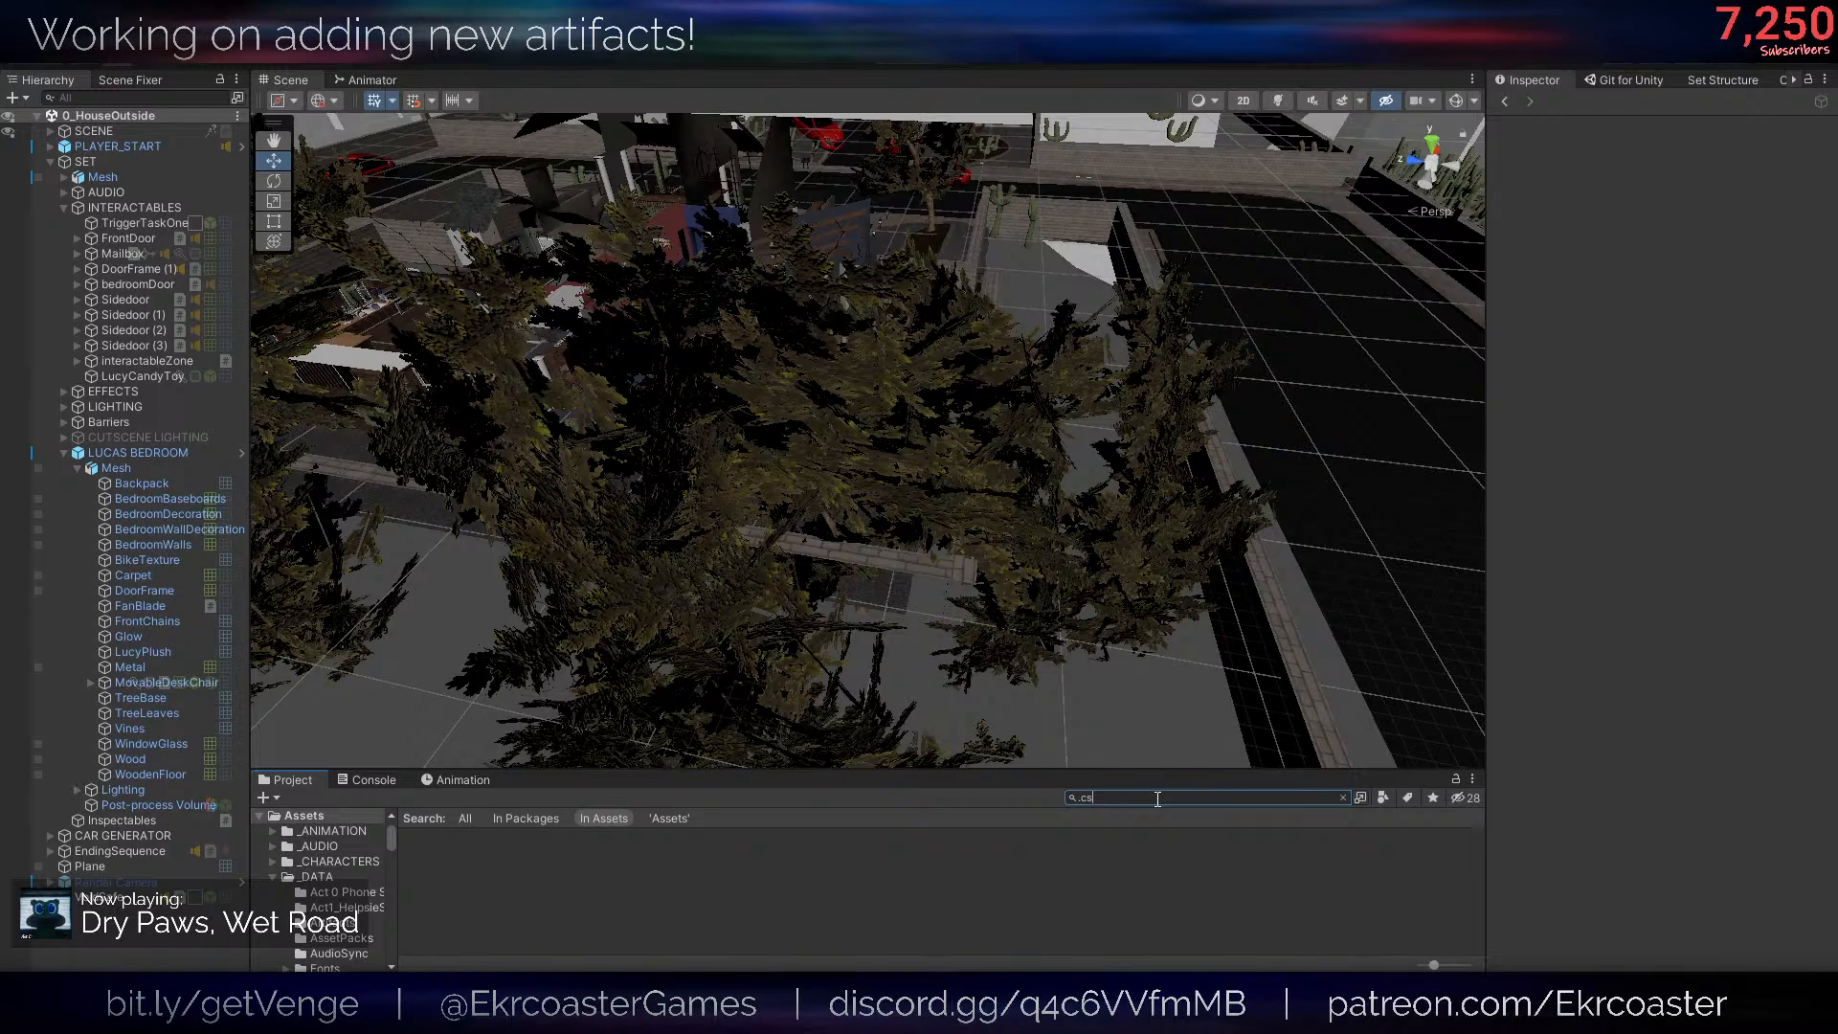
key(BackSpace)
key(BackSpace)
key(BackSpace)
text(t:)
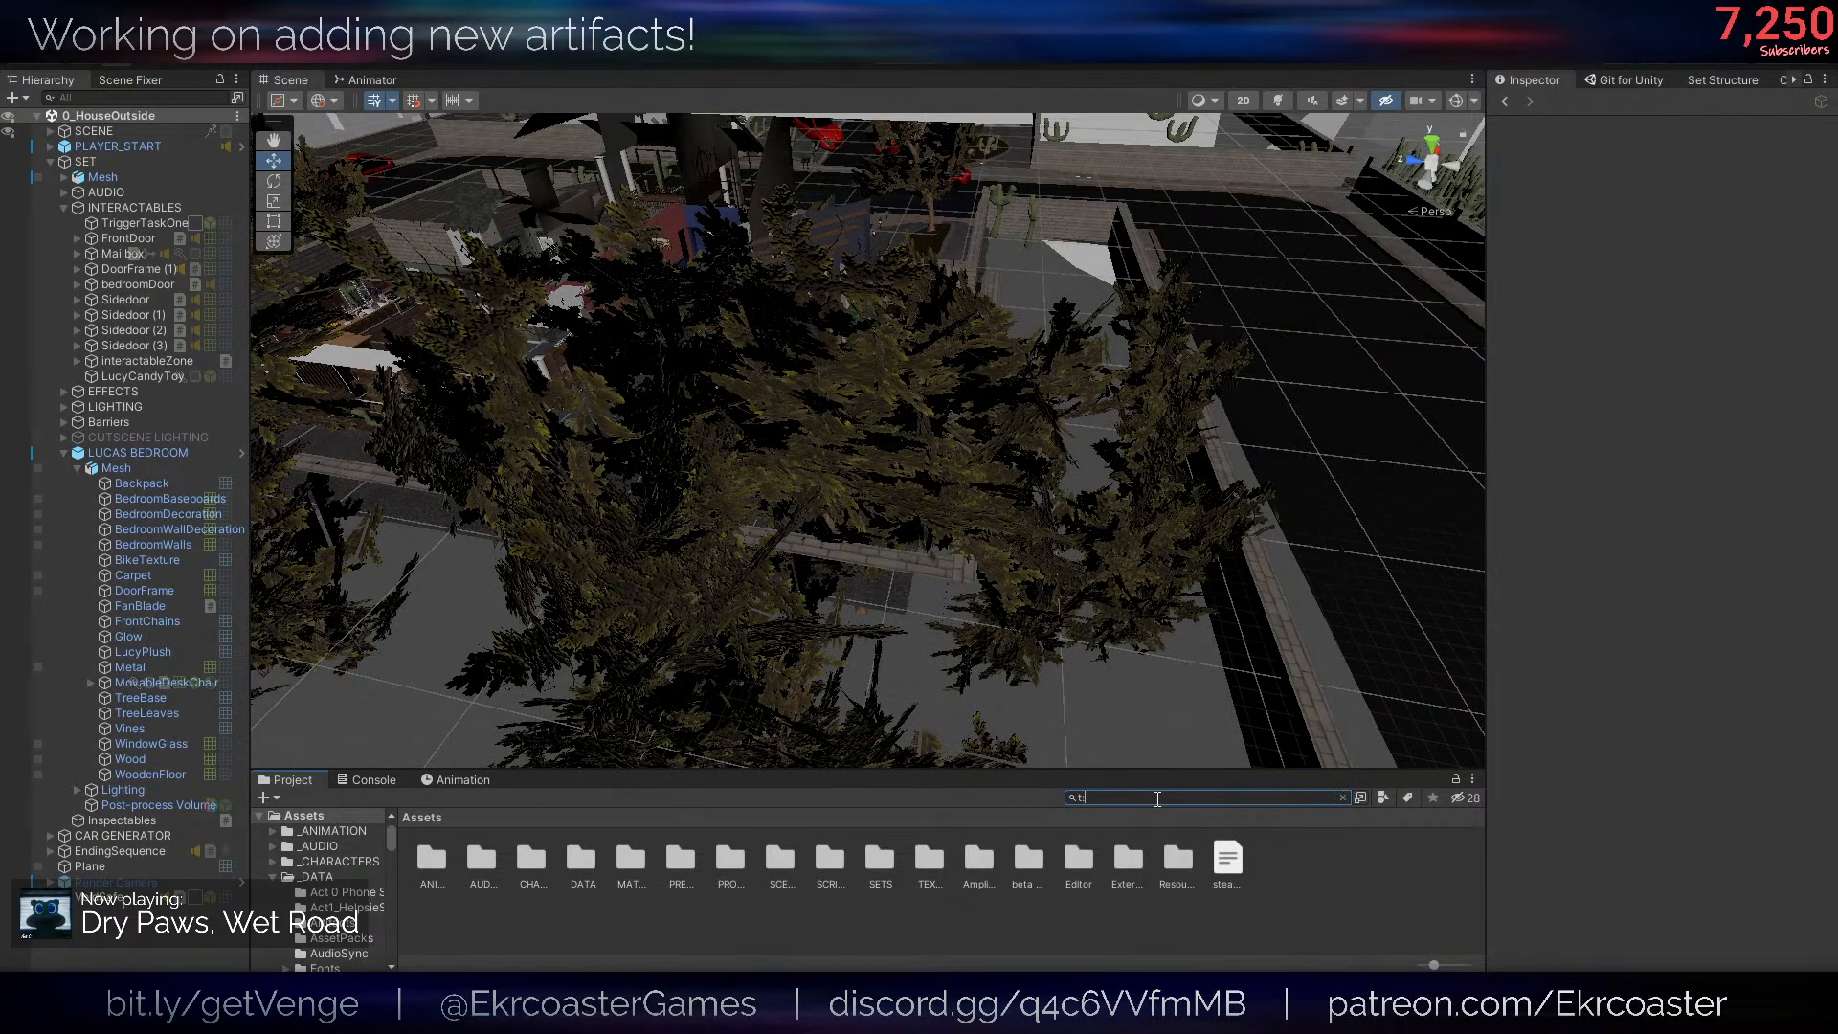
text(script)
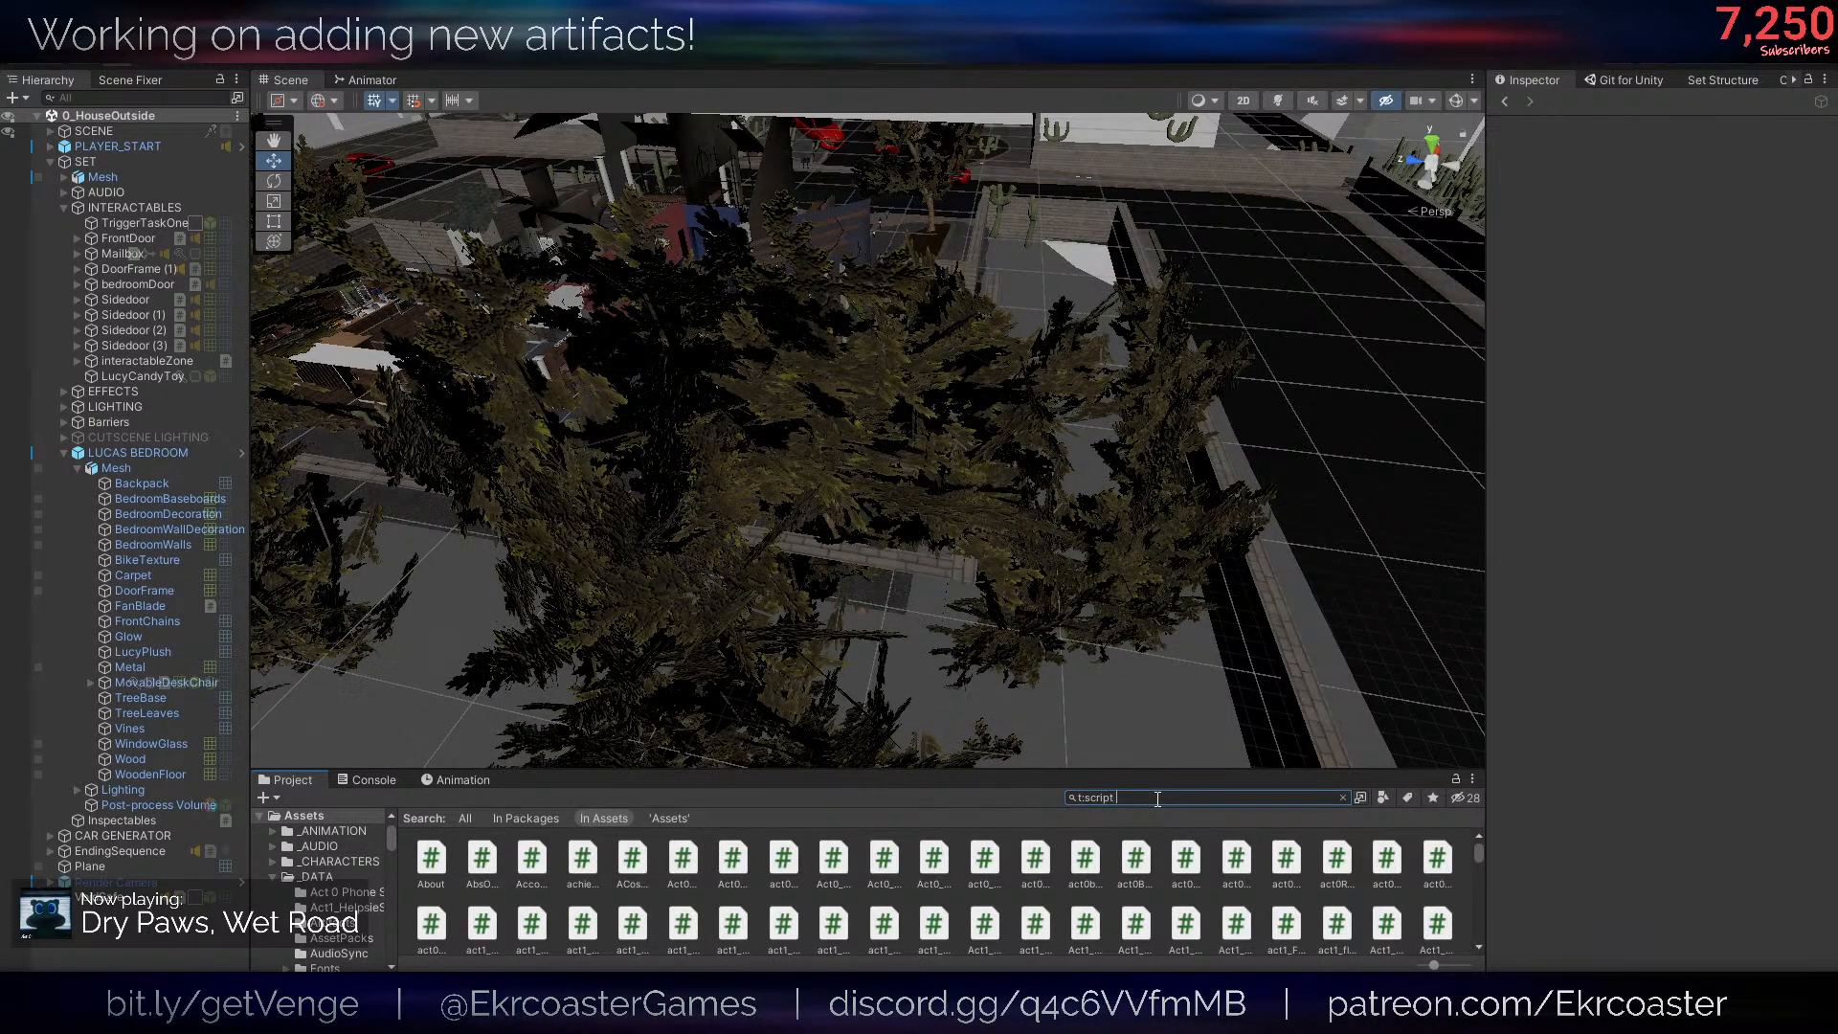
text( ar)
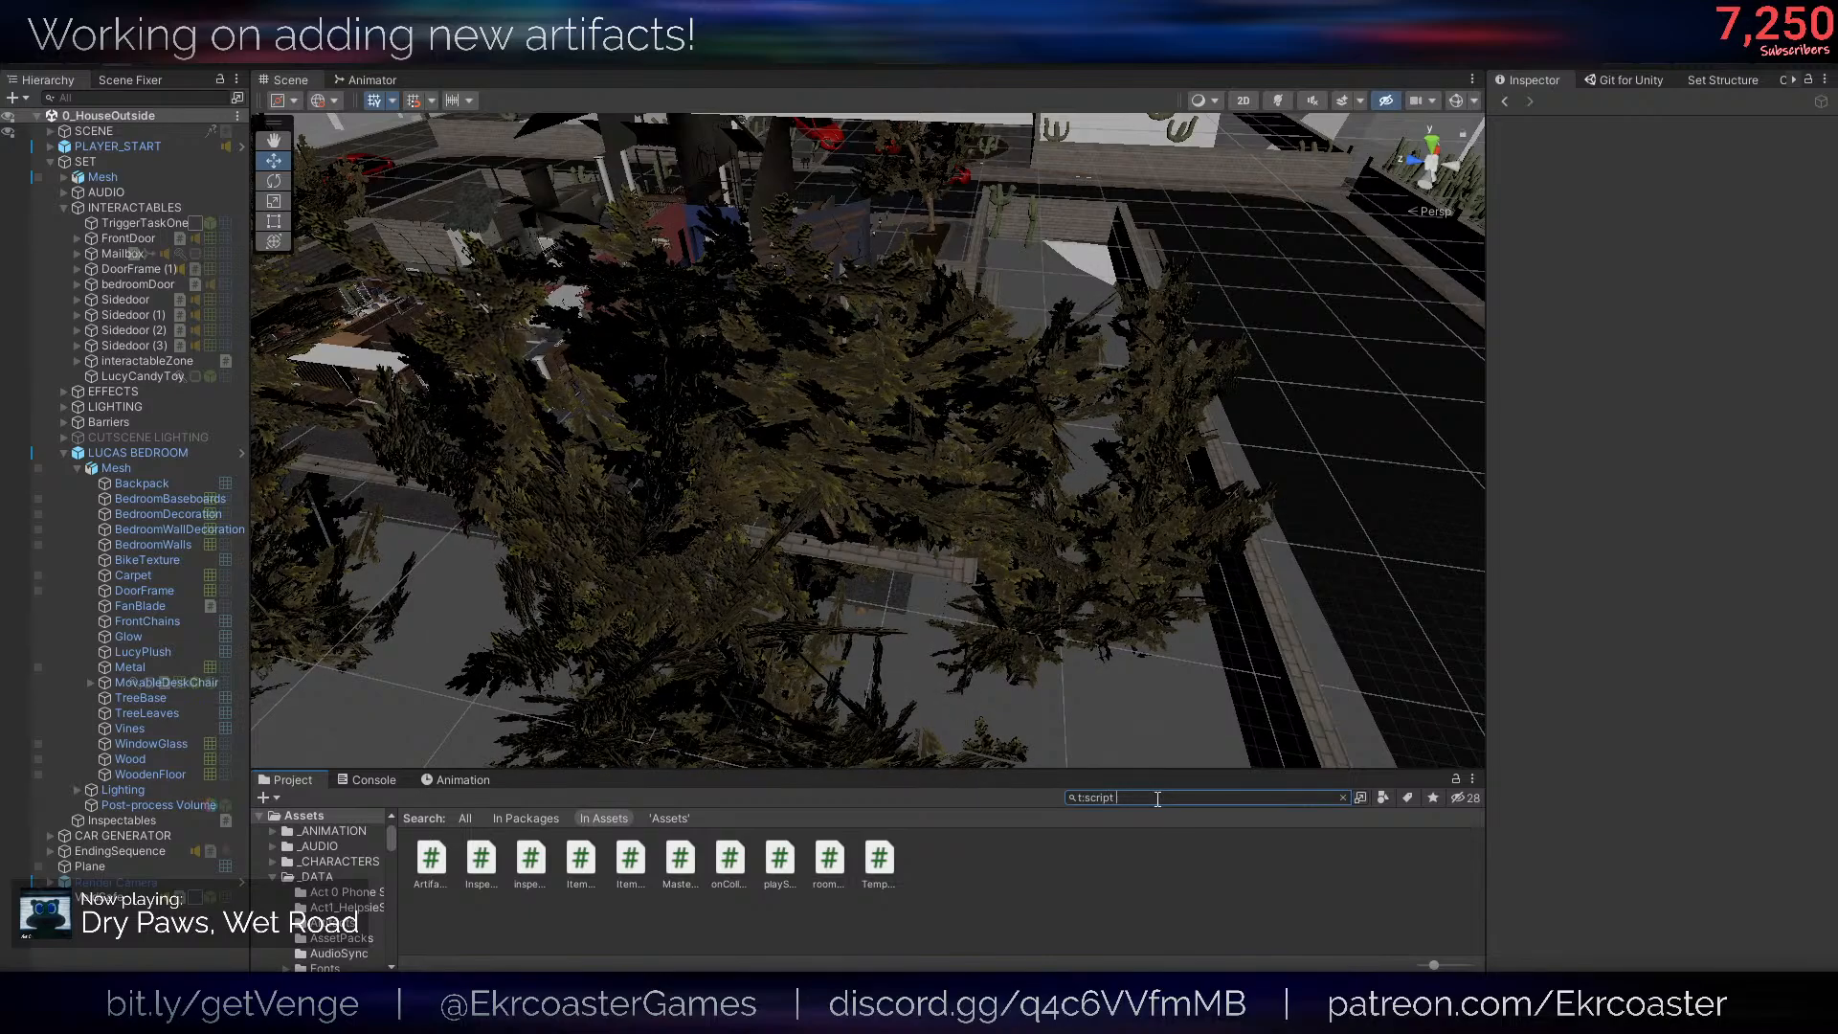
text(tifact)
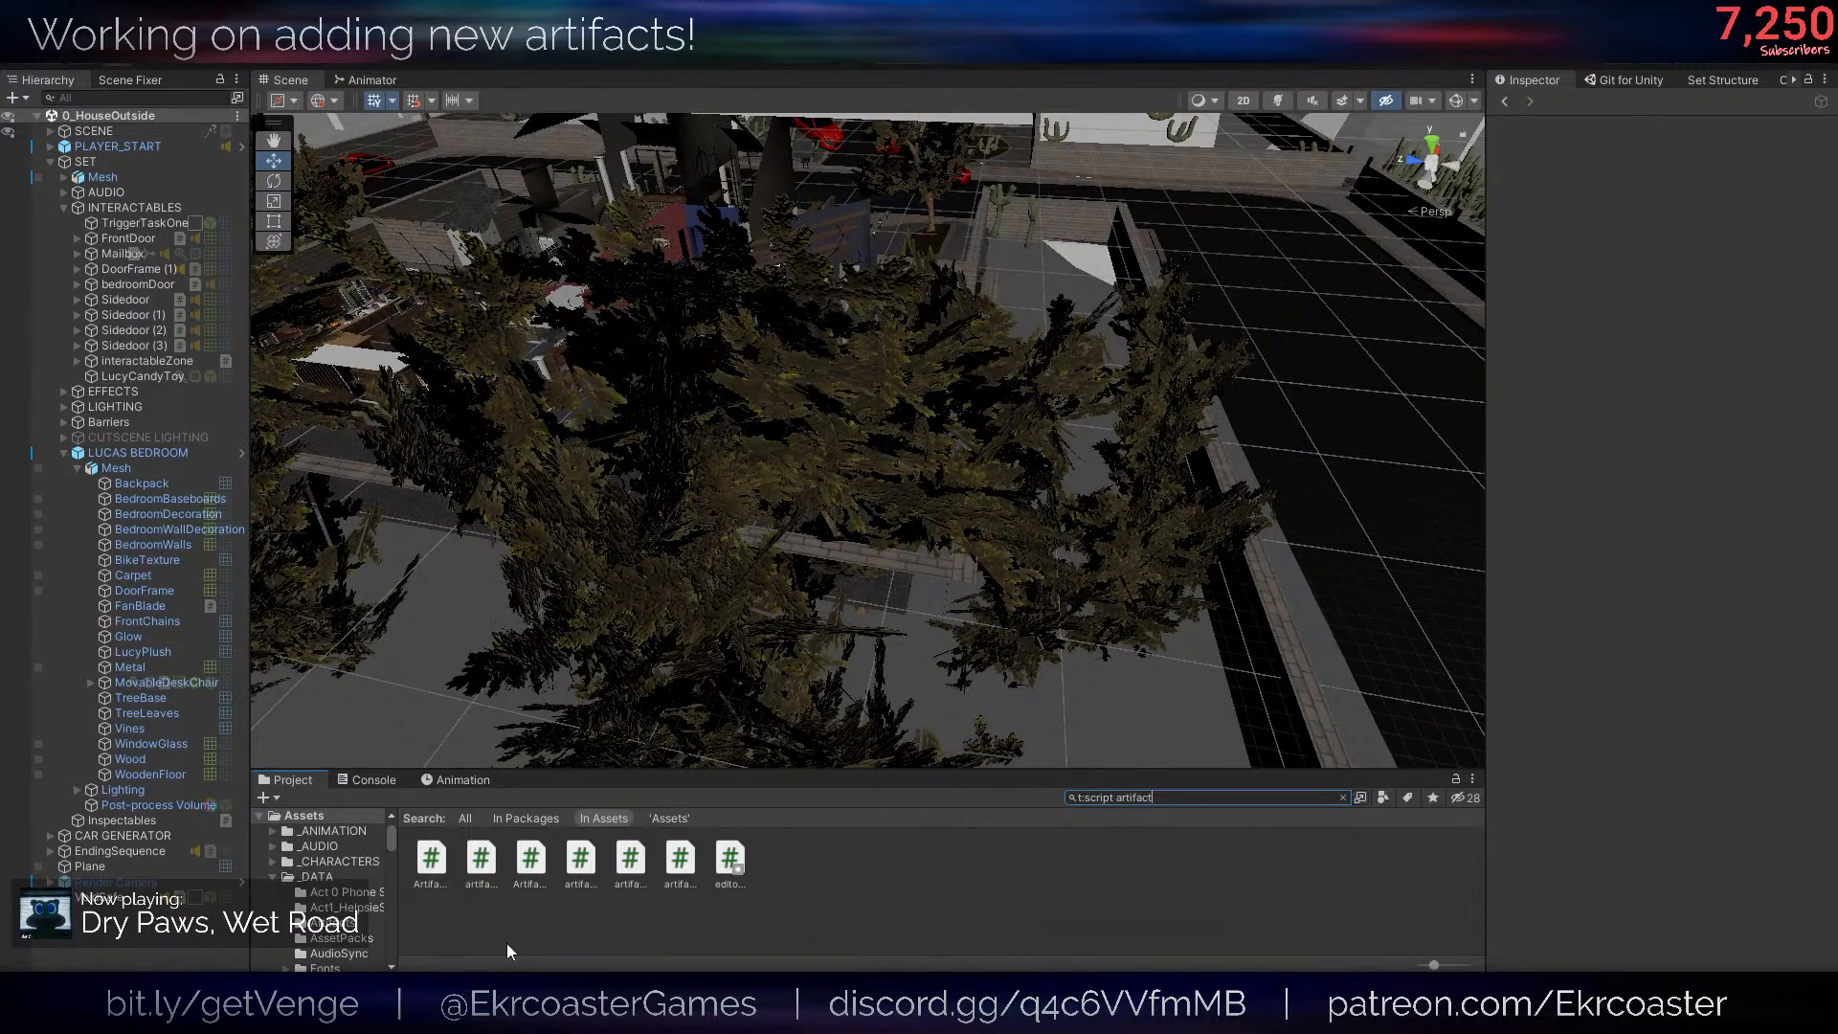
- Open the Artifact script in the code editor and read through its fields and methods
click(431, 859)
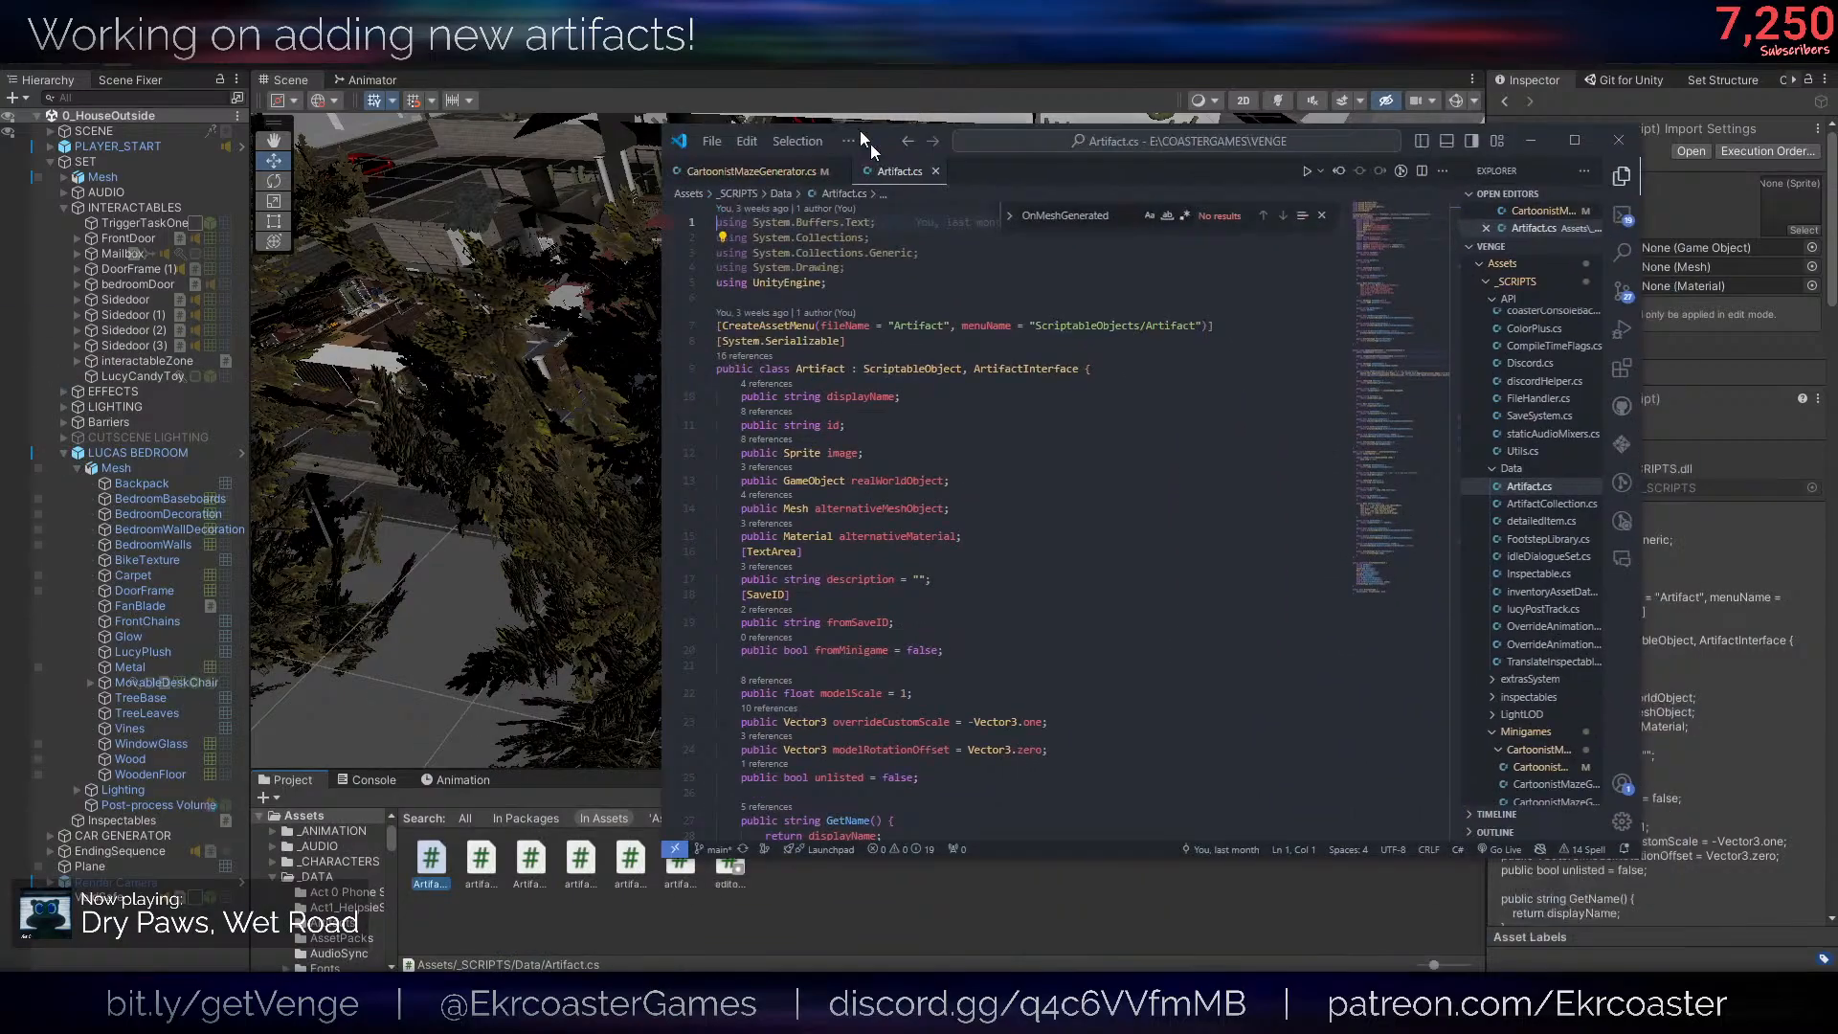
drag(870, 144, 841, 134)
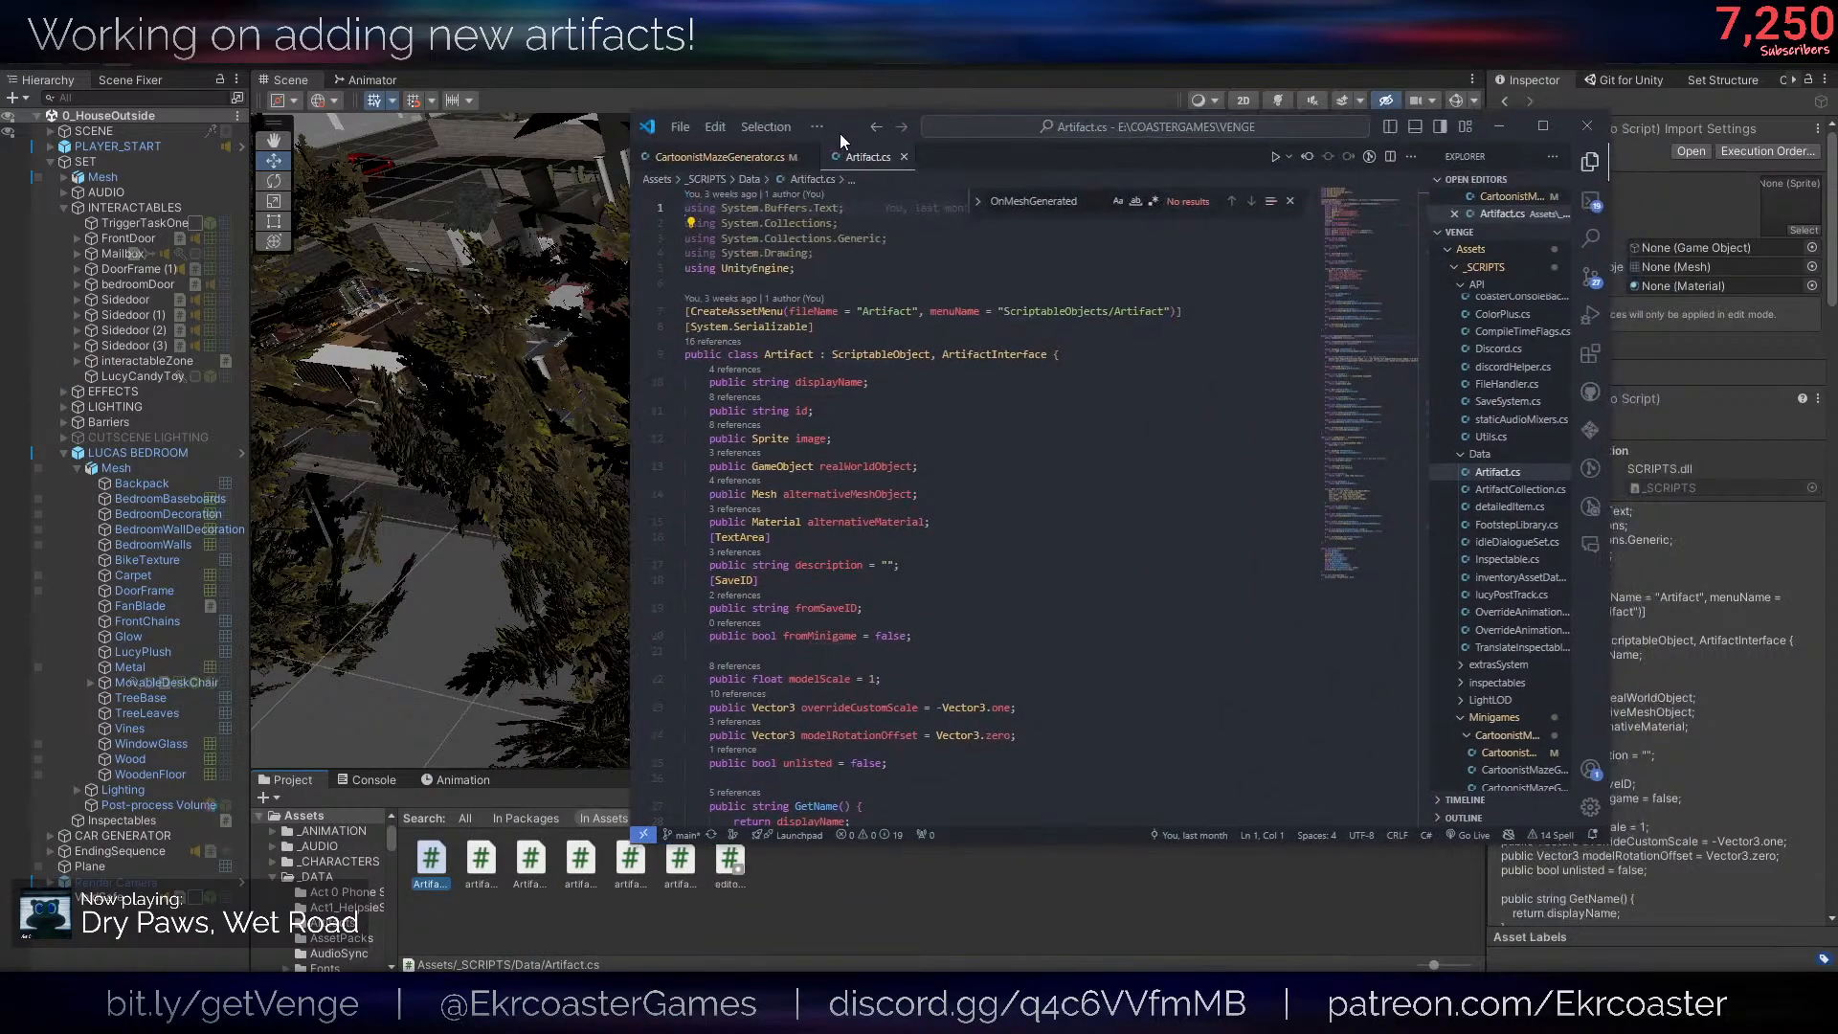
scroll(1208, 638, down, 14)
scroll(1208, 638, up, 12)
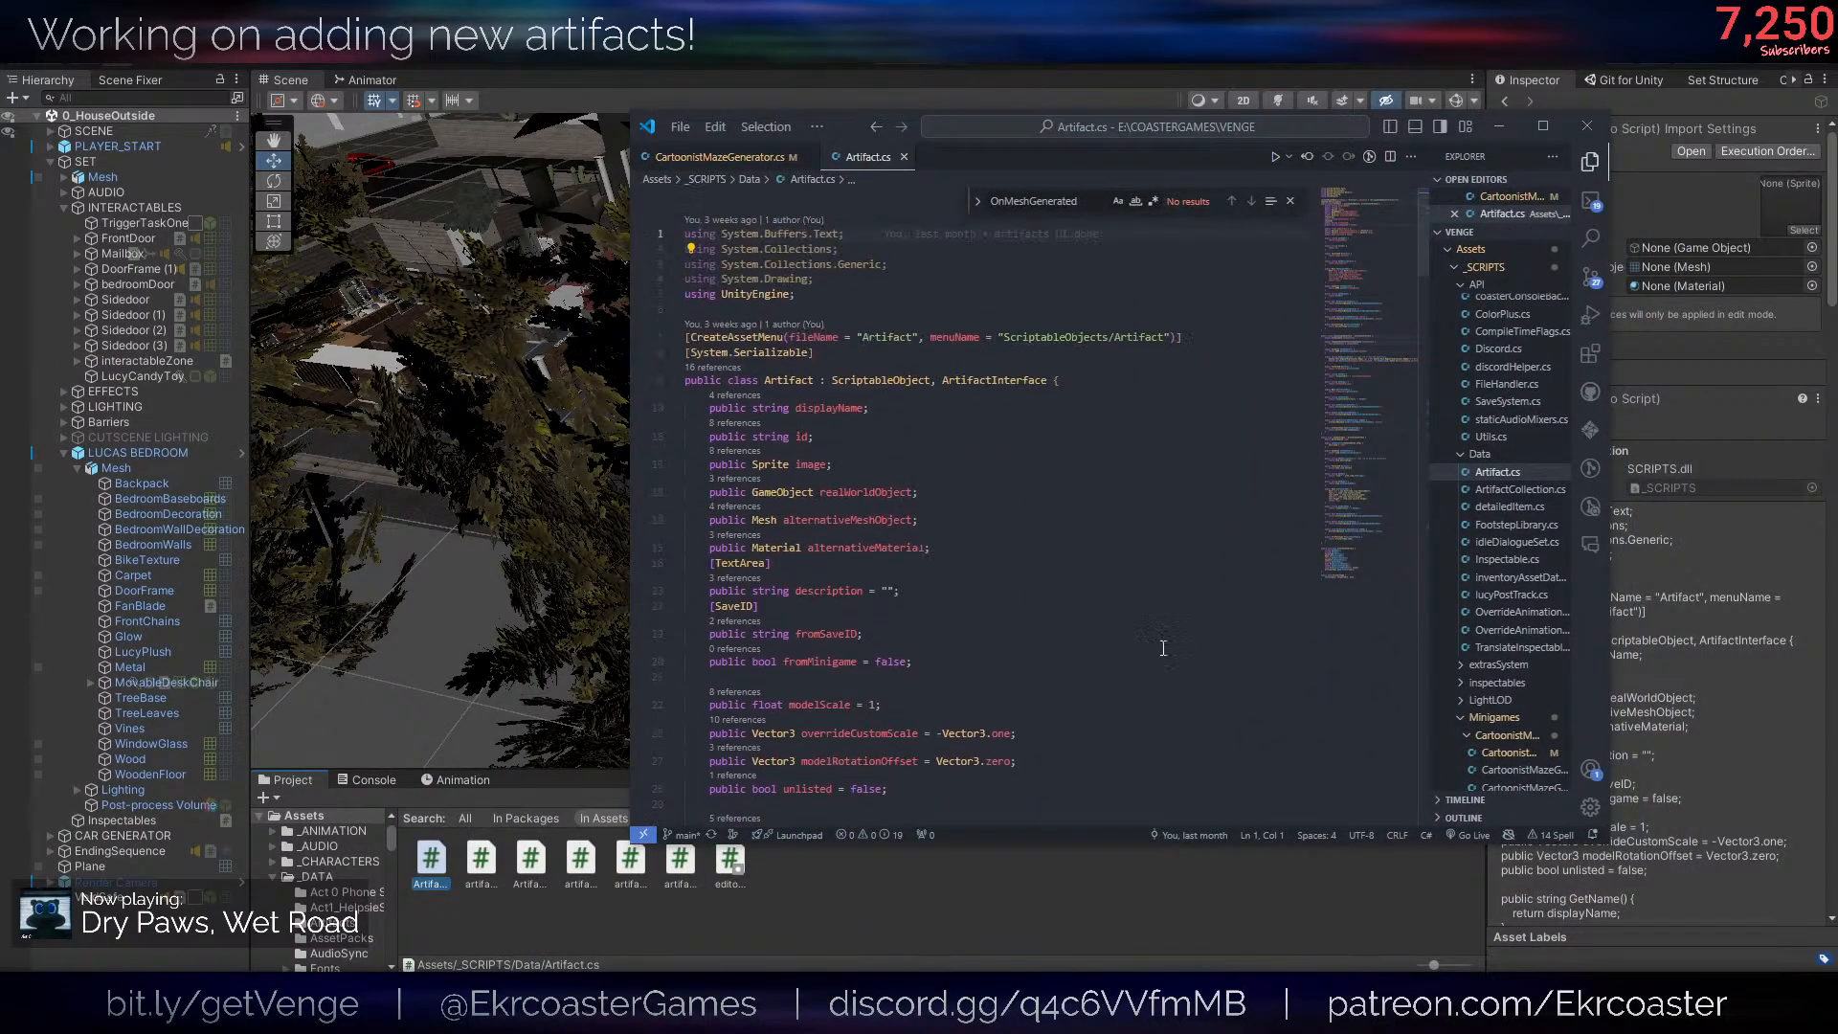
scroll(1172, 547, down, 5)
scroll(1149, 555, up, 5)
scroll(1033, 589, down, 8)
scroll(1033, 588, up, 3)
scroll(1033, 588, up, 4)
drag(856, 124, 0, 670)
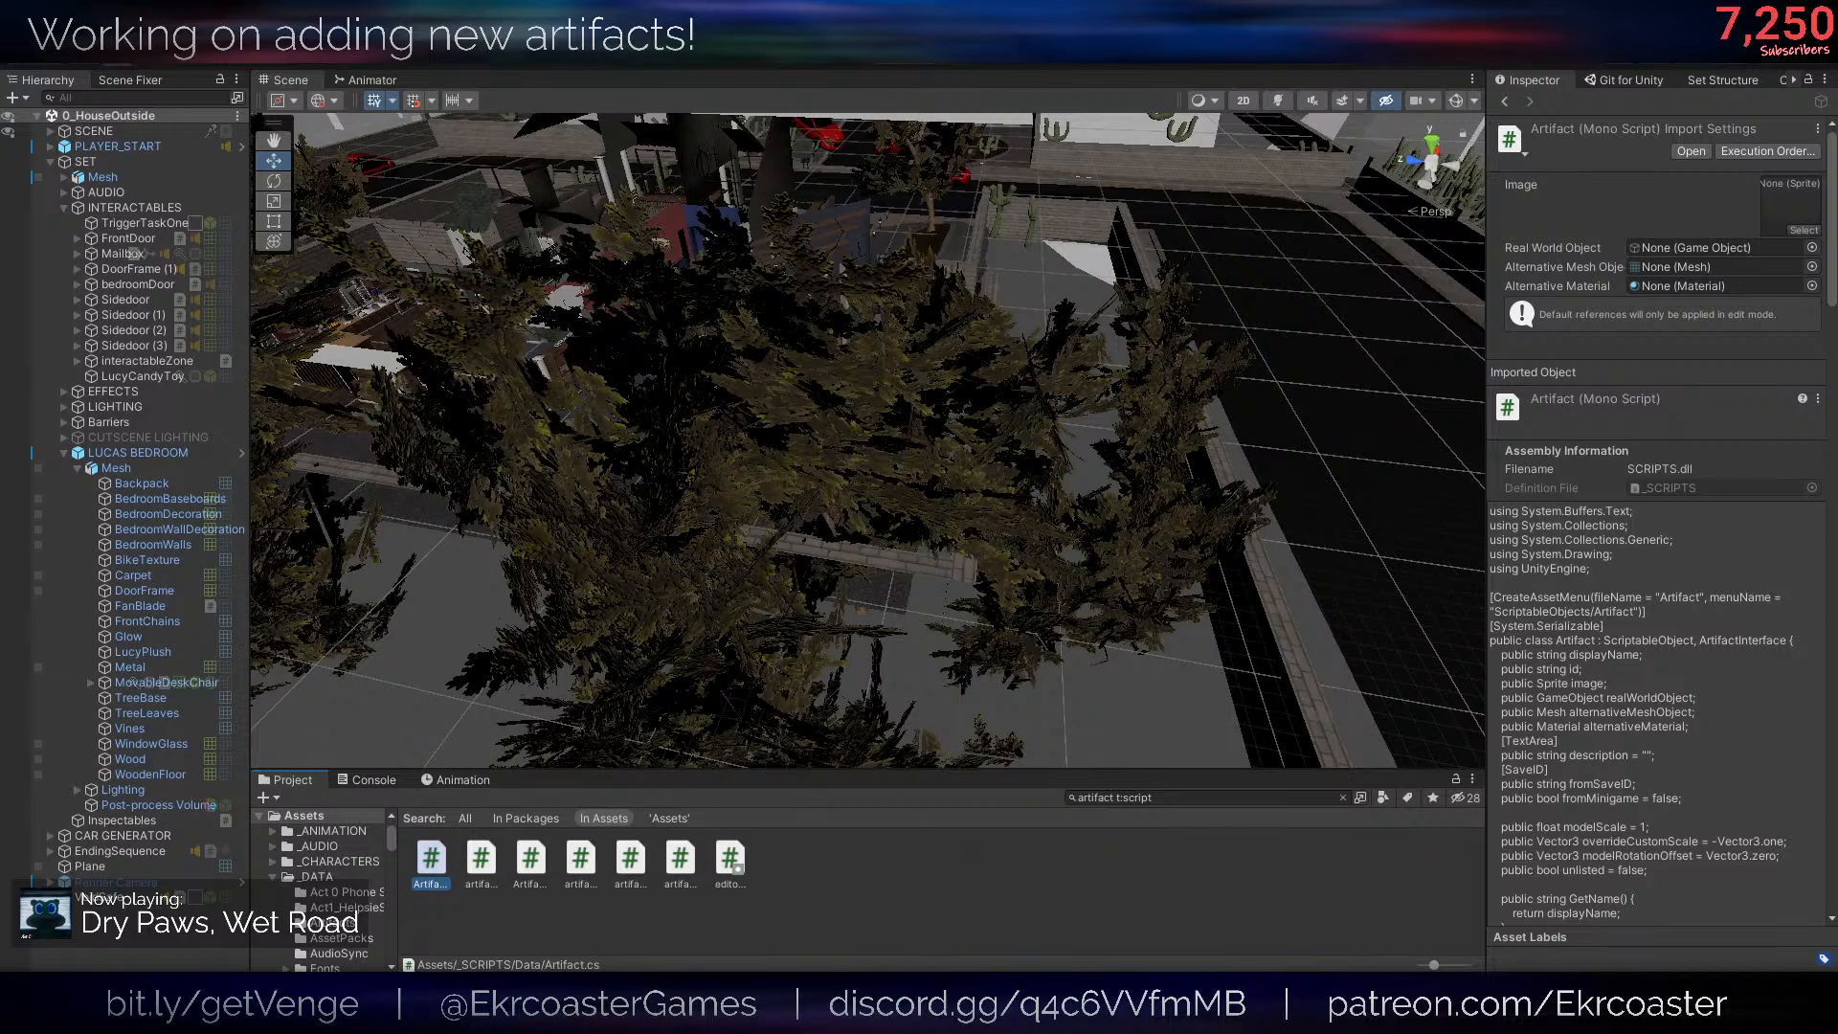
- Create a C# script named ArtifactSkin in the _SCRIPTS/Data folder, alongside the Artifact script, and open it for editing
click(428, 865)
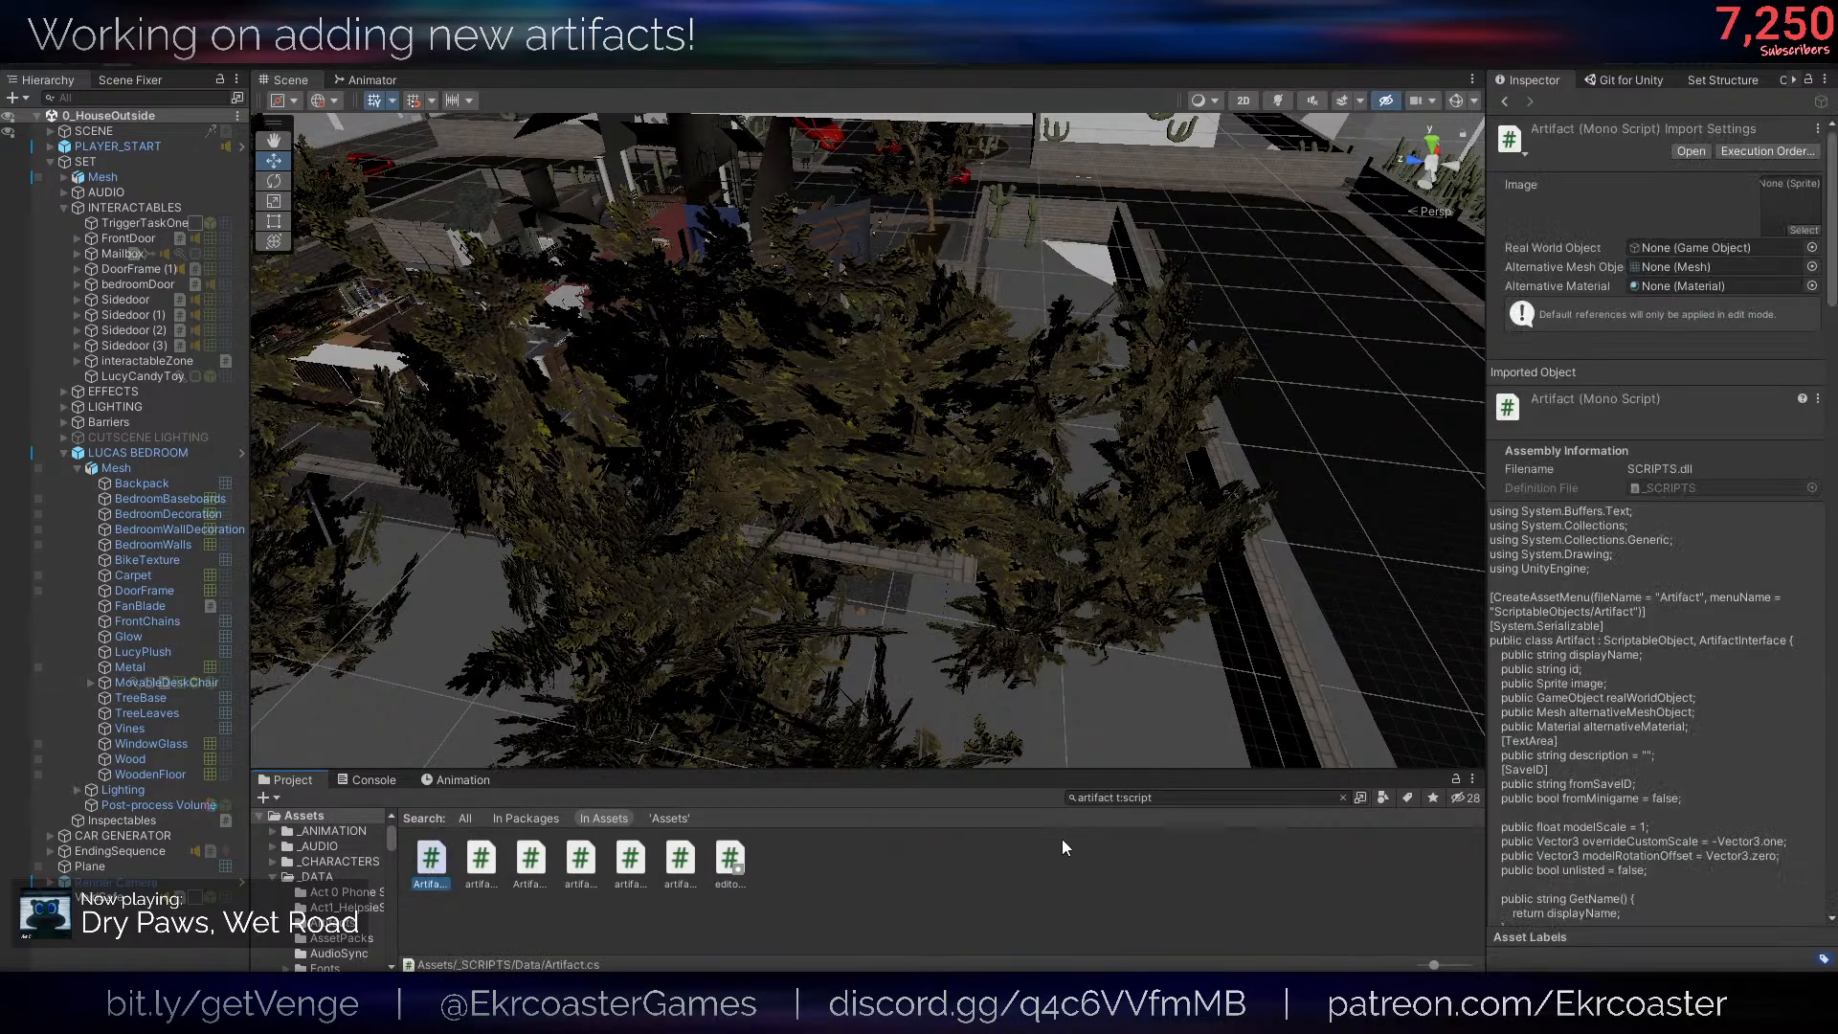
click(1343, 797)
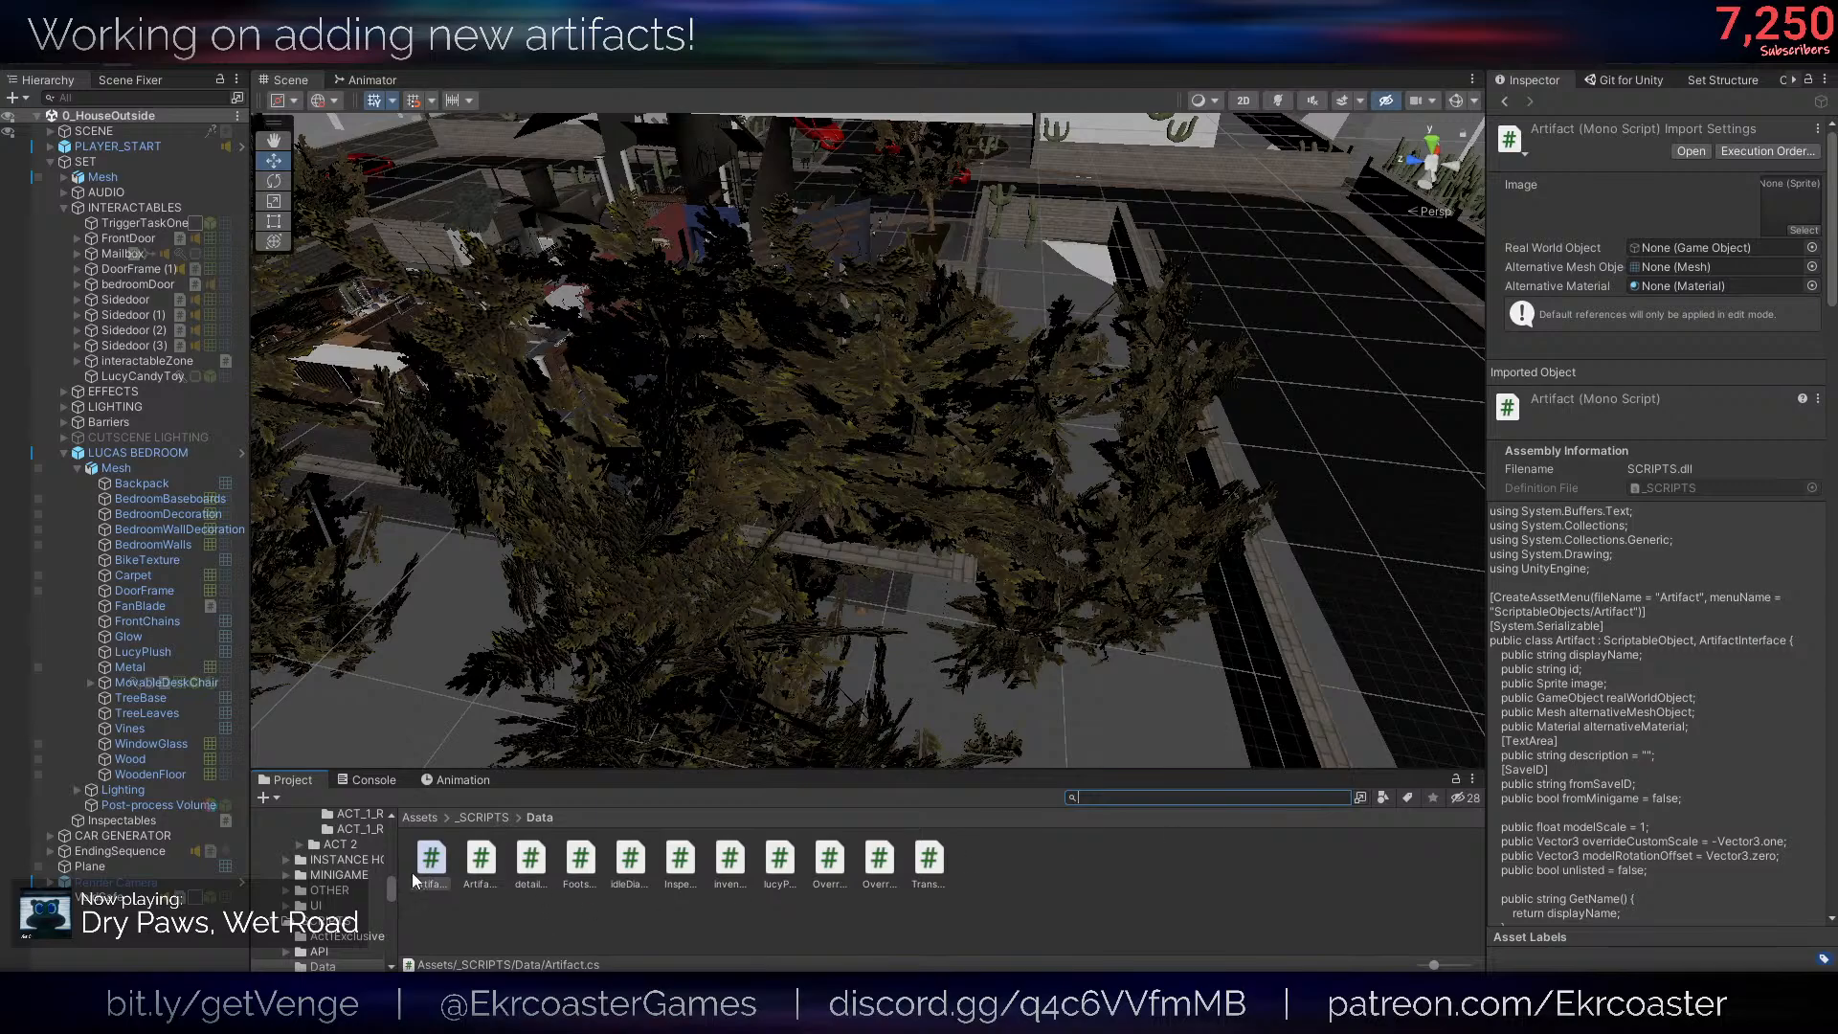
right_click(448, 893)
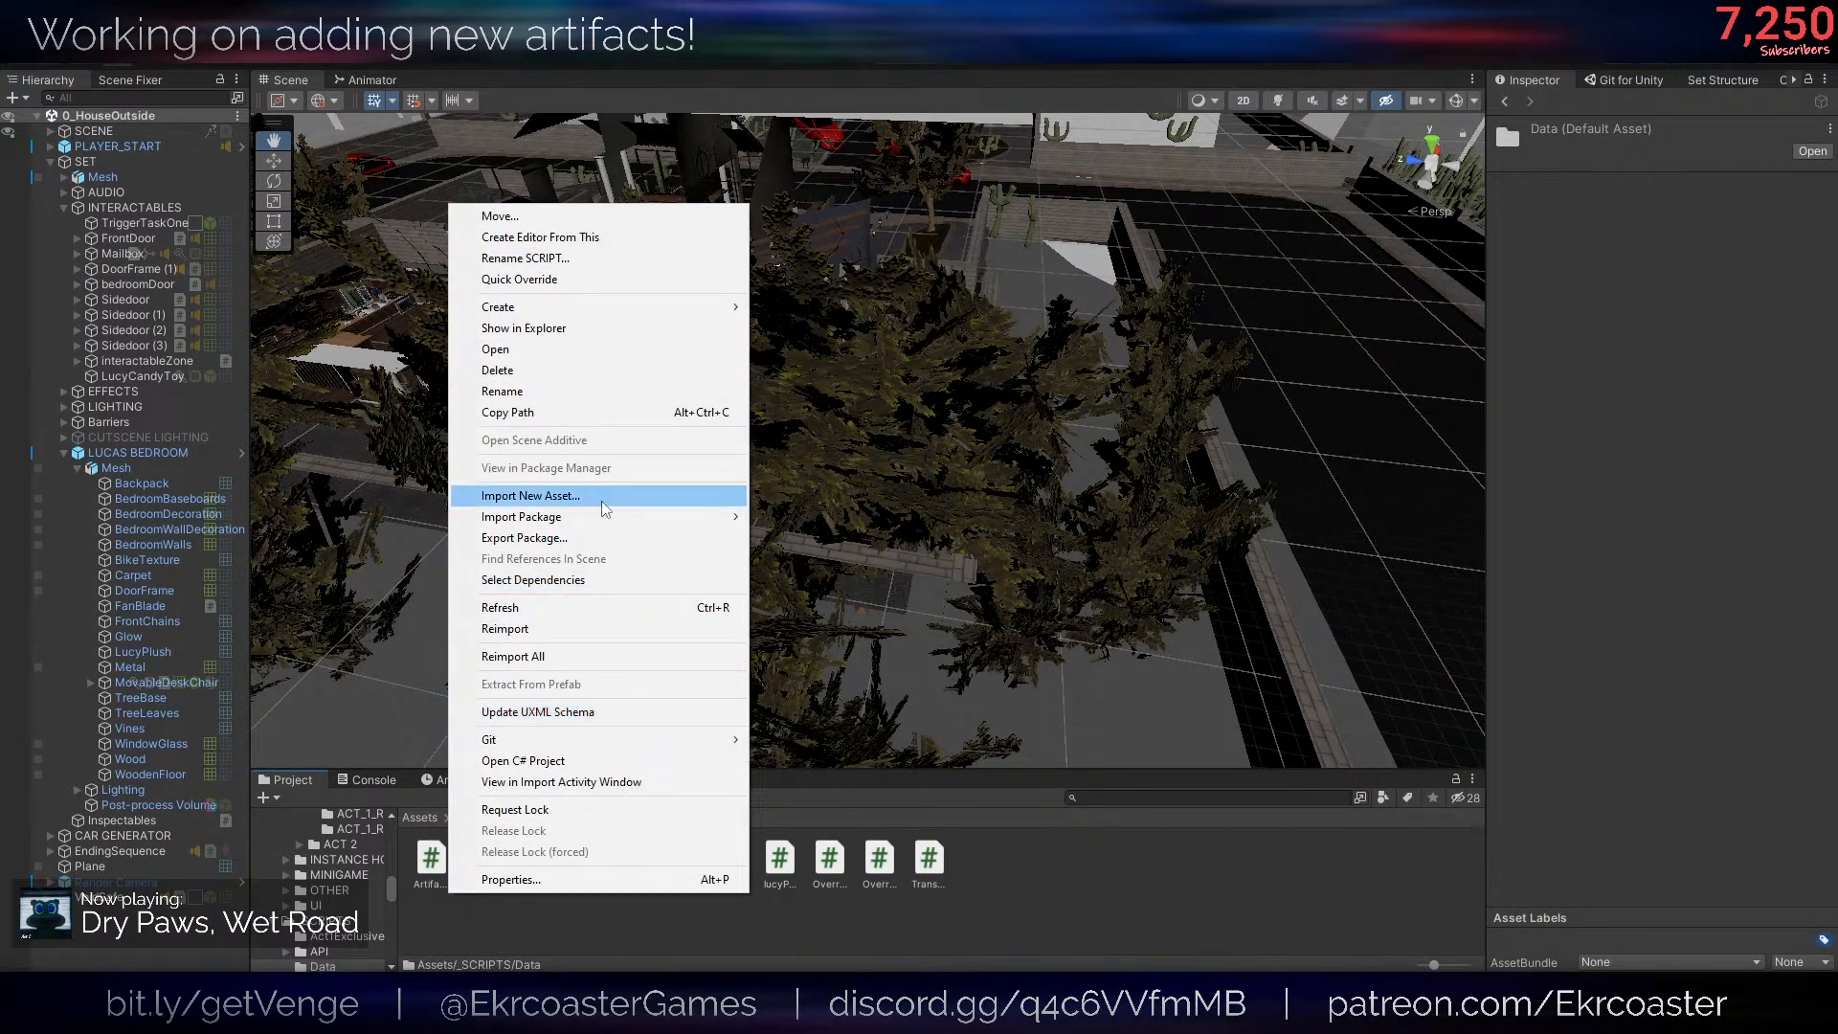
mouse_move(567, 307)
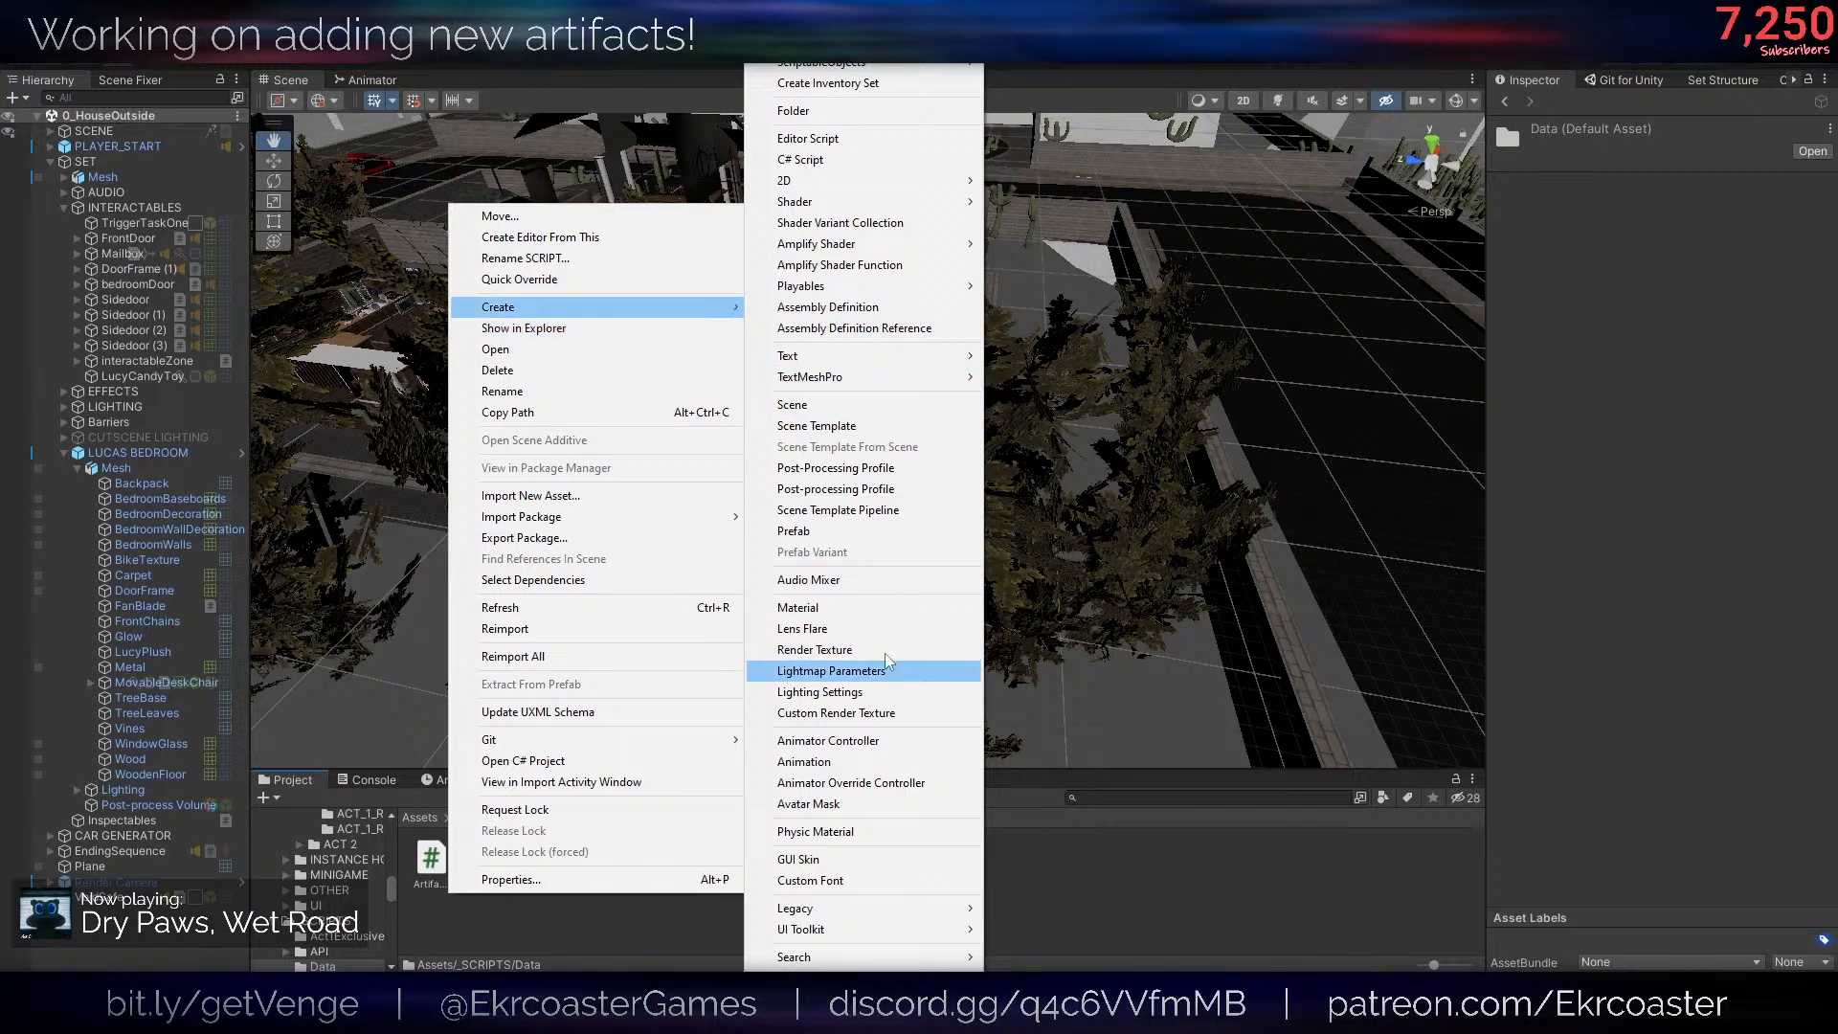
click(824, 159)
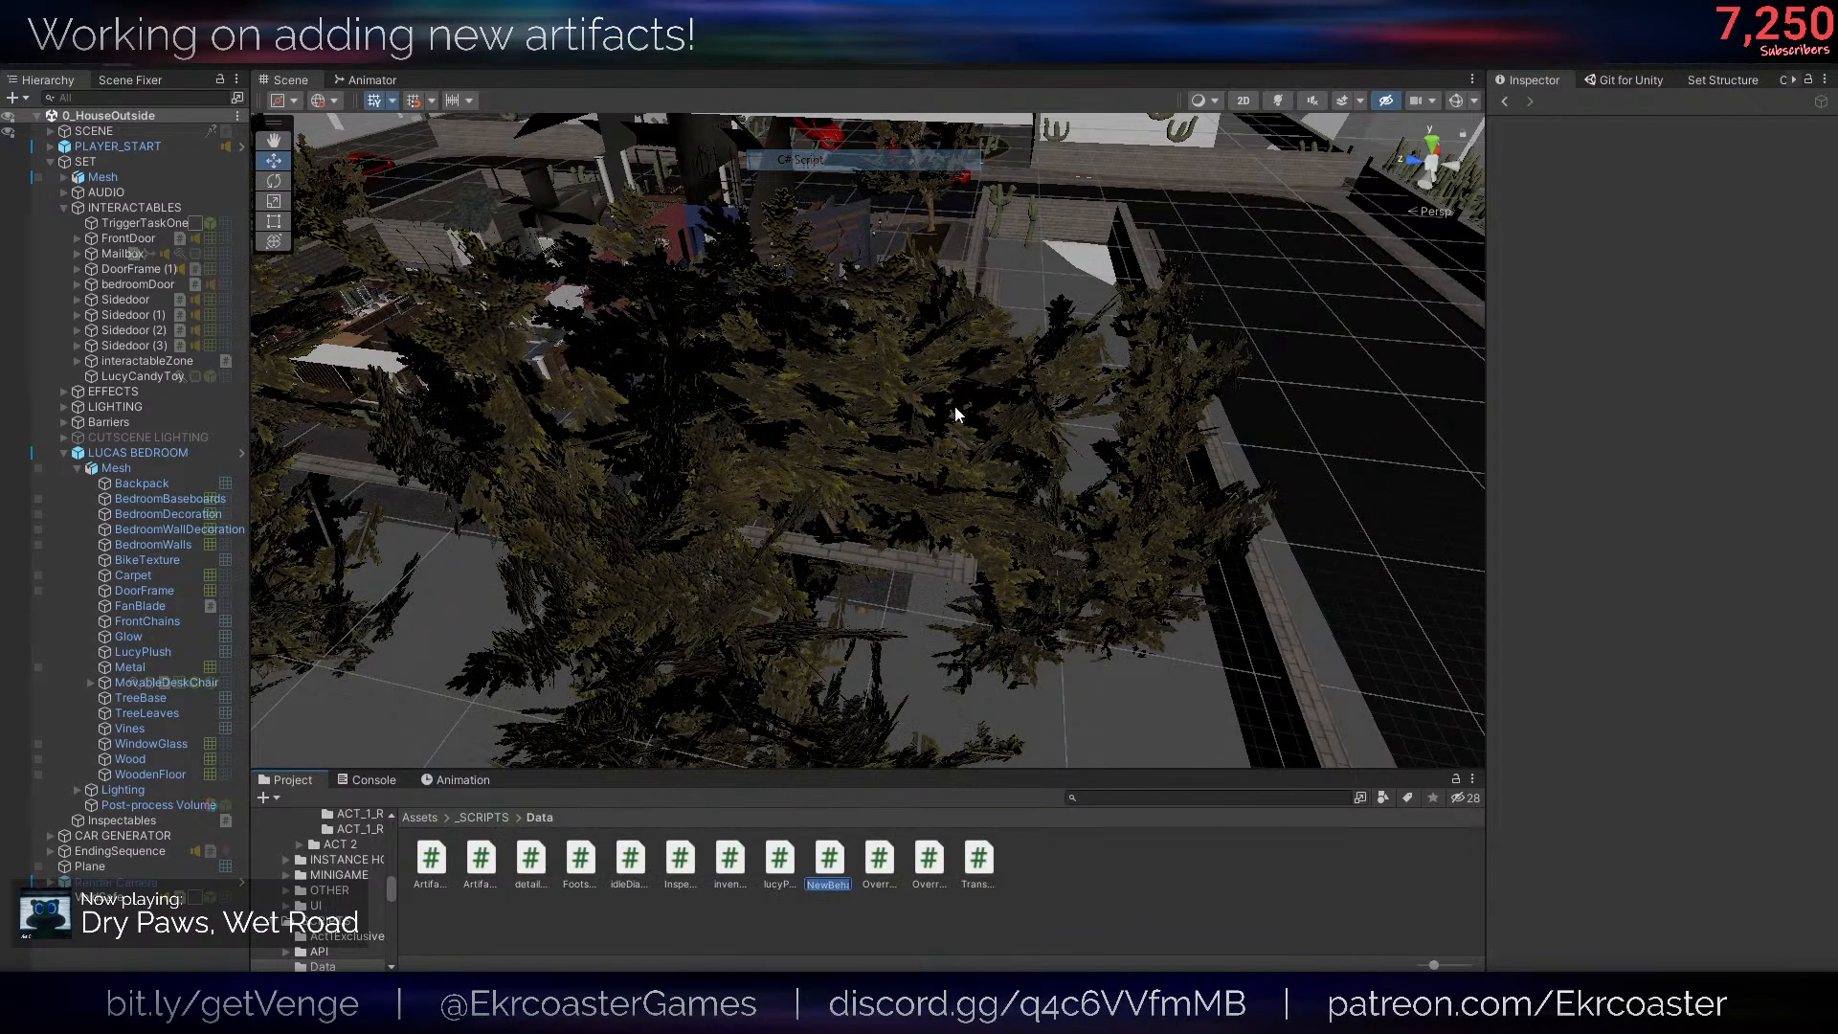
text(Artifact)
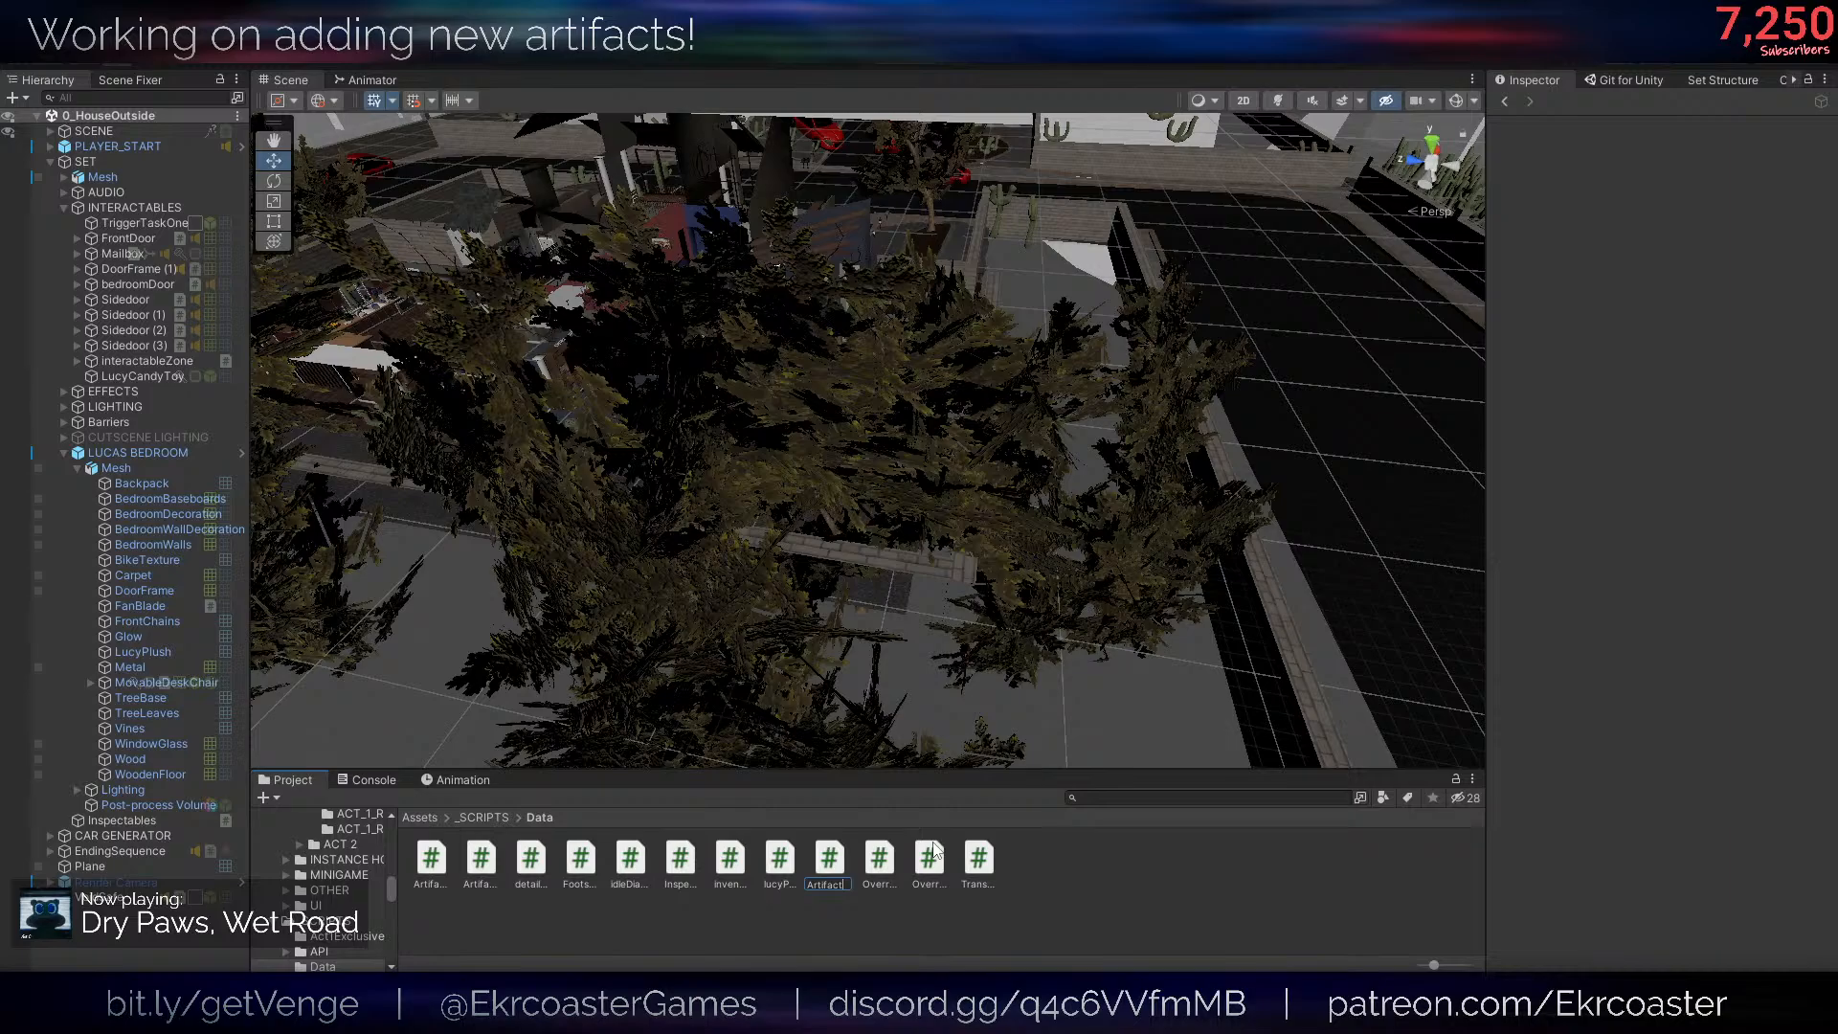
text(Skin)
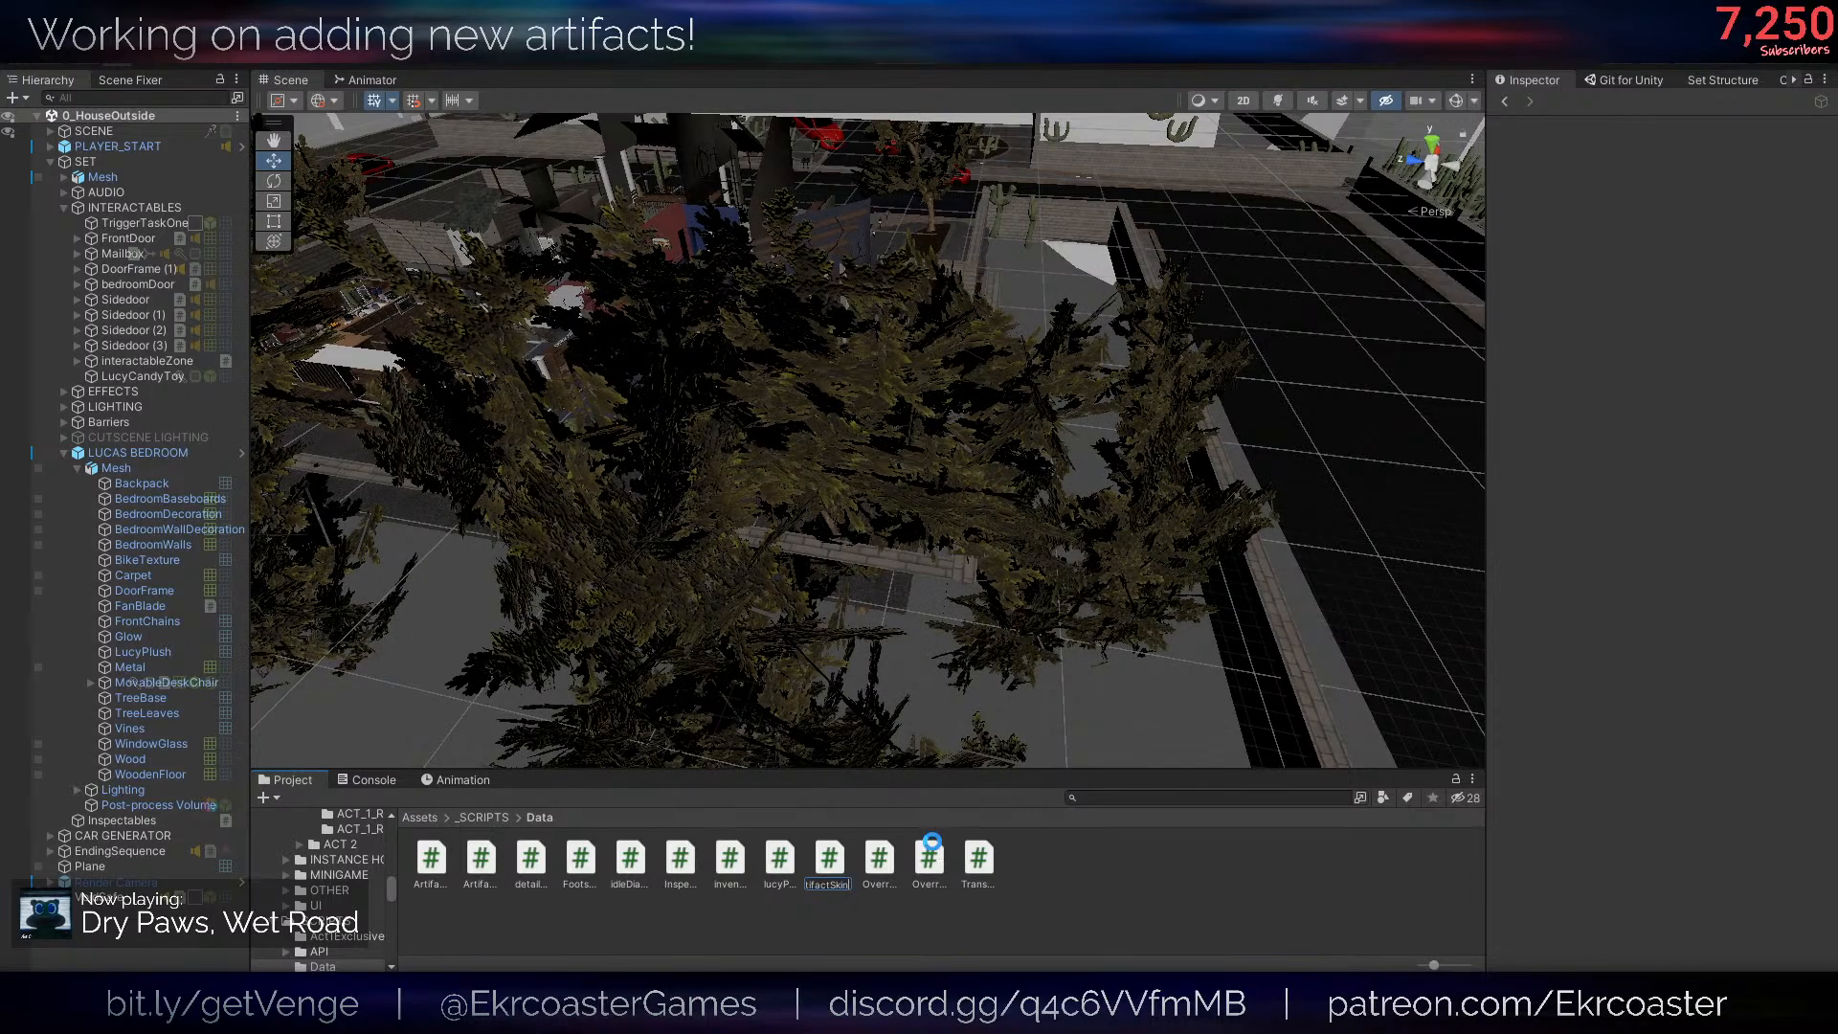
key(Return)
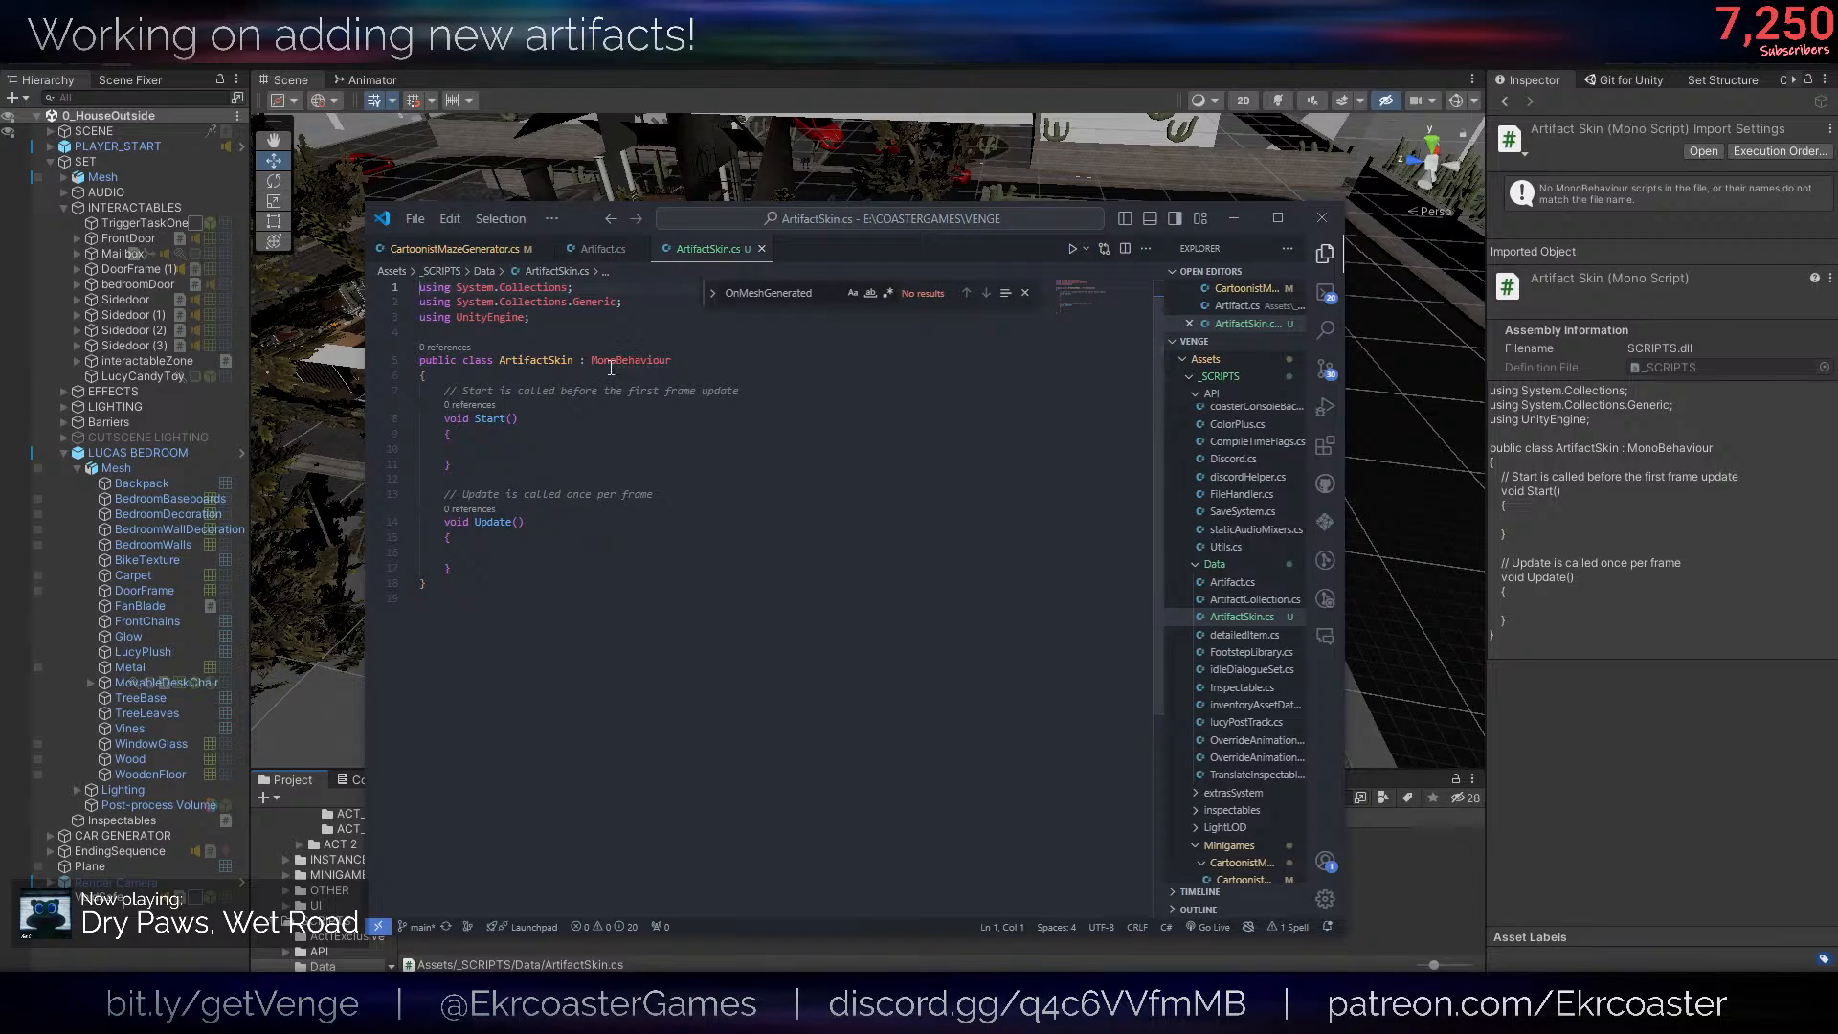
- Make the ArtifactSkin class inherit from Artifact instead of MonoBehaviour, and strip out the template Start and Update methods
double_click(610, 367)
key(BackSpace)
text(A)
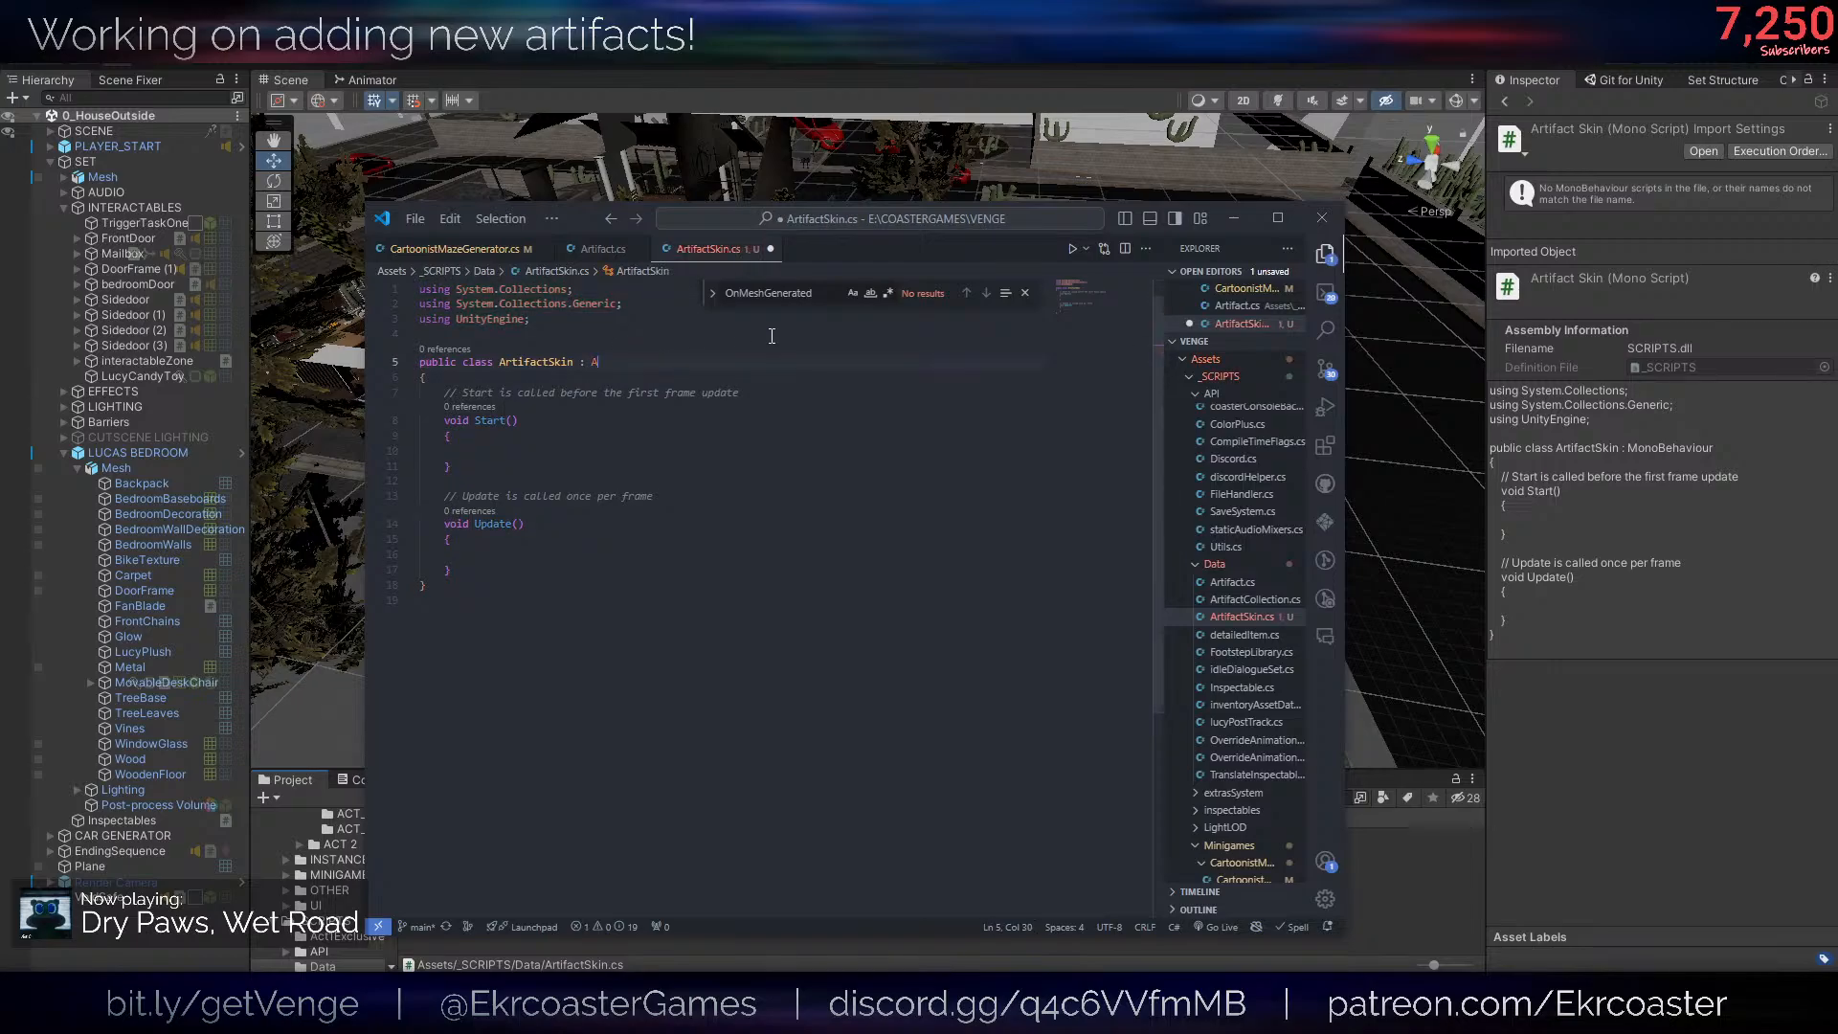
text(rtifact)
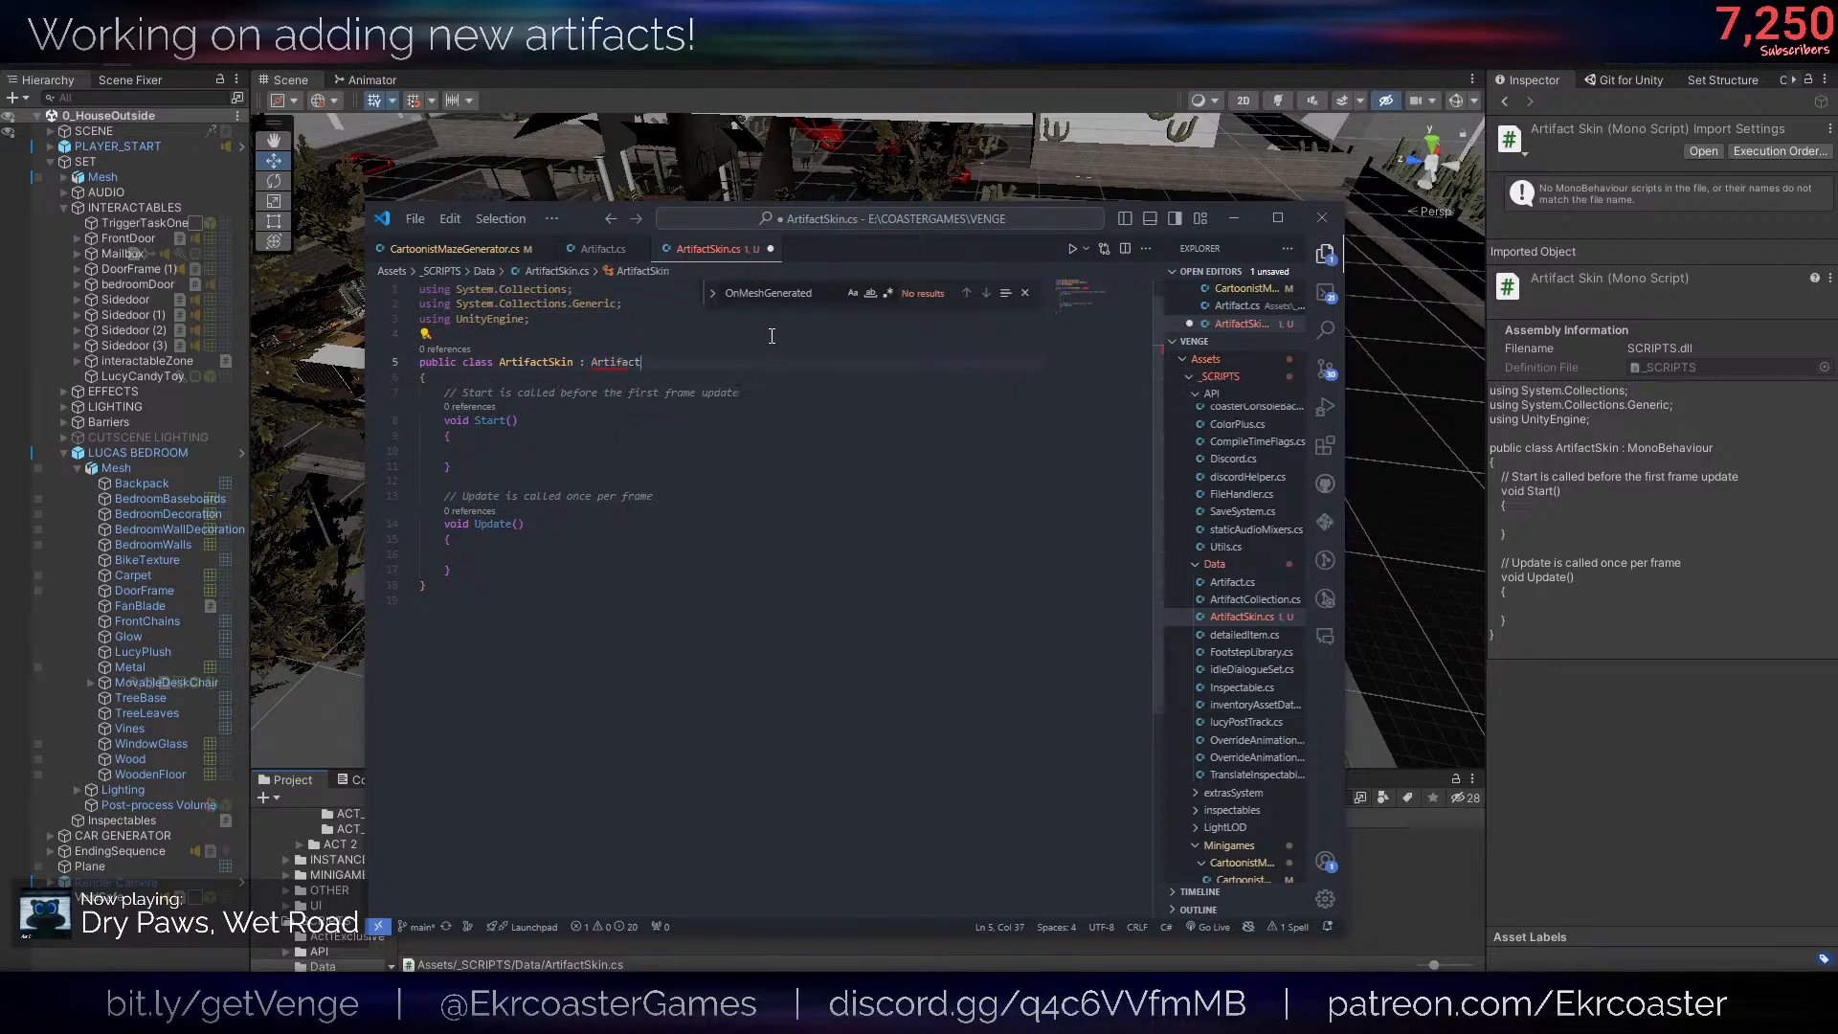
drag(509, 574, 663, 378)
key(Return)
key(ctrl+s)
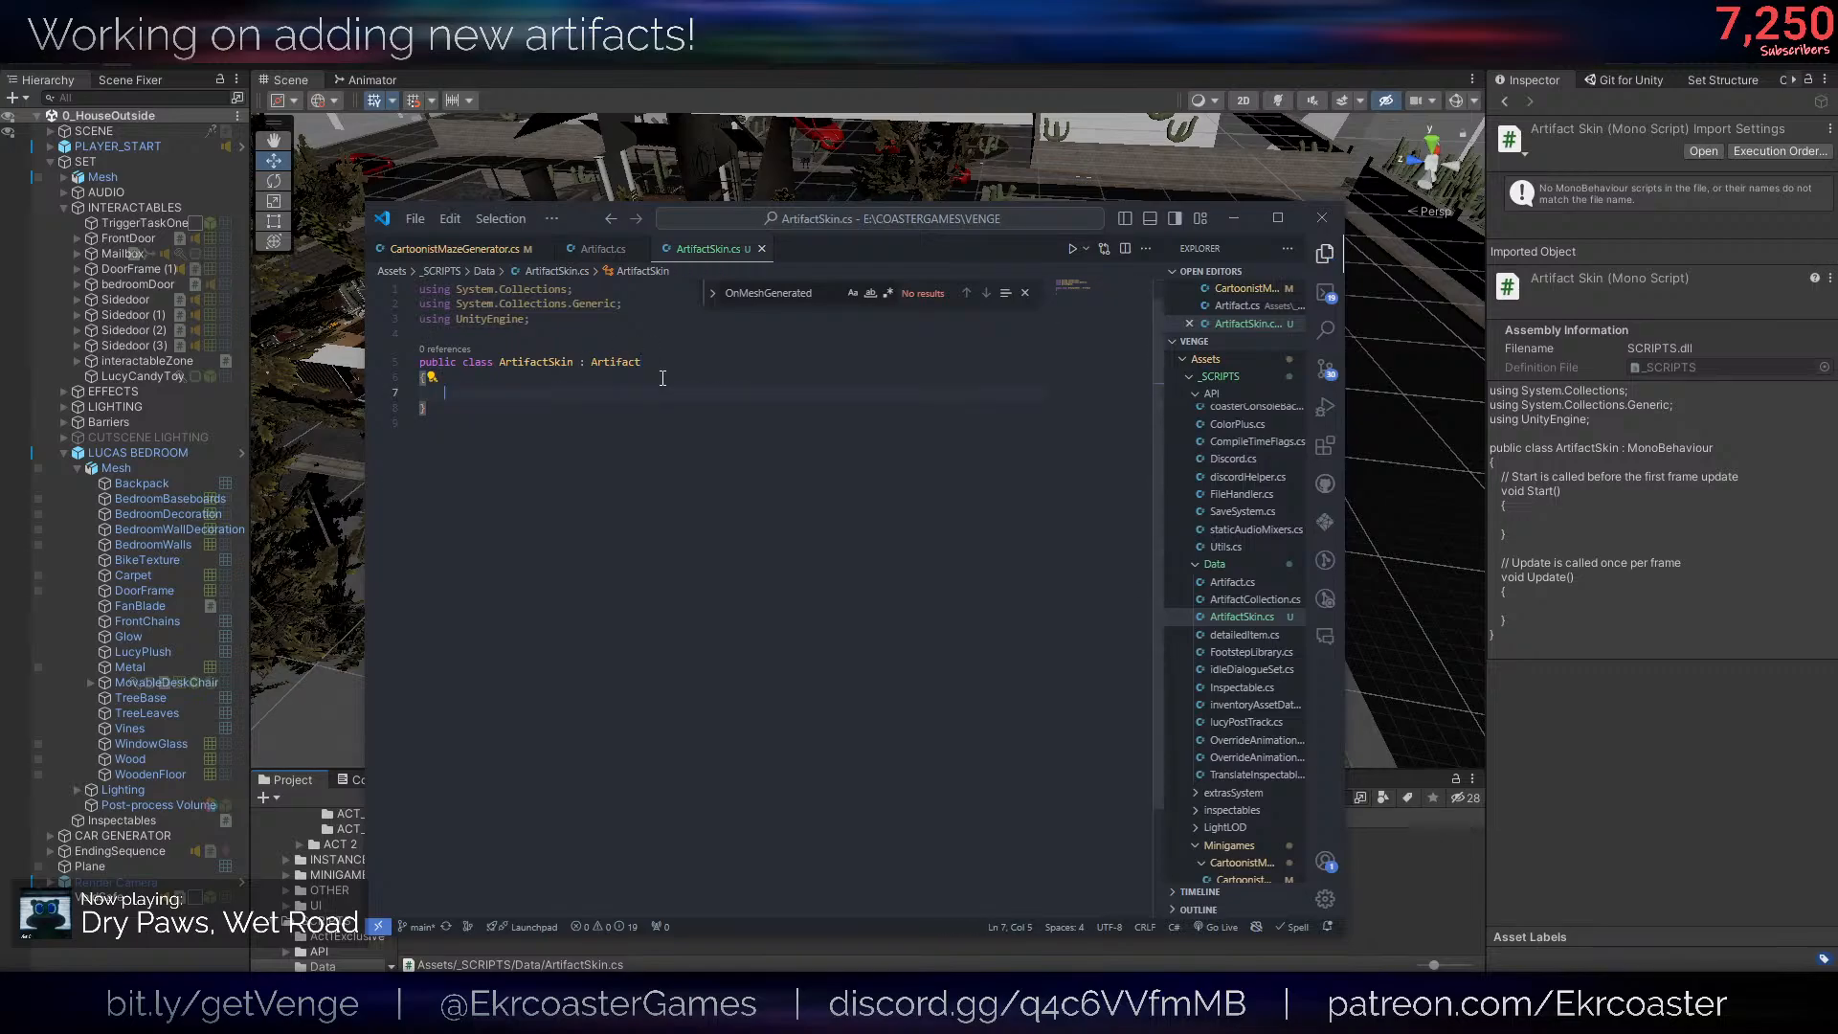
- Start an override declaration in the empty body of the ArtifactSkin class
click(637, 343)
click(574, 395)
text(public)
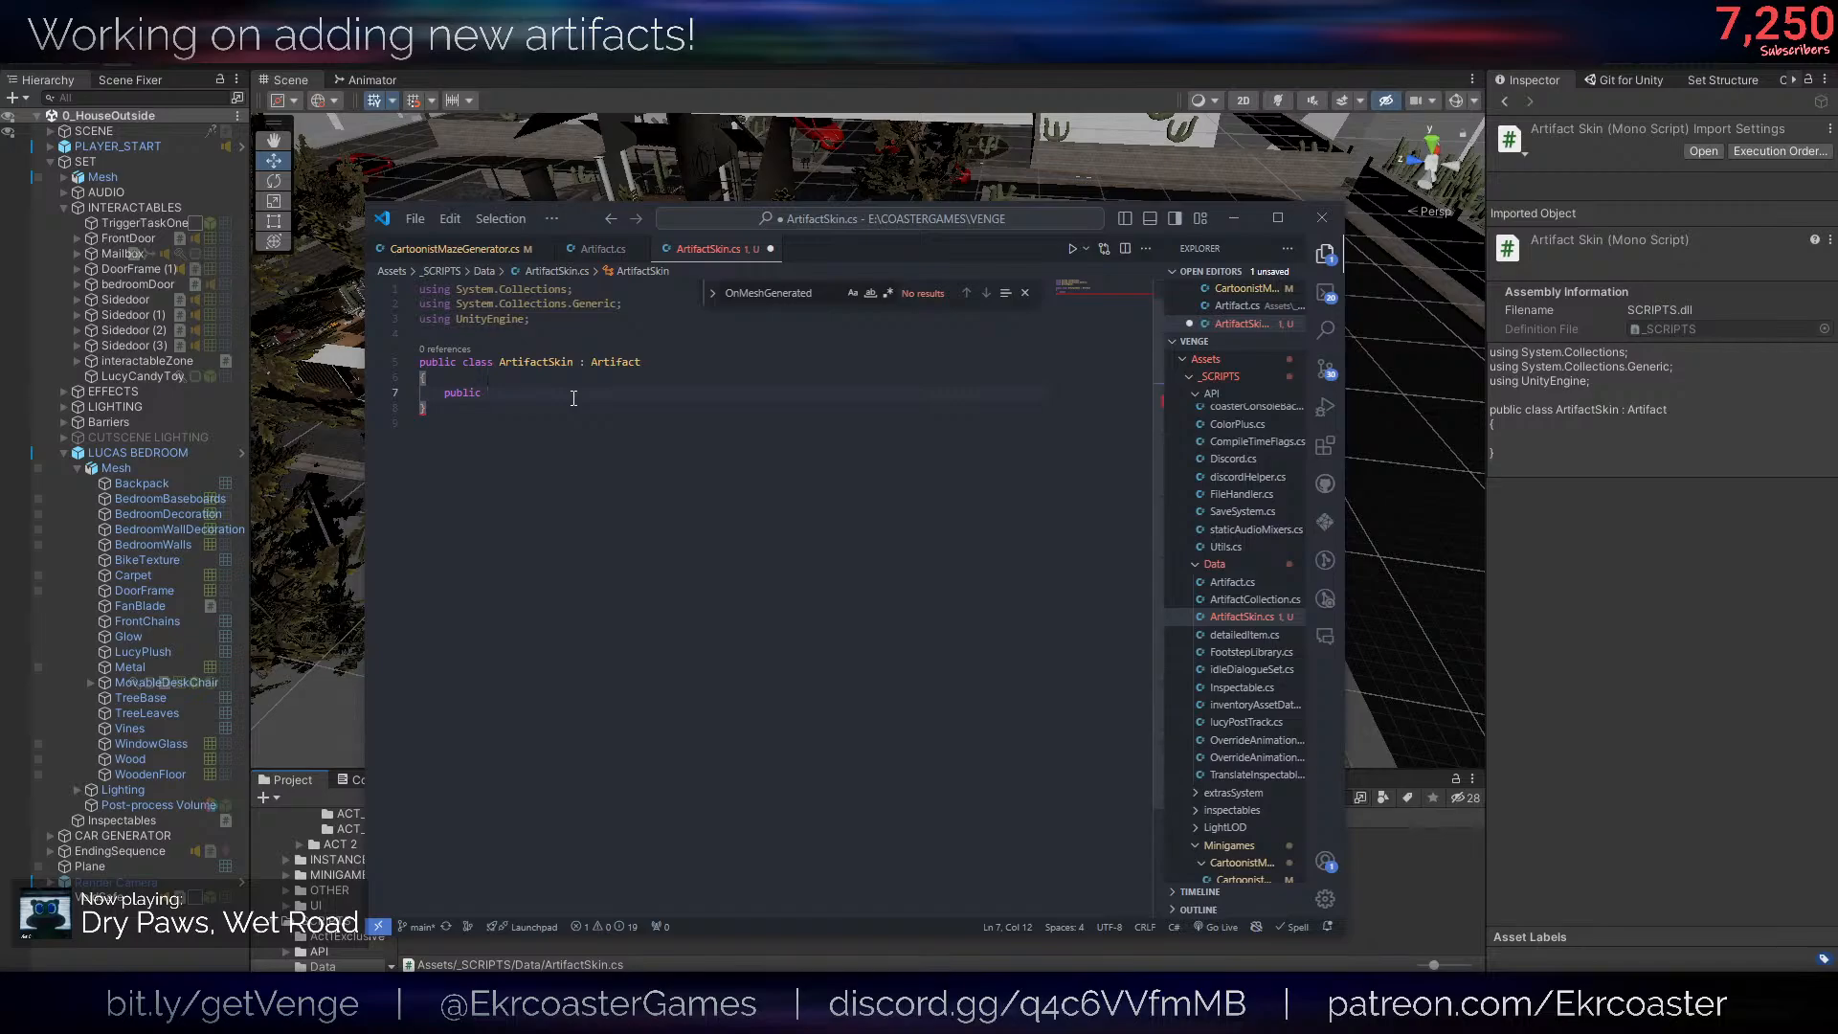
key(ctrl+BackSpace)
key(ctrl+s)
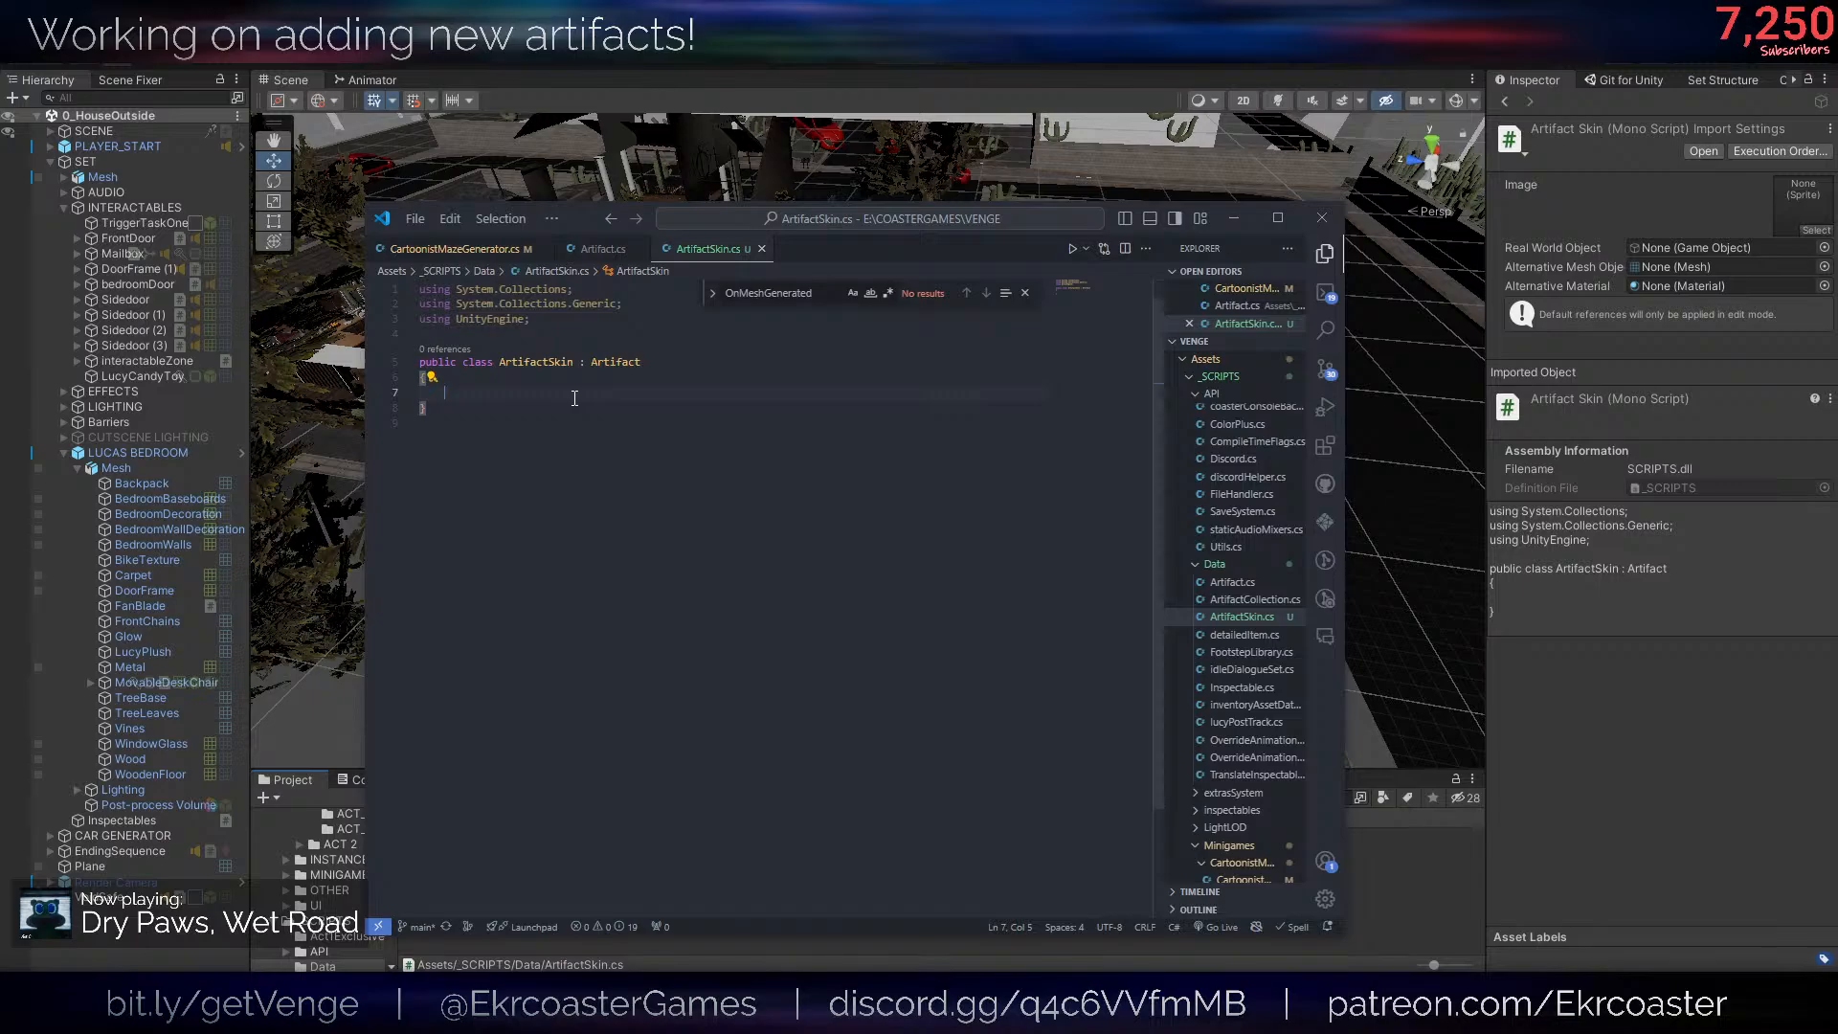
text(over)
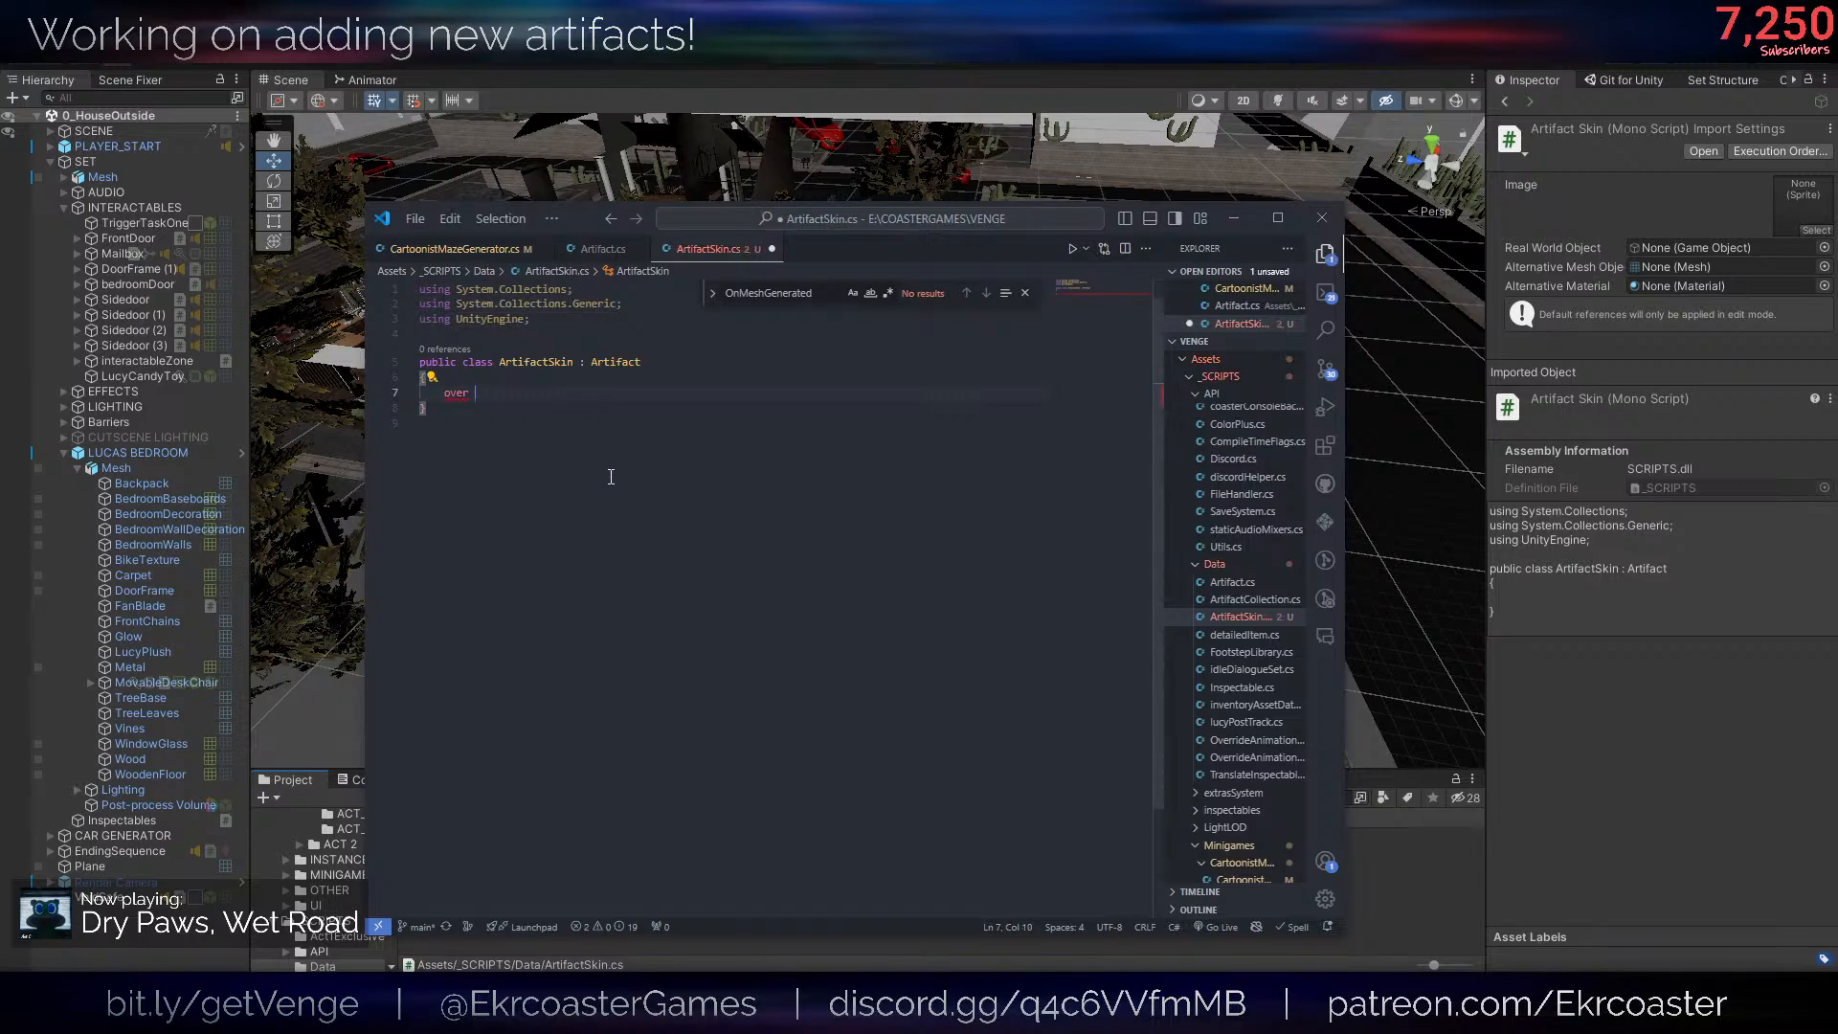
text(ride)
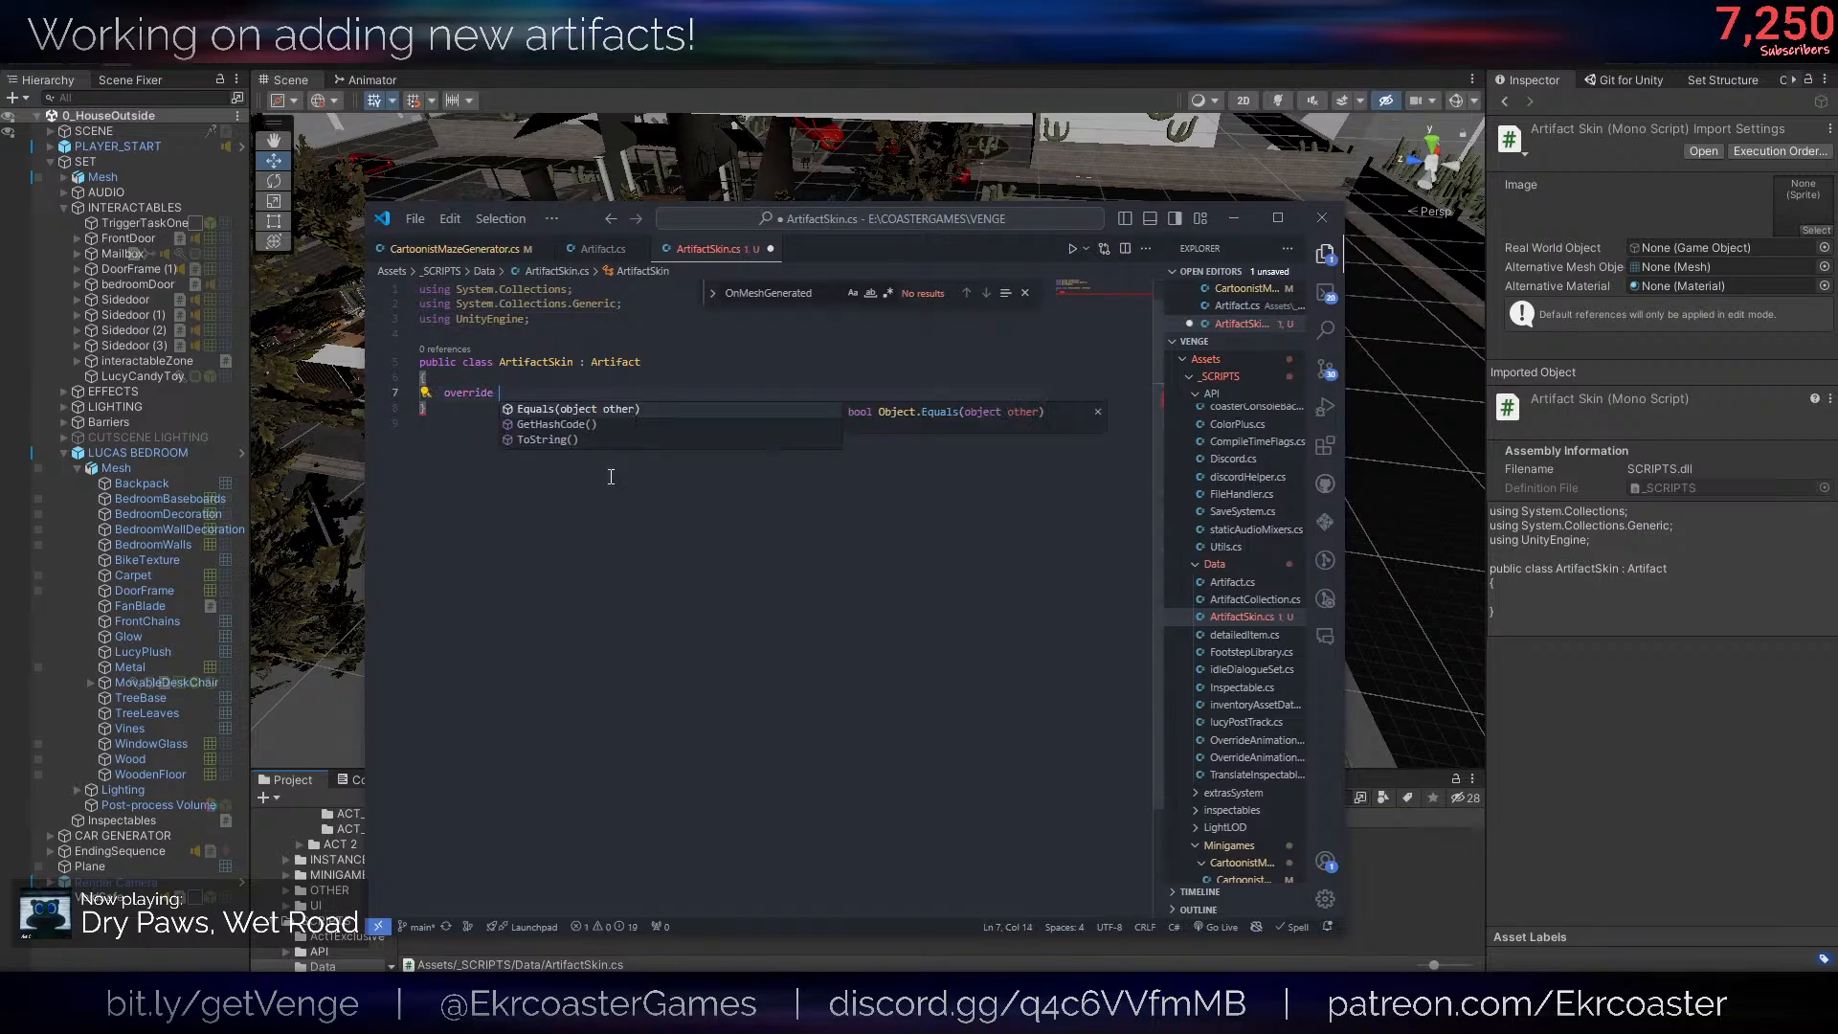
- Read through the Artifact script, examining the class declaration and the GetArtifactType methods in Artifact and InspectableArtifact
click(603, 249)
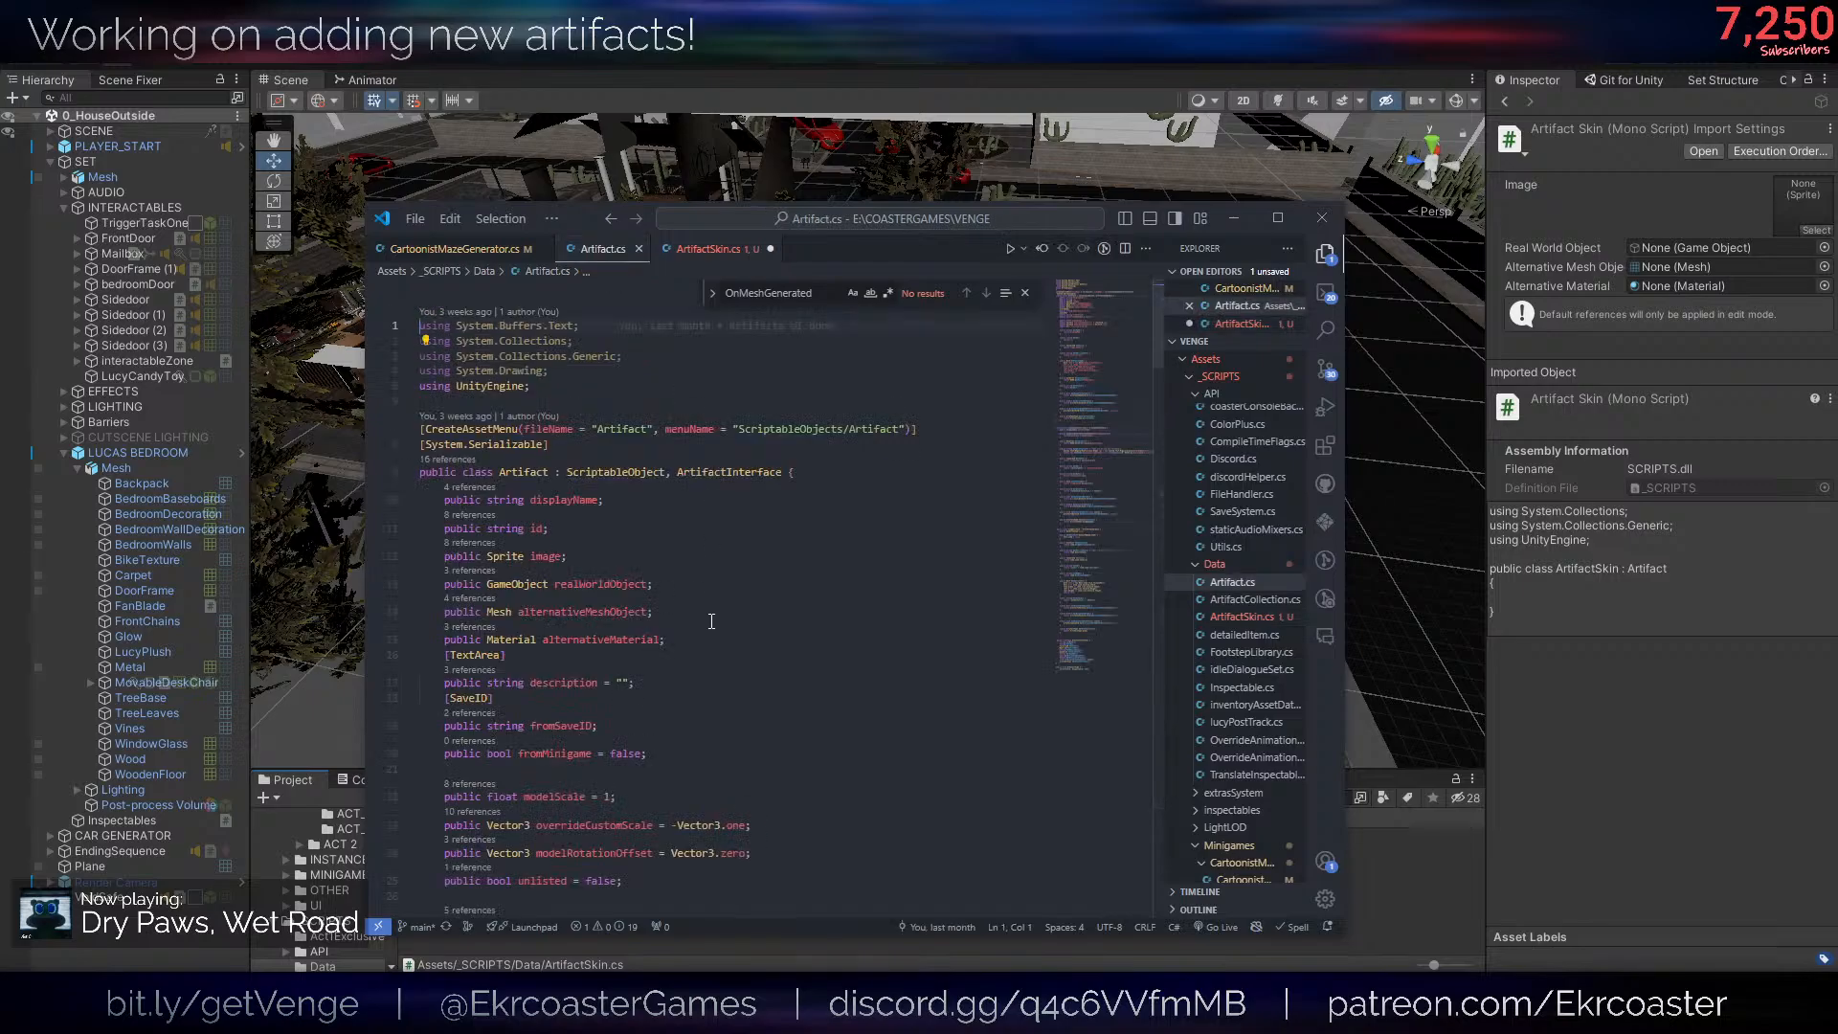
scroll(719, 642, down, 10)
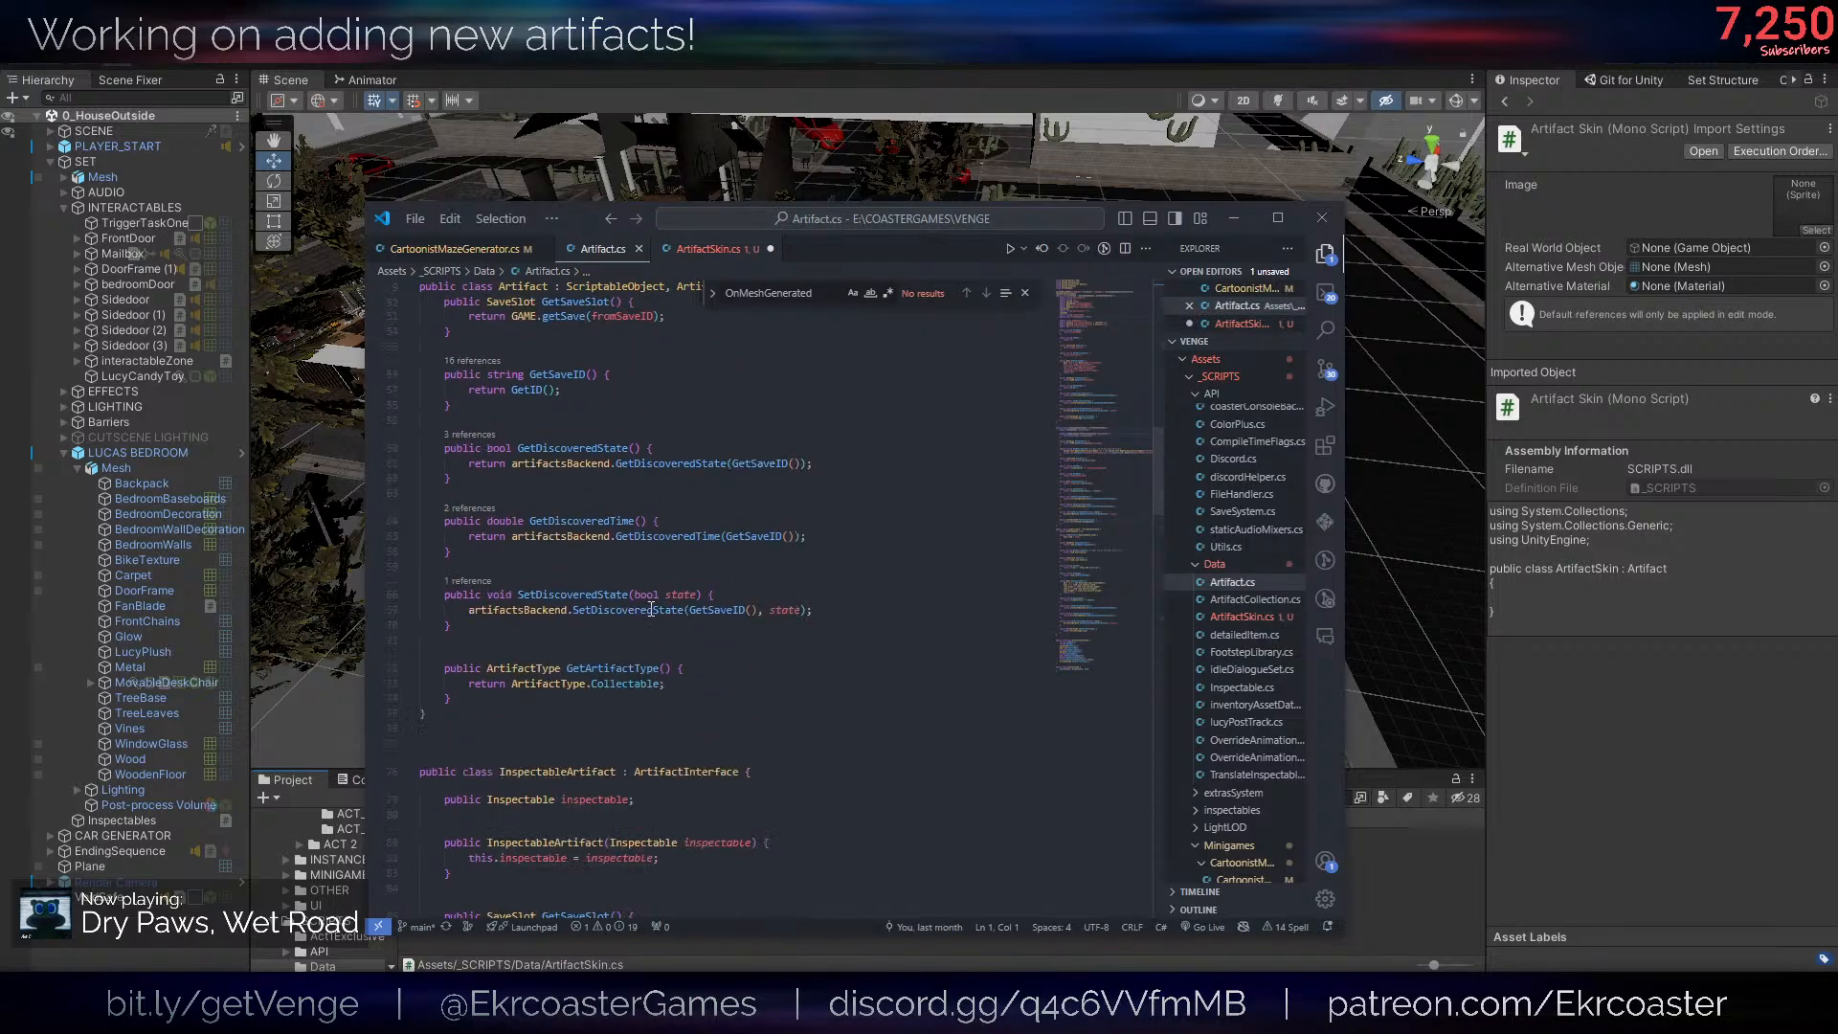
click(605, 394)
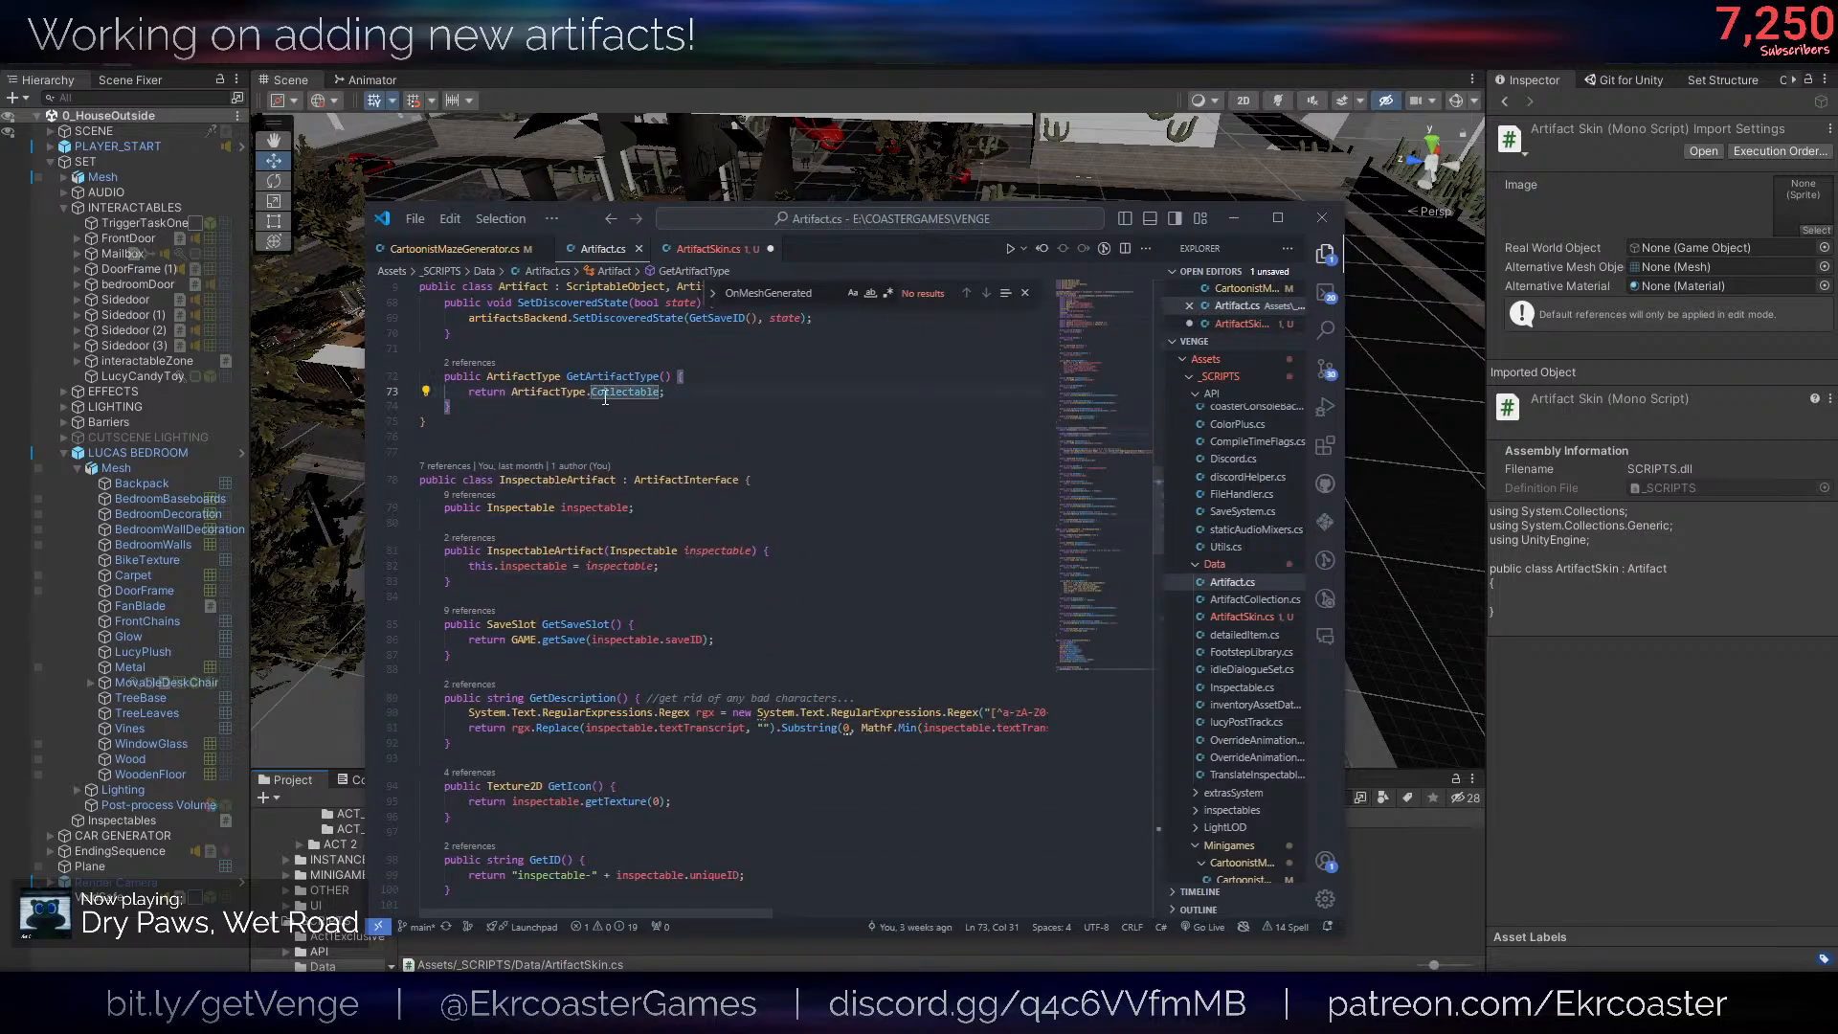
click(582, 406)
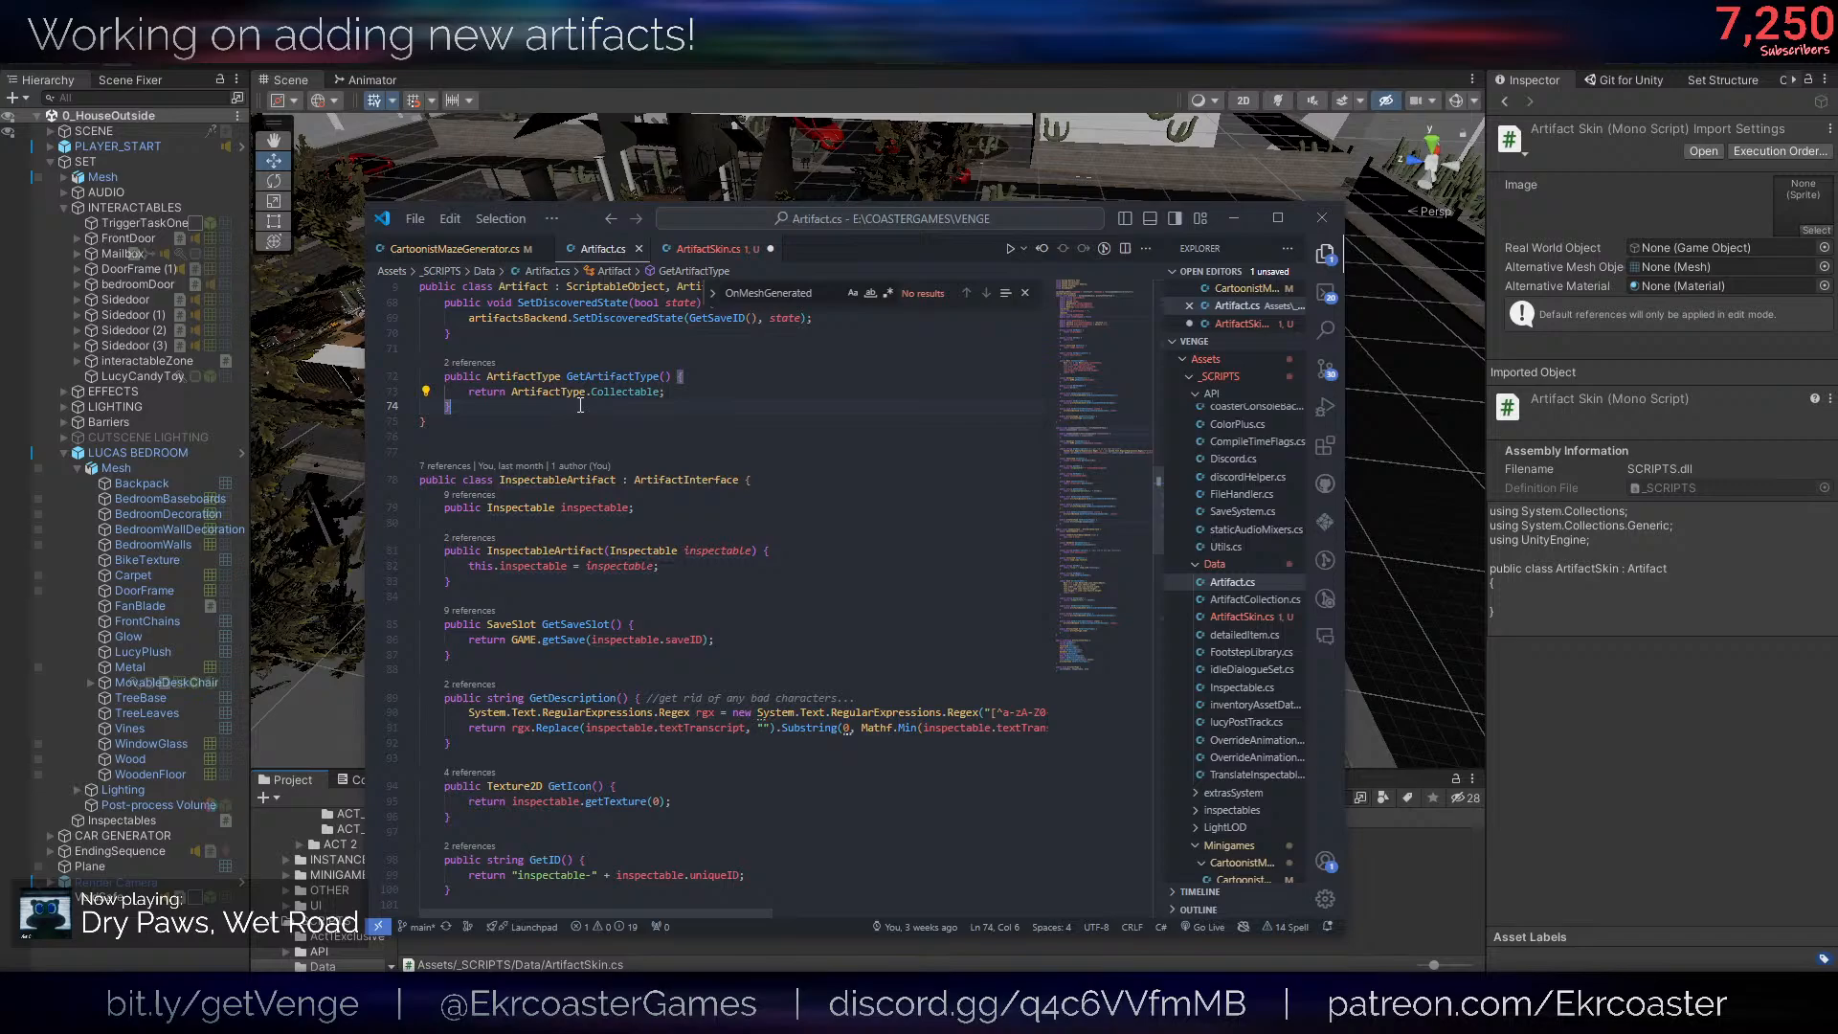
click(482, 377)
scroll(557, 395, up, 8)
scroll(557, 395, up, 10)
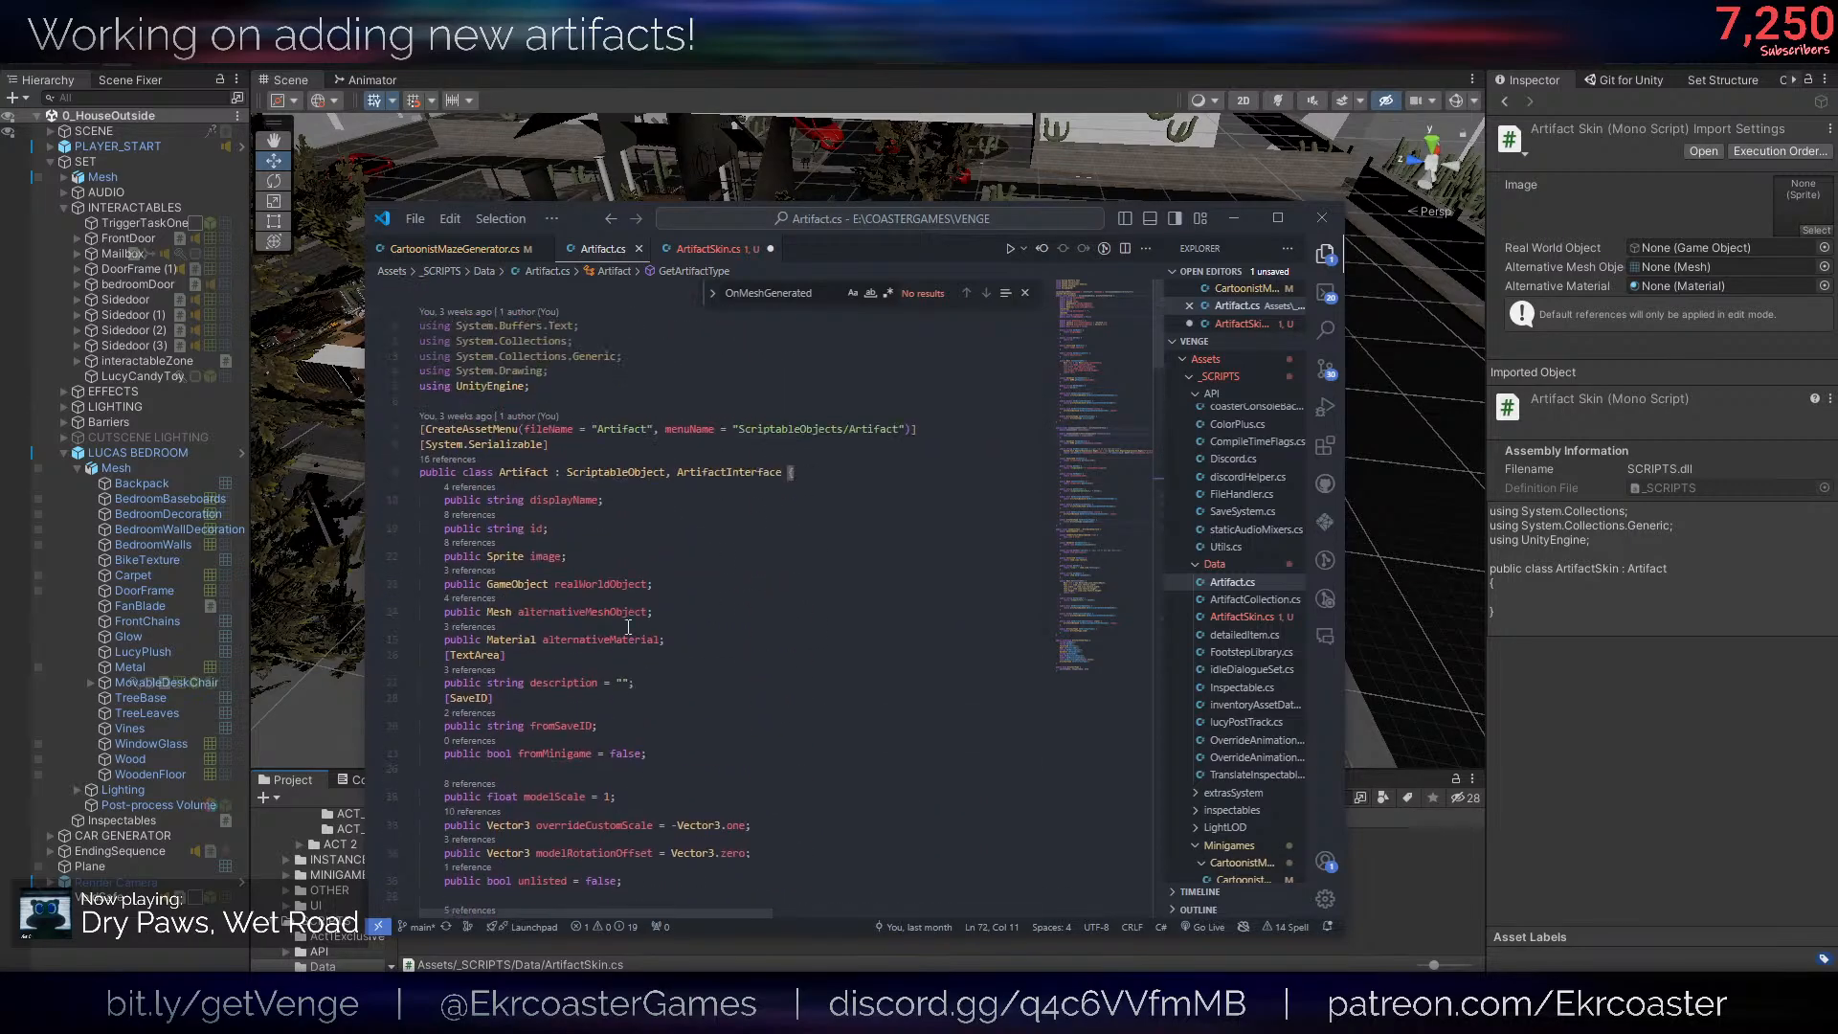
click(708, 472)
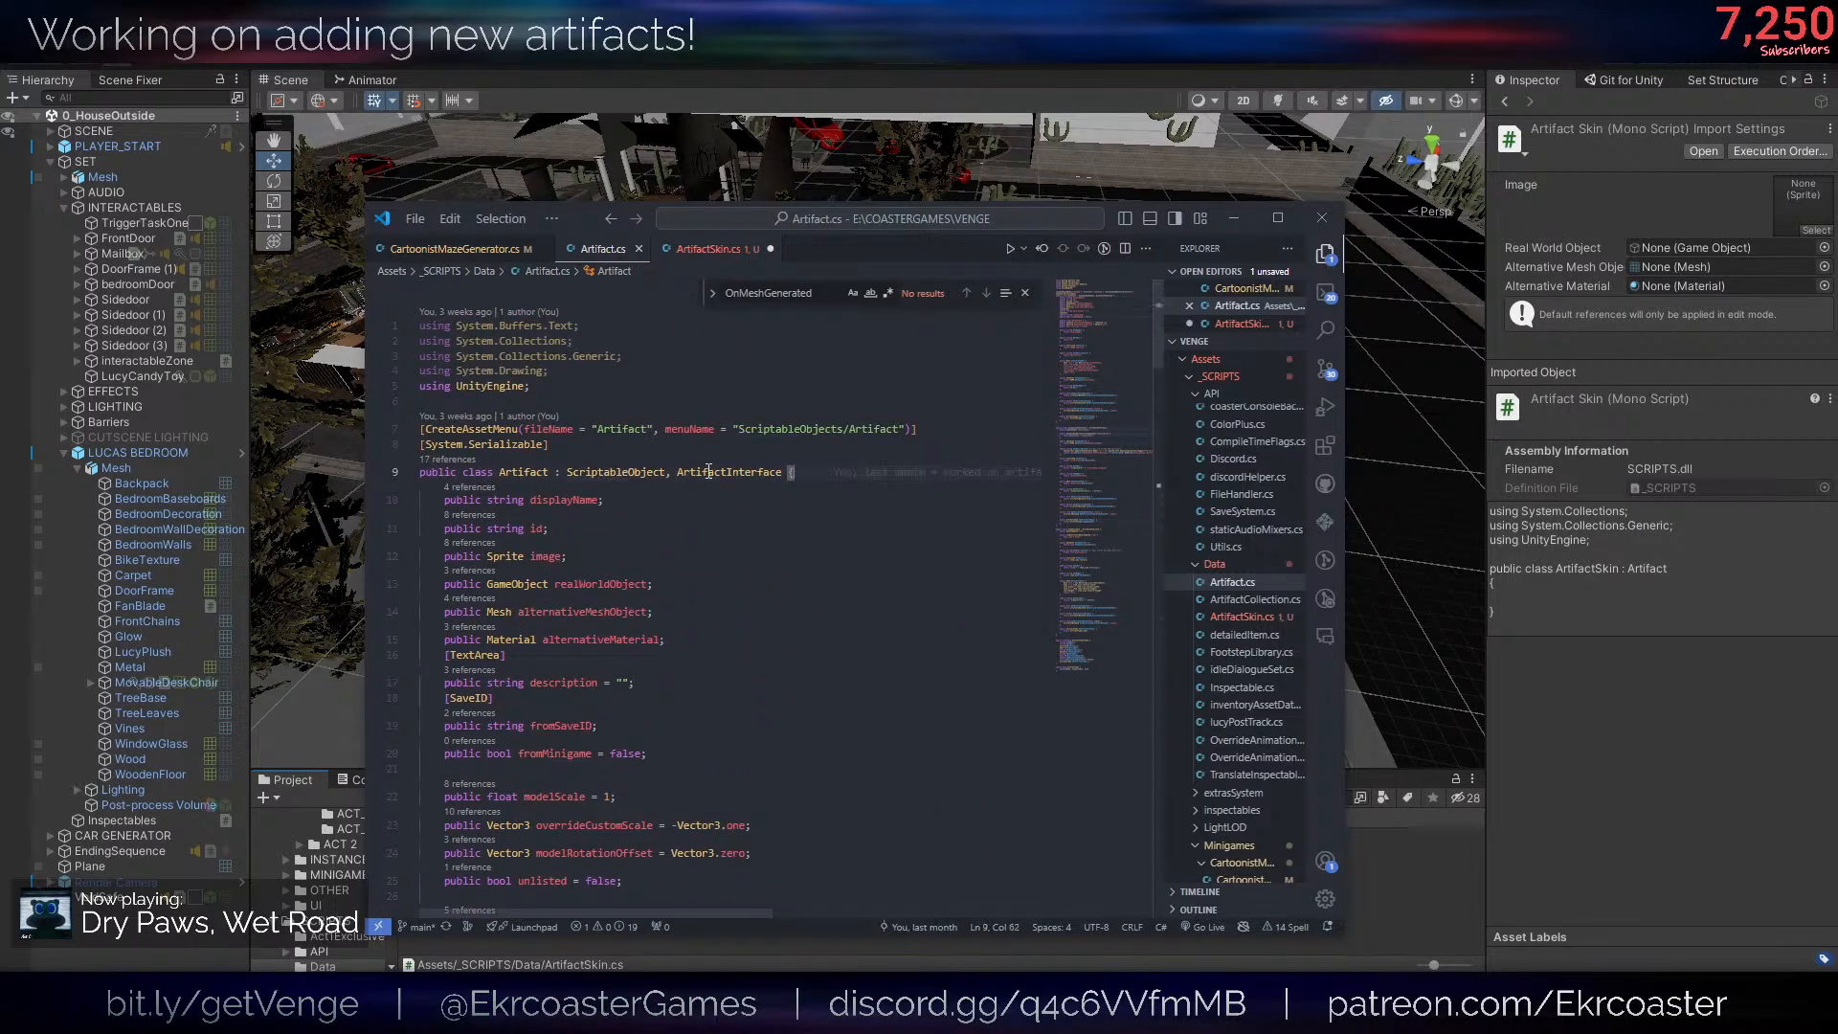
scroll(701, 723, down, 20)
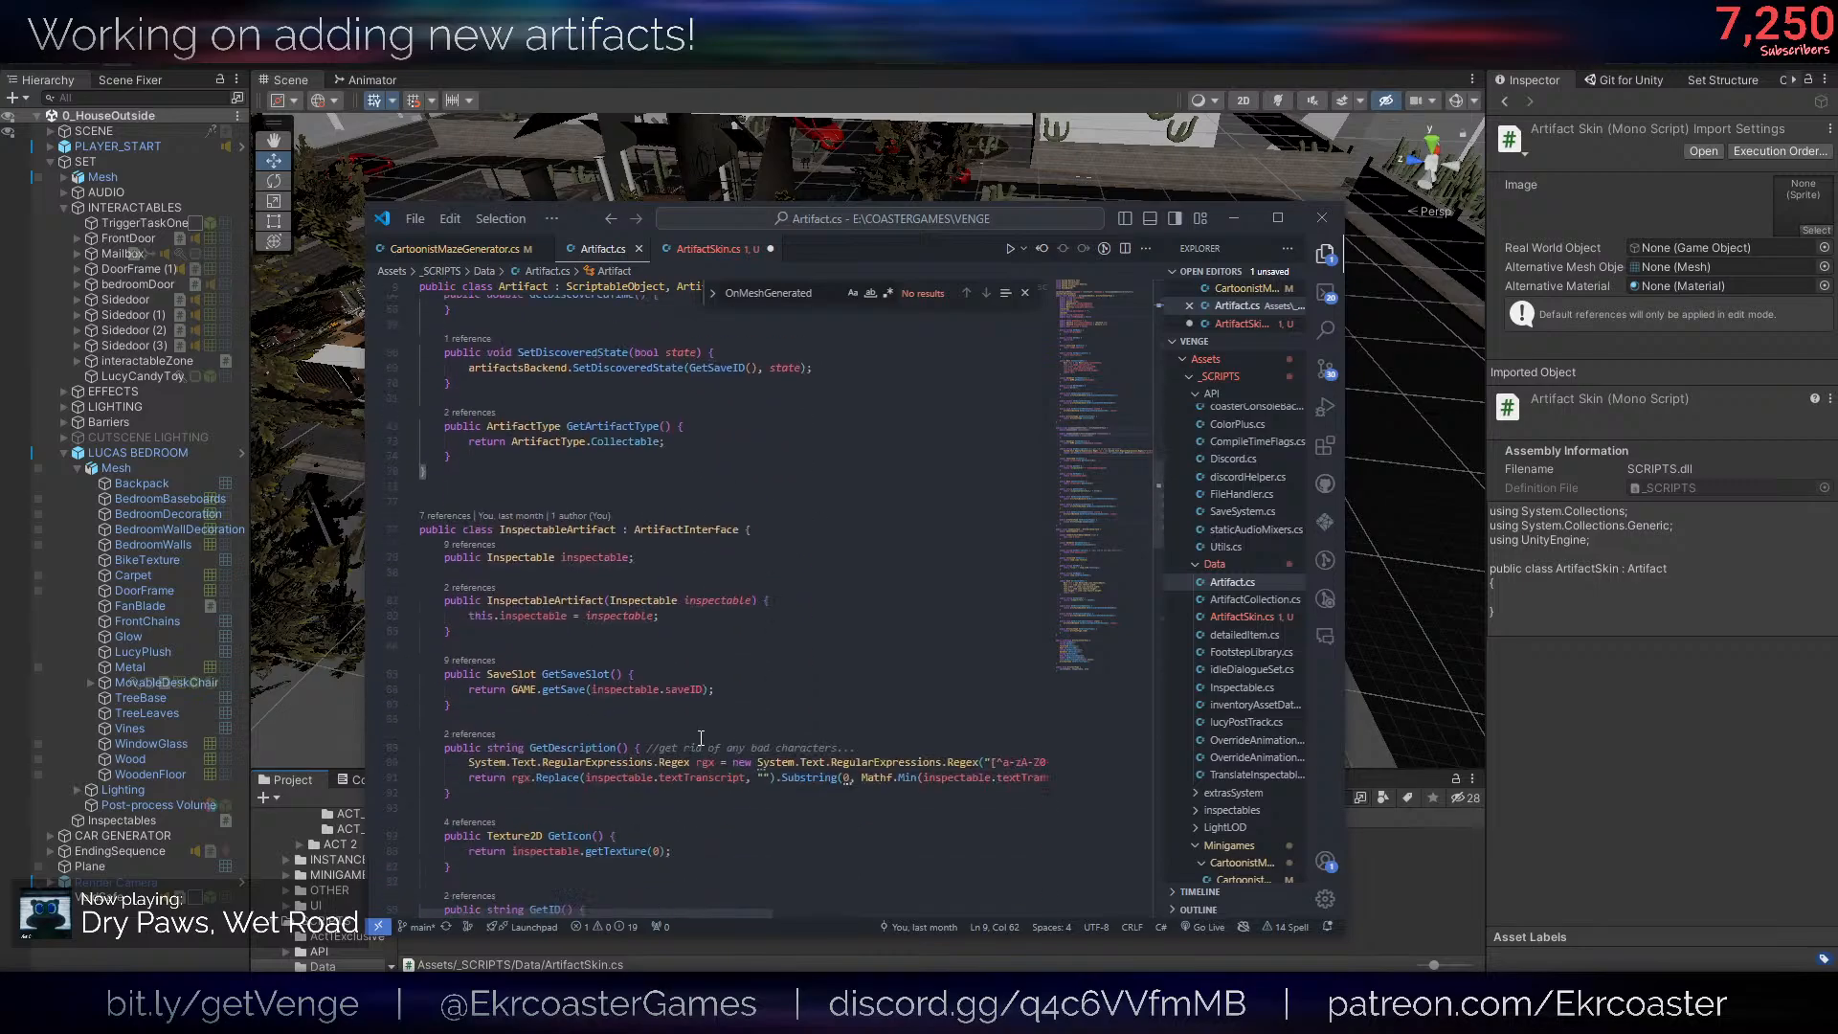
scroll(701, 723, down, 15)
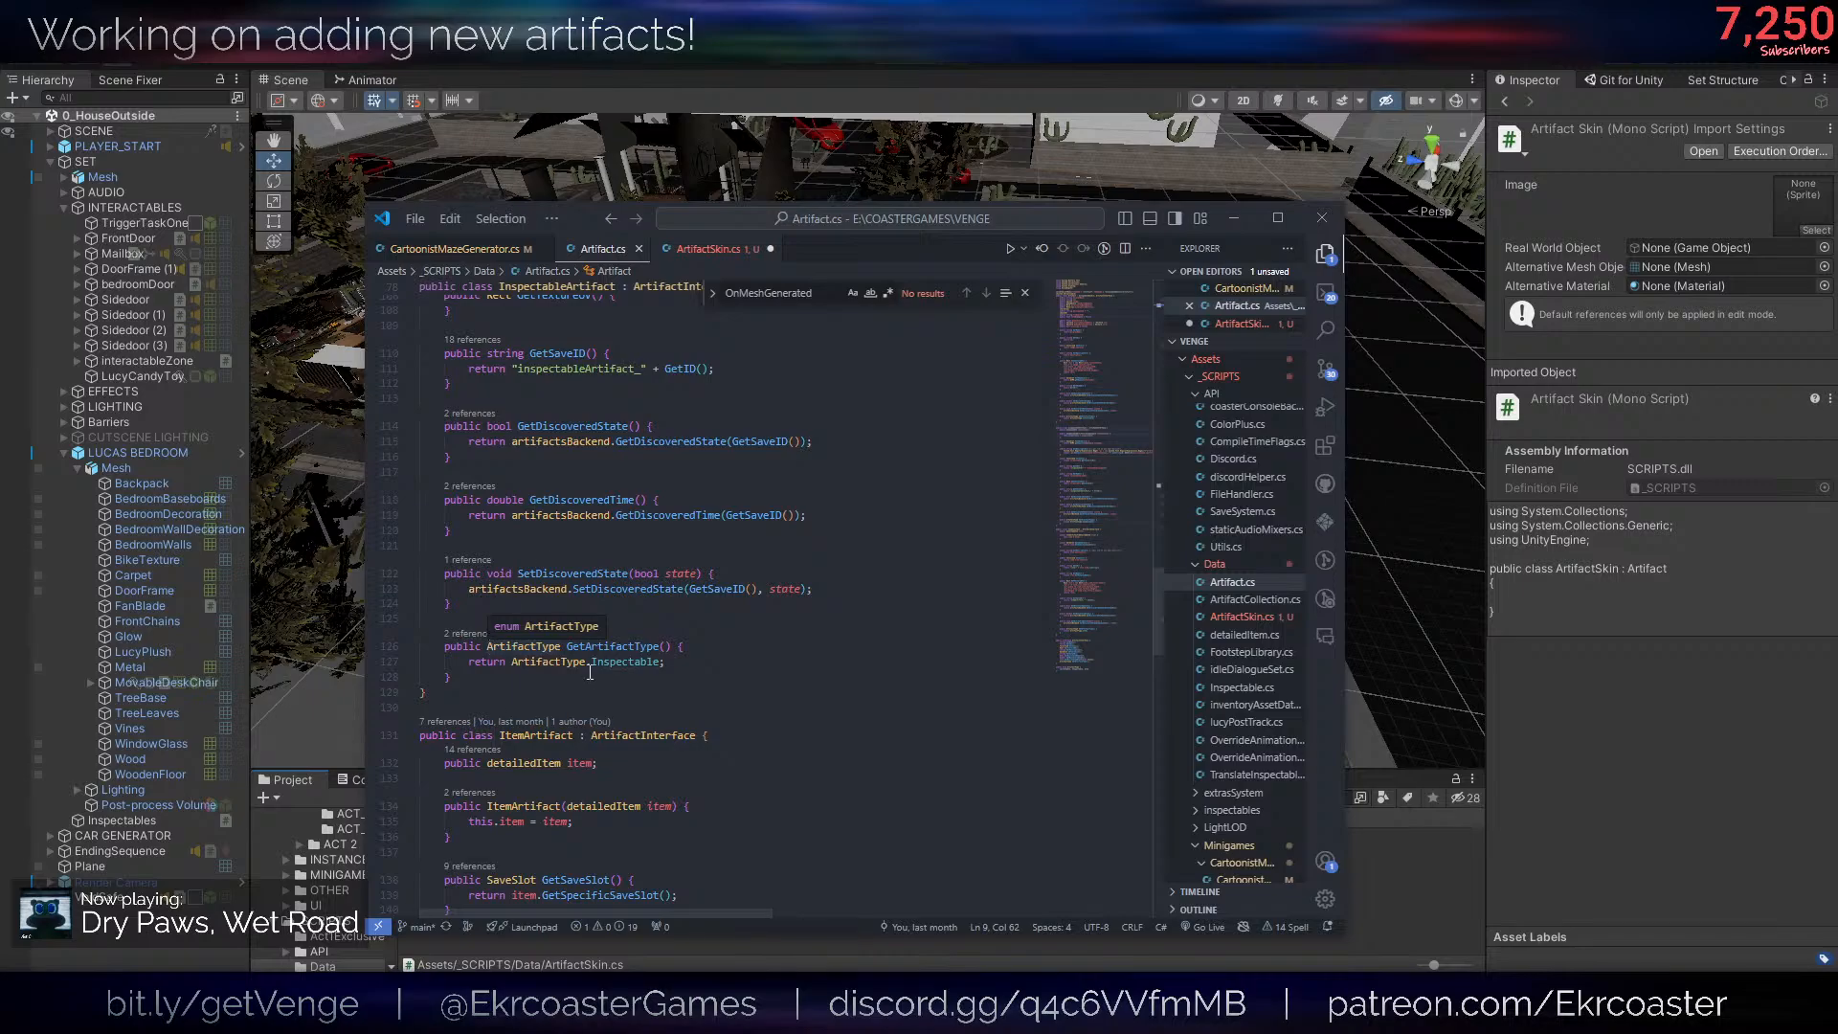
drag(451, 677, 445, 651)
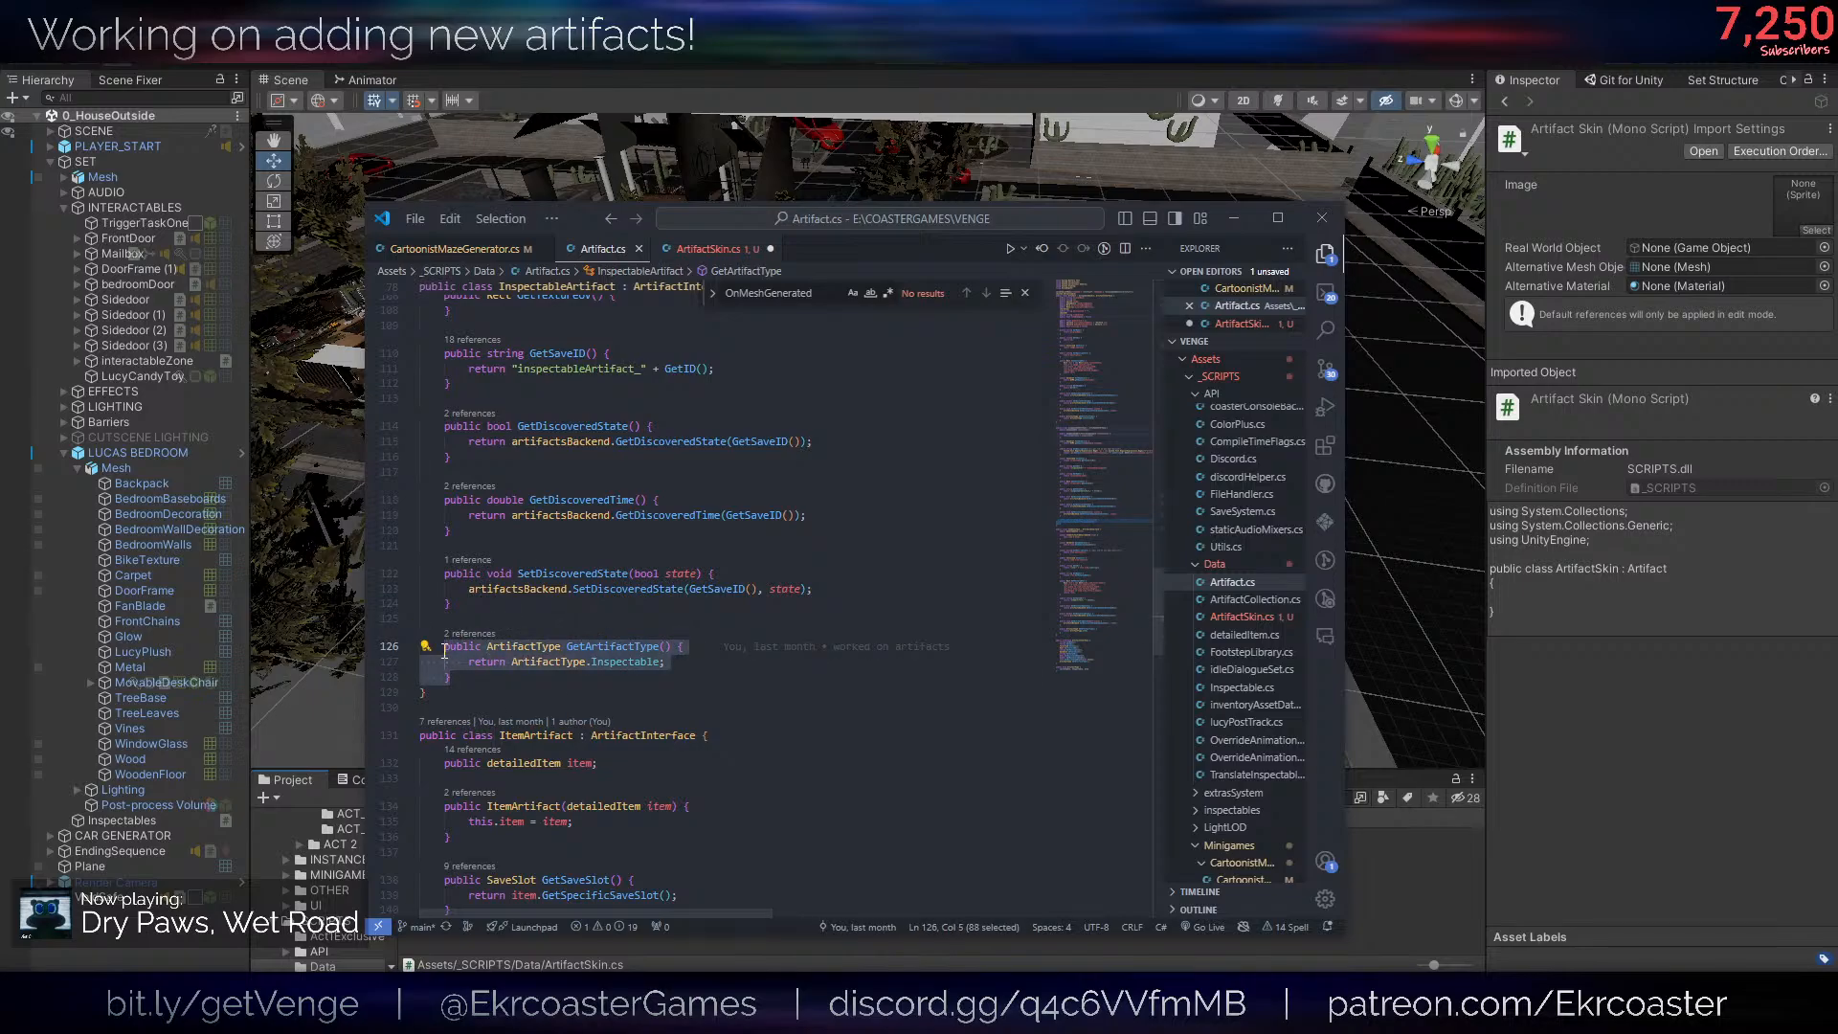
- Replace the override keyword in the ArtifactSkin class body with the start of a public override declaration, "public over"
click(709, 248)
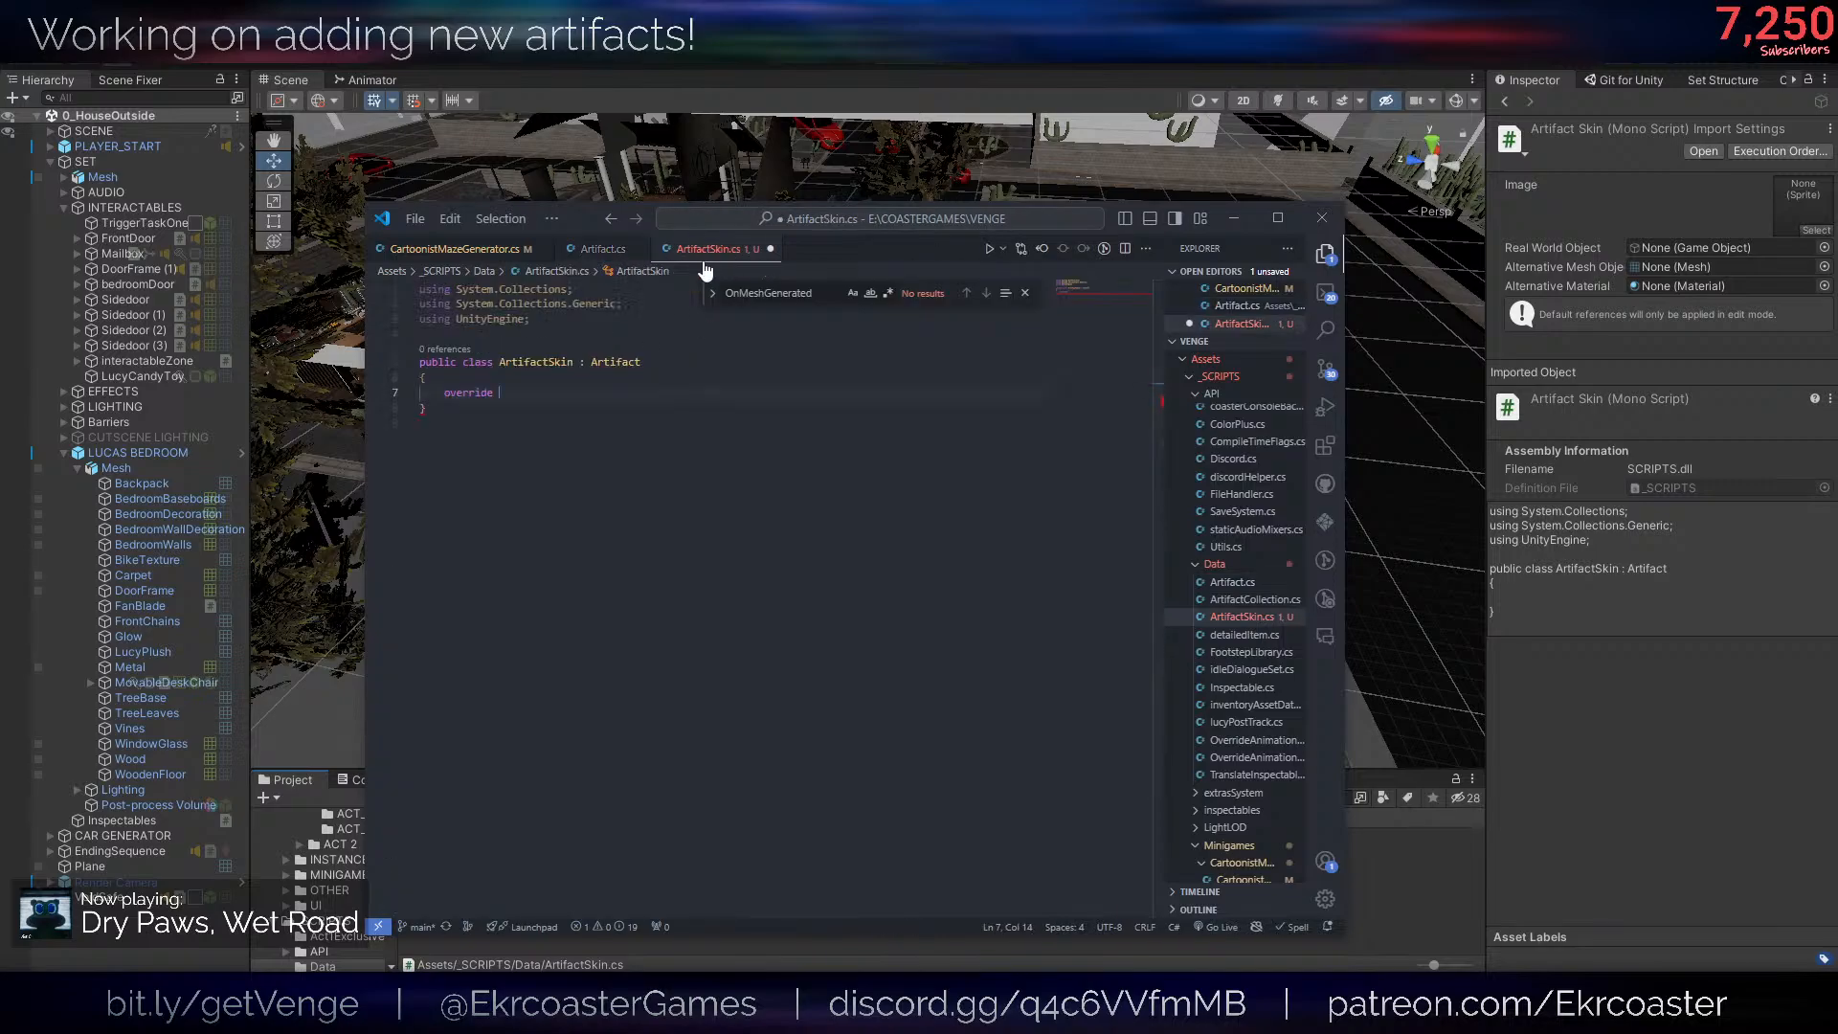
click(511, 391)
text(override)
key(BackSpace)
key(BackSpace)
key(BackSpace)
key(BackSpace)
key(BackSpace)
key(BackSpace)
key(BackSpace)
key(BackSpace)
key(BackSpace)
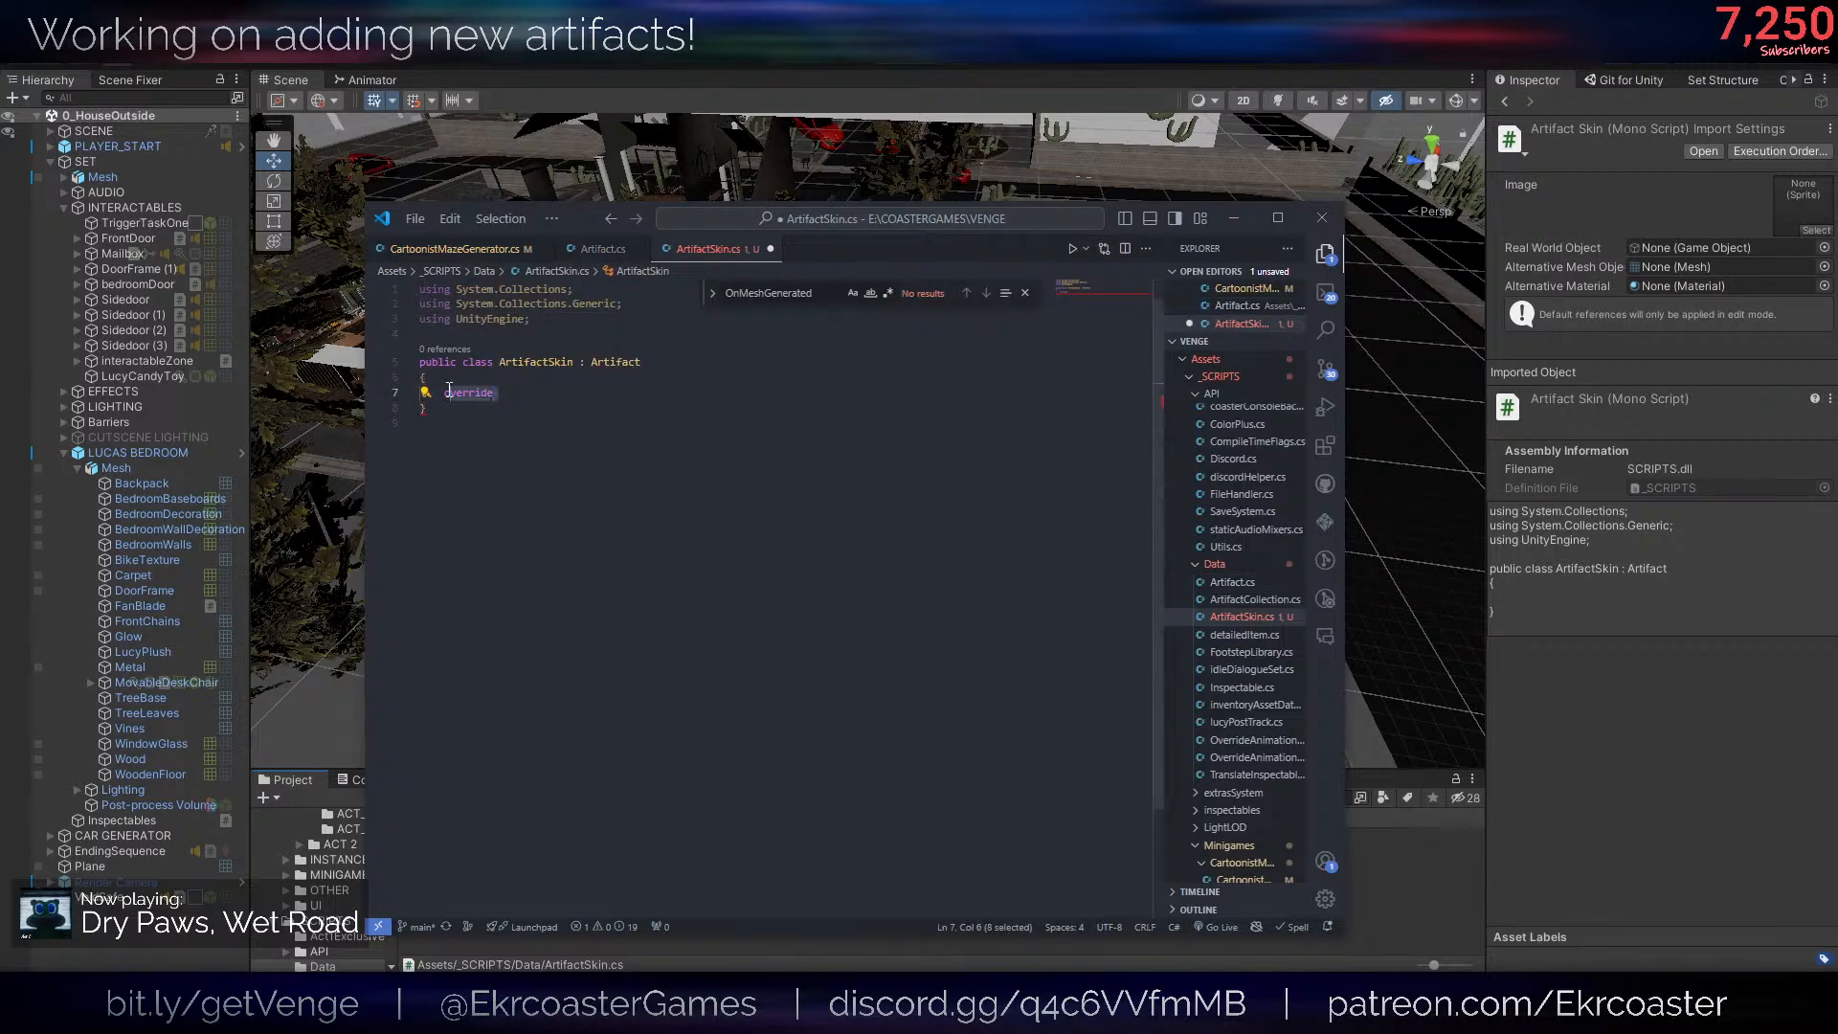
text(public over)
key(Return)
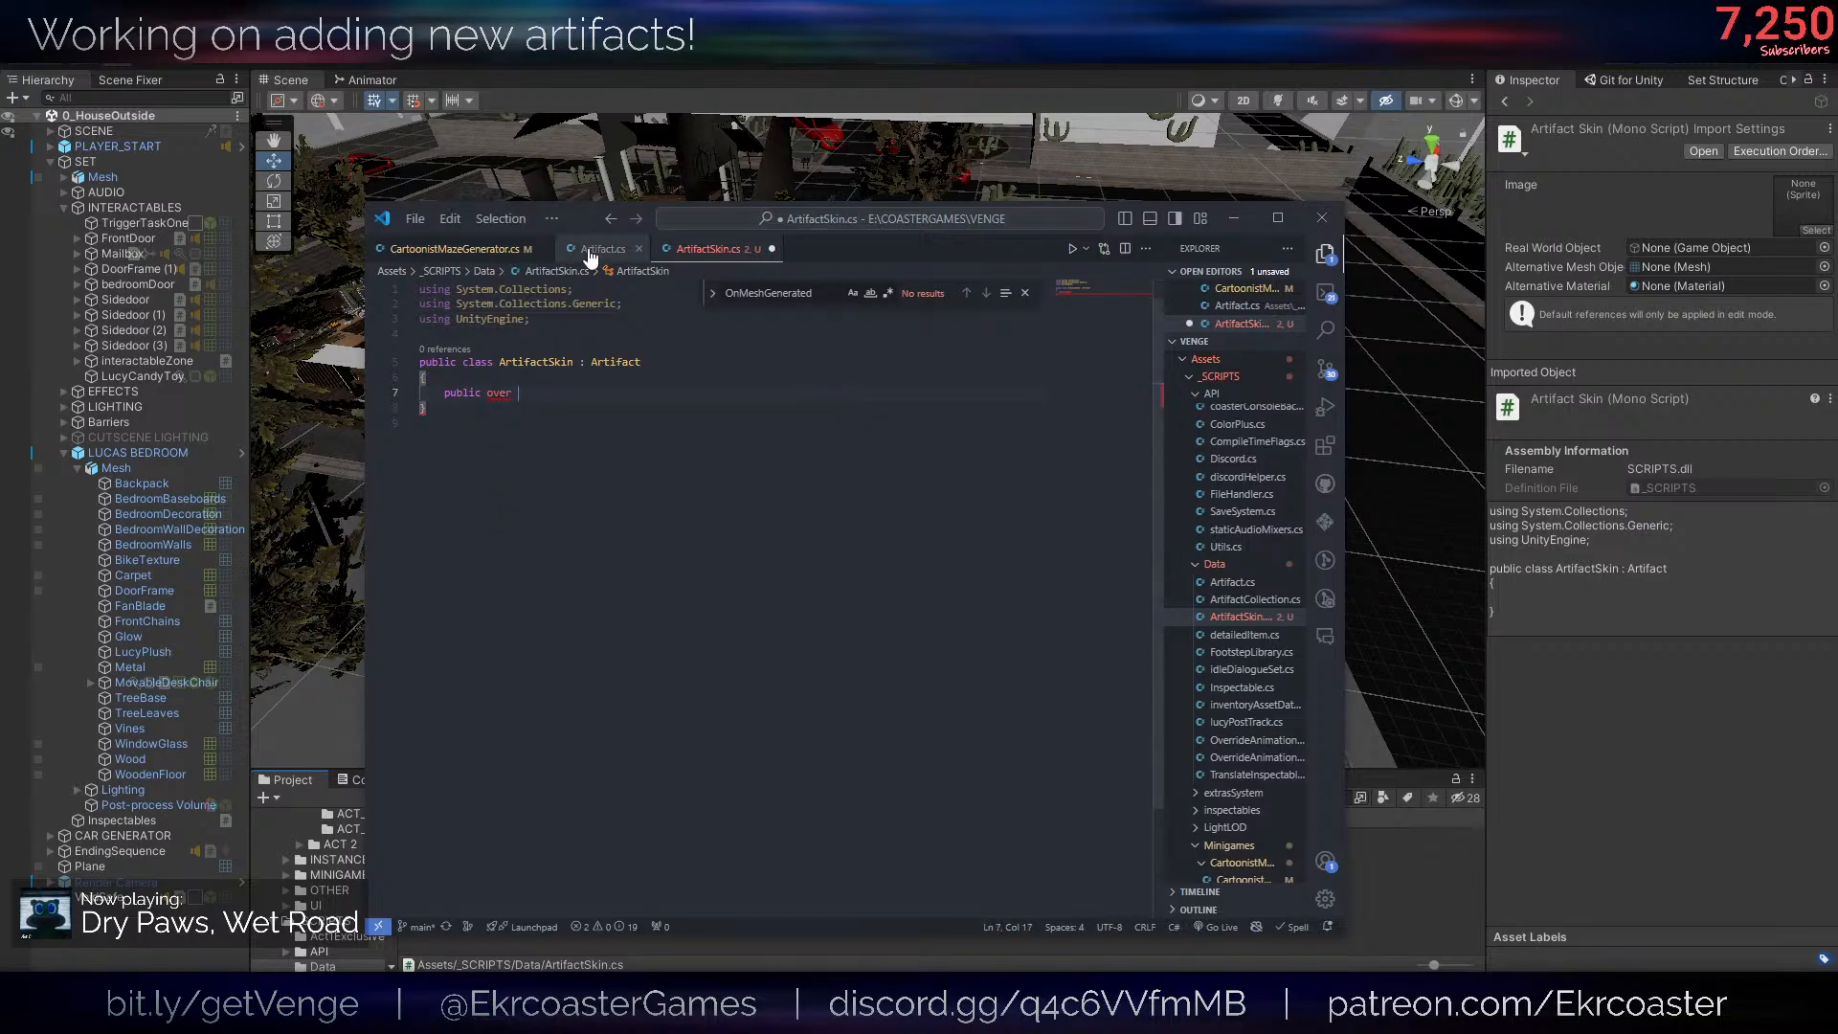
- Mark the GetArtifactType method of the InspectableArtifact class in the Artifact script as virtual and save the file
click(603, 248)
click(488, 646)
text(virtua)
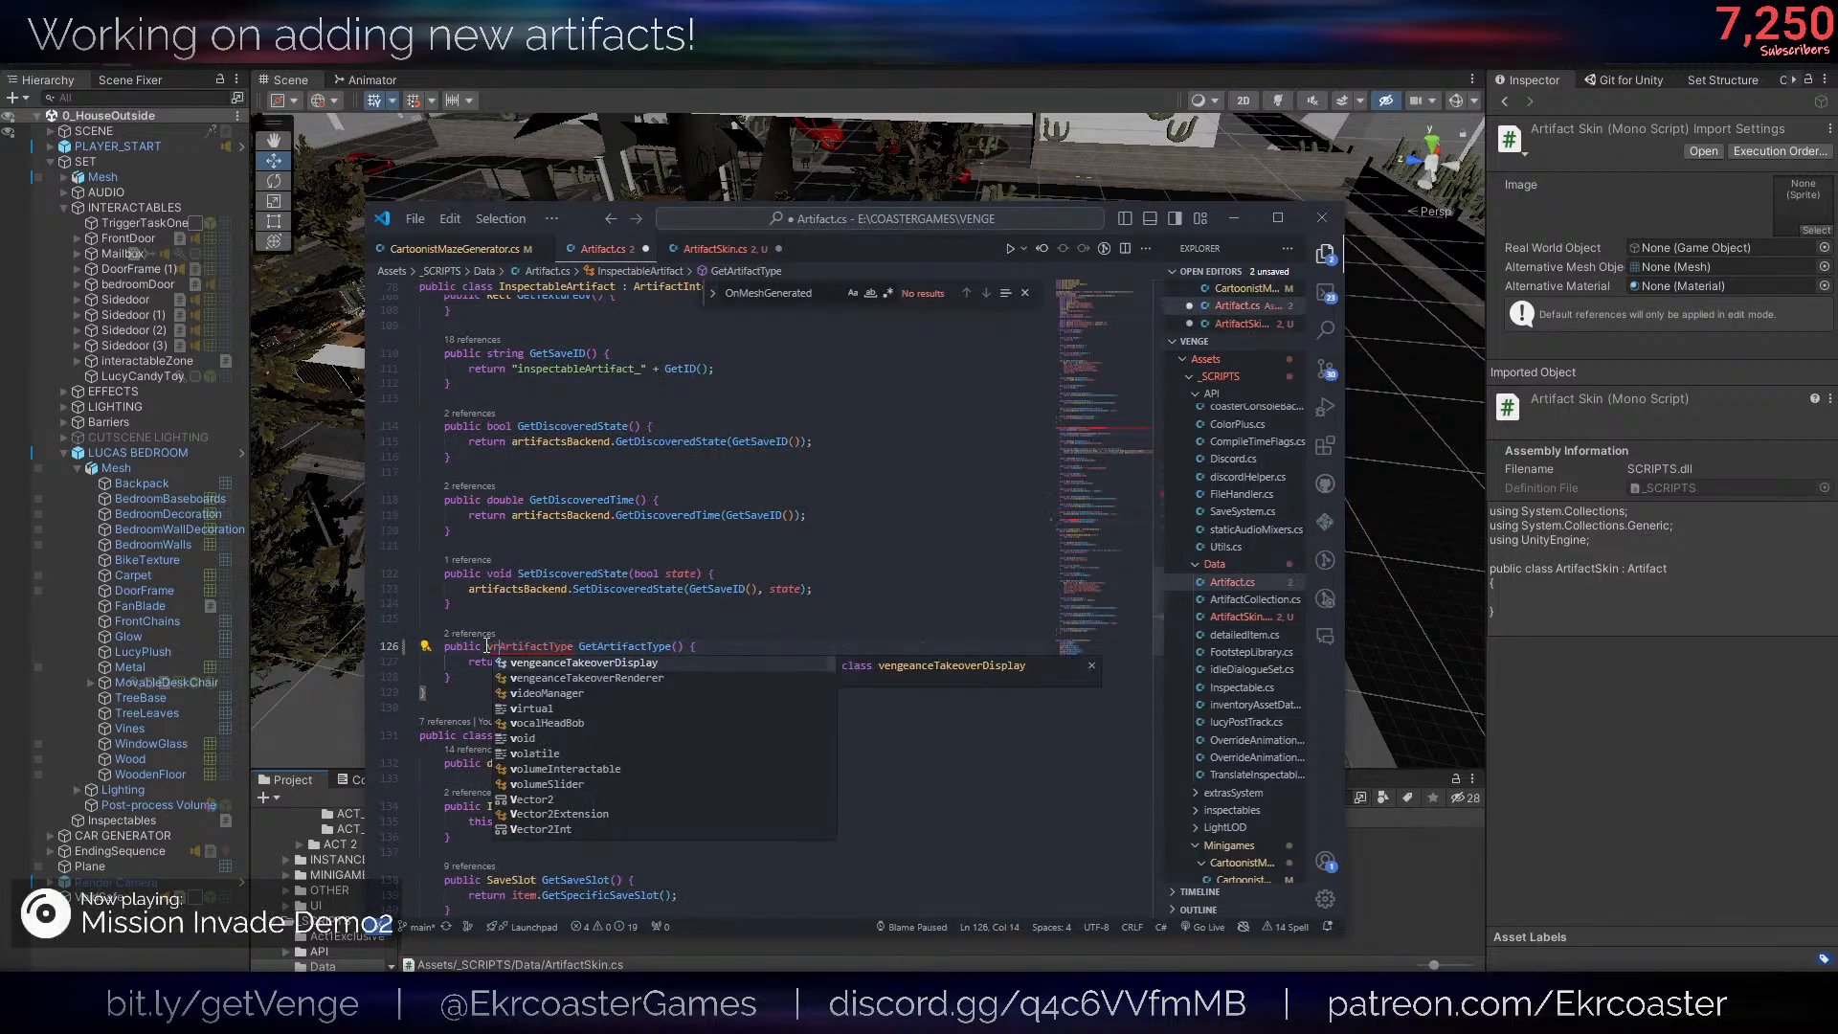
key(Return)
key(BackSpace)
key(BackSpace)
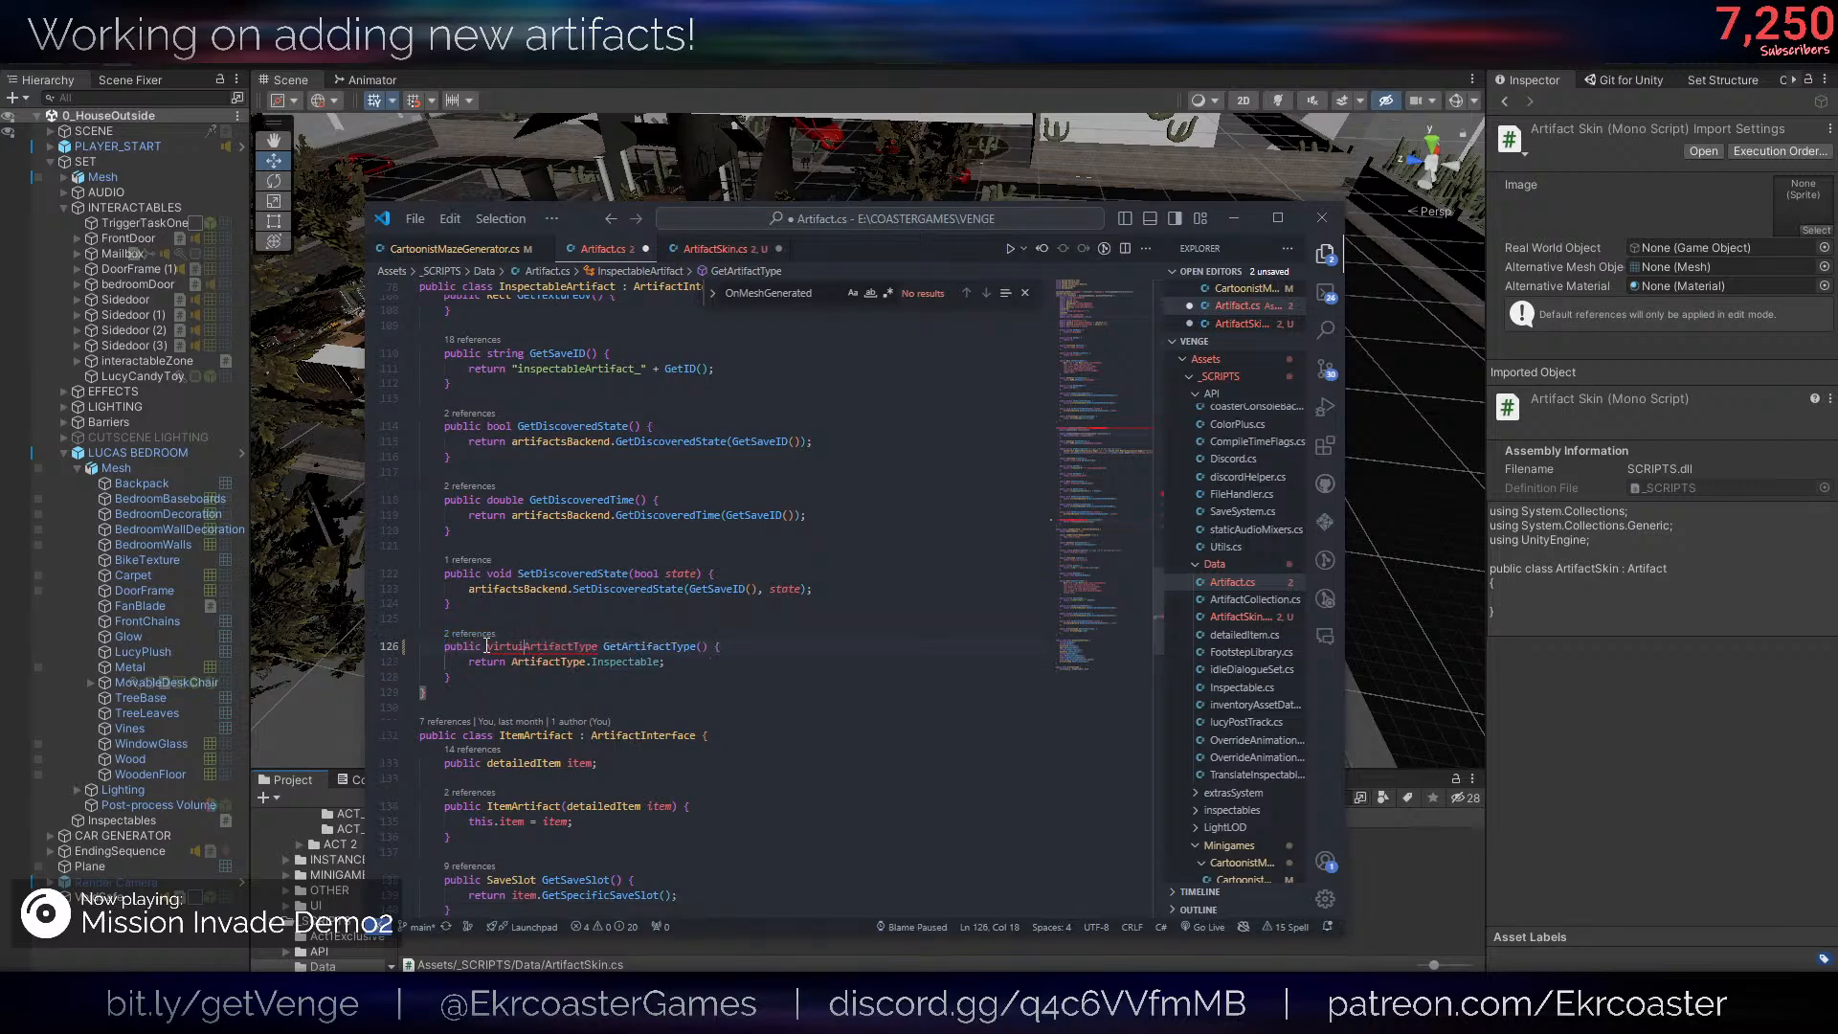
text(l)
key(ctrl+s)
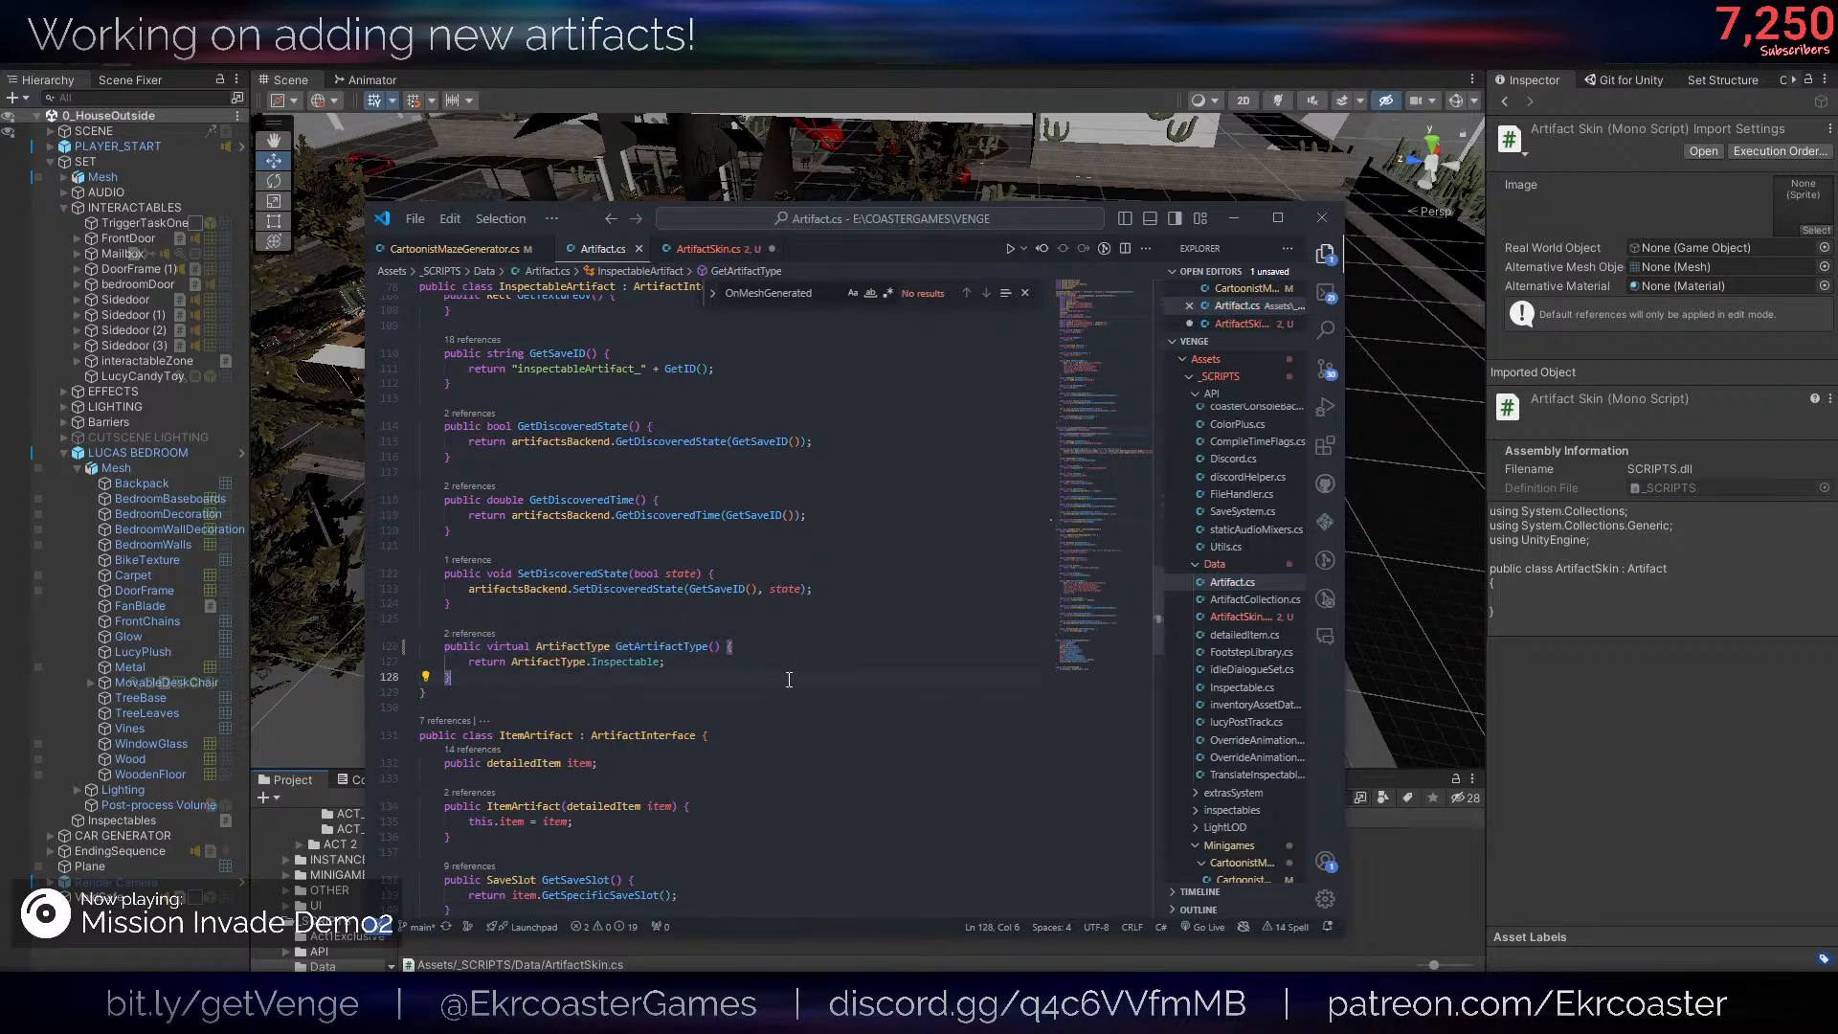
- Complete the "public override" declaration in ArtifactSkin and check the virtual keyword on InspectableArtifact's GetArtifactType method
click(714, 248)
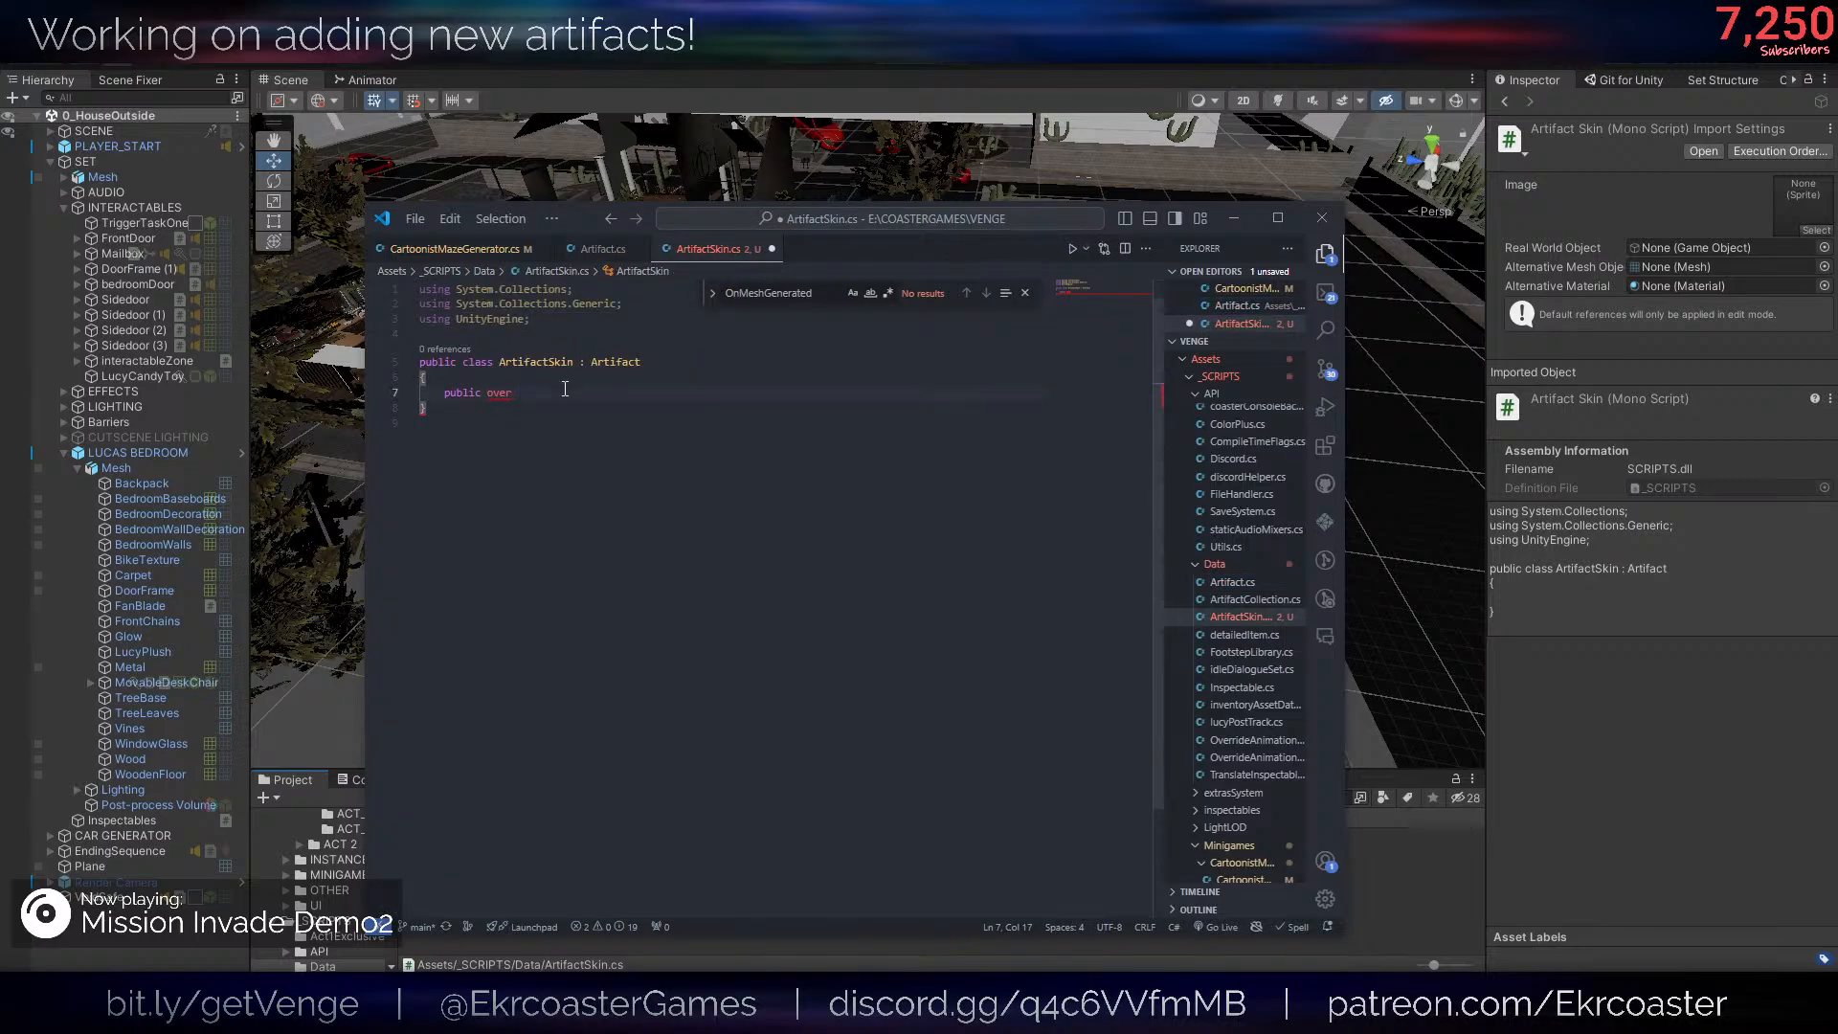
key(BackSpace)
text(ride)
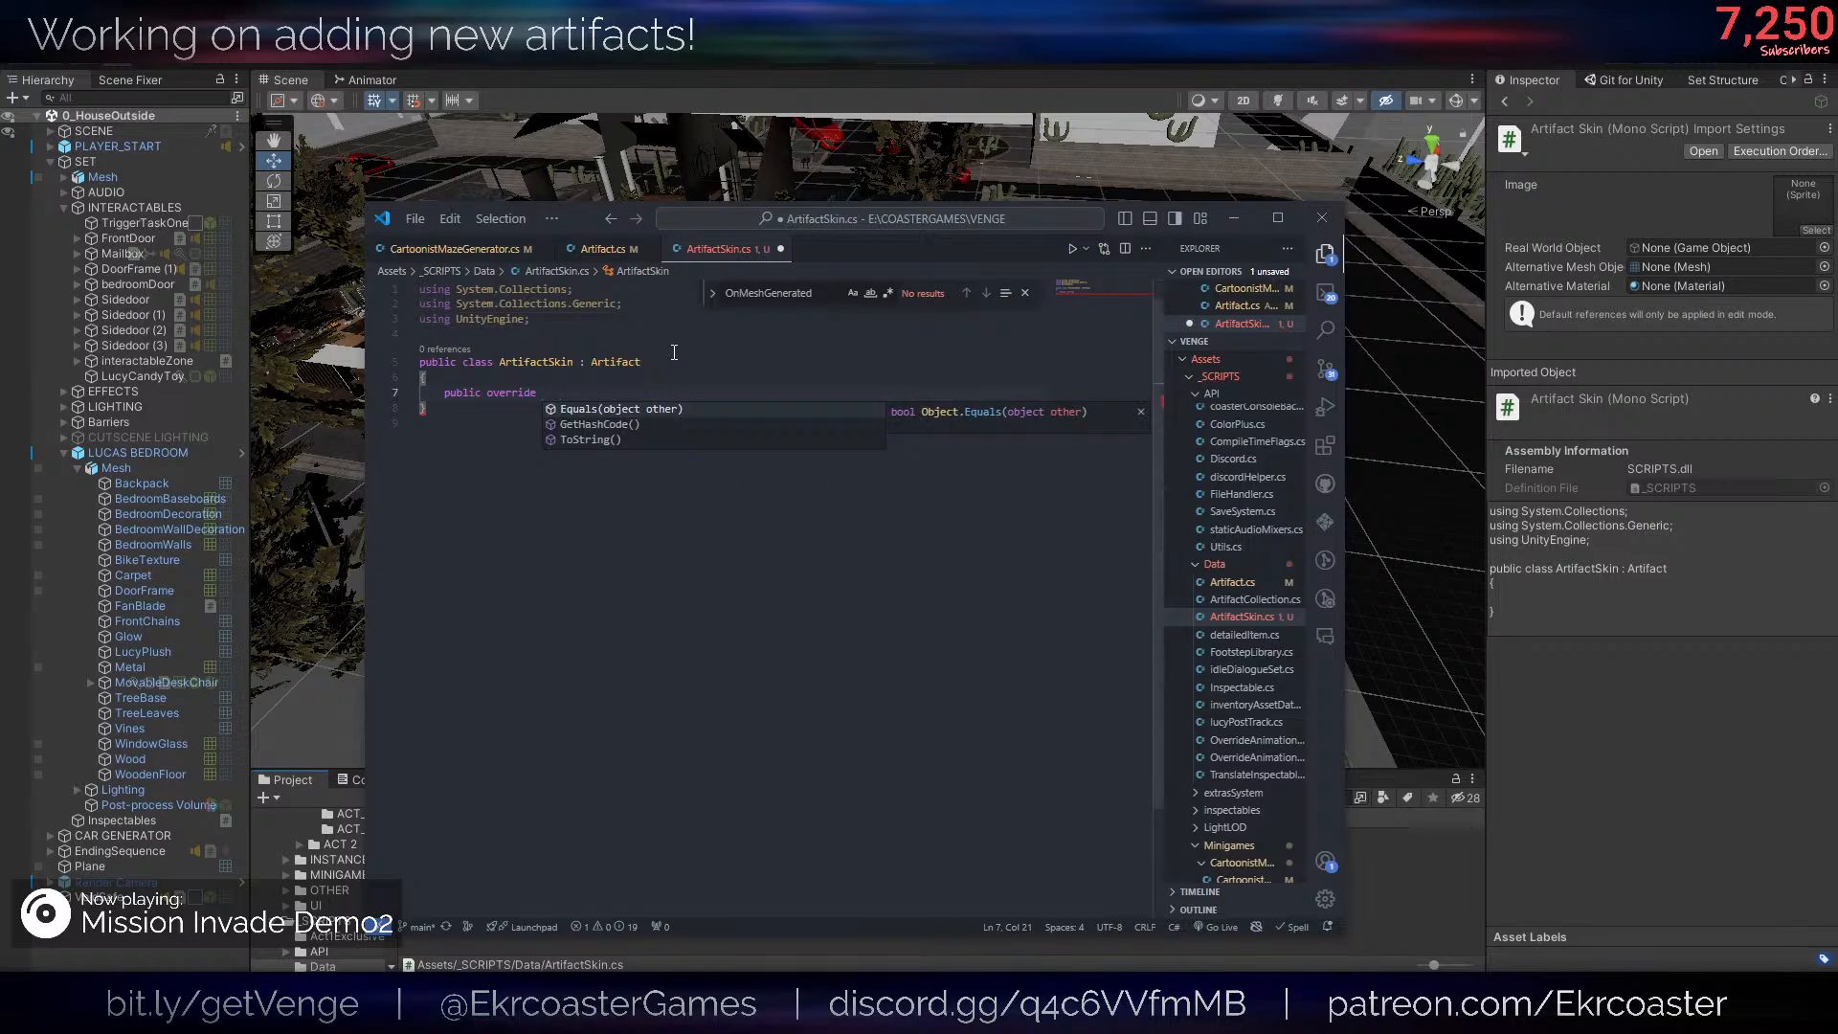
key(Escape)
click(603, 248)
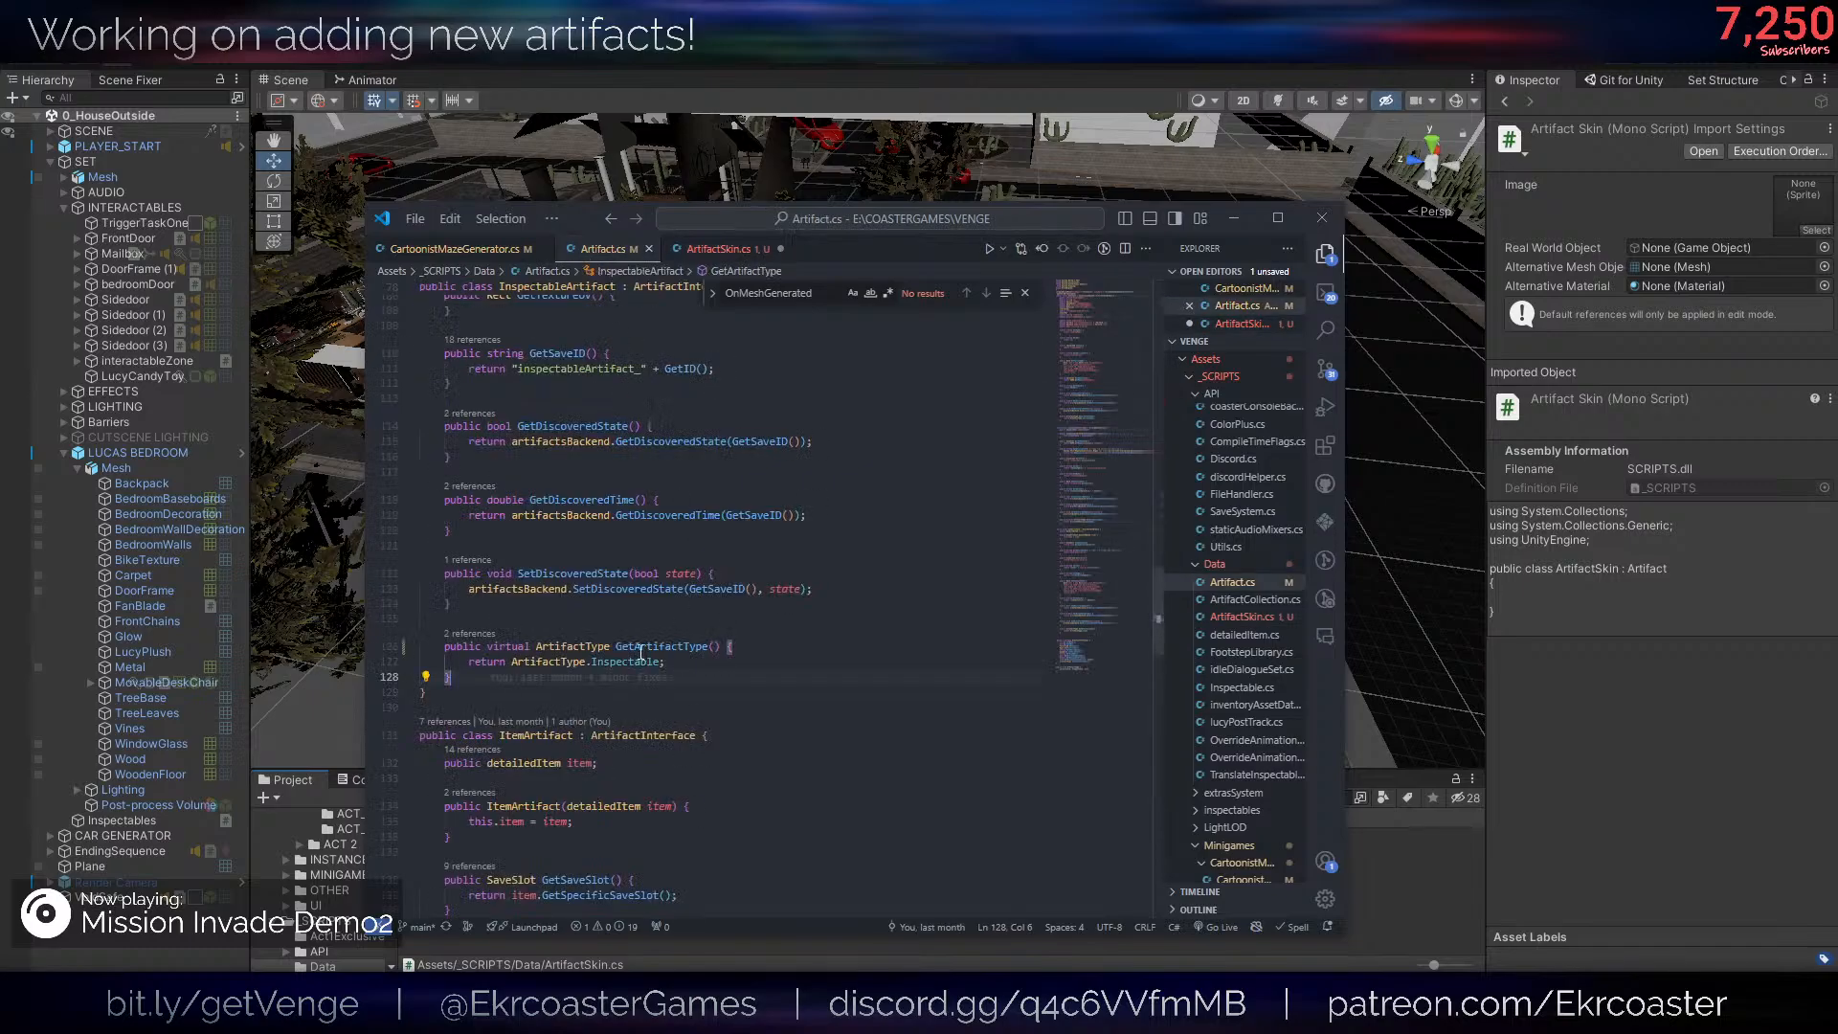
drag(487, 646, 528, 647)
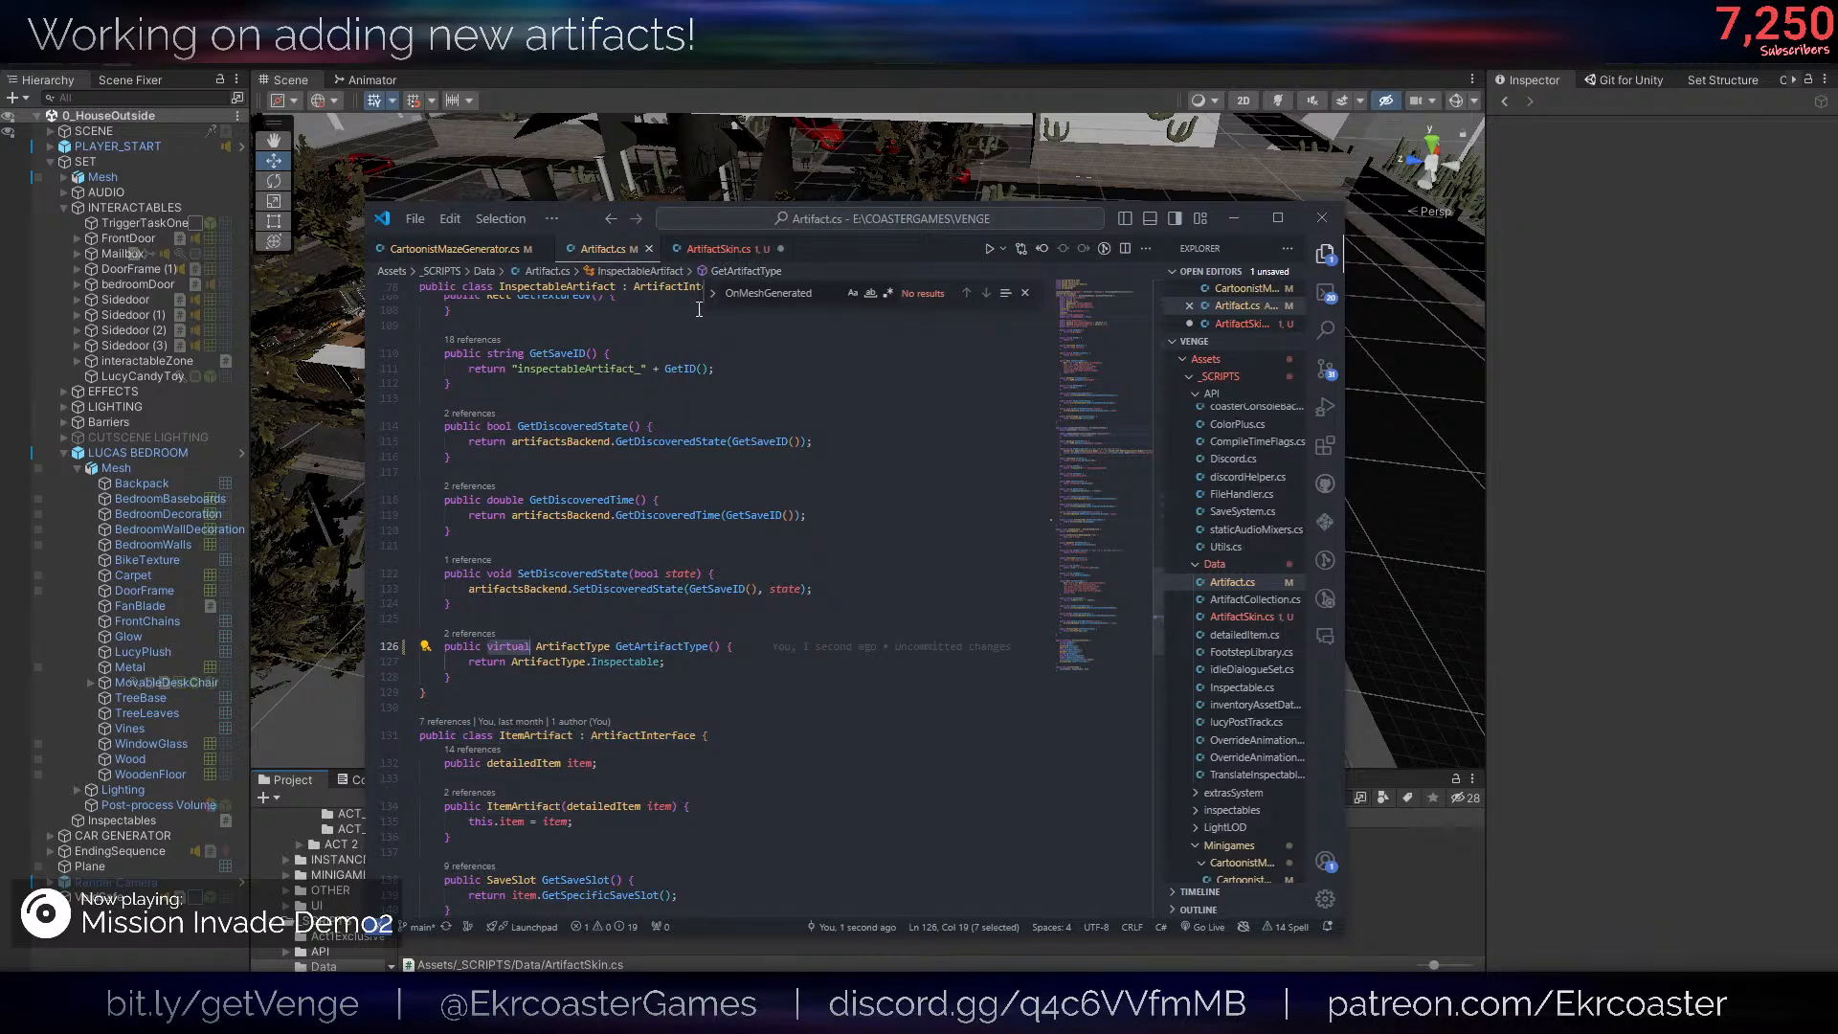
click(718, 248)
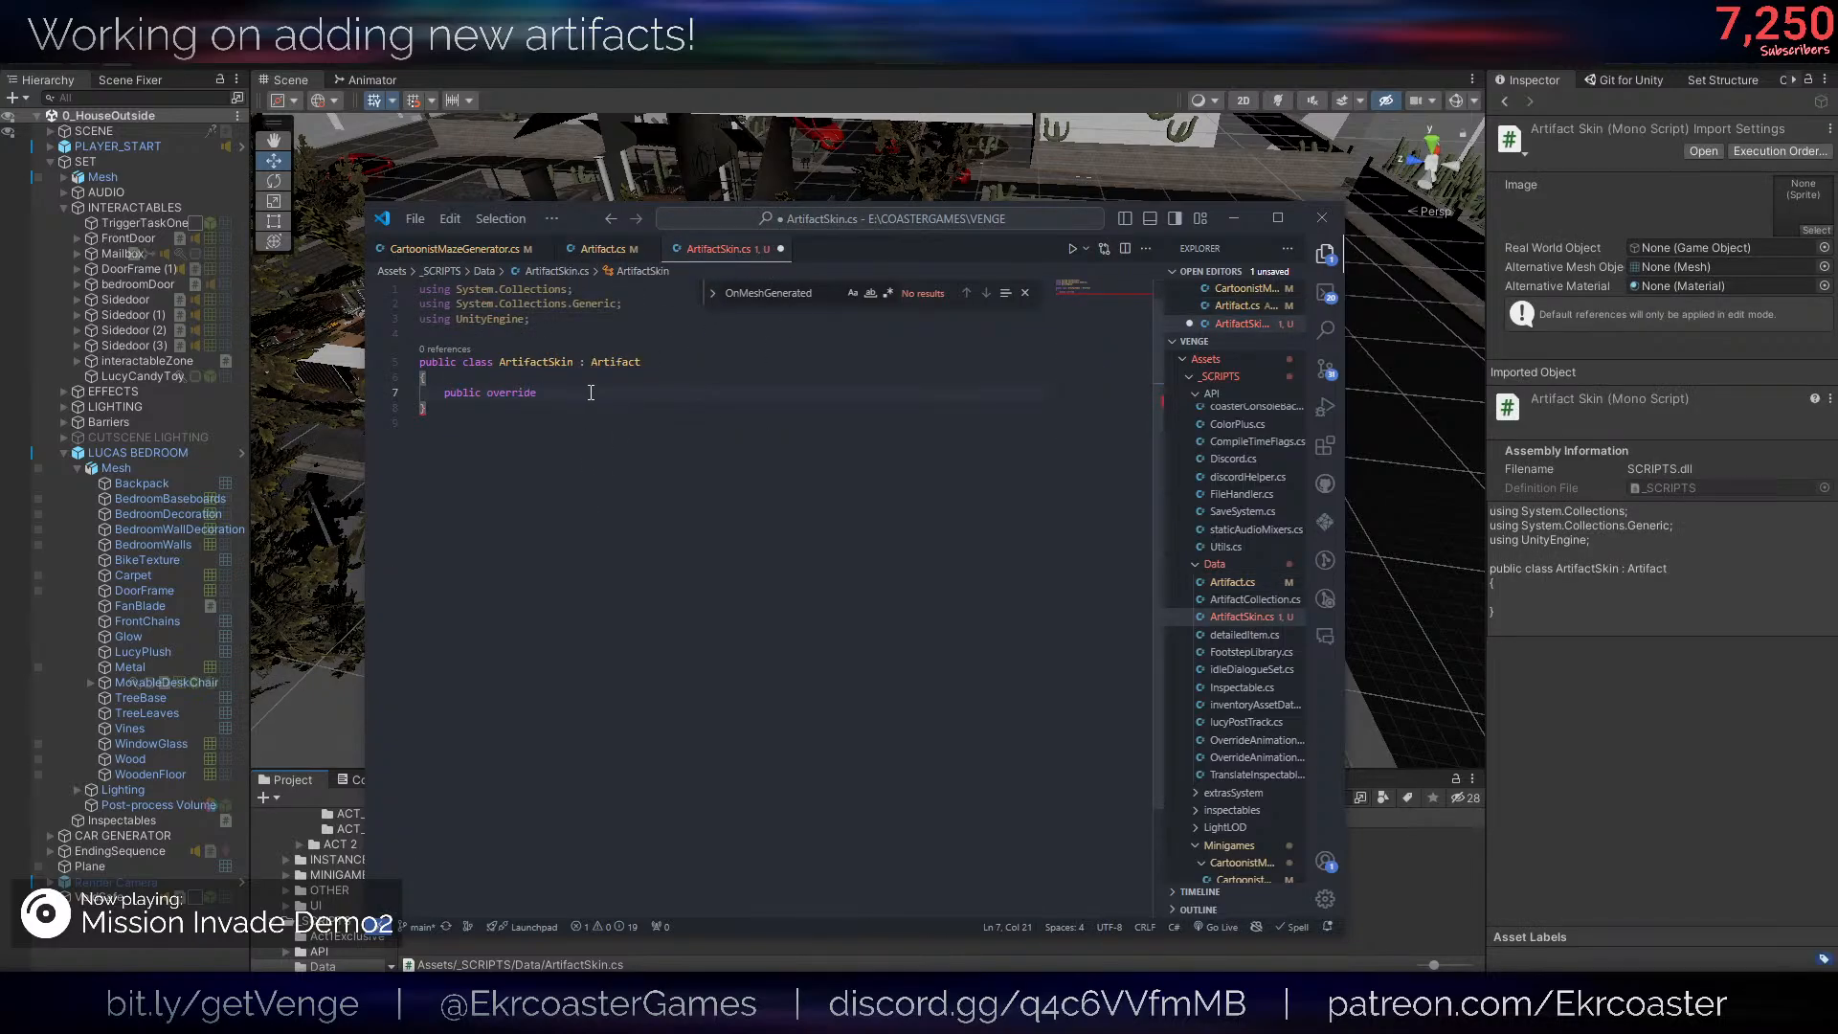
- Reduce the declaration in the ArtifactSkin class body to a plain override without the public modifier
key(ctrl+space)
key(BackSpace)
key(BackSpace)
key(BackSpace)
key(BackSpace)
key(BackSpace)
key(BackSpace)
key(BackSpace)
key(BackSpace)
key(BackSpace)
key(BackSpace)
key(BackSpace)
key(BackSpace)
key(BackSpace)
key(BackSpace)
key(BackSpace)
key(BackSpace)
key(BackSpace)
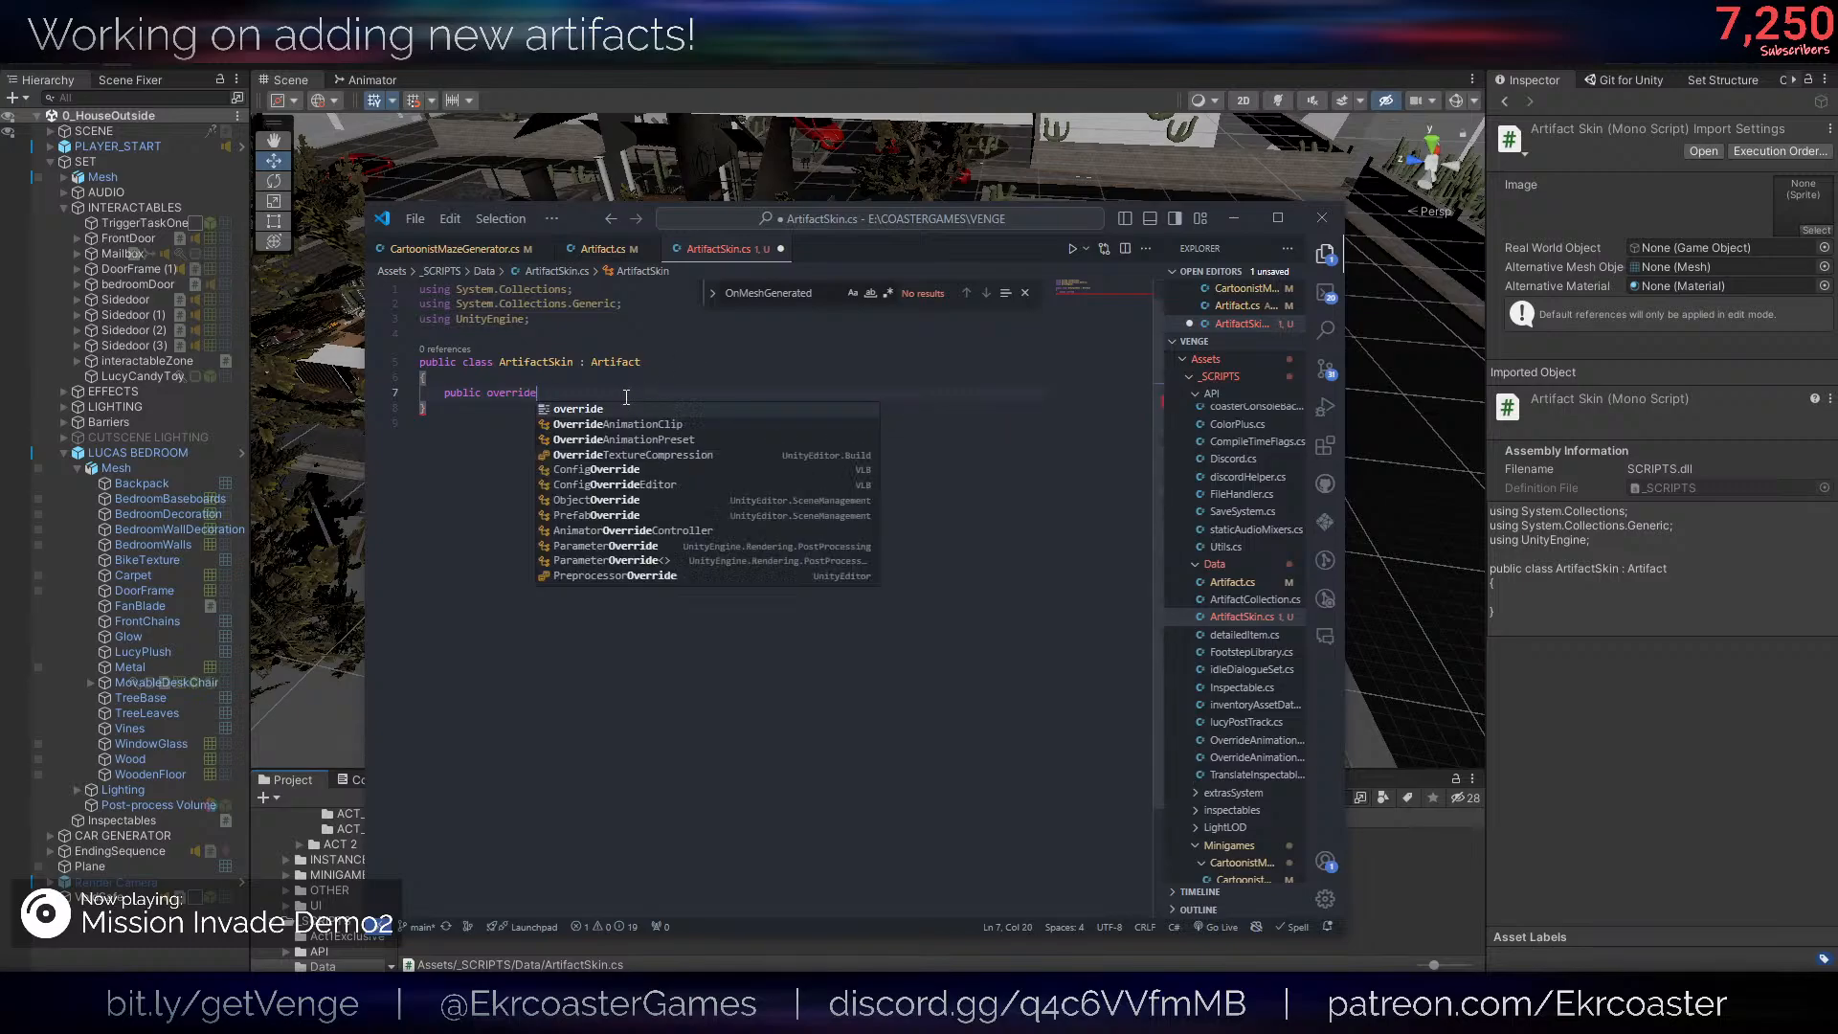
text(override)
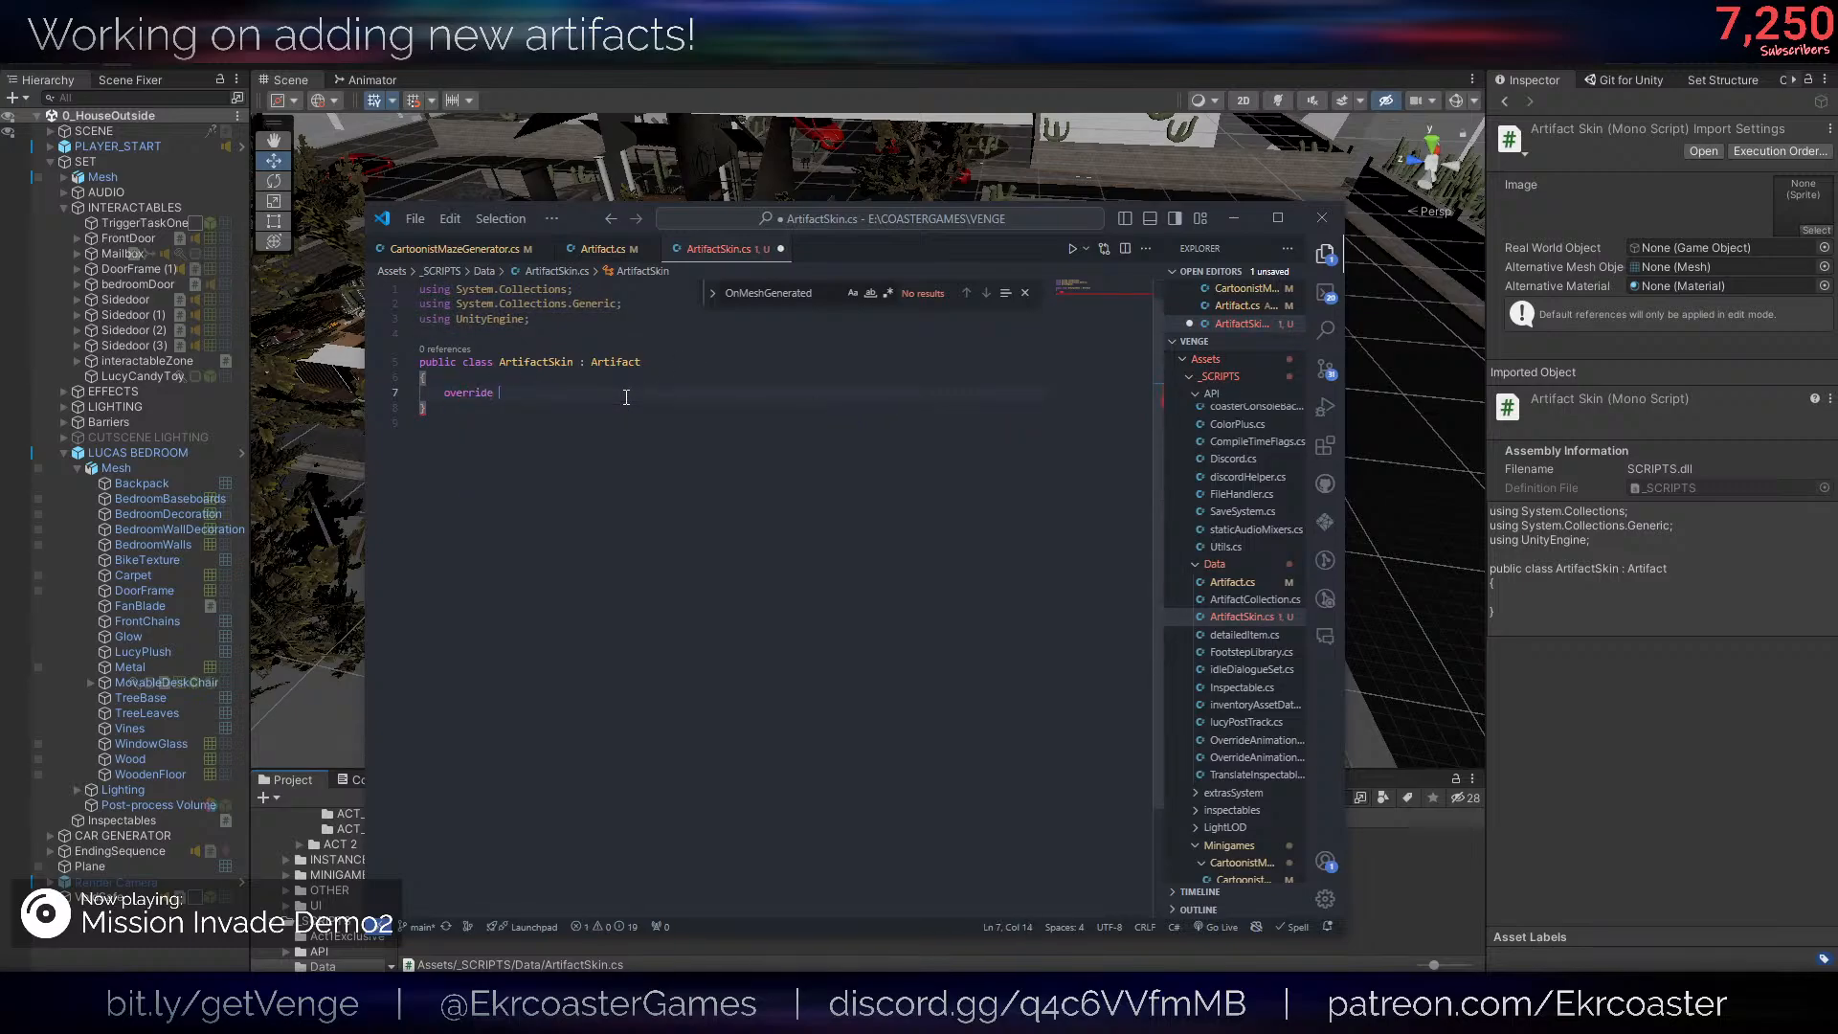
- Copy ", ArtifactInterface" from the Artifact class declaration and add it after Artifact in the ArtifactSkin declaration
ctrl+click(615, 362)
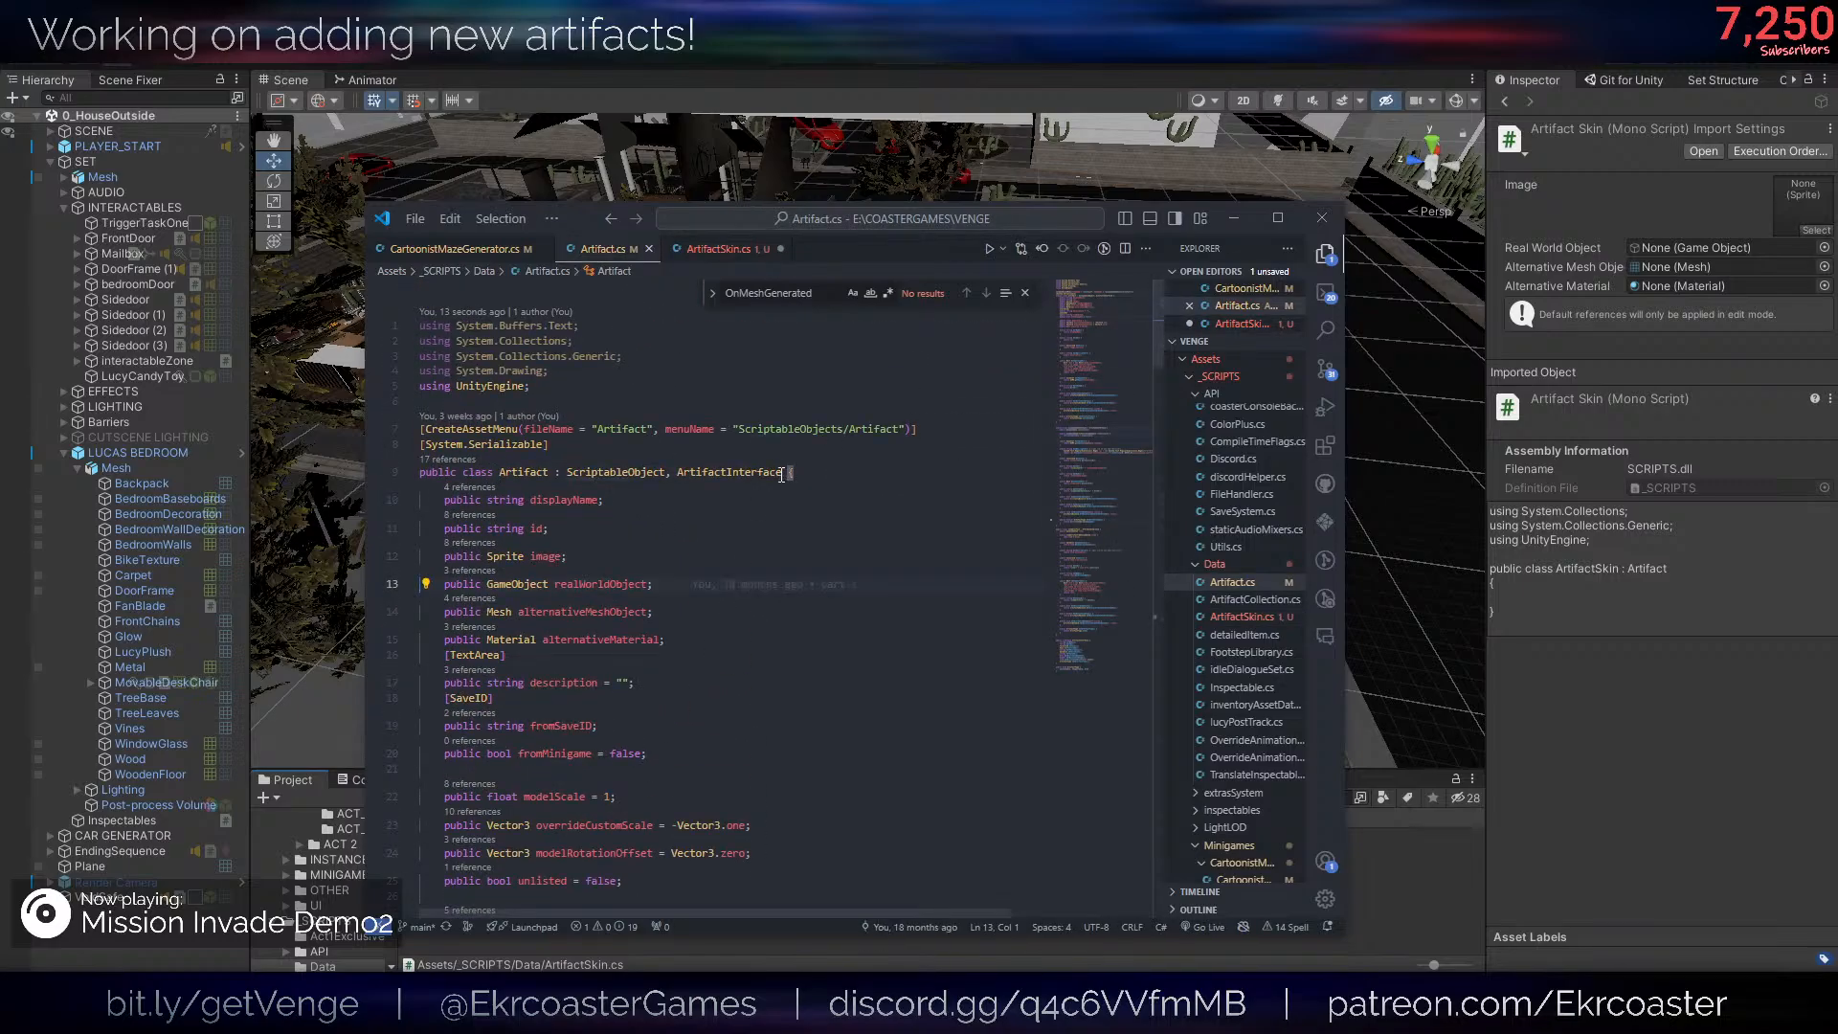
drag(782, 472, 665, 472)
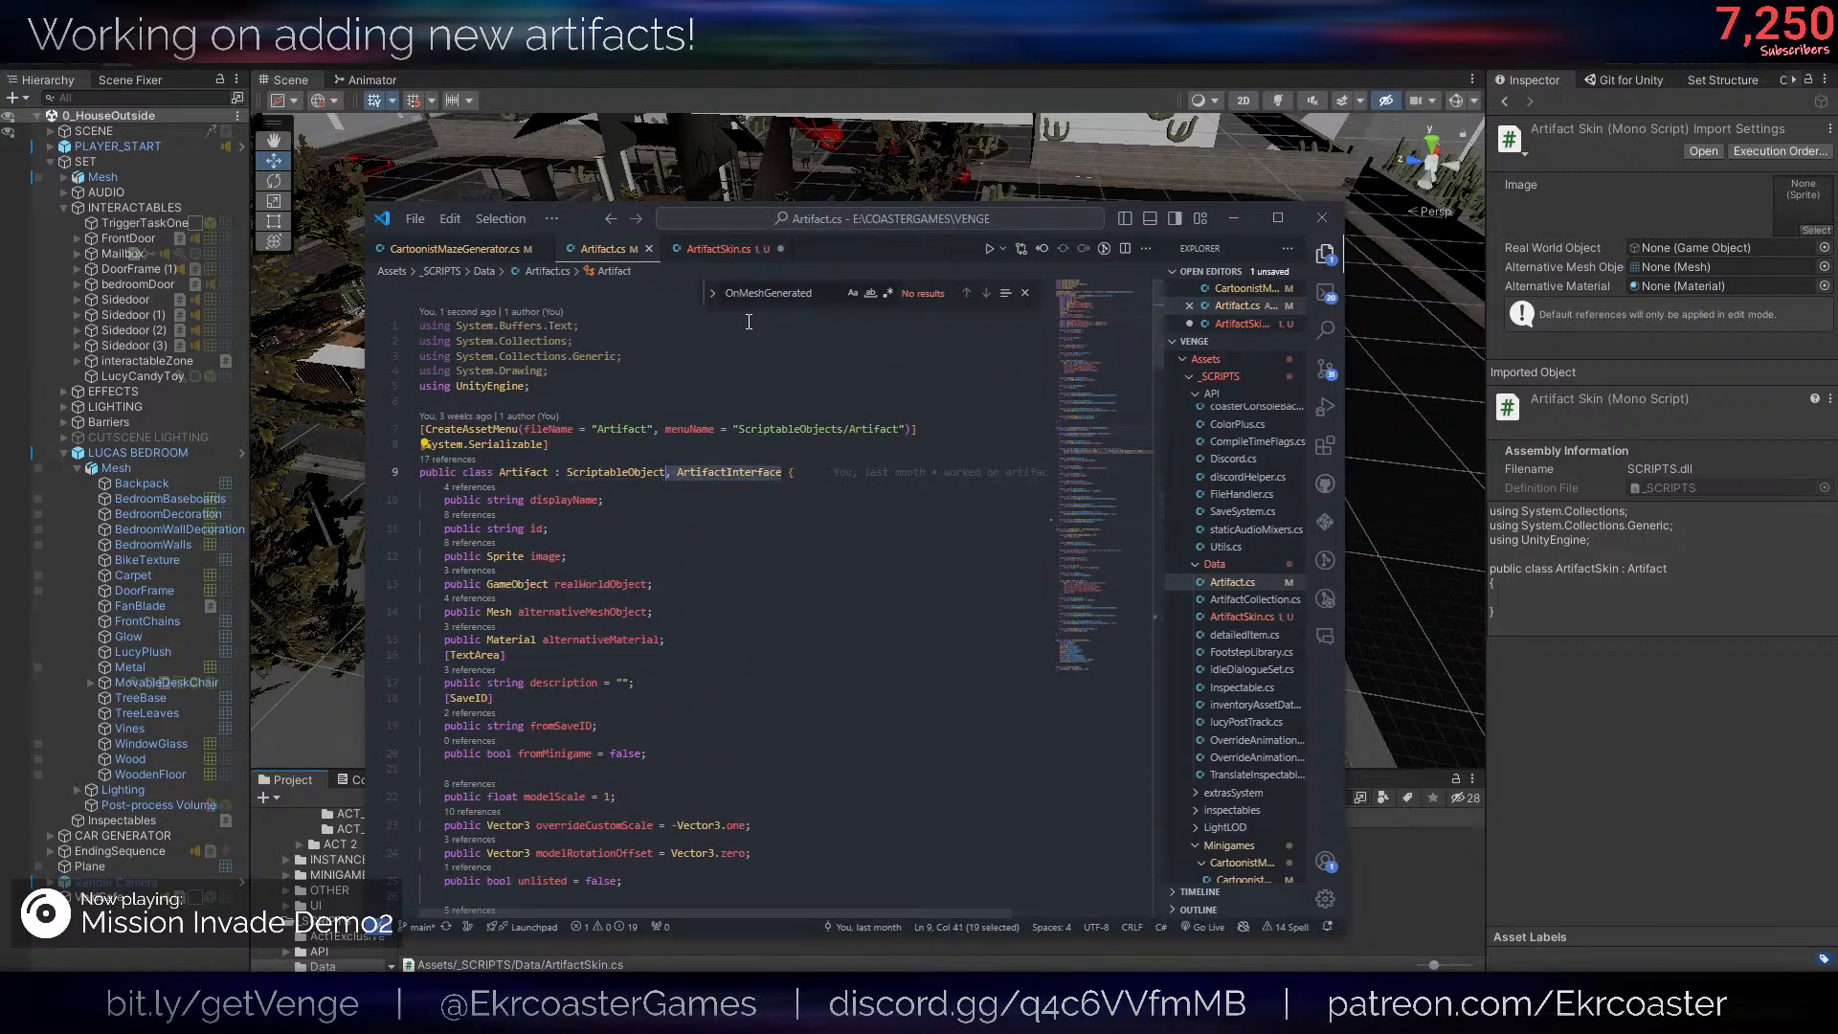
key(ctrl+c)
click(718, 248)
click(640, 362)
key(ctrl+v)
key(Down)
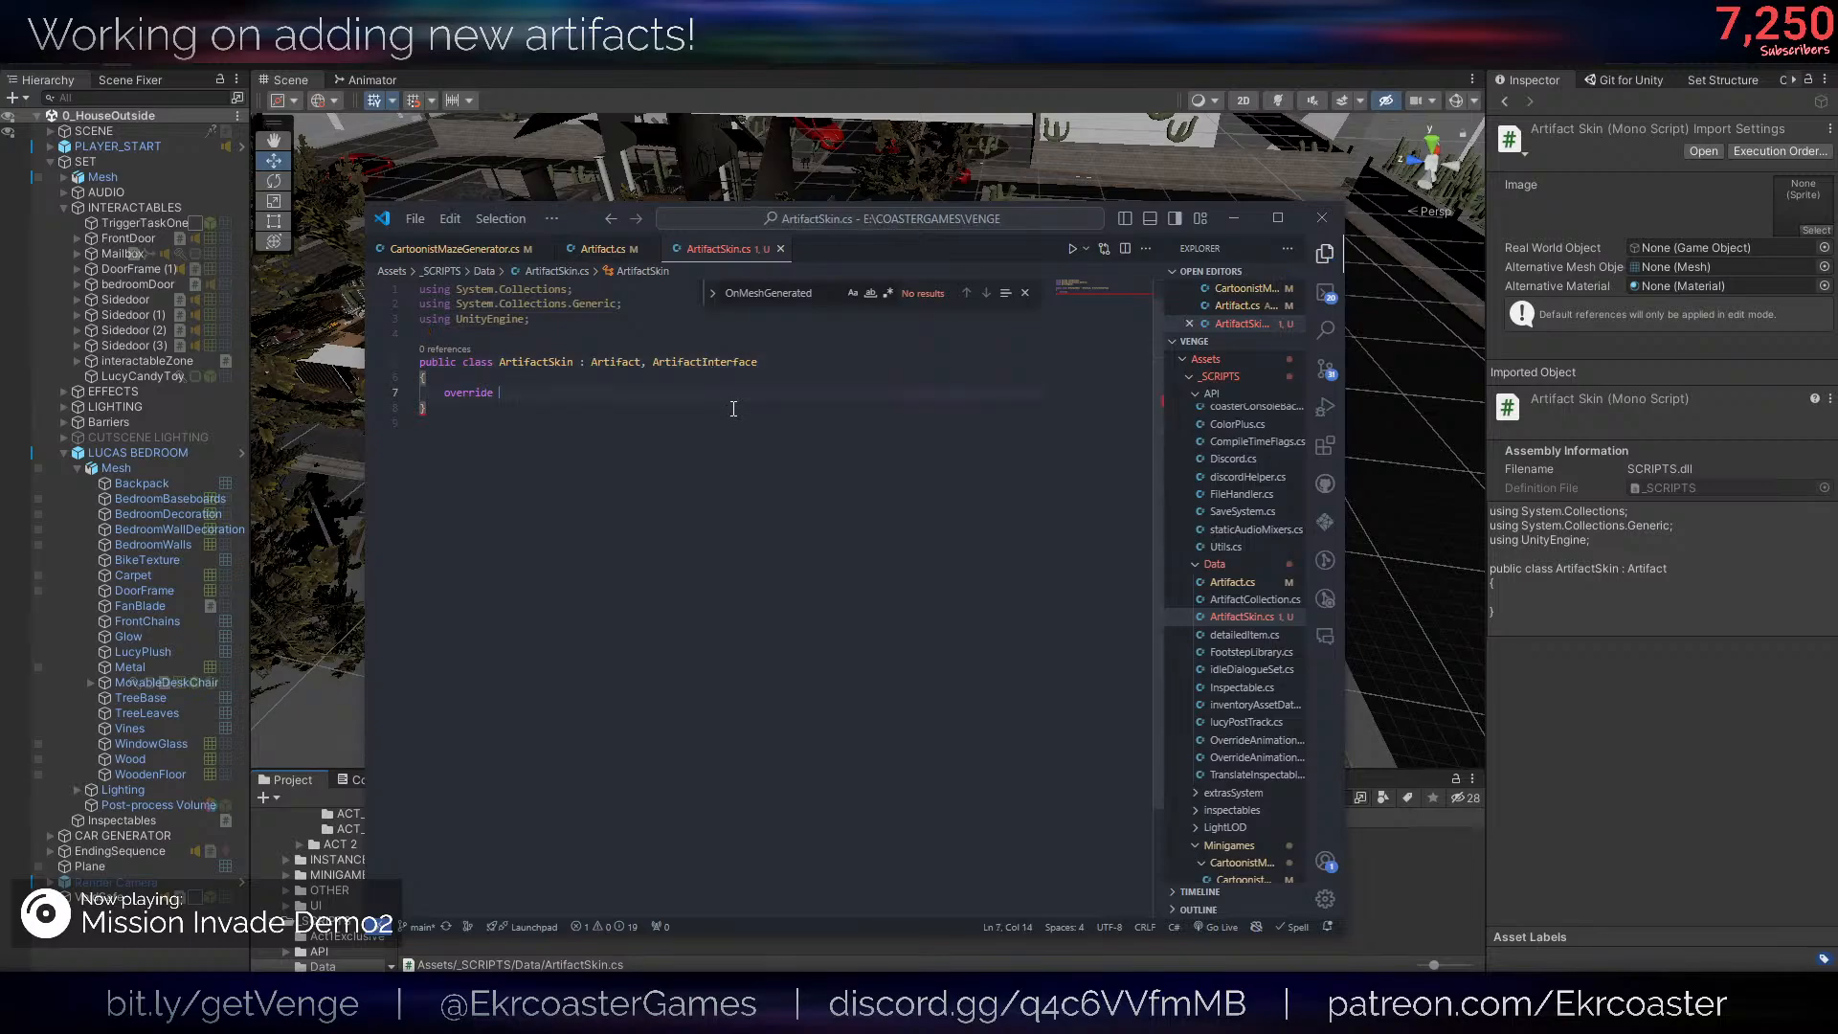
- Check the override suggestions in ArtifactSkin and undo the addition of ArtifactInterface to its class declaration
mouse_move(500, 393)
mouse_down()
mouse_move(441, 393)
mouse_move(497, 387)
mouse_up()
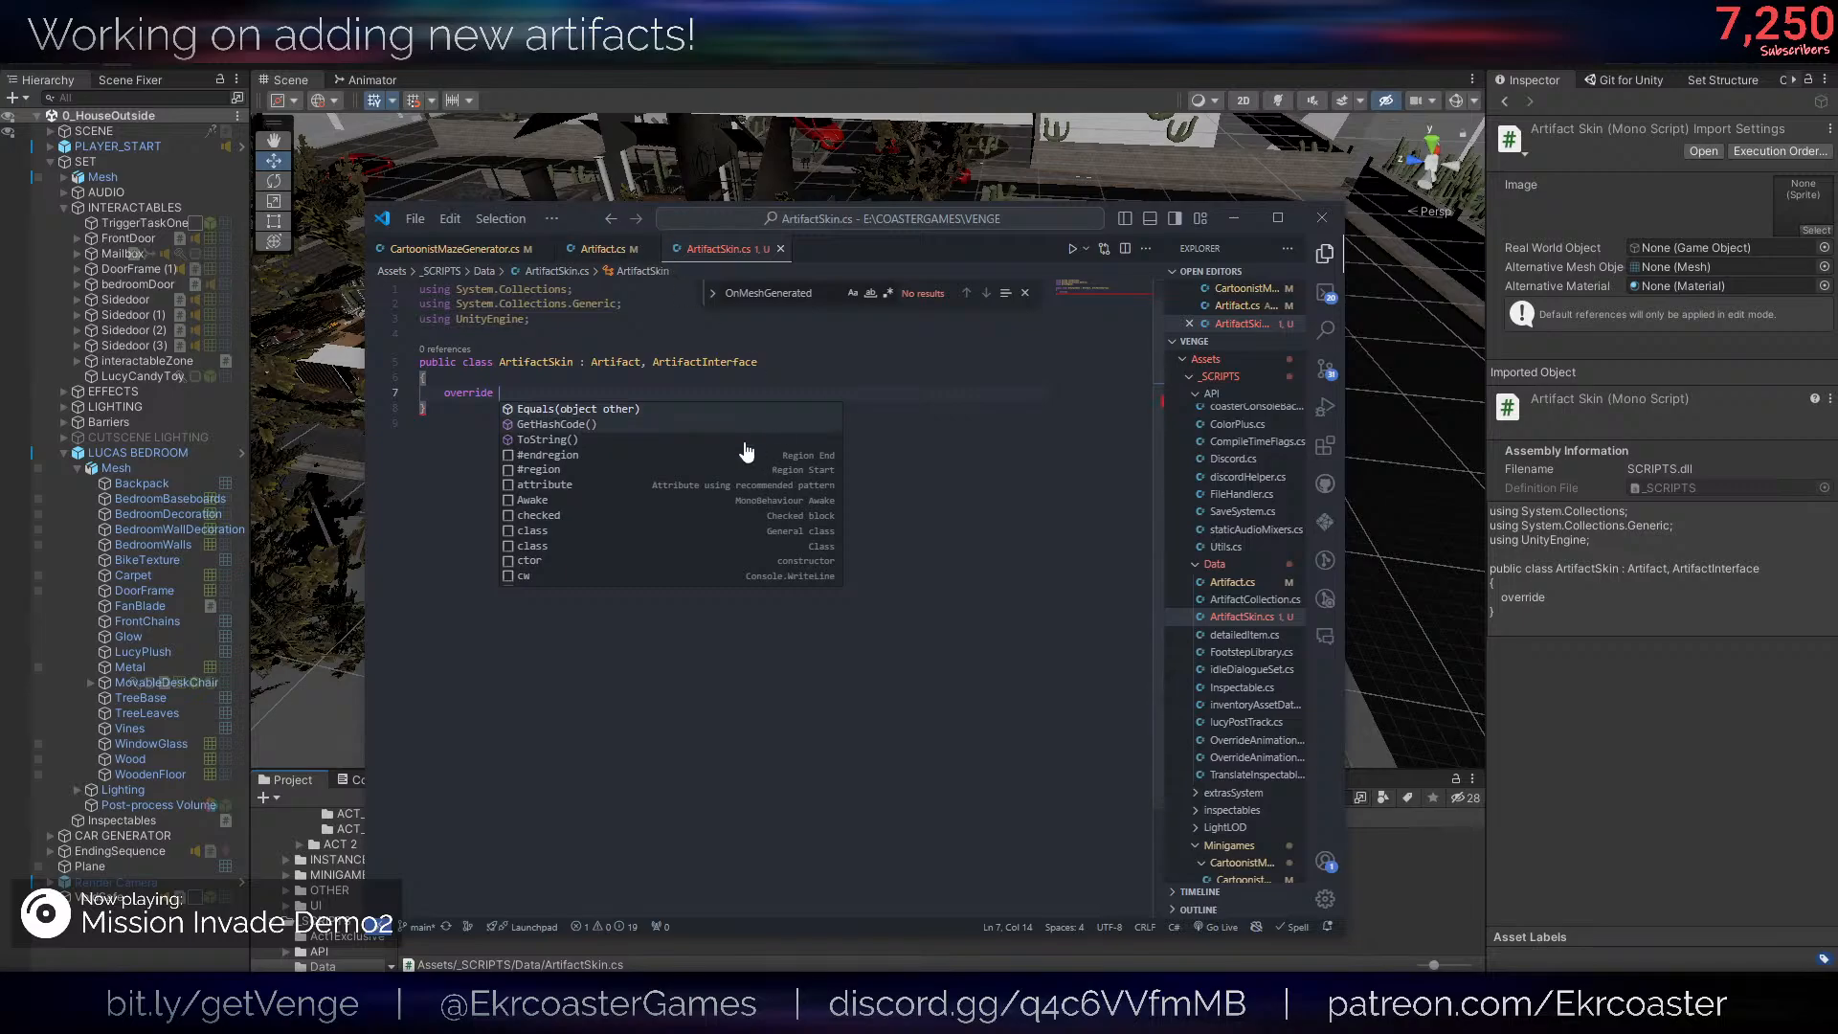
key(Escape)
key(Up)
key(ctrl+z)
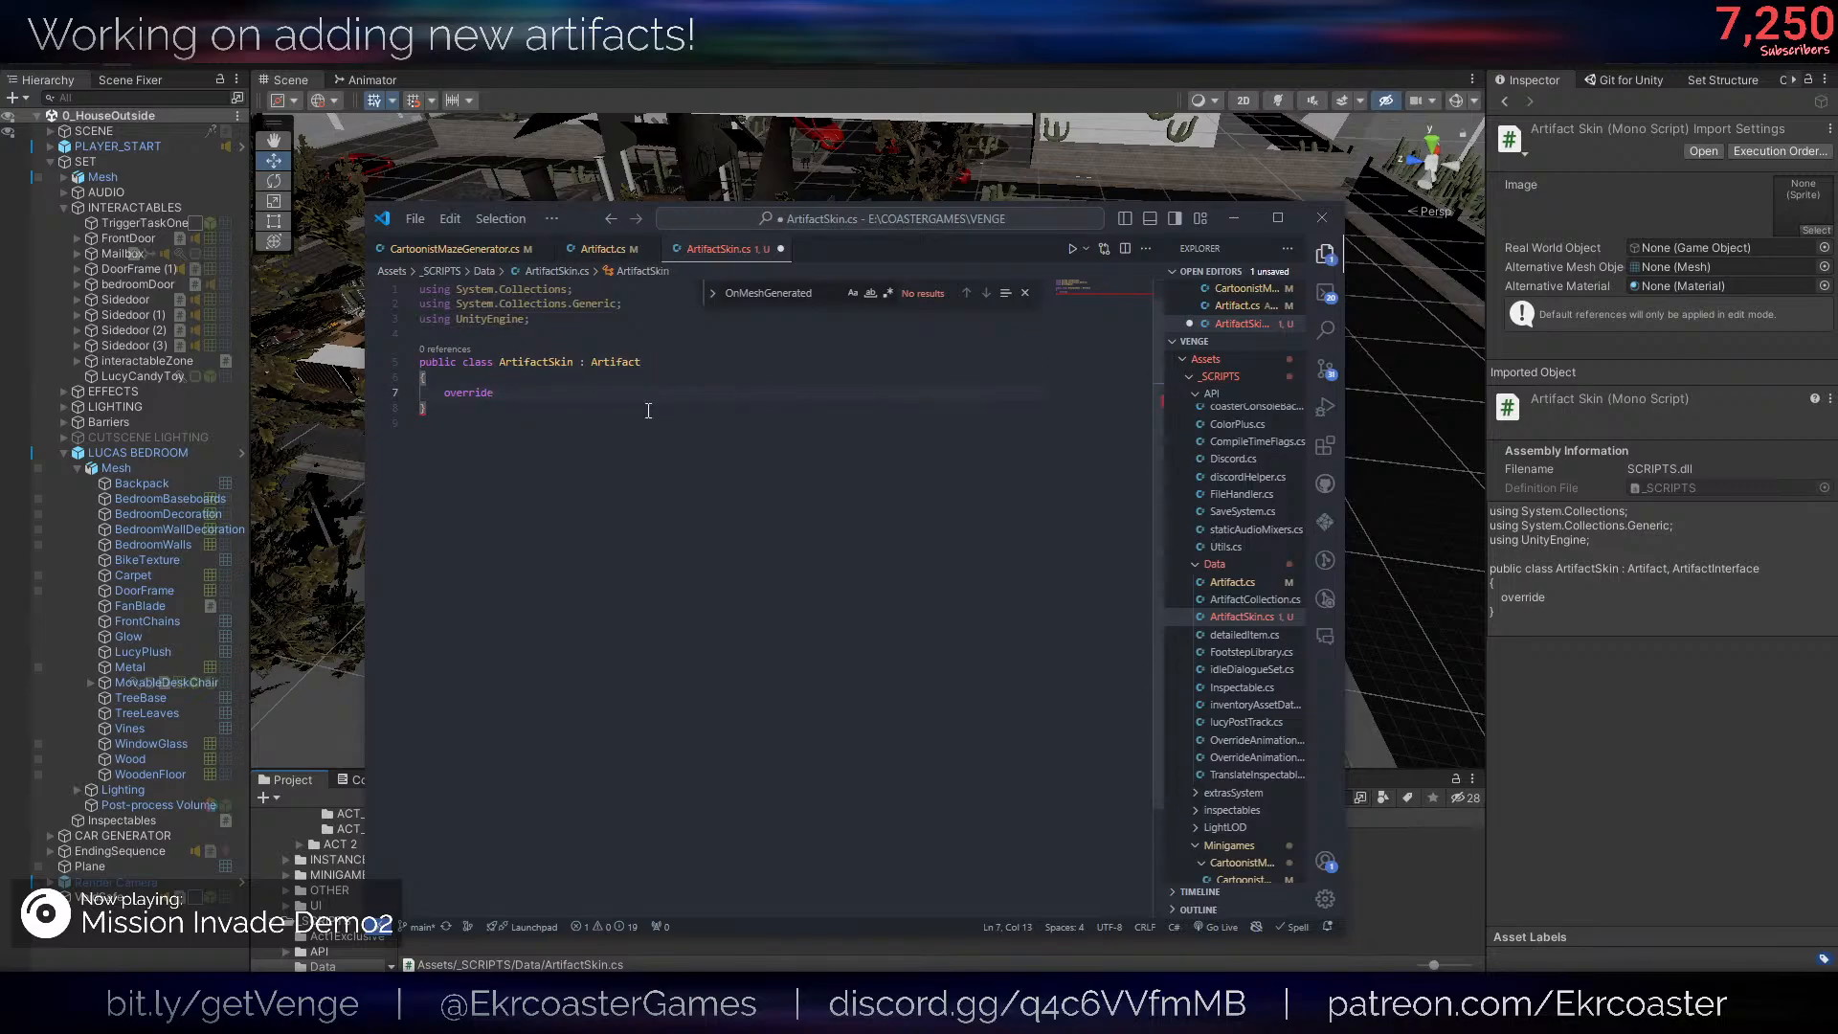
- Delete the override keyword from the ArtifactSkin class body, save the script and switch to Unity
key(ctrl+BackSpace)
key(ctrl+s)
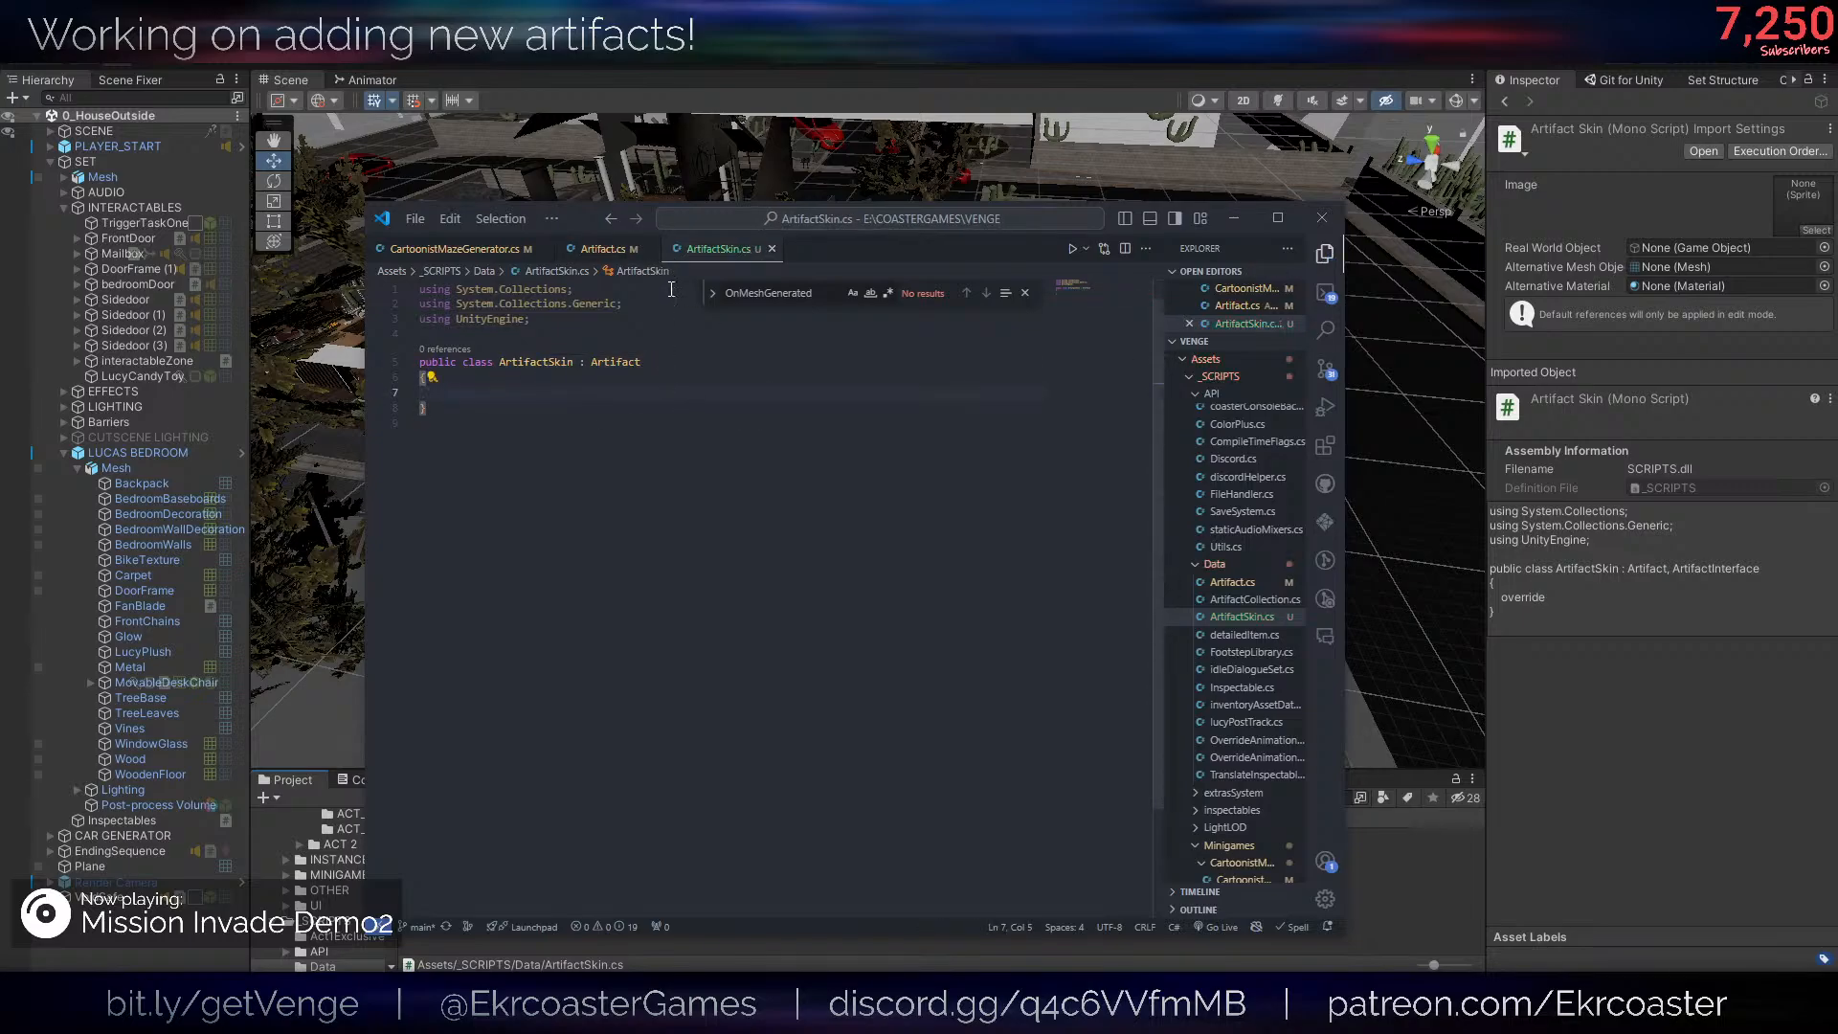
key(alt+Tab)
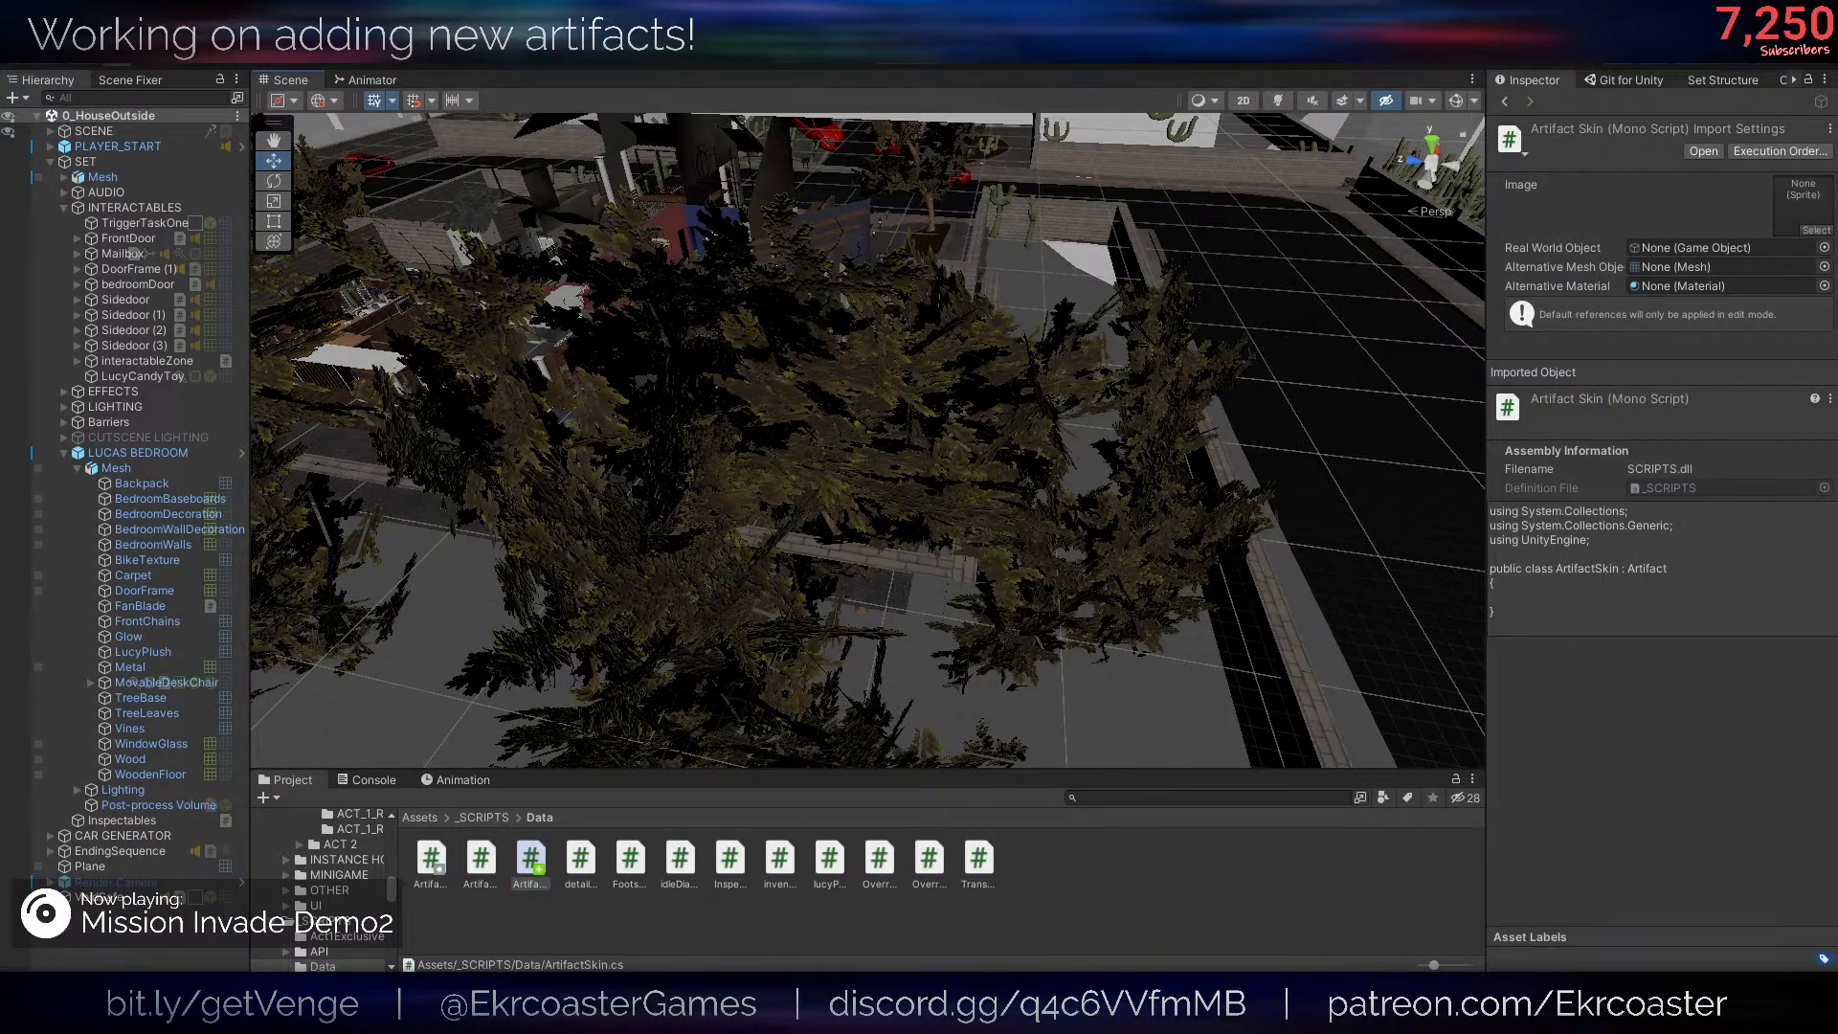
- Return to the ArtifactSkin script in the code editor and enter the override keyword in its empty class body
drag(997, 246, 782, 239)
click(735, 406)
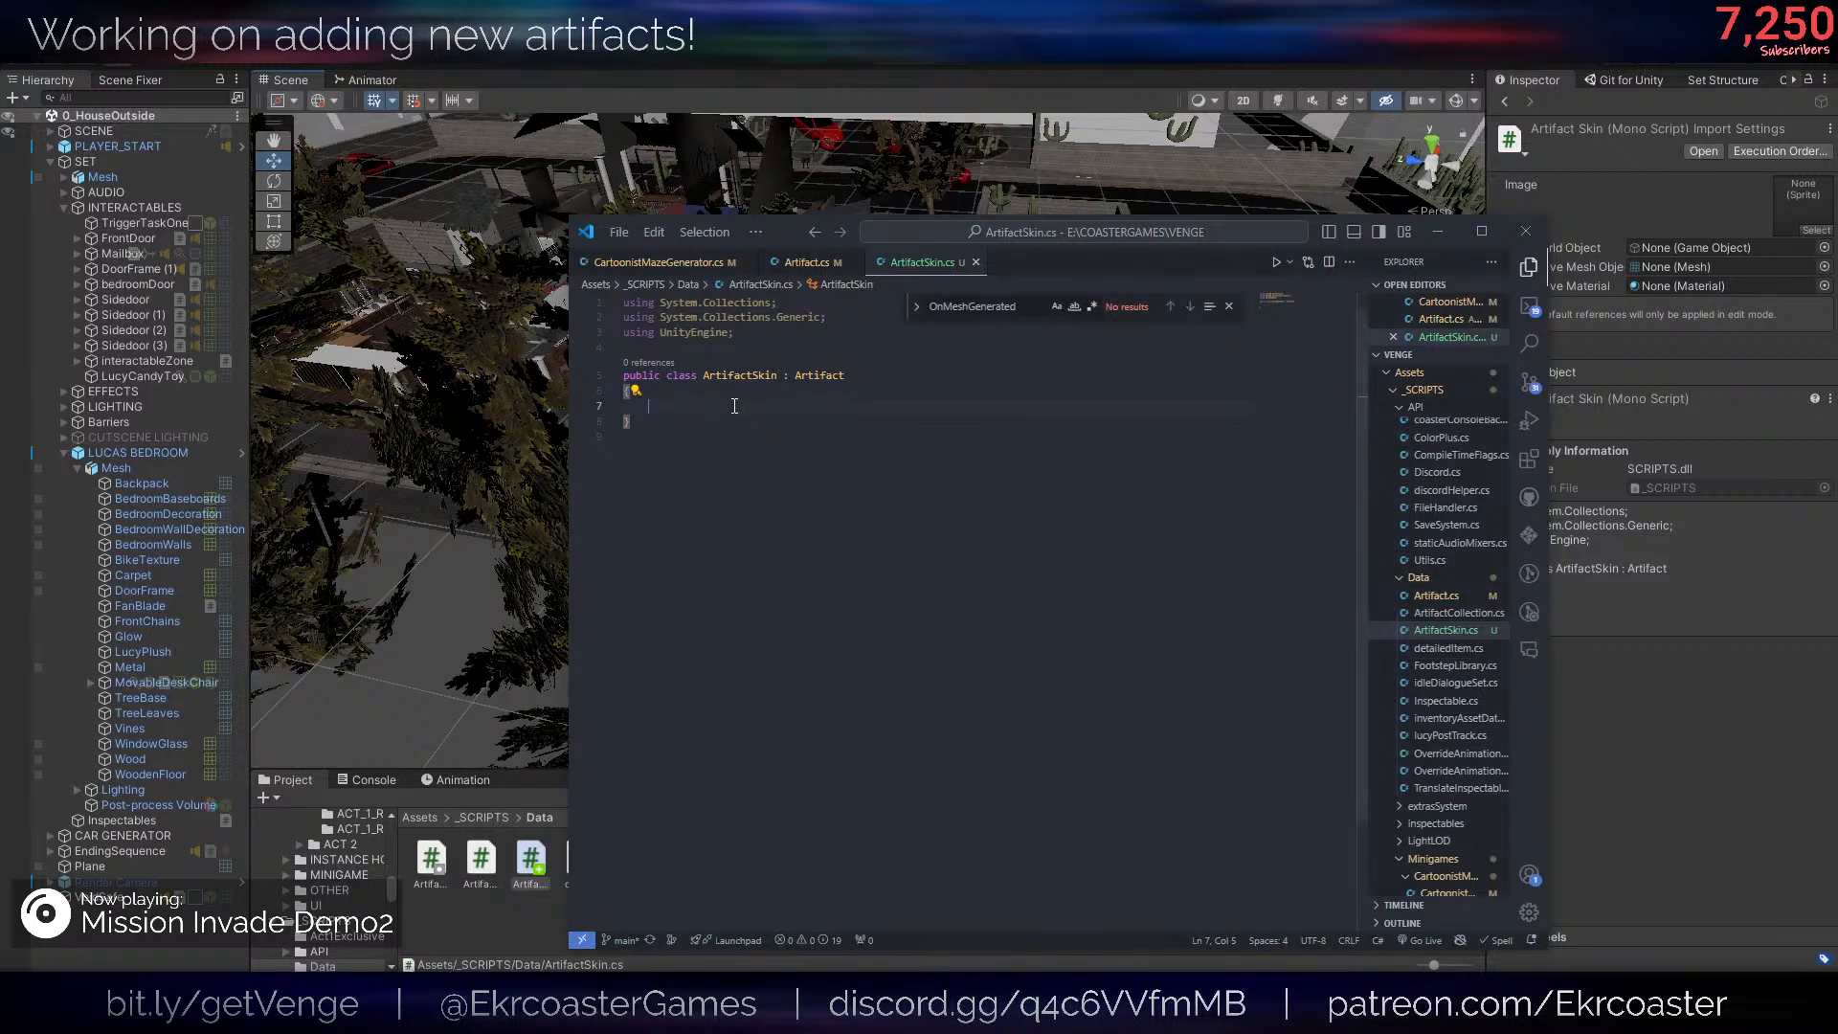
key(ctrl+space)
text(override)
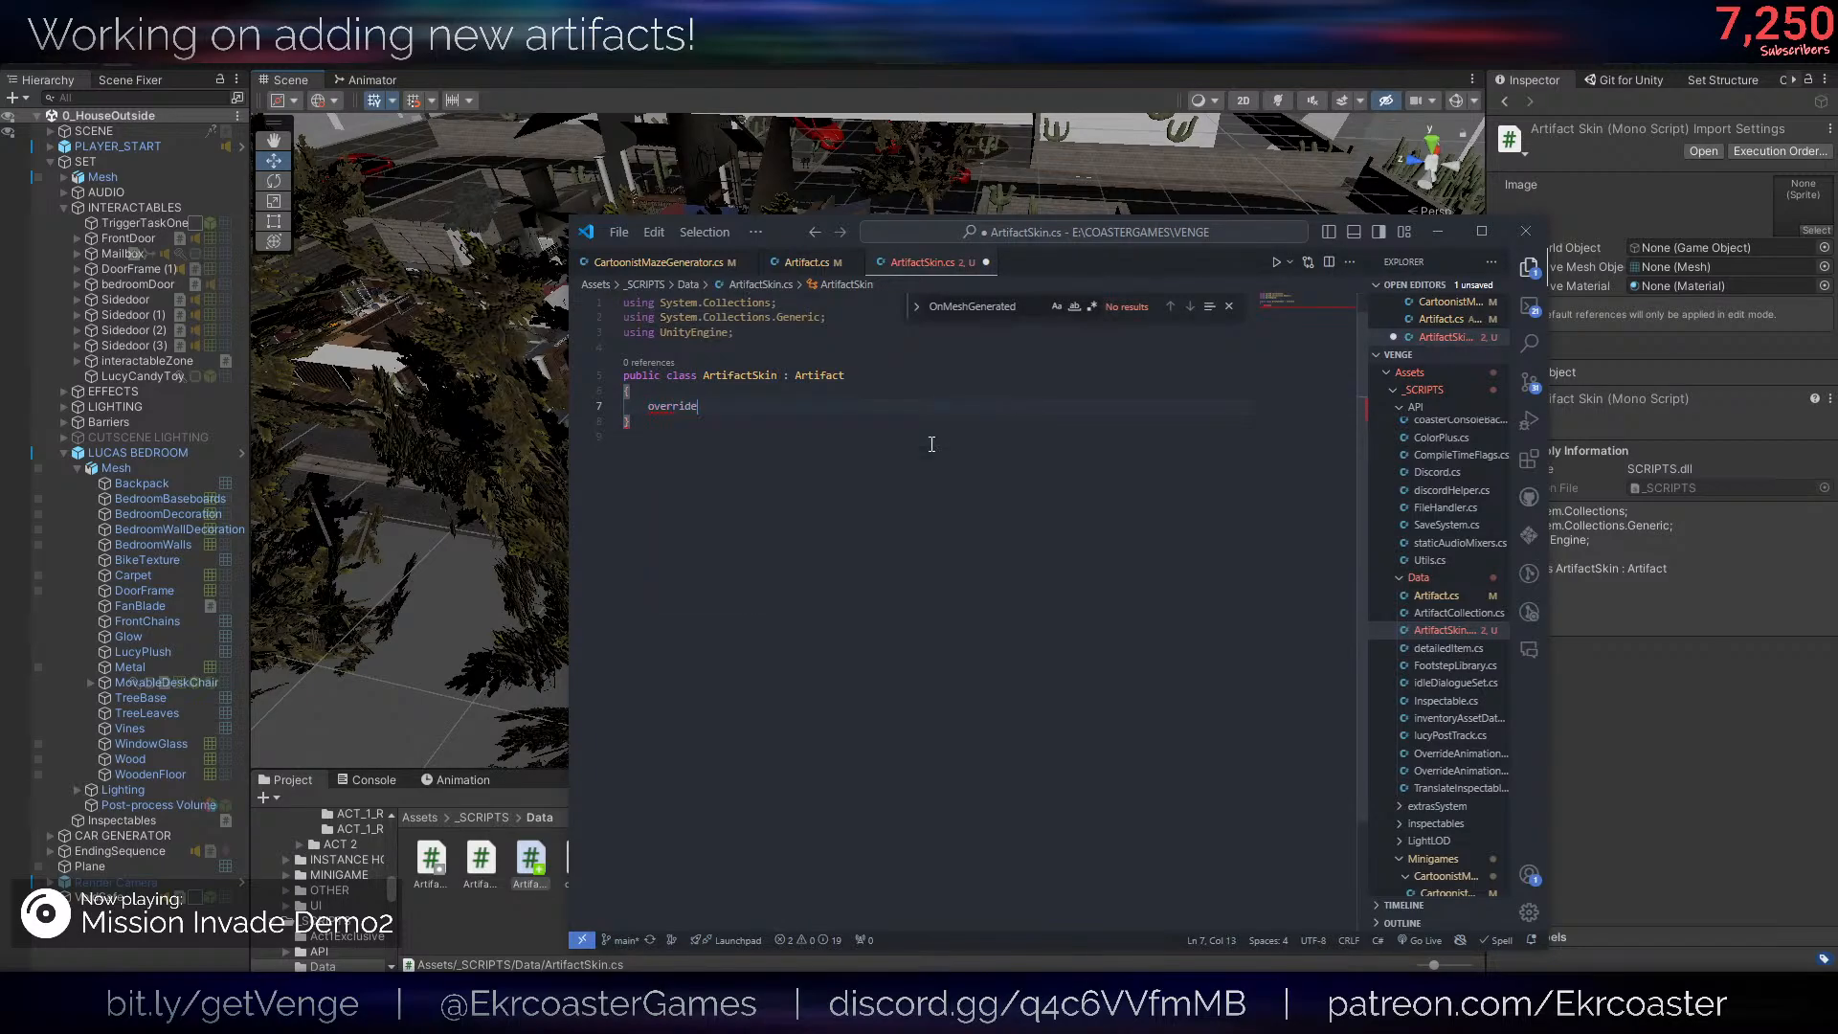
key(Escape)
- In Artifact.cs, remove the virtual keyword from the GetArtifactType method of InspectableArtifact and save the script
click(802, 263)
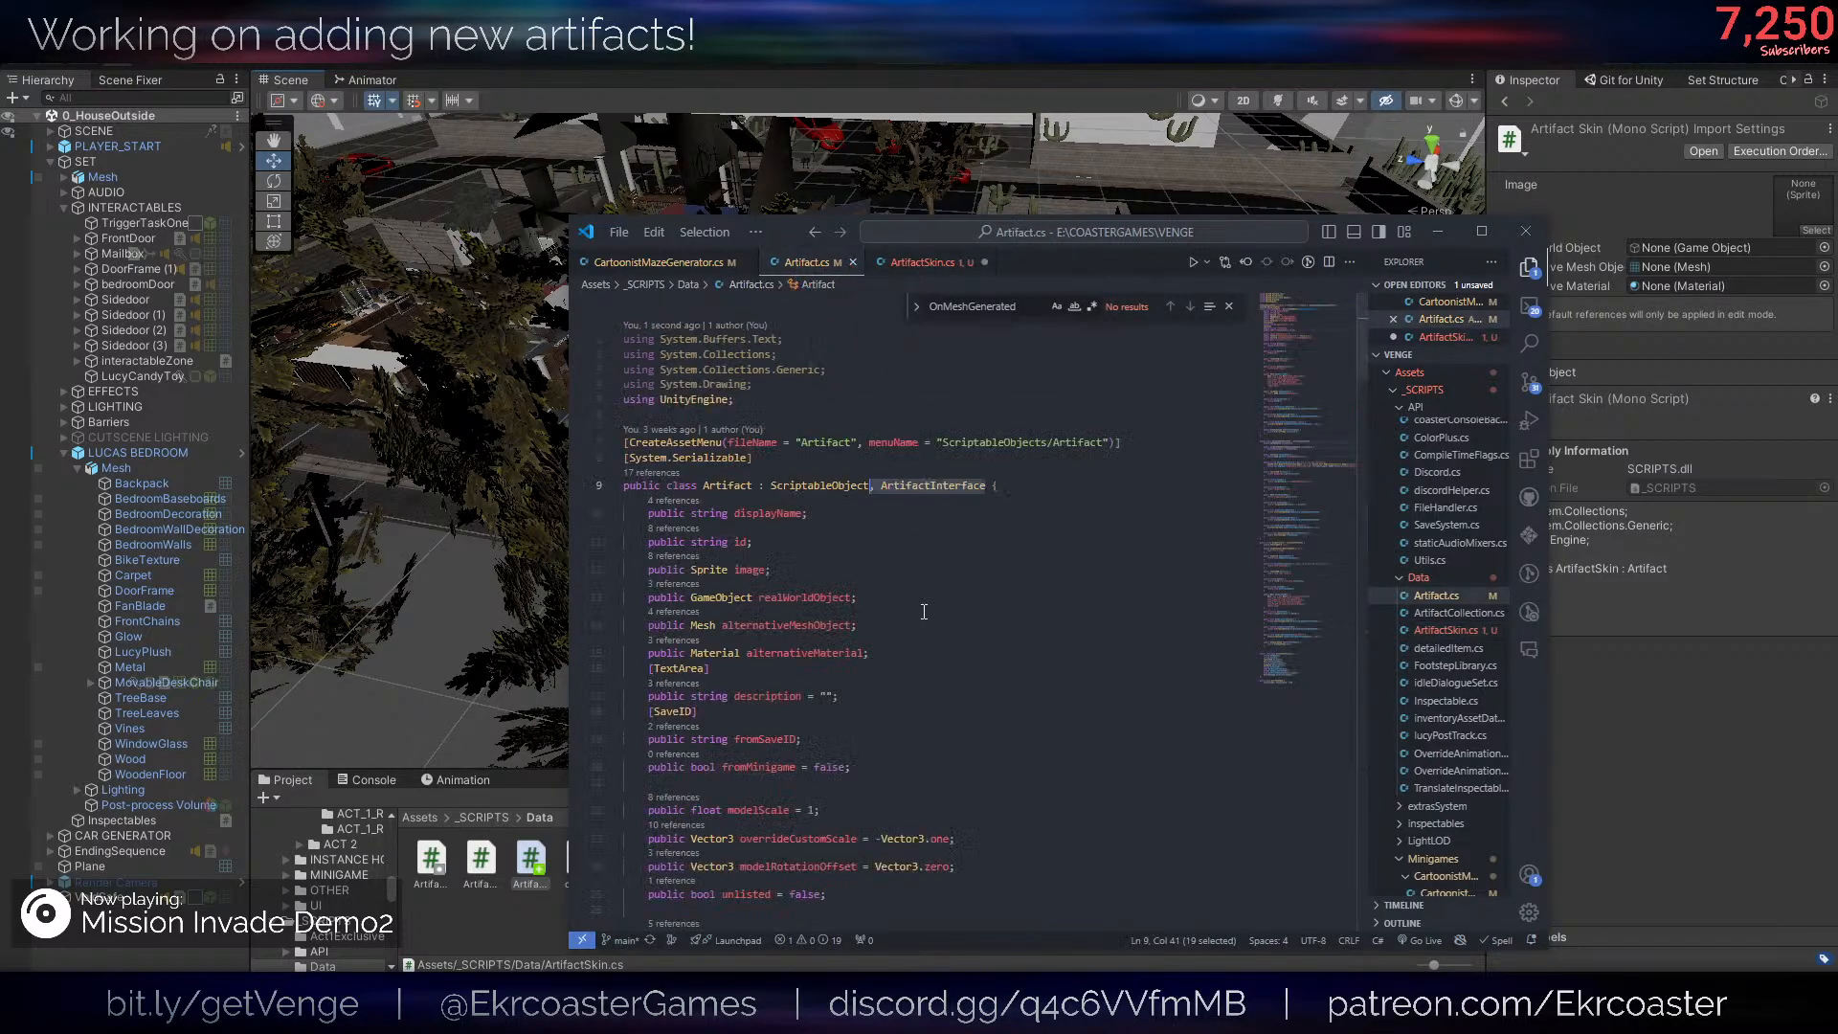
scroll(899, 763, down, 7)
scroll(897, 765, up, 1)
scroll(896, 765, up, 4)
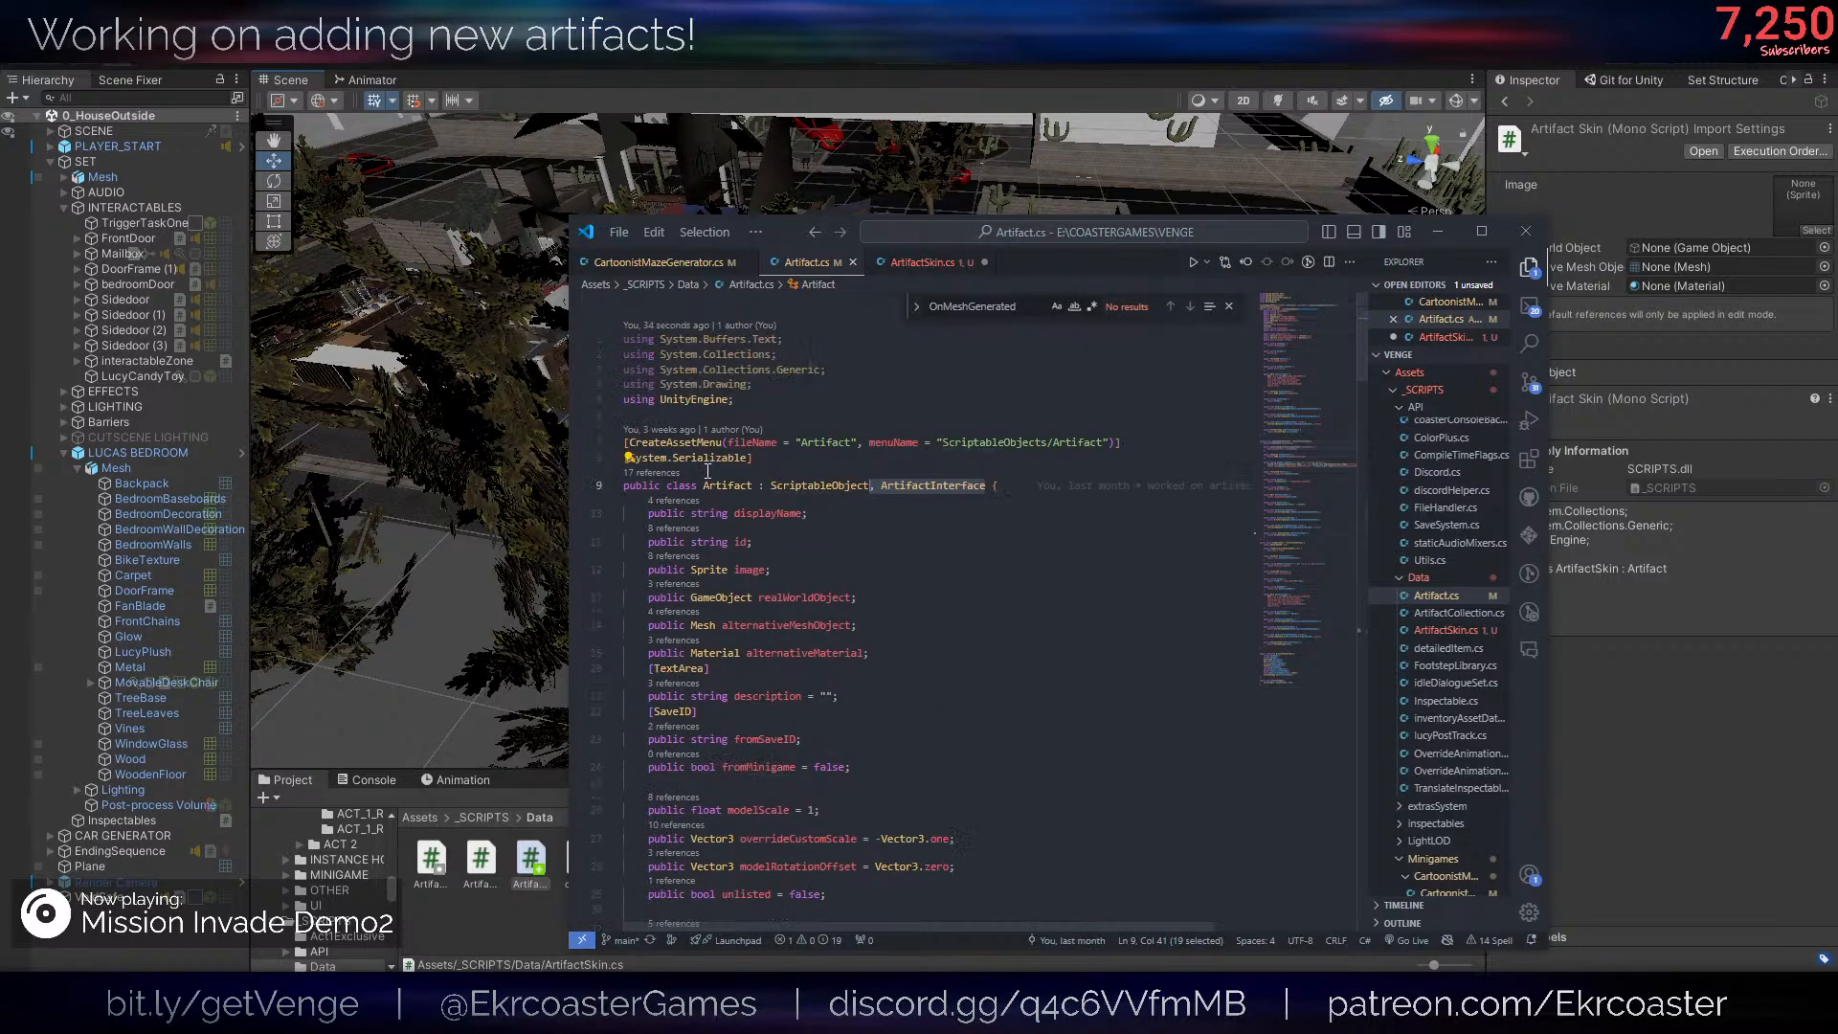
scroll(754, 490, down, 10)
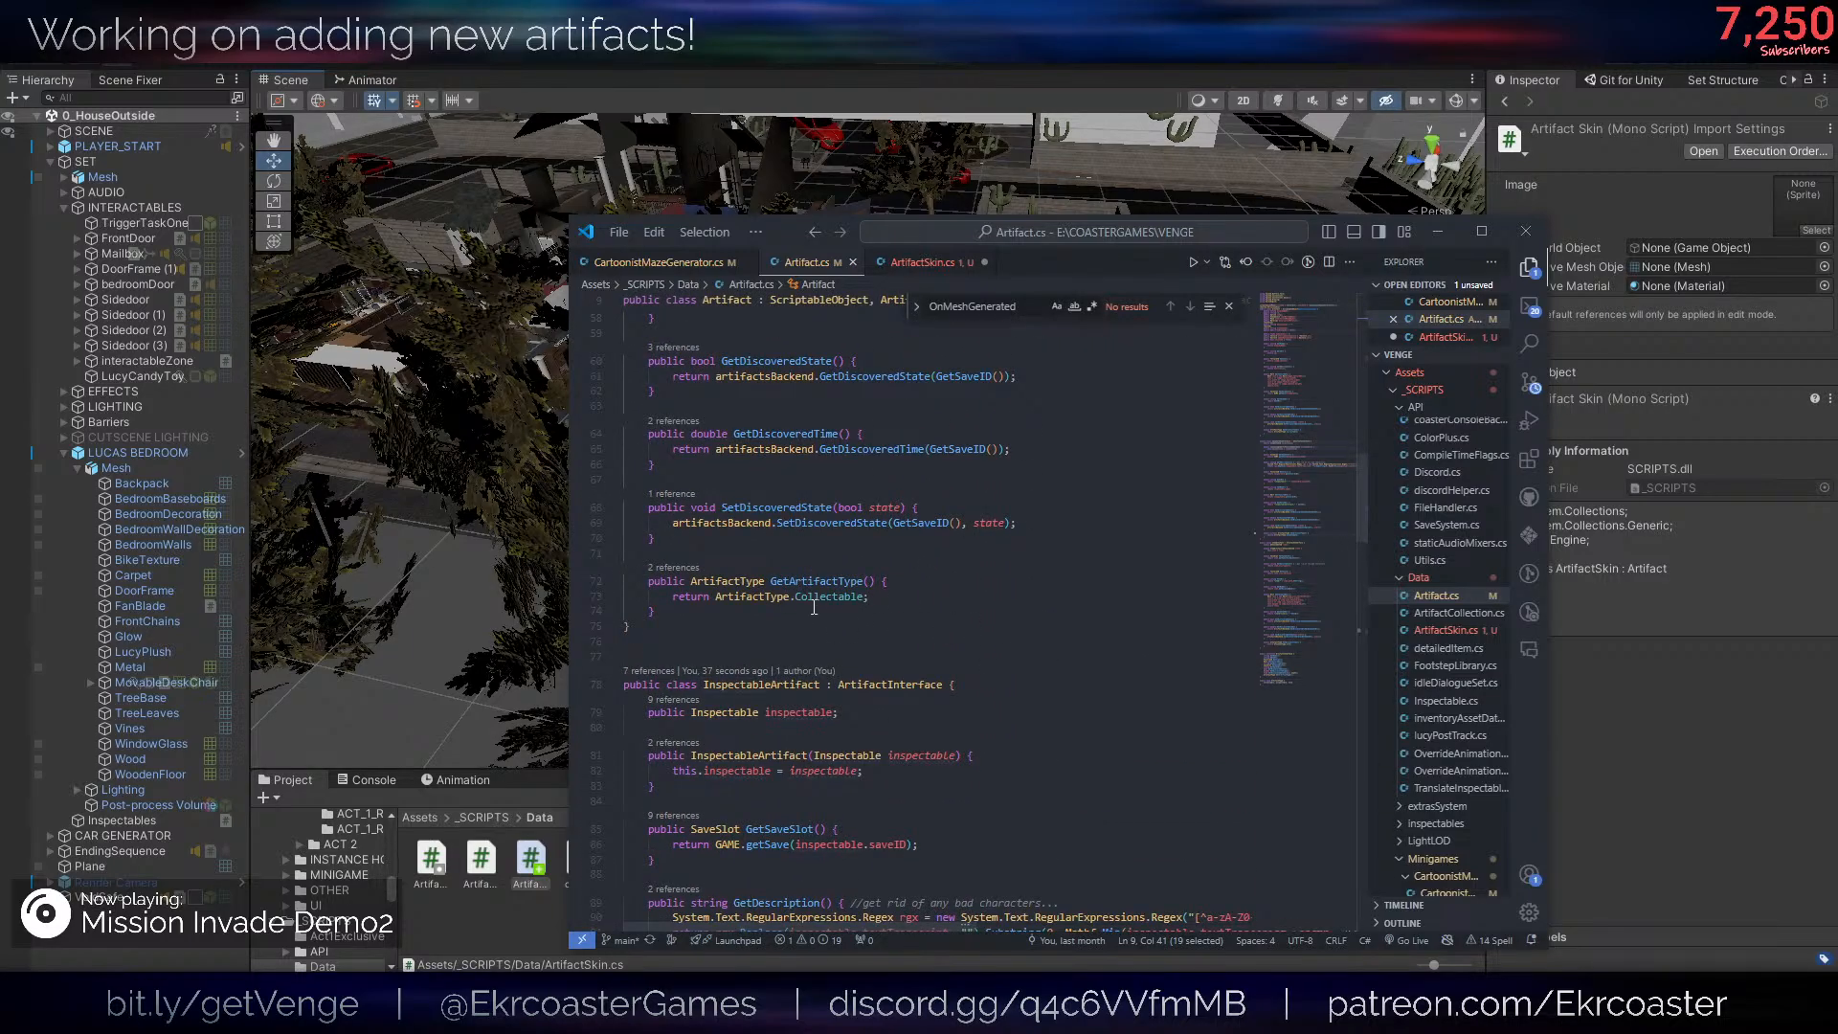
scroll(814, 607, down, 15)
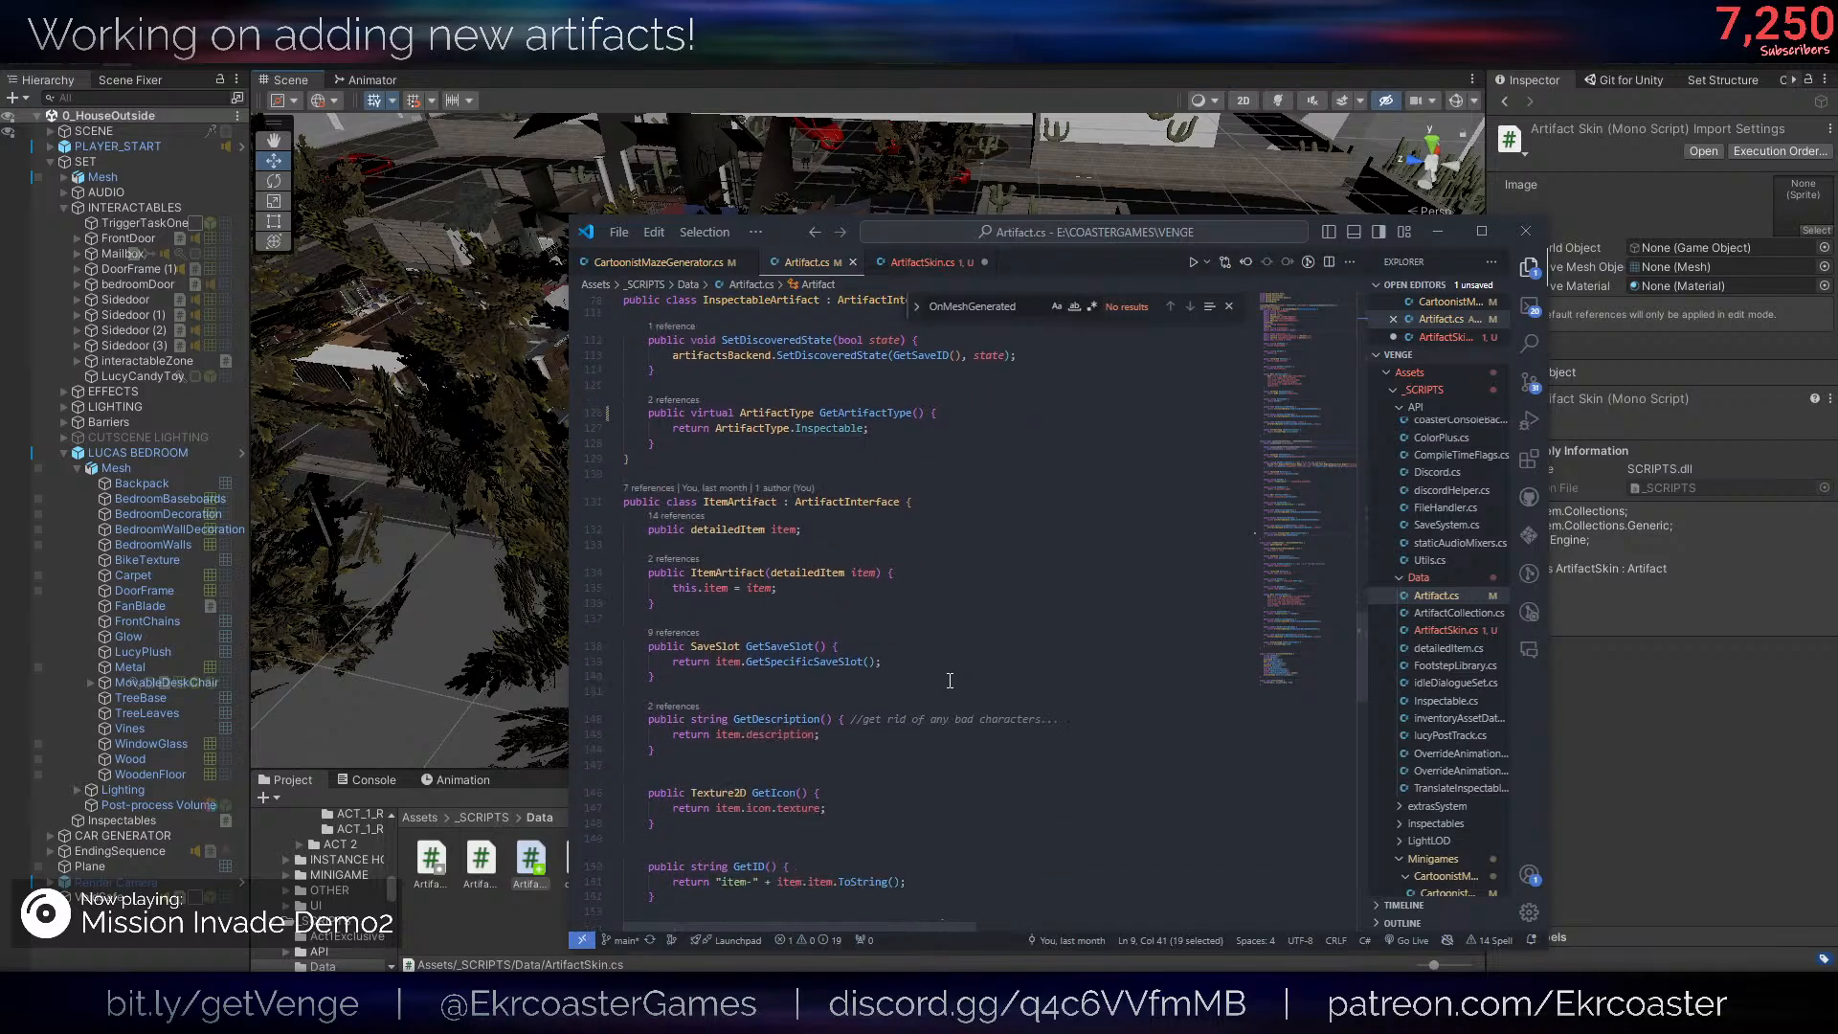
double_click(723, 413)
key(BackSpace)
key(BackSpace)
key(ctrl+s)
- Add the virtual keyword to the GetArtifactType method of the Artifact class and save the script
scroll(981, 460, up, 16)
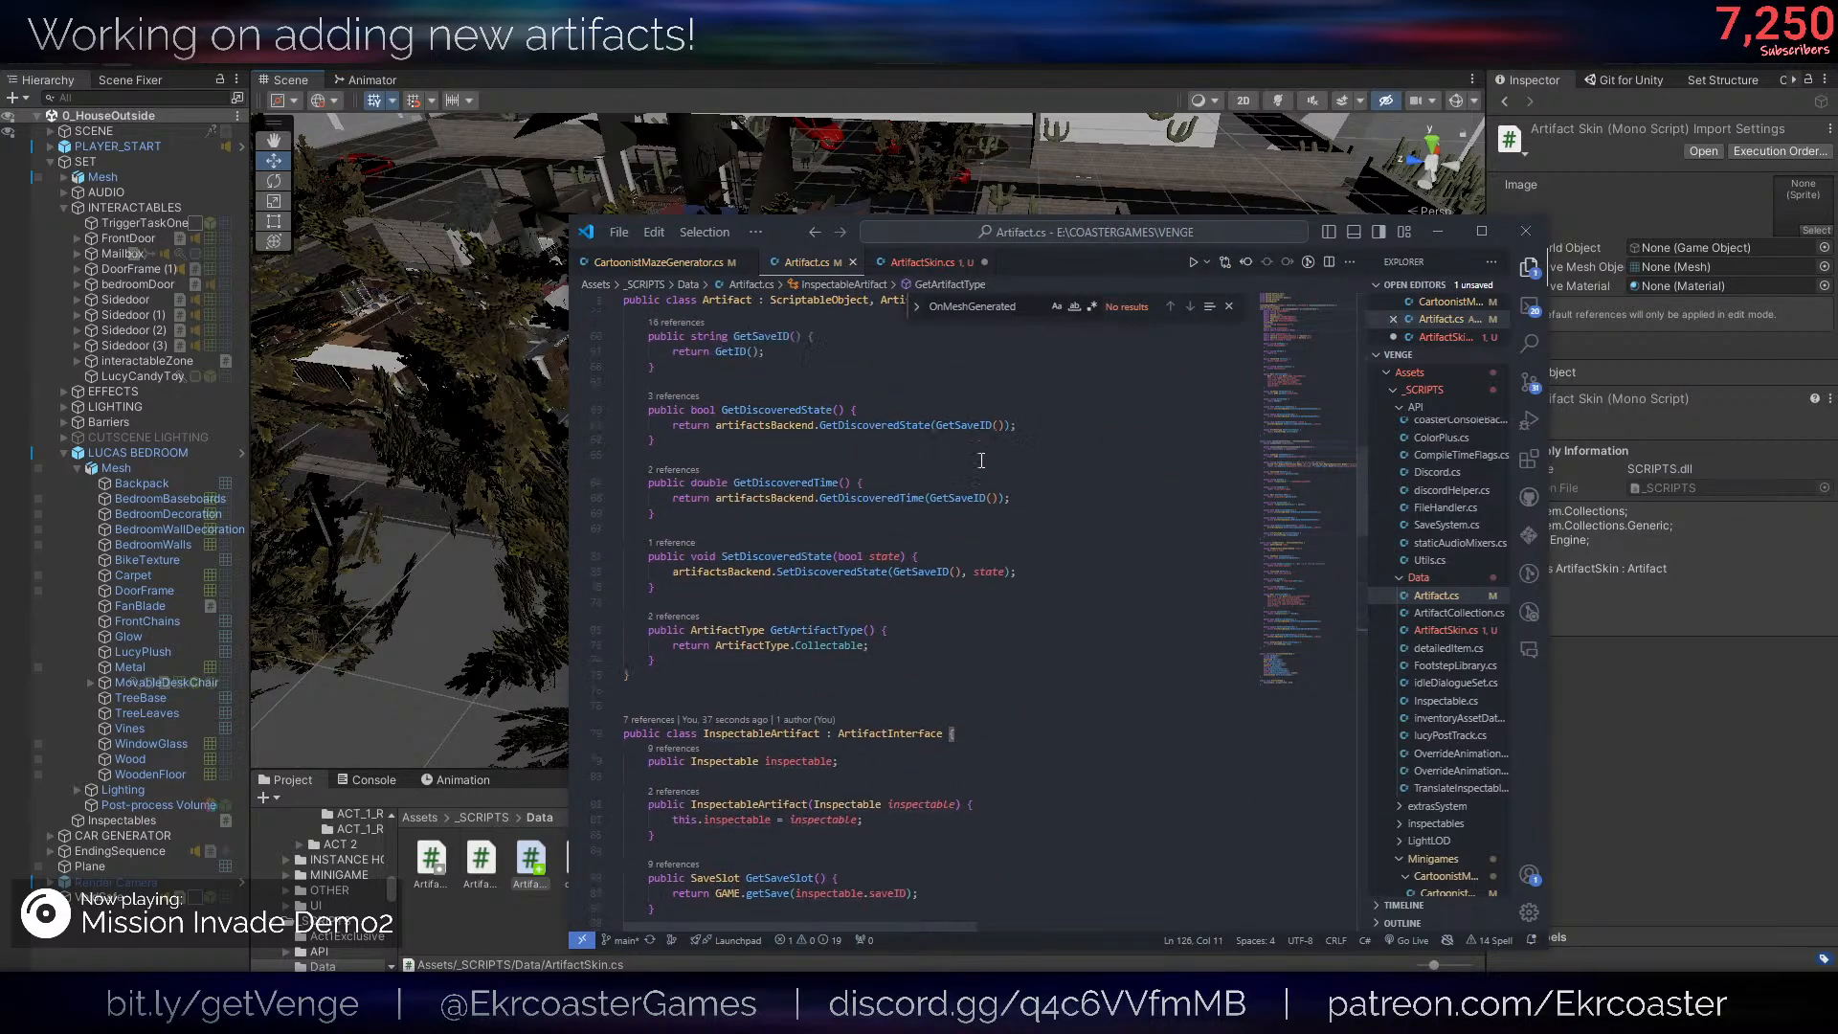
click(695, 630)
text(v)
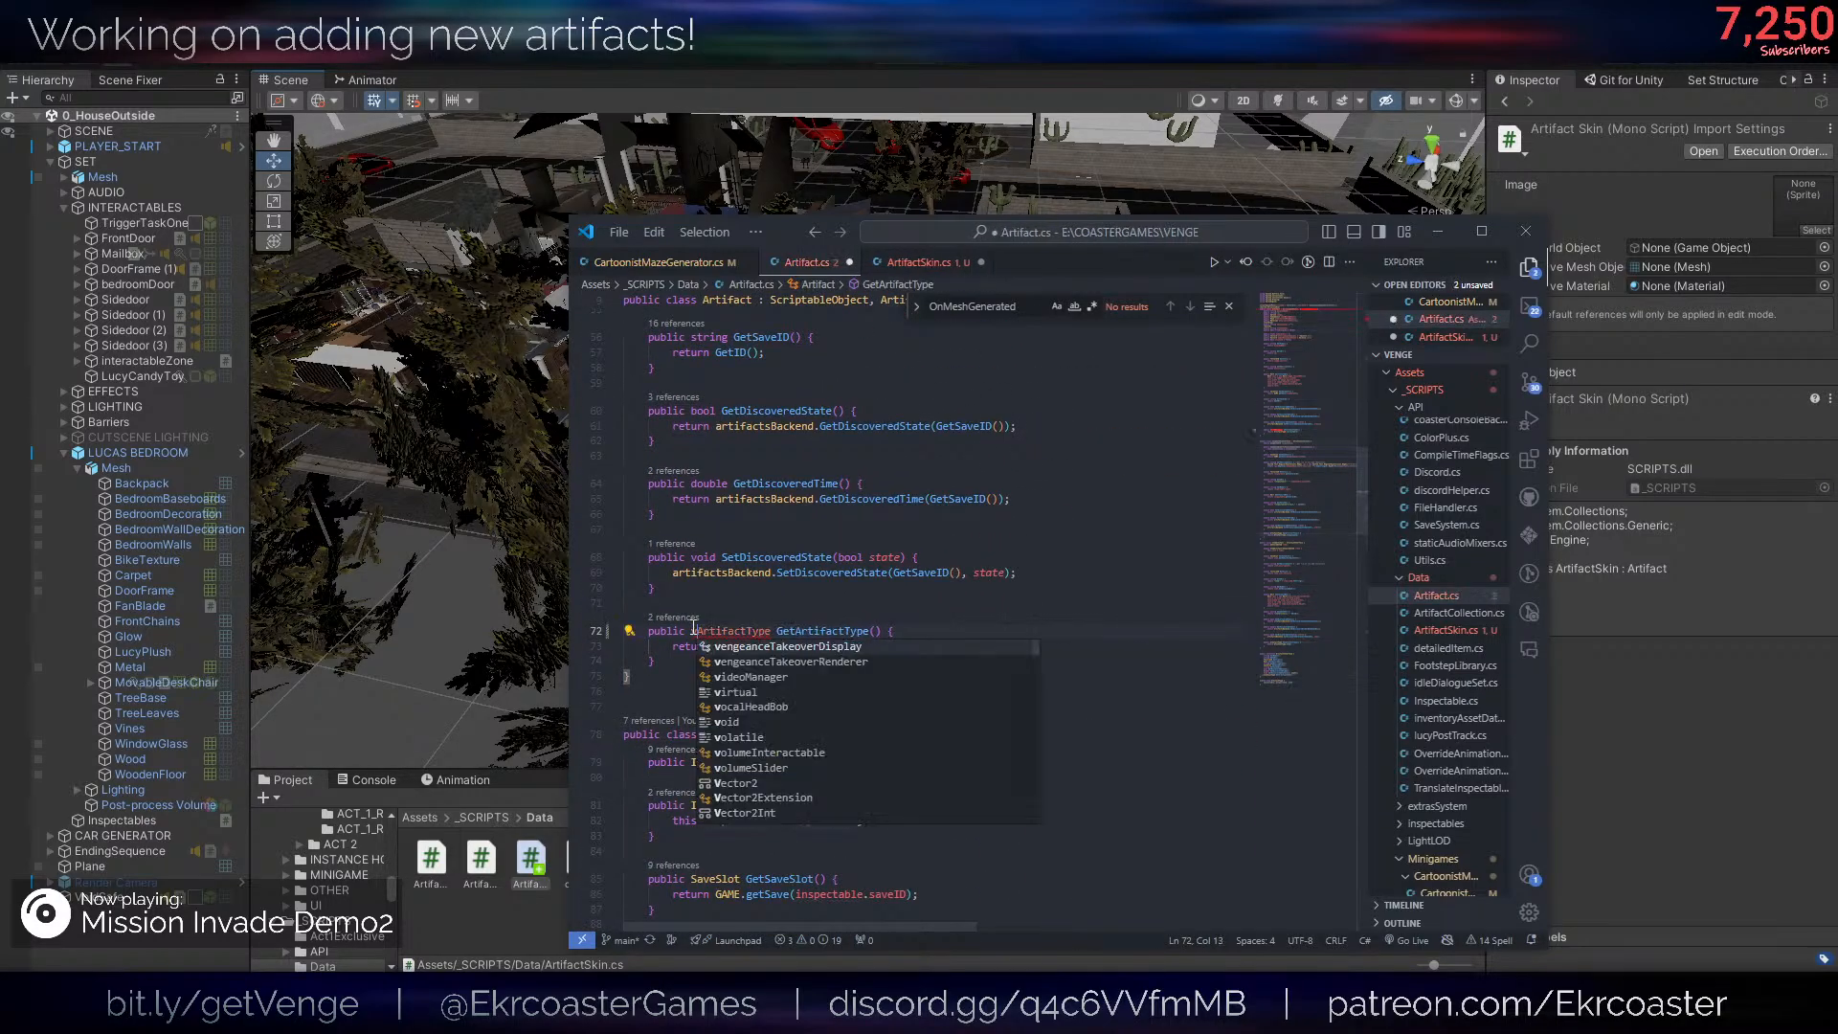
text(irtual)
key(ctrl+s)
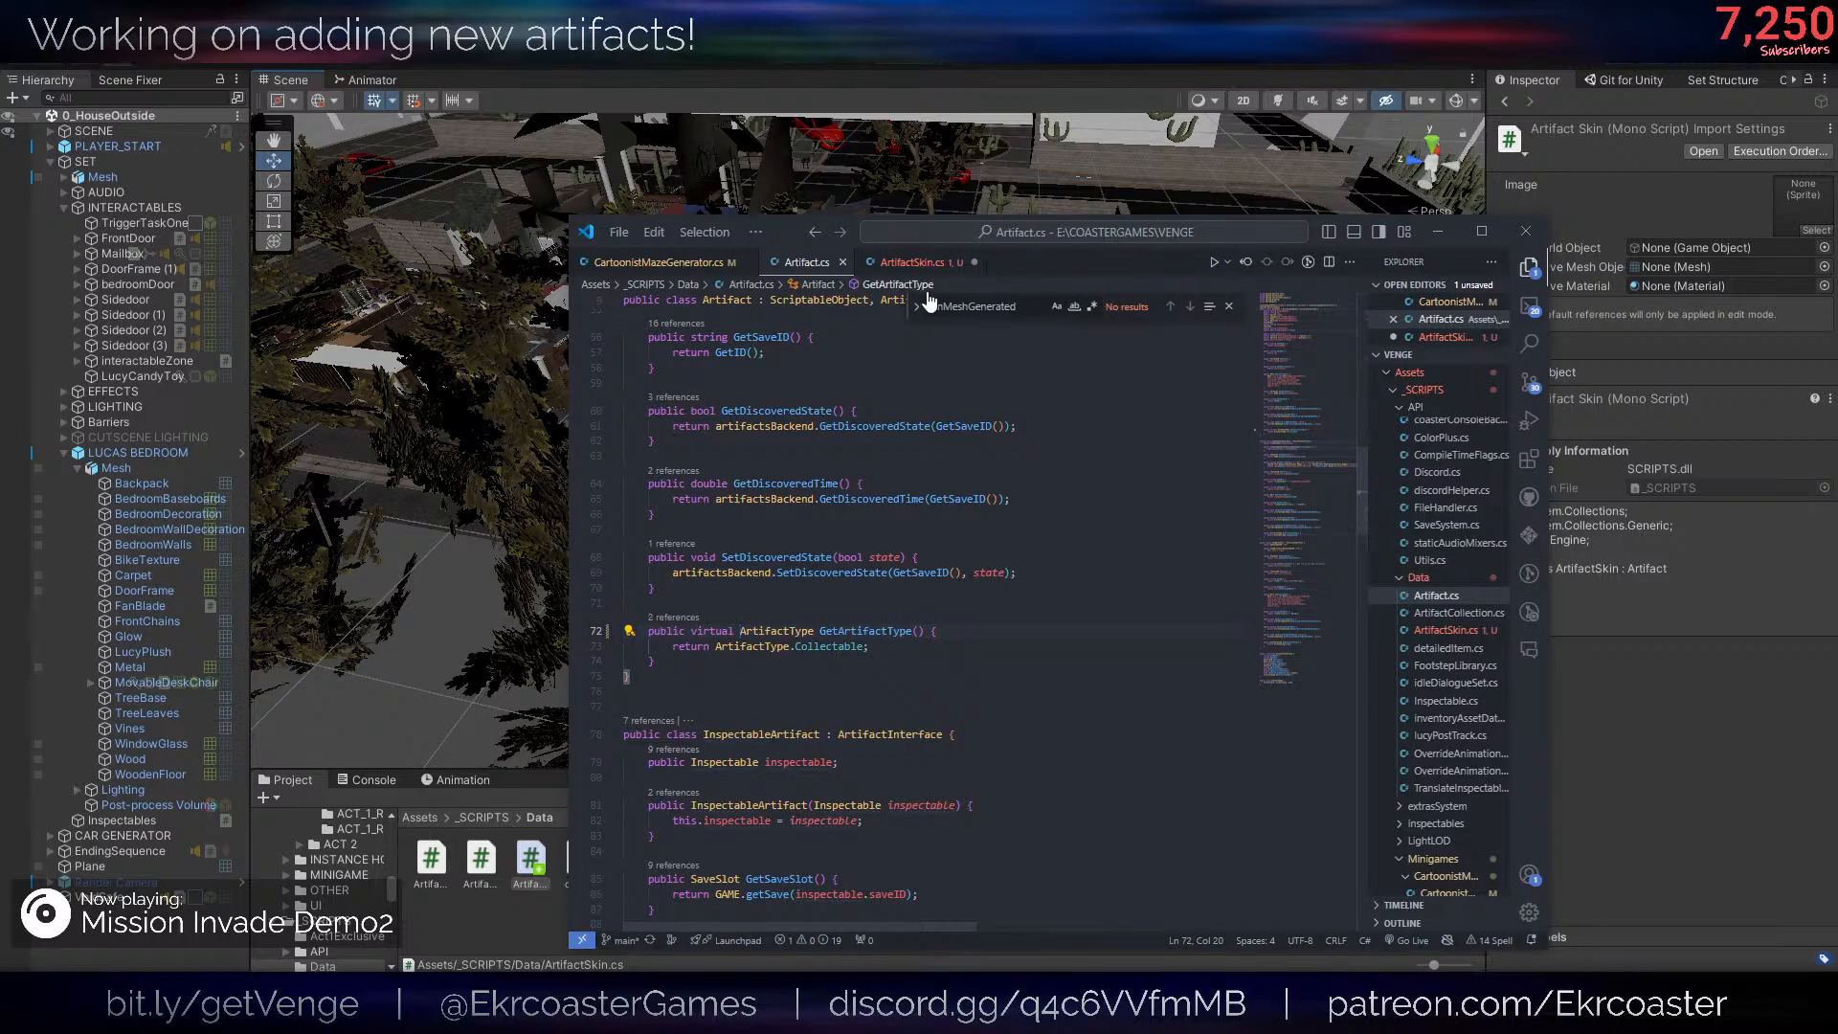
- In the ArtifactSkin class body, generate an override of GetArtifactType() and save the script
click(912, 261)
text(override)
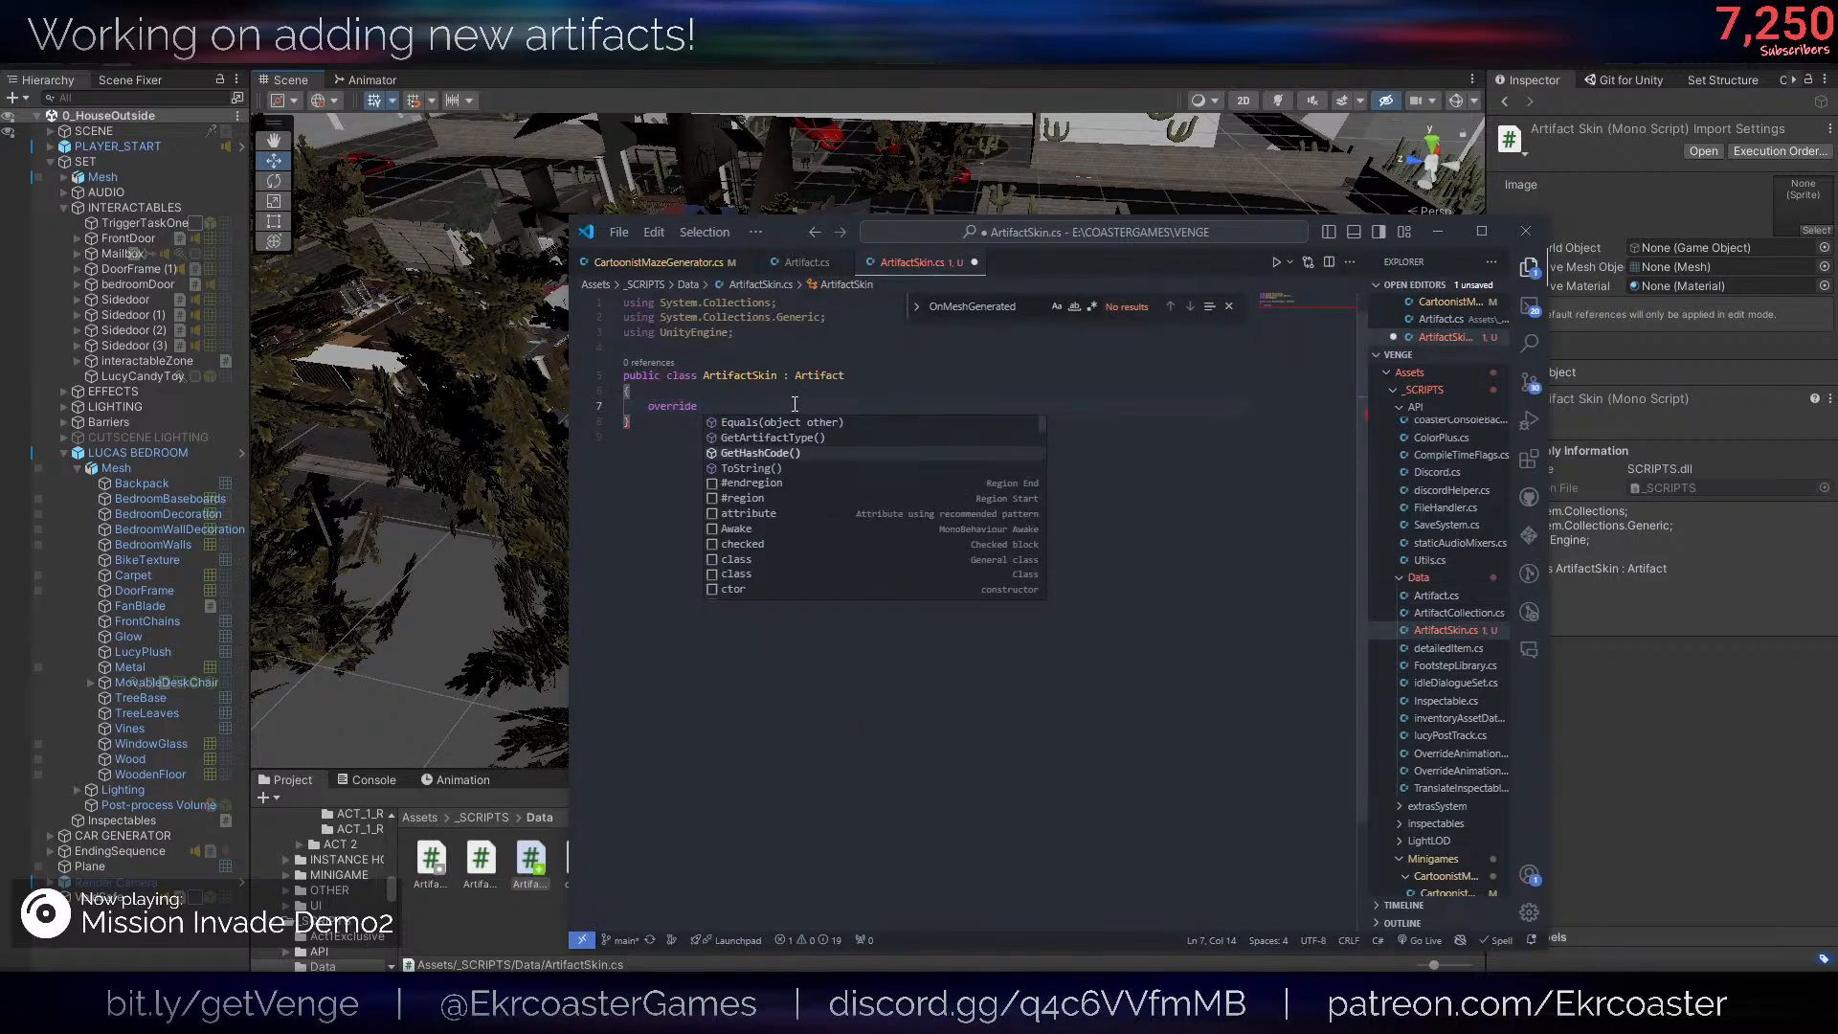
key(Up)
key(Return)
key(ctrl+s)
- Add Skin after Item in the ArtifactType enum of Artifact.cs and save the script
ctrl+click(821, 434)
scroll(909, 648, down, 8)
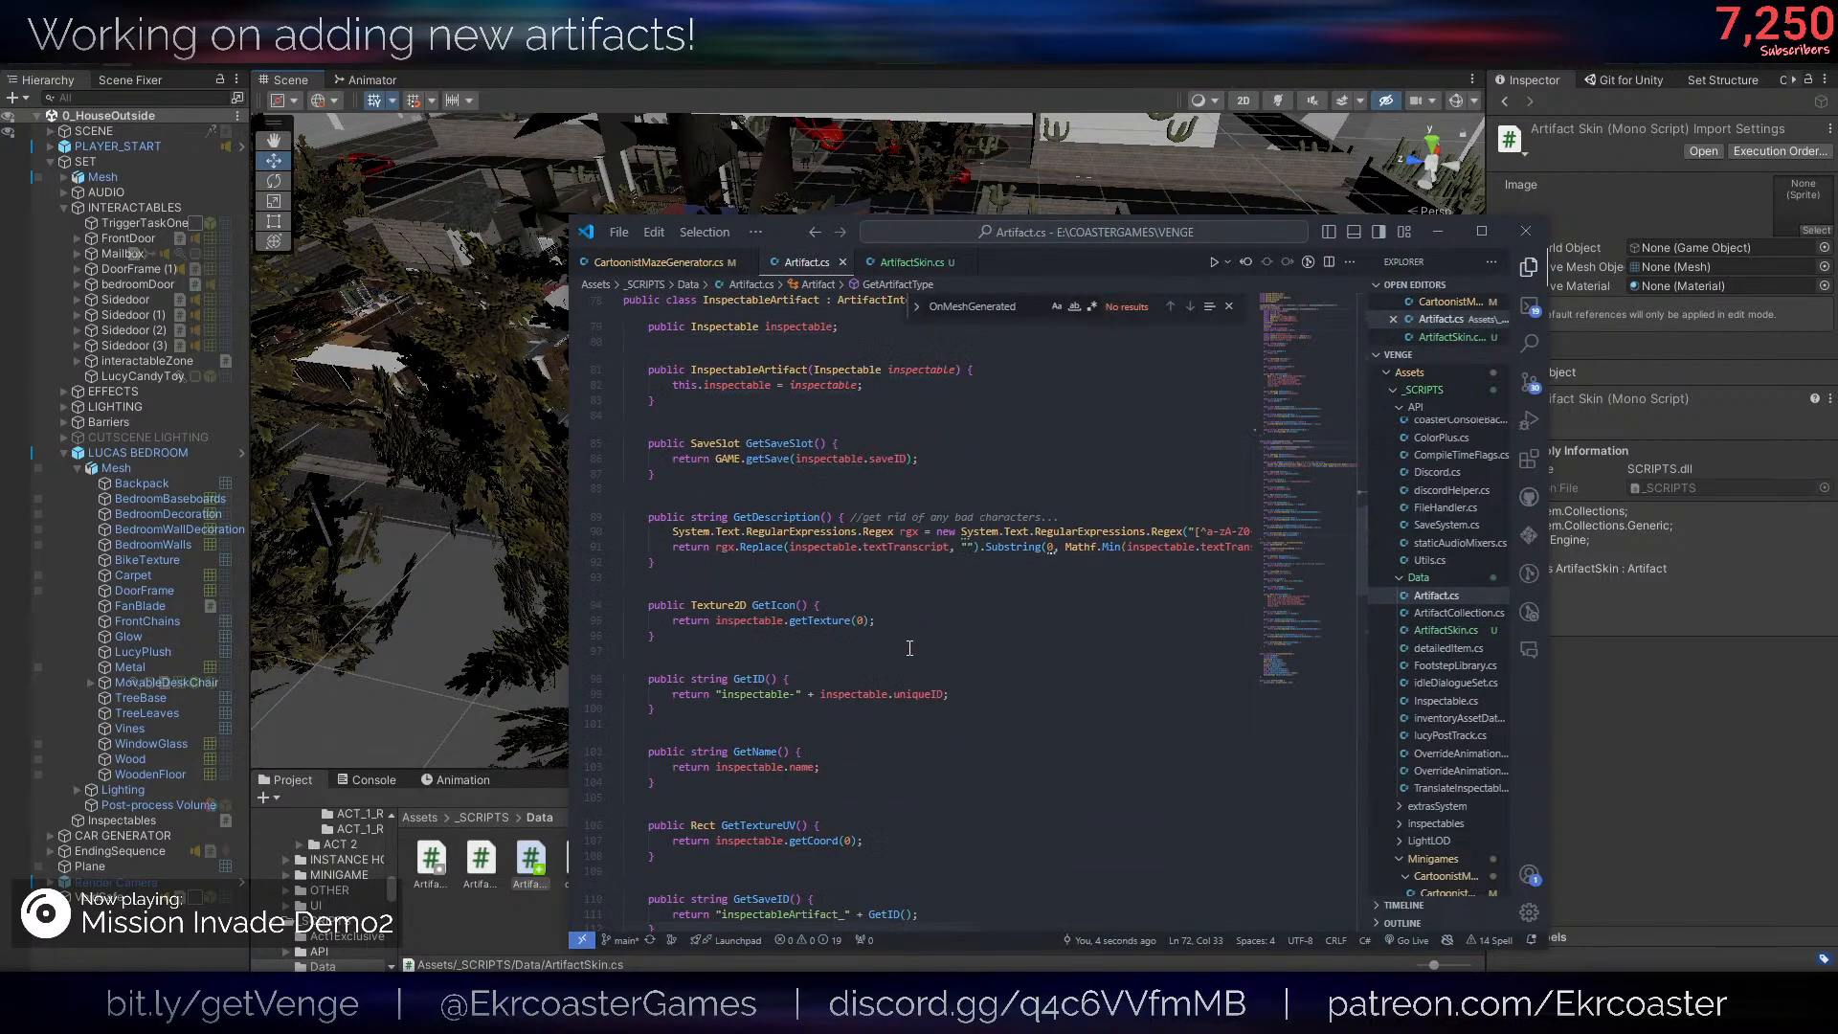
scroll(910, 648, down, 10)
scroll(900, 594, down, 10)
click(886, 537)
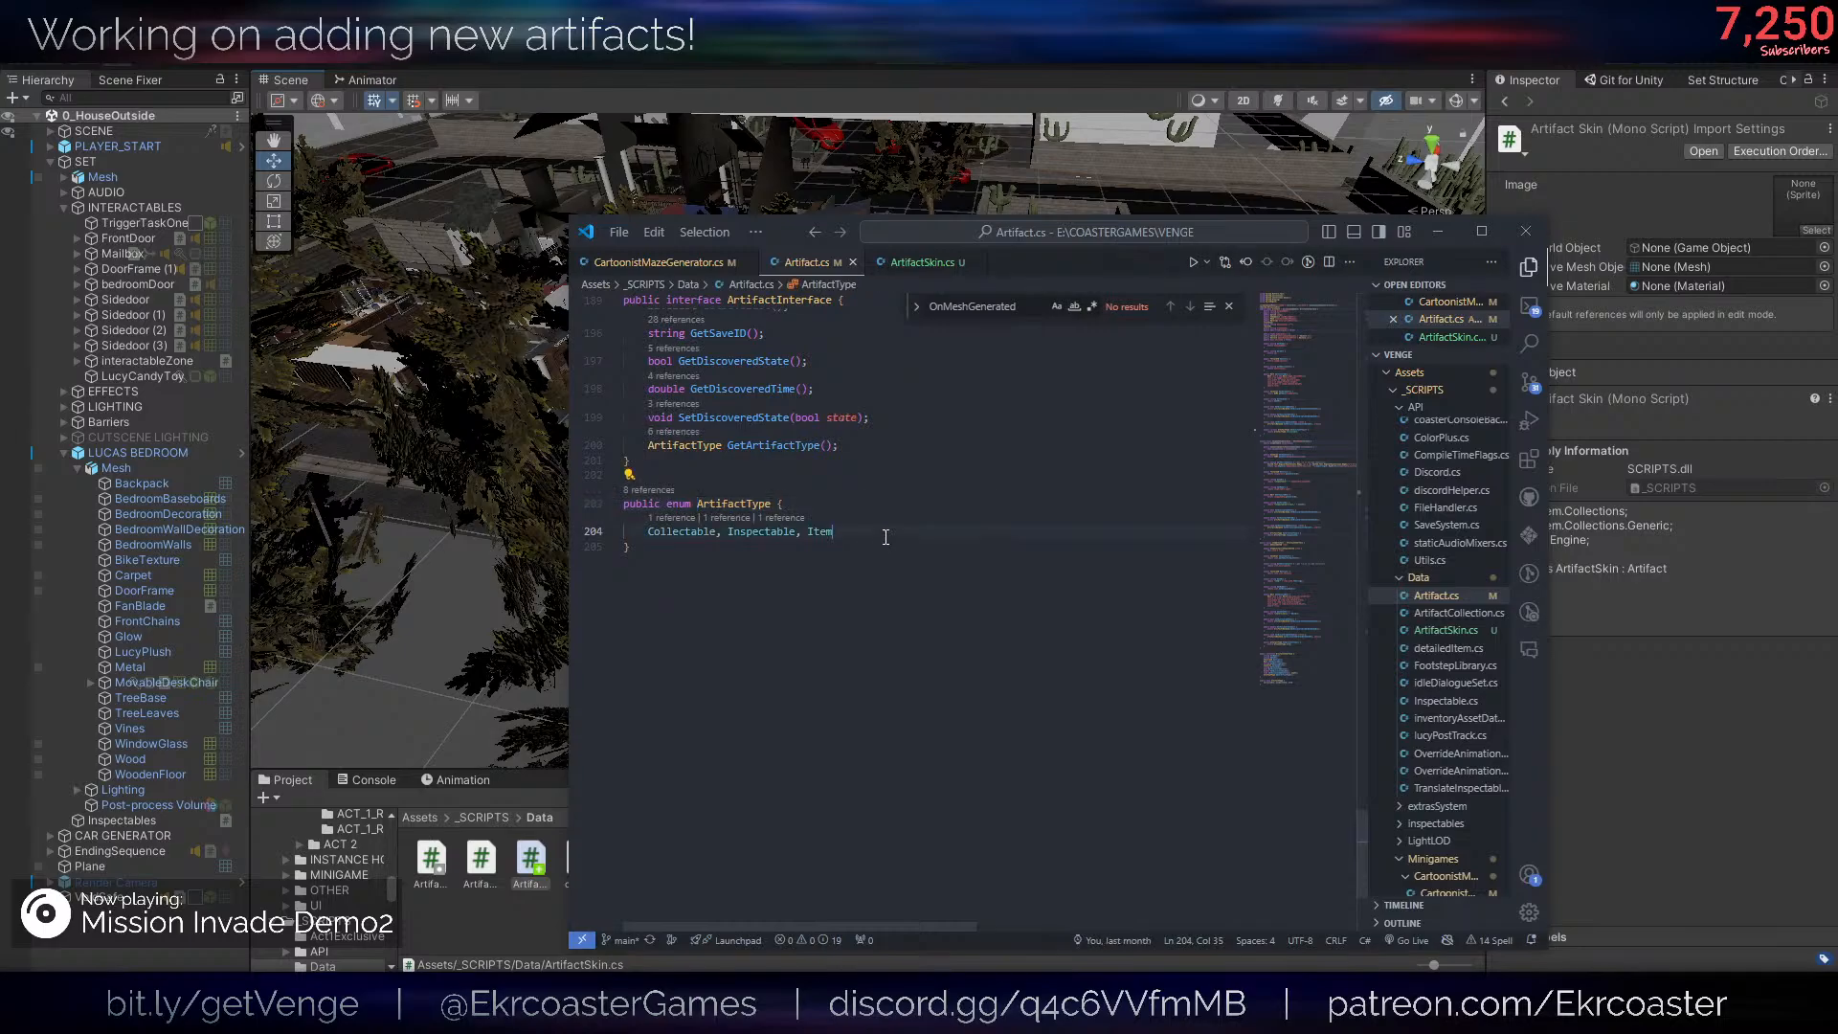
text(, )
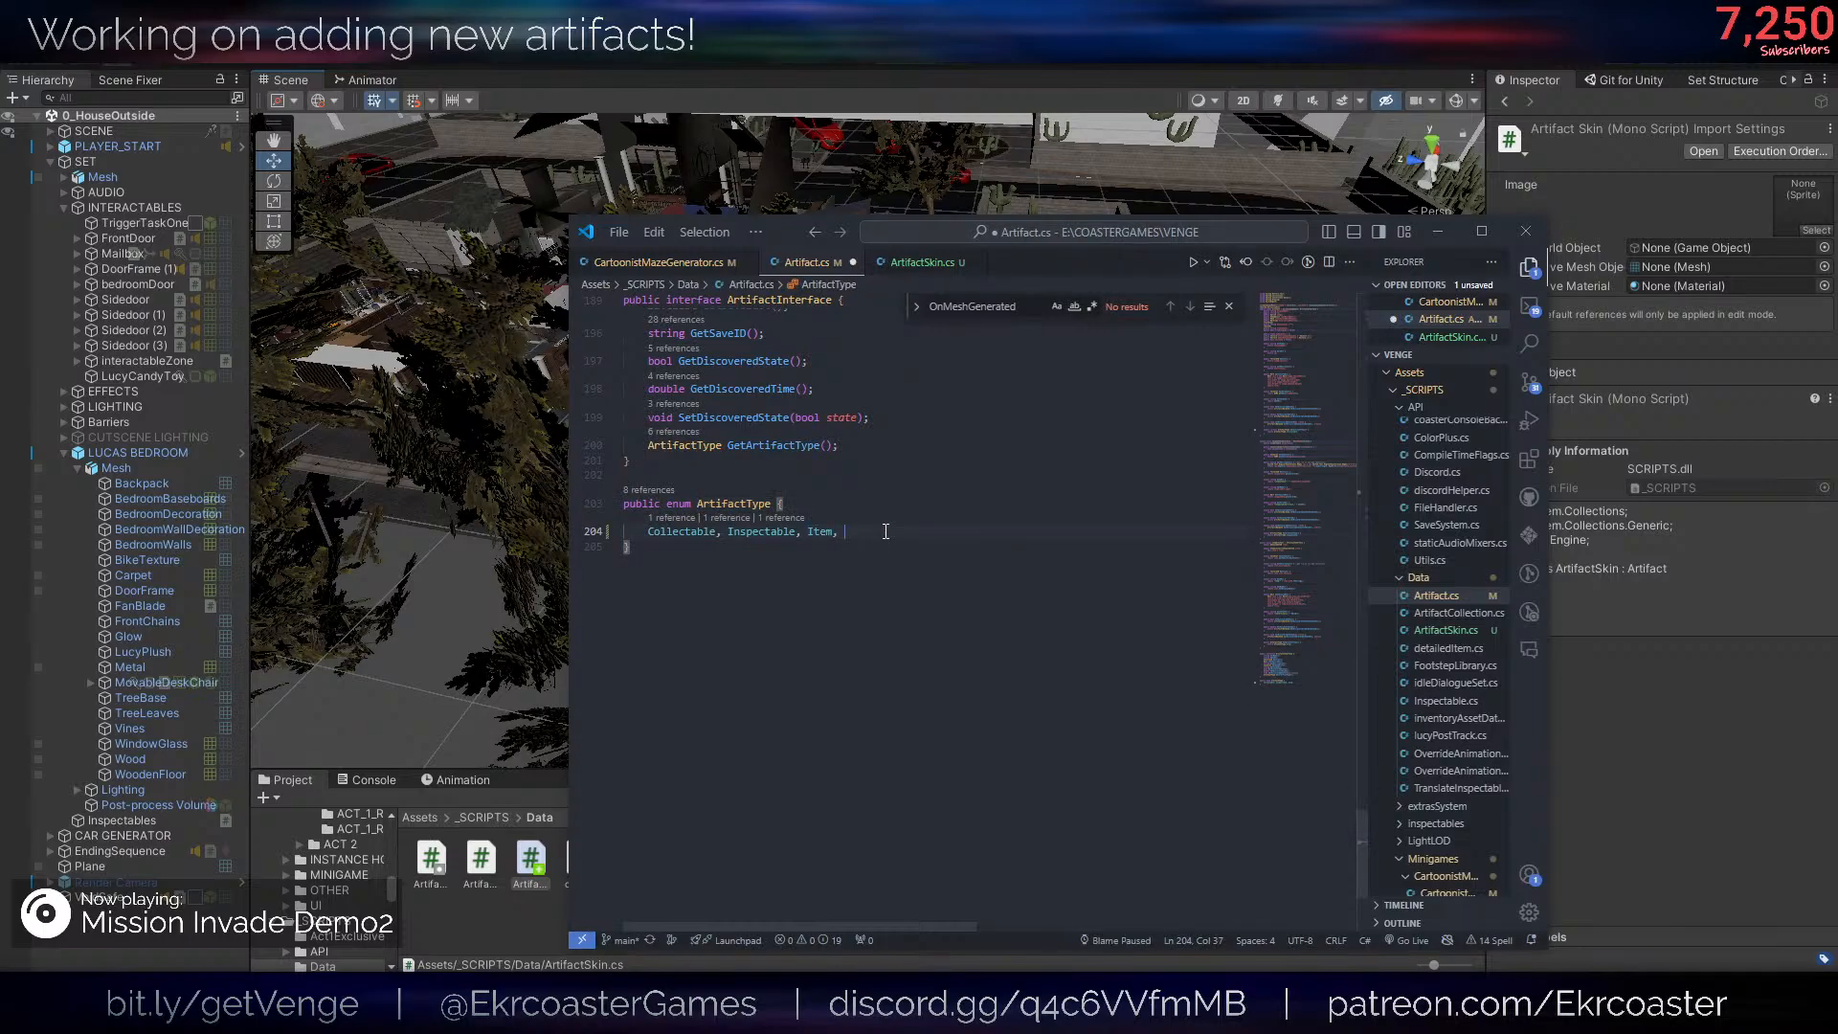
text(Skin)
key(ctrl+s)
- Make the GetArtifactType override in ArtifactSkin return ArtifactType.Skin instead of the base call, and save the script
click(921, 261)
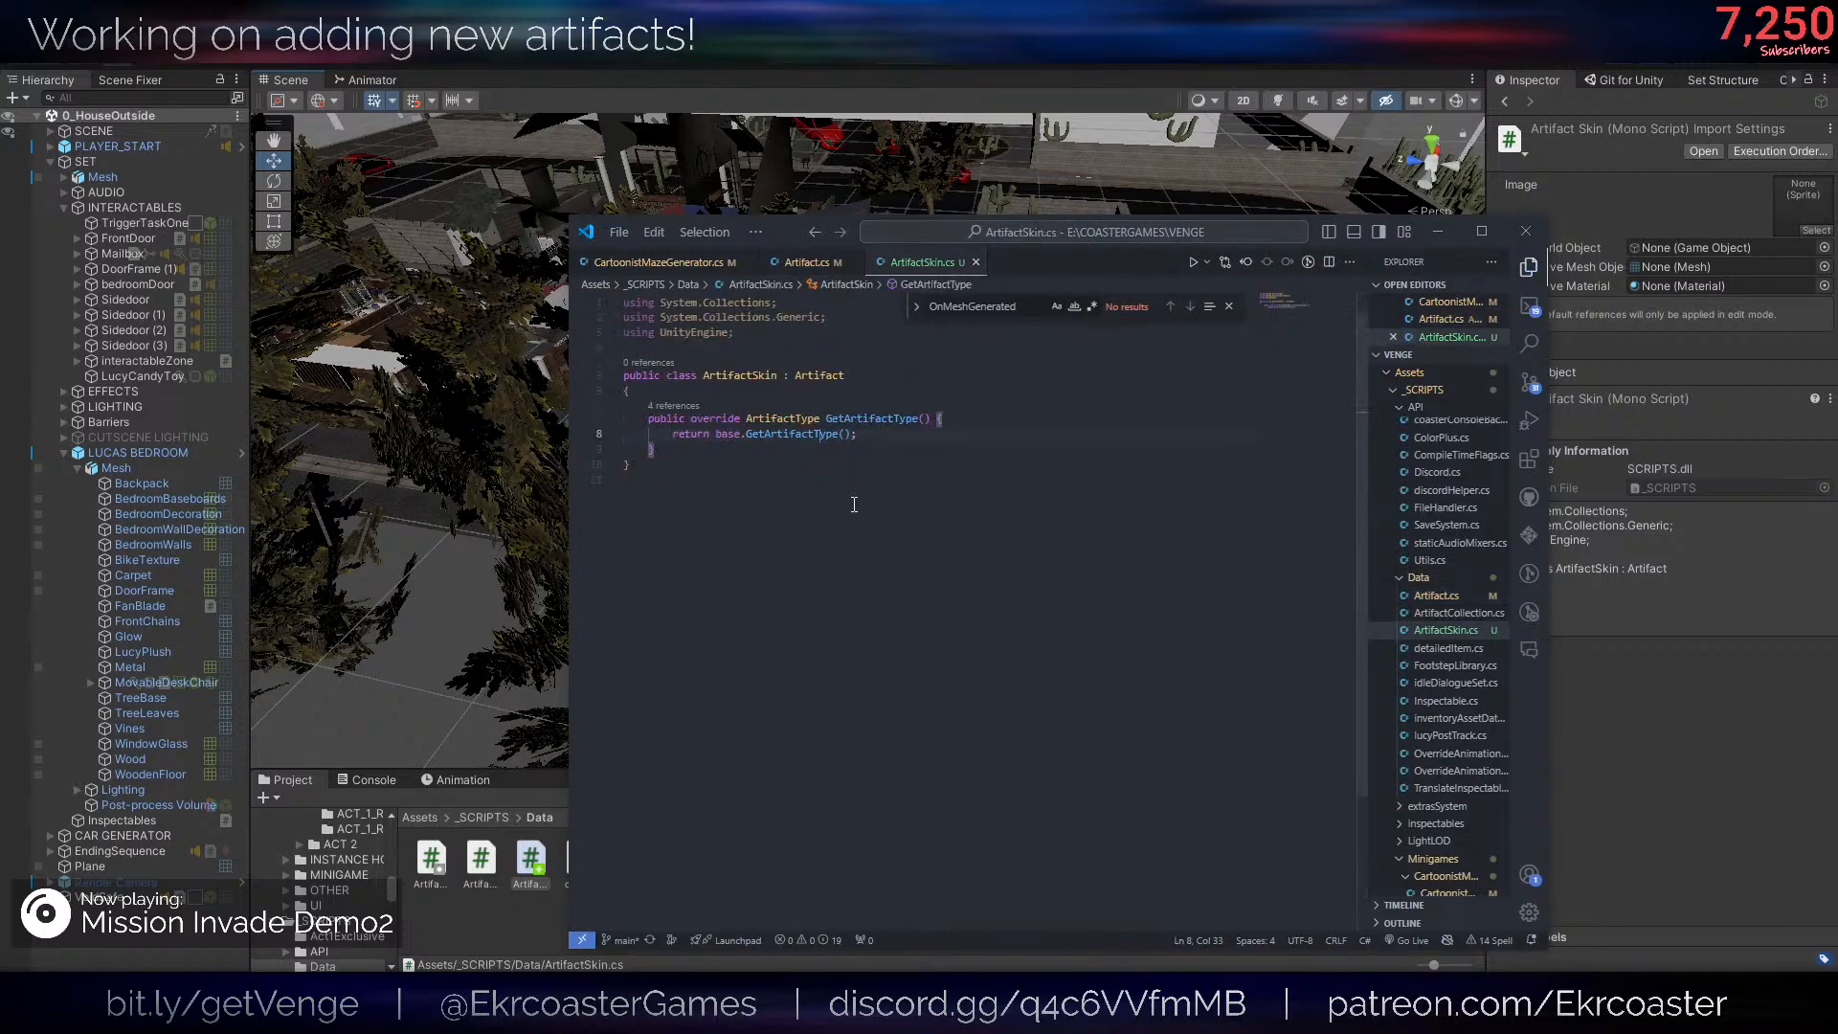
click(948, 438)
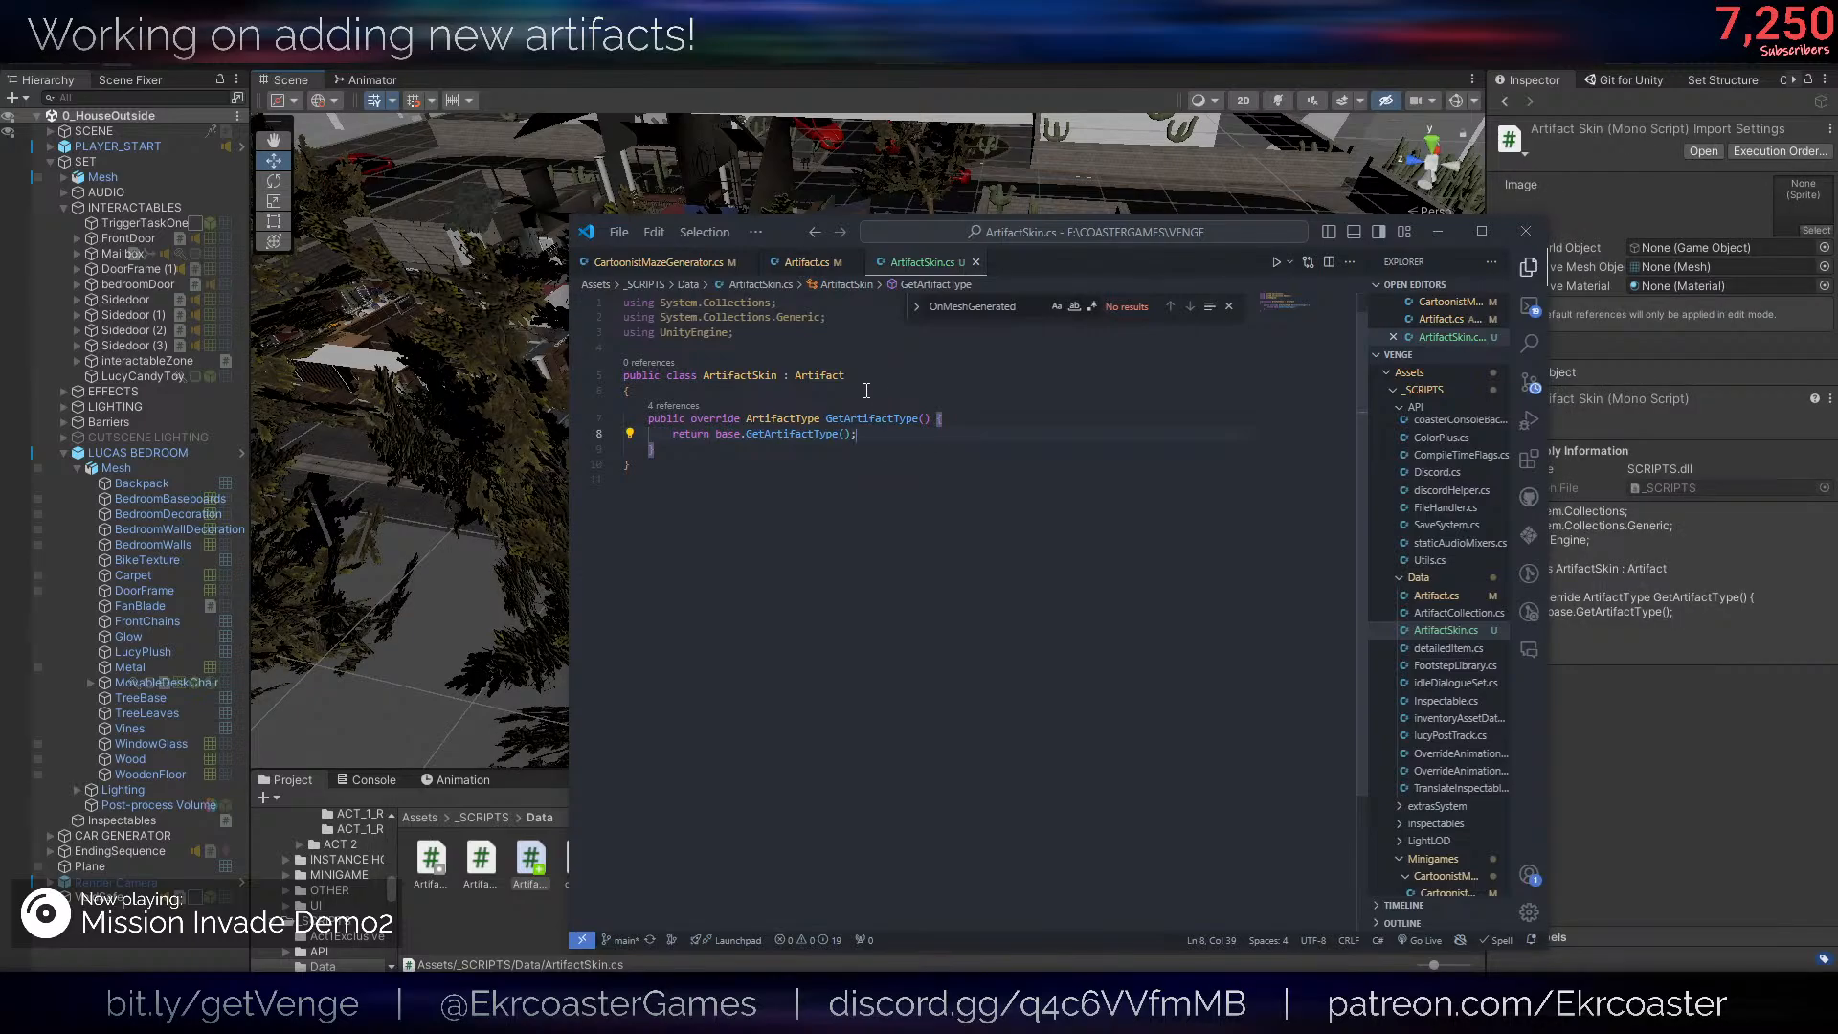
drag(869, 432, 1011, 424)
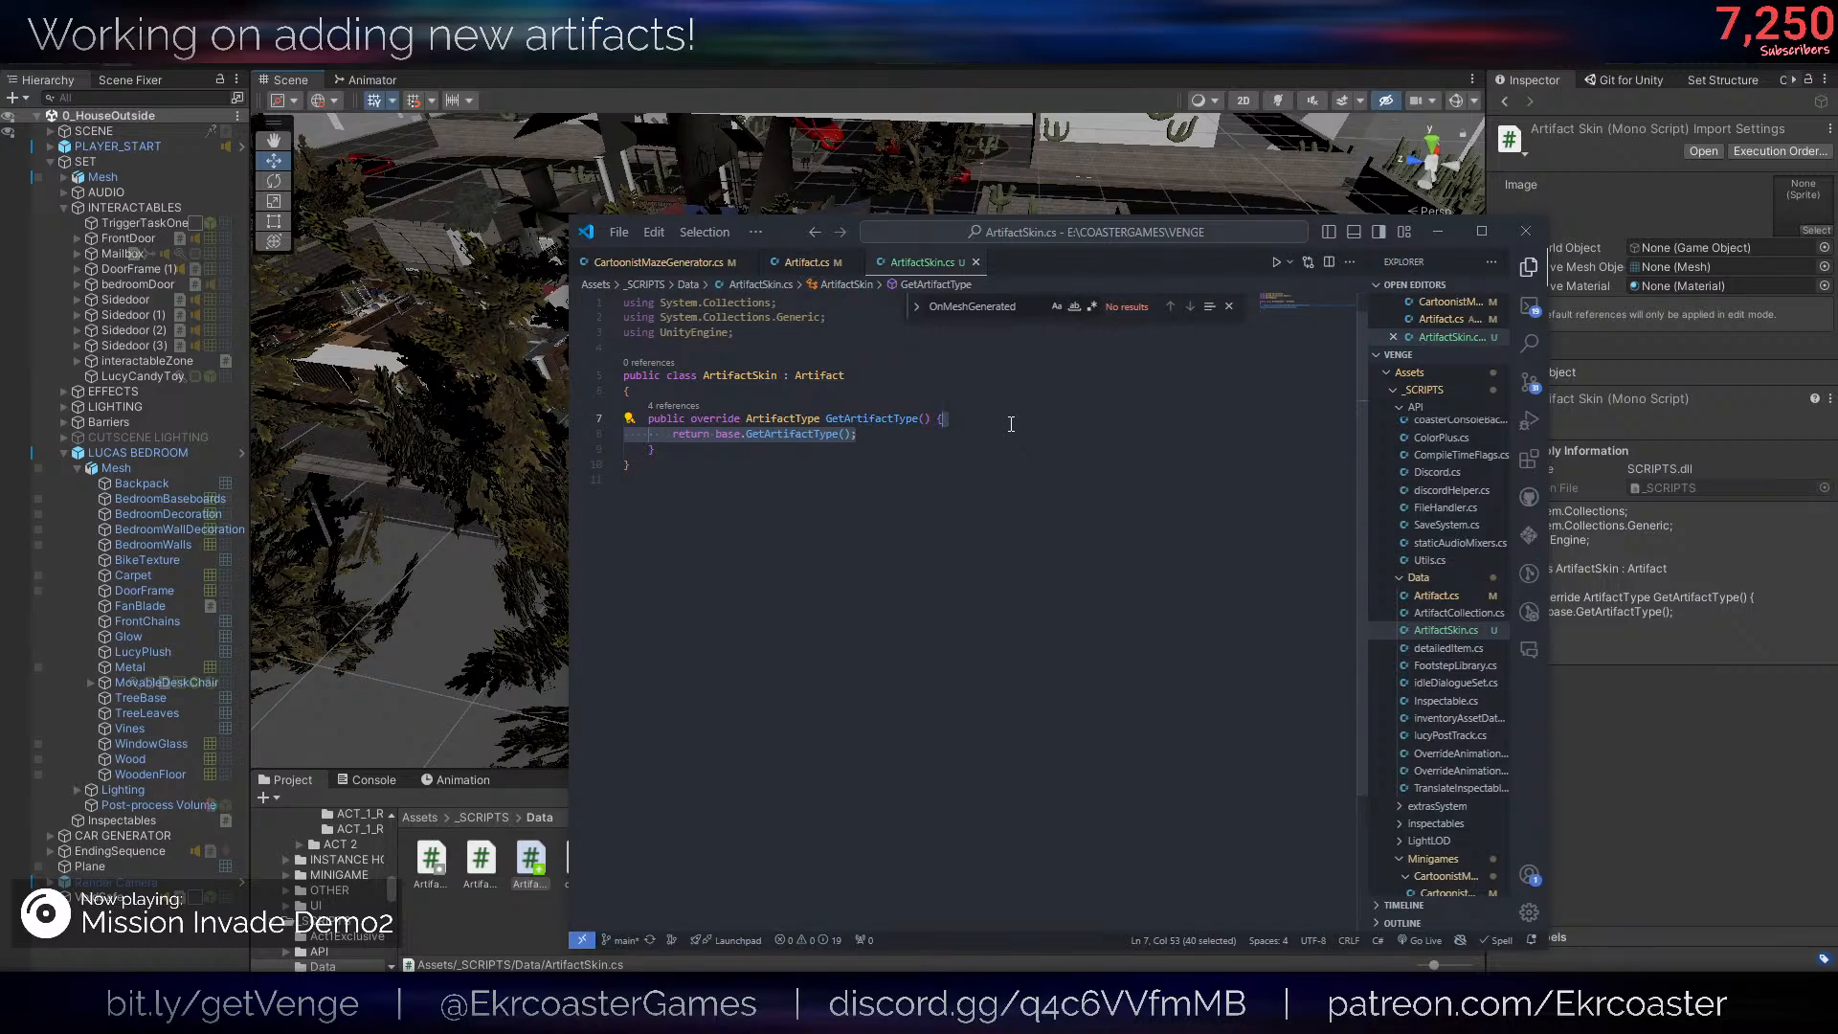
key(Return)
text(return ArtifactType.)
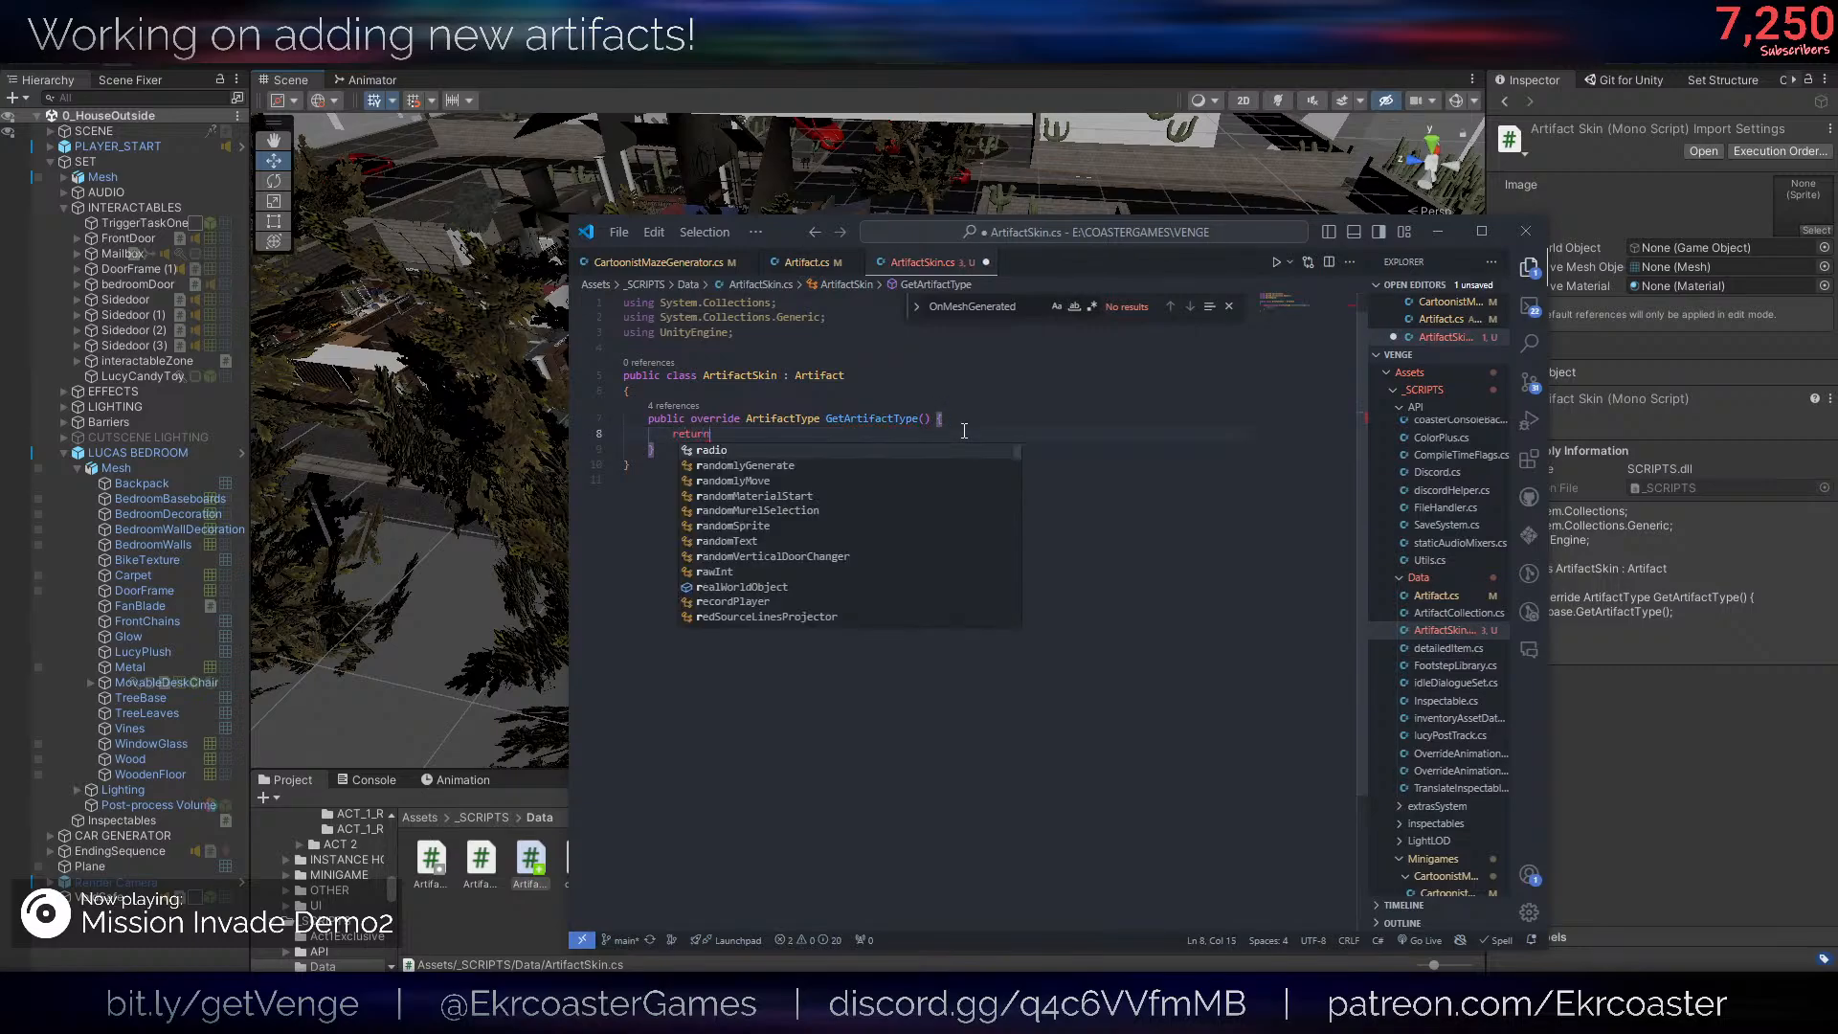
key(Down)
key(Down)
key(Down)
key(Return)
text(;)
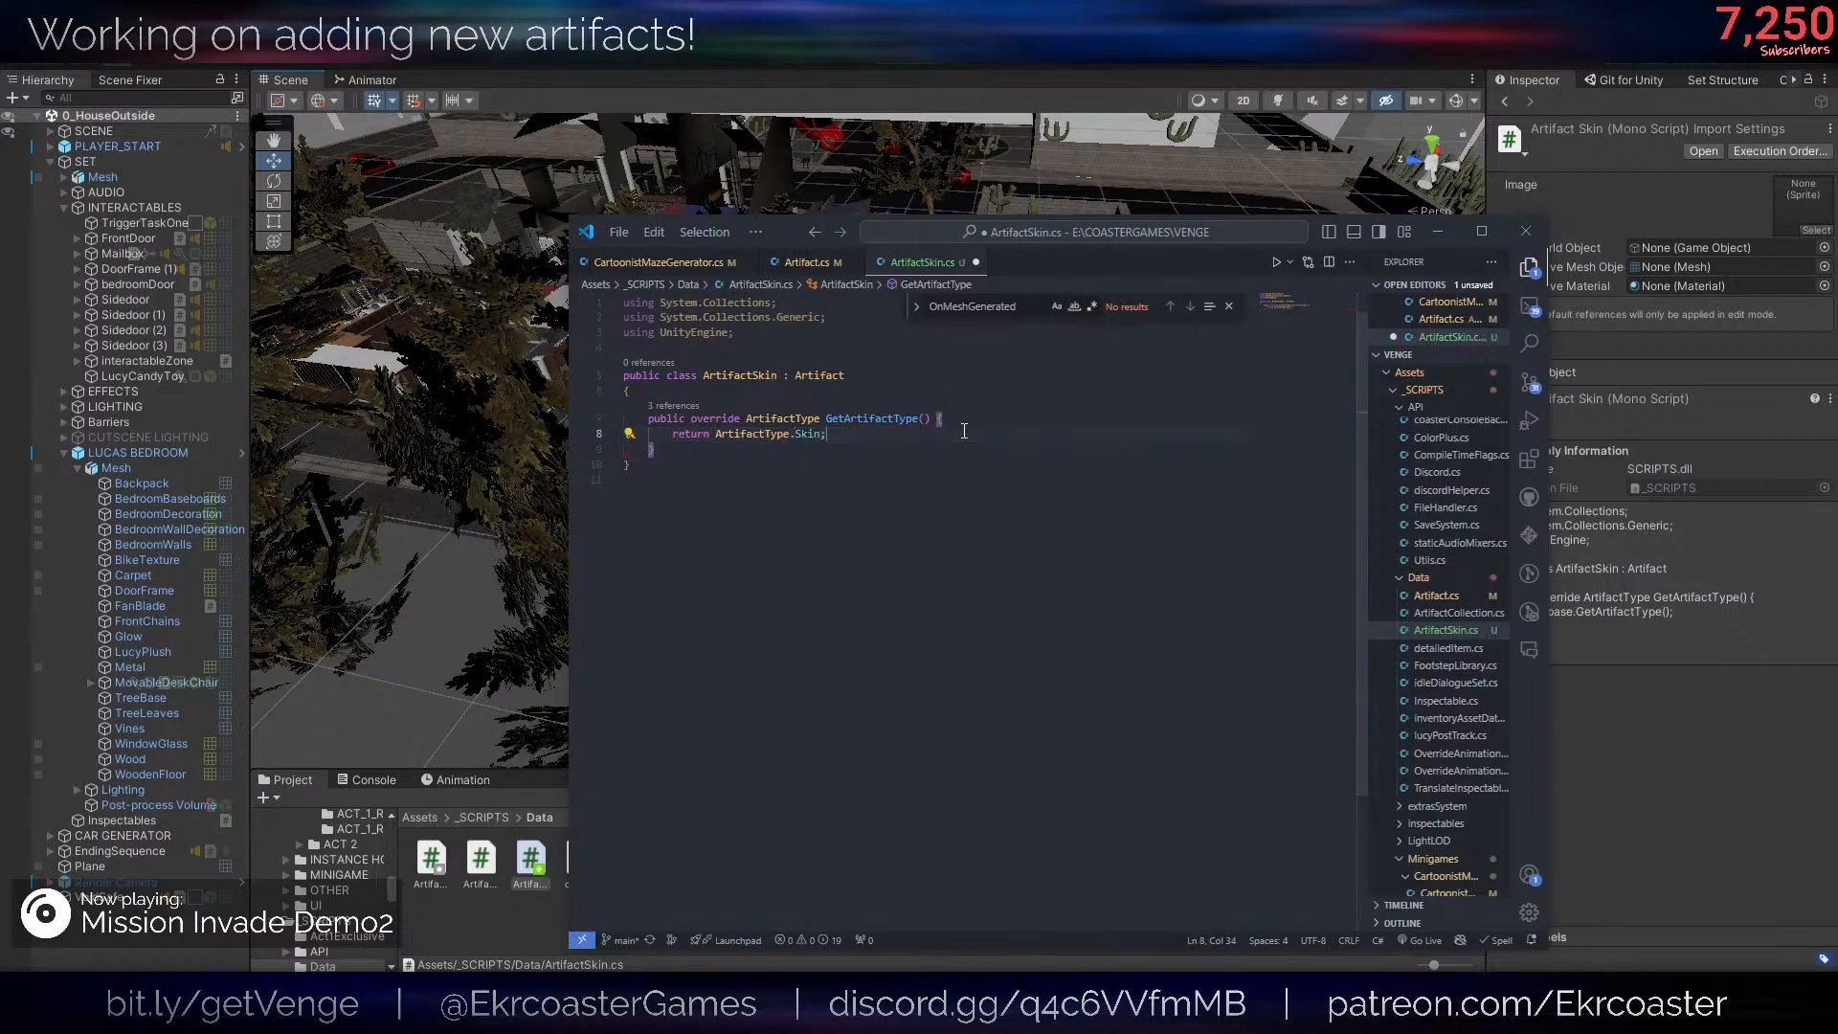
key(ctrl+s)
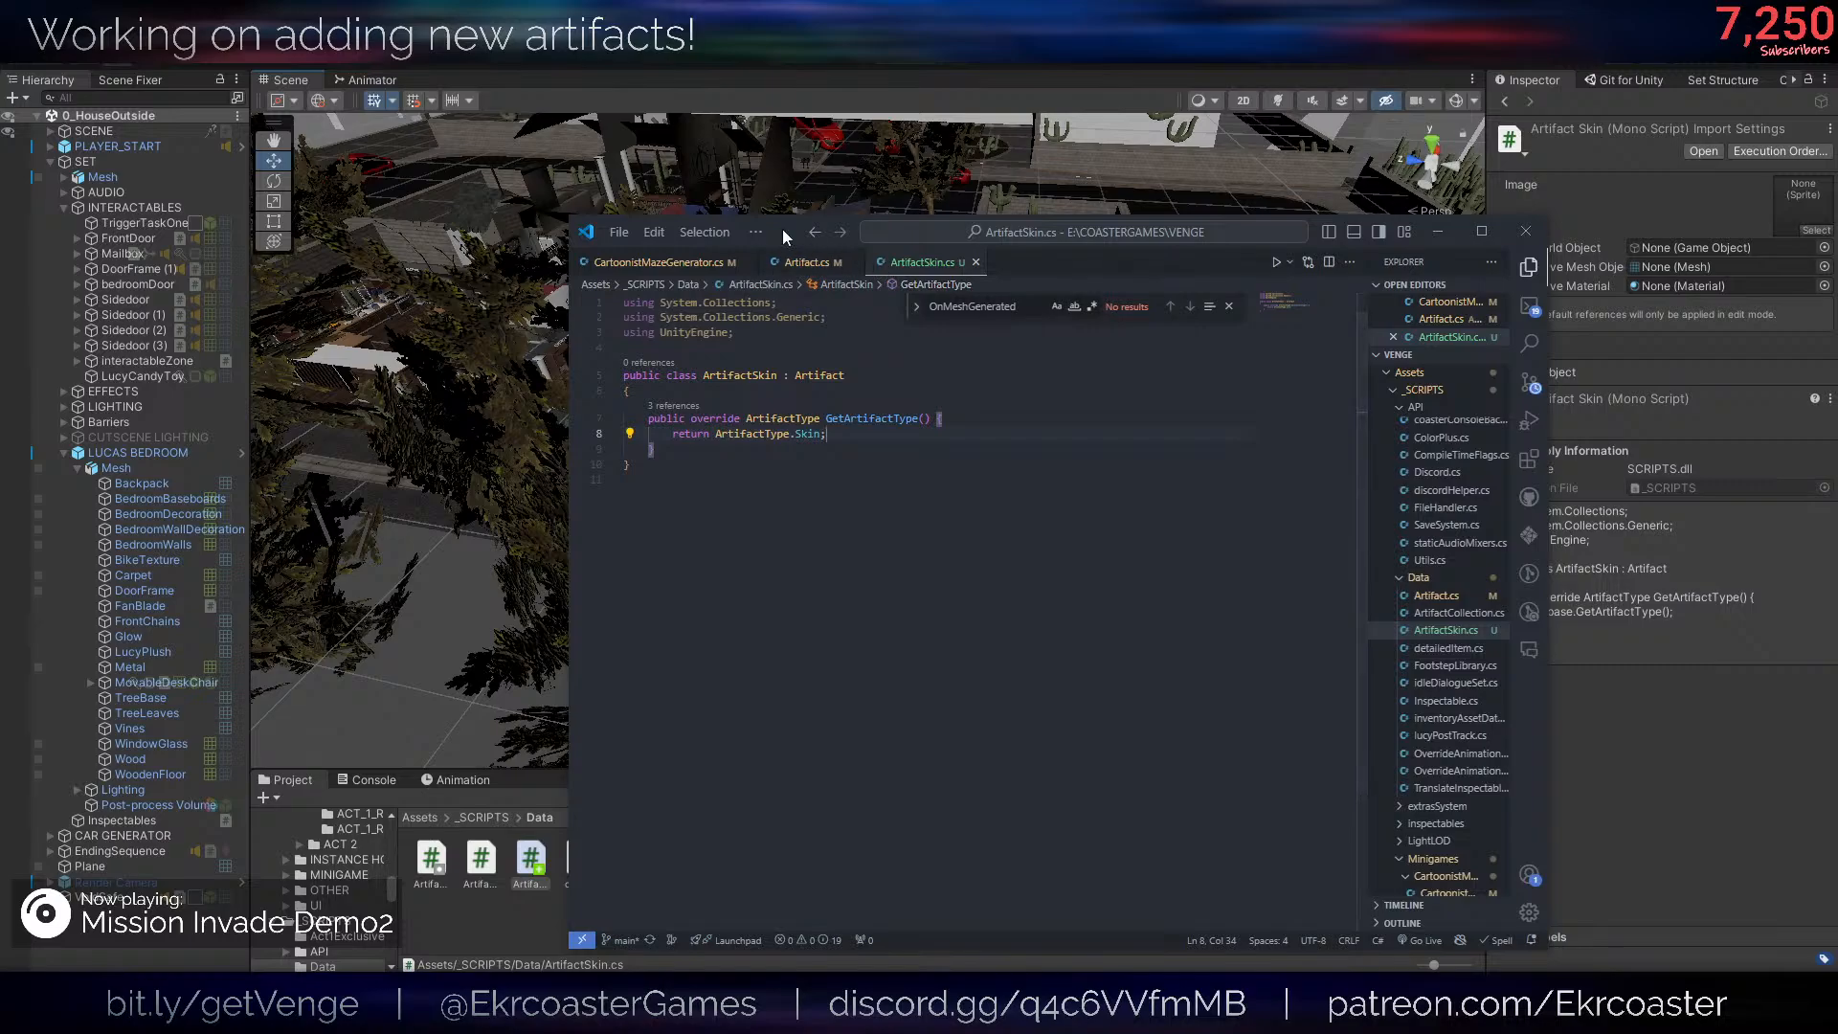
- Switch to Unity, let the edited scripts recompile and deselect the ArtifactSkin script
click(510, 239)
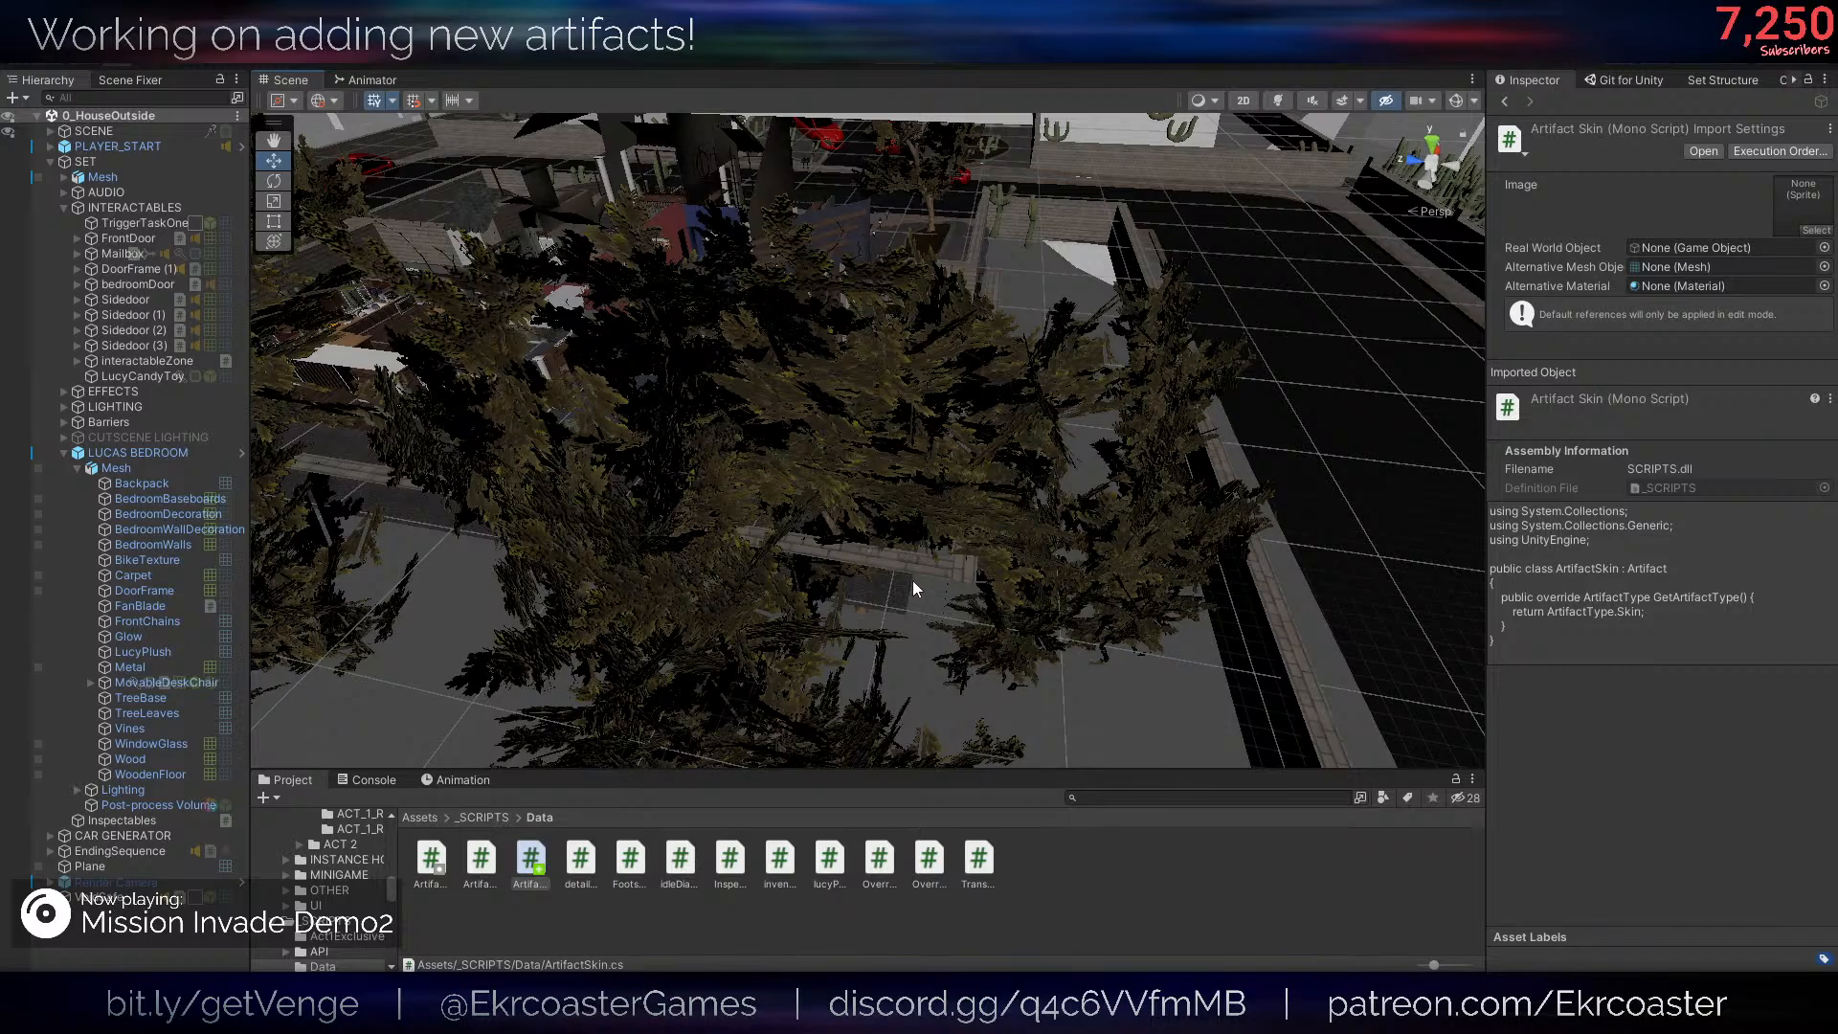
right_drag(947, 458, 975, 462)
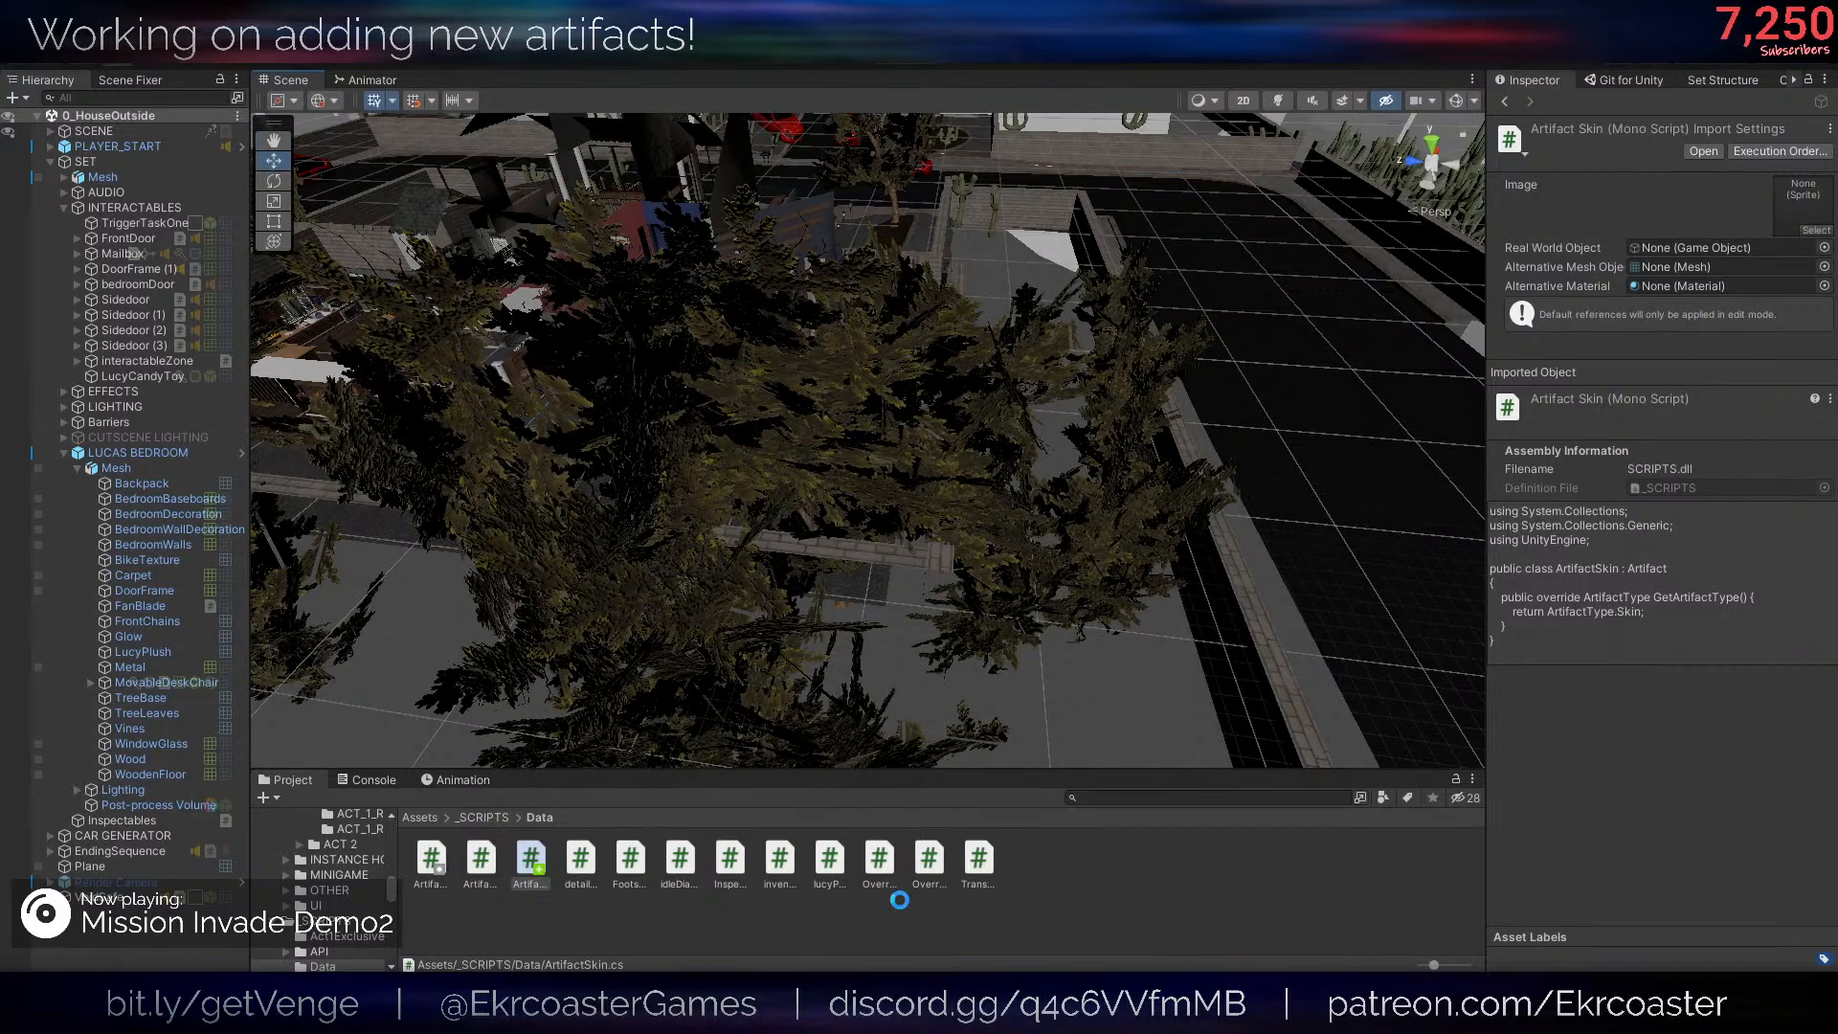
click(872, 918)
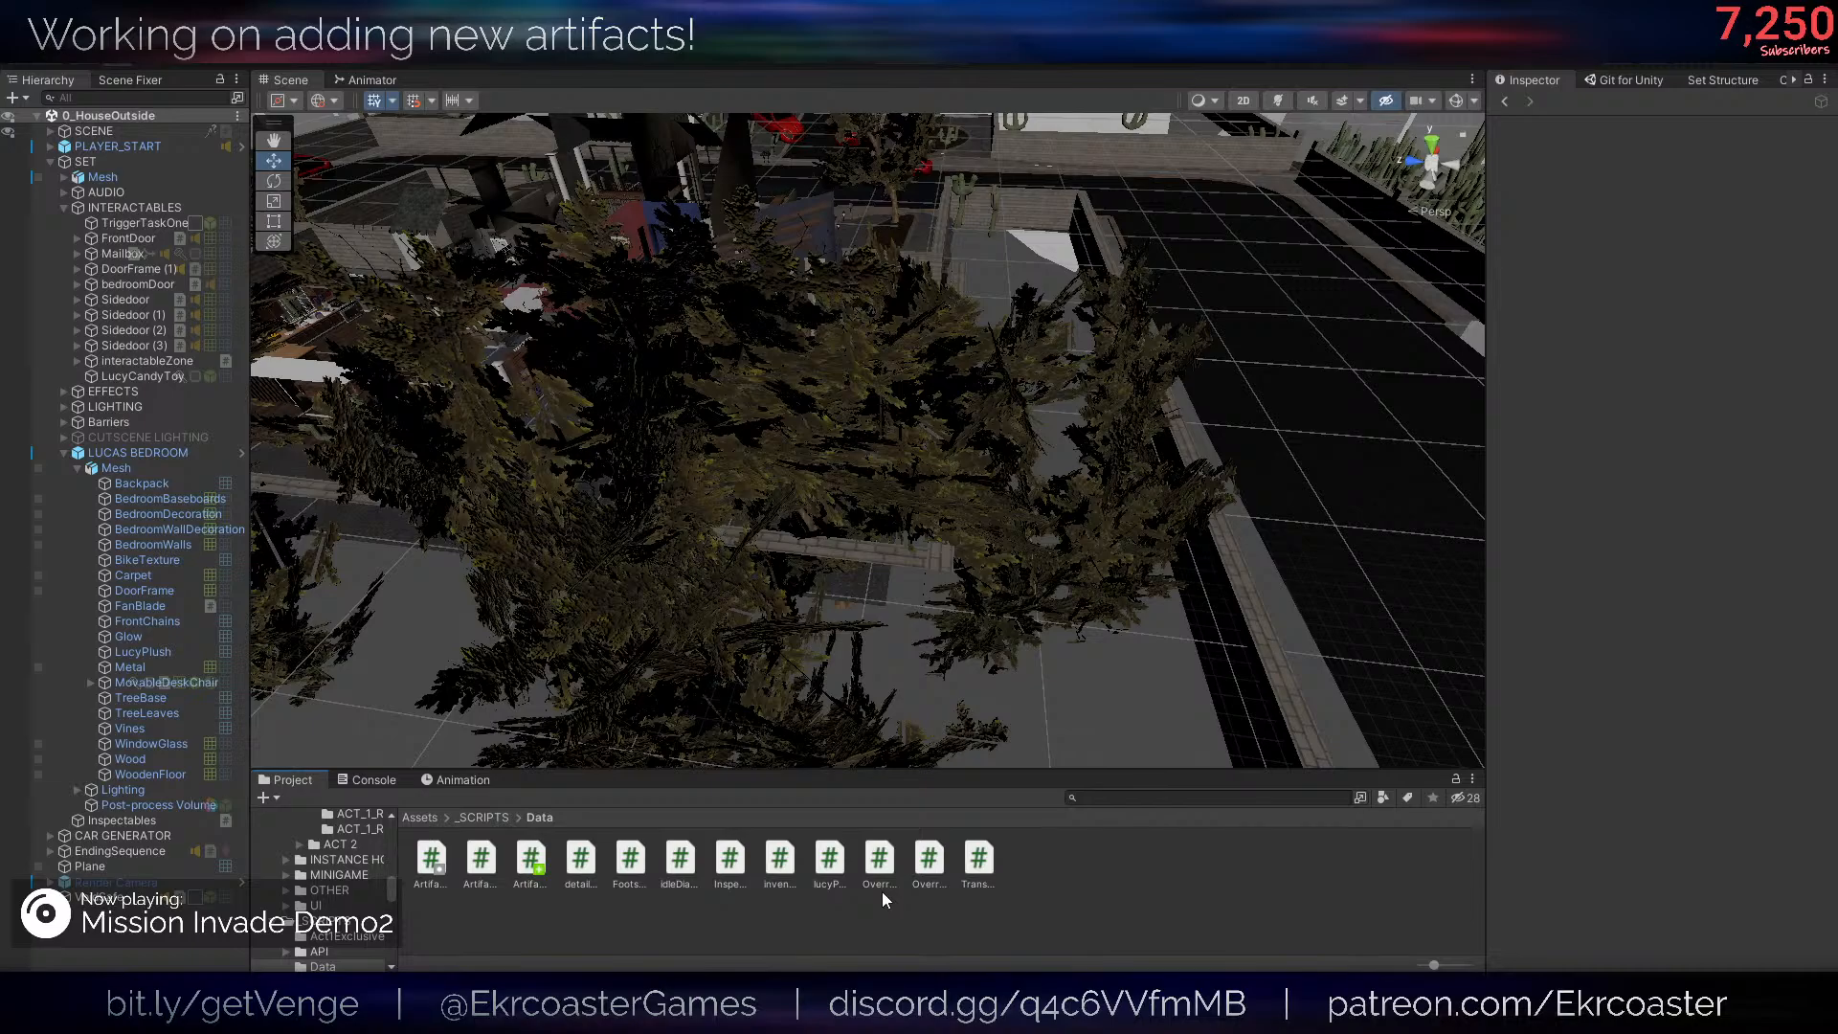
right_drag(874, 629, 710, 701)
- Switch to Blender and open the ArtifactsSet1 project from the recent files
mouse_move(216, 1013)
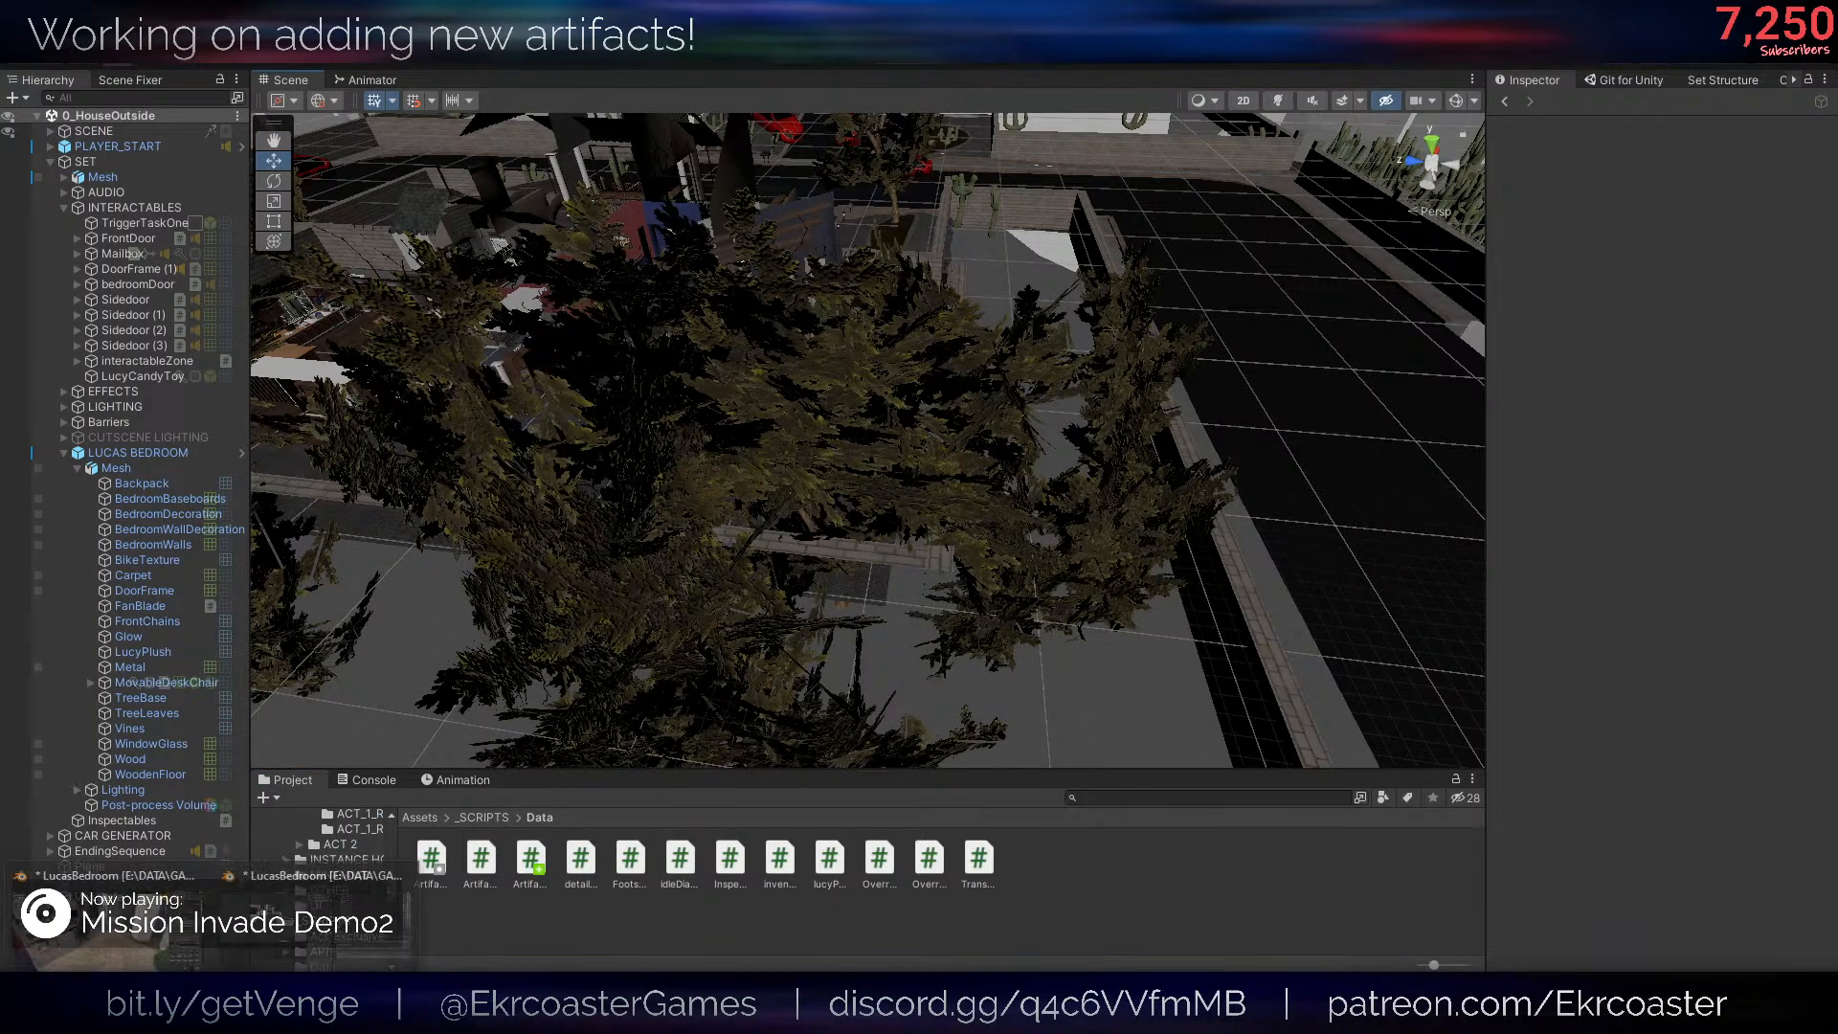
click(113, 929)
scroll(660, 667, down, 4)
scroll(661, 667, up, 5)
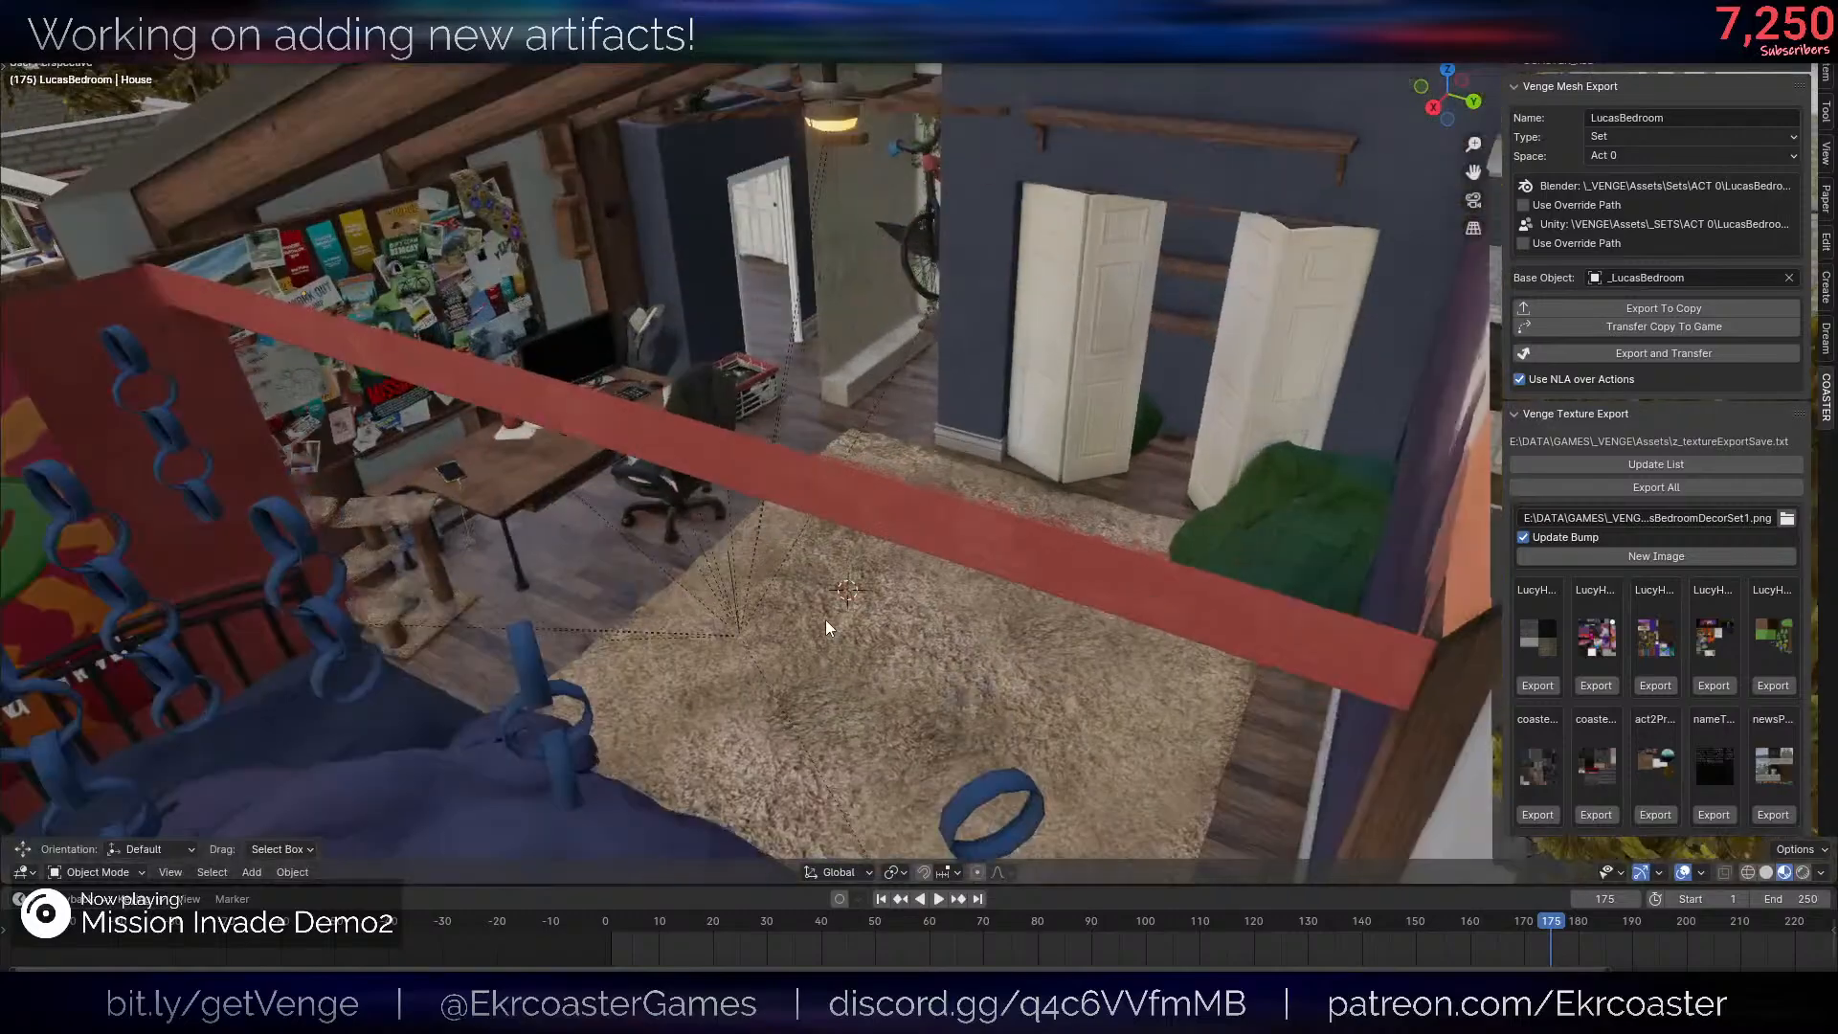
click(39, 53)
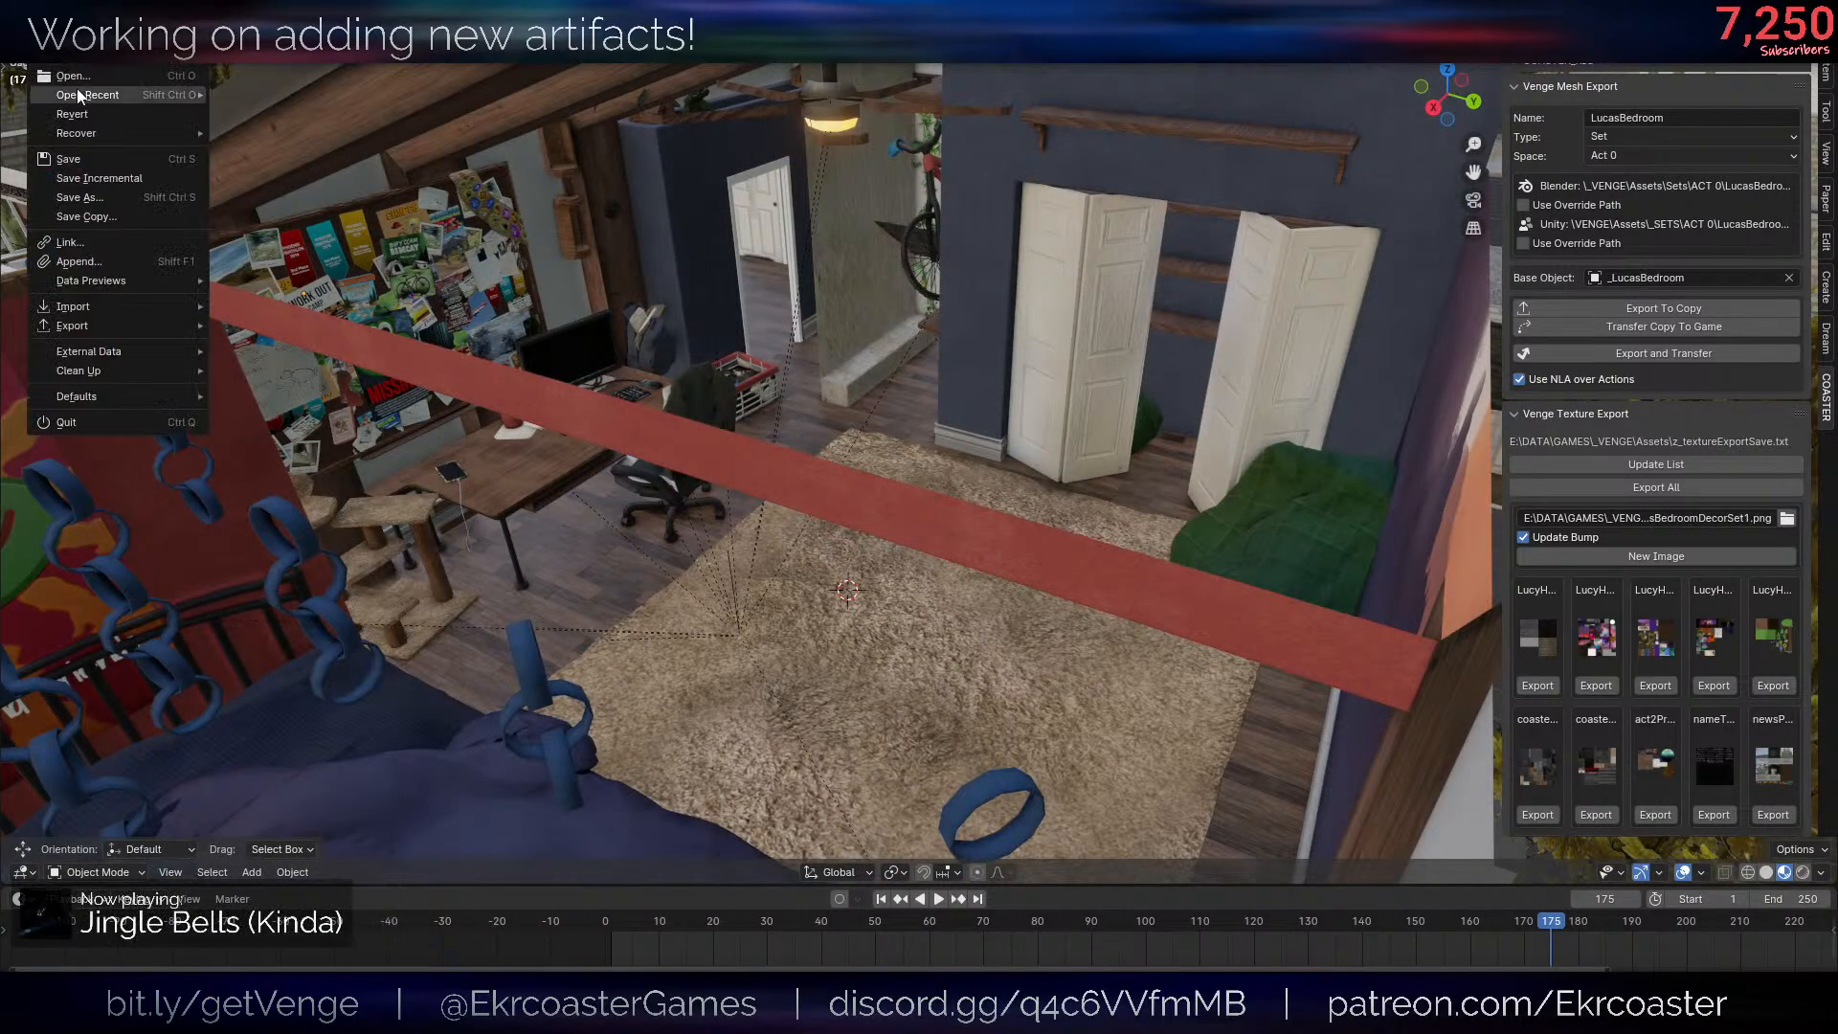
mouse_move(96, 95)
click(232, 109)
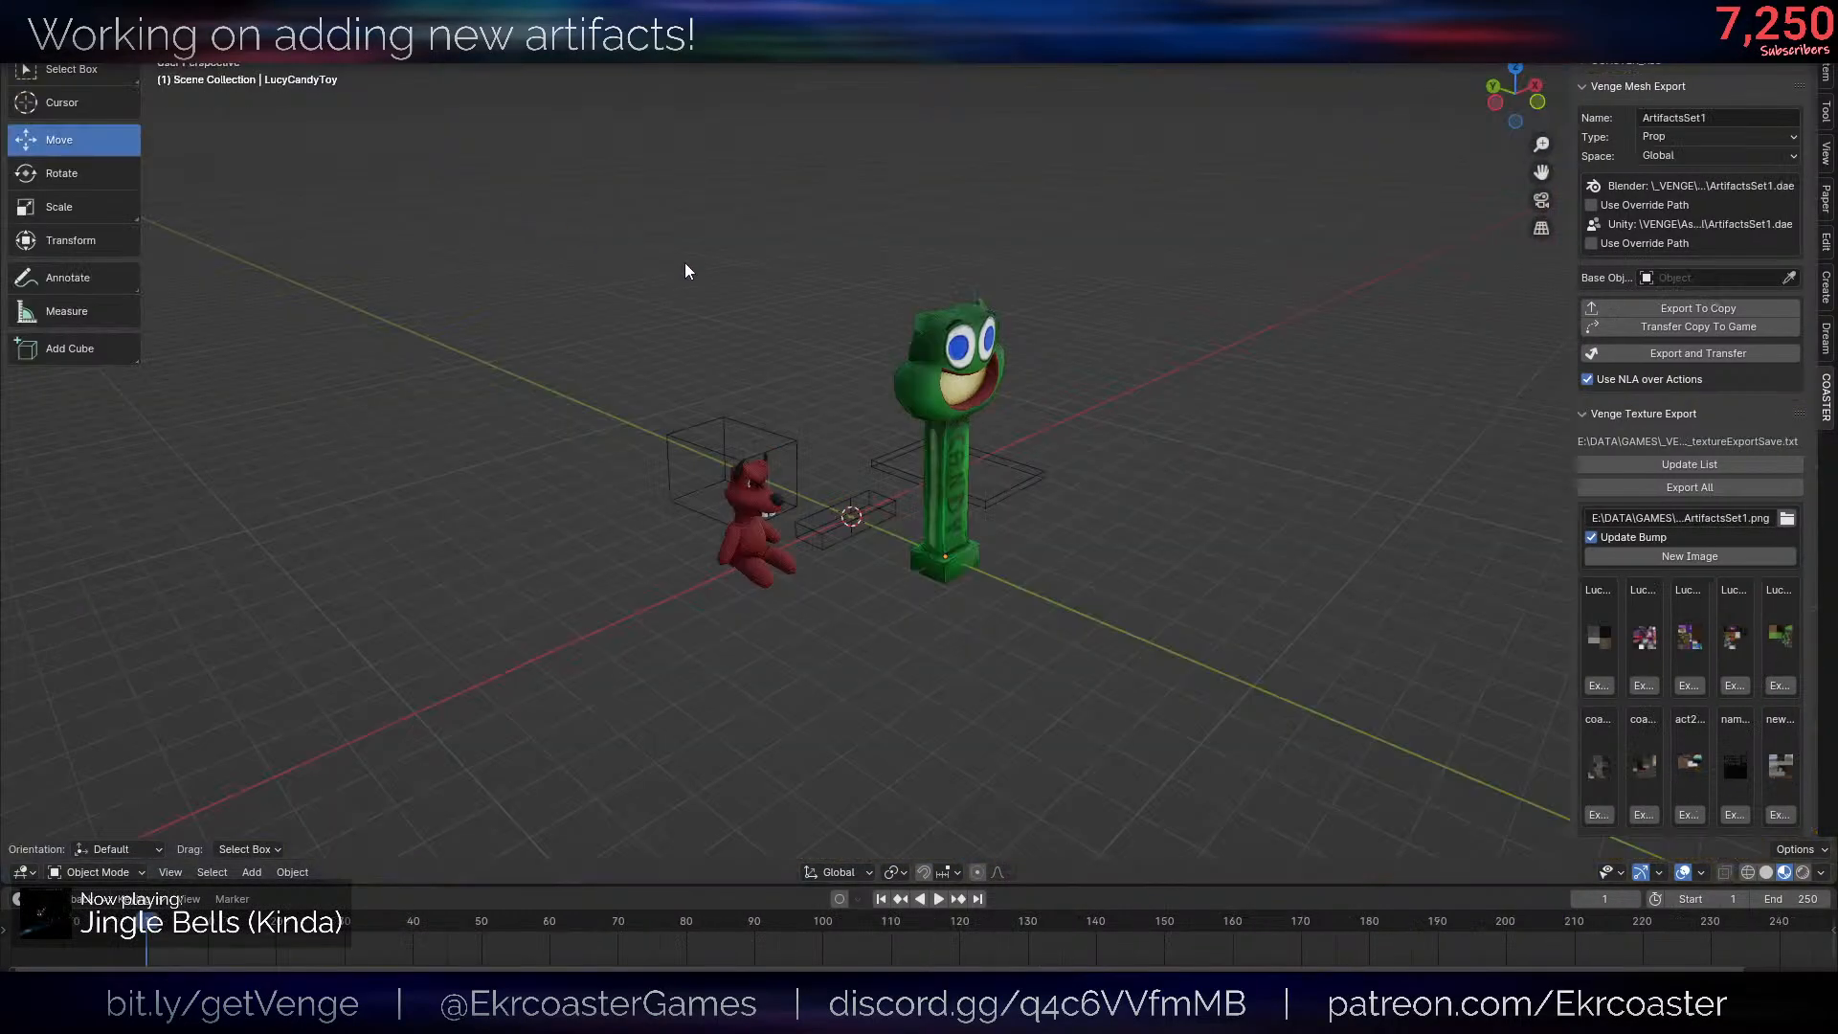
- Examine the red plush and the green candy toy in the artifact set from several angles
scroll(991, 570, up, 3)
click(998, 576)
scroll(1013, 579, down, 2)
click(1017, 593)
scroll(1034, 581, up, 4)
middle_drag(1101, 584, 1054, 451)
scroll(1054, 451, down, 4)
middle_drag(890, 417, 950, 404)
key(shift+a)
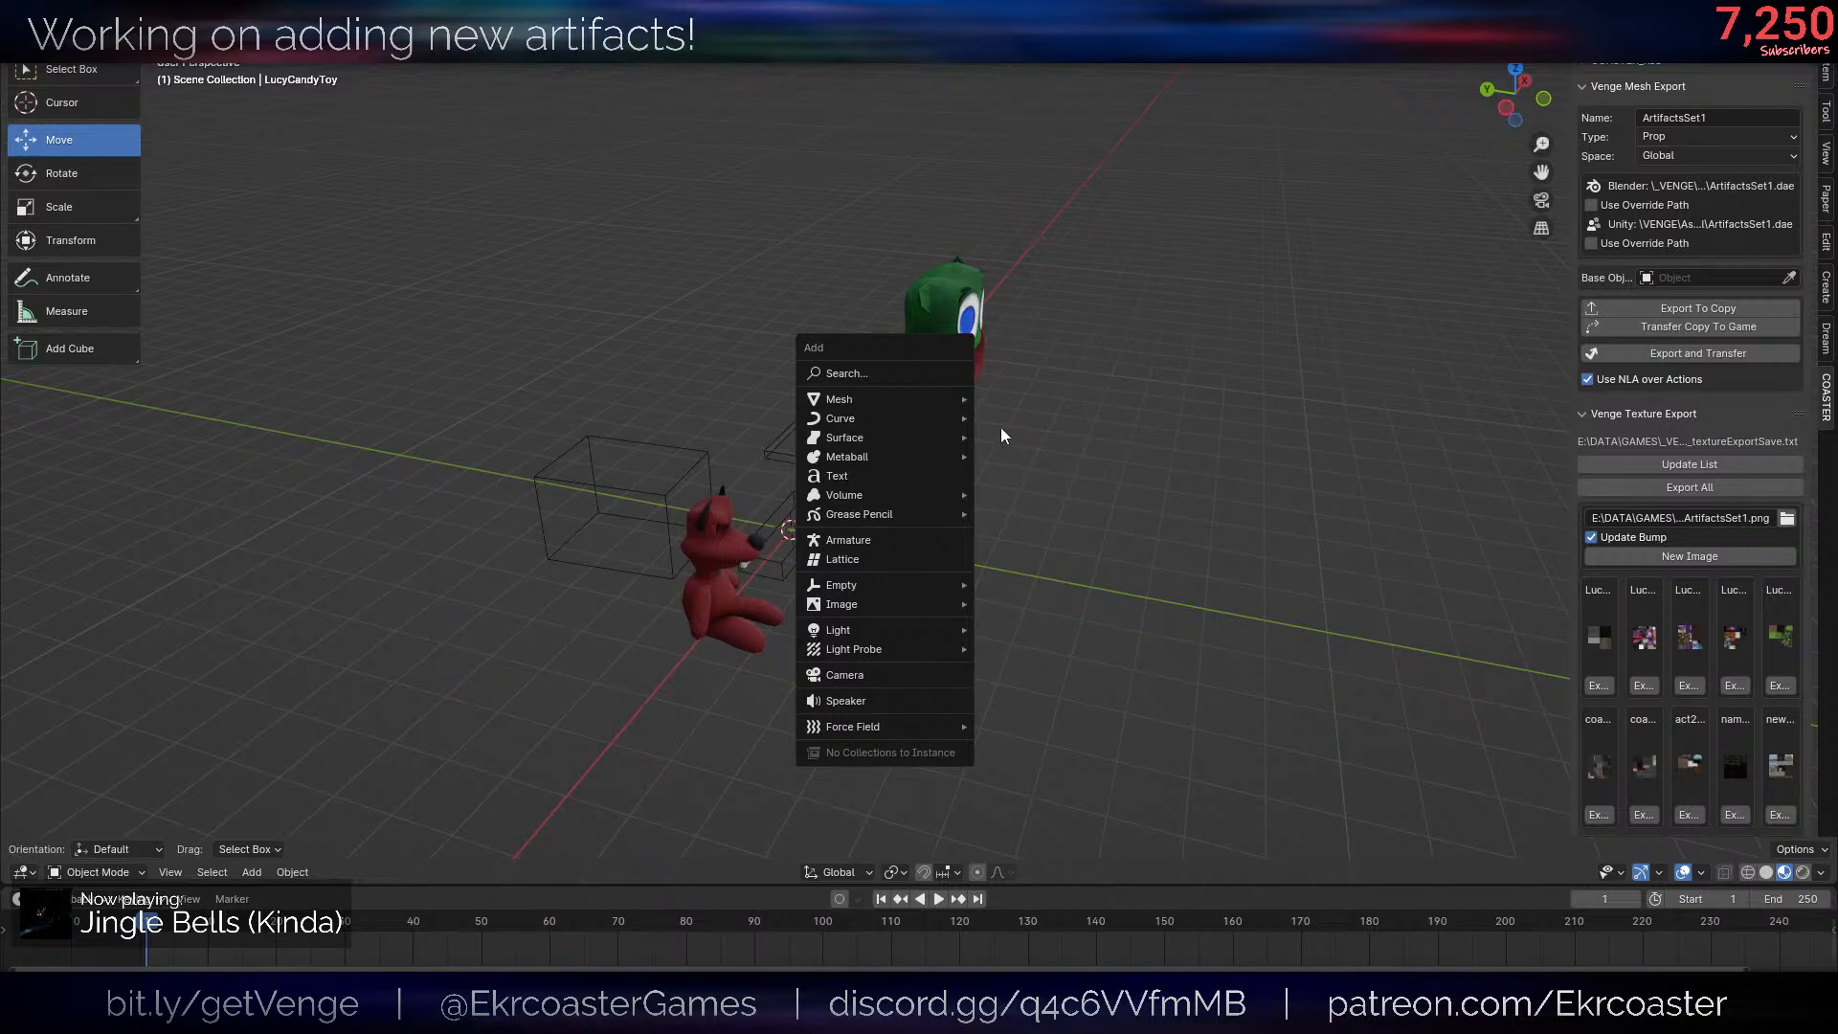
mouse_move(936, 396)
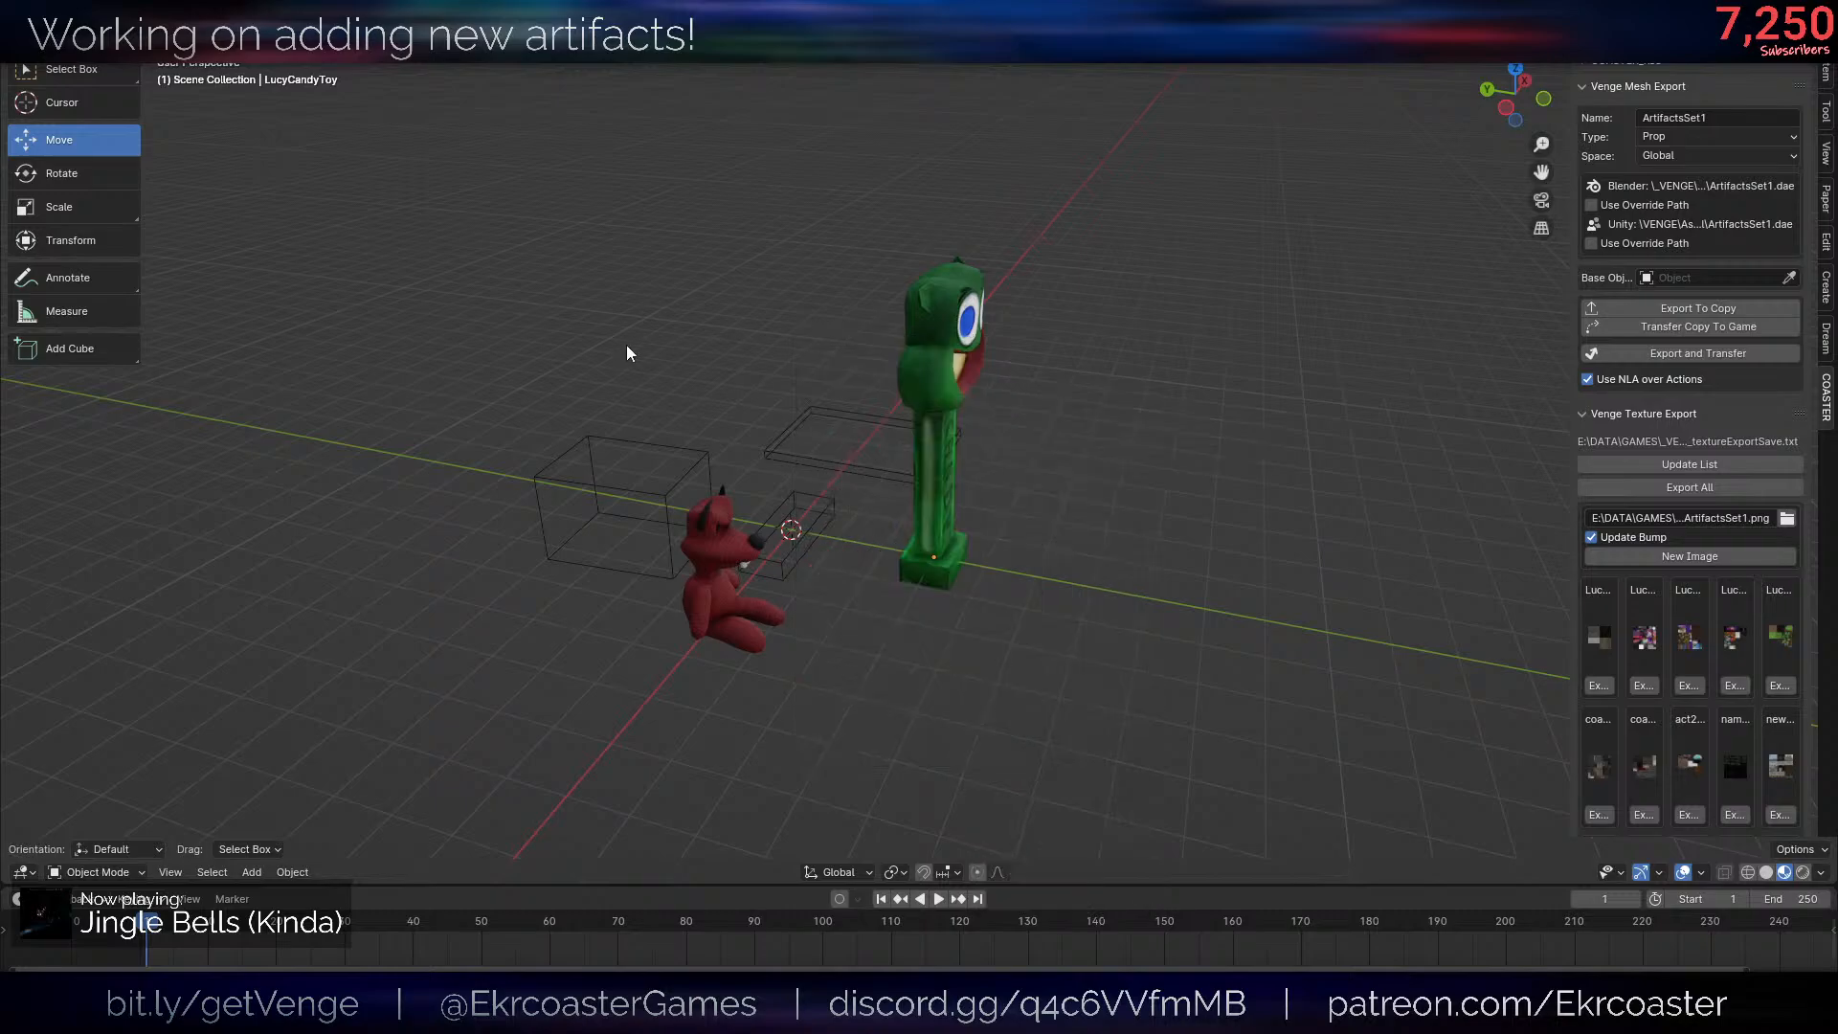
middle_drag(268, 164, 224, 175)
- Start appending from another Blender file and browse to the Characters\Act 1\Helpsie folder of the game assets
click(44, 39)
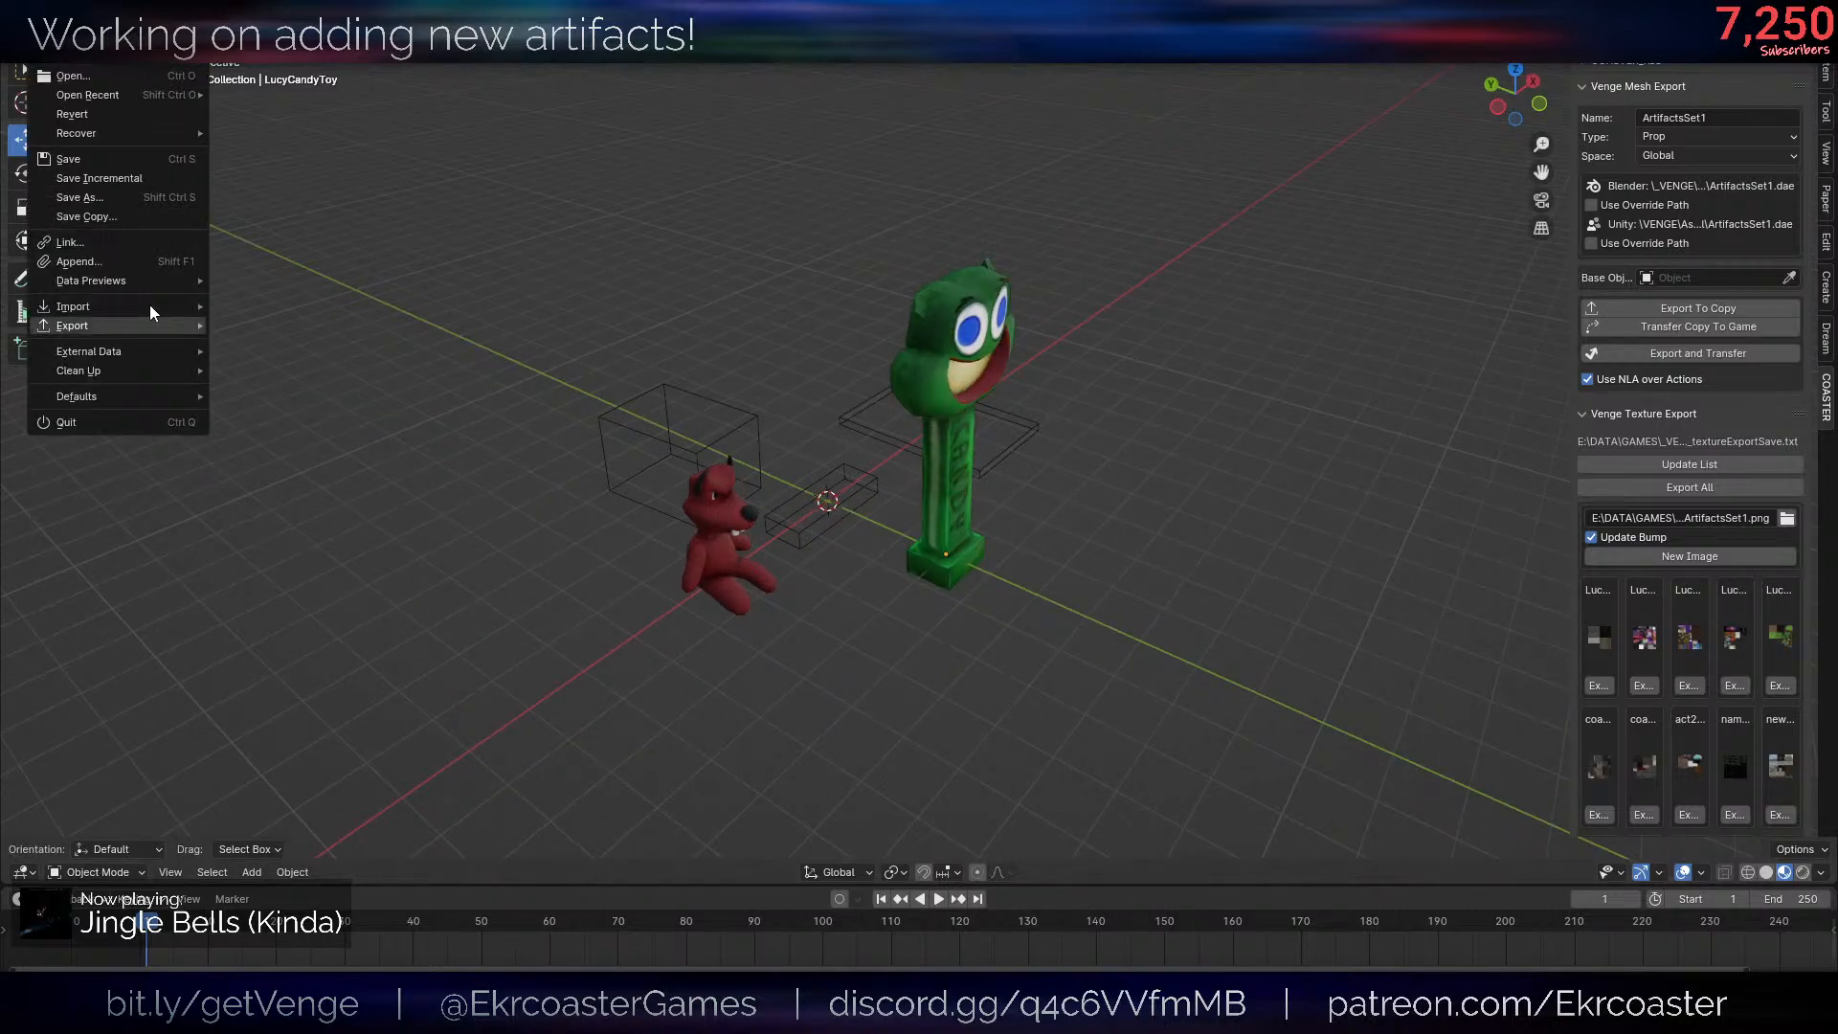
click(114, 262)
click(668, 279)
click(669, 280)
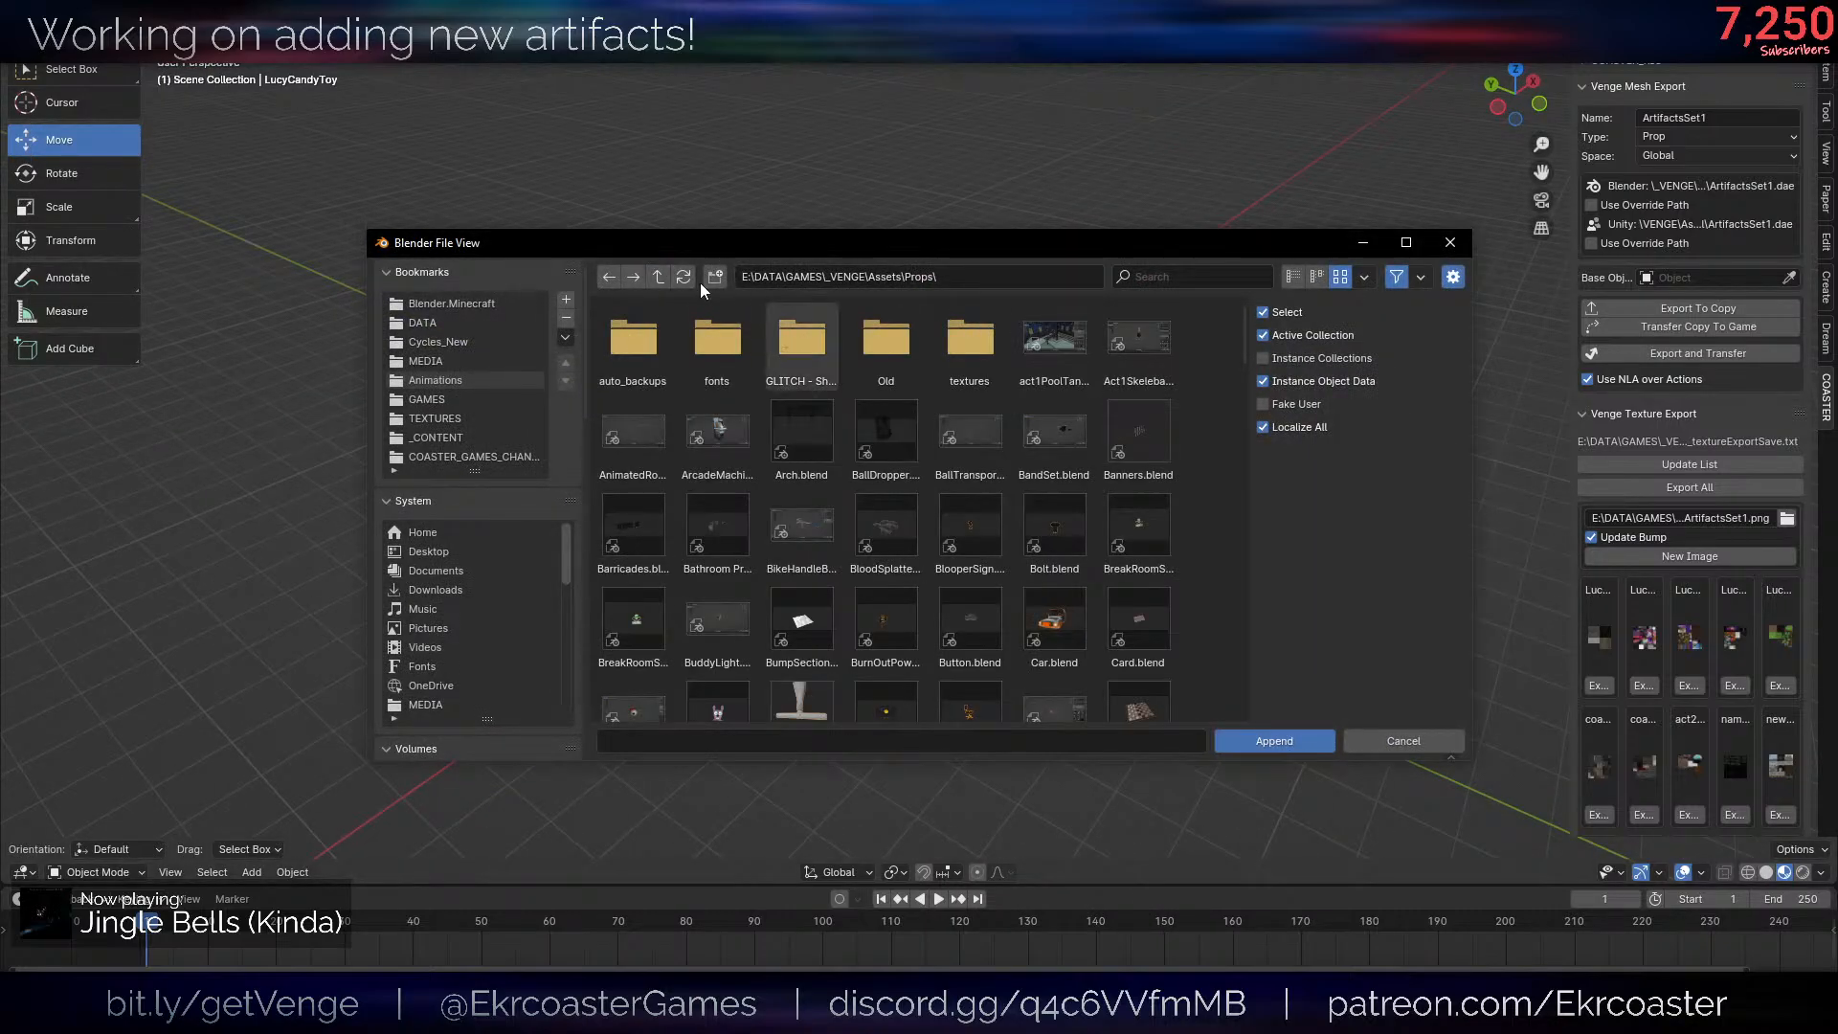
click(1161, 283)
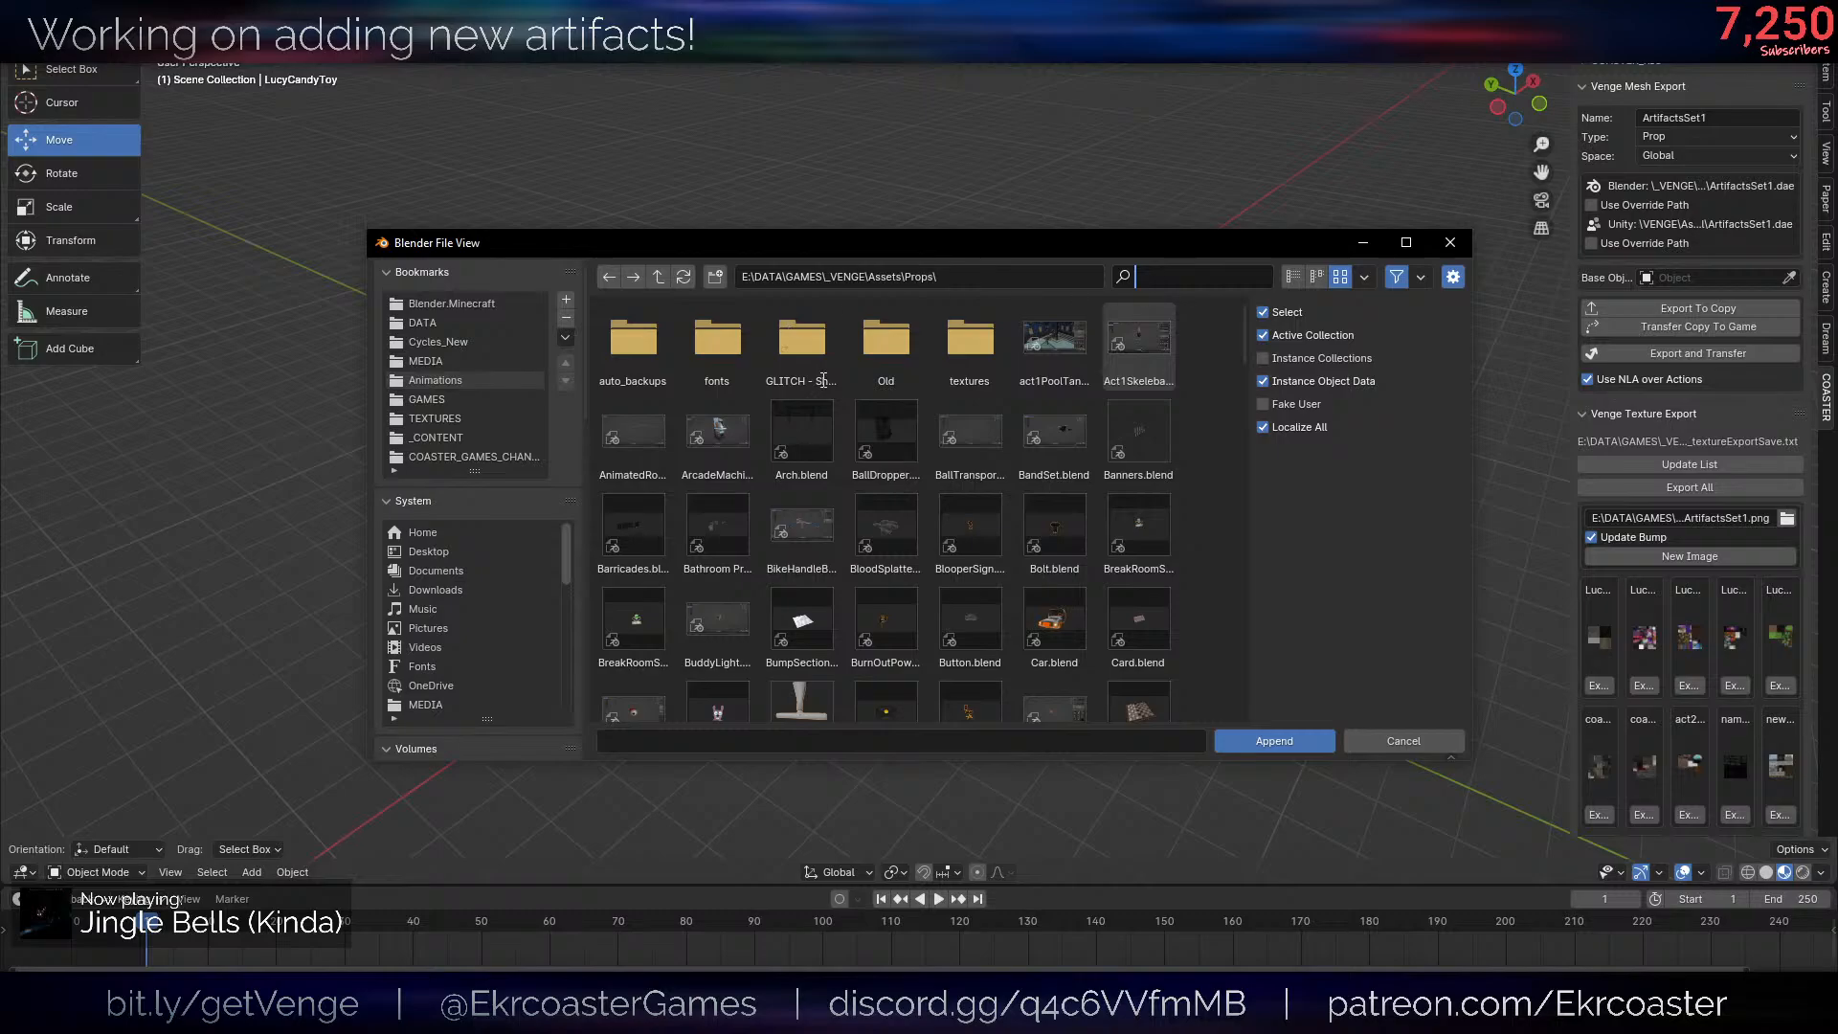
click(851, 396)
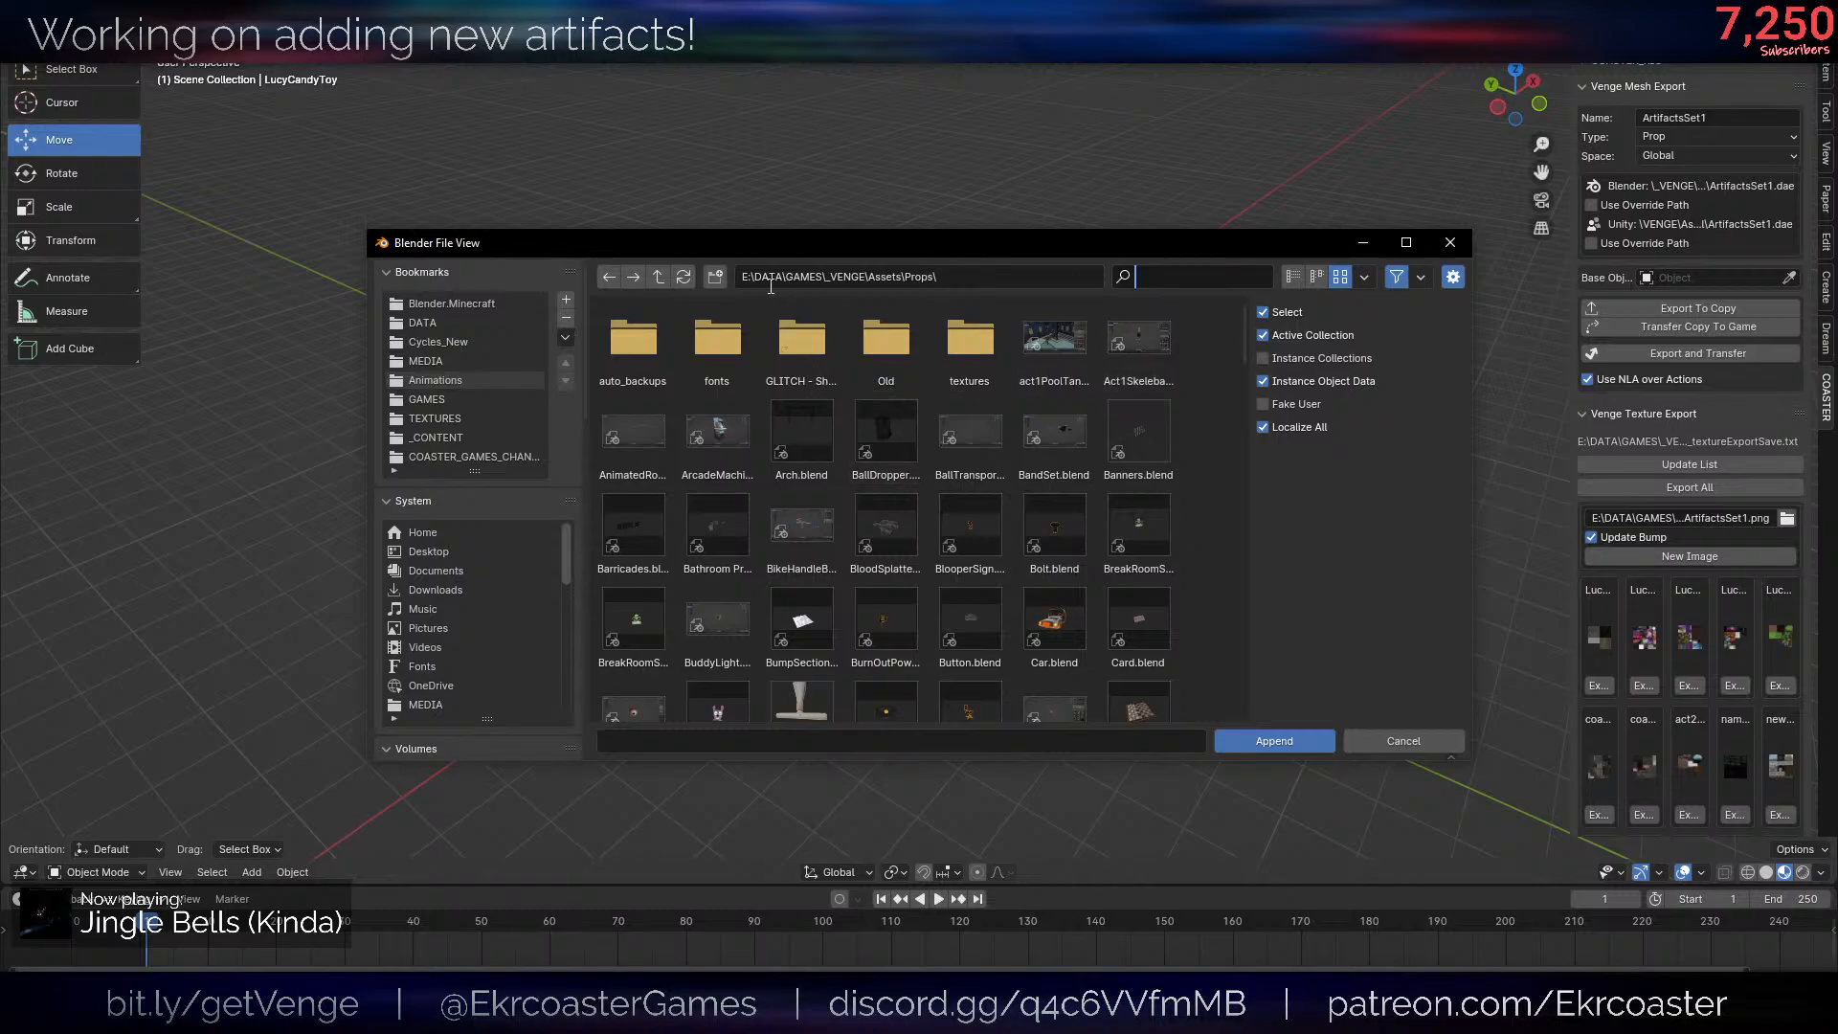
click(661, 277)
click(905, 337)
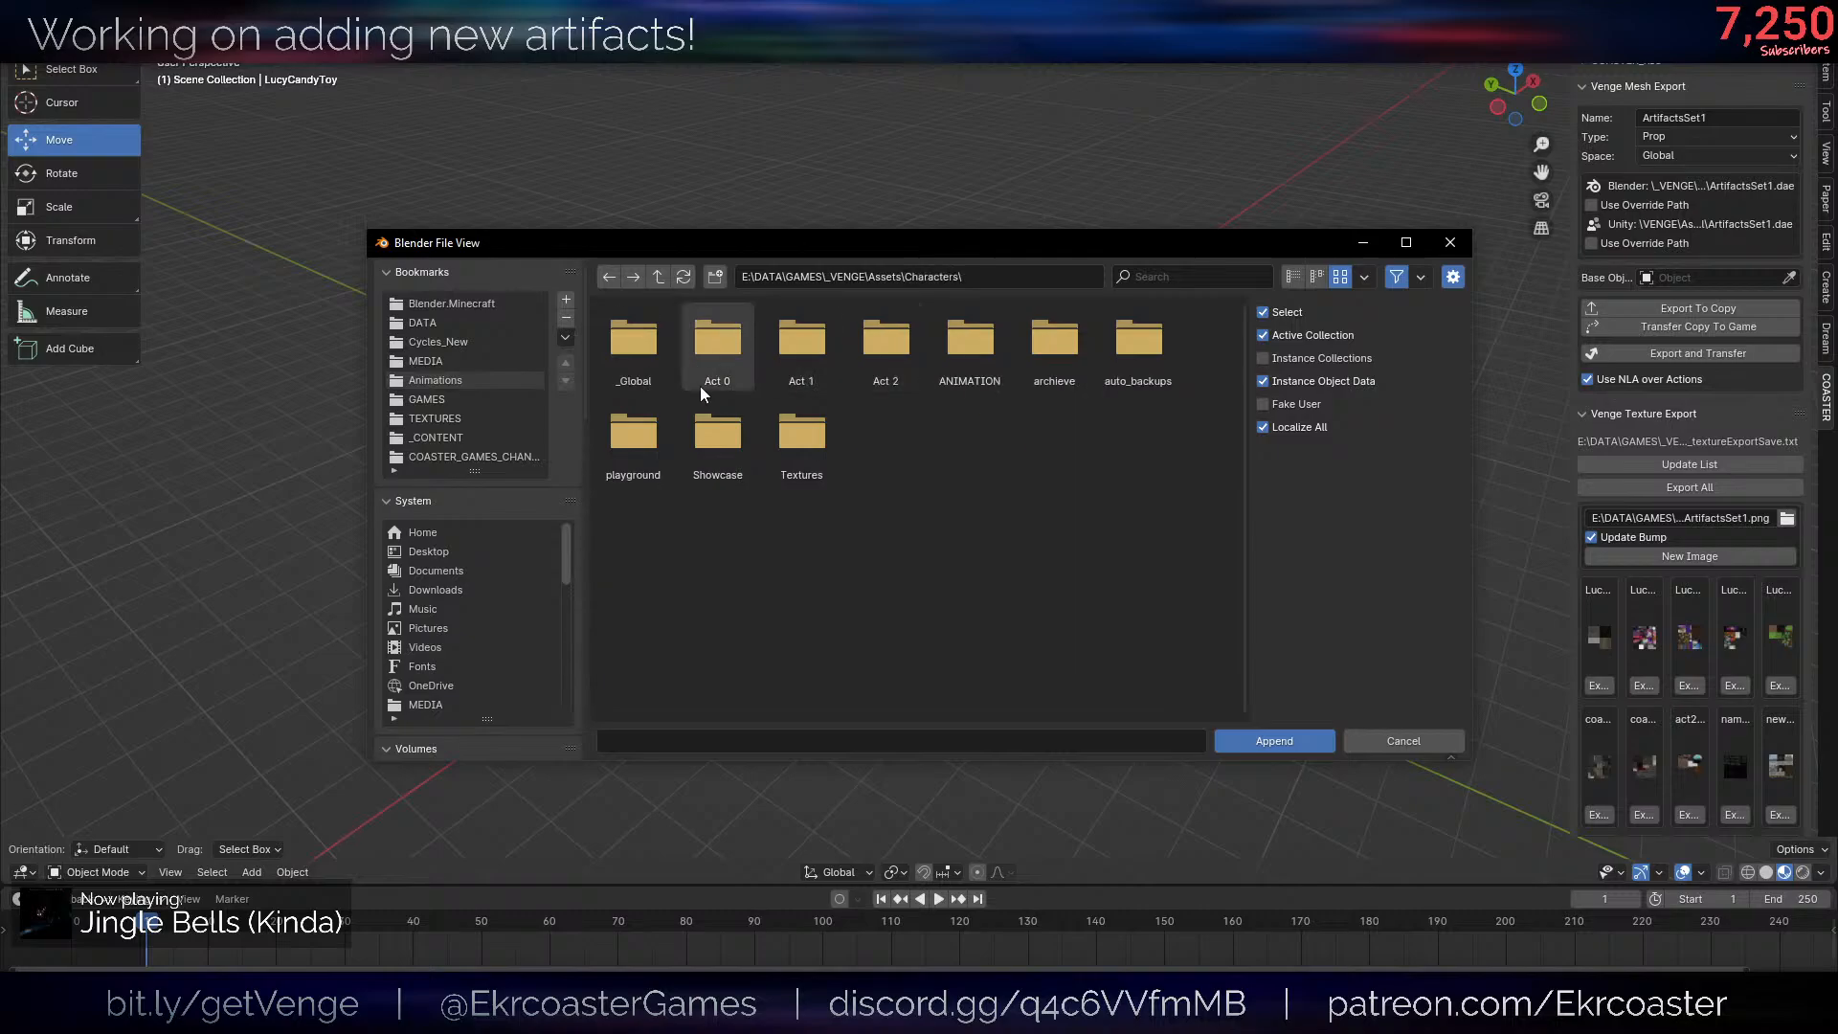
double_click(814, 345)
double_click(924, 369)
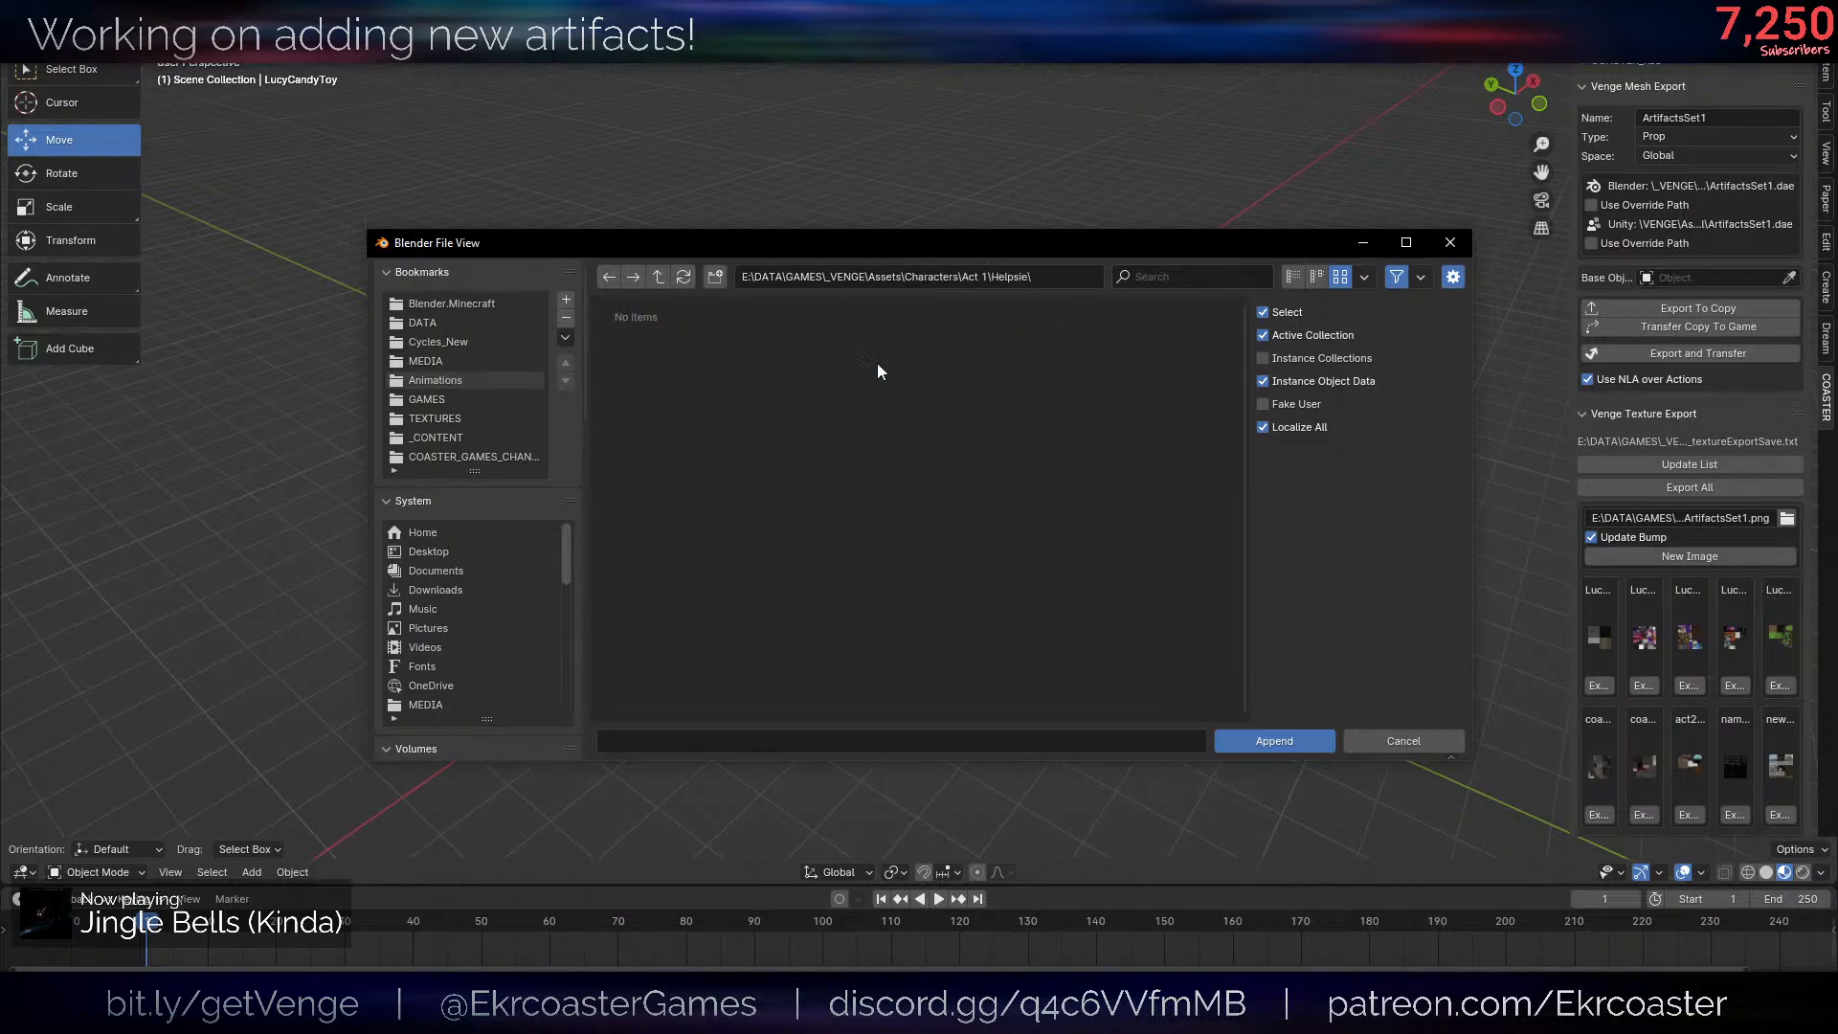
- Append the character's objects from the Object category of the Helpsie blend file into the scene
click(727, 381)
double_click(727, 382)
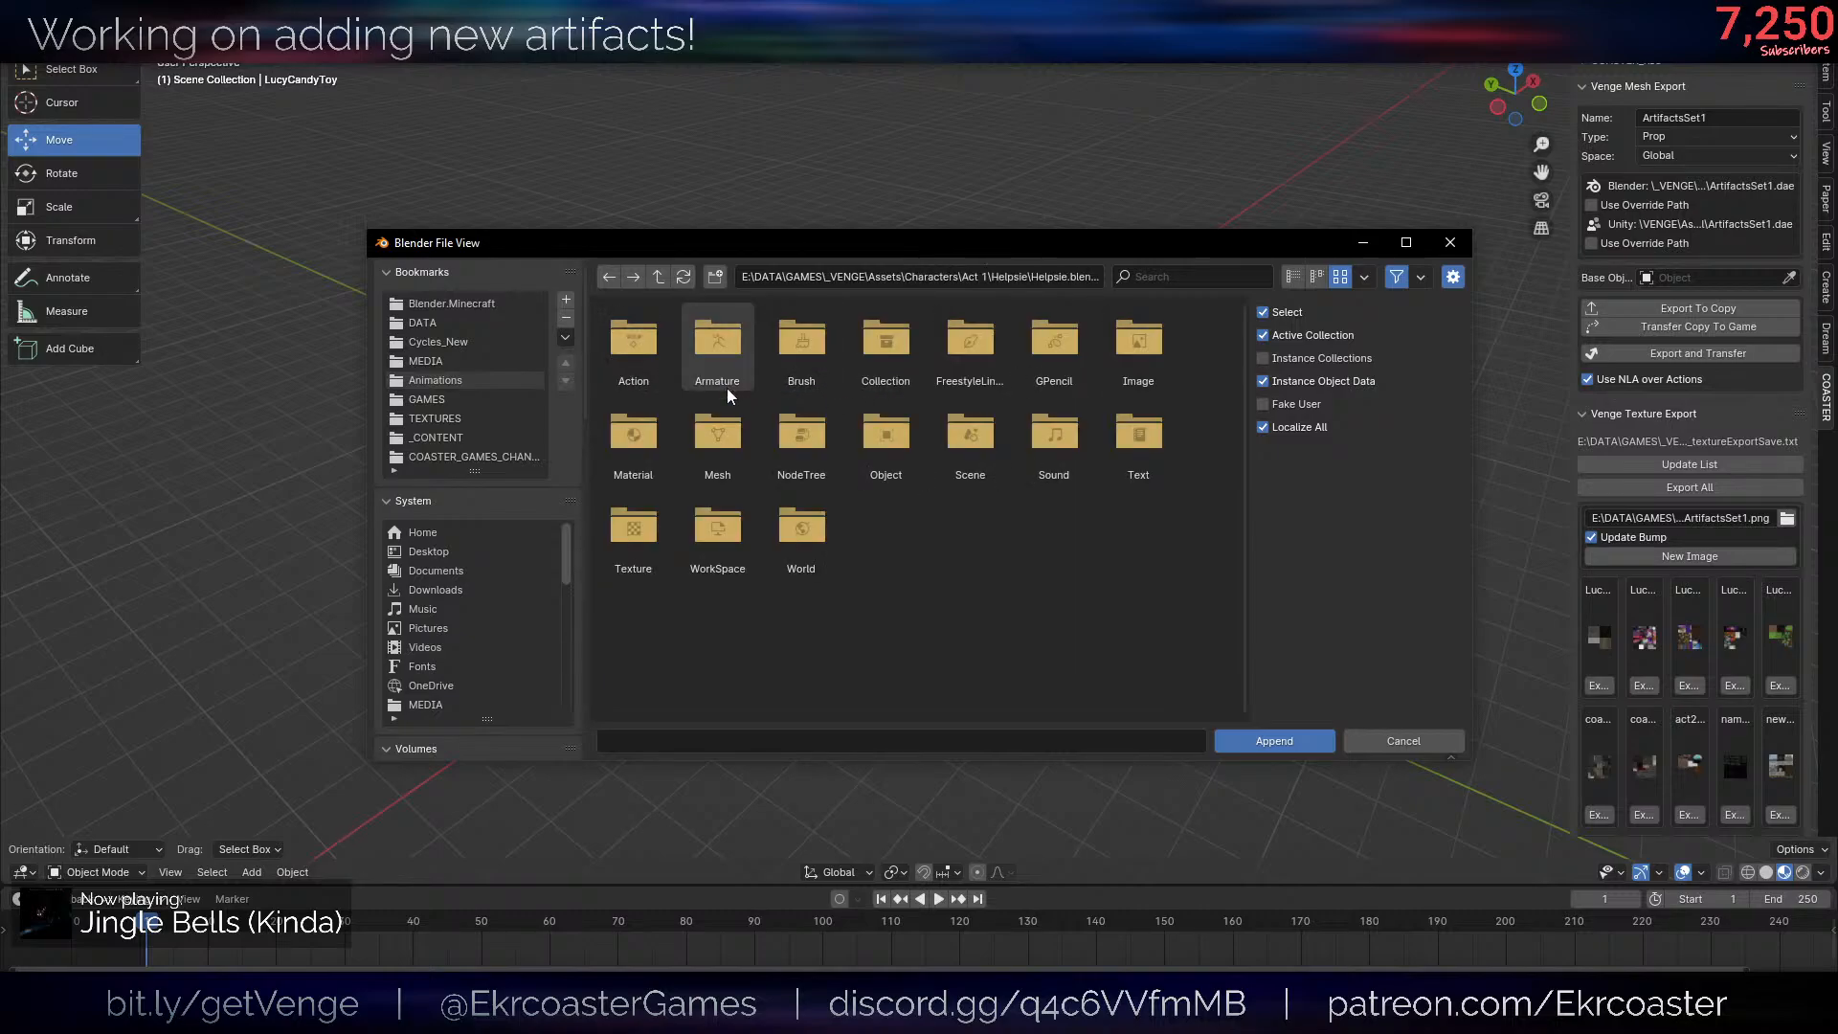
double_click(882, 446)
drag(646, 358, 866, 423)
key(Return)
- Delete the large arms mesh of the appended Helpsie character, keeping its head and armature
scroll(931, 515, down, 10)
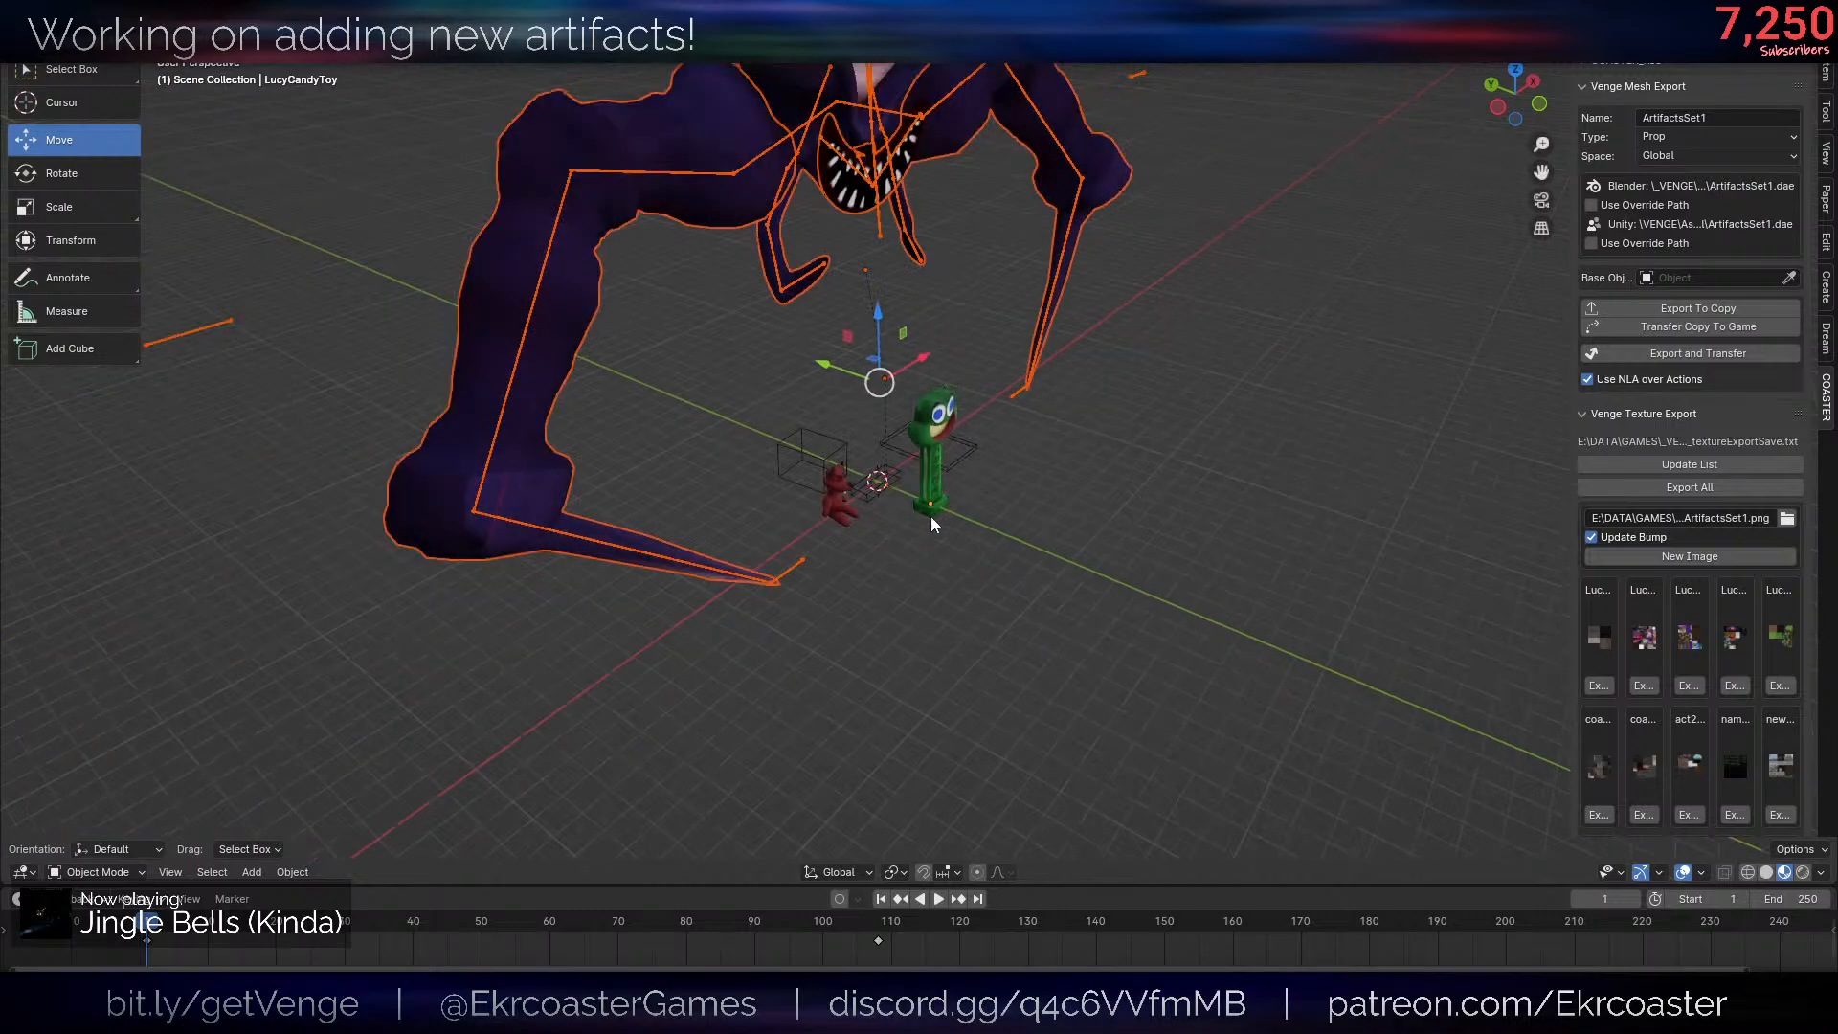
scroll(1040, 531, up, 5)
key(Delete)
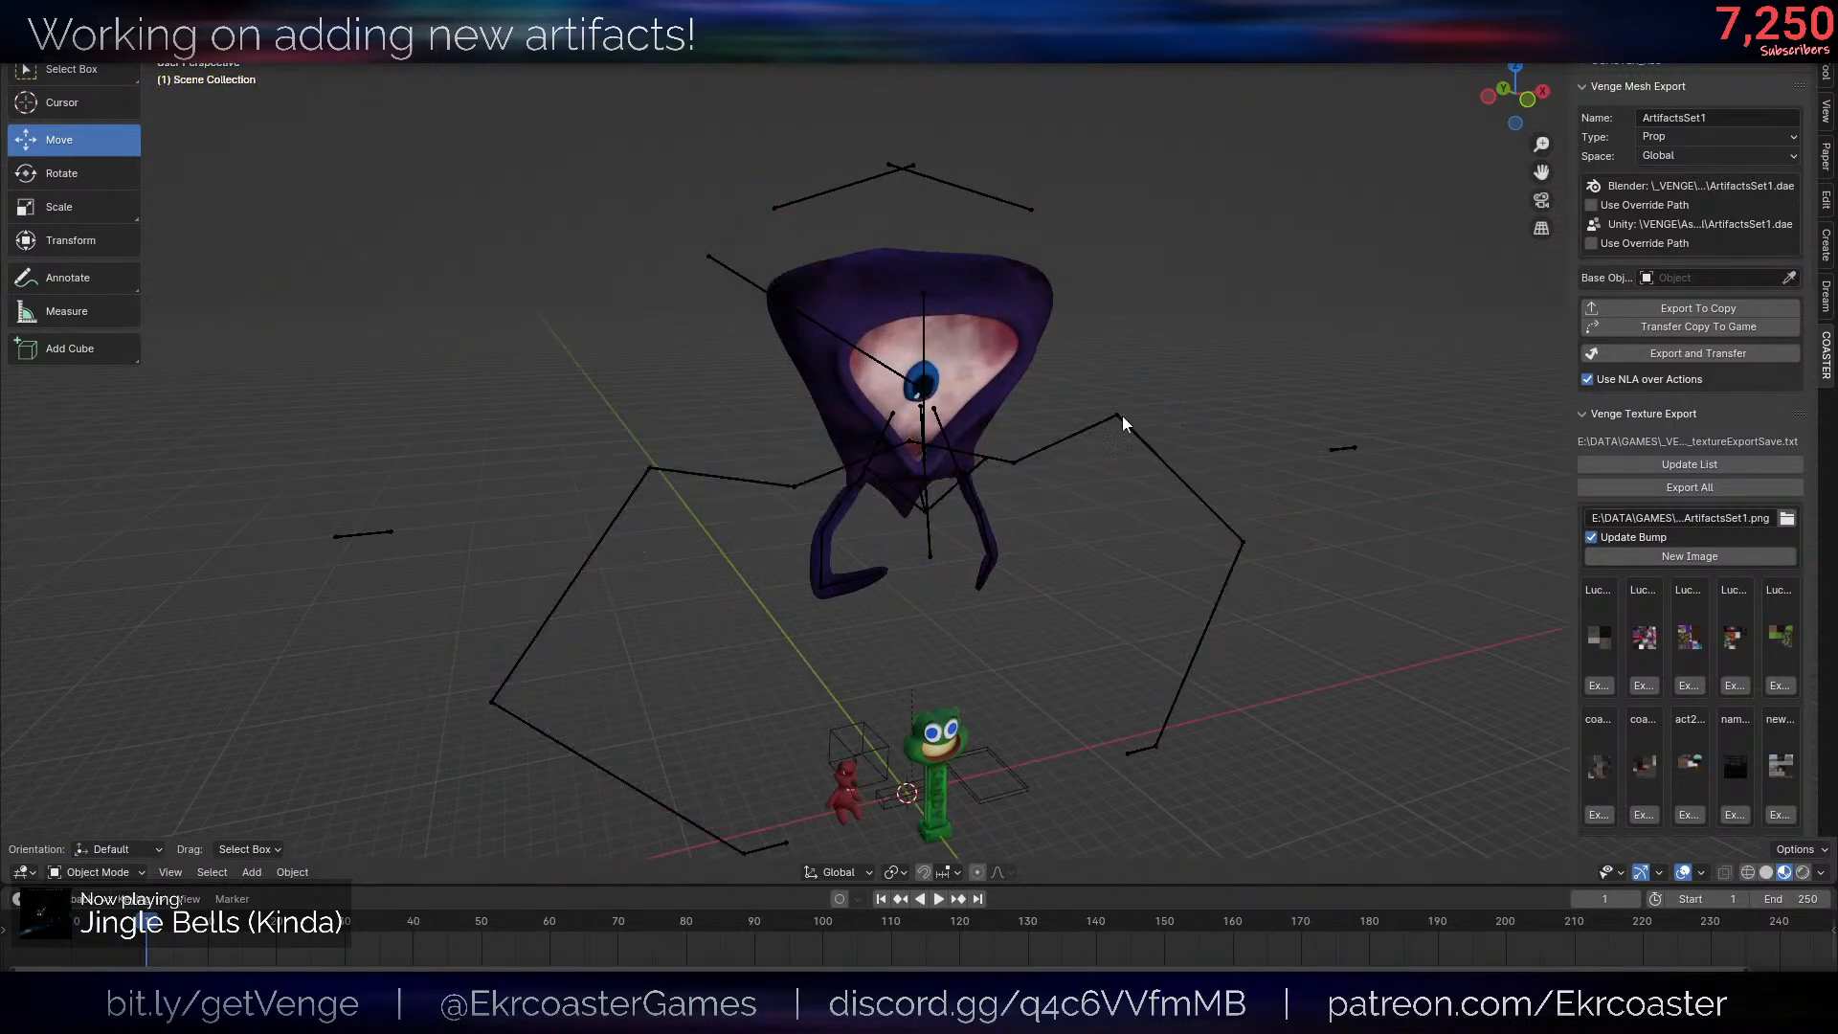
- Delete the armature of the appended Helpsie character, leaving only its body mesh
click(825, 560)
key(Delete)
shift+middle_drag(910, 565, 772, 466)
scroll(772, 465, up, 4)
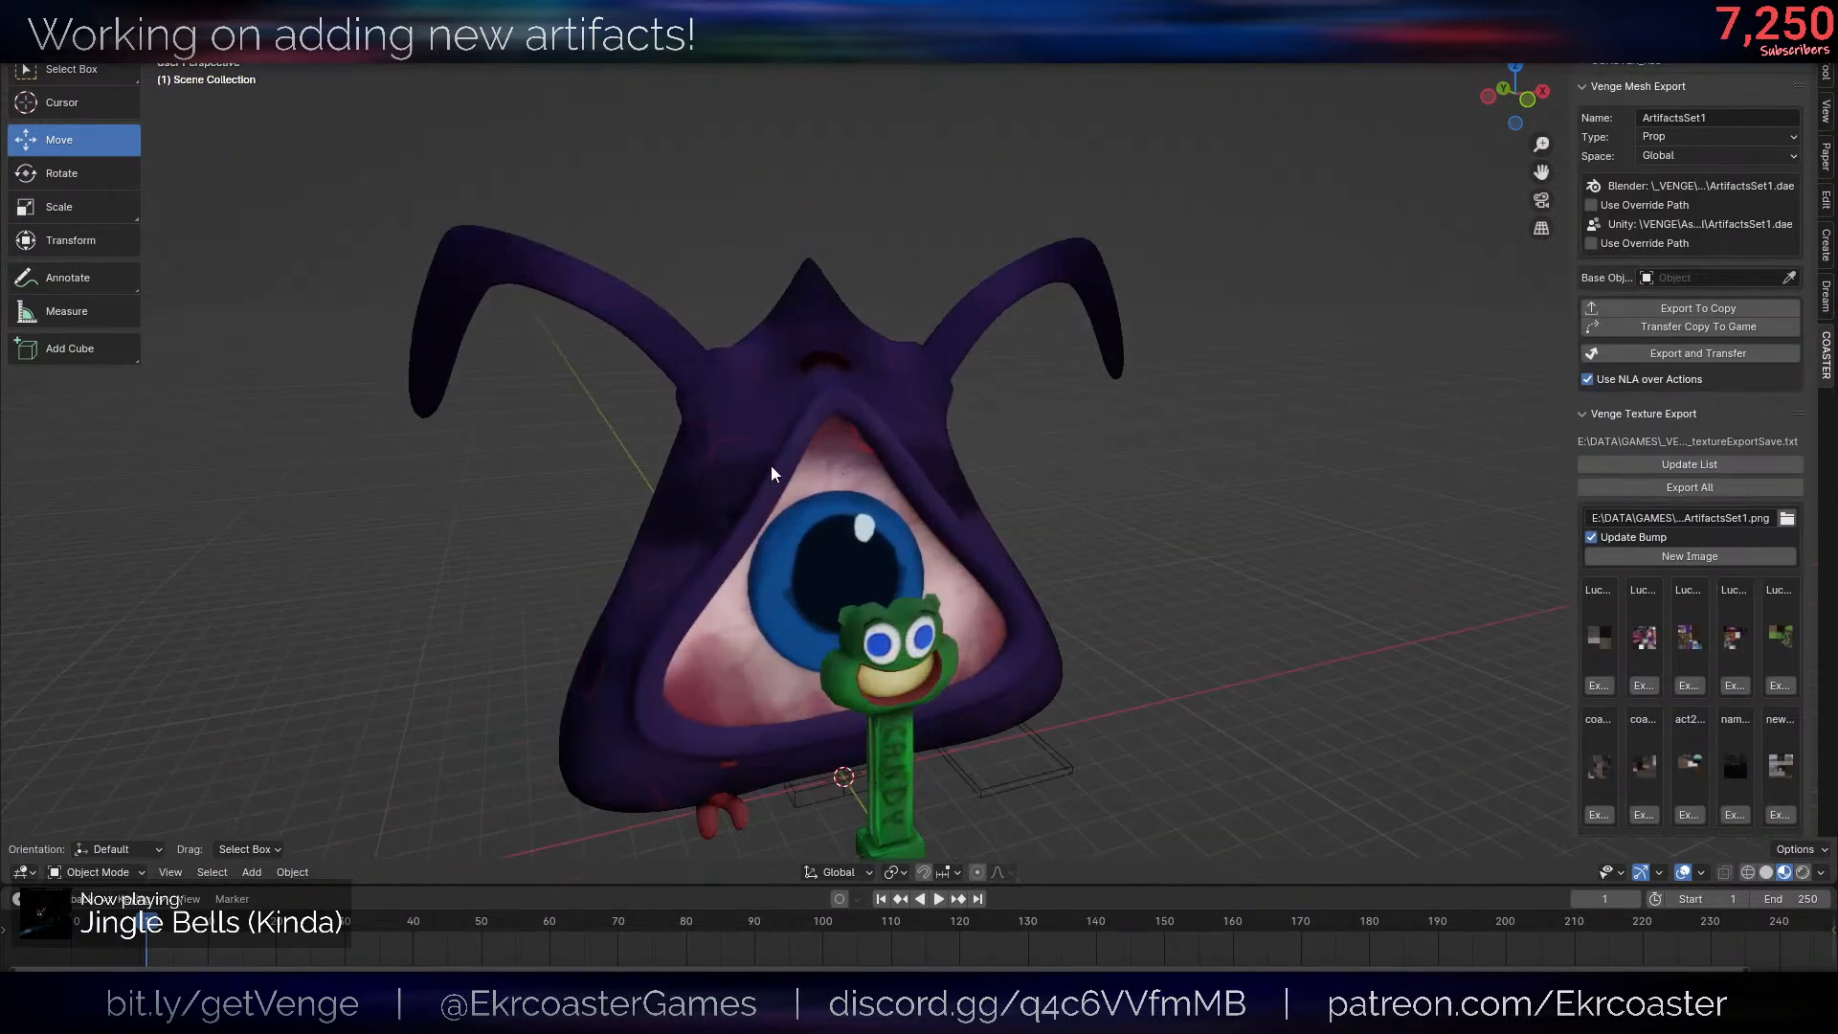
- Set the Helpsie body's origin to its geometry, using the median center
click(852, 468)
scroll(852, 468, down, 2)
key(g)
right_click(1453, 595)
key(ctrl+alt+shift+c)
middle_drag(1358, 415, 1479, 422)
scroll(982, 588, down, 2)
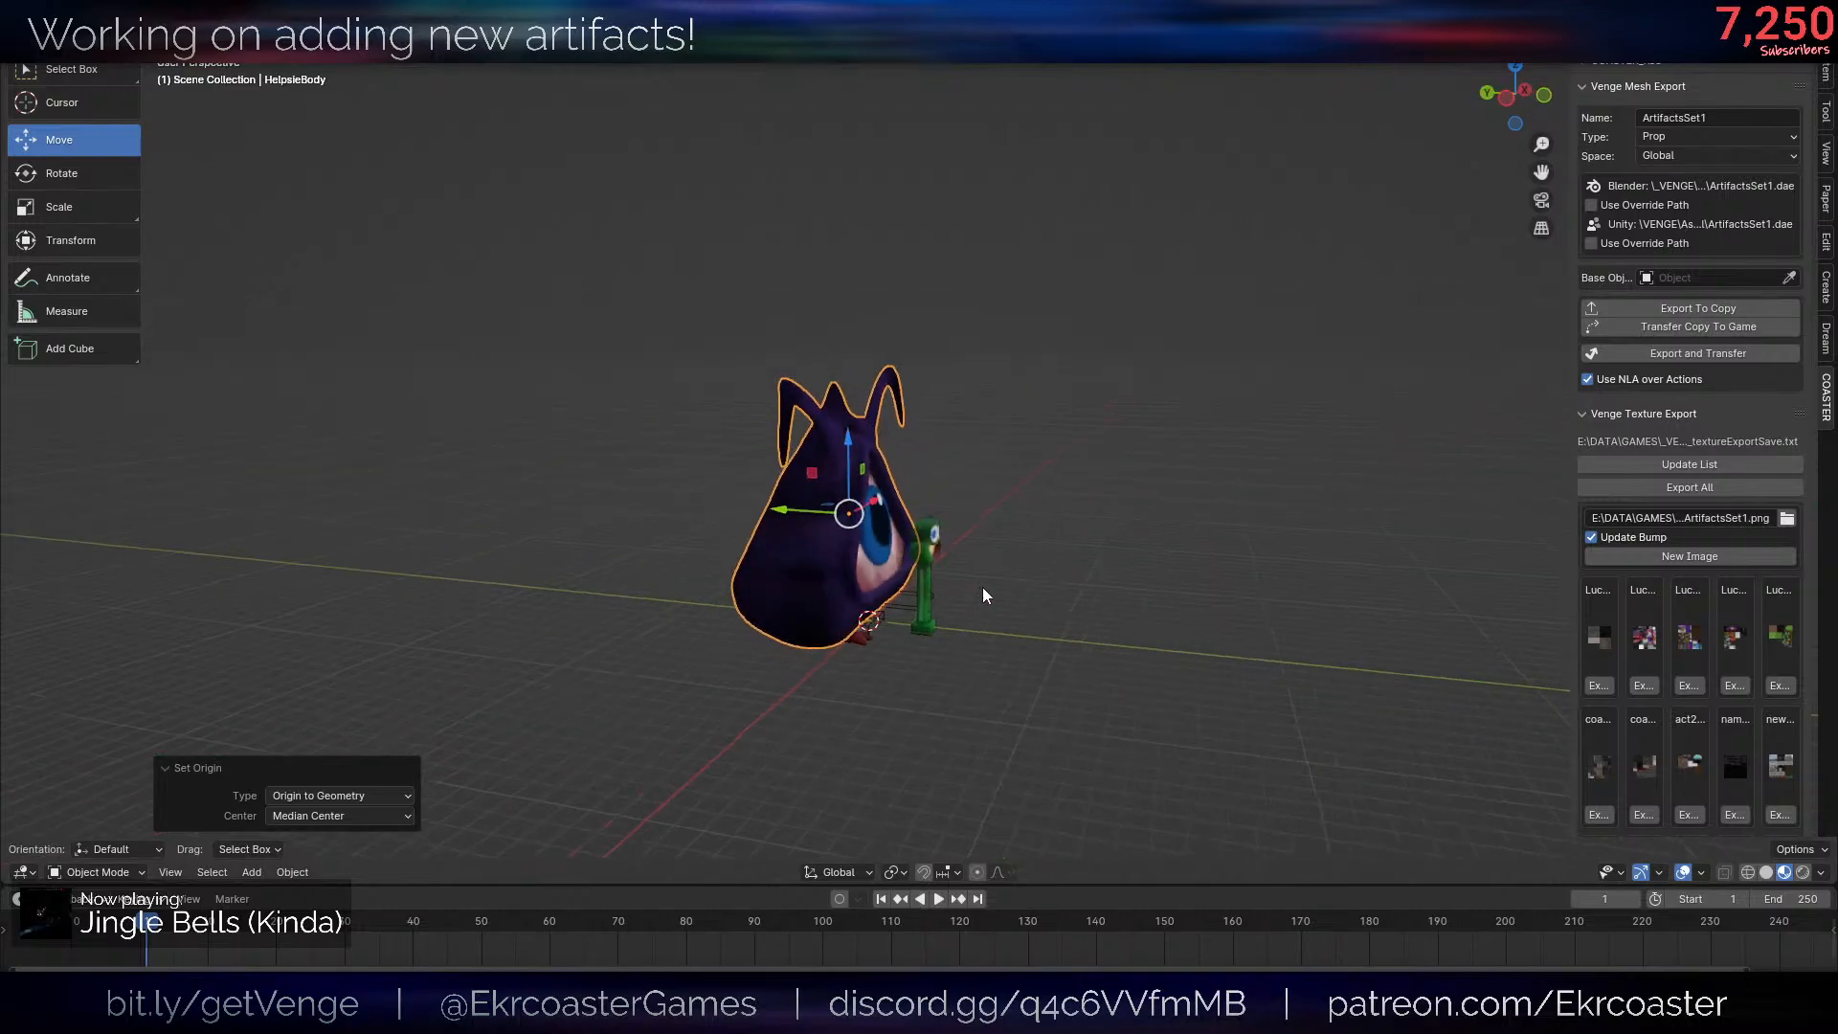
- Move the Helpsie body -22 along the global Y axis, away from the other artifacts
scroll(949, 590, up, 6)
scroll(950, 590, down, 6)
middle_drag(990, 678, 862, 670)
key(g)
key(y)
click(1071, 706)
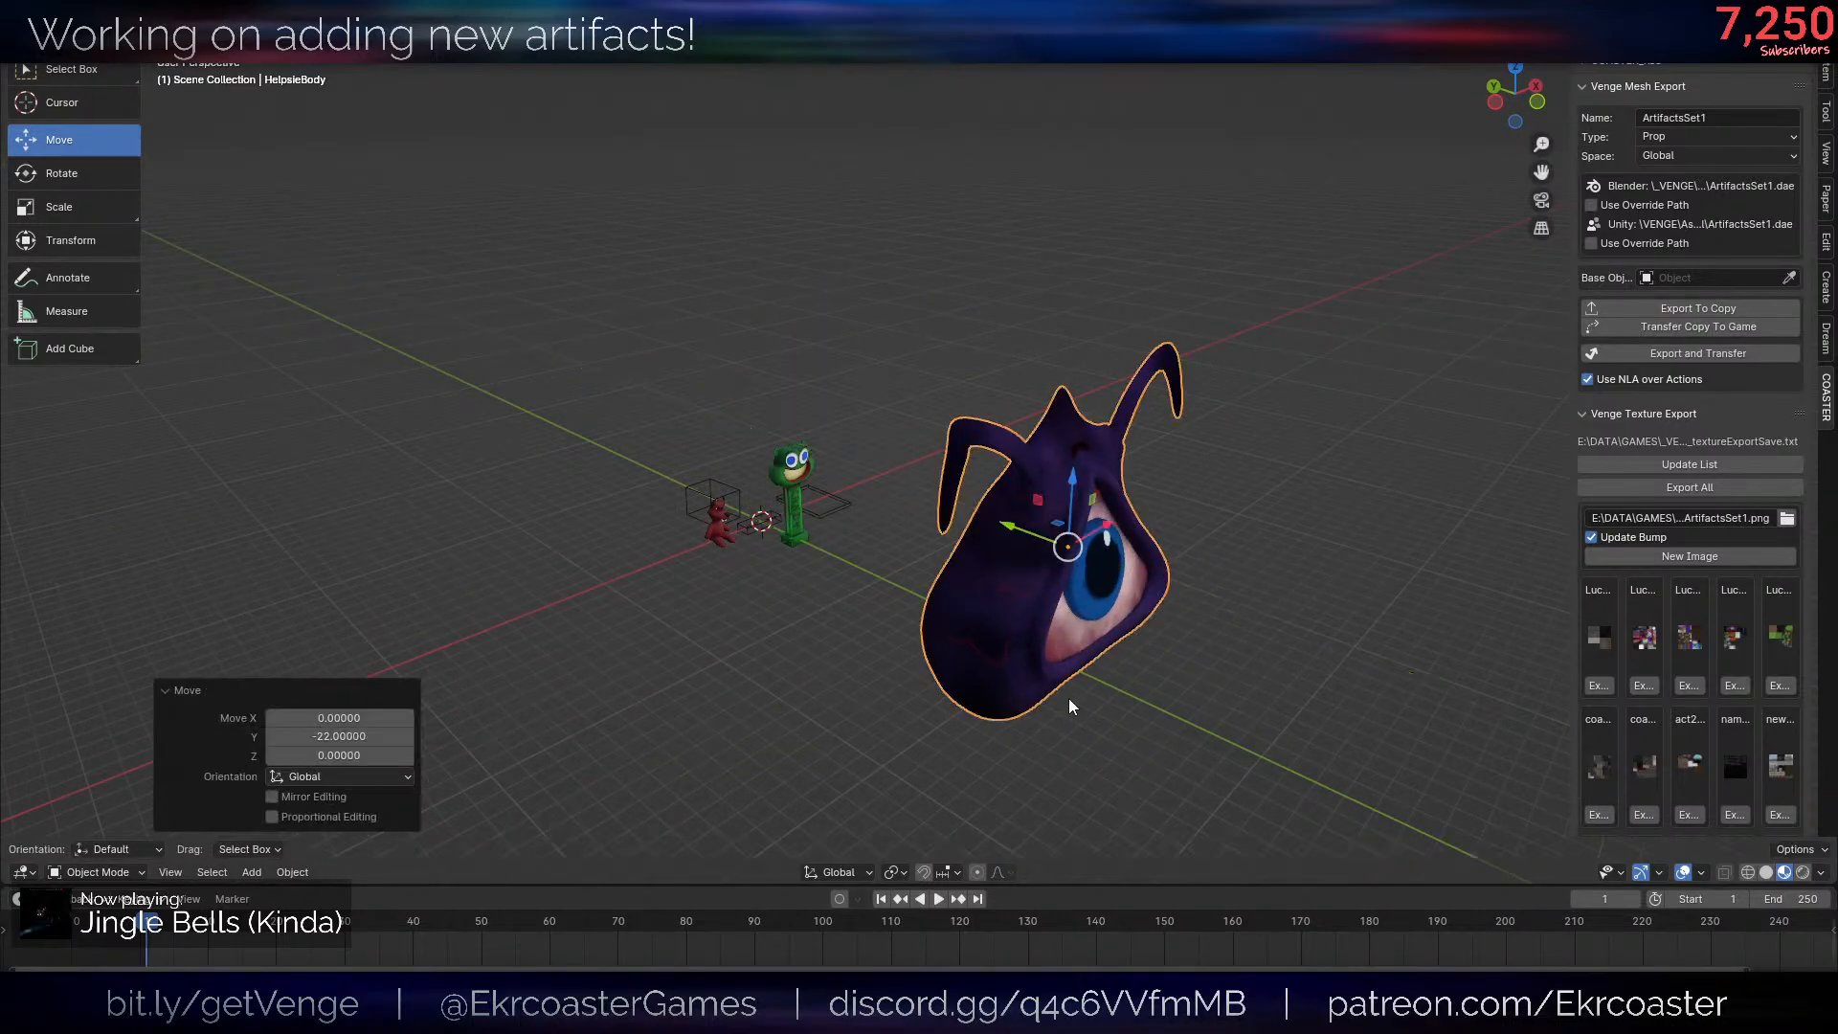
- Remove the linked eyeball and iris geometry from the Helpsie body mesh, leaving the eye socket hollow
key(Tab)
middle_drag(1071, 705, 1032, 666)
scroll(1031, 666, up, 6)
shift+middle_drag(743, 549, 867, 551)
key(l)
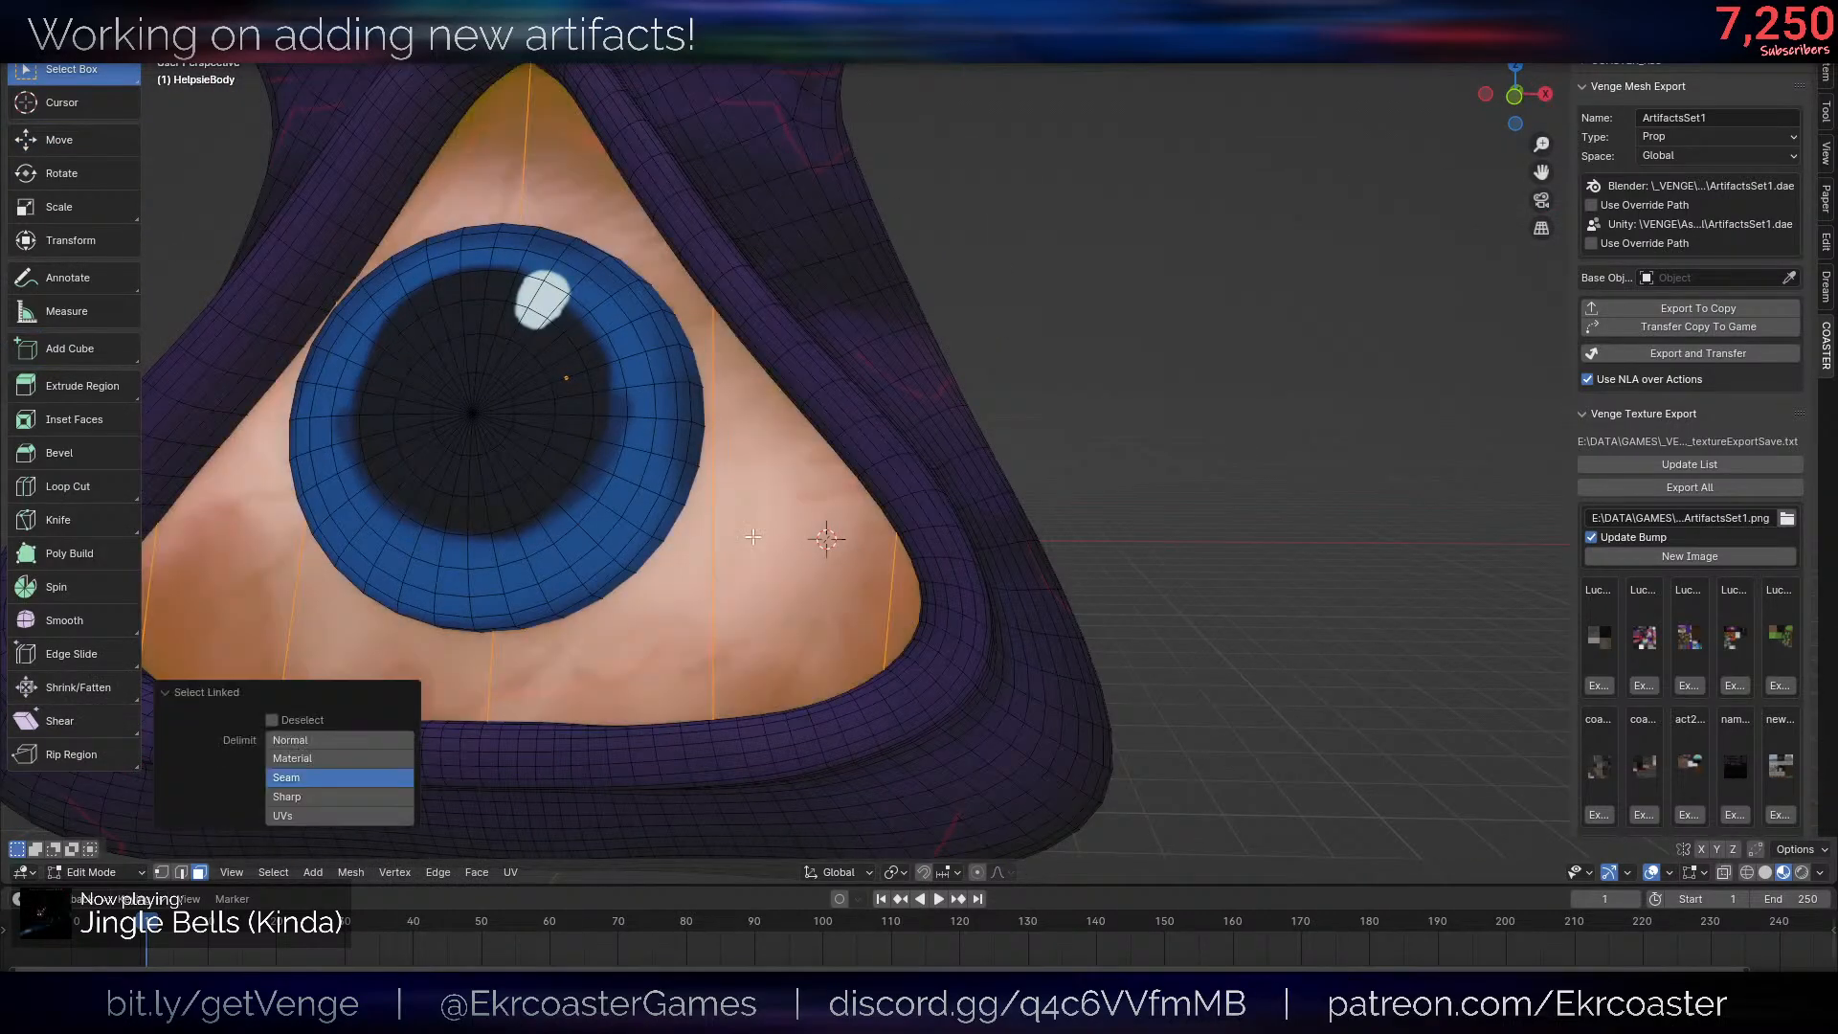
key(l)
key(h)
- Examine the hollow-eyed body with the viewport overlays hidden, and leave Edit Mode
scroll(996, 448, down, 7)
key(alt+shift+z)
middle_drag(1038, 459, 1111, 471)
scroll(1283, 547, down, 1)
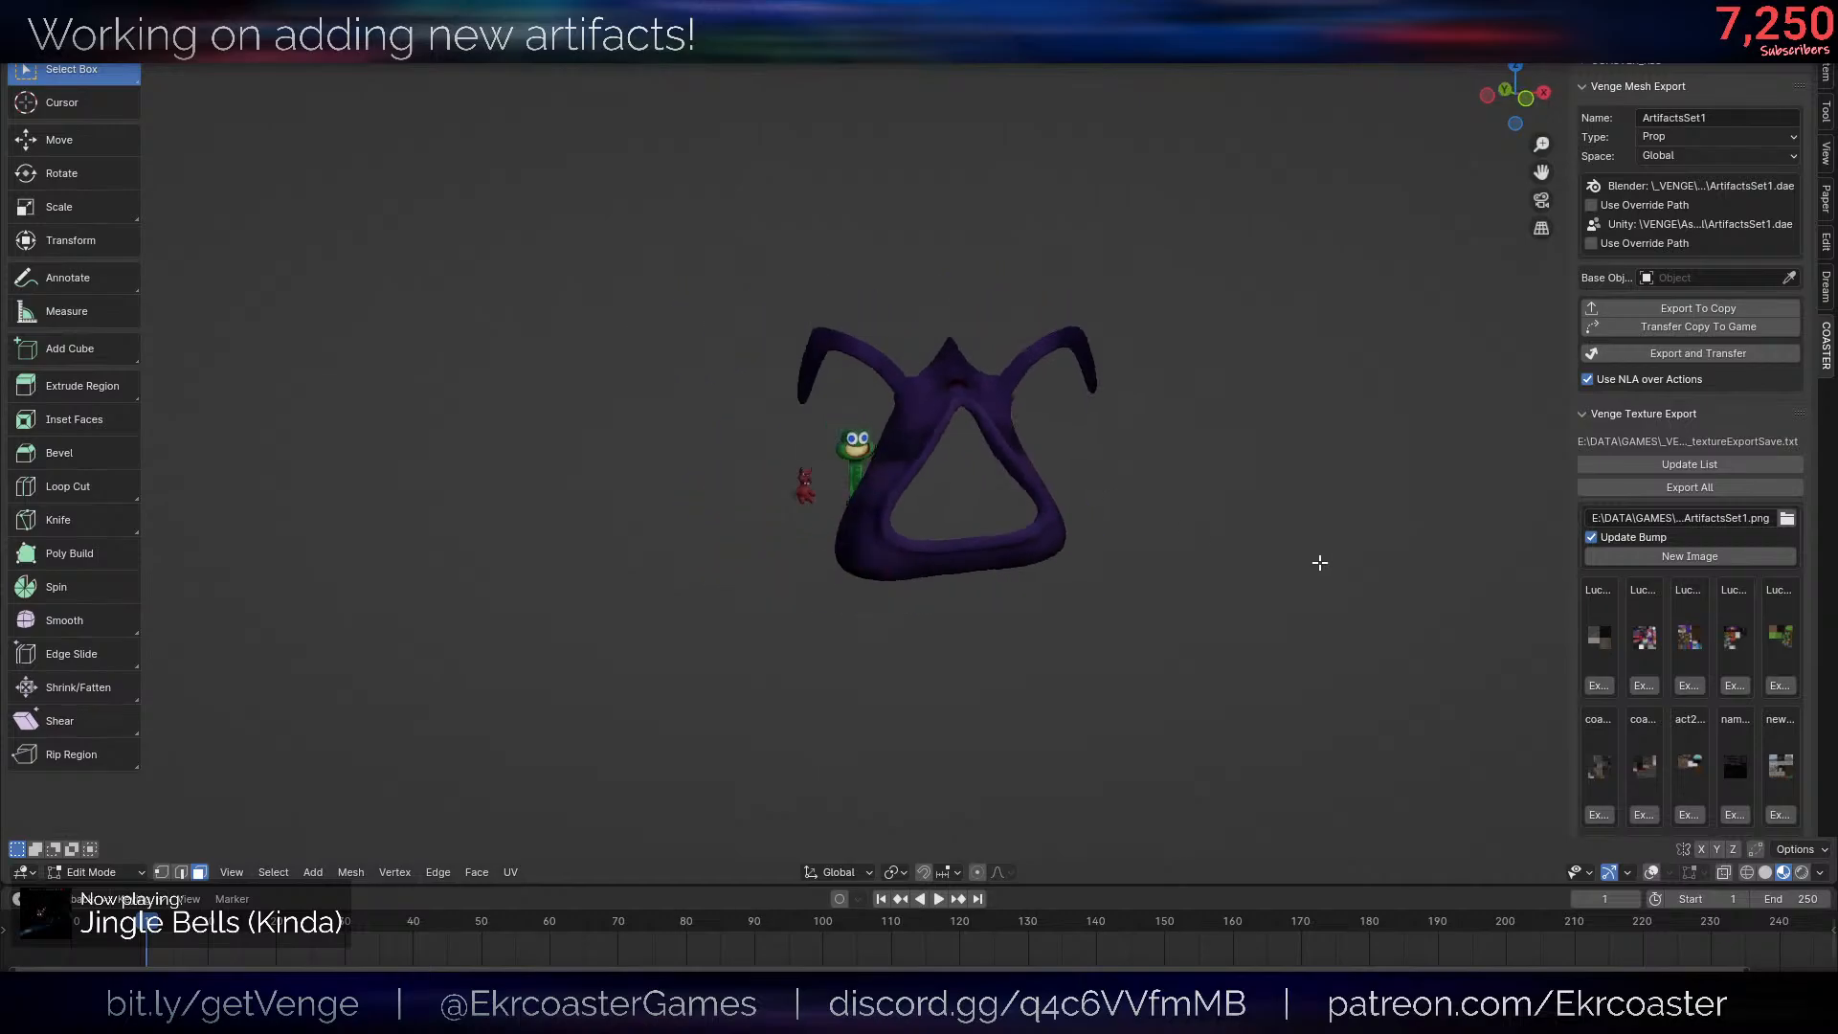
key(alt+shift+z)
scroll(1397, 696, up, 5)
key(Tab)
scroll(1193, 487, down, 6)
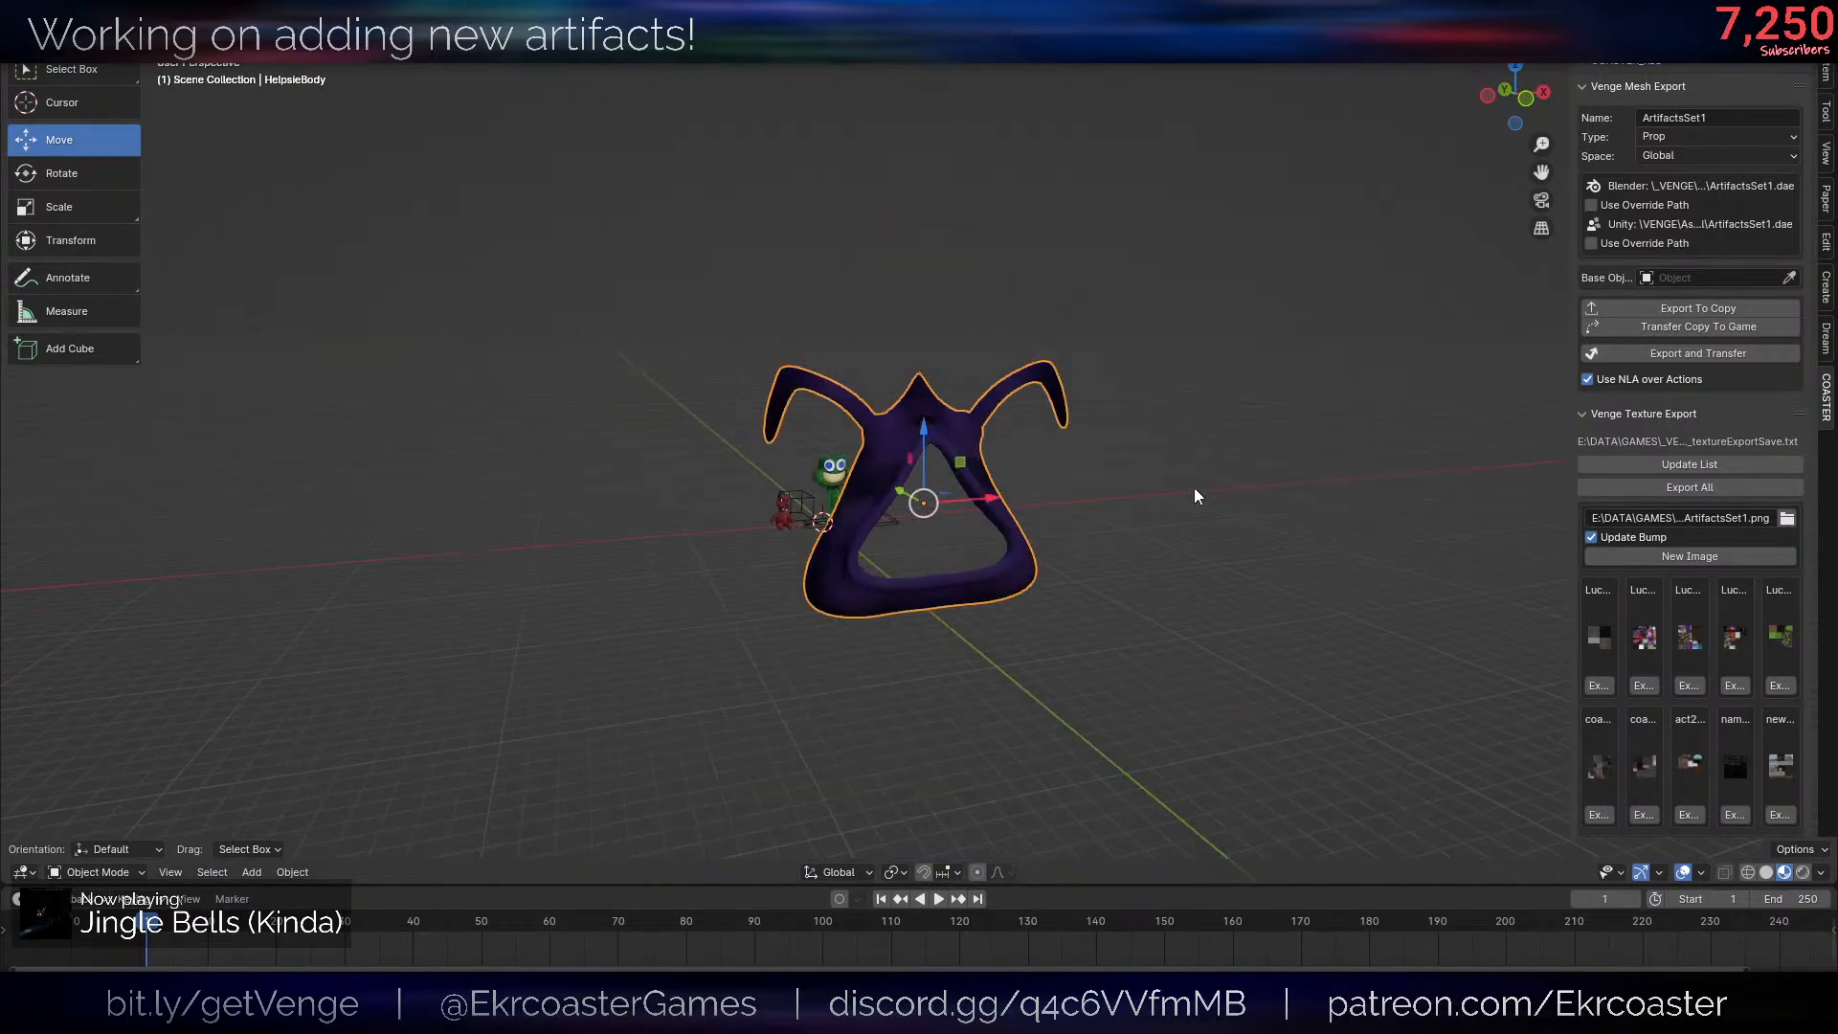
- Rotate the whole body mesh -90° about the X axis in Edit Mode so that it lies on its back
scroll(1177, 502, up, 4)
middle_drag(1175, 492, 1228, 517)
key(Tab)
key(r)
key(x)
key(9)
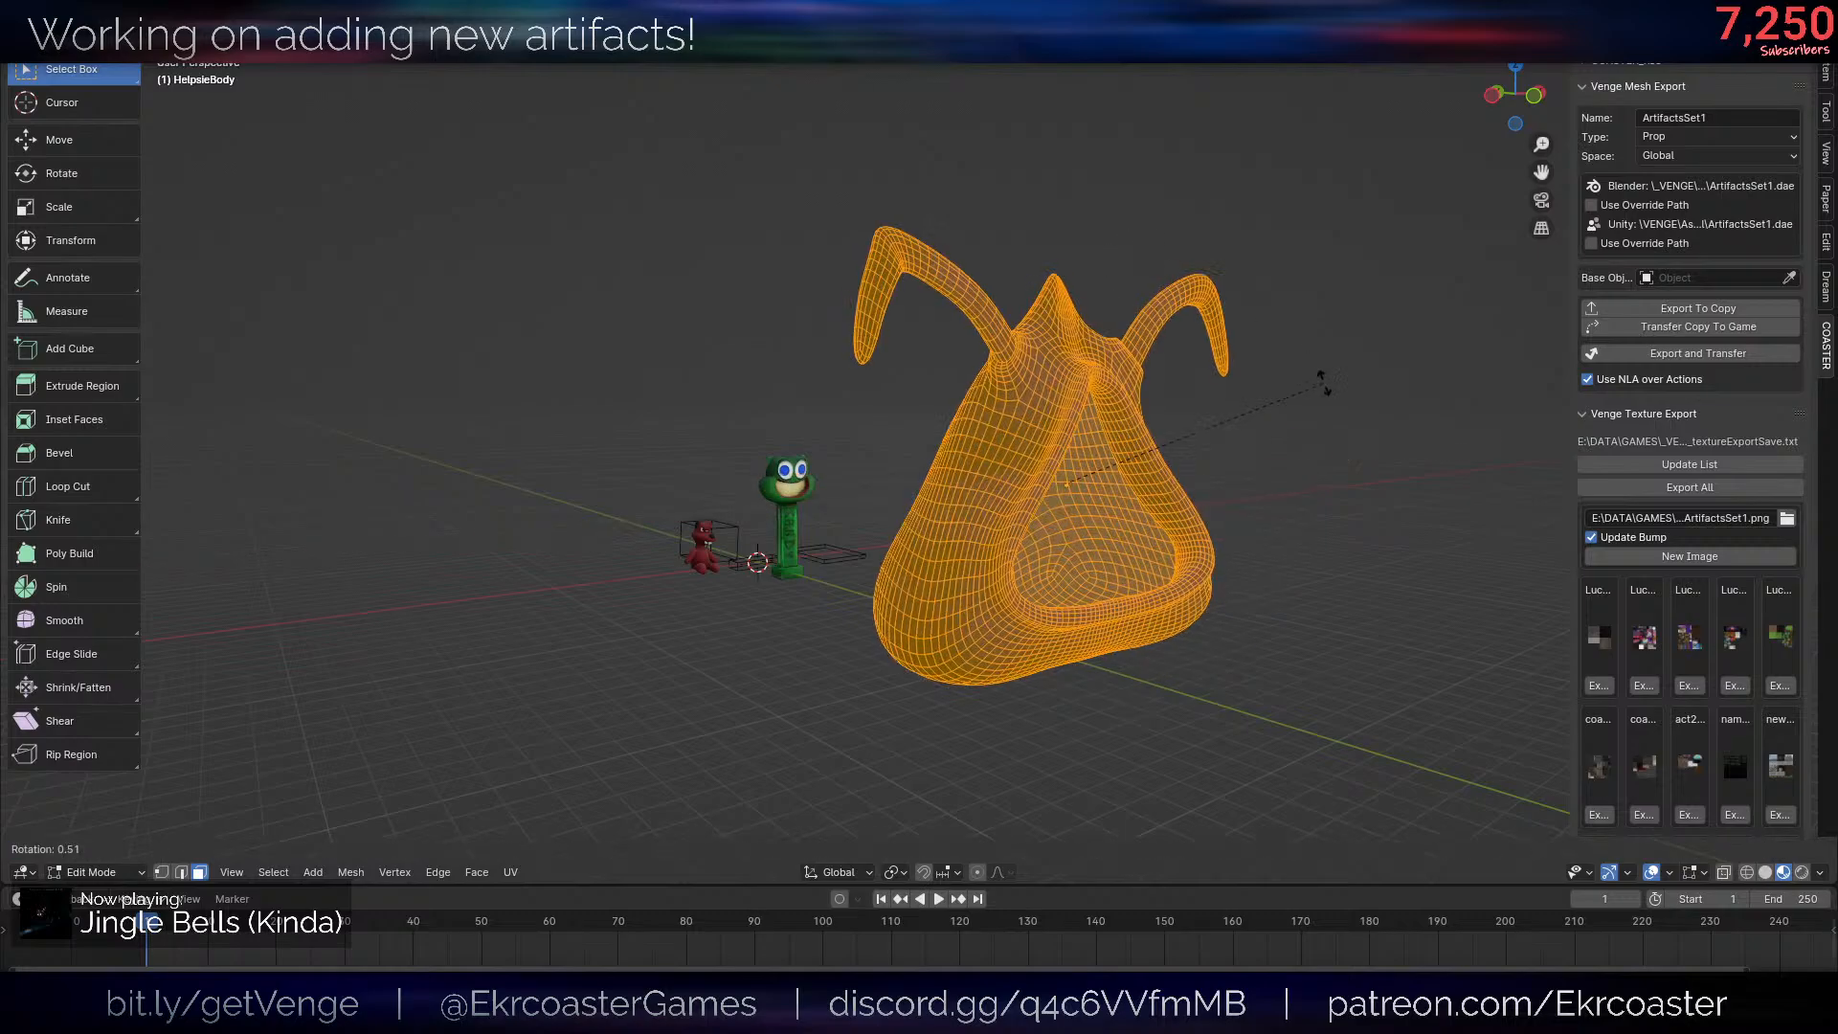
key(0)
key(minus)
key(Return)
middle_drag(1207, 488, 1298, 574)
- Move the reclined Helpsie body along the Y axis, closer to the artifact toys
key(Tab)
key(g)
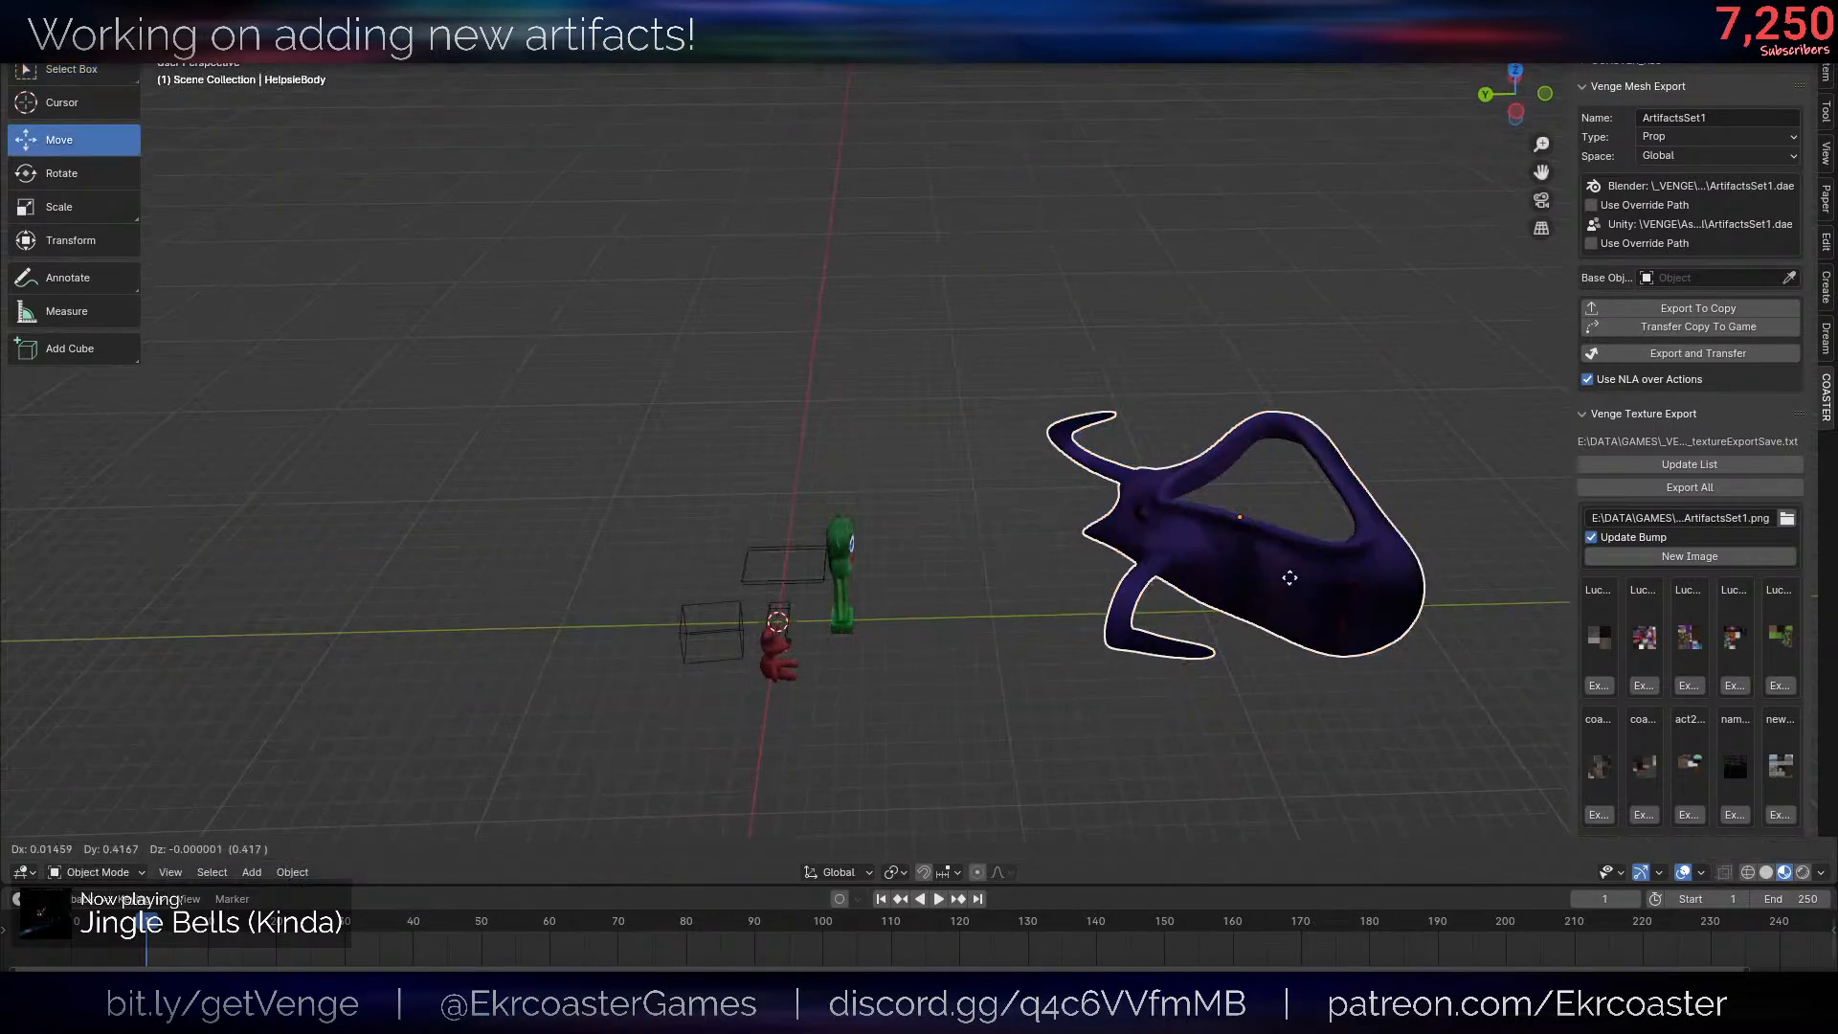
key(y)
click(1220, 625)
- Reset the 3D cursor to the world origin and add a plane mesh there
middle_drag(1220, 630, 1062, 423)
scroll(1062, 424, down, 3)
key(shift+a)
key(shift+a)
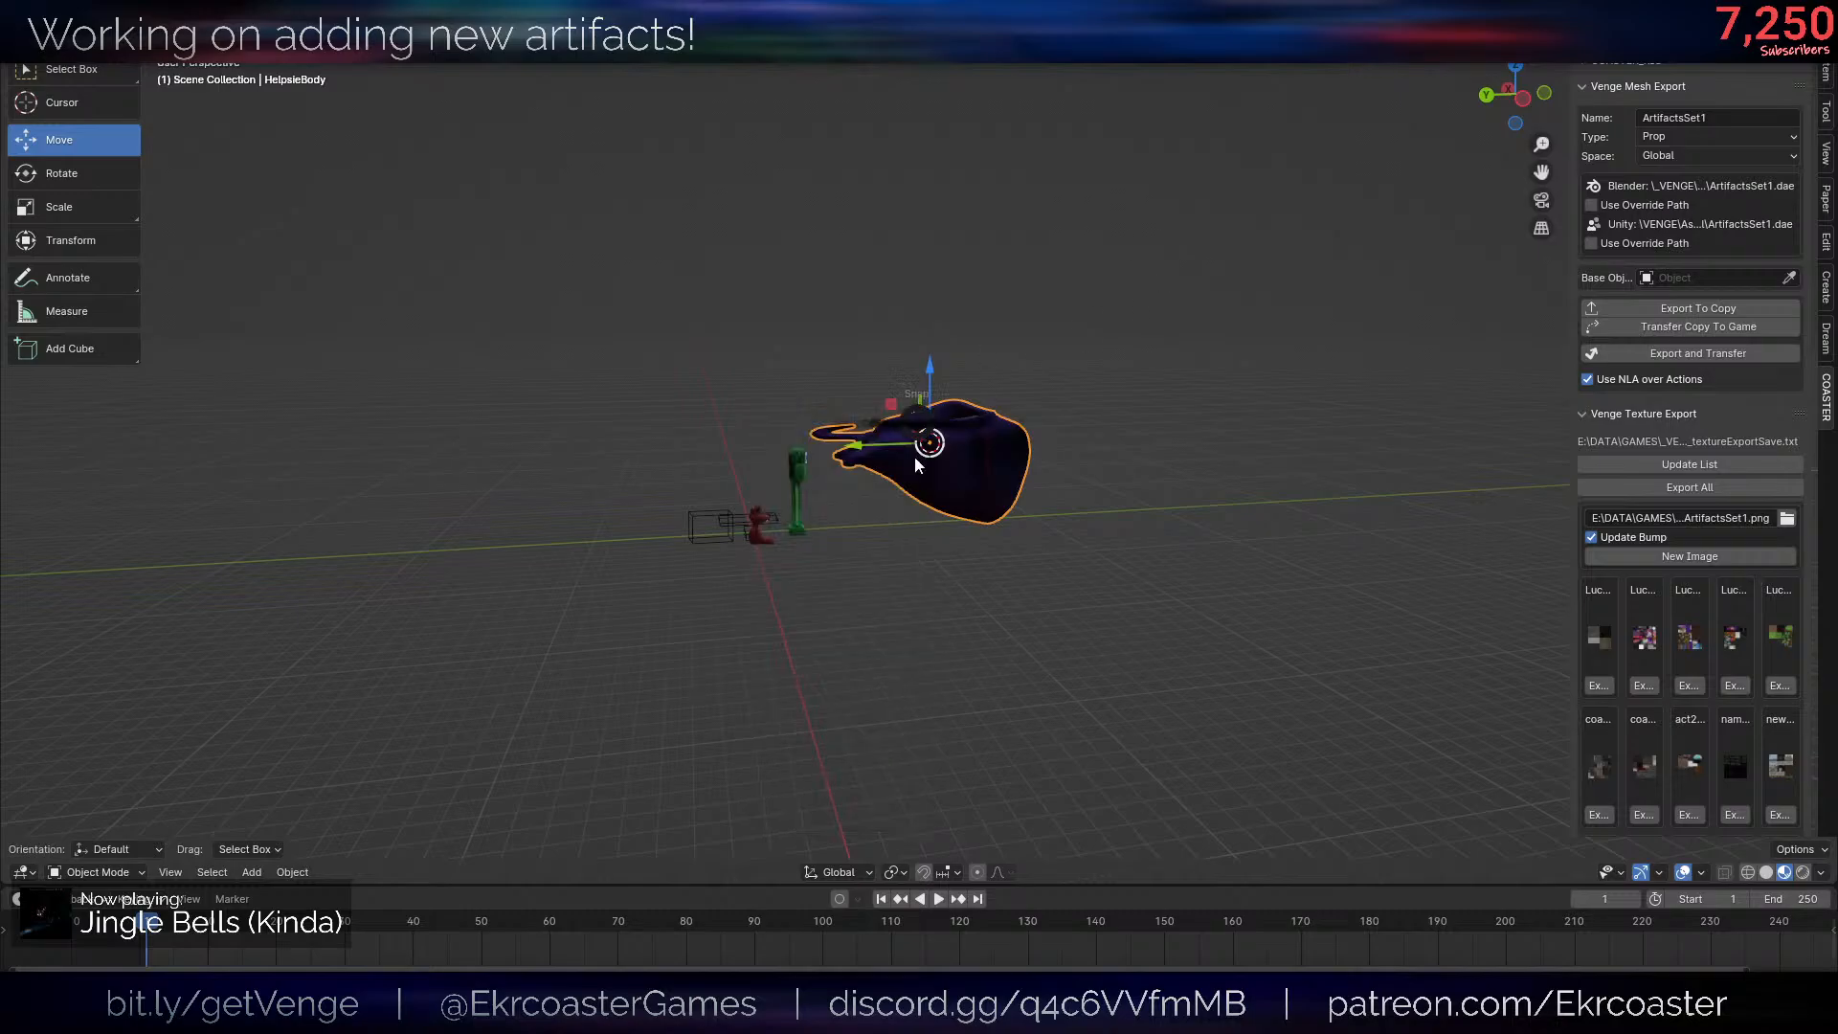
key(shift+s)
key(1)
key(shift+a)
mouse_move(977, 371)
click(1042, 371)
- Enlarge the plane in Edit Mode until it is wide enough to serve as a floor for the body
key(Tab)
key(s)
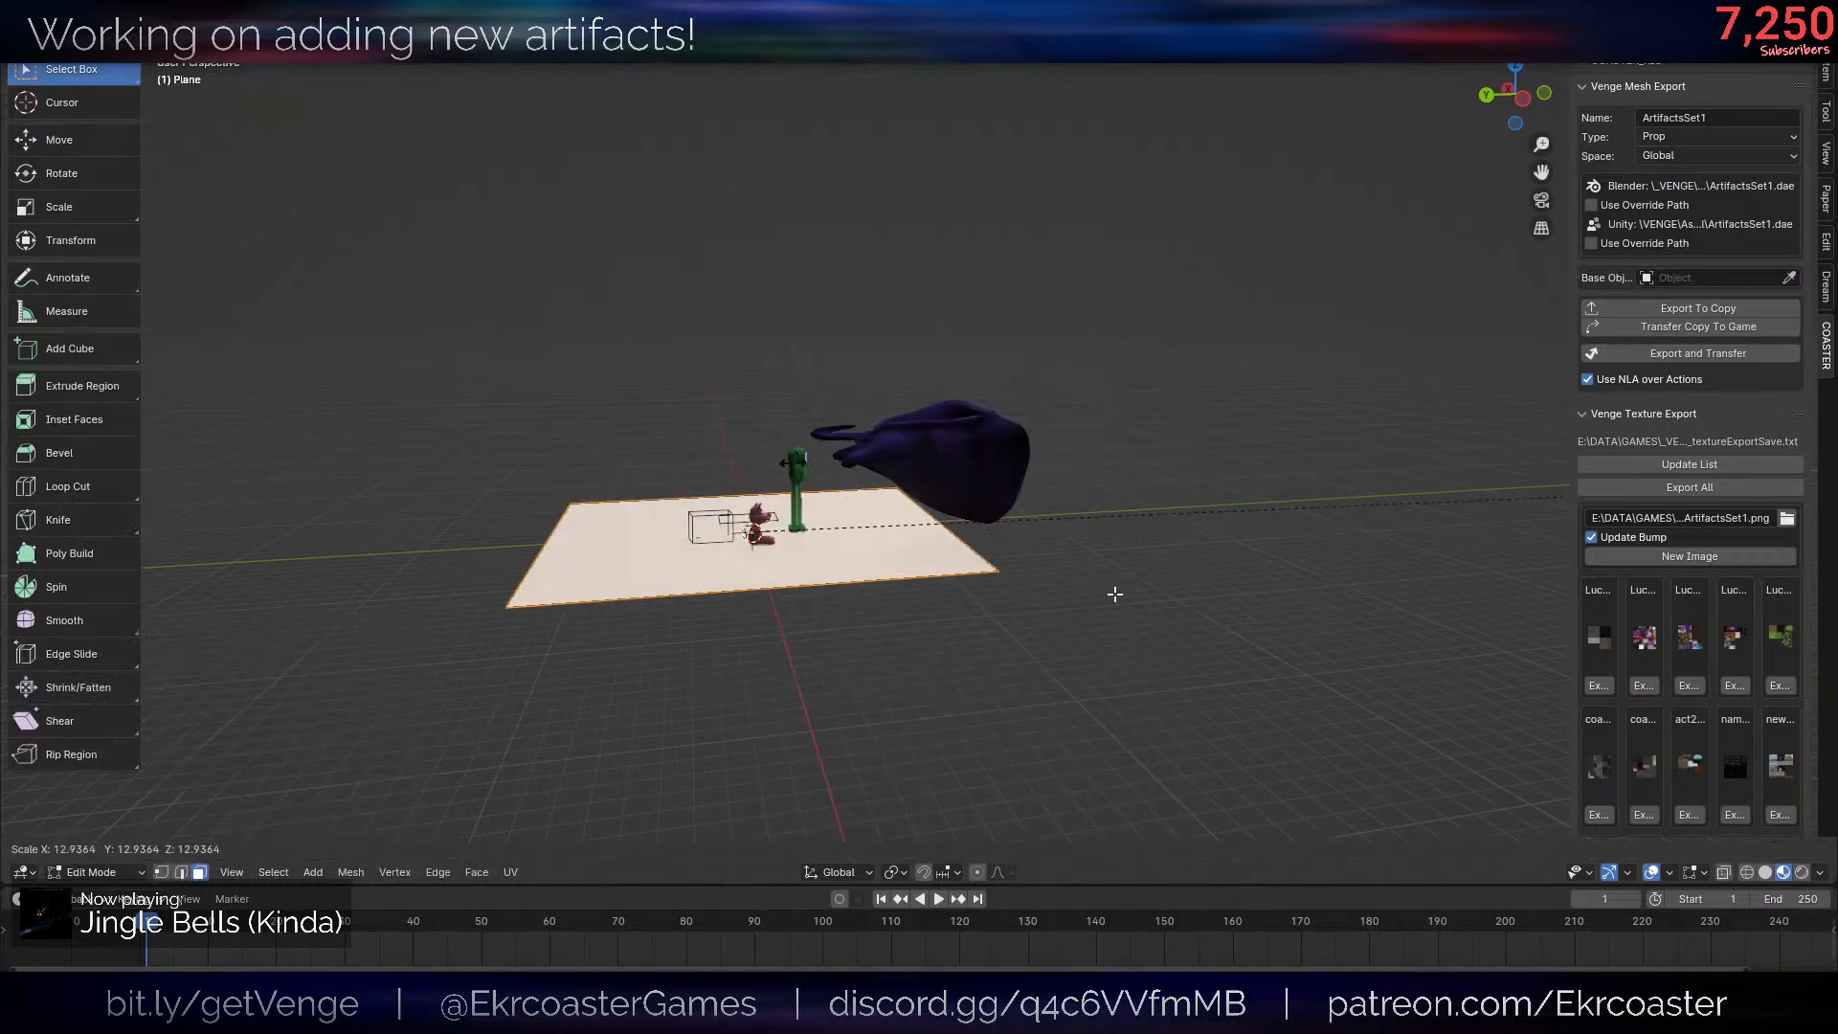
right_click(1112, 594)
middle_drag(890, 444, 876, 508)
key(s)
click(422, 572)
- Move the floor plane along the Y axis until it lies under the Helpsie body
key(Tab)
key(g)
key(x)
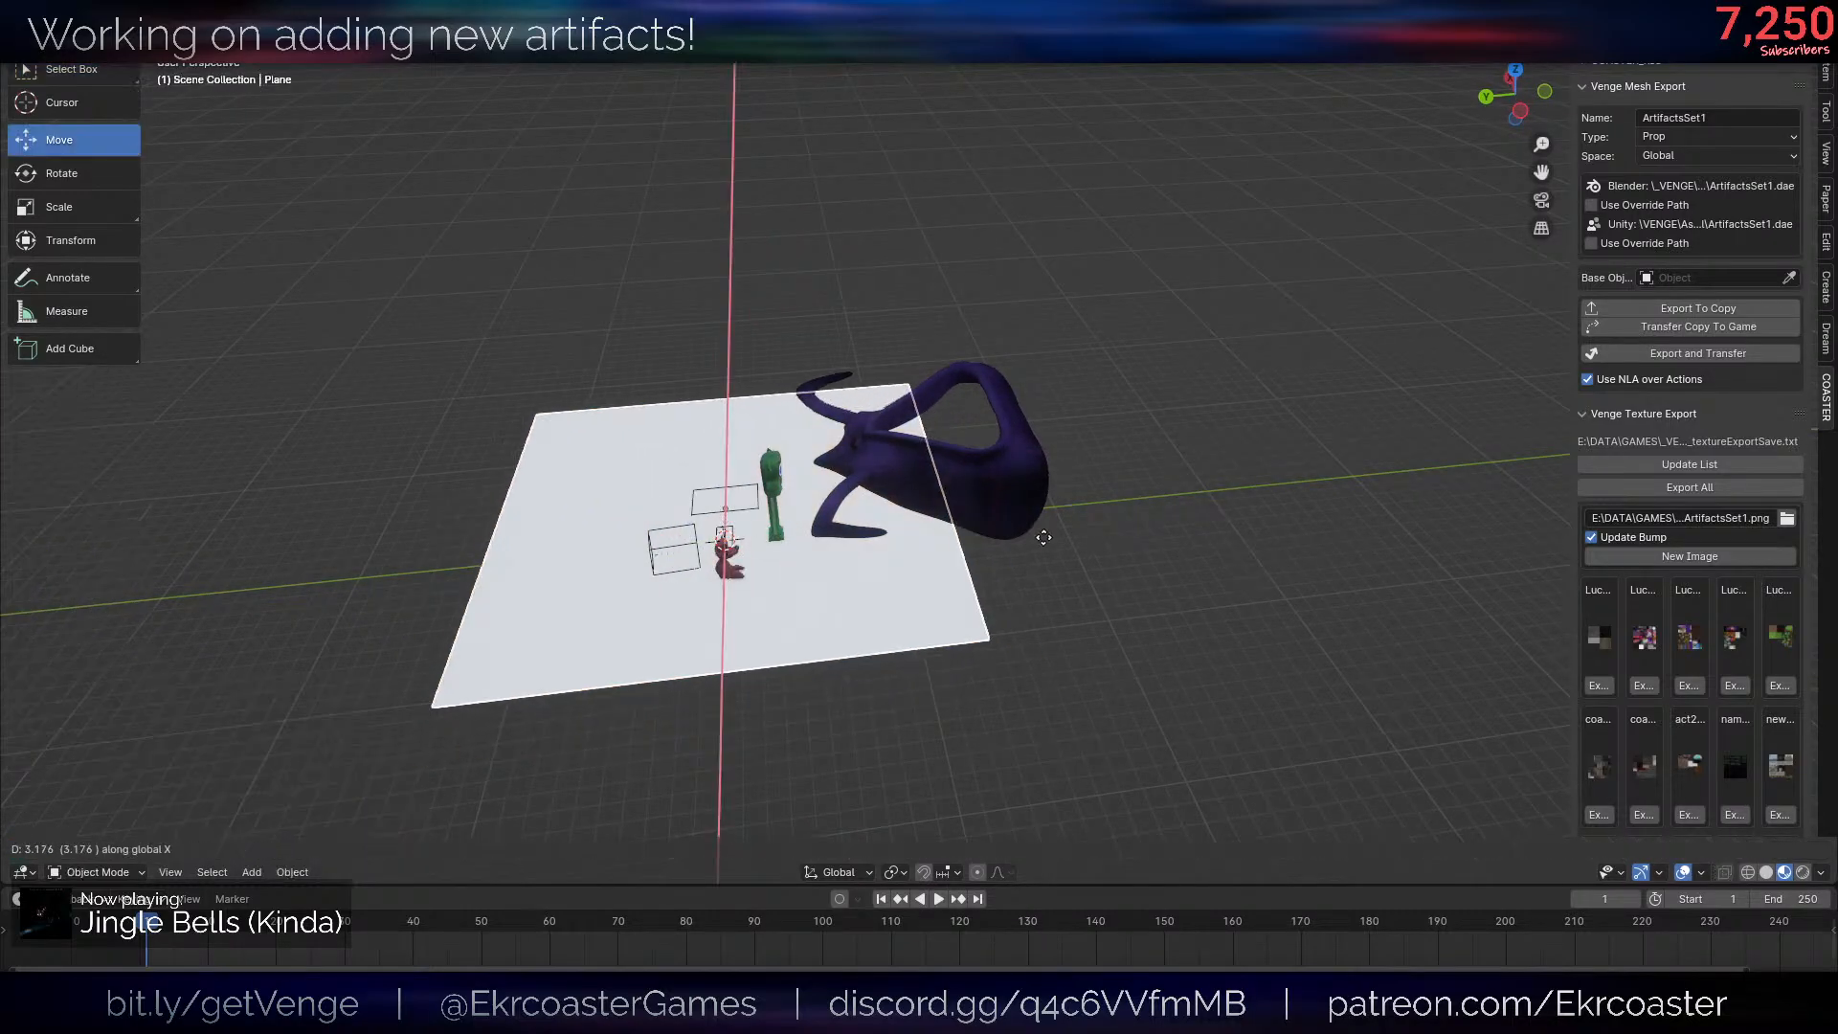
key(y)
click(1067, 572)
- Move the Helpsie body about -6.59 along the Y axis over the middle of the plane and save the file
click(1032, 519)
key(g)
key(y)
click(1146, 520)
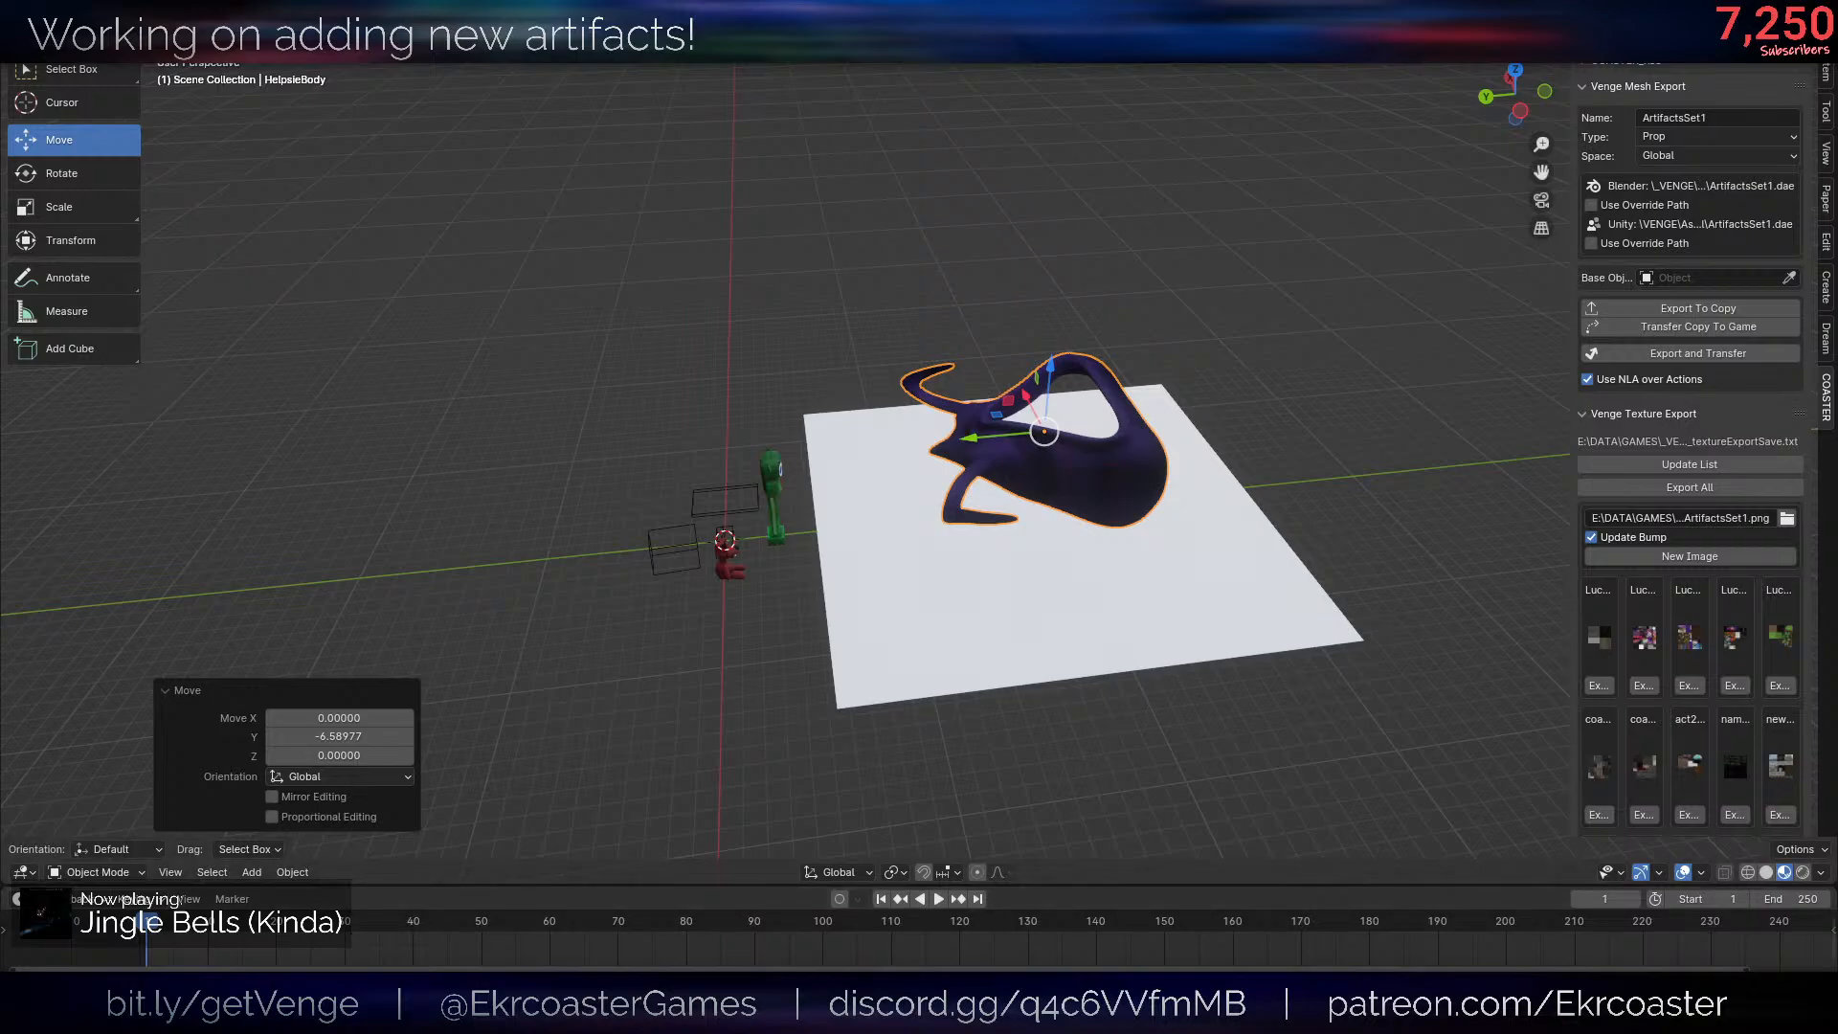
key(ctrl+s)
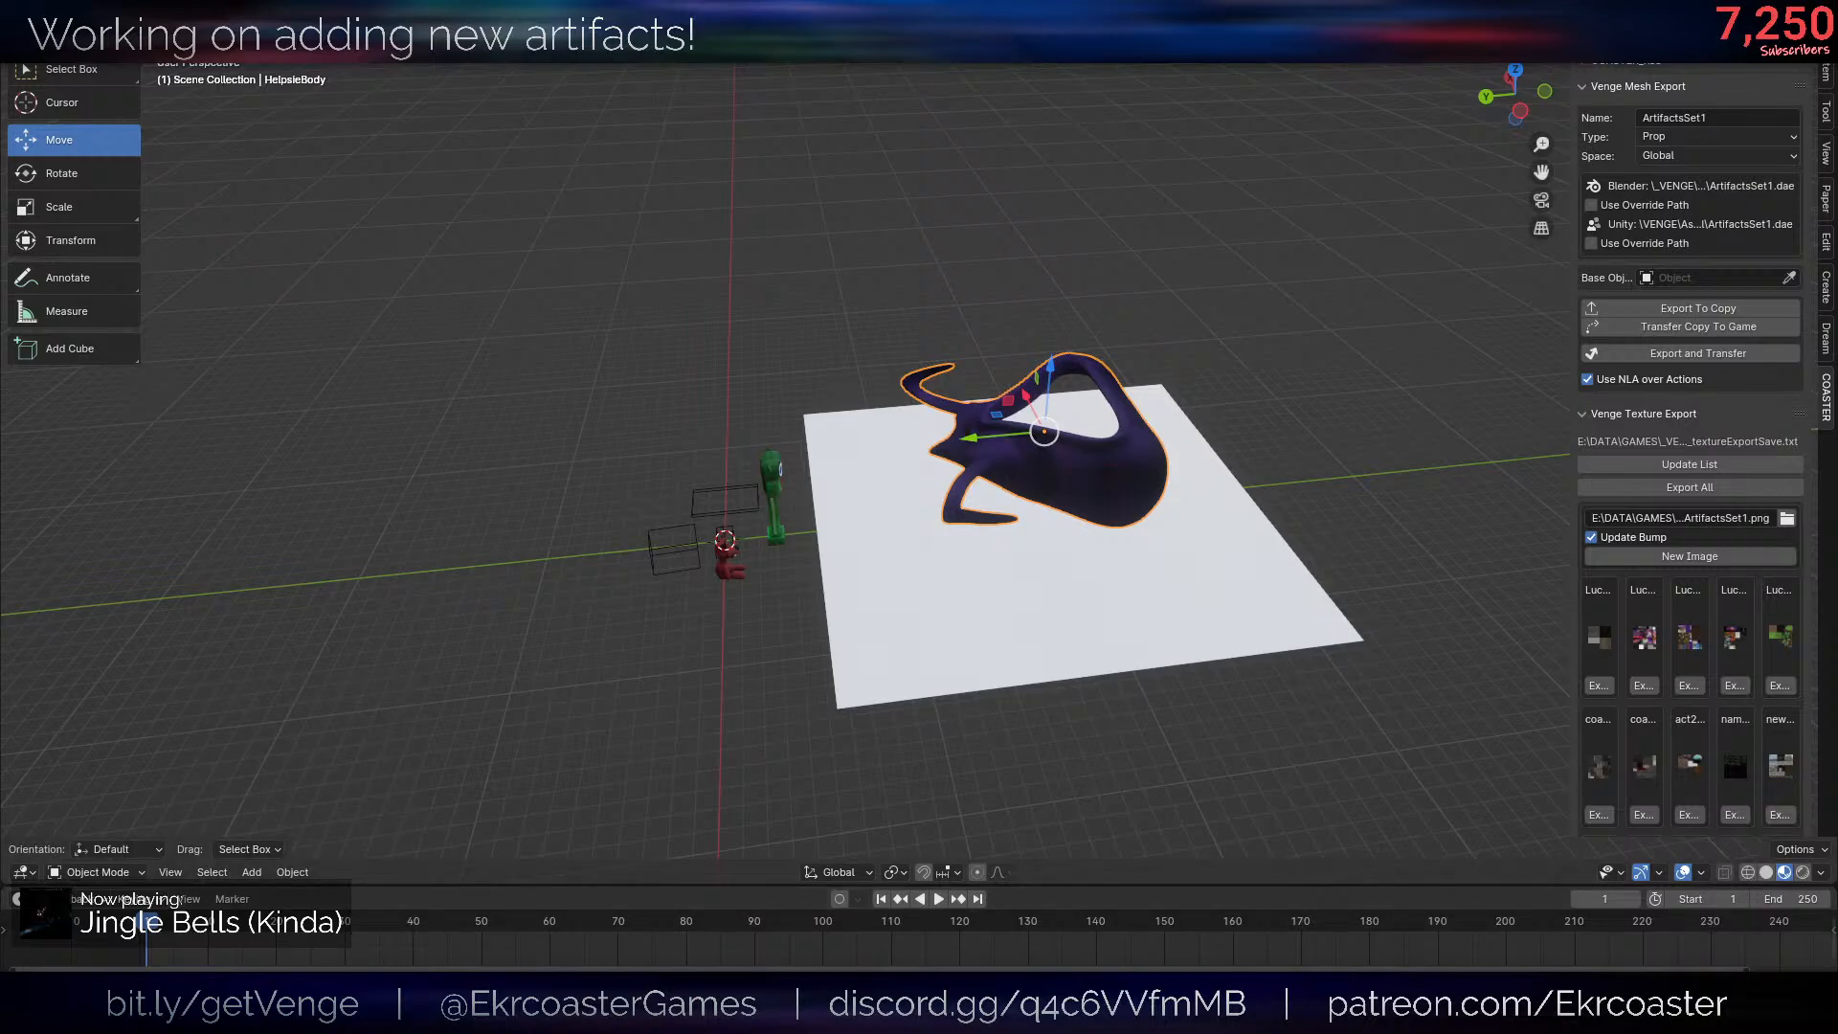
- Step the timeline forward to frame 55 and examine how the body collapses onto the plane
click(949, 542)
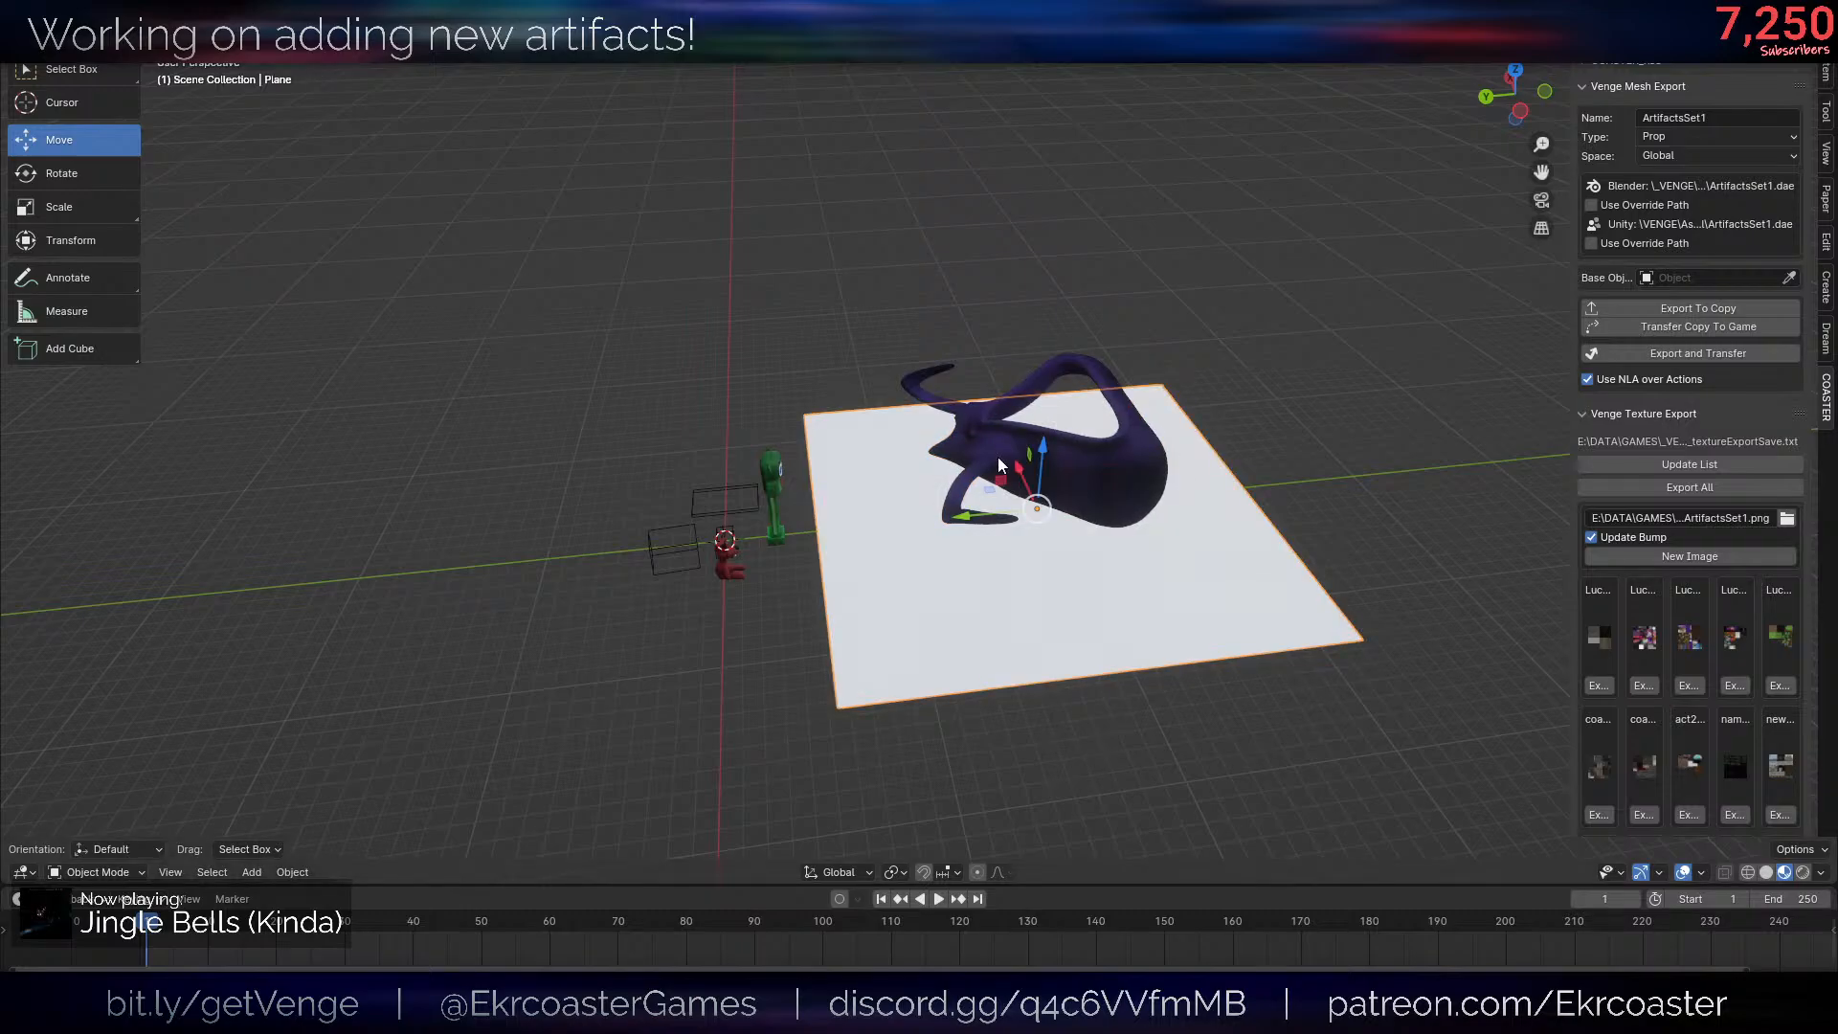
middle_drag(997, 456, 999, 444)
key(Right)
key(Right)
key(Right)
key(Right)
key(Right)
key(Right)
key(Right)
scroll(1221, 527, up, 3)
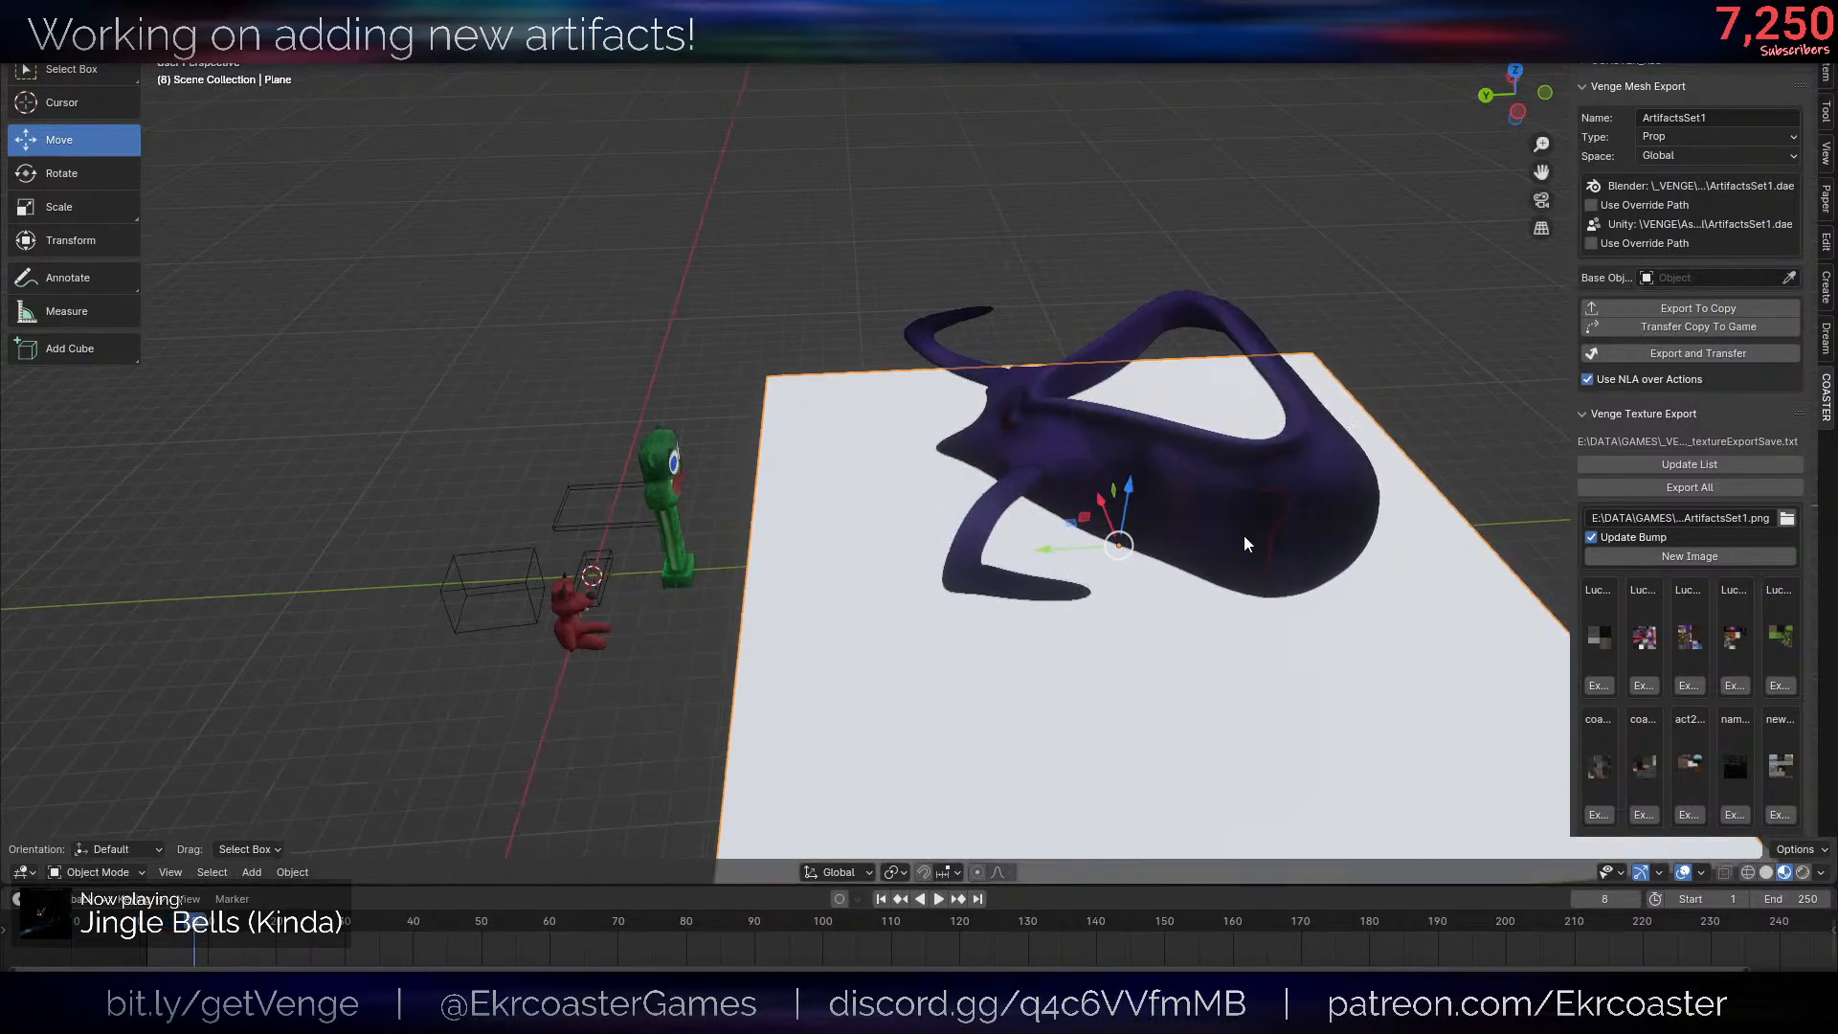
key(Right)
key(Right)
key(Right)
key(Right)
key(Right)
key(Right)
key(Right)
key(Right)
key(Right)
key(Right)
key(Right)
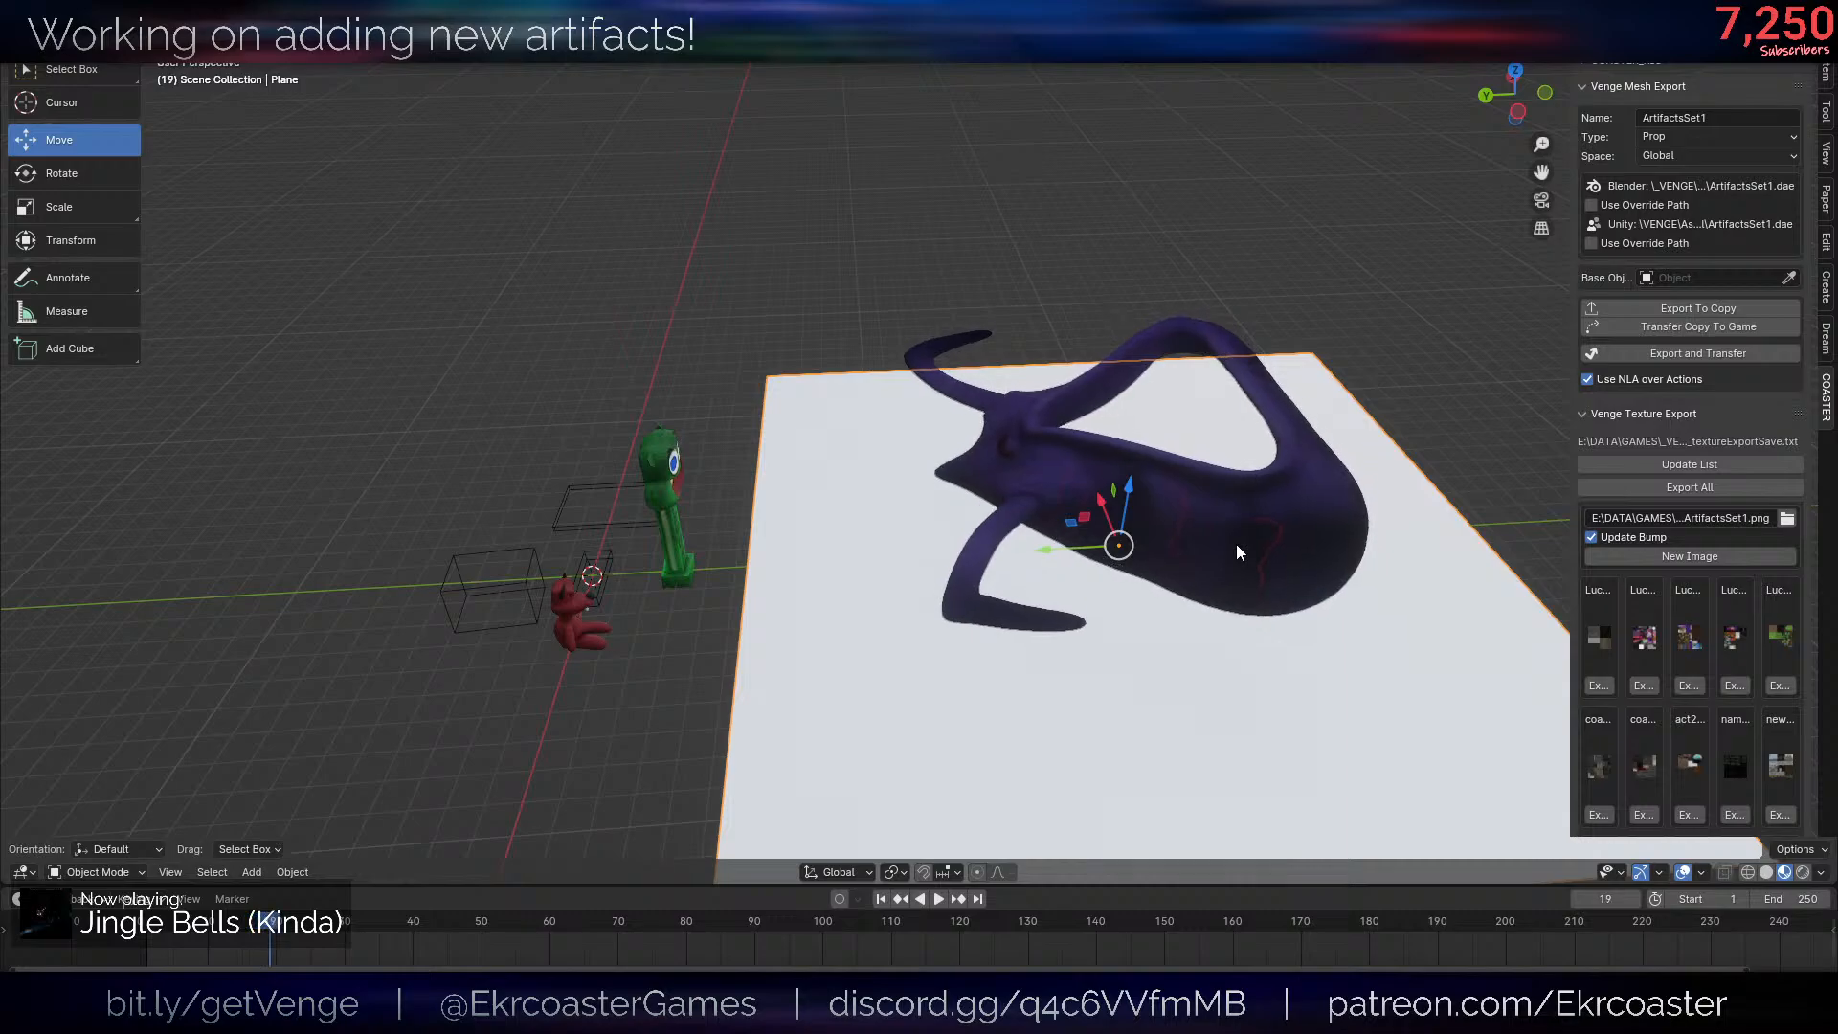
key(Right)
key(Right)
key(Right)
key(Right)
key(Right)
key(Right)
key(Right)
key(Right)
key(Right)
key(Right)
key(Right)
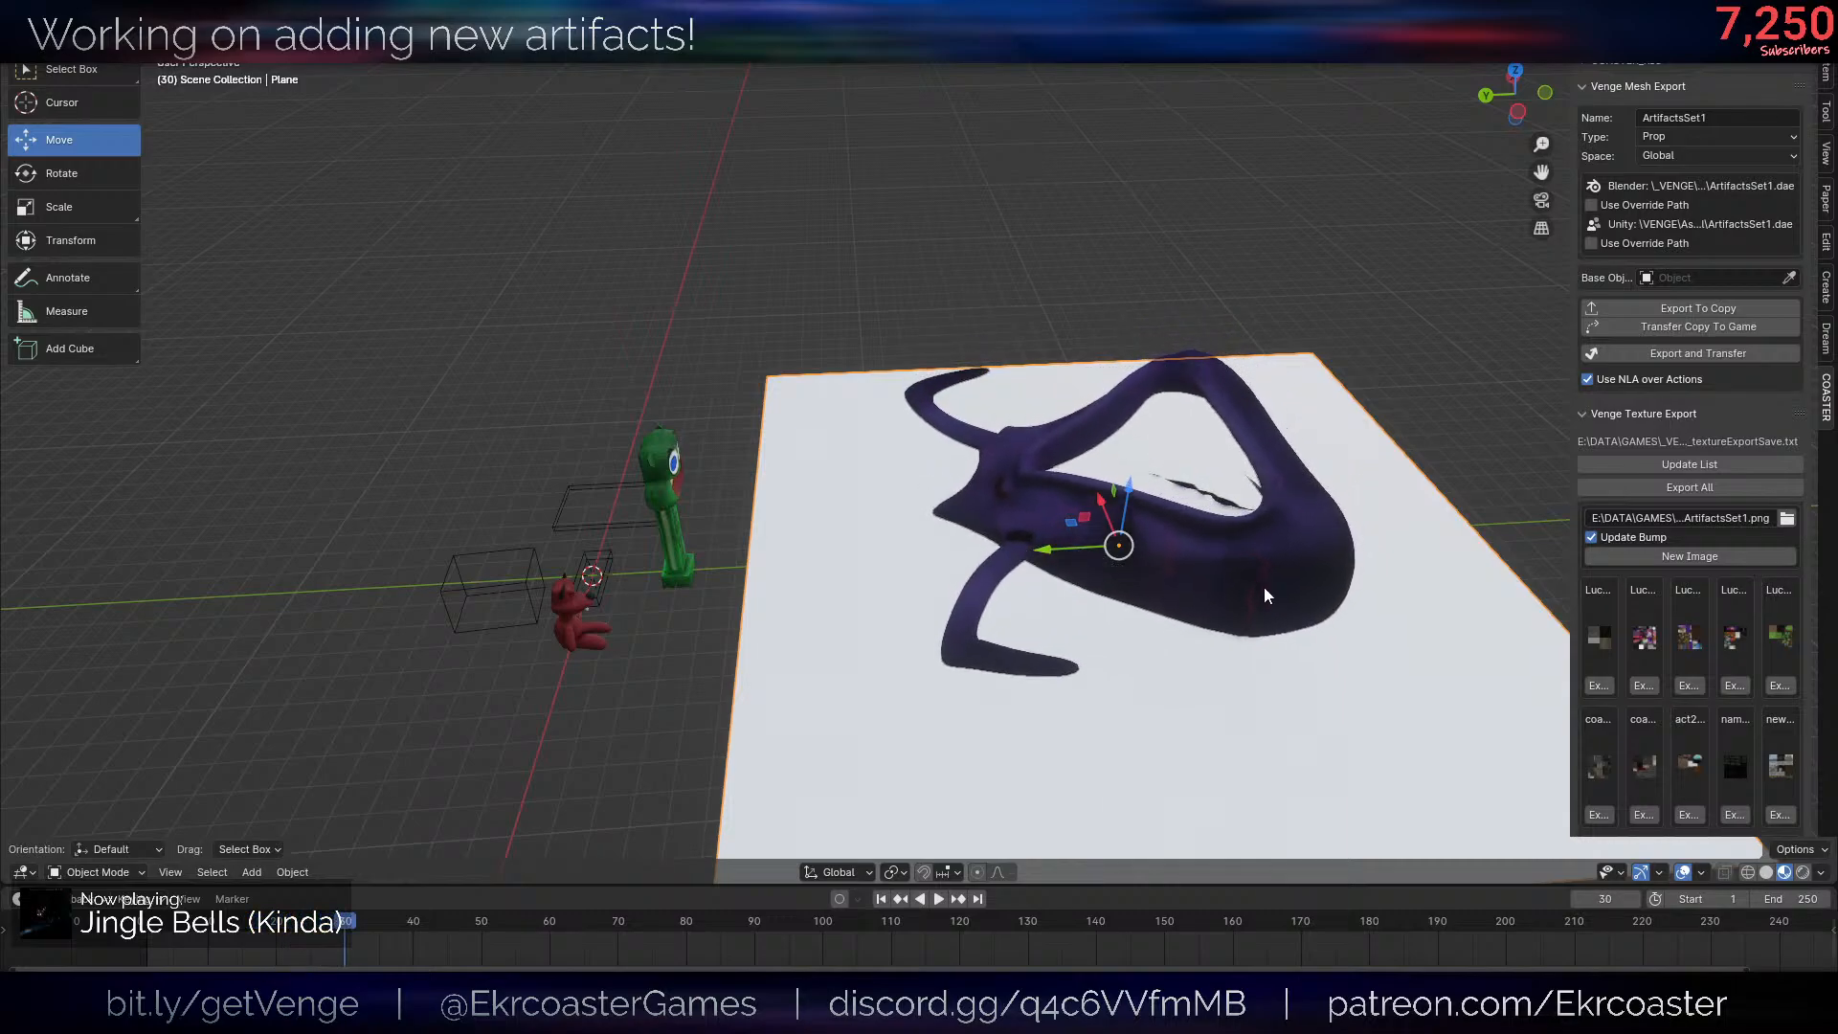
middle_drag(1264, 595, 1226, 533)
key(Right)
key(Right)
key(Right)
key(Right)
key(Right)
key(Right)
key(Right)
key(Right)
key(Right)
key(Right)
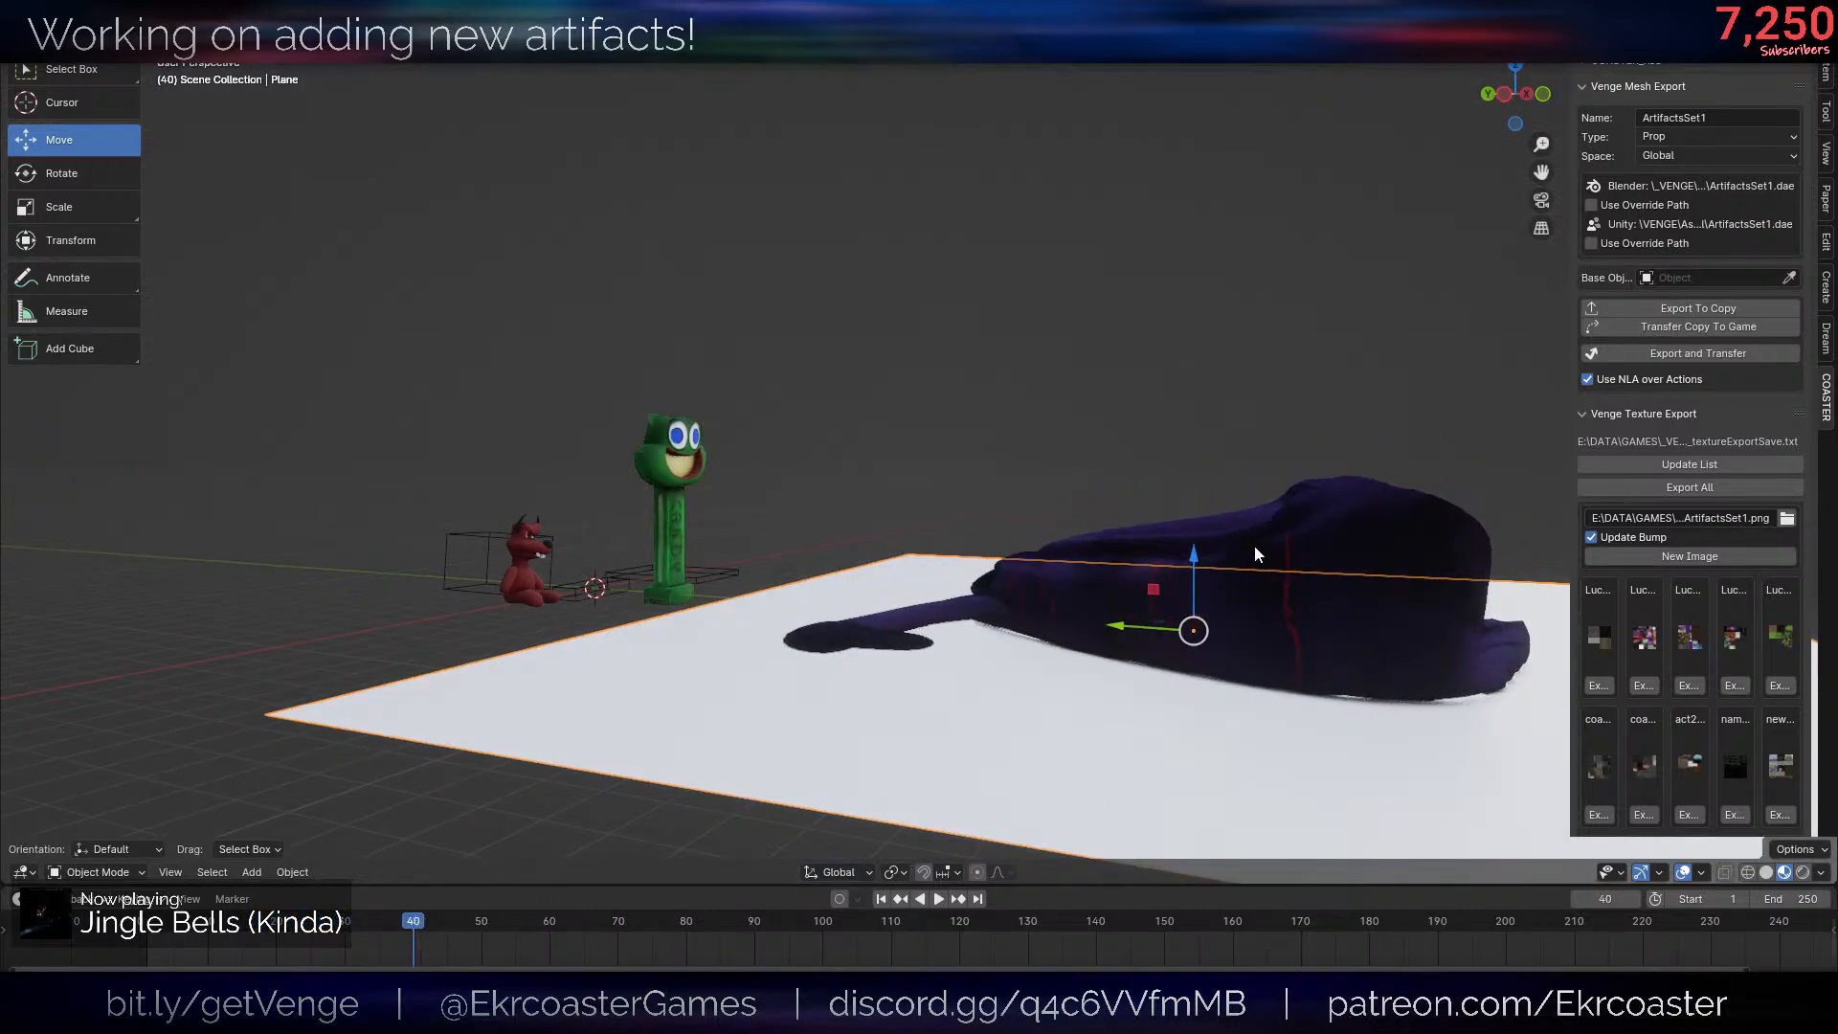
key(Right)
key(Right)
key(Right)
key(Right)
key(Right)
key(Right)
key(Right)
key(Right)
key(Right)
key(Right)
key(Right)
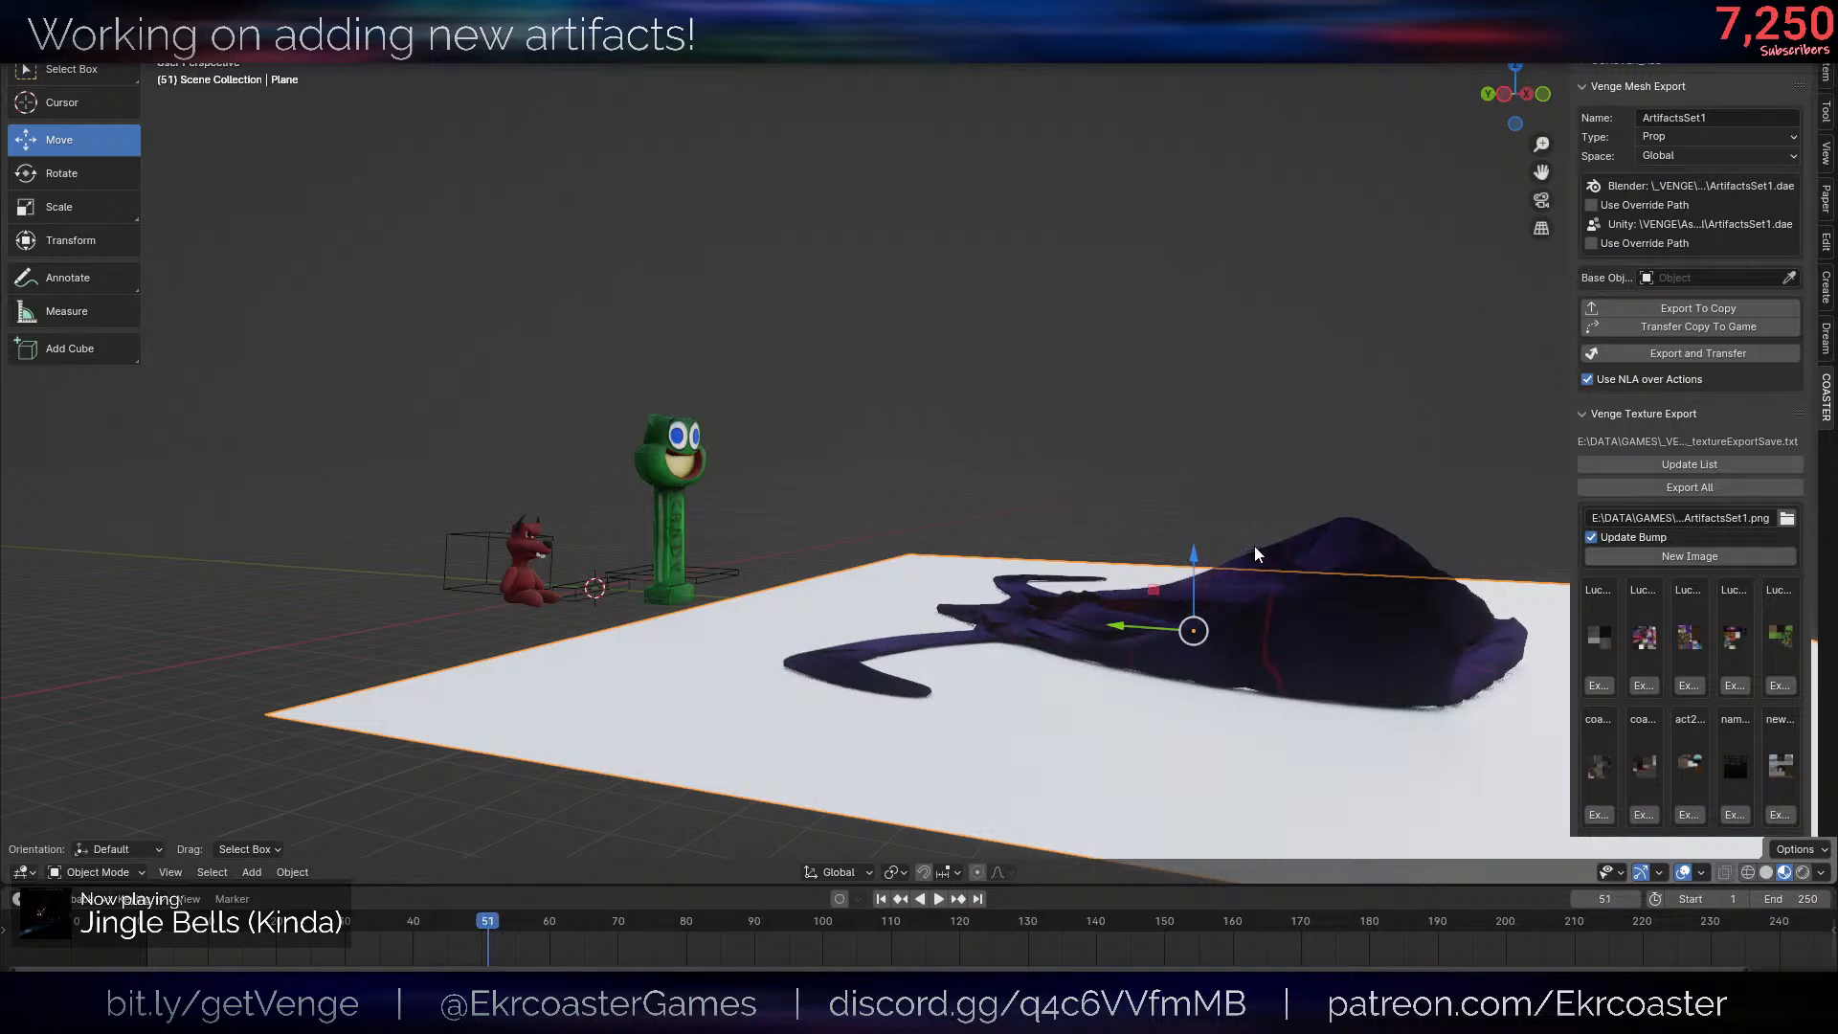
key(Right)
key(Right)
key(Right)
key(Right)
middle_drag(1265, 526, 1093, 600)
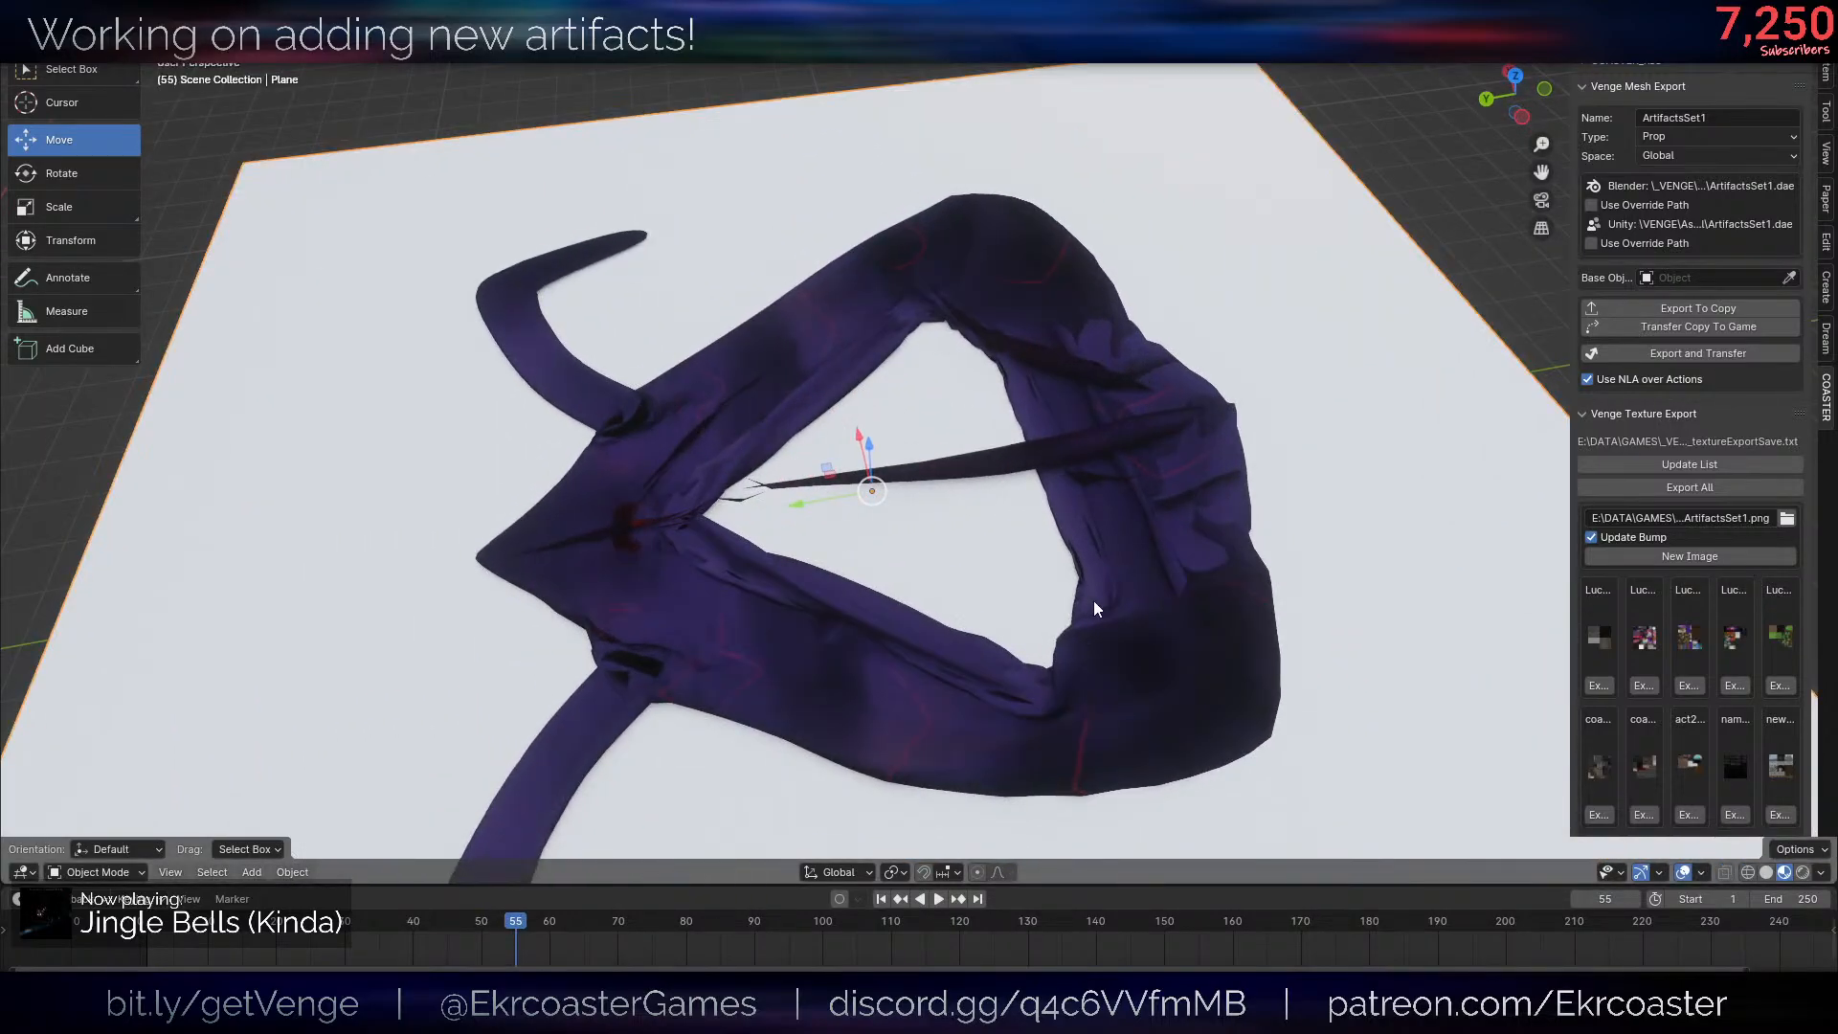
scroll(1094, 600, down, 4)
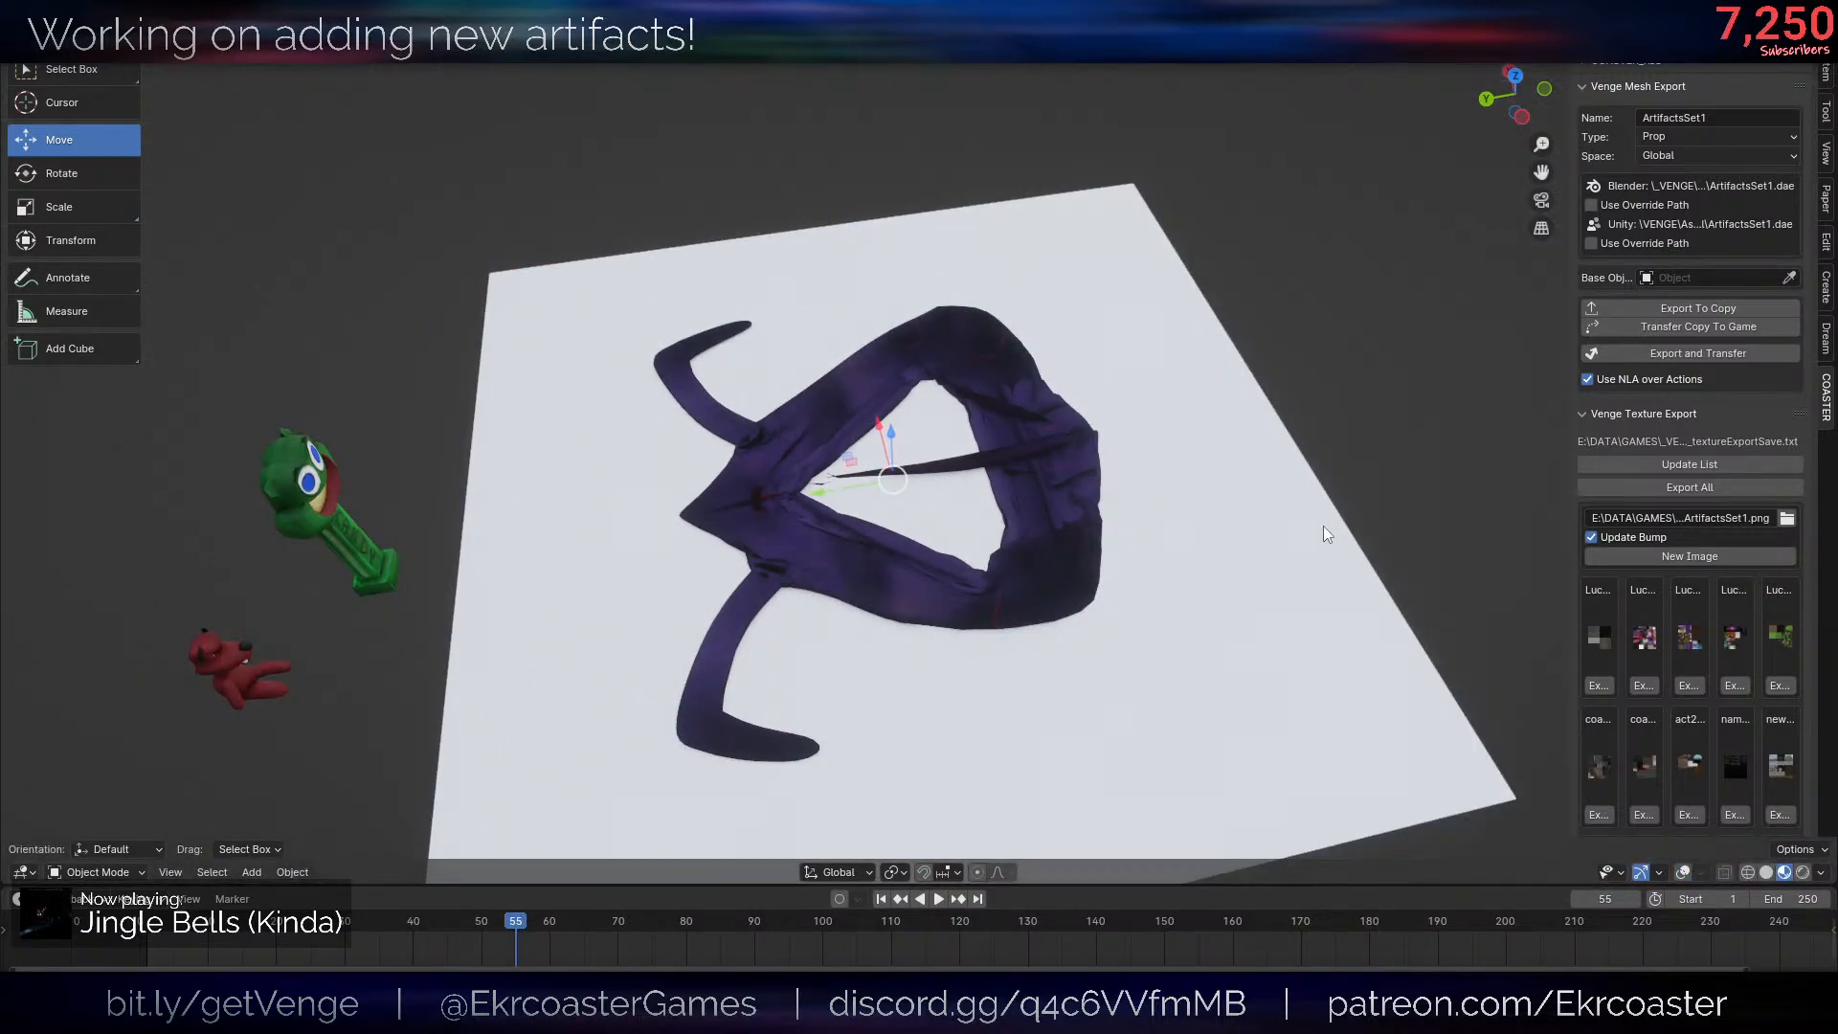
- Select the body, replay its collapse from the first frame to frame 92 and inspect the shape from several angles
click(1049, 555)
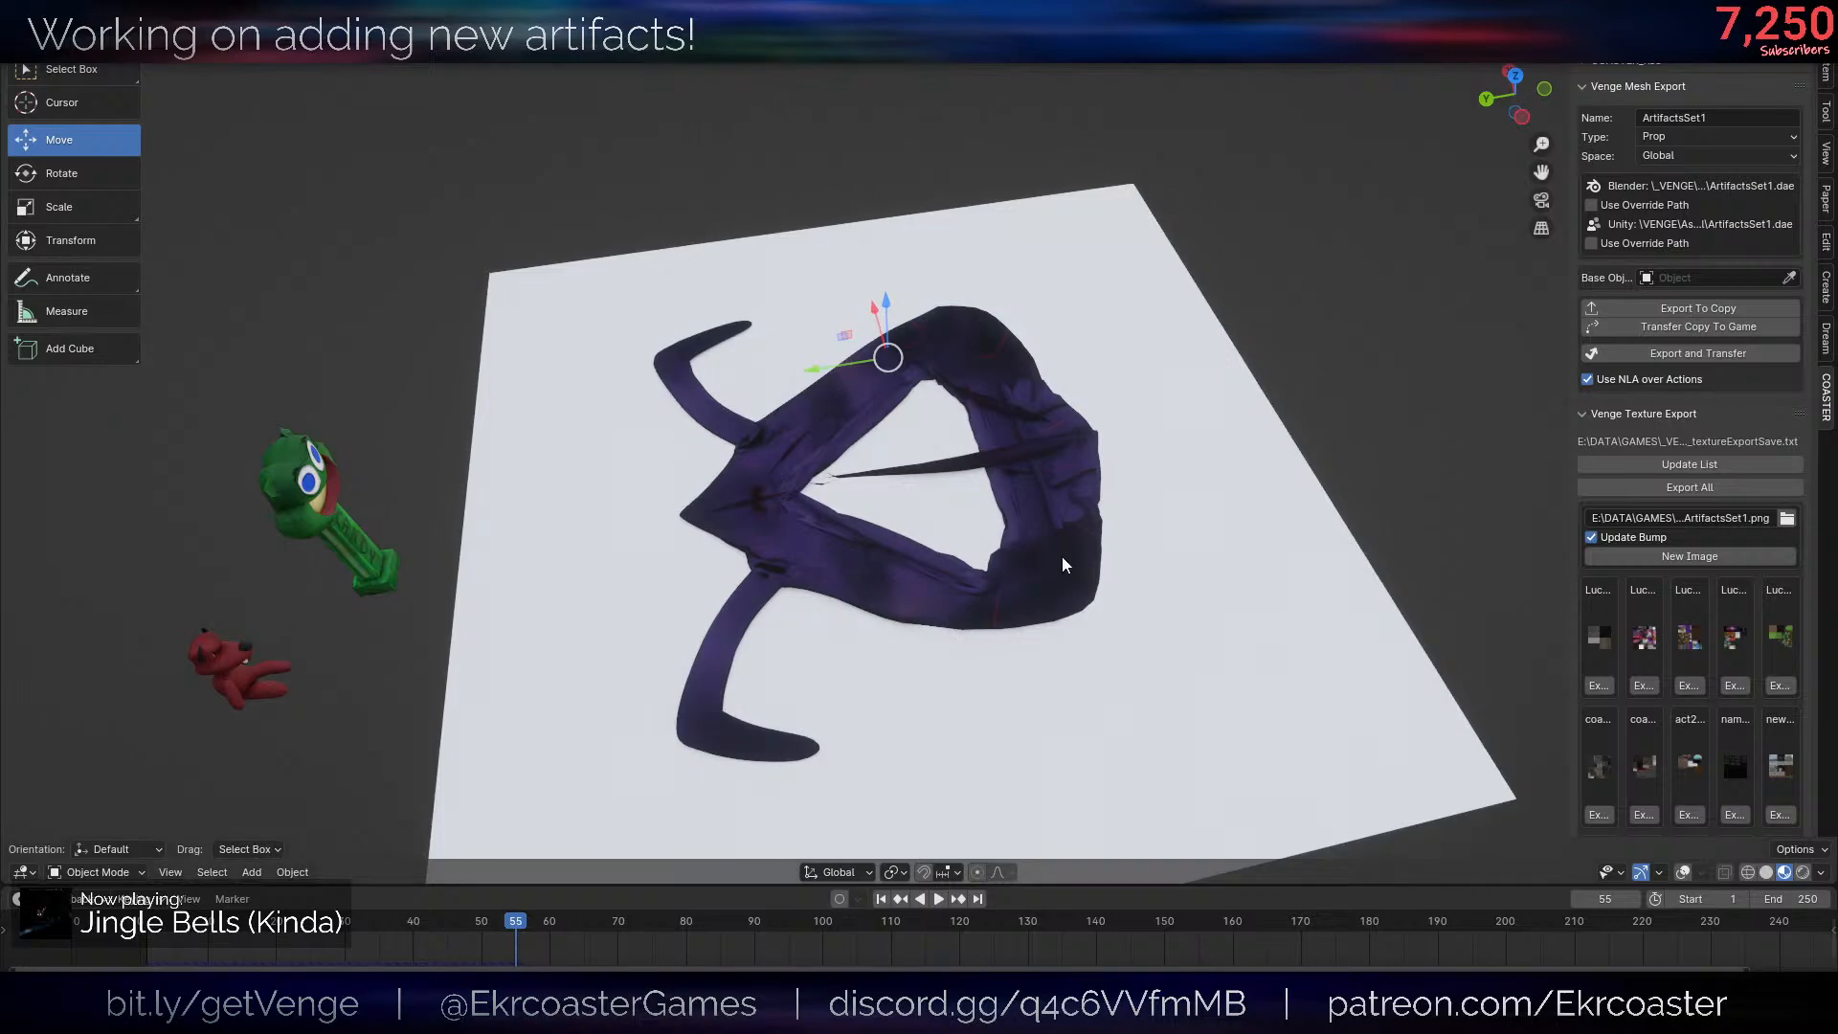
key(shift+Left)
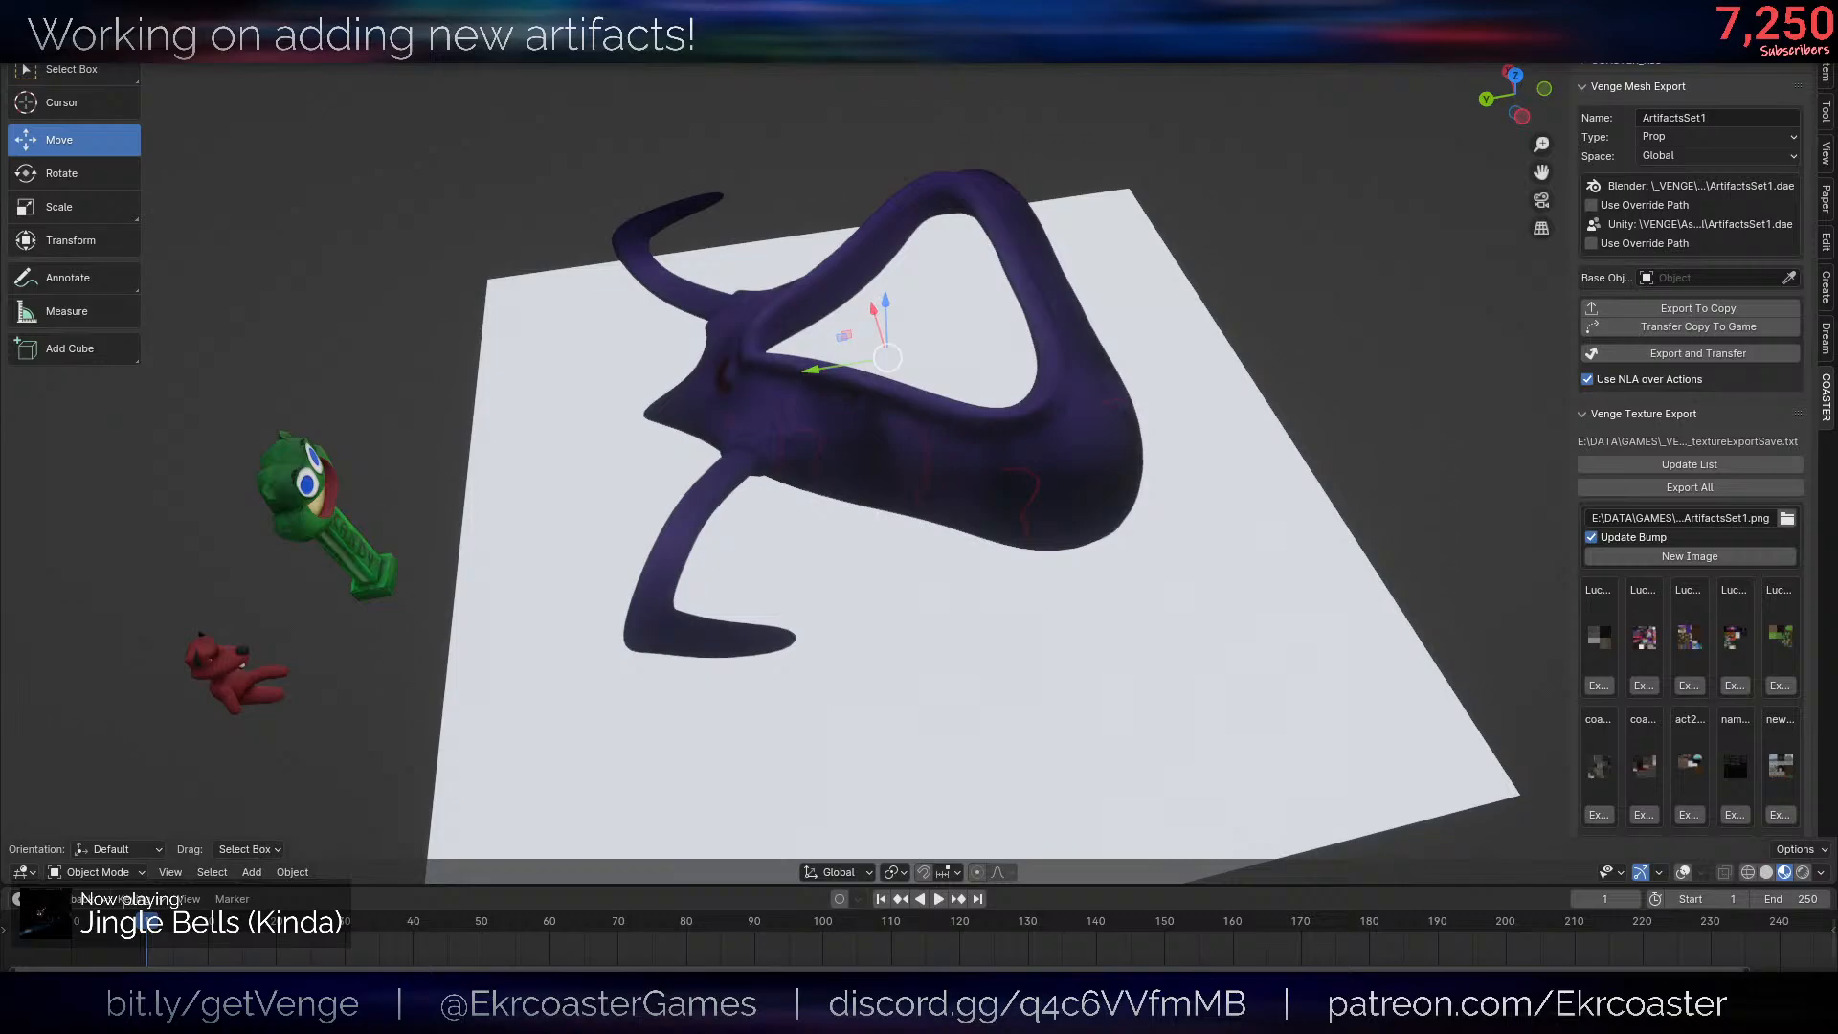
key(space)
key(Escape)
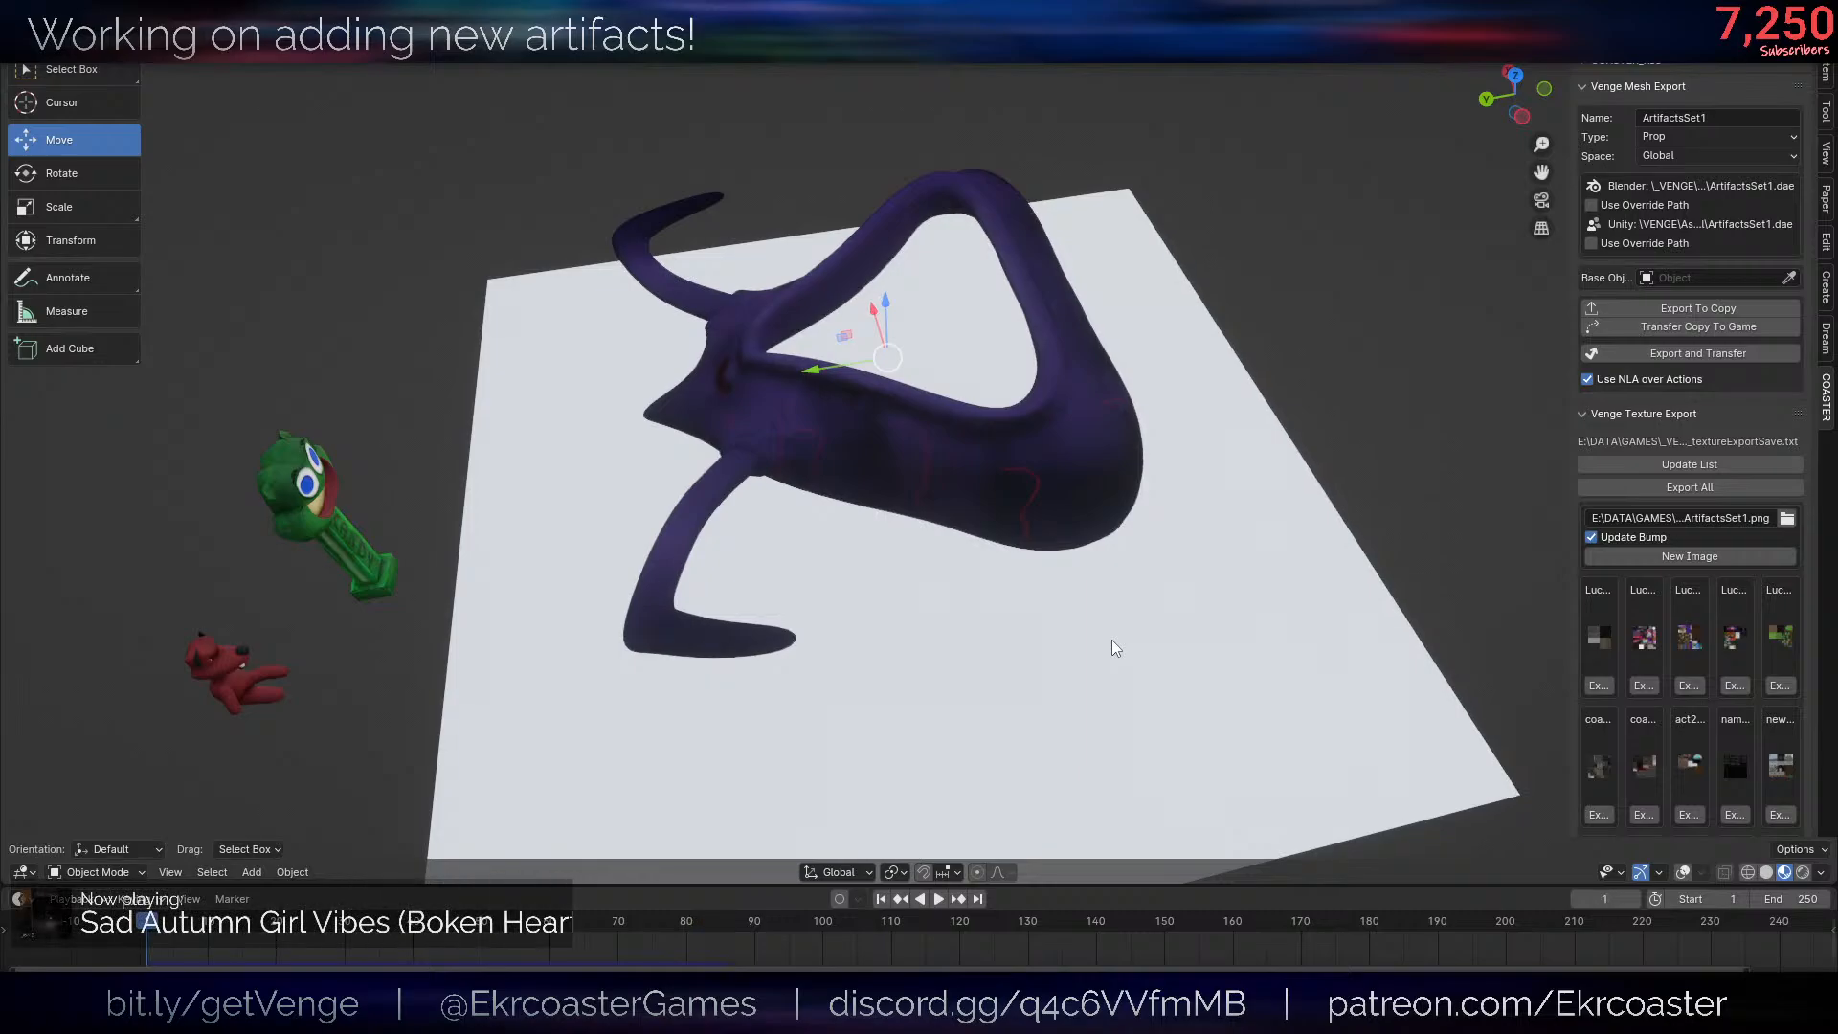
key(space)
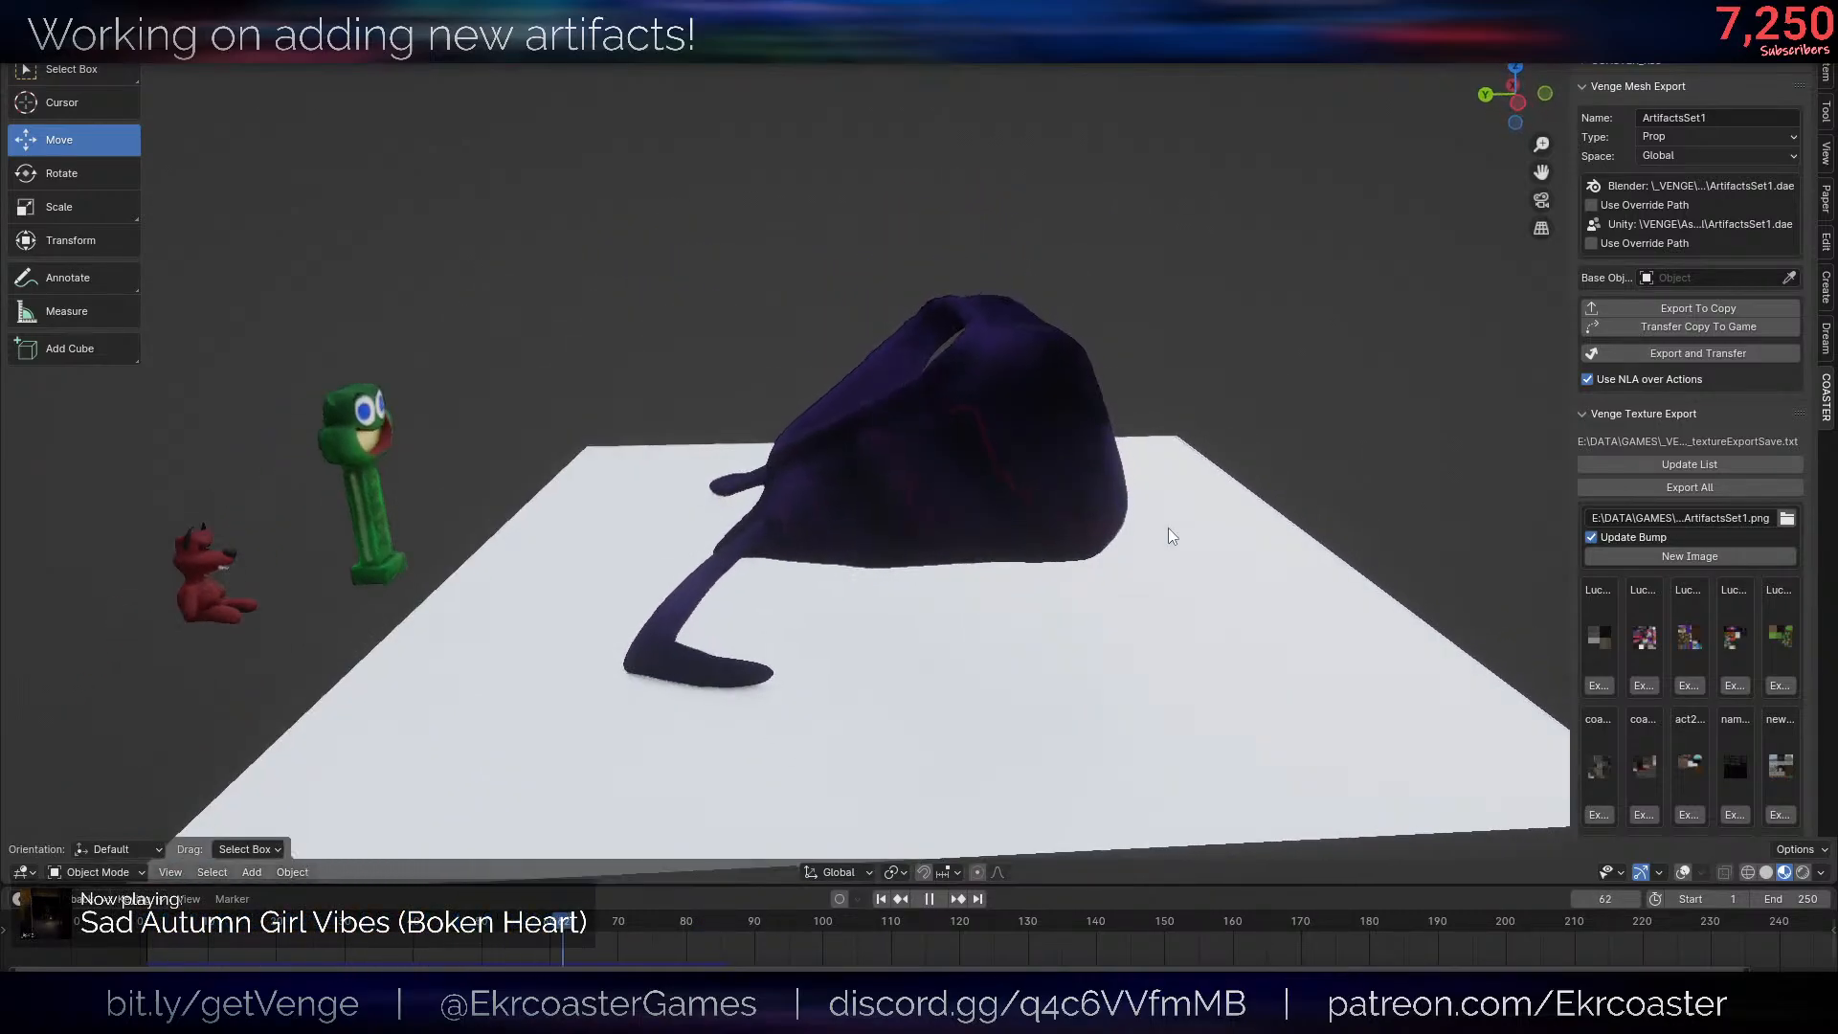
key(space)
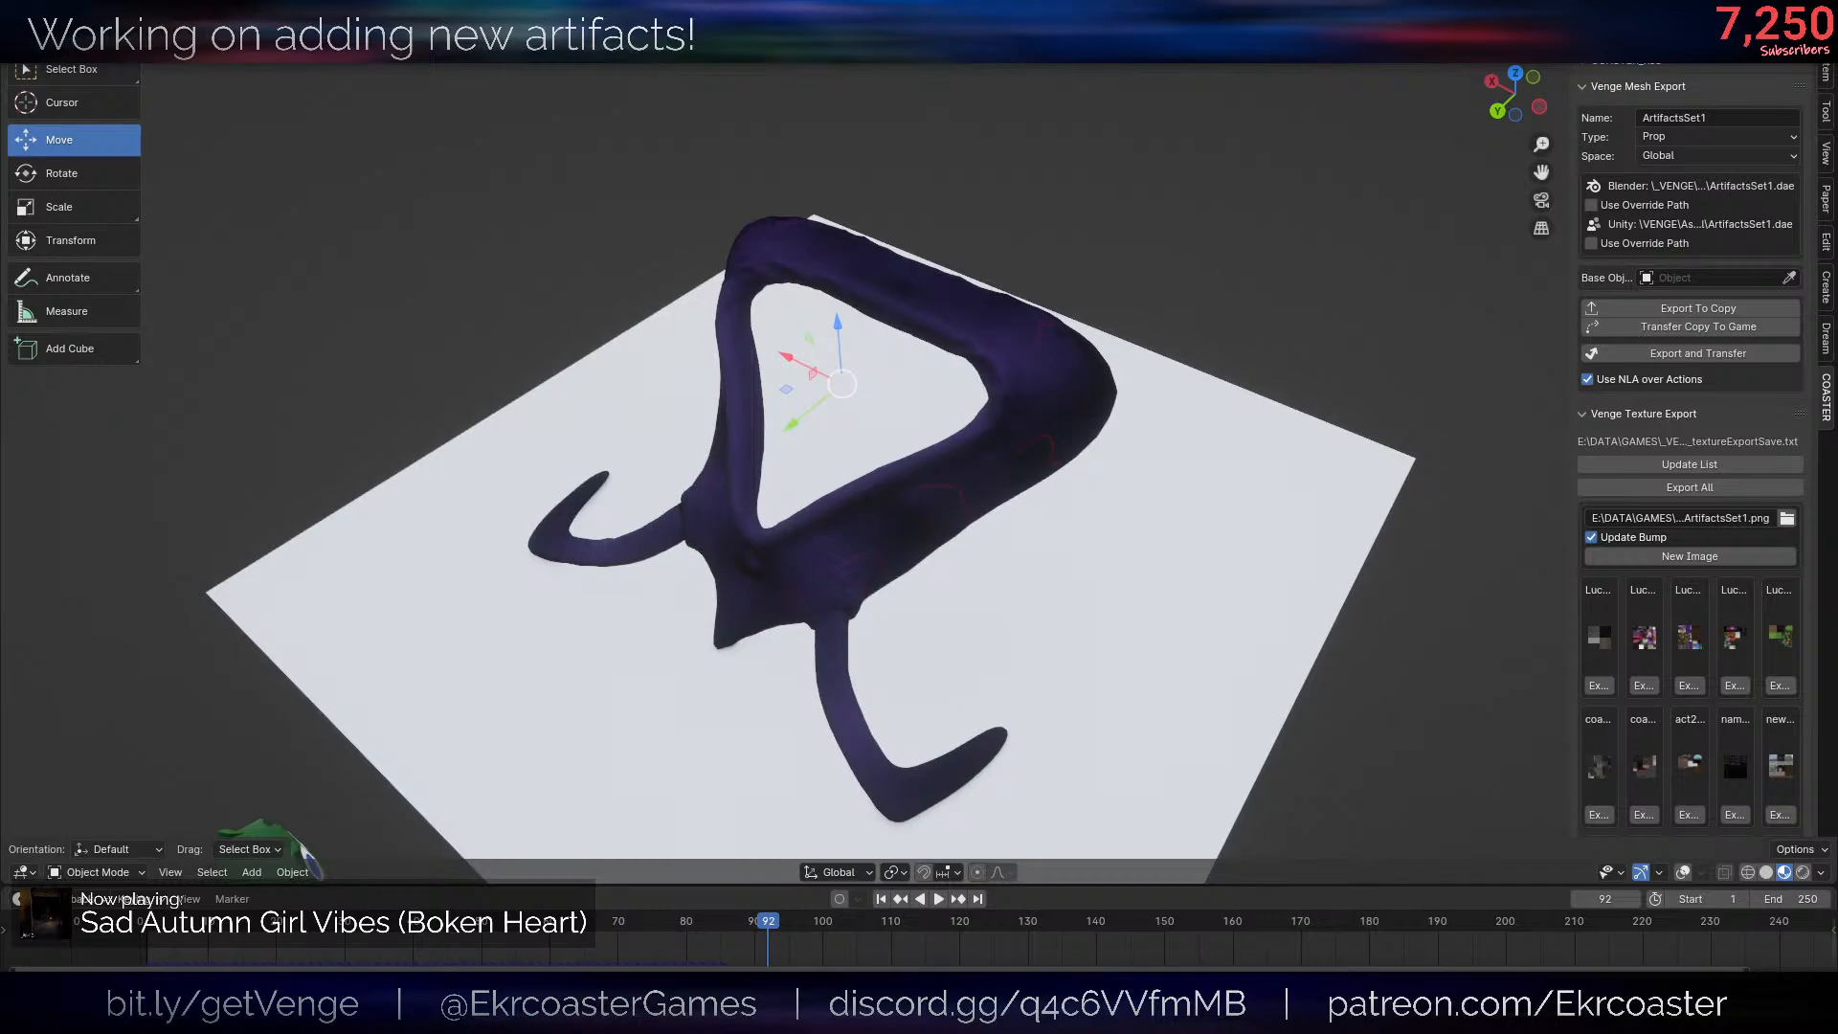
- Rerun the simulation from the first frame to frame 109 and inspect the collapsed skin on the plane
key(shift+Left)
key(space)
key(Right)
key(Right)
key(Right)
key(Right)
key(Up)
key(shift+Left)
key(space)
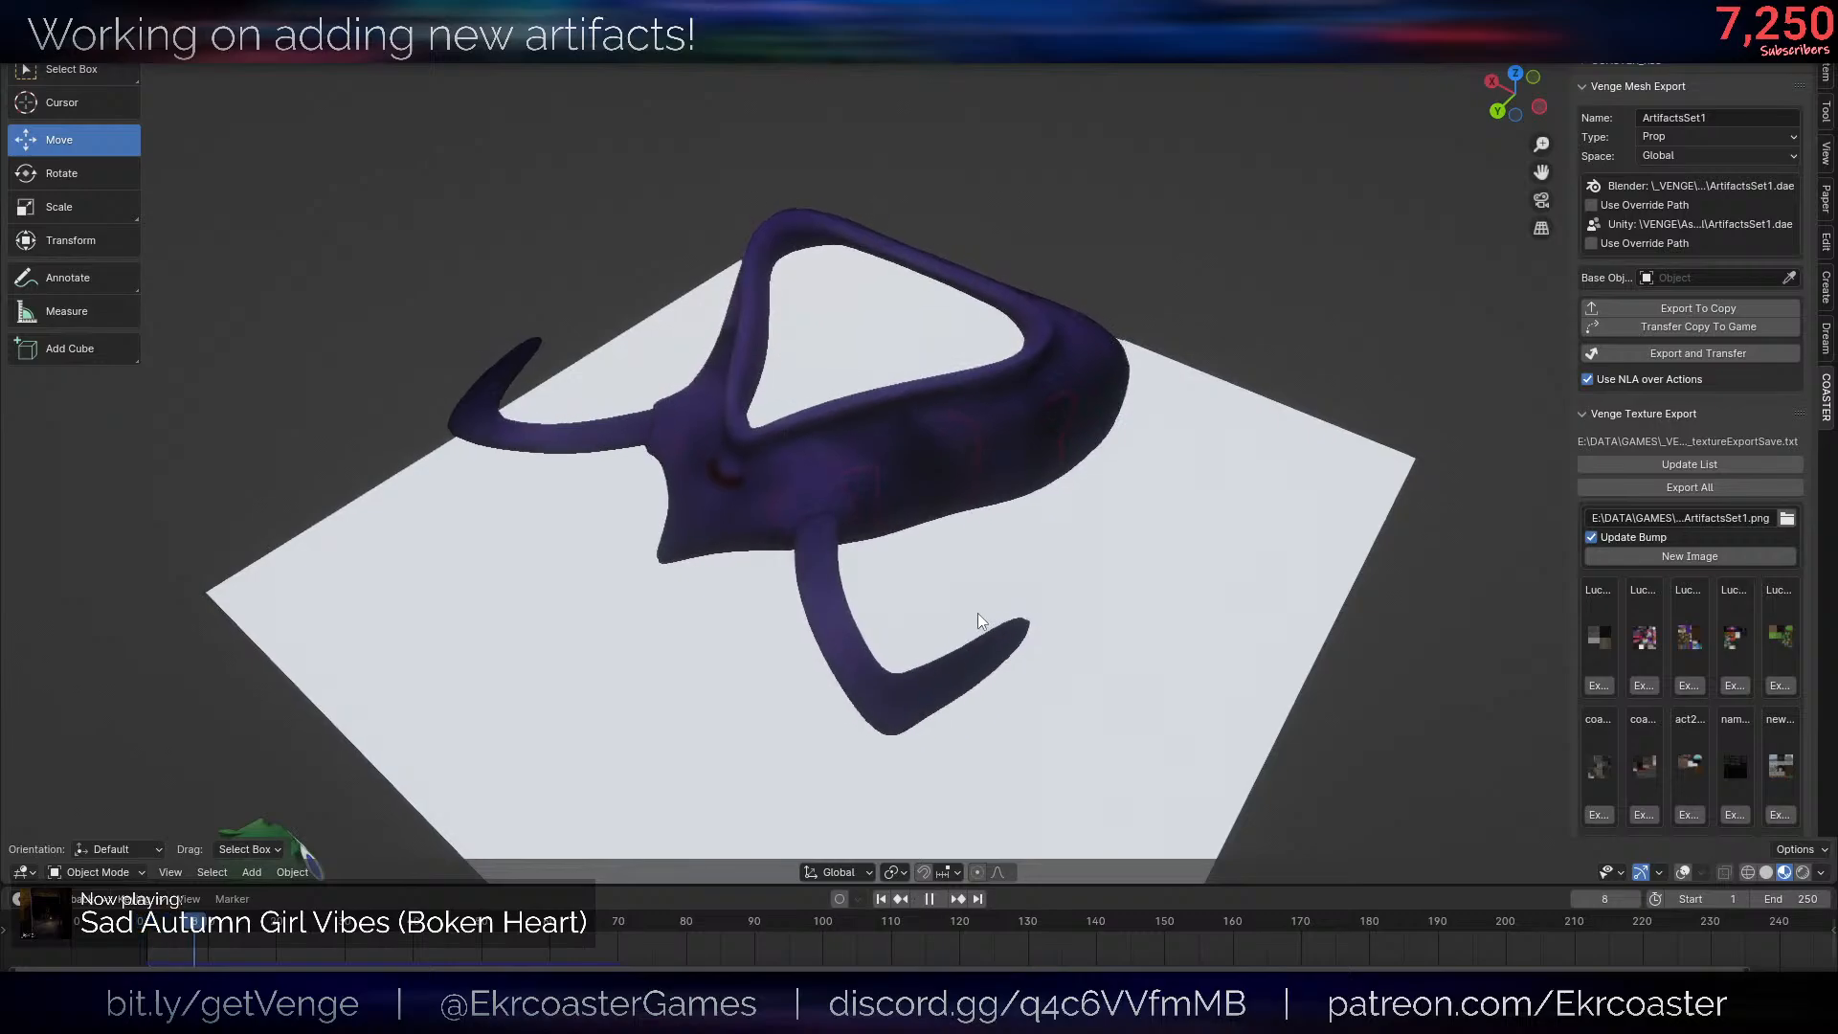
middle_drag(1069, 515, 996, 515)
scroll(1166, 560, down, 4)
key(space)
key(alt+shift+z)
scroll(996, 515, up, 2)
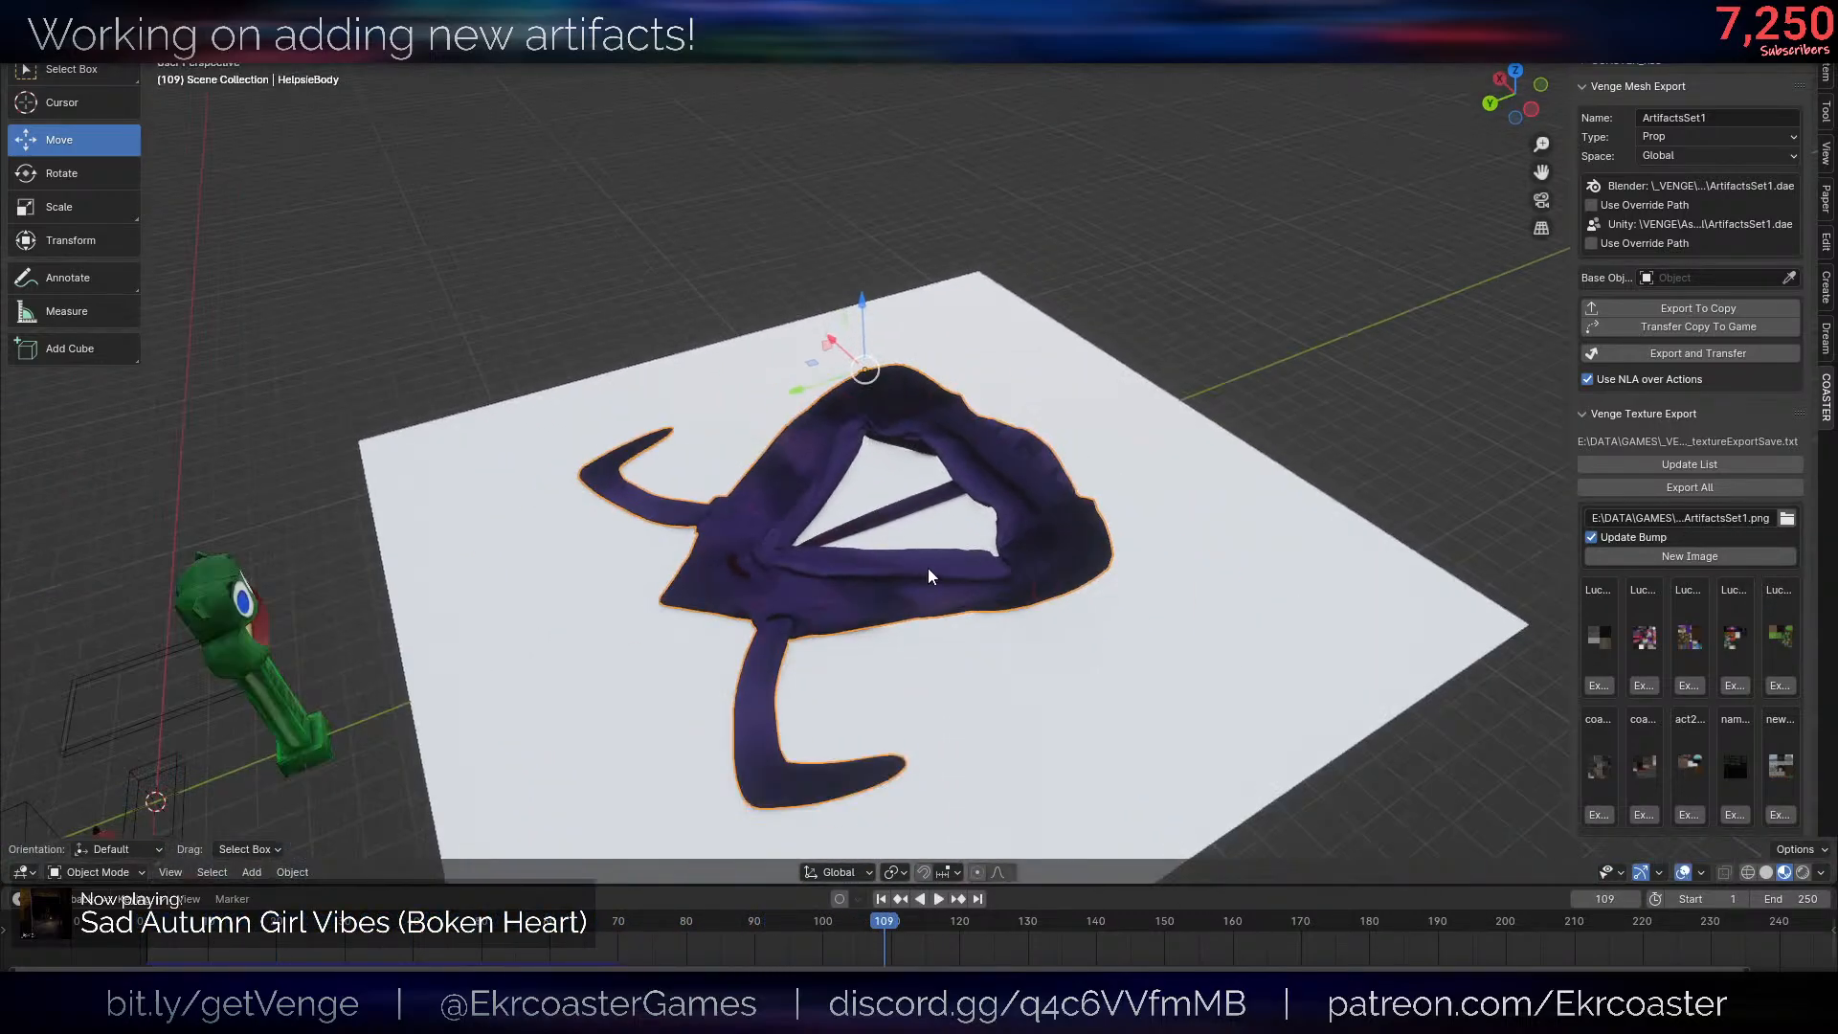
- Return to the first frame and open the floor plane for mesh editing
middle_drag(928, 567, 1019, 526)
key(shift+Left)
click(1019, 527)
key(Tab)
scroll(1020, 507, down, 5)
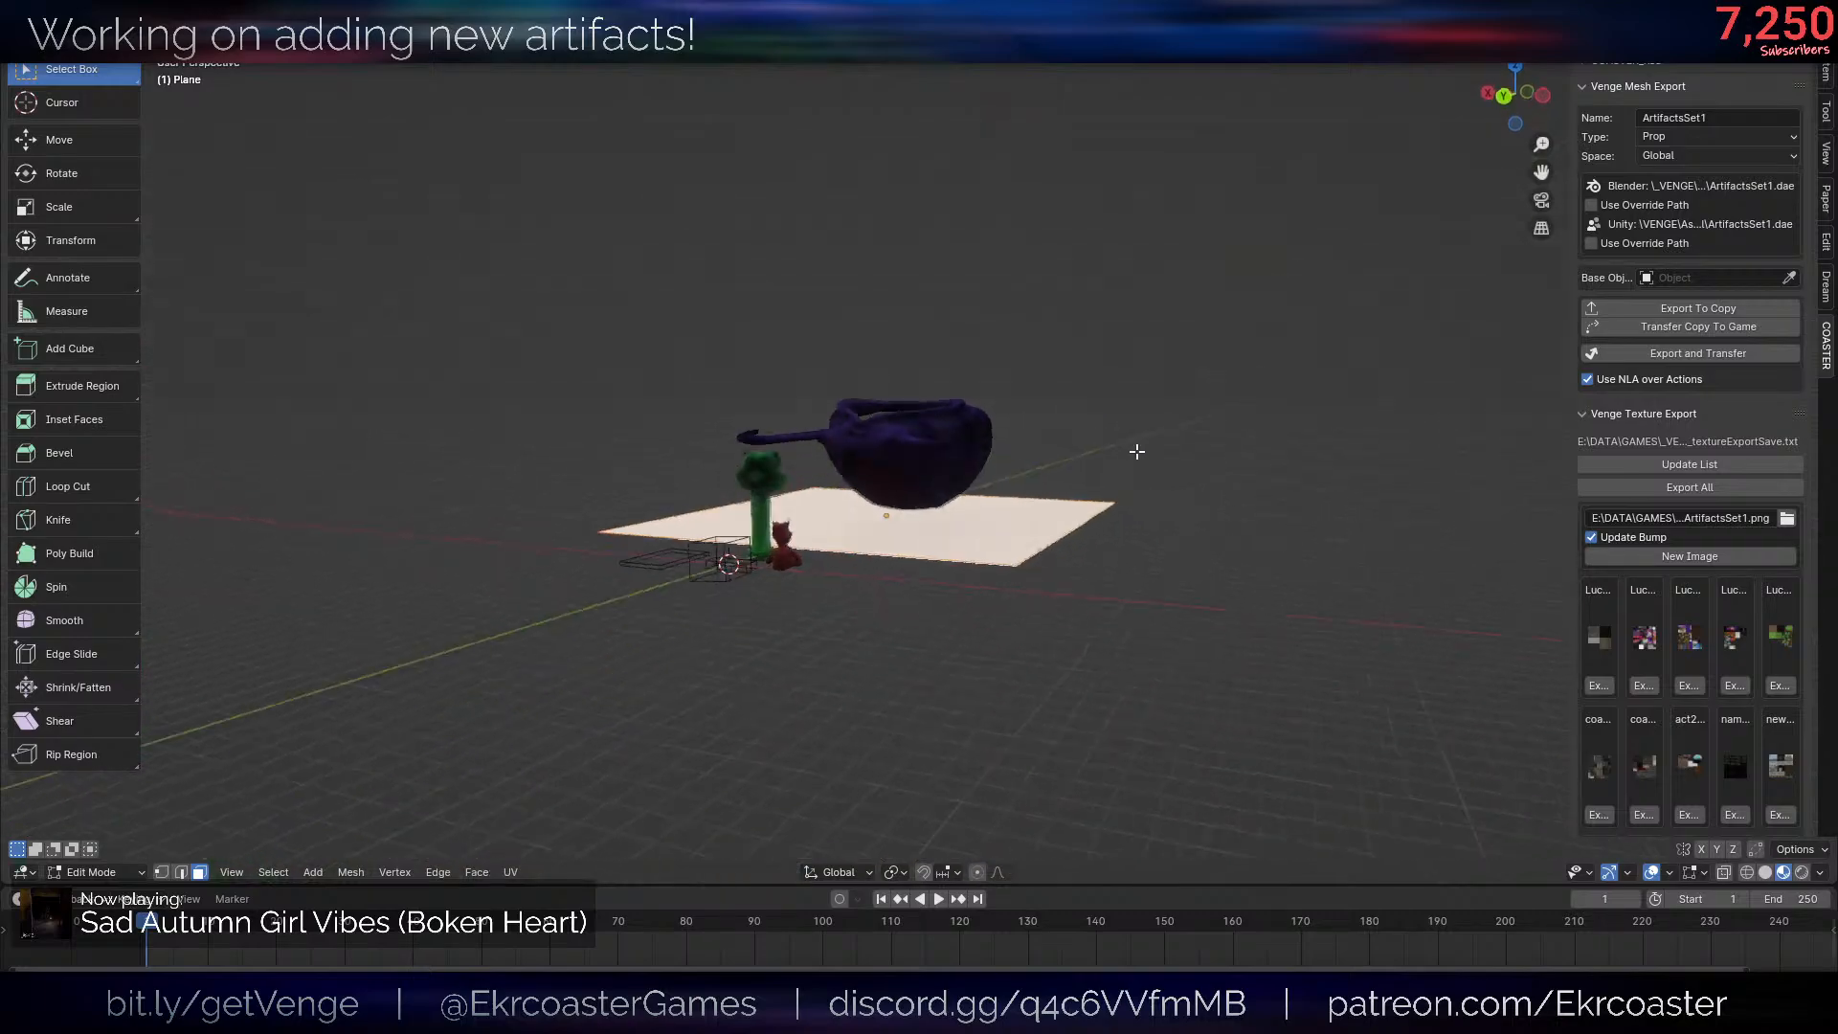
scroll(1022, 469, up, 3)
key(shift+a)
click(1118, 423)
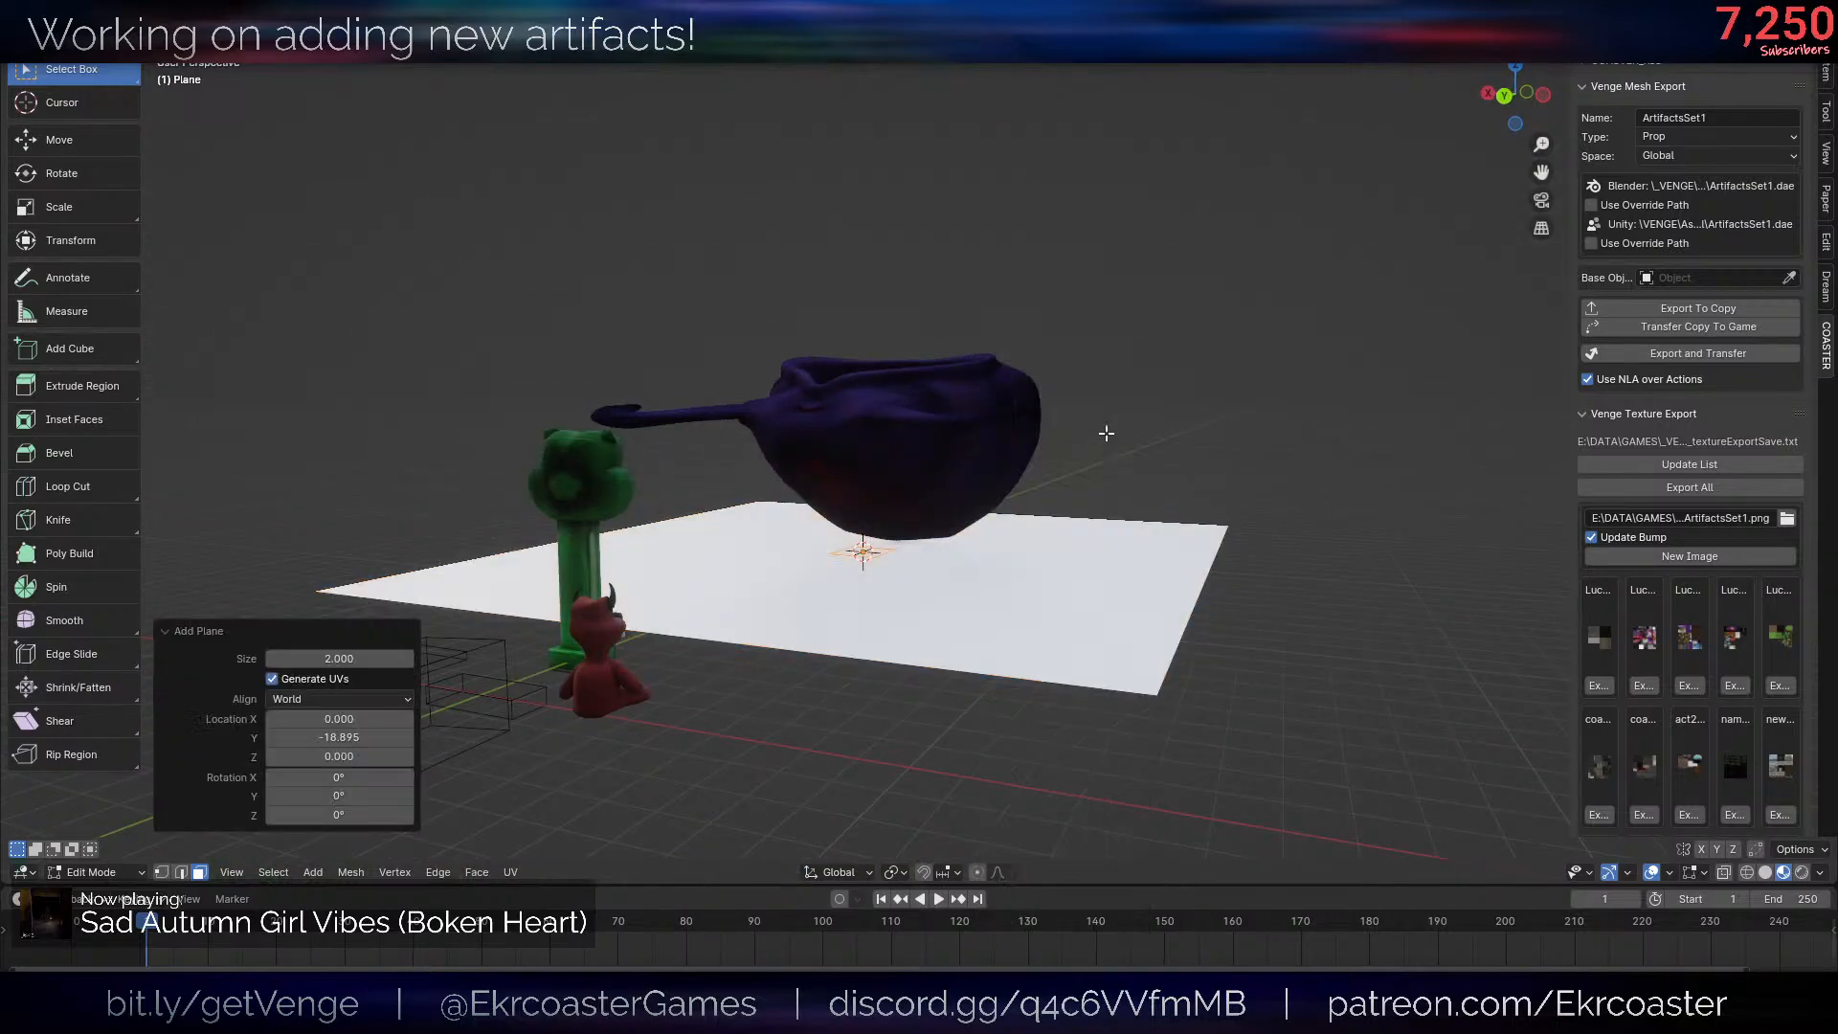
key(ctrl+z)
- Add a small cube to the plane mesh beneath the body, rotated -11.9° in the view and shifted slightly
key(shift+a)
click(1093, 462)
key(s)
click(1000, 497)
key(r)
key(s)
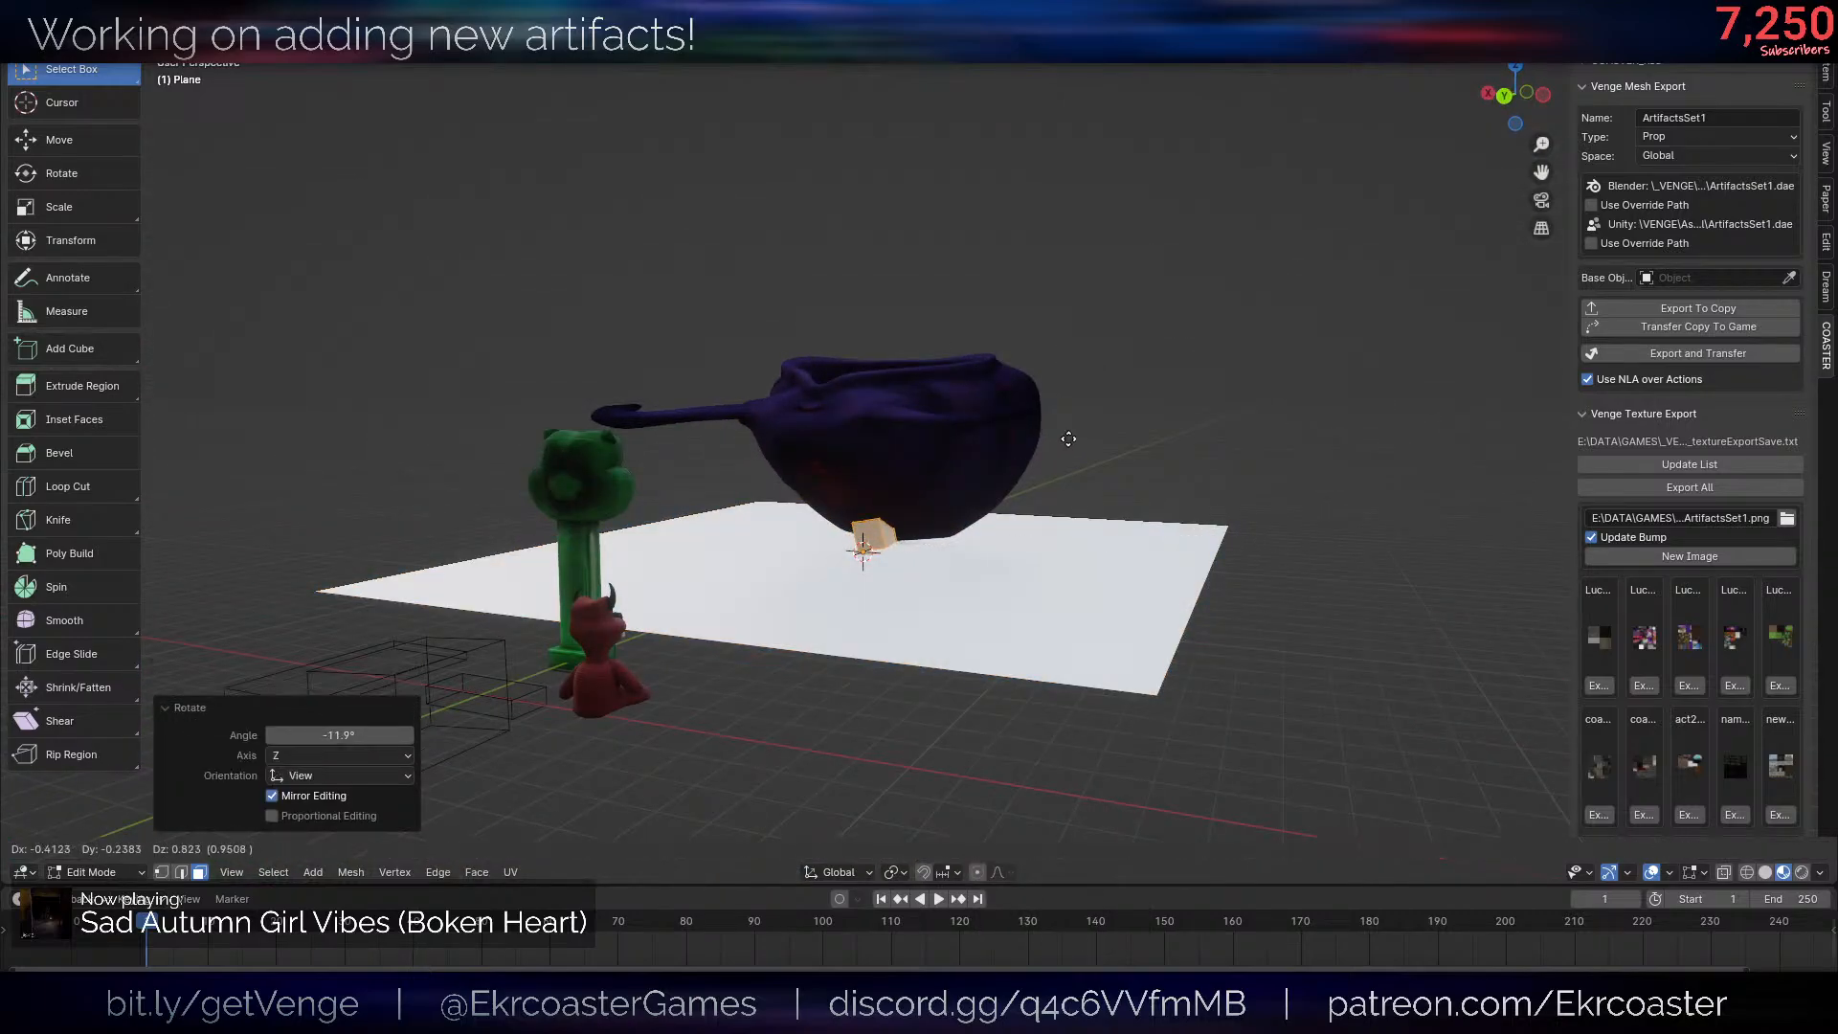
click(1066, 467)
- Duplicate the cube to another spot on the plane beneath the body and tilt the copy freely
scroll(1065, 469, up, 2)
middle_drag(943, 474, 1088, 500)
key(shift+d)
click(1028, 495)
key(r)
key(r)
click(1077, 442)
- Place a third cube by duplicating about 6.79 in X, -3.75 in Y and 0.30 in Z, and rotate it freely
key(shift+d)
click(691, 492)
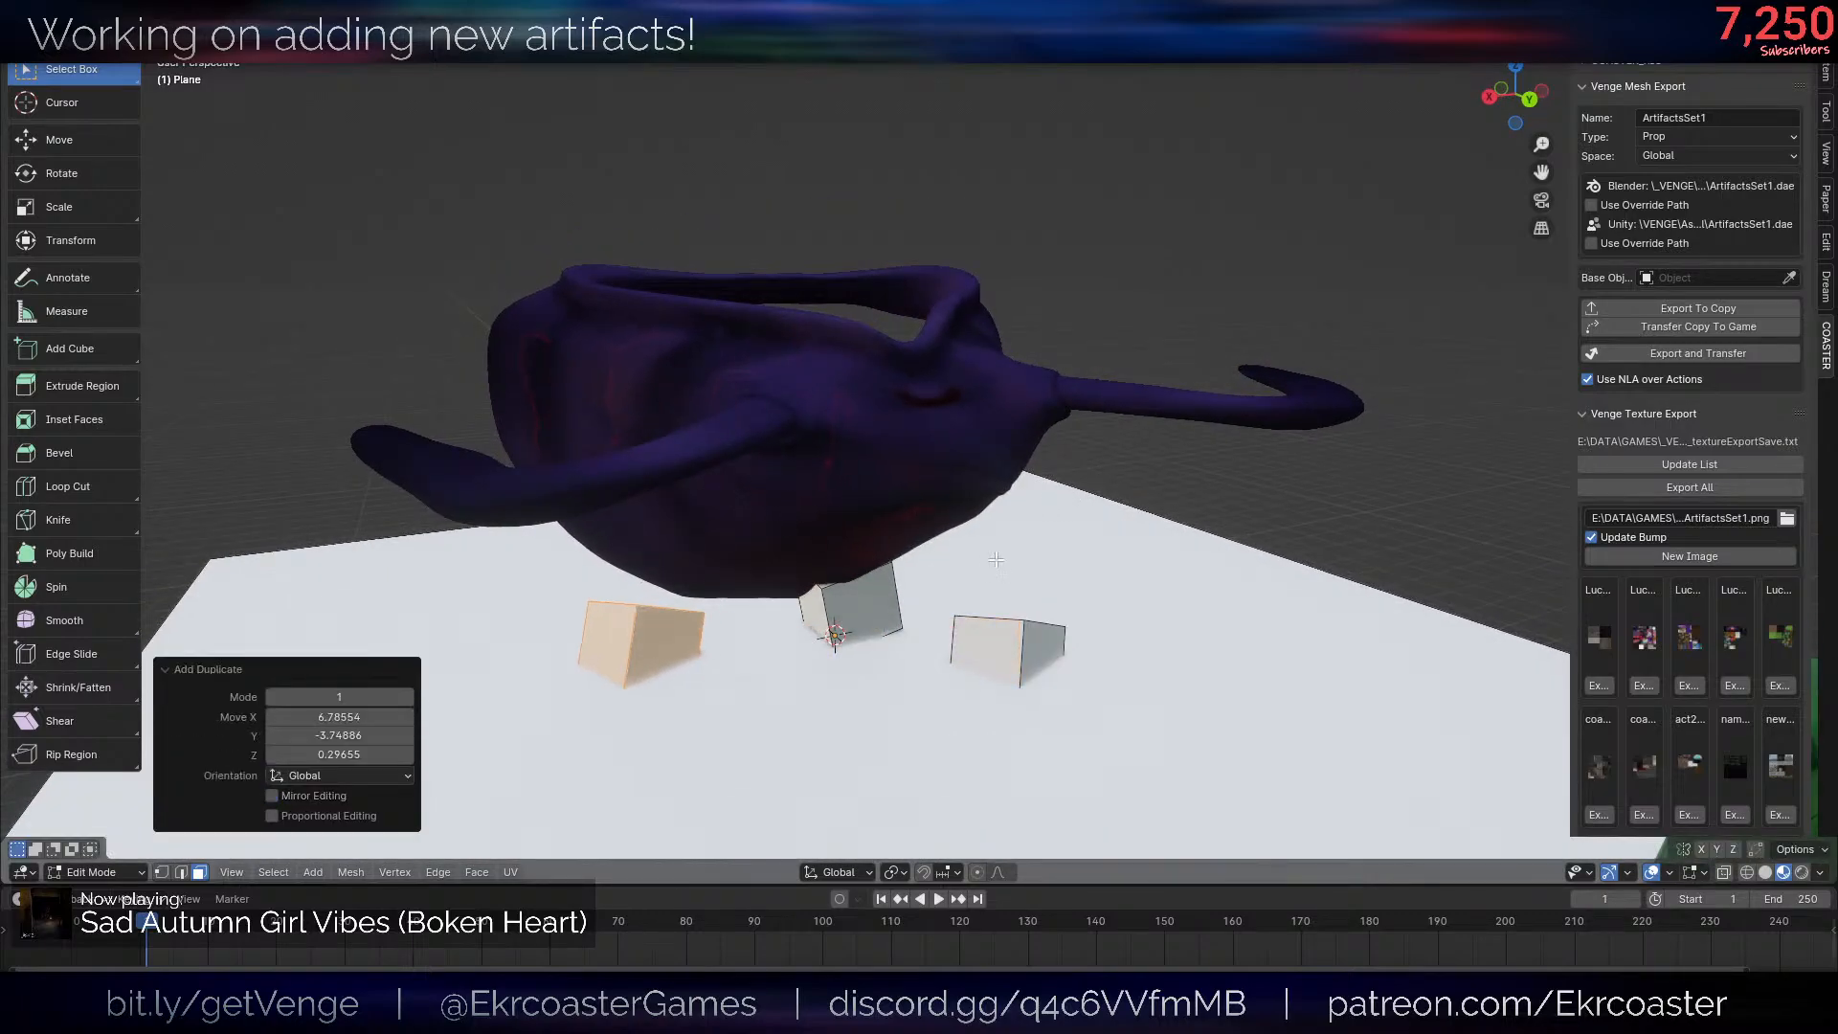
key(r)
key(r)
click(924, 575)
key(Tab)
- Select the body, run the simulation to frame 138 and examine how the skin drapes over the cubes
click(1084, 466)
click(1044, 385)
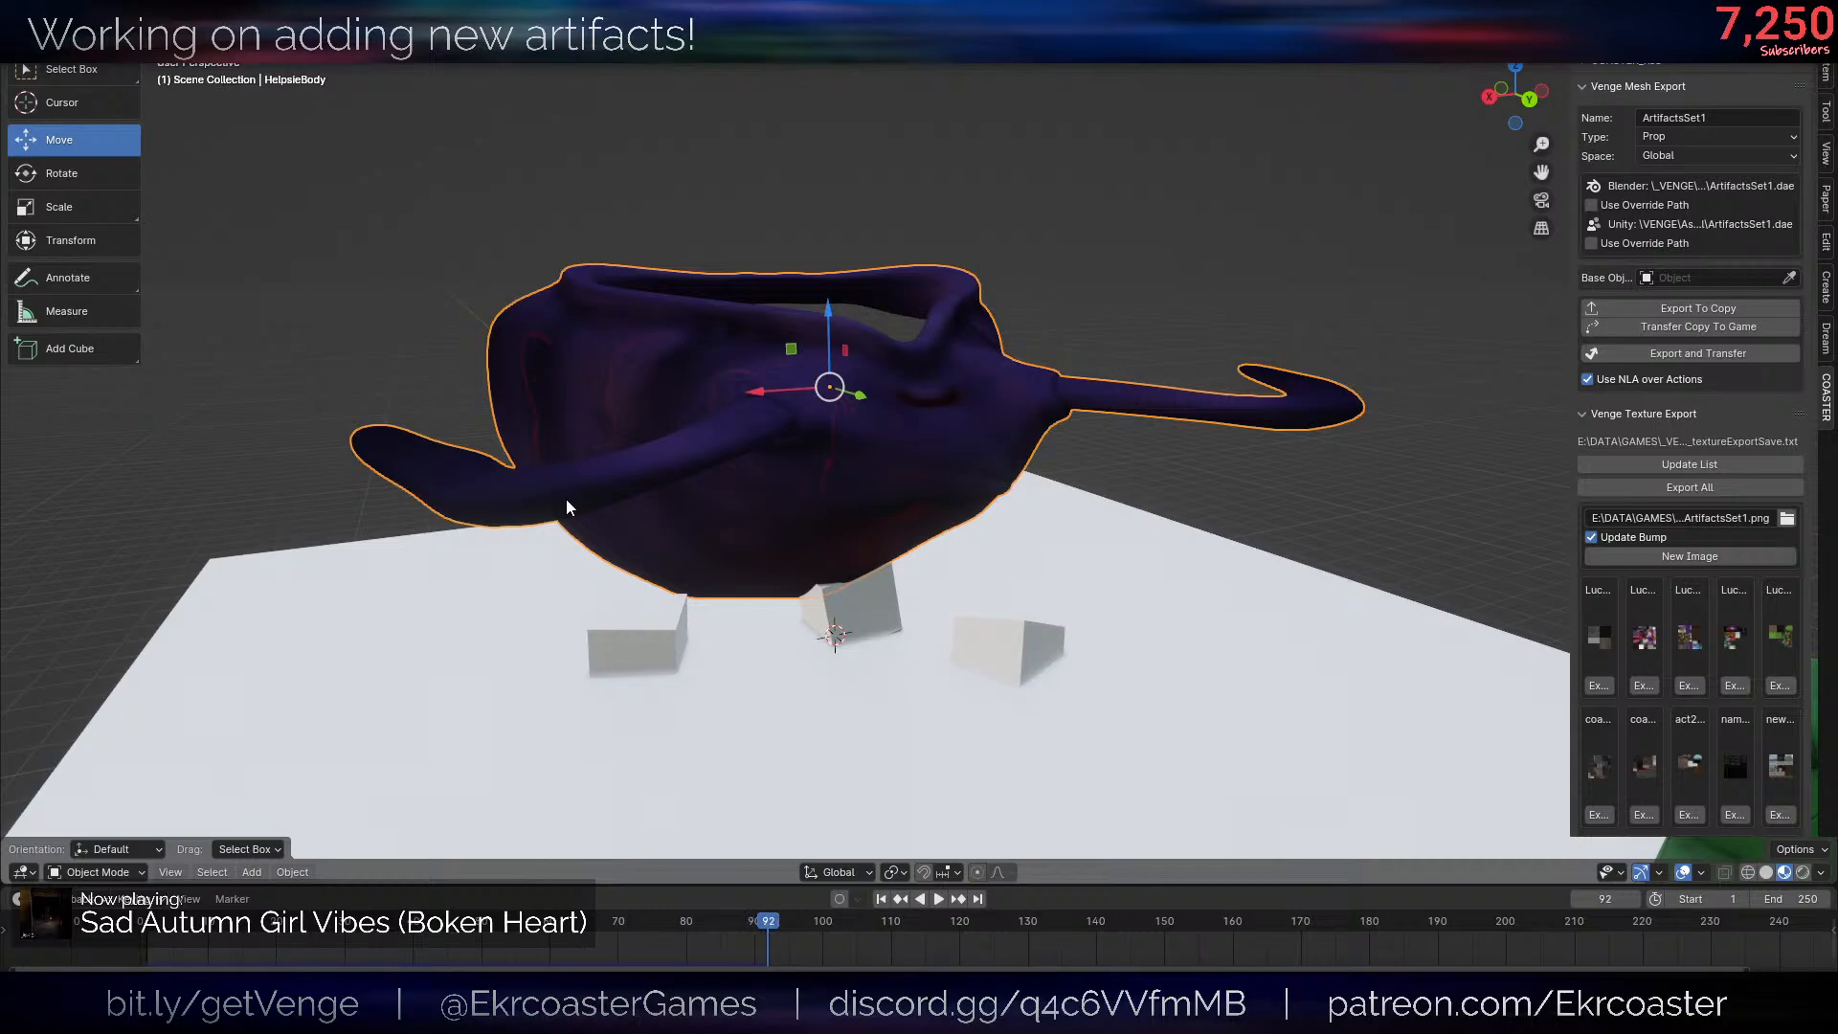
key(Escape)
key(space)
middle_drag(683, 372, 1170, 466)
scroll(1049, 486, up, 6)
scroll(1036, 417, down, 5)
key(alt+shift+z)
key(space)
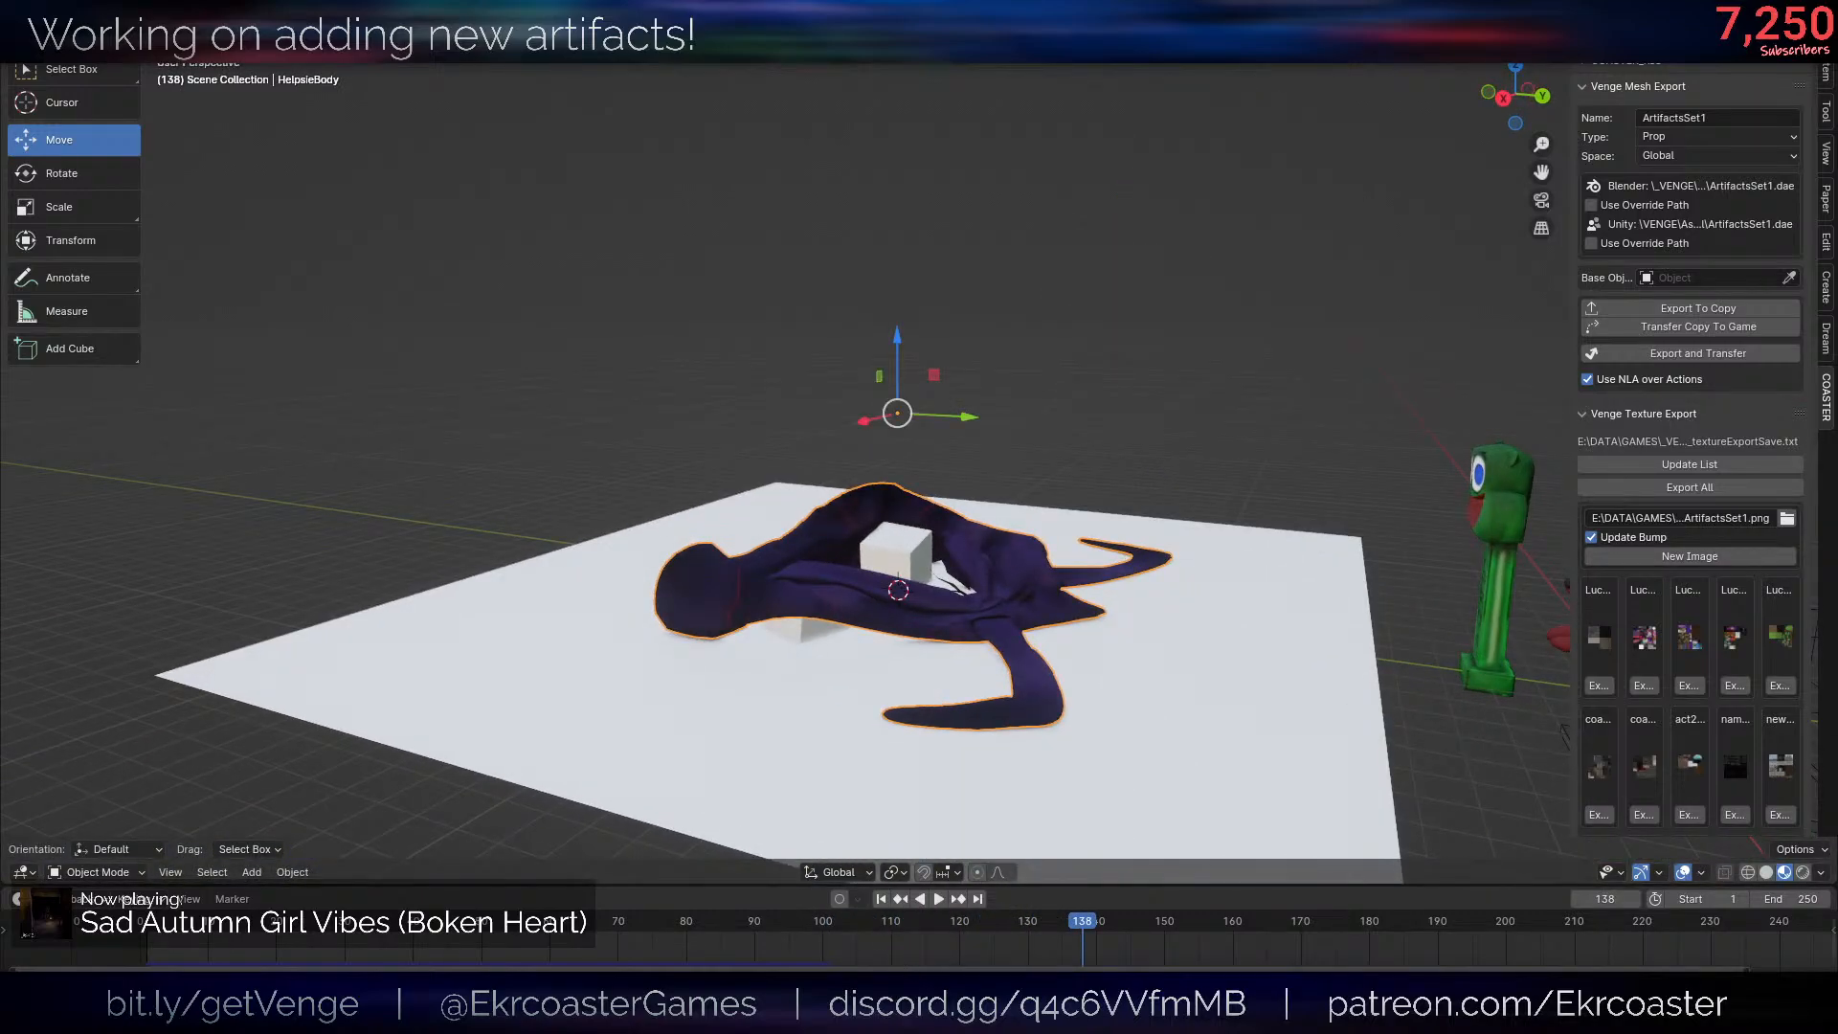
mouse_move(1234, 483)
middle_down()
mouse_move(1168, 668)
mouse_move(1076, 691)
mouse_move(1201, 604)
mouse_move(1250, 454)
middle_up()
scroll(1195, 593, down, 5)
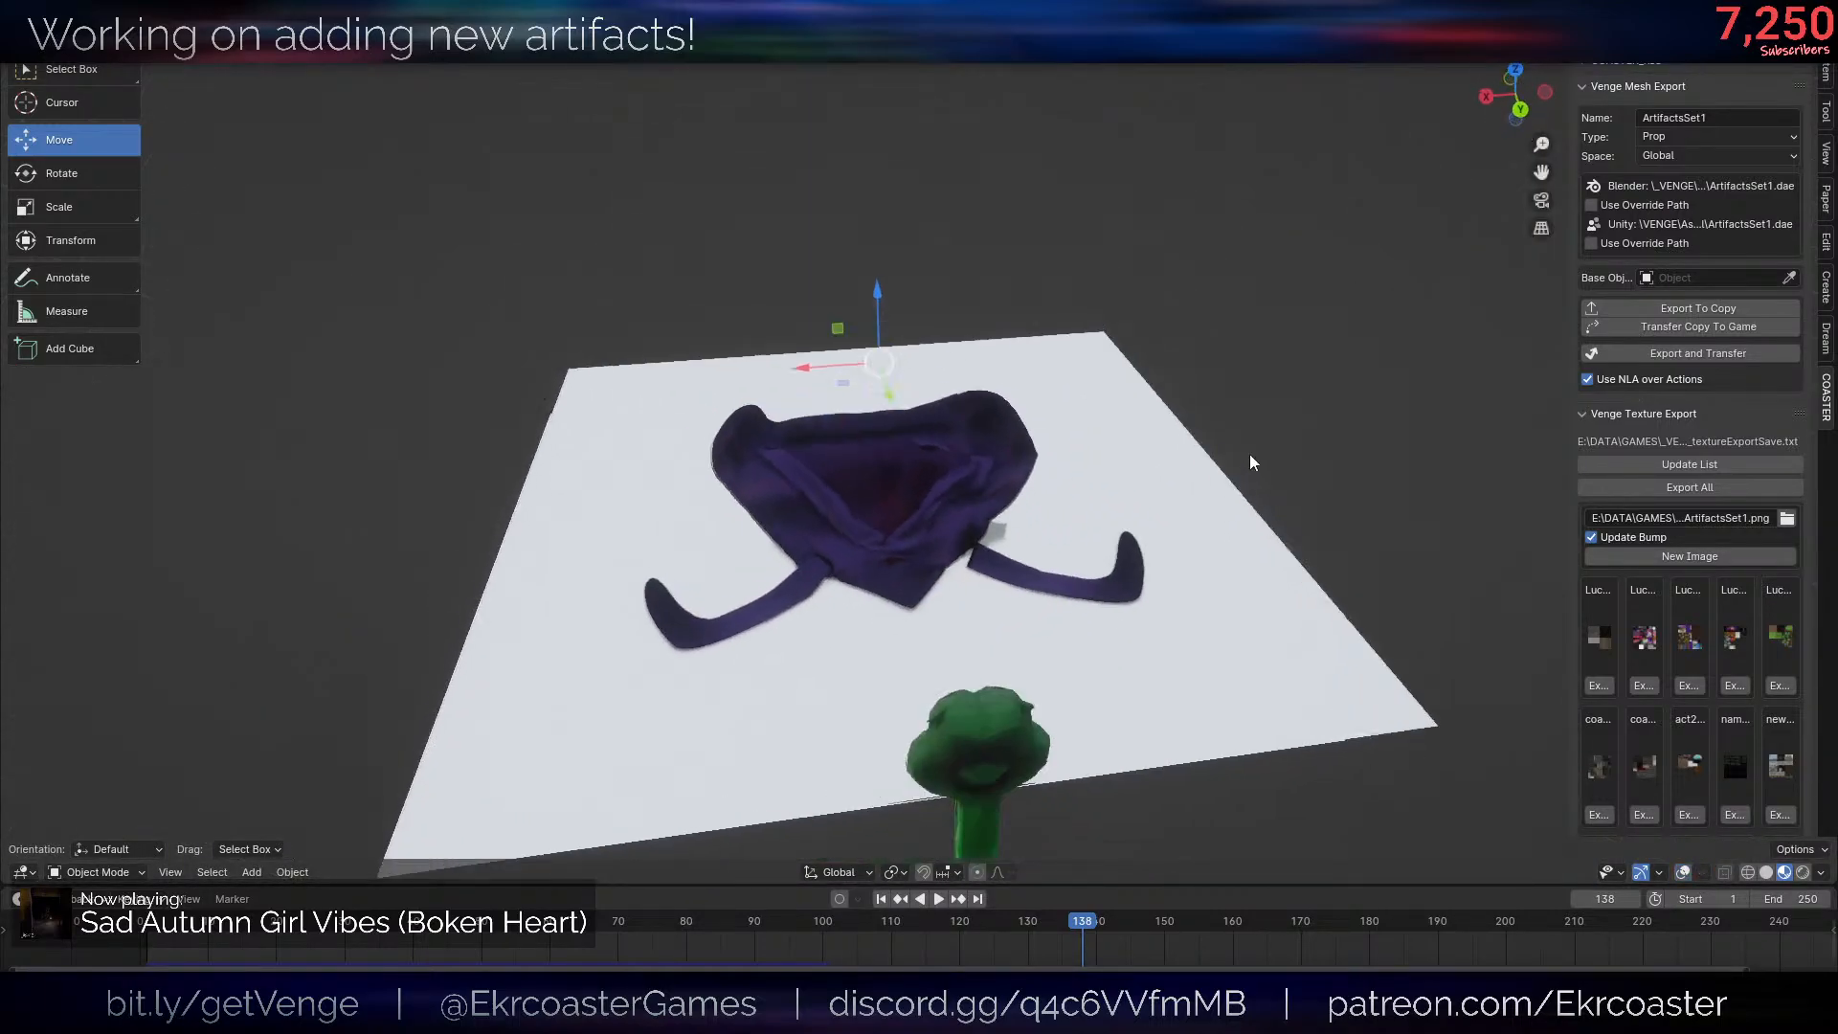
- Merge the draped body's overlapping vertices by distance
scroll(1260, 450, up, 5)
key(alt+shift+z)
scroll(1125, 508, up, 1)
middle_drag(1126, 508, 1183, 511)
scroll(1187, 511, down, 5)
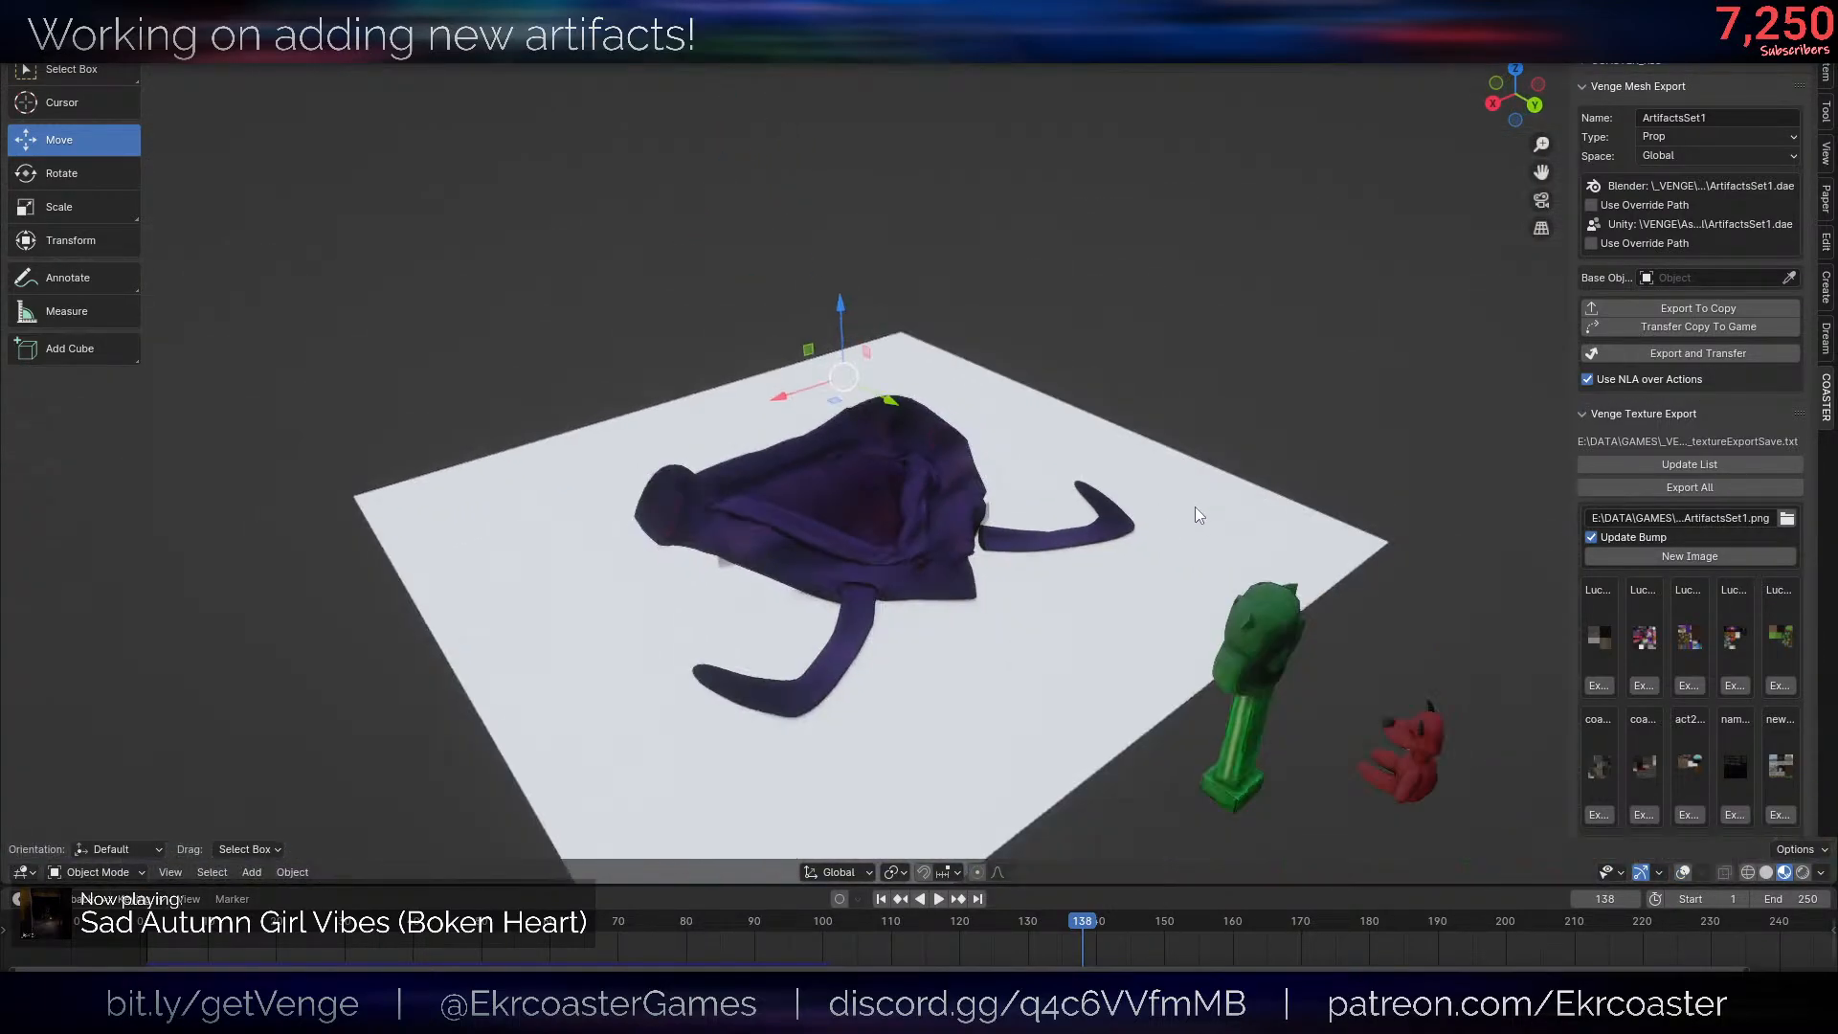
scroll(1195, 508, up, 6)
key(alt+shift+z)
key(Tab)
scroll(1189, 510, down, 3)
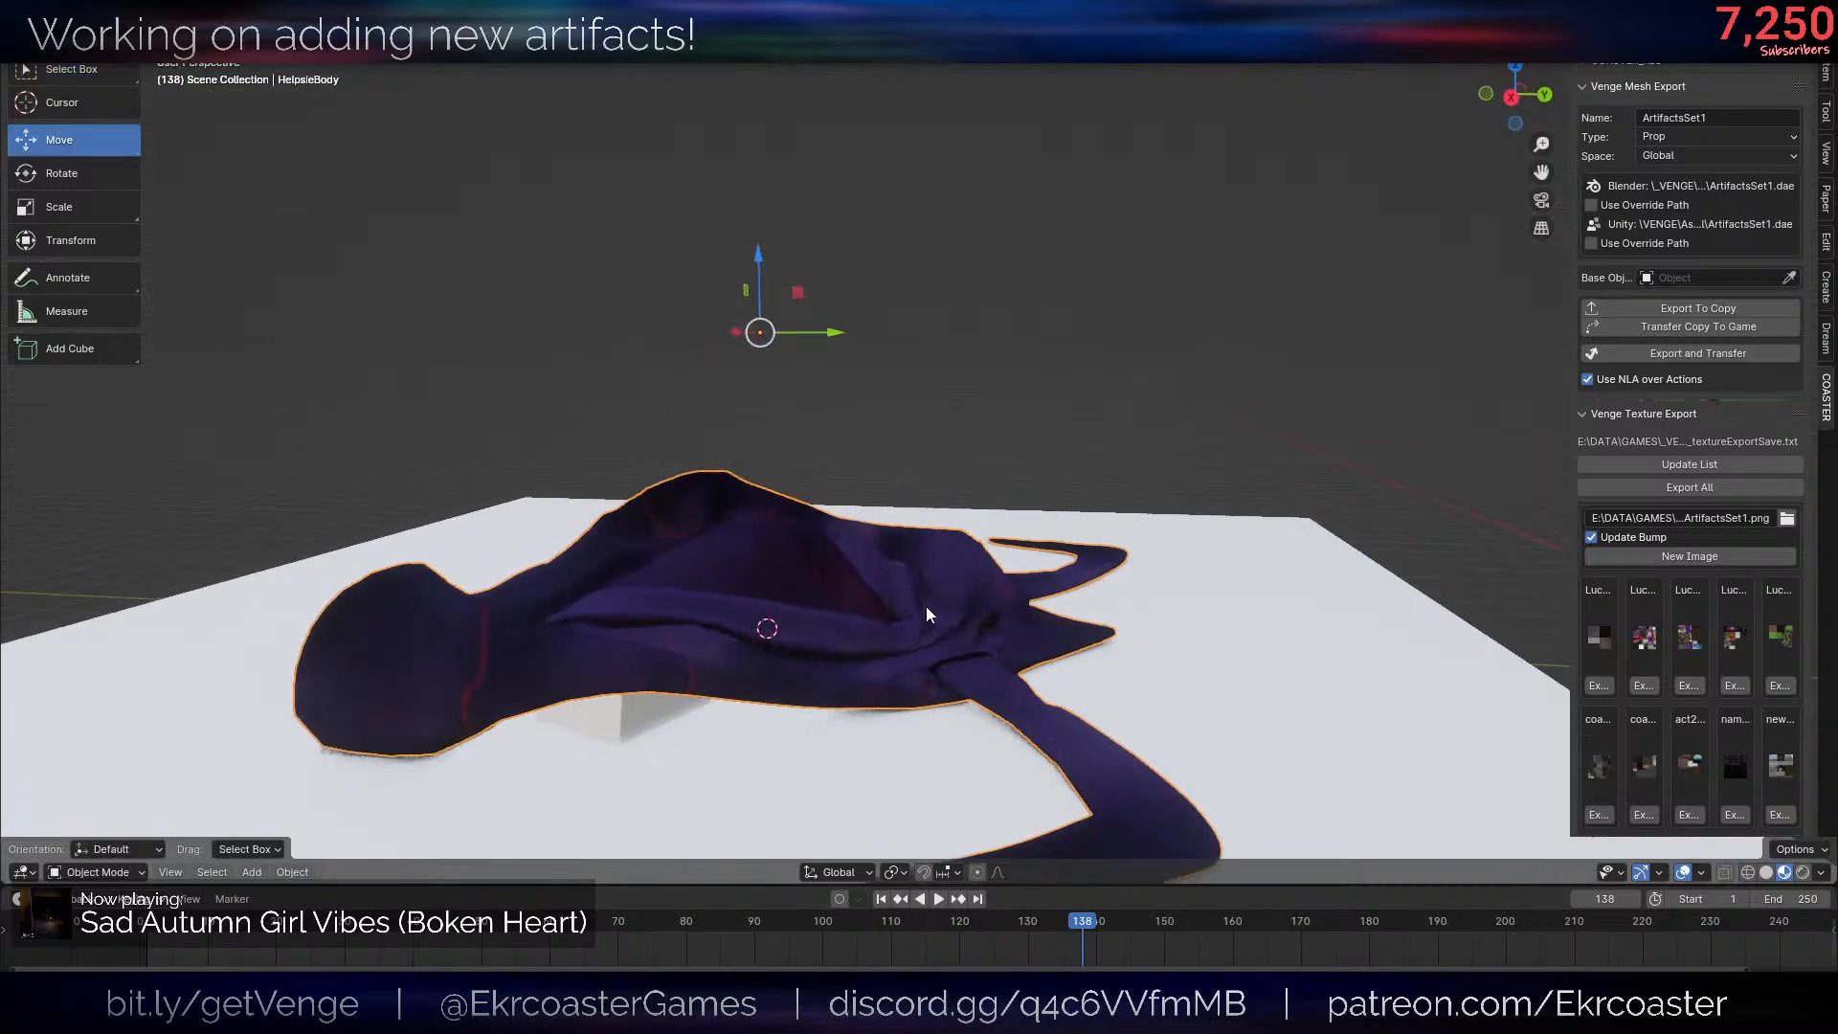
- Delete the white plane and its cubes beneath the body
key(shift+z)
key(z)
click(875, 922)
key(Delete)
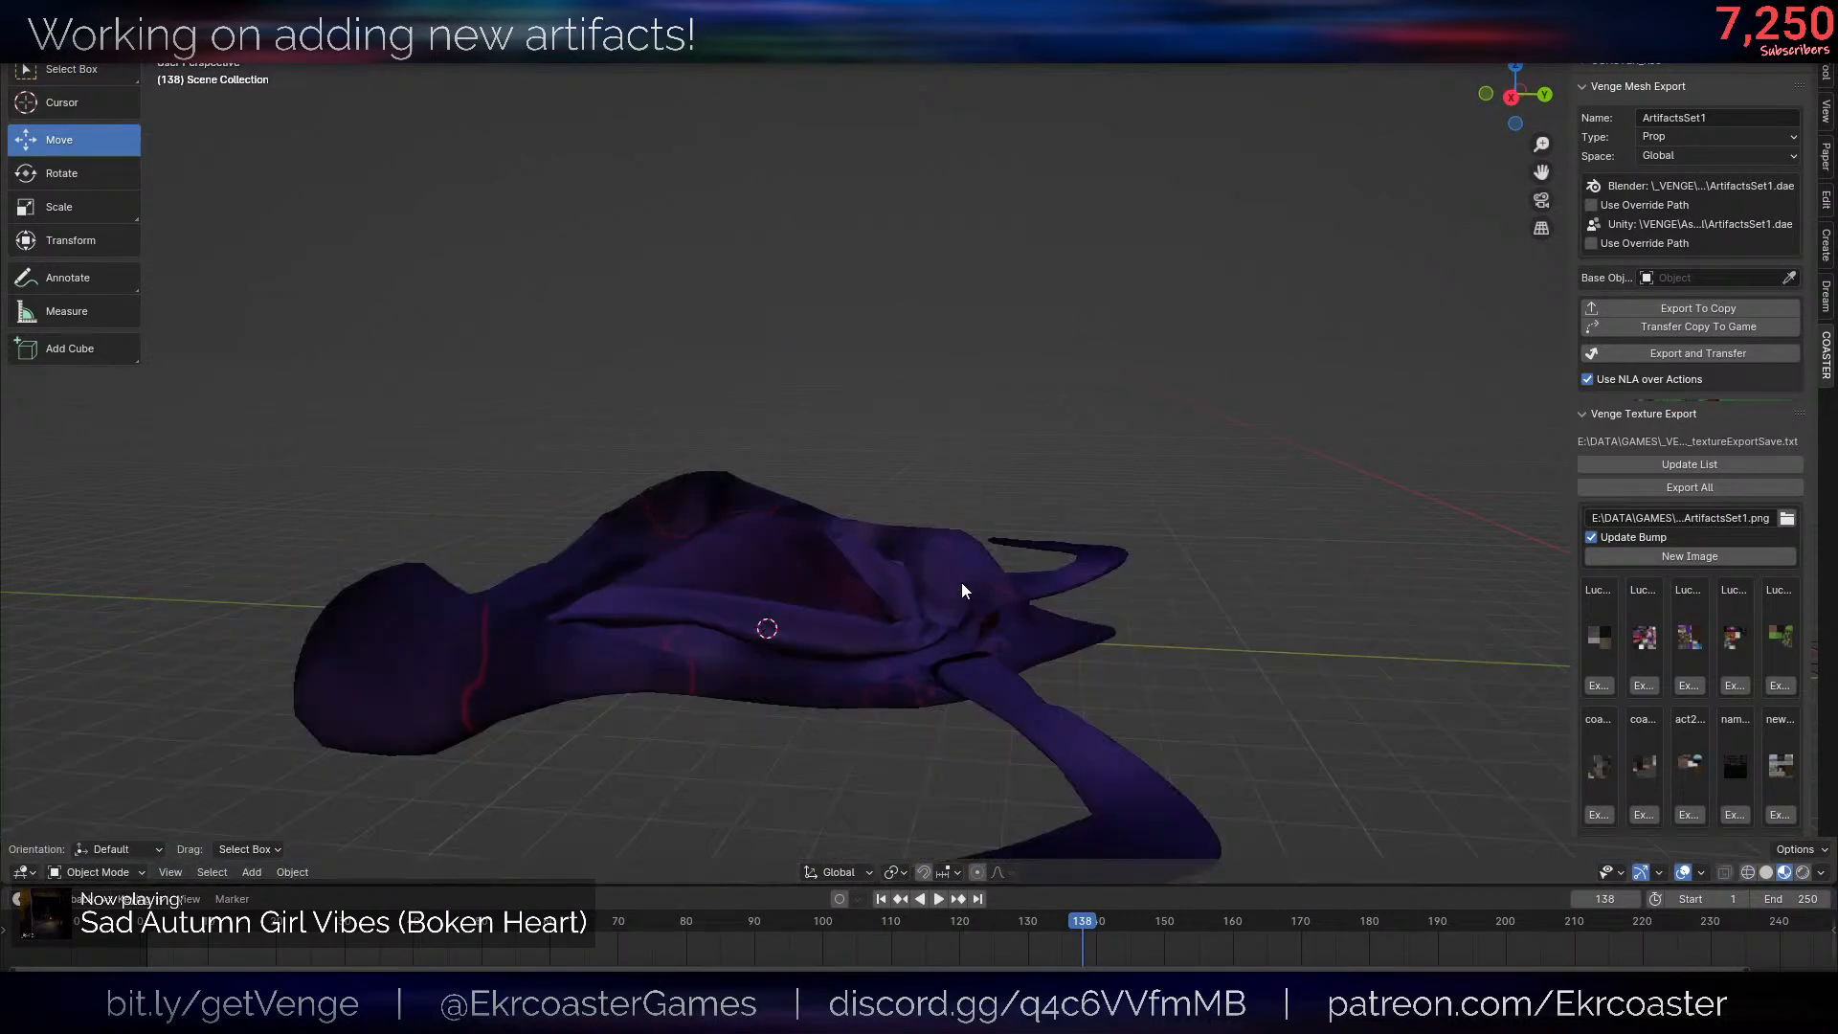
- Select one detached arm by its linked faces and move it horizontally toward the body
click(962, 583)
mouse_move(961, 584)
middle_down()
mouse_move(957, 620)
mouse_move(1043, 621)
mouse_move(1026, 655)
middle_up()
scroll(1044, 621, down, 5)
scroll(1026, 655, up, 4)
key(Tab)
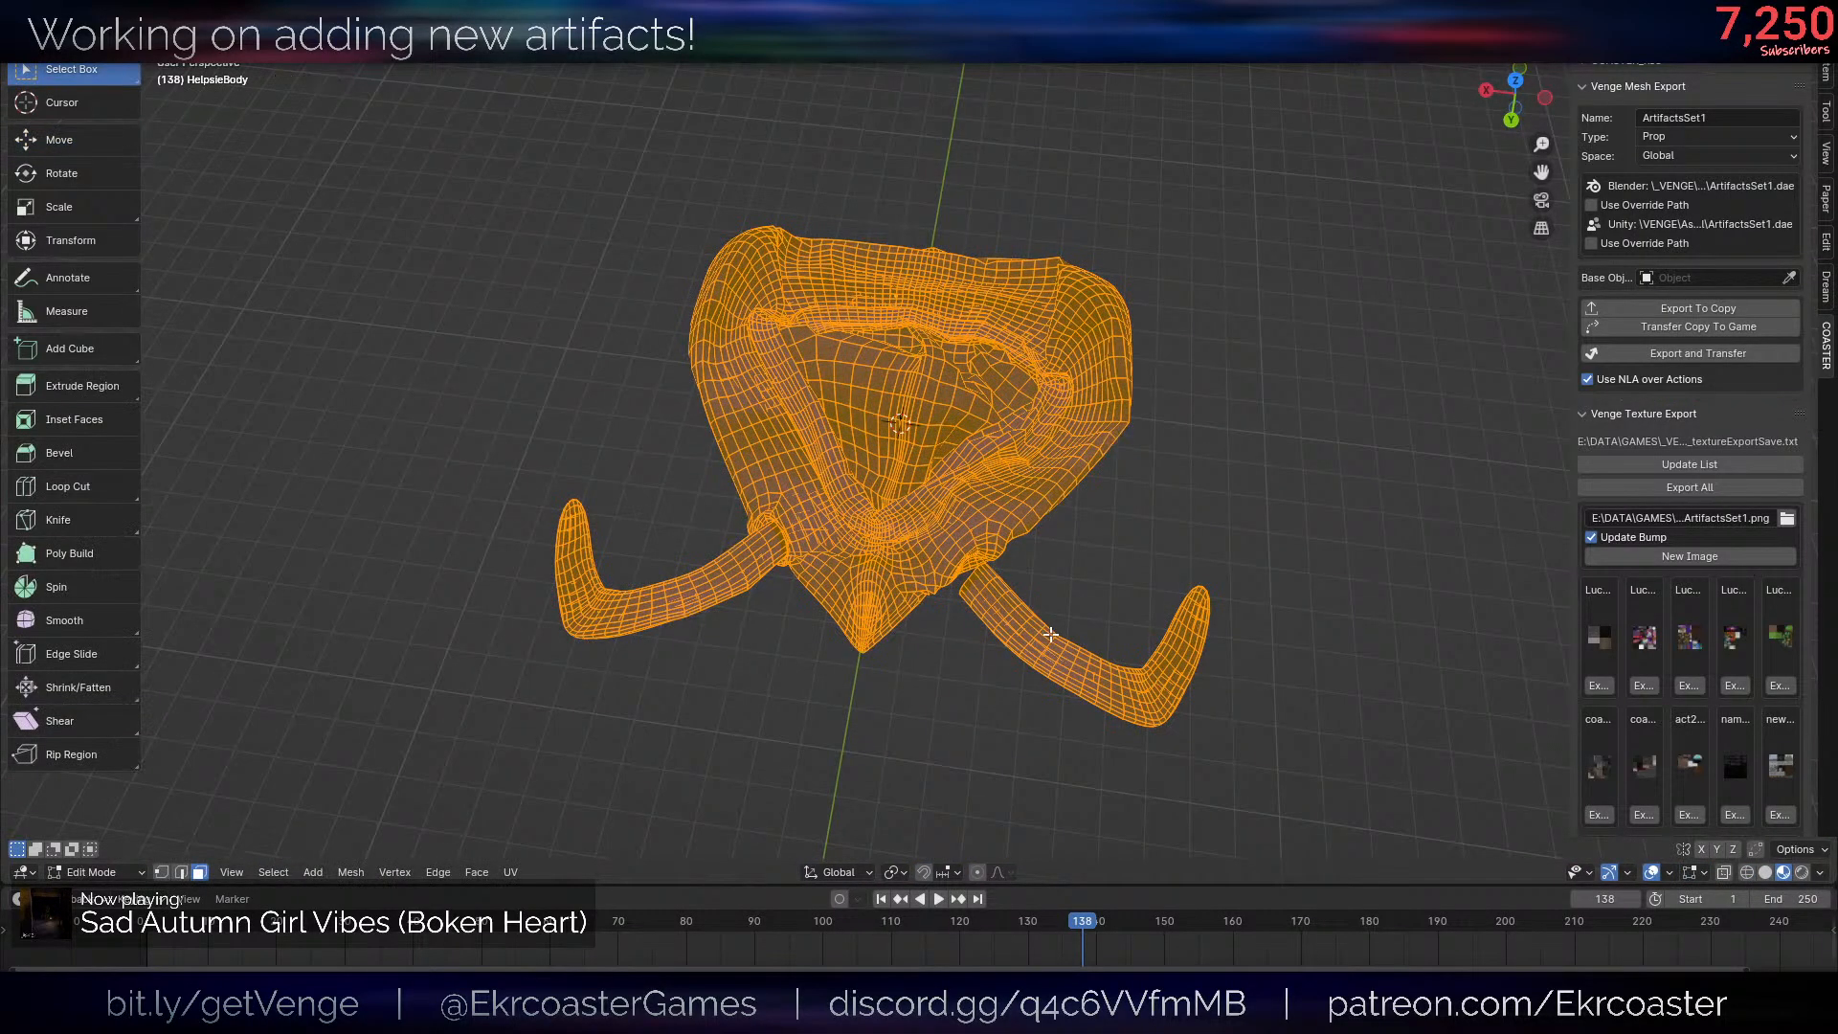
key(alt+a)
key(l)
scroll(1477, 713, up, 3)
key(g)
key(shift+z)
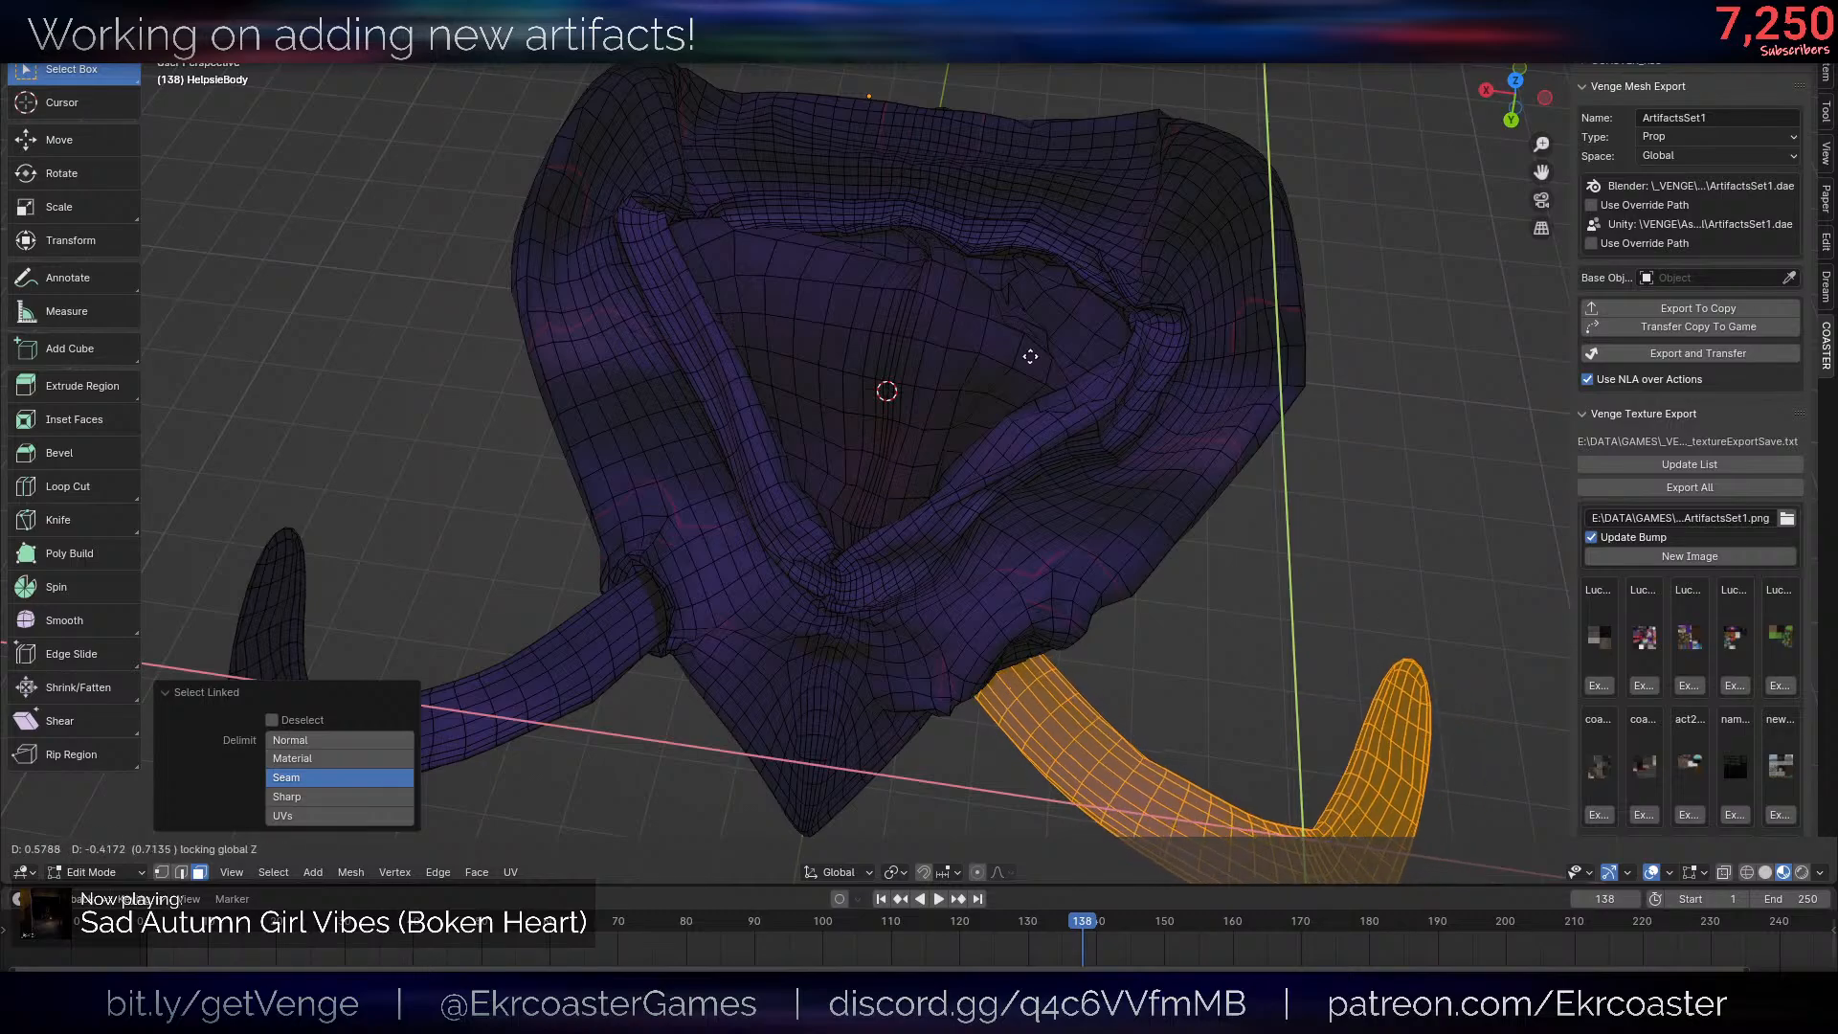
click(1029, 357)
key(alt+a)
- Rotate the other arm -41.1° about Z and move it back against the body by about -0.06 in X and -2.69 in Y
key(alt+shift+z)
scroll(1100, 623, down, 9)
middle_drag(1100, 623, 1198, 573)
key(alt+shift+z)
scroll(1197, 572, up, 5)
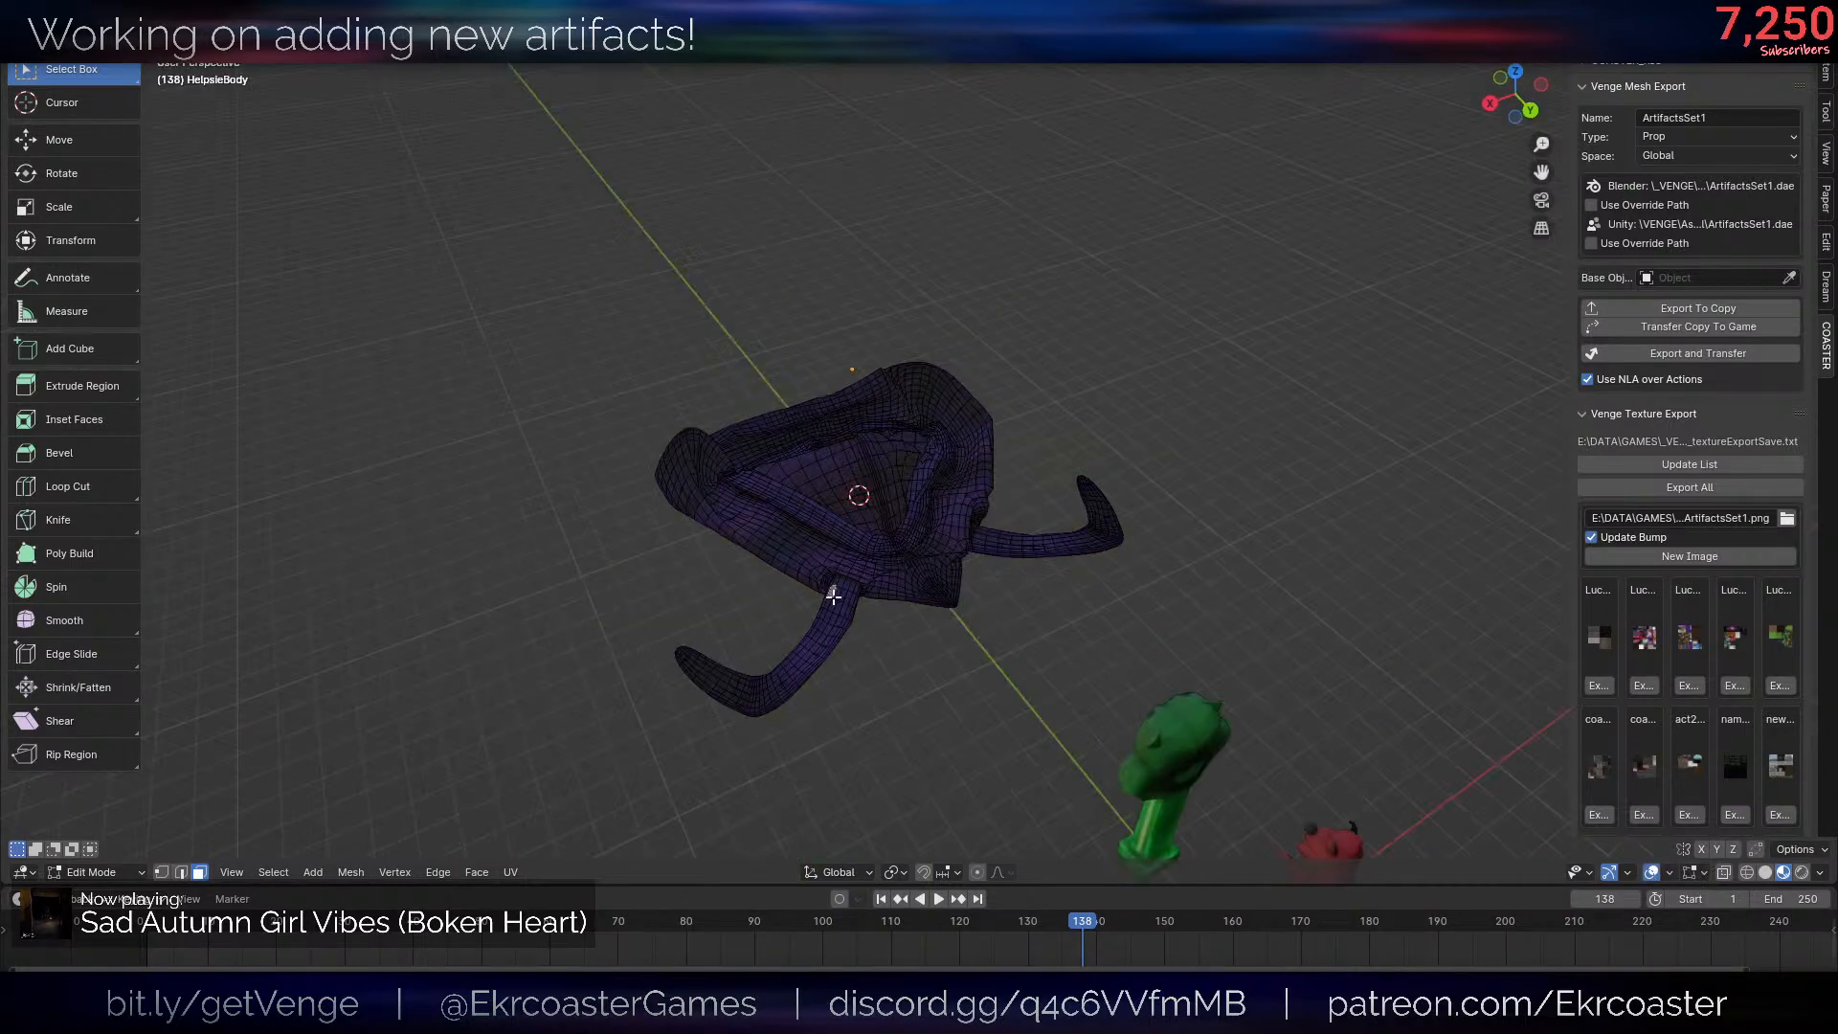
key(l)
key(r)
key(z)
click(1083, 751)
key(g)
key(r)
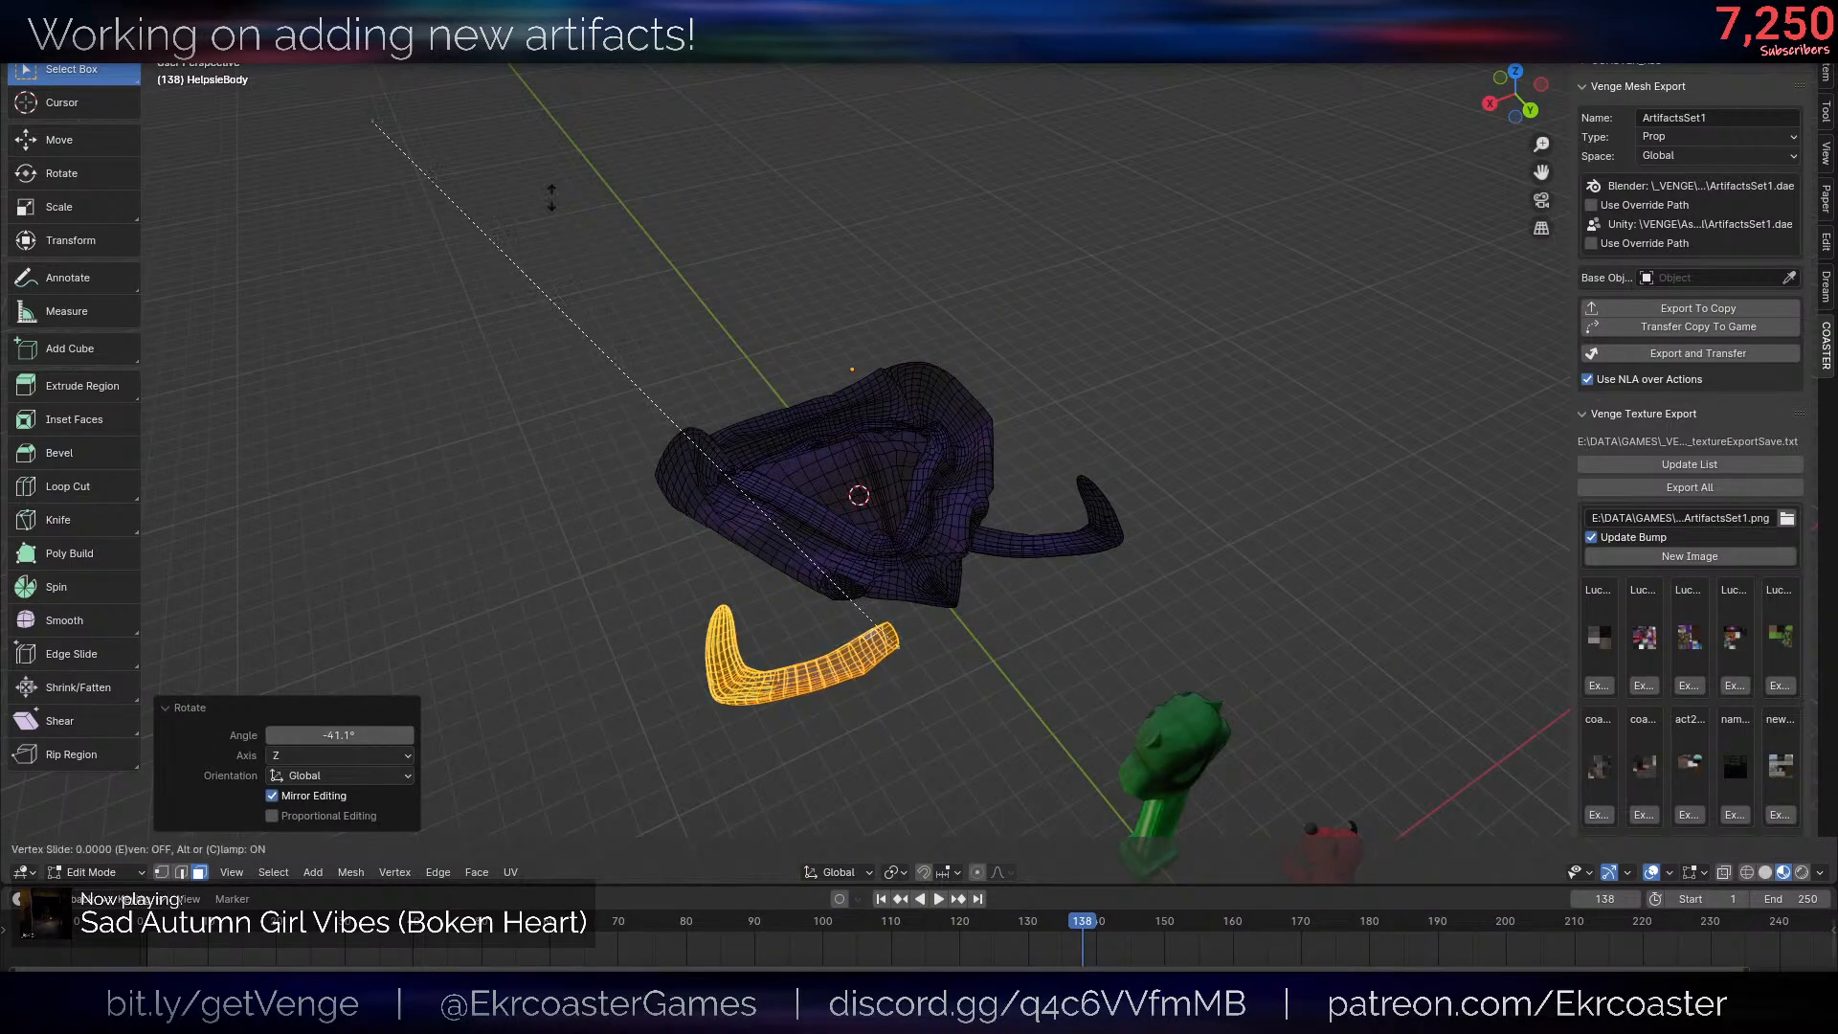
right_click(1210, 185)
key(g)
click(901, 74)
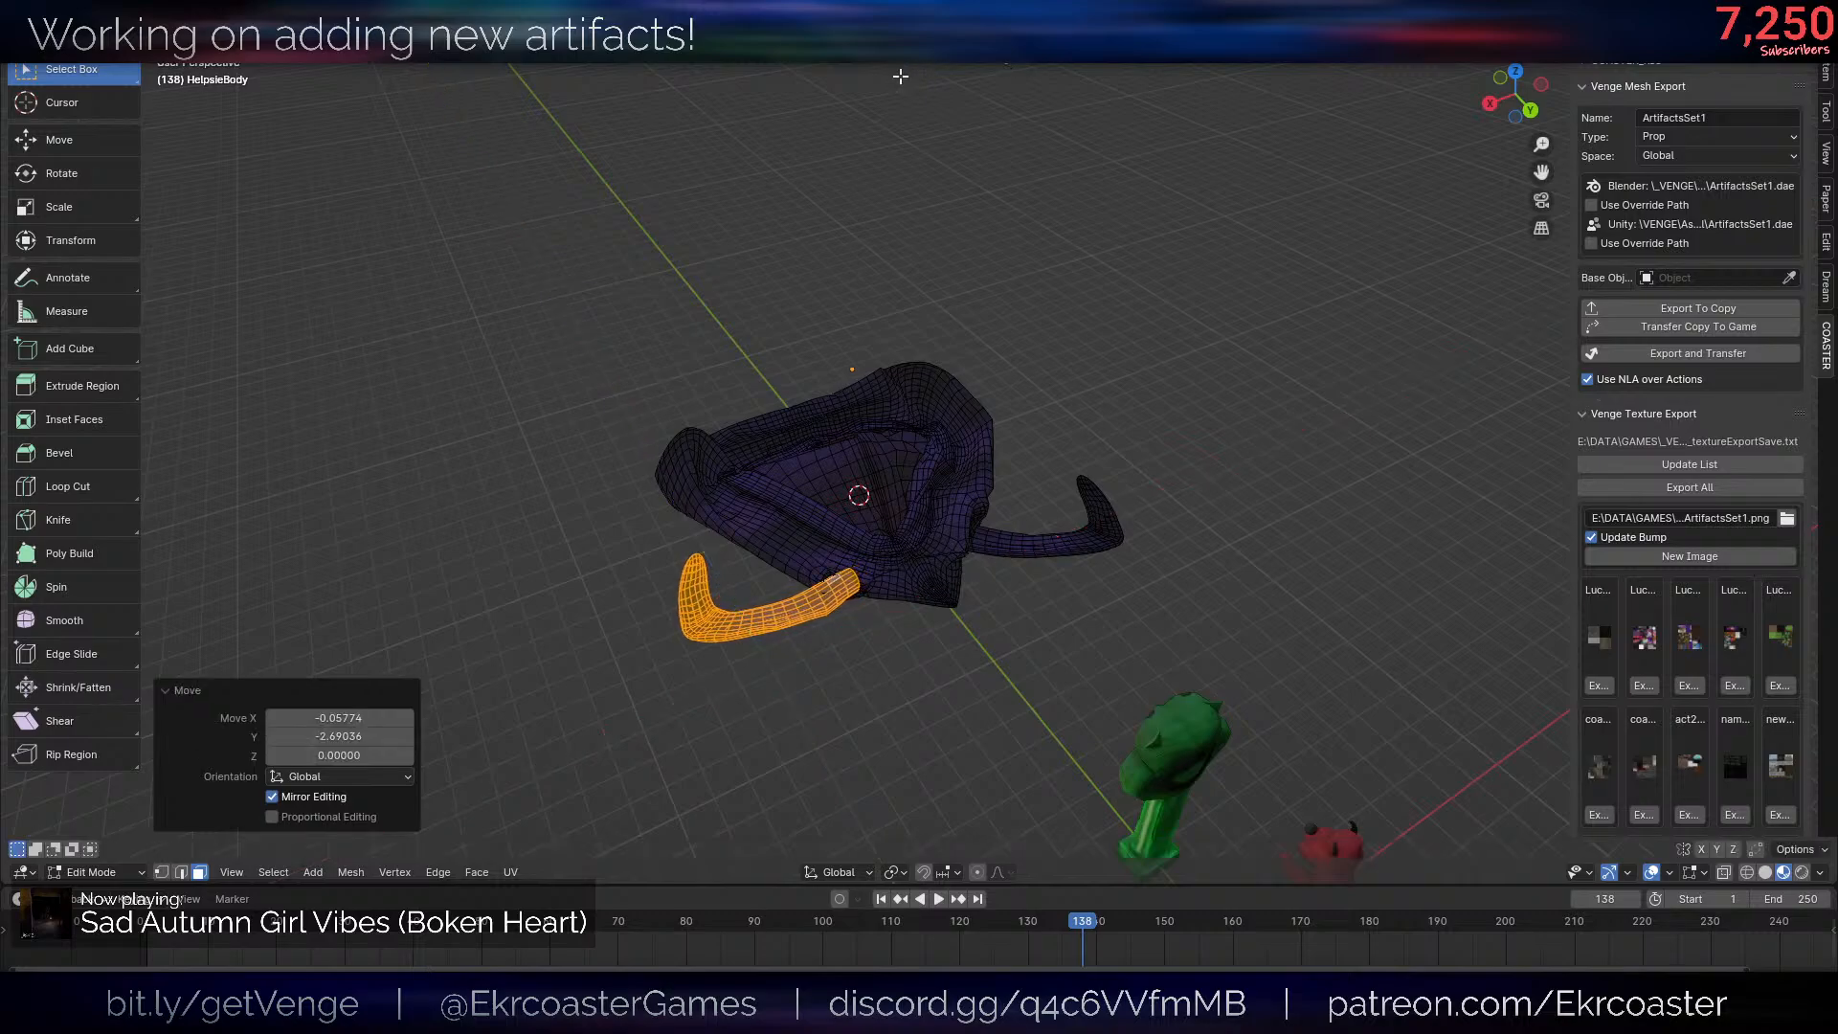
- Rotate the same arm 4.4° in the view and raise it about 0.12 along Z
key(alt+shift+z)
middle_drag(1250, 465, 1227, 364)
scroll(1226, 367, up, 1)
key(r)
click(1195, 430)
middle_drag(1197, 431, 1264, 541)
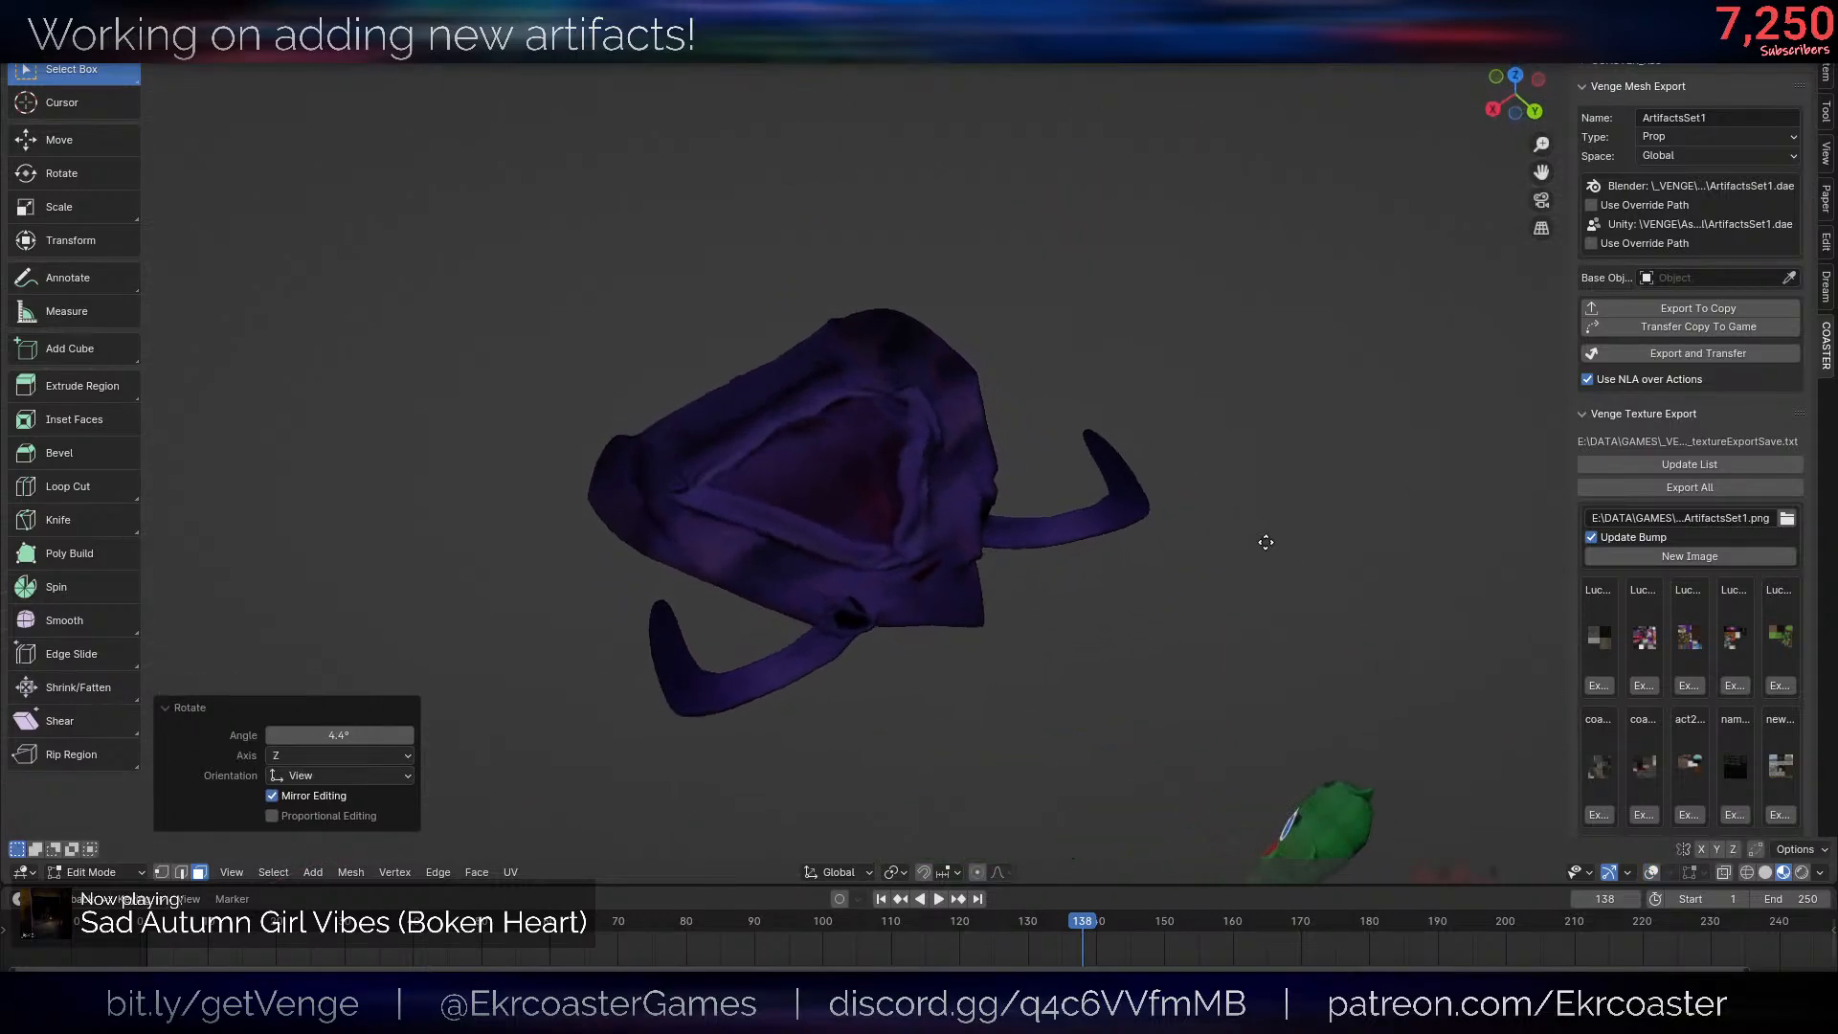
key(g)
key(shift+z)
right_click(1215, 525)
key(g)
key(z)
click(1198, 466)
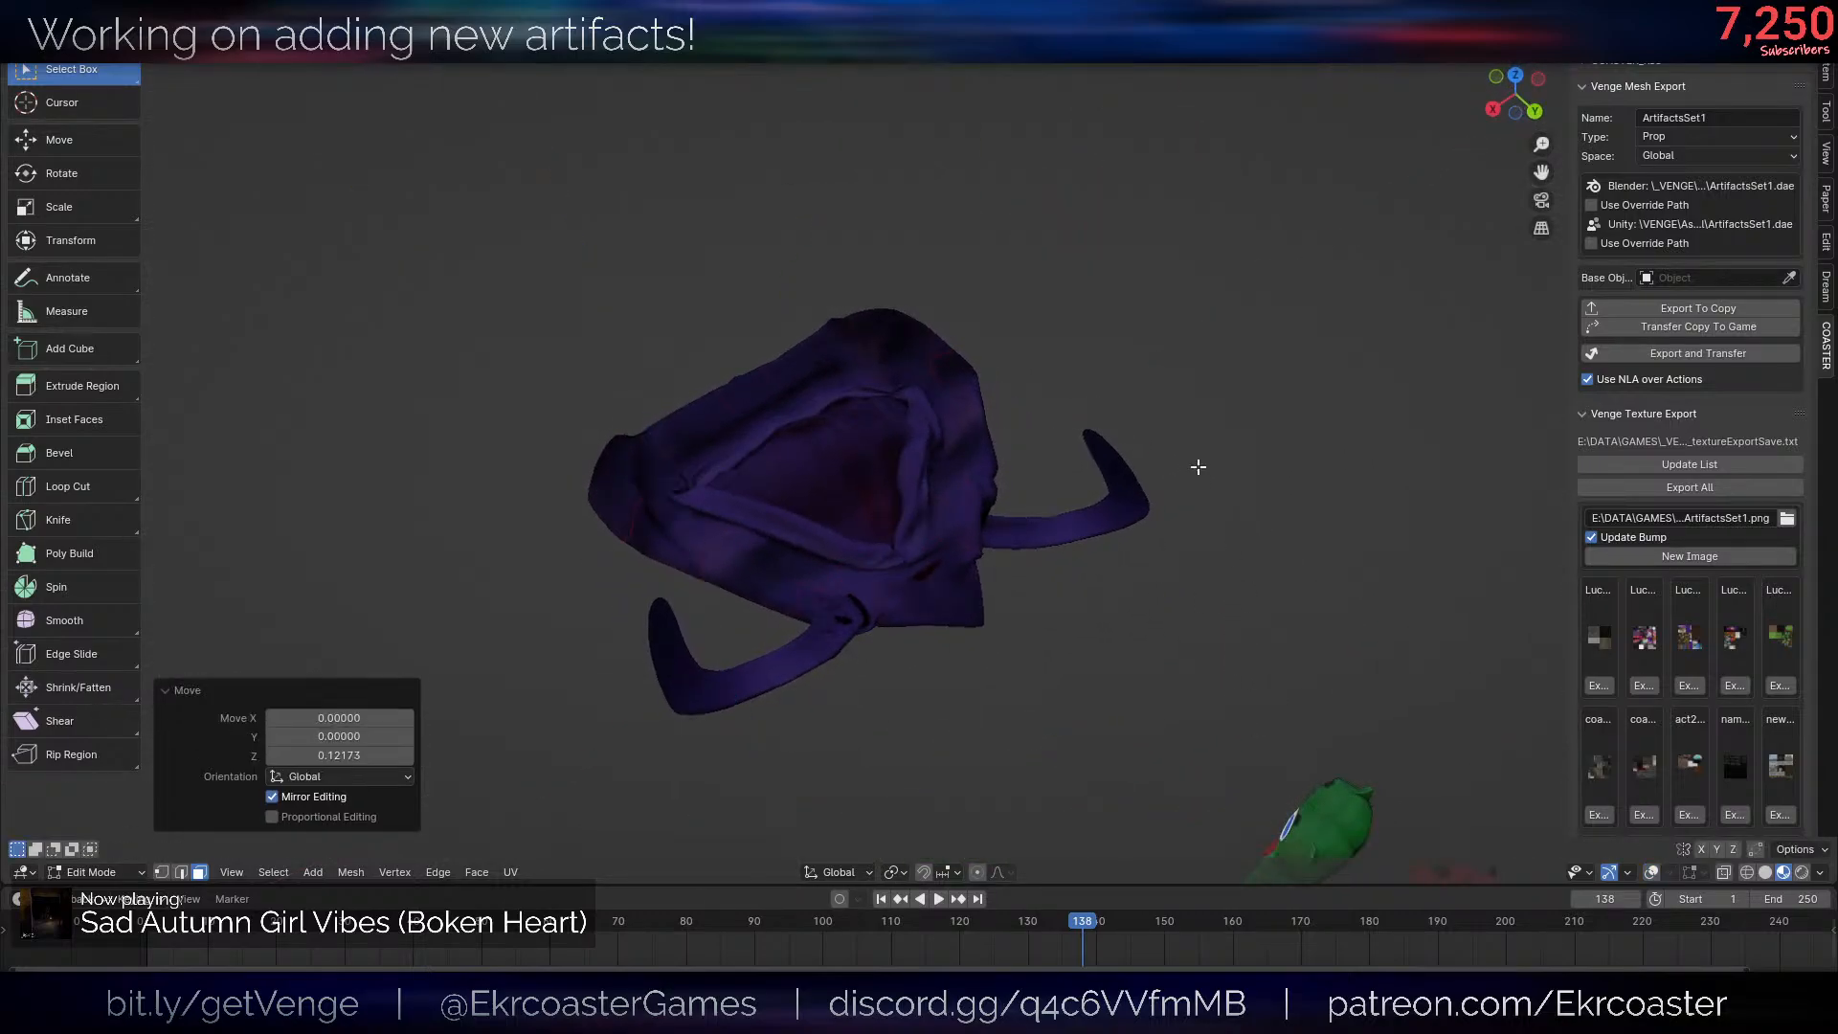
- Examine the repositioned arms and the draped body from several angles in Object Mode
key(Tab)
scroll(1197, 467, down, 5)
middle_drag(1198, 467, 1114, 526)
scroll(1114, 526, up, 6)
click(1114, 527)
key(alt+shift+z)
click(893, 483)
scroll(893, 482, down, 5)
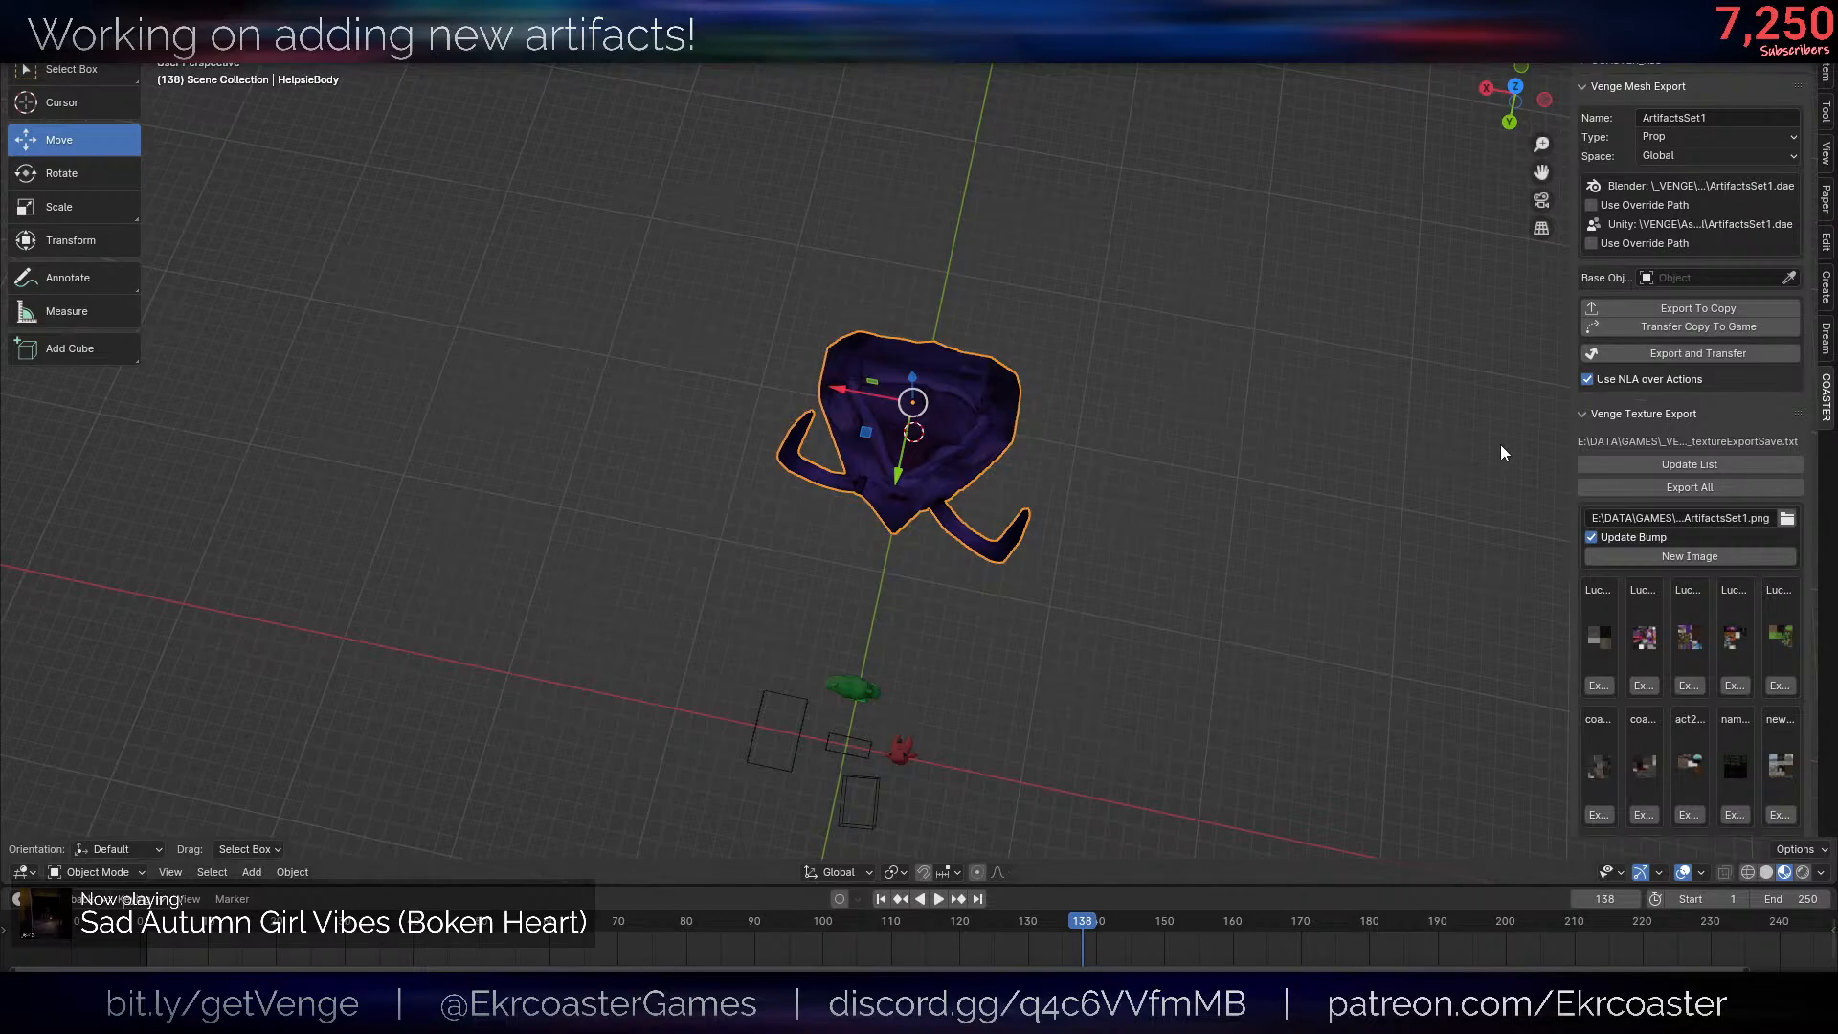
scroll(1116, 473, up, 6)
middle_drag(1117, 473, 1135, 508)
scroll(1214, 272, down, 4)
click(1096, 515)
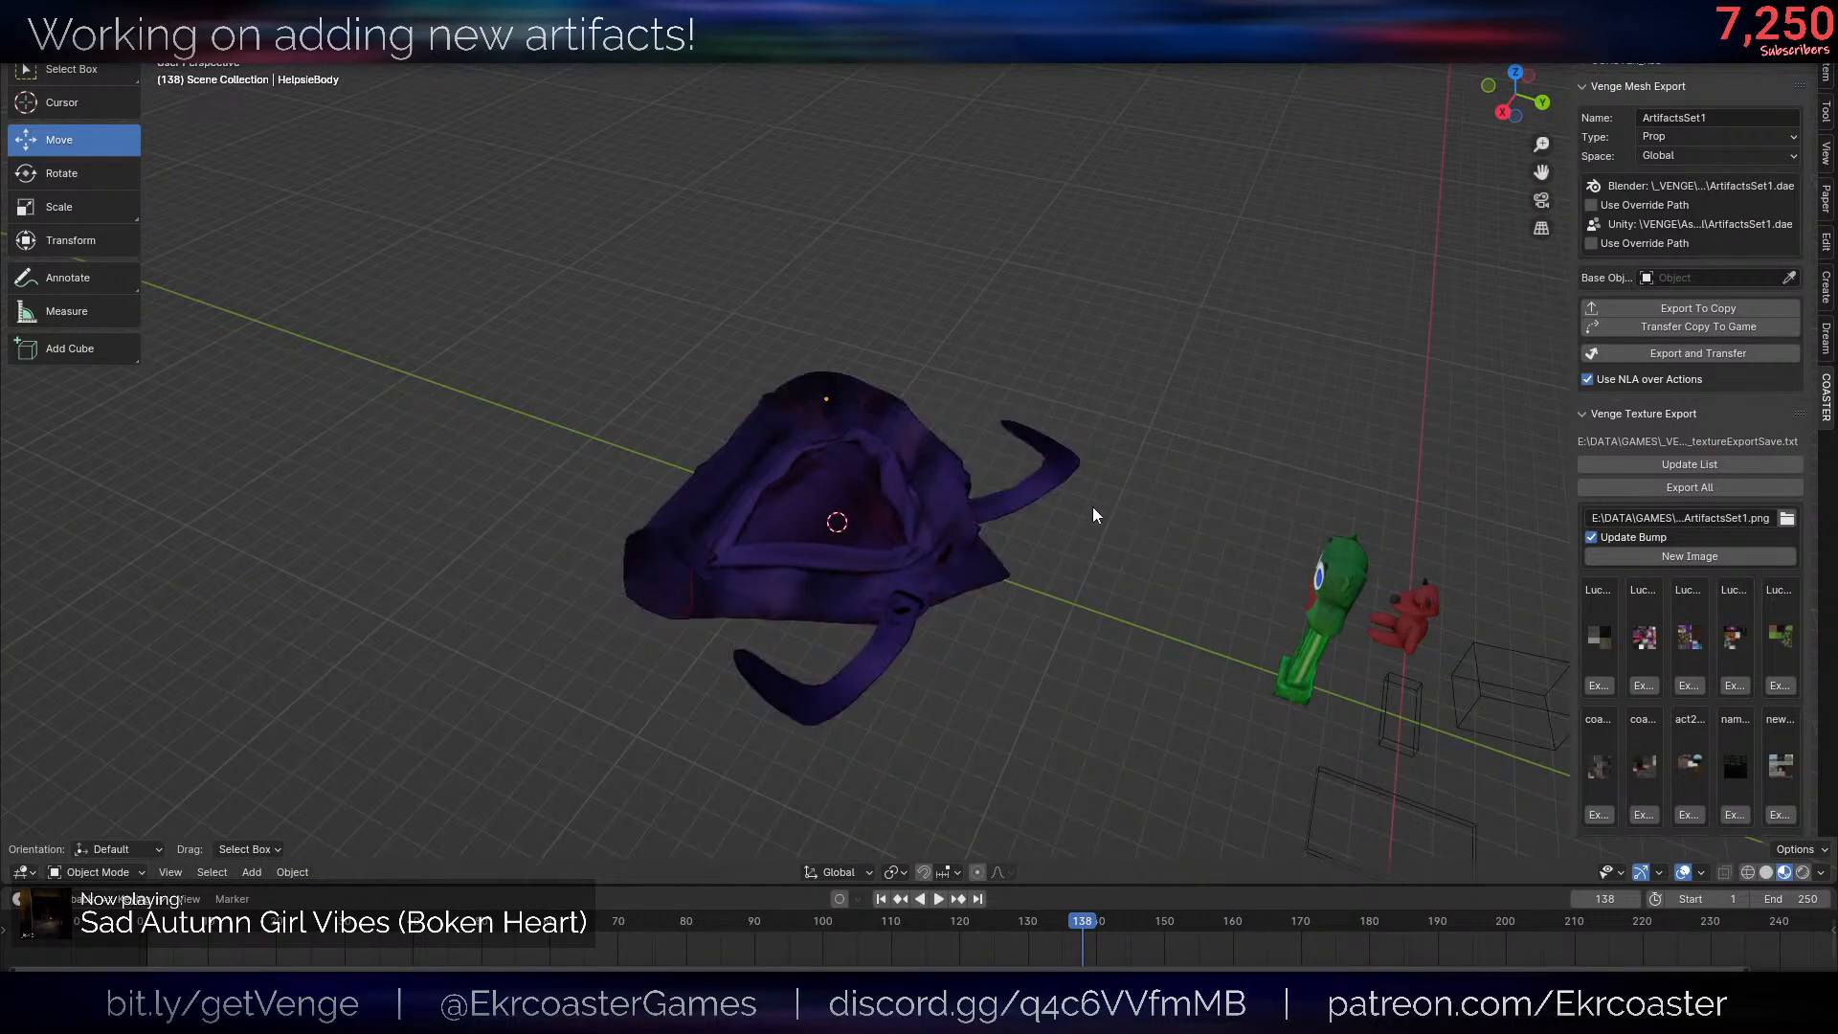
- Undo the move and rotation edits made to both arms
key(Tab)
key(ctrl+z)
key(ctrl+z)
key(ctrl+z)
key(ctrl+z)
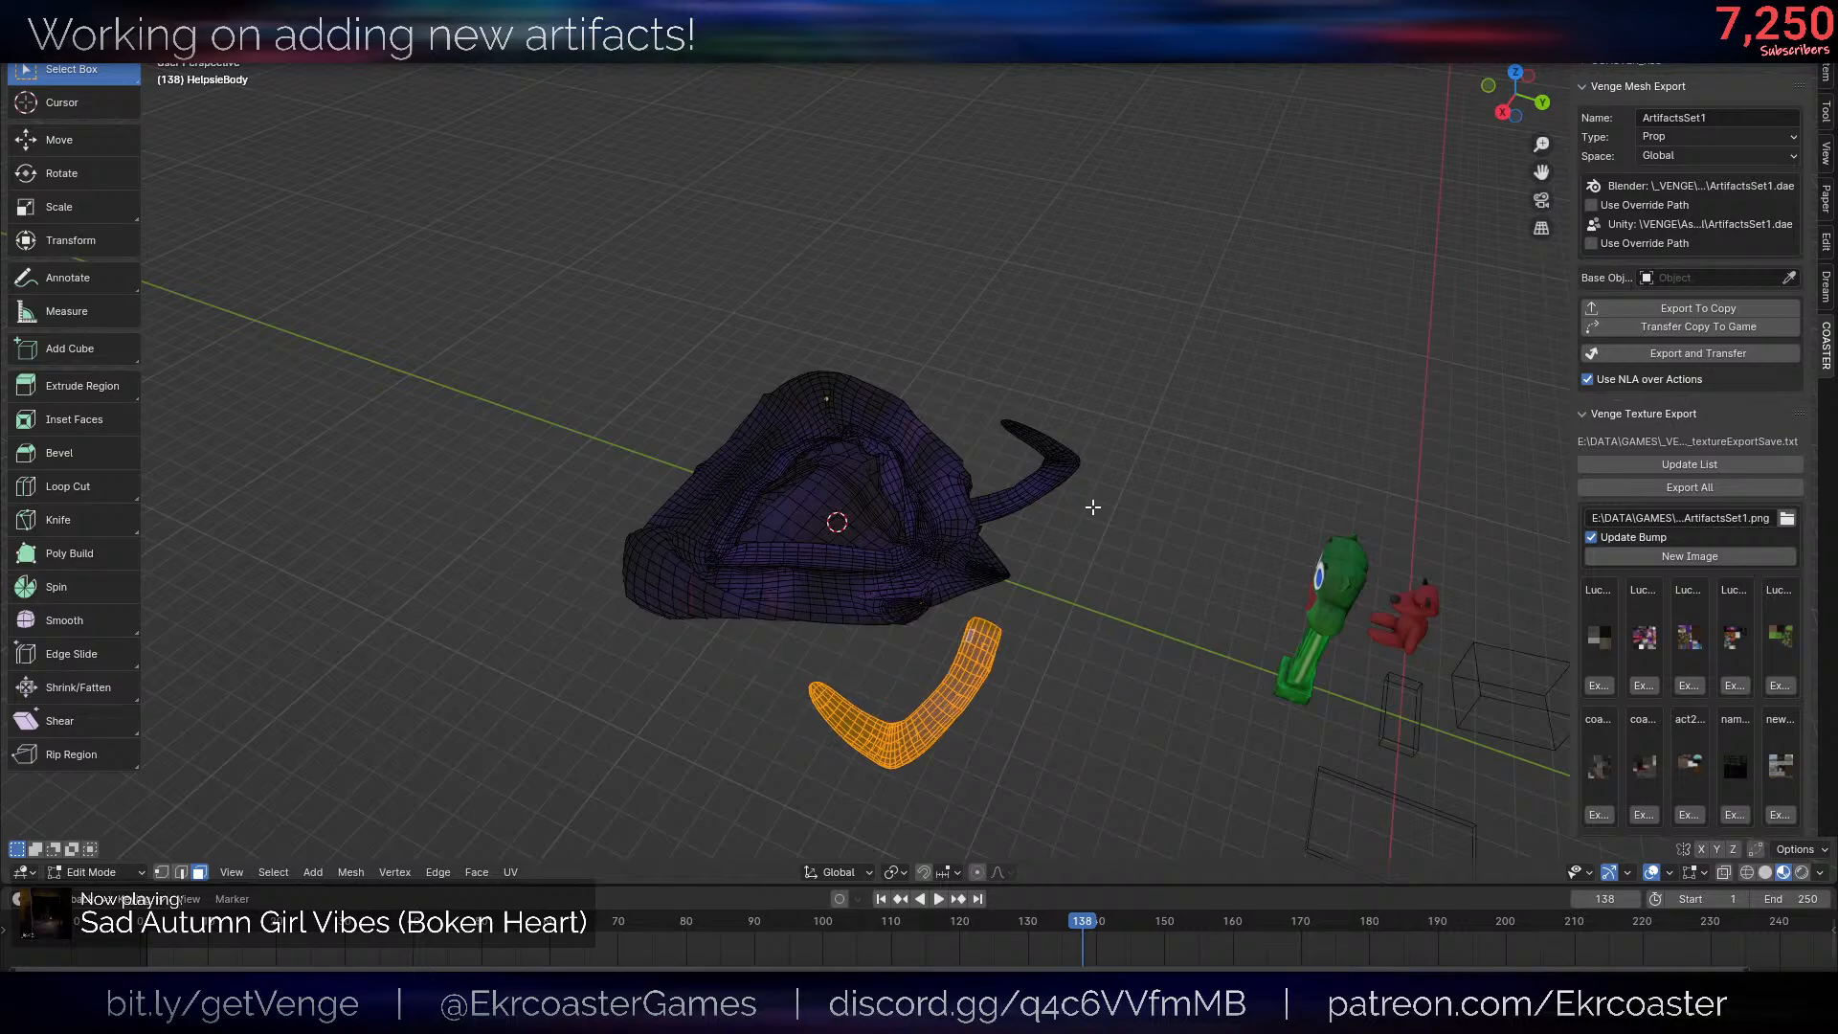
key(ctrl+z)
key(ctrl+z)
key(ctrl+z)
key(ctrl+z)
key(ctrl+z)
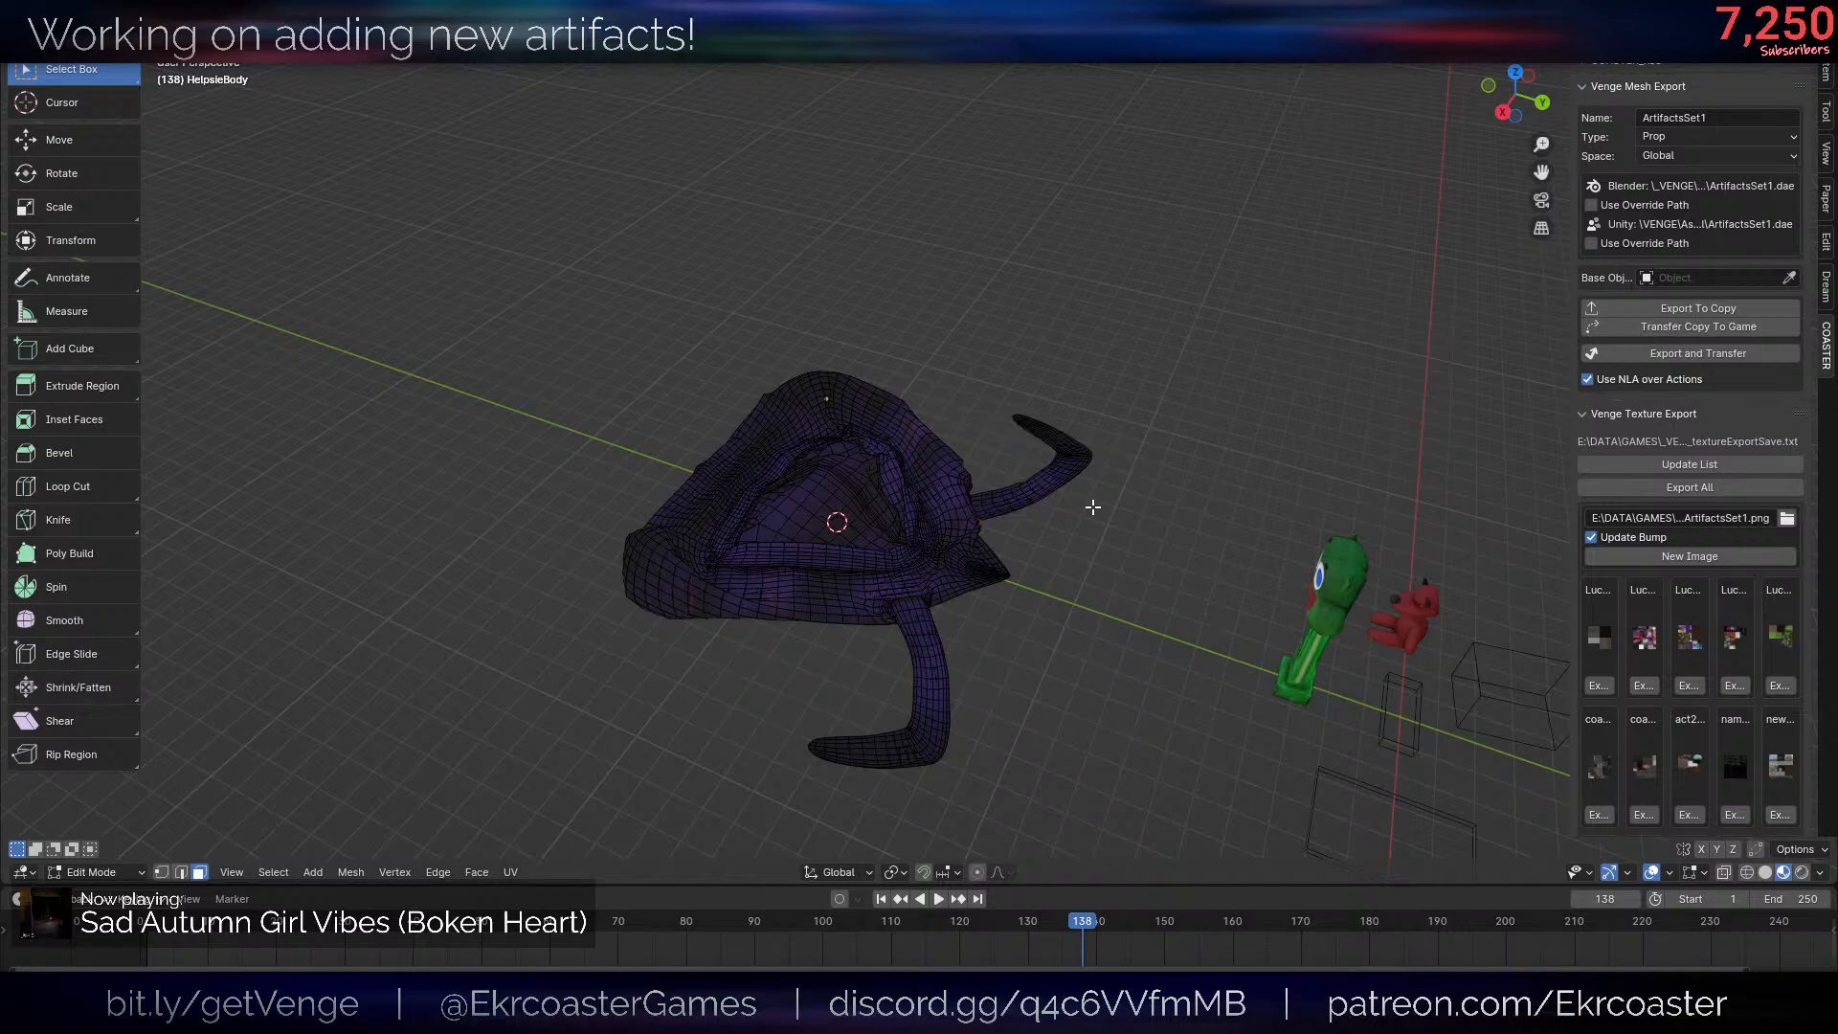
key(ctrl+z)
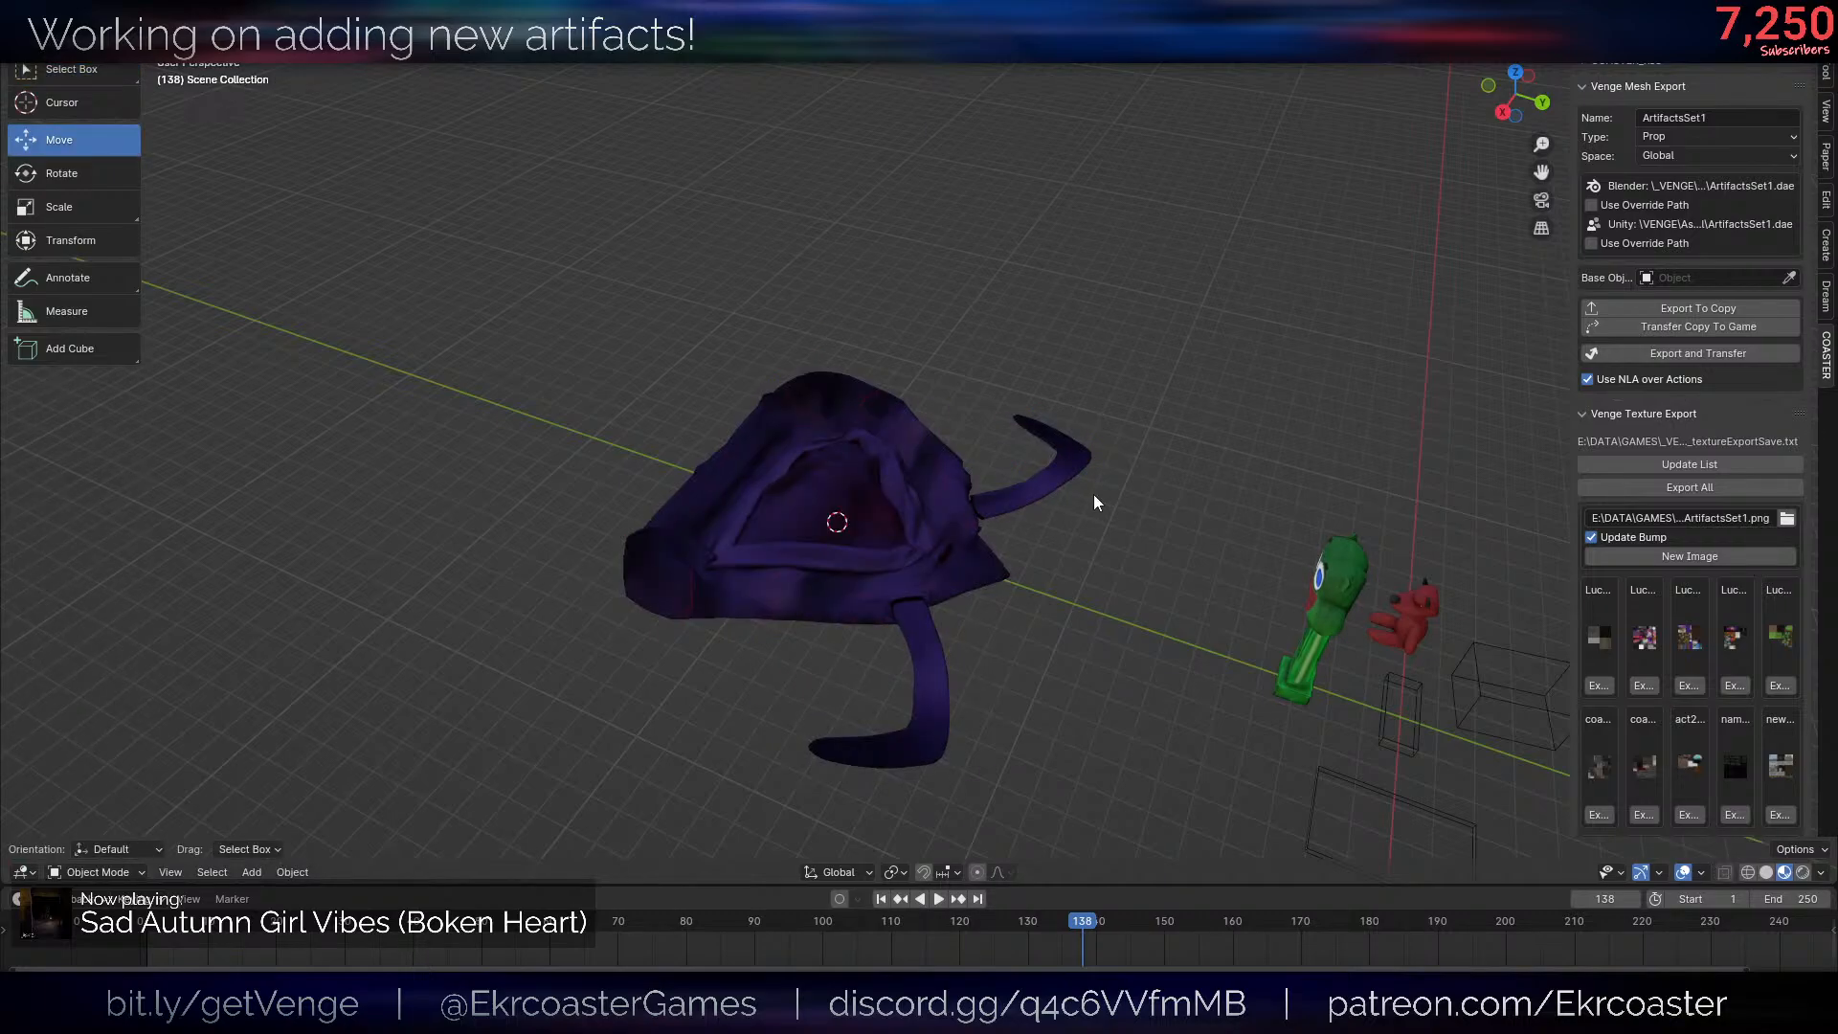
- Step back through the edit history to undo the plane's deletion and the body's vertex merge
key(ctrl+z)
key(ctrl+shift+z)
key(ctrl+shift+z)
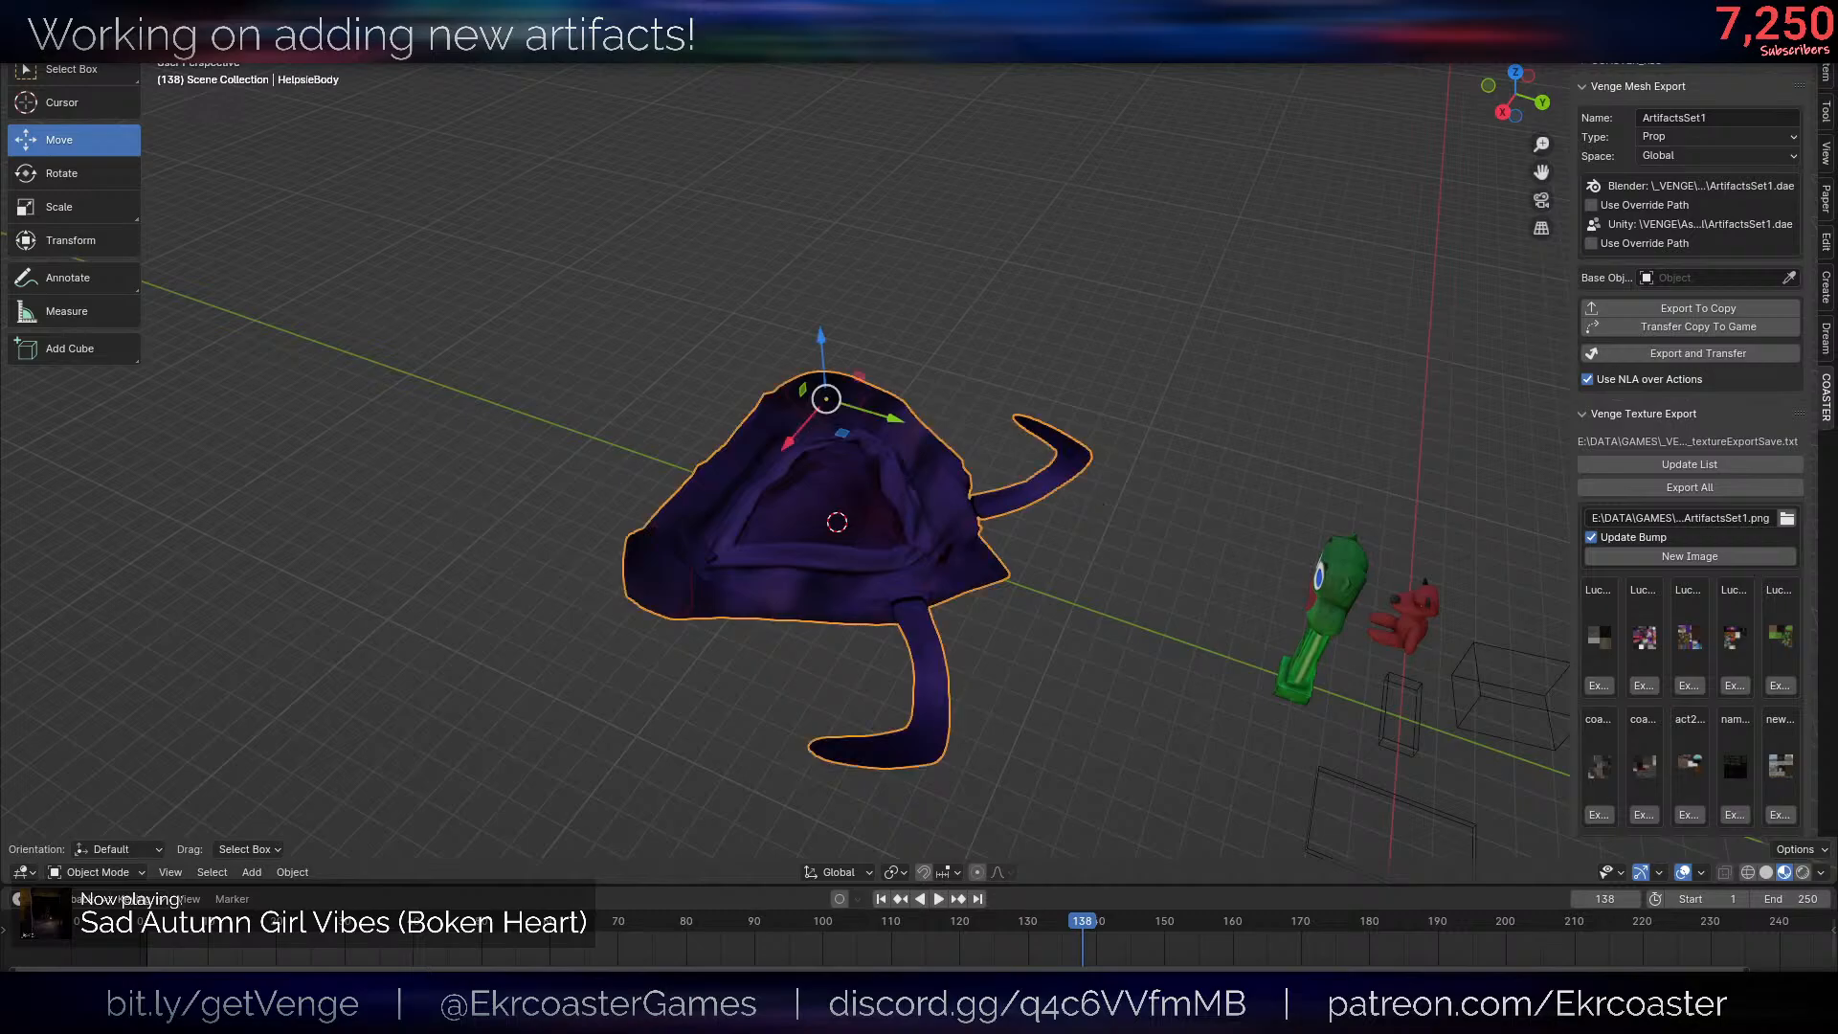
key(ctrl+z)
key(Tab)
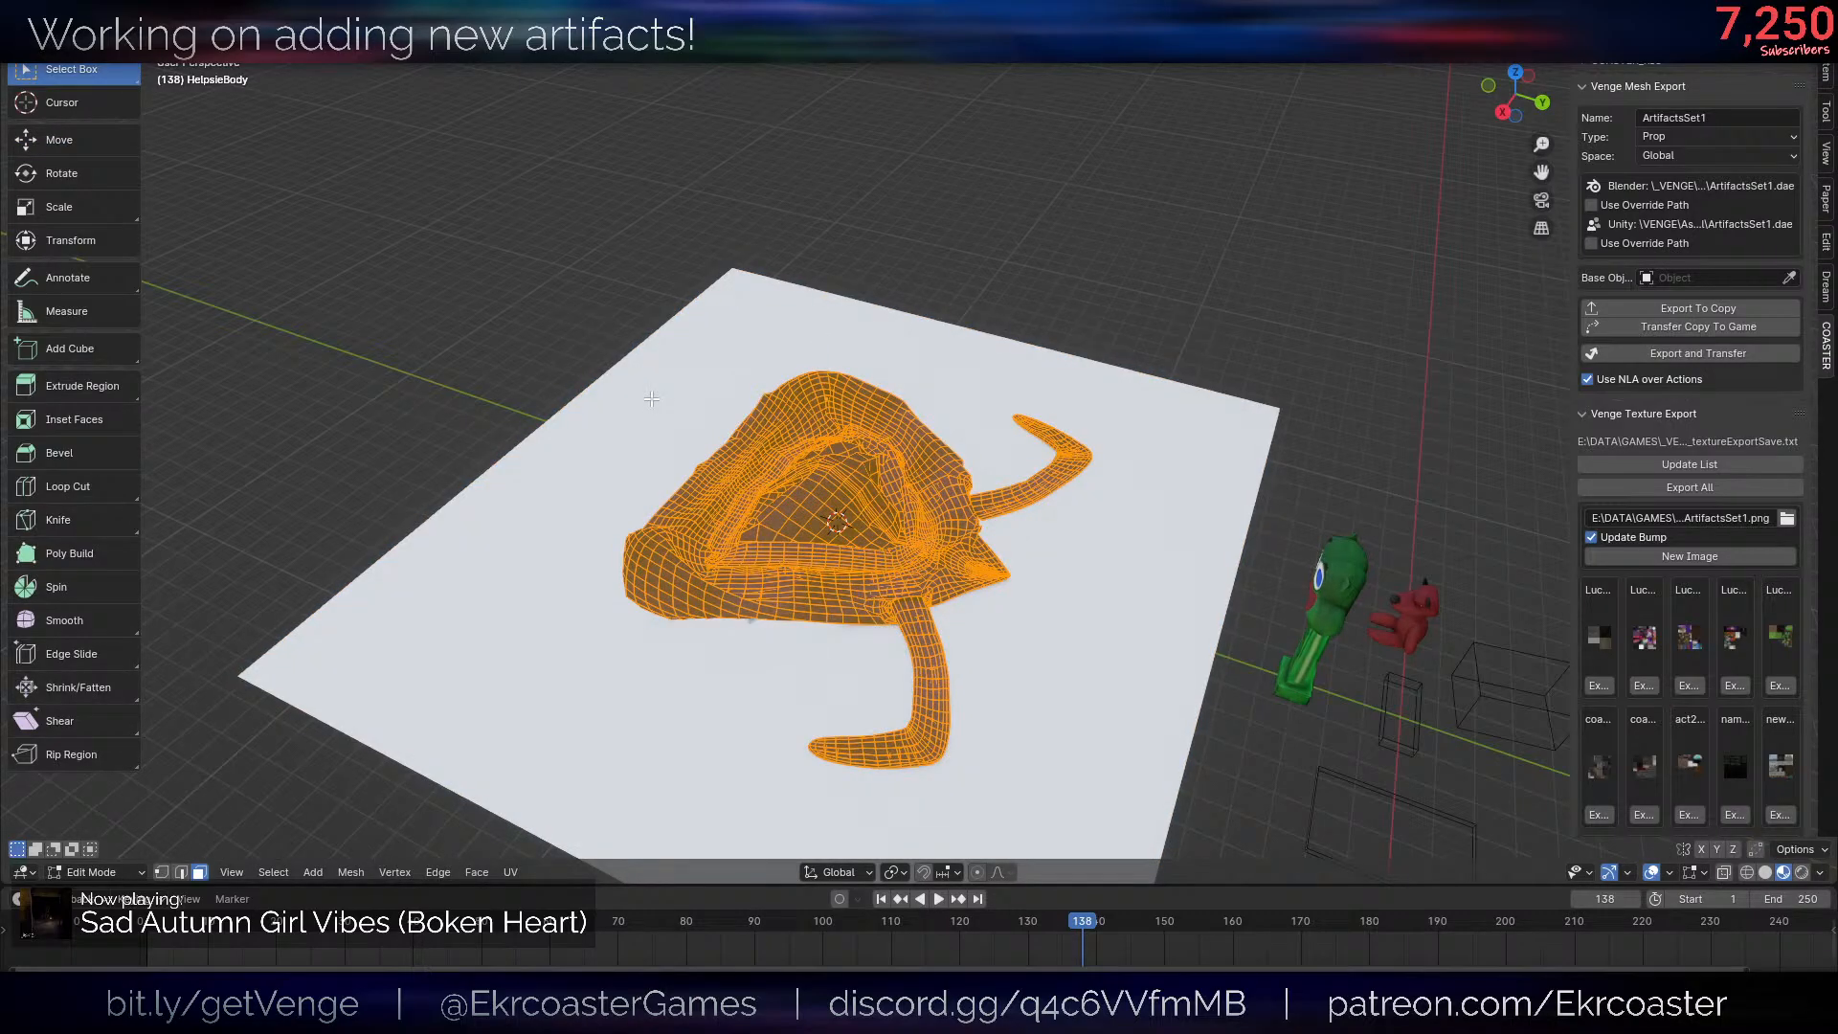
key(Tab)
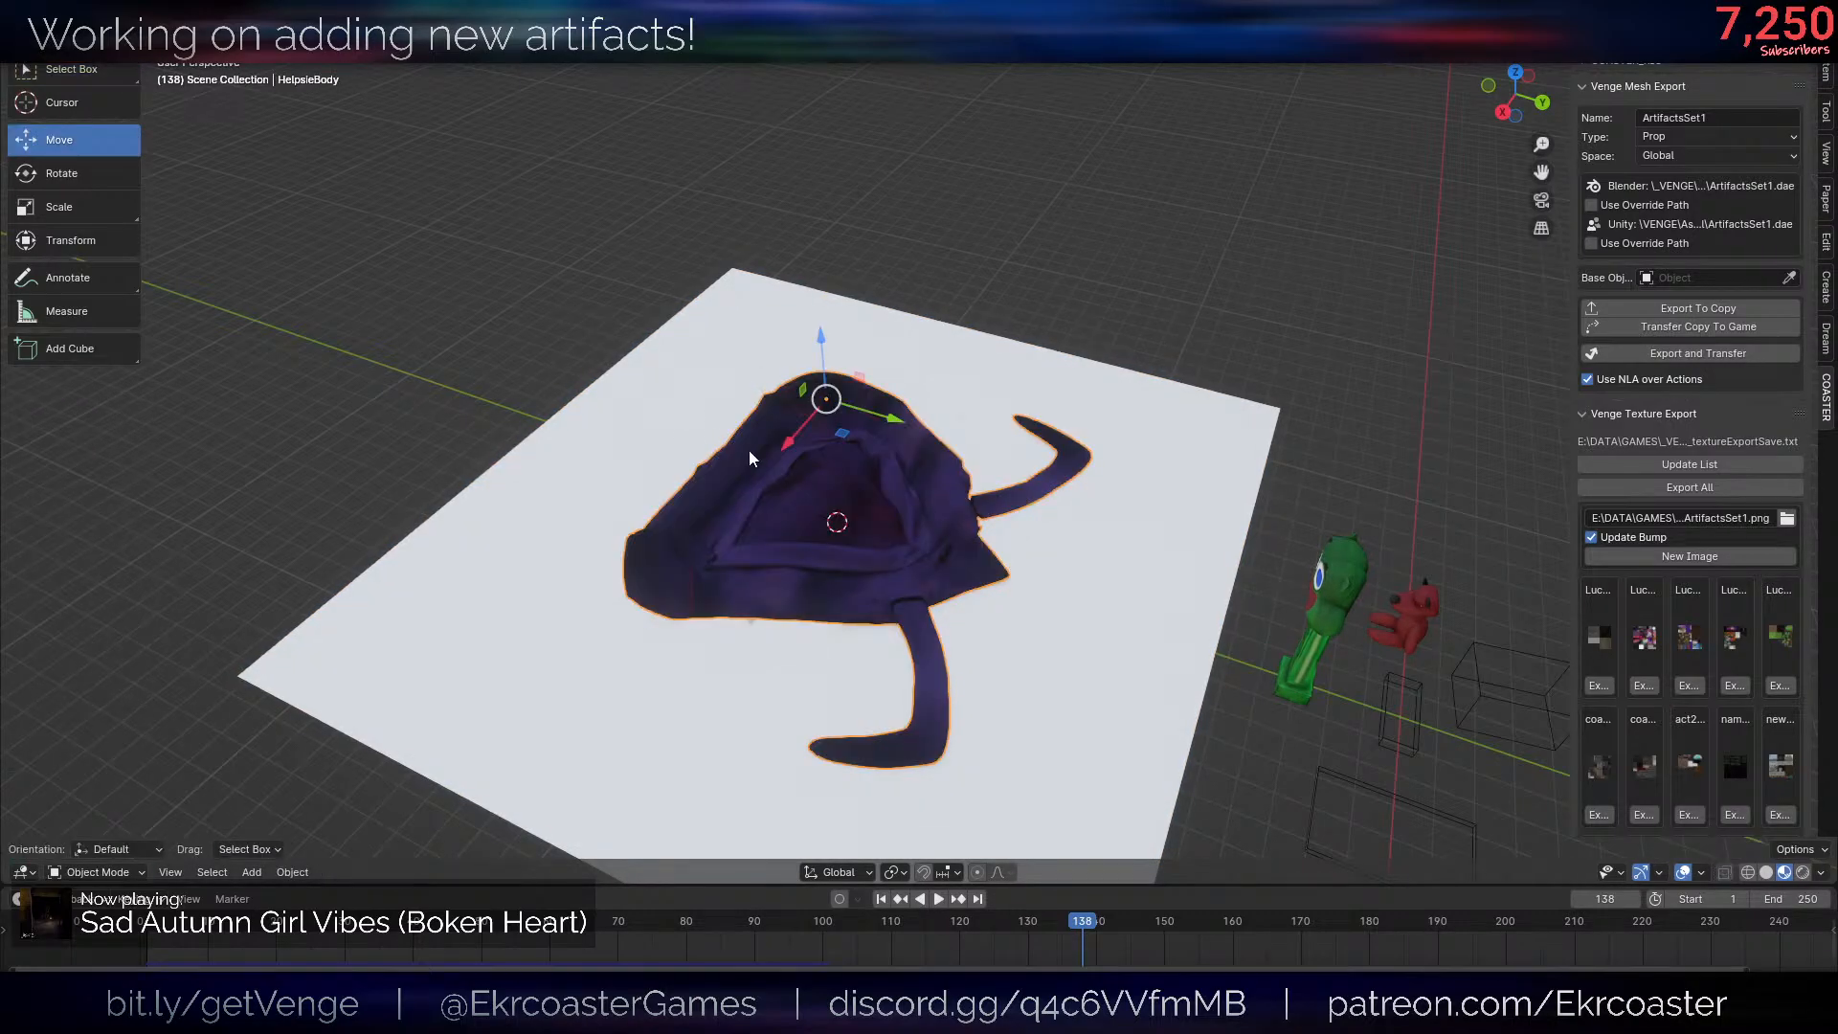
key(Tab)
key(Tab)
key(ctrl+z)
- Convert the draped body to a mesh, delete the plane beneath it and open the body for mesh editing
middle_drag(1331, 529, 1232, 544)
key(alt+c)
click(1175, 524)
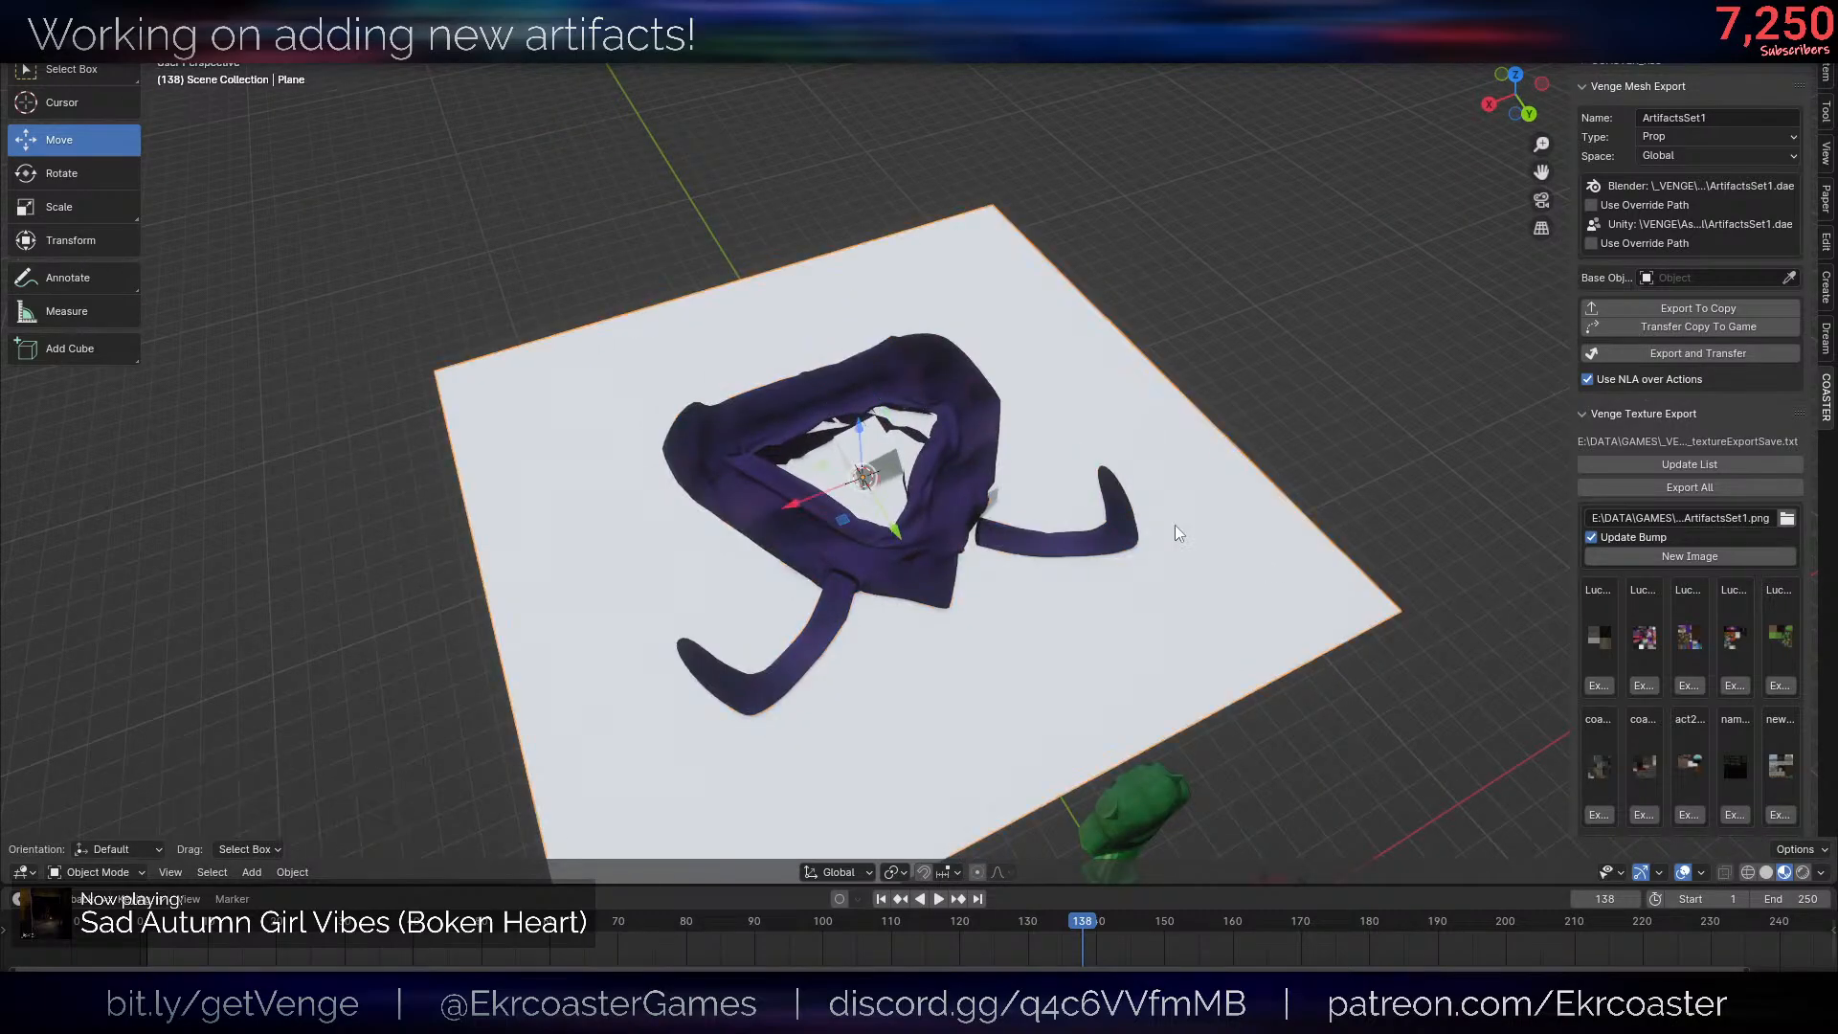
alt+click(1261, 469)
click(1262, 463)
key(Tab)
key(KP_Decimal)
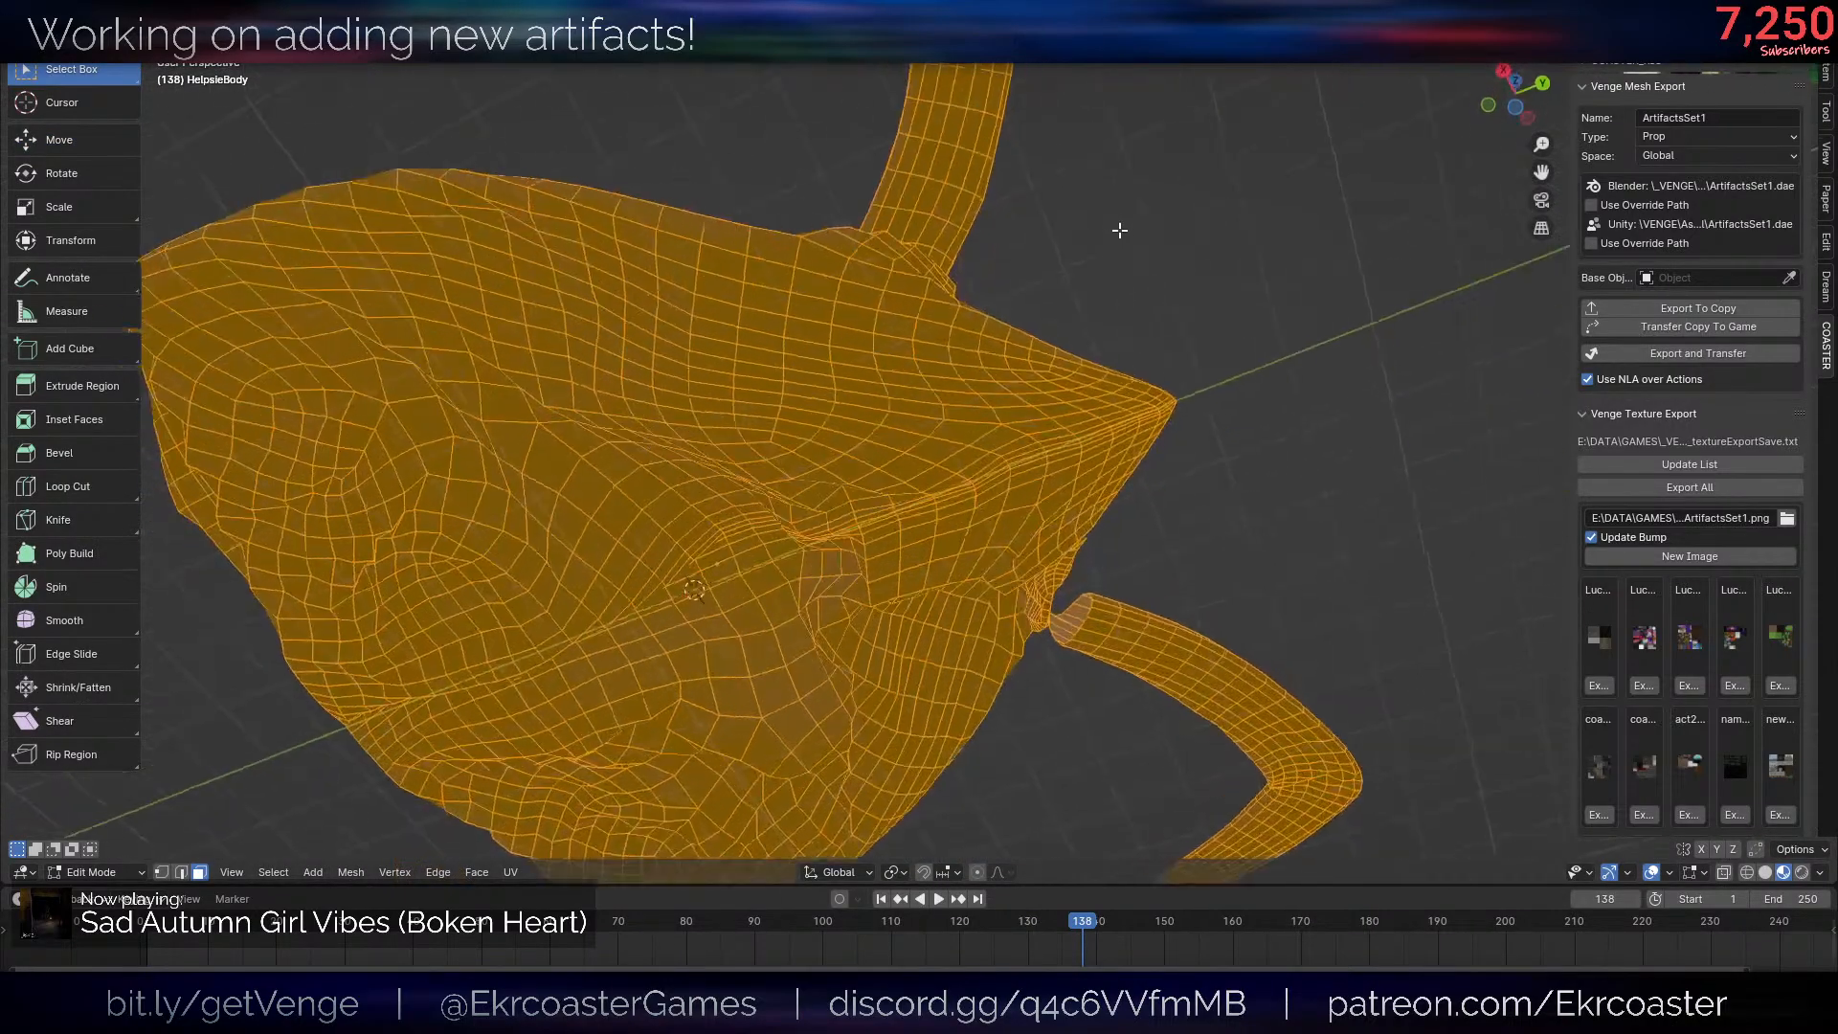
- Clear the selection and box-select the body's faces from the underside
key(alt+a)
scroll(1120, 231, down, 6)
middle_drag(1120, 231, 1095, 415)
key(b)
drag(683, 255, 1136, 670)
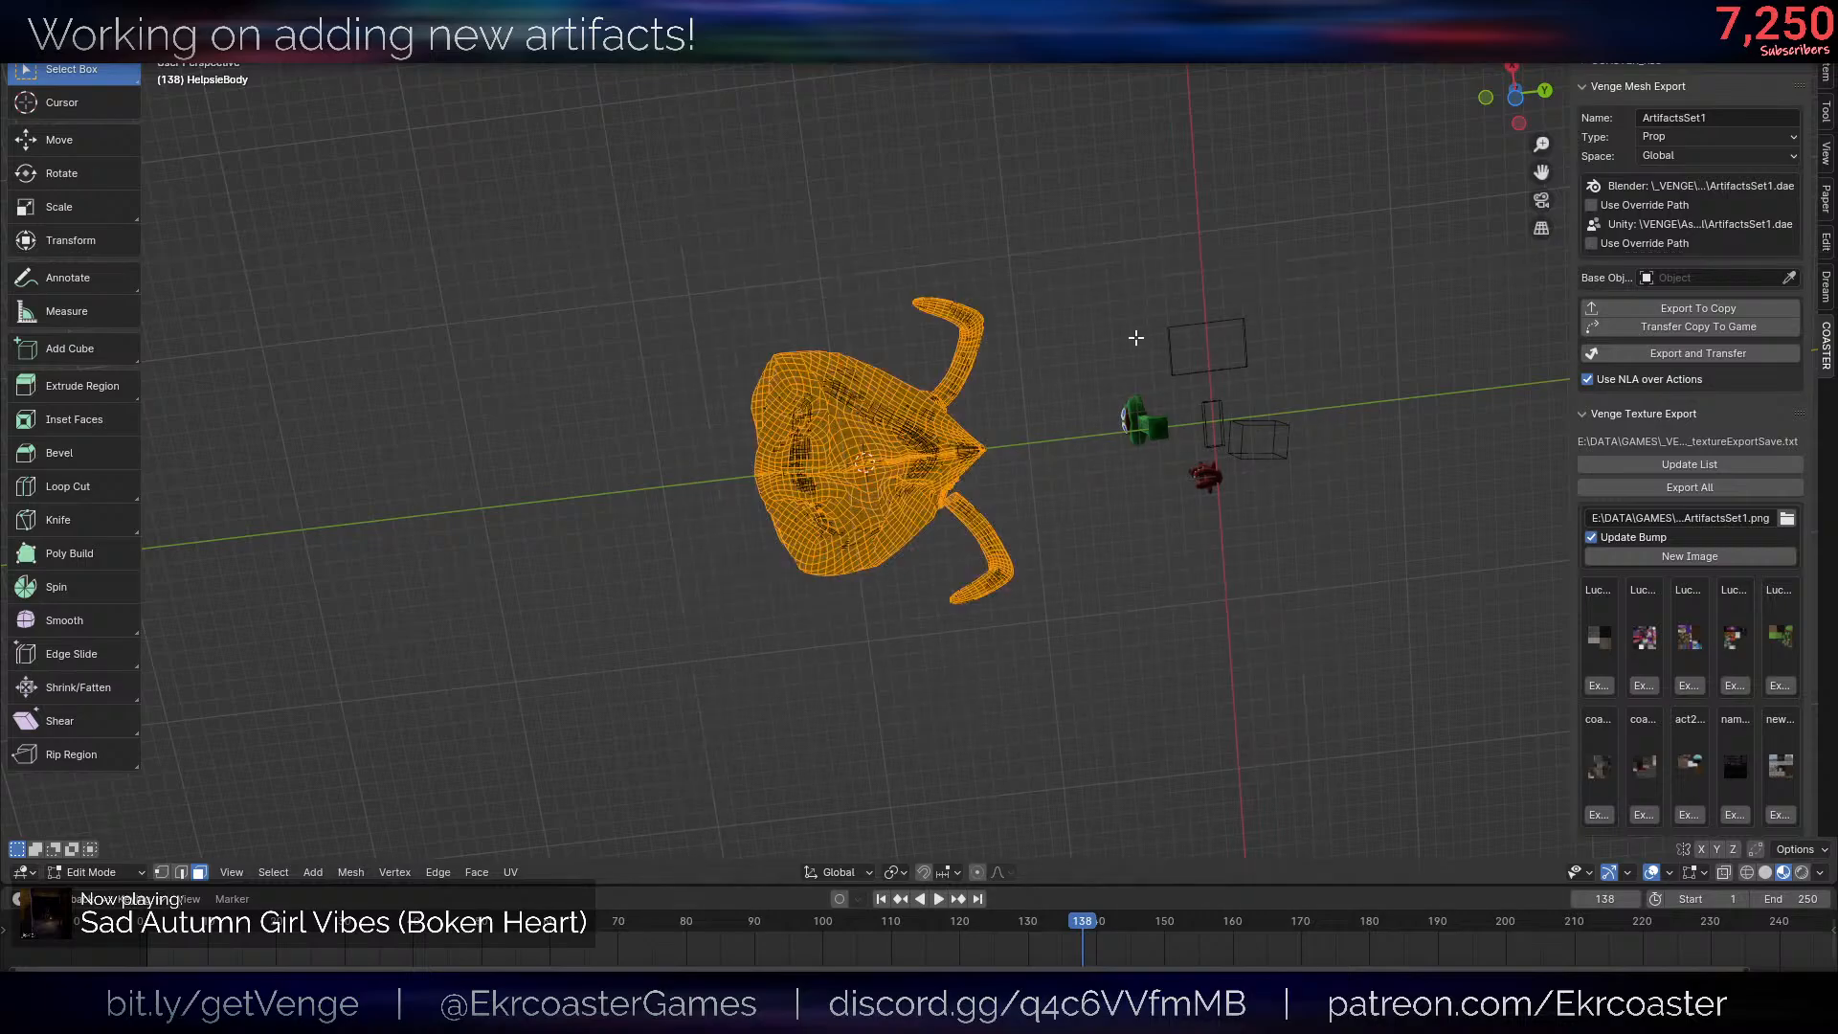
middle_drag(1135, 337, 1177, 732)
key(c)
scroll(883, 441, down, 20)
key(Escape)
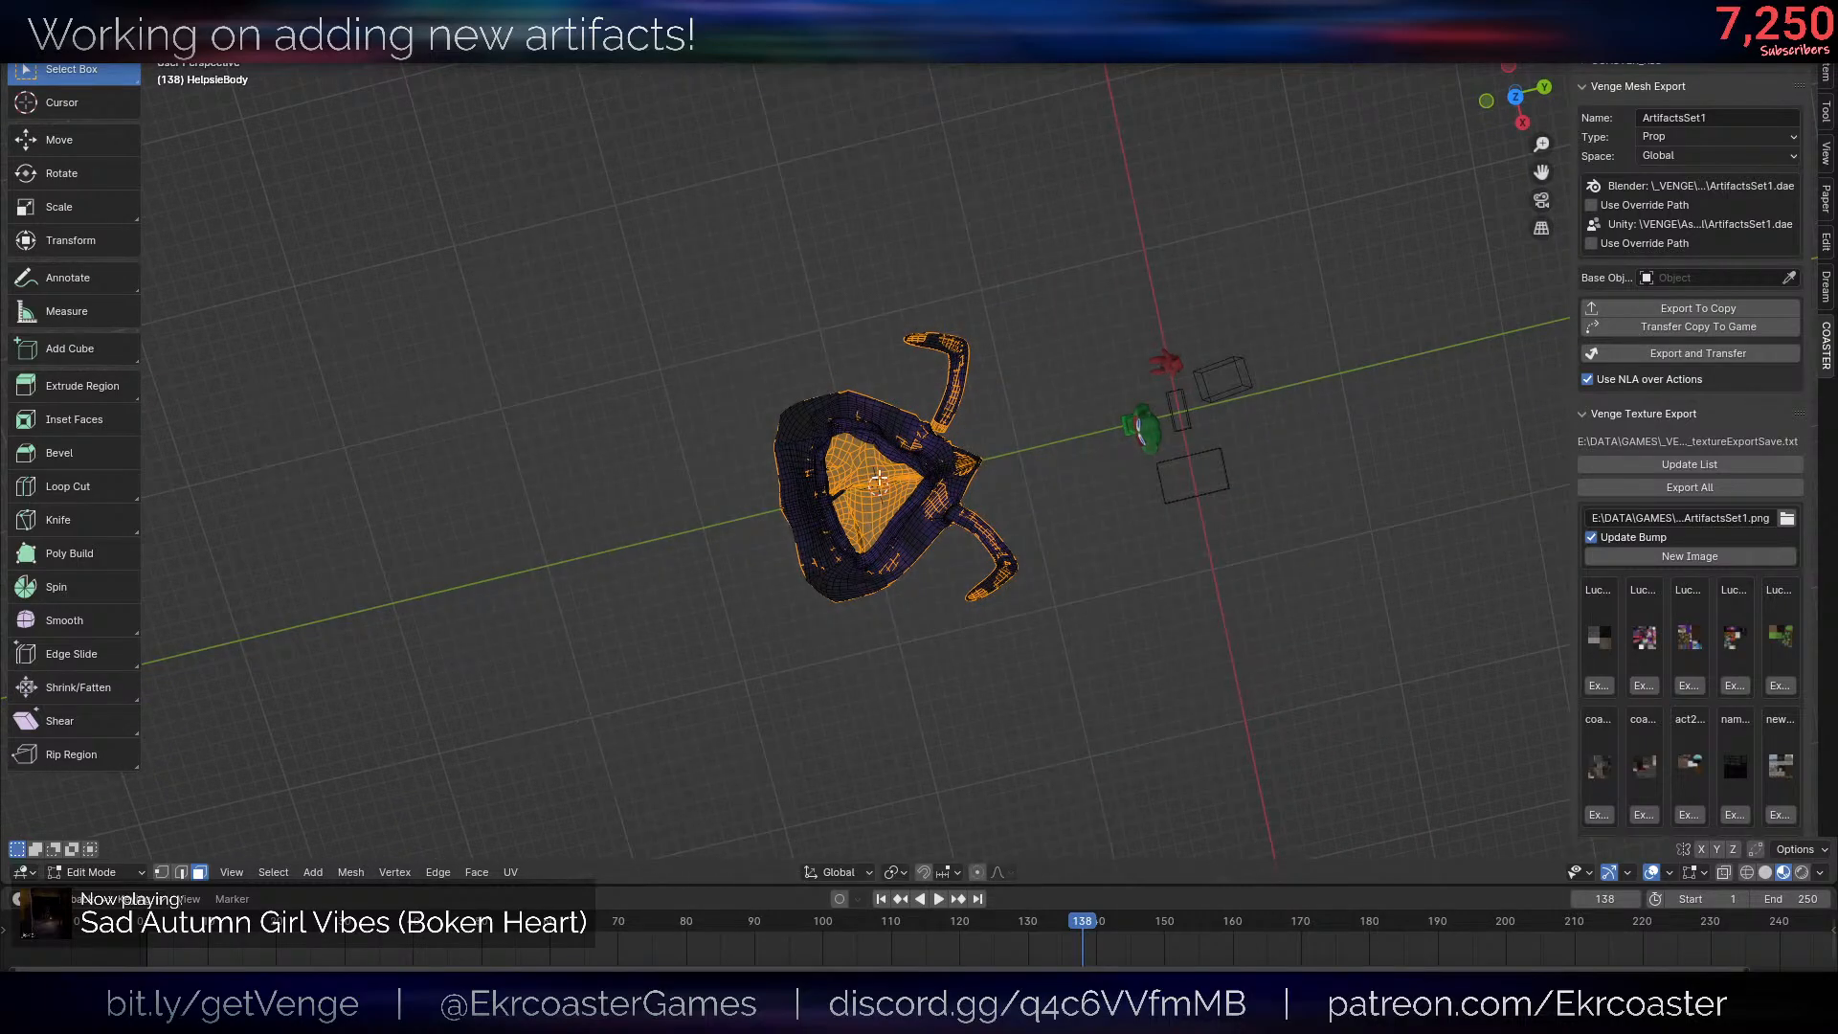
- Reorient the normals of the selected faces inside the body's opening
scroll(879, 478, up, 4)
key(alt+n)
click(1227, 316)
key(c)
scroll(1071, 308, up, 8)
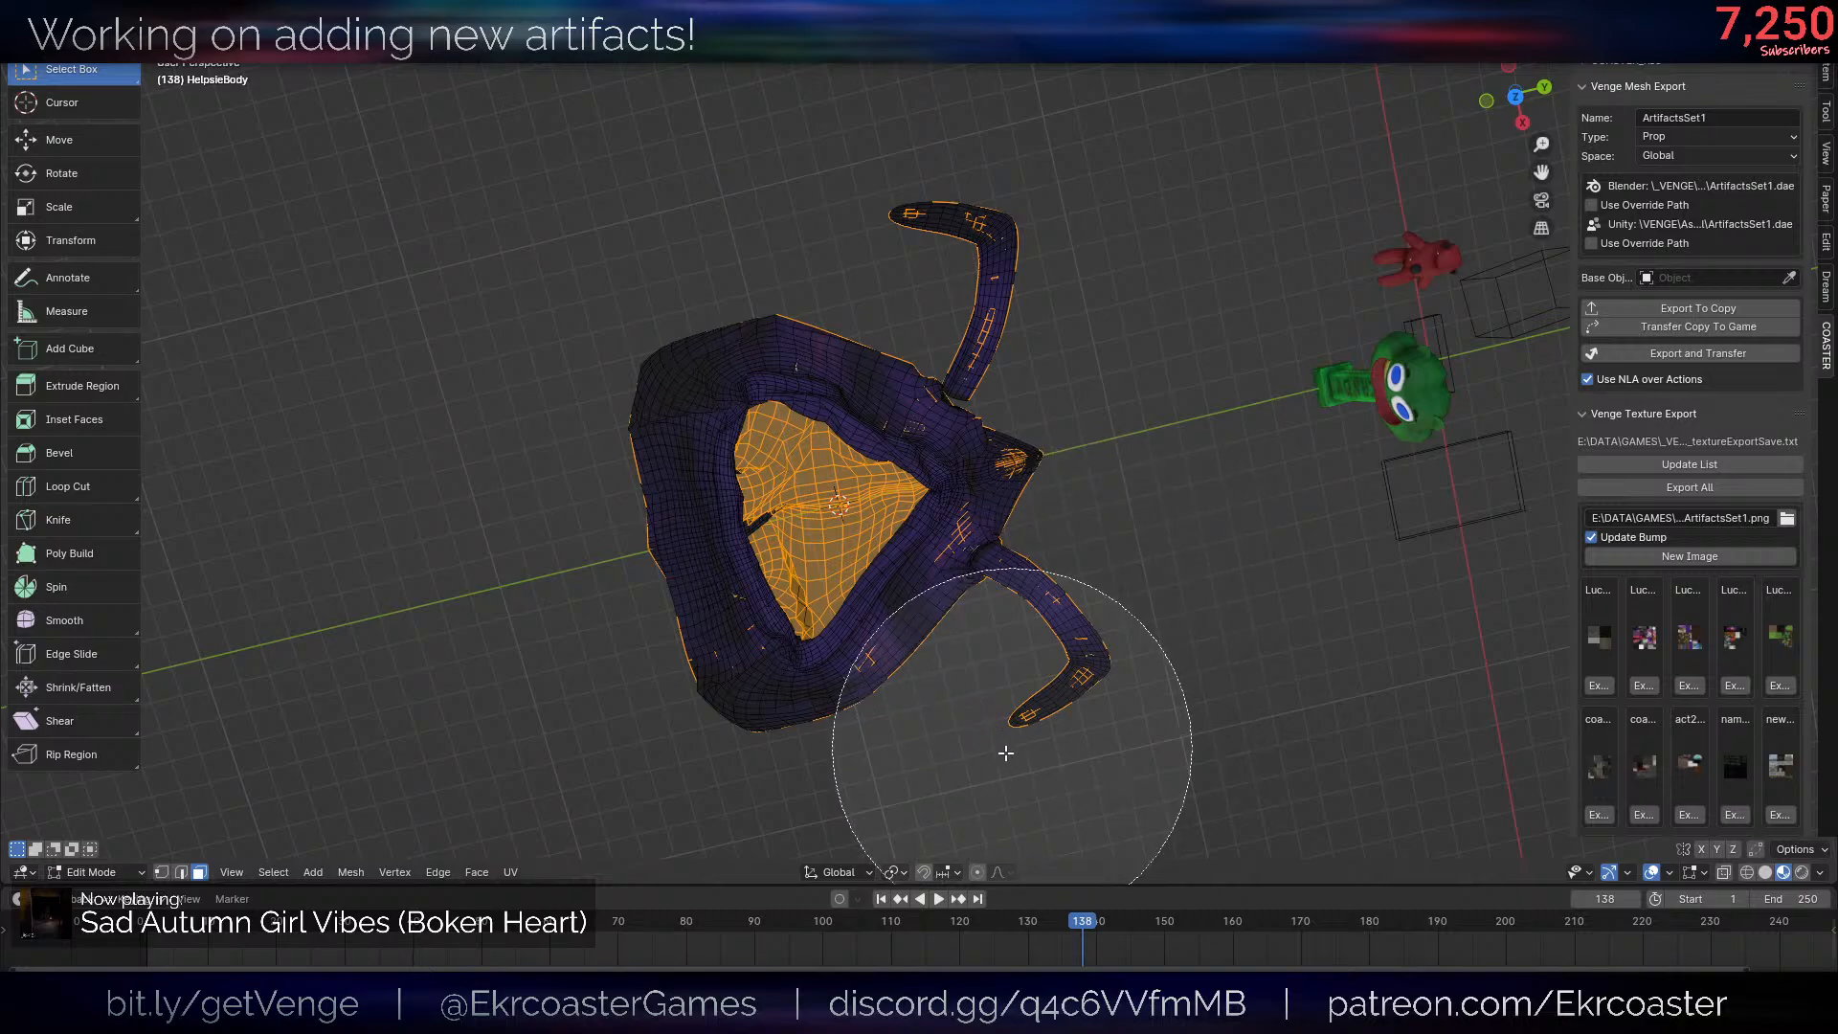
key(Escape)
- Examine the skin's surface and opening from the side and from above
scroll(1212, 456, down, 3)
middle_drag(1268, 563, 1187, 542)
key(alt+shift+z)
scroll(1015, 545, up, 5)
scroll(1044, 549, down, 4)
key(alt+shift+z)
key(Tab)
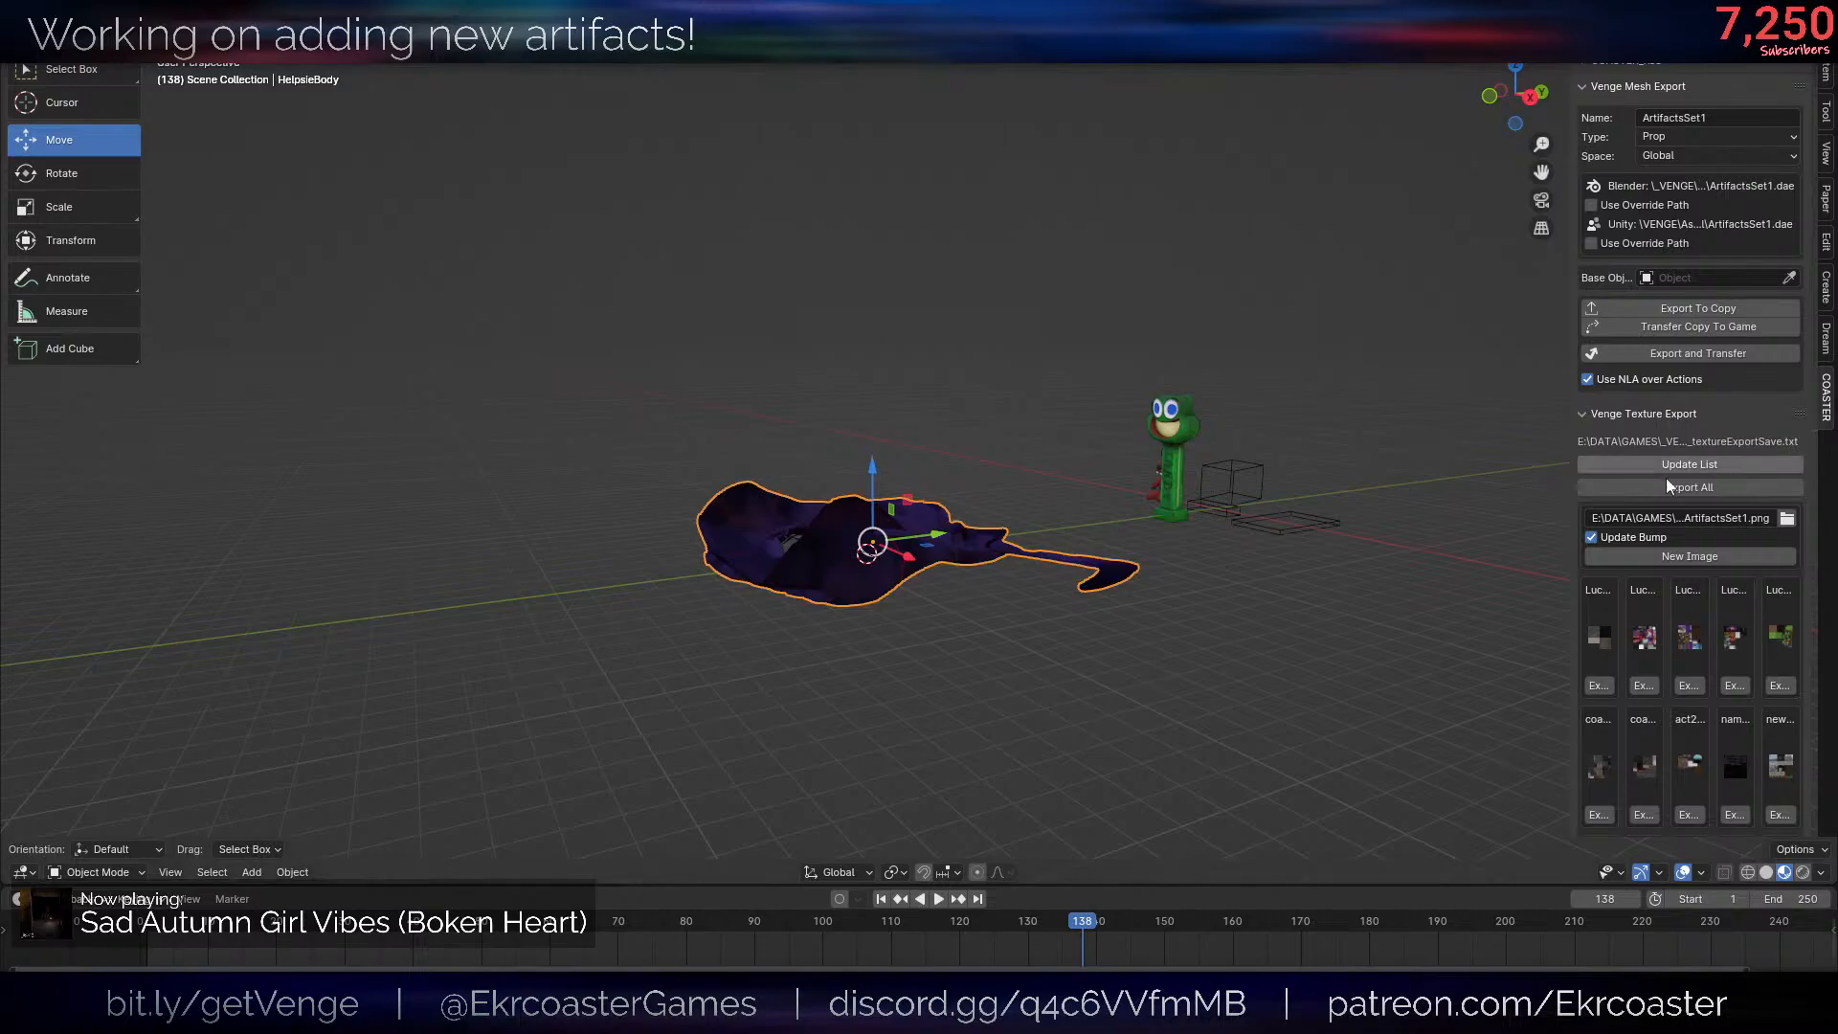
middle_drag(1417, 517, 1414, 527)
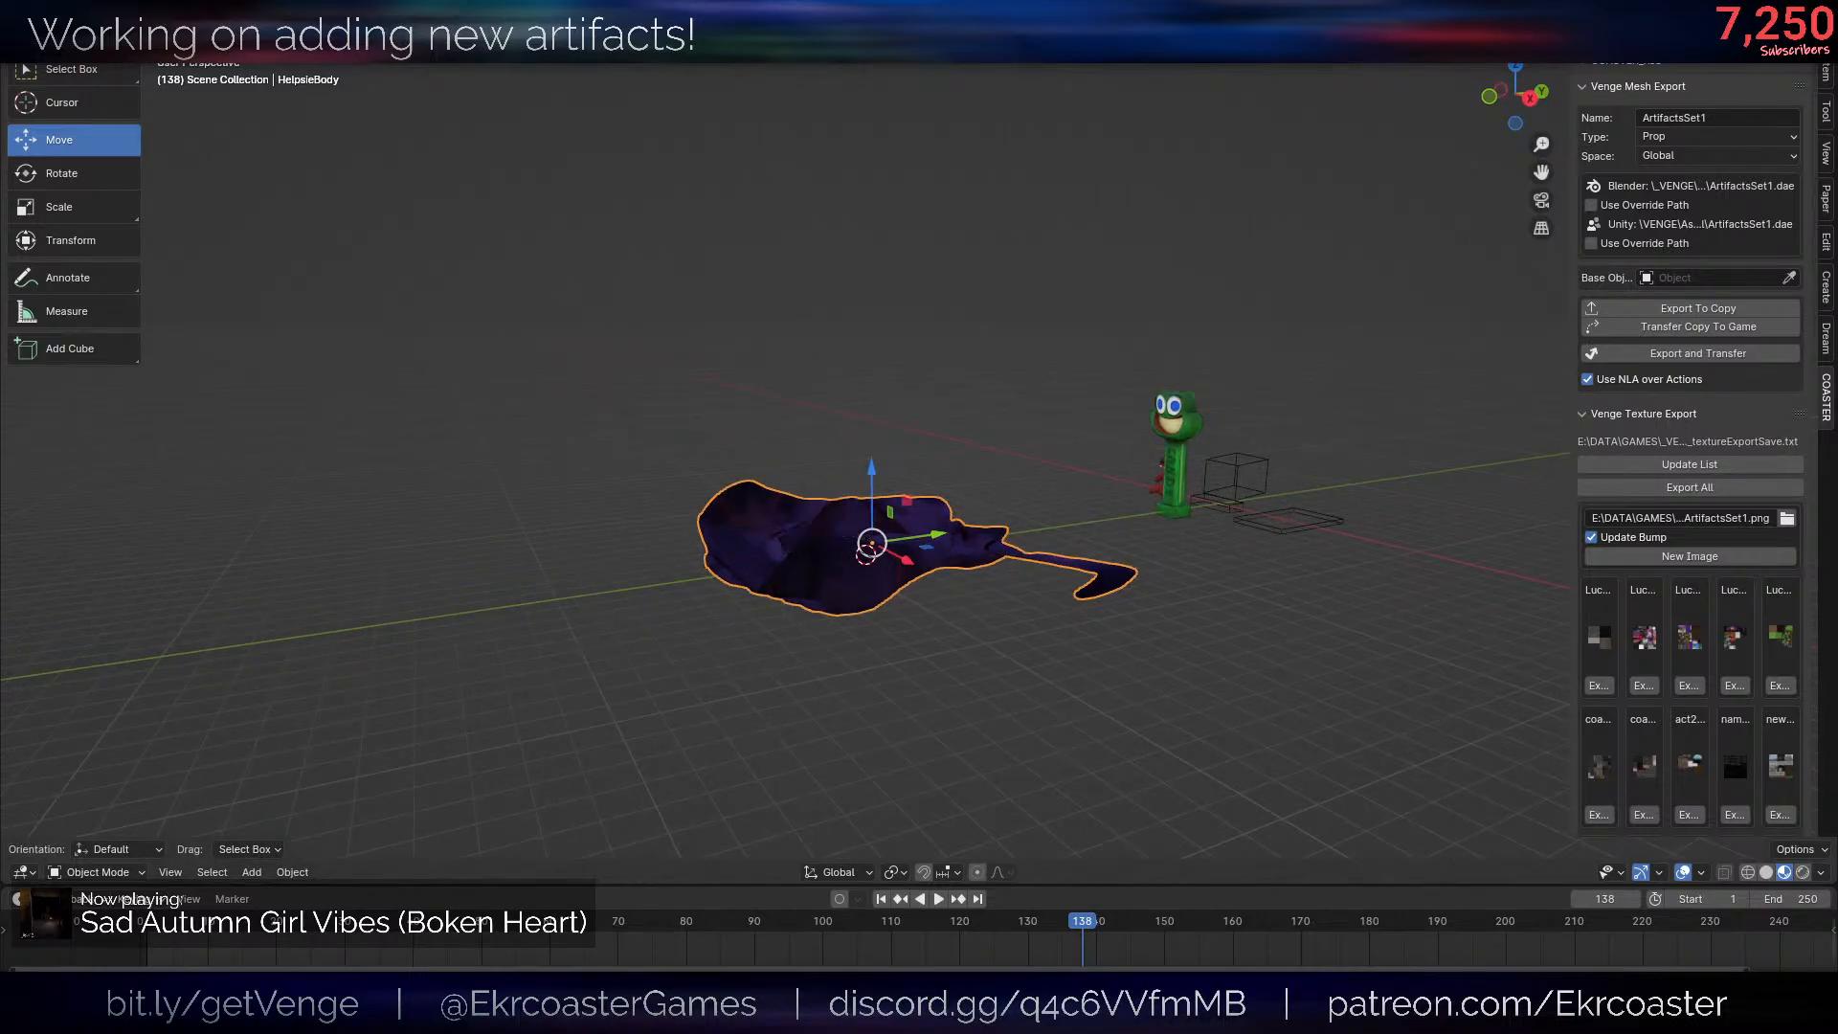
scroll(886, 492, up, 6)
middle_drag(1005, 455, 852, 503)
scroll(938, 540, down, 4)
key(alt+shift+z)
middle_drag(1048, 526, 949, 580)
scroll(995, 594, up, 2)
key(alt+shift+z)
- Select the detached arm's linked faces, move them horizontally to the body and shift them once more
key(Tab)
key(alt+a)
key(l)
key(g)
key(shift+z)
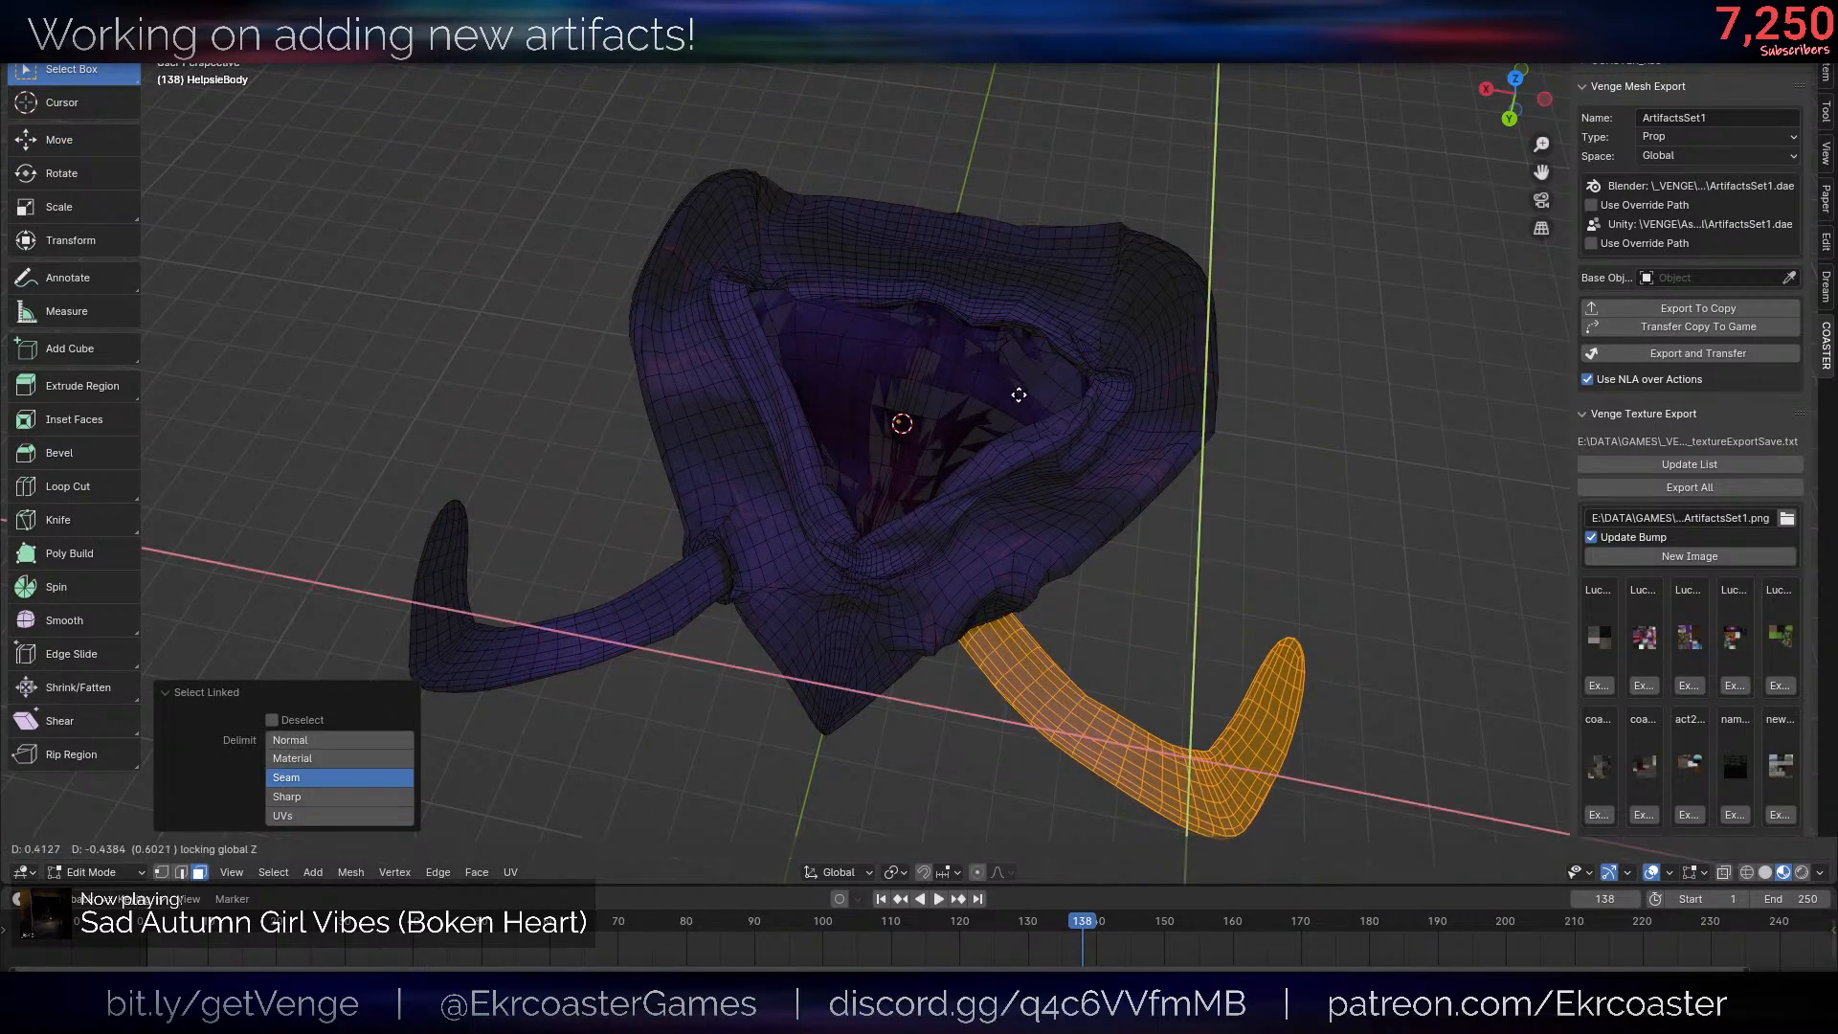
click(1018, 399)
middle_drag(1369, 660, 1444, 537)
key(g)
click(1450, 252)
- Return to Object Mode, try converting the body to a mesh and undo the conversion
key(Tab)
middle_drag(1450, 252, 1229, 528)
scroll(1258, 661, down, 5)
key(alt+shift+z)
key(alt+shift+z)
key(alt+c)
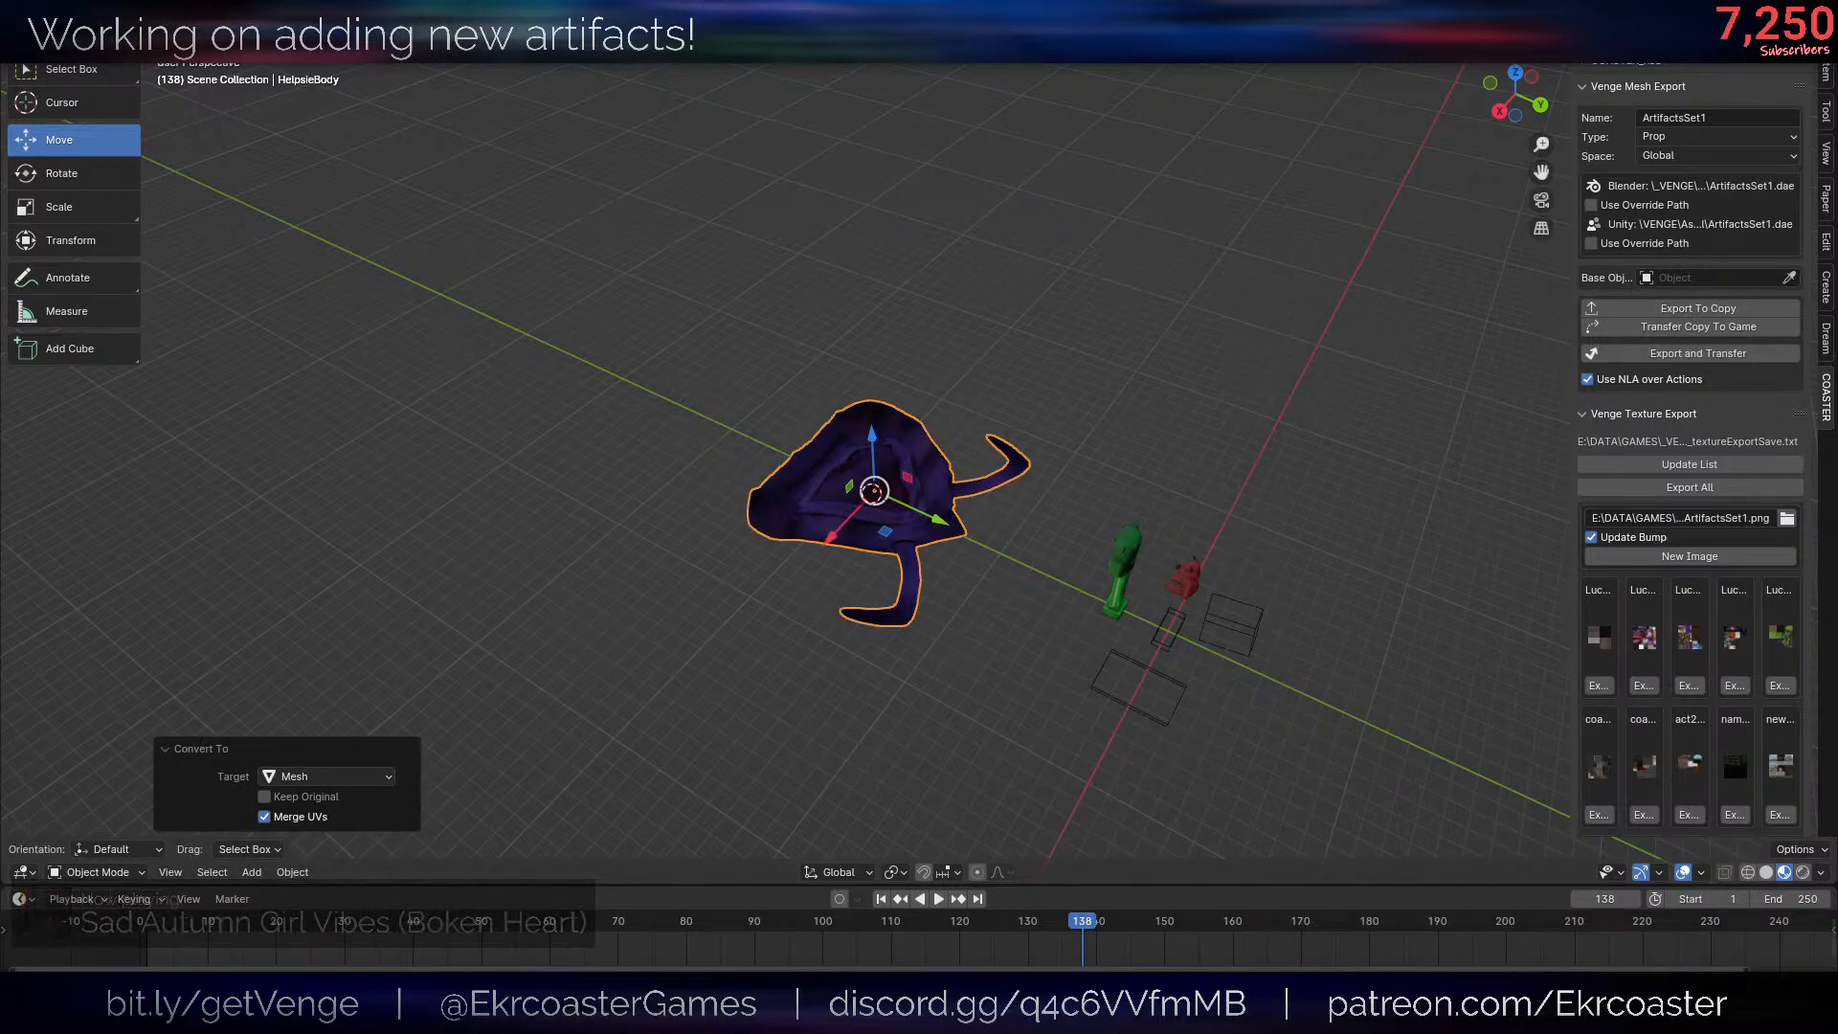
key(ctrl+z)
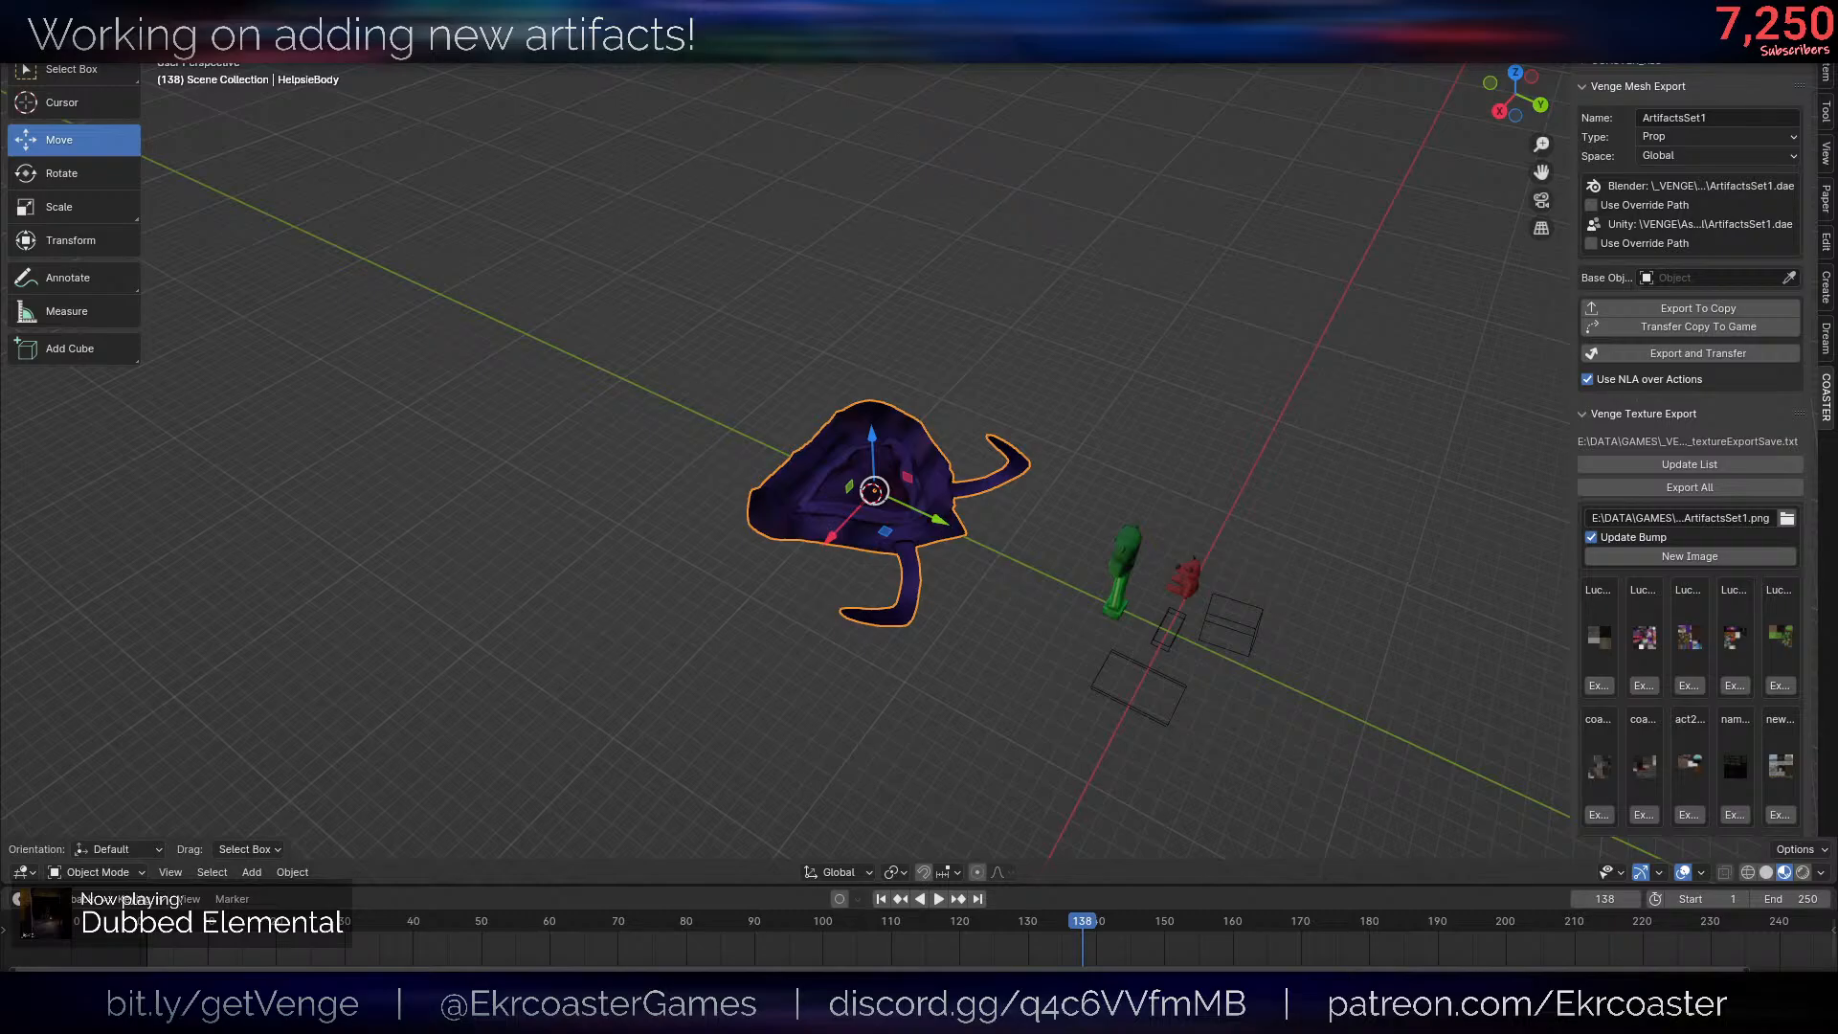
- Simplify the body into a coarser low-poly triangulated mesh and inspect its shape
key(ctrl+1)
key(ctrl+0)
key(ctrl+1)
key(ctrl+2)
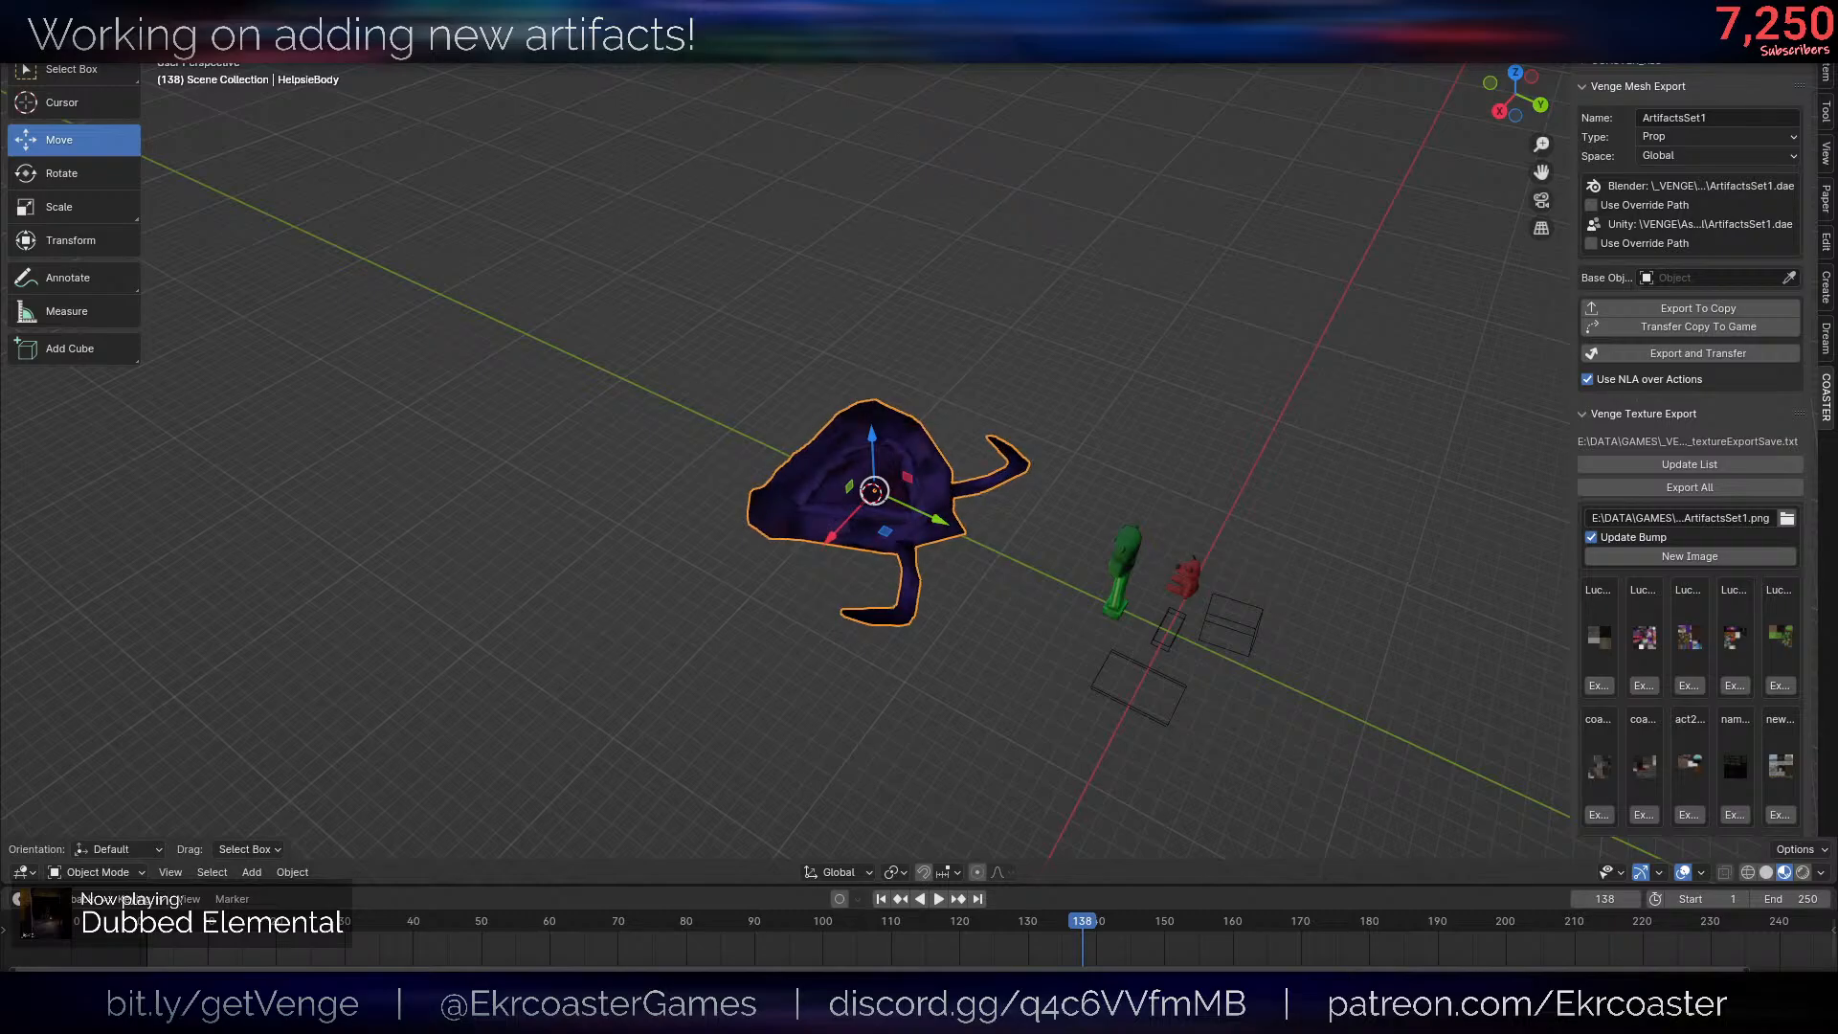
key(ctrl+1)
scroll(826, 374, up, 5)
key(alt+shift+z)
middle_drag(825, 374, 713, 431)
scroll(1055, 521, down, 5)
middle_drag(1055, 521, 1066, 484)
scroll(1065, 485, up, 6)
key(alt+shift+z)
- Merge the simplified body's overlapping vertices by distance and check the surface
key(Tab)
key(m)
key(b)
middle_drag(1194, 587, 1253, 662)
key(alt+shift+z)
- Recalculate the simplified body's normals to face outside and check the shading
key(alt+shift+z)
key(alt+n)
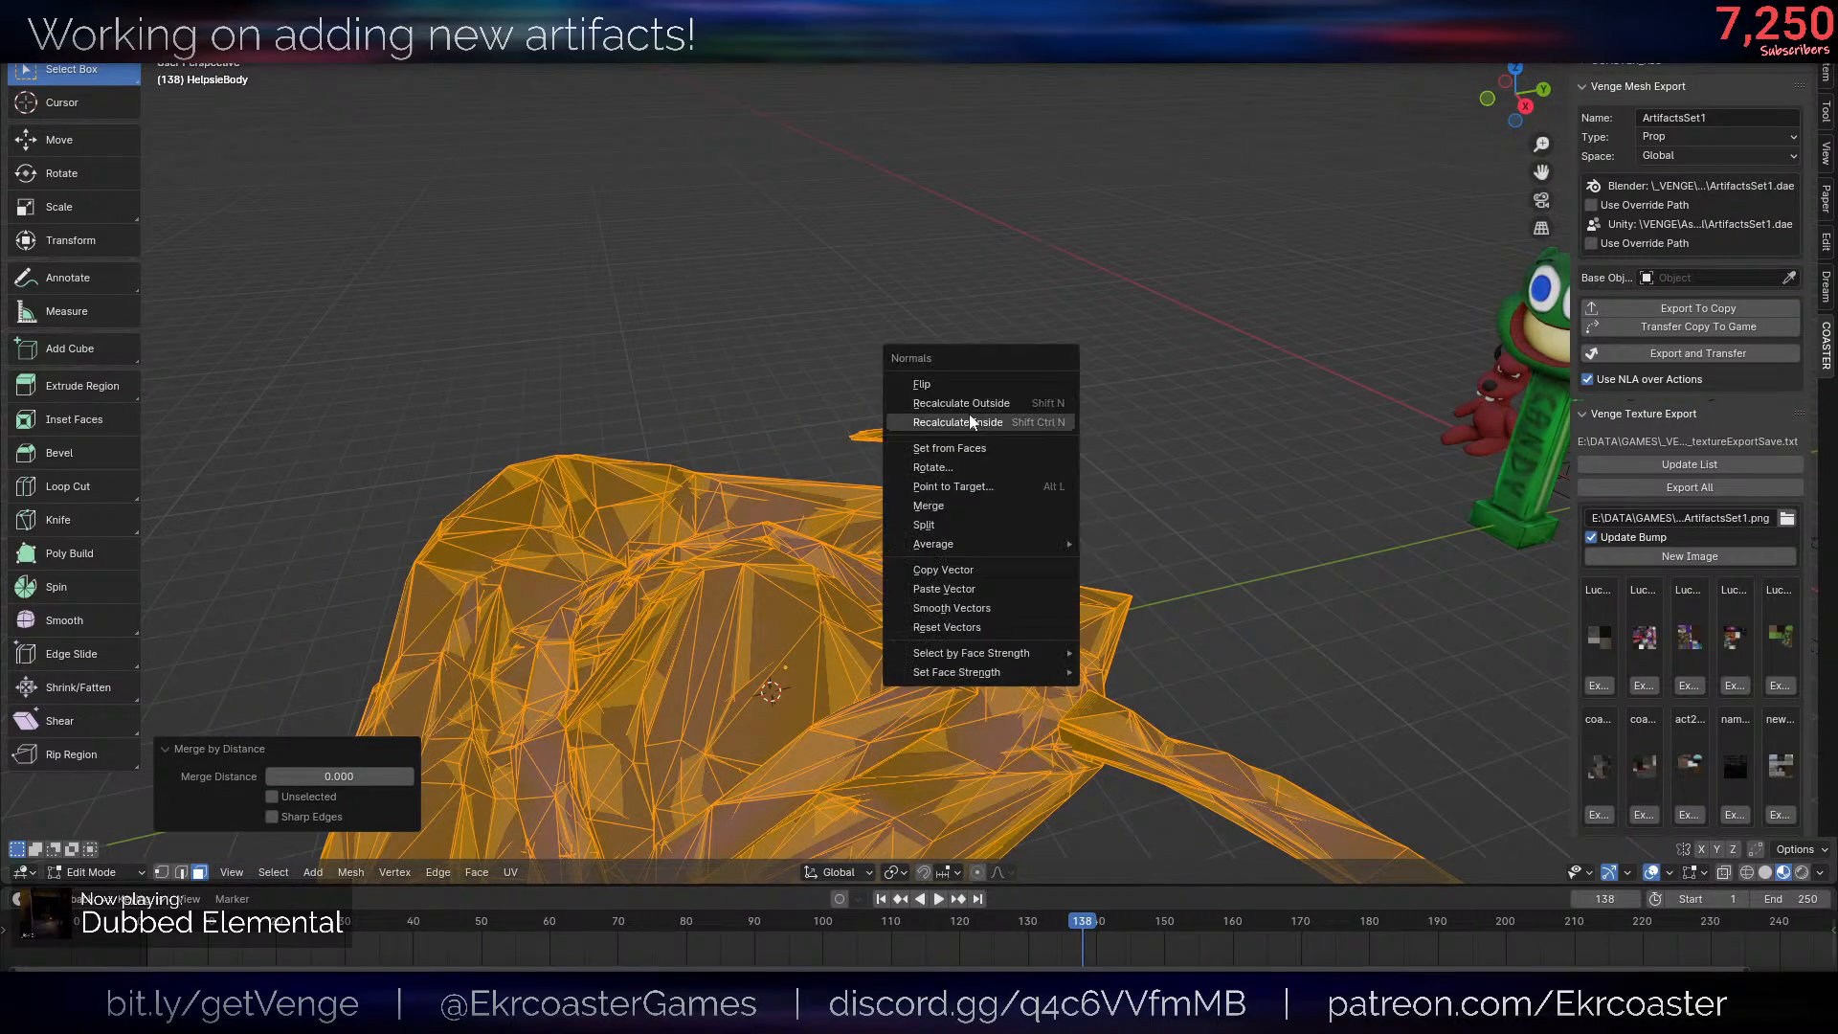
click(970, 416)
key(ctrl+z)
key(alt+n)
click(965, 428)
- Return to Object Mode and set the body's origin to its geometry
key(alt+shift+z)
scroll(965, 428, down, 5)
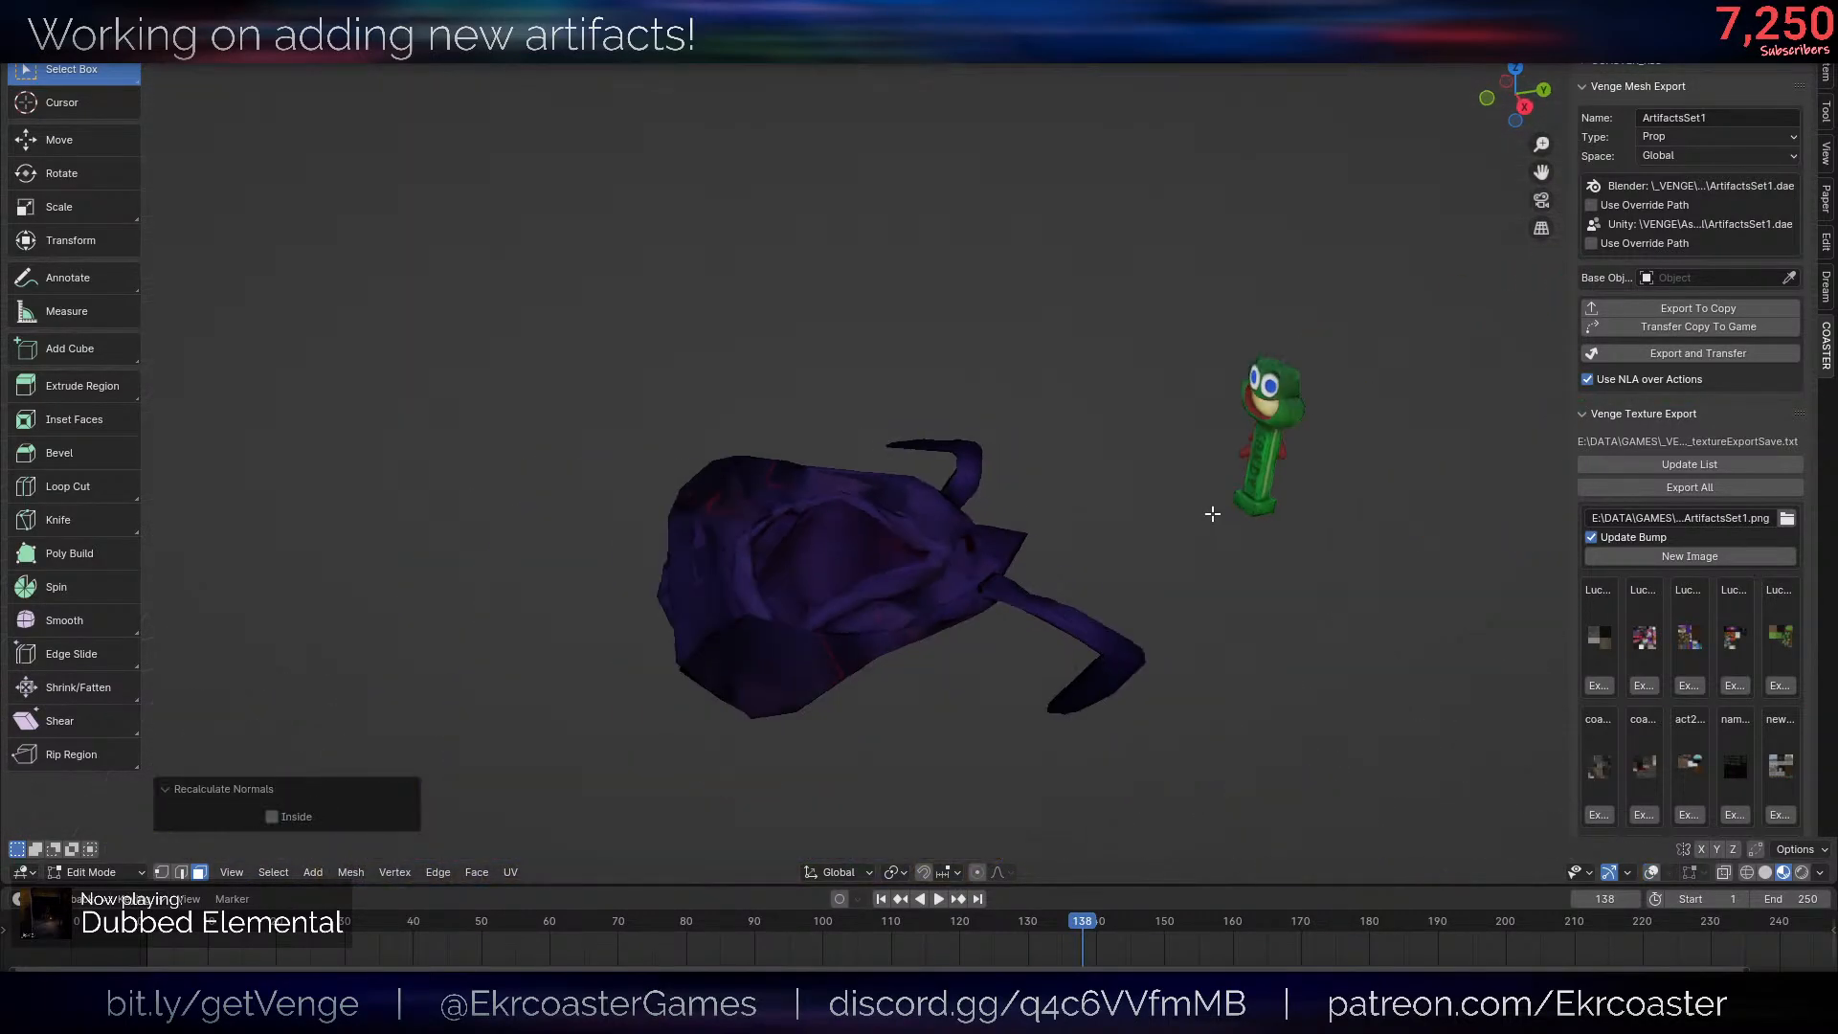
middle_drag(1210, 514, 1149, 498)
scroll(1010, 369, down, 3)
key(alt+shift+z)
key(Tab)
key(alt+shift+z)
key(q)
click(955, 401)
key(alt+shift+z)
scroll(1164, 423, up, 6)
middle_drag(955, 401, 1266, 462)
key(alt+shift+z)
scroll(1245, 469, down, 5)
scroll(1124, 504, up, 4)
key(r)
key(z)
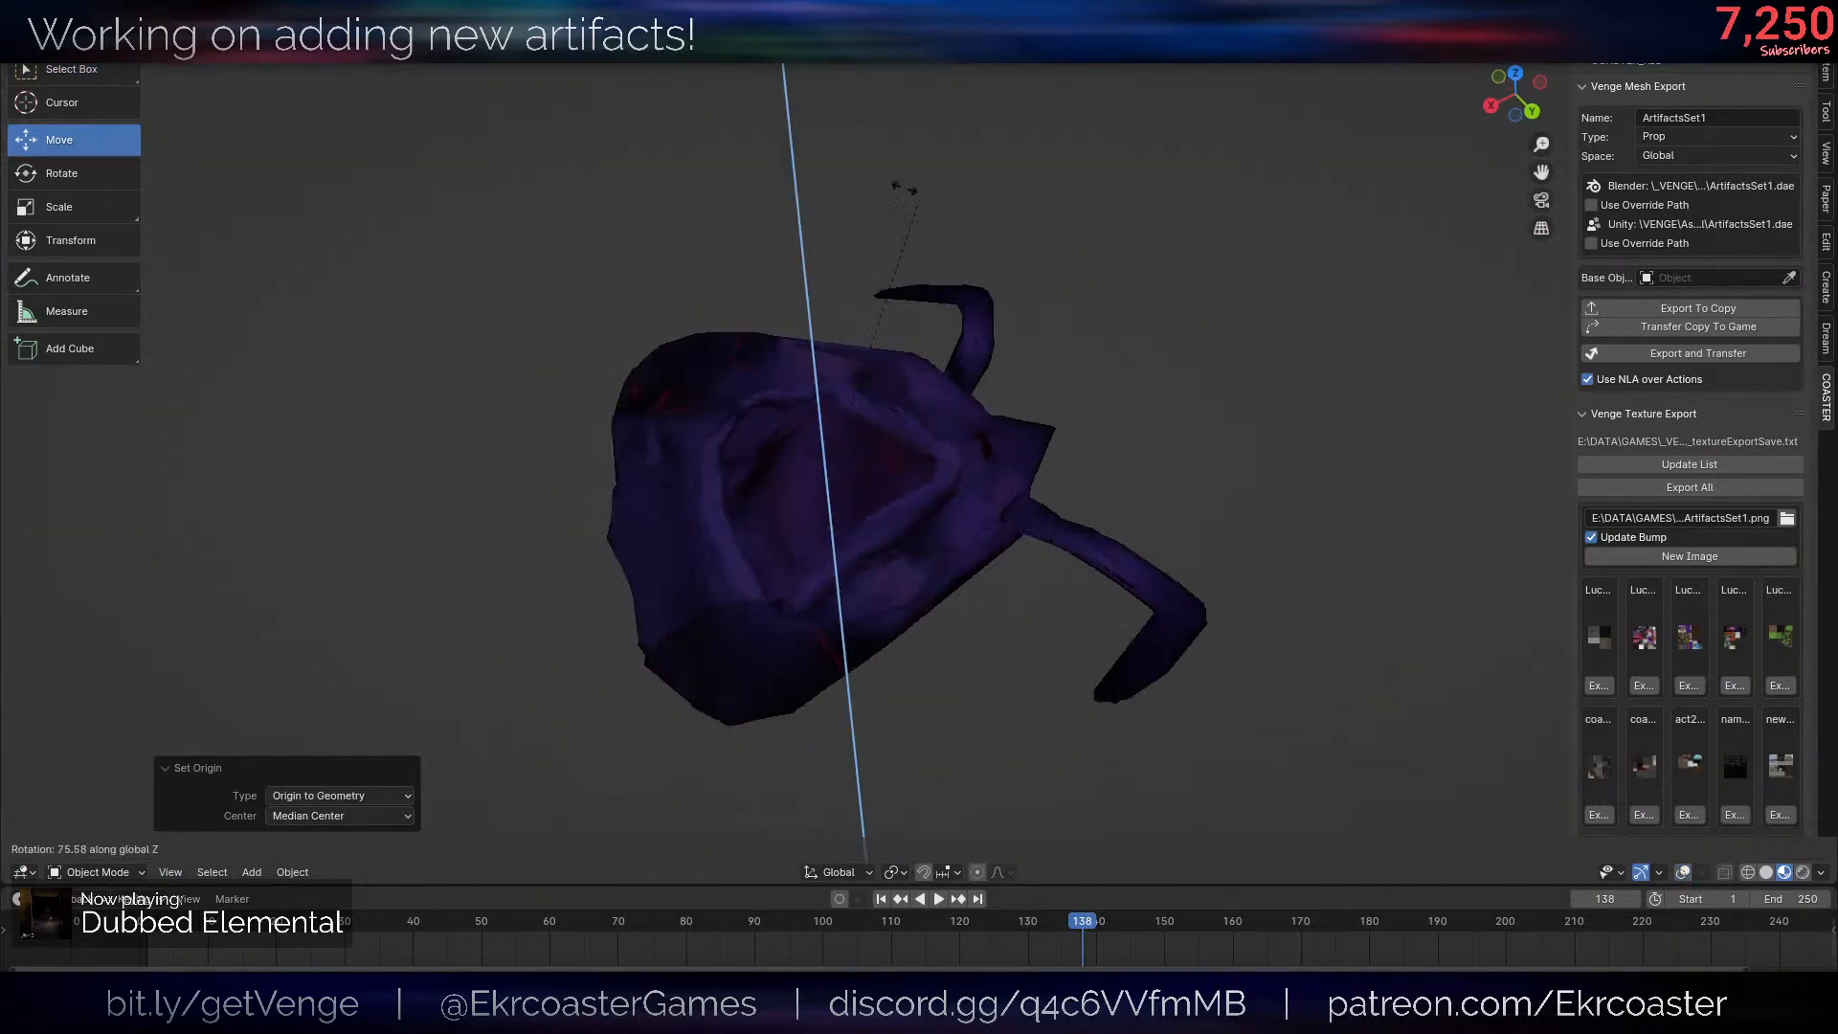
right_click(1020, 335)
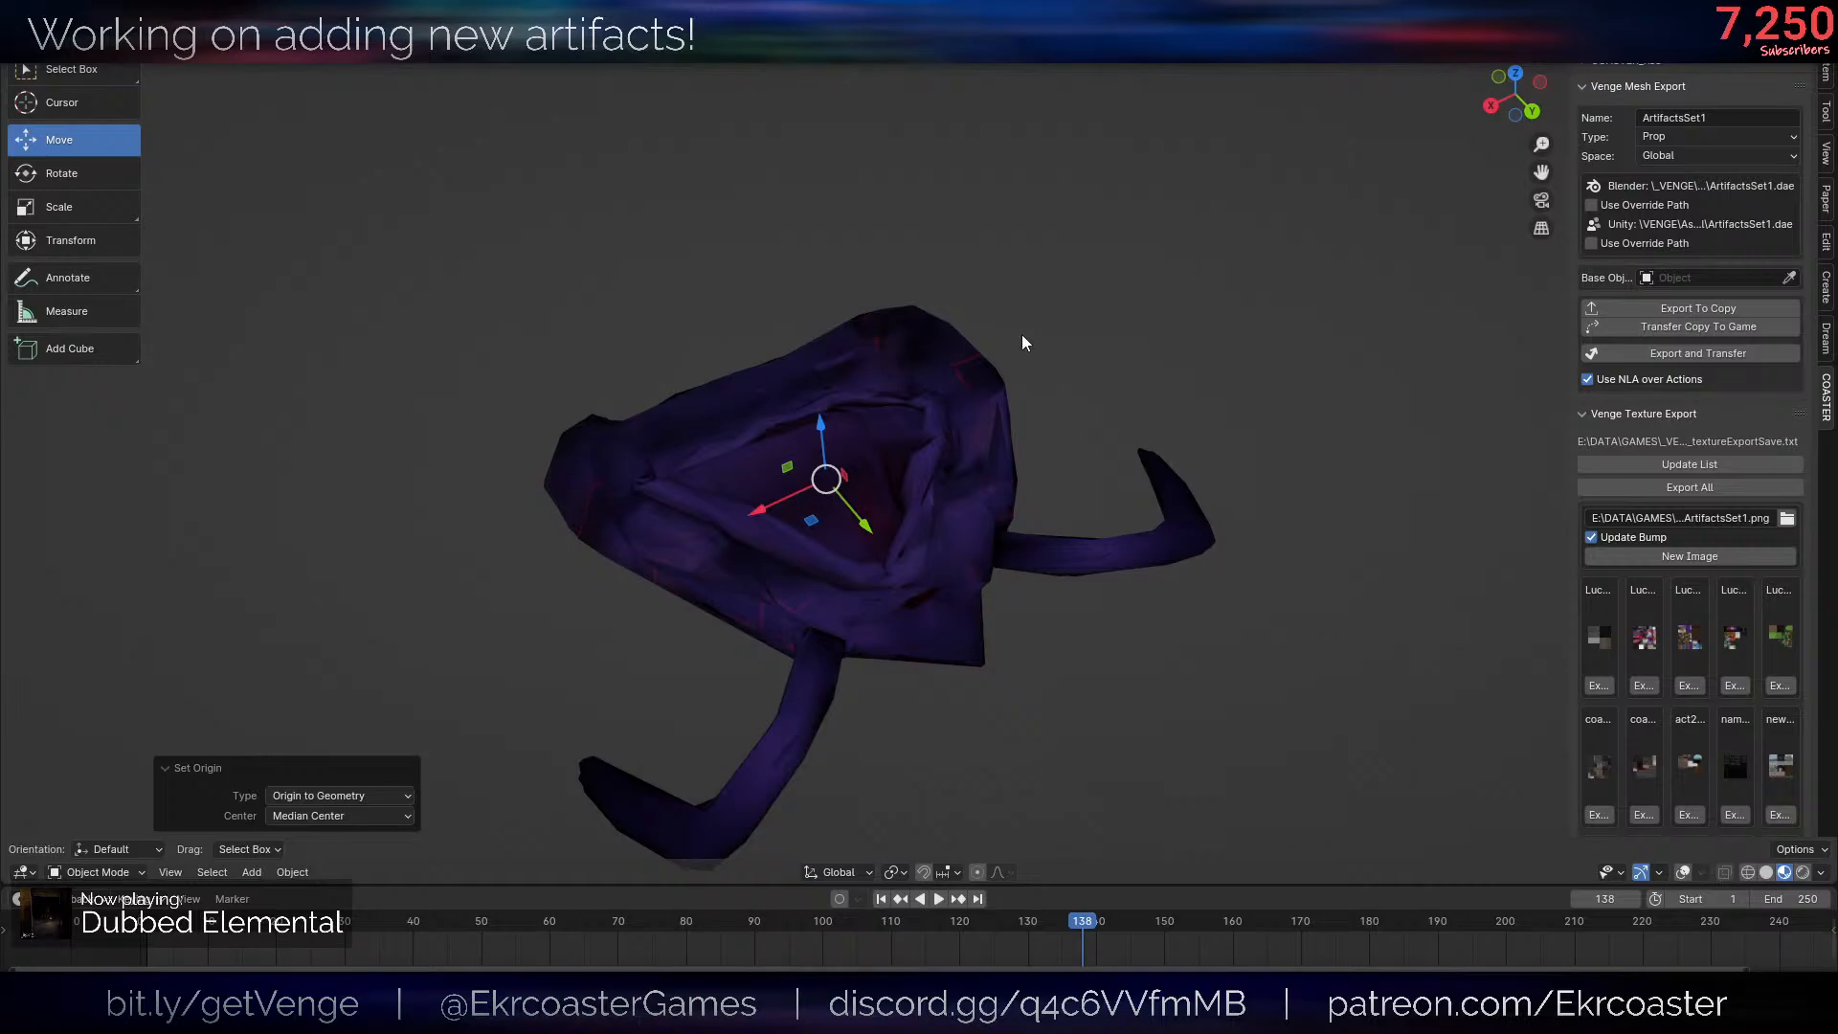
- Rotate the entire body mesh about the global Z axis in Edit Mode
middle_drag(1020, 342, 1054, 435)
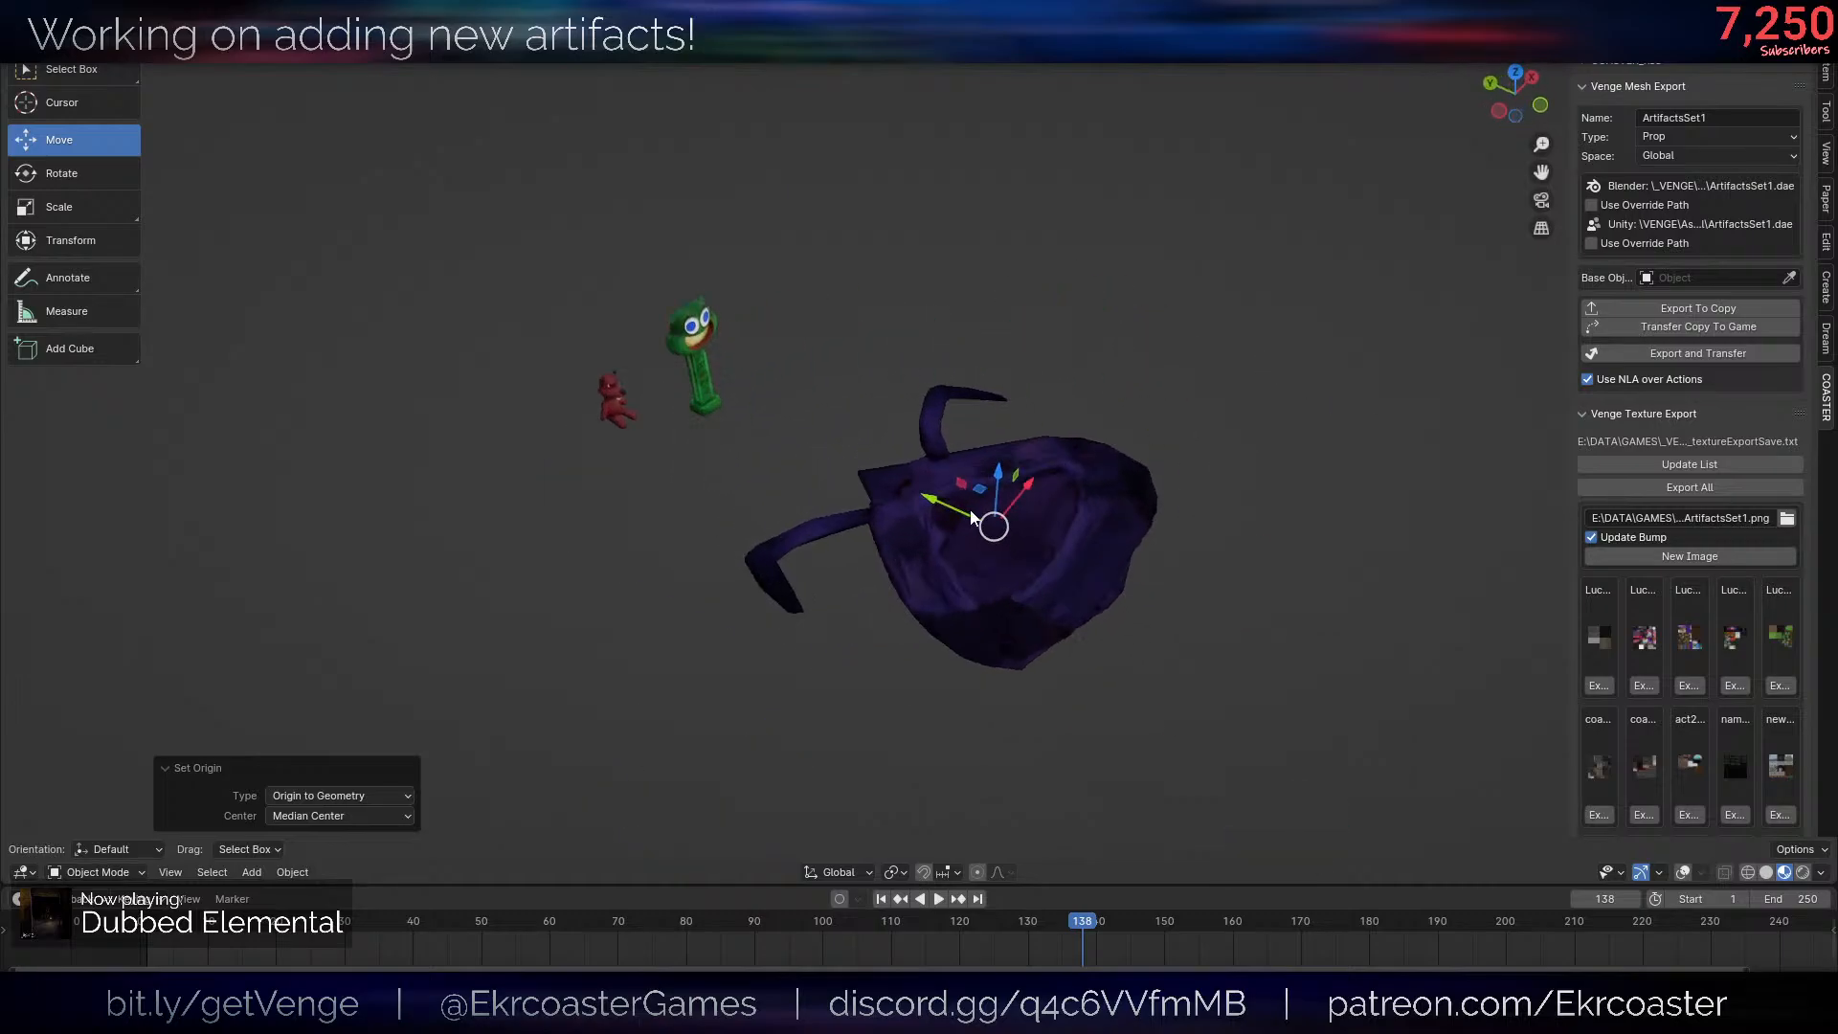
scroll(761, 450, up, 5)
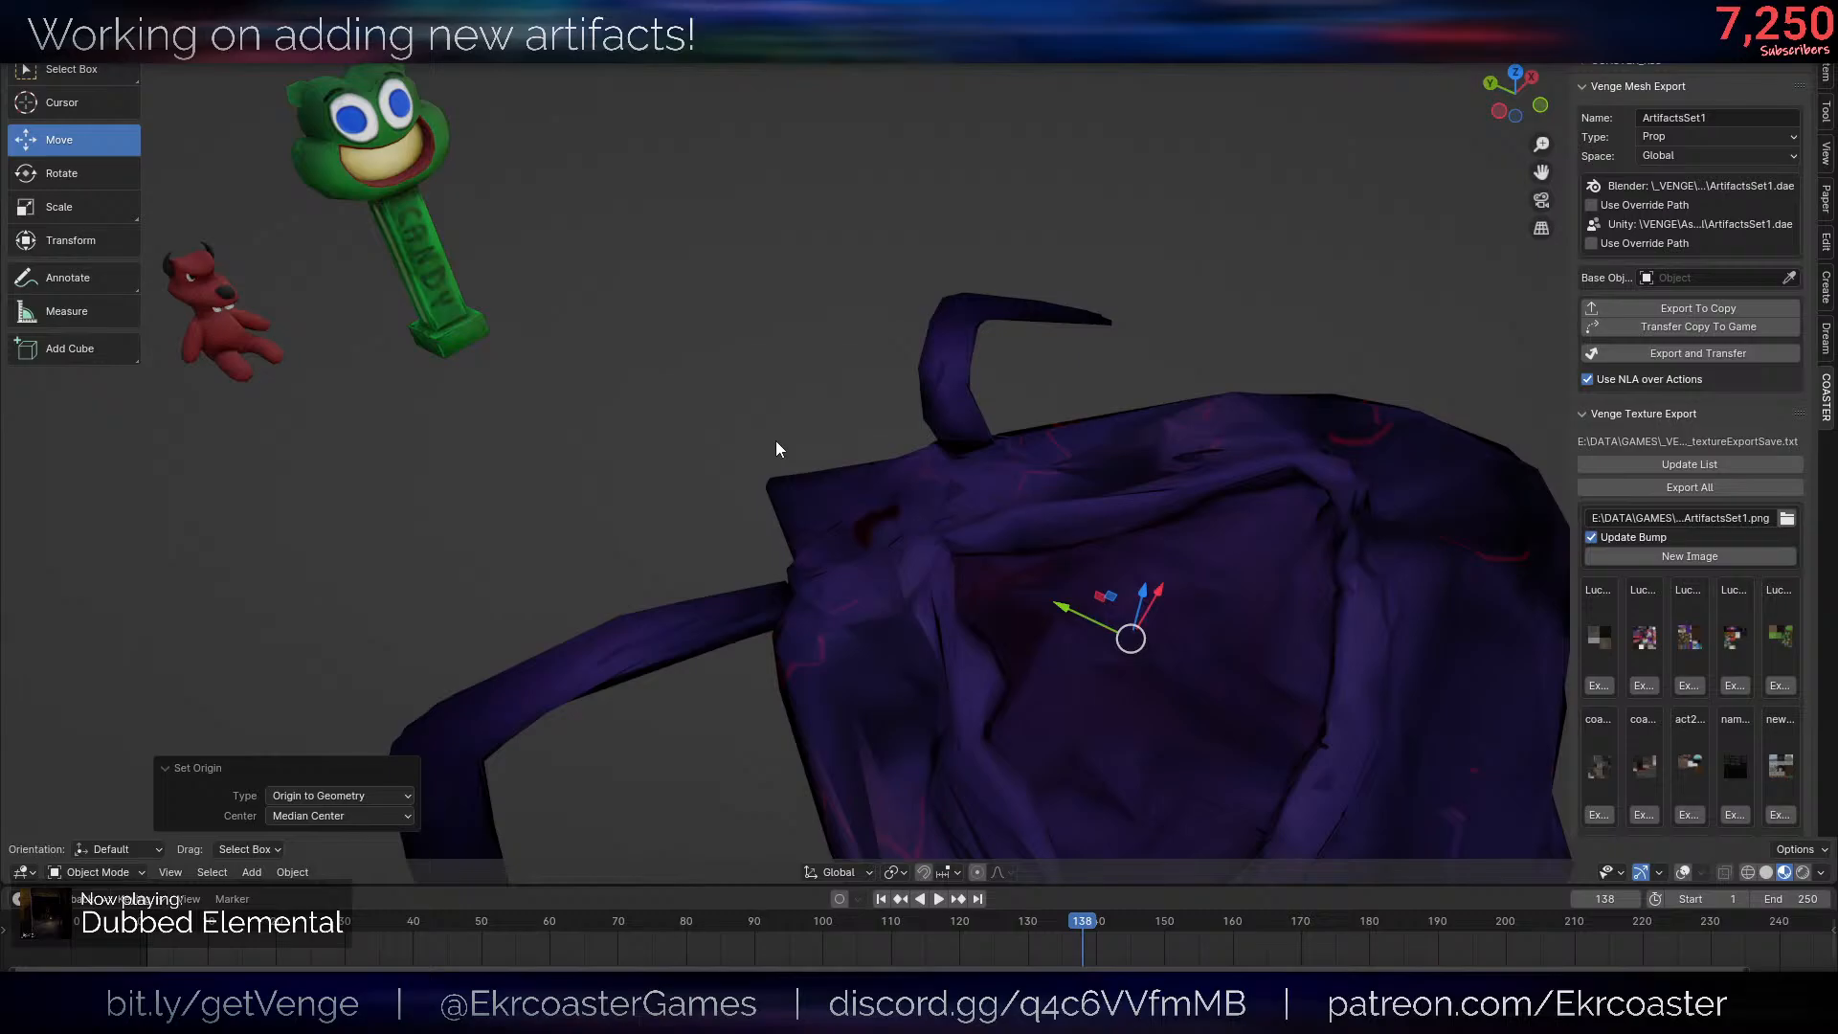
key(alt+shift+z)
key(Tab)
key(Tab)
scroll(735, 415, down, 3)
- Scale the body mesh along the Z axis and return to Object Mode
key(Tab)
scroll(1049, 571, up, 4)
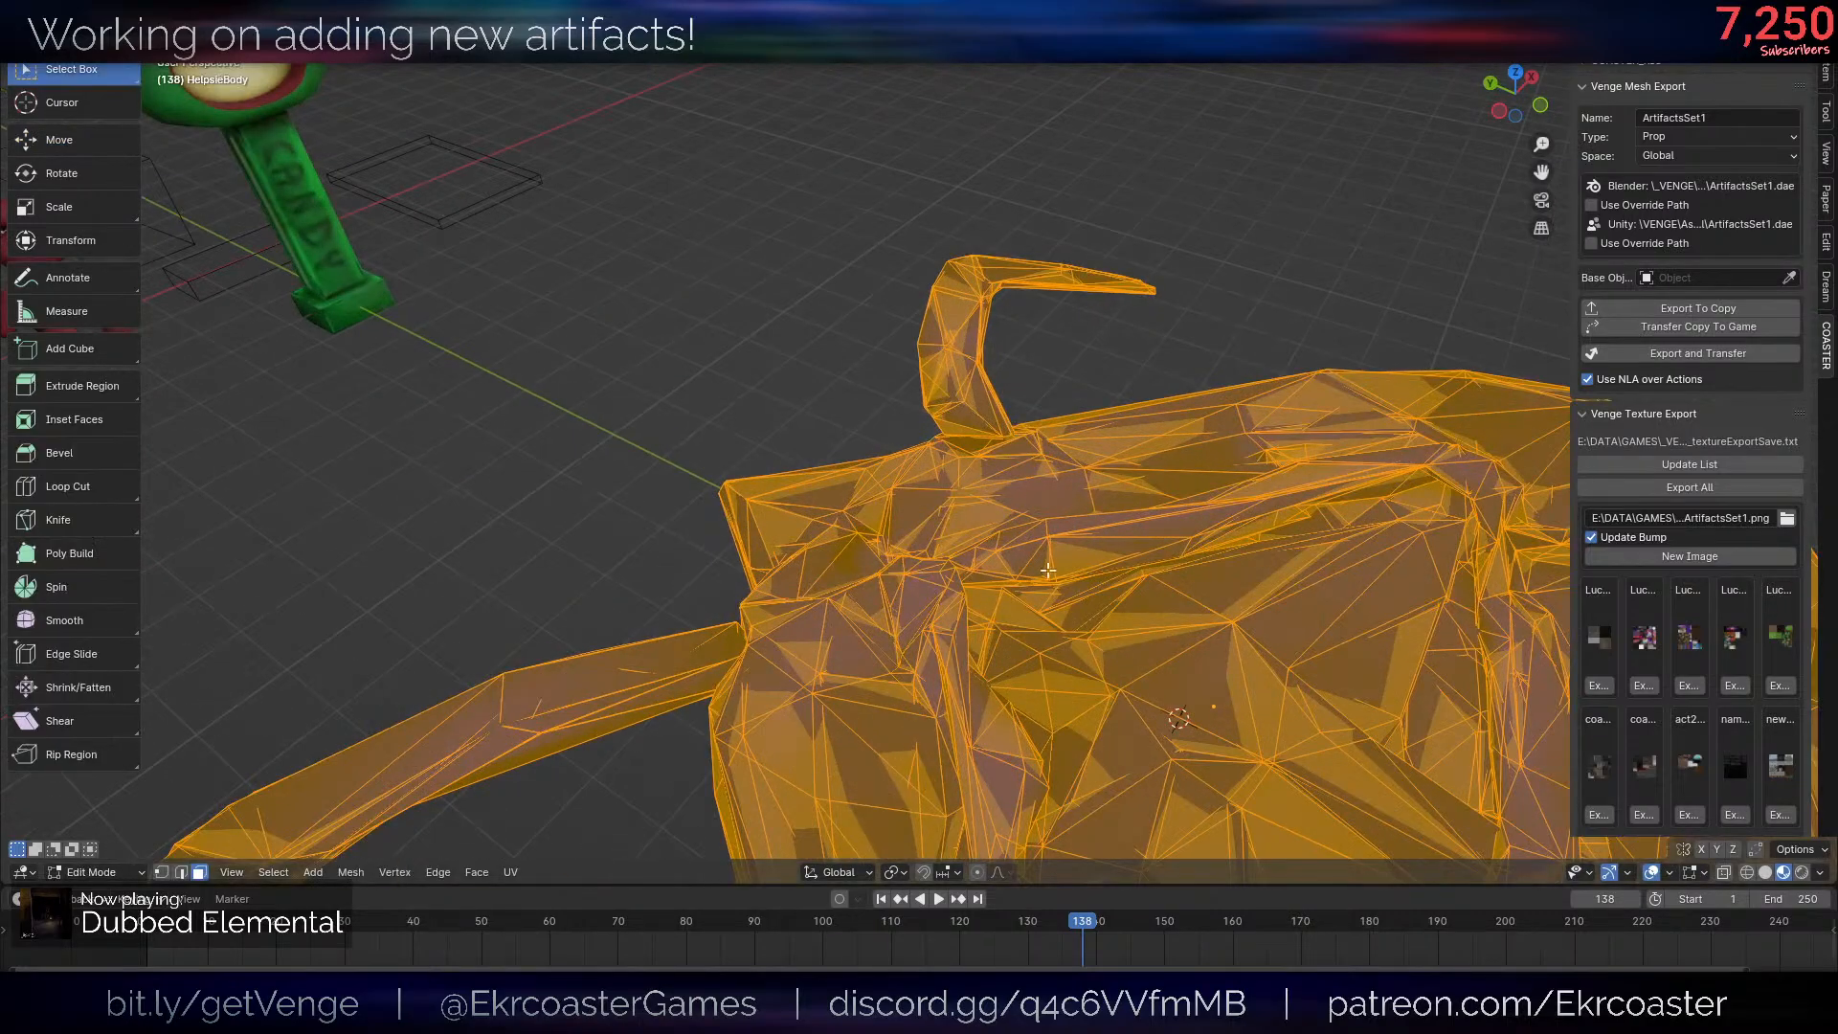
key(alt+shift+z)
scroll(1048, 571, down, 4)
key(r)
key(z)
alt+middle_drag(1162, 550, 1302, 523)
click(1284, 439)
key(s)
key(z)
click(1395, 518)
key(Tab)
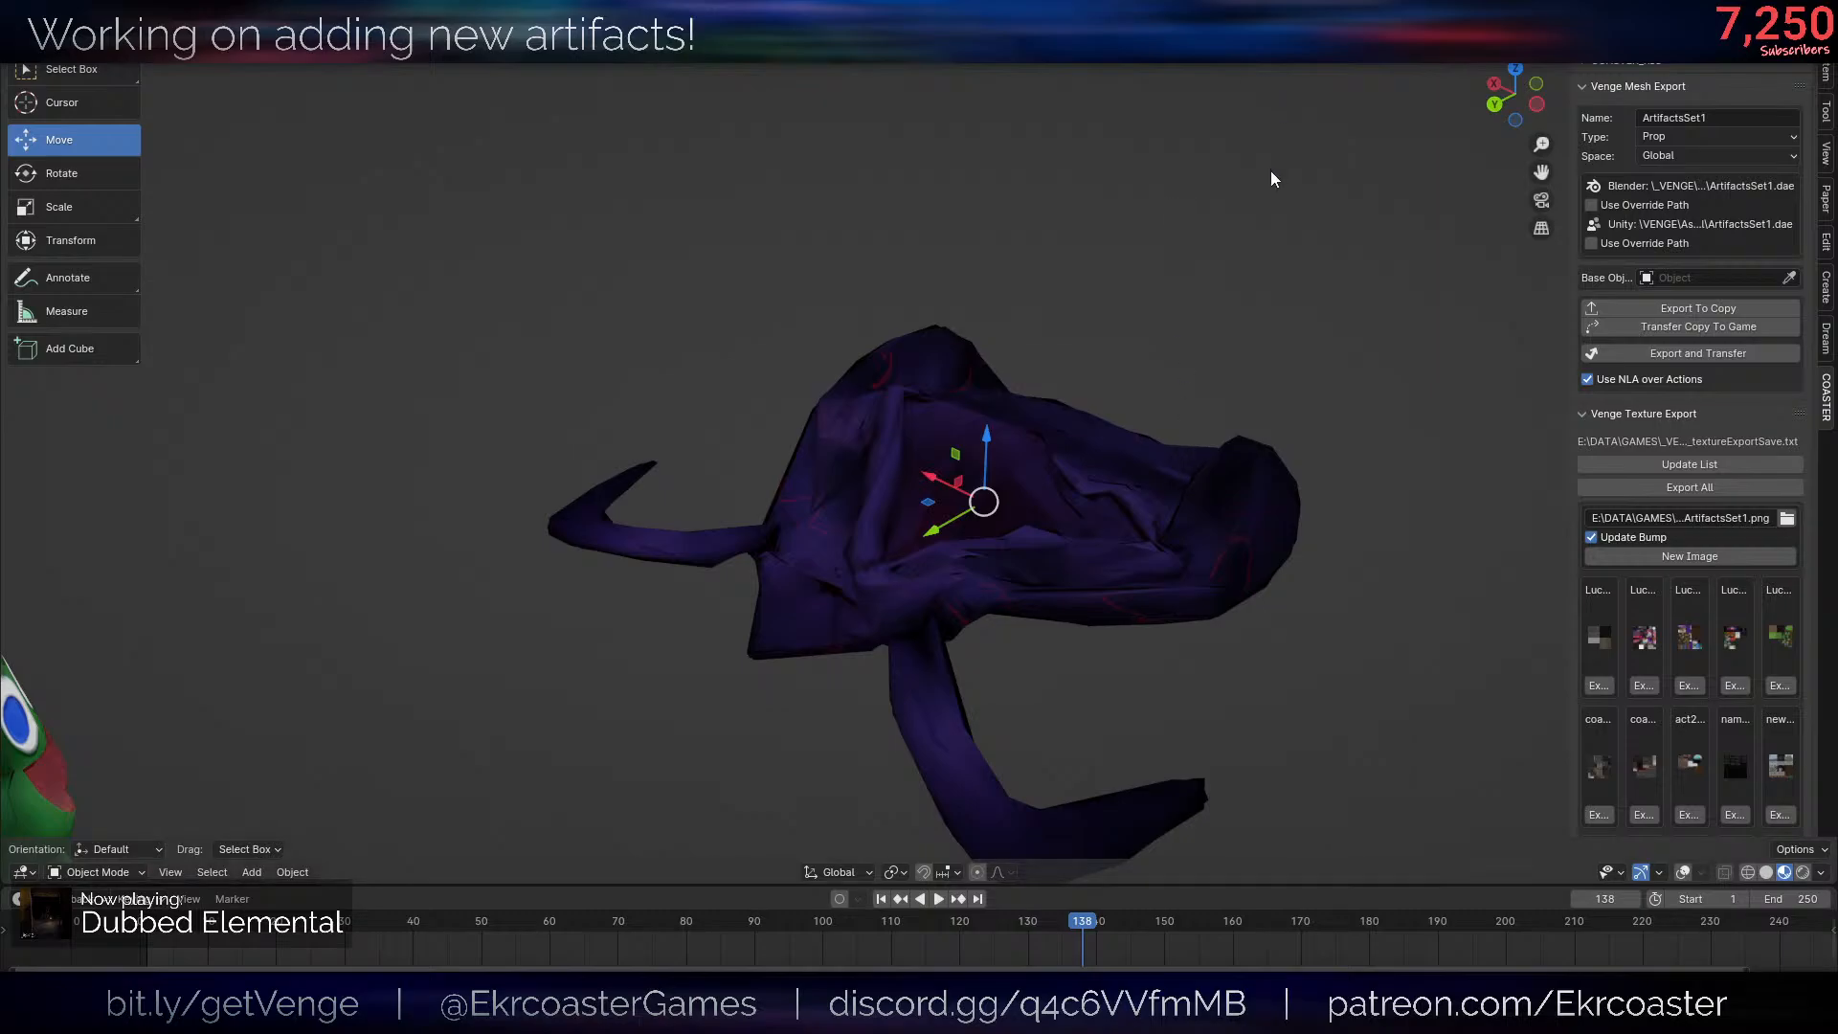
- Circle-select the faces covering the hollow in the middle of the body
scroll(1141, 451, down, 6)
middle_drag(1141, 452, 1219, 588)
scroll(1220, 588, up, 5)
key(alt+shift+z)
key(Tab)
scroll(1090, 542, up, 3)
mouse_move(1072, 326)
shift+middle_down()
mouse_move(1090, 542)
mouse_move(1177, 444)
mouse_move(1140, 562)
shift+middle_up()
key(alt+shift+z)
scroll(1091, 542, down, 4)
scroll(1178, 458, up, 6)
key(alt+shift+z)
key(c)
scroll(1044, 638, up, 8)
drag(1058, 640, 1026, 689)
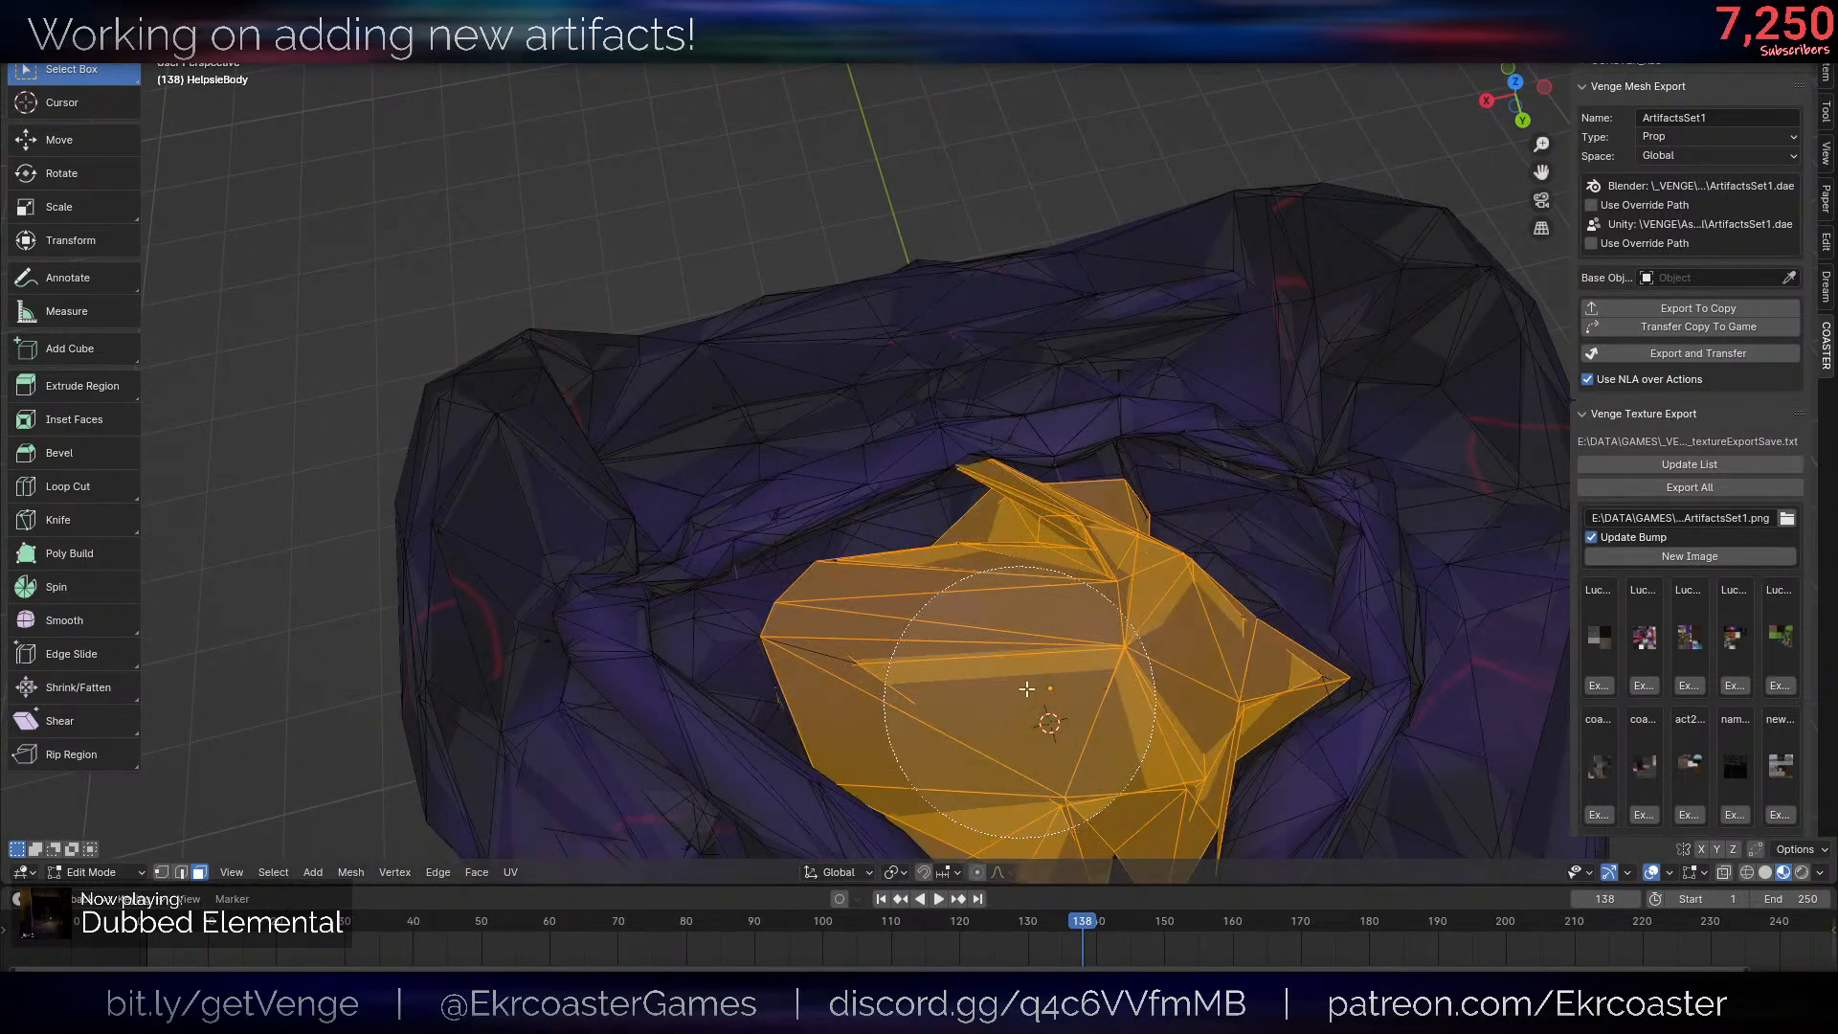
key(Escape)
- Extend the central face selection through the mesh in wireframe and delete the selected faces
key(Tab)
scroll(1086, 622, down, 8)
mouse_move(1086, 622)
middle_down()
mouse_move(1307, 301)
mouse_move(1325, 374)
mouse_move(1434, 439)
middle_up()
scroll(1341, 470, down, 4)
middle_drag(1265, 490, 1153, 575)
scroll(1130, 507, up, 7)
key(Tab)
scroll(1053, 431, up, 2)
key(shift+z)
key(c)
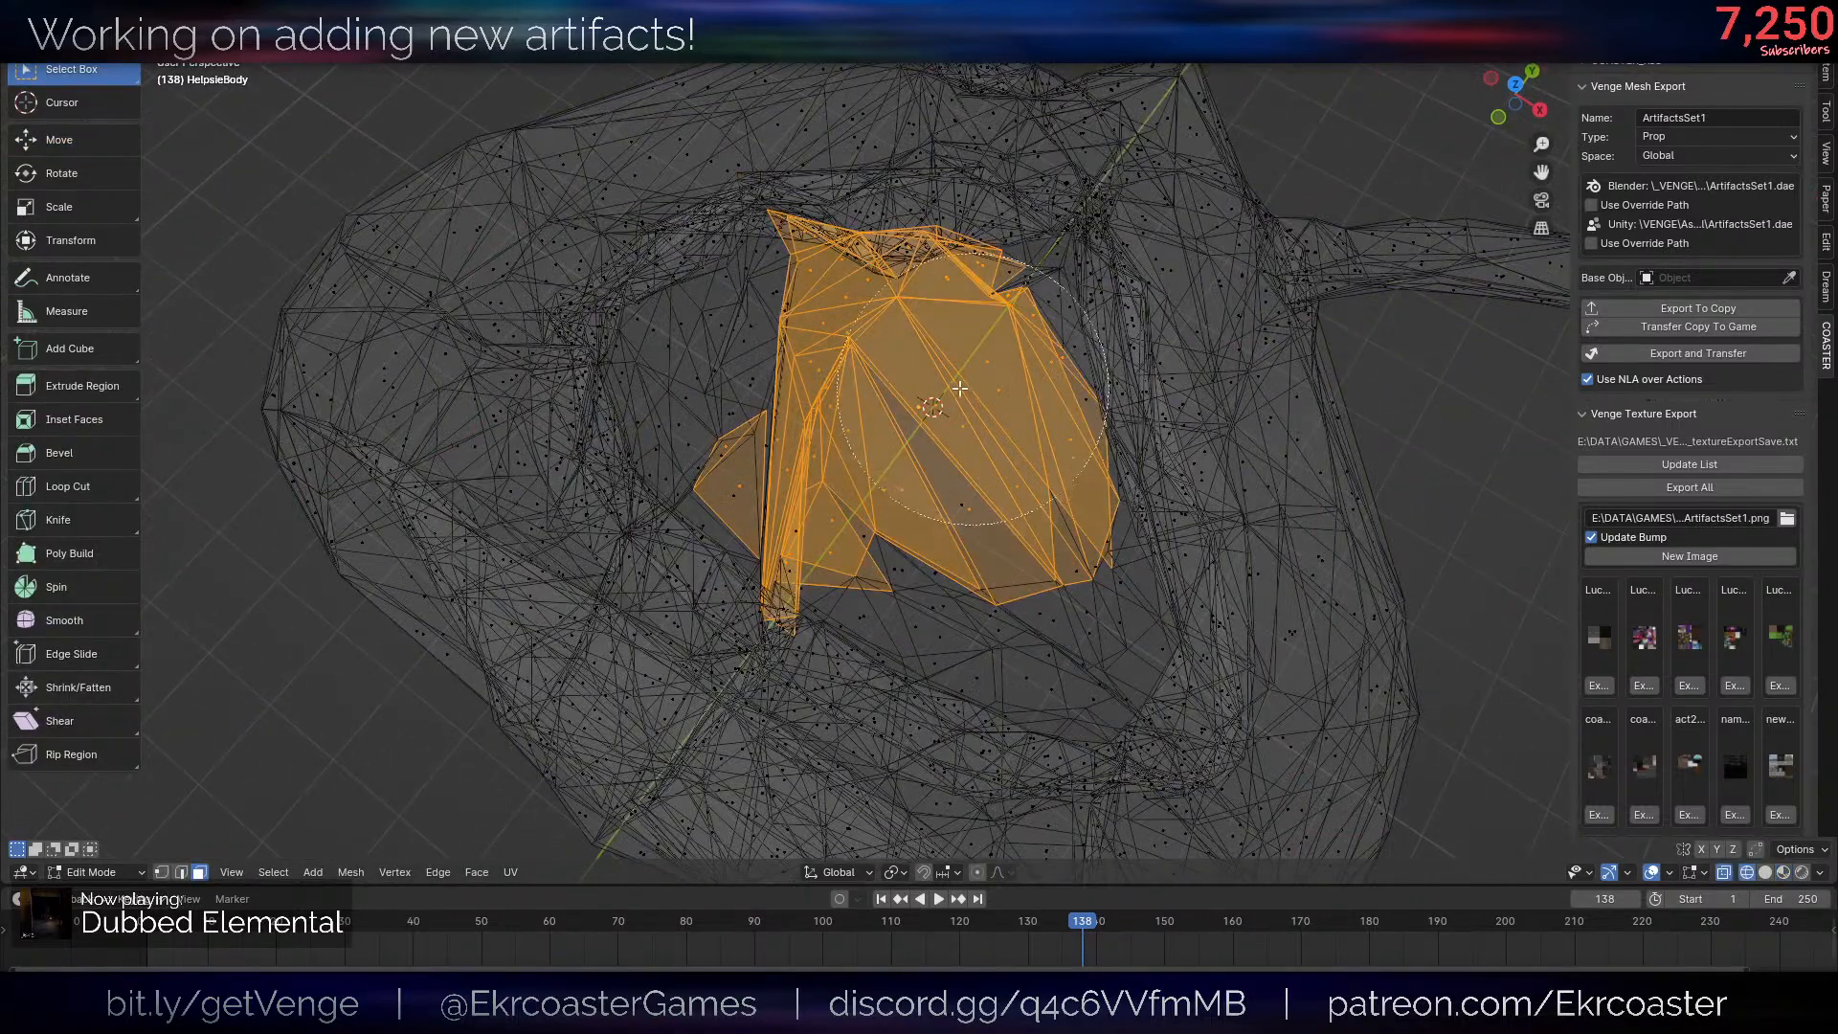
mouse_move(960, 387)
mouse_down()
mouse_move(898, 422)
mouse_move(938, 413)
mouse_up()
key(Escape)
shift+middle_drag(938, 413, 969, 513)
key(shift+z)
key(x)
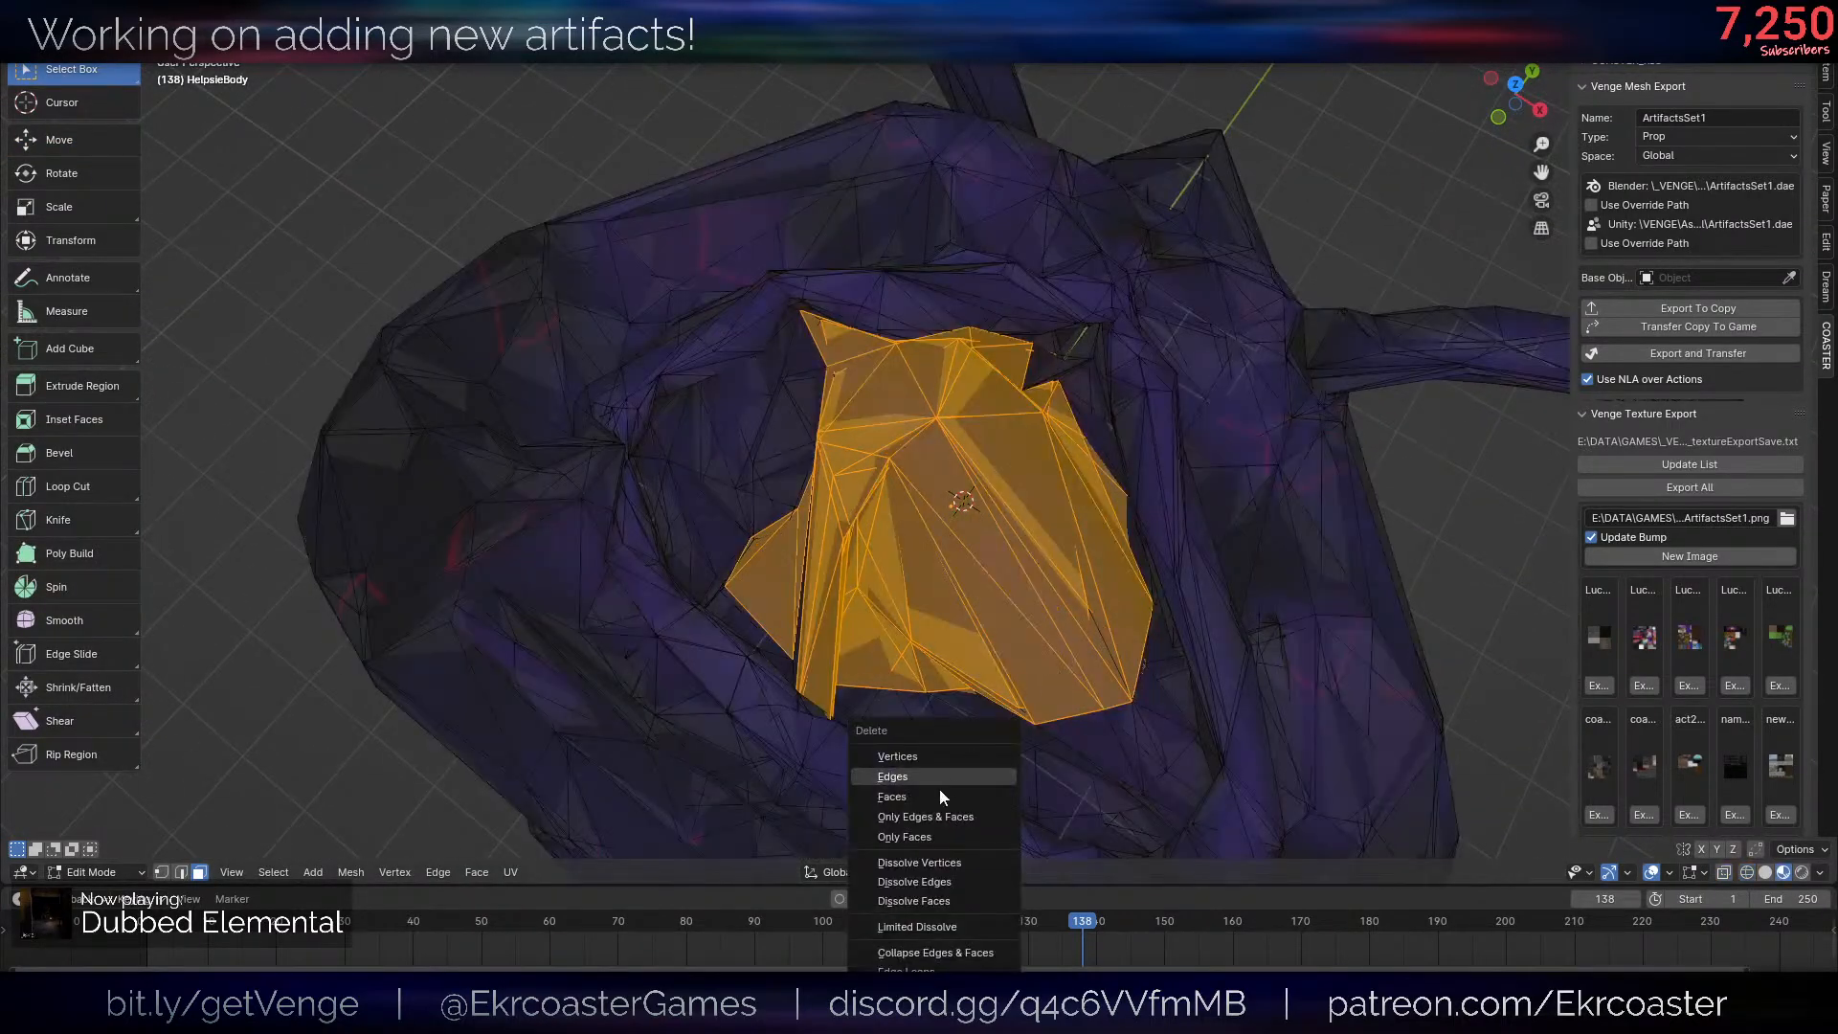
click(940, 793)
- Circle-select the leftover faces along the central hole's edge in wireframe and delete them
scroll(1296, 635, down, 7)
key(alt+shift+z)
key(Tab)
mouse_move(1259, 677)
middle_down()
mouse_move(1191, 600)
mouse_move(1095, 644)
middle_up()
scroll(1122, 633, down, 5)
key(alt+shift+z)
scroll(1096, 644, up, 8)
key(Tab)
scroll(1039, 411, up, 5)
middle_drag(1032, 390, 984, 489)
key(shift+z)
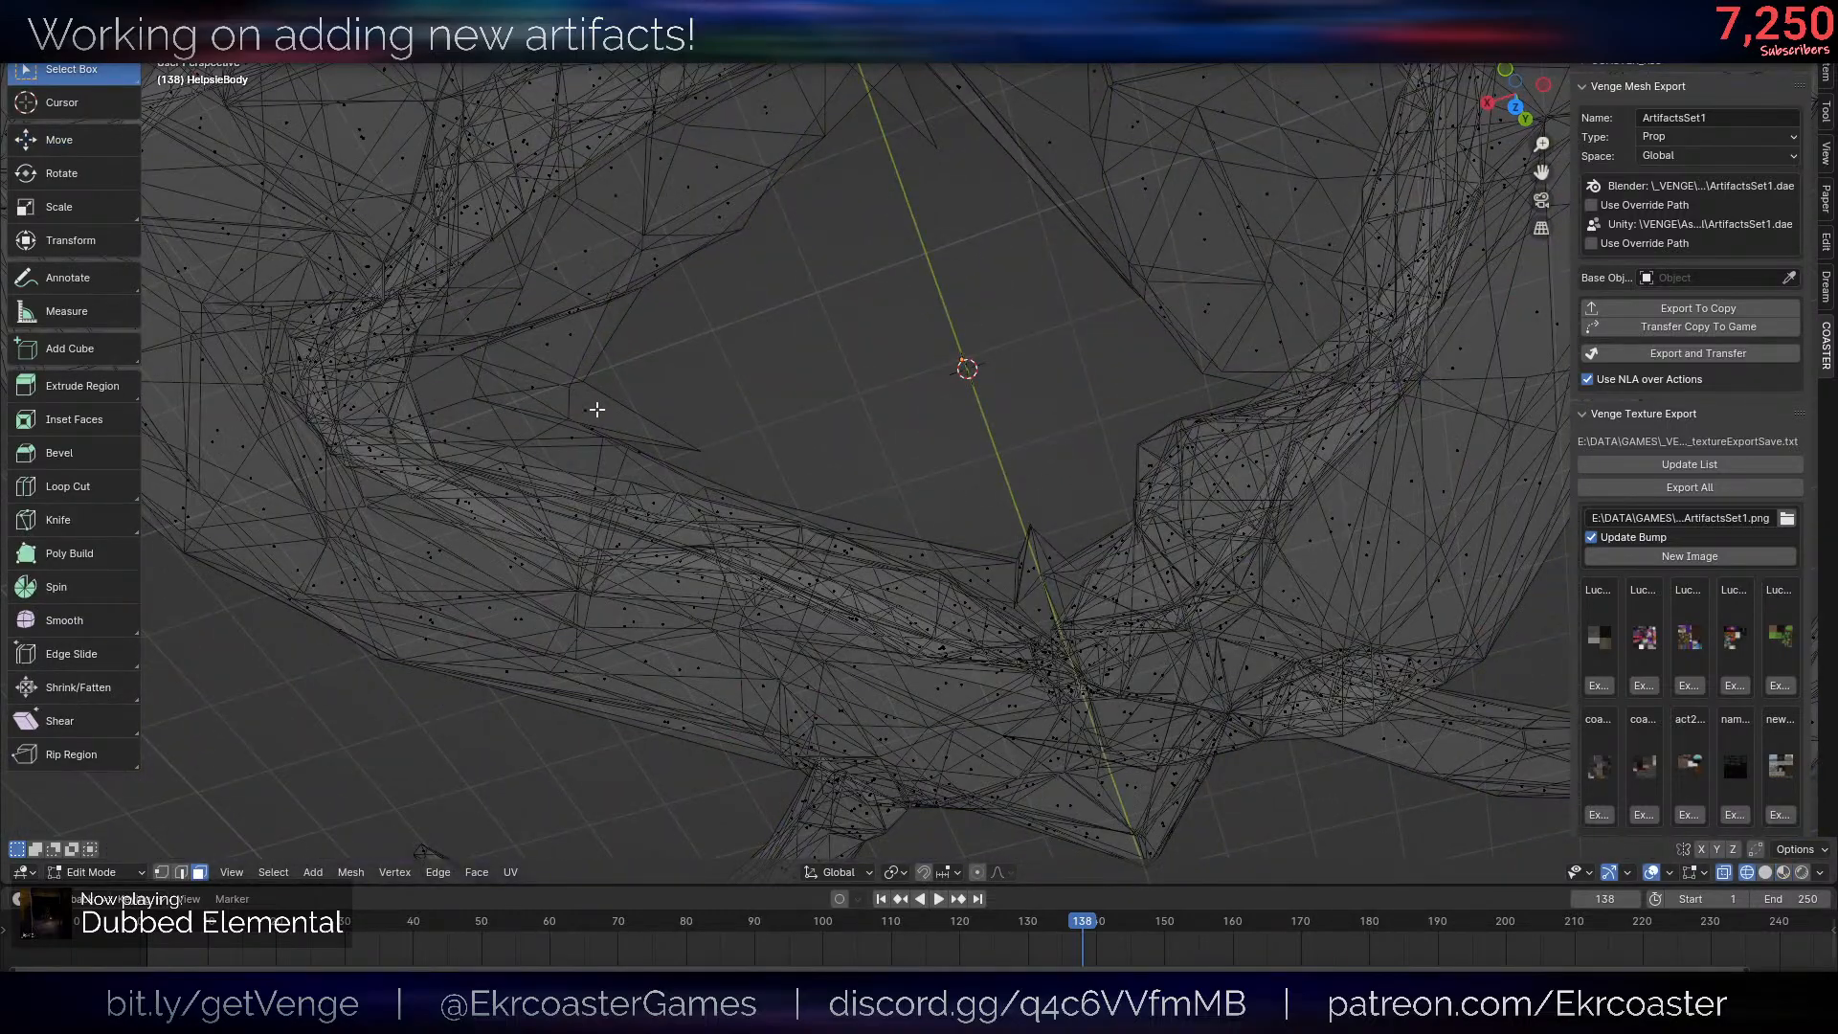
middle_drag(1206, 238, 1071, 520)
key(c)
drag(908, 302, 985, 246)
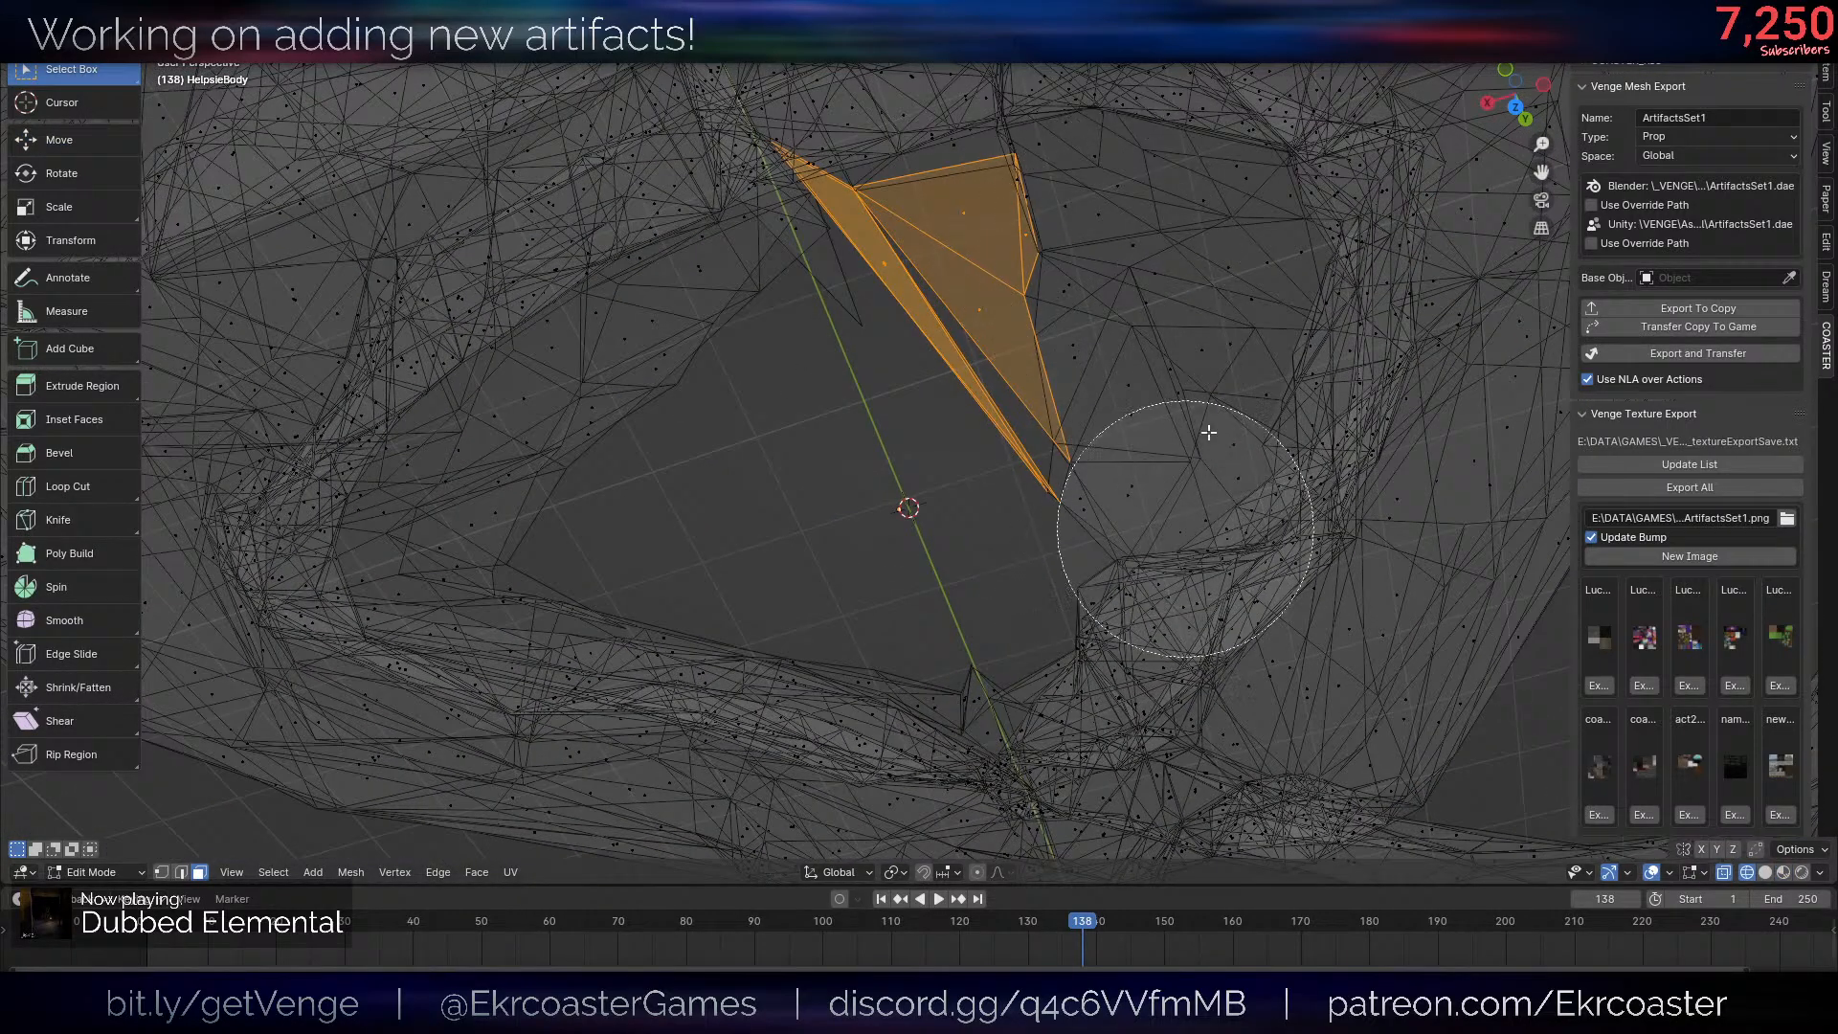
key(Escape)
key(shift+z)
key(x)
click(1202, 506)
- Examine the opened hole in the body from both sides in Object Mode
key(Tab)
key(alt+shift+z)
mouse_move(1160, 532)
middle_down()
mouse_move(1114, 338)
mouse_move(1035, 501)
middle_up()
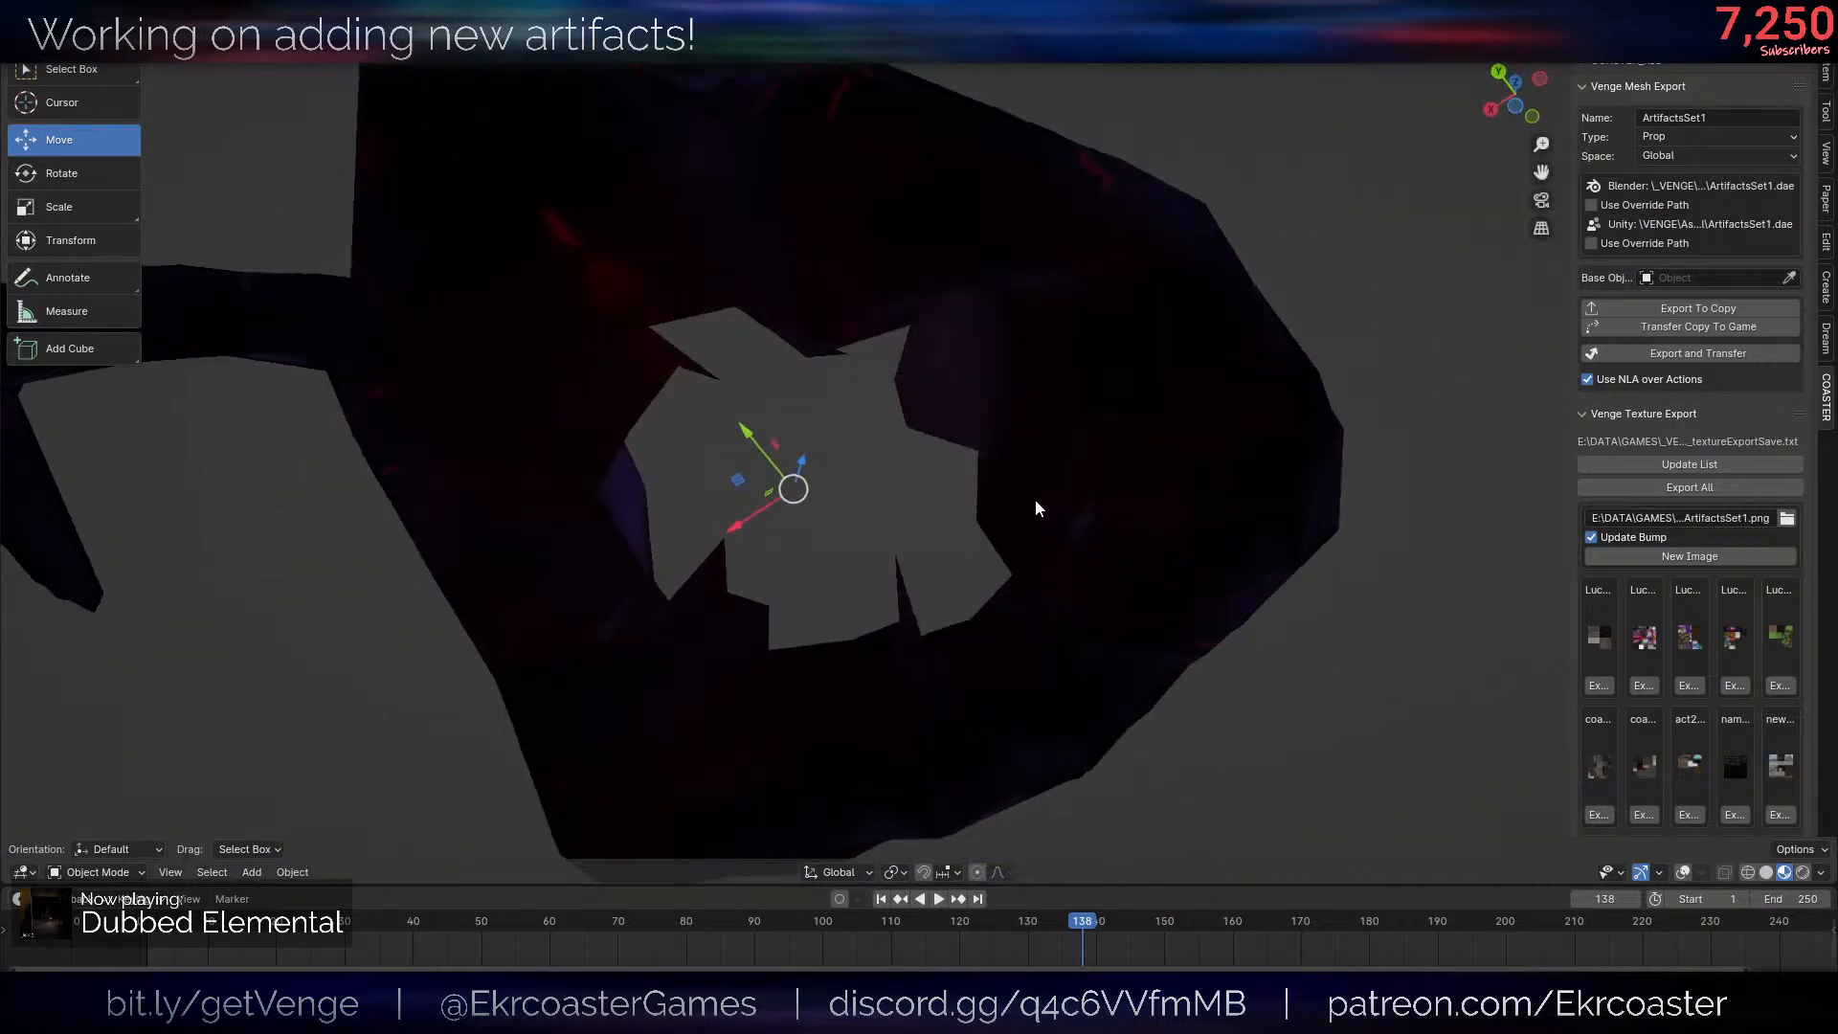
scroll(1036, 501, down, 8)
key(alt+shift+z)
middle_drag(915, 474, 1103, 434)
key(alt+shift+z)
scroll(1153, 467, up, 5)
scroll(1153, 468, down, 5)
scroll(1126, 395, up, 5)
click(1126, 394)
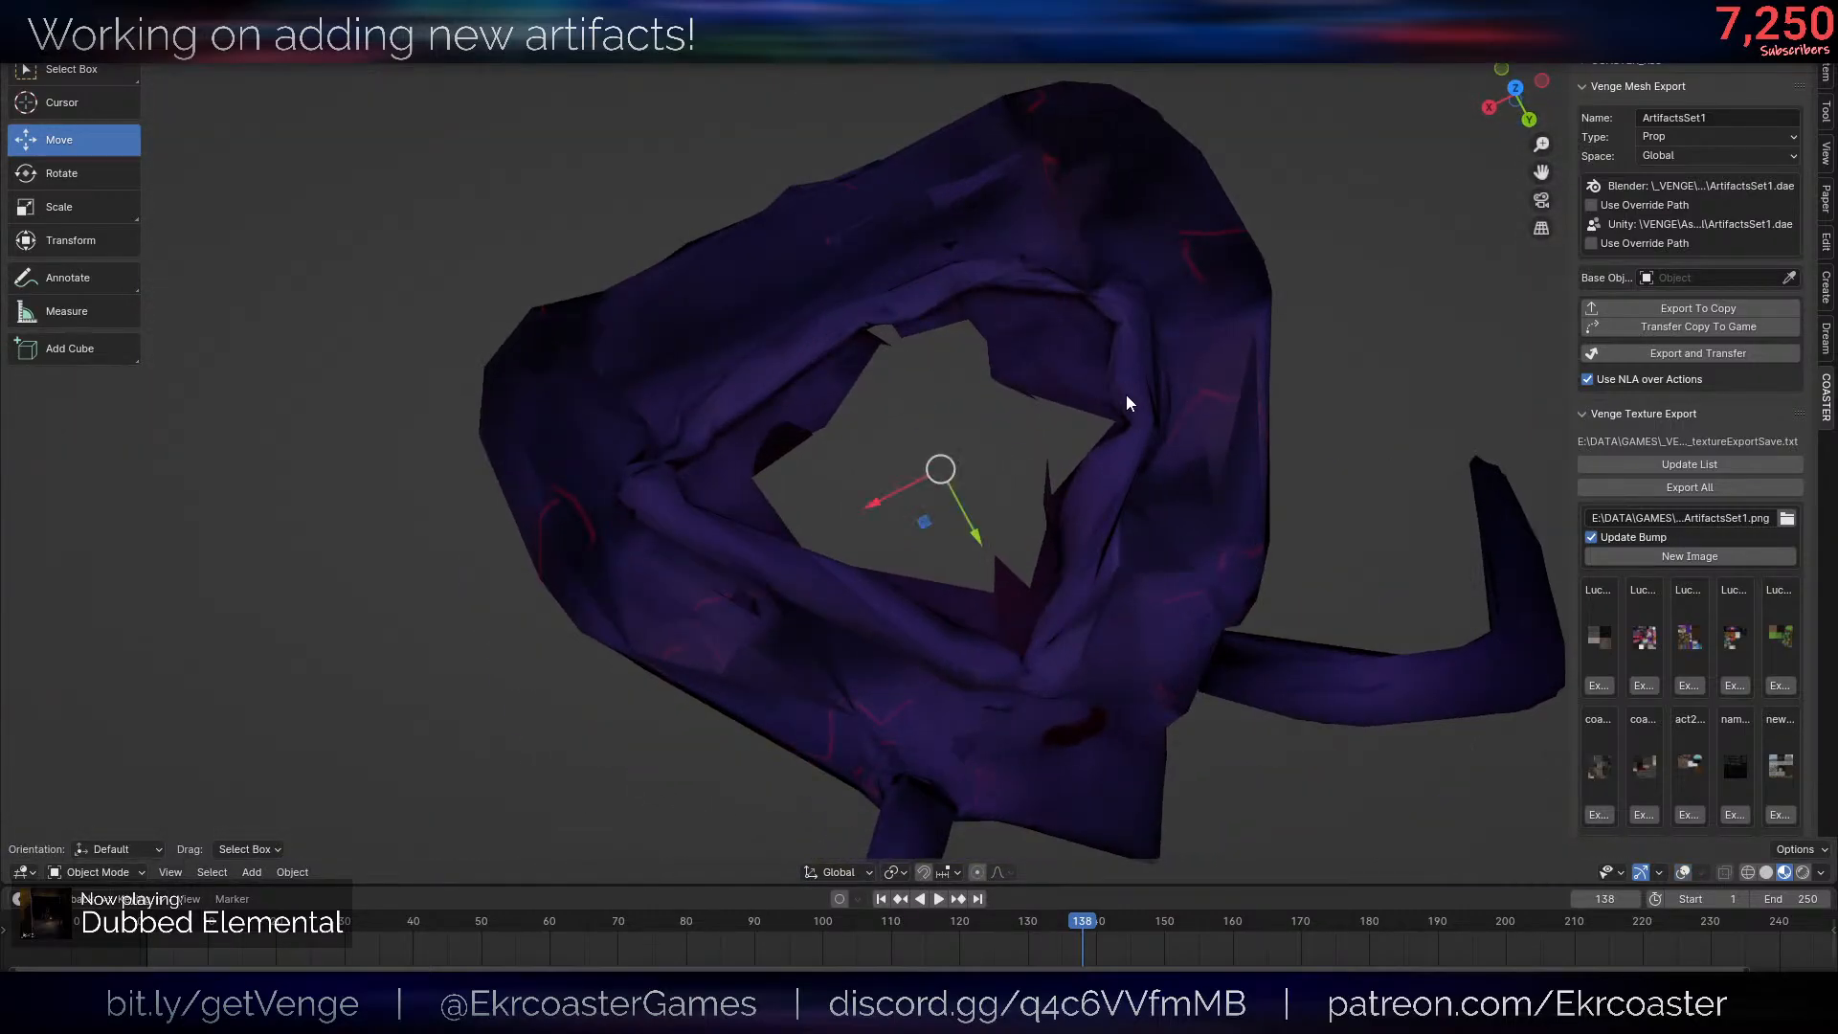
key(alt+shift+z)
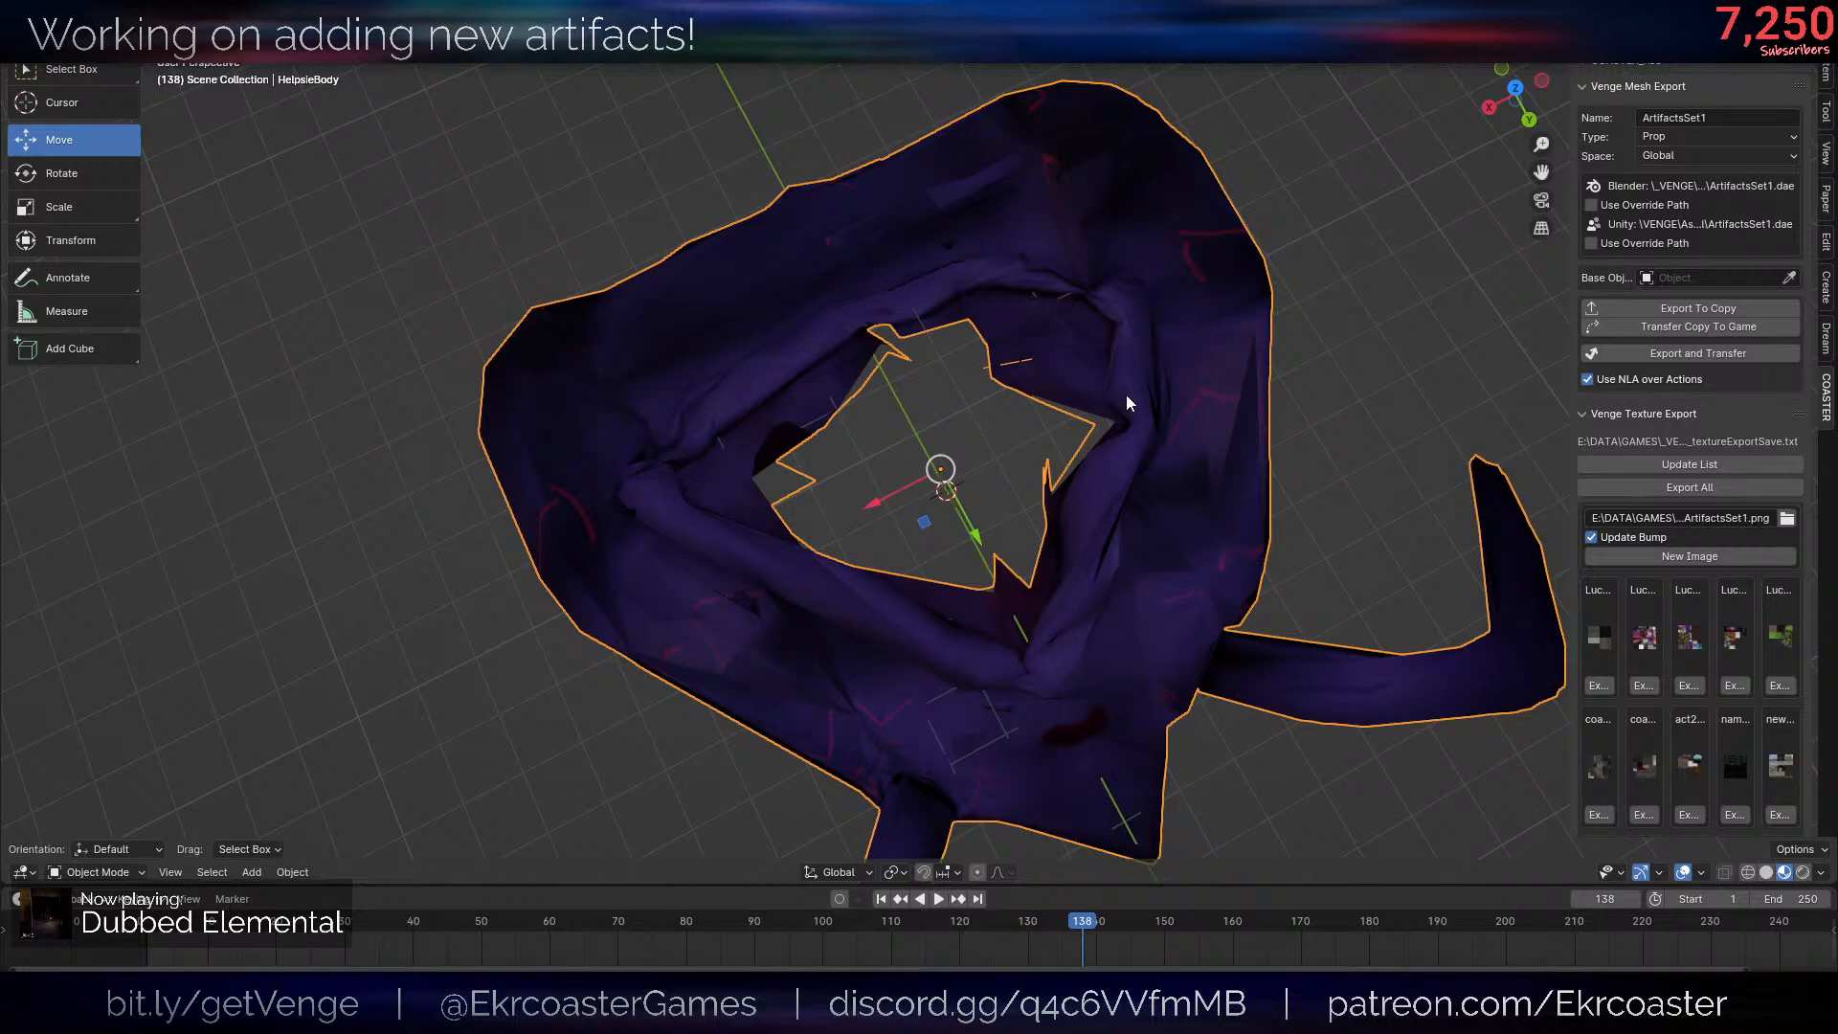
scroll(1077, 377, down, 5)
scroll(1180, 412, up, 2)
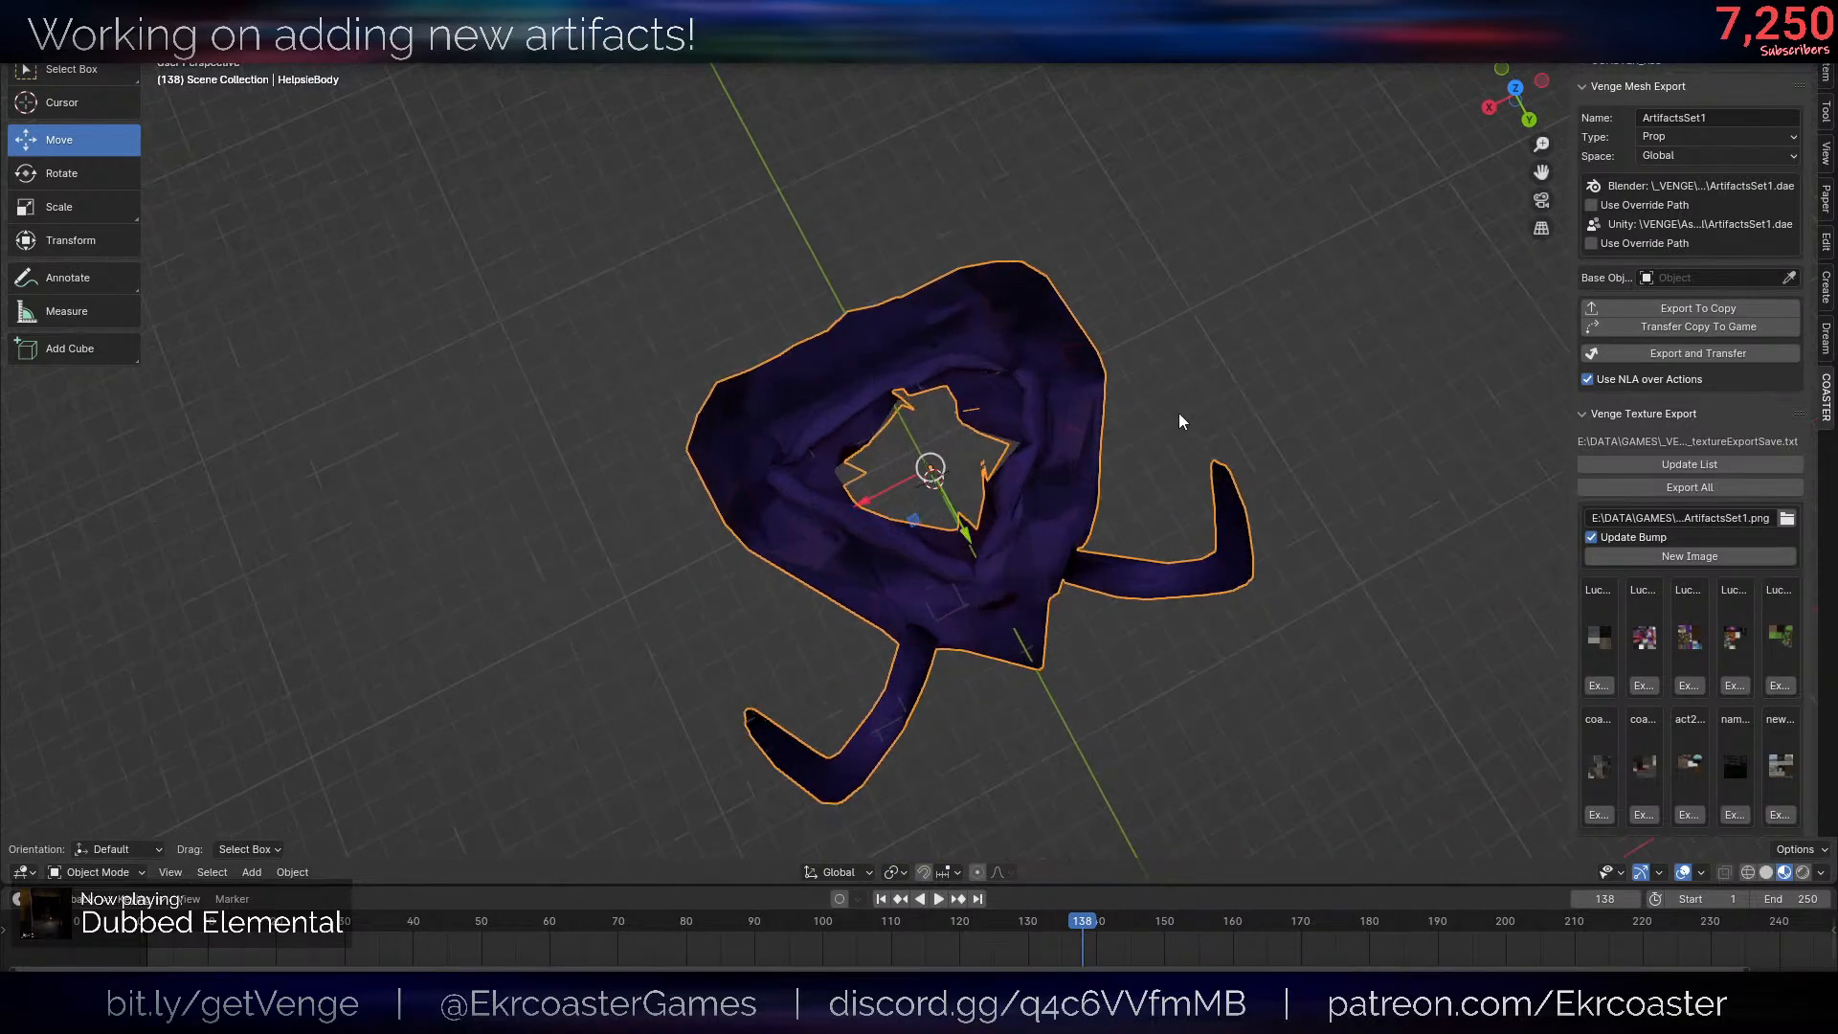
- Scale the entire body mesh uniformly to 0.4 in Edit Mode and return to Object Mode
middle_drag(1179, 412, 1101, 469)
key(F2)
key(Tab)
key(a)
key(s)
click(1020, 508)
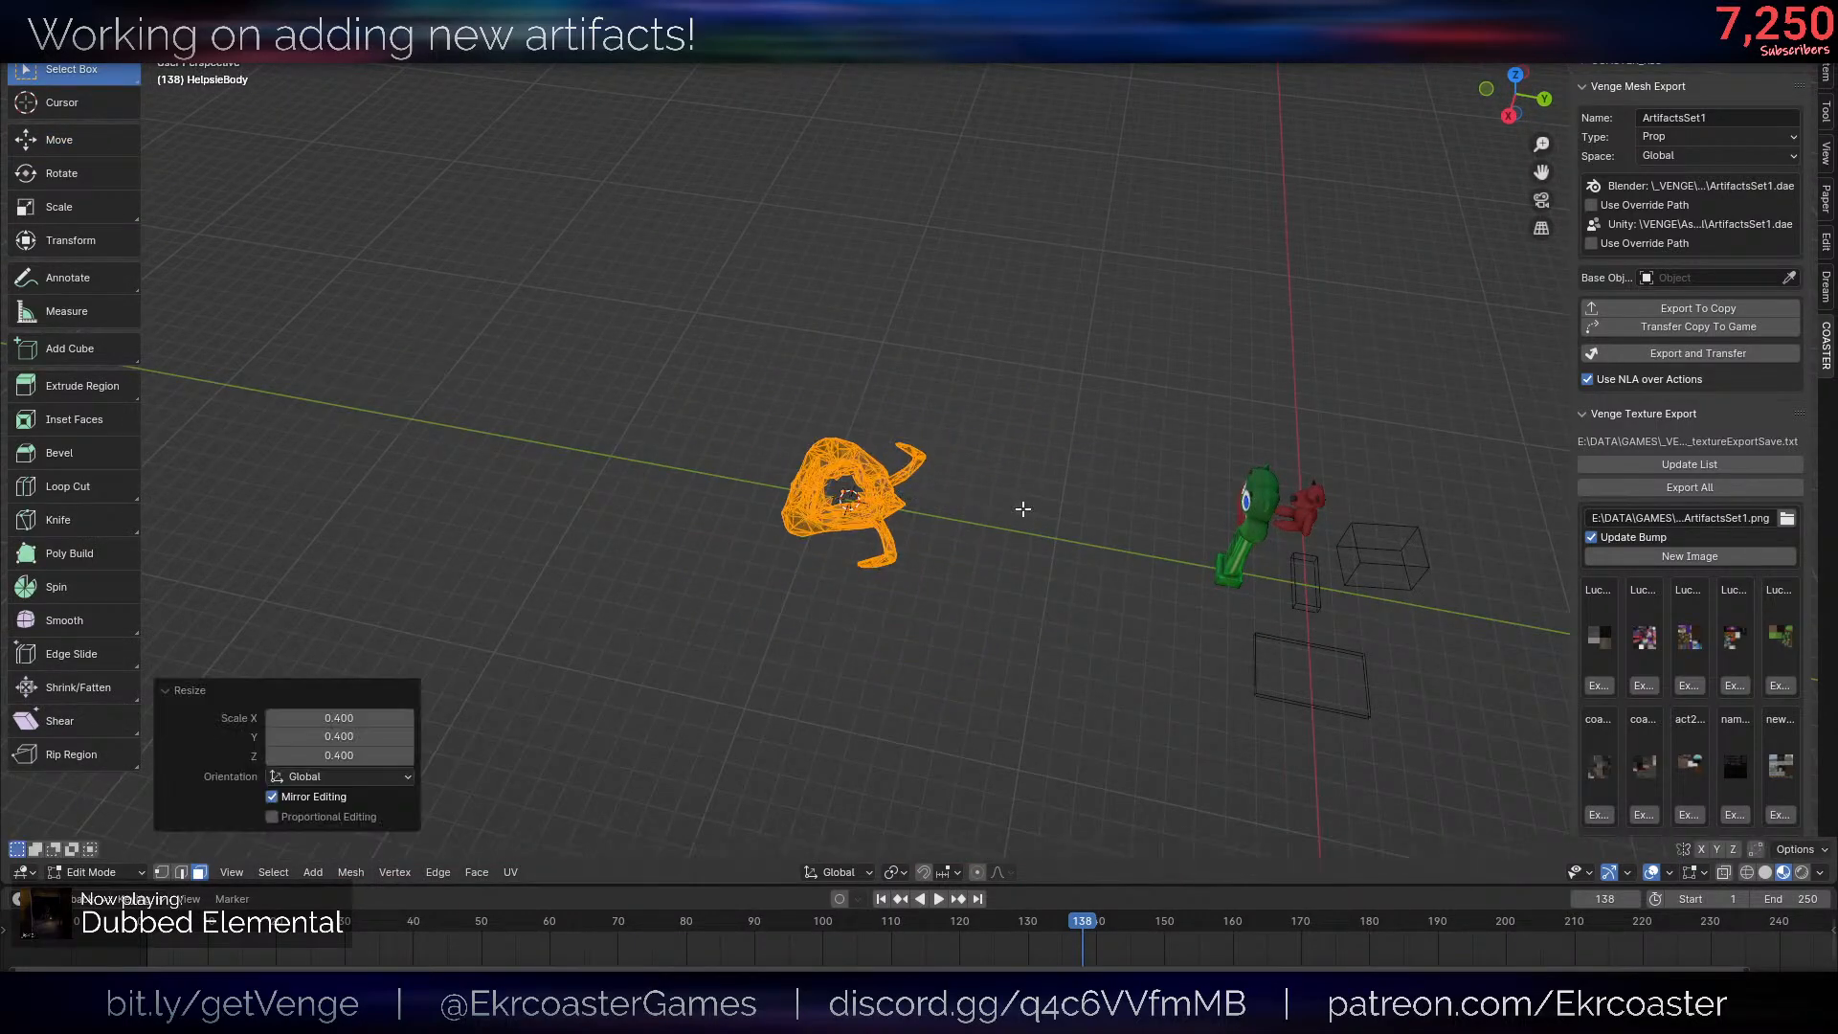
key(Tab)
- Move the body 11 units along the Y axis, next to the other artifacts
scroll(1023, 513, up, 4)
key(g)
key(y)
click(1513, 574)
key(KP_Decimal)
- Rename the body object HelpsieRedSkin
key(F2)
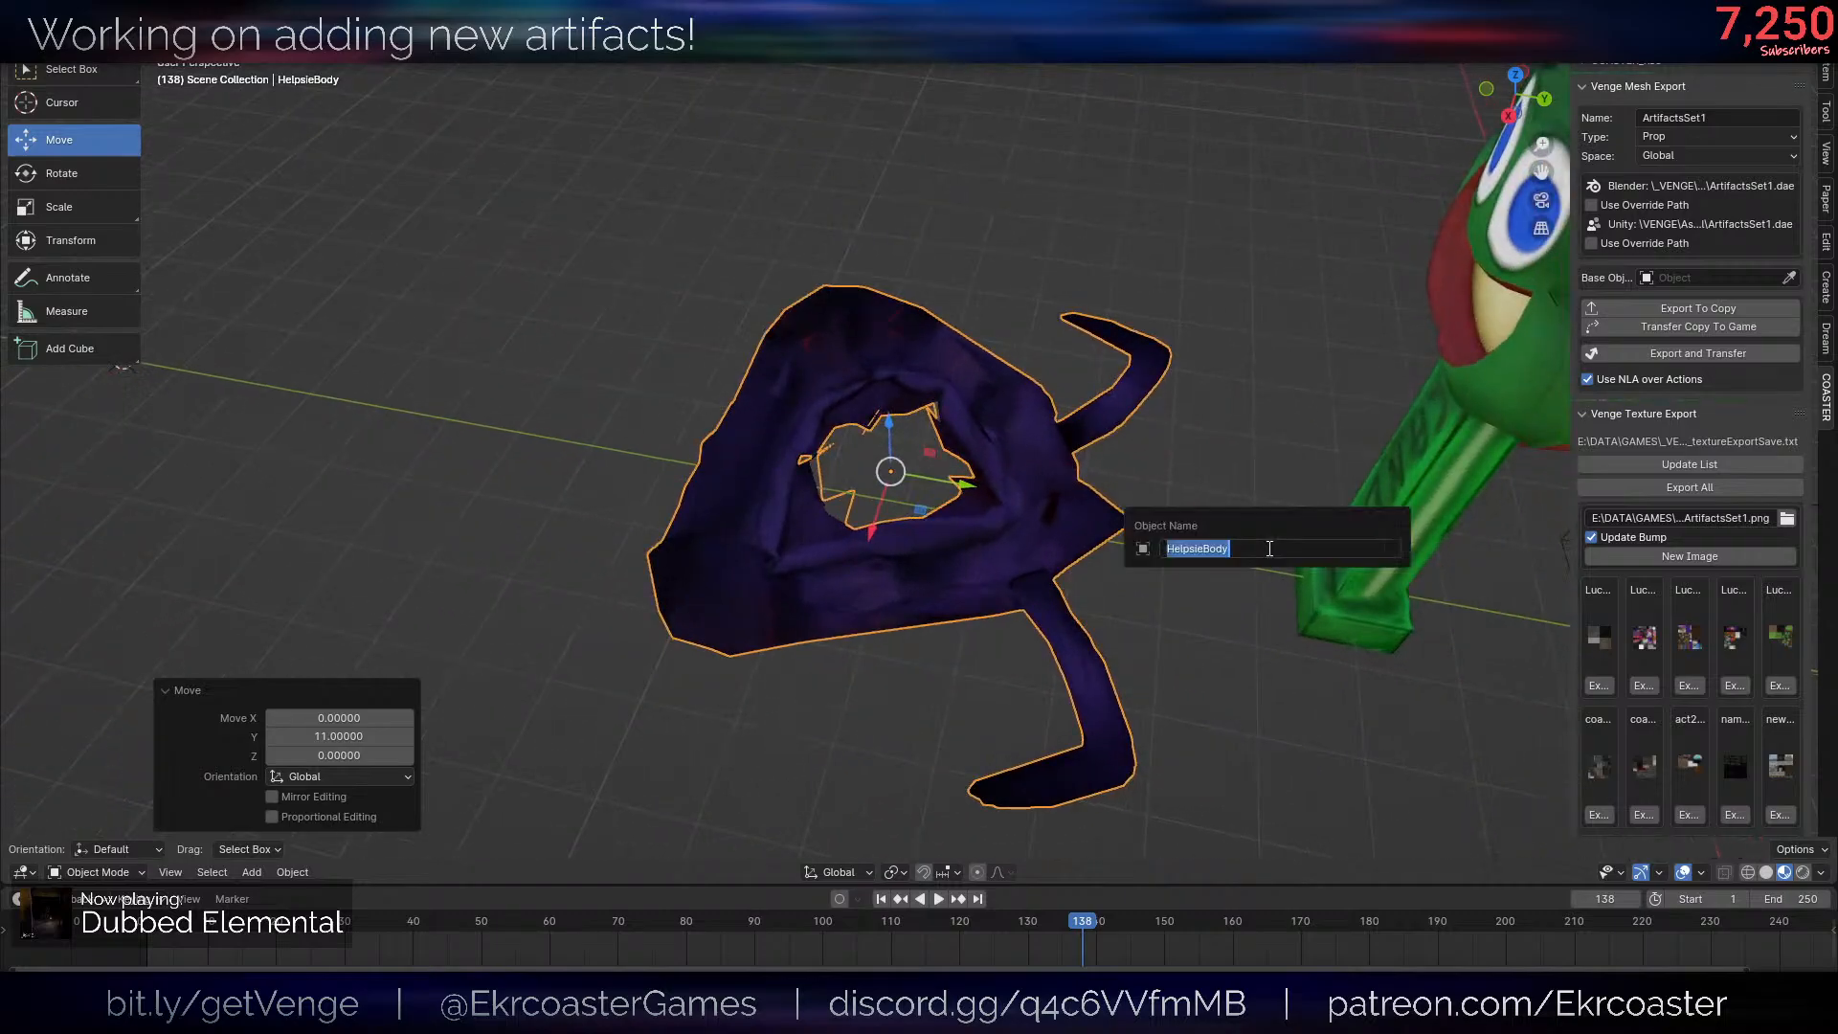
text(He)
key(Left)
key(Left)
text(Red)
key(Return)
- Export the ArtifactsSet1 prop set and transfer it to the game
scroll(1274, 548, down, 5)
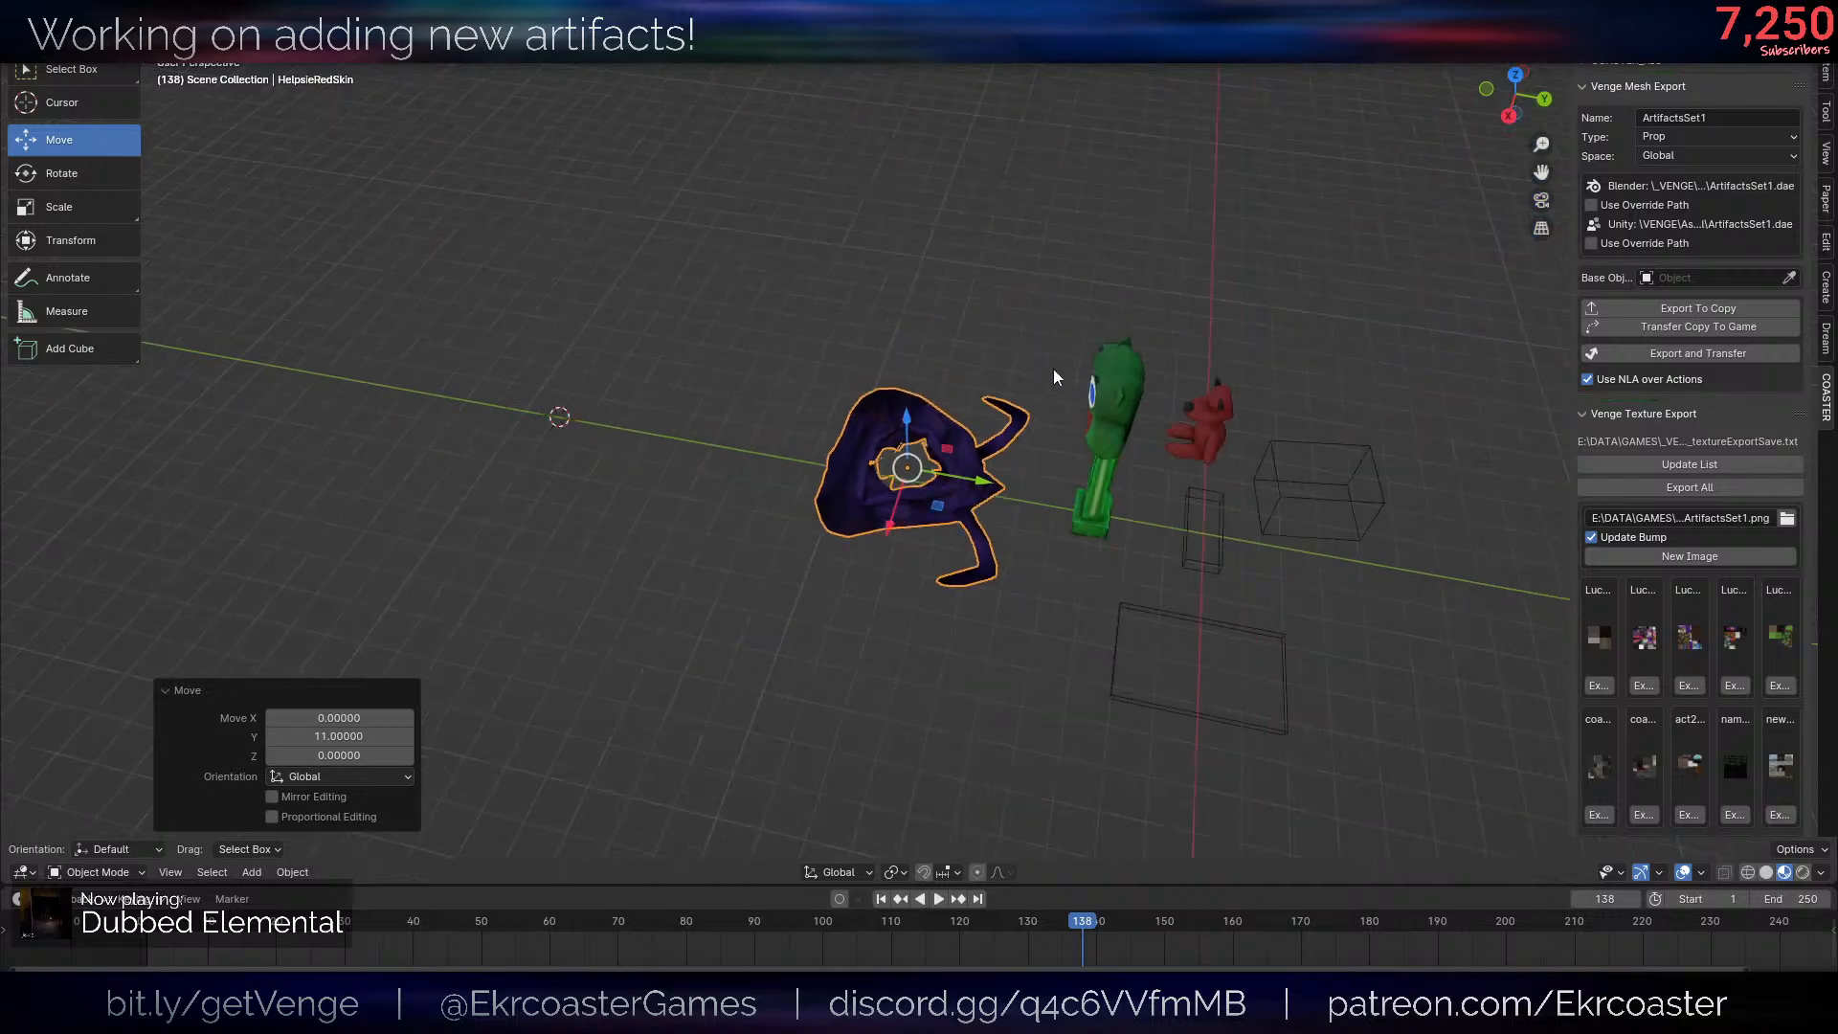
middle_drag(1053, 383, 1283, 417)
scroll(1286, 416, up, 4)
middle_drag(948, 470, 1064, 400)
scroll(1049, 393, up, 3)
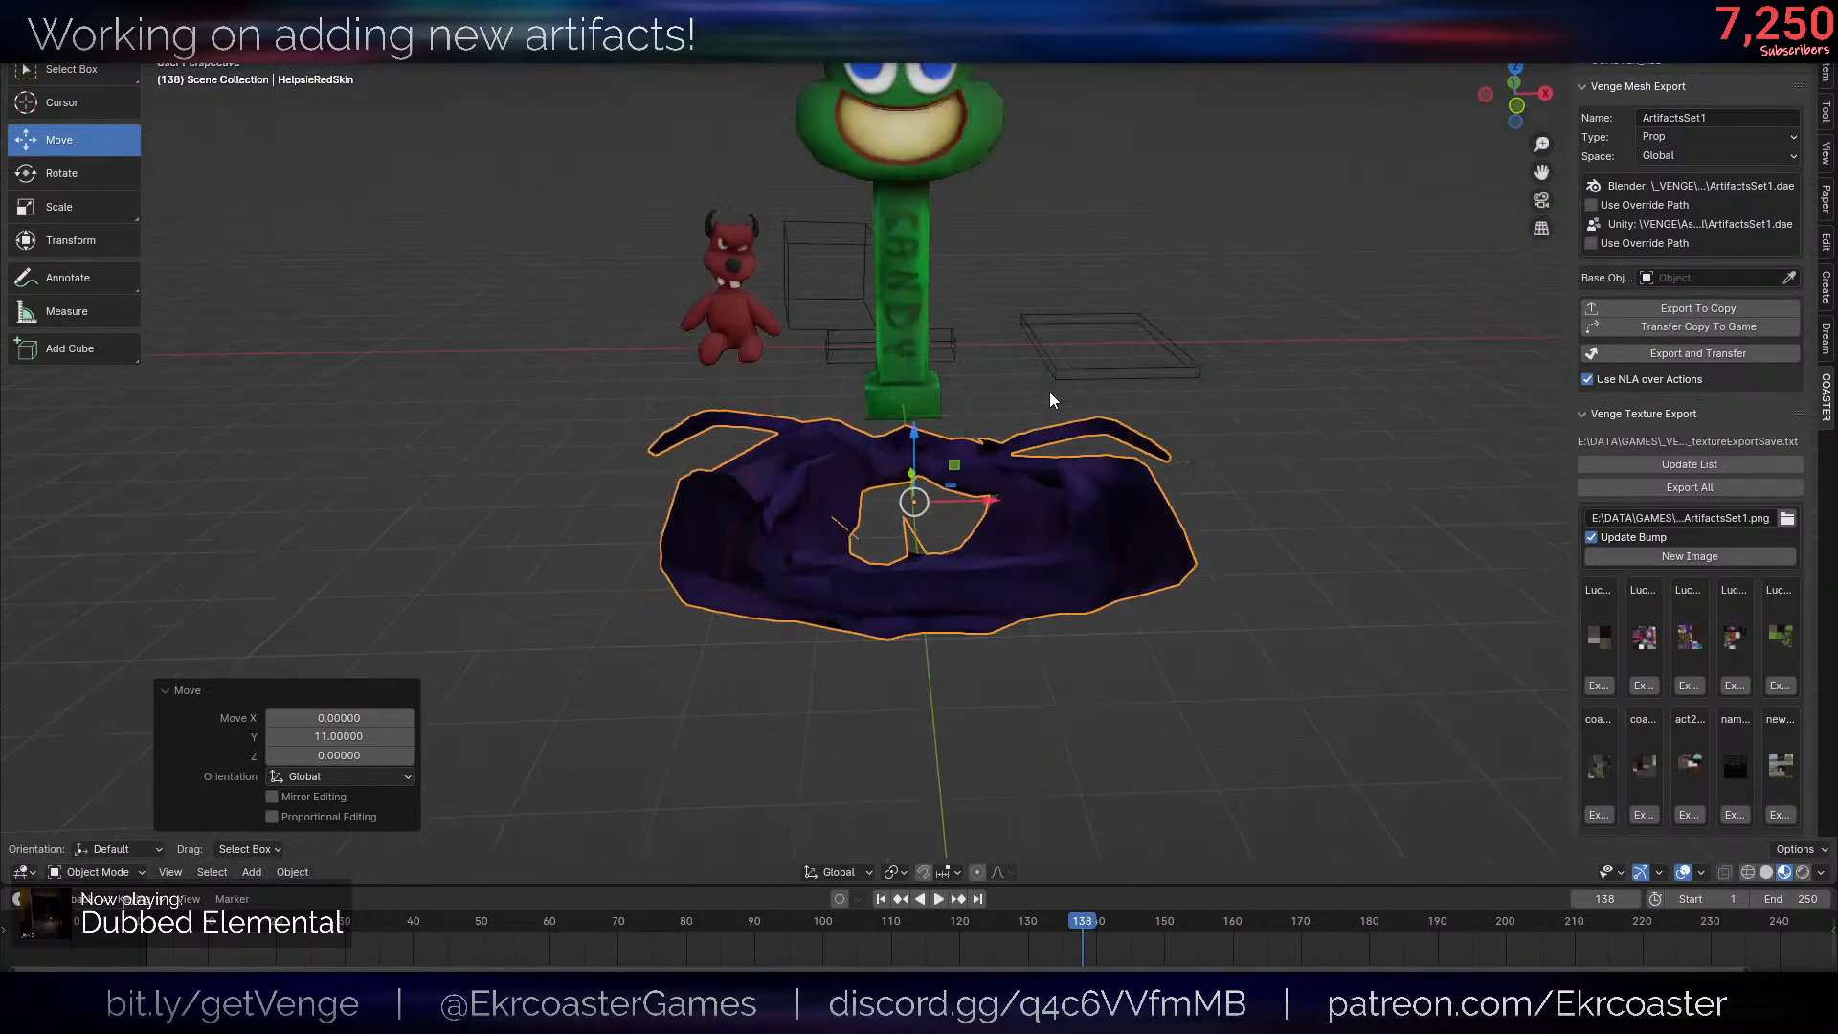
click(1656, 351)
scroll(1006, 450, down, 4)
middle_drag(1001, 455, 1120, 493)
click(1034, 463)
- Review the skin model from several angles beside the other artifacts
click(1826, 113)
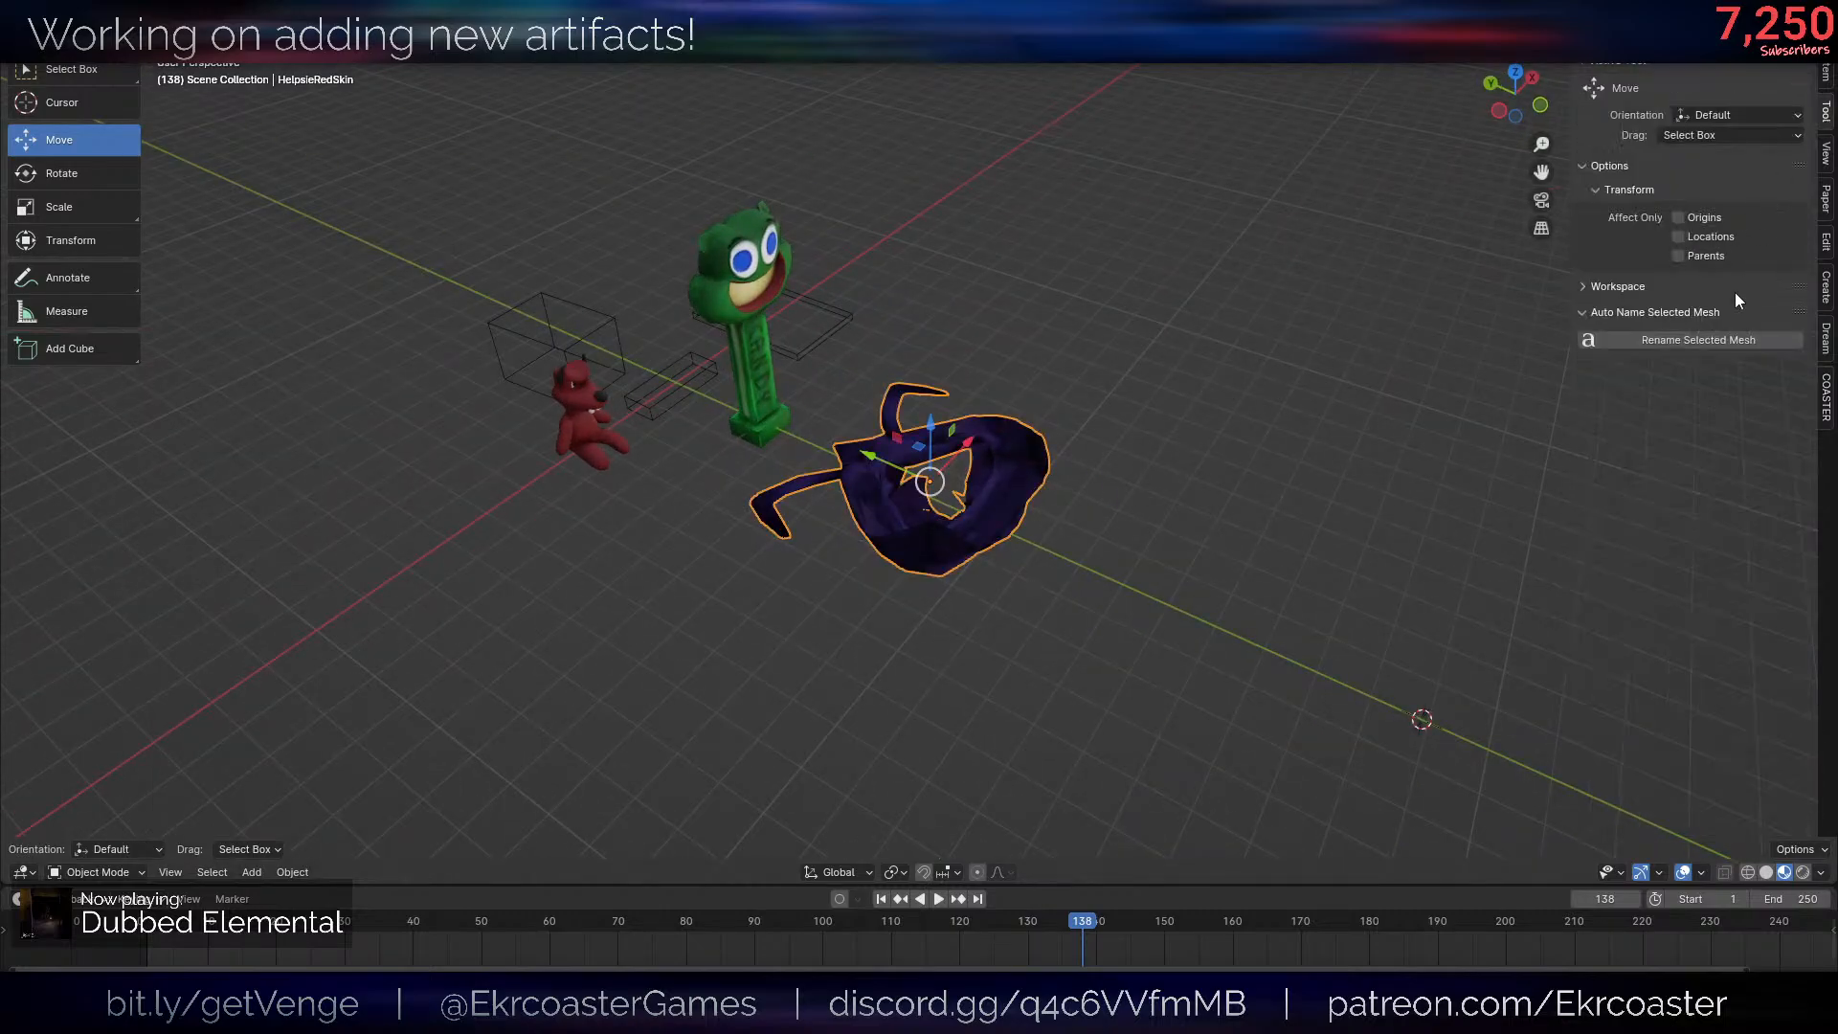
click(1826, 398)
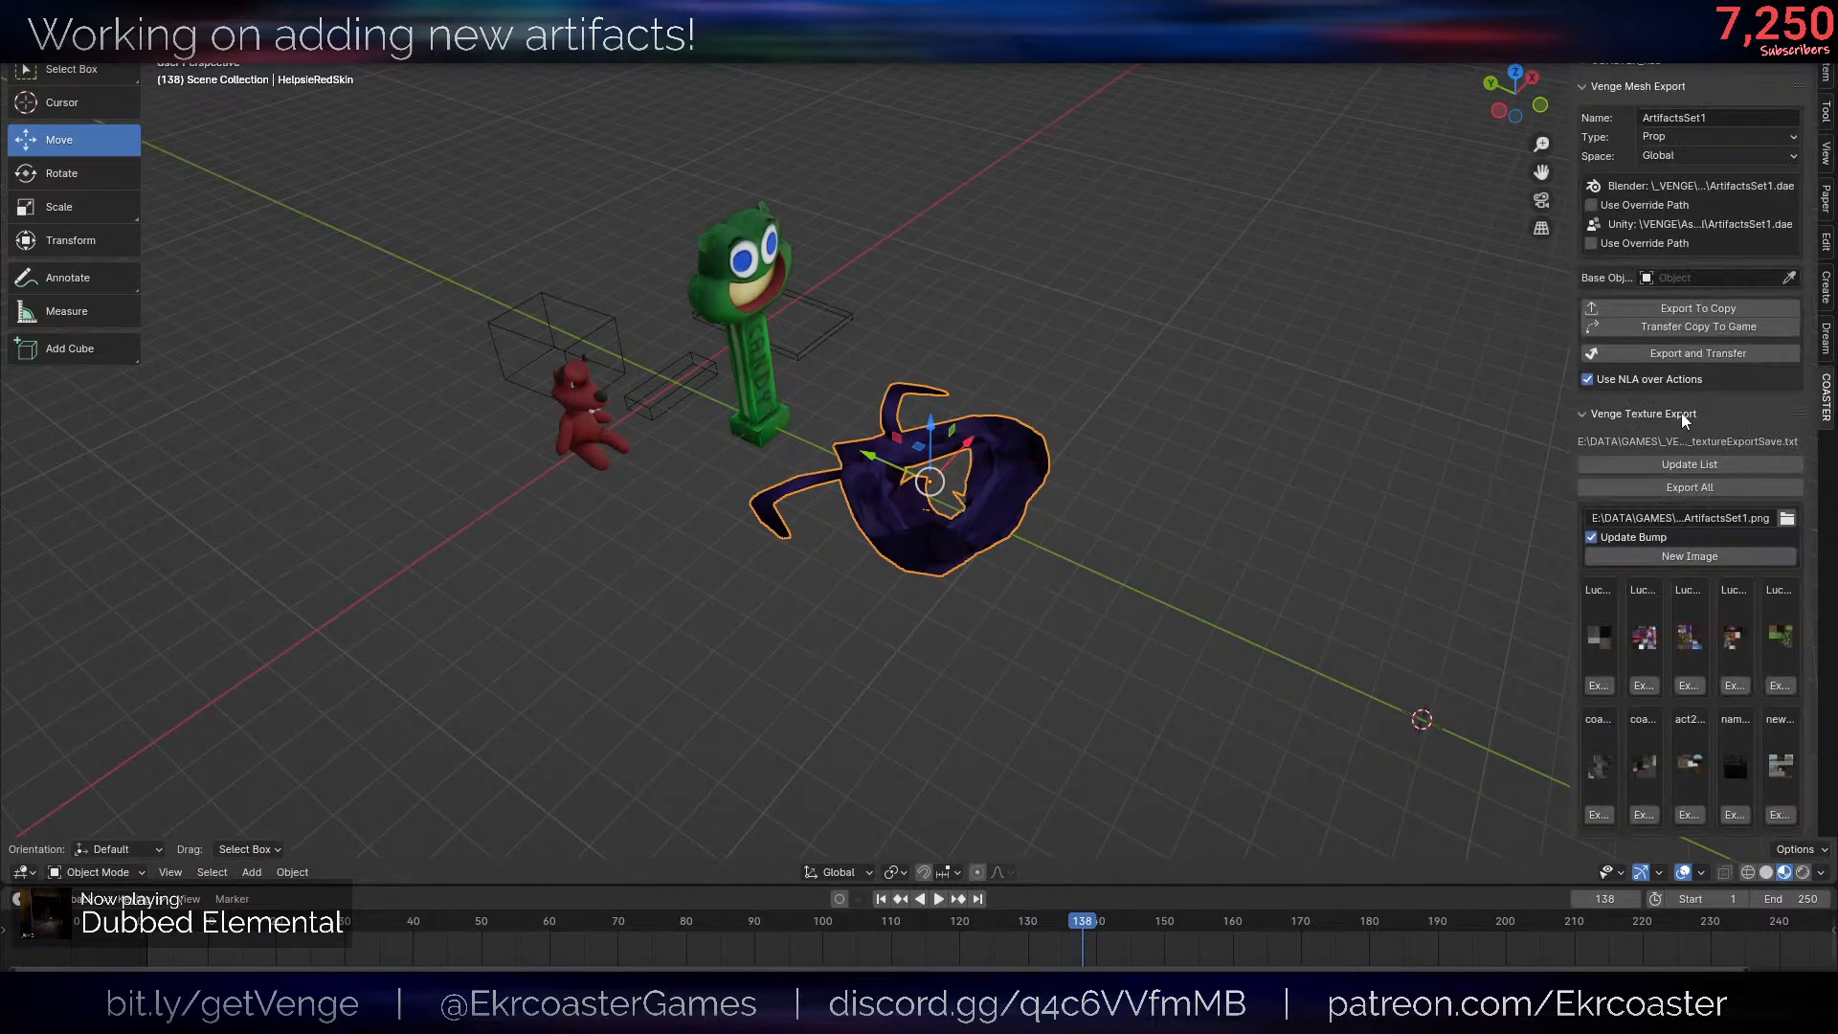
click(910, 382)
scroll(1101, 493, up, 2)
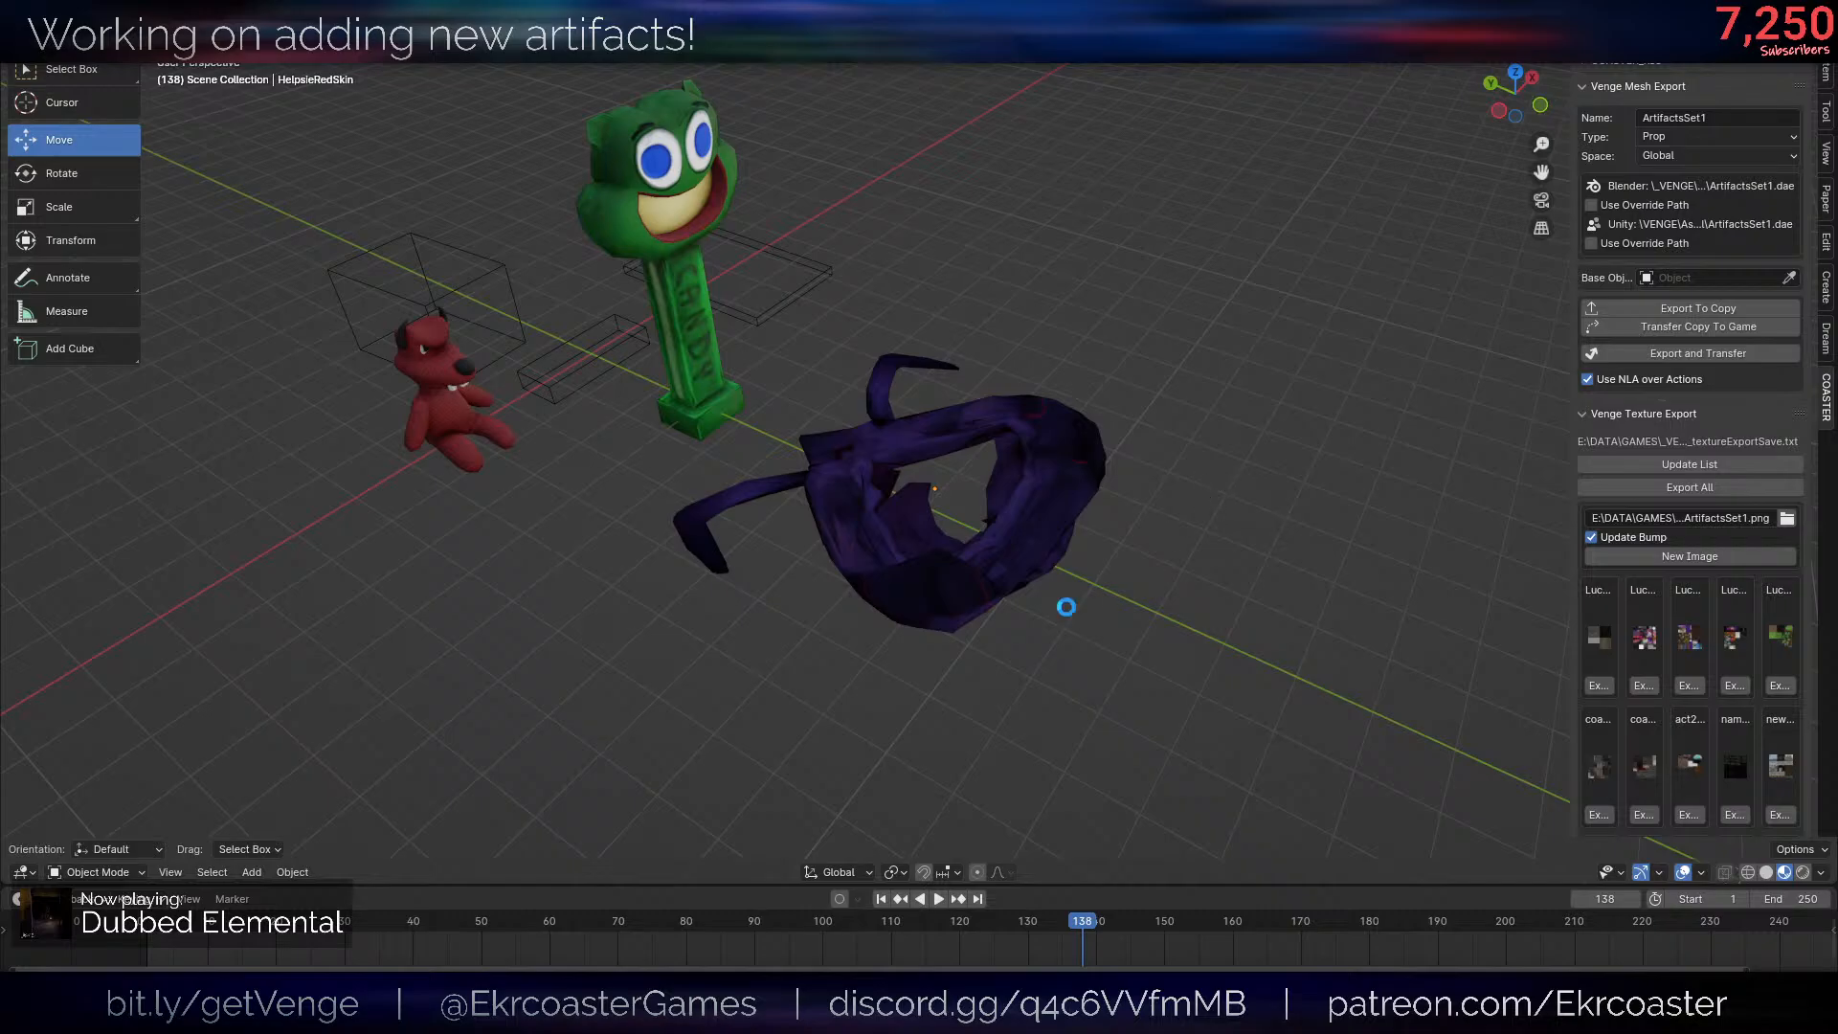
scroll(1015, 552, down, 3)
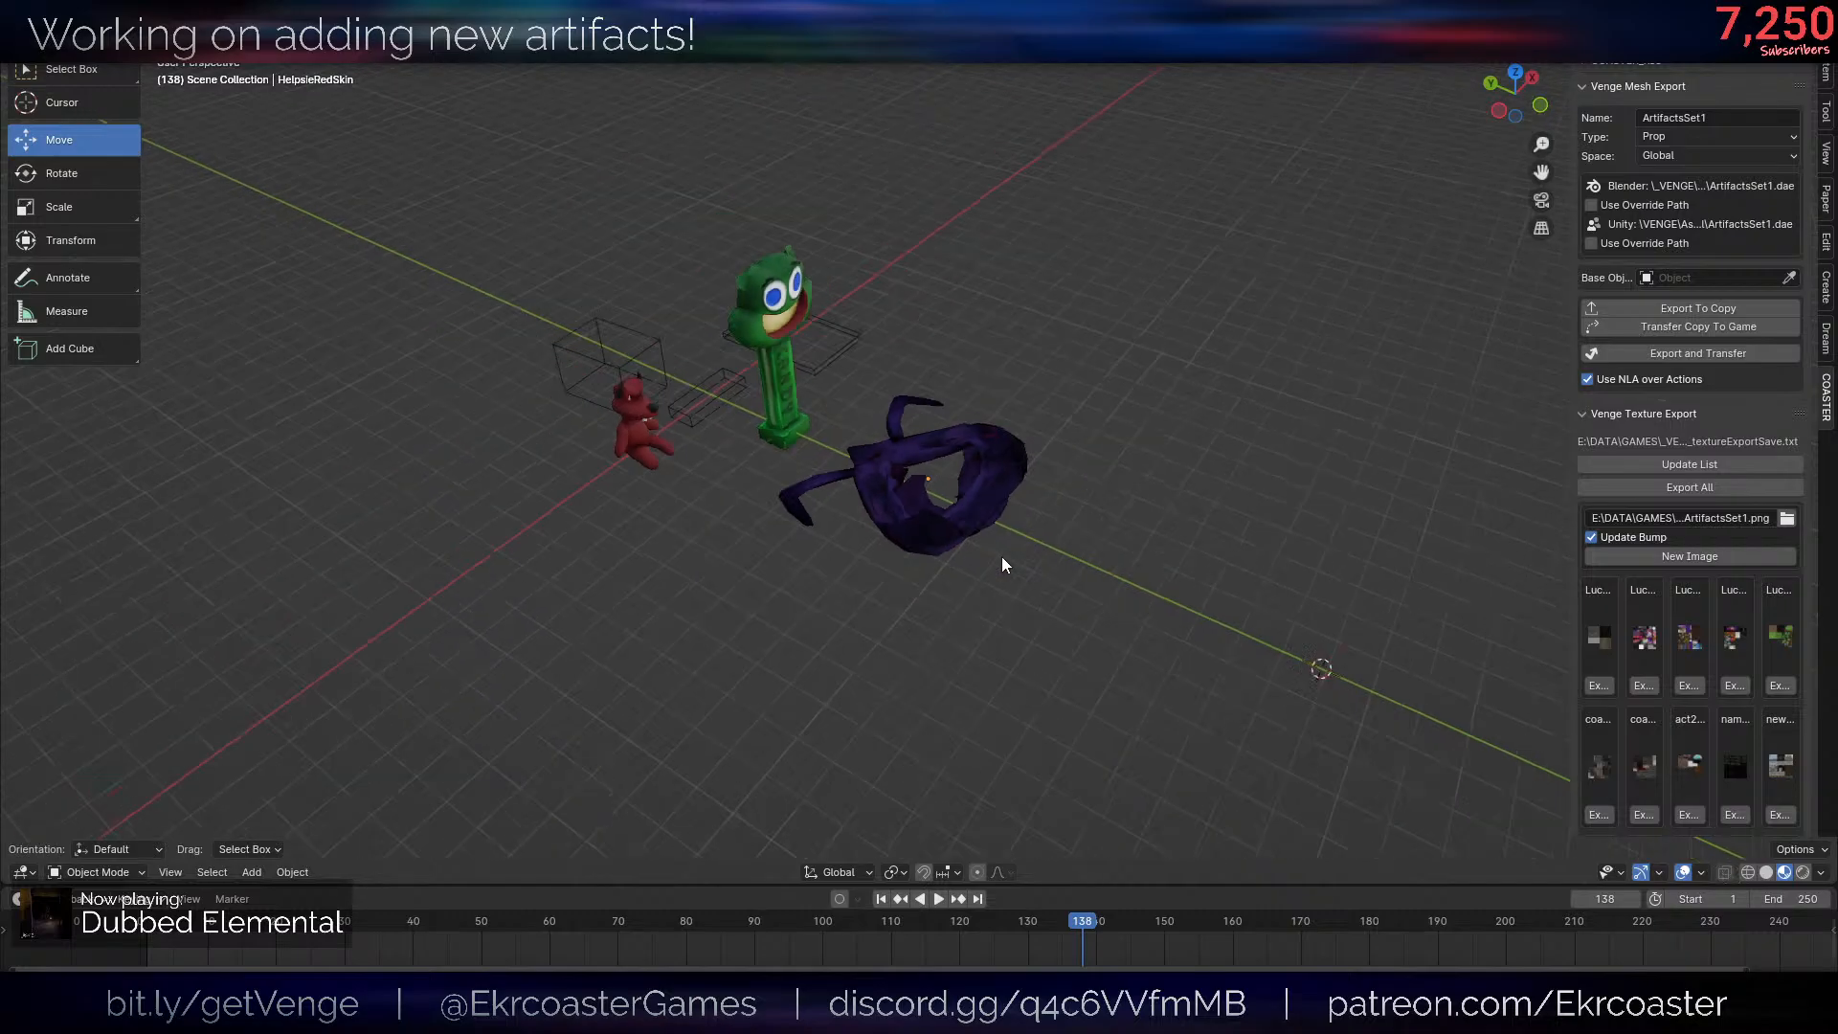
scroll(1082, 580, up, 3)
middle_drag(1002, 556, 938, 531)
scroll(1051, 635, up, 4)
click(1051, 637)
scroll(1313, 569, down, 4)
scroll(1313, 569, down, 5)
click(1116, 590)
scroll(1140, 588, up, 7)
scroll(1166, 587, down, 7)
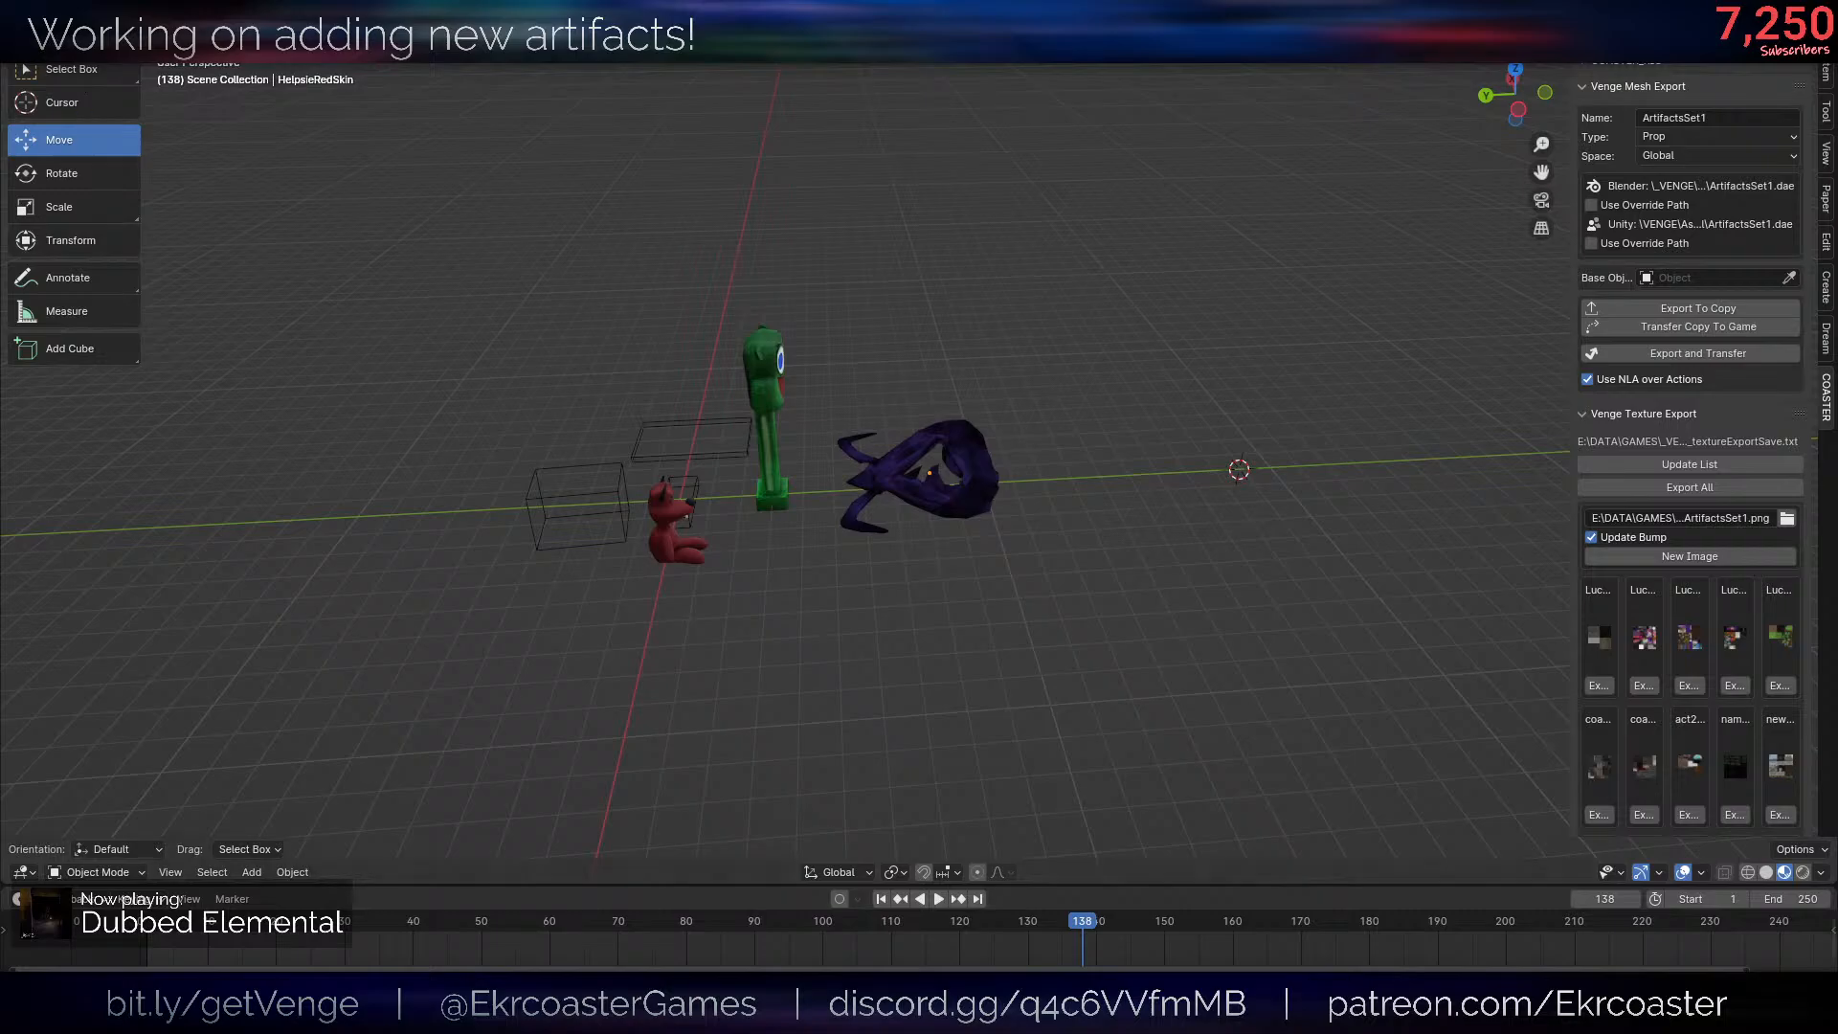
- Open the recent file InventoryItem.blend
click(43, 48)
mouse_move(88, 100)
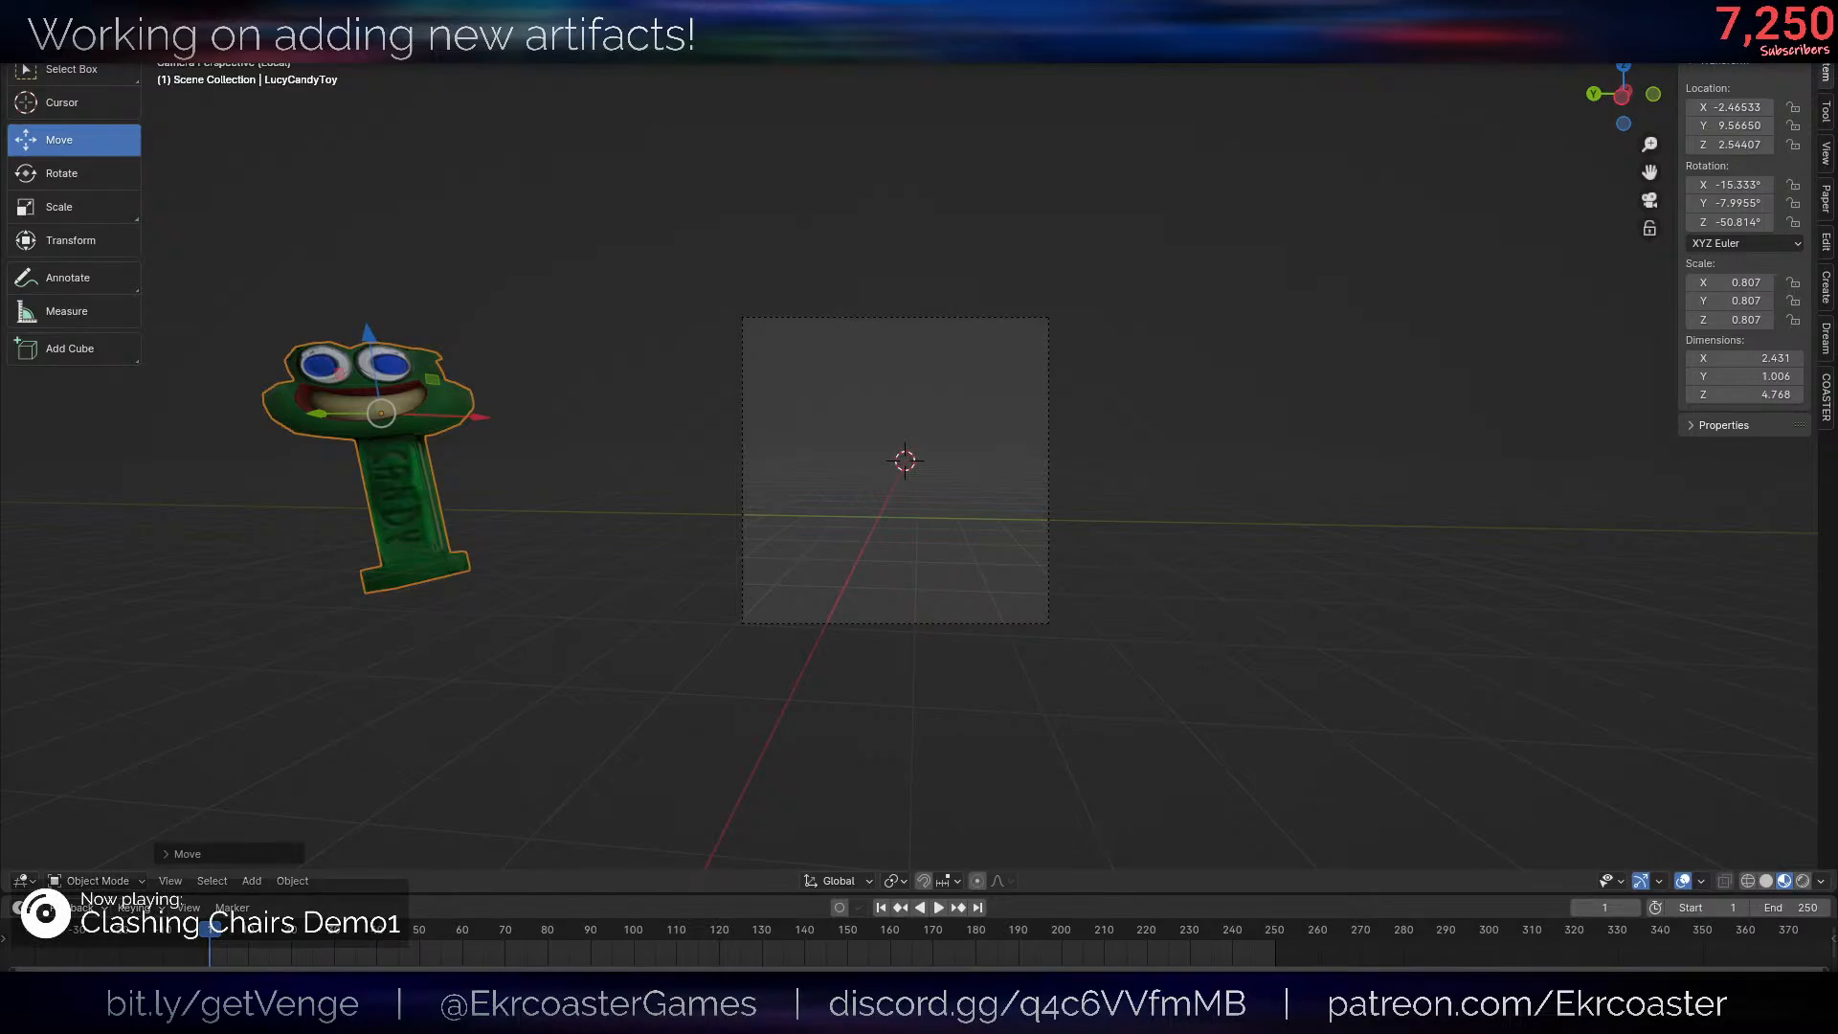
- Open ArtifactsSet1.blend from the Props folder and switch back to InventoryItem.blend
click(40, 35)
click(41, 35)
click(67, 75)
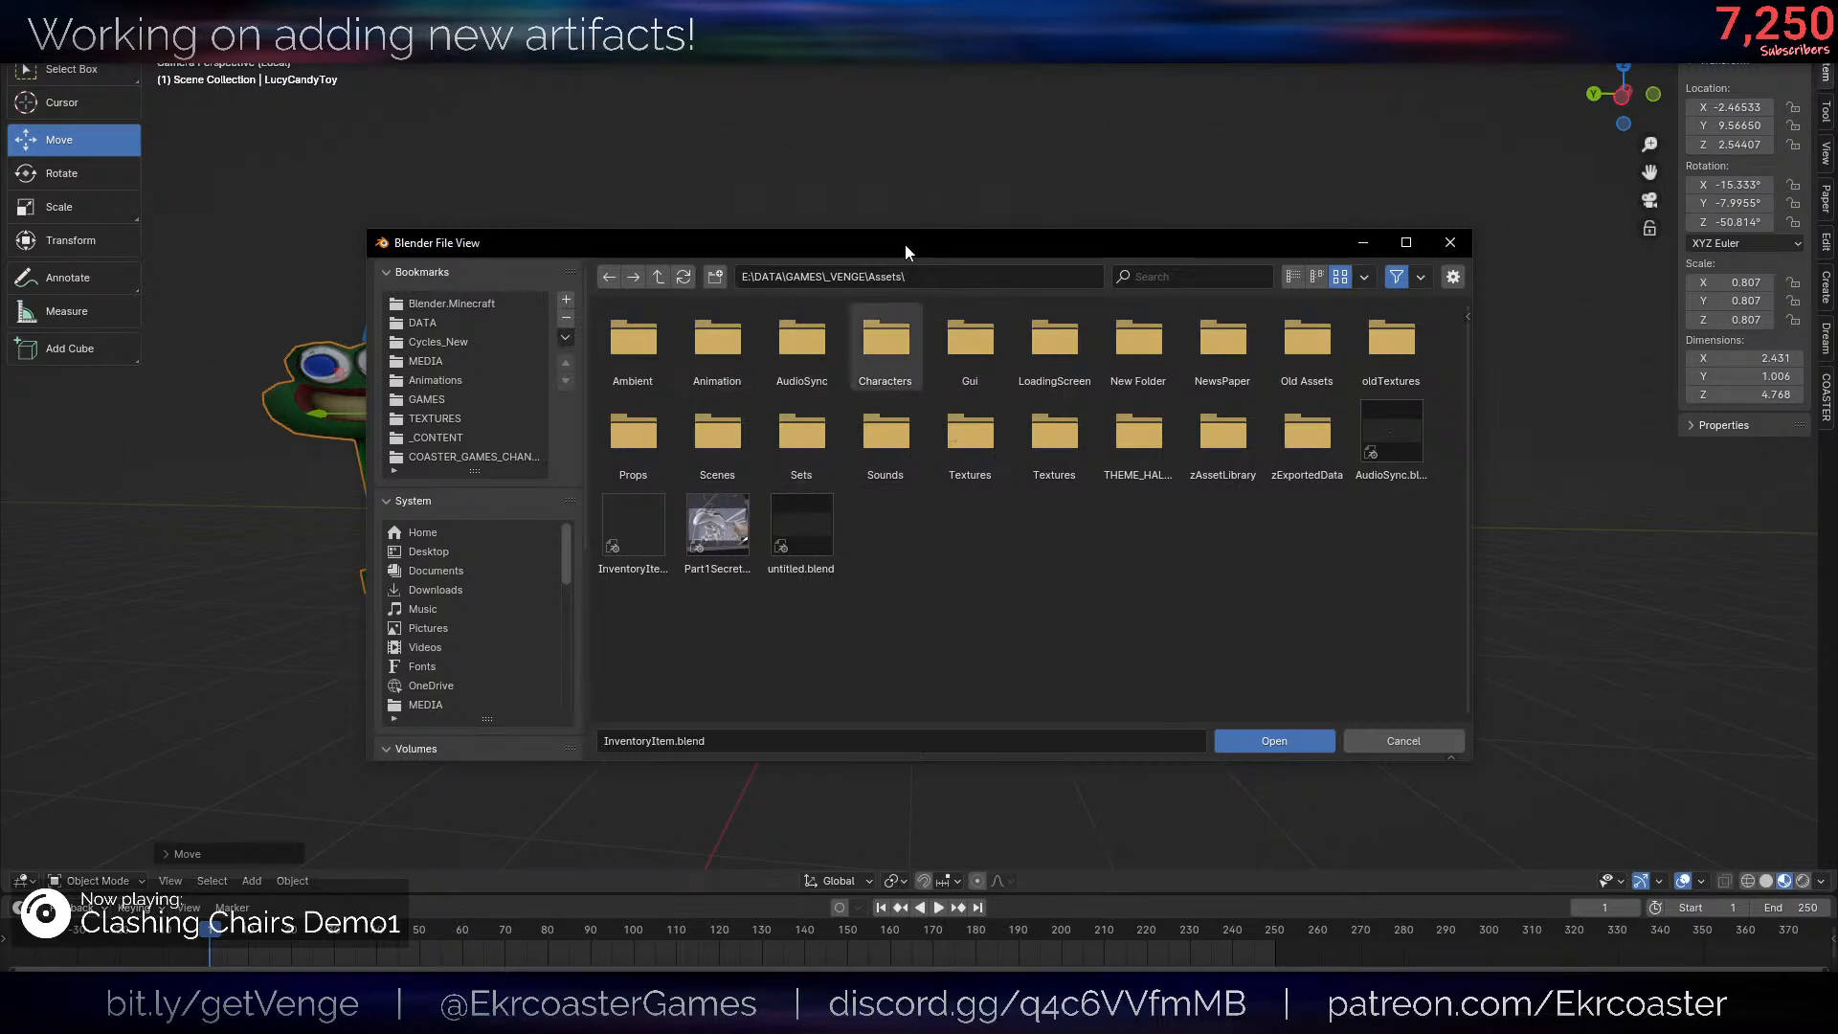
click(633, 436)
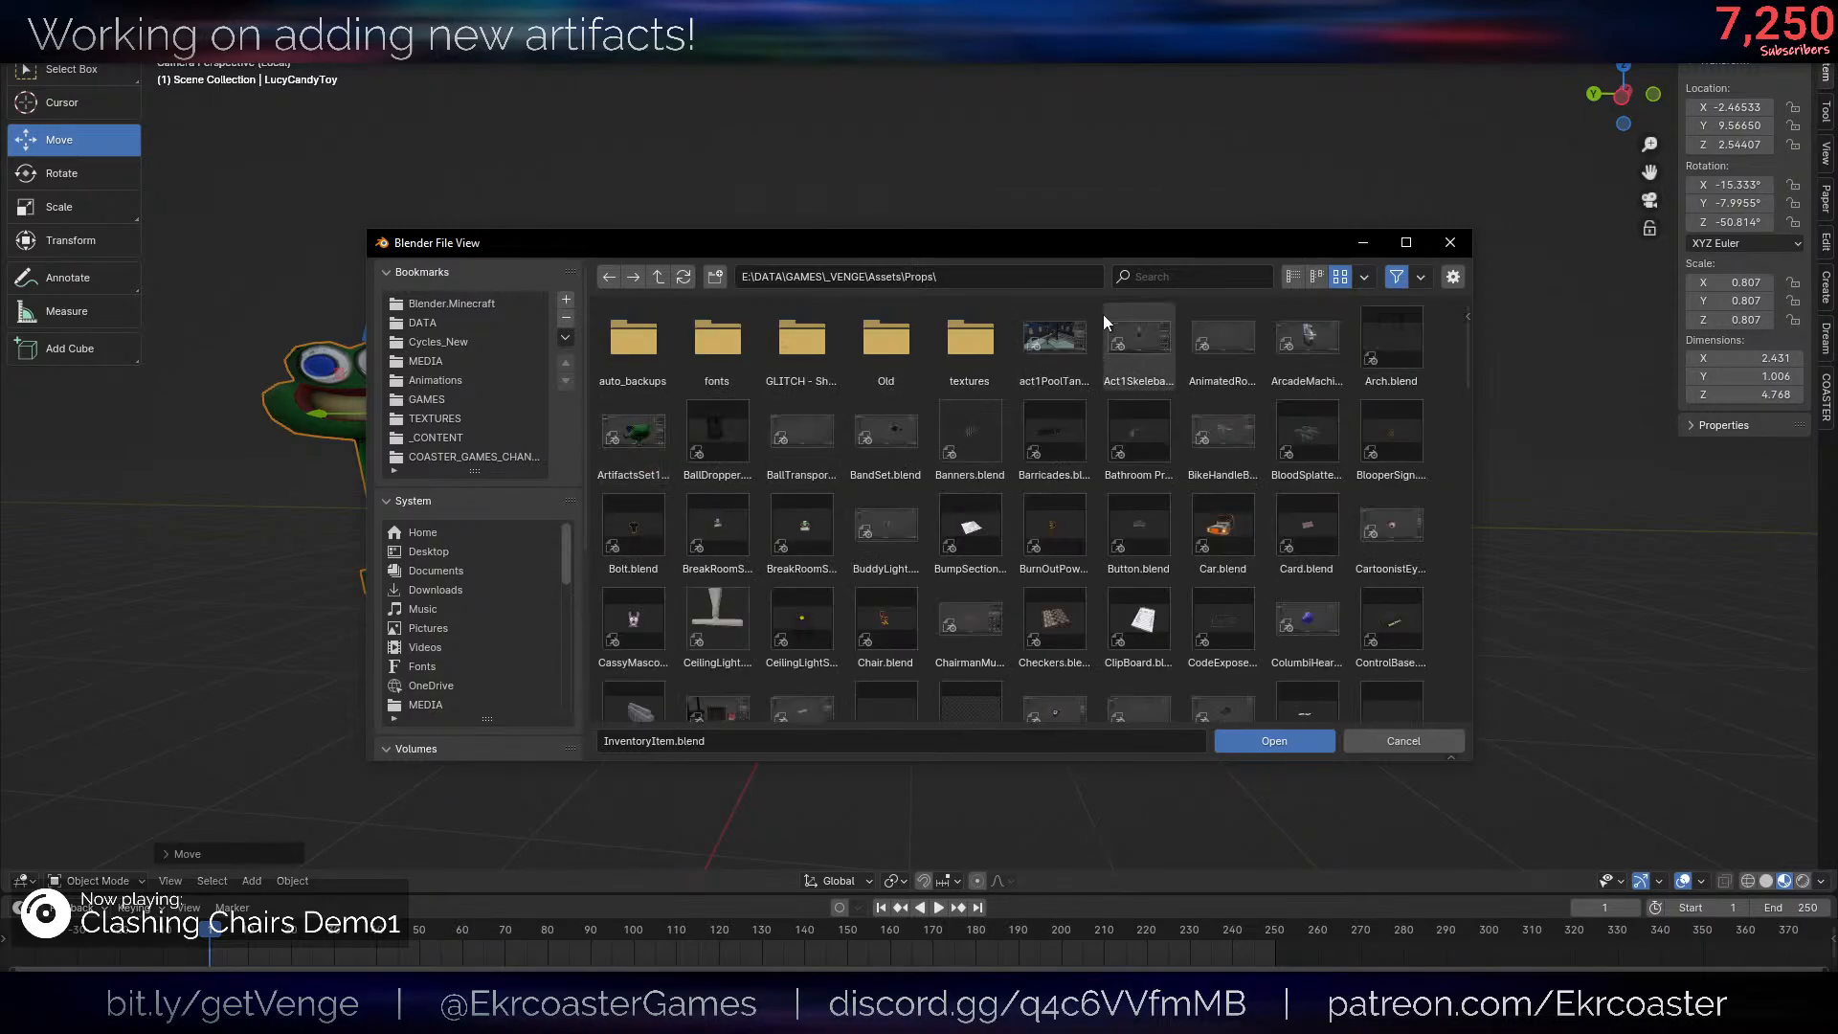
double_click(648, 439)
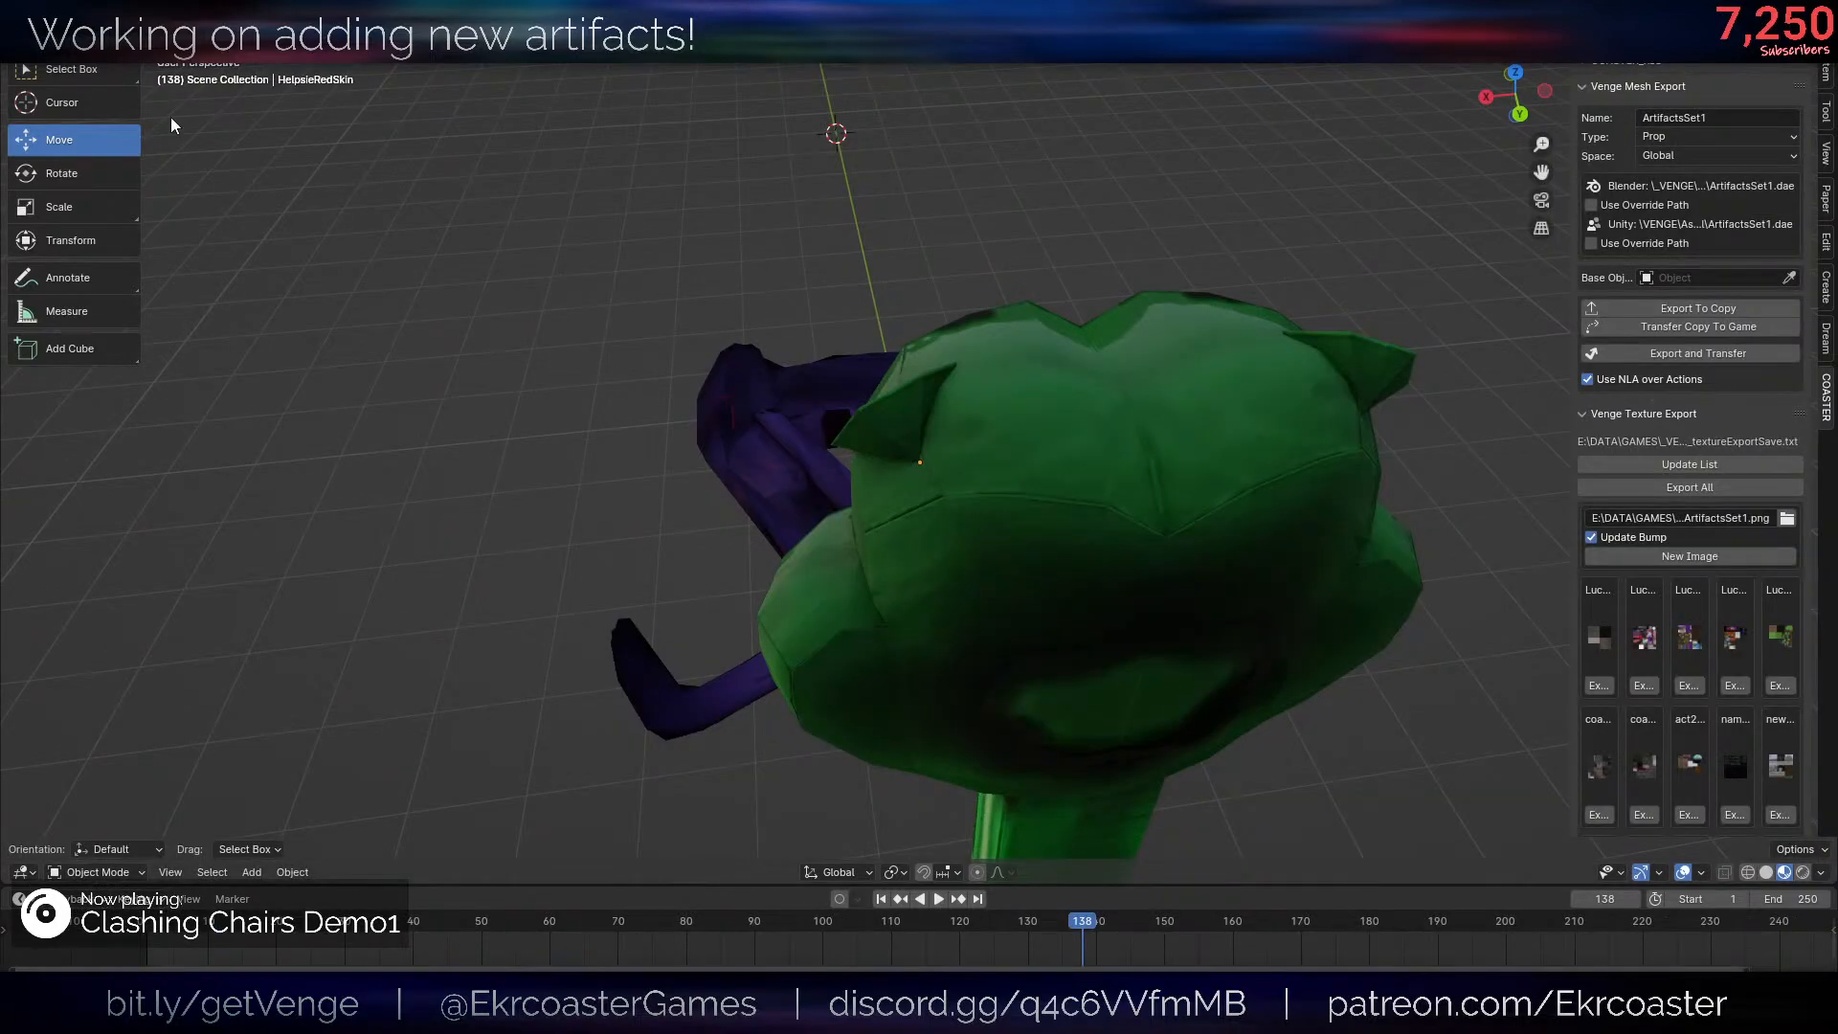
click(44, 53)
mouse_move(88, 95)
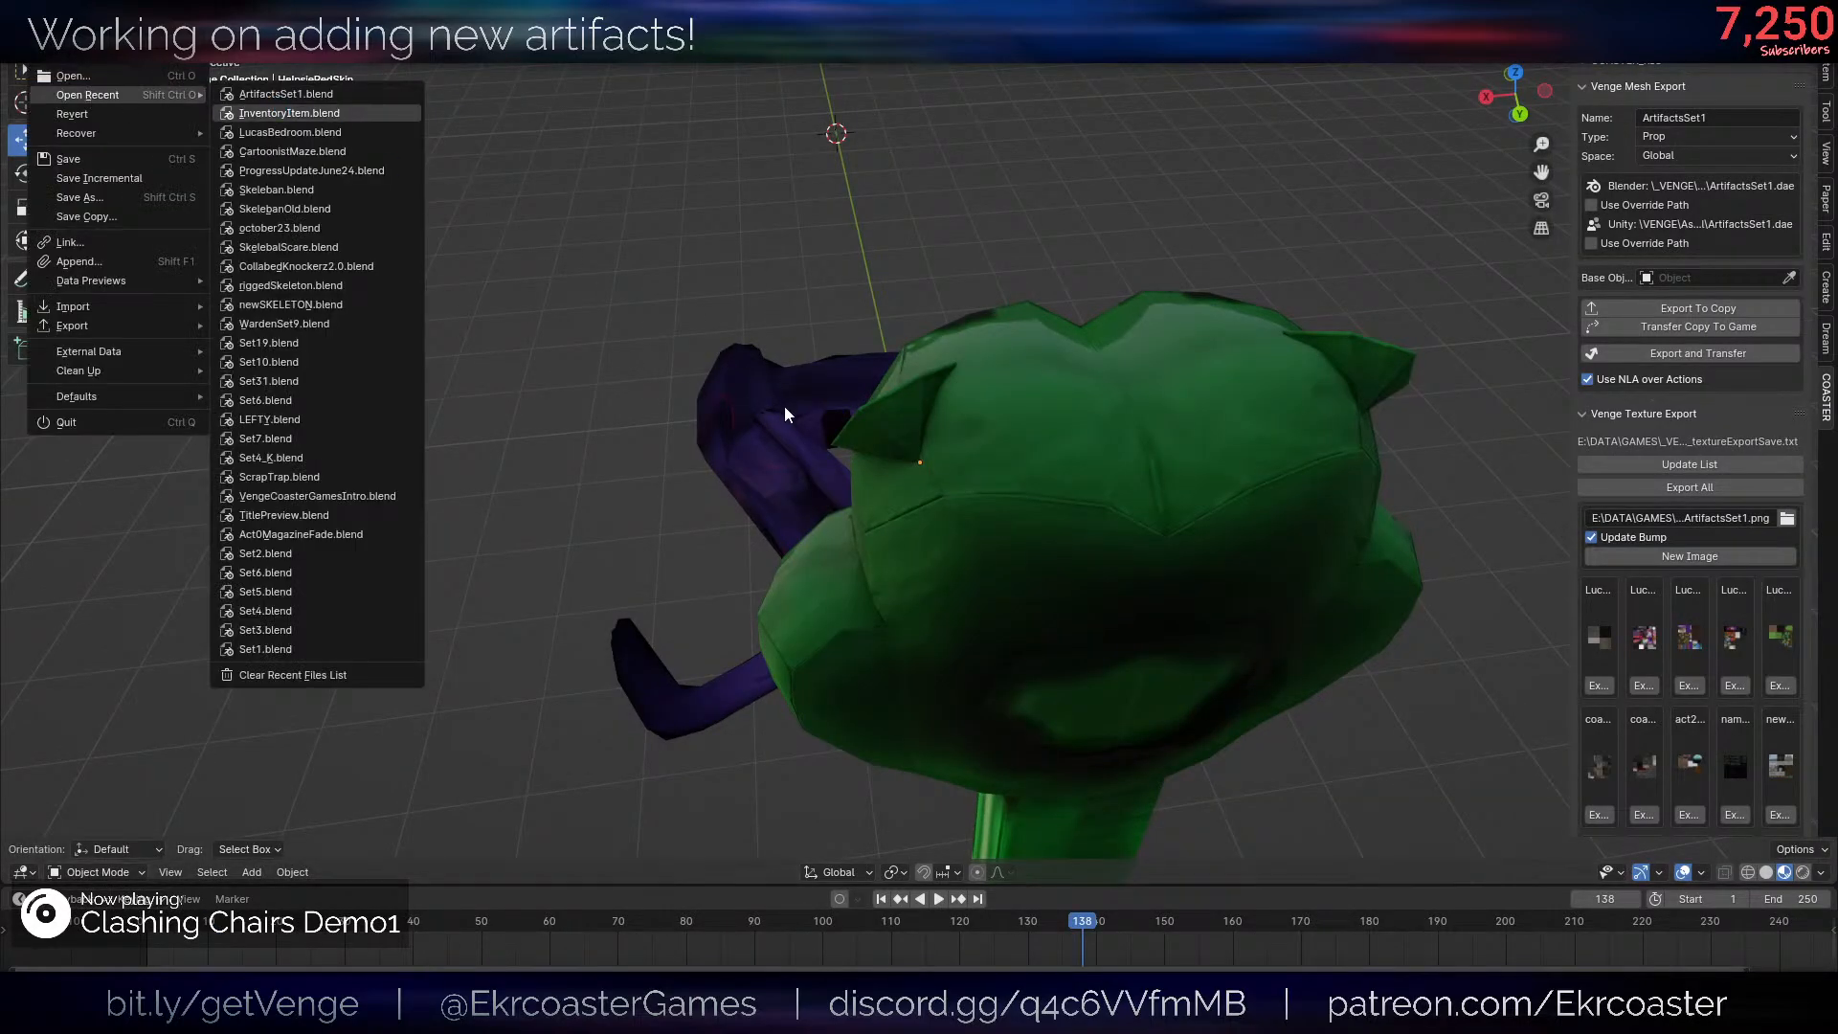
click(279, 113)
- Append the purple Helpsie skin object into the inventory item scene
click(43, 53)
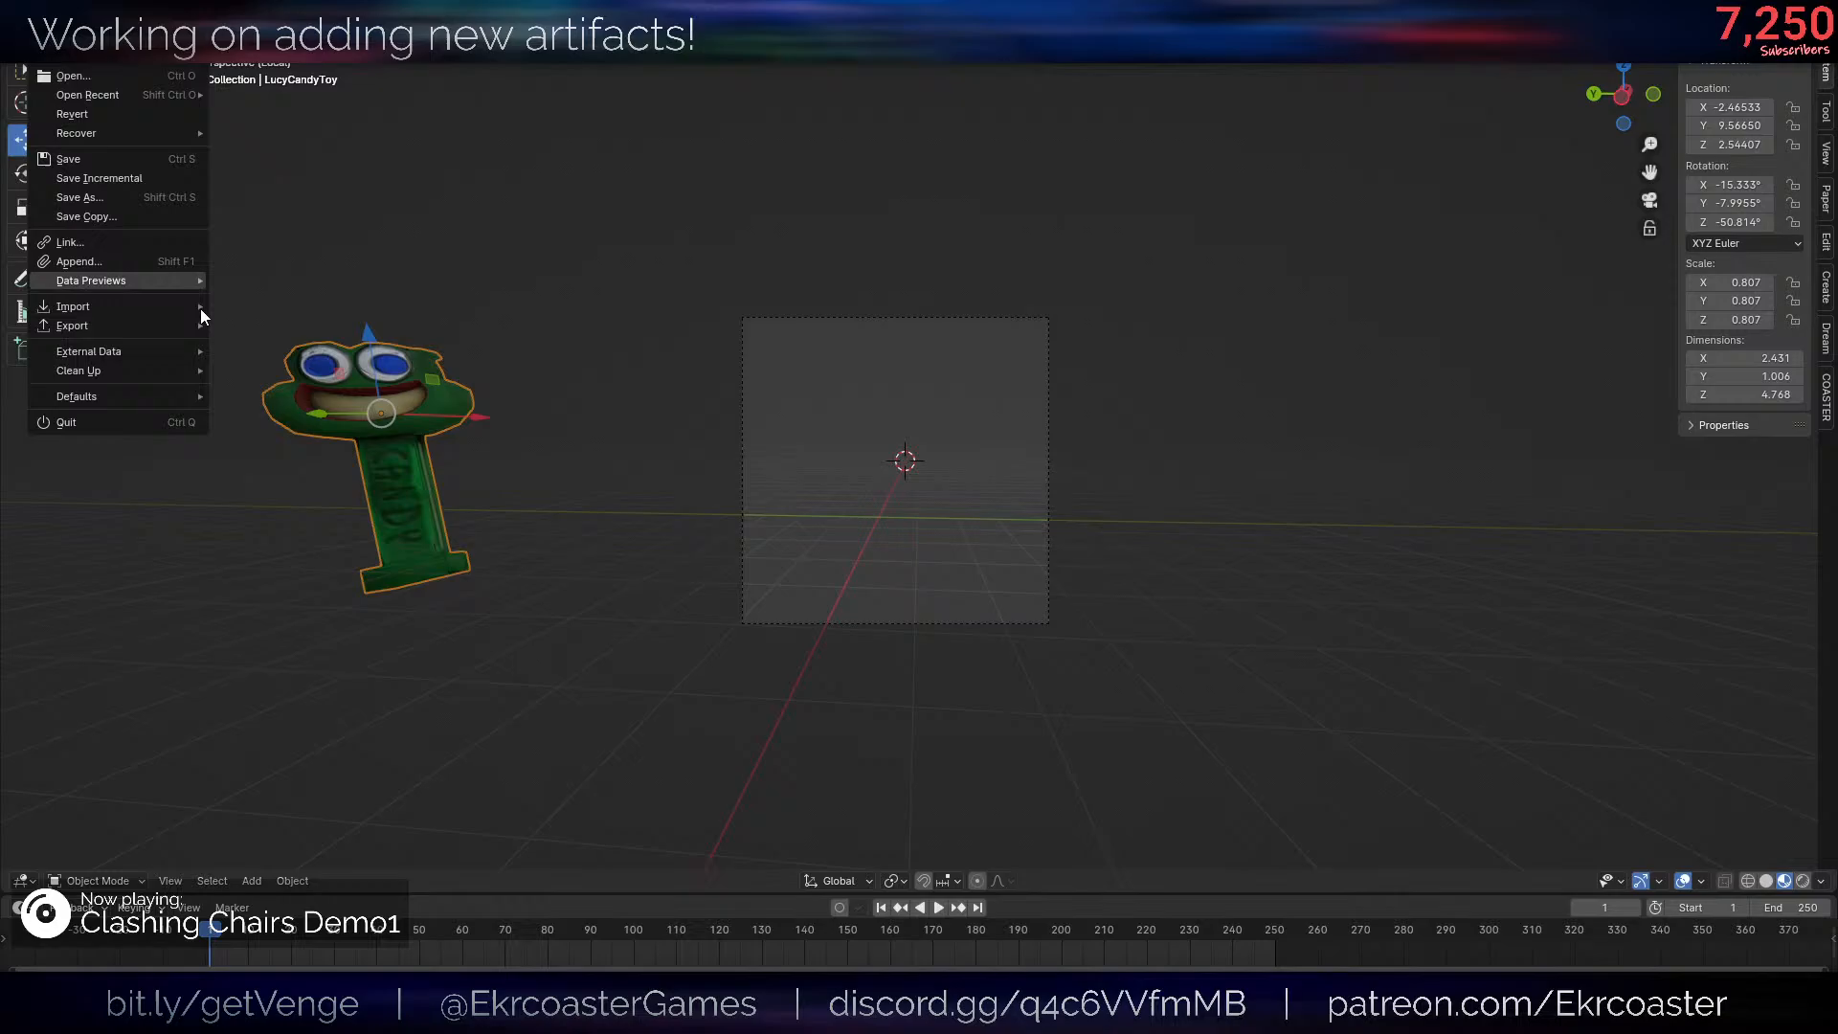
click(153, 262)
drag(749, 244, 0, 383)
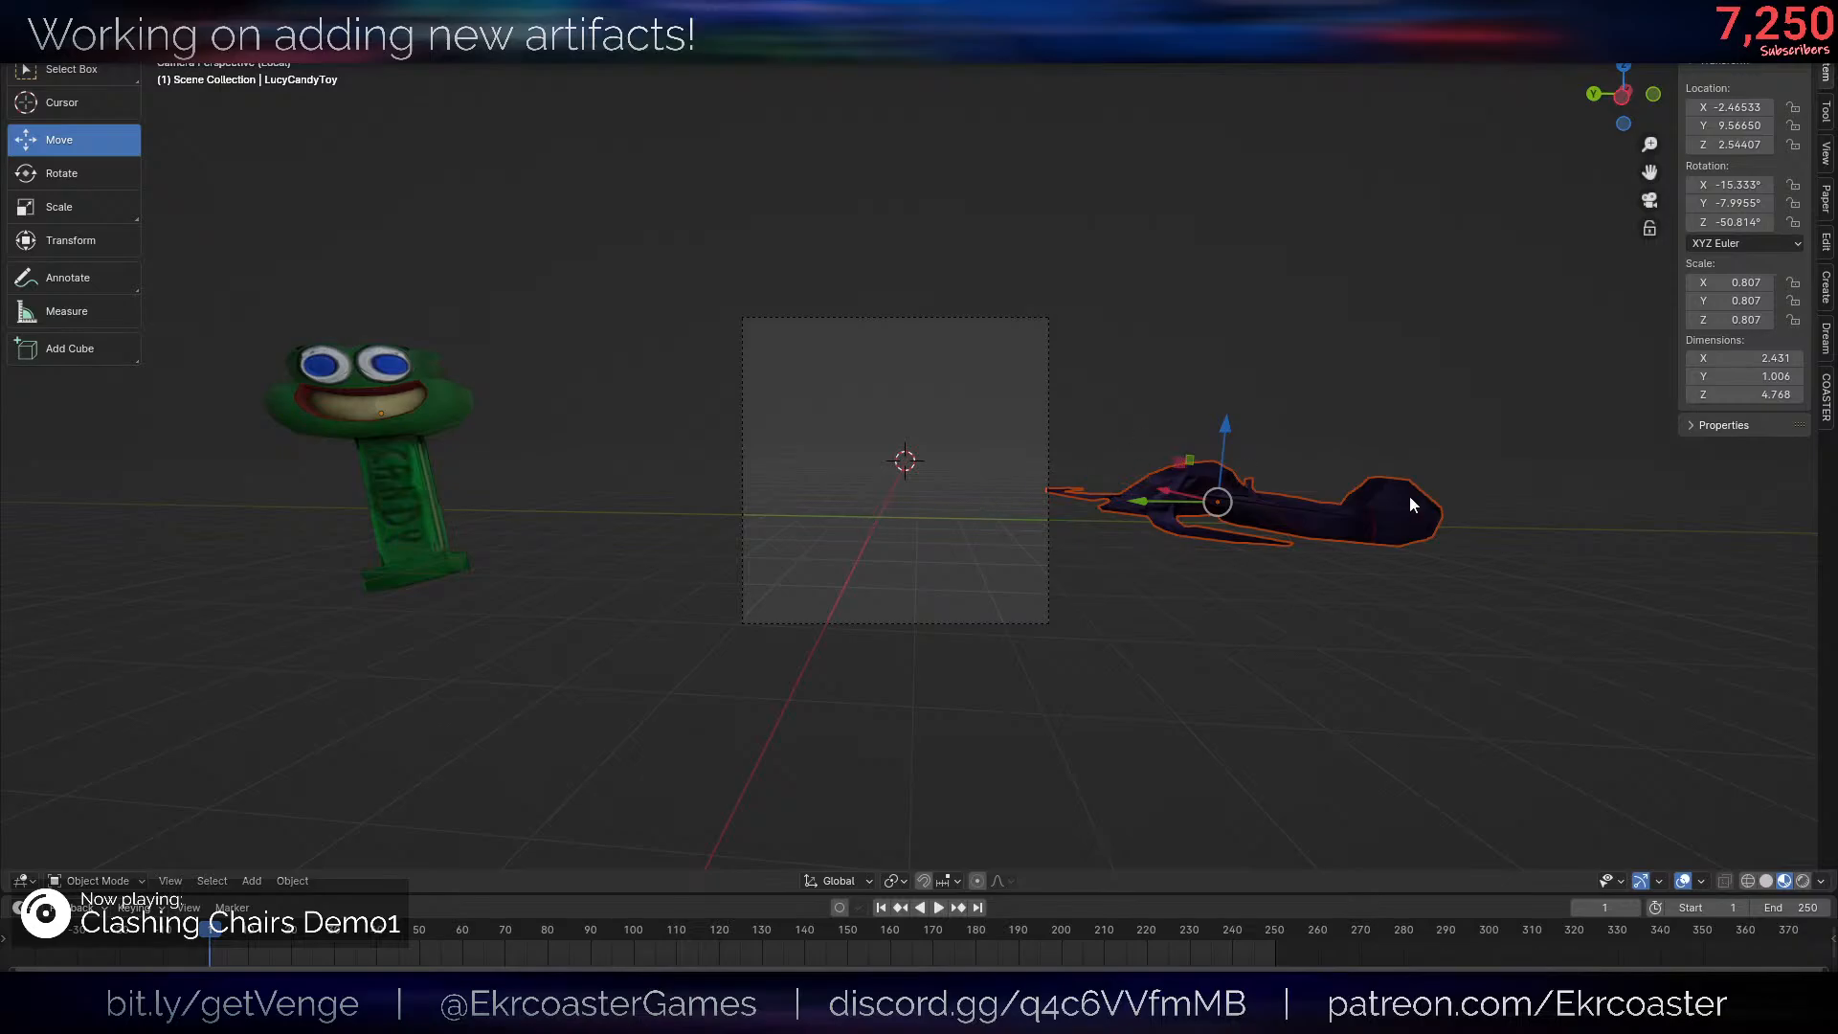
- Move the skin into the camera frame and rotate it freely to about X 68.4°, Y -17.0°, Z -48.2°
key(g)
click(1133, 463)
scroll(1132, 463, up, 5)
key(r)
key(r)
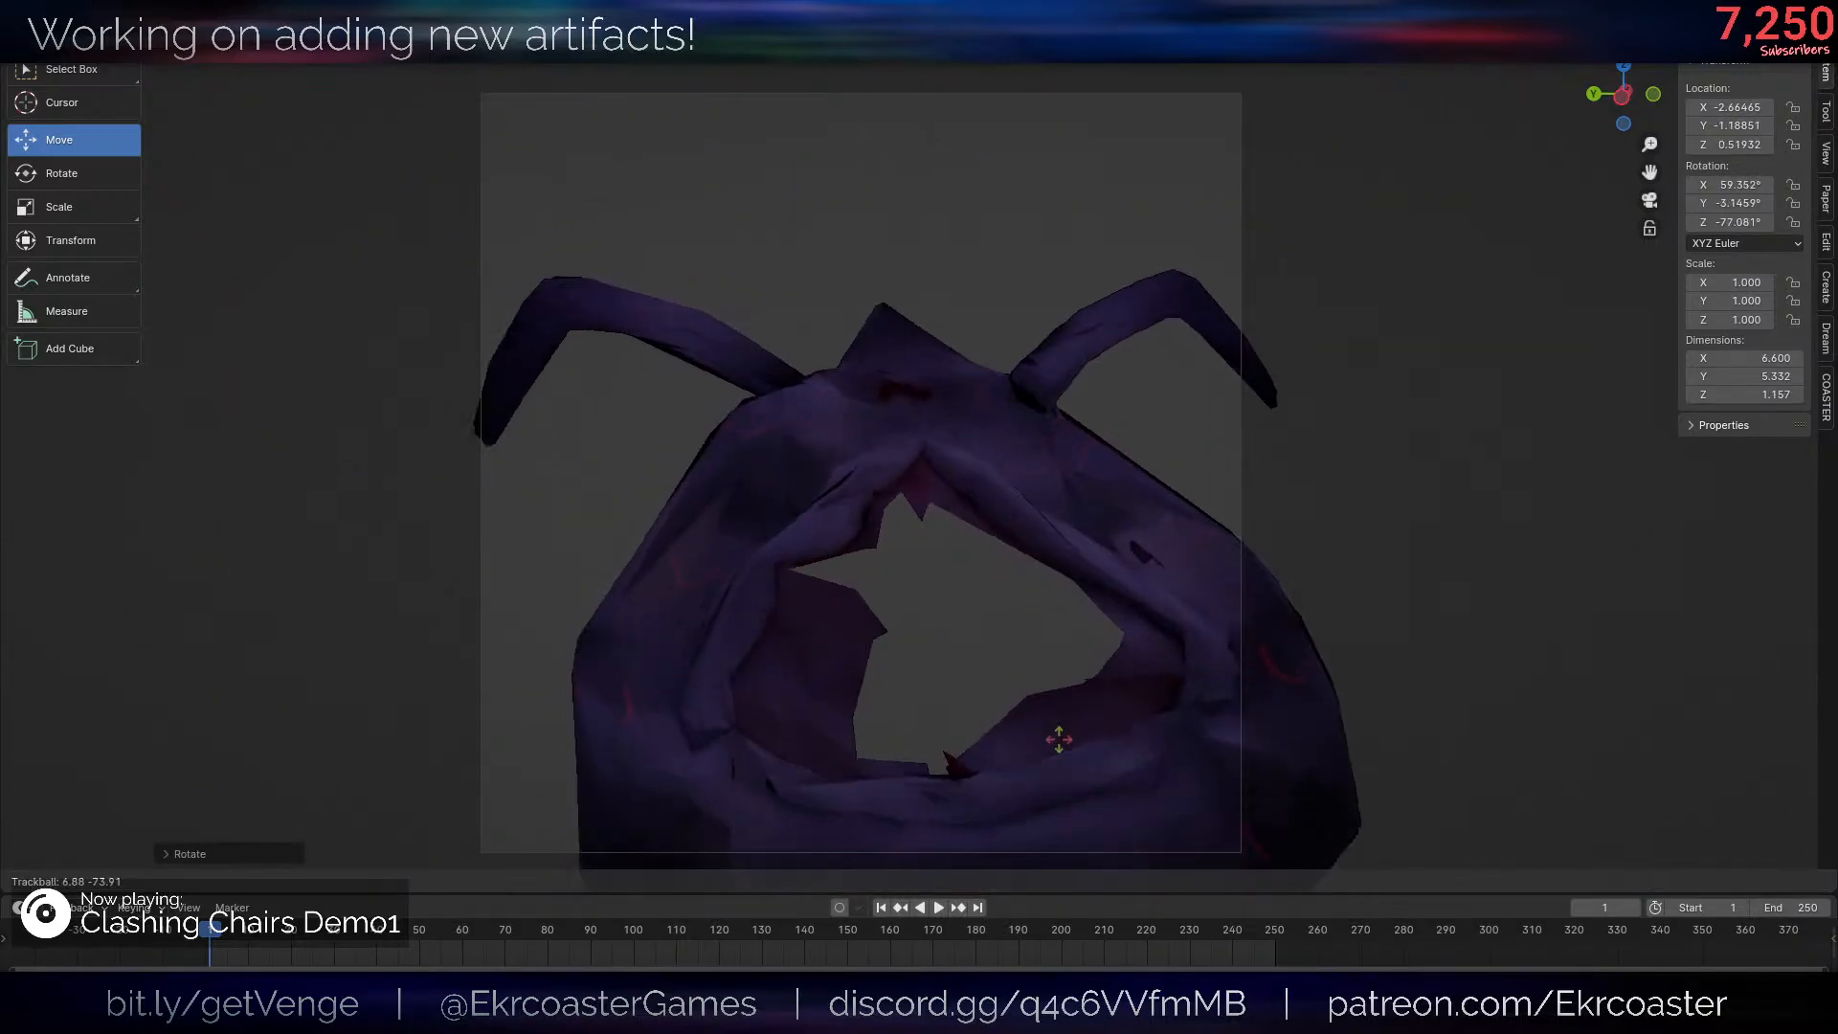
click(1059, 743)
- Scale the skin to about 0.71 and reposition it so it sits wholly inside the camera frame
scroll(1266, 711, down, 4)
key(s)
click(1141, 697)
key(g)
click(1157, 632)
scroll(1160, 630, up, 3)
key(g)
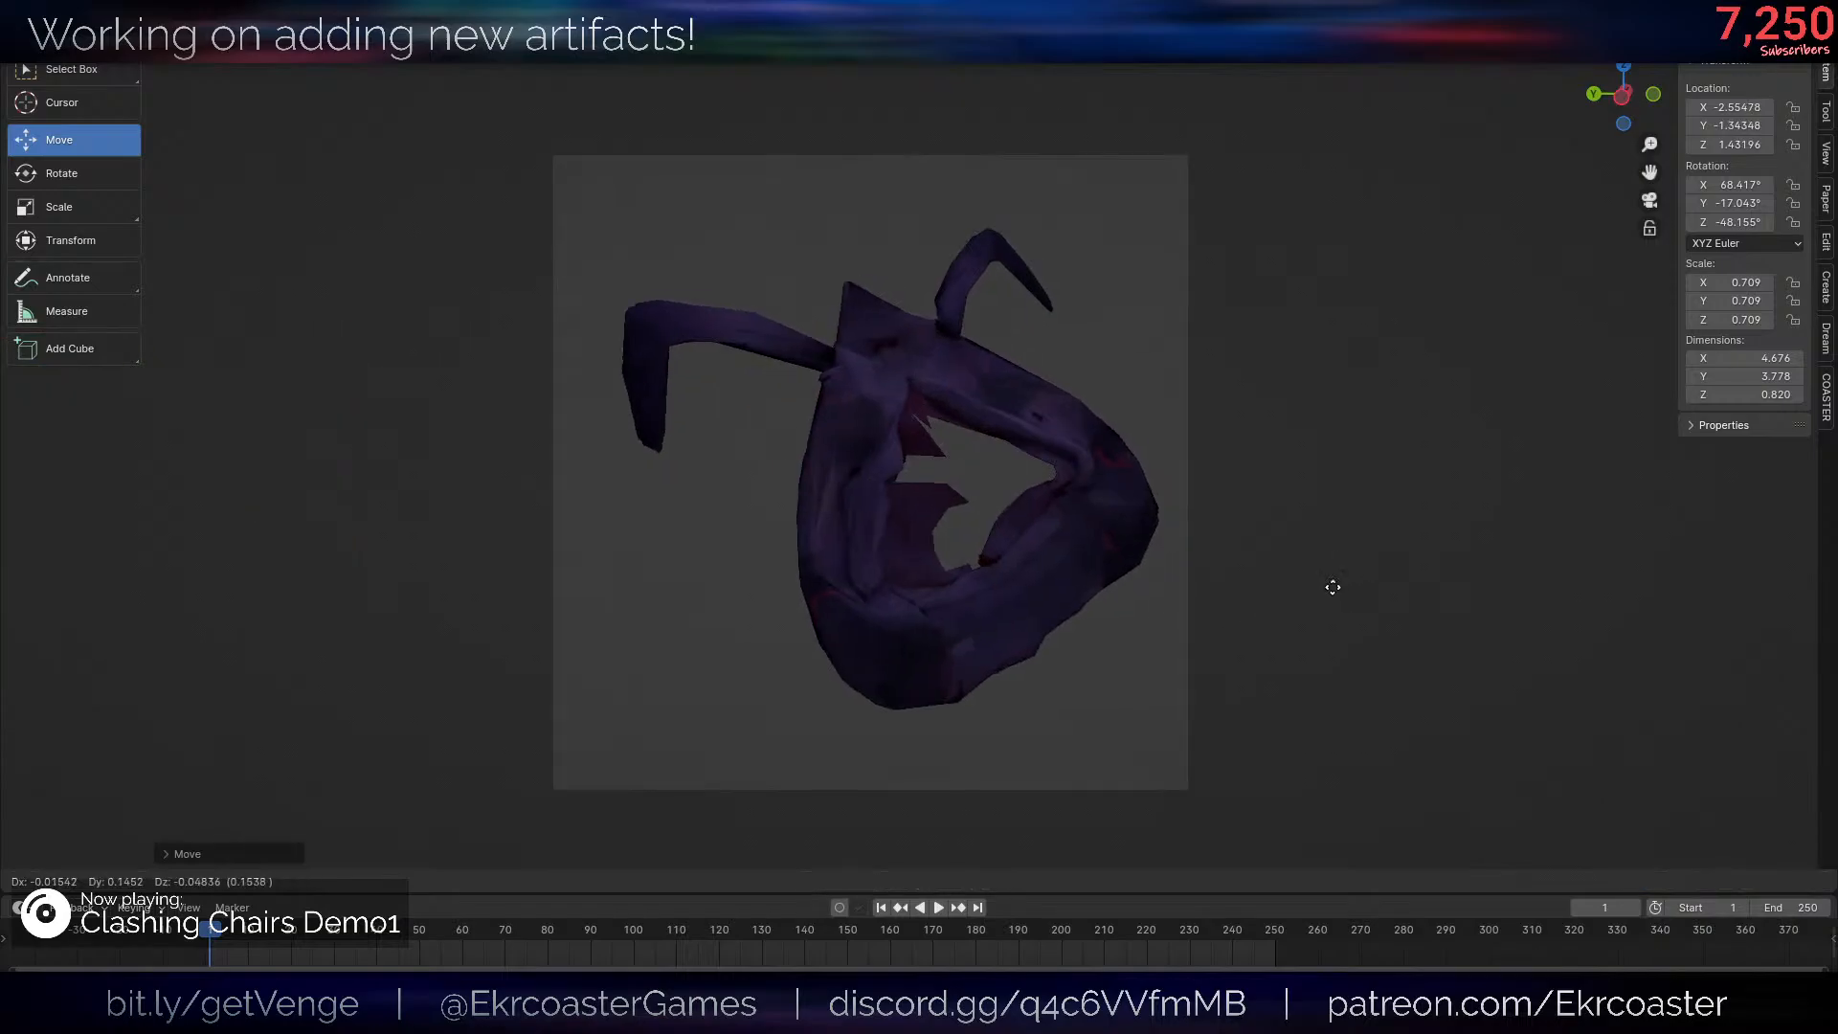
click(1313, 586)
- Enlarge the skin to a scale of about 0.77 and shift it to balance the margins in the camera frame
key(s)
click(1347, 591)
key(g)
click(1365, 584)
key(s)
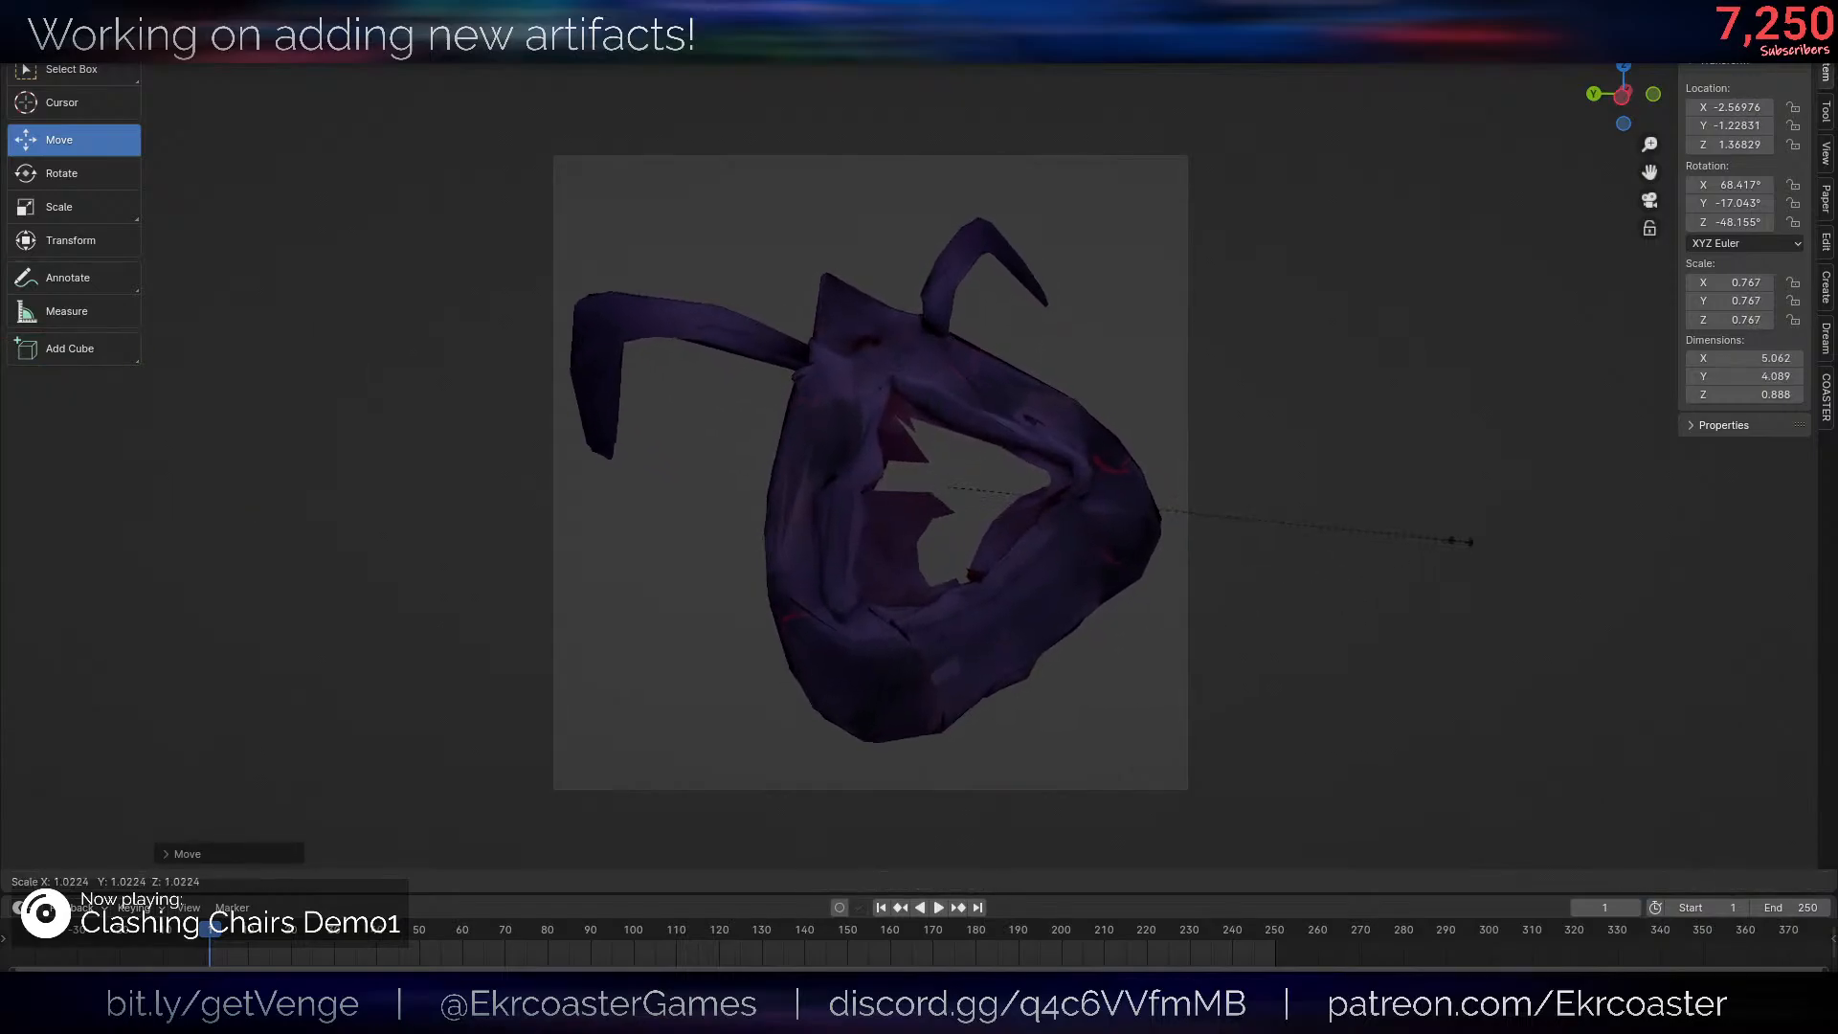
click(1465, 539)
key(g)
click(1438, 518)
- Fine-tune the skin's scale to about 0.798 and center it so it nearly fills the camera frame
key(s)
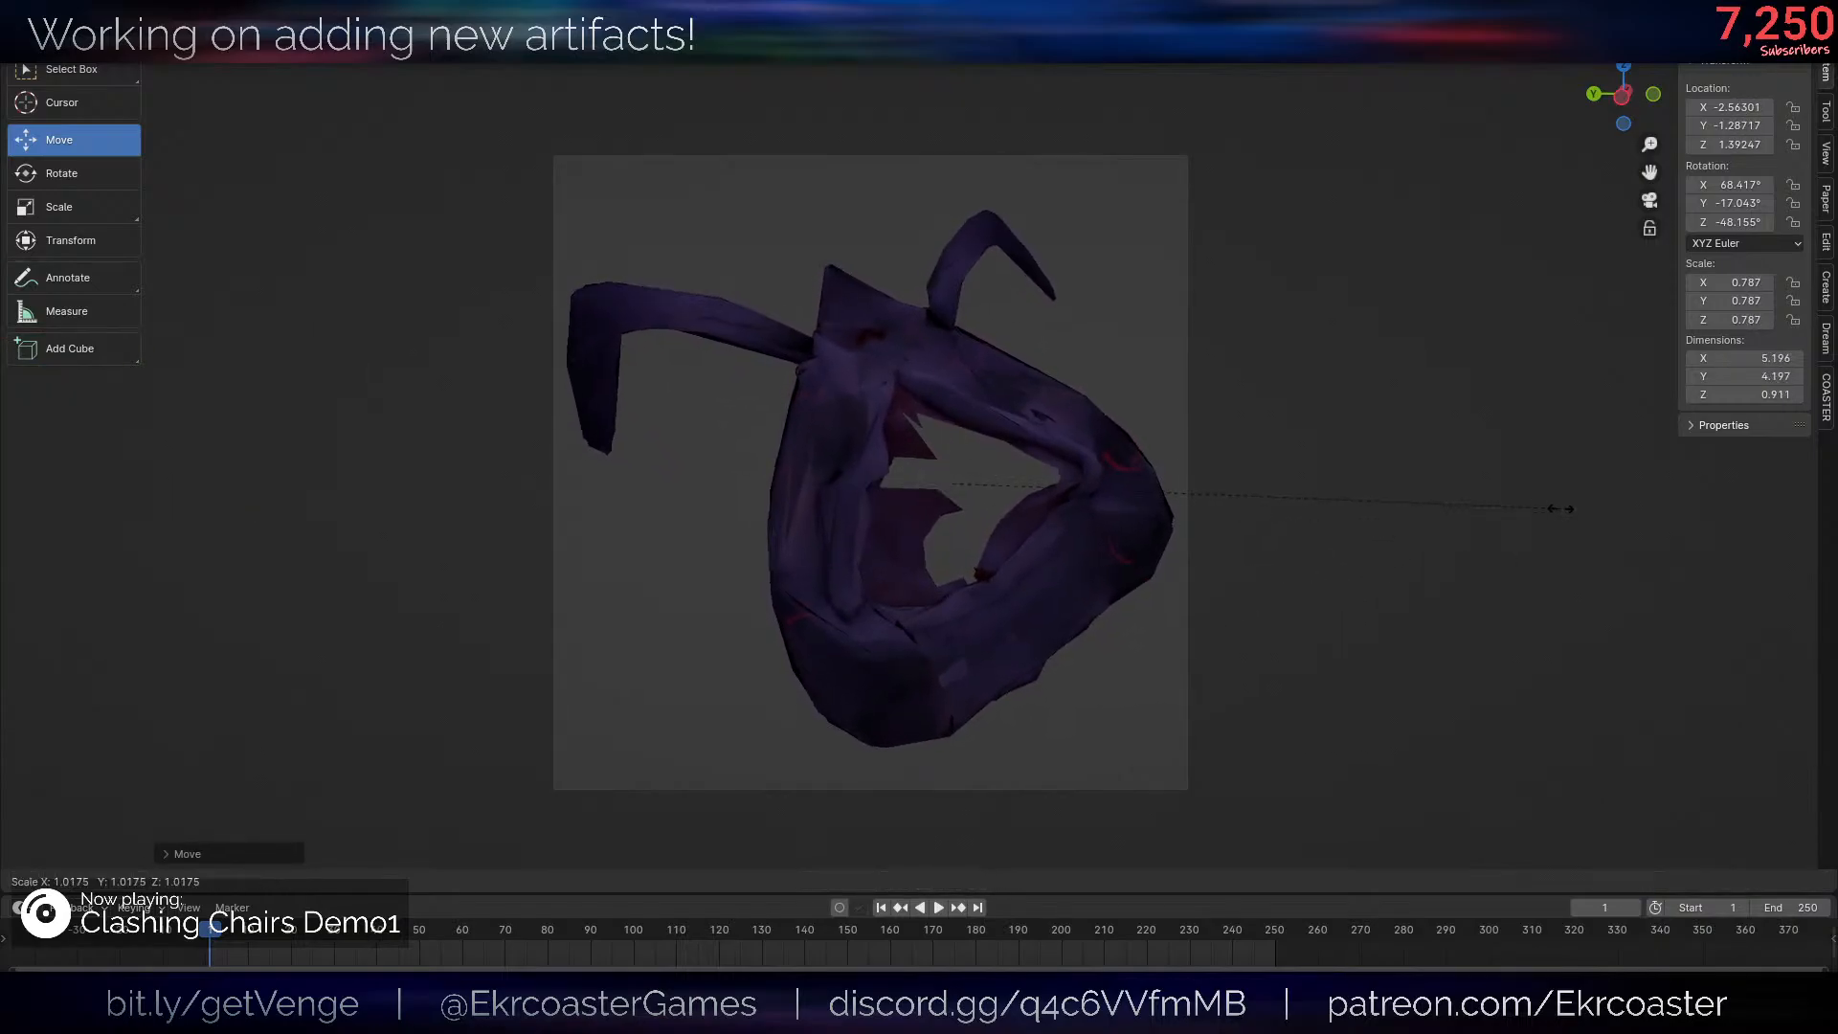
click(1564, 517)
key(s)
click(1466, 514)
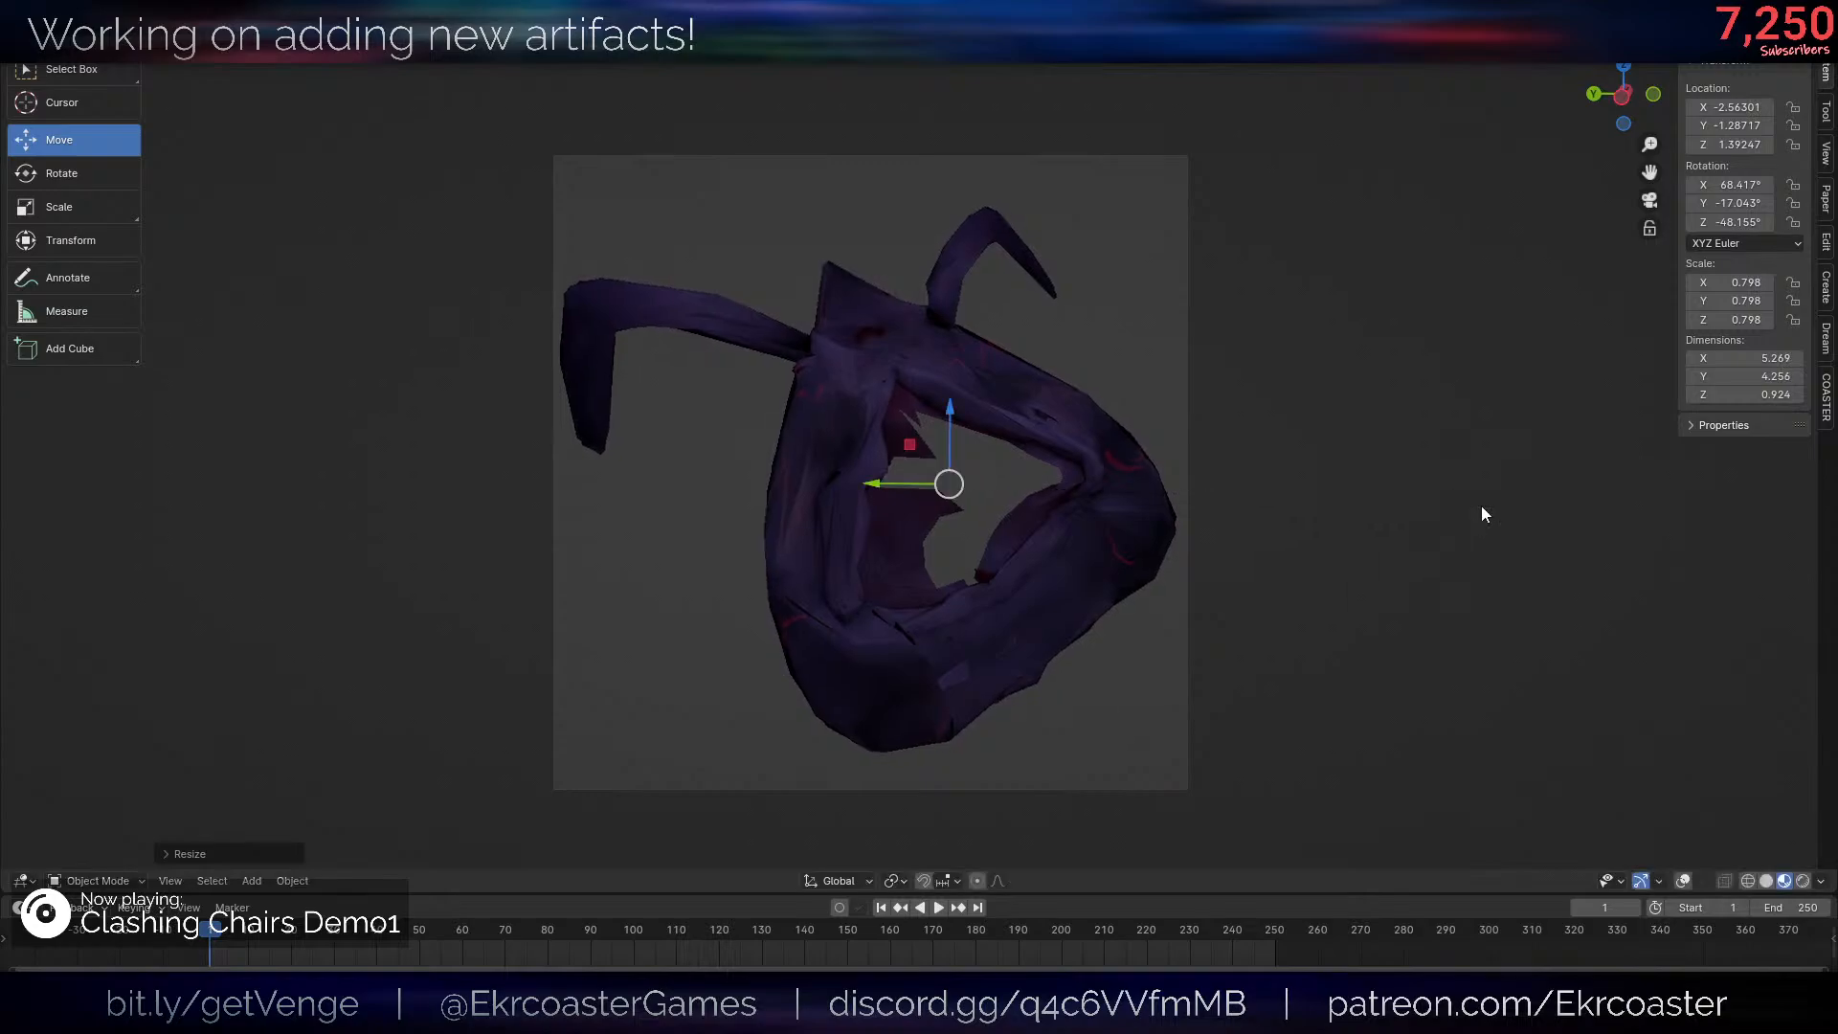
key(g)
click(1481, 517)
key(g)
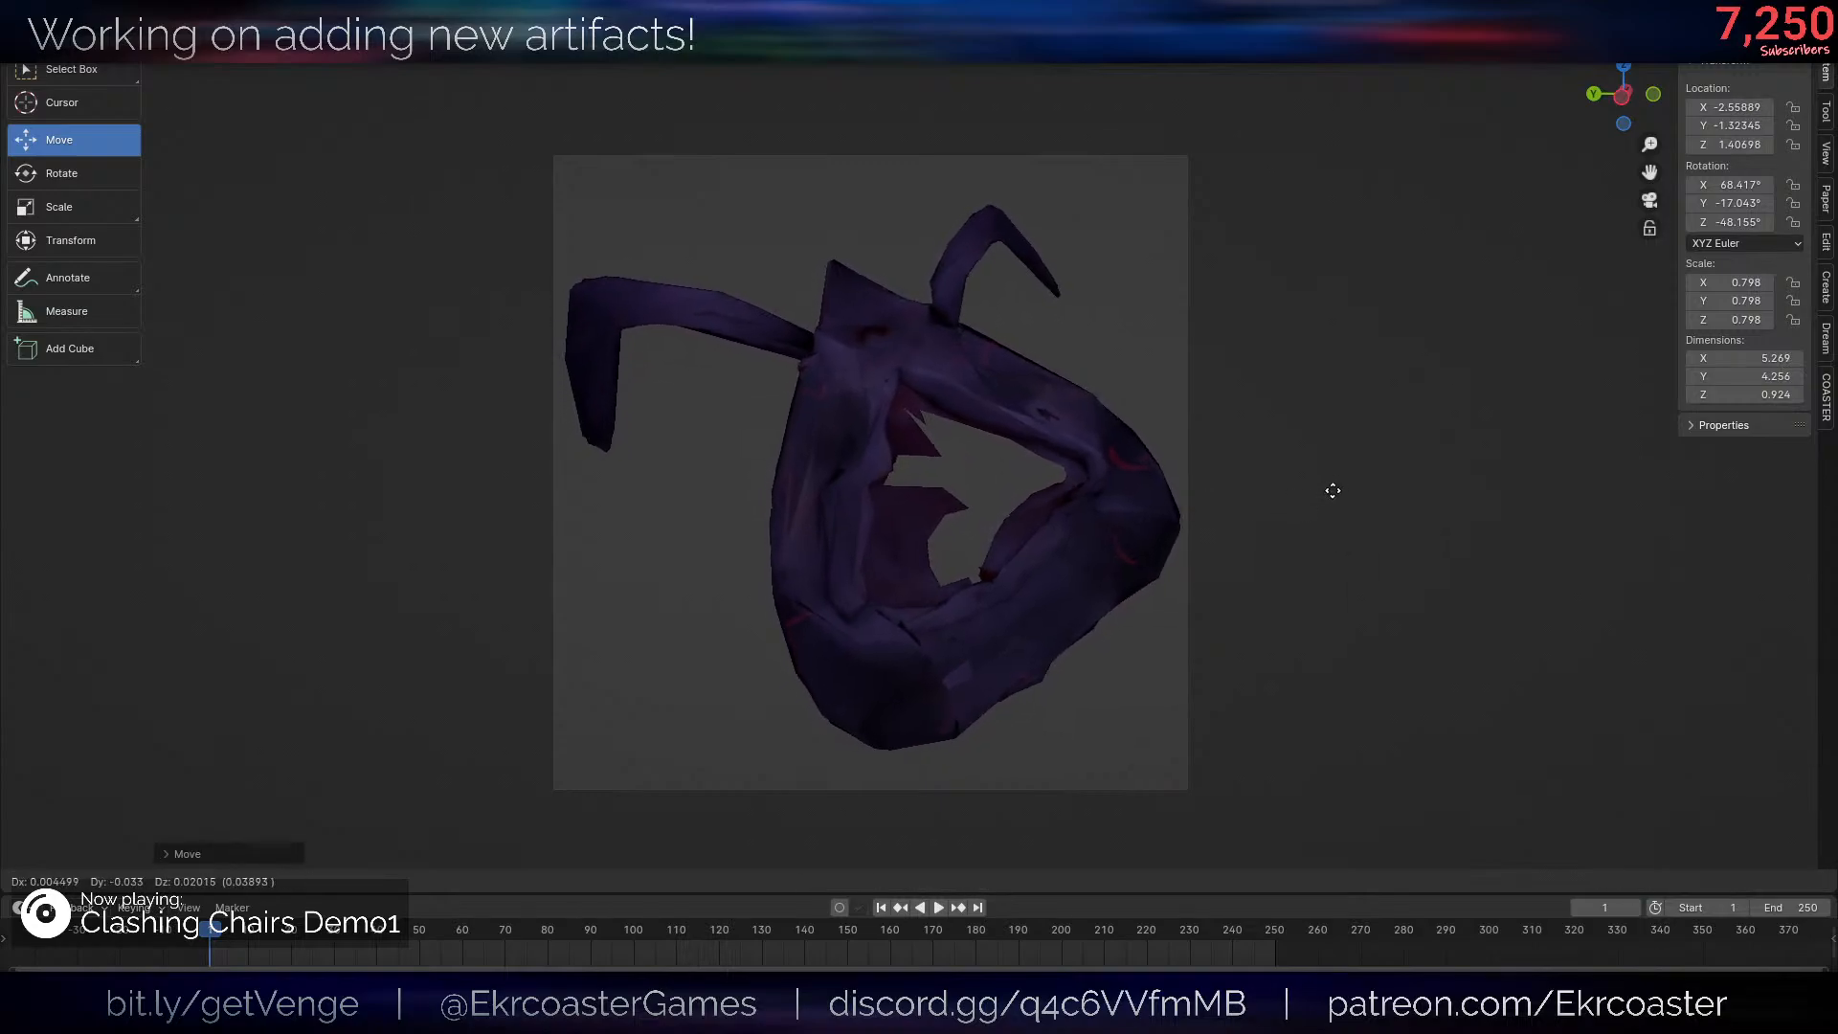
click(1283, 501)
scroll(1245, 546, up, 2)
scroll(1214, 579, down, 1)
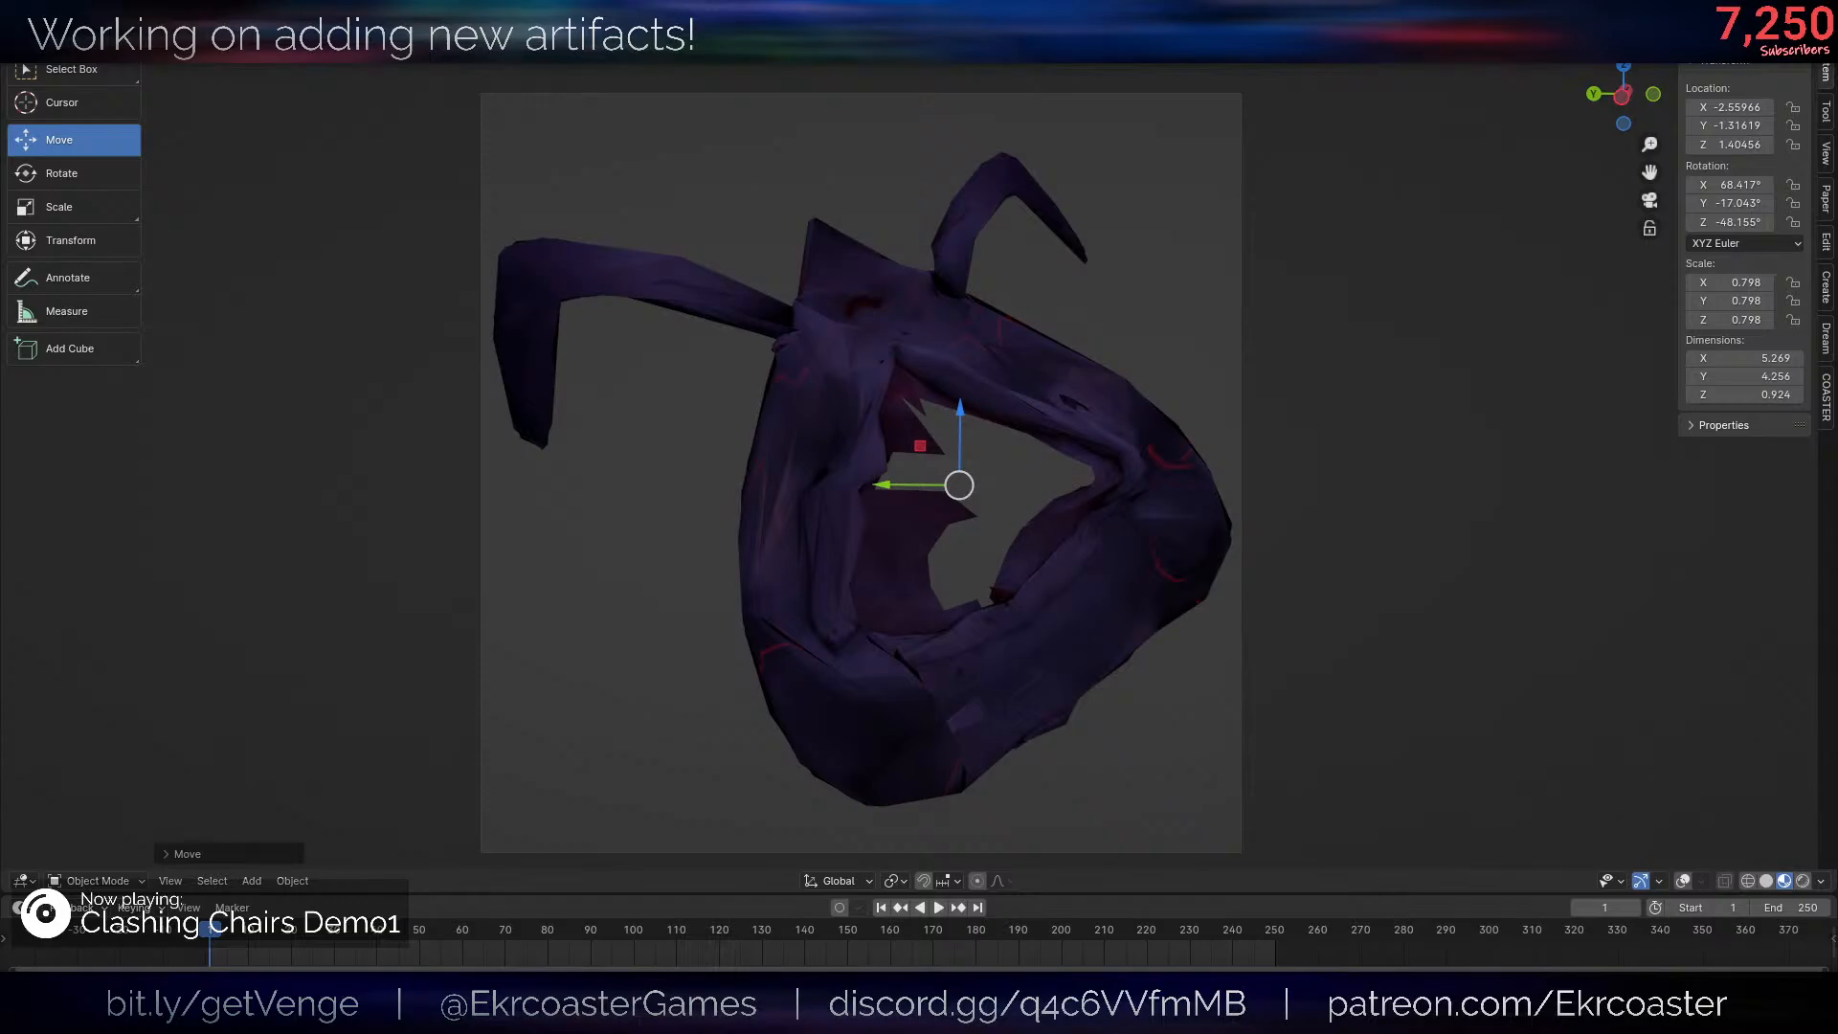
- Render the posed skin and examine its framing and material through the camera view
key(F12)
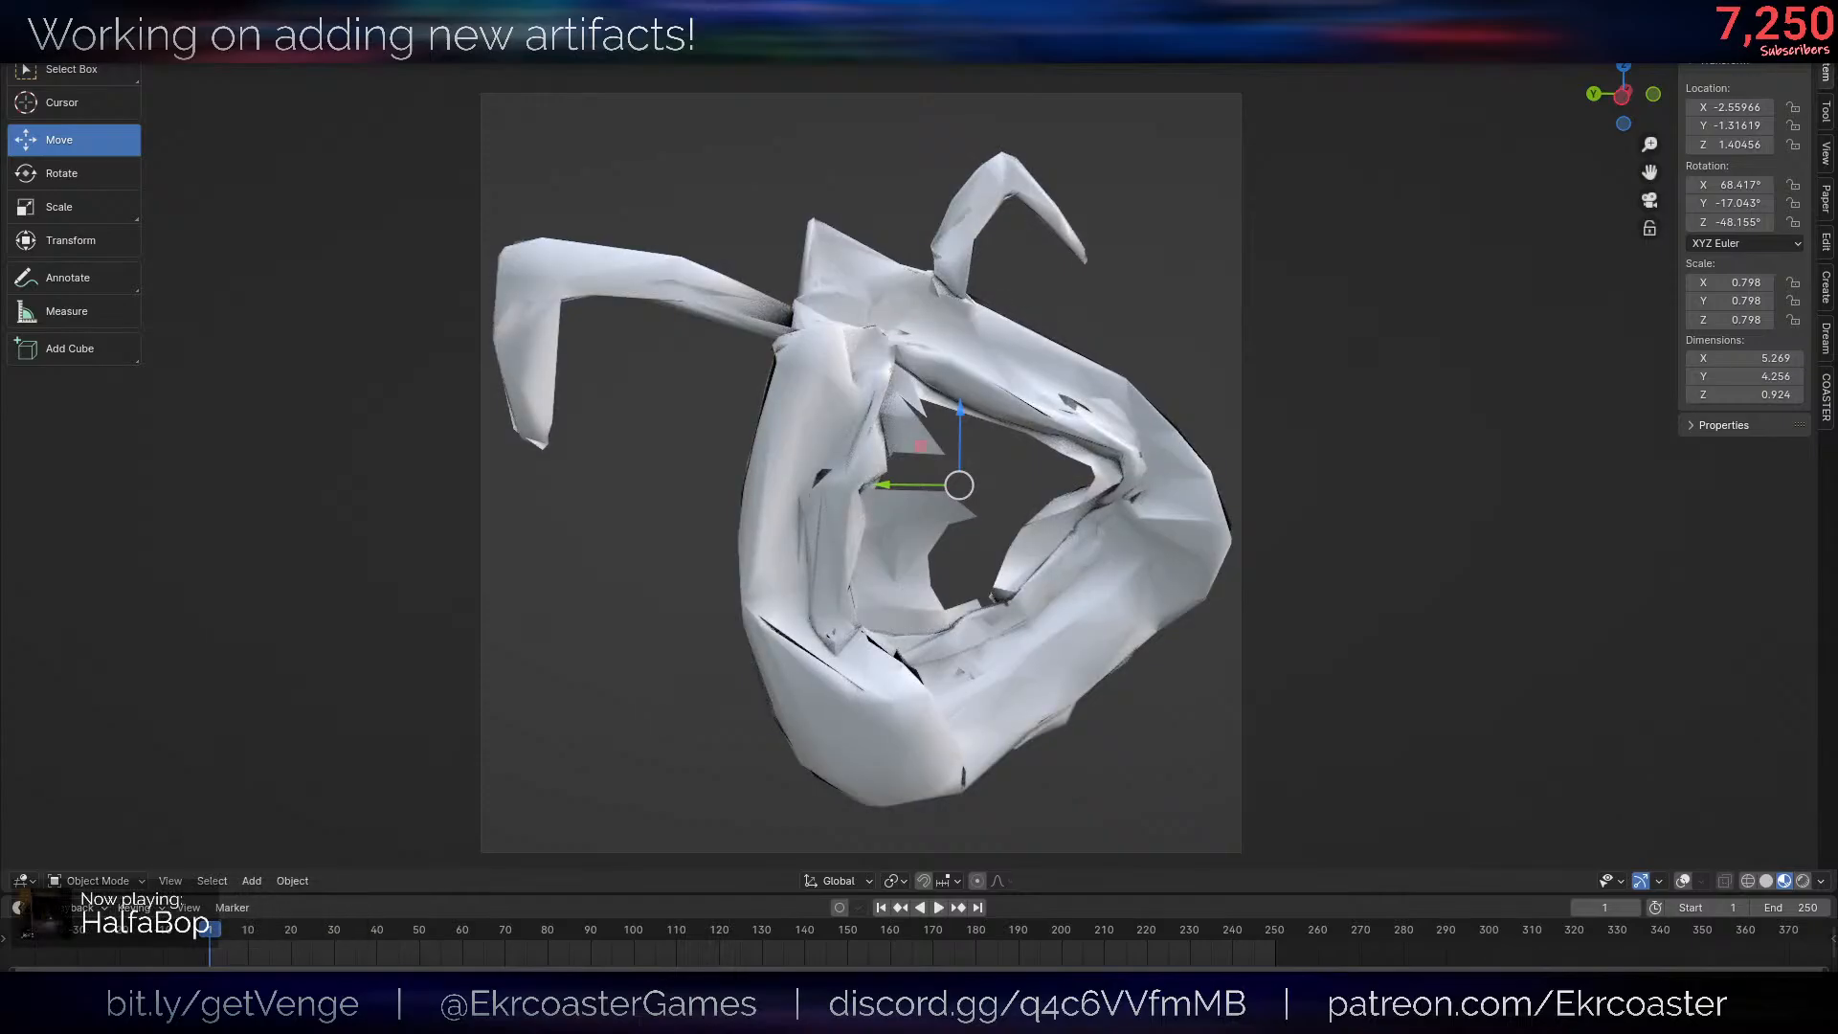
scroll(1136, 660, up, 1)
scroll(1085, 518, down, 2)
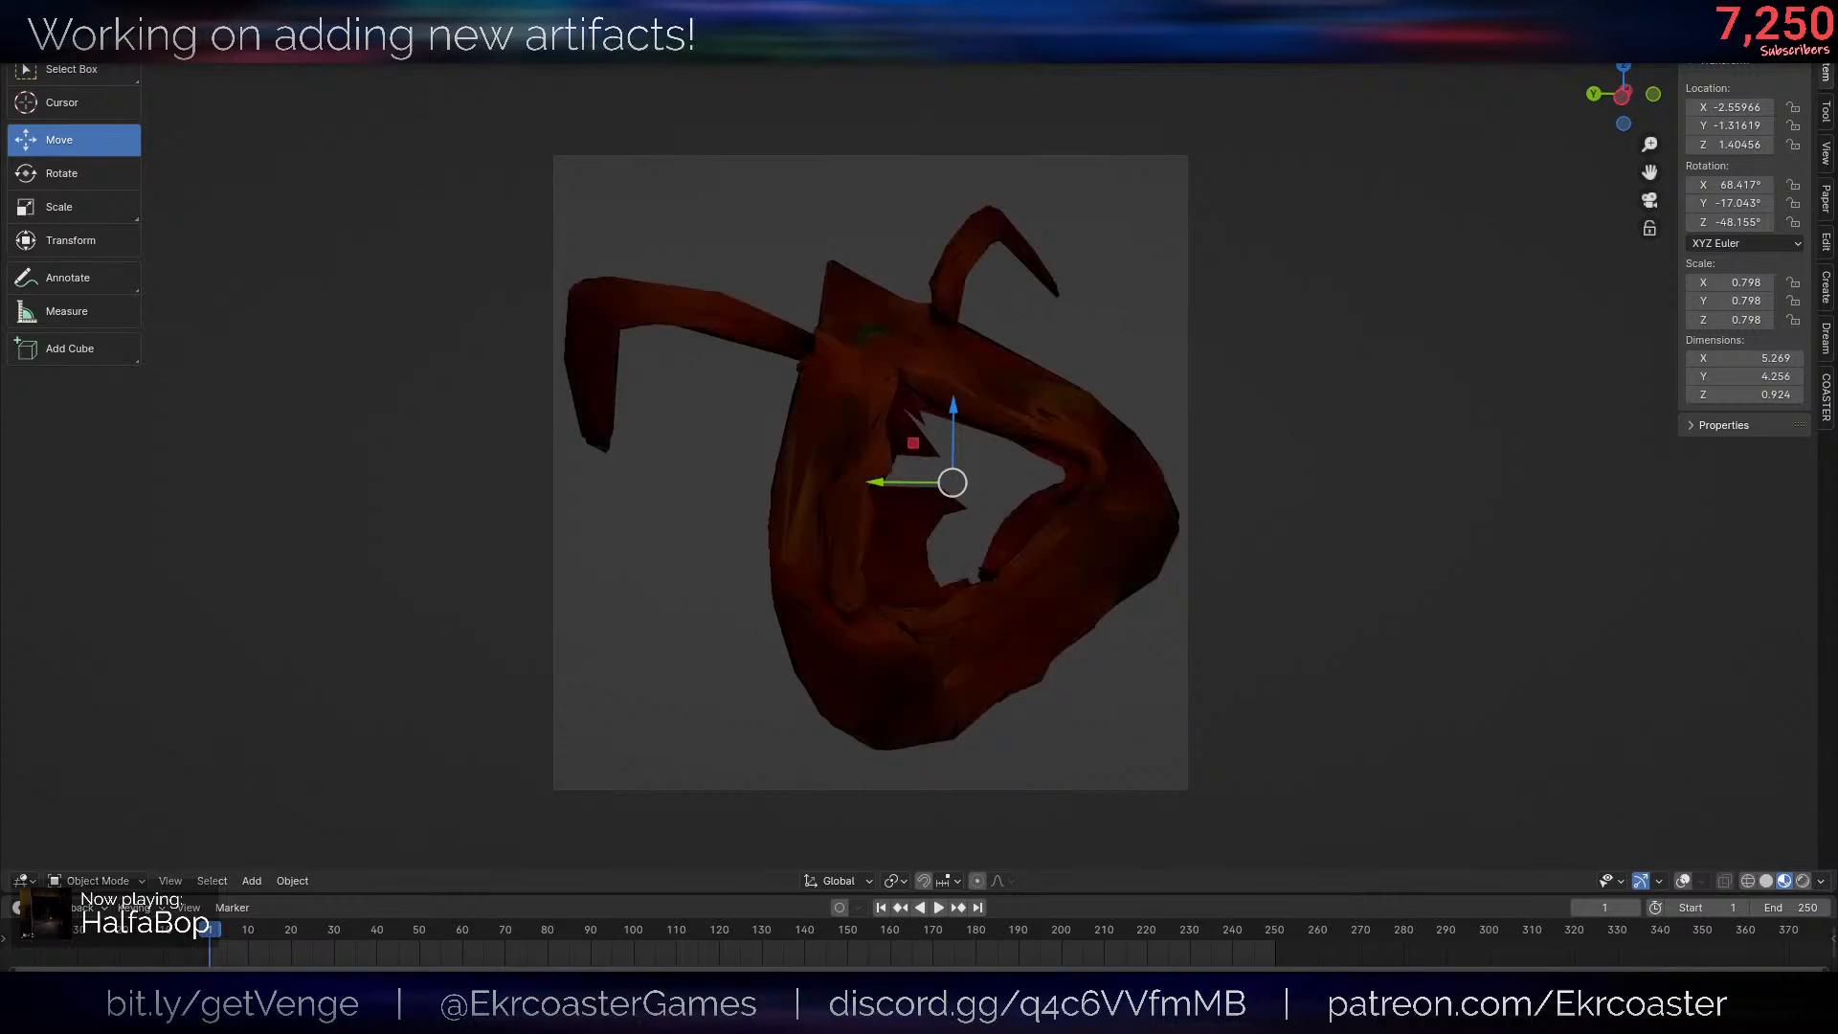
scroll(677, 419, up, 2)
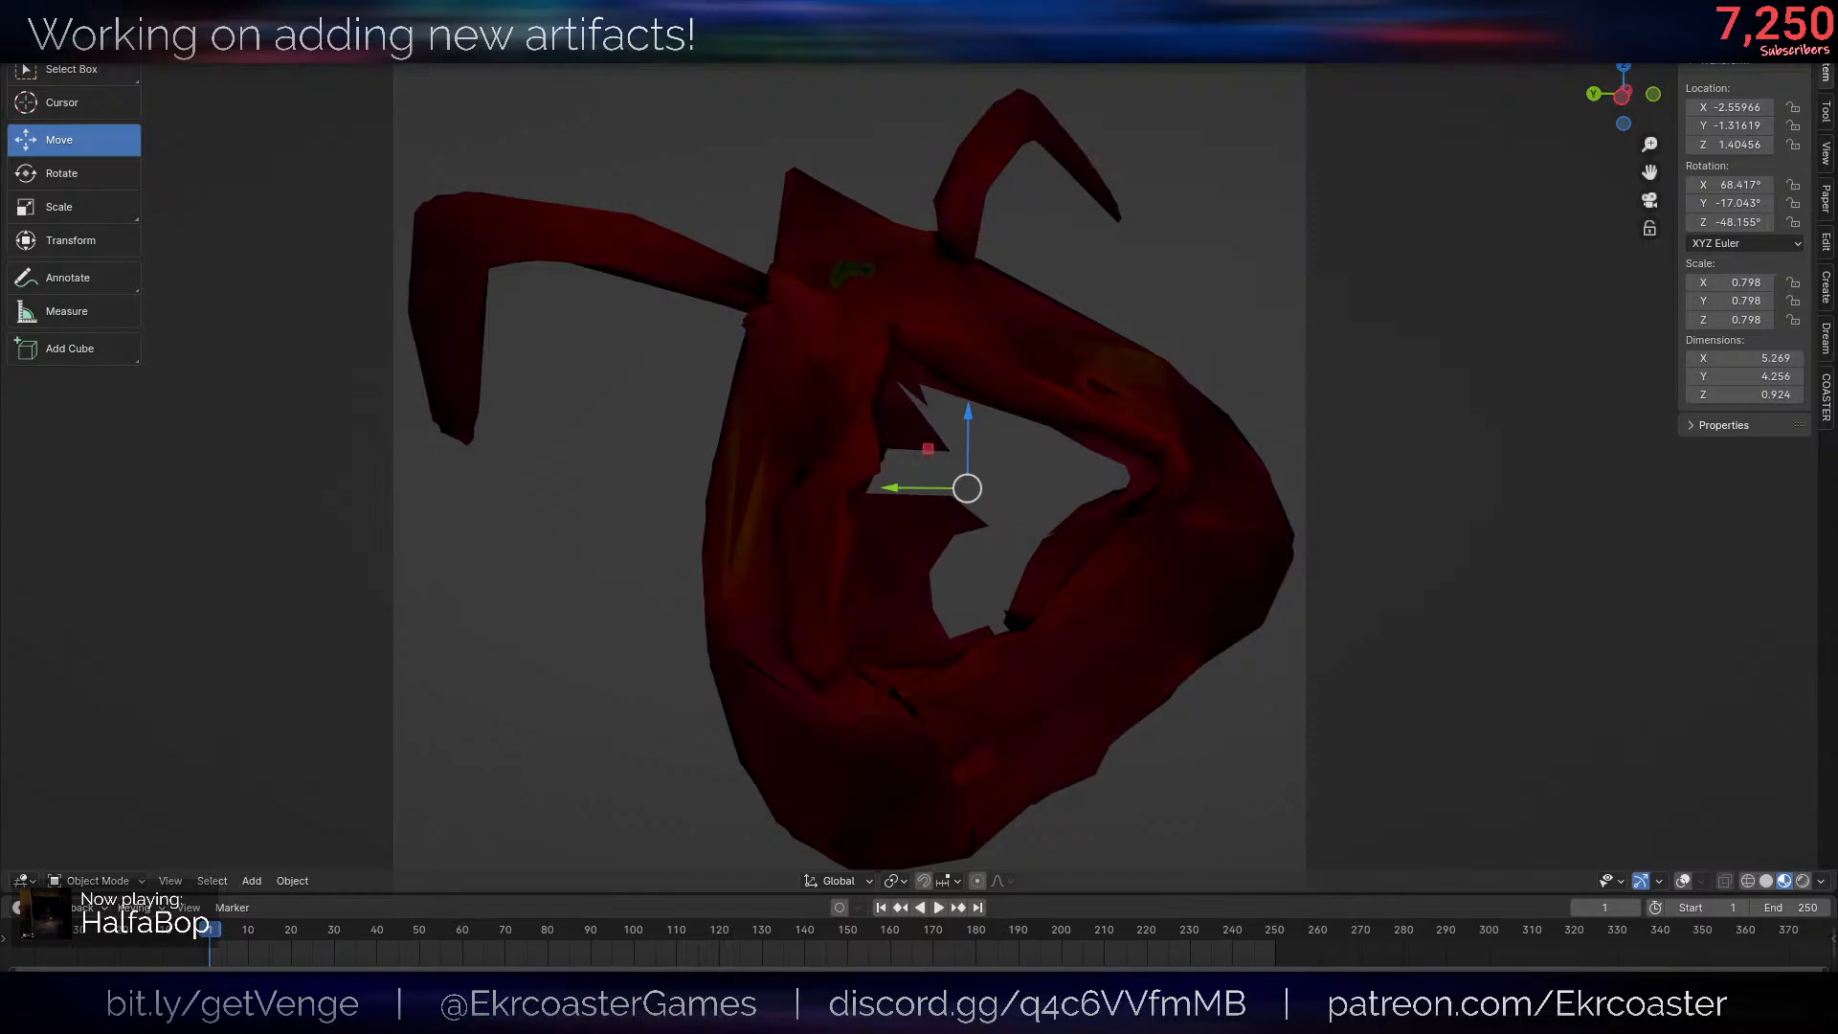
scroll(962, 538, down, 3)
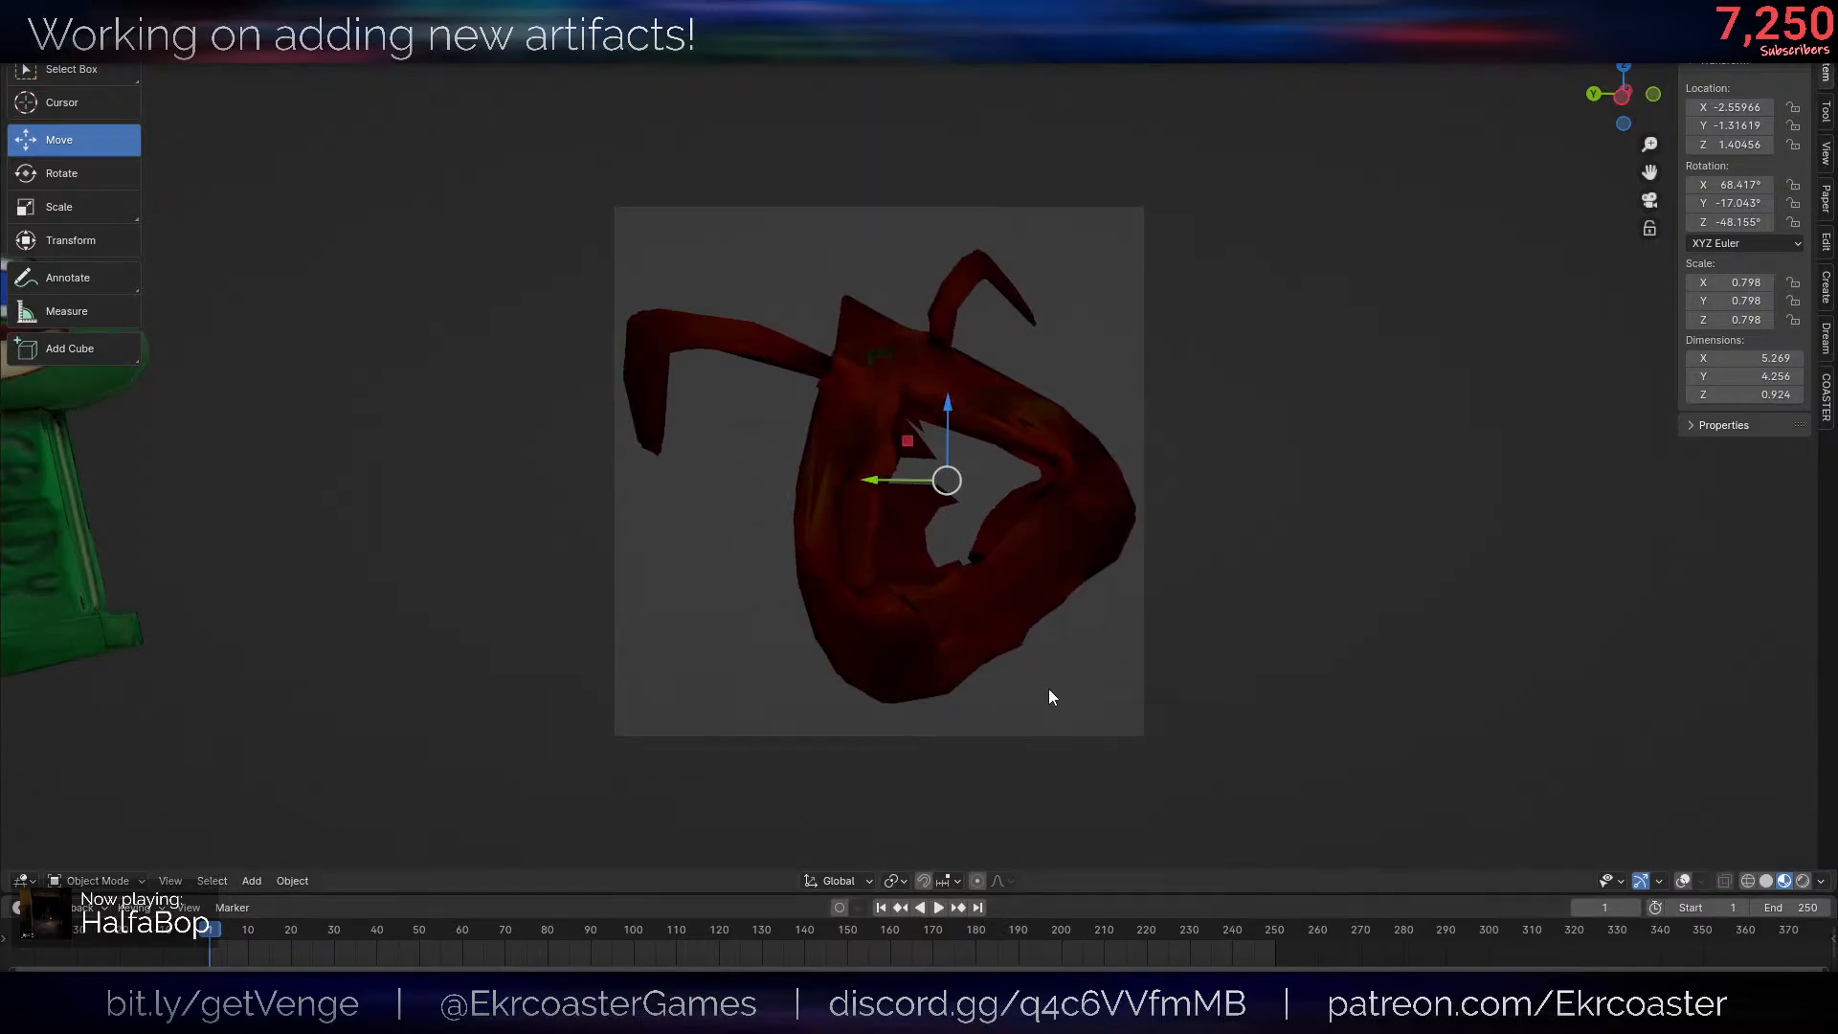
scroll(1051, 687, up, 2)
shift+middle_drag(1202, 694, 1247, 664)
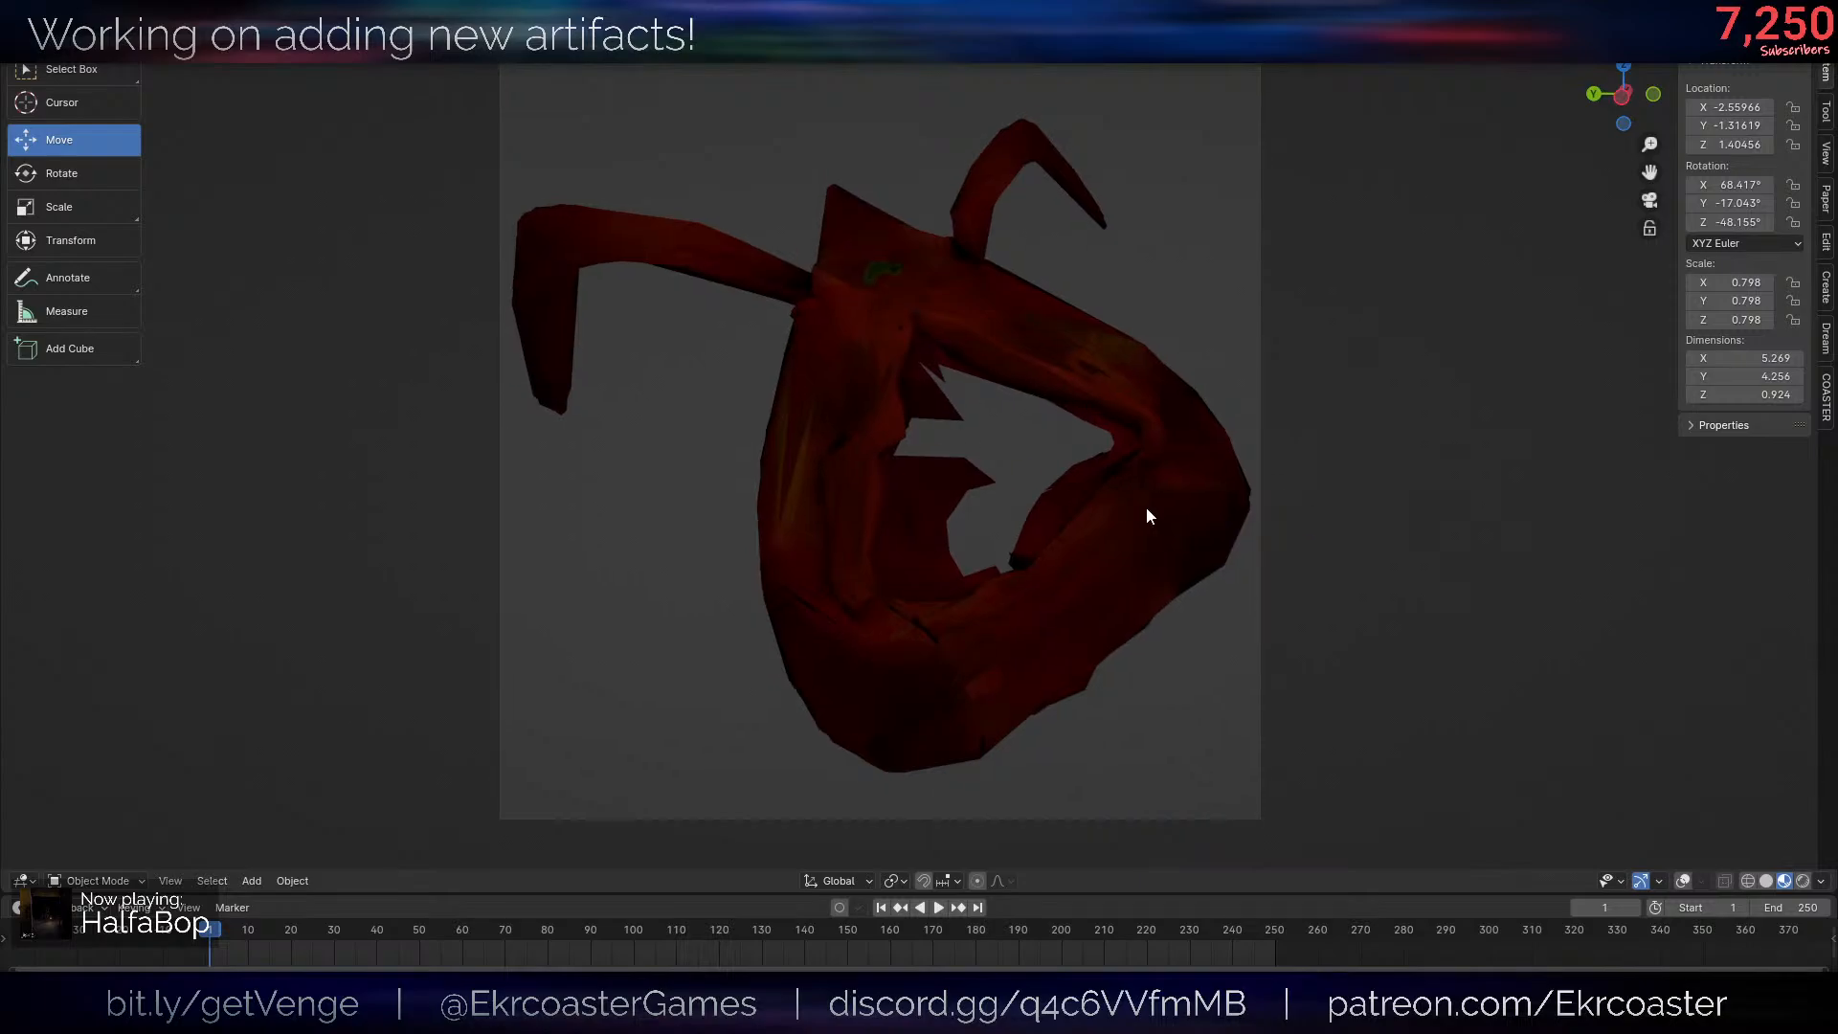
shift+middle_drag(1148, 509, 1130, 539)
- Render the red-colored skin, inspect the image up close, and return to the 3D view
key(F12)
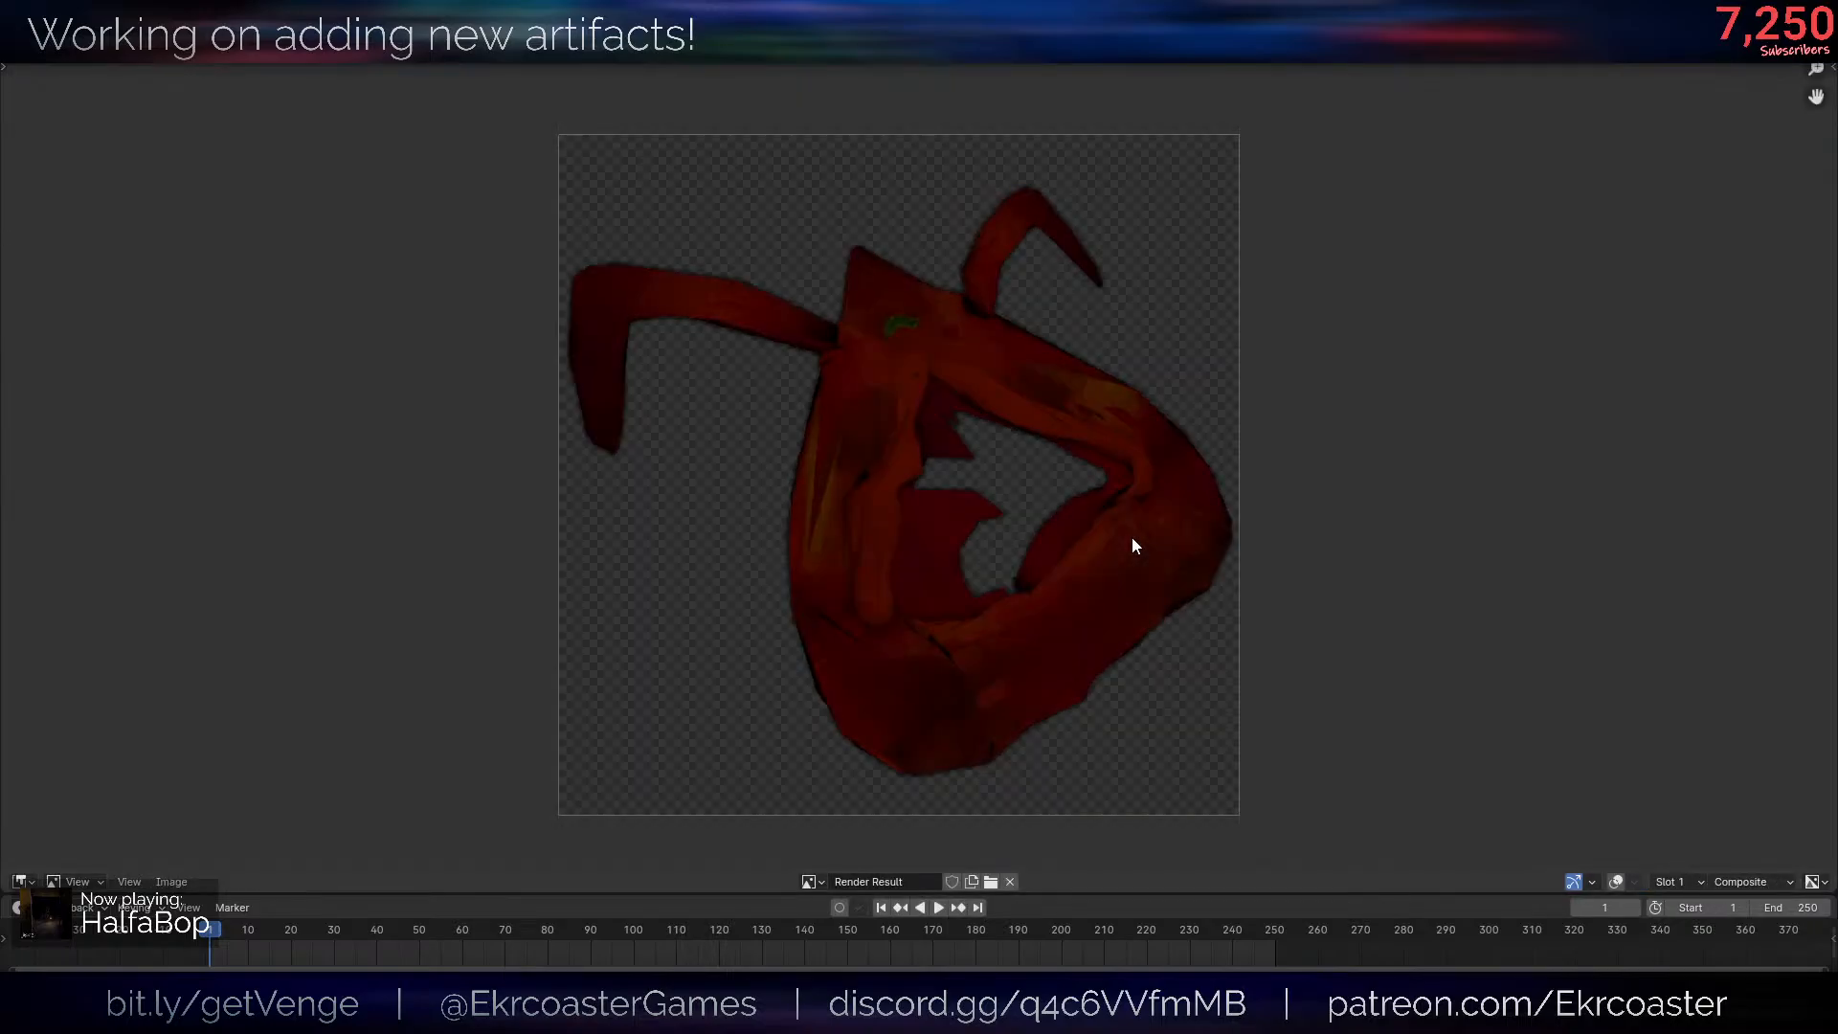
scroll(1177, 609, up, 2)
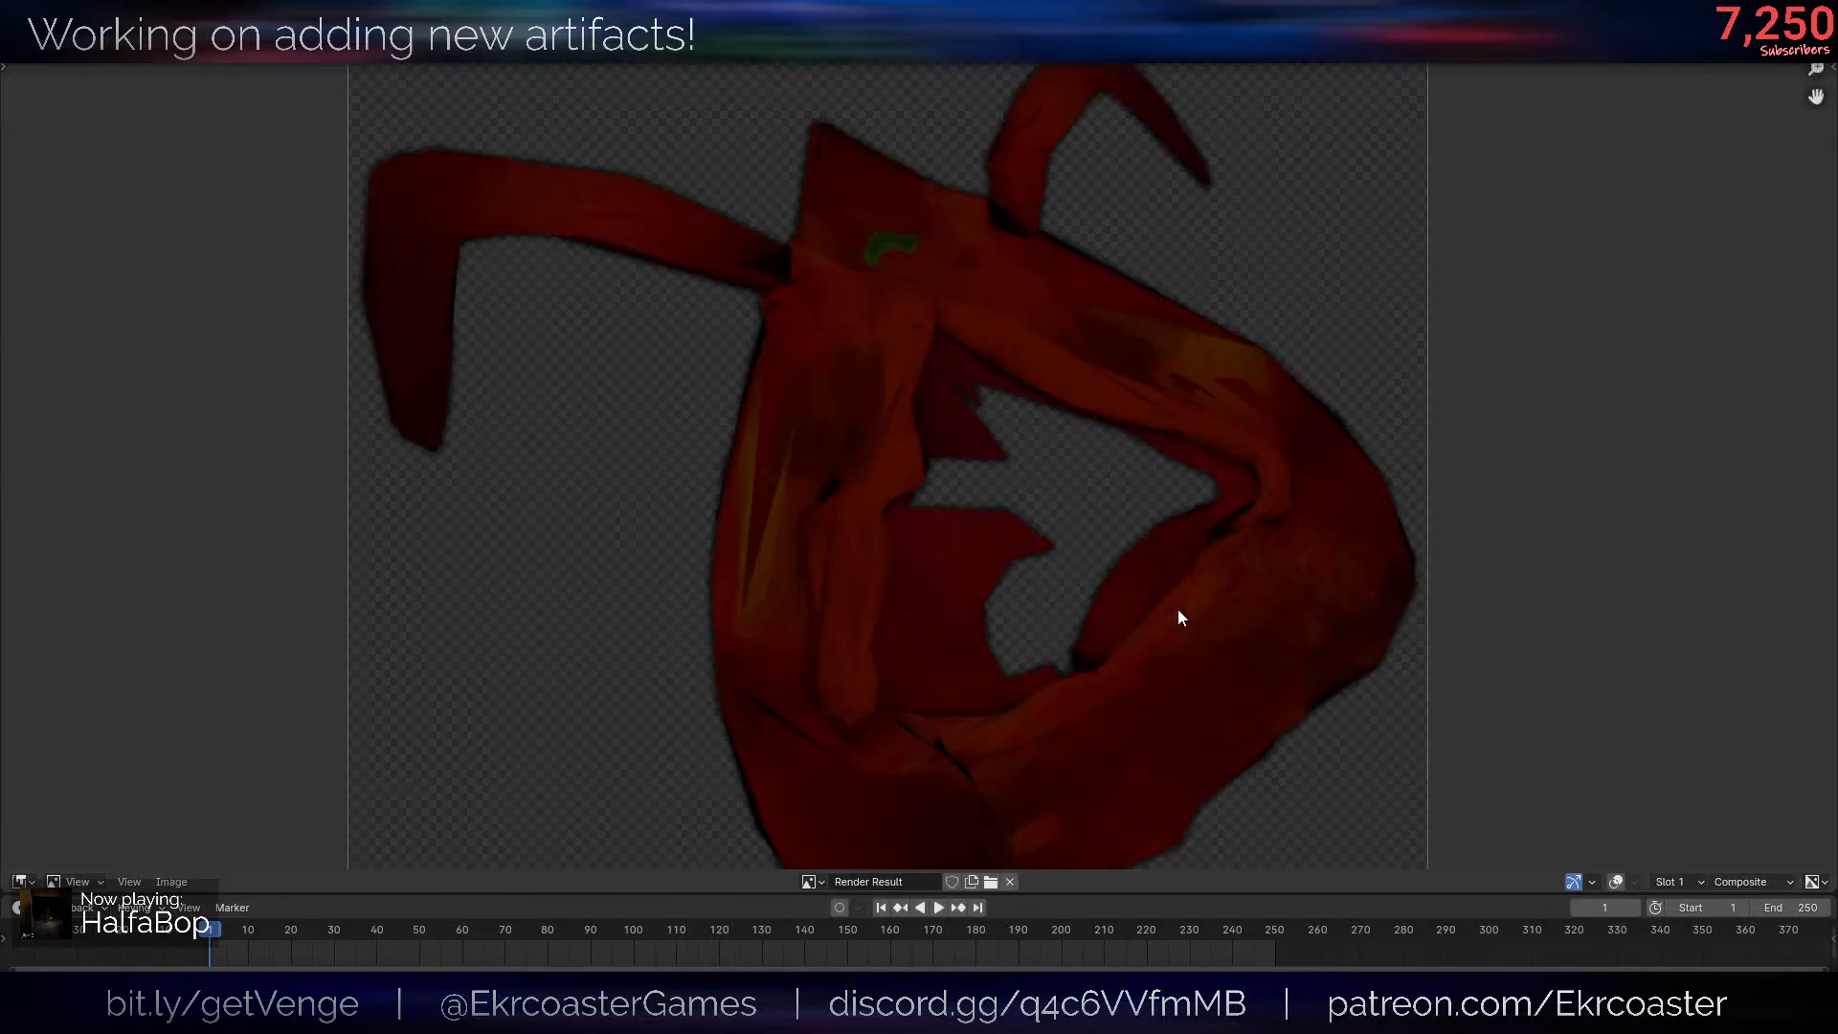
scroll(1177, 609, down, 2)
key(Escape)
- Scale the skin down slightly to leave a small margin inside the camera frame
click(1119, 554)
key(s)
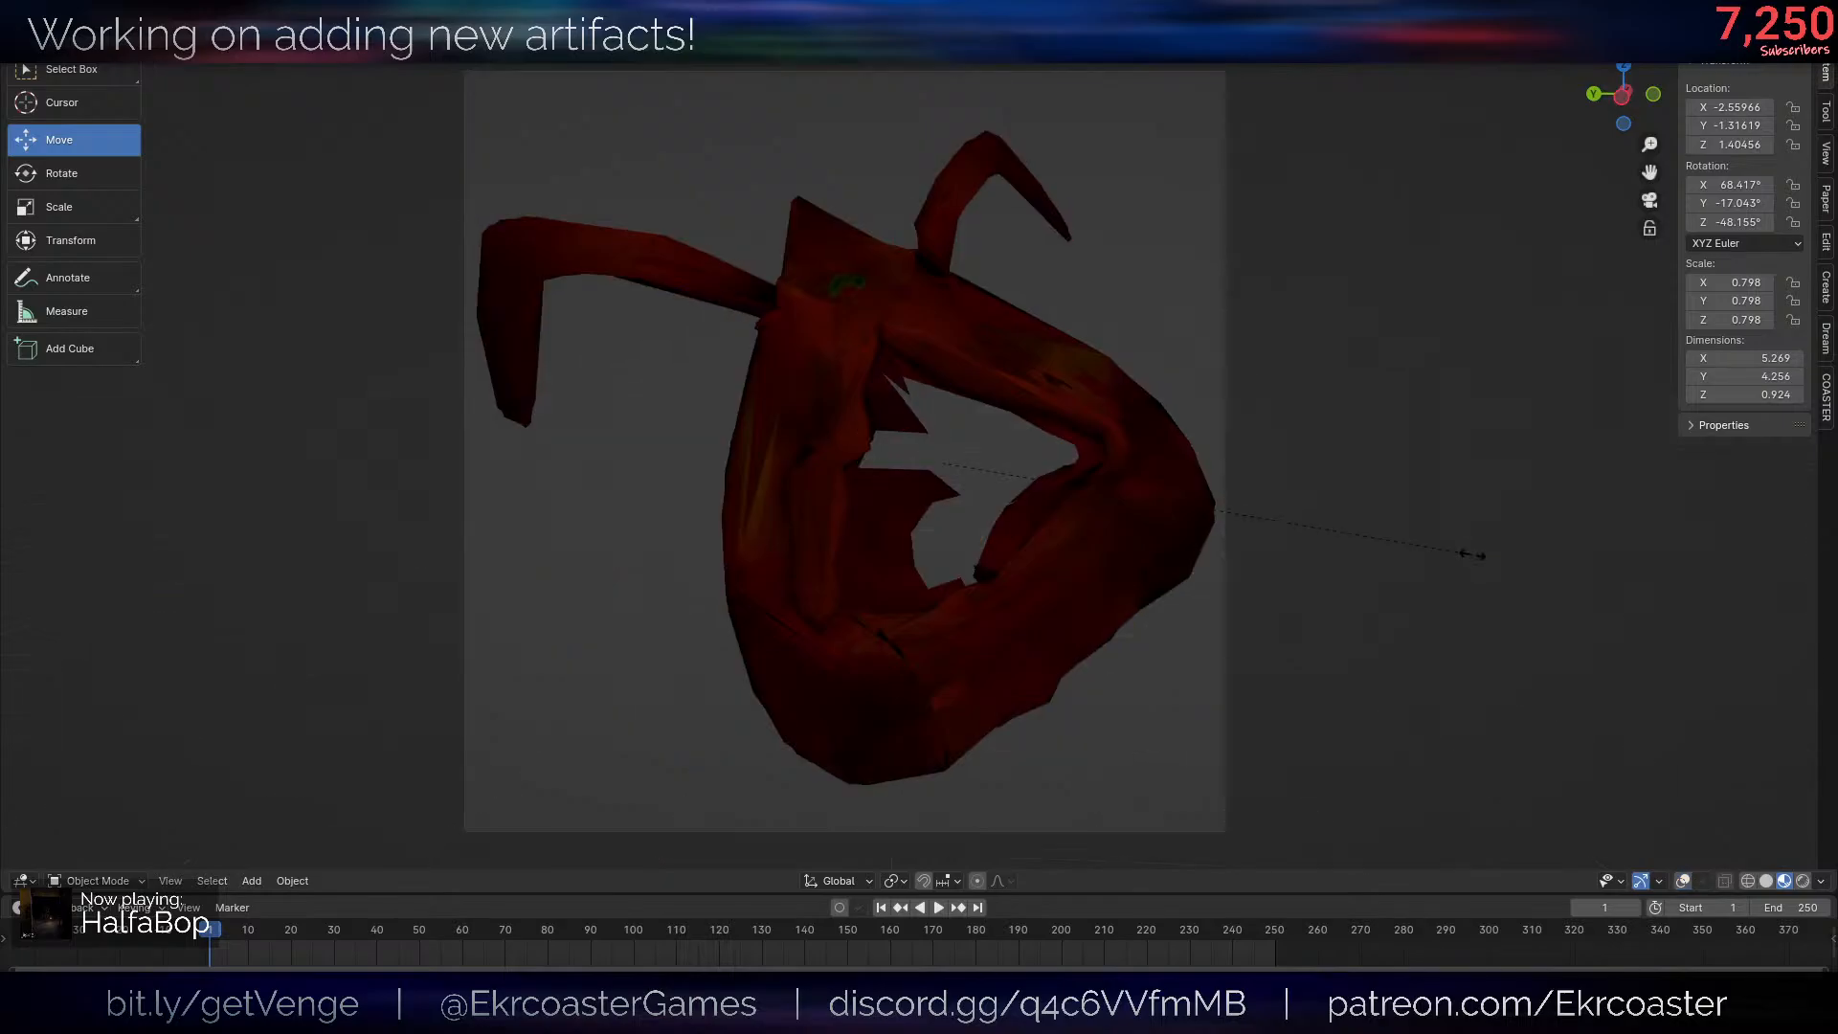
click(1461, 556)
click(1373, 549)
- In the HelpsieRedSkin mesh, pull the lower spike's tip vertex downward inside the central opening with proportional editing
key(Tab)
scroll(977, 537, up, 1)
click(972, 501)
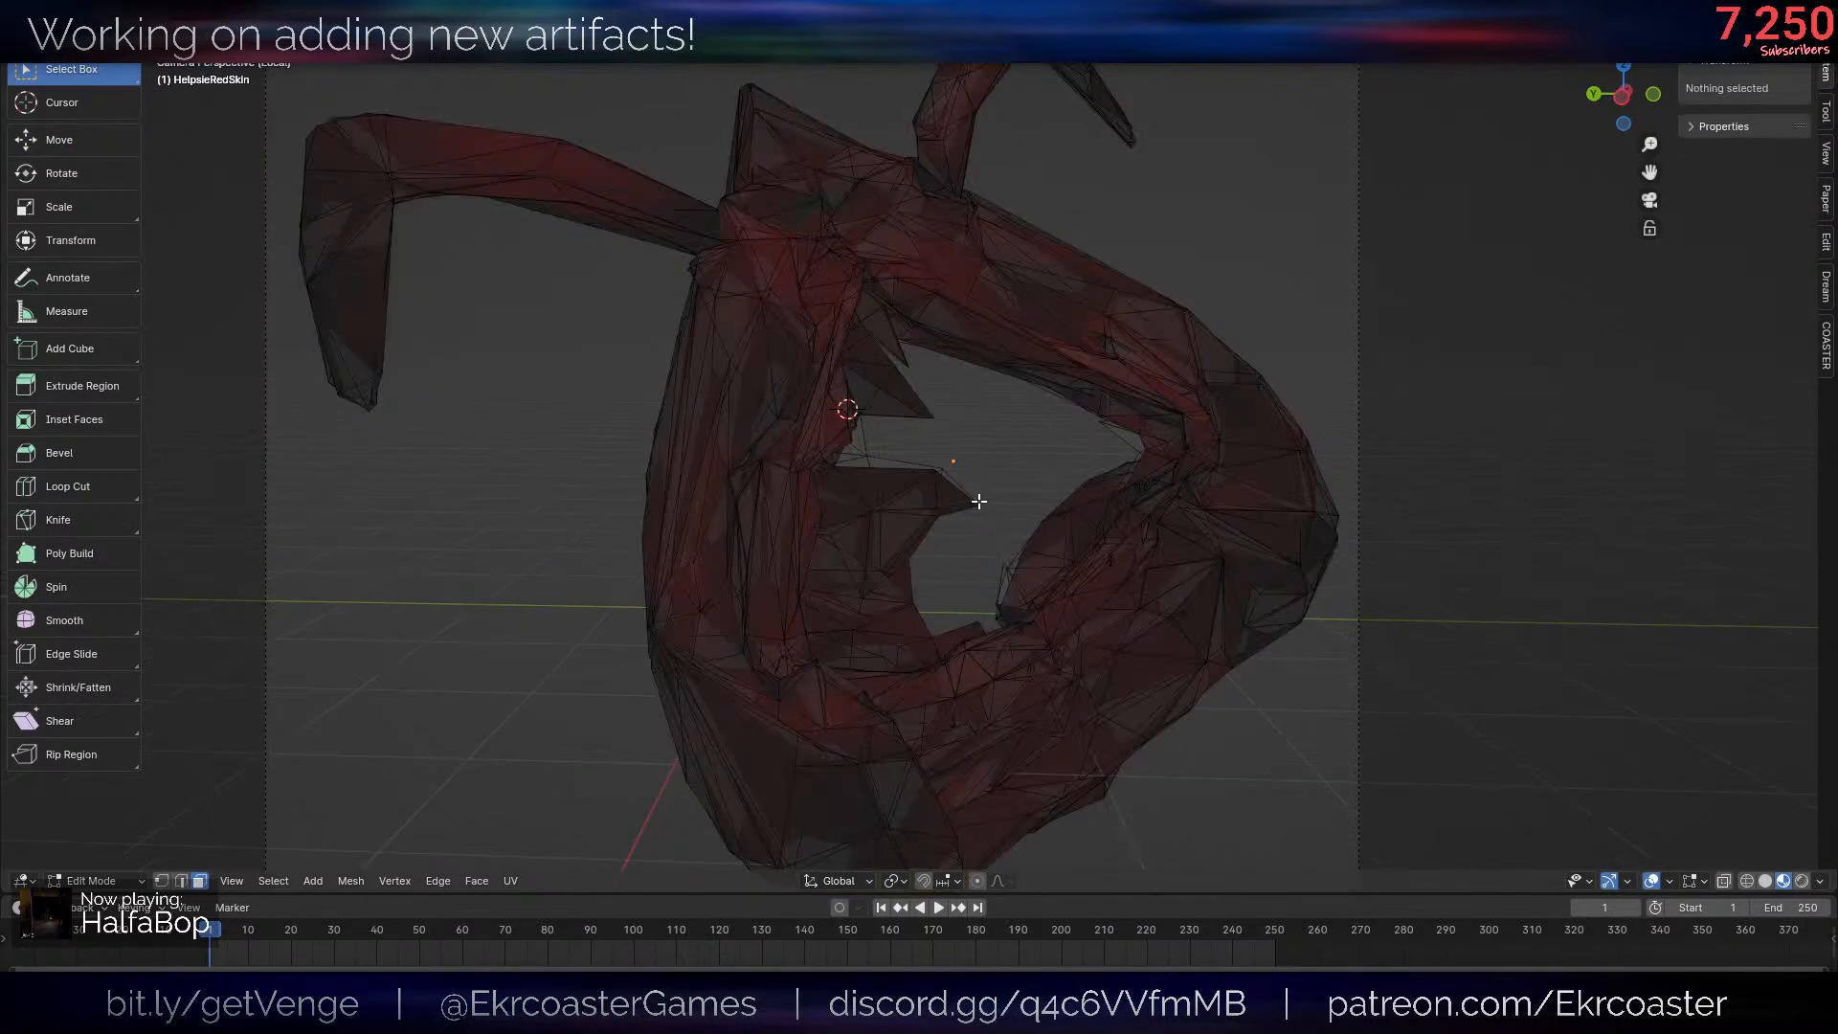
scroll(972, 501, up, 1)
key(l)
scroll(1077, 563, up, 2)
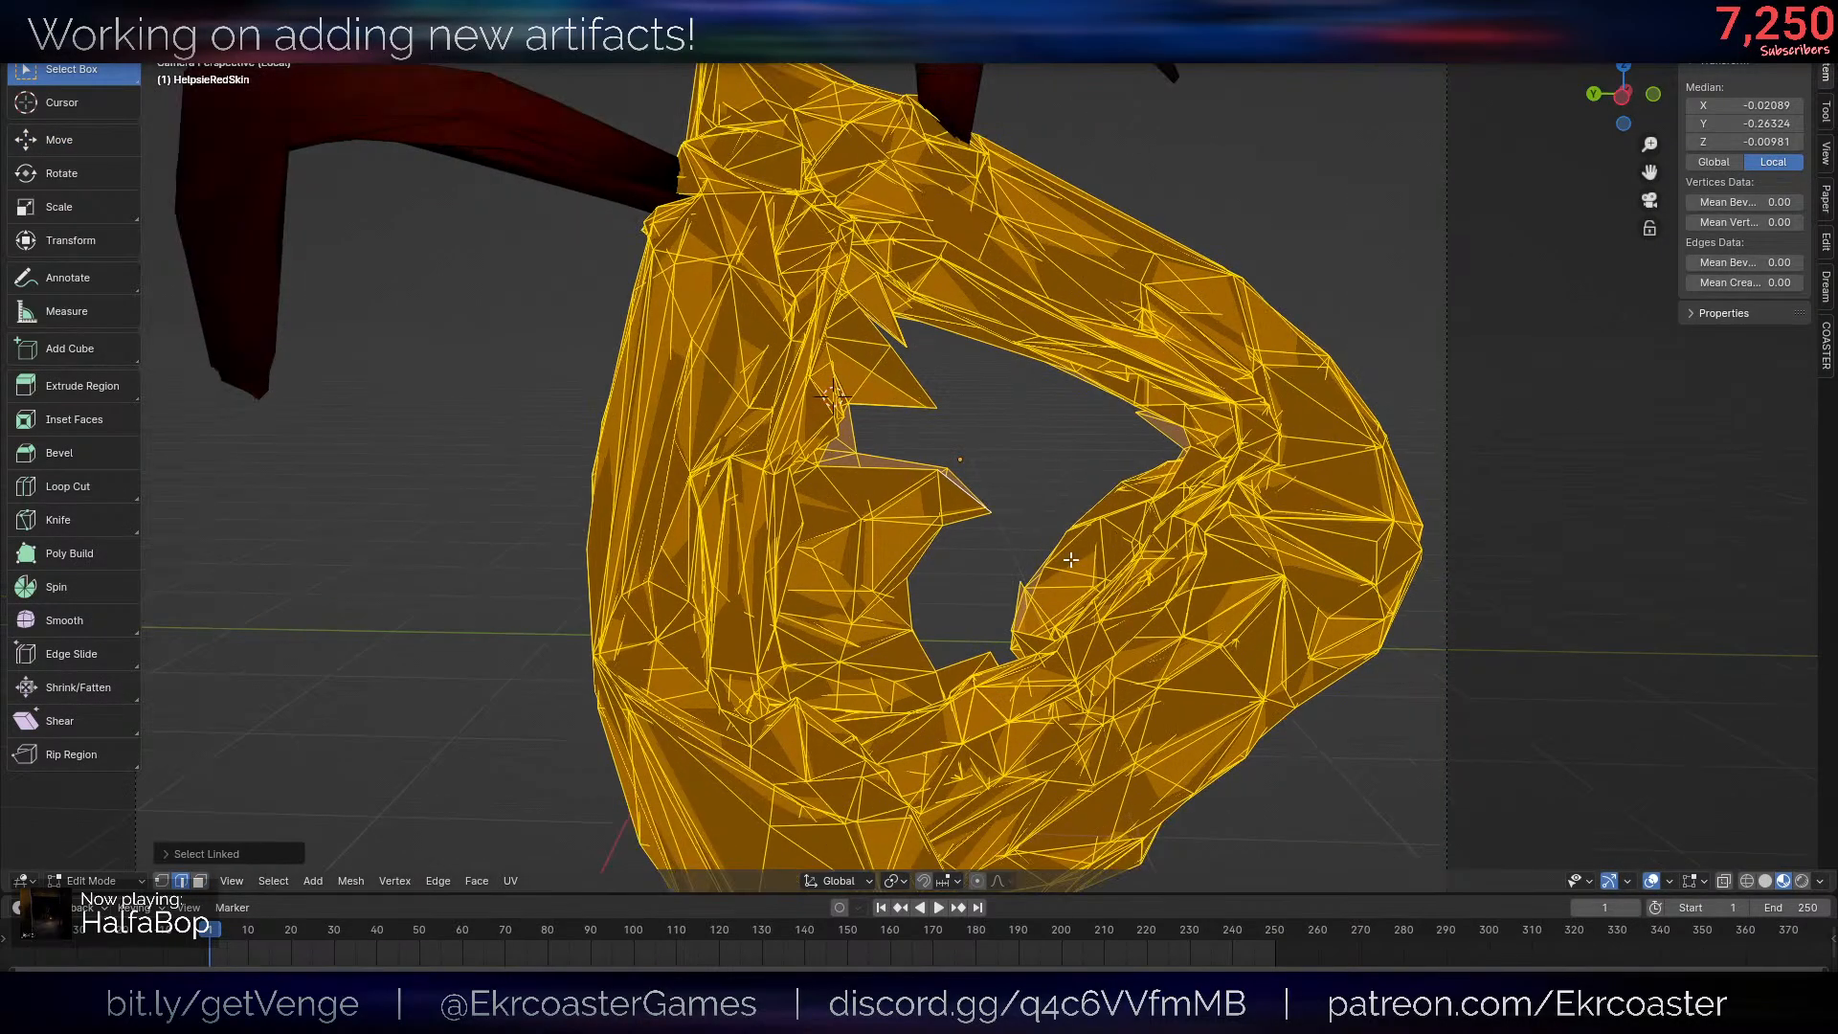
key(1)
click(965, 514)
click(1008, 515)
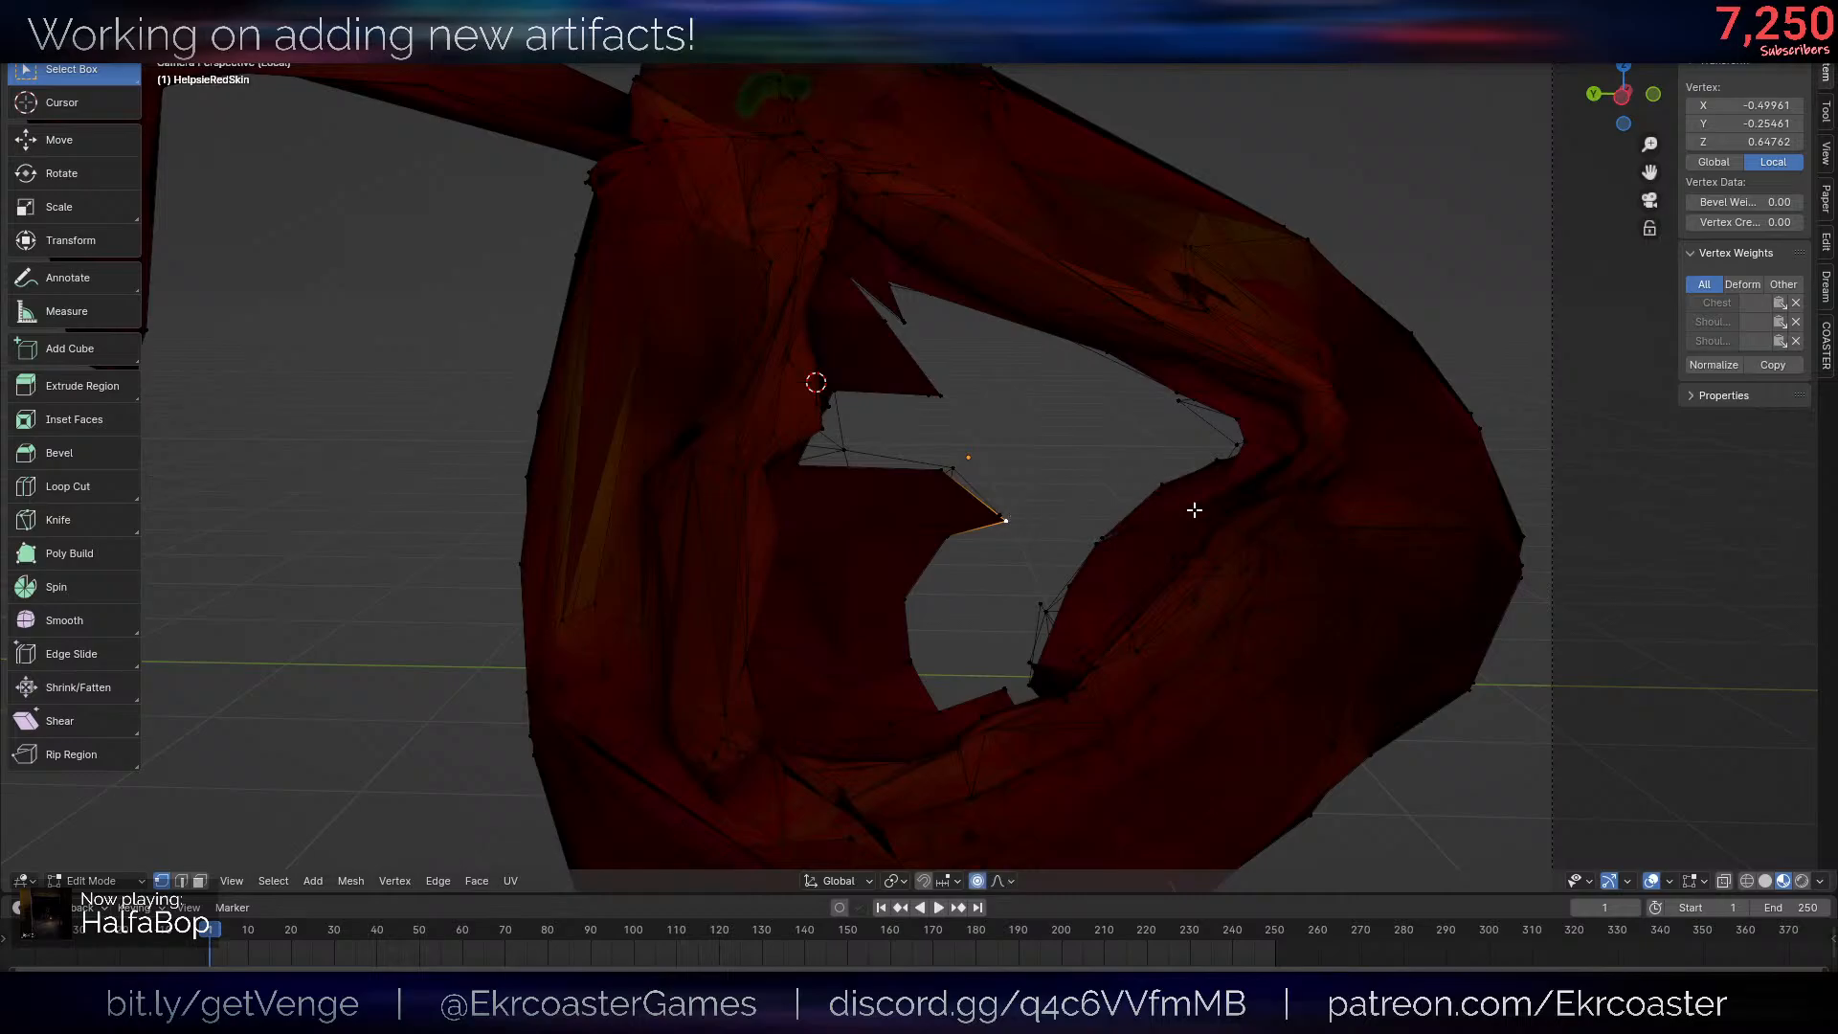
key(g)
click(1135, 629)
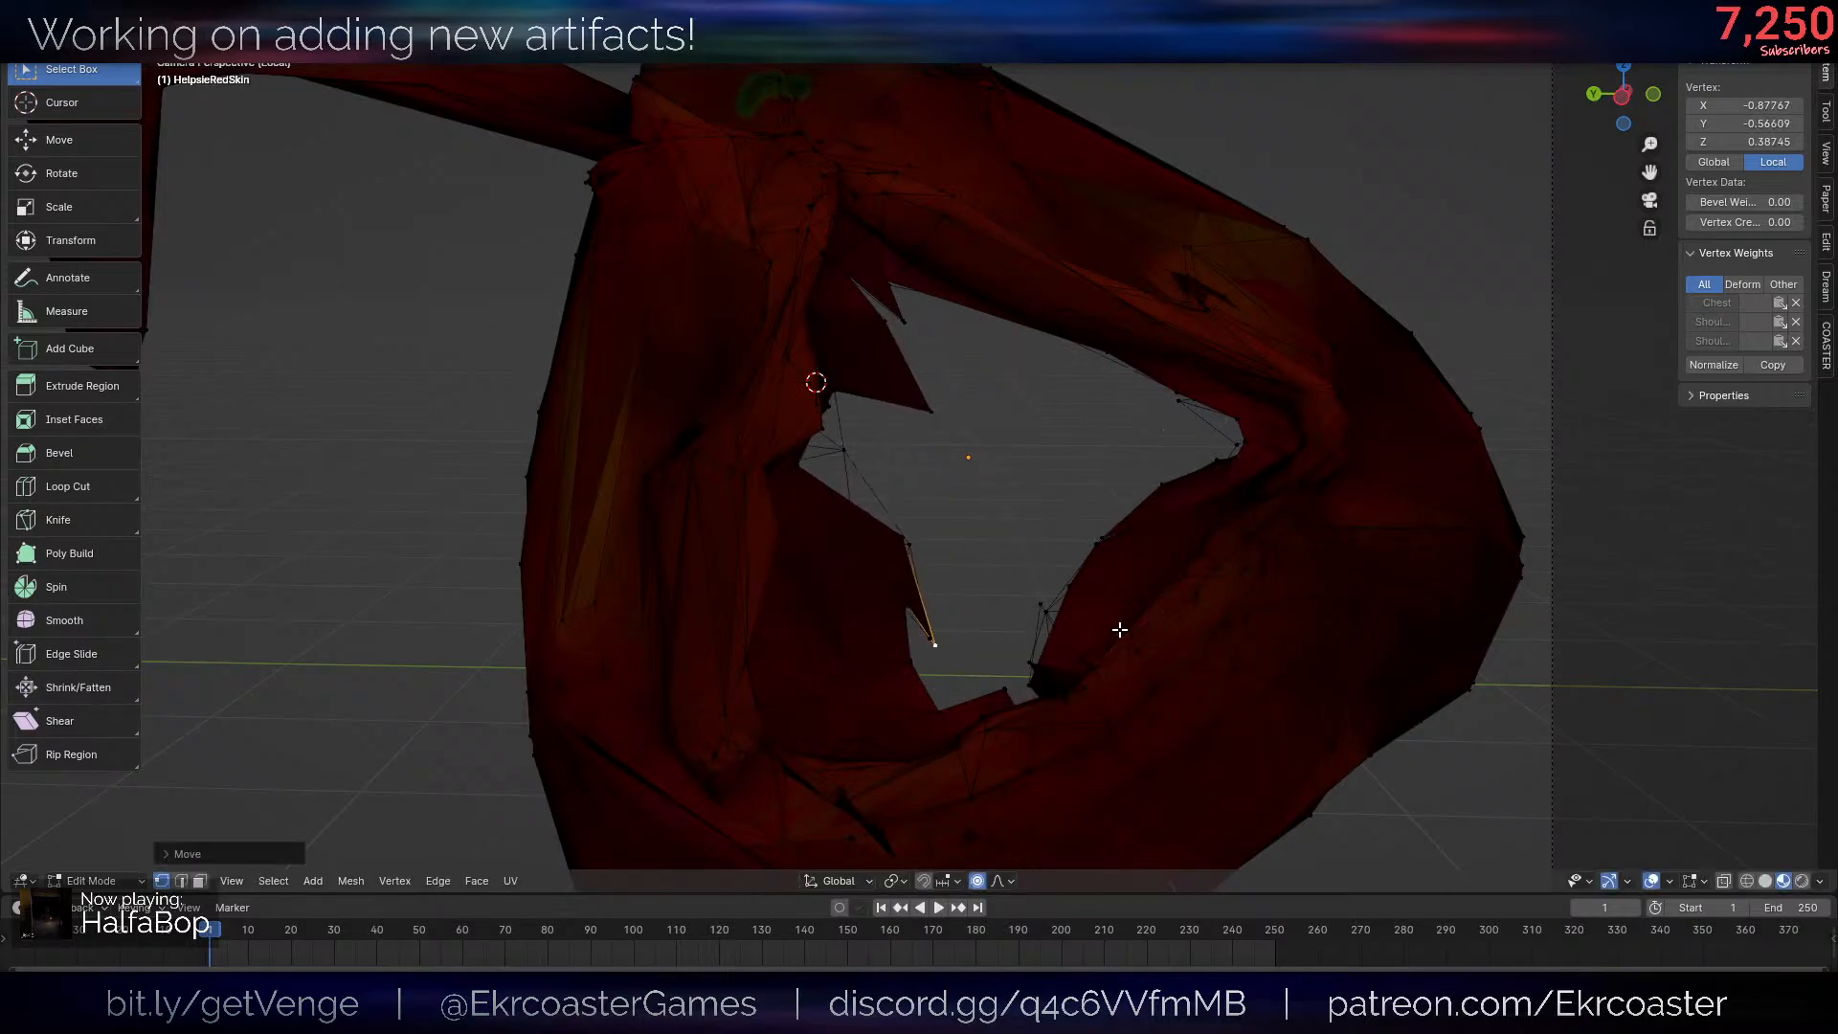
- Pull the upper spike's tip back toward the inner edge of the opening, then leave mesh editing and the isolated view
click(971, 424)
key(g)
click(891, 394)
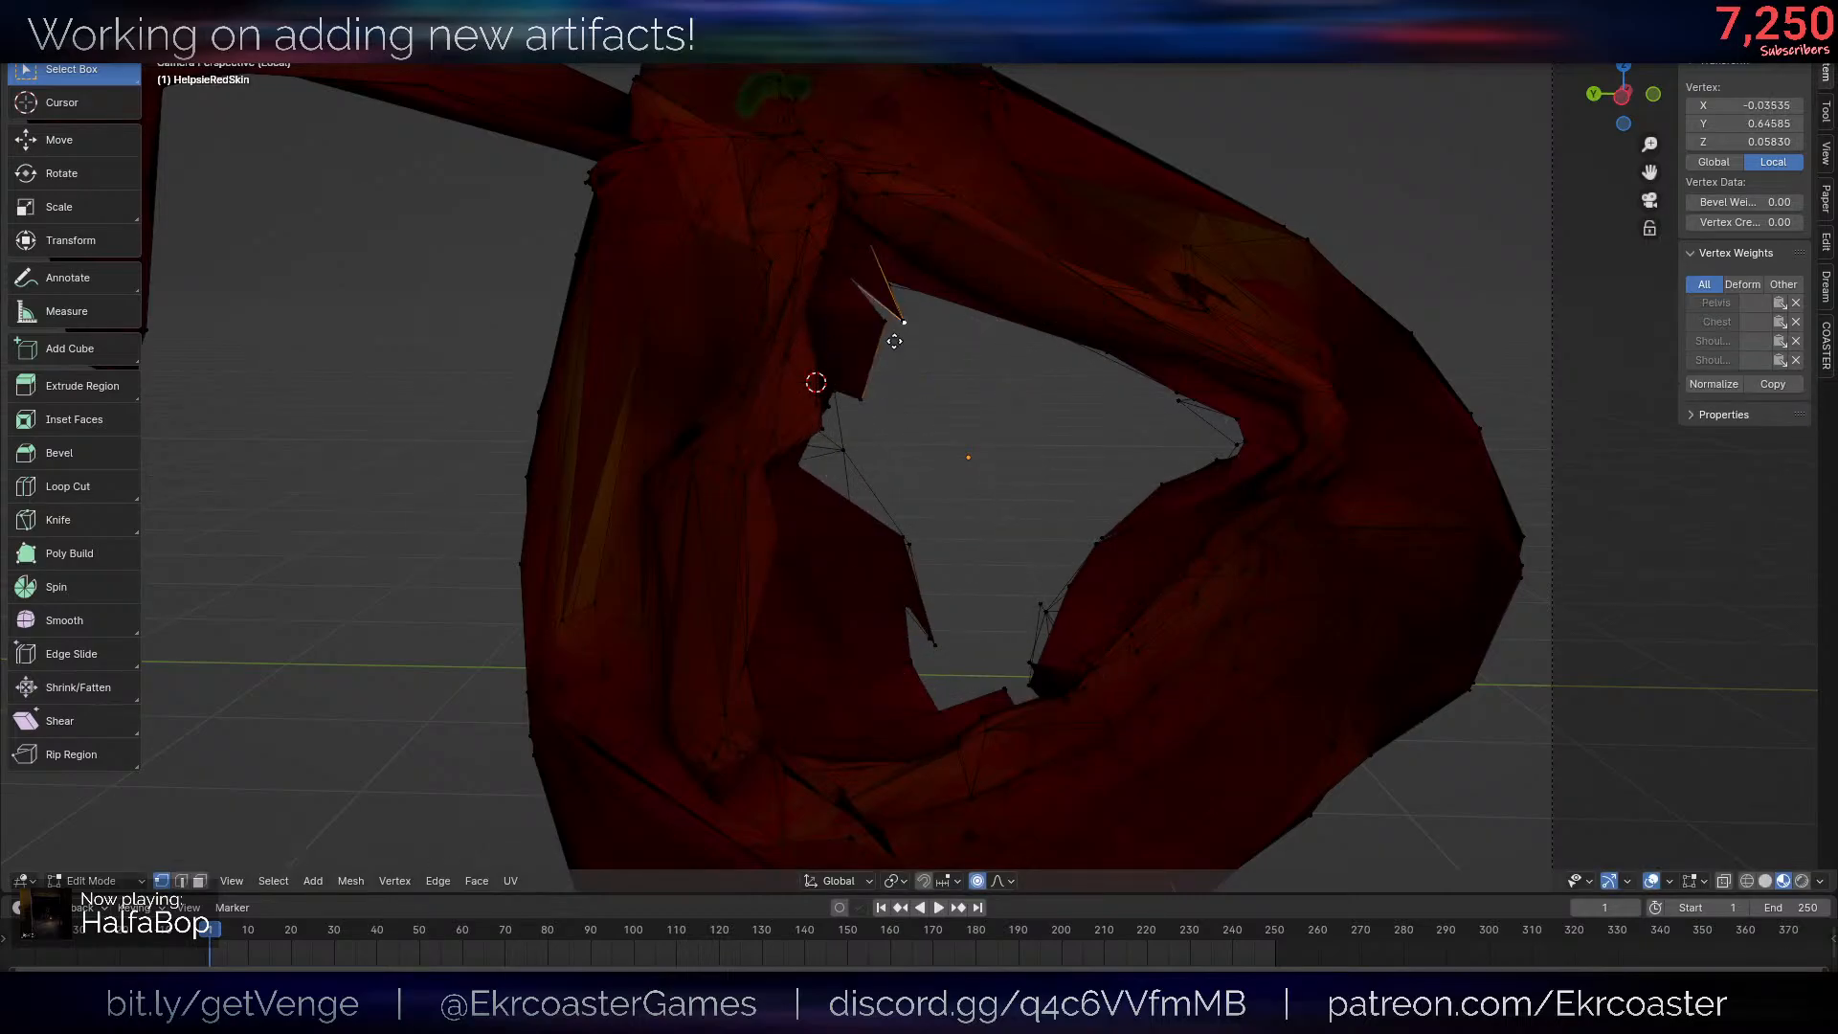
key(Tab)
key(KP_Divide)
- Render the skin again and examine the reshaped opening and overall framing at several zoom levels
key(F12)
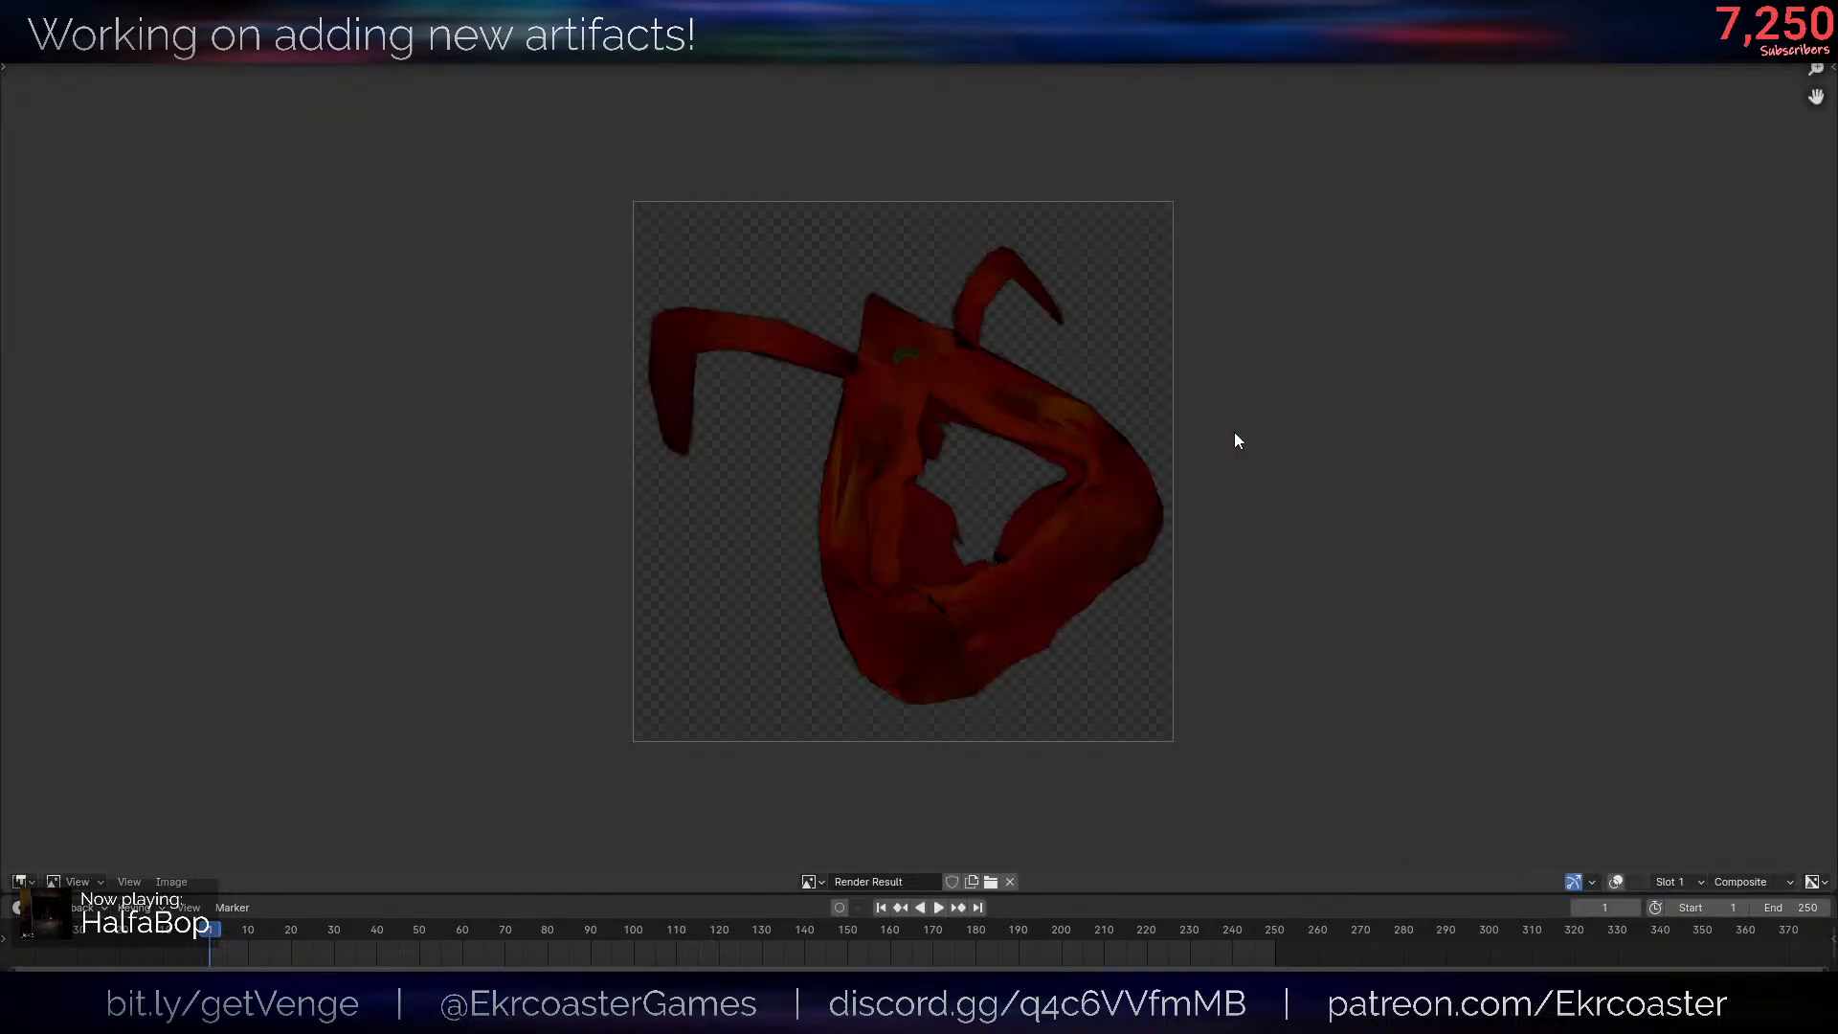
scroll(1245, 439, up, 2)
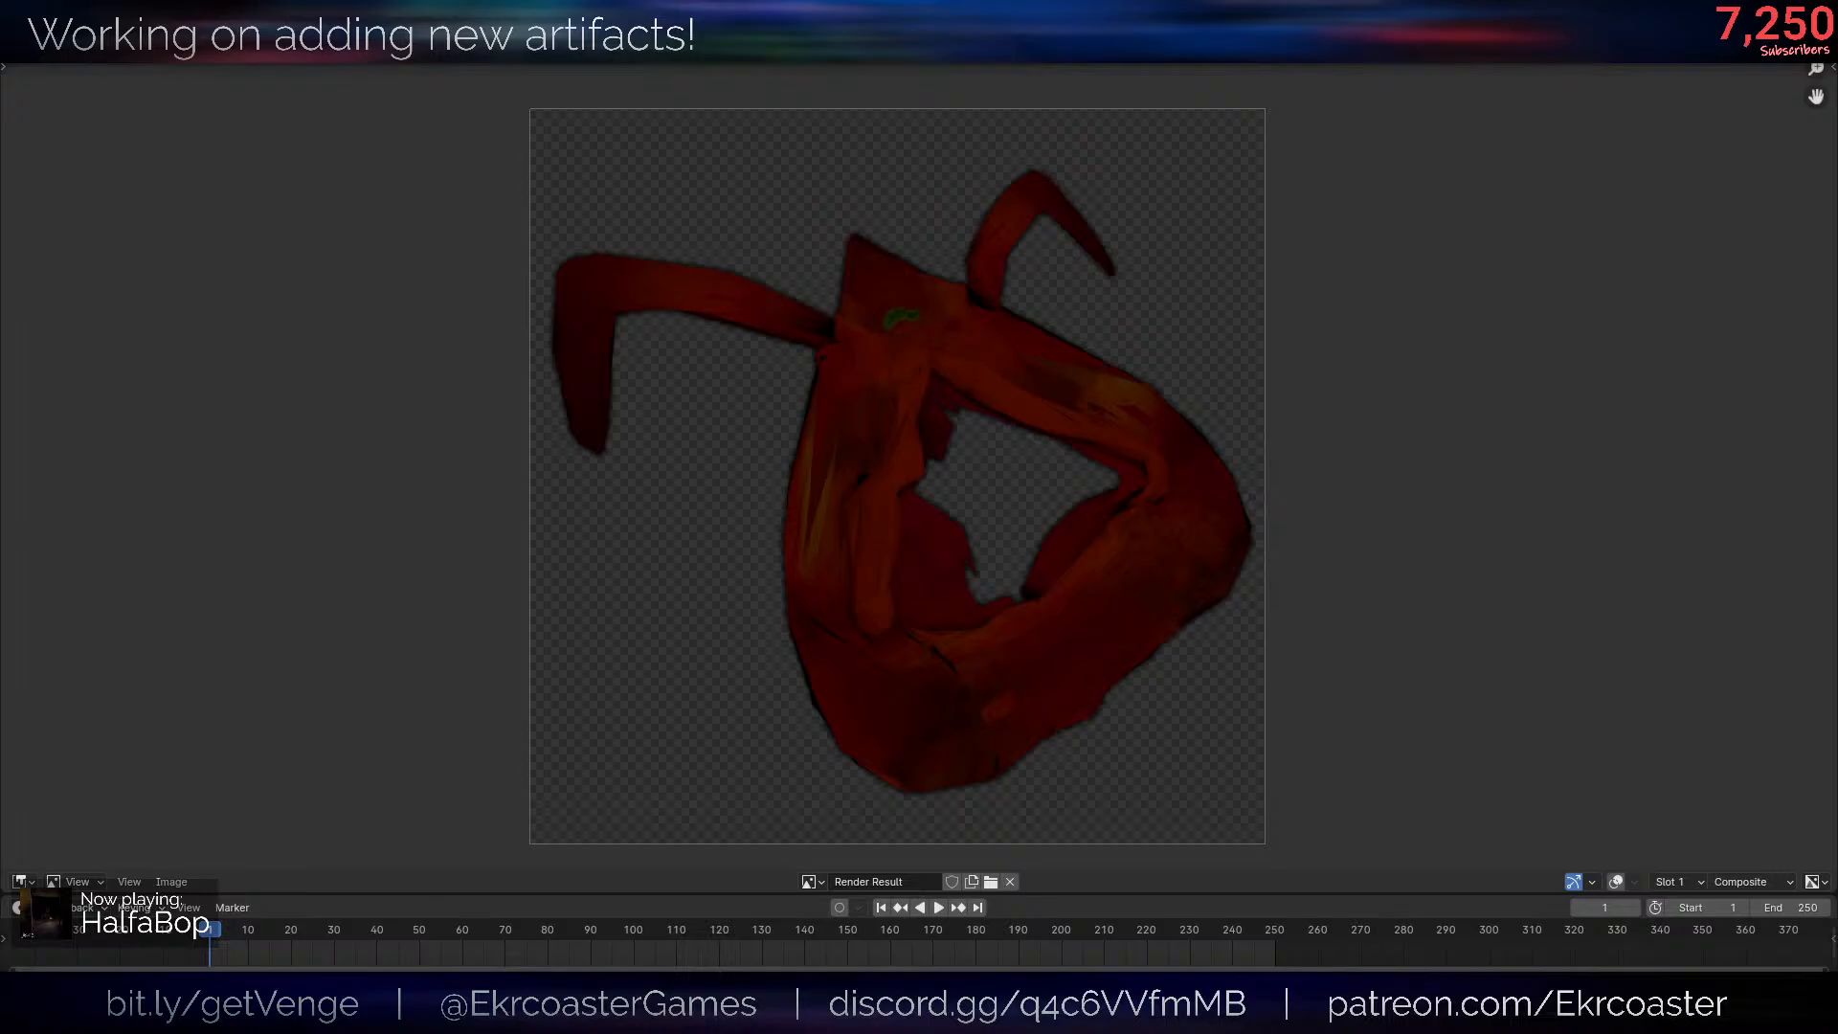
drag(1723, 814, 1082, 5)
drag(957, 12, 1837, 77)
scroll(977, 521, down, 4)
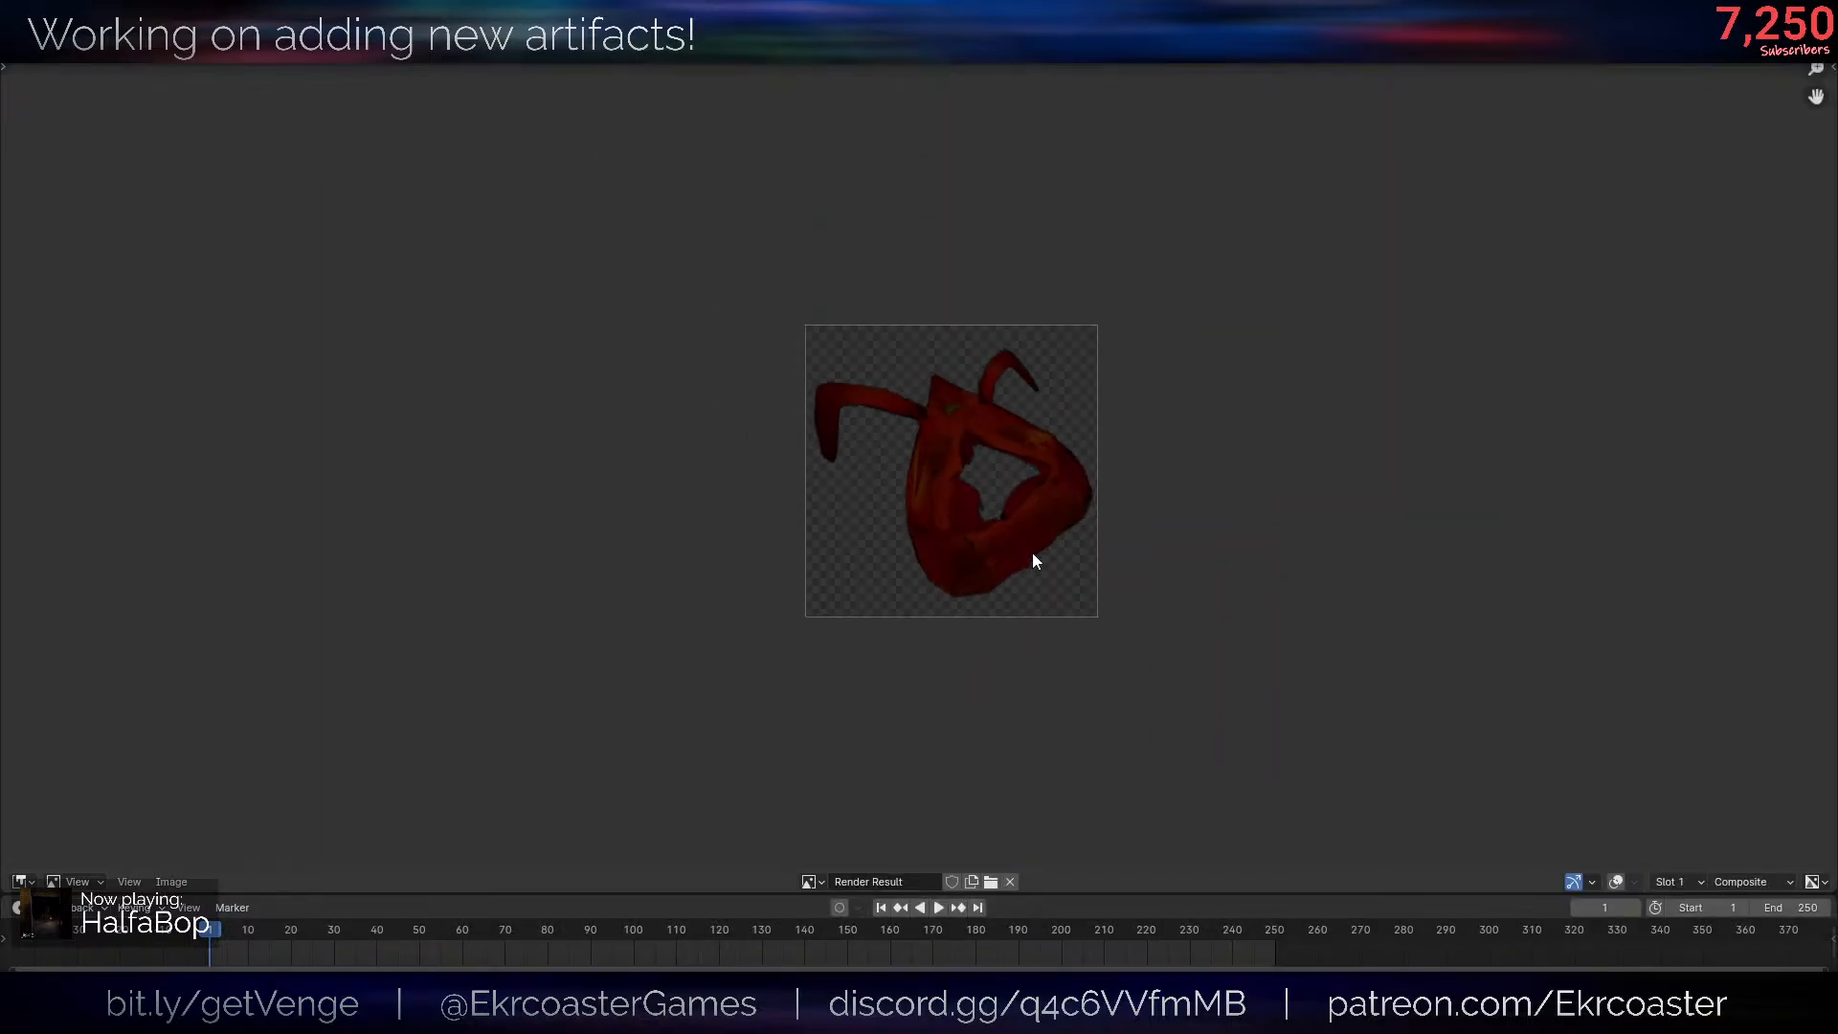
scroll(967, 498, up, 6)
middle_drag(962, 494, 983, 548)
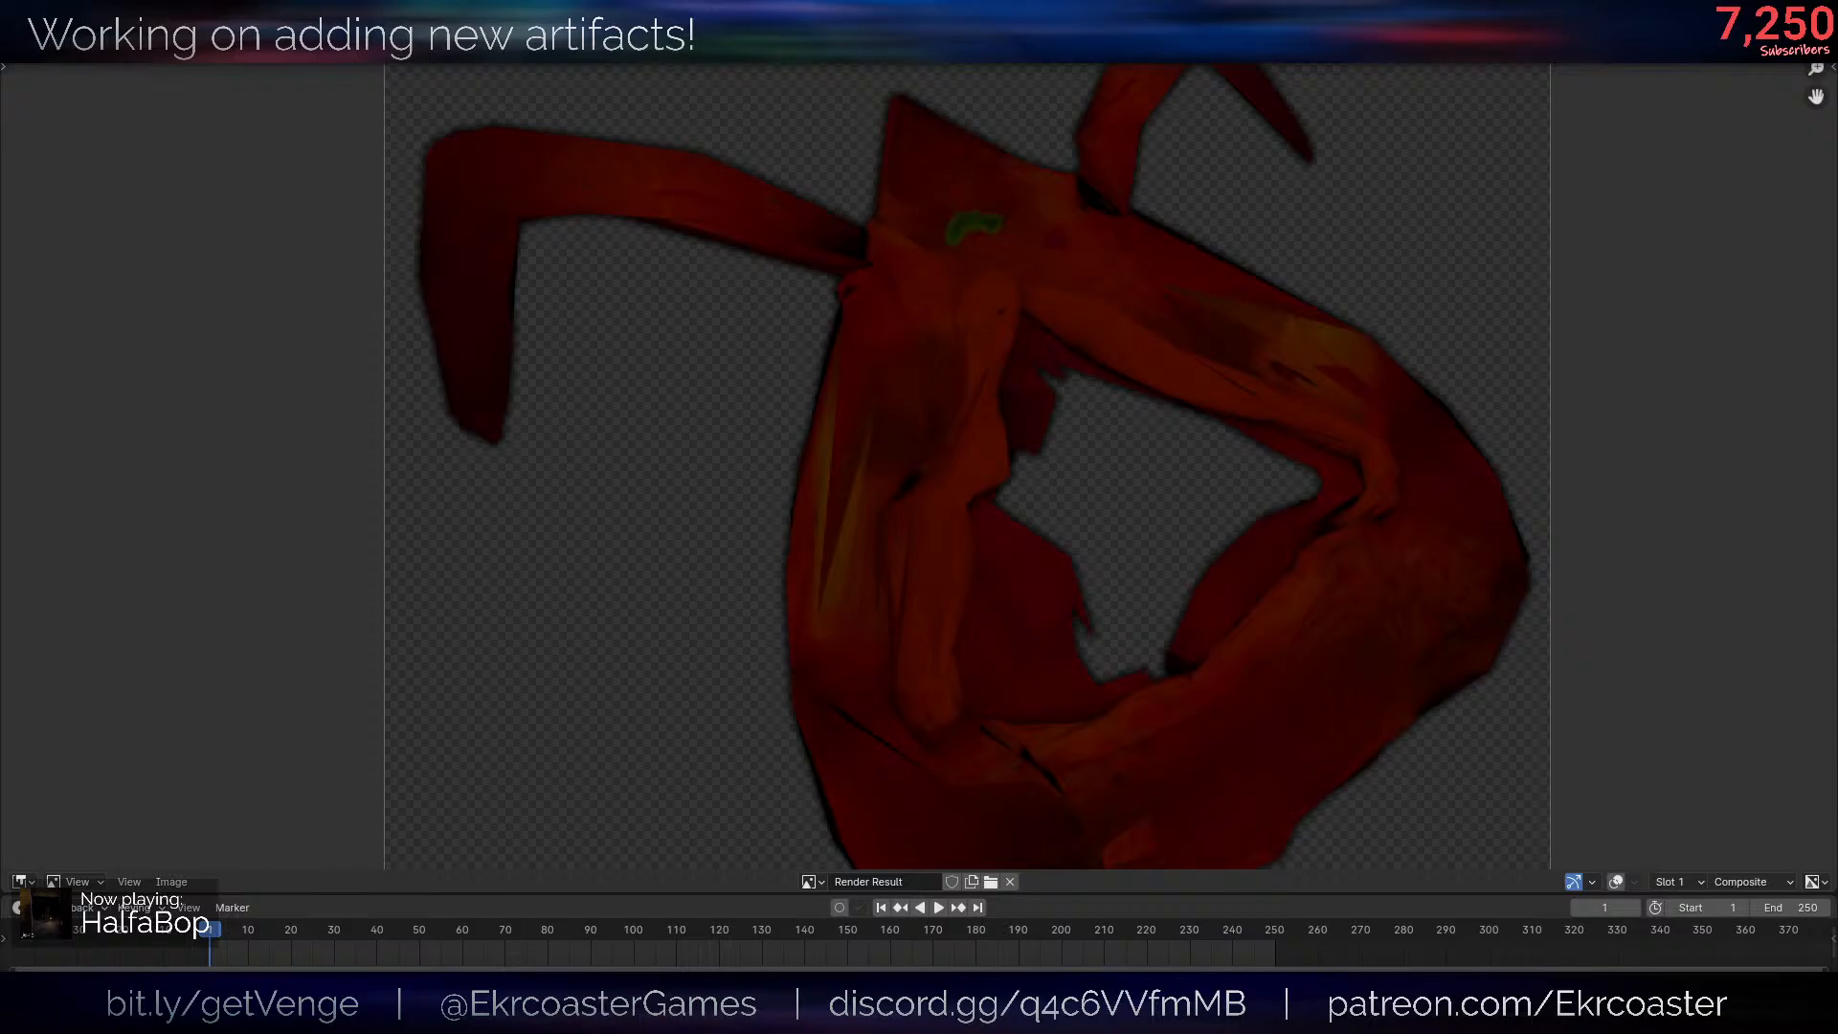
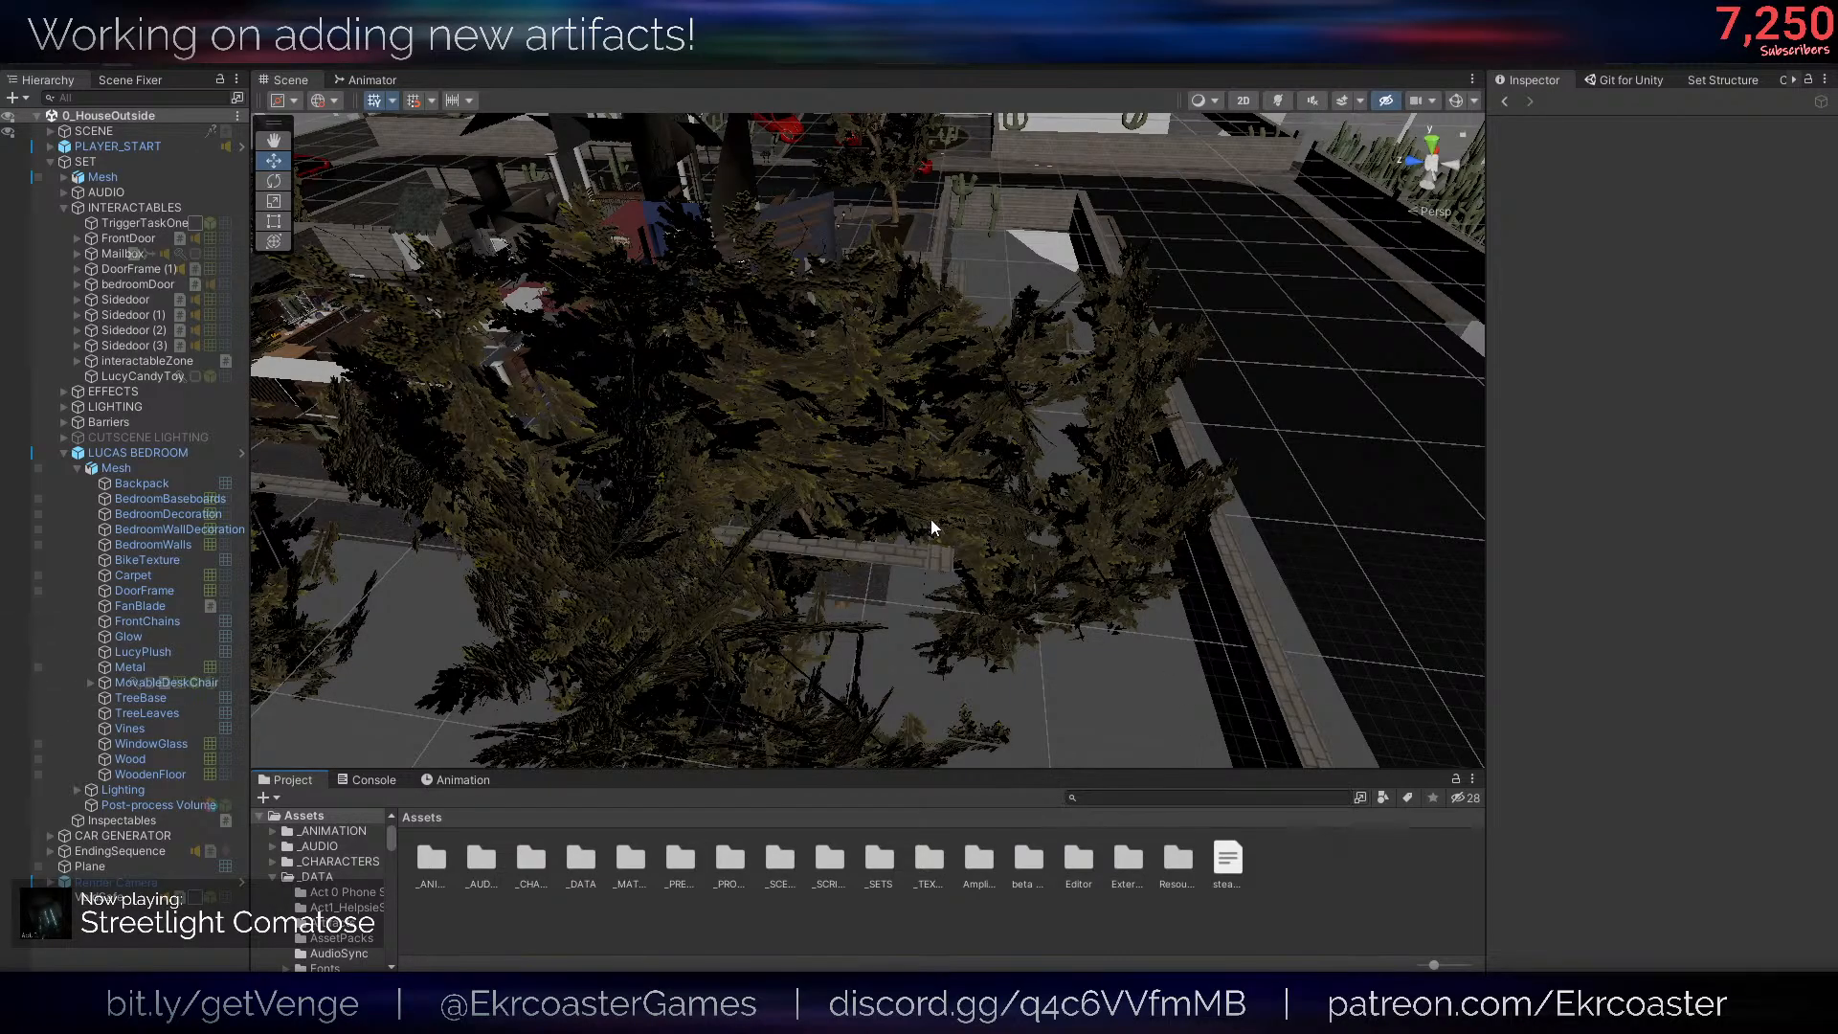
key(s)
right_drag(931, 519, 928, 521)
mouse_move(1028, 690)
right_down()
mouse_move(1034, 673)
mouse_move(1013, 688)
right_up()
key(w)
key(a)
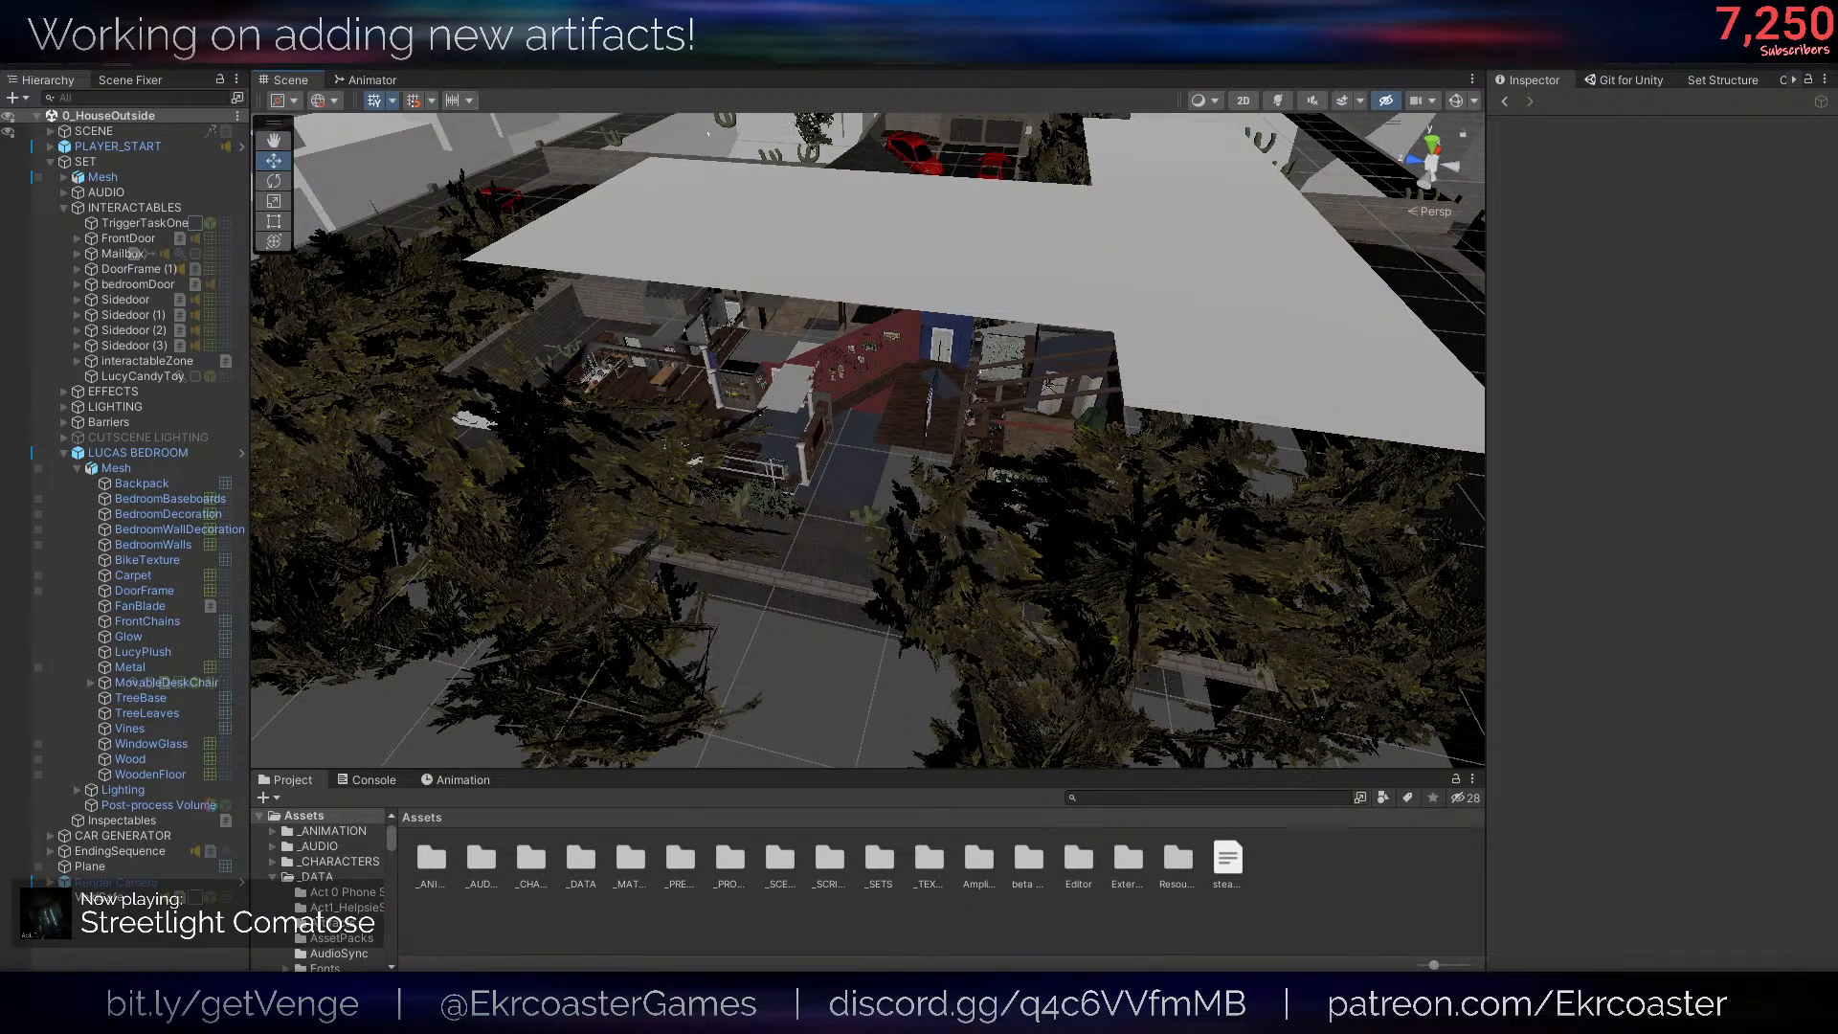
- Open the Artifact Creator and choose main as the artifact collection
click(331, 40)
click(368, 108)
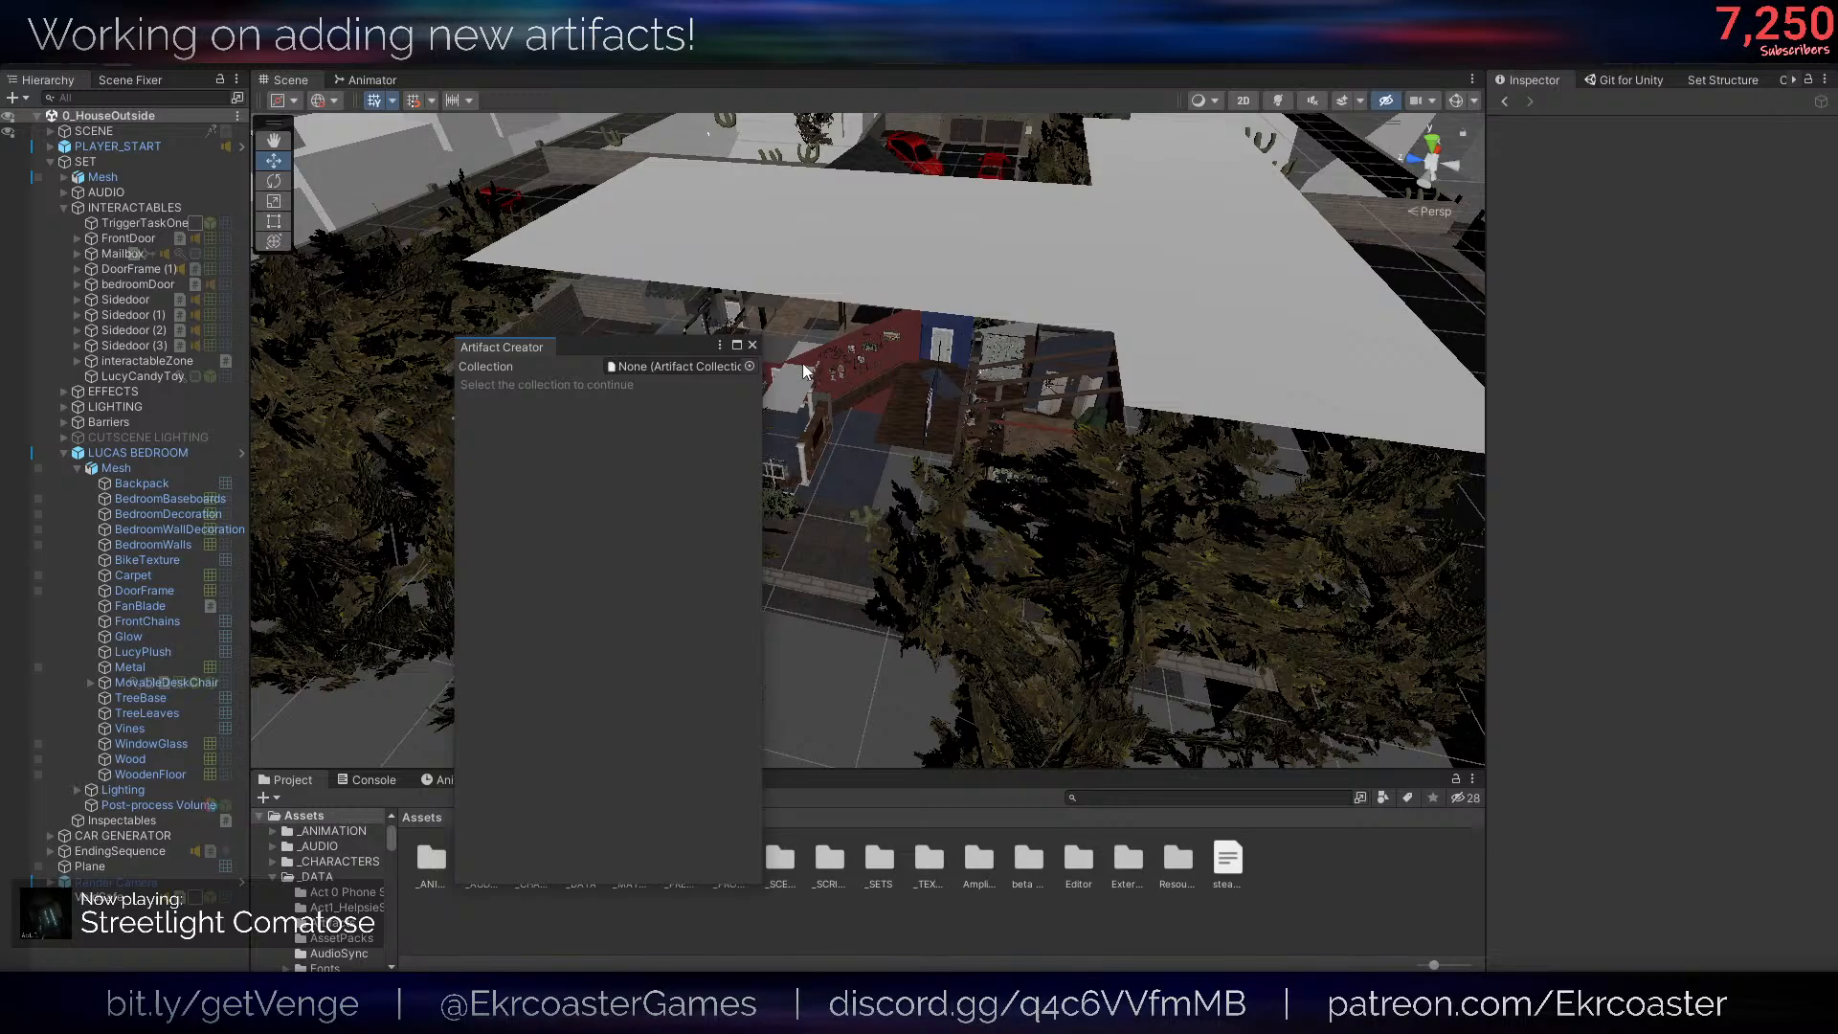
click(739, 368)
double_click(859, 450)
- Name the new artifact "Discarded Red Helpsie Skin"
click(670, 386)
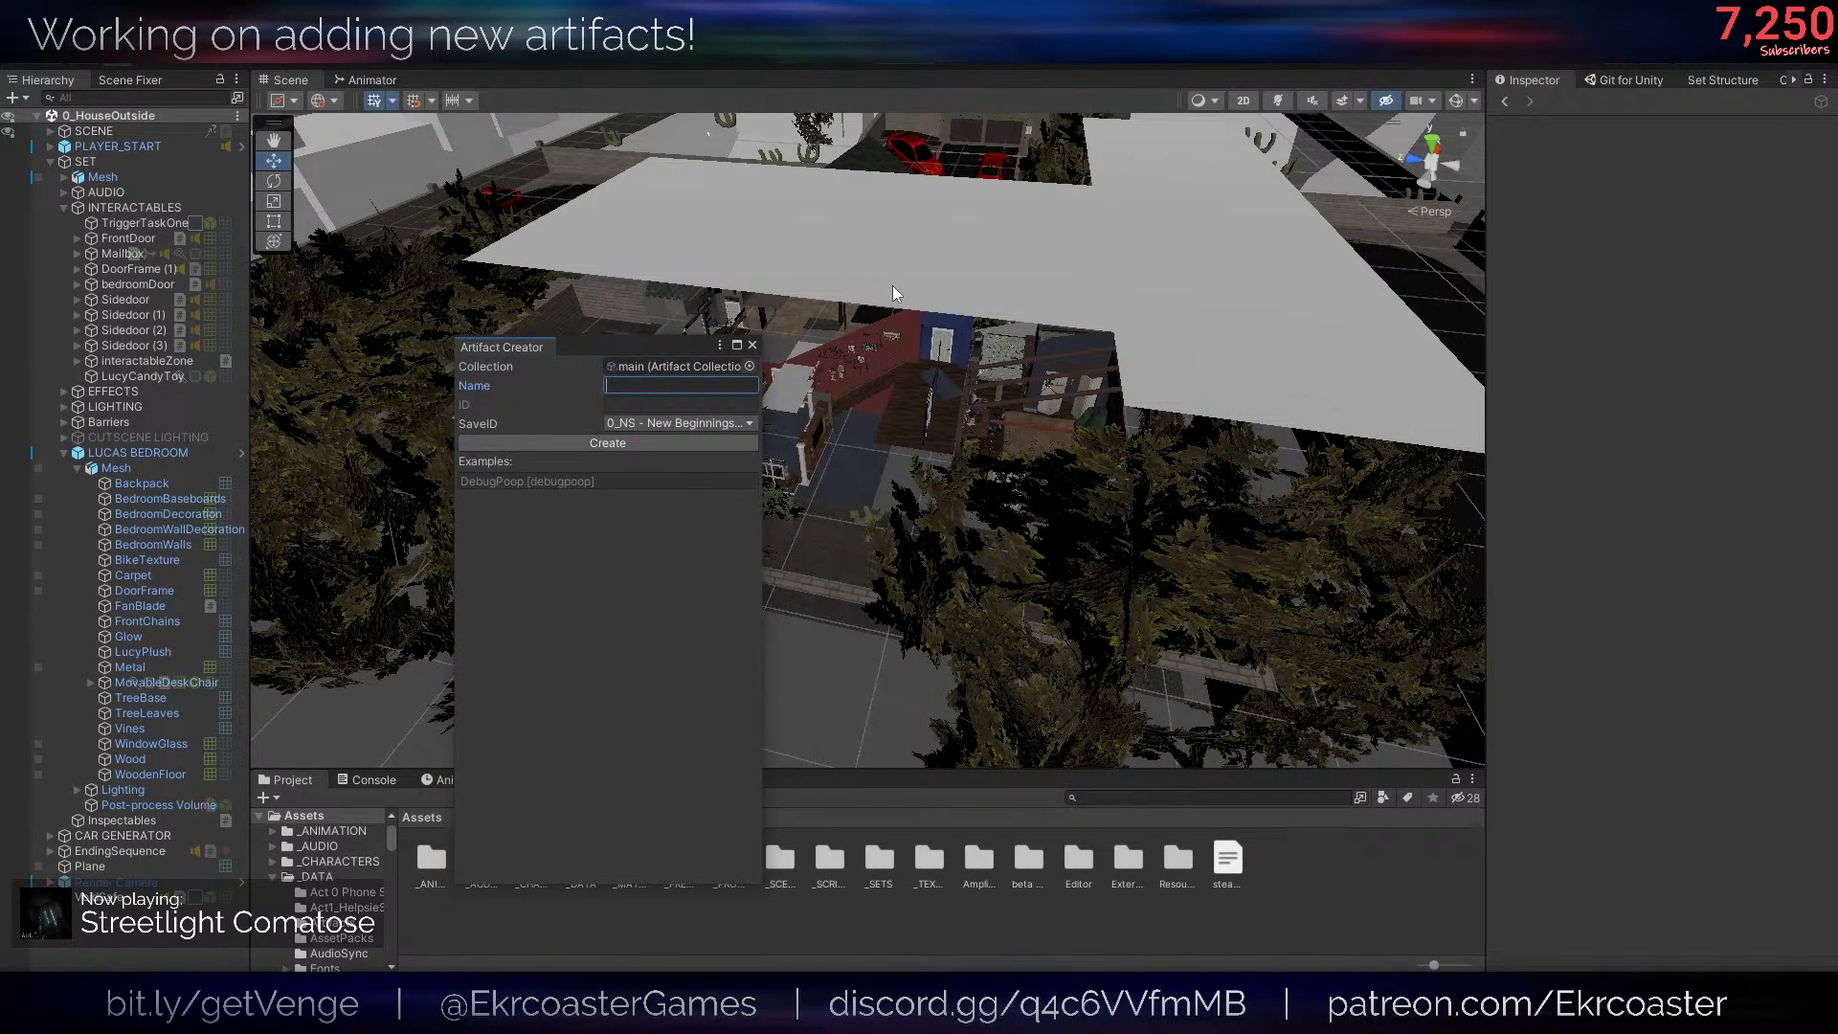
text(Disco)
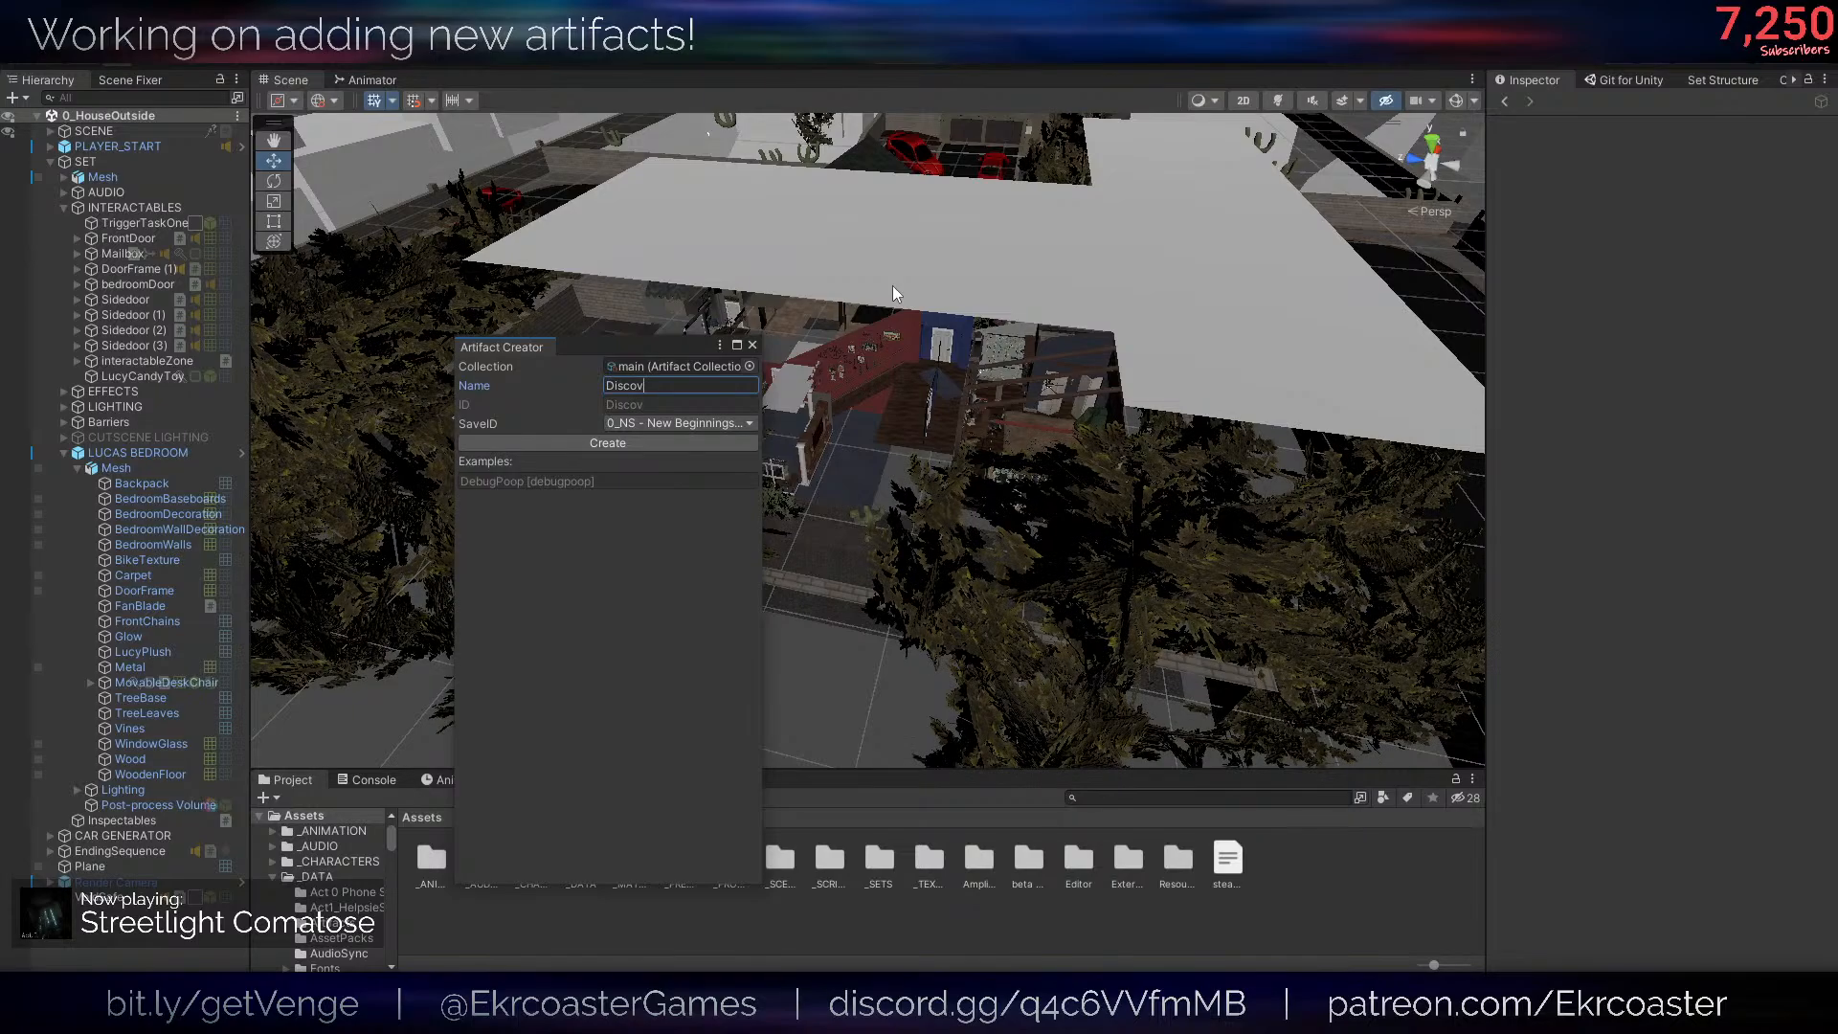
key(BackSpace)
text(arde)
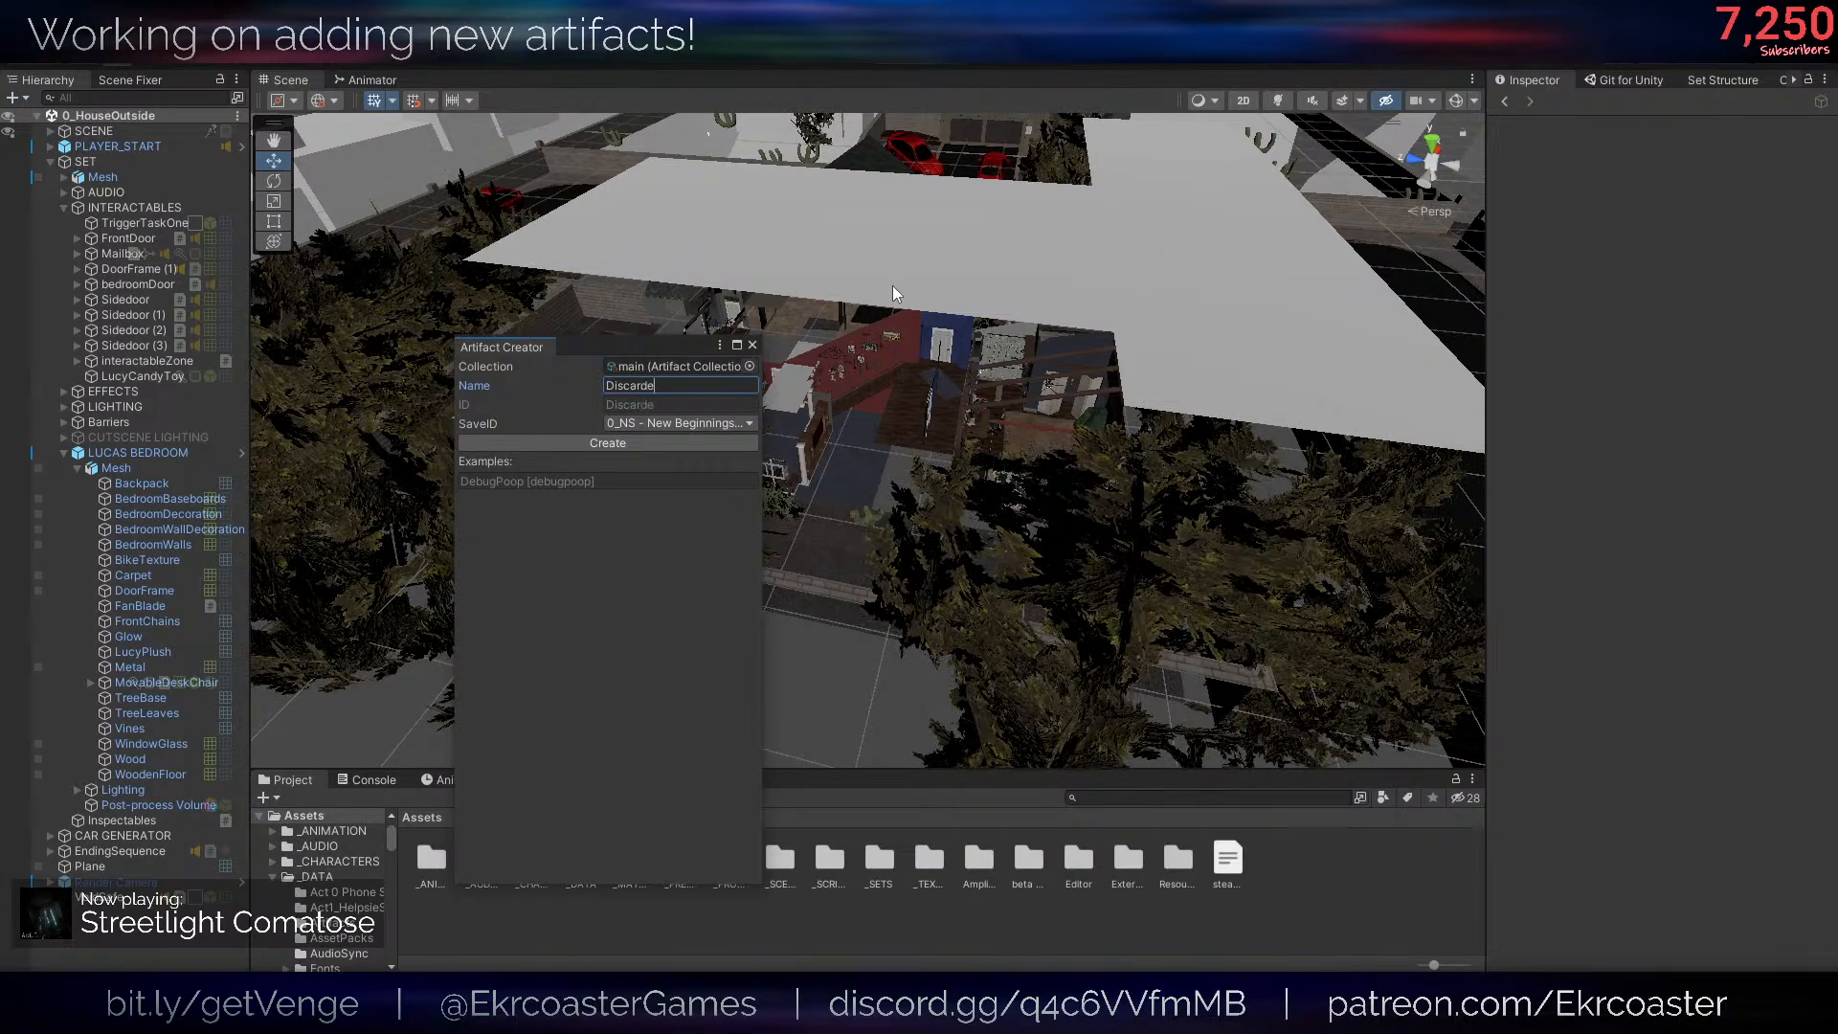
text(d Red Helpsire)
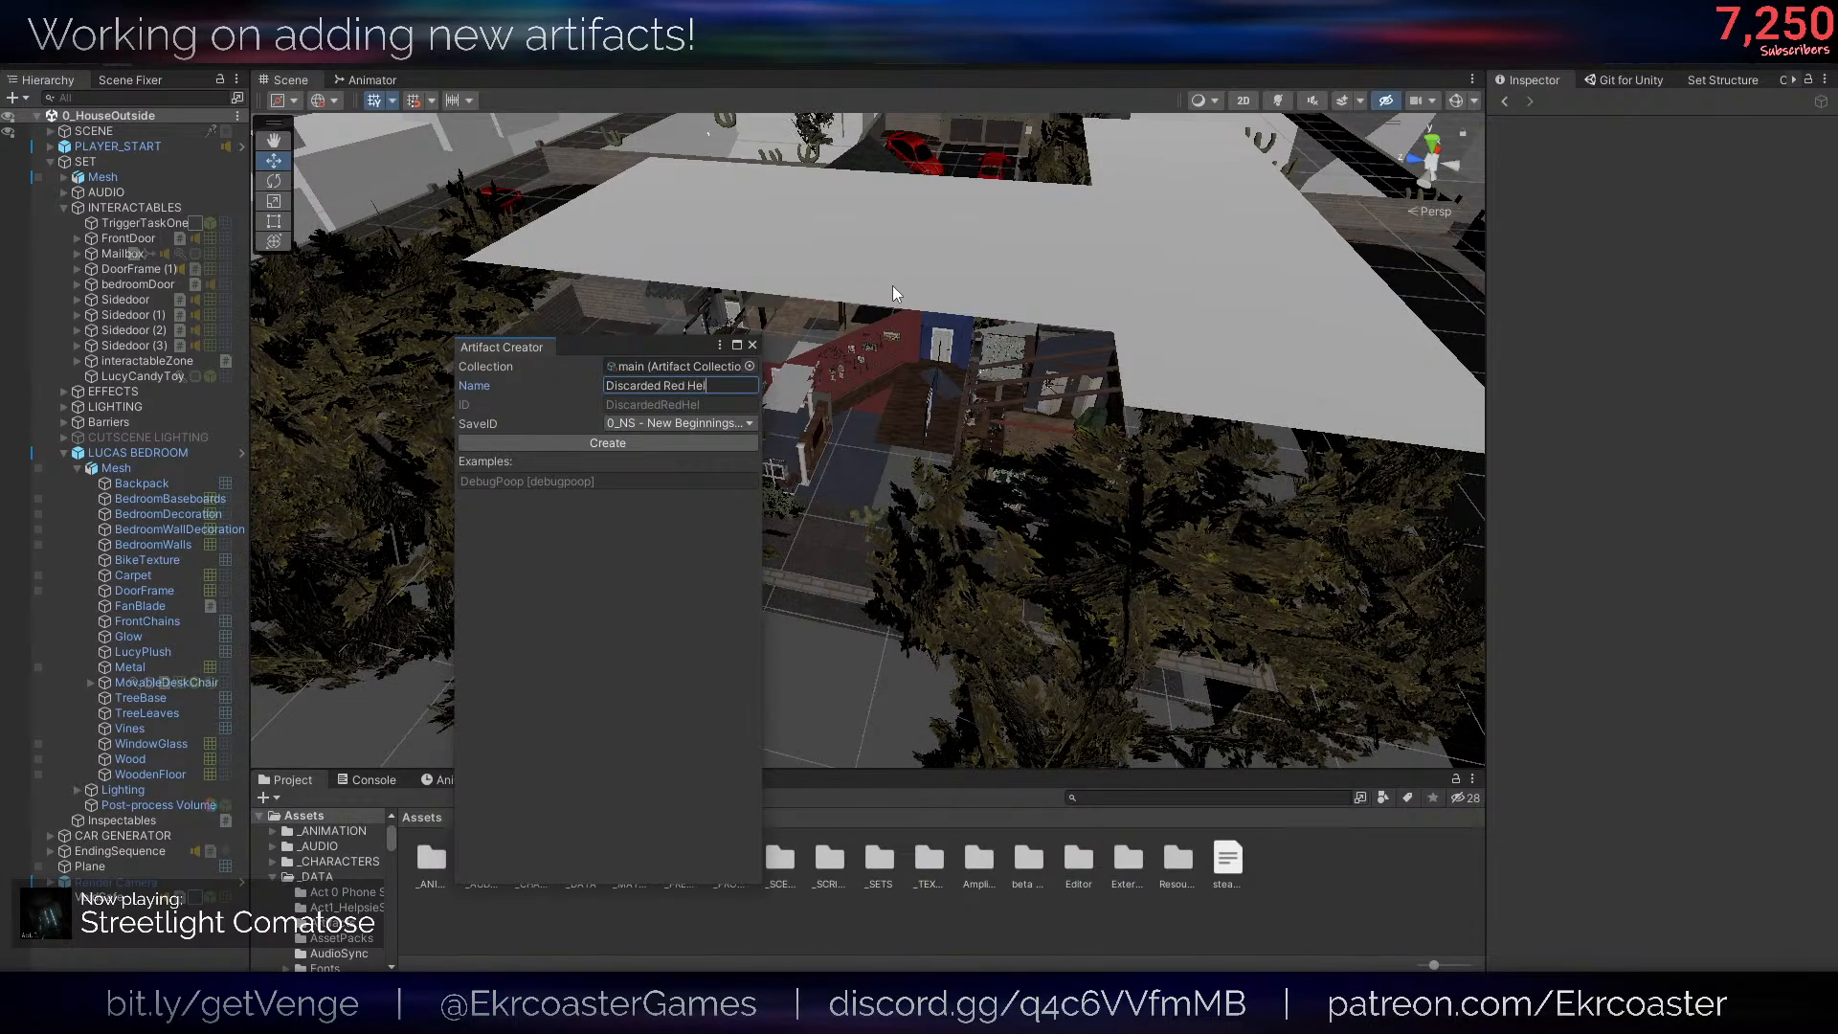
key(BackSpace)
key(BackSpace)
text(e Skin)
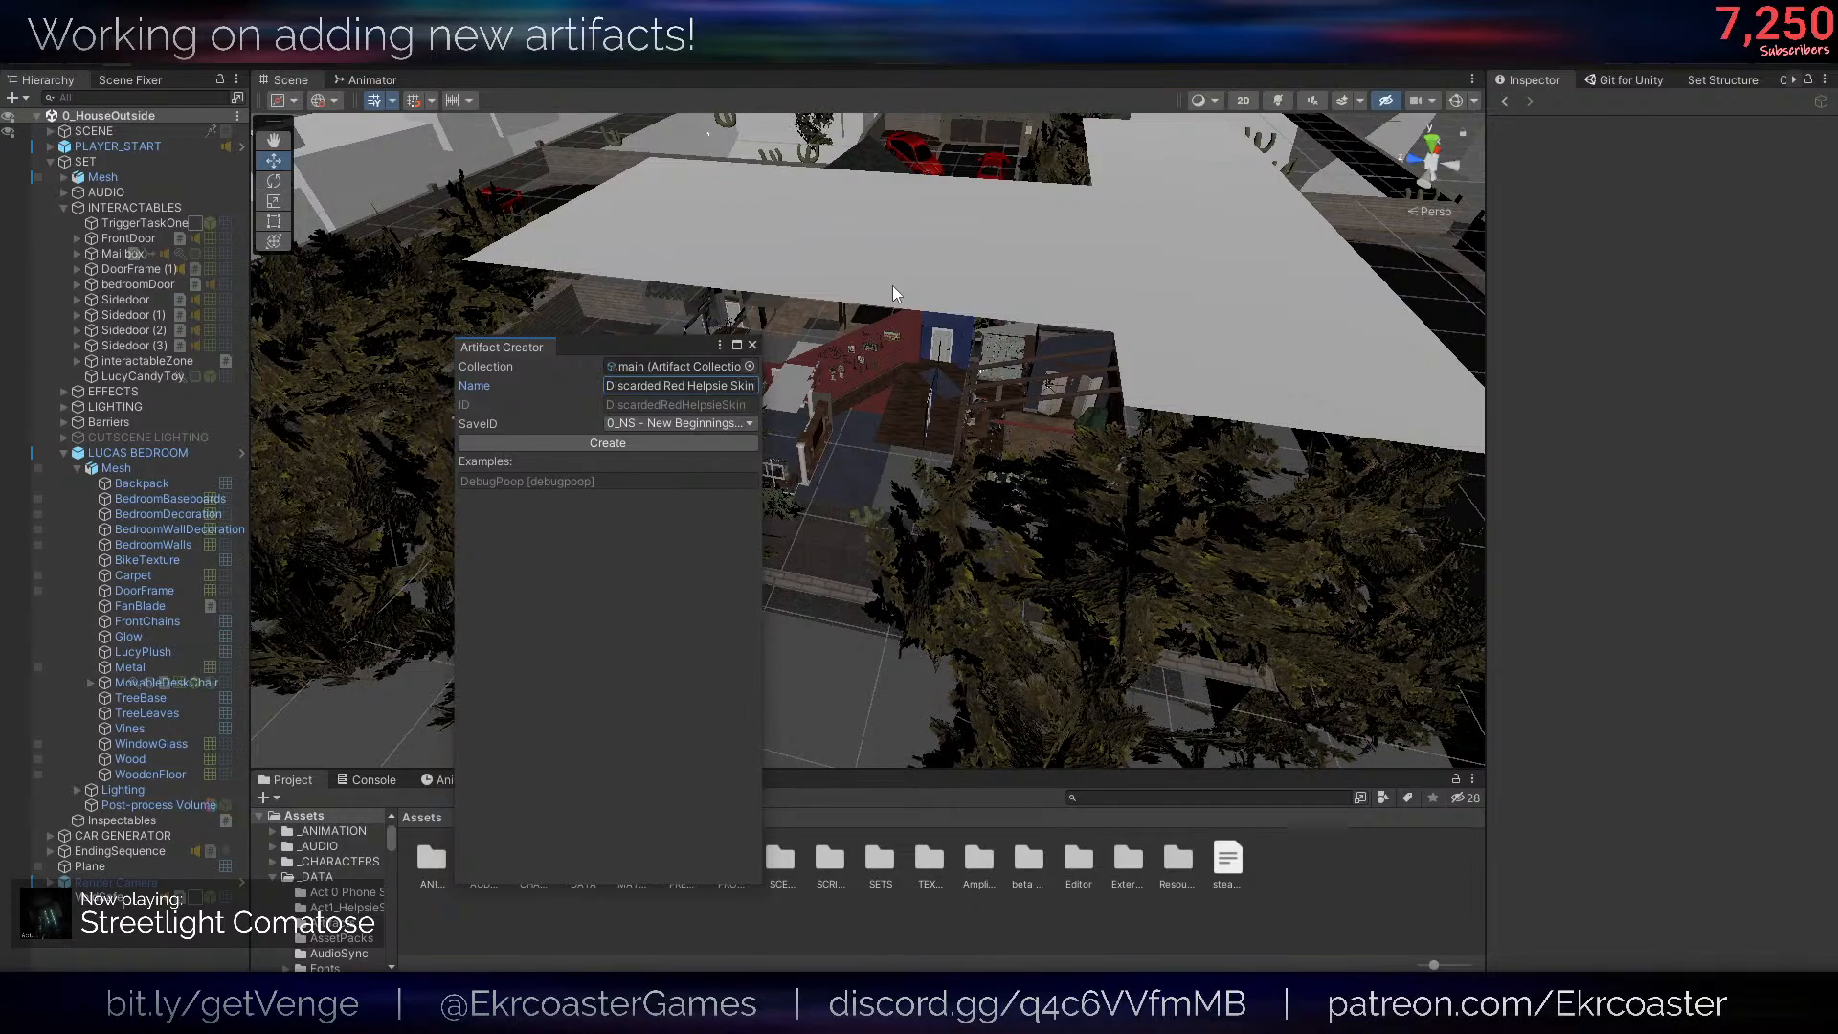
- Set the artifact's SaveID to "1_EH - The Helpsie", create the artifact, and return to the root Assets folder
click(733, 423)
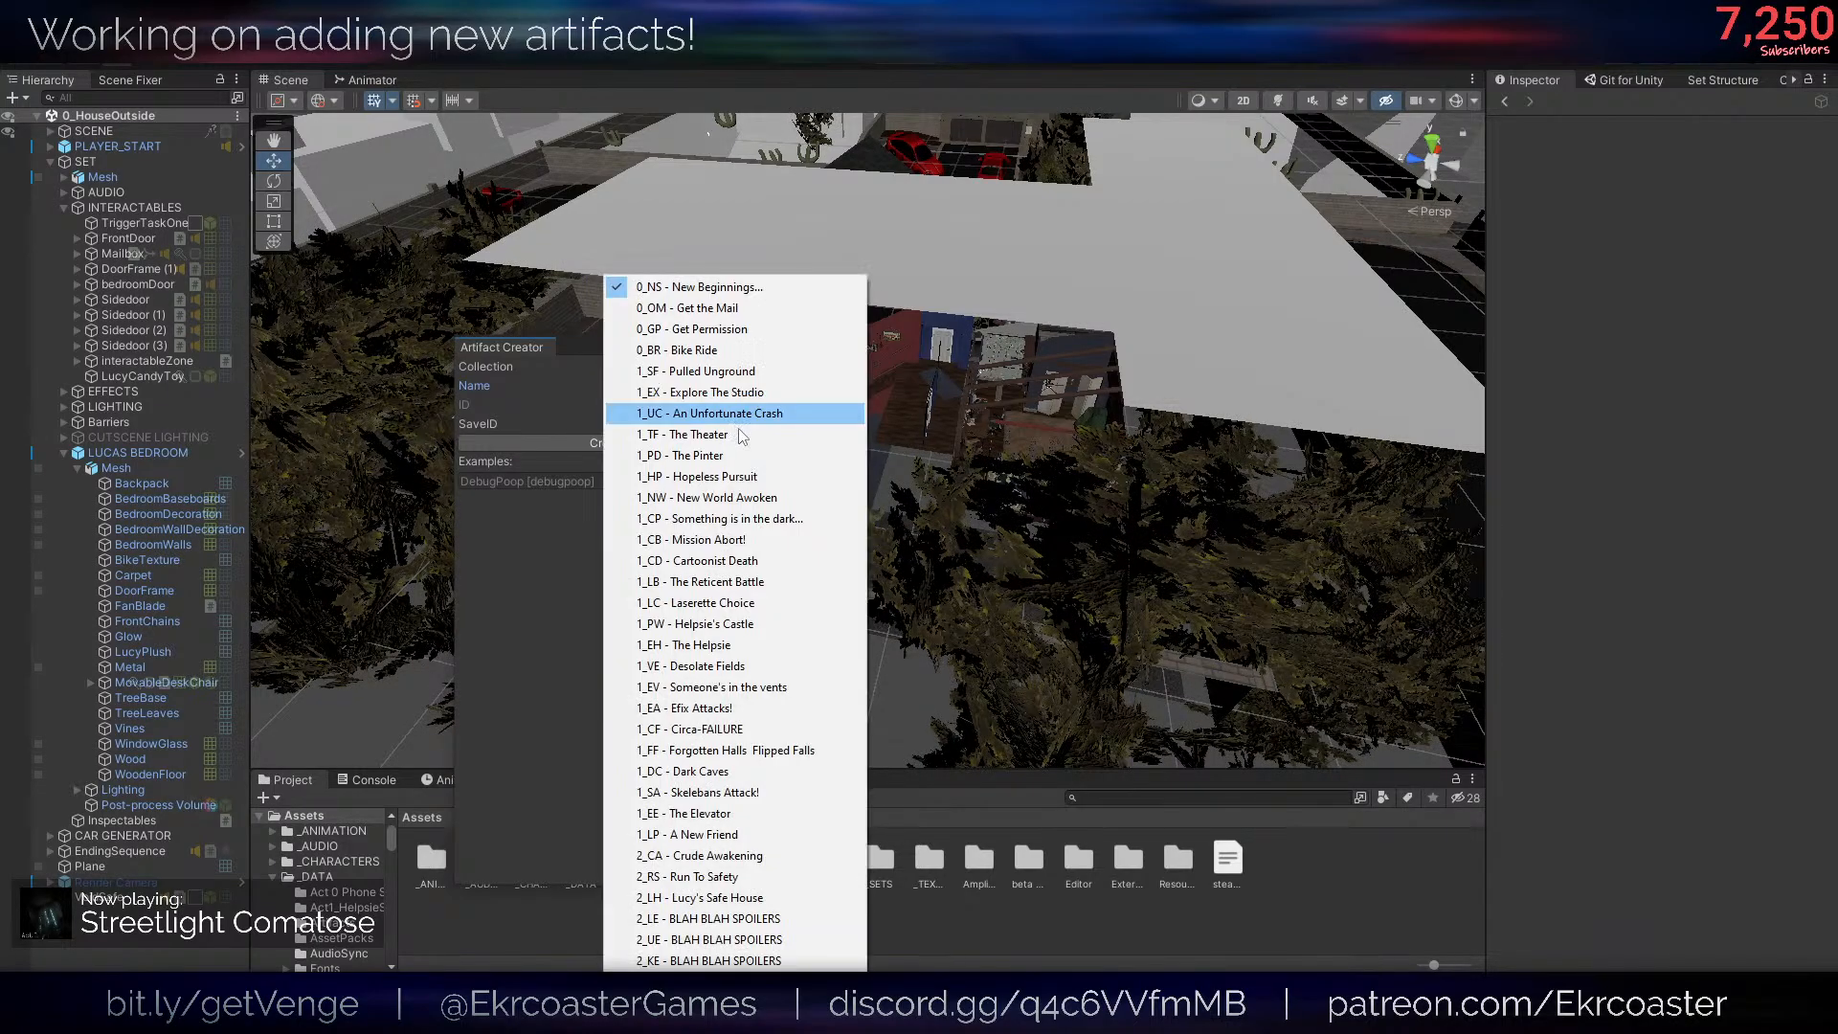
click(730, 654)
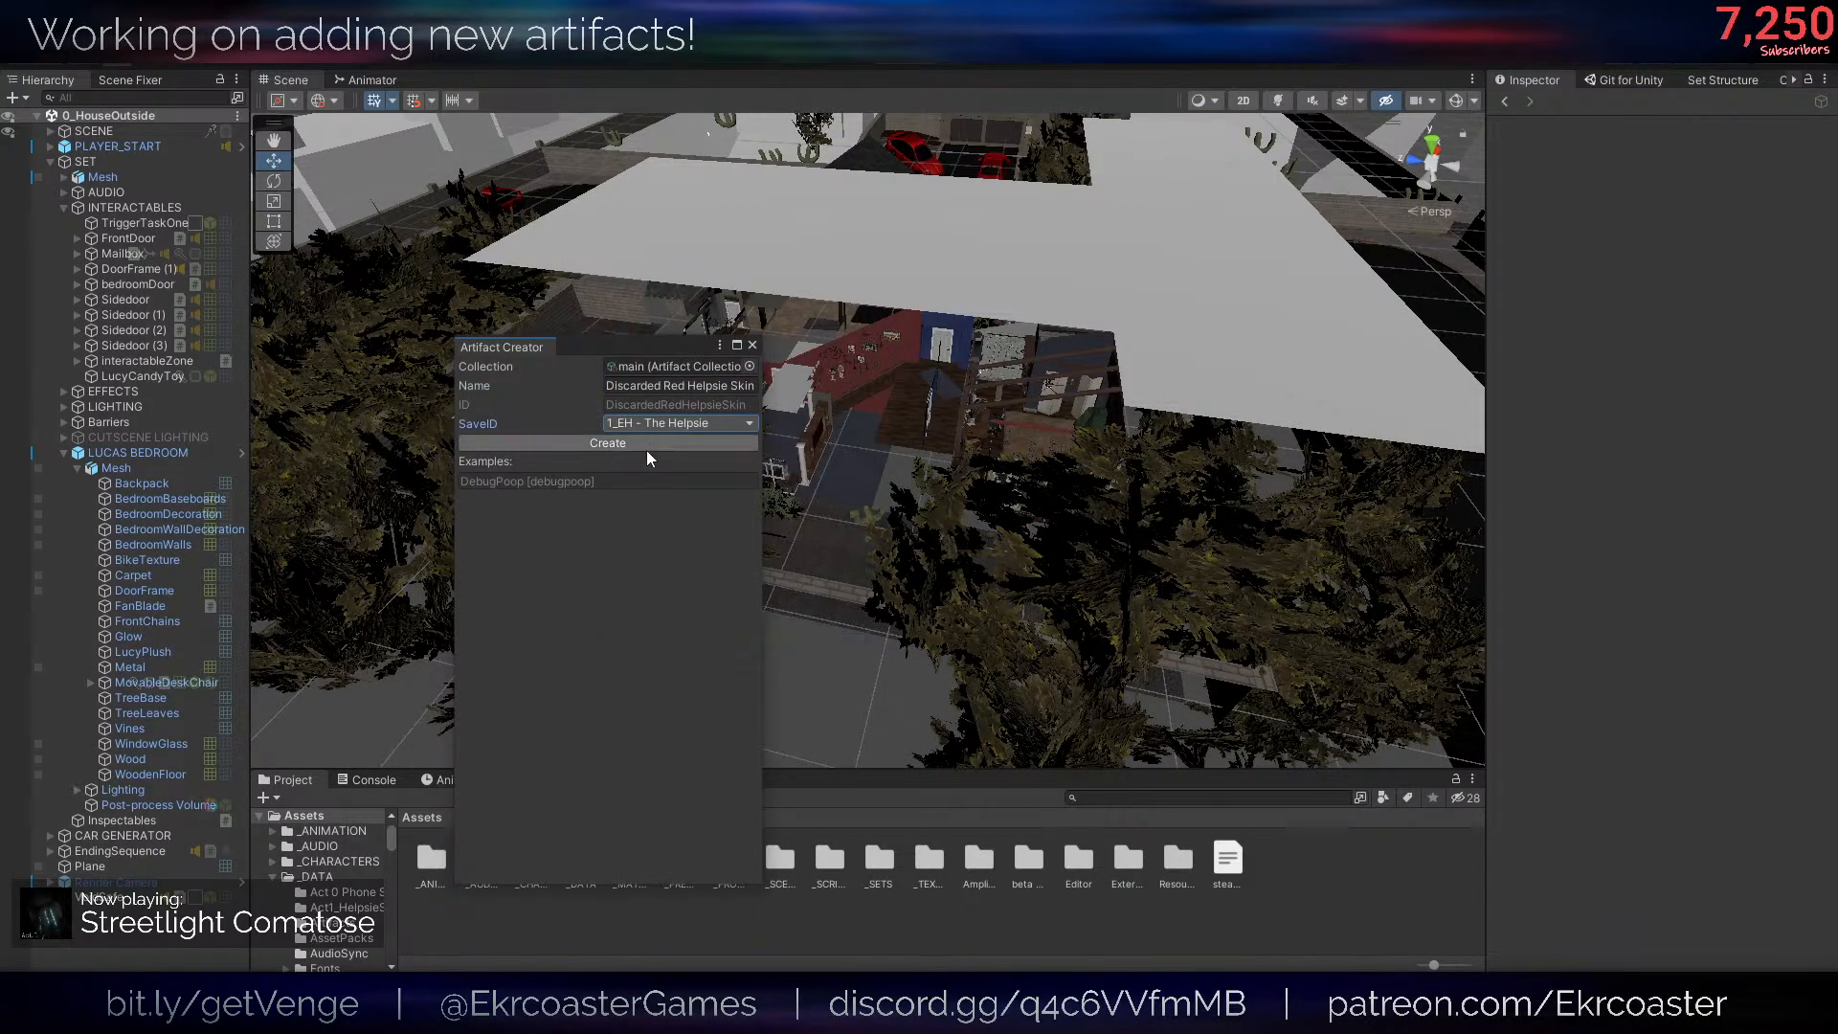
click(622, 445)
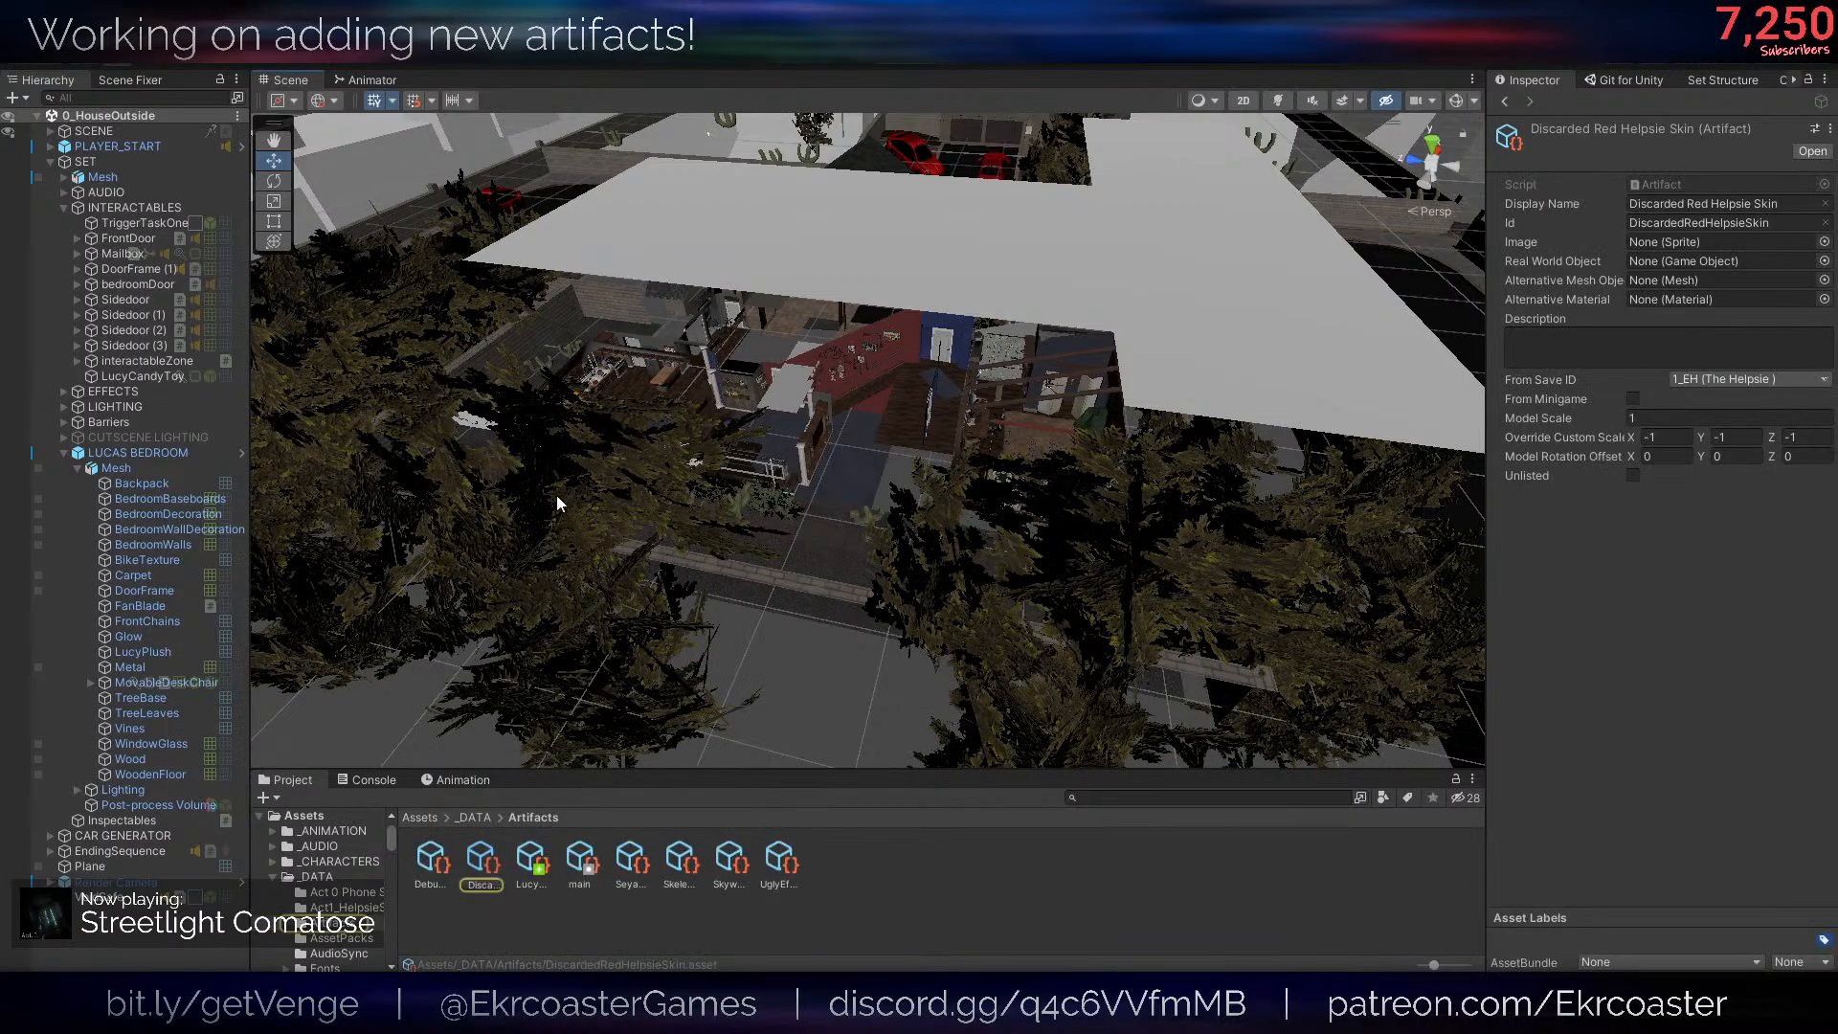
click(419, 816)
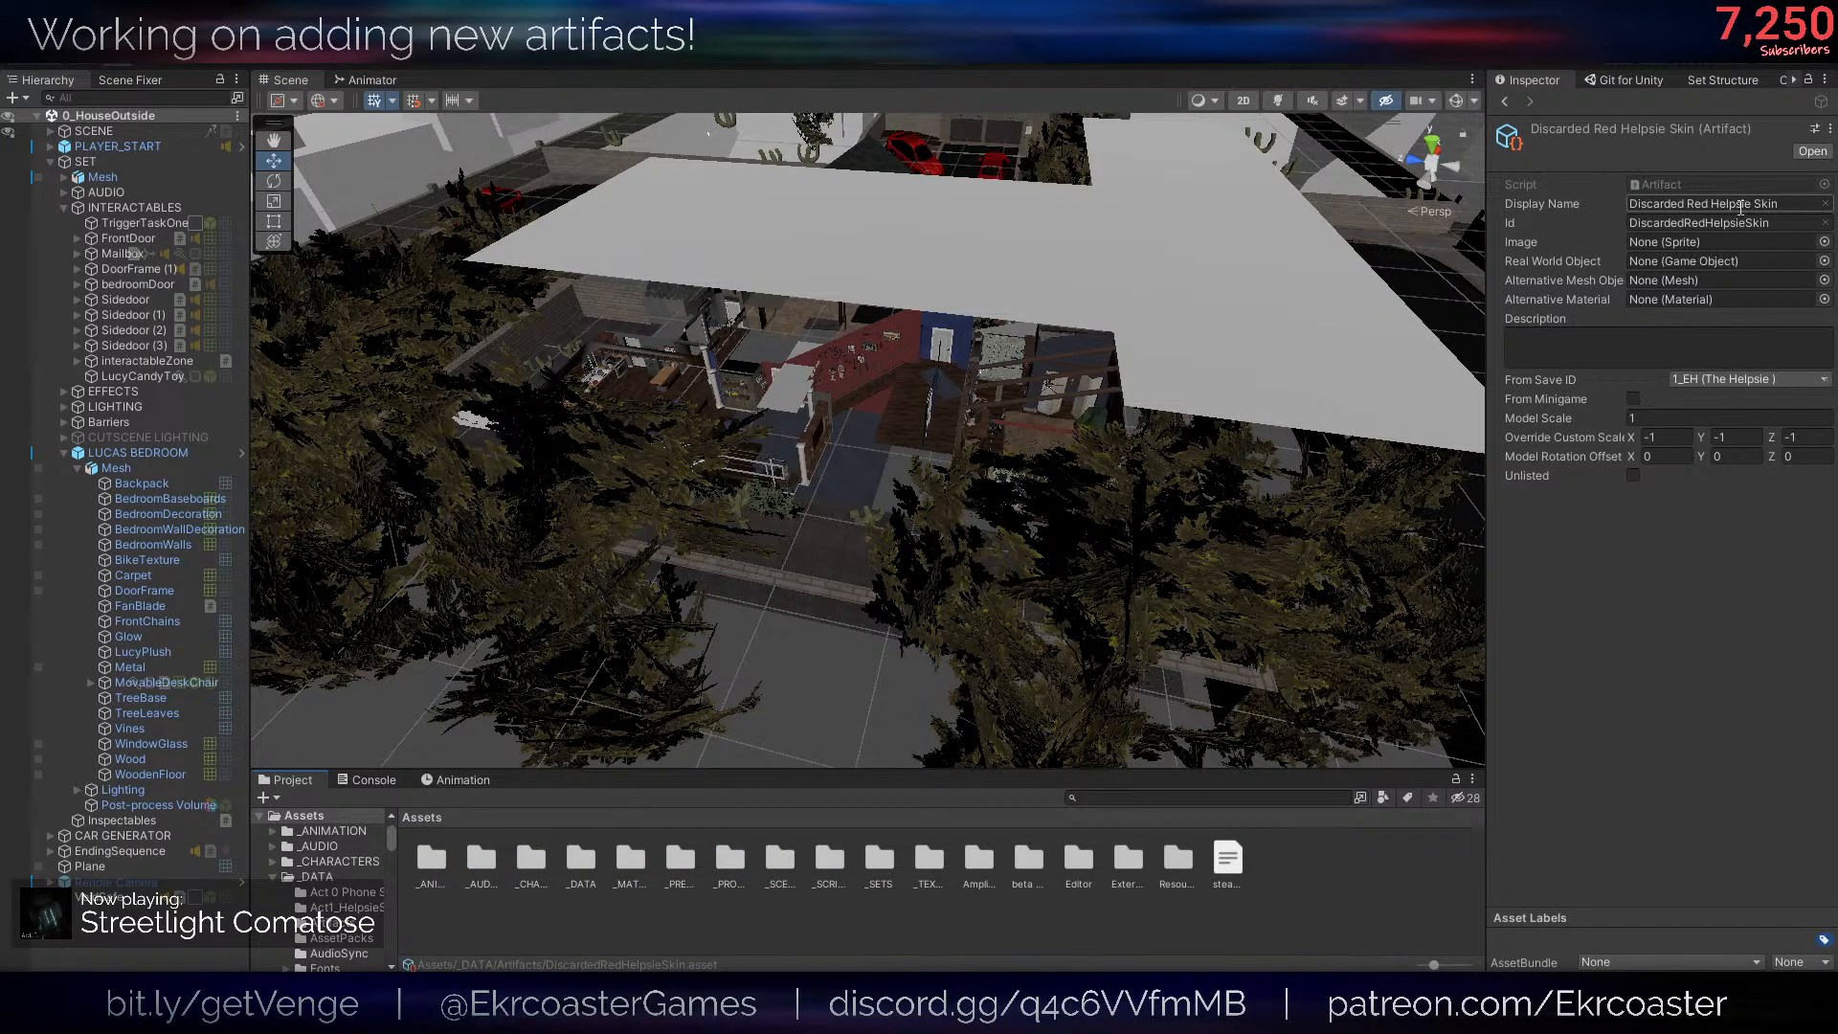
- Assign the RedHelpsieSkin sprite as the Discarded Red Helpsie Skin artifact's image
click(1825, 243)
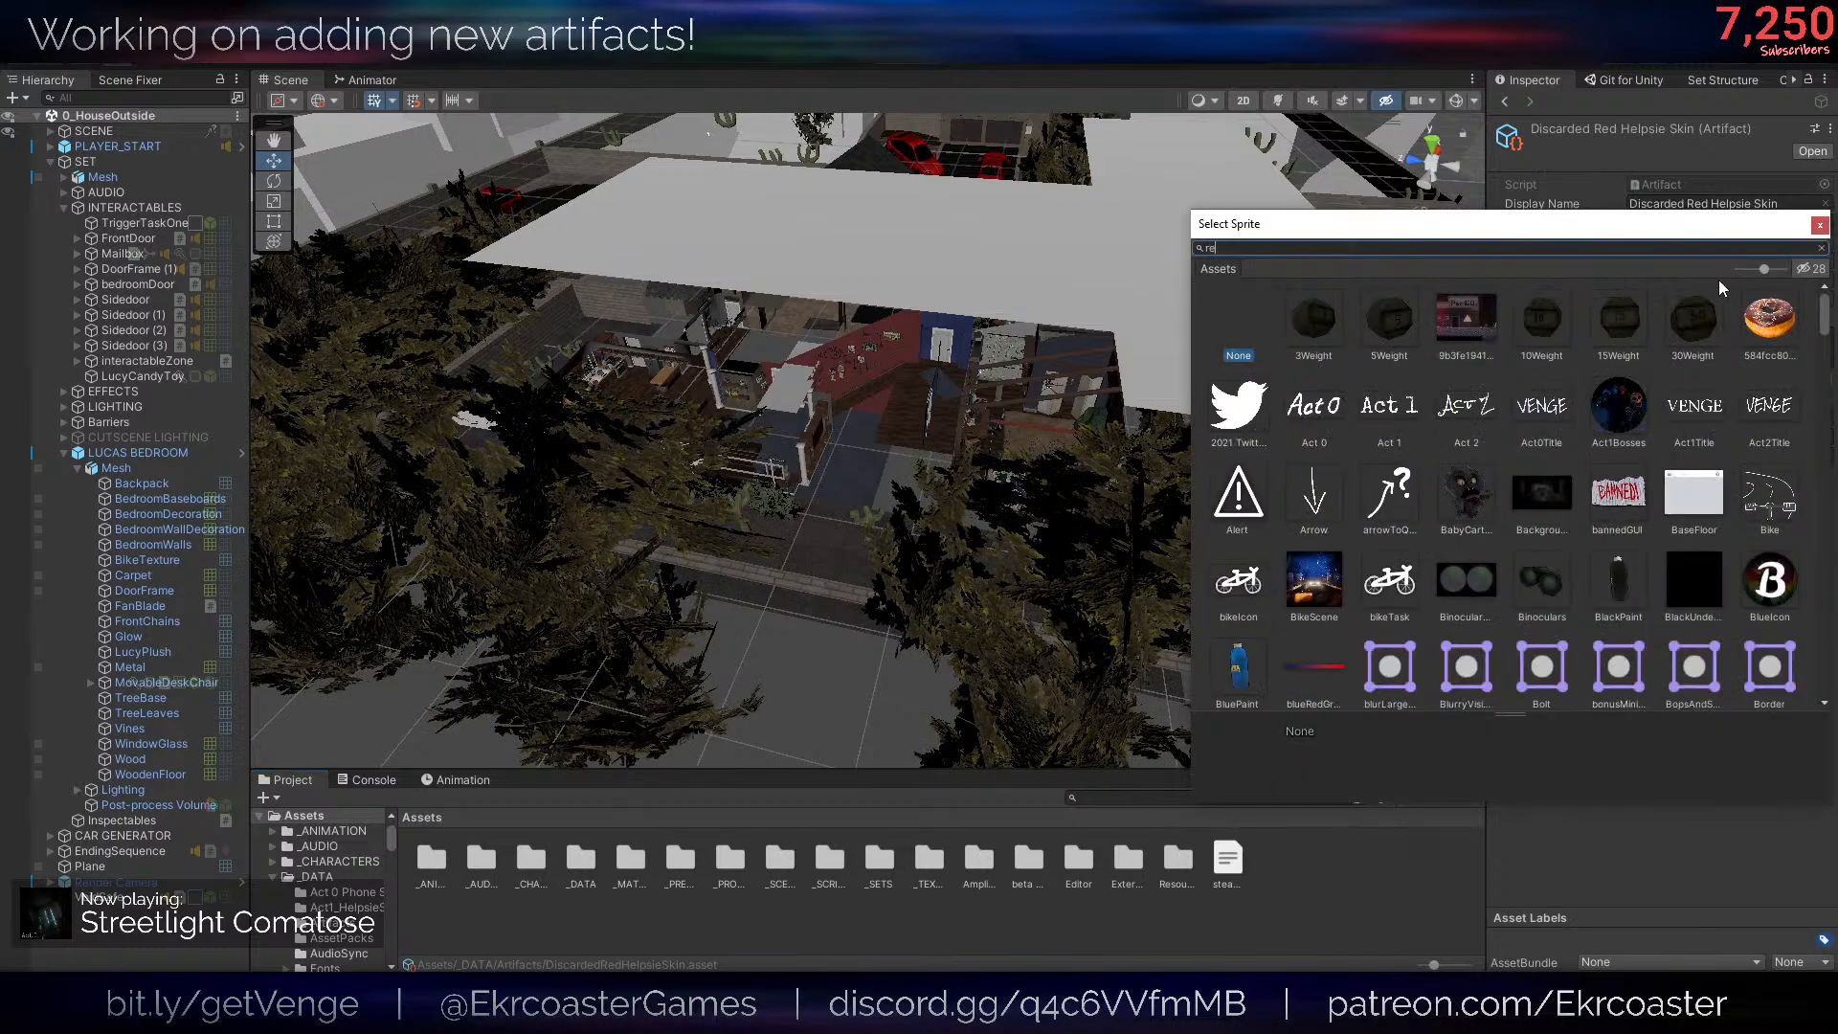
text(redh)
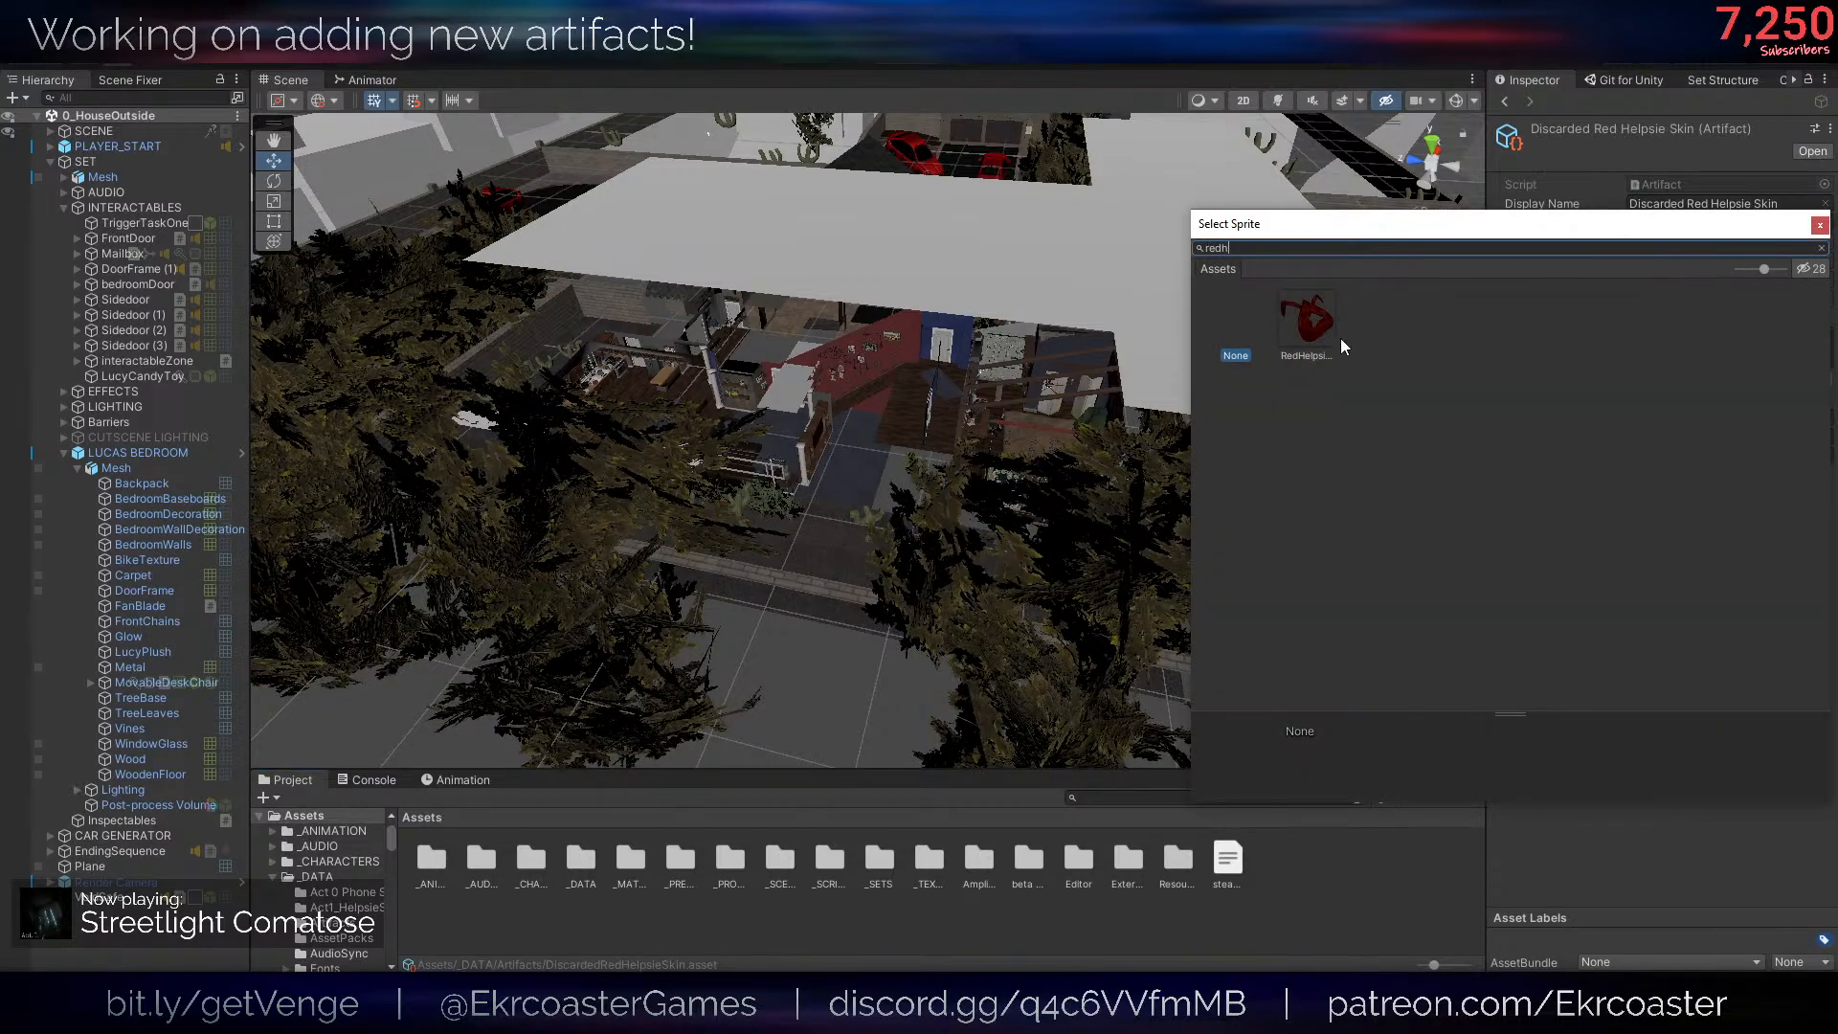
double_click(1316, 331)
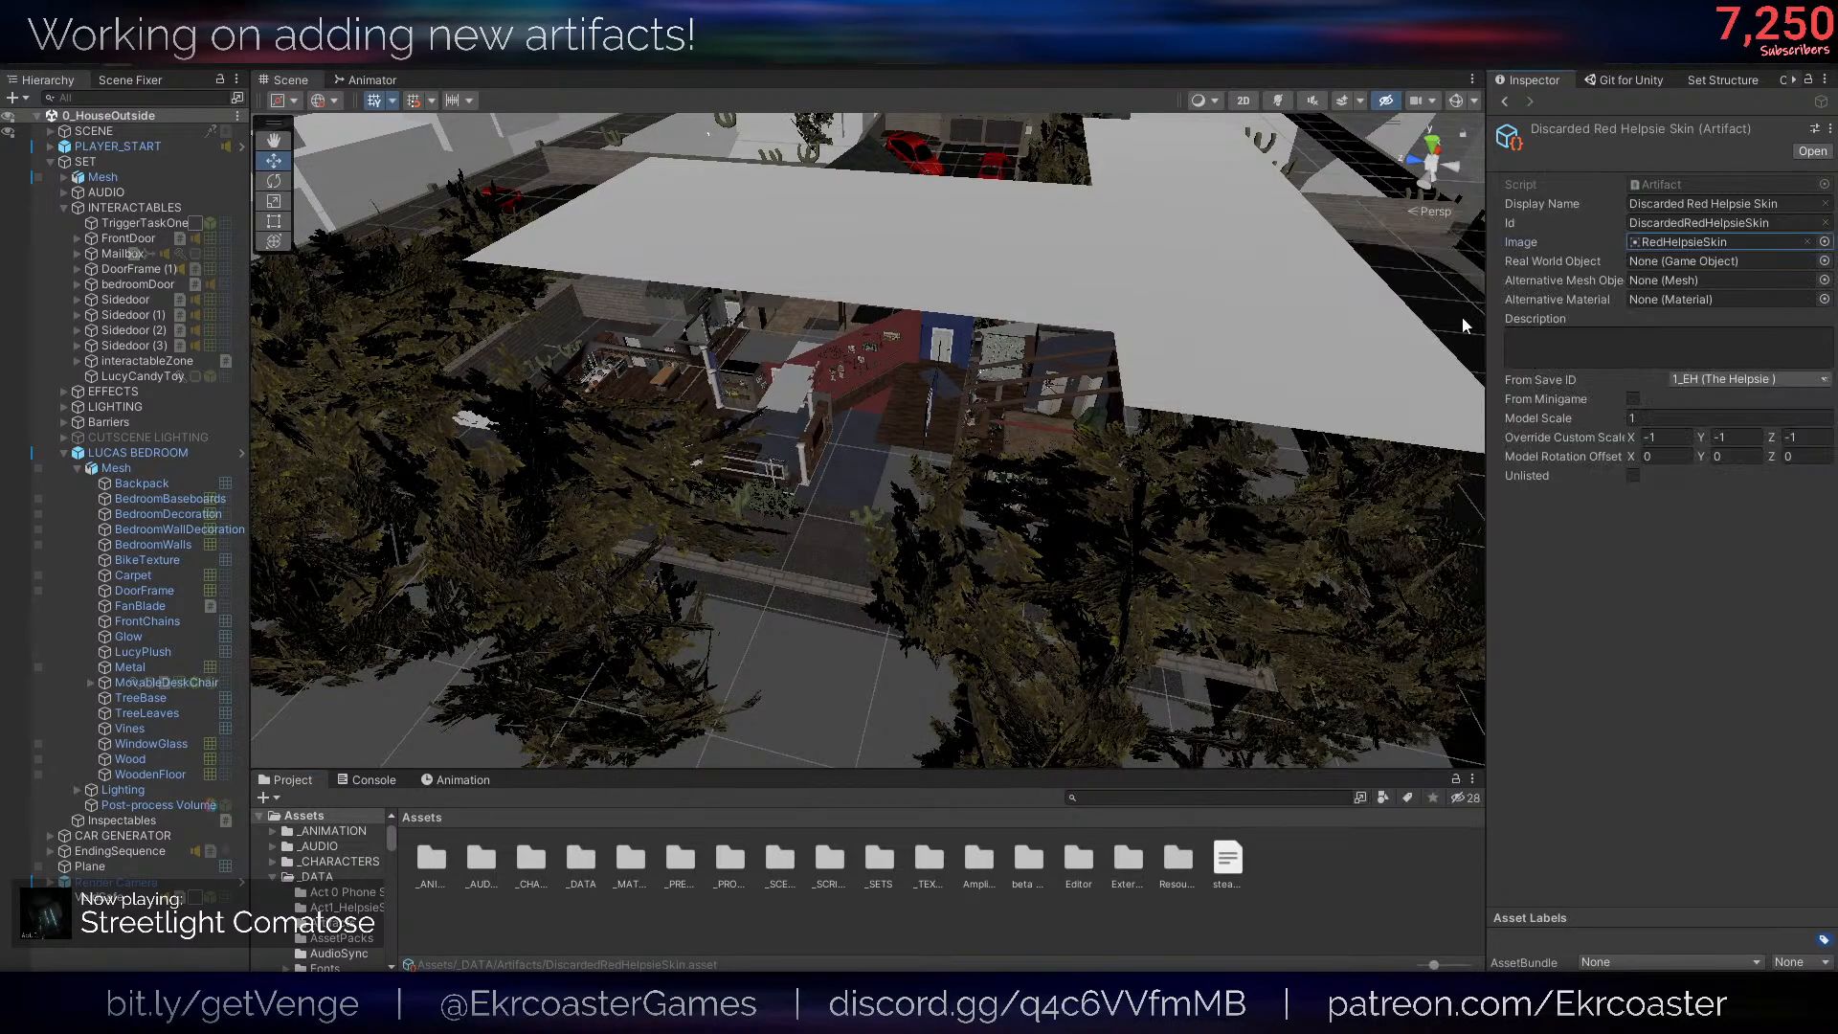
- Search the meshes for "skin" and assign HelpsieRedSkin as the artifact's alternative mesh
click(1824, 280)
text(redh)
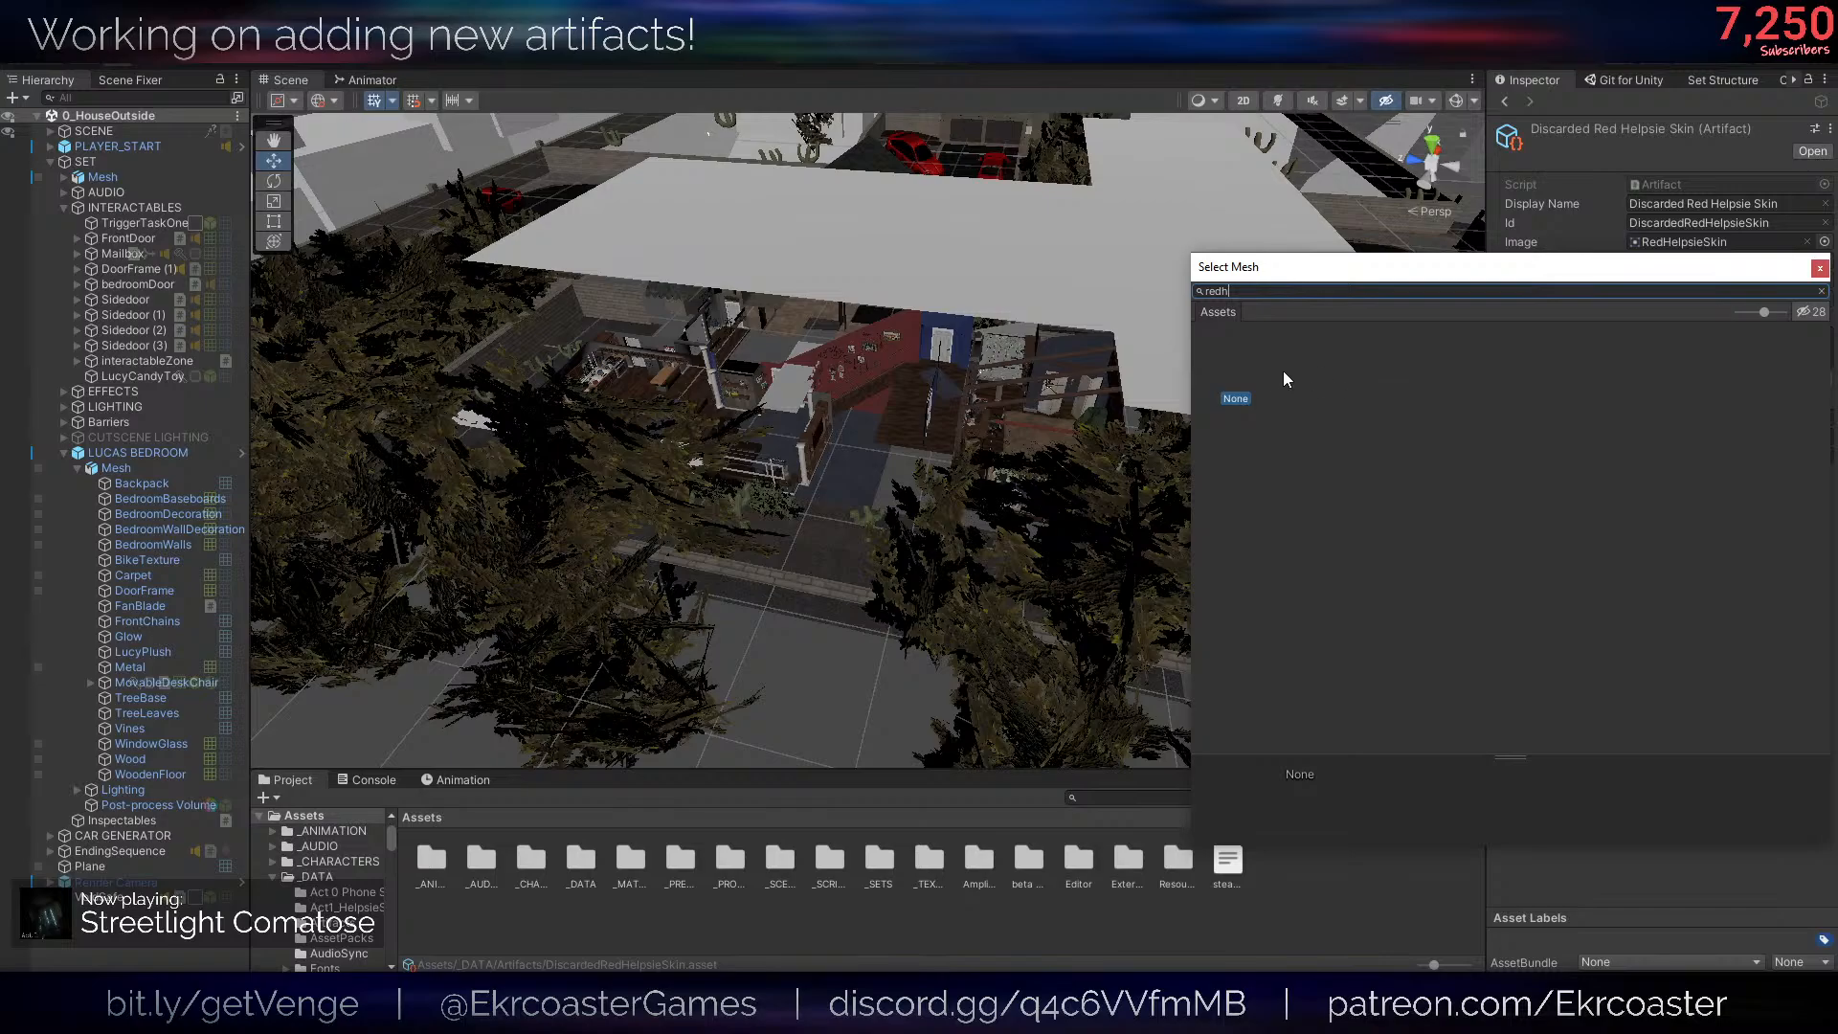
key(BackSpace)
key(BackSpace)
key(BackSpace)
key(BackSpace)
text(helpsies)
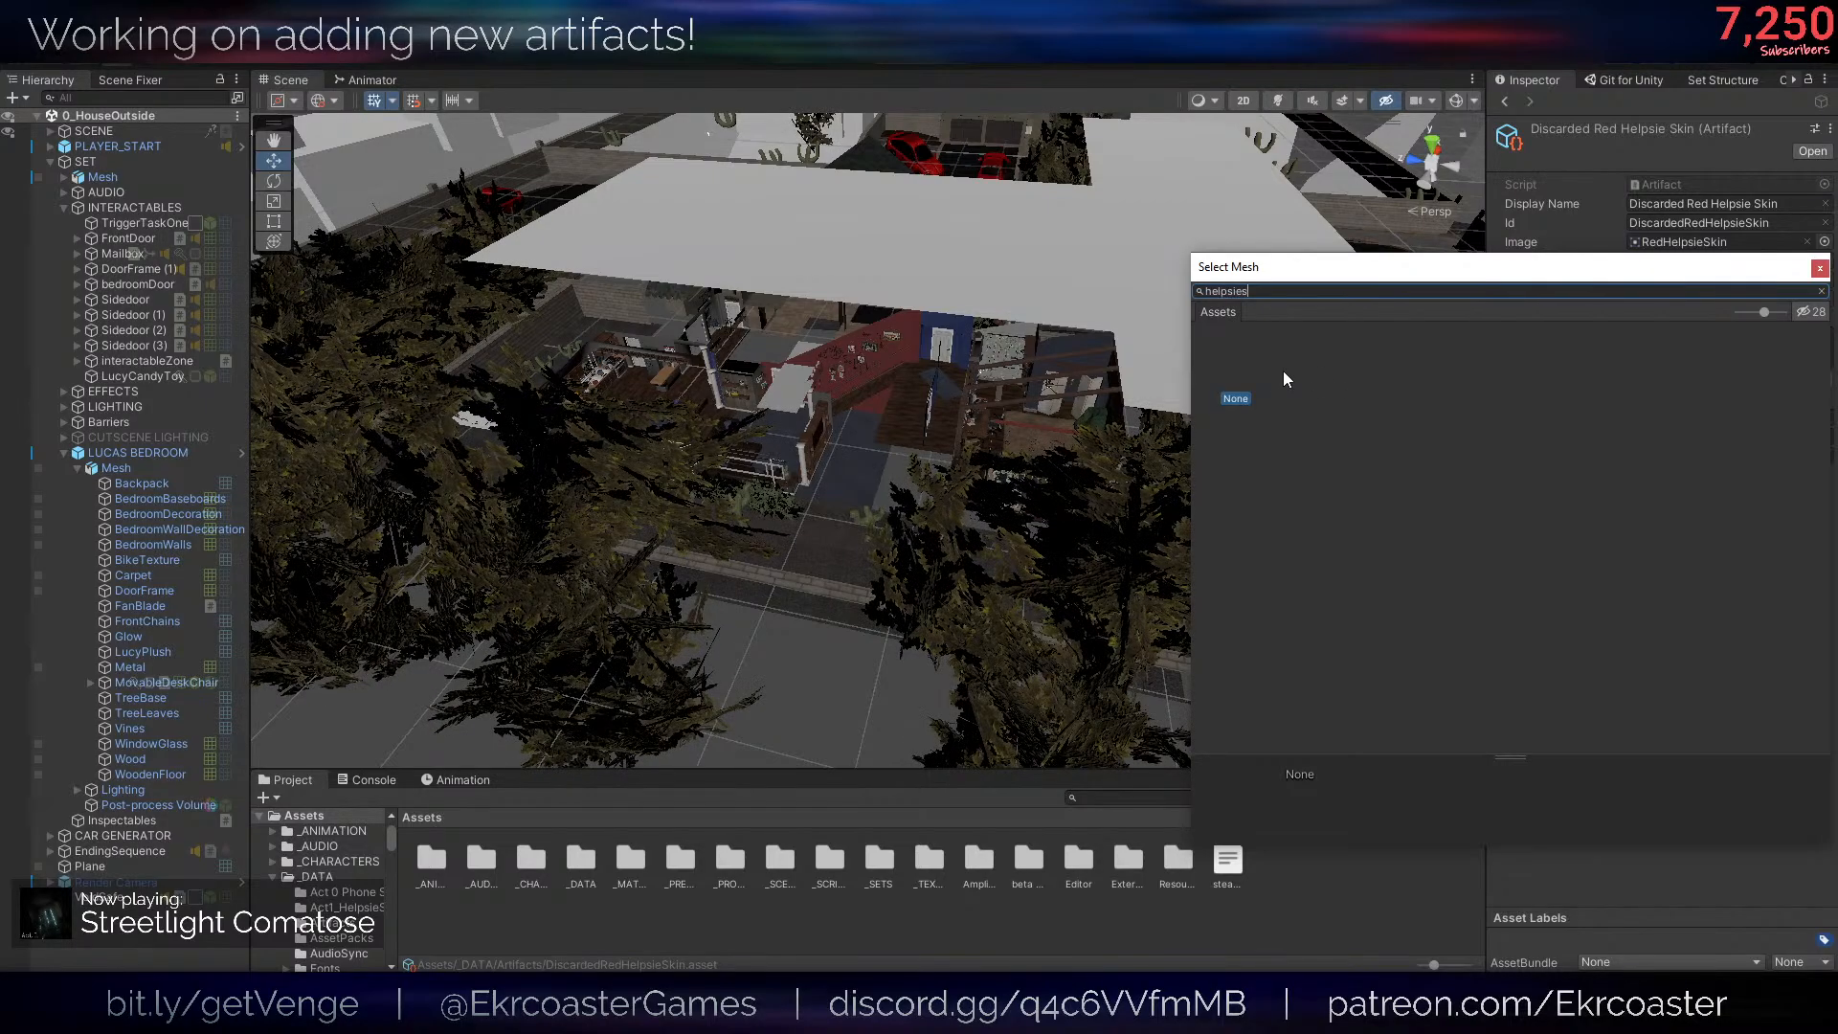
key(ctrl+a)
text(skin)
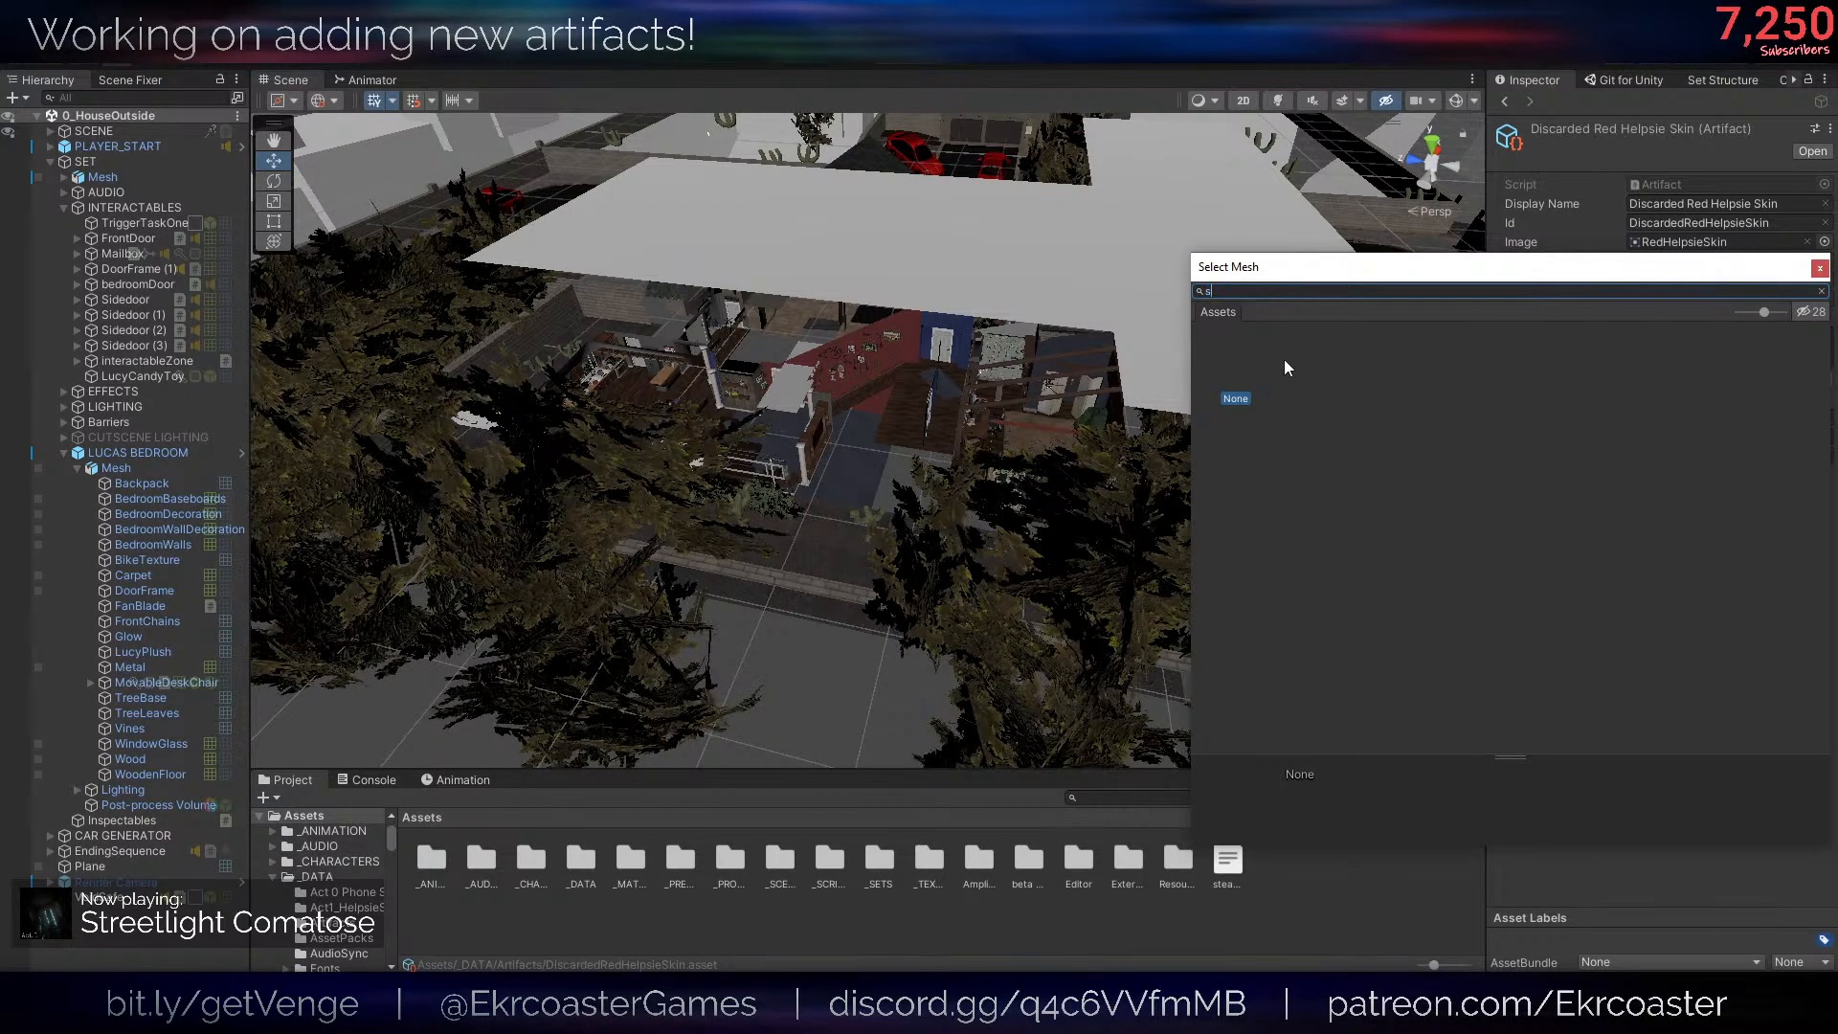
click(1307, 363)
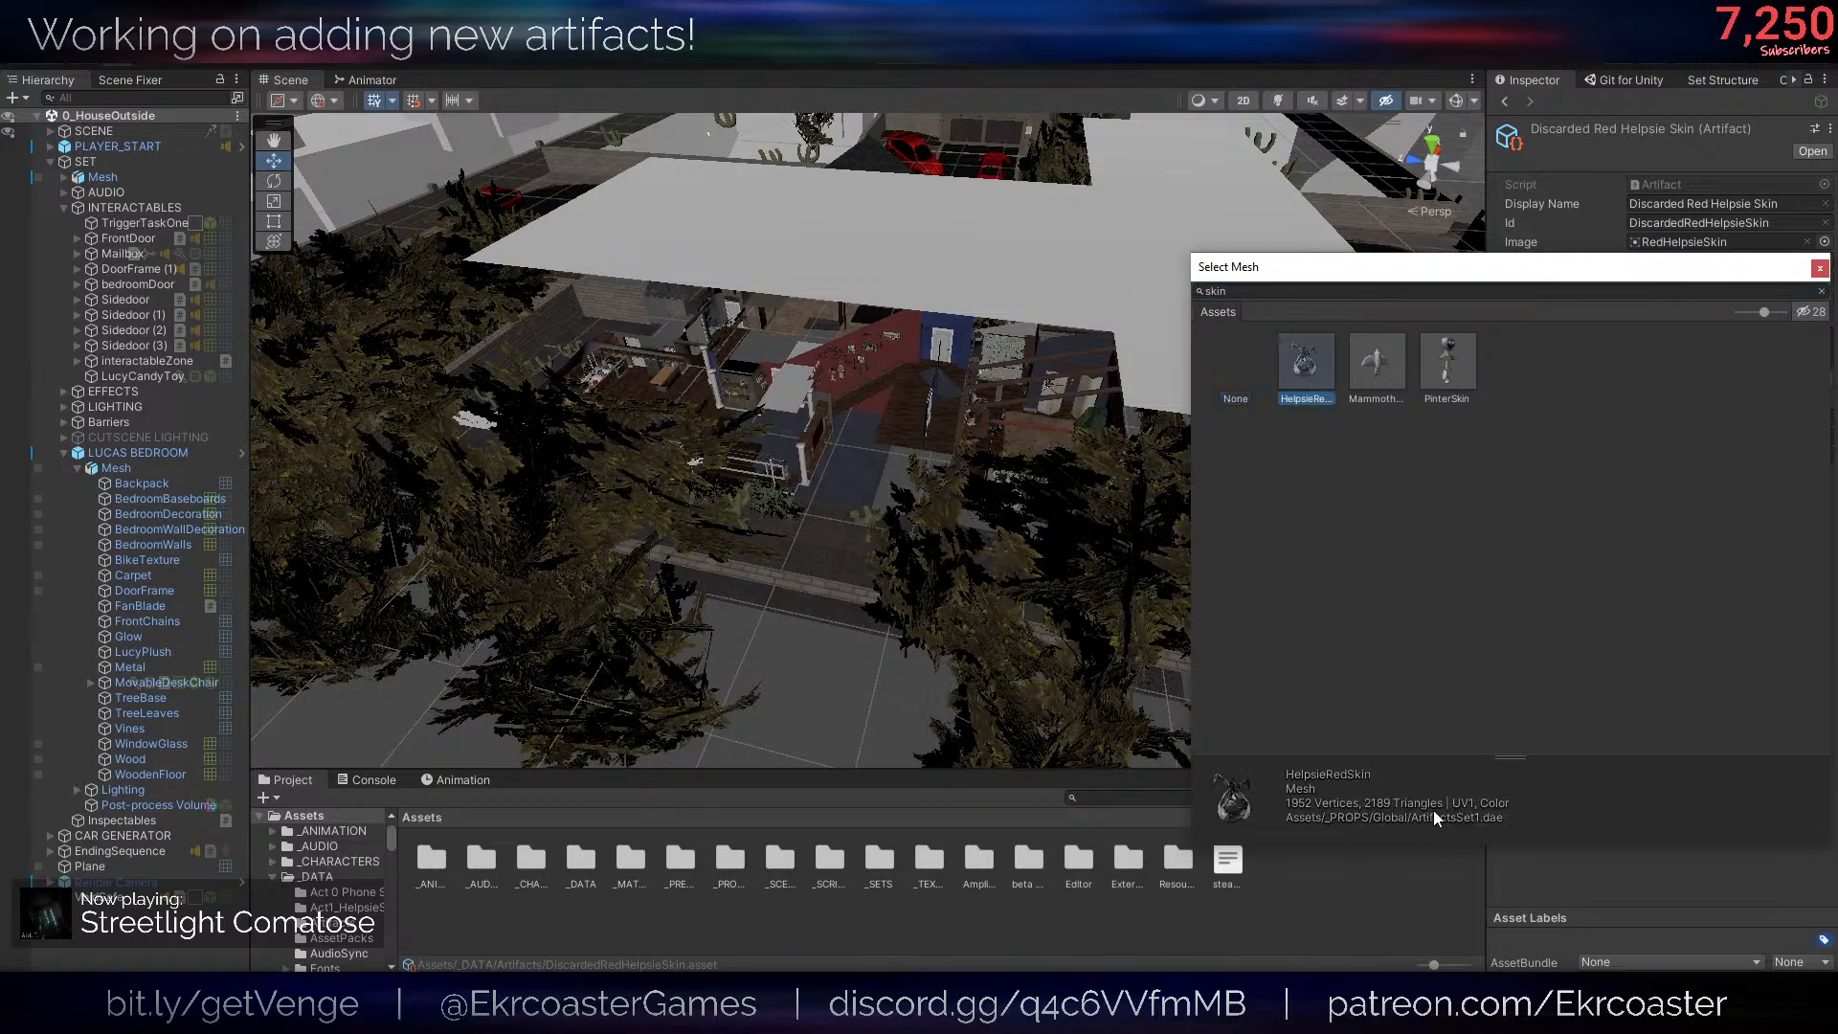
double_click(1329, 362)
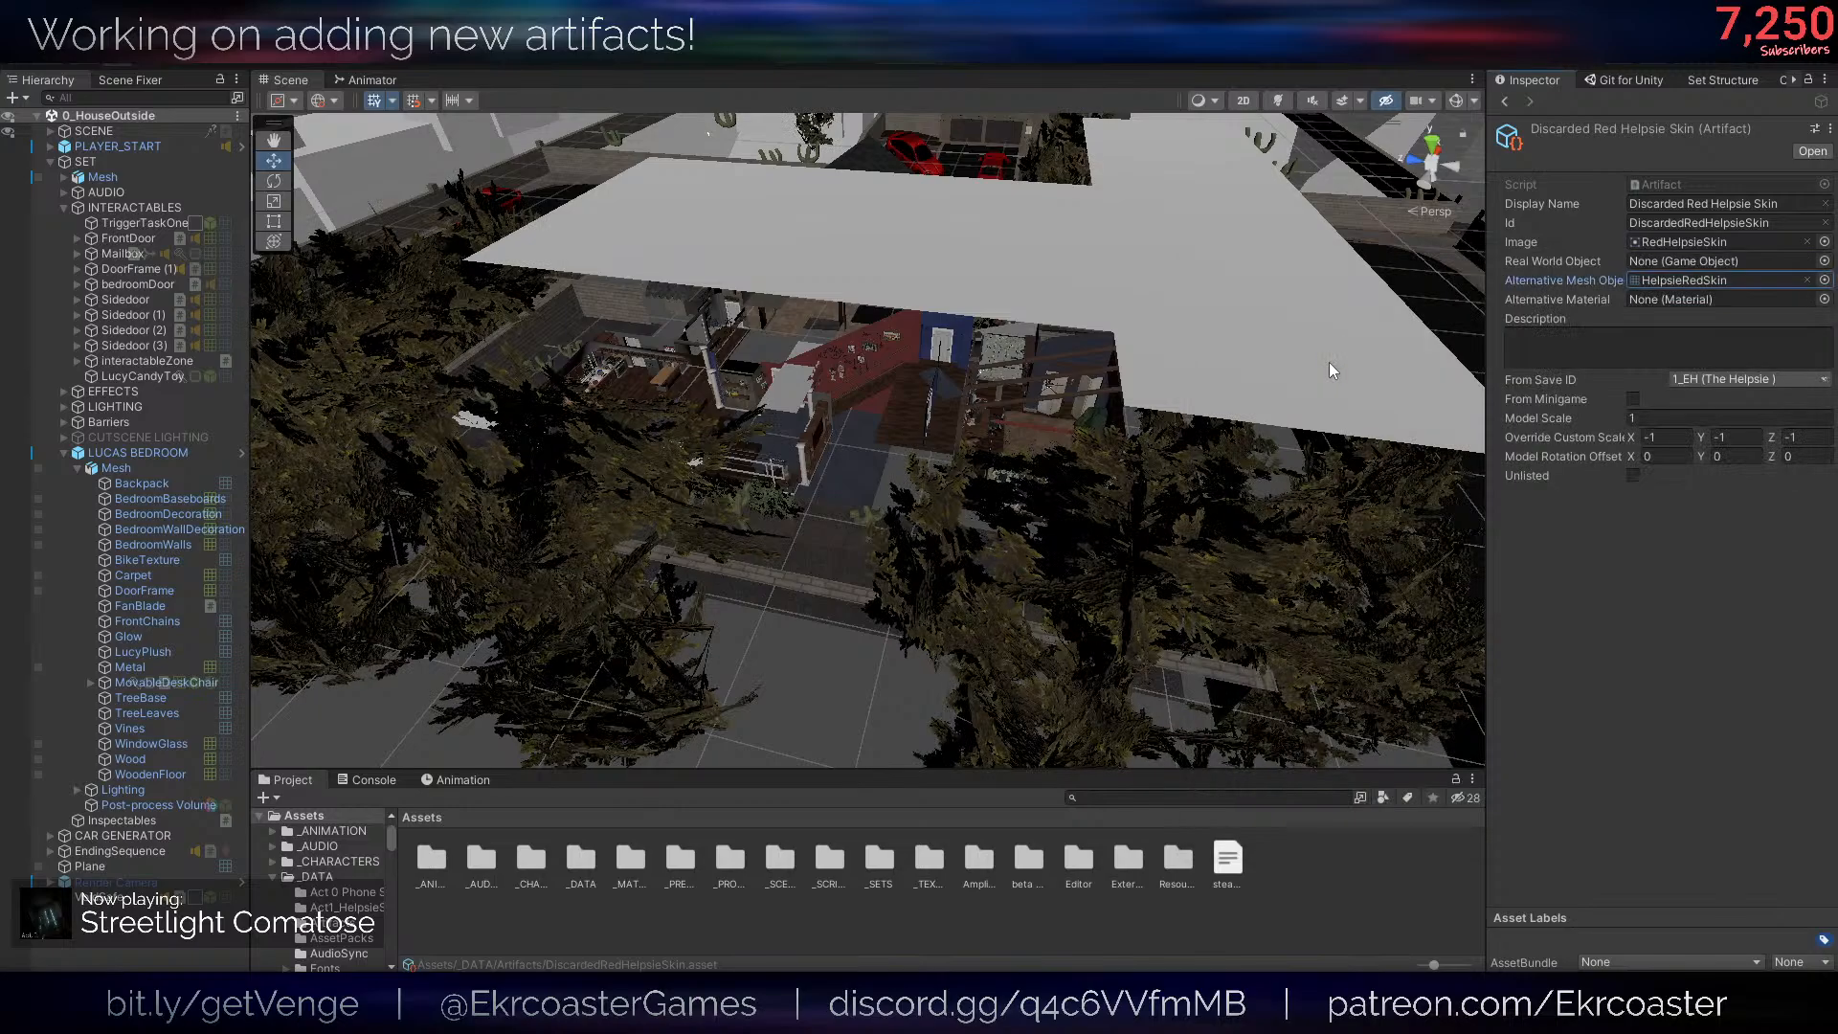
- Search the materials for "helpsie" and assign HELPSIE as the artifact's alternative material
click(1824, 299)
text(helps)
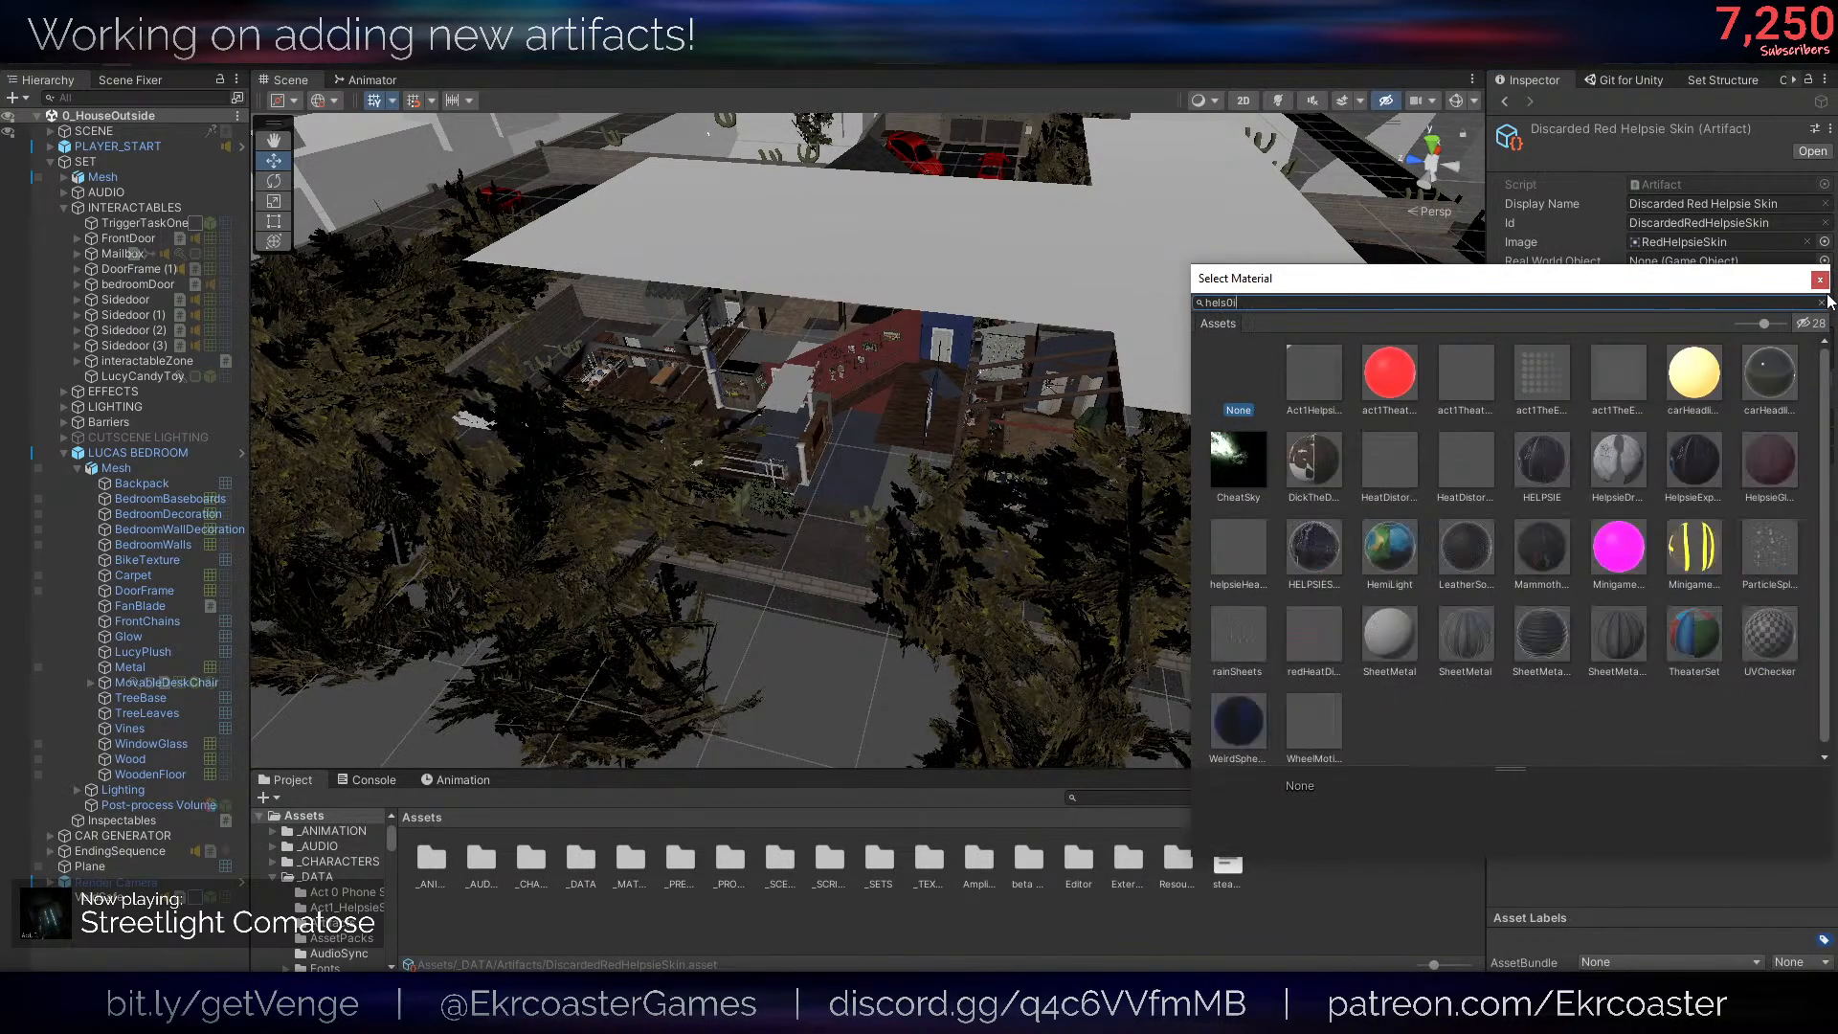
text(ie)
click(1405, 365)
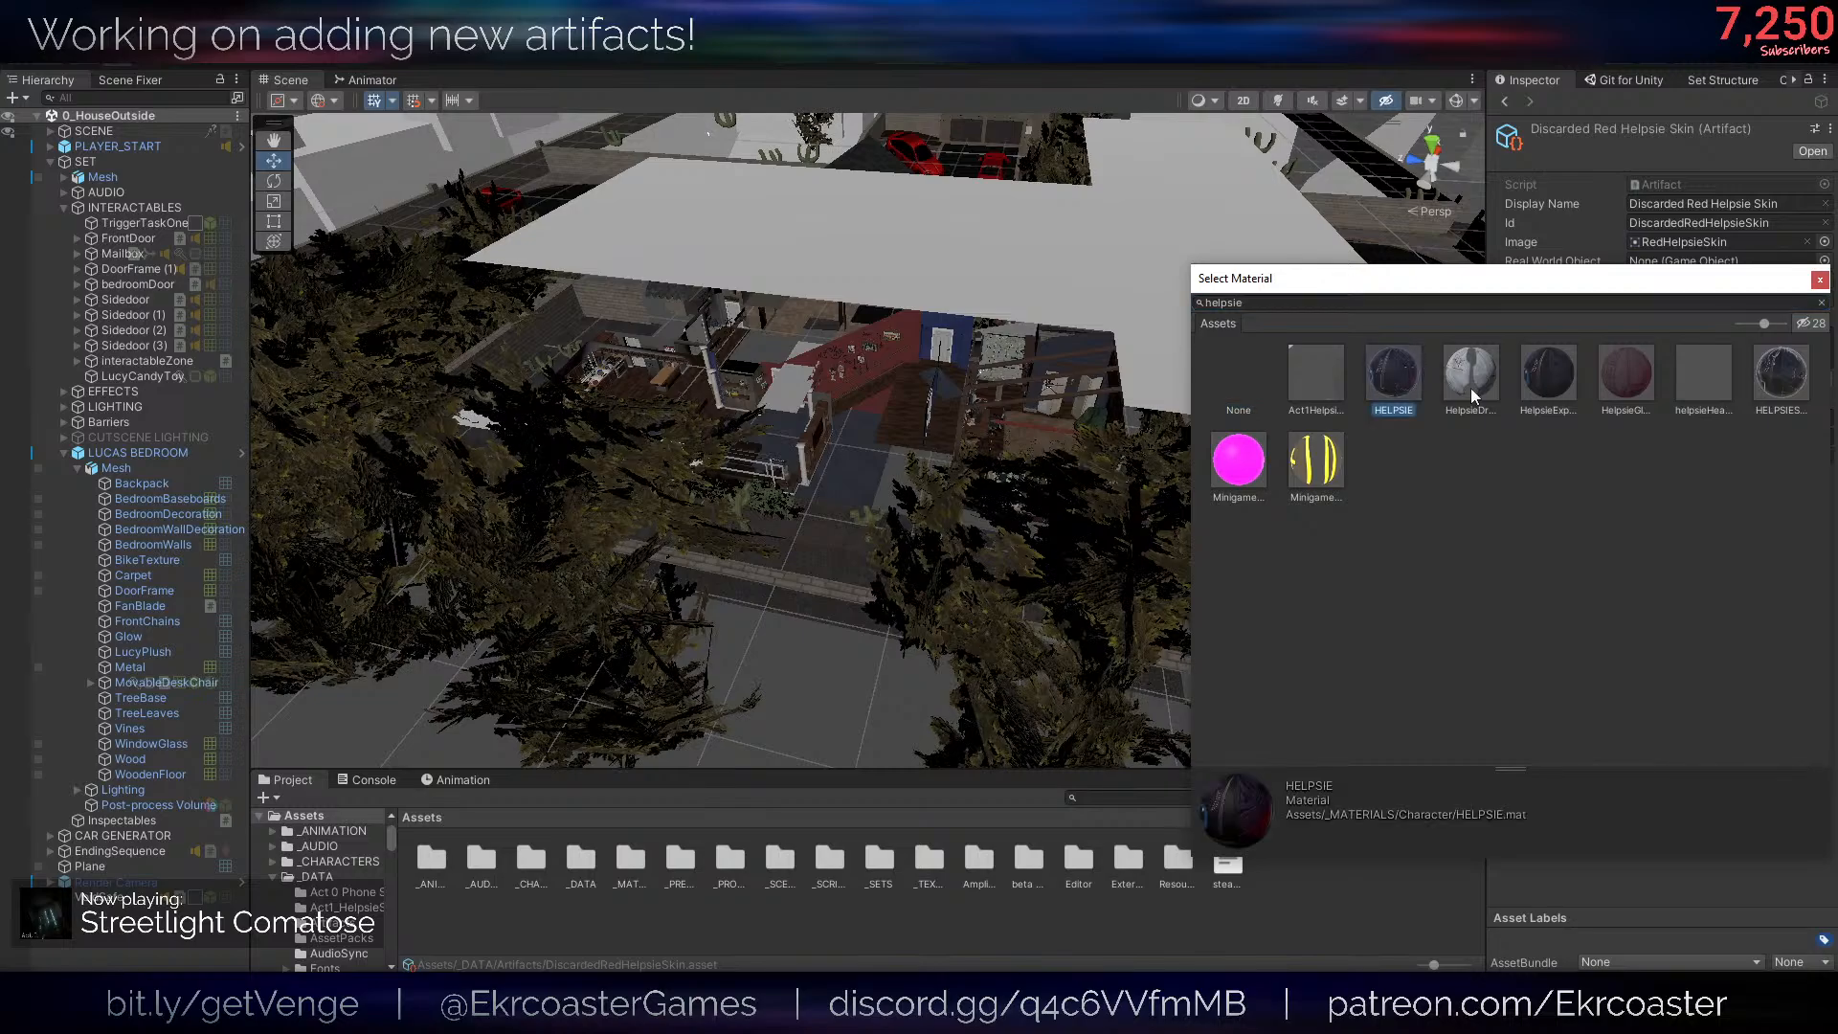
click(1771, 376)
double_click(1410, 366)
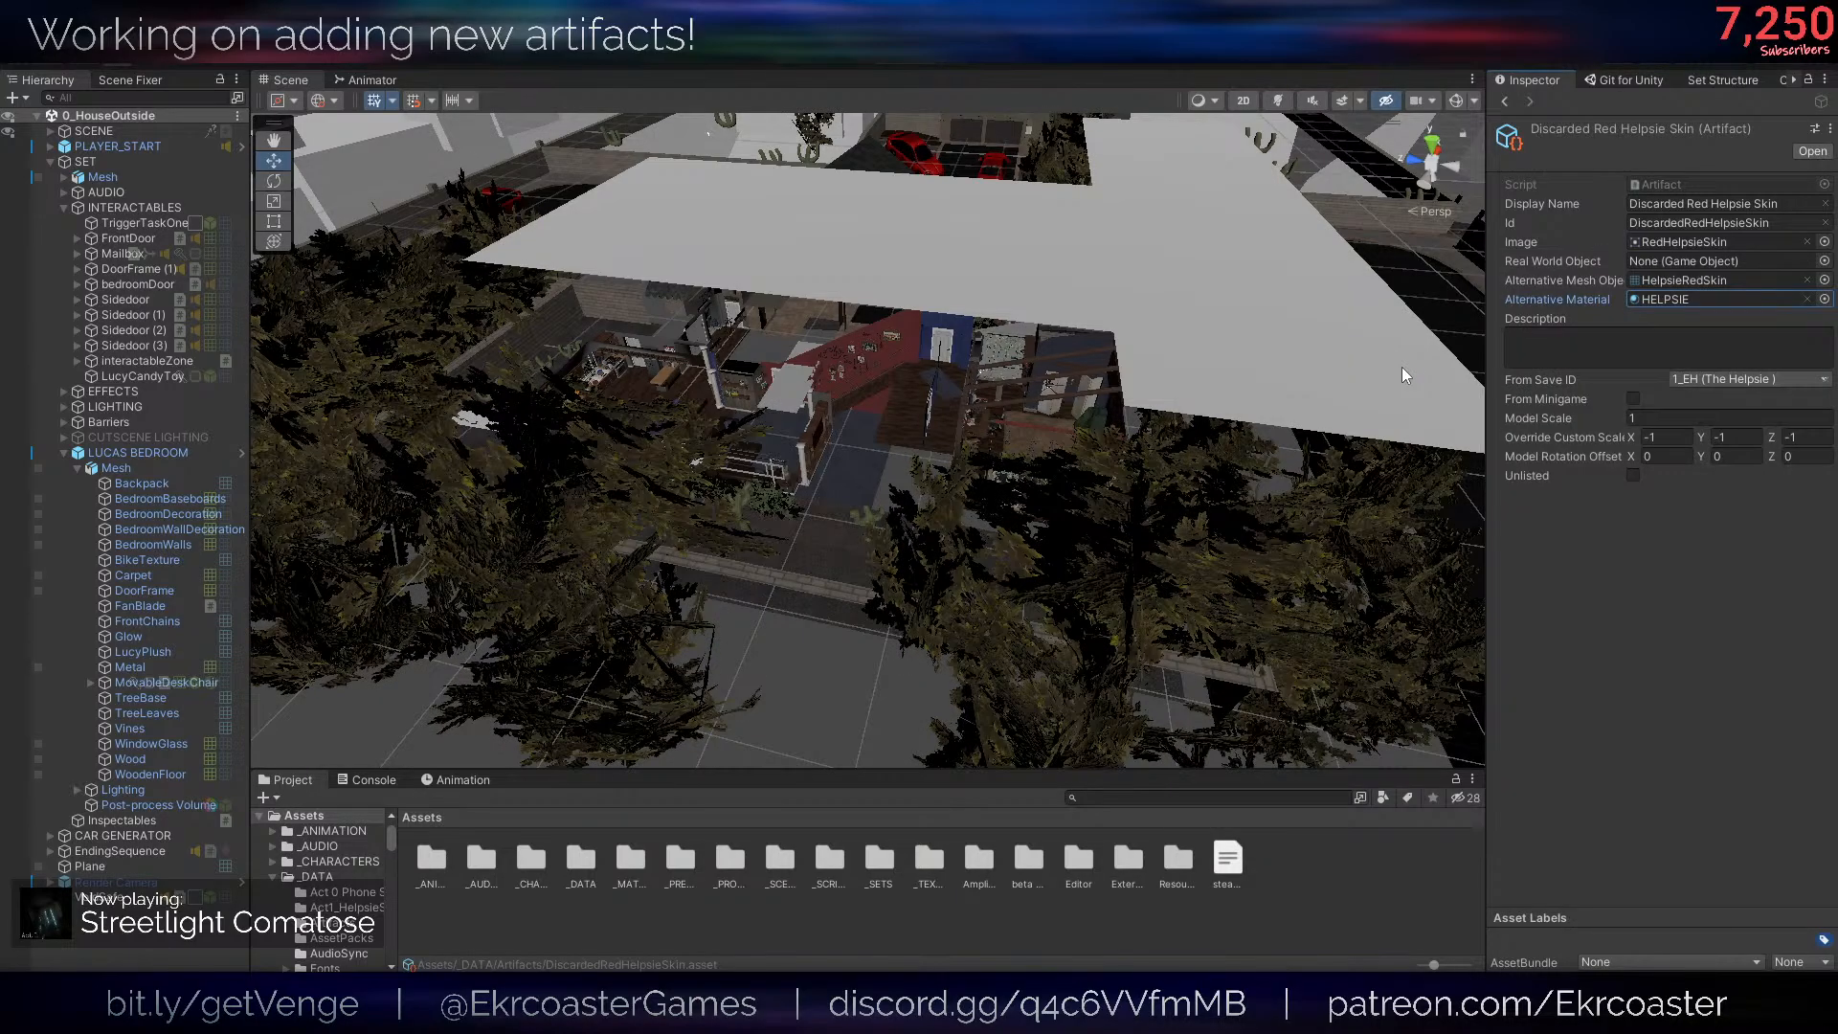
- Locate the HELPSIE material in the project, duplicate it, and rename the copy "HELPSIERedSkin"
click(1683, 297)
click(852, 848)
key(ctrl+d)
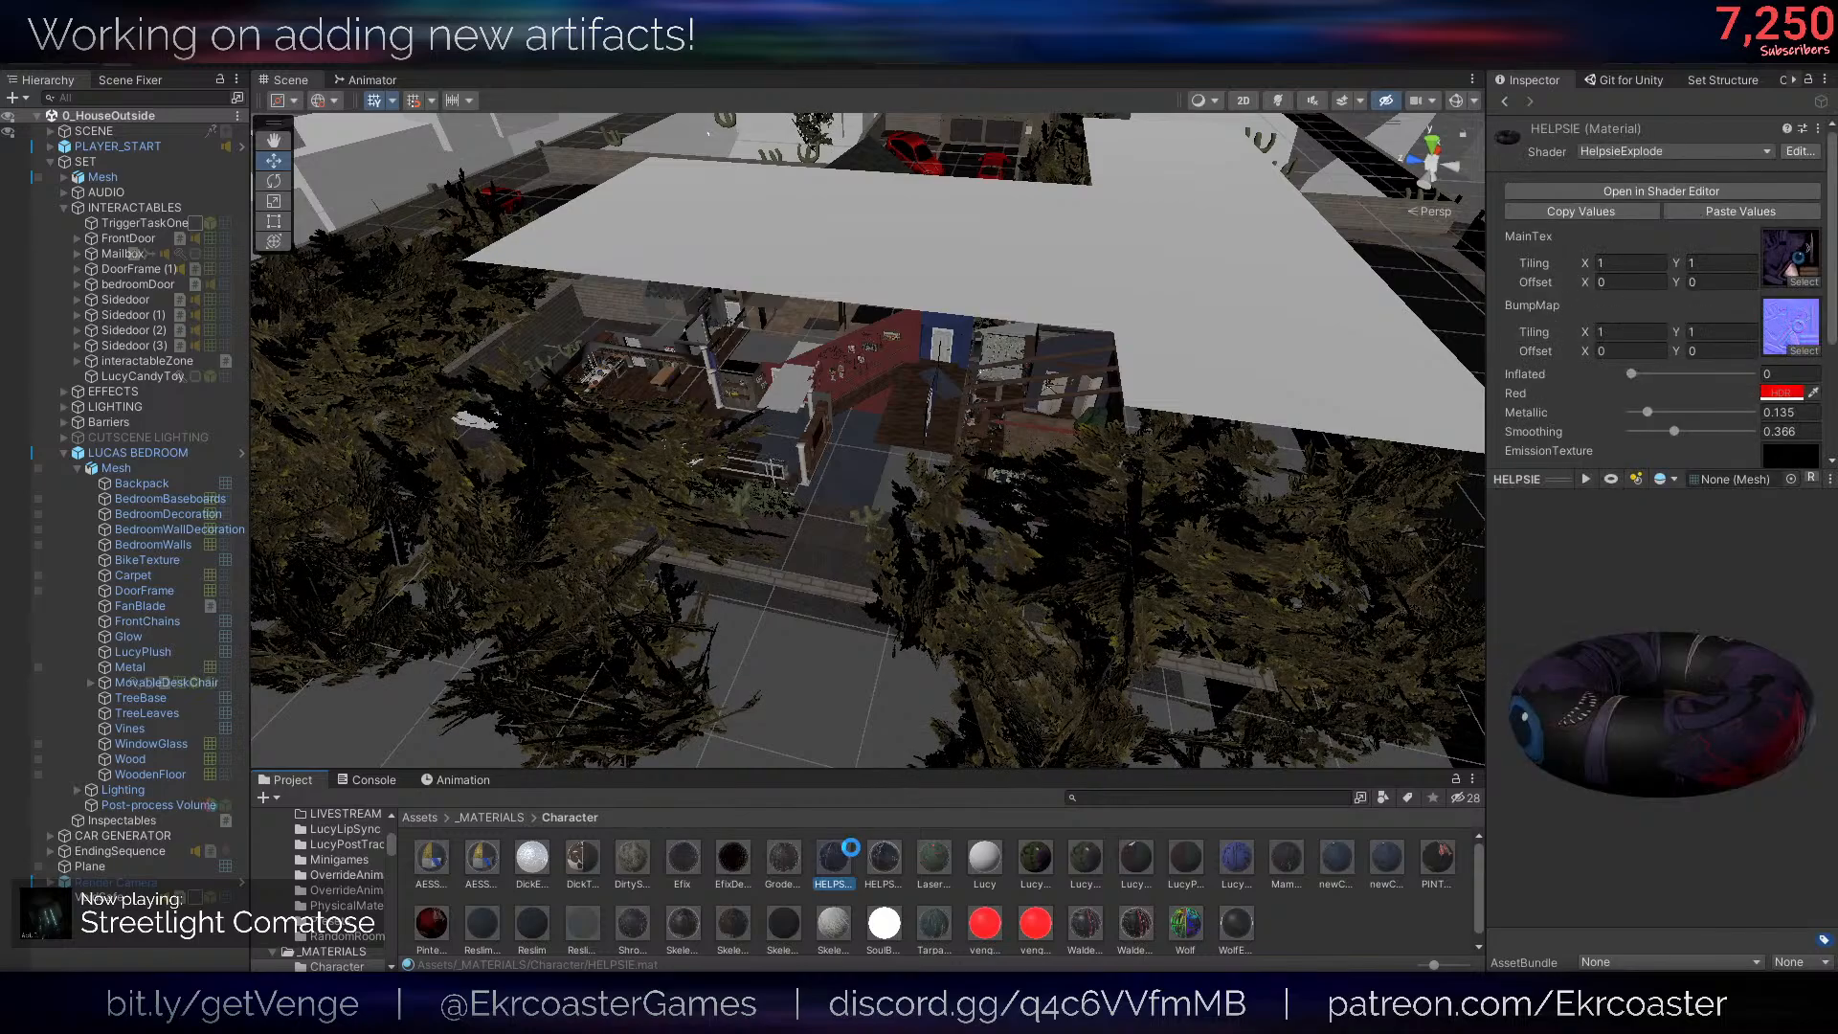
right_click(852, 847)
click(1015, 349)
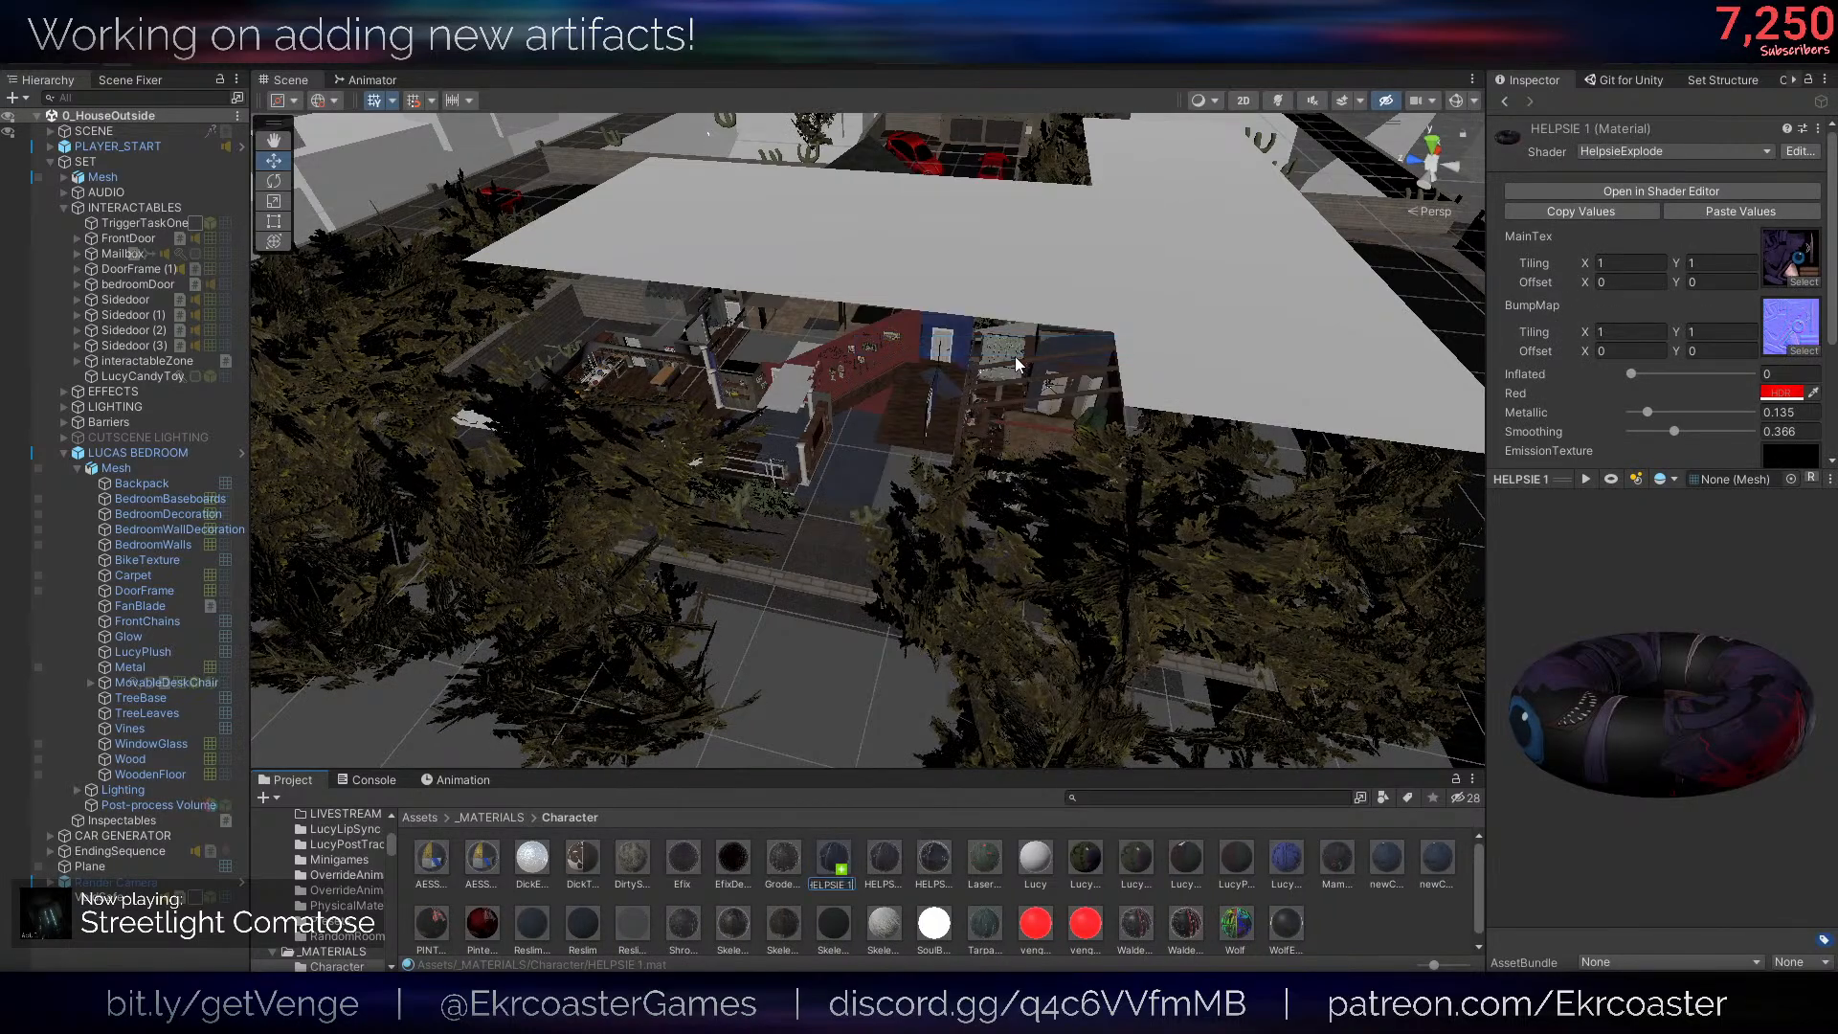
text(HELPSIERed)
text(Skin)
key(Return)
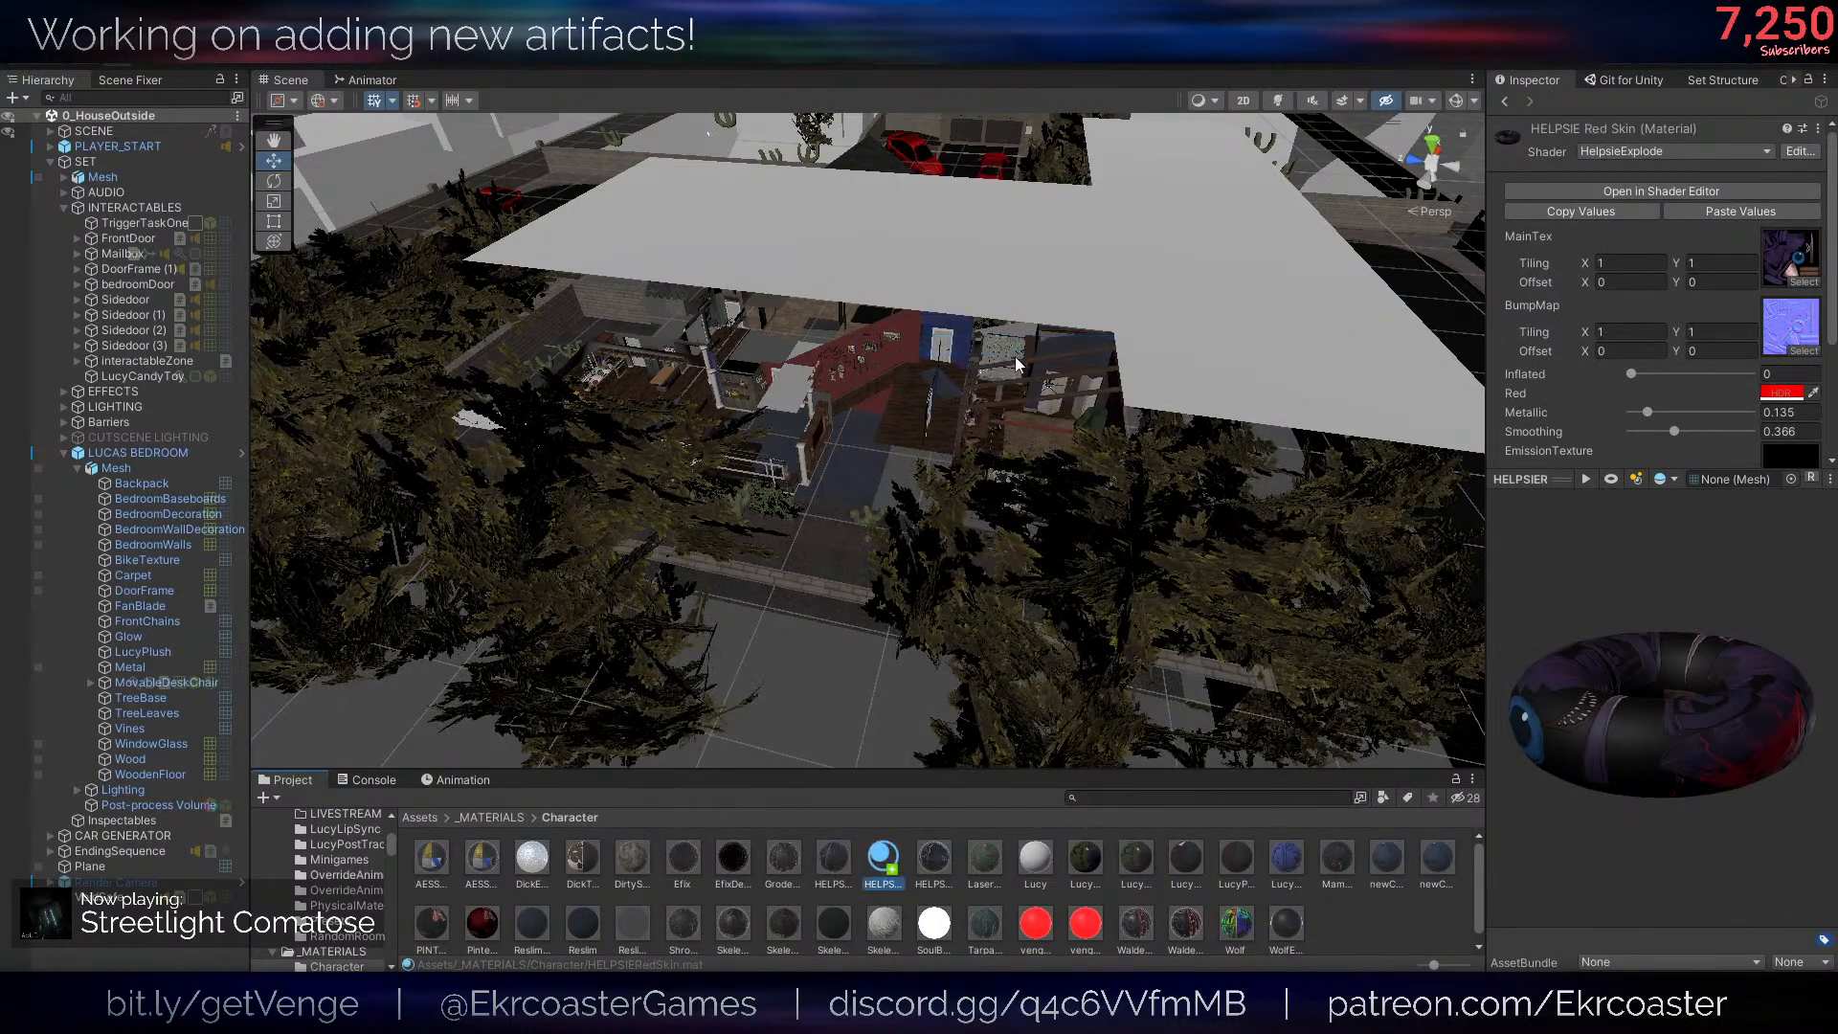
- Review the HELPSIERedSkin material's properties and open its HelpsieExplode shader graph at the Red and MainTex nodes
scroll(1733, 416, down, 3)
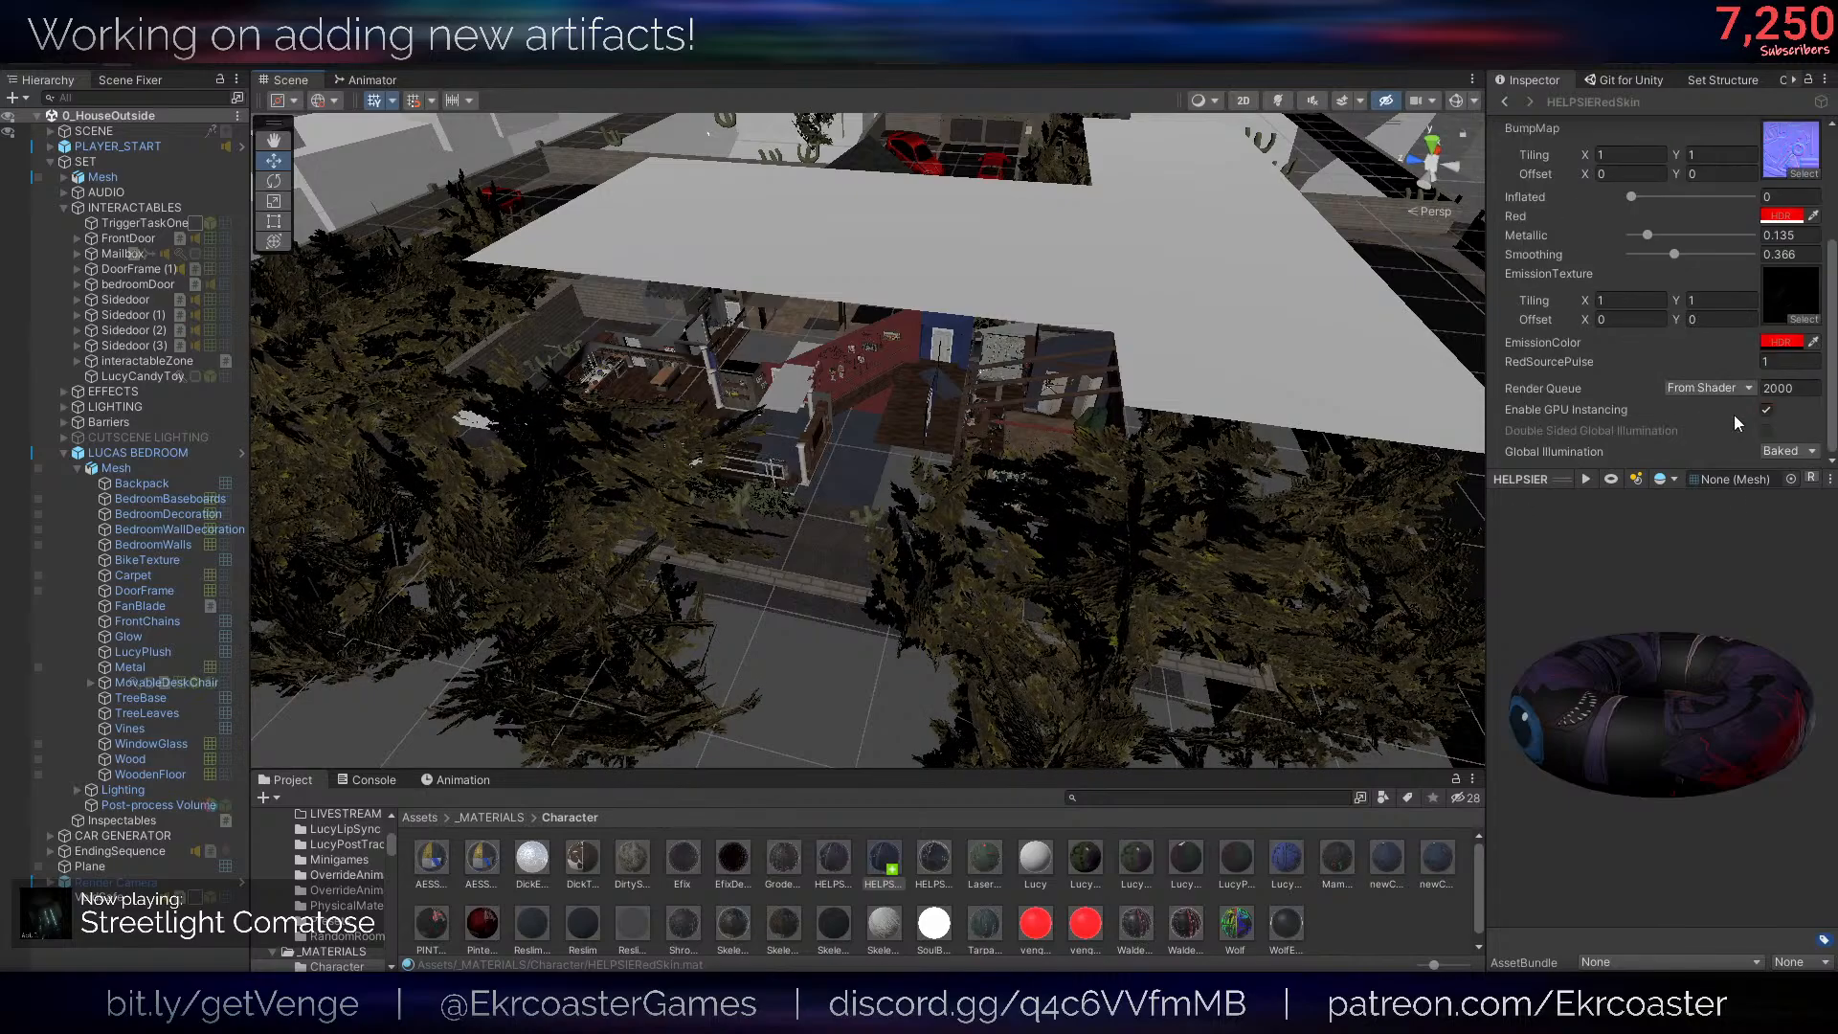
right_drag(736, 729, 719, 714)
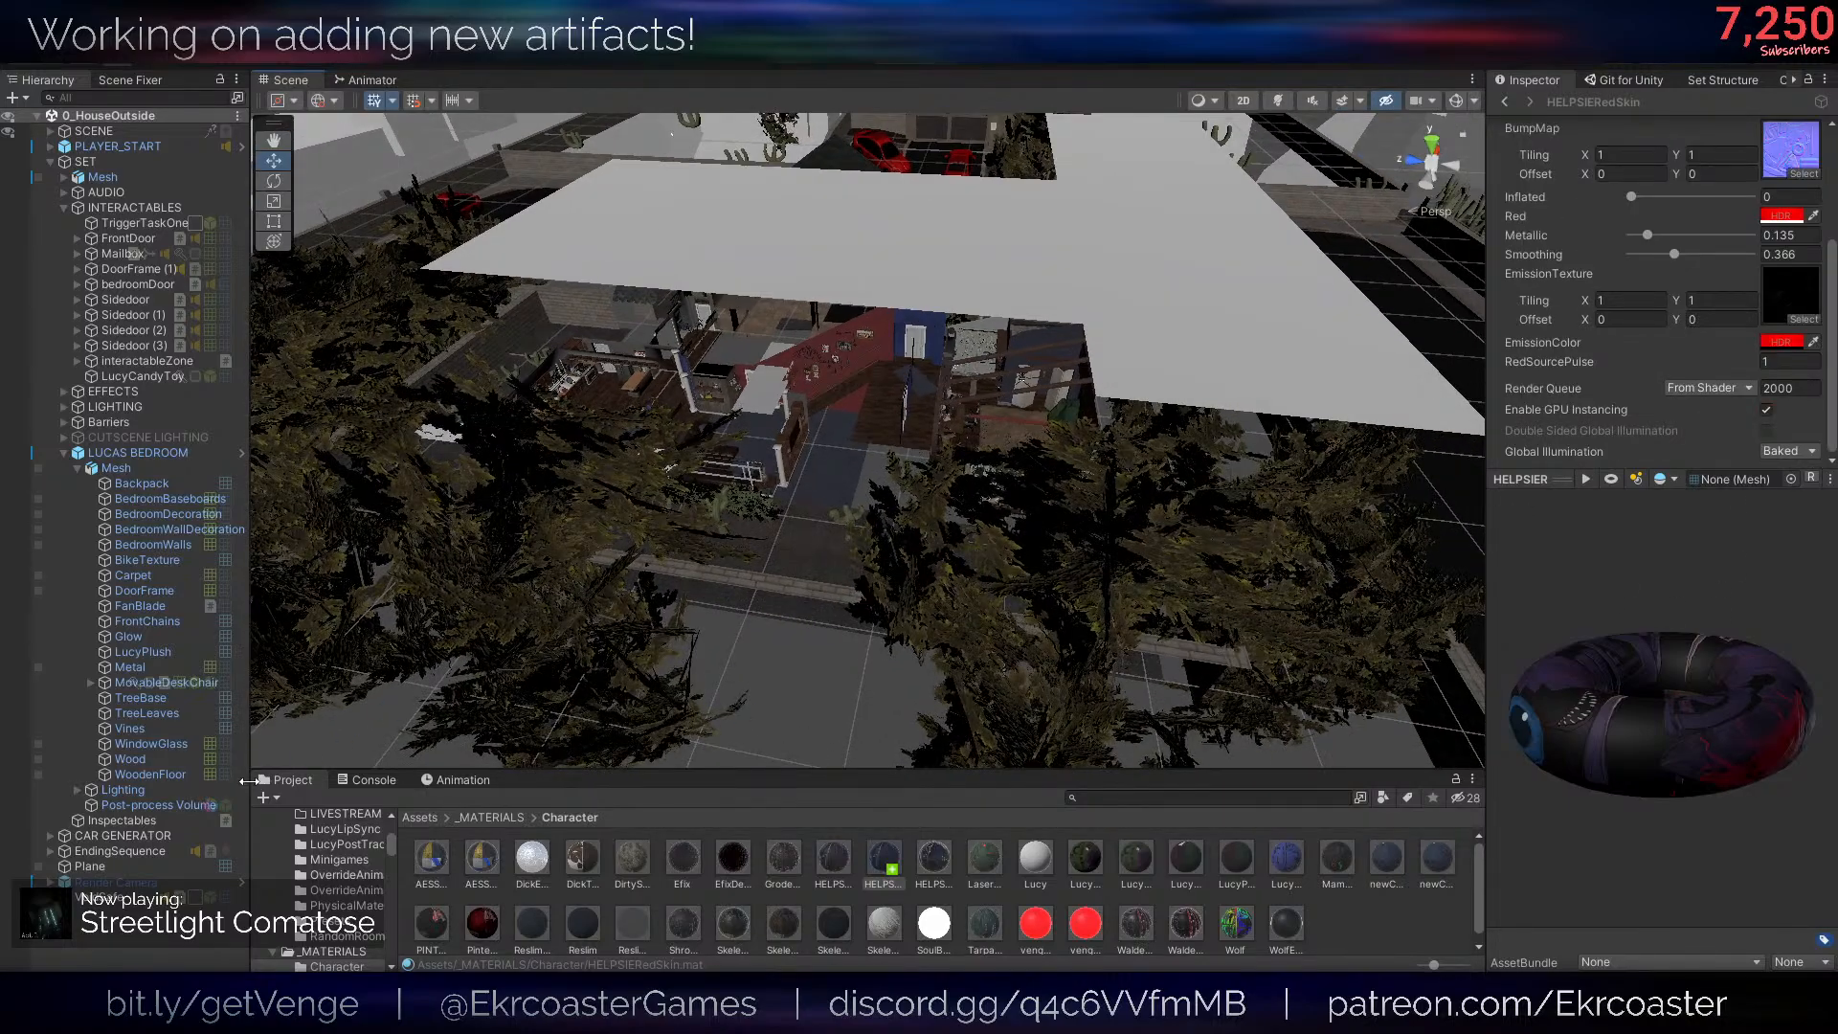
scroll(1723, 205, up, 4)
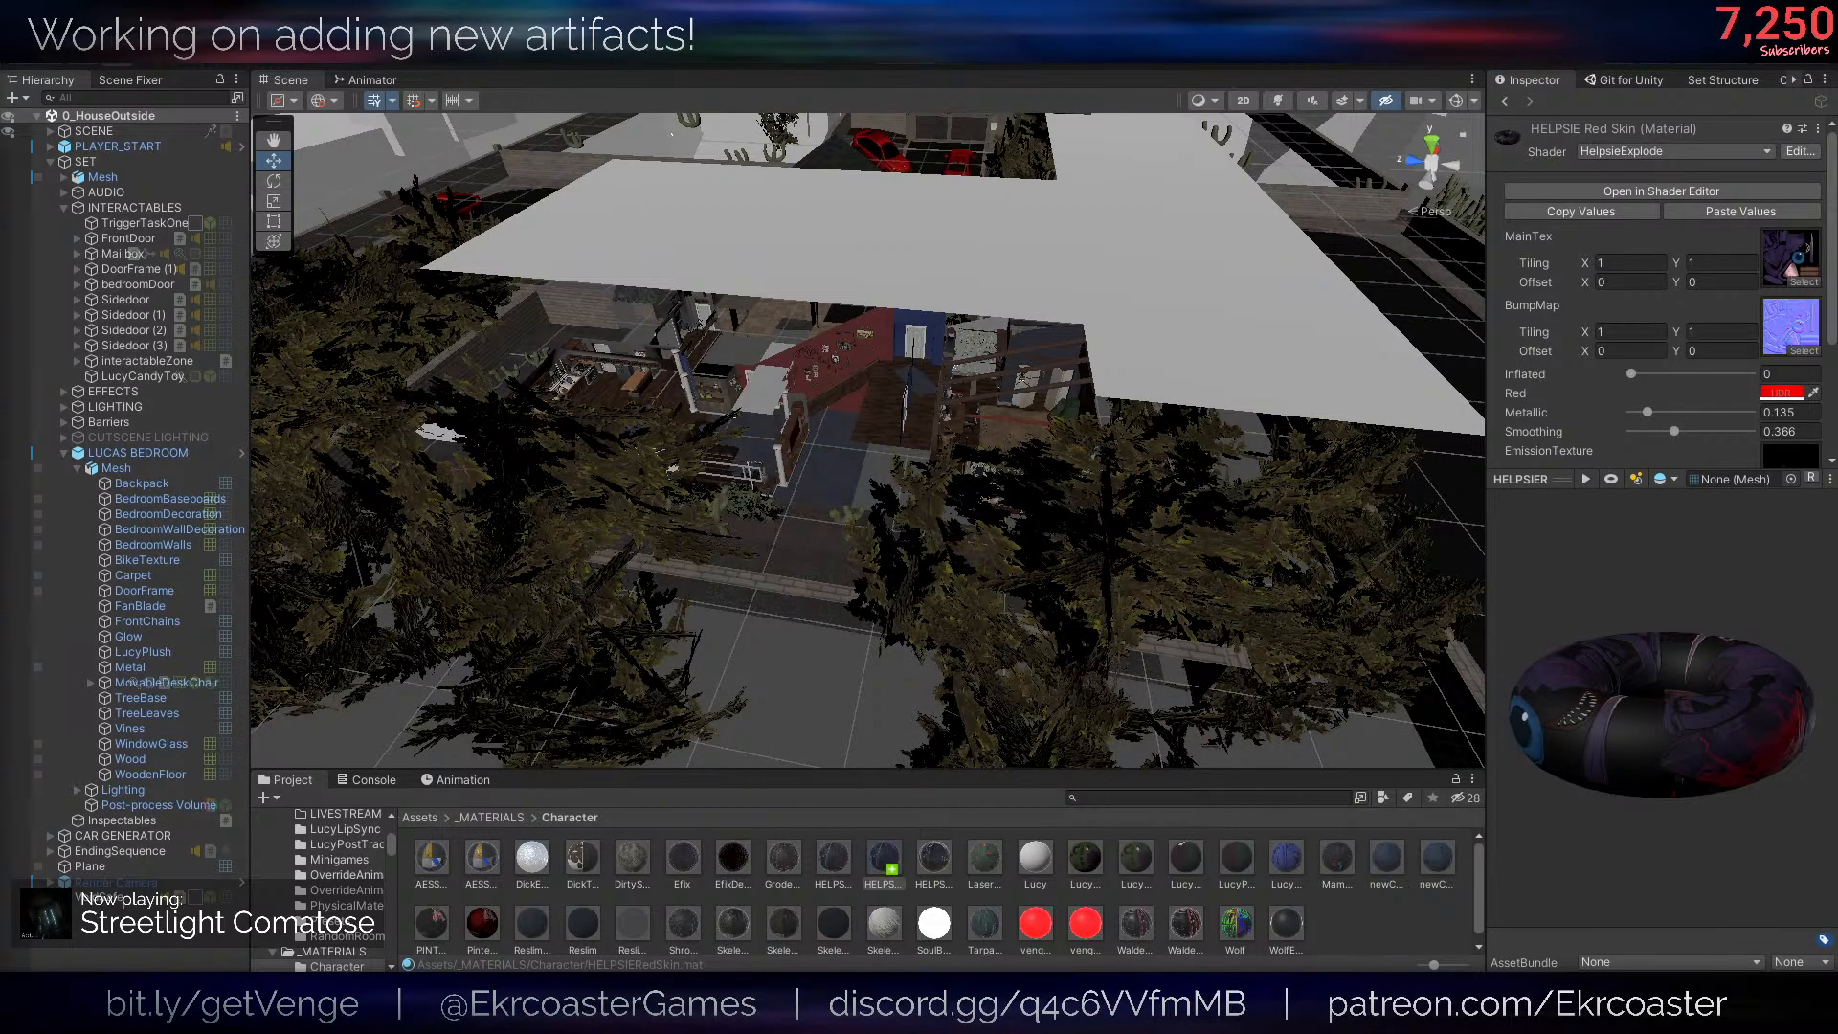
drag(0, 69, 1337, 70)
scroll(969, 402, down, 5)
scroll(1007, 595, up, 4)
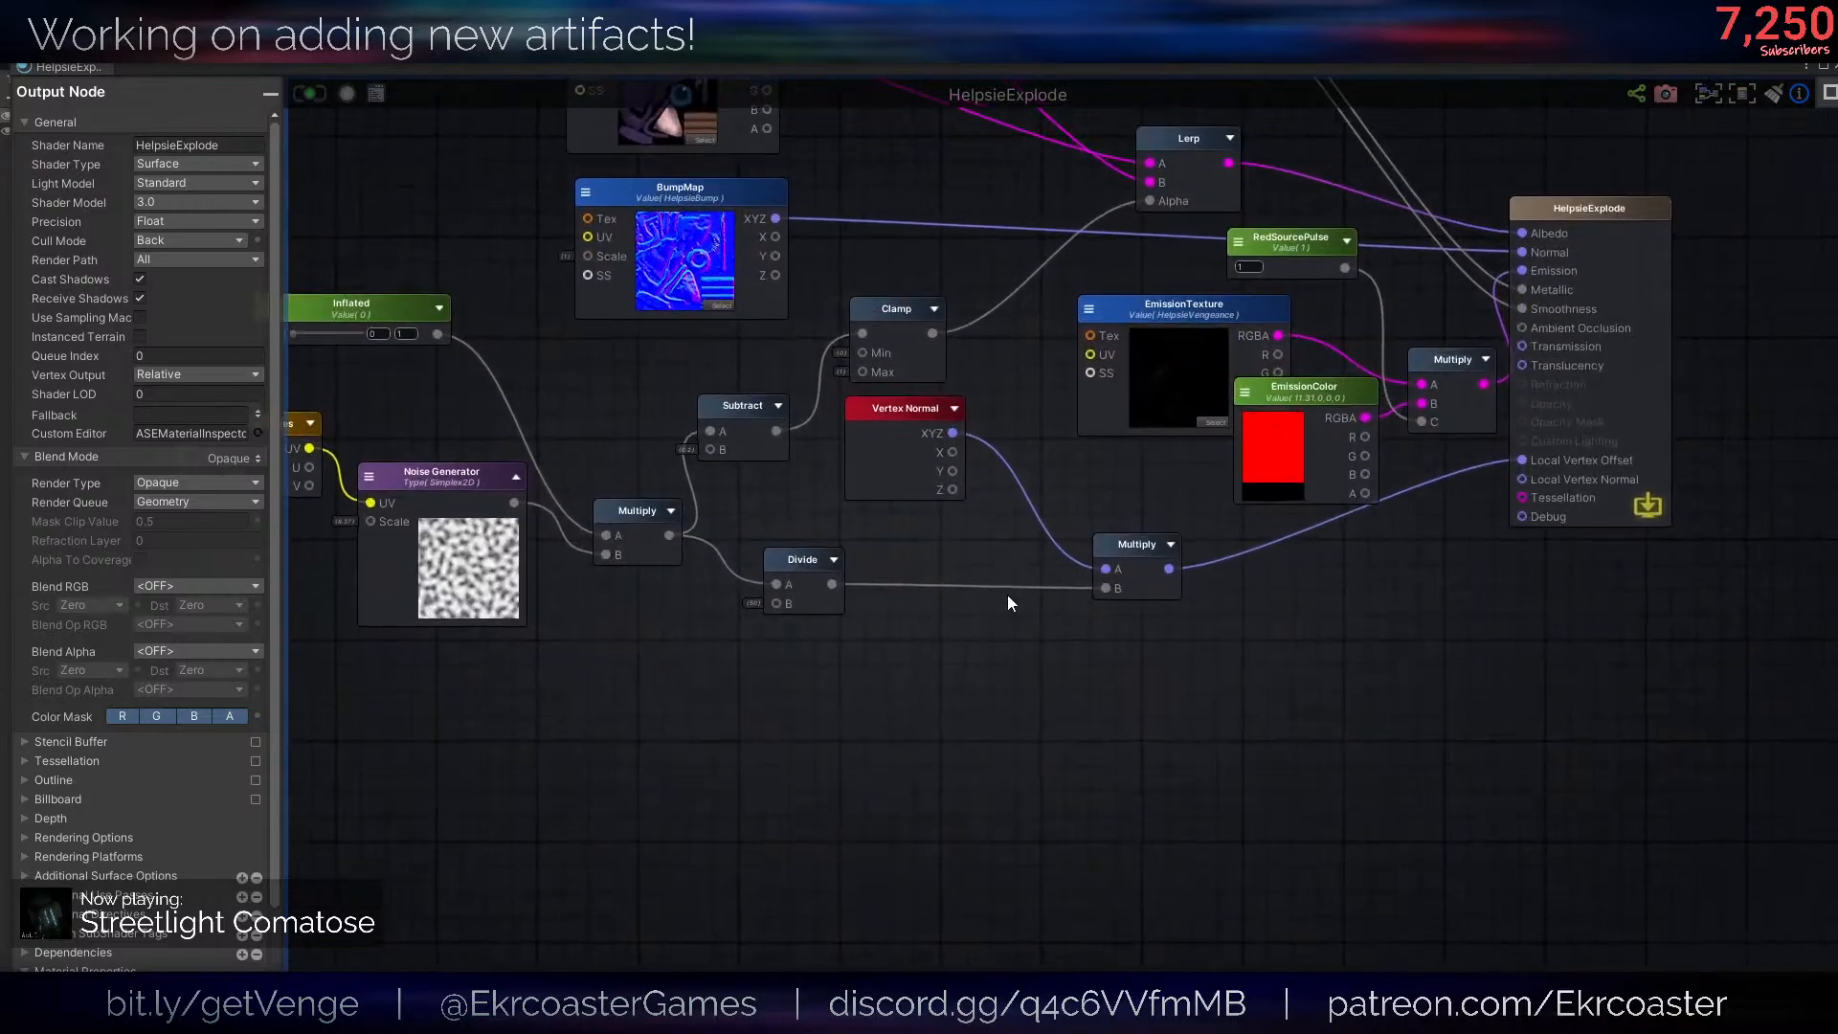
scroll(1006, 488, up, 2)
drag(948, 564, 1086, 623)
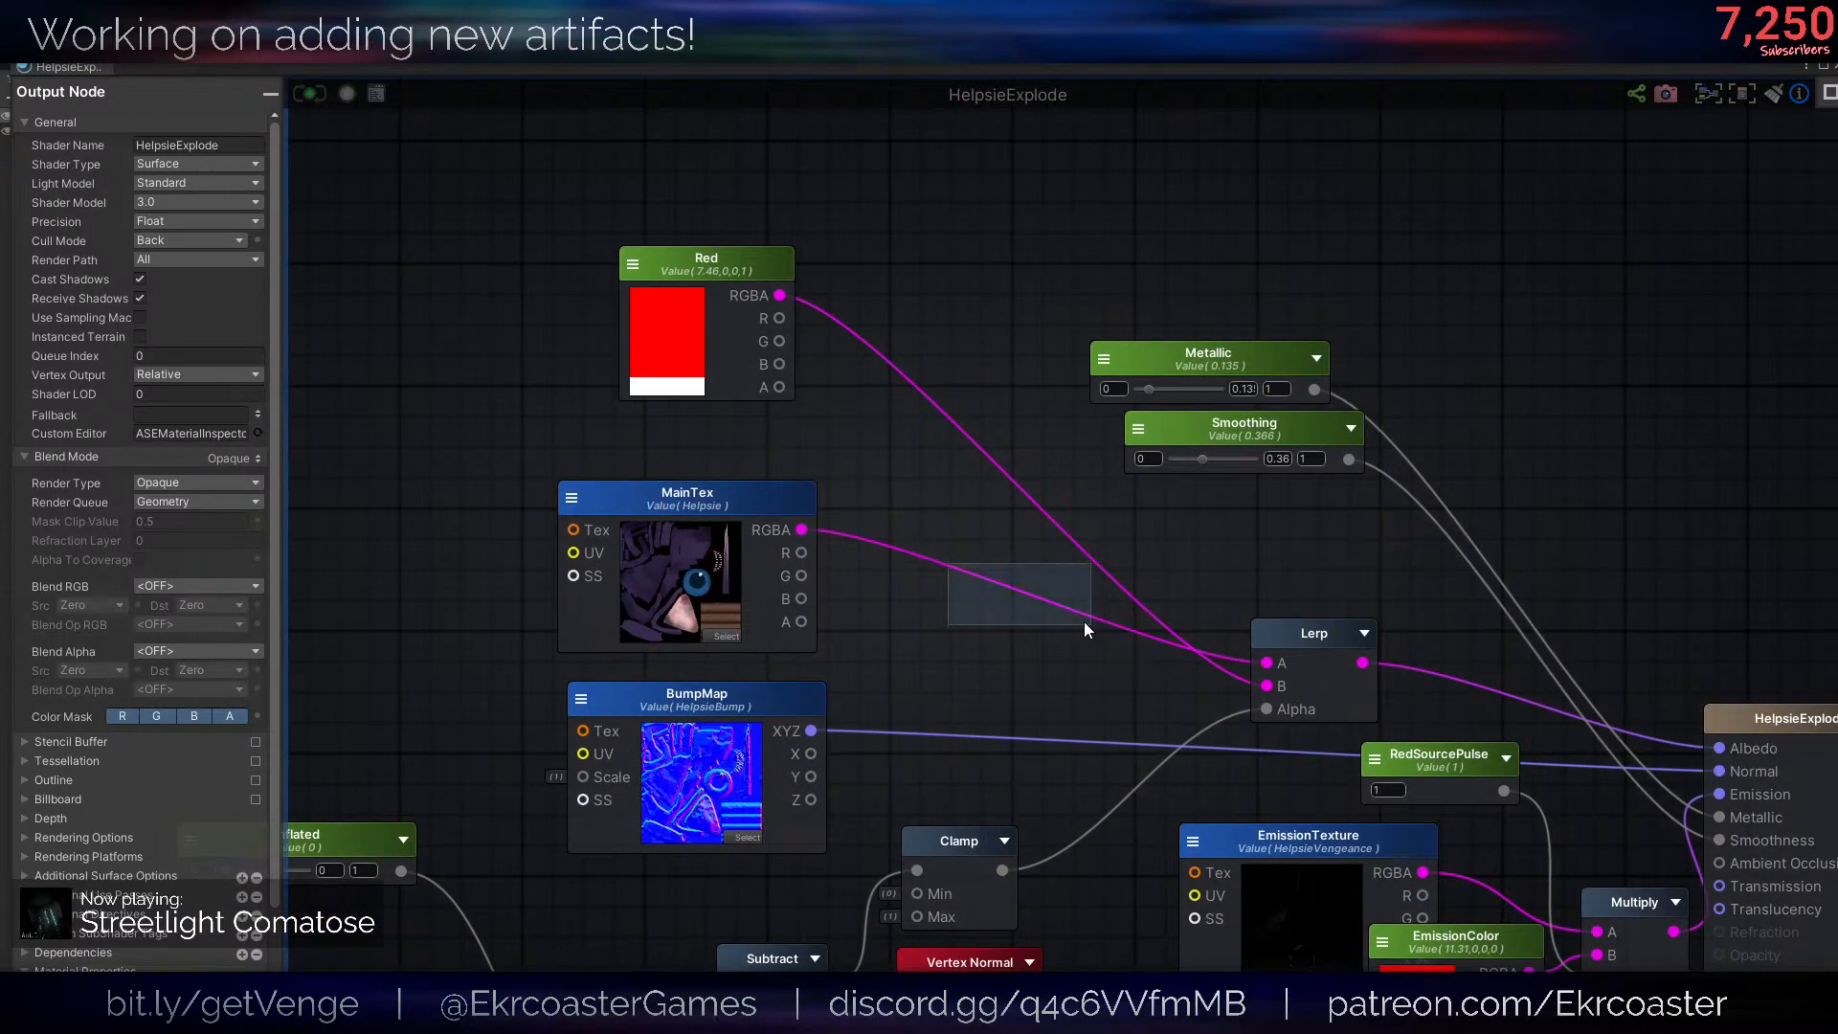
middle_drag(1011, 567, 1055, 616)
middle_drag(796, 314, 796, 450)
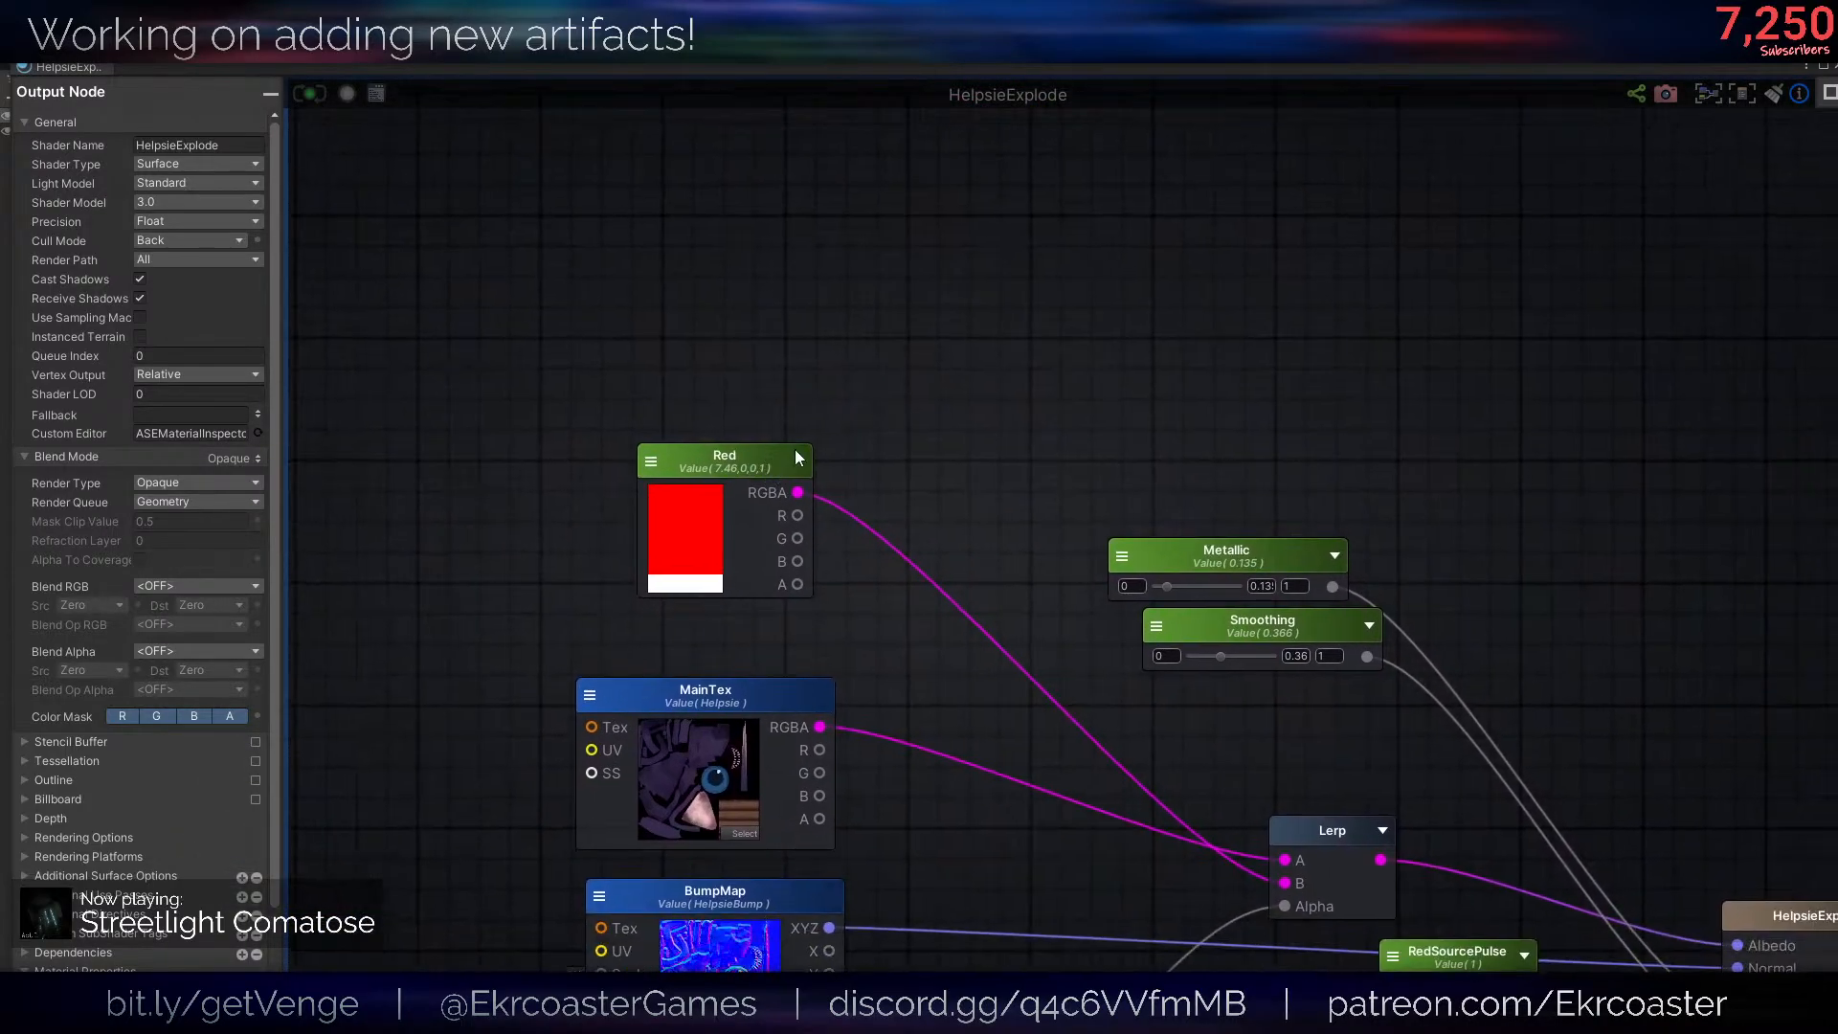
- Add an RGB to HSV node above the Red node and connect MainTex's RGBA output to its RGB input
right_click(858, 297)
text(hue)
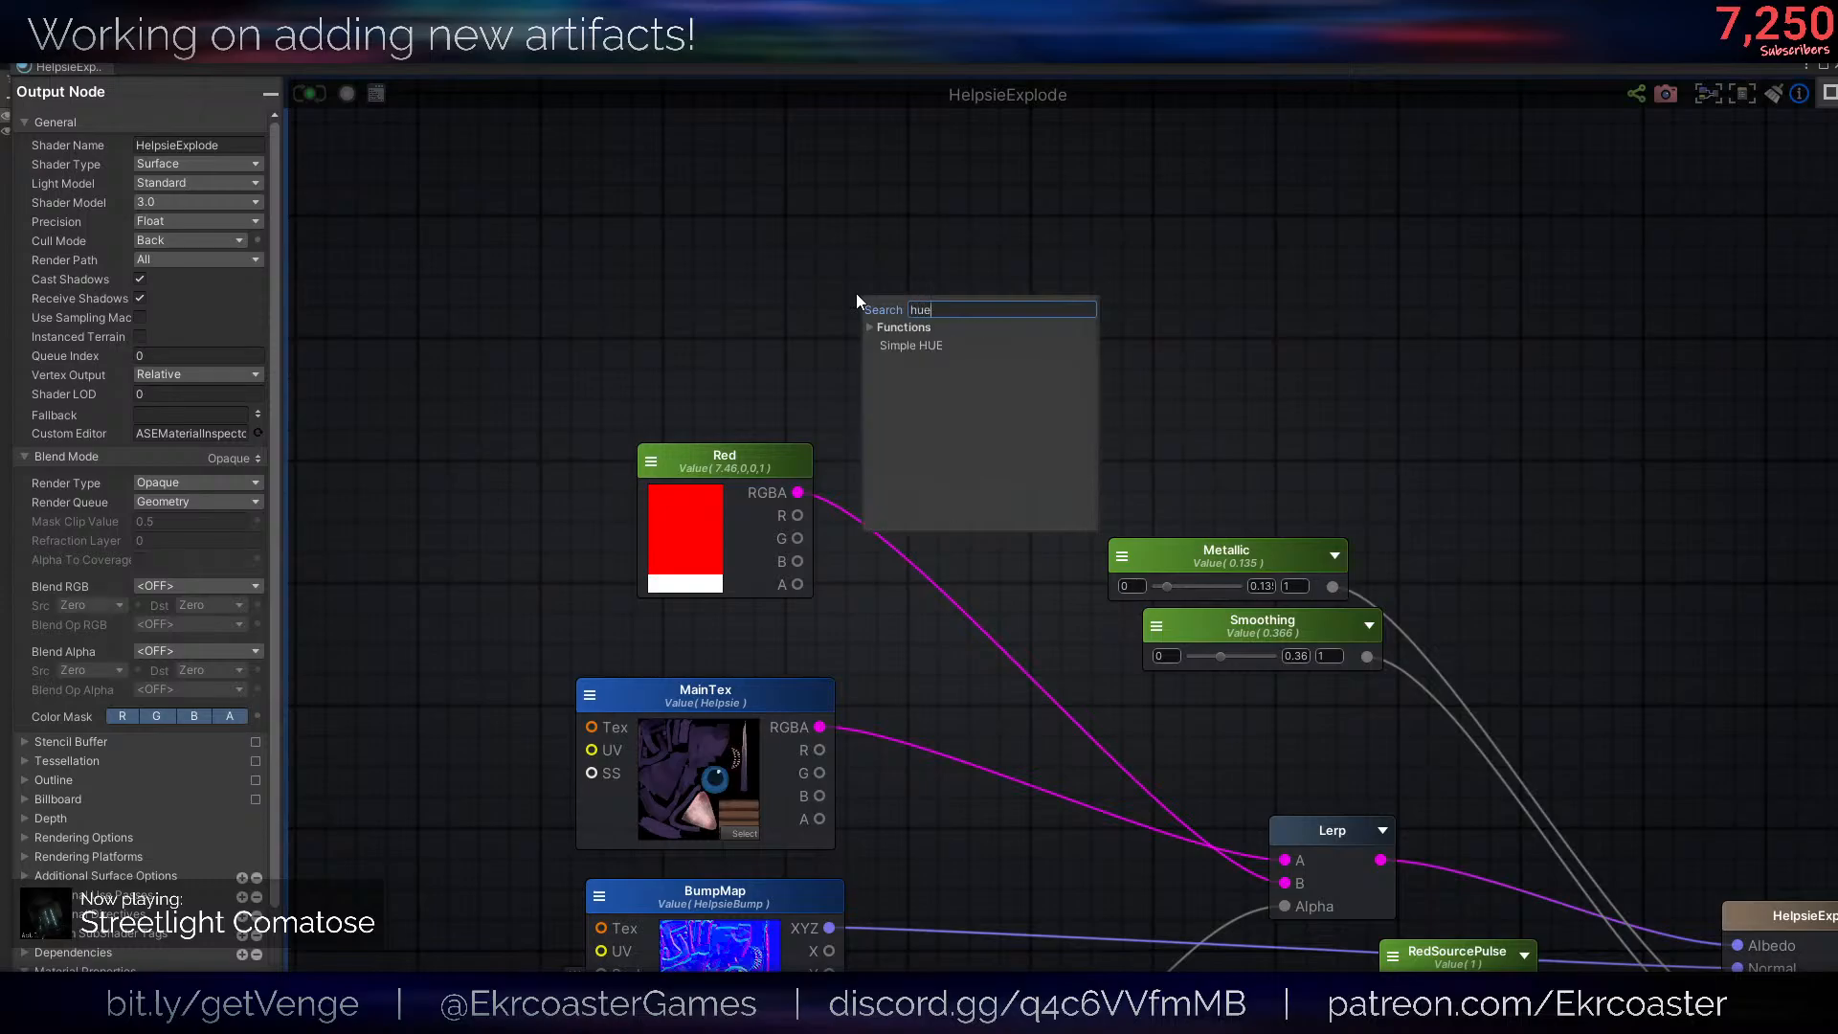
key(BackSpace)
key(BackSpace)
key(BackSpace)
text(hsv)
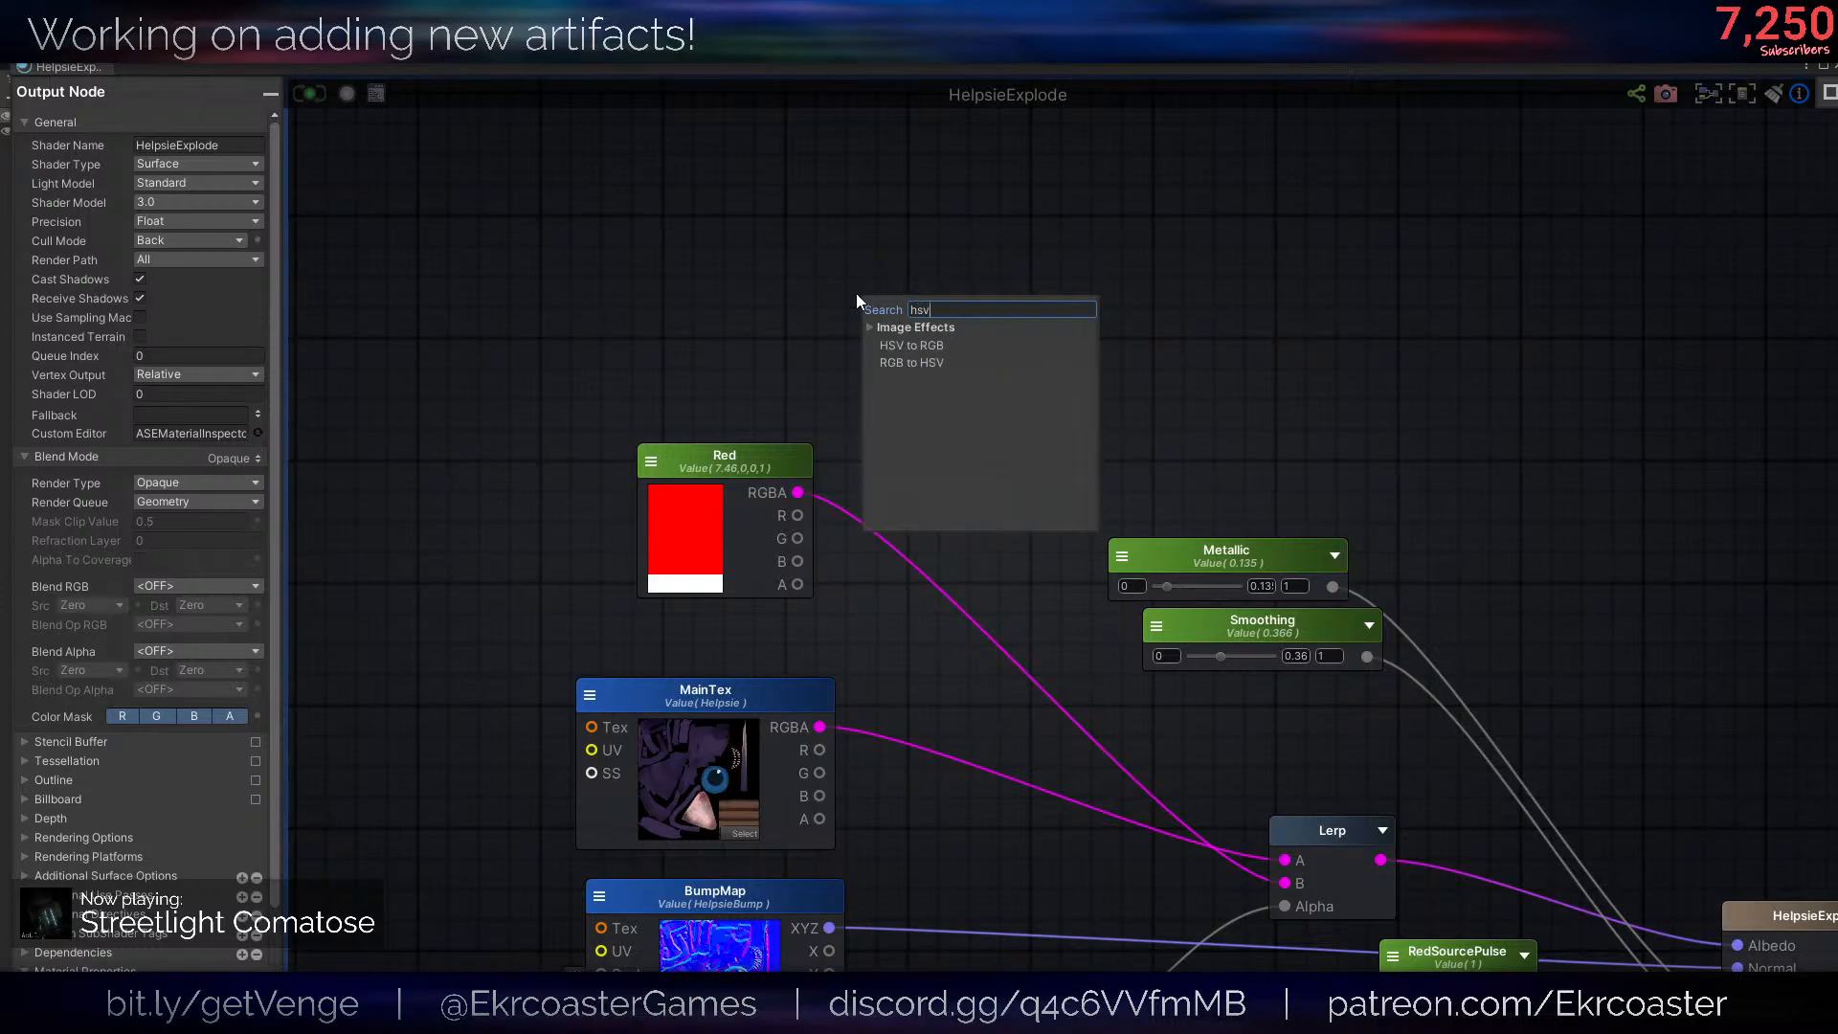
click(912, 362)
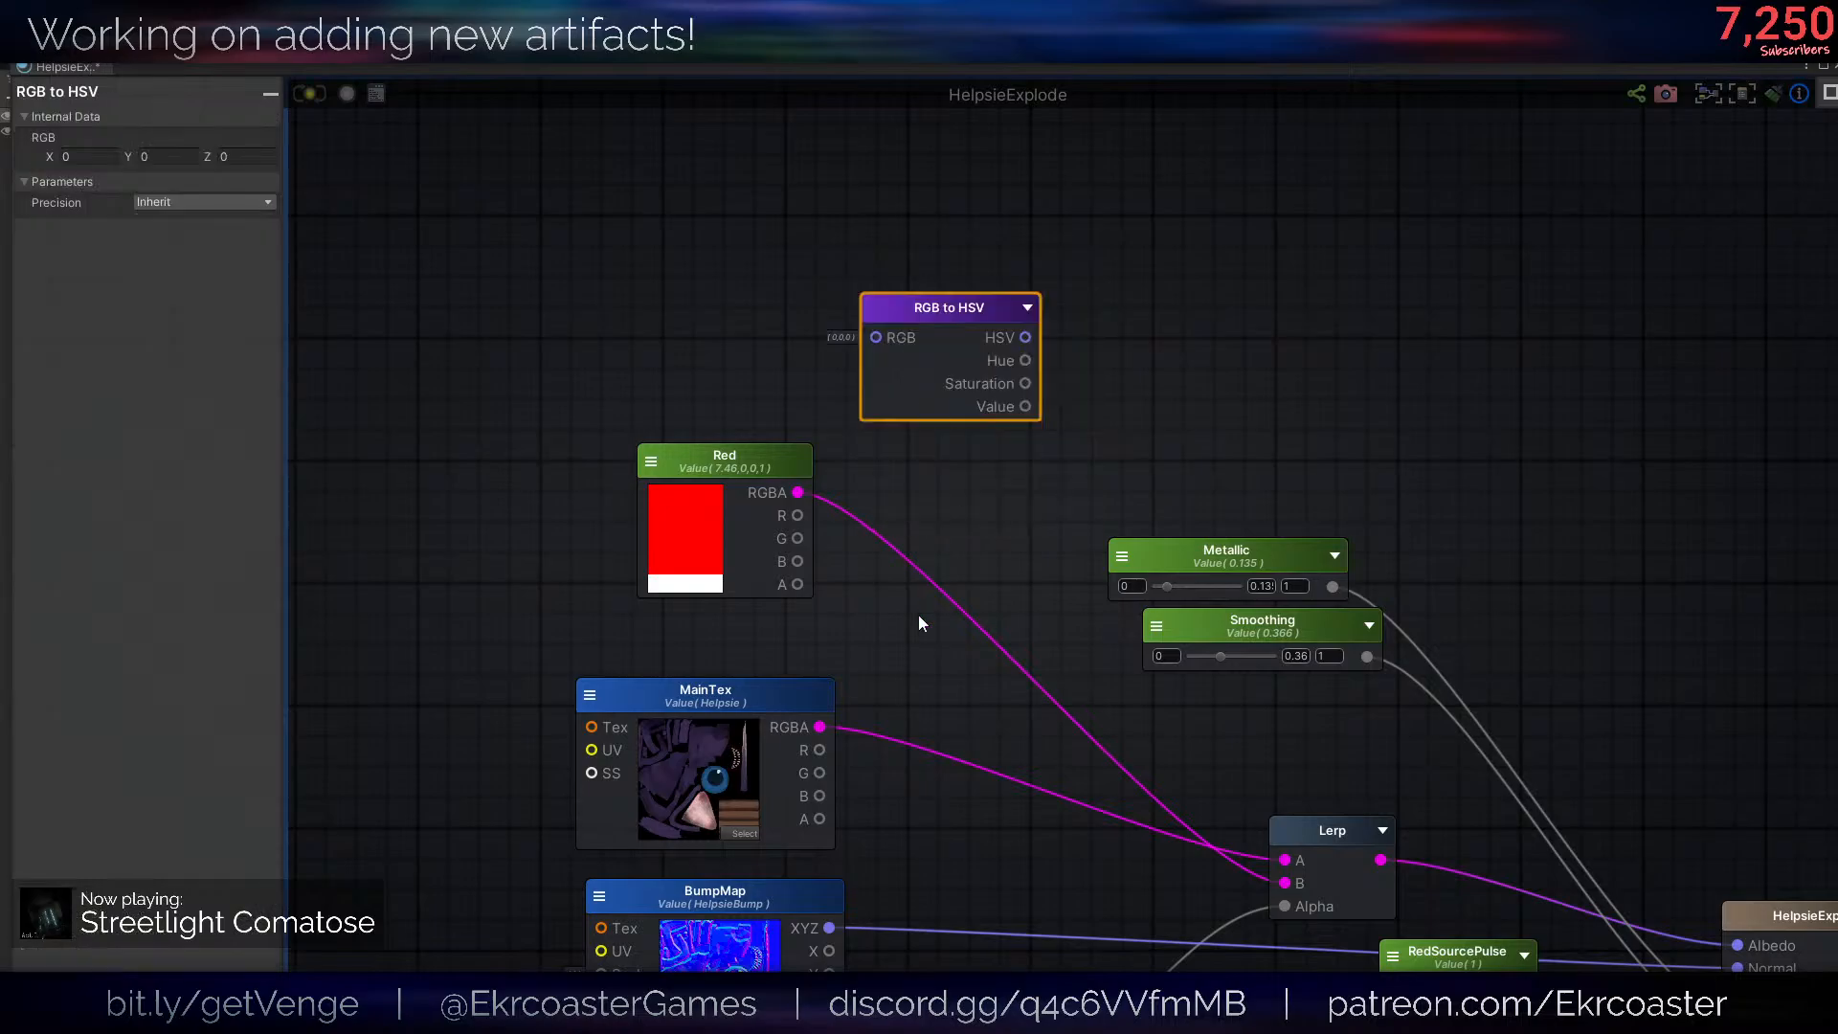
drag(821, 727, 876, 337)
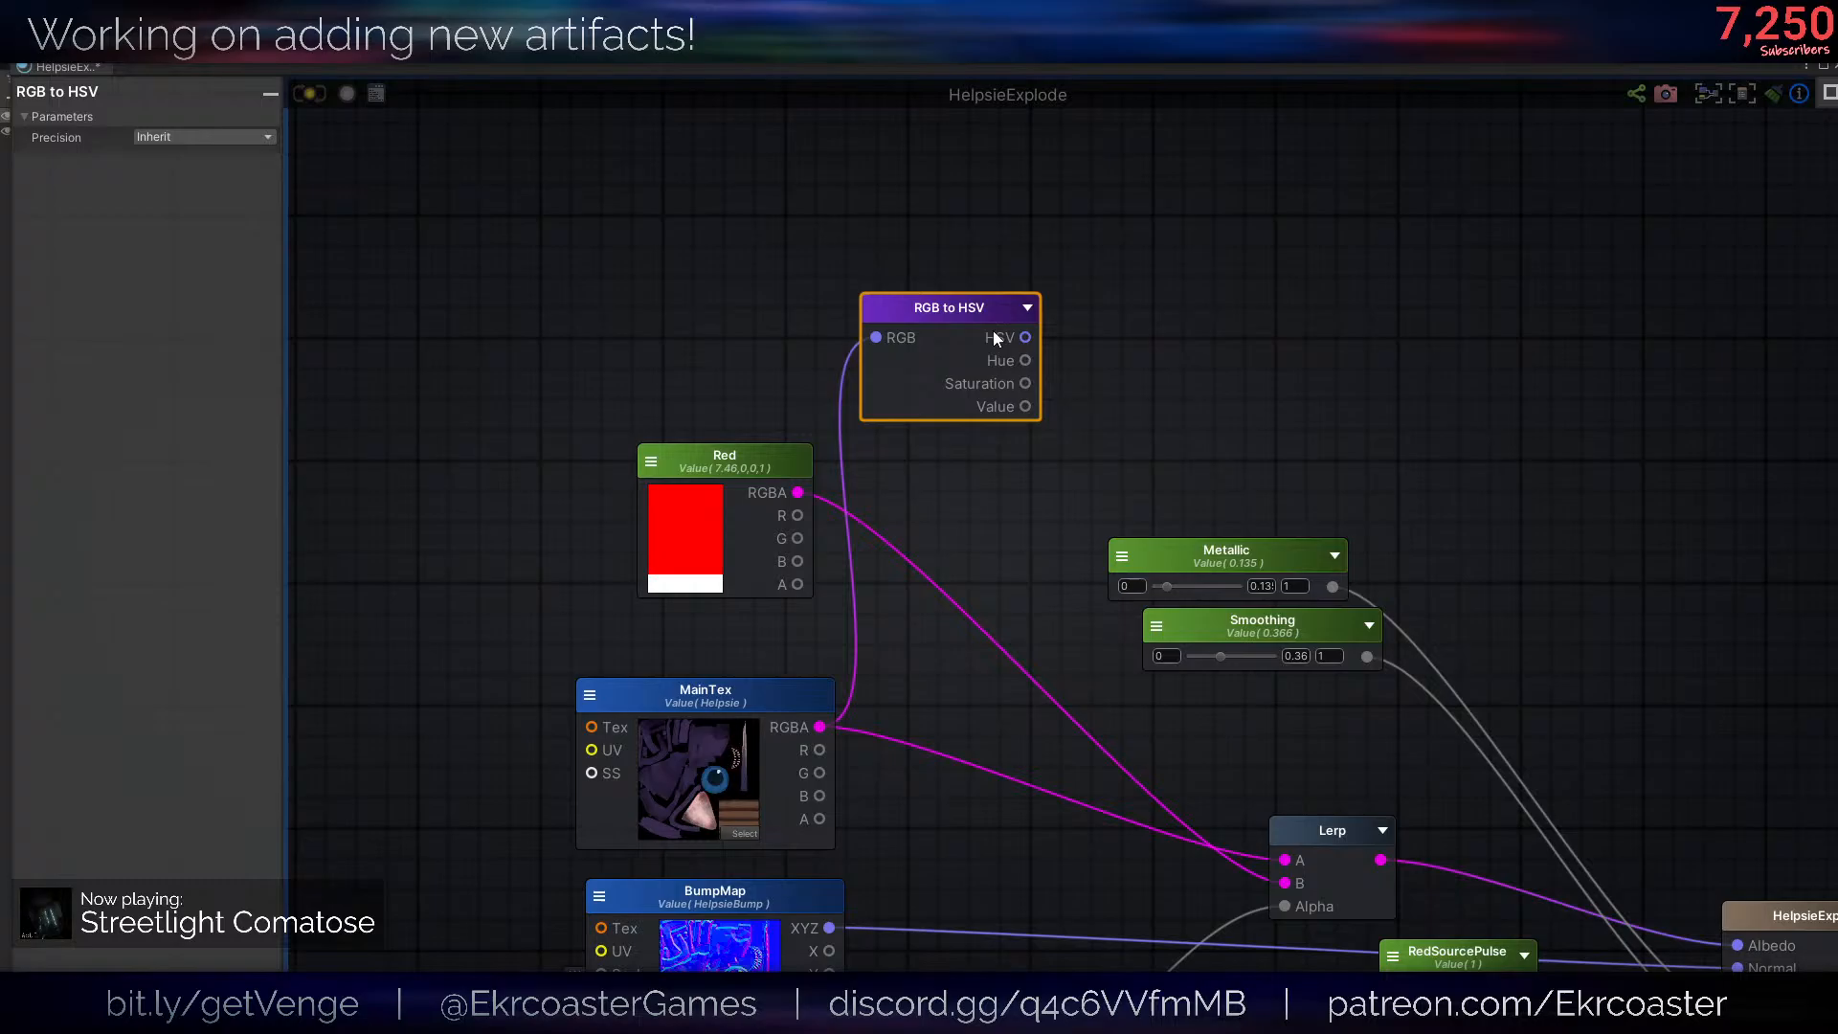
- Add an HSV to RGB node, feed it Hue, Saturation and Value from RGB to HSV, and connect its RGB output to Lerp's A input
right_click(1105, 312)
click(1154, 365)
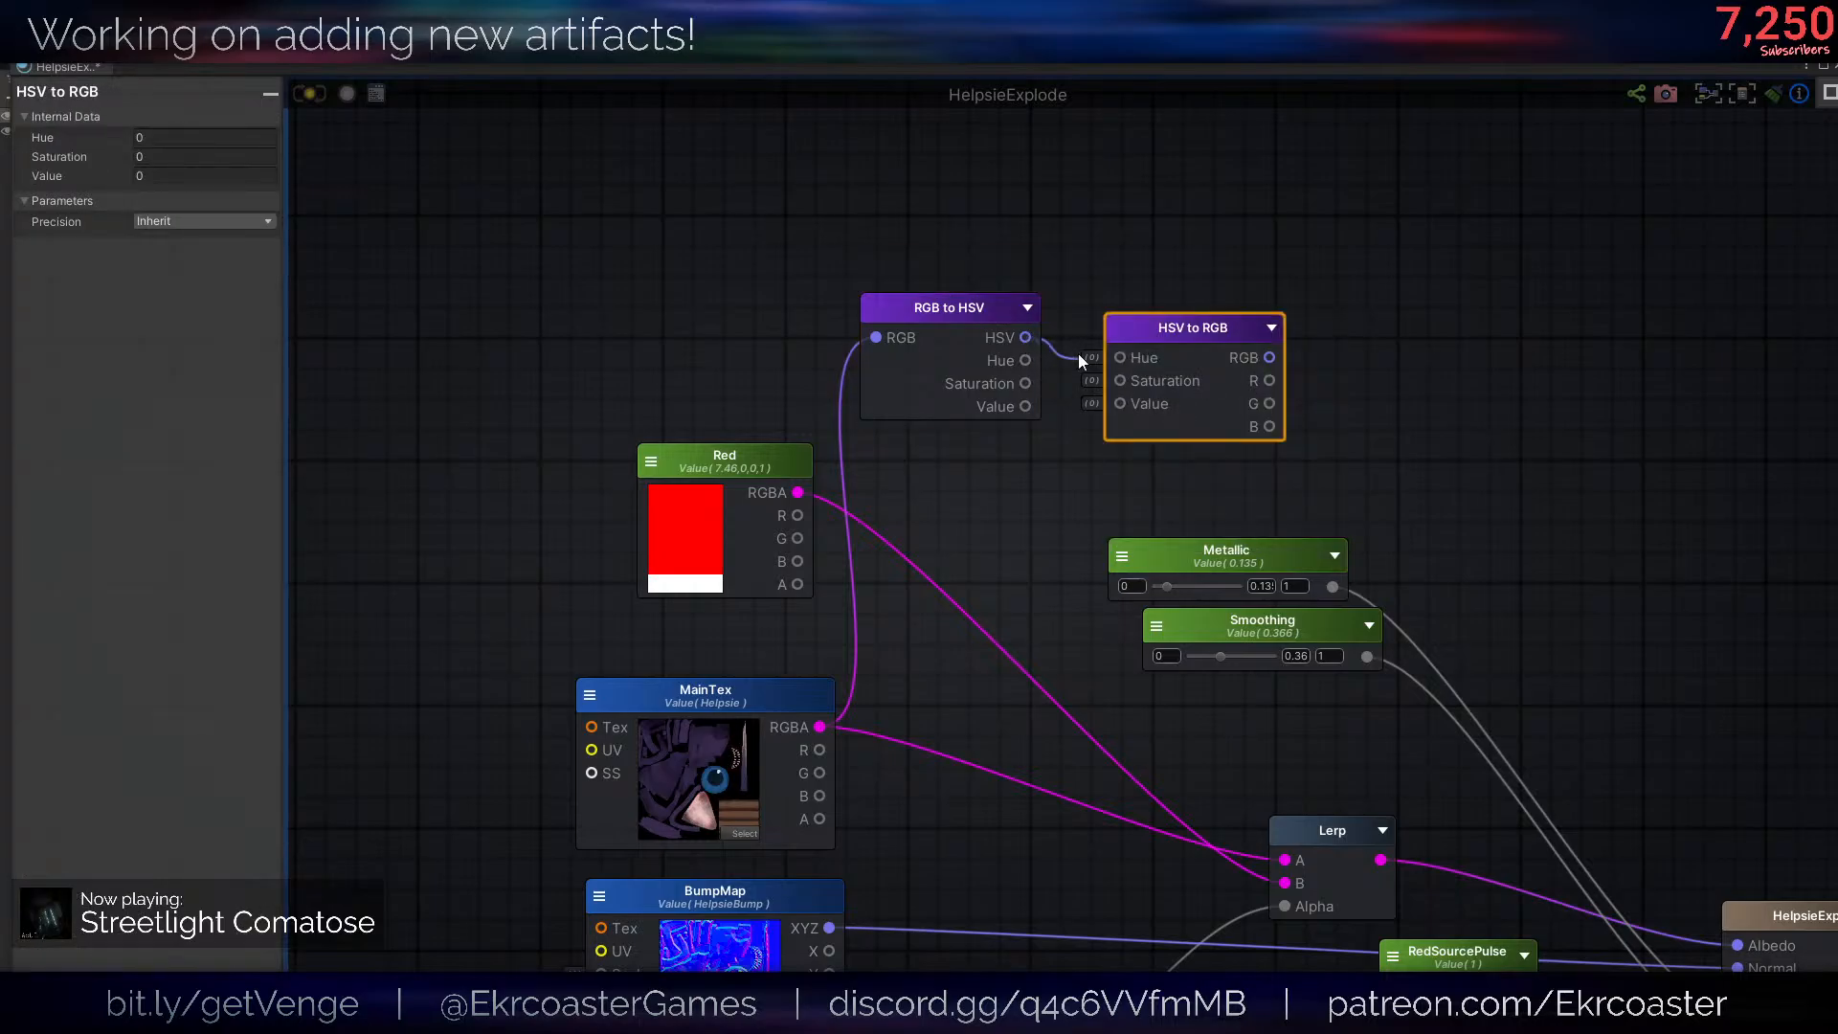
drag(1135, 354, 1120, 403)
drag(1270, 357, 1285, 859)
- Add a Float node above the RGB to HSV node and name it "Hue"
middle_drag(877, 250, 837, 347)
key(1)
click(768, 191)
drag(853, 208, 649, 232)
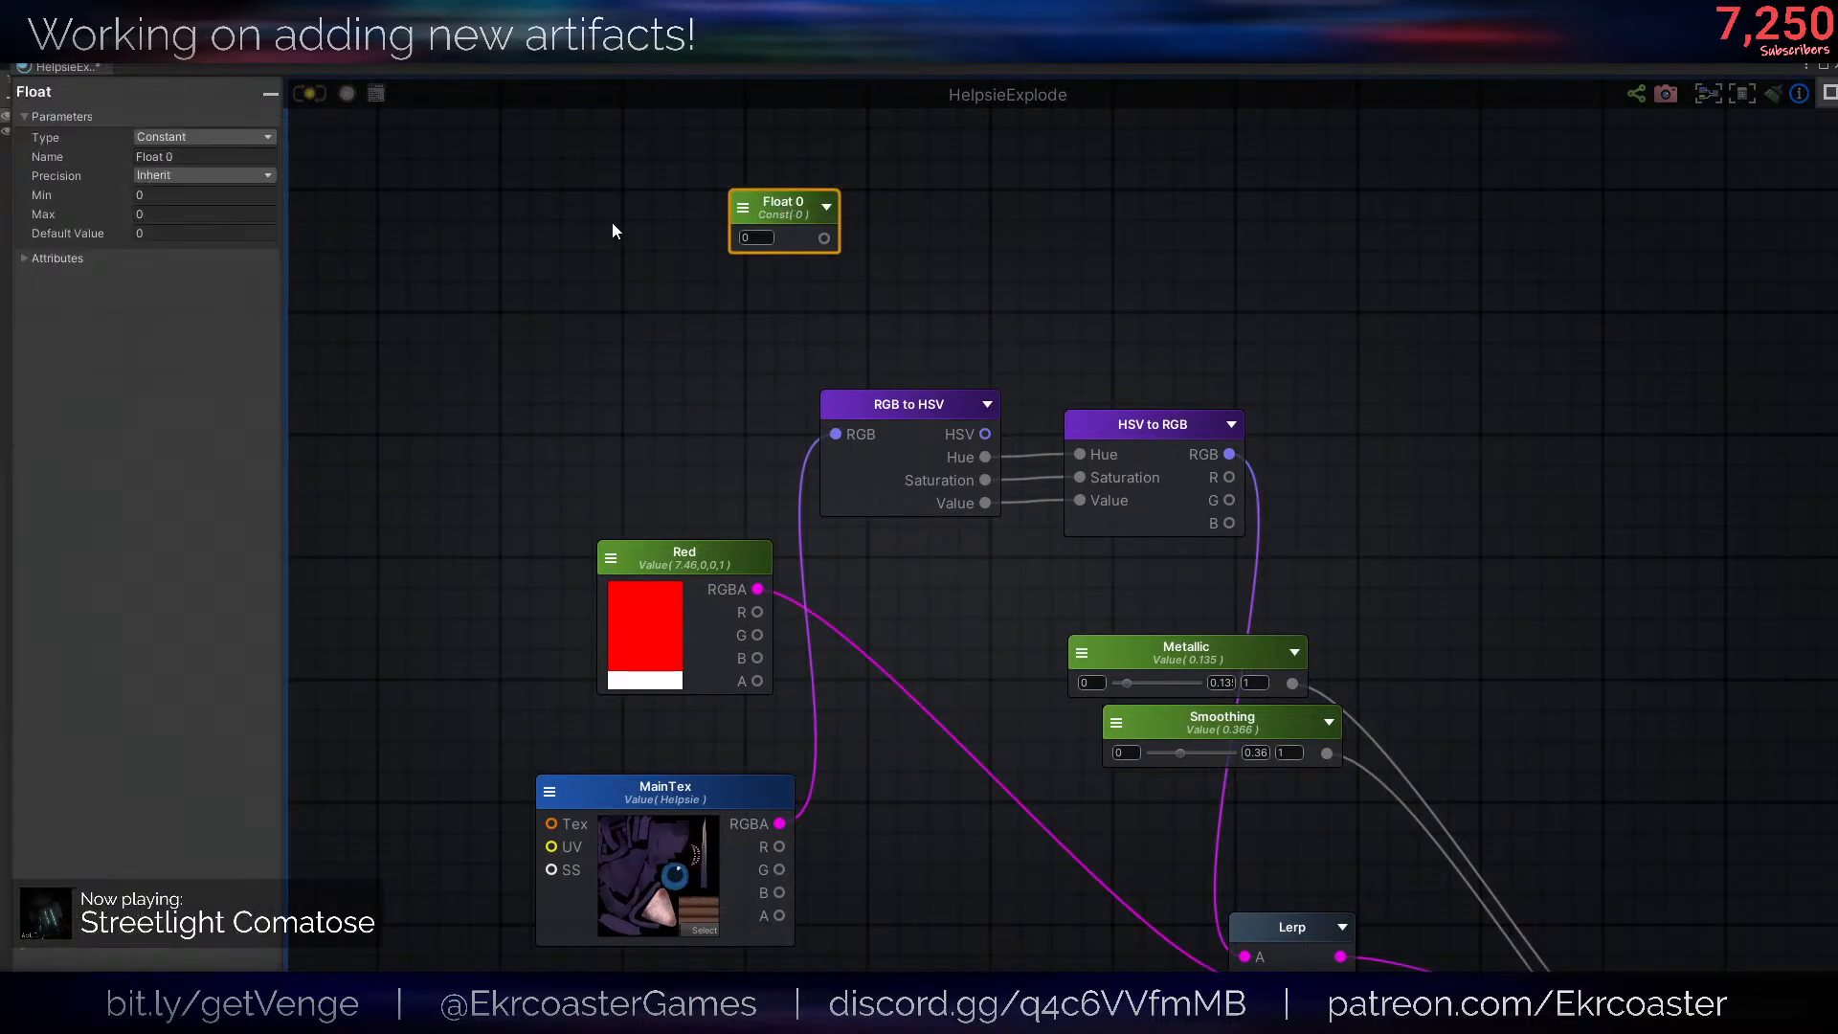
click(172, 154)
text(Hue)
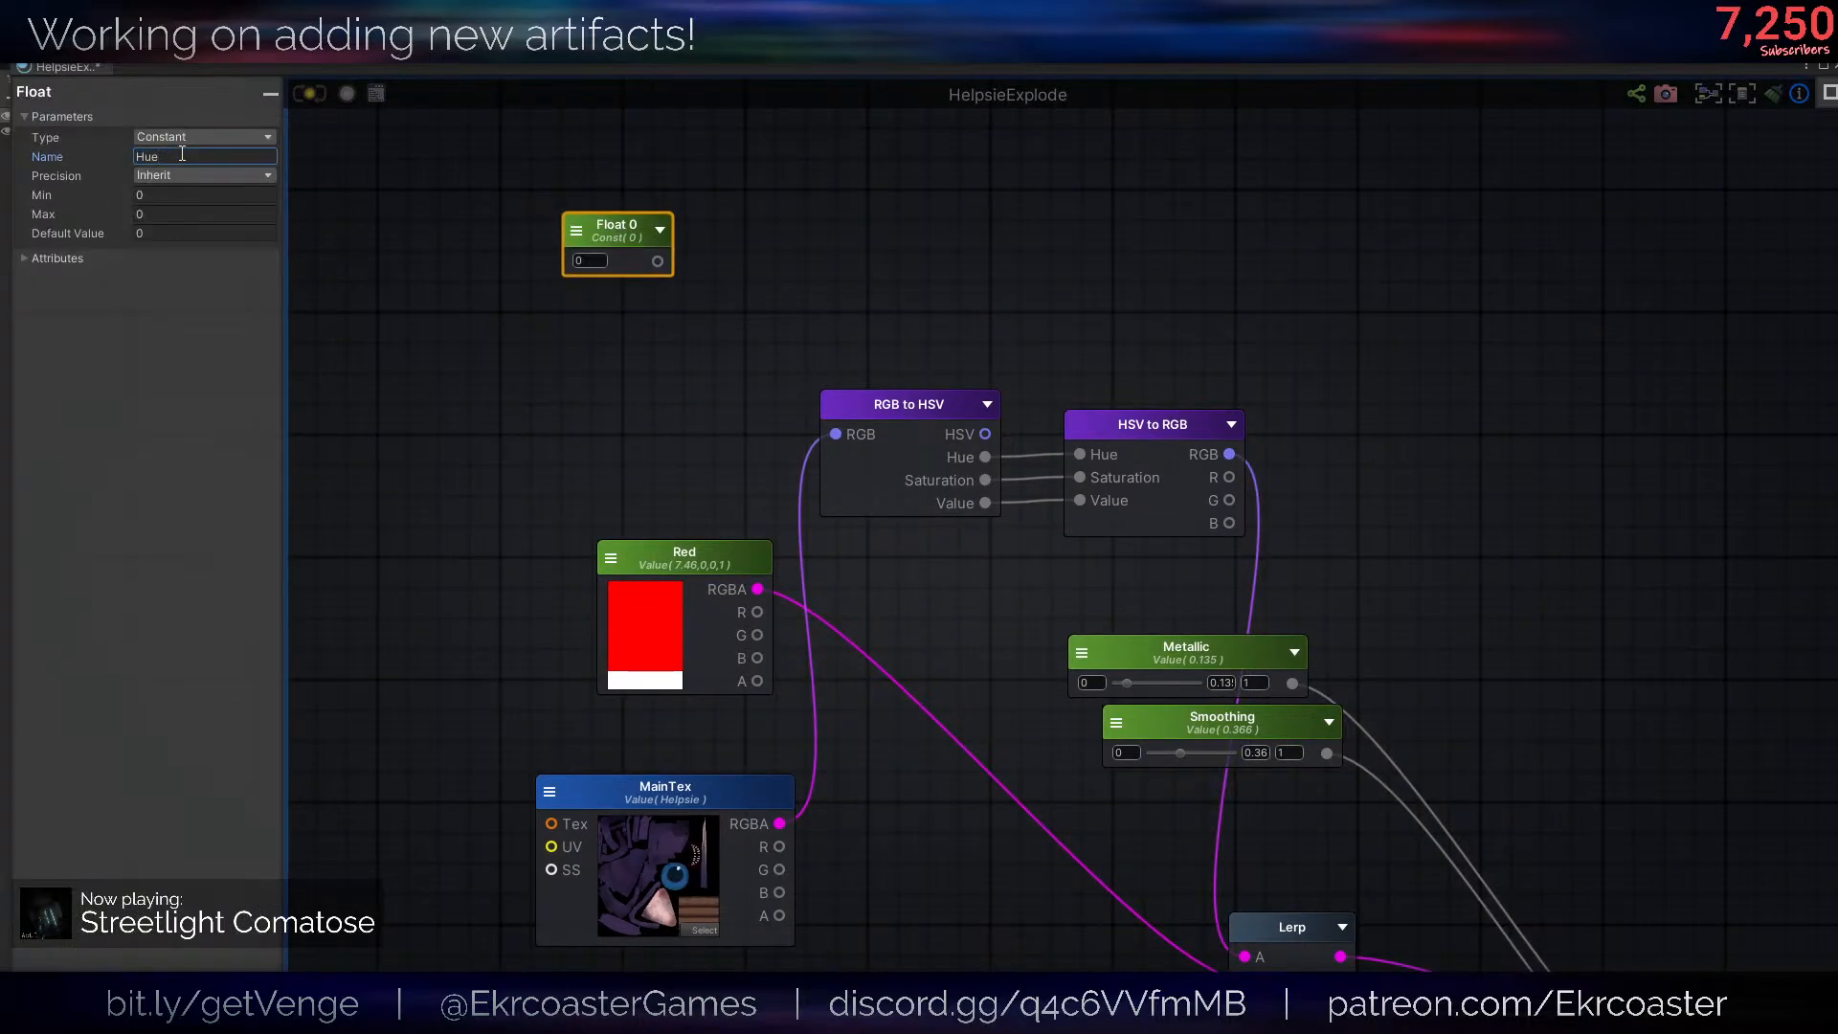
text(a)
- Insert an Add node that sums the RGB to HSV Hue output and the Hue float into HSV to RGB's Hue input
click(1017, 324)
drag(1180, 446, 1325, 448)
drag(986, 456, 1041, 368)
drag(658, 261, 1034, 390)
drag(1101, 366, 1182, 356)
- Change the Hue float's type to Property and set its maximum to 1
click(647, 232)
click(204, 137)
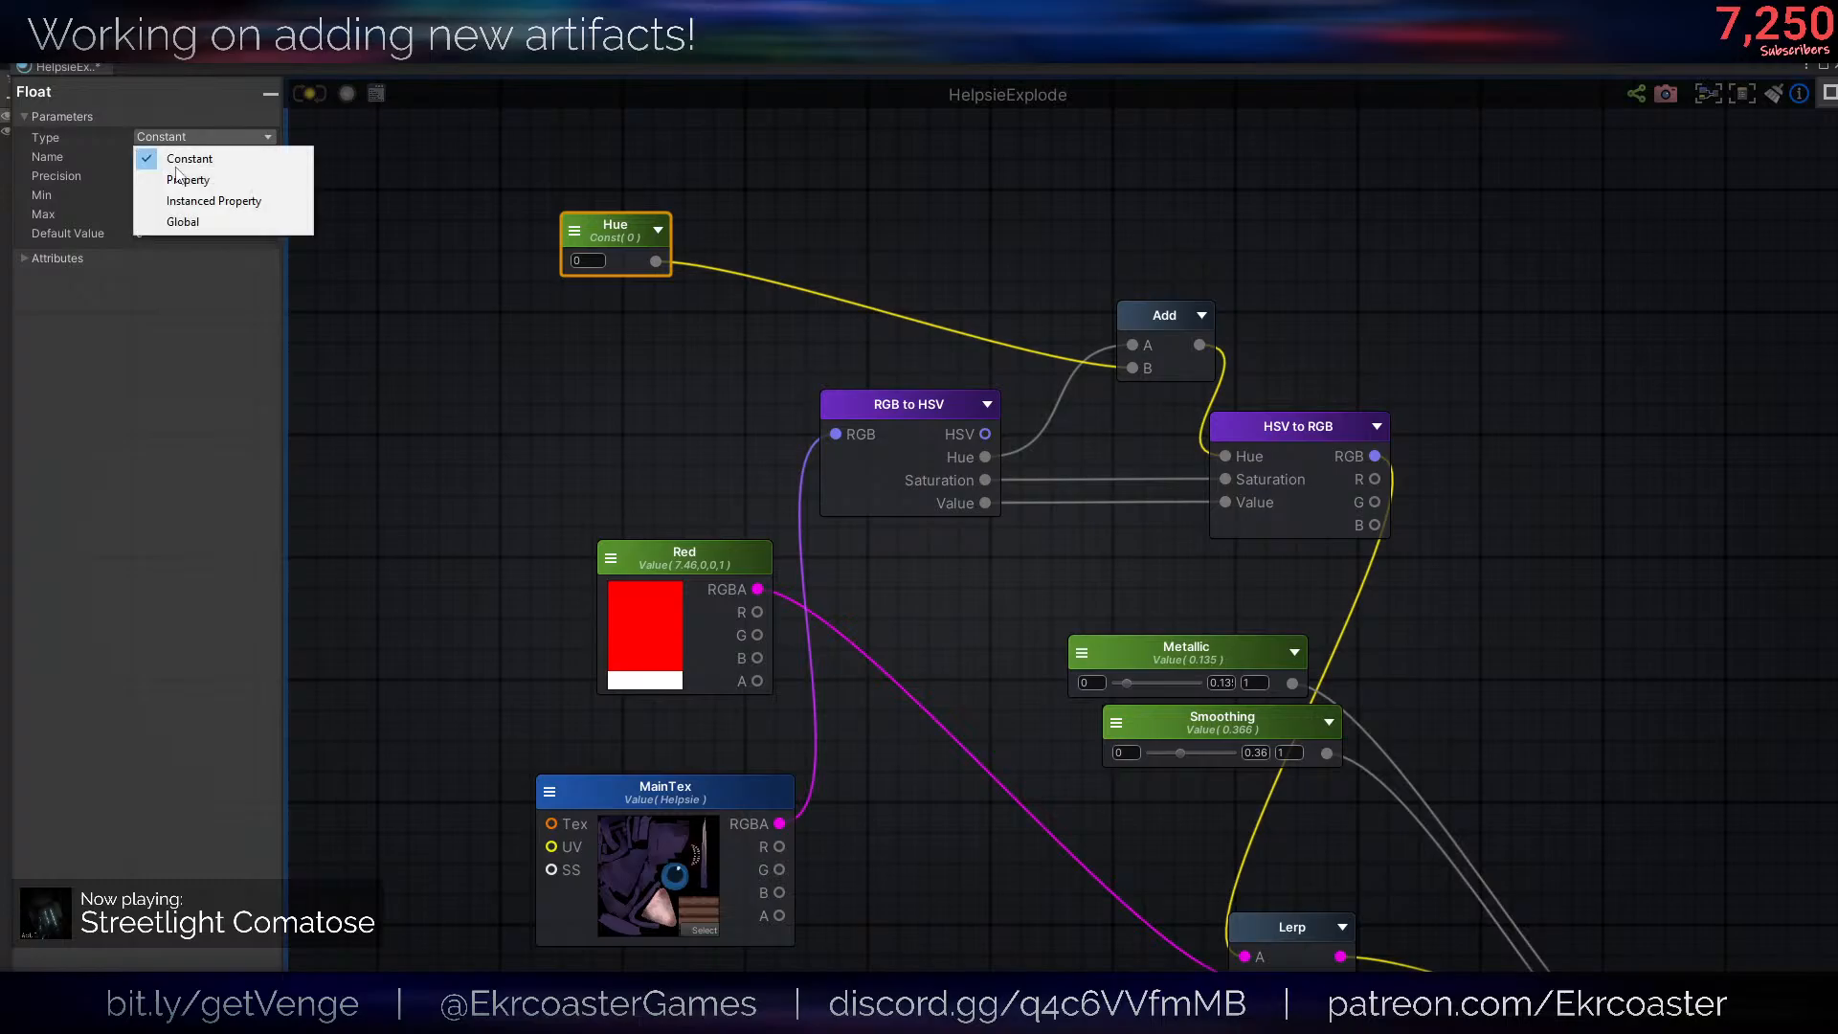
click(163, 179)
click(156, 293)
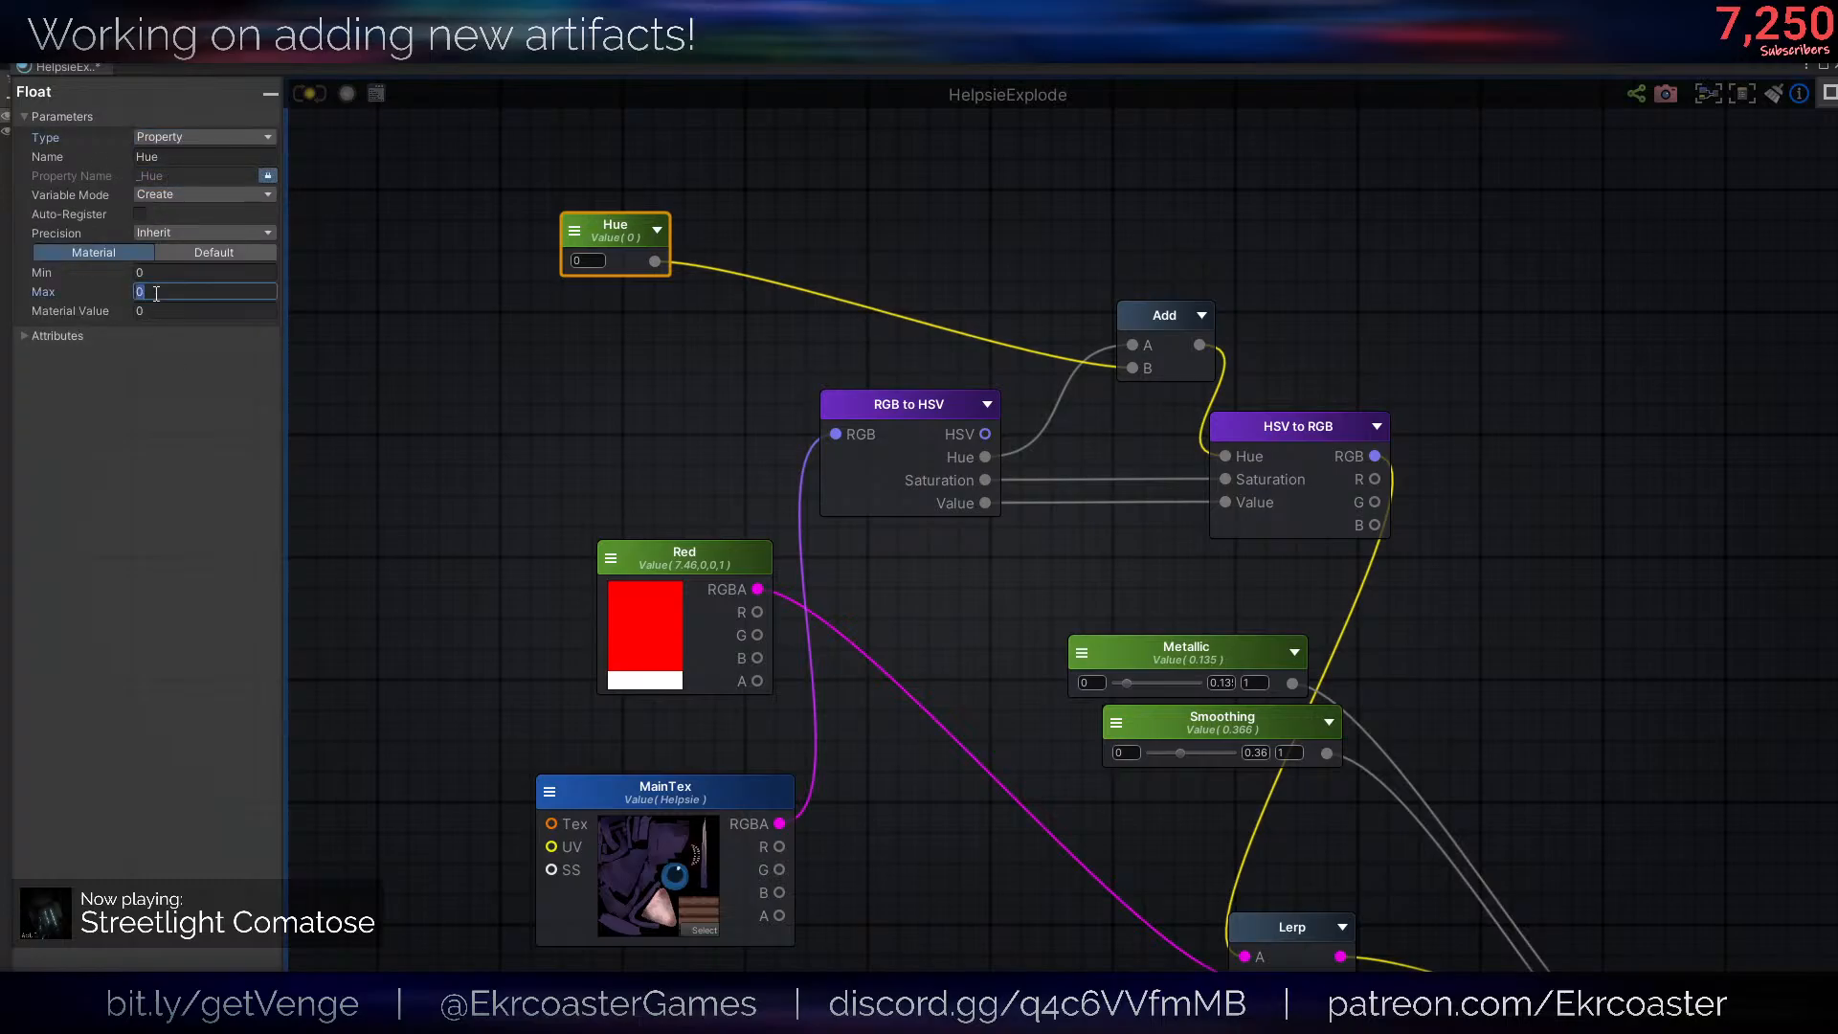
text(1)
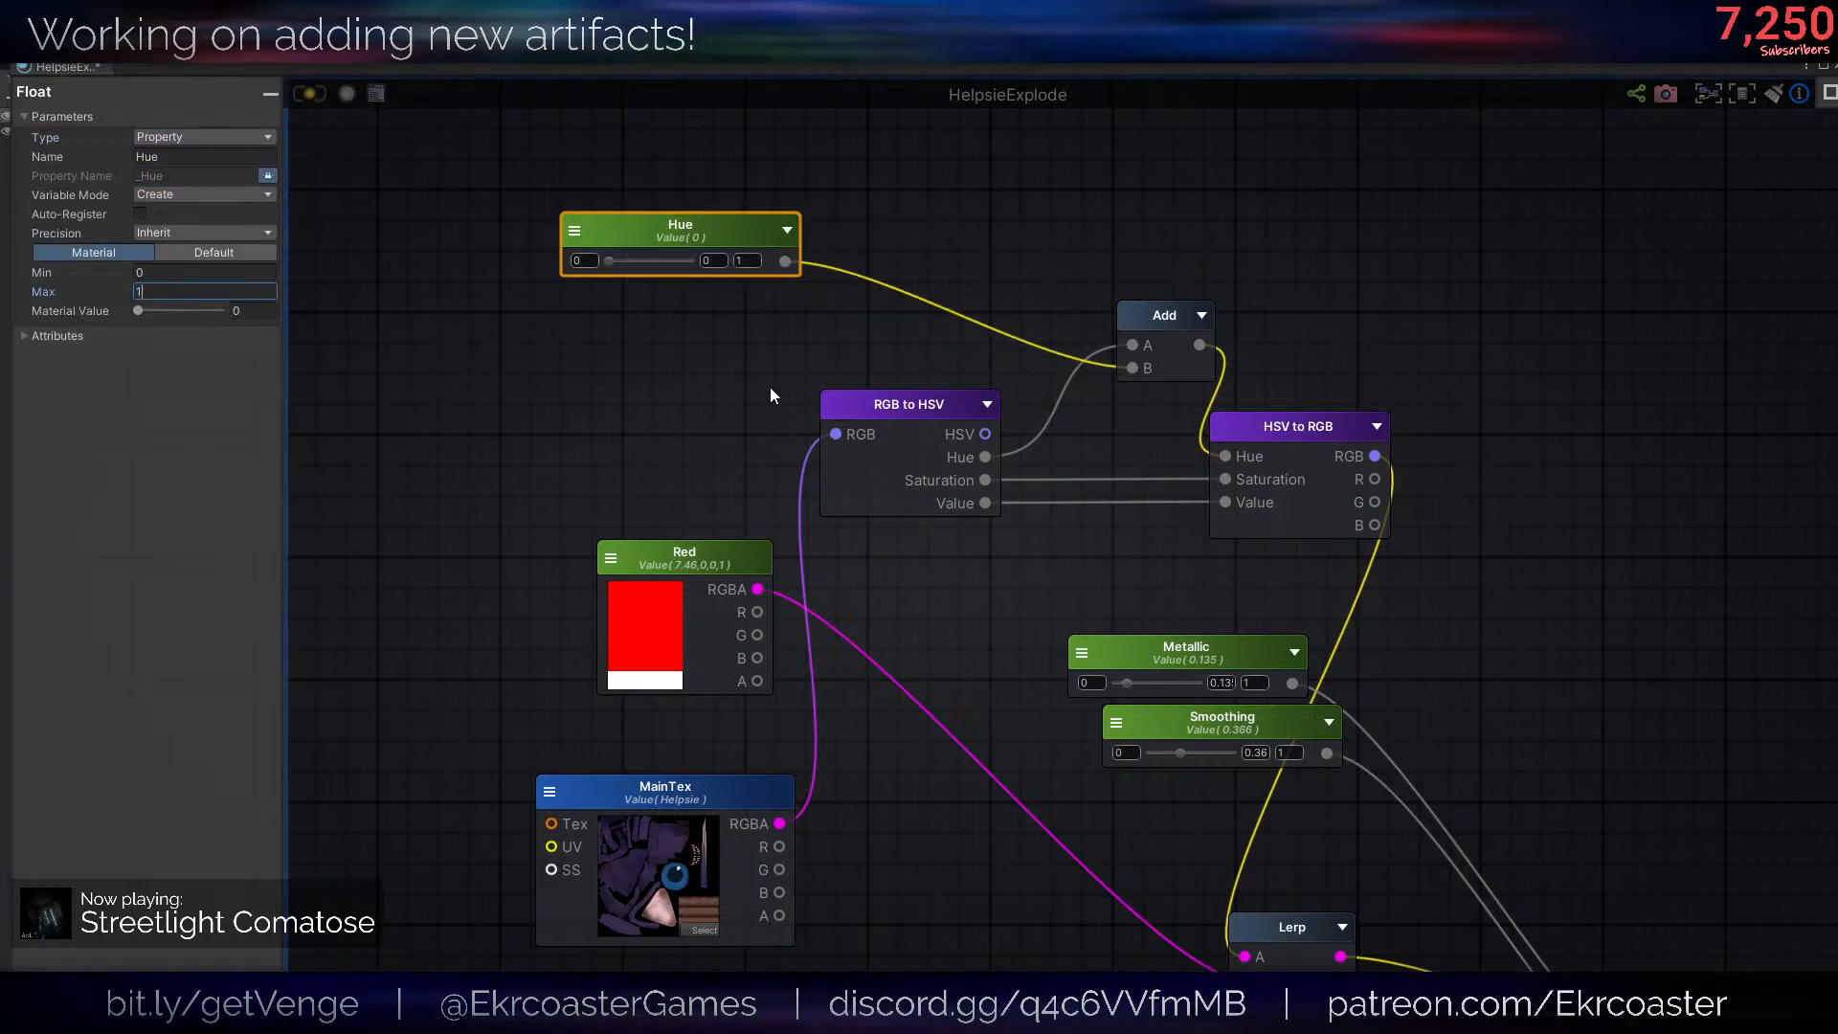
click(768, 385)
- Duplicate the Hue node below the original, rename the copy "Saturation", and set its minimum to -1
middle_drag(749, 358, 724, 475)
drag(723, 359, 566, 333)
key(ctrl+d)
click(157, 157)
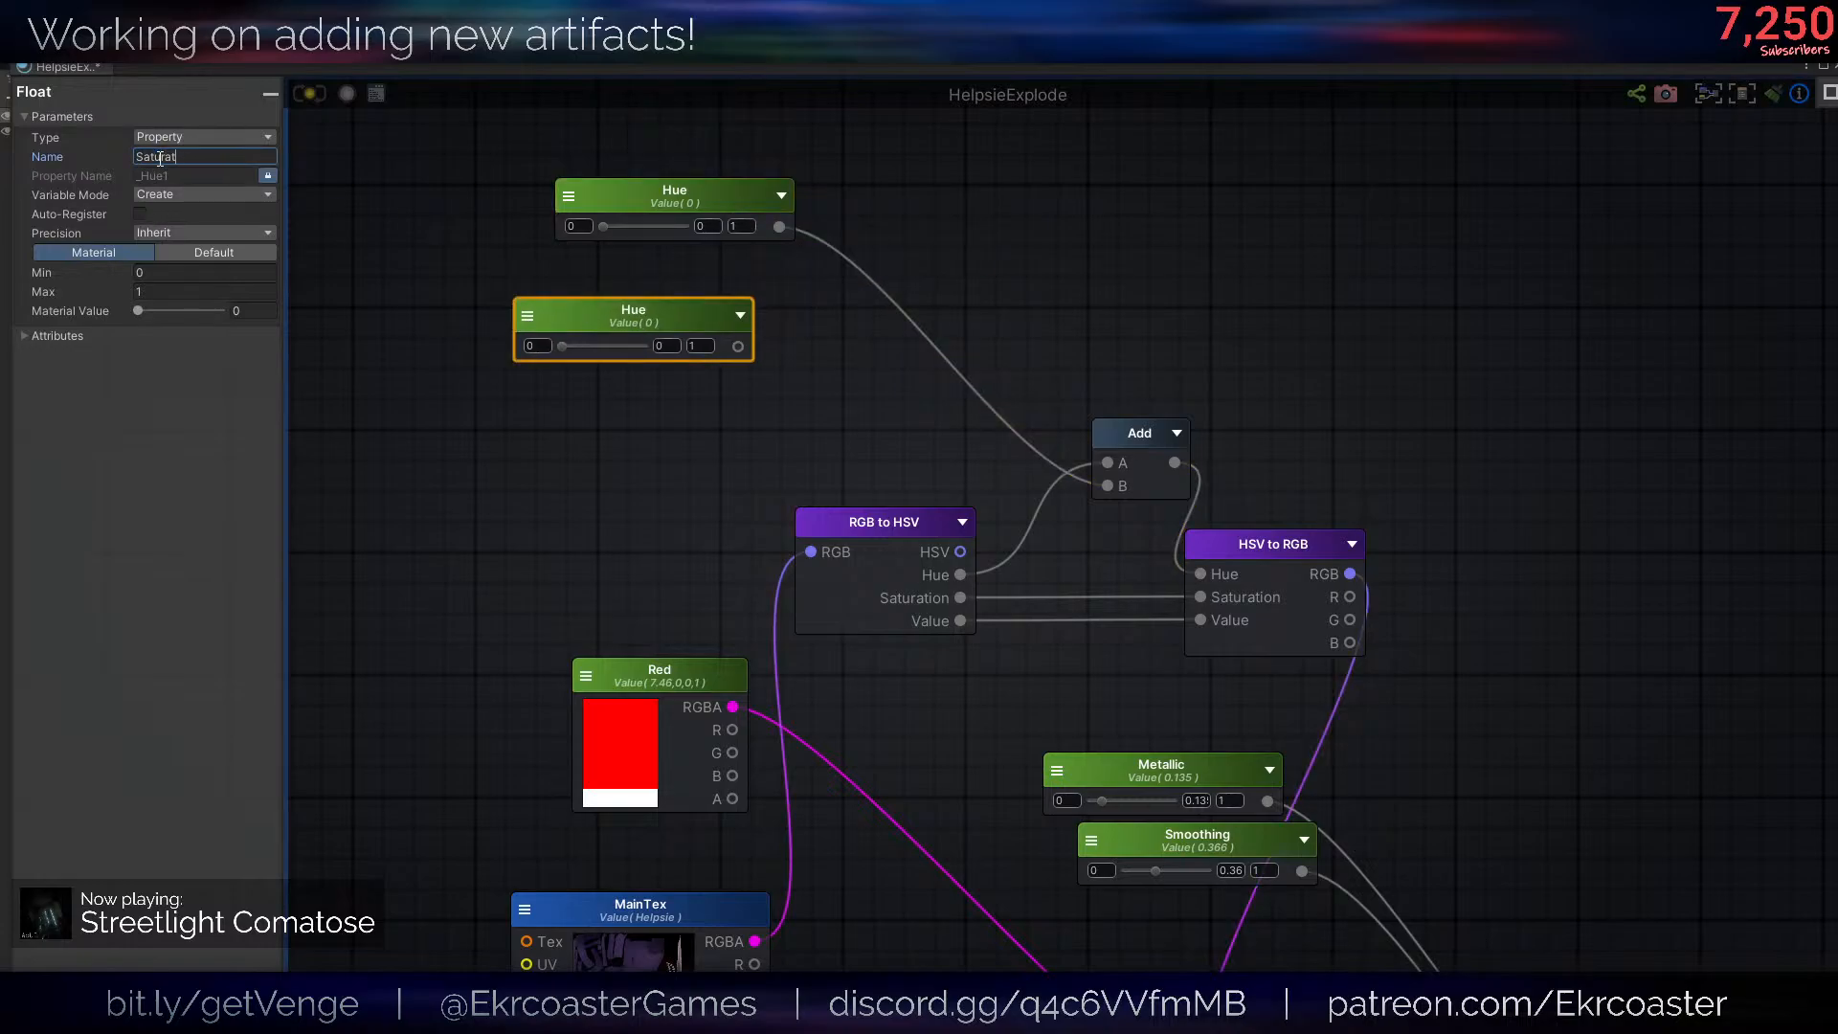
click(163, 274)
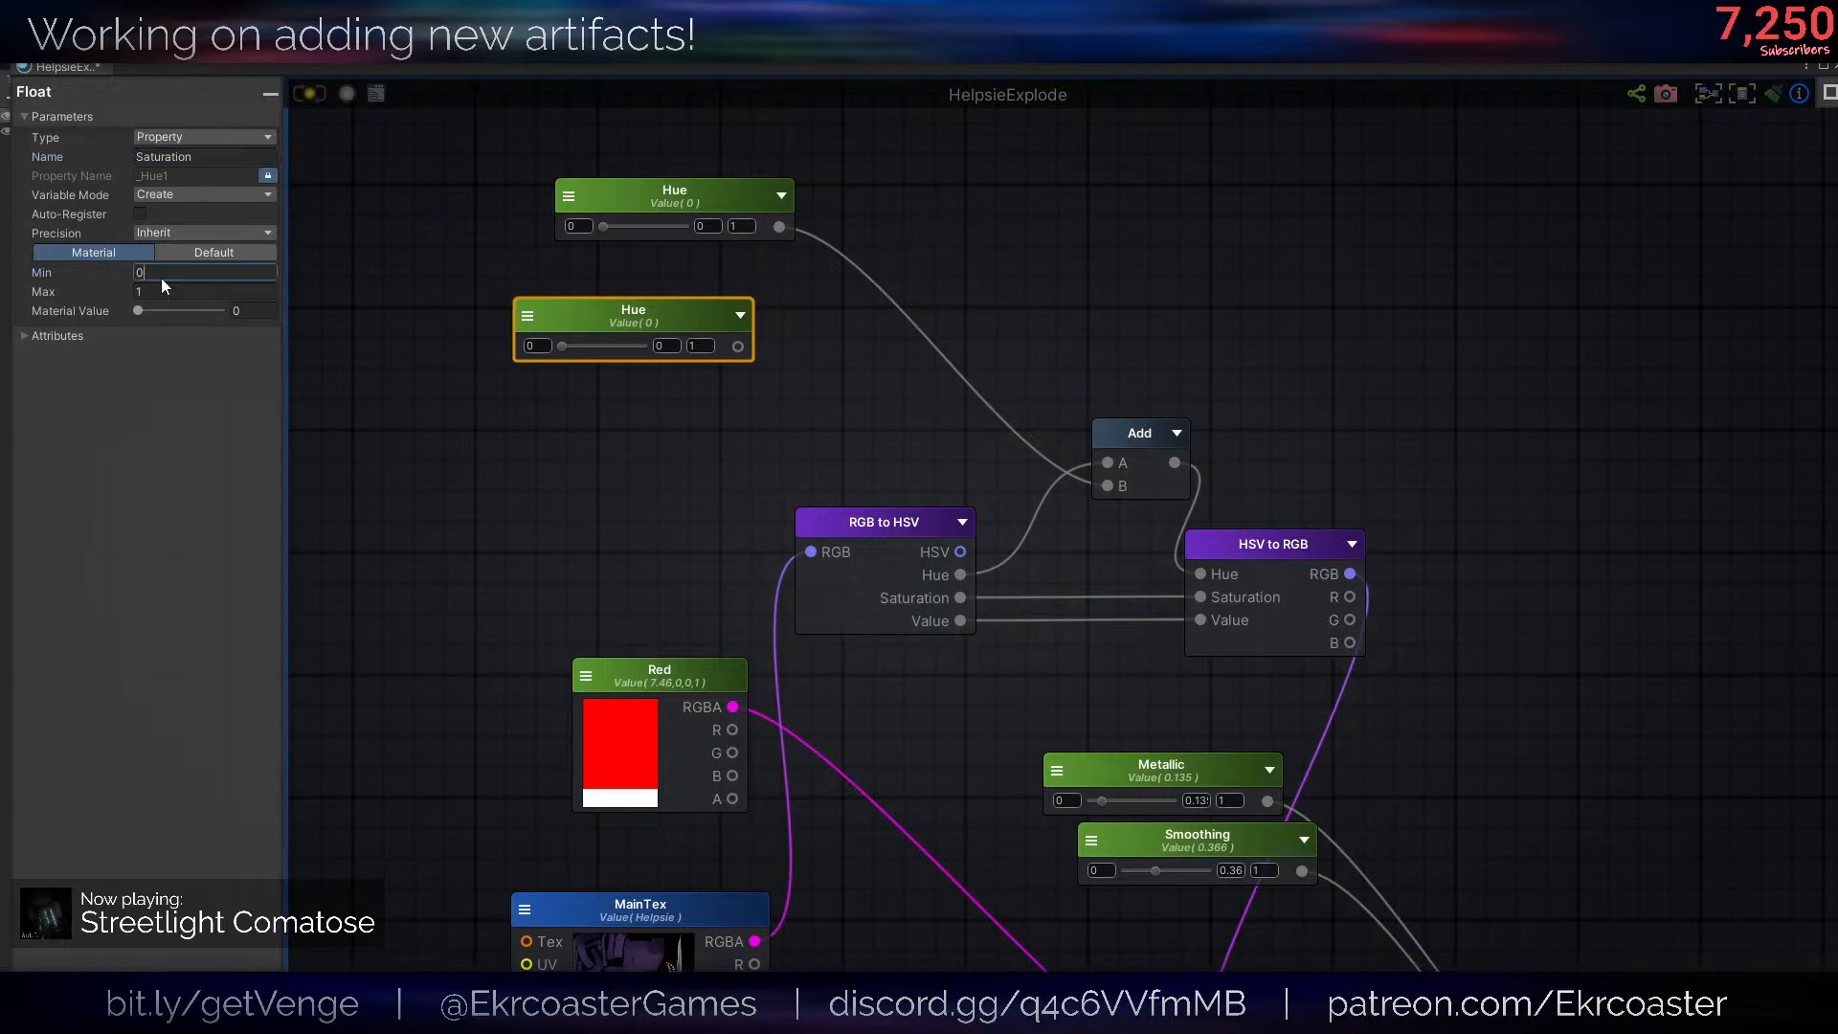
text(-1)
- Insert an Add node that sums the RGB to HSV Saturation output and the Saturation property into HSV to RGB's Saturation input
drag(737, 346, 822, 483)
click(861, 446)
key(a)
click(1042, 520)
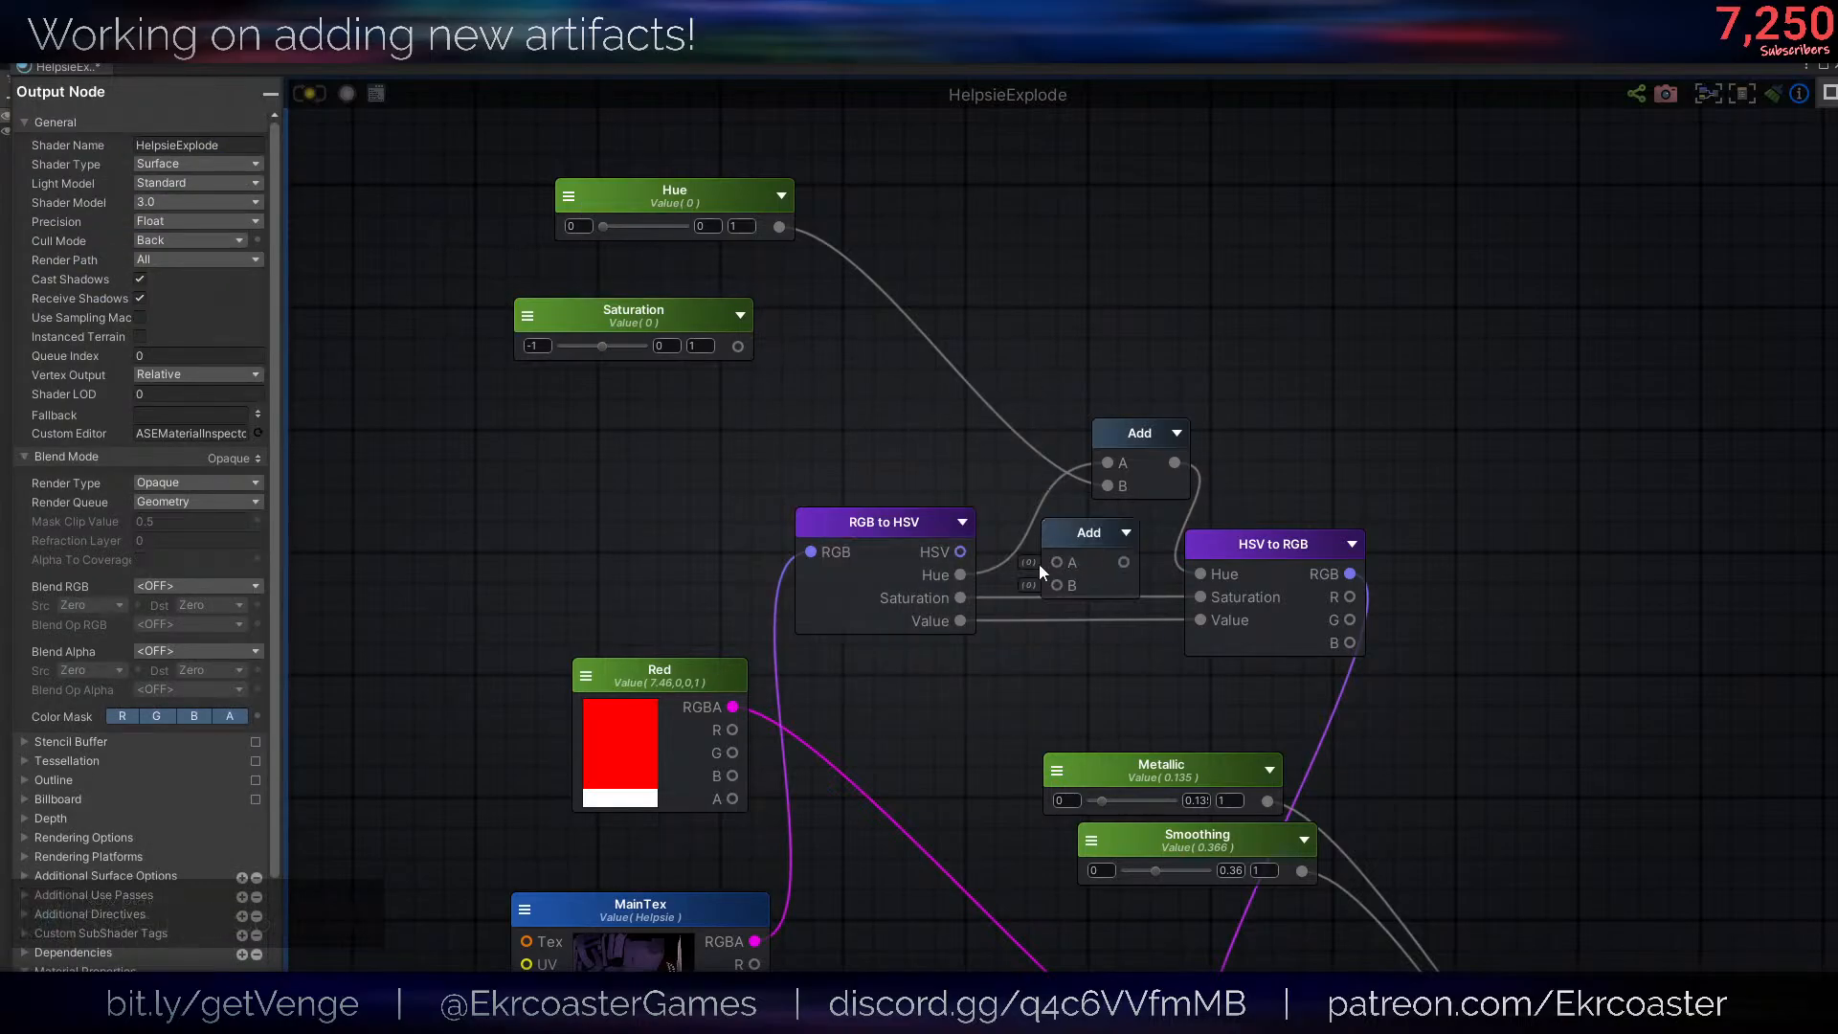
drag(960, 599, 1208, 597)
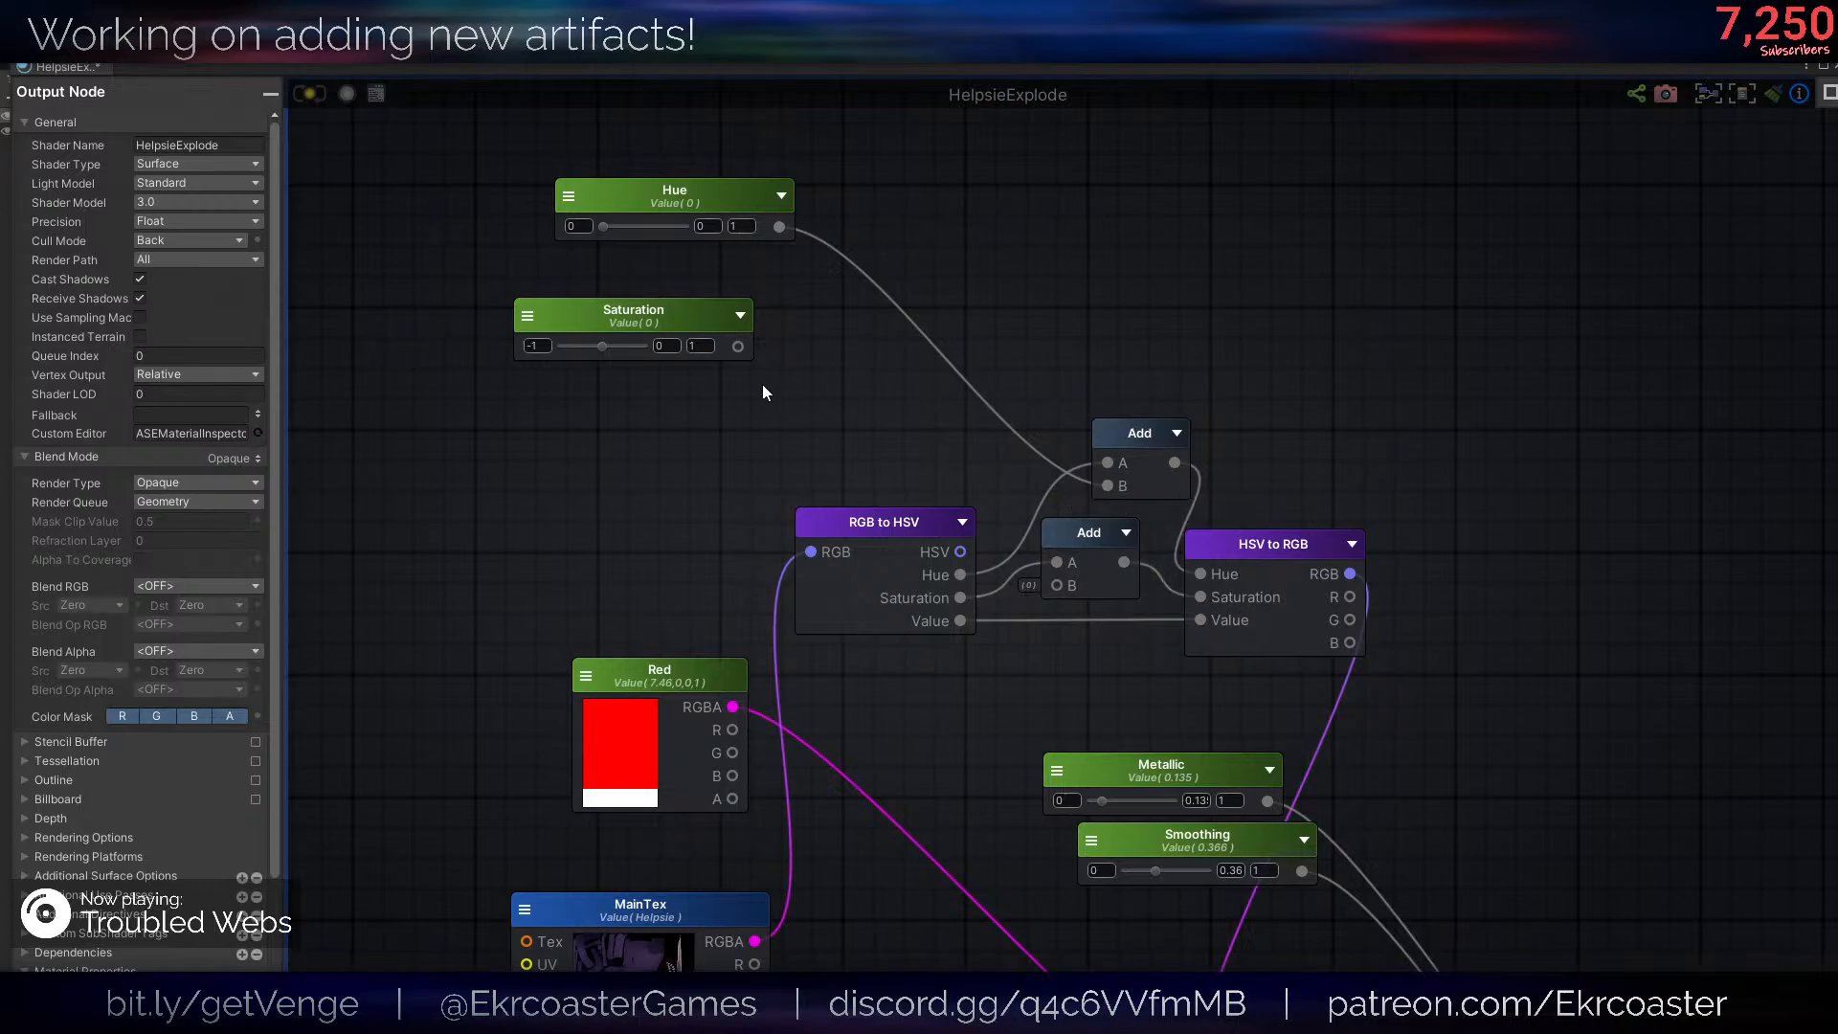
drag(739, 347, 1118, 518)
click(995, 436)
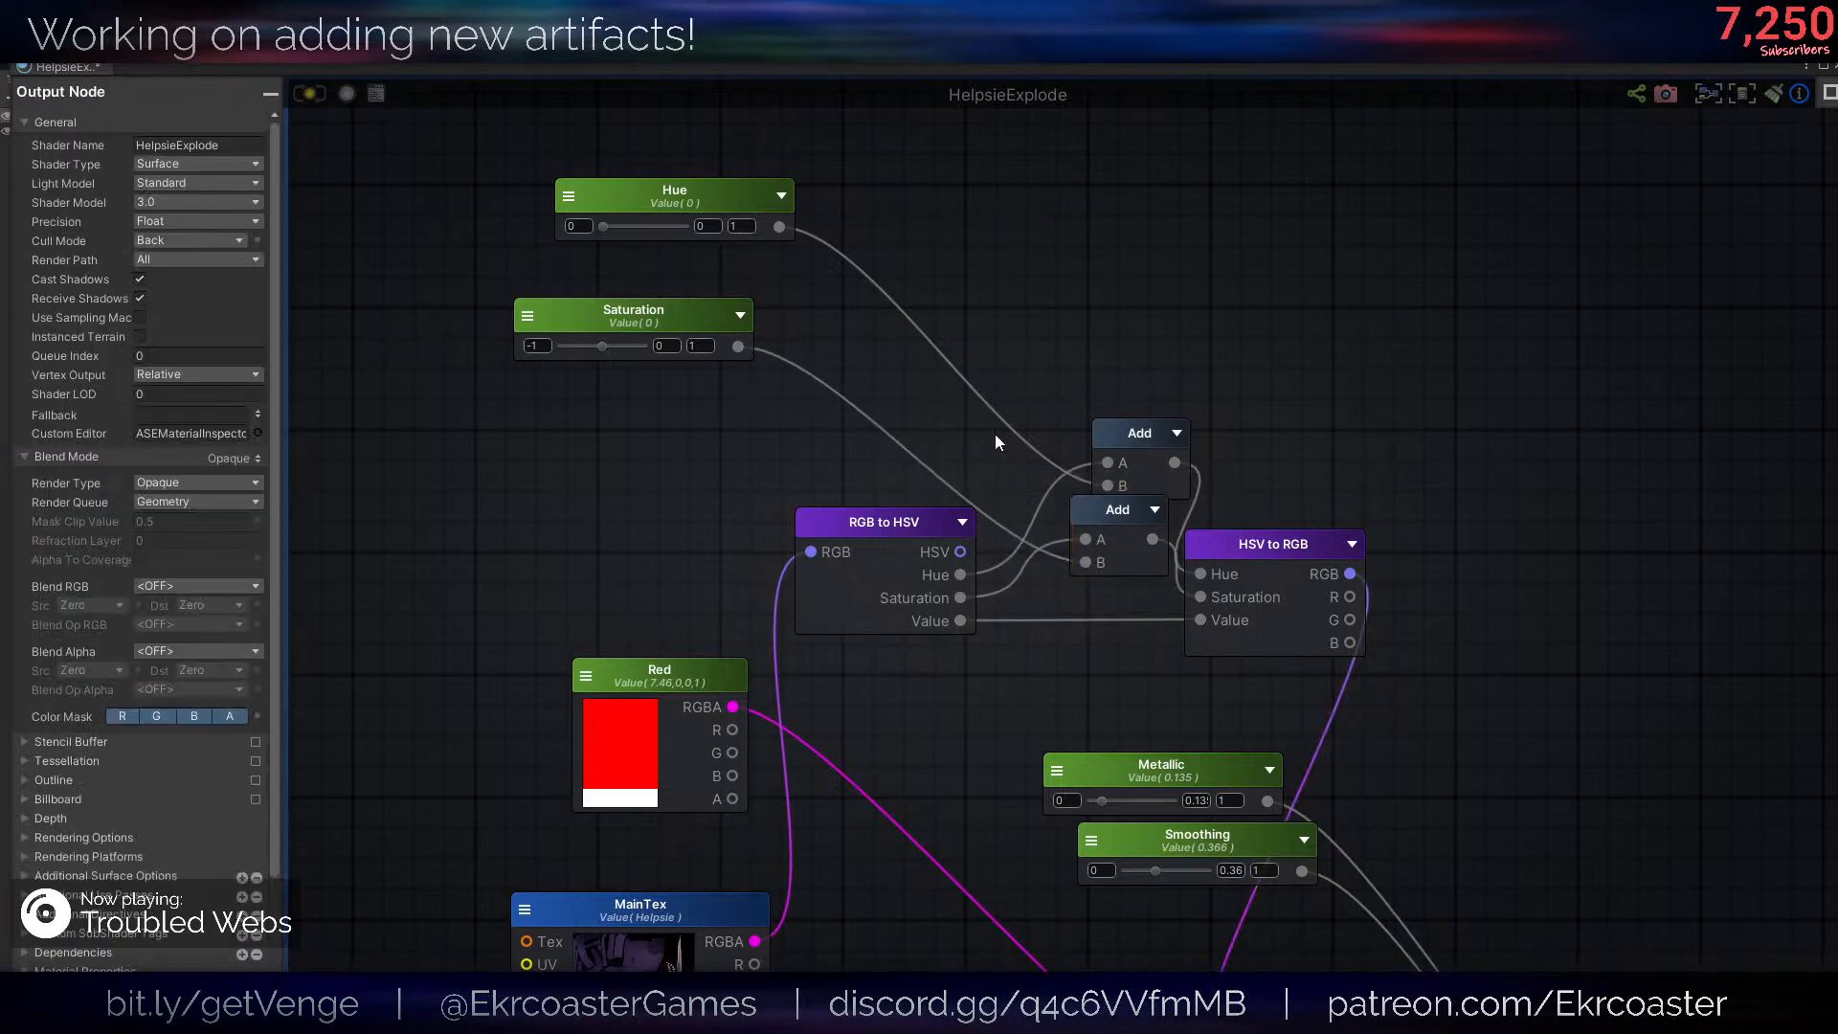
key(a)
click(1041, 578)
click(1126, 639)
key(Delete)
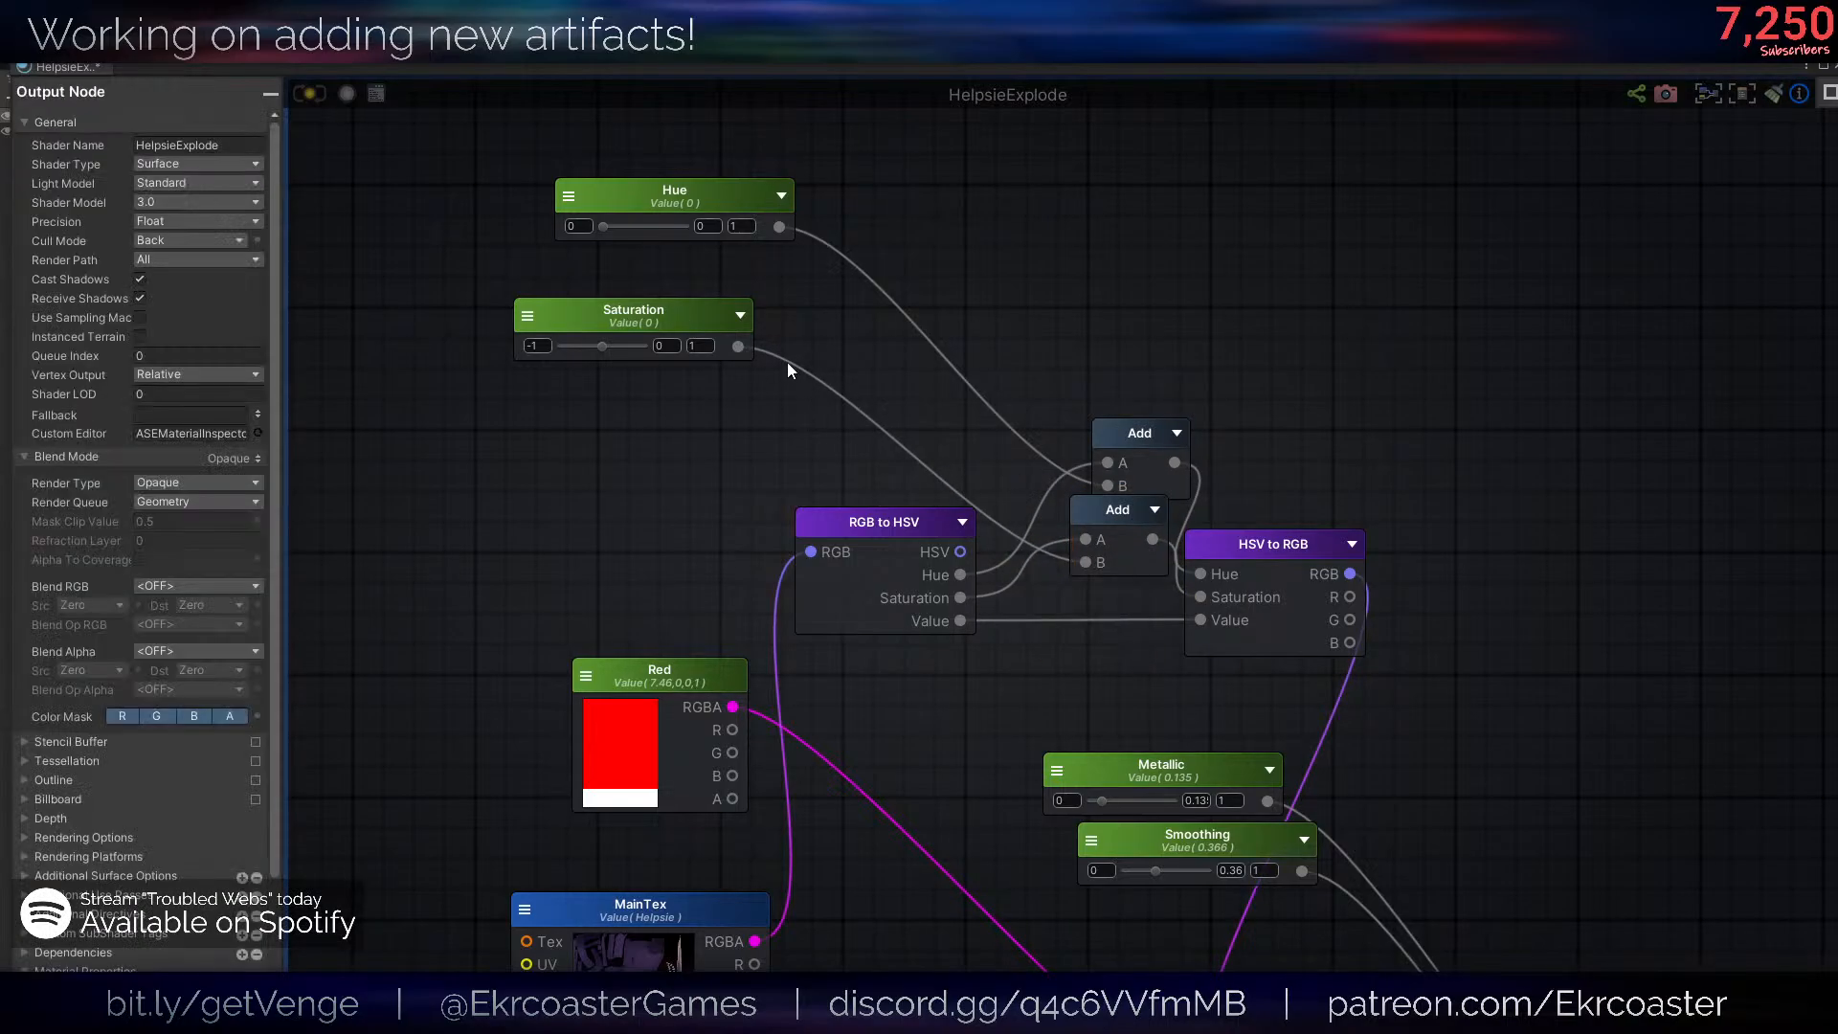
- Save the HelpsieExplode shader and leave its graph for the main editor with the character materials
click(736, 309)
click(977, 379)
key(ctrl+s)
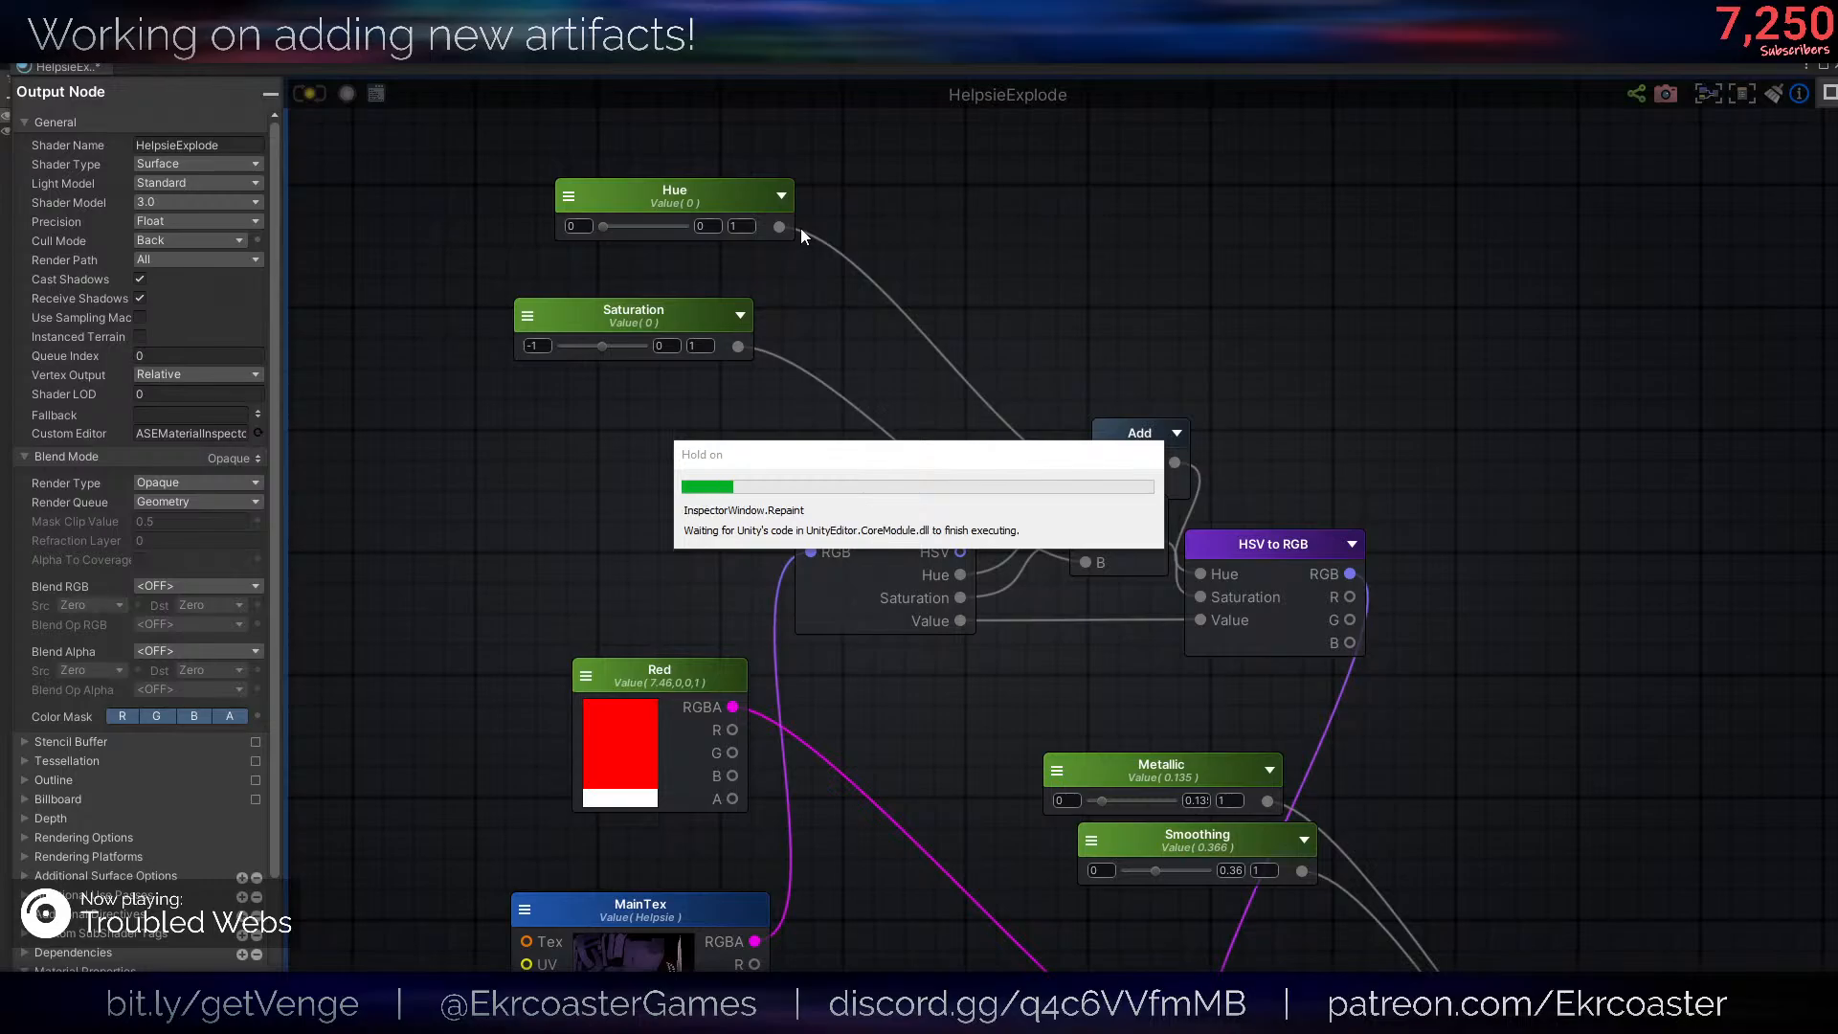
drag(1786, 71, 1767, 70)
click(1819, 67)
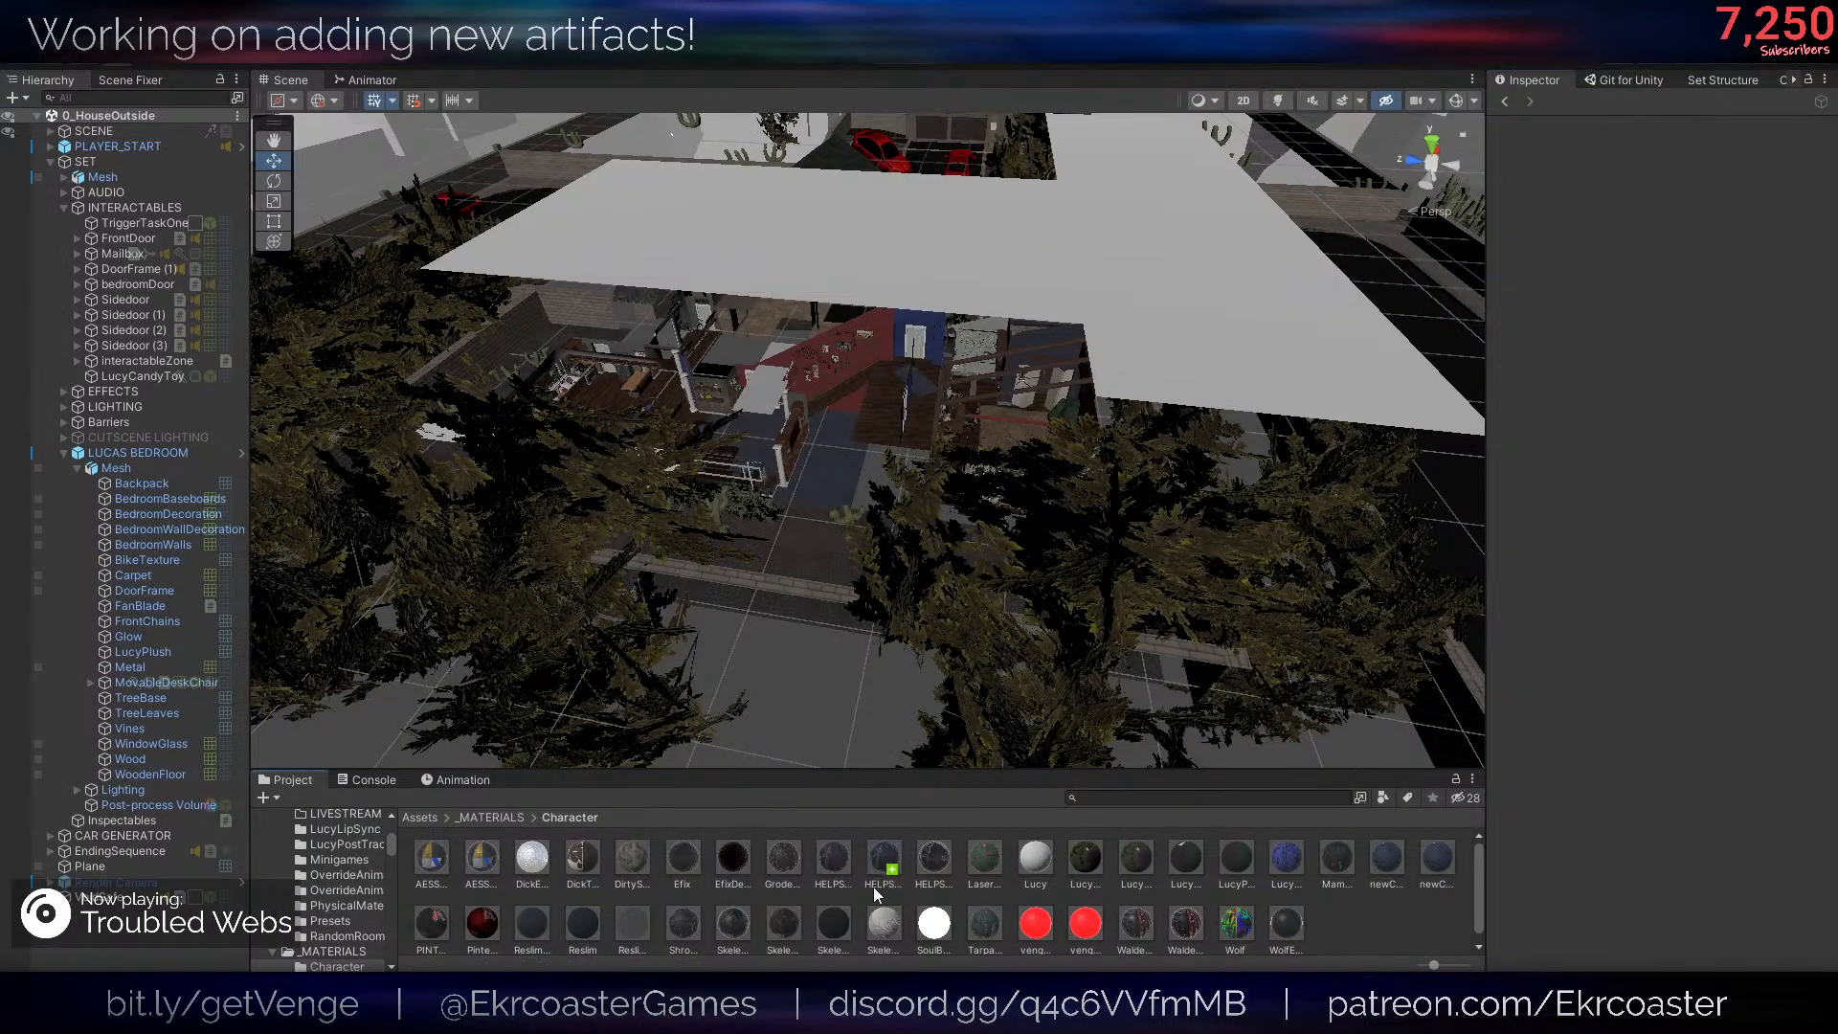
- Set the HELPSIERedSkin material's Hue to 0.247 and Saturation to 0.09, checking the look on a sphere preview
scroll(1681, 324, down, 5)
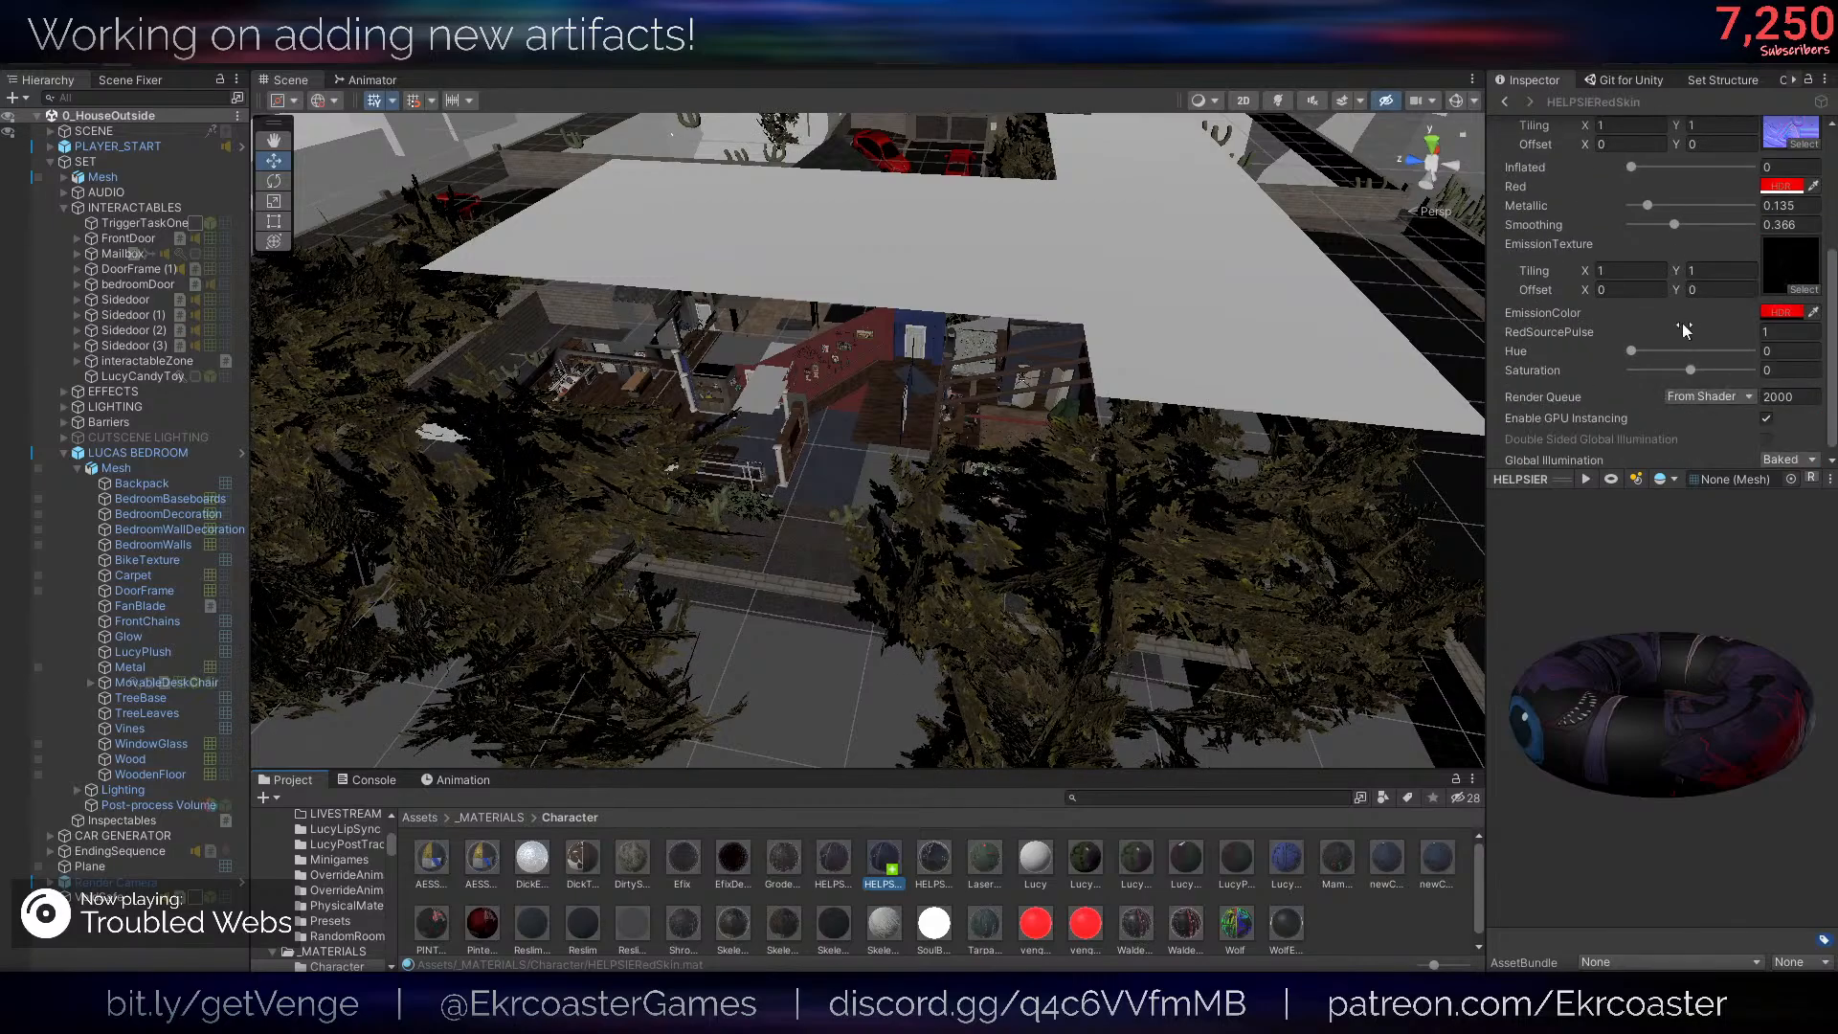
click(1646, 352)
mouse_move(1646, 352)
mouse_down()
mouse_move(1756, 379)
mouse_move(1666, 353)
mouse_up()
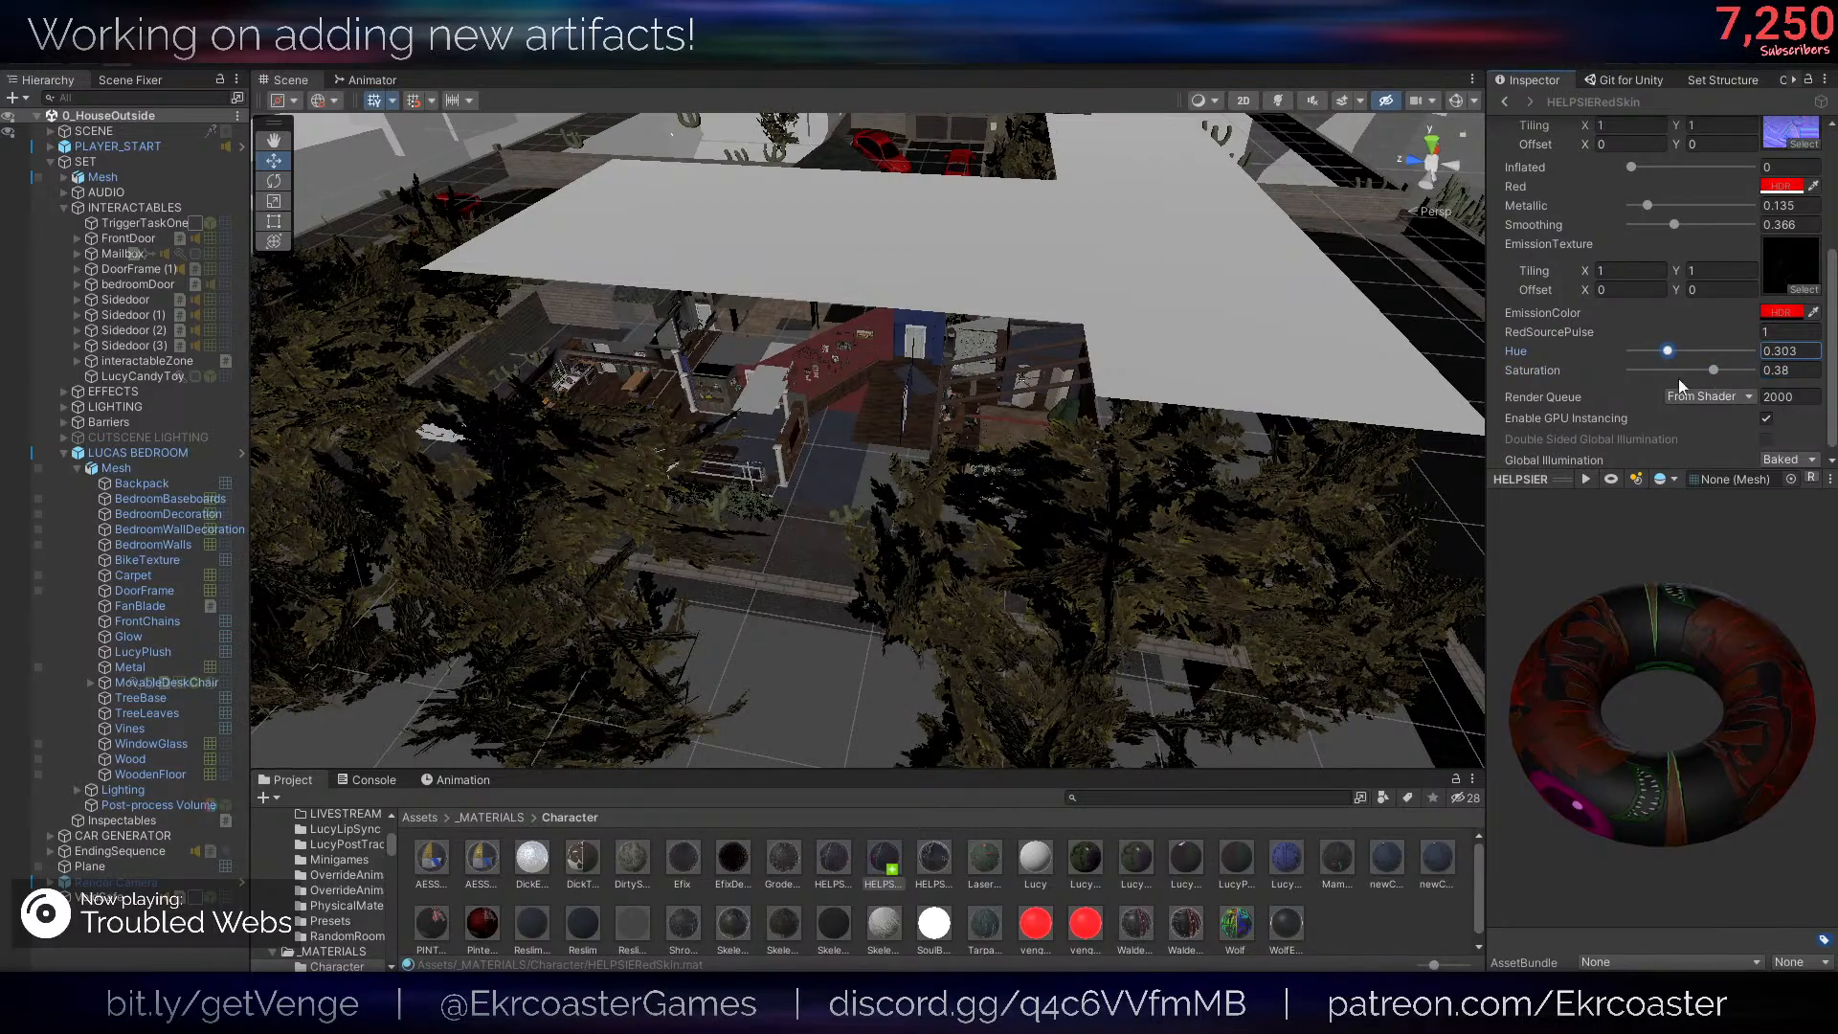
drag(1680, 737, 1606, 662)
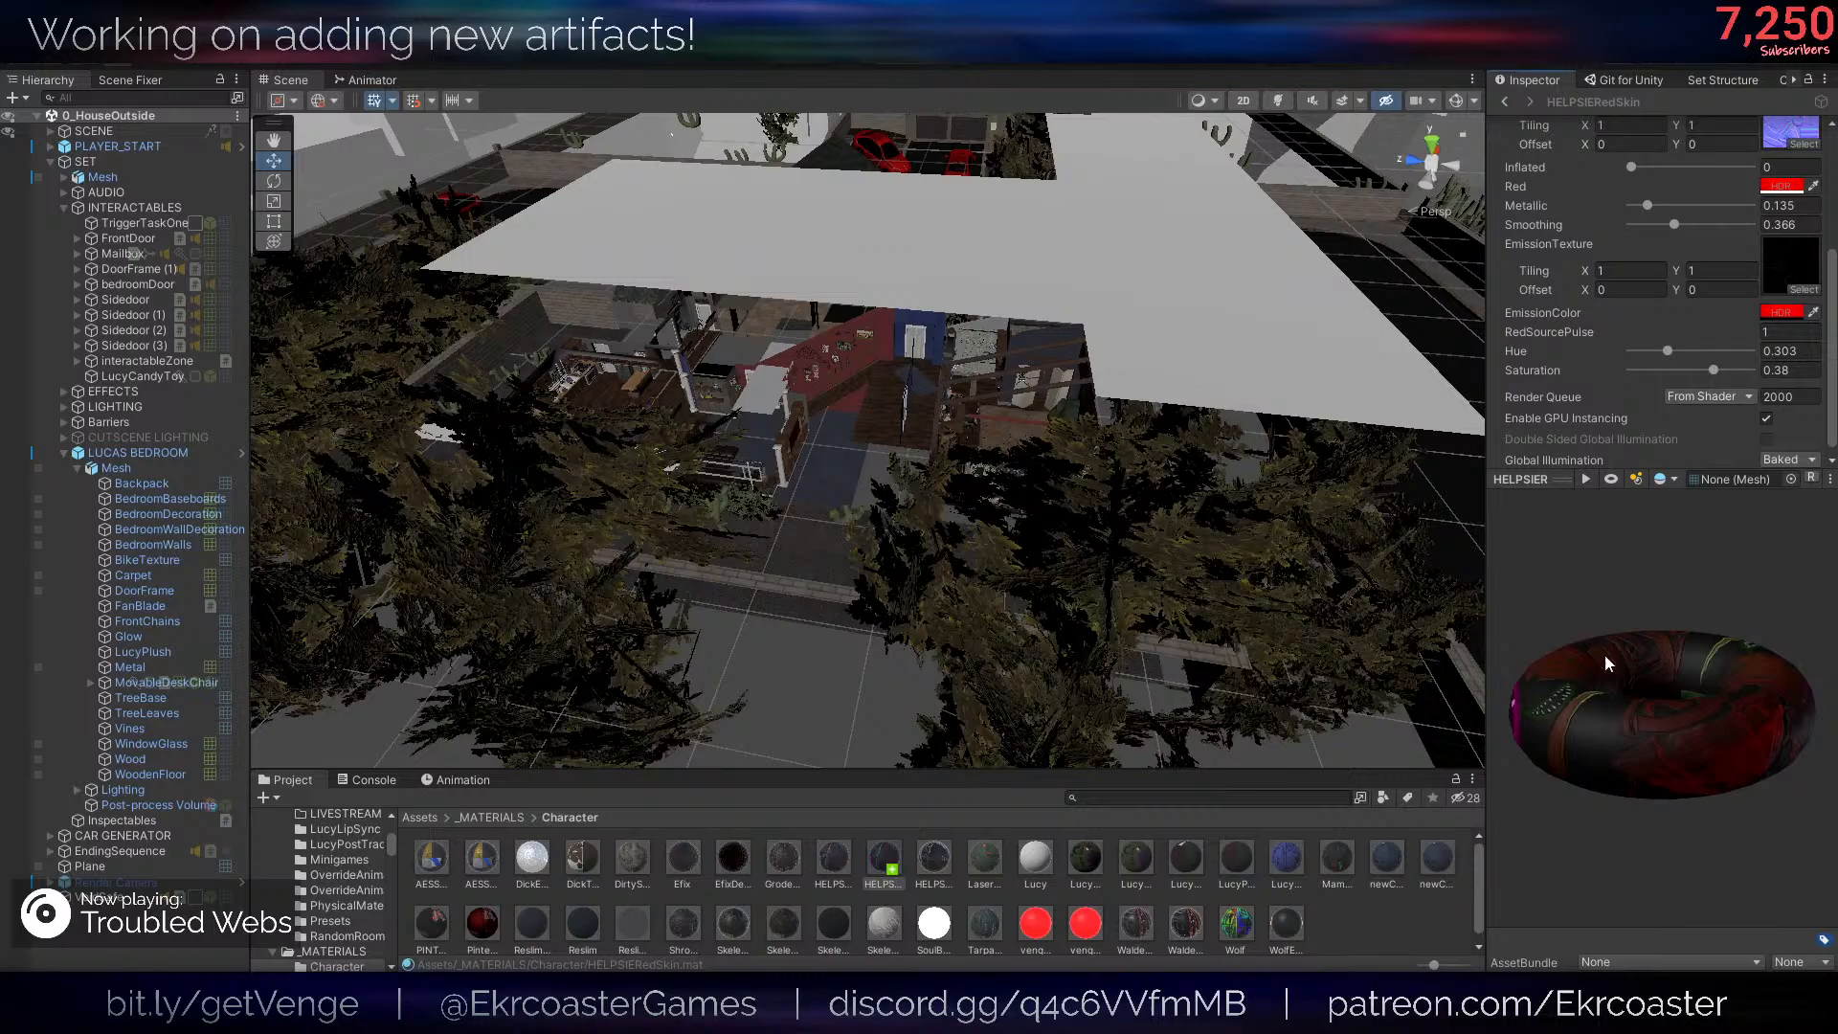
click(1617, 483)
click(1612, 481)
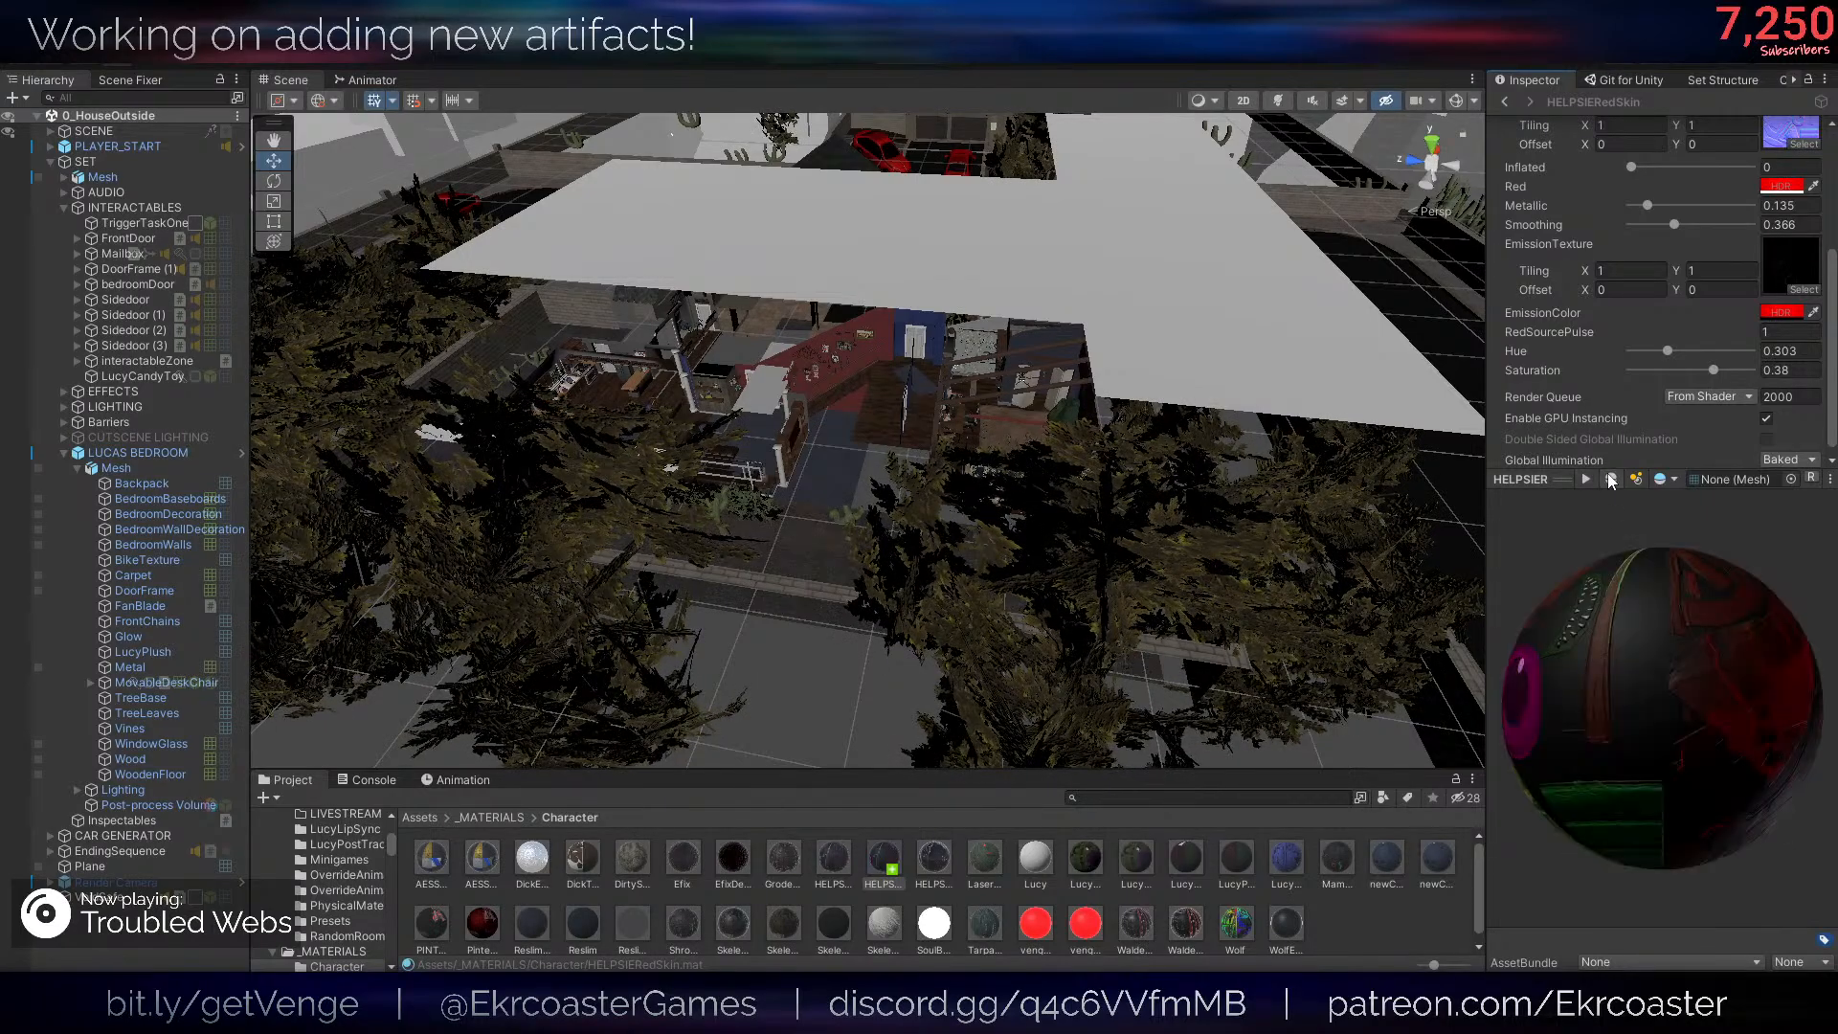
drag(1669, 647, 1577, 655)
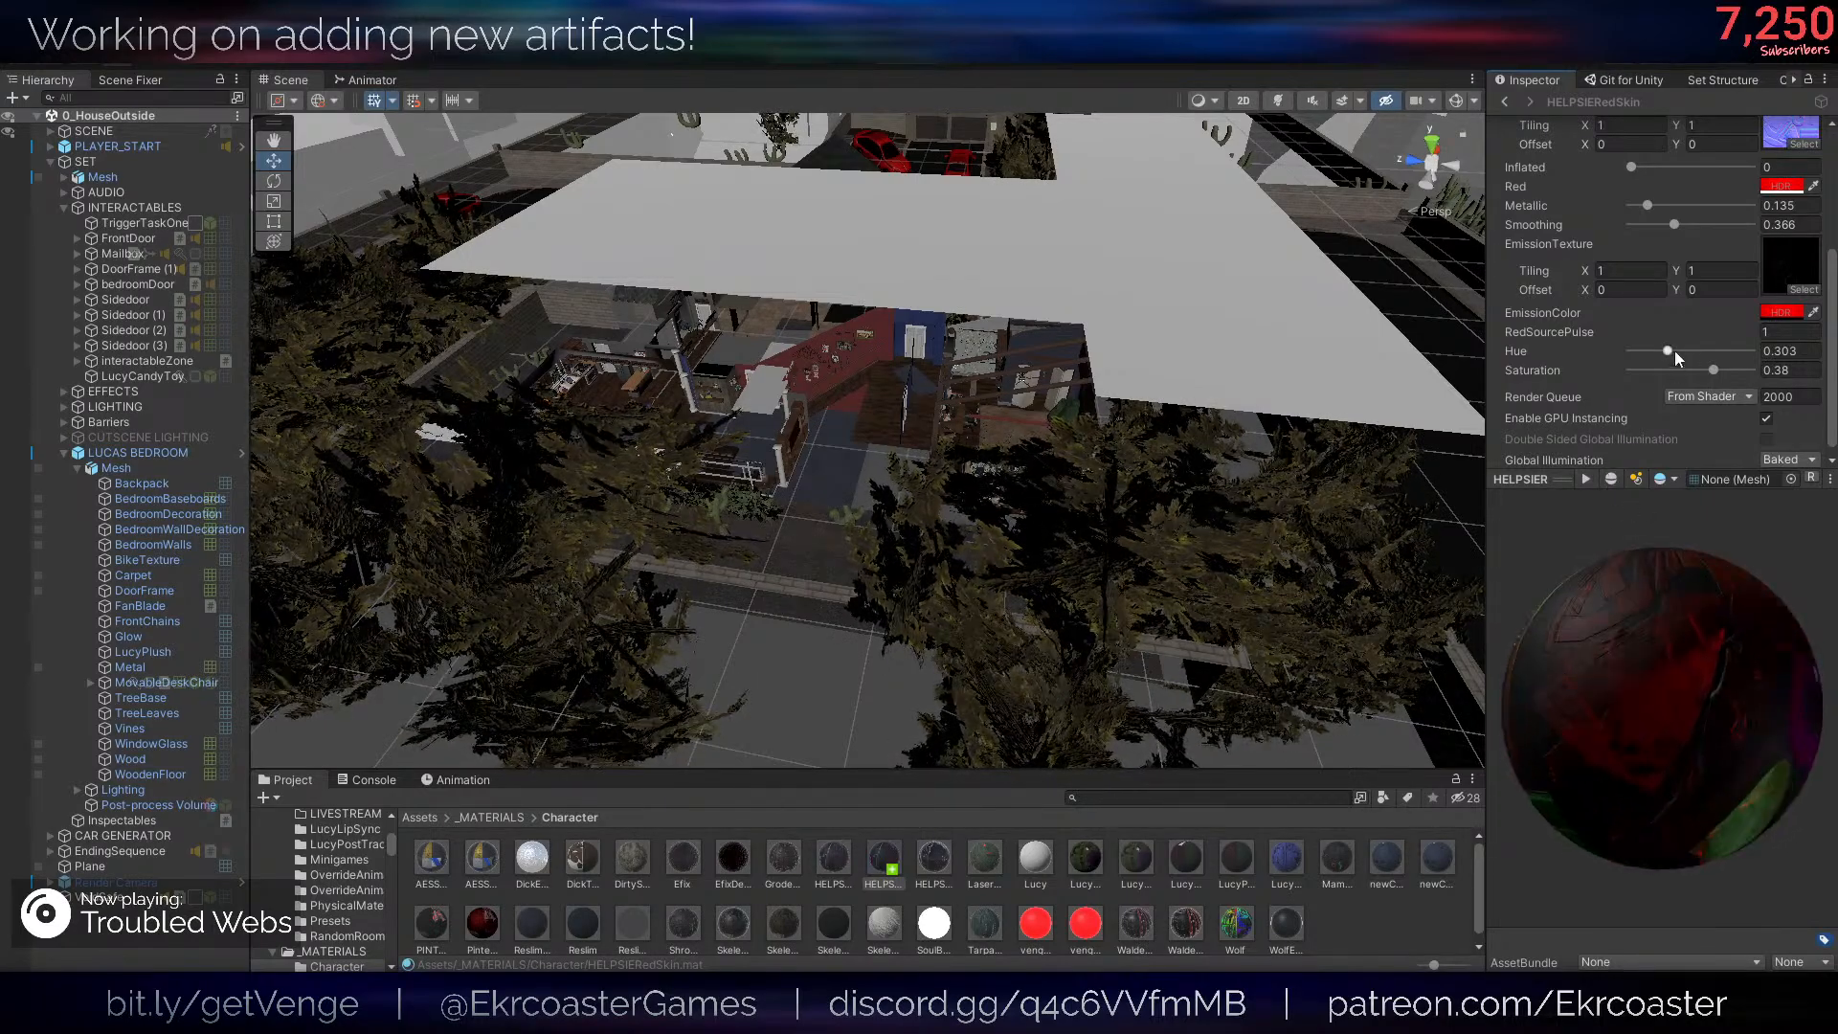
drag(1711, 379, 1663, 351)
click(1669, 351)
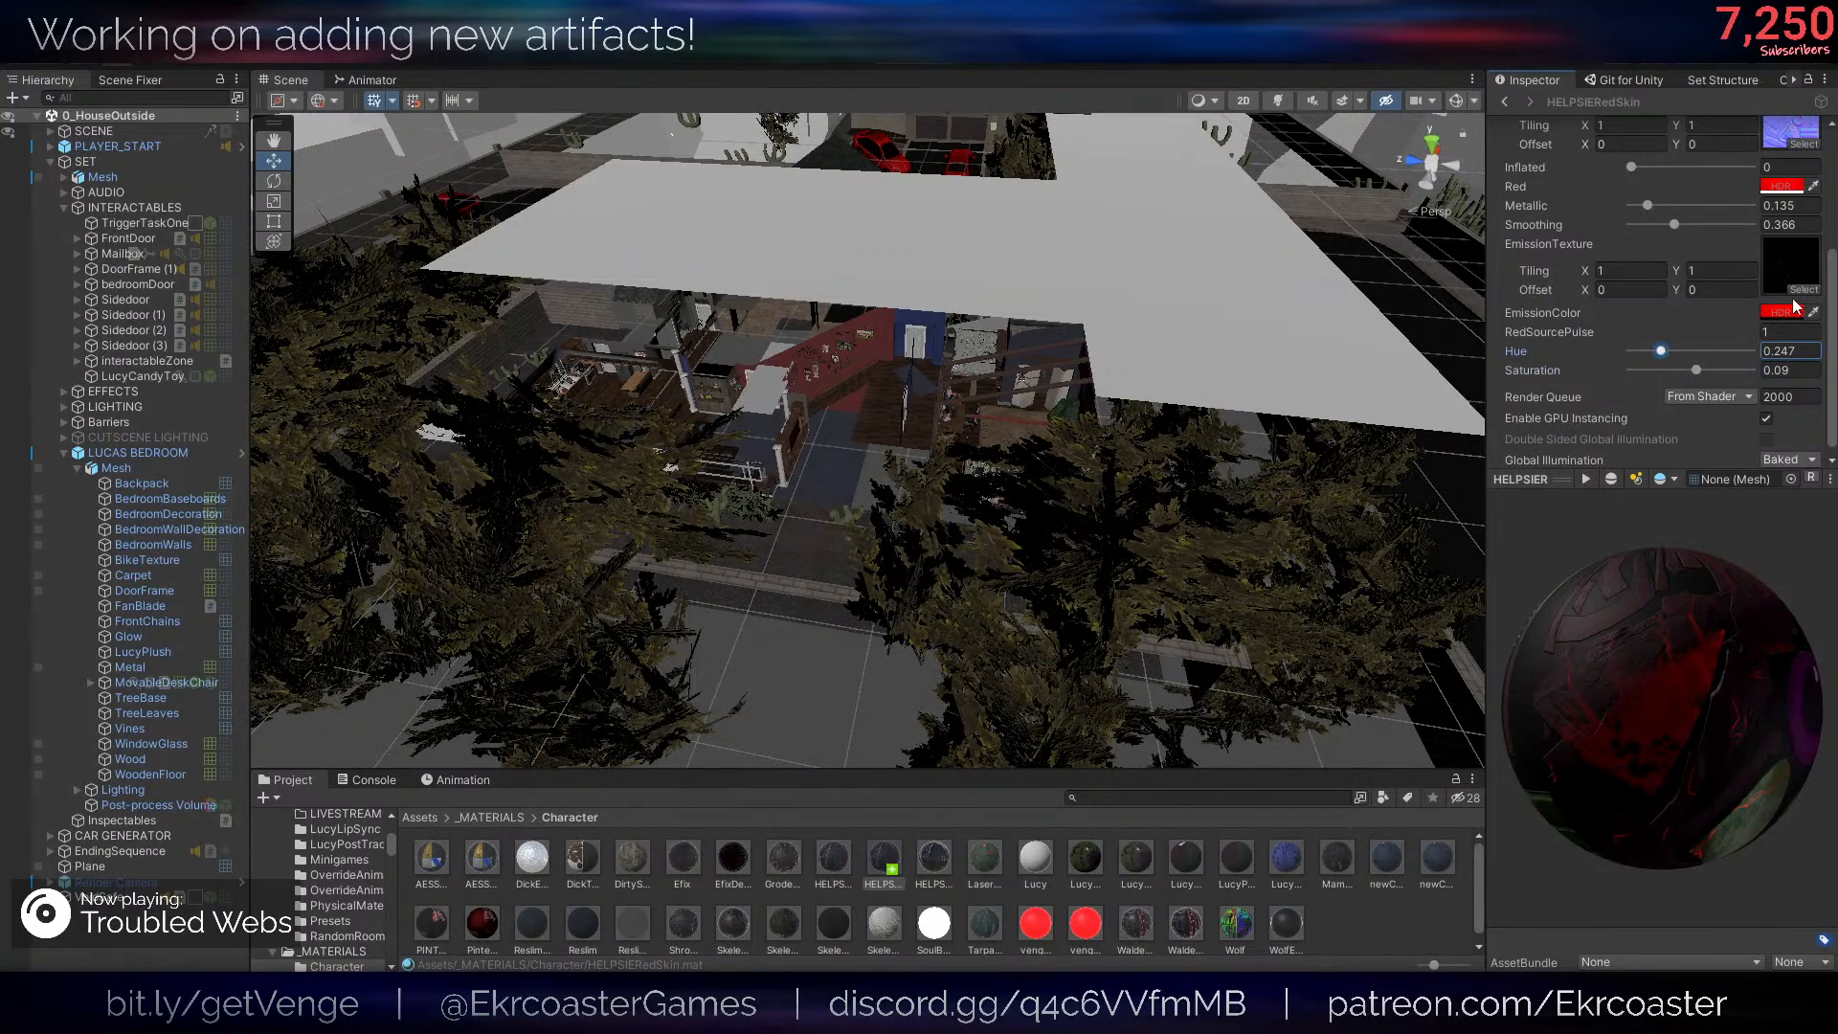
- Change the material's Red and EmissionColor HDR colours to orange with a hue of 14
click(1783, 186)
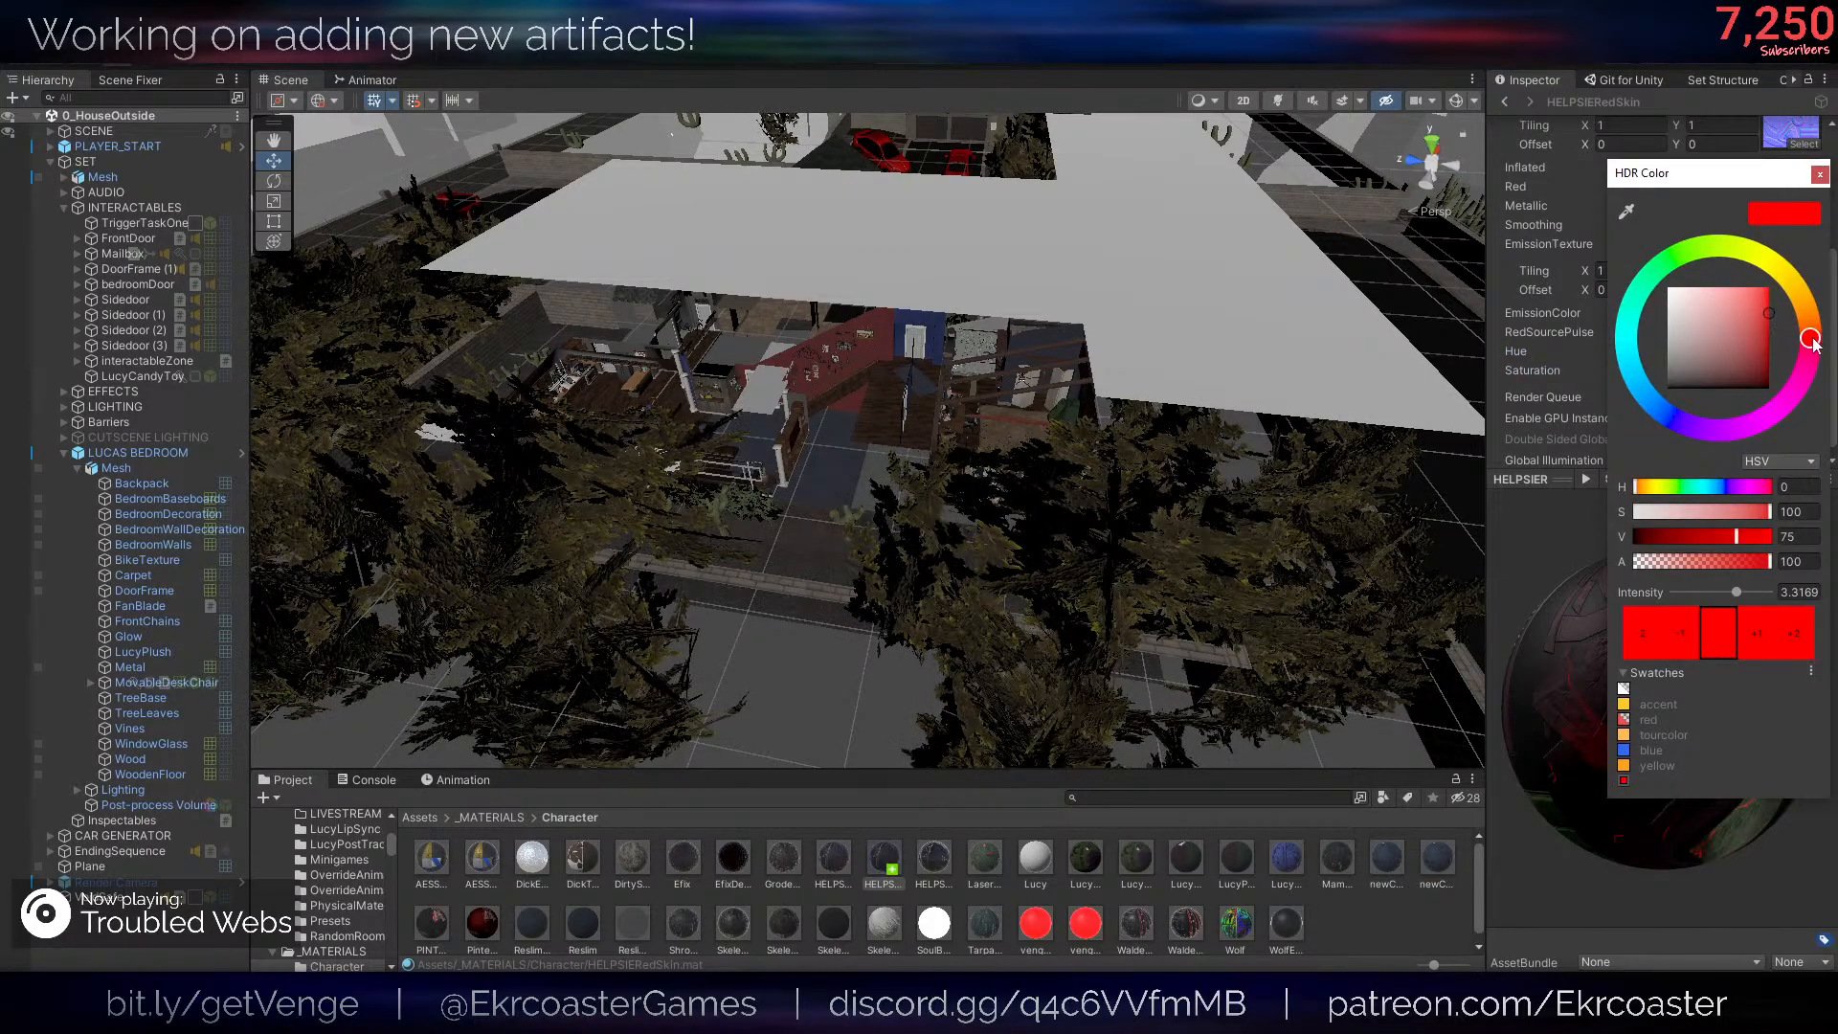
drag(1811, 339, 1807, 317)
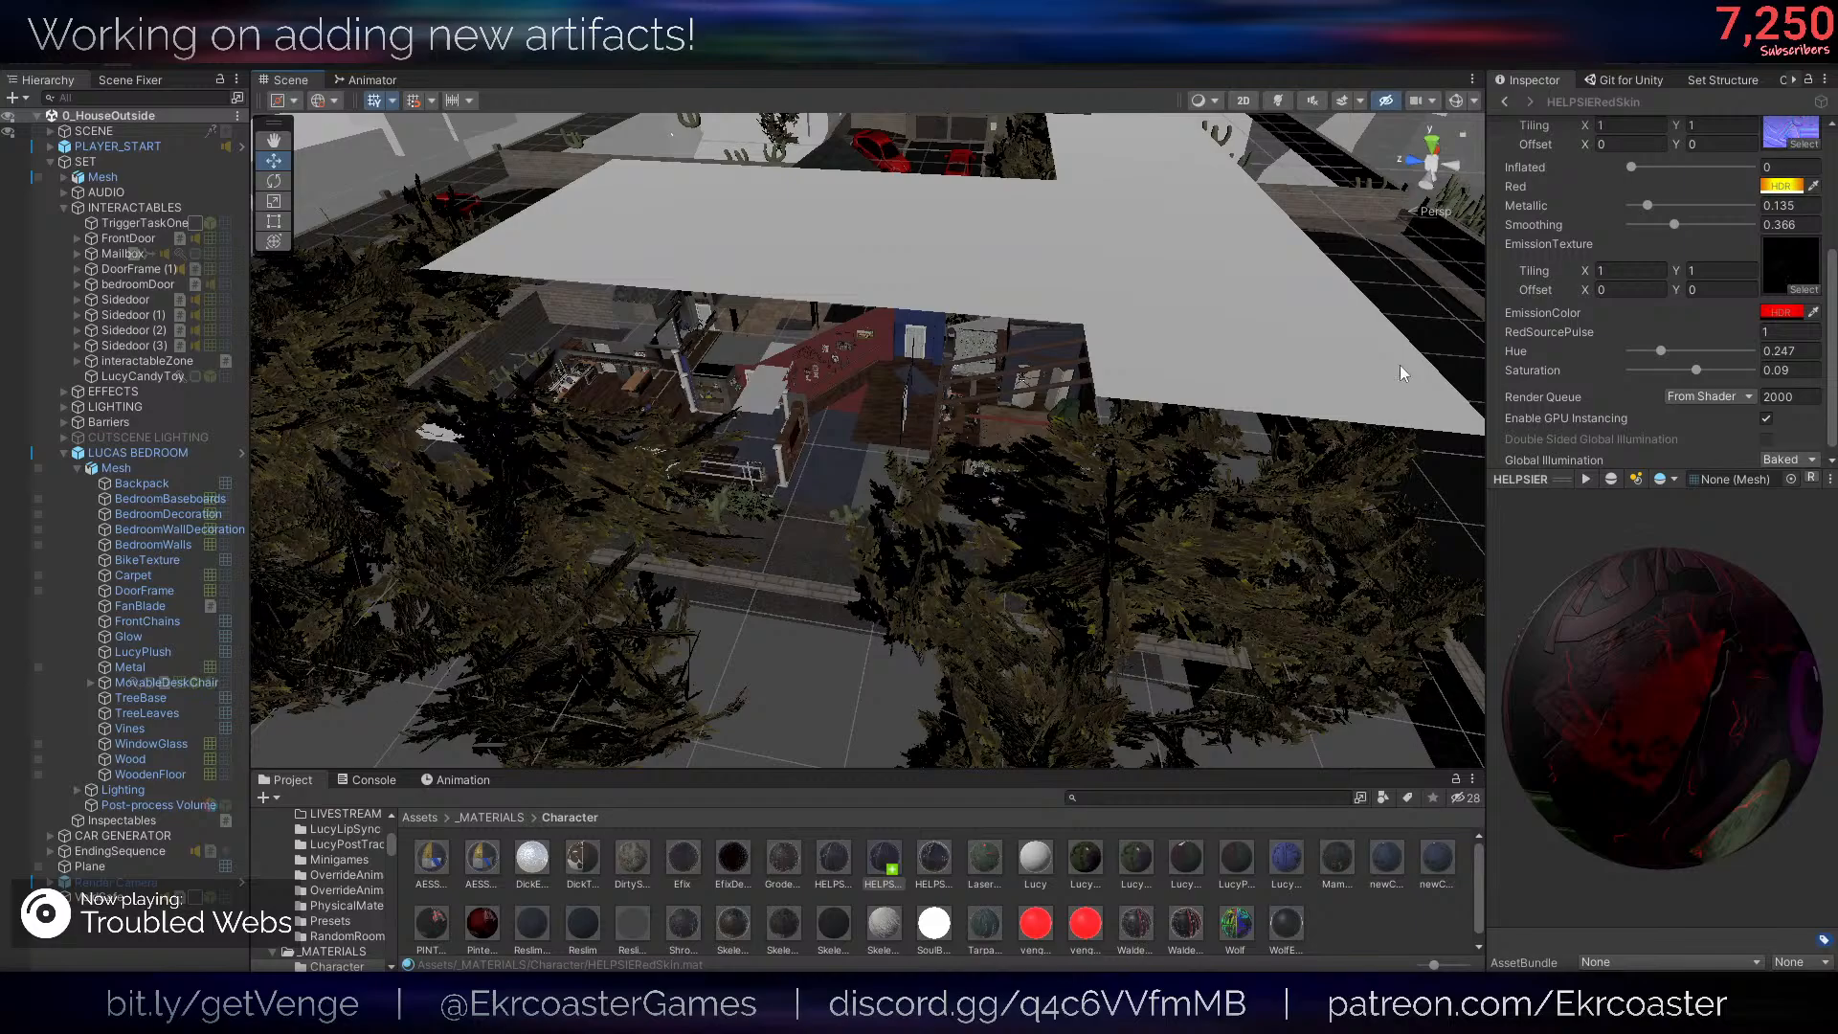
click(1780, 312)
drag(1815, 458, 1814, 437)
click(1820, 294)
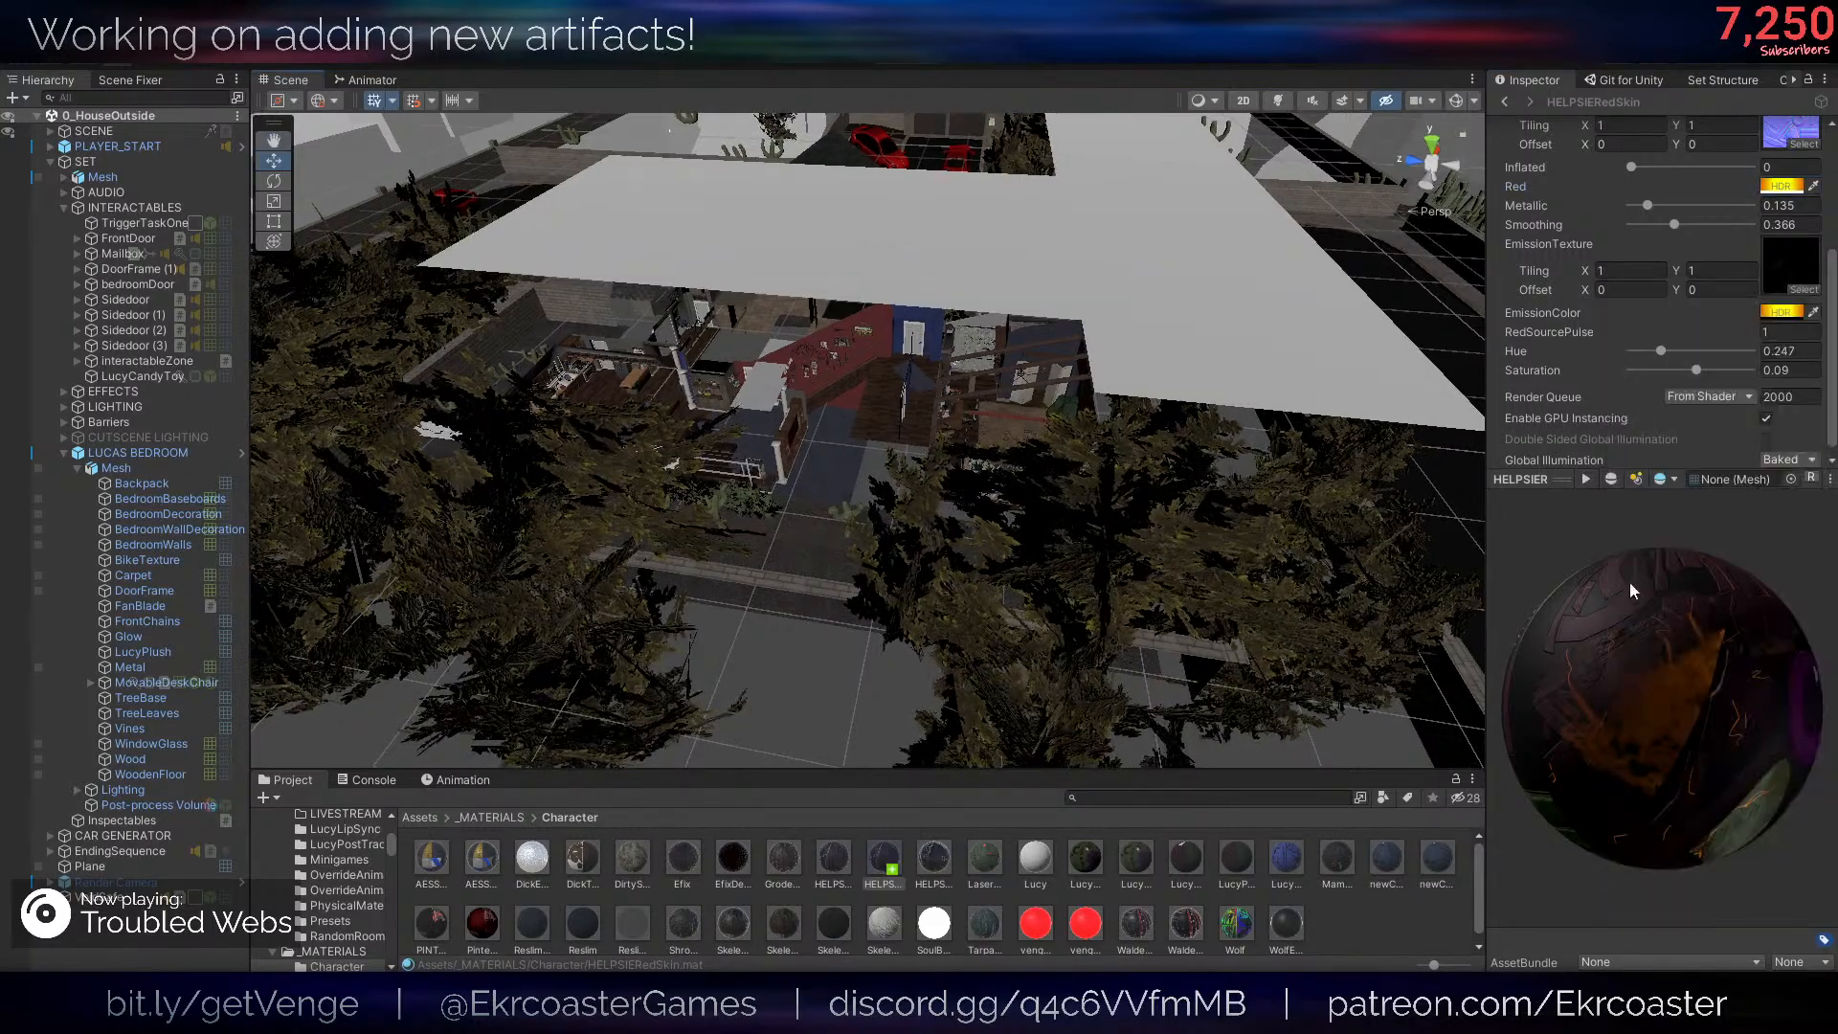
- Set the EmissionColor hue to 3 and shift the Red HDR colour to a yellowish orange
drag(1630, 582, 1579, 681)
click(1780, 312)
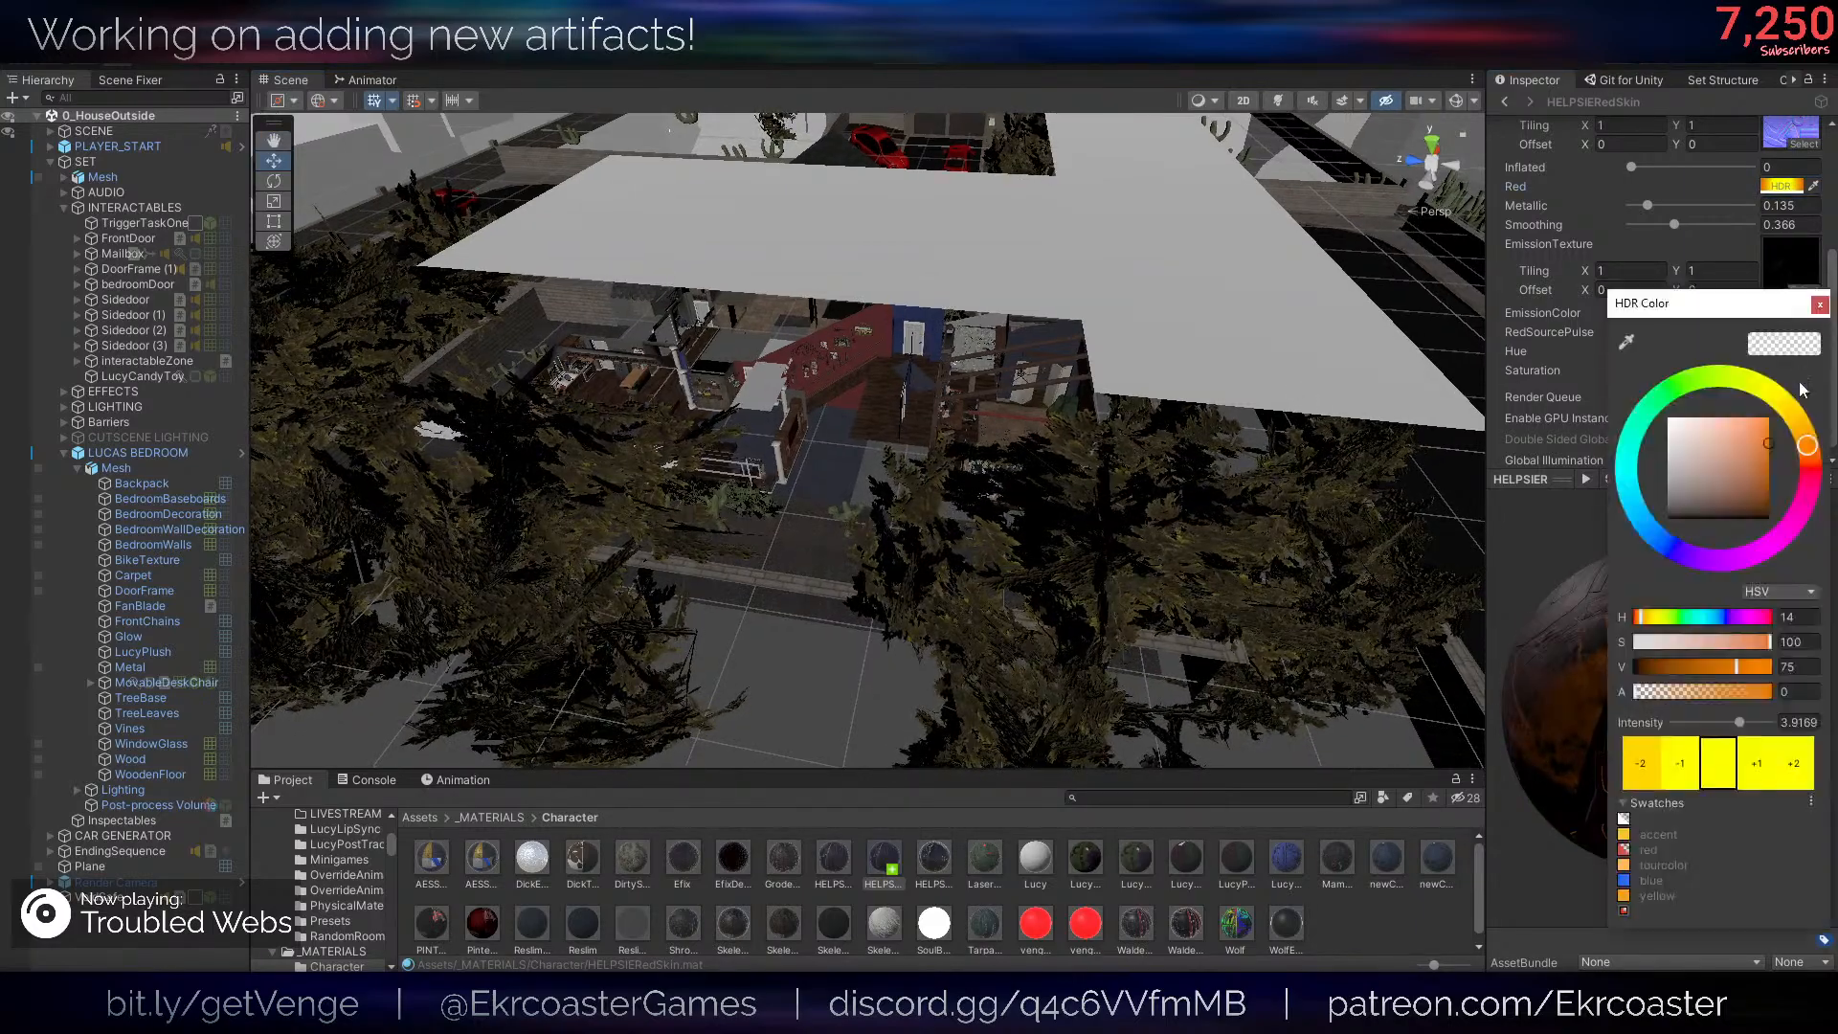
drag(1809, 449, 1811, 460)
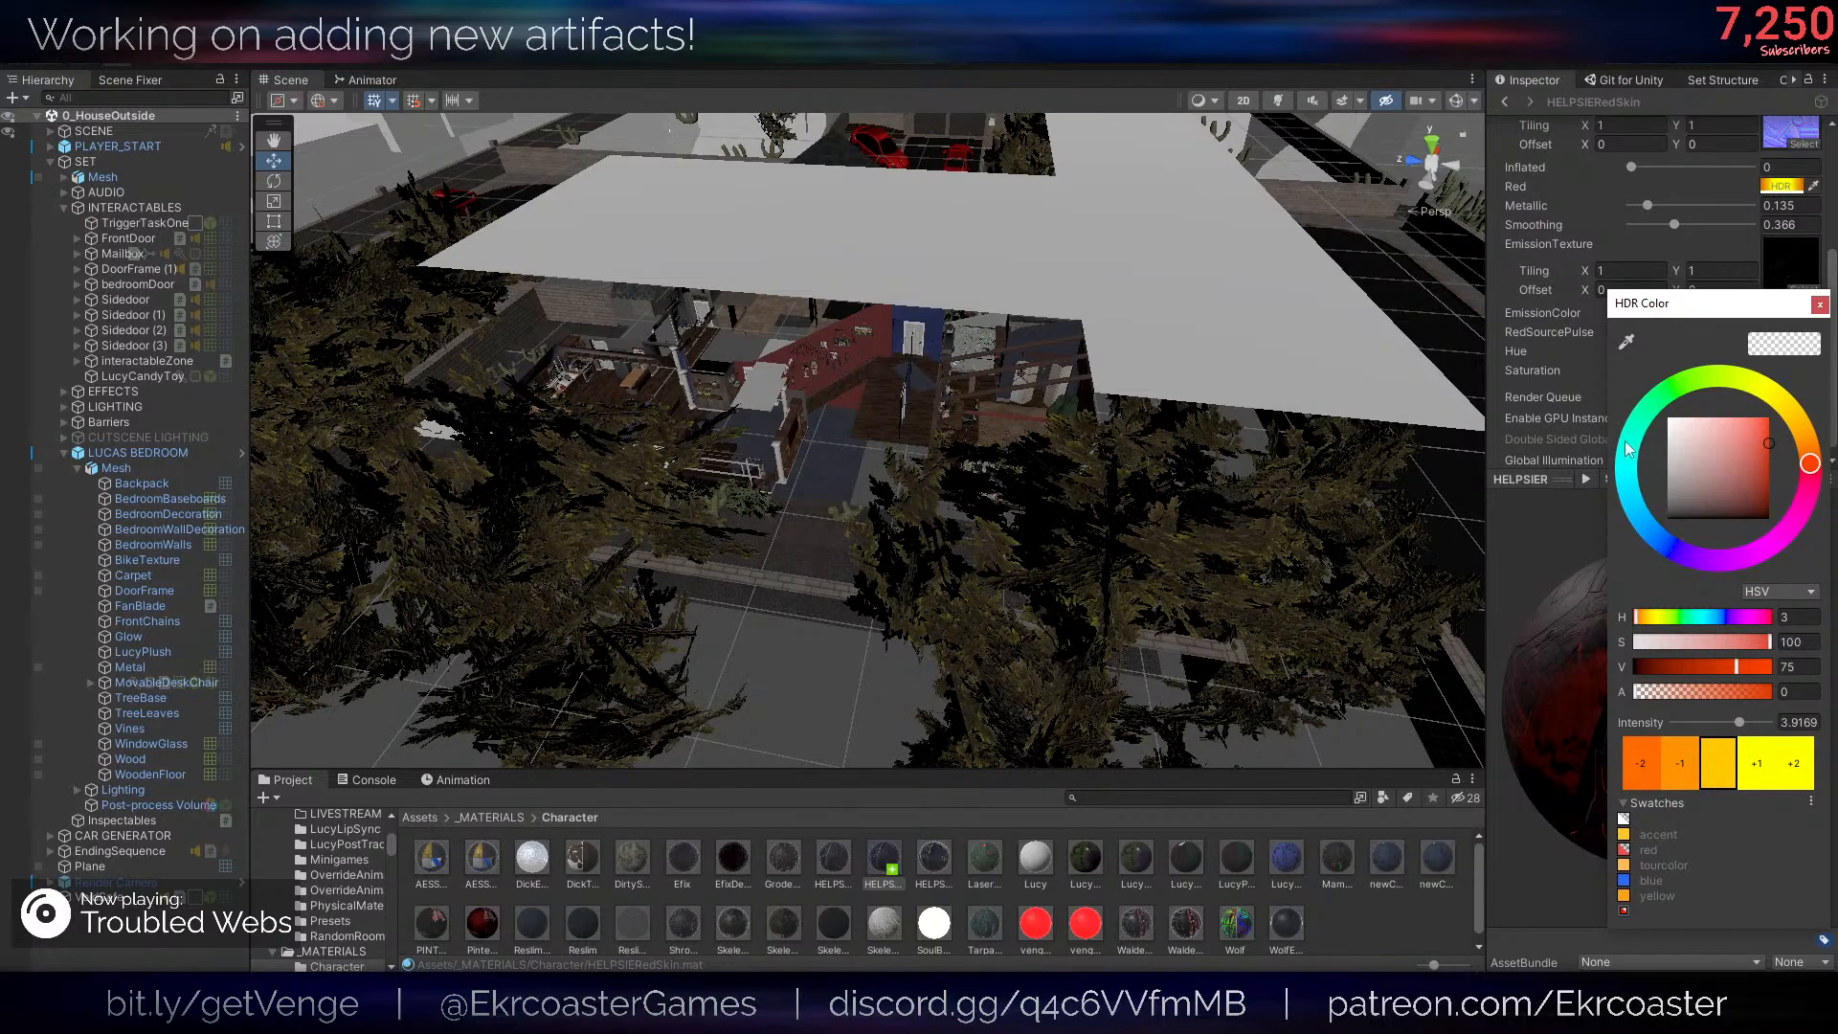
click(1820, 305)
click(1781, 312)
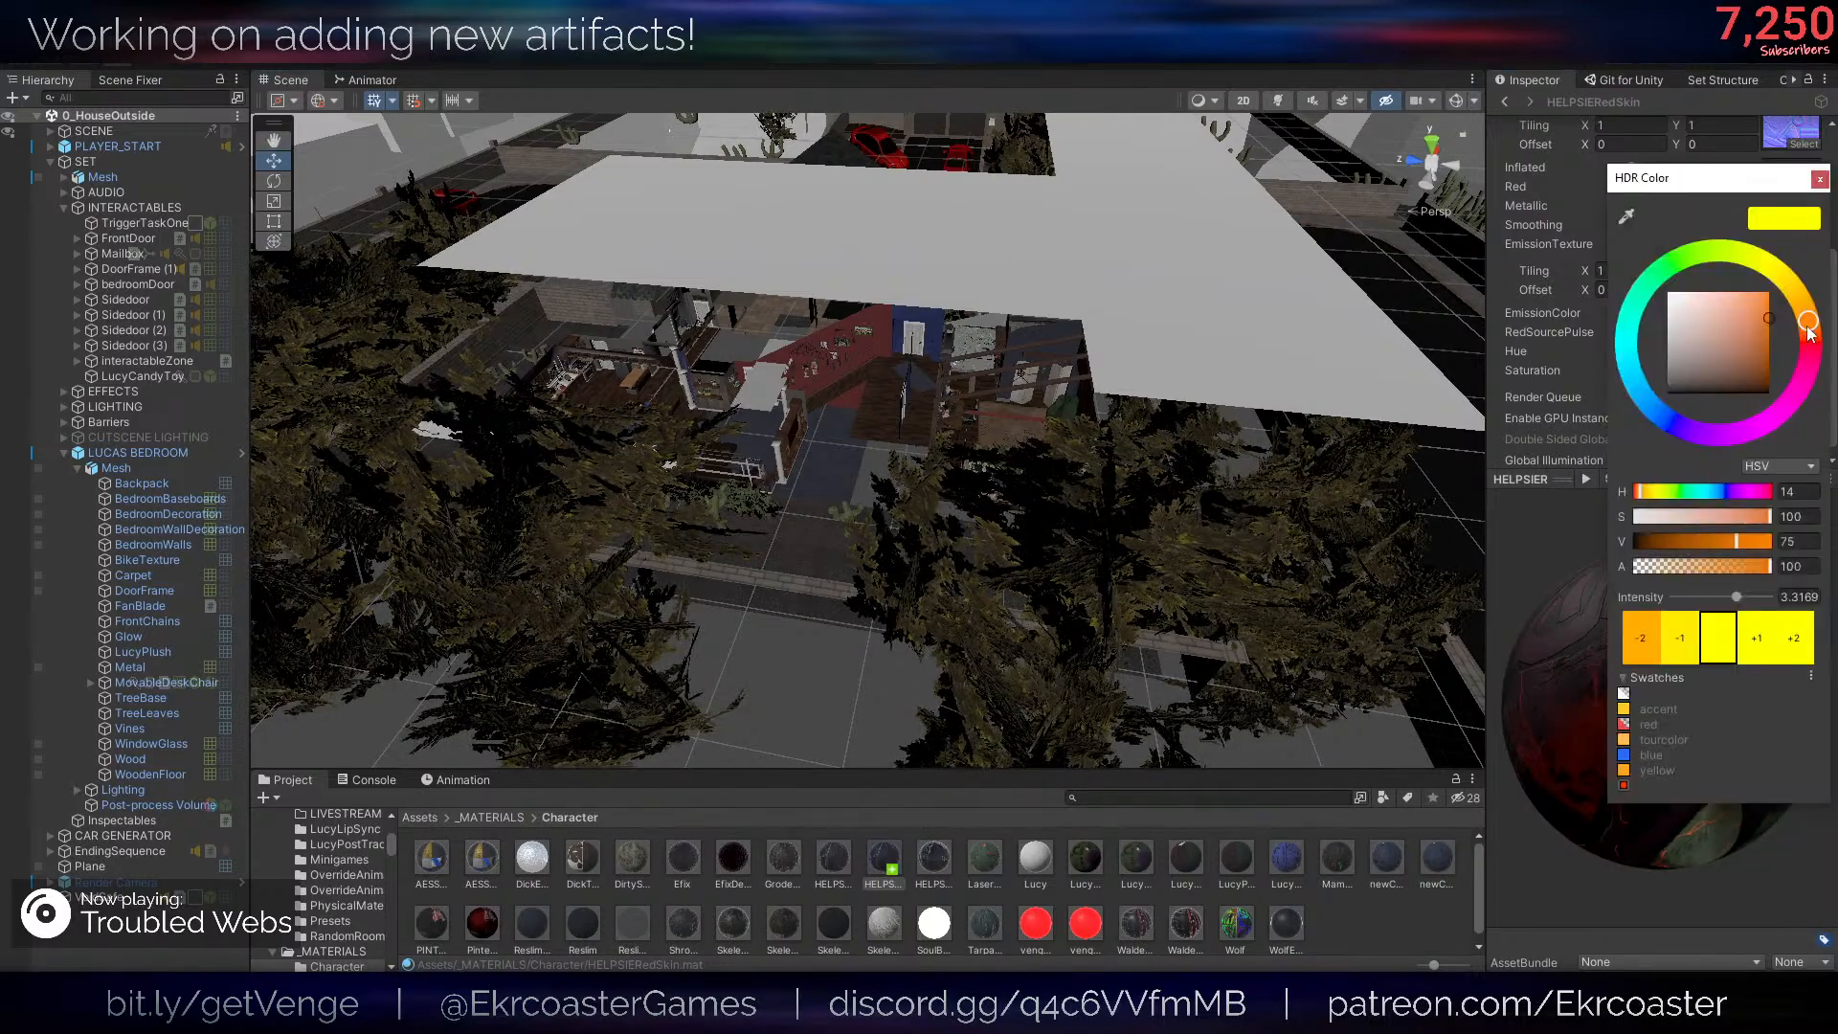
drag(1808, 332, 1805, 306)
click(1272, 438)
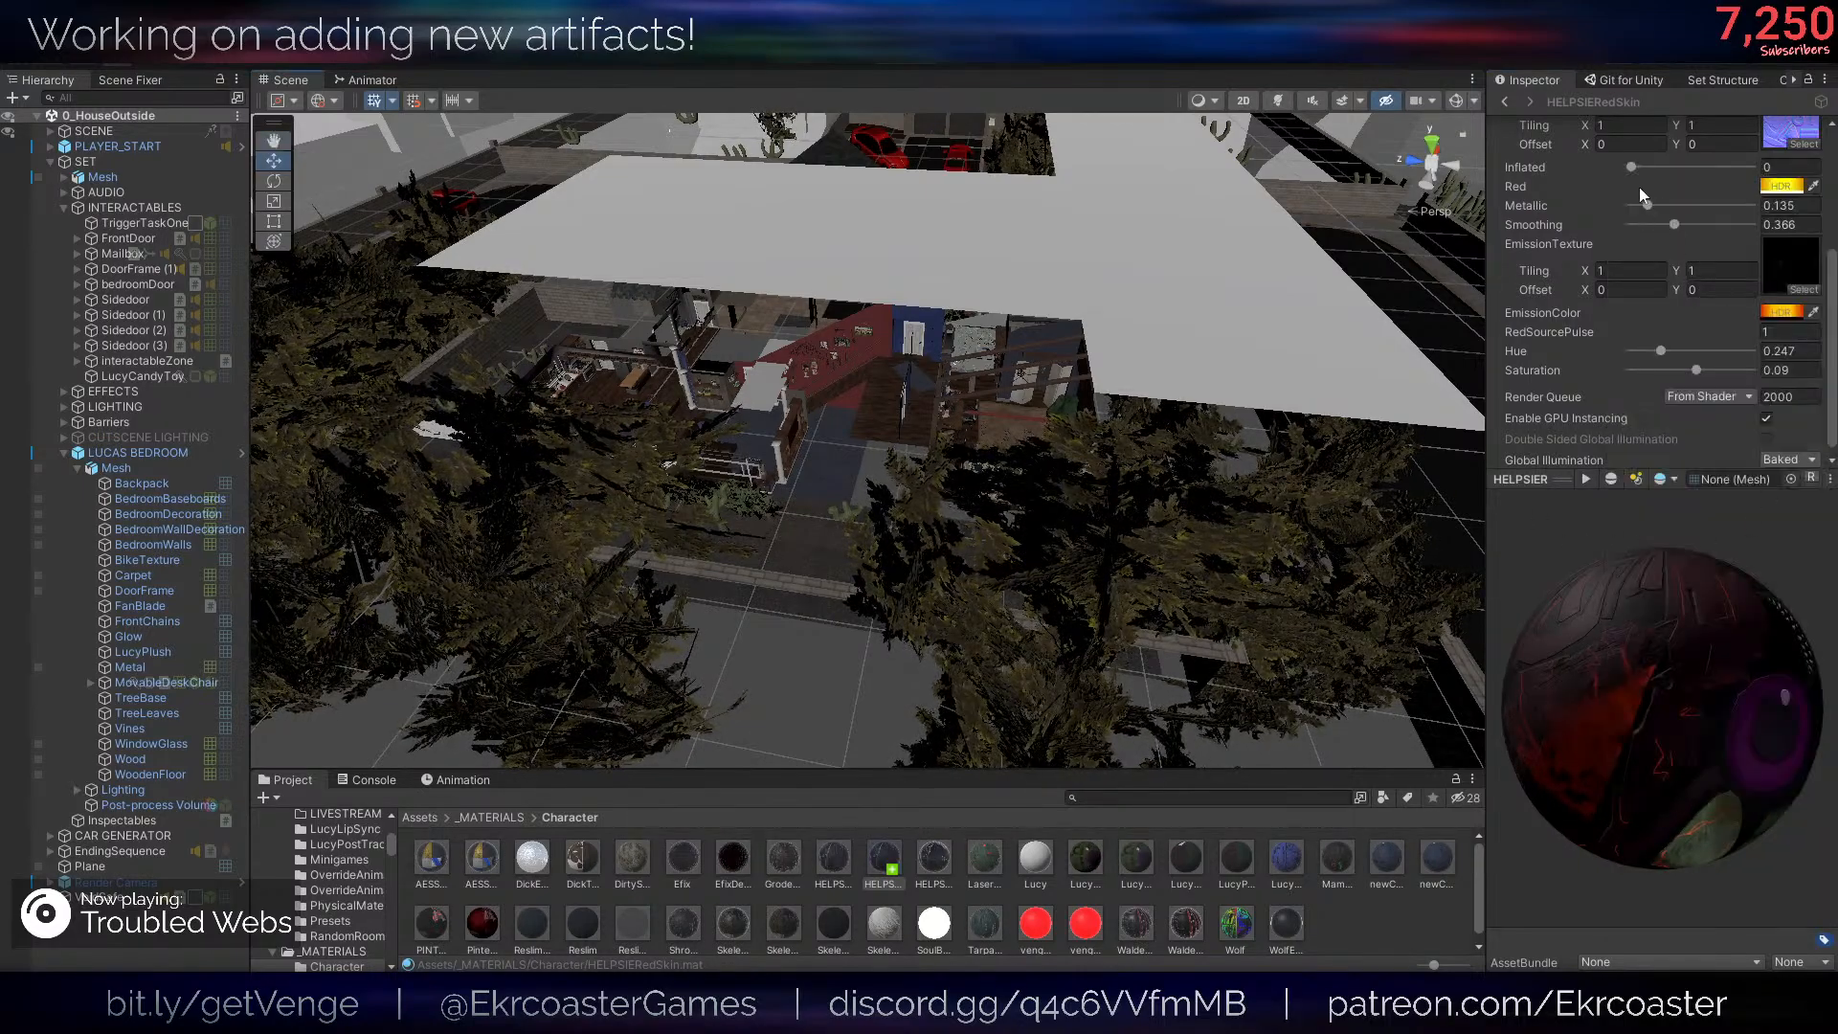
drag(1633, 168, 1426, 155)
scroll(1639, 345, down, 3)
scroll(1639, 344, up, 2)
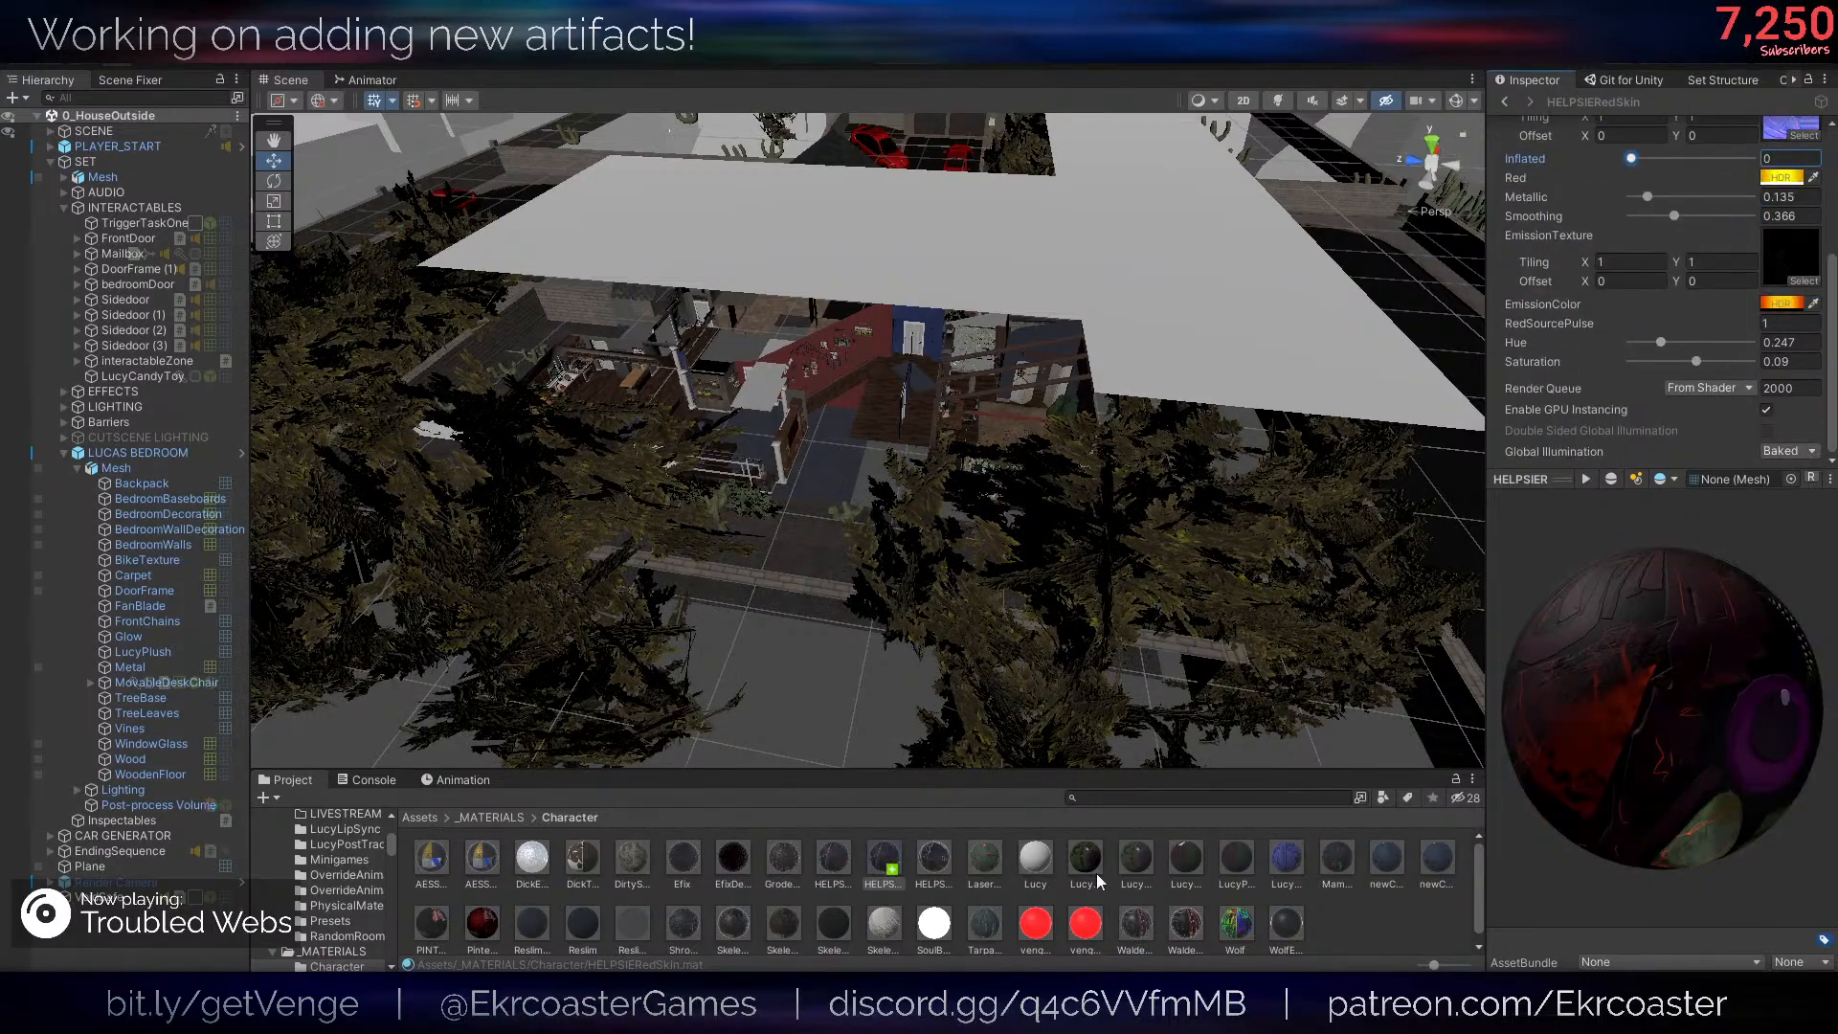
click(1042, 900)
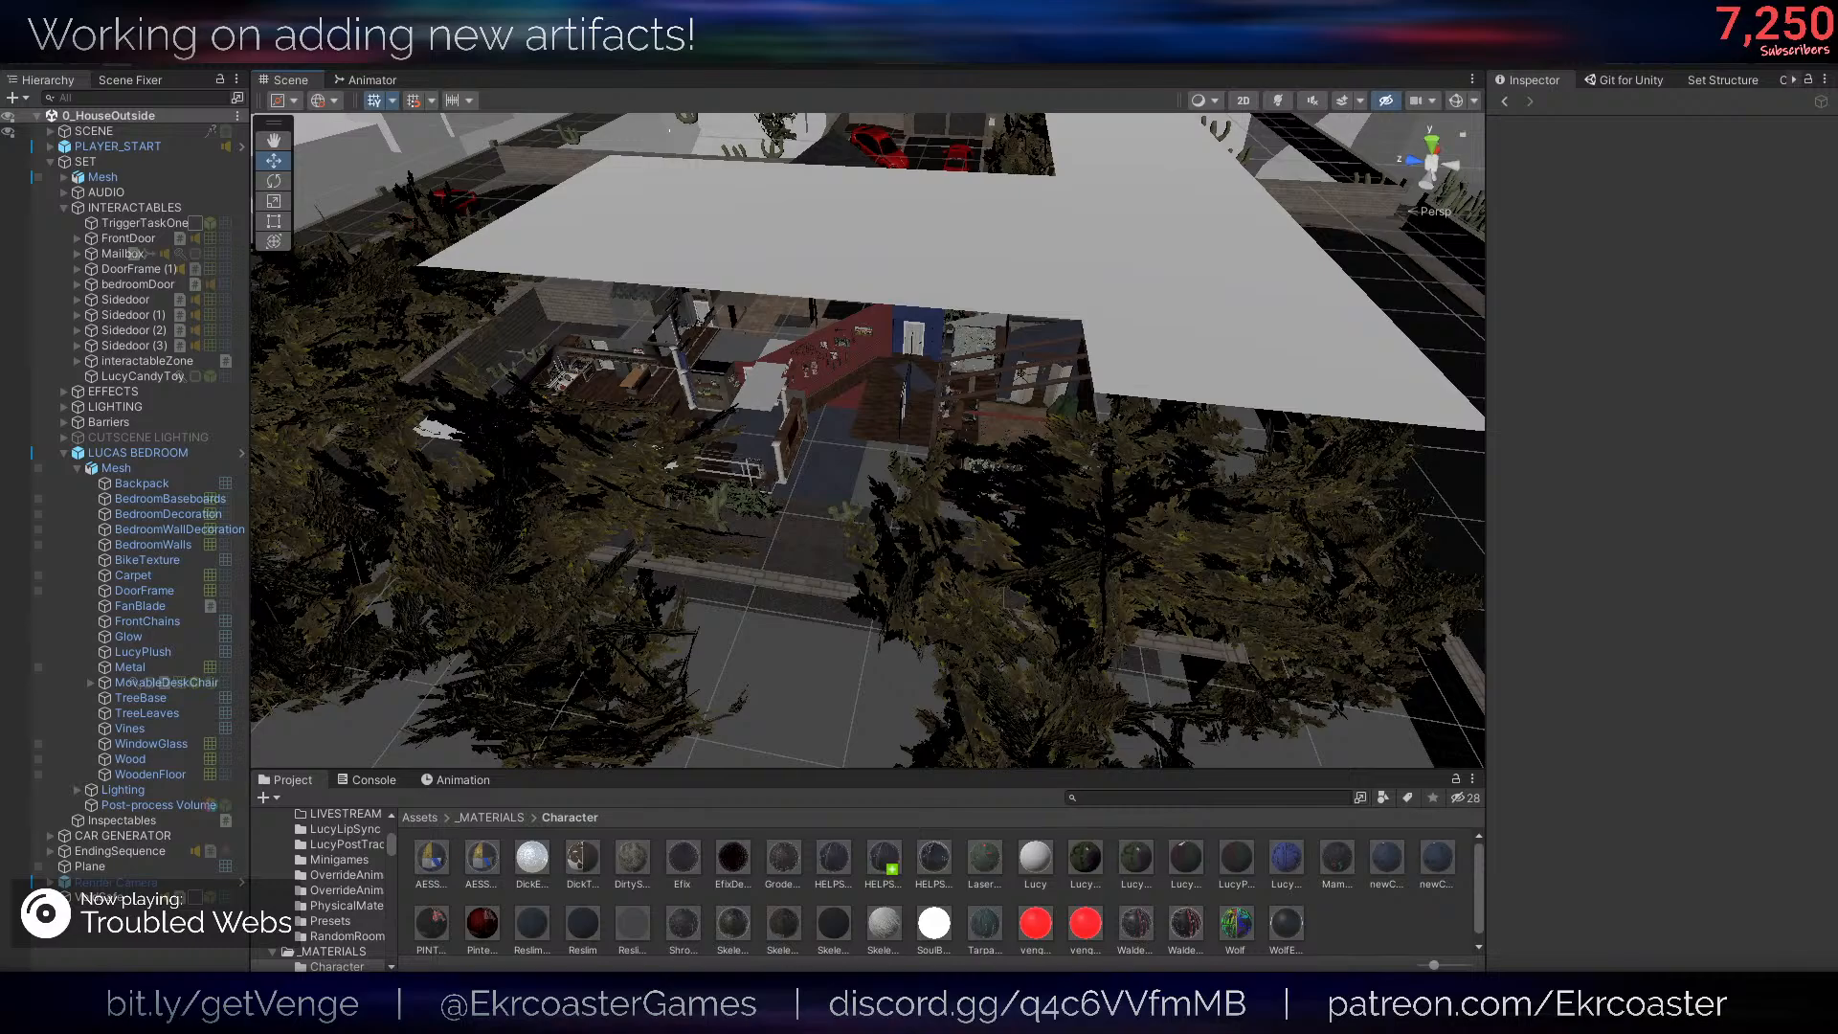
- Return to the Discarded Red Helpsie Skin artifact and assign HELPSIERedSkin as its alternative material
click(1505, 102)
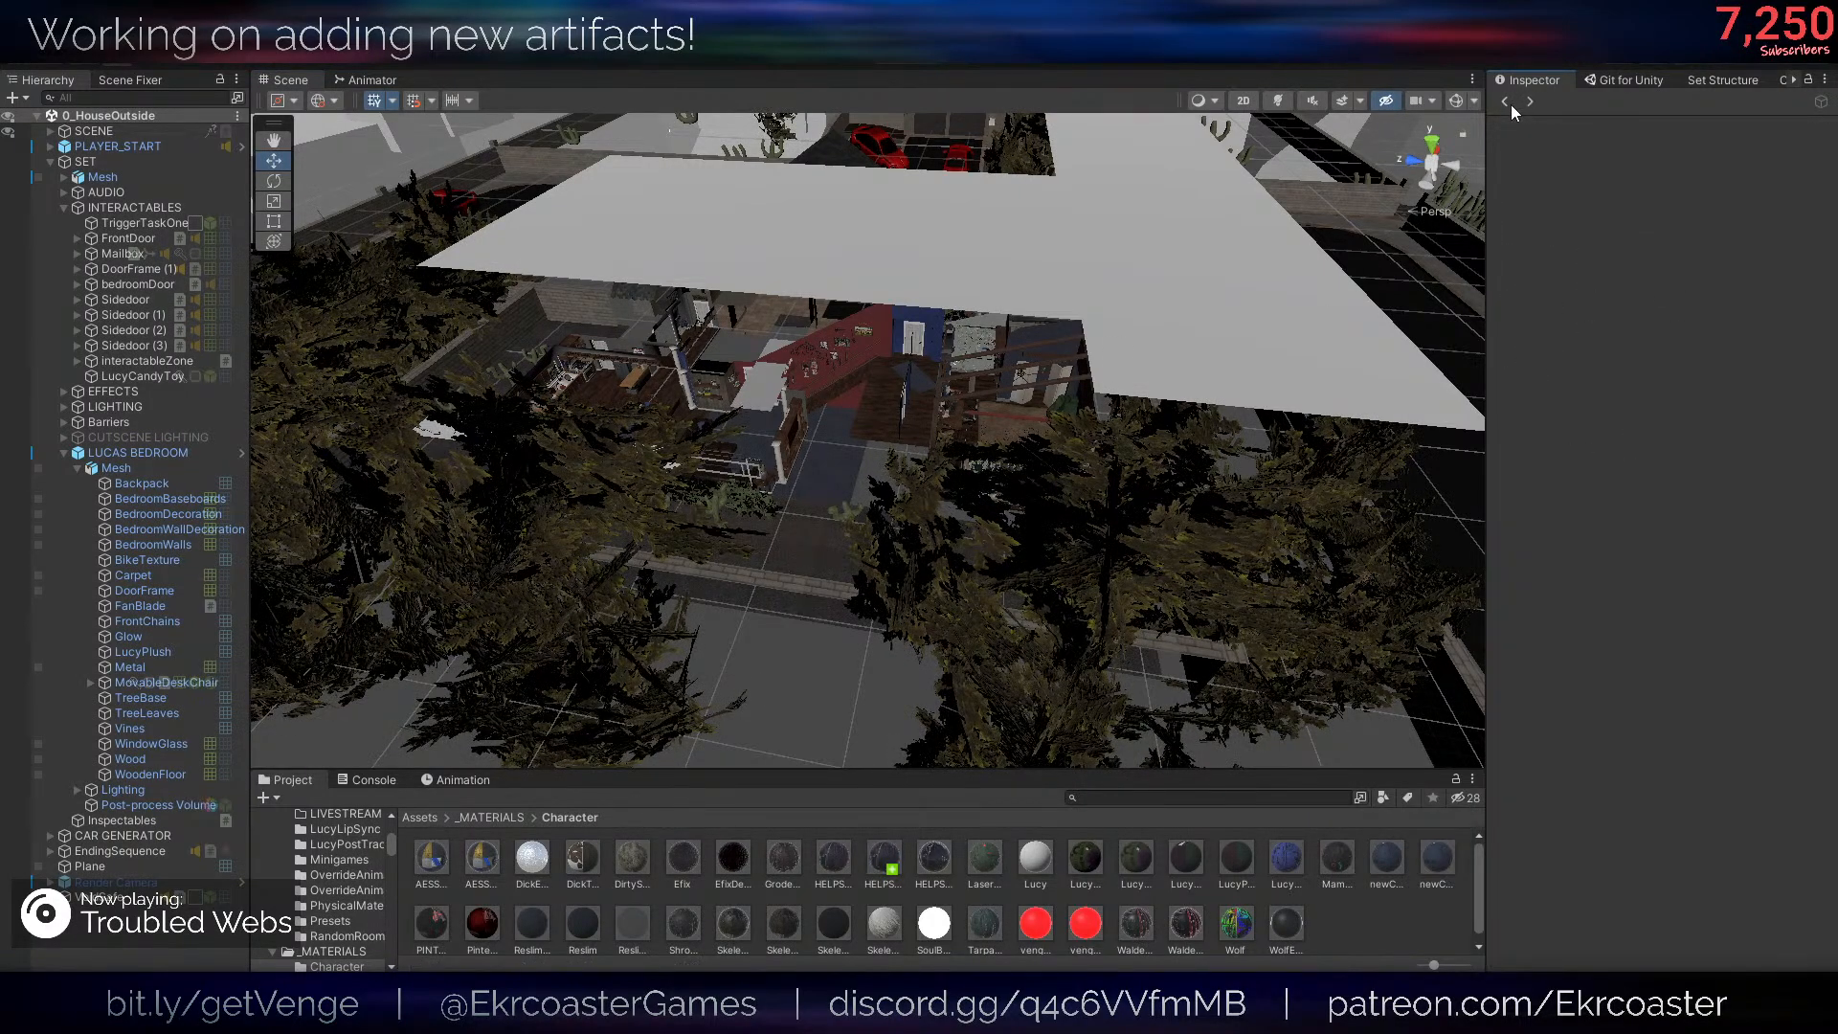
click(1508, 103)
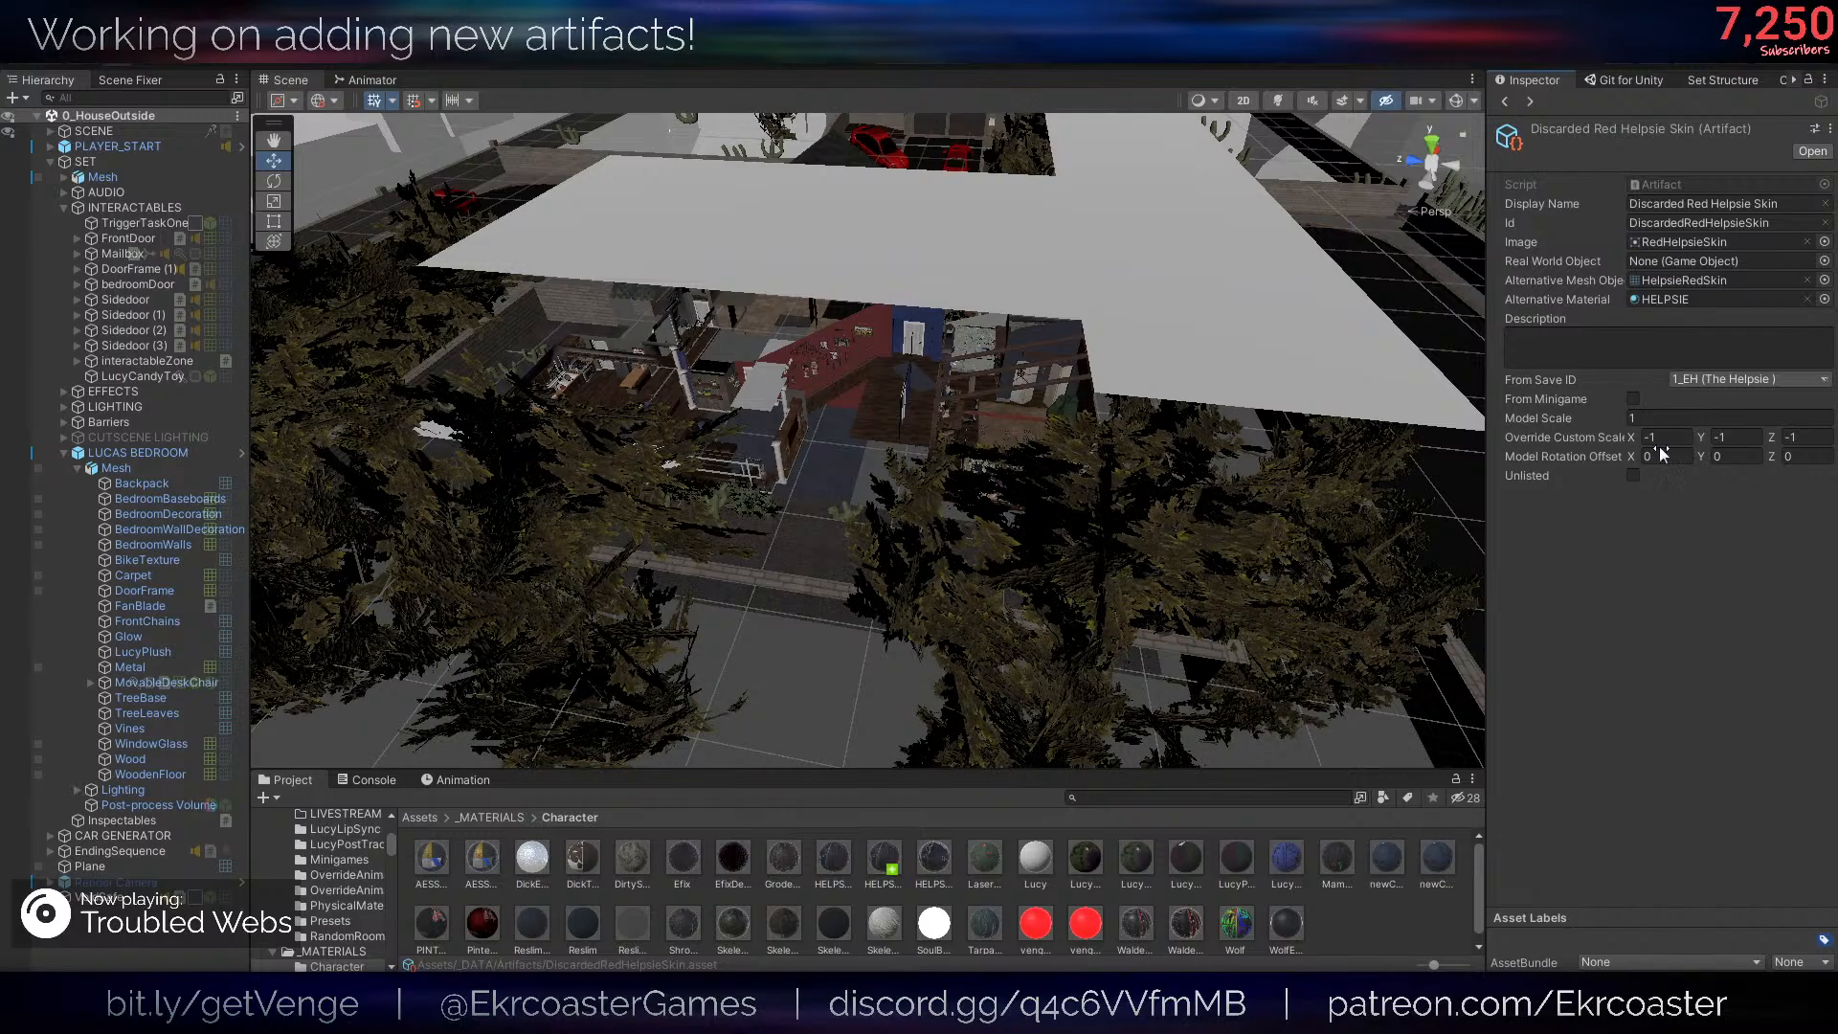
click(1752, 380)
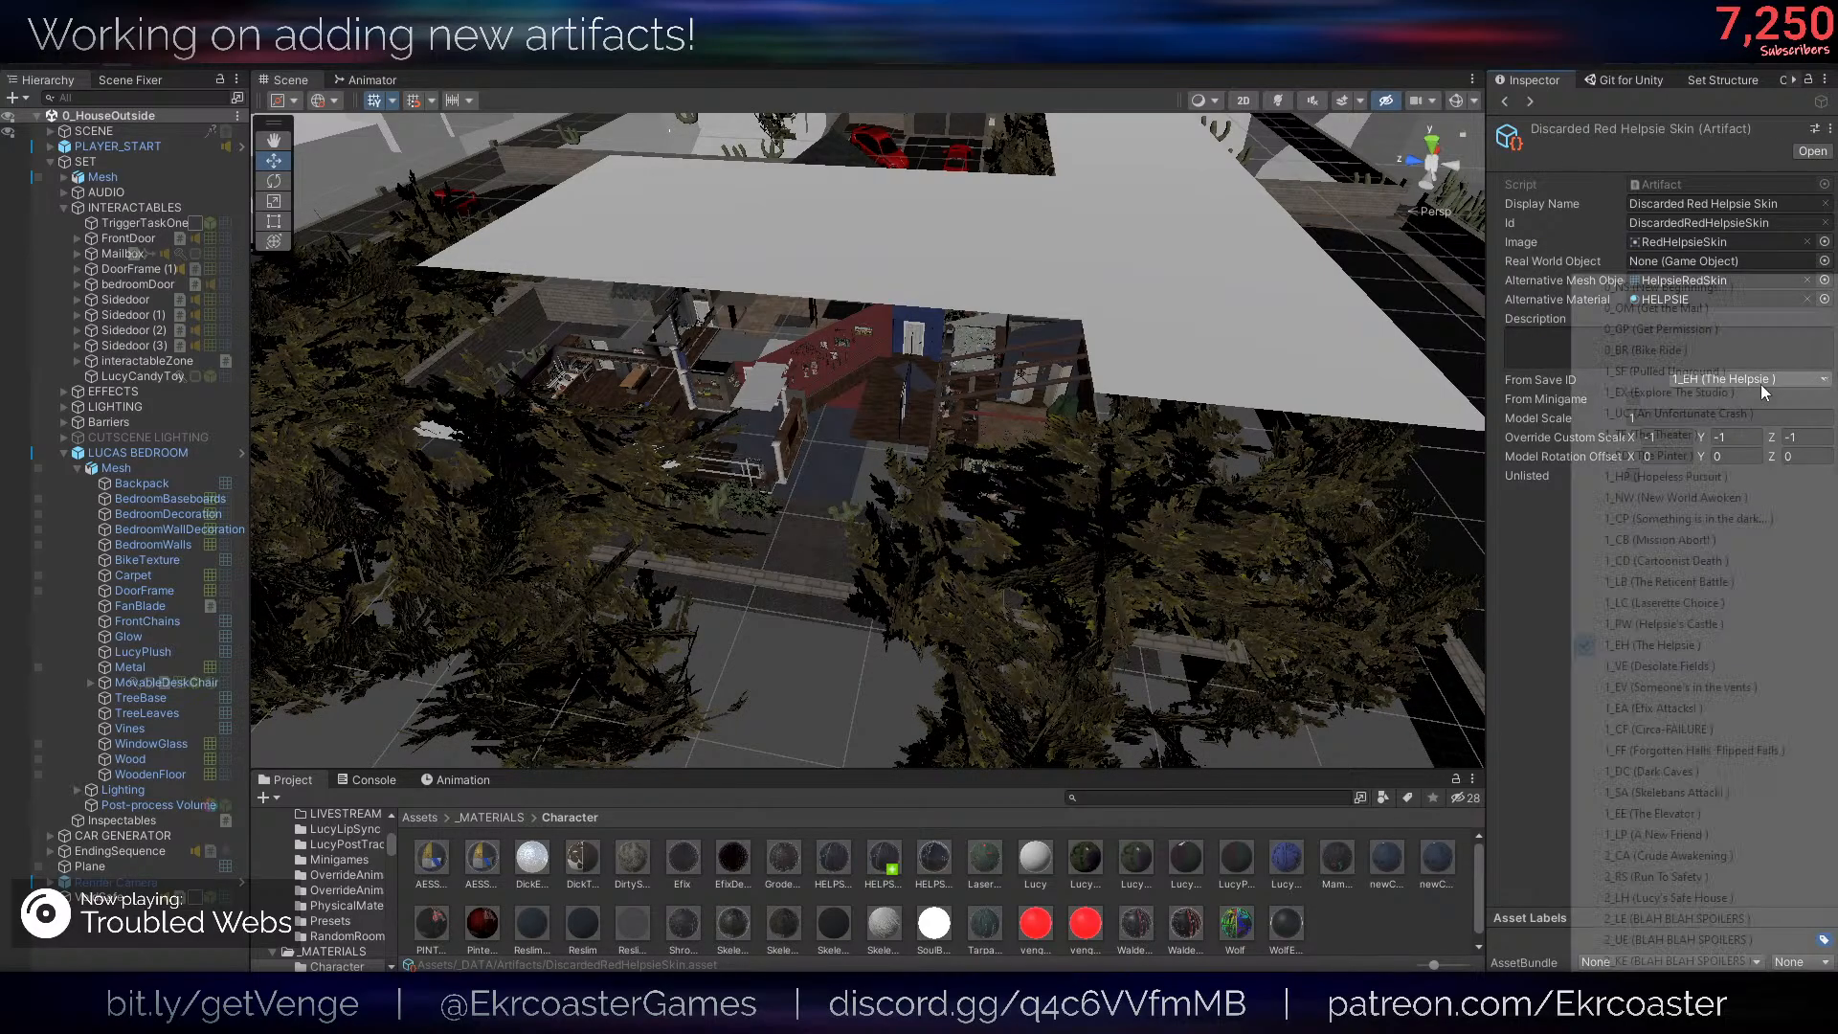
click(1547, 469)
click(1724, 419)
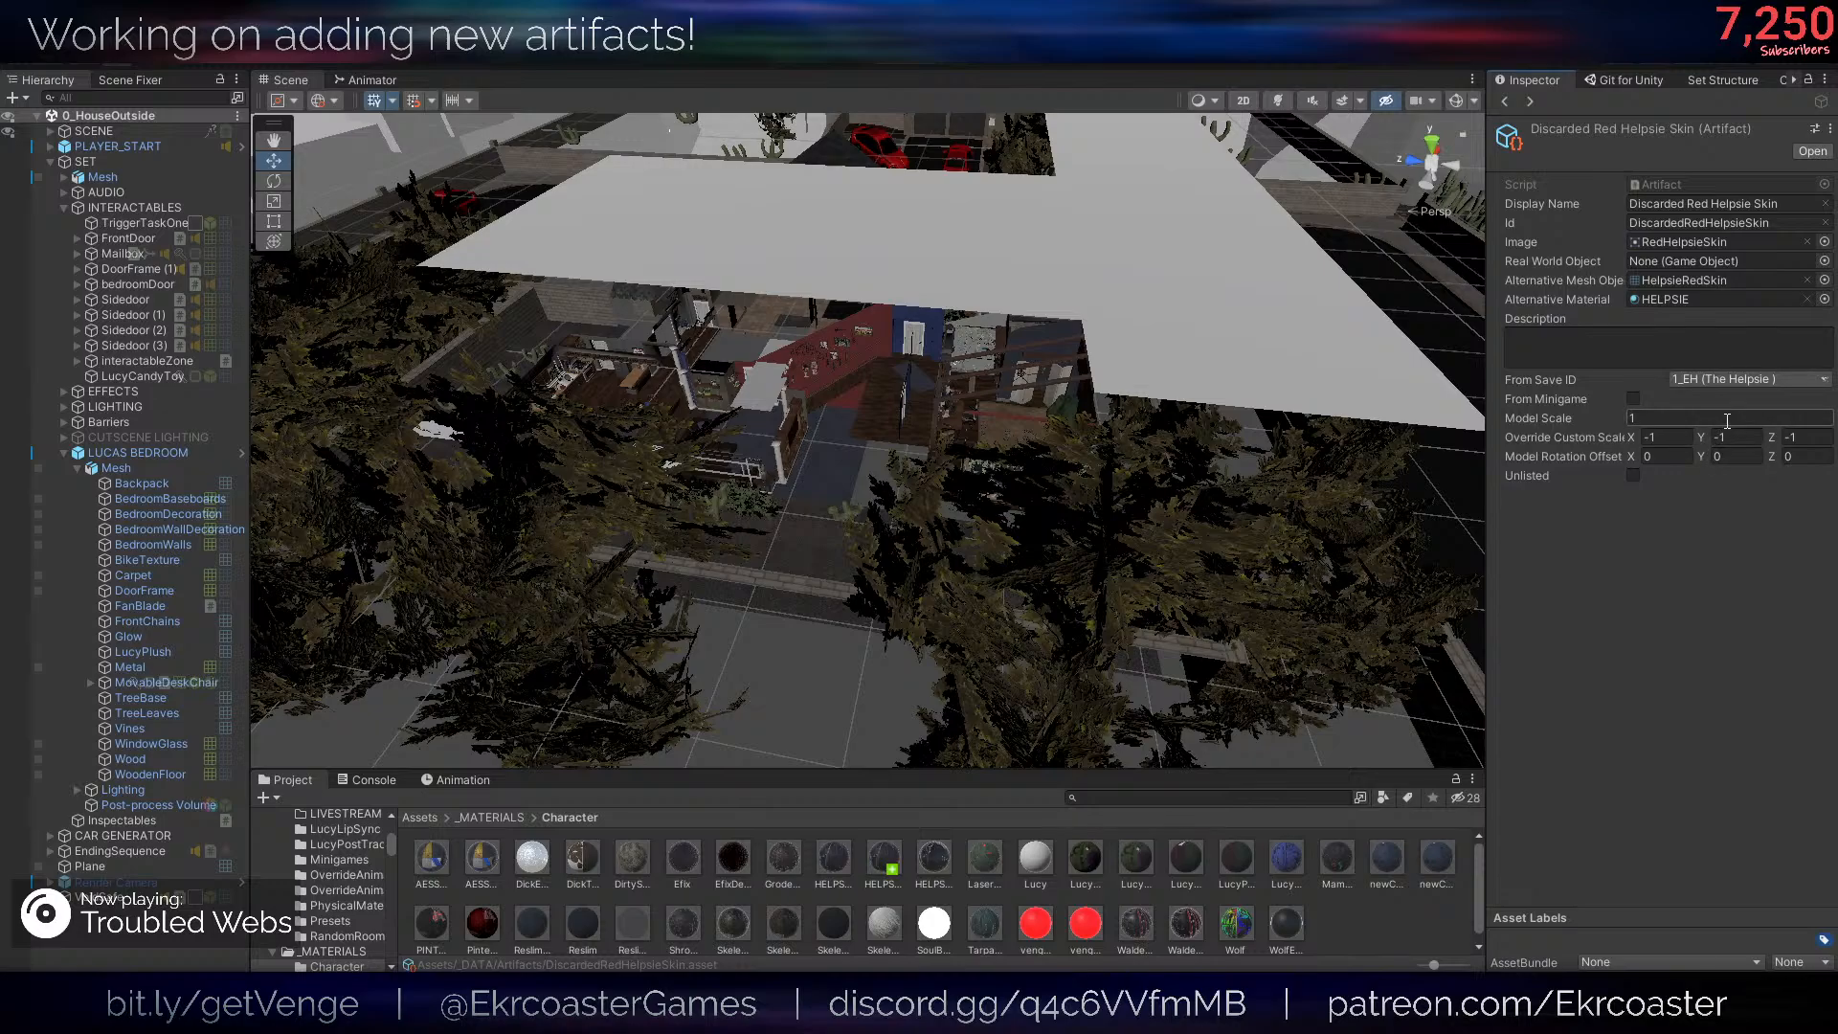
click(1716, 437)
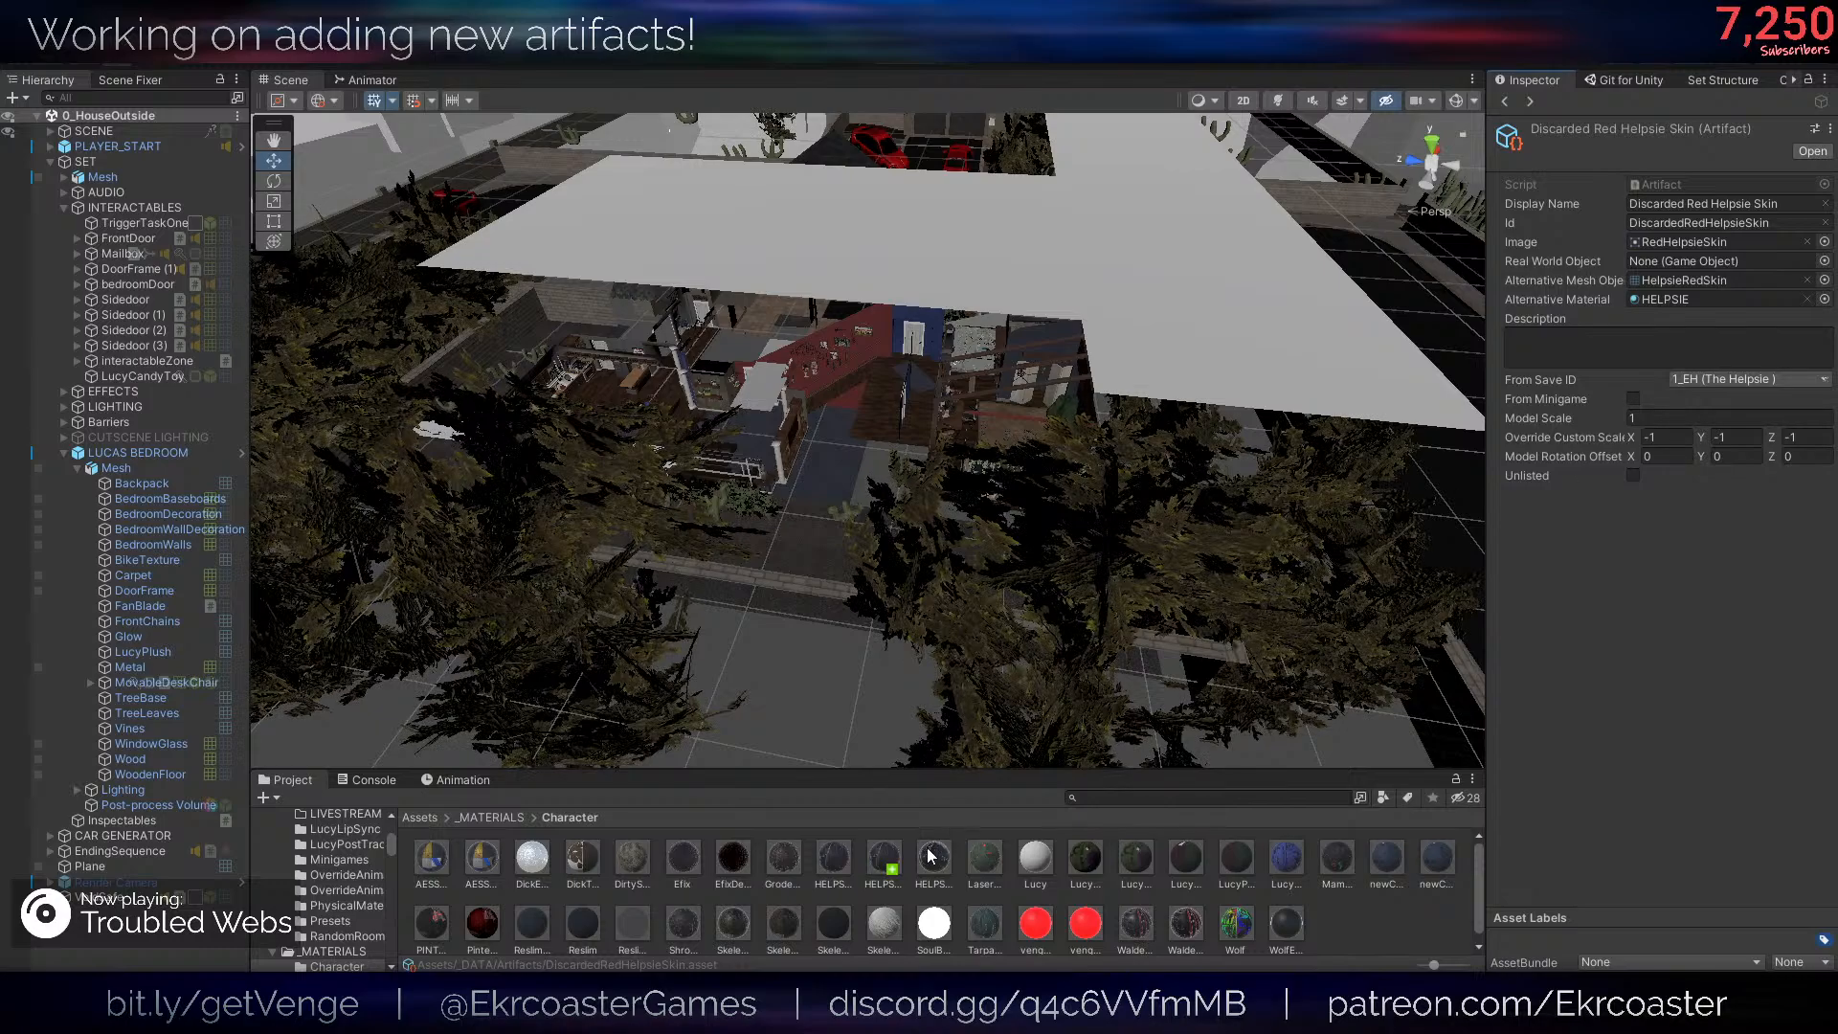
drag(957, 909, 1725, 300)
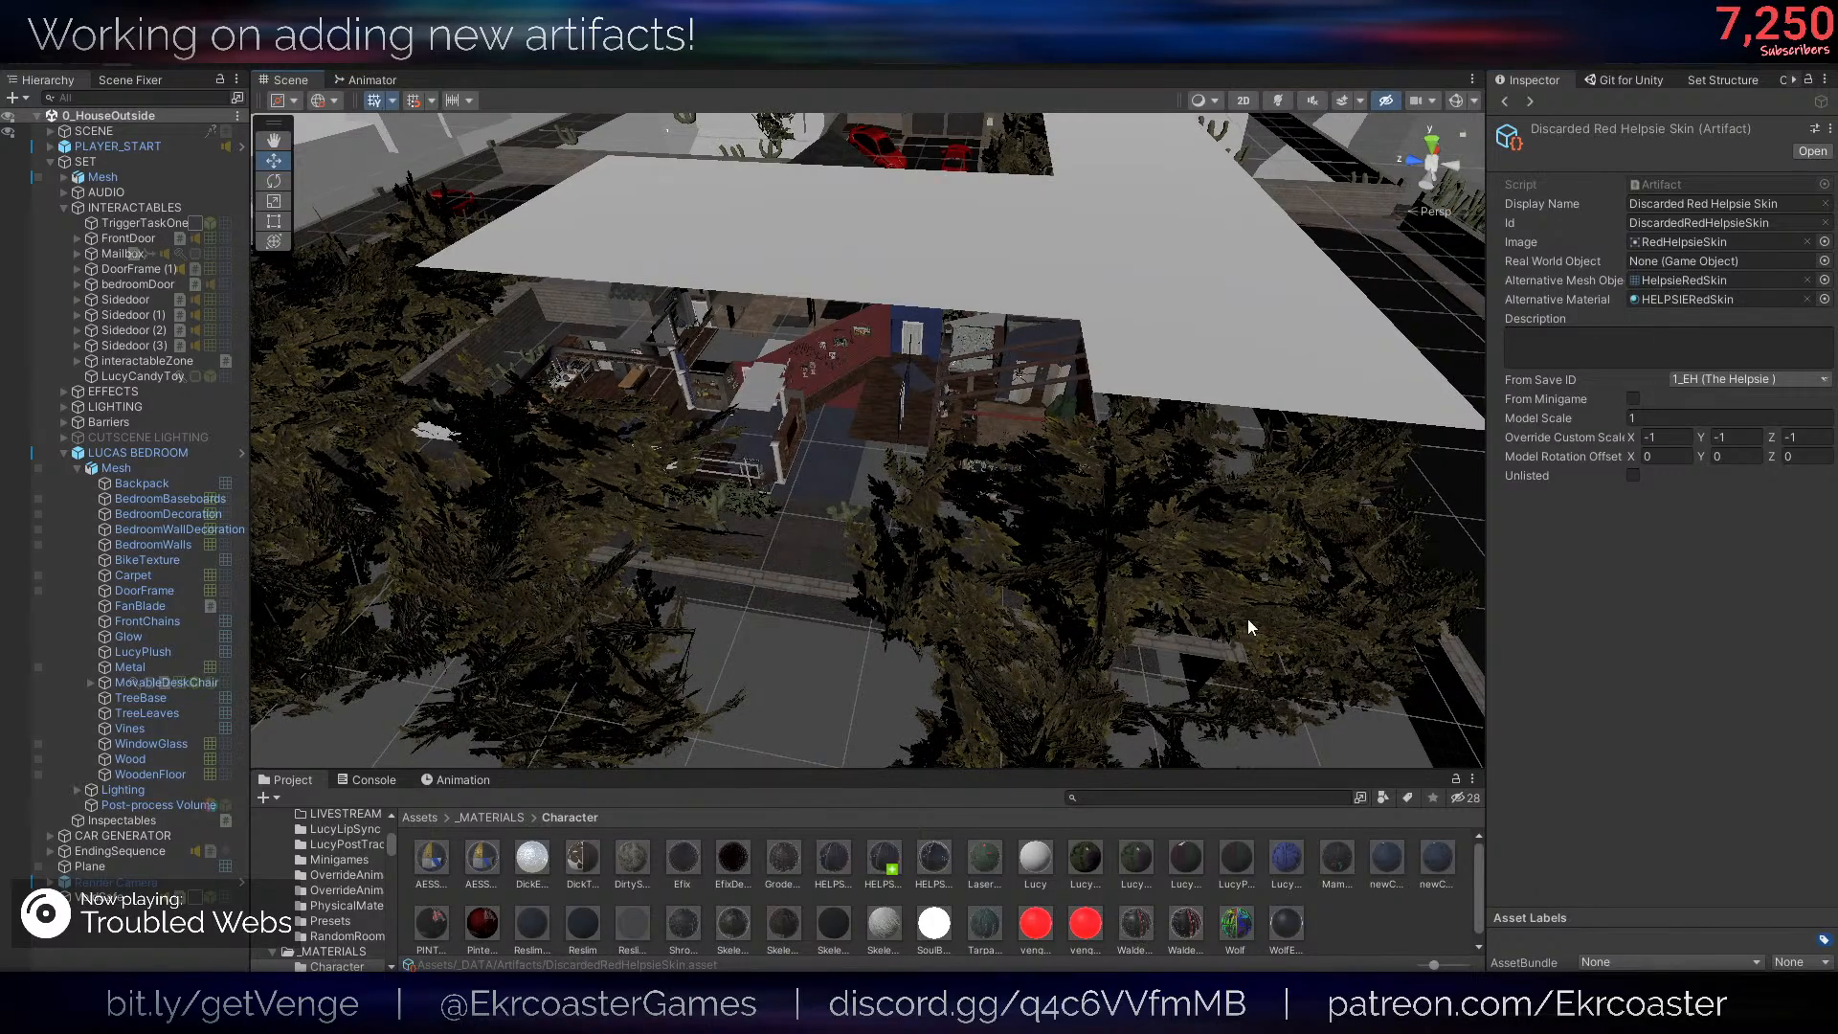
- Open the 1_Flipped scene of Act 1
click(981, 654)
scroll(933, 594, down, 10)
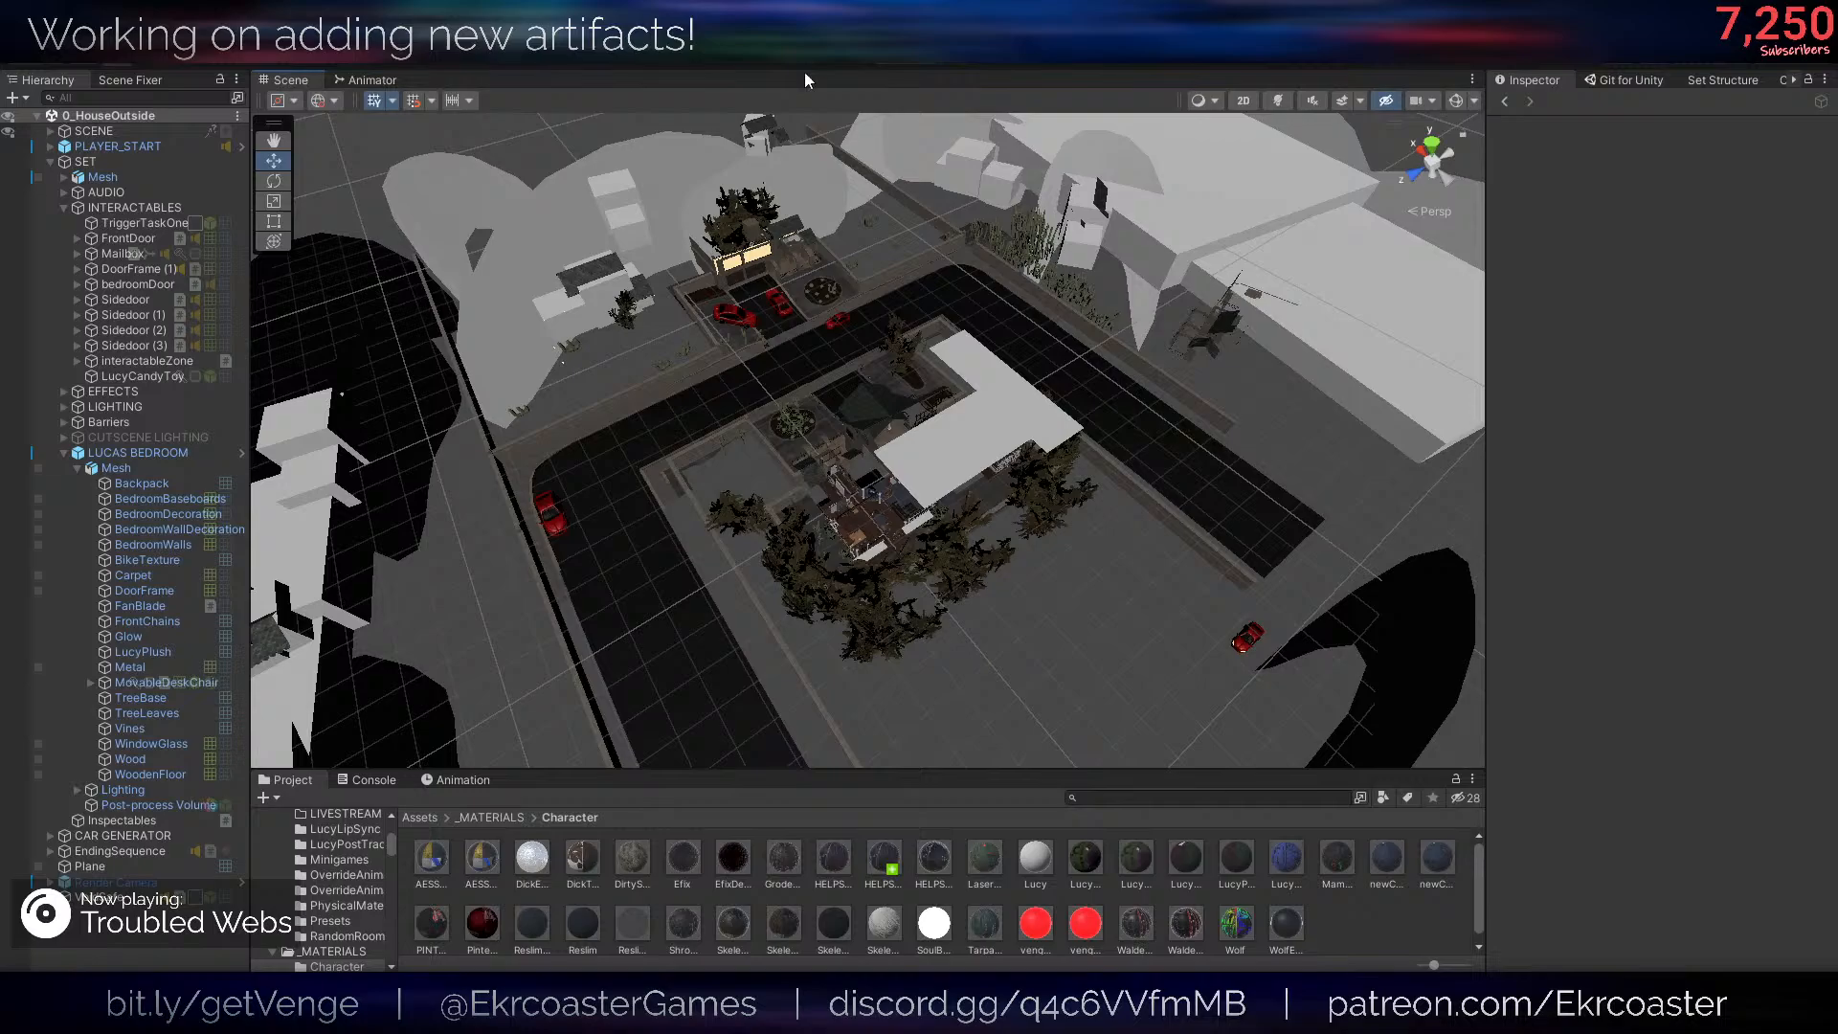
click(739, 56)
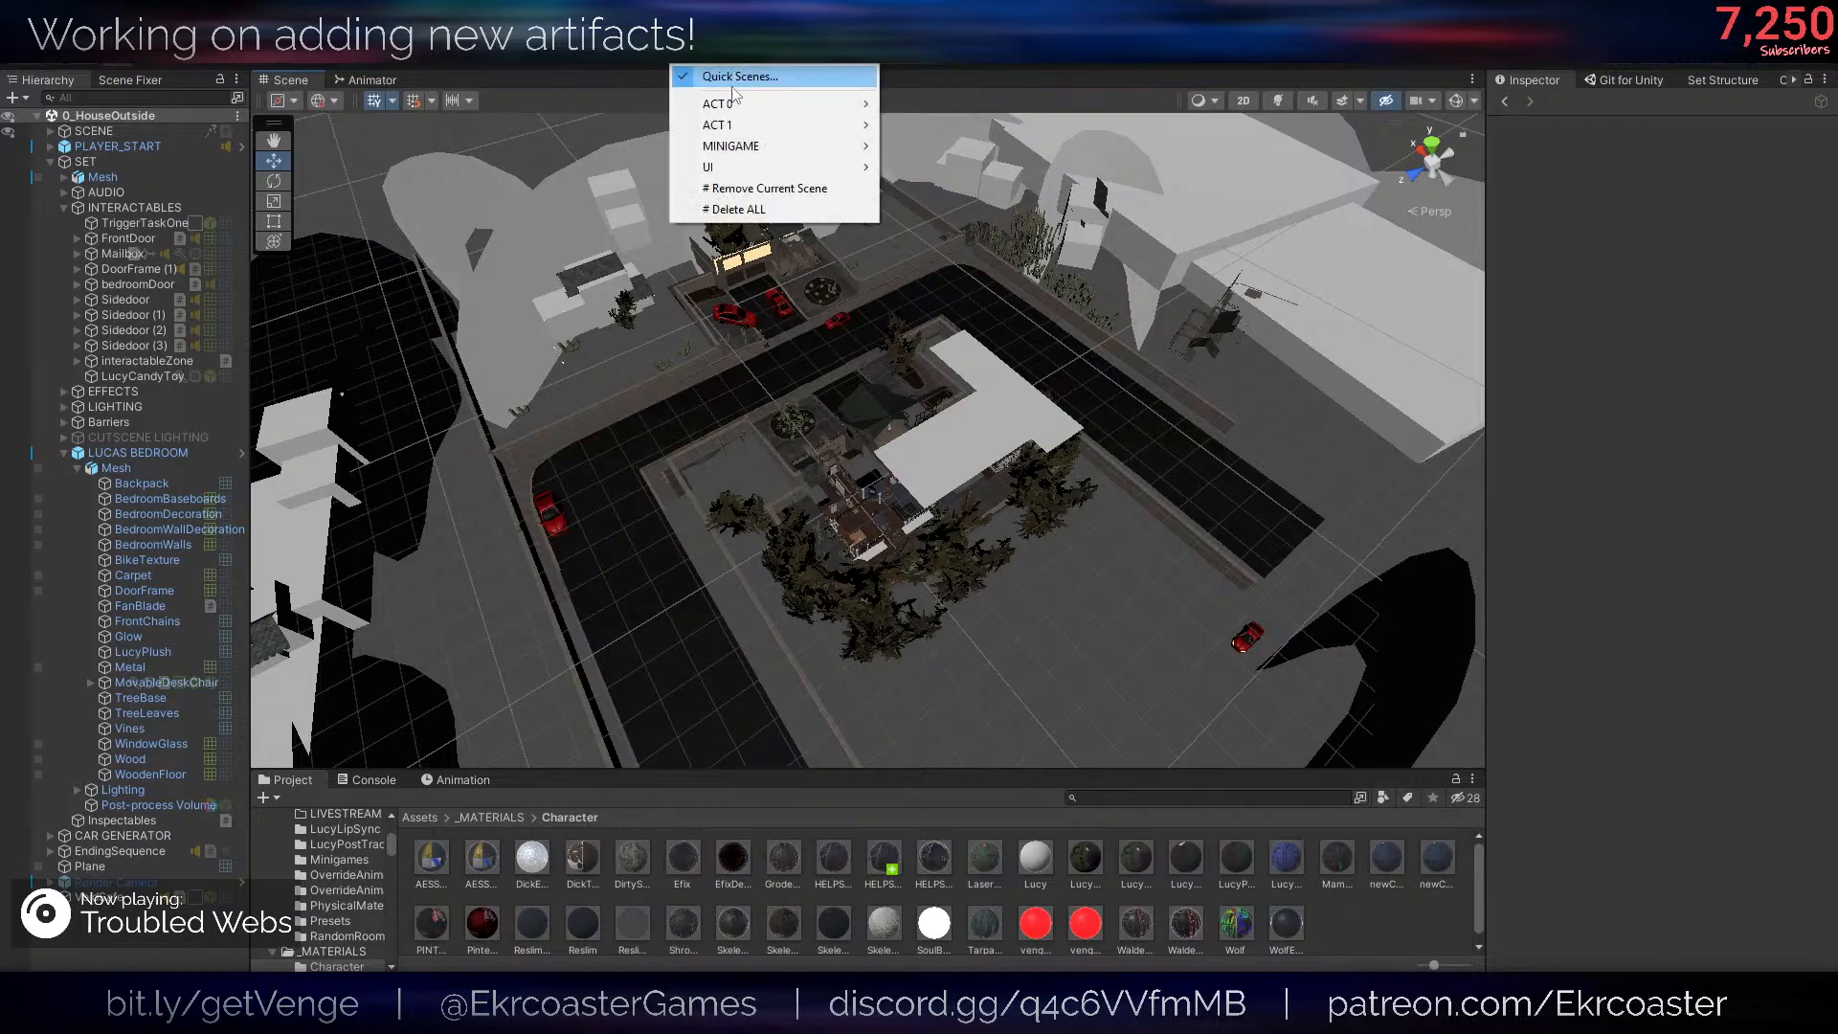
mouse_move(736, 125)
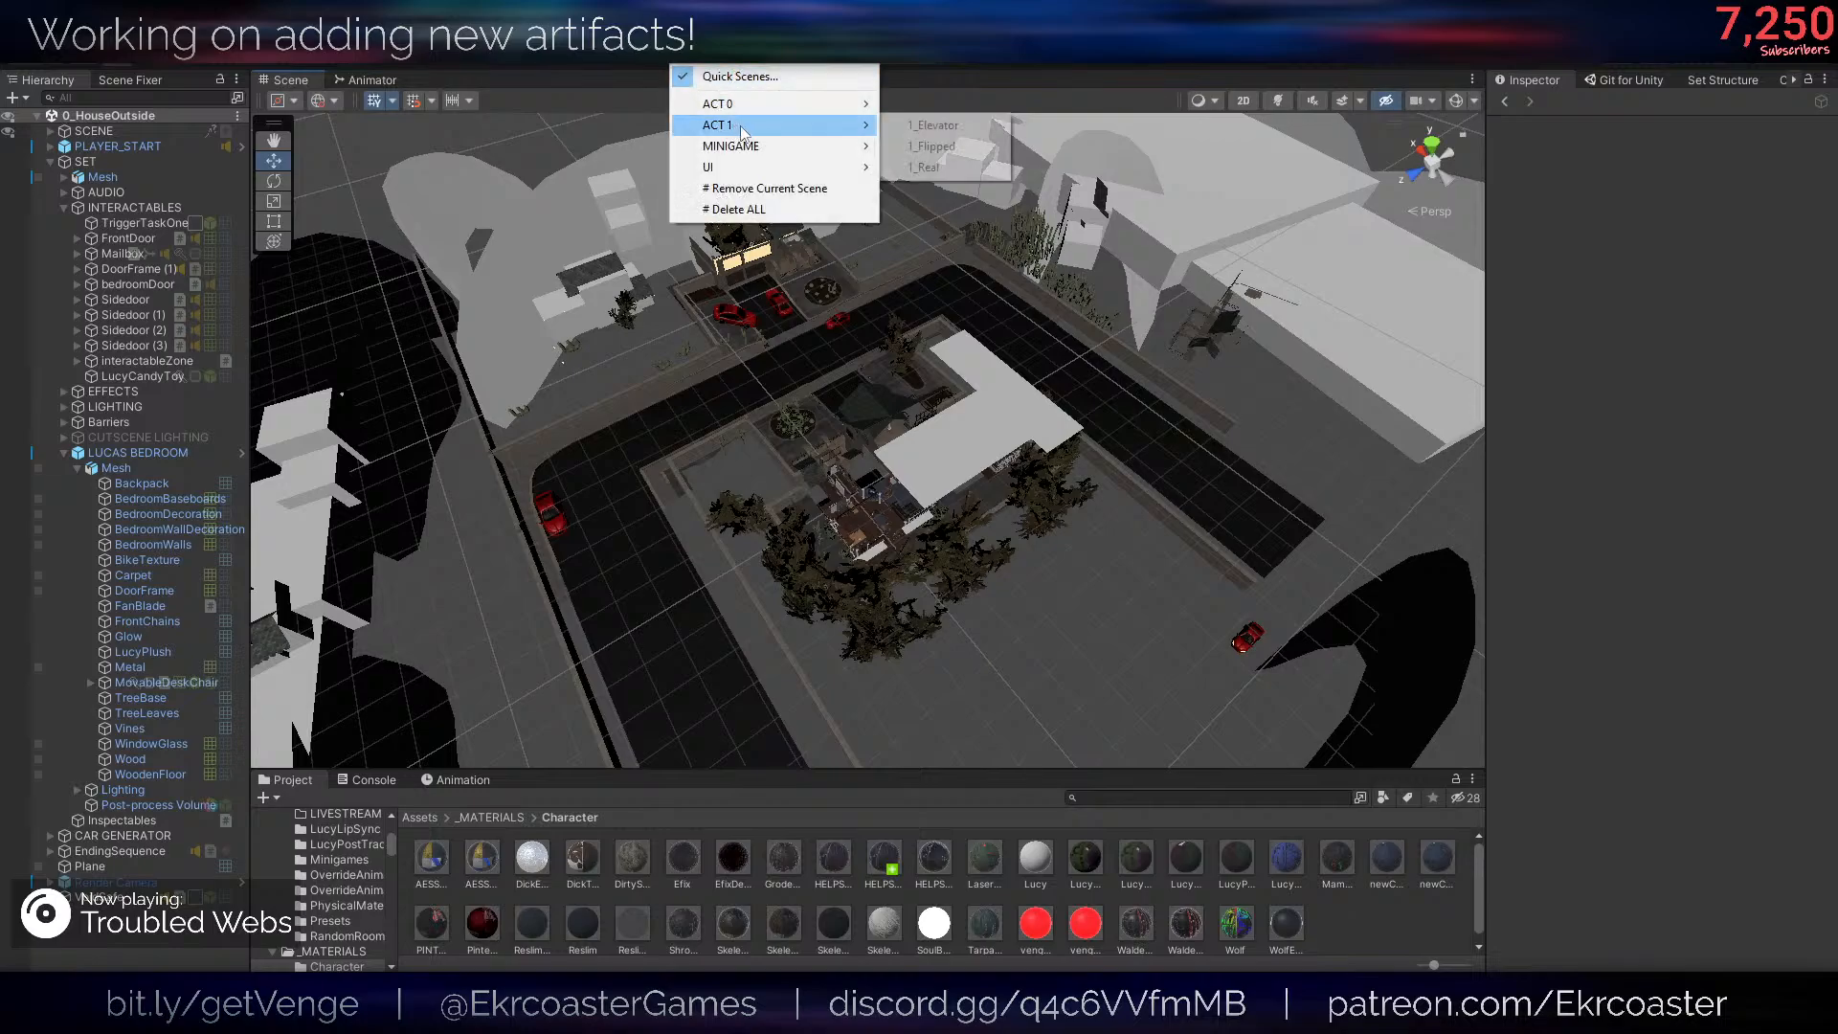
click(934, 147)
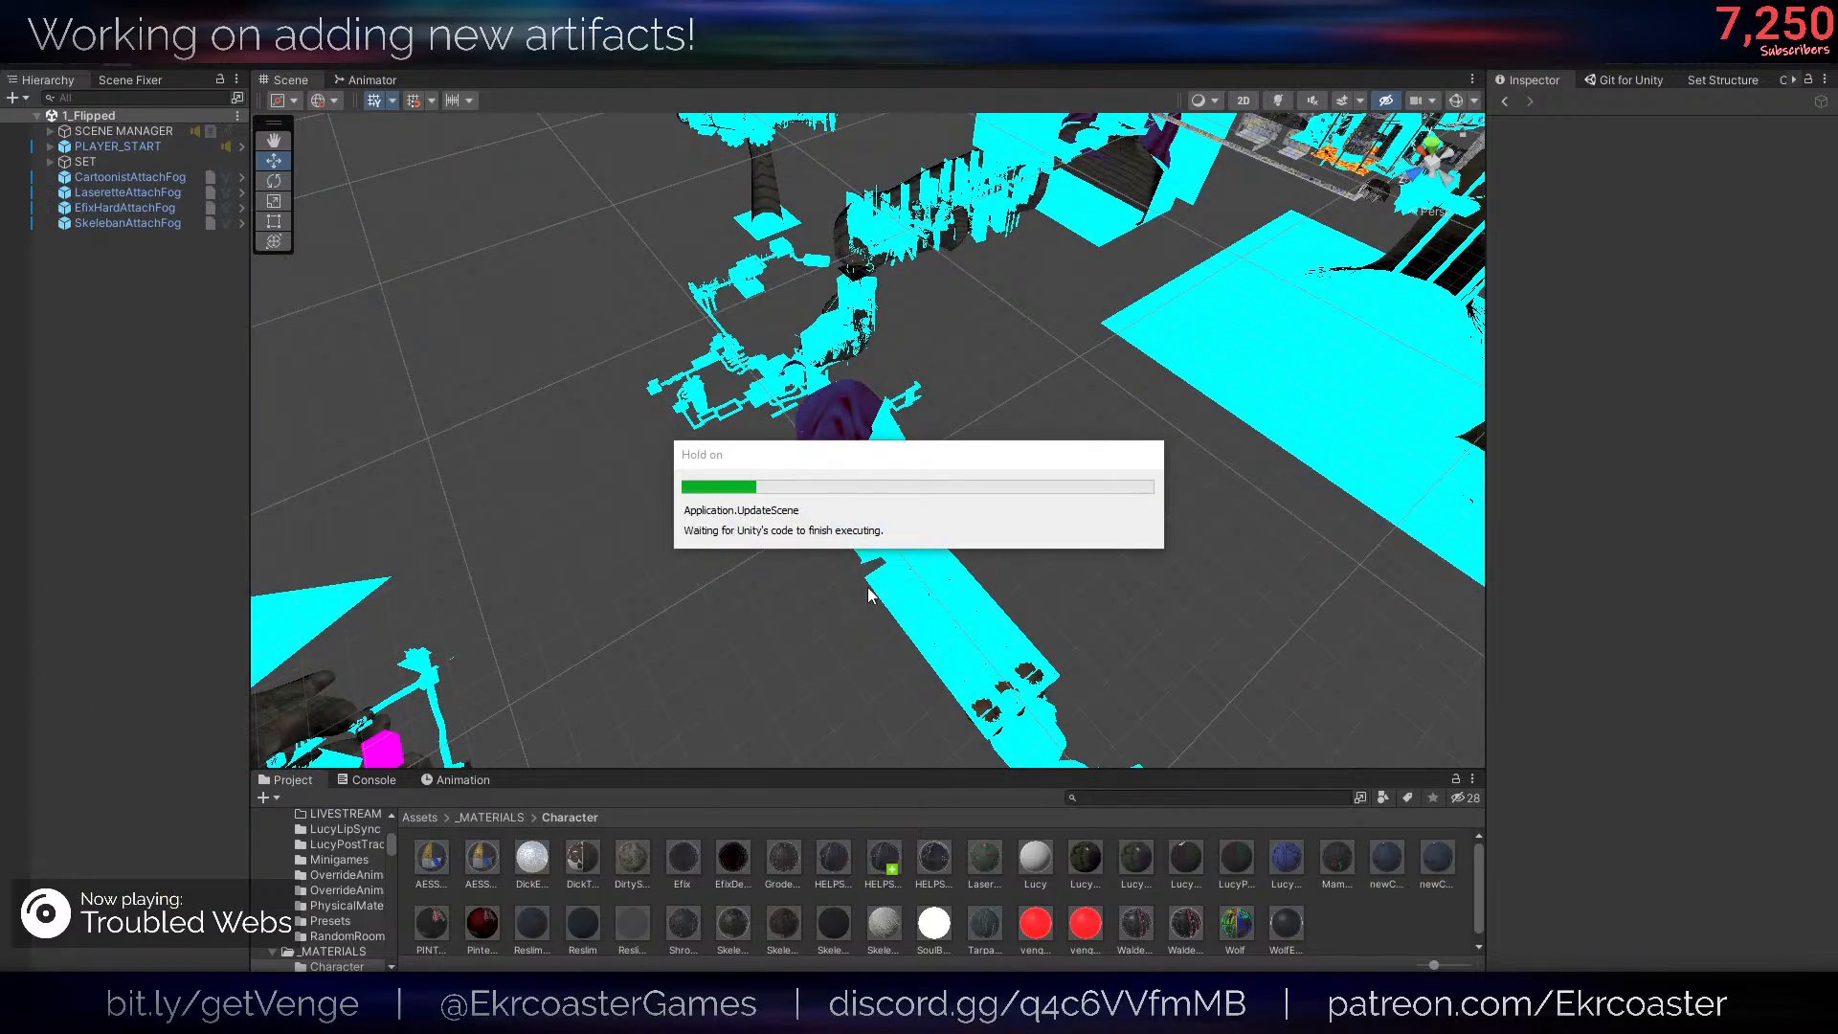
- Place the HelpsieRedSkin mesh on the lava pool in the tiled room, at about X 240.55, Y 6.9, Z -348.1
right_drag(728, 610, 1420, 601)
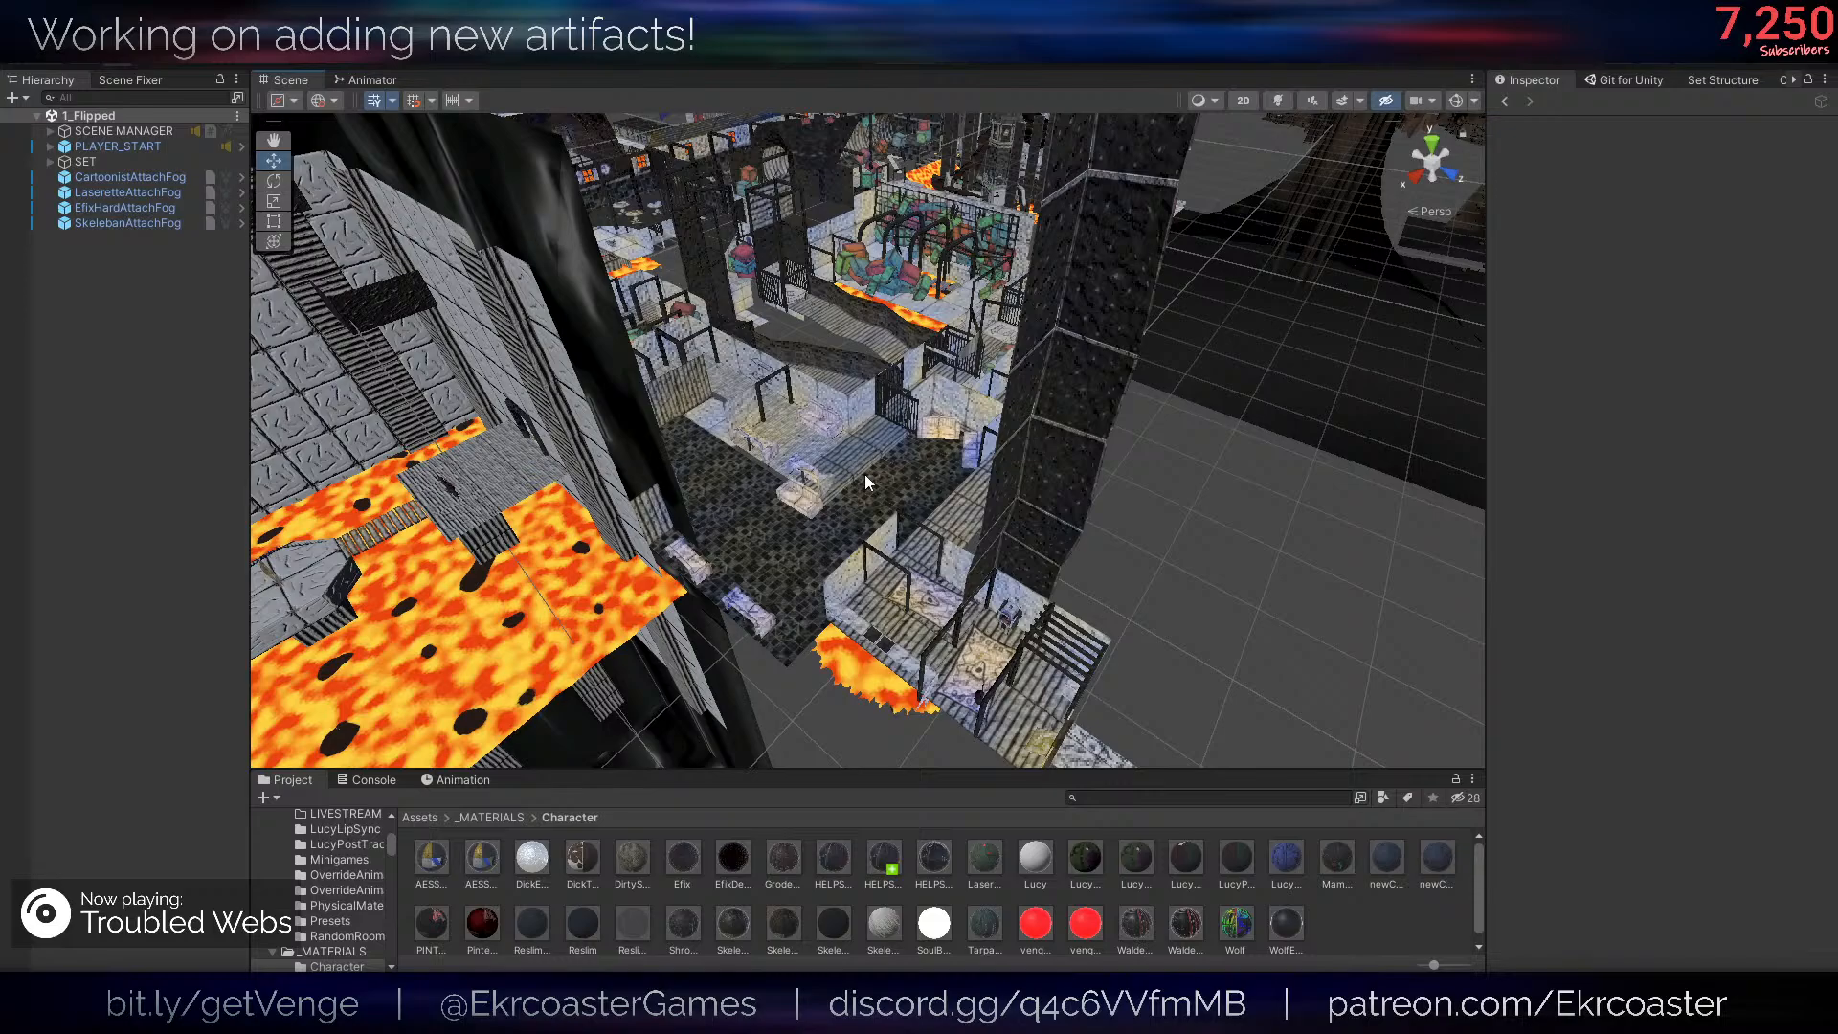
right_drag(866, 480, 730, 517)
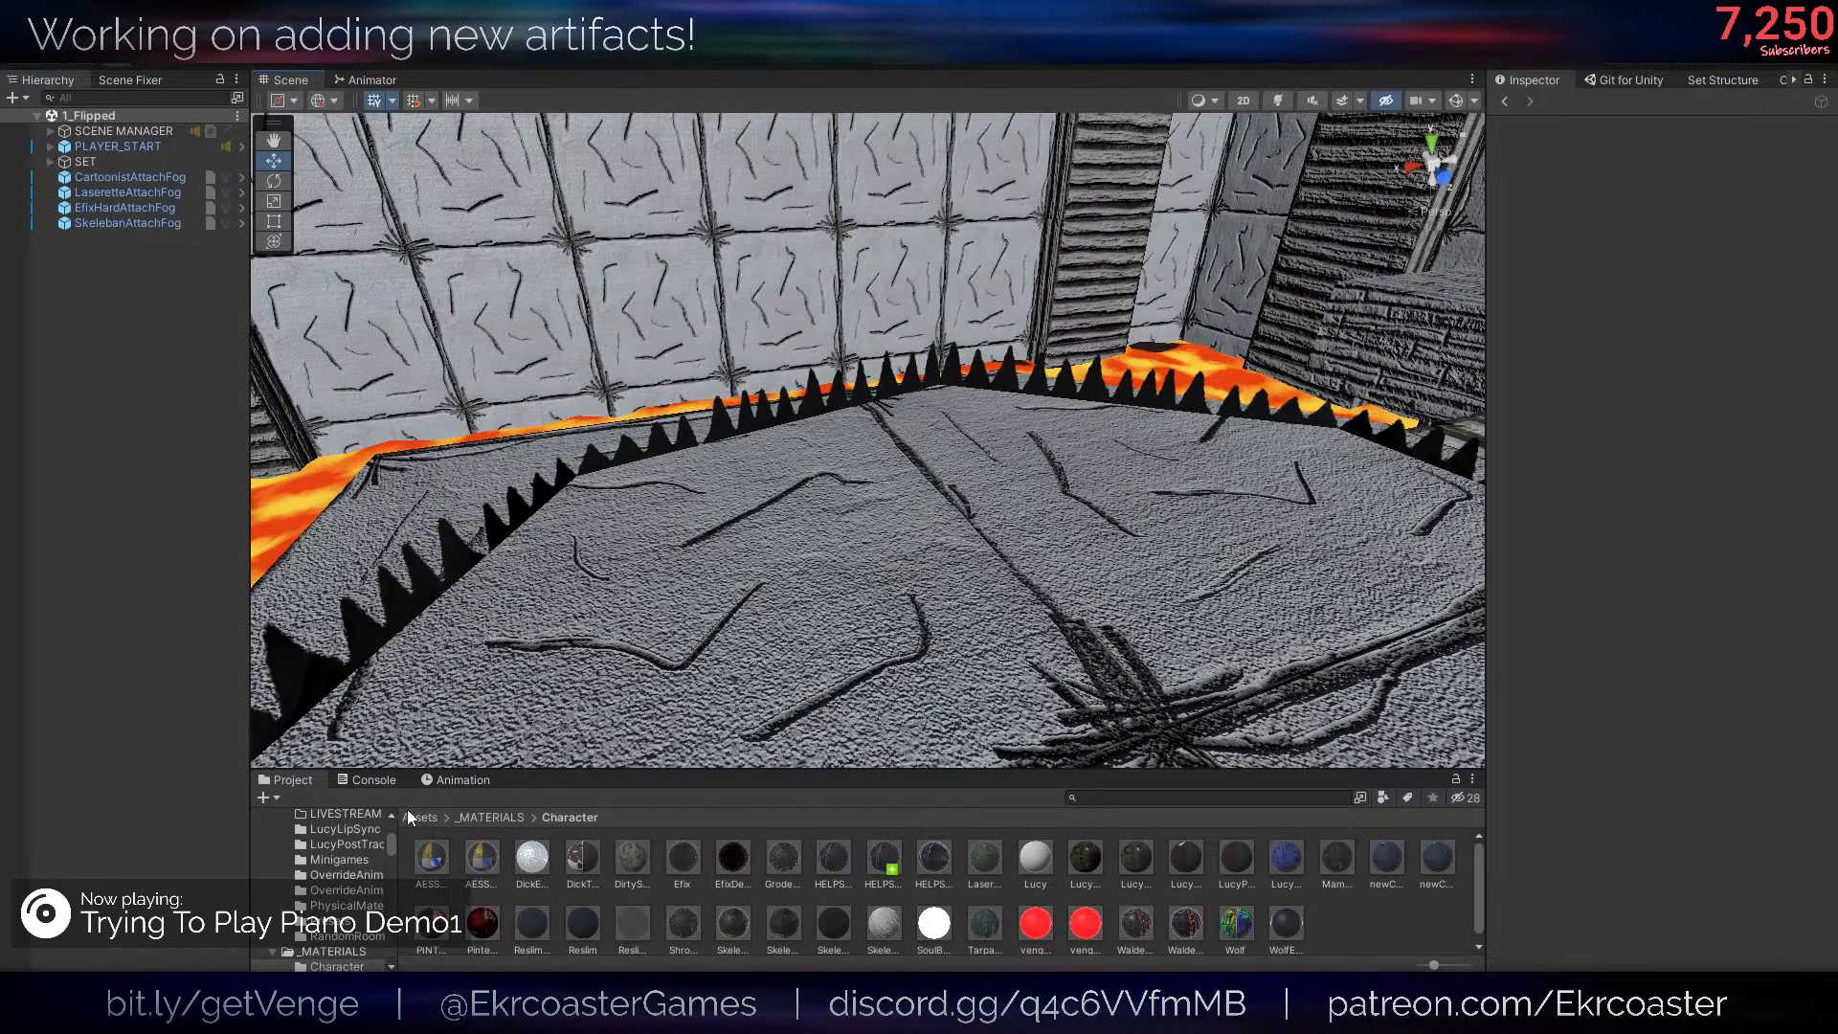
right_drag(676, 486, 1023, 538)
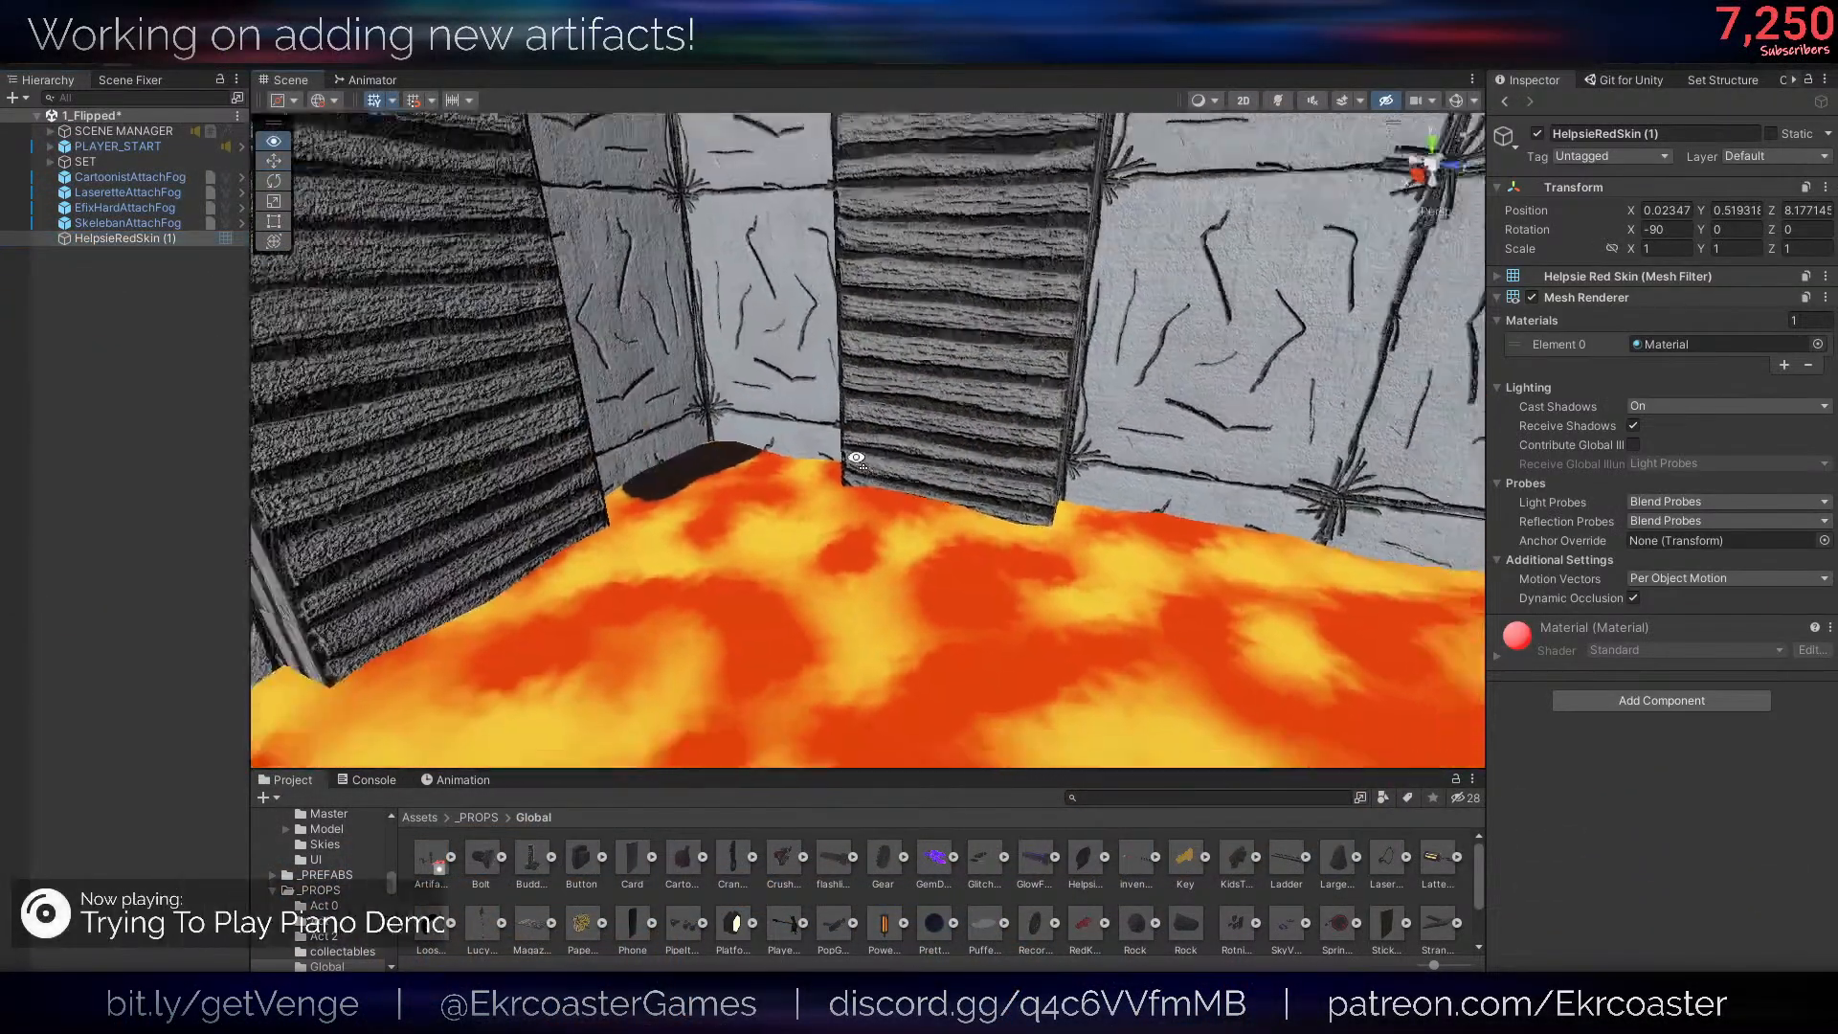
key(s)
right_drag(856, 457, 1045, 360)
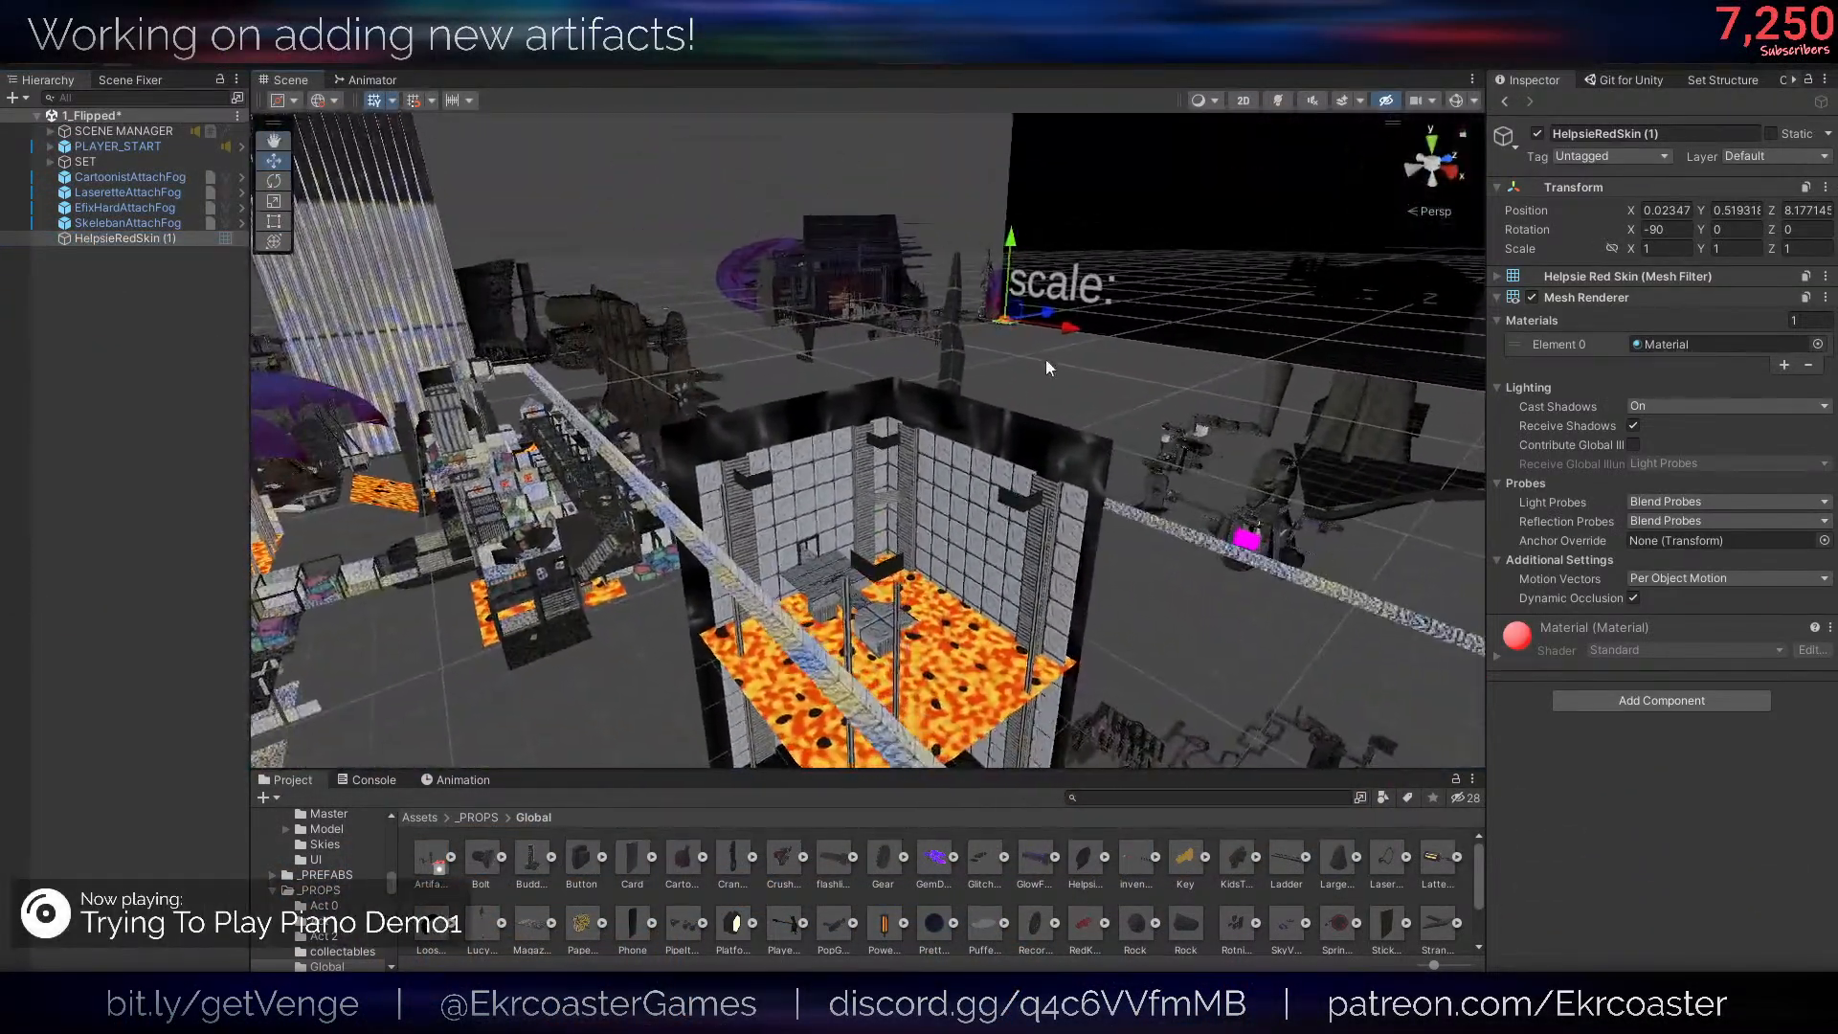
drag(996, 320, 747, 639)
key(f)
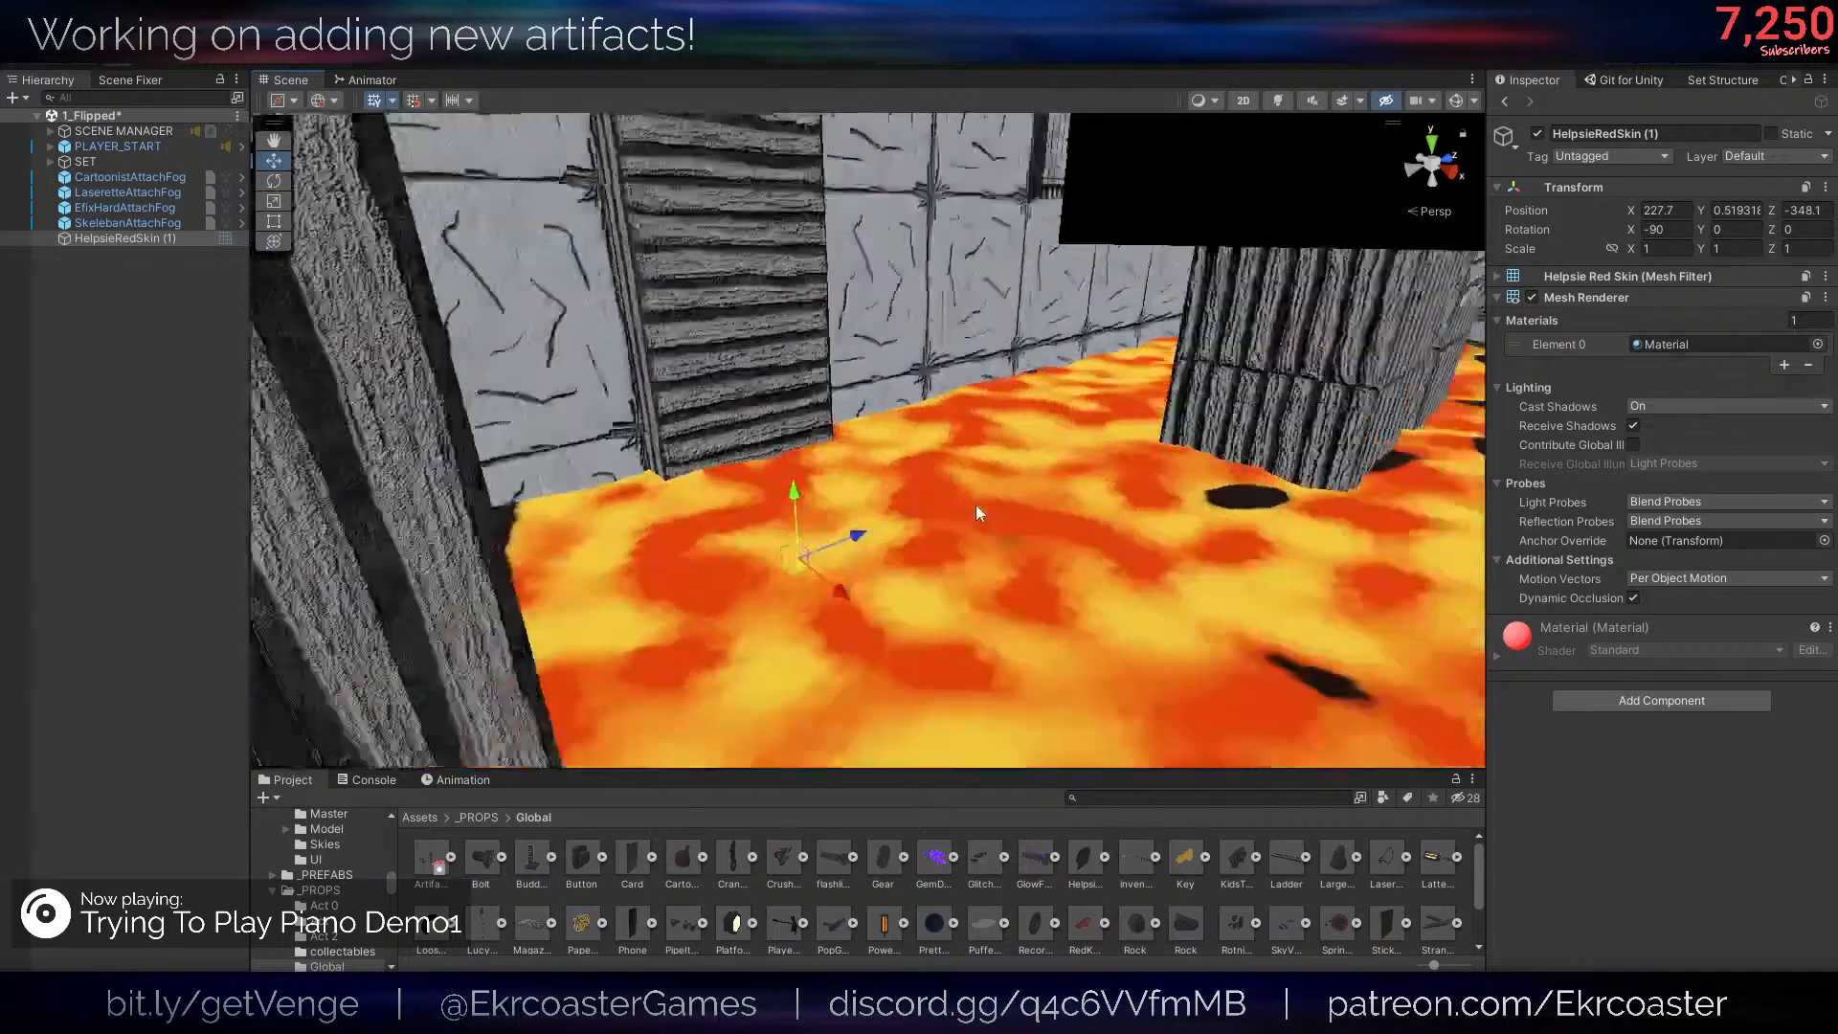
right_drag(977, 513, 1148, 550)
key(s)
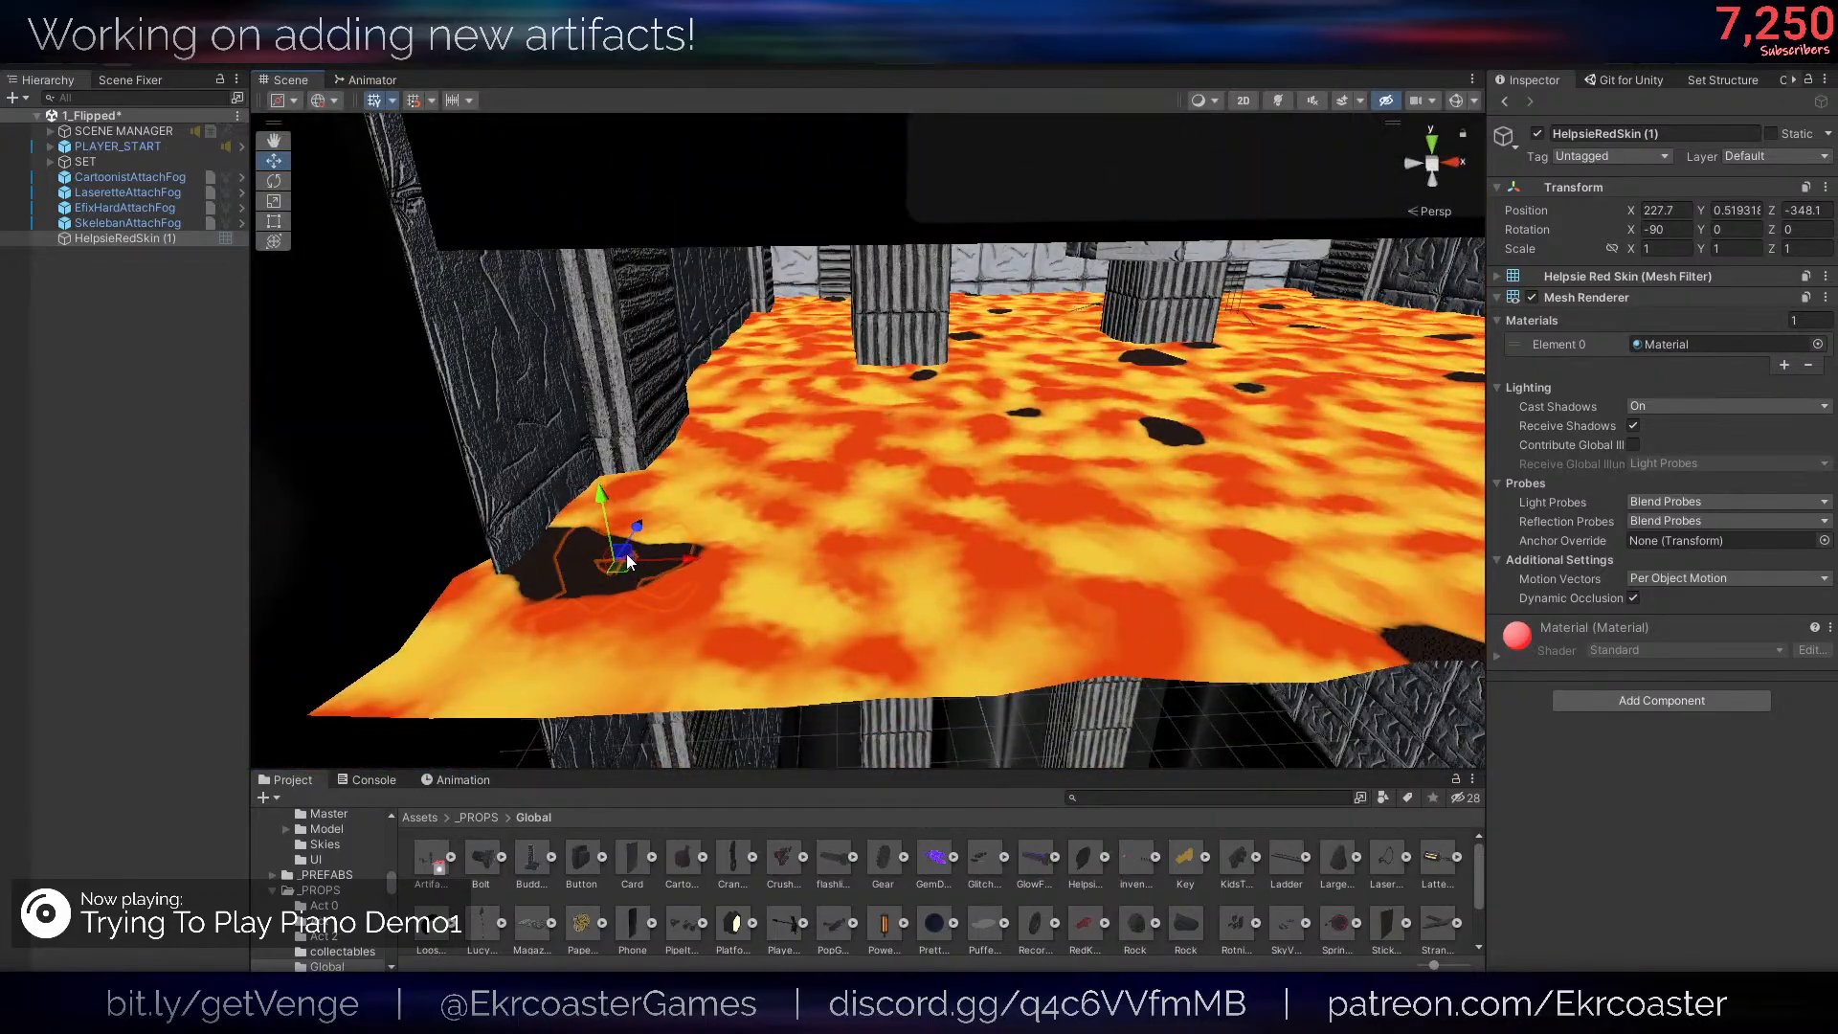
drag(629, 563, 979, 385)
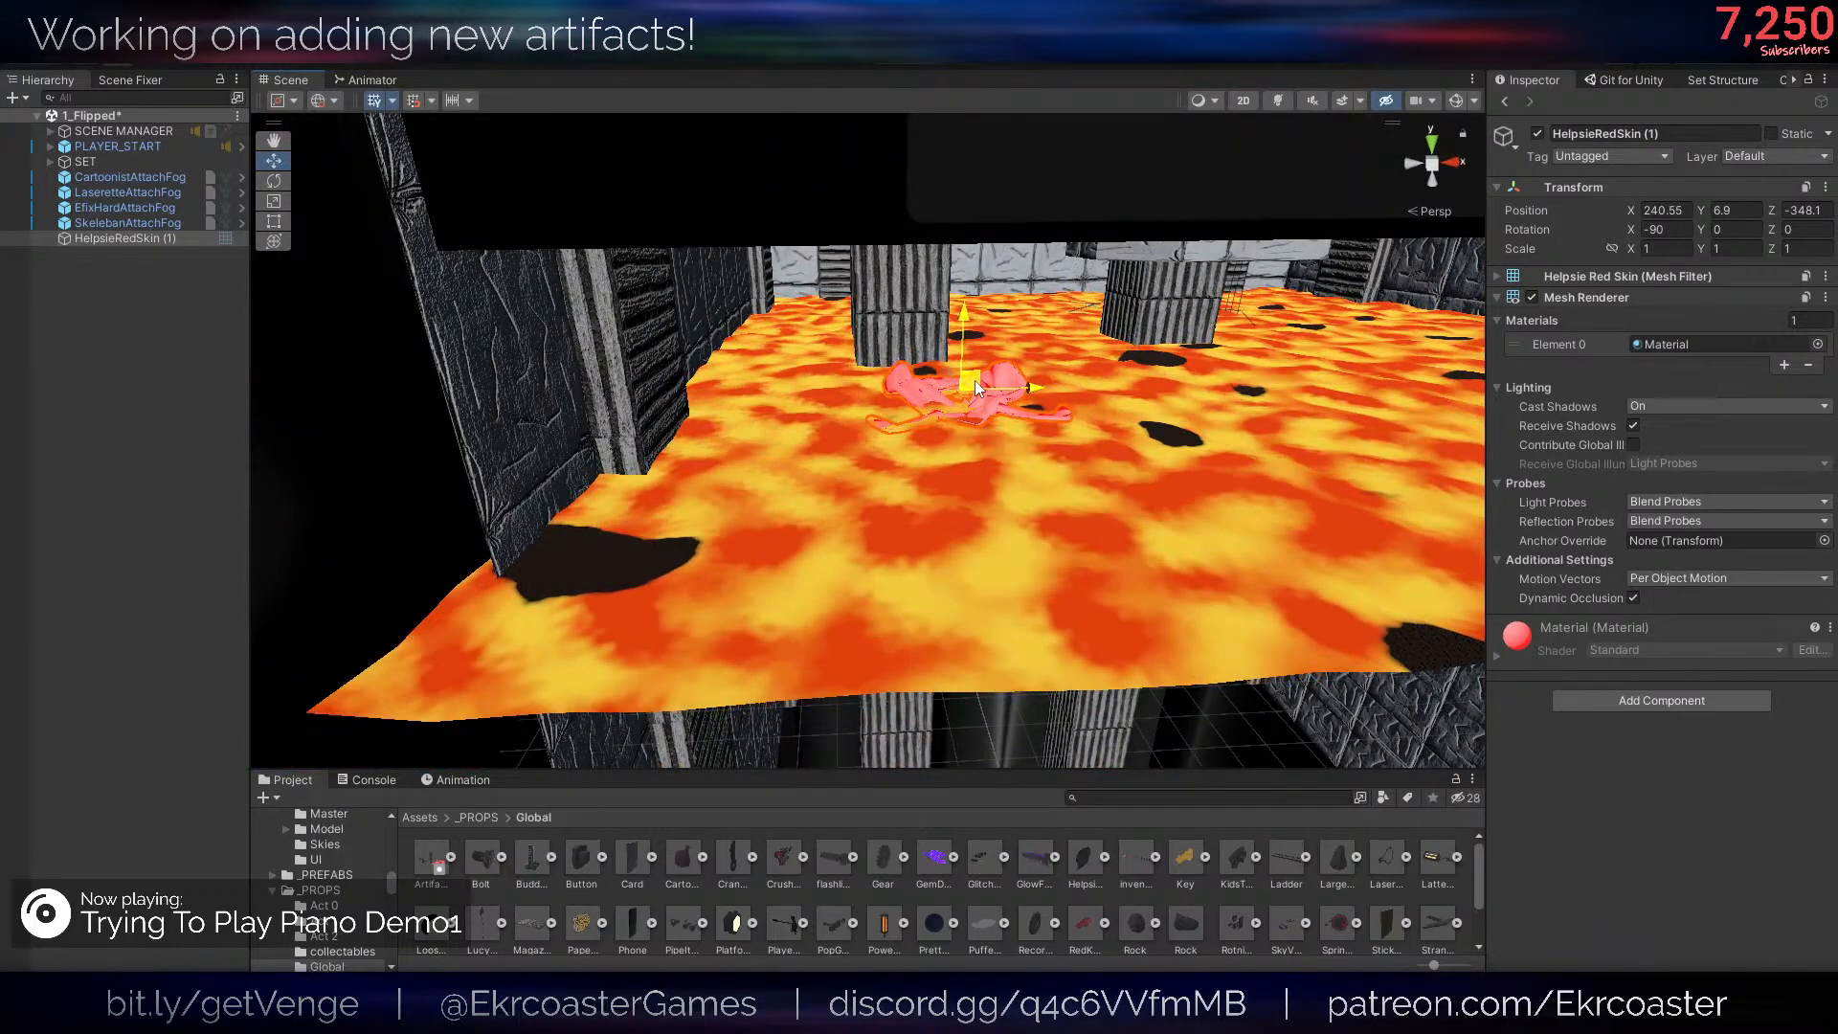
- Replace the mesh's default material with HELPSIERedSkin
right_drag(975, 381, 1165, 610)
key(s)
click(1818, 344)
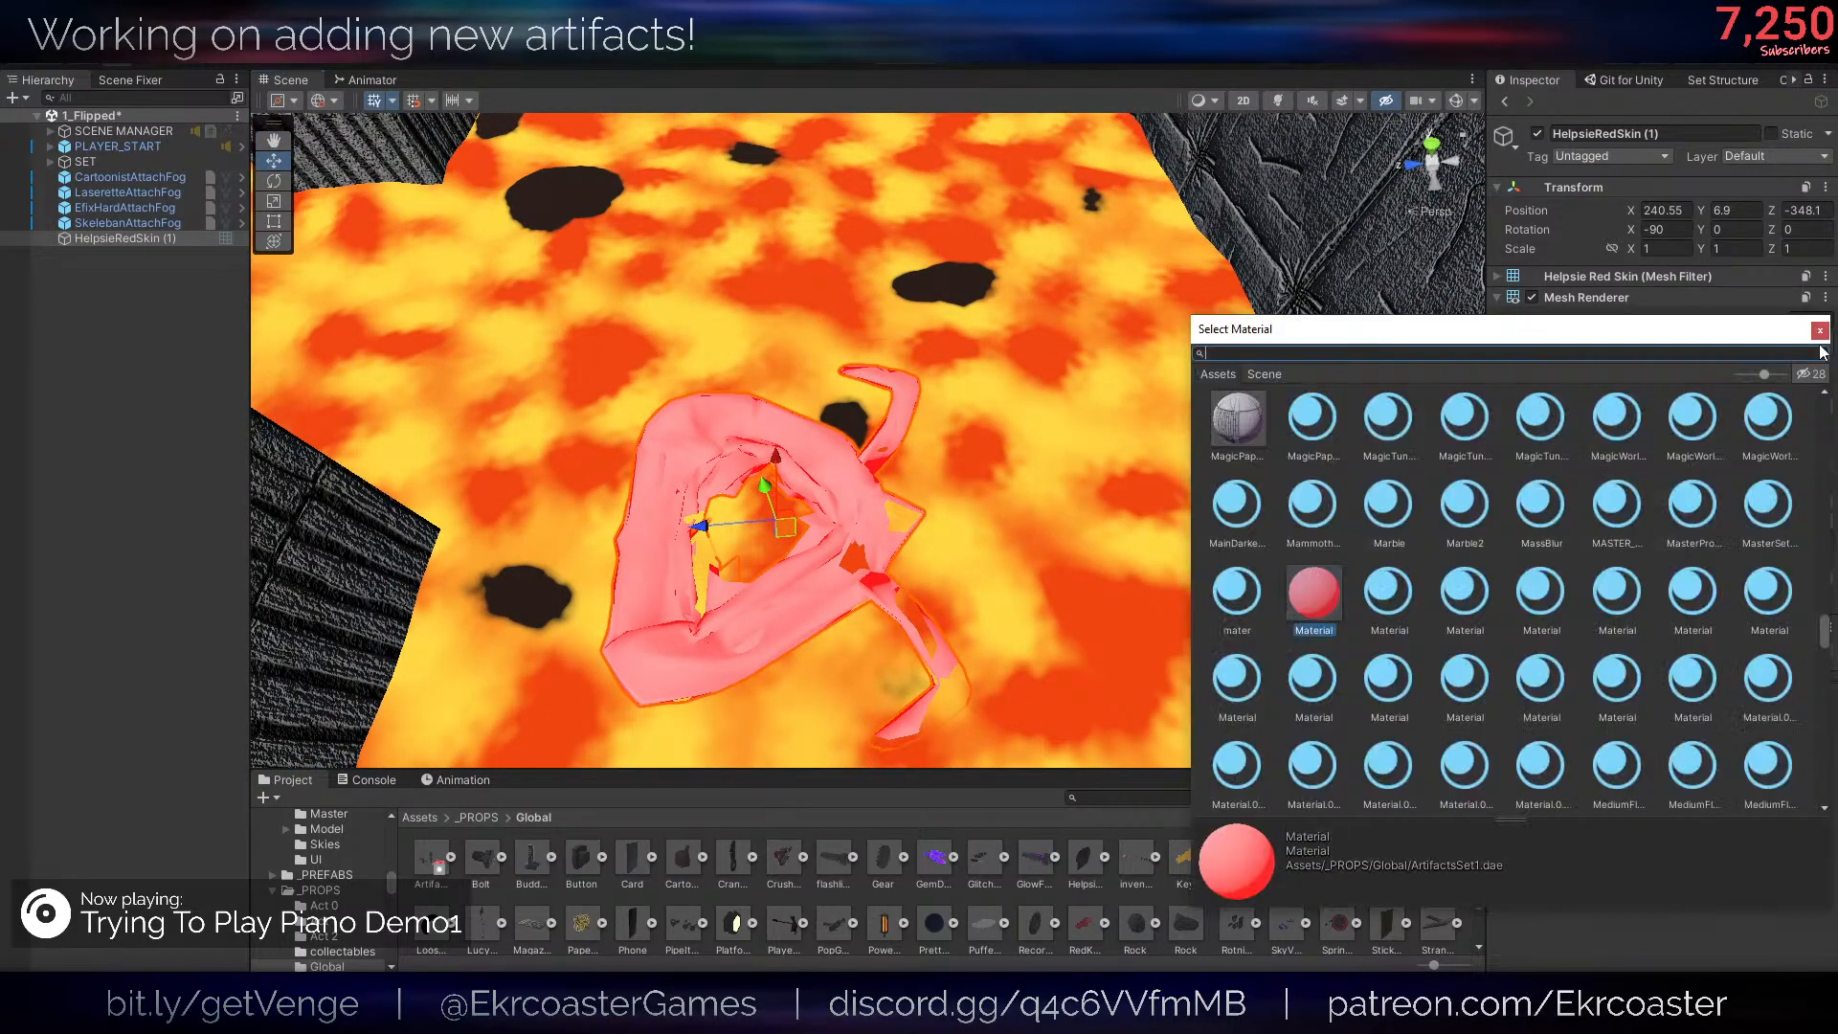
text(redh)
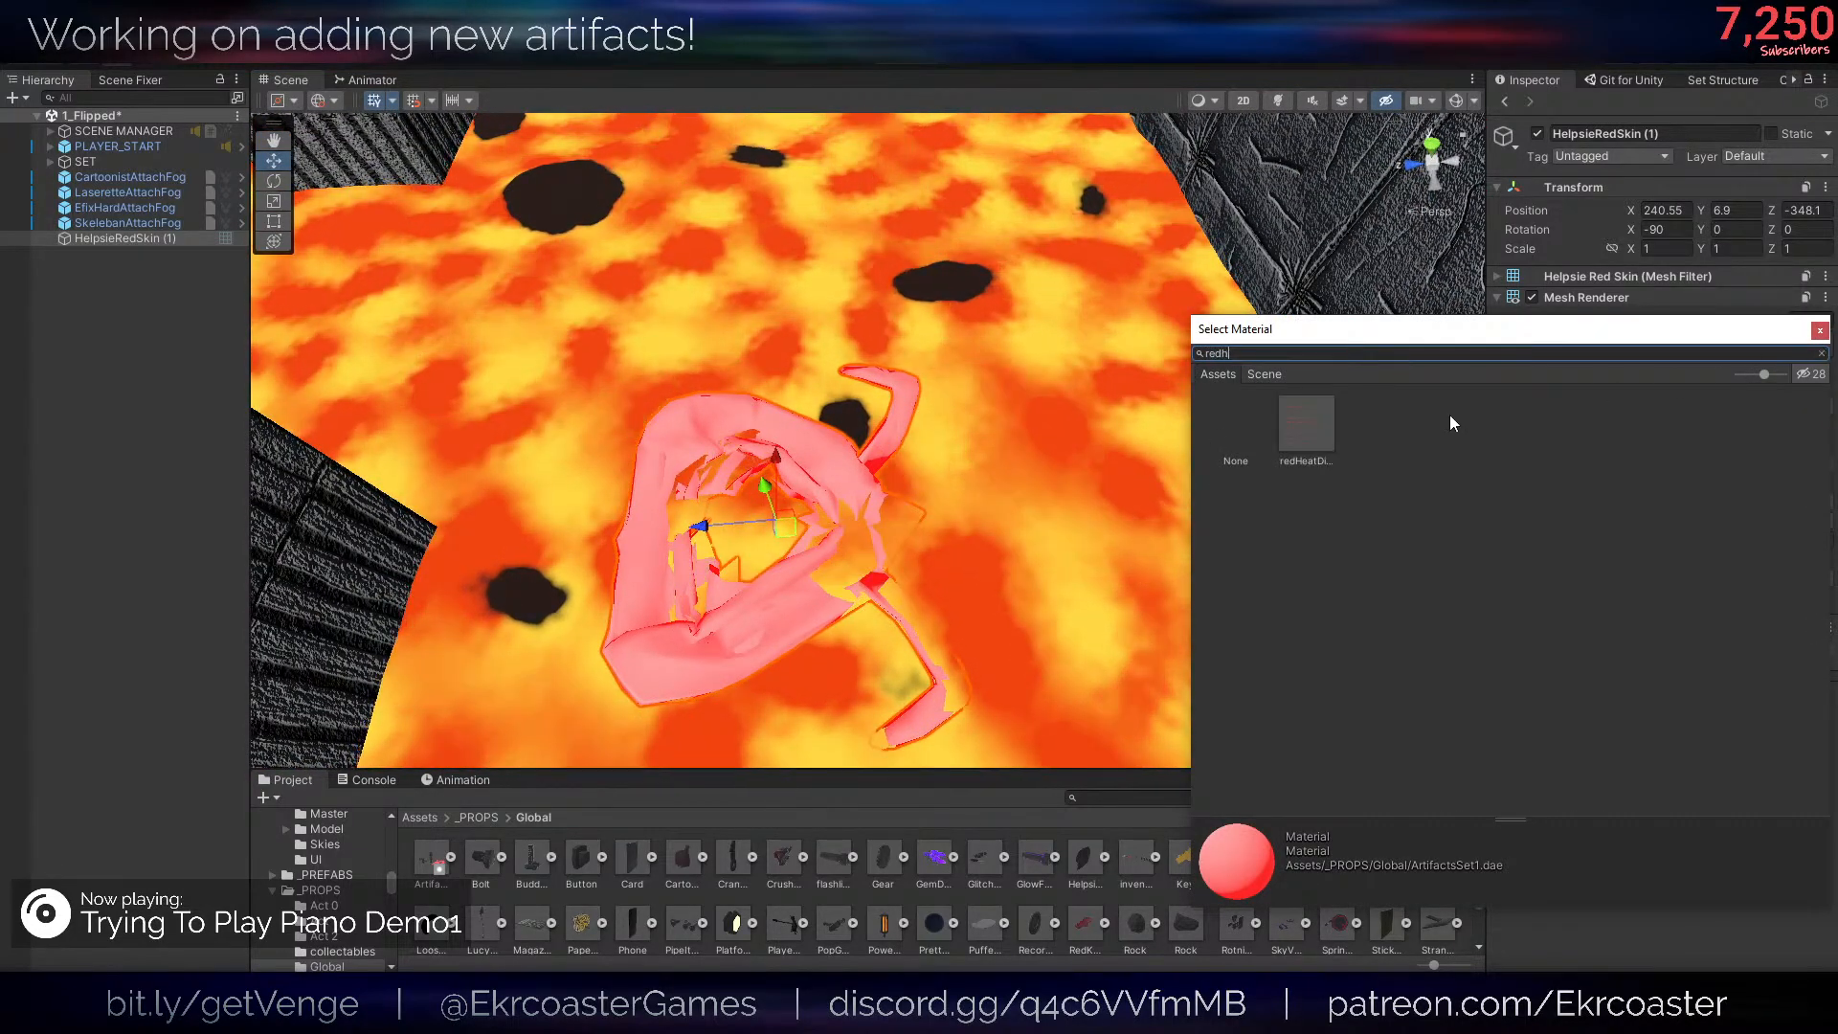
click(1307, 429)
click(1621, 352)
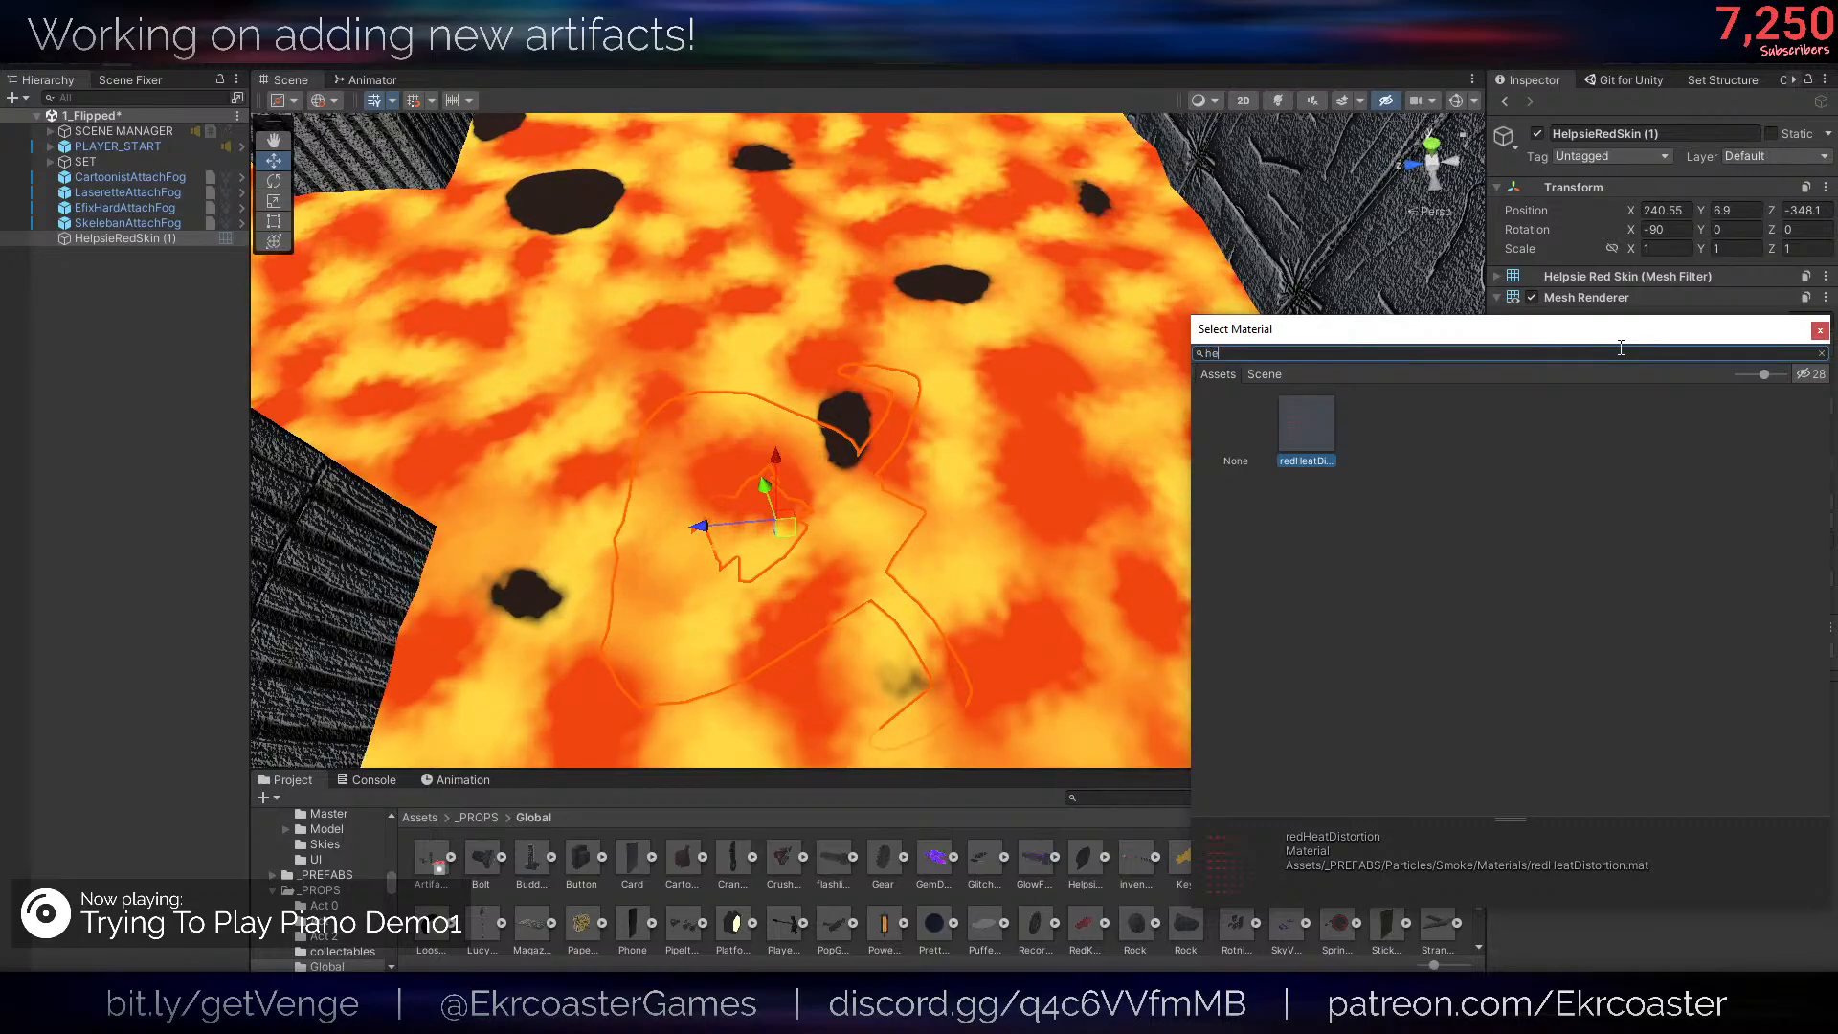
text(helpsier)
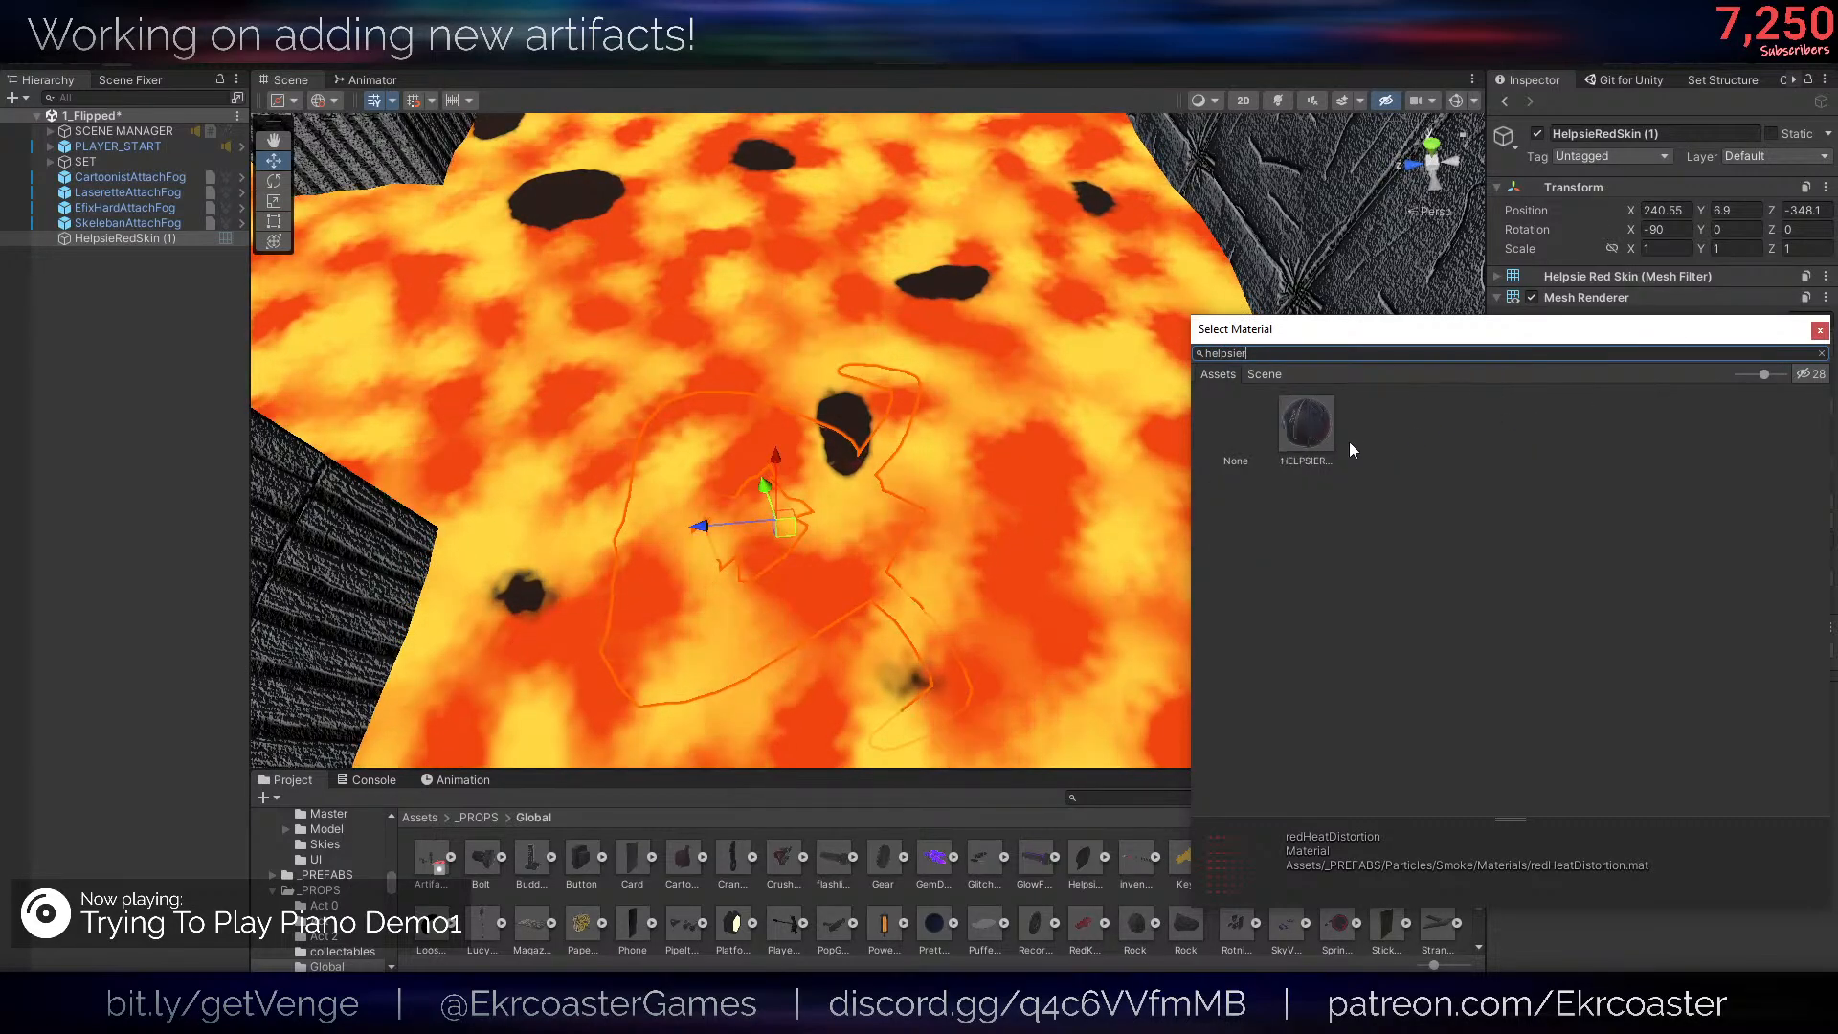
double_click(1317, 426)
- Scale the Helpsie skin mesh down uniformly to about 0.52
key(f)
key(r)
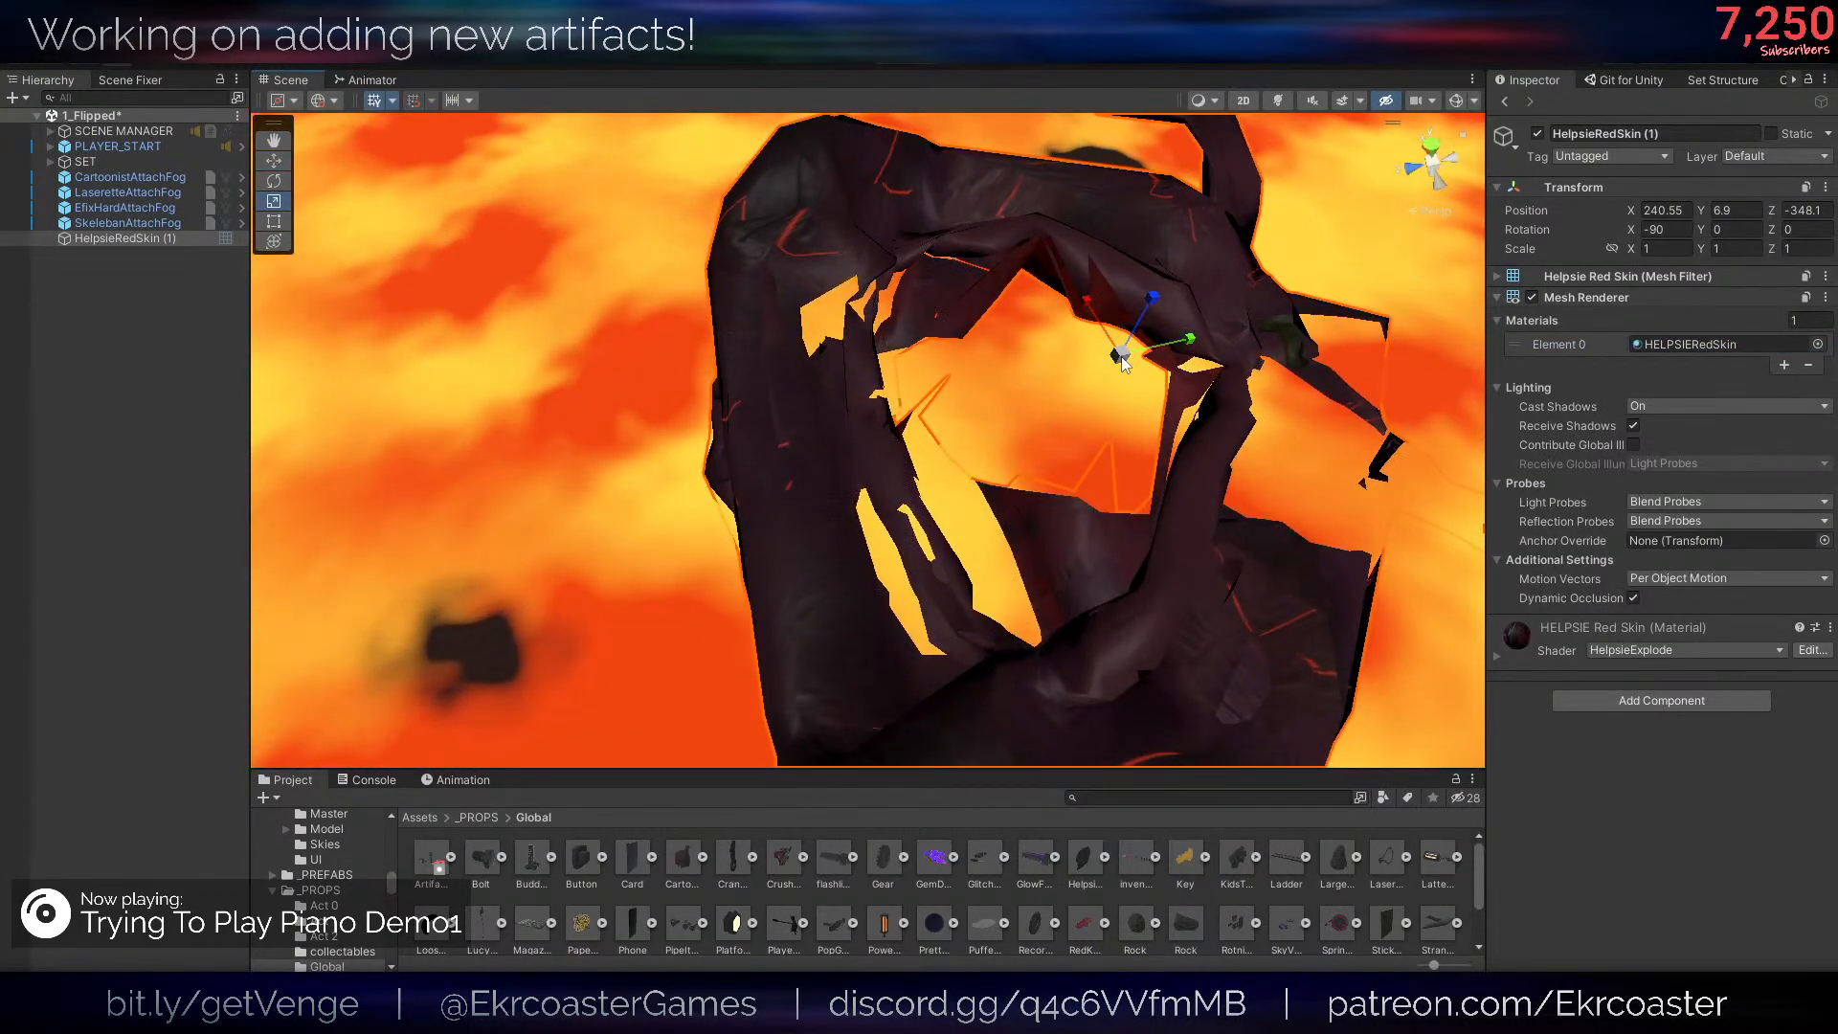
mouse_move(1111, 370)
mouse_down()
mouse_move(1037, 376)
mouse_move(1095, 383)
mouse_up()
key(w)
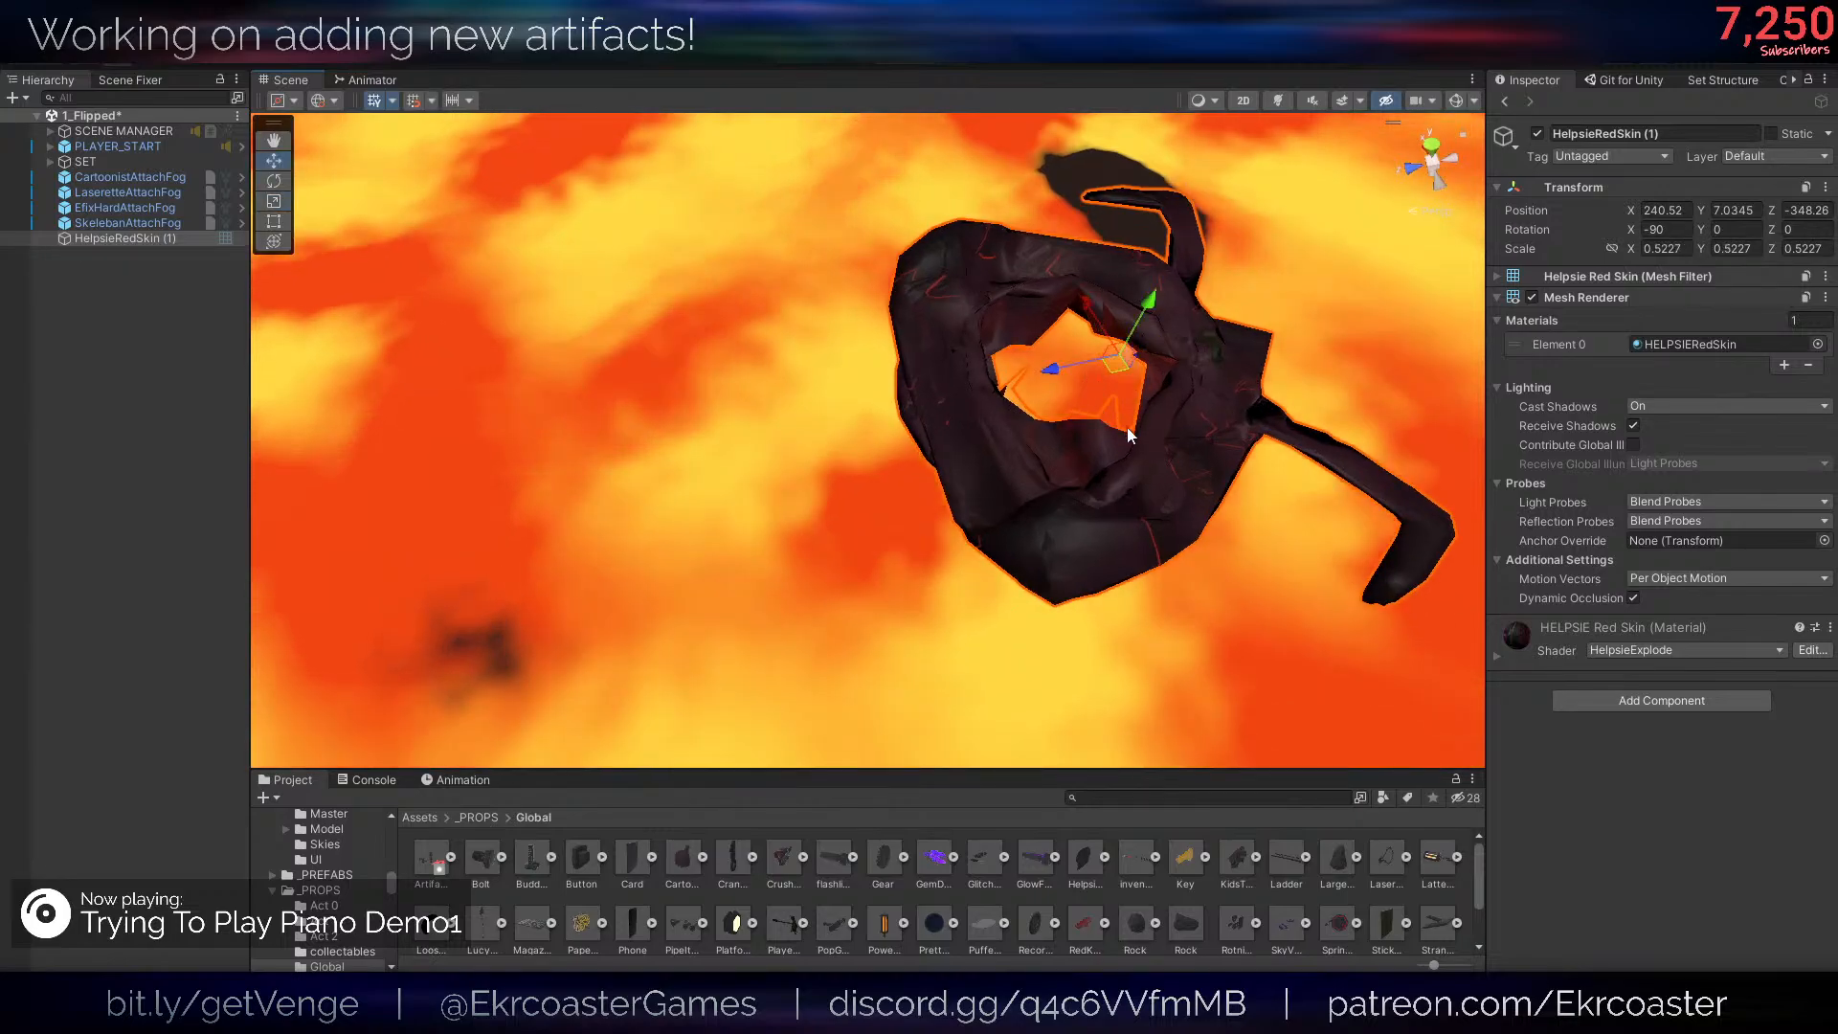
- Move the skin onto the lava between the wooden deck and the spiked stone platform, at about X 247.28, Y 6.853, Z -340.41, and save the scene
right_drag(1128, 427, 940, 422)
drag(907, 442, 832, 450)
right_drag(1112, 390, 731, 616)
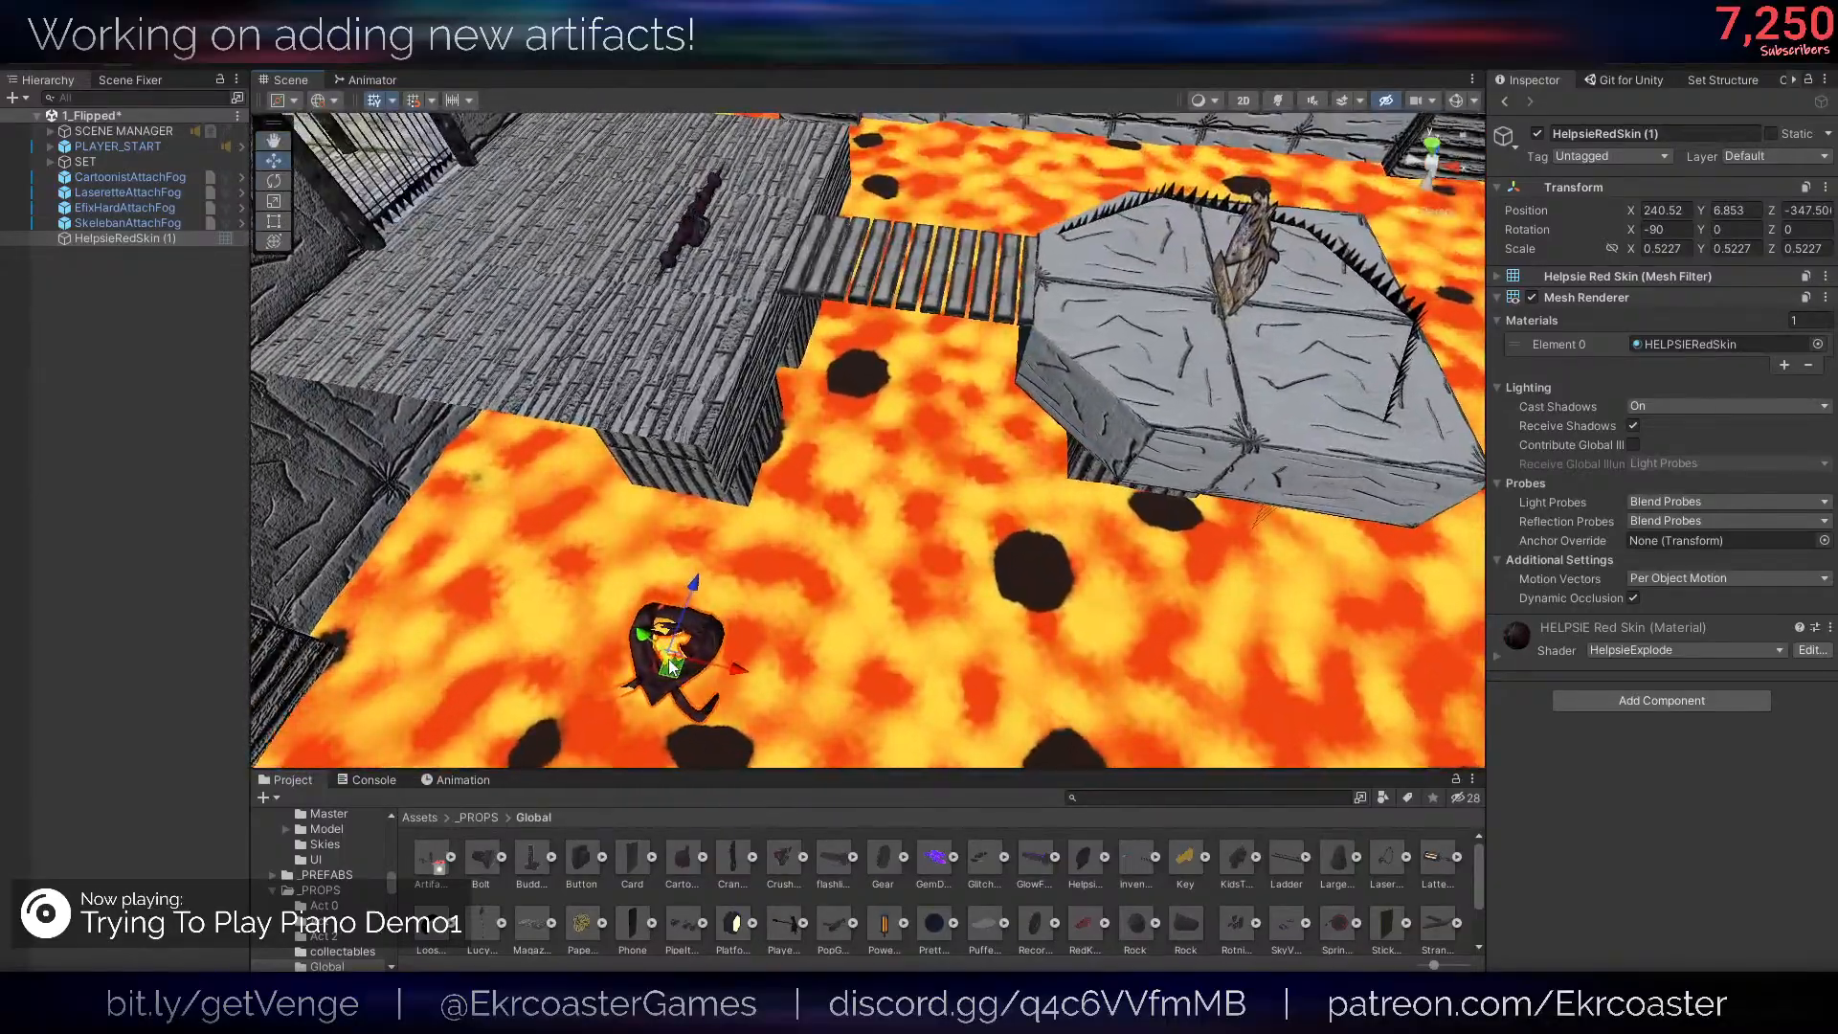
drag(659, 656, 957, 489)
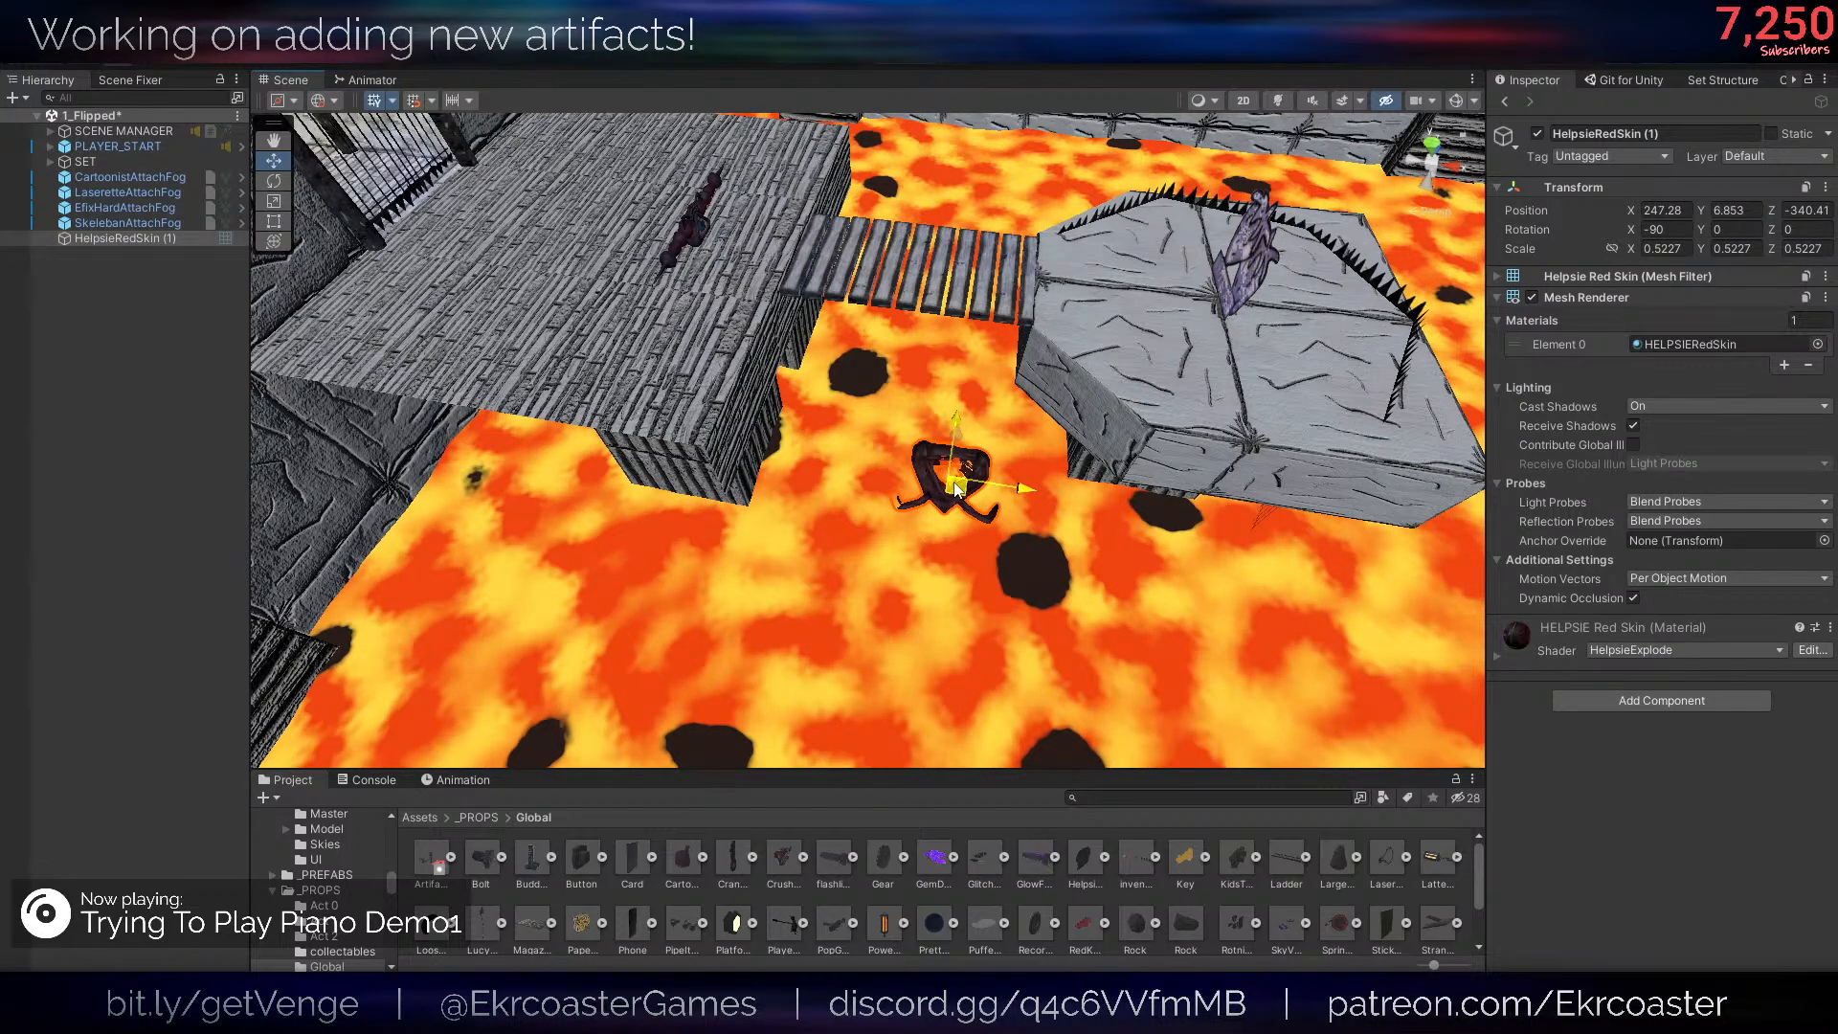
click(90, 382)
key(ctrl+s)
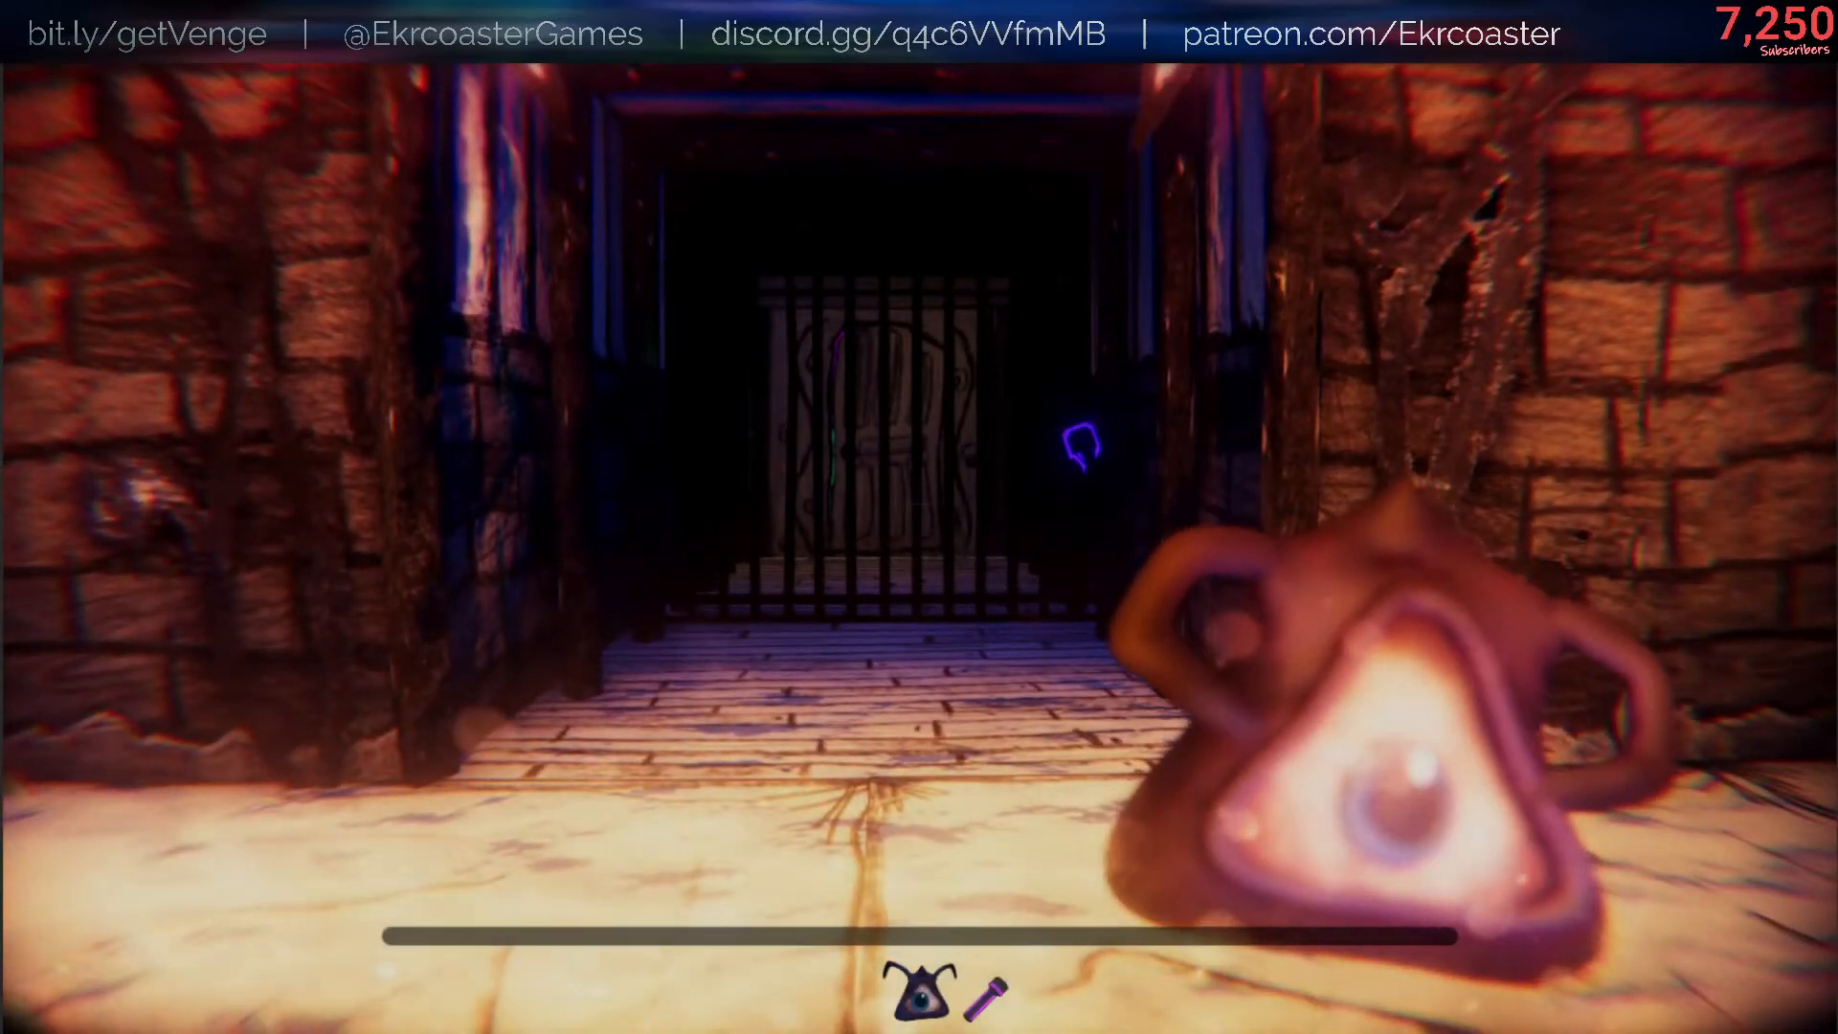
key(w)
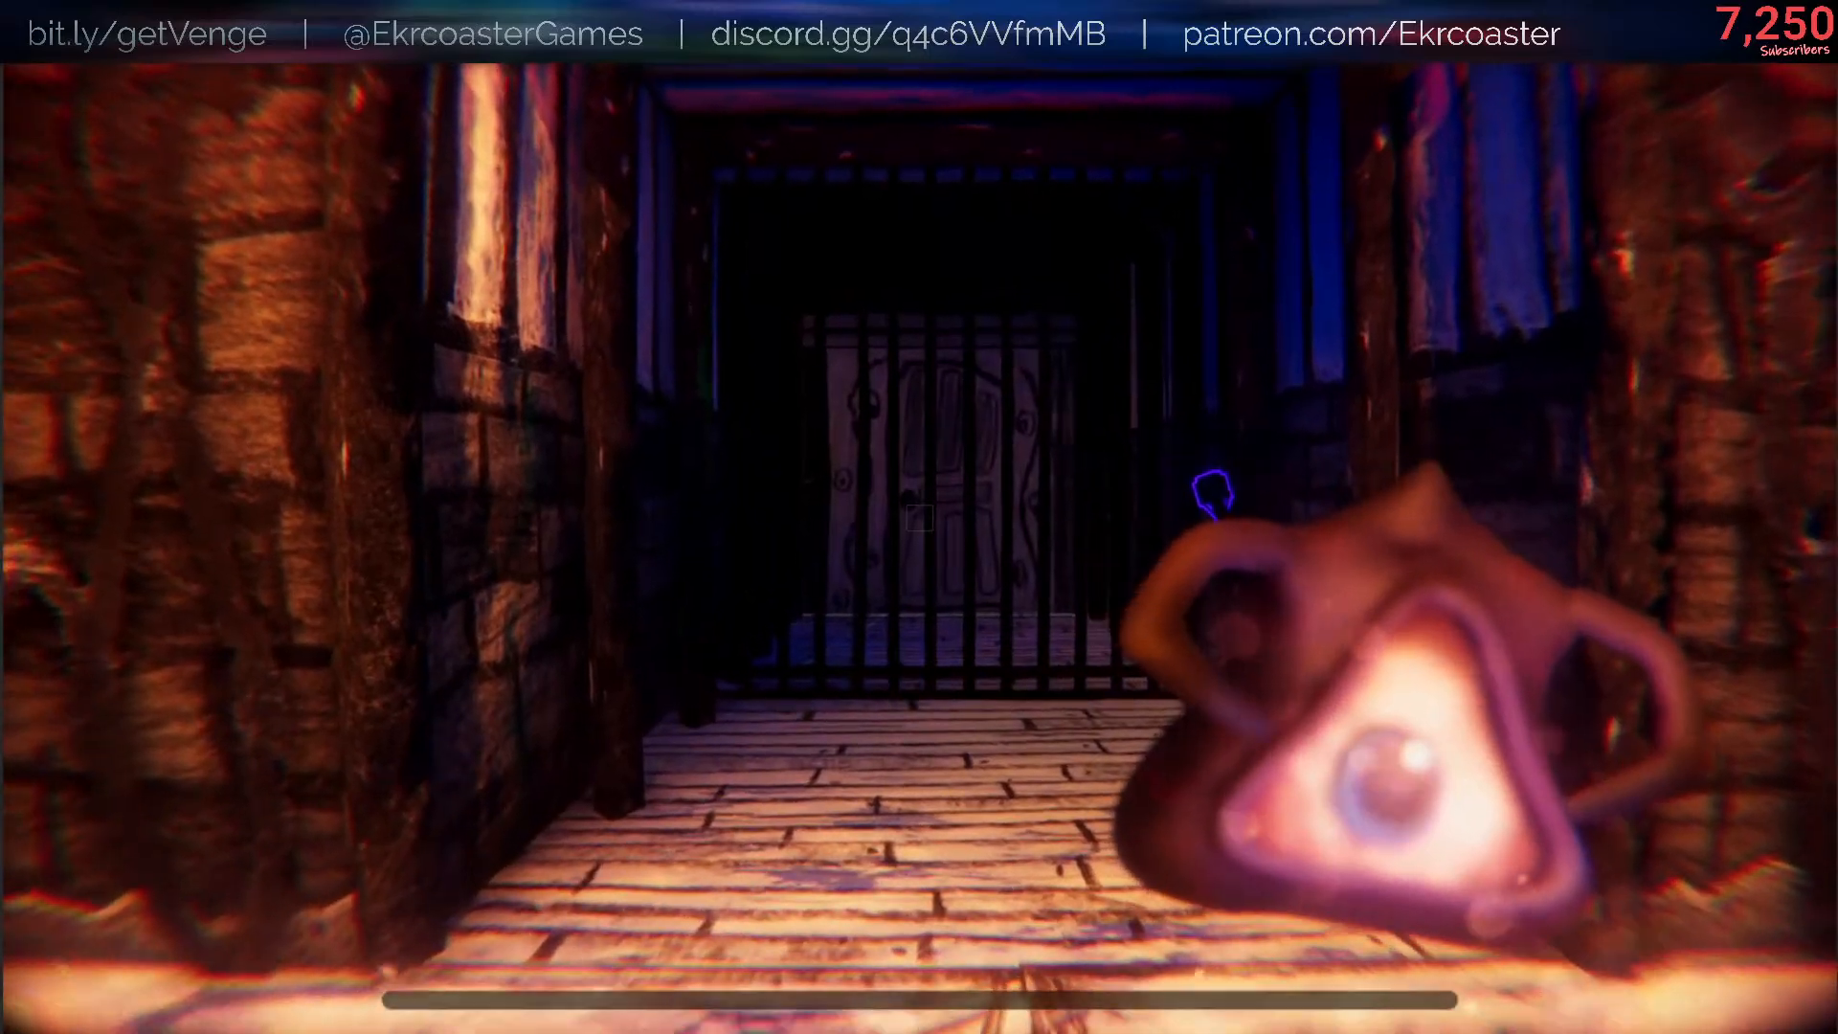
key(w)
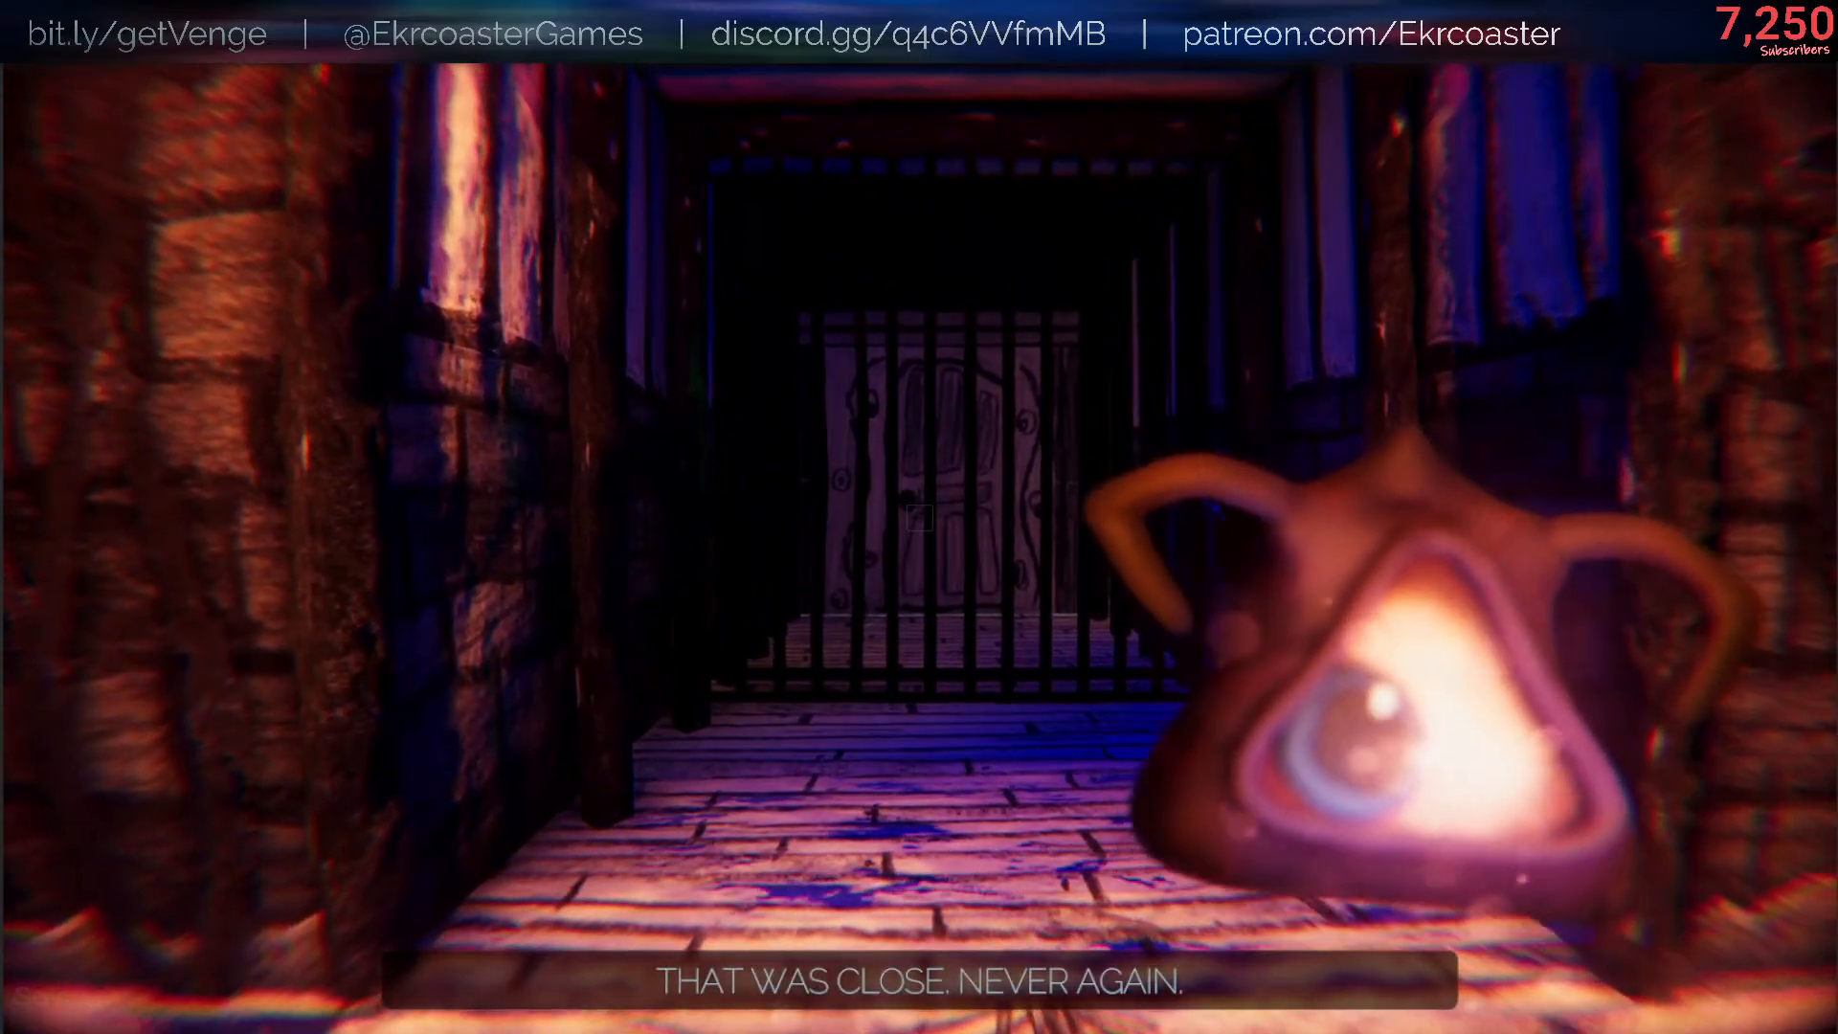
key(w)
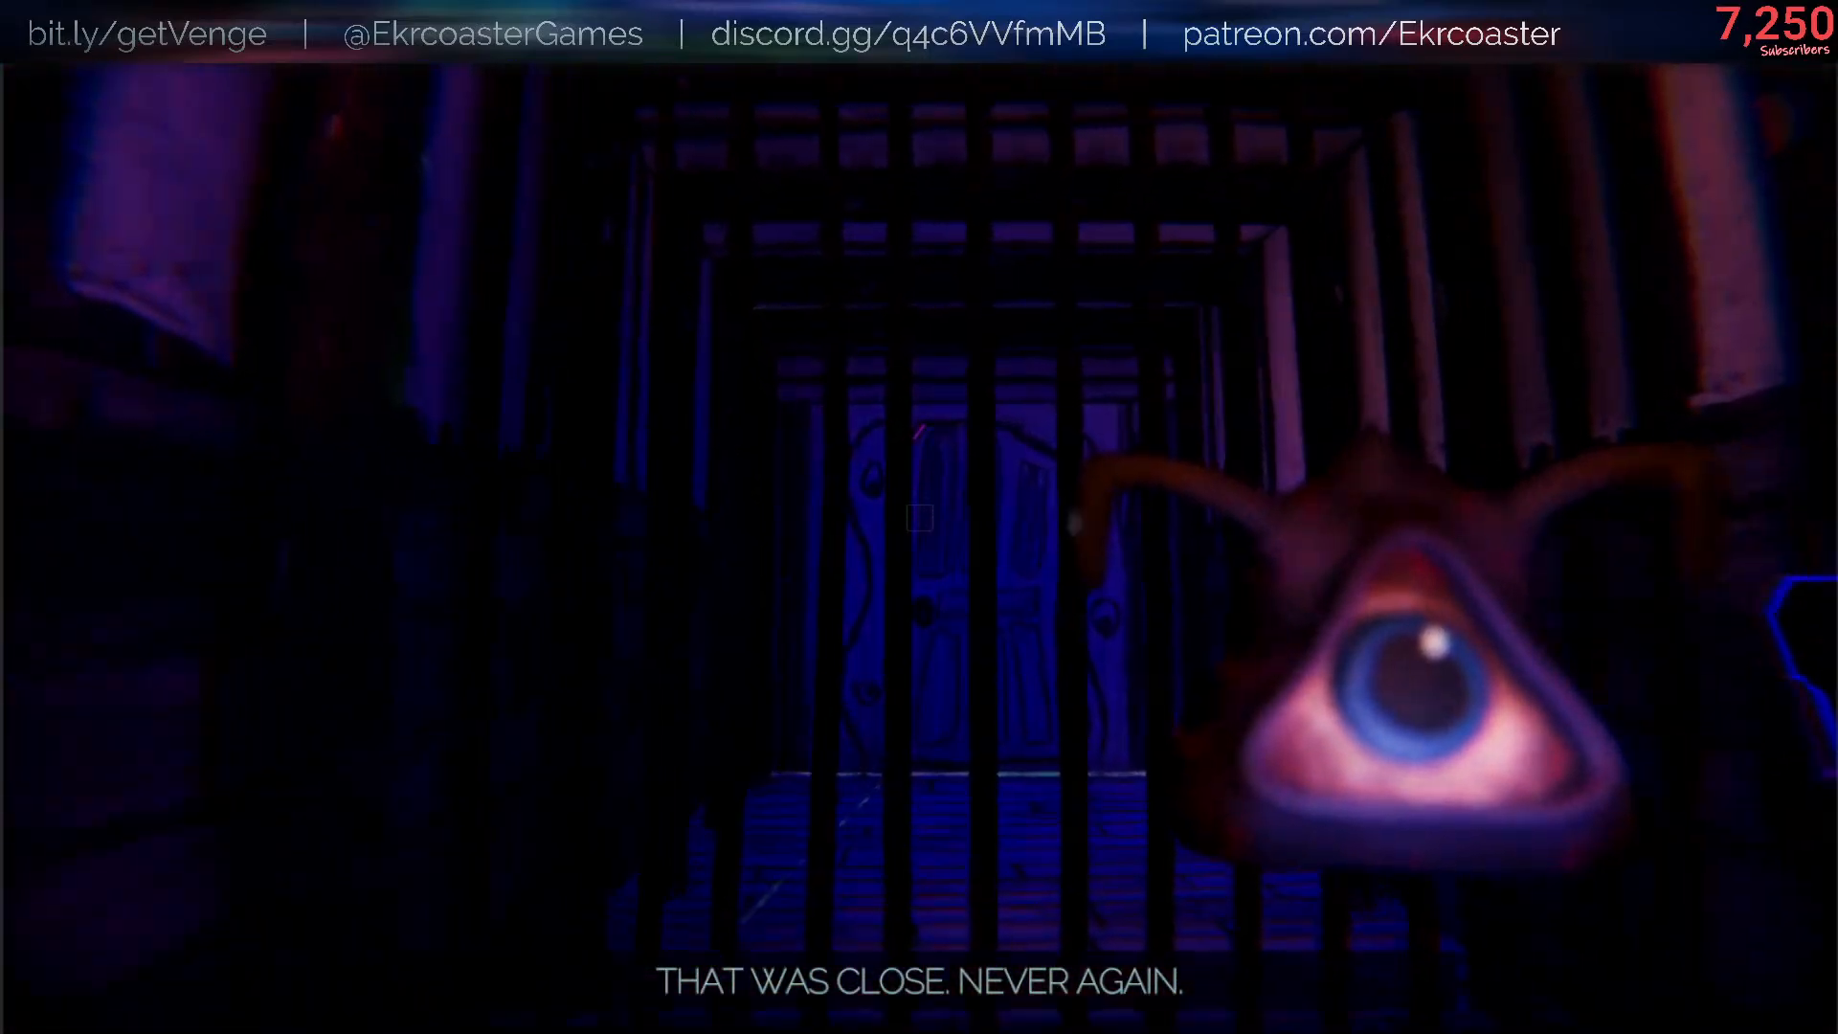
key(w)
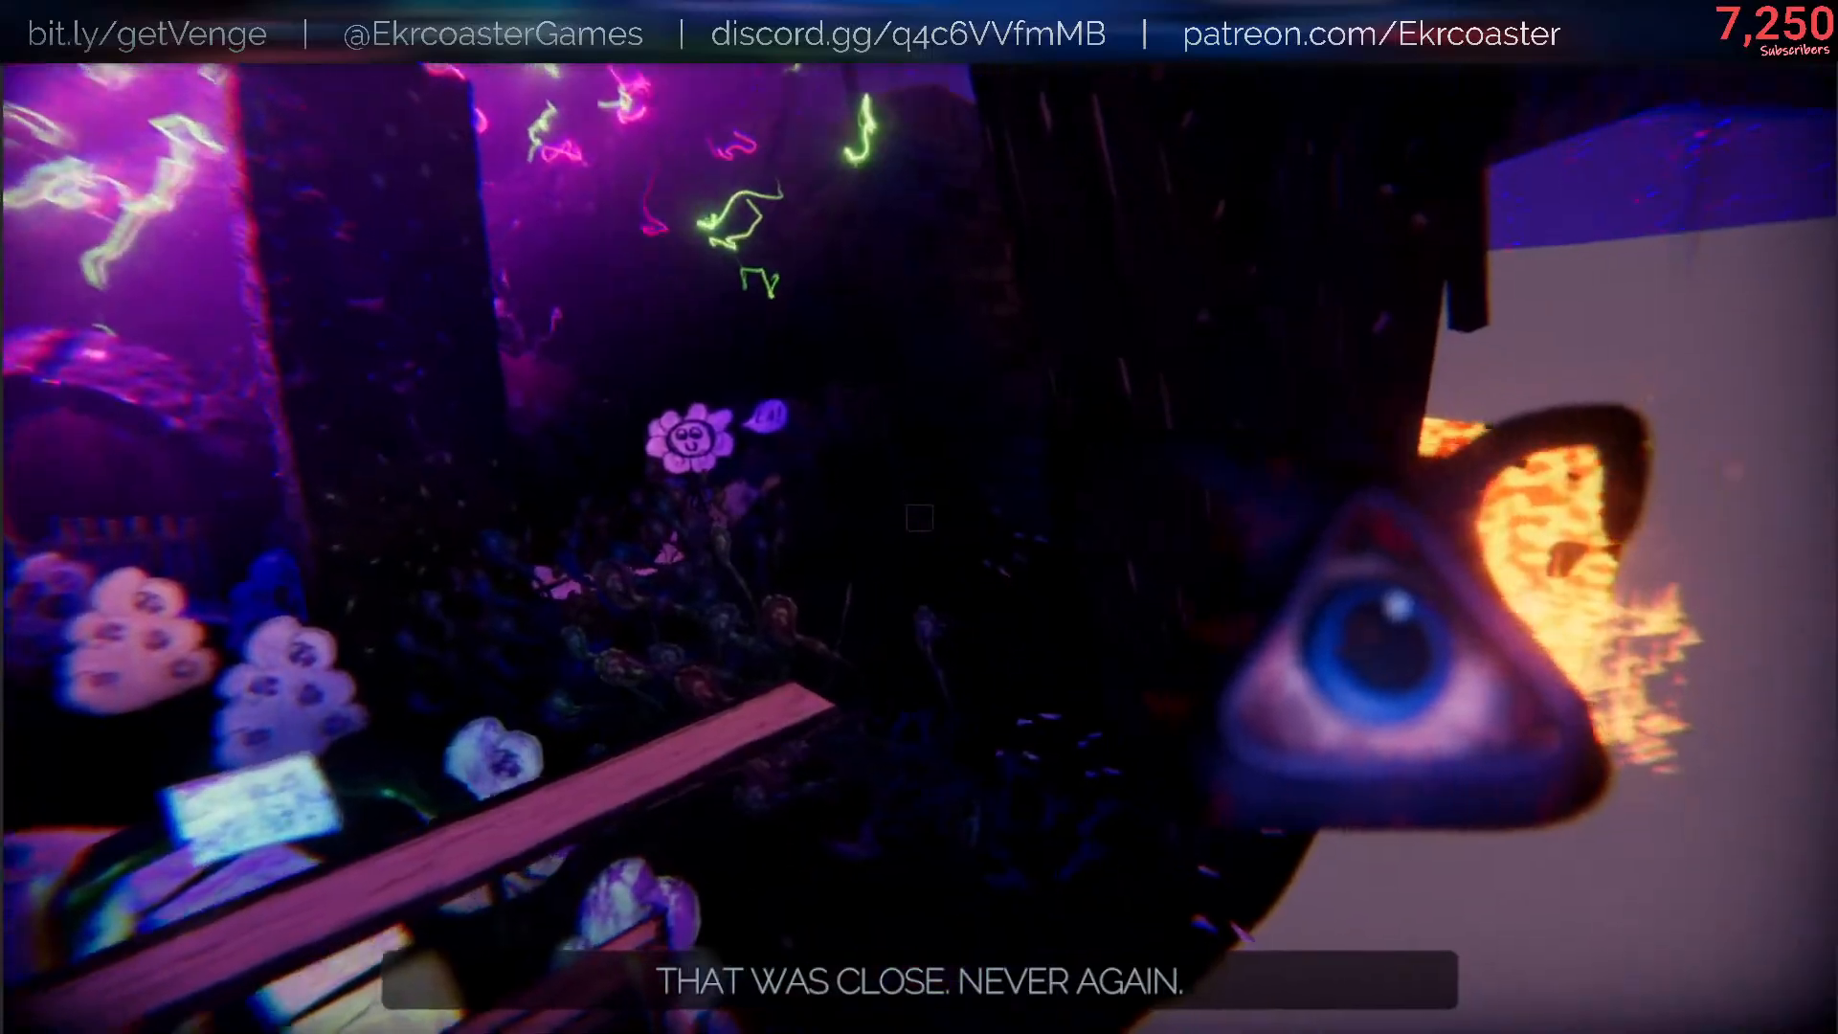
key(w)
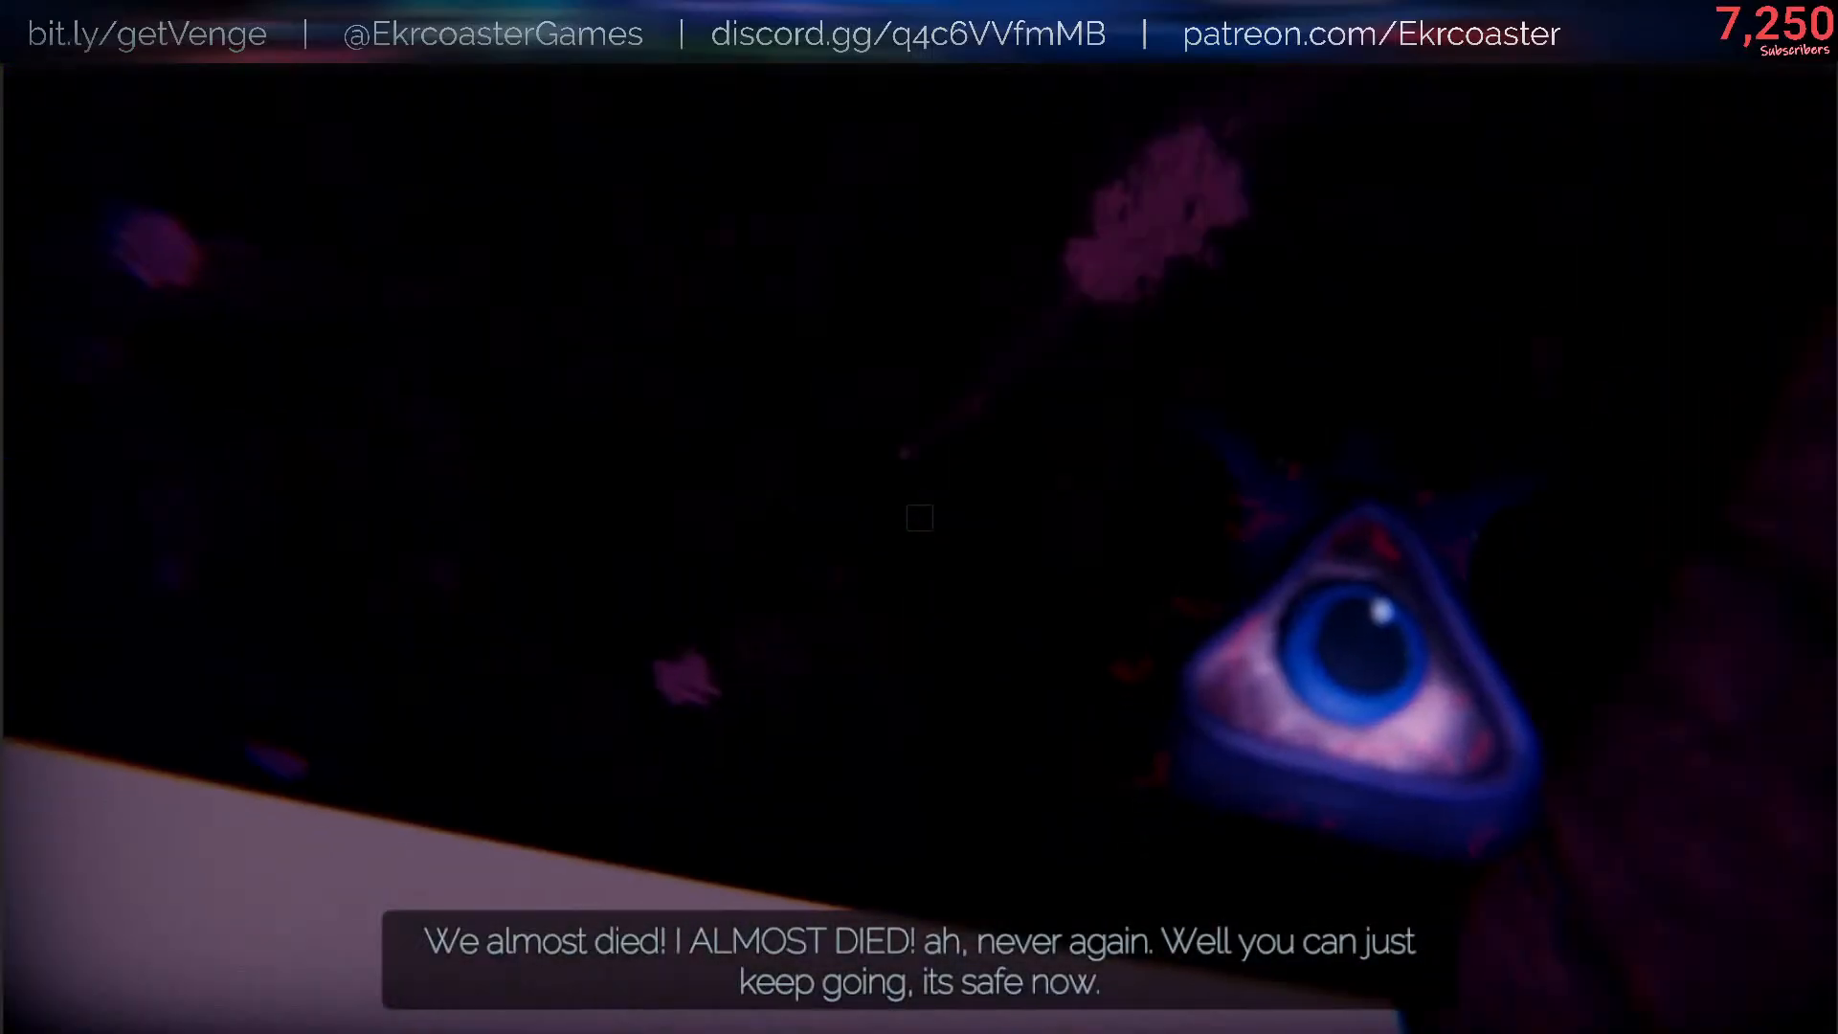
key(w)
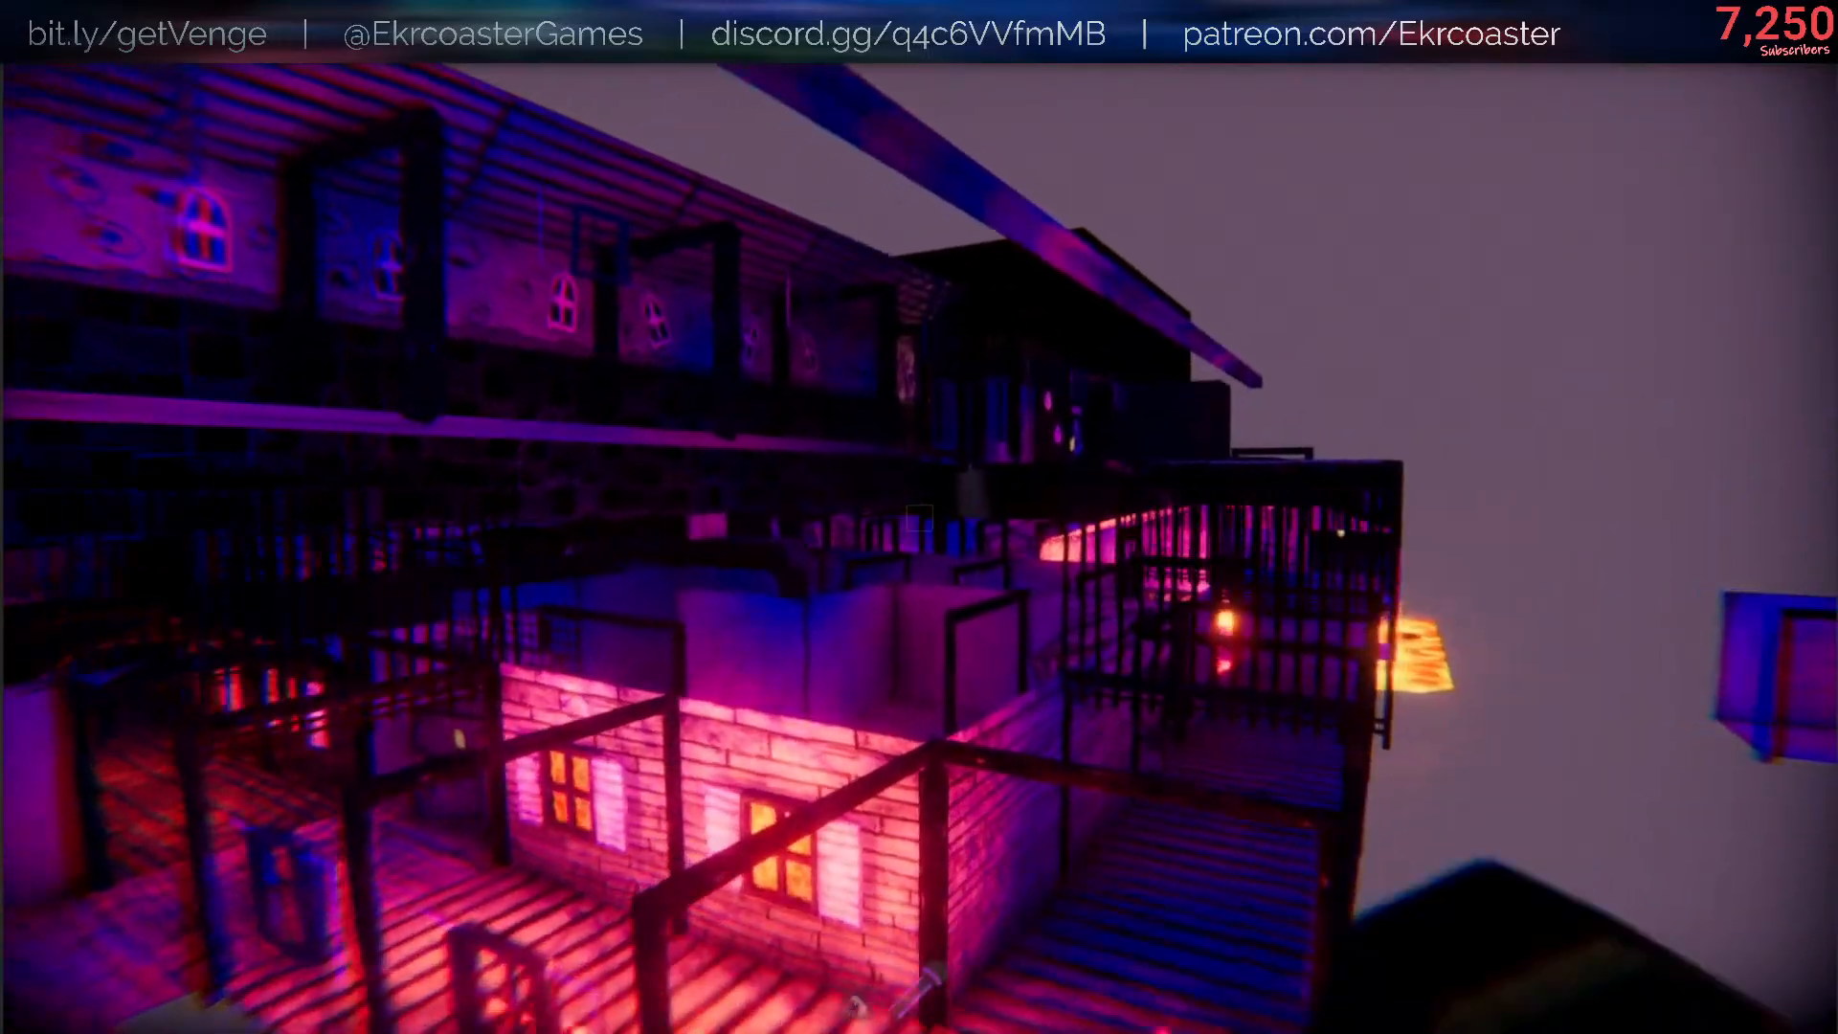
key(w)
key(w)
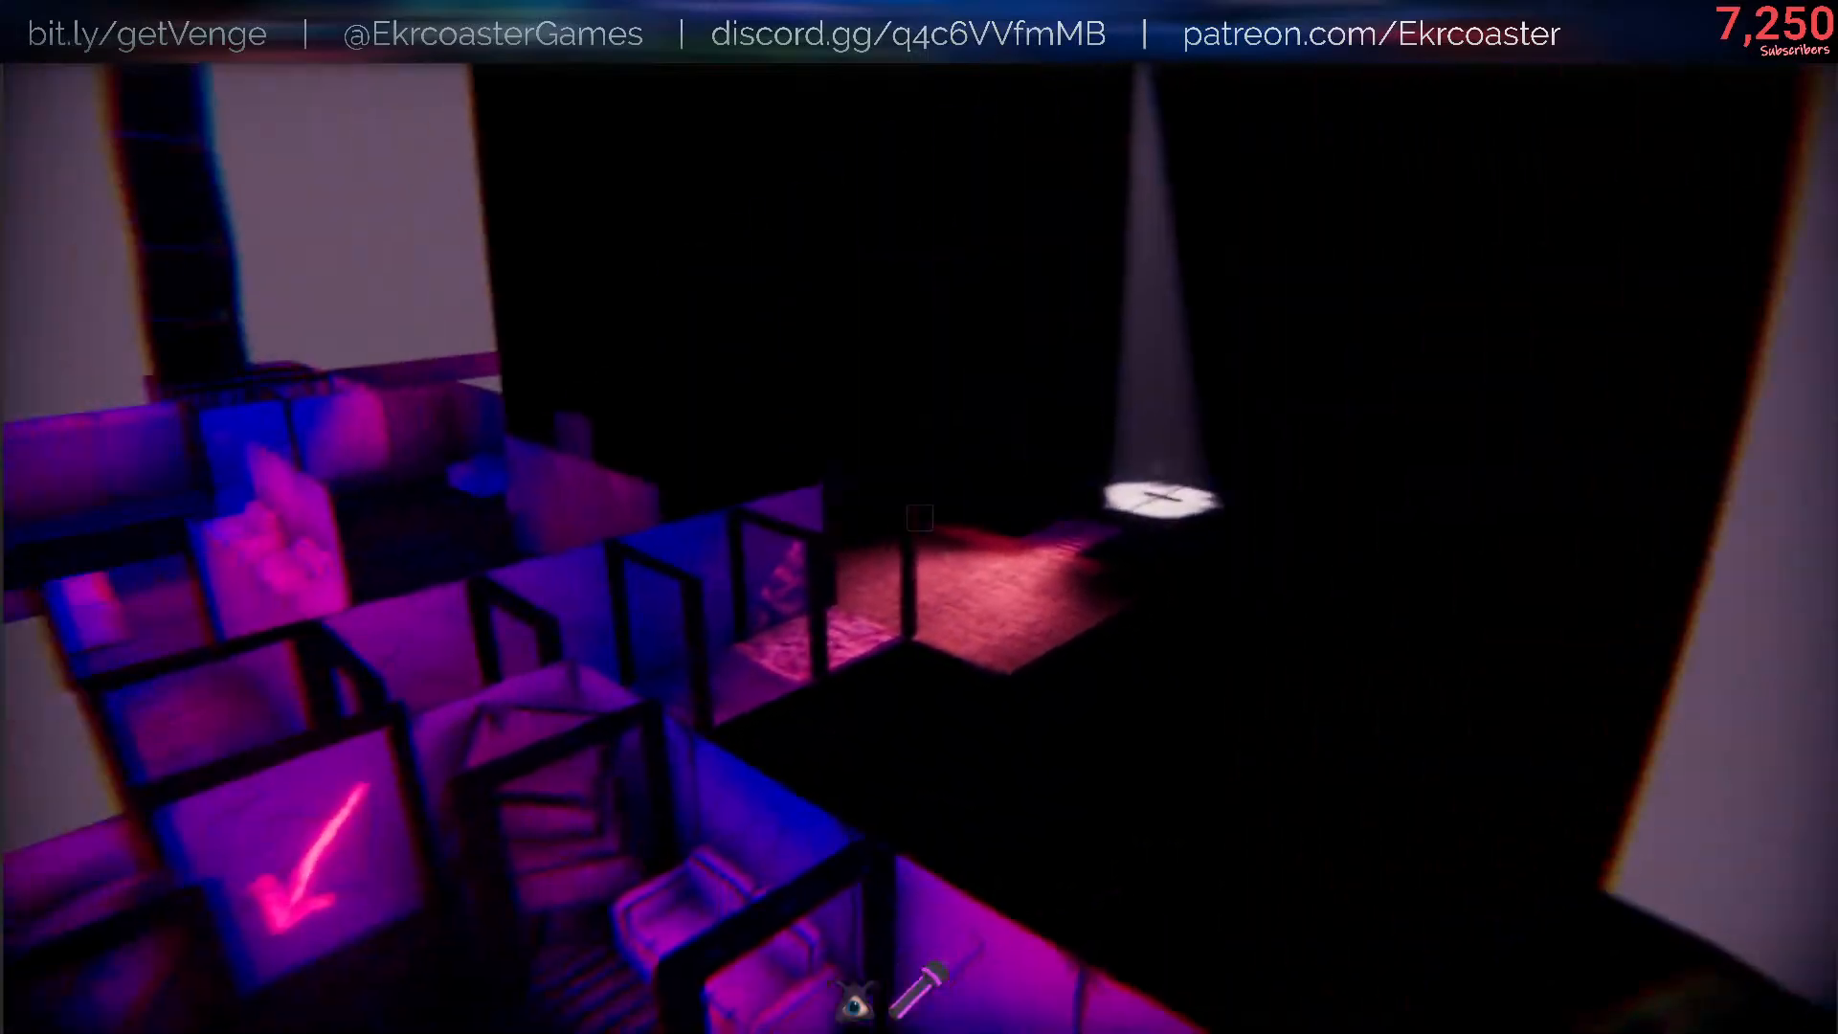
key(w)
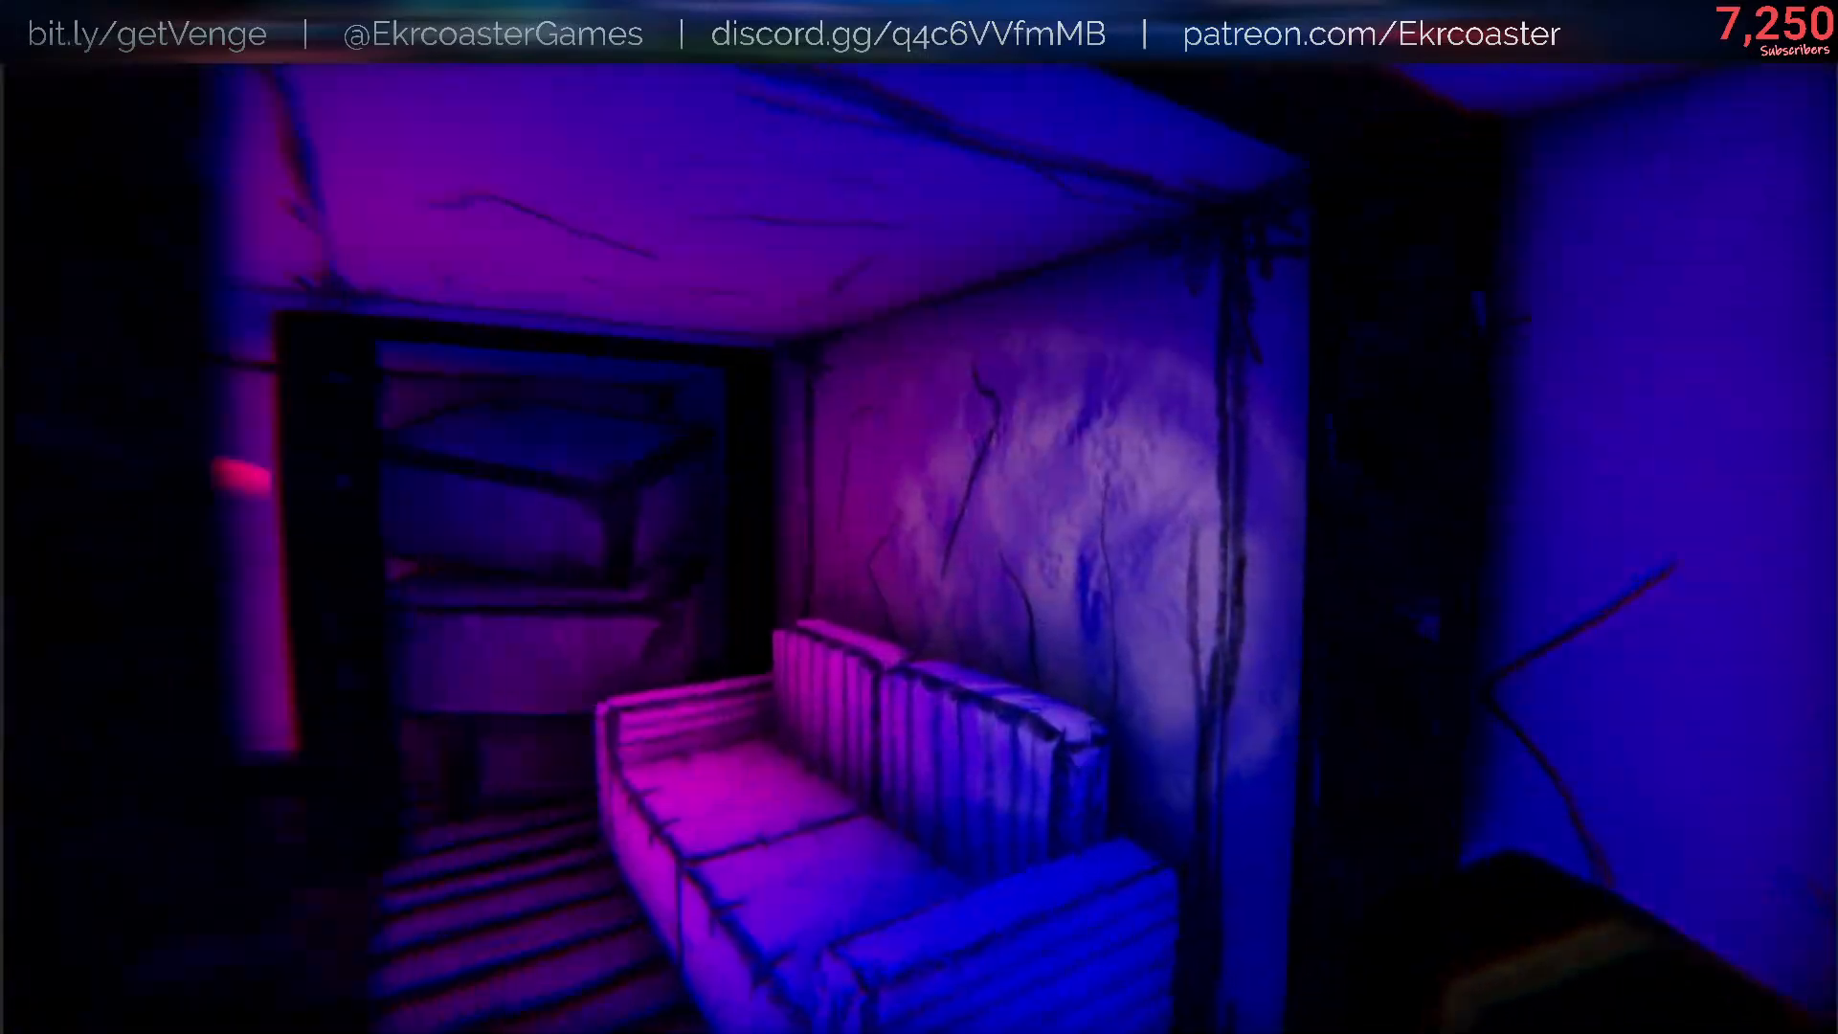
key(w)
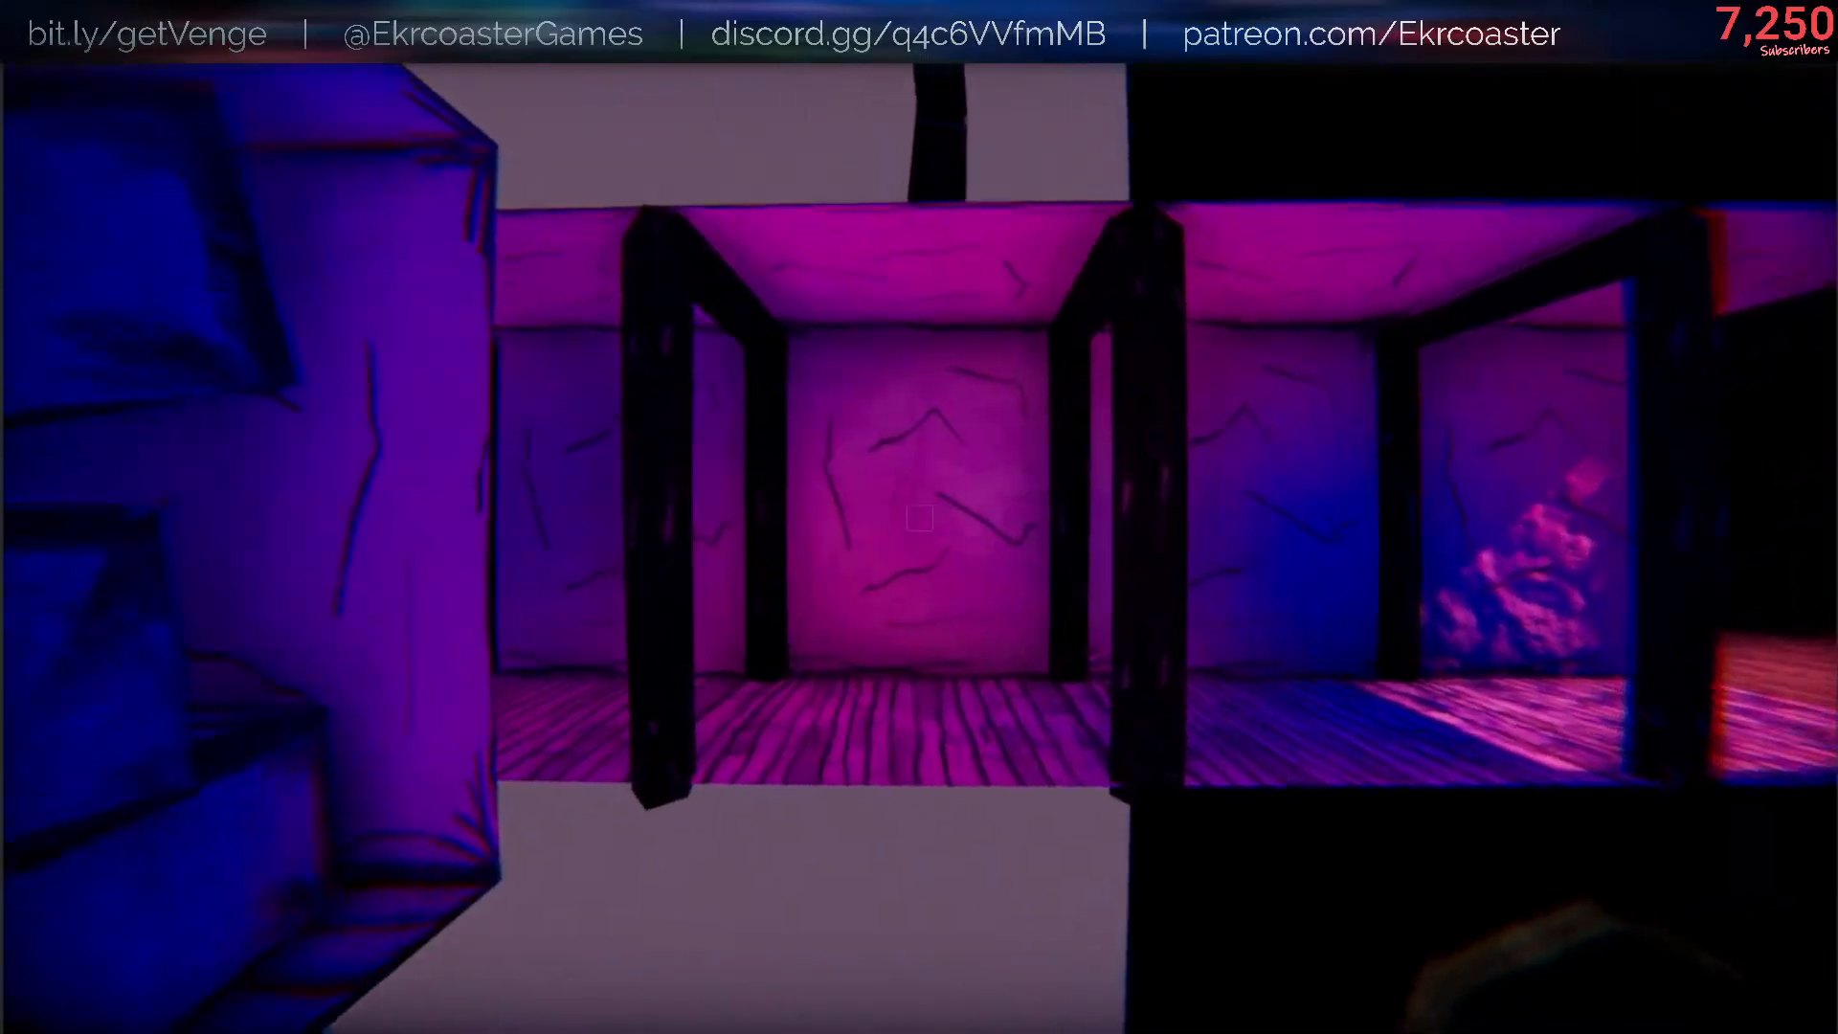
key(w)
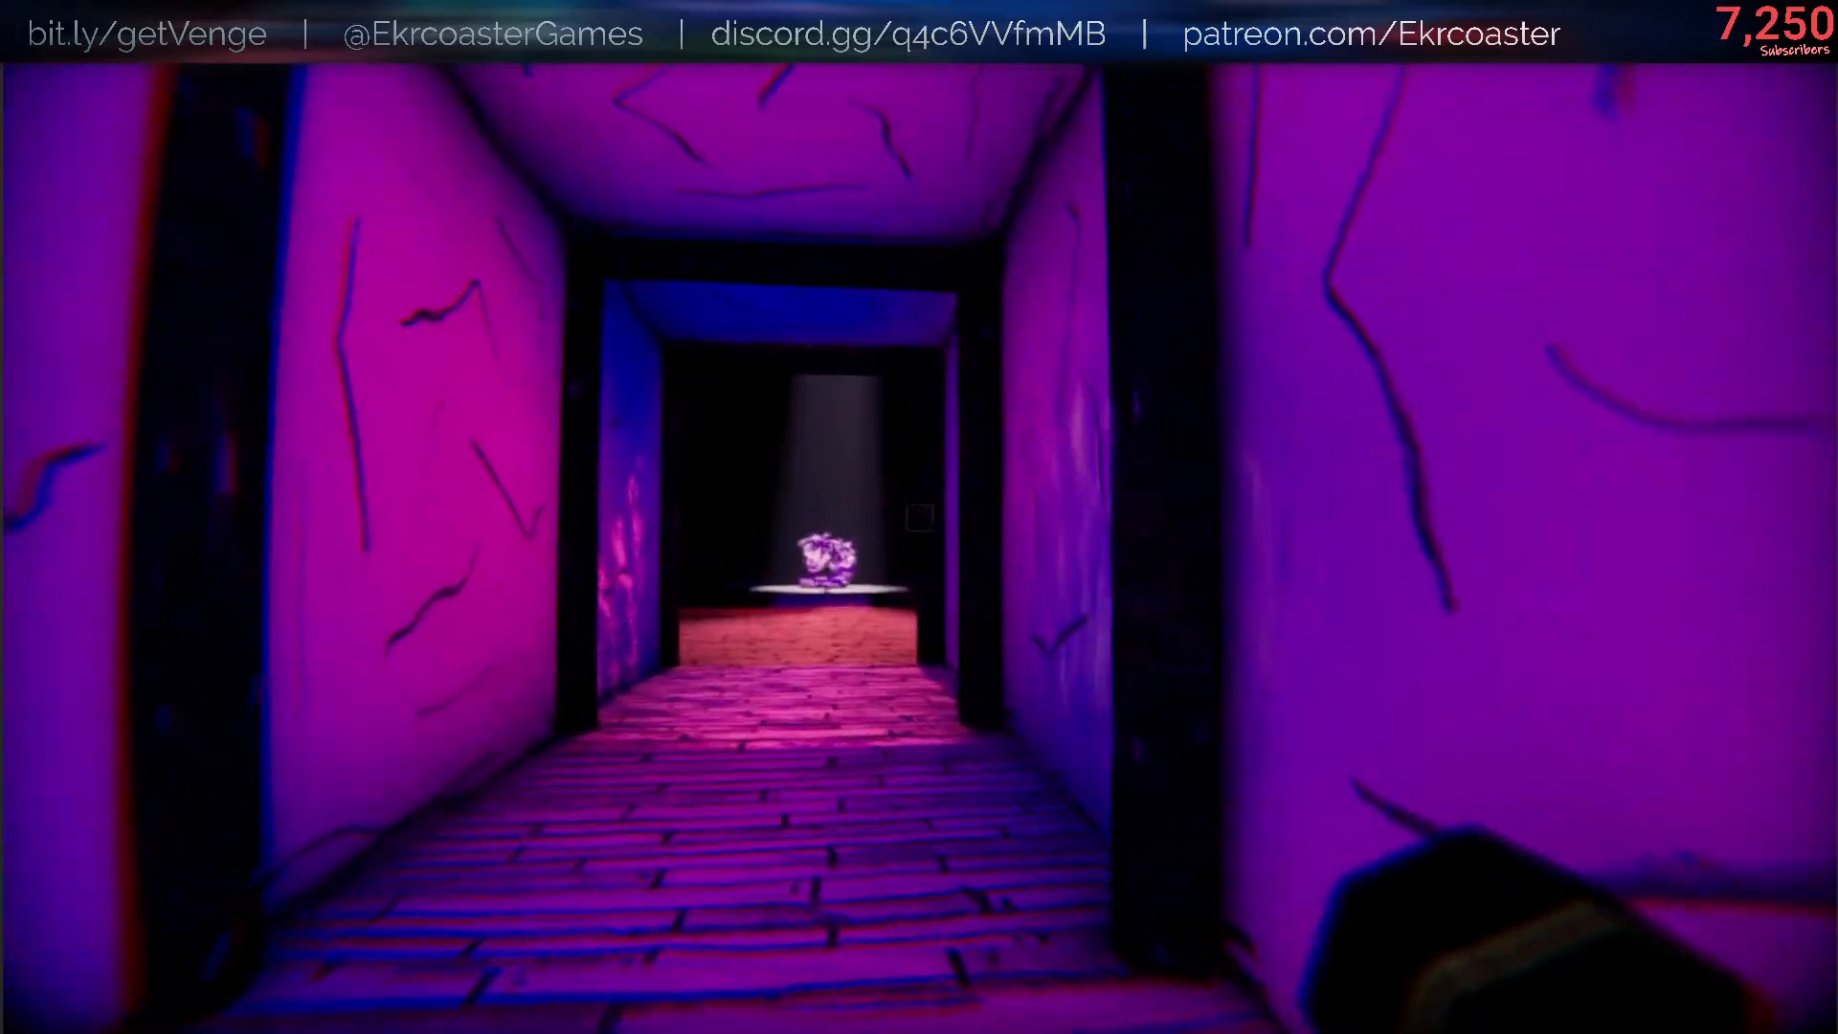
scroll(919, 517, up, 1)
key(w)
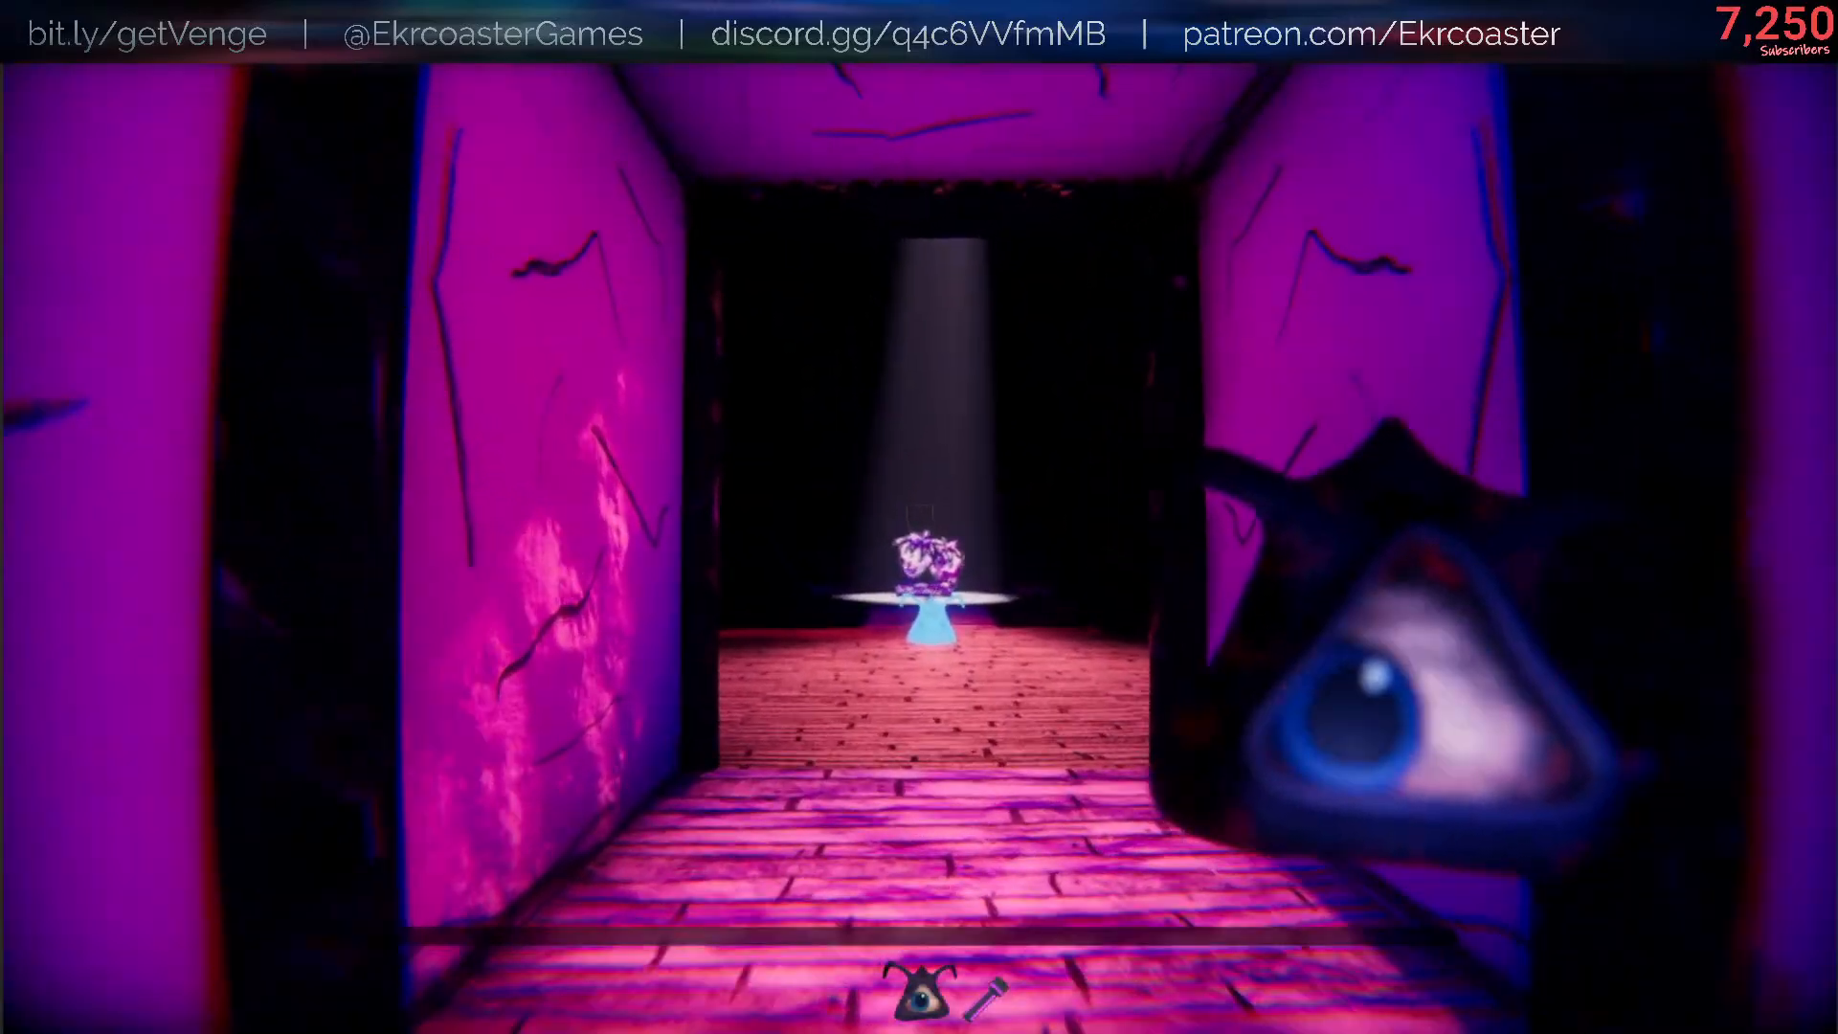
key(w)
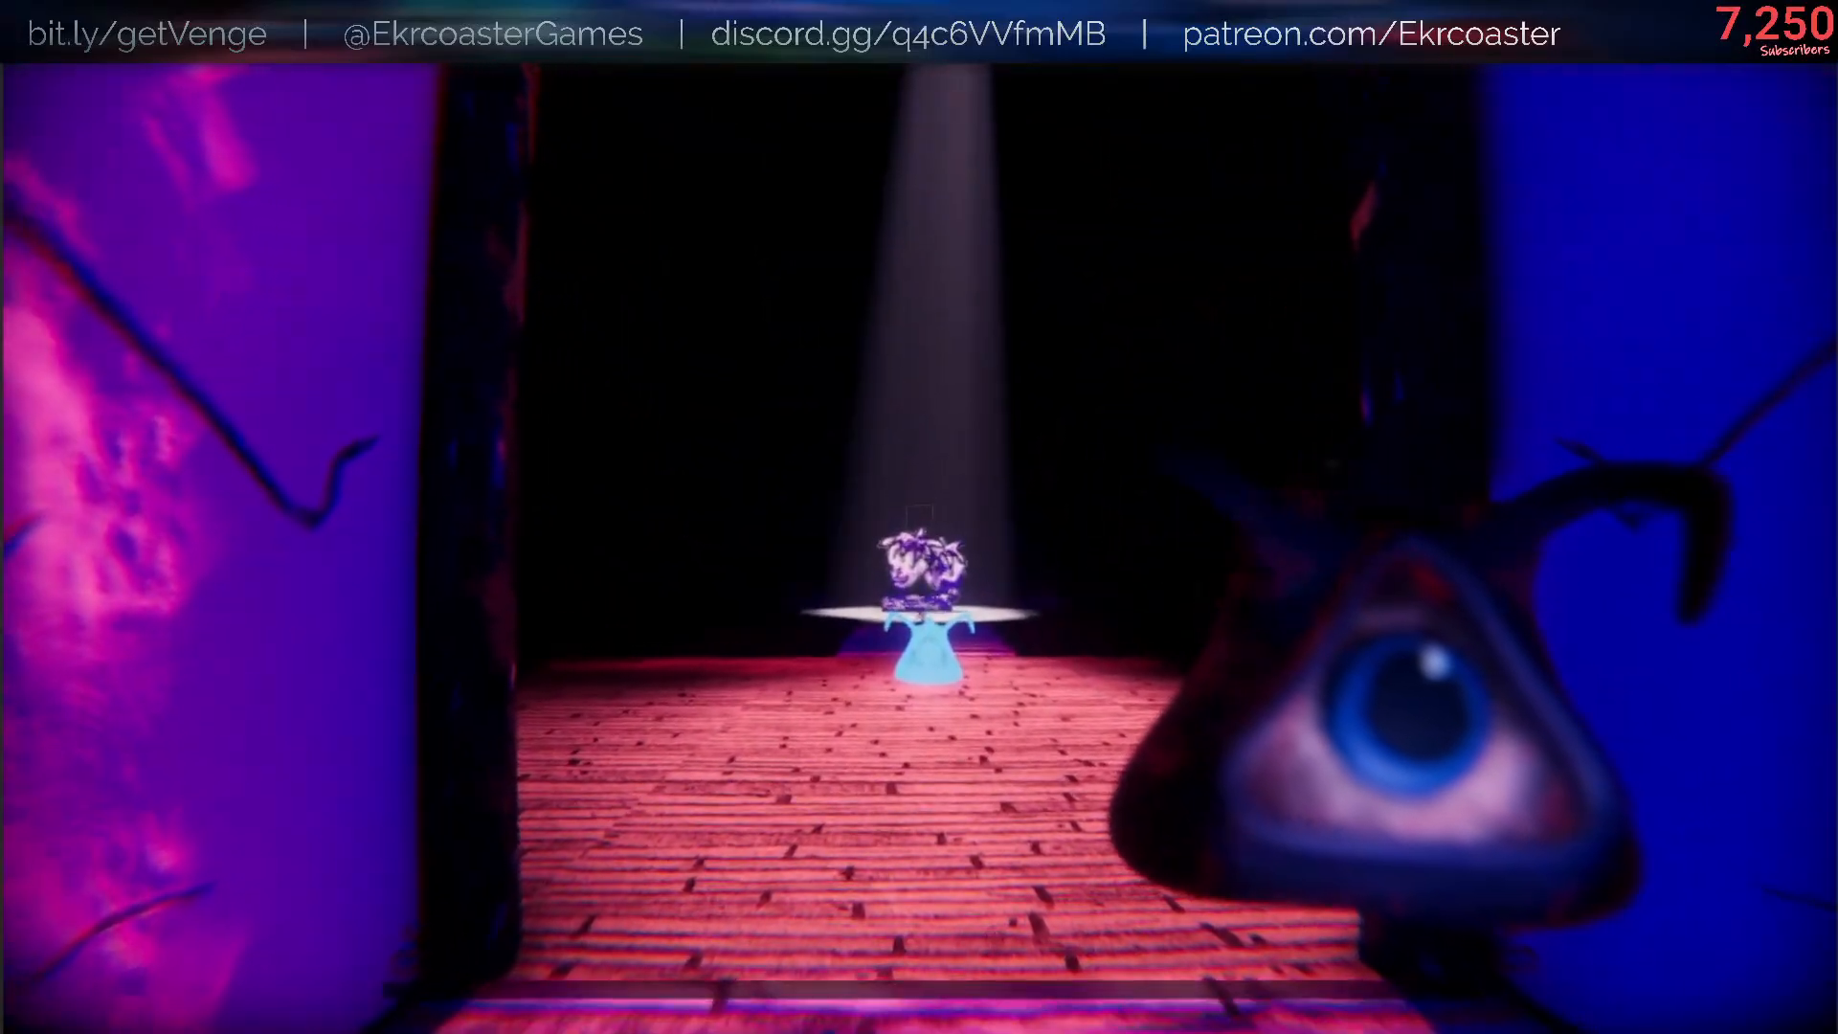
key(w)
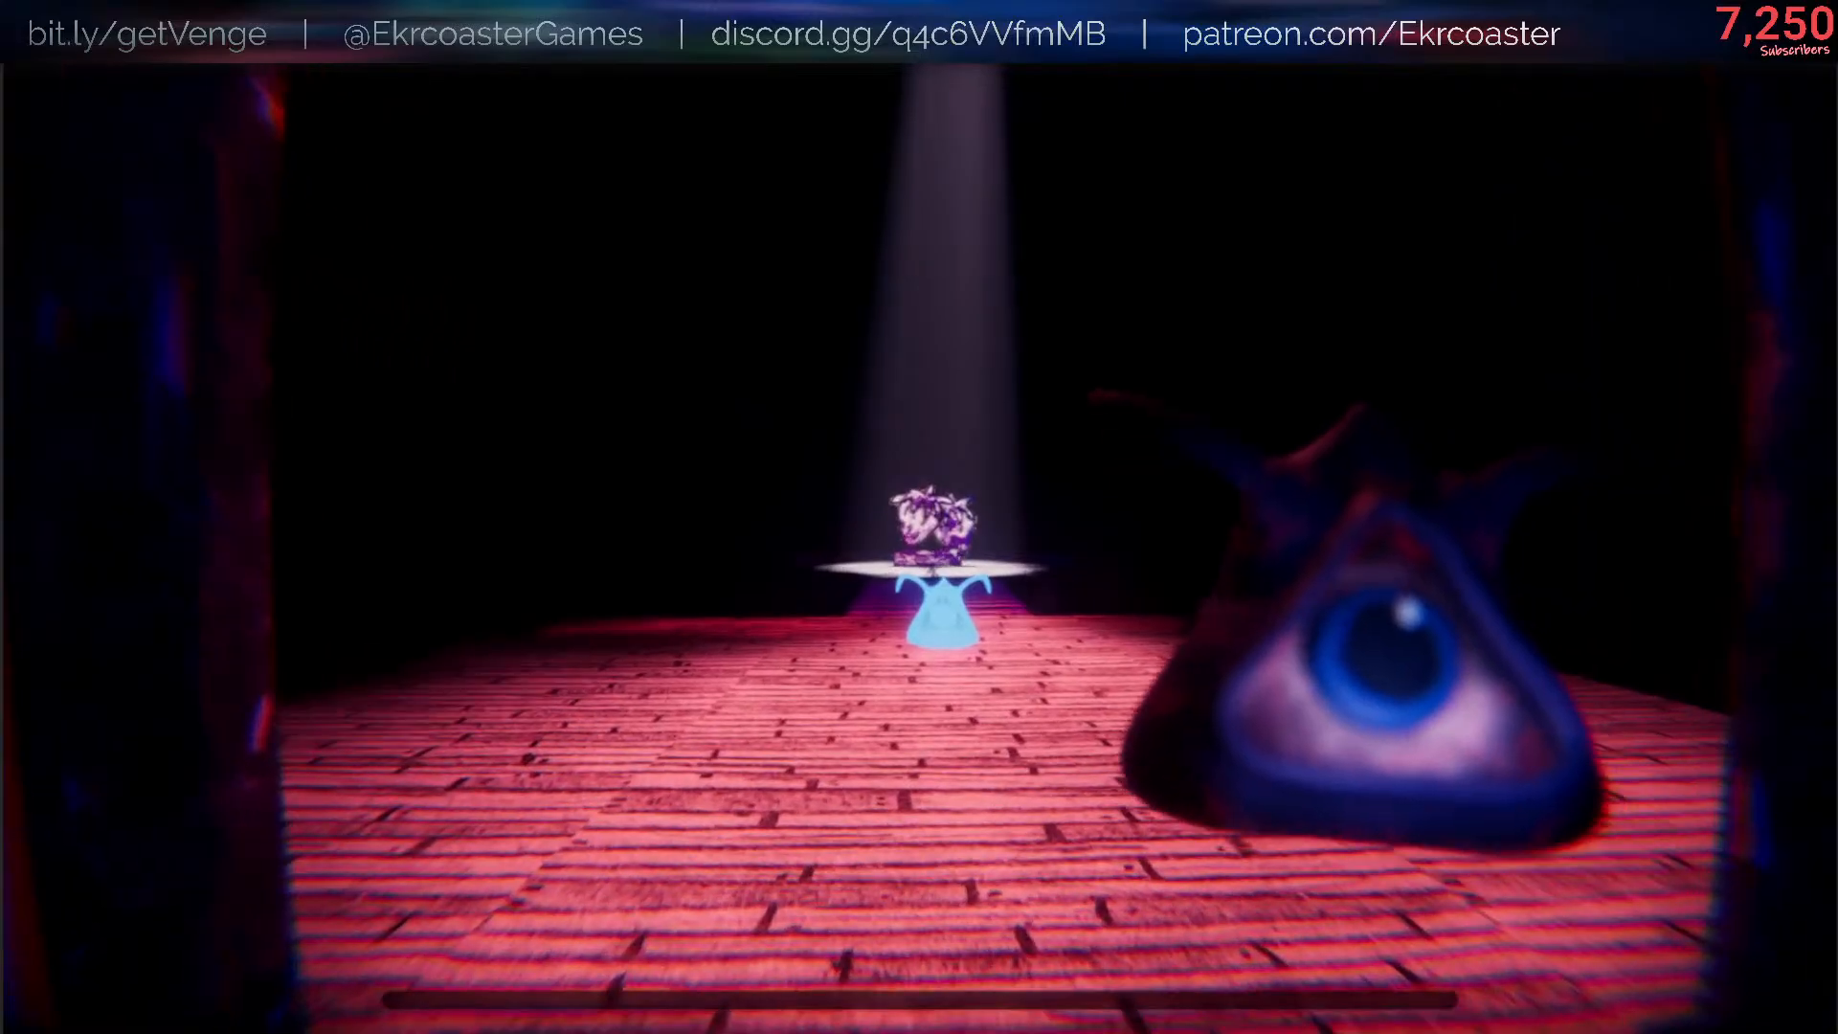
key(Escape)
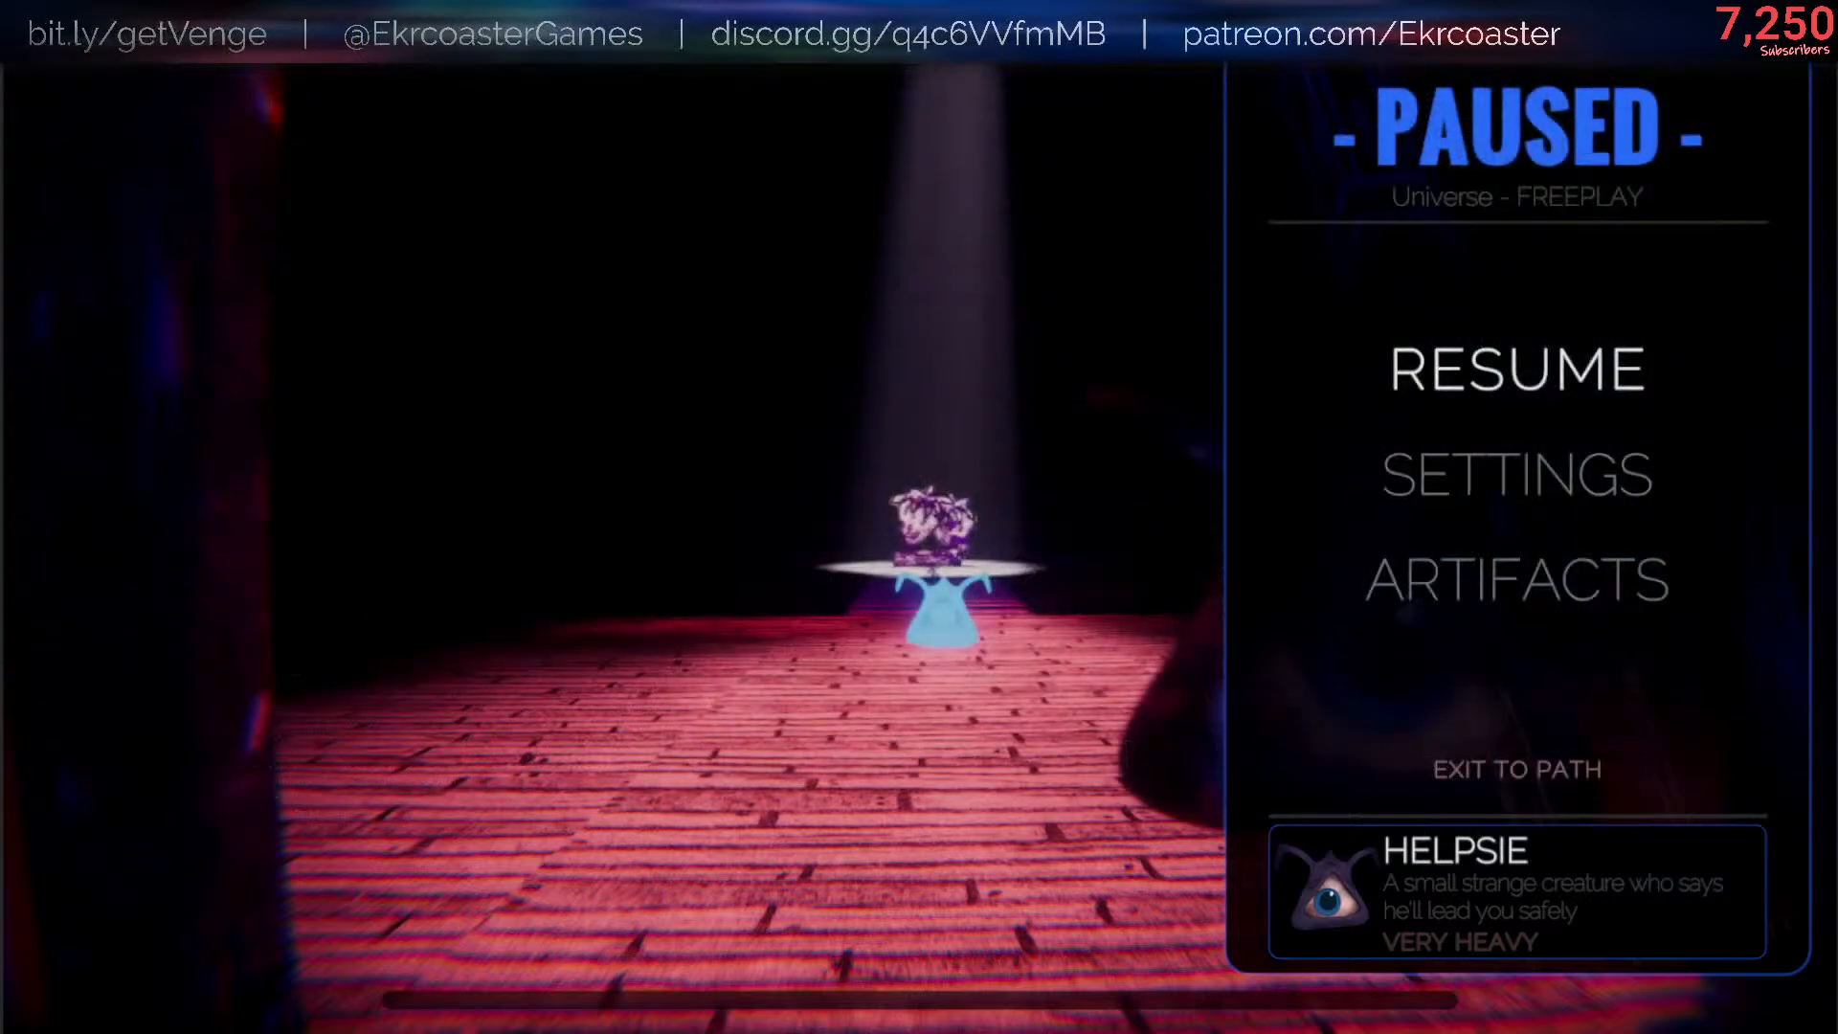
key(Escape)
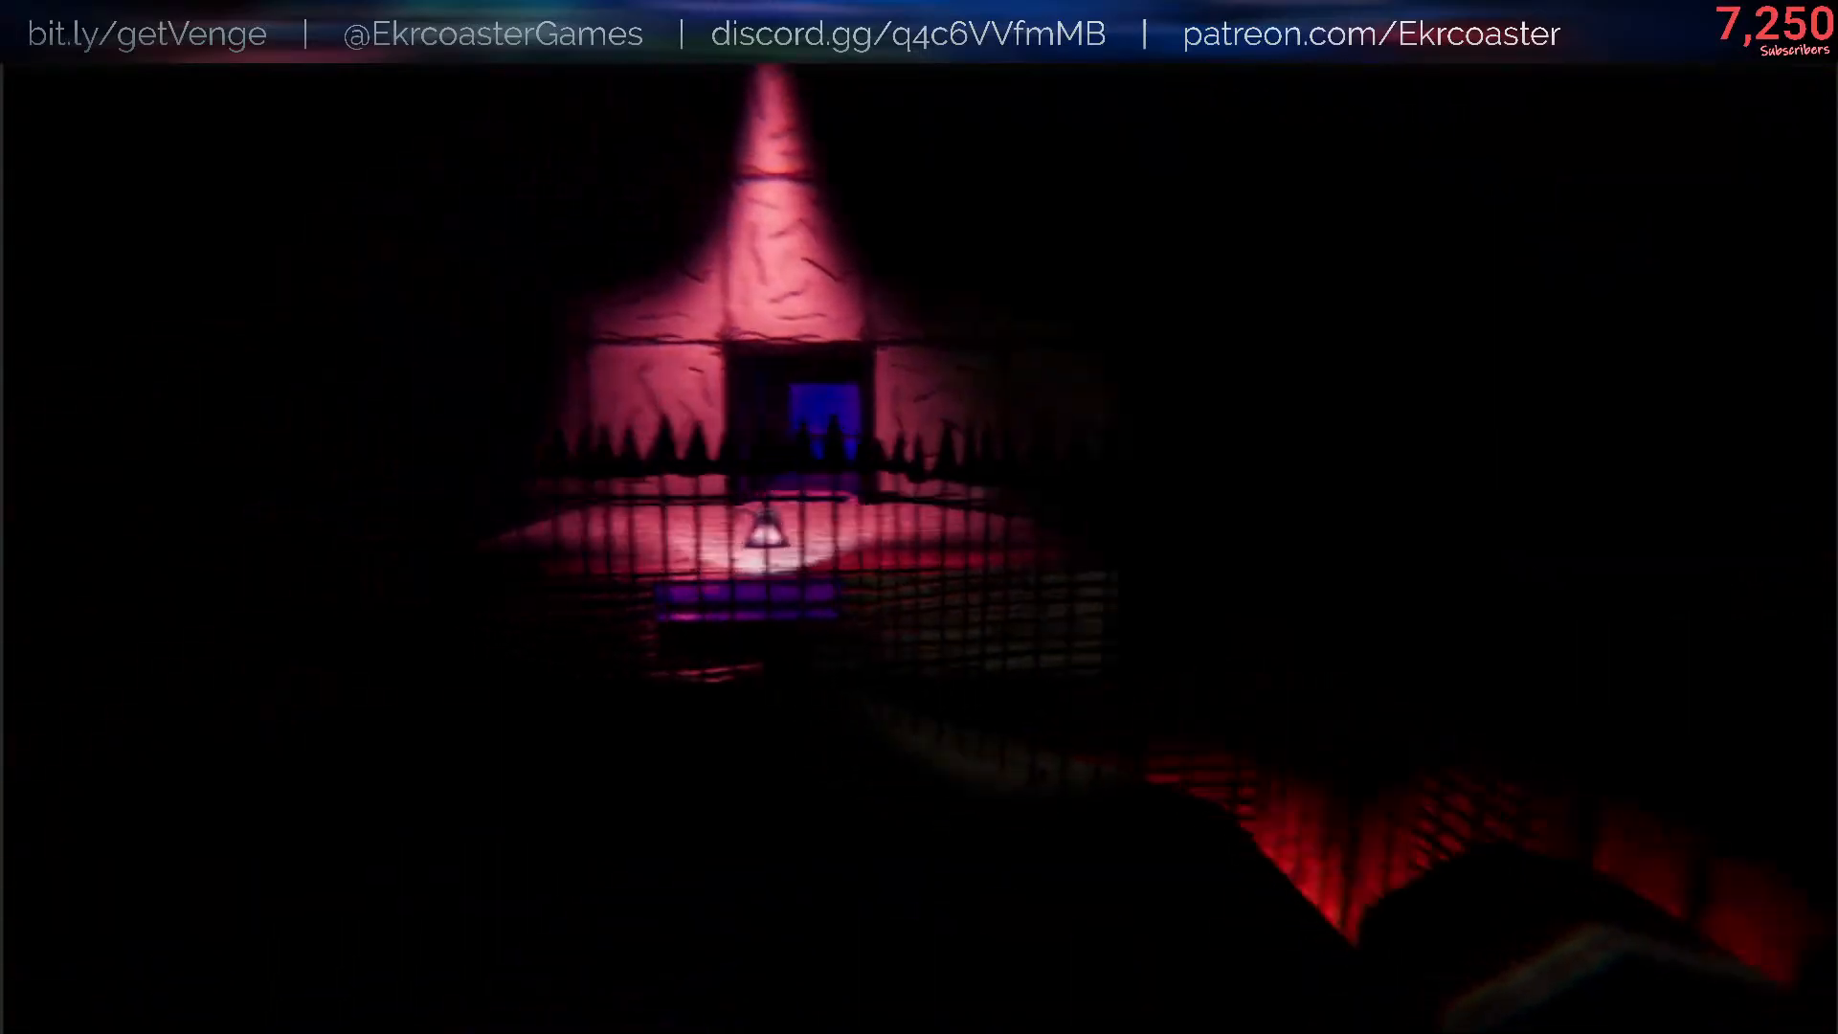
- Pause the running game and open the Discarded Red Helpsie Skin entry in the artifacts gallery
key(Escape)
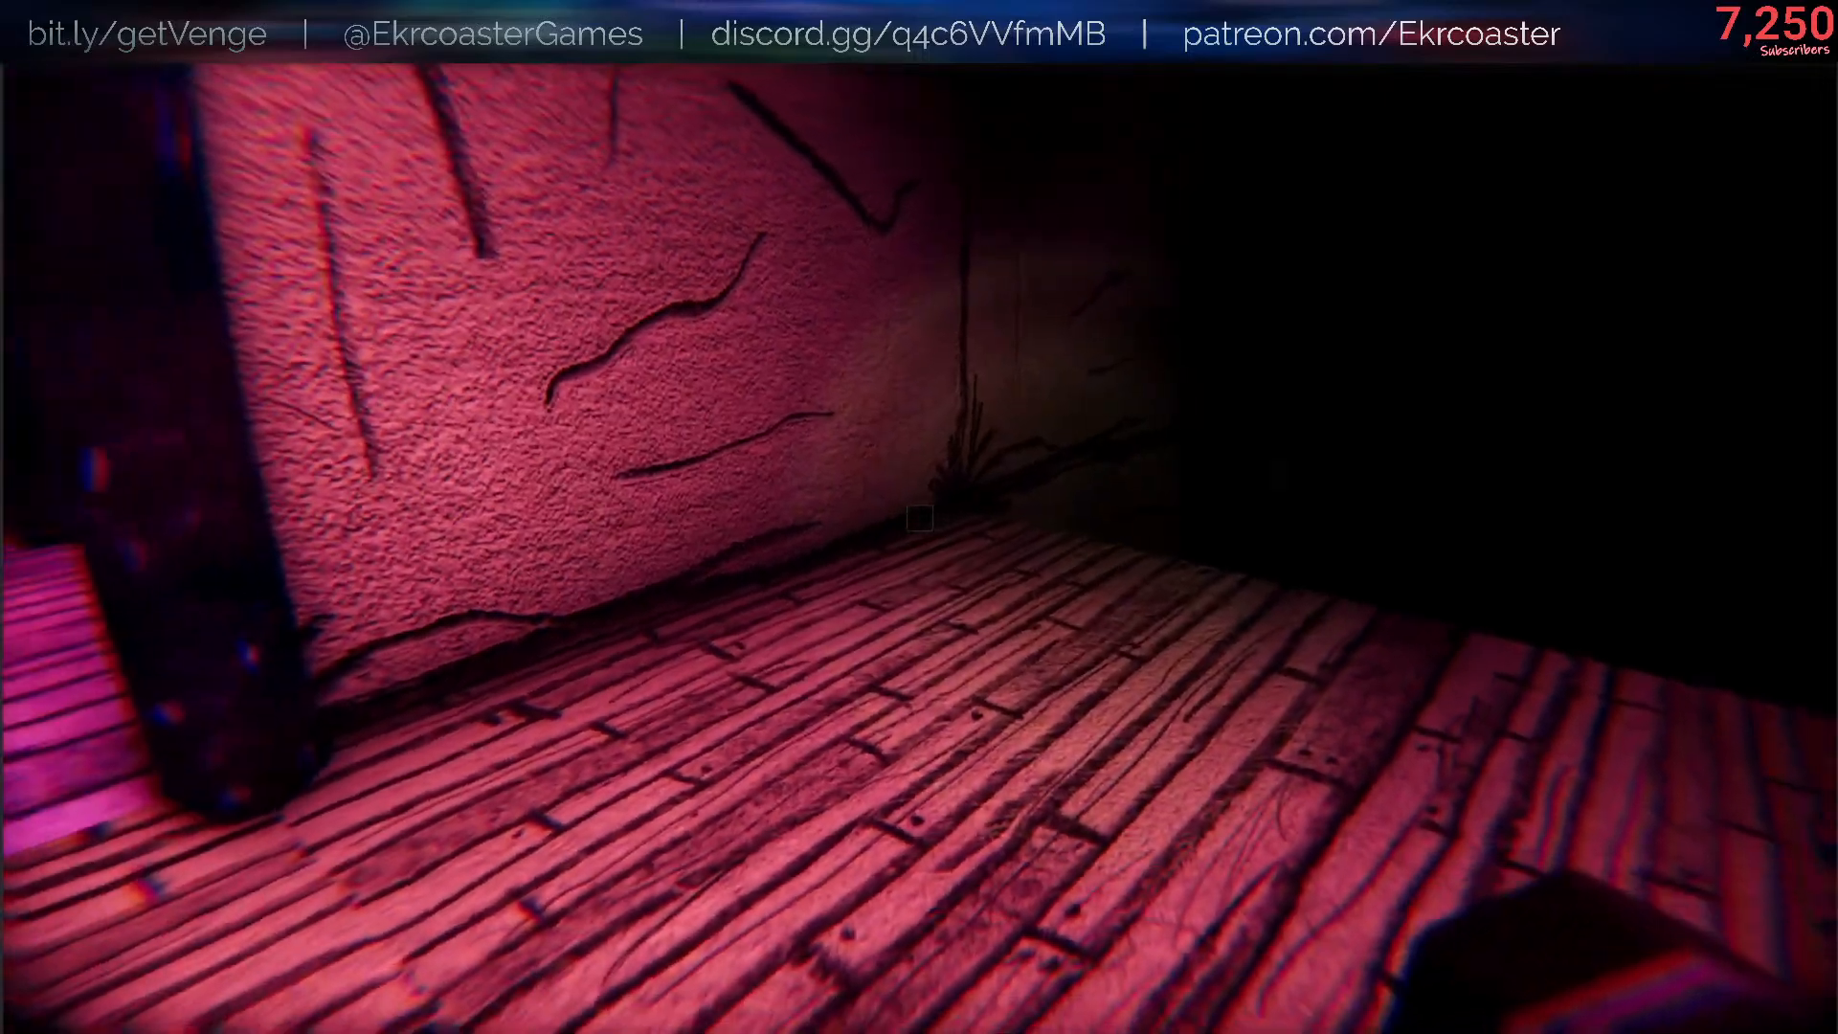
key(Escape)
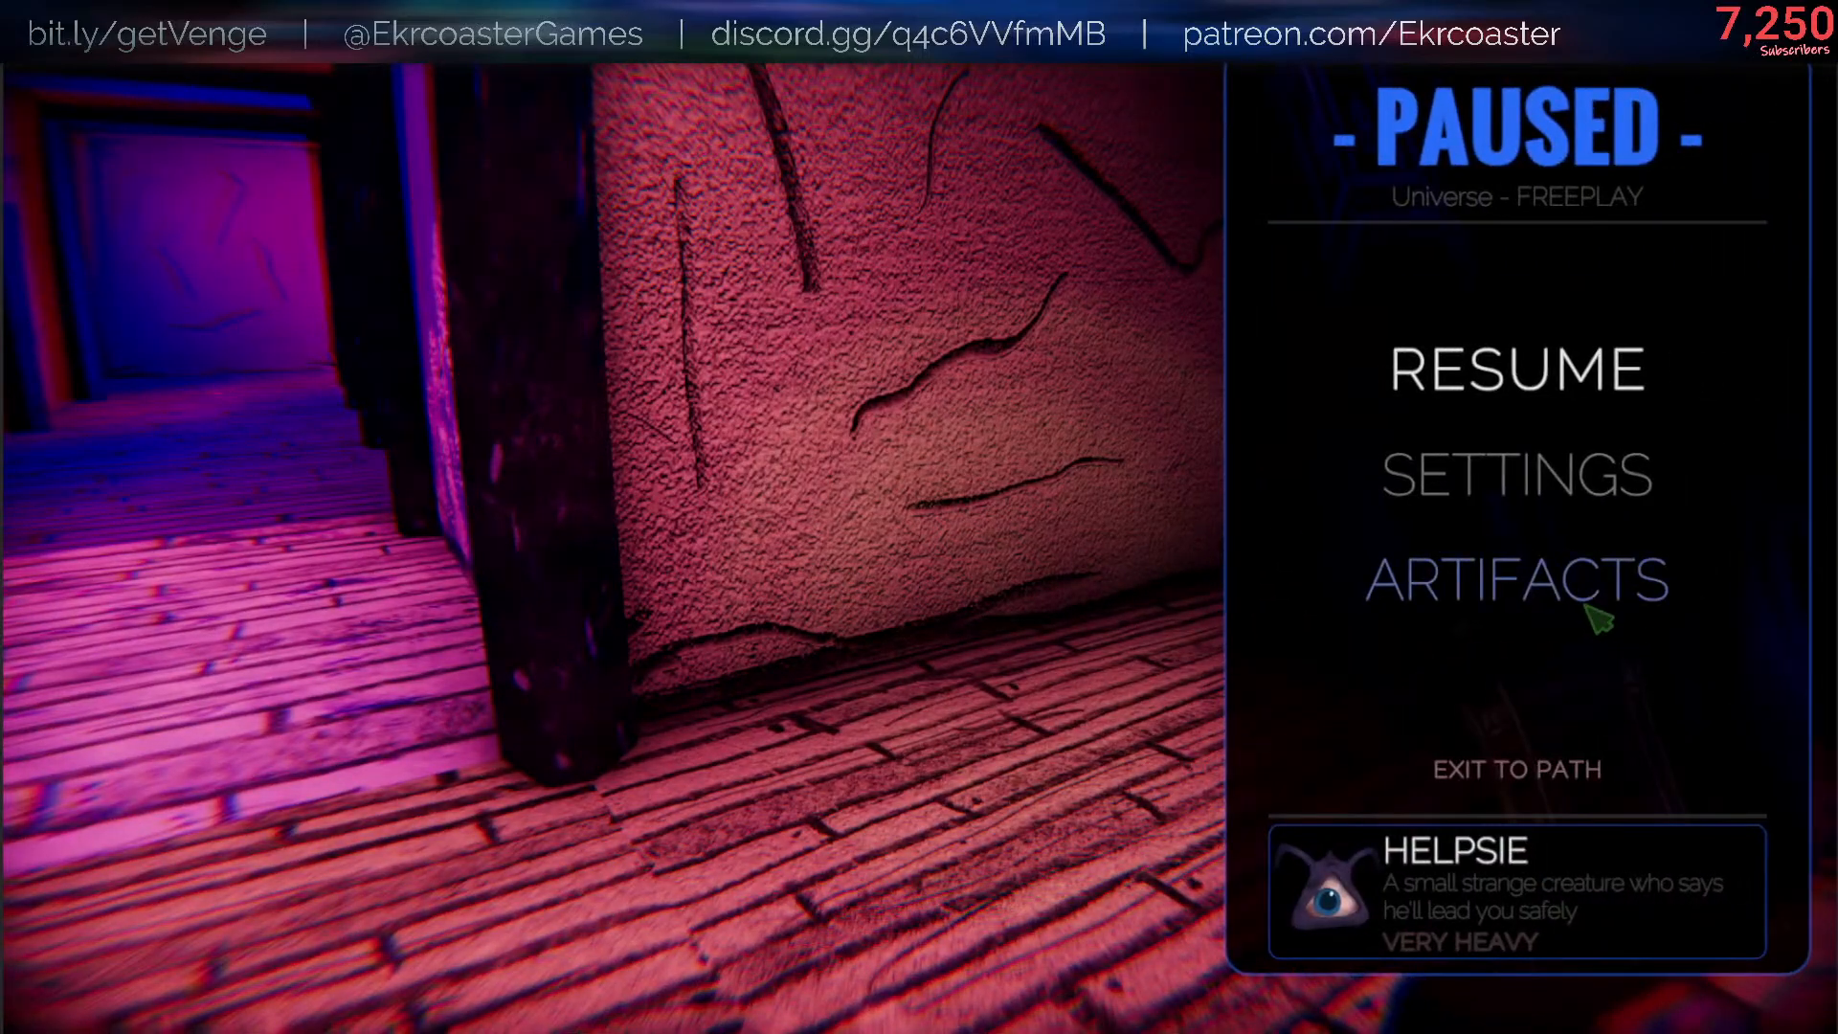
click(1591, 611)
click(1020, 876)
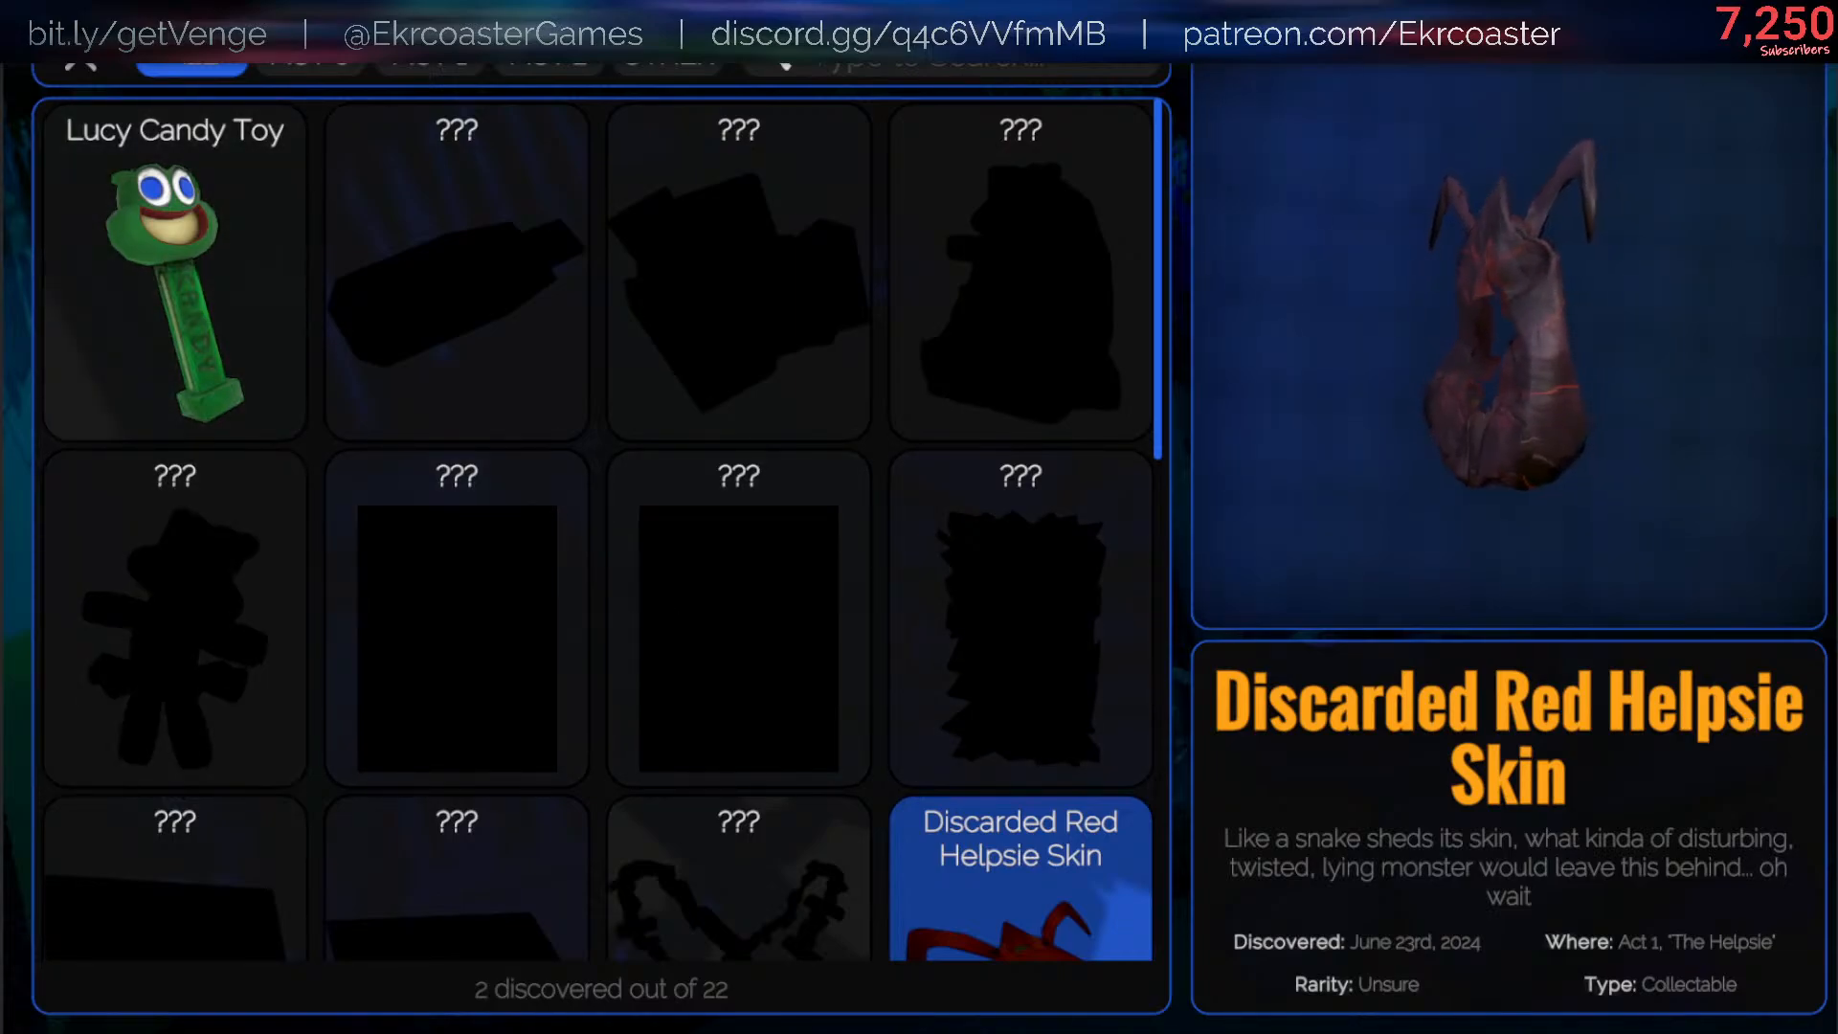
- Look through the artifact gallery, try its category filters, and close it to resume the game
key(ctrl+s)
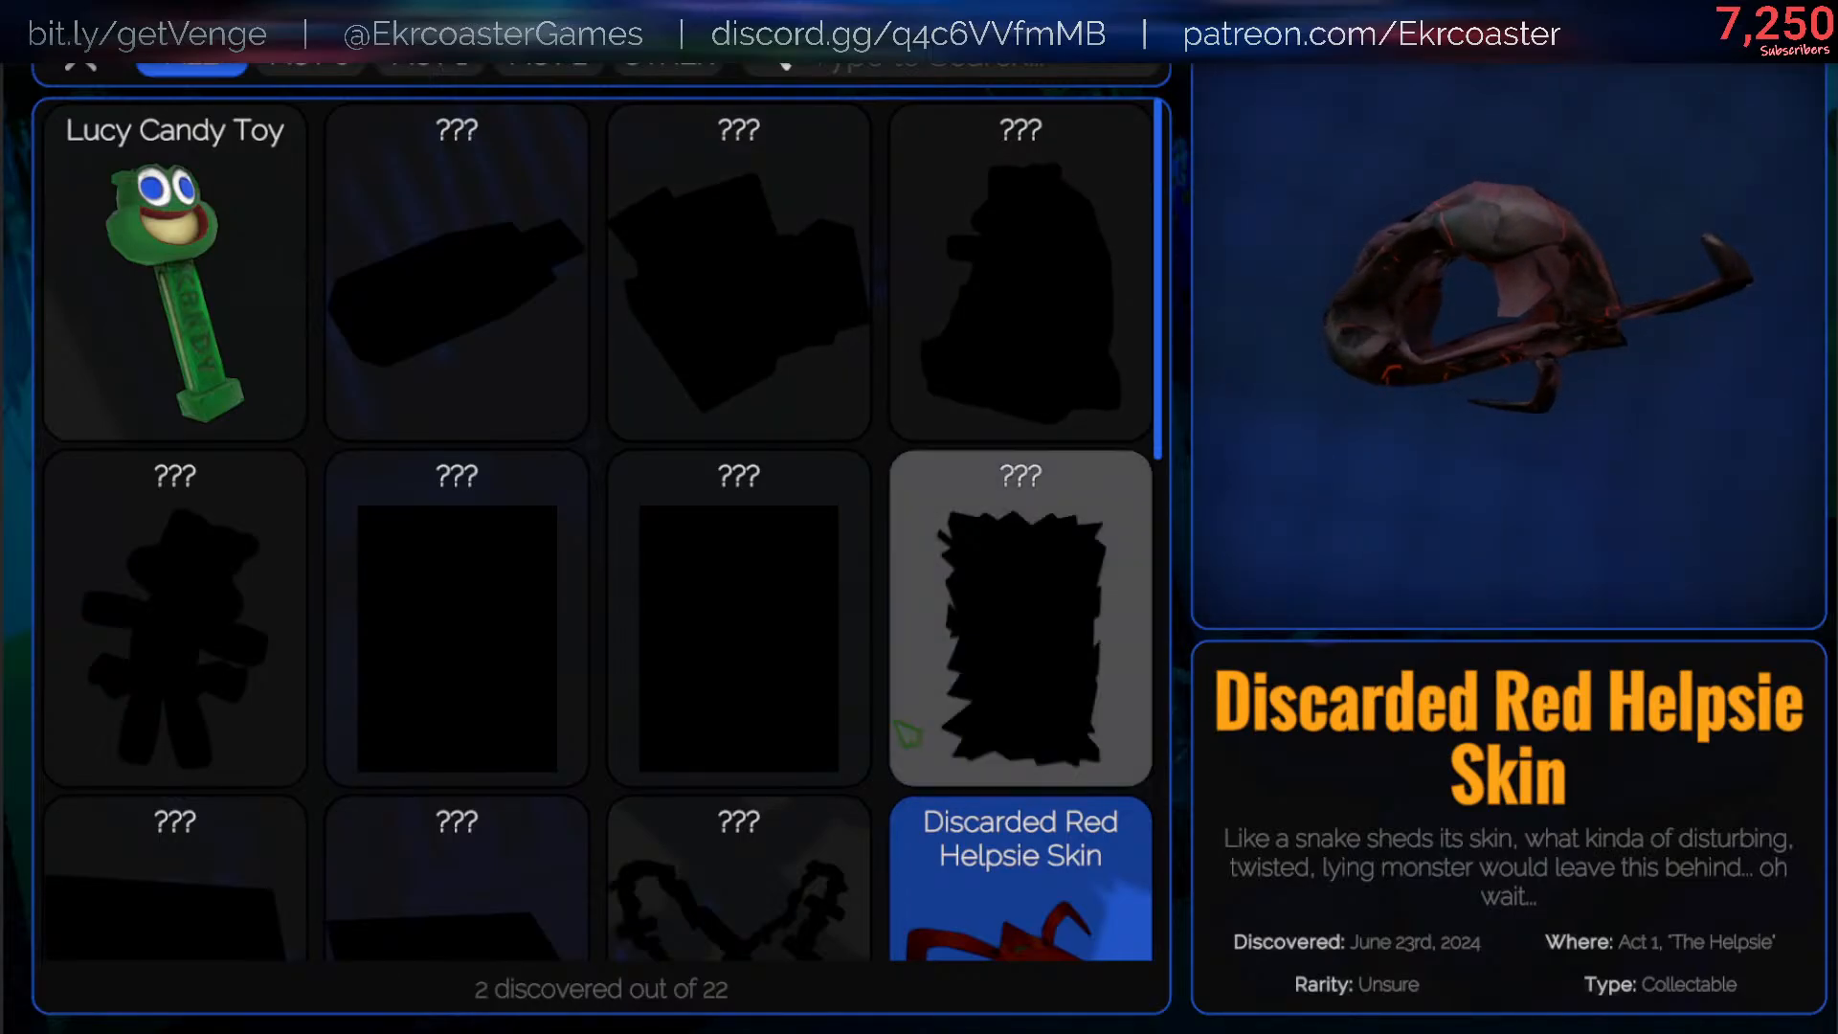
scroll(1164, 613, down, 5)
scroll(1164, 612, up, 5)
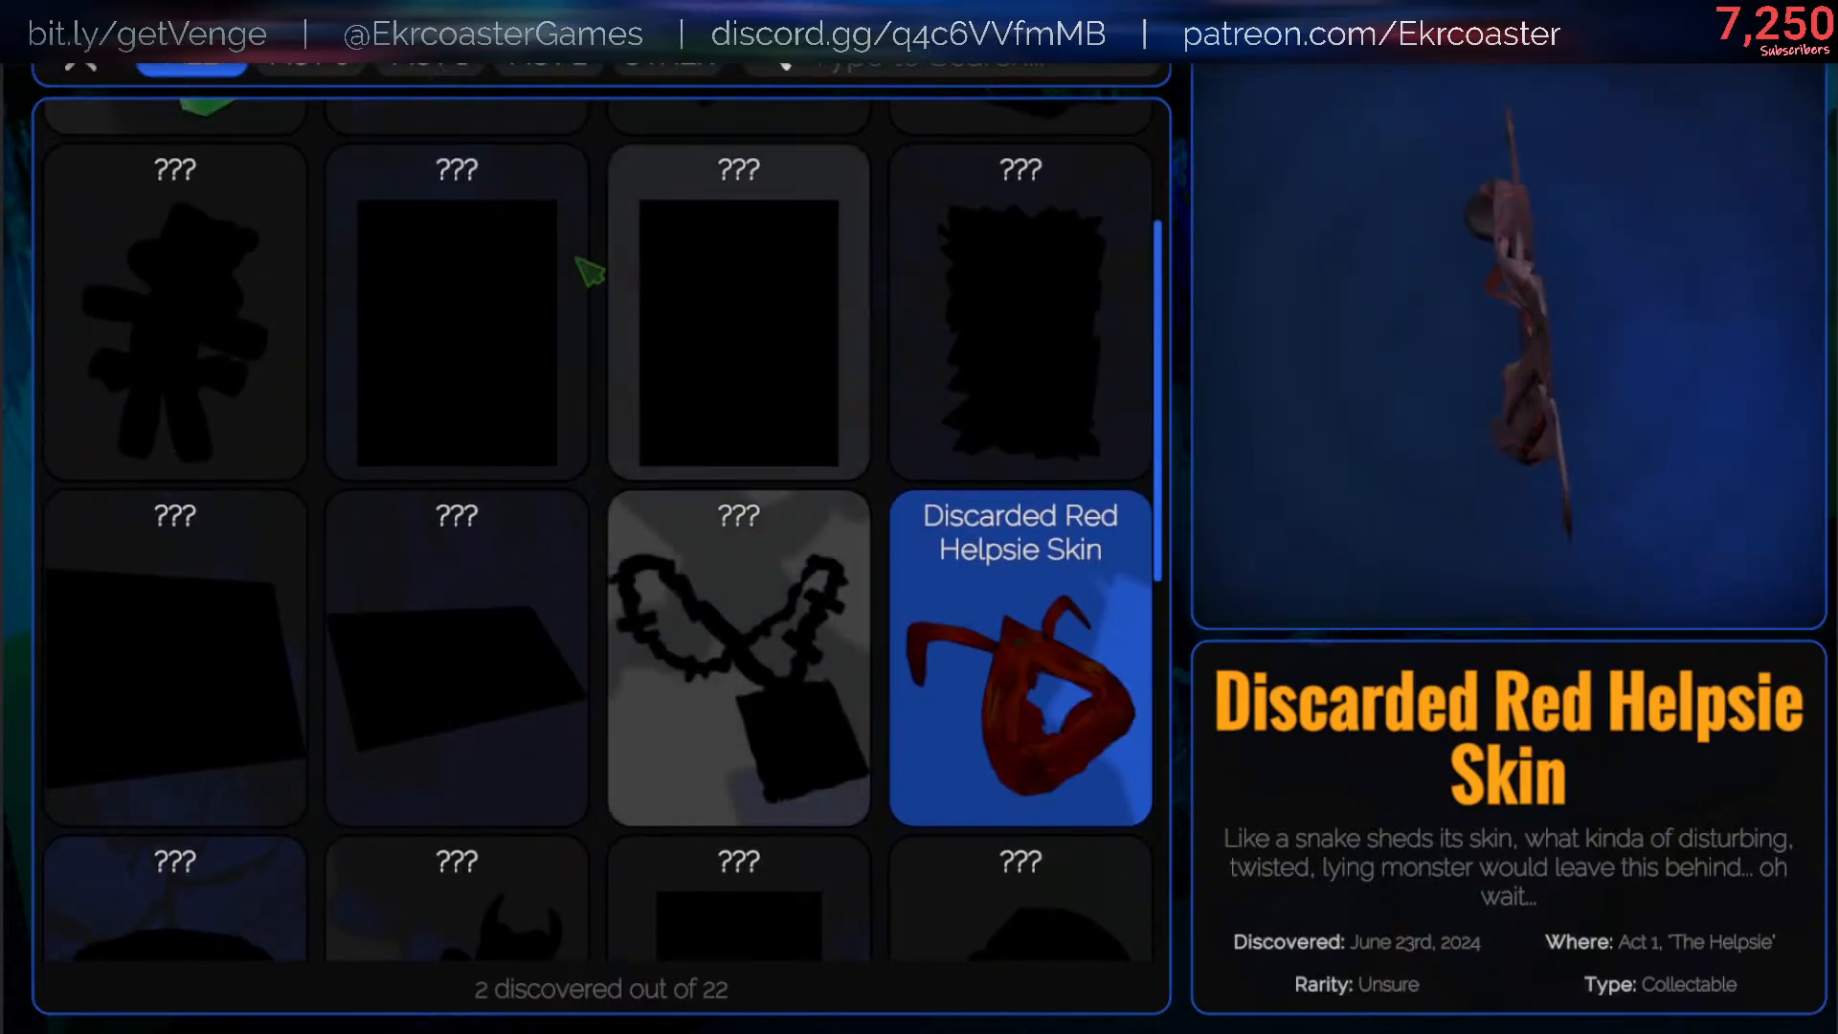
click(311, 59)
click(193, 61)
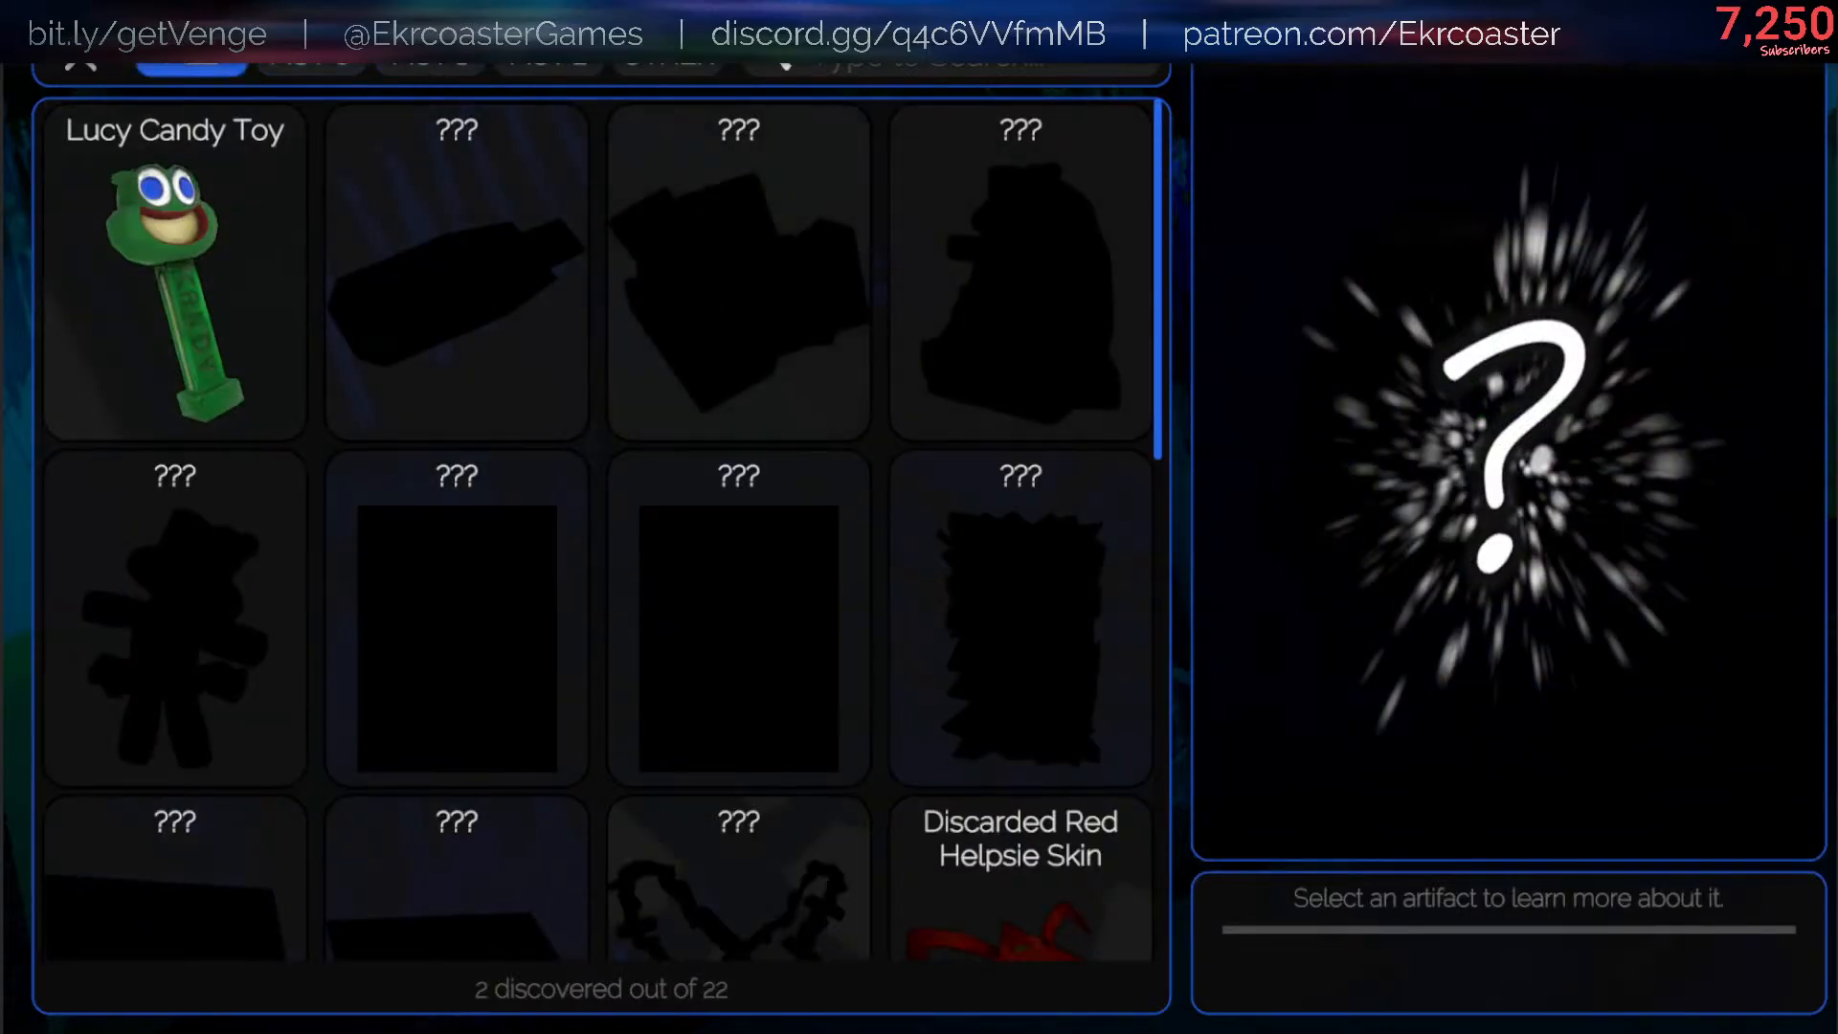
click(84, 63)
key(Escape)
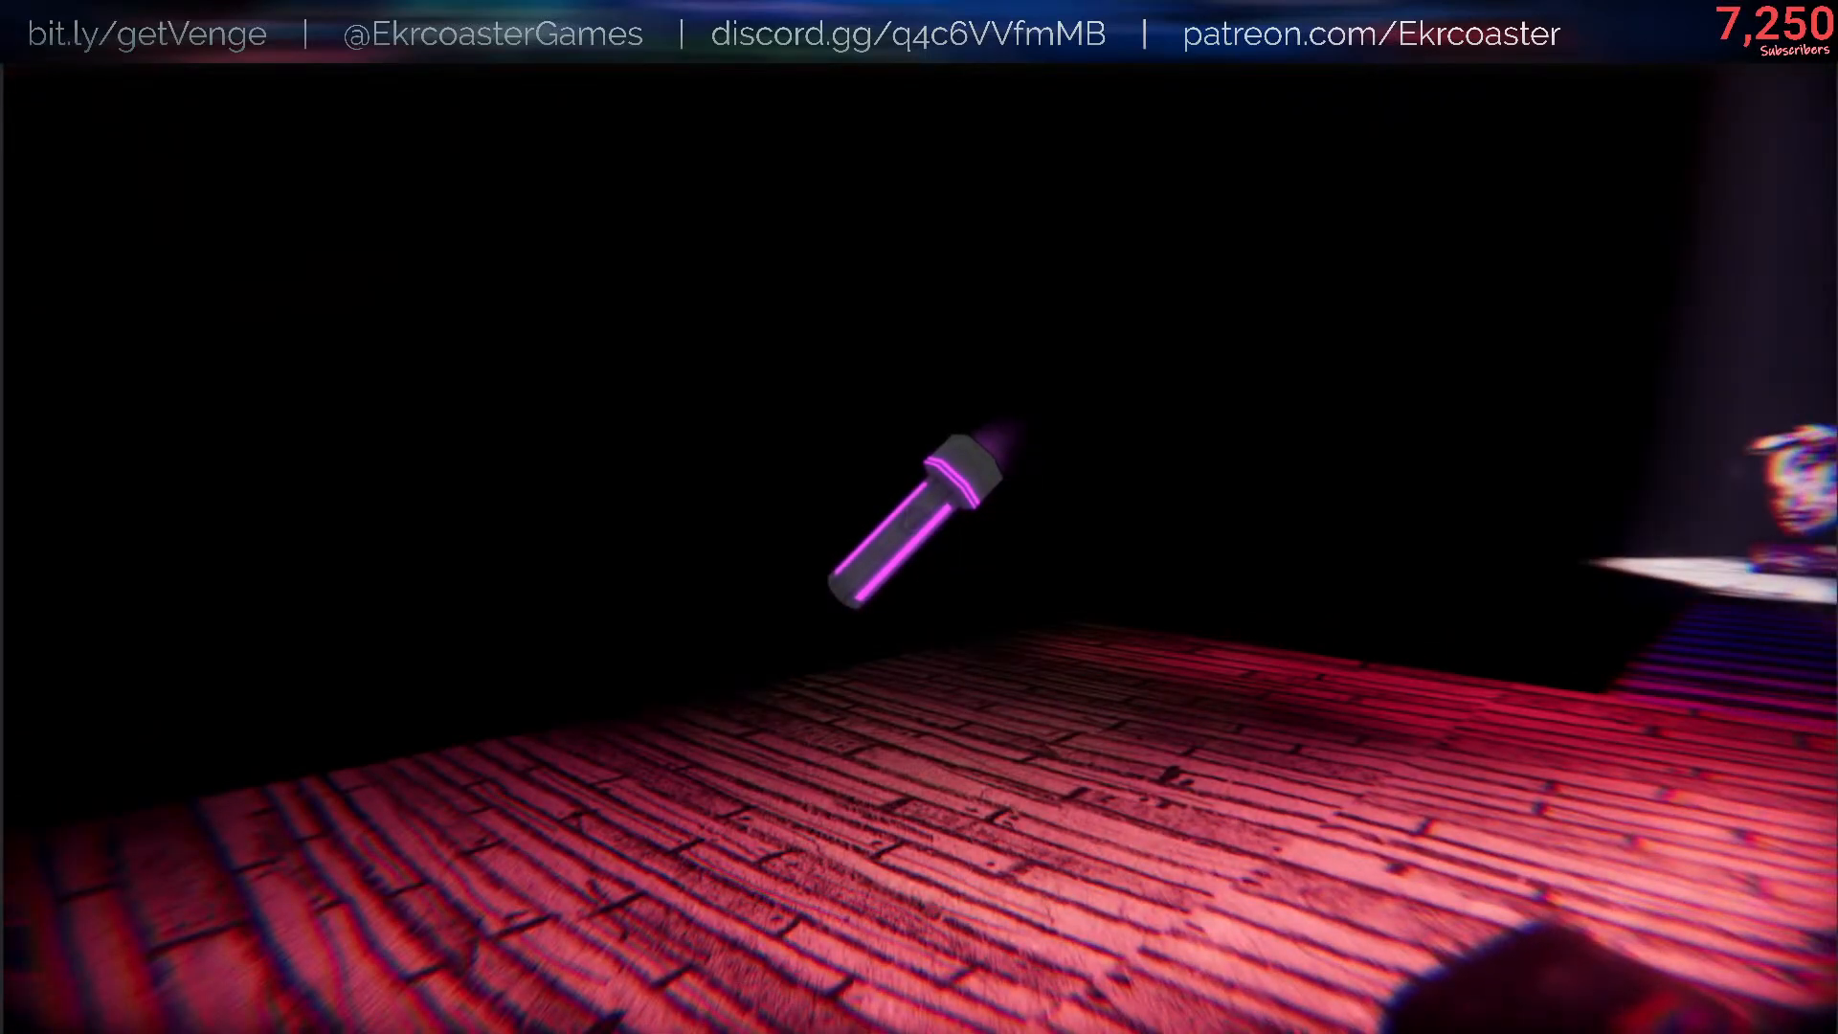
- Drop the Glow Flashlight on the wooden floor in the play test and pick it up again
key(g)
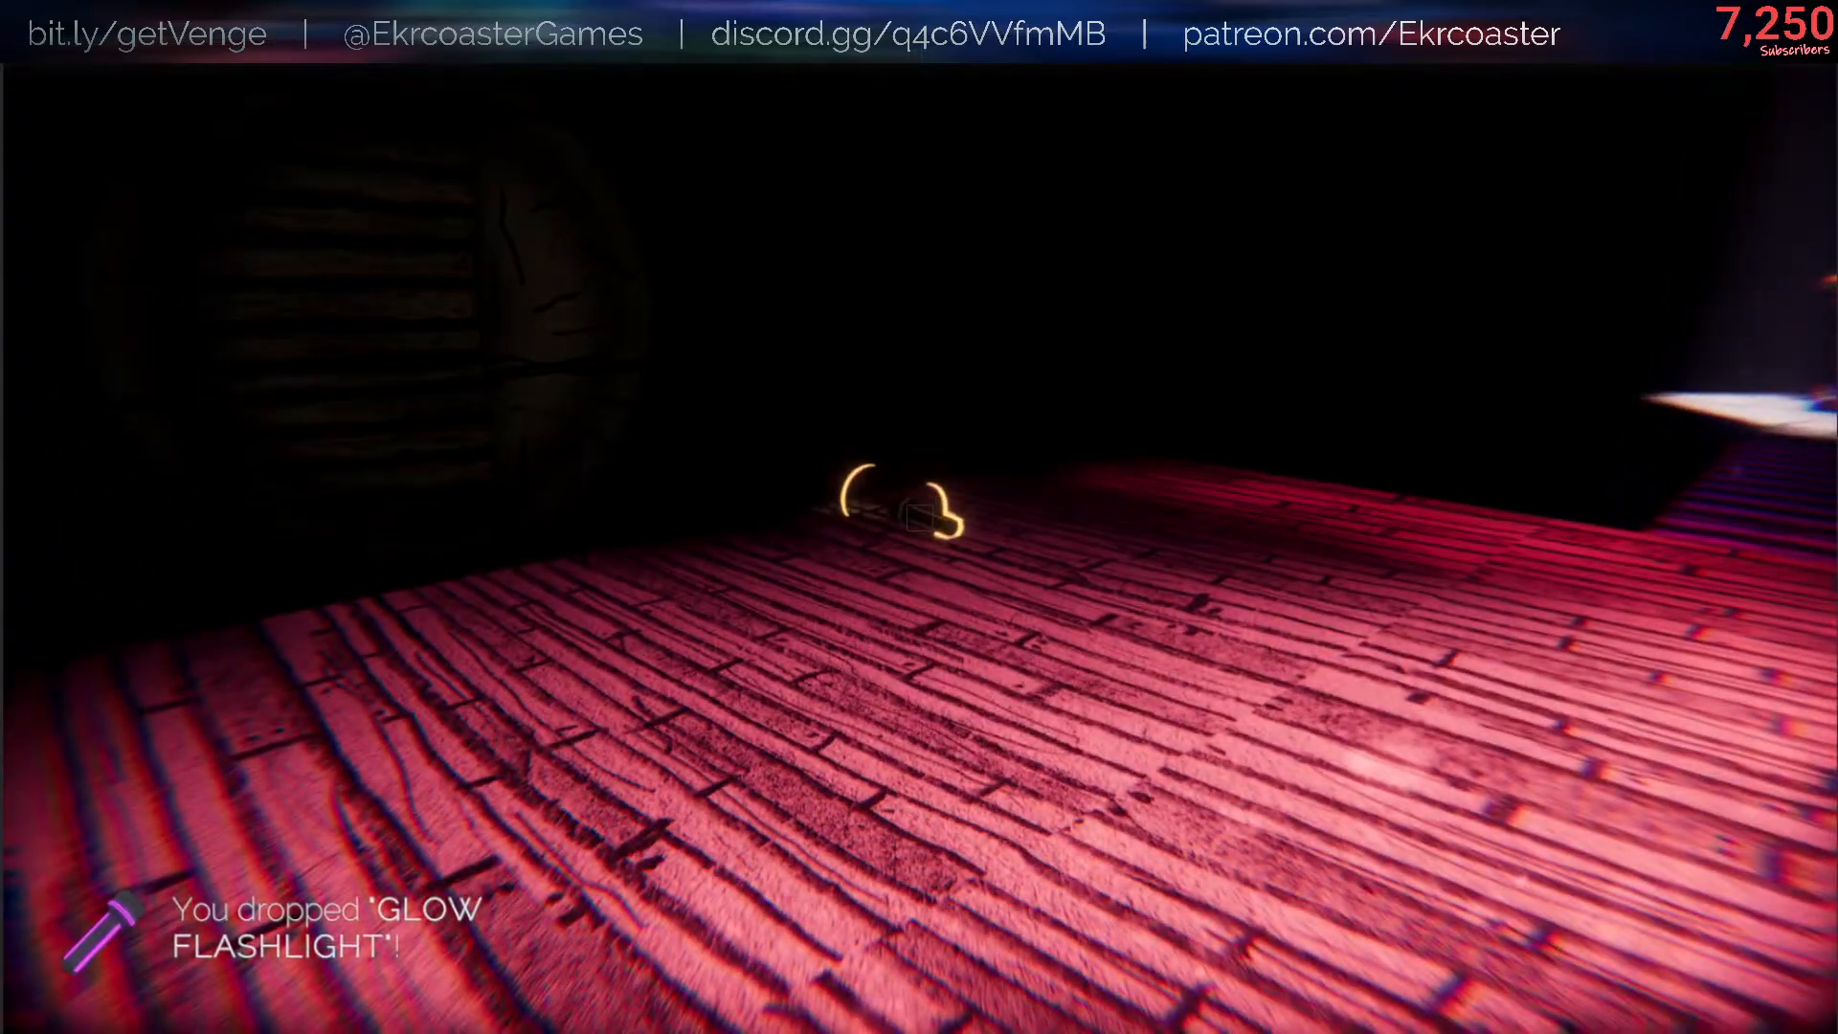
key(w)
key(e)
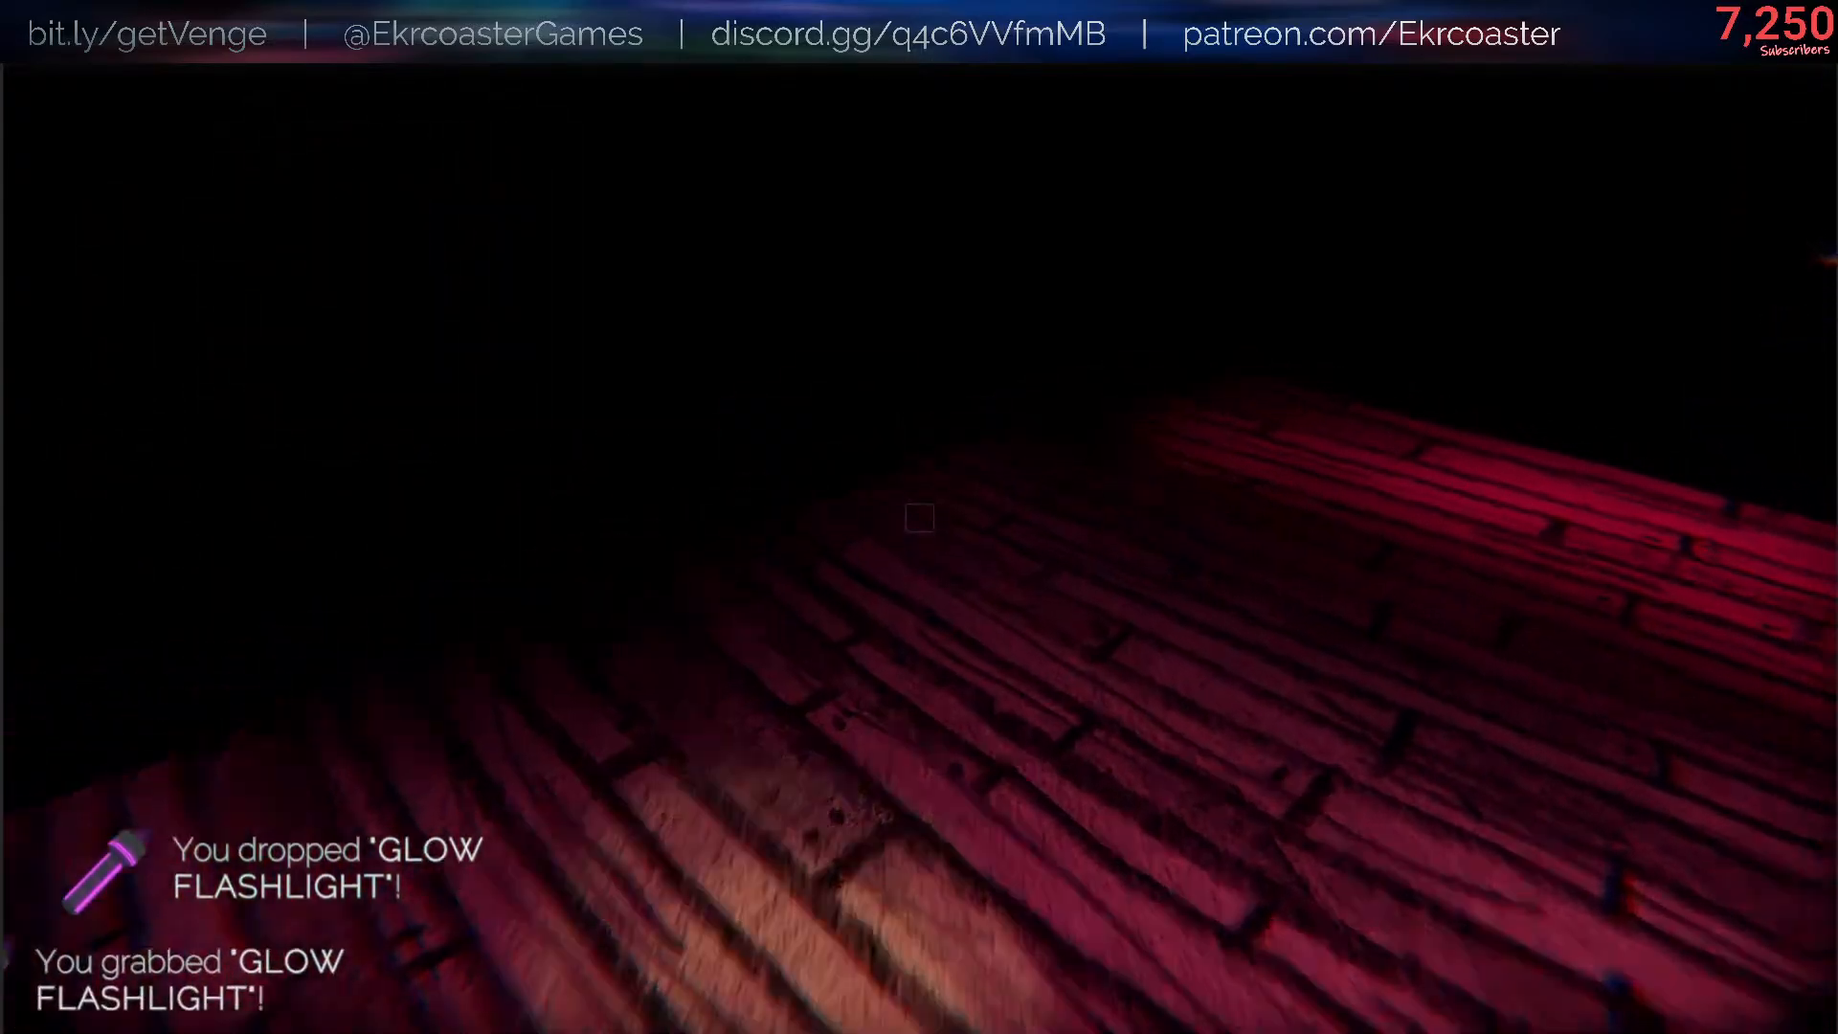
key(Tab)
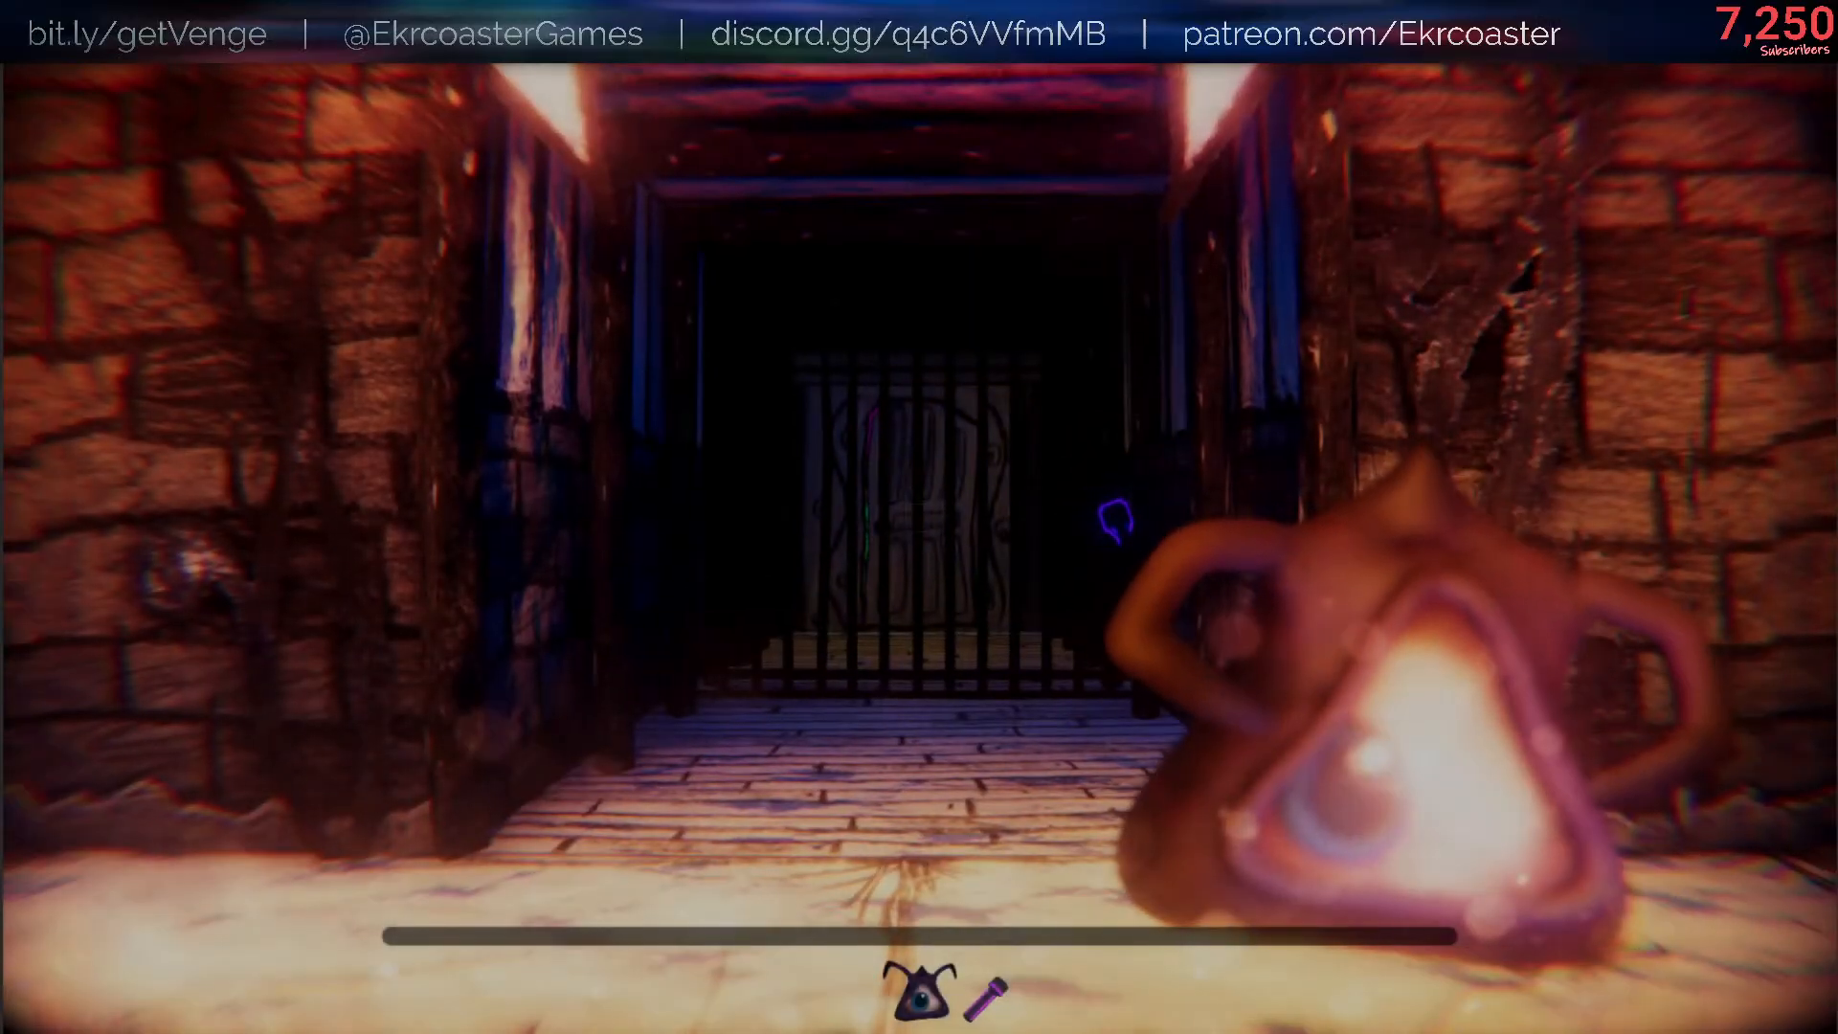
- Carry Helpsie around the barred doorway beside the lava room, and end the play test
key(Escape)
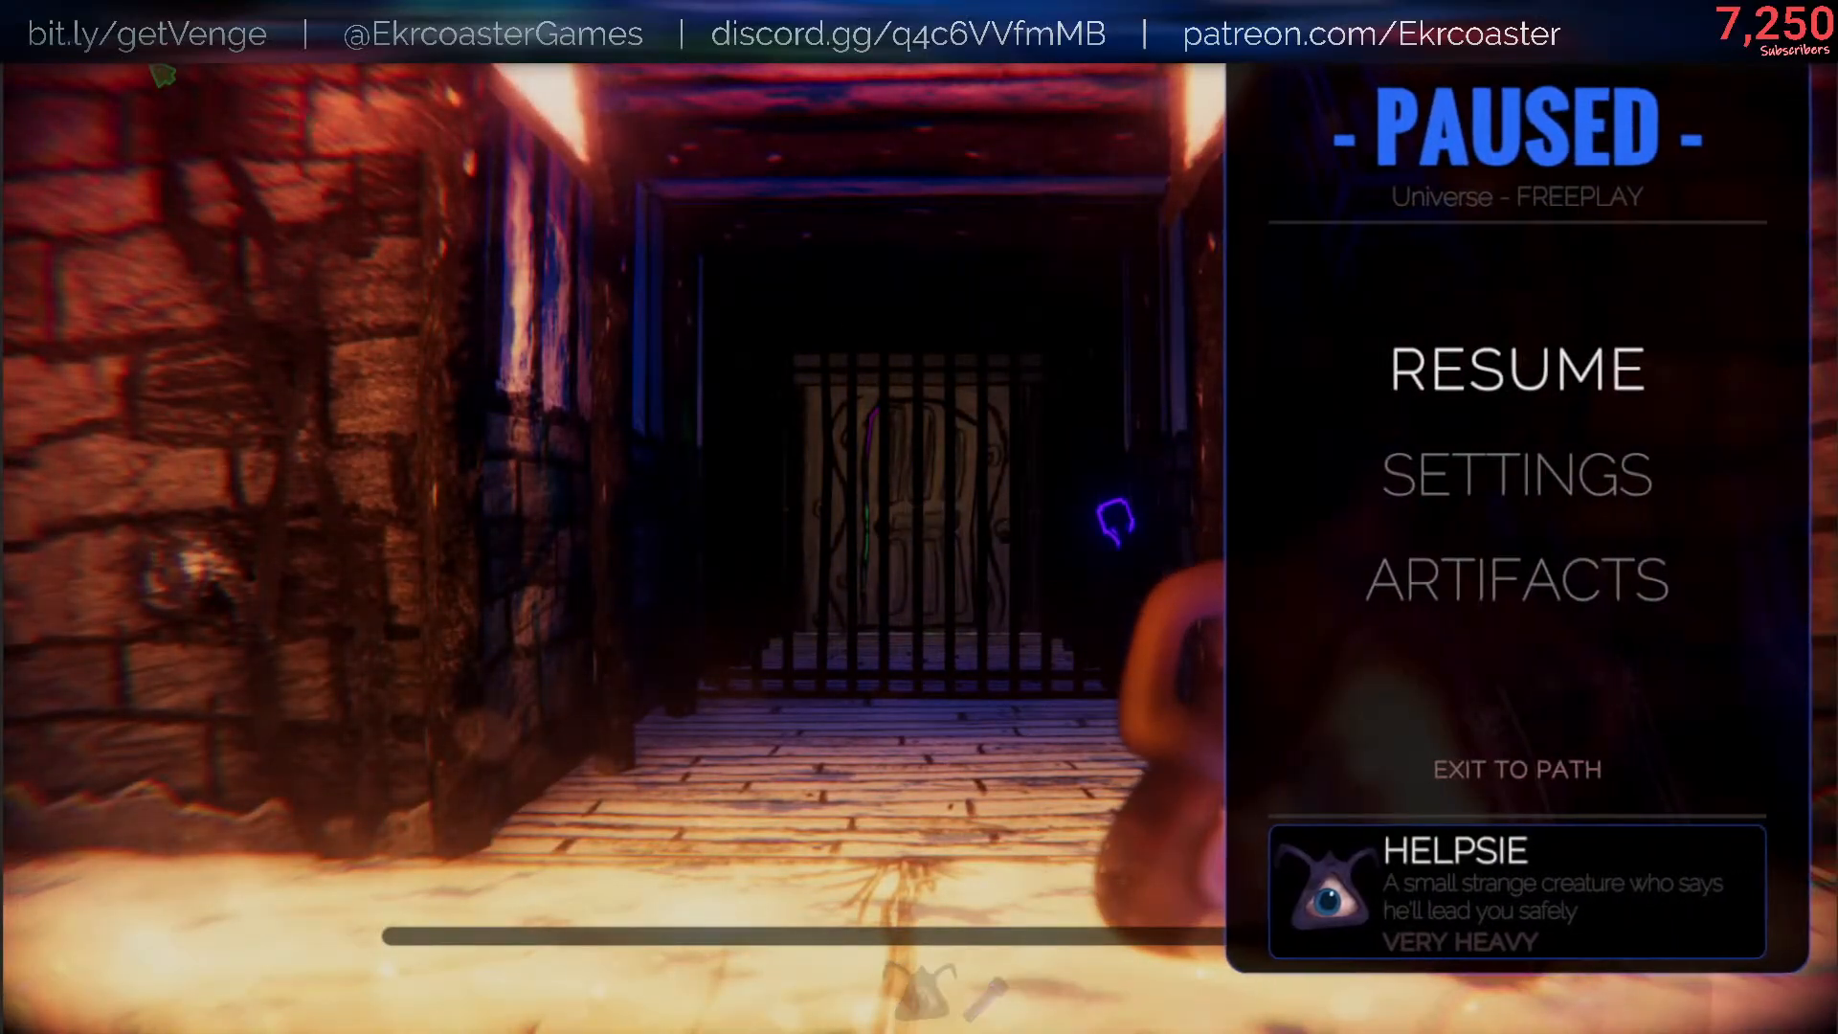
key(Escape)
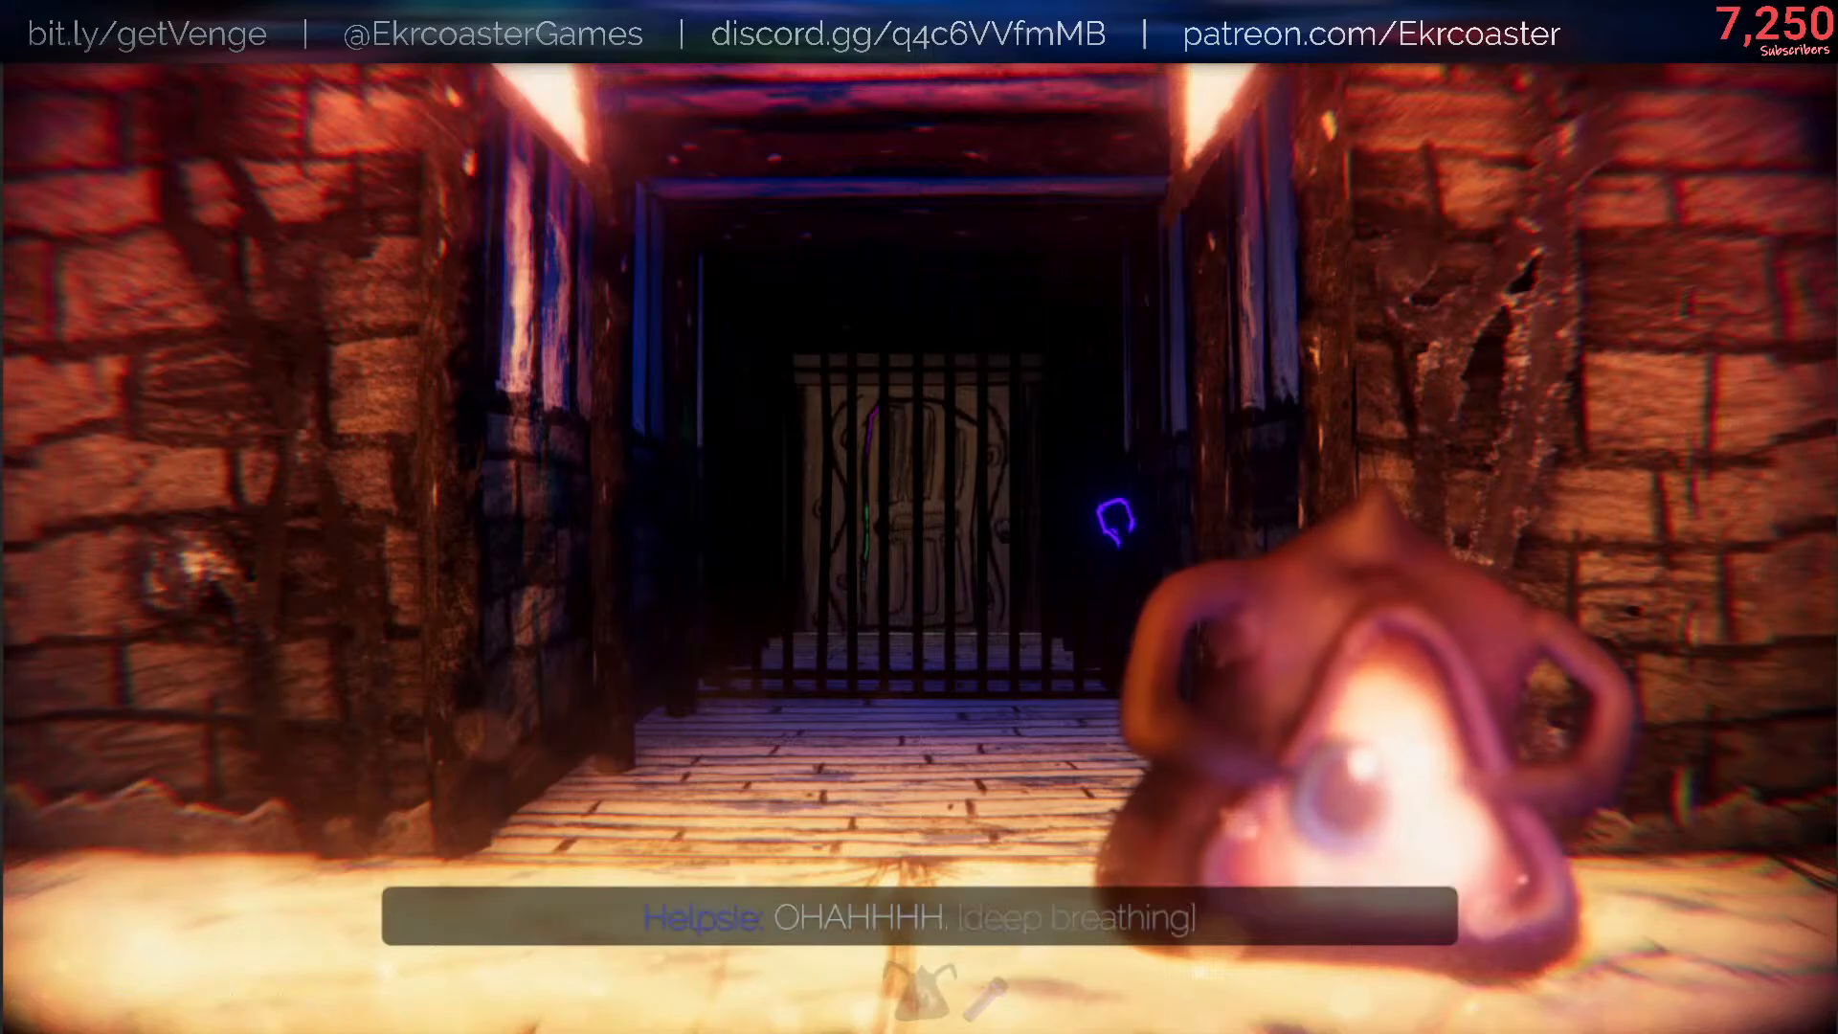
key(w)
key(w)
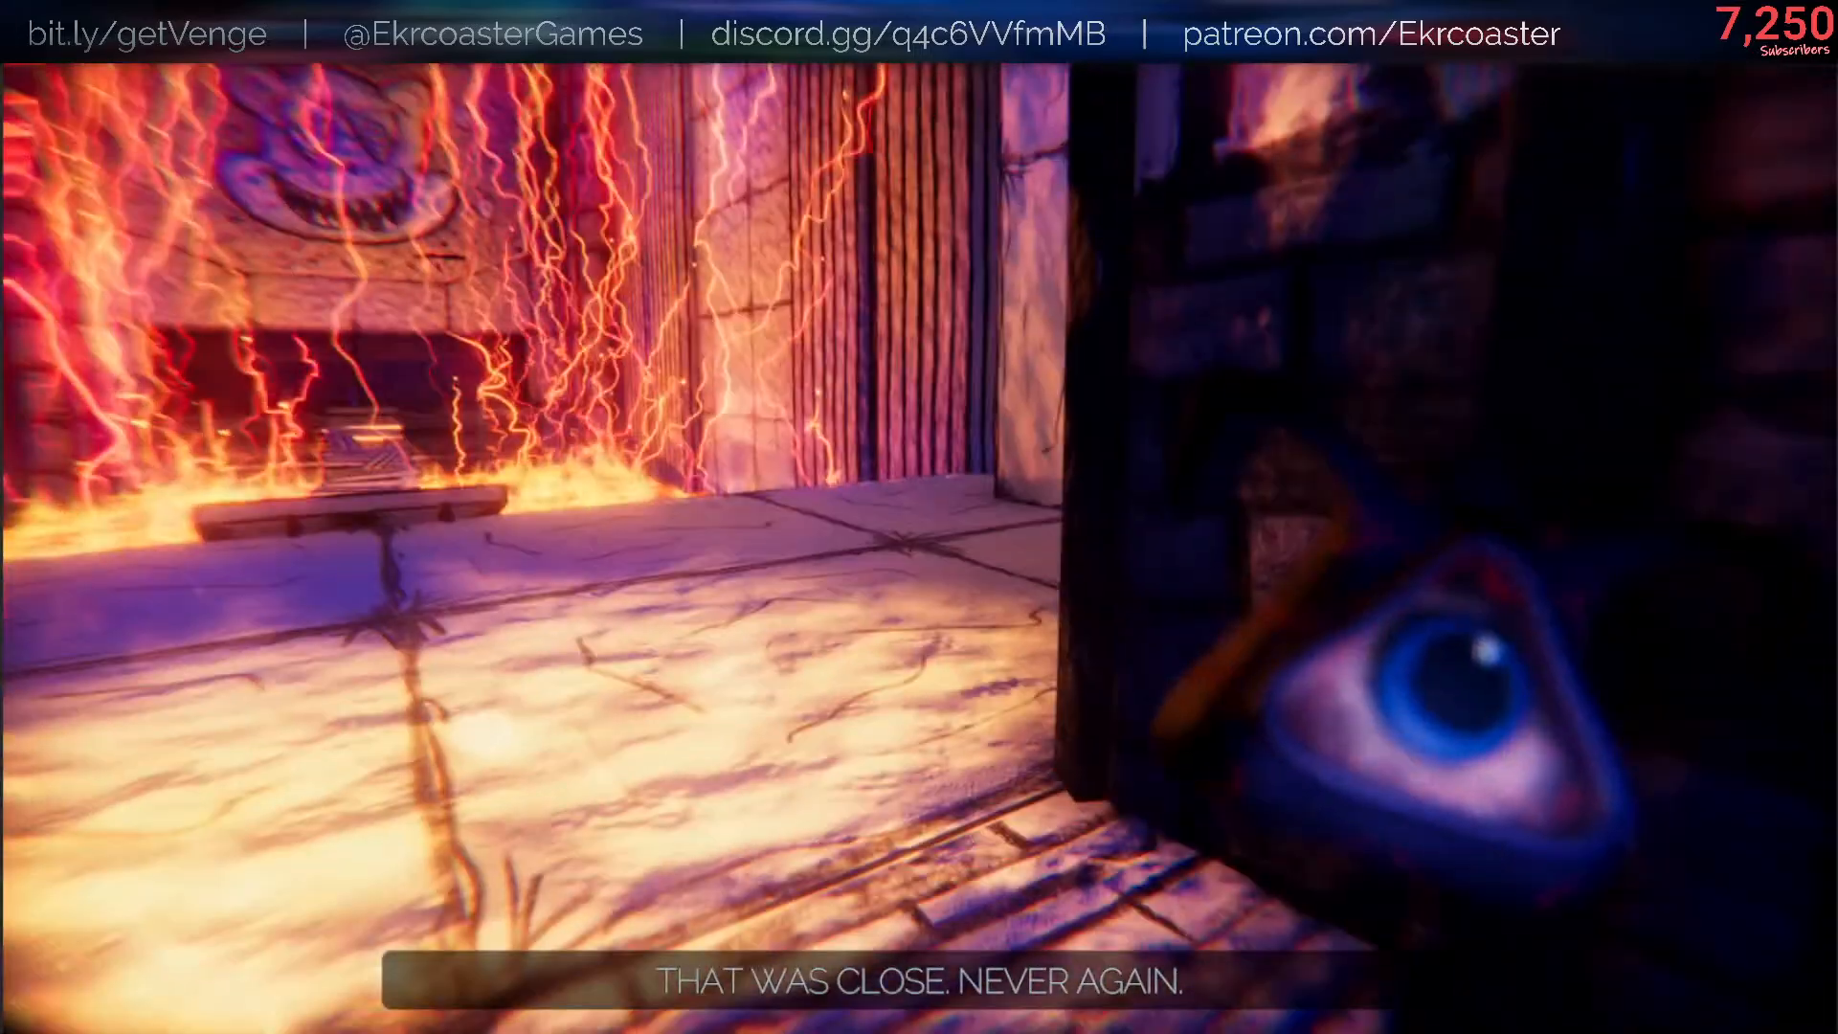
key(s)
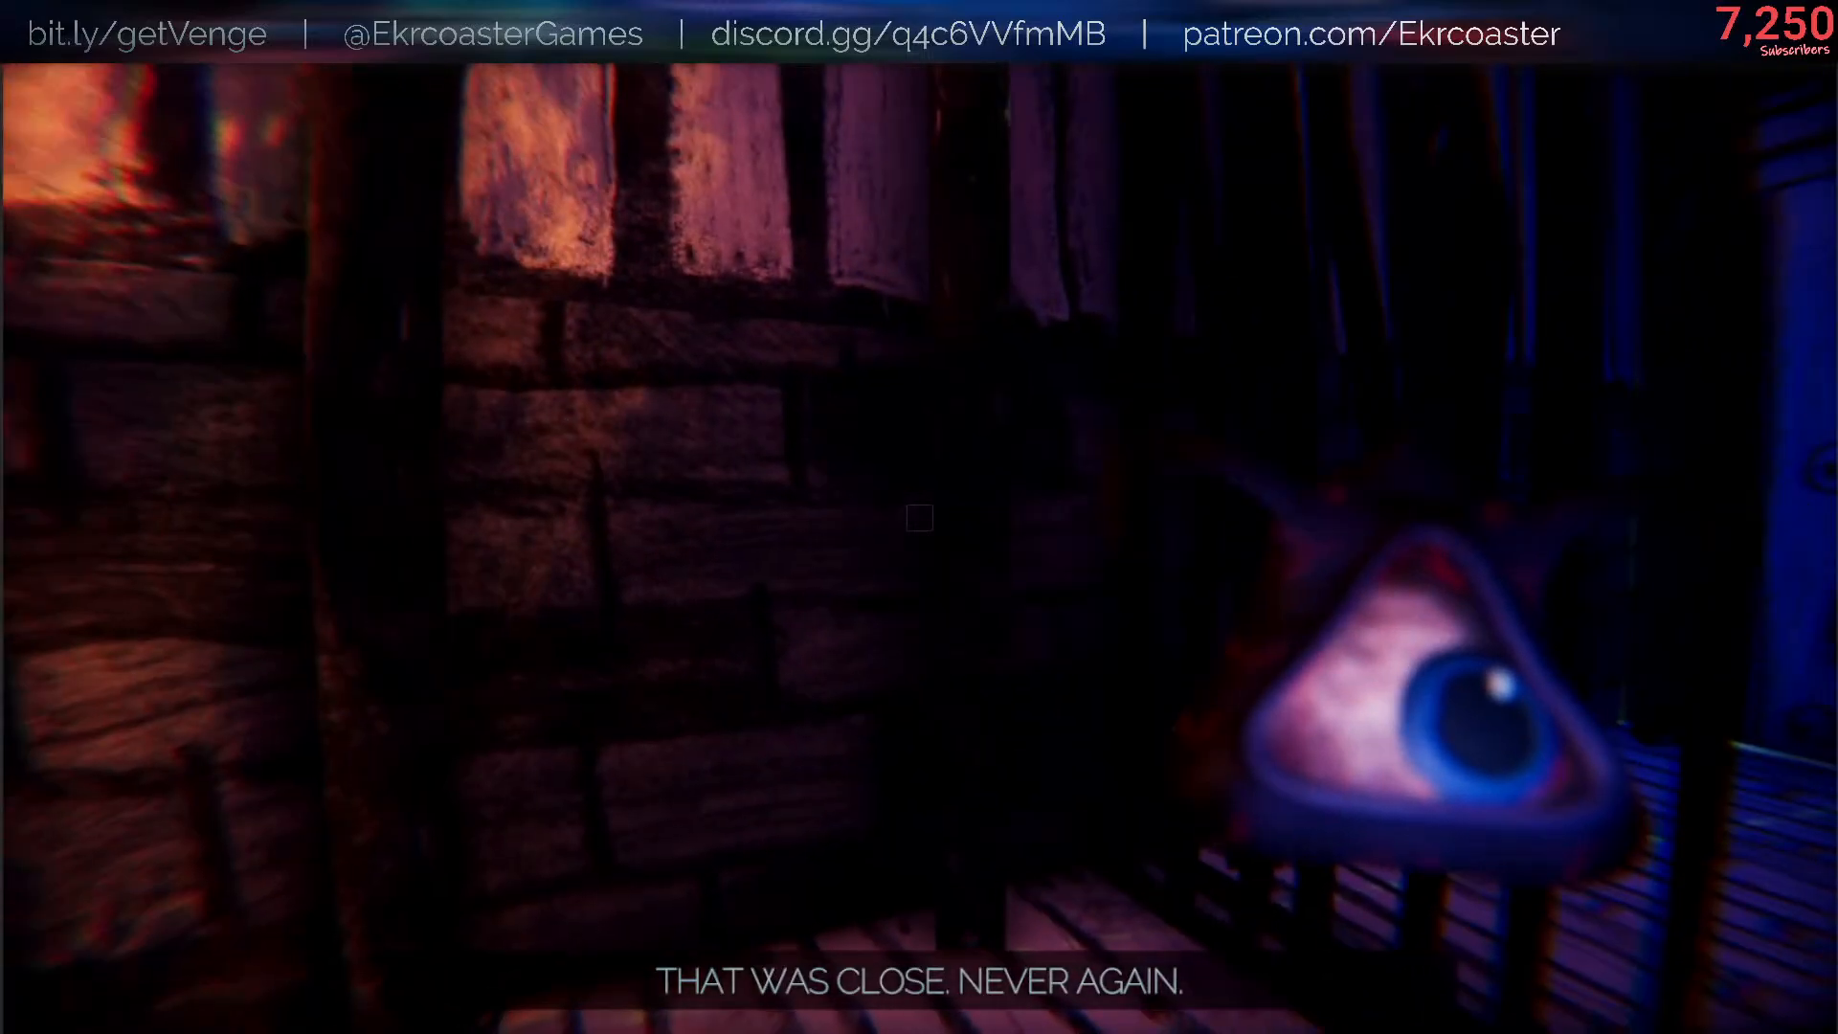
key(Escape)
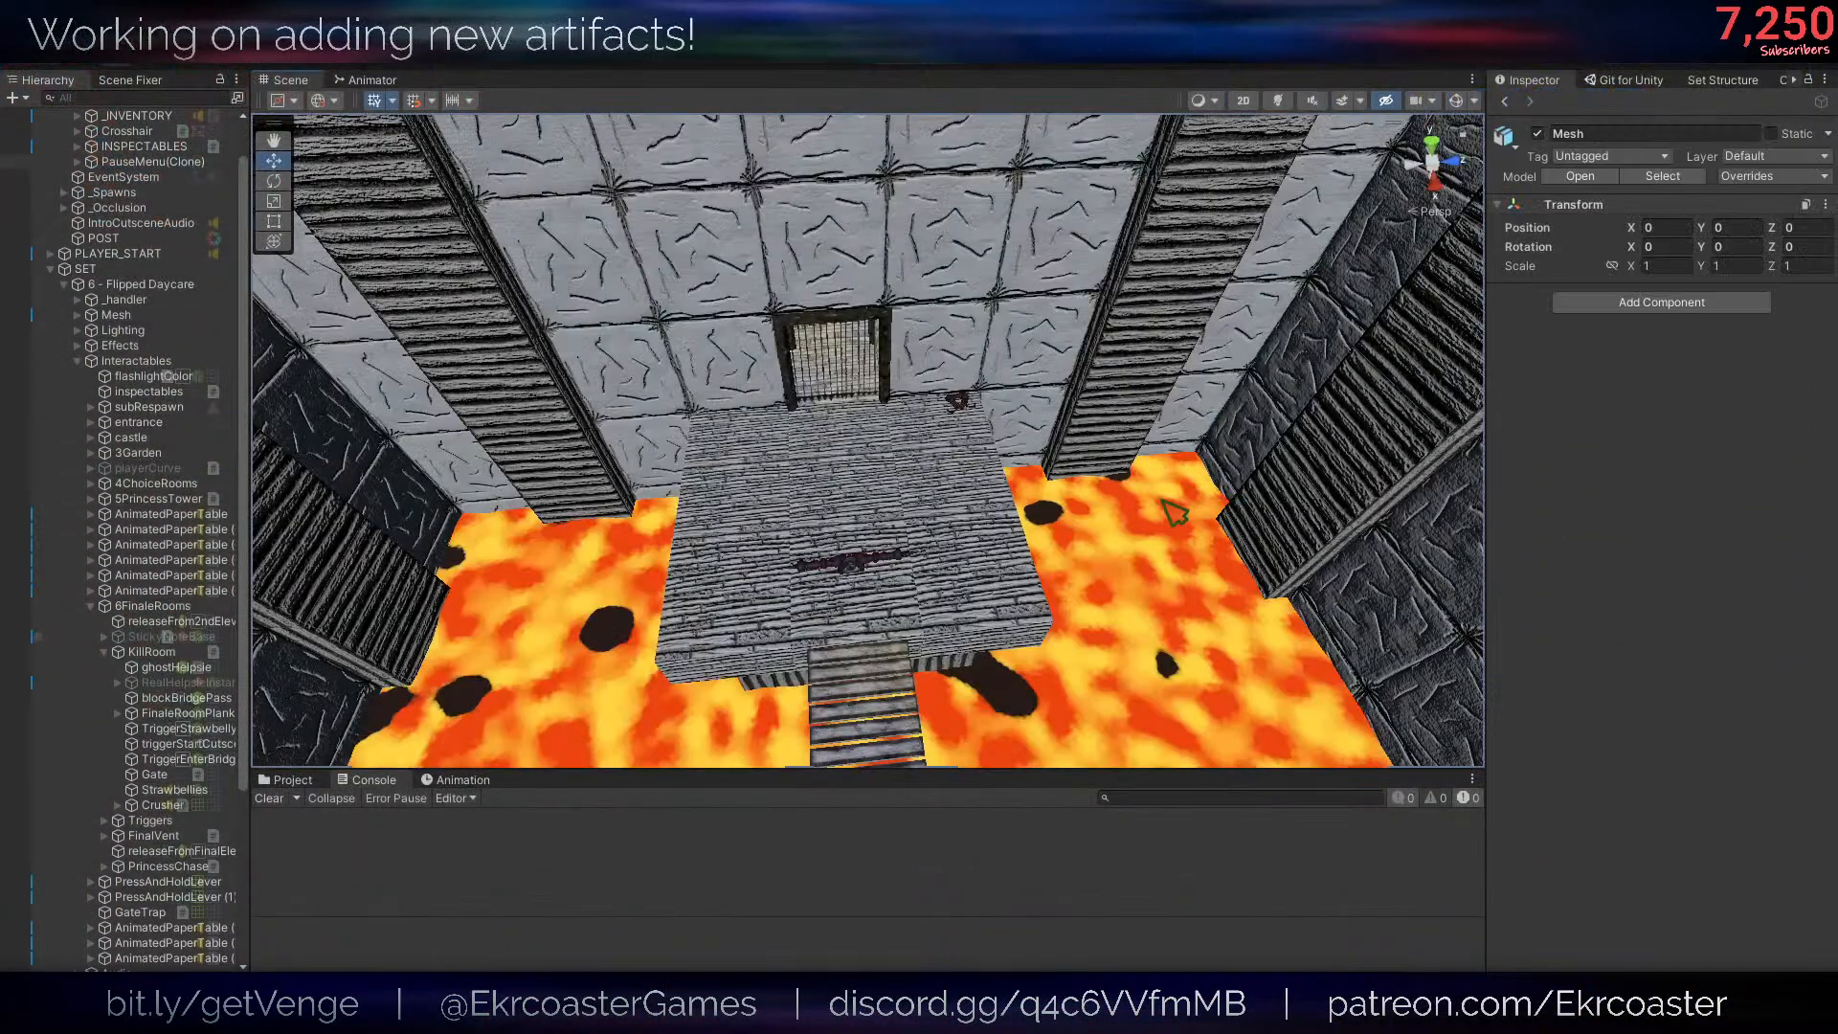
- Find the Helpsie on the eye-patterned rug in the scene and select its RealHelpsieInstance
alt+drag(1139, 498, 1114, 481)
key(s)
right_drag(1114, 481, 794, 481)
click(938, 549)
right_drag(939, 549, 901, 456)
key(w)
click(919, 466)
key(d)
scroll(186, 810, down, 5)
scroll(187, 806, up, 7)
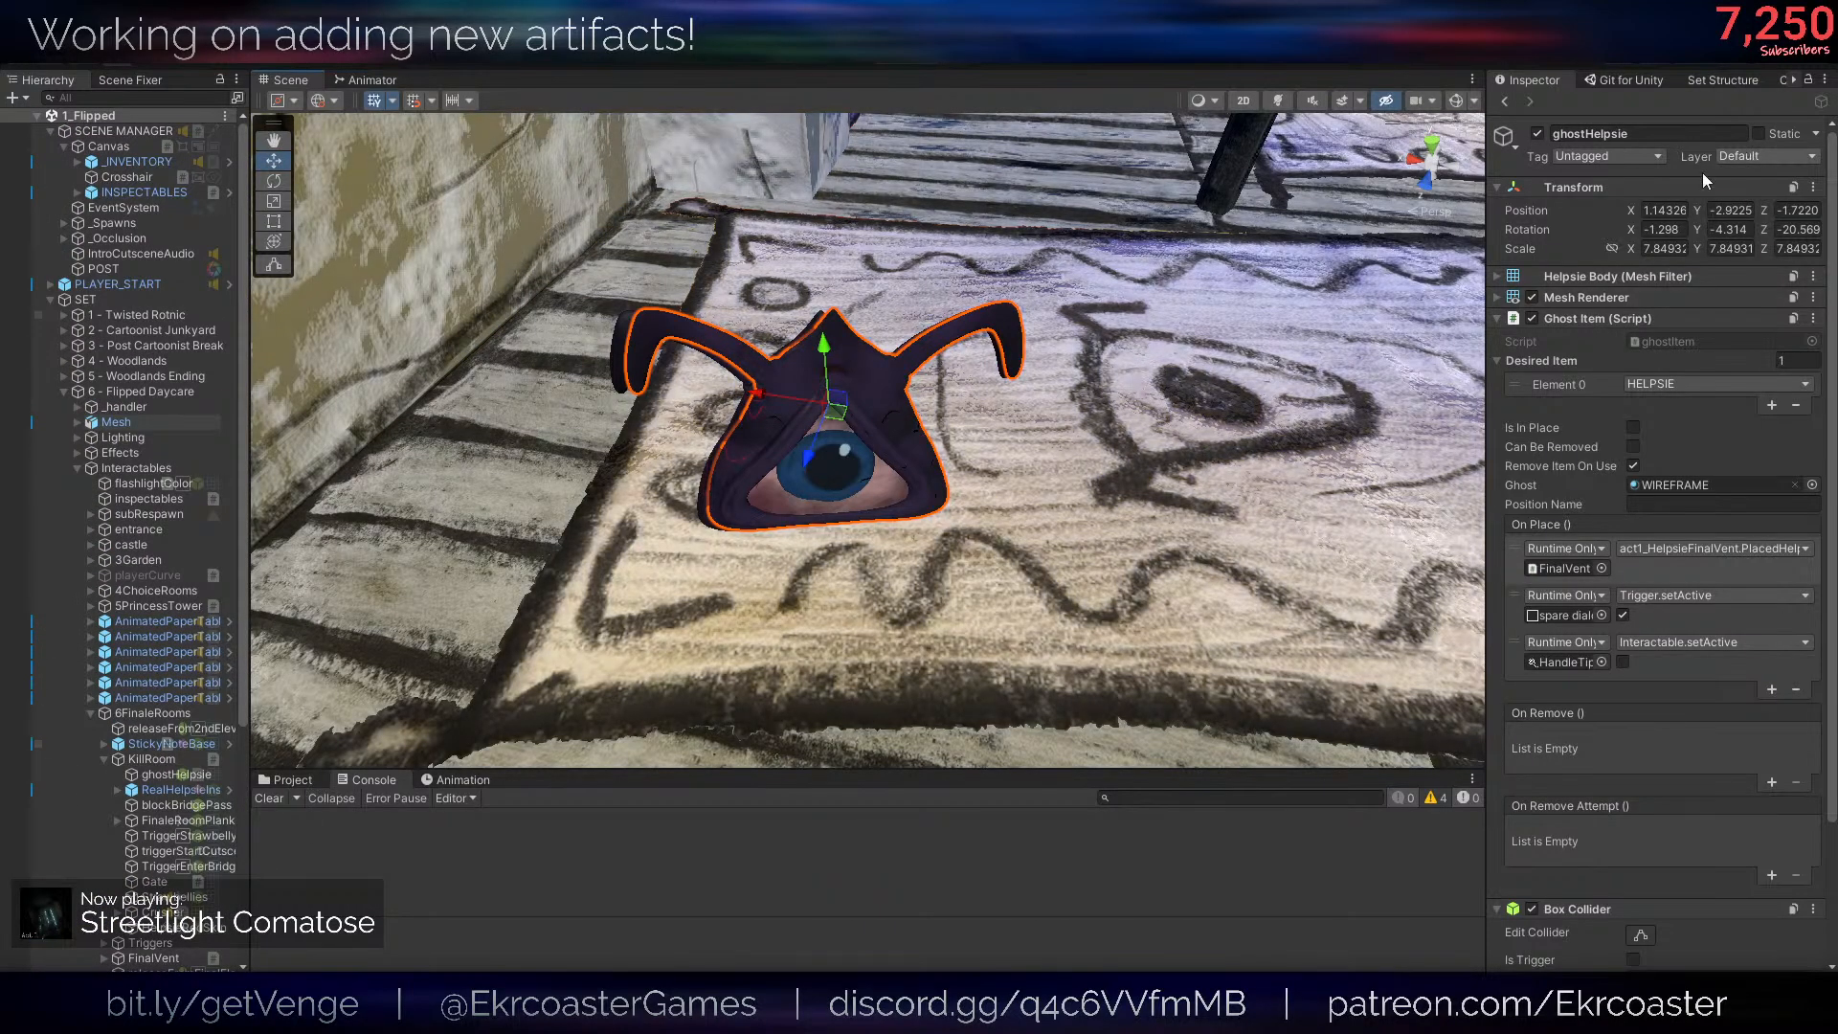
scroll(141, 720, down, 6)
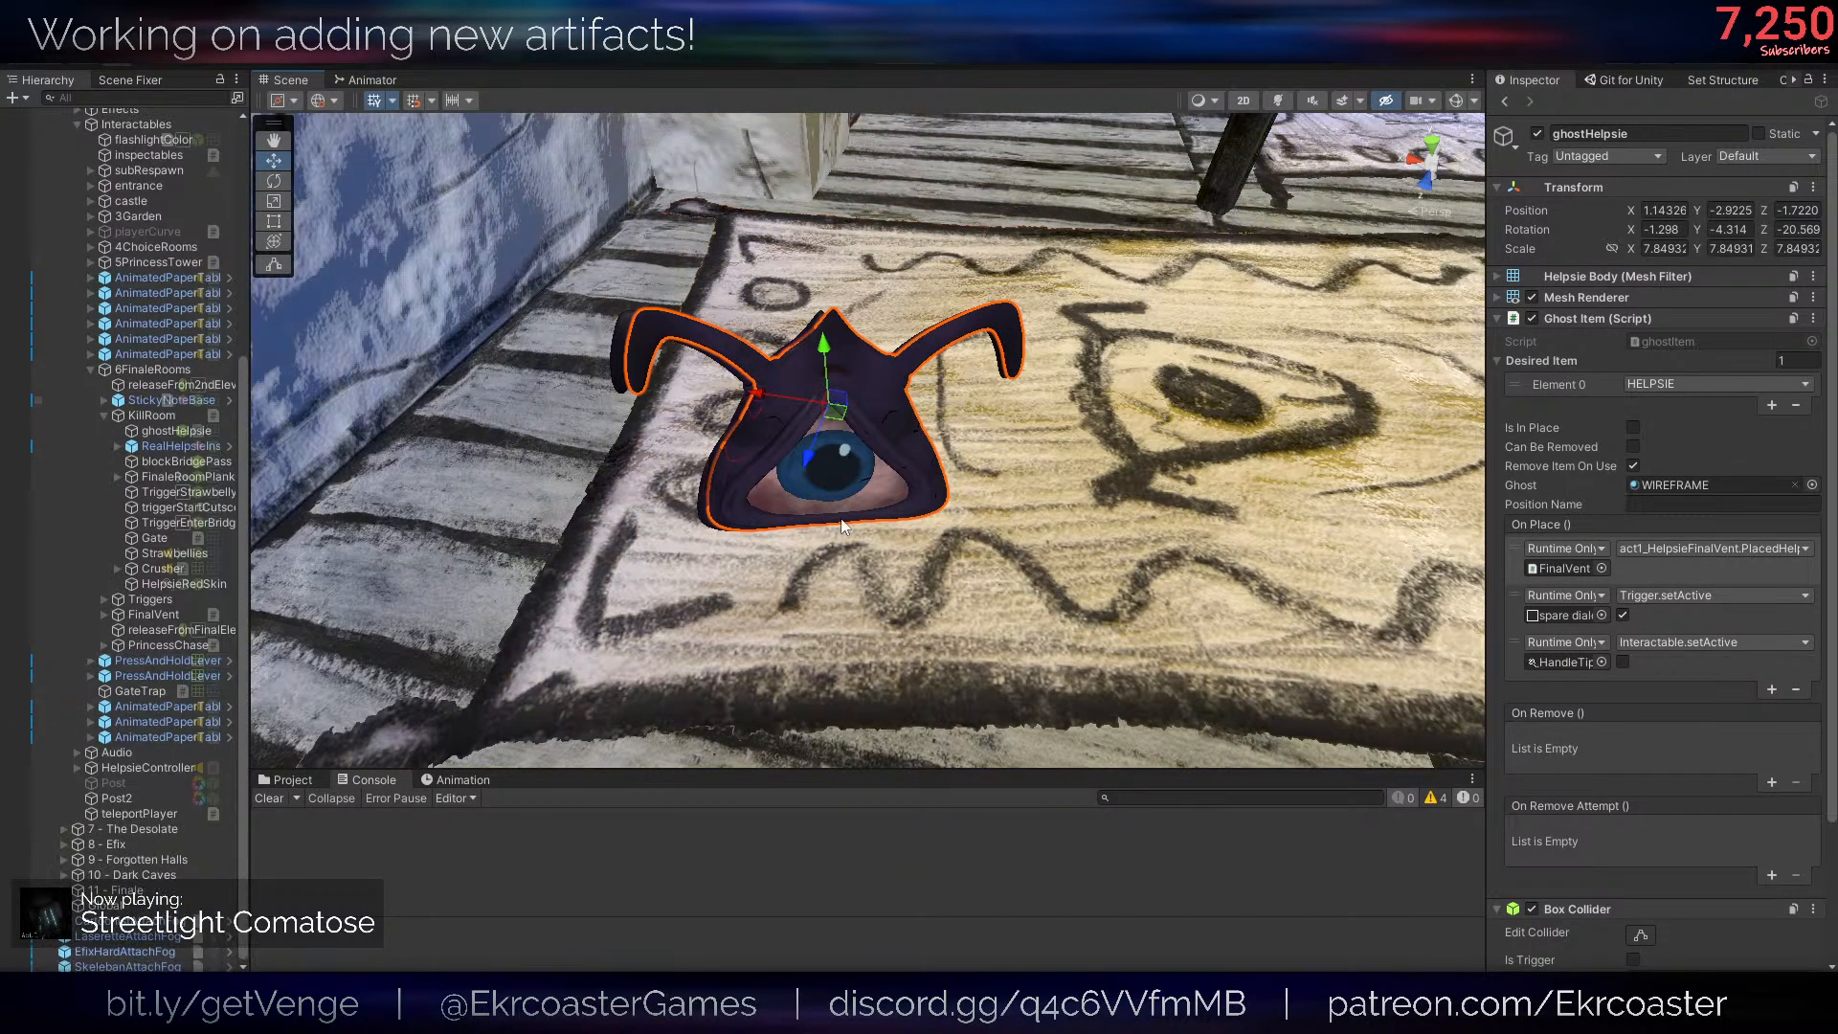
click(713, 510)
right_drag(712, 510, 902, 471)
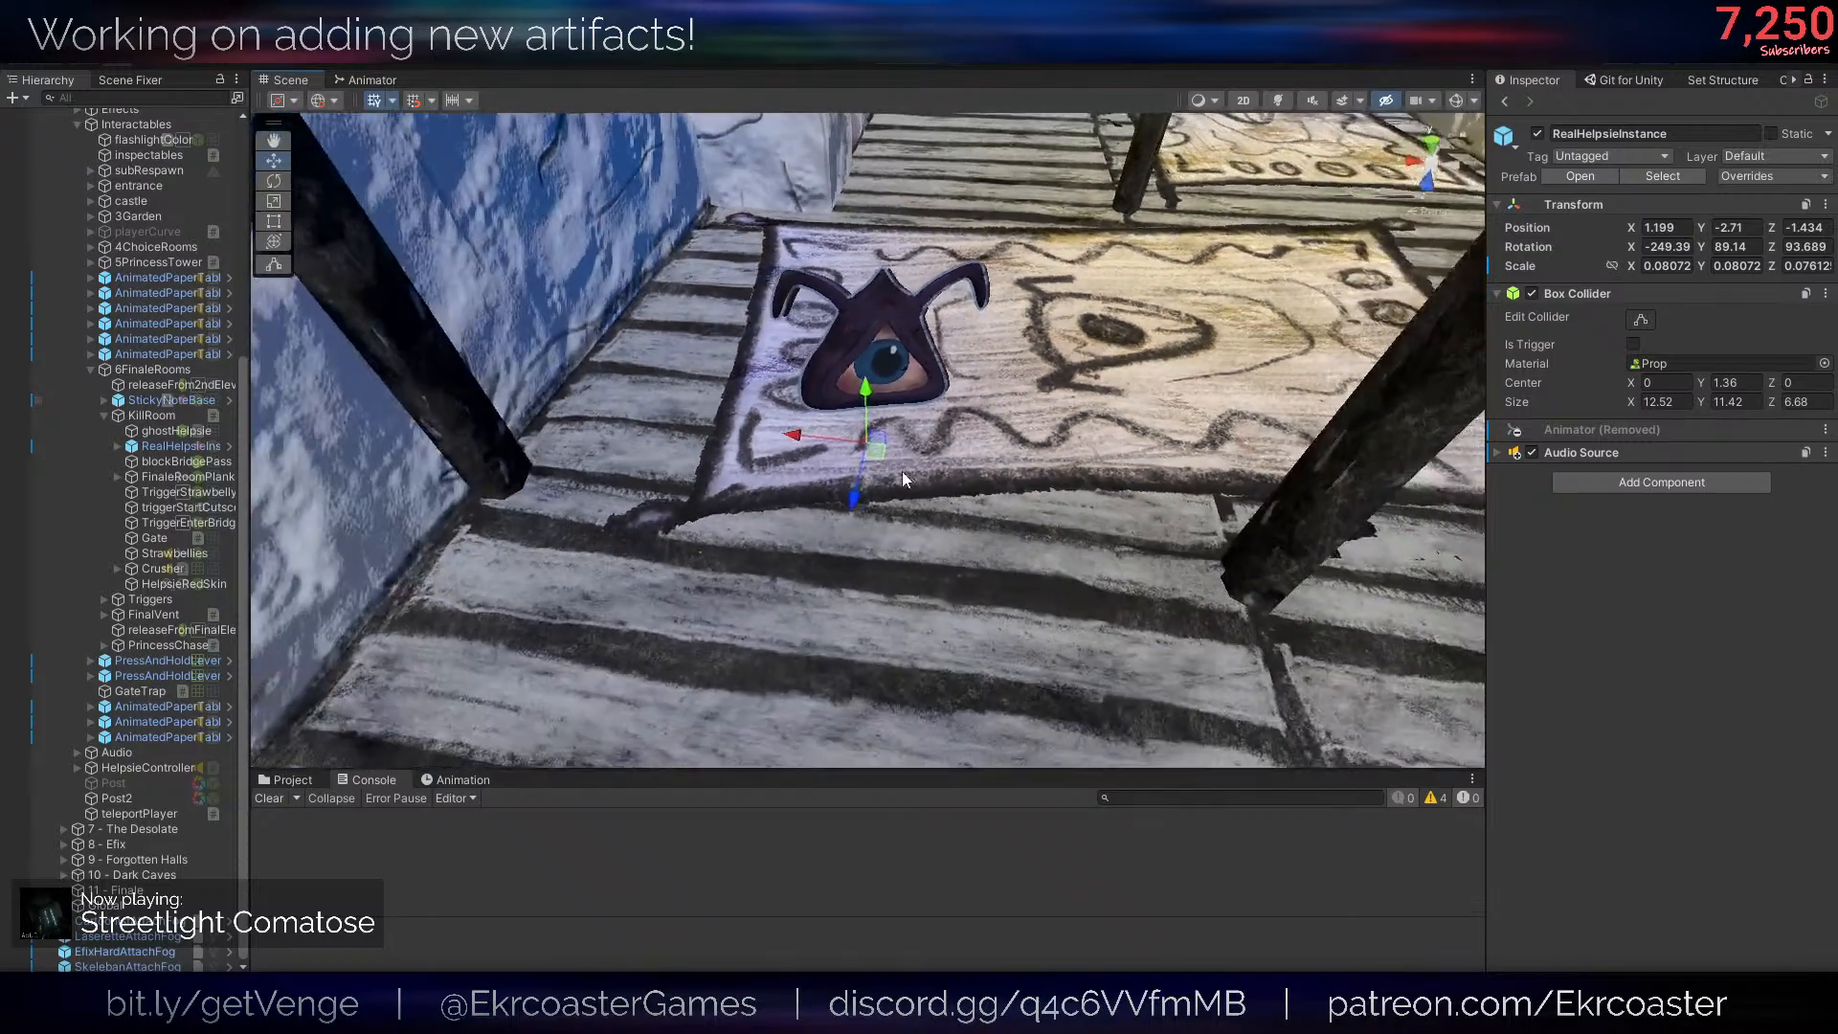
right_drag(1008, 391, 951, 368)
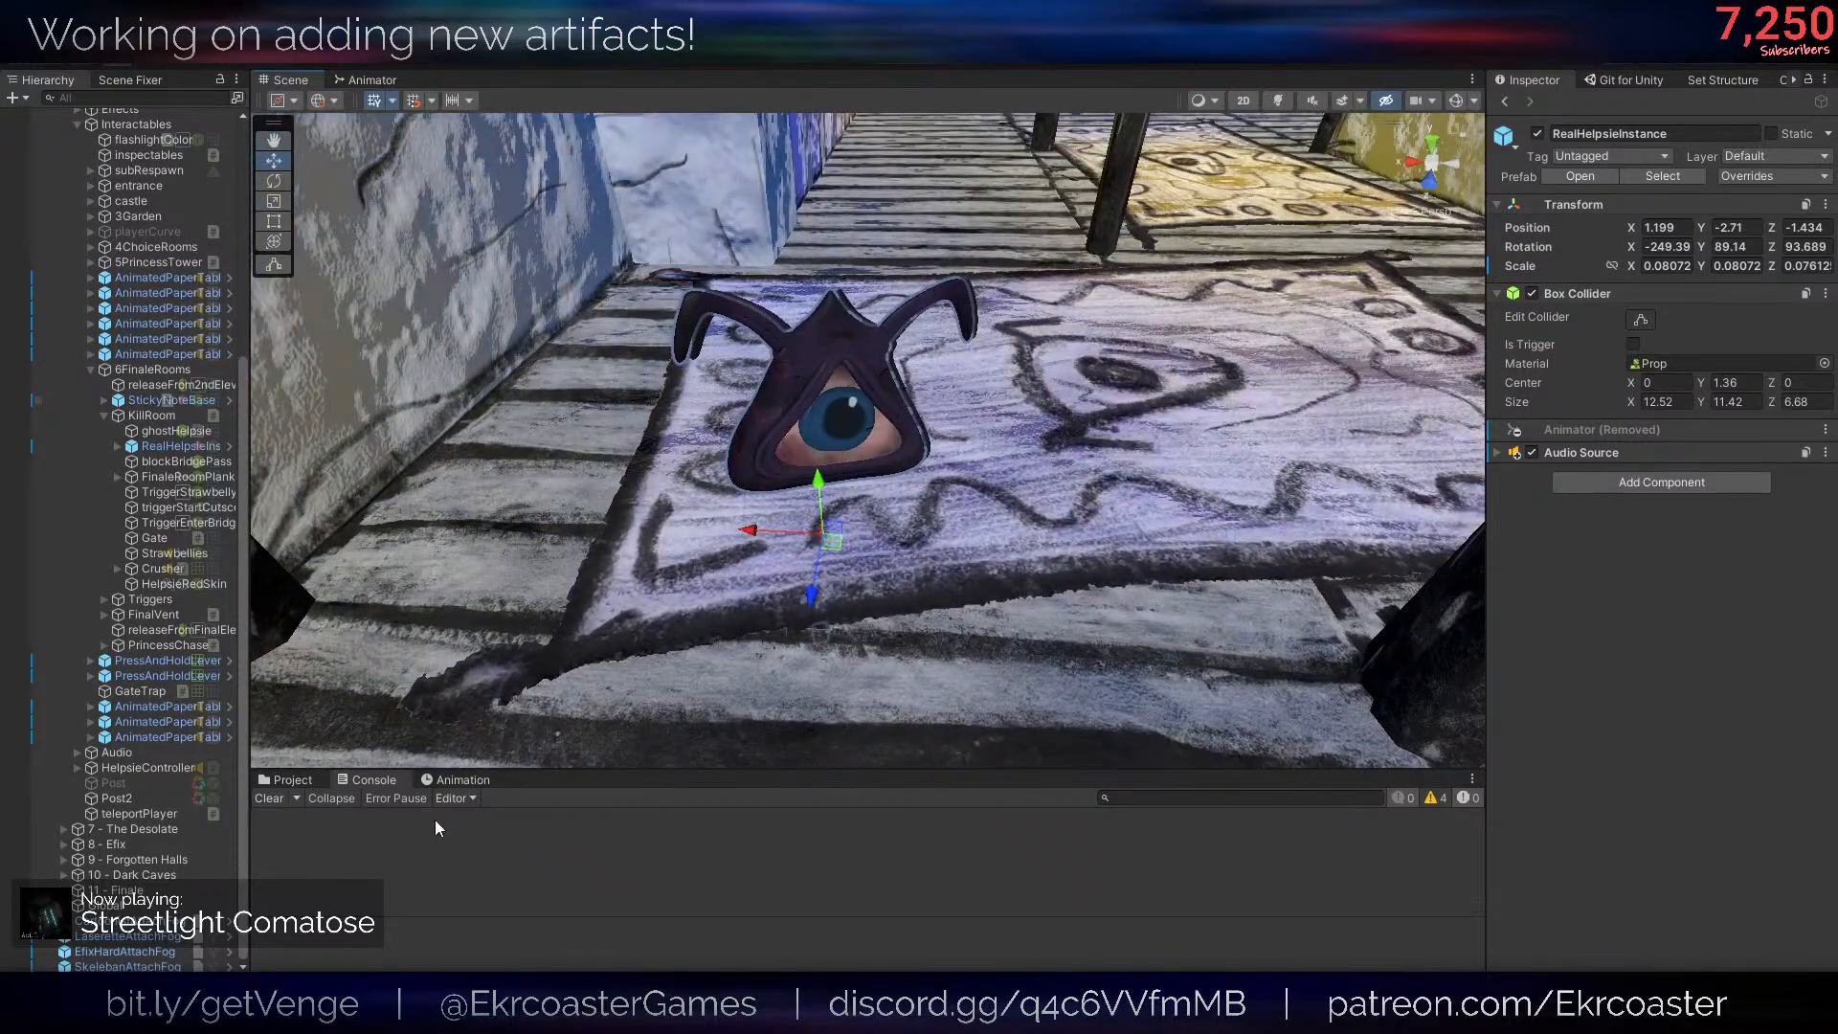
- Examine the RealHelpsieInstance belonging to KillRoom in the scene
scroll(211, 751, up, 3)
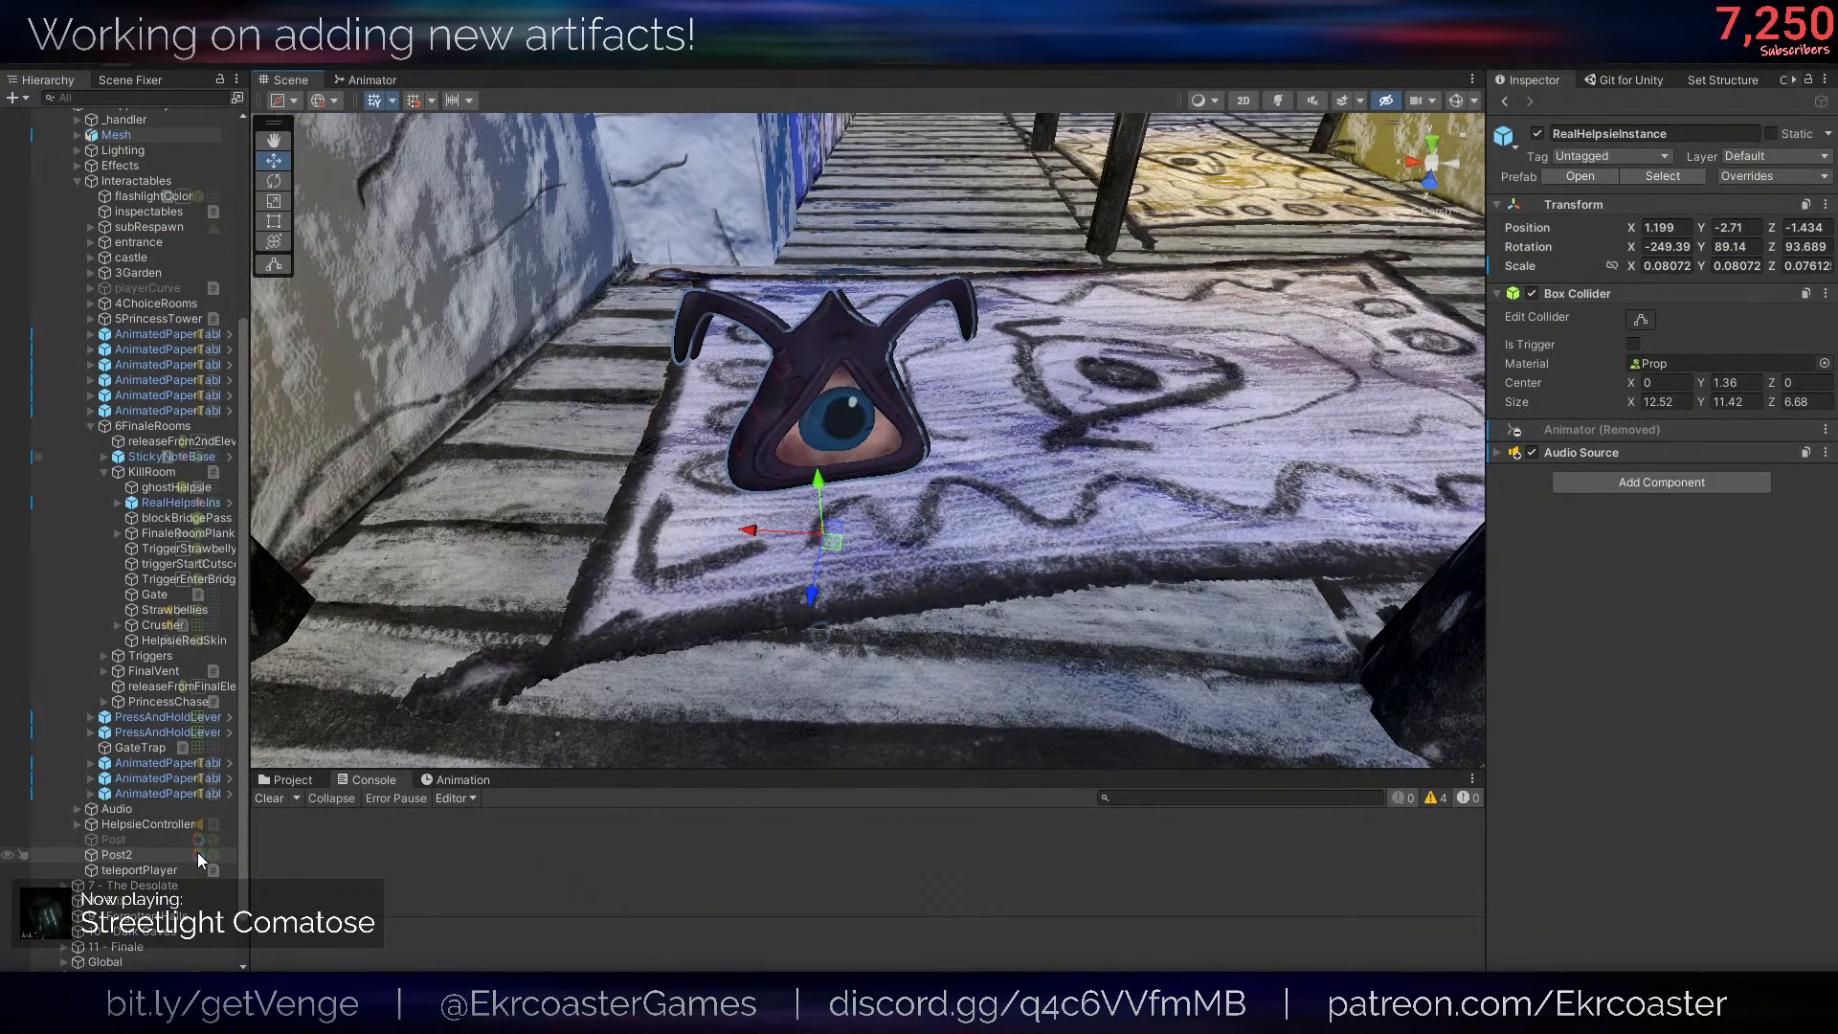
click(181, 502)
right_drag(766, 484, 1101, 465)
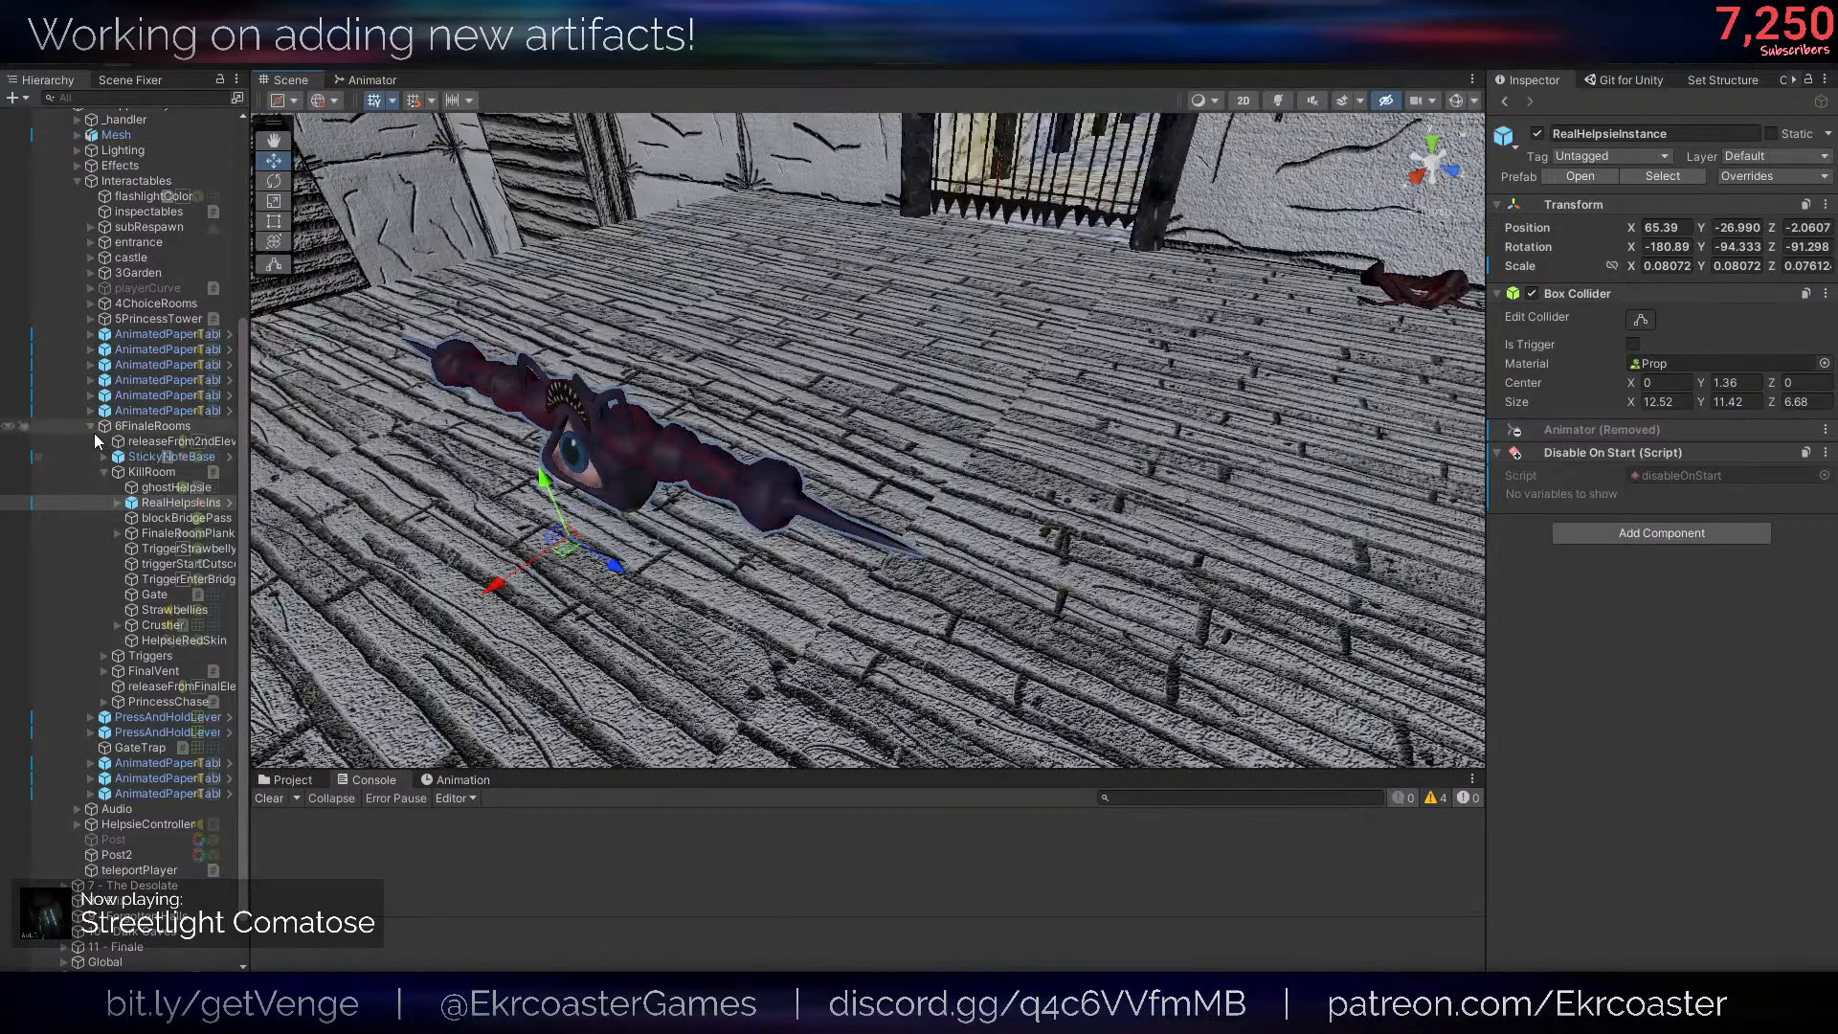
- Select the RealHelpsieInstance under FinalVent and open its HelpsieRealInstance prefab in isolation
scroll(94, 424, up, 5)
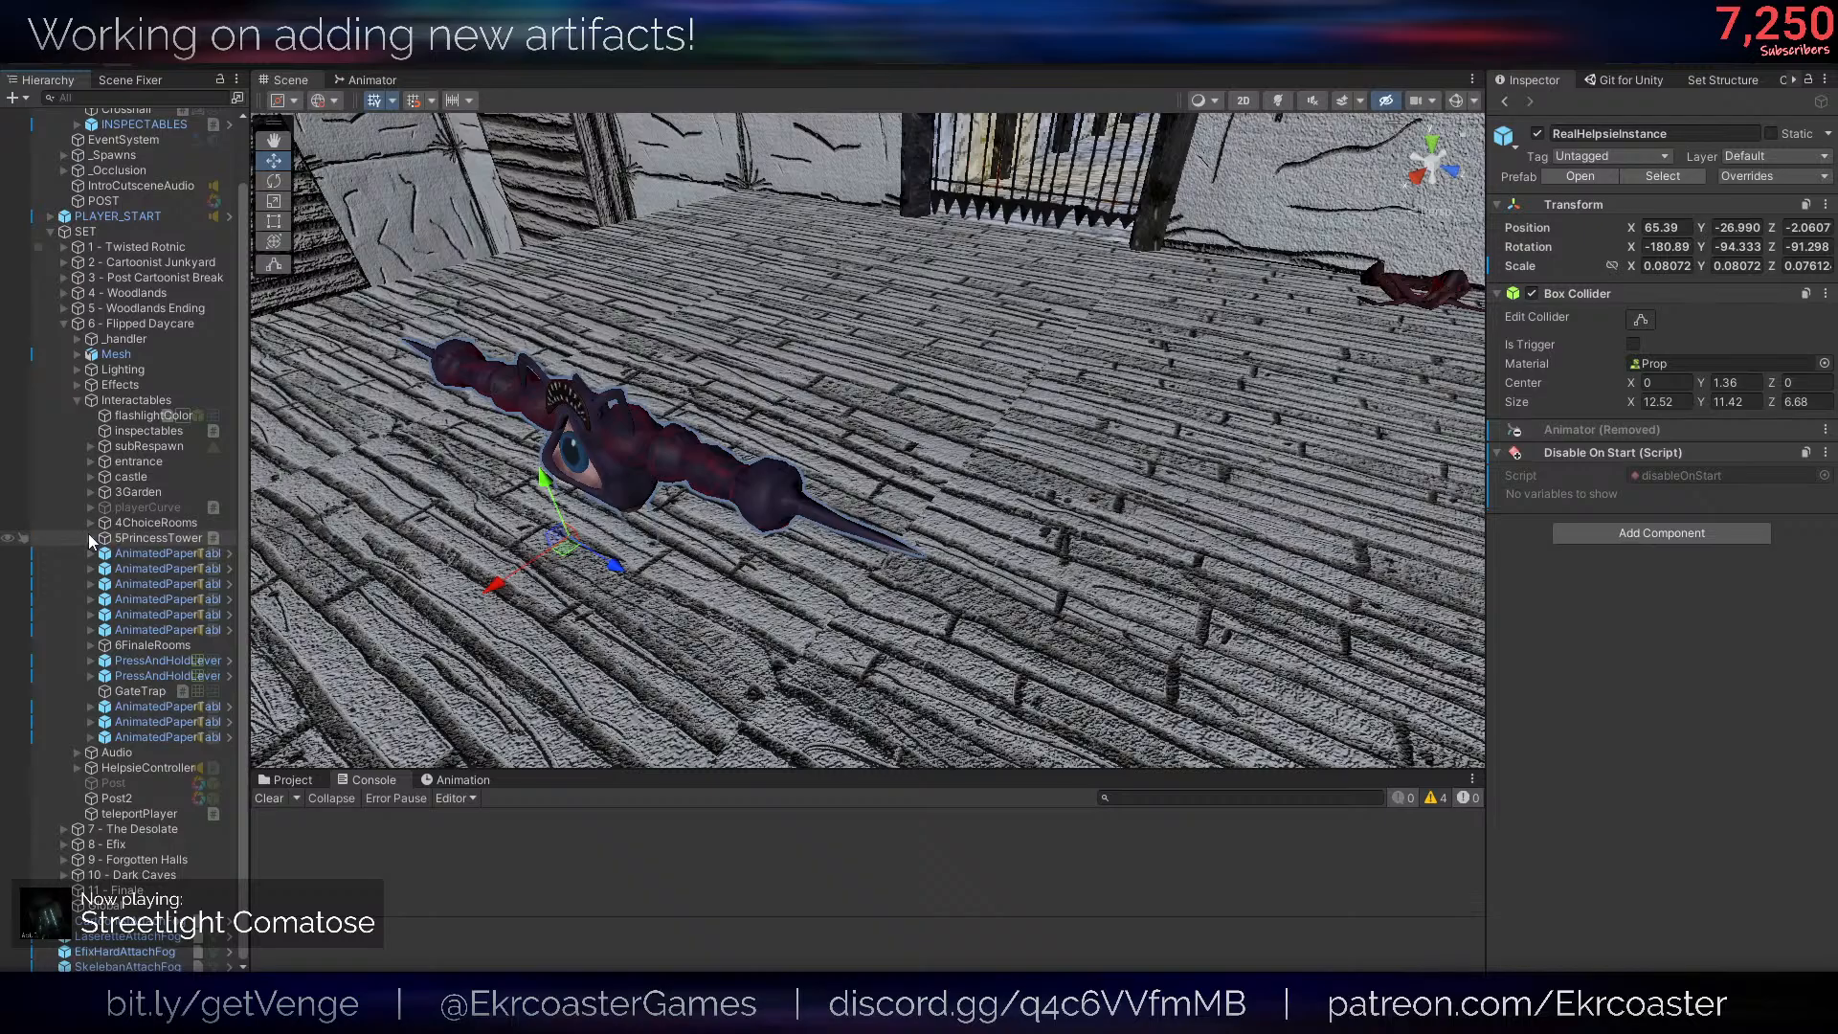
click(91, 645)
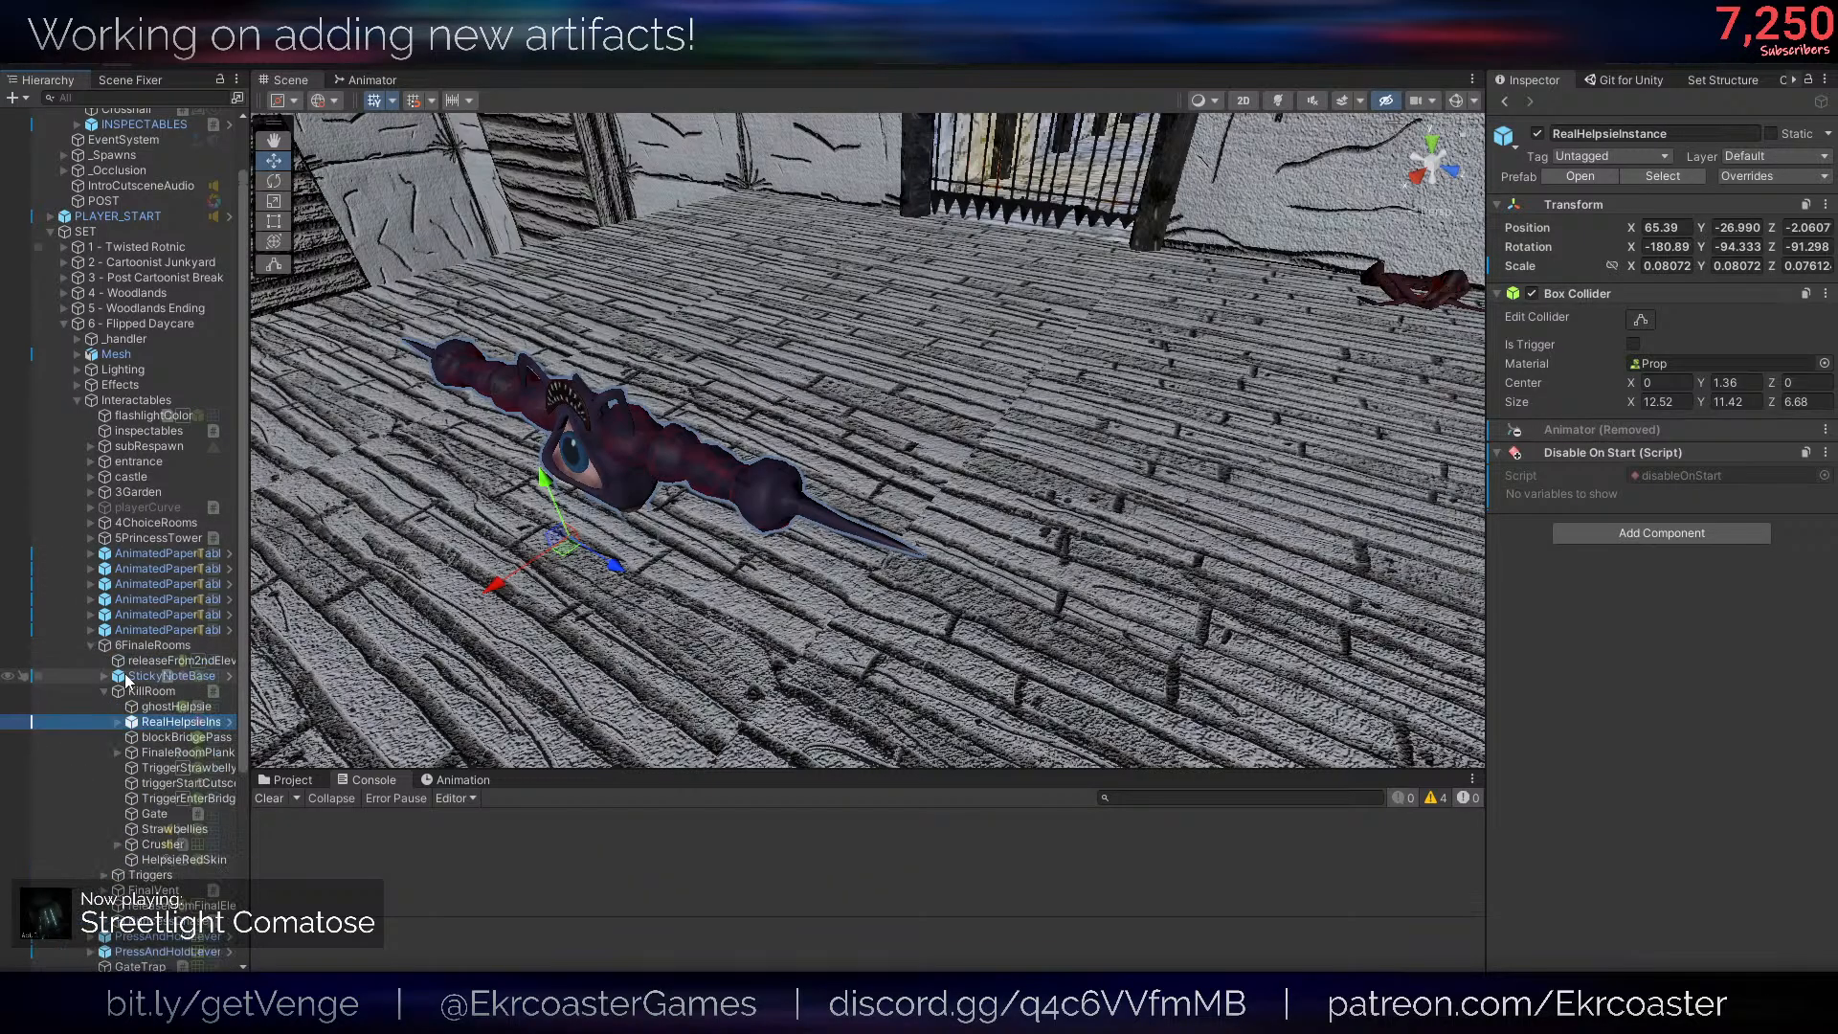
click(103, 722)
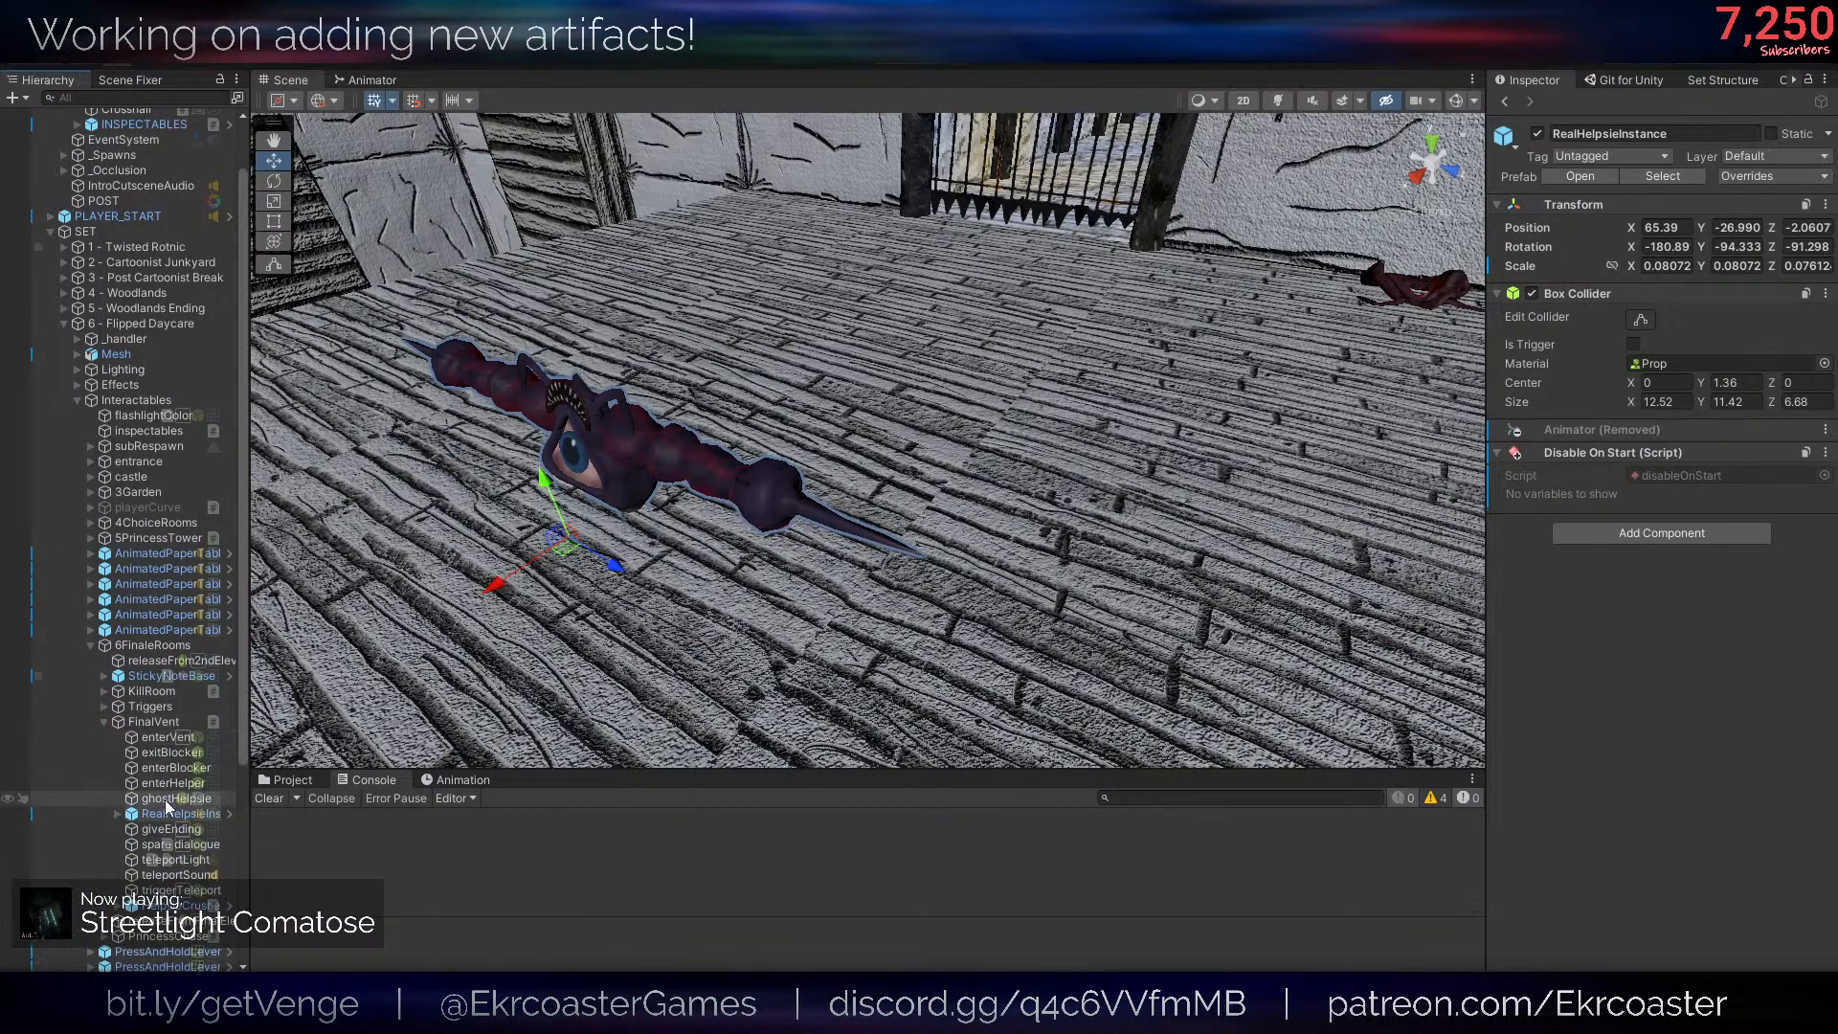
click(177, 814)
key(f)
right_drag(948, 522, 653, 495)
key(f)
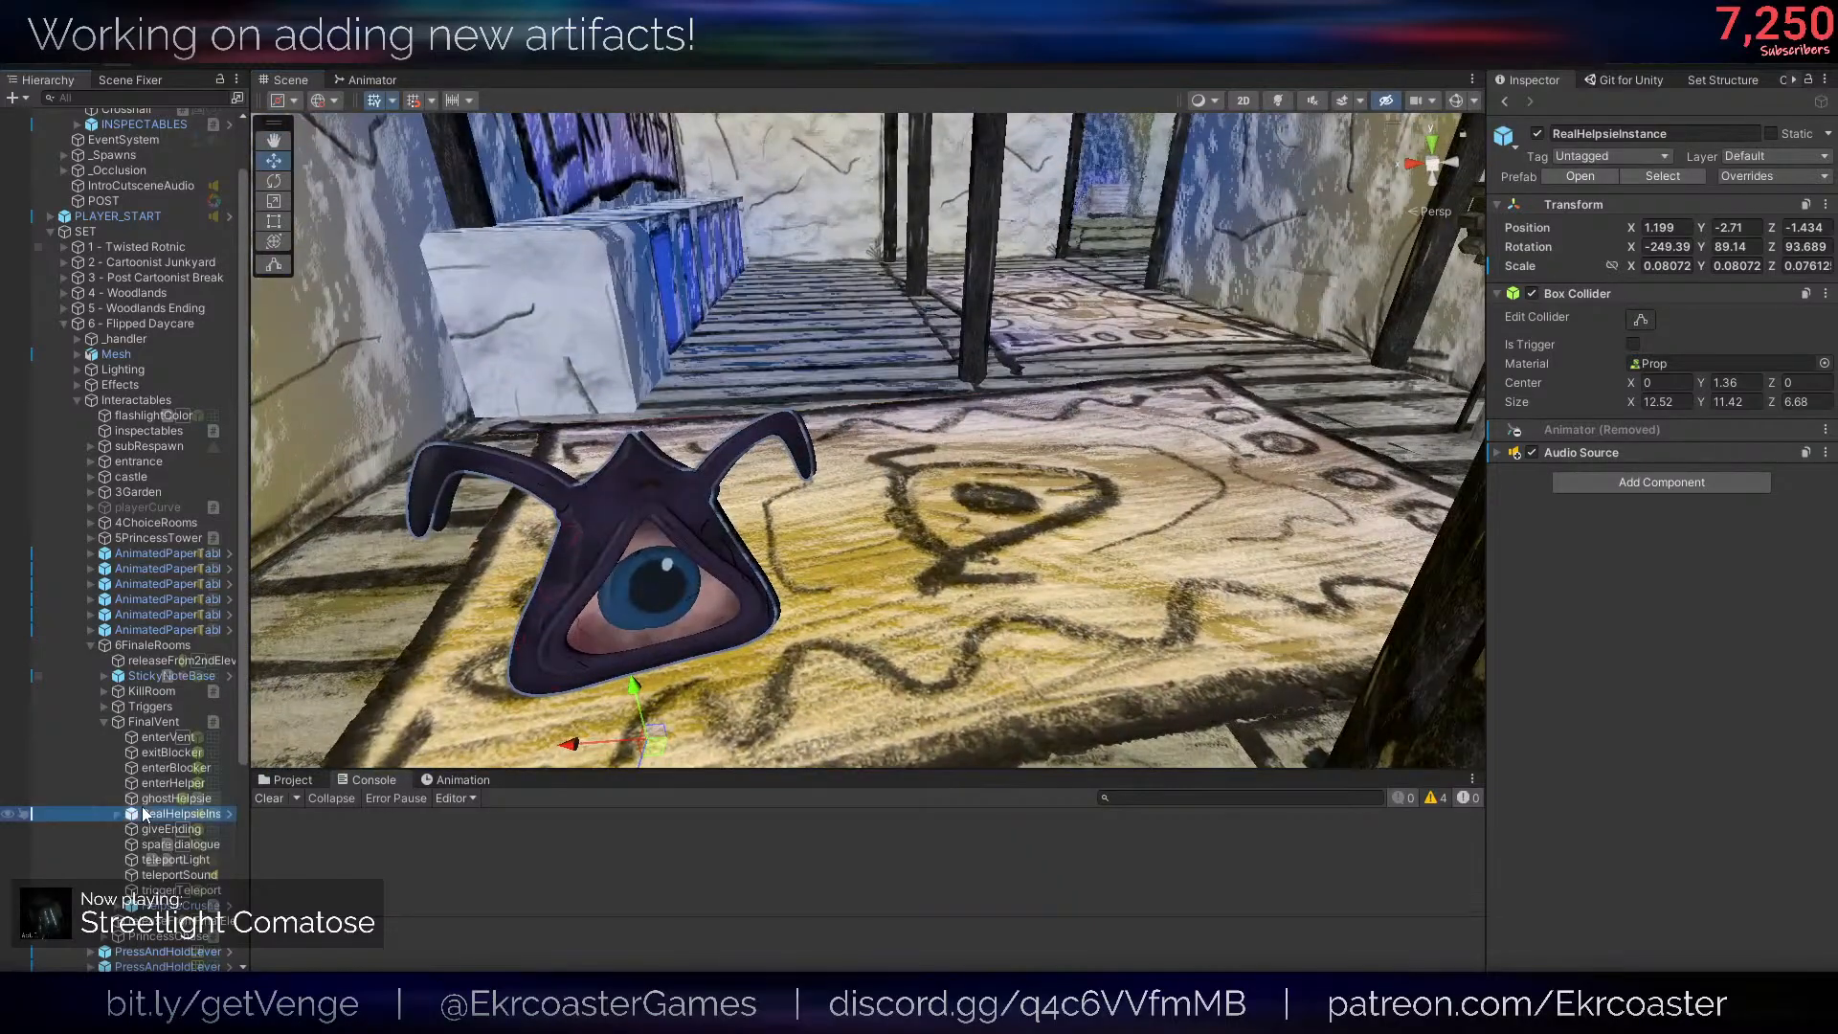
right_click(144, 813)
mouse_move(285, 406)
click(439, 421)
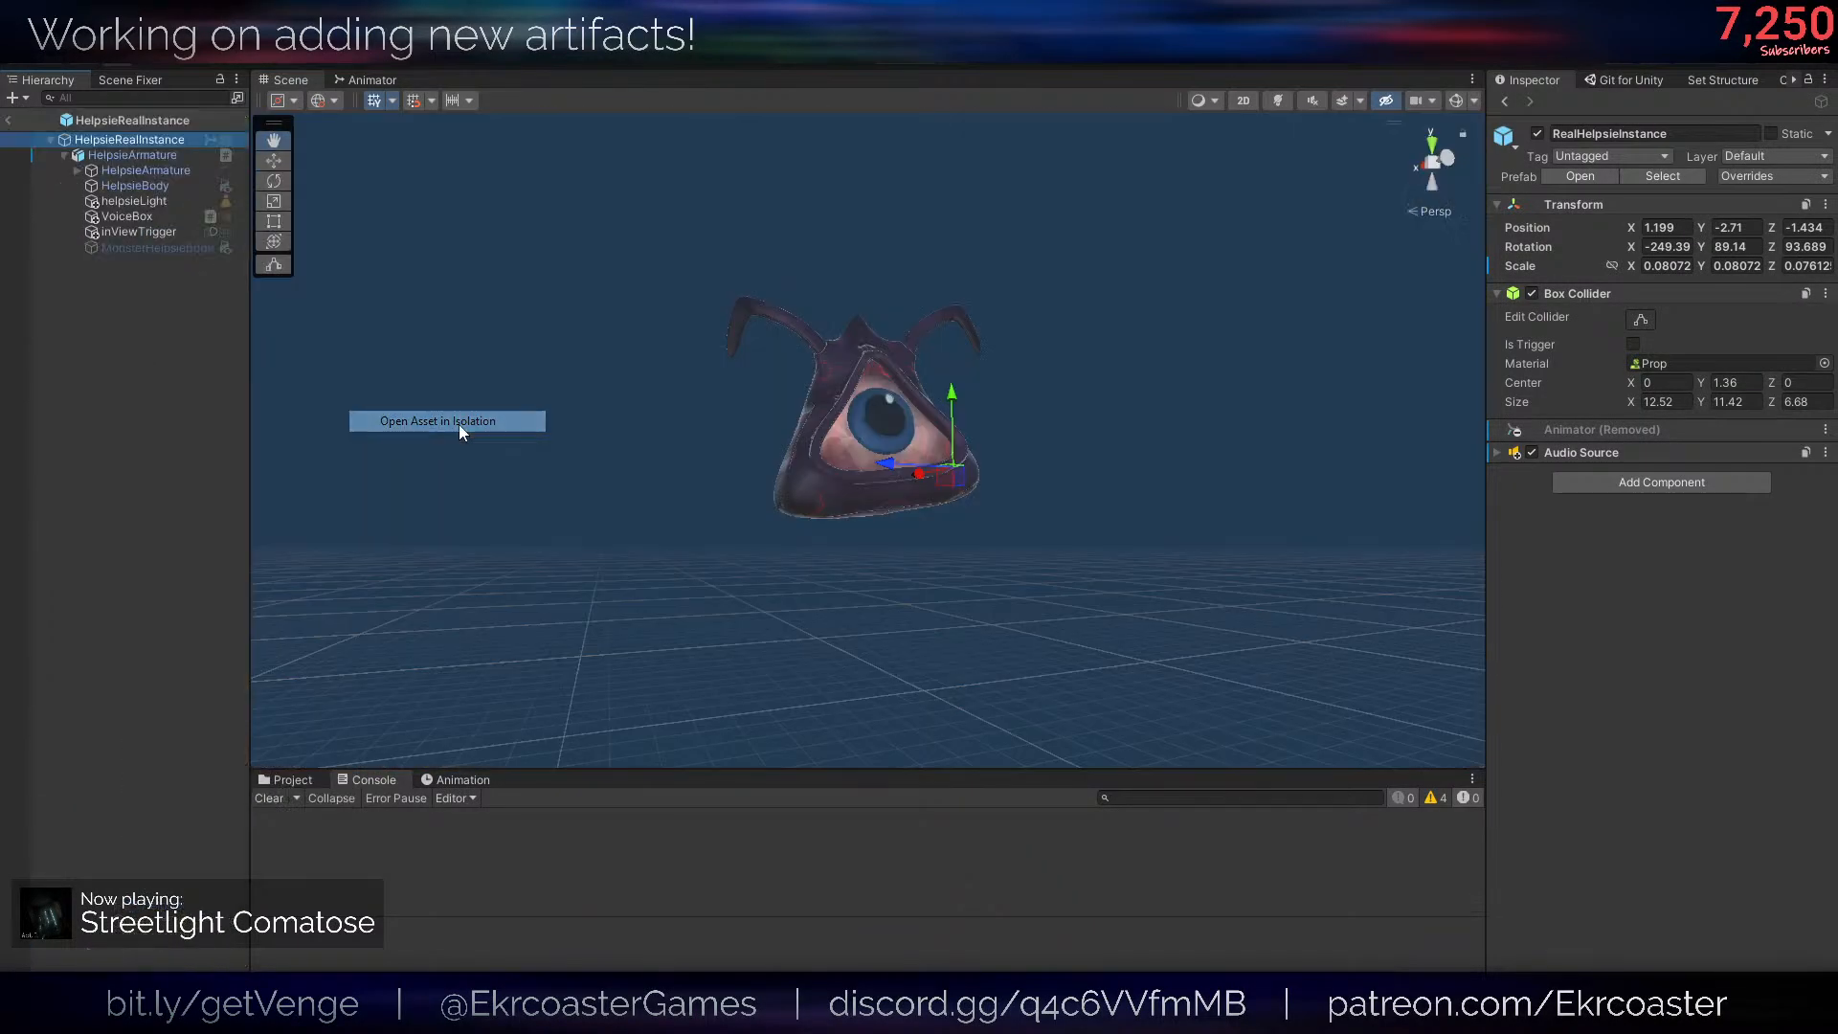
- Select HelpsieBody inside the prefab and add an Ifthen script component to it
click(126, 157)
right_drag(986, 522, 958, 625)
key(w)
click(680, 582)
click(705, 582)
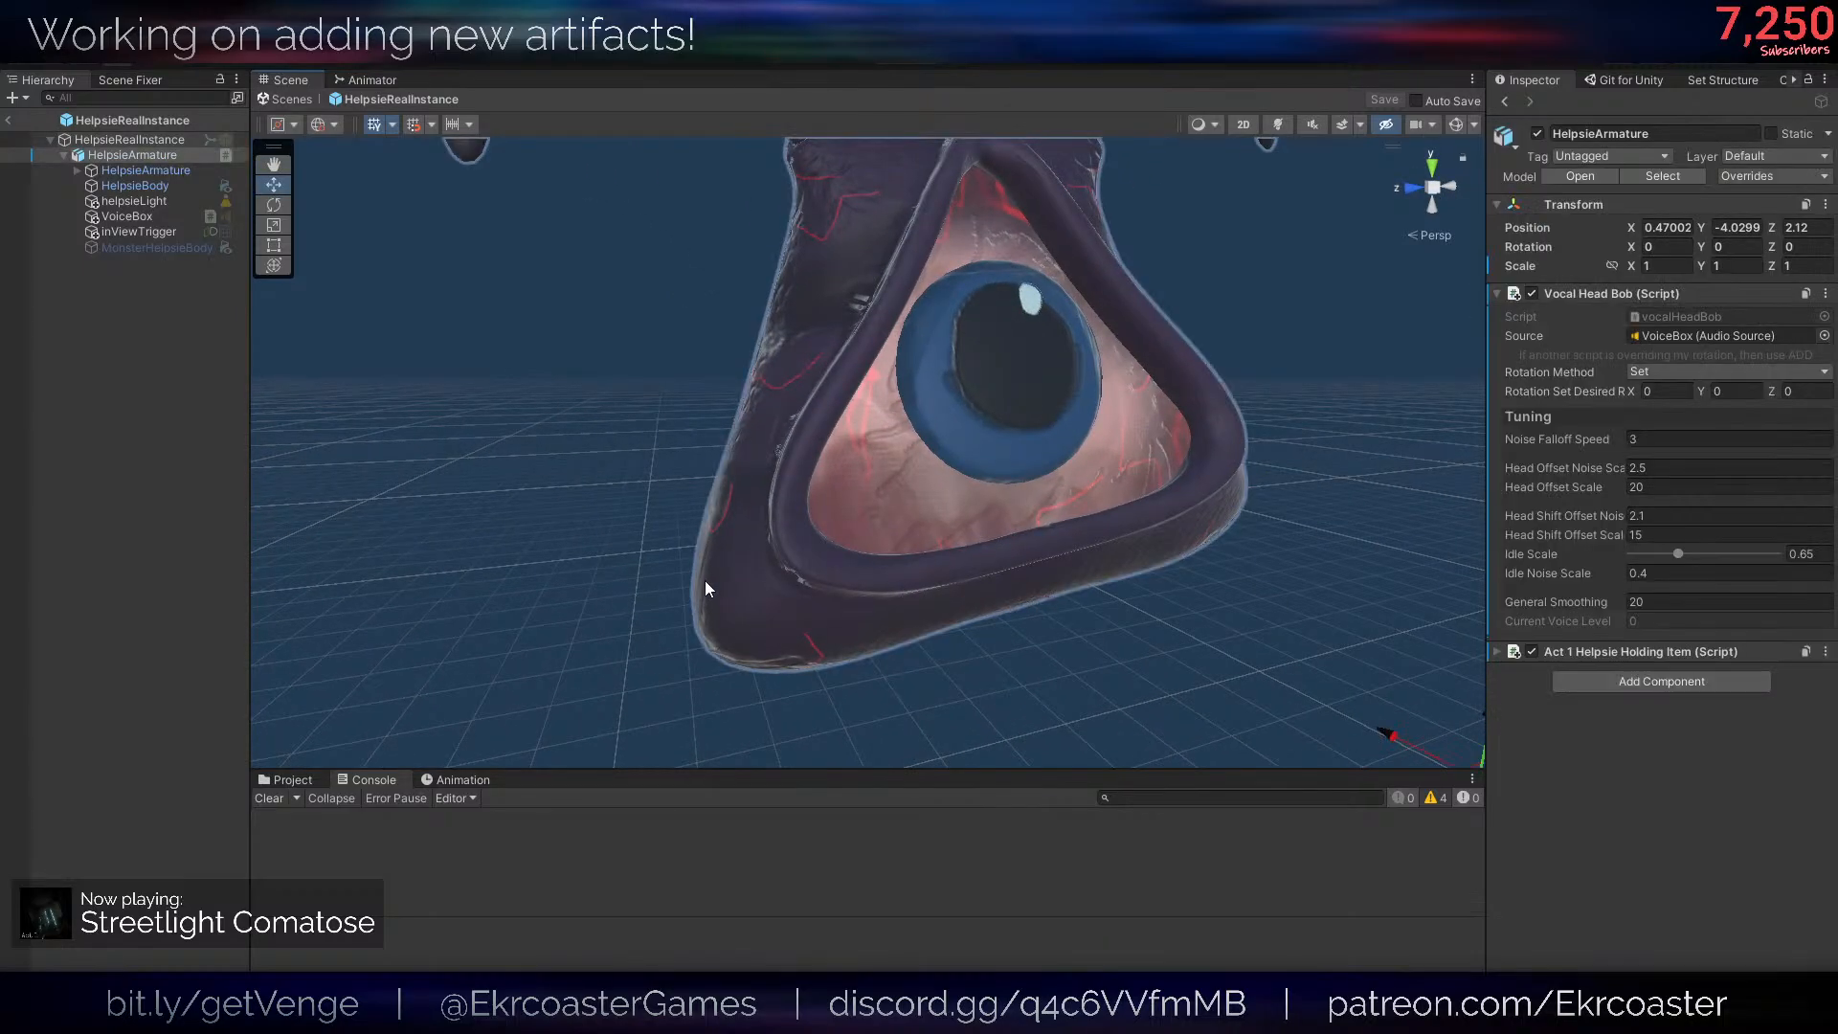
scroll(743, 566, up, 2)
scroll(685, 459, down, 5)
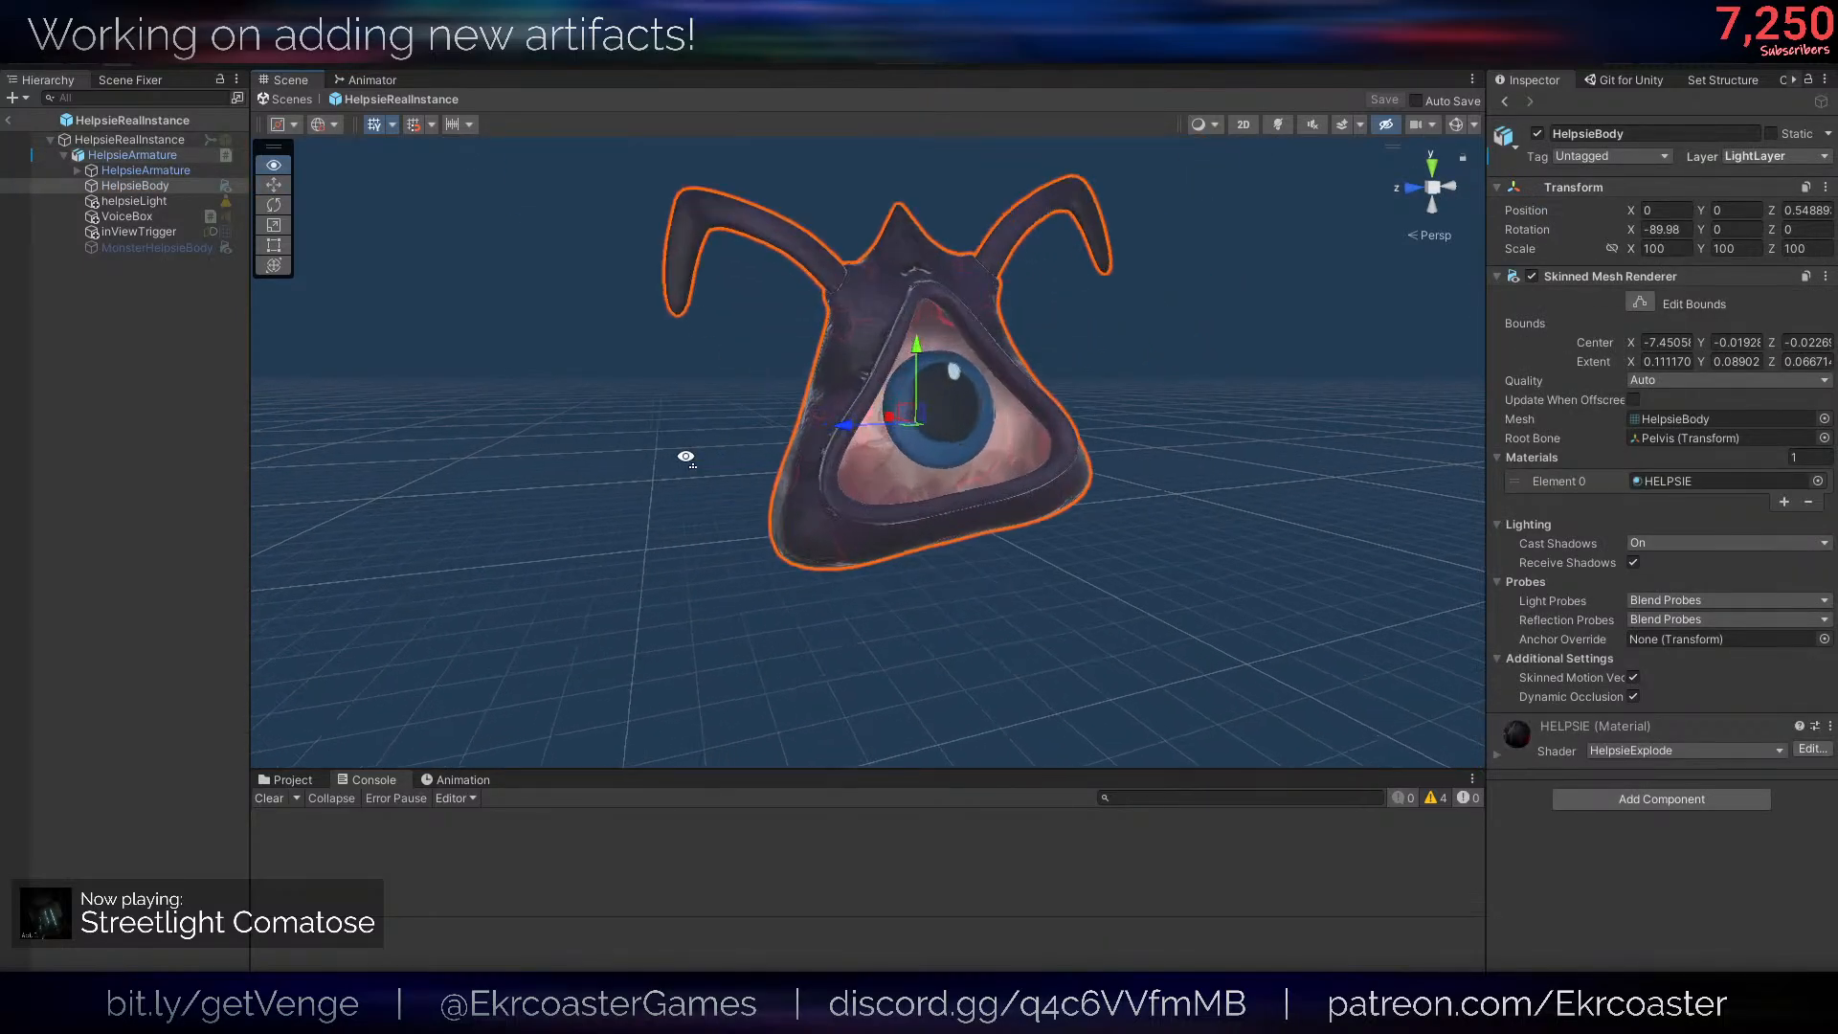
scroll(685, 460, up, 6)
click(1572, 804)
text(if)
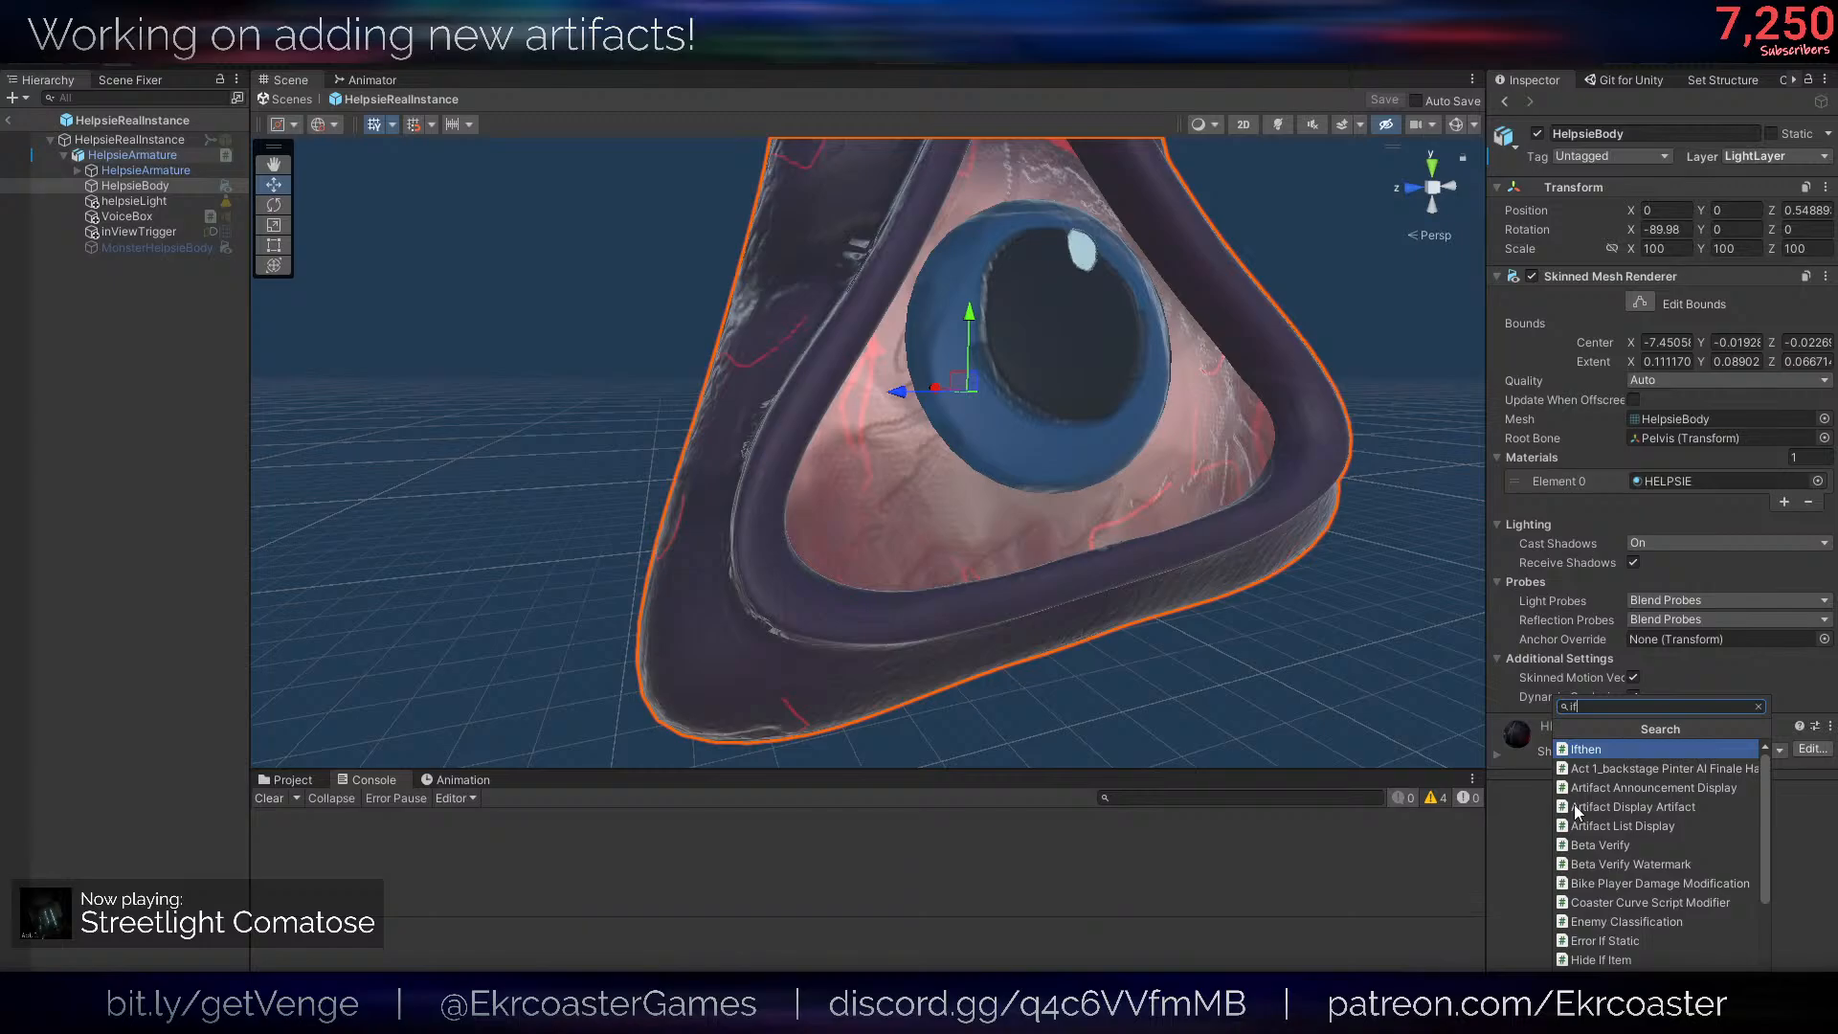
key(Return)
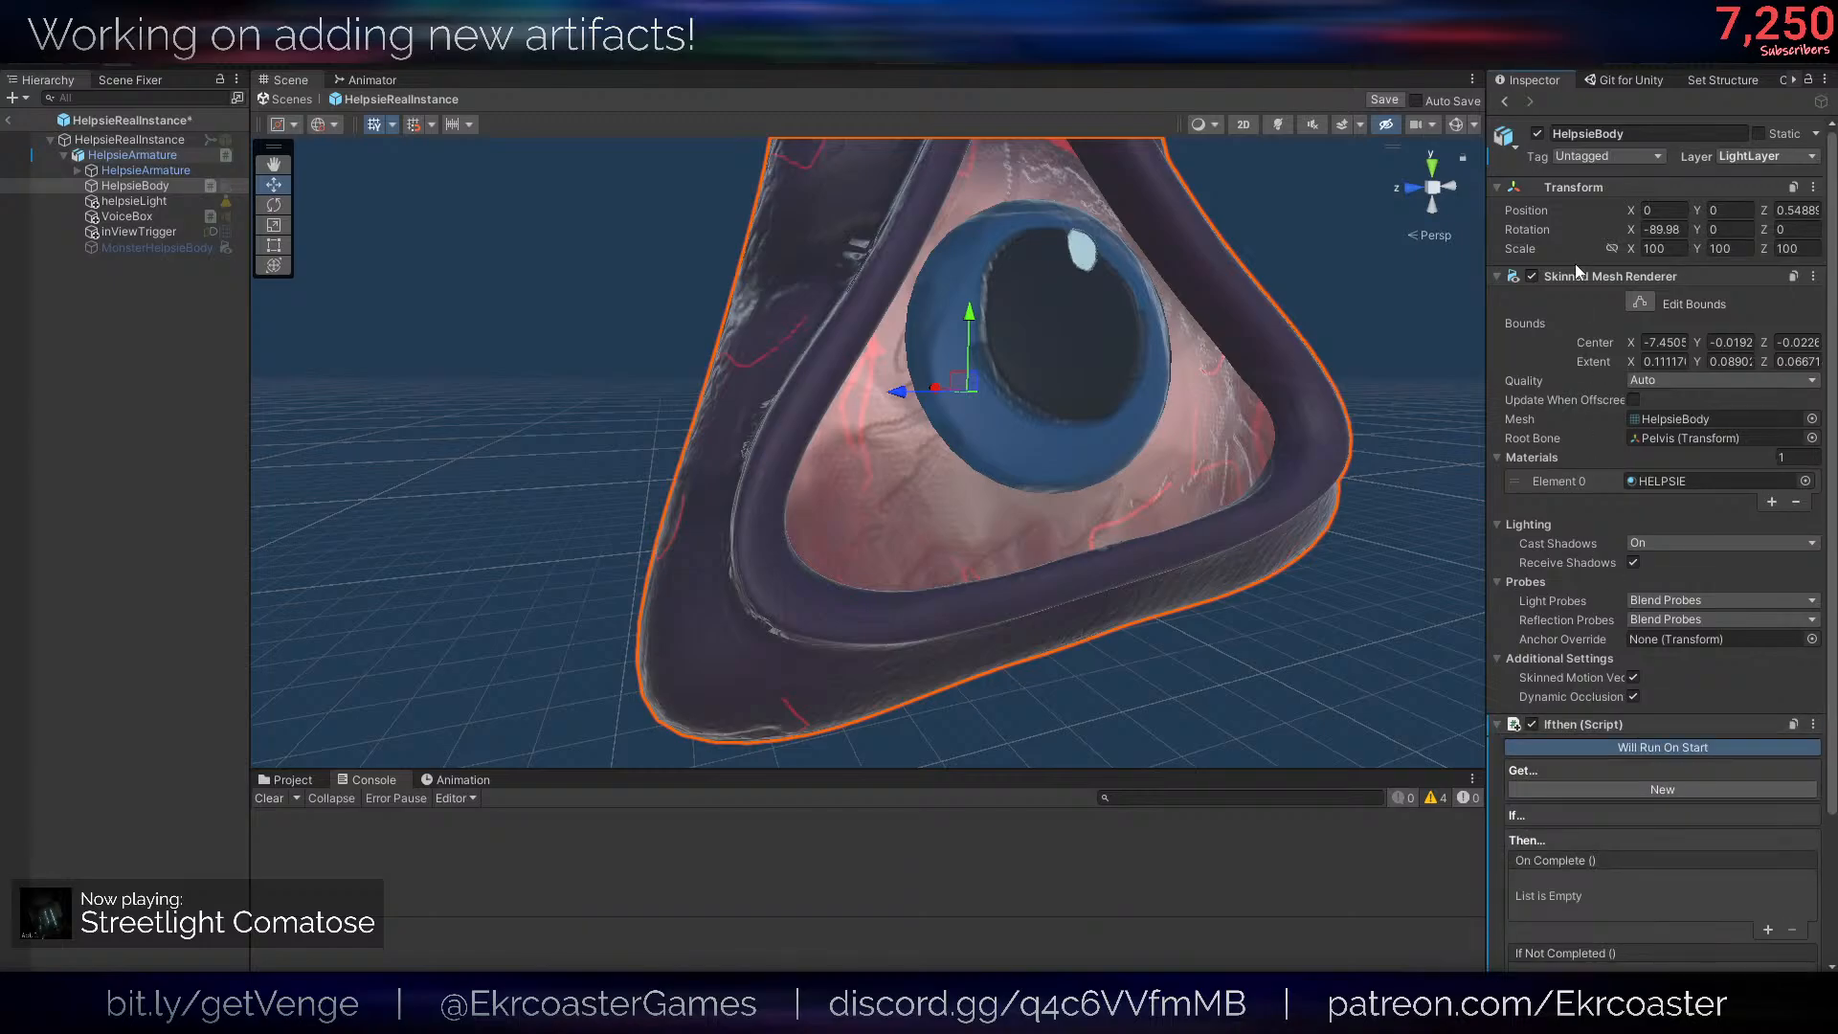
- Collapse HelpsieBody's Skinned Mesh Renderer settings and add a new variable to the Ifthen script
click(1584, 277)
scroll(901, 393, down, 7)
scroll(905, 395, up, 3)
alt+drag(905, 394, 915, 400)
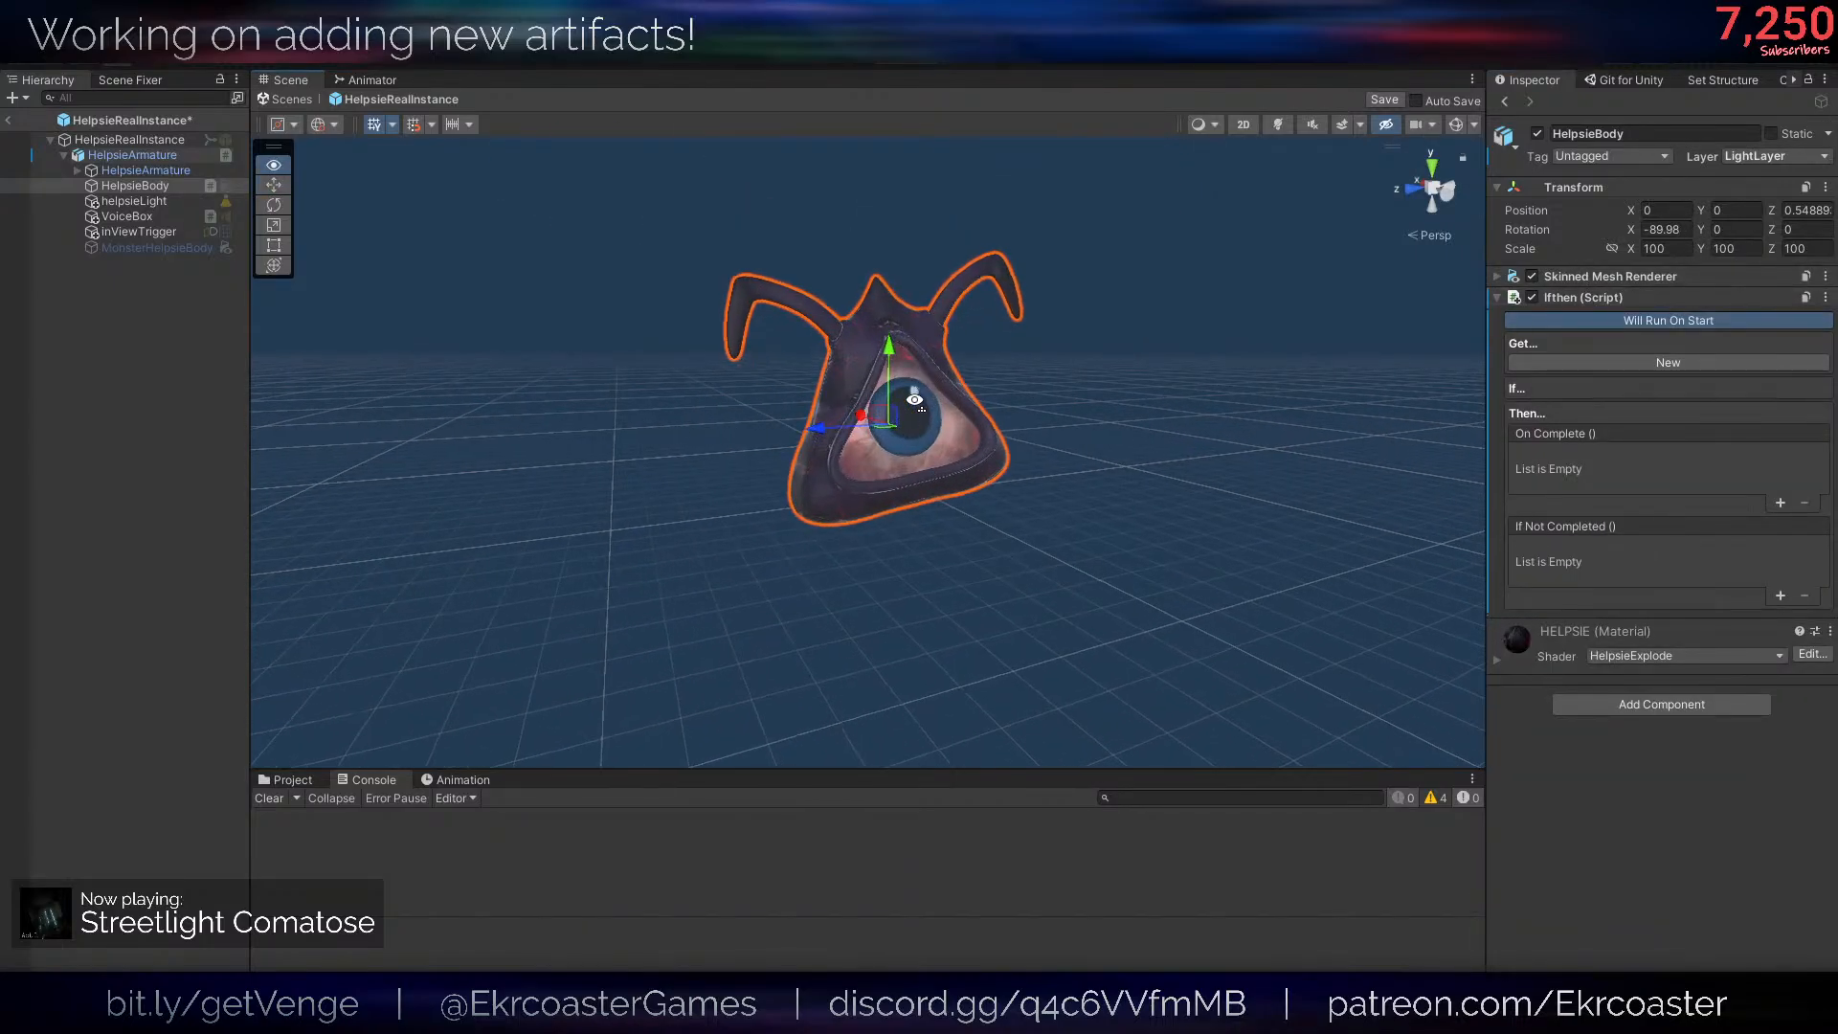
right_drag(914, 400, 917, 400)
key(w)
key(s)
right_drag(1011, 354, 1017, 350)
key(w)
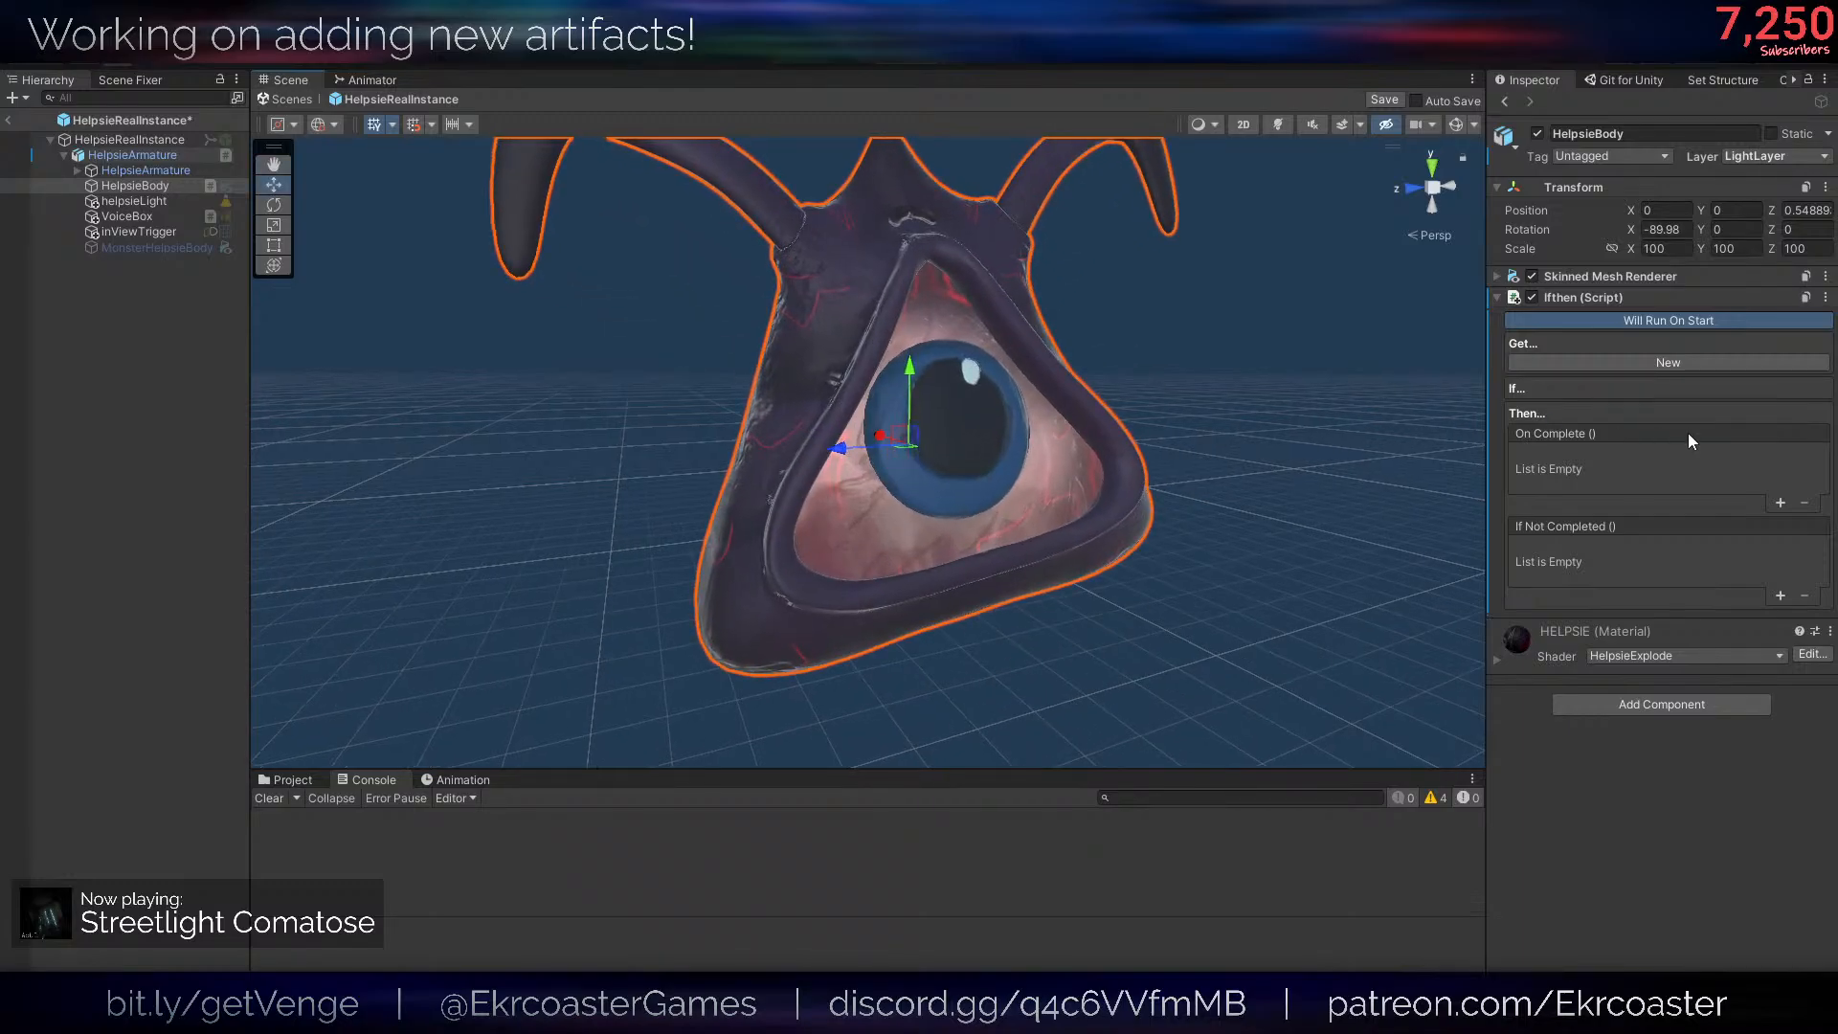
click(1664, 364)
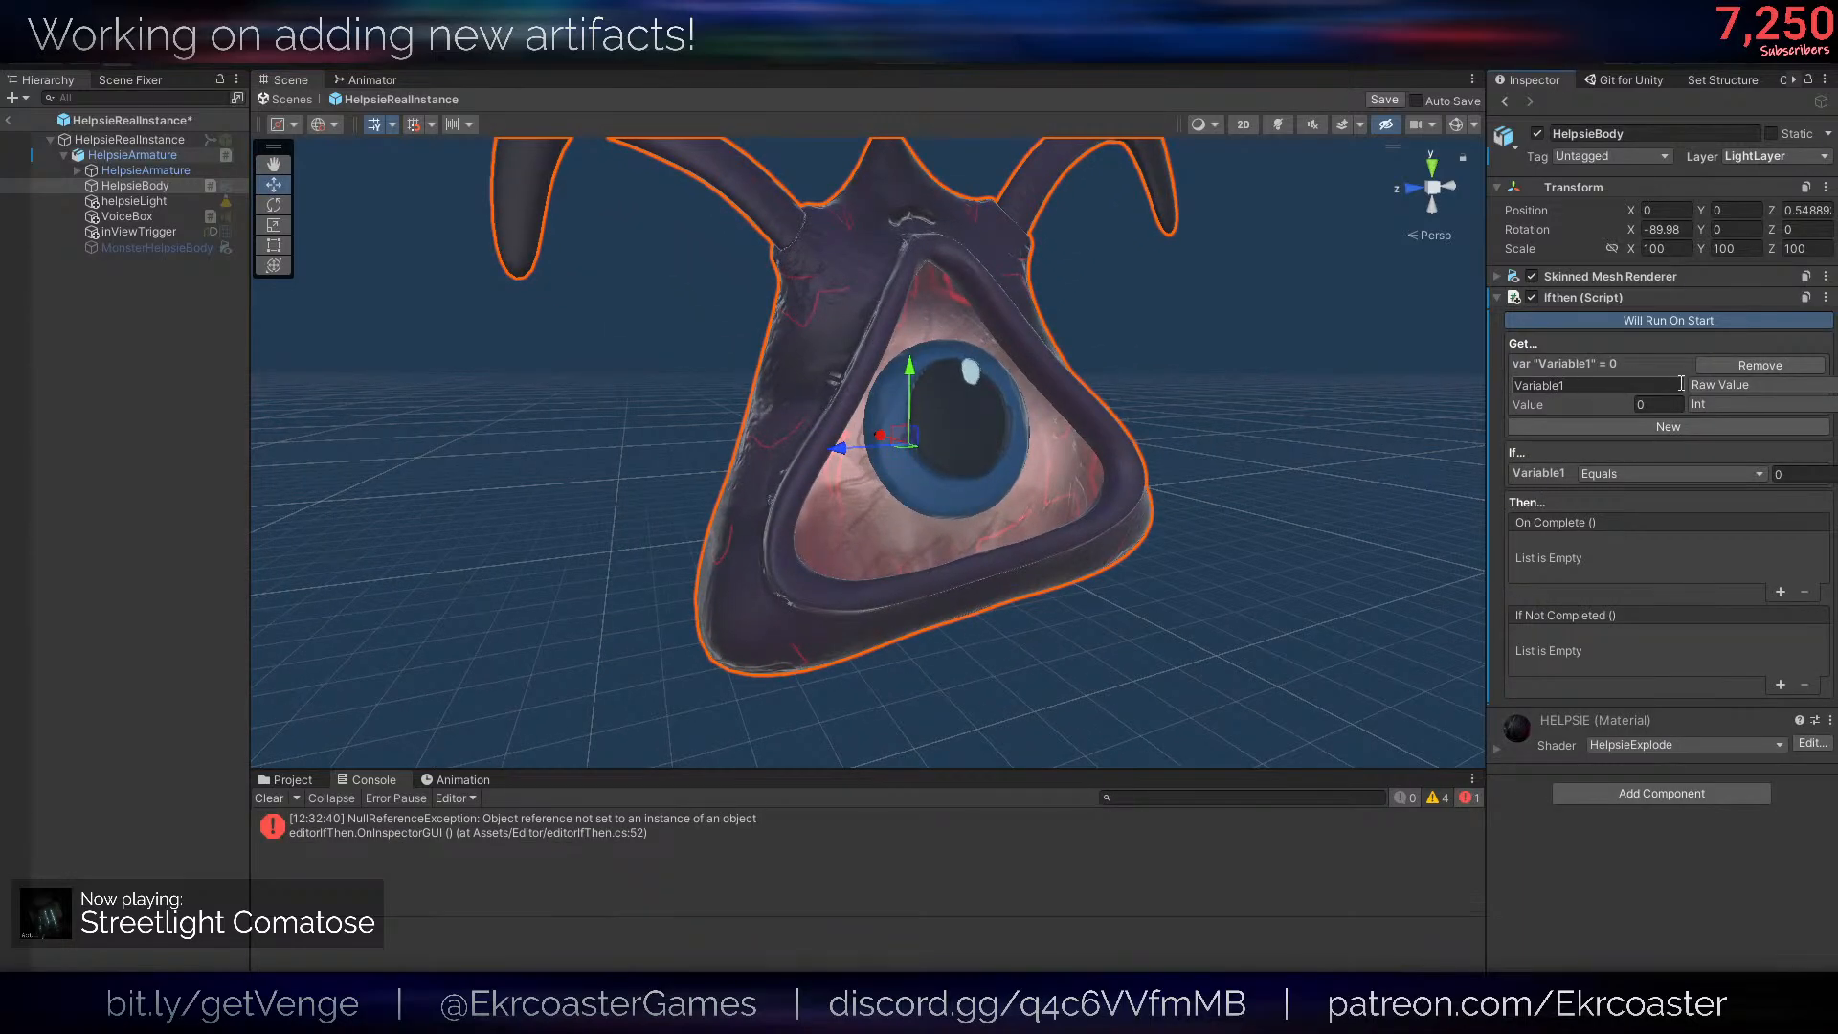
click(1757, 385)
right_drag(1084, 424, 1084, 424)
- Try adding null-conditional operators to the compareValues assignment on line 52 of editorIfThen.cs, where the NullReferenceException originates
click(514, 831)
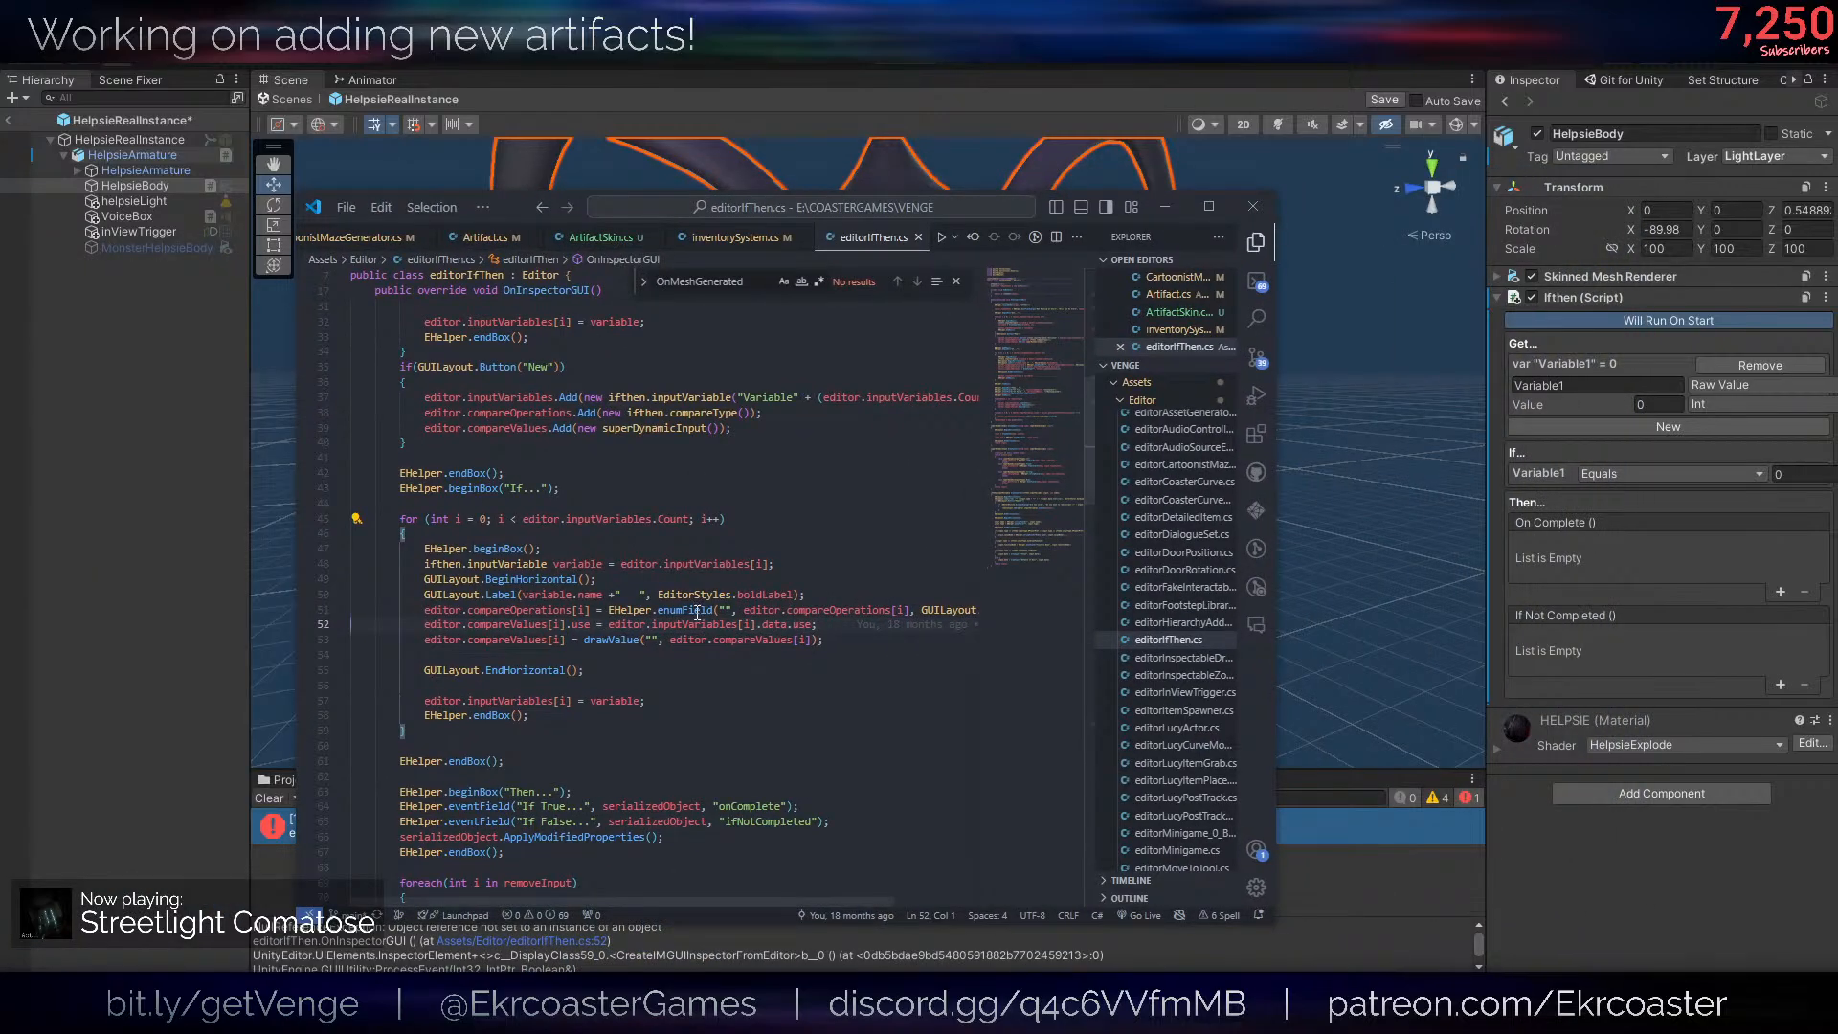
click(791, 688)
click(652, 624)
text(?)
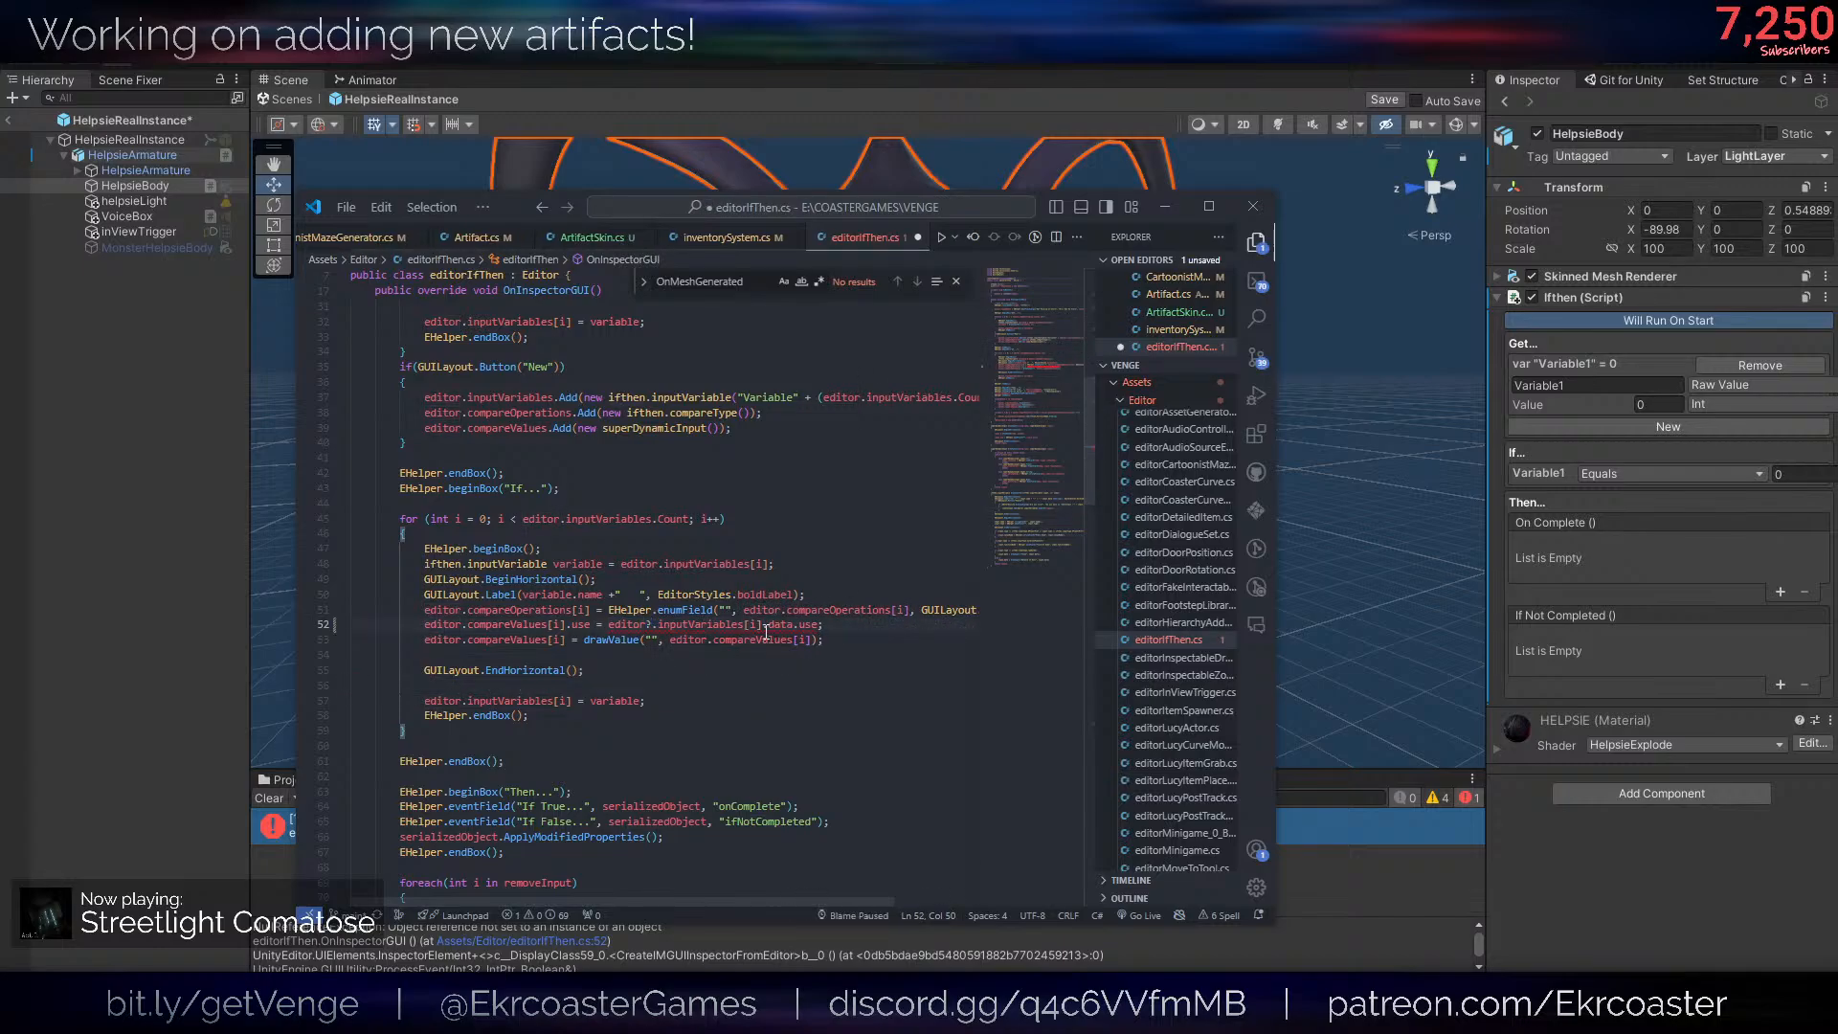
click(760, 624)
text(?)
click(792, 628)
text(?)
click(839, 629)
key(Down)
key(Left)
key(Up)
key(Left)
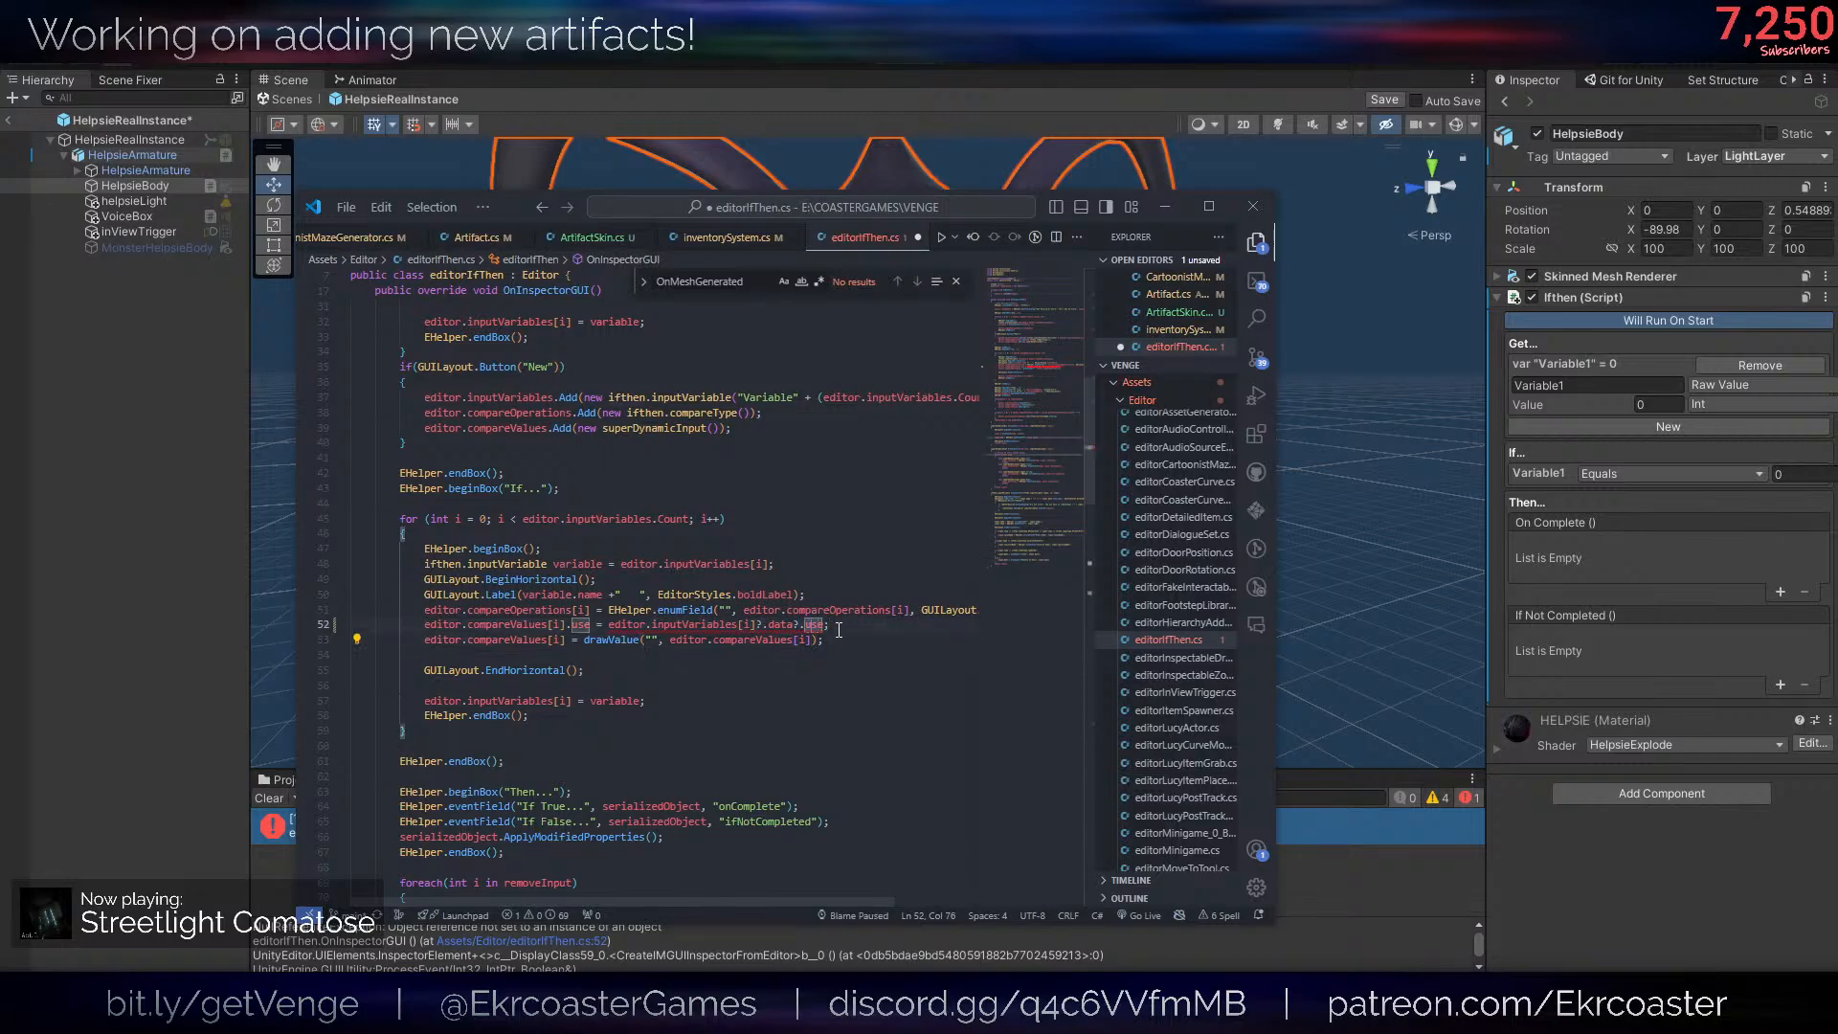
- Check the definition of the use field in ifthen.cs and undo the null-conditional edits on line 52 of editorIfThen.cs
ctrl+click(581, 624)
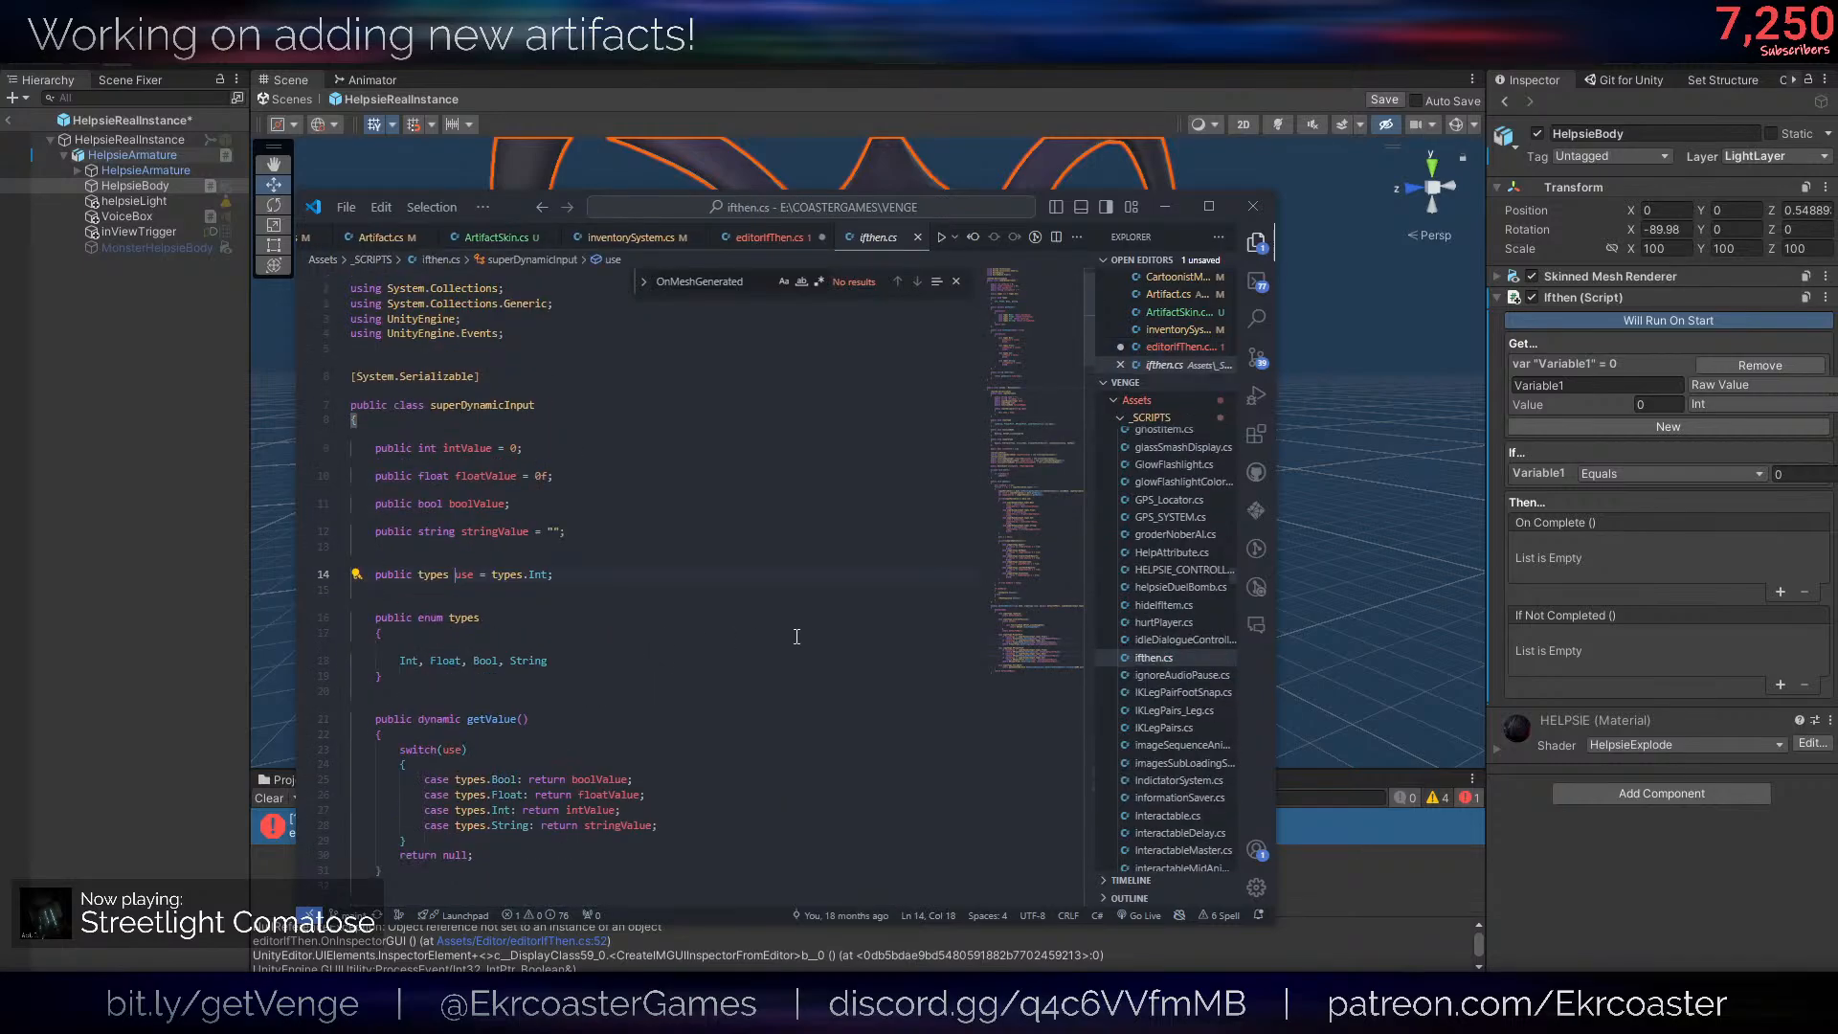
key(alt+Left)
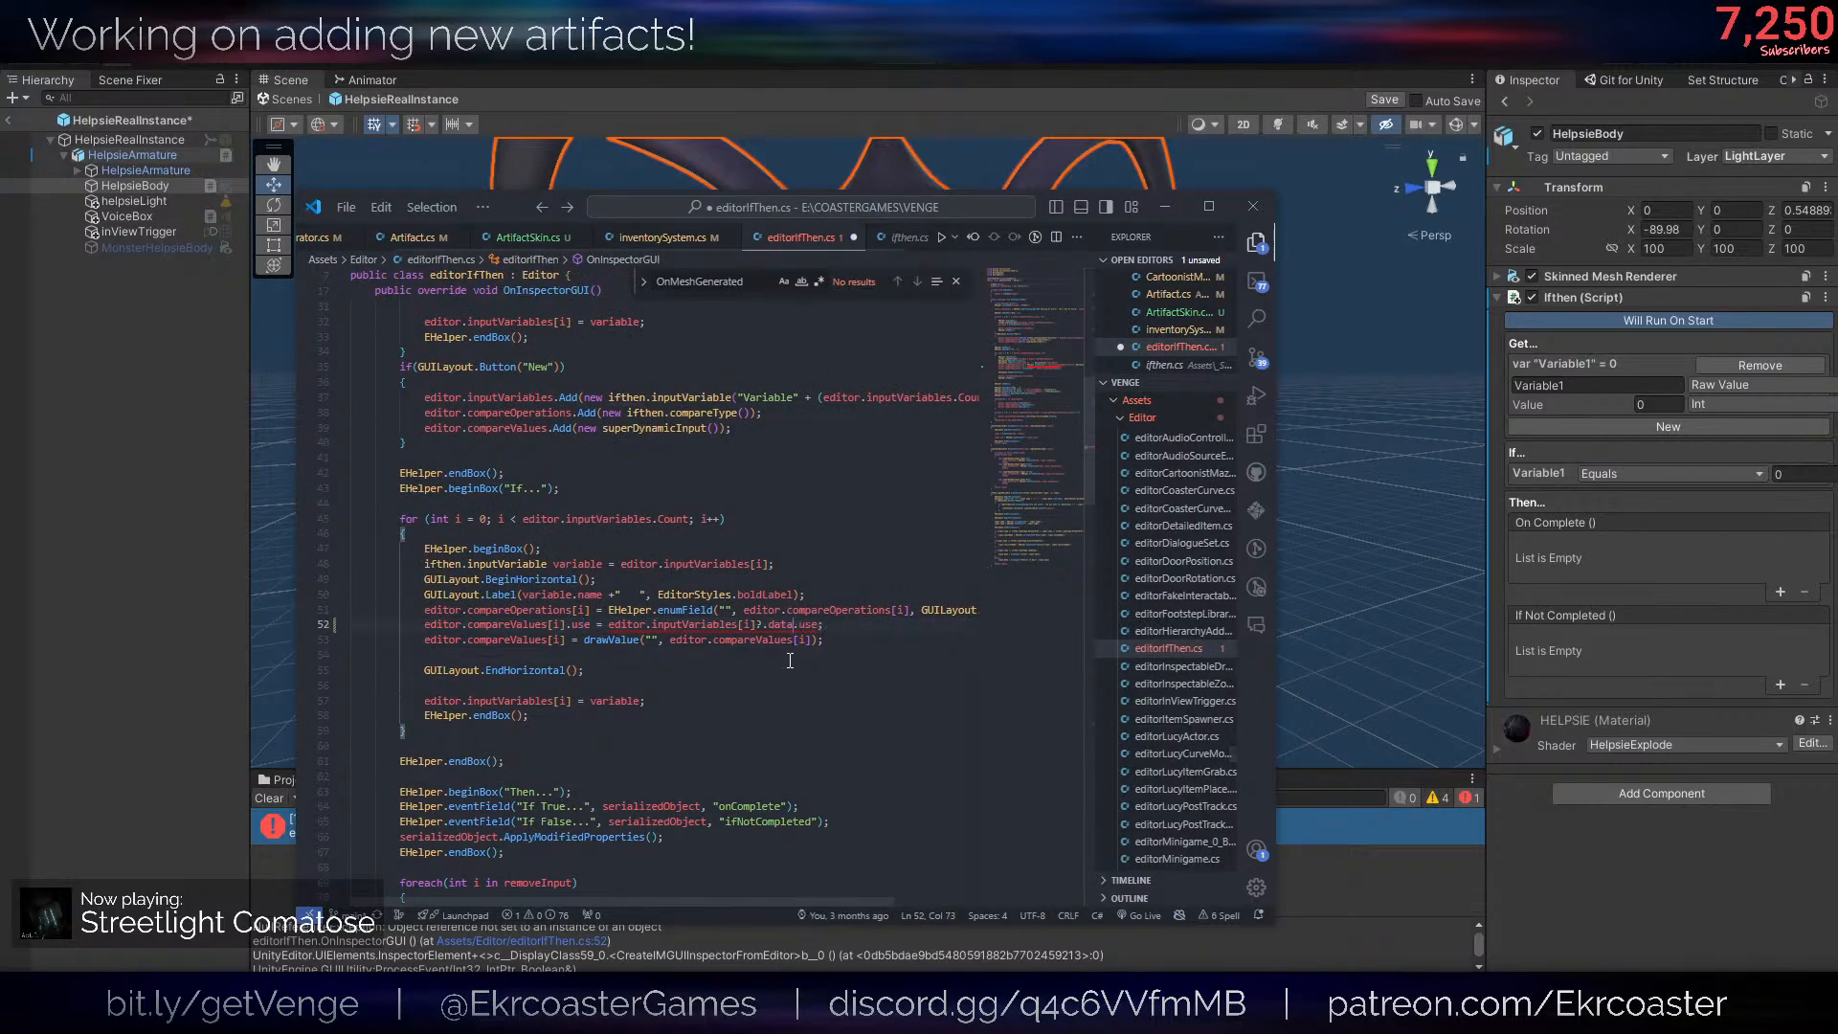
click(792, 659)
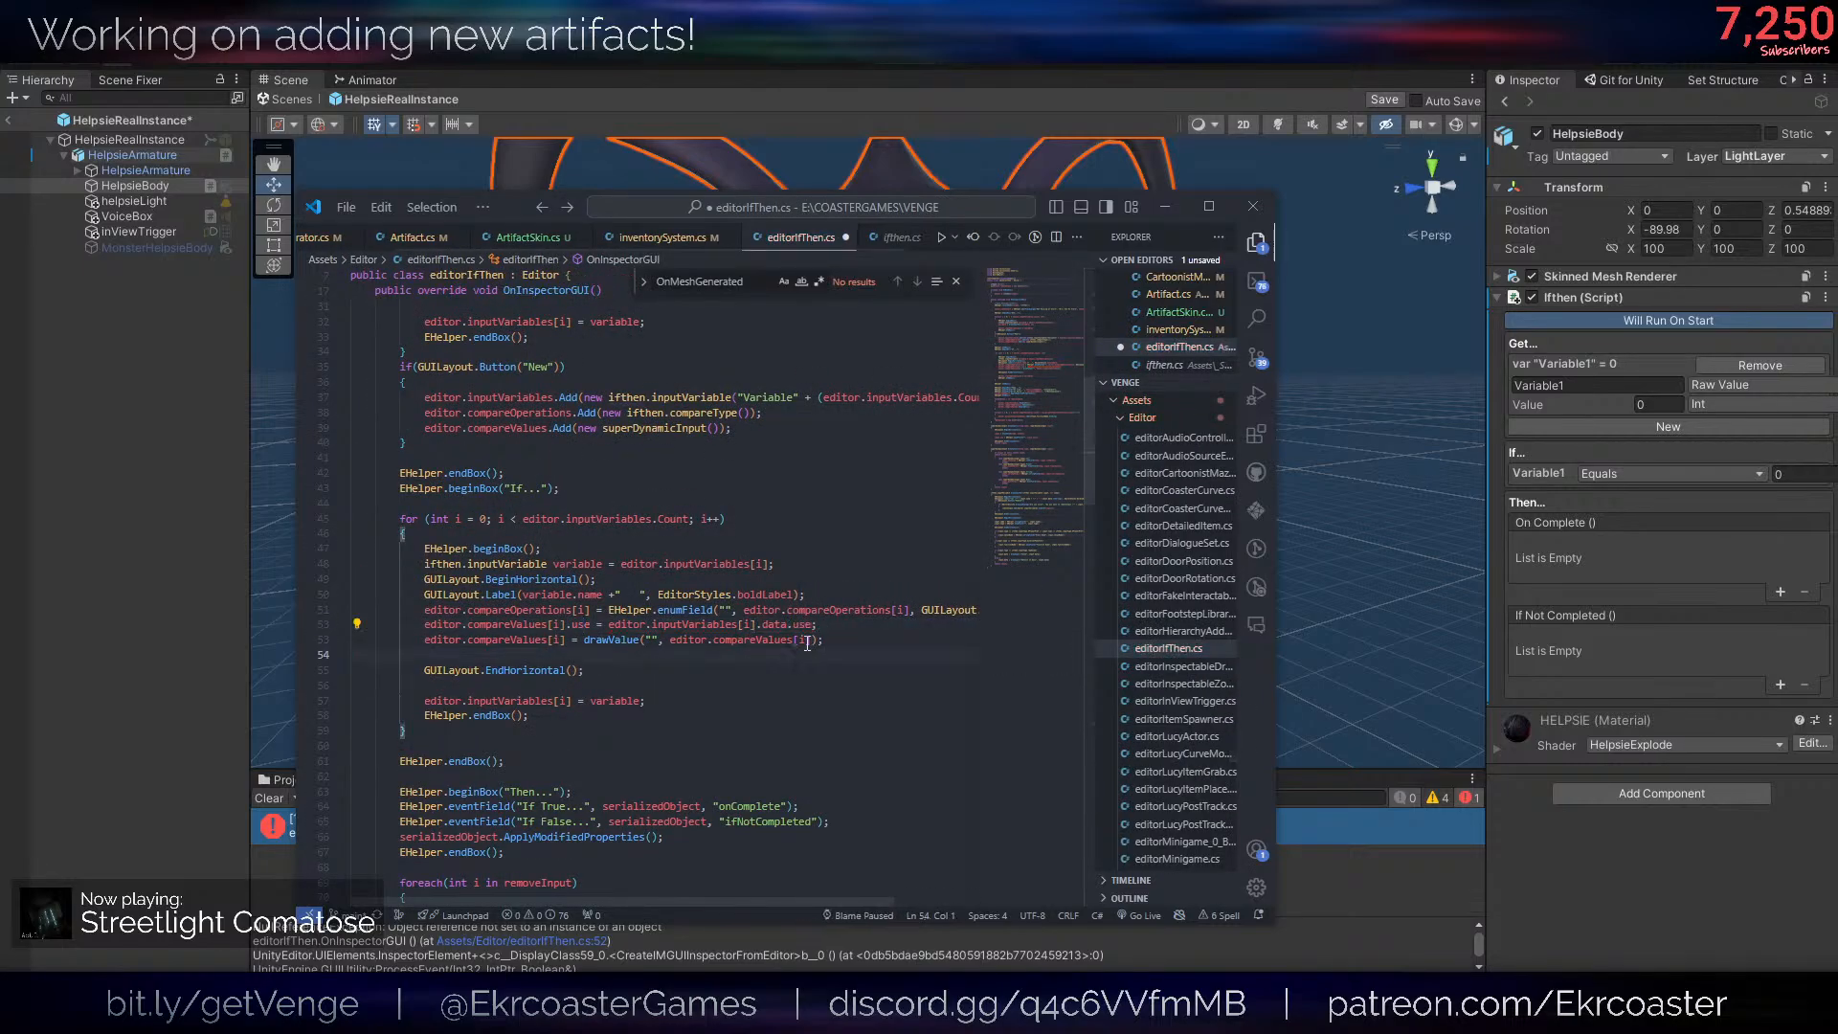
- Switch back to Unity and clear the console messages
click(523, 187)
scroll(1077, 438, down, 6)
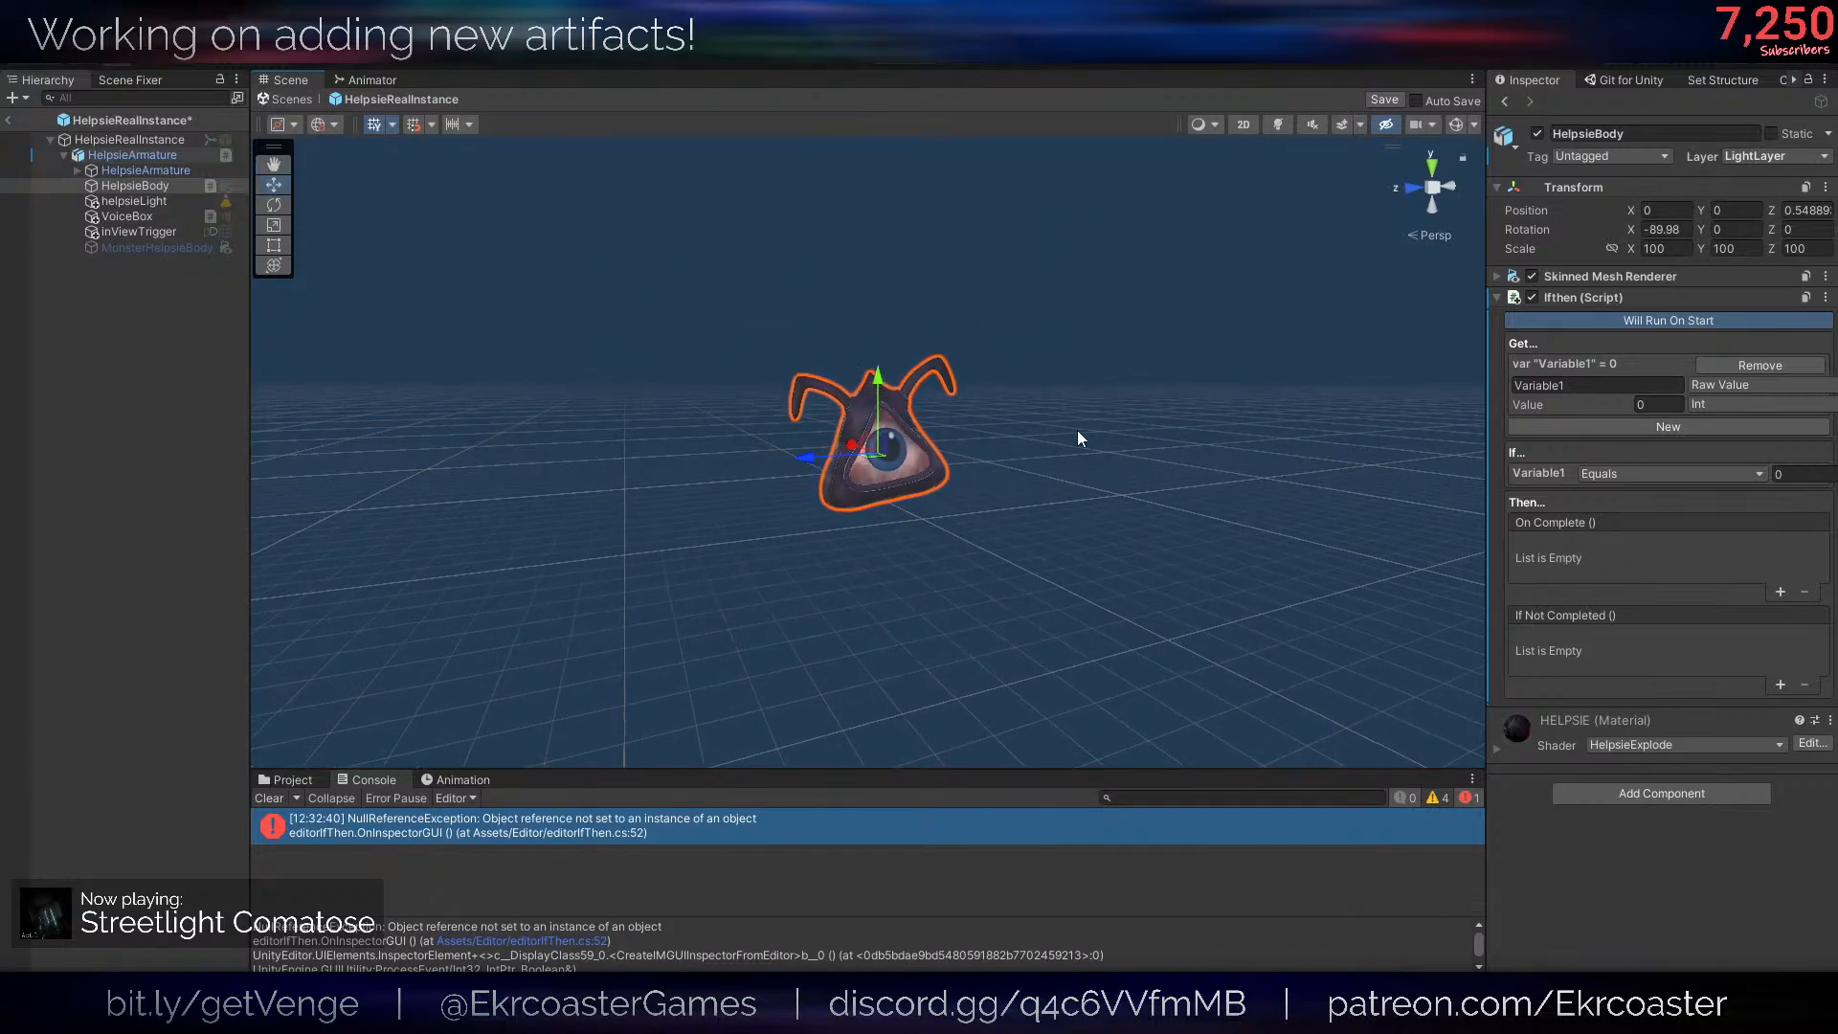
click(269, 799)
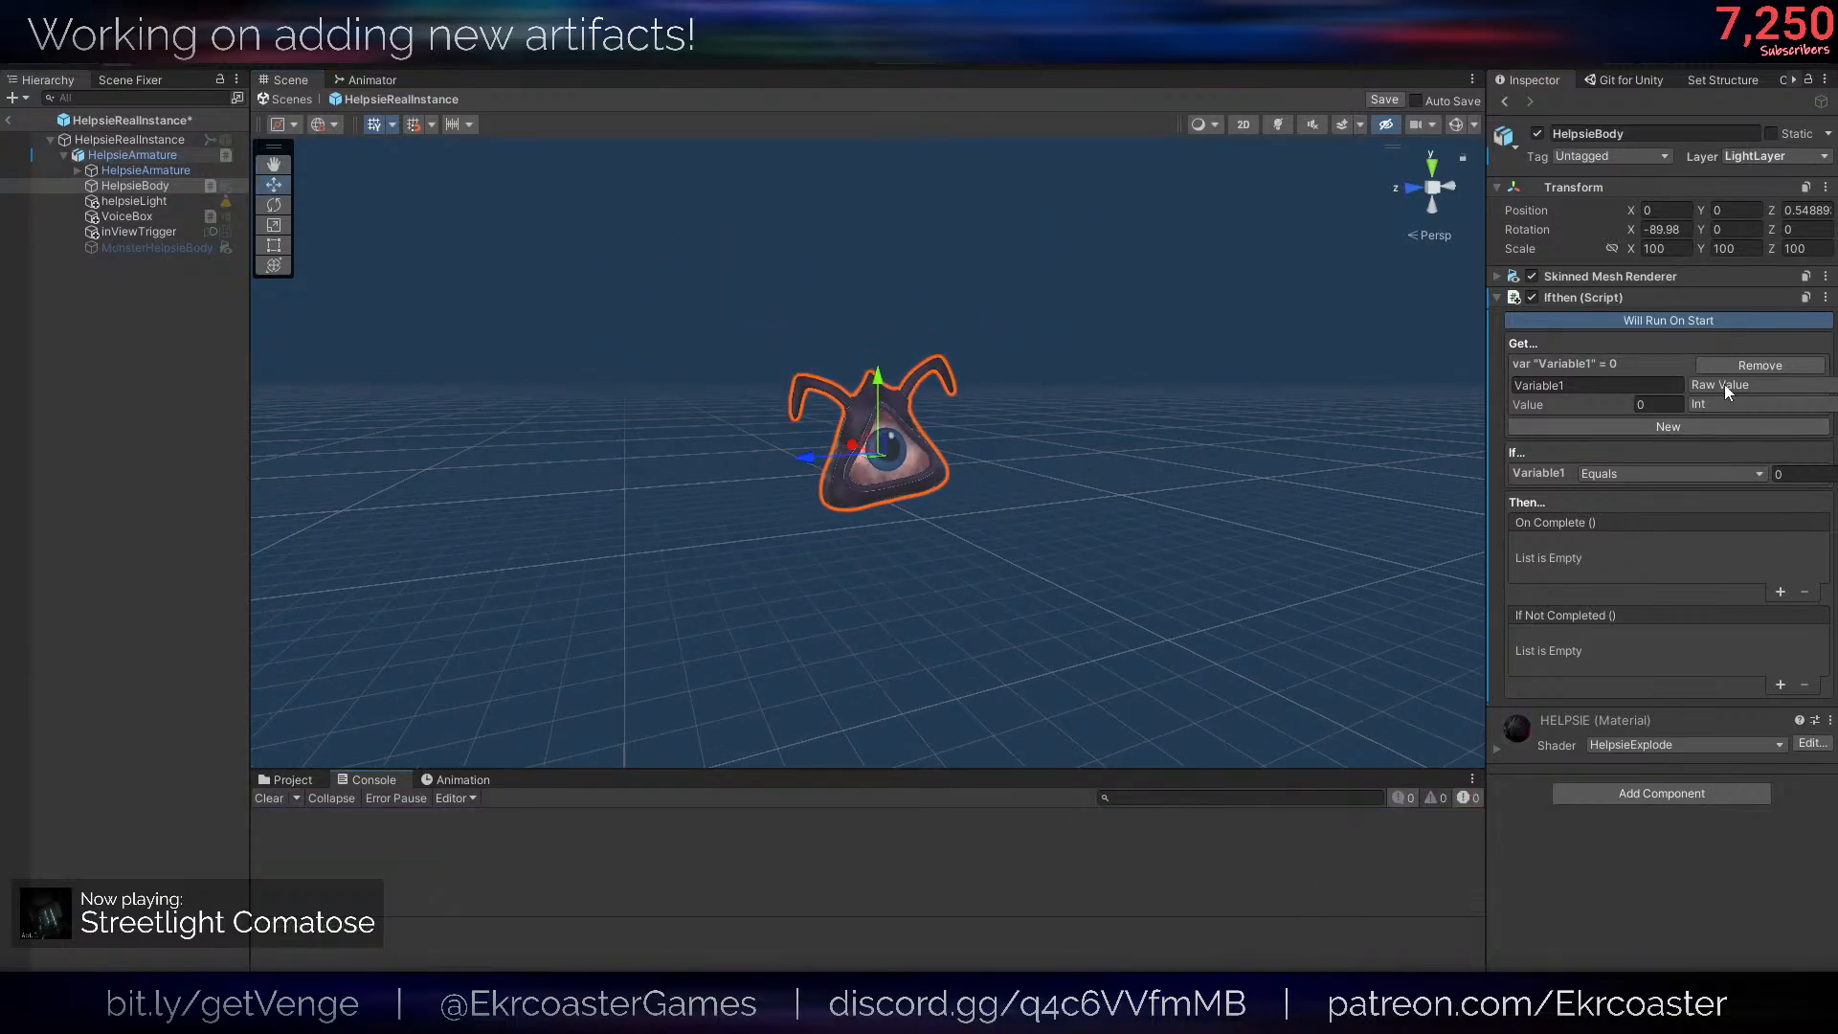
- Check the value source options for Variable1 in the Ifthen script without changing them, and save the prefab
click(1725, 389)
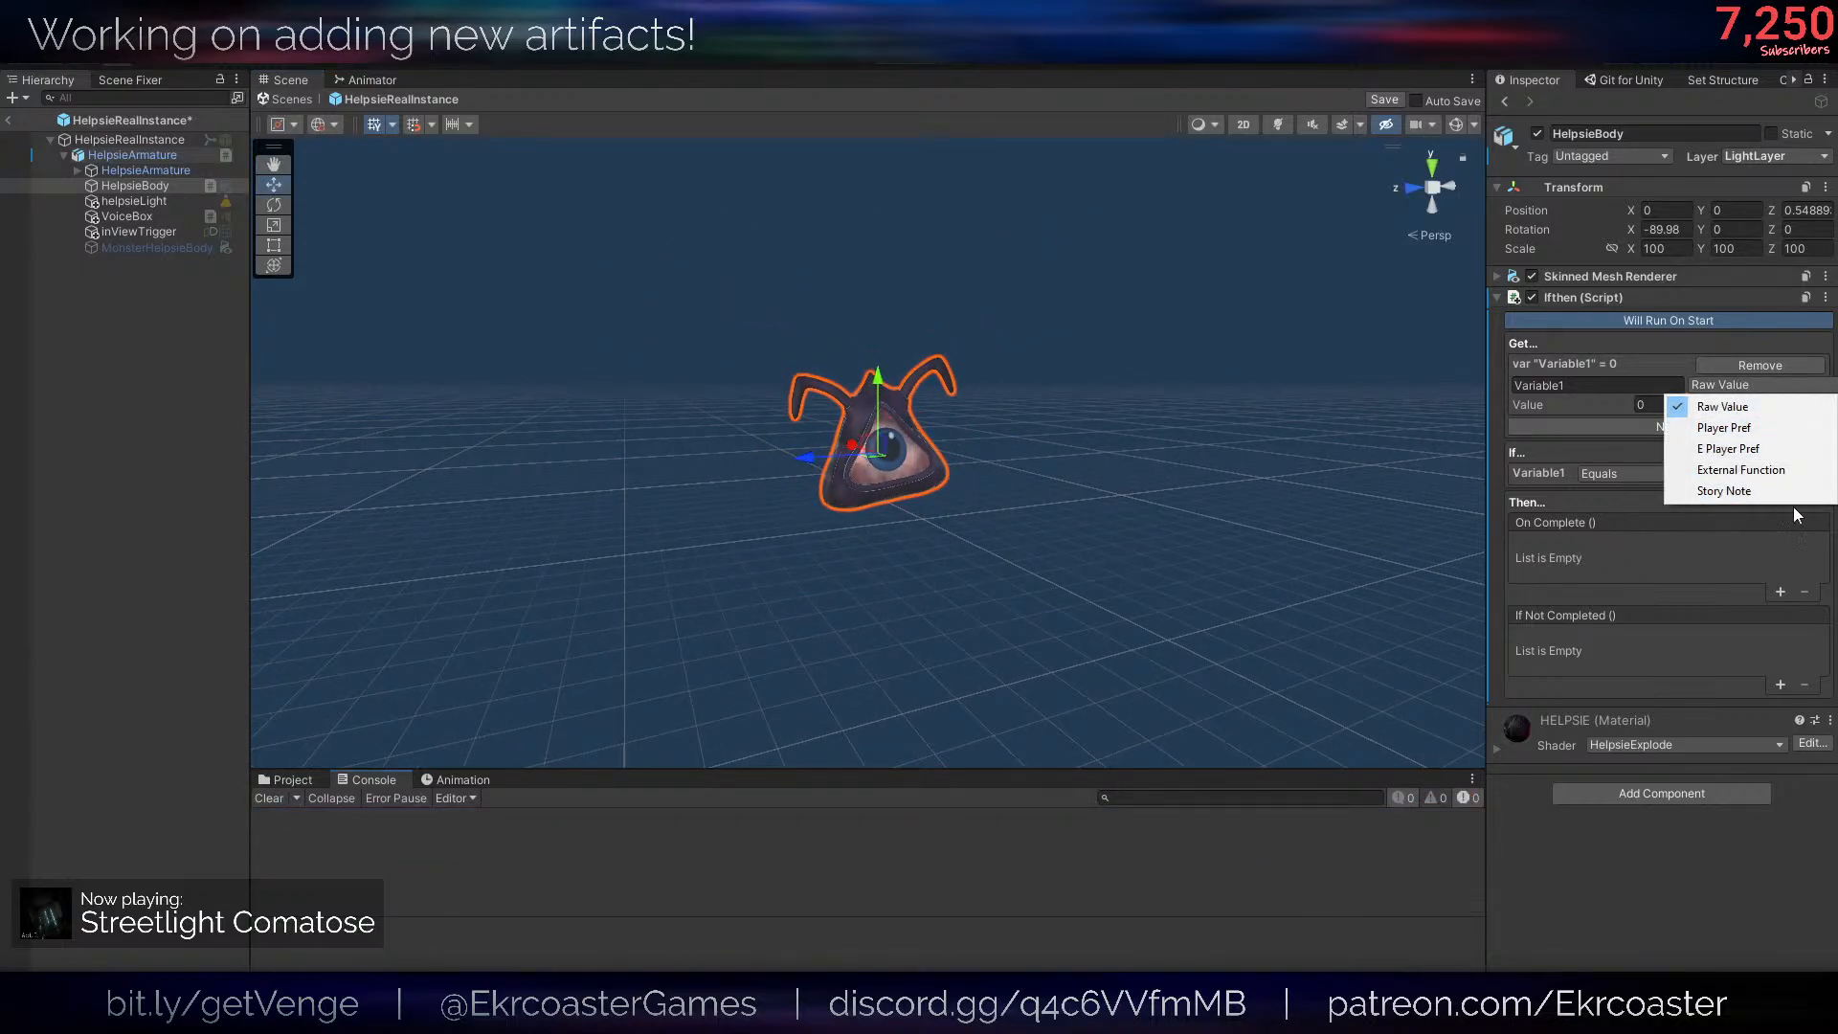
click(1634, 505)
key(w)
right_drag(1269, 469, 1239, 464)
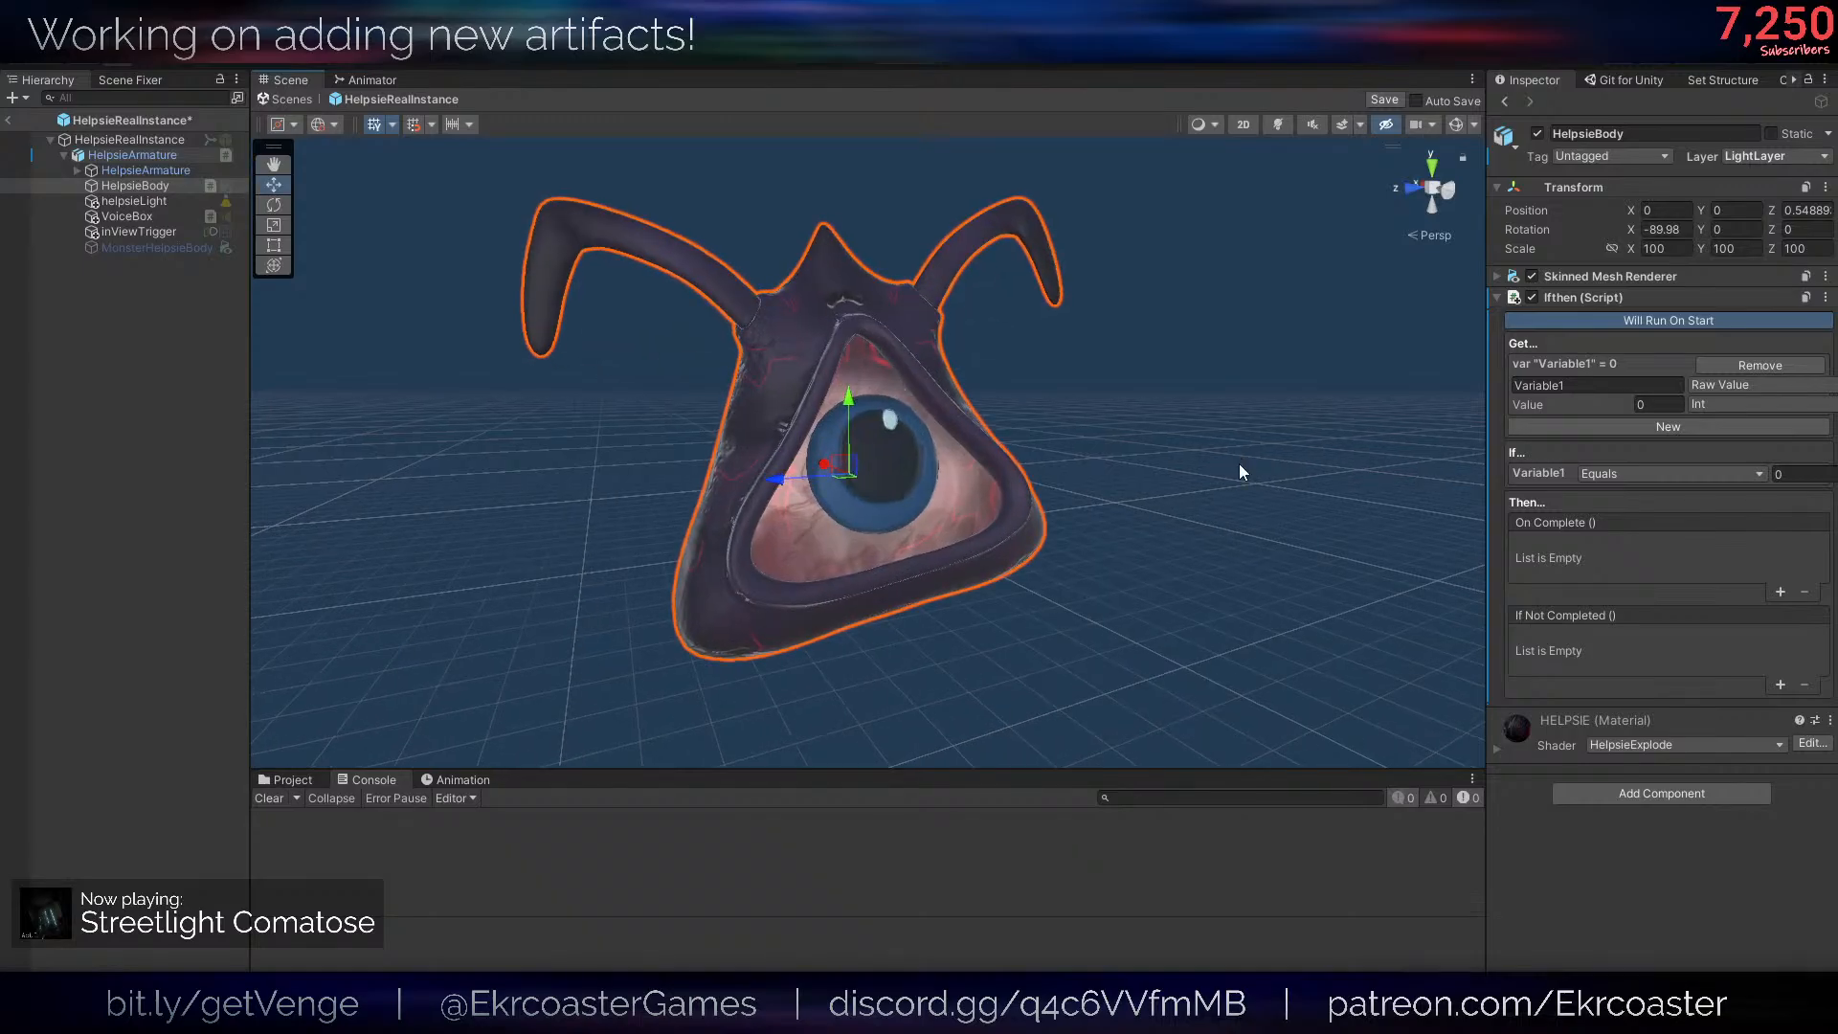
right_click(1222, 471)
key(ctrl+s)
- Switch to the code editor, find and open artifactsBackend.cs, and maximize the editor window
drag(0, 330, 599, 191)
click(657, 368)
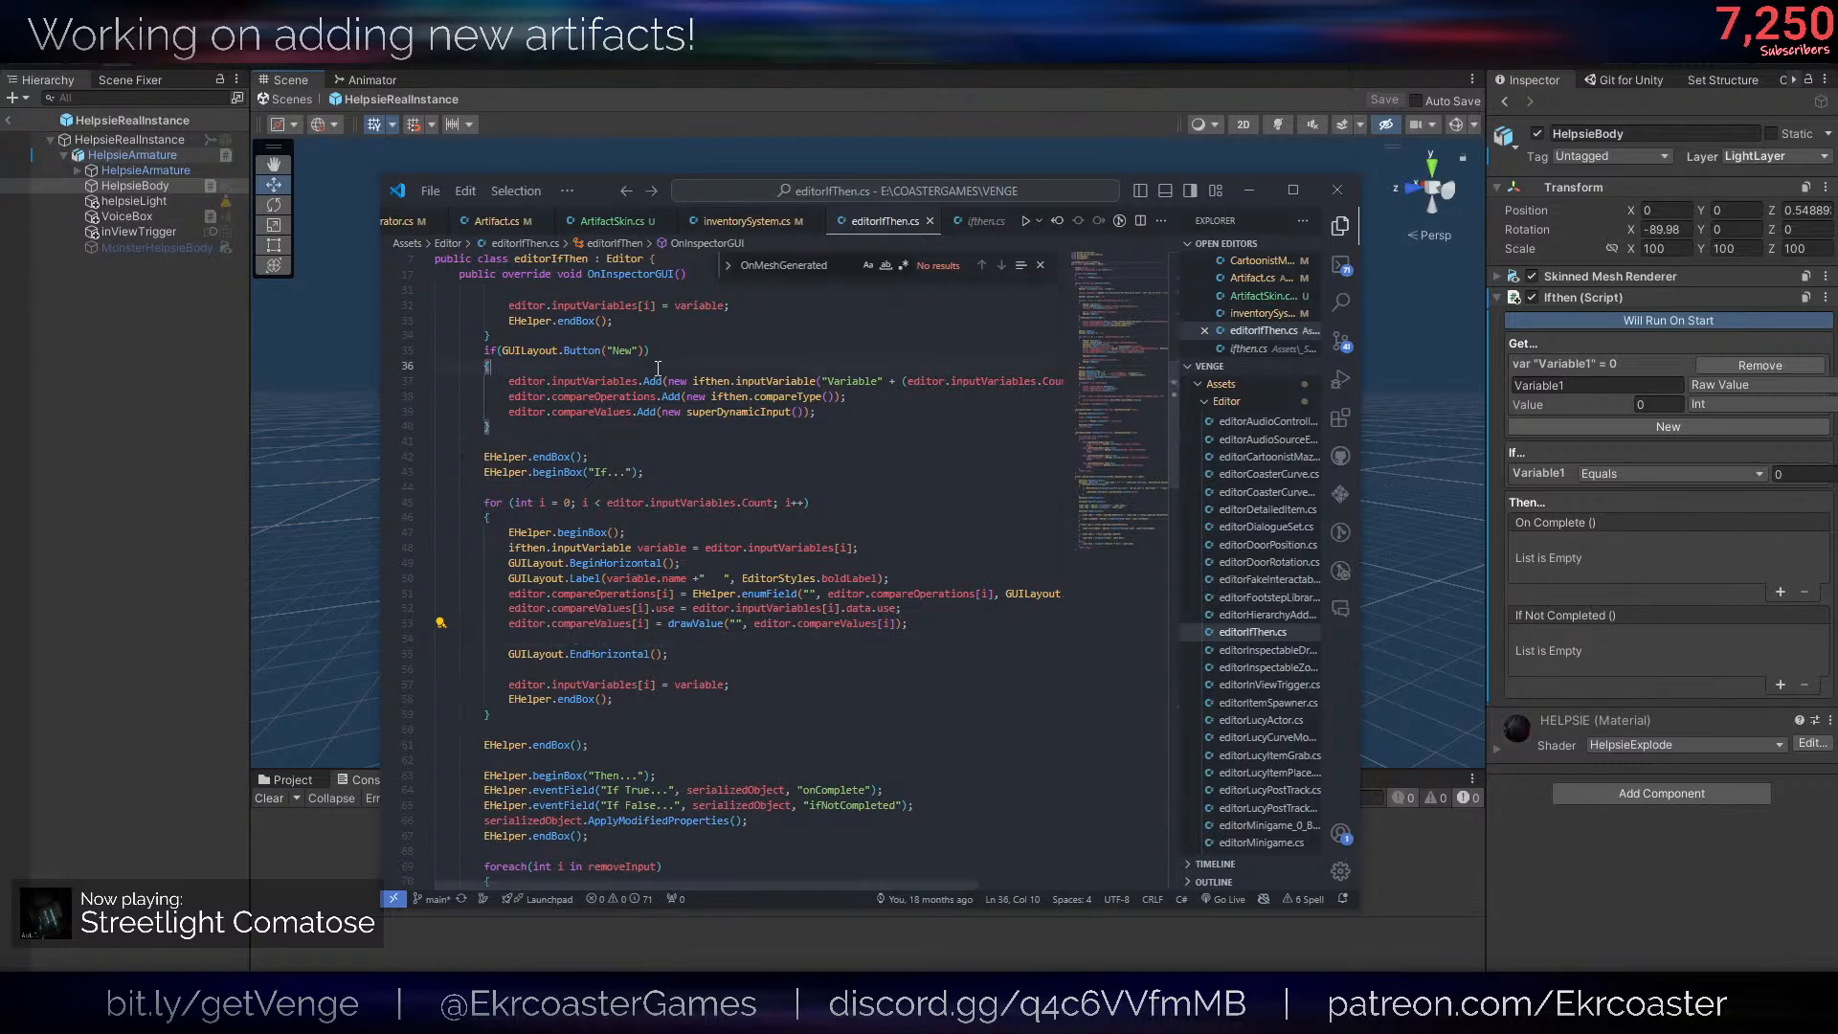
key(ctrl+p)
text(artif)
key(Down)
key(Down)
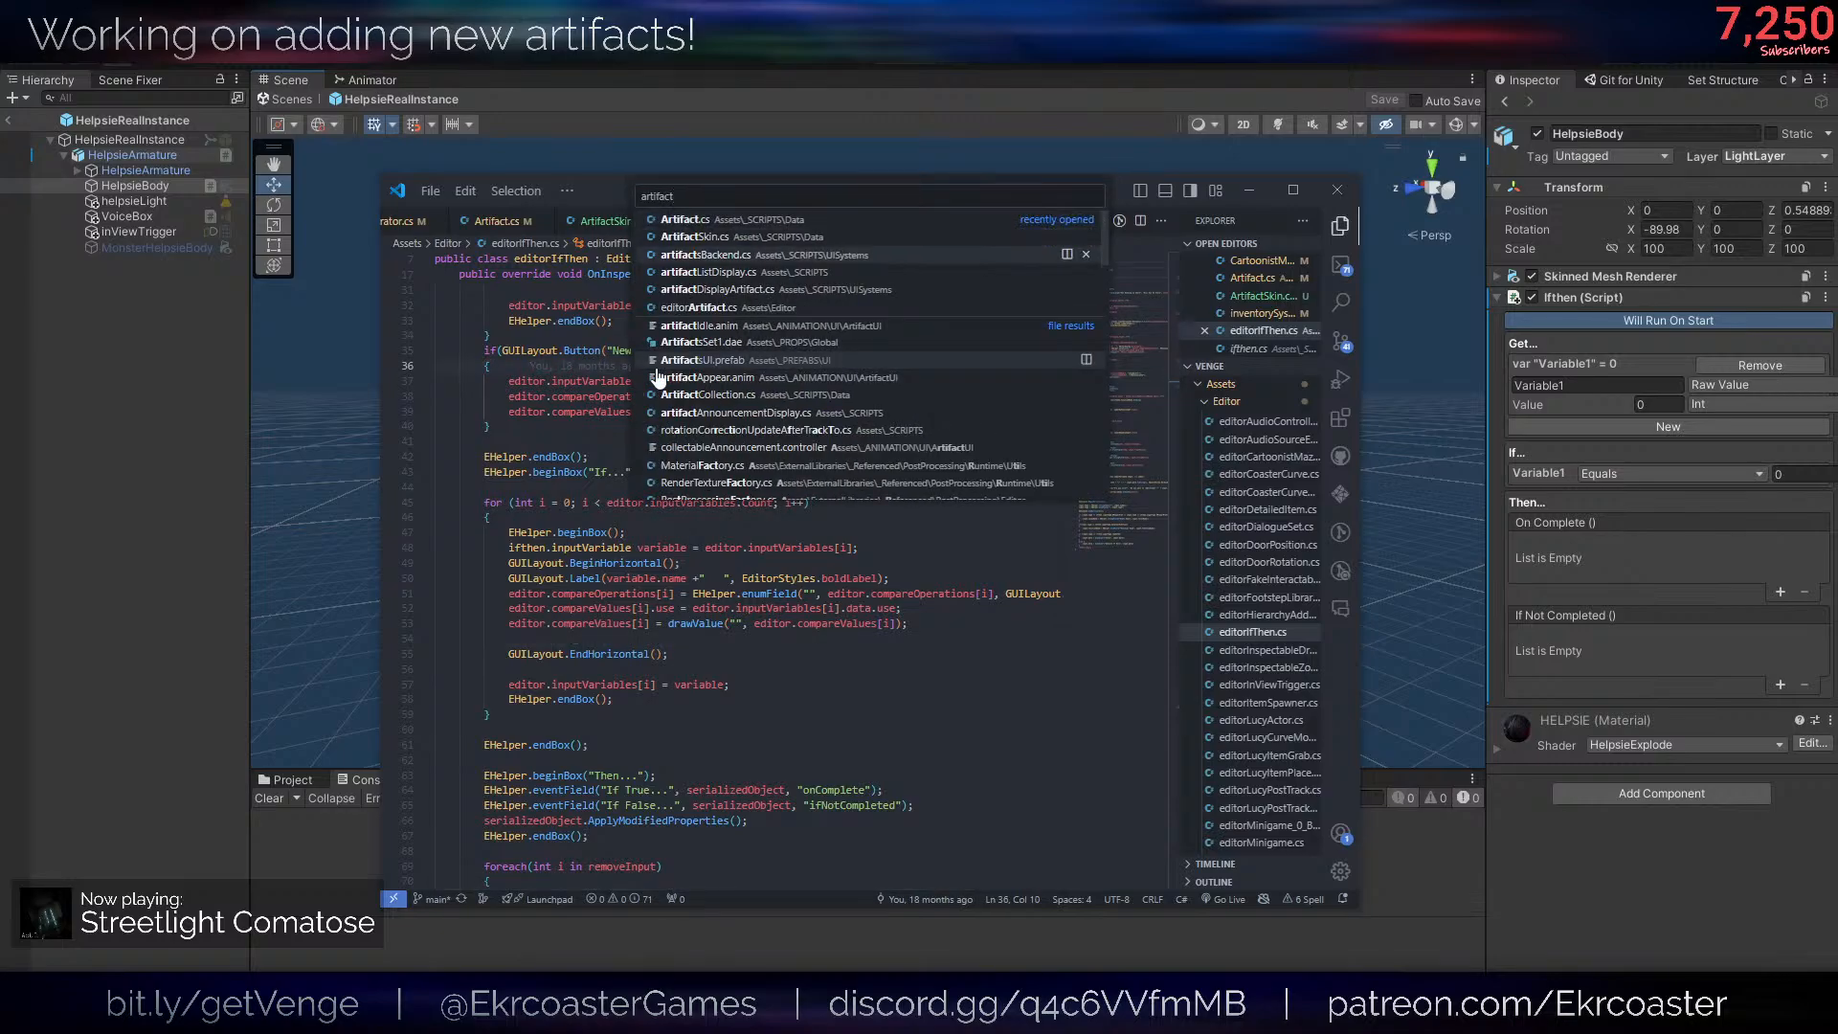
key(Return)
click(1293, 192)
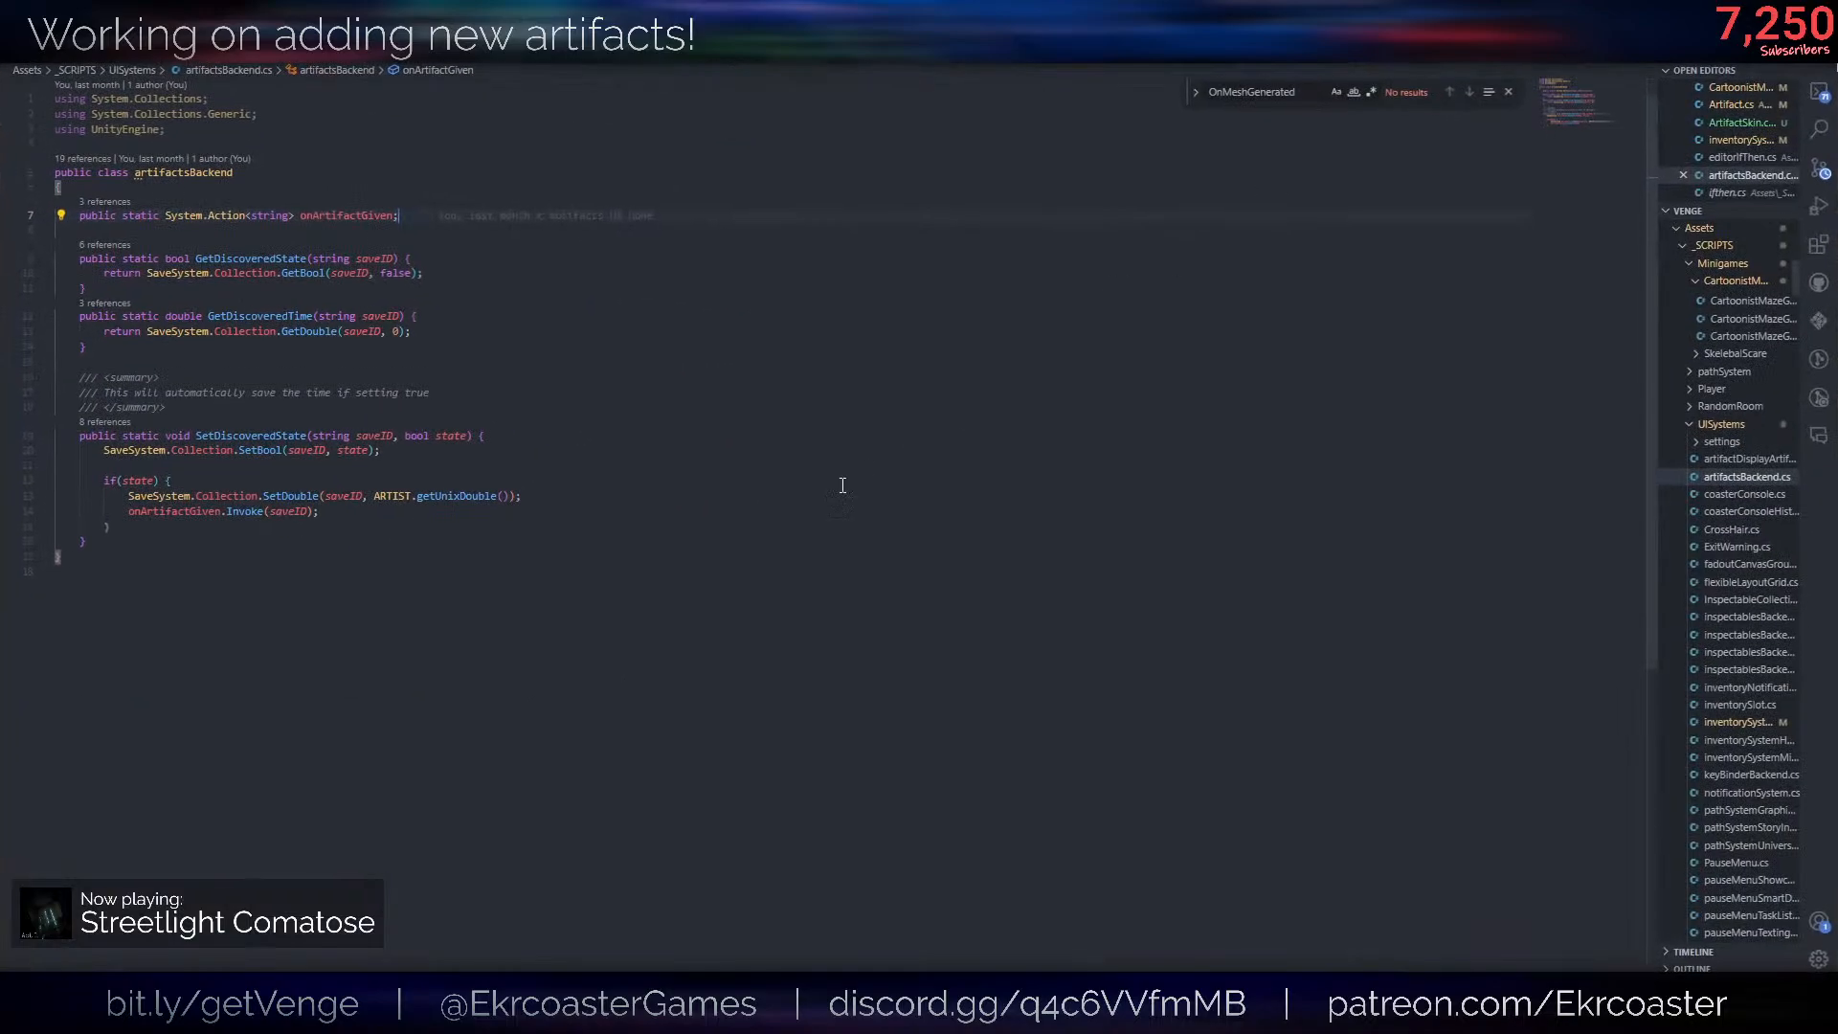
- Review the SetDiscoveredState, GetDiscoveredState and GetDiscoveredTime methods in artifactsBackend.cs
click(842, 484)
scroll(283, 632, up, 1)
click(316, 465)
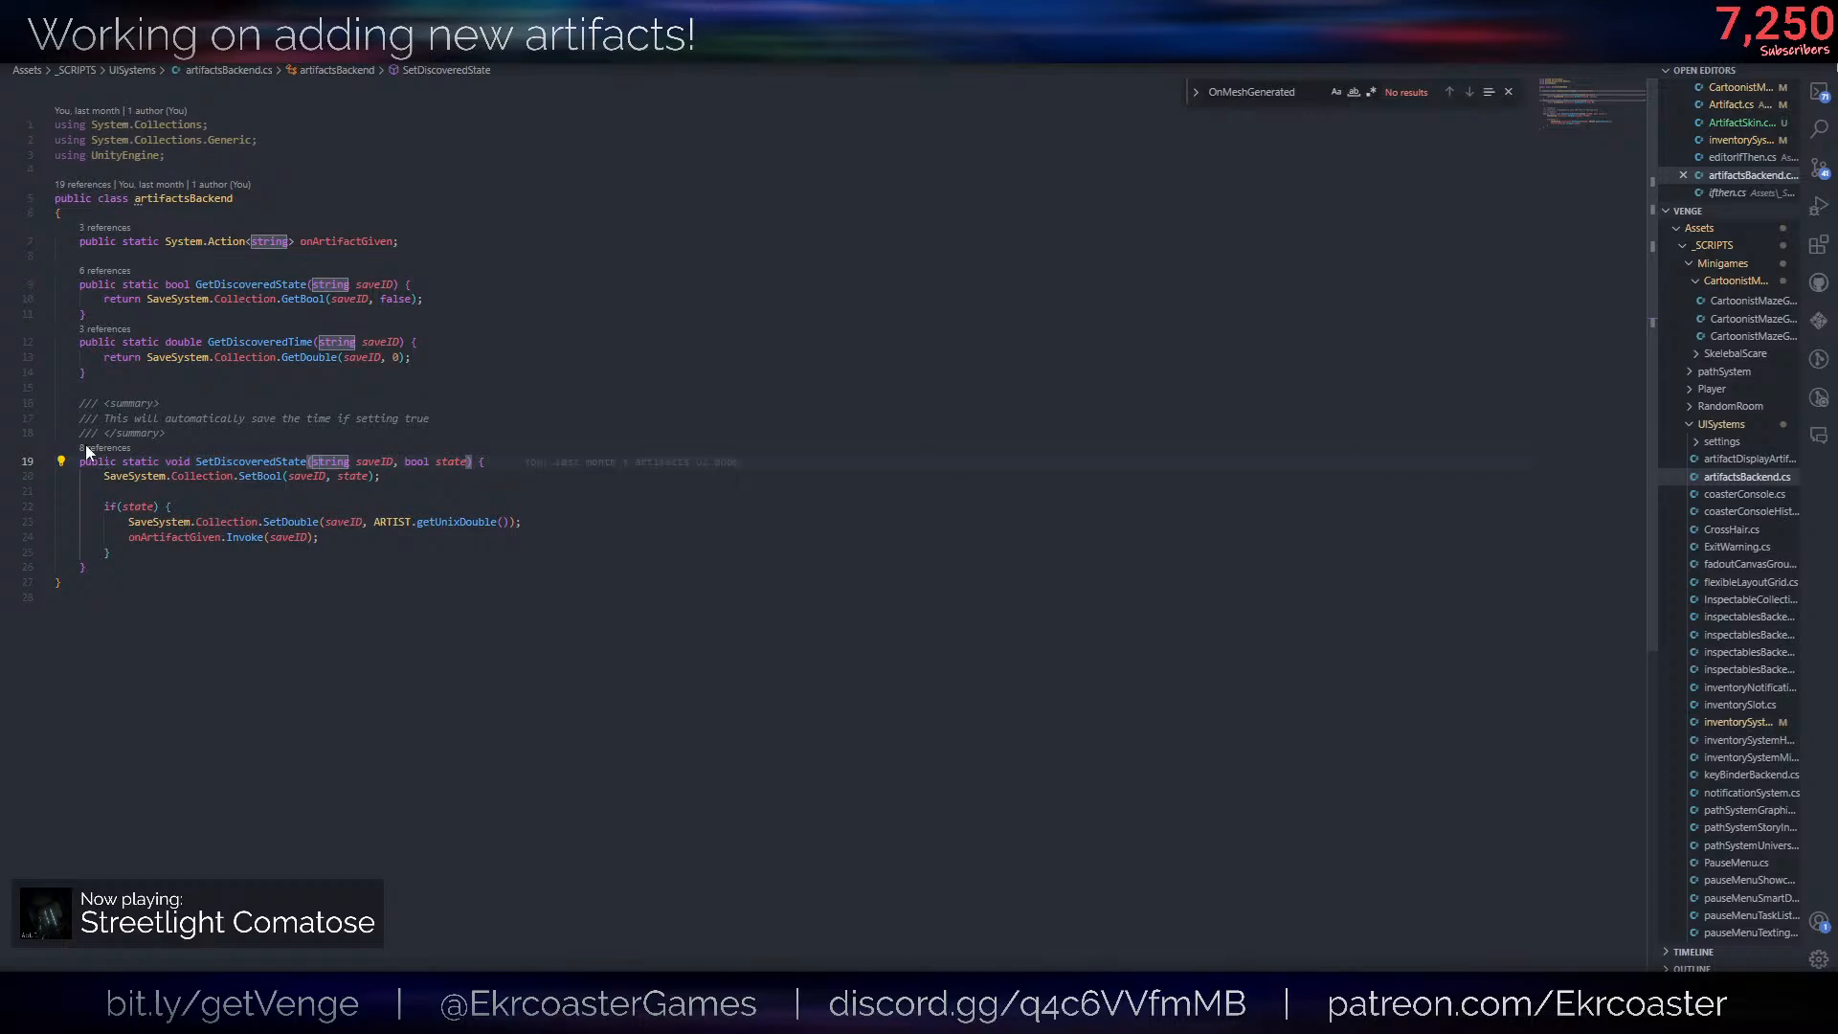
drag(71, 463, 555, 570)
drag(386, 360, 99, 265)
click(223, 452)
- Declare a public static void SetSkinState(string saveID, bool state) method below SetDiscoveredState
click(252, 557)
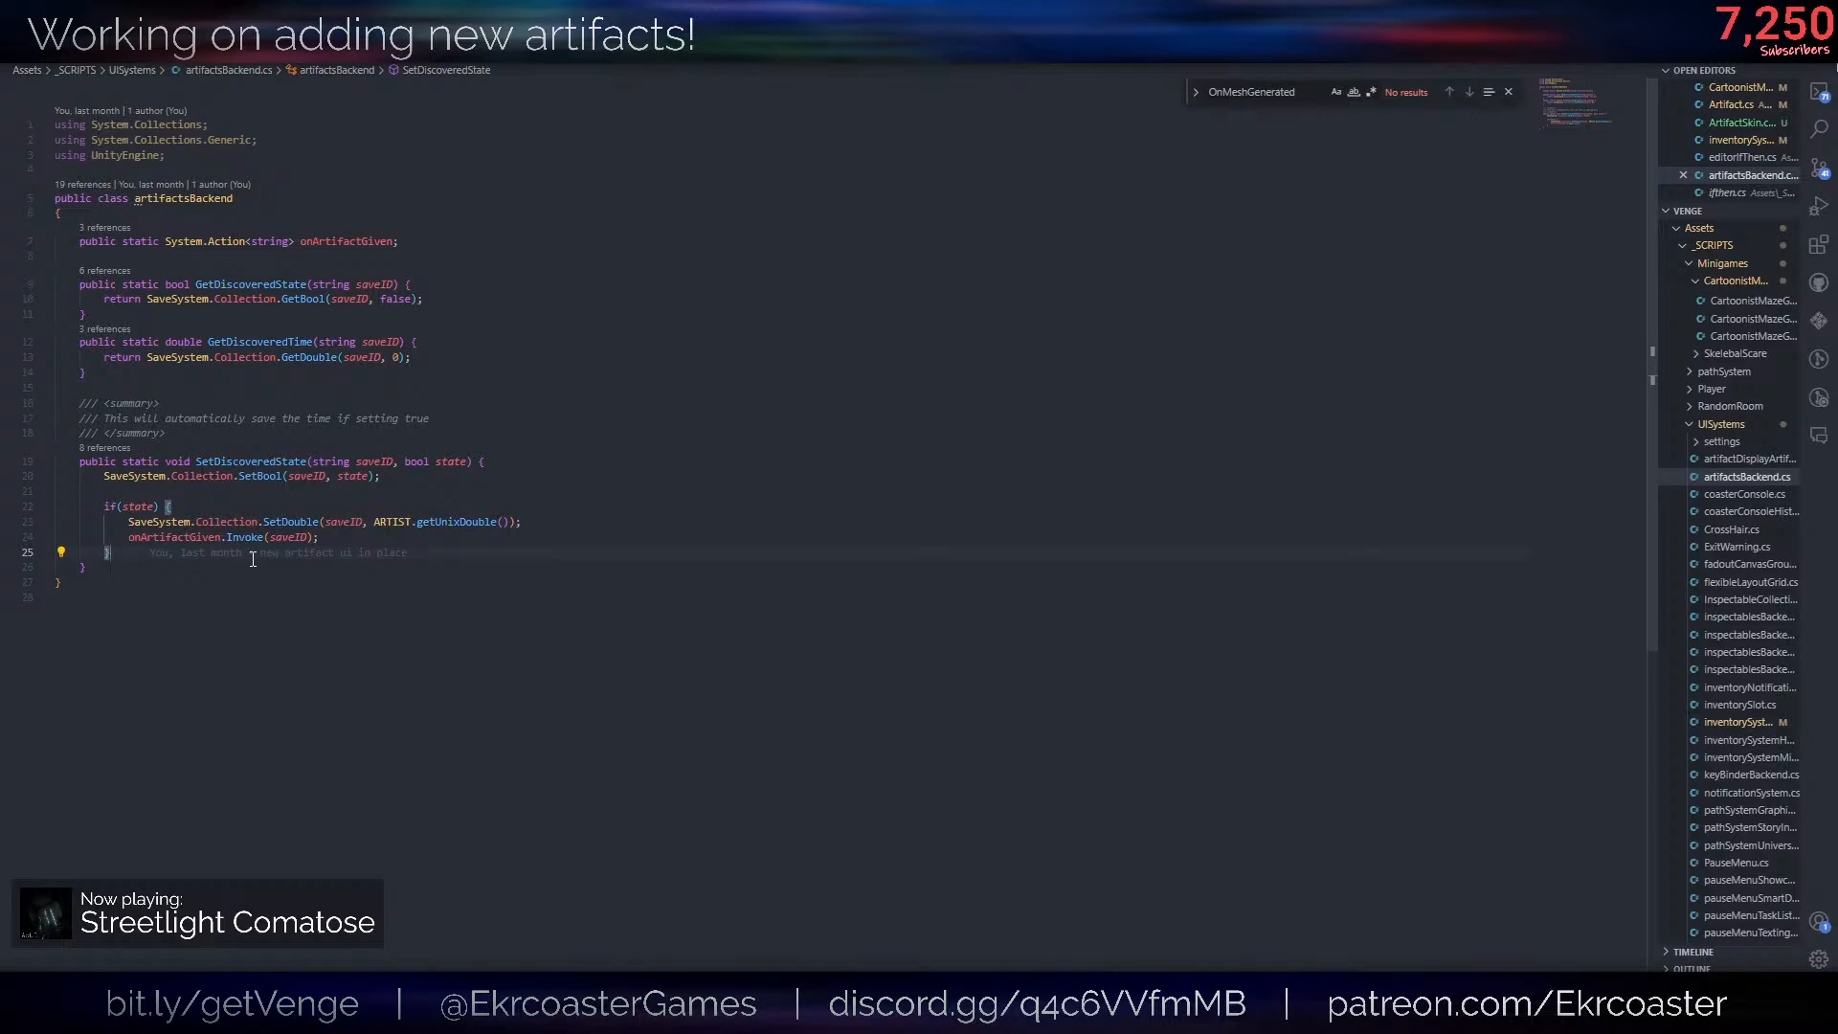
key(Down)
key(Return)
key(Return)
text(pu)
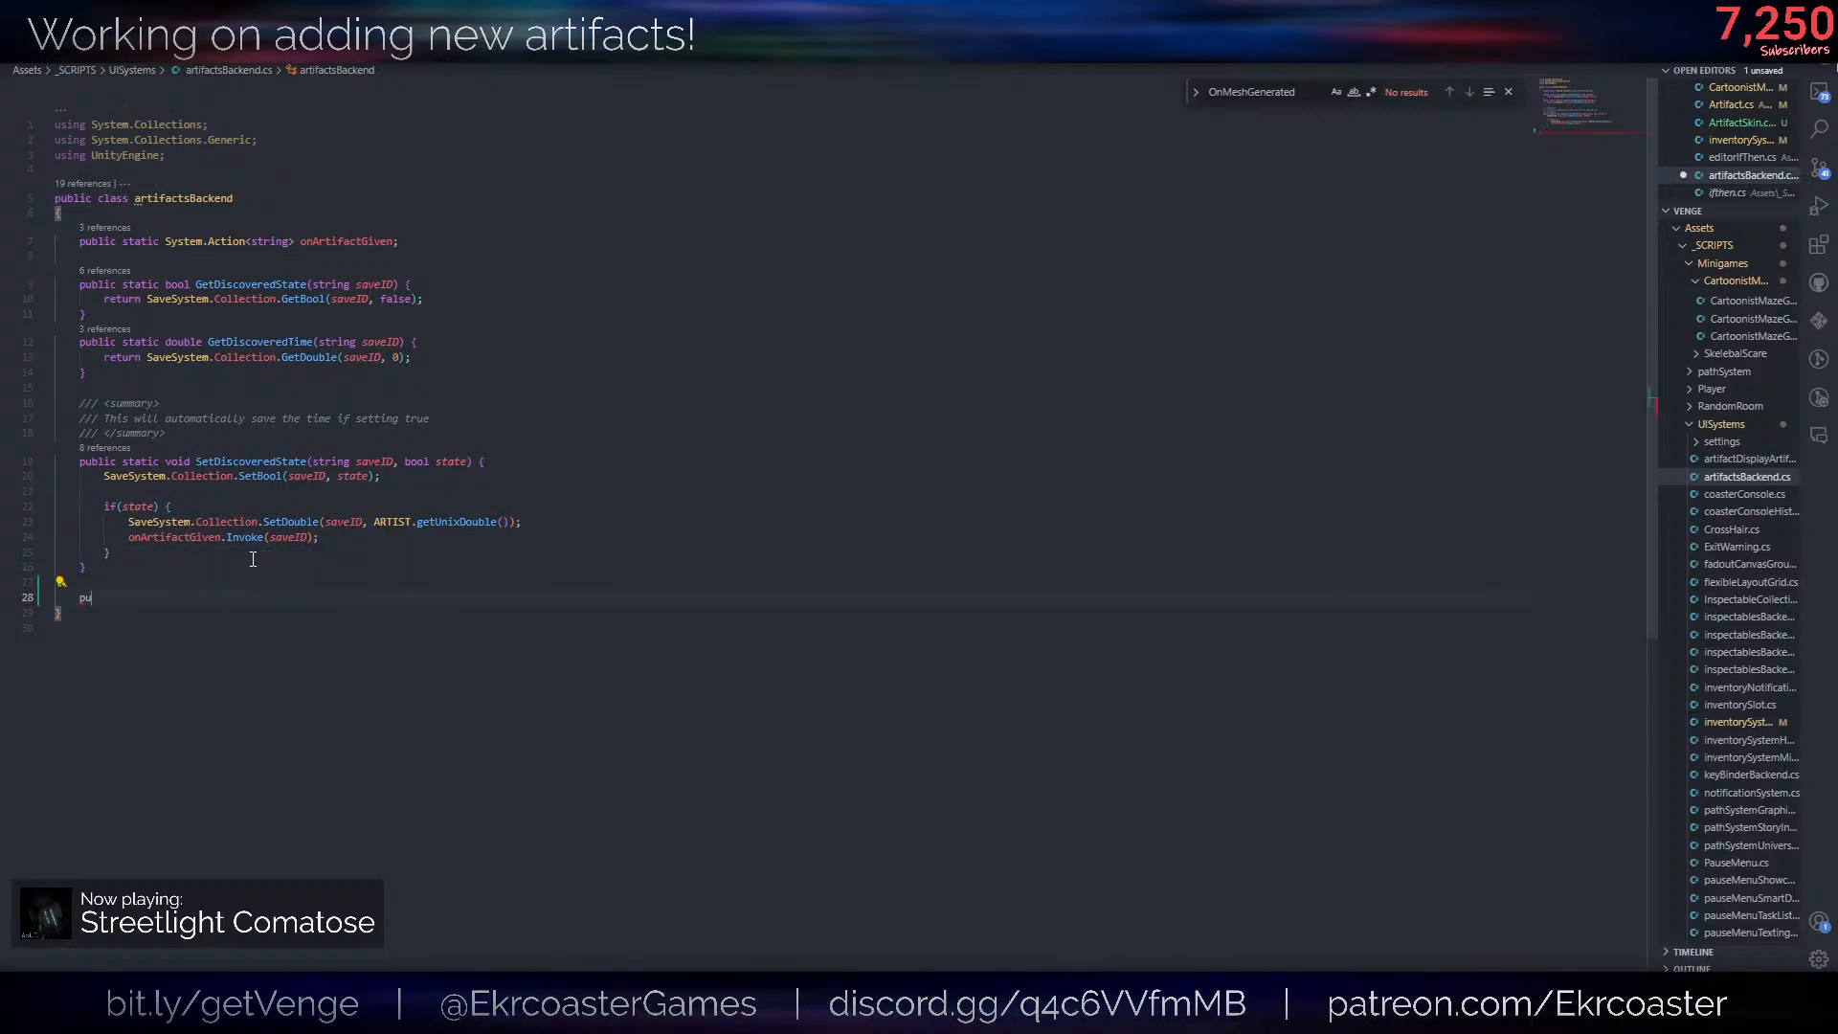
text(blic static void)
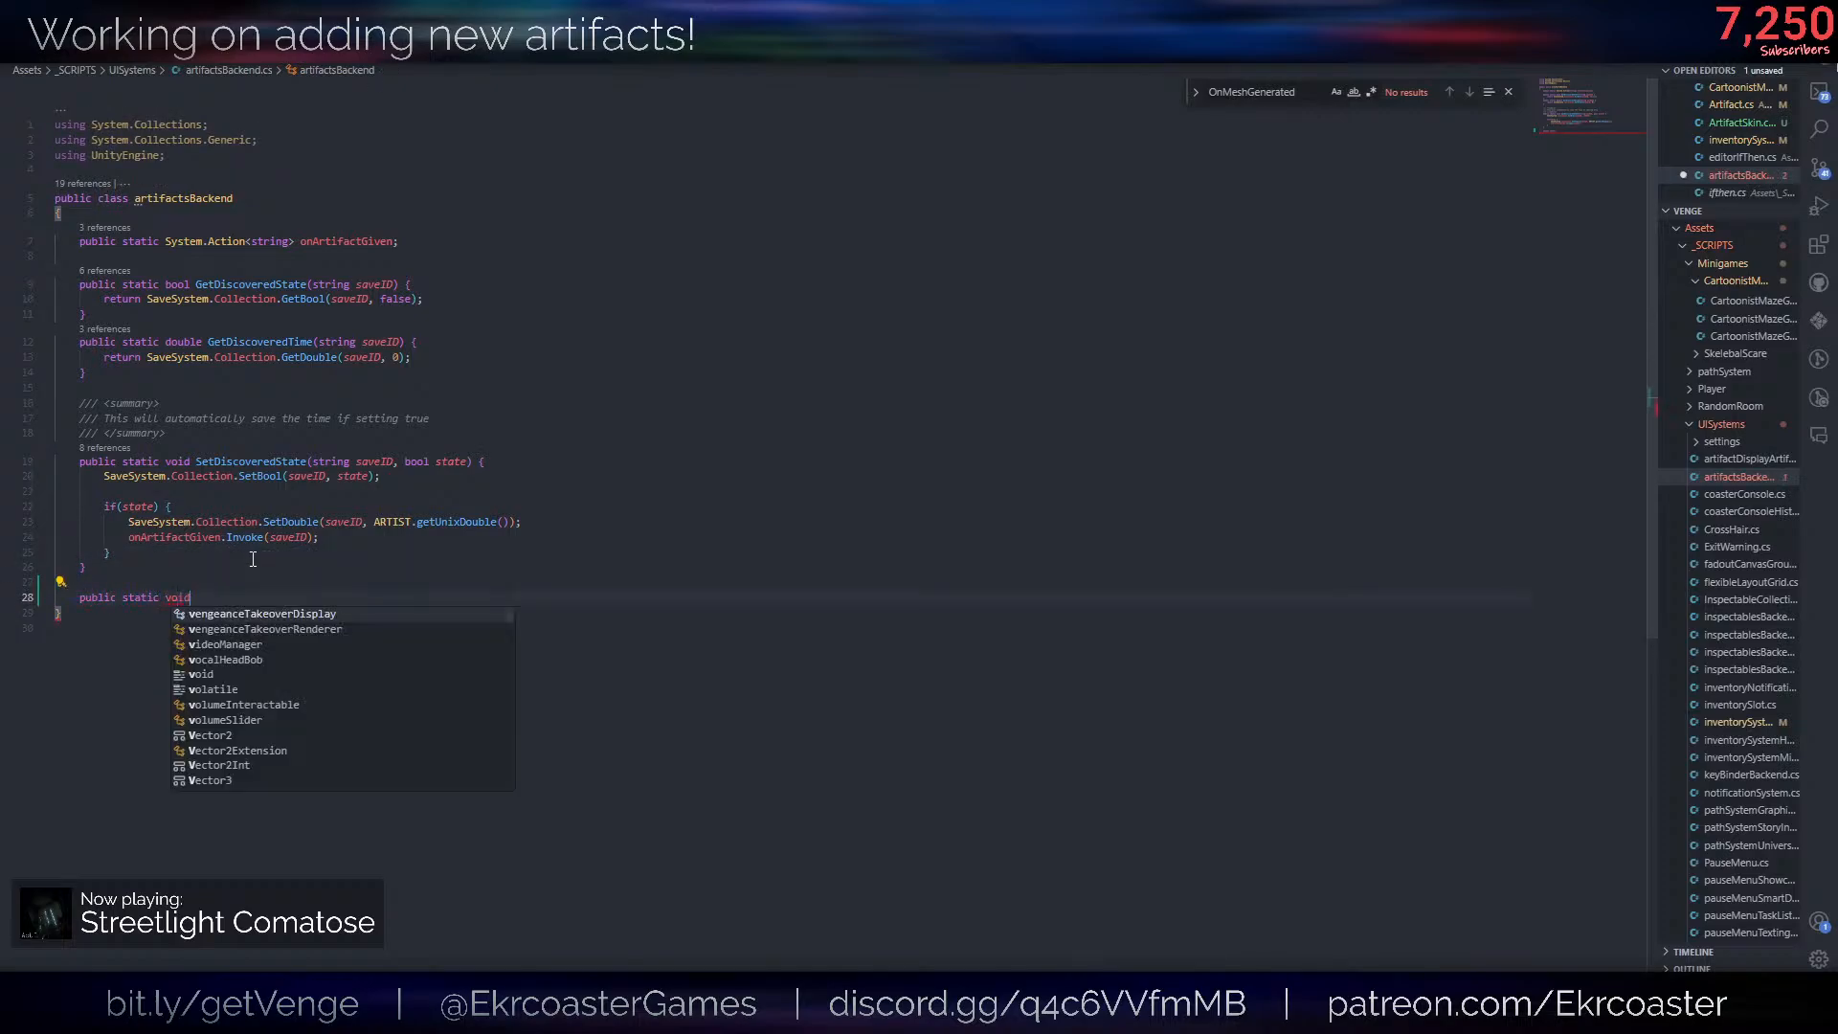
text( SetS)
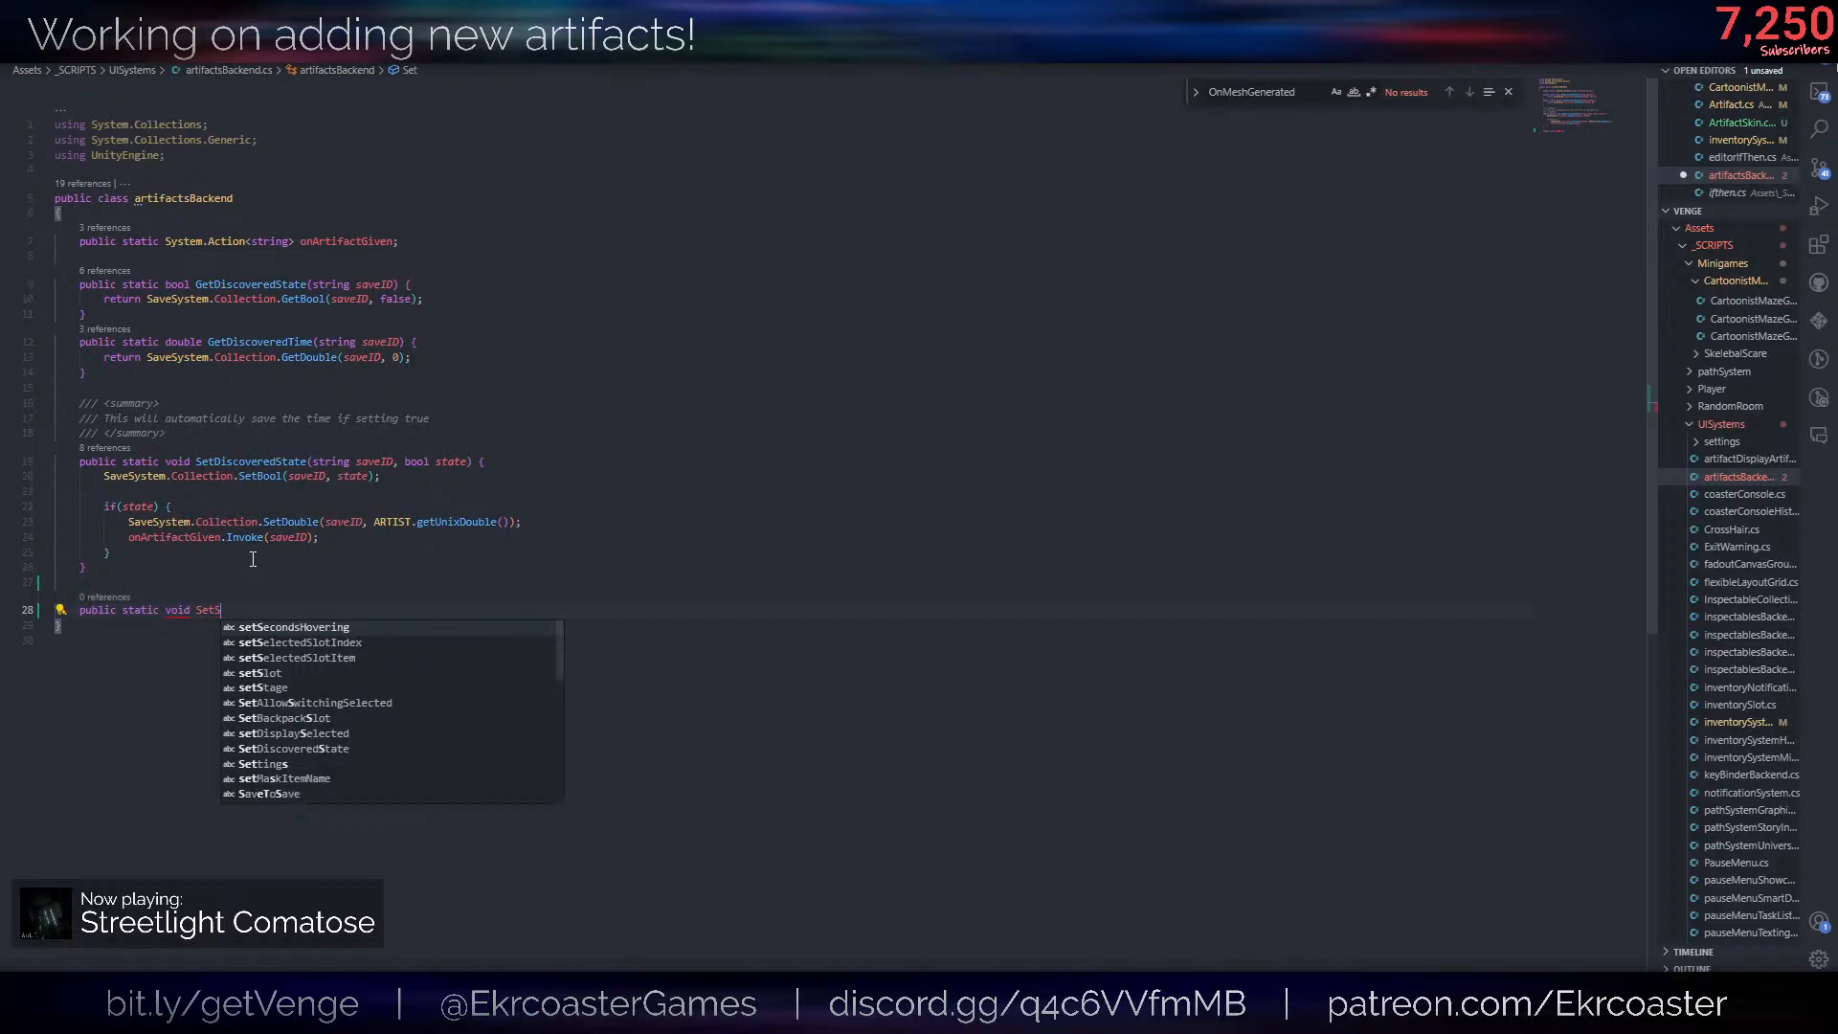
text(kin)
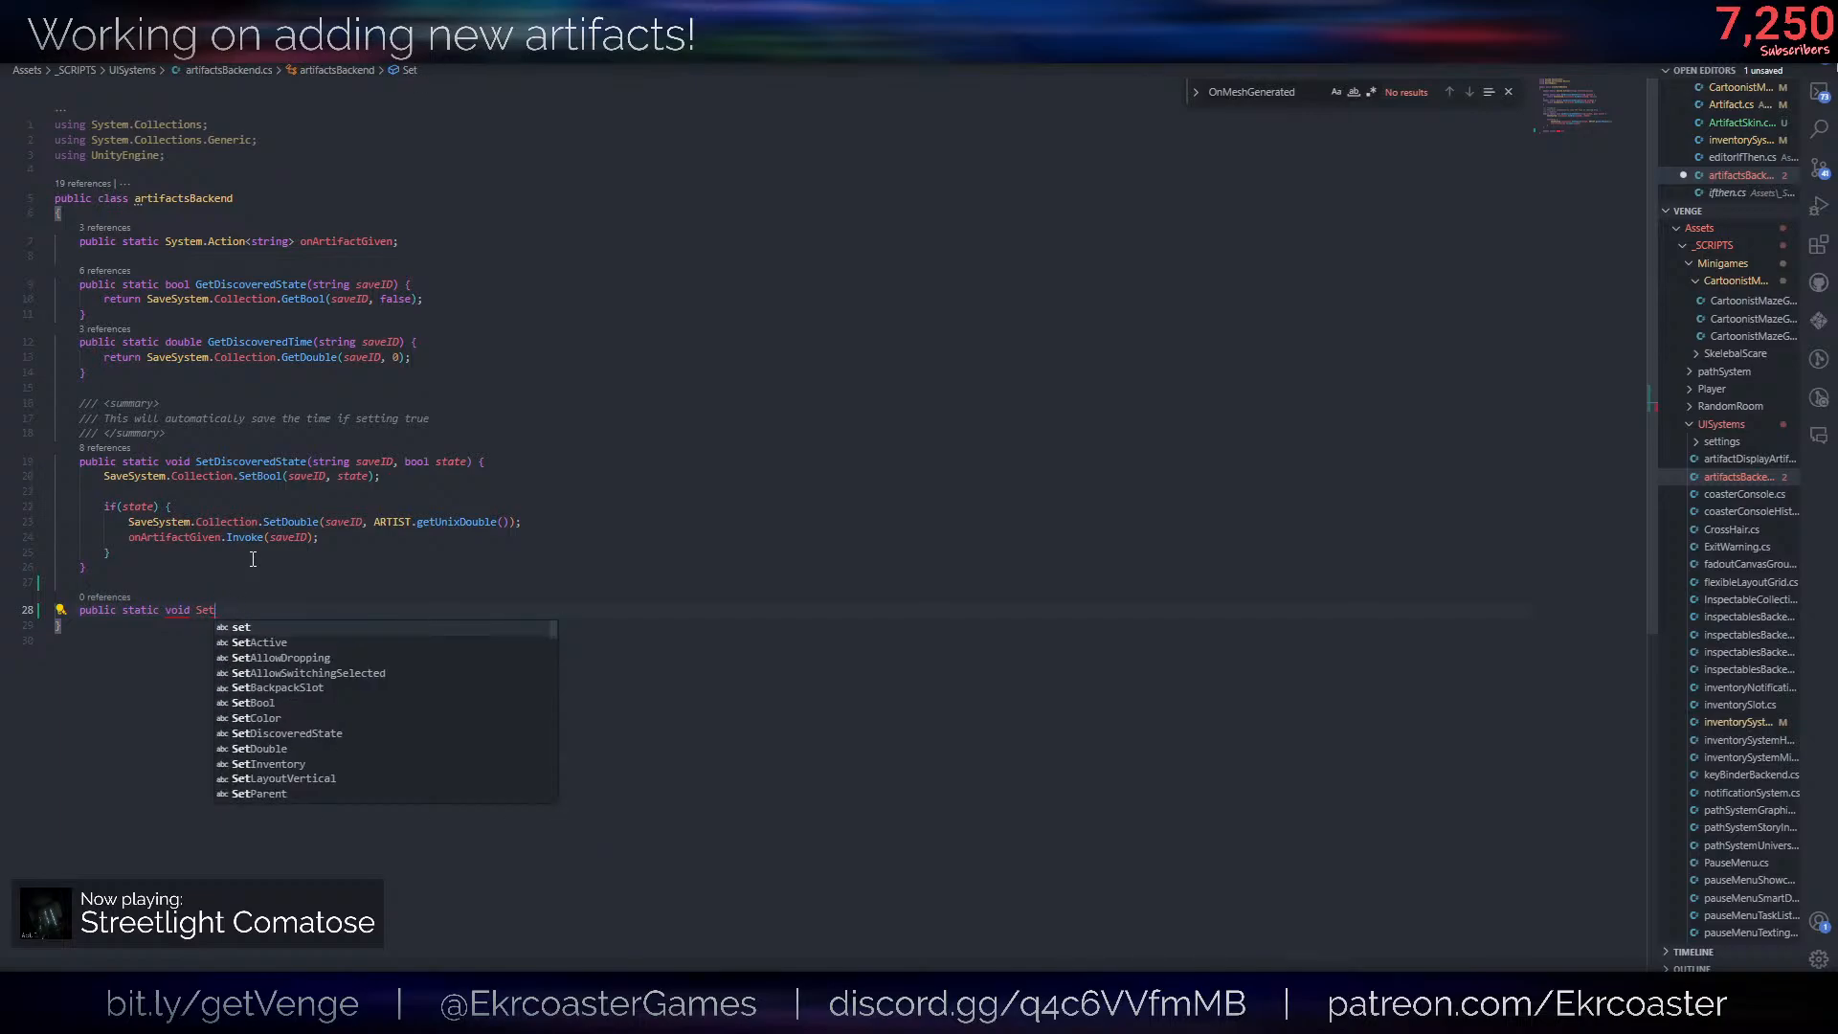
text(State(str)
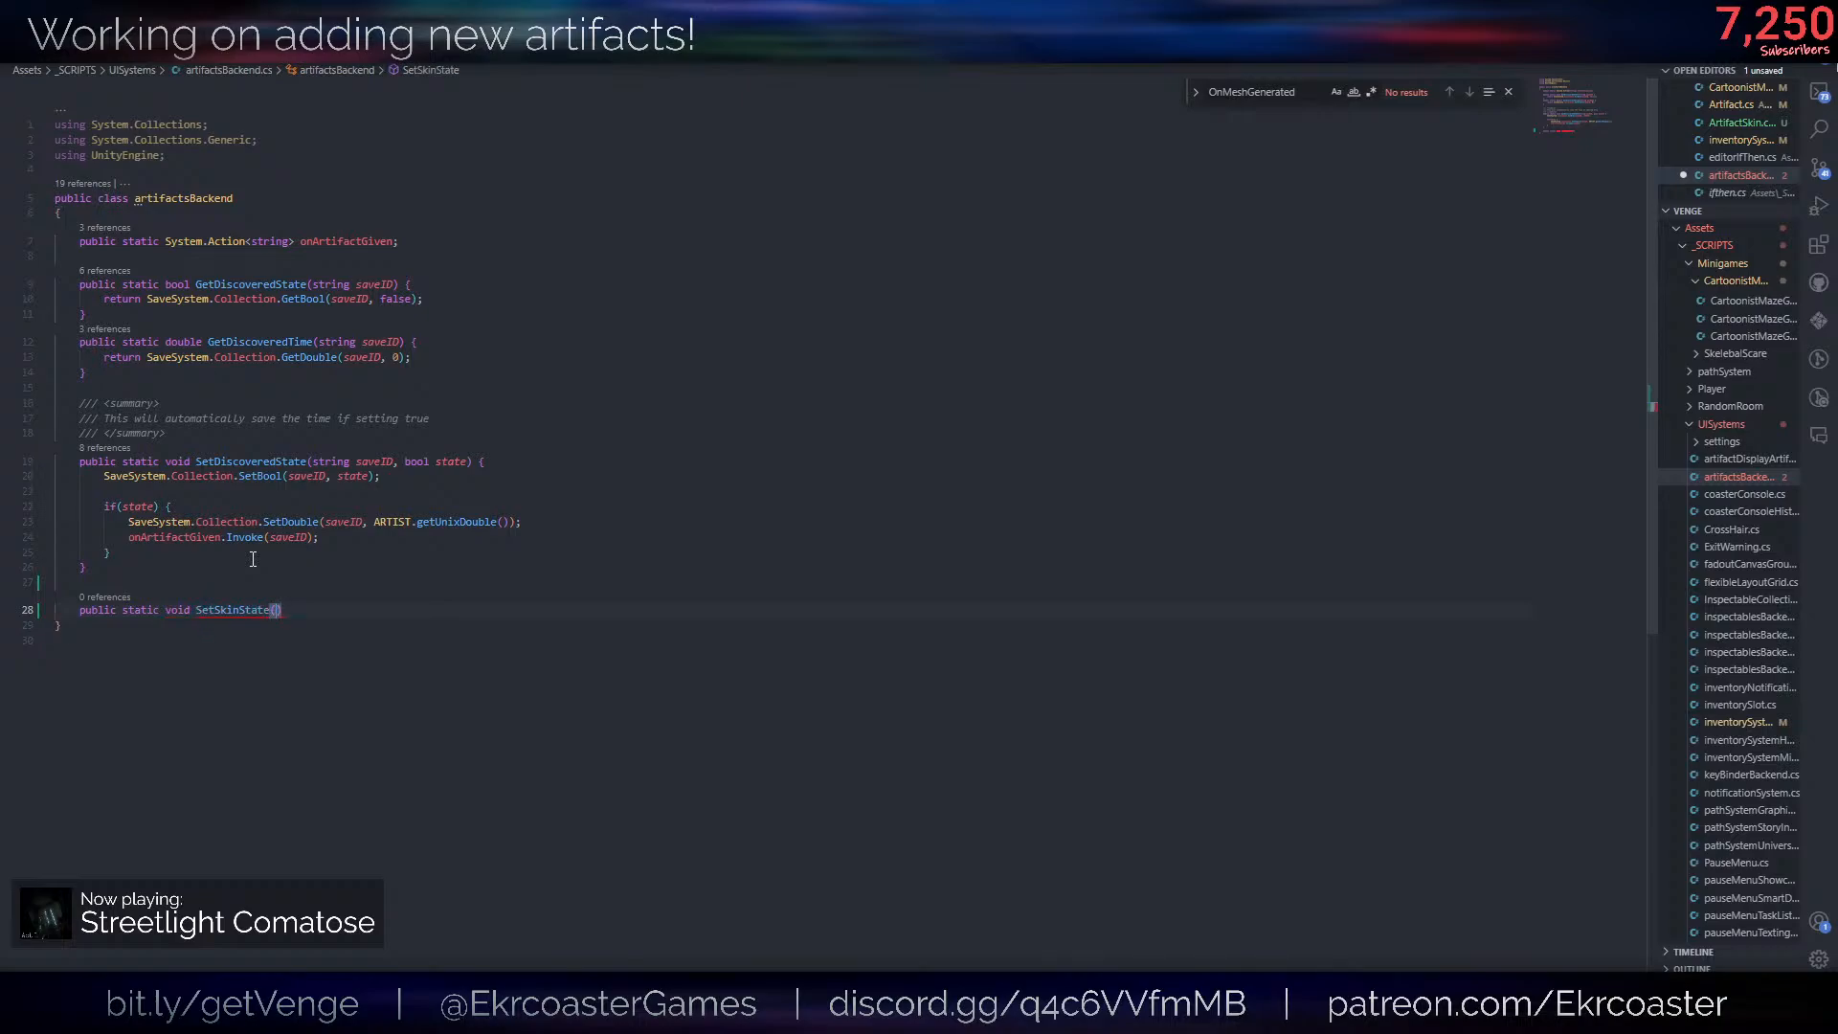
text(ing saveID, boo)
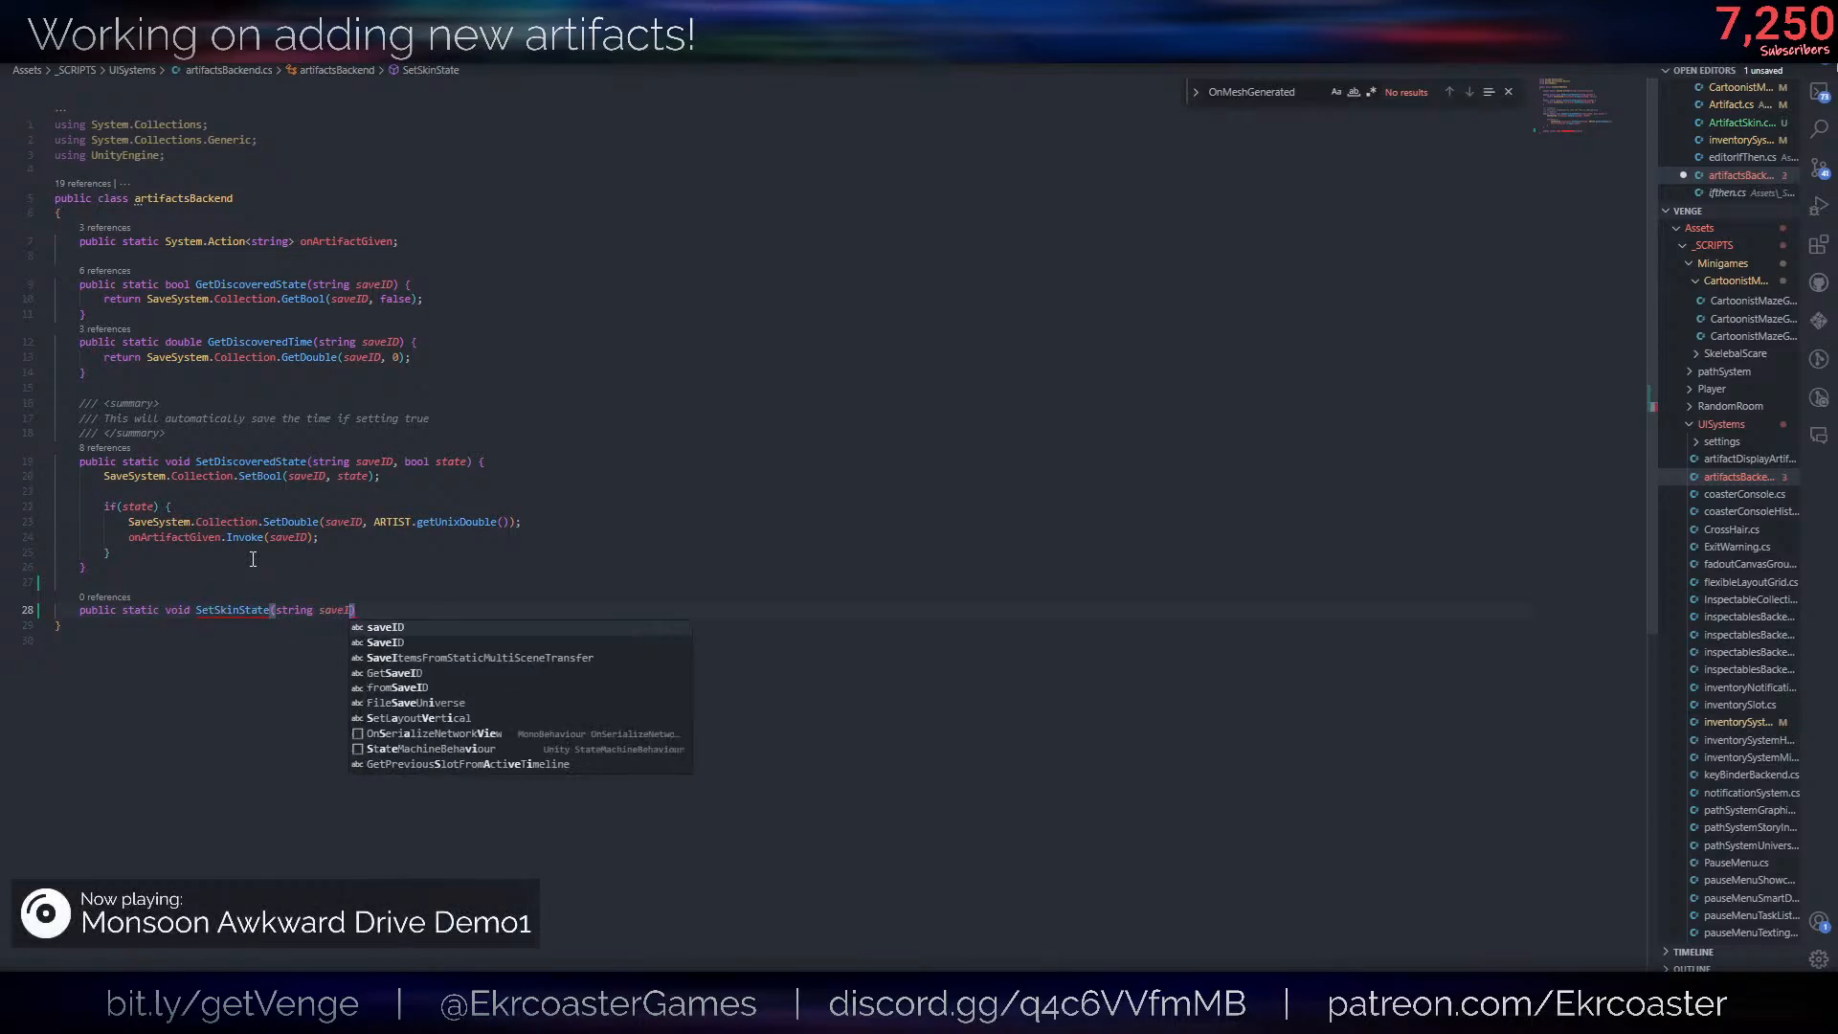
text(l state) {)
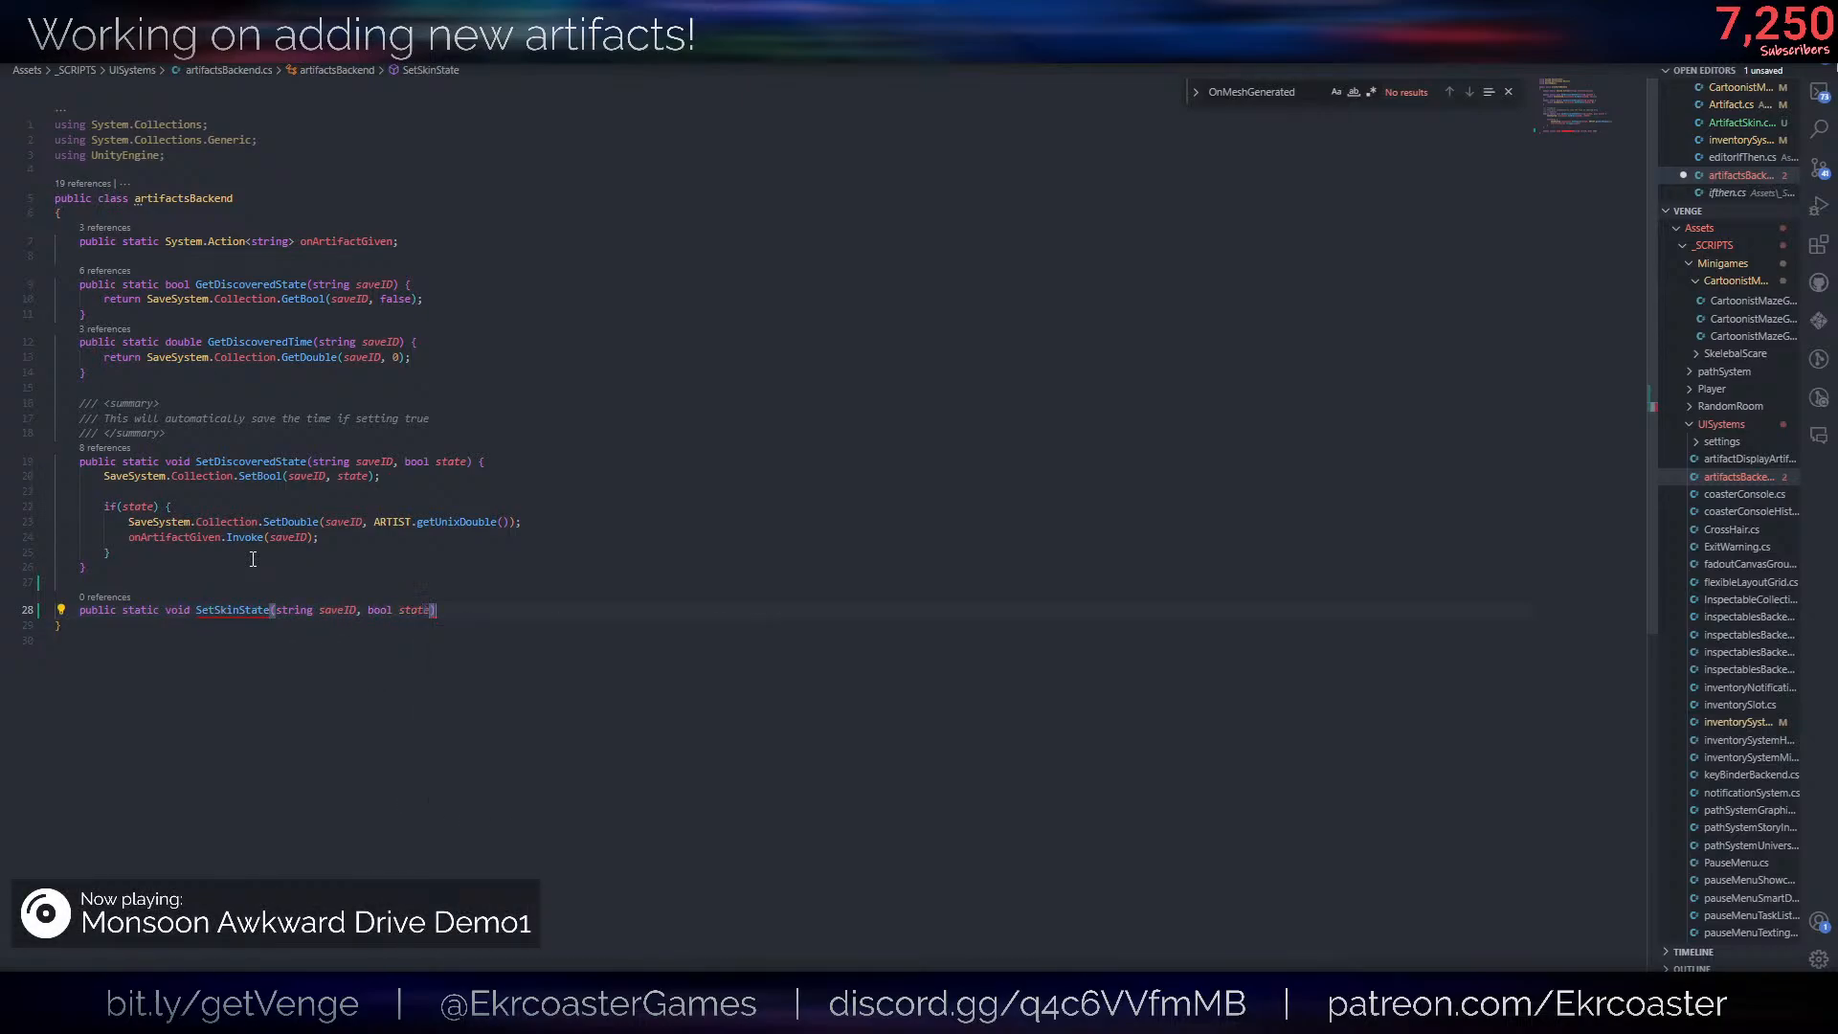
- Add a SaveSystem.Collection.SetBool() call inside the SetSkinState body
key(Return)
text(SaveSystem./)
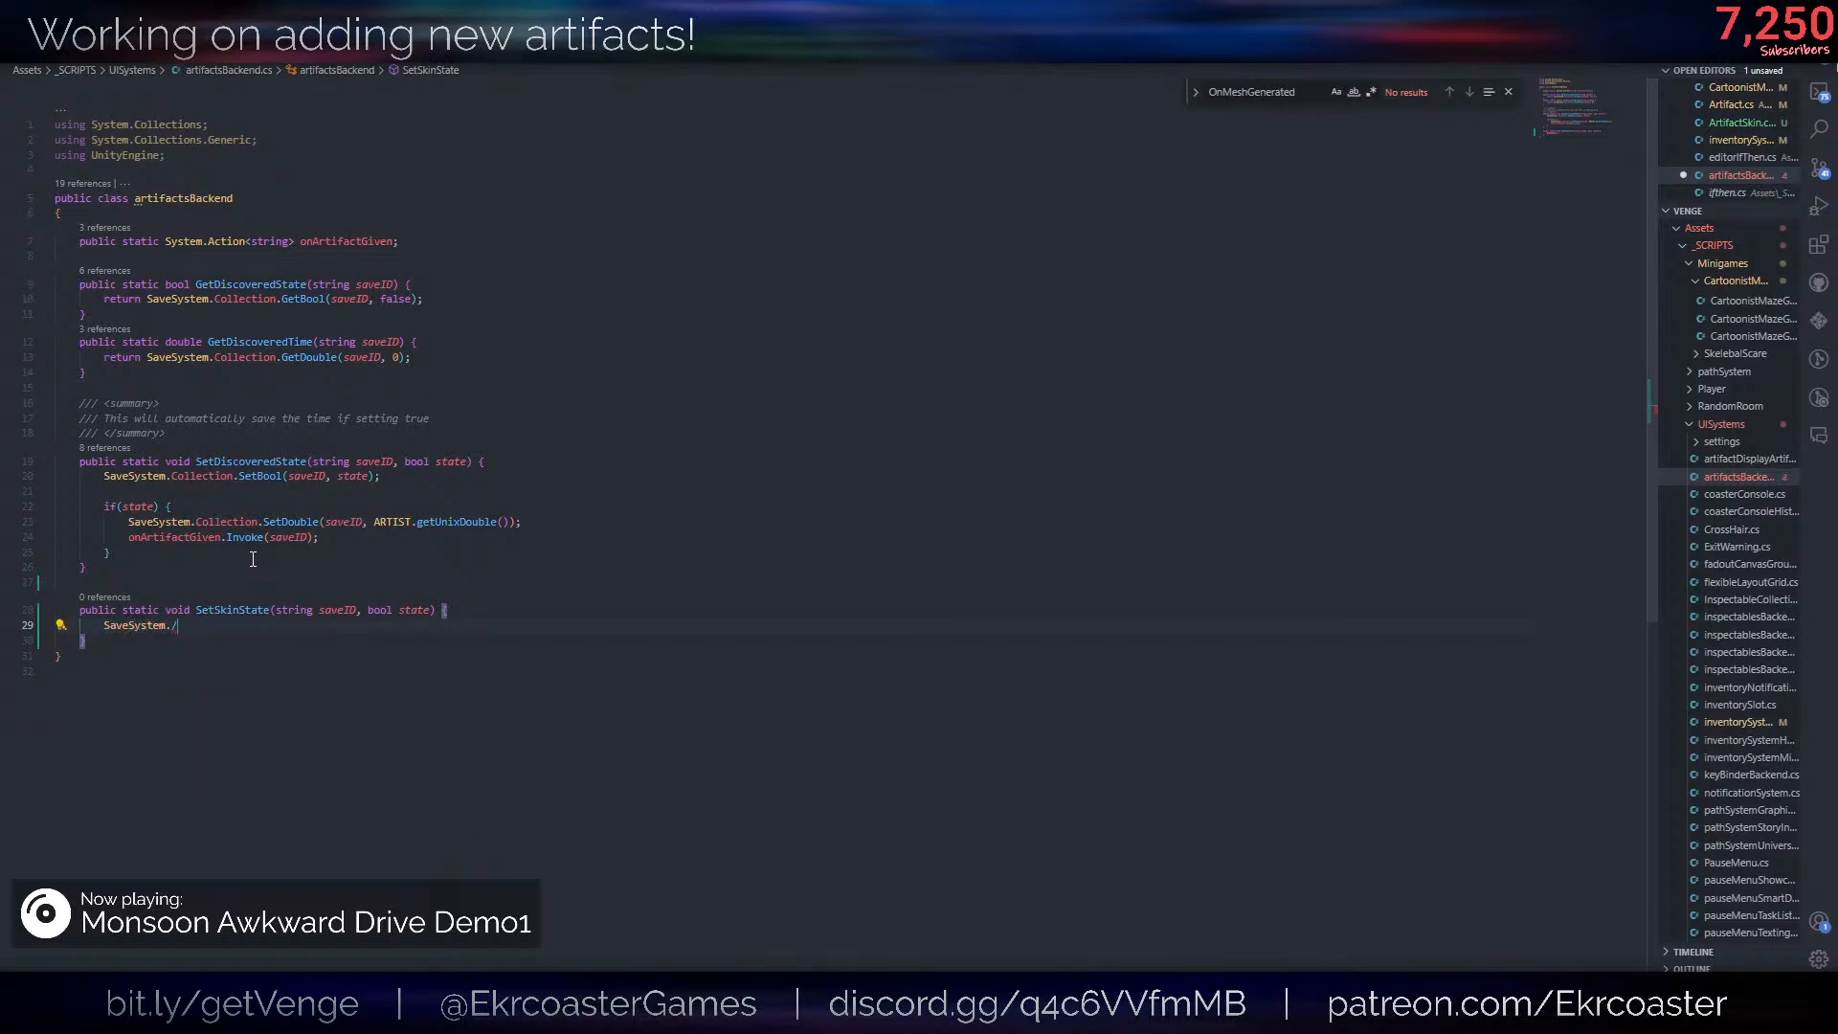
key(BackSpace)
text(Collection.set)
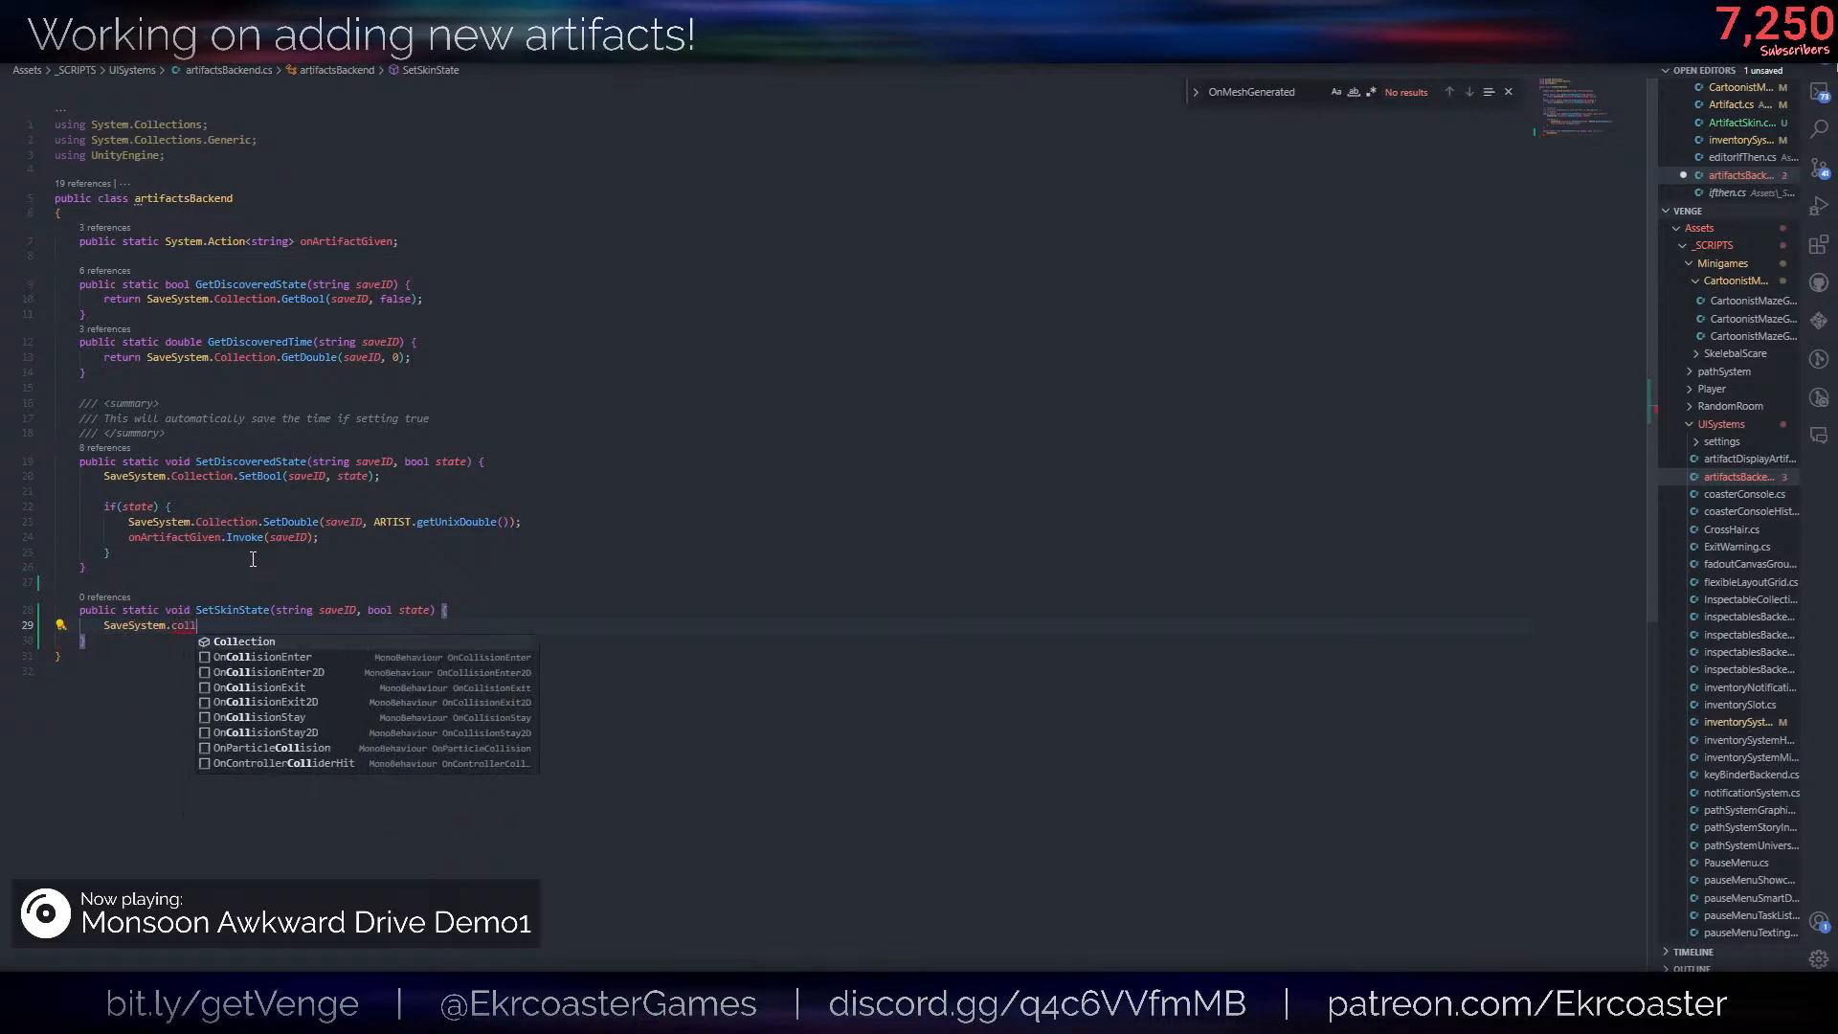
text(Bool())
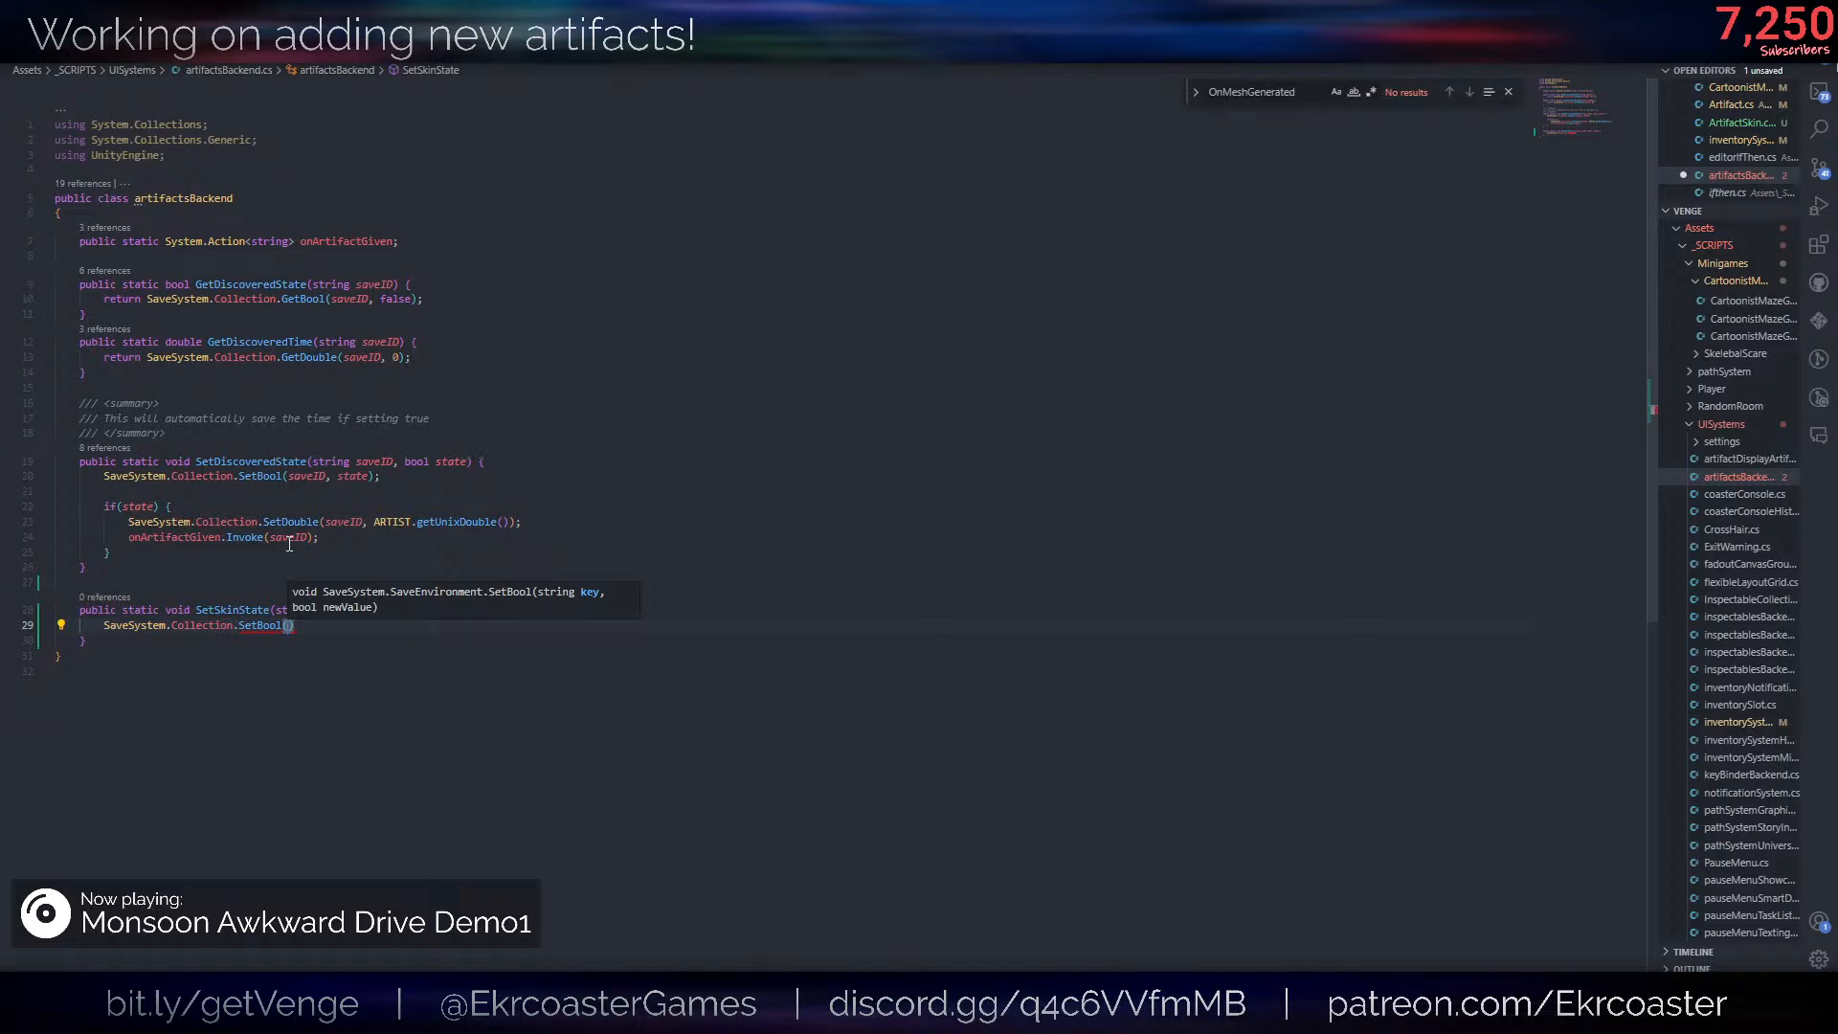
text("skinState)
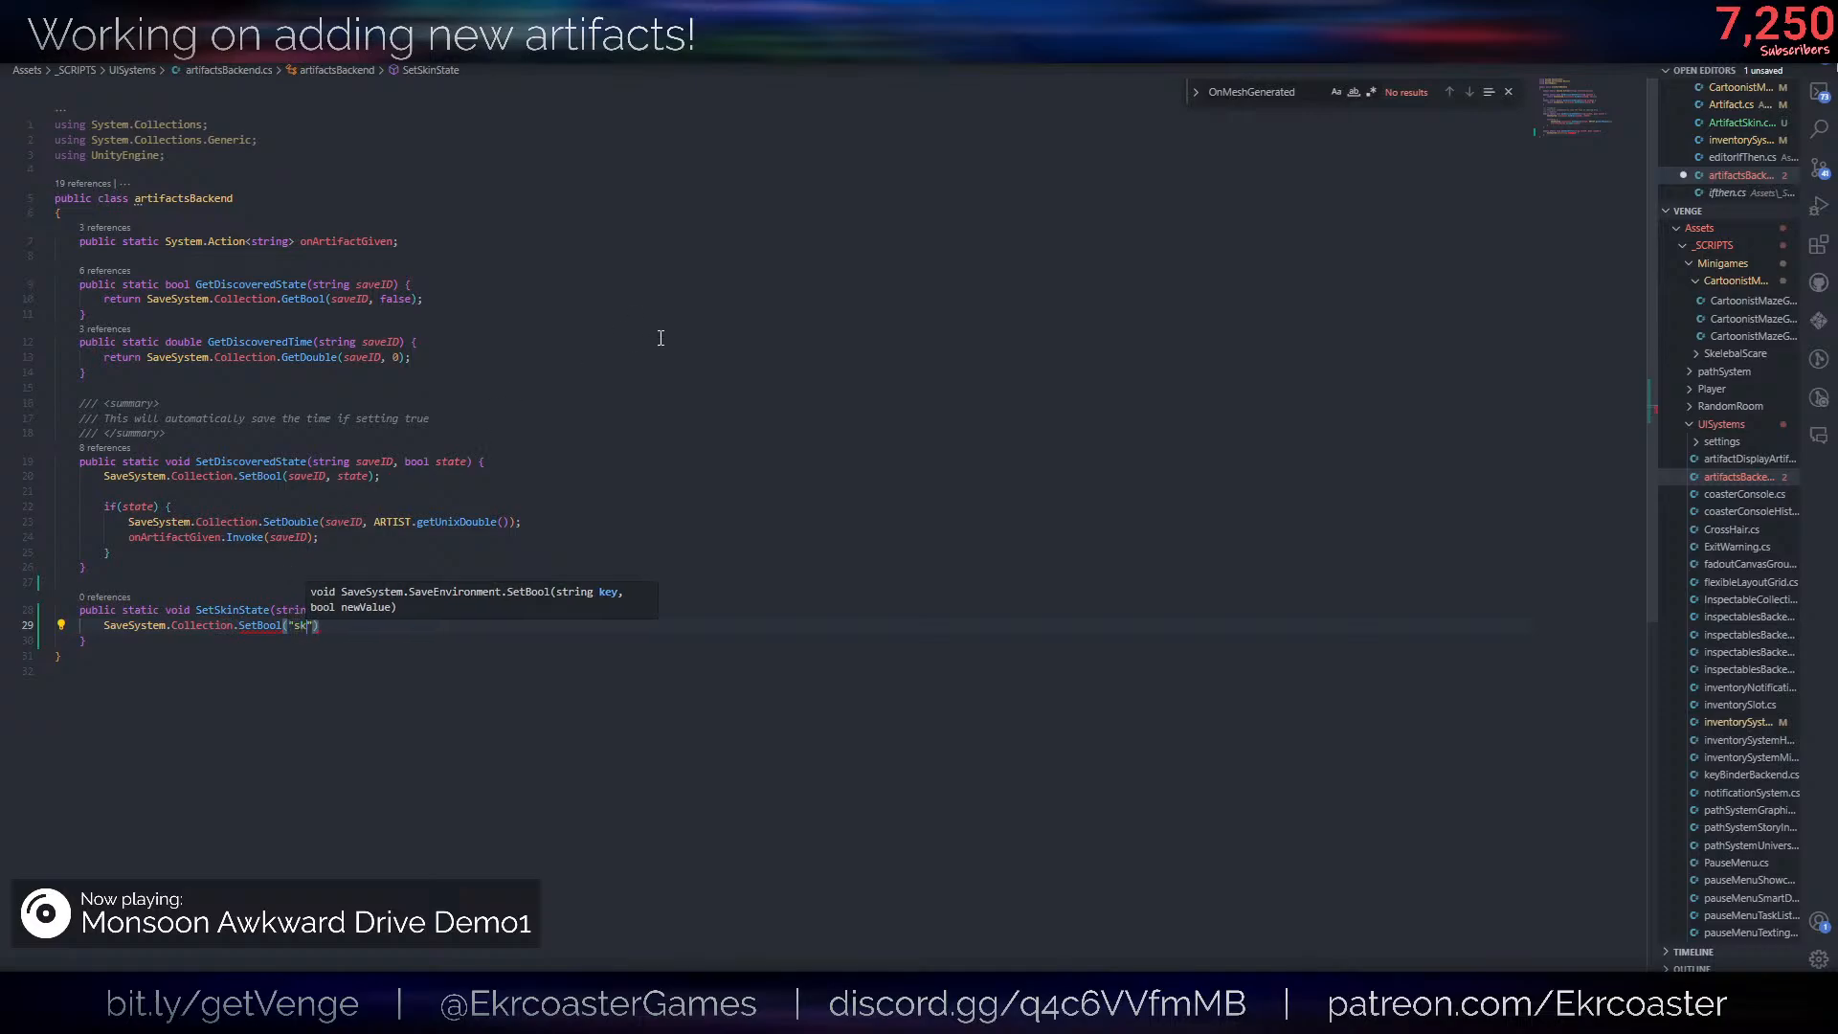
text( + saveID)
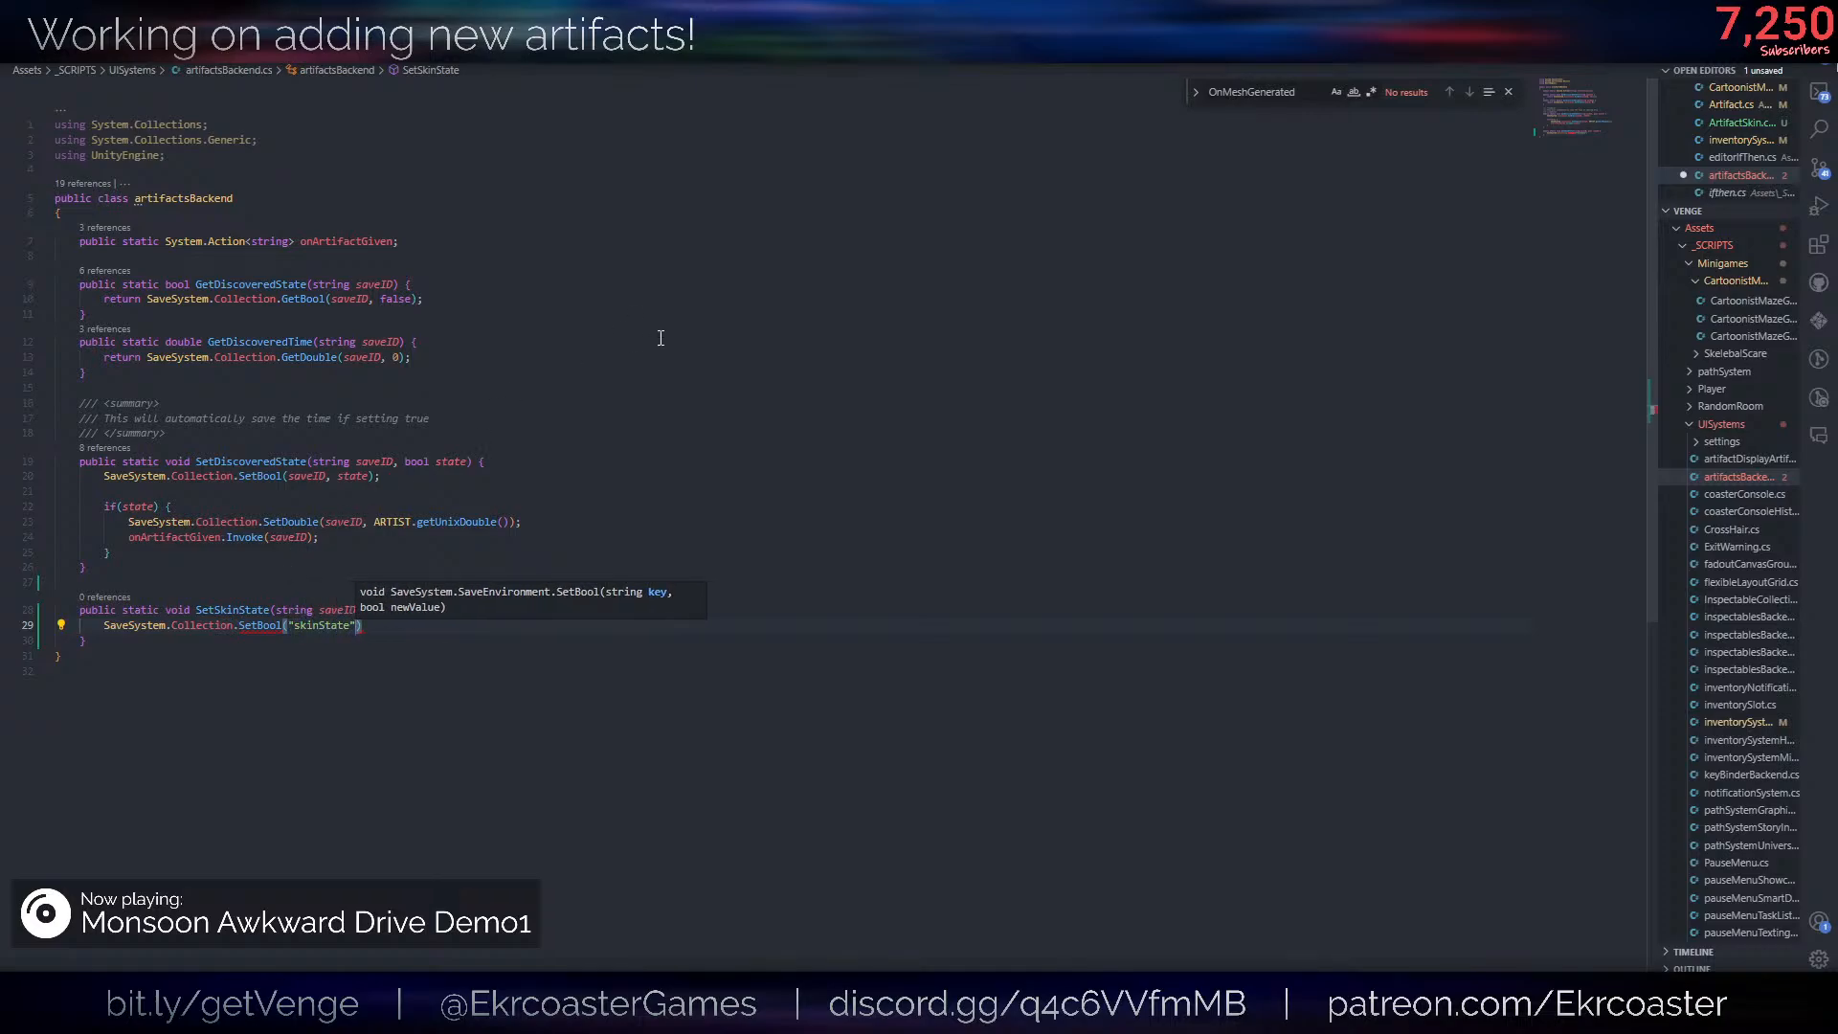
- Pass "skinState_" + saveID and state as the SetBool arguments, end the statement and save artifactsBackend.cs
key(Left)
key(Left)
key(Left)
key(Left)
key(Left)
key(Left)
key(Left)
key(Left)
key(Left)
key(Left)
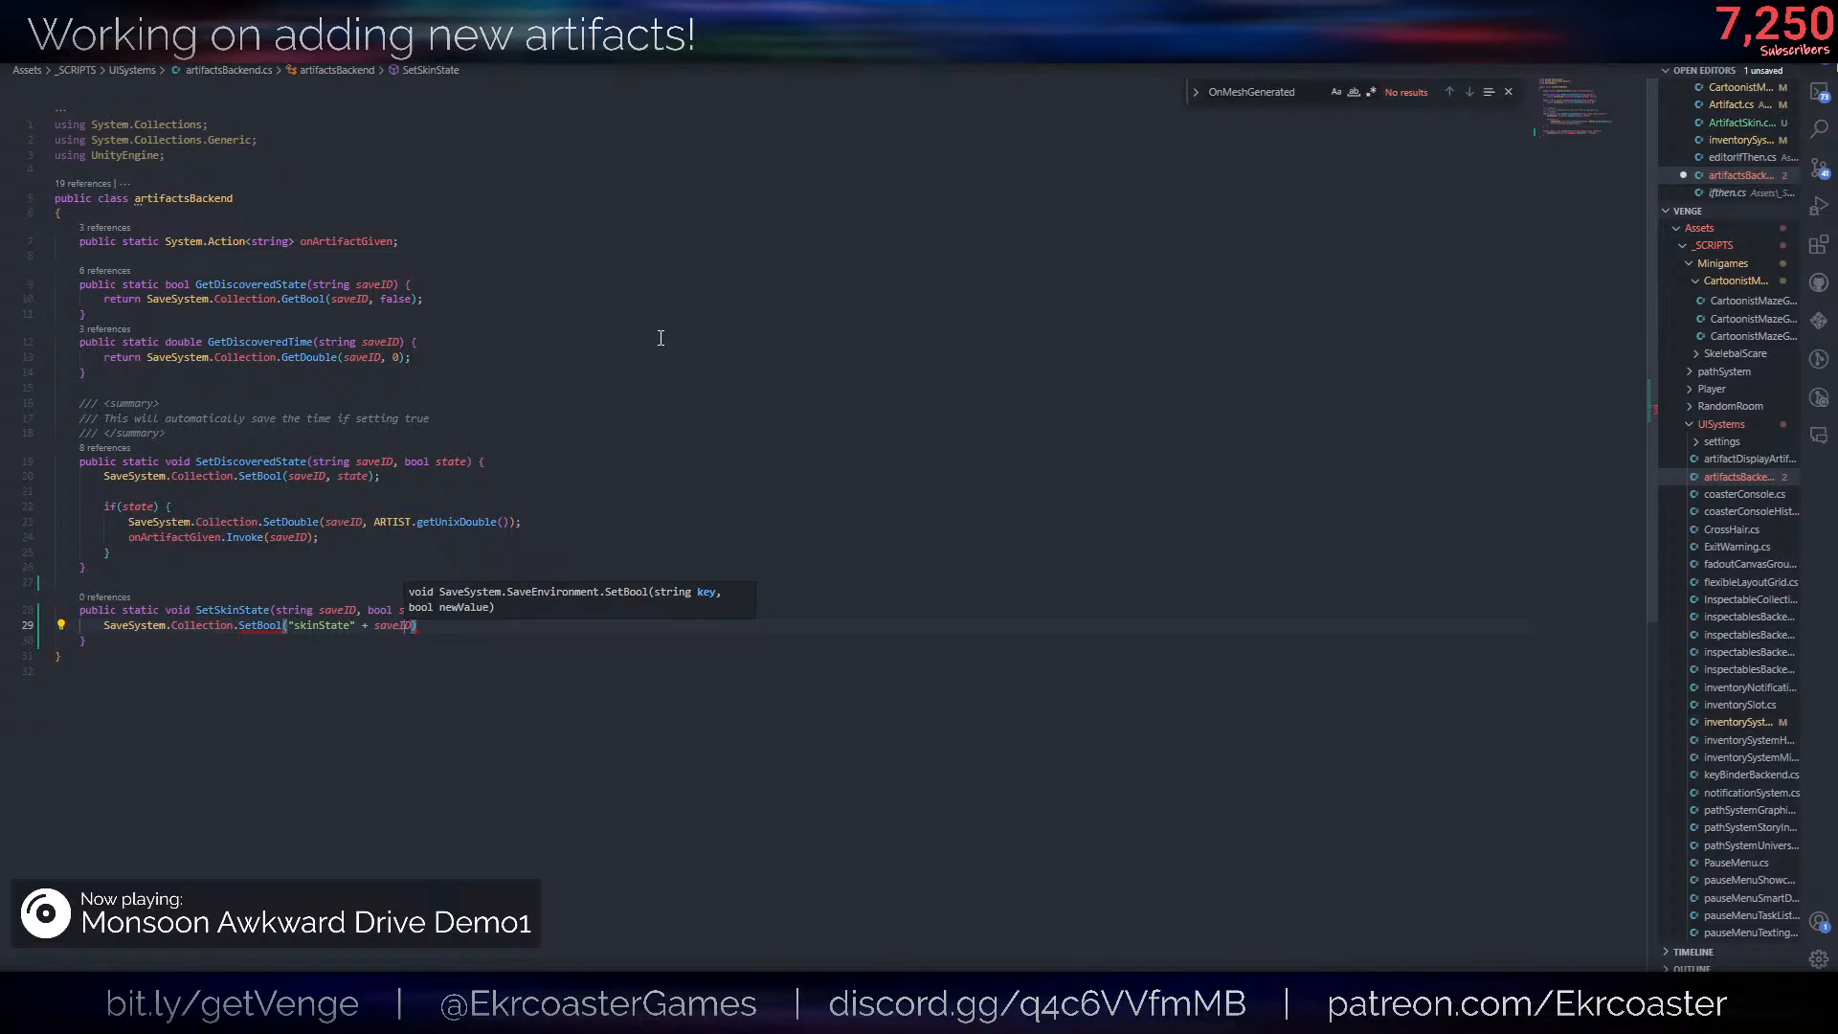
text(_)
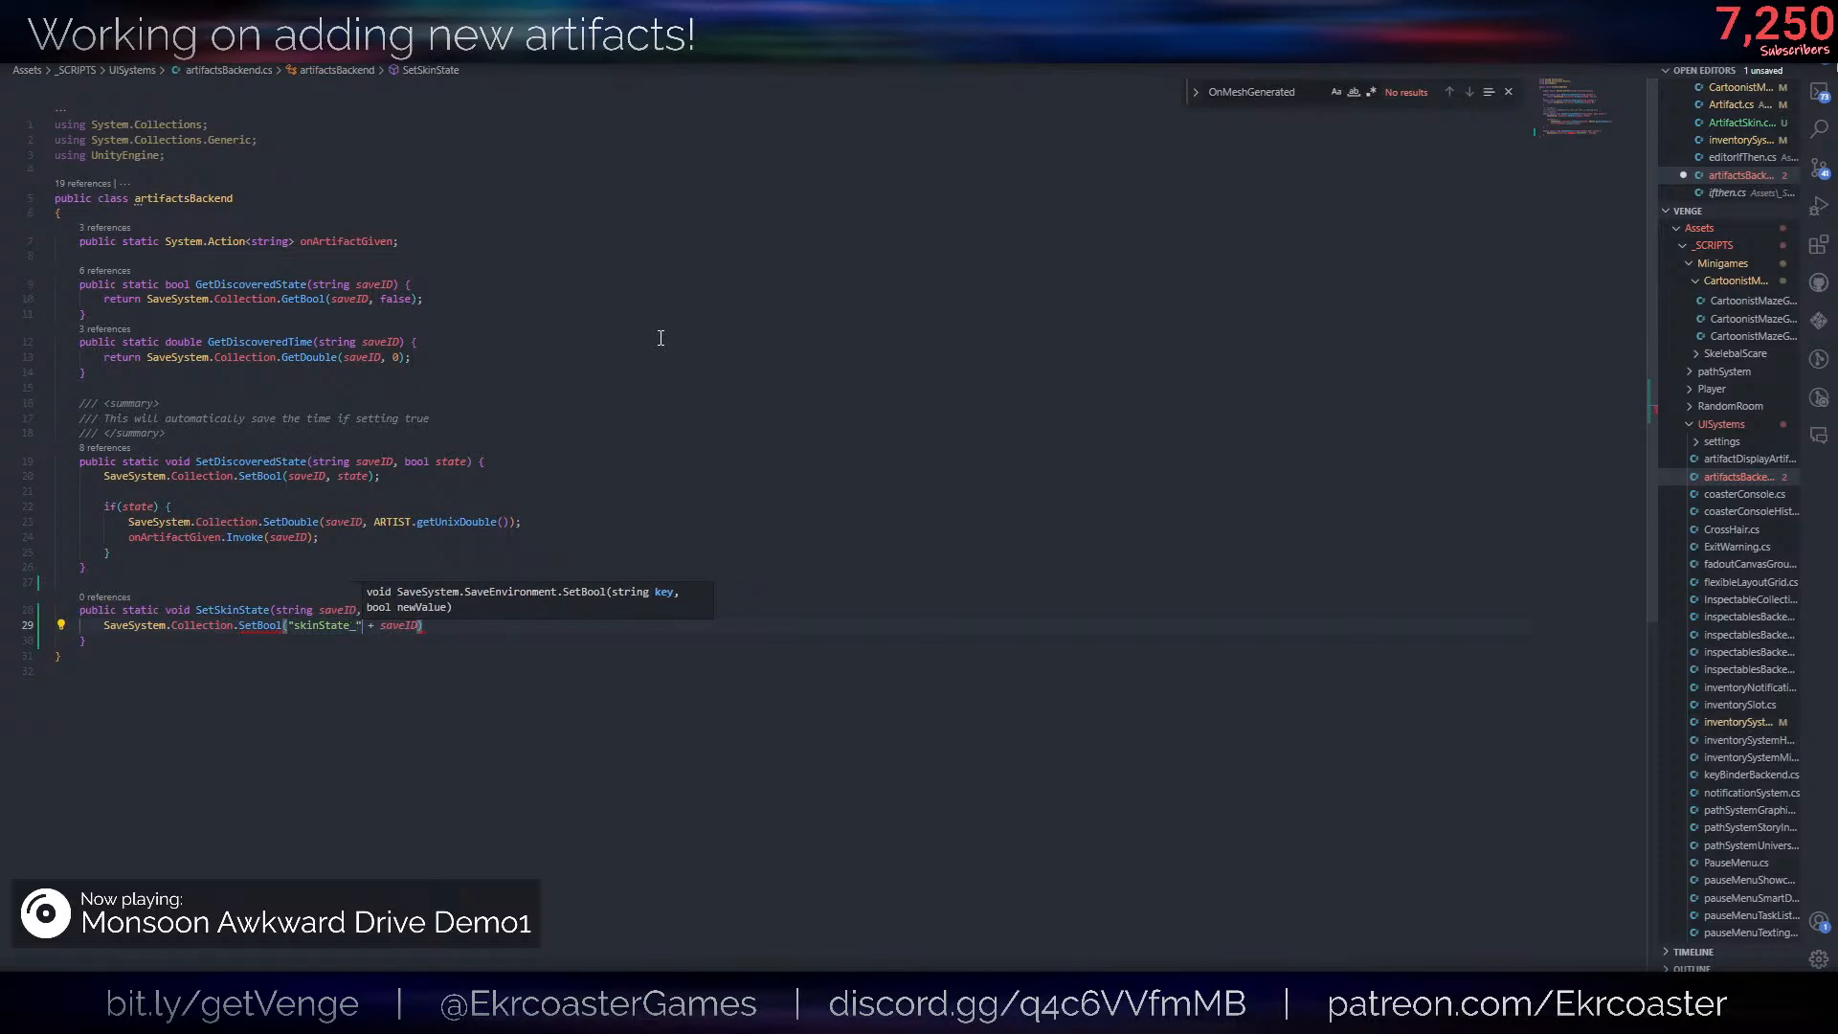
key(Right)
key(Right)
key(Right)
key(Right)
key(Right)
key(Right)
key(Right)
key(Right)
key(Right)
key(Right)
text(, state);)
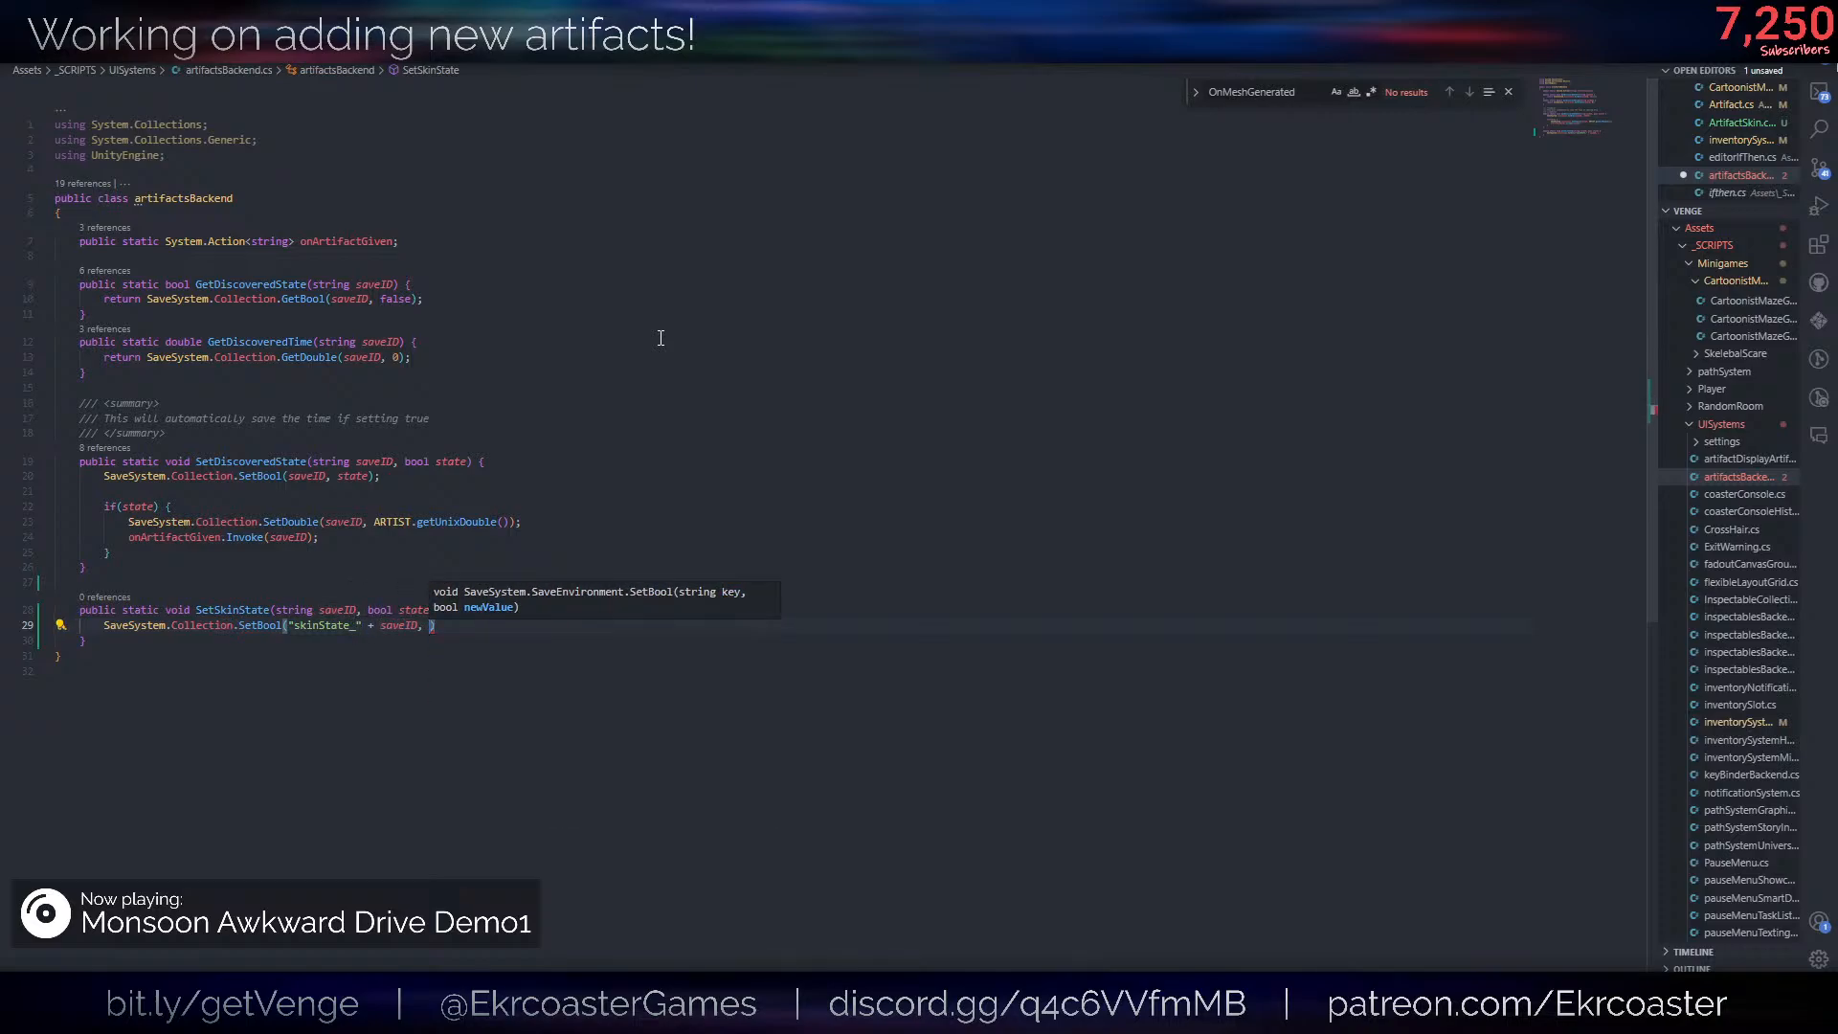
key(Down)
key(ctrl+s)
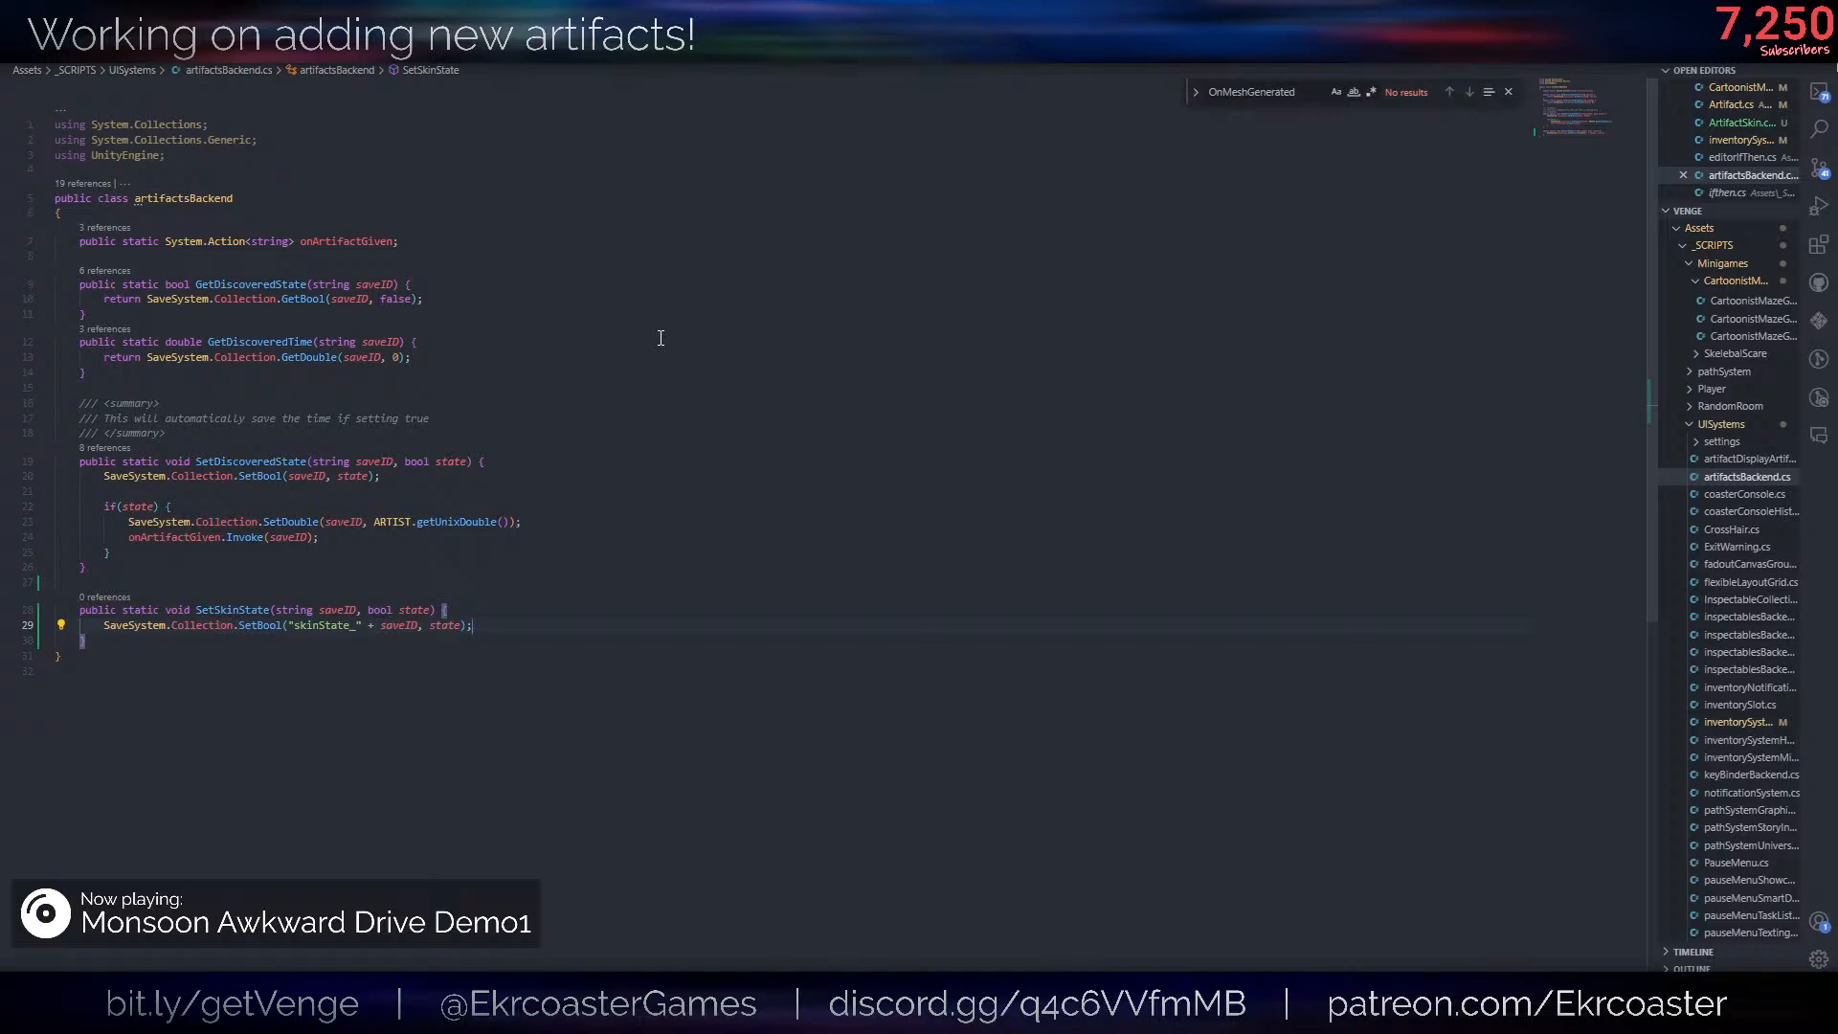
key(Return)
text(retu)
key(ctrl+x)
key(ctrl+s)
click(311, 572)
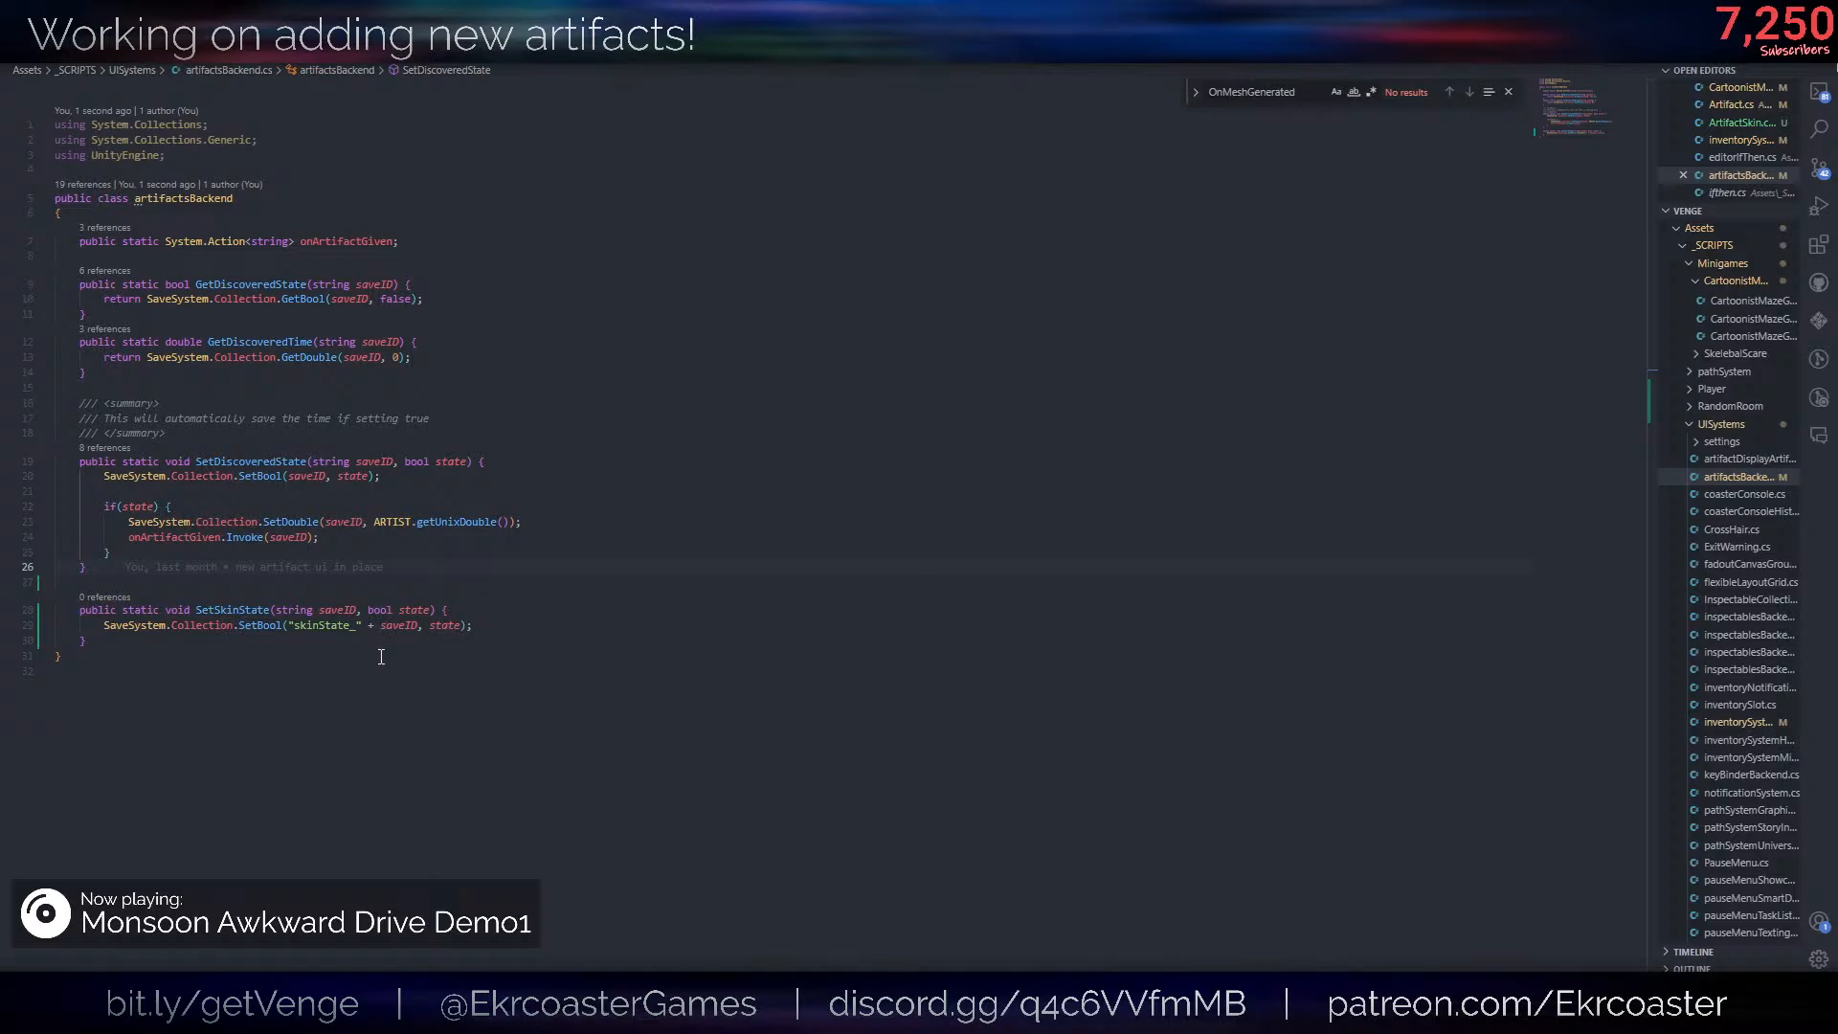
- Switch to Unity and go back through the inspected objects to the Discarded Red Helpsie Skin artifact
key(alt+Tab)
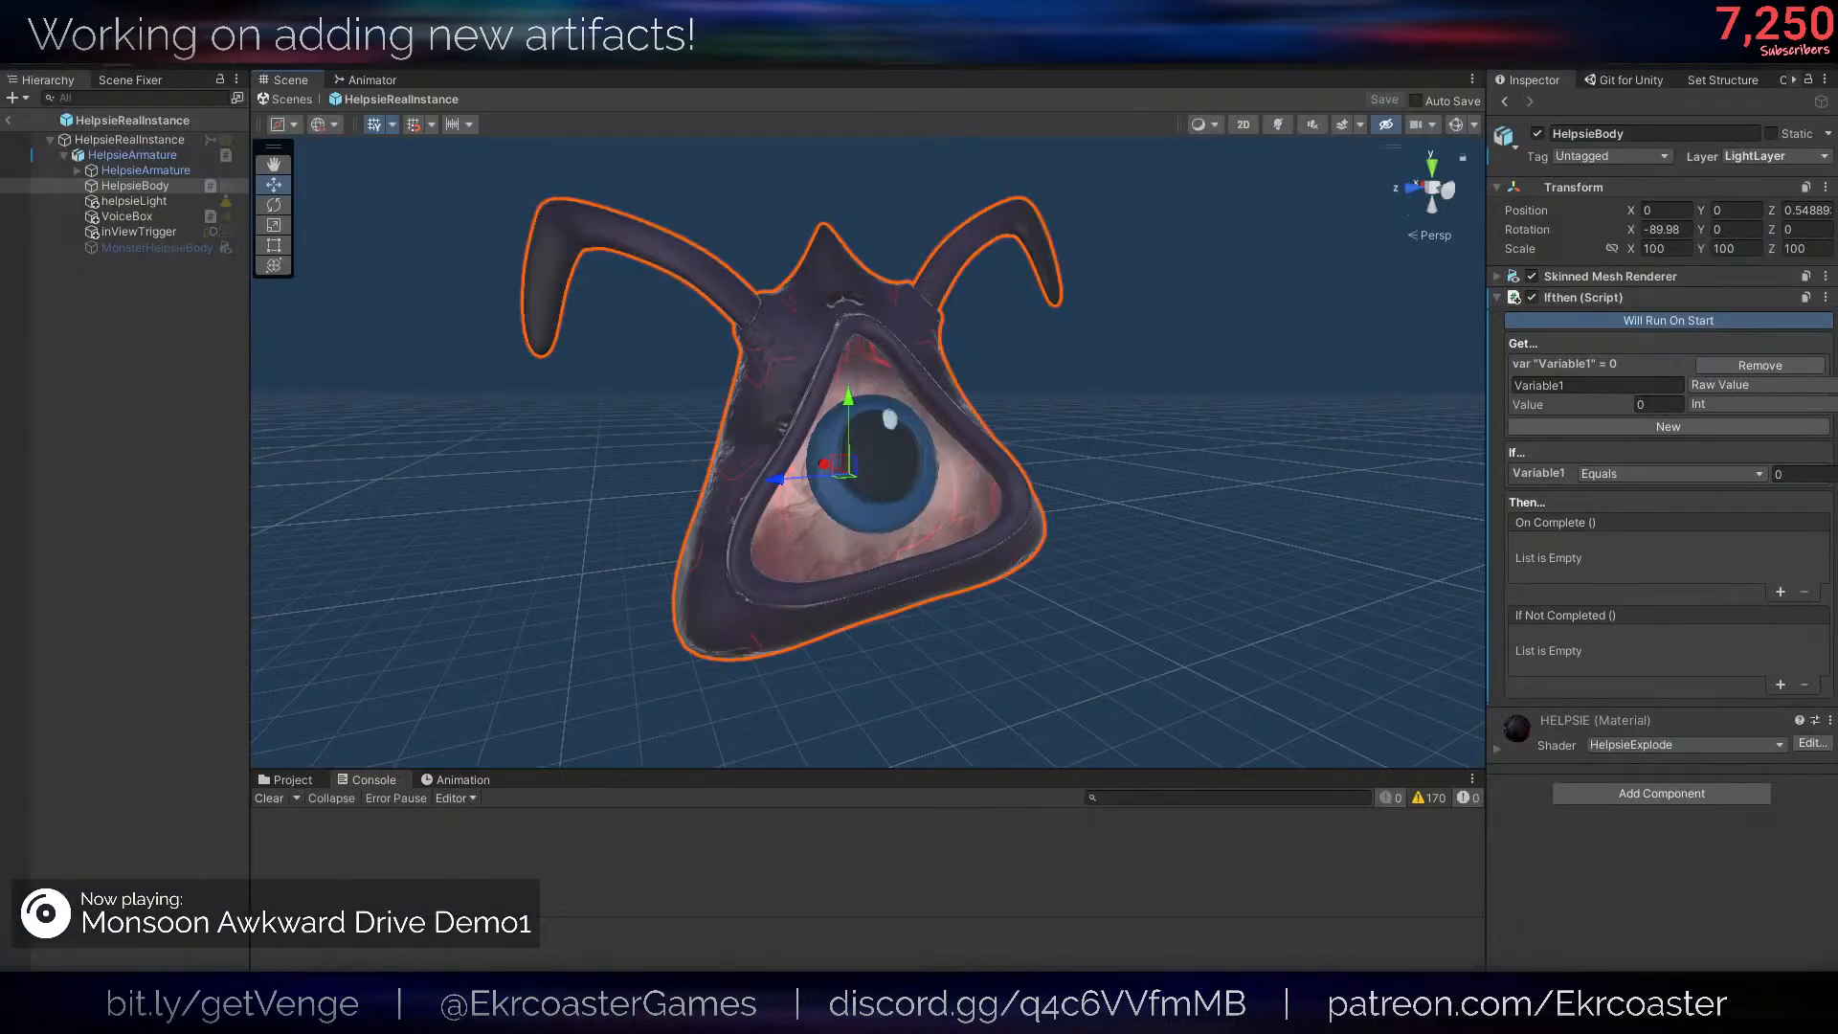
click(1505, 102)
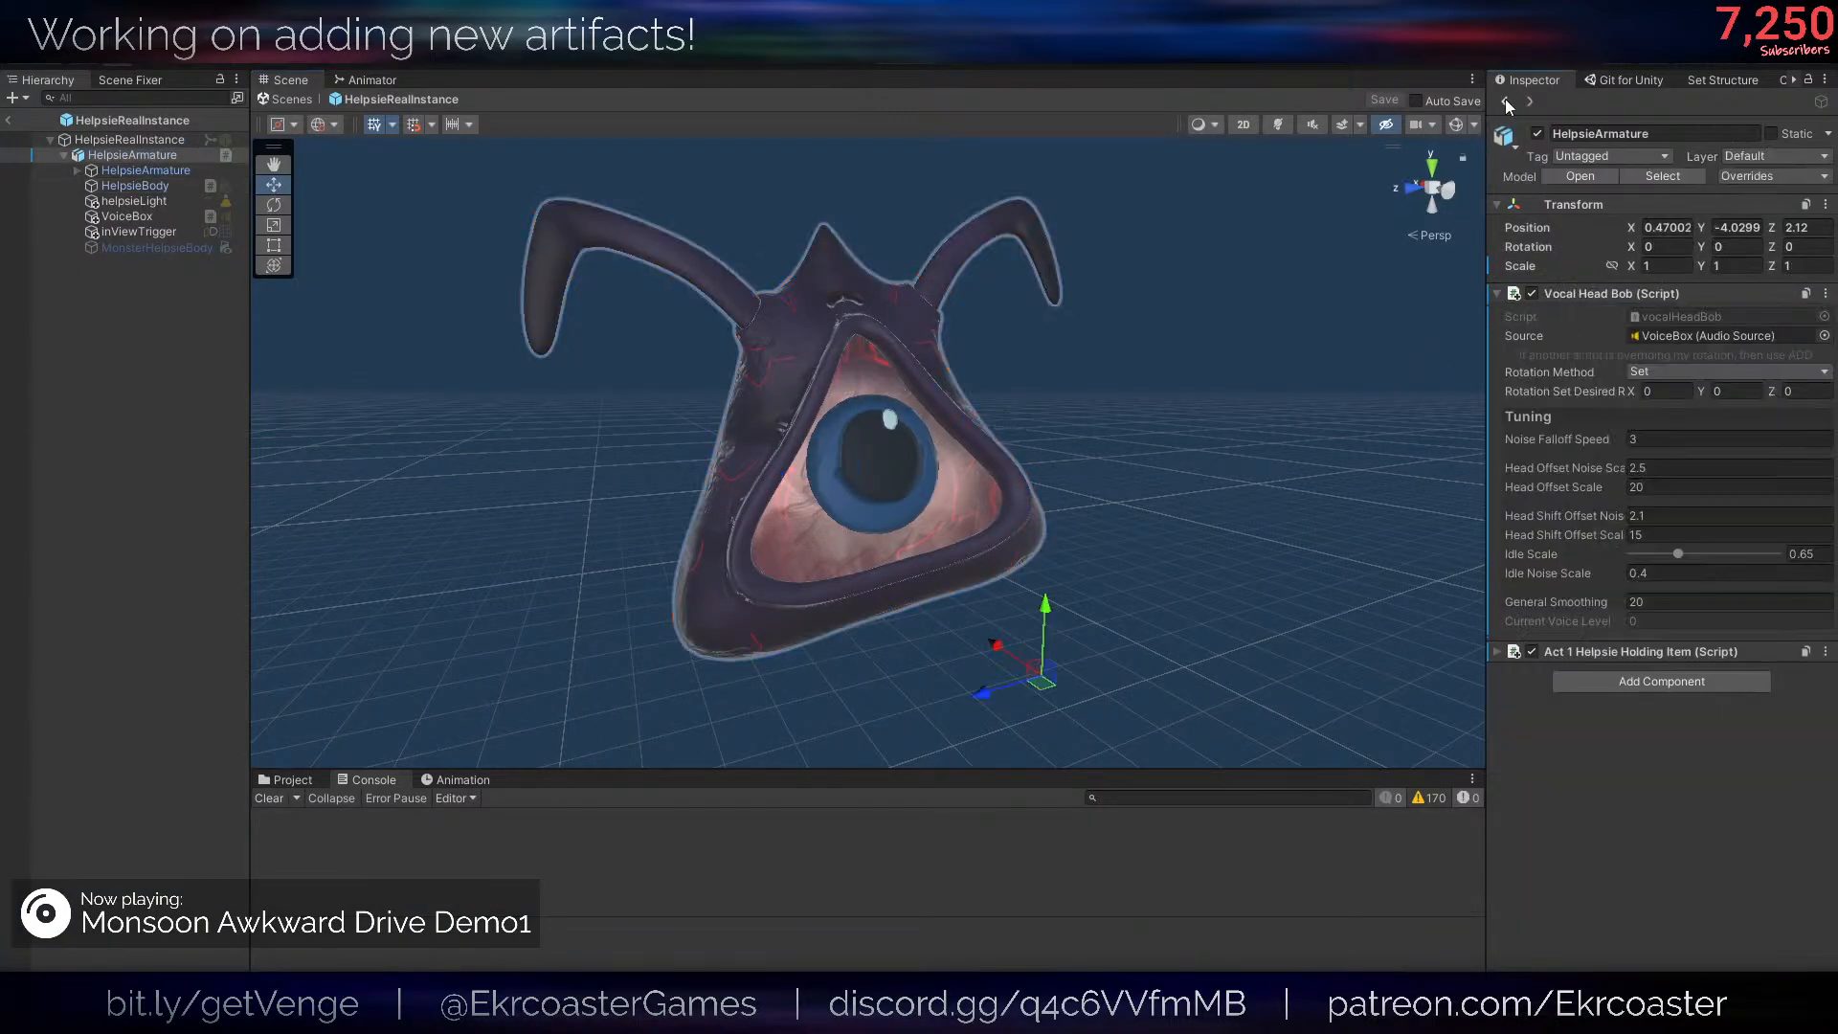
click(1505, 102)
click(1505, 102)
click(1505, 101)
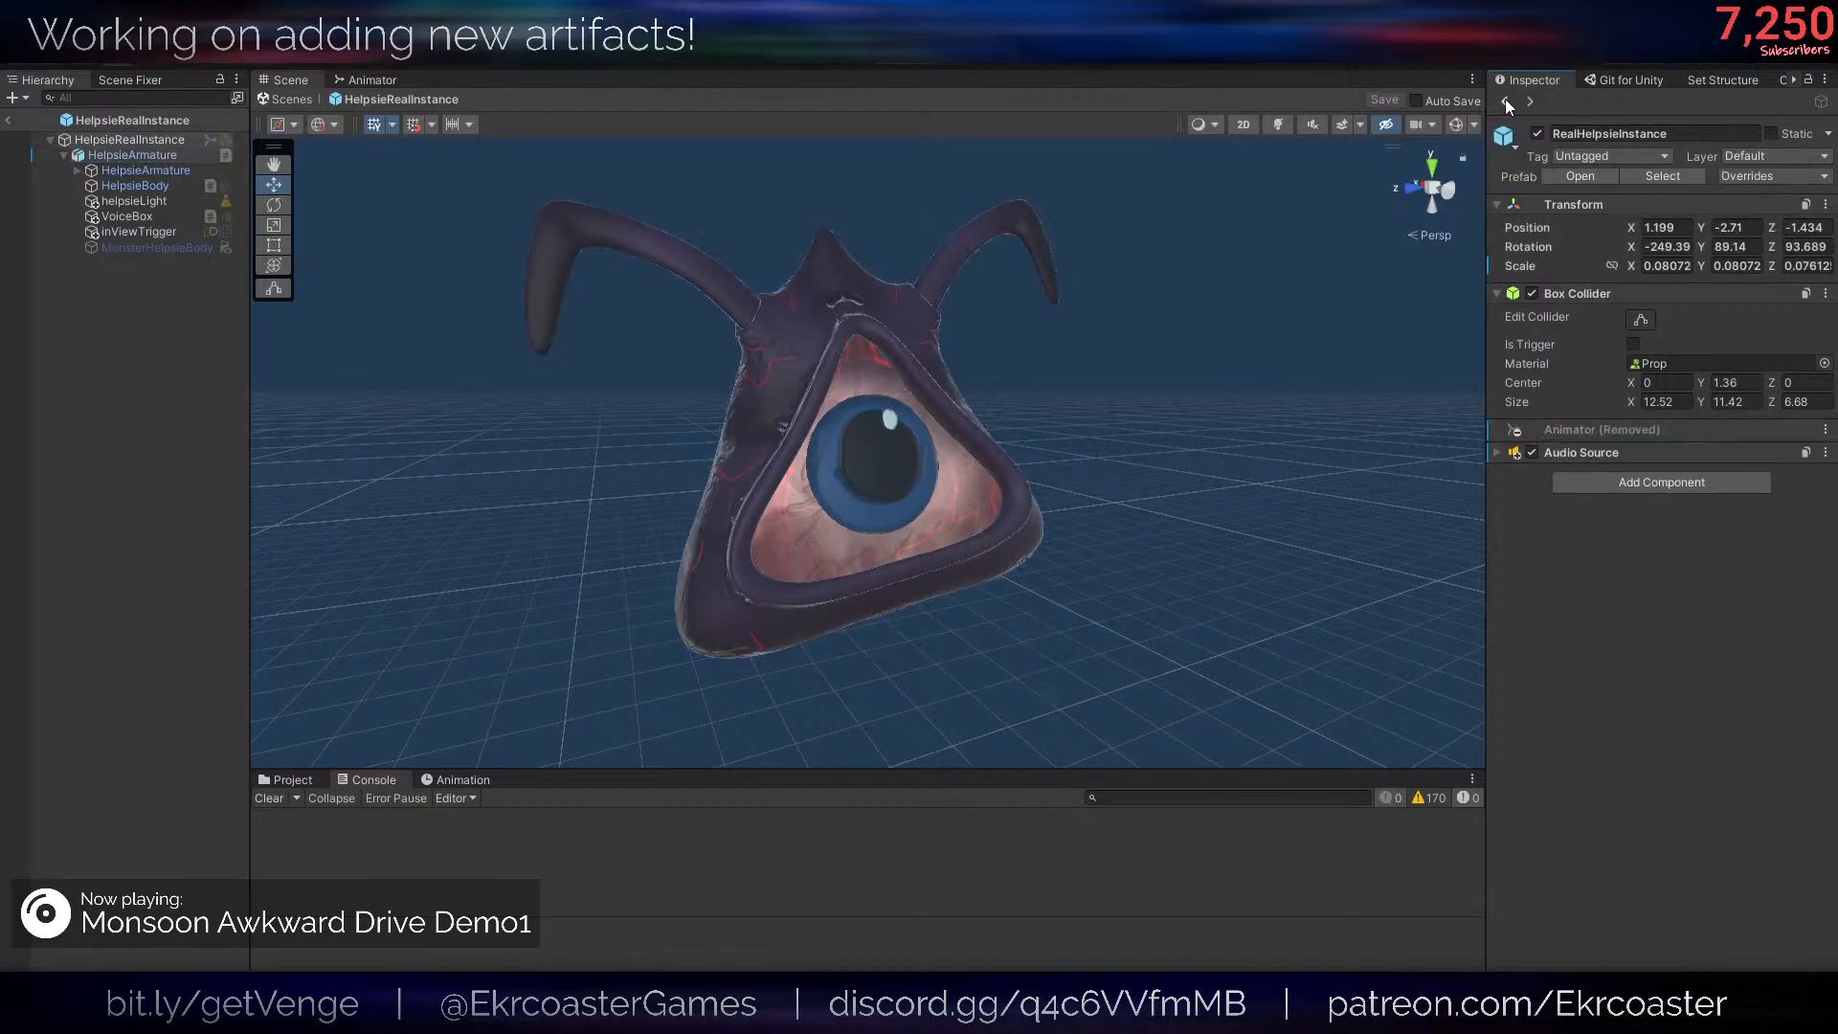
click(1505, 101)
click(1505, 102)
click(1505, 101)
click(1505, 100)
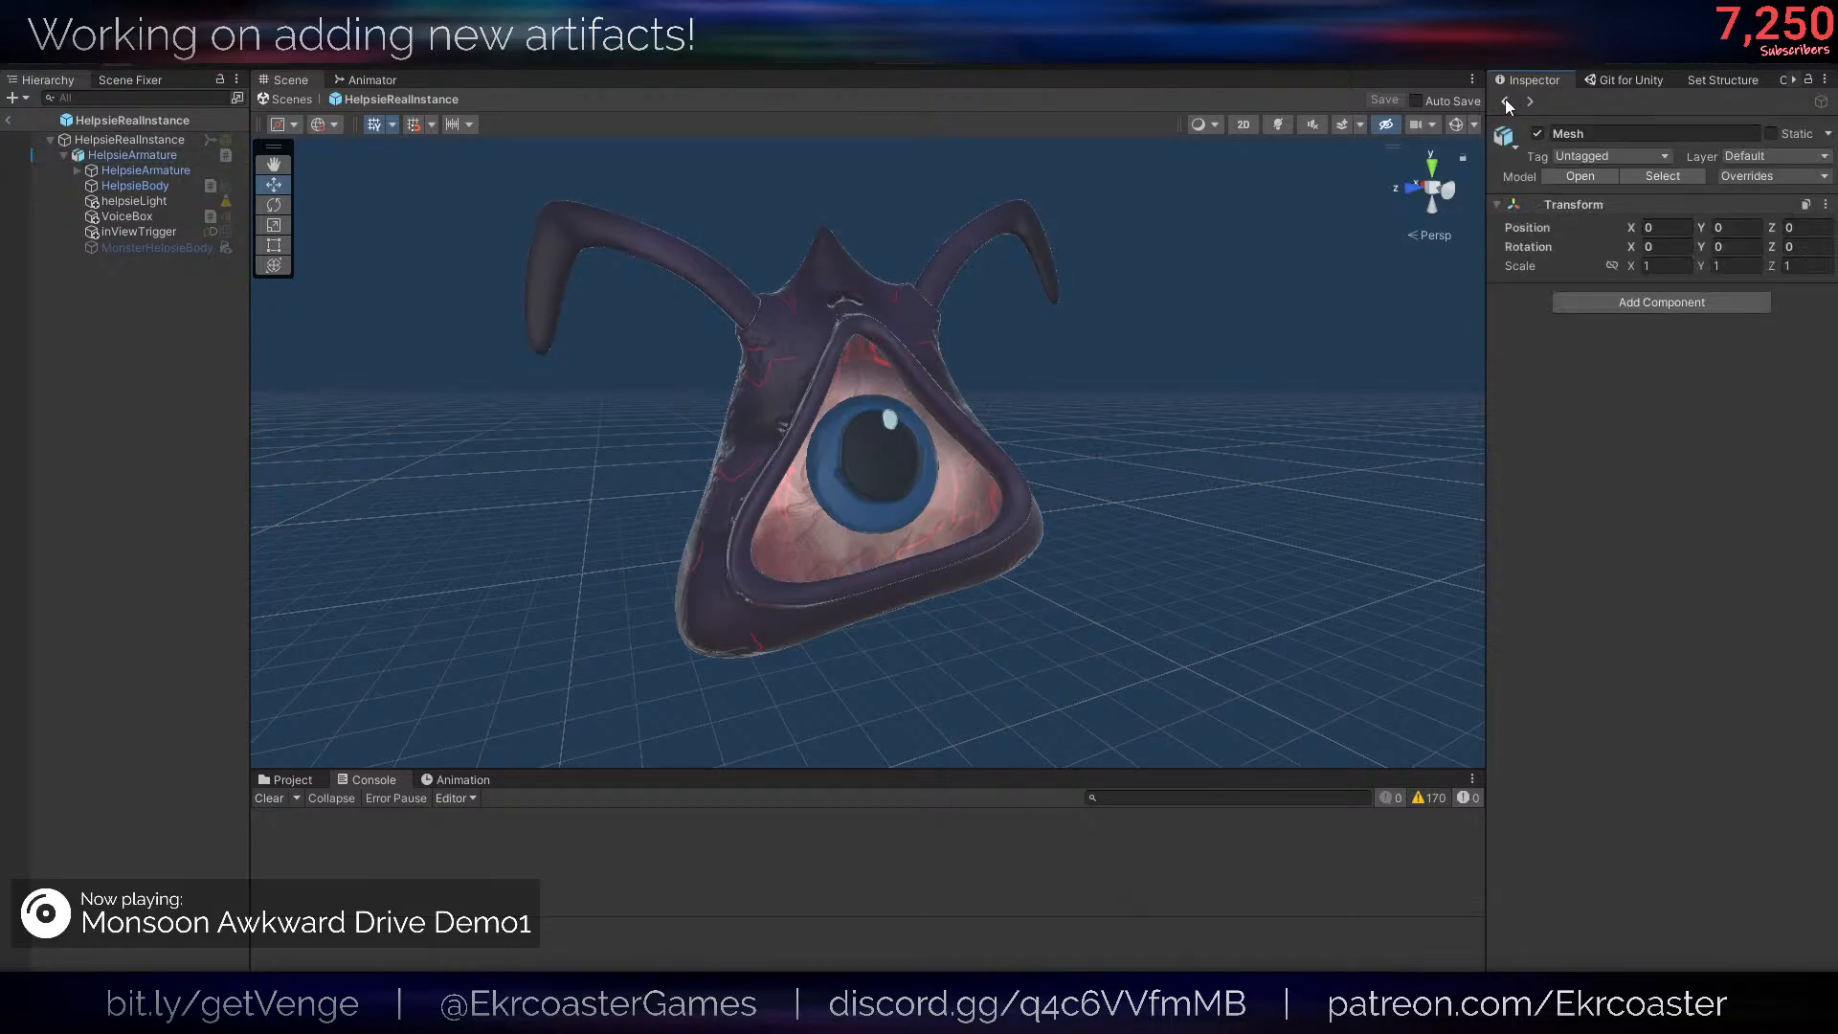
click(1505, 101)
click(1505, 101)
click(1505, 100)
click(1528, 102)
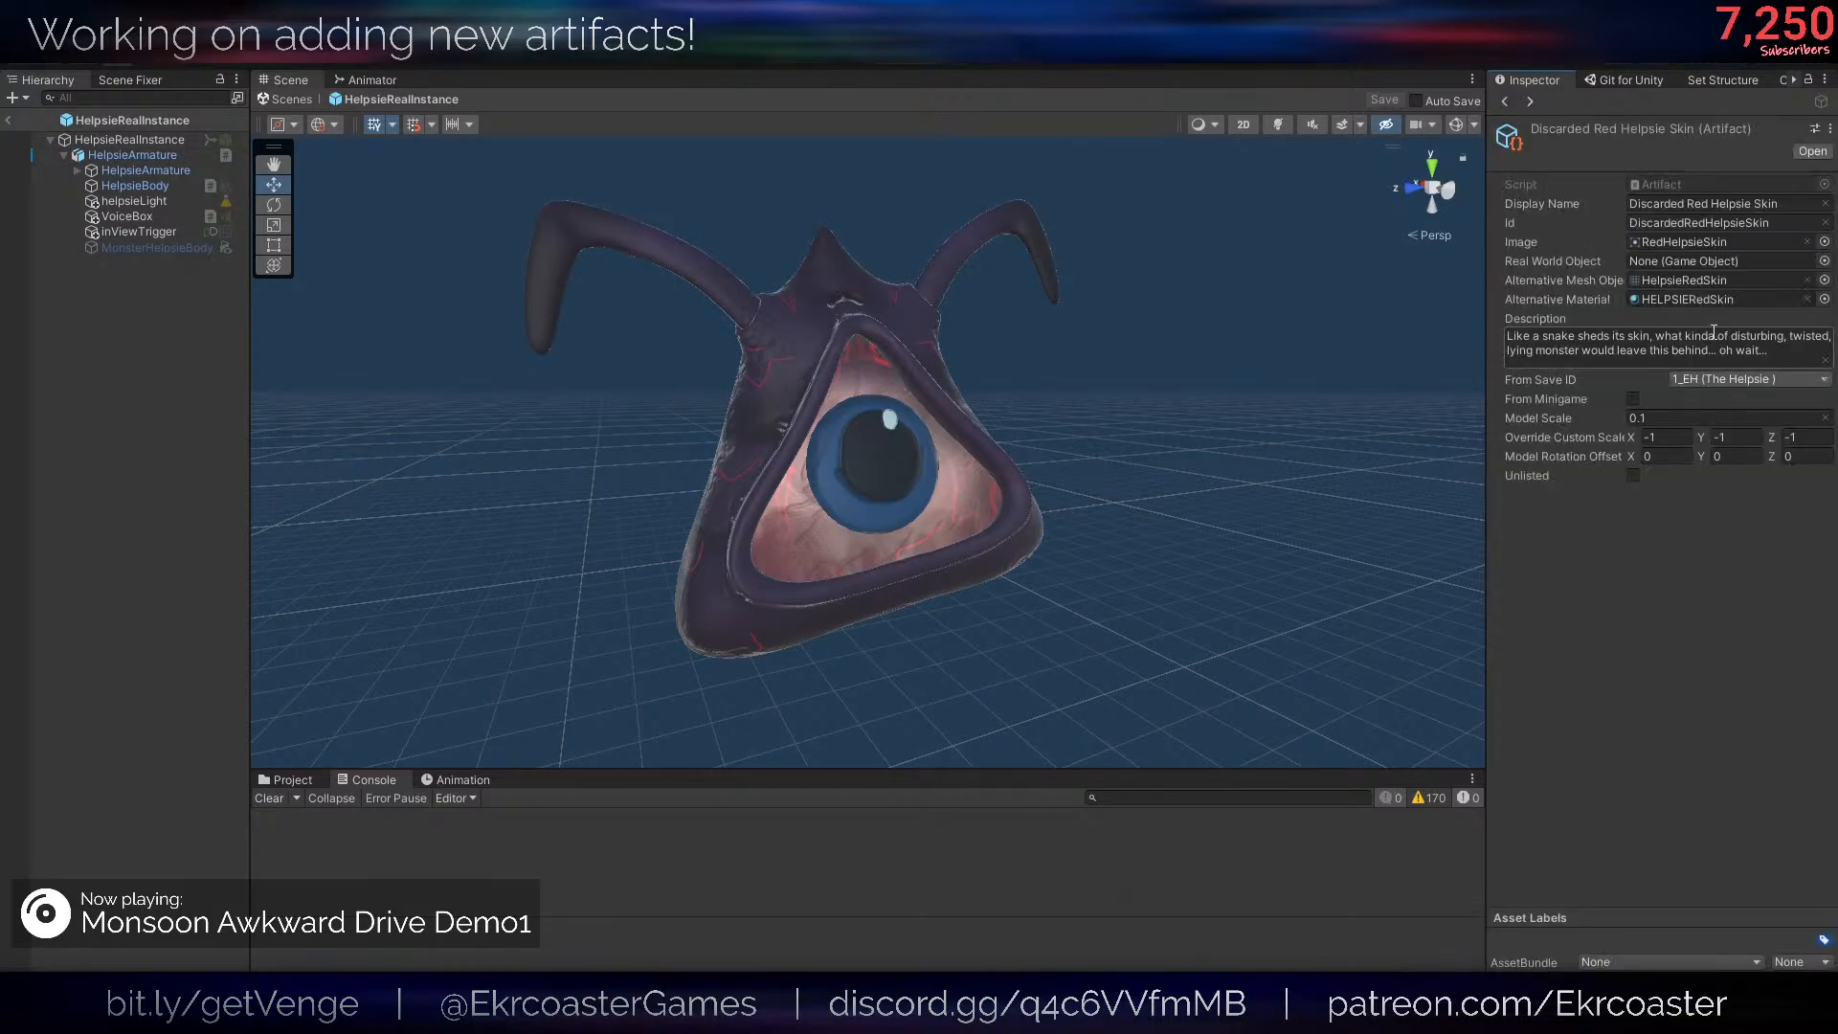
- Remove the extra space after "kind" in the artifact's description, then return to inspecting HelpsieBody
click(1713, 339)
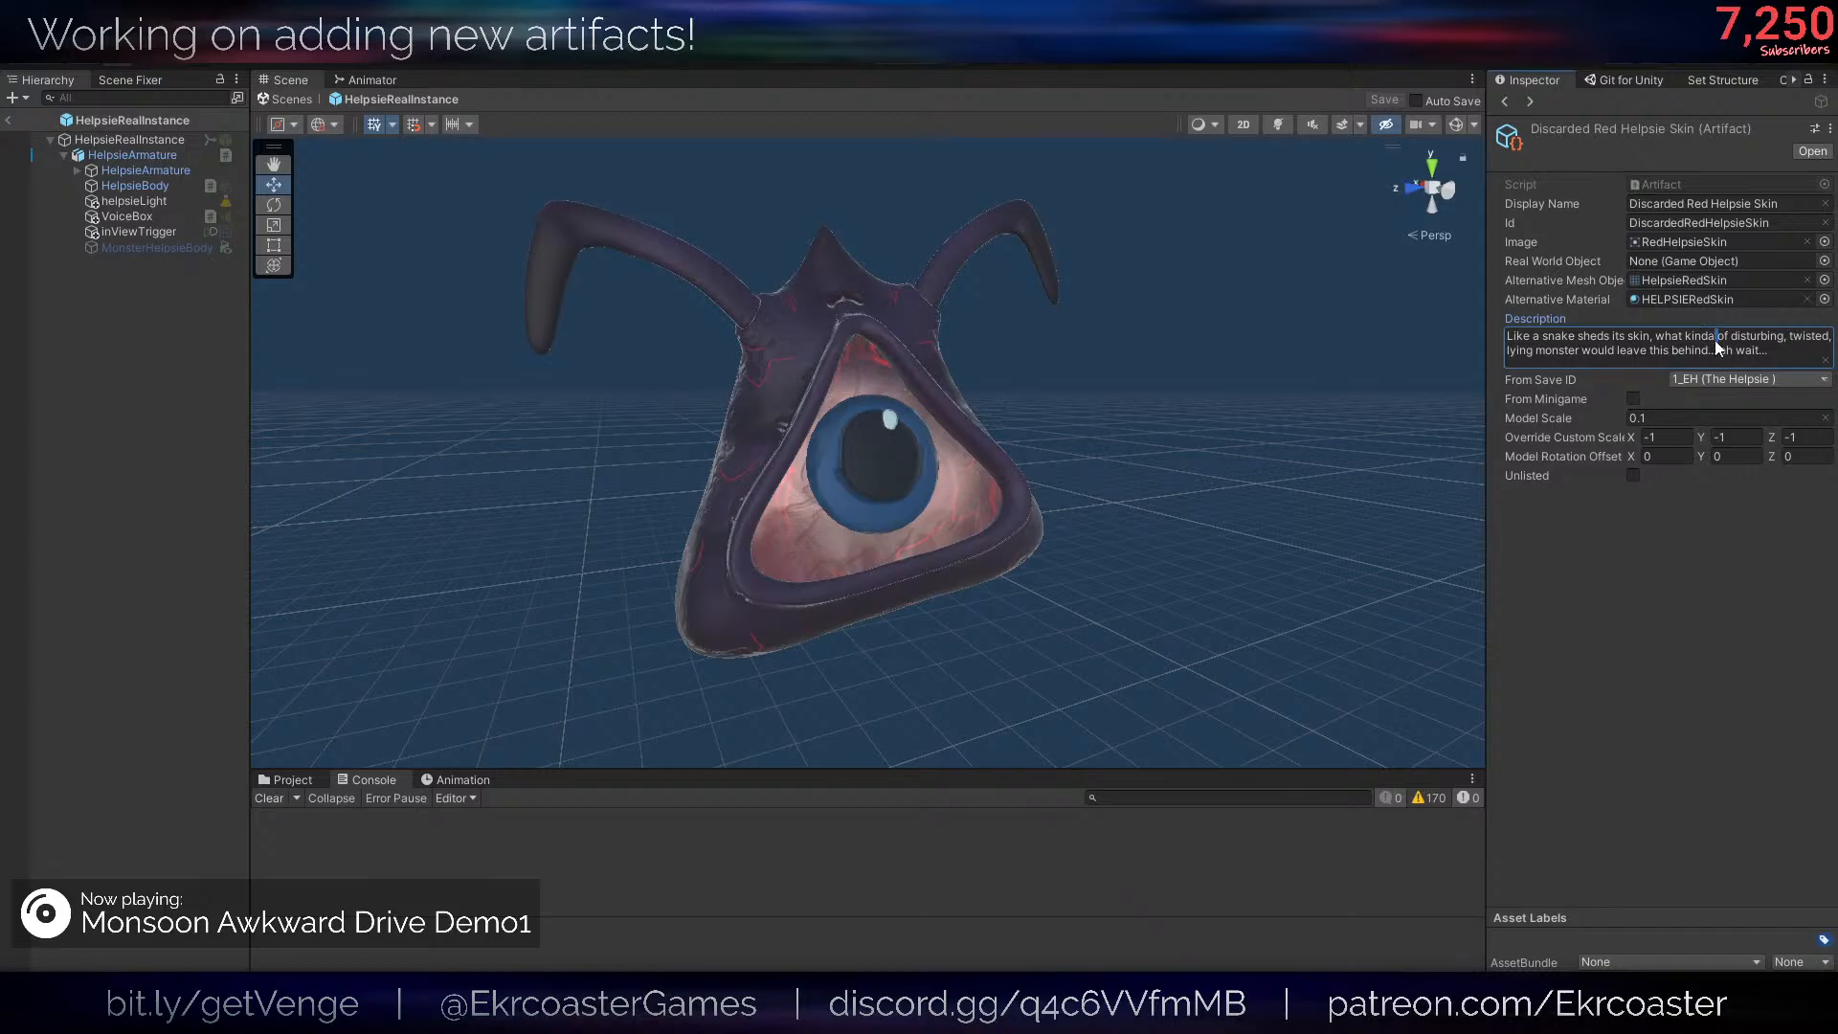
key(BackSpace)
click(1336, 329)
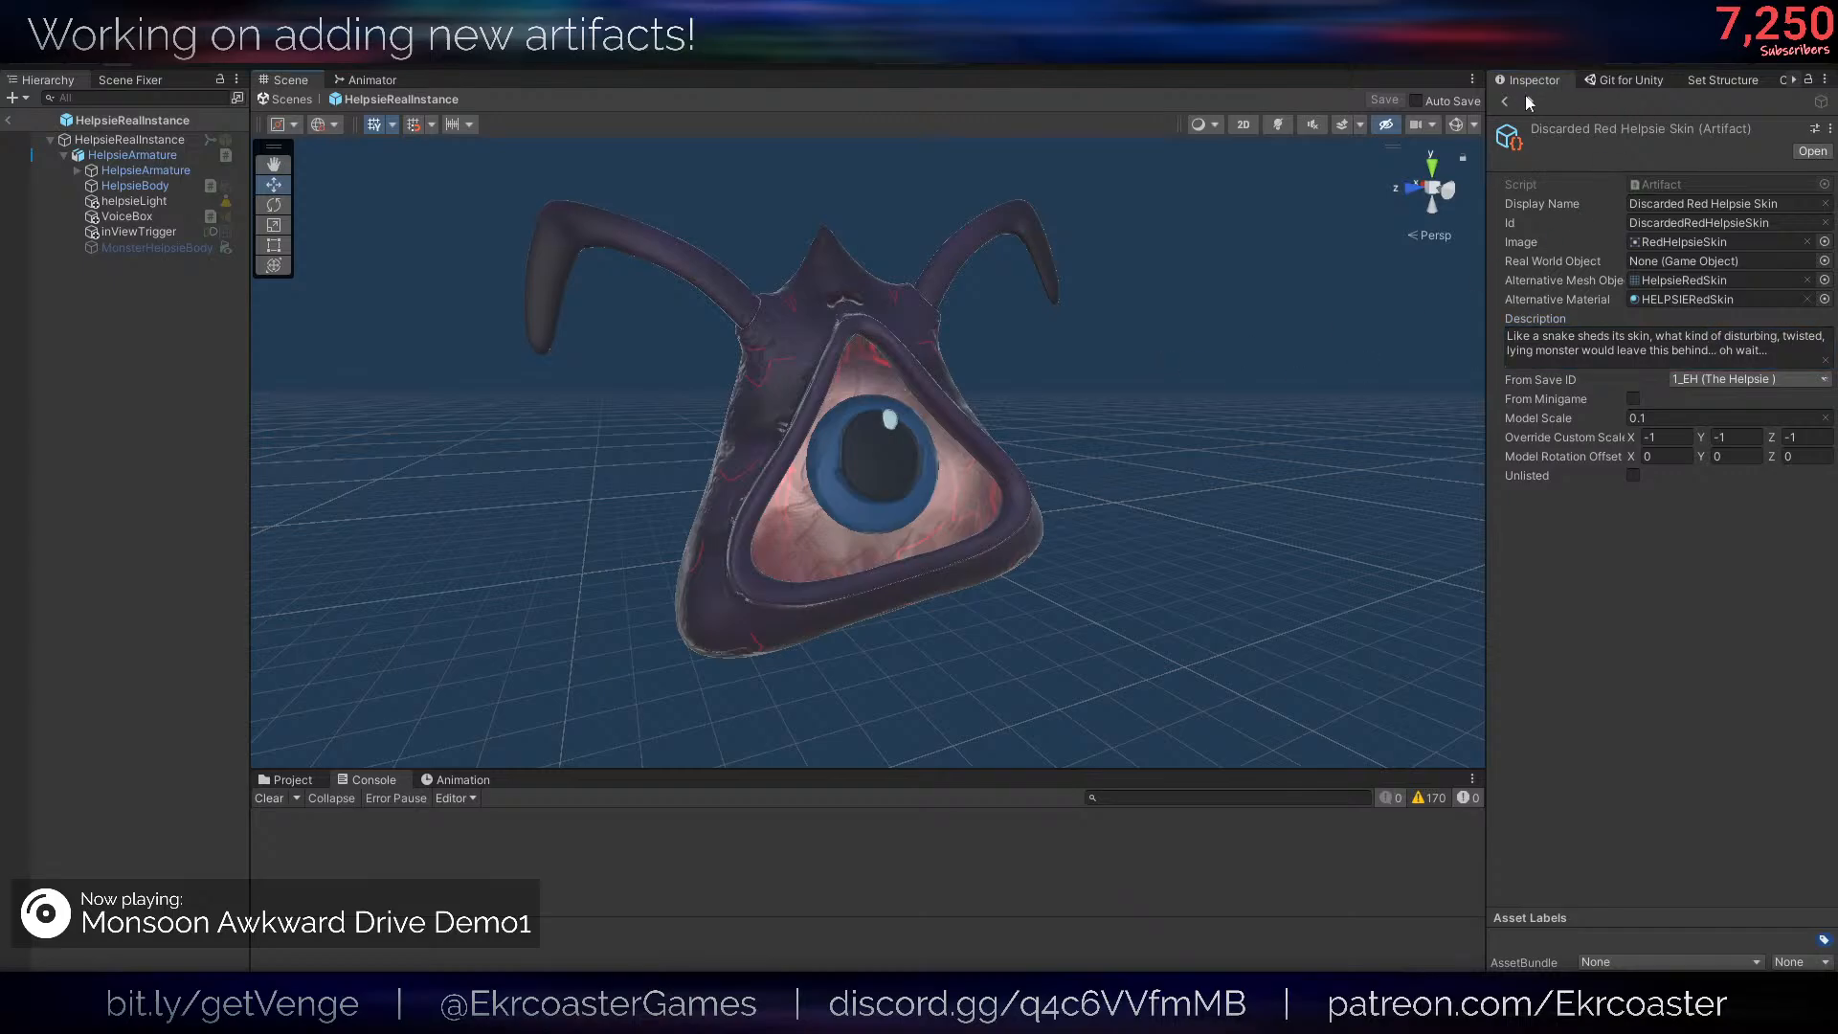
click(1526, 97)
click(1526, 96)
click(1527, 97)
click(1526, 97)
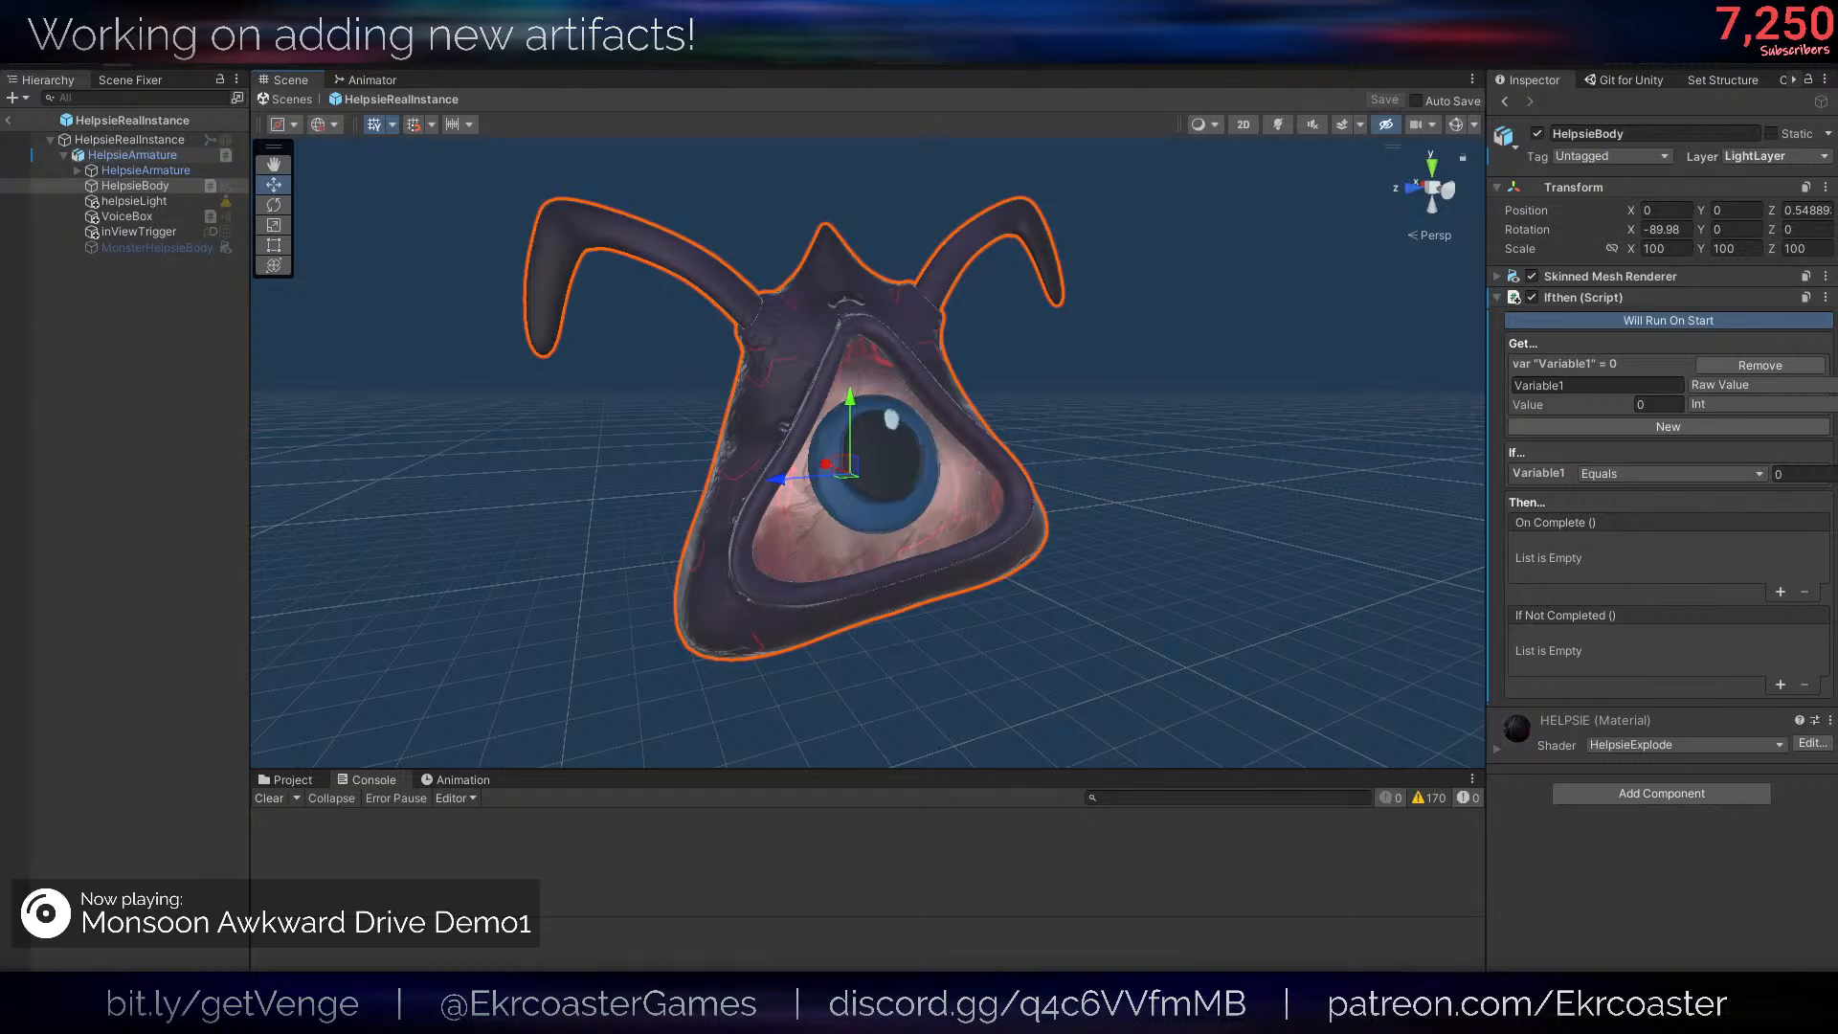
- Switch to Visual Studio Code and declare a public static bool GetSkinState(string saveID) method above SetSkinState in artifactsBackend.cs
click(232, 936)
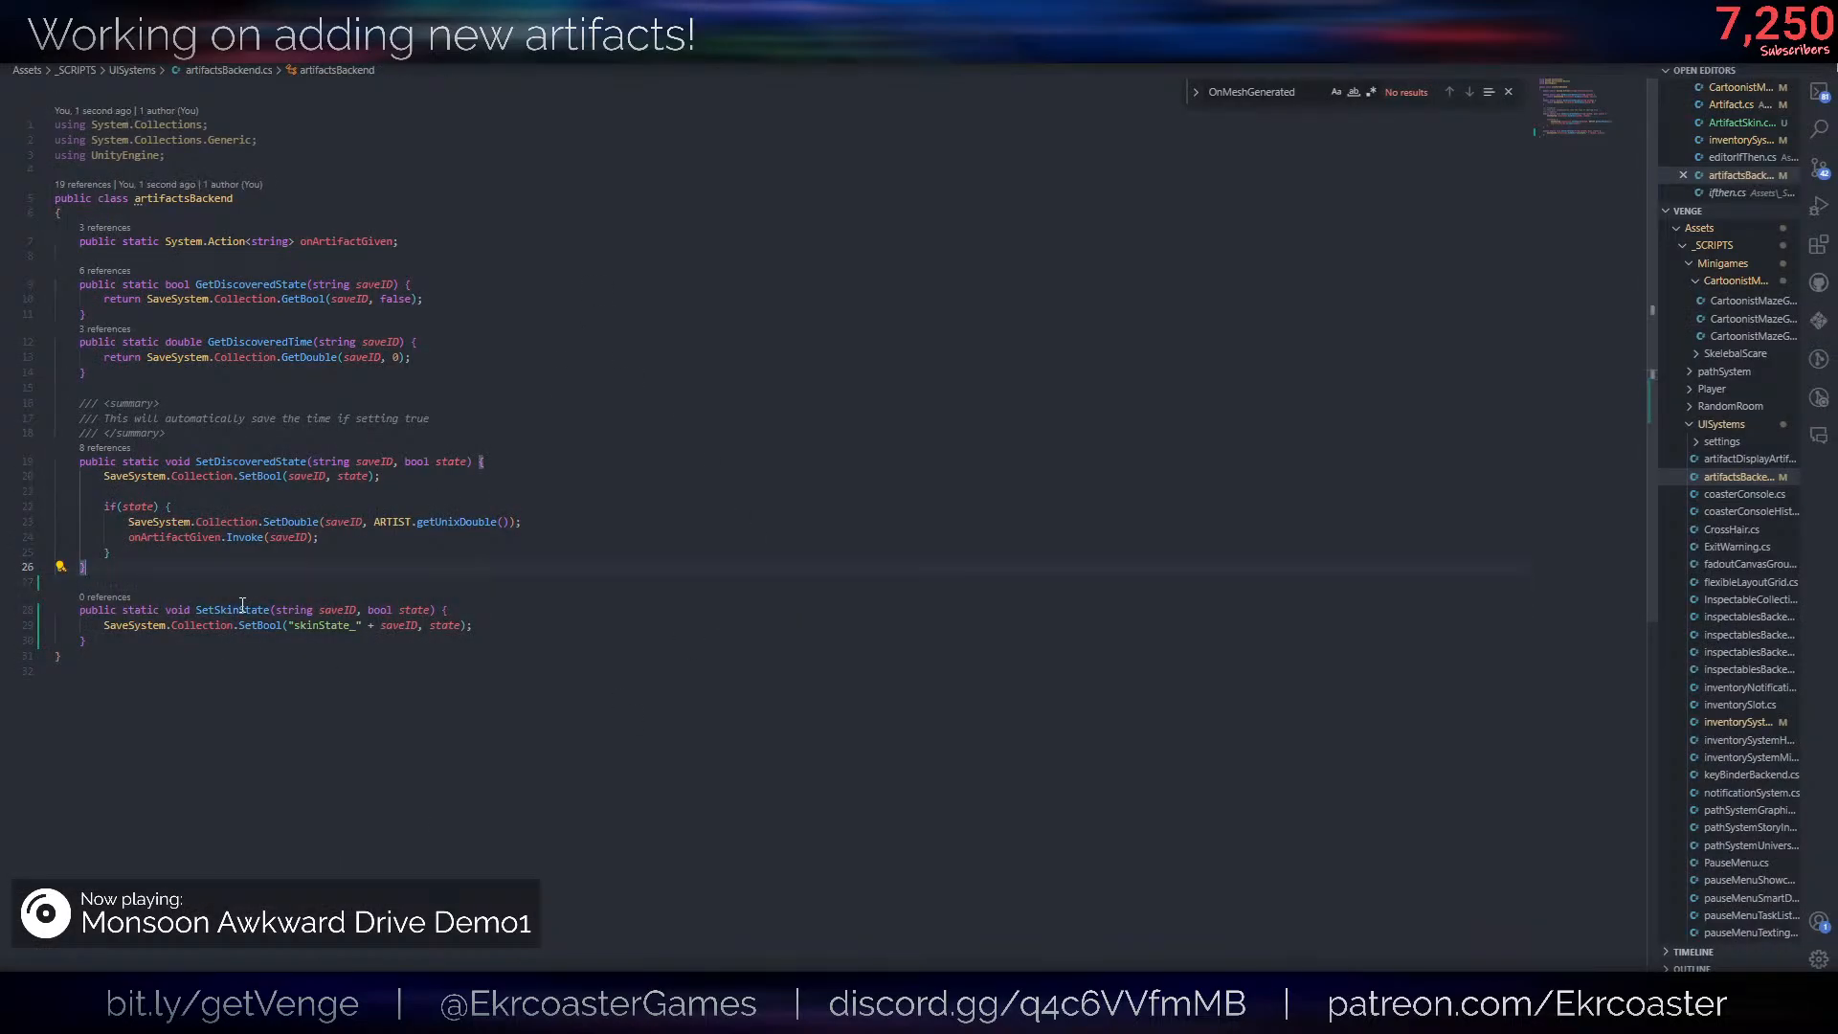
key(Return)
key(Return)
text(public static void)
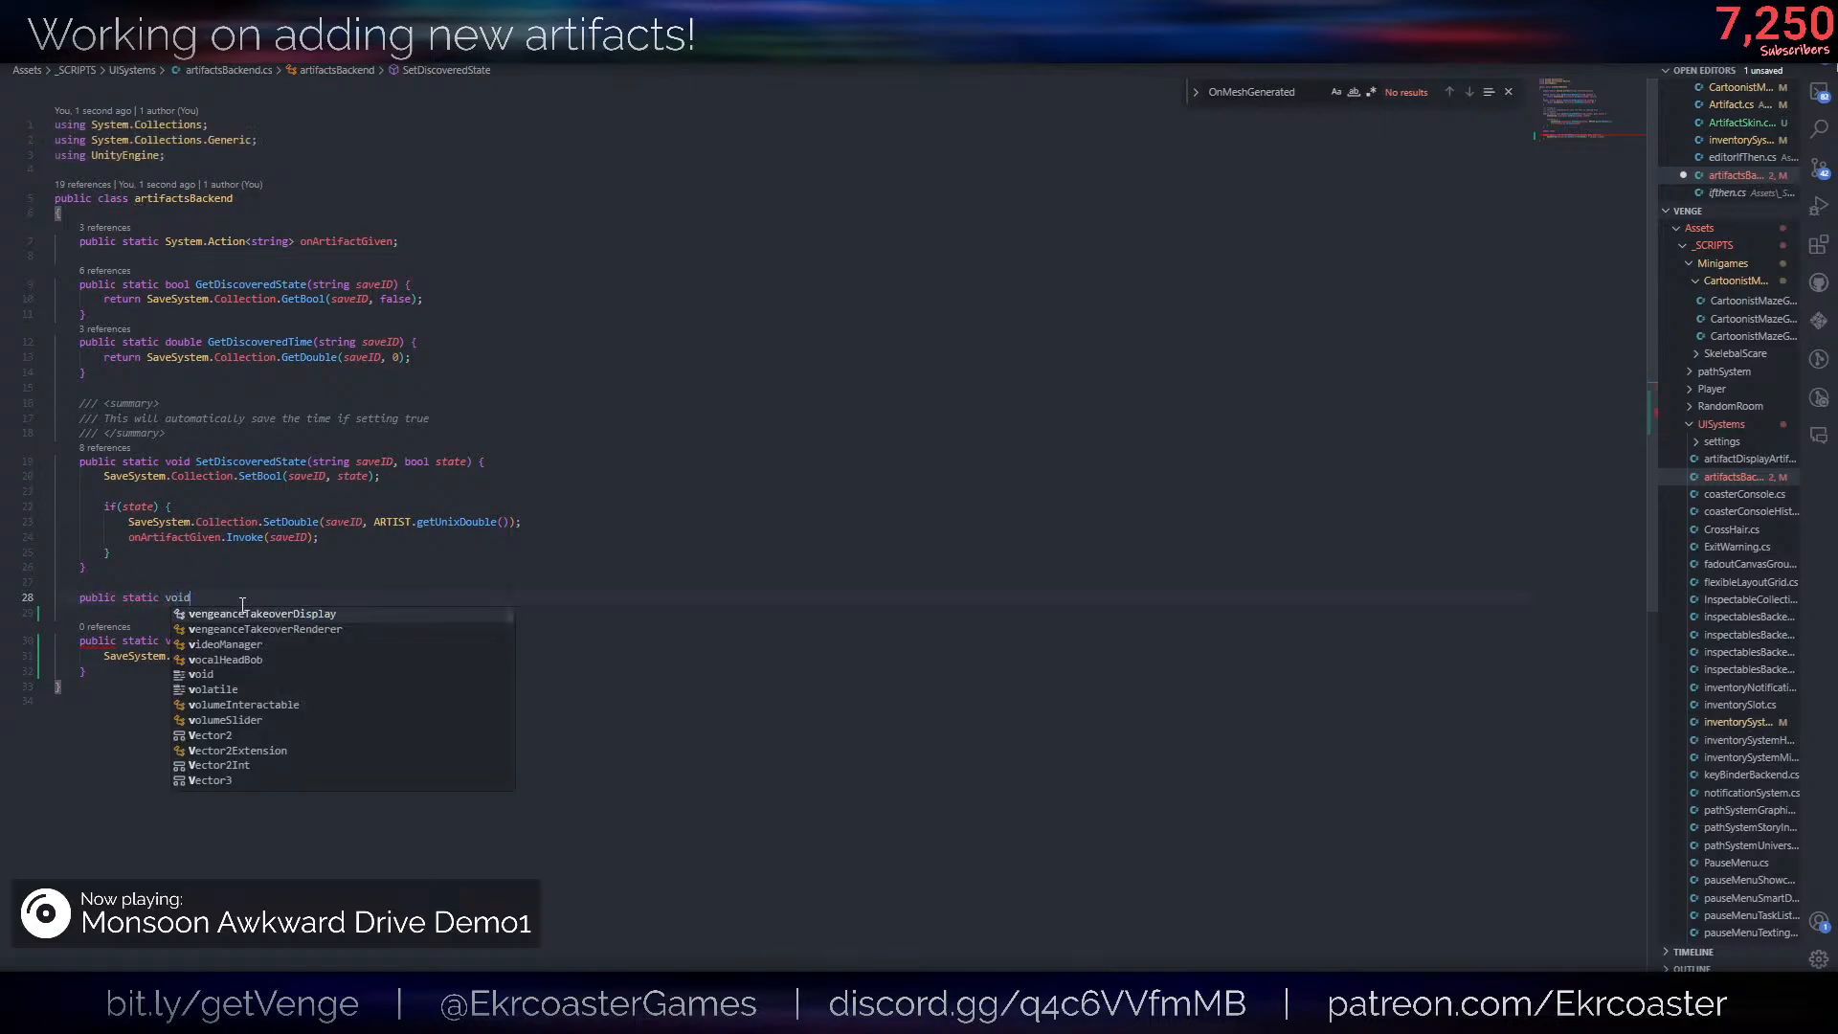
key(BackSpace)
key(BackSpace)
key(BackSpace)
text(bool Ge)
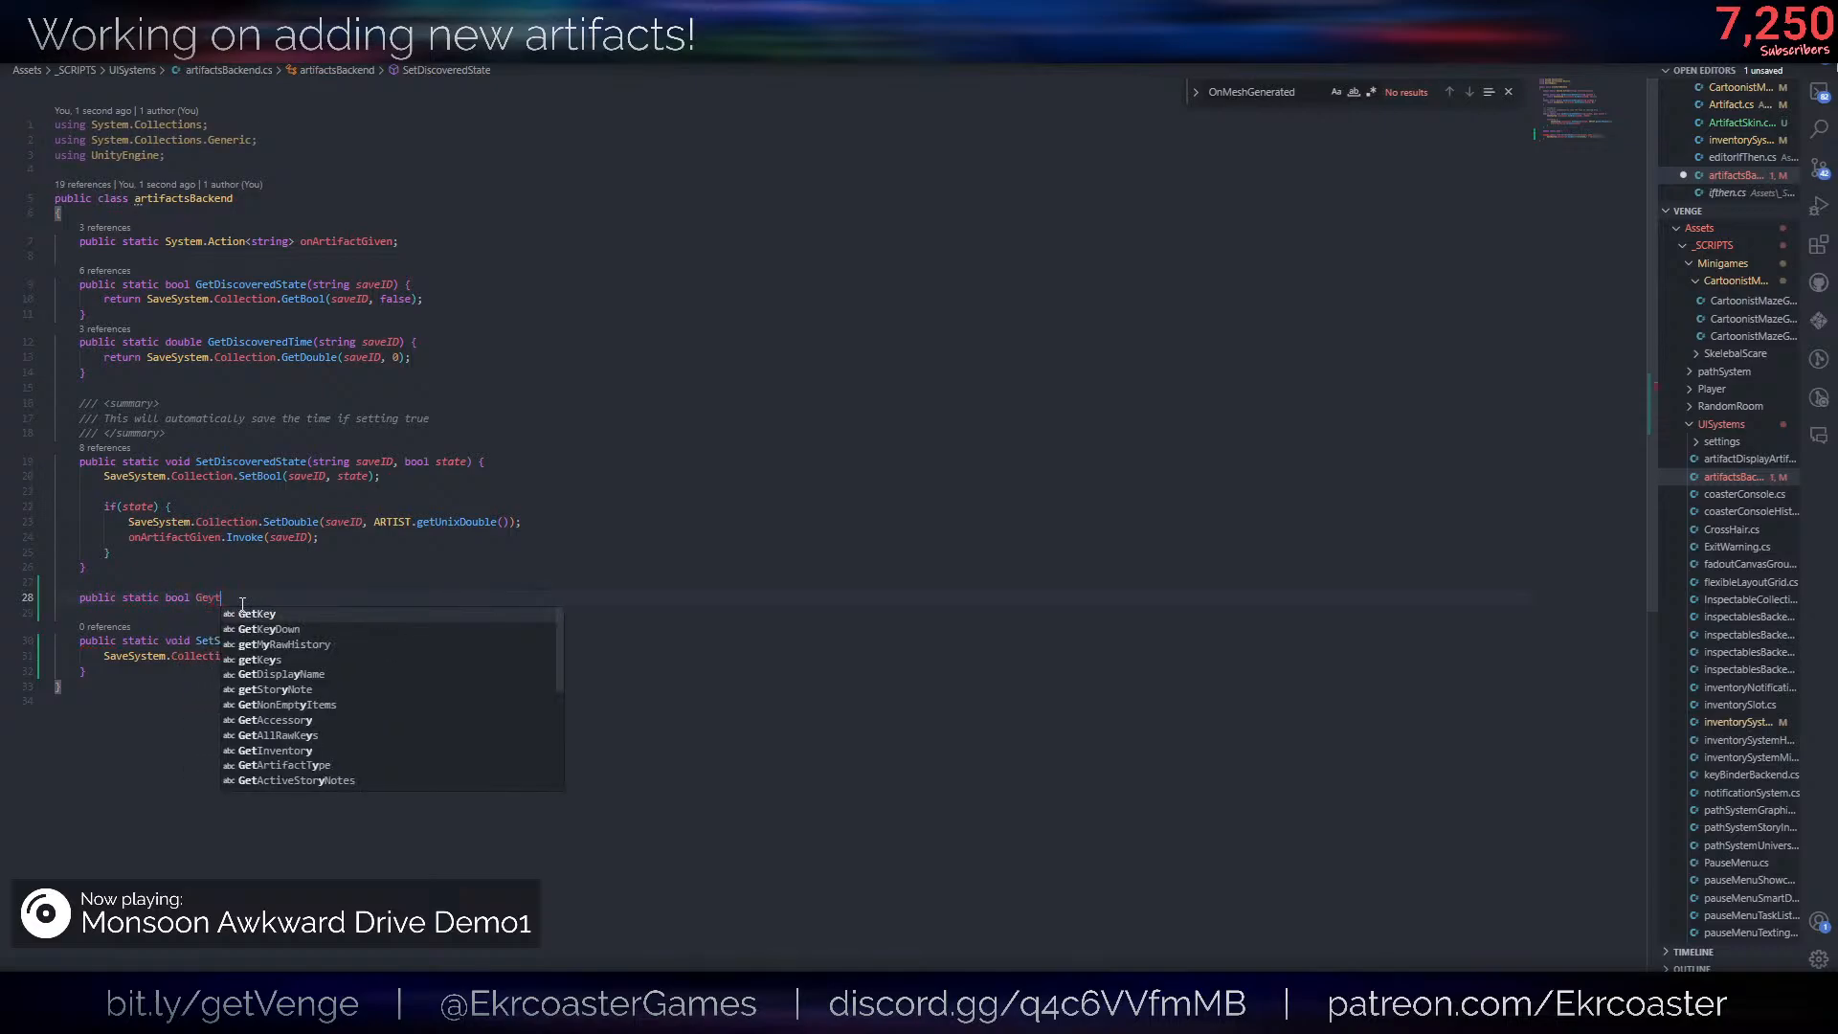
text(tSkinStat)
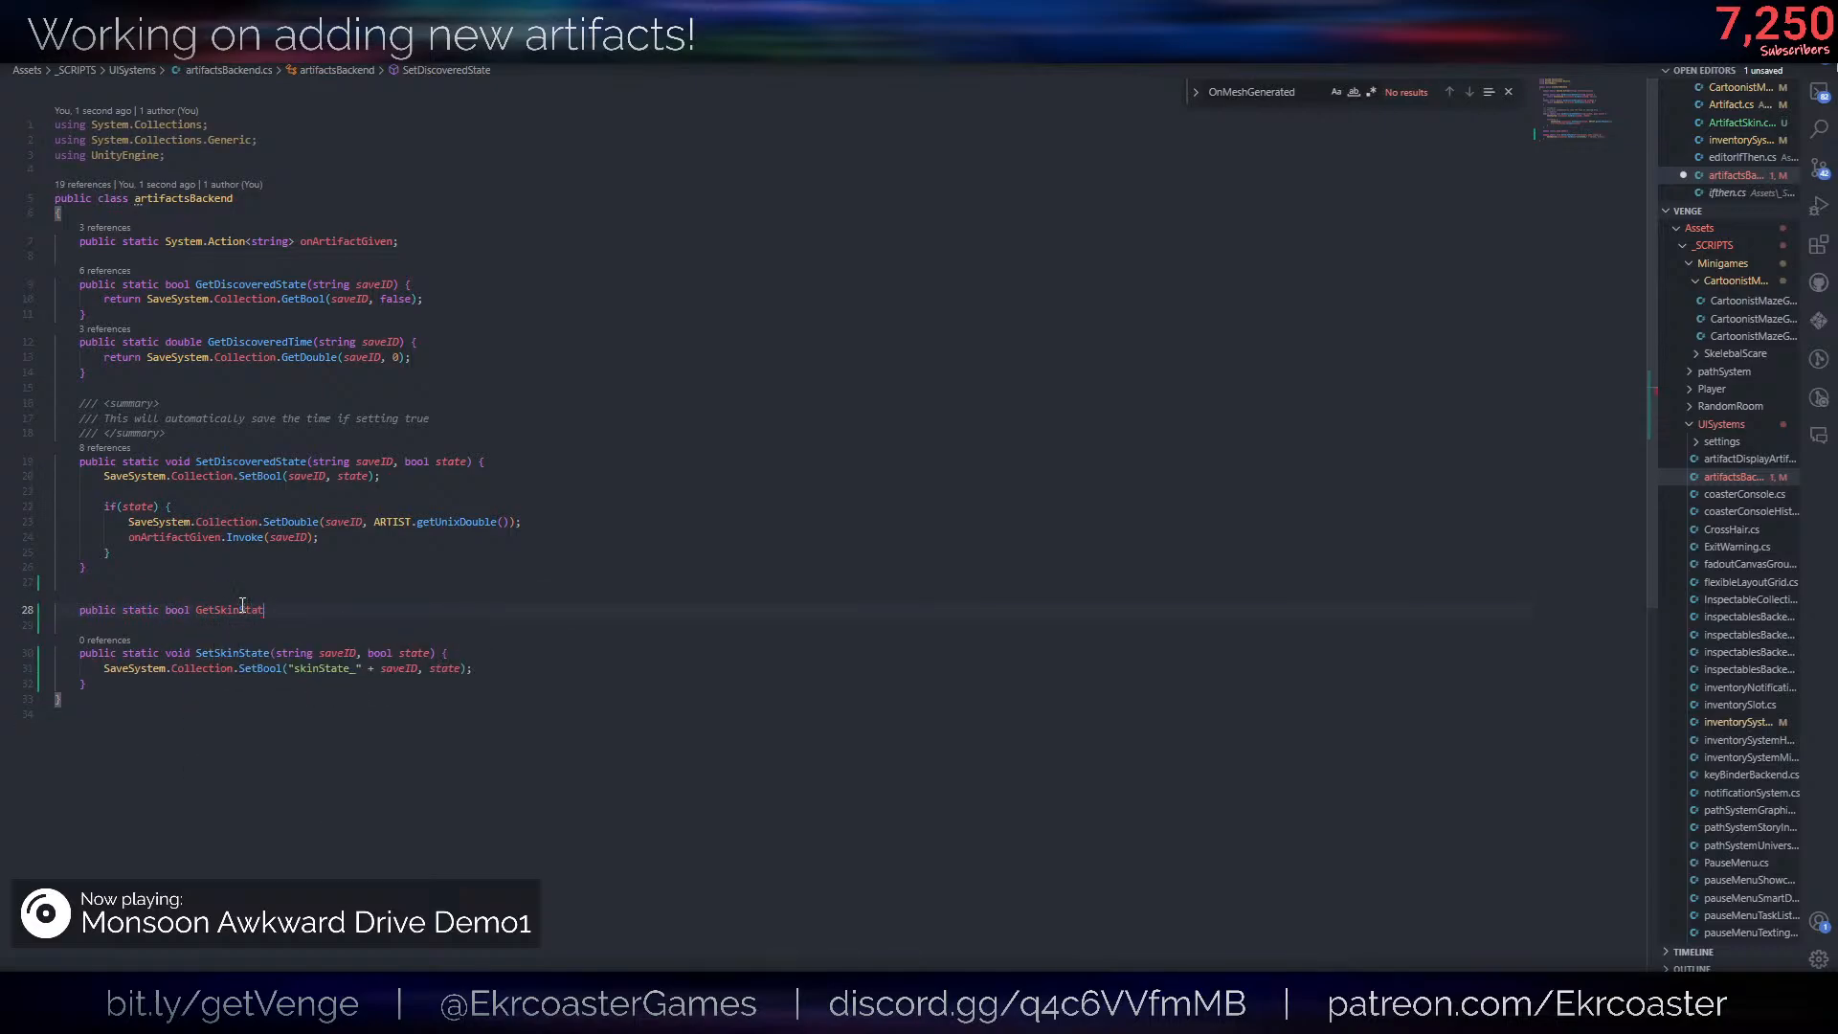
text(e(string saveID) {)
- Add a return statement calling SaveSystem.Collection.GetBool() inside the GetSkinState body
key(Return)
text(retur)
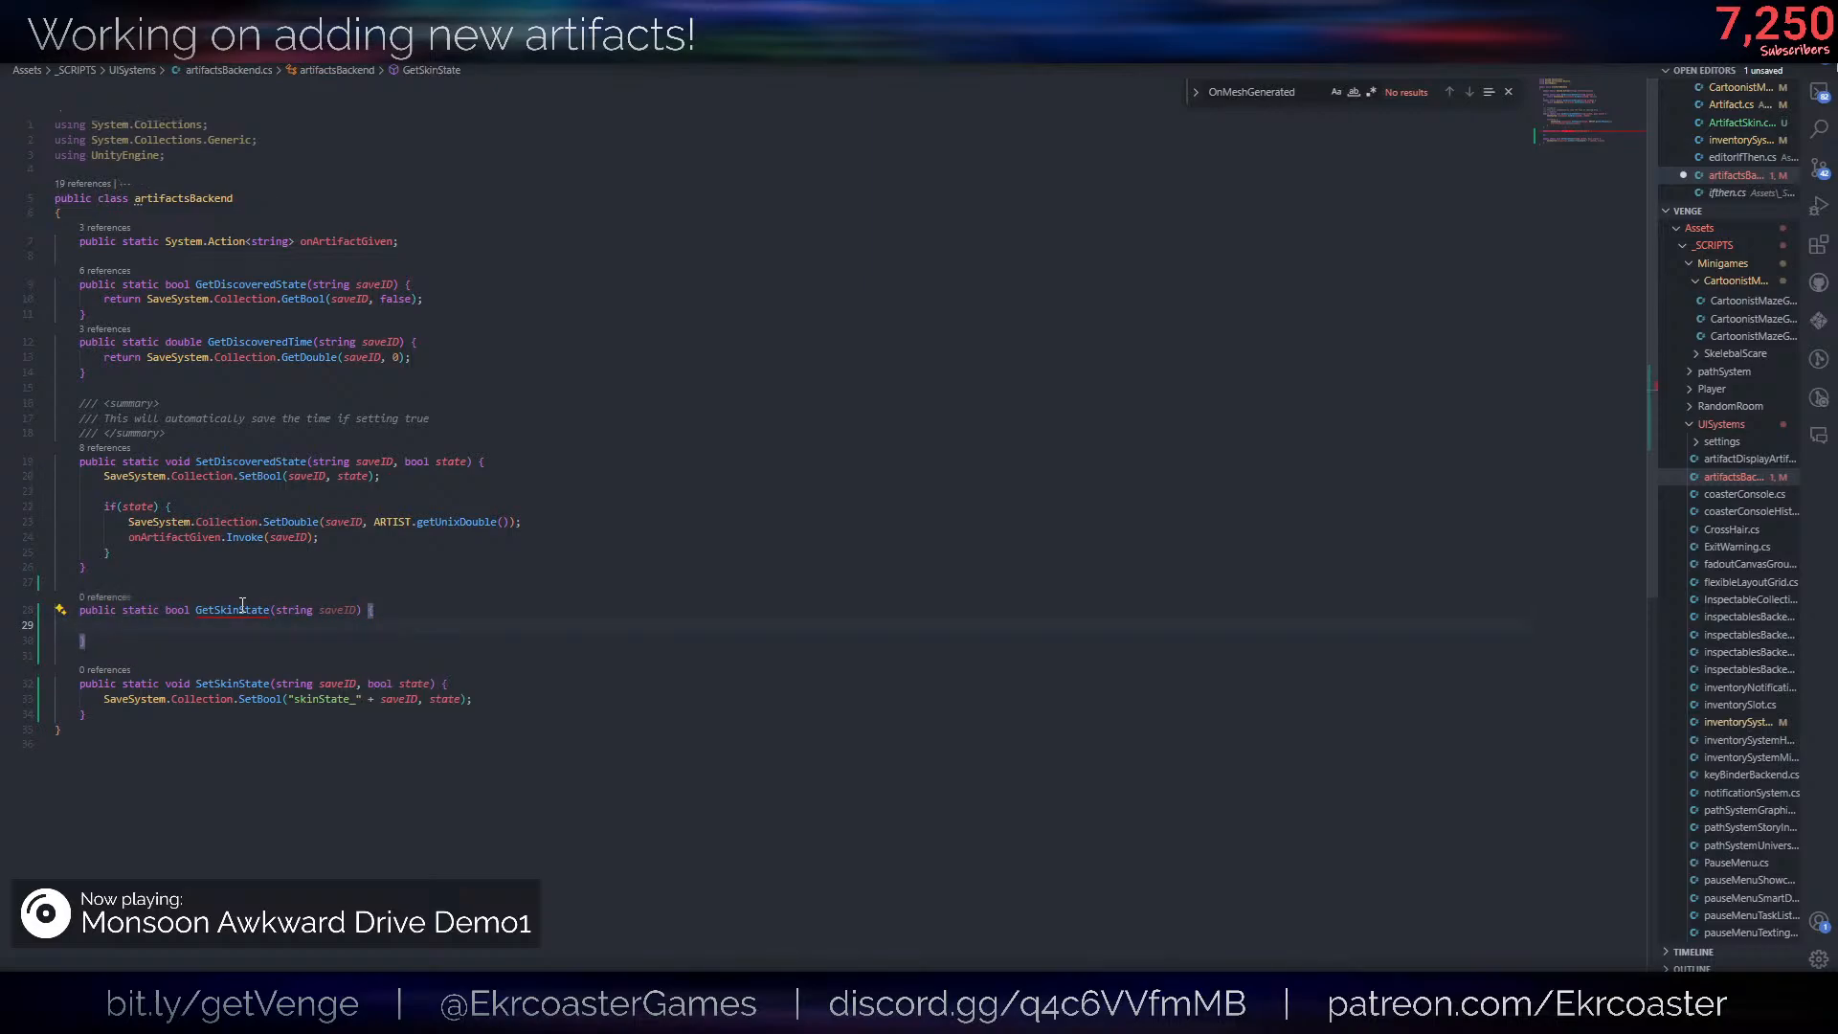
text(n SaveSystem.)
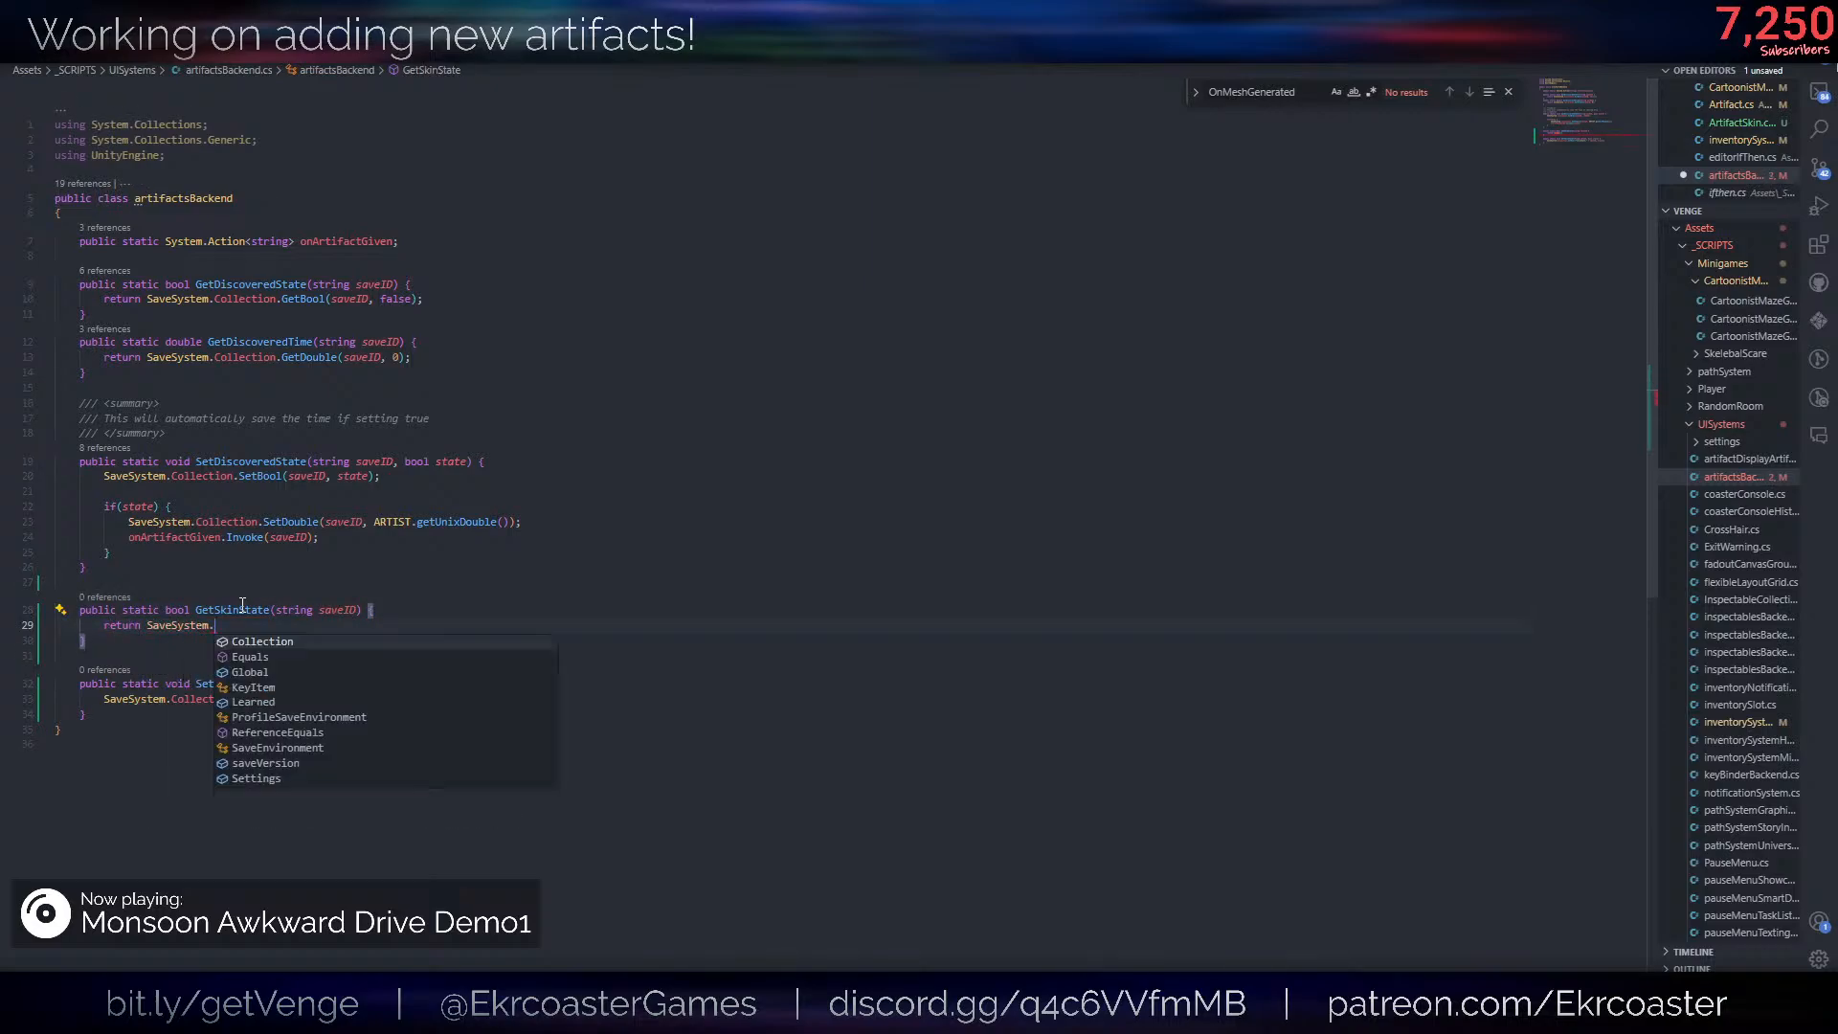
text(Collection.GetBool)
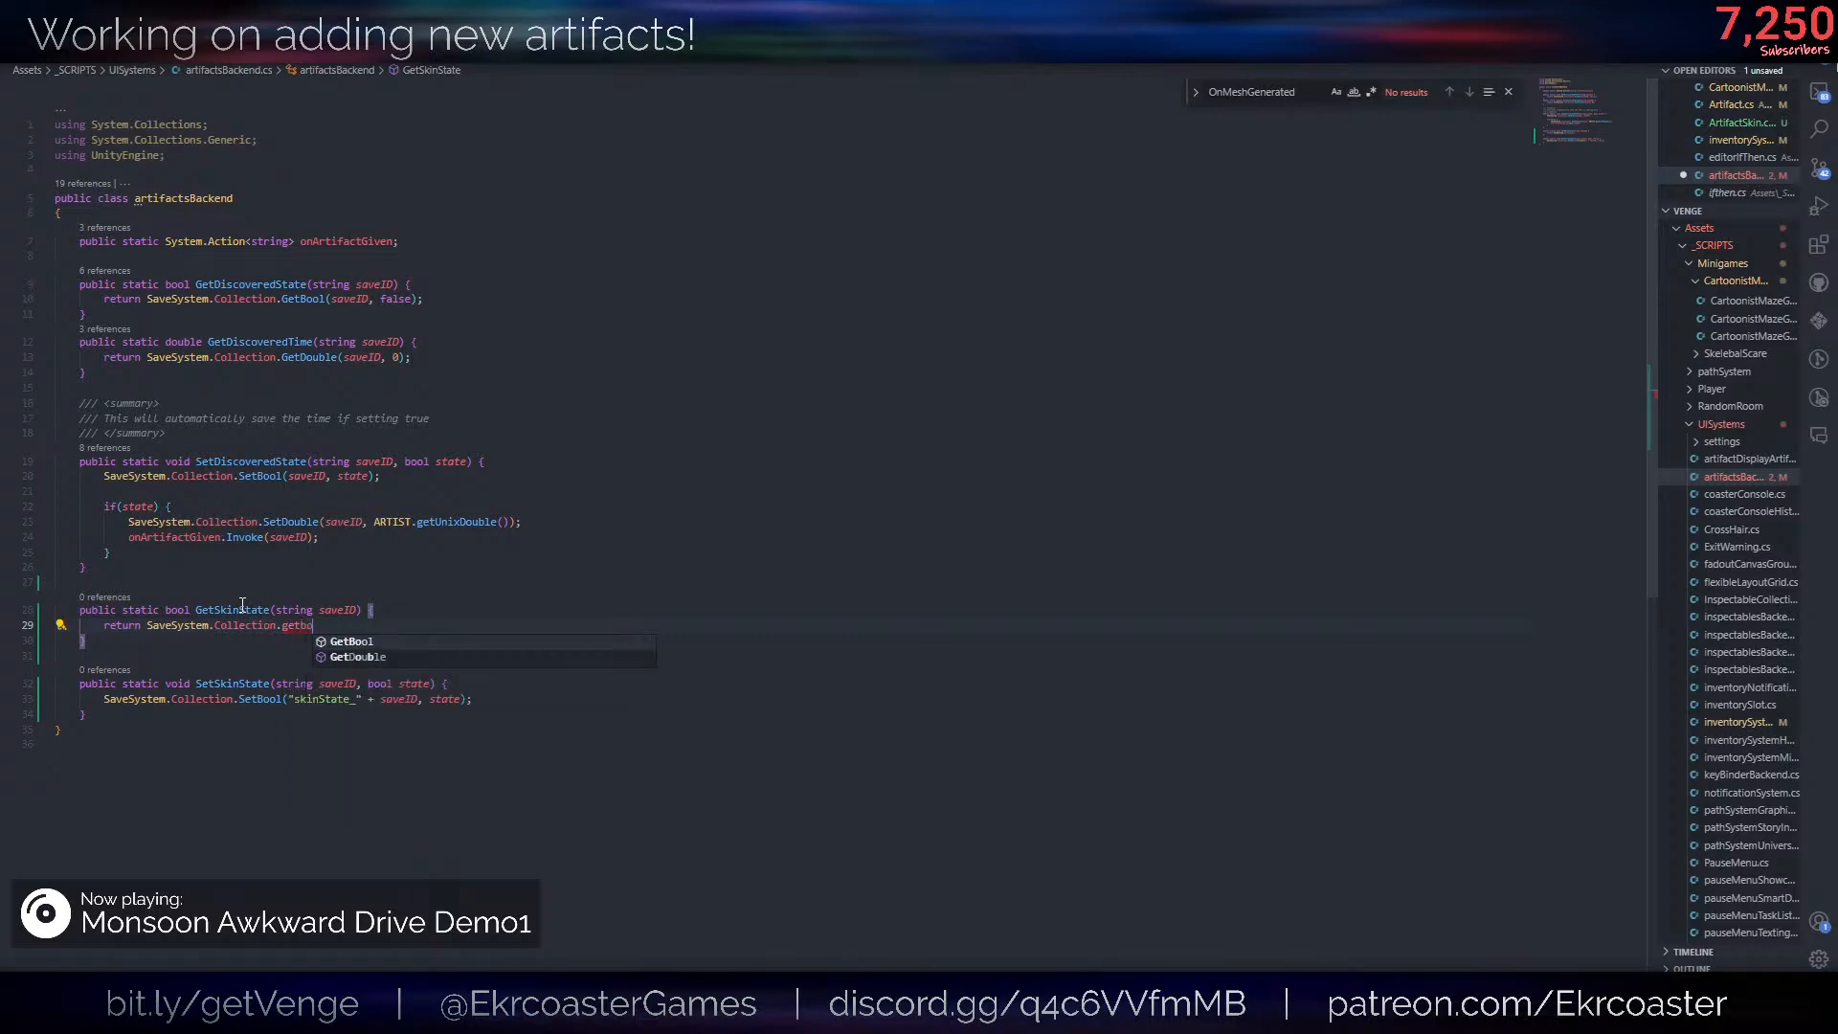
text(()
key(Escape)
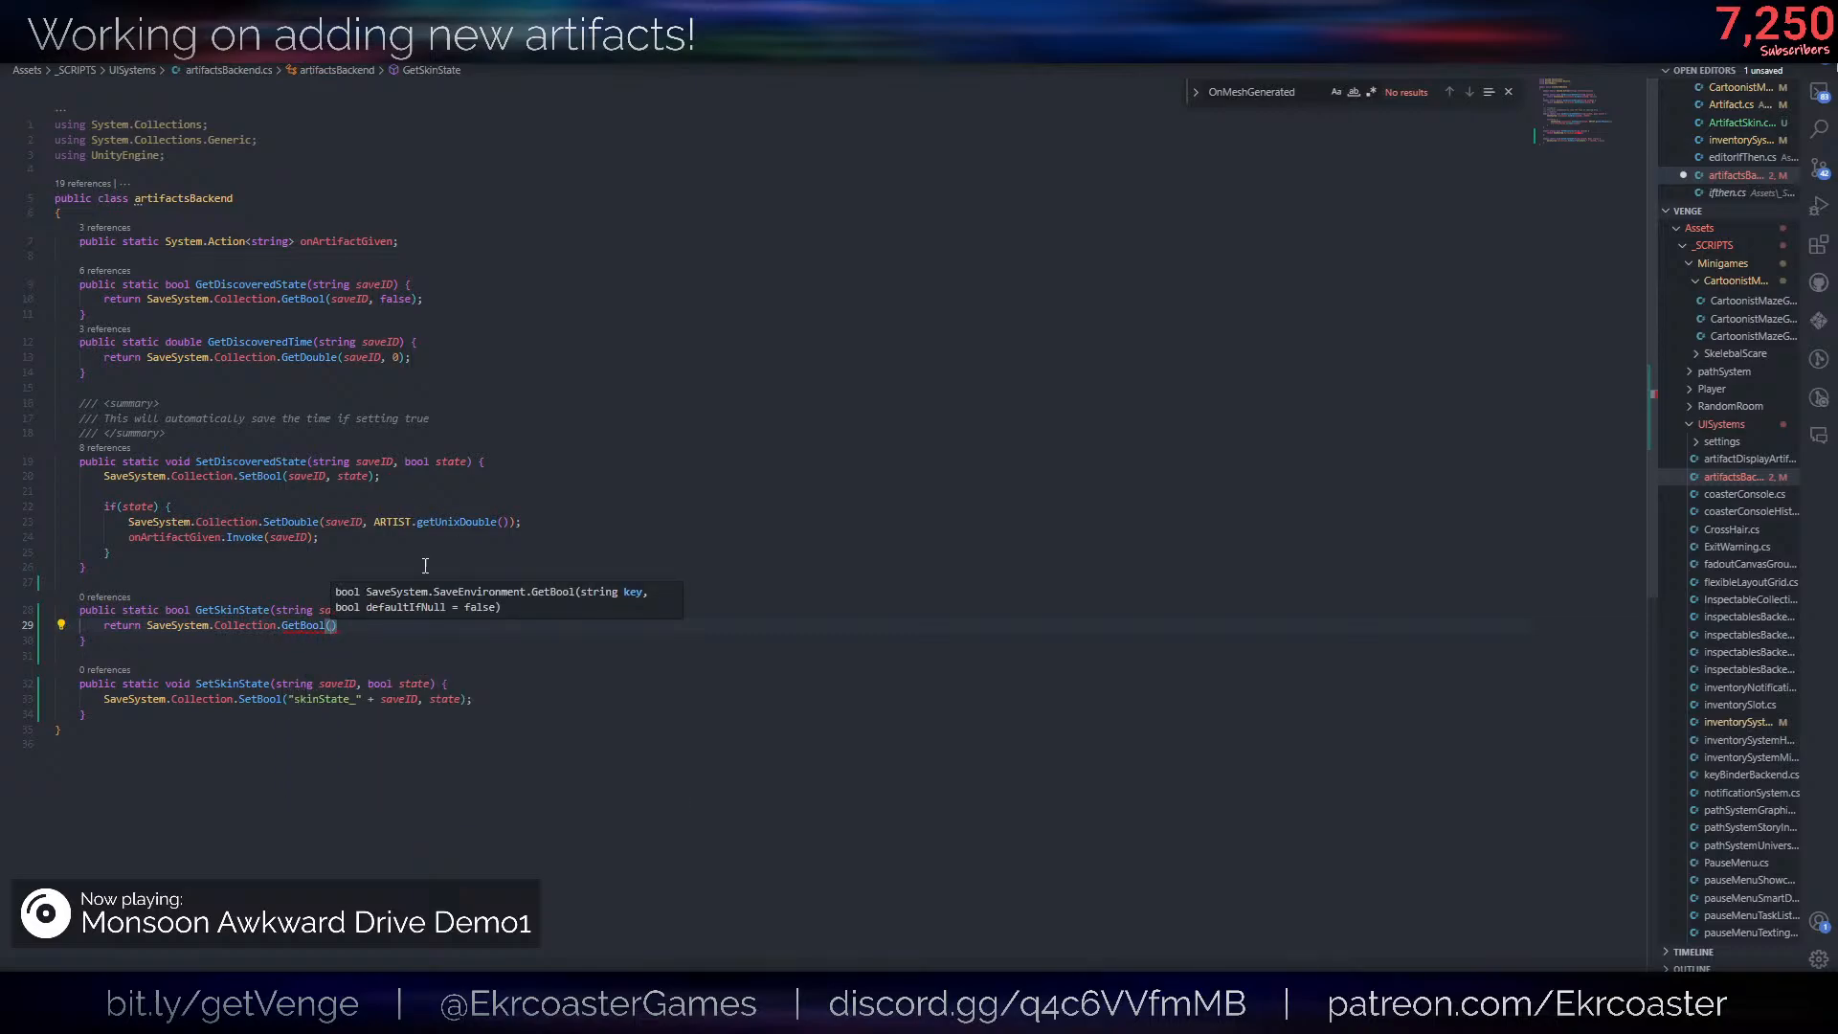
- Pass "skinState_" + saveID and true as the GetBool arguments, end the statement and save artifactsBackend.cs
drag(287, 699, 379, 699)
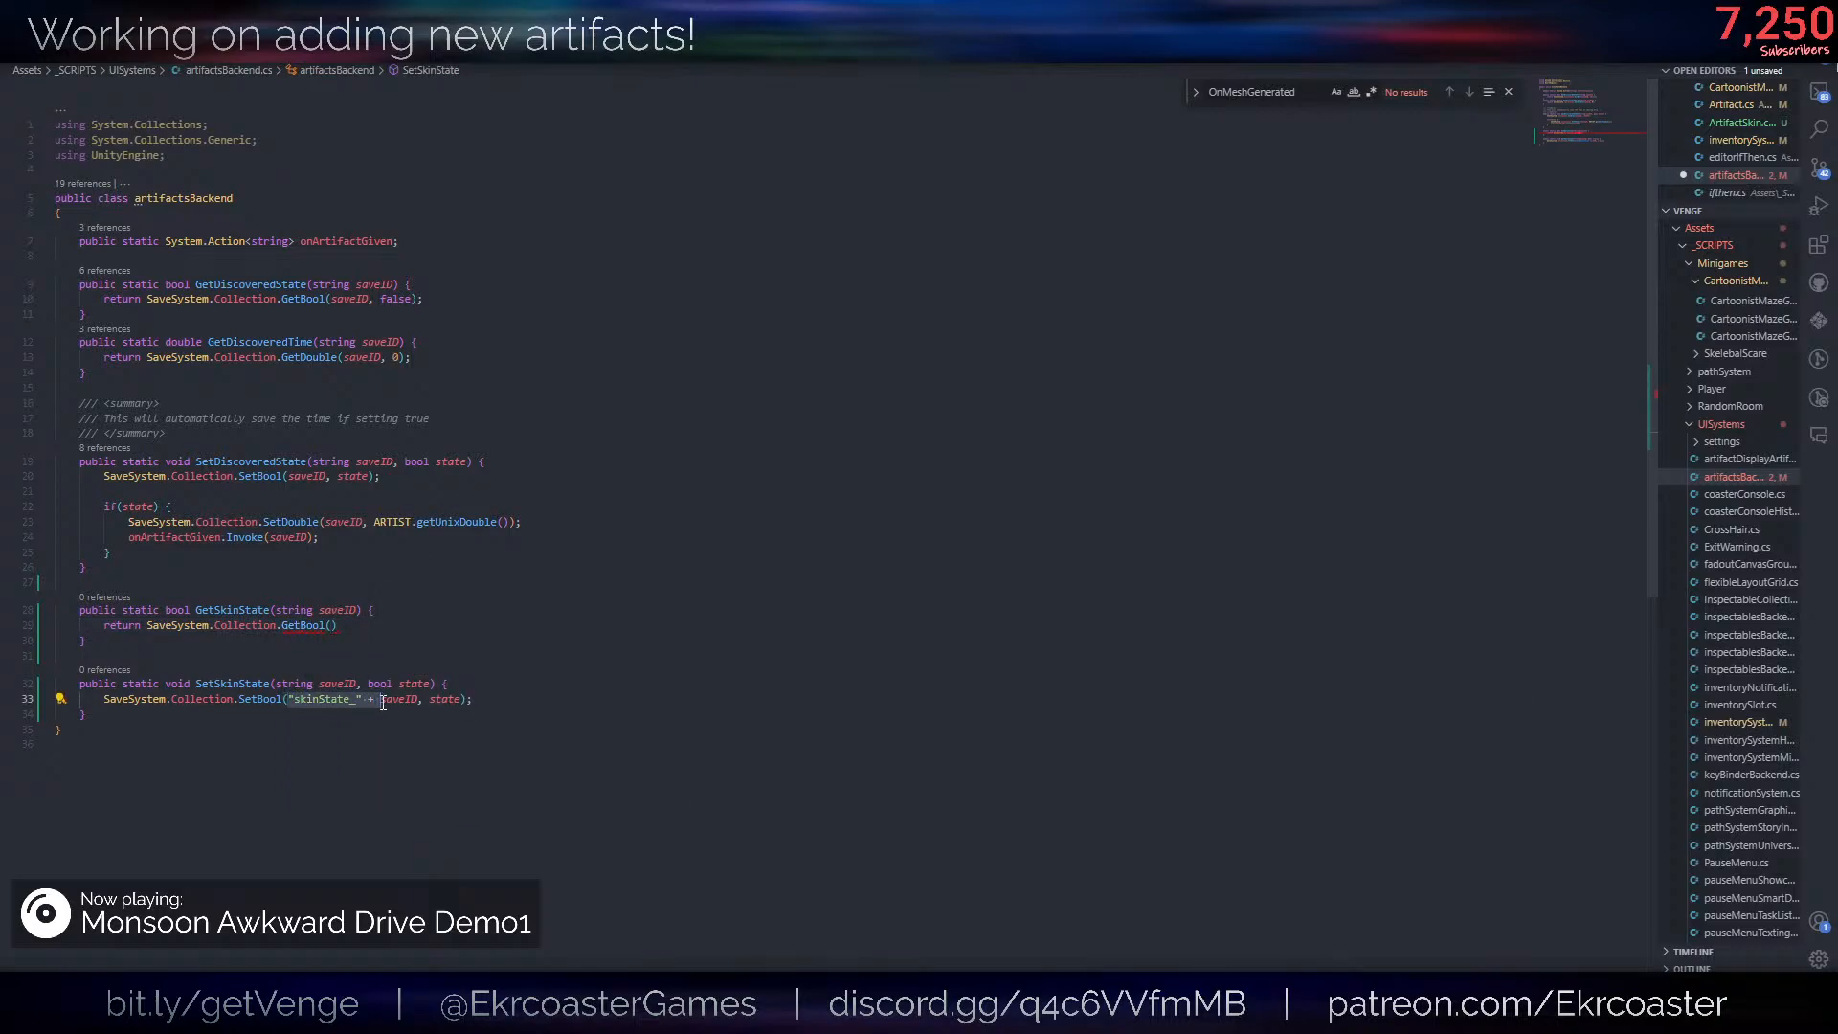
click(333, 626)
key(ctrl+v)
text(sav)
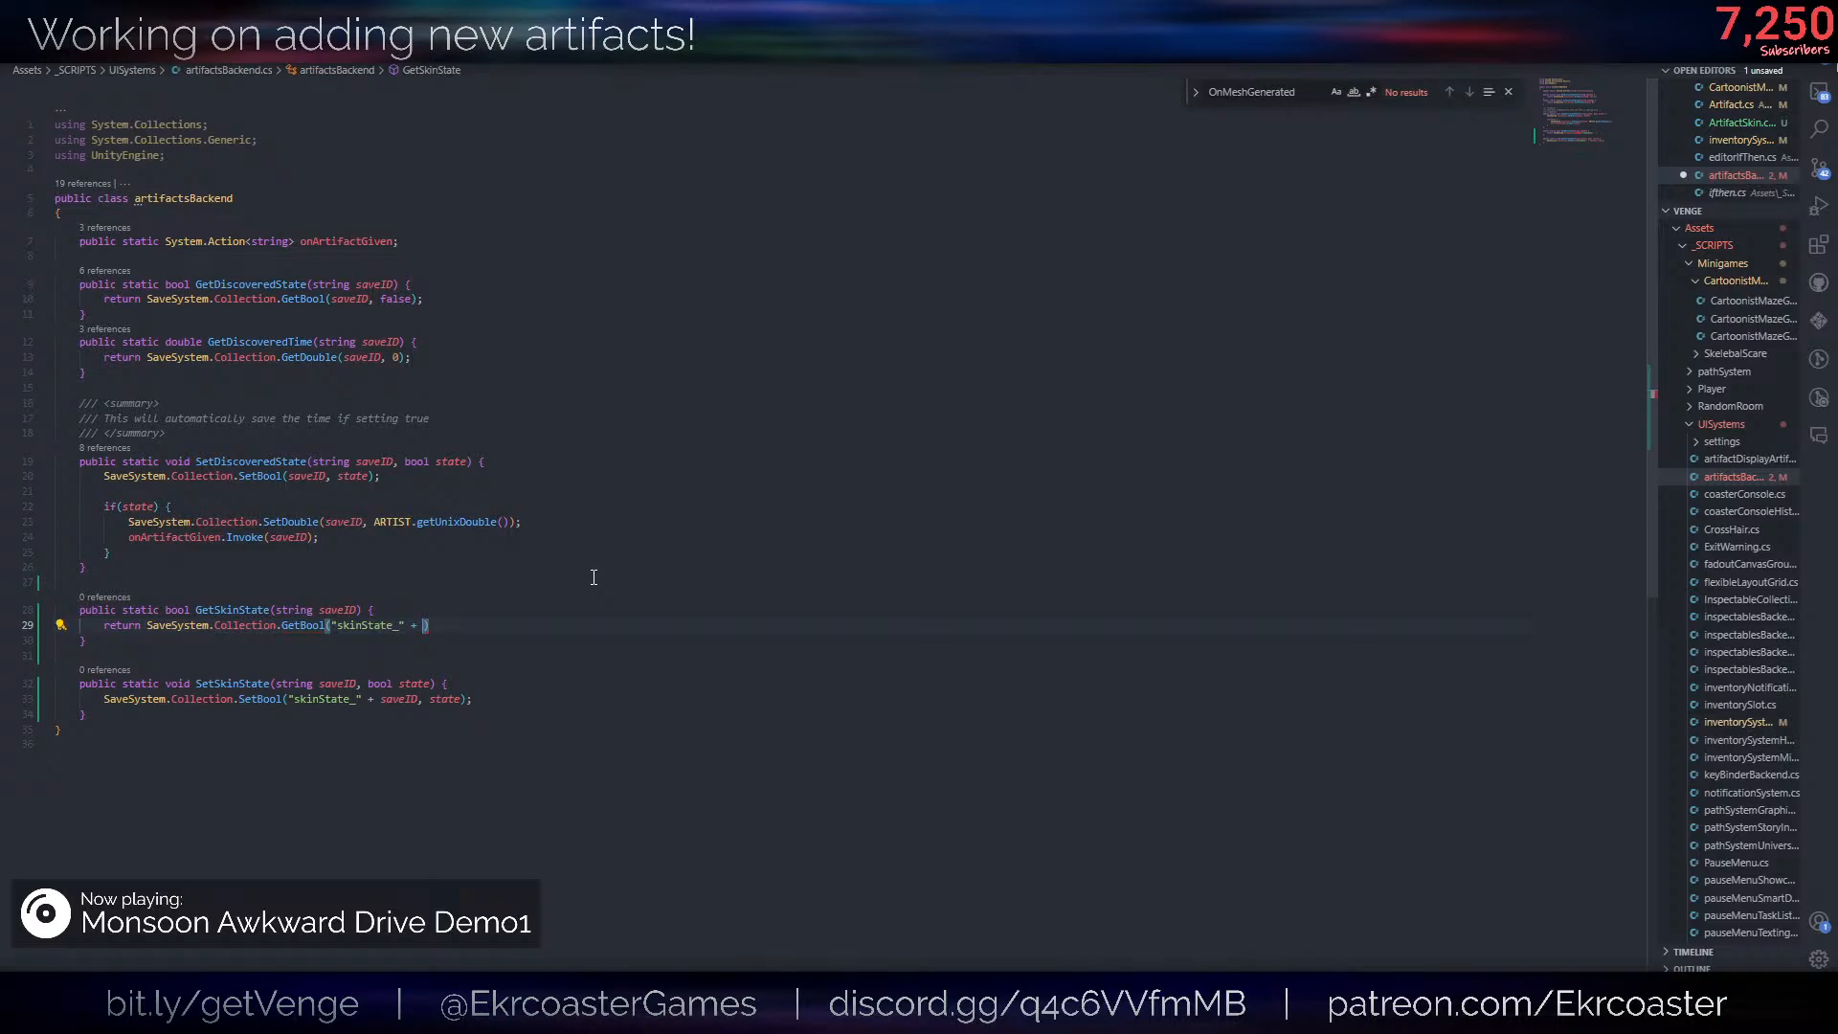
key(Tab)
text(,)
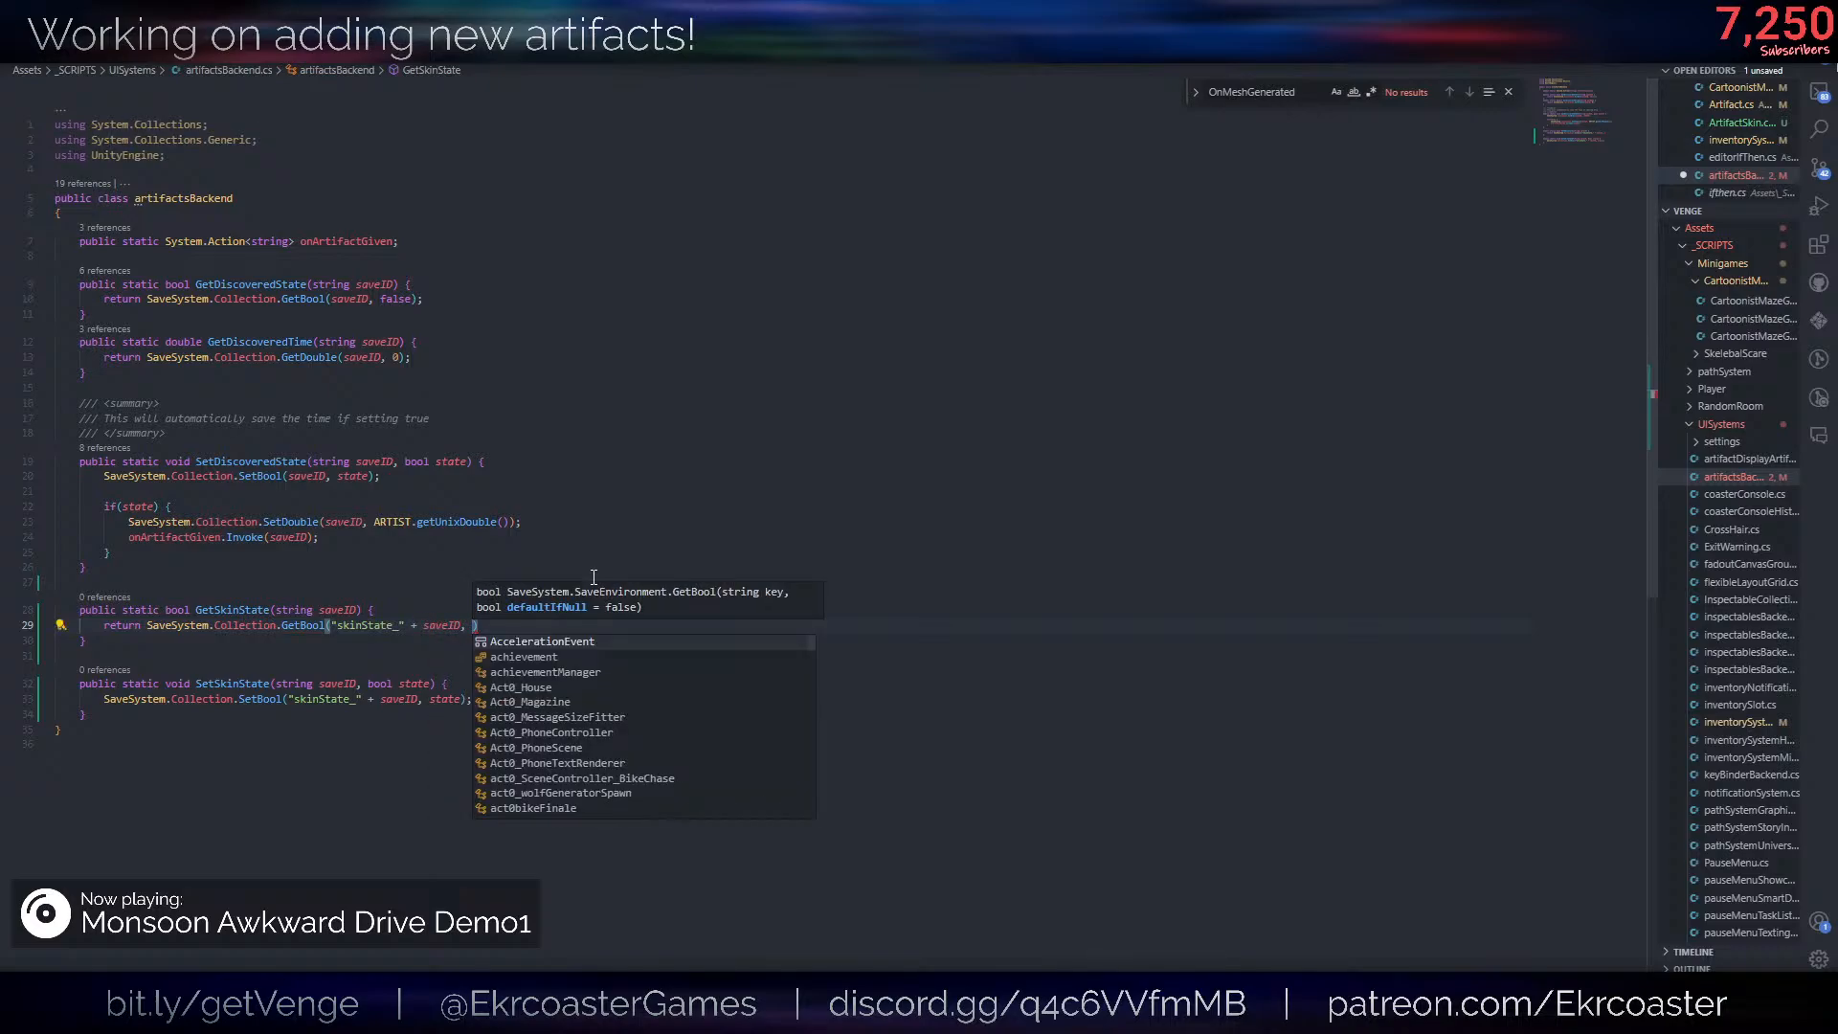
key(Escape)
text(true);)
key(ctrl+s)
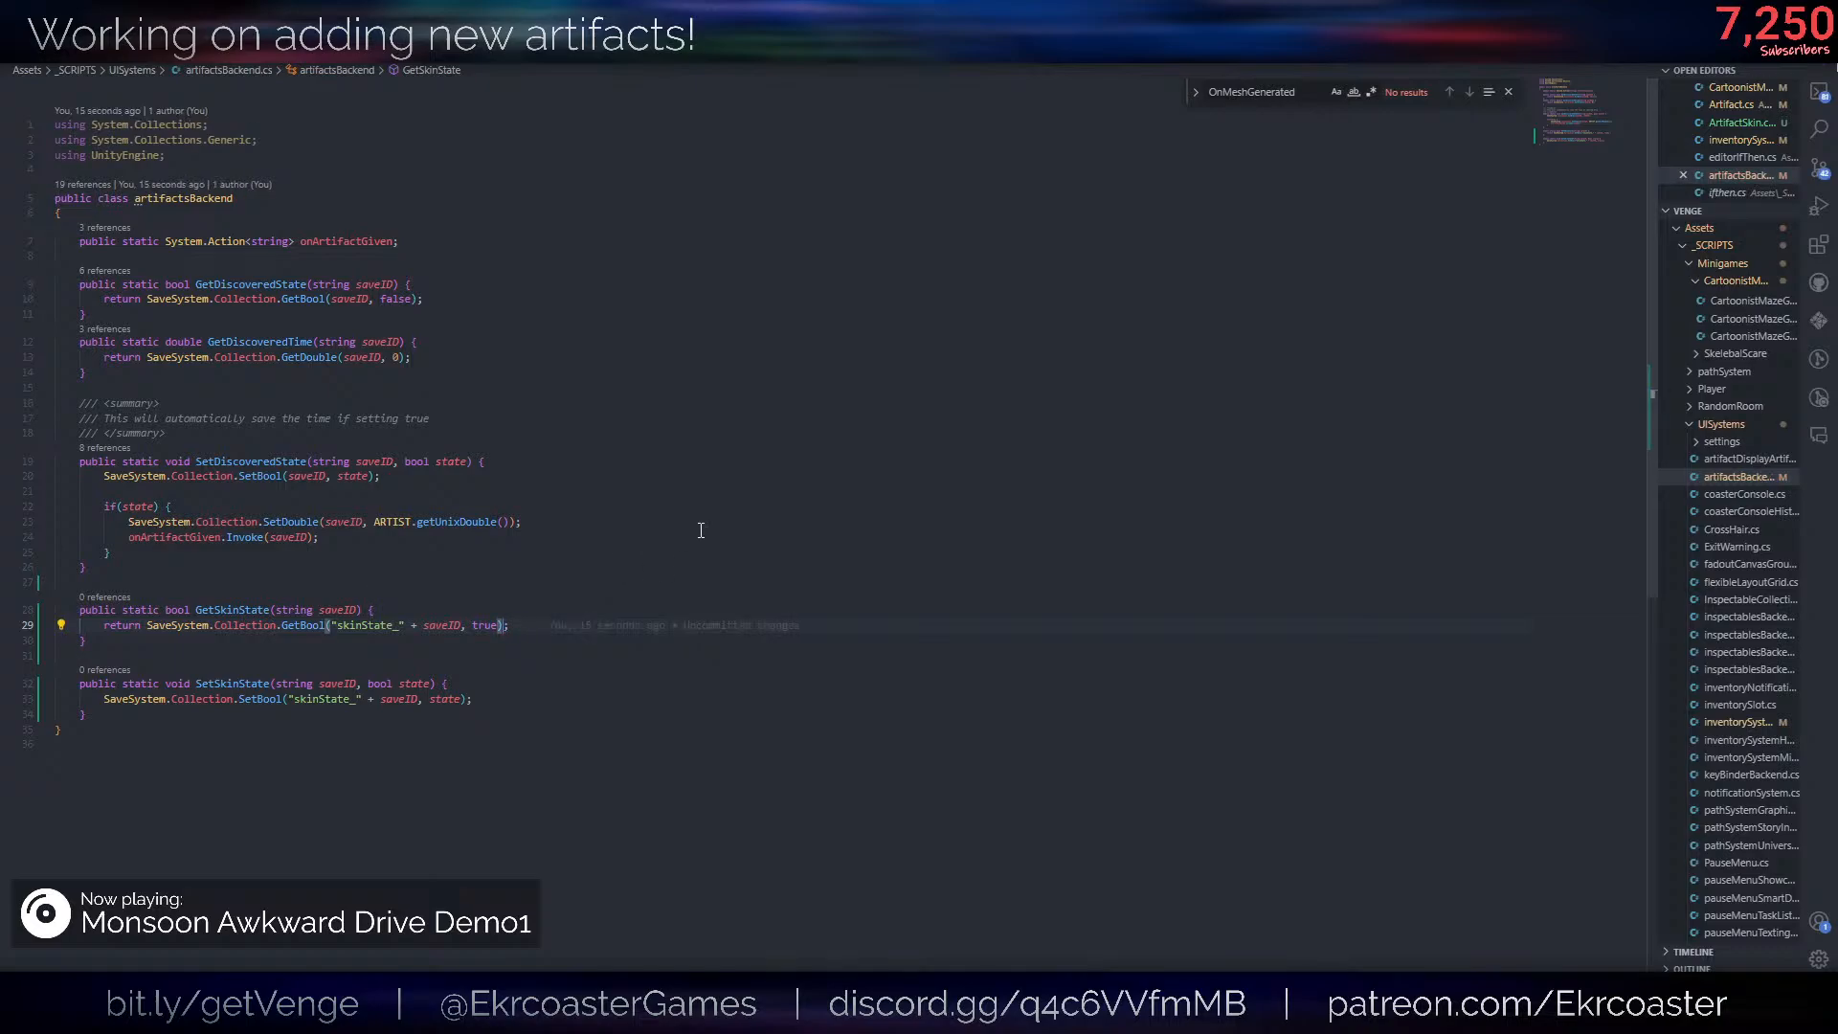
- Put GetDiscoveredState(saveID) && before the GetBool call in GetSkinState's return statement and save the file
click(149, 625)
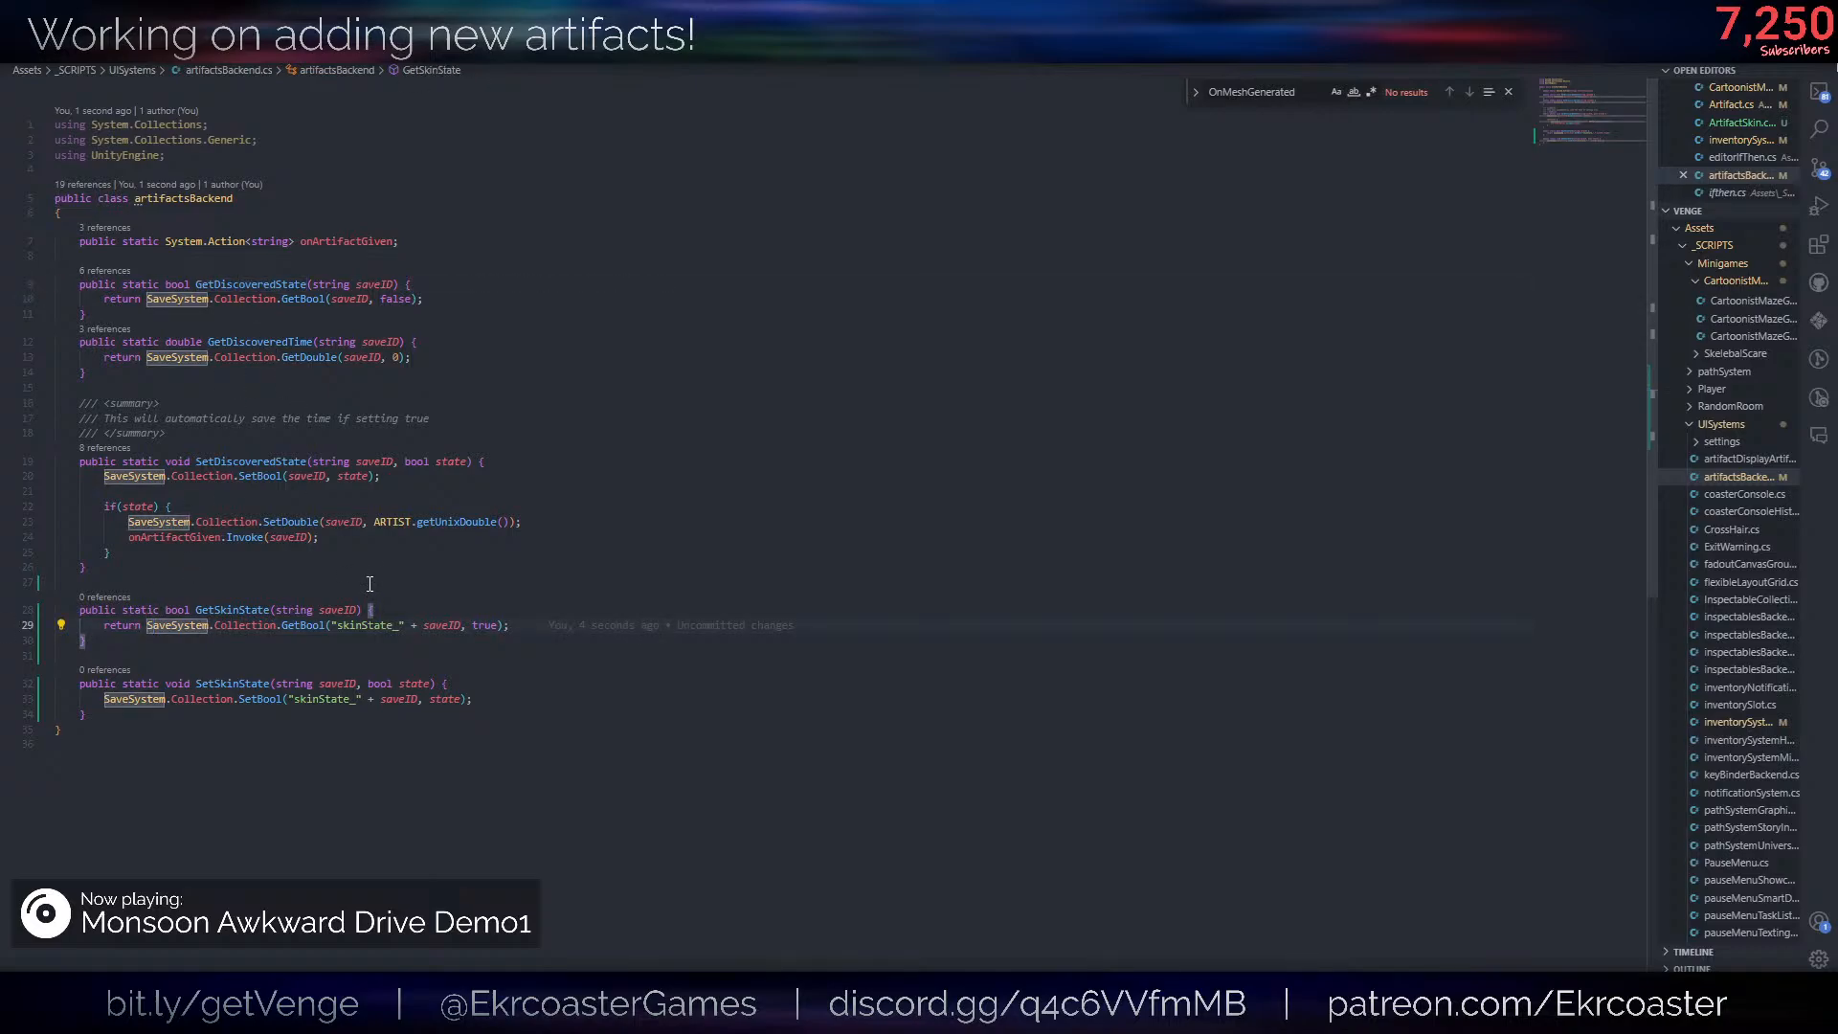
text(GetDiscoveredState && )
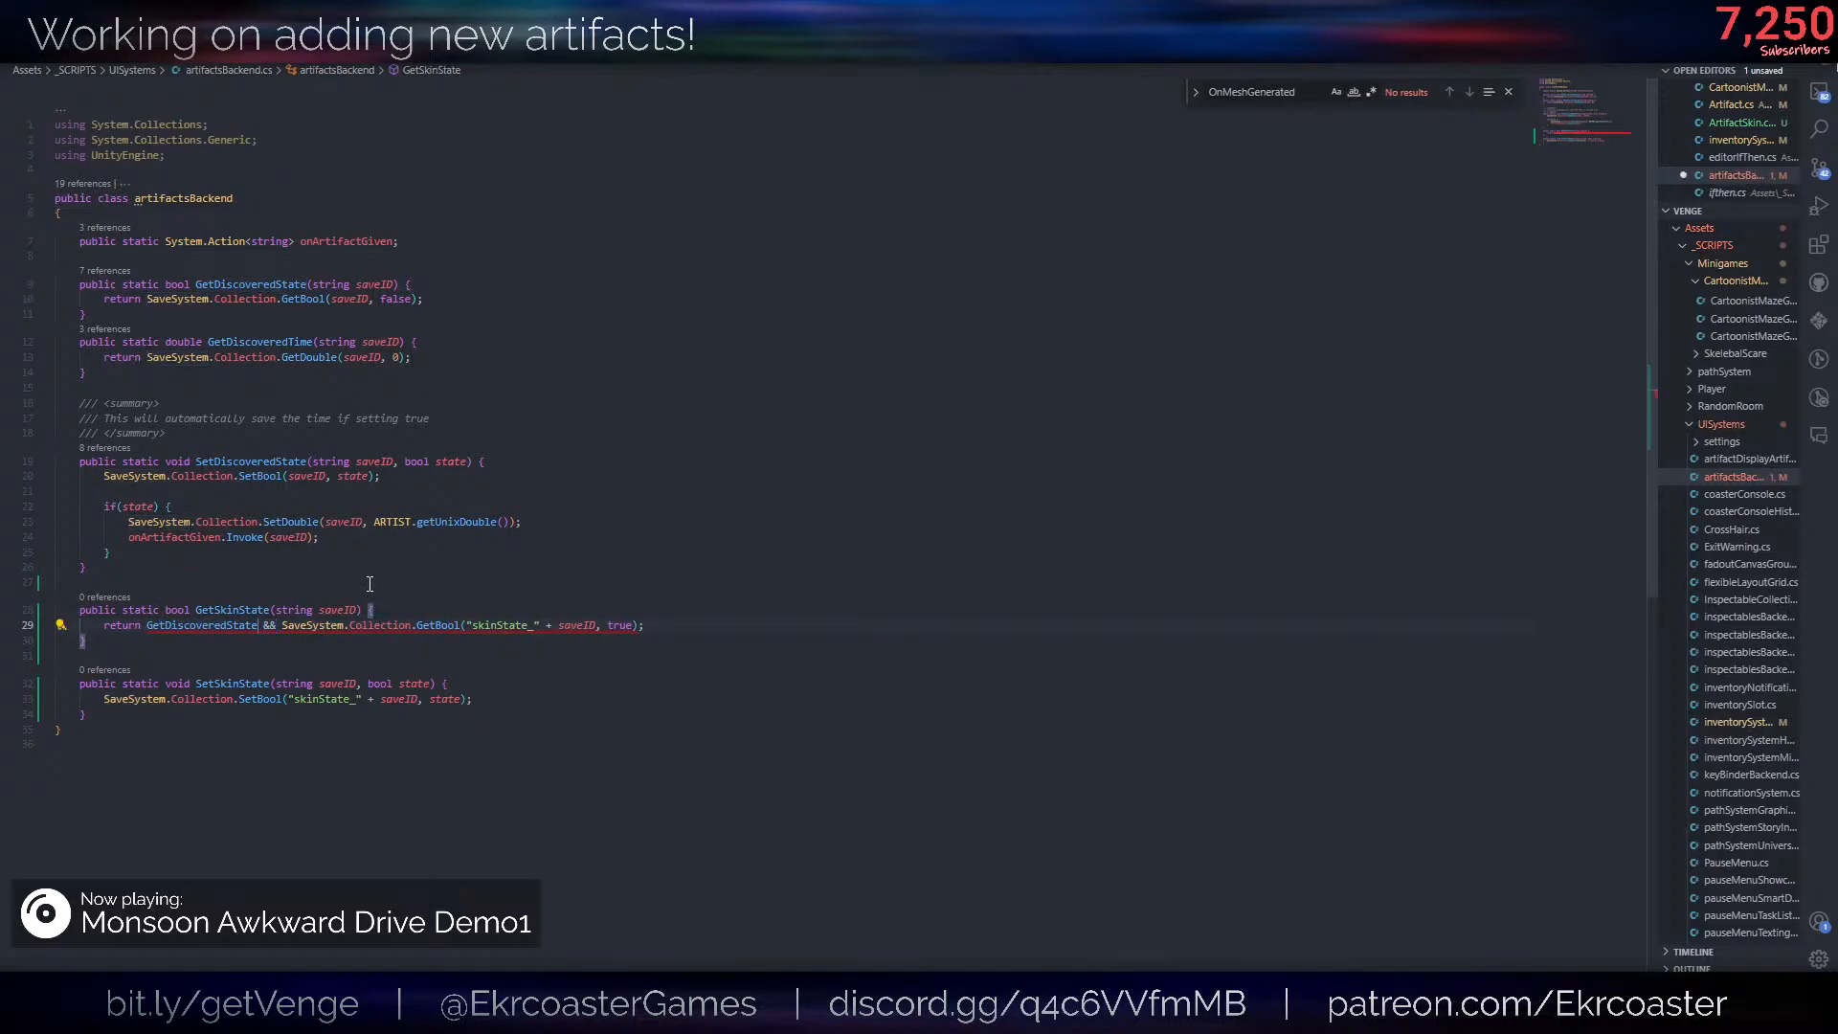
text(()
key(Escape)
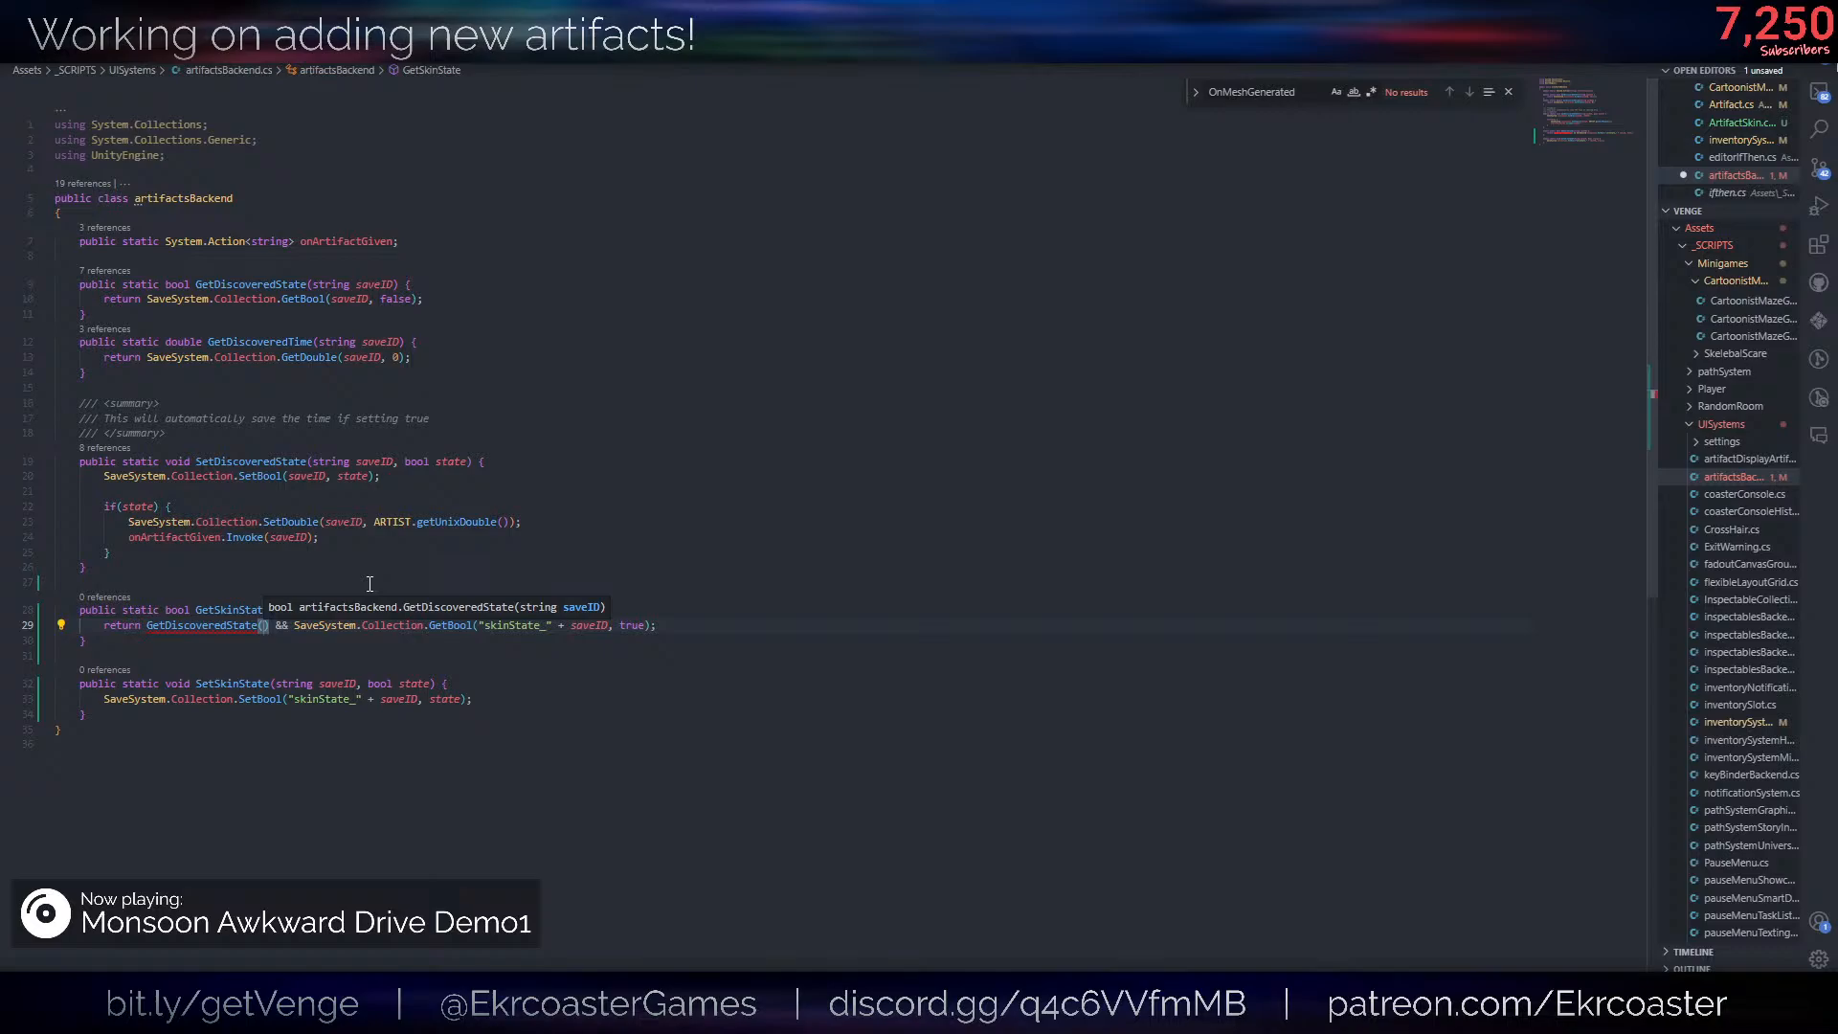
text(saveID)
key(ctrl+s)
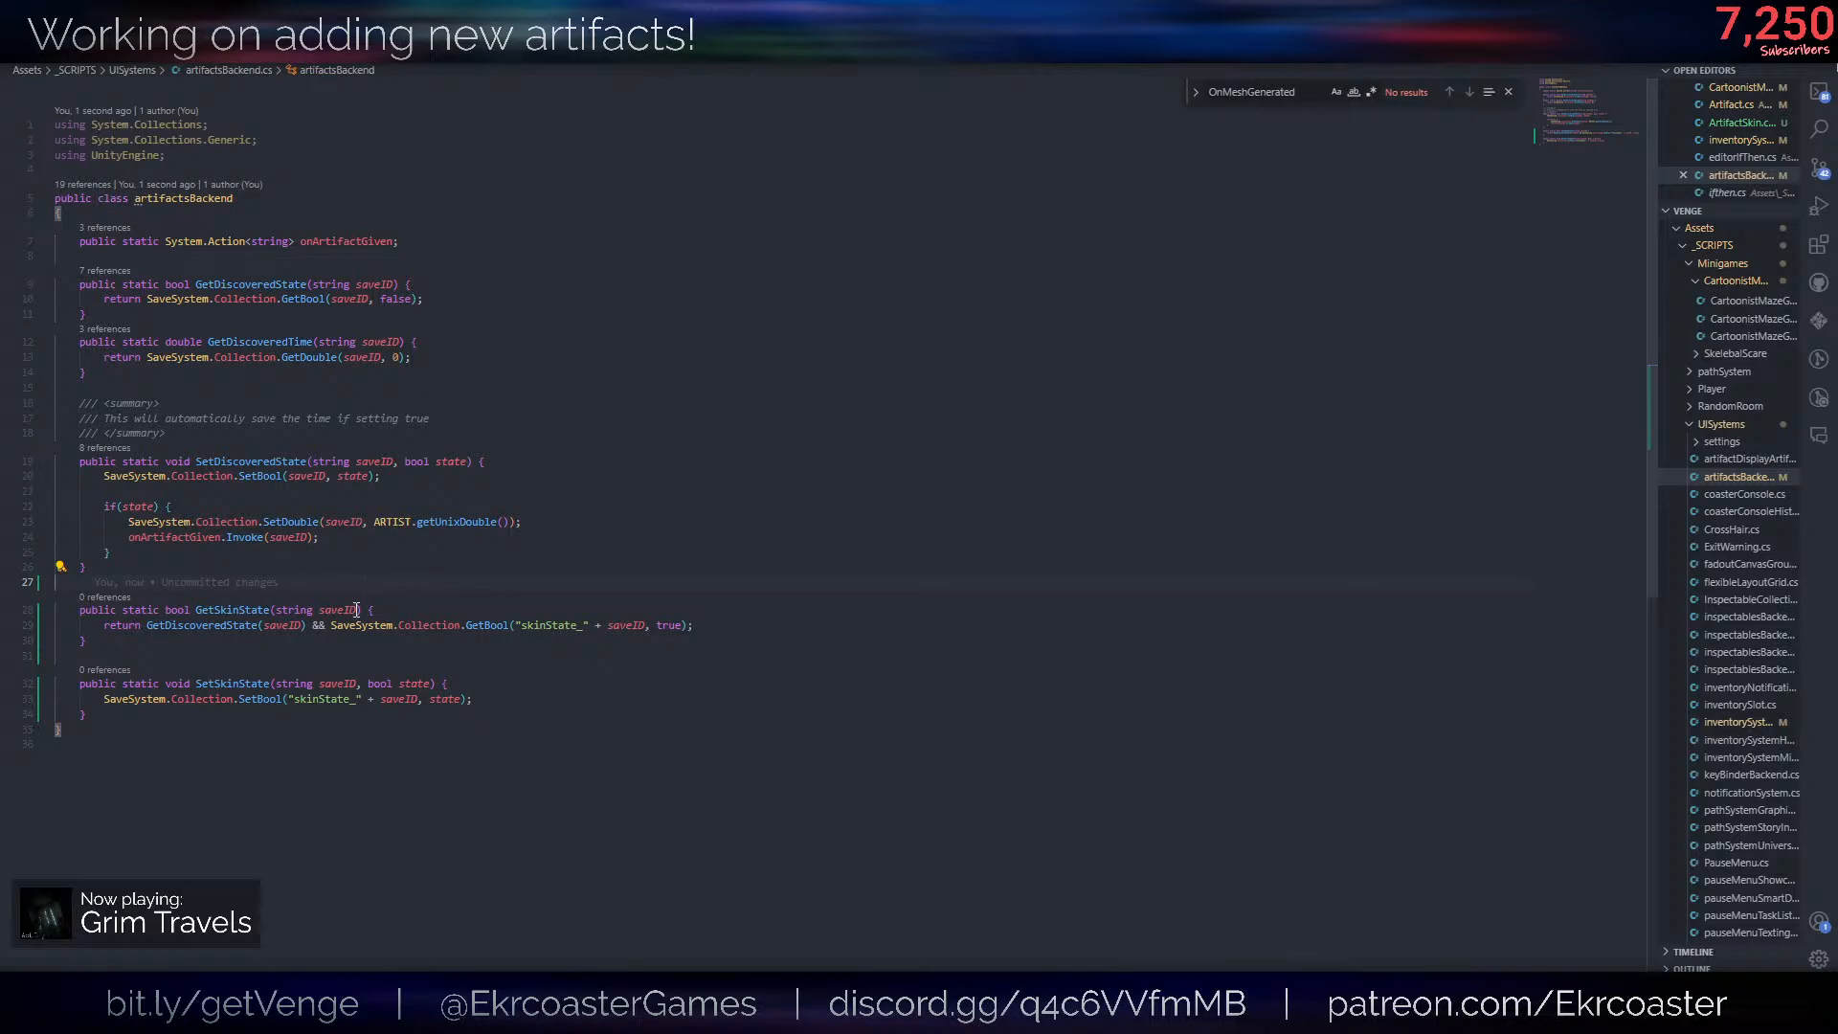
- Switch to ifthen.cs and examine its value types, the inputType and functionName enums, and the update method
double_click(231, 610)
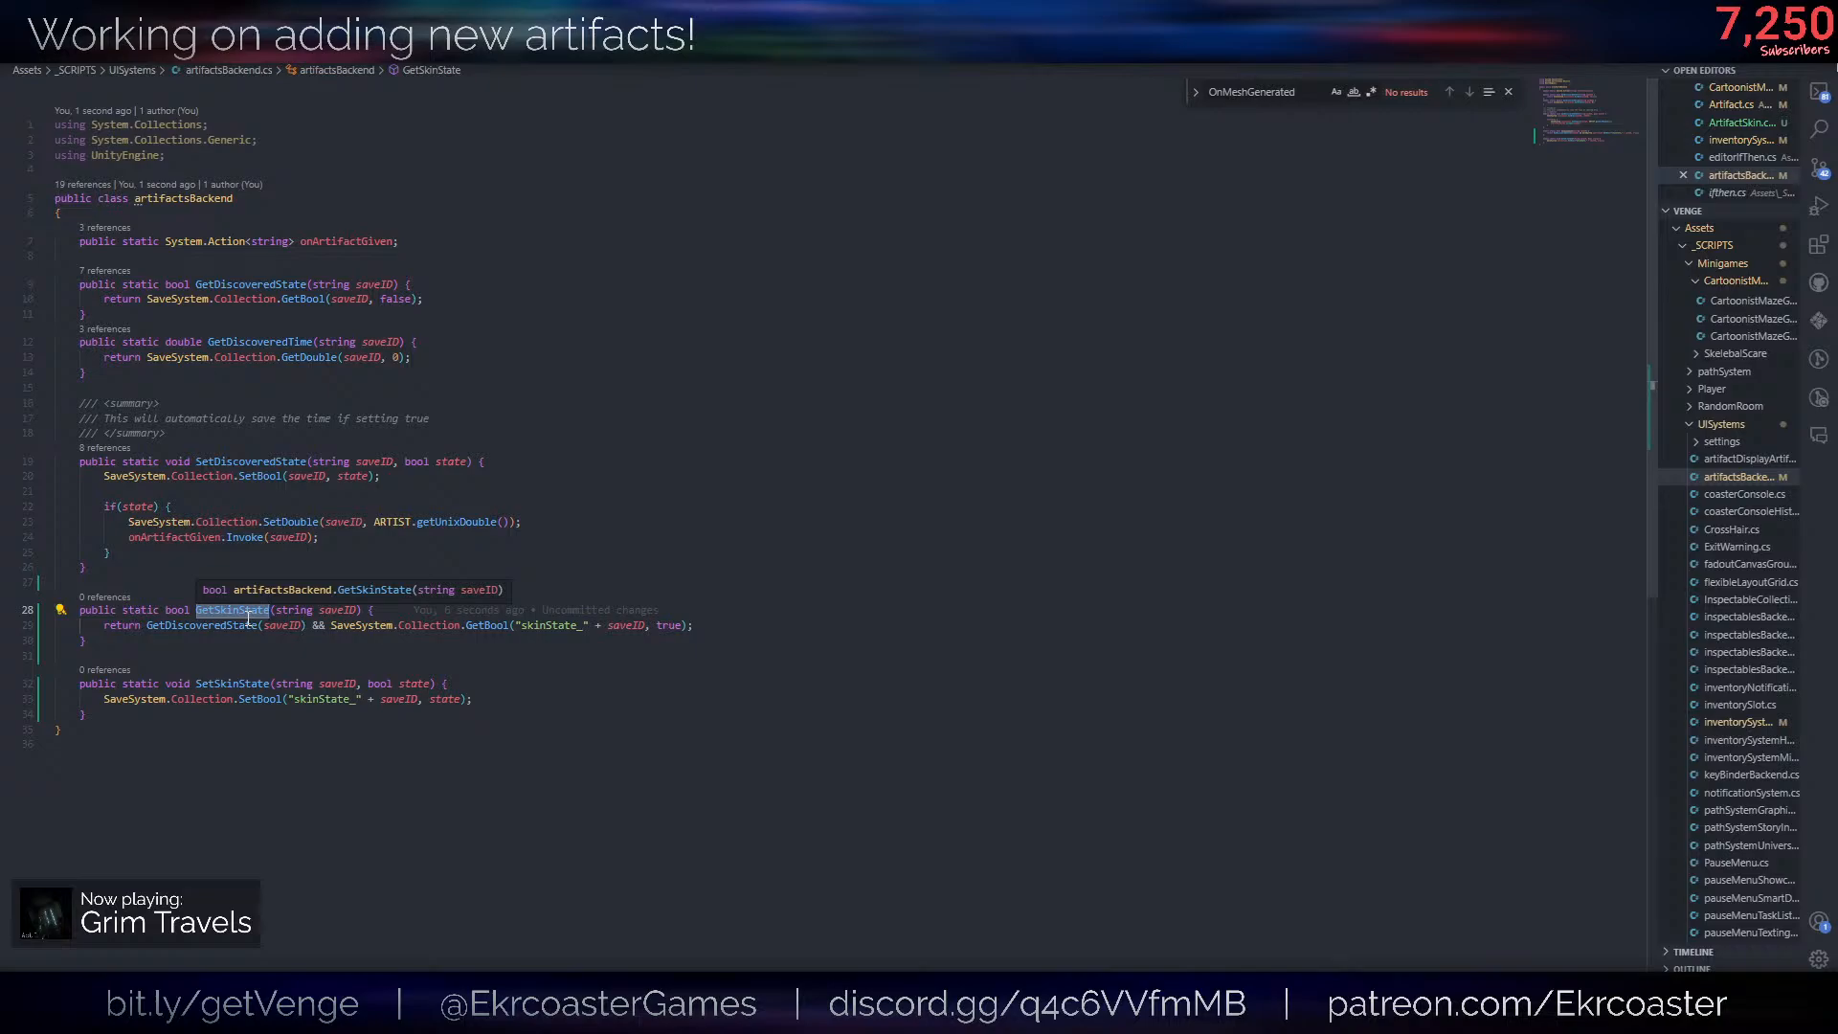
key(Down)
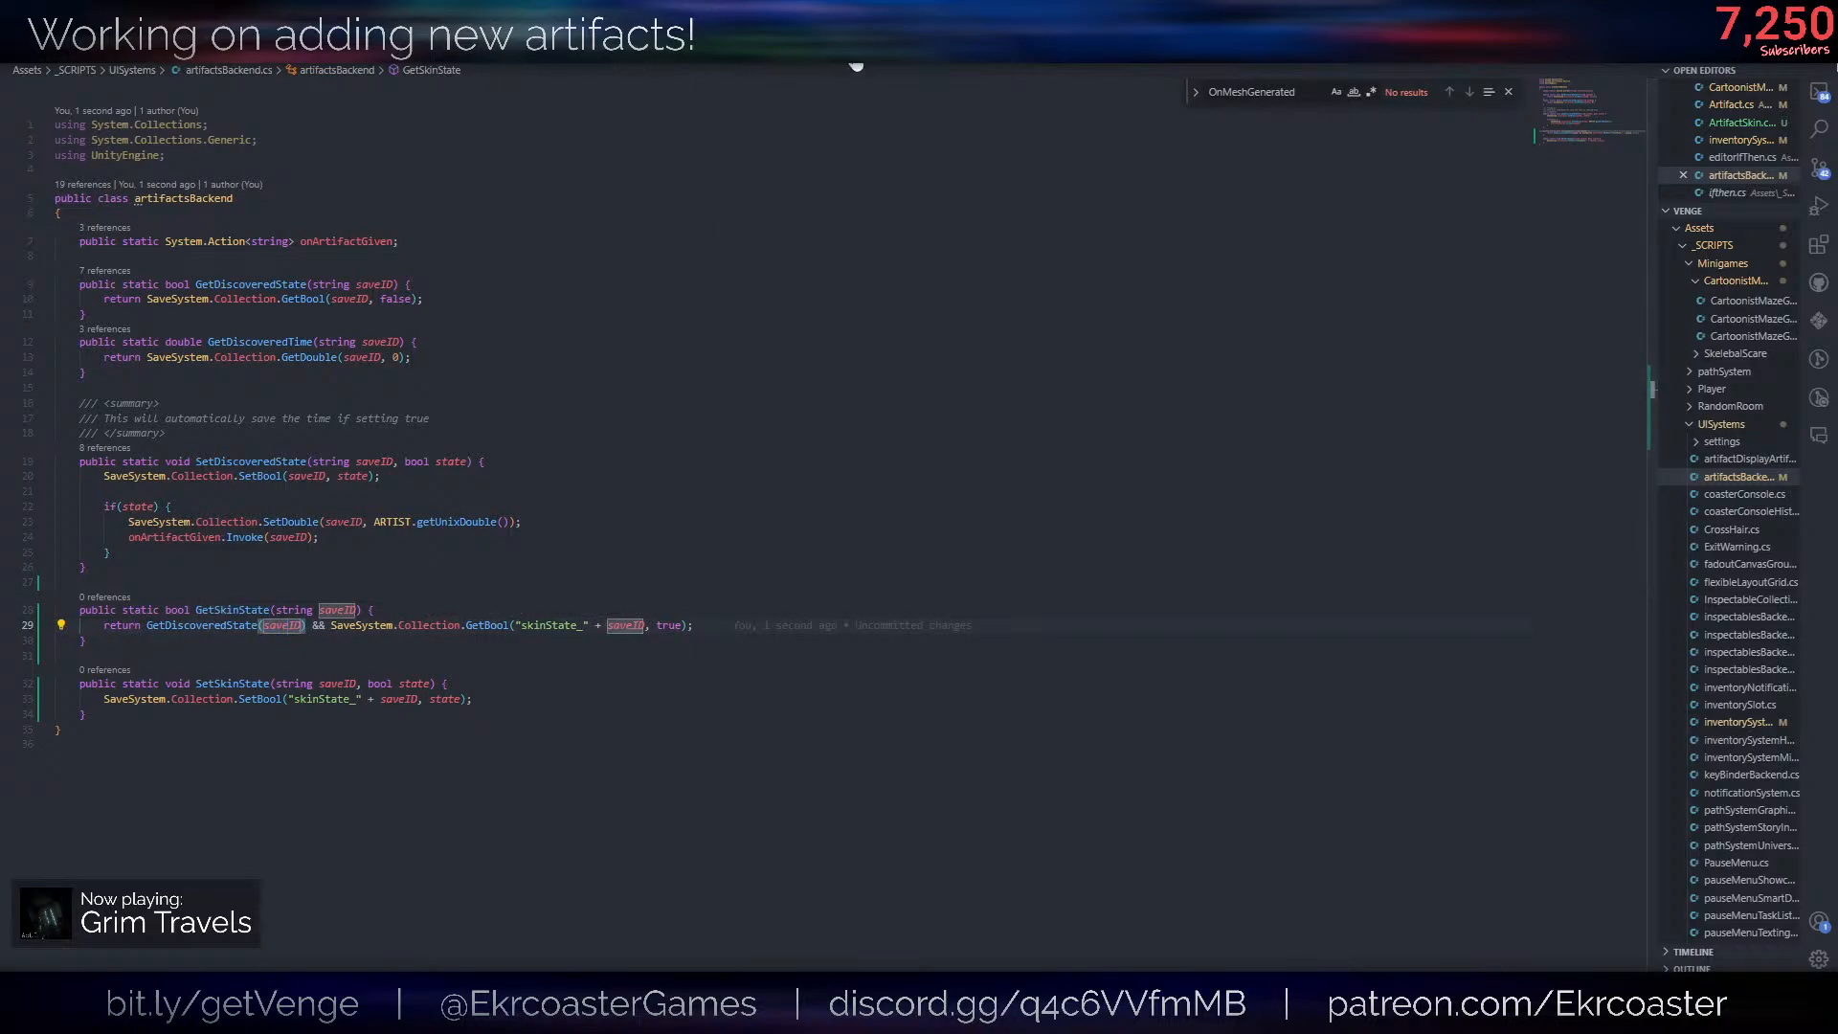
key(ctrl+Tab)
click(456, 593)
scroll(537, 665, up, 1)
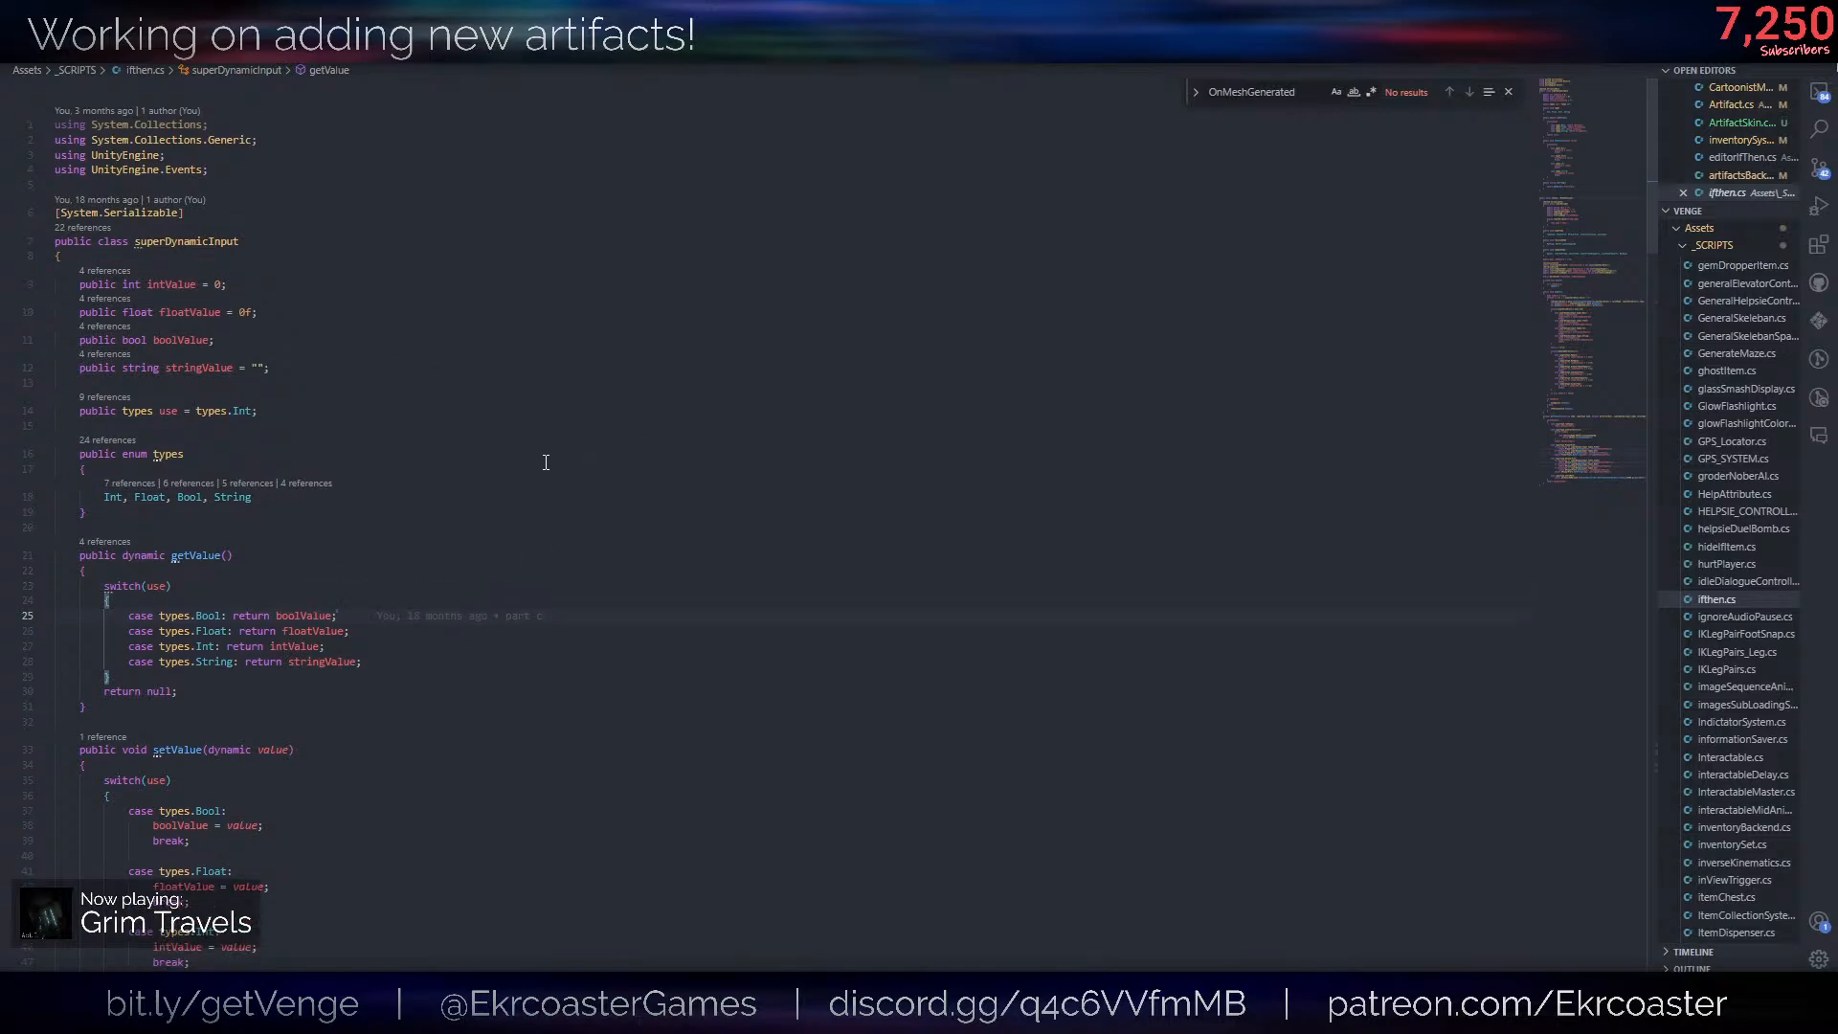
click(335, 501)
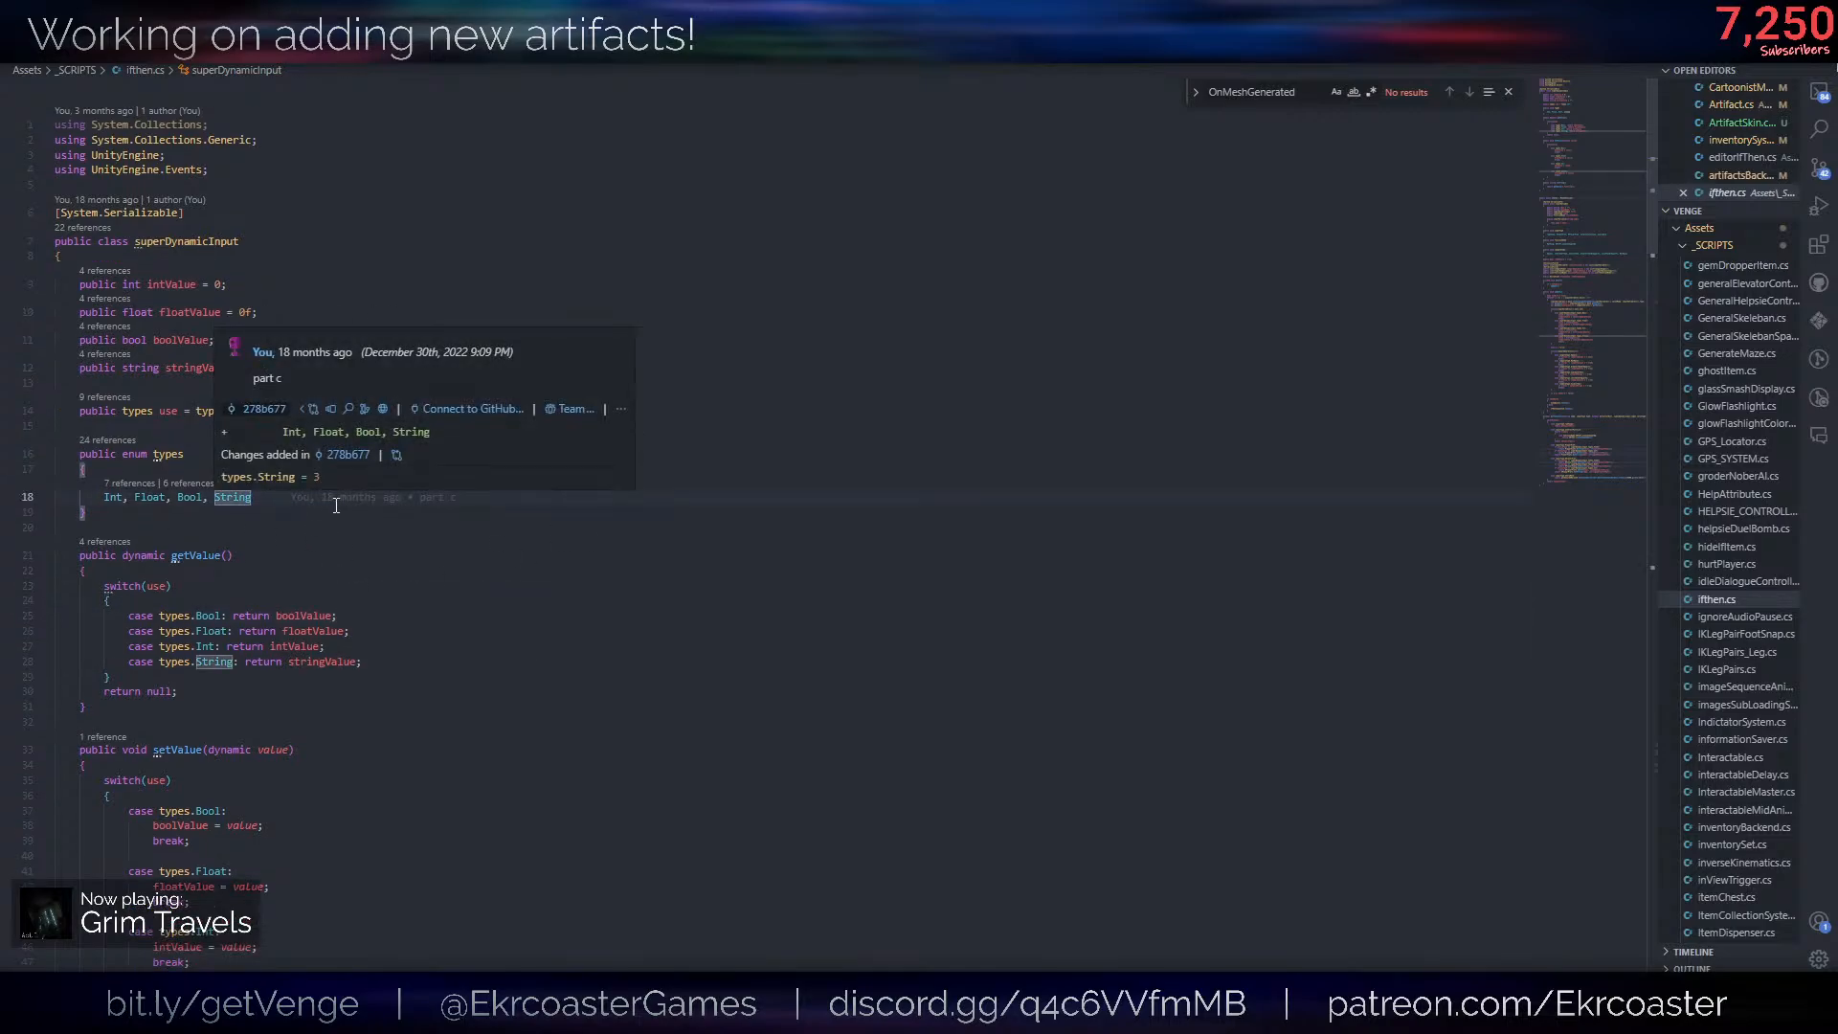
scroll(578, 730, down, 20)
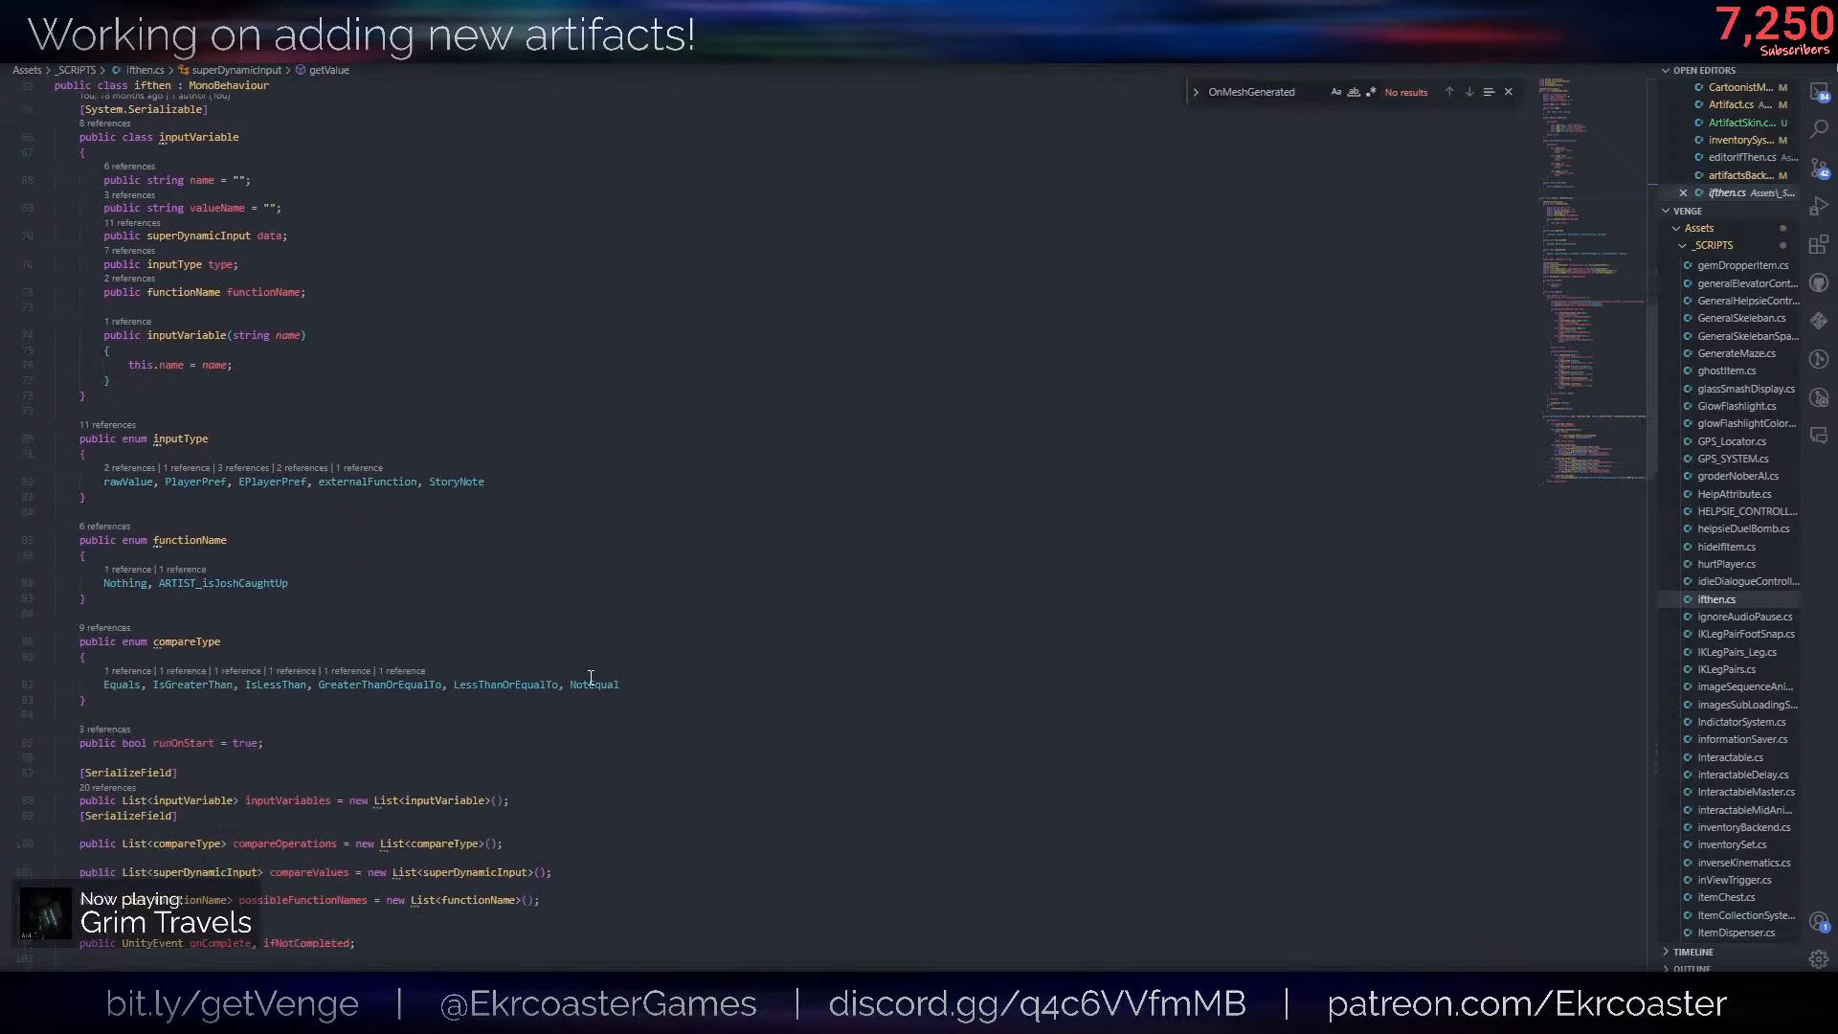
scroll(589, 673, down, 14)
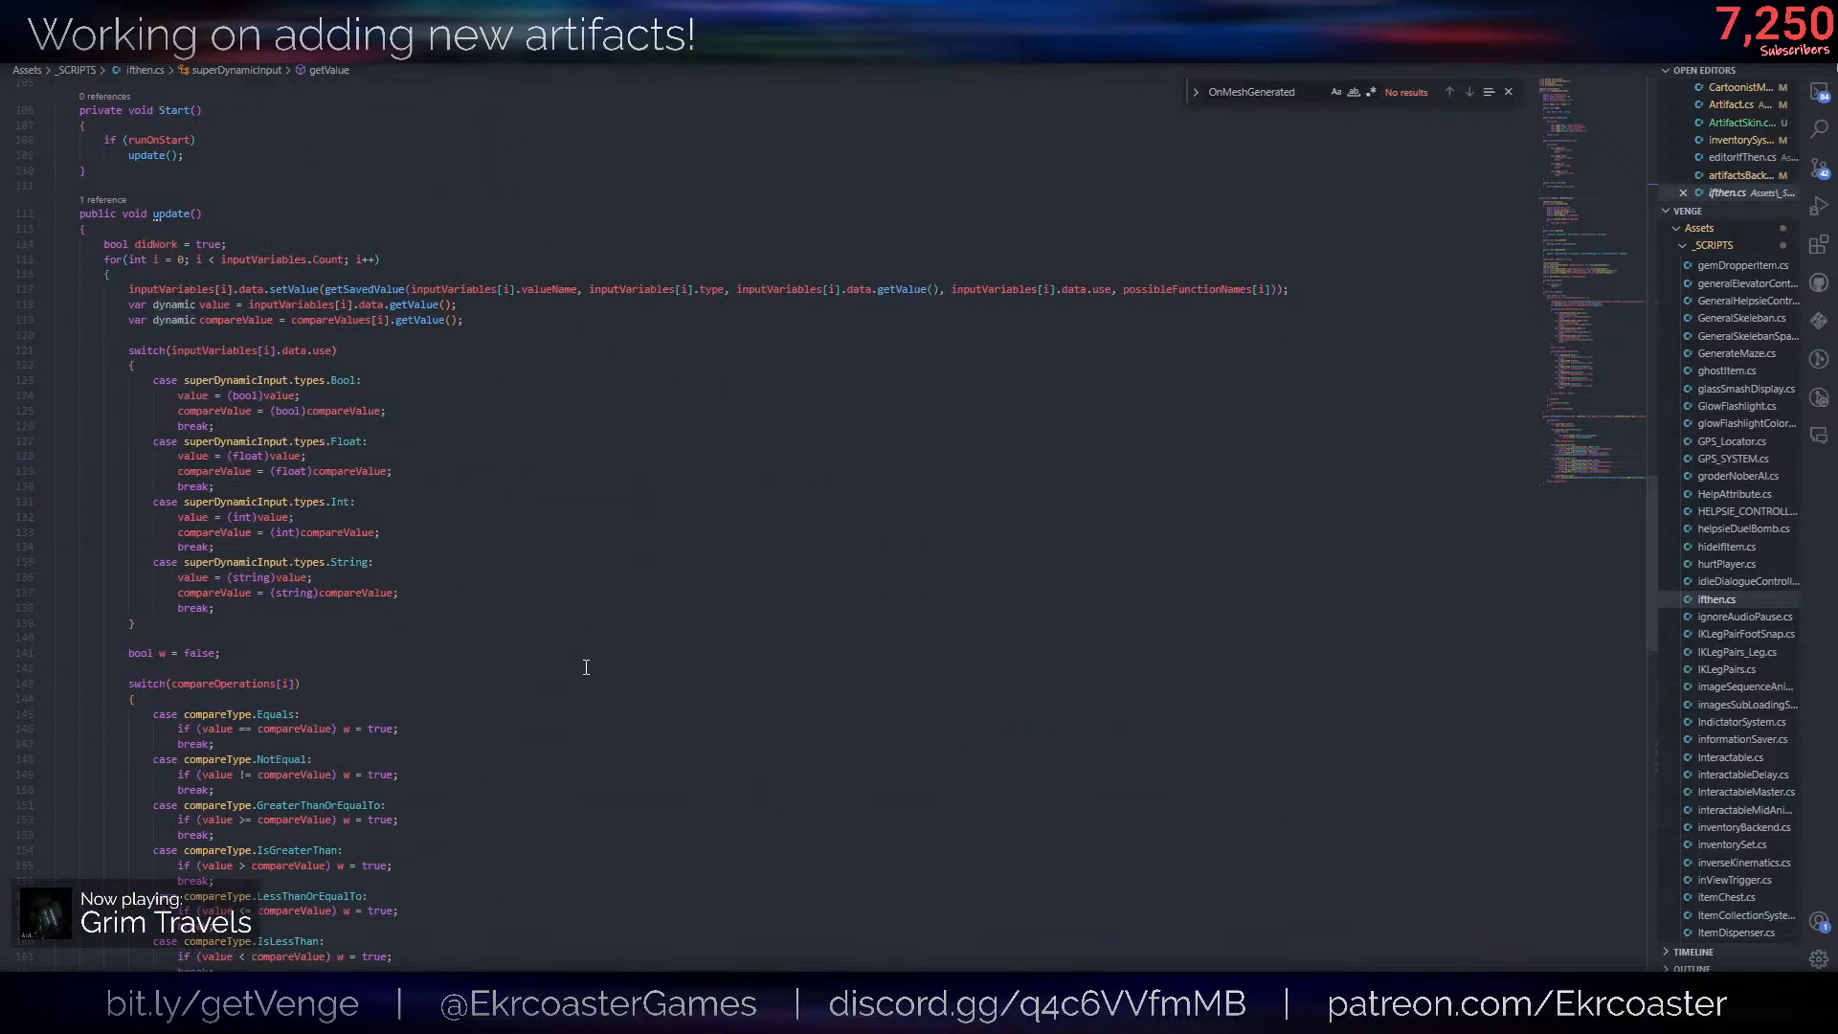
scroll(586, 666, up, 7)
scroll(584, 664, up, 6)
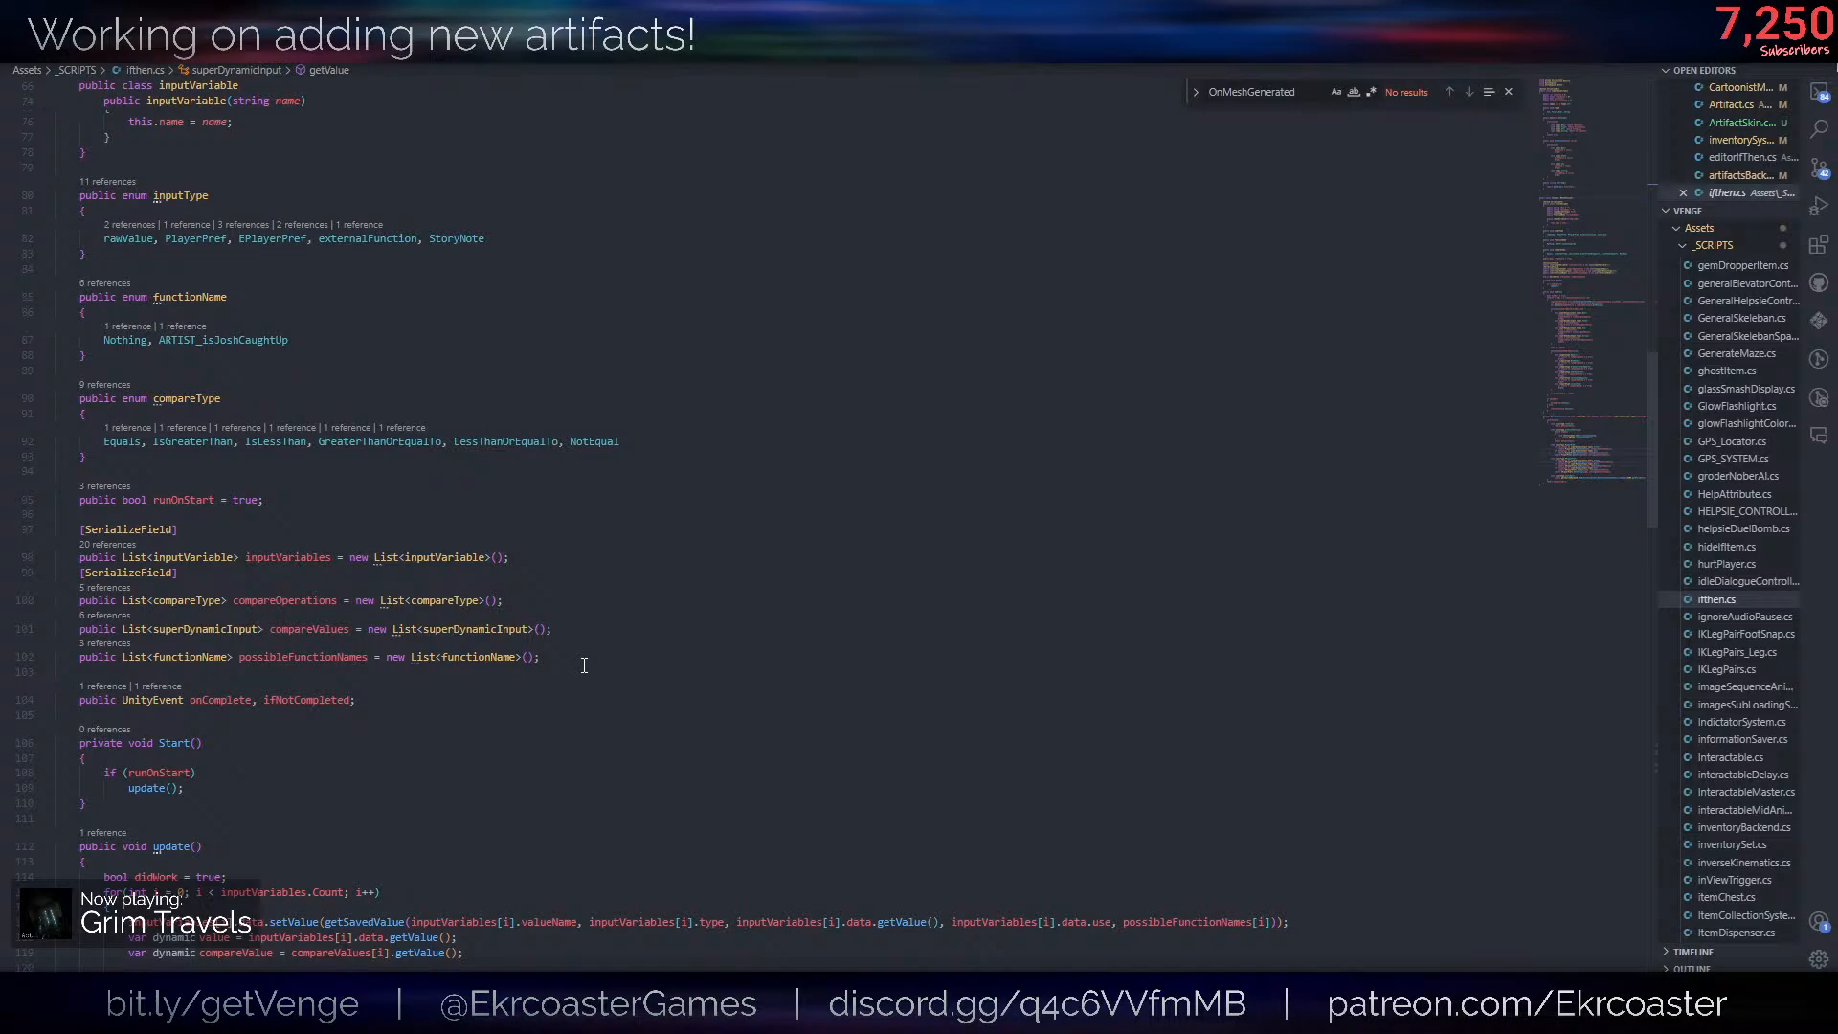
scroll(576, 663, up, 4)
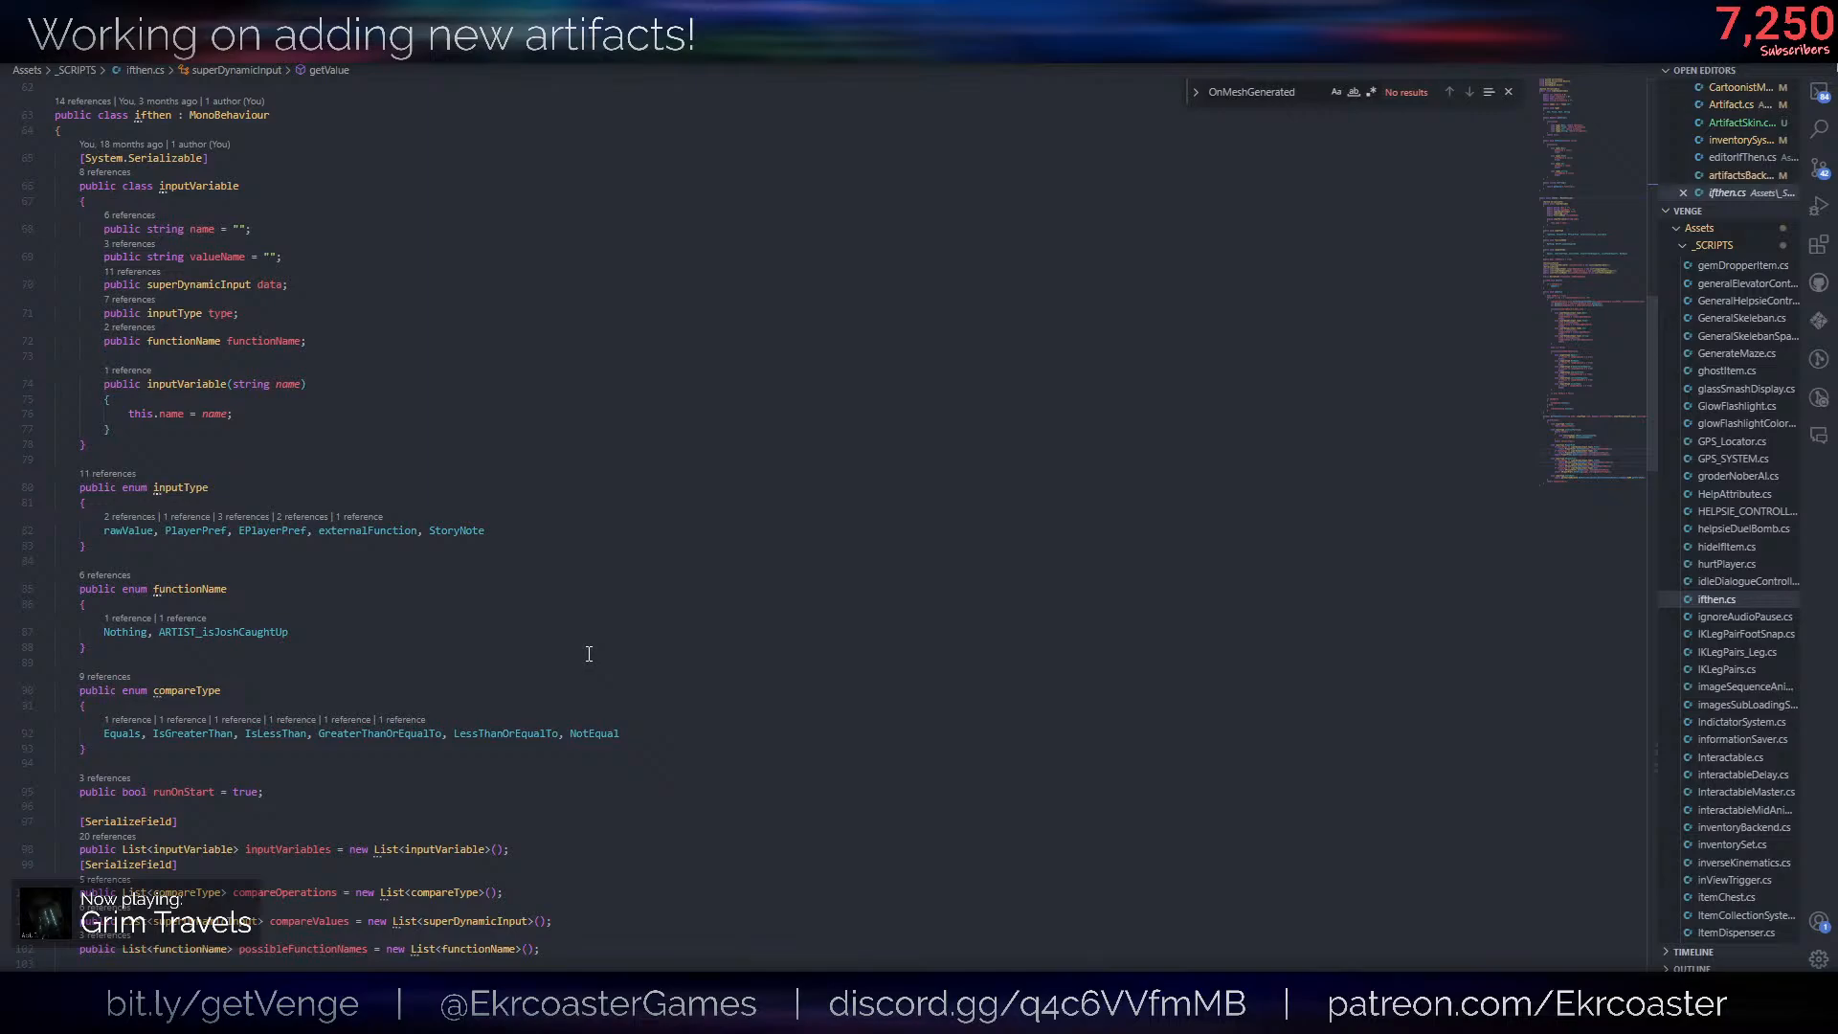
- Add a SkinArtifact entry after StoryNote in the inputType enum of ifthen.cs
click(623, 529)
click(470, 563)
click(115, 529)
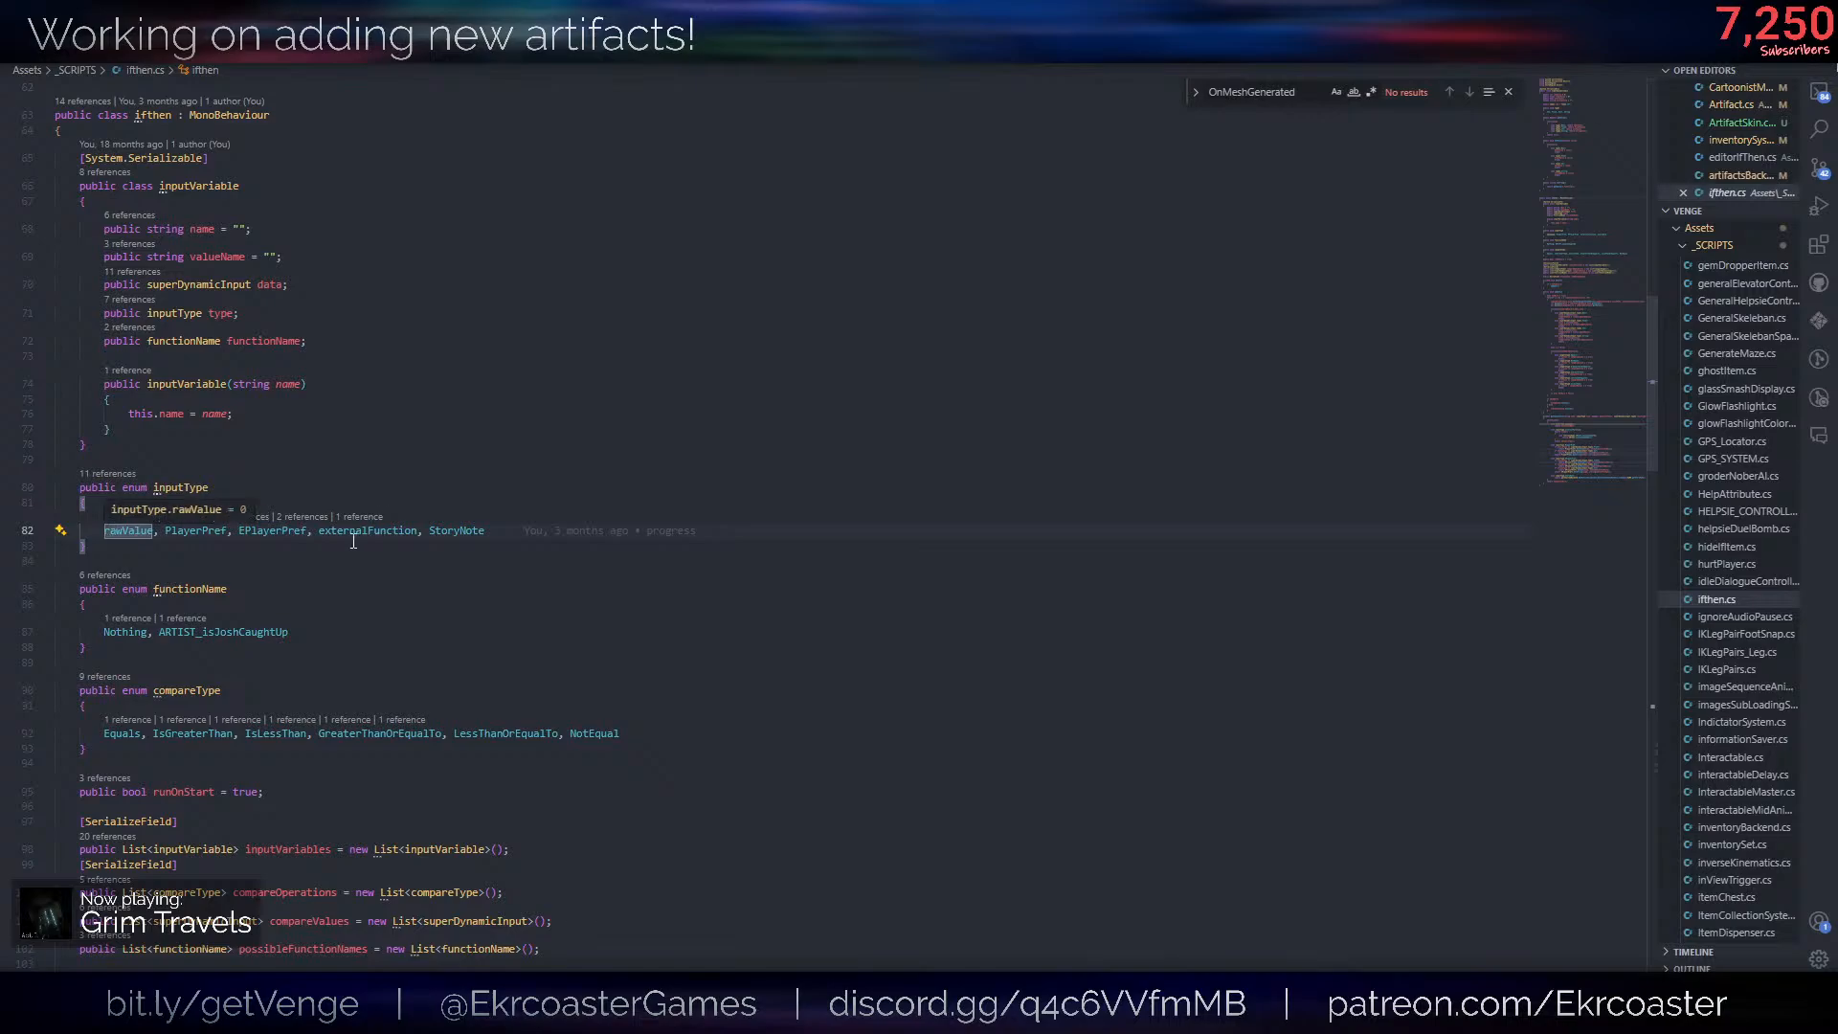
key(Down)
click(401, 531)
click(525, 540)
click(526, 534)
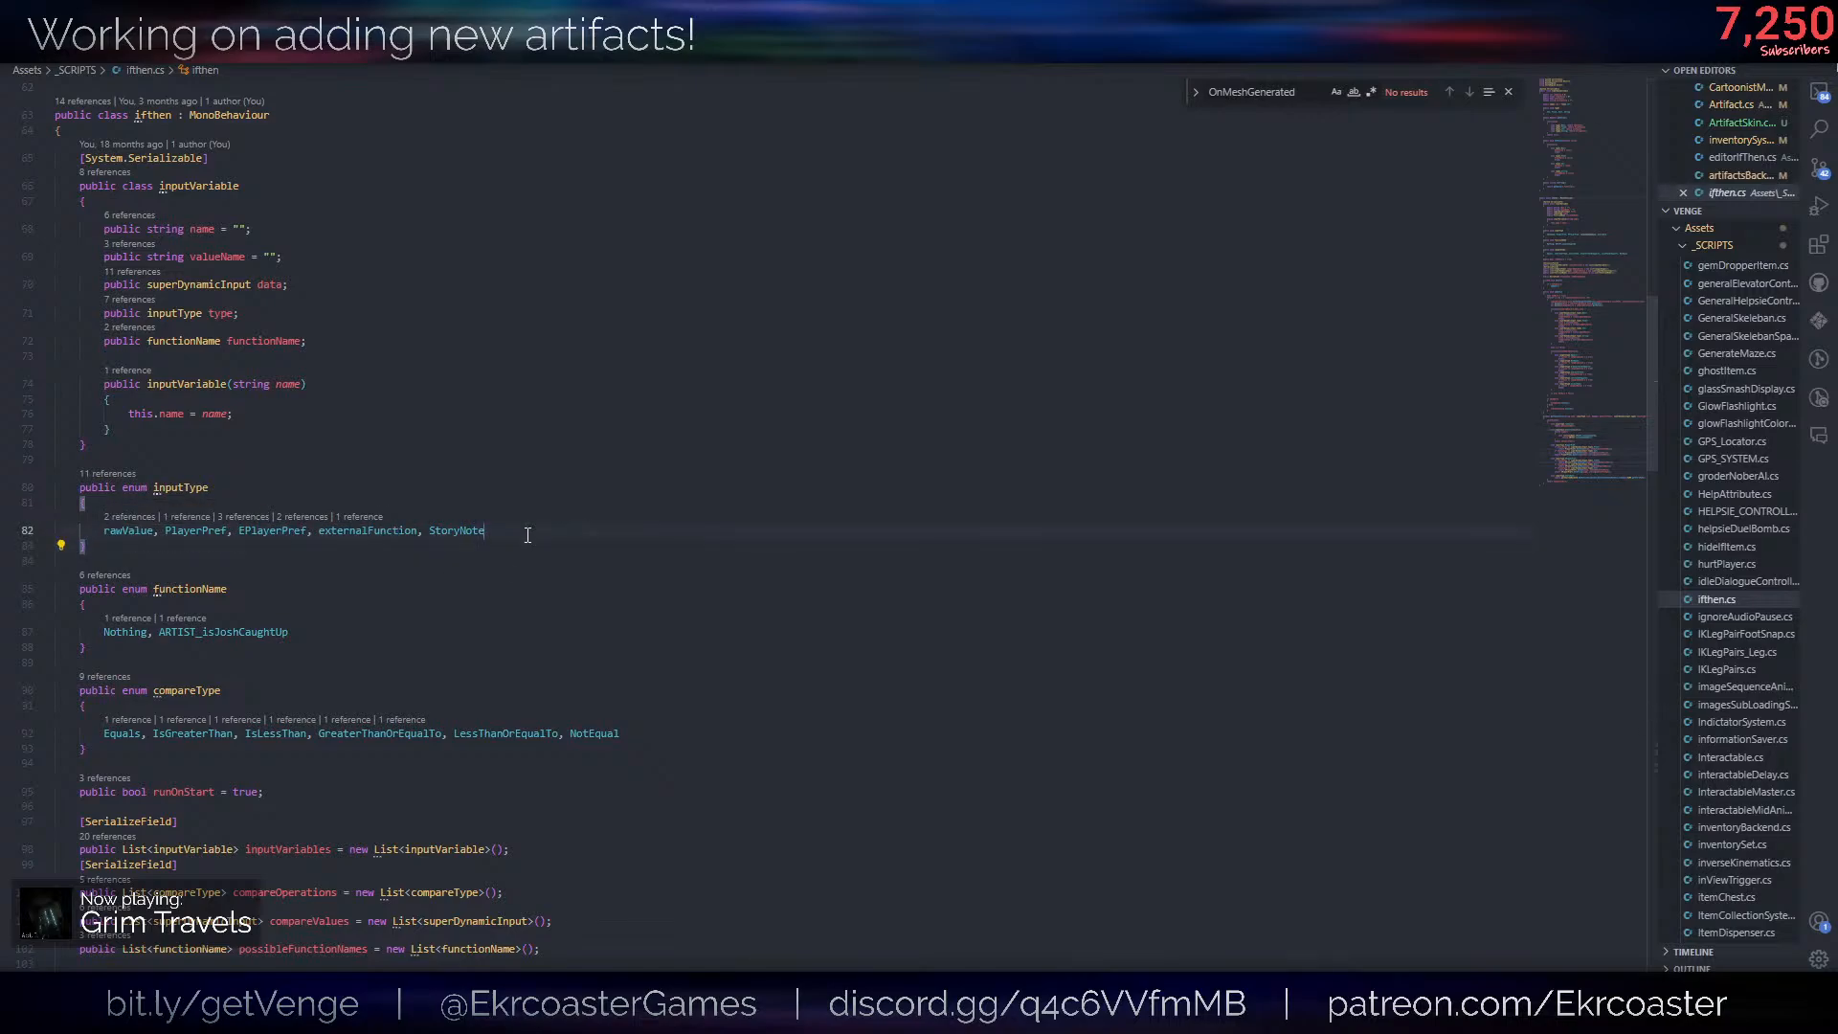
text(, A)
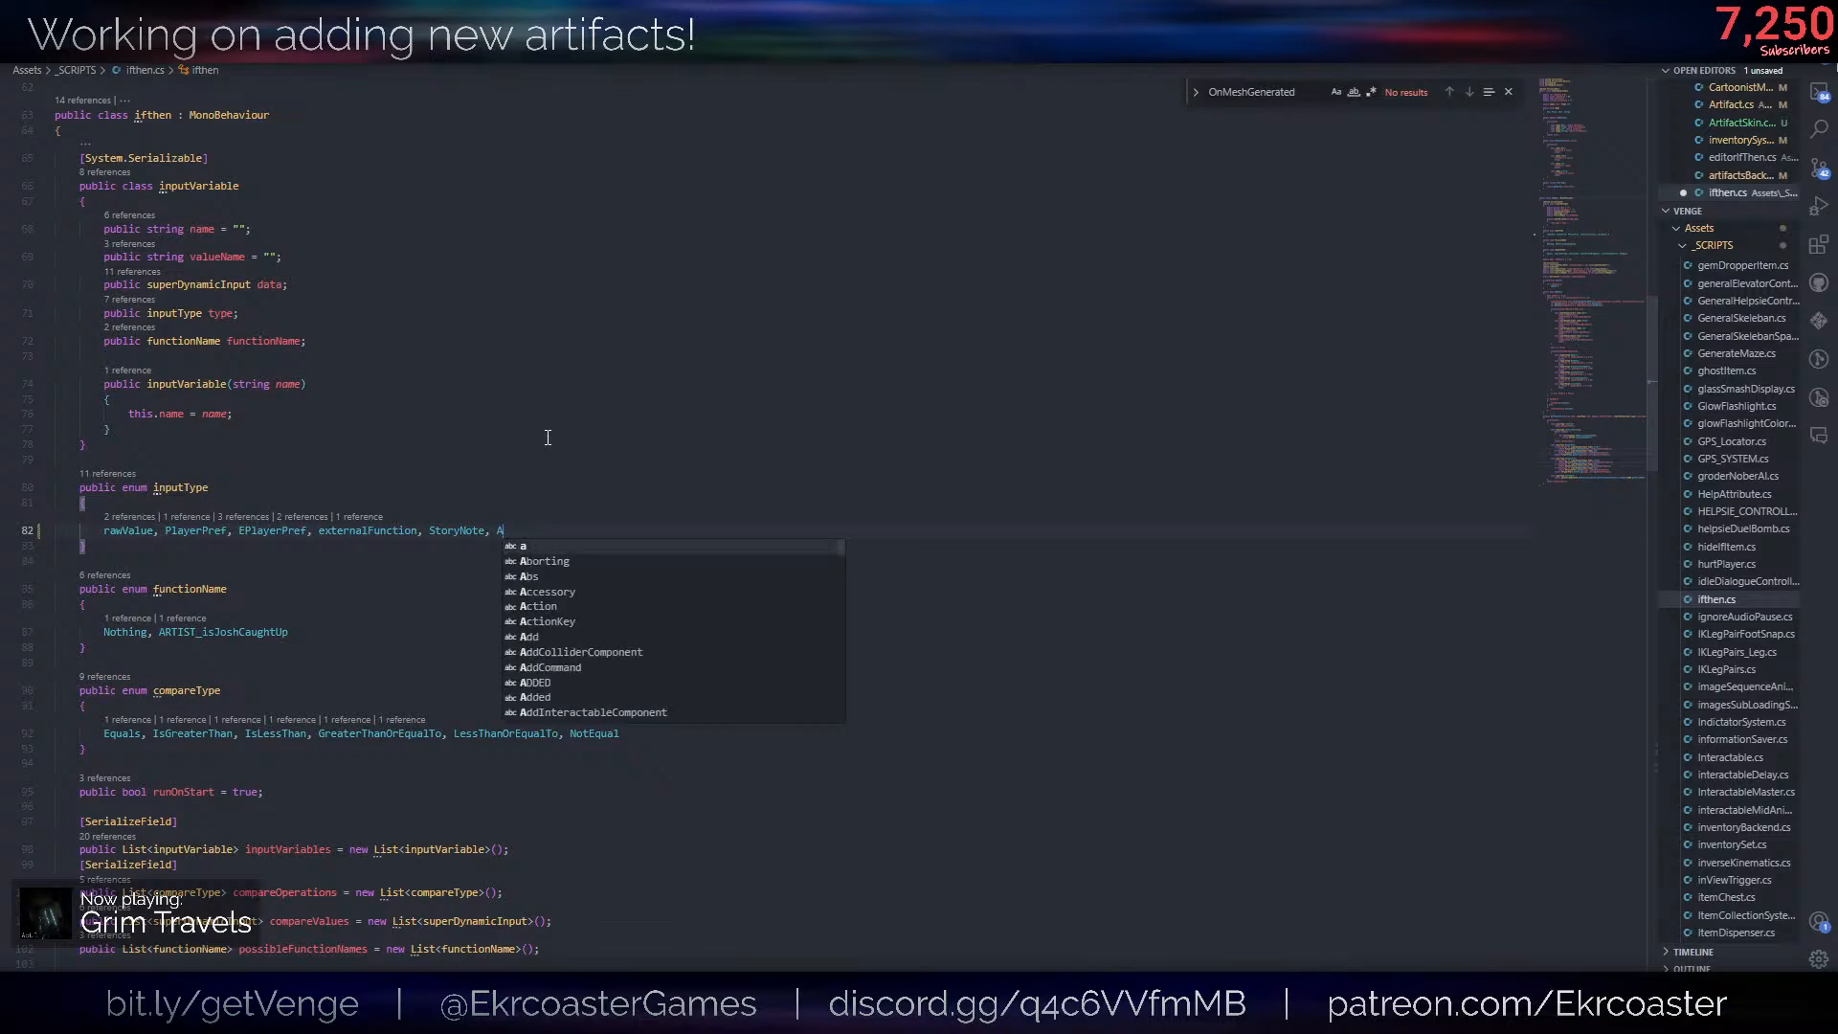
key(BackSpace)
text(SkinArtifact)
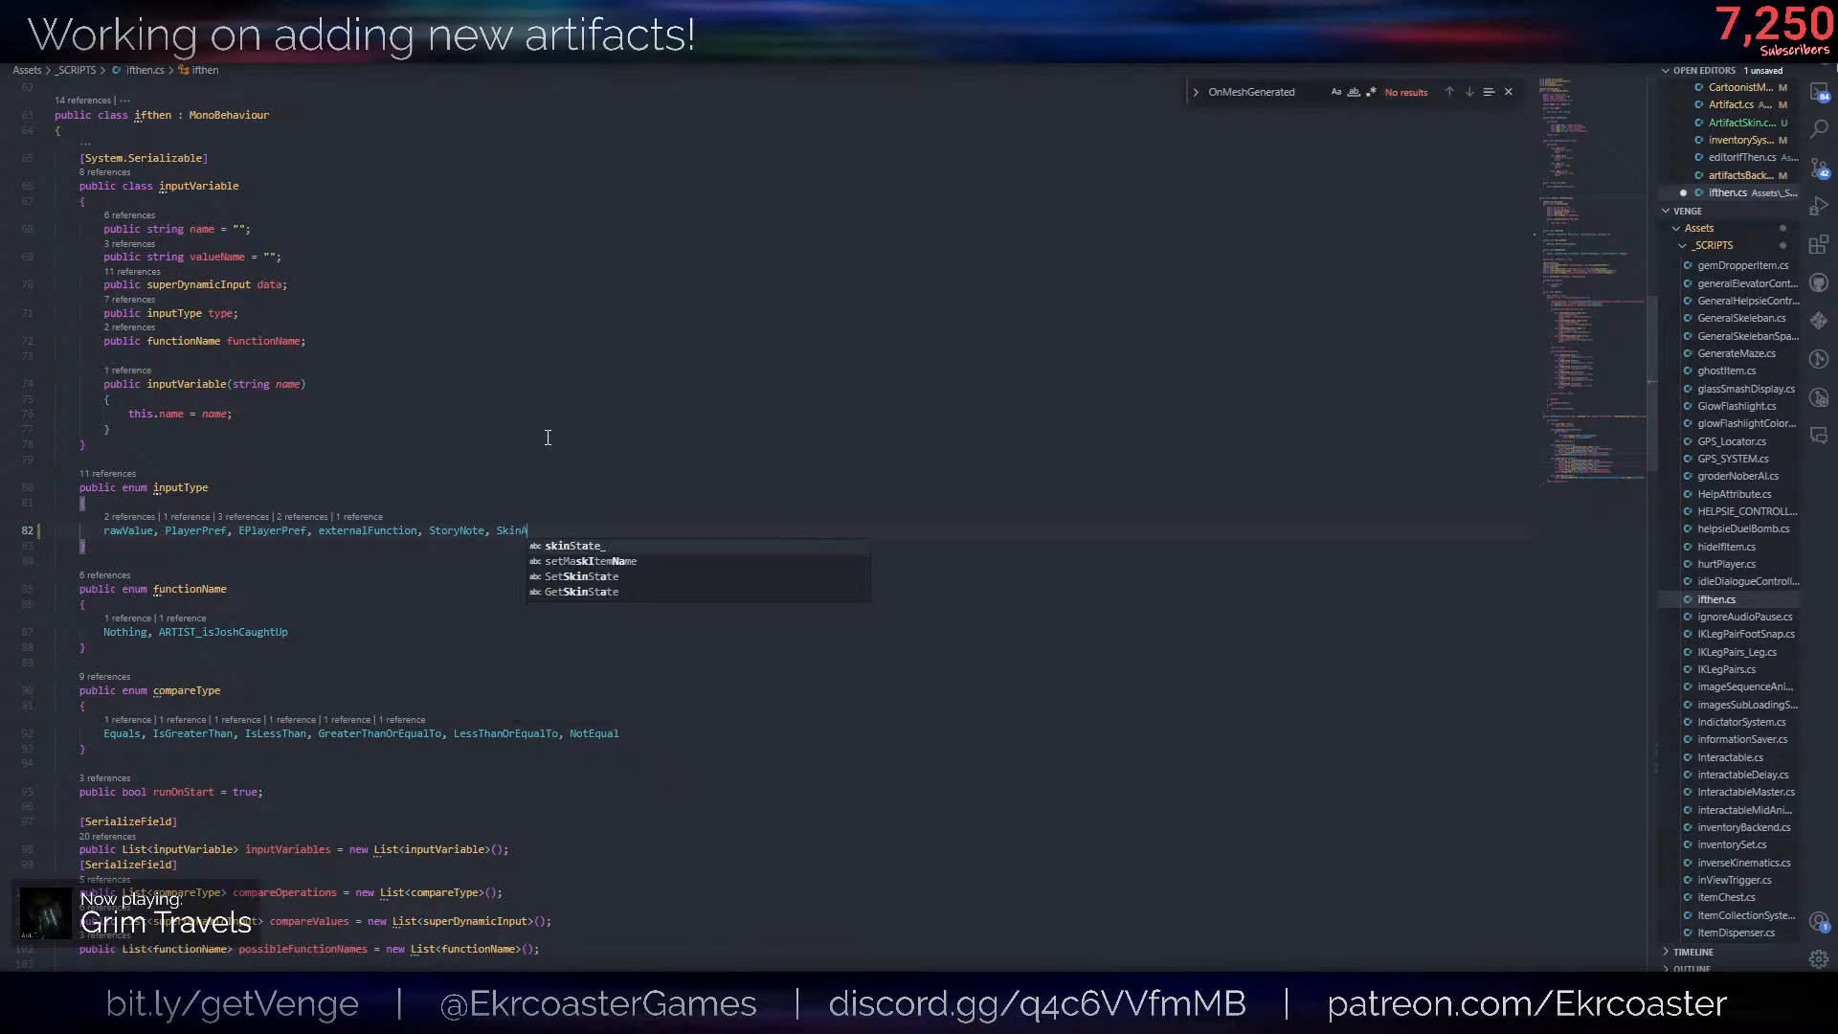
click(566, 436)
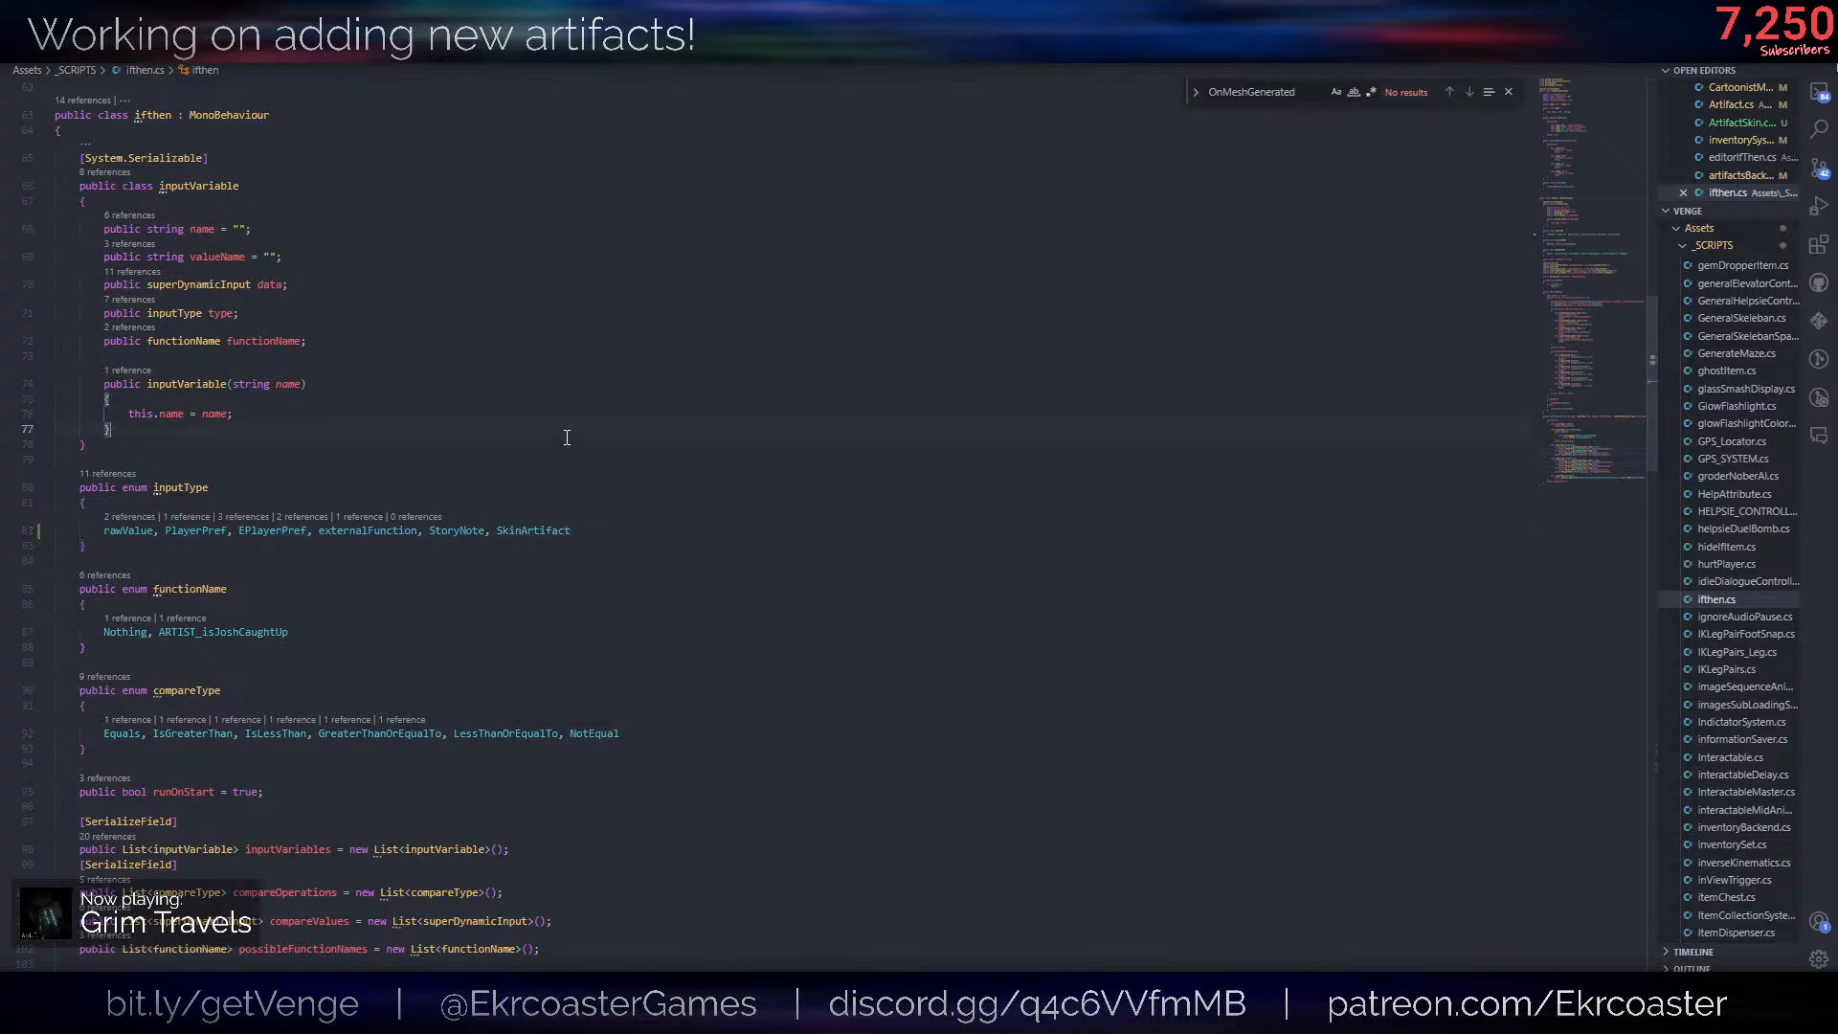
click(613, 543)
scroll(627, 578, down, 3)
scroll(627, 578, down, 12)
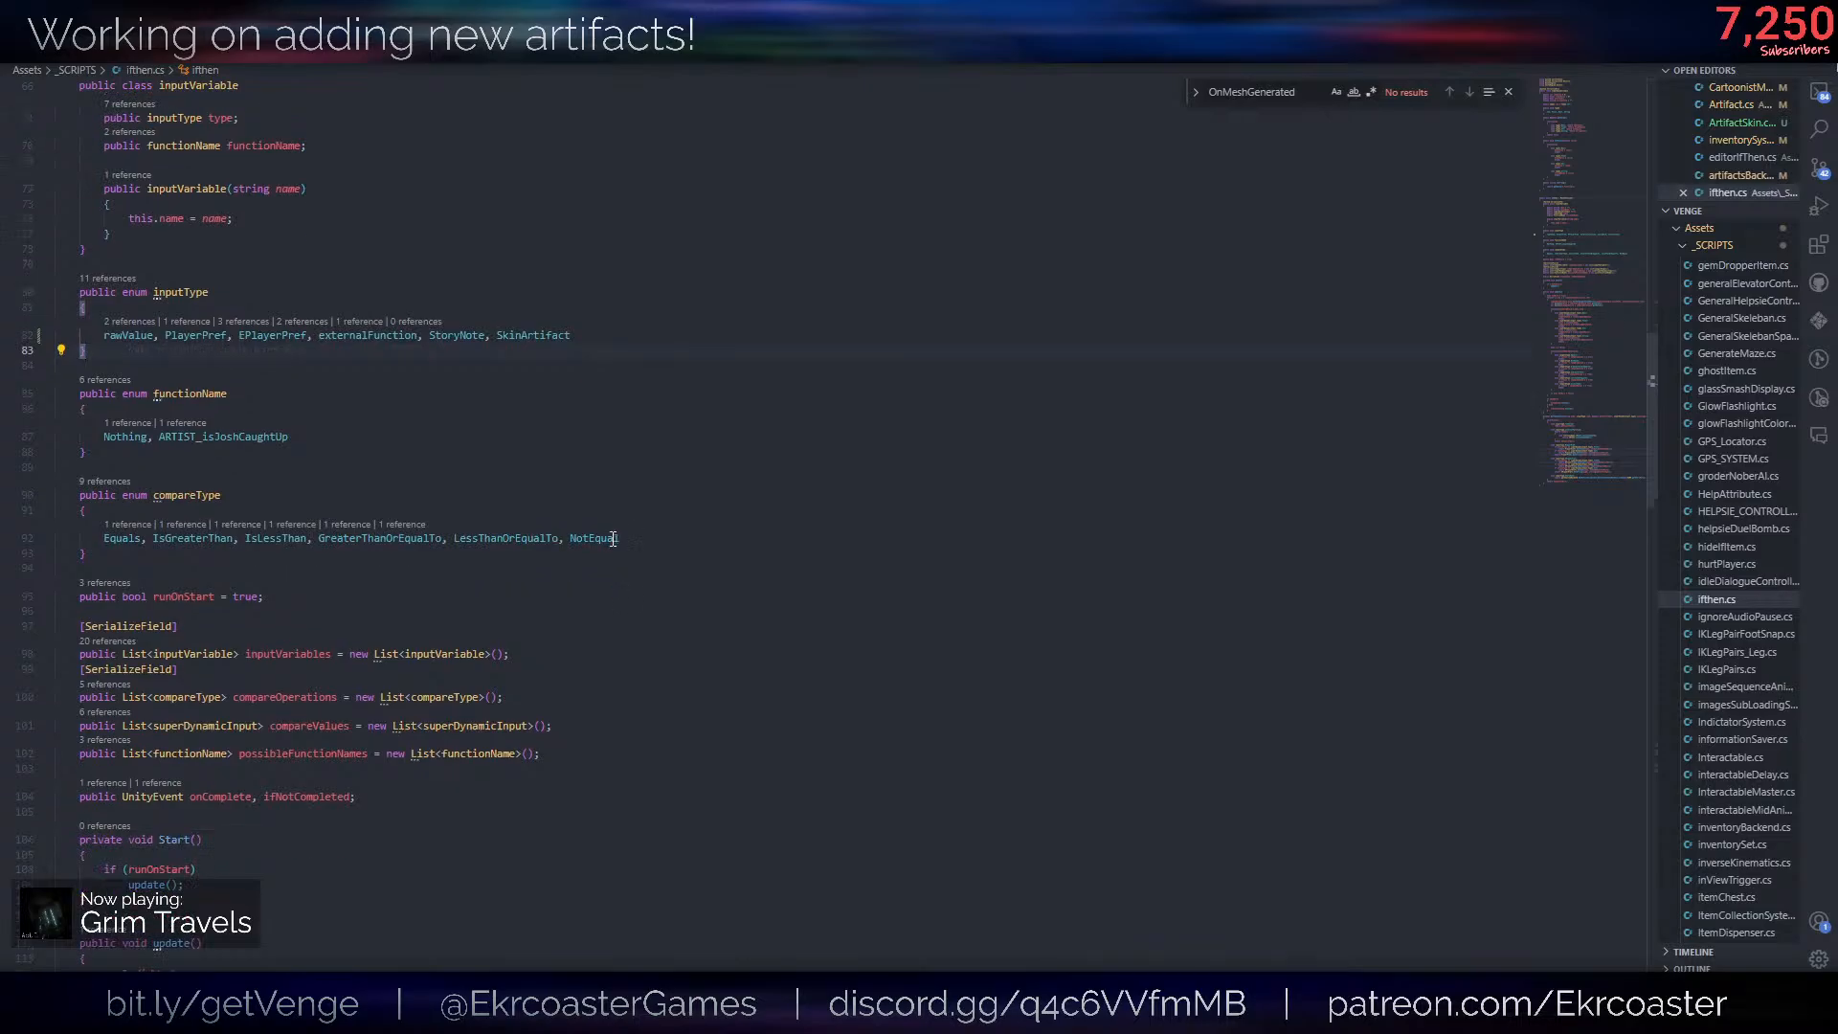
click(424, 608)
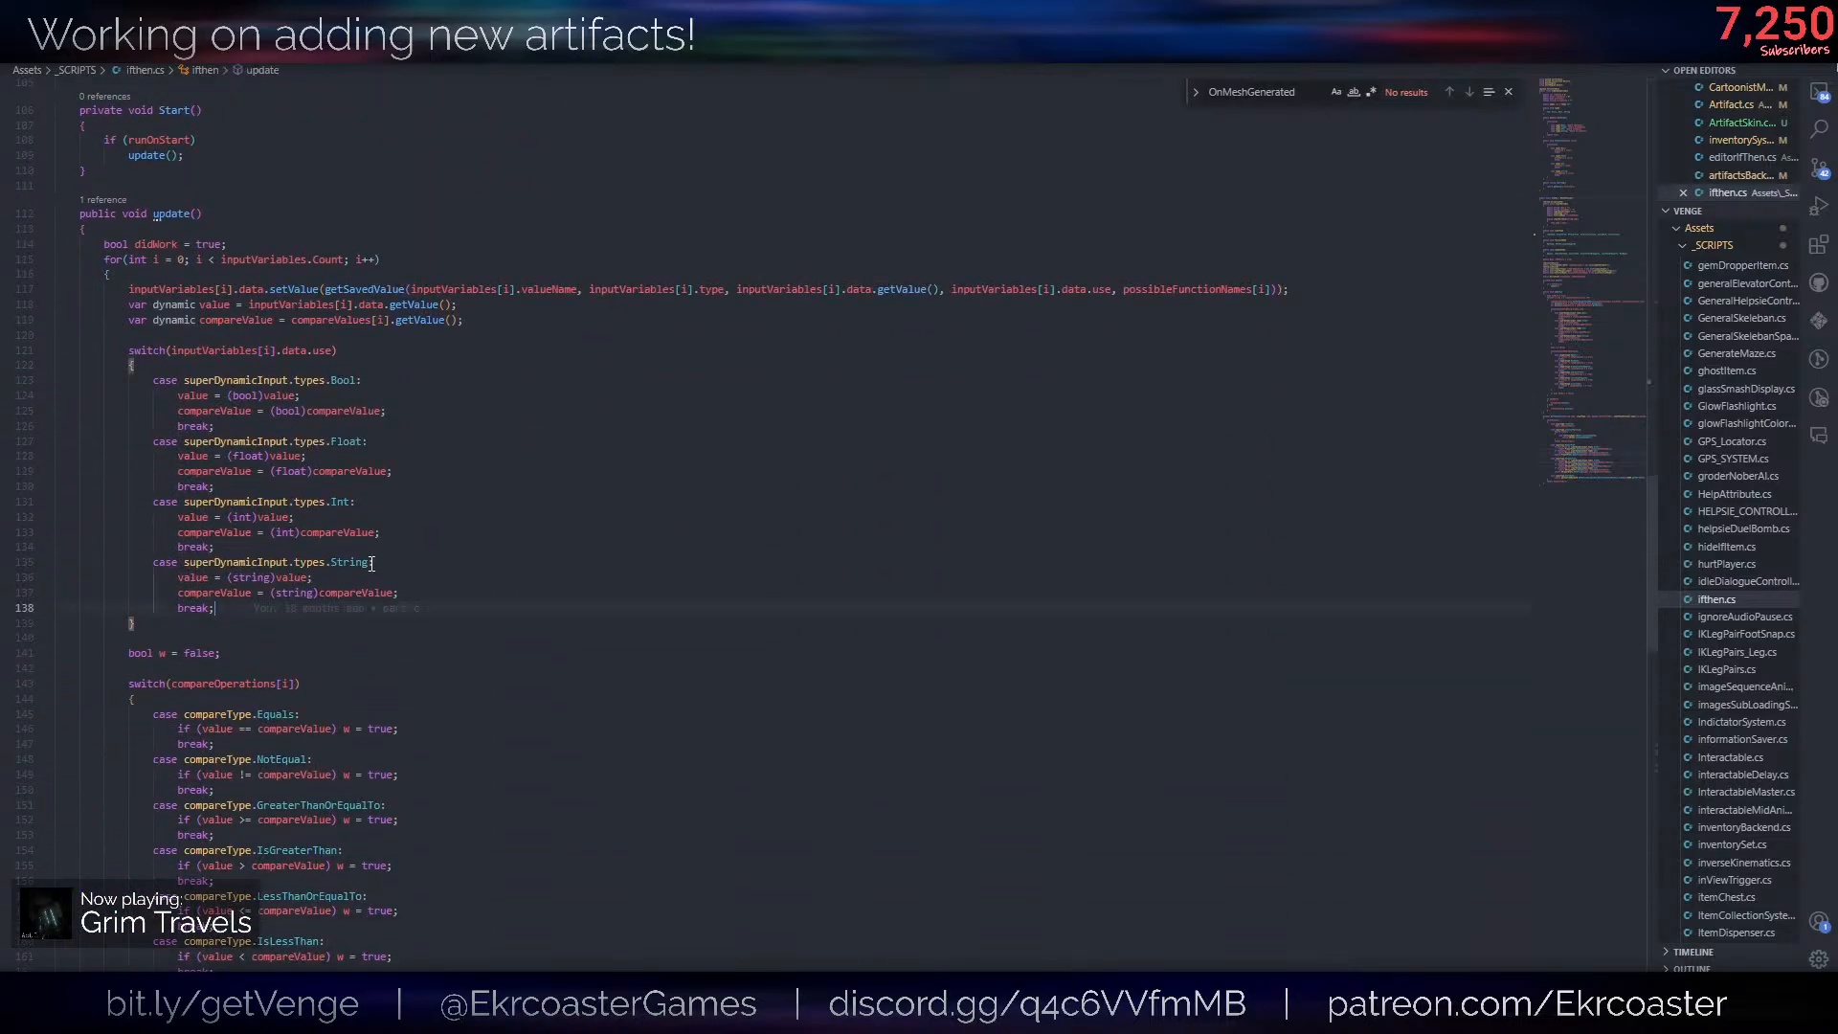
key(Return)
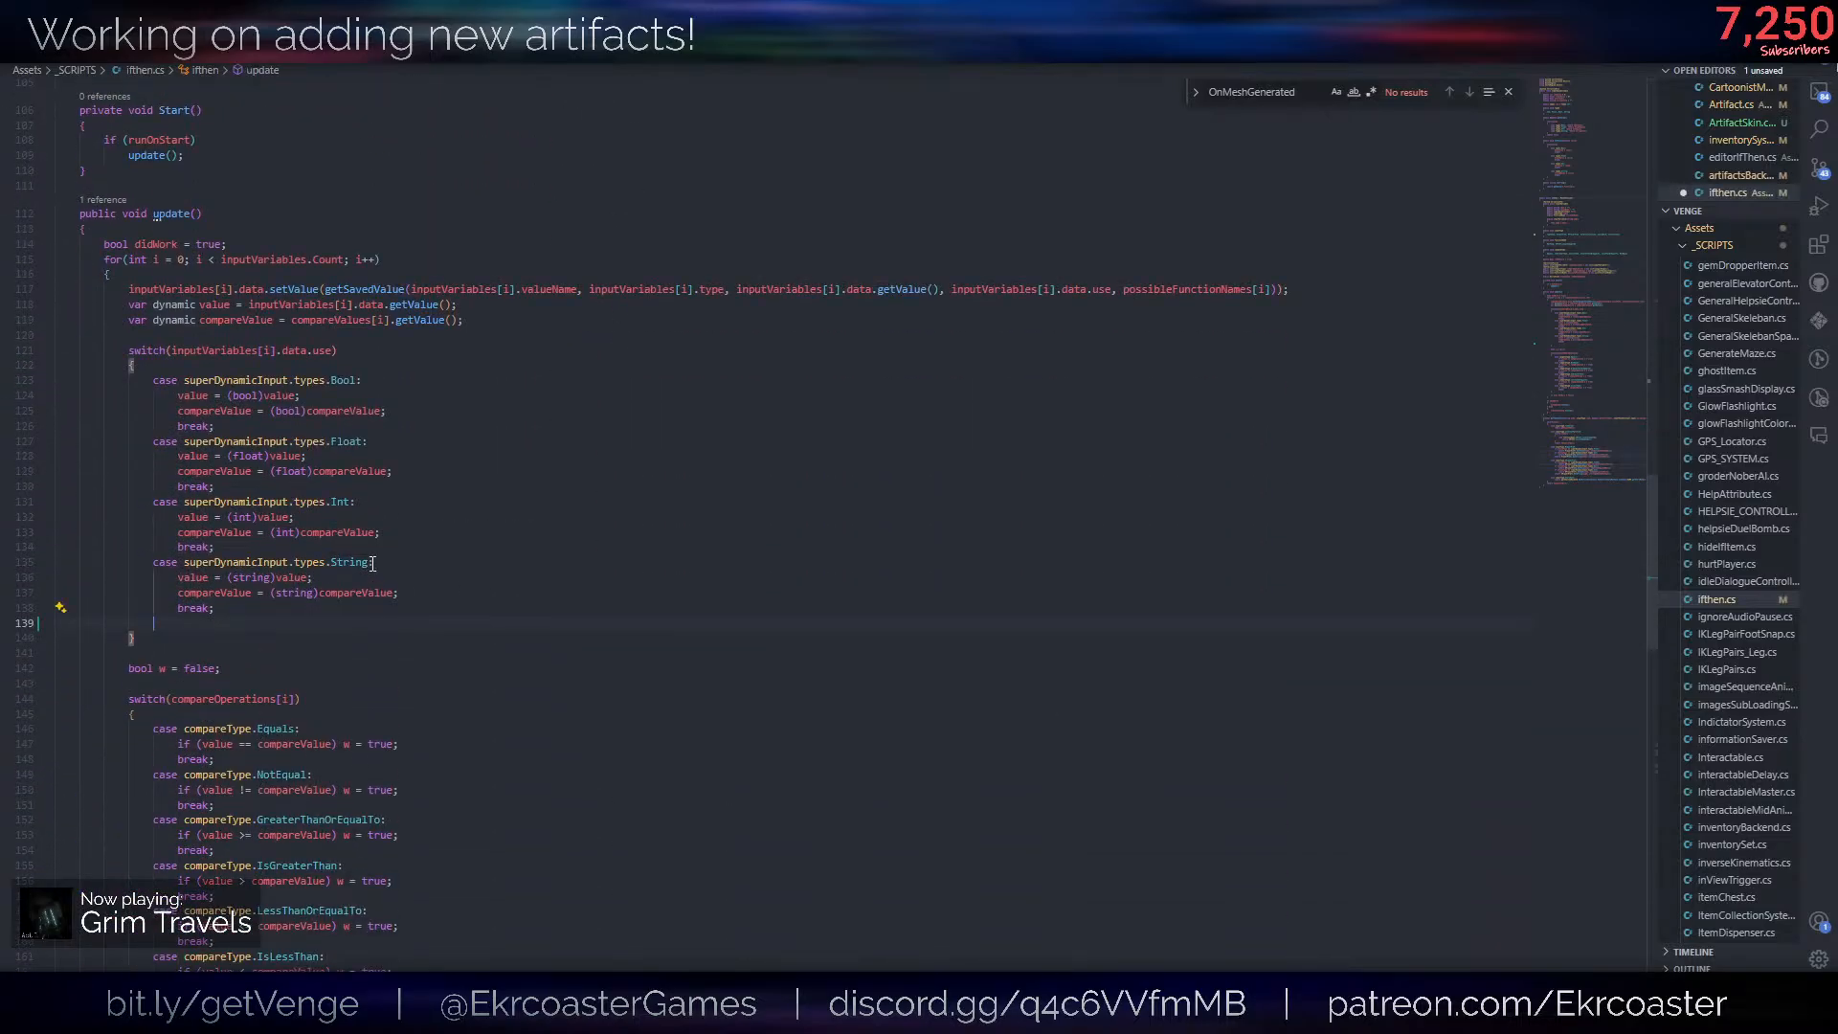
text(case superDynamicInput.types.)
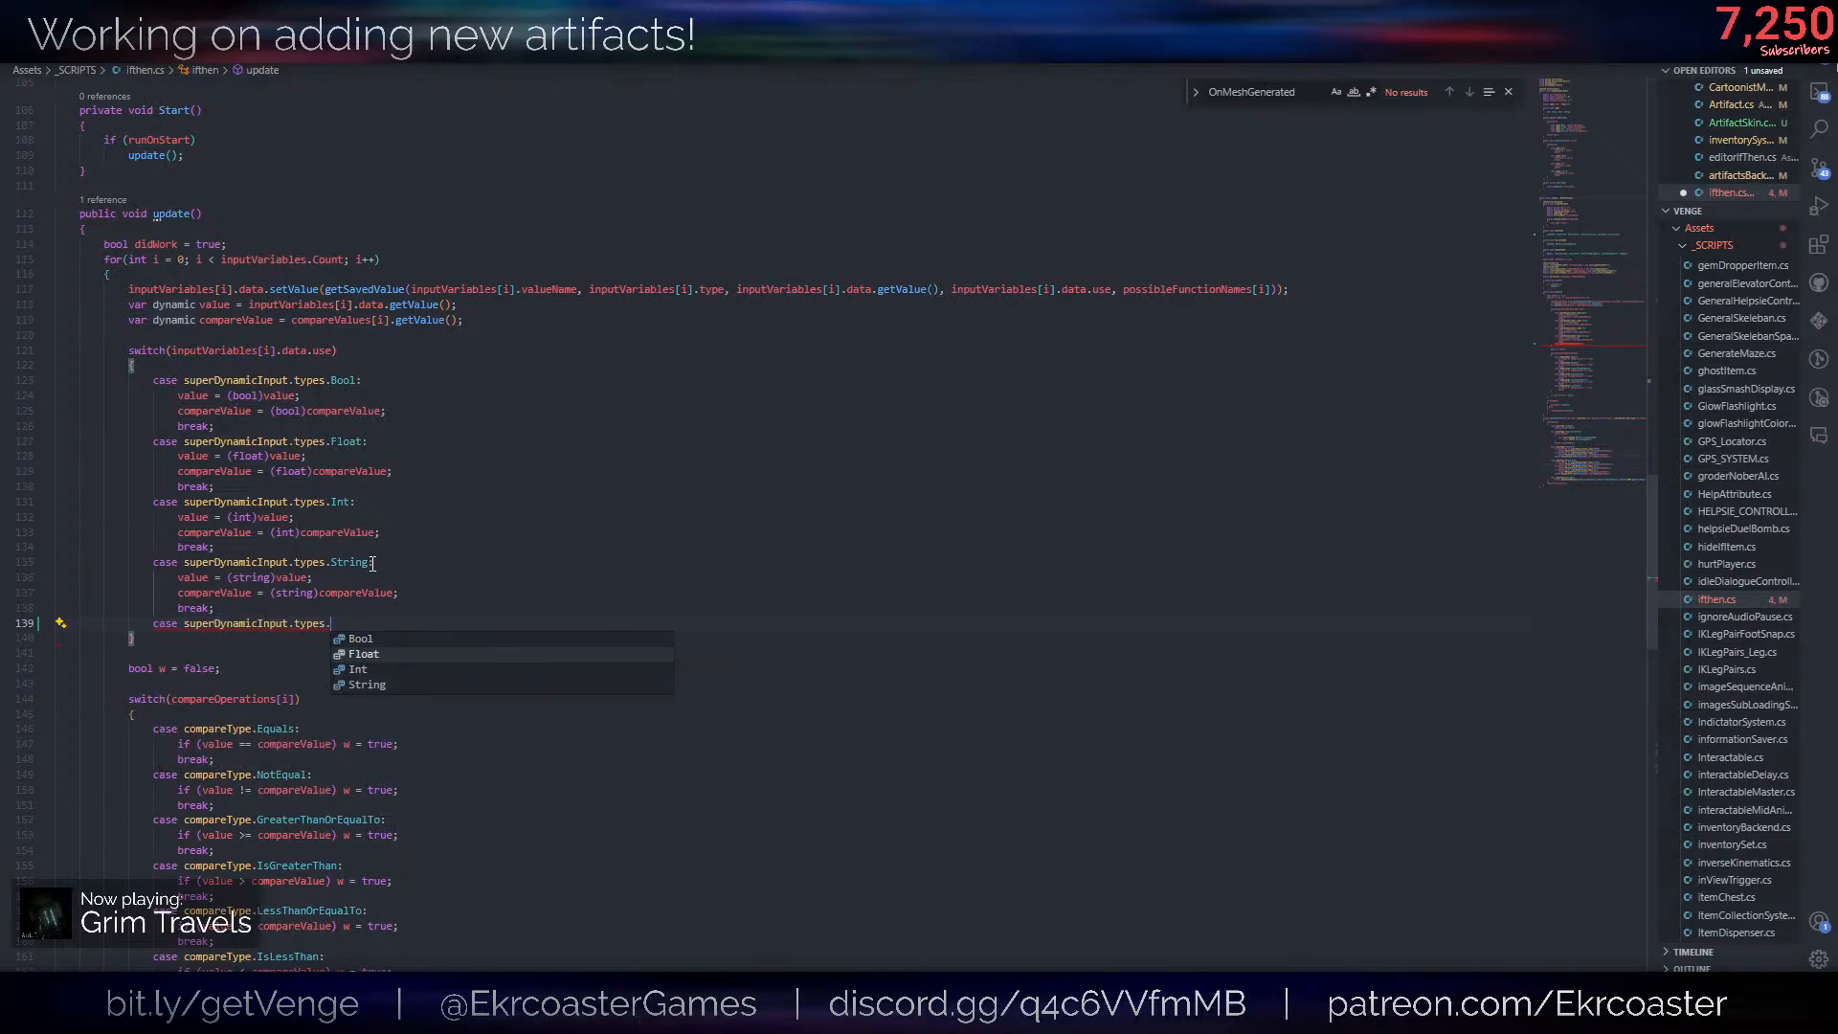
key(ctrl+x)
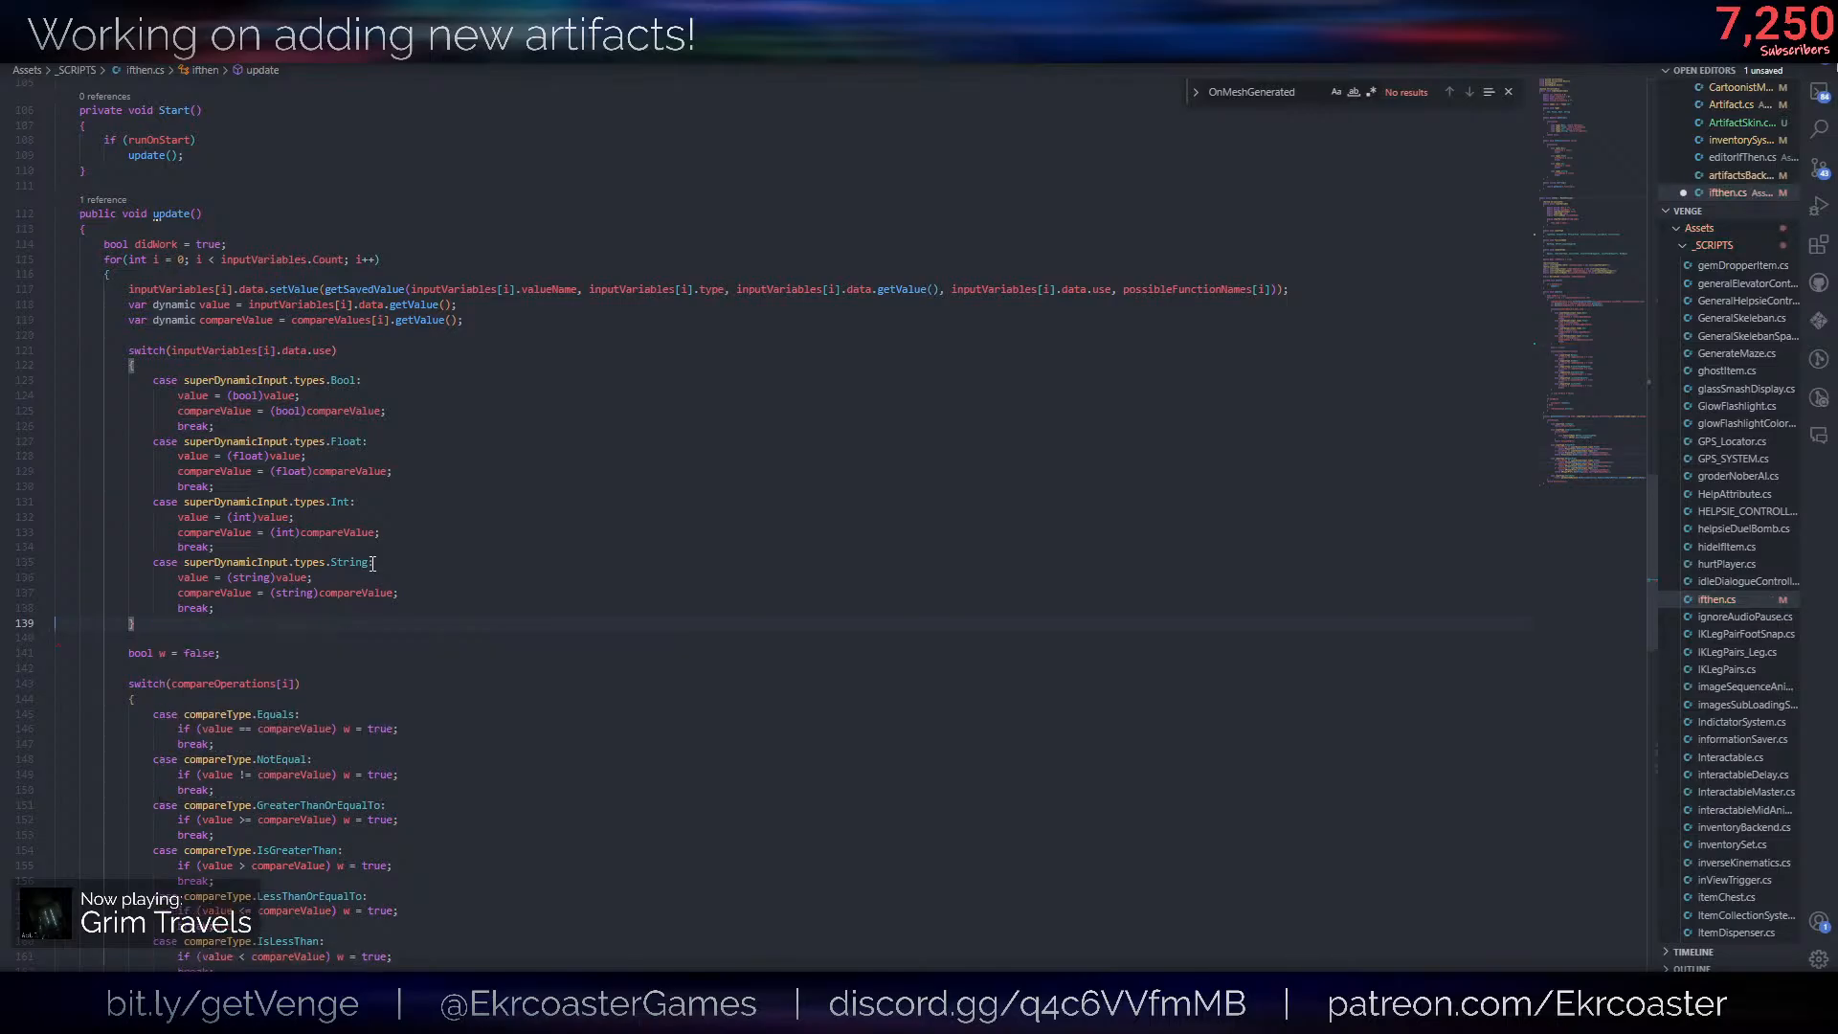
click(372, 564)
key(ctrl+s)
- Add a case for inputType.SkinArtifact after the StoryNote case in getSavedValue's switch and begin its return statement
scroll(574, 613, down, 9)
scroll(495, 729, down, 10)
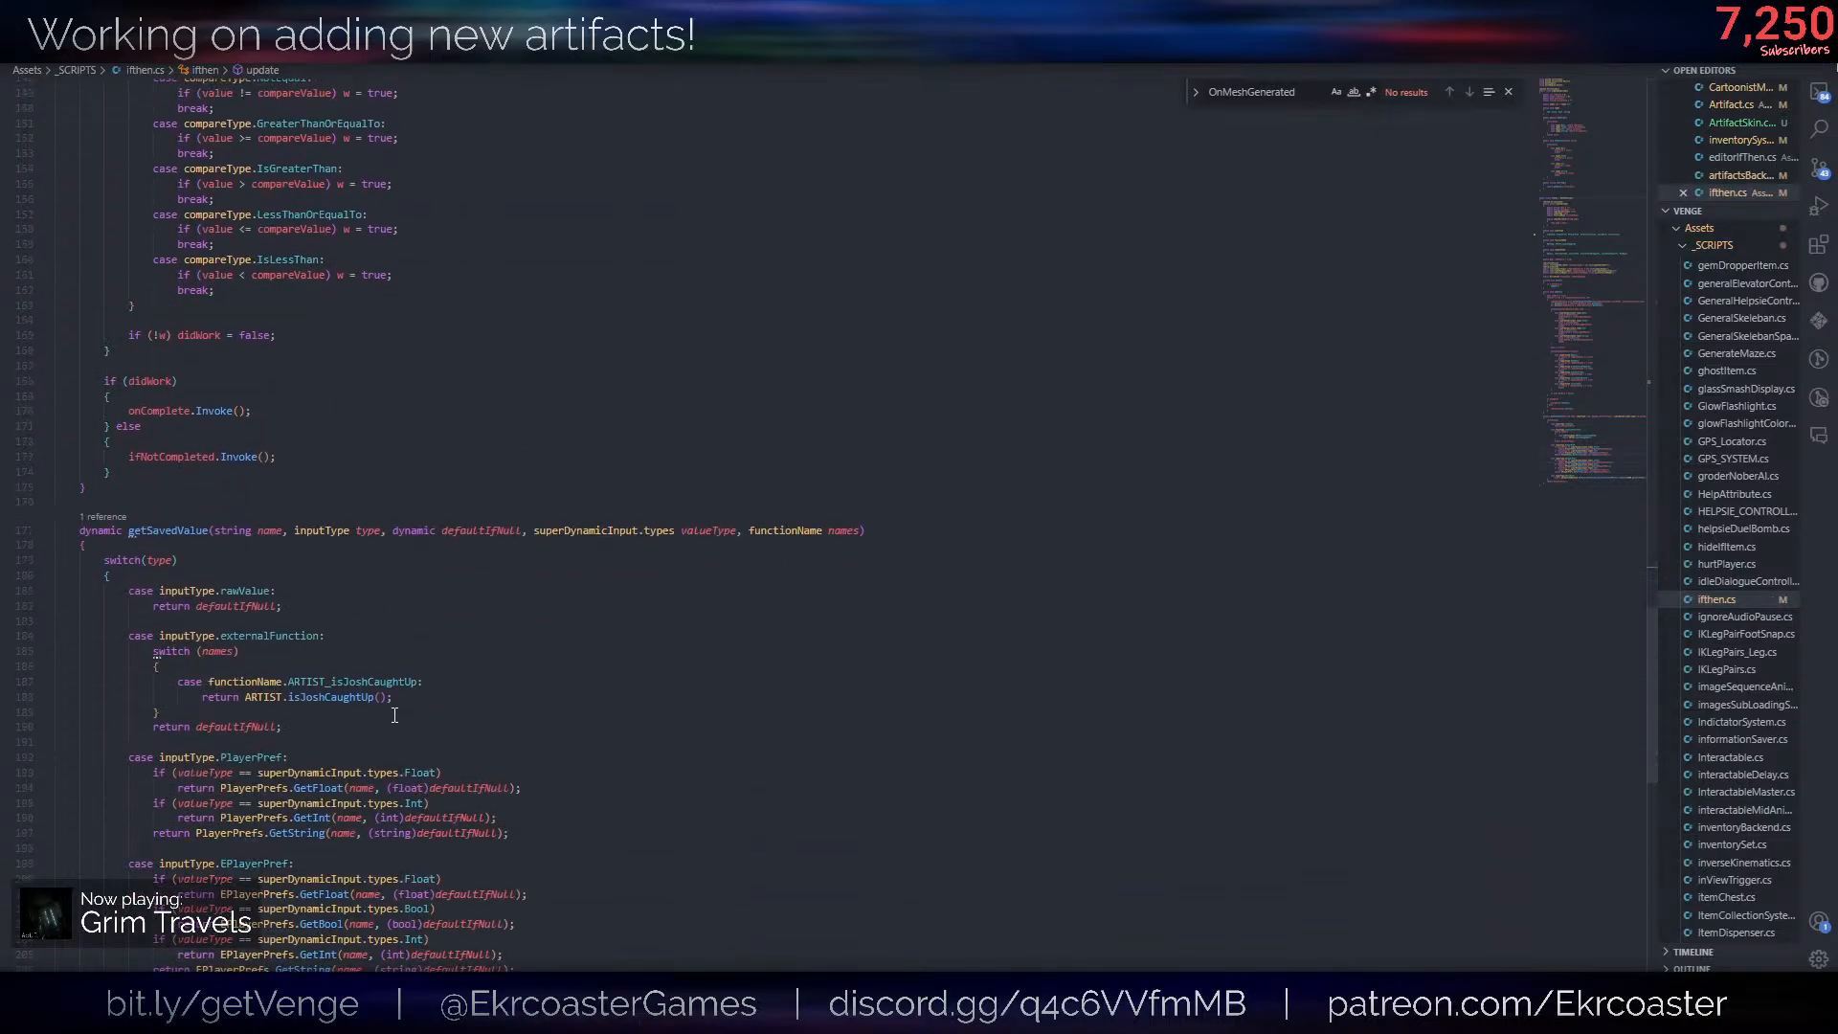
click(861, 721)
key(Return)
key(Return)
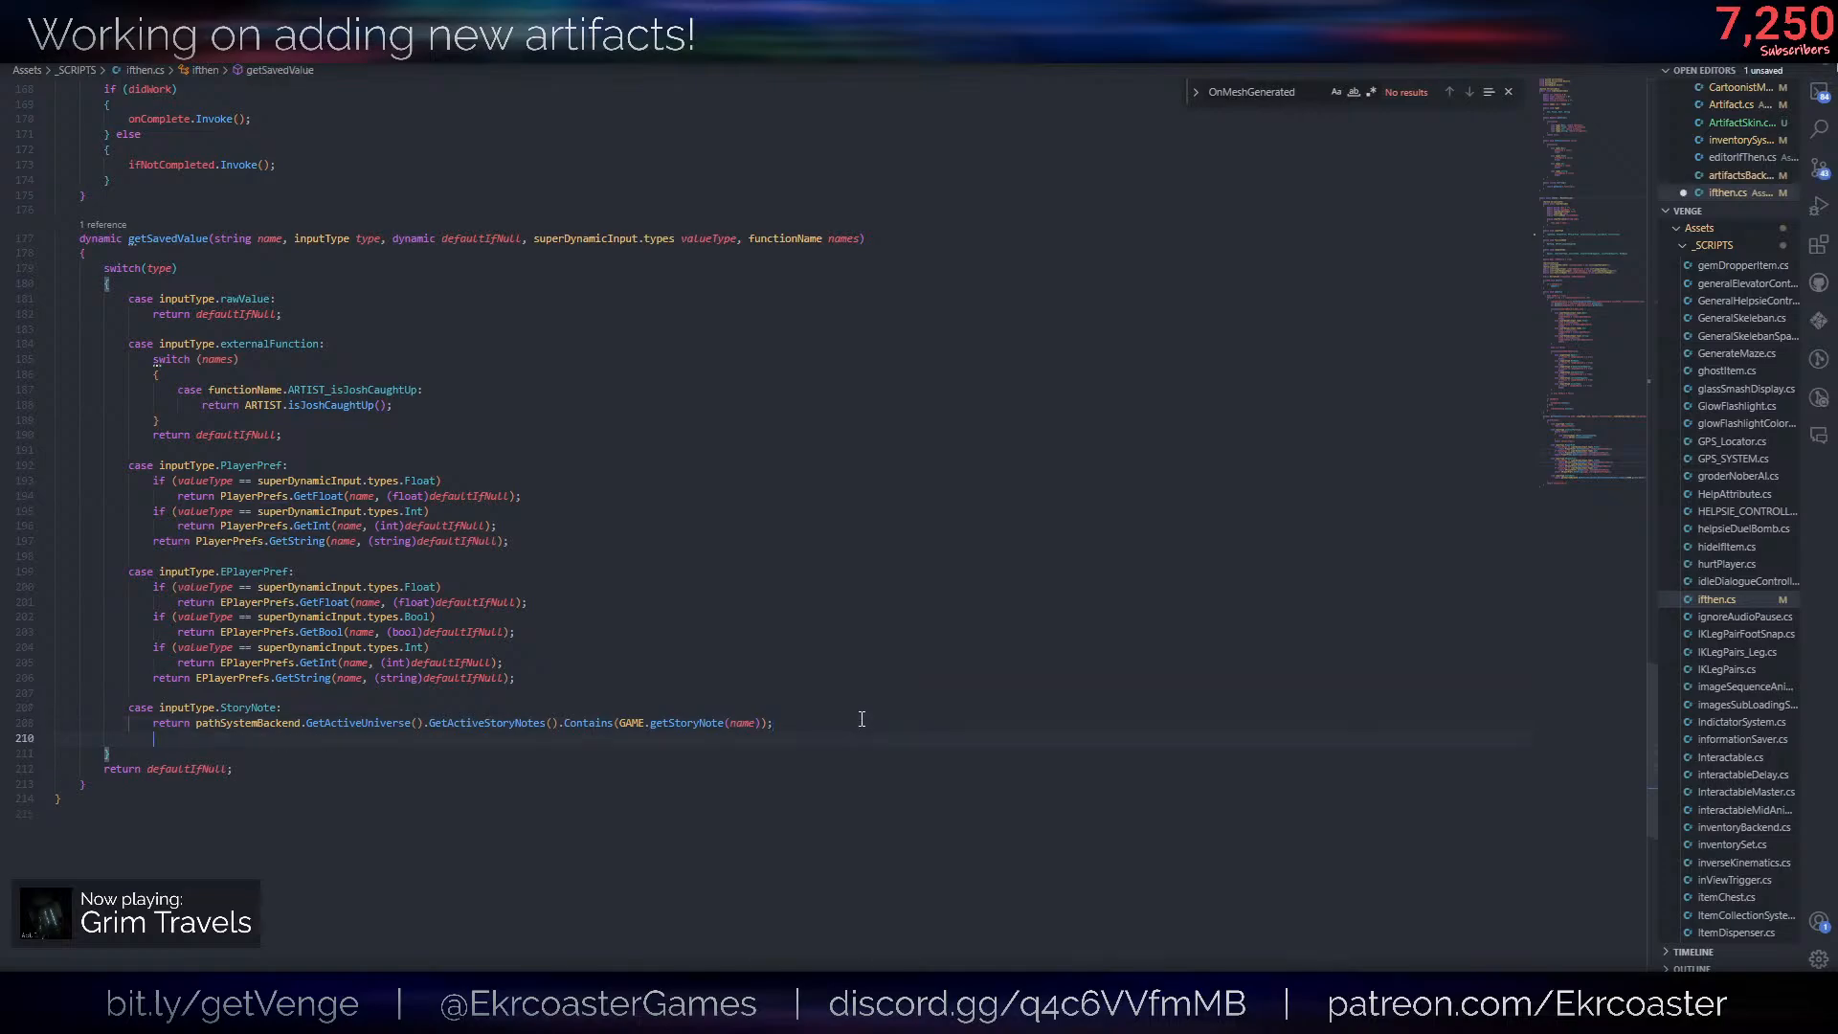
text(case inputType.)
key(Down)
key(Down)
key(Down)
key(Down)
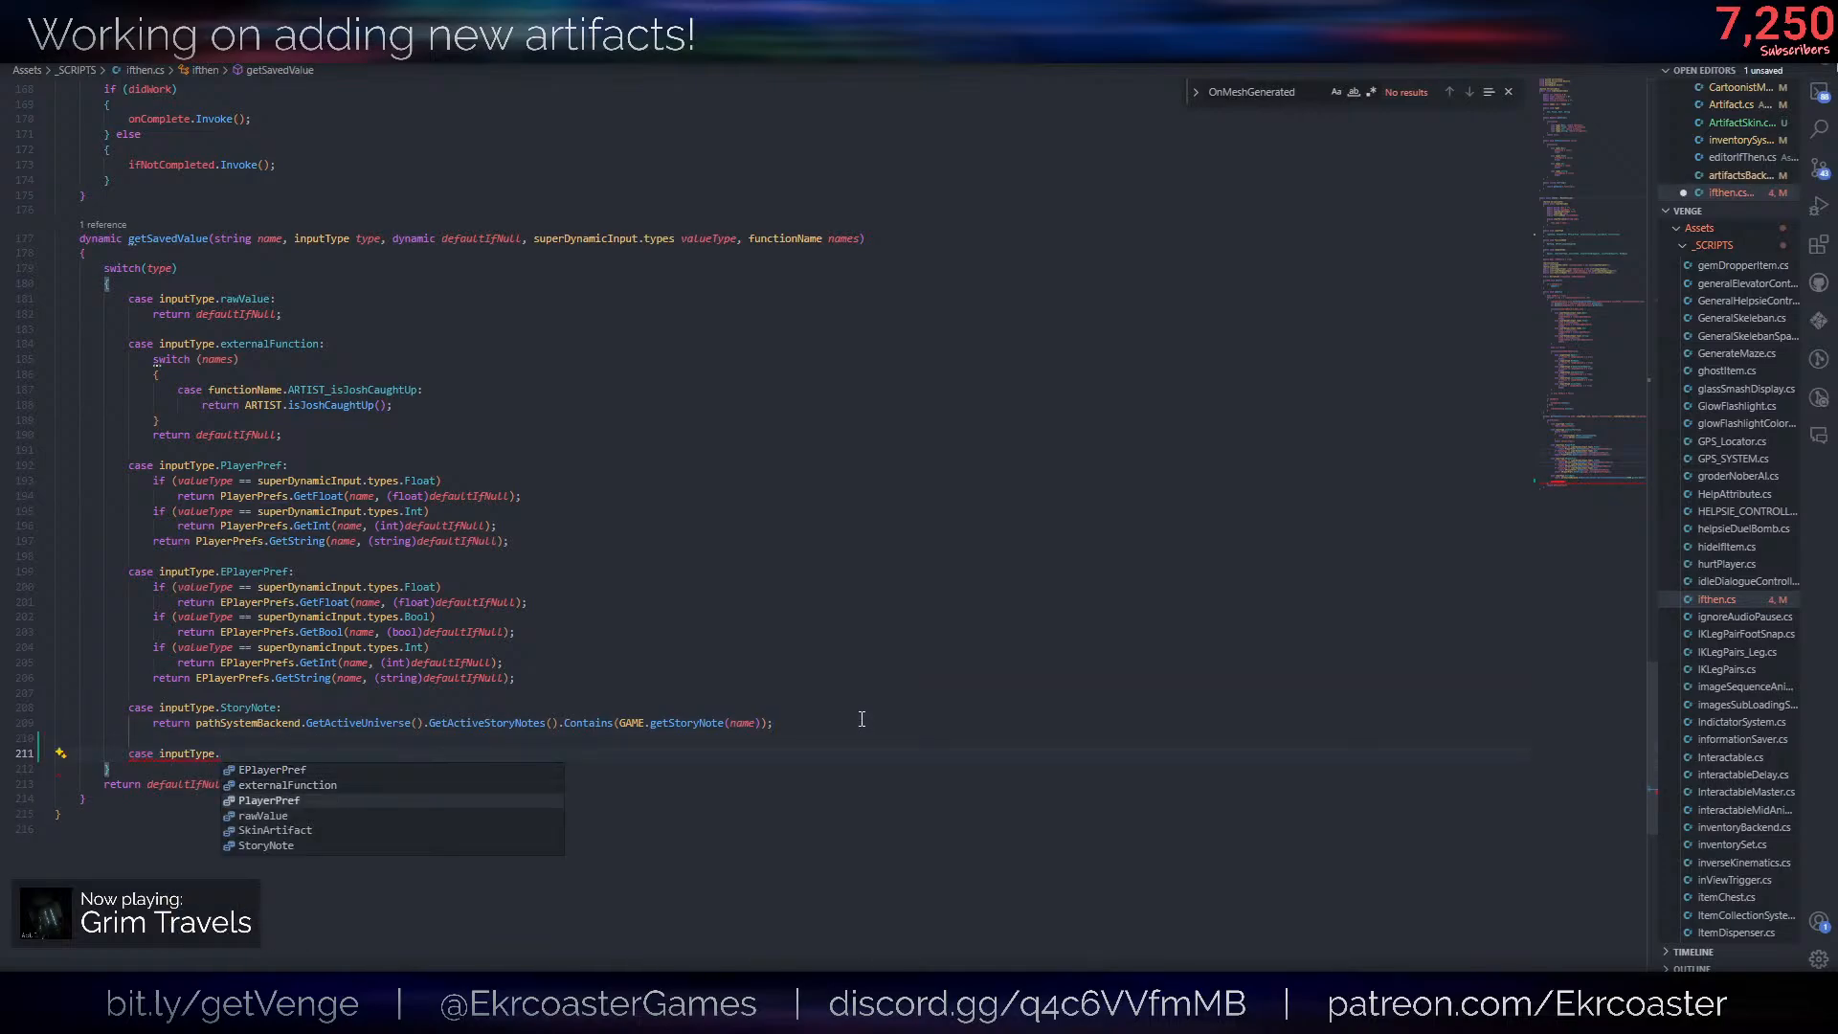
key(Return)
text(:)
key(Return)
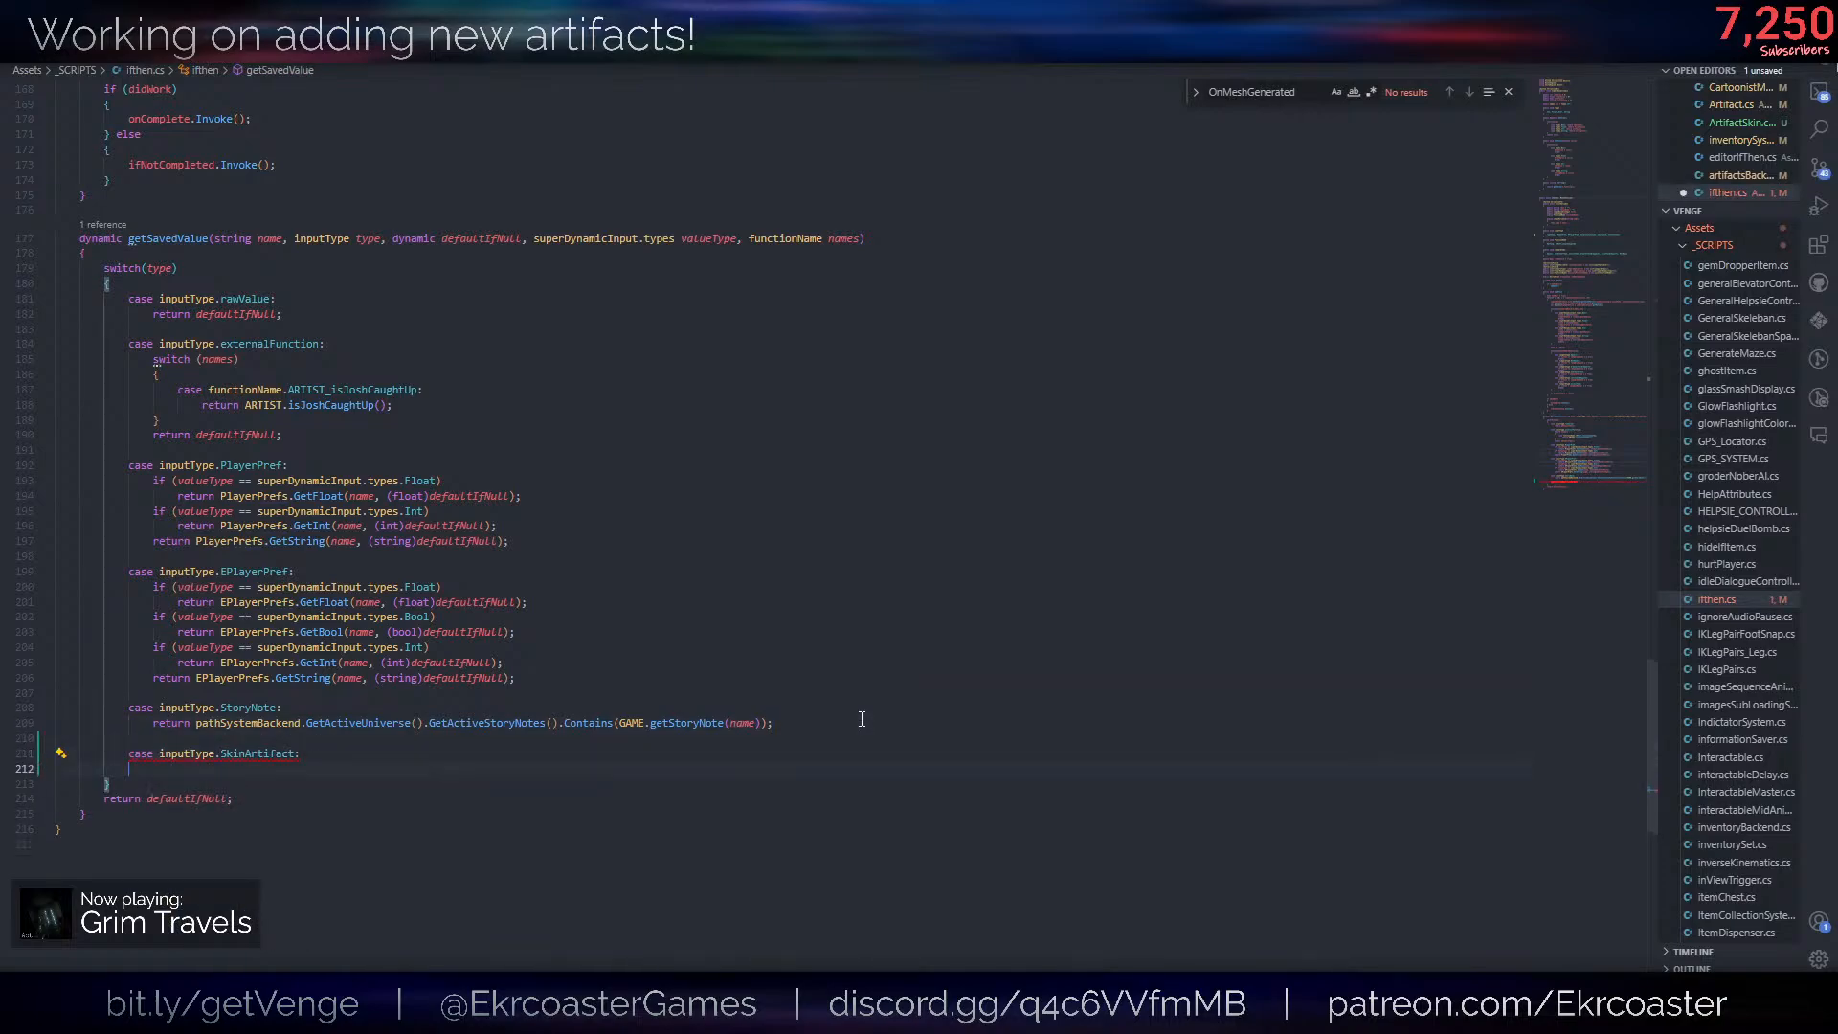
text(return)
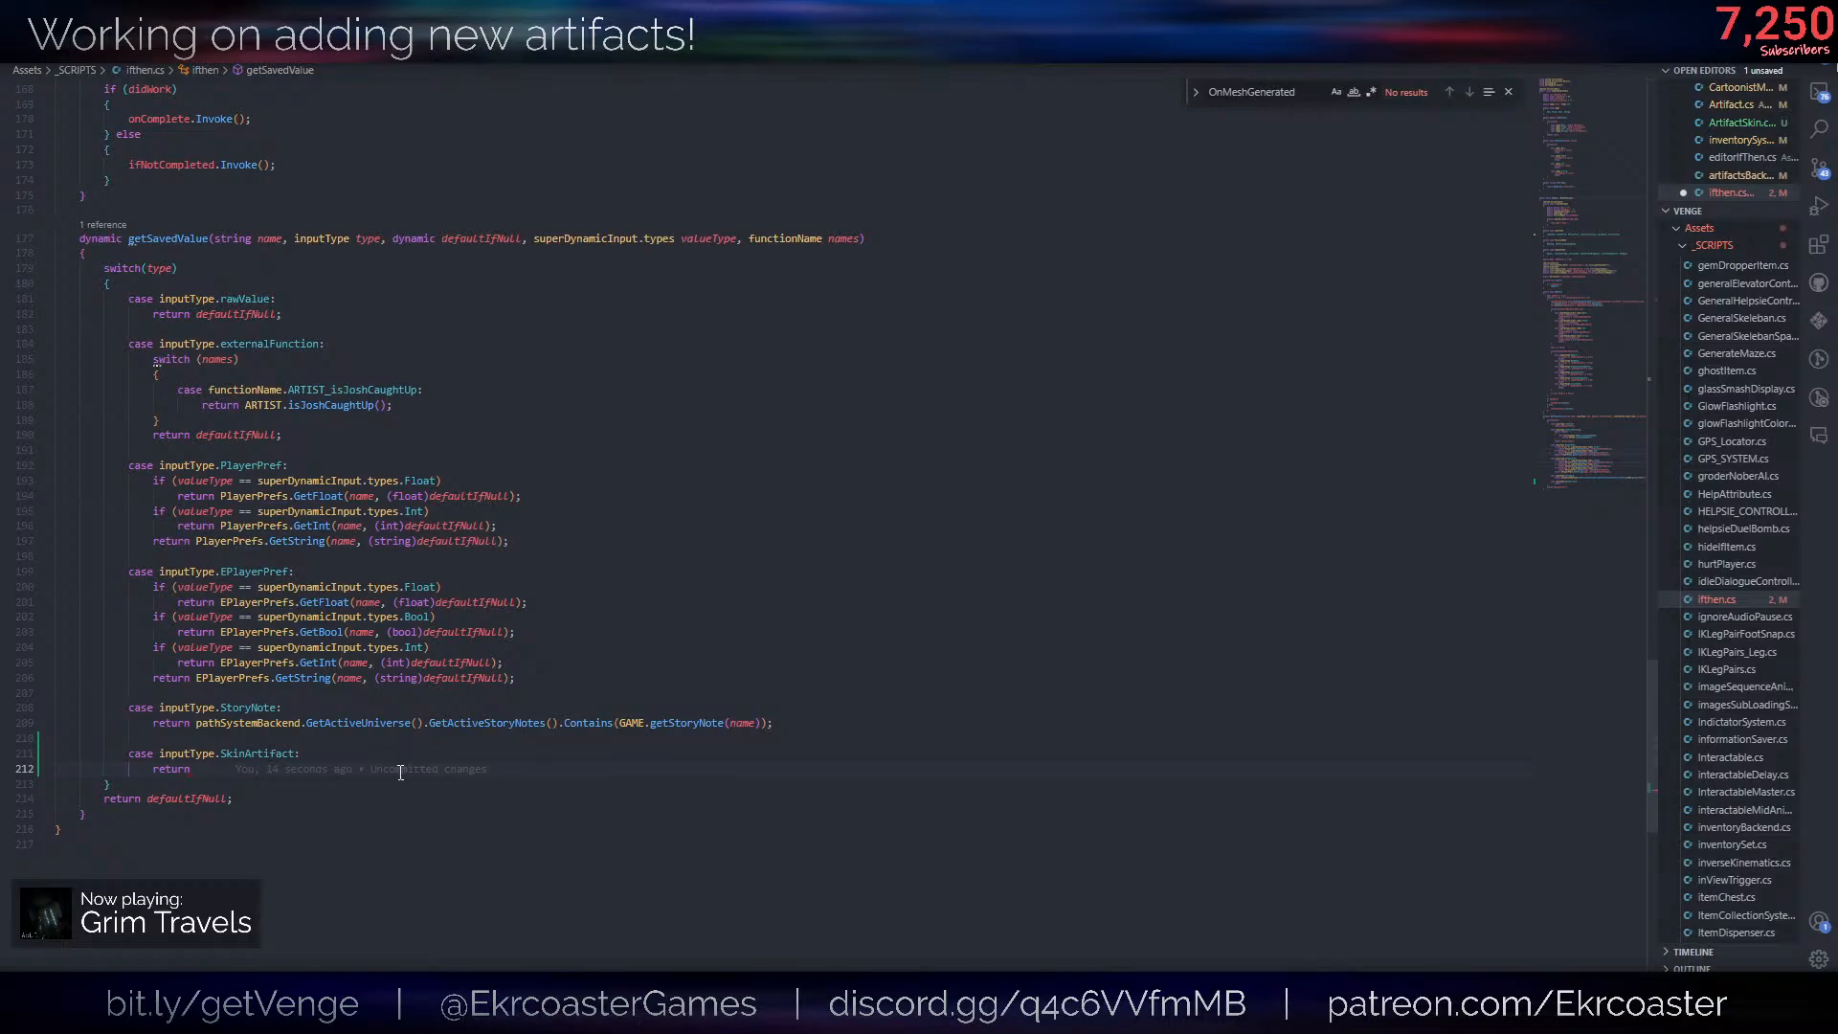
- Make the SkinArtifact case return a call to artifactsBackend.GetSkinState(), leaving its argument empty
key(ctrl+space)
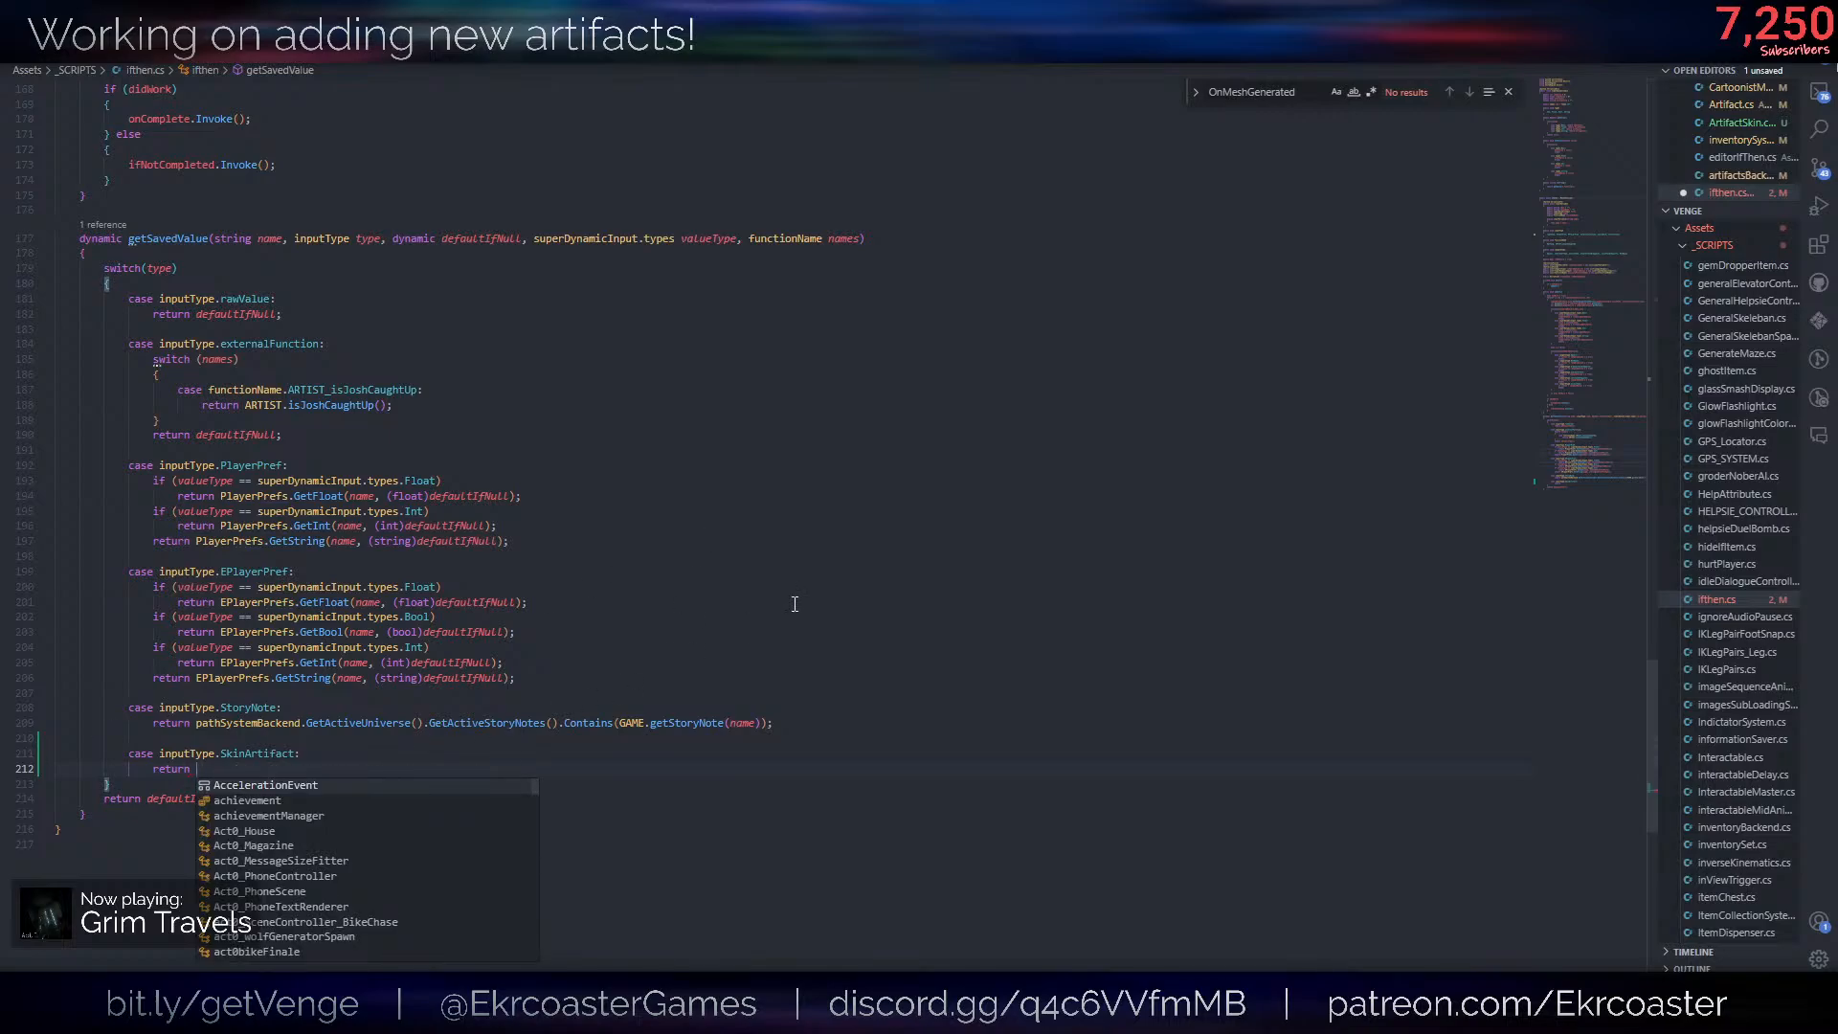
key(Escape)
text(artifac)
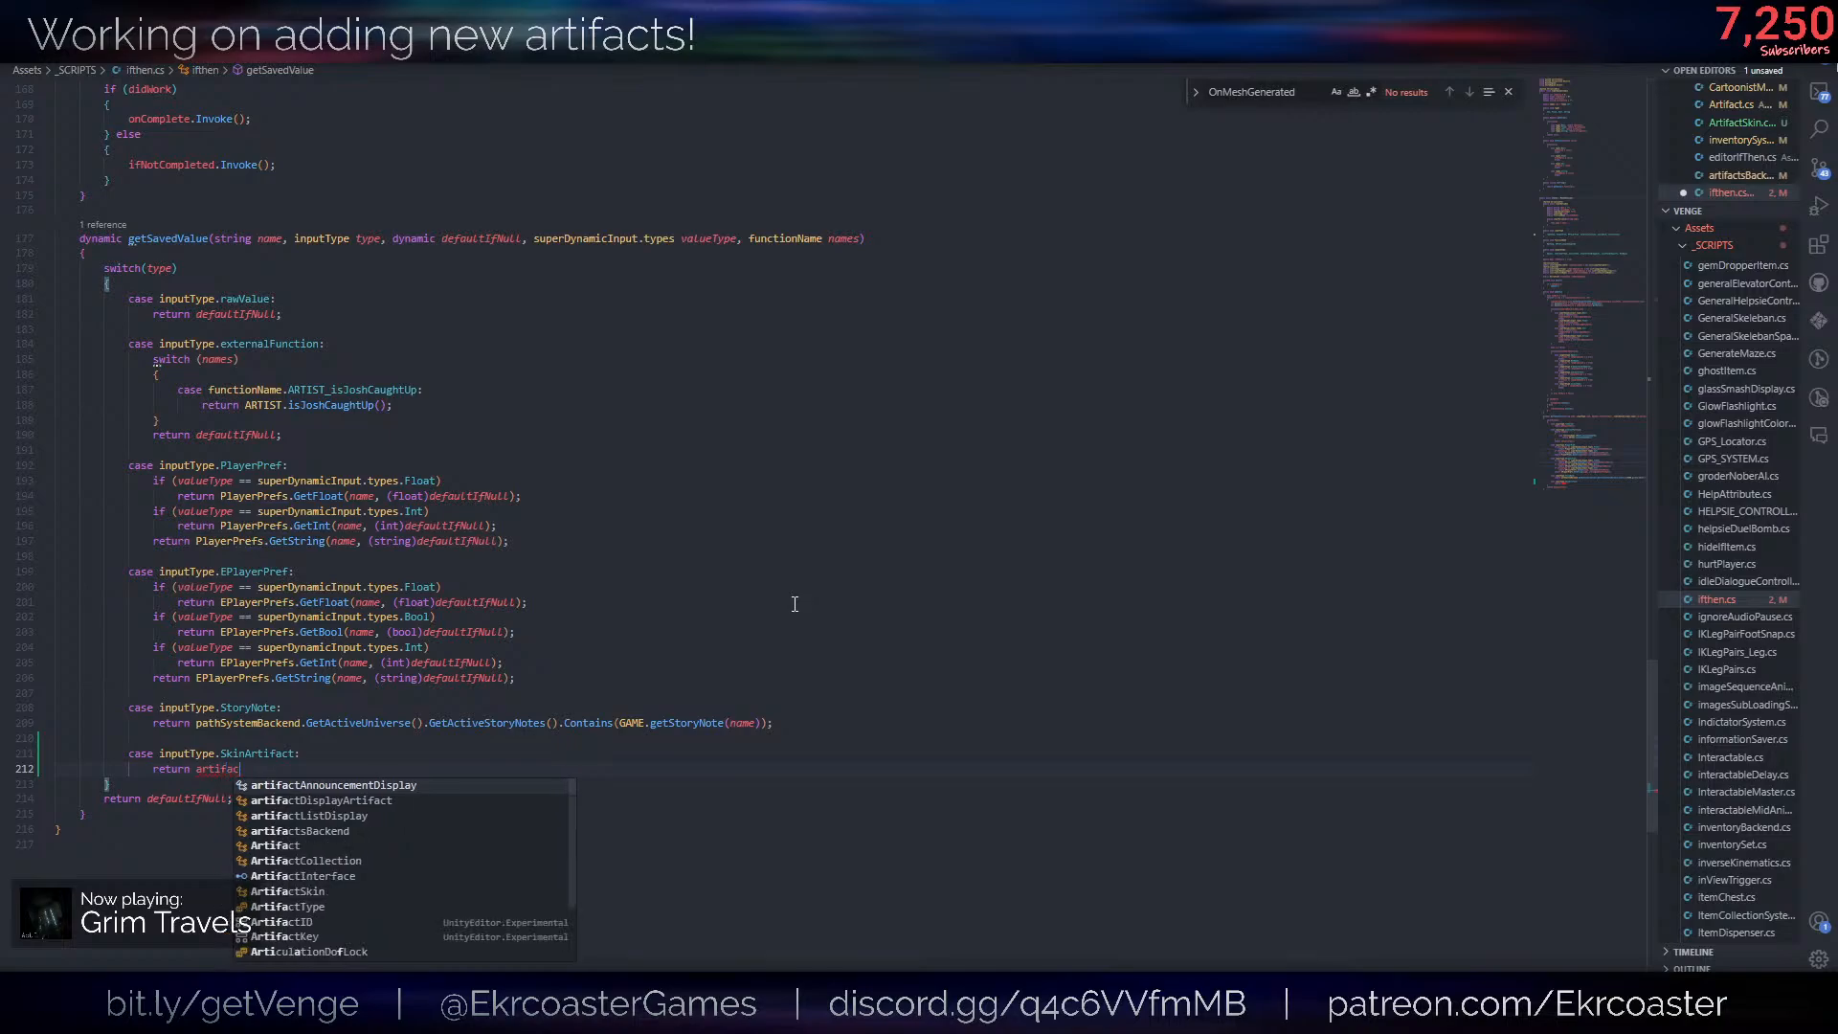
text(t)
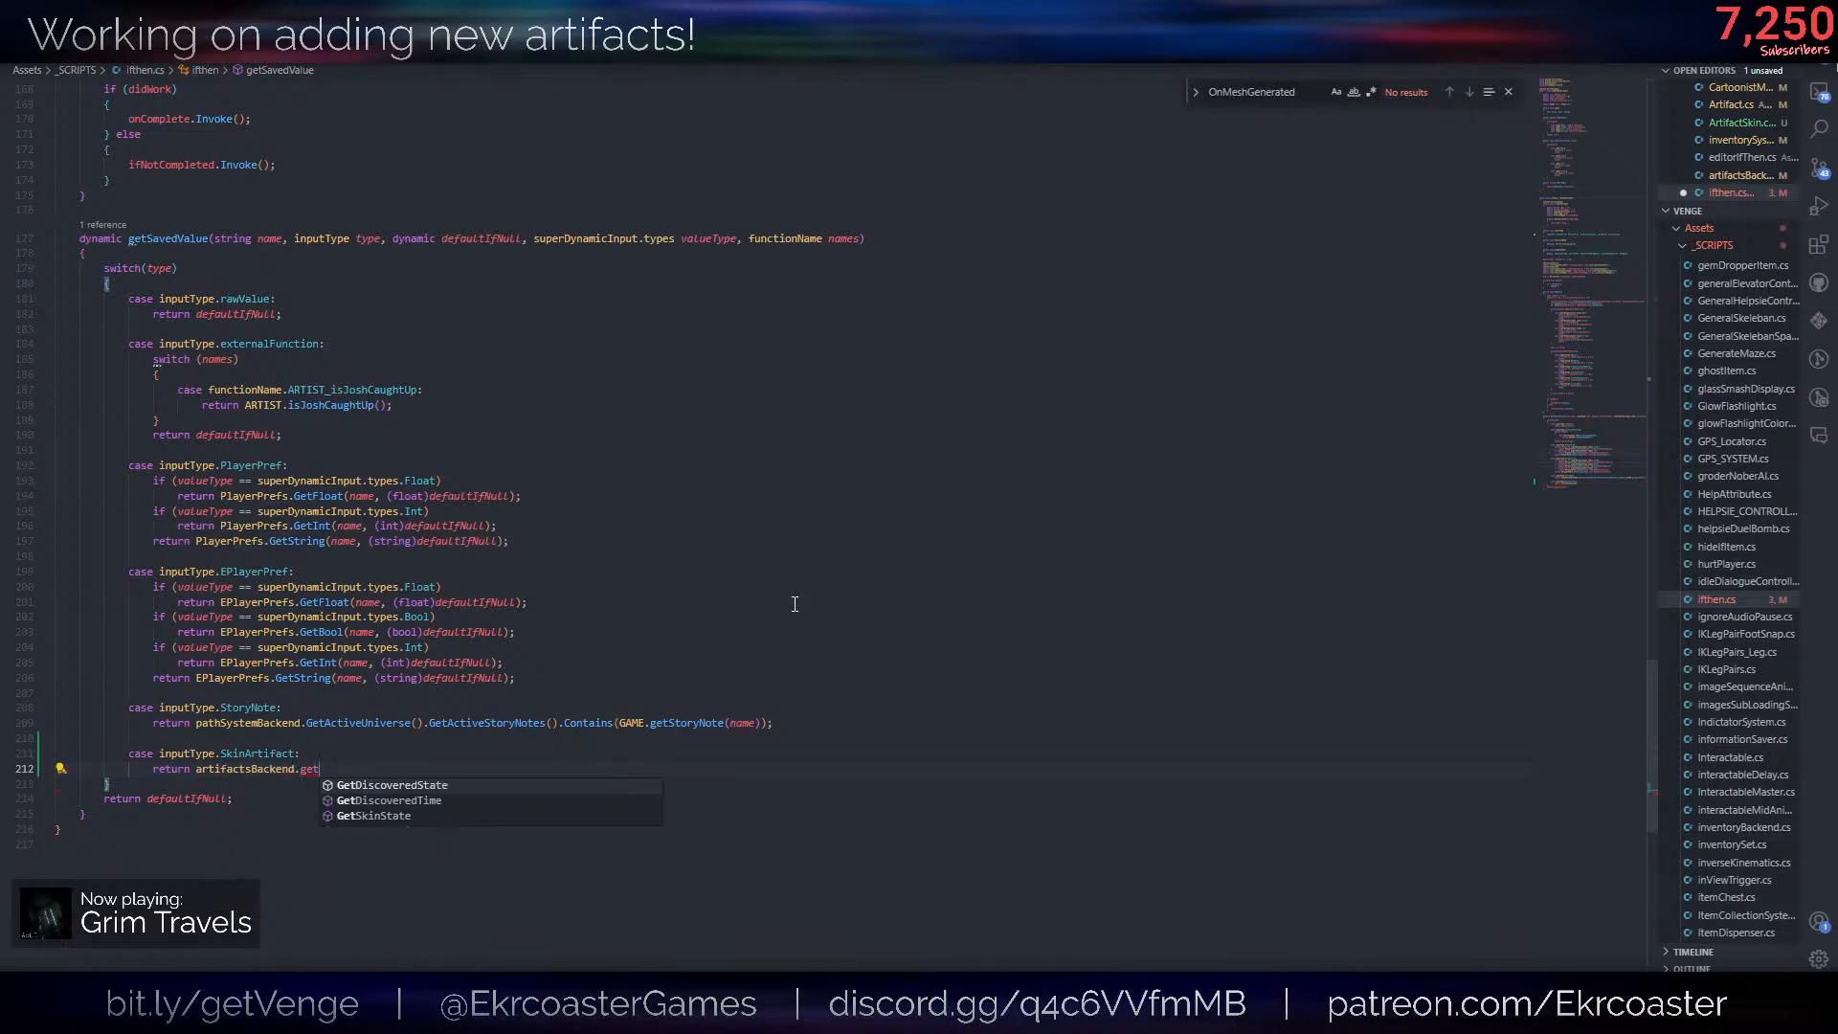
text(sBackend.GetSkinState()
key(Escape)
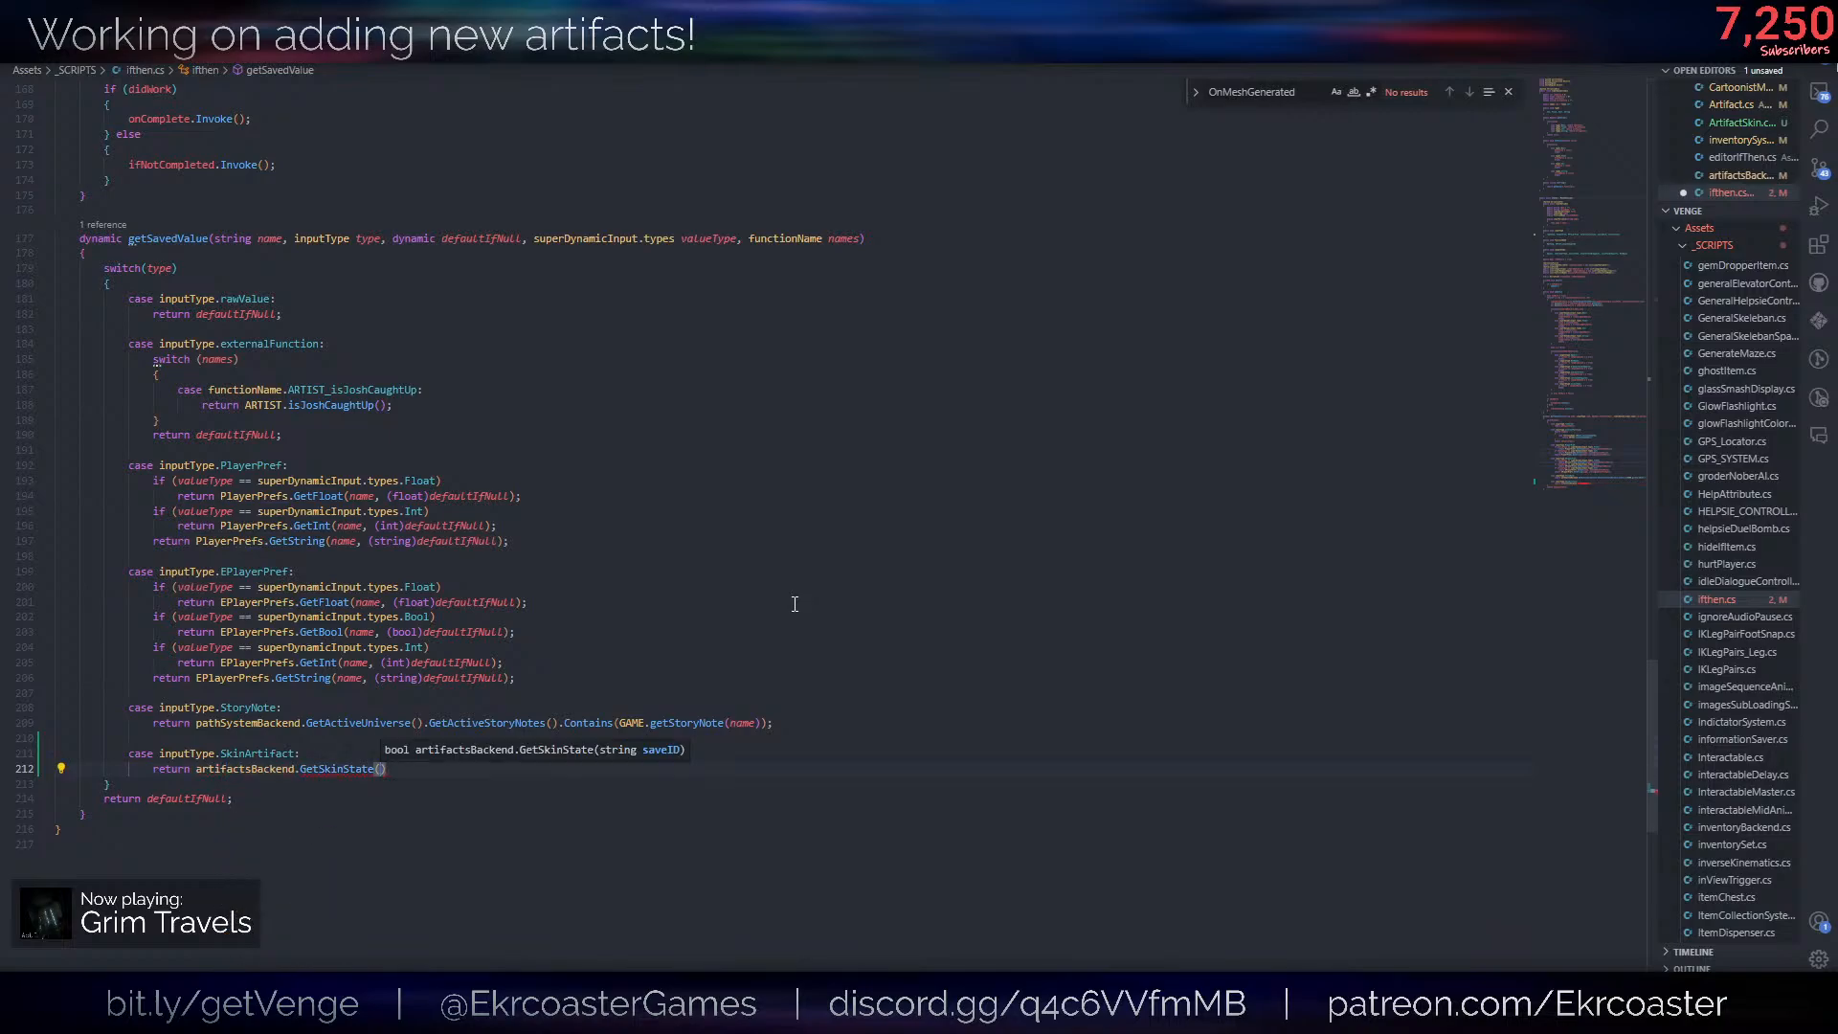
scroll(794, 604, up, 13)
key(alt+Tab)
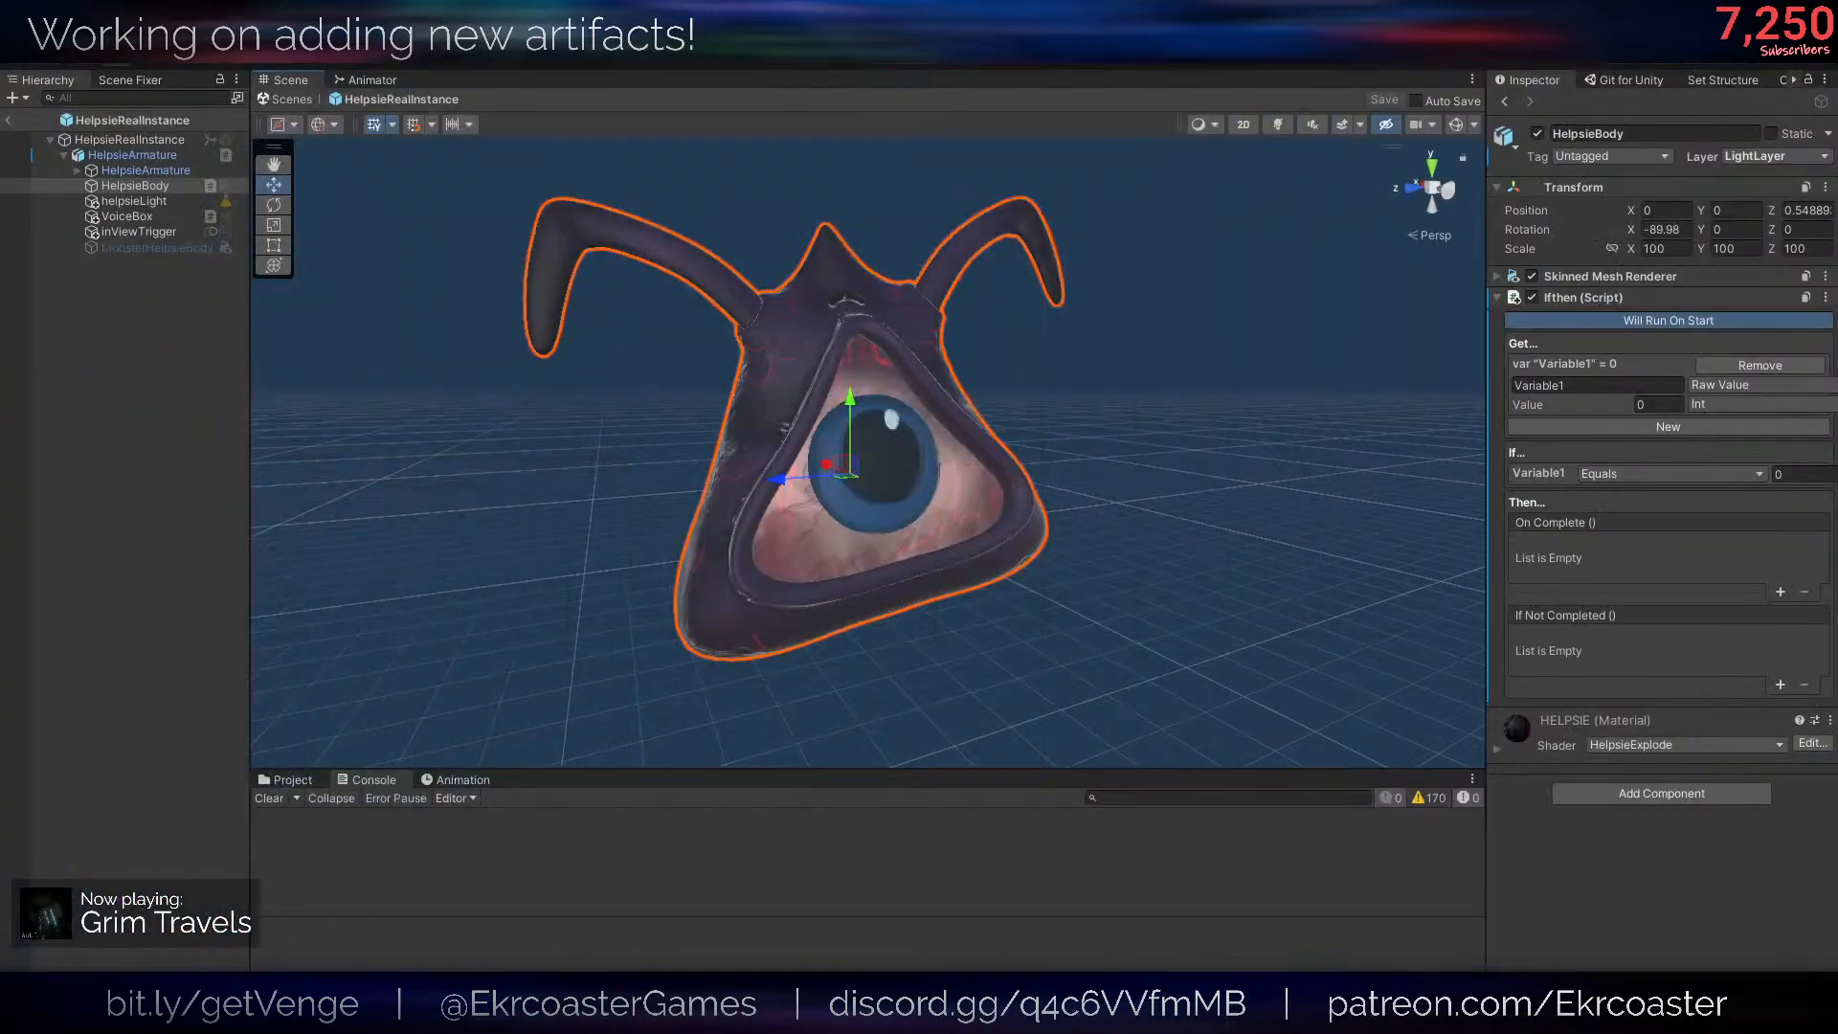
key(alt+Tab)
drag(734, 433, 697, 58)
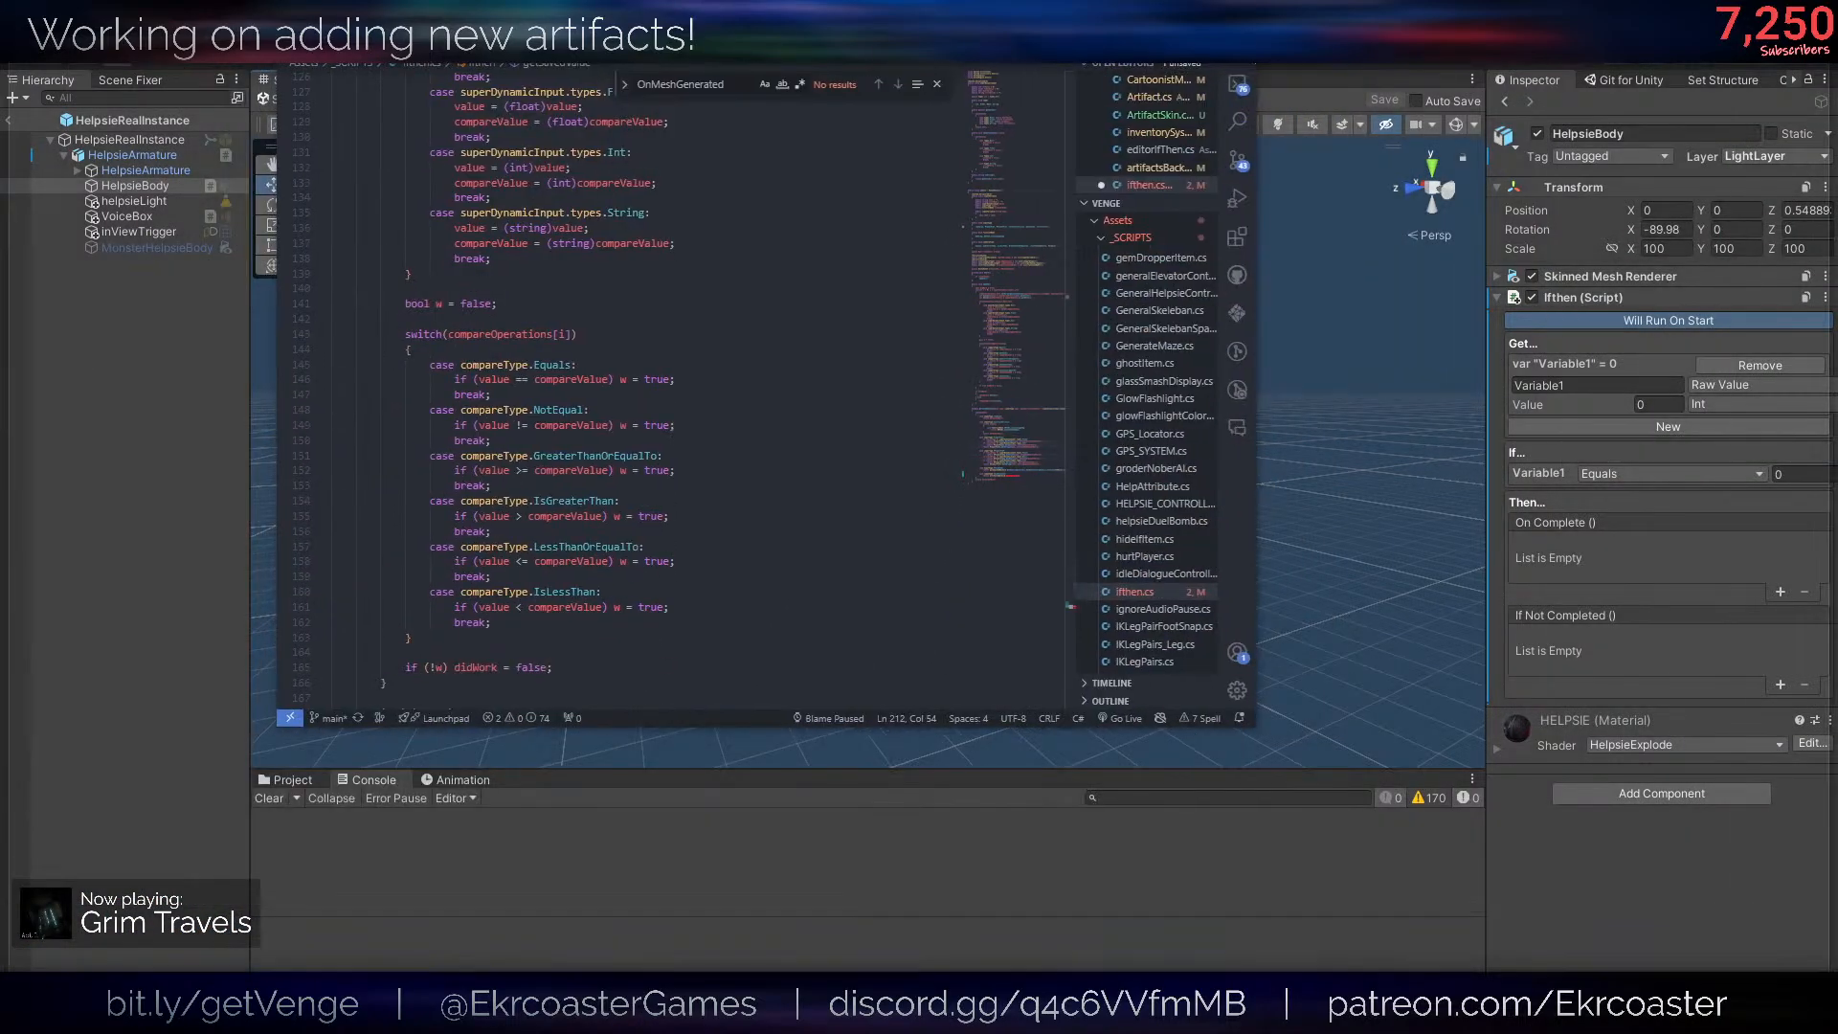
drag(775, 5, 540, 270)
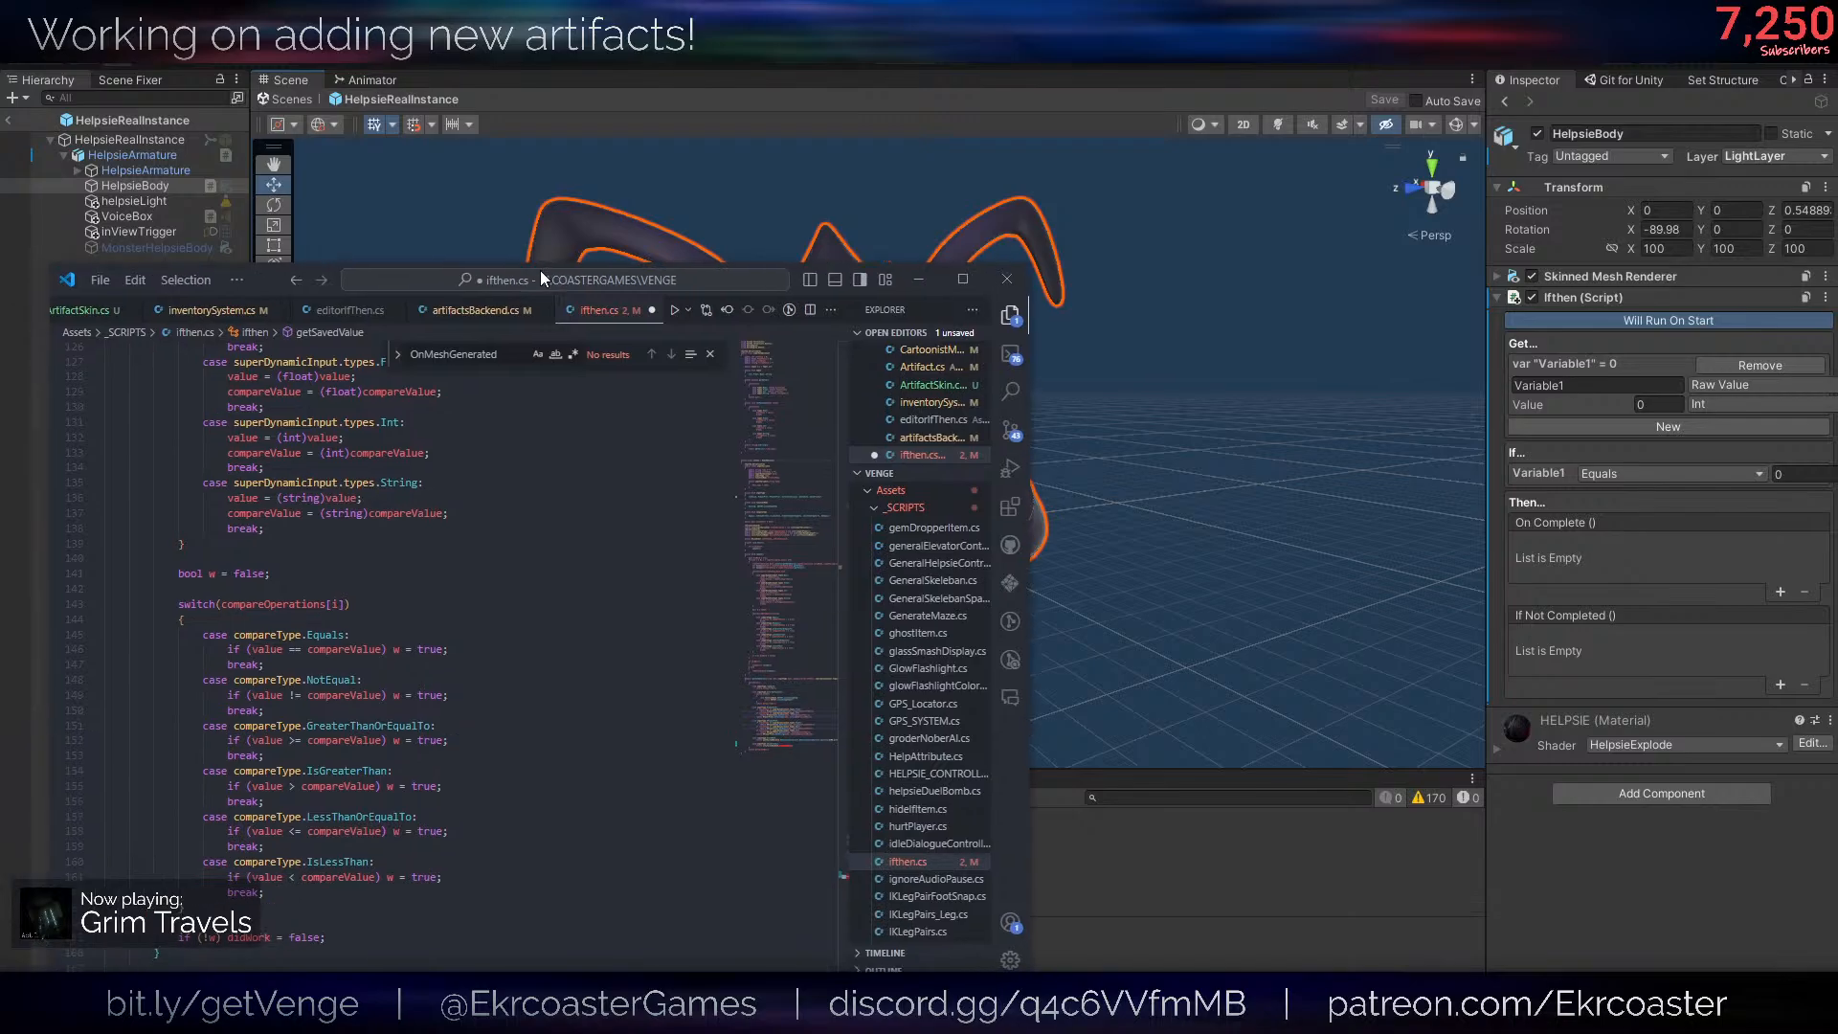
double_click(540, 270)
scroll(393, 808, down, 18)
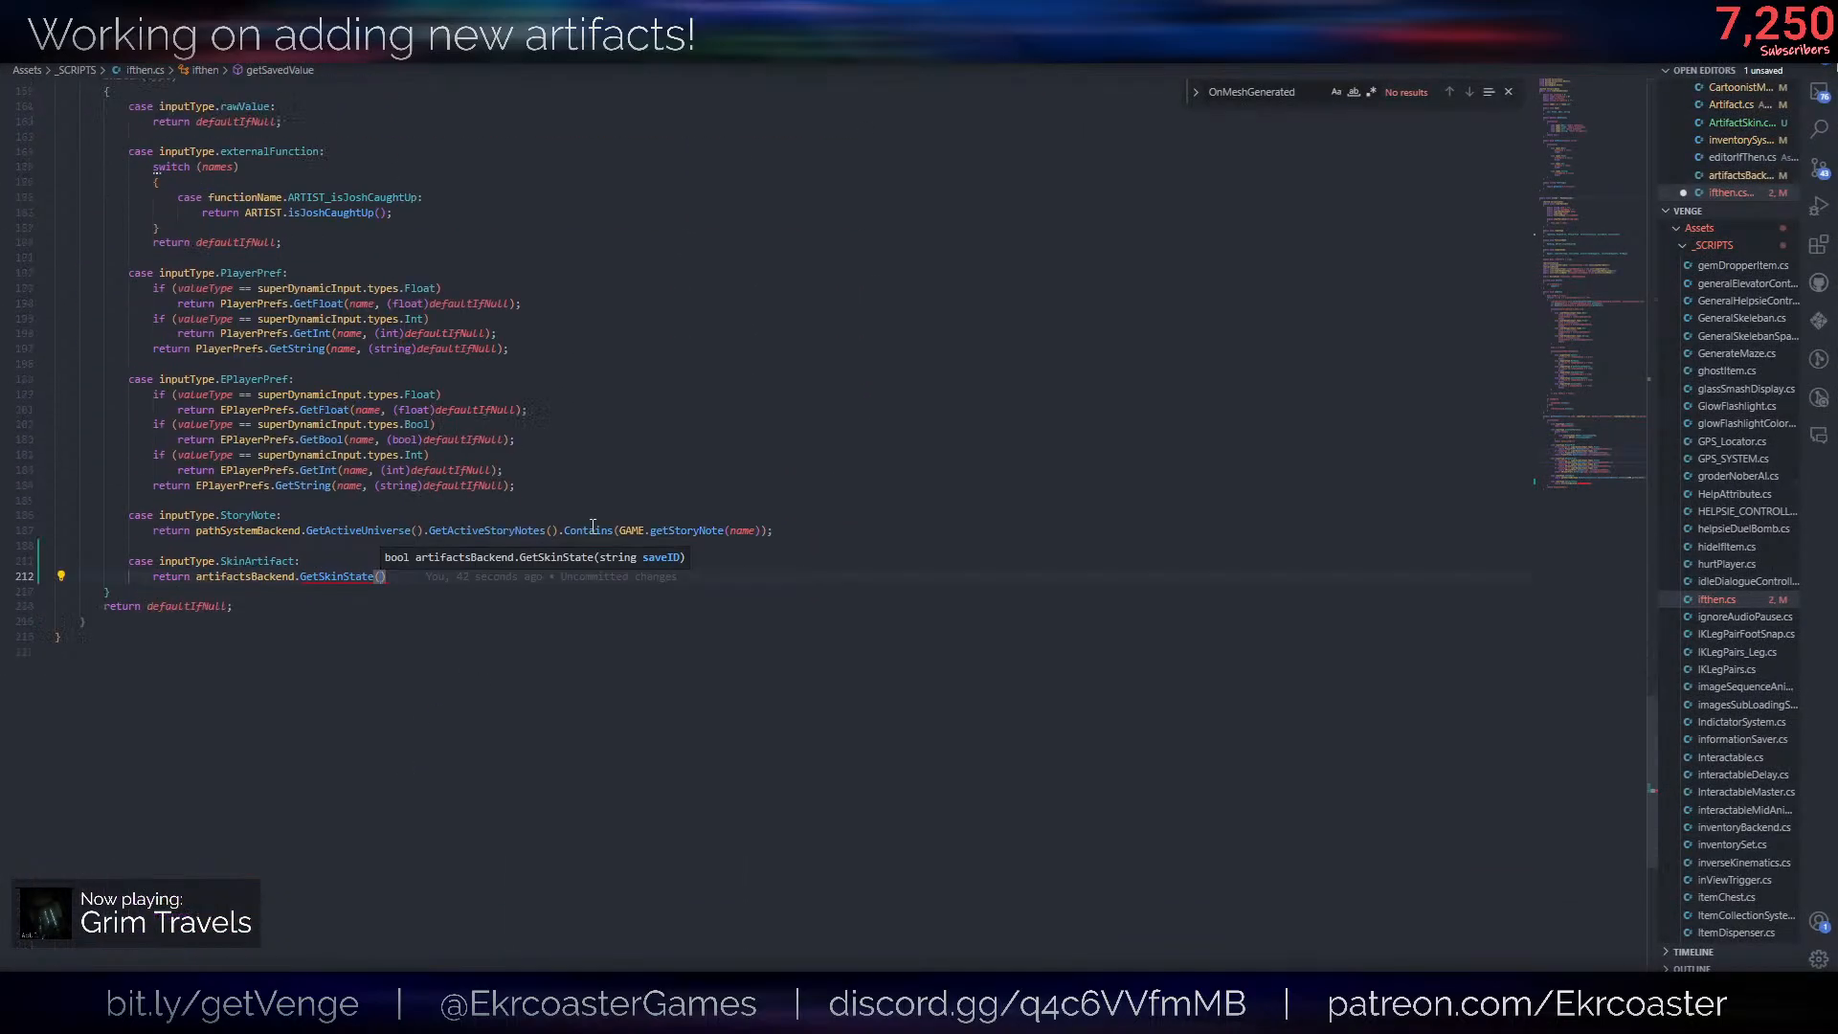
scroll(617, 517, up, 2)
scroll(613, 512, up, 1)
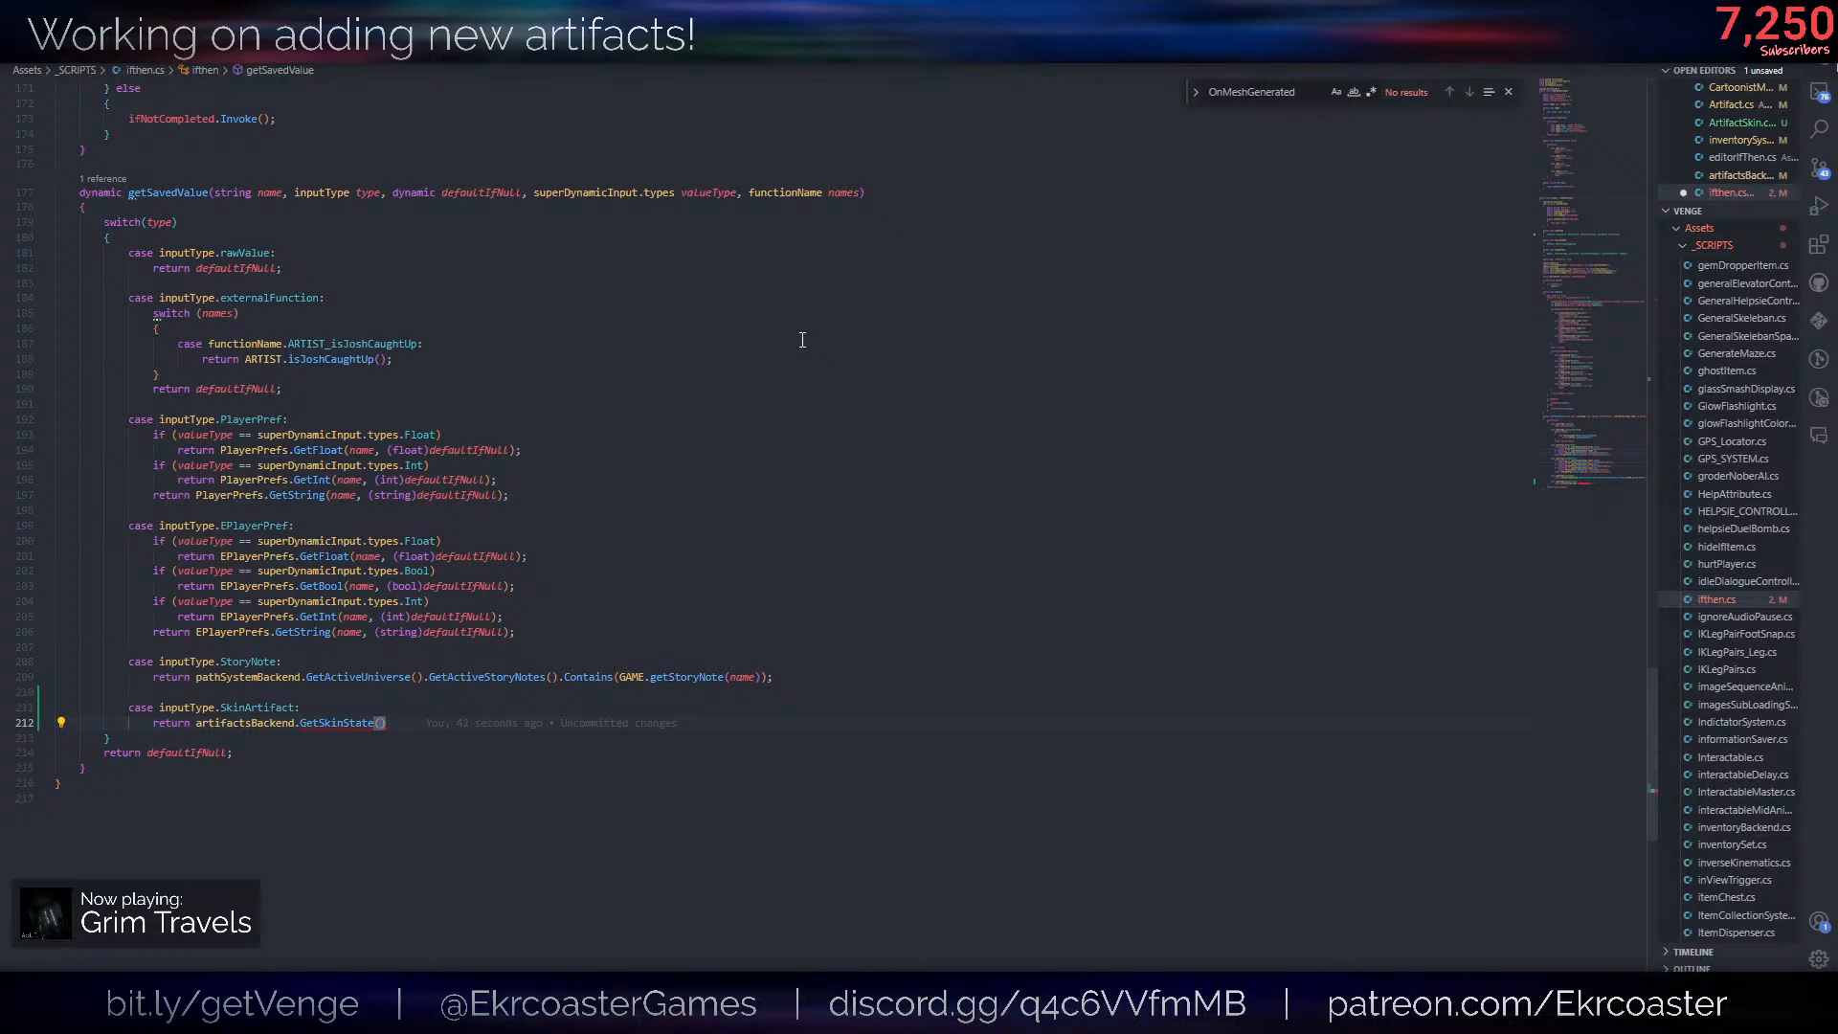
- Switch to Unity and set the value type of Variable1 in HelpsieBody's Ifthen script to String
key(alt+Tab)
click(1708, 404)
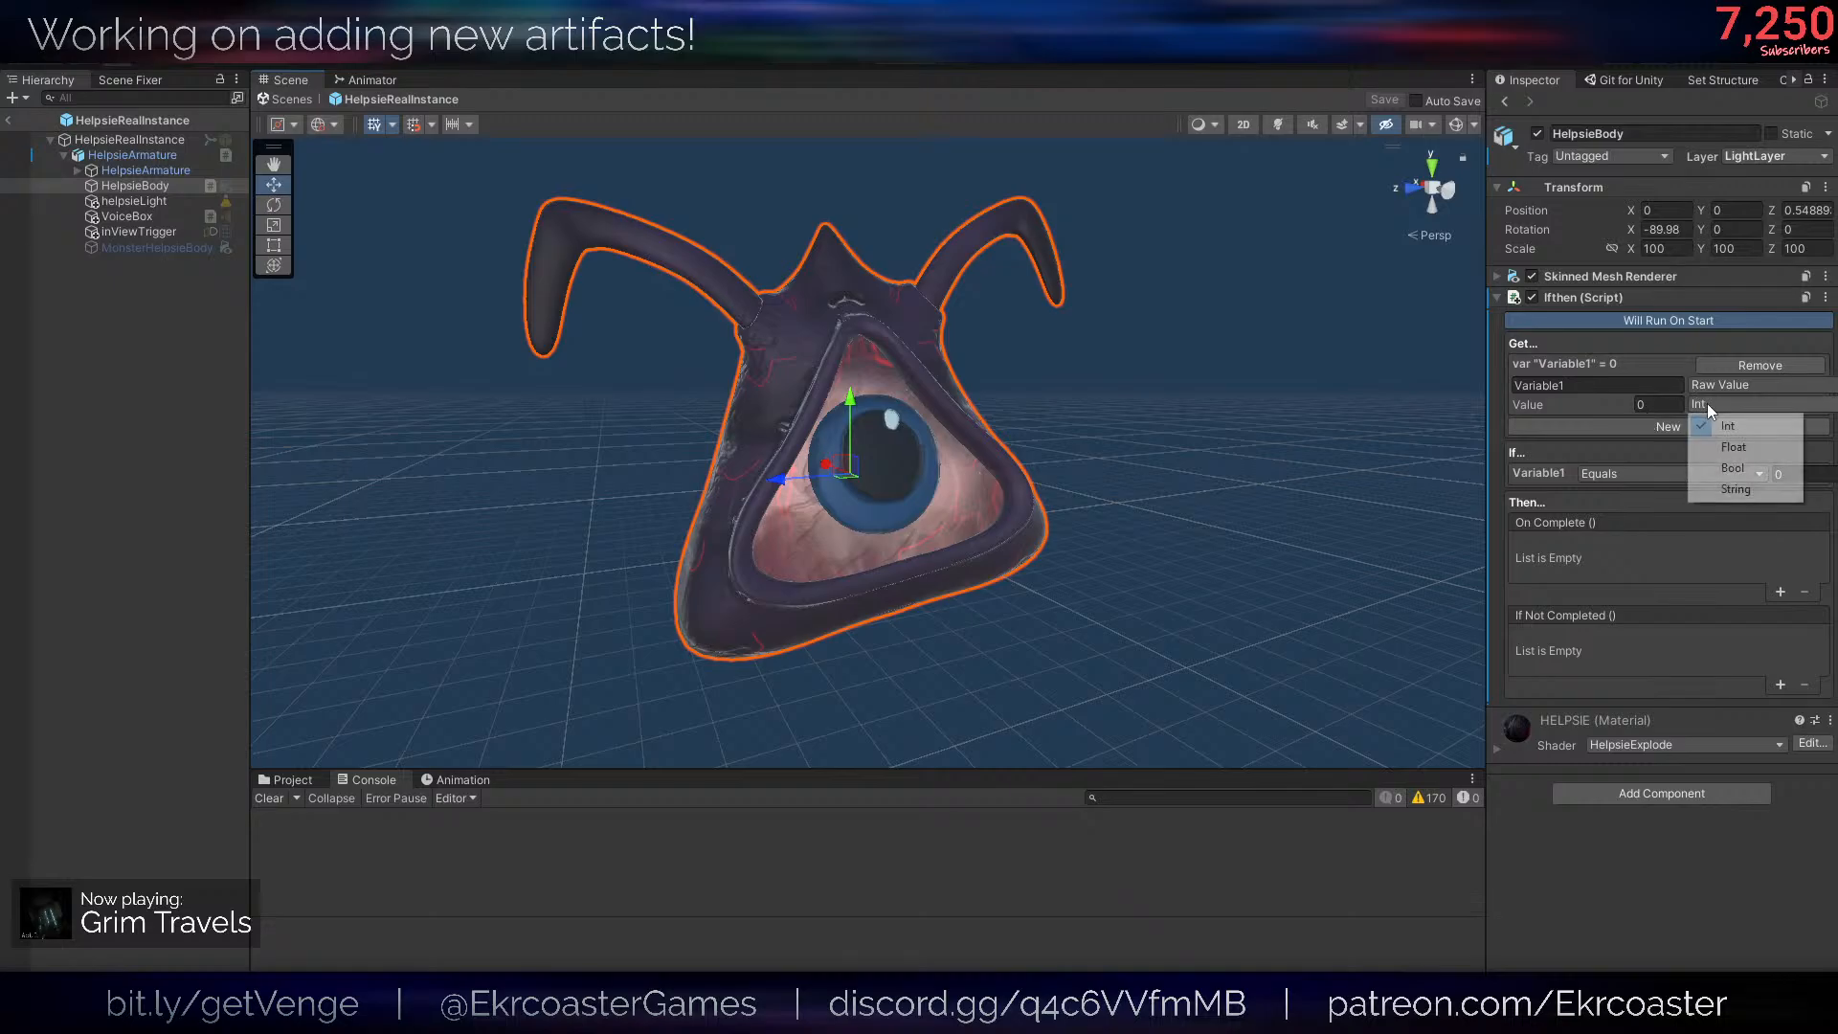
click(1736, 489)
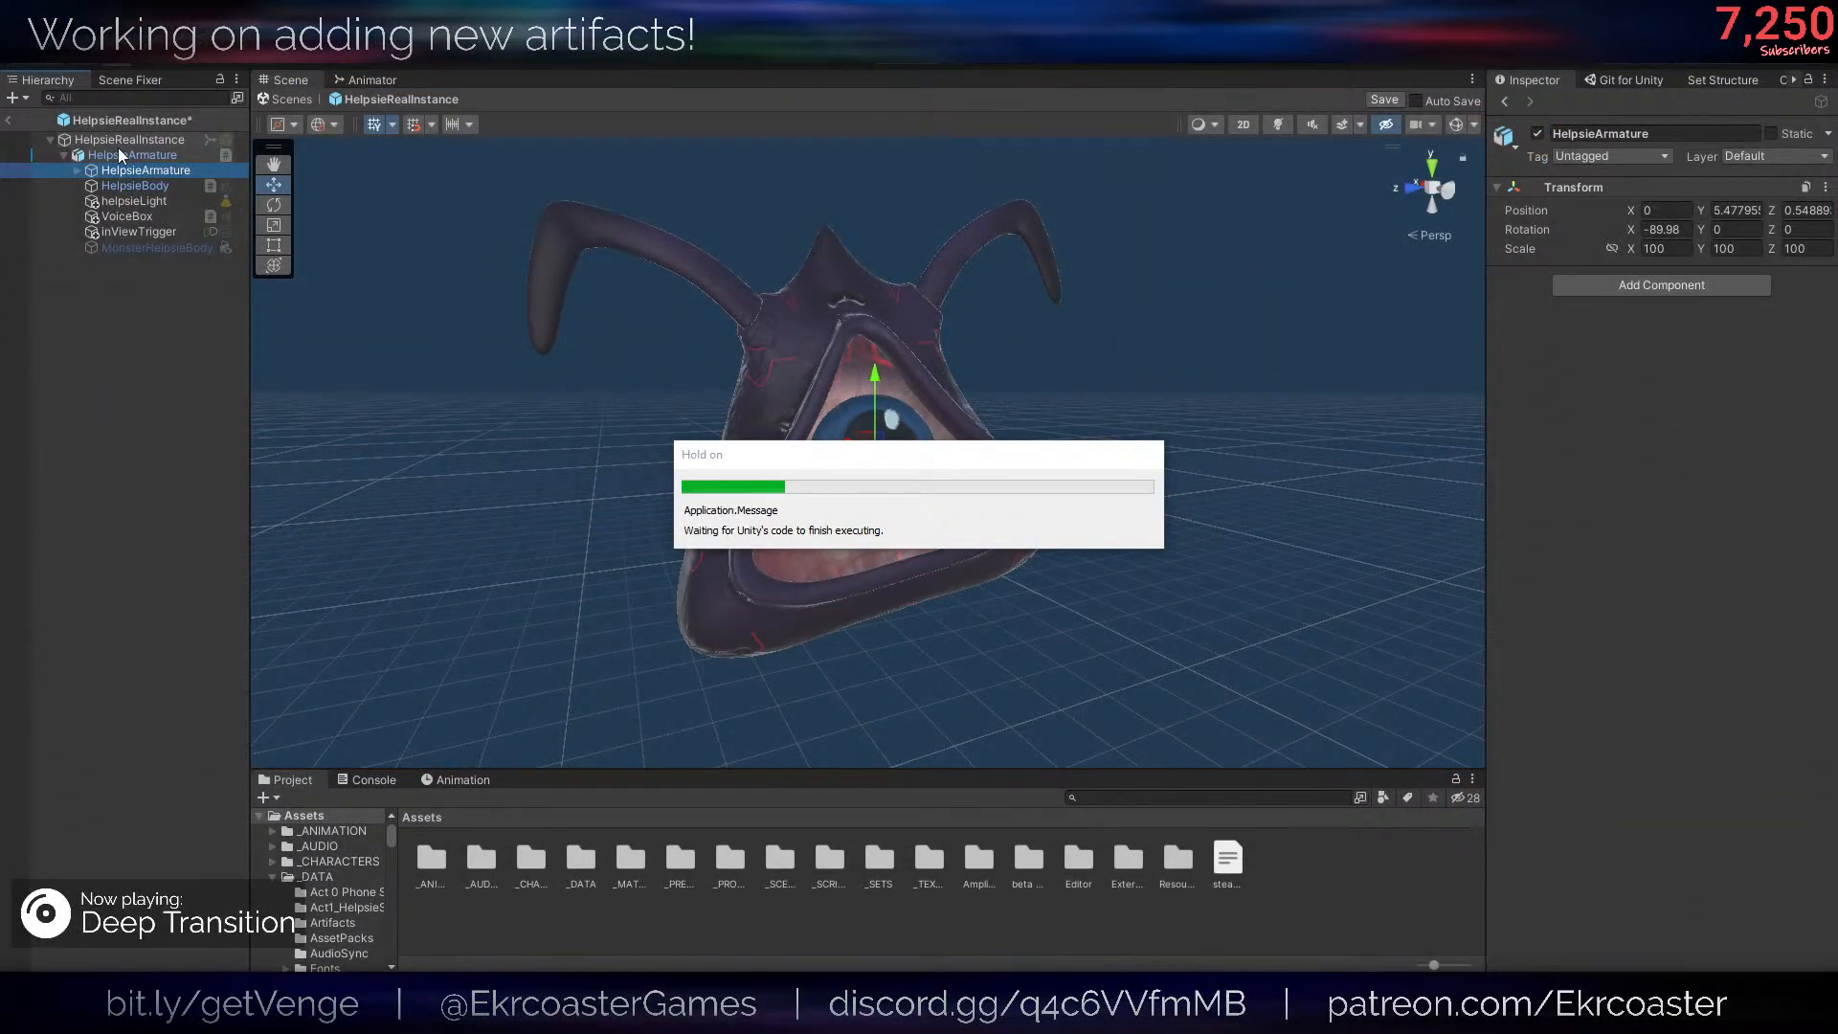
- Select HelpsieBody and rename Variable1 in its Ifthen script to DiscardedRedHelpsieSkin
double_click(118, 154)
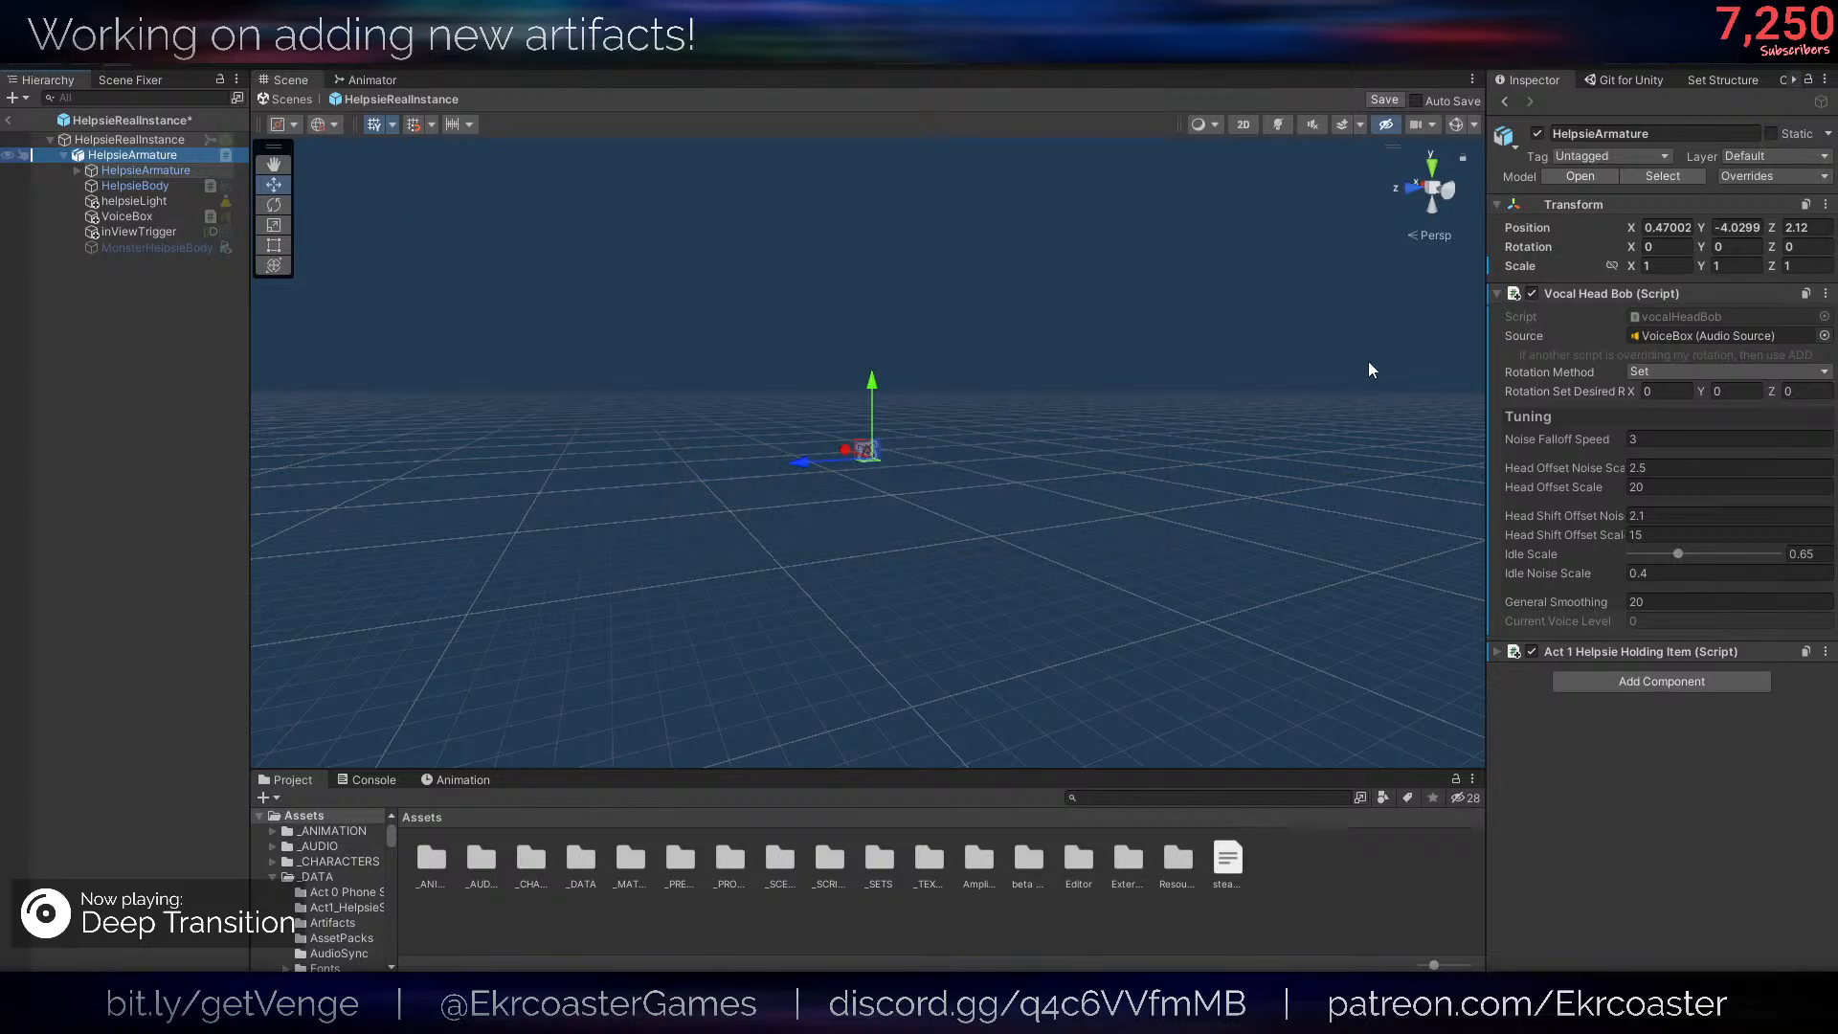
right_drag(916, 376, 925, 395)
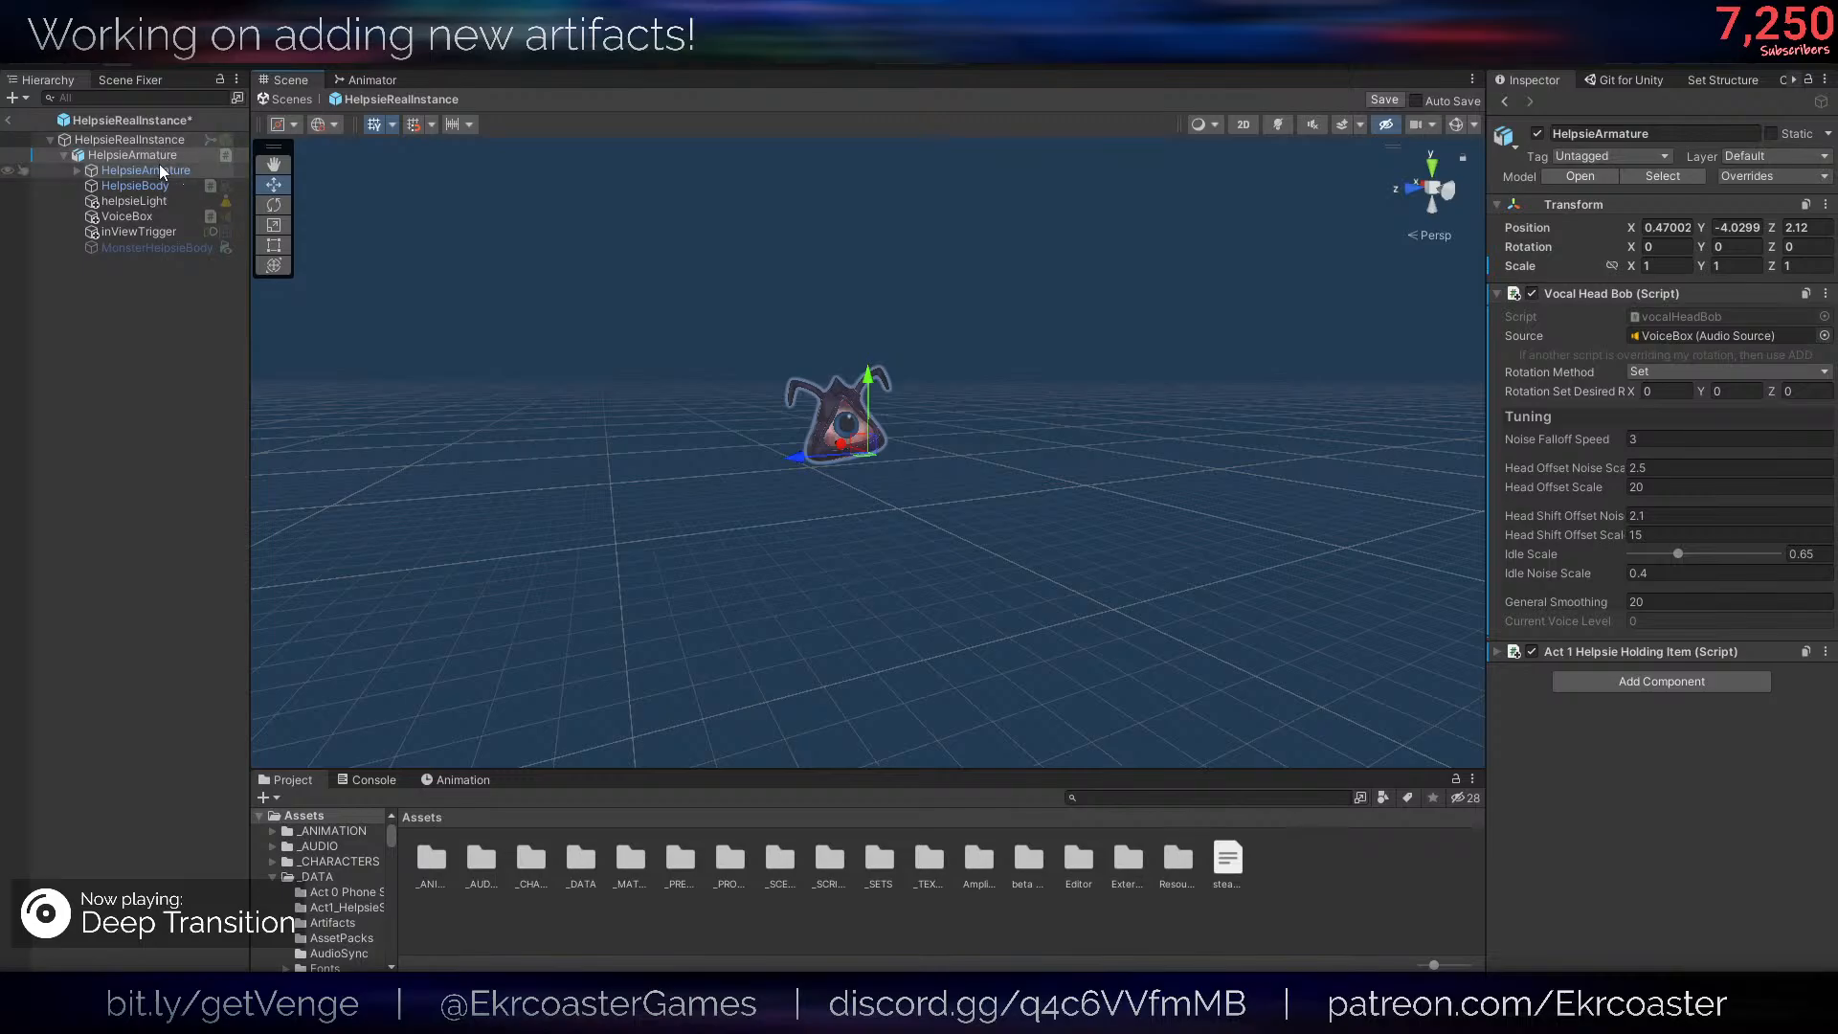
click(134, 184)
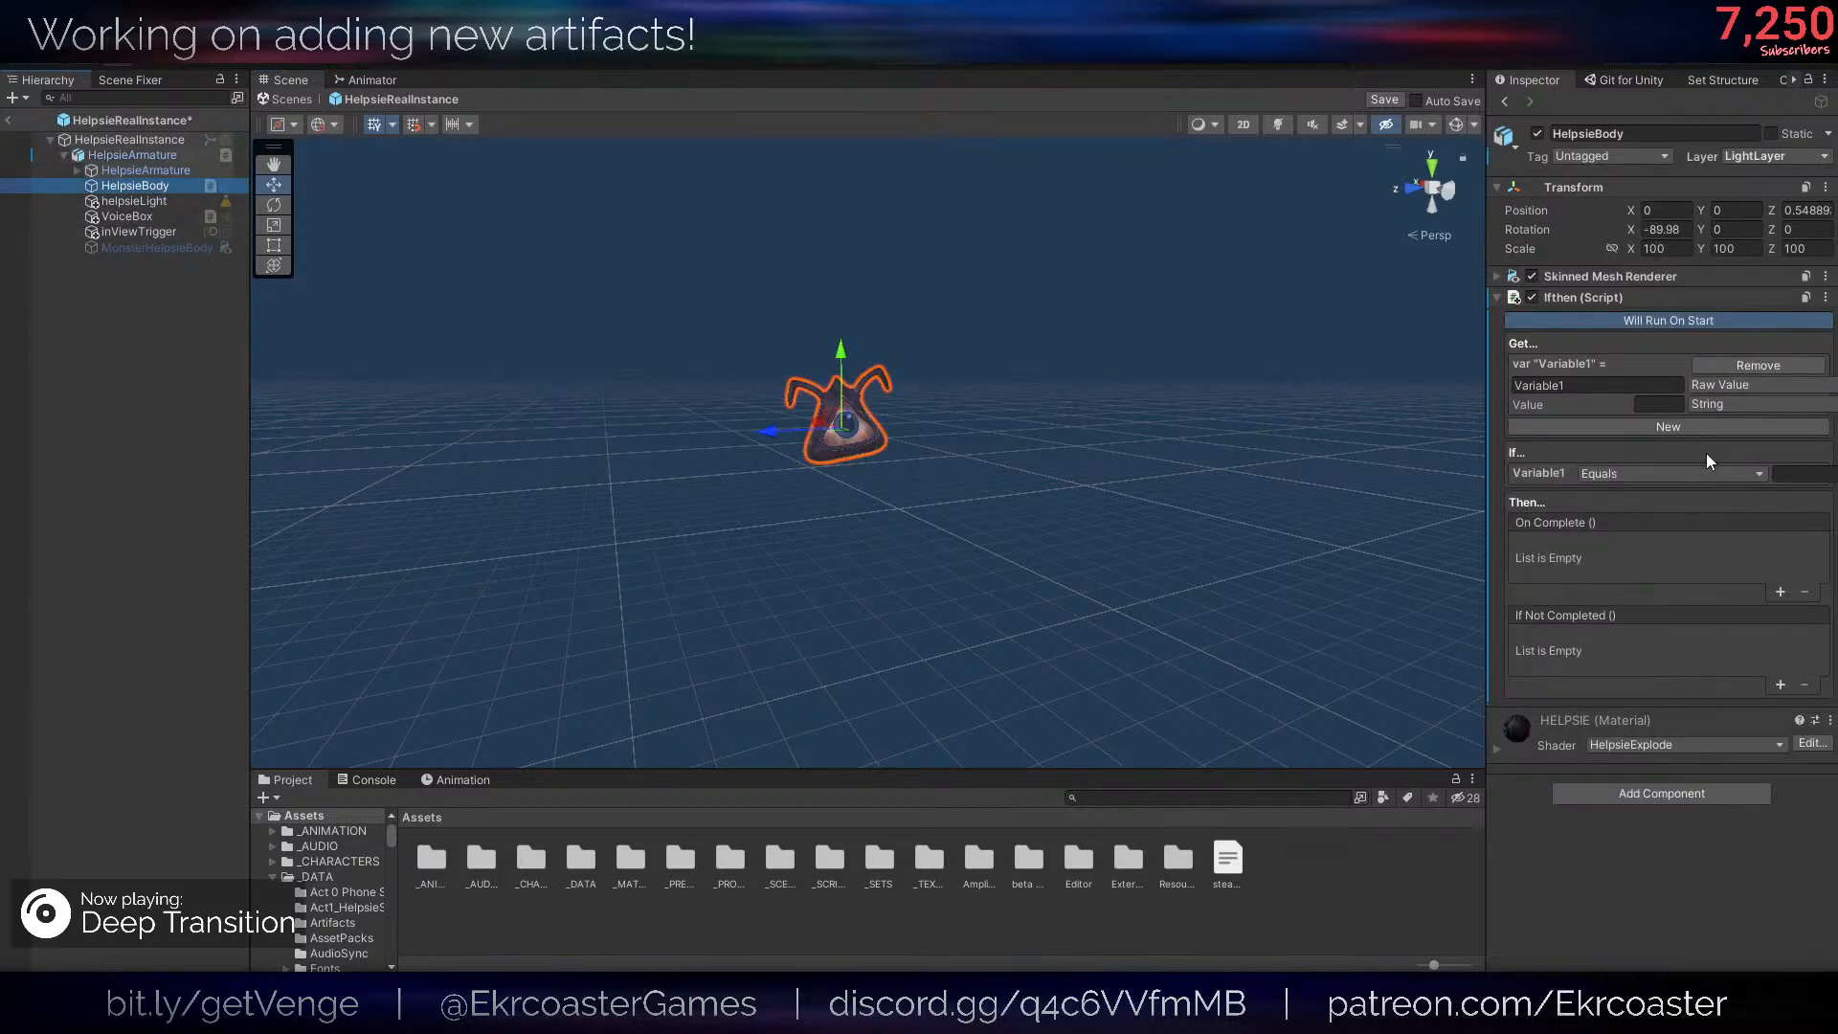
click(1639, 384)
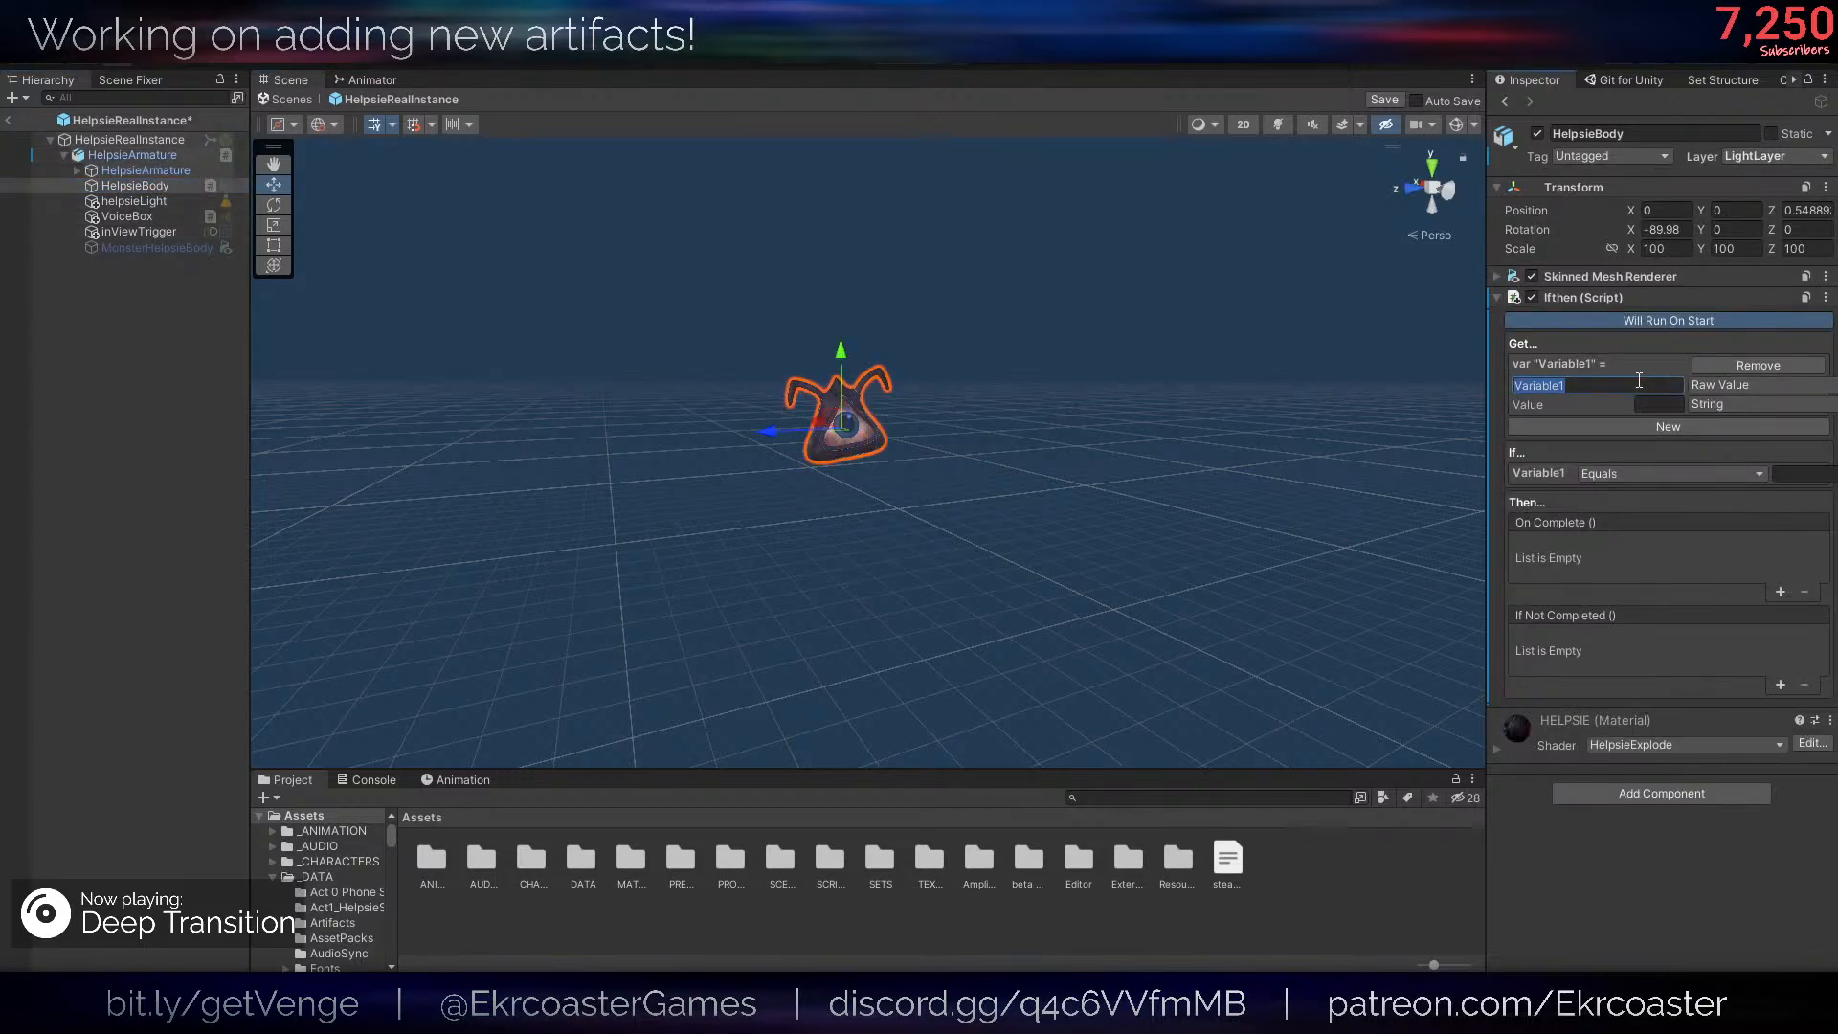
text(DiscardedRedHelpsieSkin)
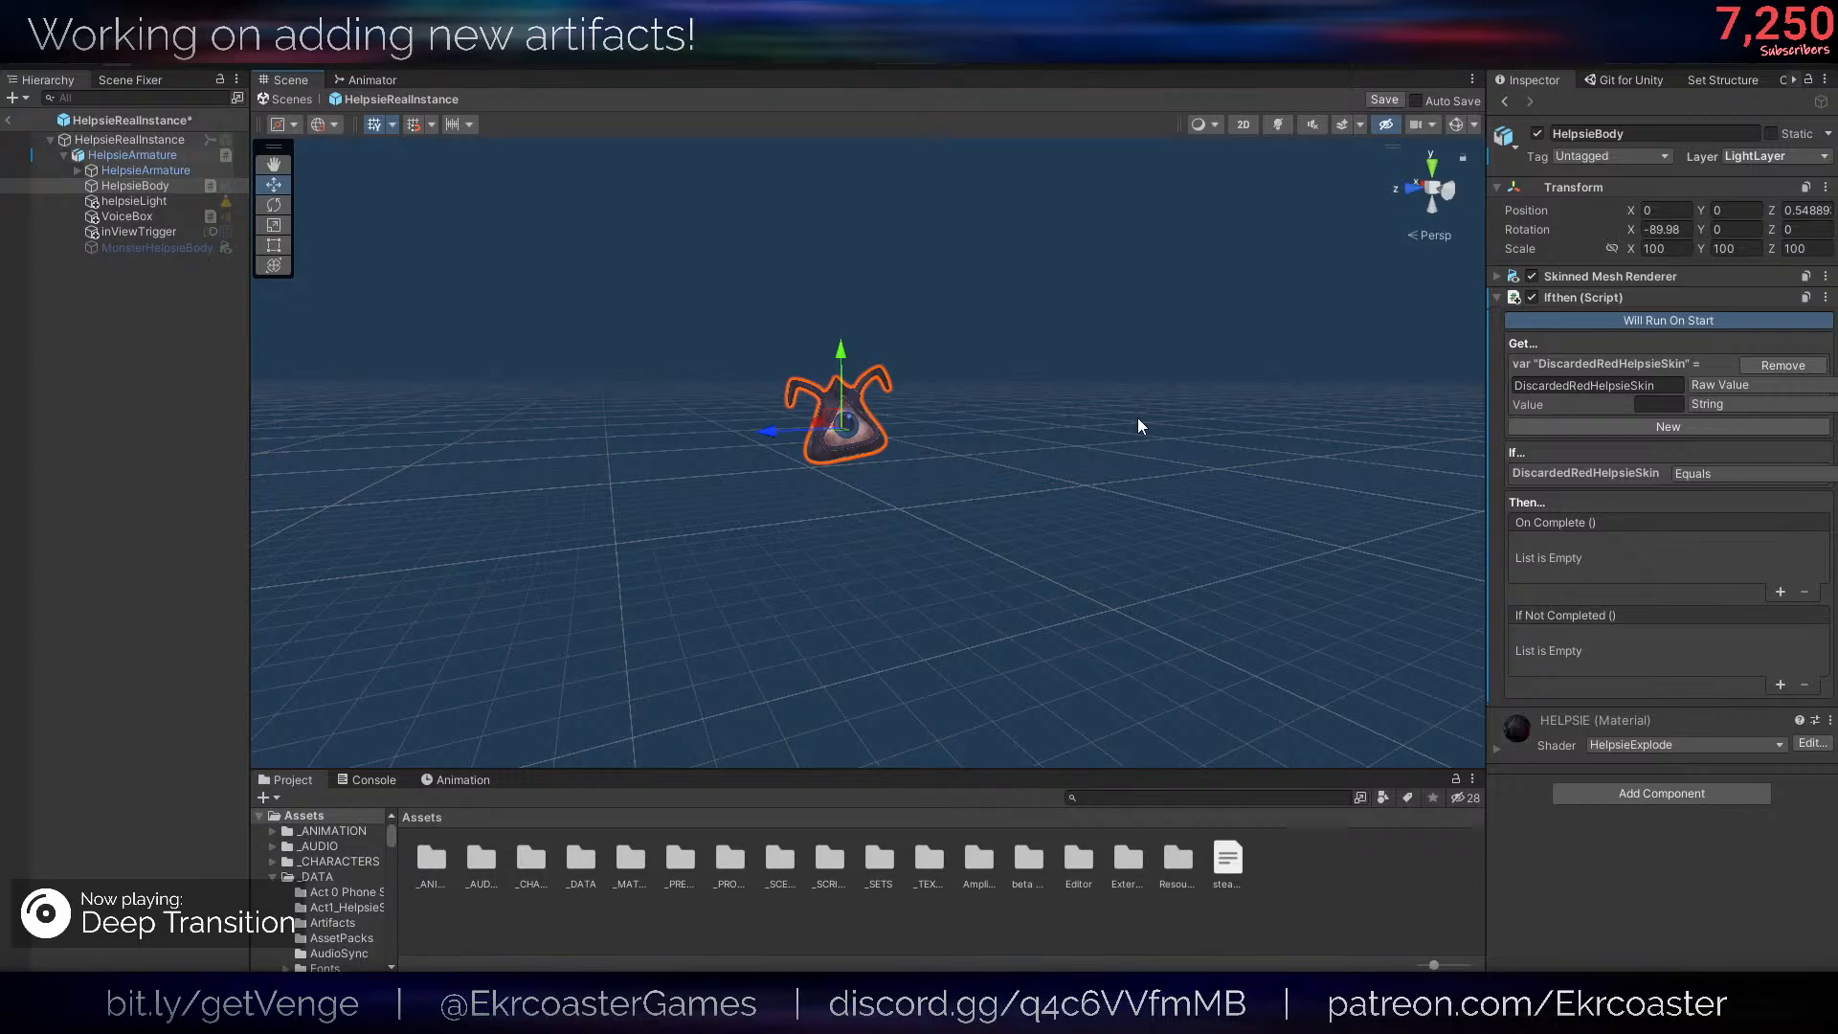
- Try Bool as the value type of the DiscardedRedHelpsieSkin variable, widen the Inspector, and return the type to String
click(1719, 387)
click(1589, 383)
click(1709, 403)
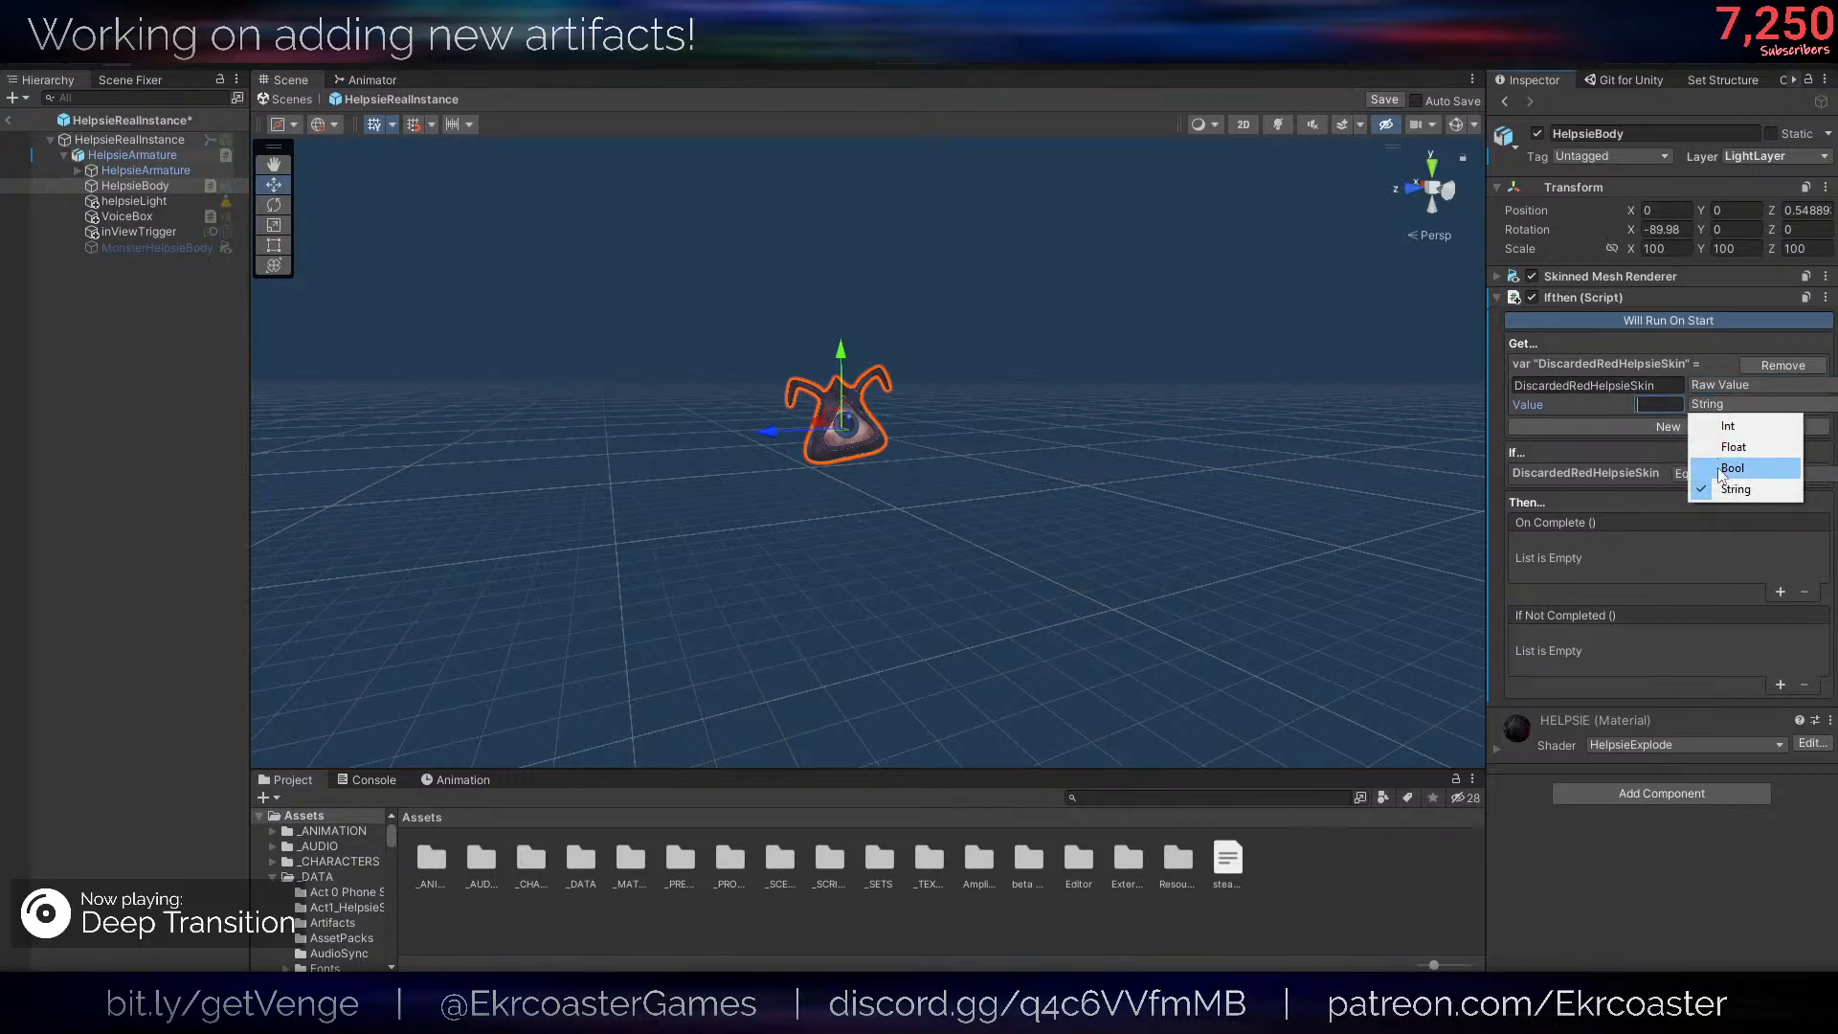
click(1728, 468)
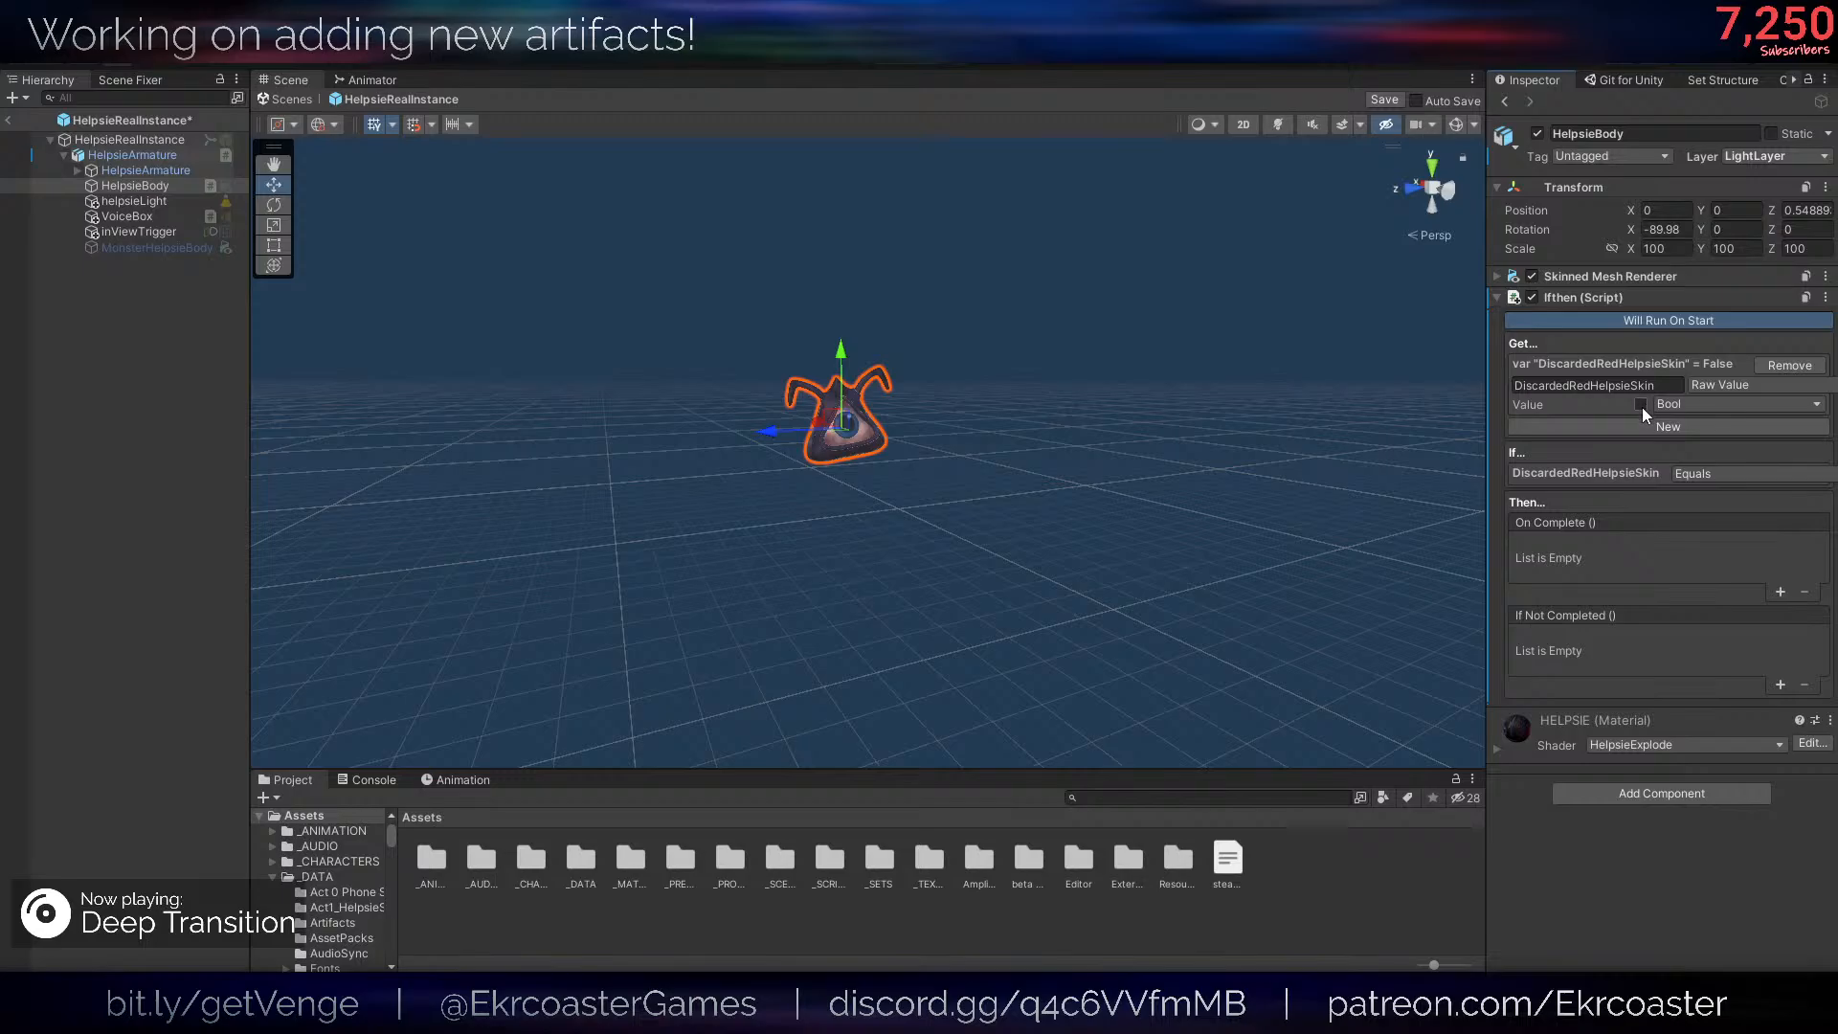
drag(1490, 483, 1415, 484)
click(1704, 406)
click(1671, 483)
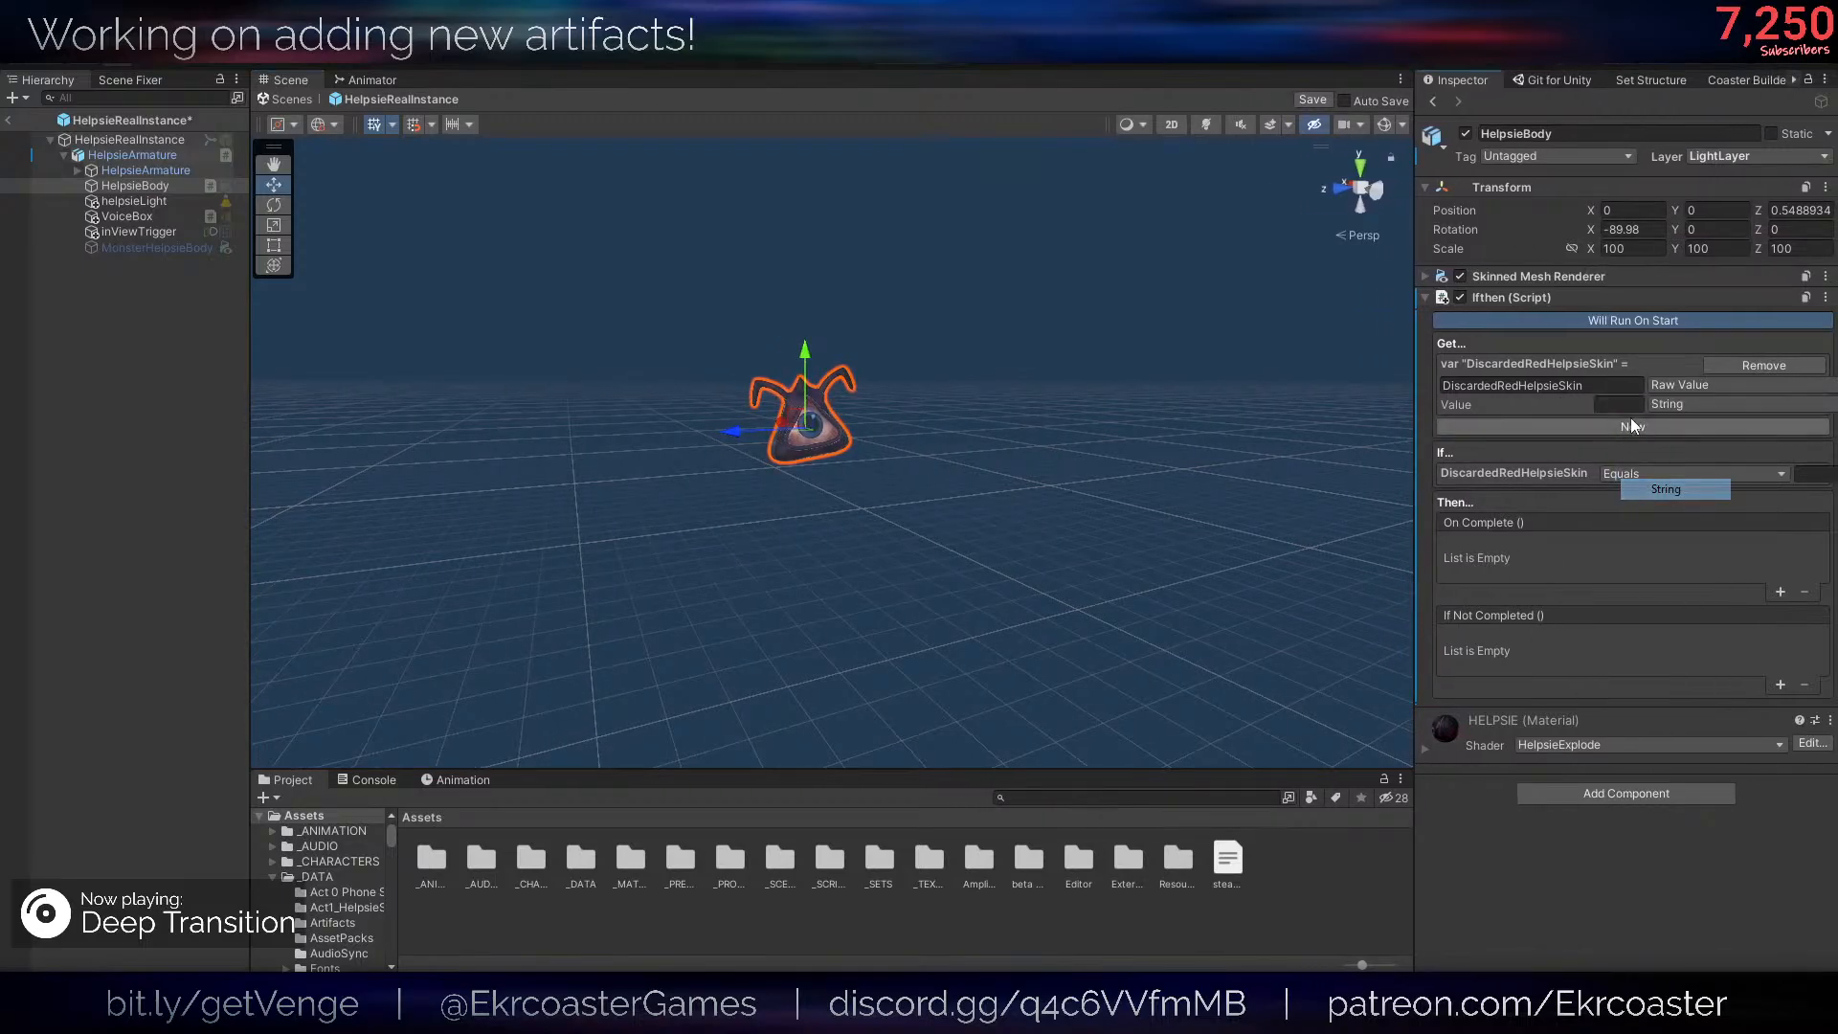
- Rename the Ifthen variable to state, with DiscardedRedHelpsieSkin as its string value and Equals as its comparison
click(1602, 387)
text(state)
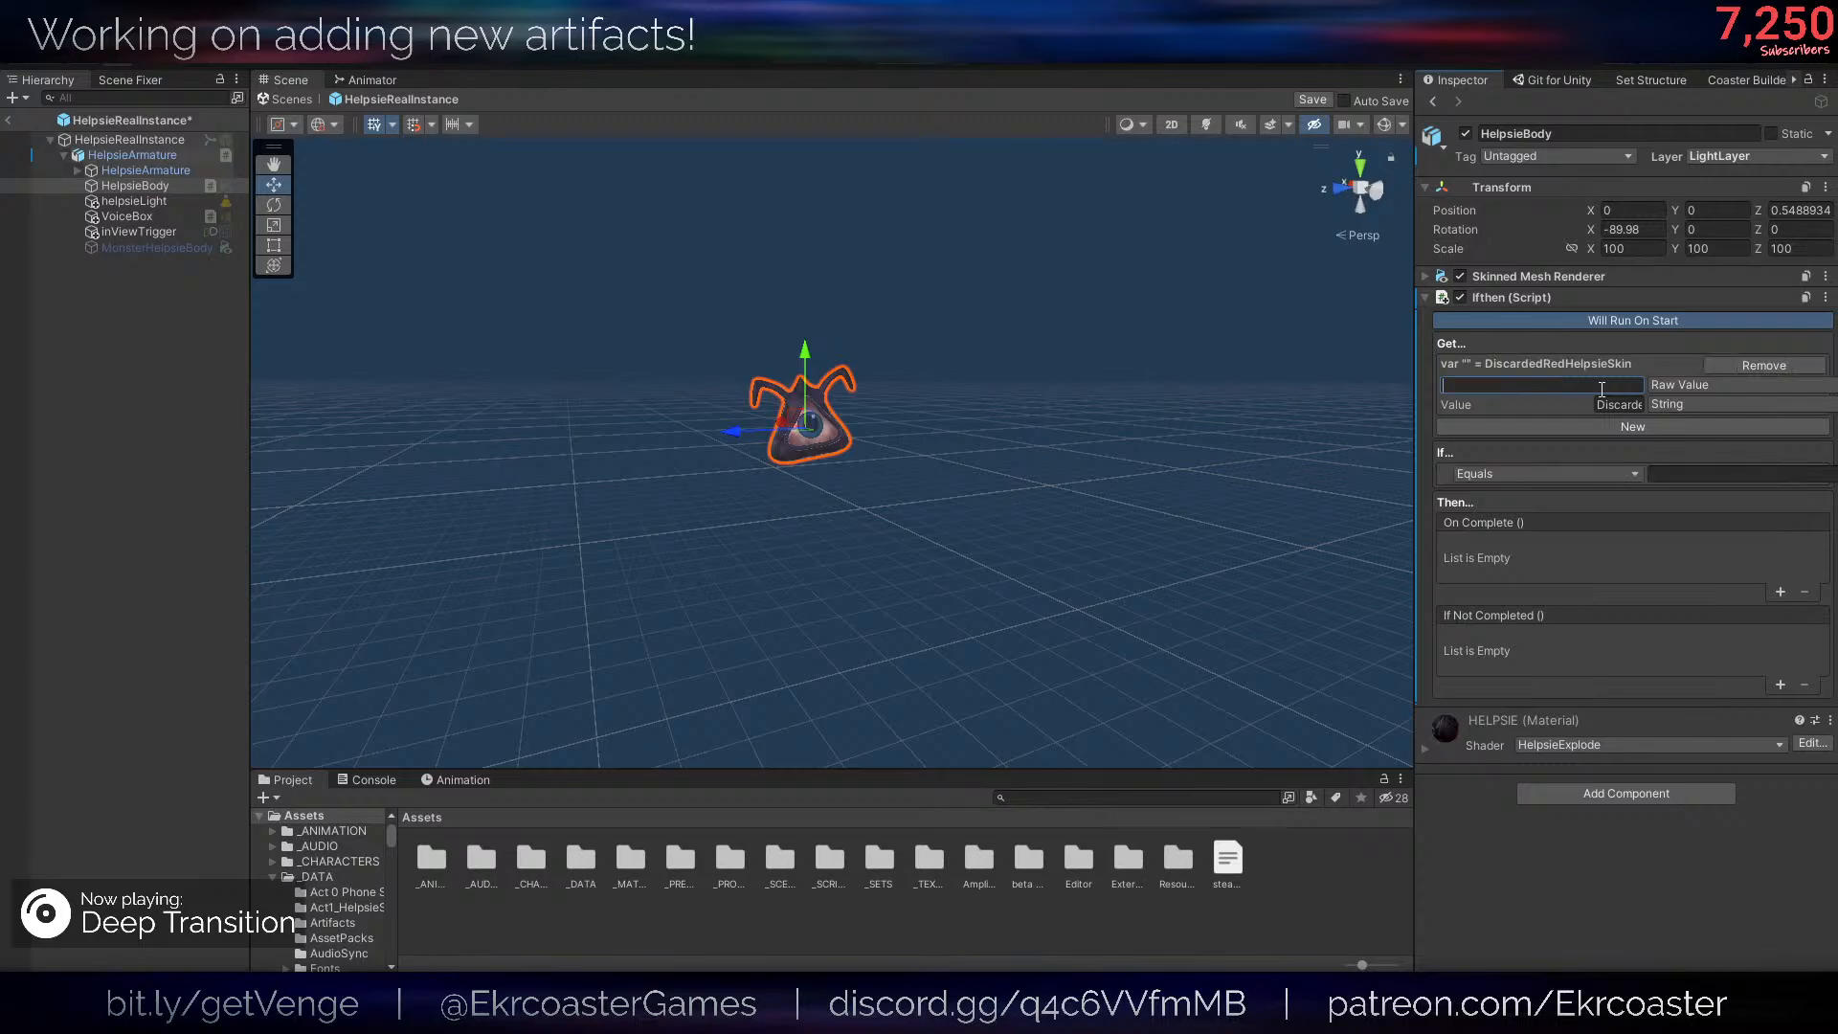
key(Return)
click(1607, 473)
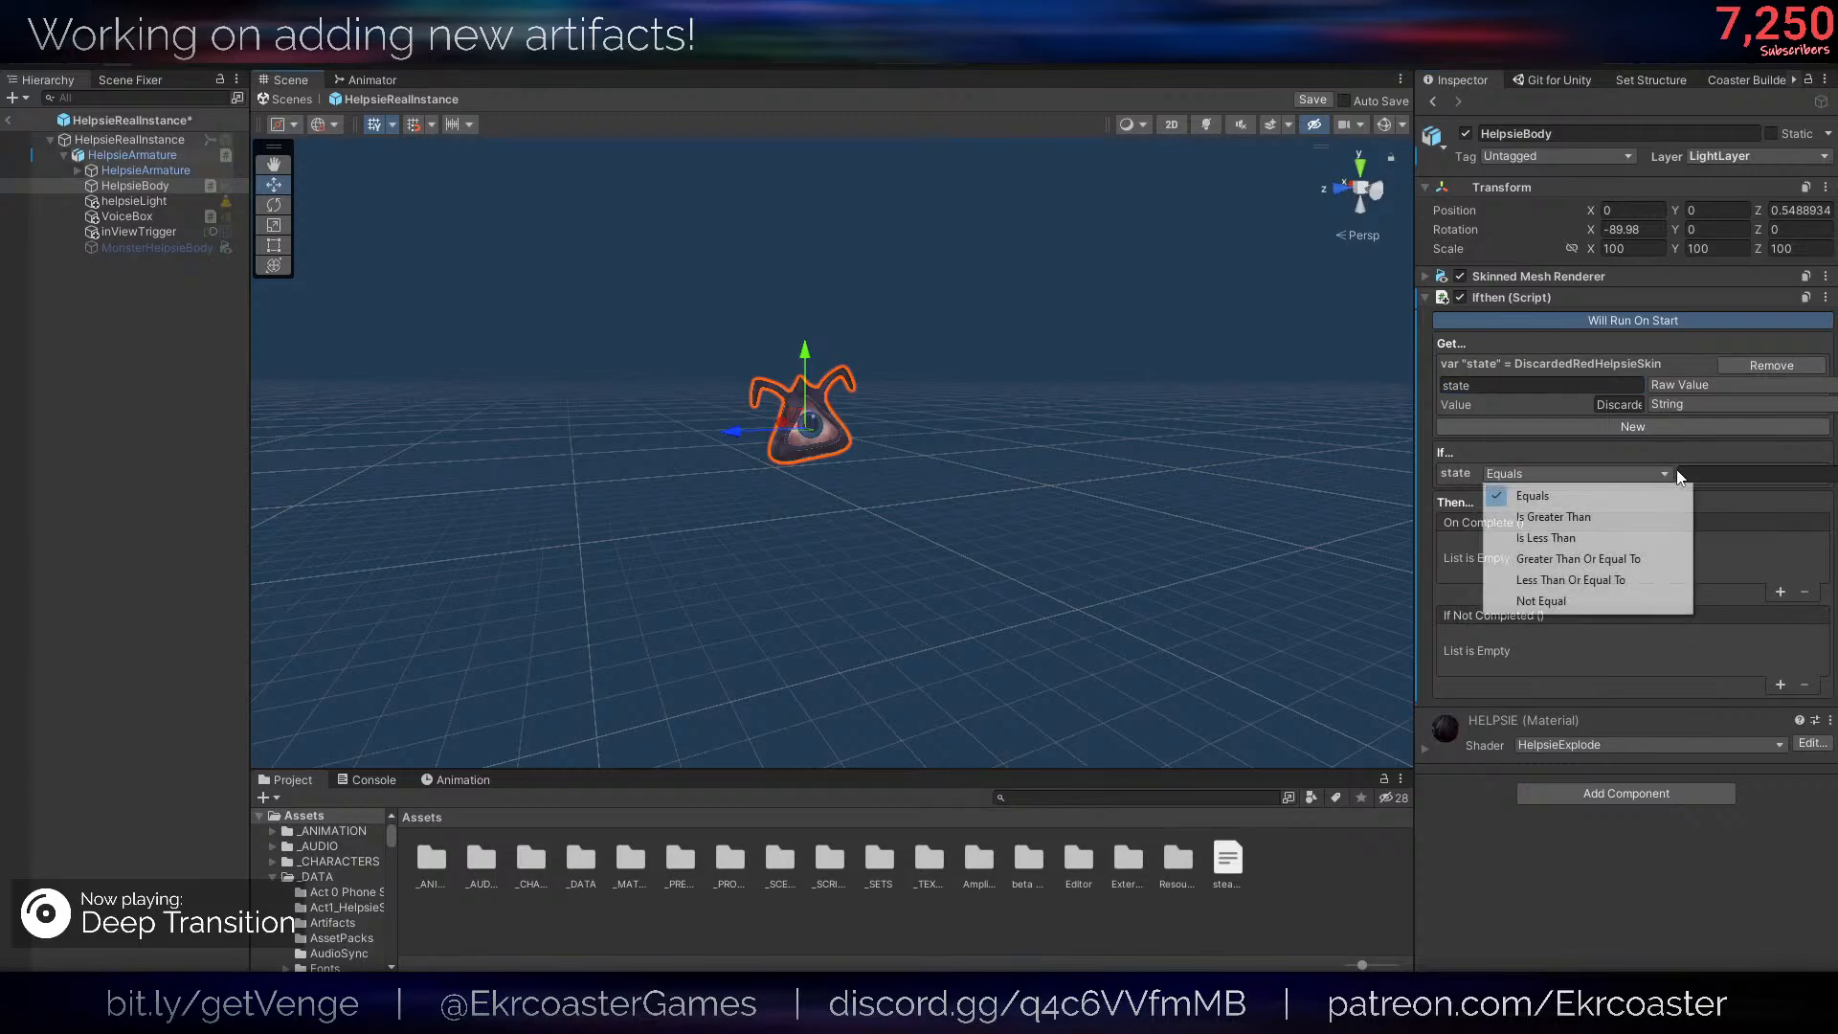
click(1609, 492)
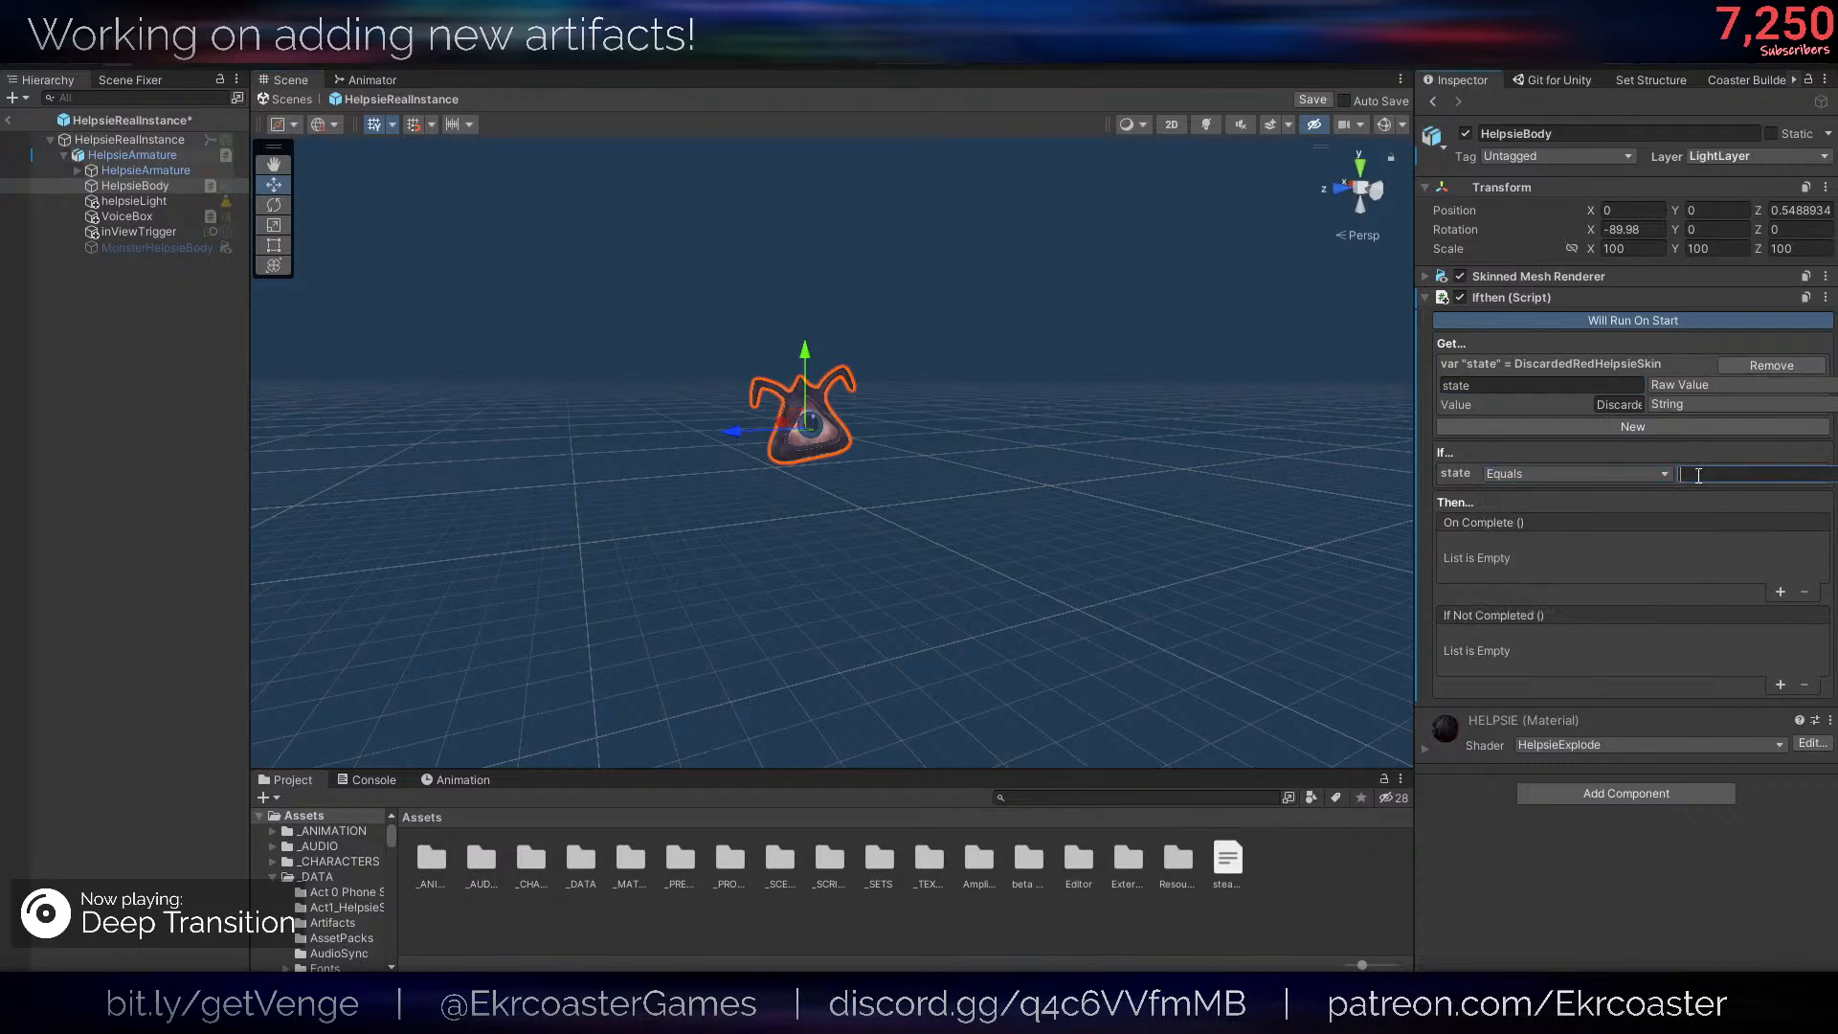
click(1626, 403)
key(ctrl+c)
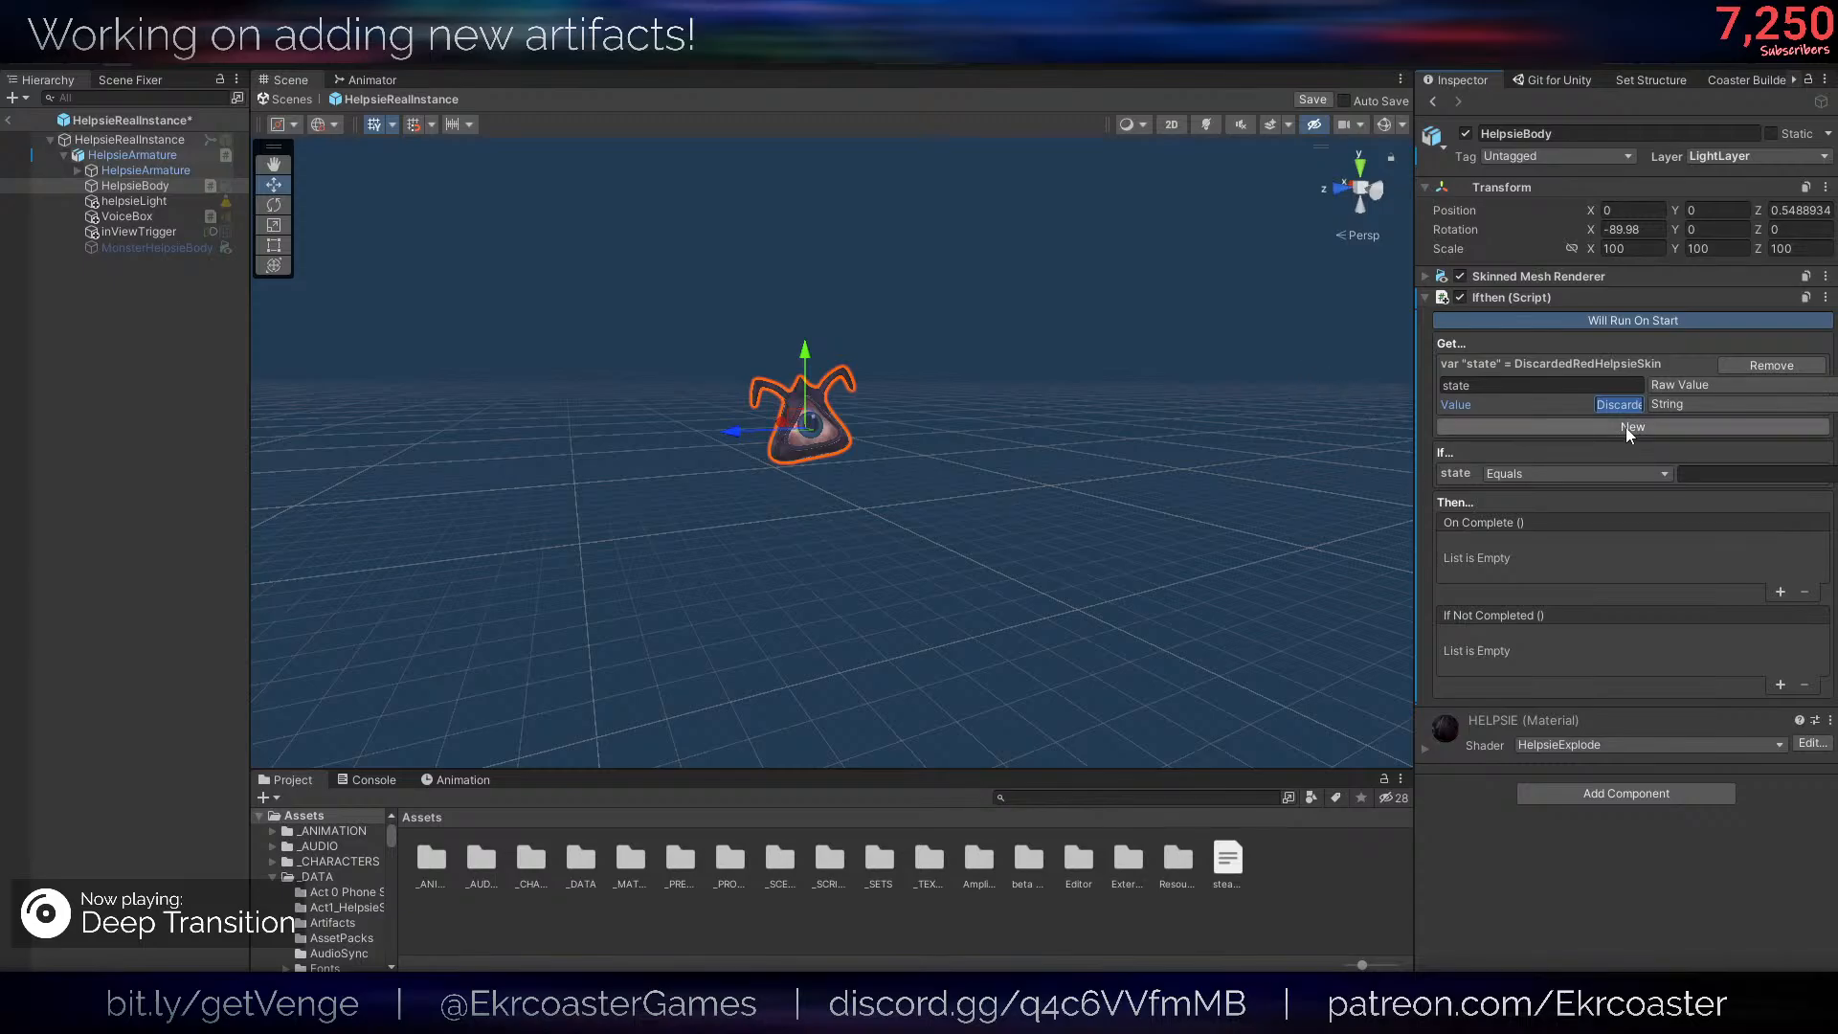
- Set the state variable's source to Skin Artifact and its value type to Bool
click(1682, 388)
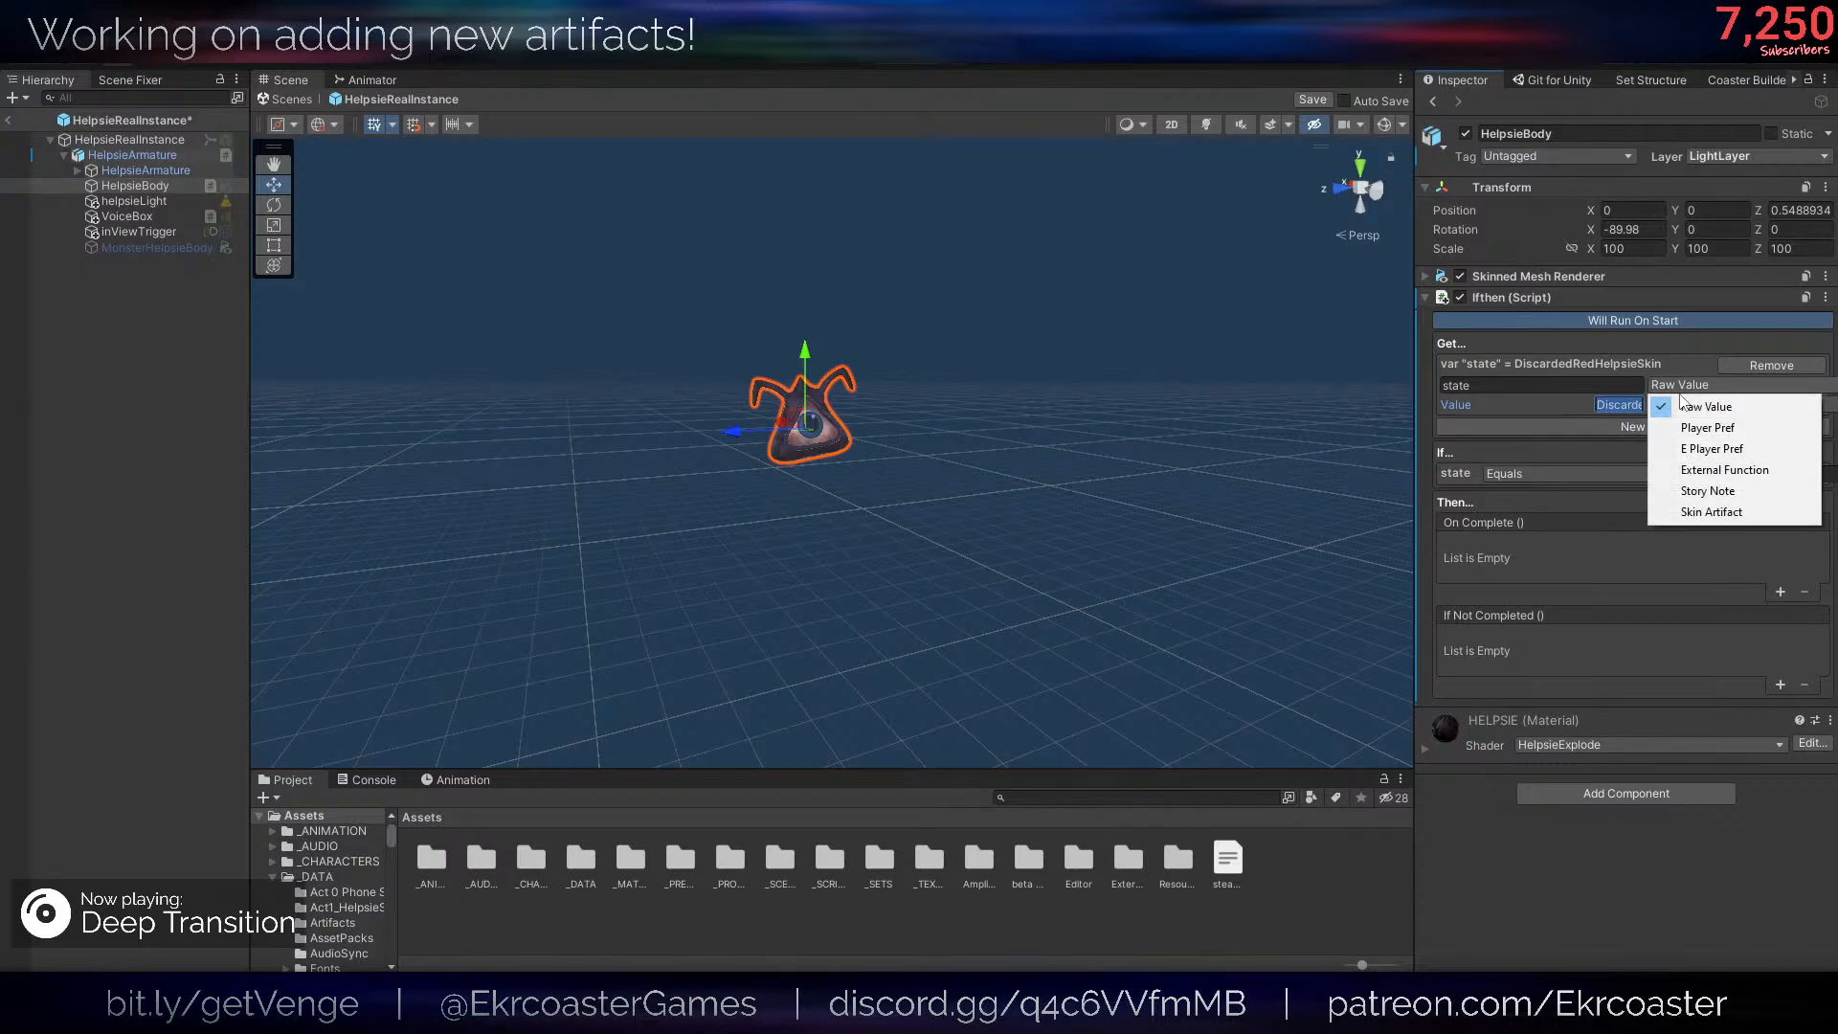
click(1690, 515)
click(1685, 405)
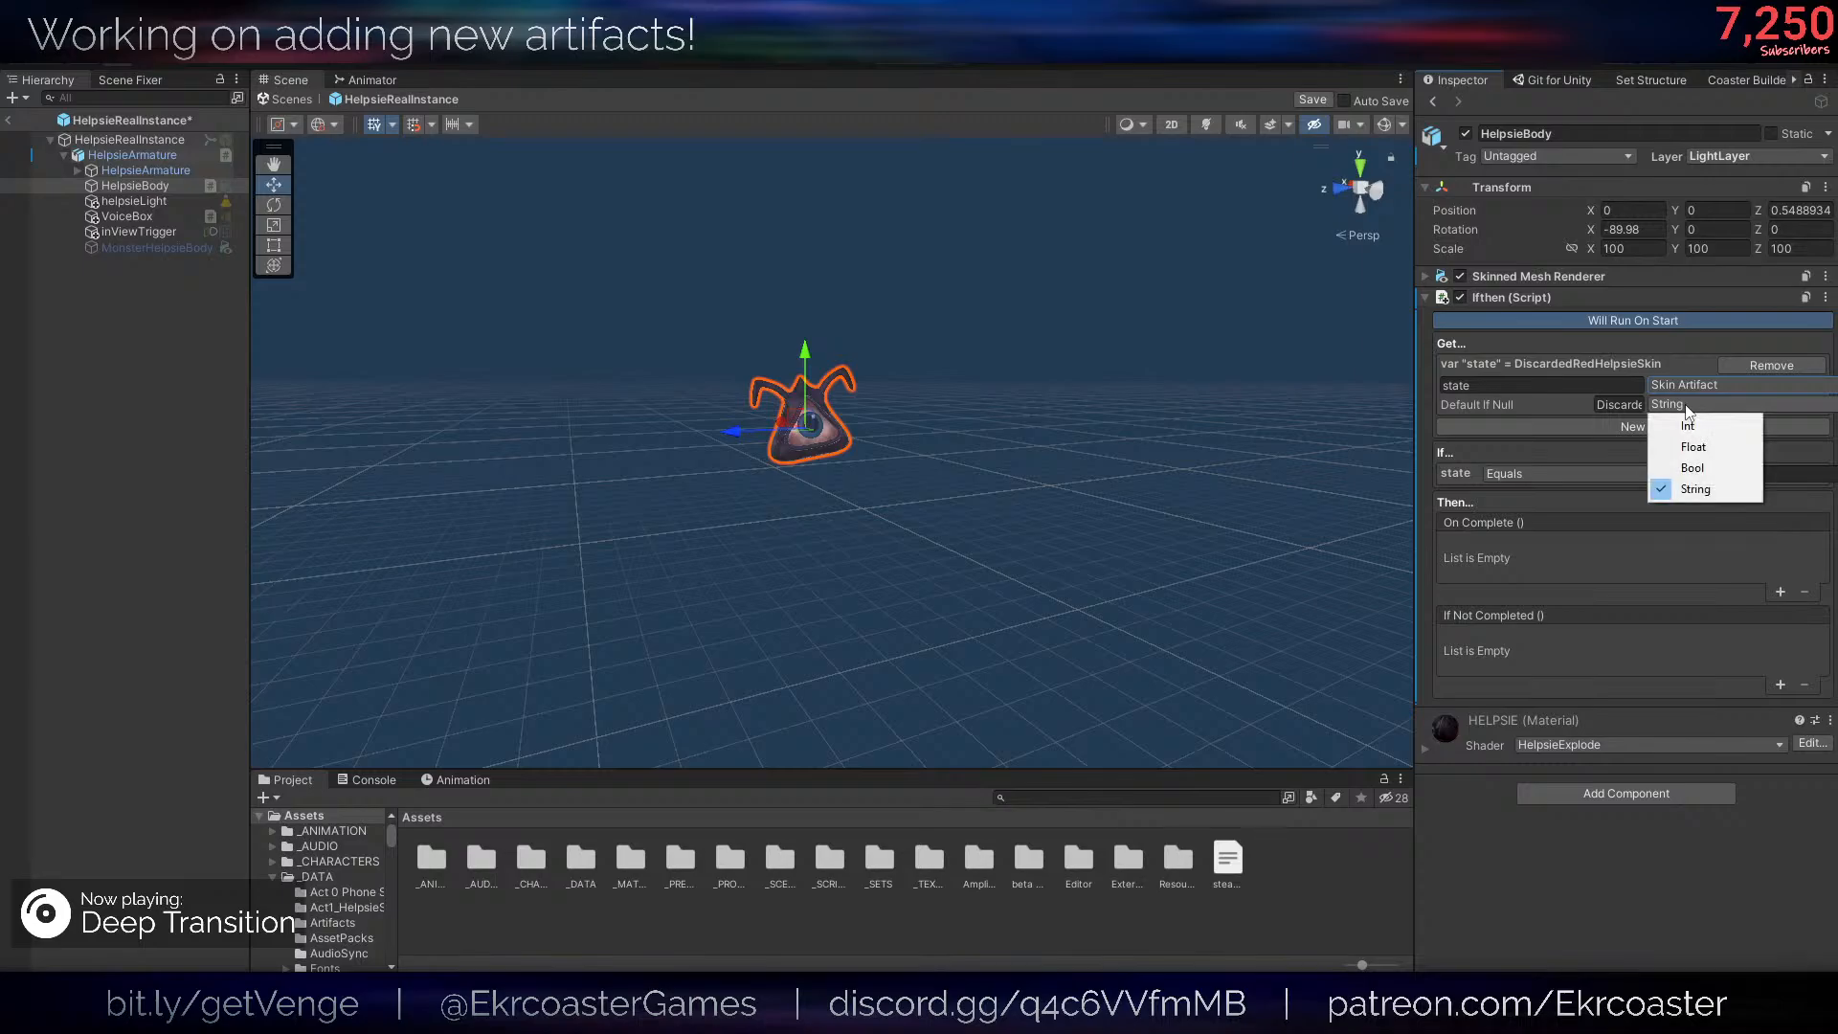
click(1261, 440)
click(1539, 409)
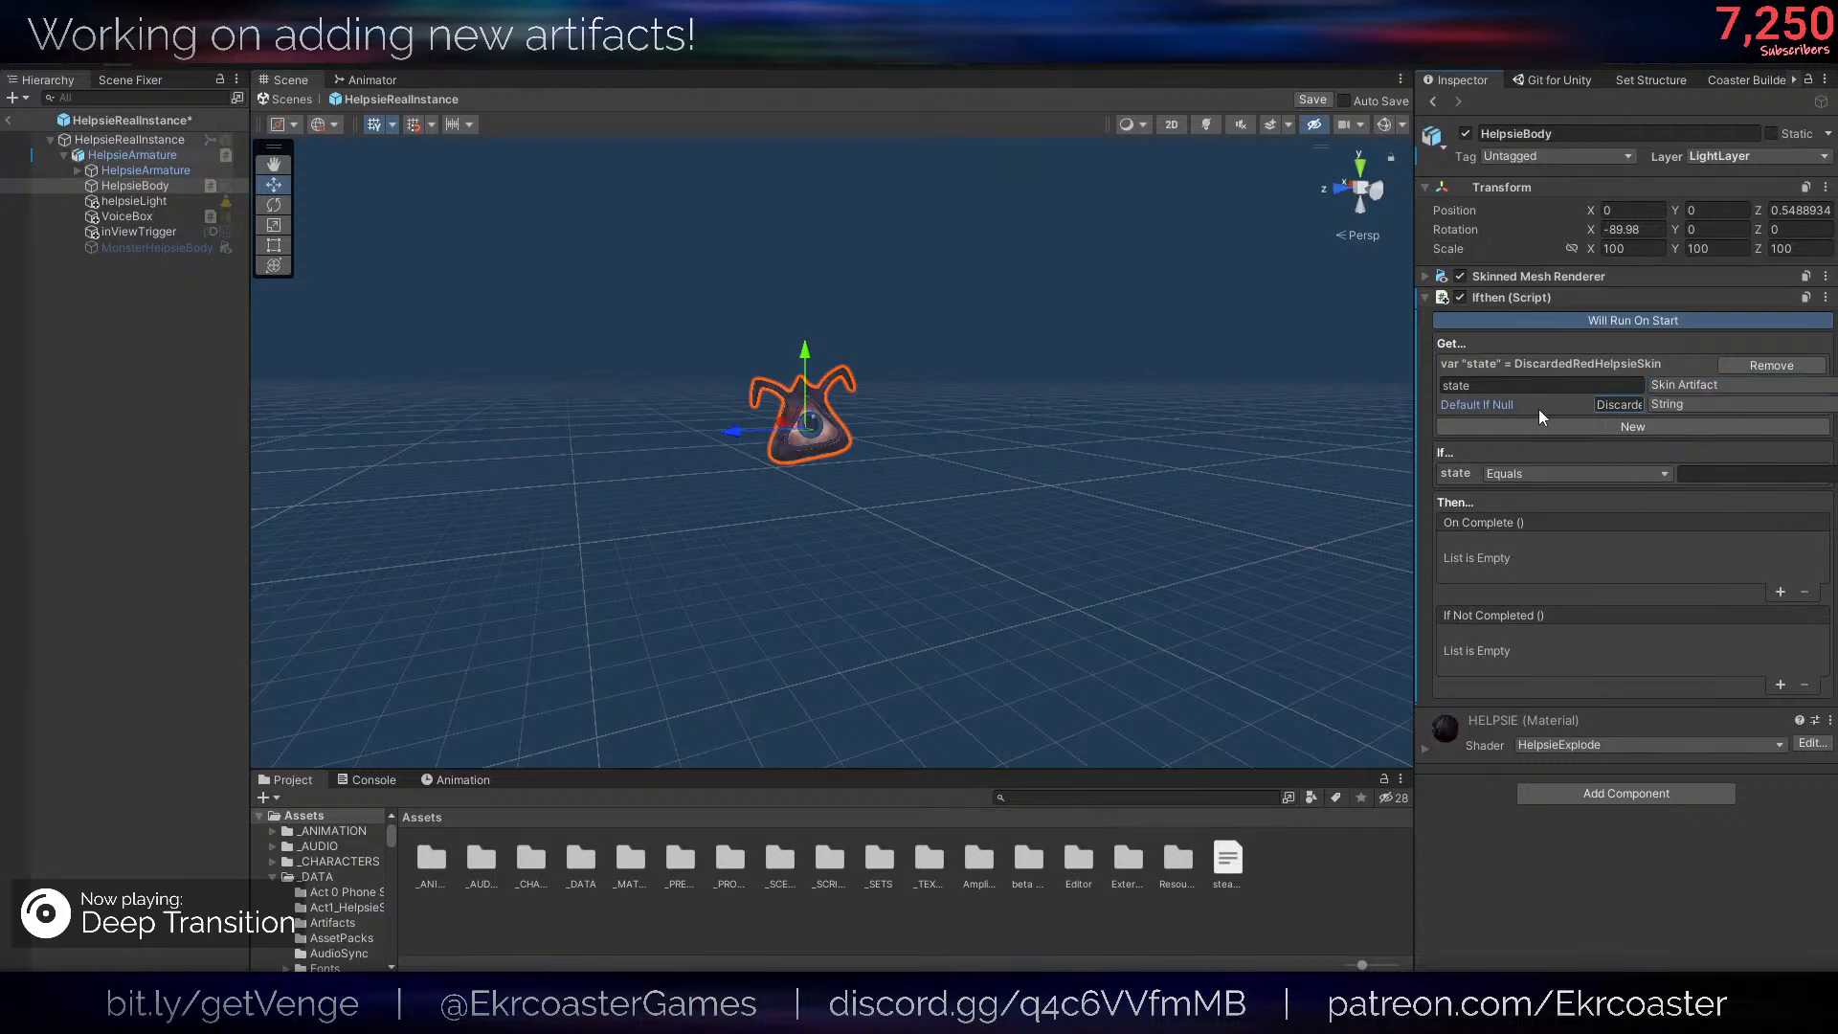
click(1698, 404)
click(1714, 468)
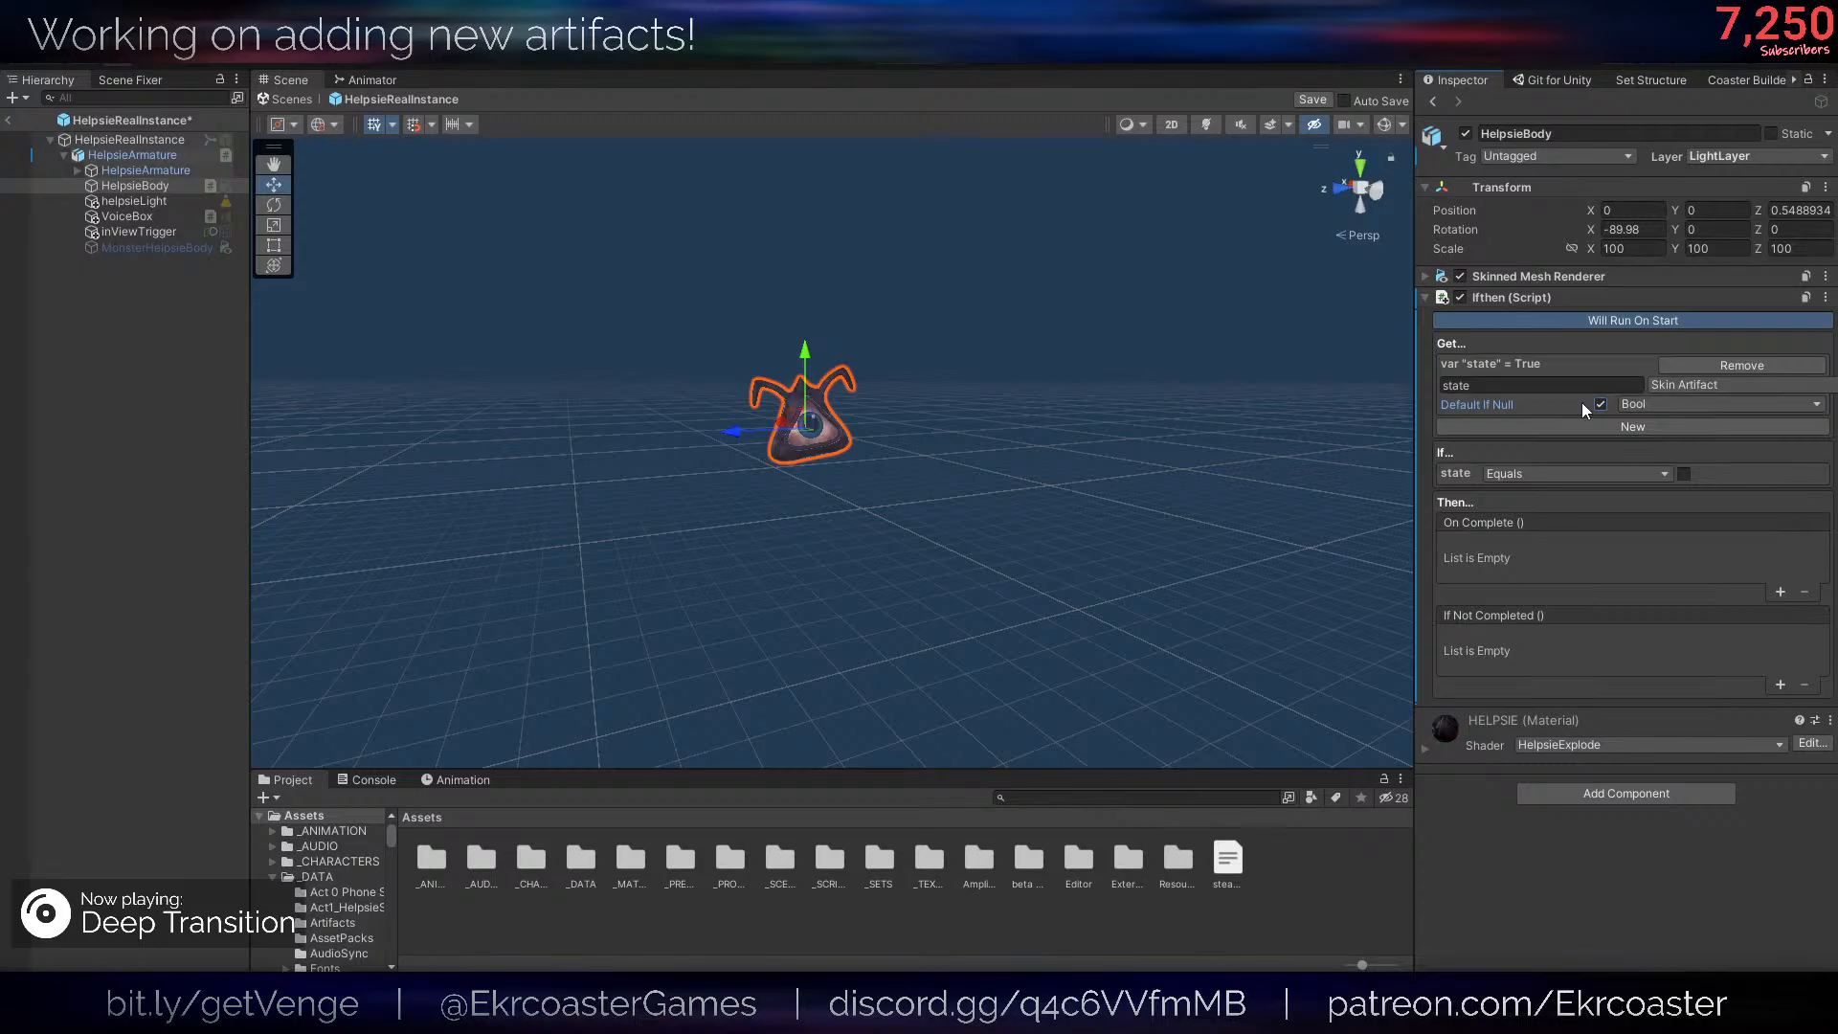
- Turn off the variable's Default If Null value and rename the variable to DiscardedRedHelpsieSkin
click(1601, 405)
click(1599, 385)
double_click(1600, 383)
key(ctrl+v)
click(1347, 465)
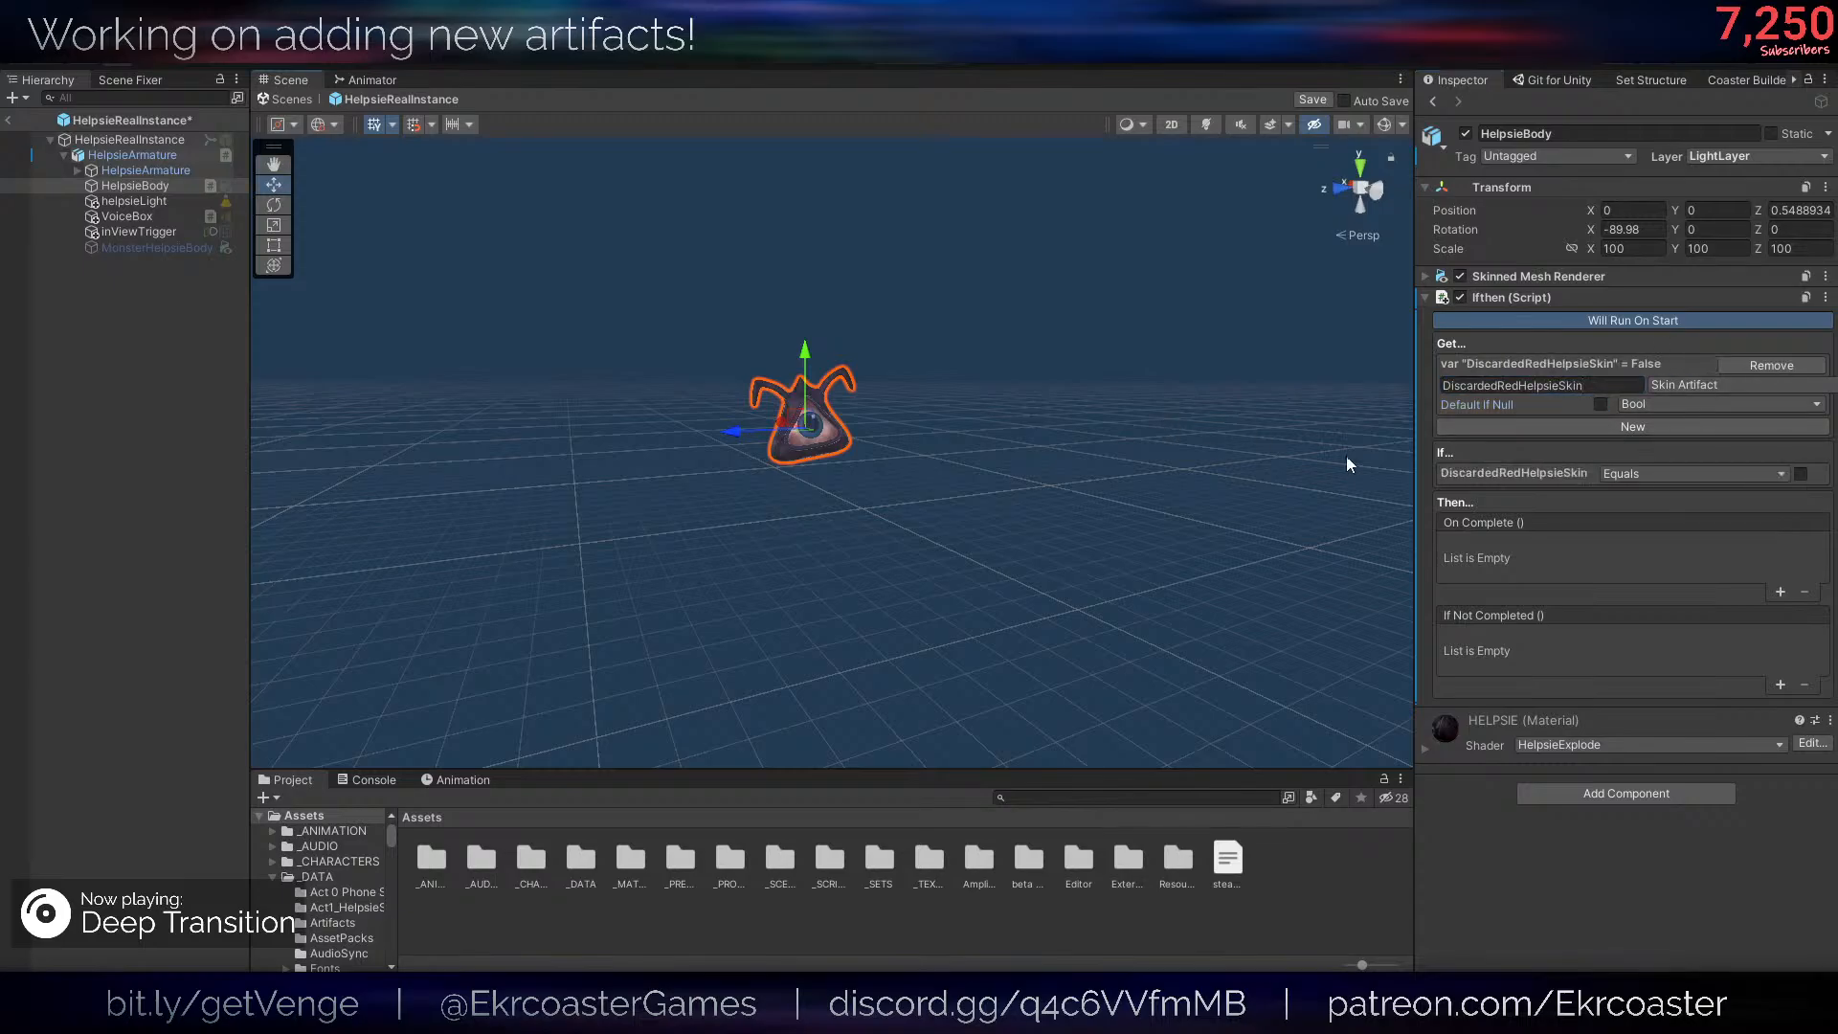
- Set the If condition to require DiscardedRedHelpsieSkin to equal true and save the HelpsieRealInstance prefab
click(1514, 473)
click(1800, 474)
key(ctrl+s)
right_drag(1015, 530, 956, 422)
right_drag(820, 413, 829, 425)
key(w)
key(f)
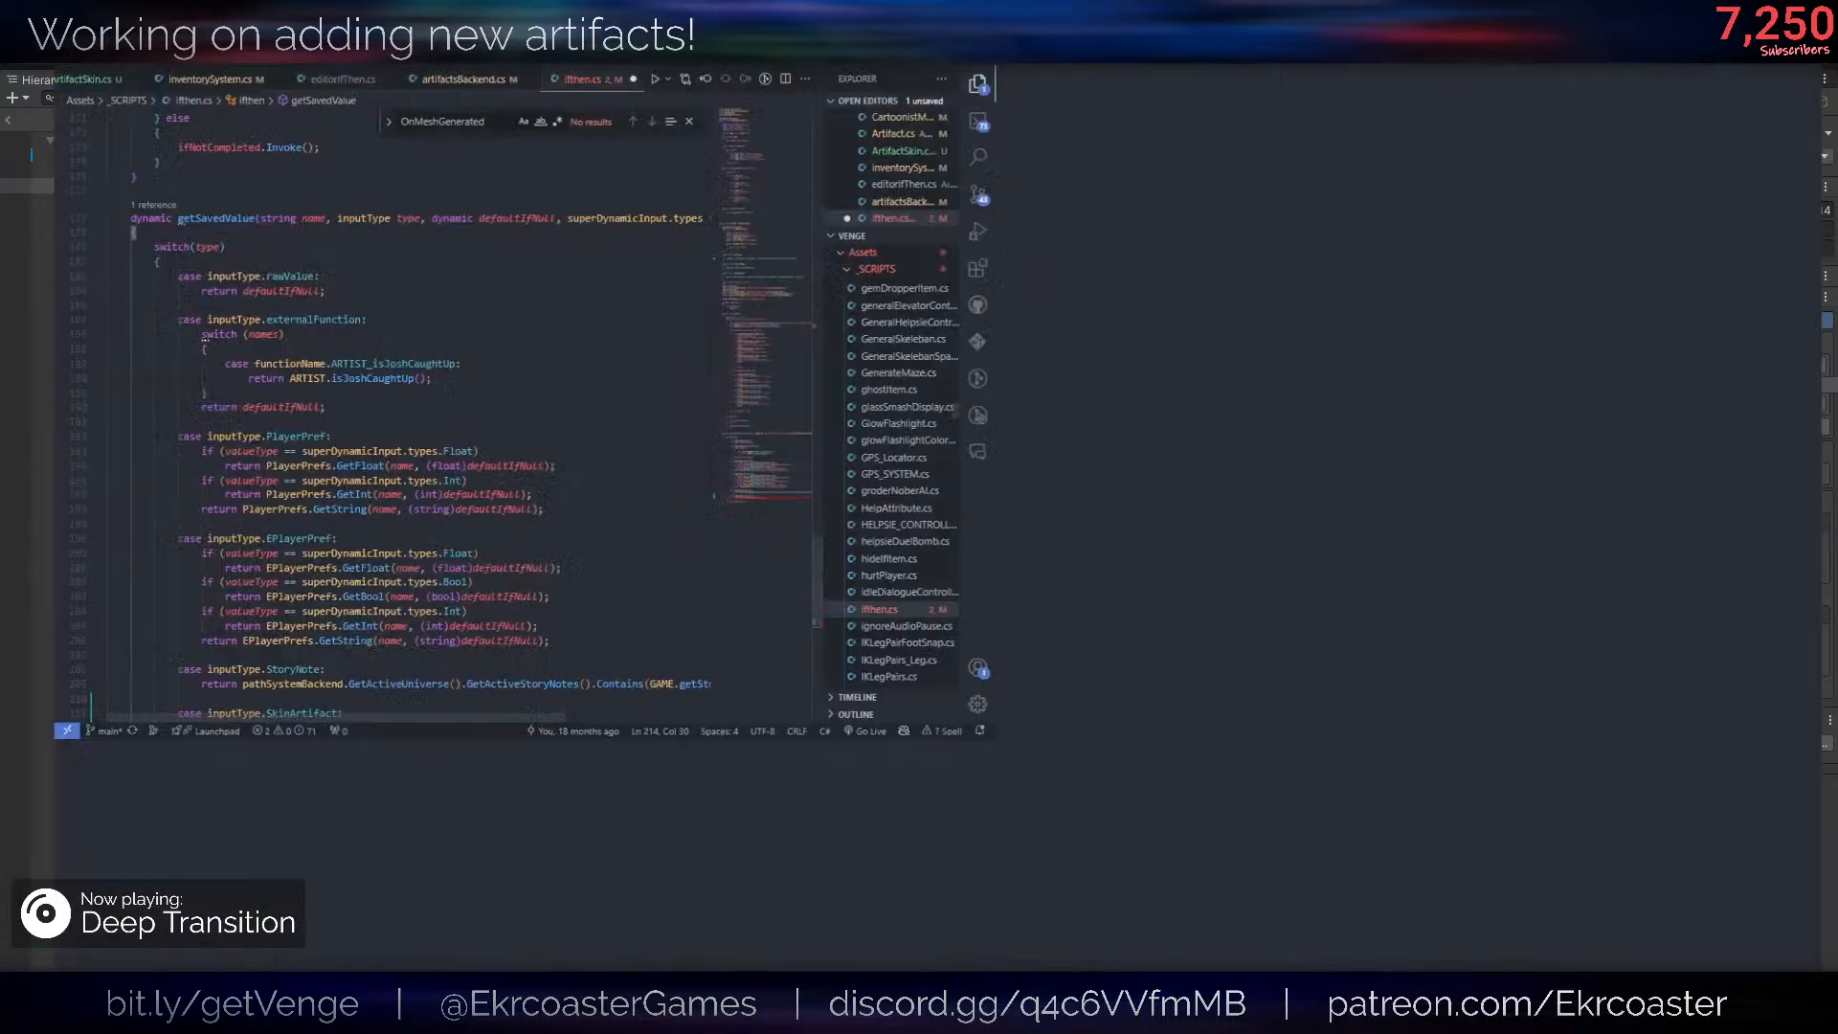
- In ifthen.cs, pass name to the GetSkinState call in the SkinArtifact case, end the statement with a semicolon, and save
scroll(429, 742, up, 2)
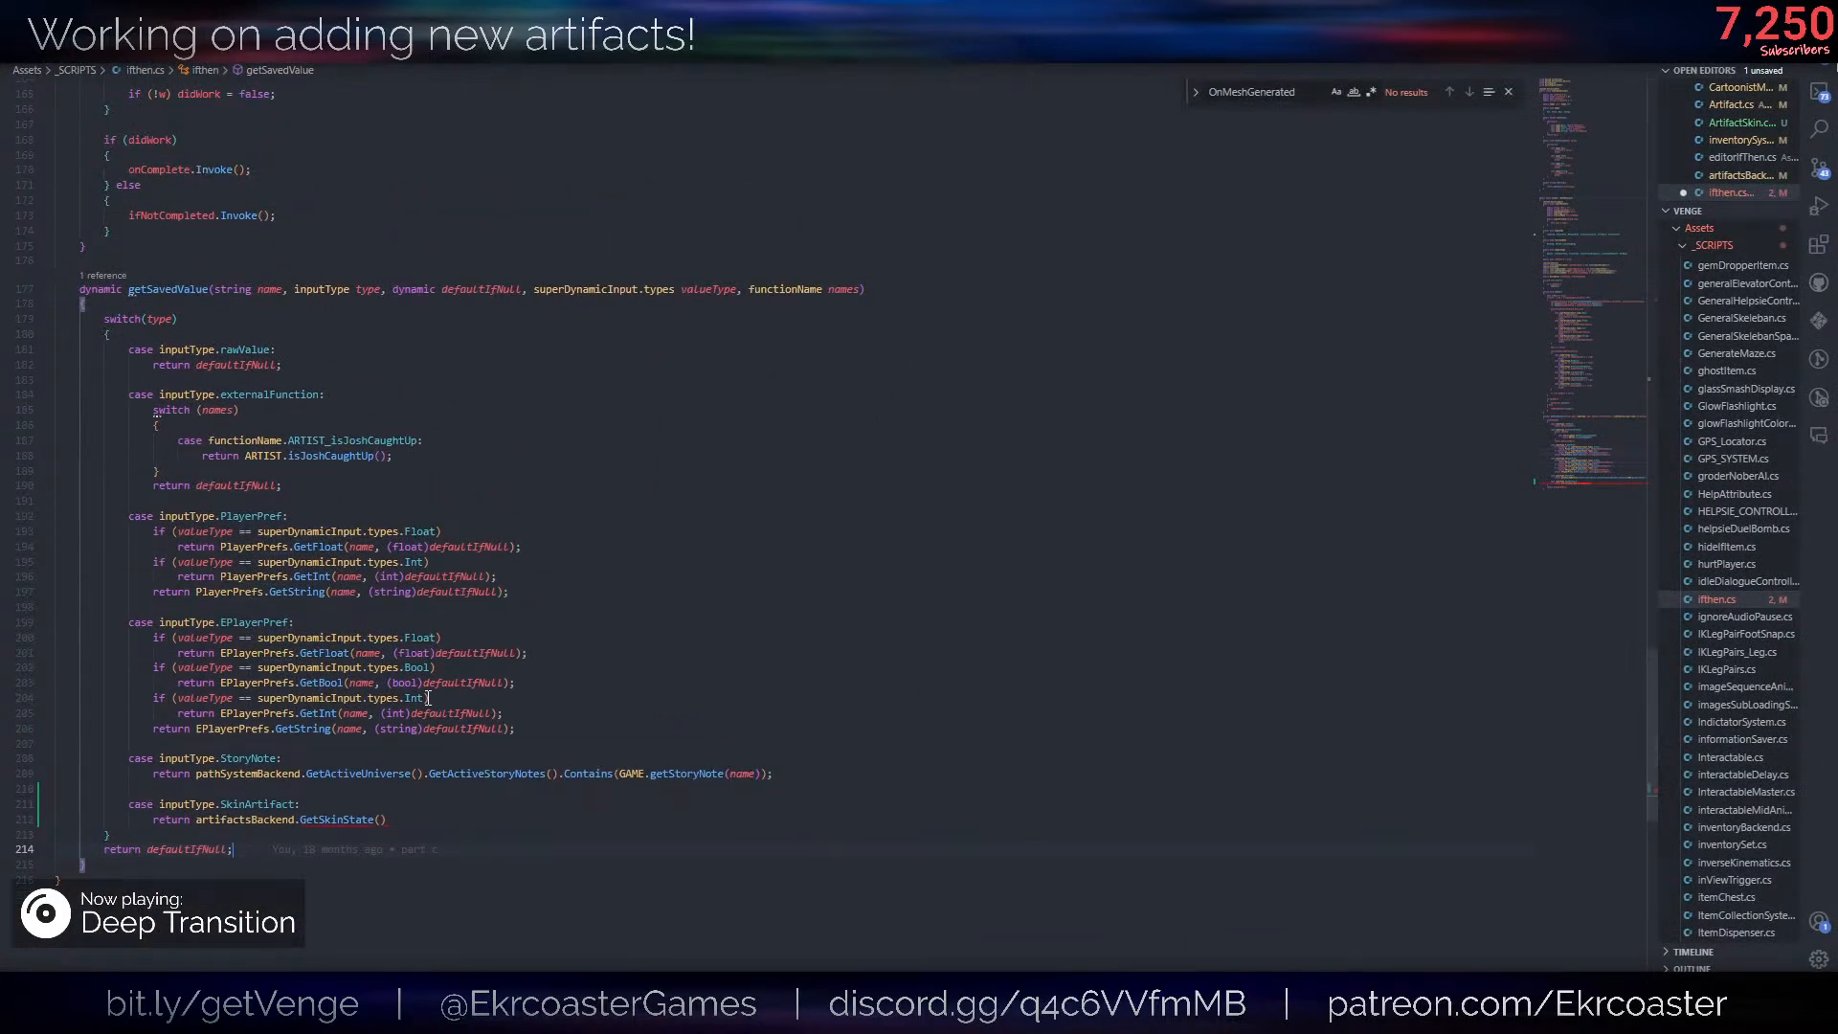
click(270, 290)
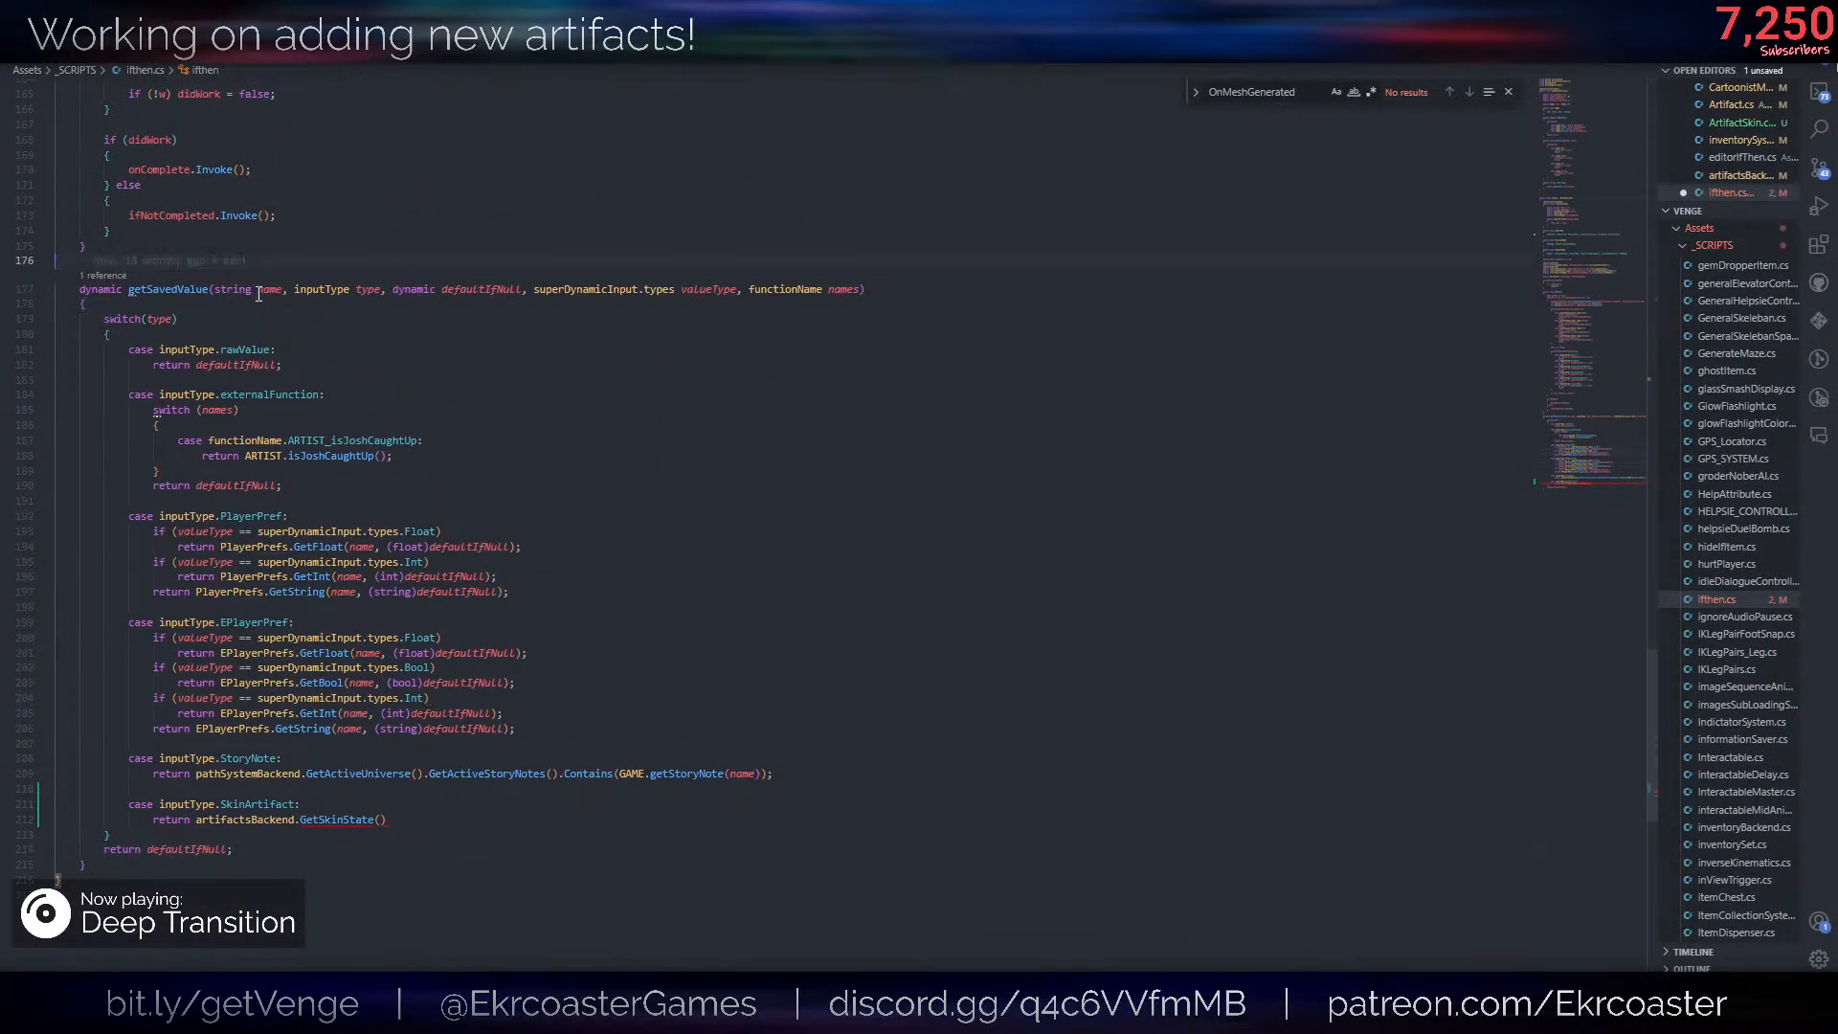
click(384, 822)
text(name,)
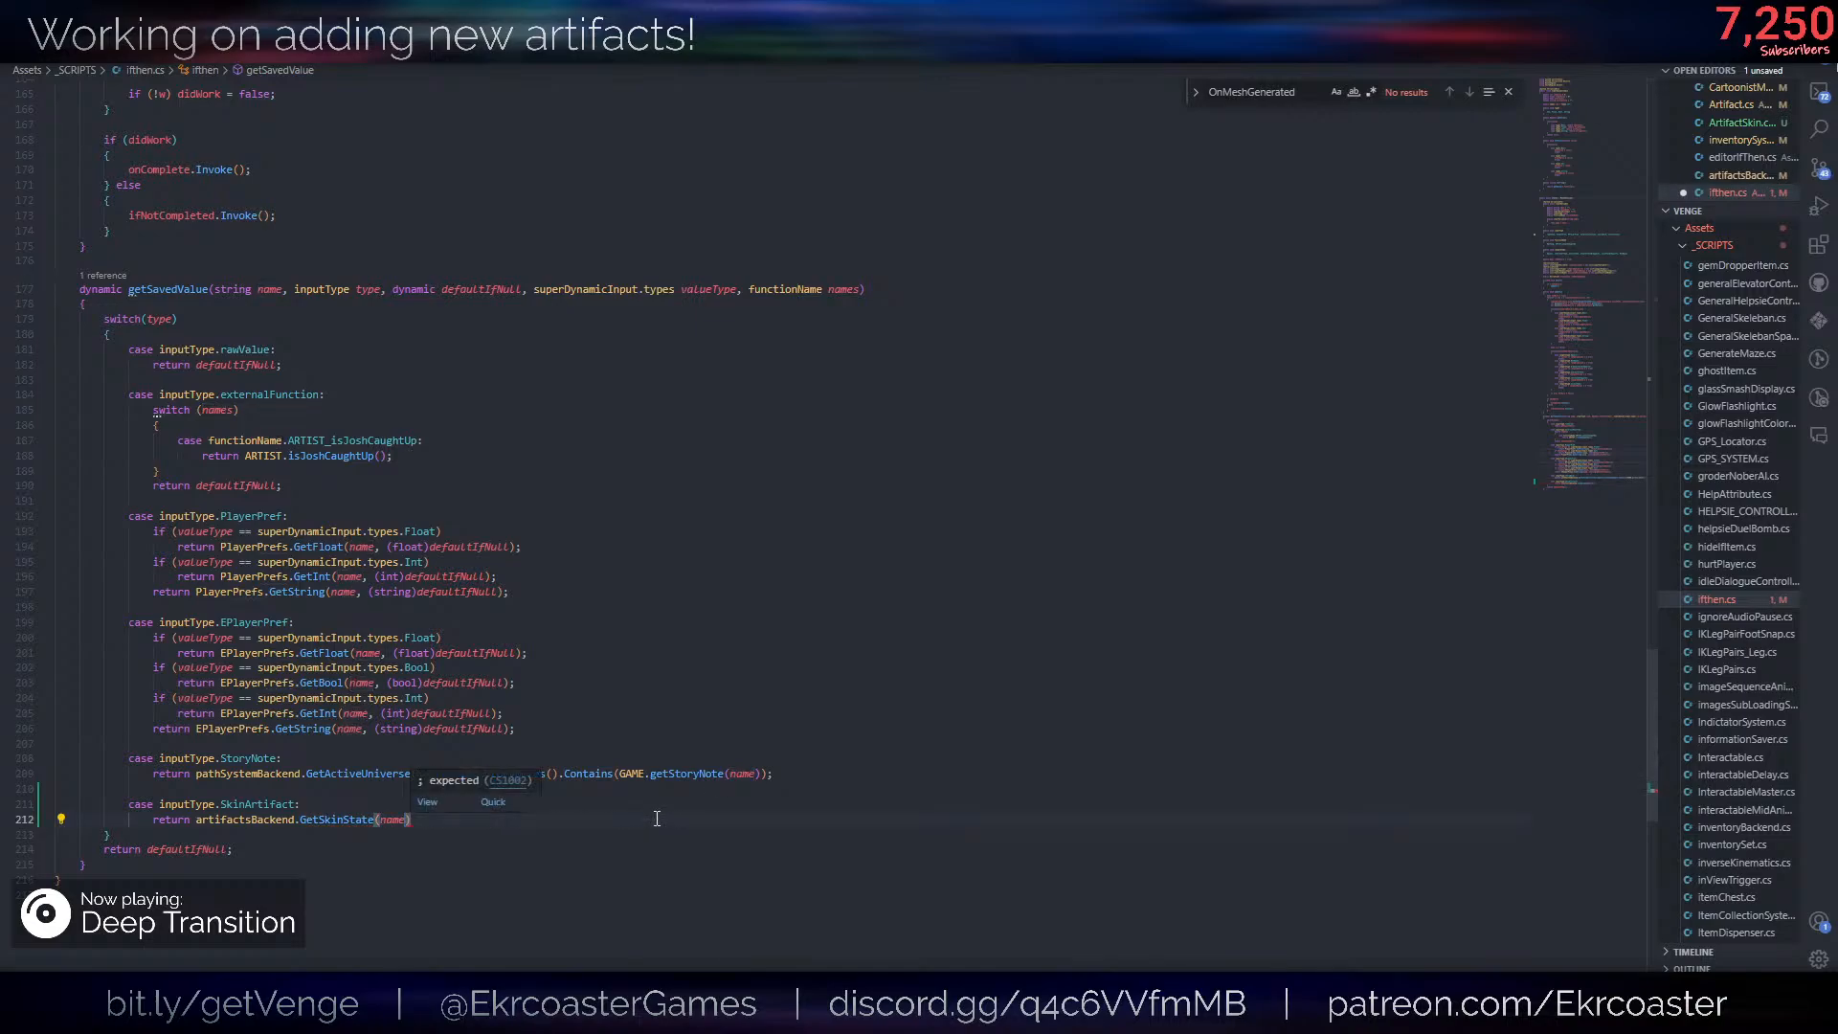
key(BackSpace)
text();)
key(ctrl+s)
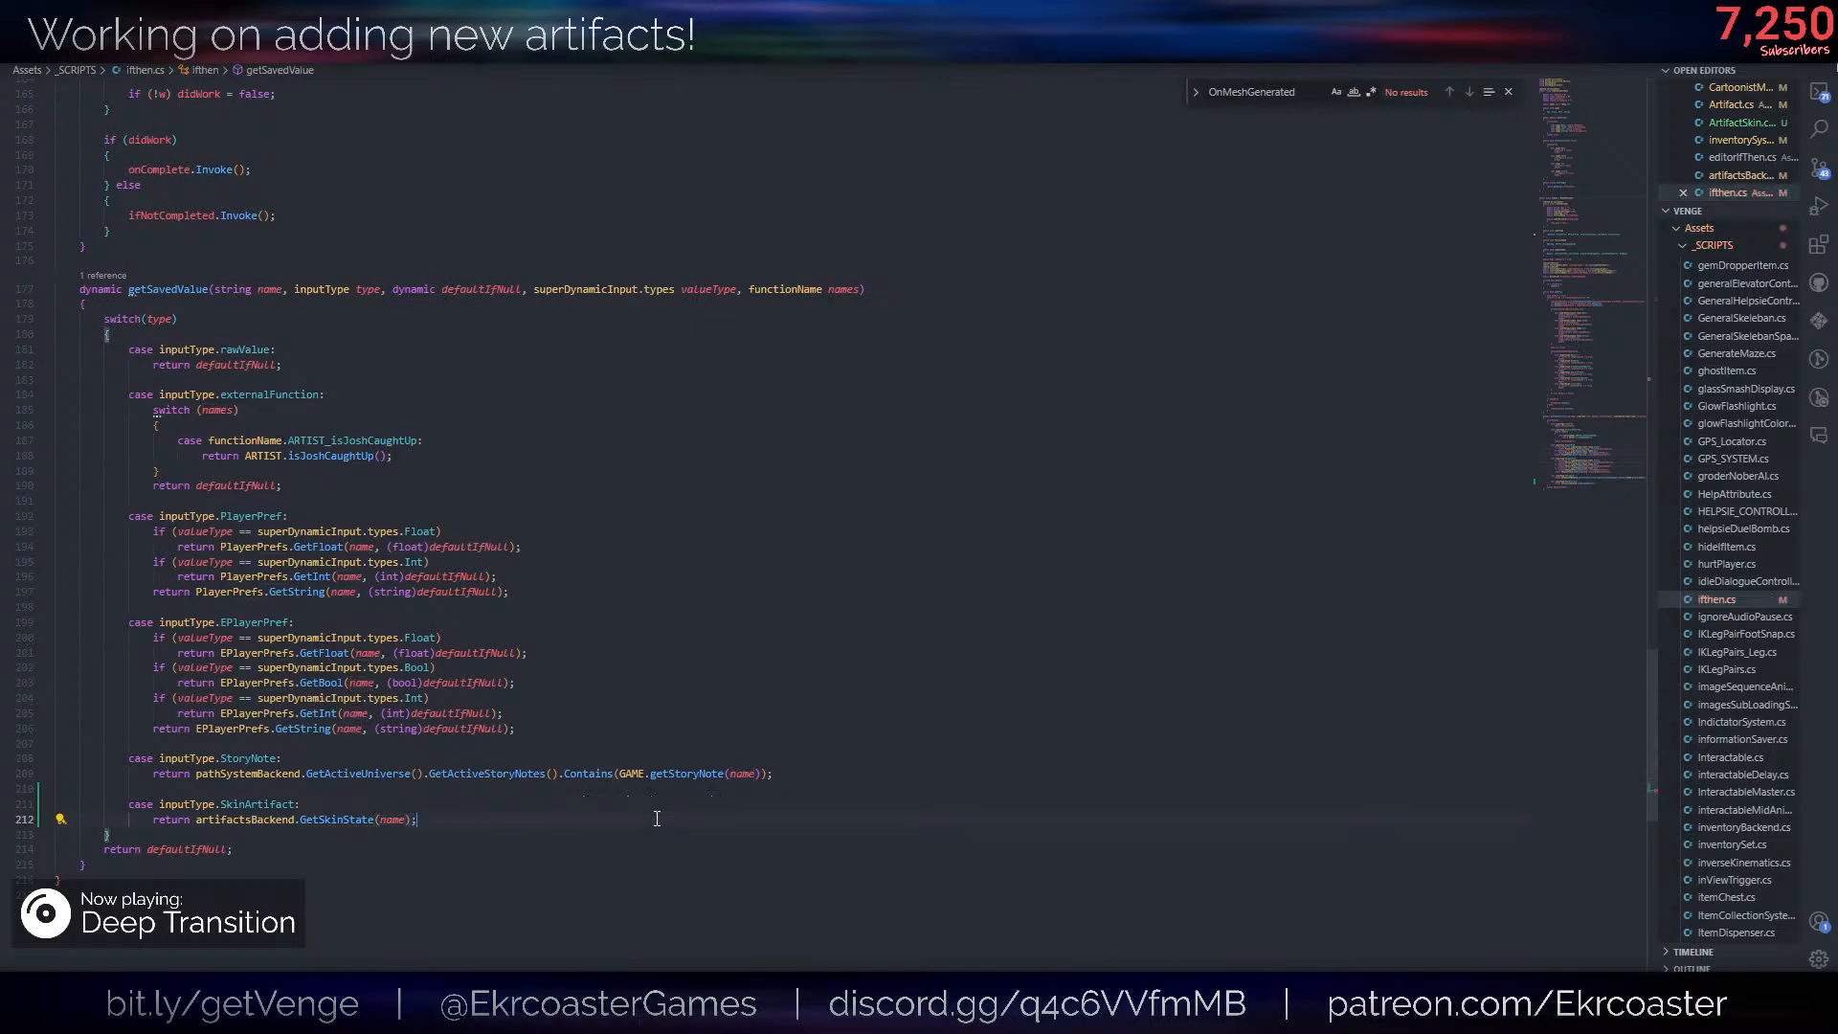
- Look over the compare logic above getSavedValue and switch back to Unity
scroll(823, 594, up, 16)
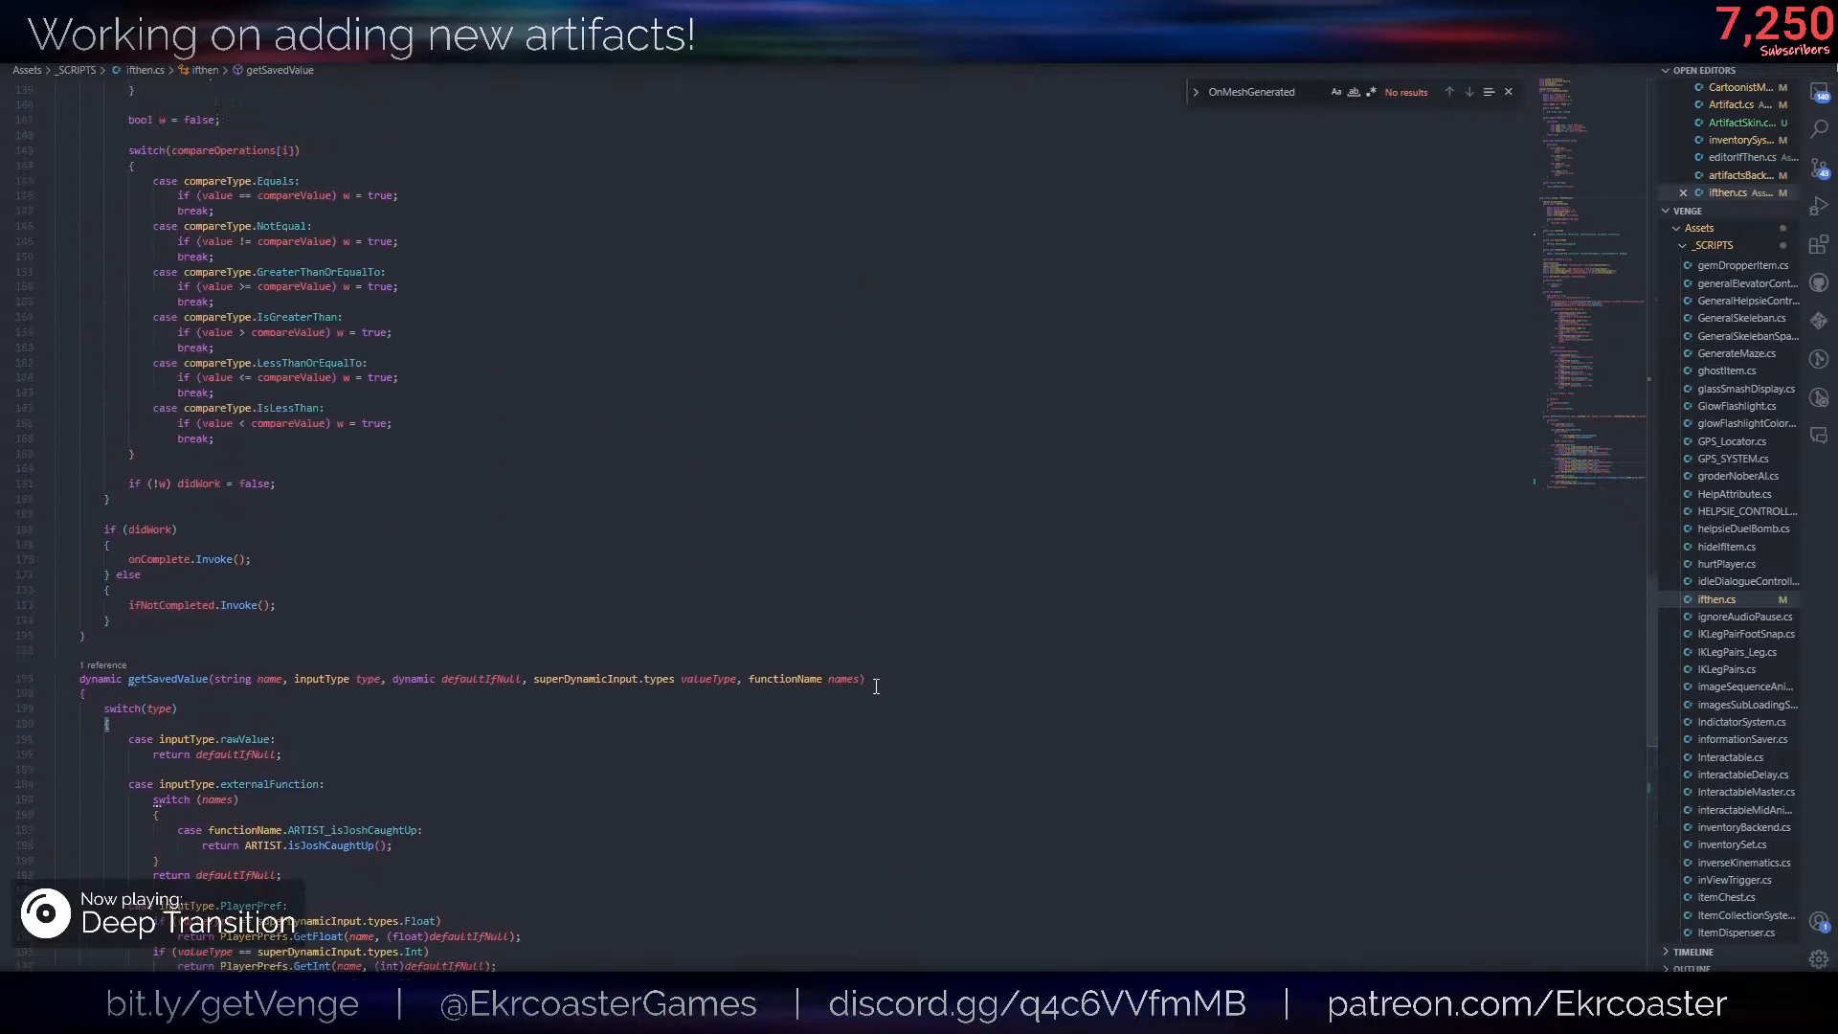
scroll(850, 670, up, 4)
key(alt+Tab)
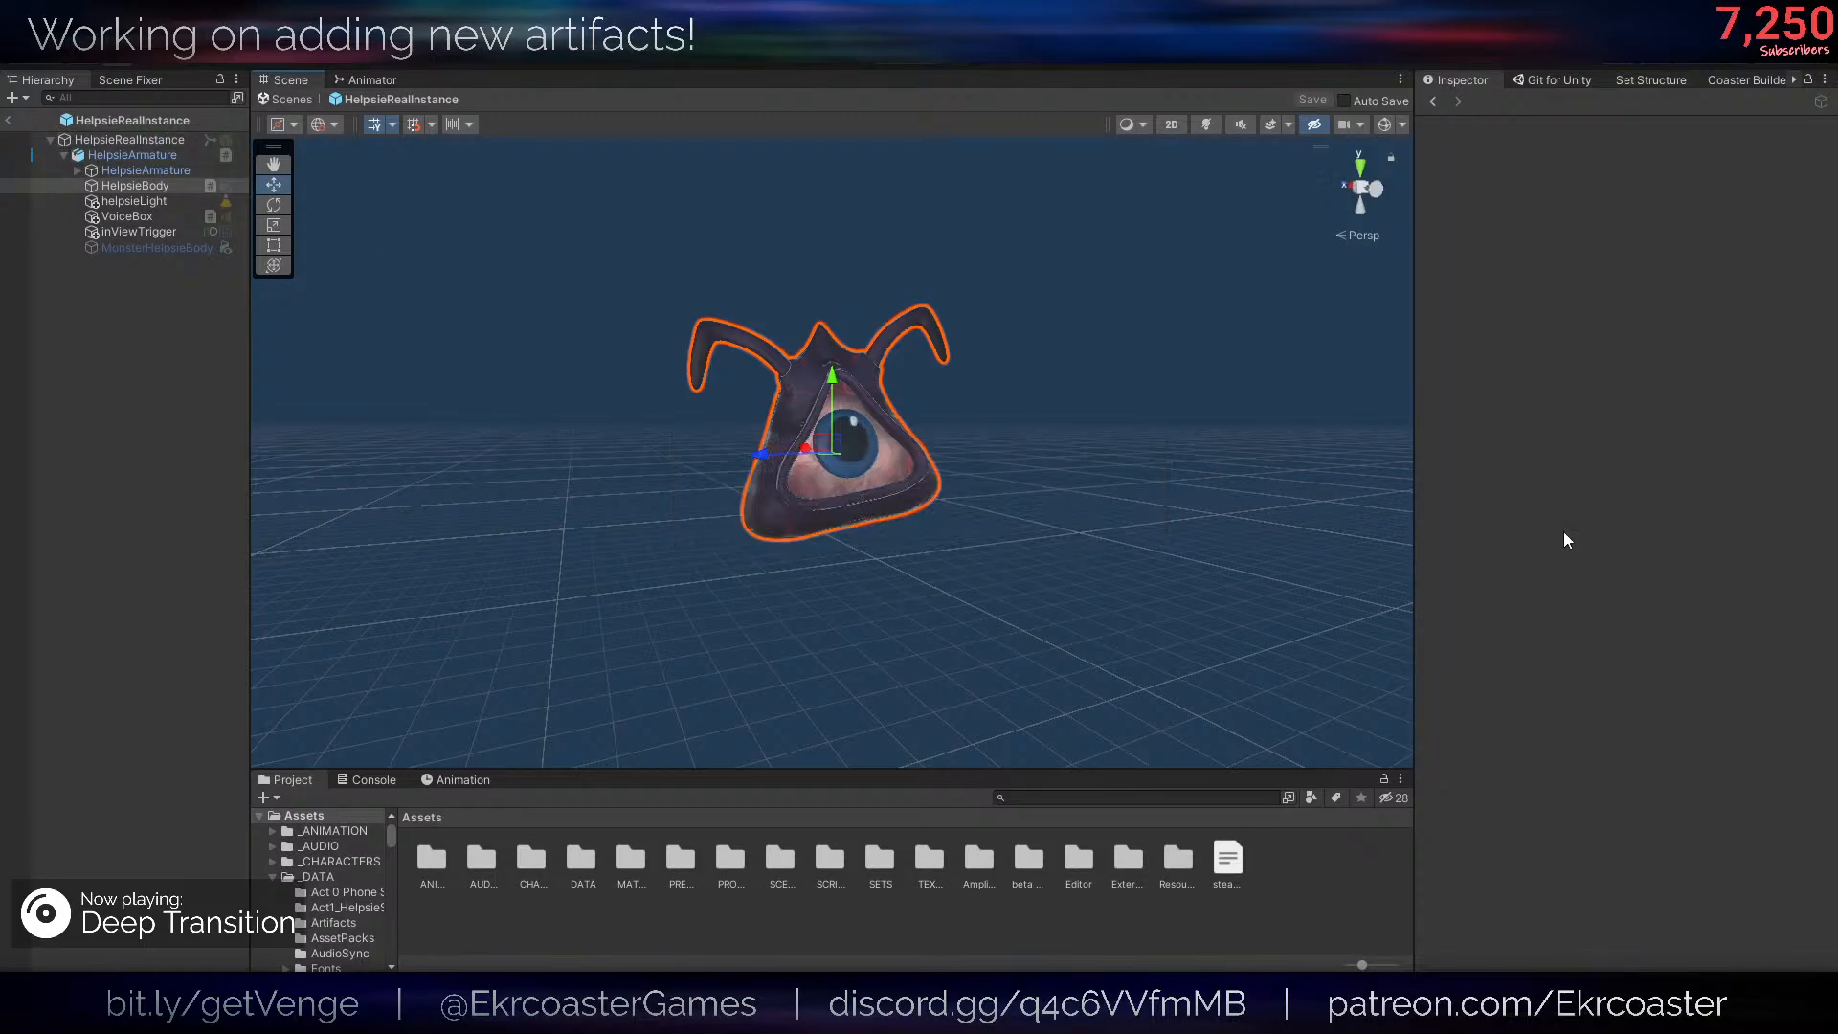
- Add a cube under HelpsieRealInstance, scale it to about 7.67, move it beside Helpsie at about X -11.07, and save the prefab
click(159, 137)
right_click(159, 137)
mouse_move(335, 434)
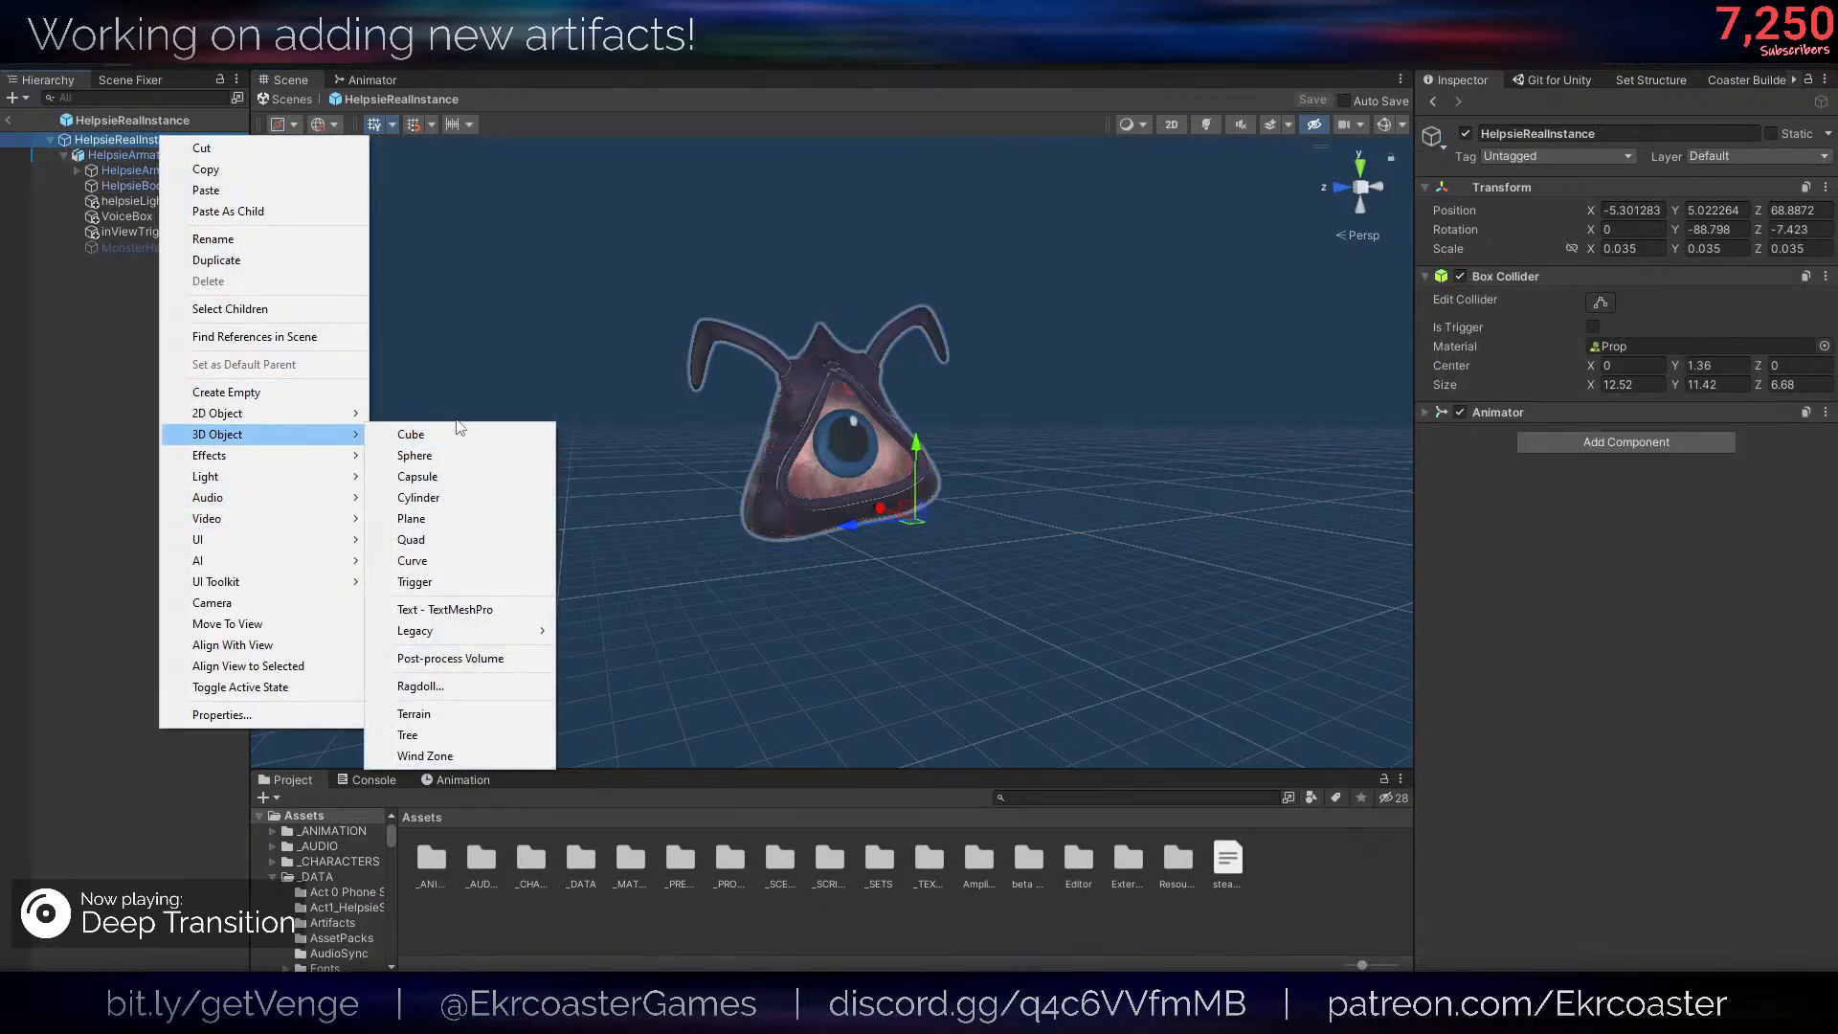
click(447, 434)
right_drag(908, 326, 962, 354)
key(r)
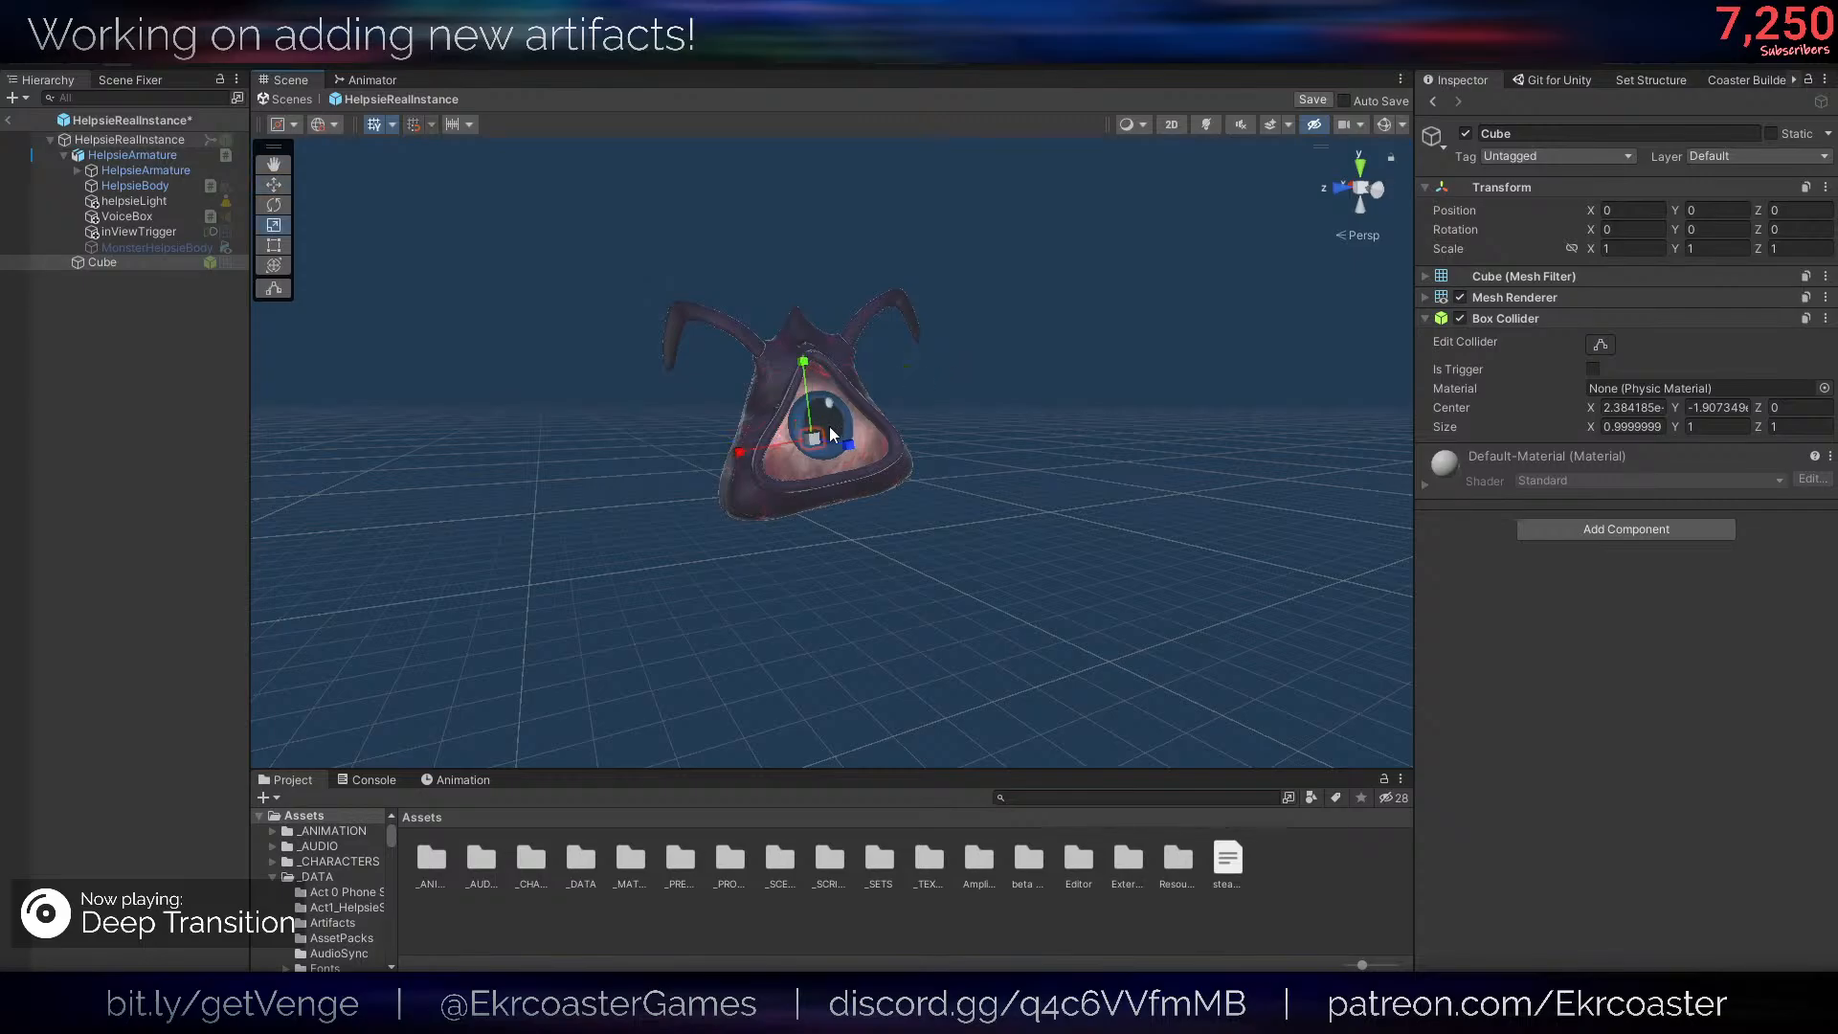
drag(813, 438, 1446, 421)
key(w)
drag(803, 429, 1072, 299)
key(ctrl+s)
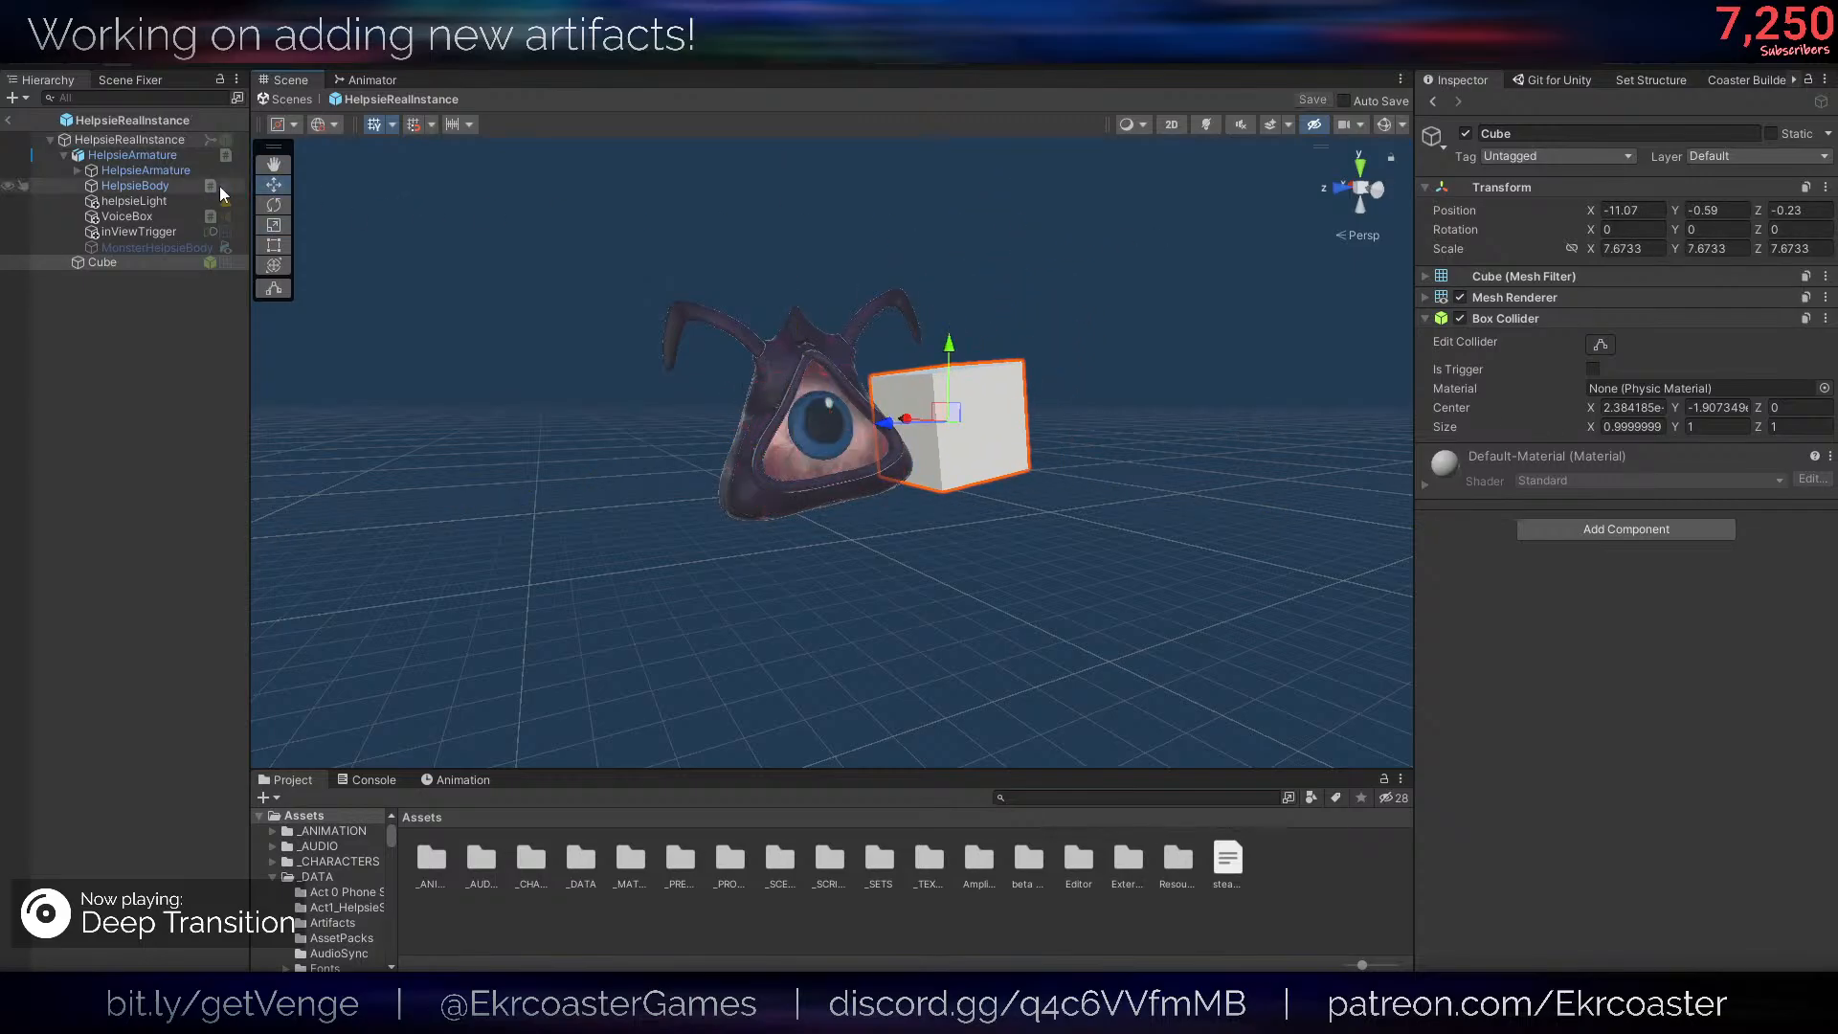
- Assign Cube to the On Complete event of HelpsieBody's Ifthen script and choose GameObject.SetActive as its function
click(165, 159)
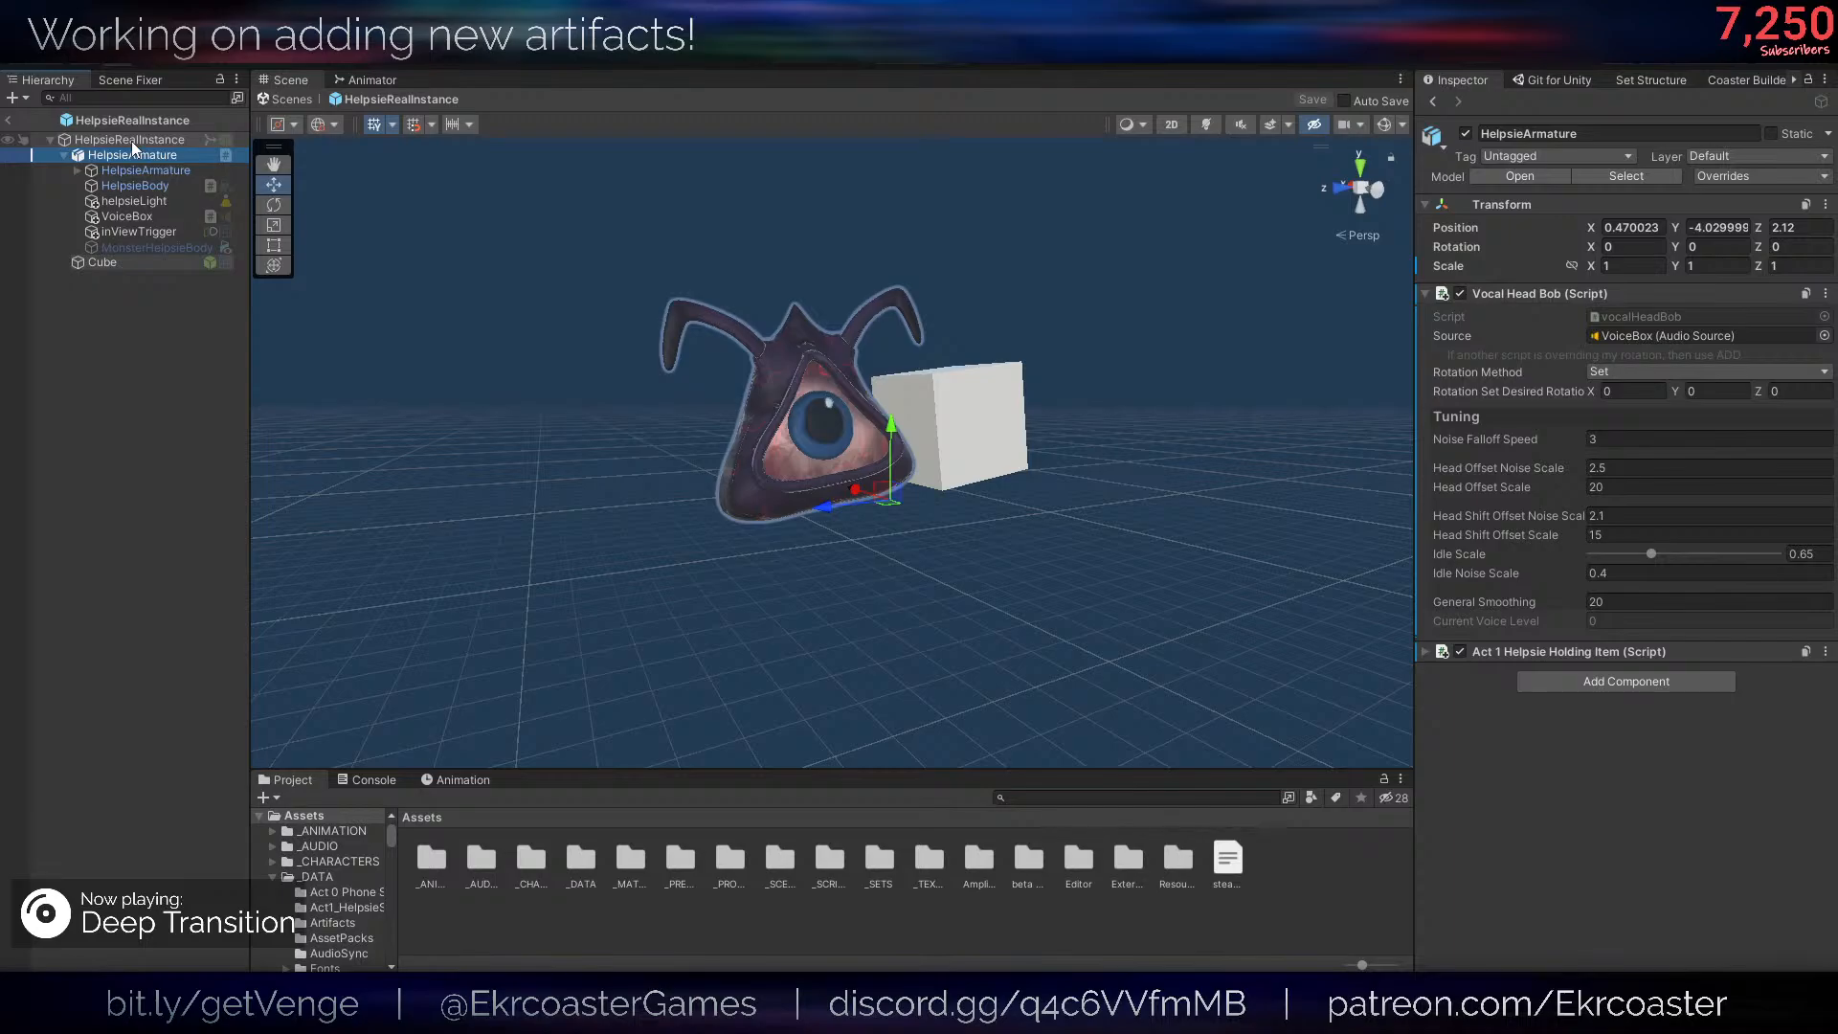
drag(145, 185, 1571, 559)
click(1628, 547)
mouse_move(1666, 599)
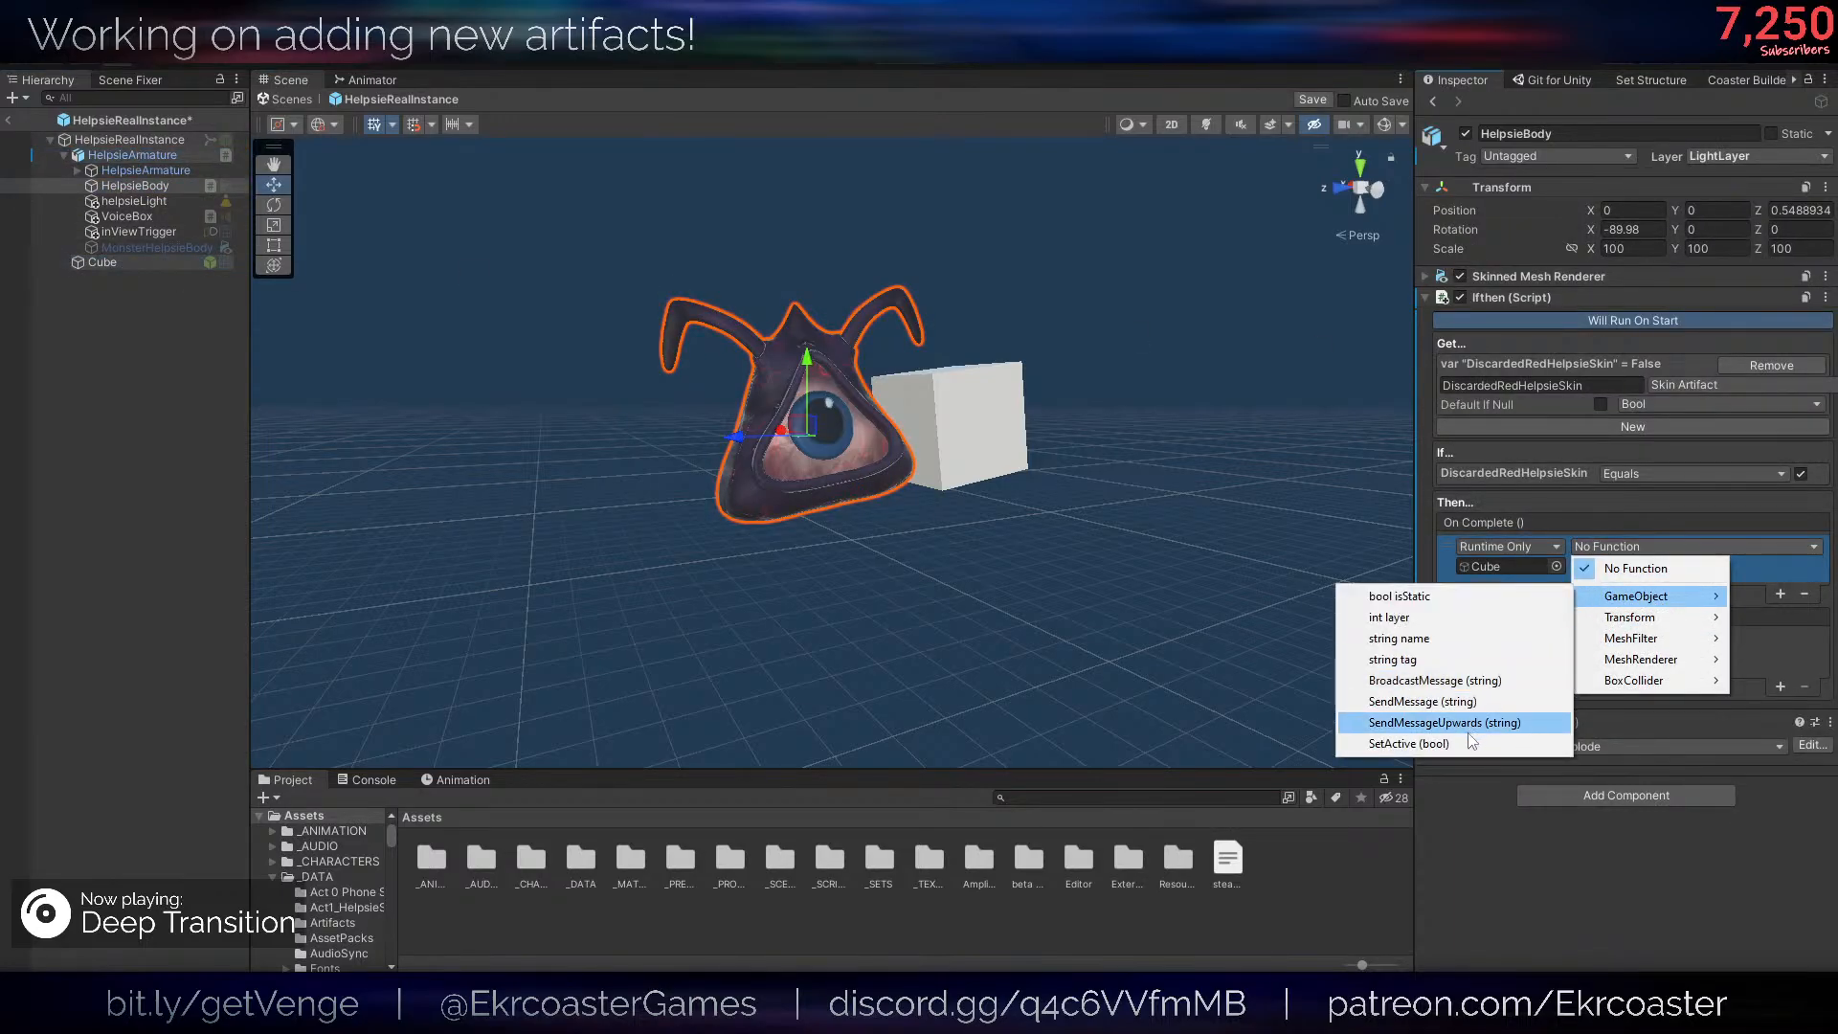
click(1455, 720)
- Make If Not Completed call GameObject.SetActive on Cube with false, set the On Complete value to true, and save the prefab
drag(157, 257, 1618, 633)
click(1695, 641)
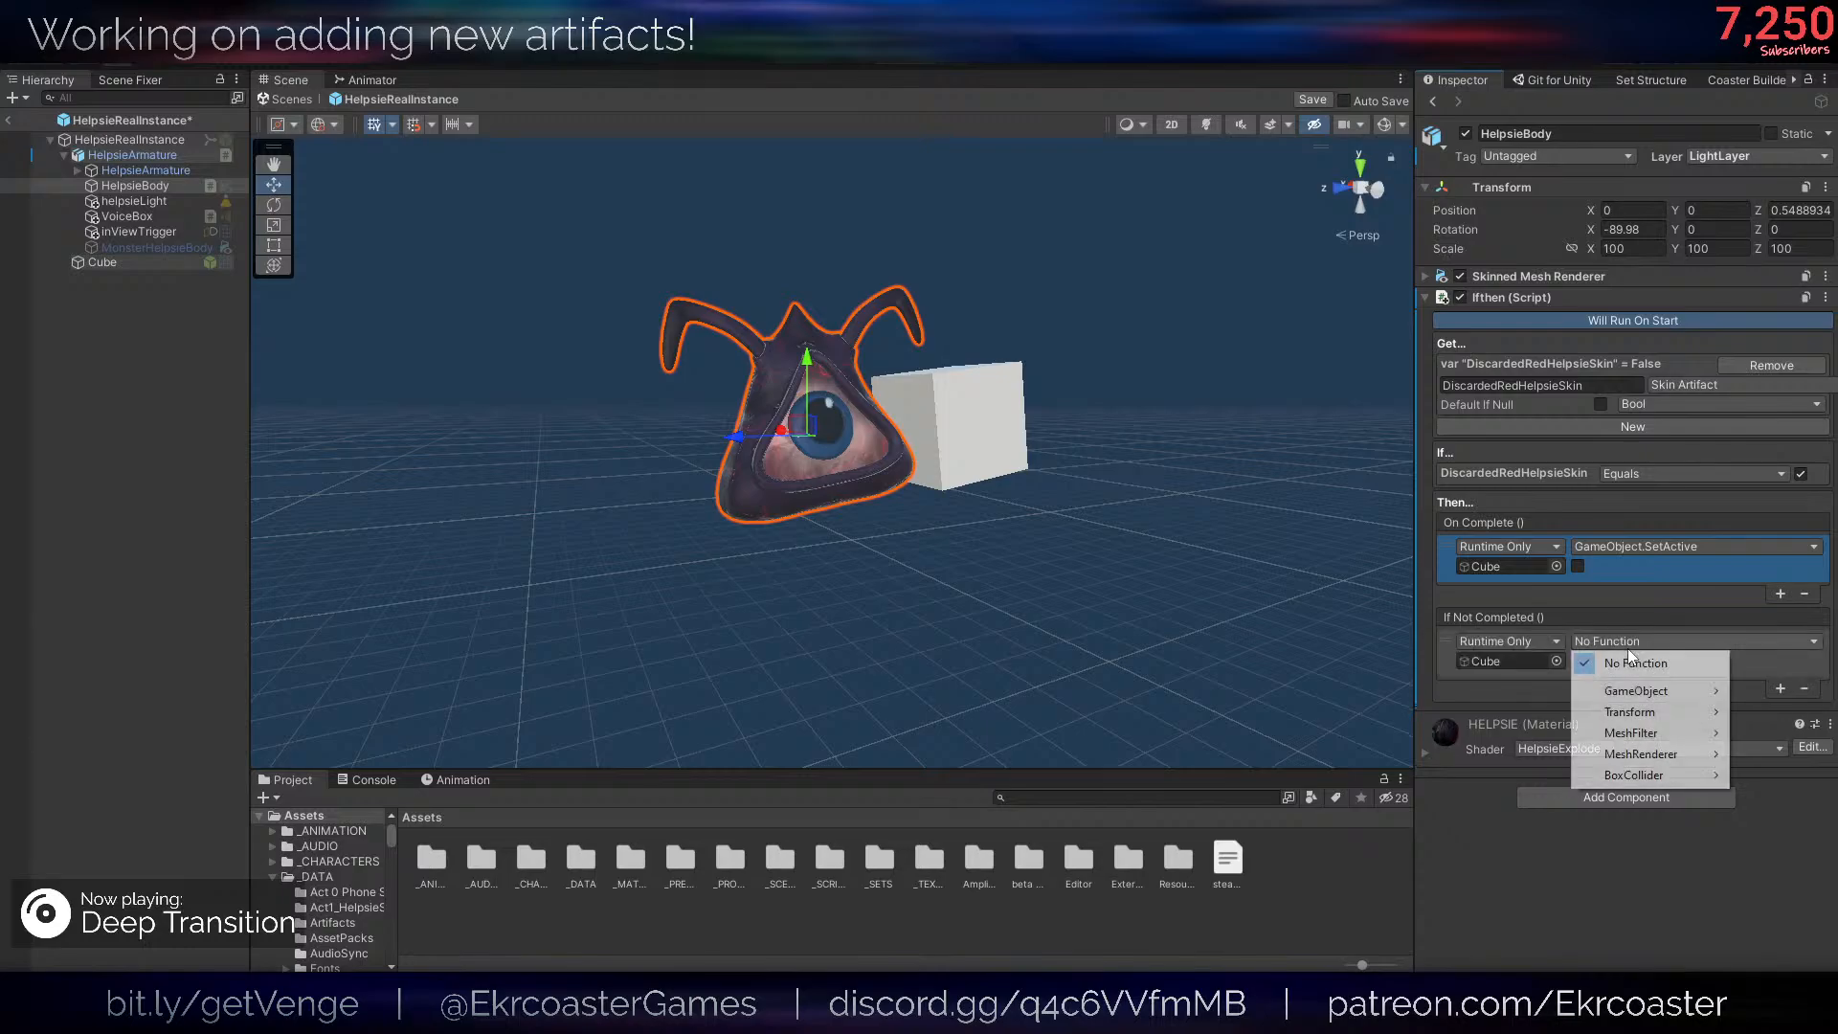
mouse_move(1637, 691)
click(1480, 821)
click(1578, 565)
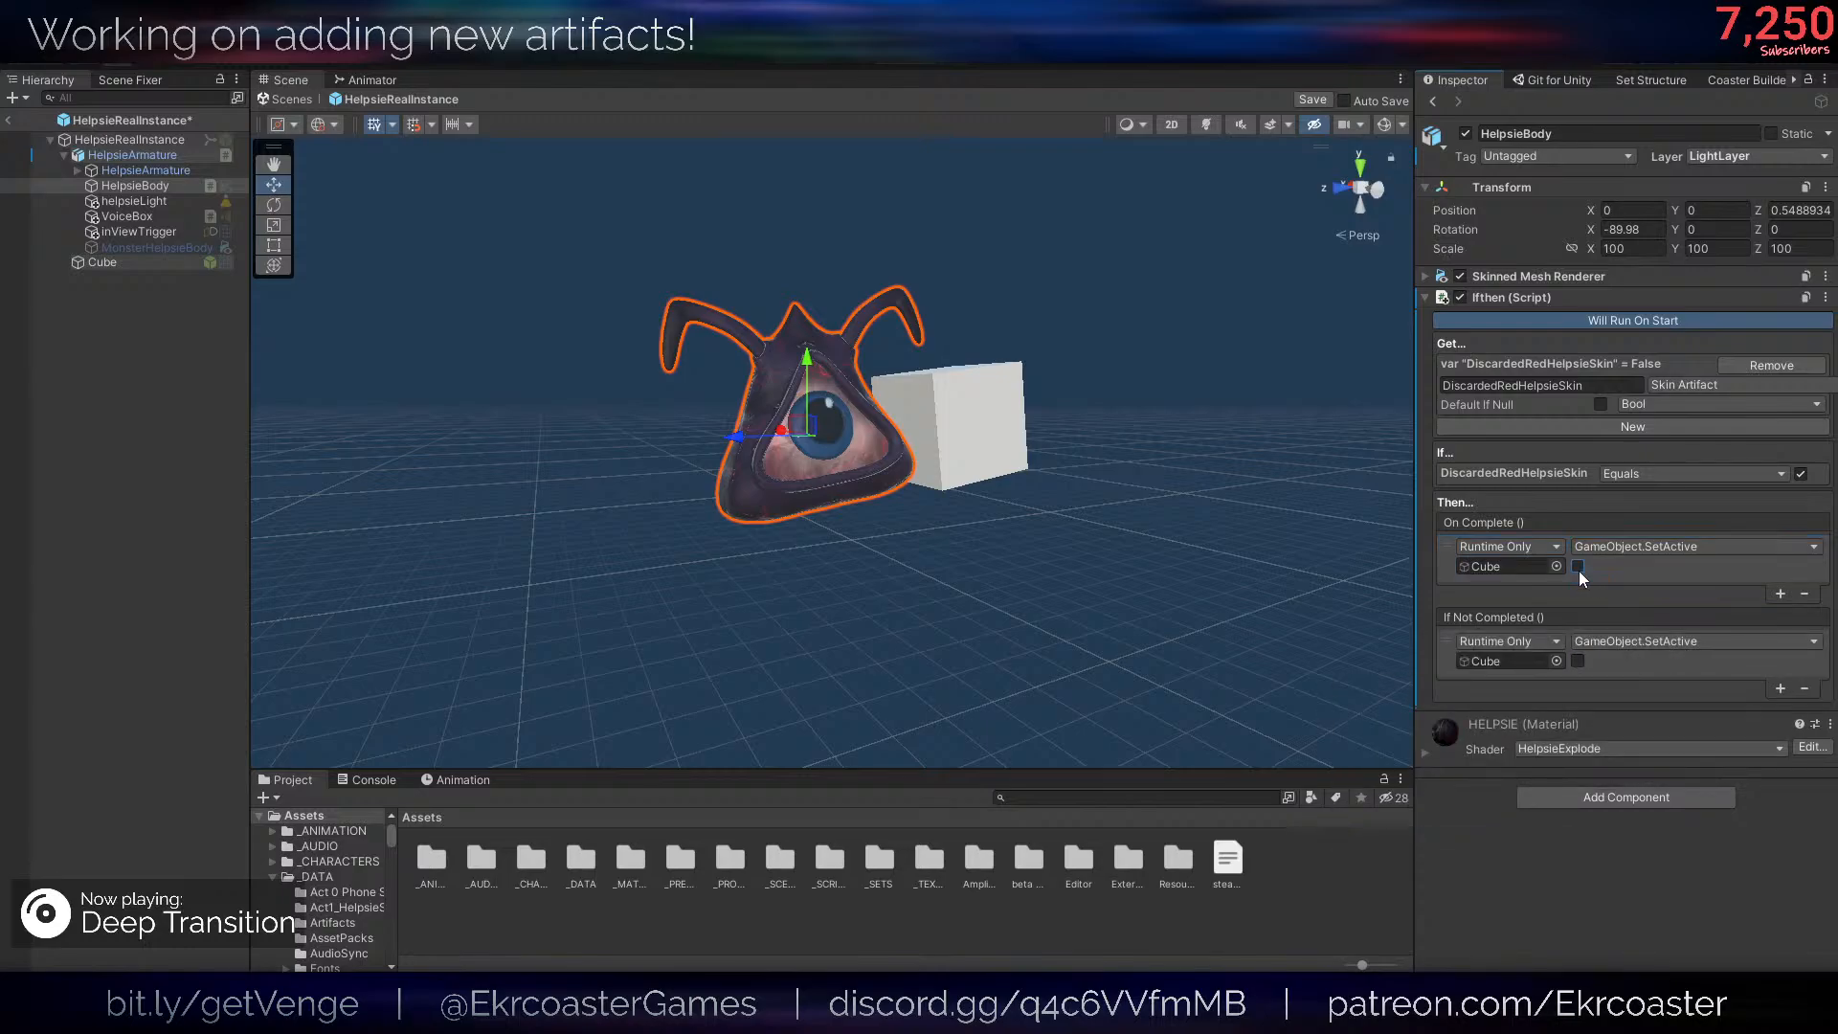
key(ctrl+s)
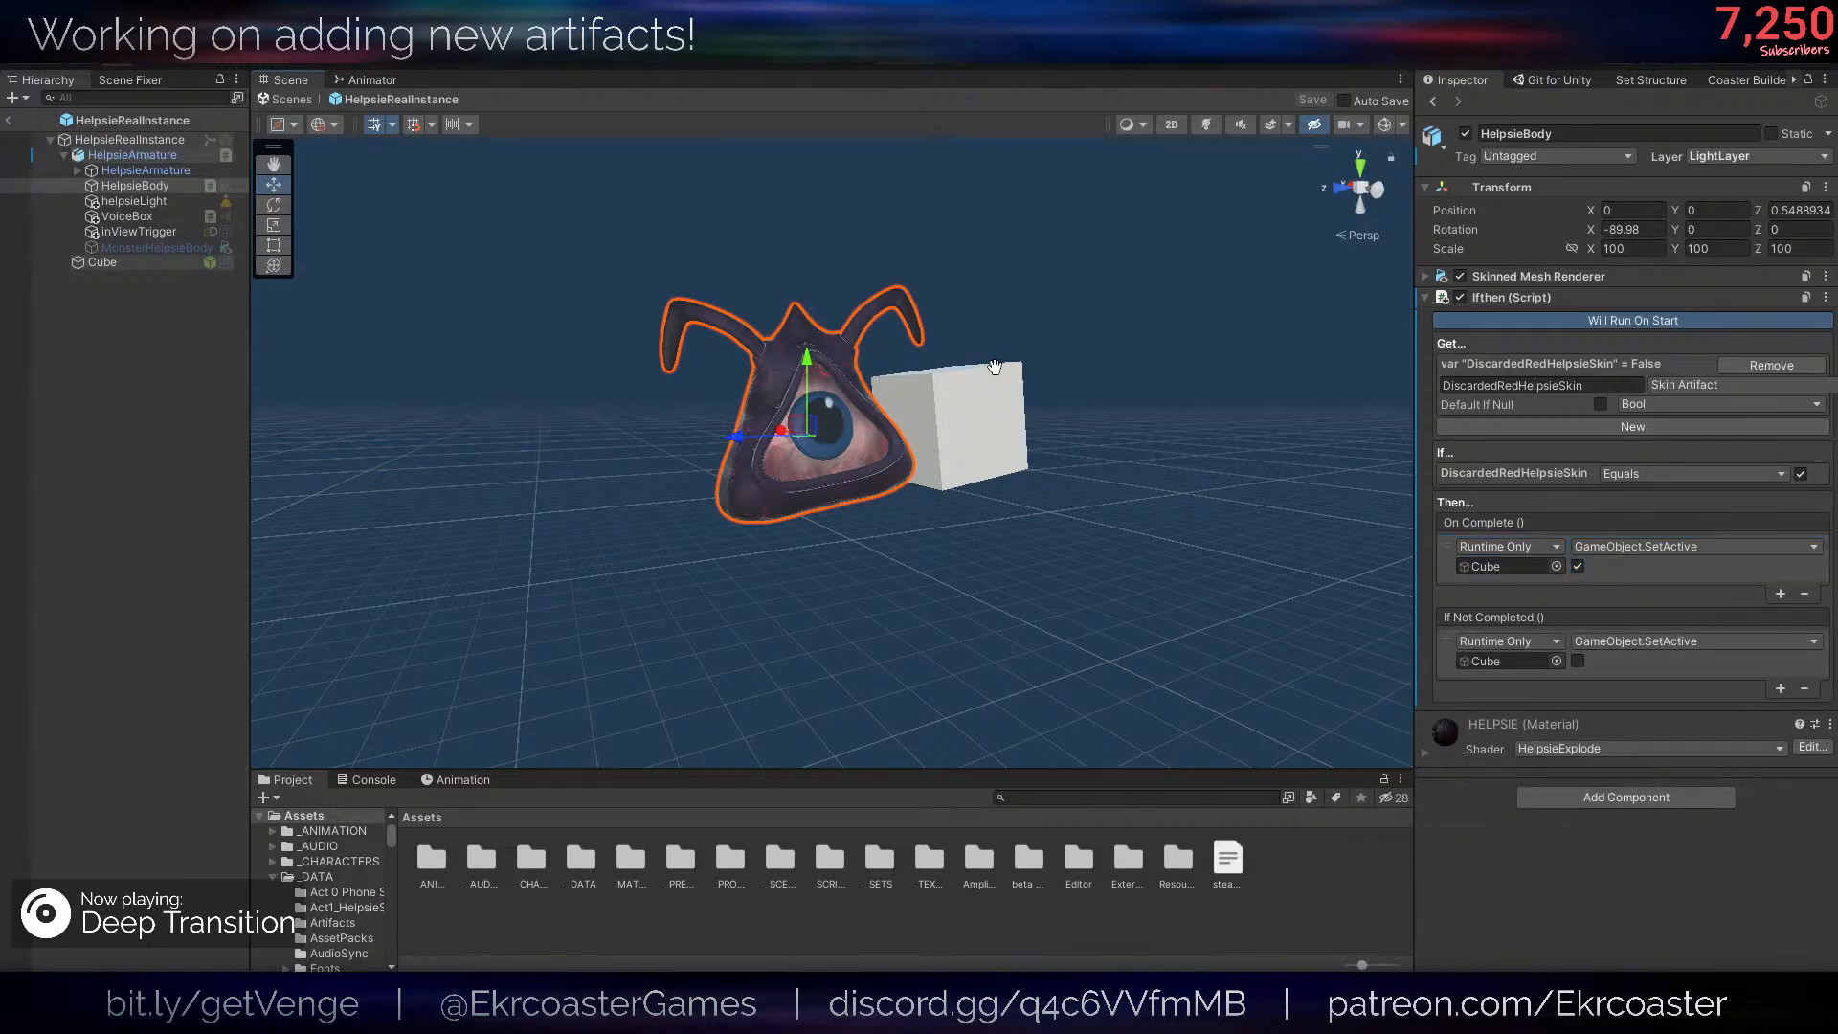
- Open the Helpsie prefab from the _PREFABS/Items folder
click(646, 899)
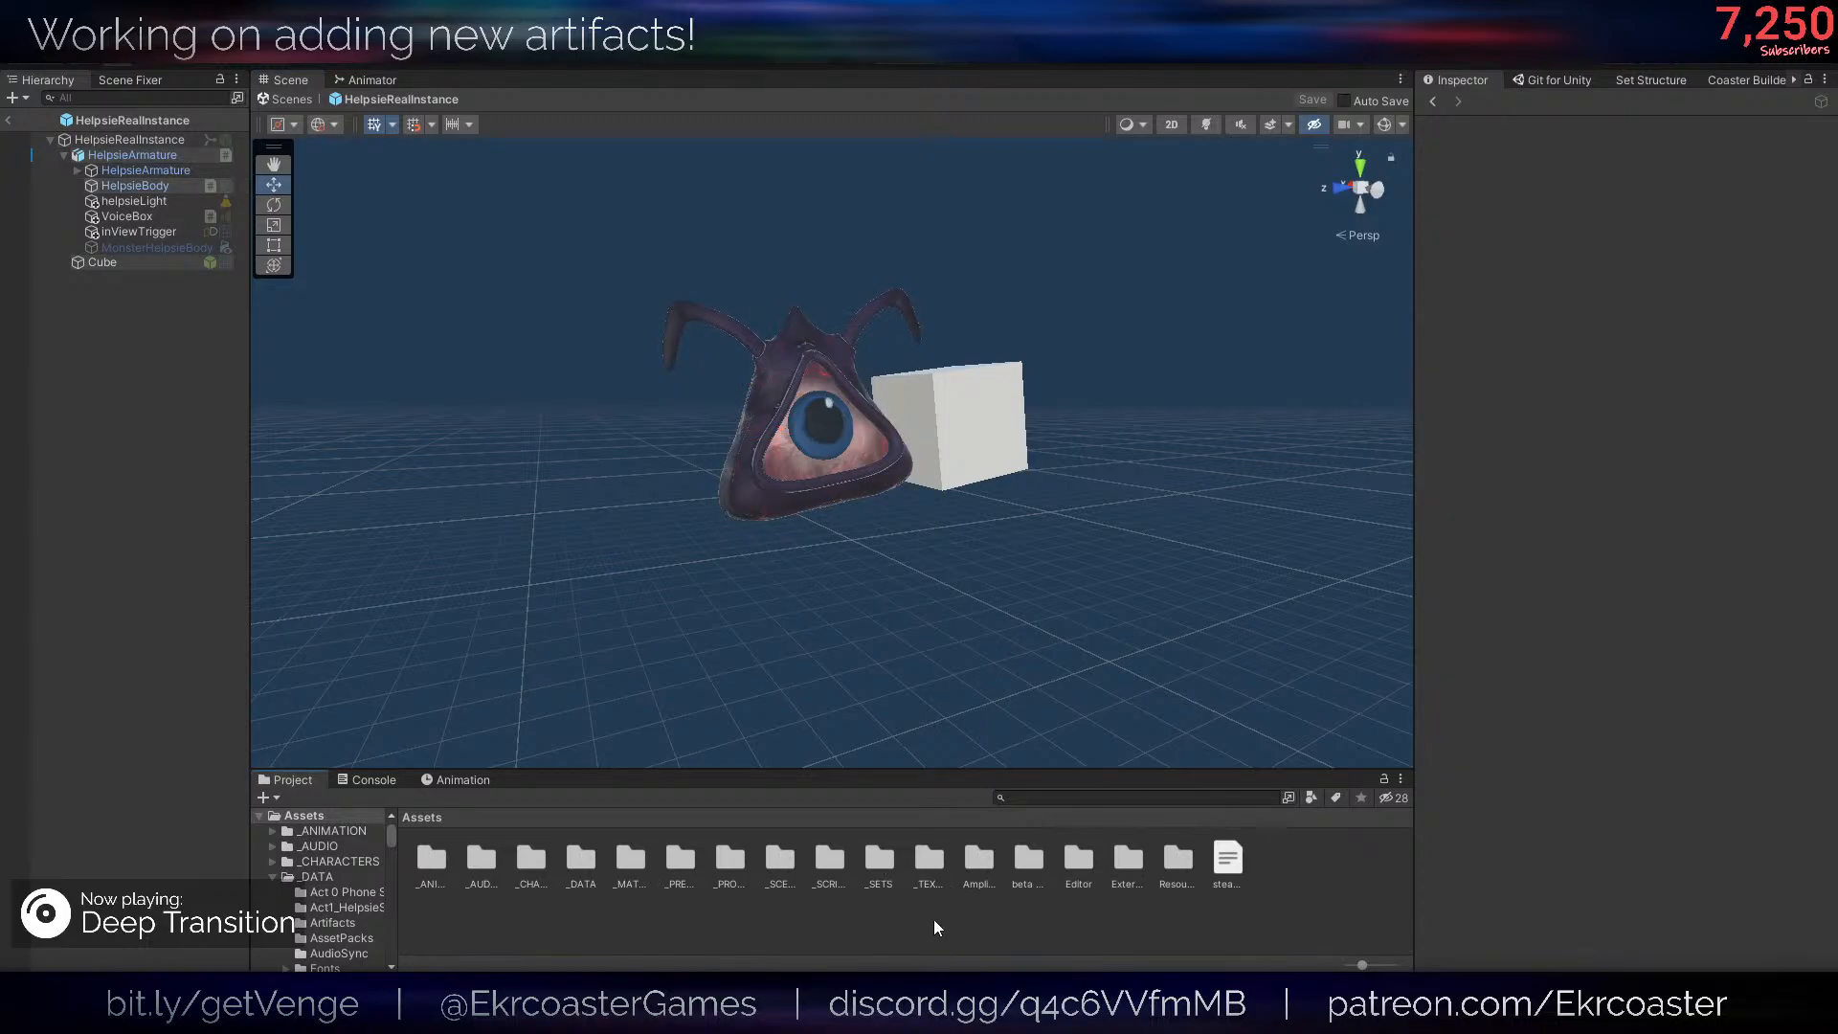
double_click(708, 862)
double_click(526, 858)
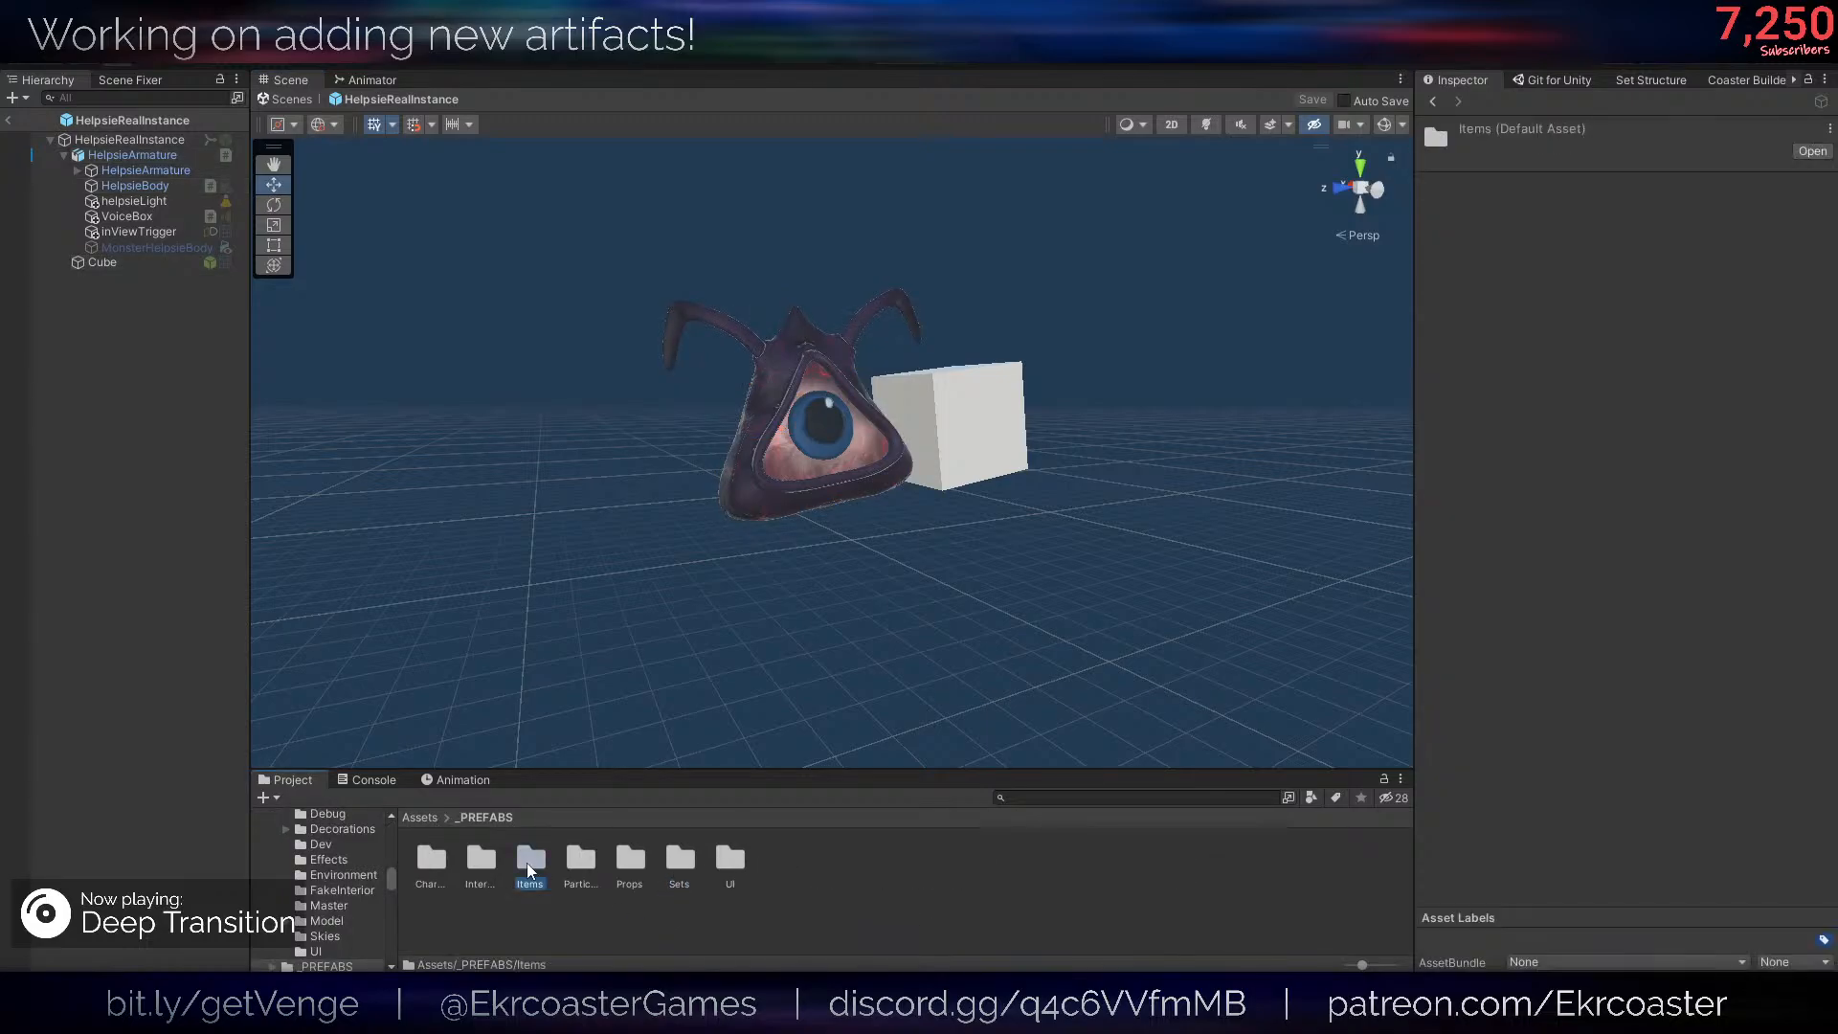
scroll(919, 910, down, 2)
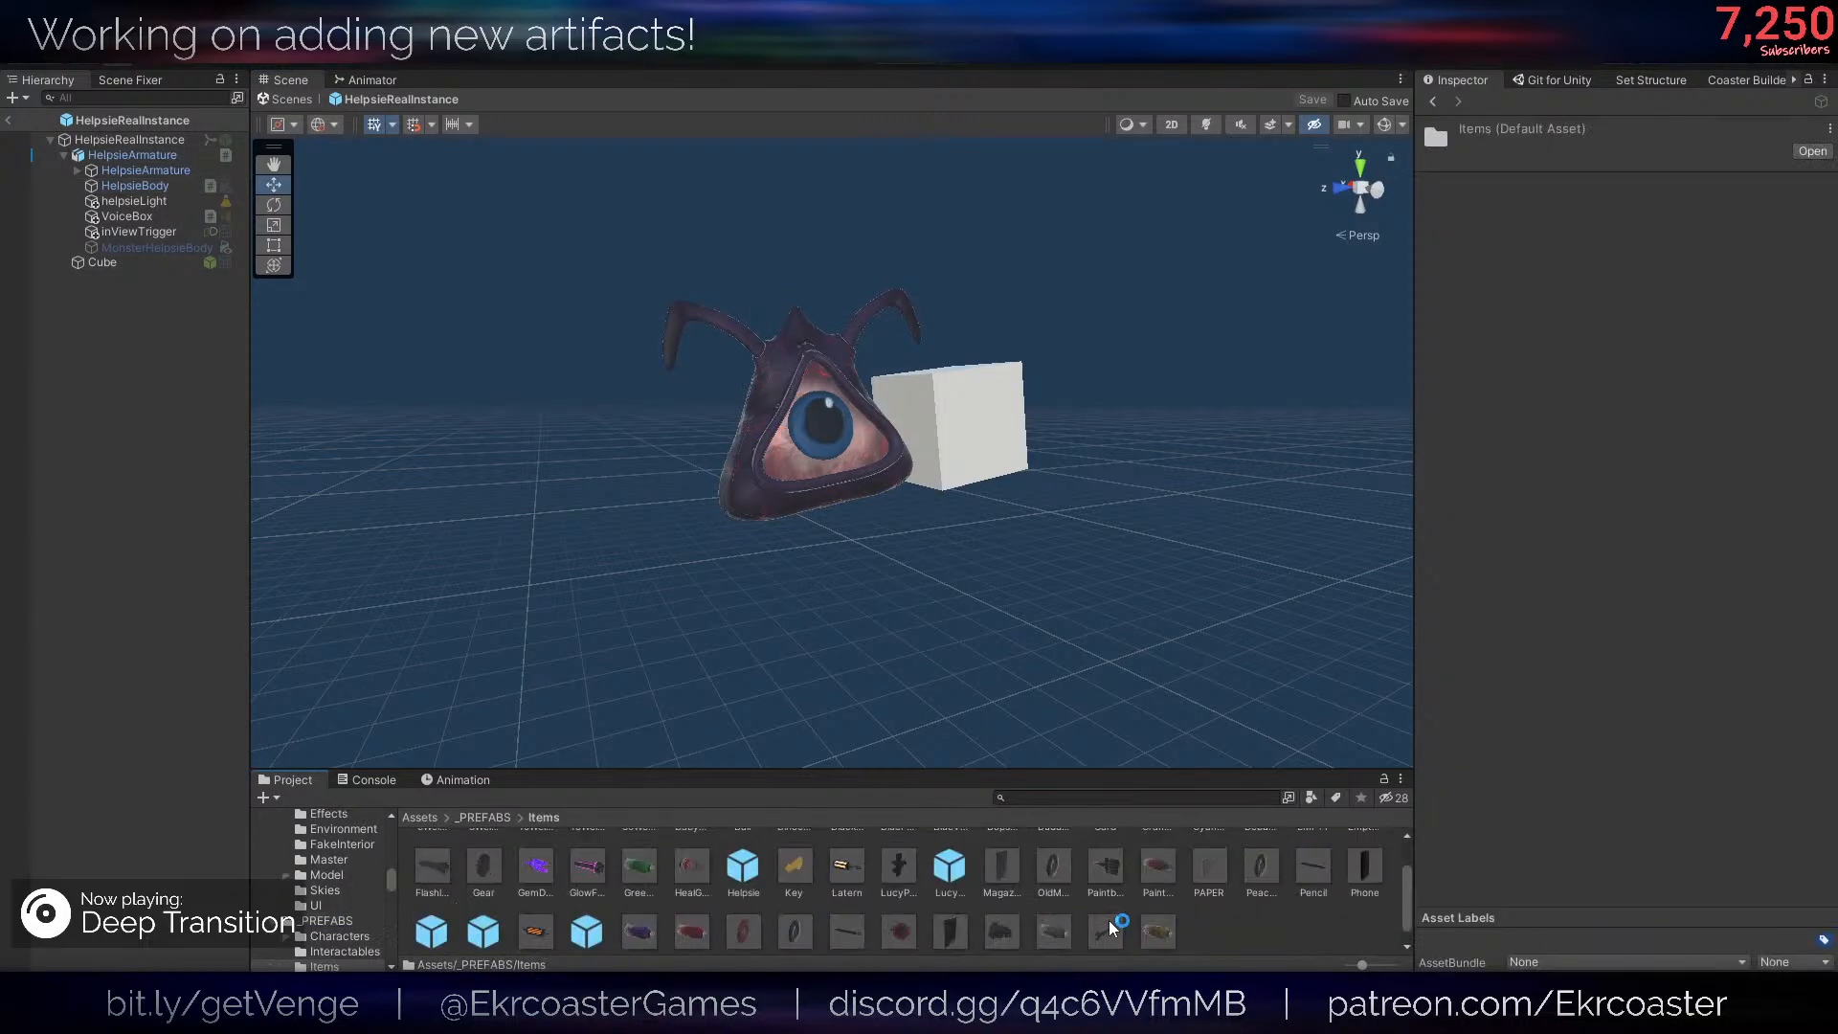
click(745, 859)
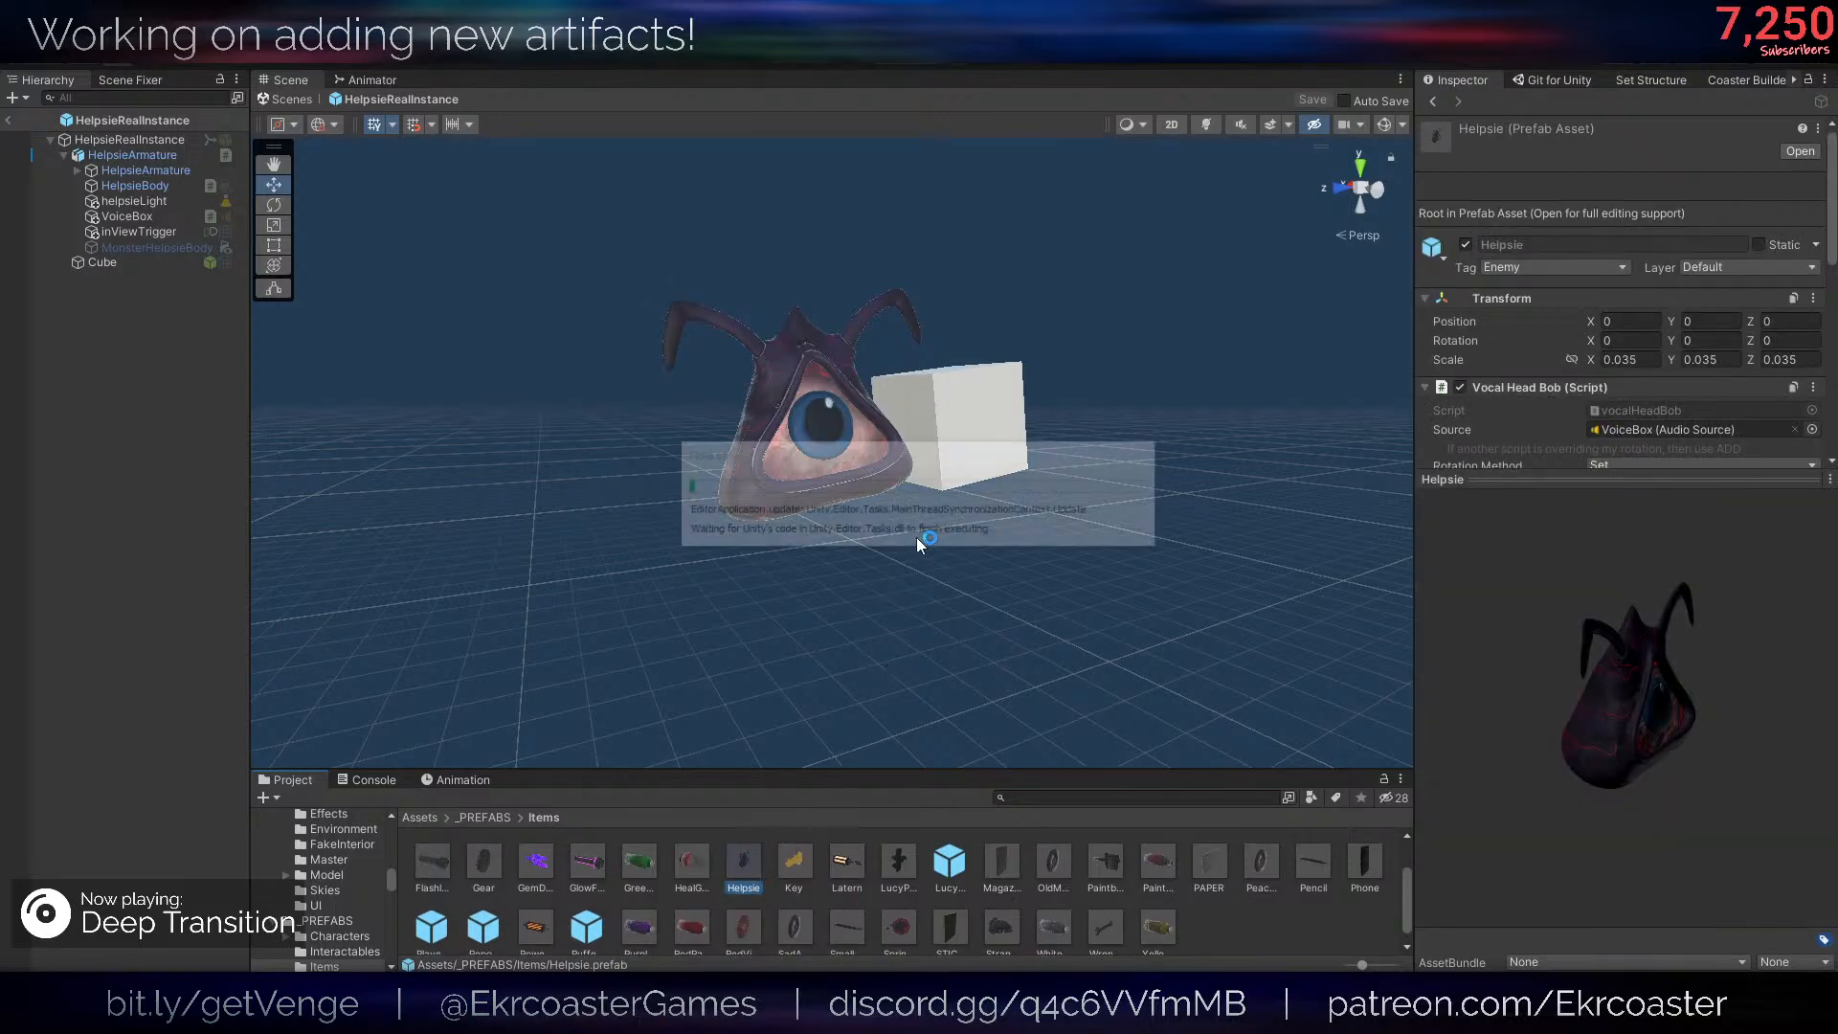
alt+drag(916, 537, 915, 608)
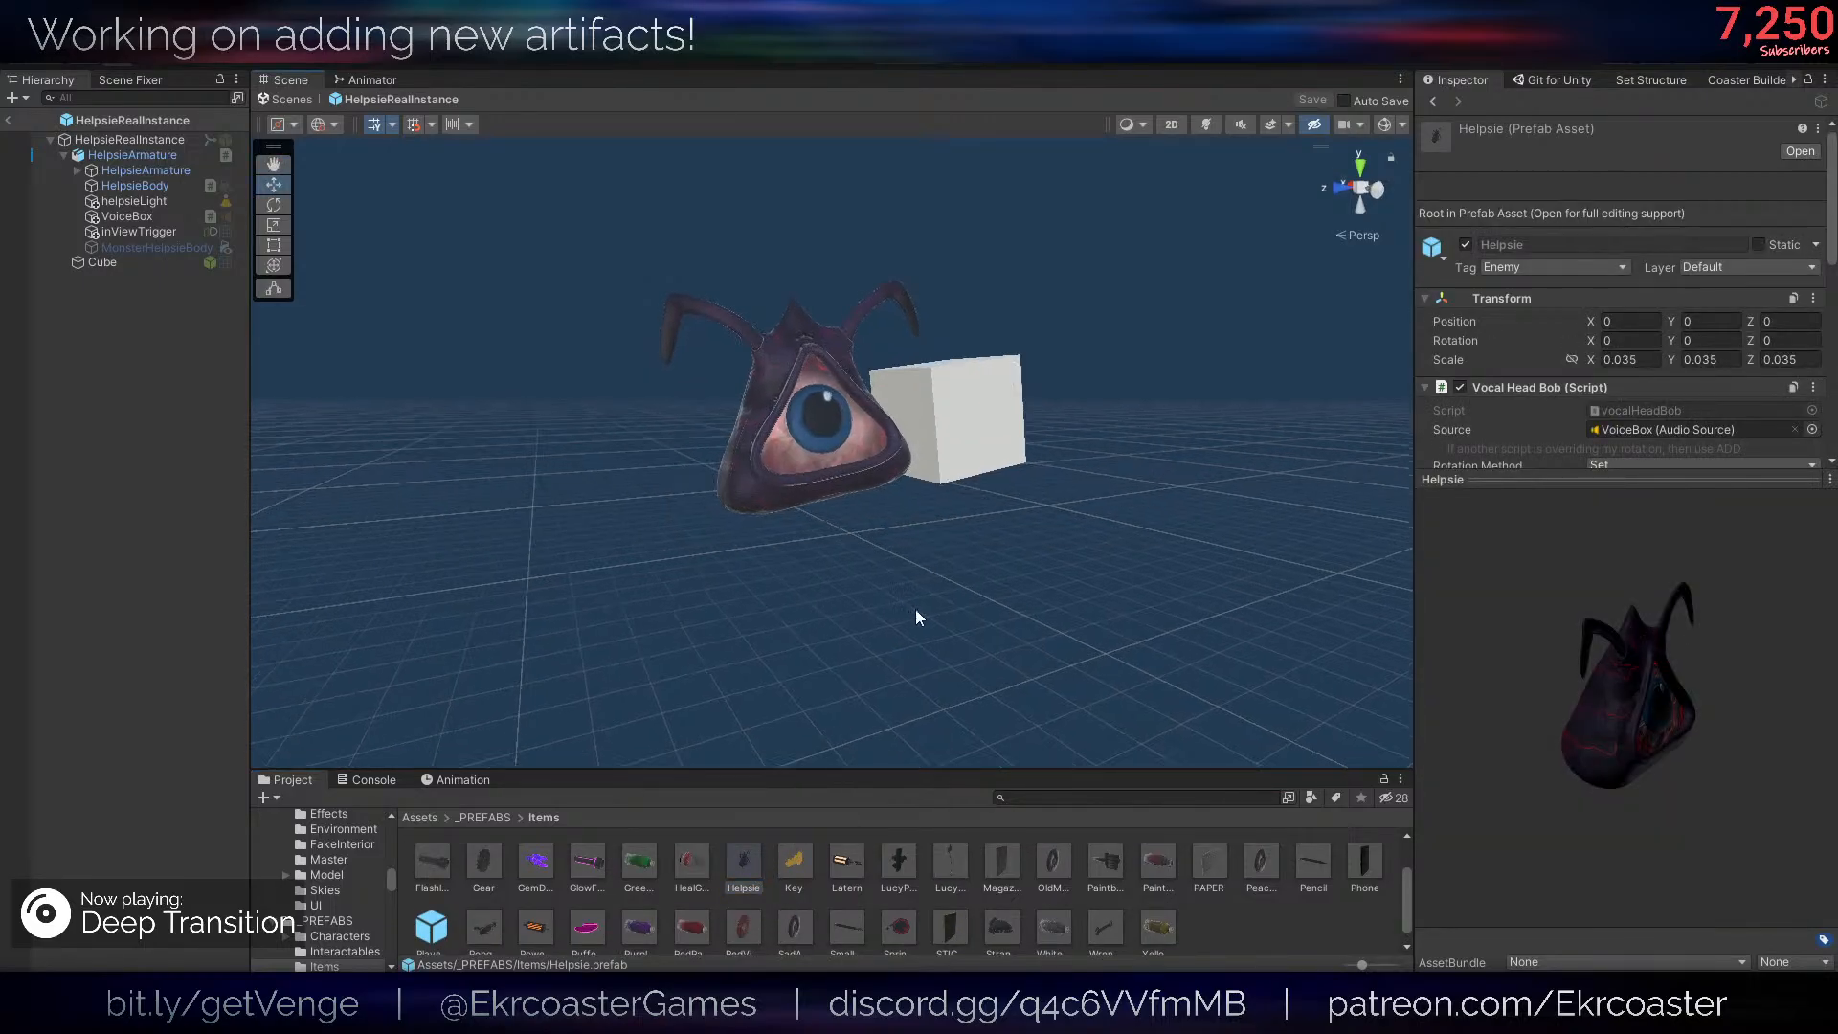
click(755, 871)
double_click(749, 872)
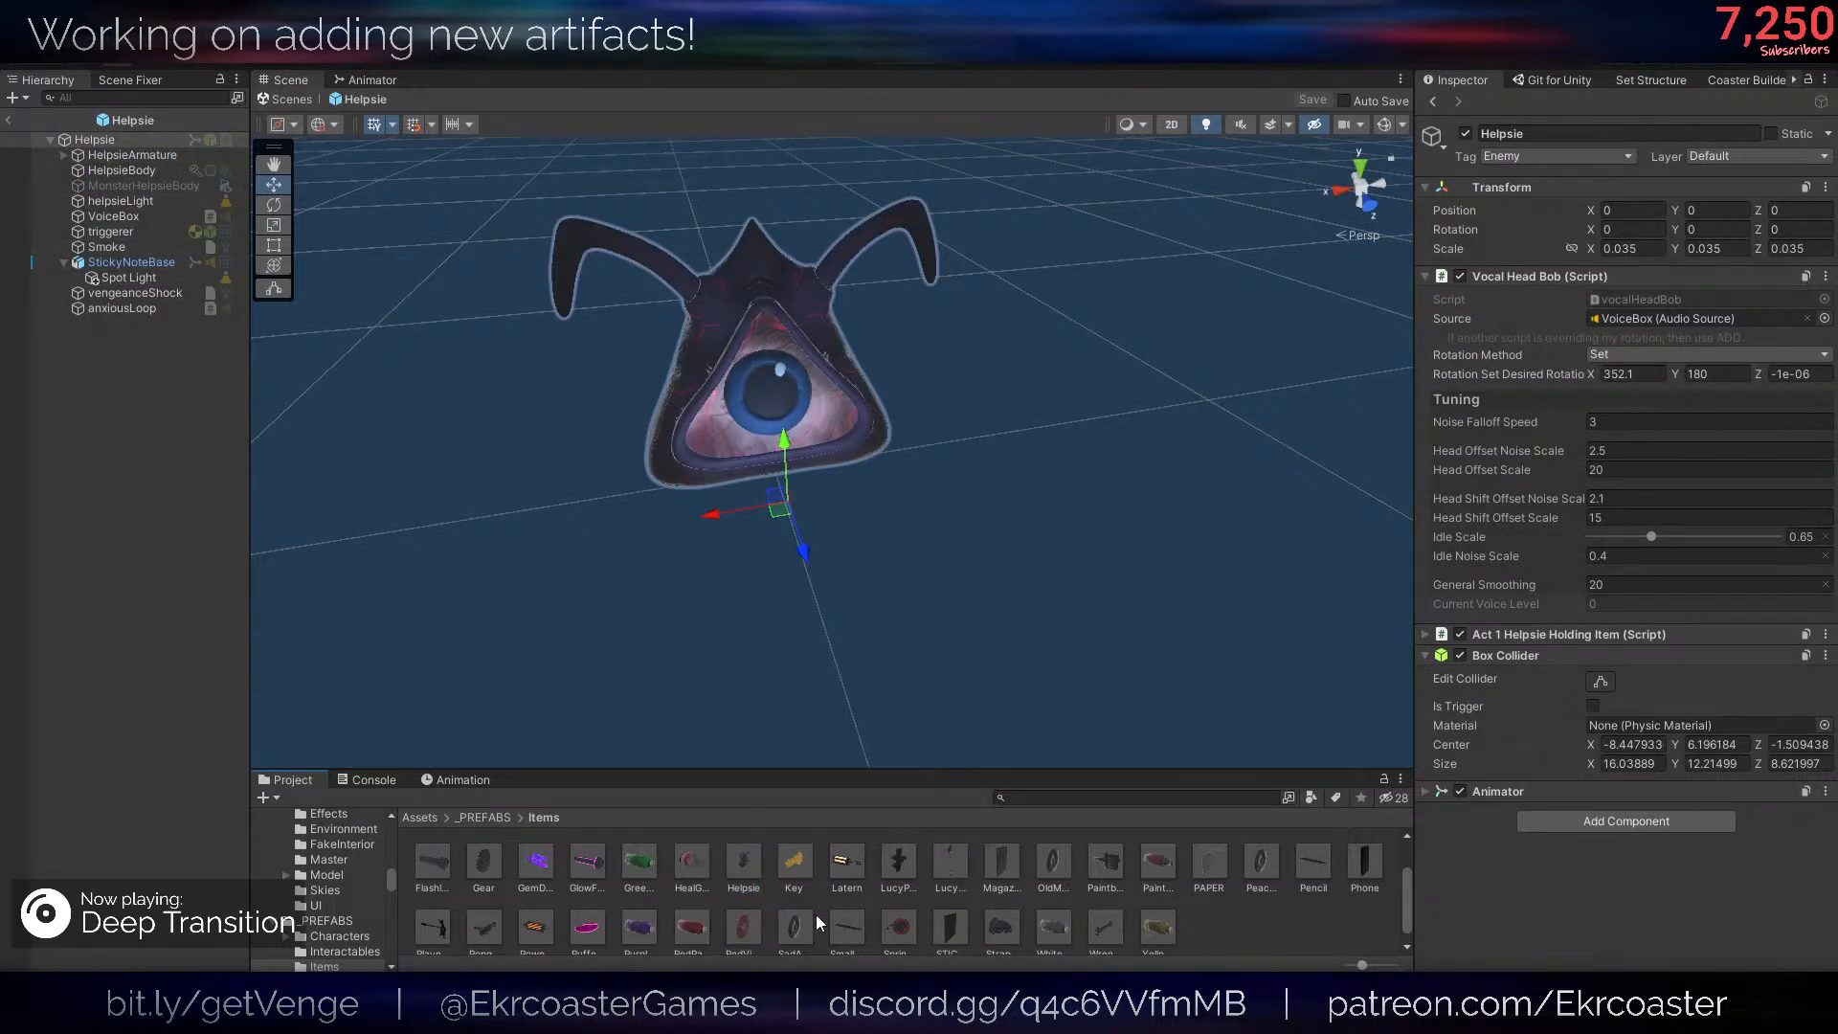
- Open the HelpsieRealInstance prefab from _PREFABS/Characters and copy HelpsieBody's Ifthen component
scroll(442, 843, up, 2)
click(431, 818)
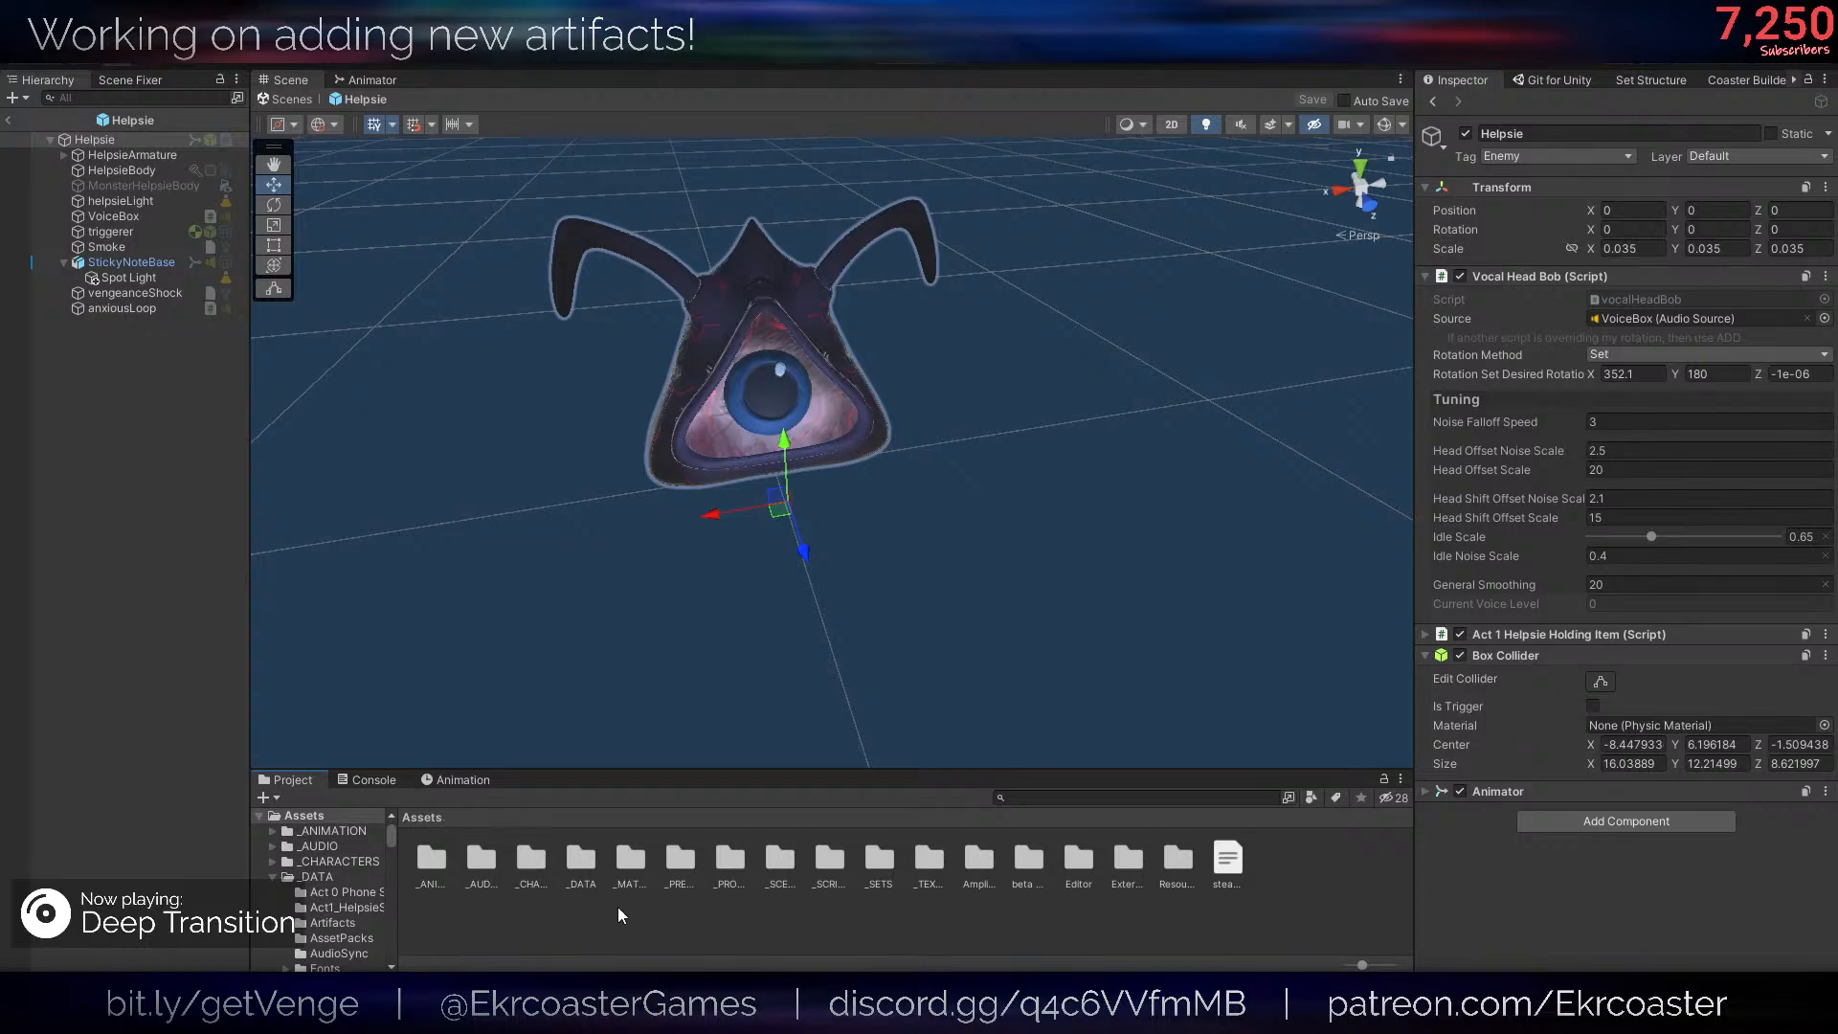
click(657, 933)
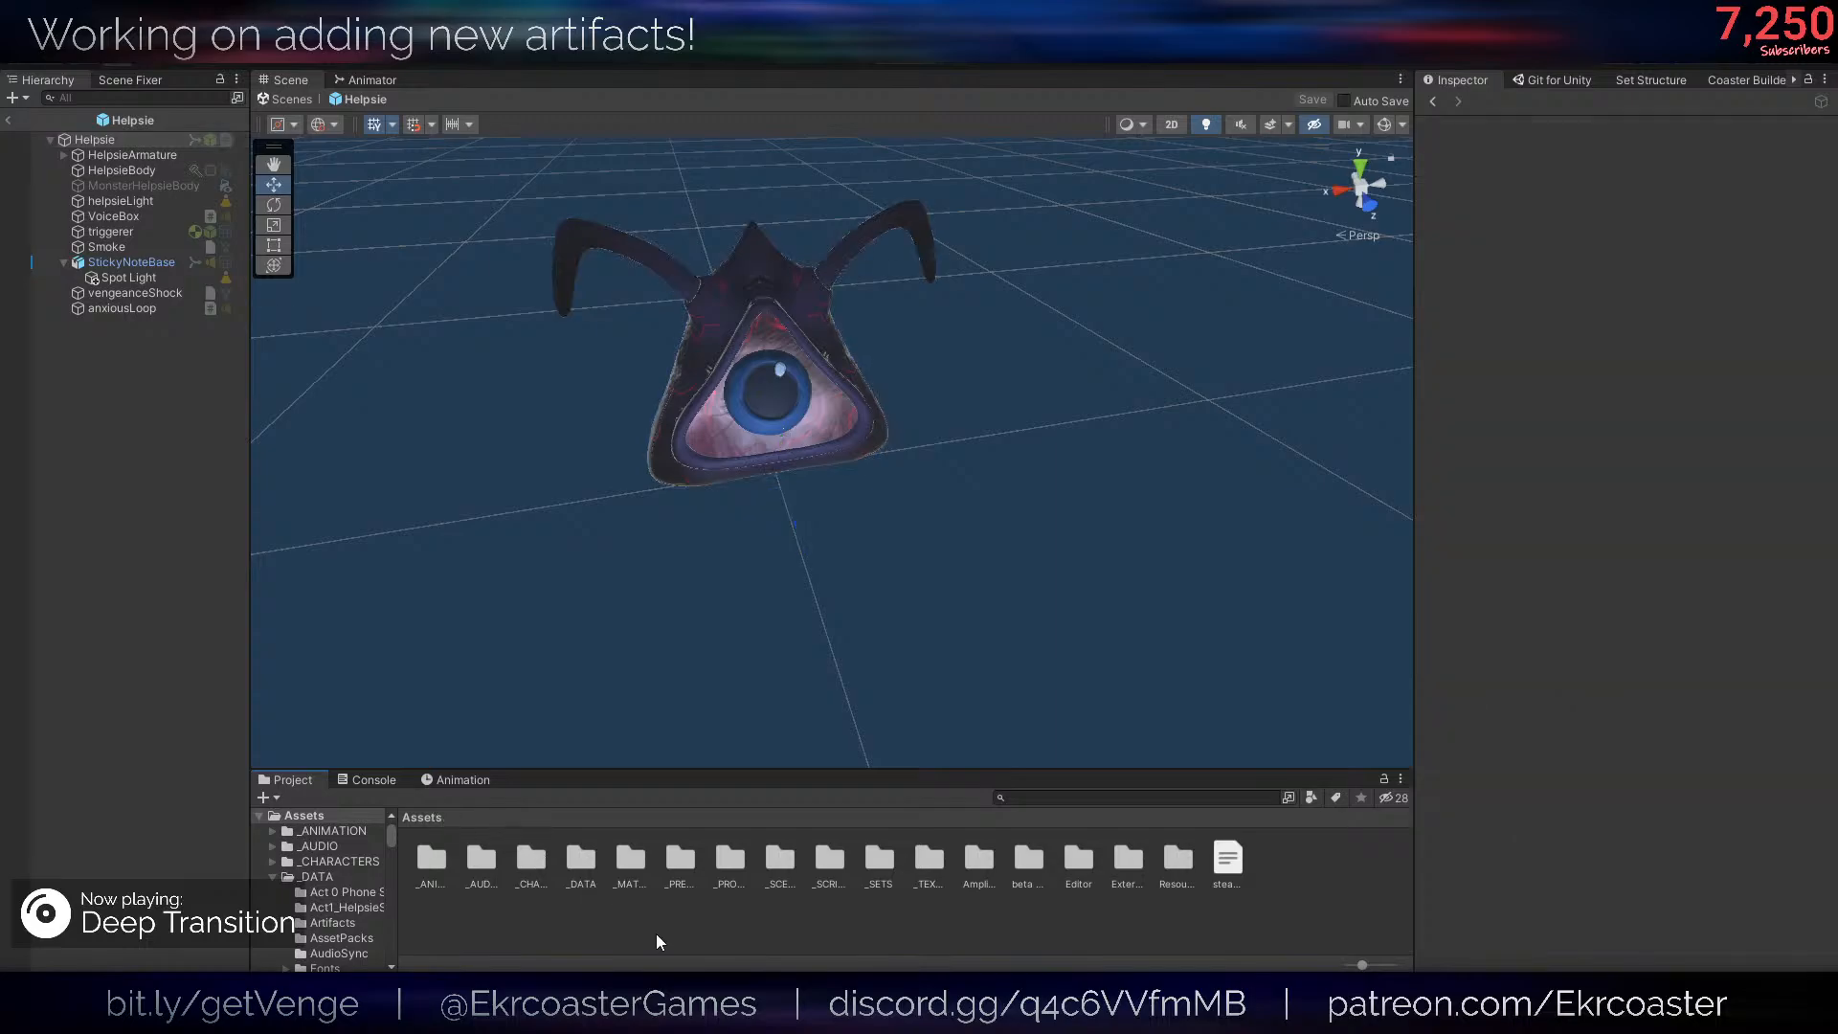
click(666, 865)
double_click(670, 881)
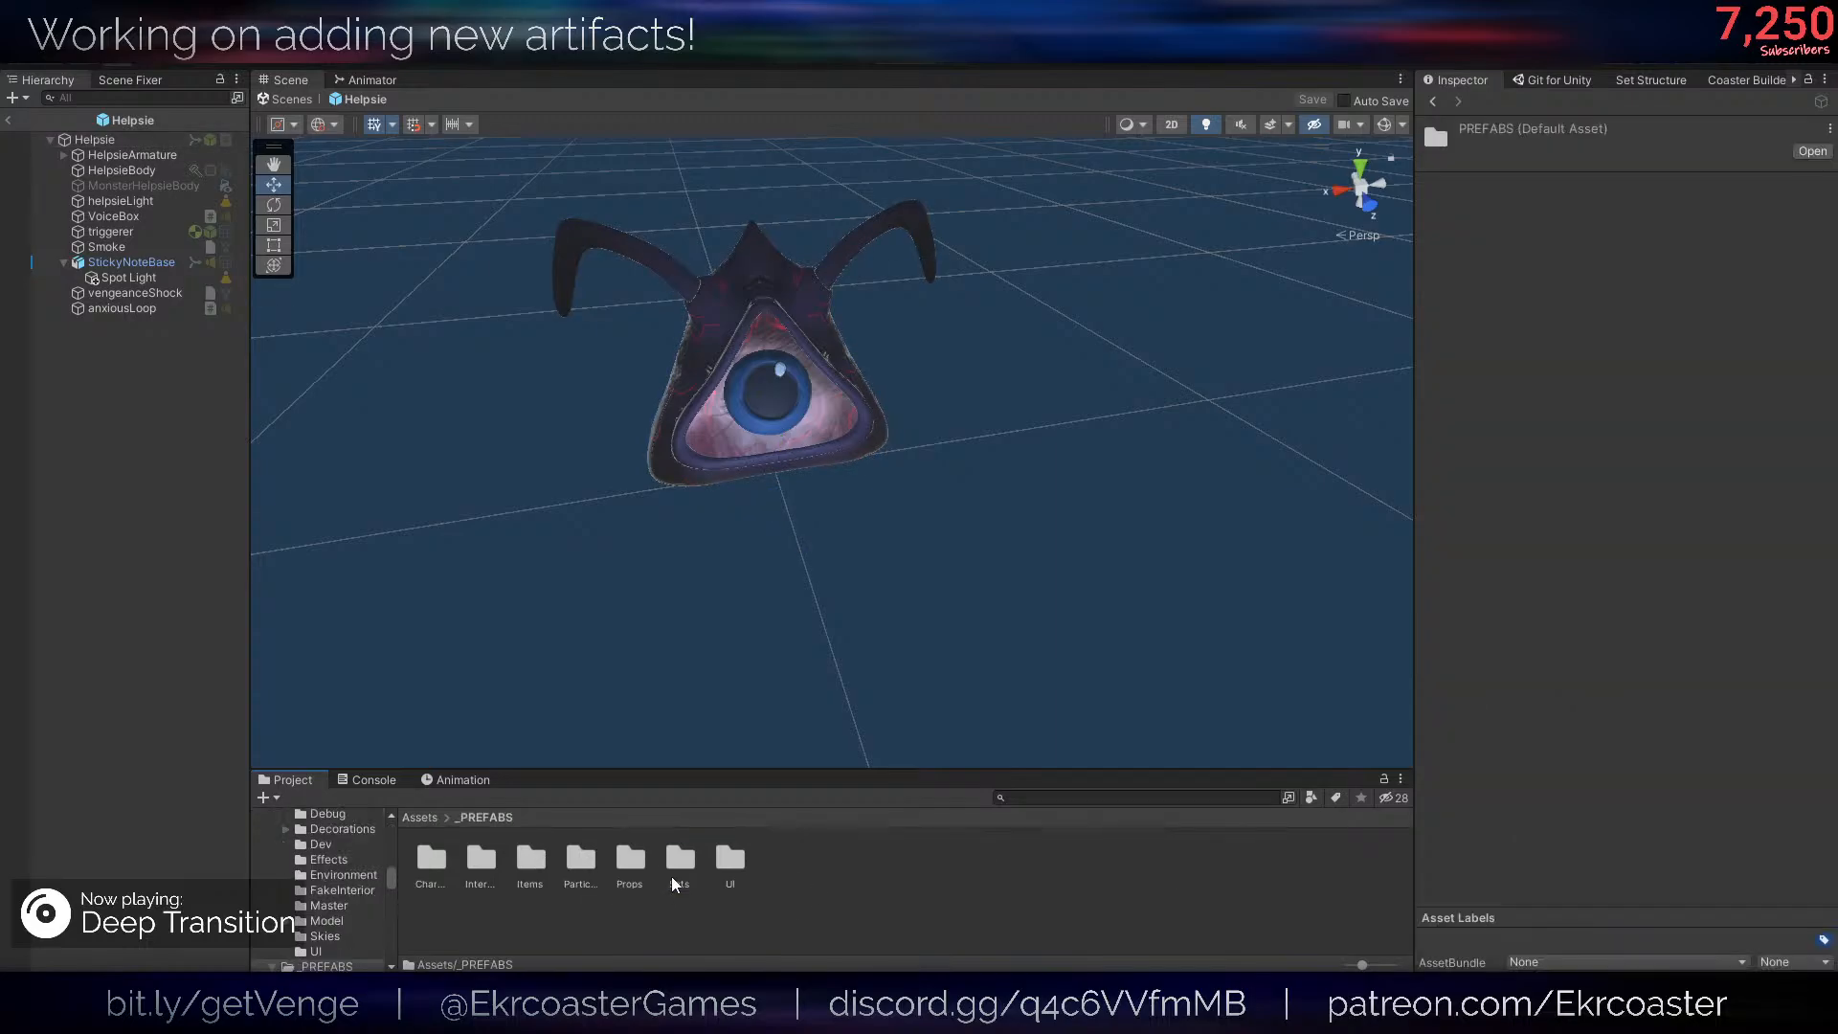
double_click(432, 859)
double_click(582, 857)
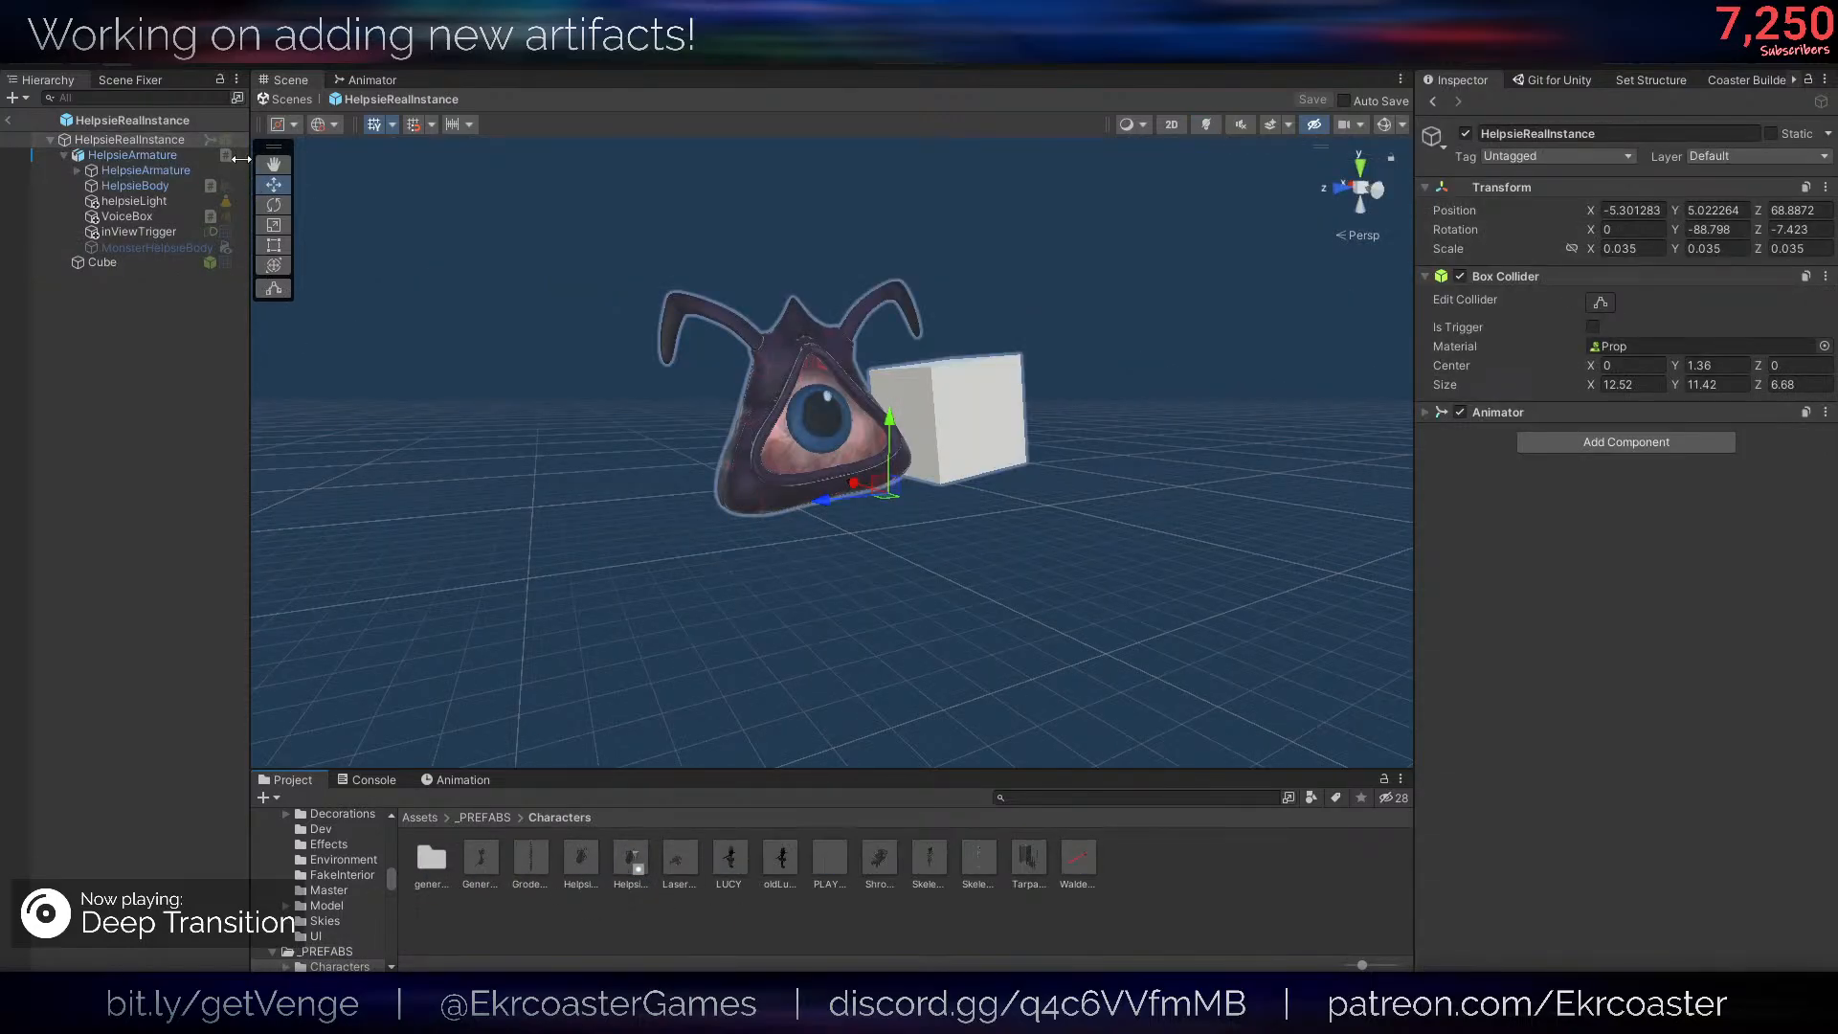
click(161, 183)
right_click(1543, 298)
click(1586, 423)
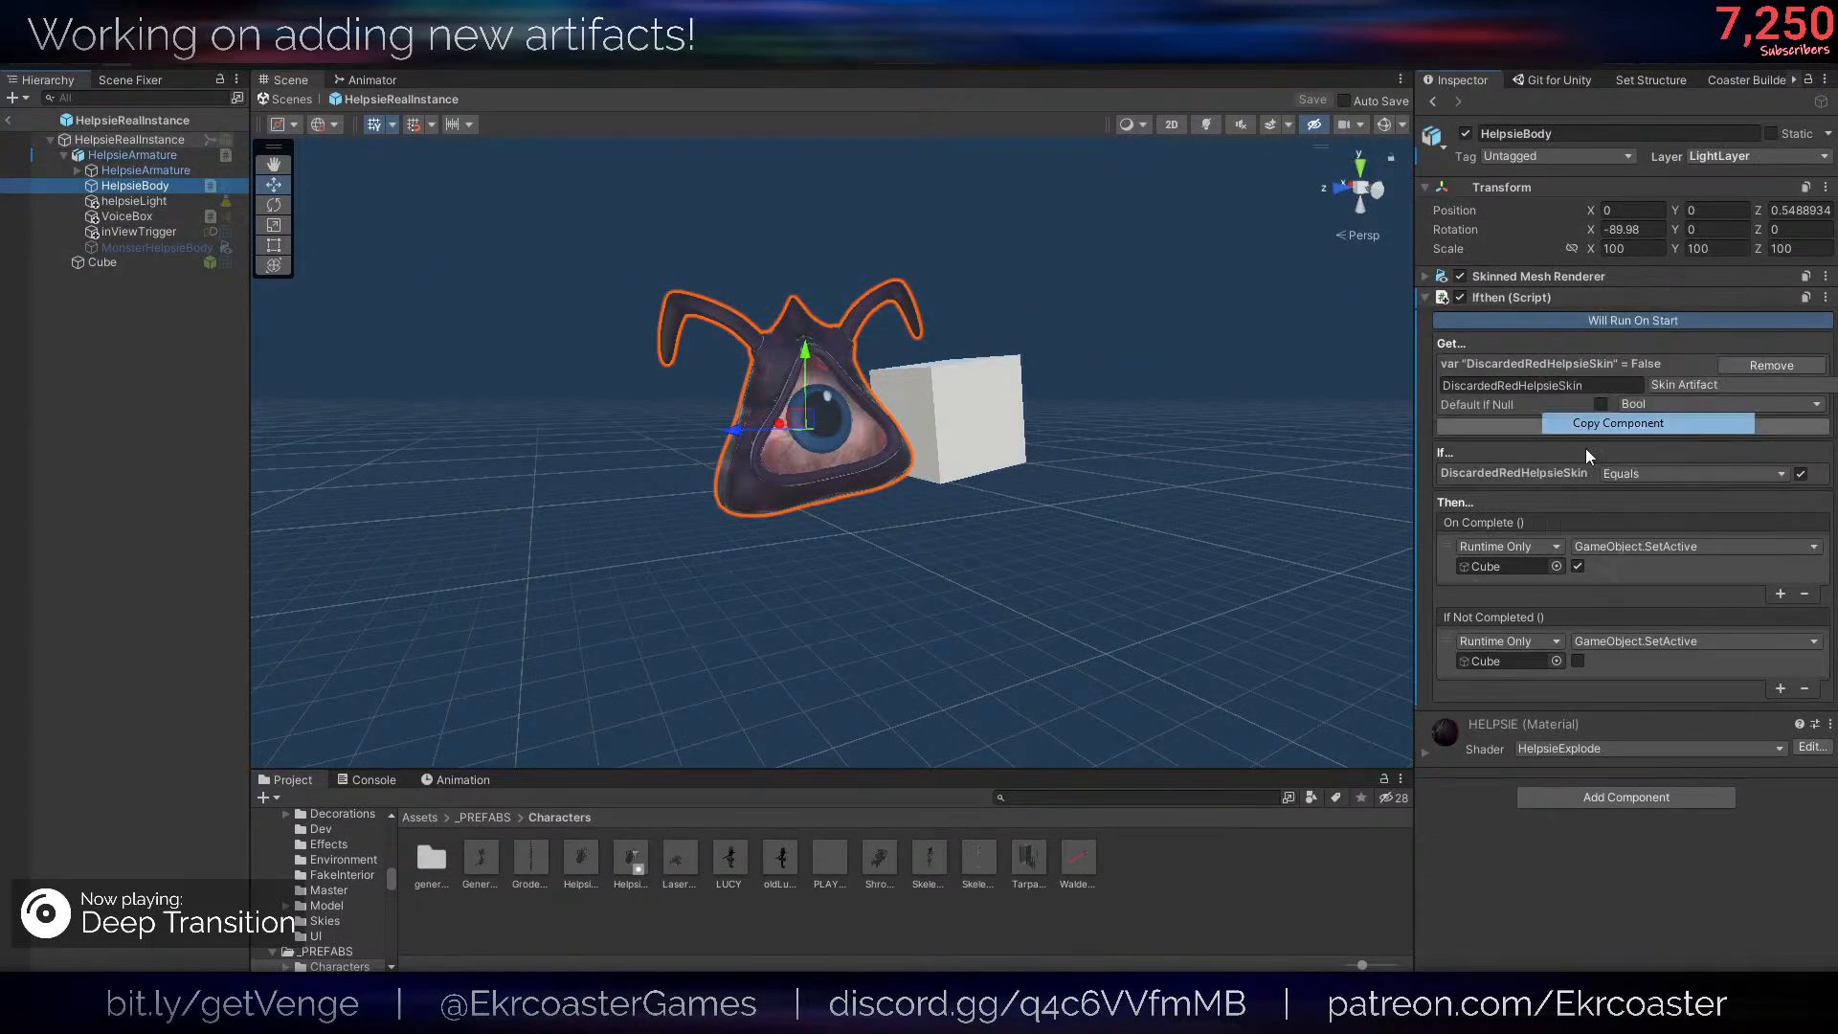
- Open the Helpsie prefab in _PREFABS/Items and paste the copied Ifthen script as a new component on HelpsieBody
click(428, 575)
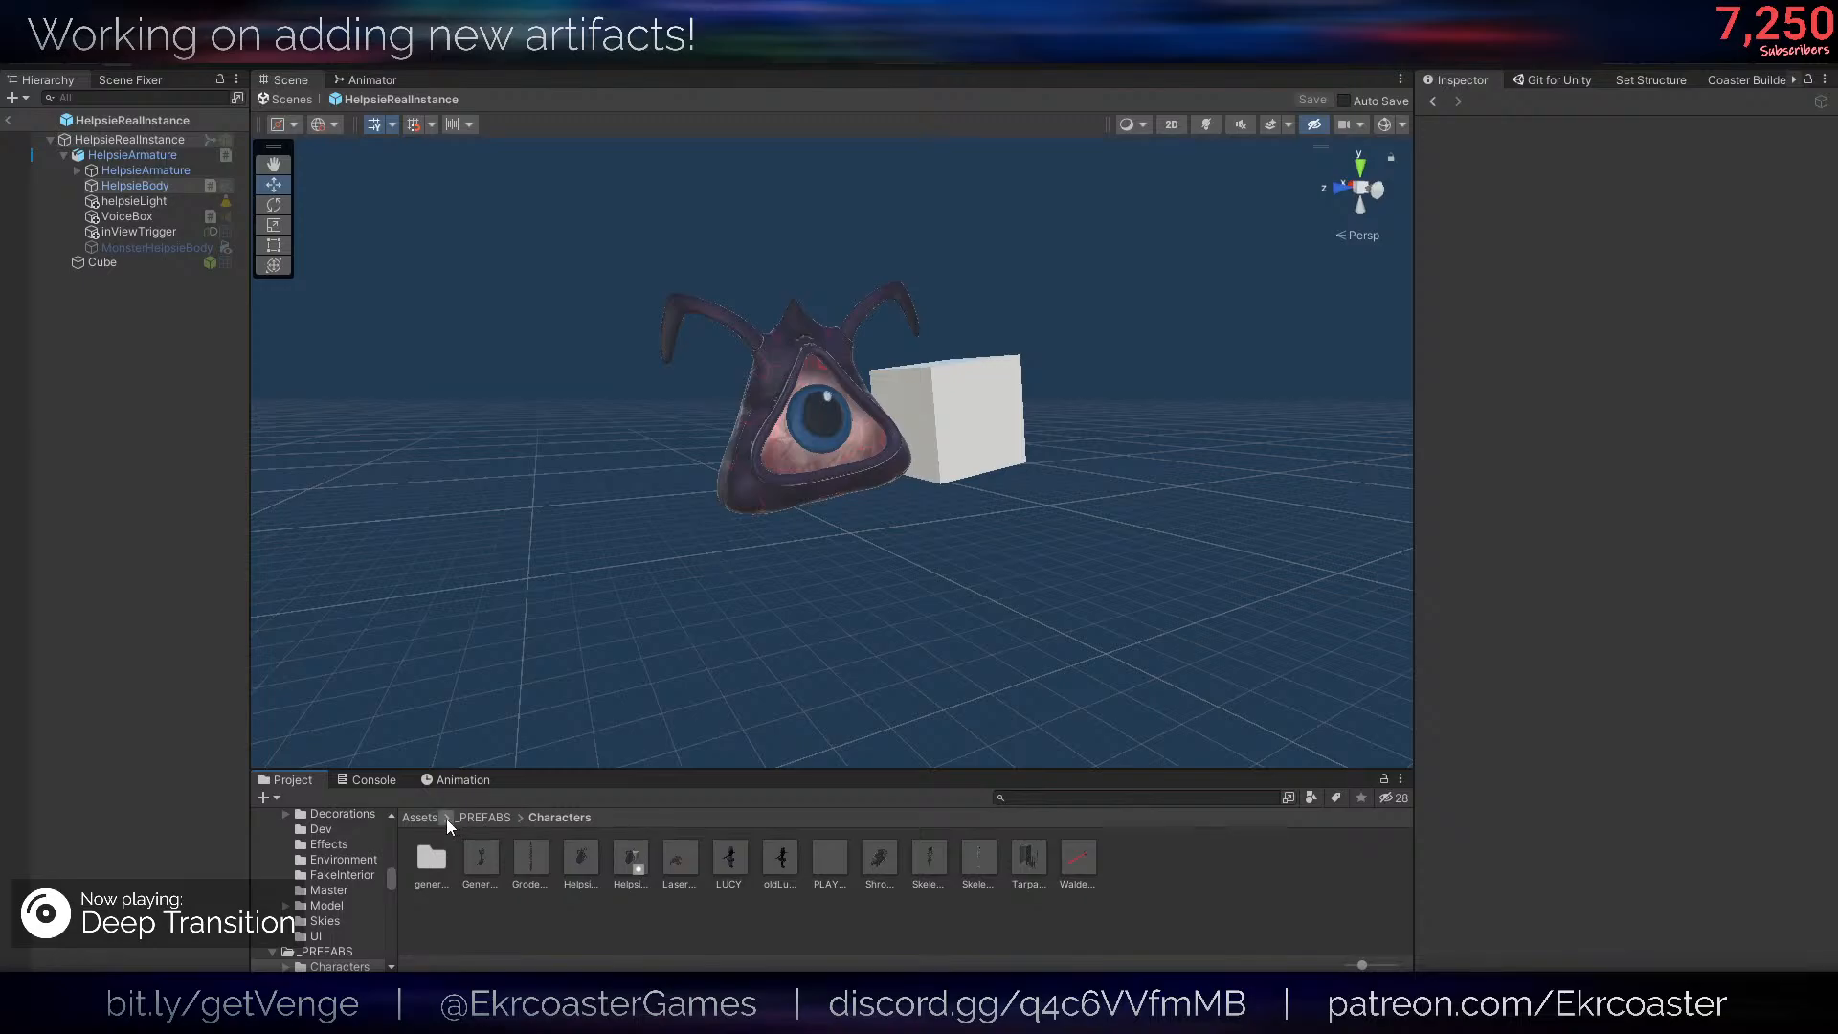
click(479, 819)
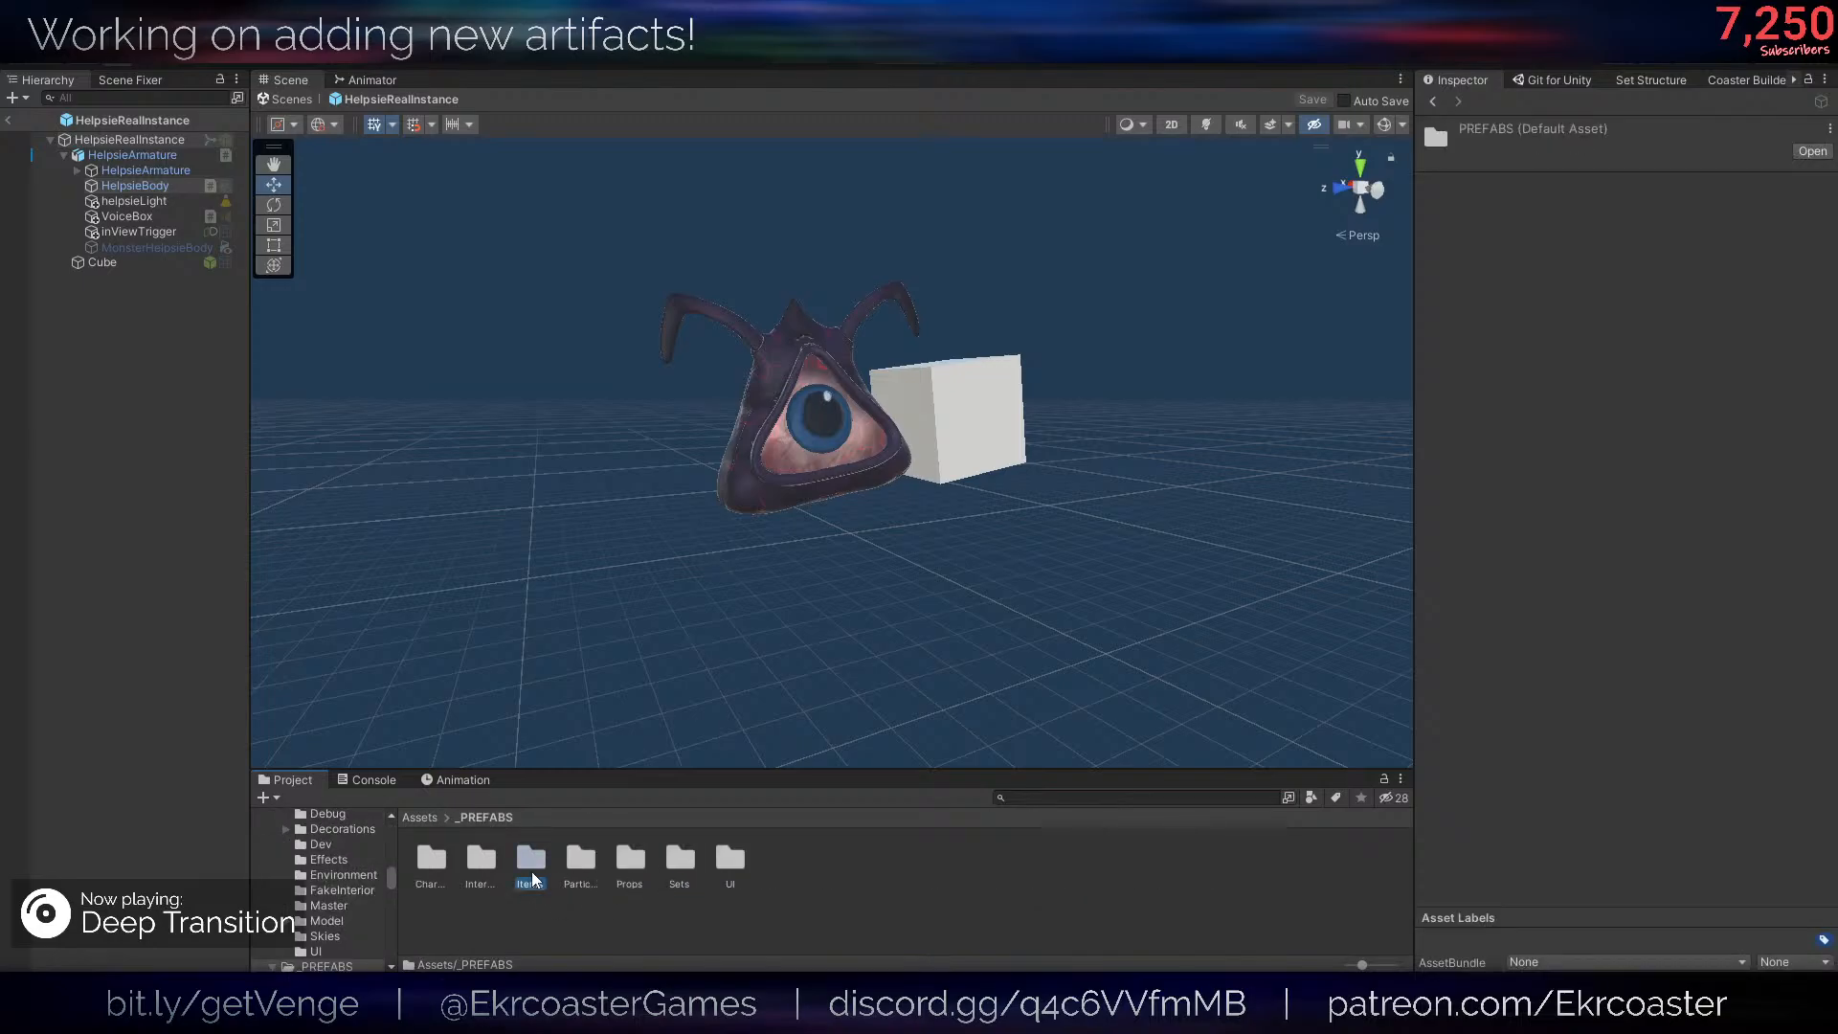
double_click(531, 862)
double_click(740, 866)
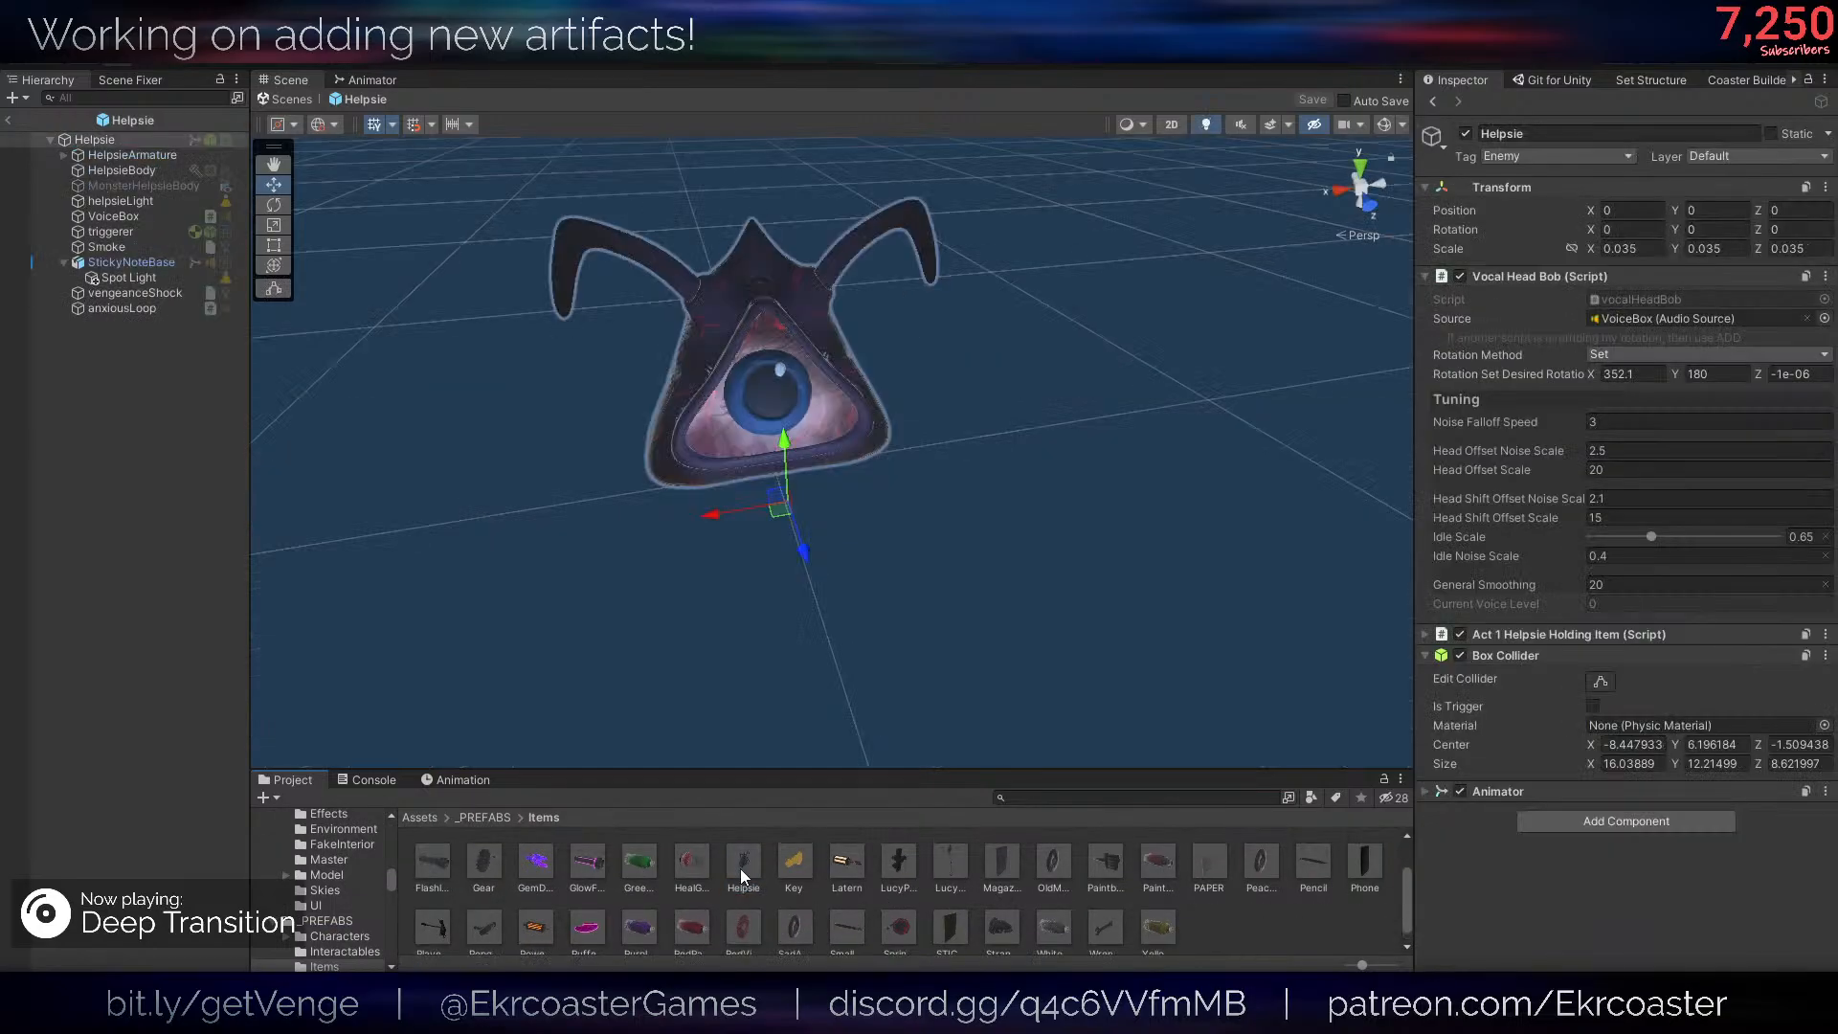
click(140, 171)
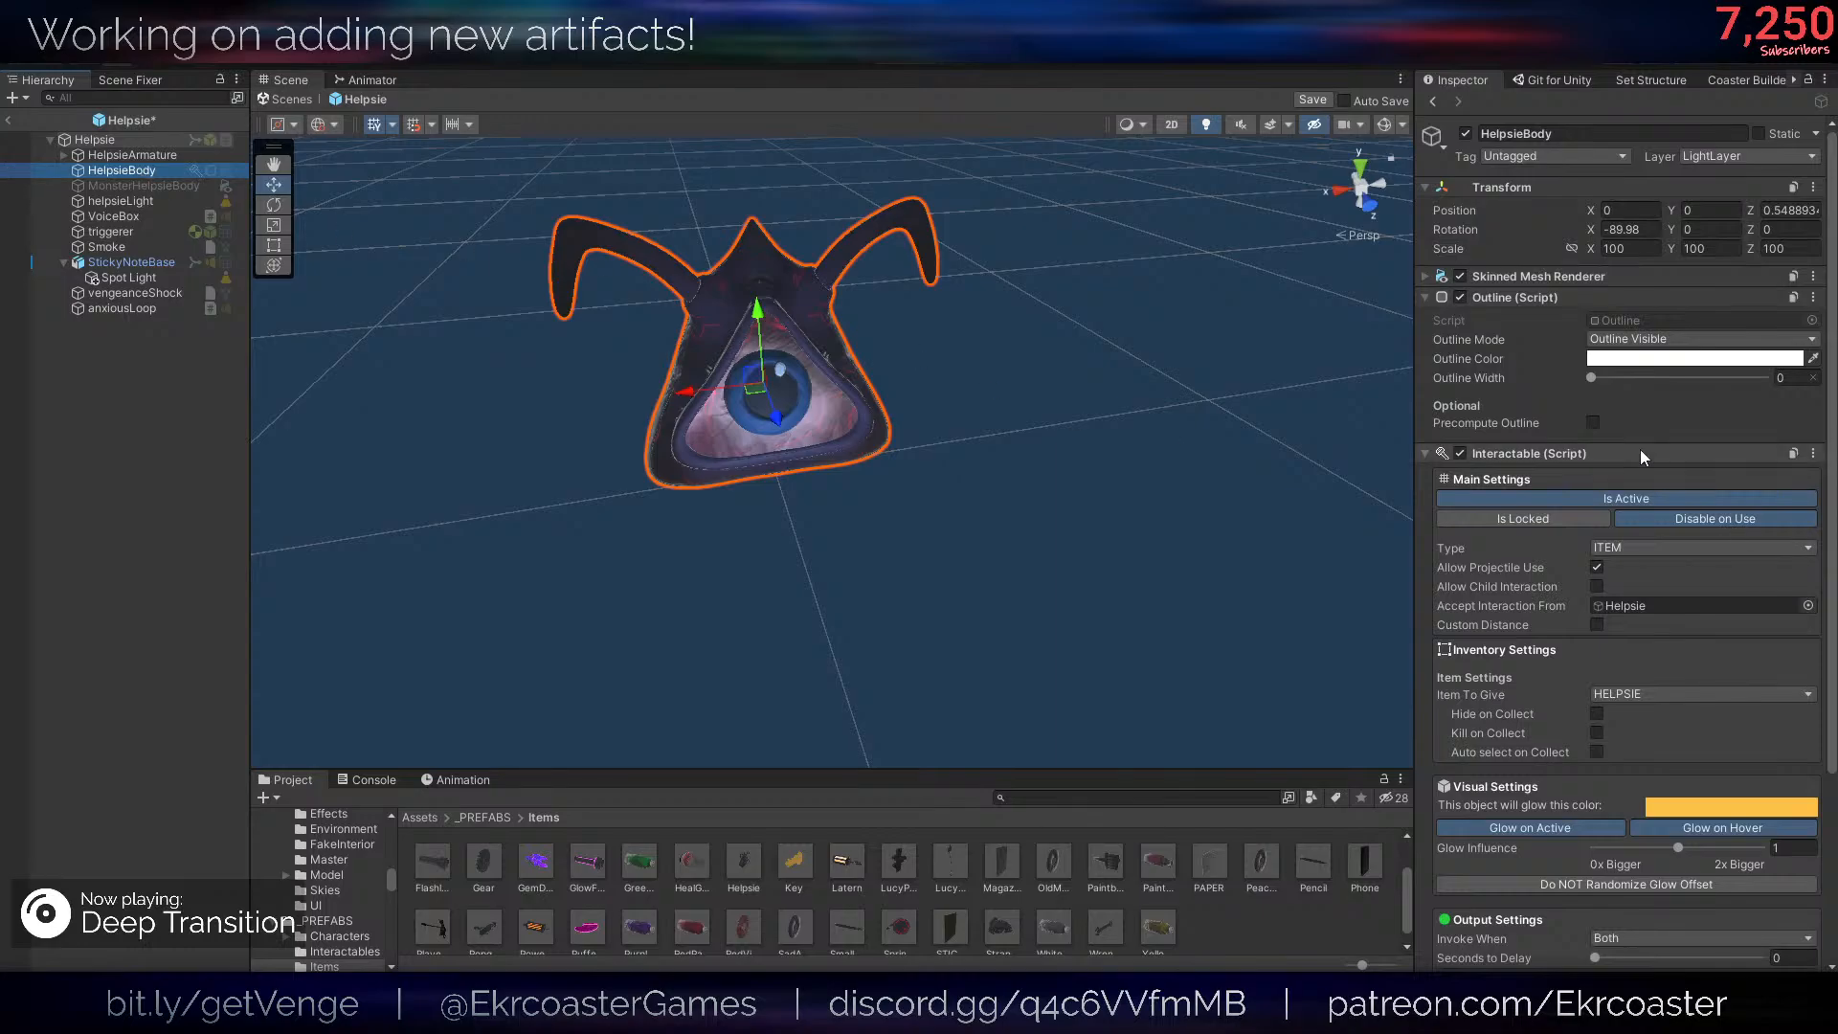
click(1508, 456)
right_click(1509, 455)
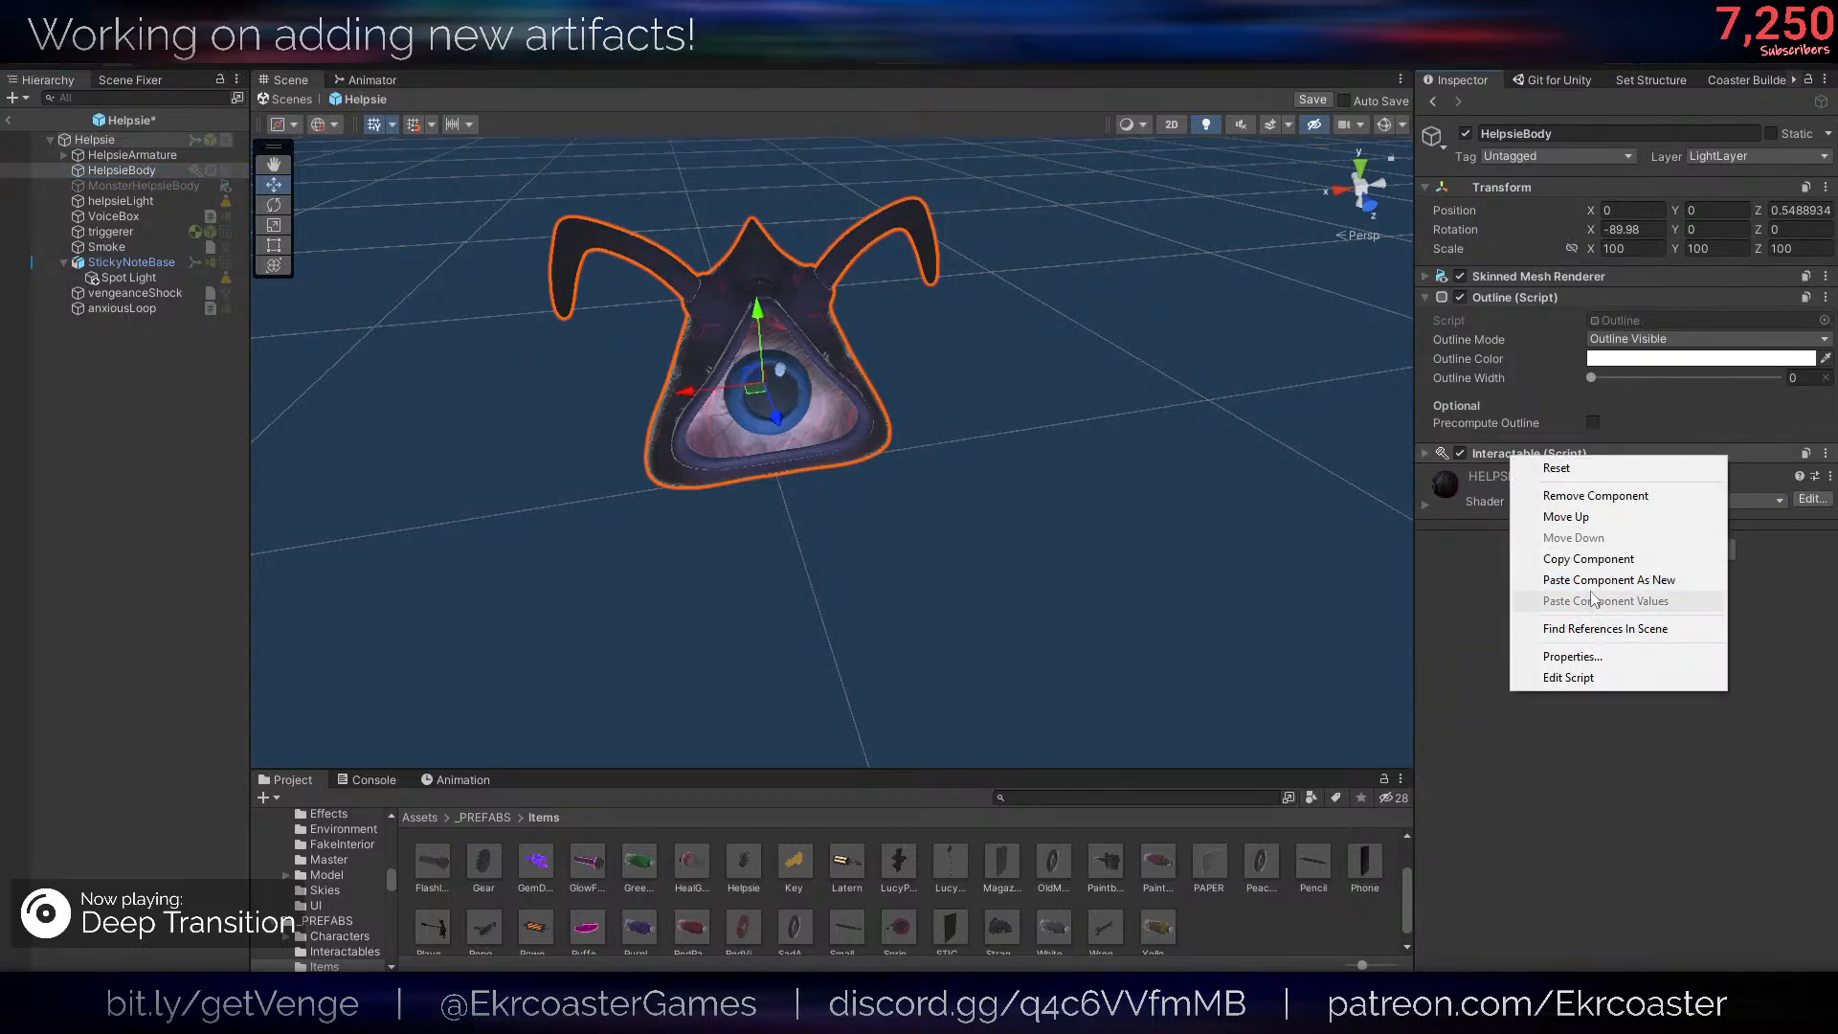
click(1577, 578)
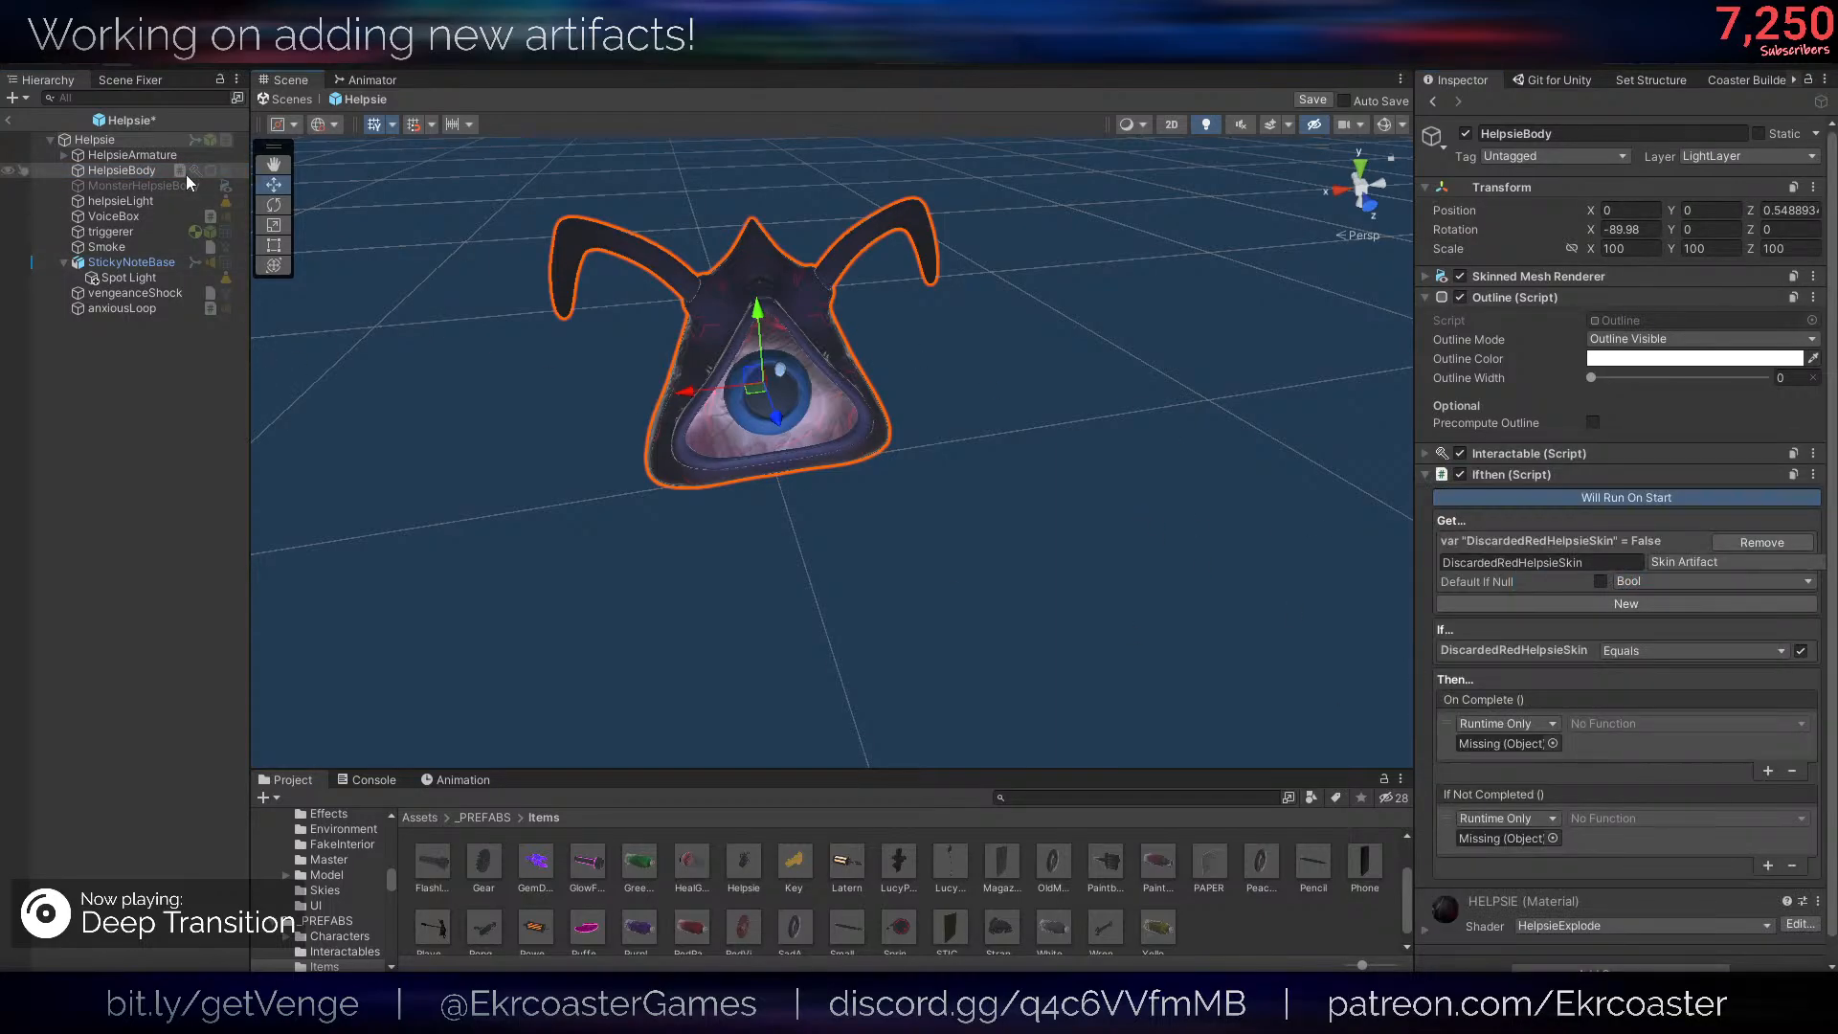
- Add a sphere under the Helpsie root object, scale it to about 10.56, and move it beside Helpsie's body
right_click(125, 138)
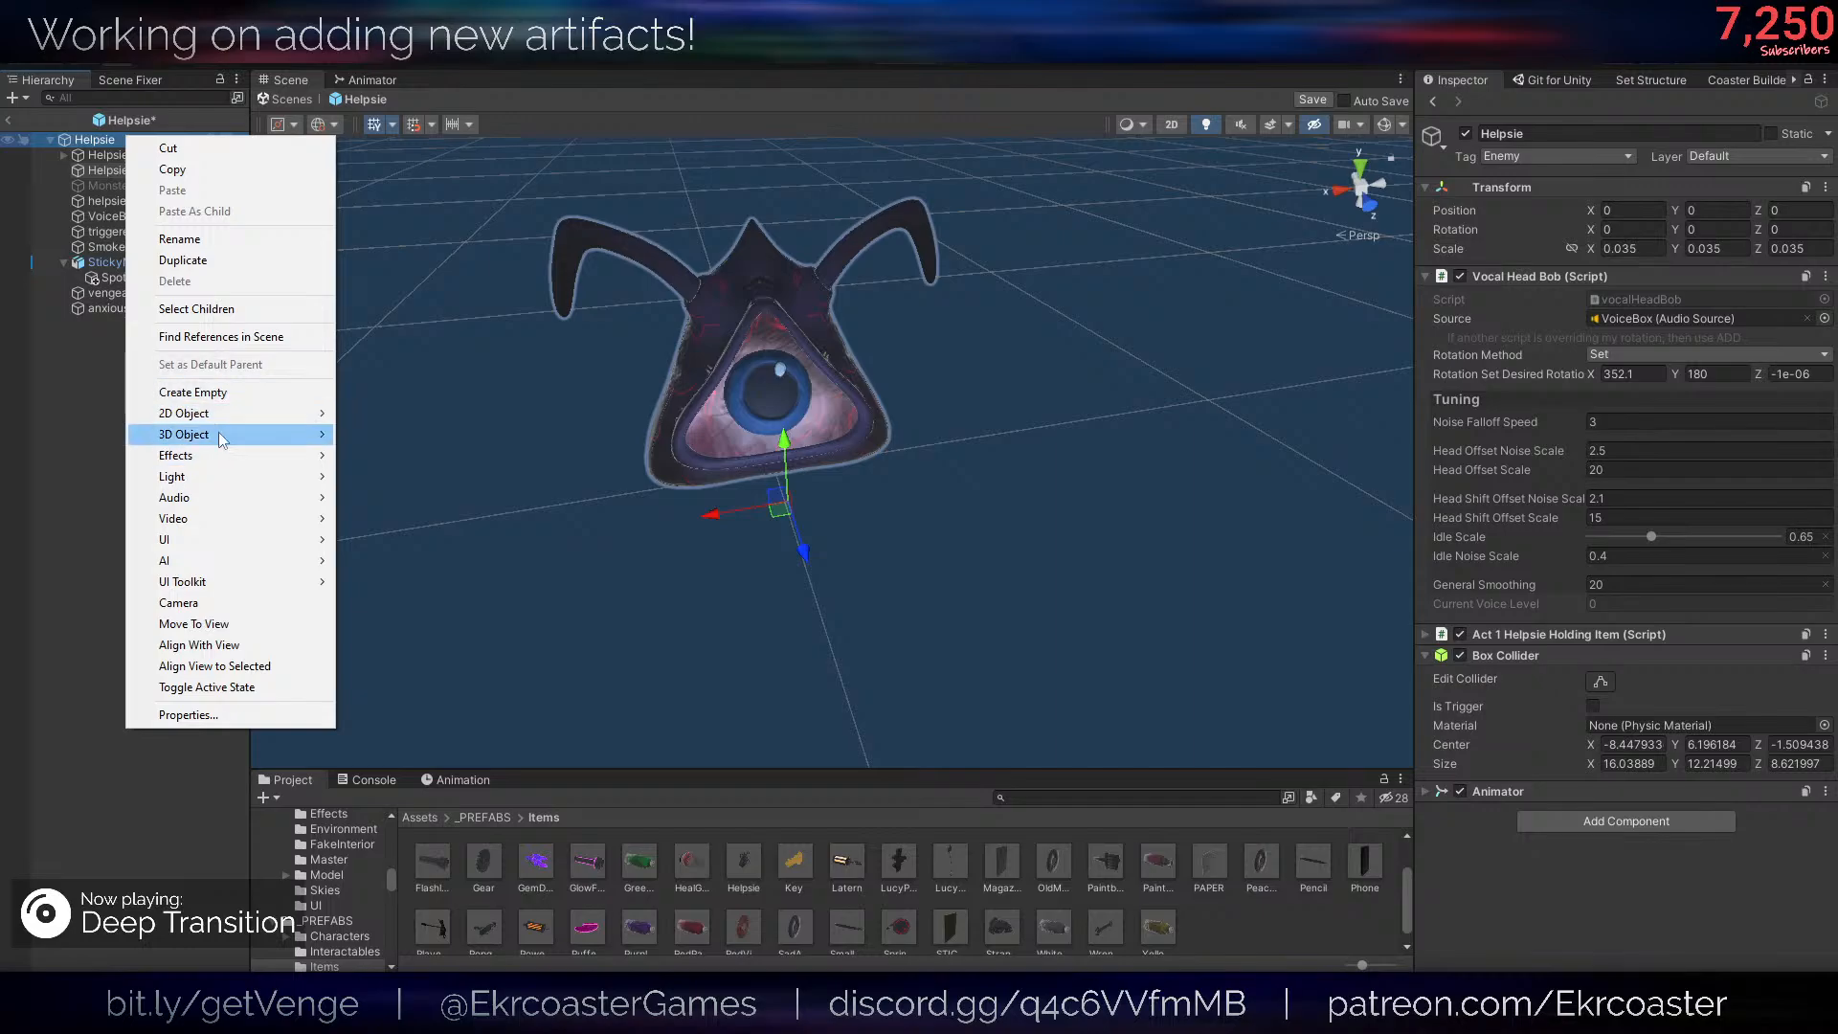
mouse_move(218, 433)
click(383, 456)
key(r)
drag(783, 492, 1681, 478)
key(ctrl+z)
key(w)
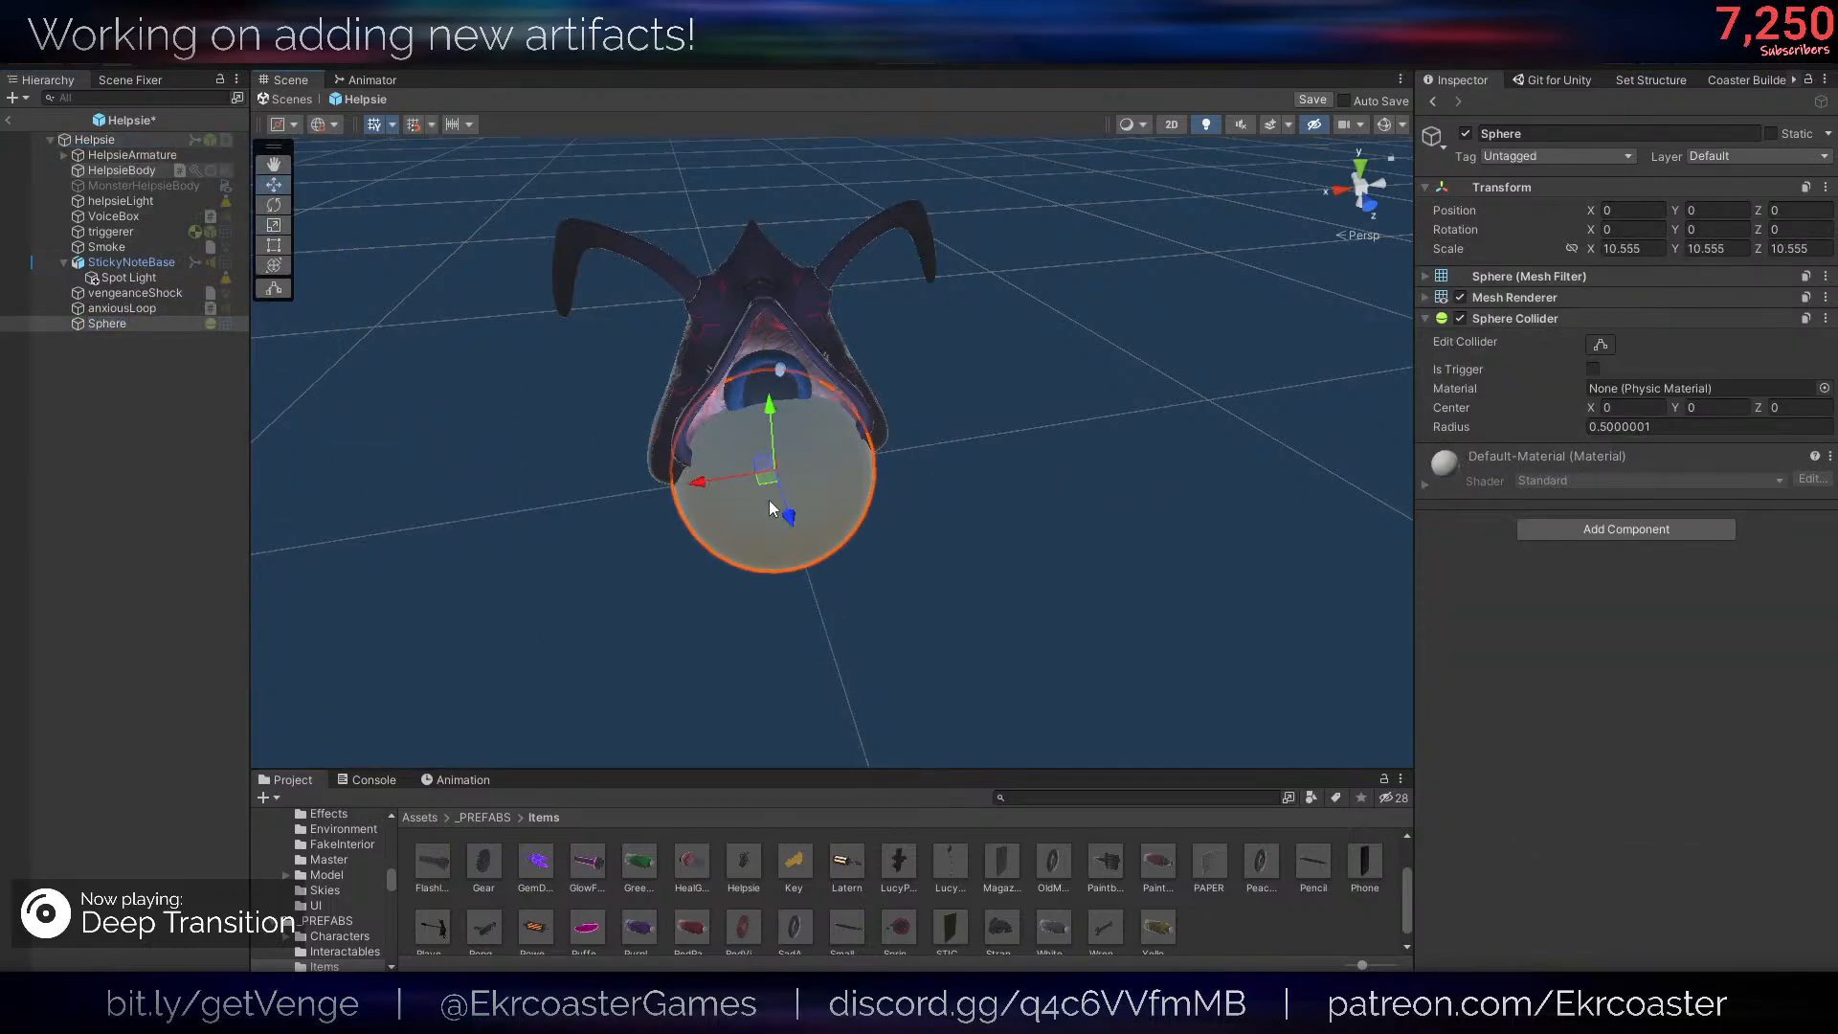
drag(764, 466, 961, 371)
- Look over the Act 1 Helpsie Holding Item script settings on the Helpsie root object
click(144, 140)
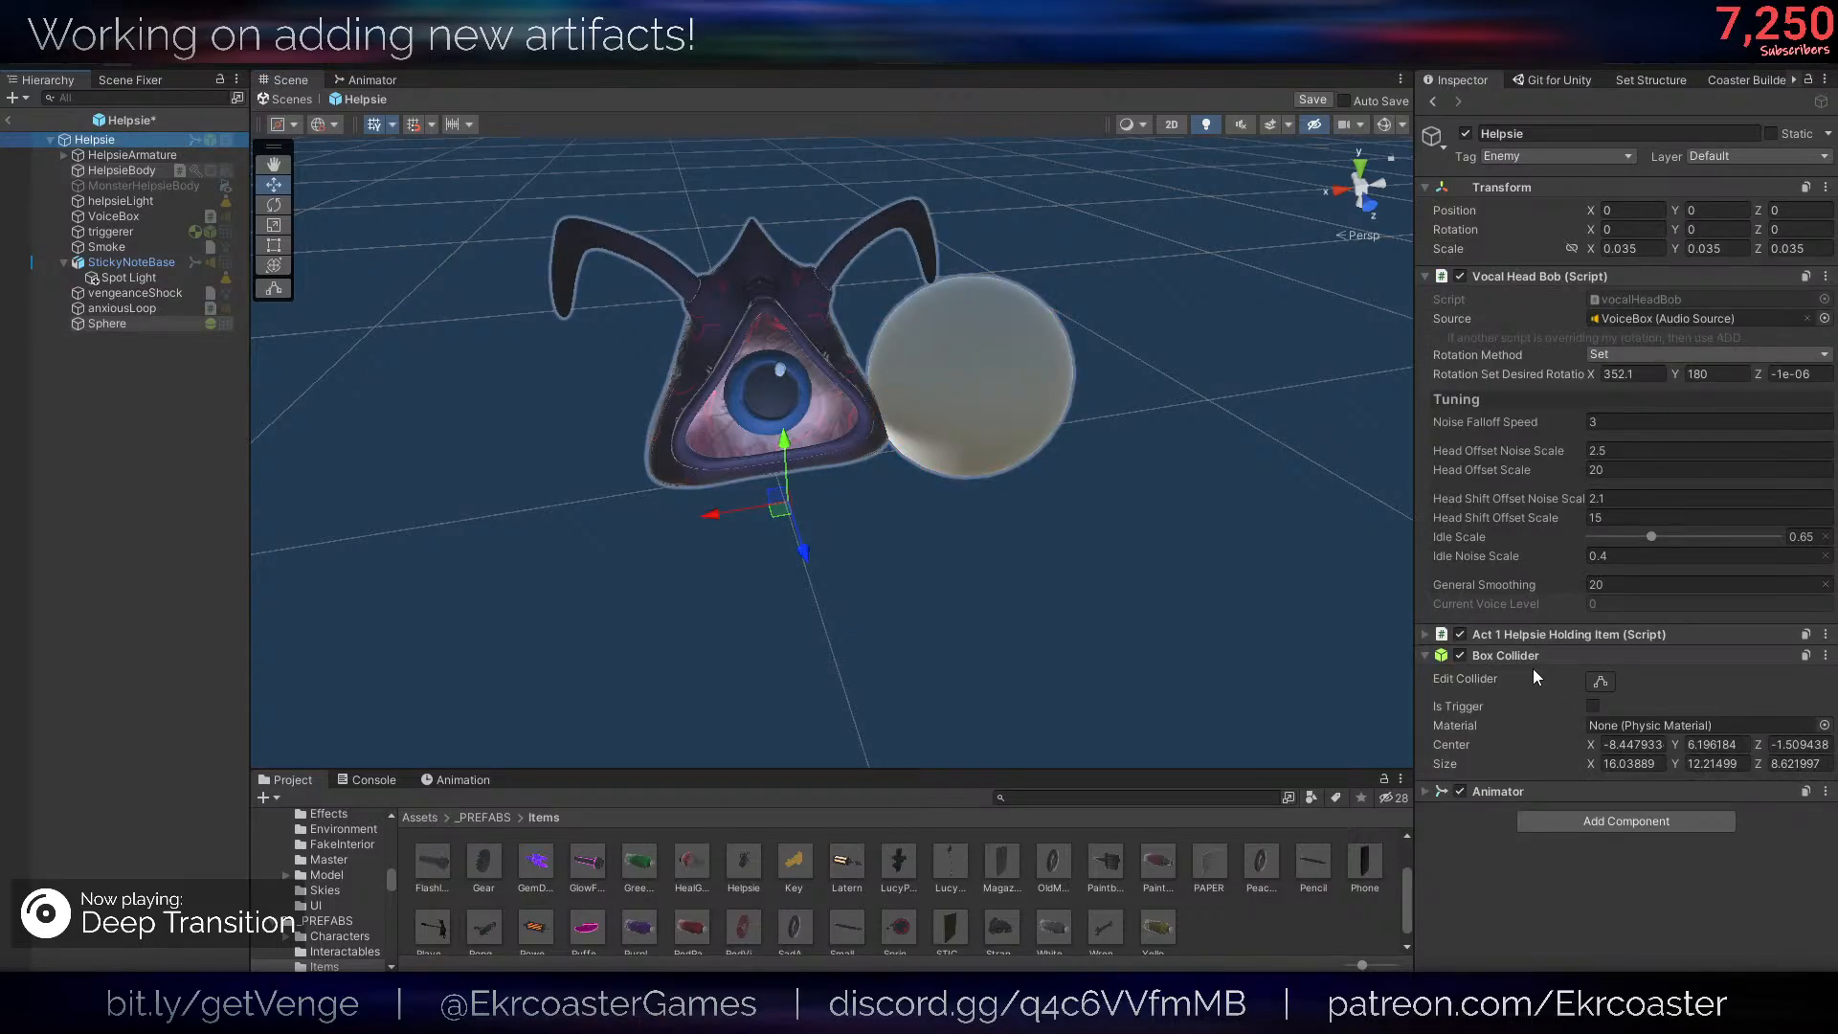
click(1518, 634)
scroll(1519, 630, down, 3)
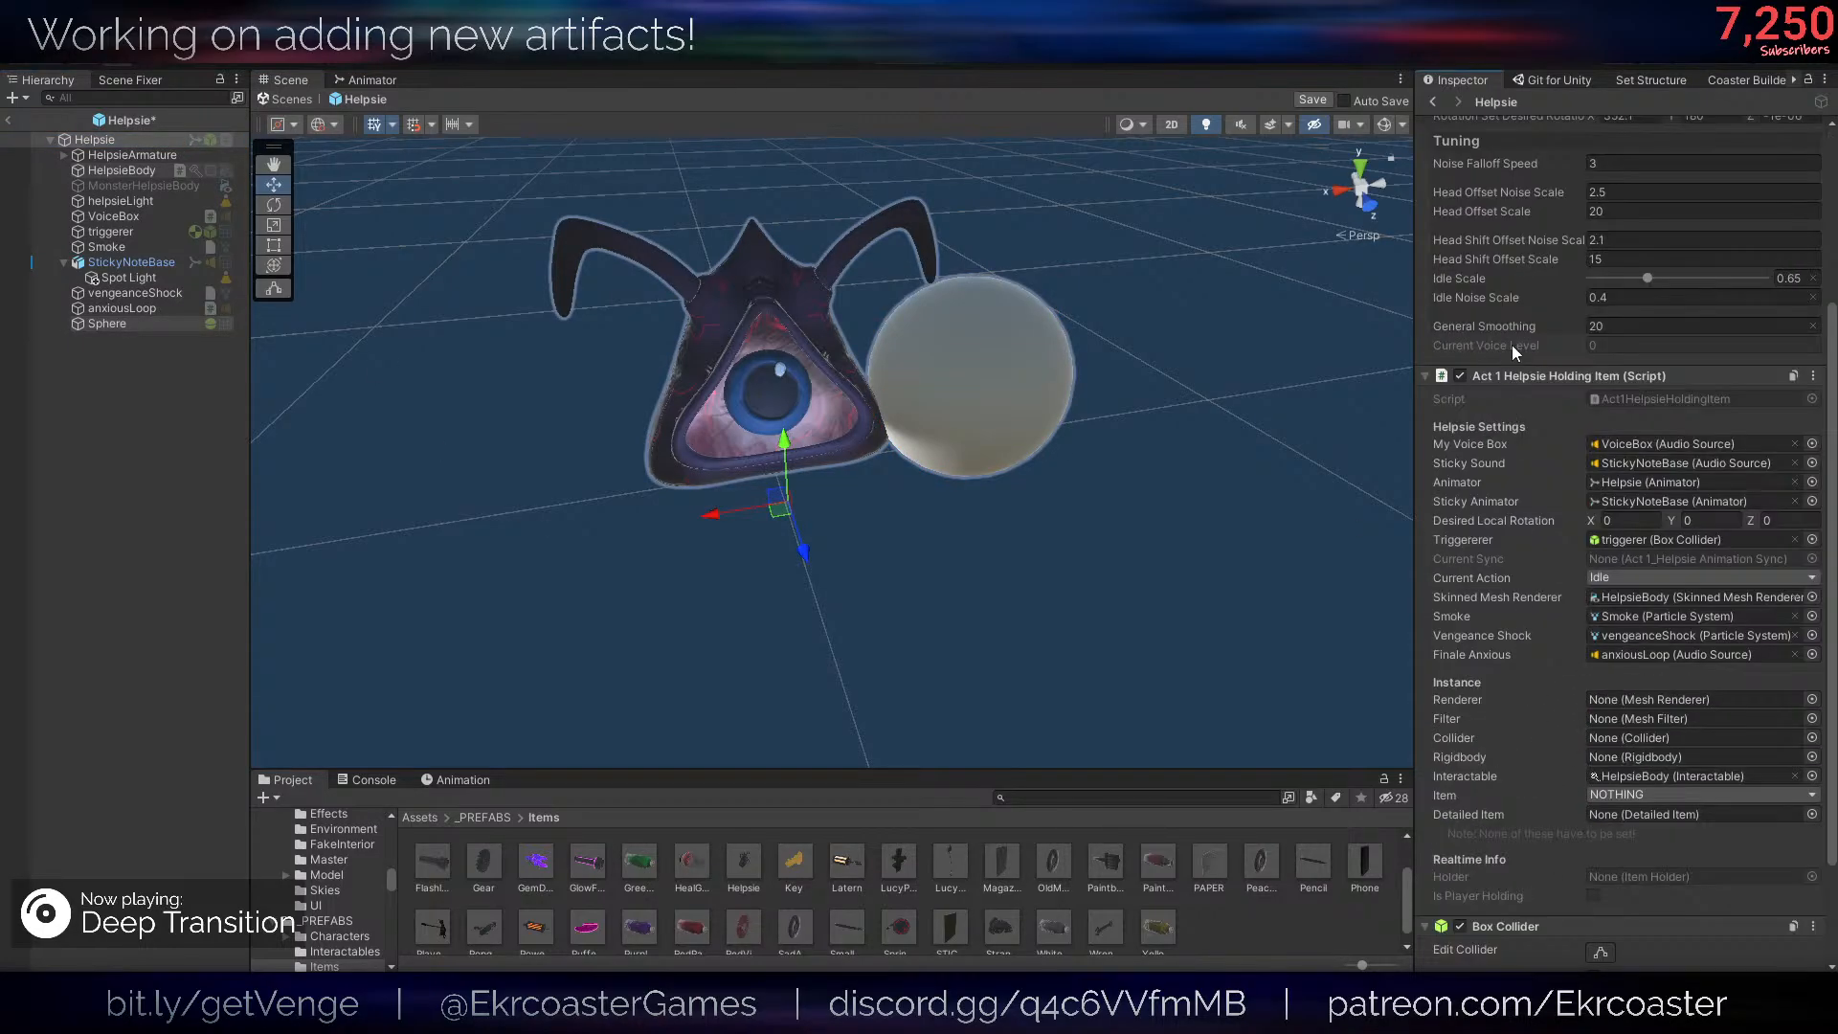
click(1518, 373)
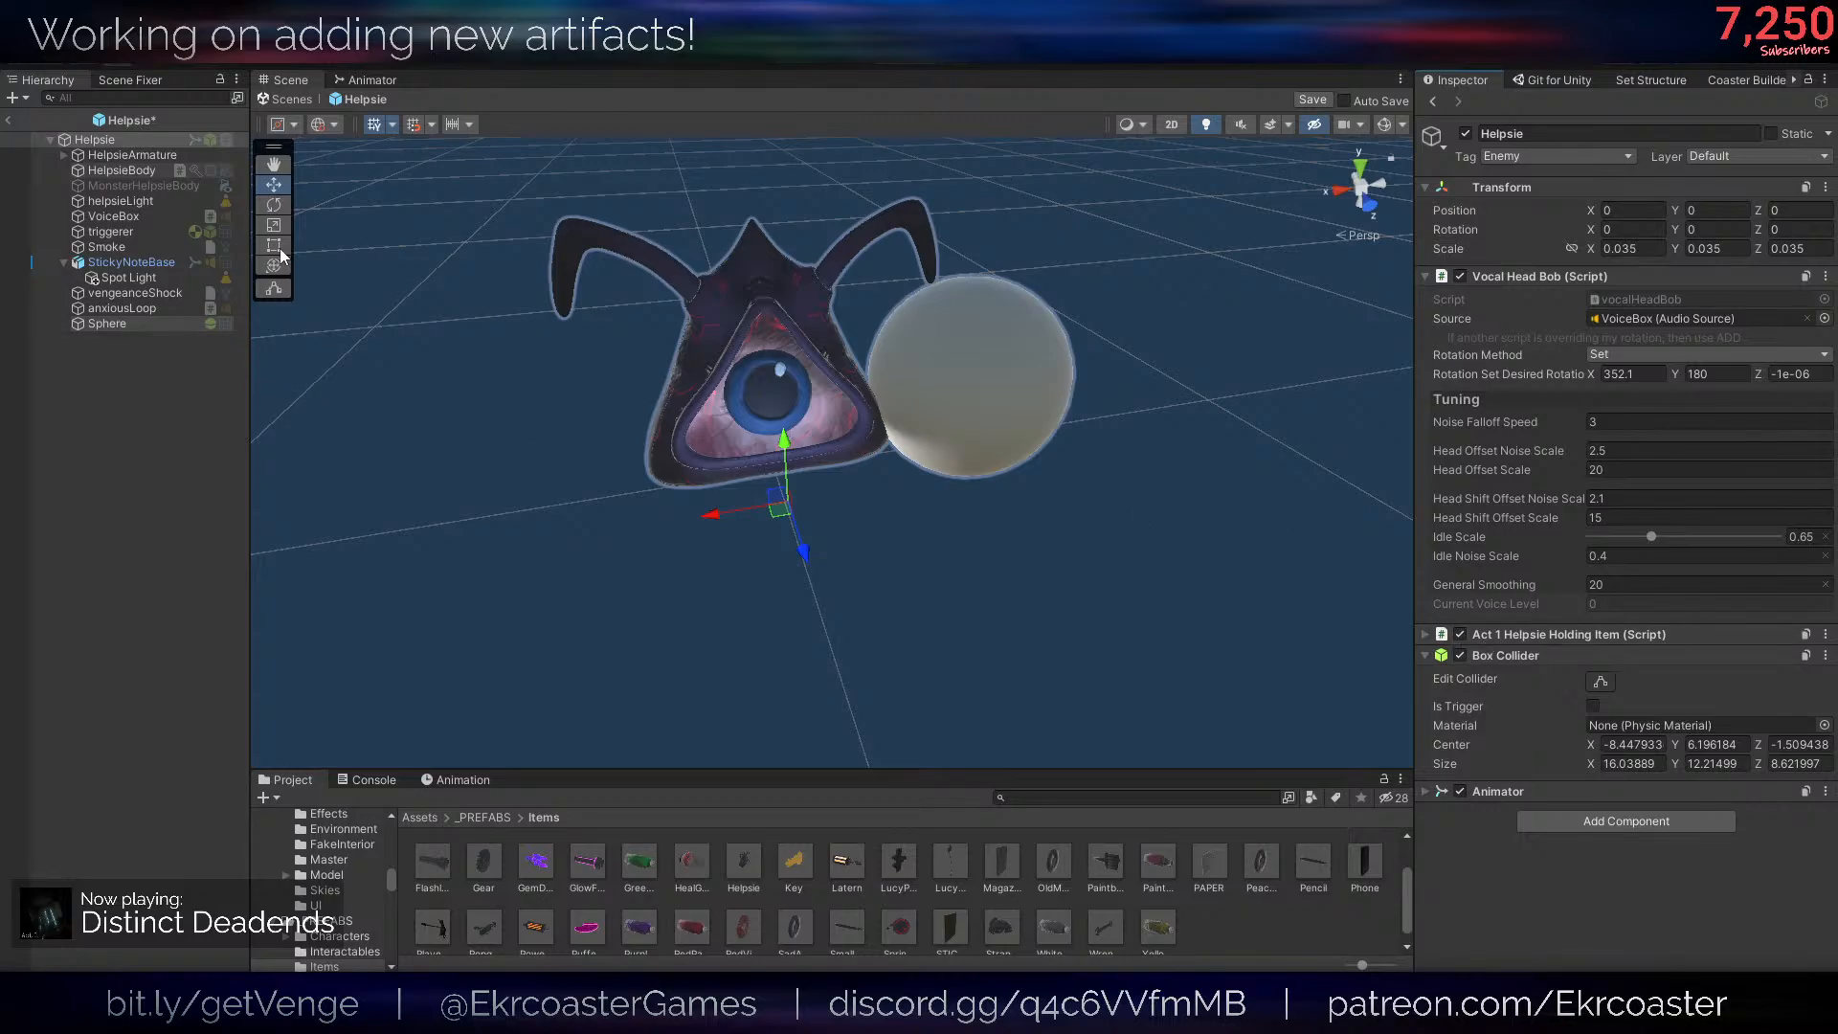
- Make the On Complete event of HelpsieBody's Ifthen script call GameObject.SetActive on Sphere with true
click(143, 170)
click(1601, 724)
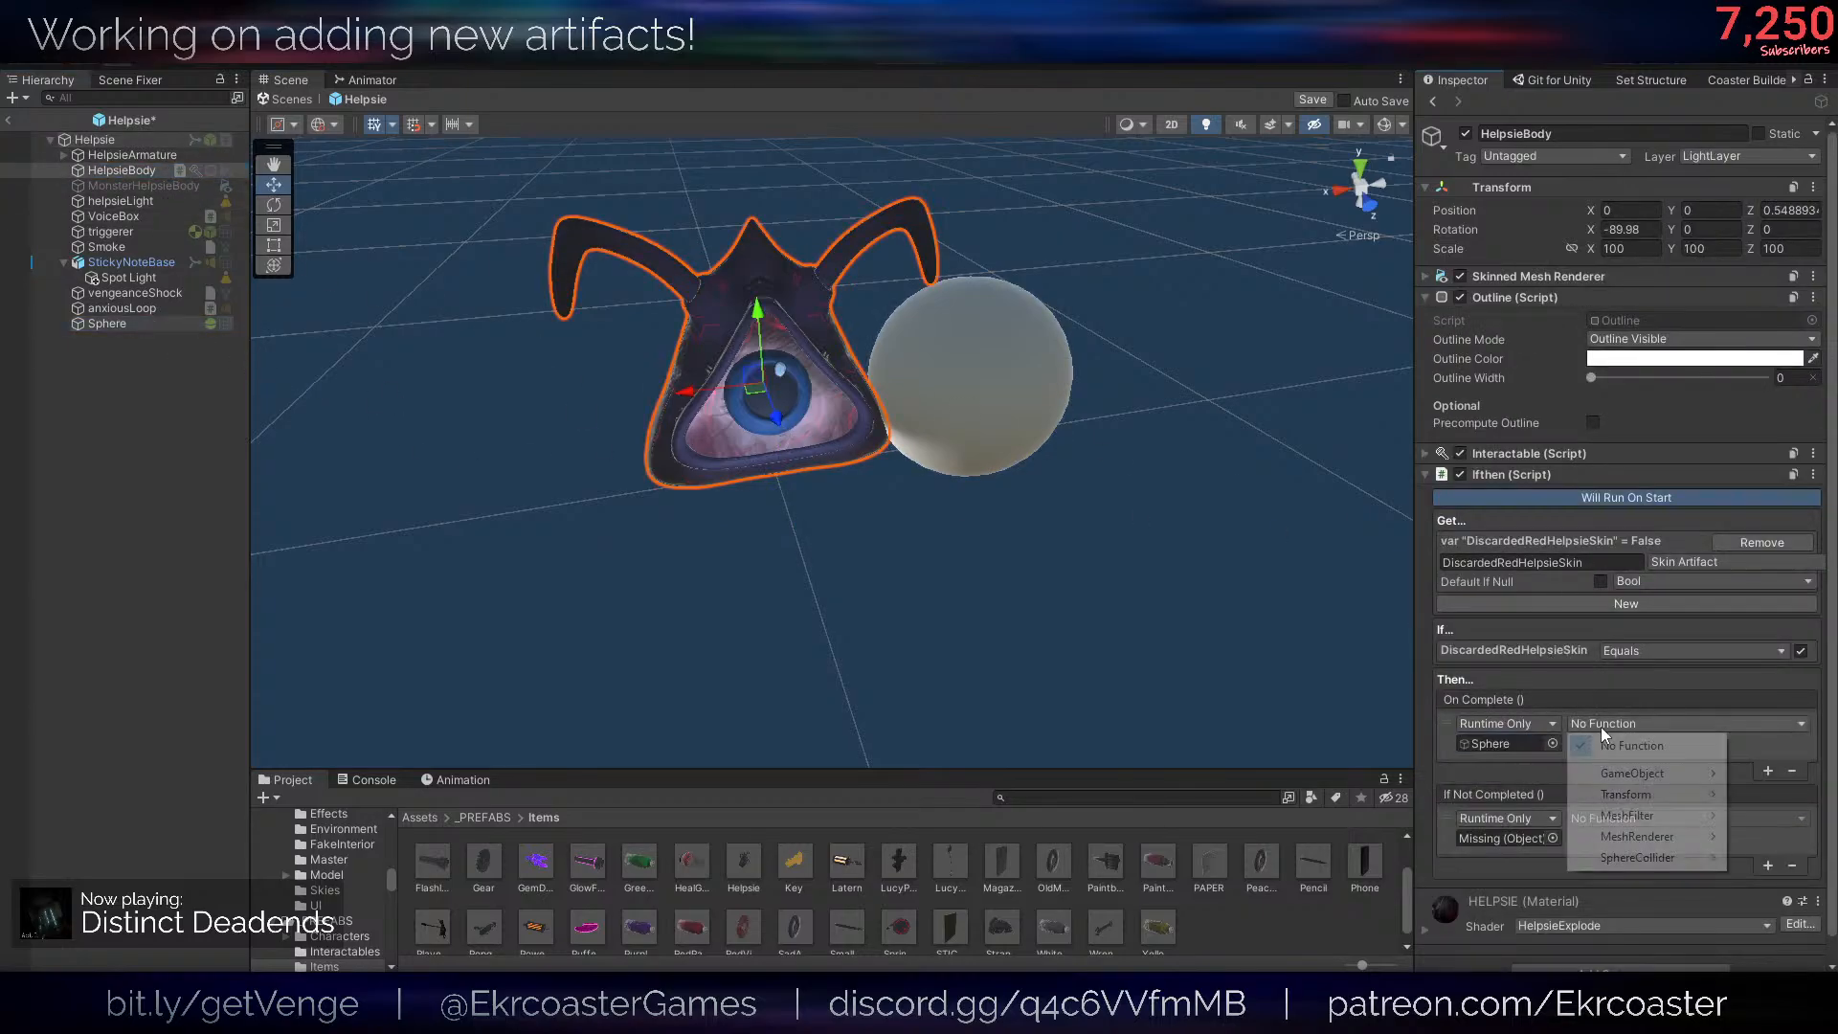
mouse_move(1632, 773)
click(1436, 919)
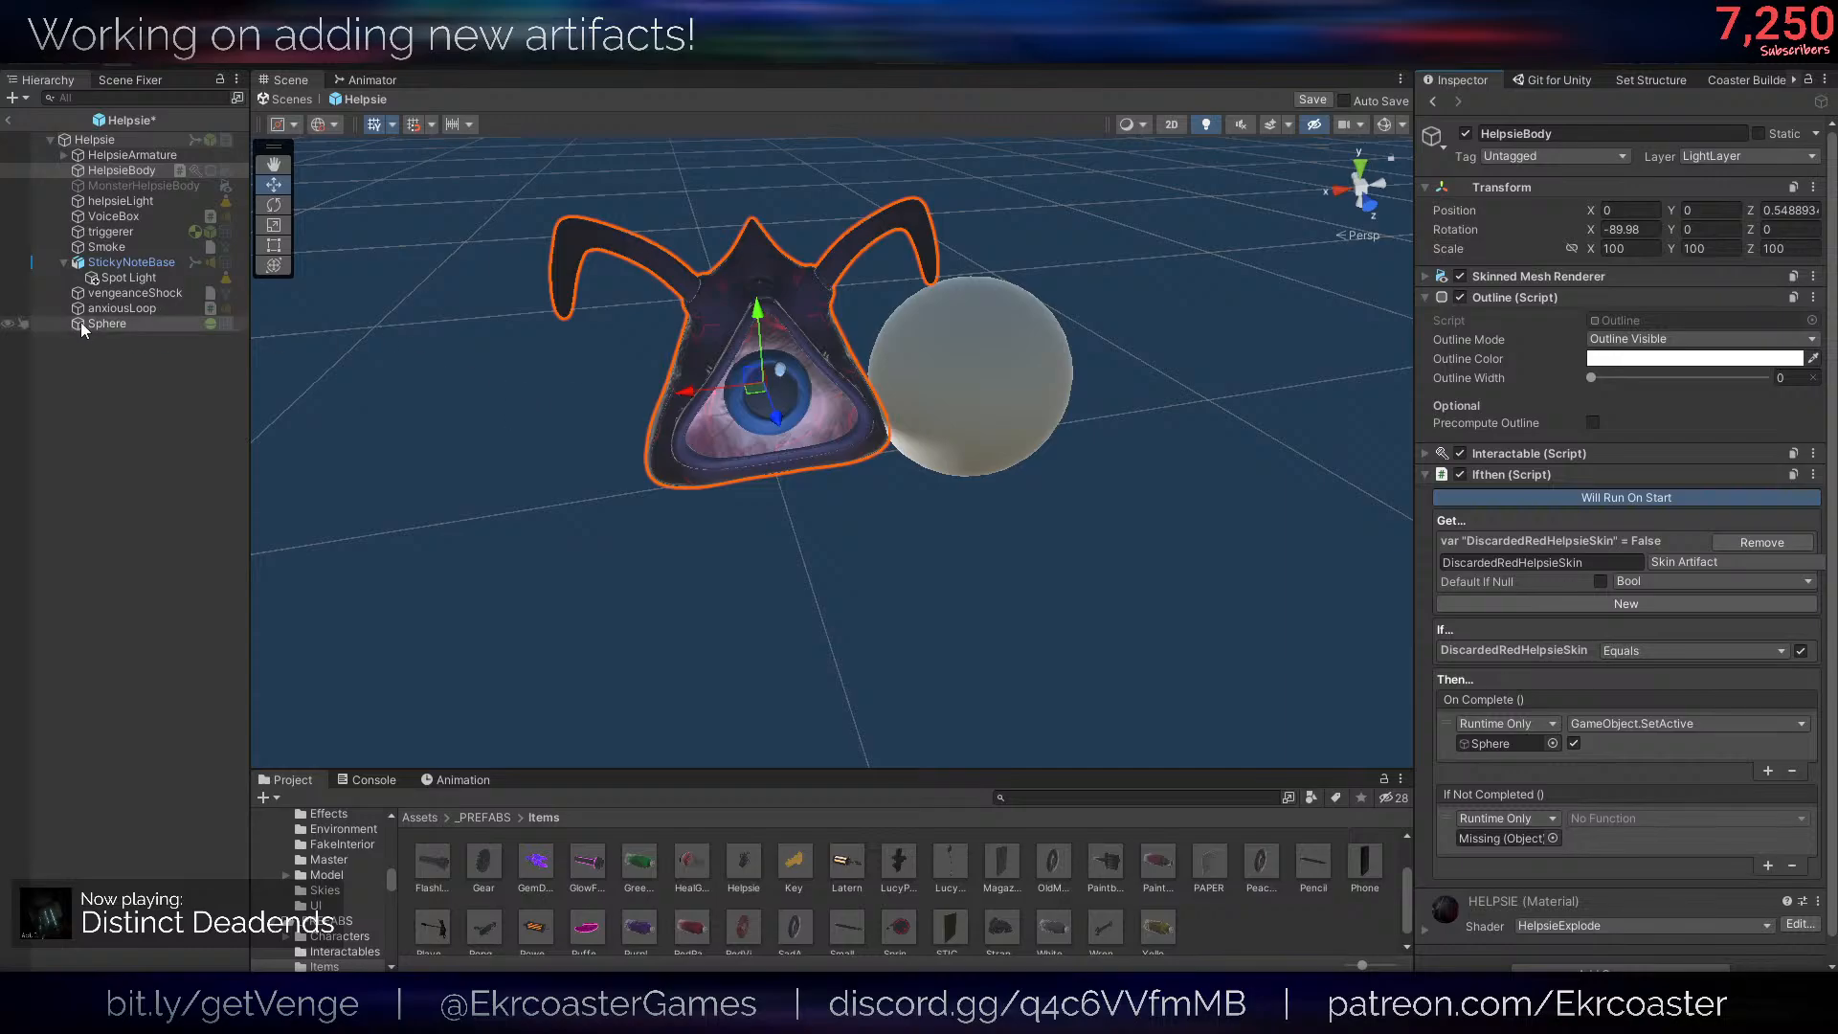
- Make the If Not Completed event call GameObject.SetActive on Sphere with false and save the Helpsie prefab
drag(81, 322, 1561, 761)
click(1616, 819)
mouse_move(1624, 862)
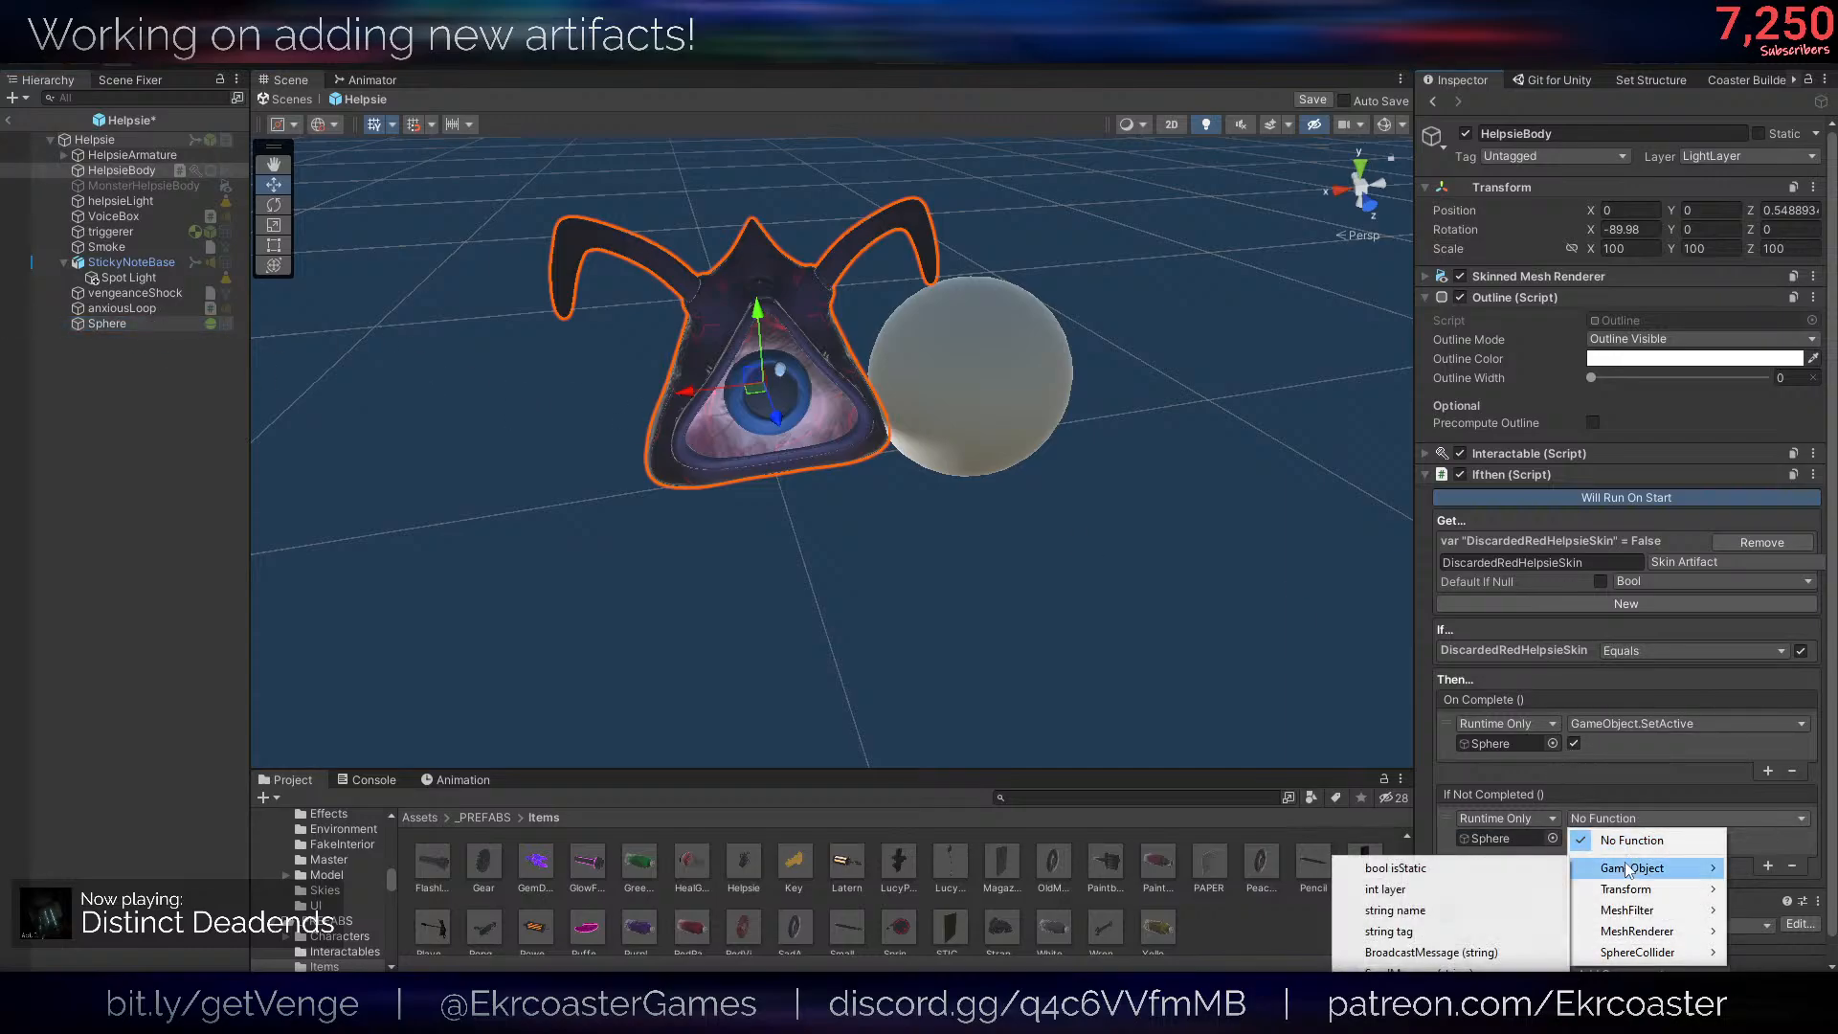
click(1436, 957)
key(ctrl+s)
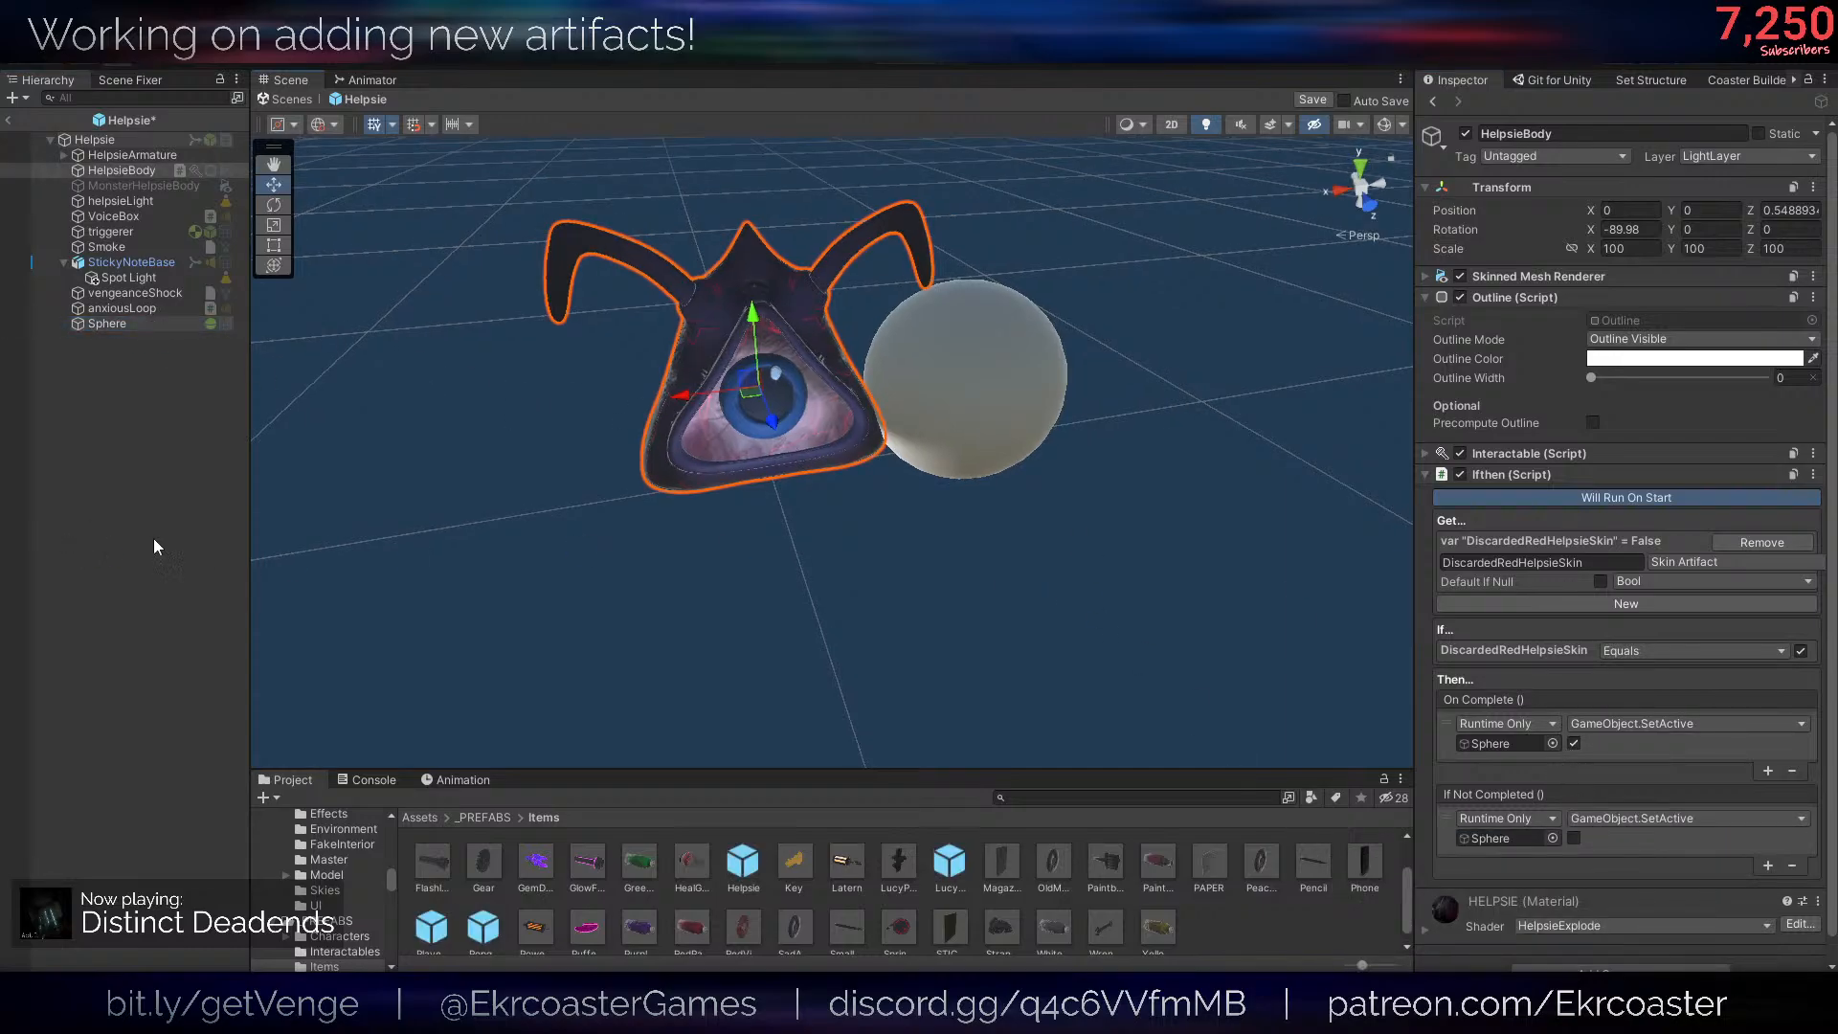
click(1215, 410)
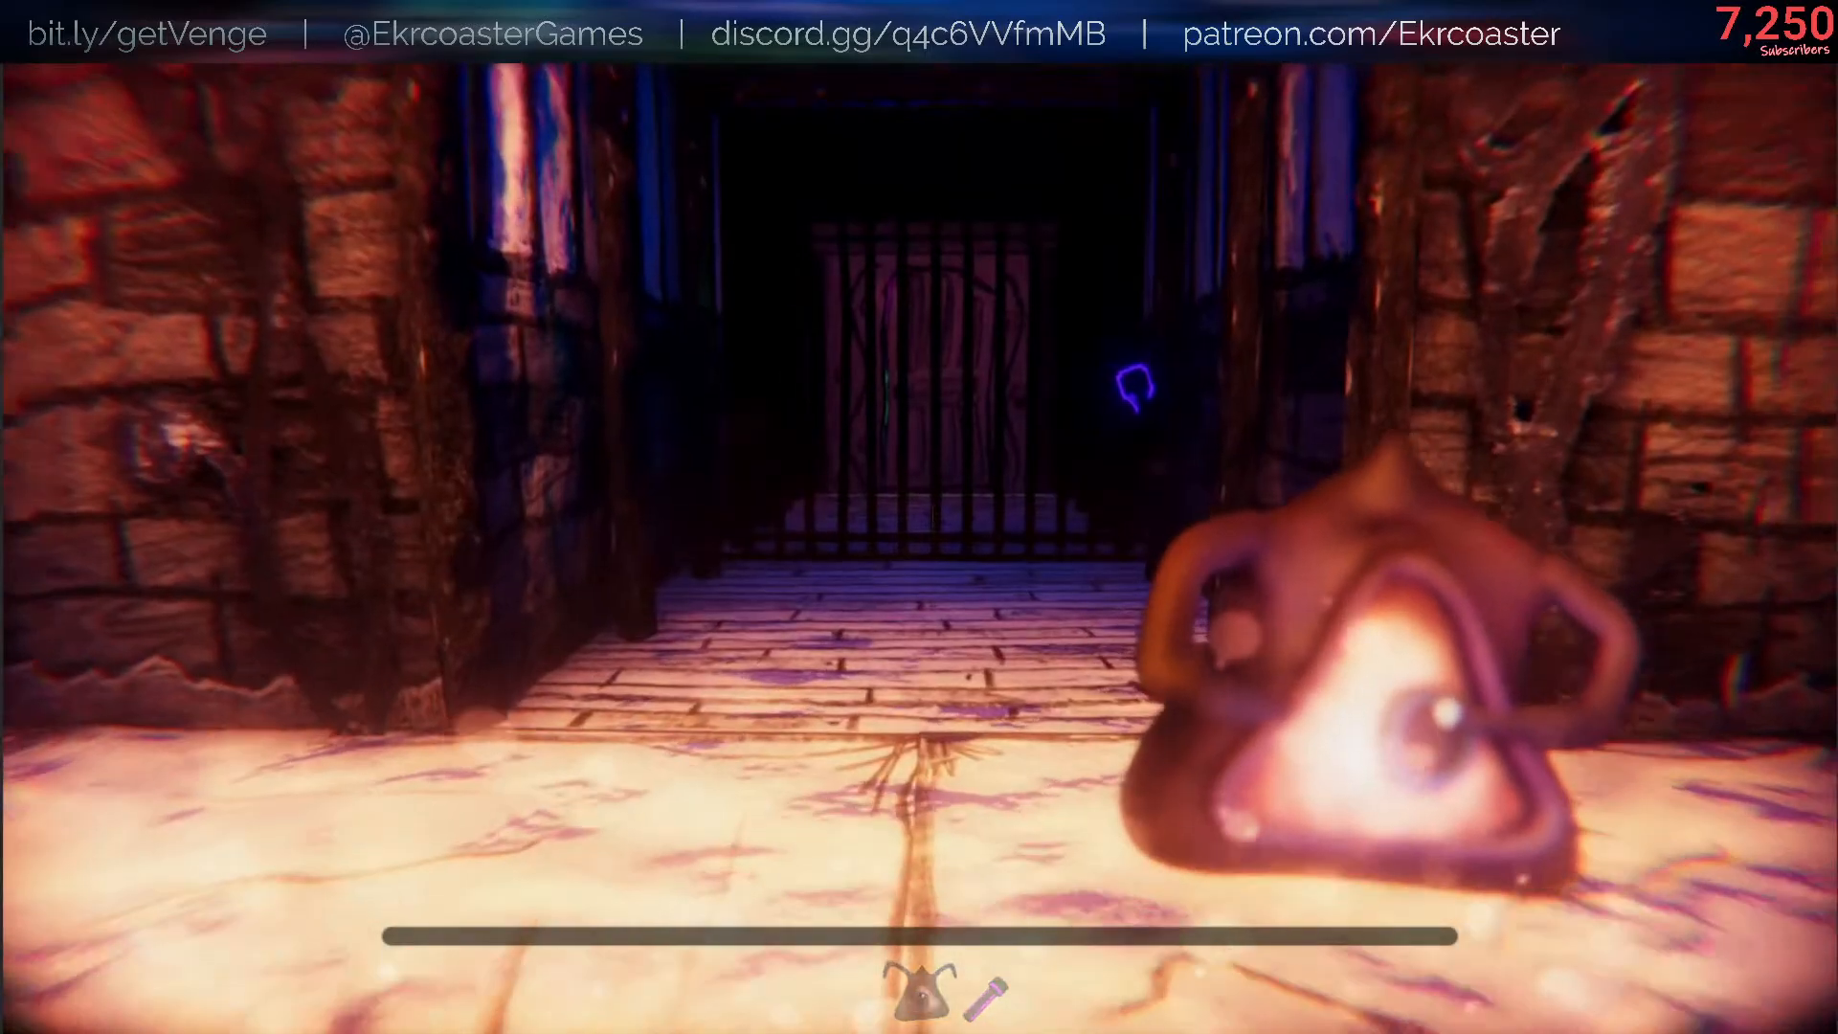
- Walk forward toward the barred gate in the running game to check the held Helpsie
key(w)
key(w)
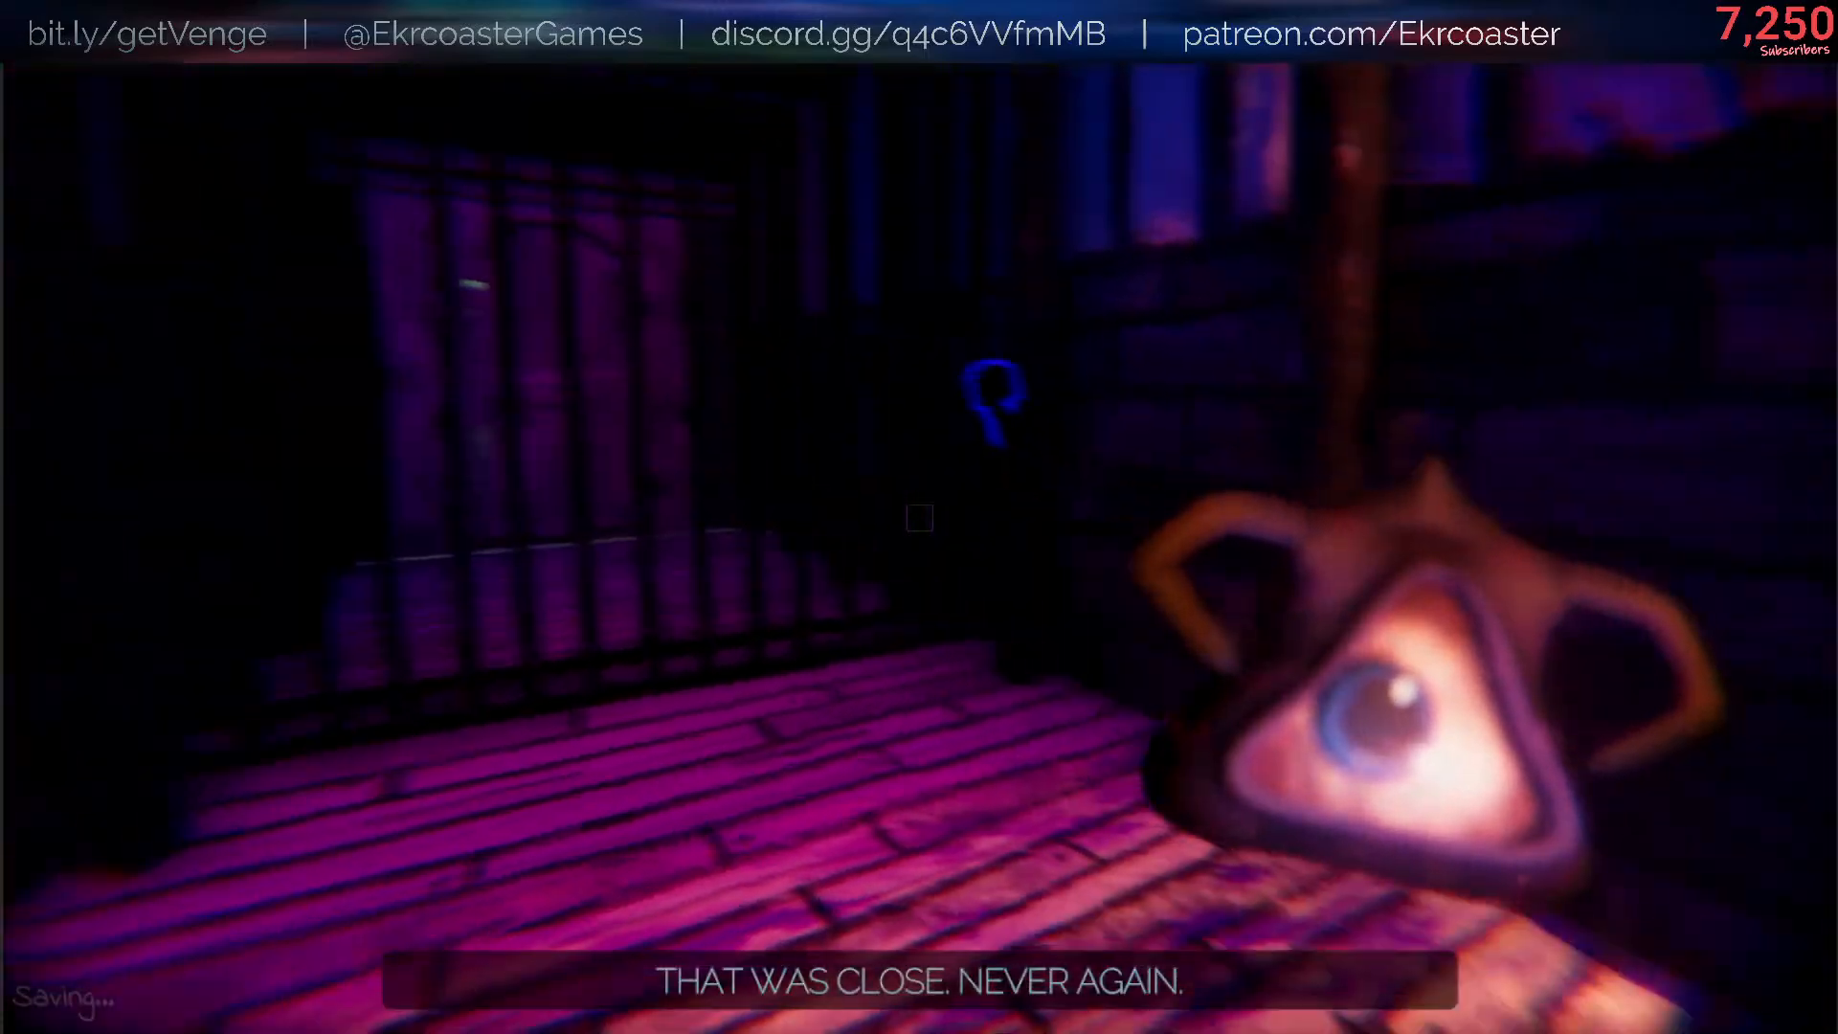
key(w)
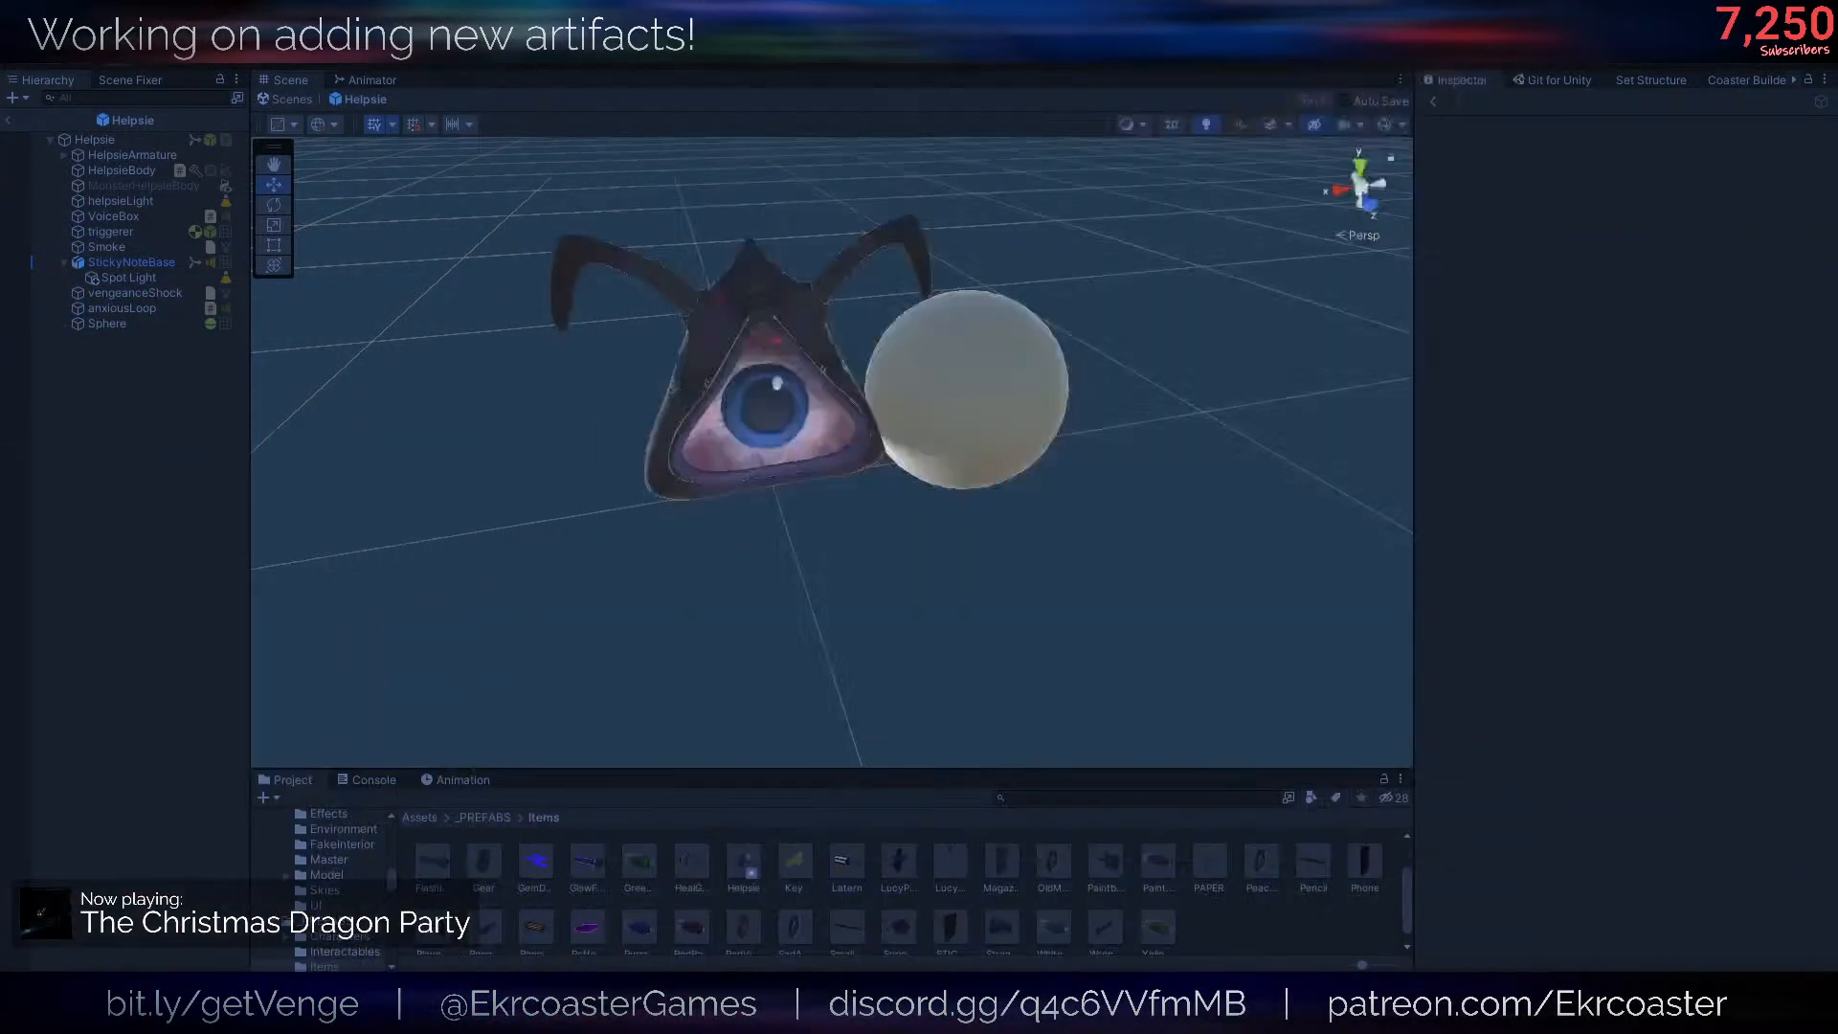
- Check the runOnStart condition in Ifthen.cs in the code editor, and review HelpsieBody's Ifthen settings in Unity
key(alt+Tab)
double_click(188, 627)
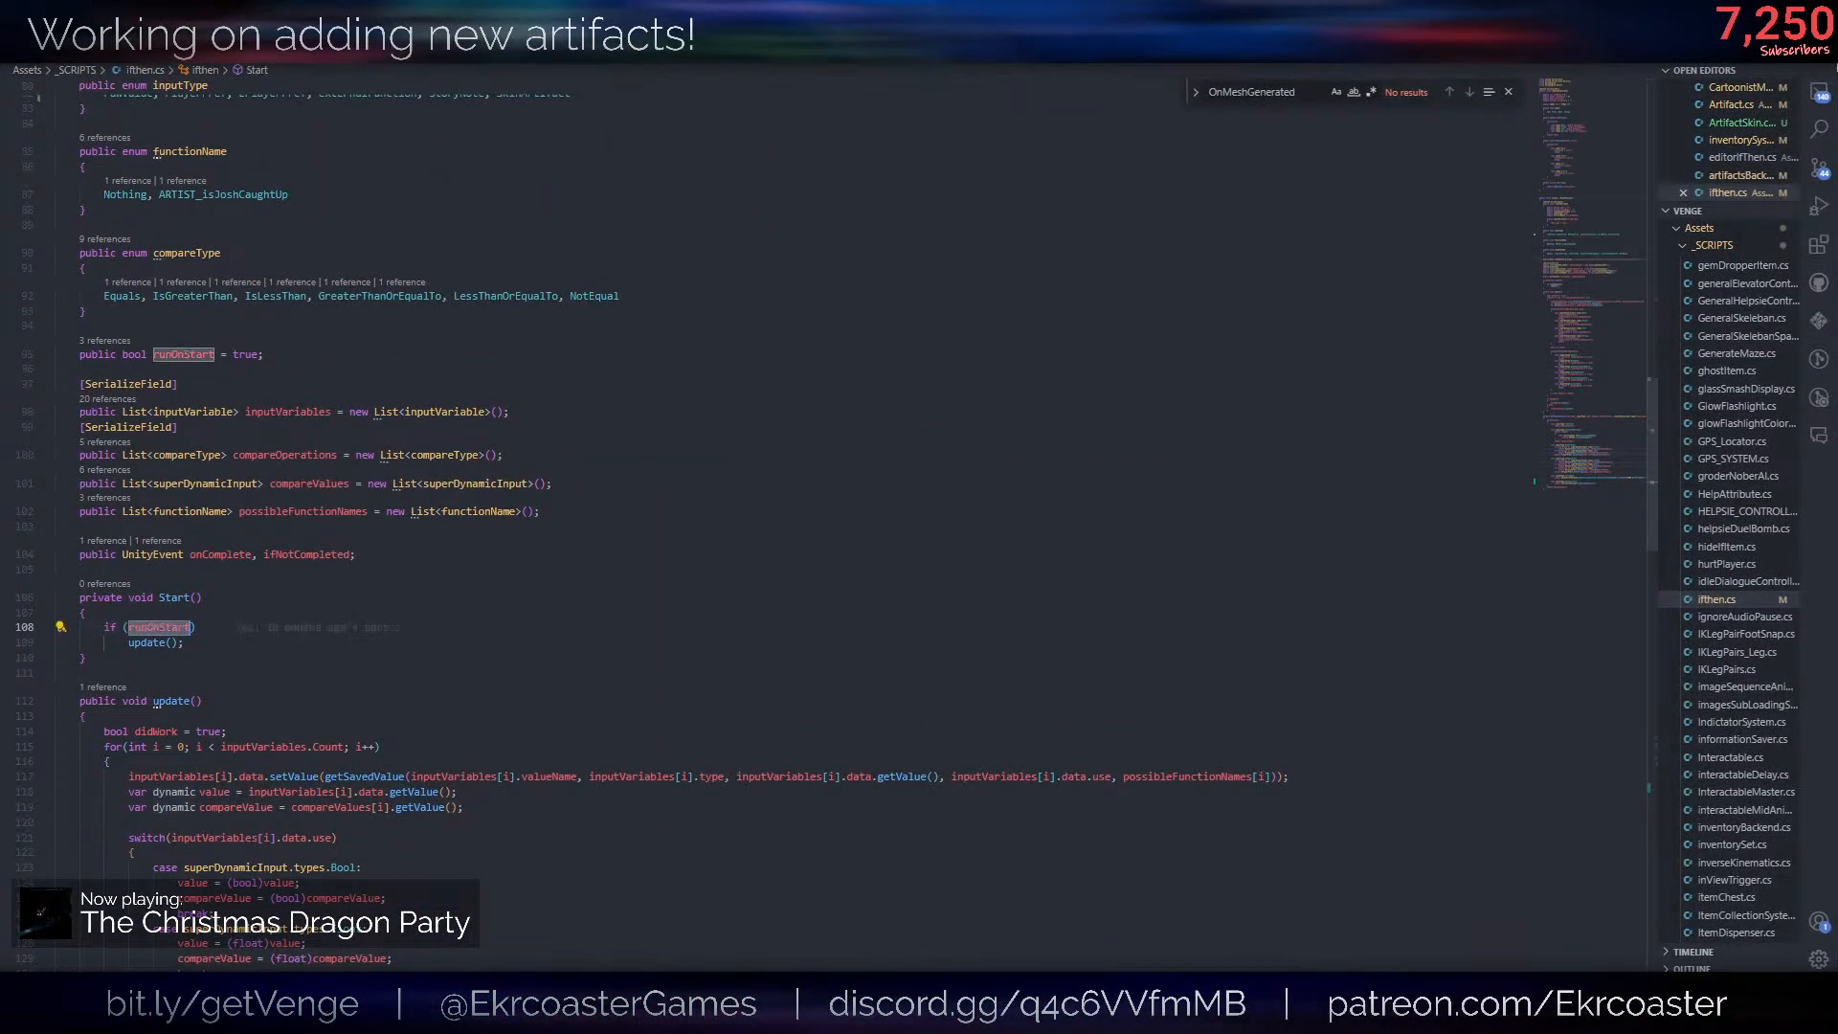
key(alt+Tab)
click(111, 170)
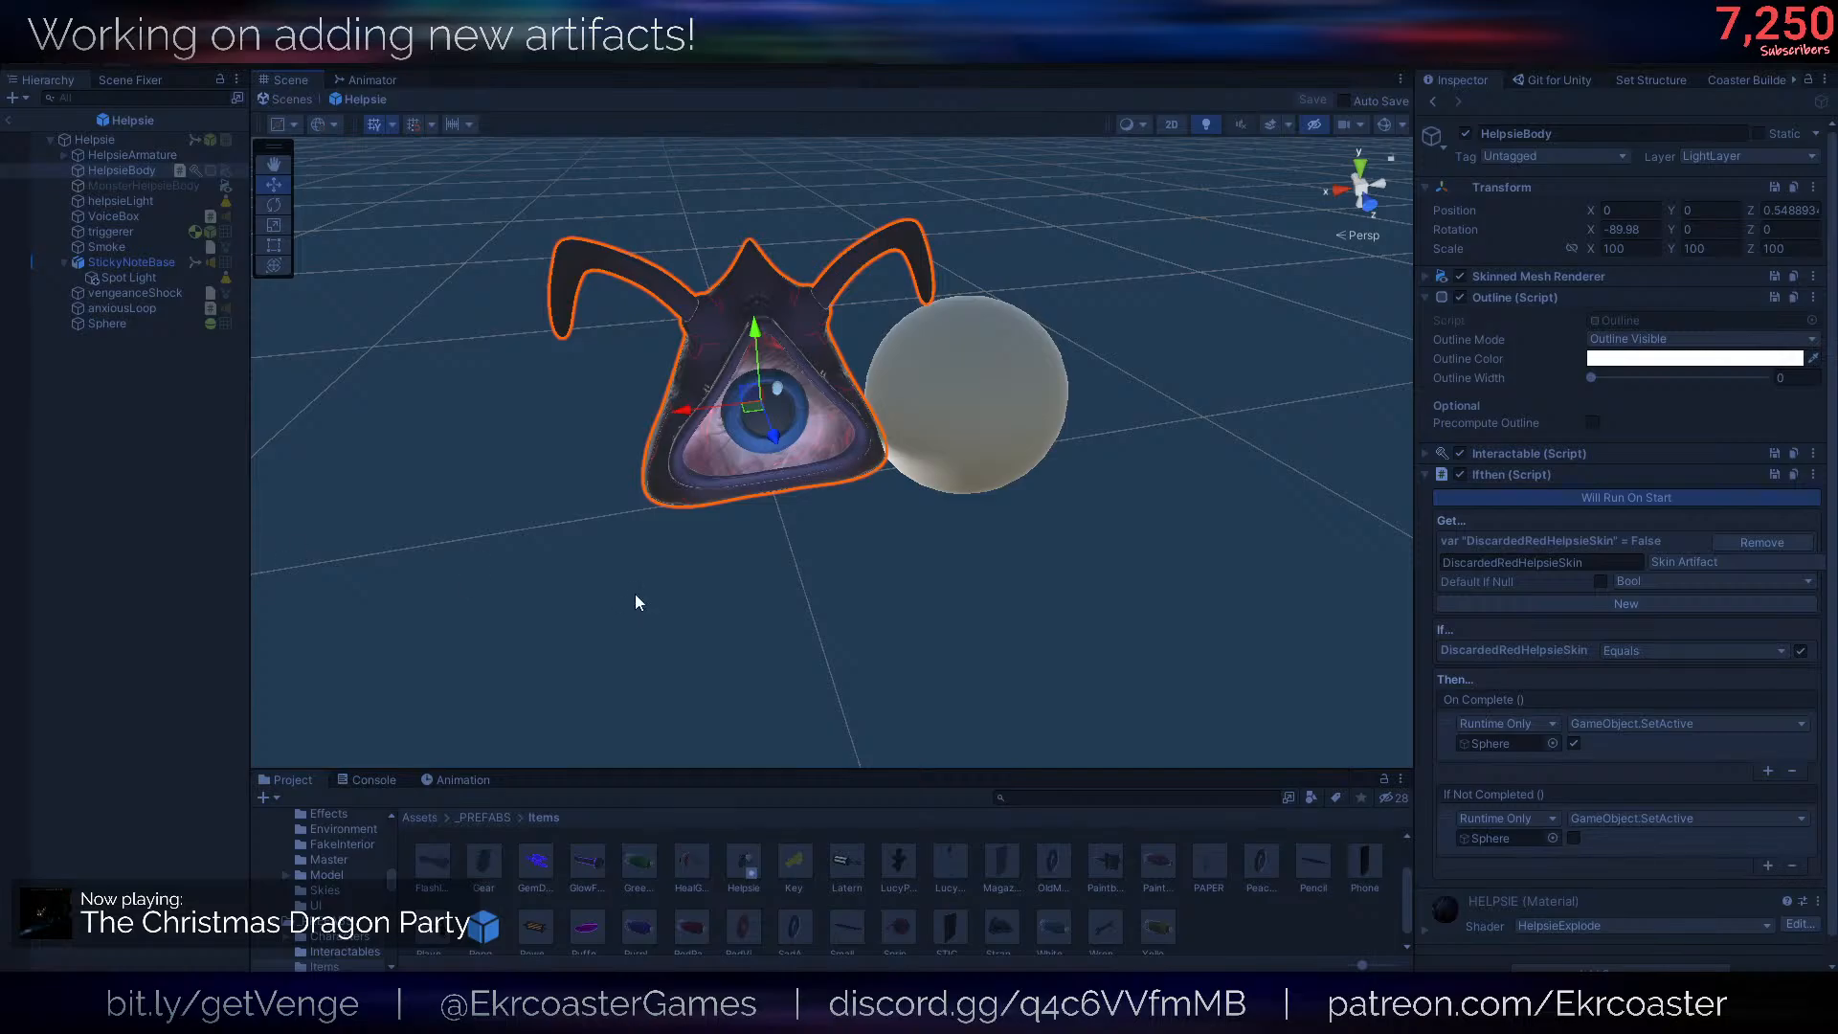
right_drag(635, 596, 643, 592)
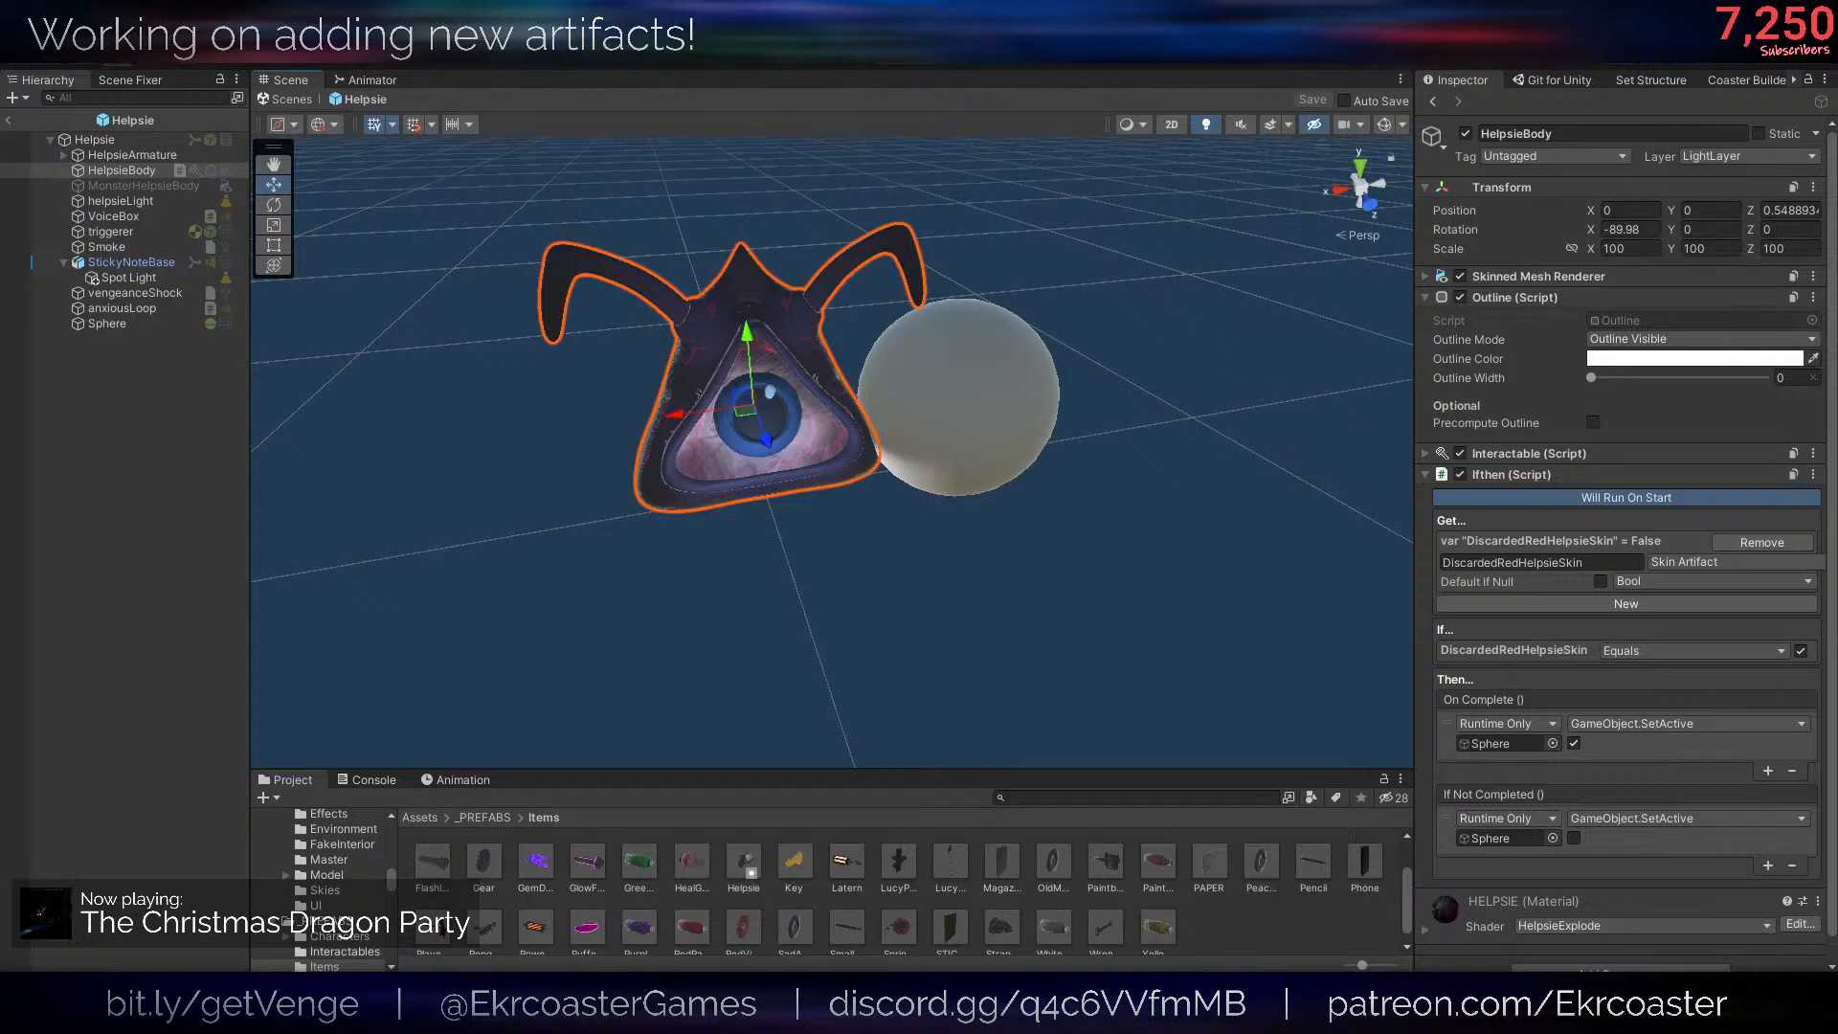
- Run the game again and bring up the console, enlarged to show more of its log list
click(889, 54)
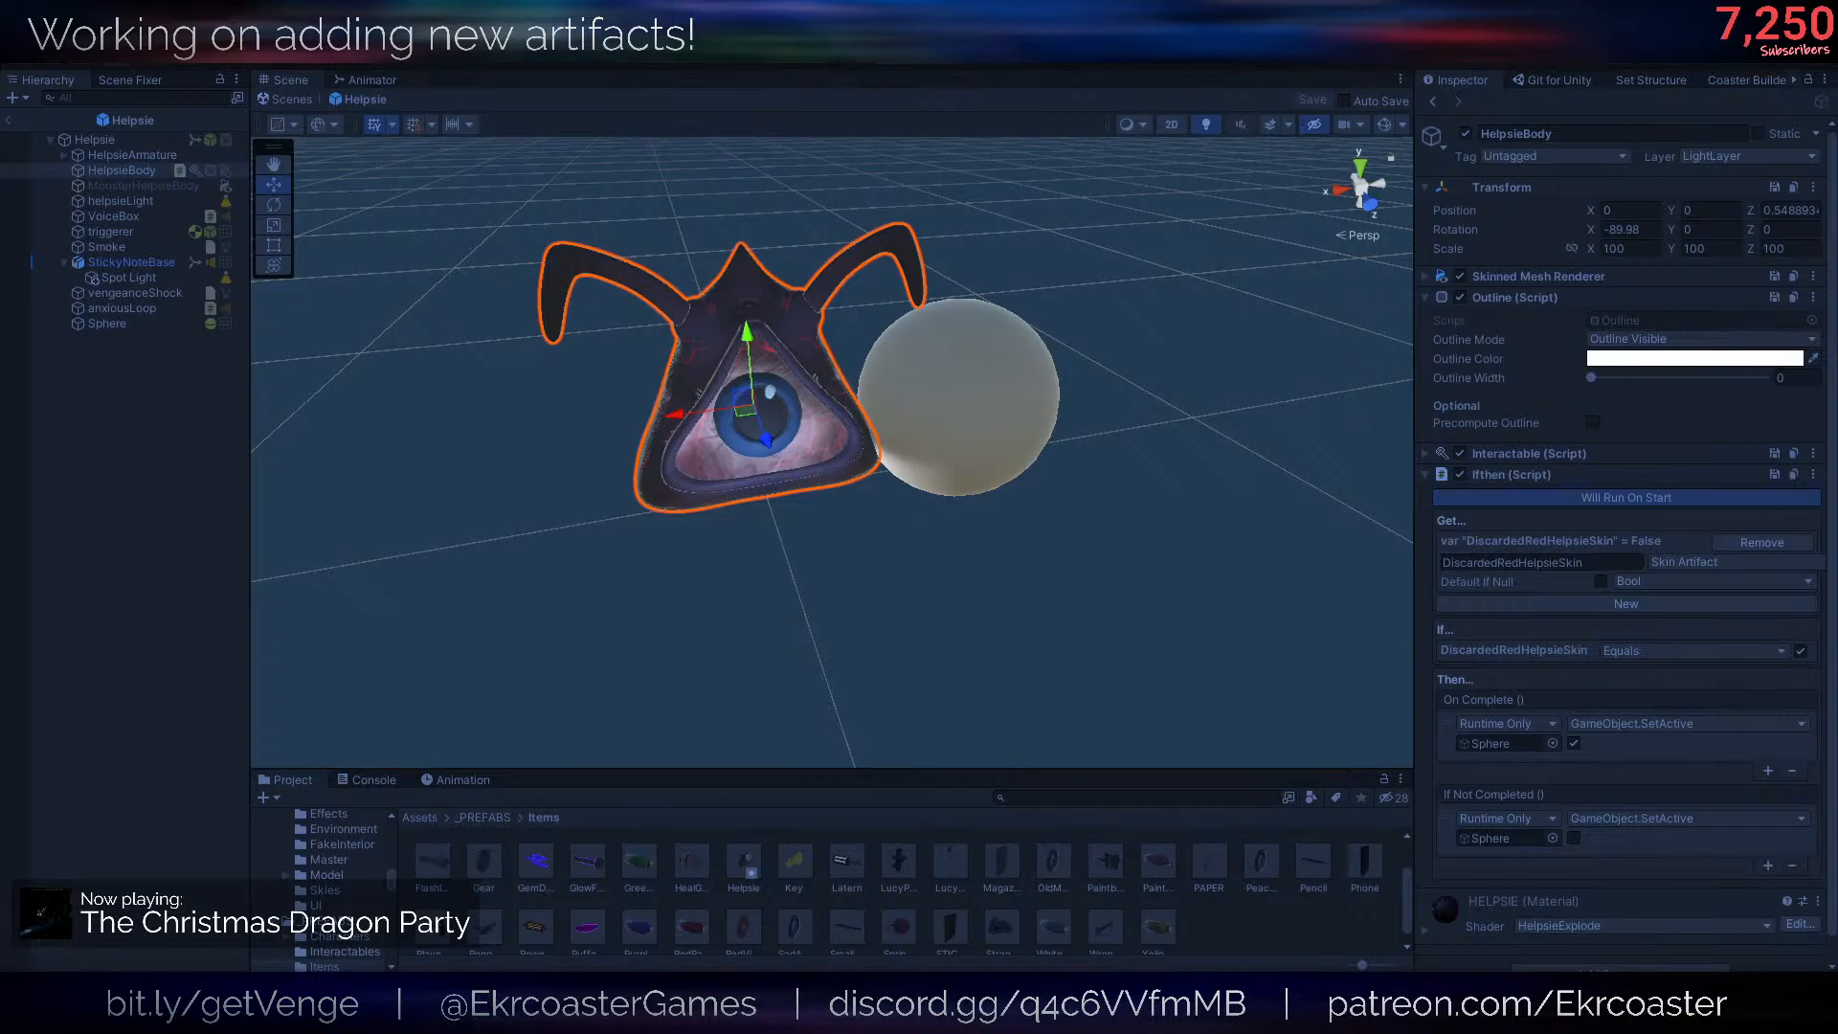
right_drag(1317, 458, 1293, 454)
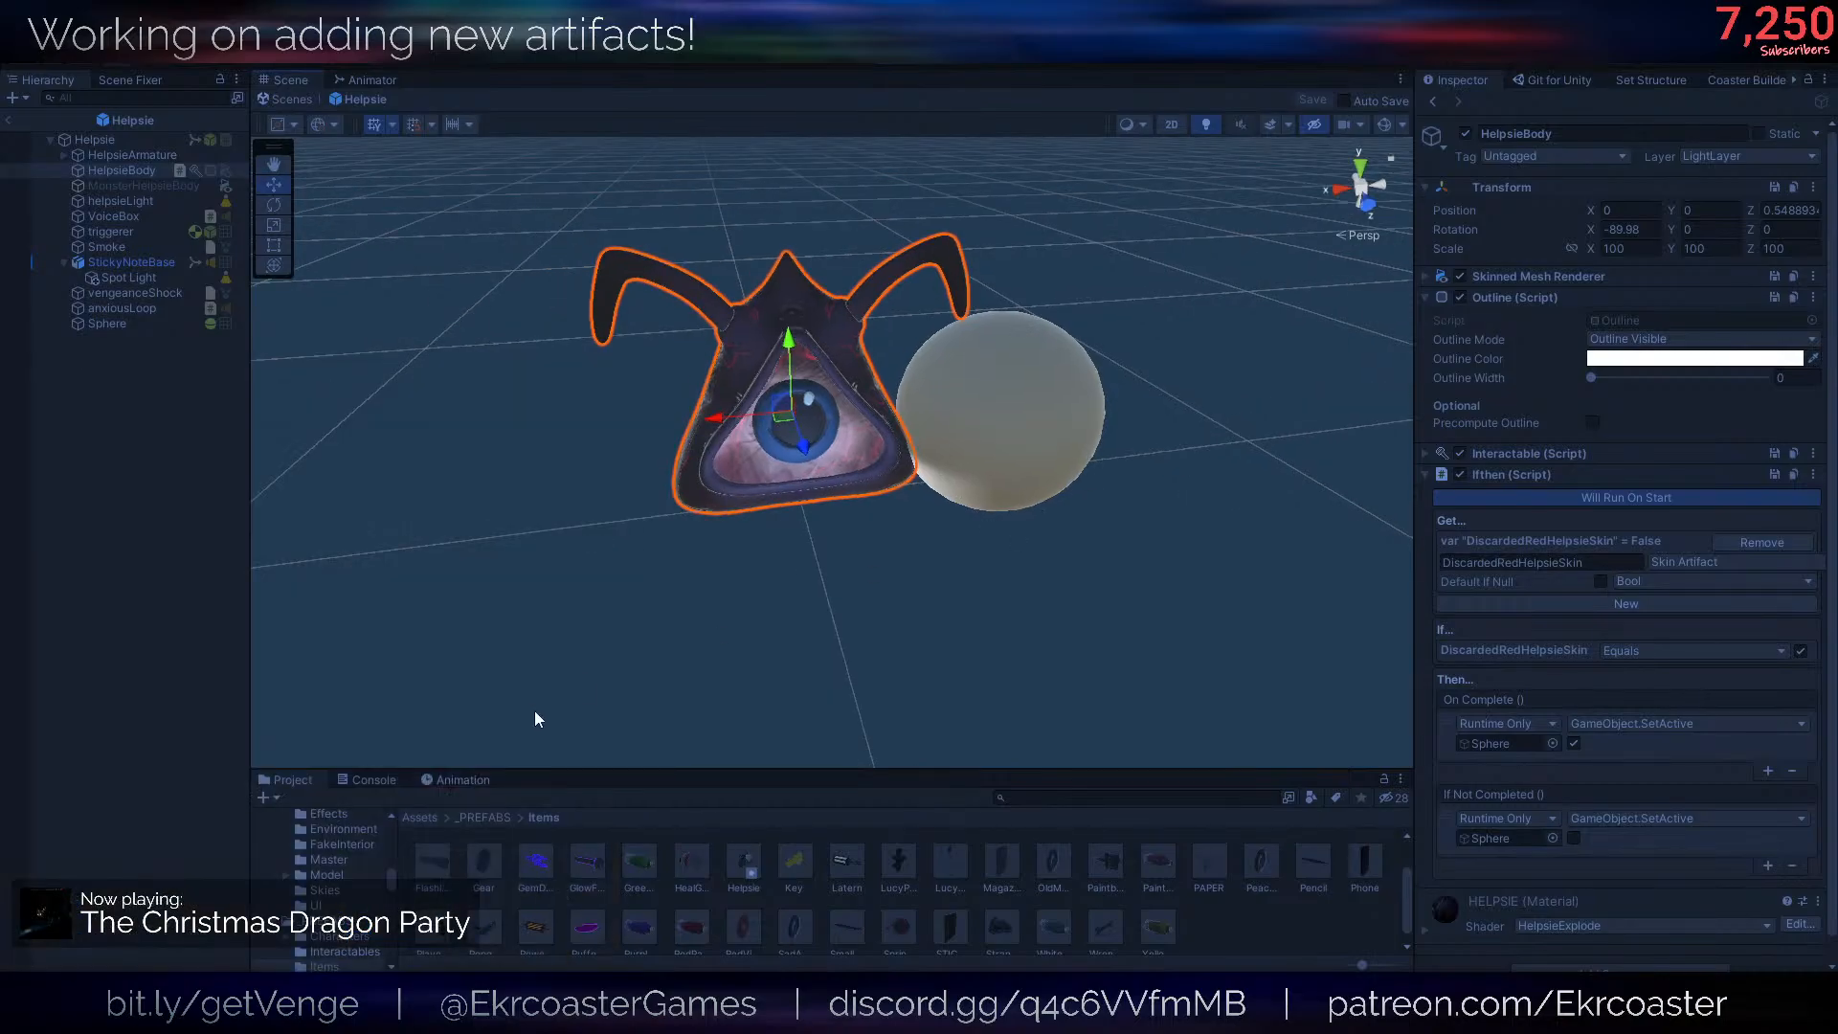
click(368, 780)
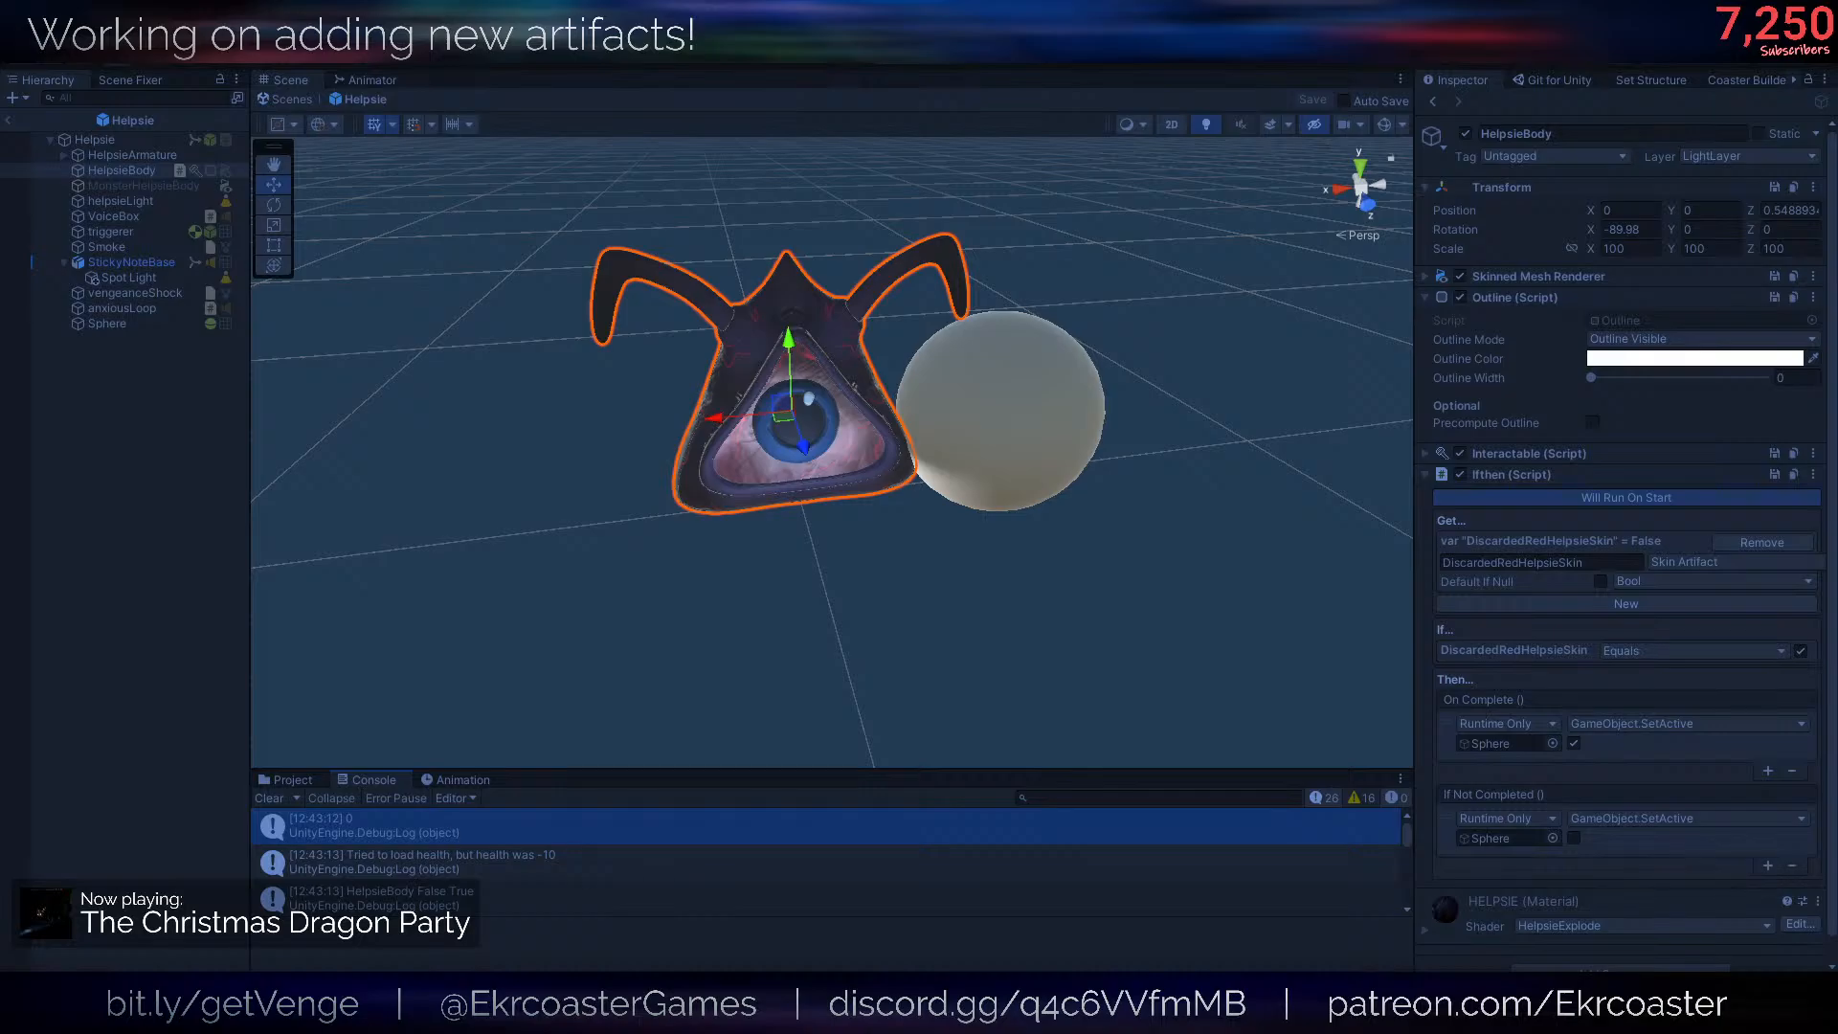
click(499, 776)
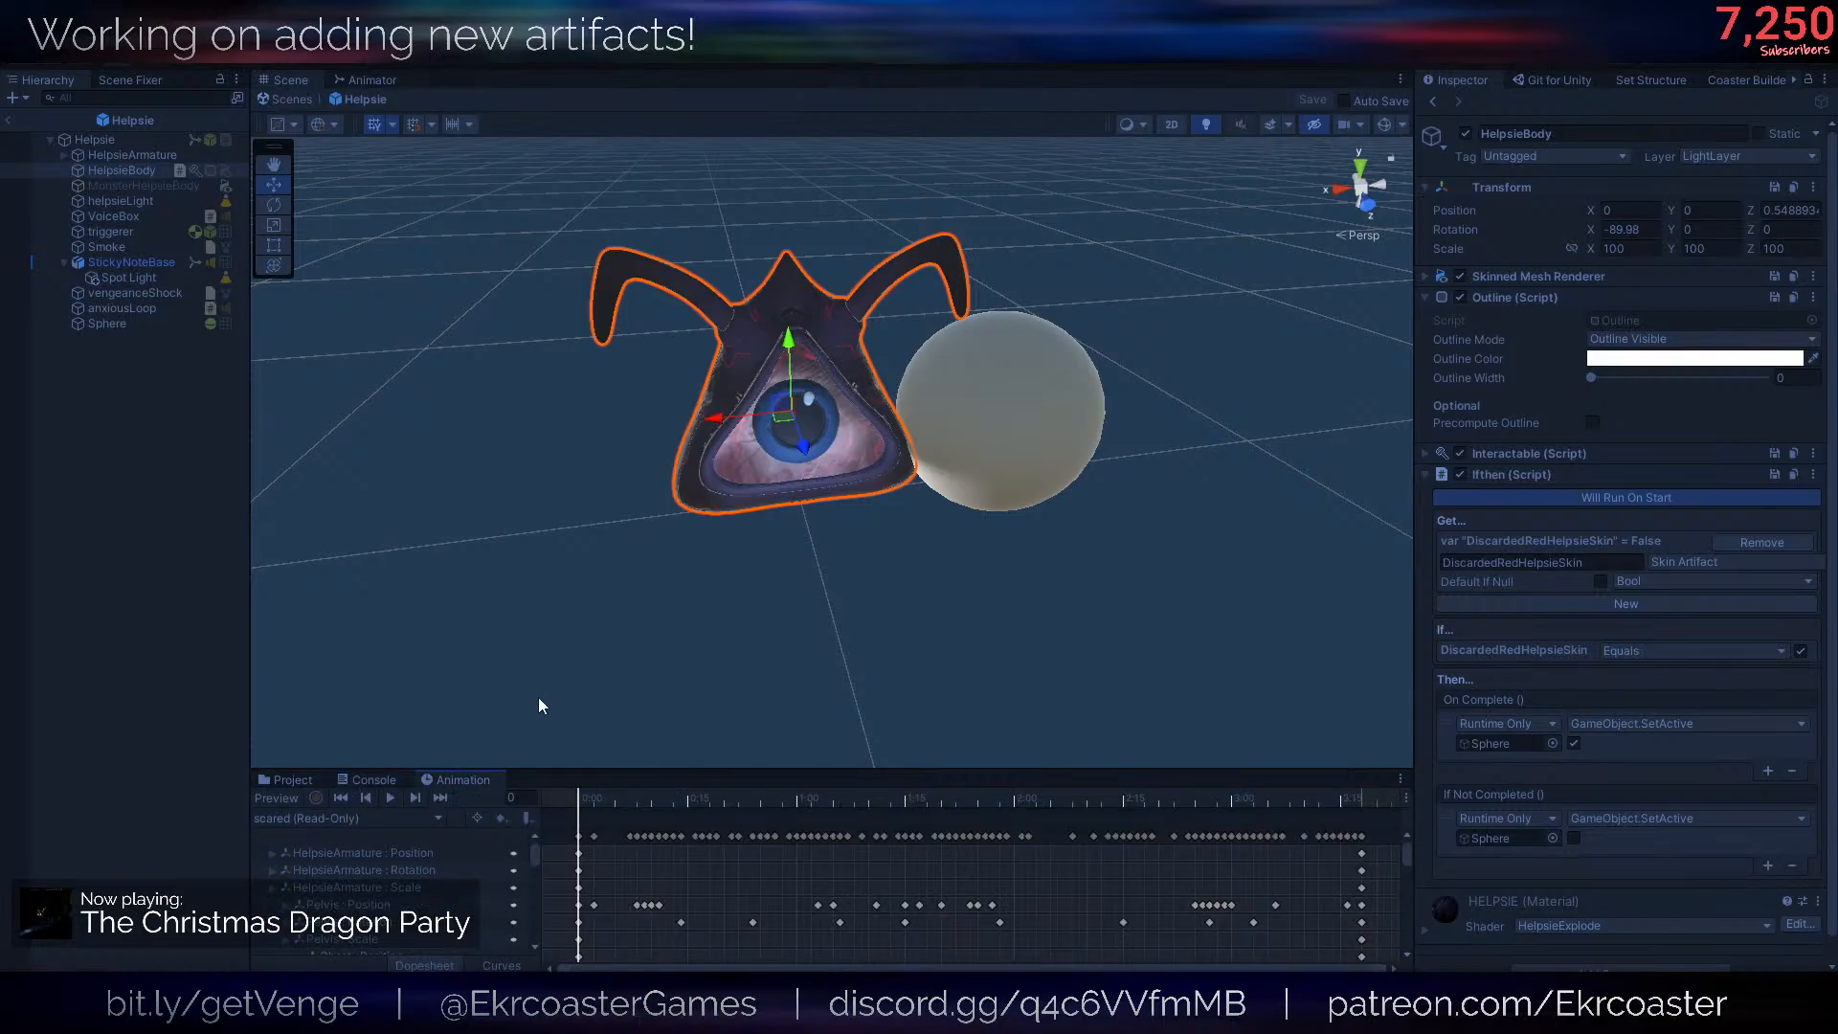
click(380, 779)
drag(534, 769, 548, 539)
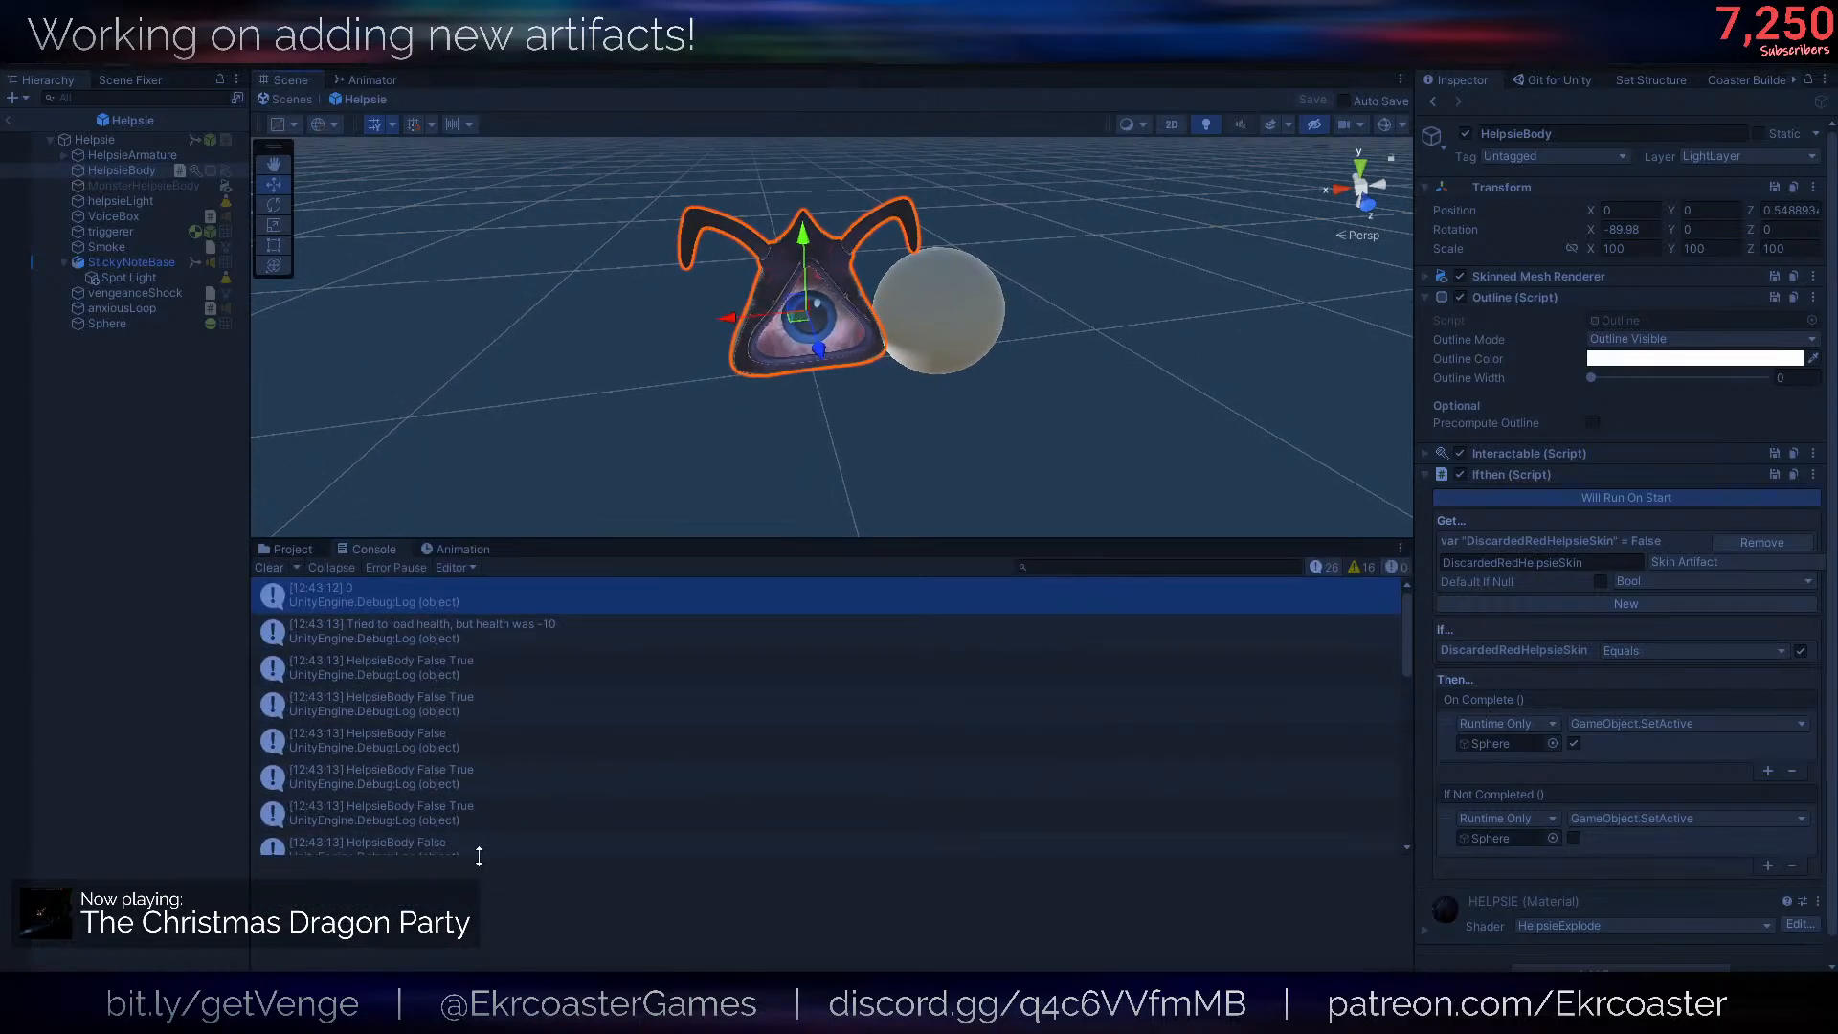
drag(479, 856, 478, 910)
- Examine the HelpsieBody debug entries in the console along with their stack traces
click(408, 643)
click(412, 659)
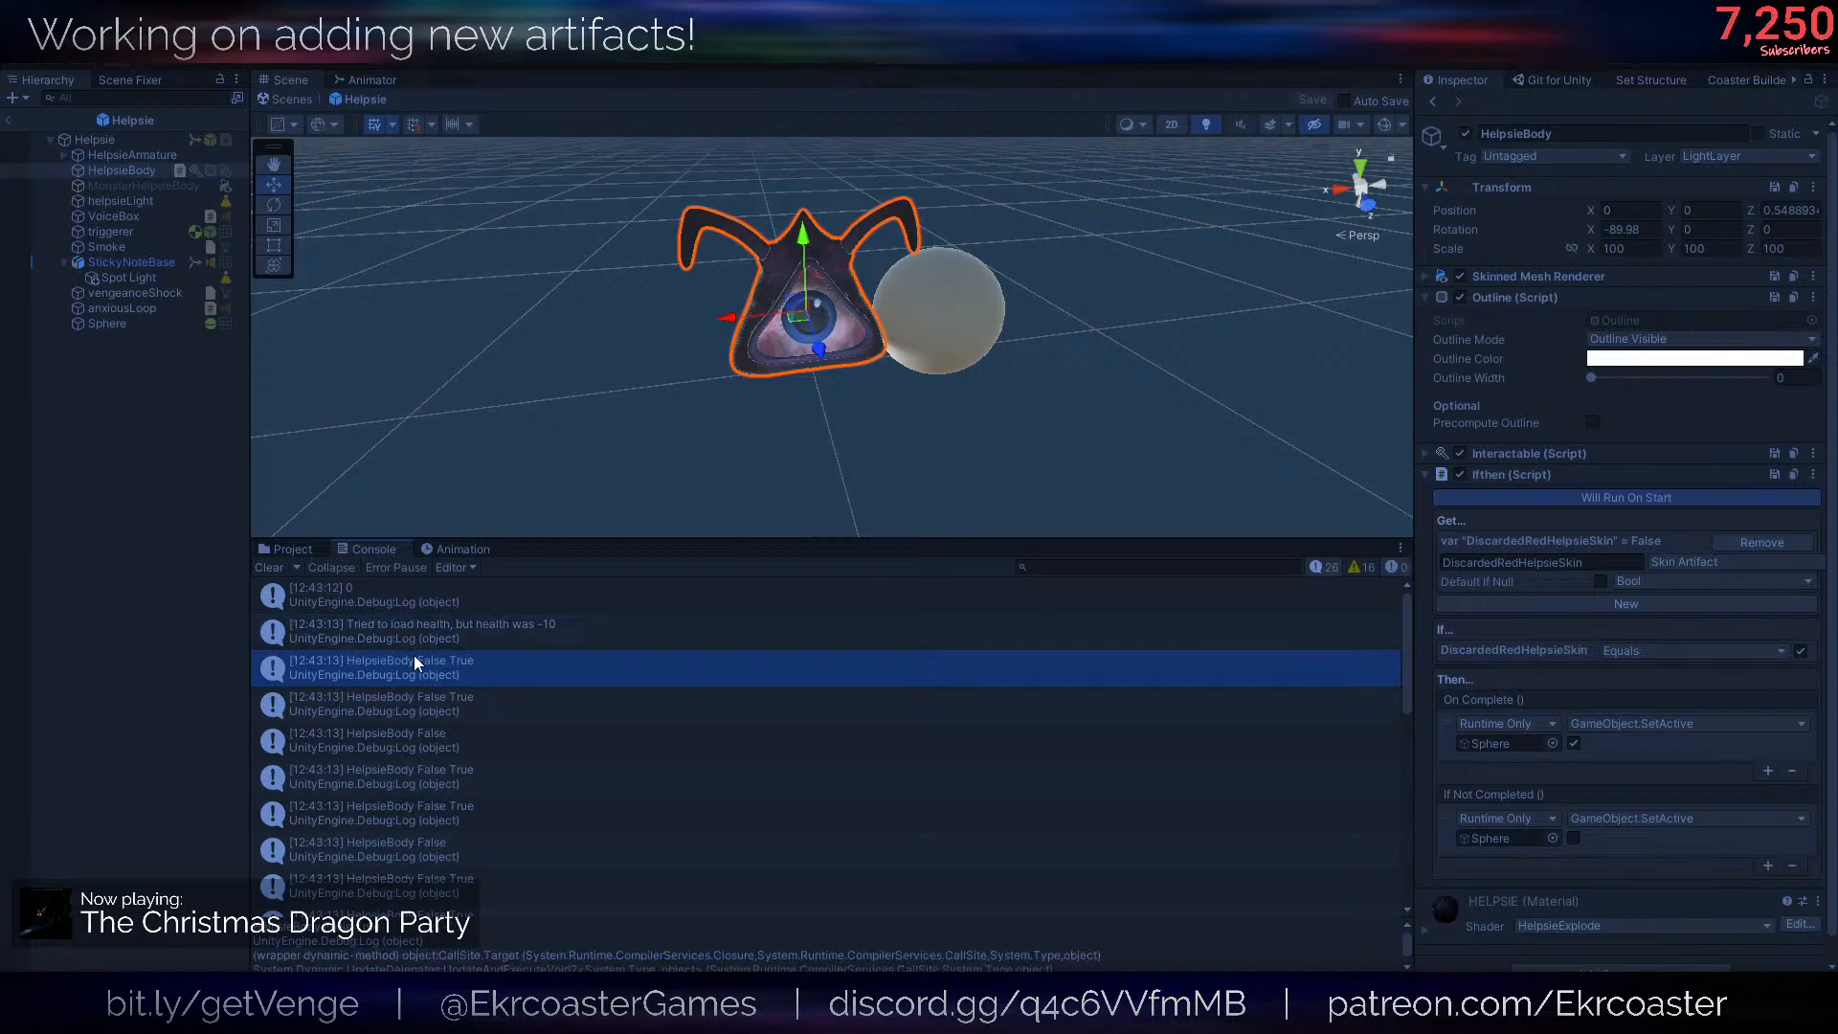
click(486, 692)
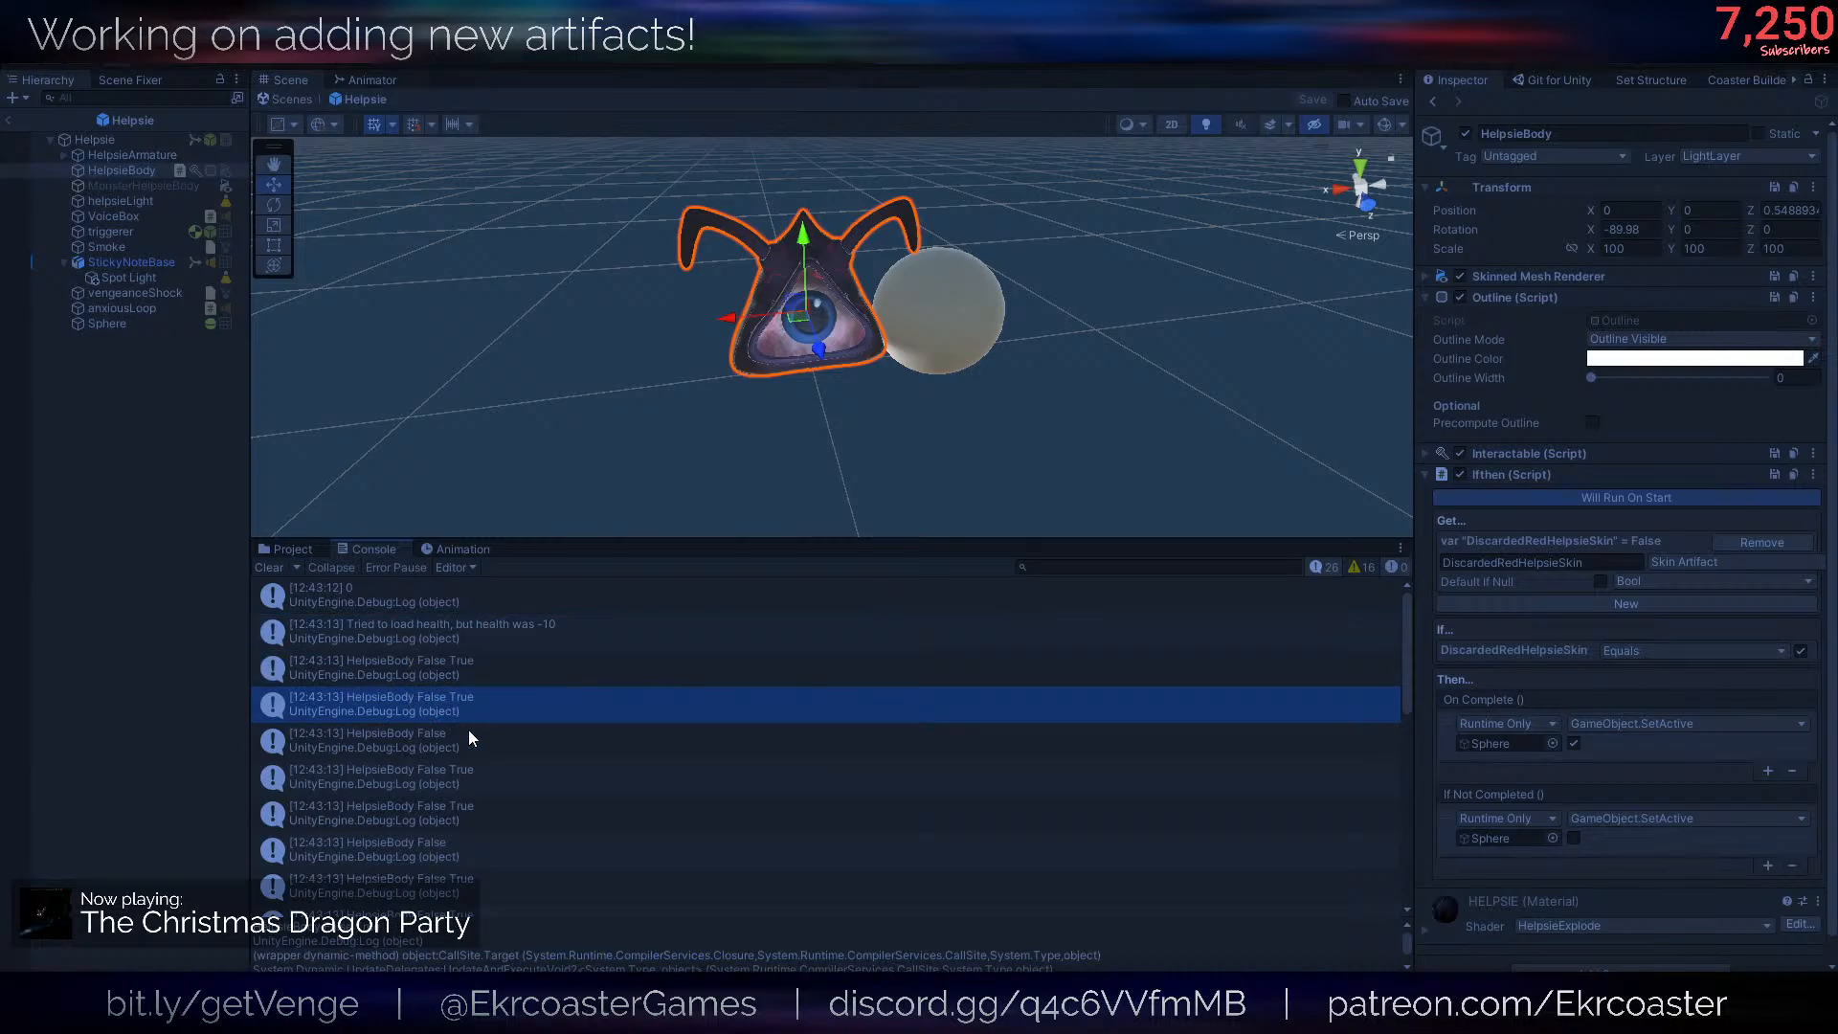
click(468, 729)
click(450, 704)
click(434, 680)
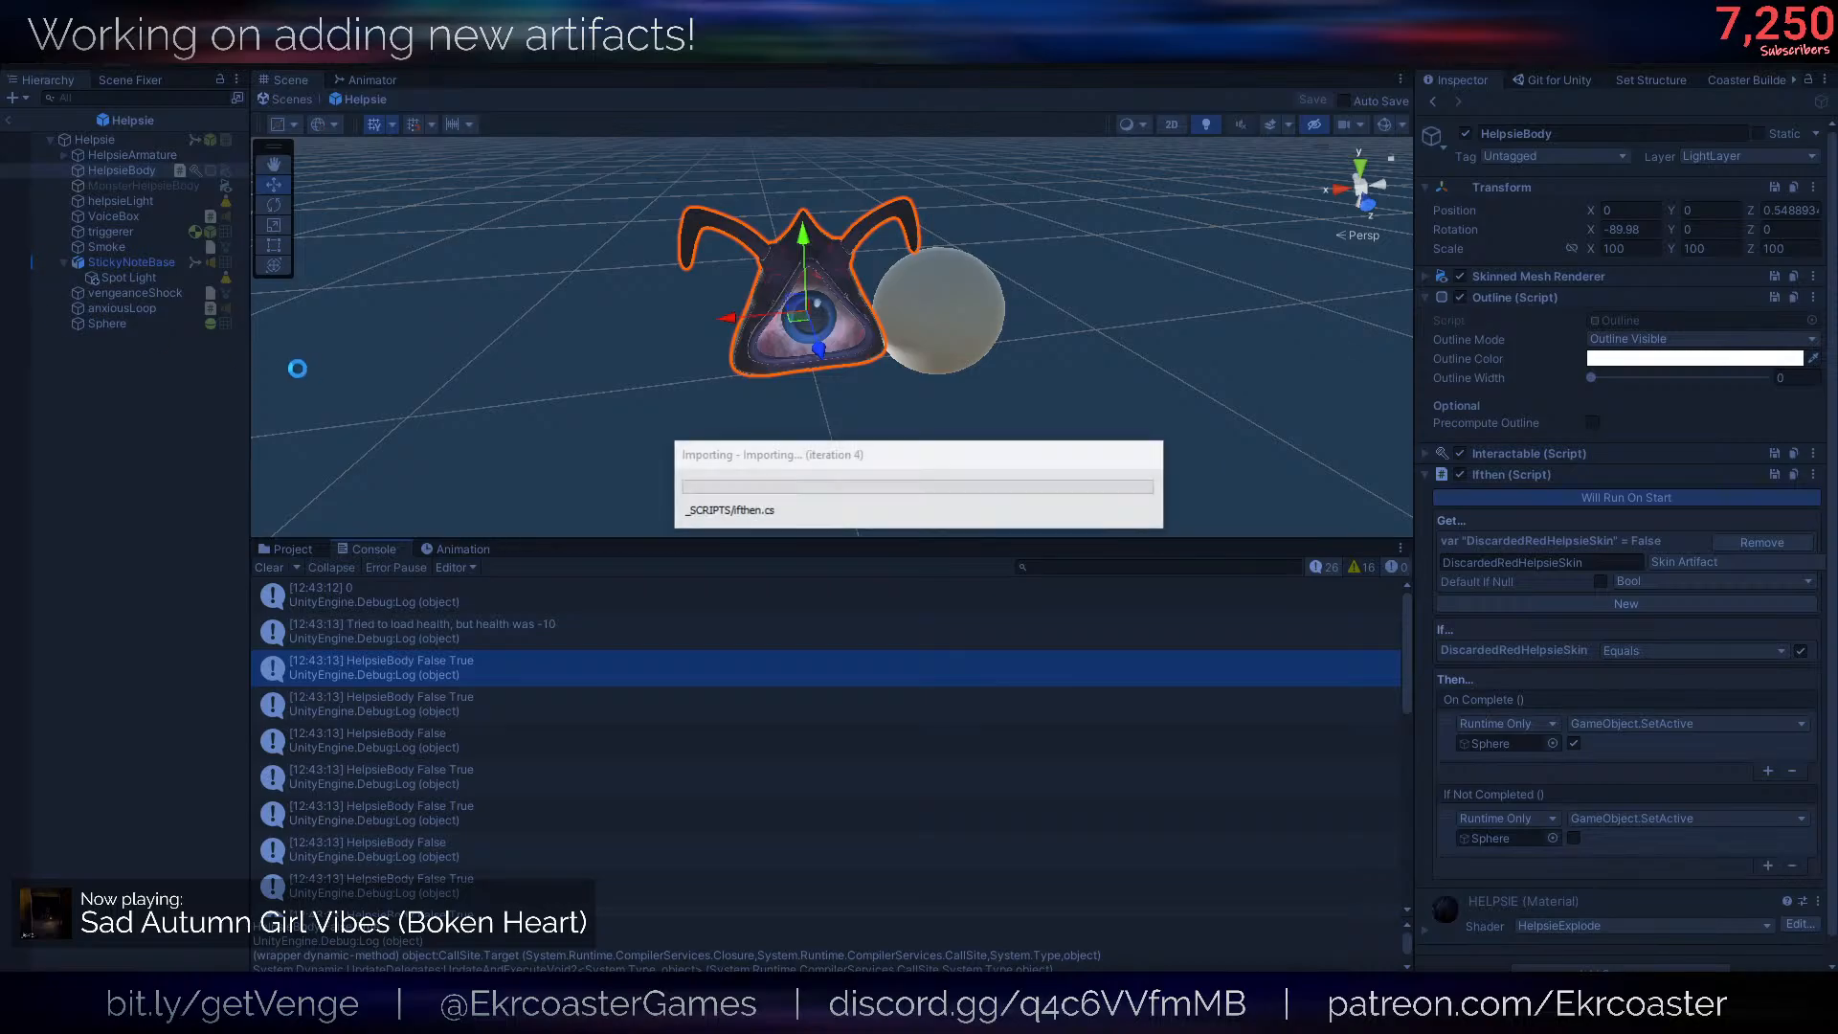
- Rerun the game with the edited Ifthen.cs and examine the earliest console log entries
click(890, 63)
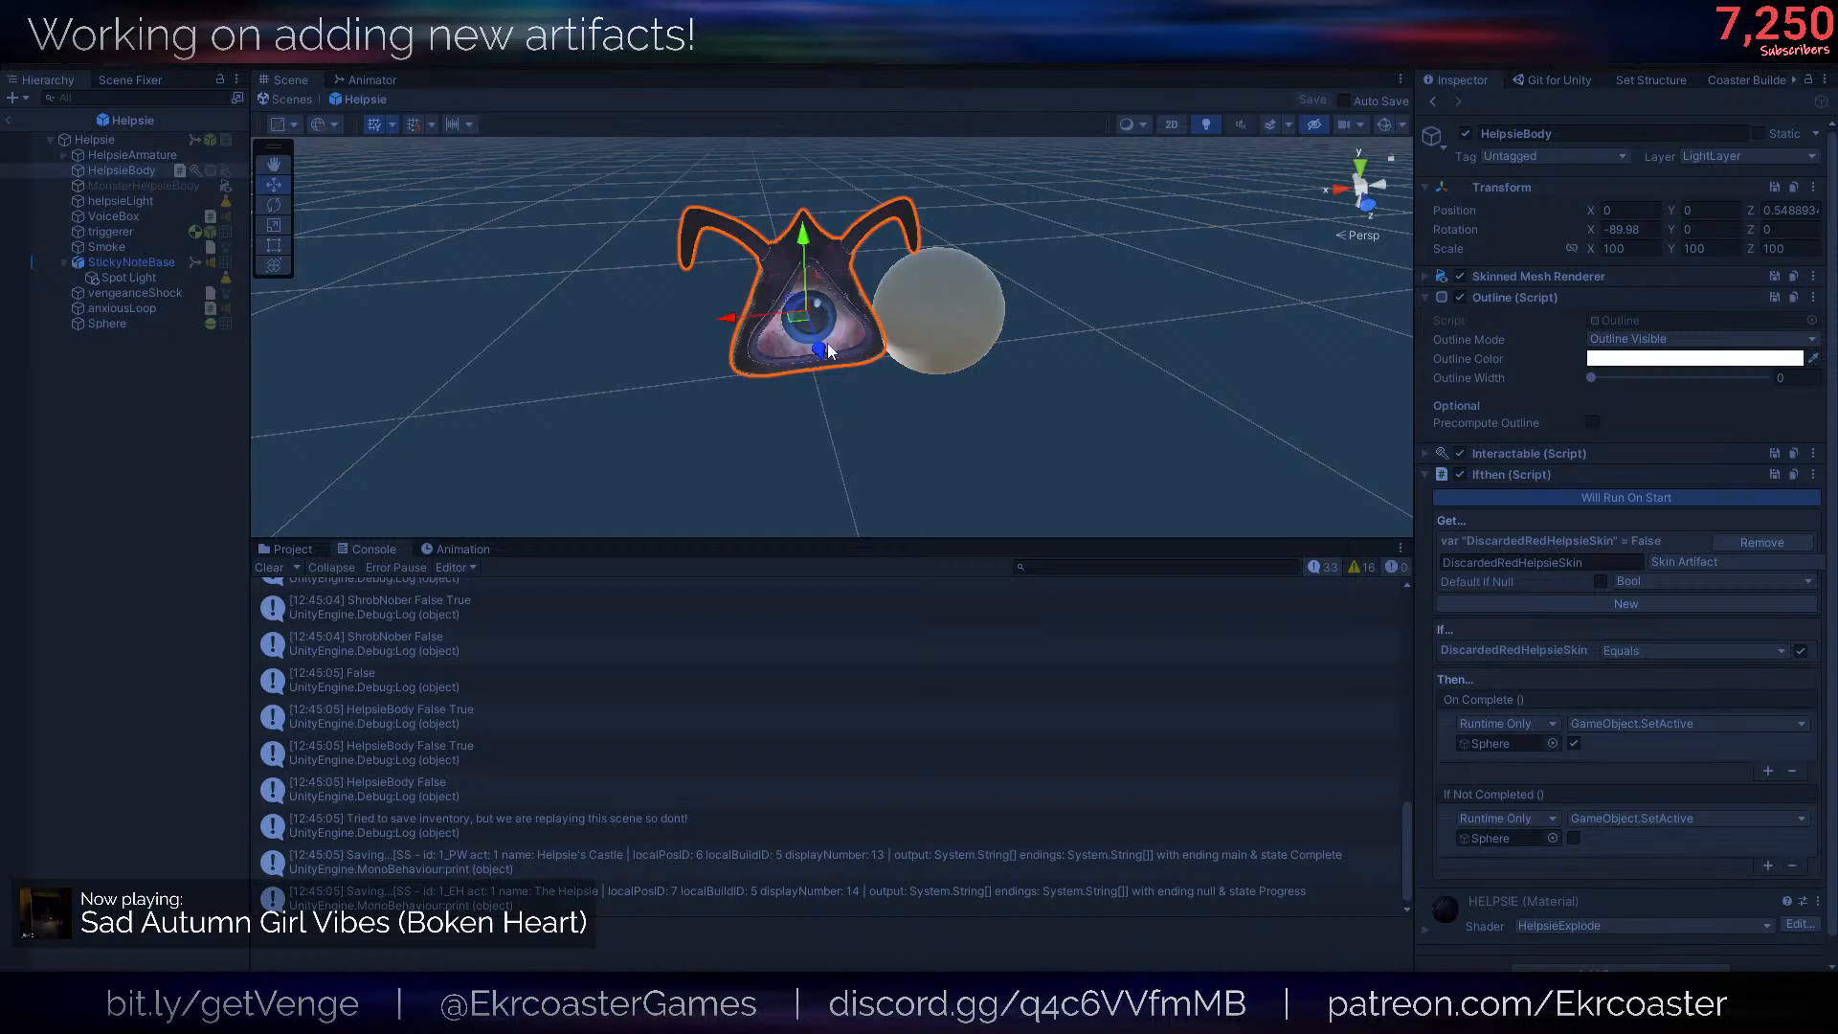
scroll(568, 613, up, 10)
click(527, 654)
click(482, 593)
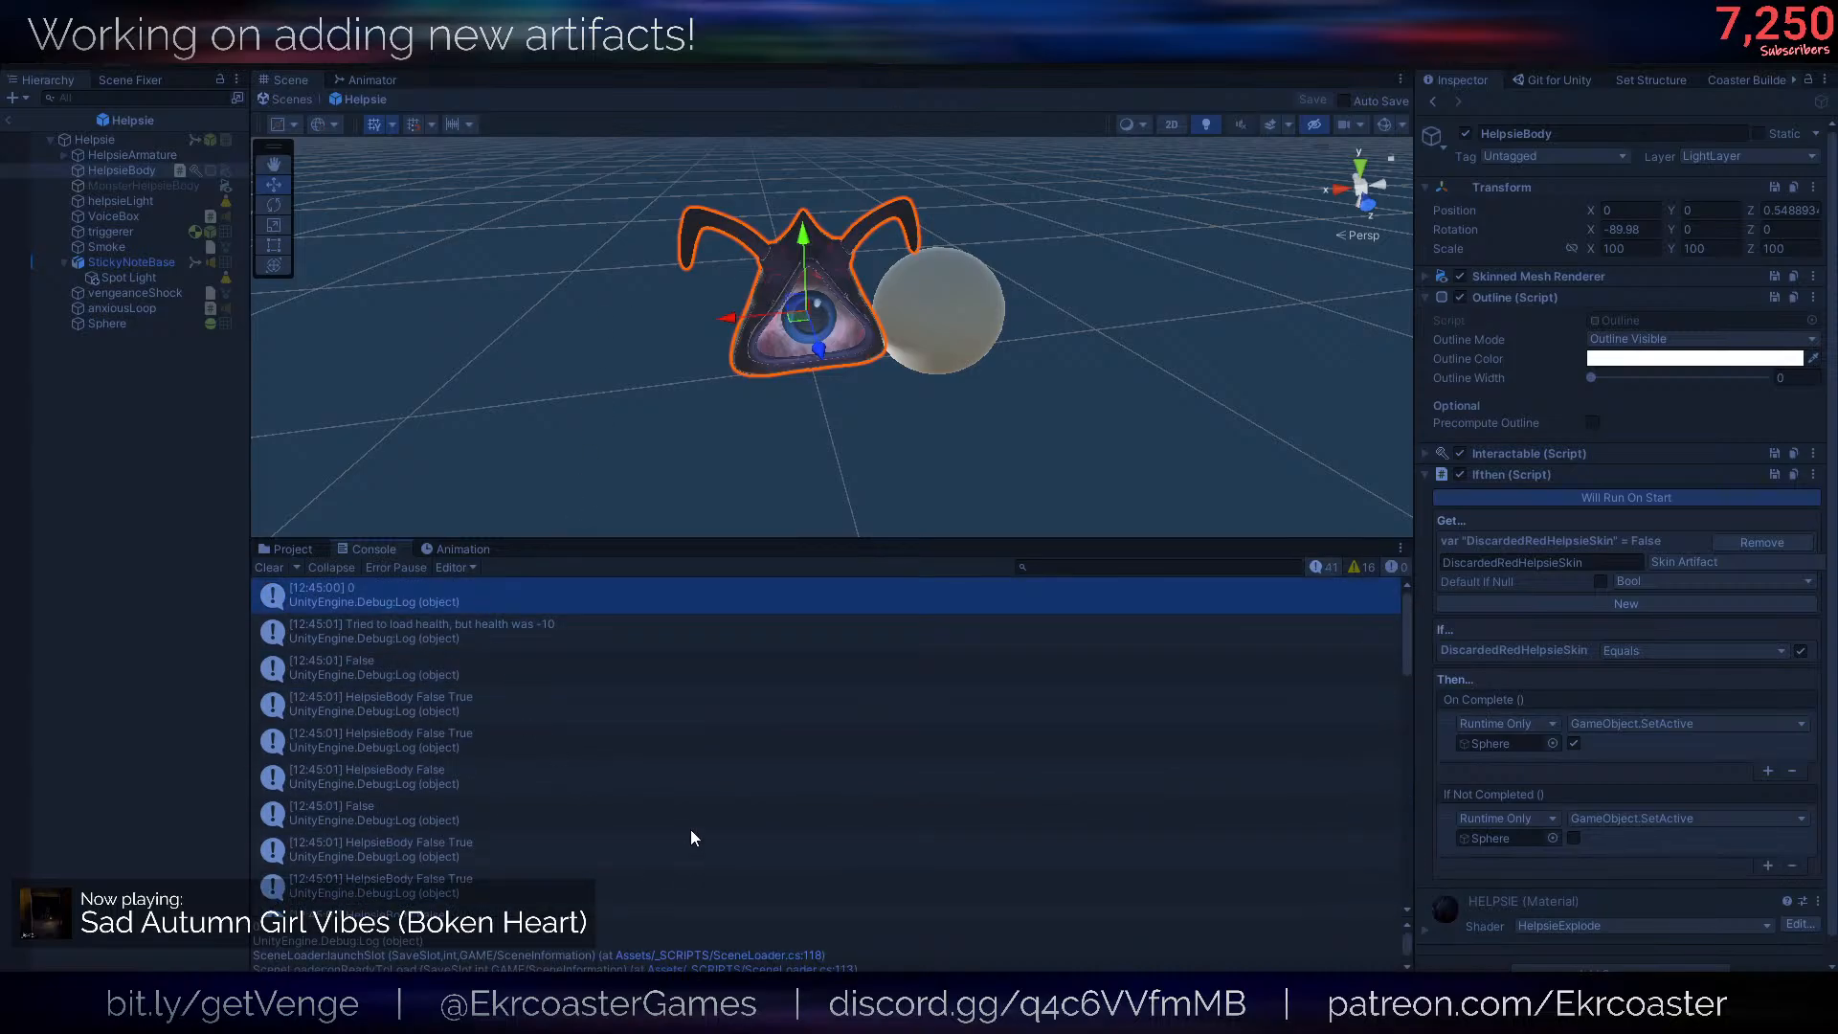
click(577, 644)
click(504, 669)
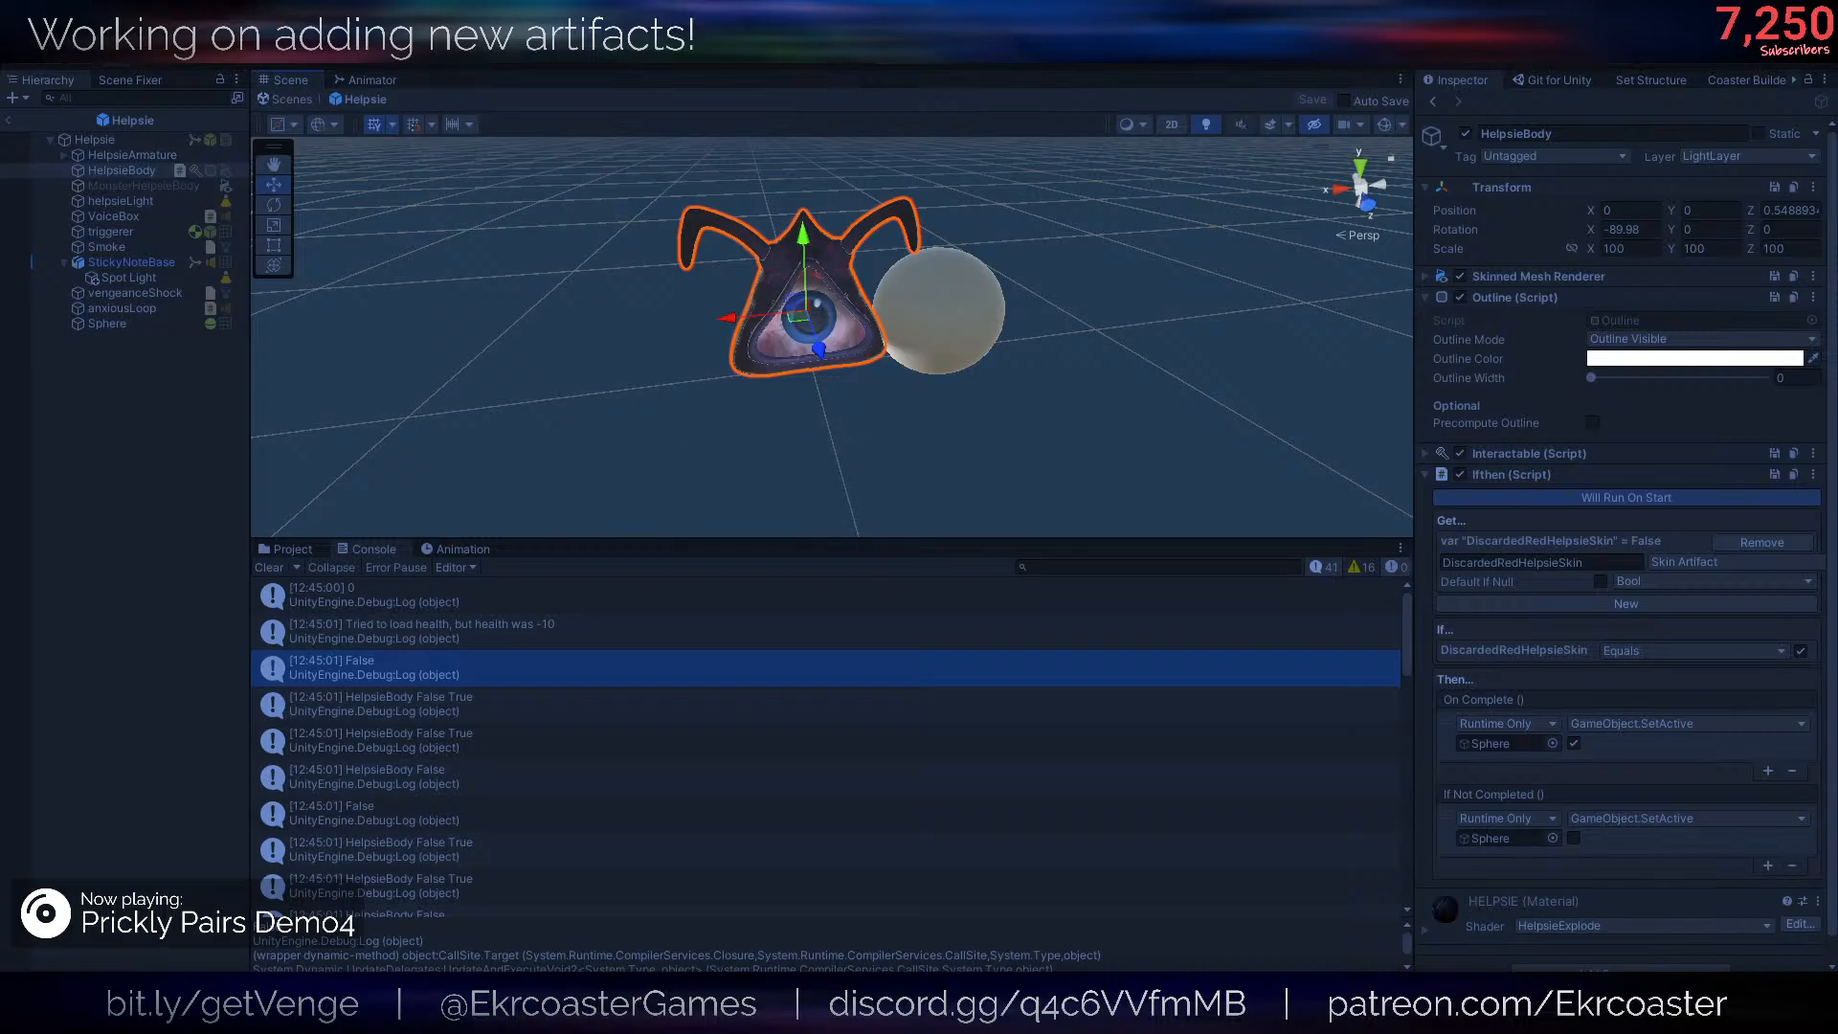
- Test the game with the newly added logging and inspect the first "in the depths" console entry
click(891, 65)
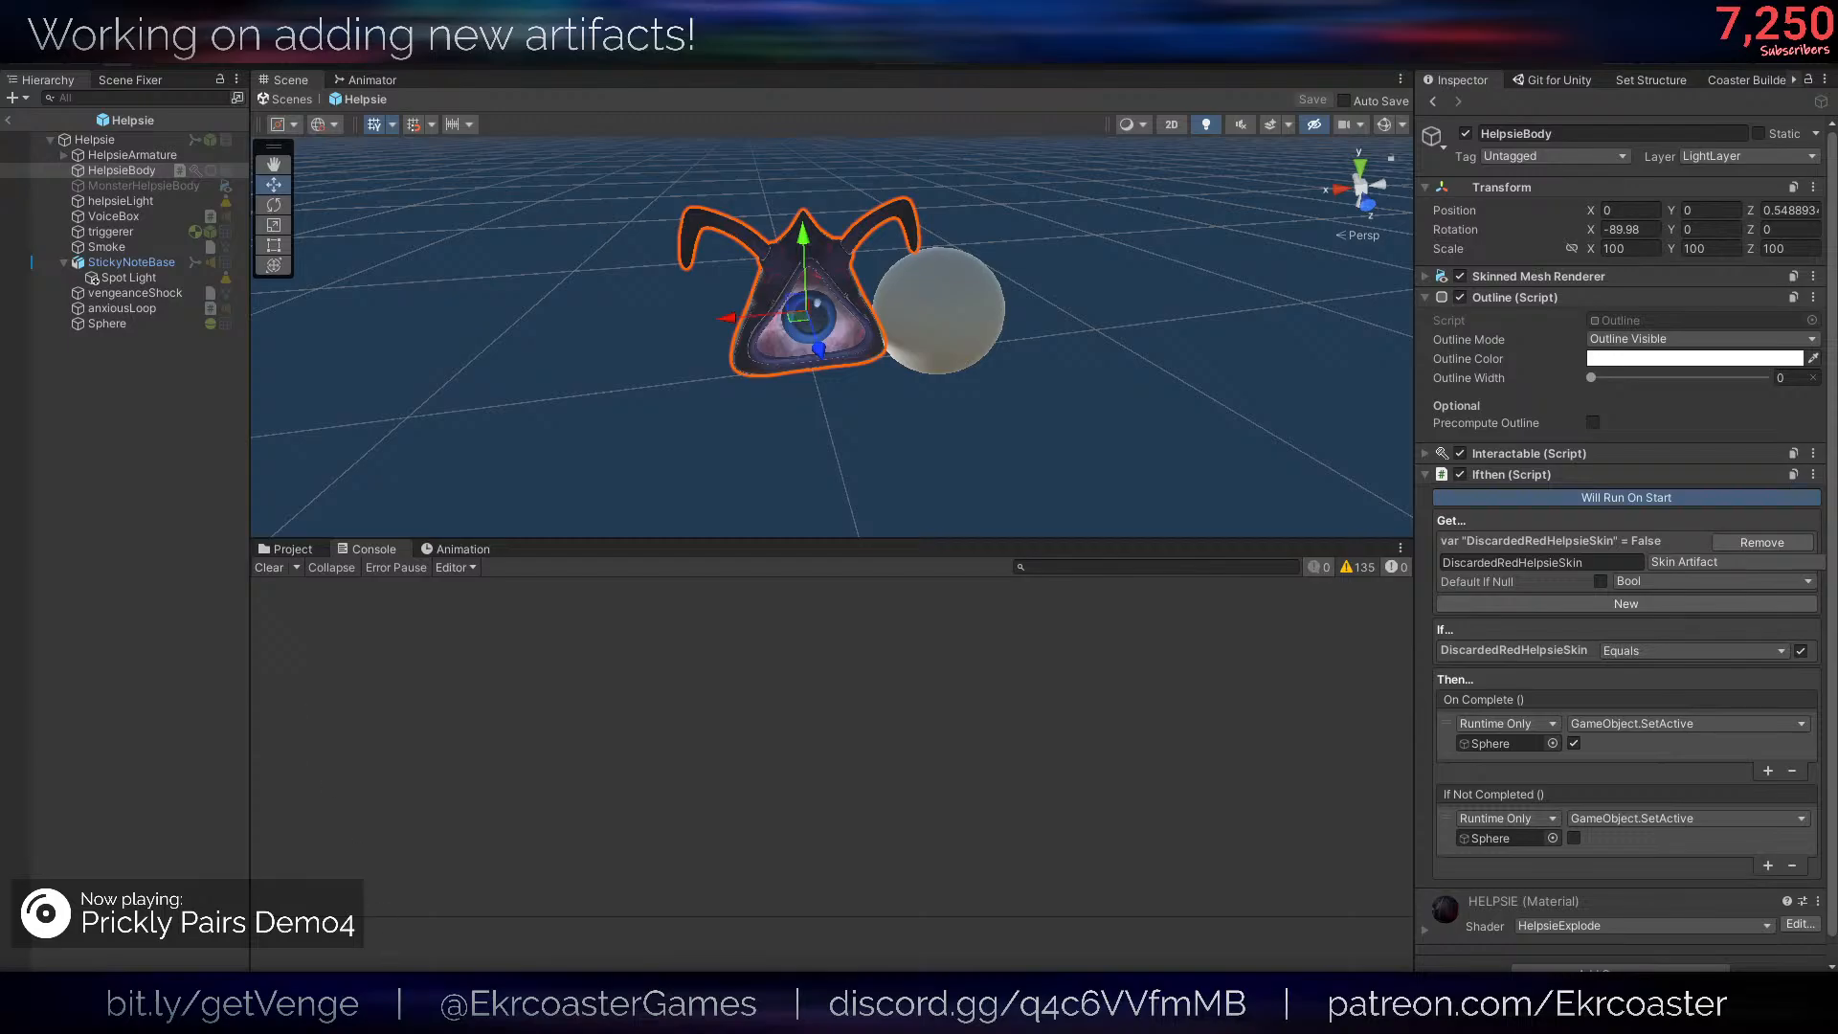
mouse_move(164, 1013)
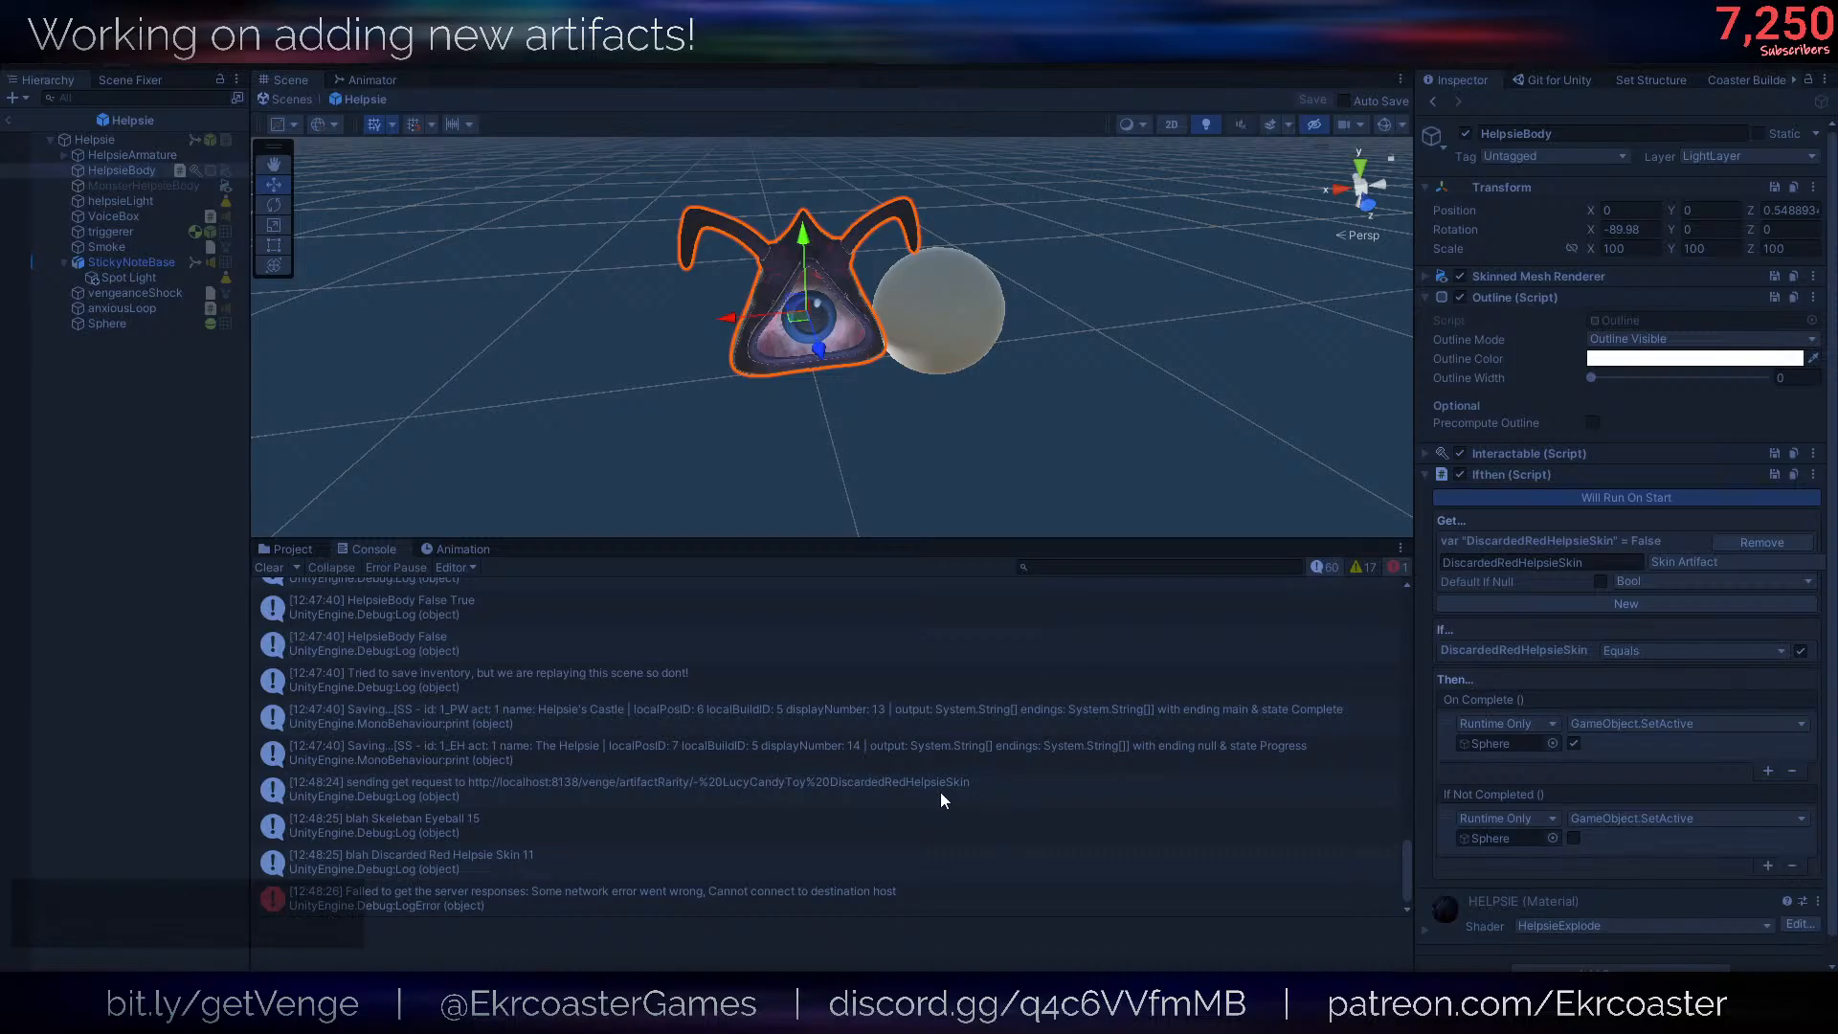
scroll(940, 791, up, 10)
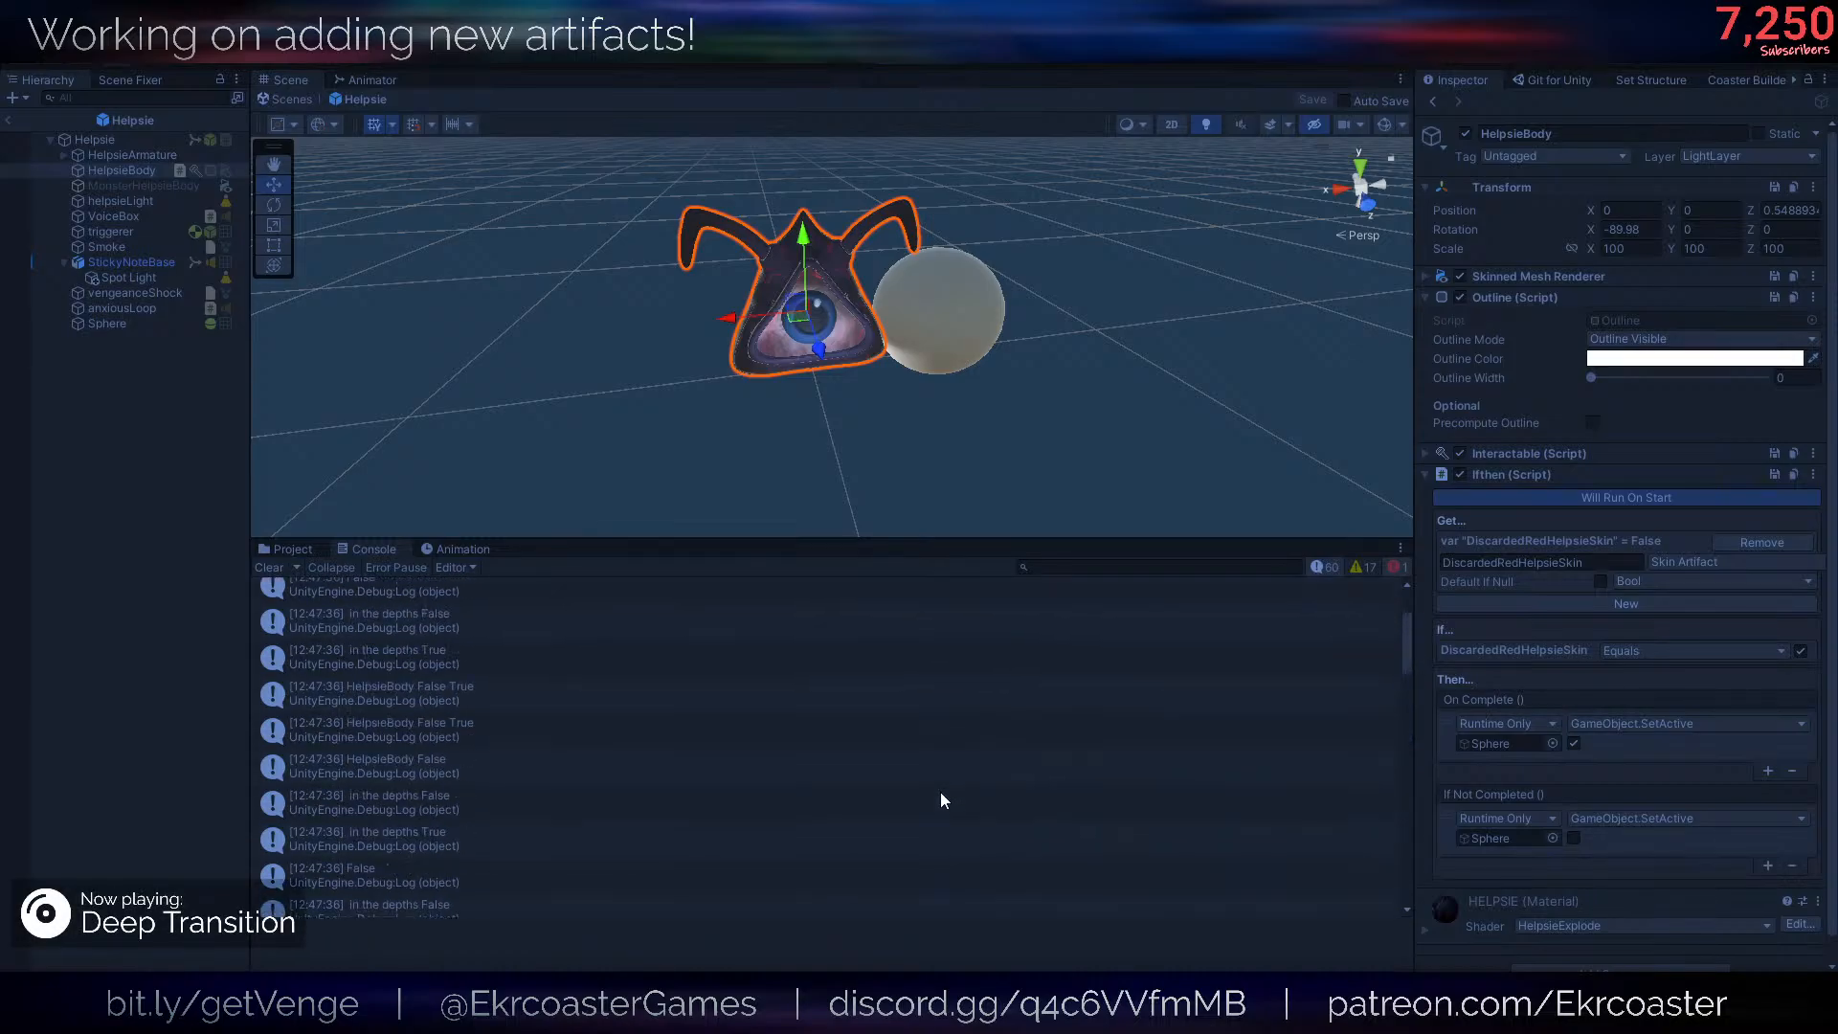
scroll(940, 791, up, 3)
click(747, 667)
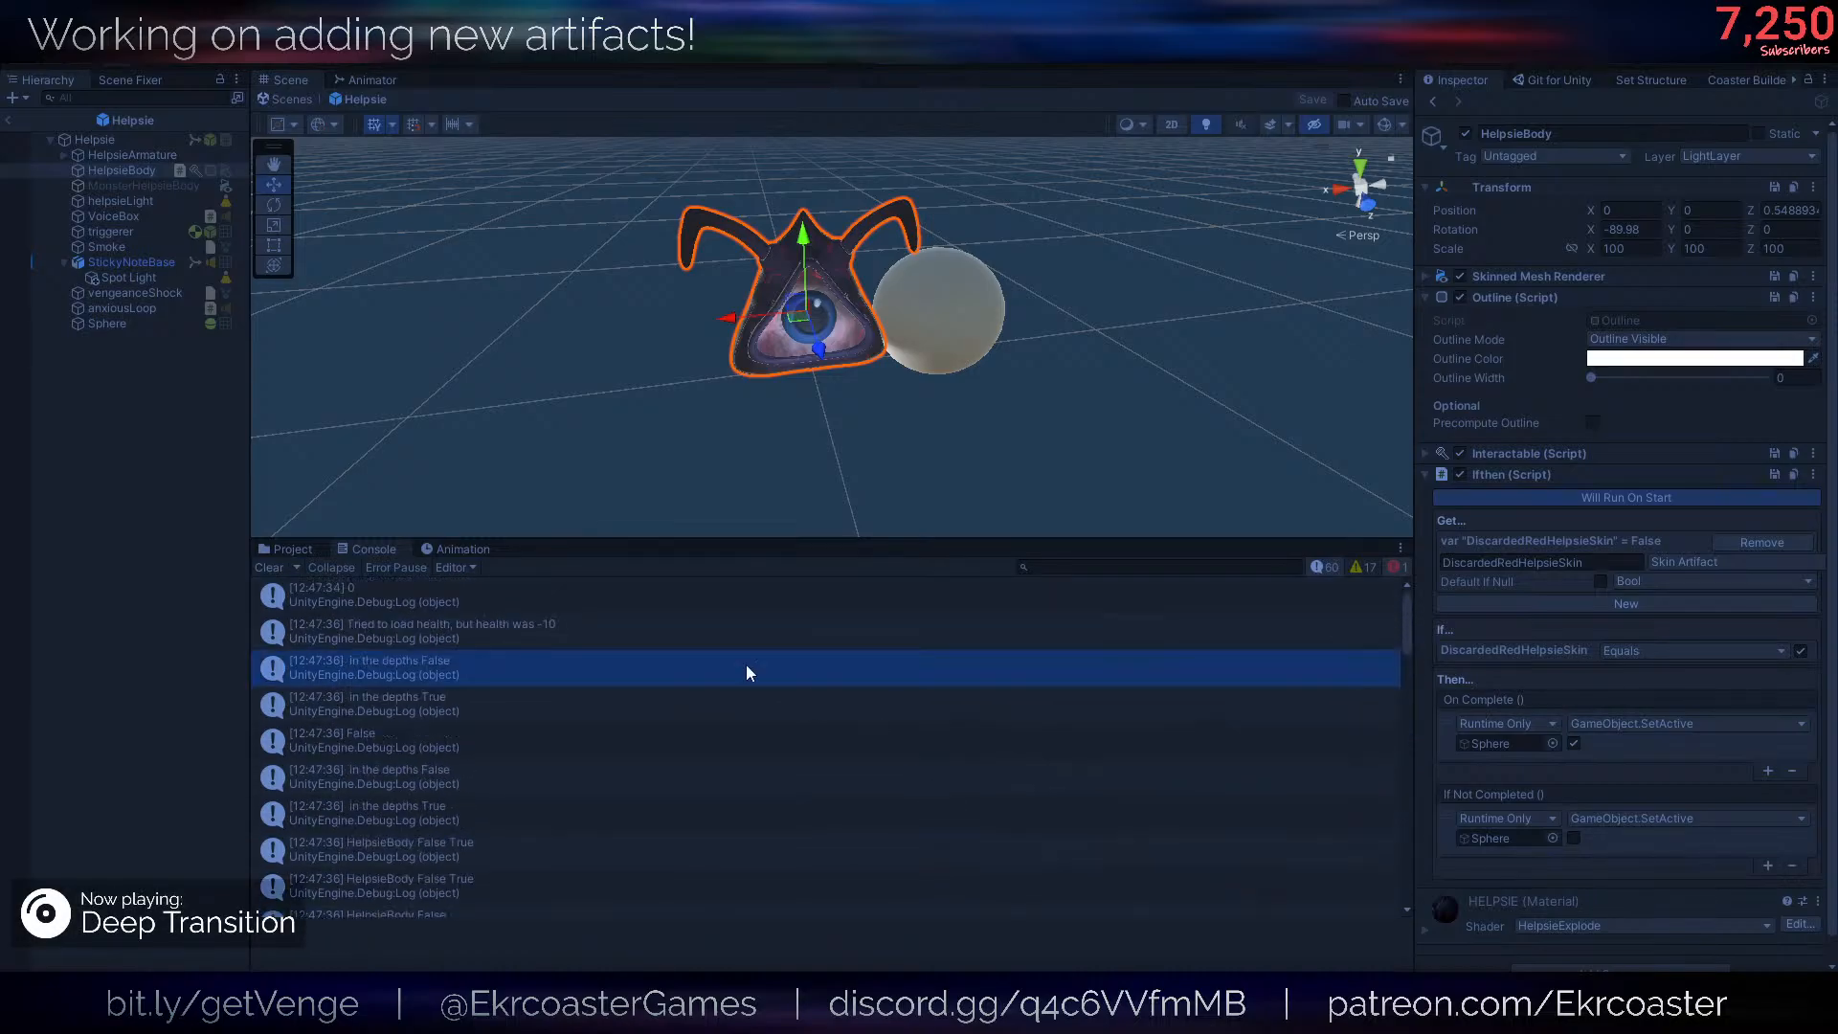
- Stop the running game and clear the console
click(889, 65)
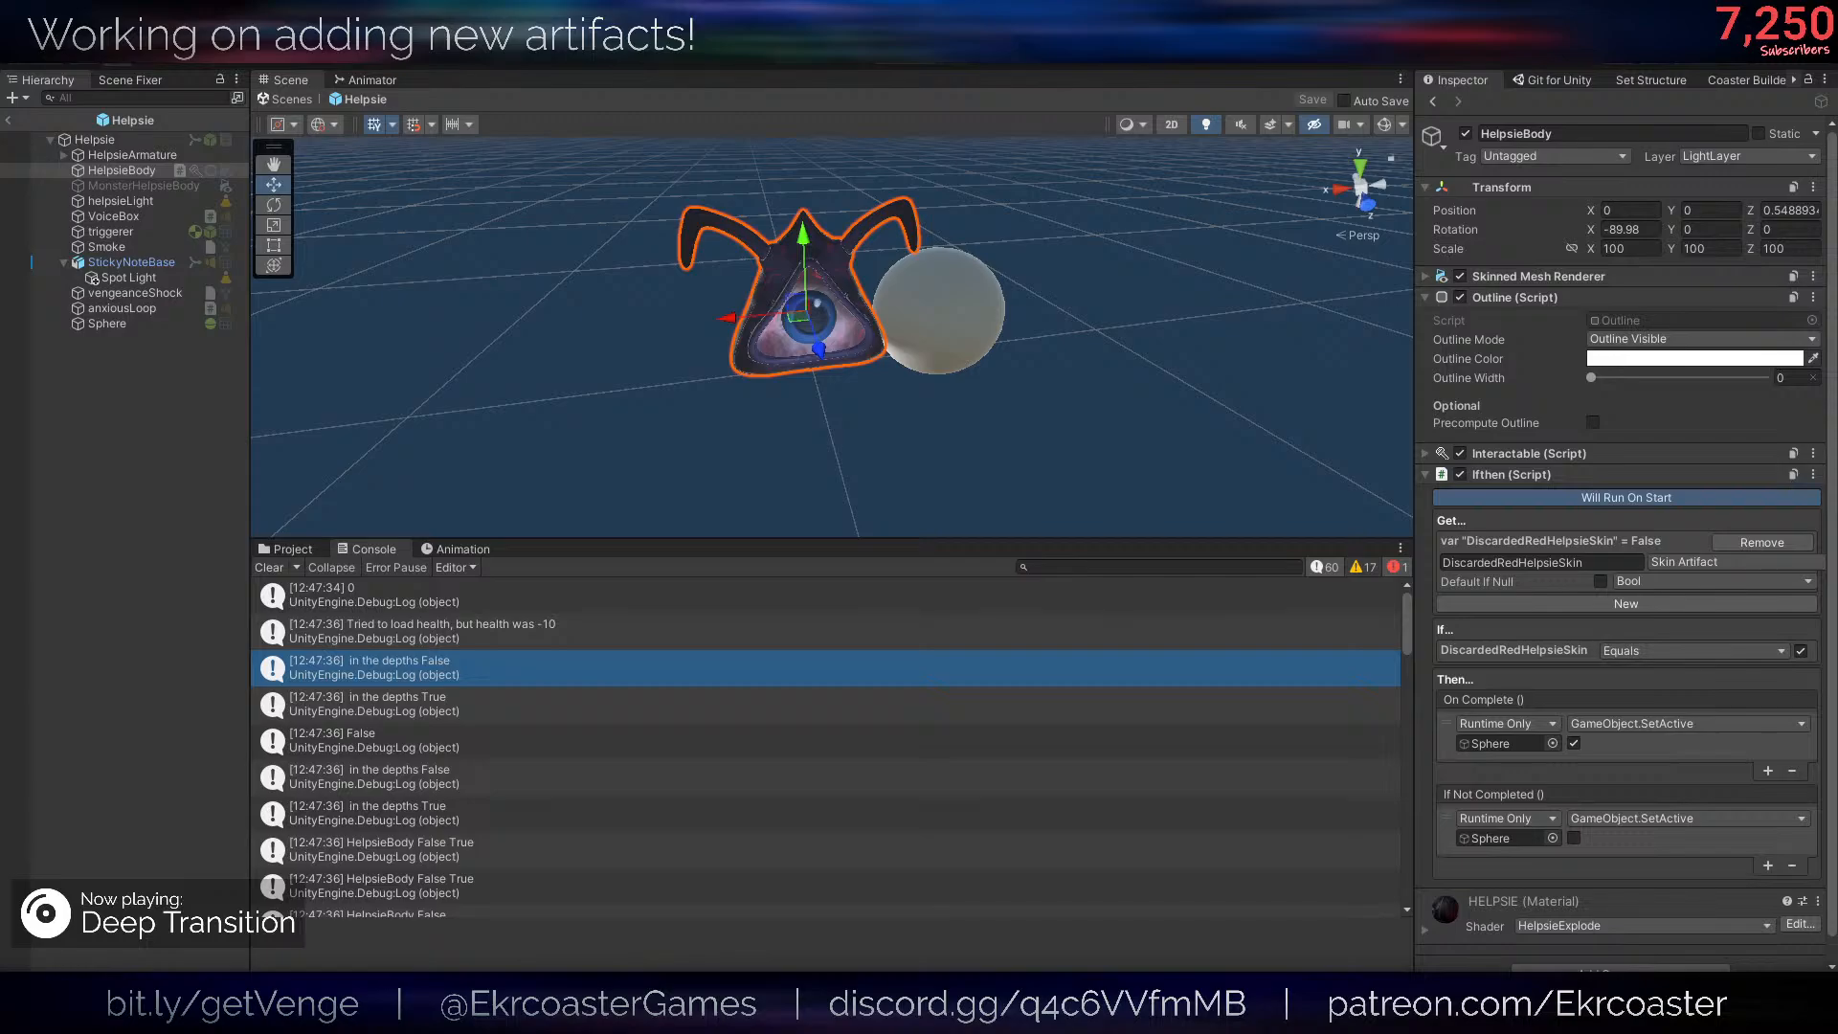
click(270, 568)
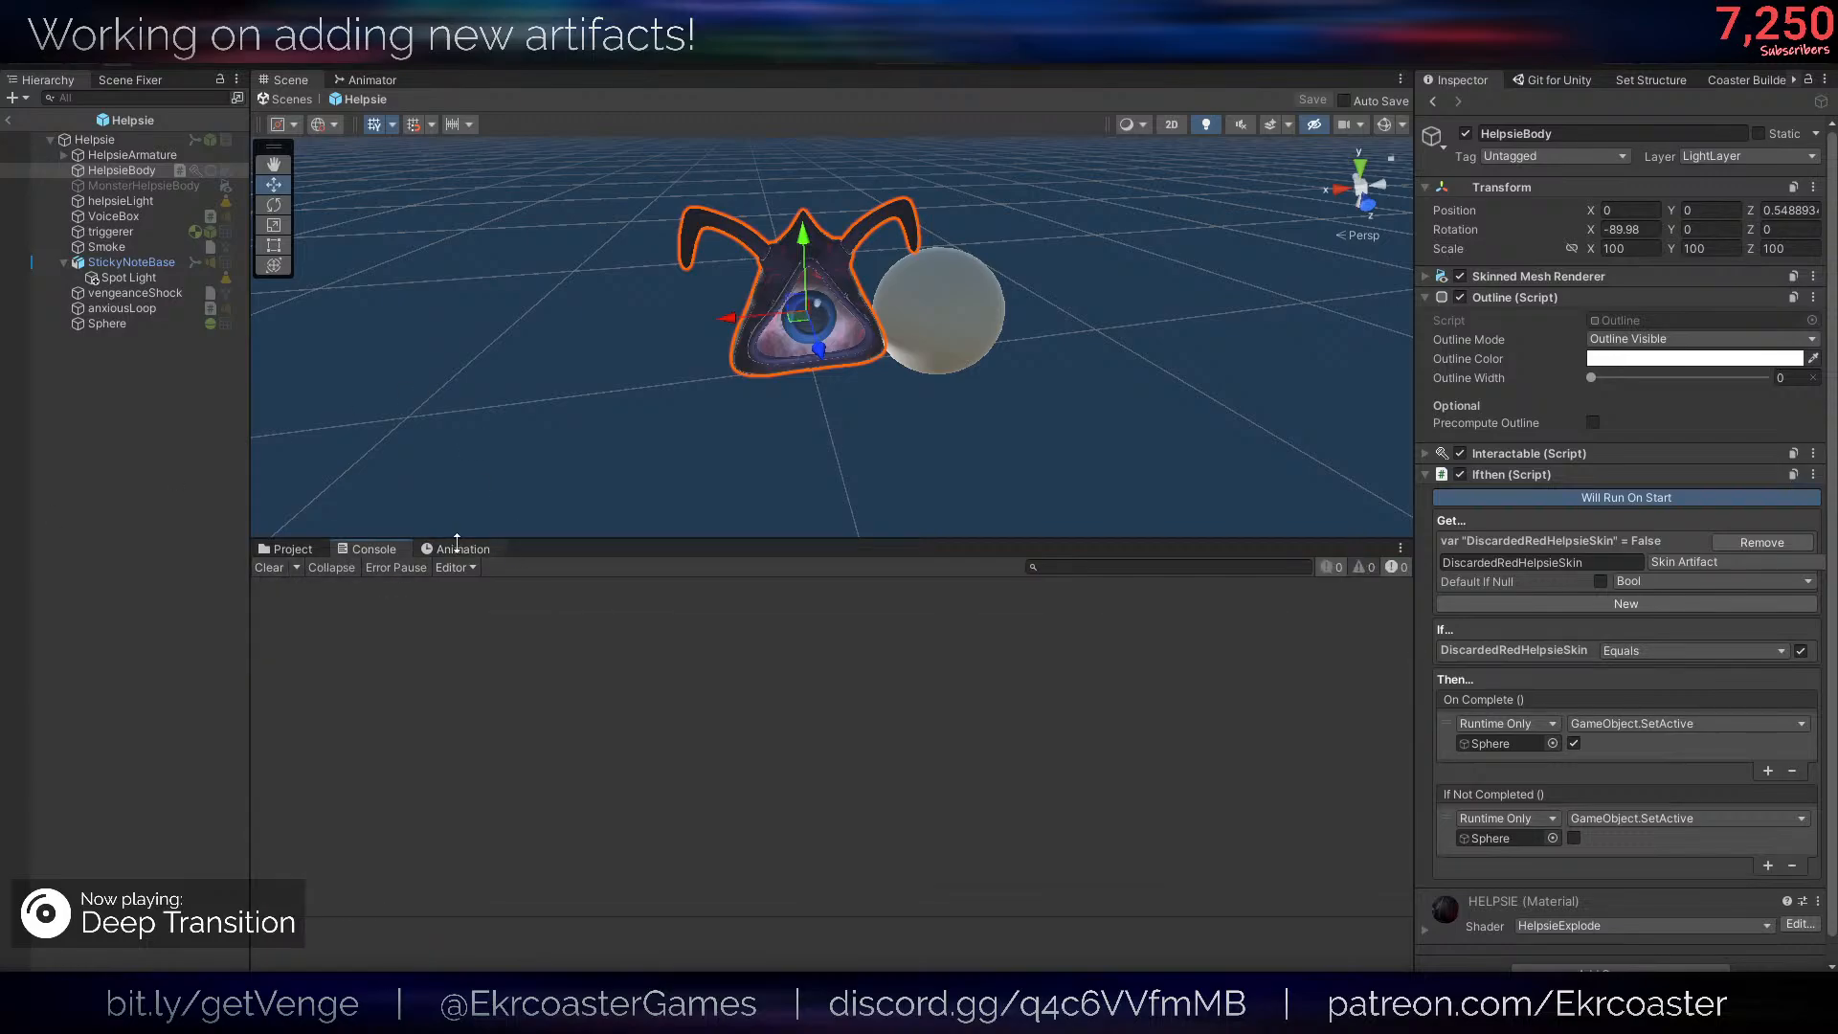
click(458, 549)
click(391, 550)
- Check the DiscardedRedHelpsieSkin entries among the Save Manager's collectables and move the window clear of the scene view
click(439, 62)
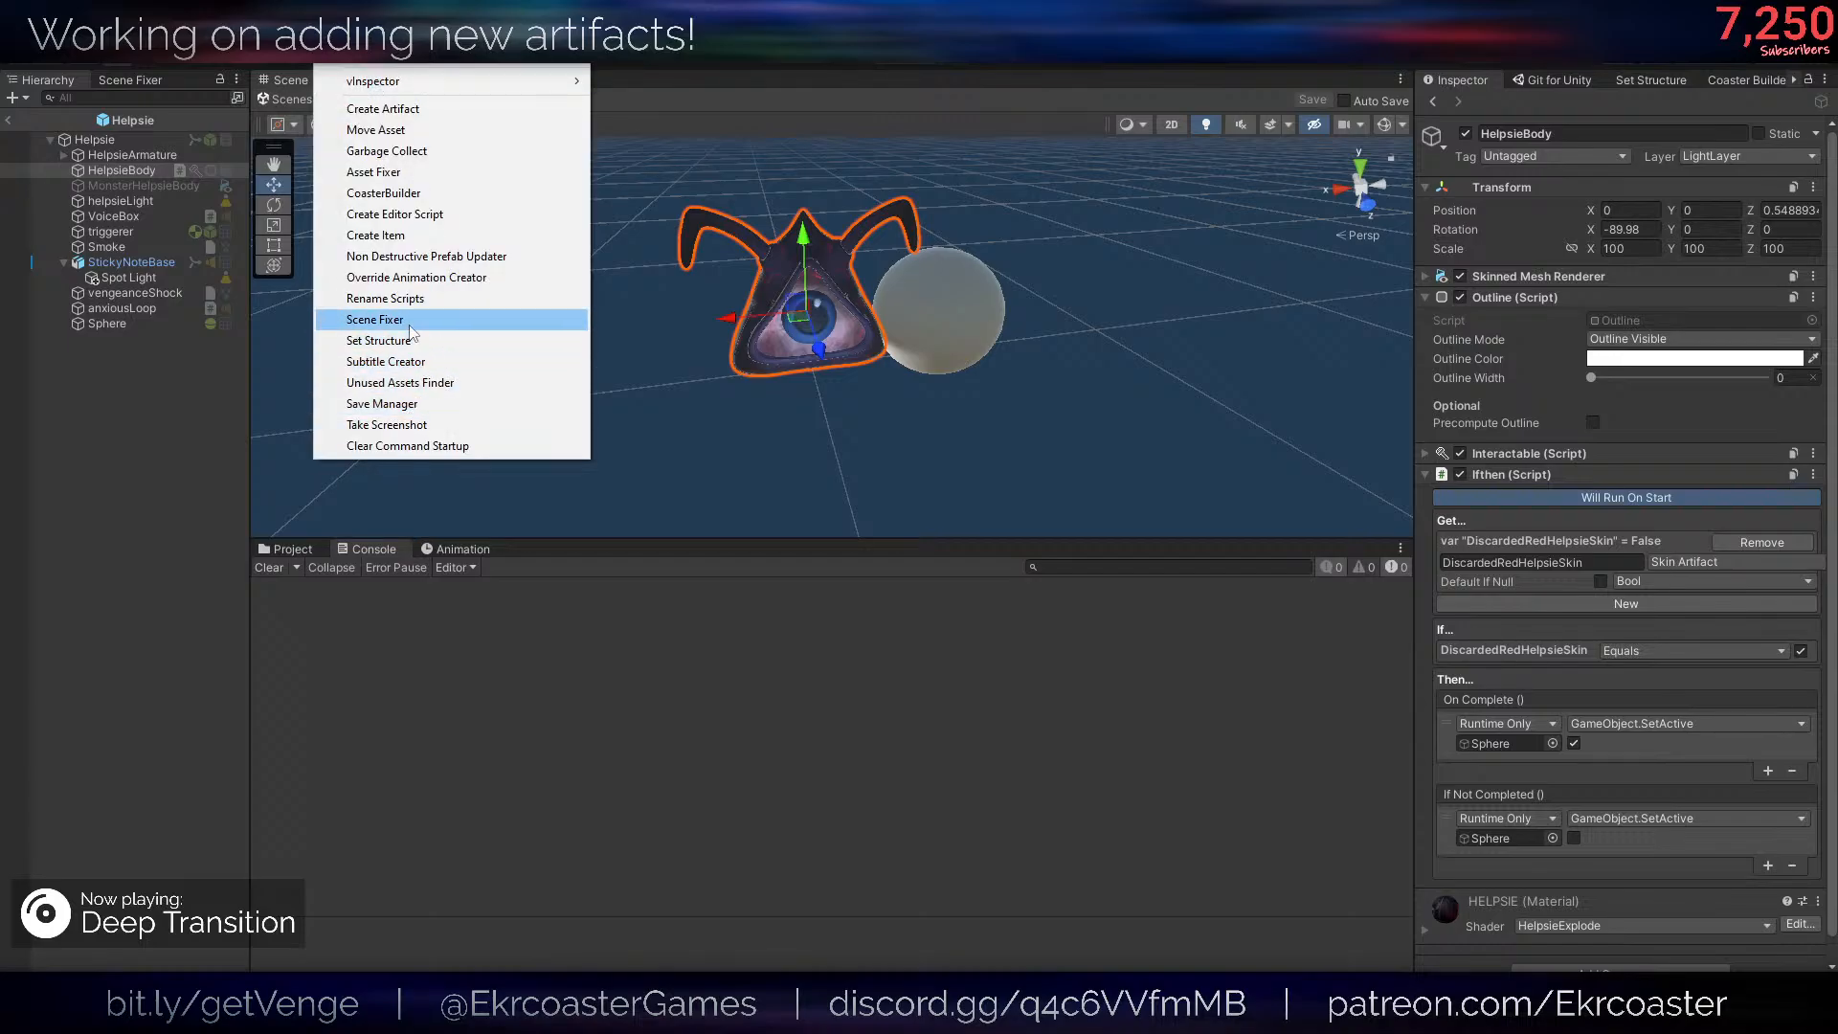
click(383, 403)
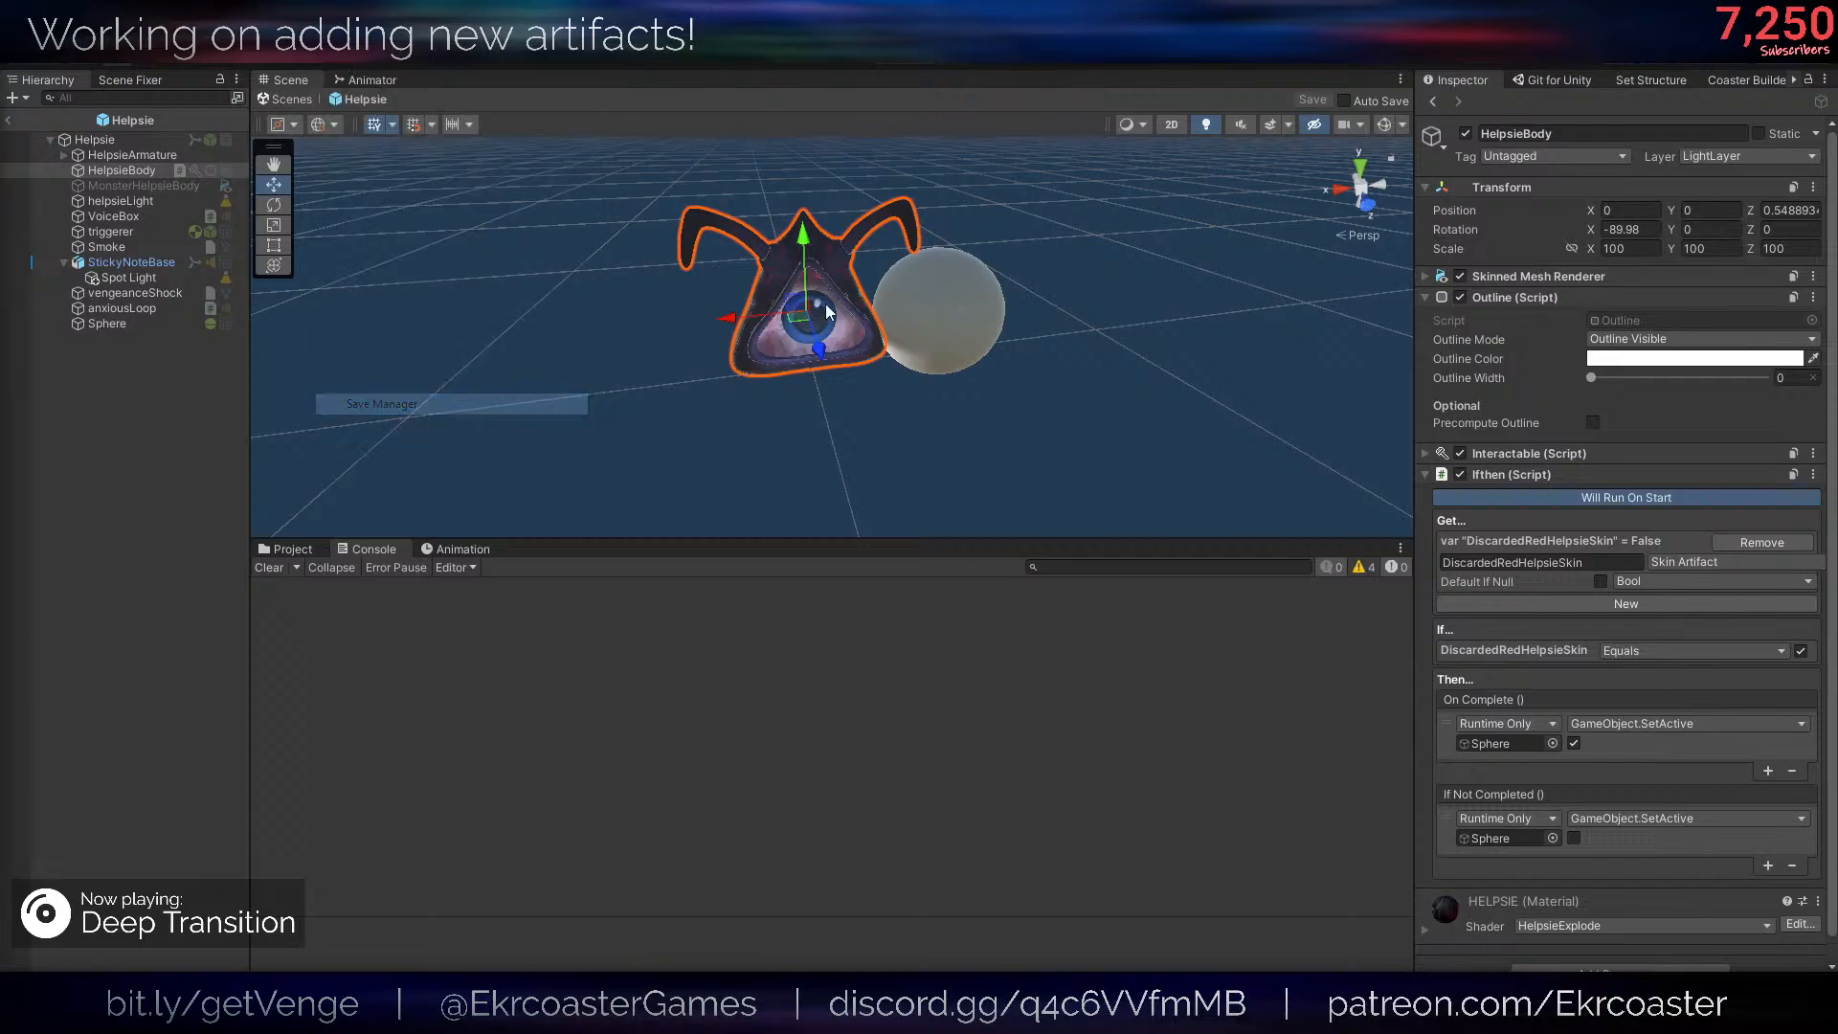
drag(0, 273, 1053, 86)
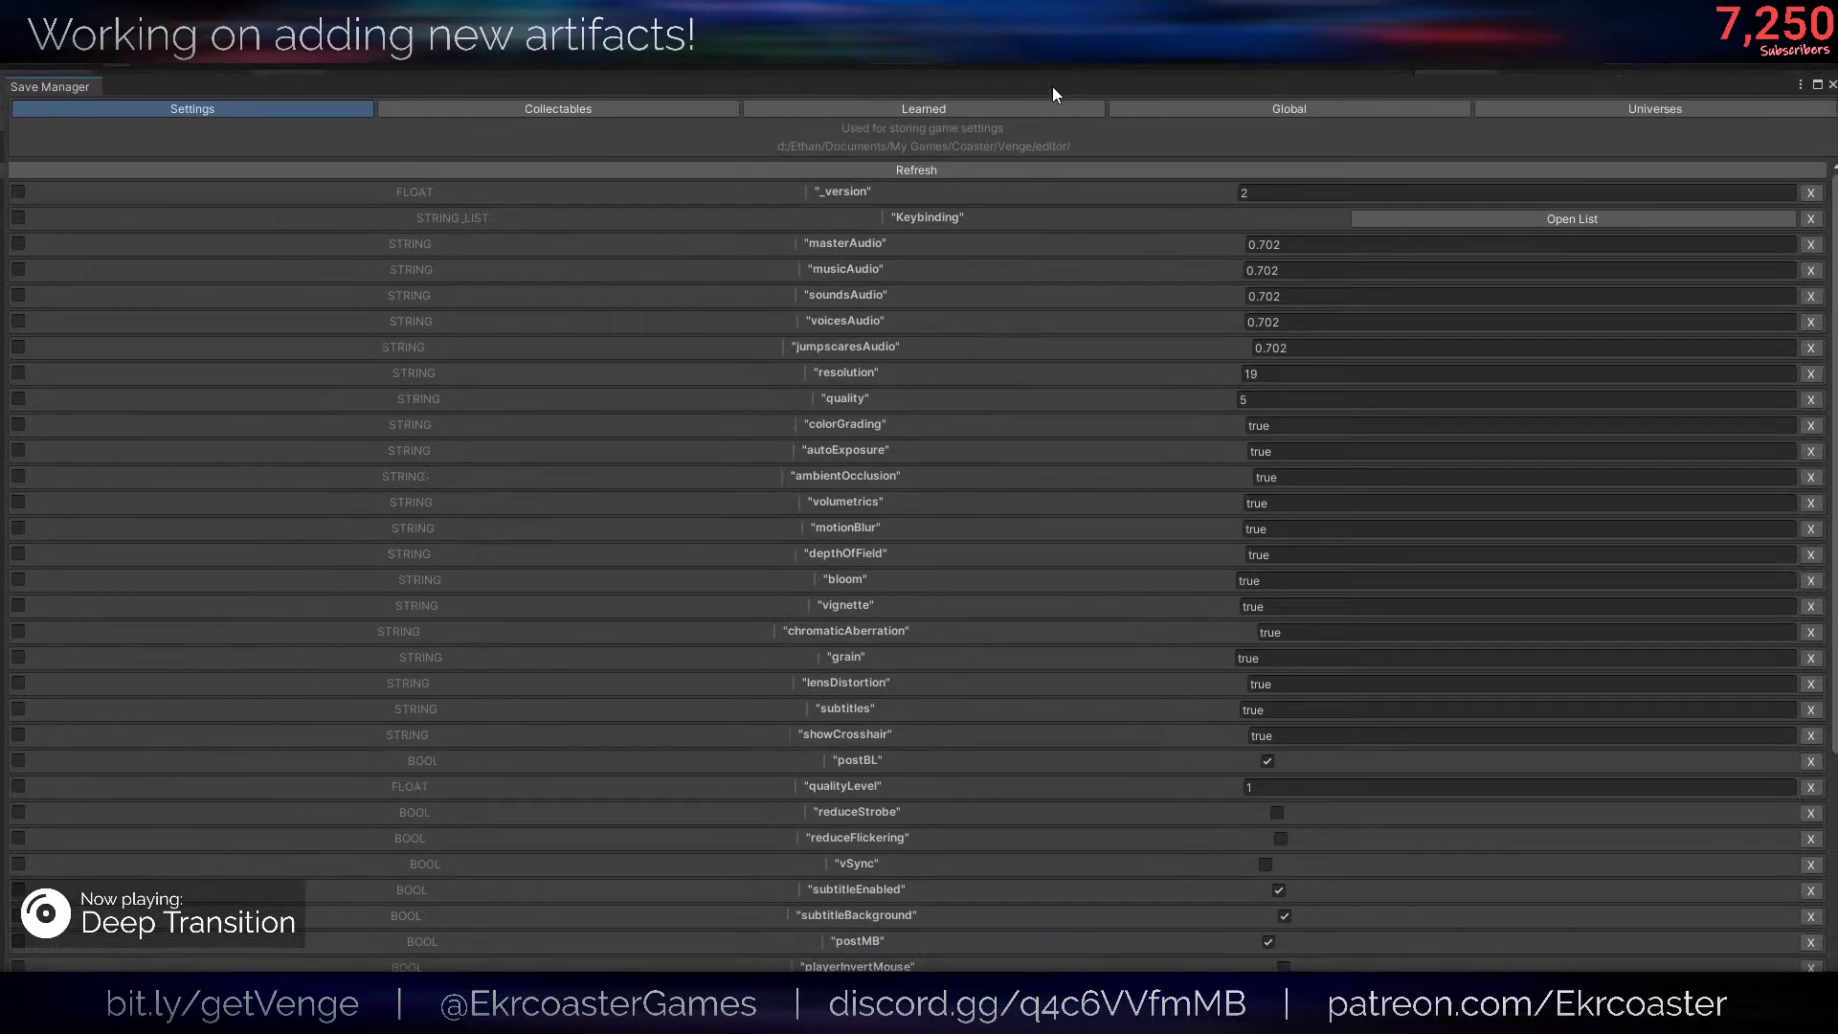
click(568, 112)
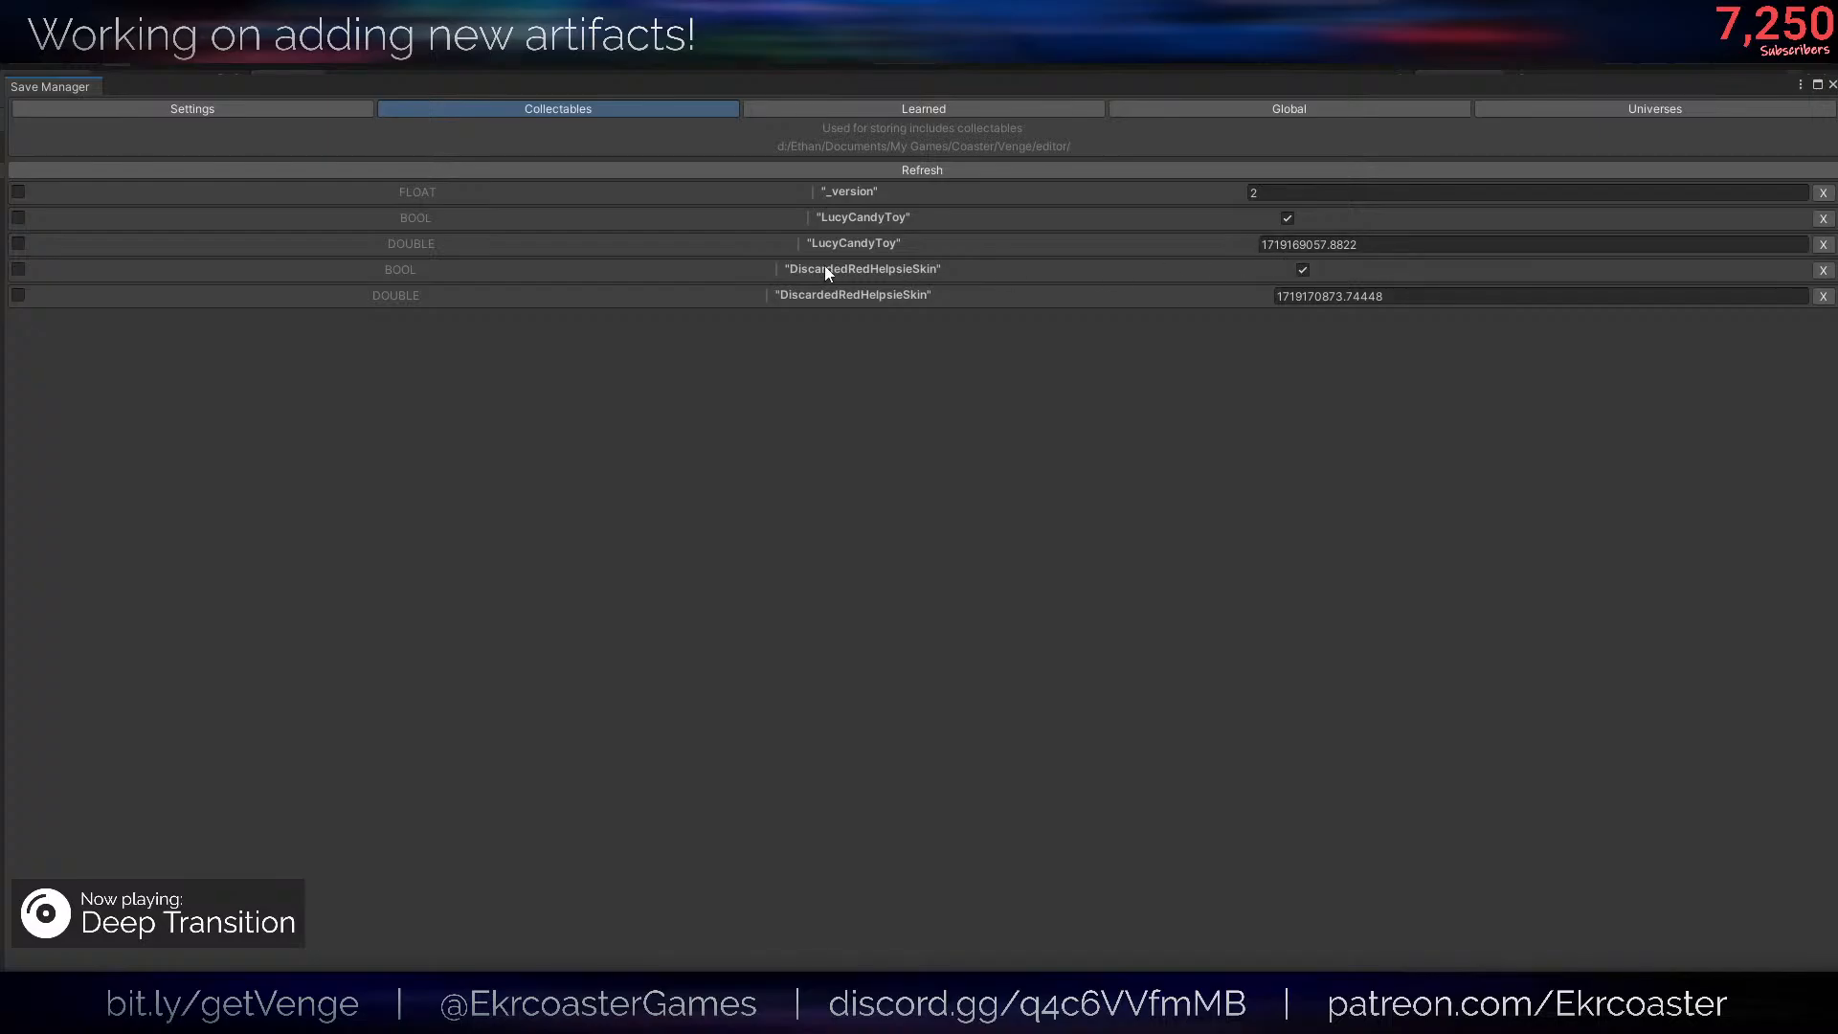
drag(822, 74, 776, 741)
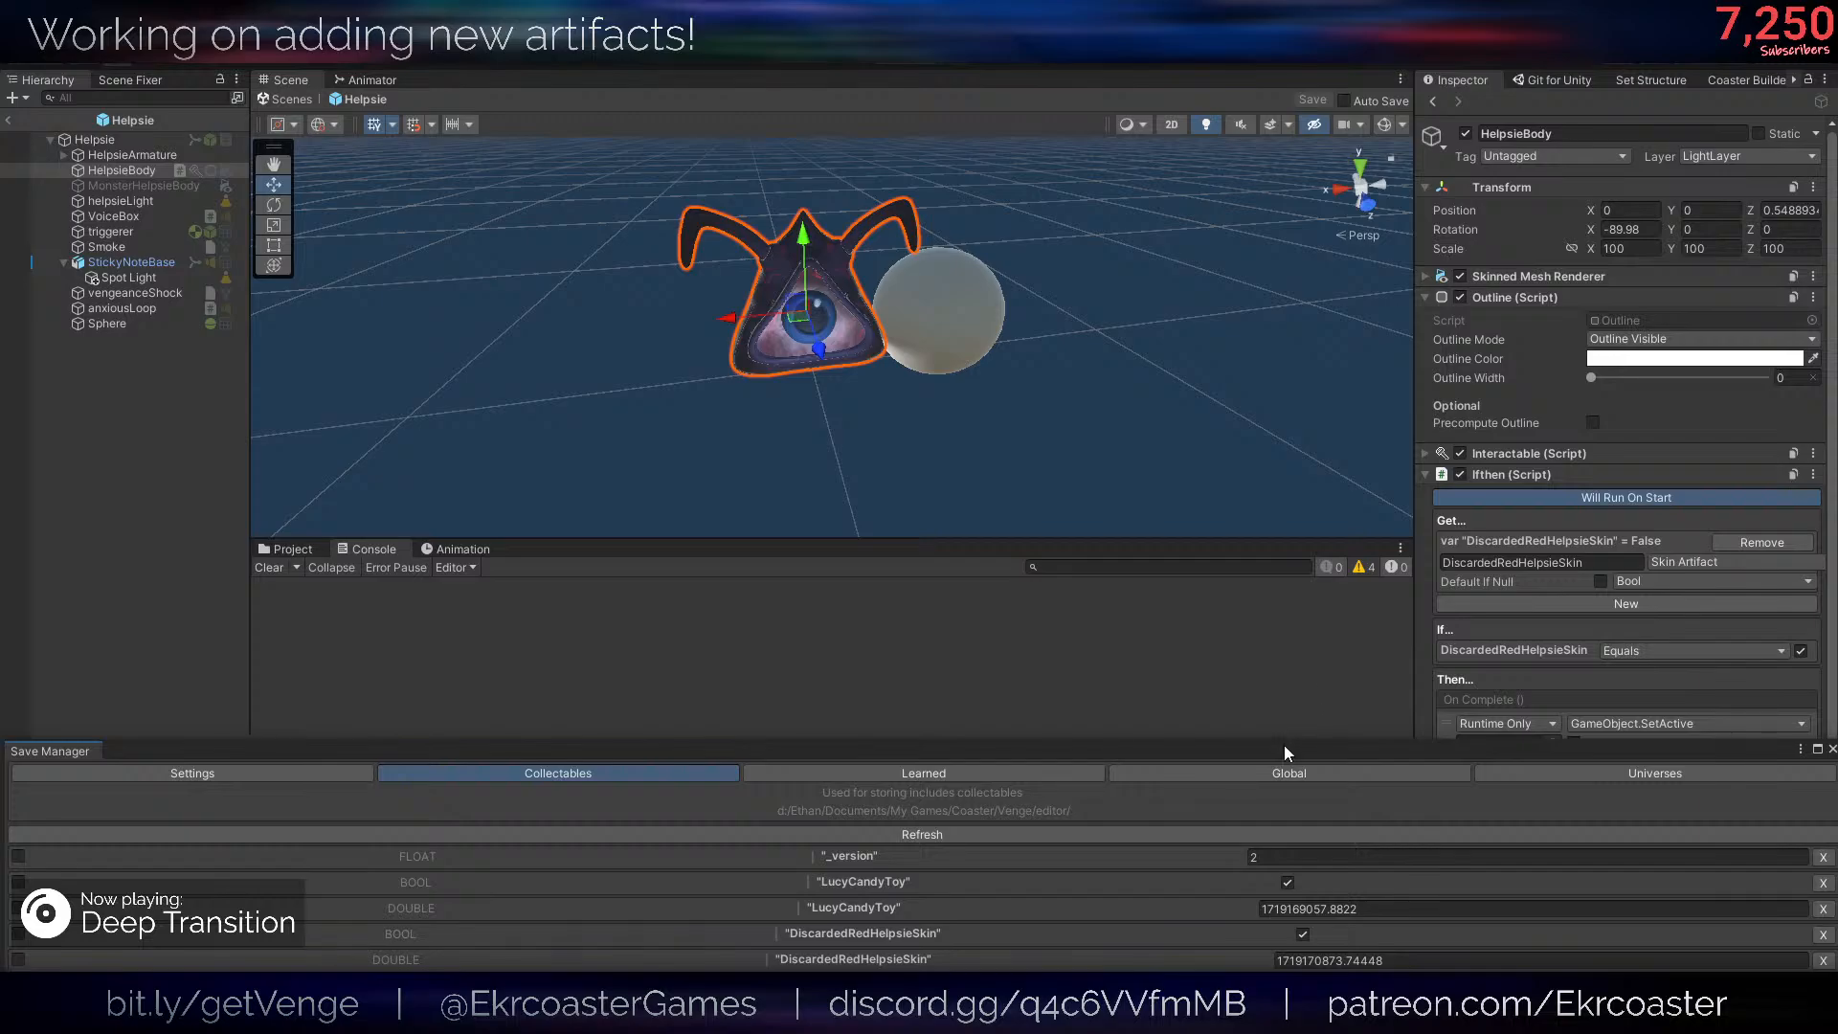
drag(1283, 739, 1283, 509)
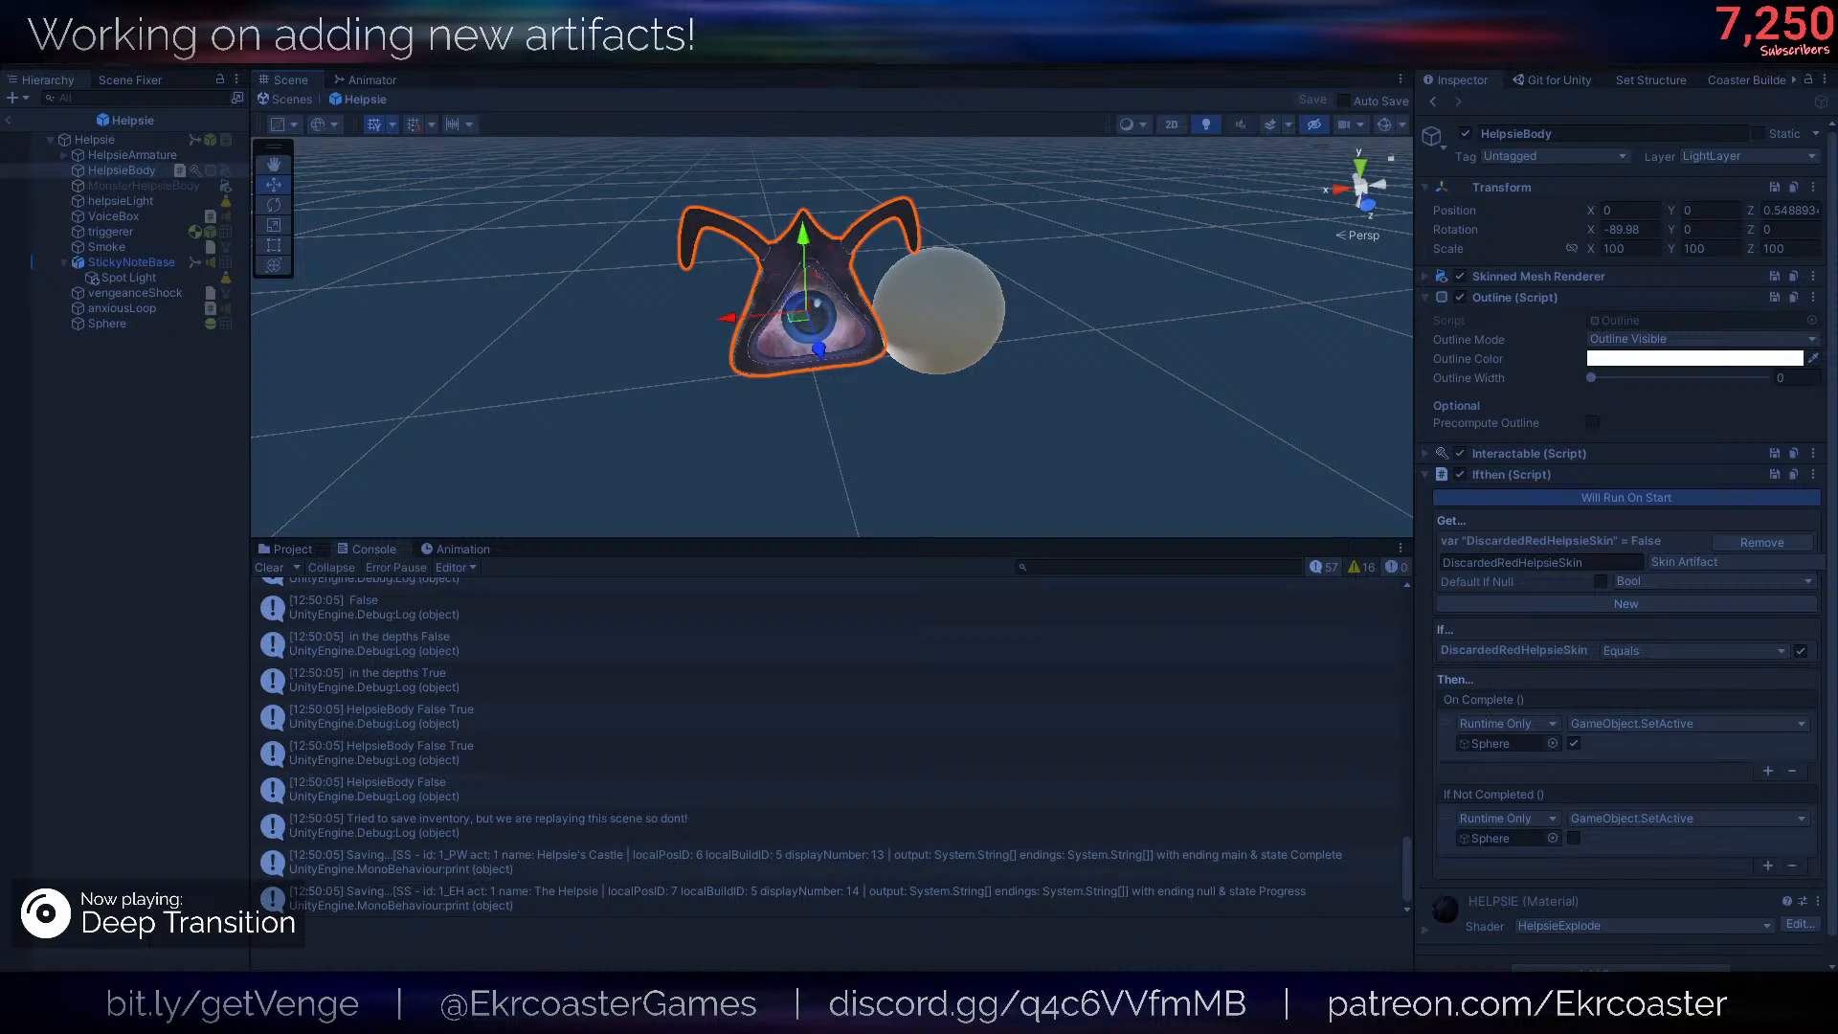
- Go through the new run's earliest console entries and trace the artifactsBackend.GetSkinState log
scroll(846, 791, up, 10)
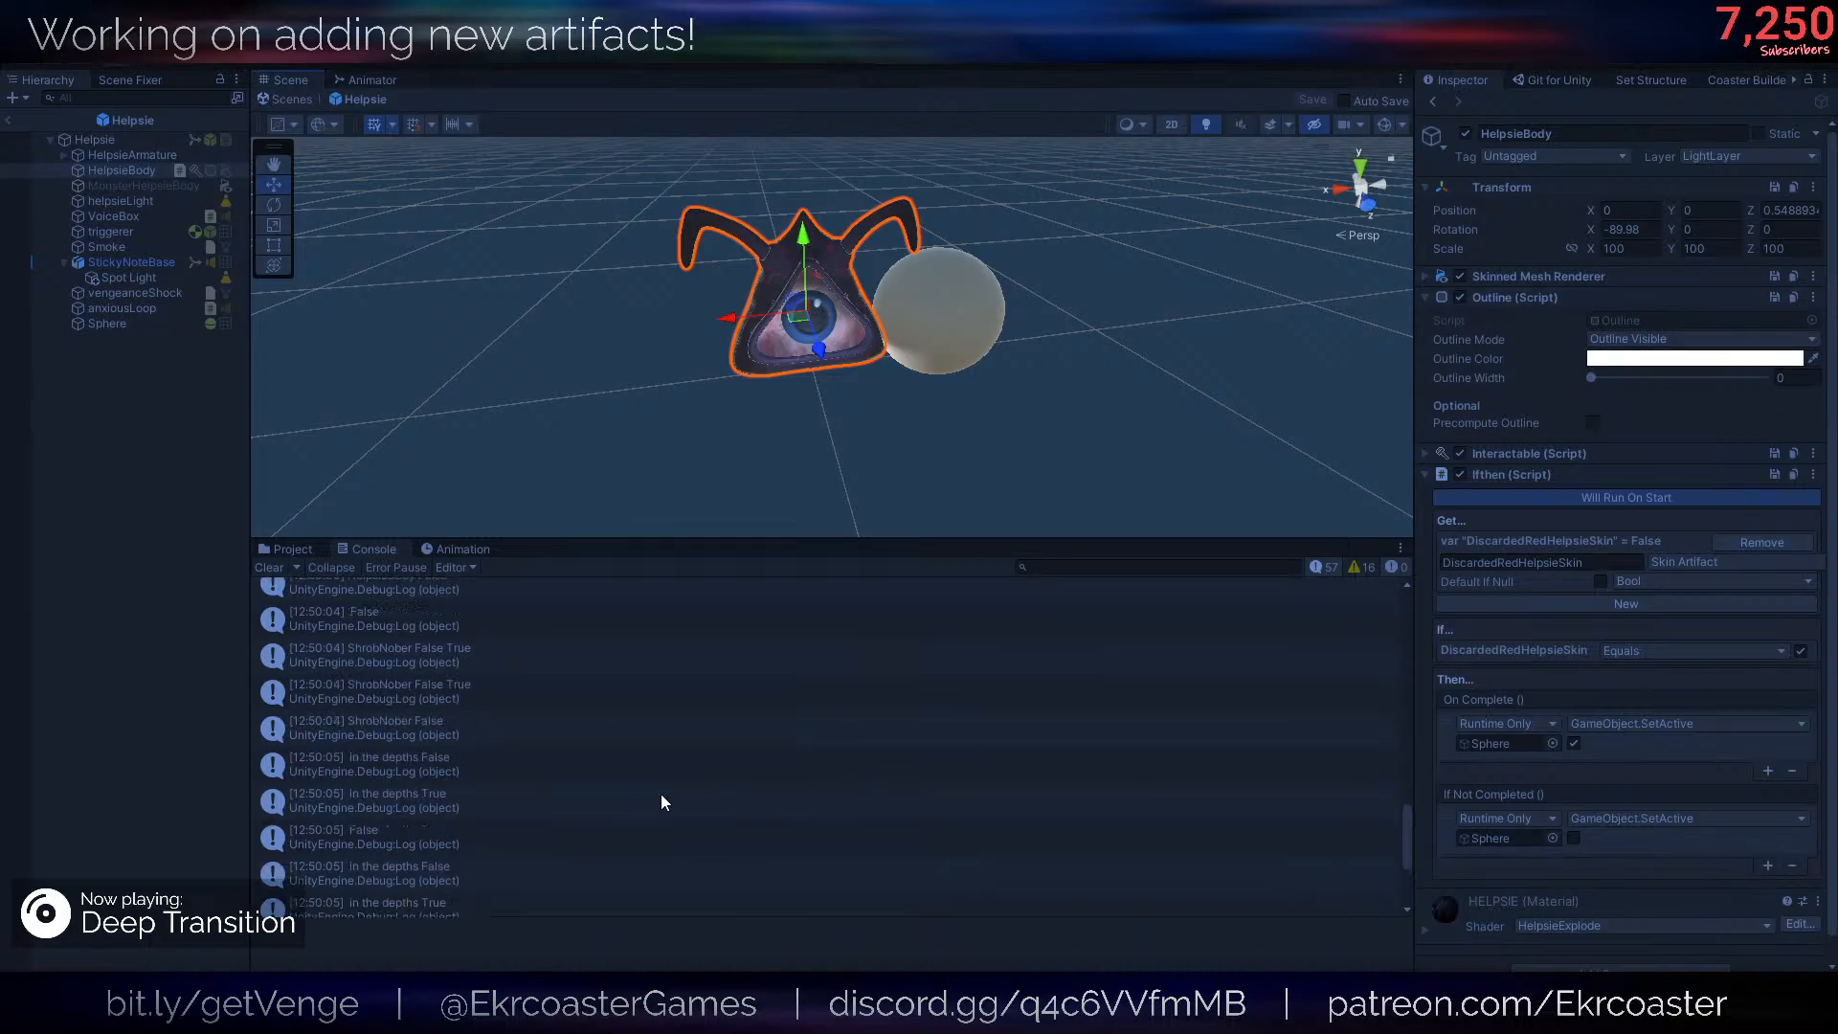
scroll(665, 764, up, 3)
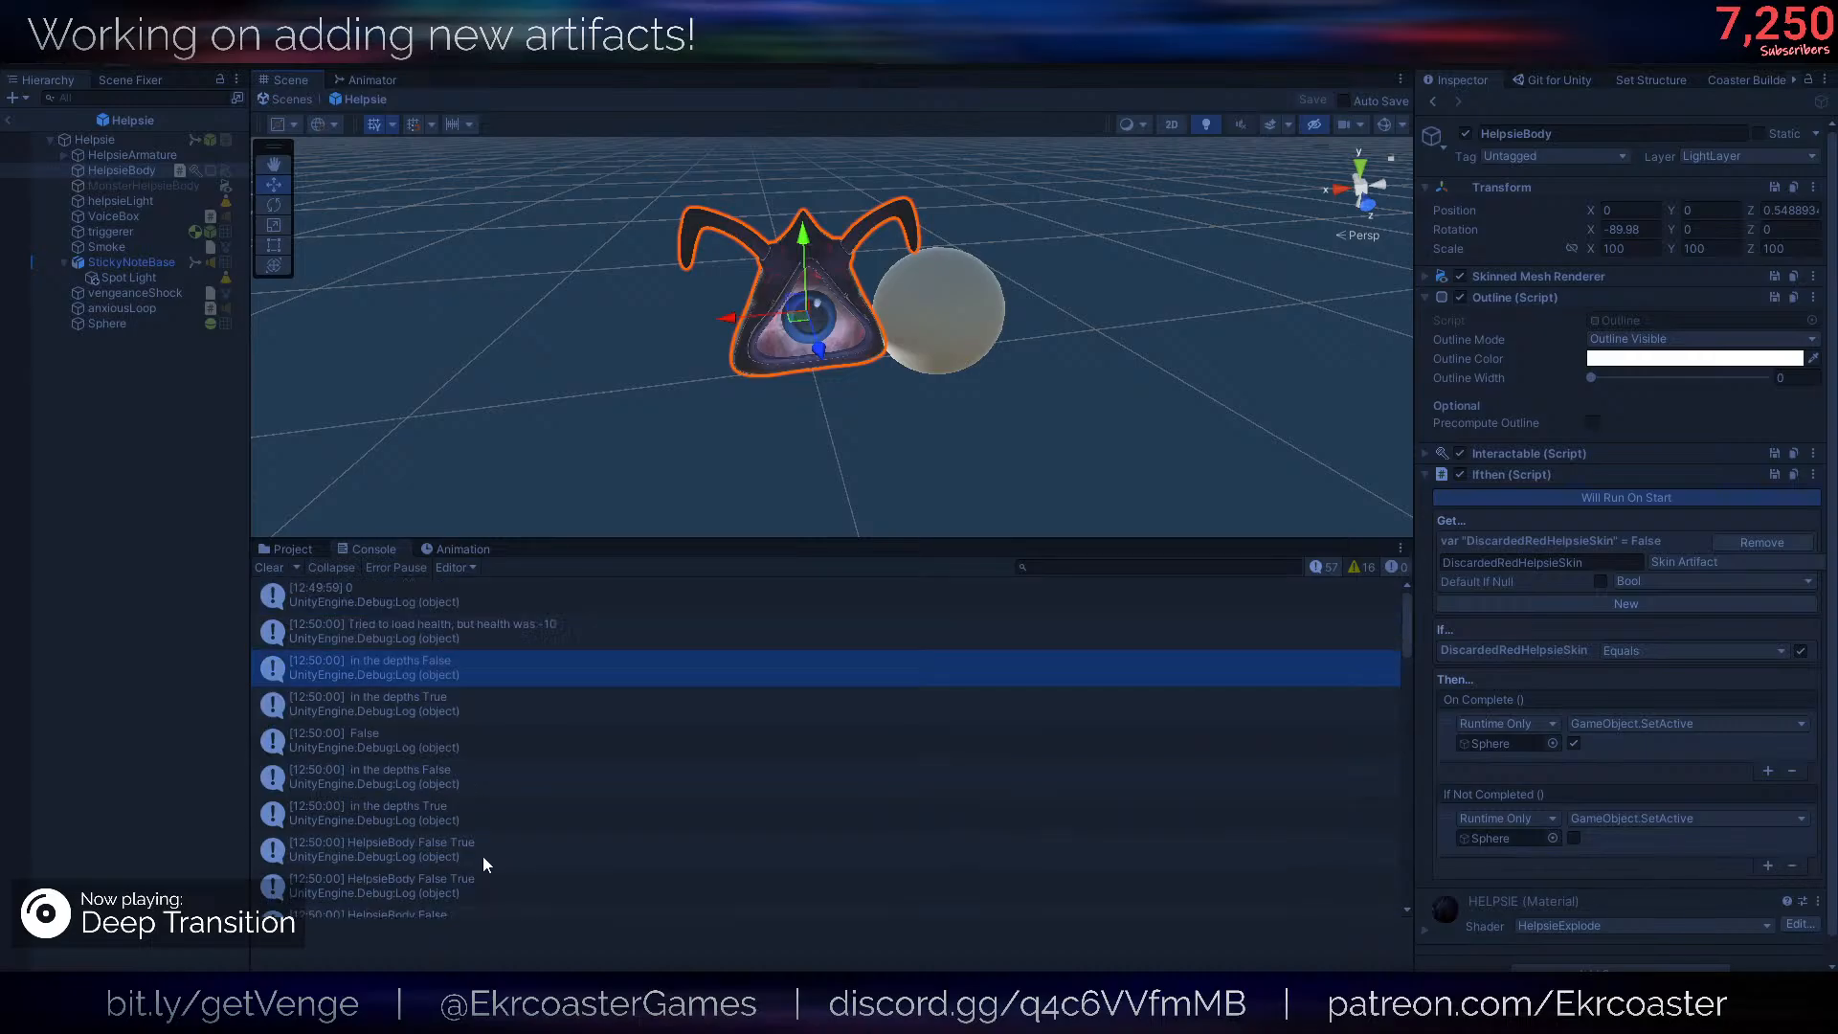
click(474, 709)
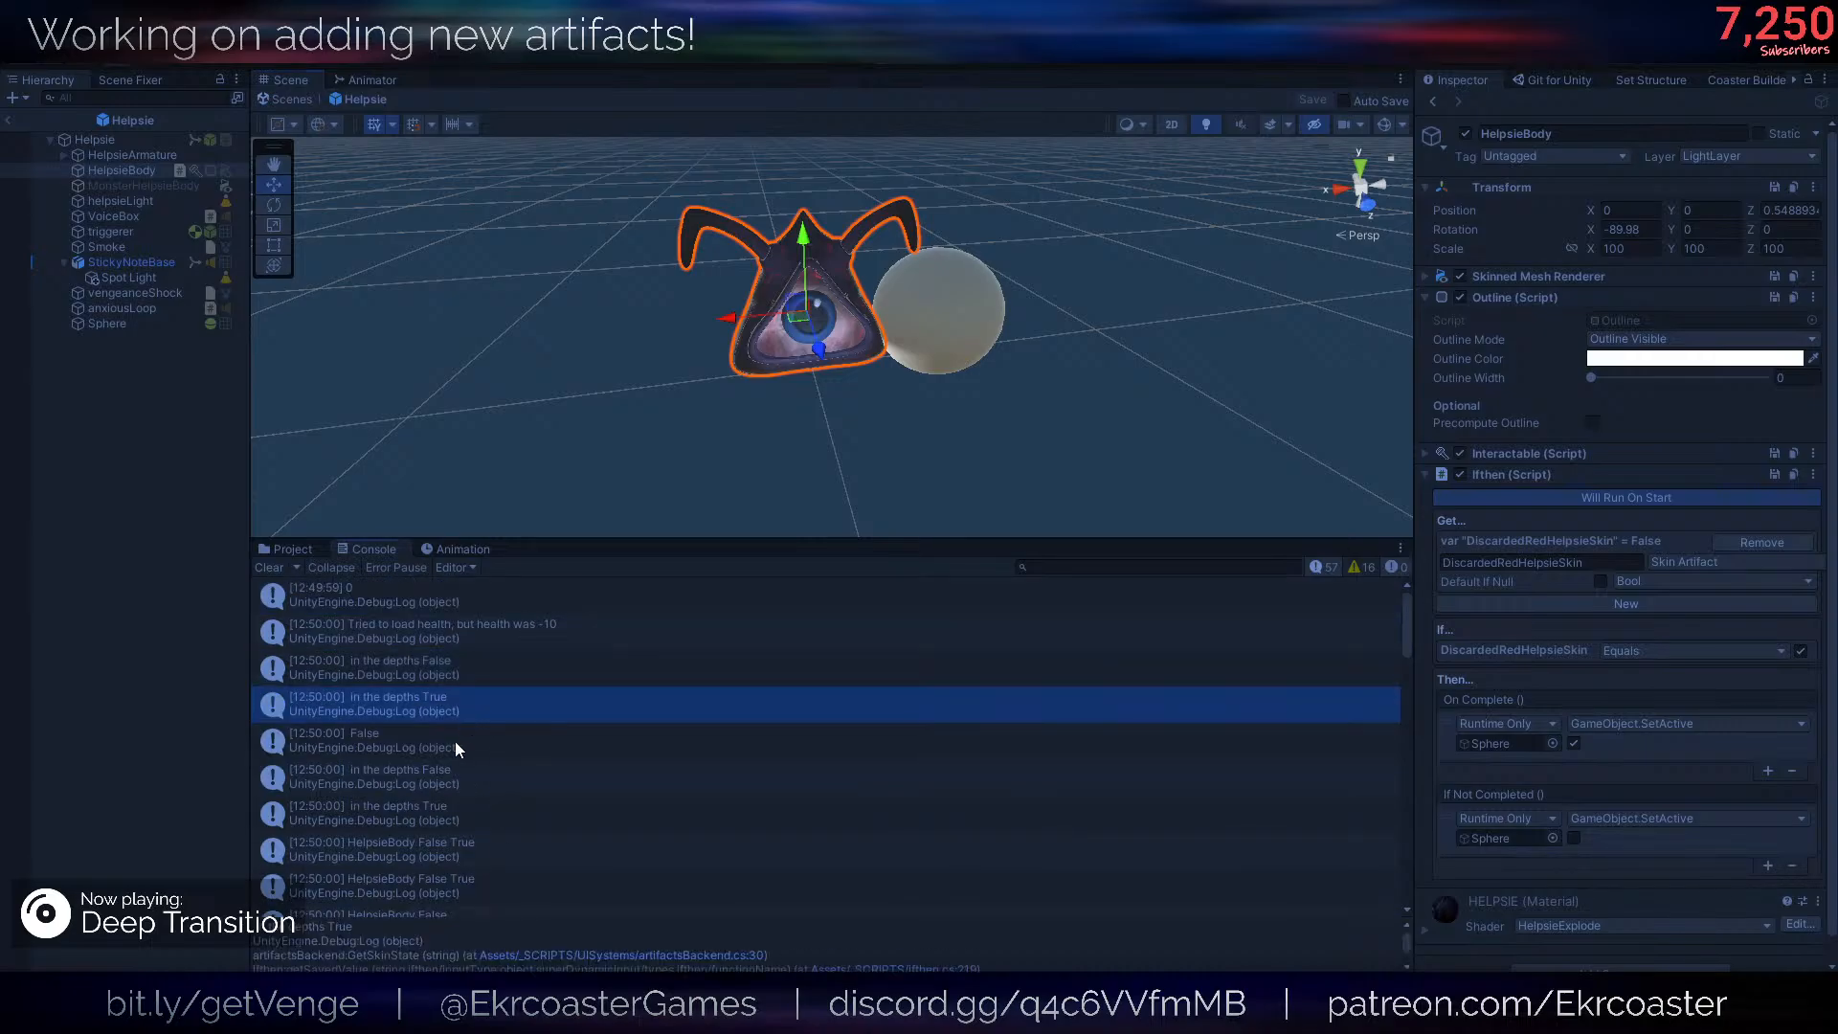
click(456, 743)
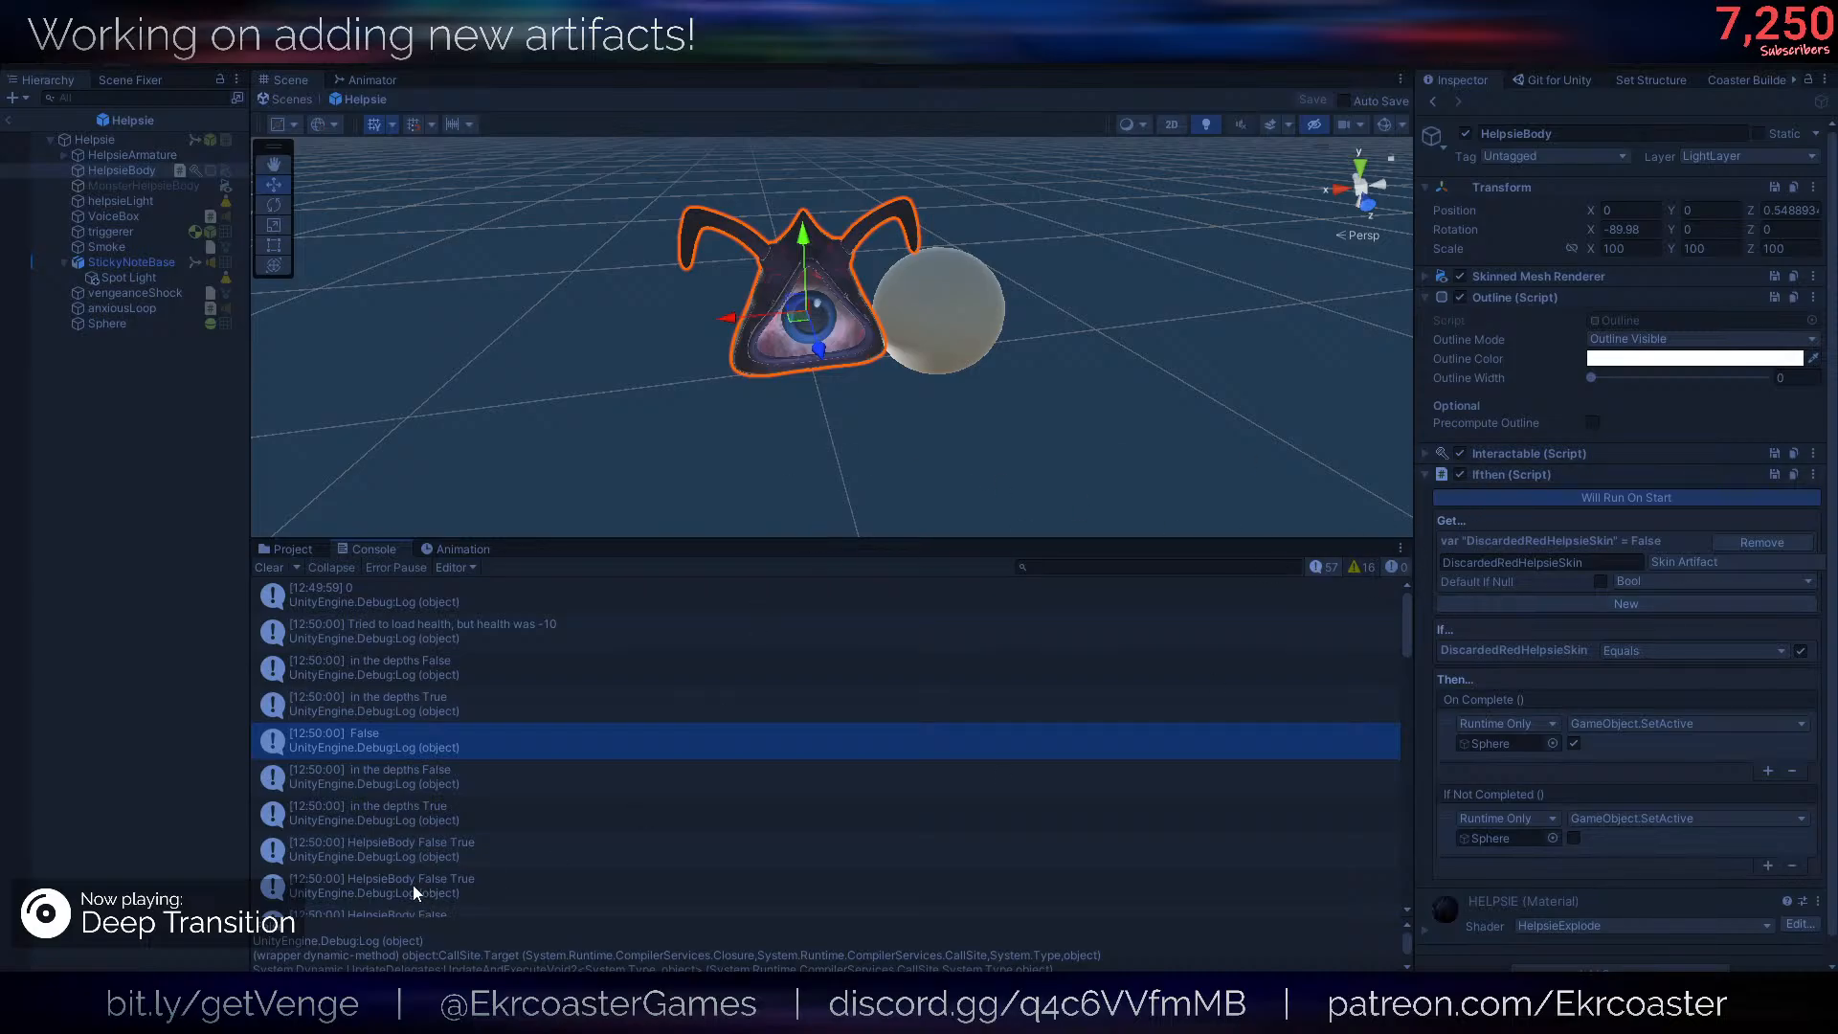
- Run the game once more and look through the DiscardedRedHelpsieSkin and HelpsieBody log entries
right_drag(655, 423, 655, 419)
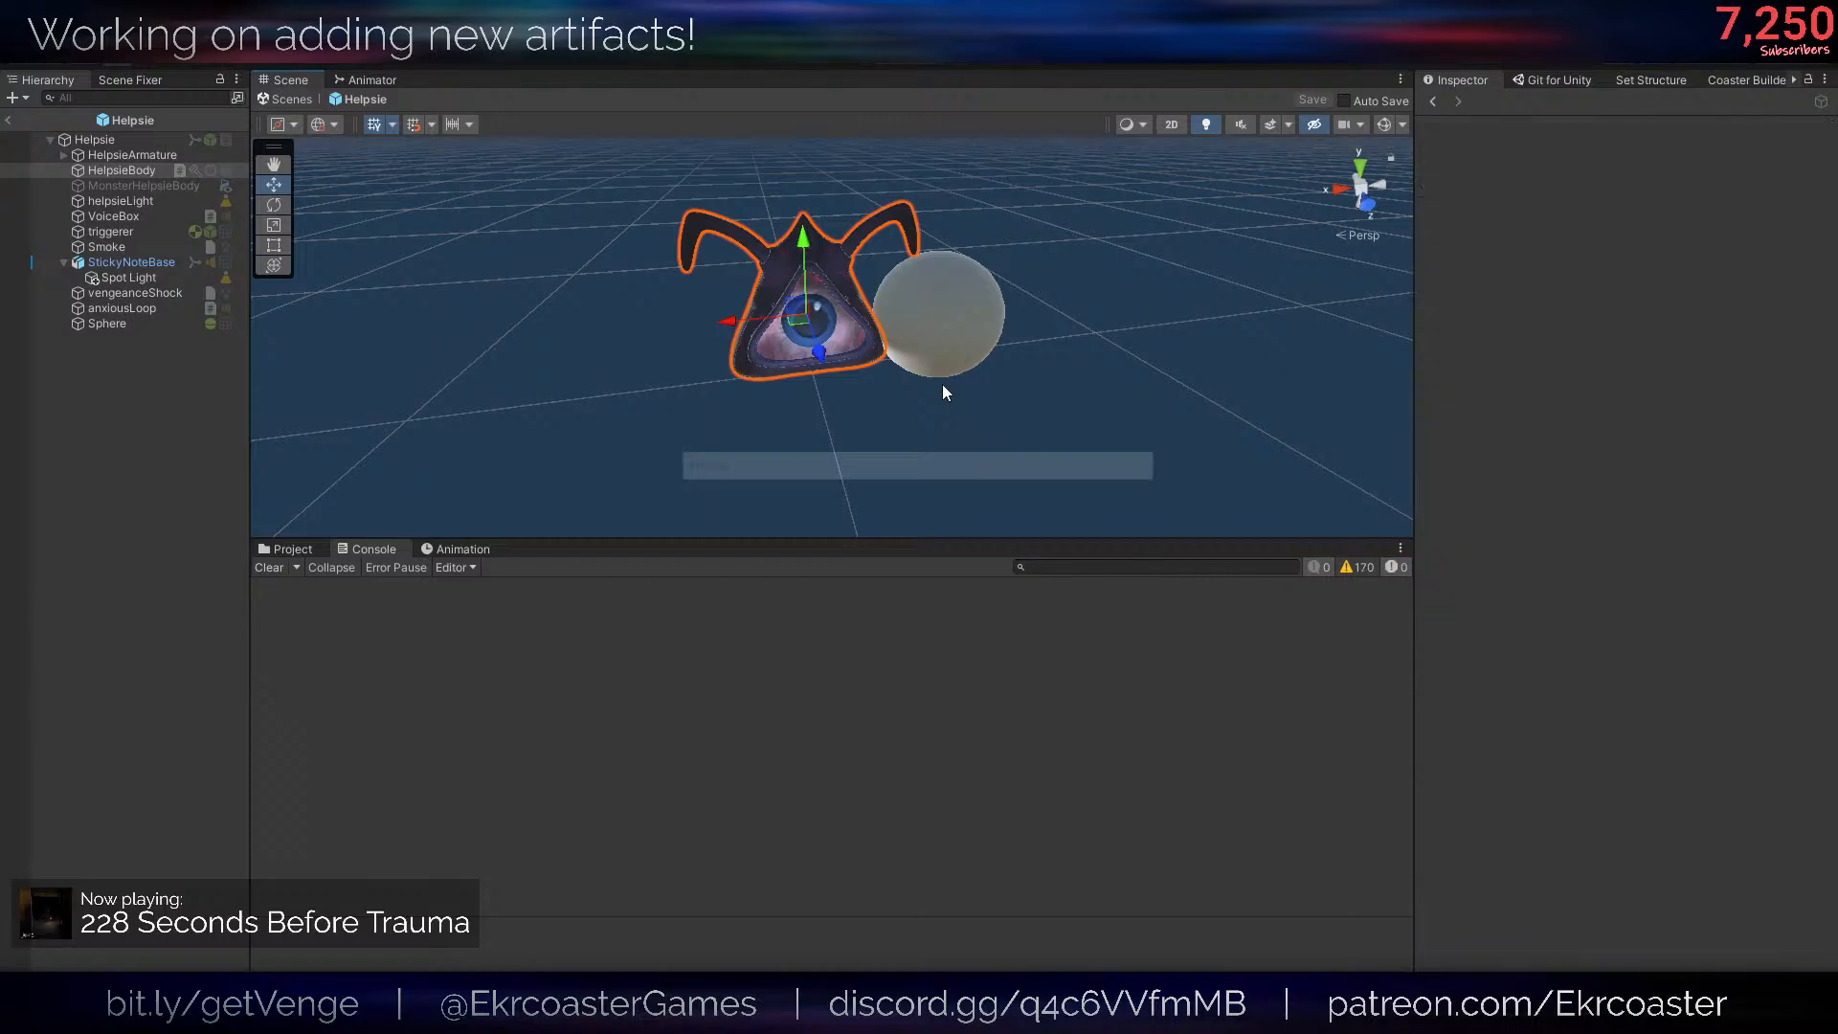
click(888, 63)
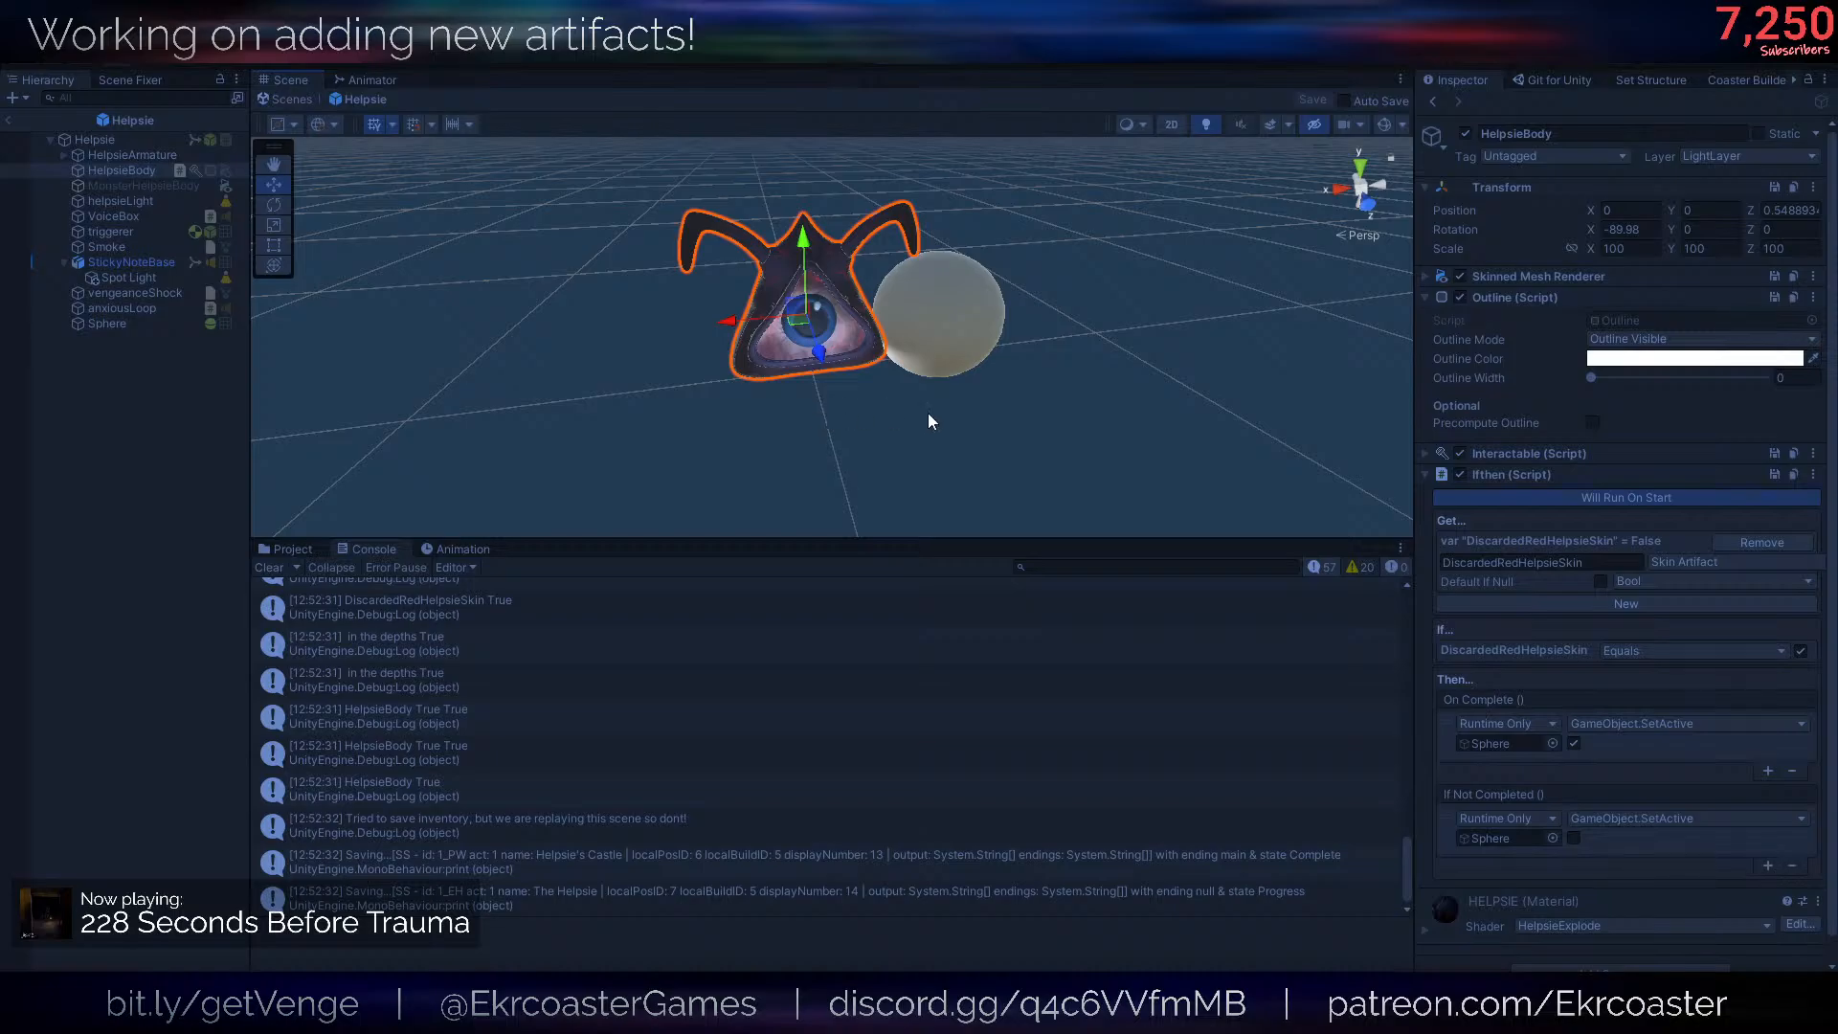
scroll(839, 785, up, 10)
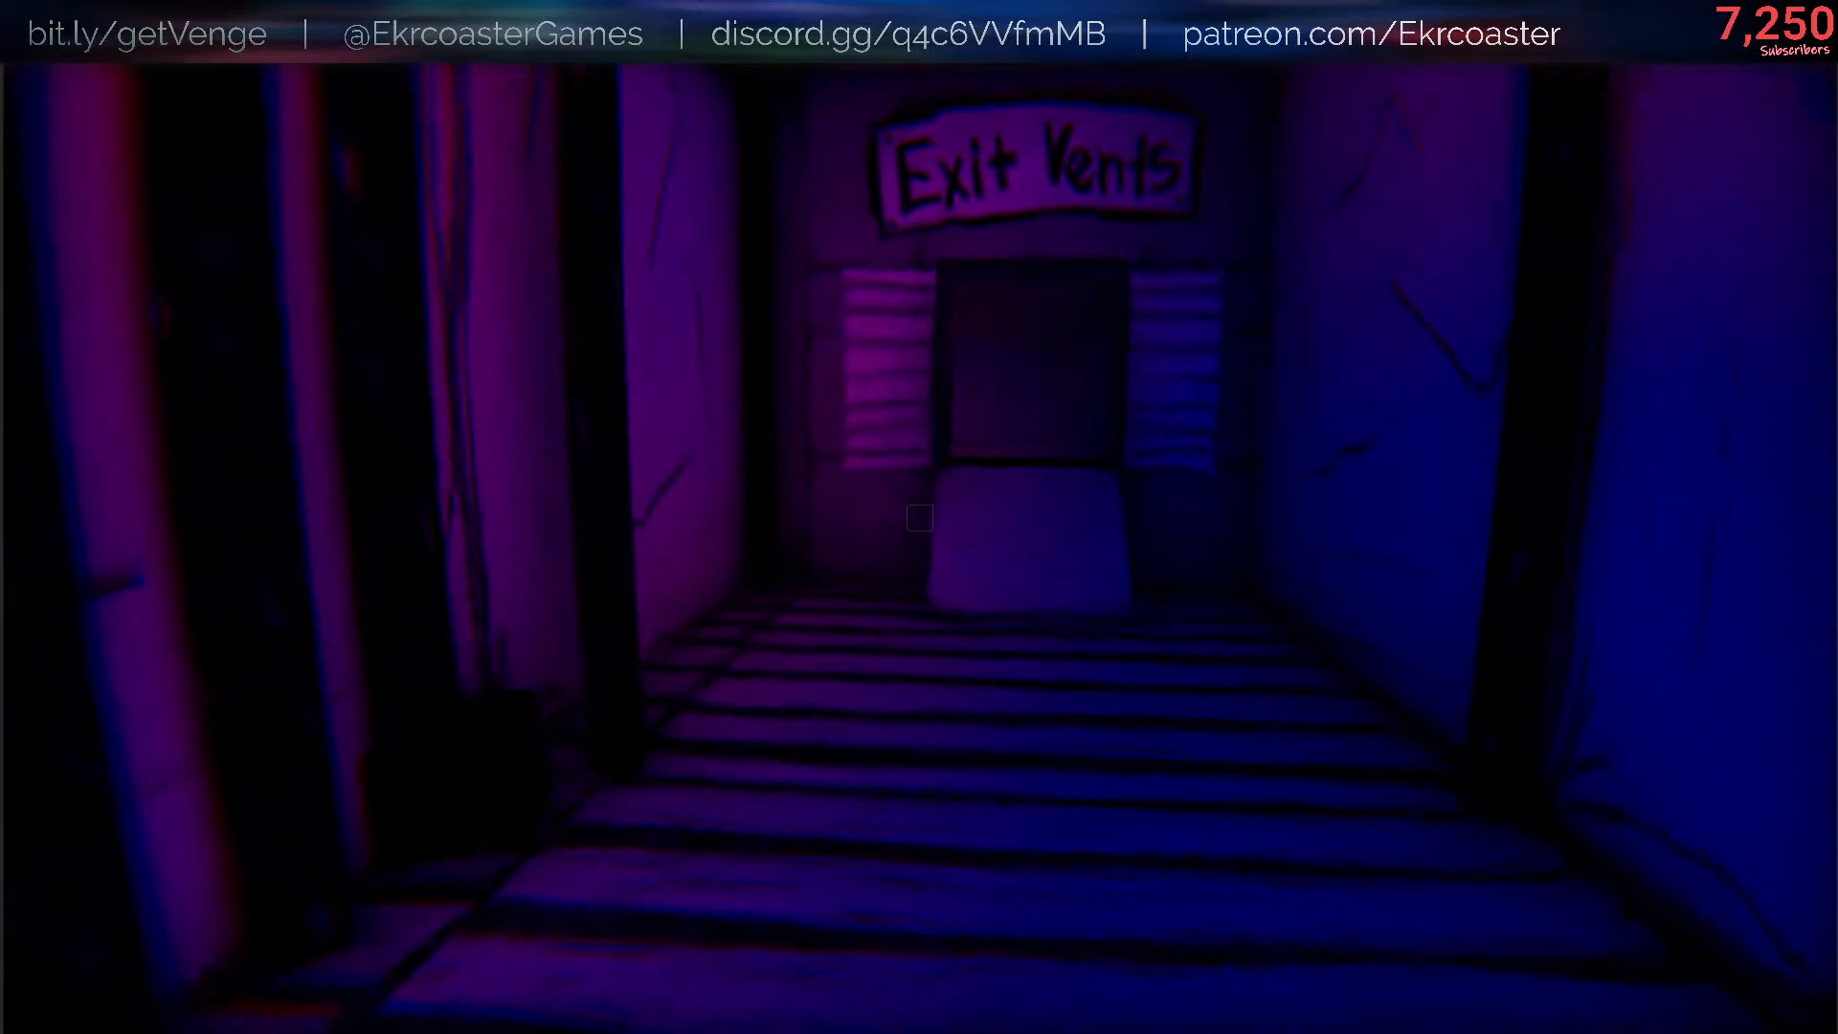
- Give the player the Helpsie item in the running game with the "/give hel" command and check how it appears
text(/give hel)
key(Return)
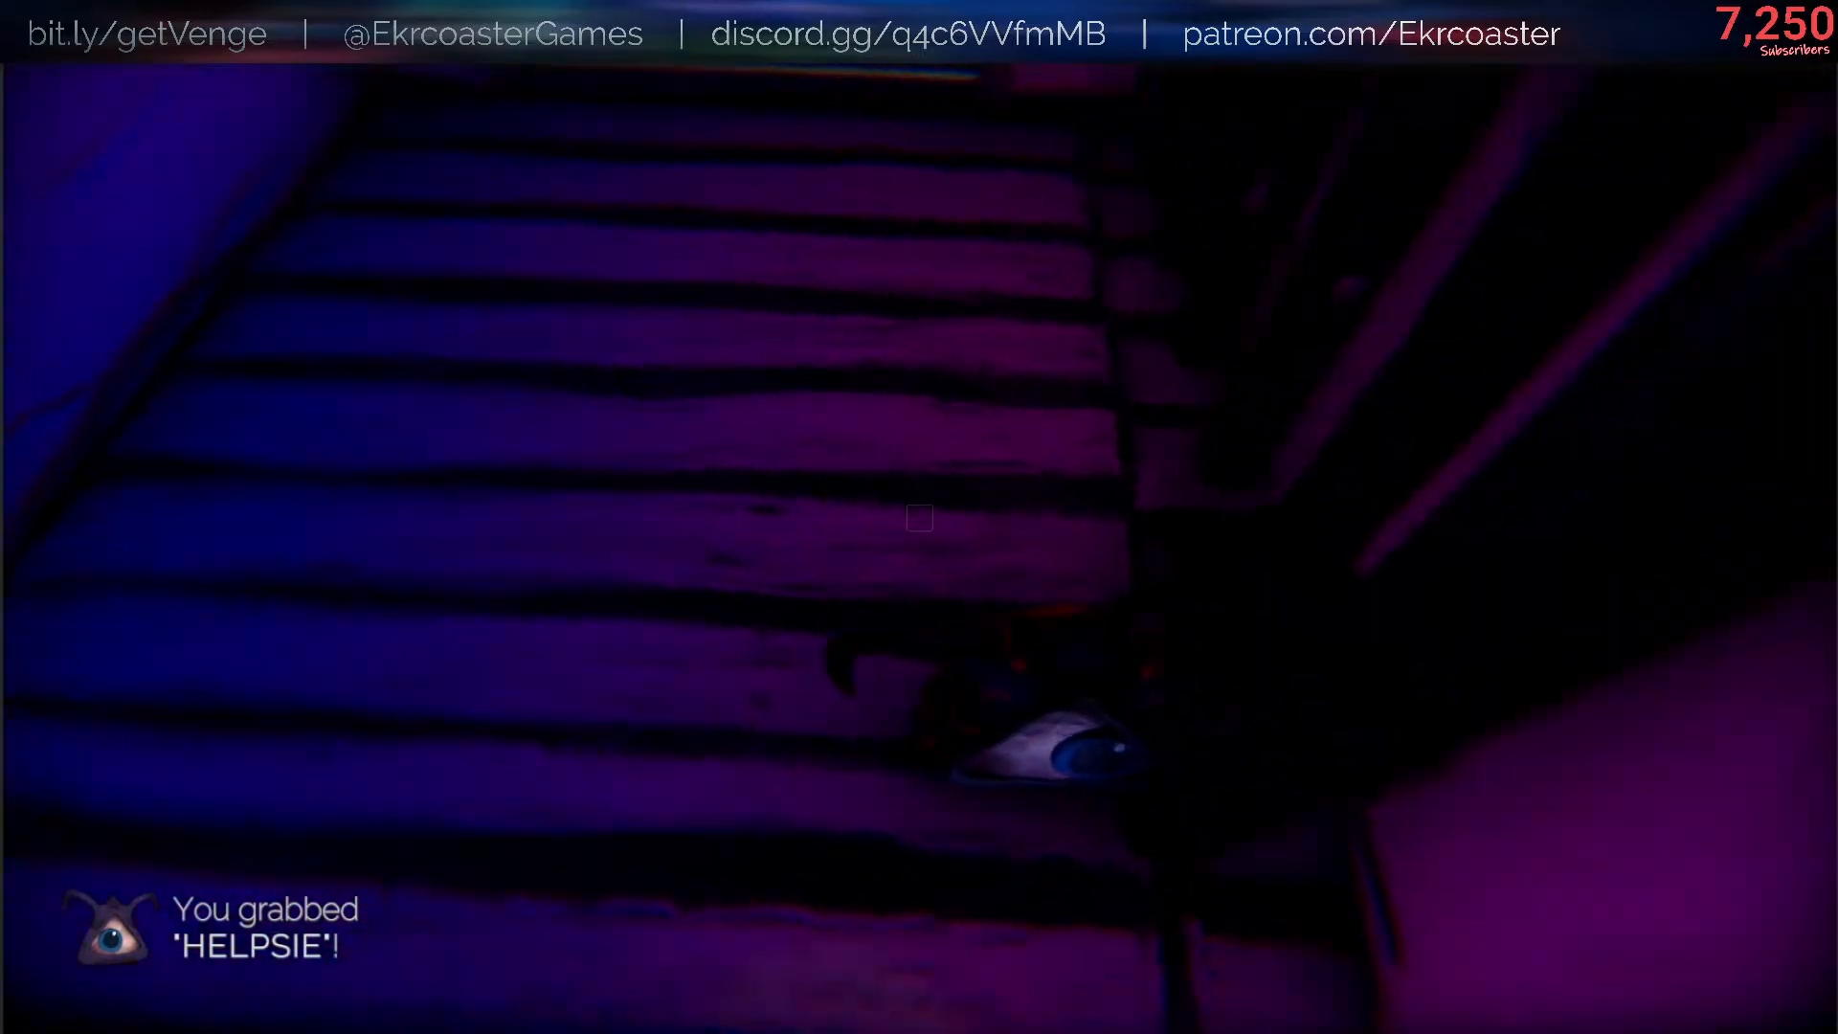
key(Escape)
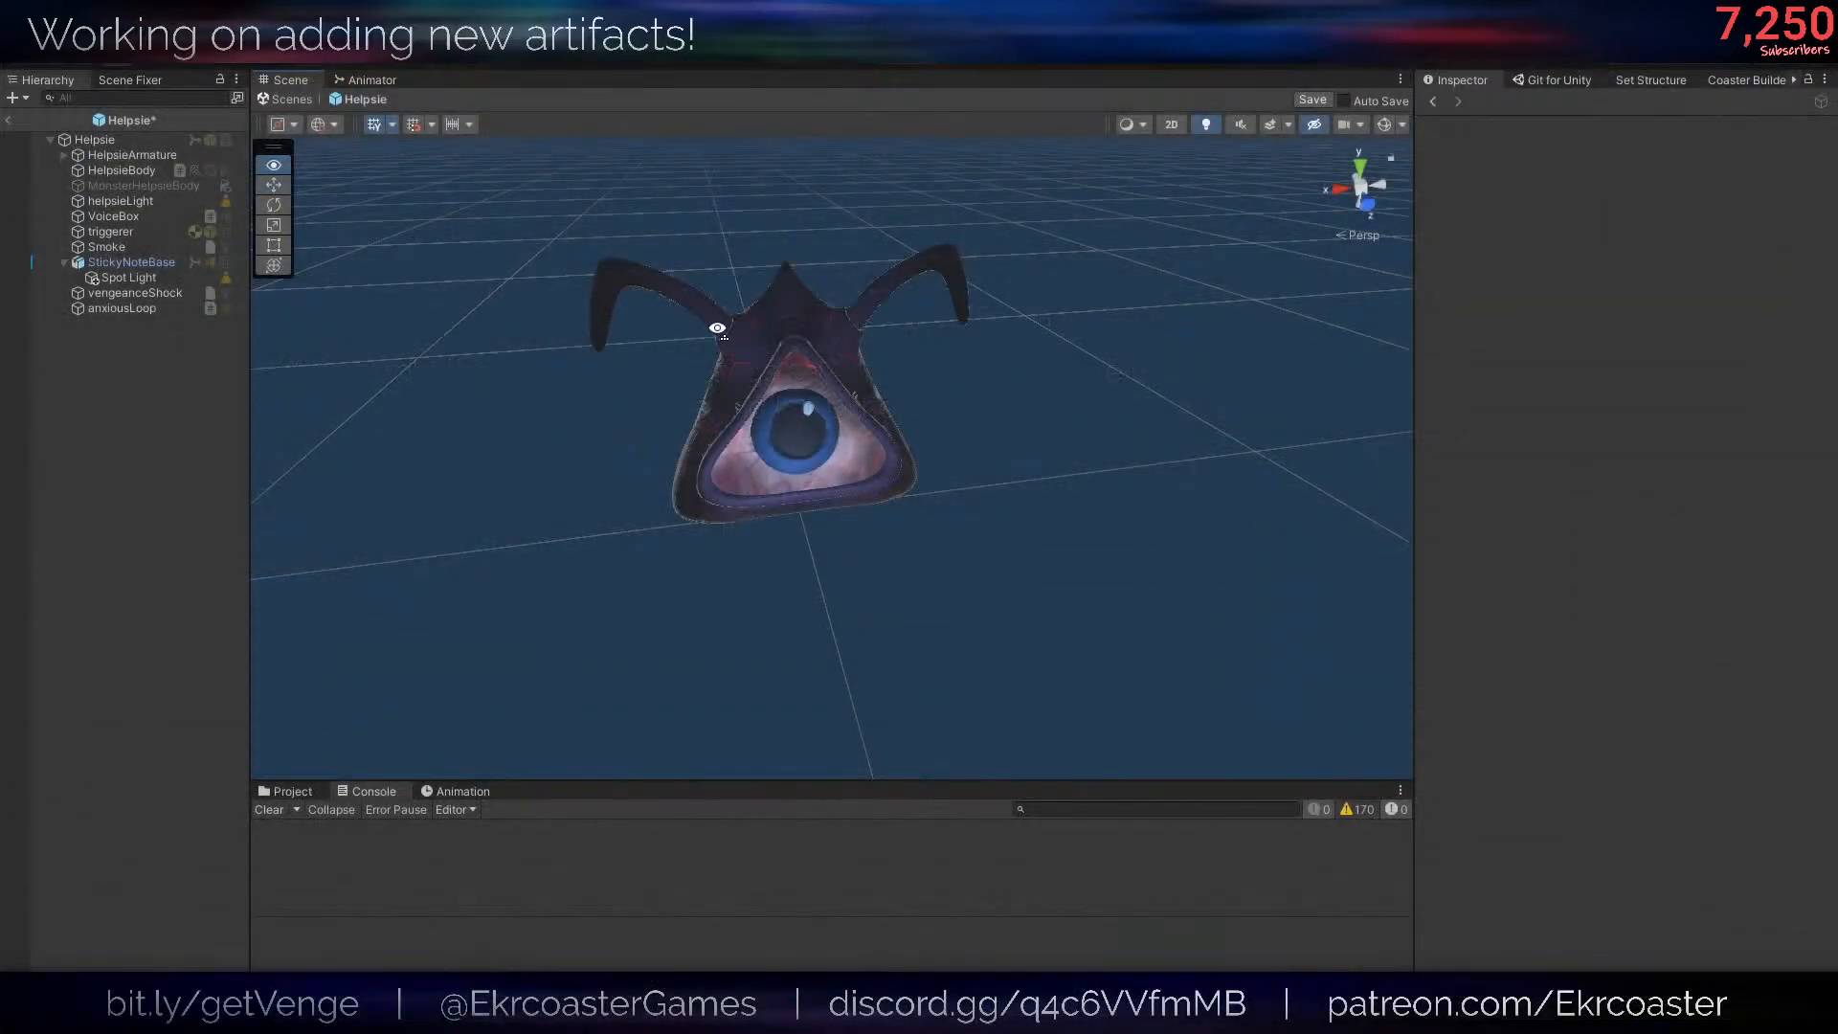
right_drag(722, 329, 702, 274)
- Review the Act 1 Helpsie Holding Item script settings on the root of the Helpsie prefab, with Vocal Head Bob collapsed
click(148, 153)
key(ctrl+s)
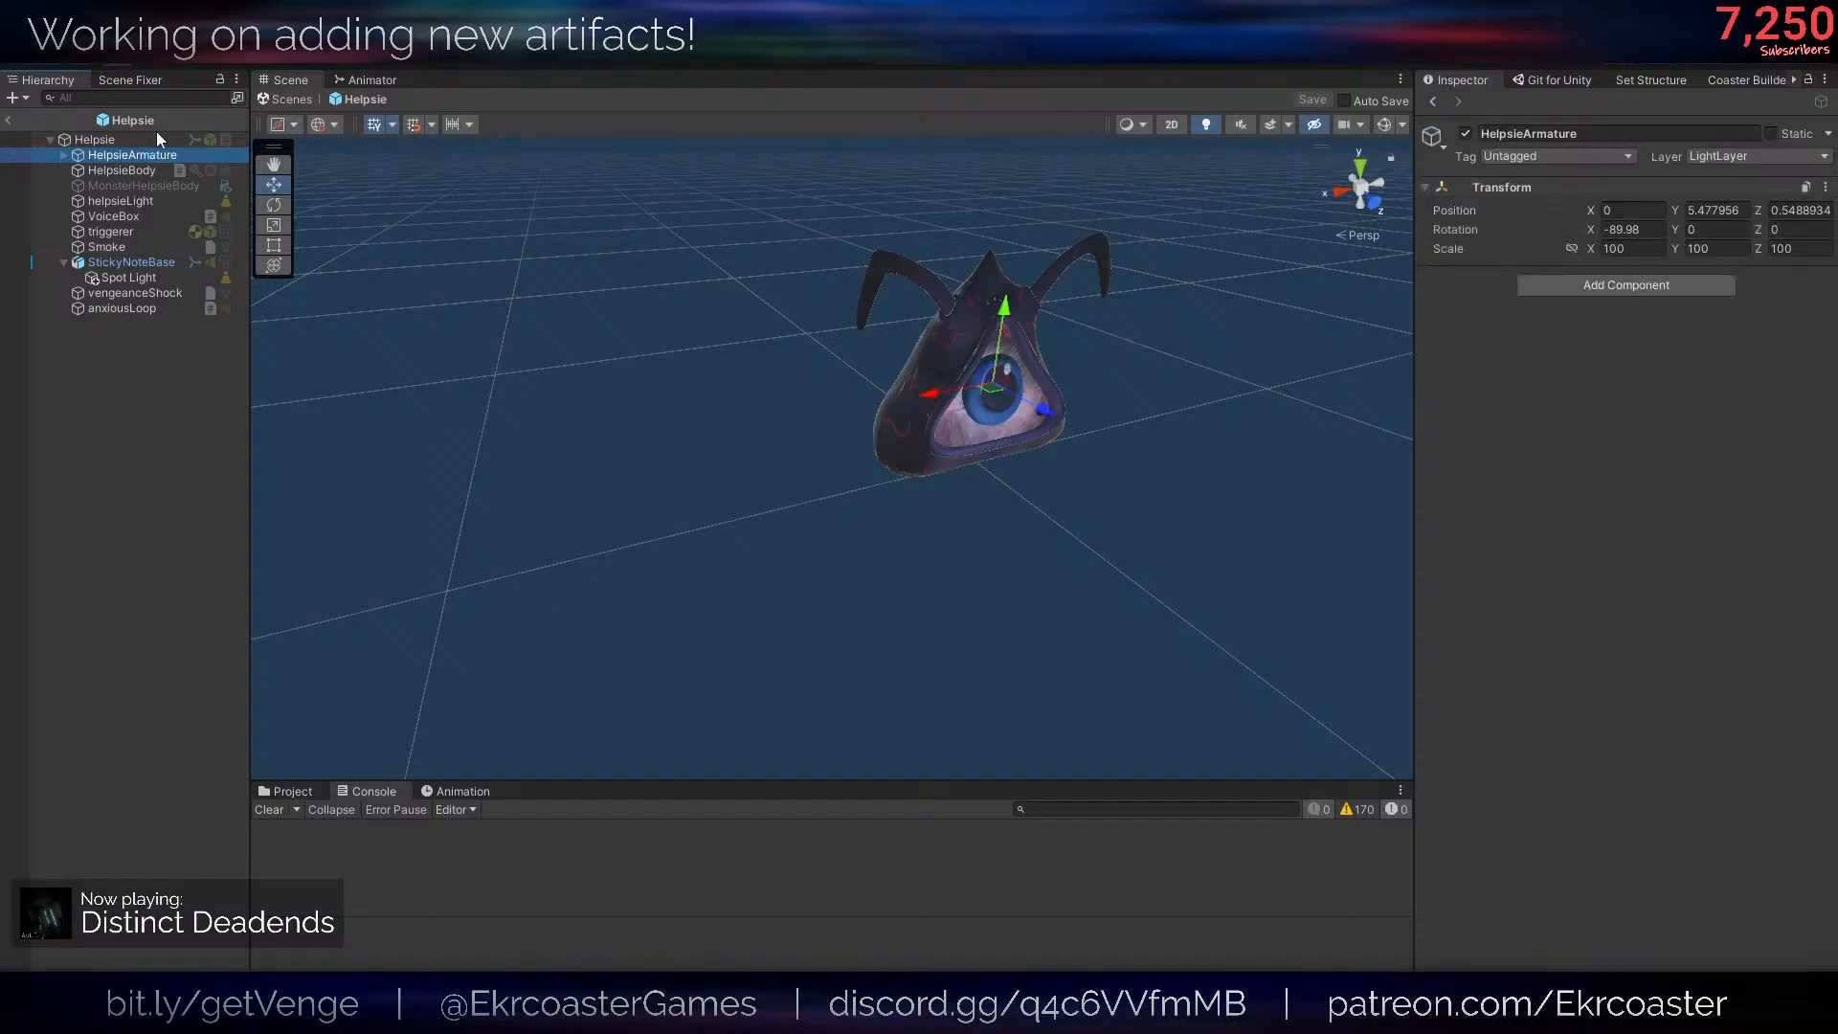
click(157, 138)
click(1581, 649)
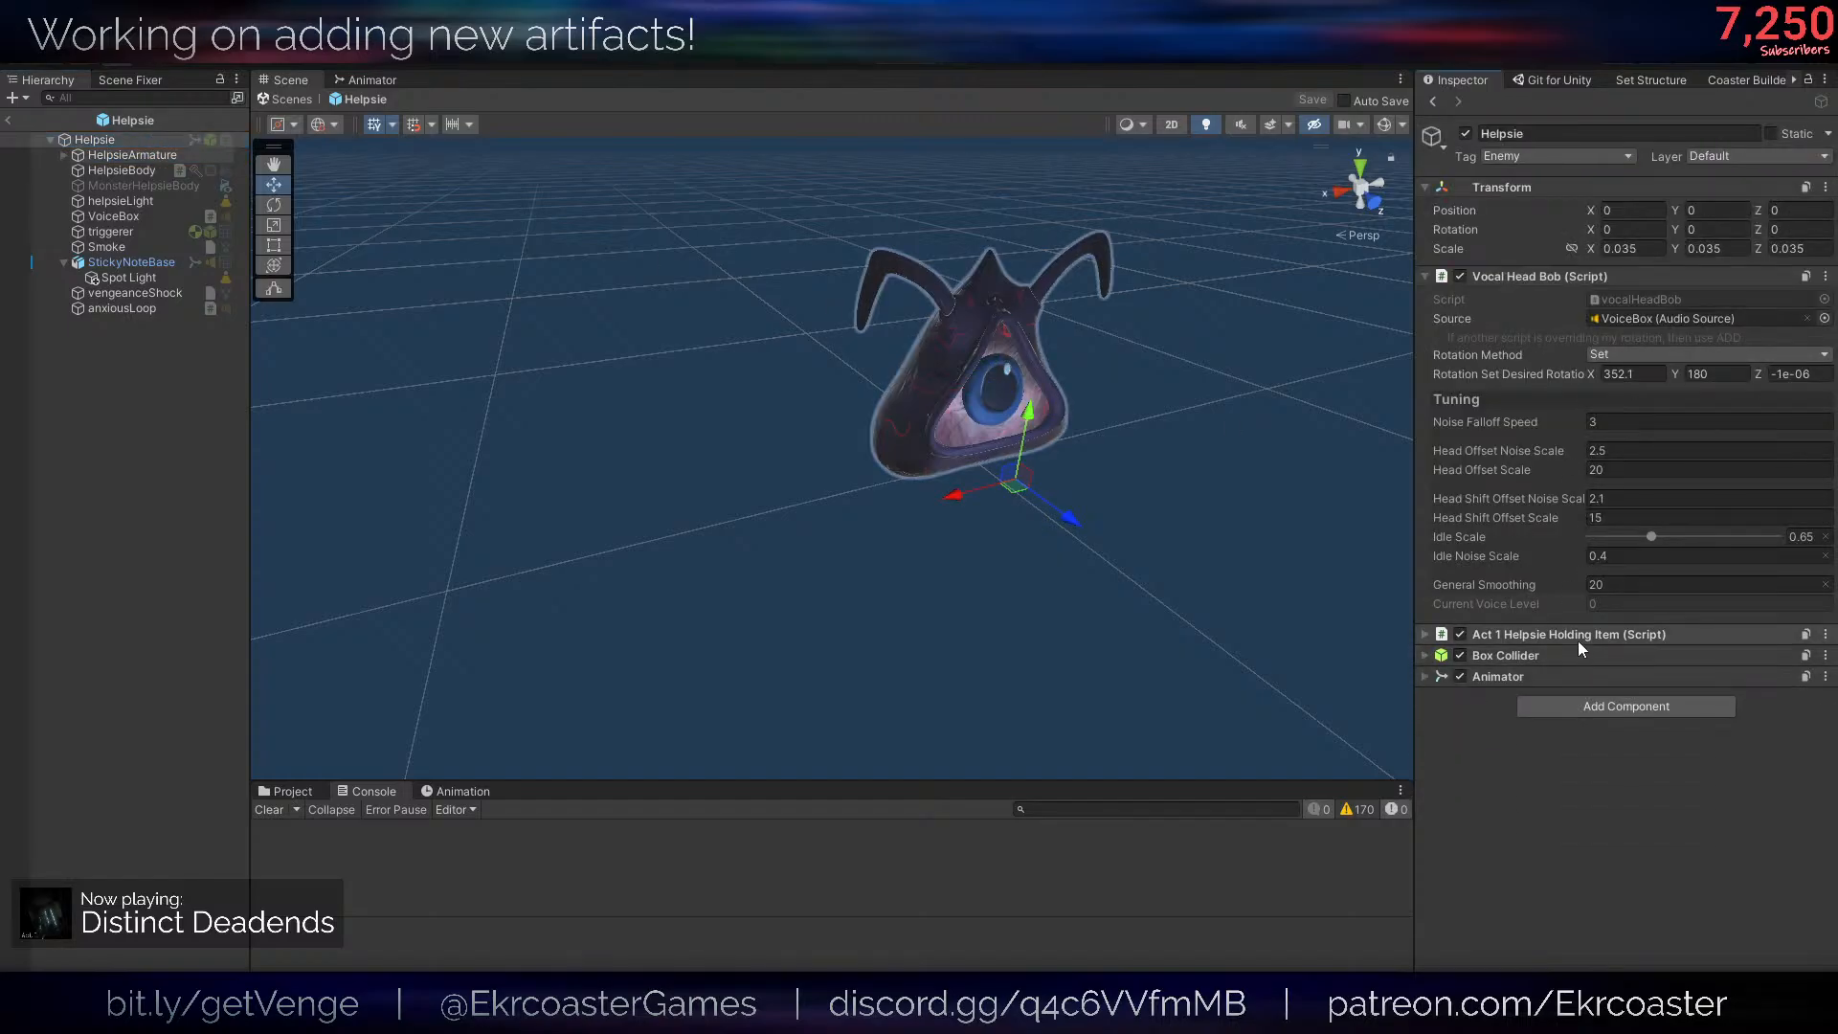
click(1578, 635)
click(1529, 399)
click(1540, 276)
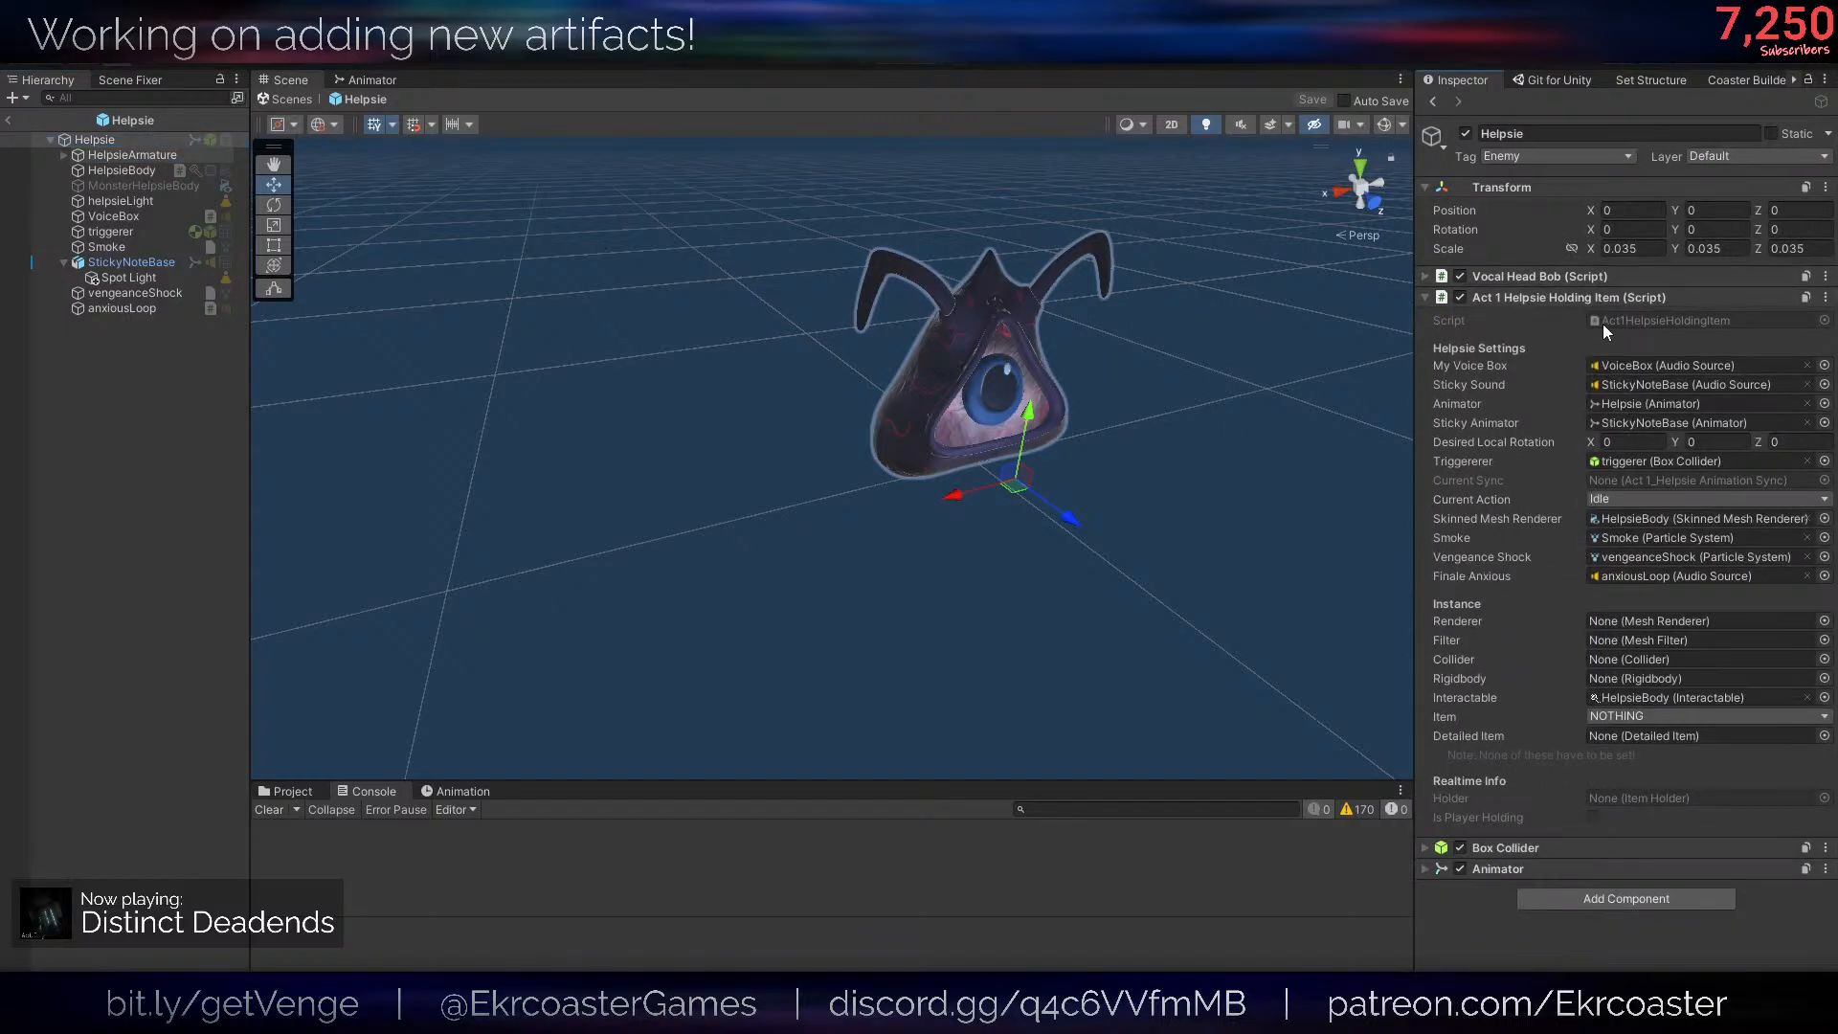
- Check the Ifthen script on HelpsieBody and return to the Helpsie root object's components
click(1434, 105)
click(1434, 106)
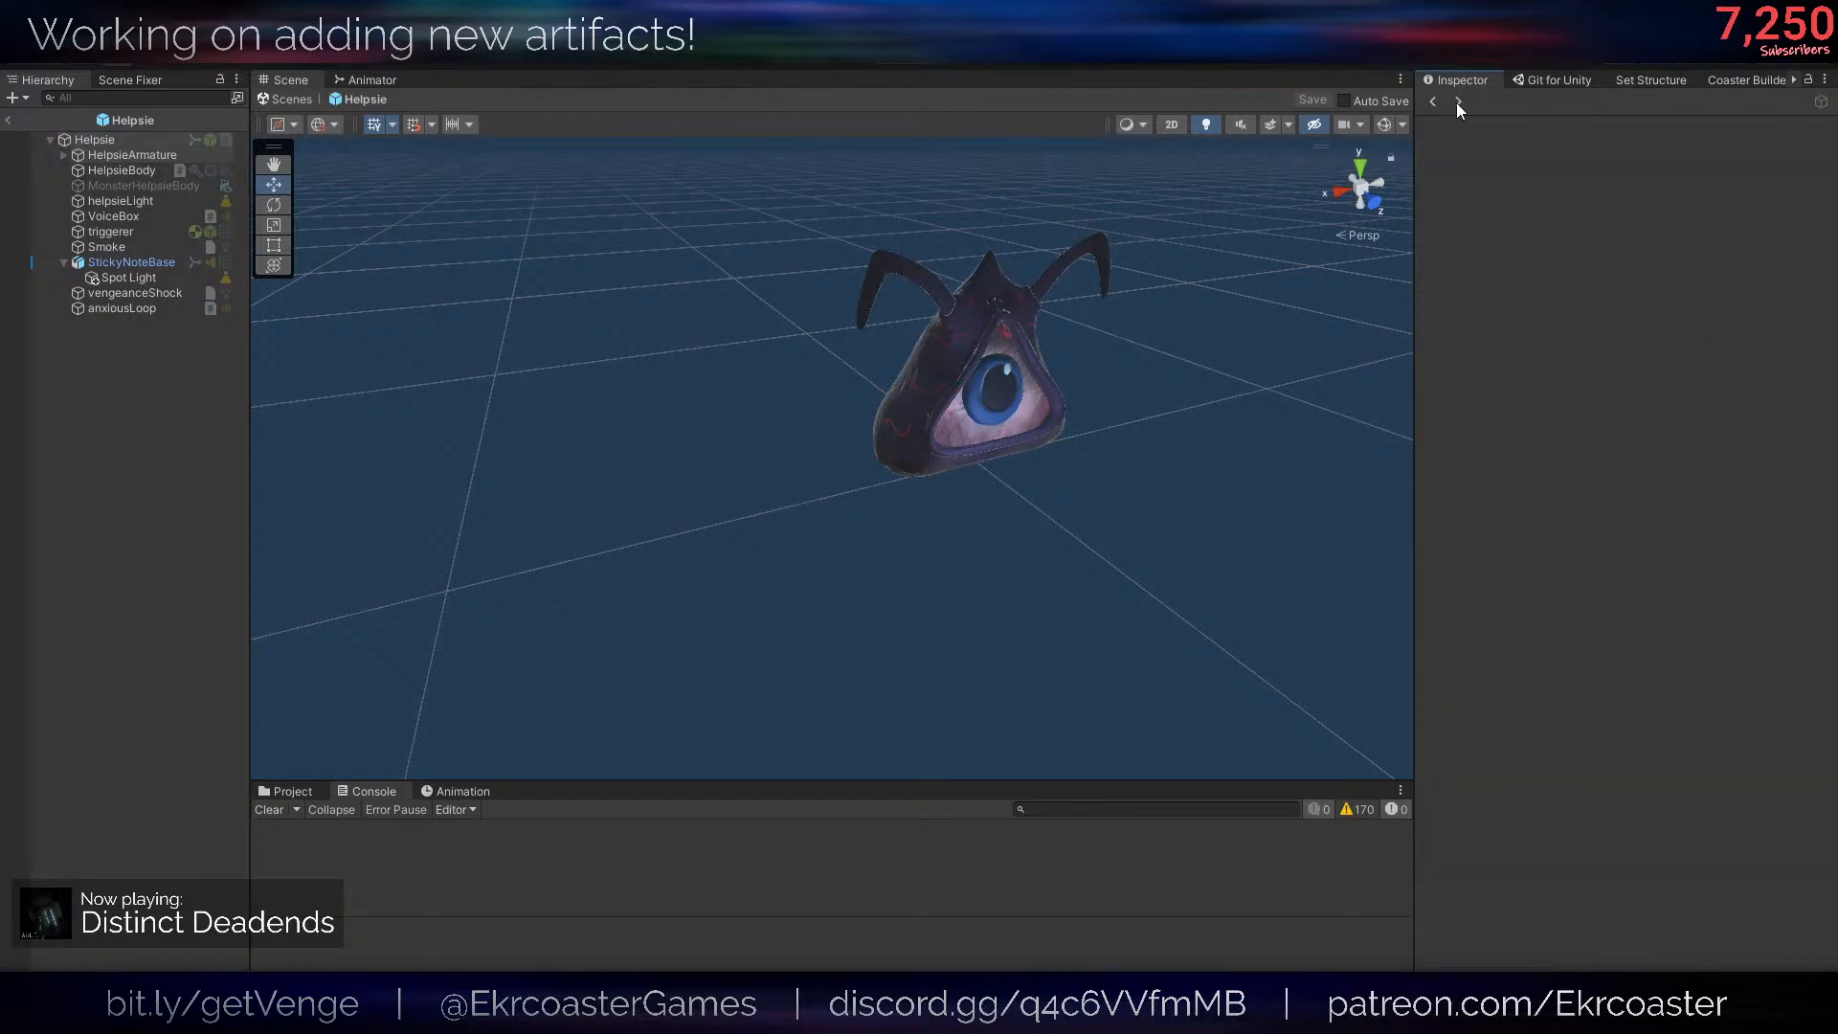
click(1457, 102)
click(171, 156)
click(144, 169)
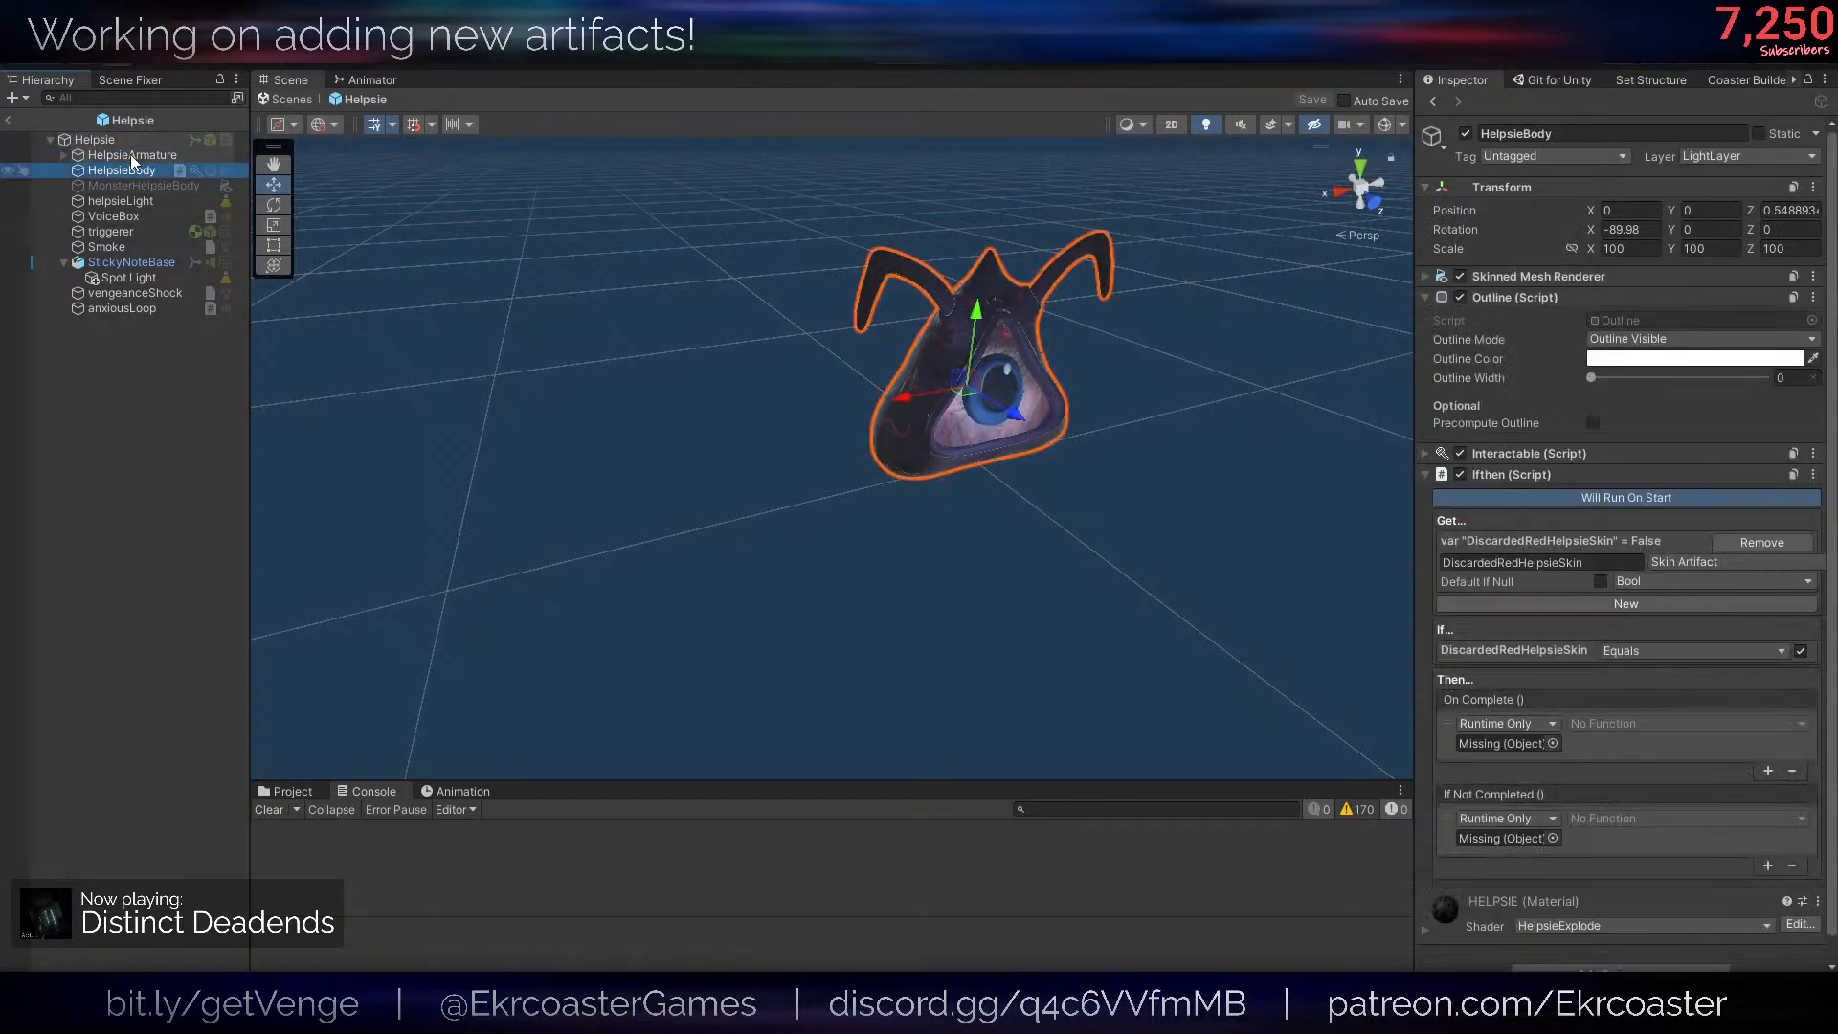
click(101, 139)
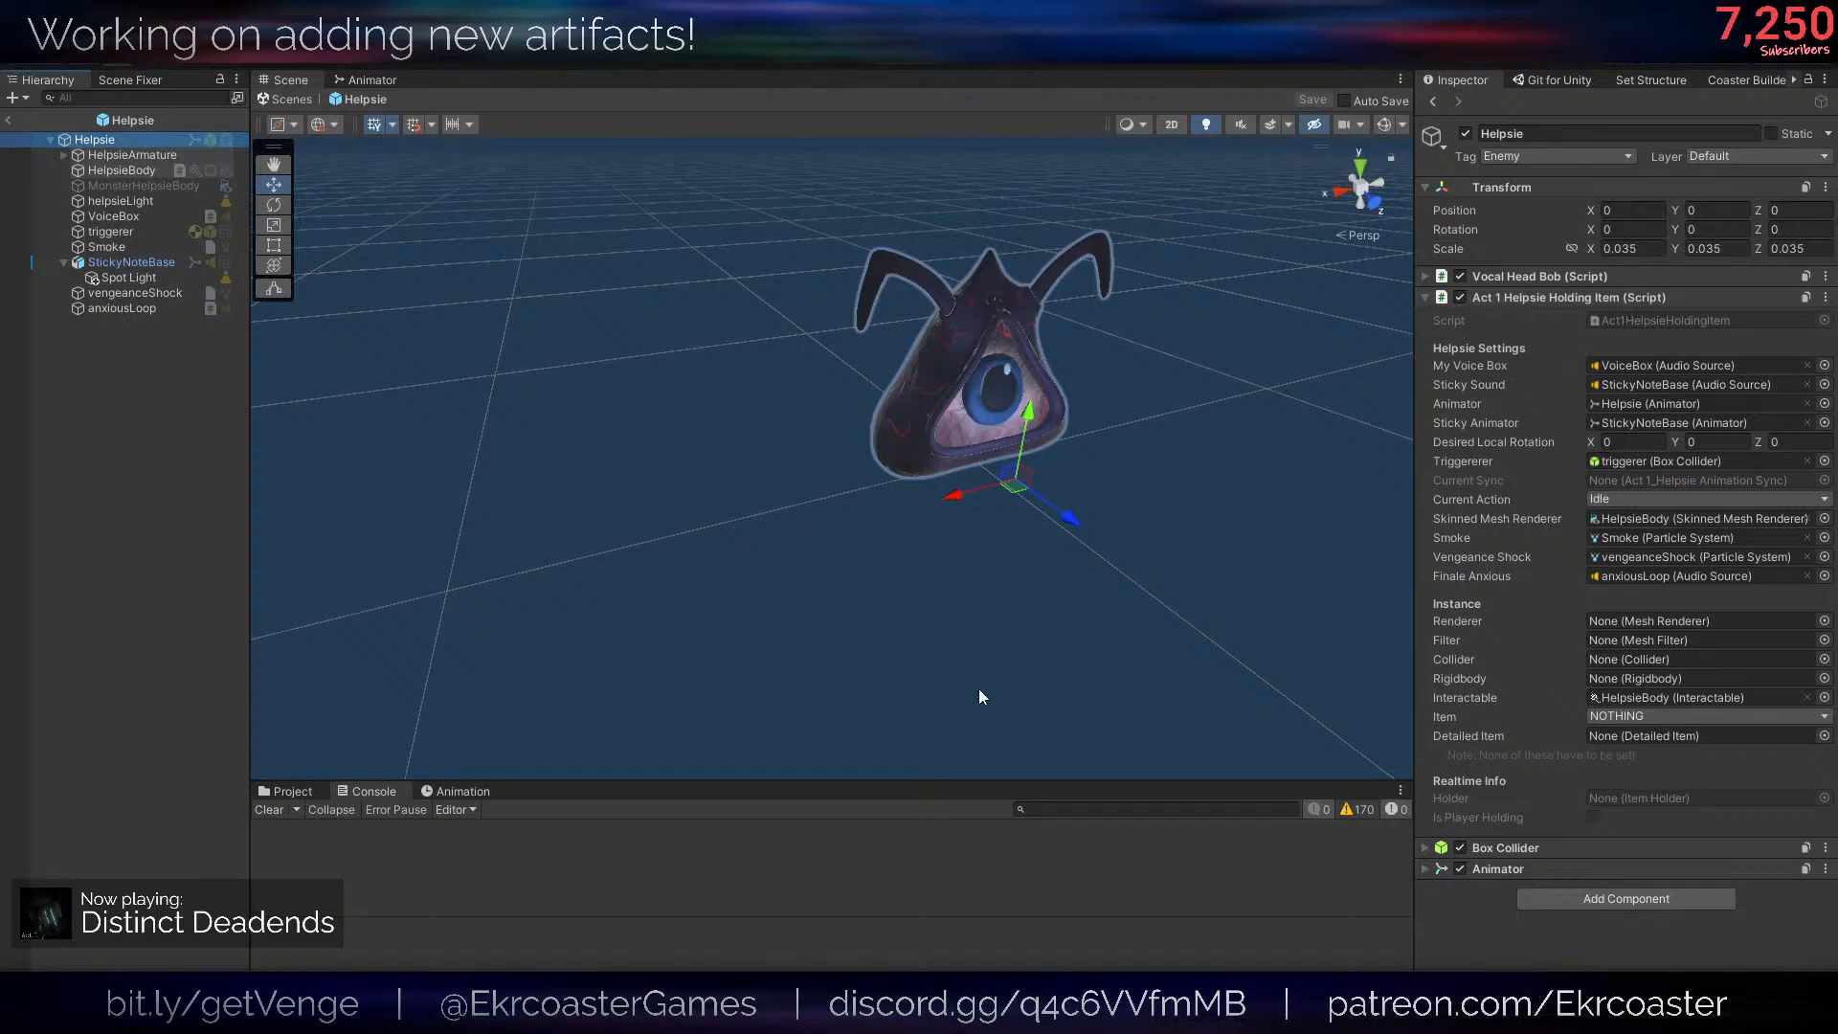
- Open the HelpsieRealInstance prefab from the _PREFABS/Characters folder
click(264, 793)
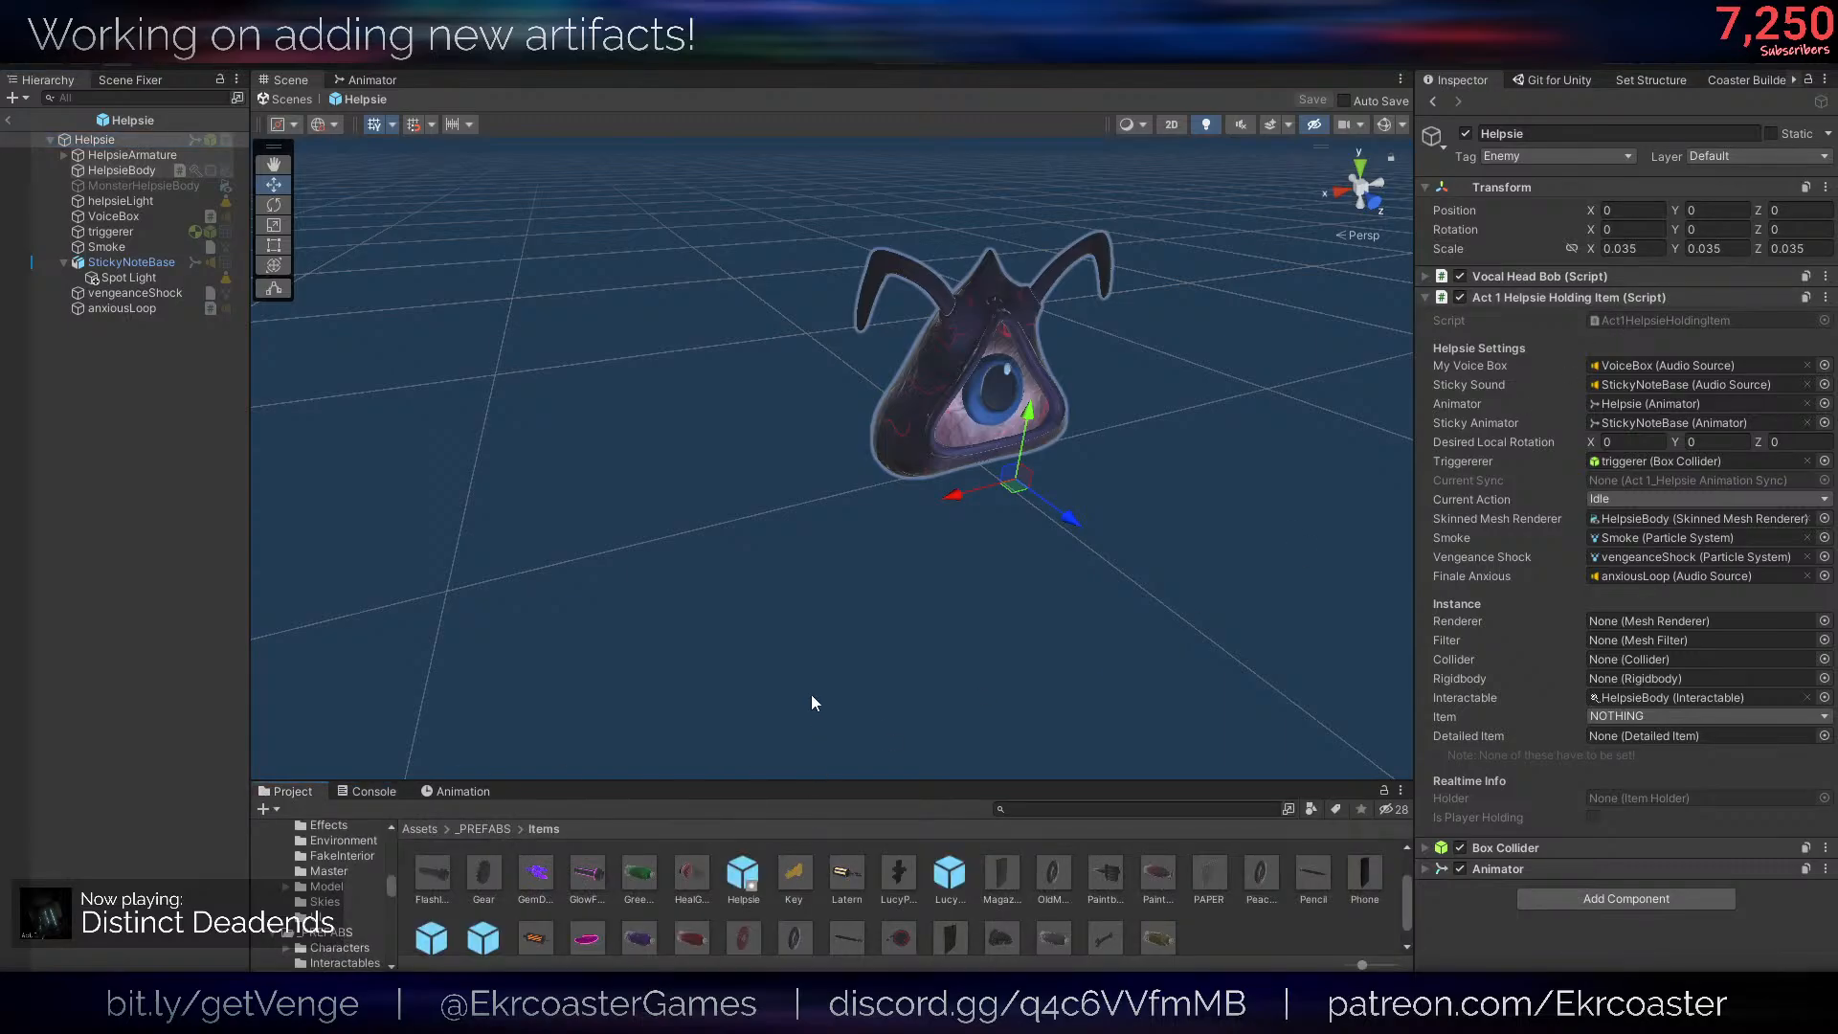
click(421, 829)
double_click(683, 886)
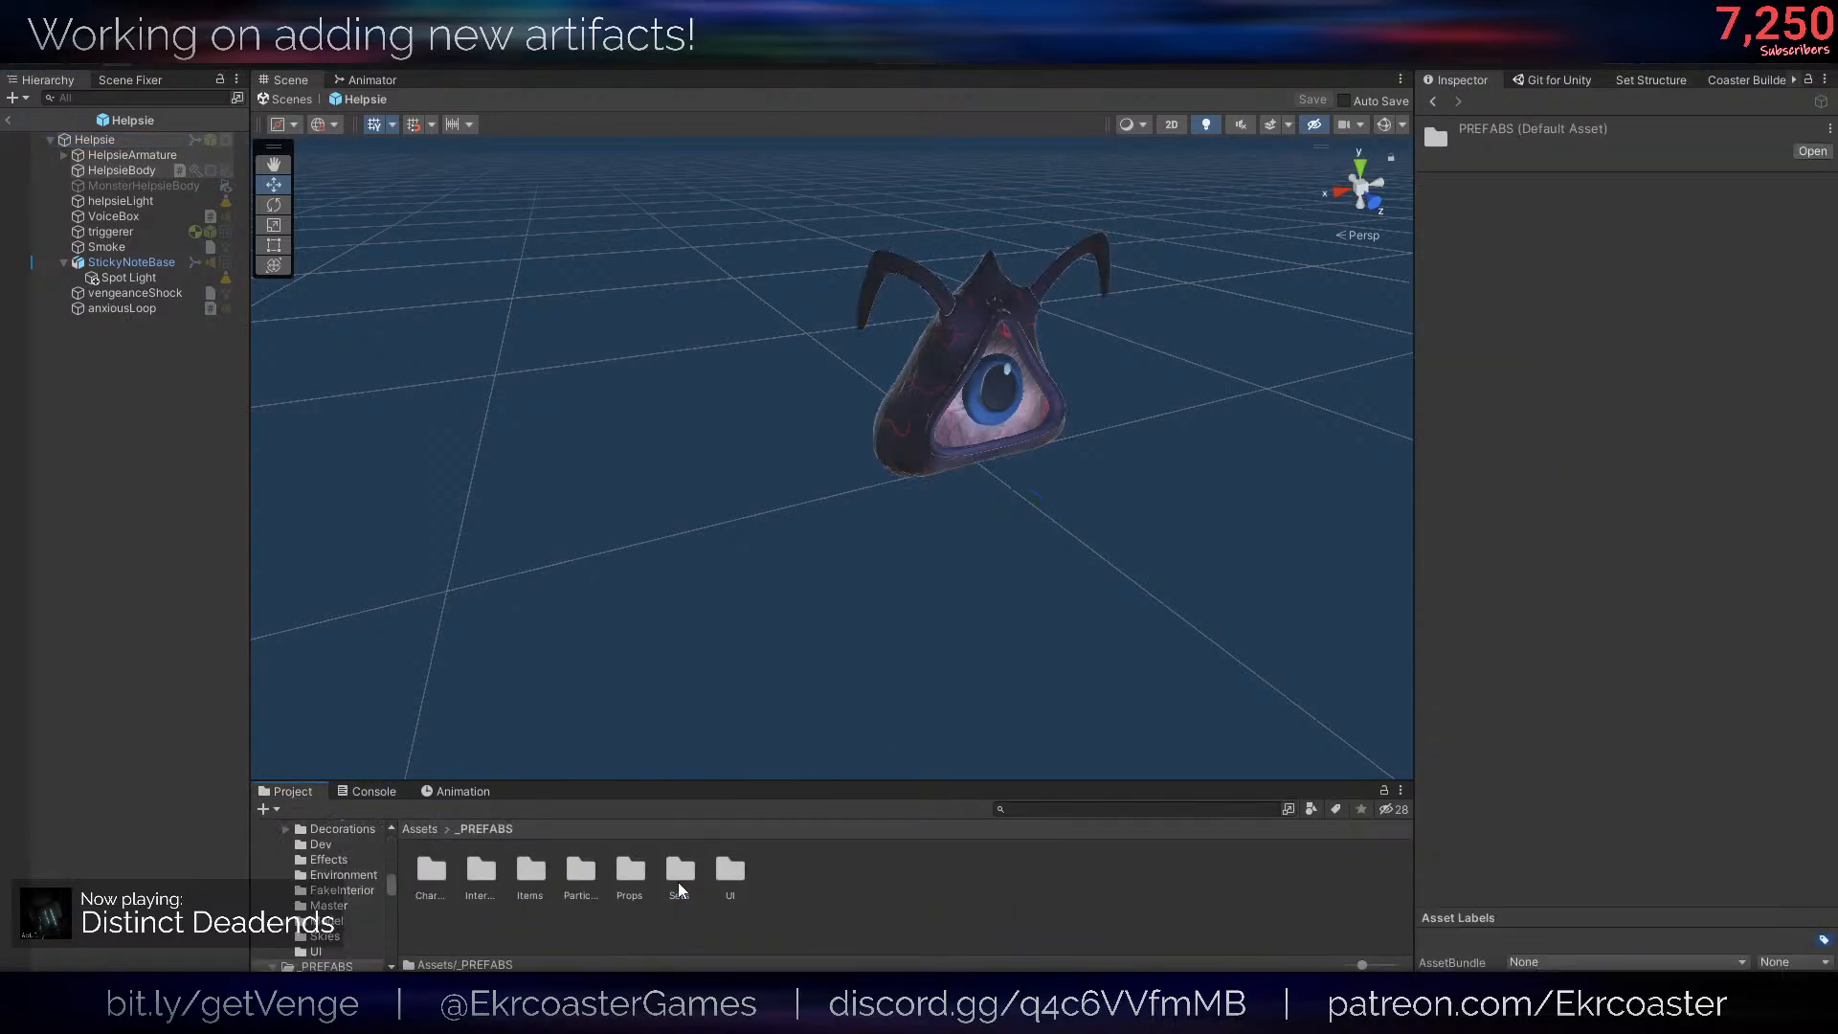
click(482, 874)
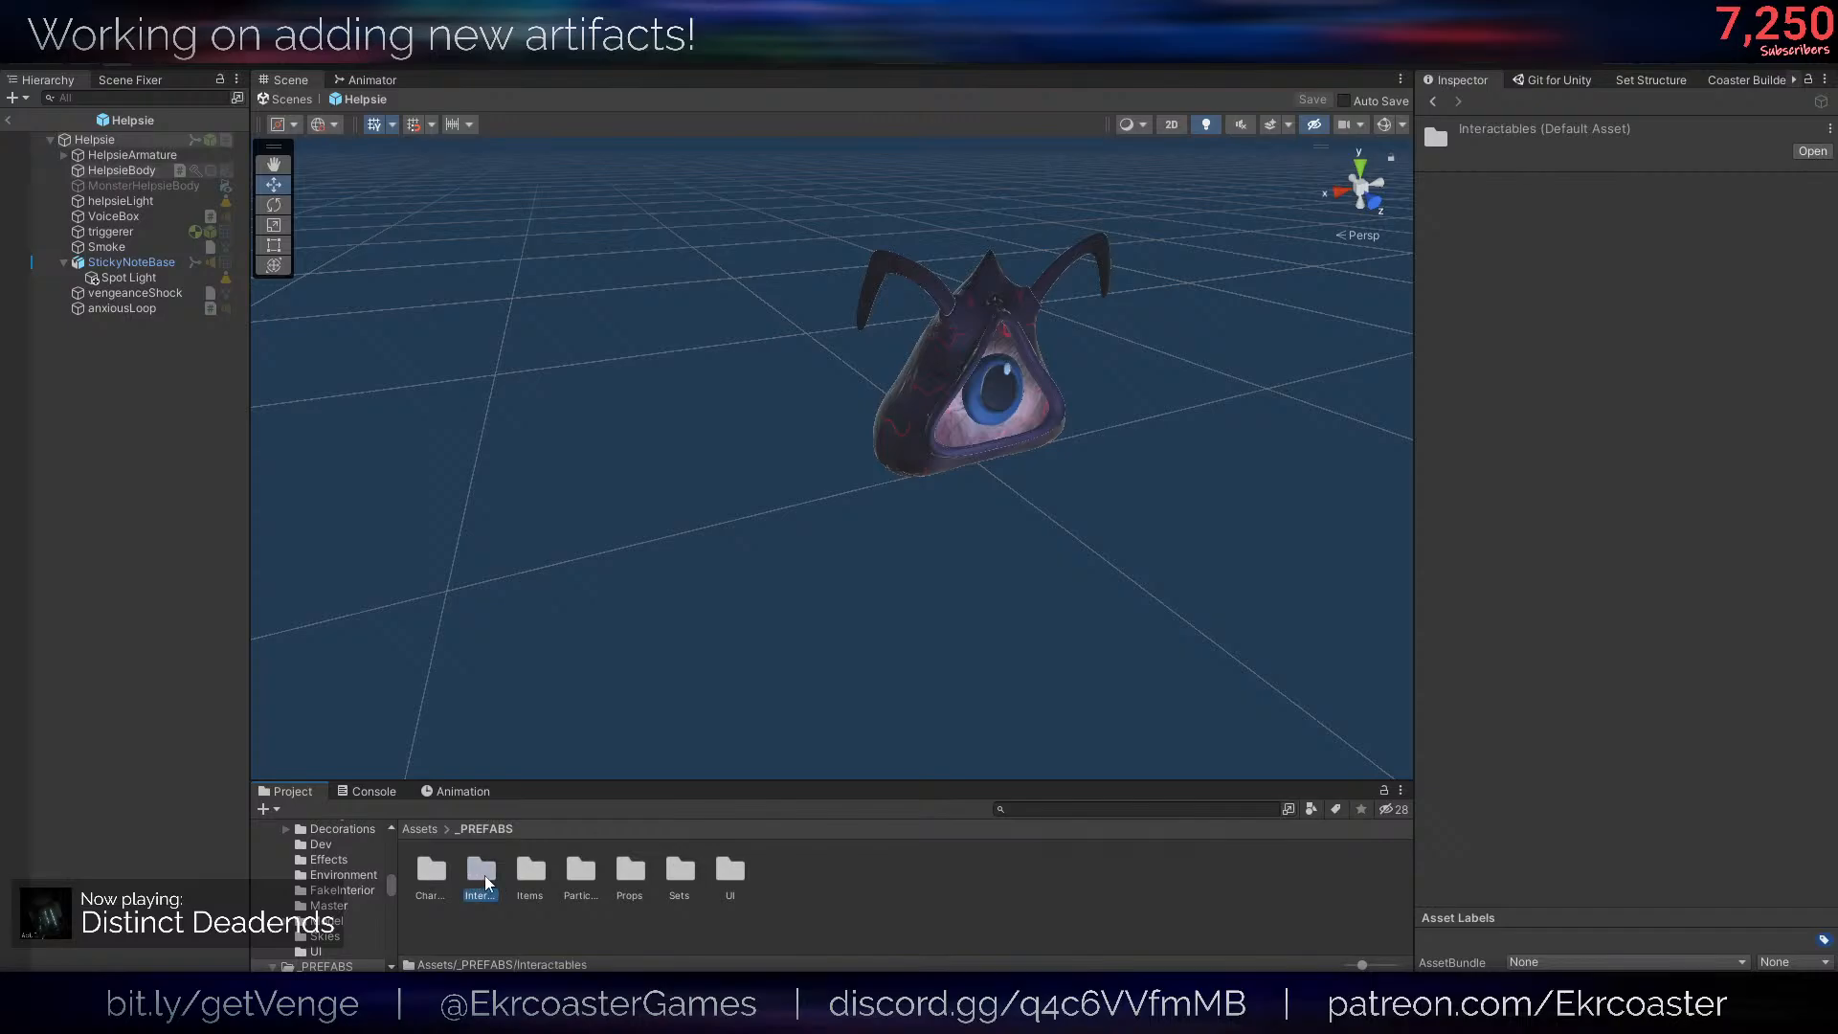
double_click(531, 873)
click(483, 830)
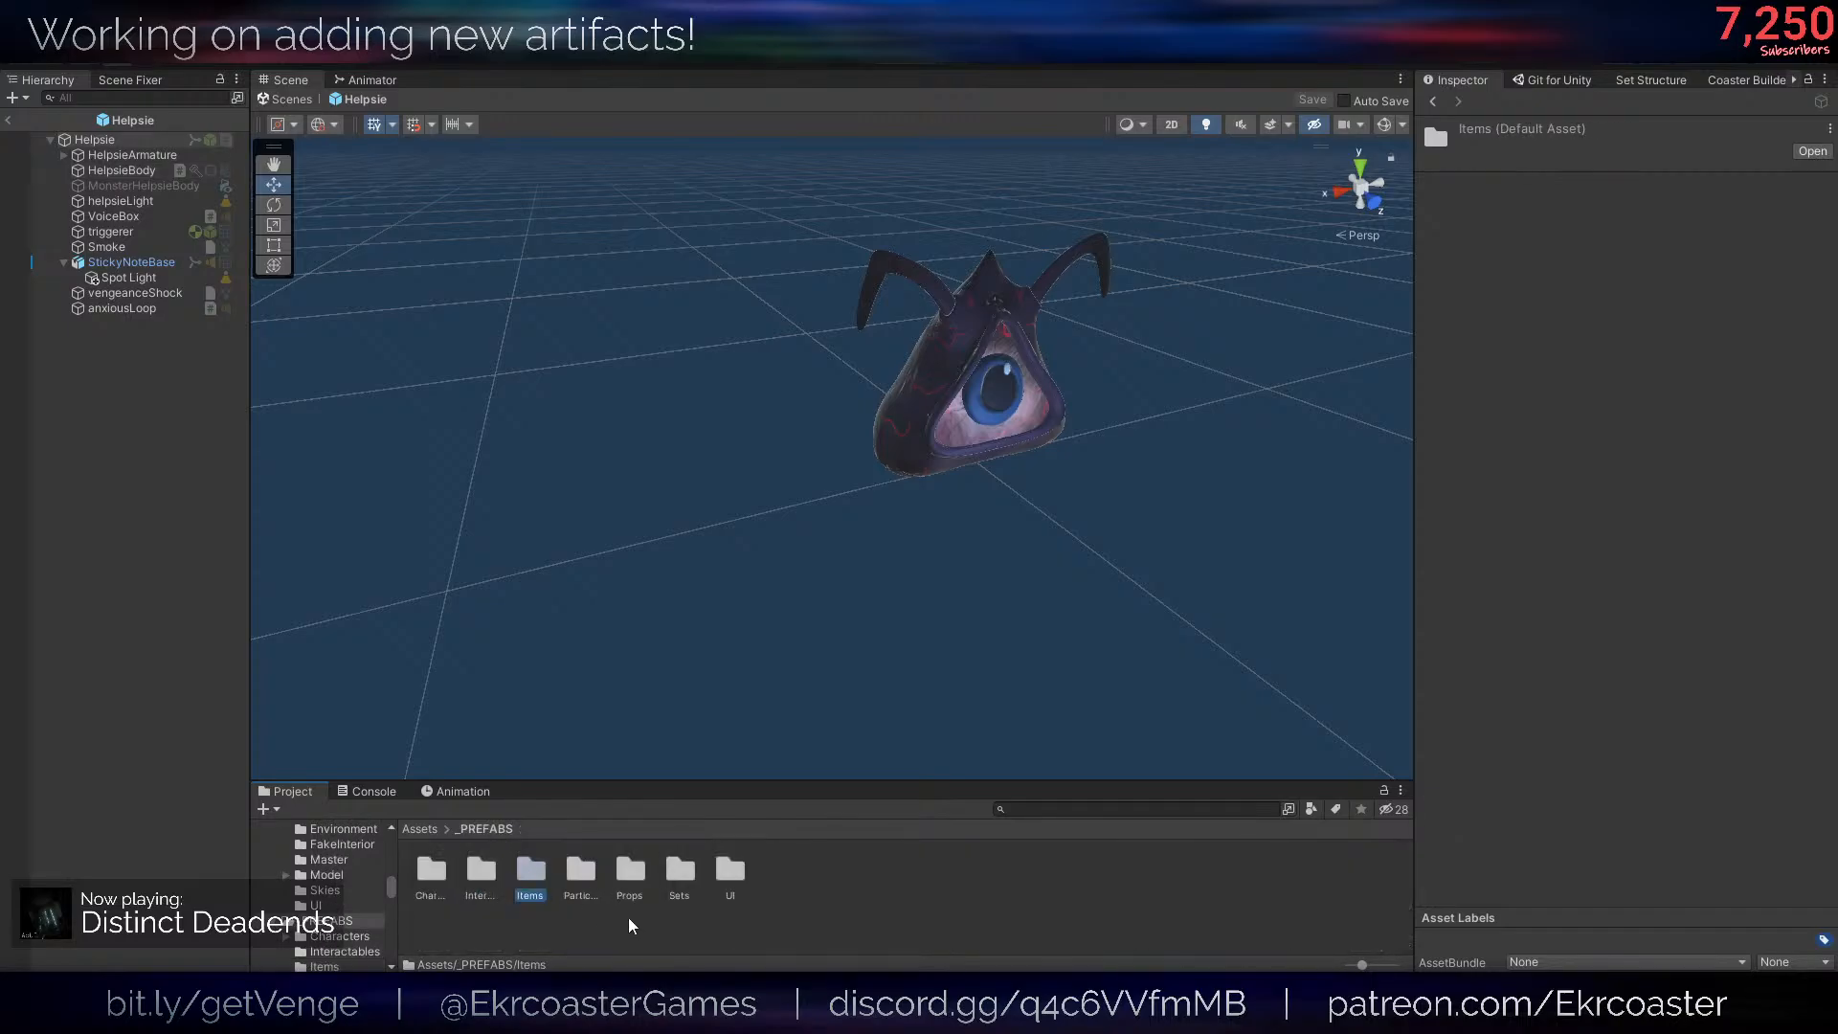
double_click(462, 865)
double_click(618, 877)
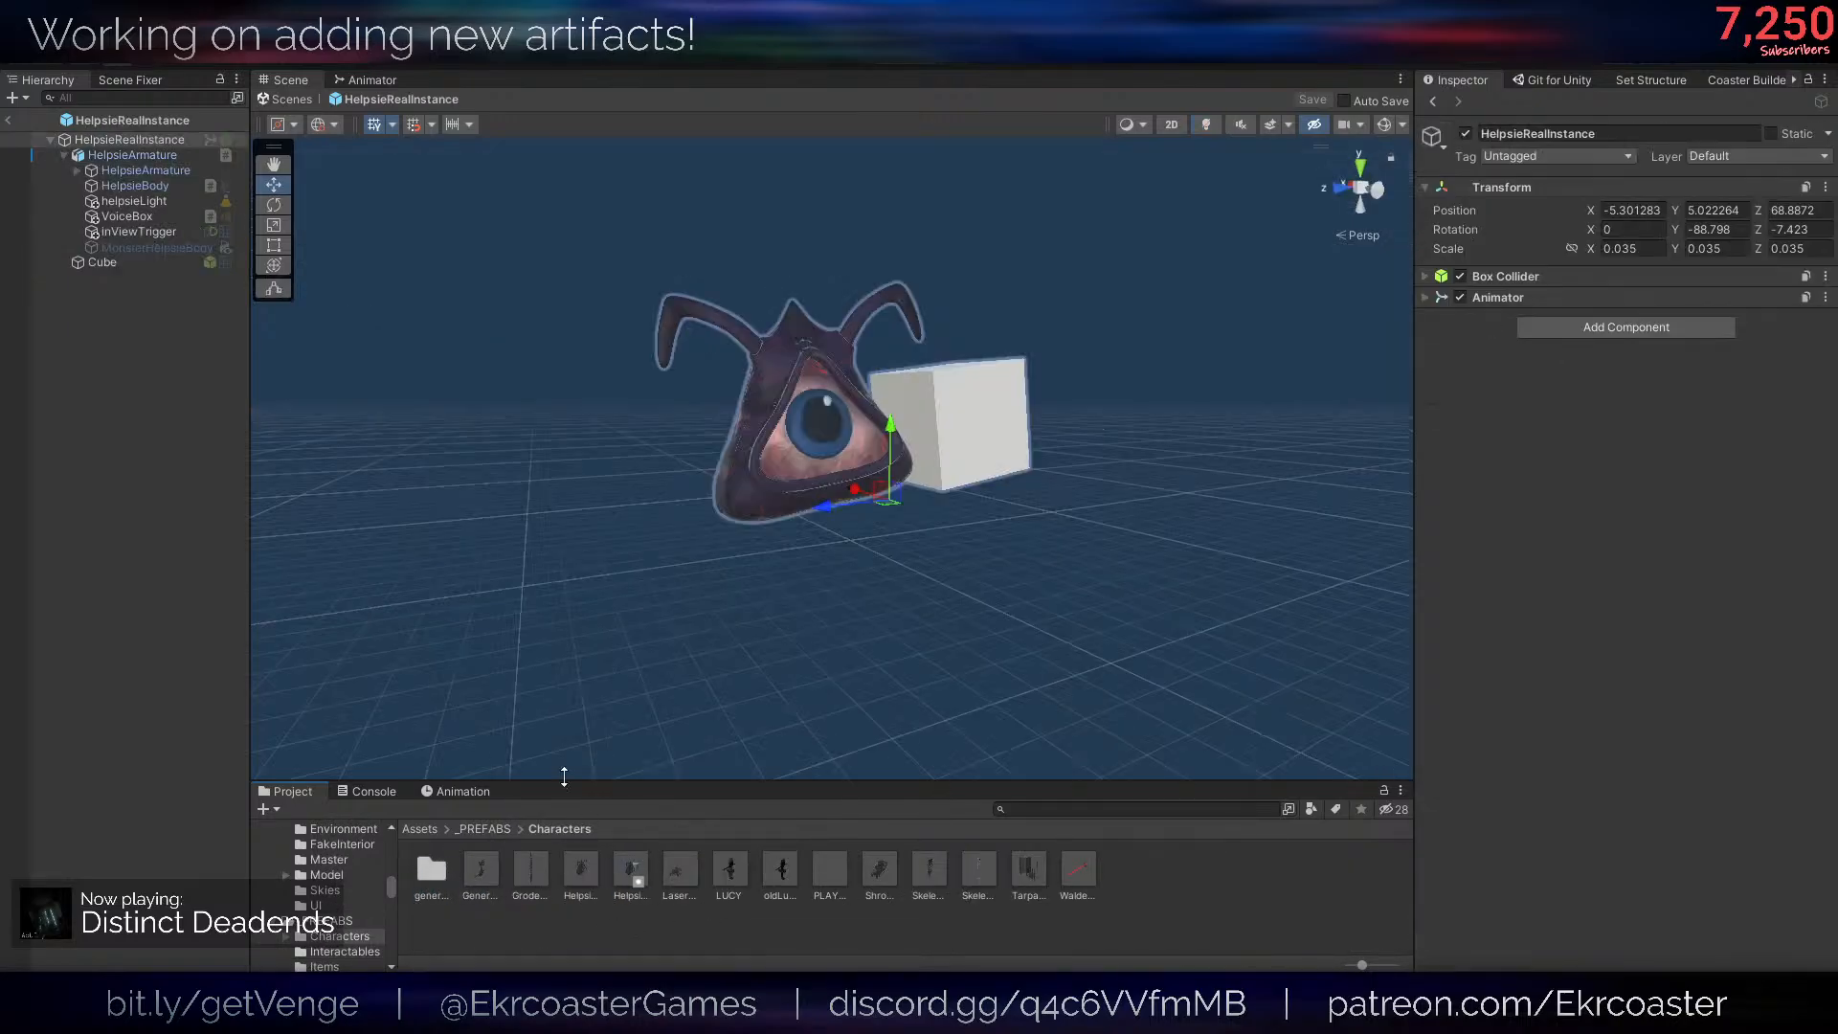
- Open the Act1HelpsieHoldingItem script attached to HelpsieArmature and go to the end of its class
click(181, 157)
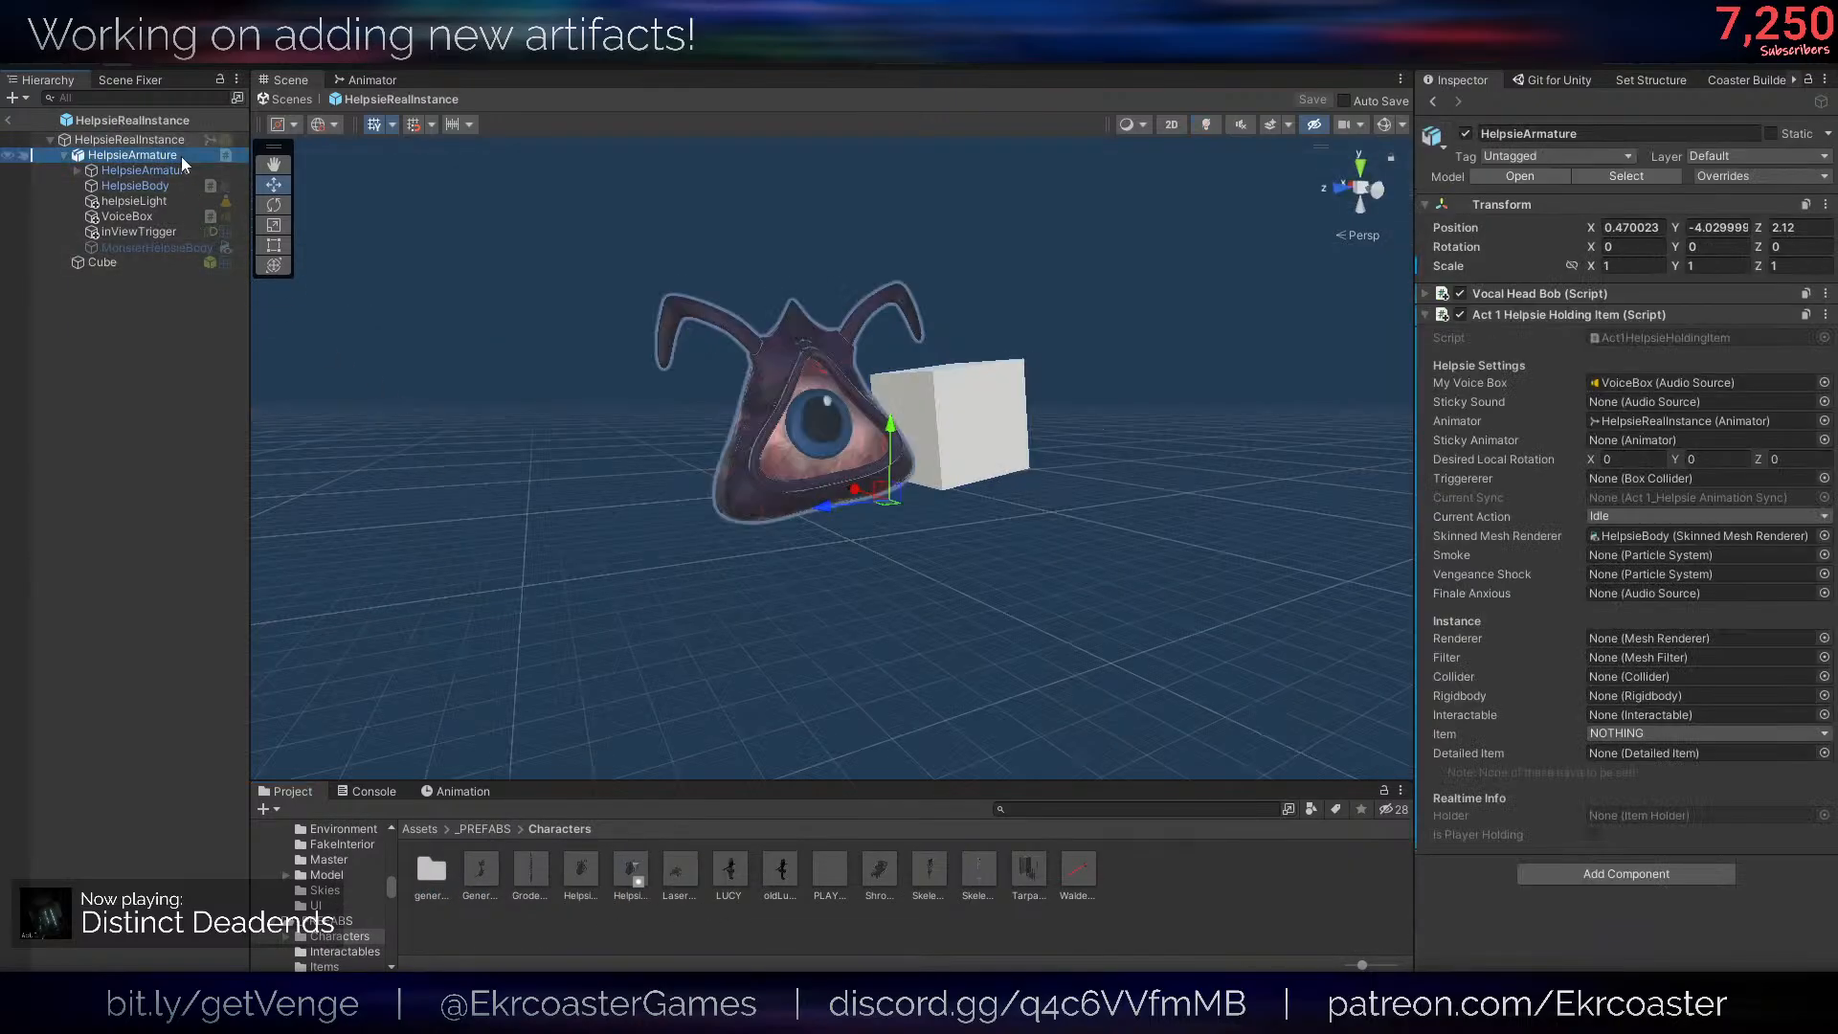
click(1676, 337)
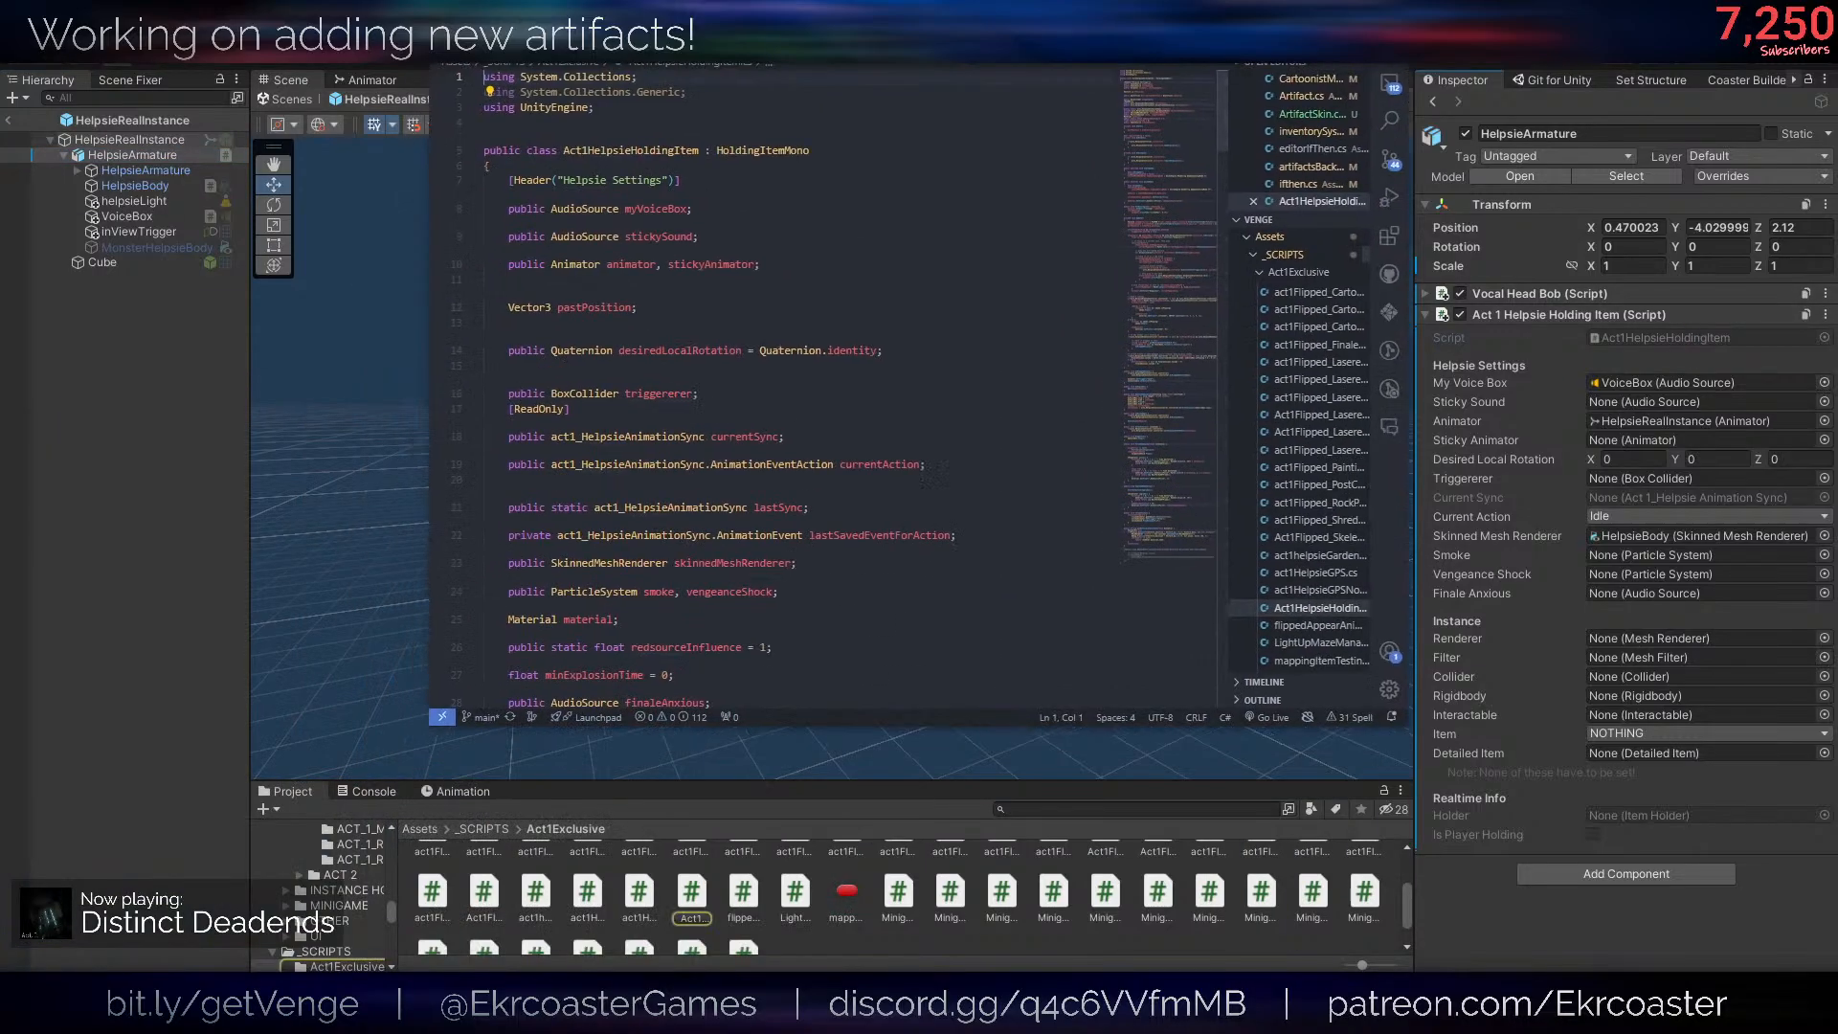
scroll(695, 527, down, 9)
scroll(695, 528, down, 20)
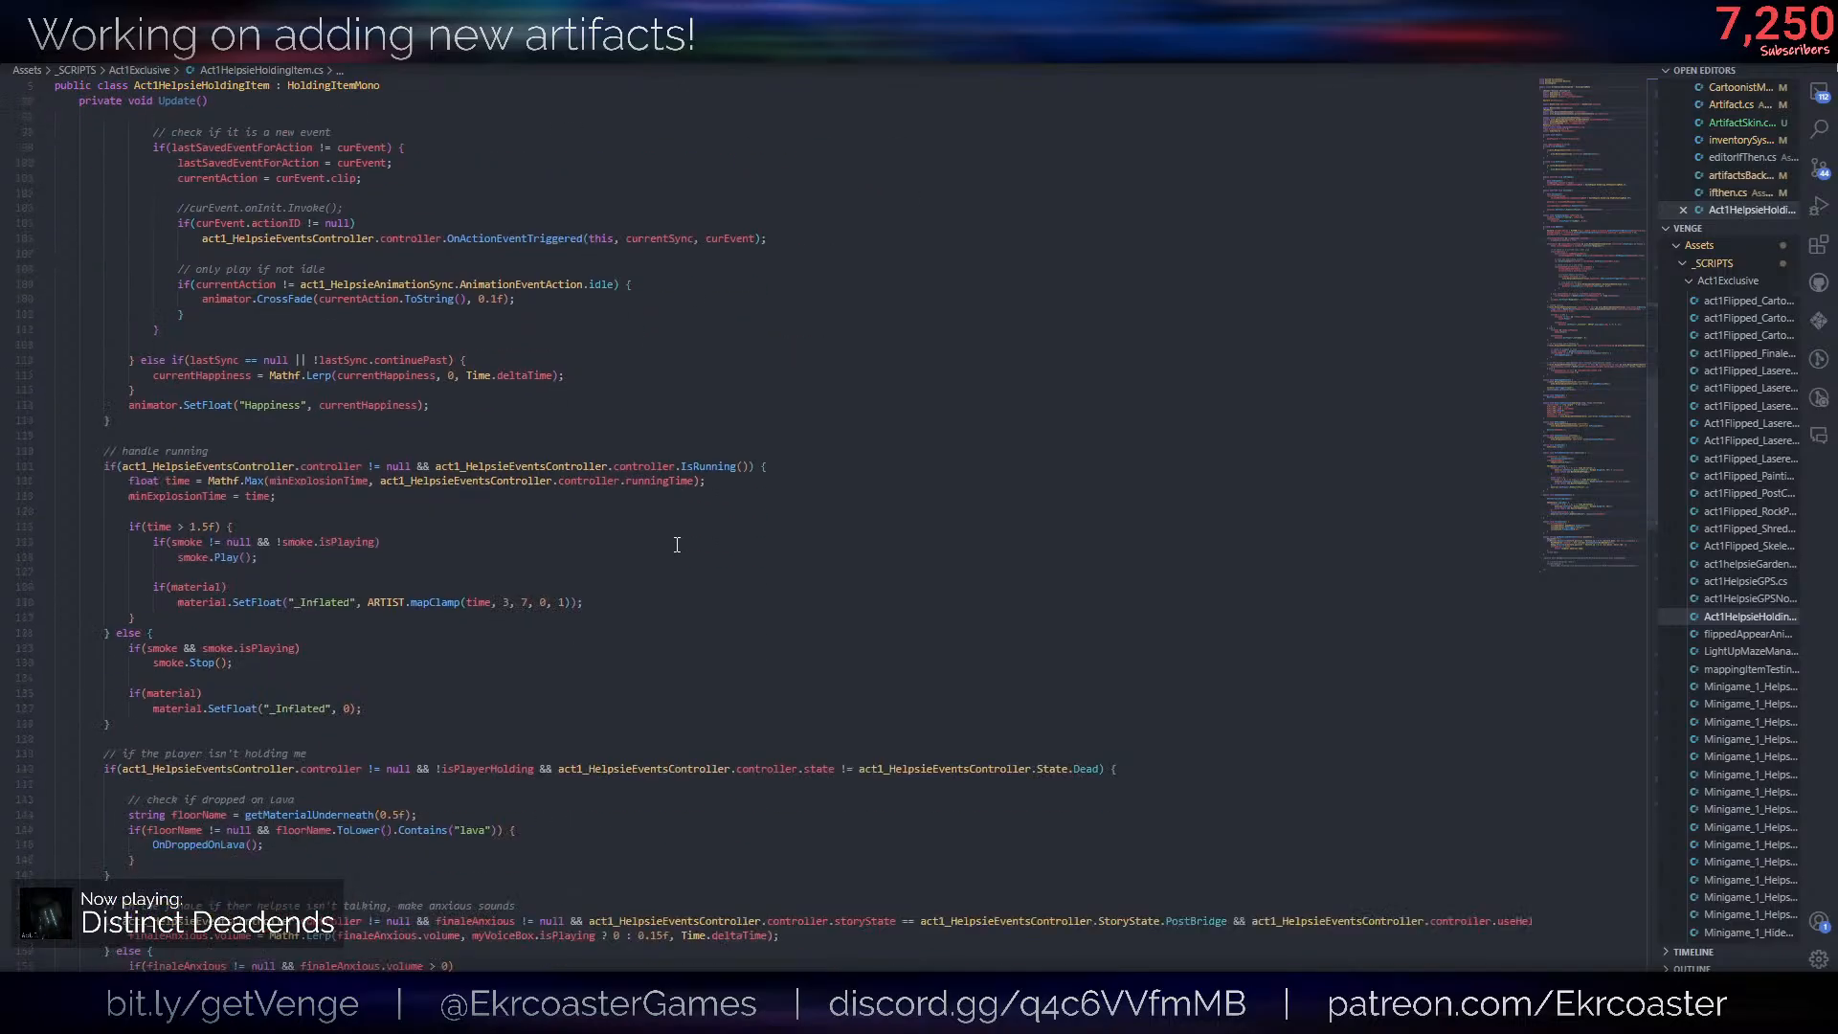
scroll(414, 672, down, 14)
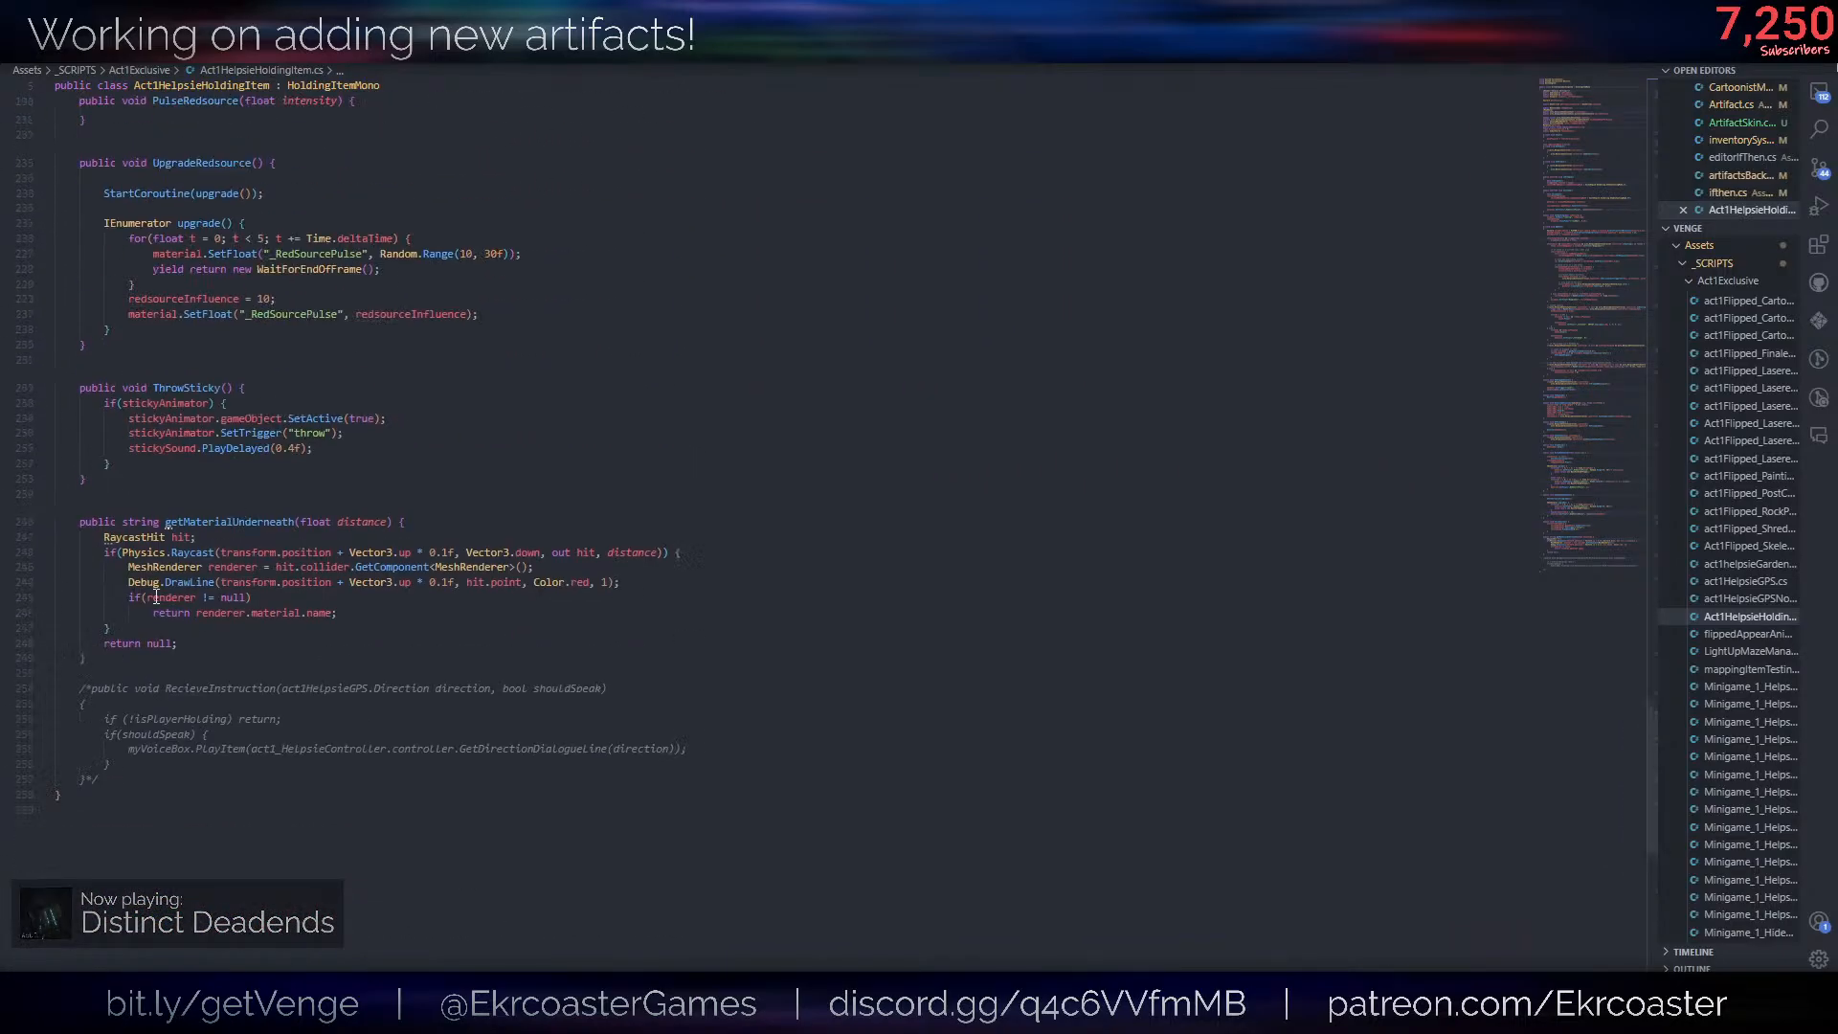
- Add an empty public void SetHelpsieSkin(bool isOn) method below getMaterialUnderneath and save the script
click(321, 668)
key(Return)
key(Return)
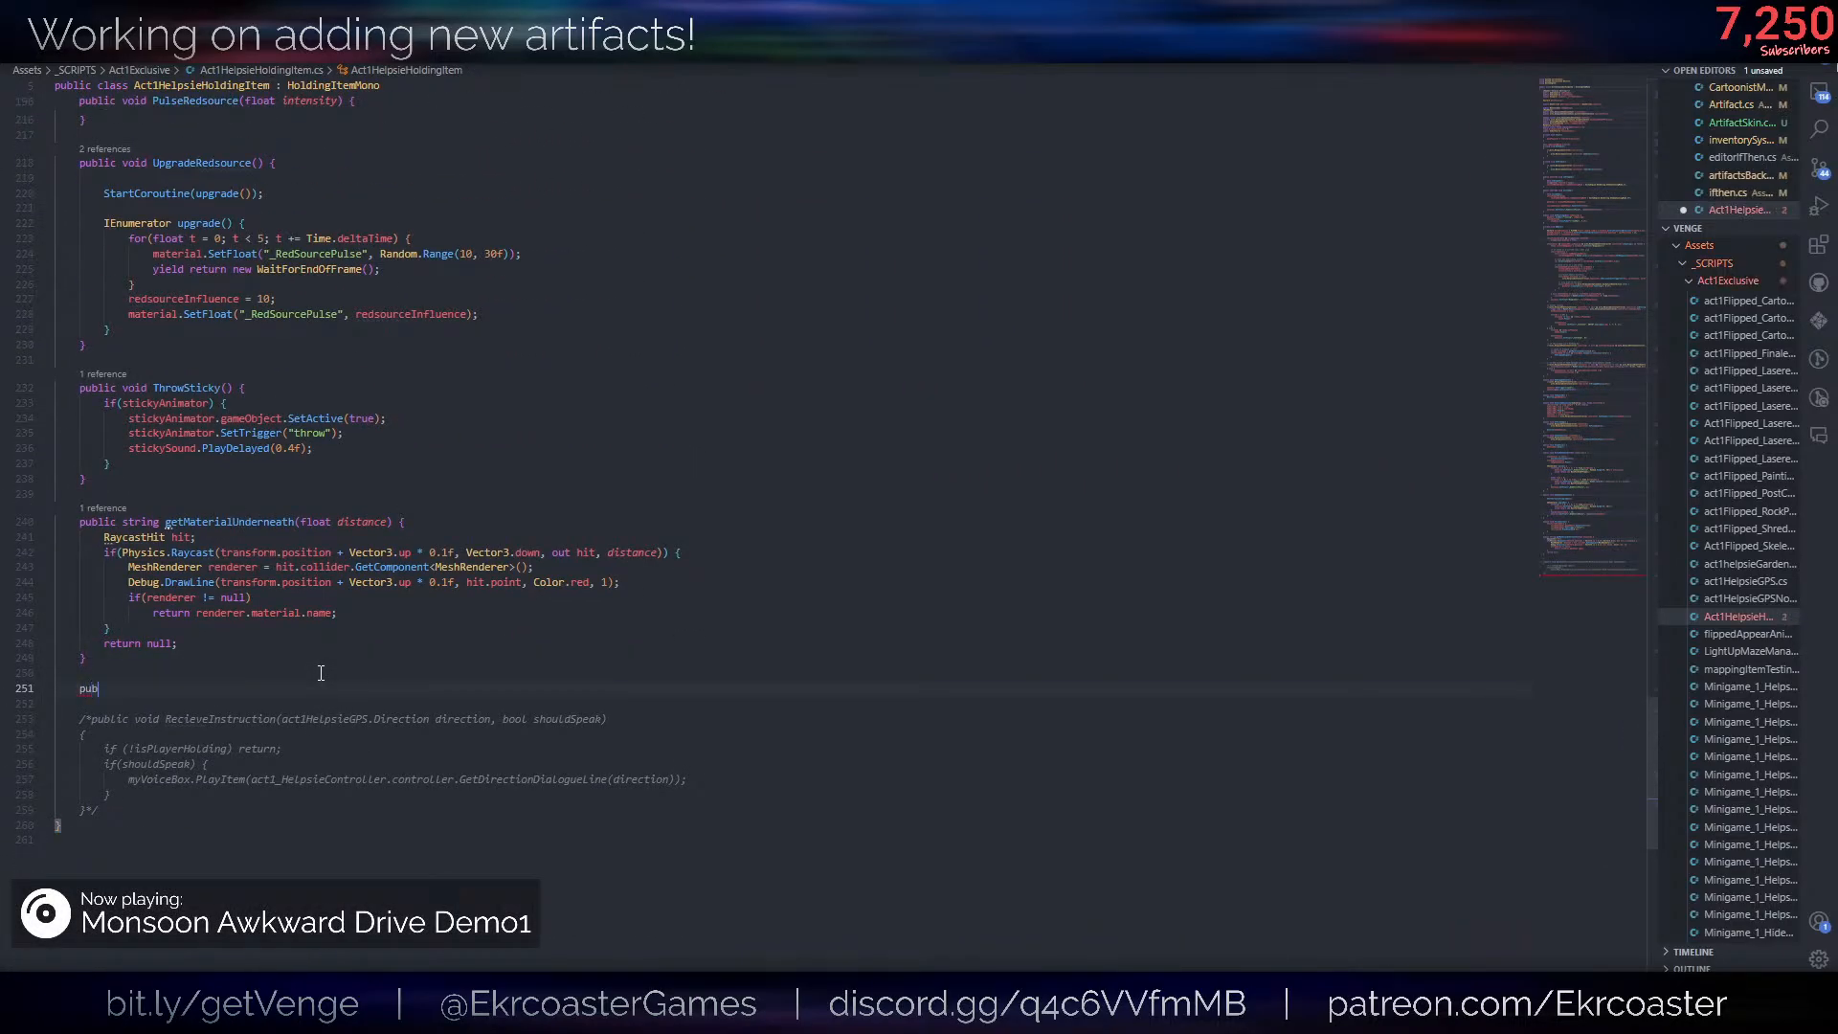
text(public void SetH)
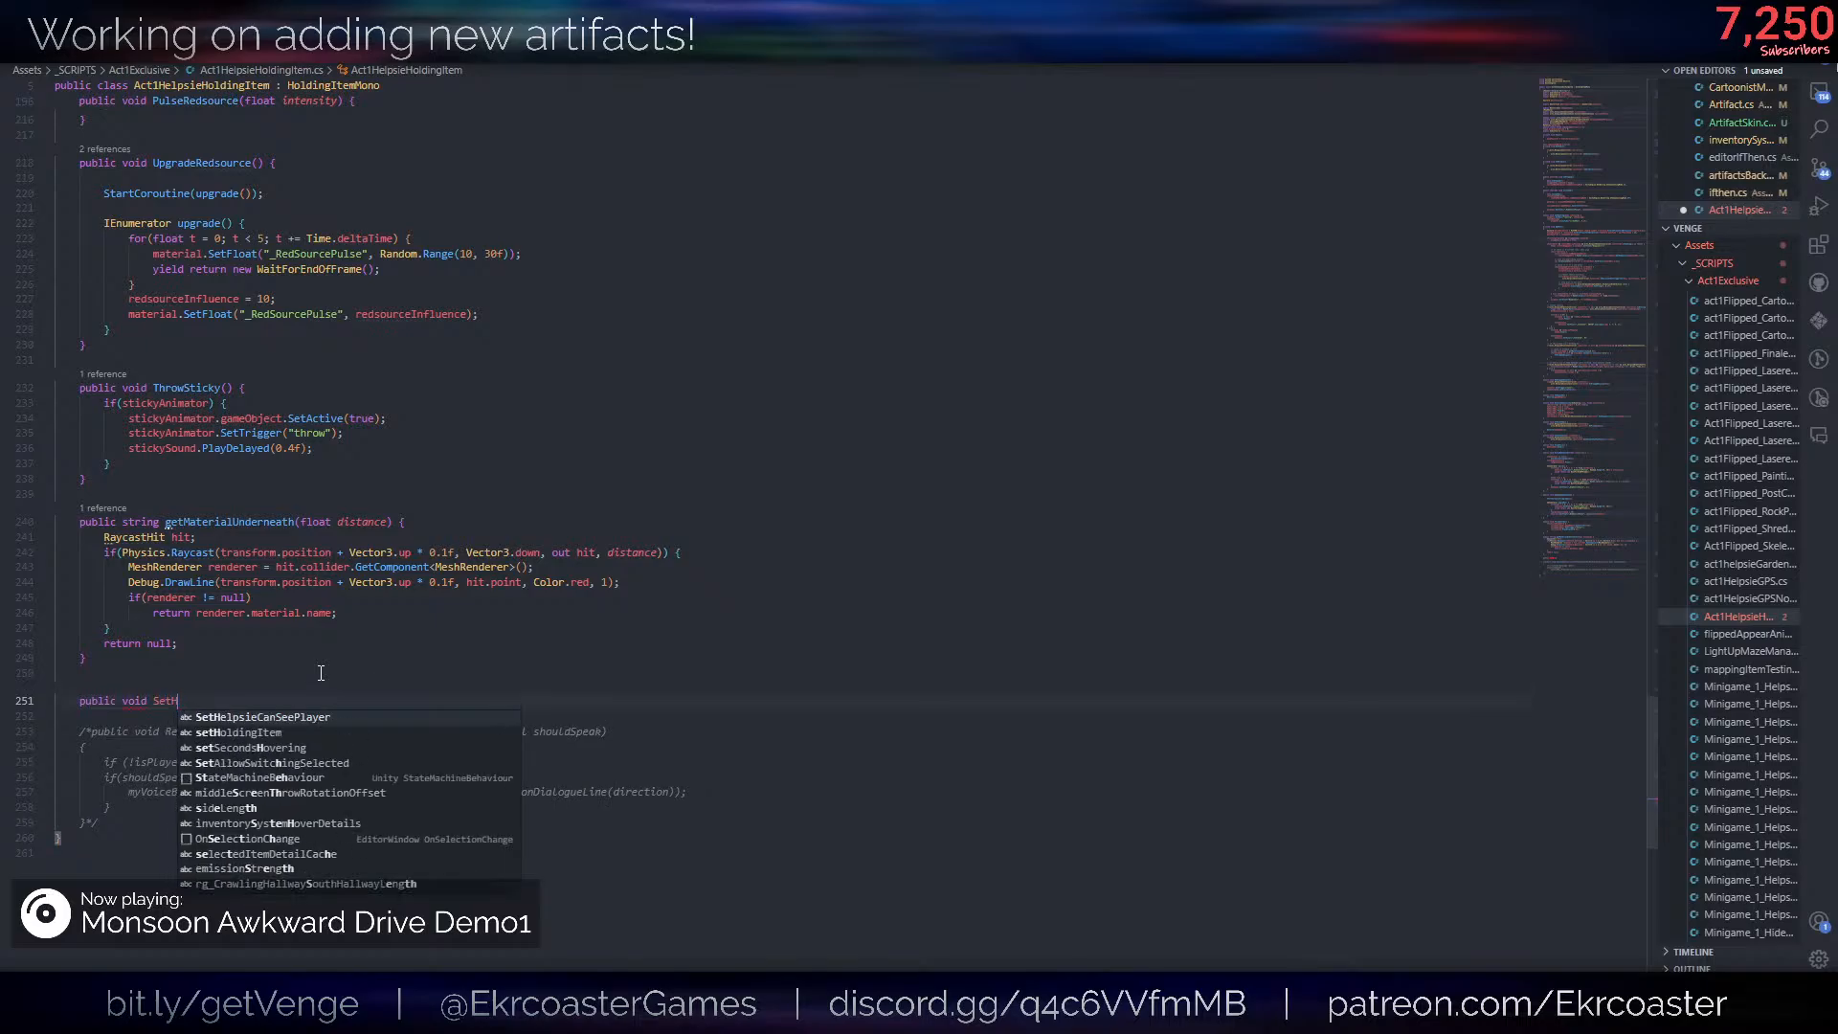
text(elpsieSkin()
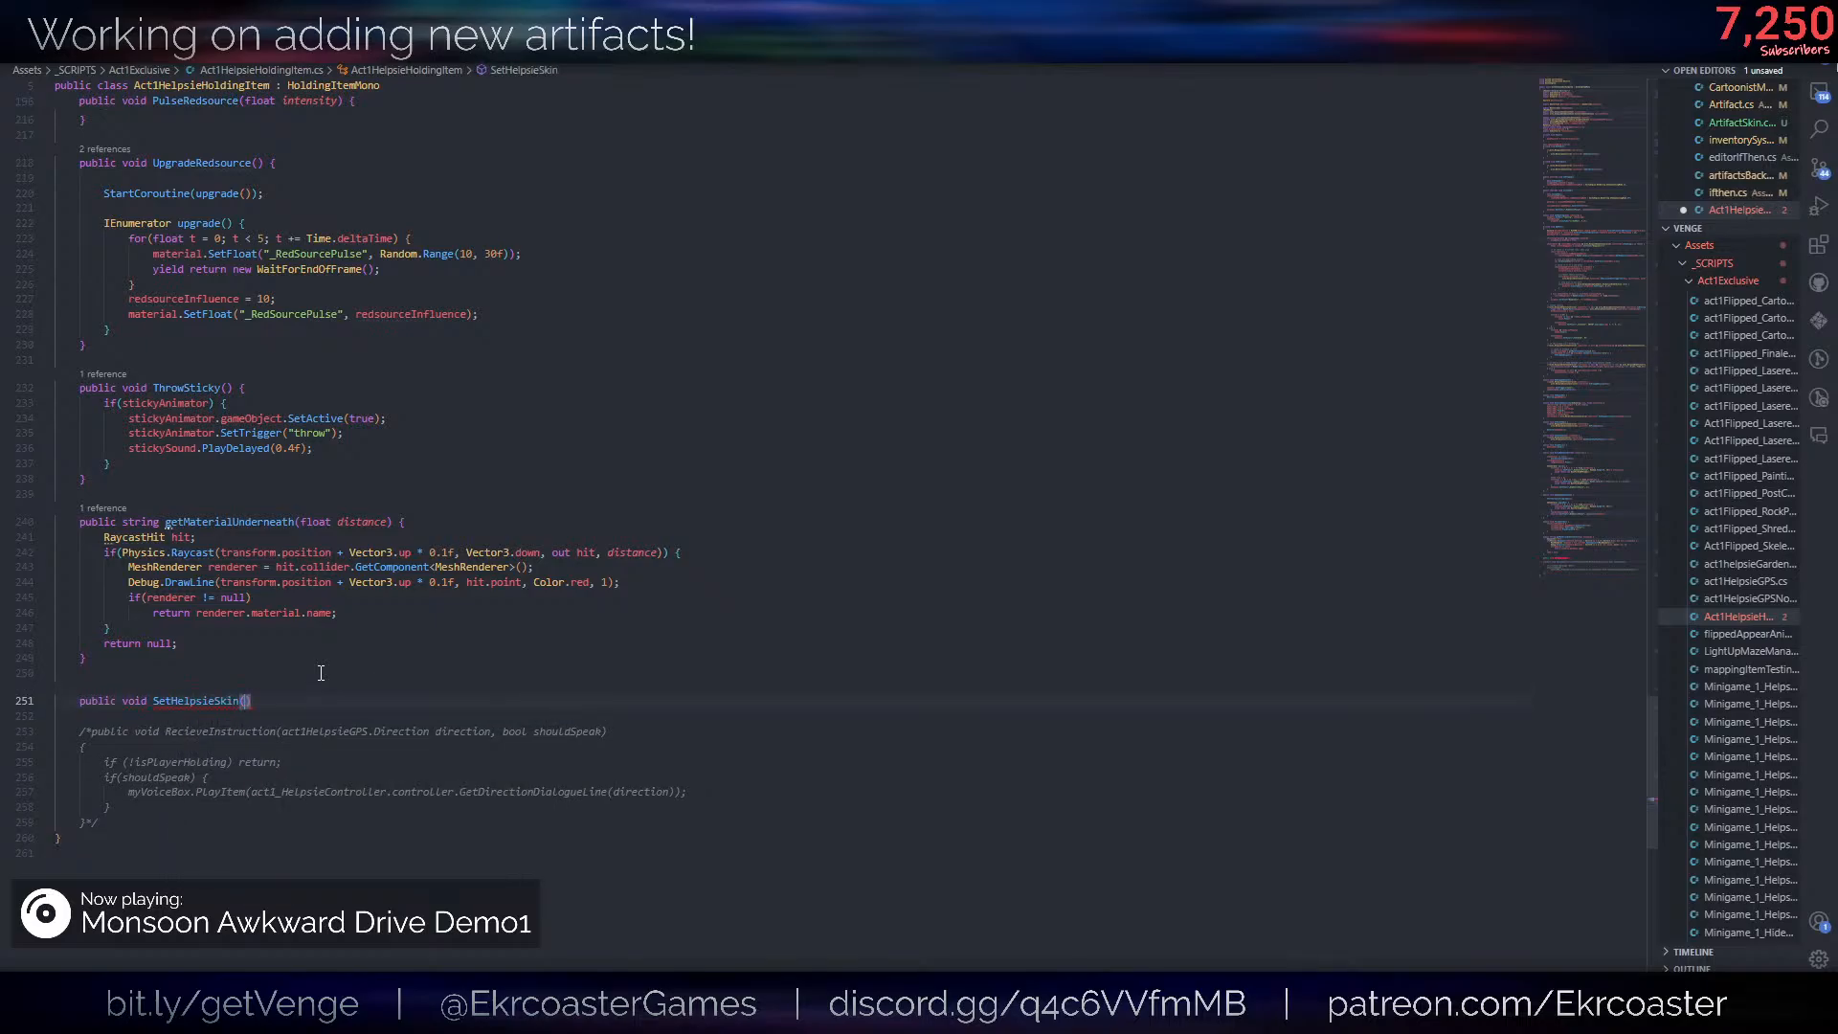
text(bool isOn) {)
key(Return)
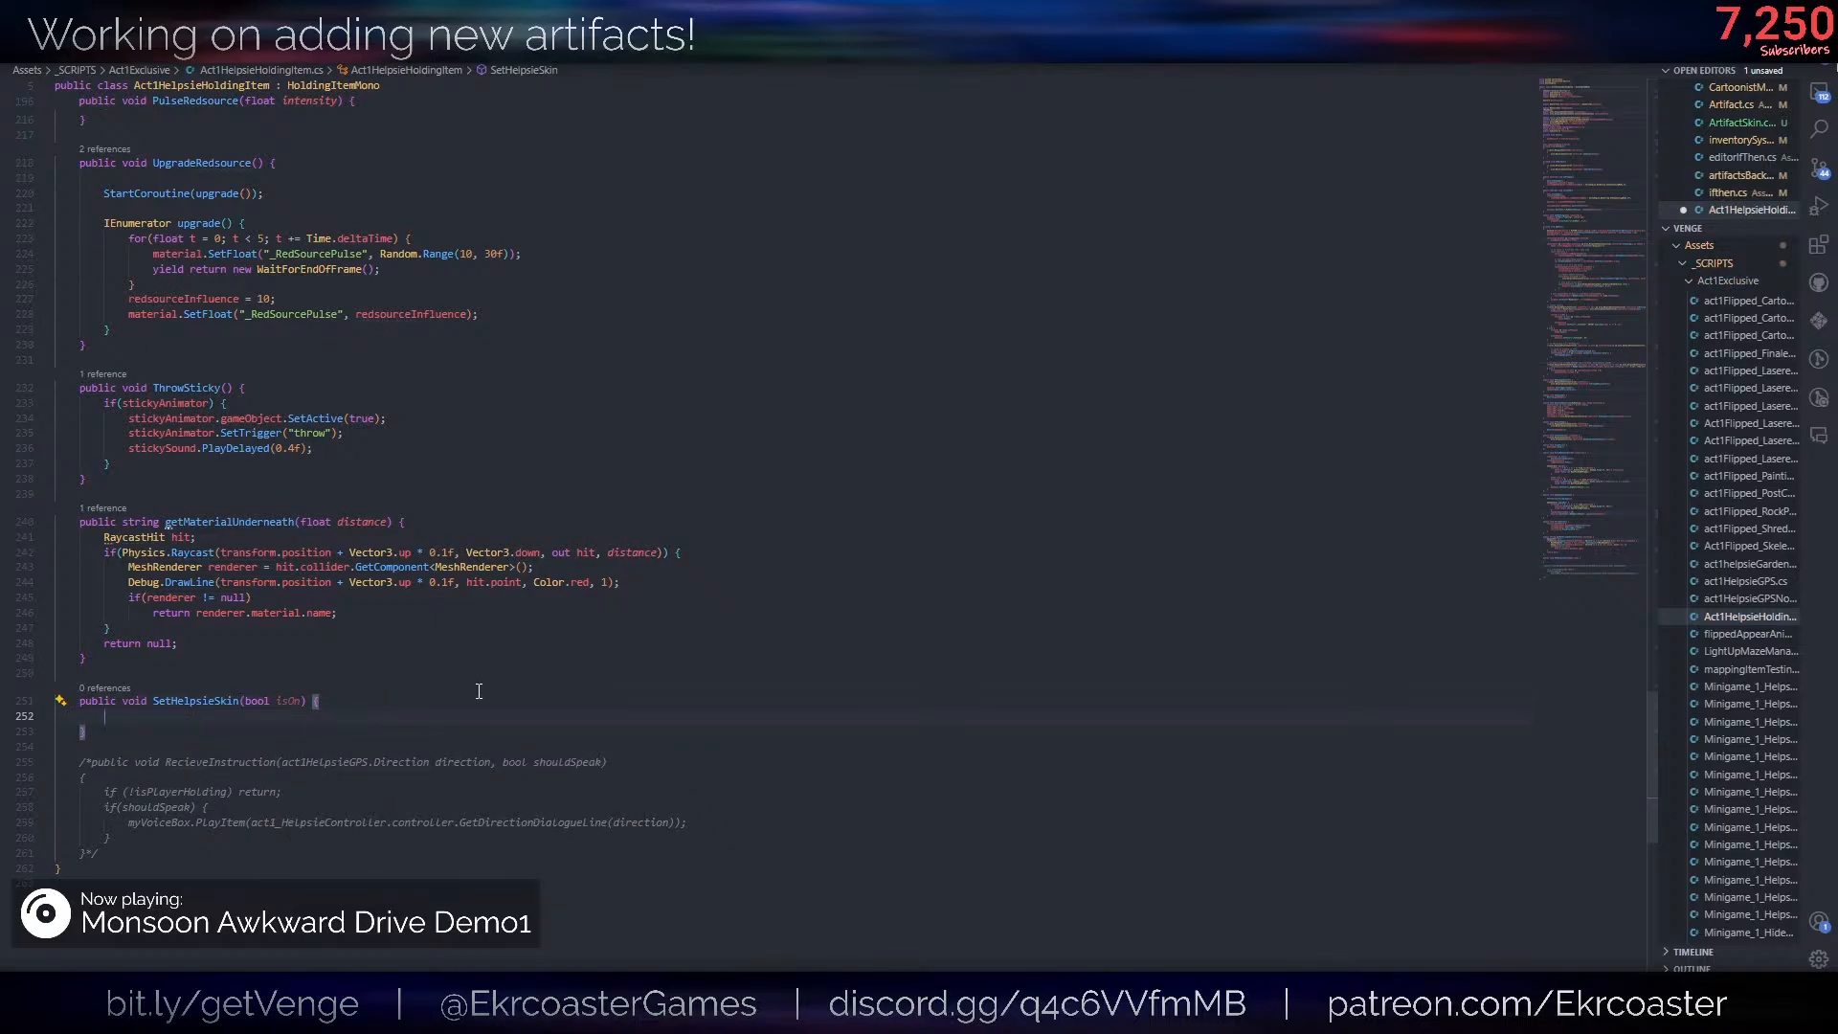
key(ctrl+s)
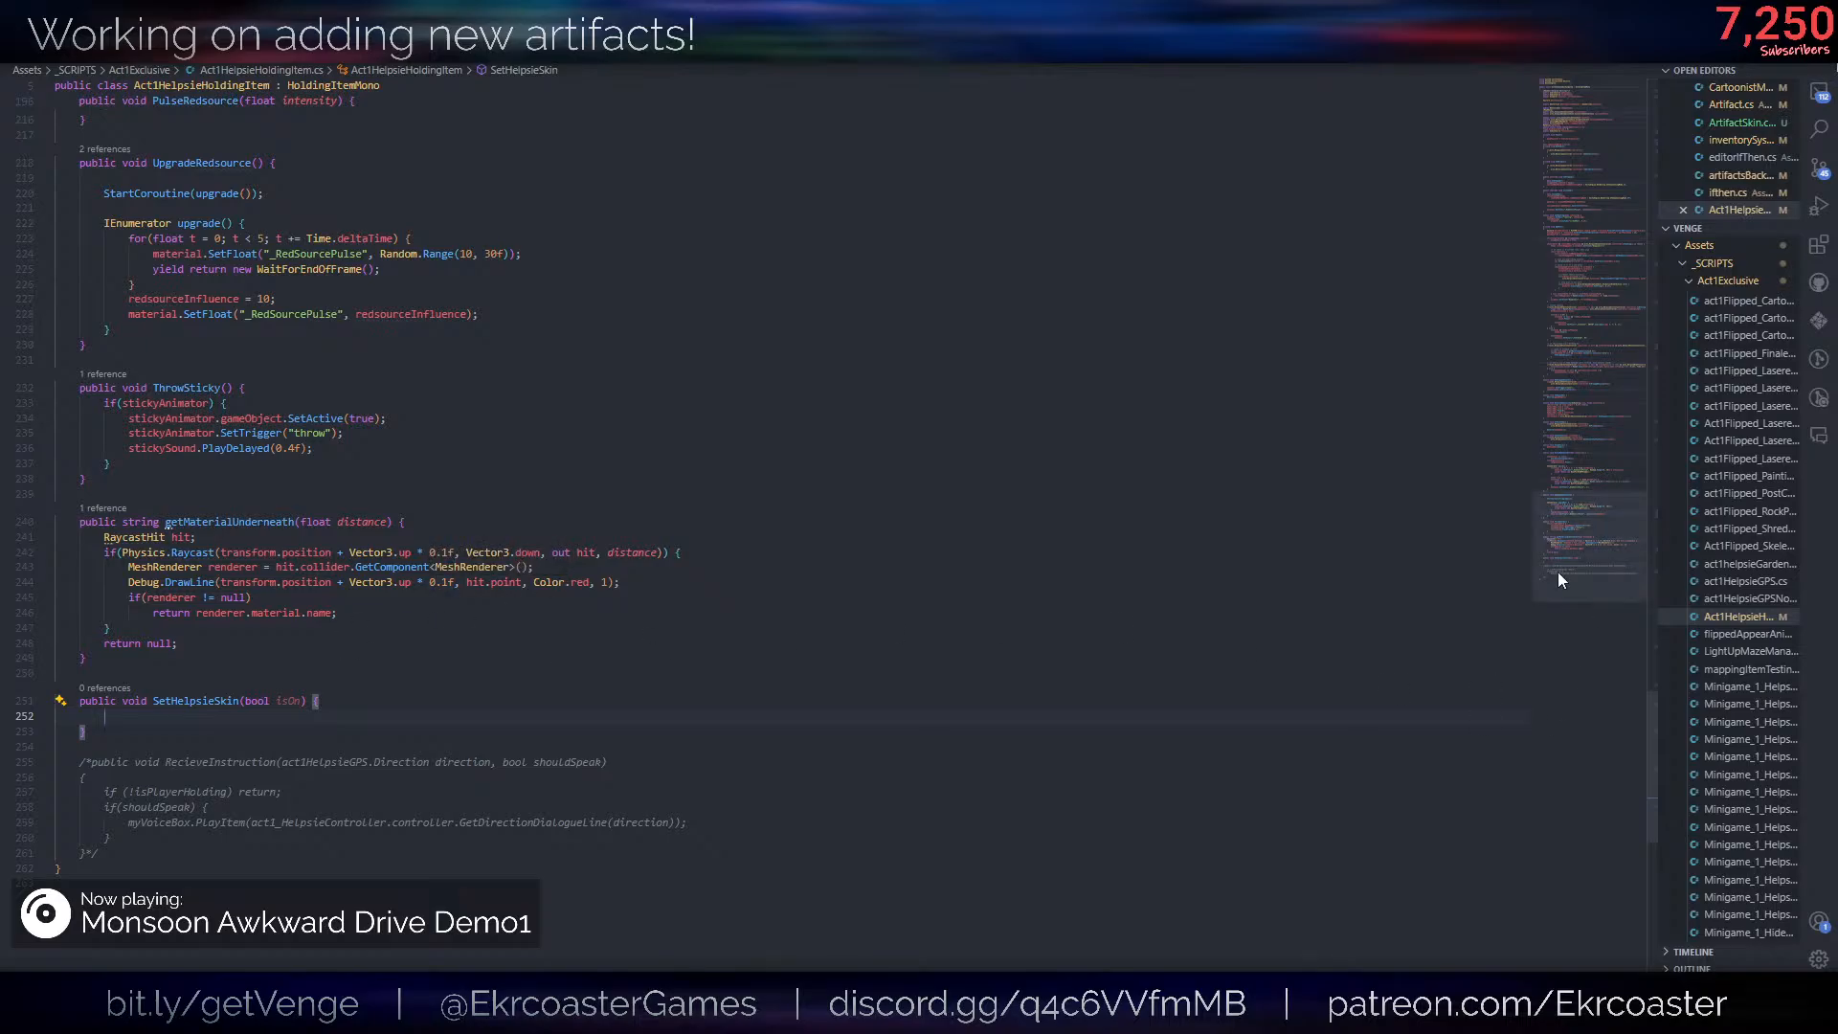
- Check the class's renderer fields and start the SetHelpsieSkin body with a statement on skinnedMeshRenderer's material
drag(1559, 571, 1564, 172)
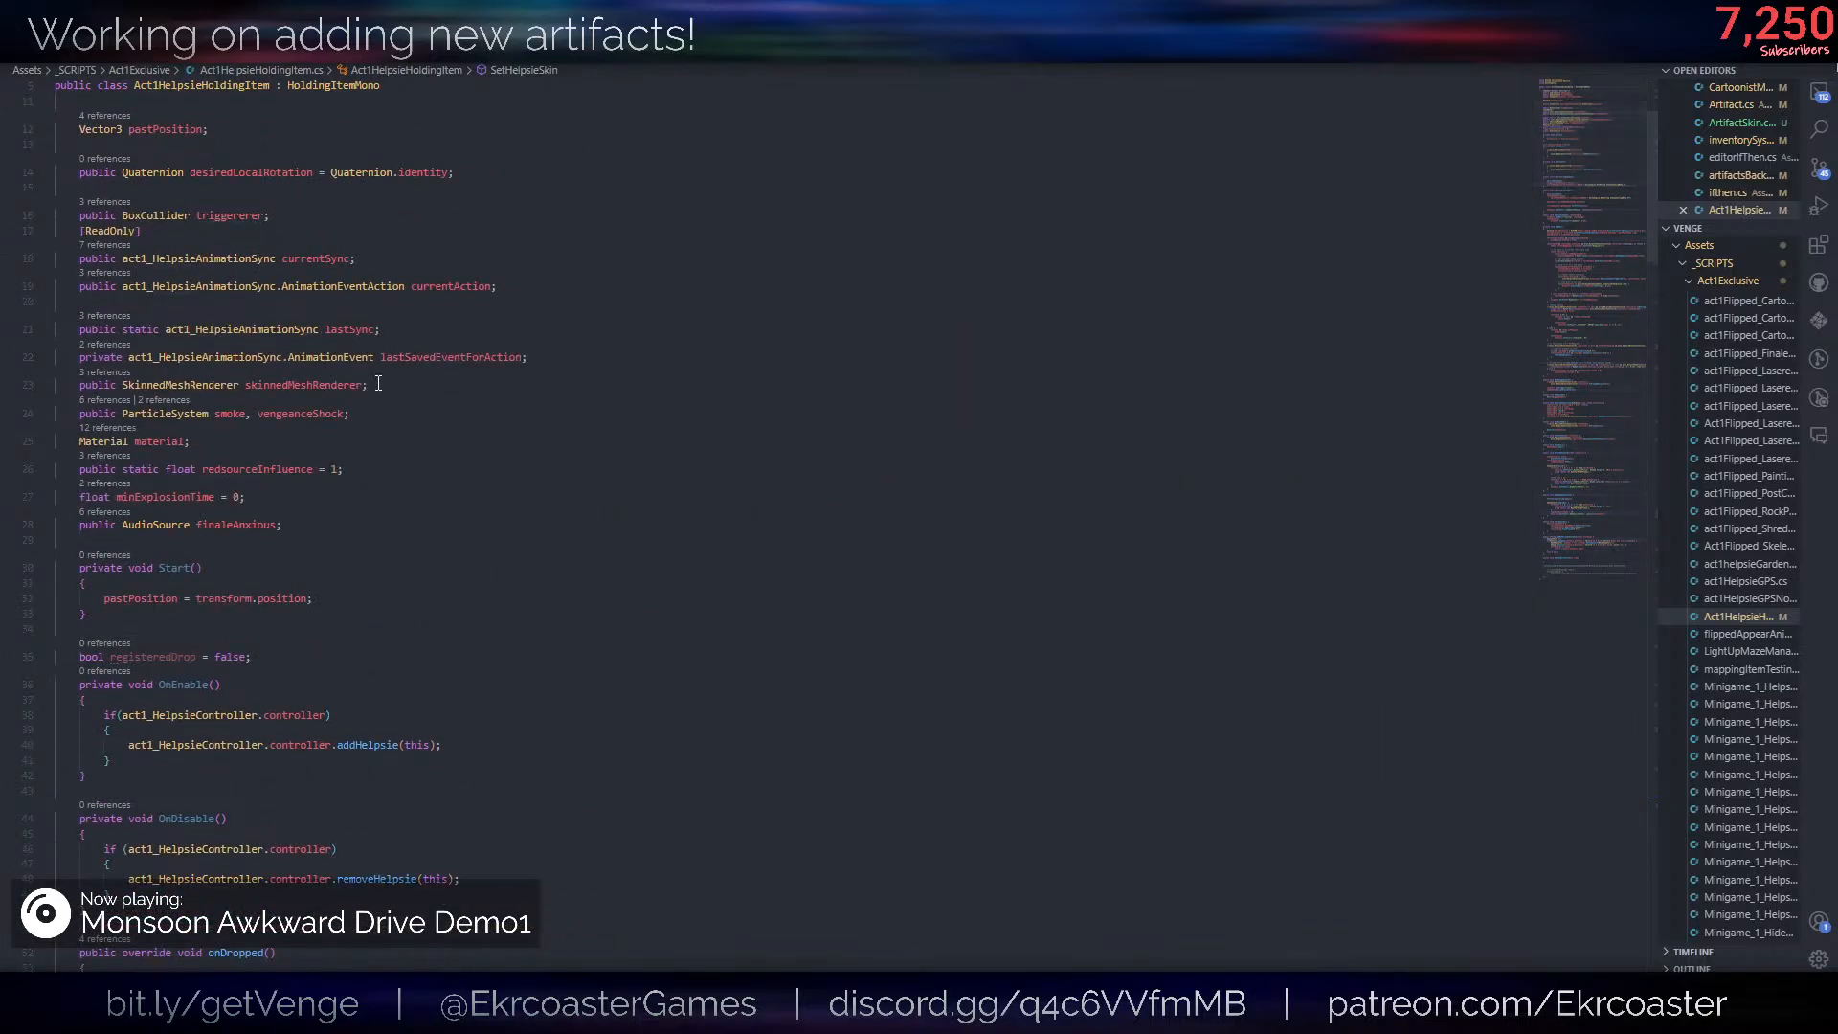
scroll(418, 492, down, 5)
scroll(418, 492, down, 20)
text(m)
key(BackSpace)
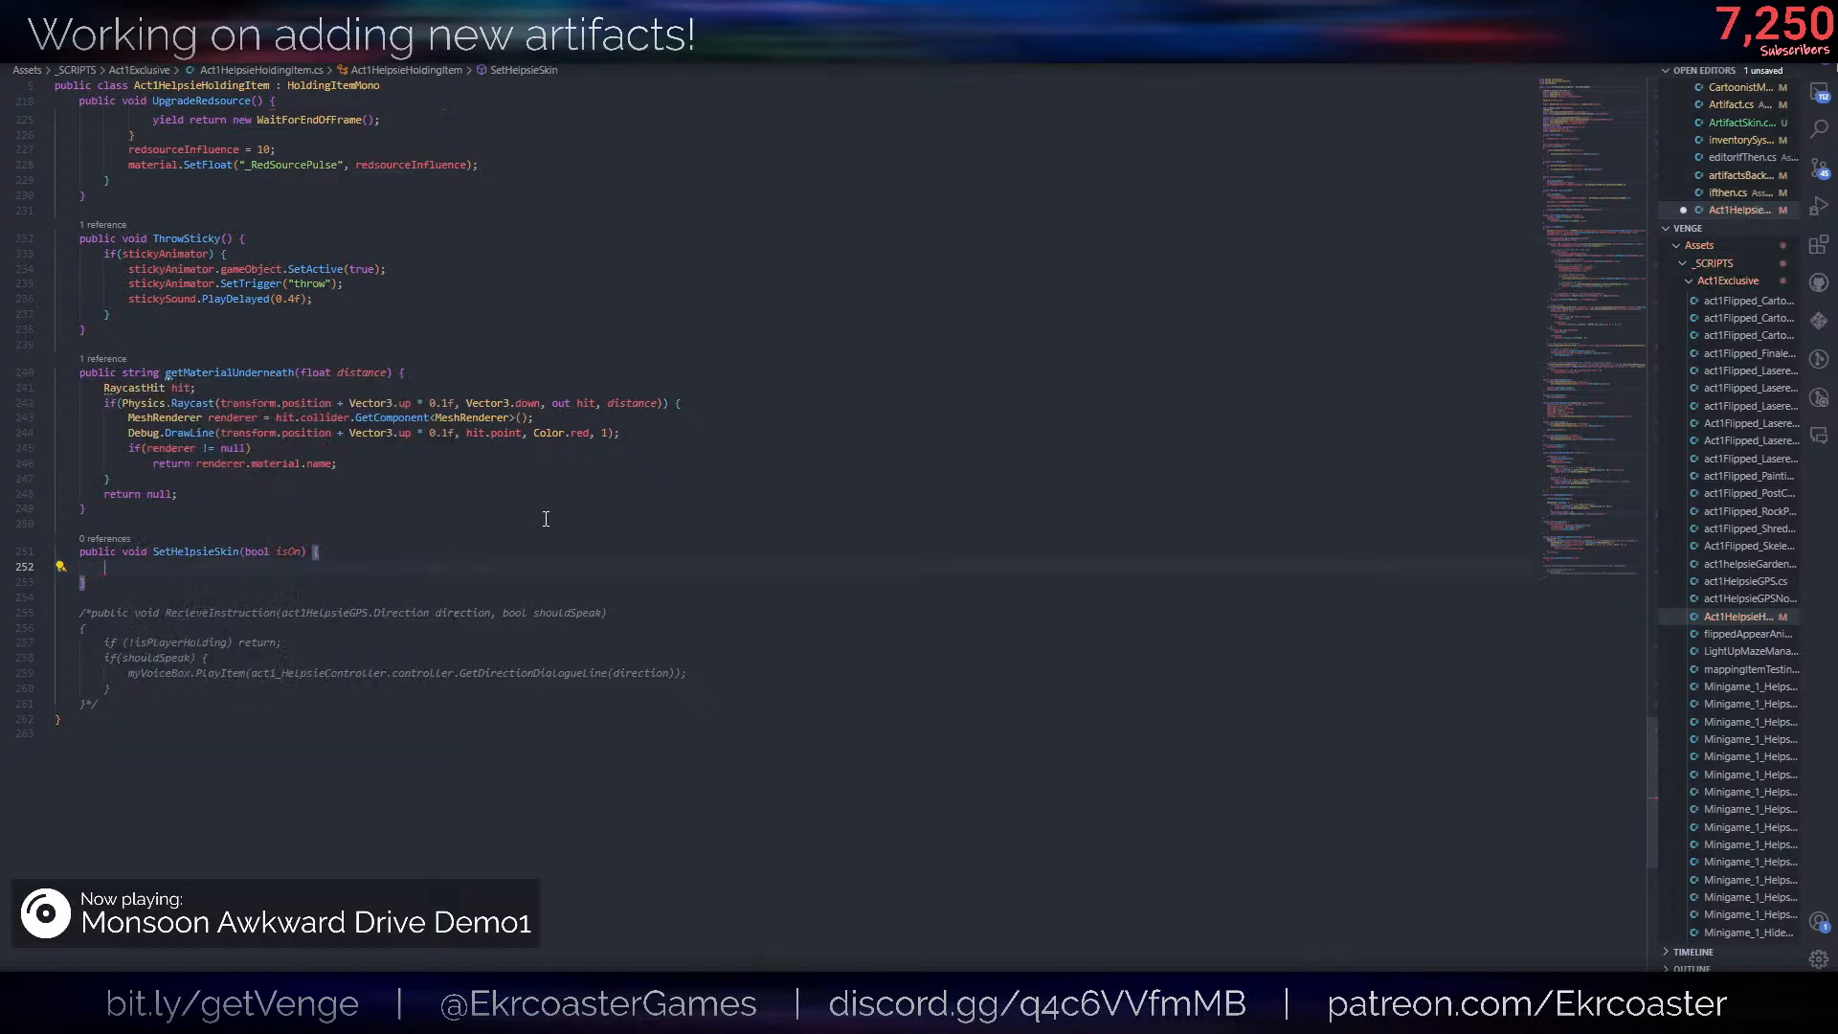
text(skinned)
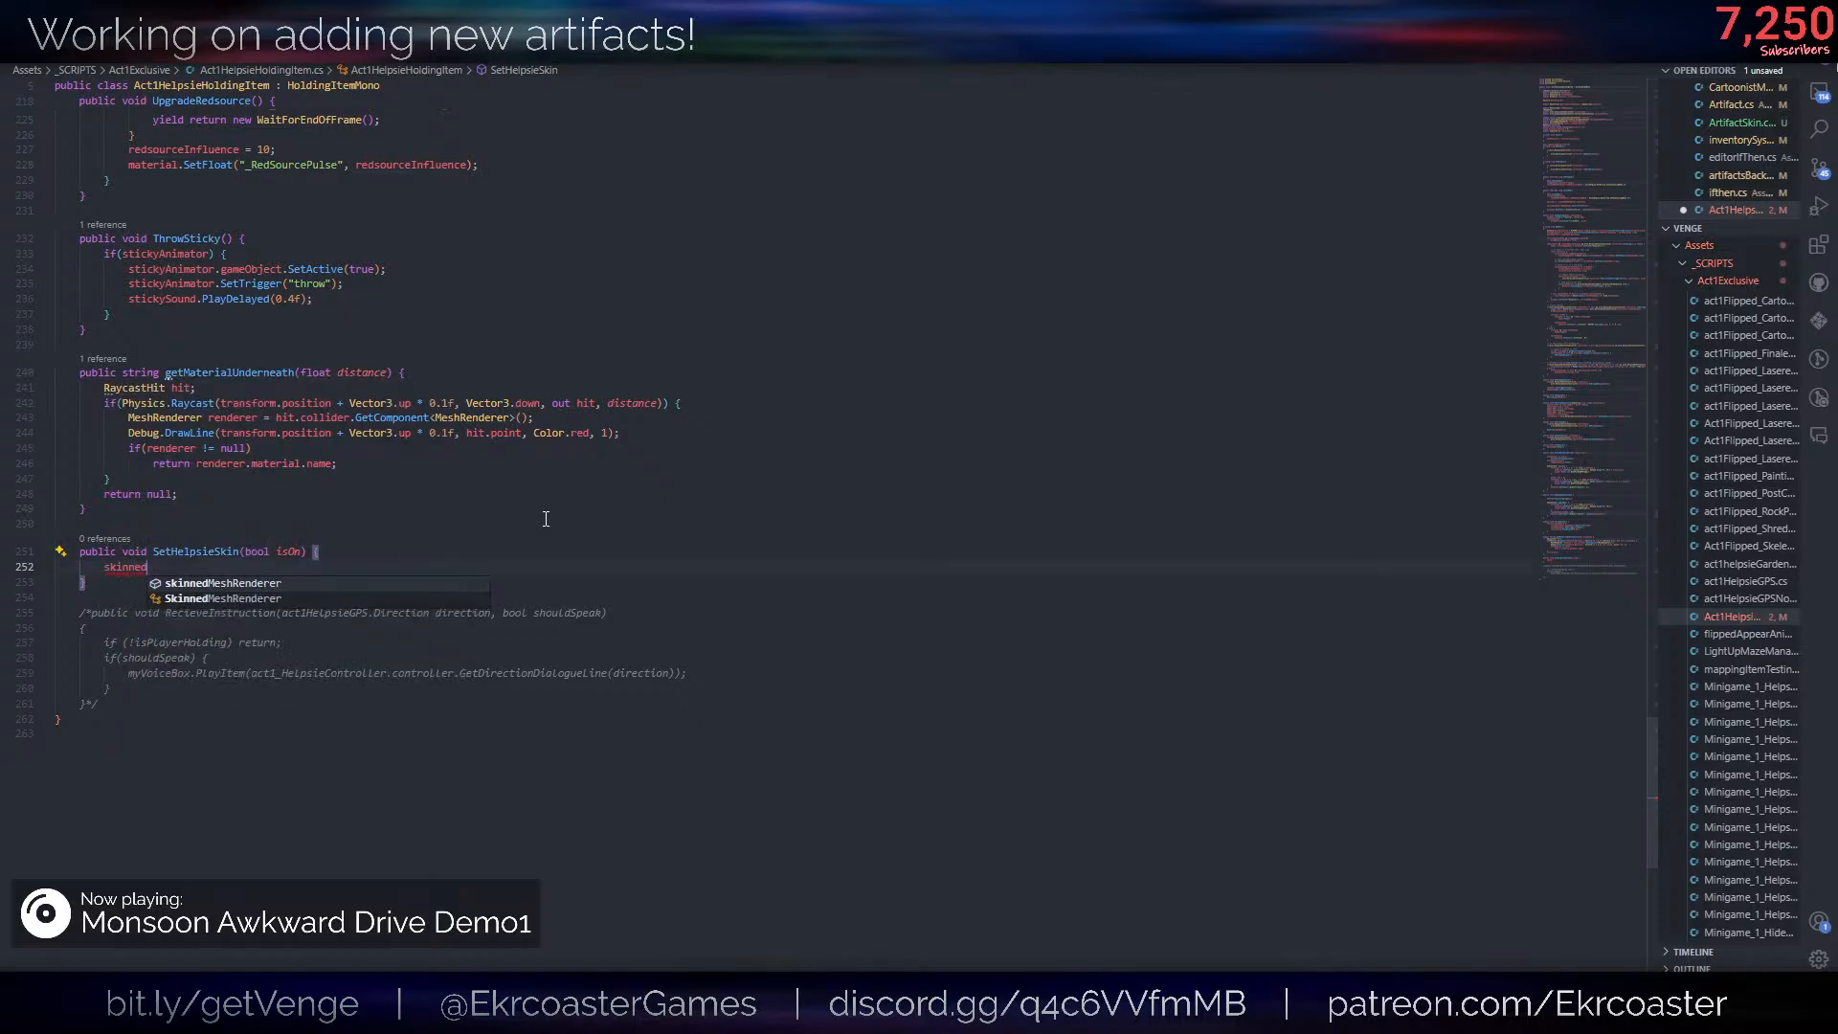
text(MeshRenderer.)
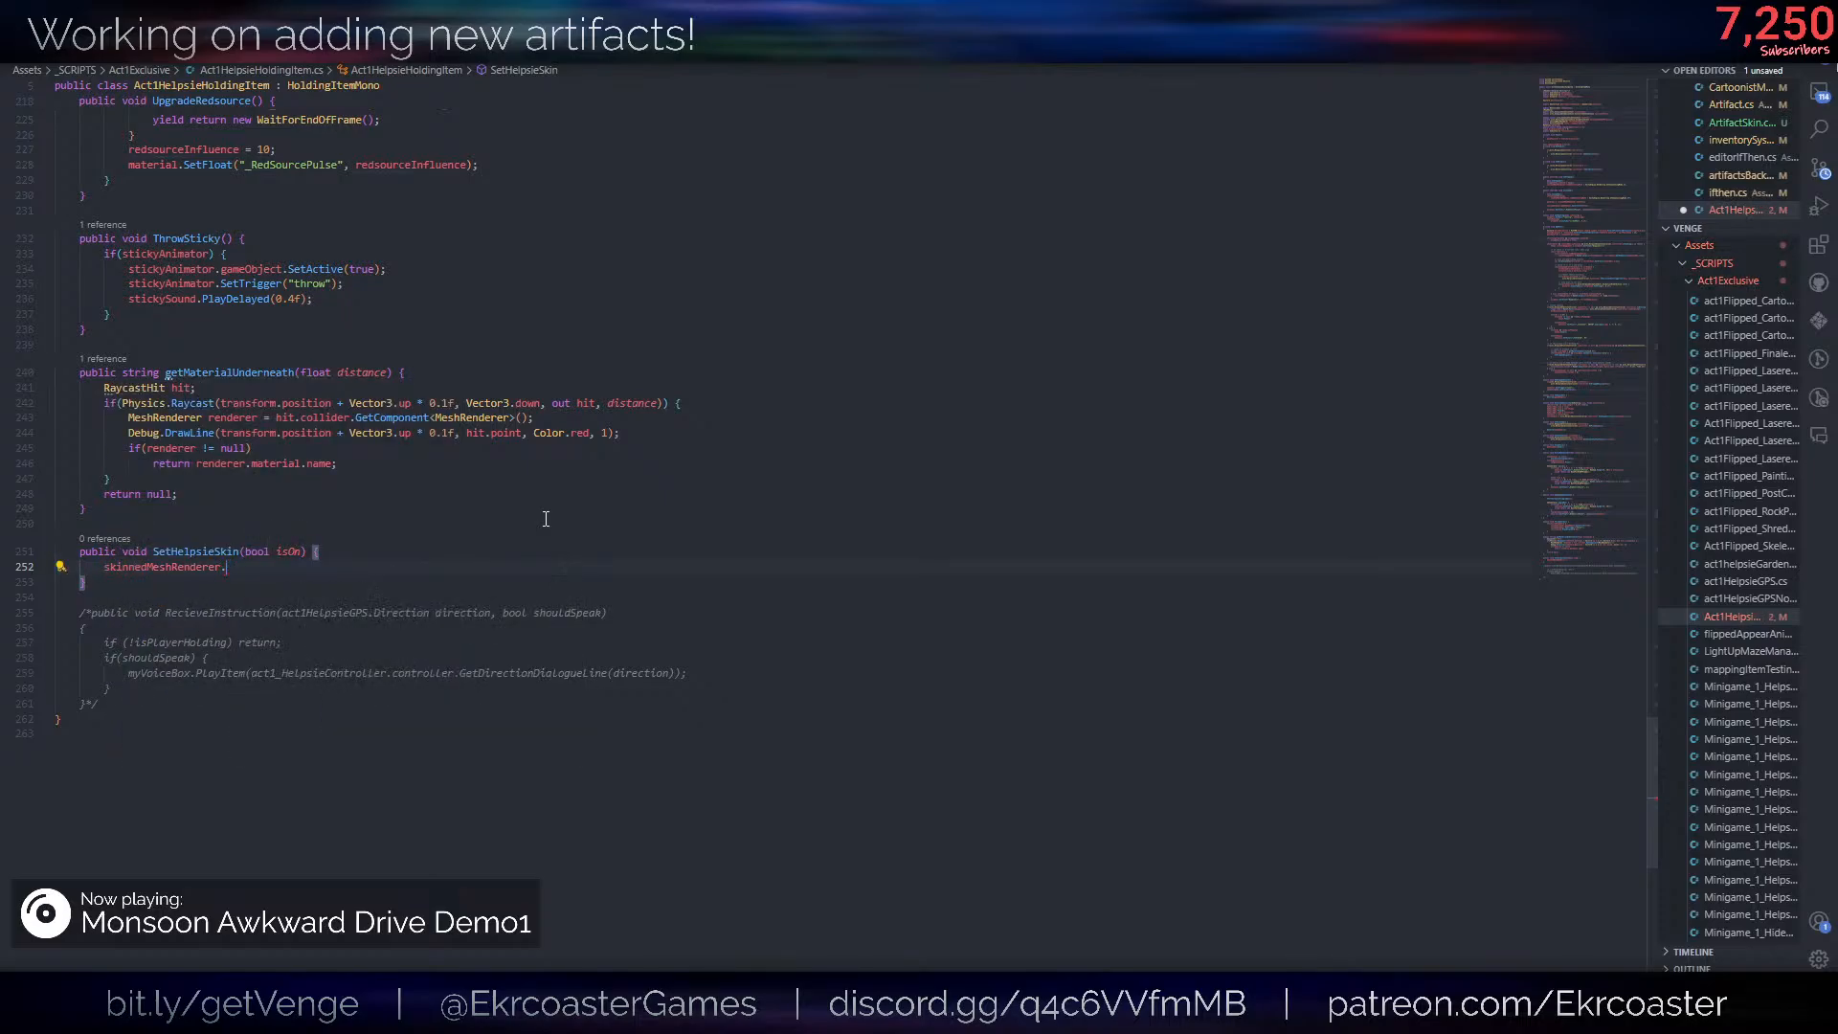
text(material.setfl)
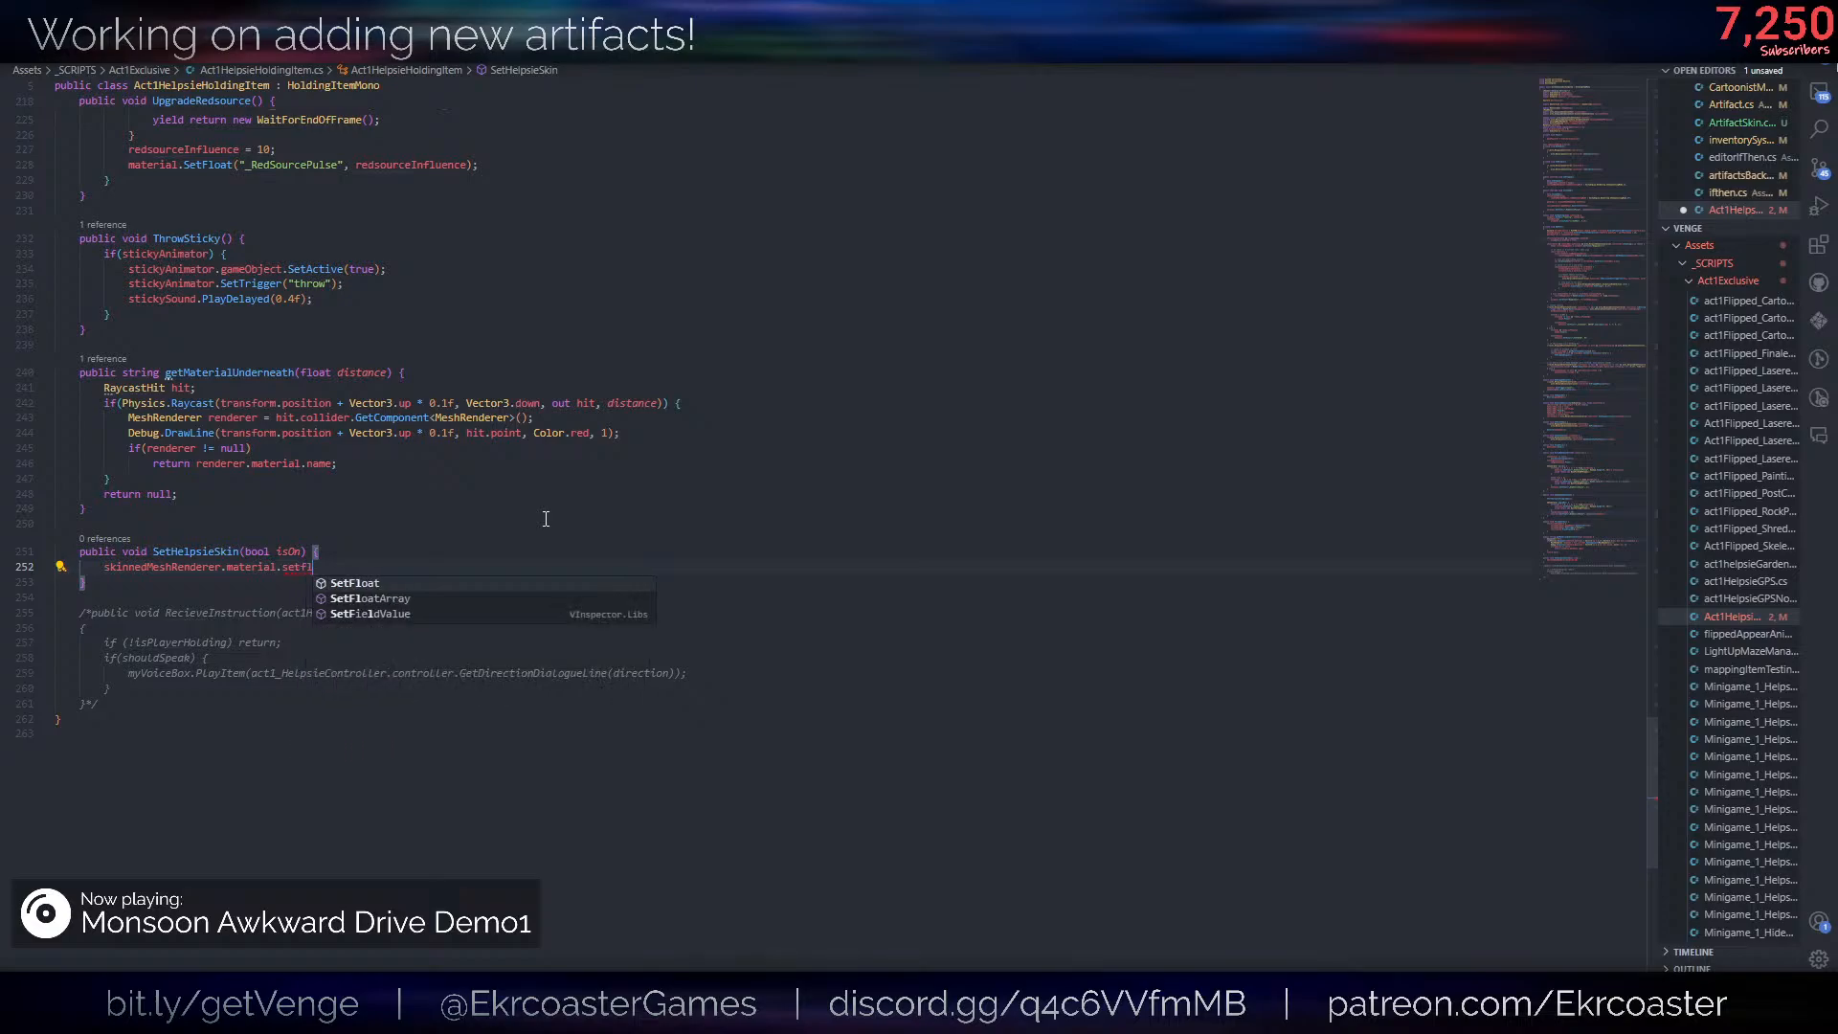
- Extend the material statement with a SetFloat call on "_Hue", starting its value with the conditional isOn ?
key(Tab)
text(("_Hie)
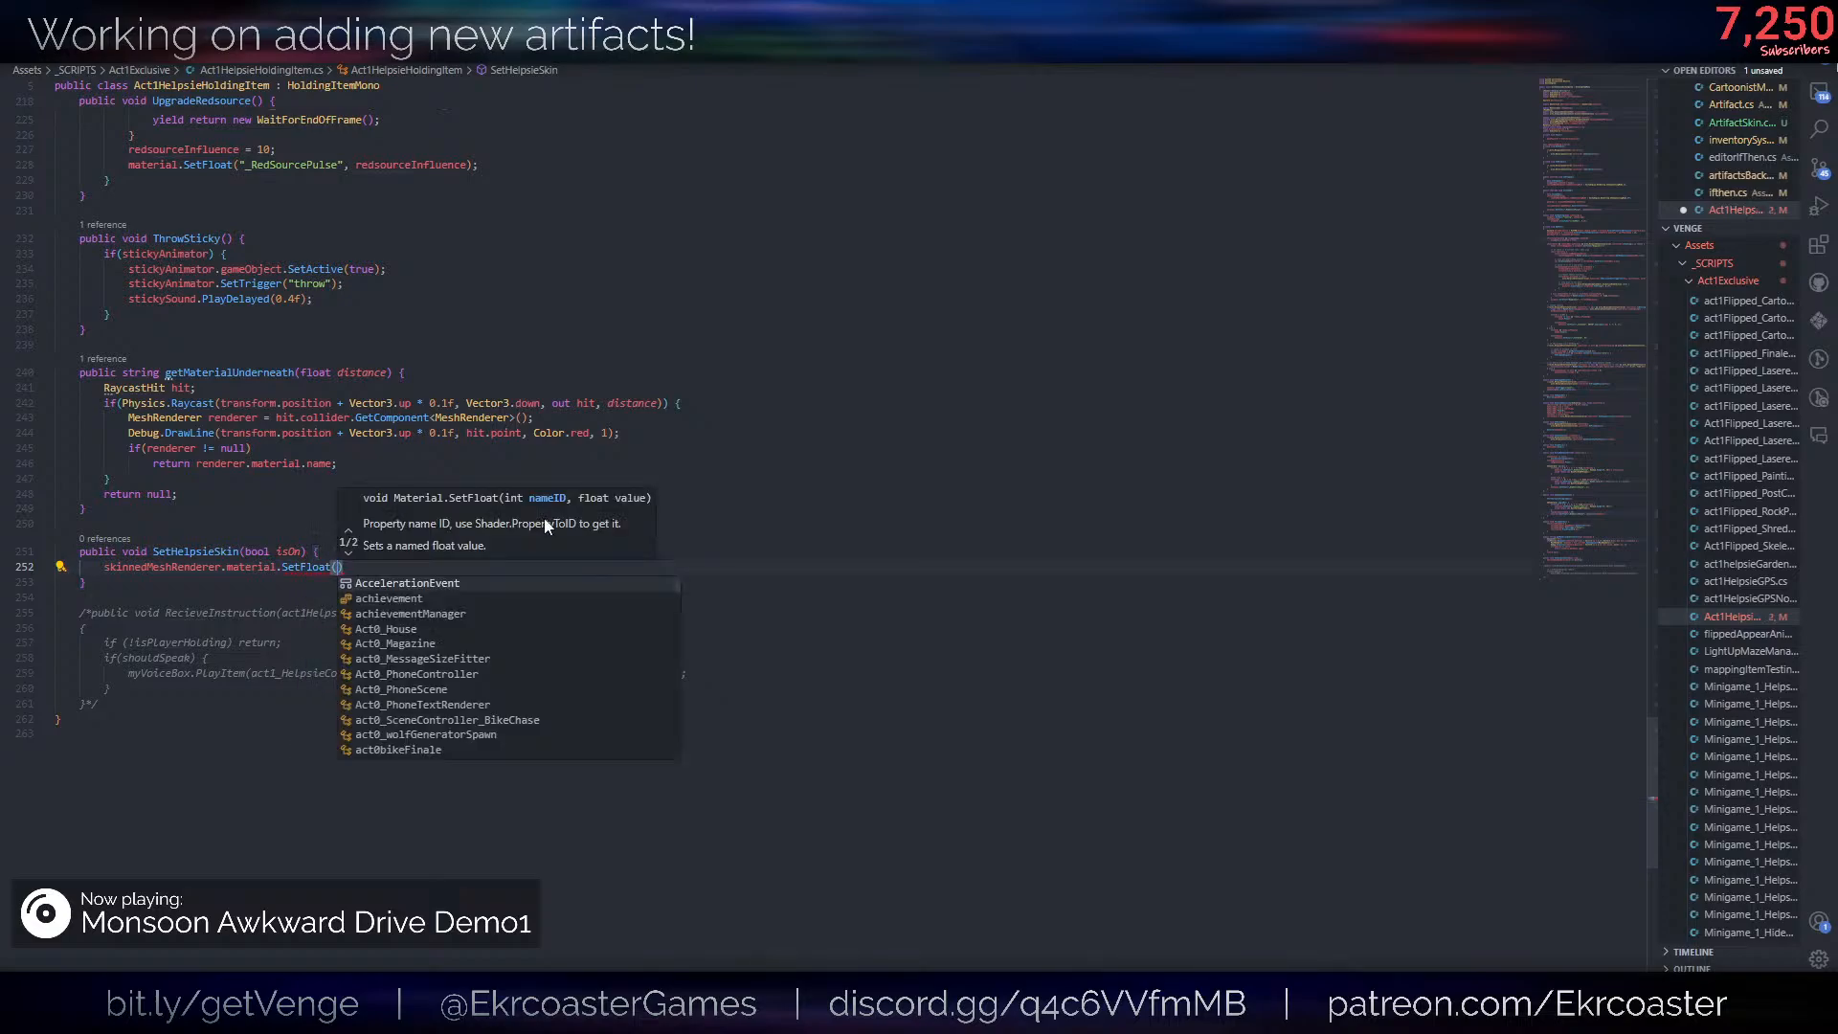
key(BackSpace)
key(BackSpace)
text(ue",)
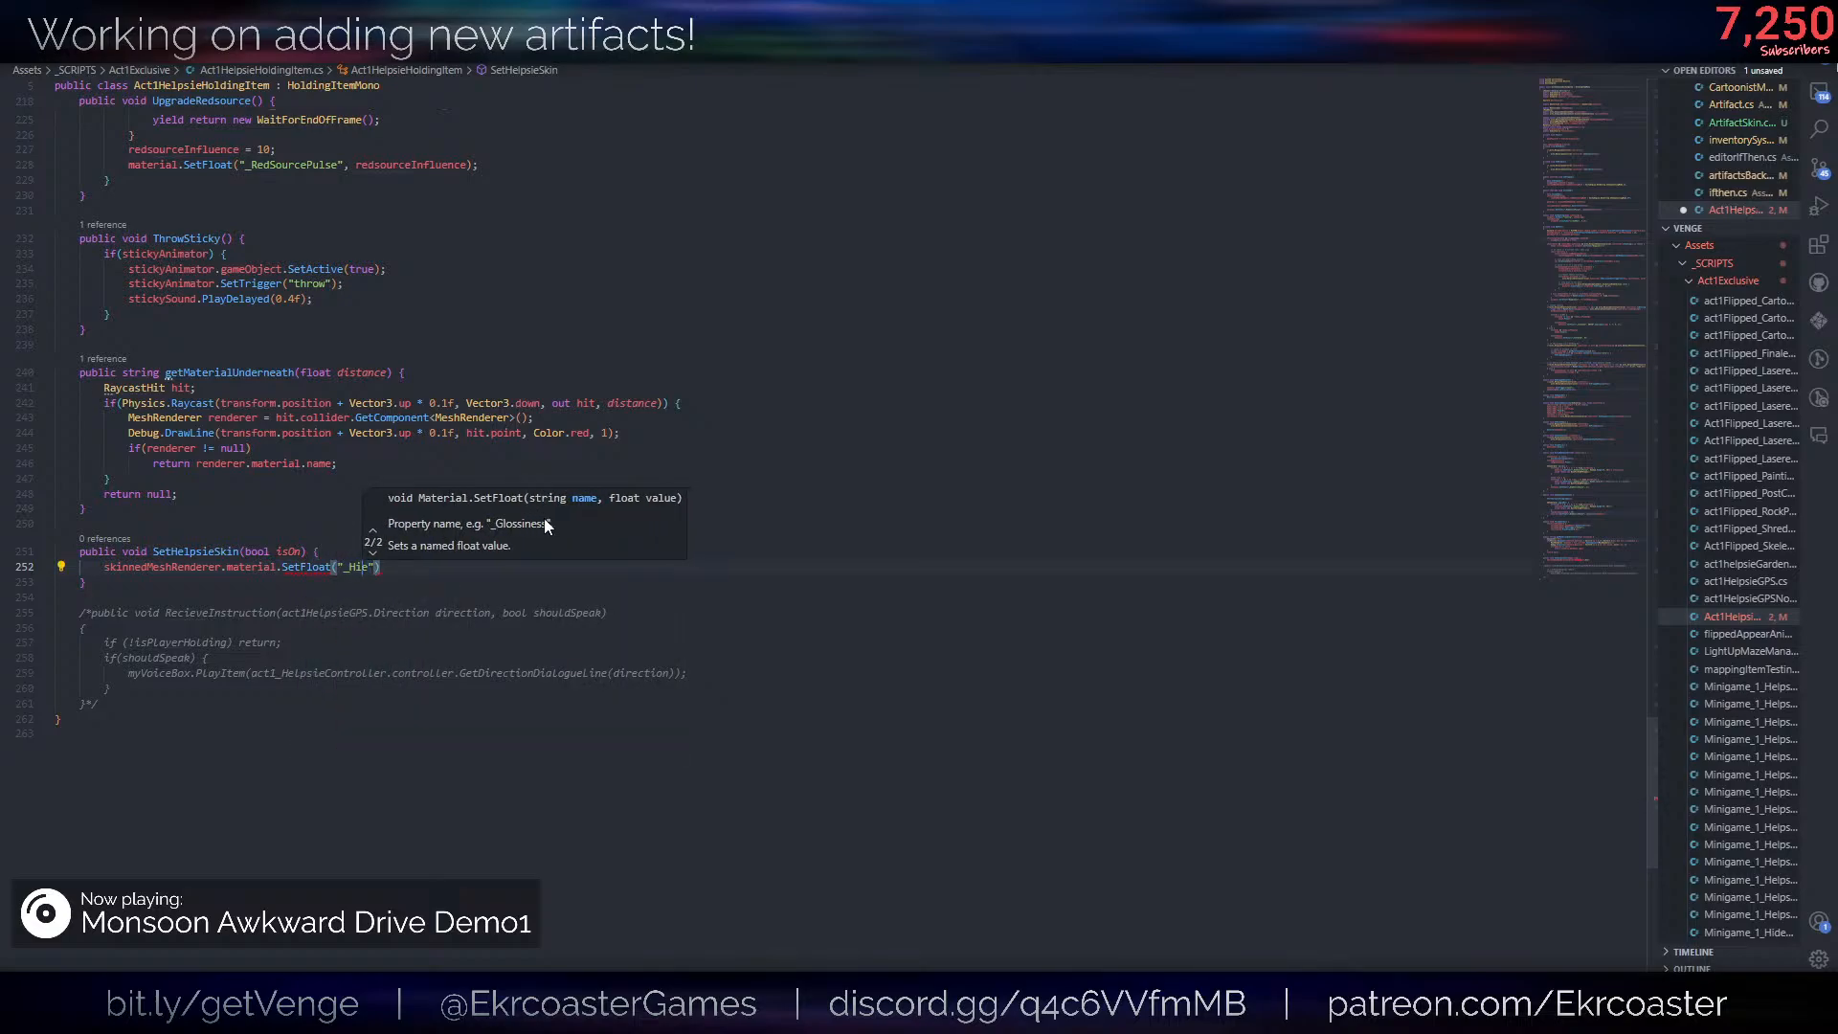
text( isActiveAndEnabled)
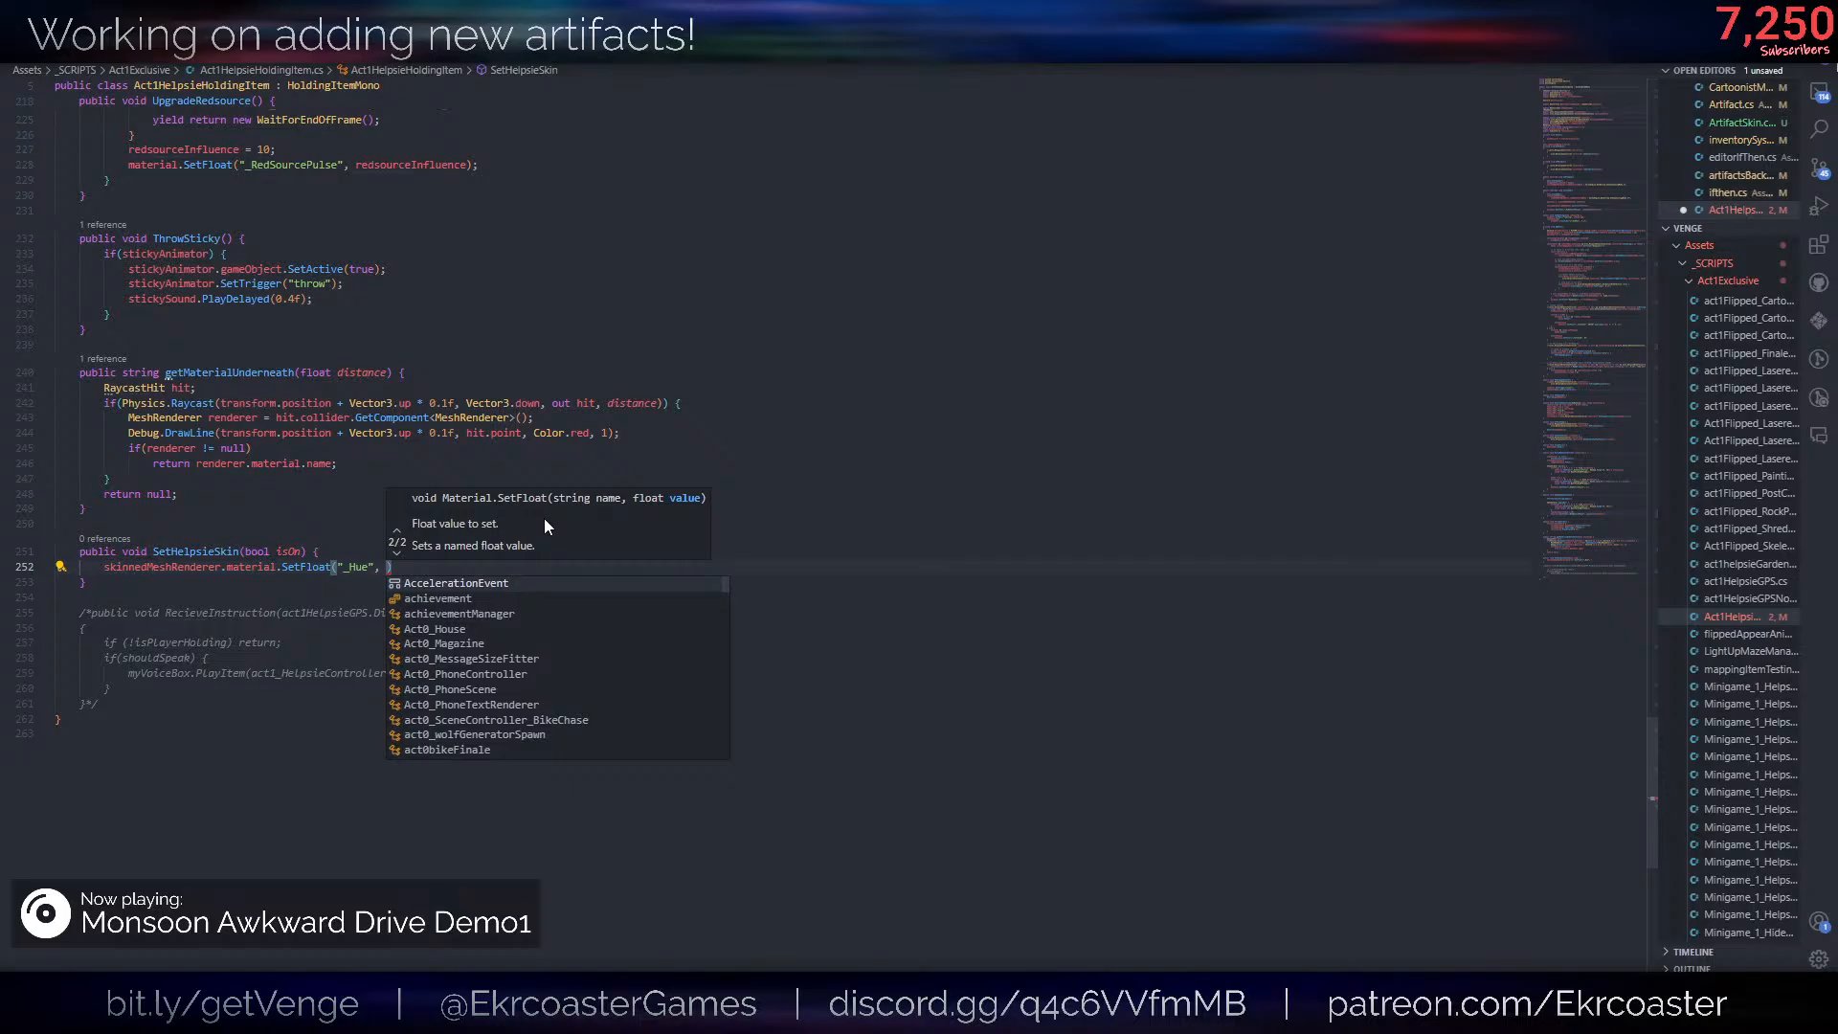
key(ctrl+BackSpace)
text(isOn ?)
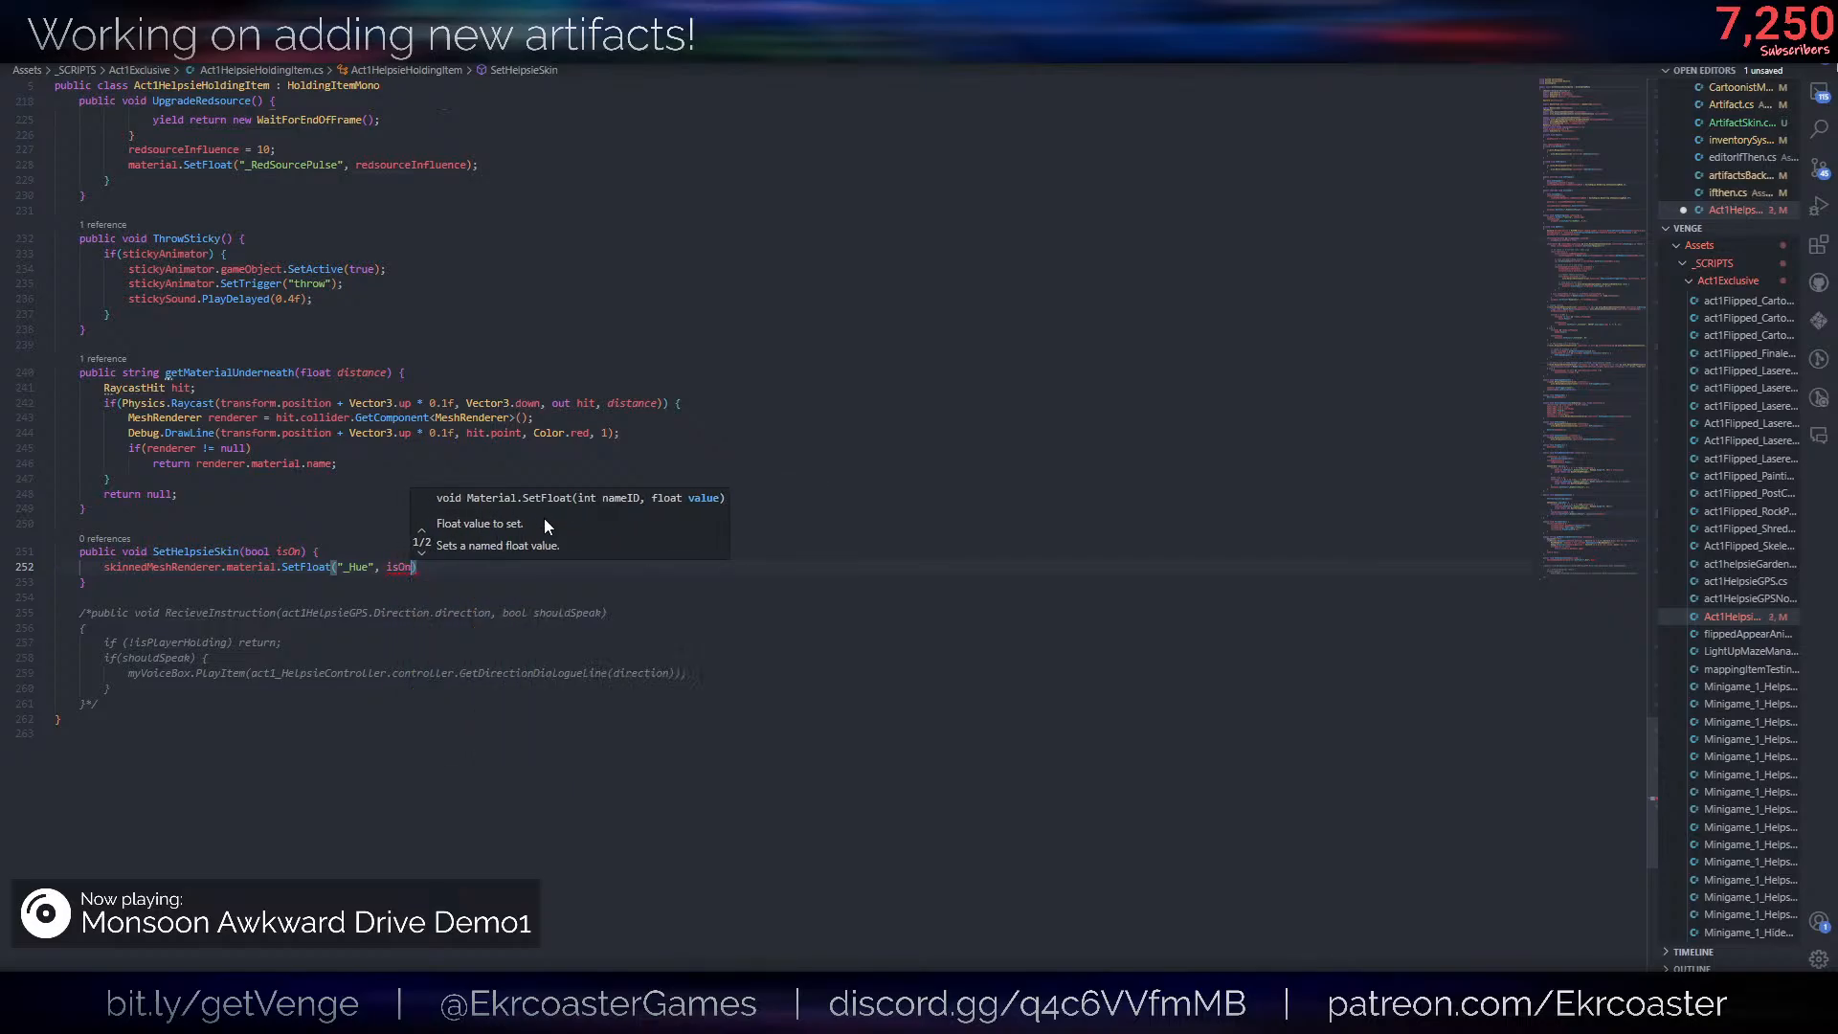
- Switch to Unity and examine the Hue and Saturation properties of the HELPSIERedSkin material in _MATERIALS/Character
key(alt+Tab)
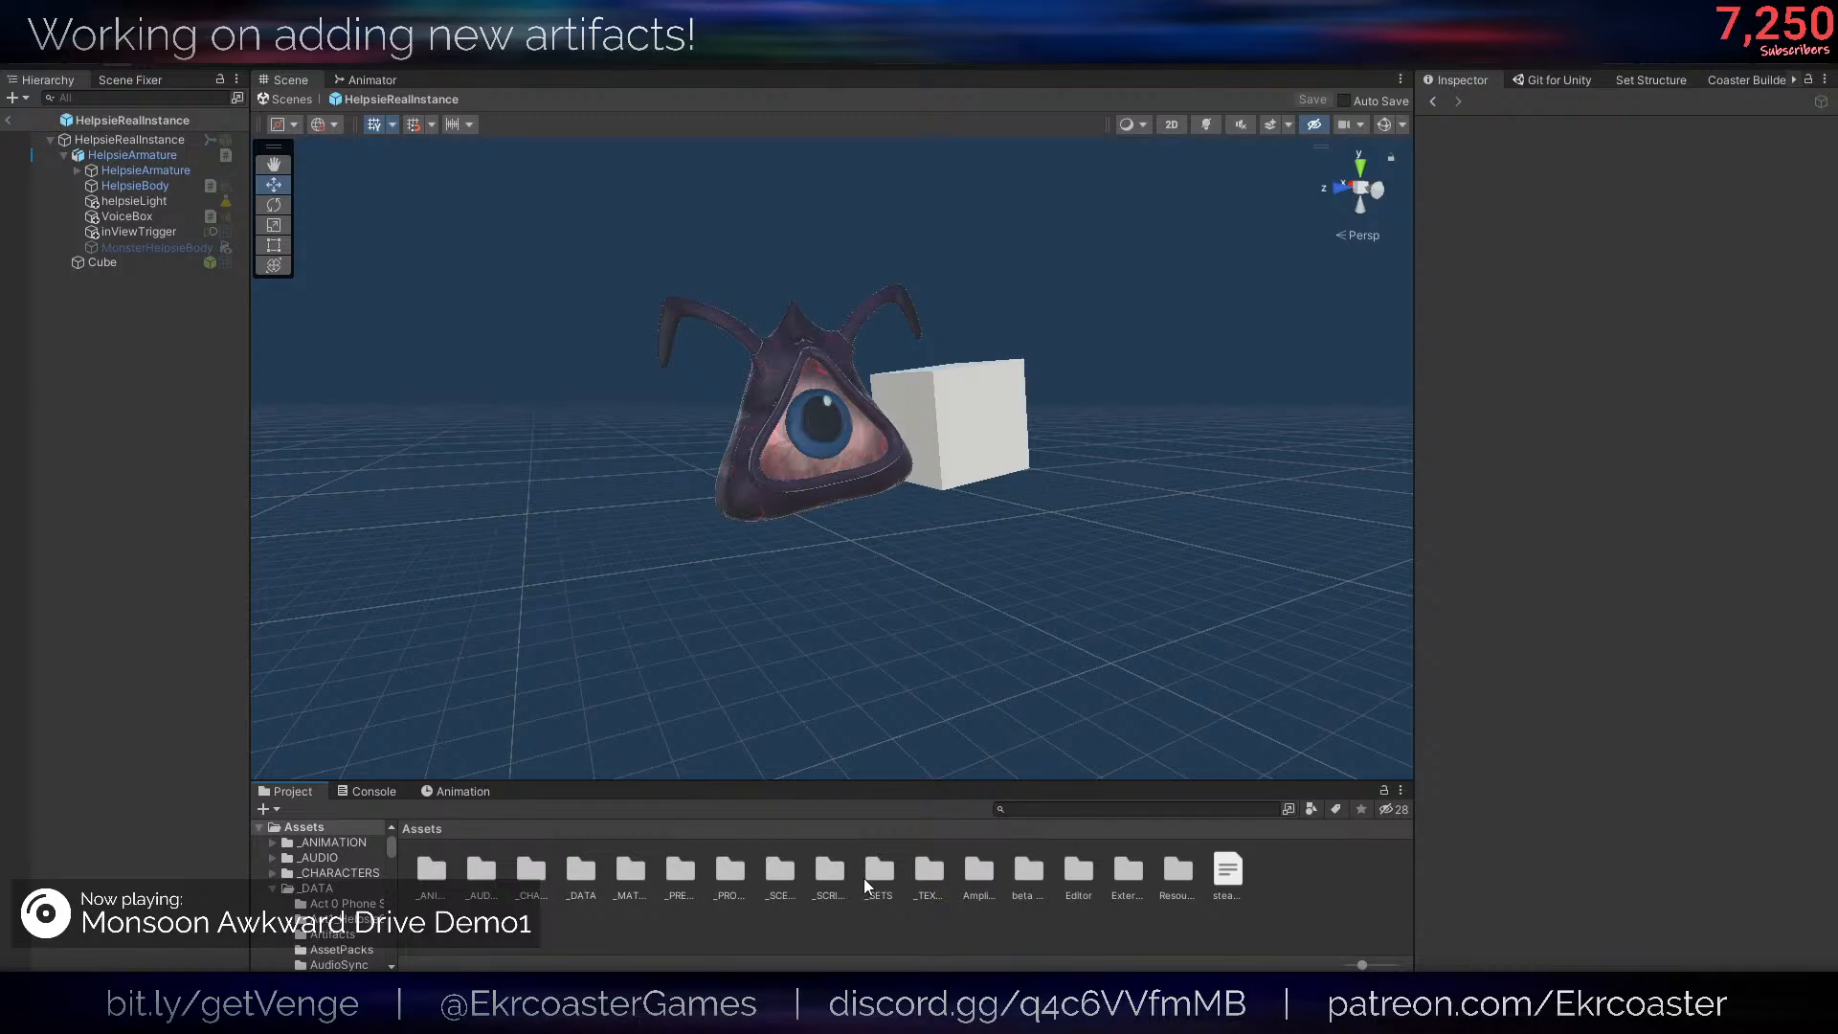
double_click(636, 870)
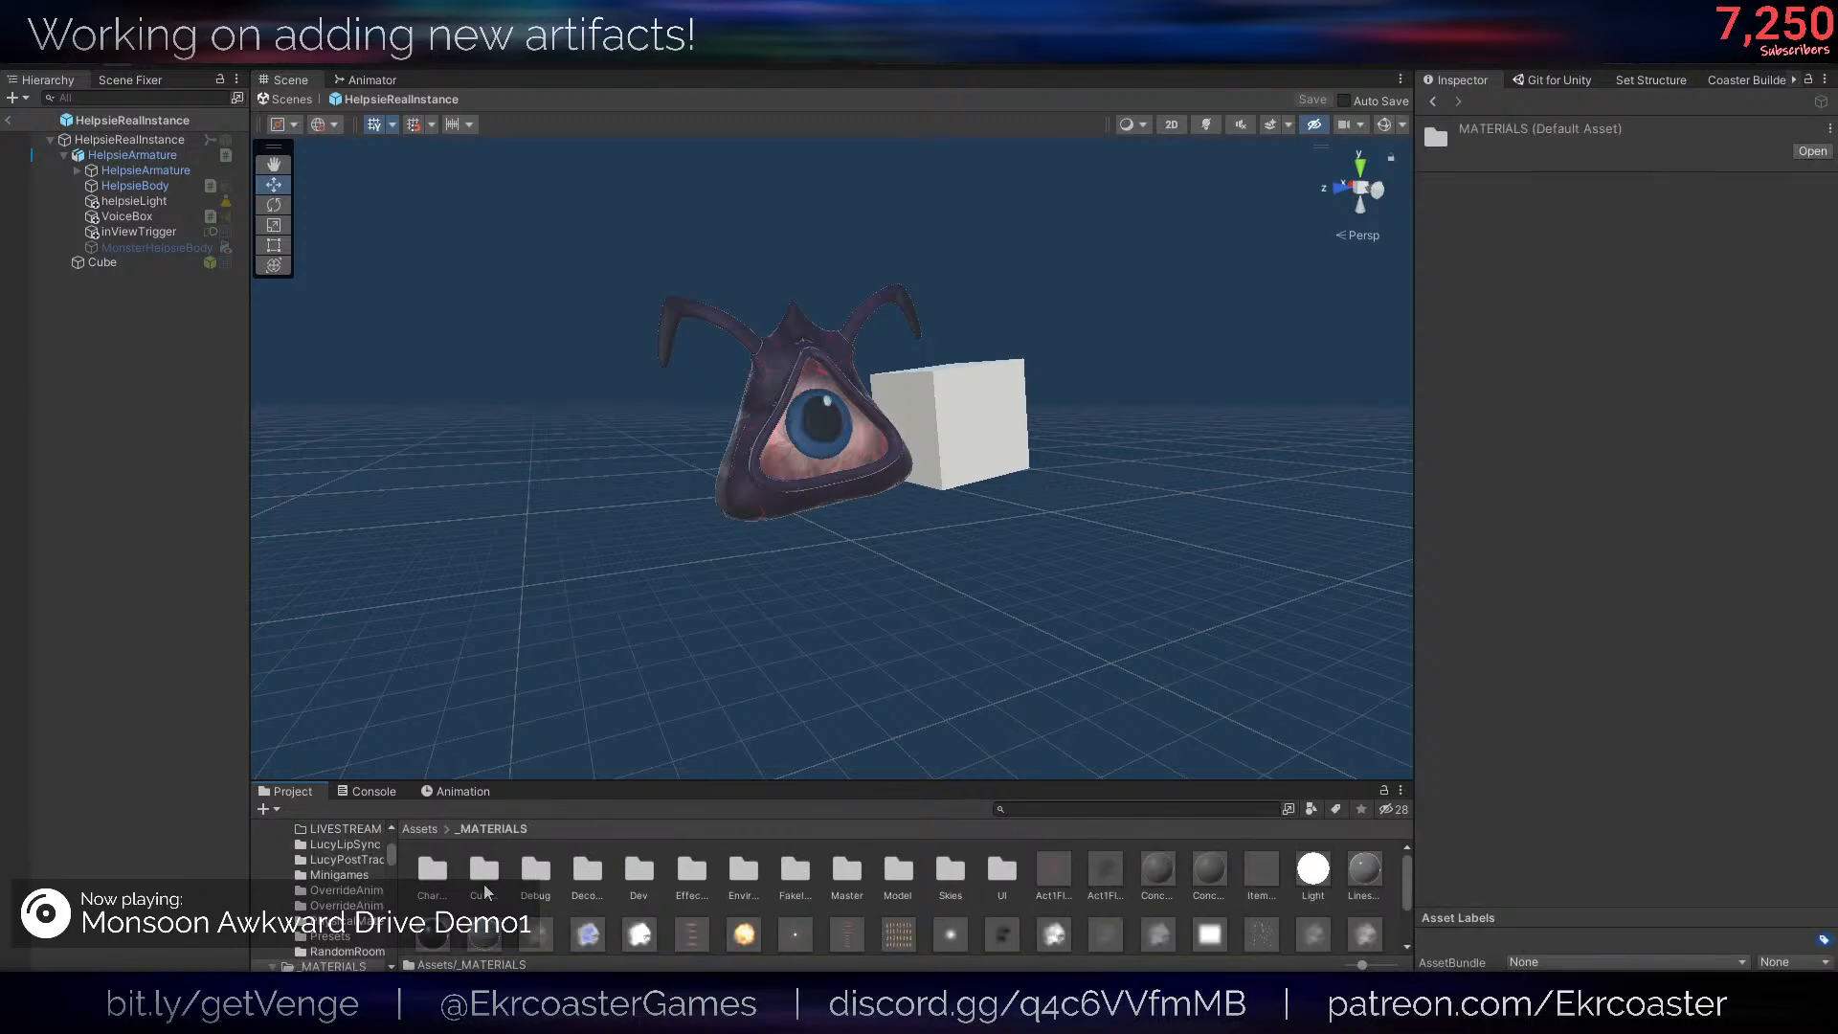
double_click(428, 880)
click(898, 871)
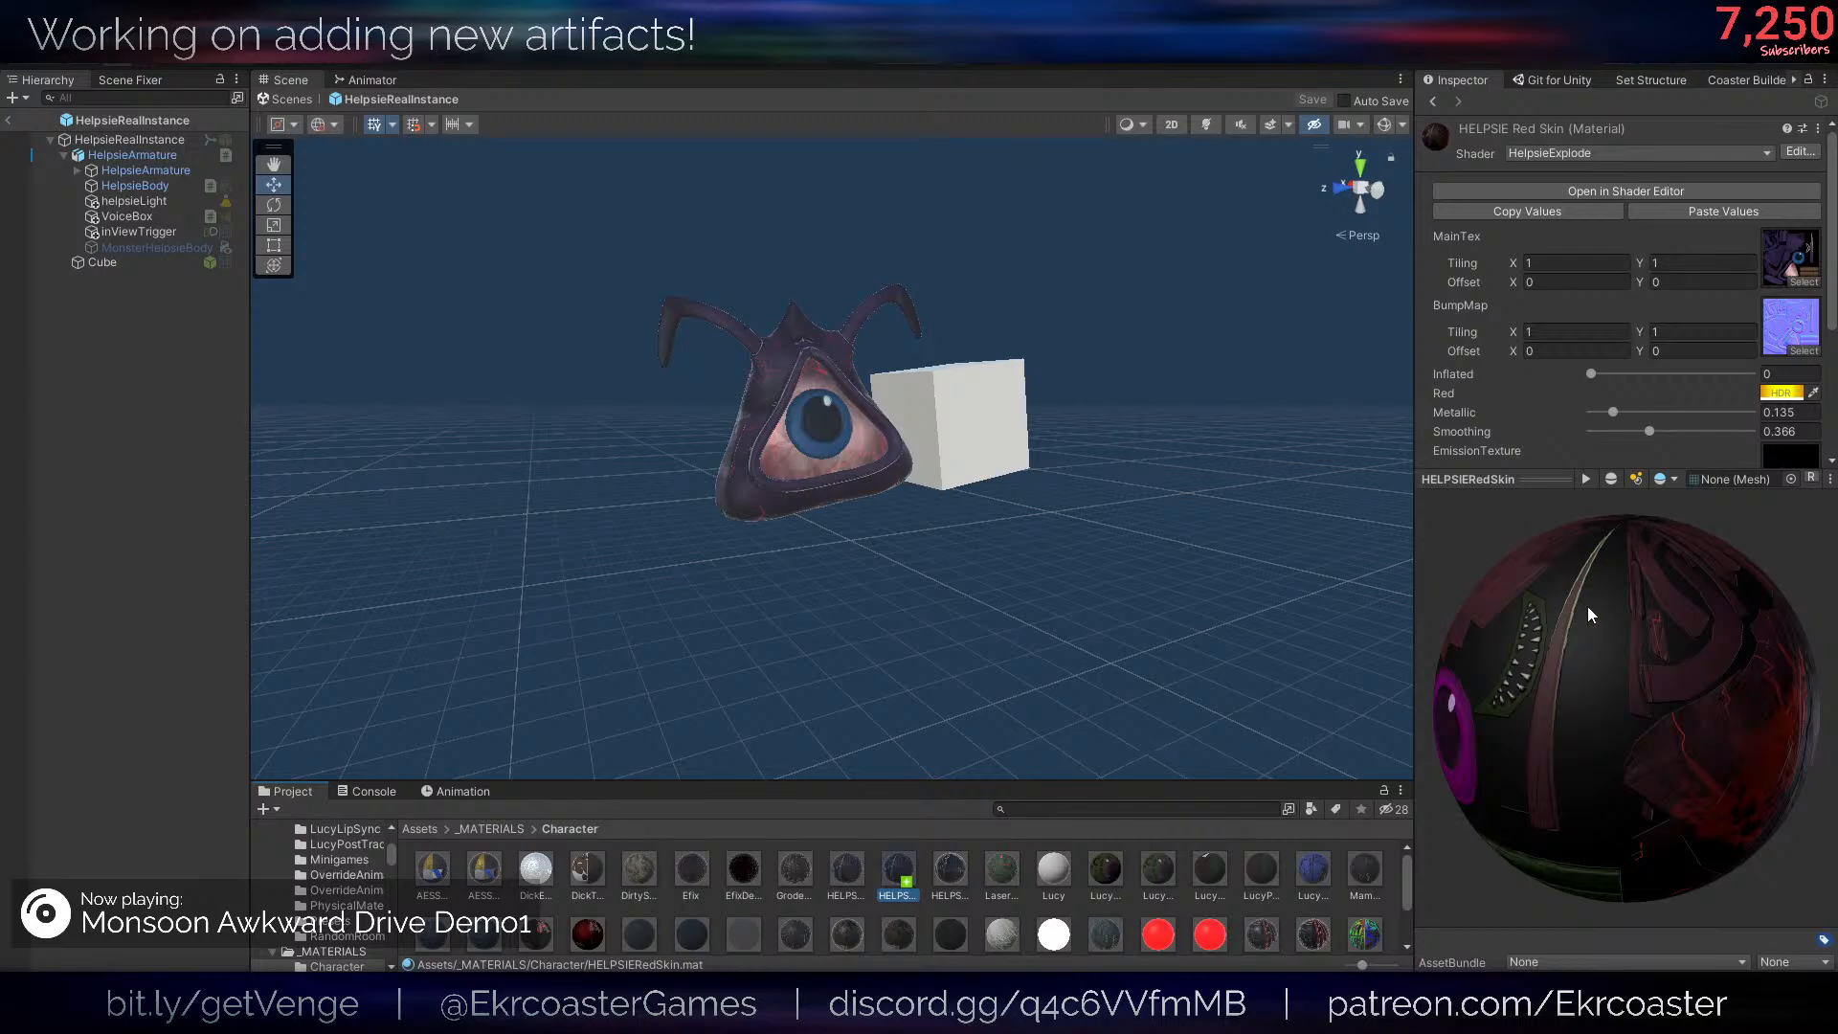
scroll(1651, 368, down, 3)
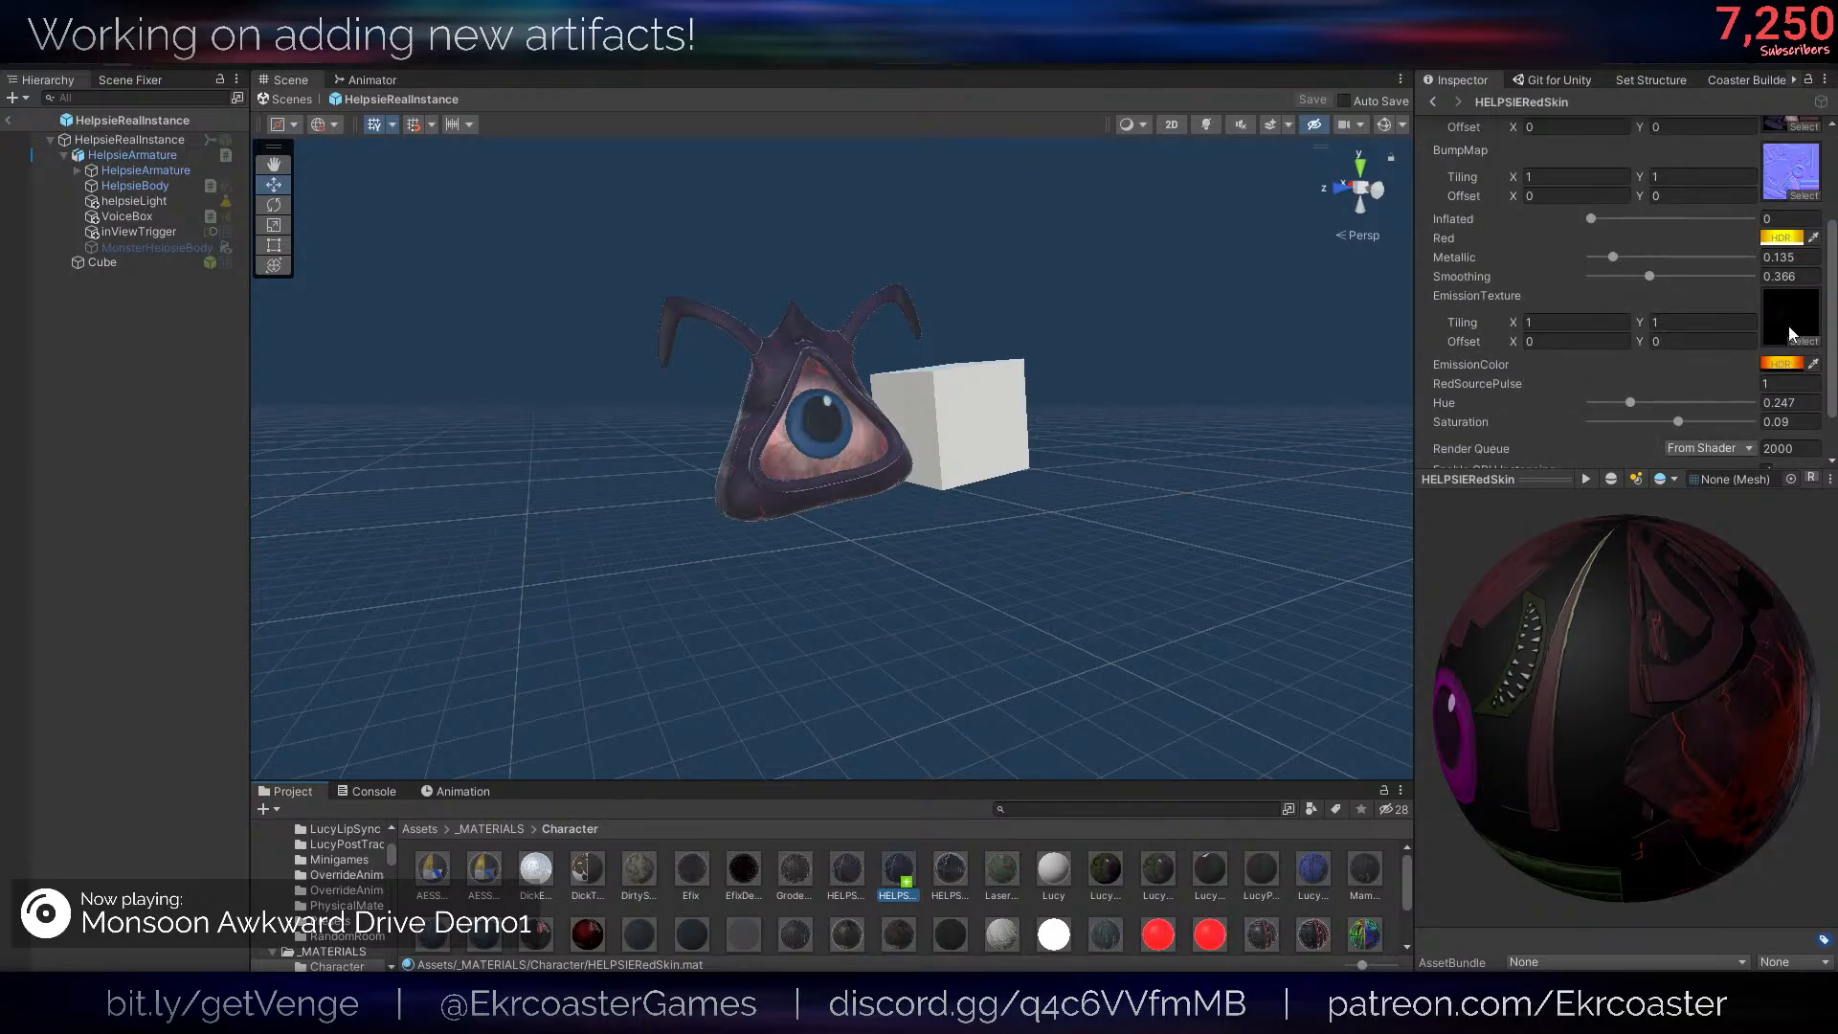
- Finish the "_Hue" SetFloat statement with the red skin material's hue, making the conditional isOn ? 0.247f : 0
click(1792, 402)
key(alt+Tab)
text(0.247)
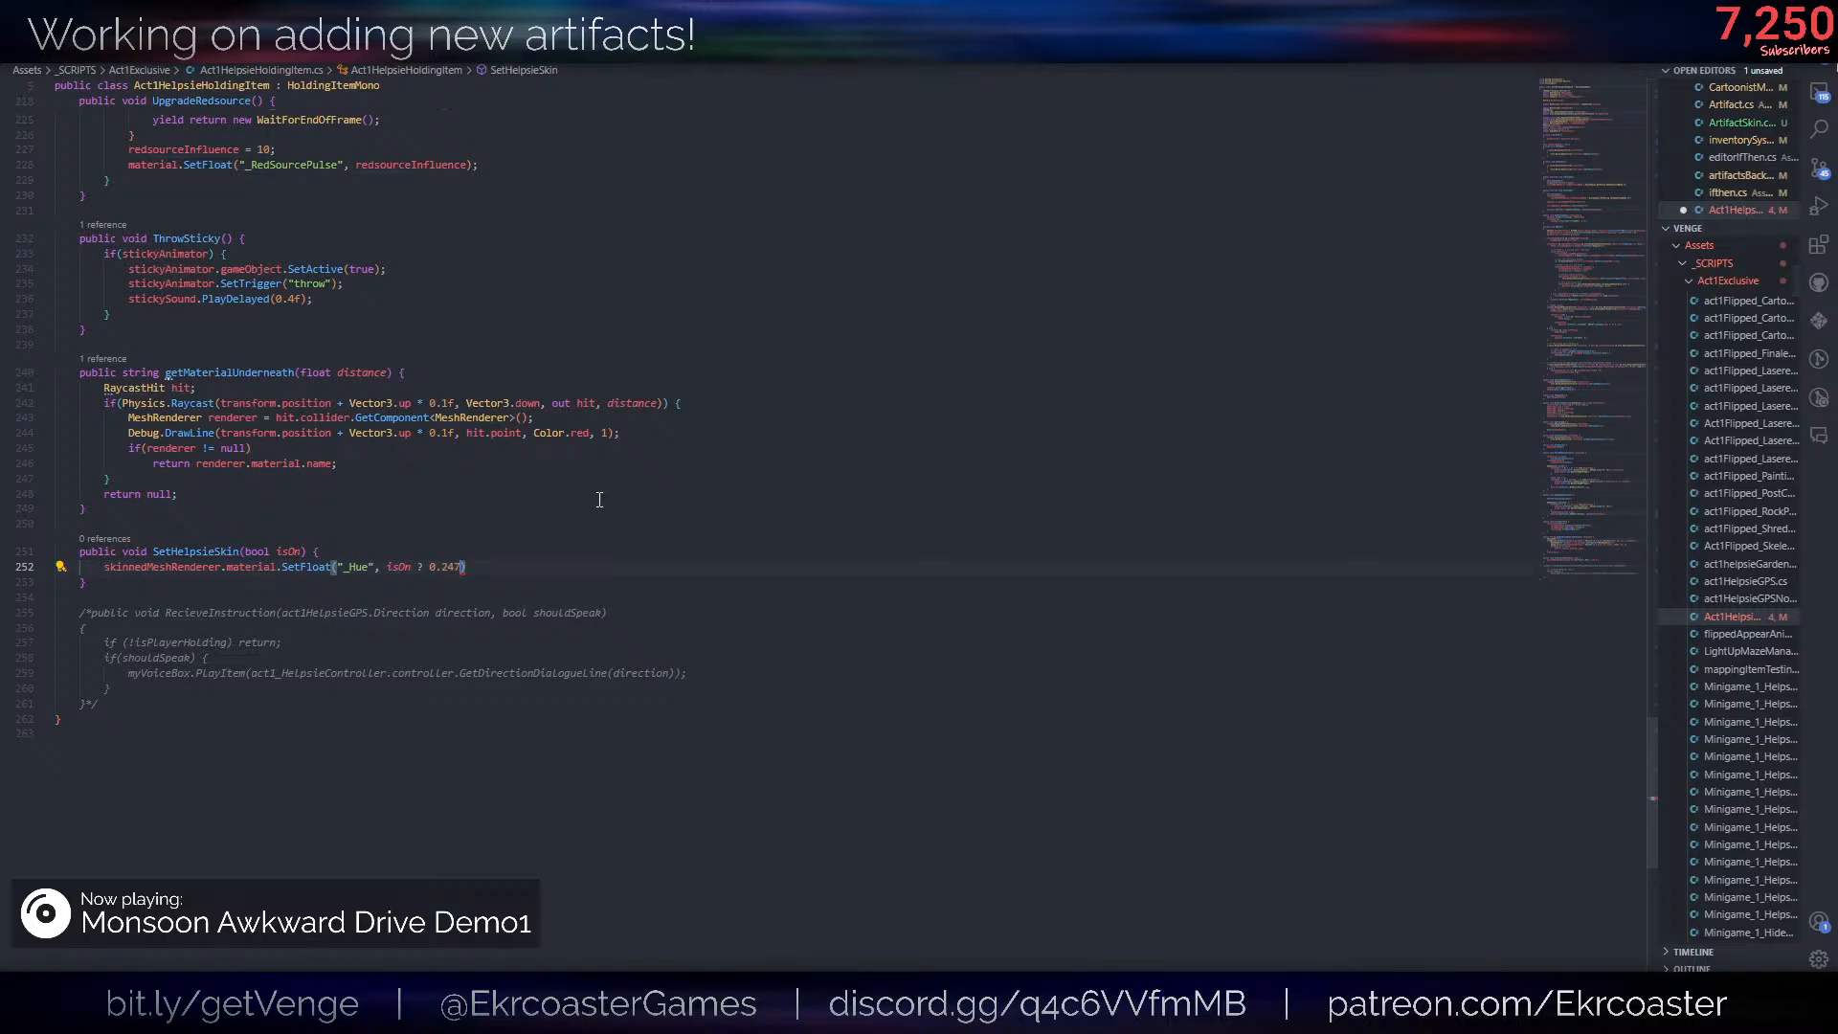
text(f : 0);)
- Duplicate the "_Hue" statement, change the copy to "_Saturation" with isOn ? 0.09f : 0, and save the script
key(shift+alt+Down)
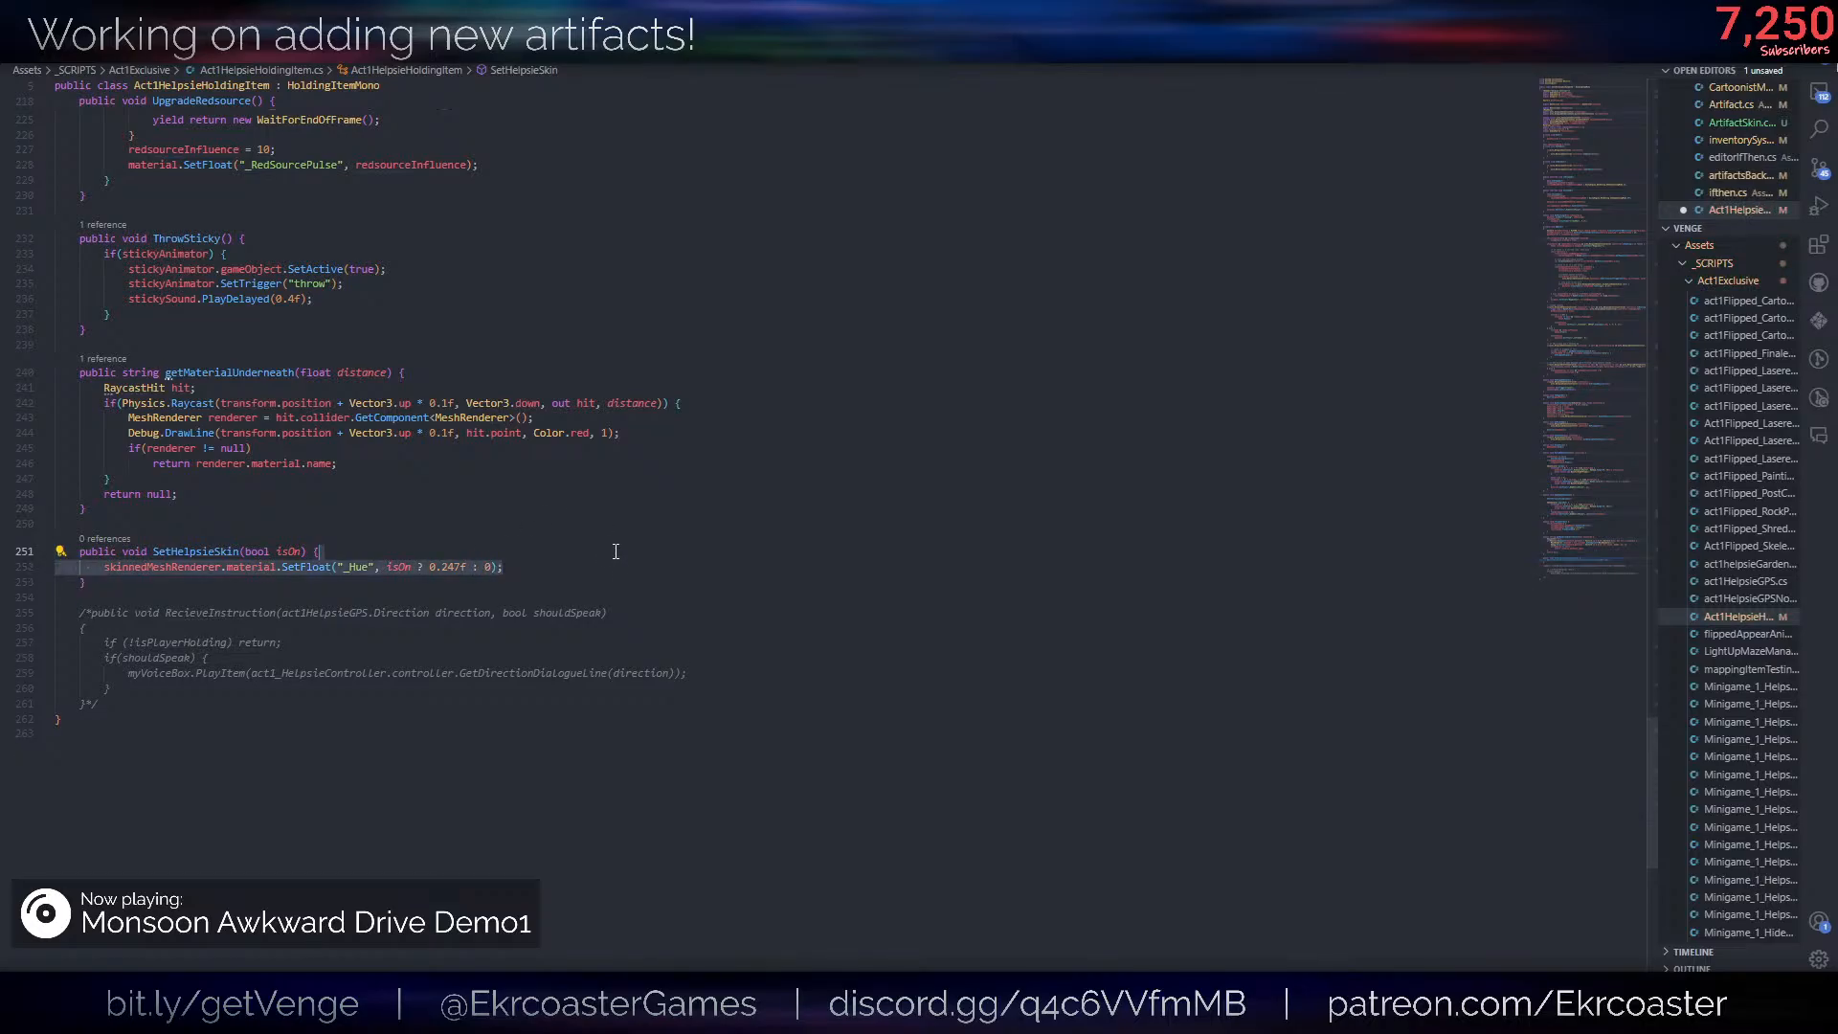
key(alt+Tab)
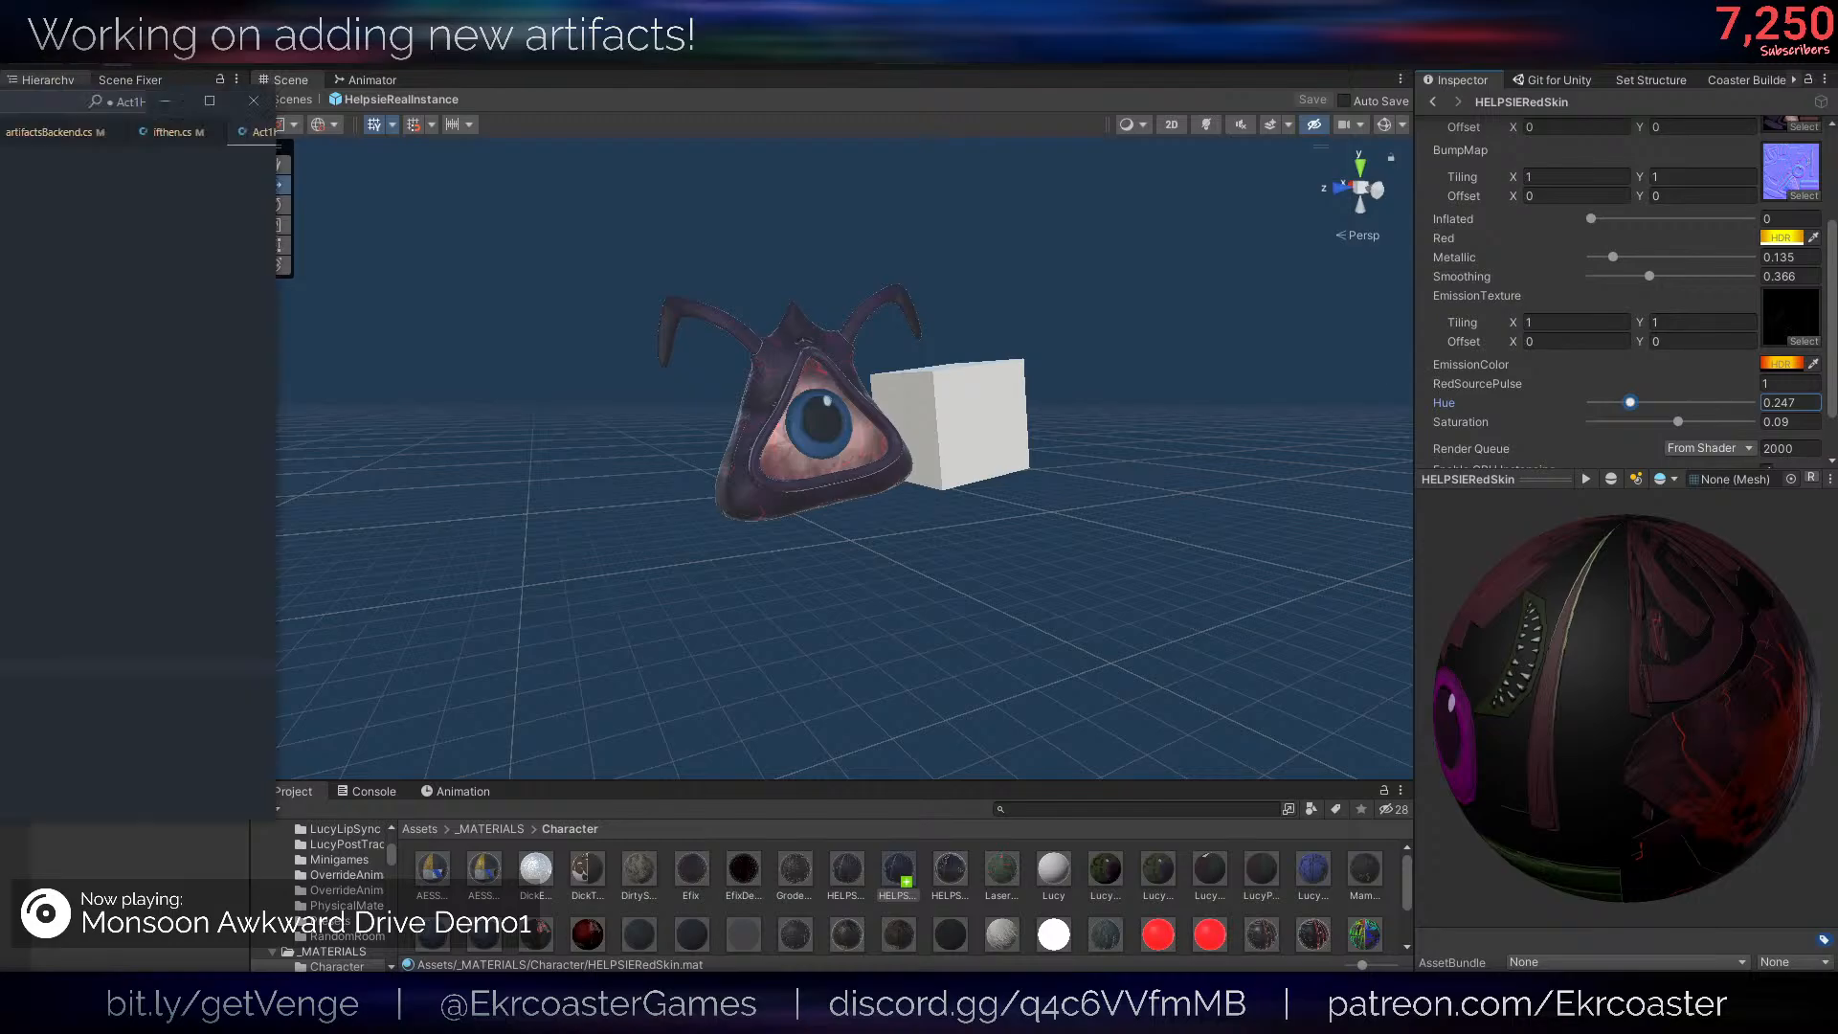
key(alt+Tab)
double_click(360, 583)
text(_+)
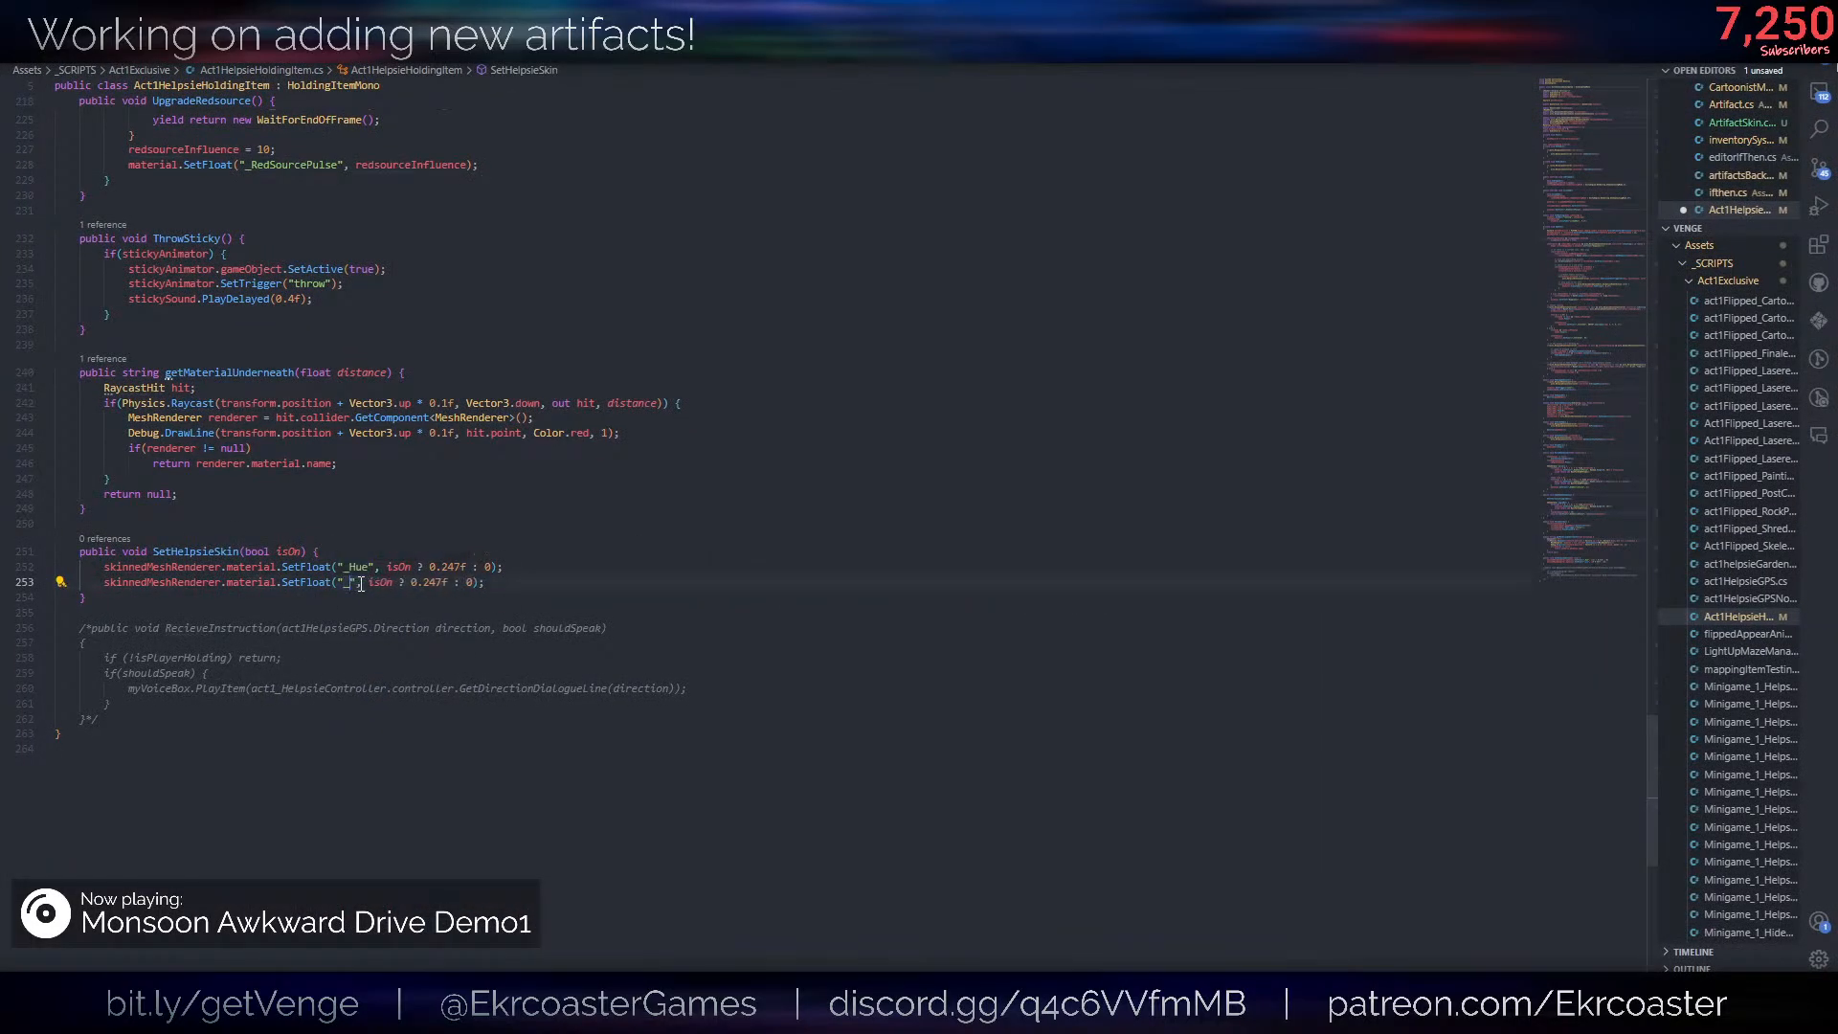
key(BackSpace)
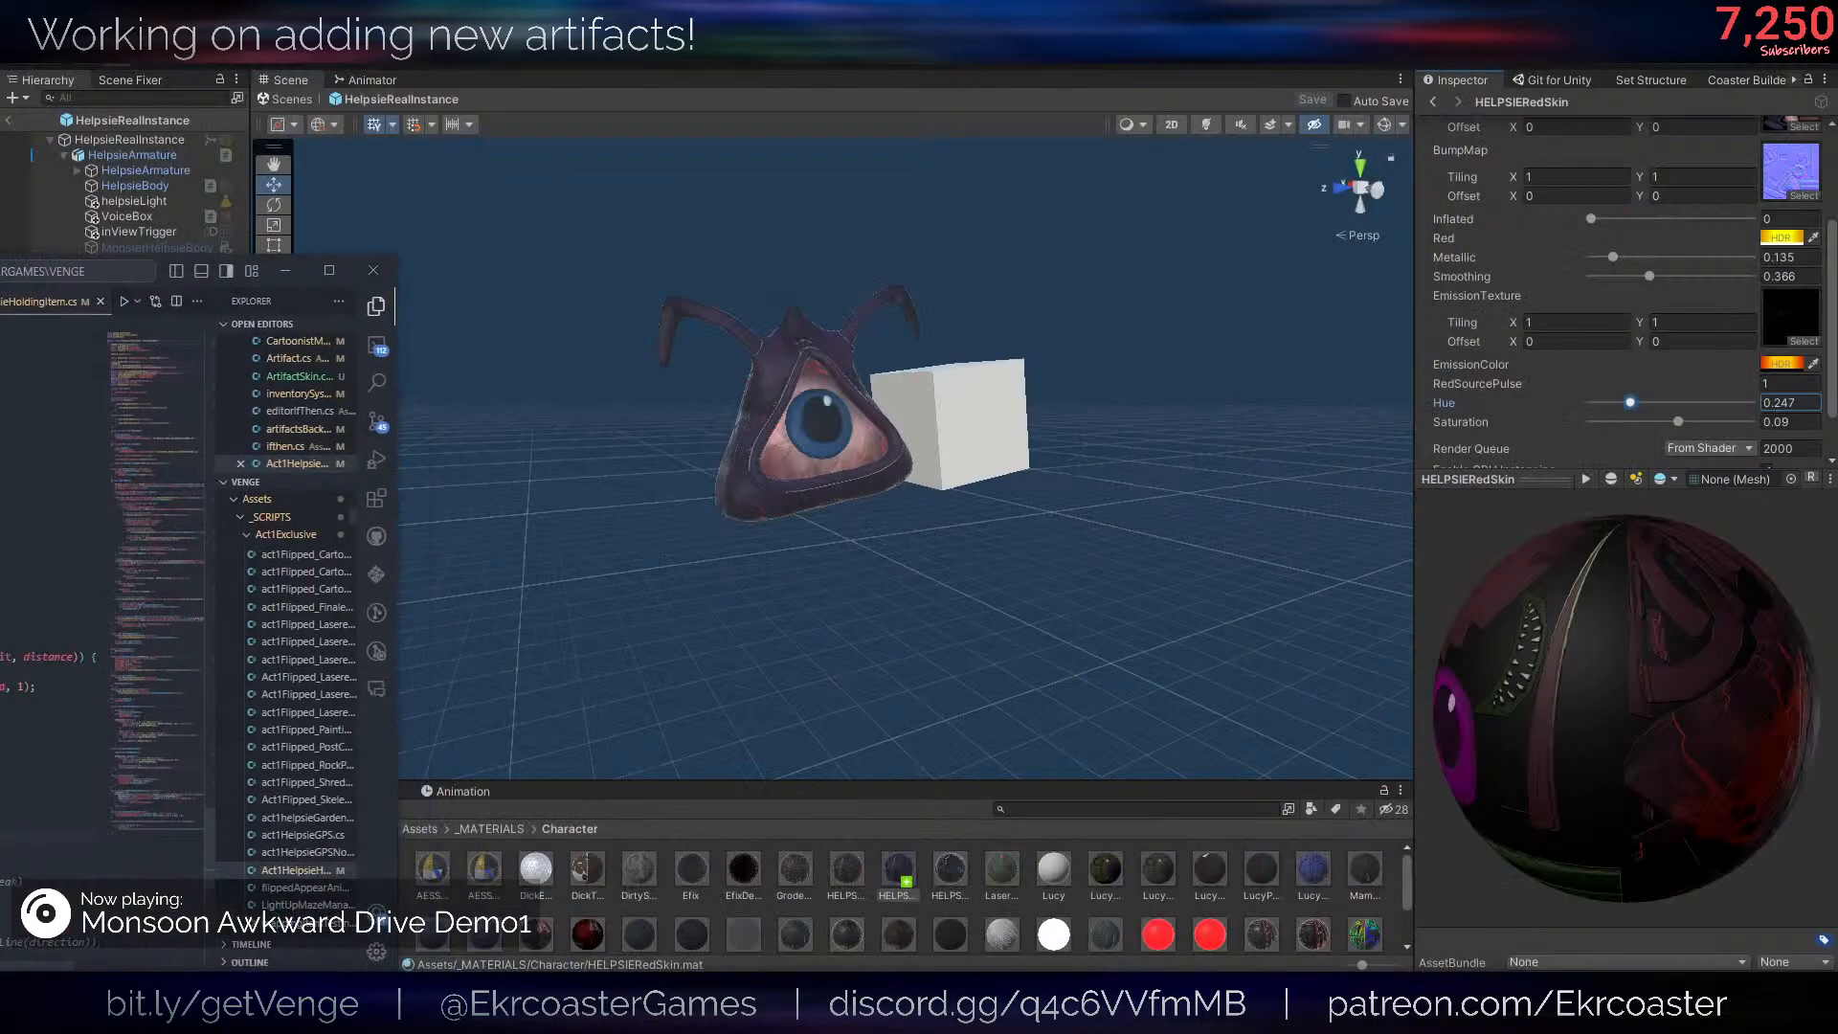
key(alt+Tab)
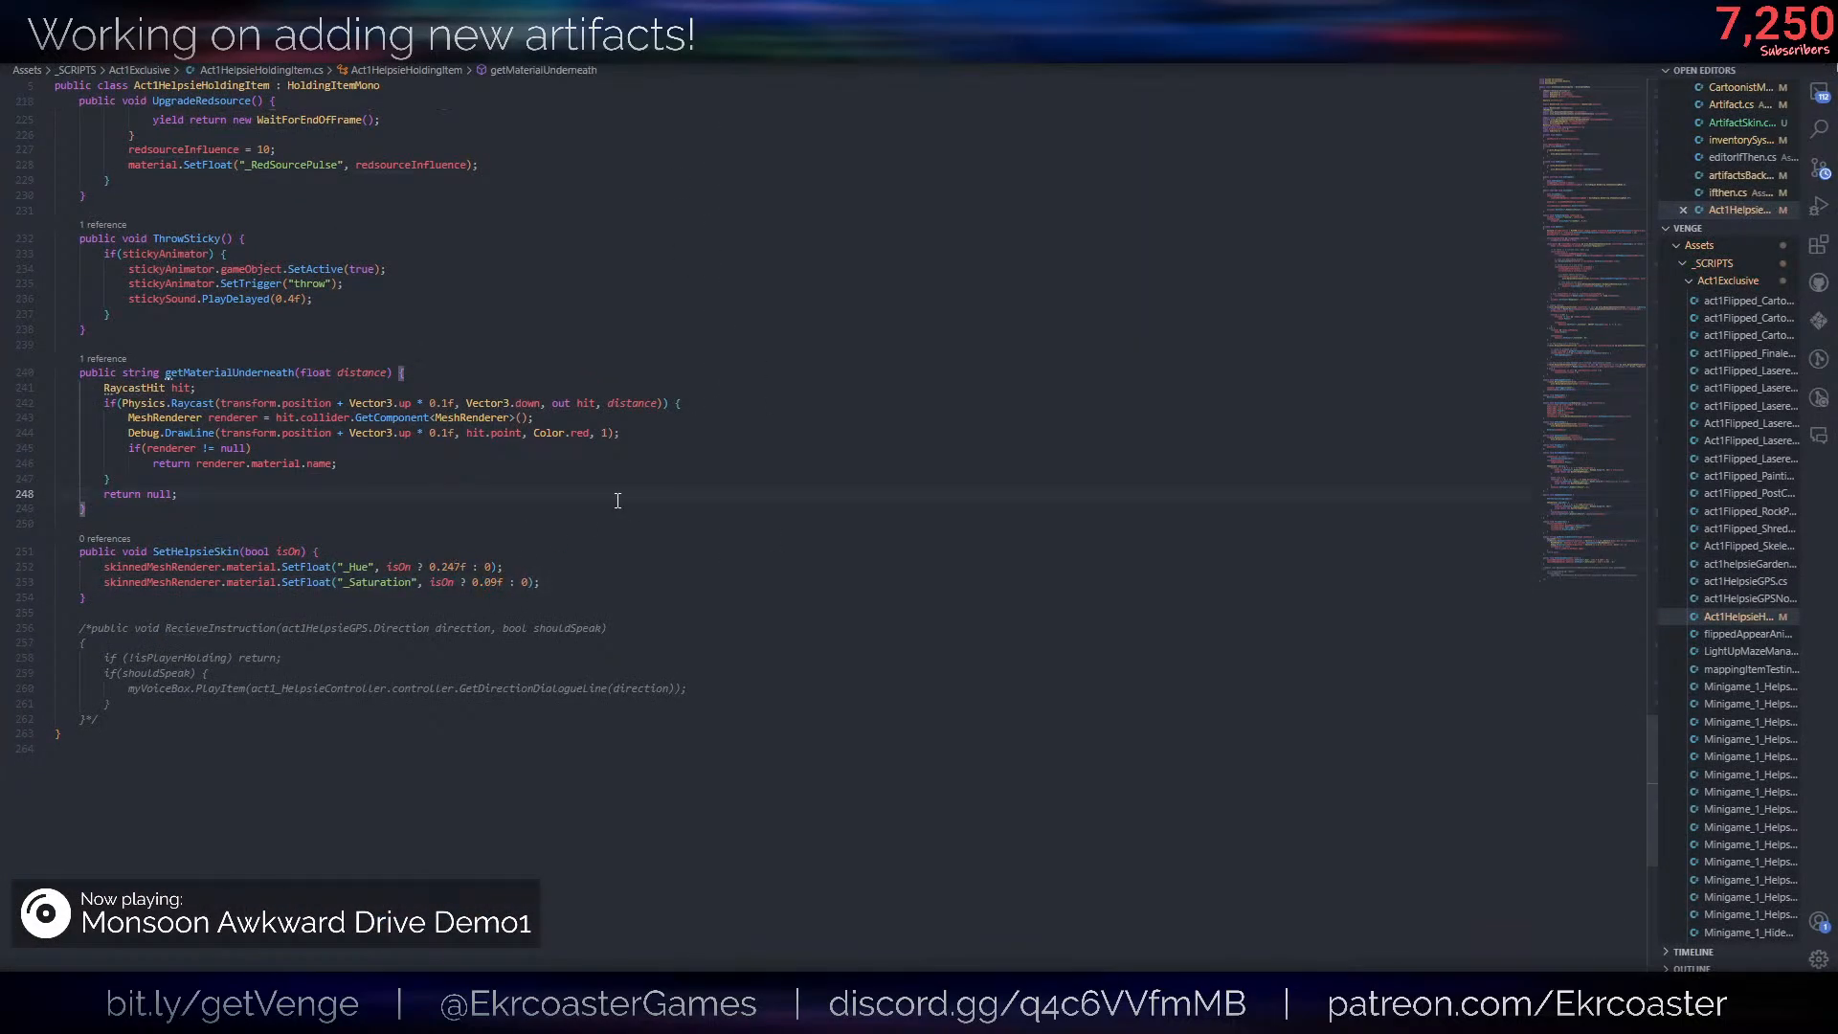
- Declare a public ParticleSystem field named helpsieRedSkinFlames below the finaleAnxious field and save the script
scroll(1422, 451, up, 10)
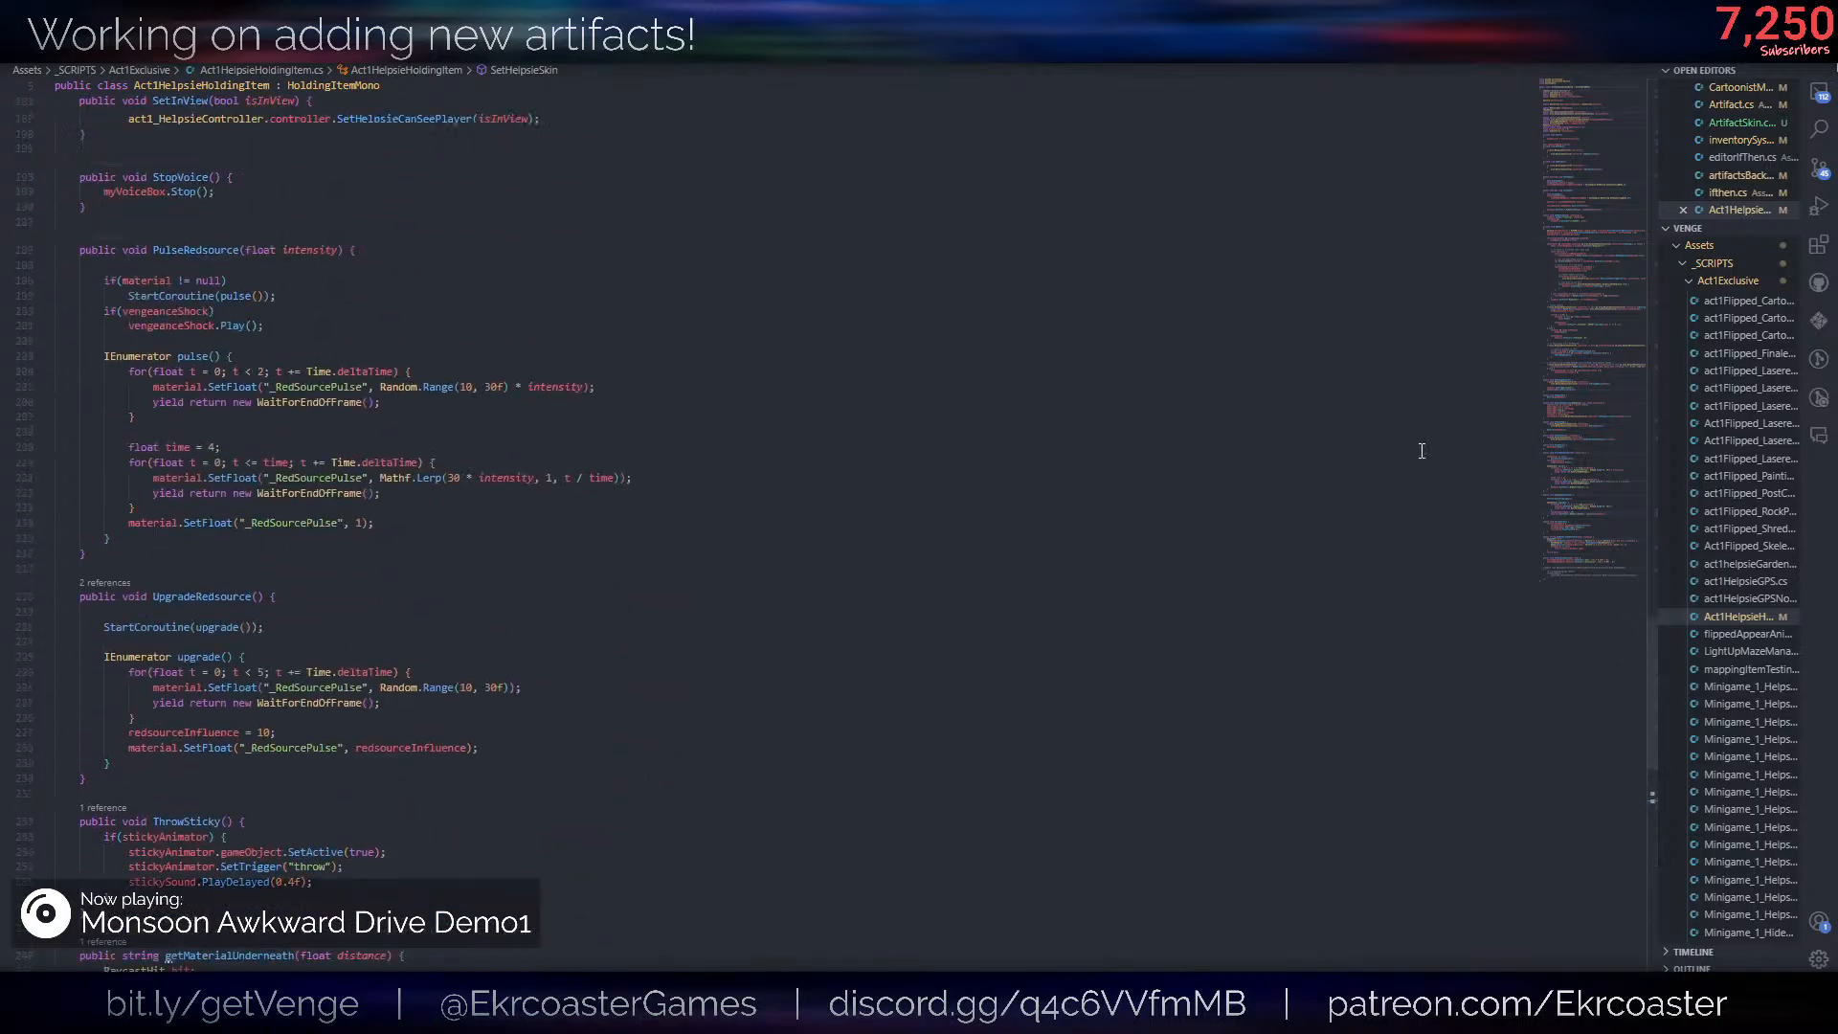
drag(1571, 505, 1575, 172)
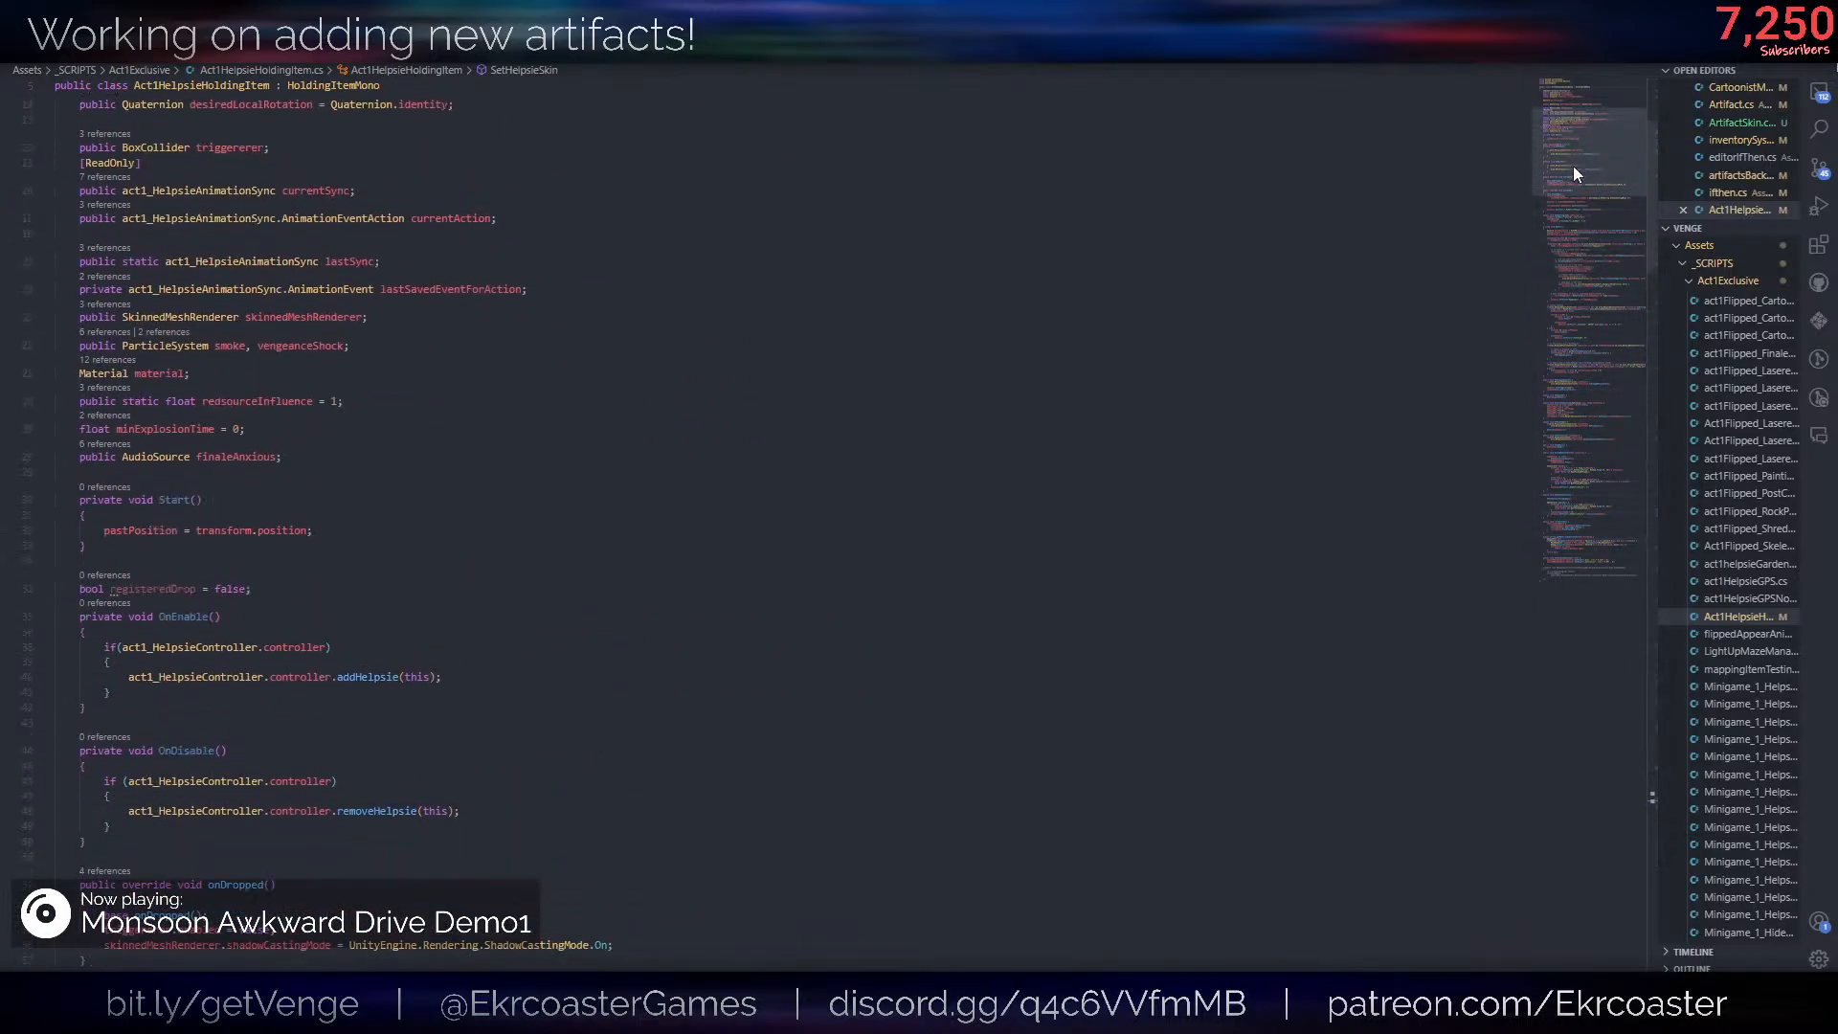
click(327, 449)
key(Return)
text(public ParticleSystem)
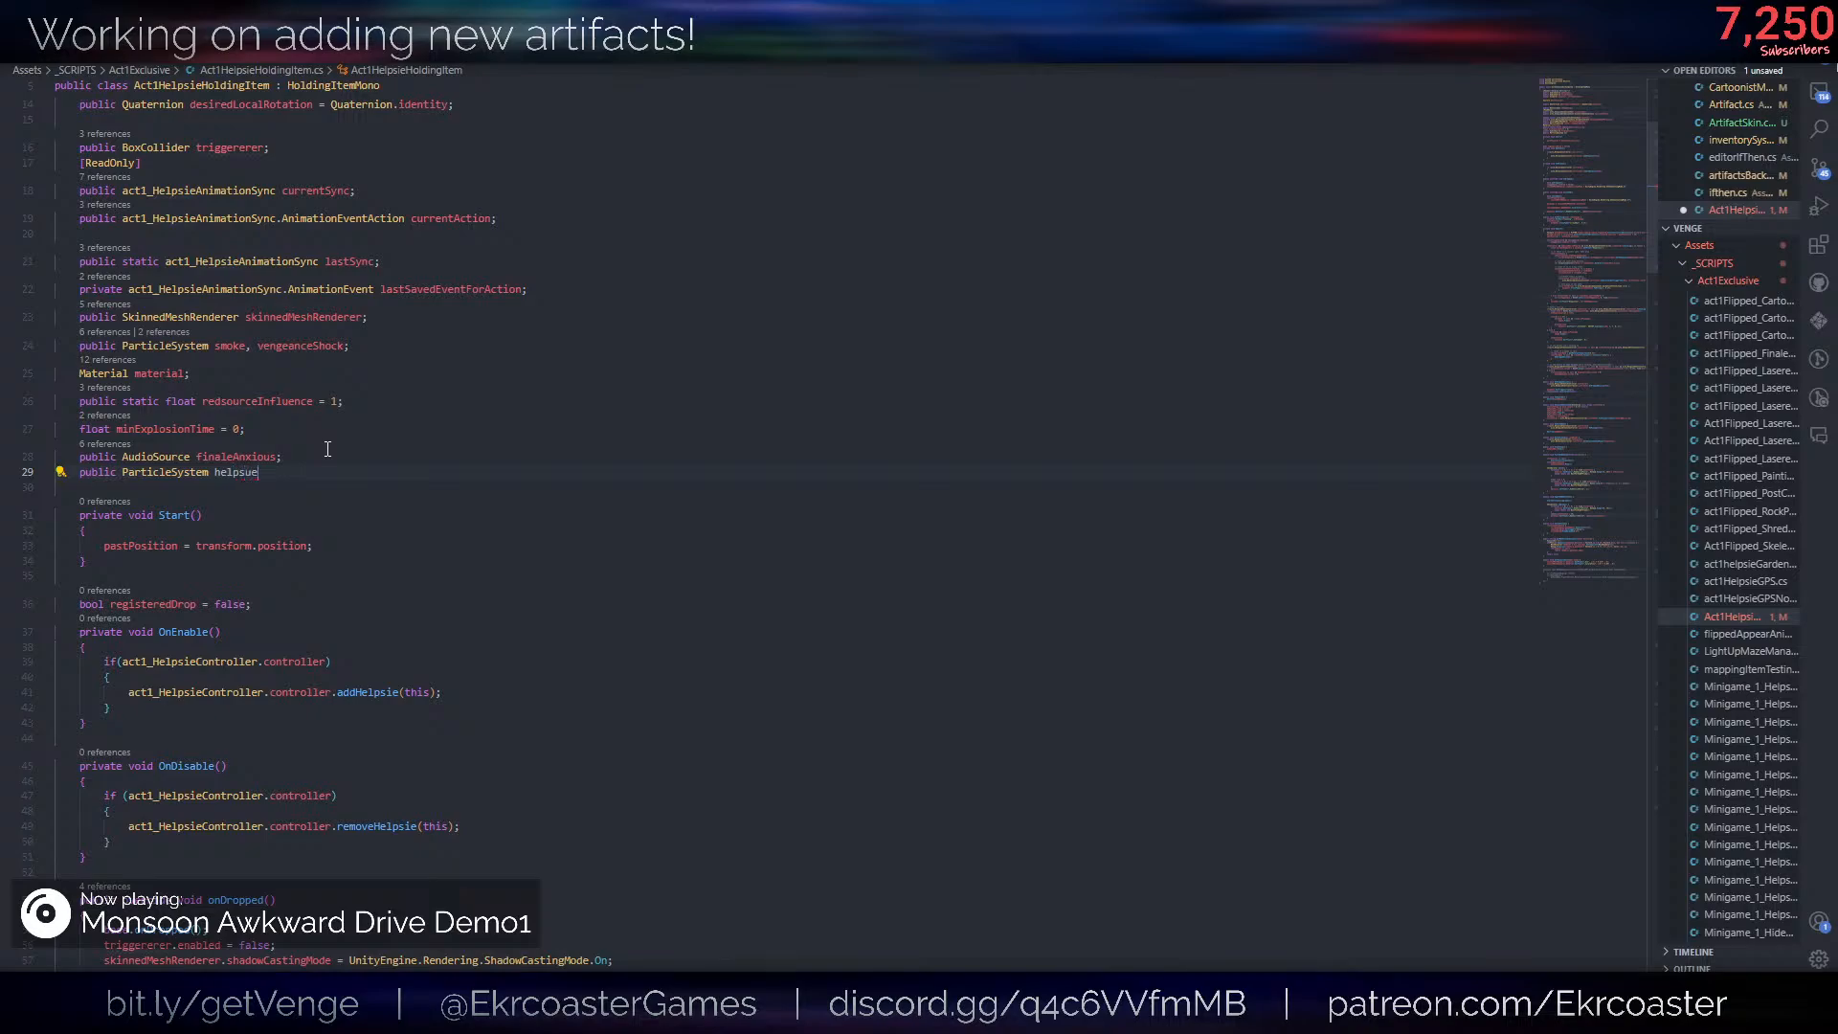
text( helpsue)
key(BackSpace)
key(BackSpace)
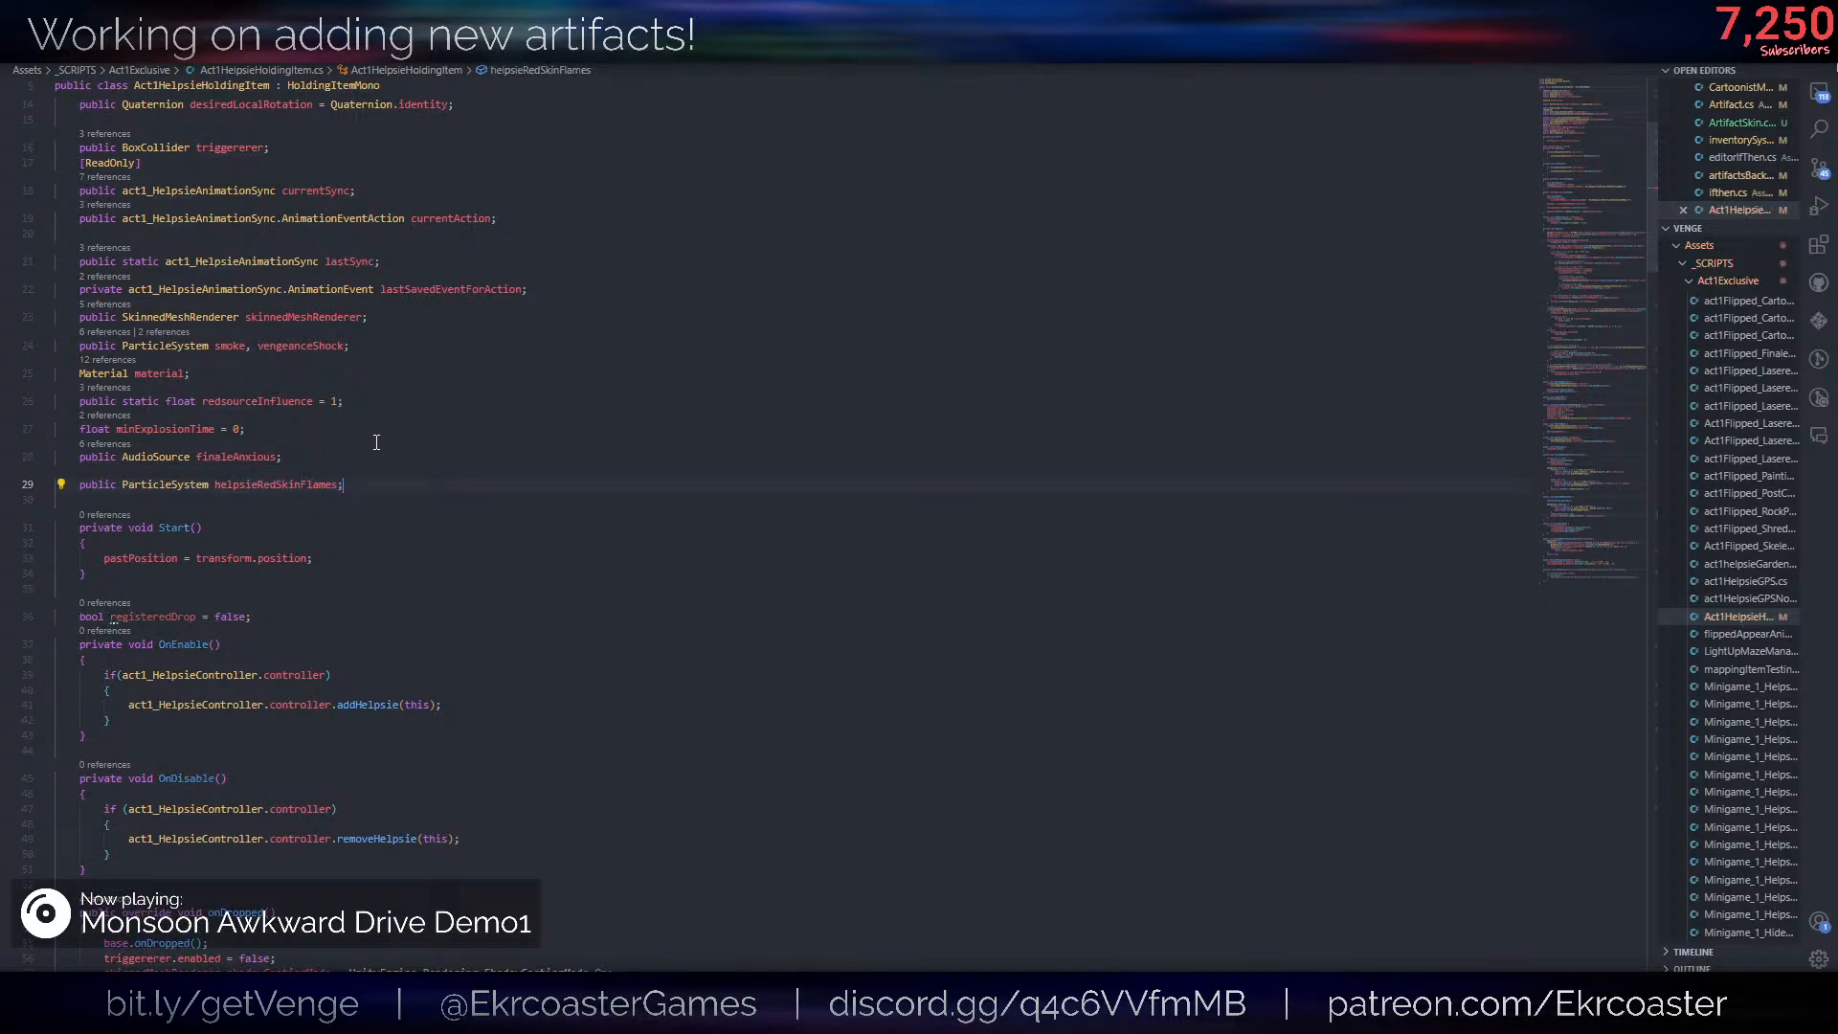
- End SetHelpsieSkin with if(isOn) helpsieRedSkinFlames.Play(); and else helpsieRedSkinFlames.Stop();
click(1566, 513)
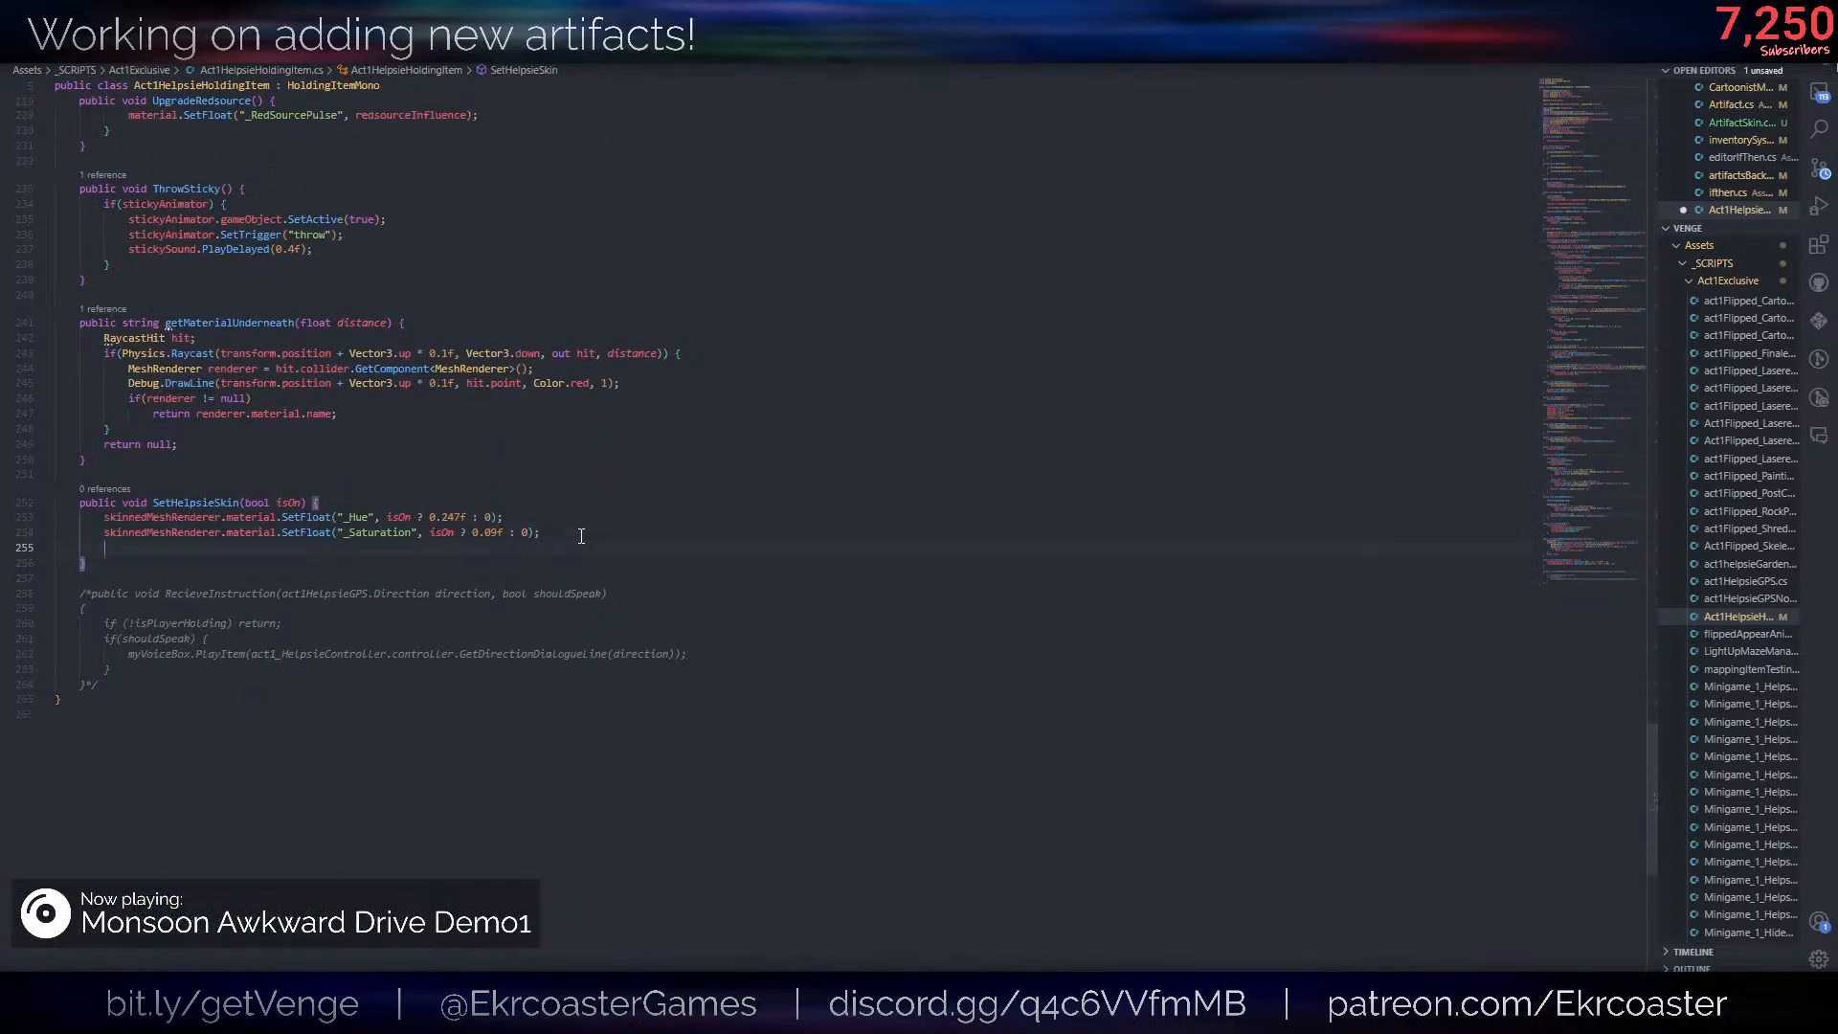
text(On)
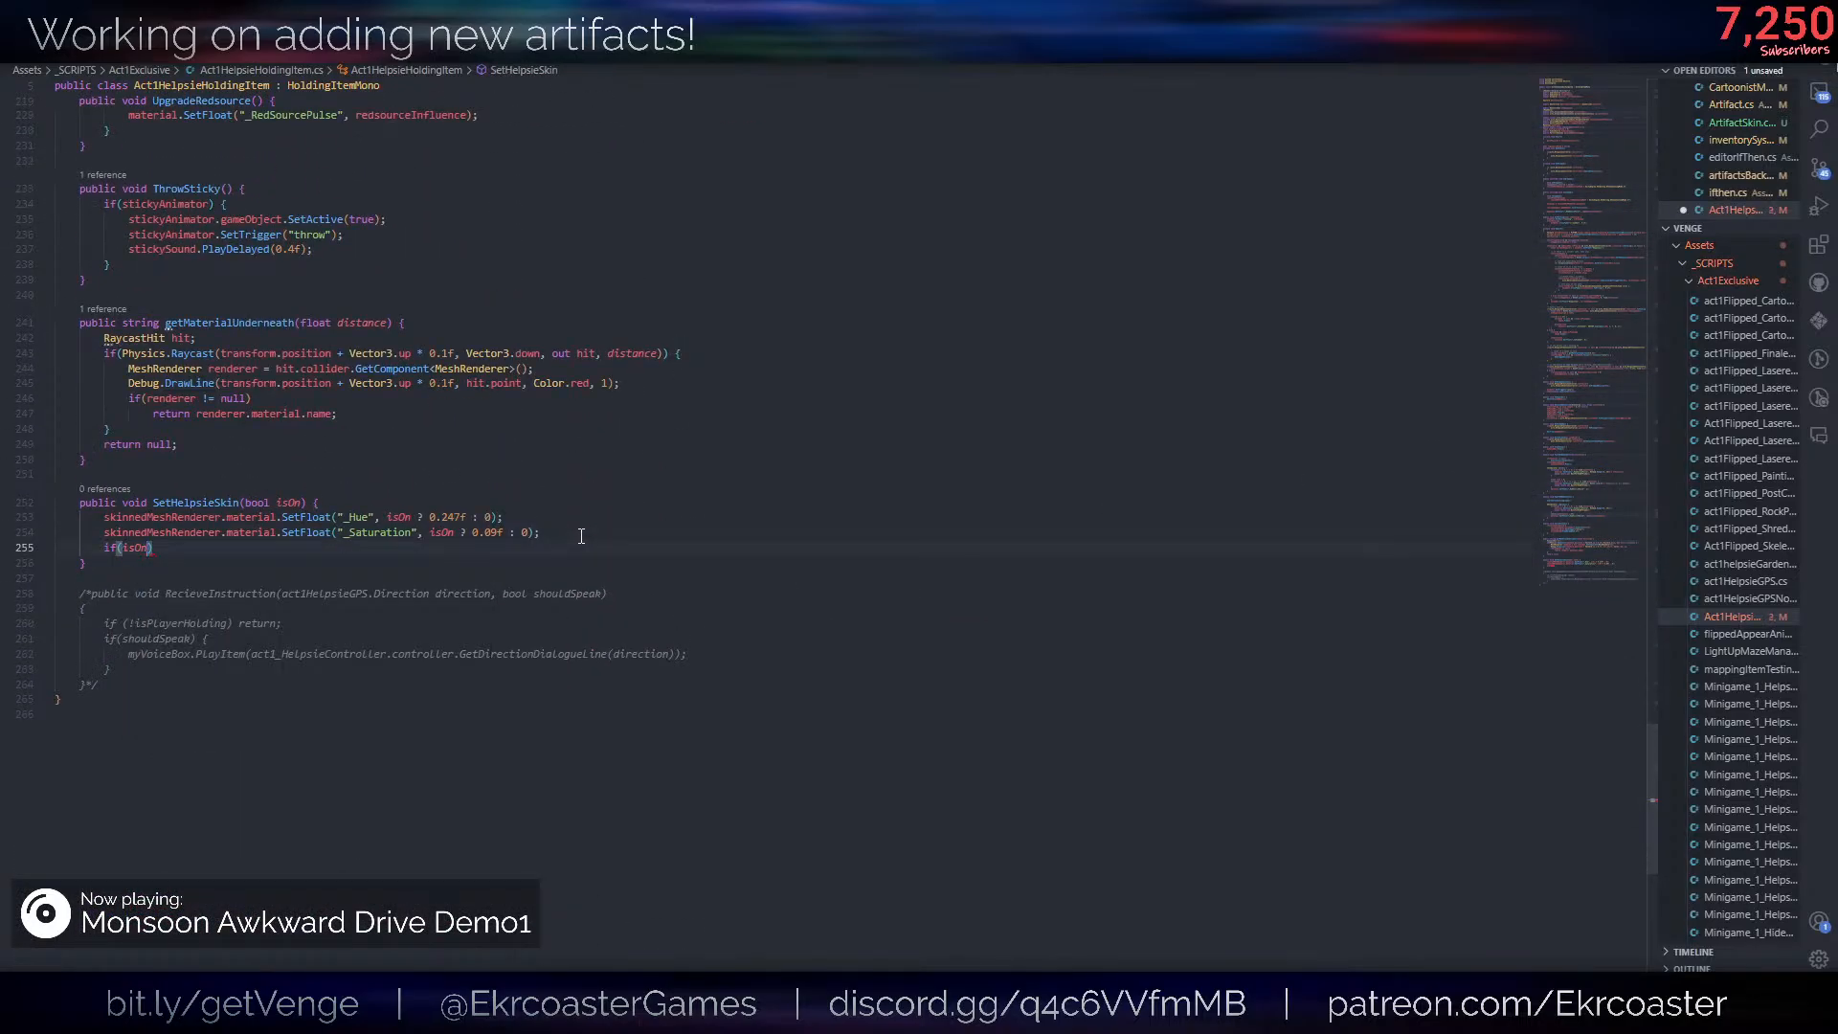
text(.play();)
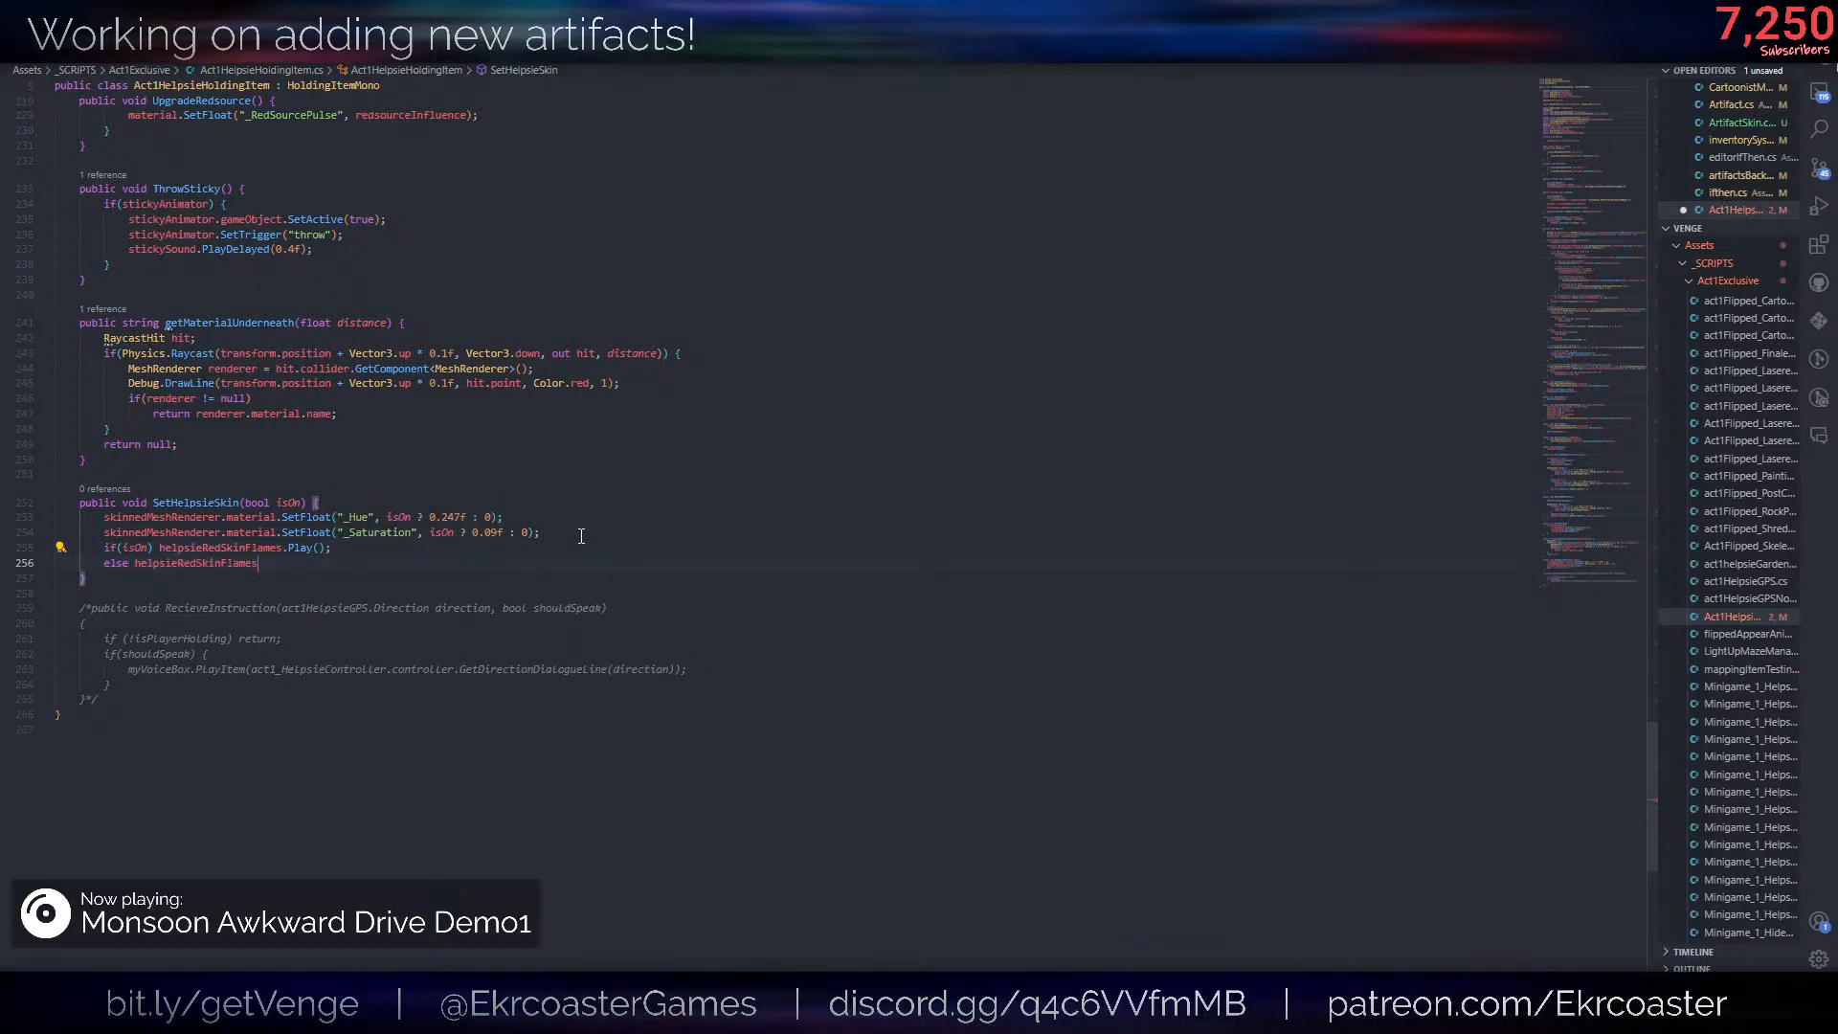
text(.stop();)
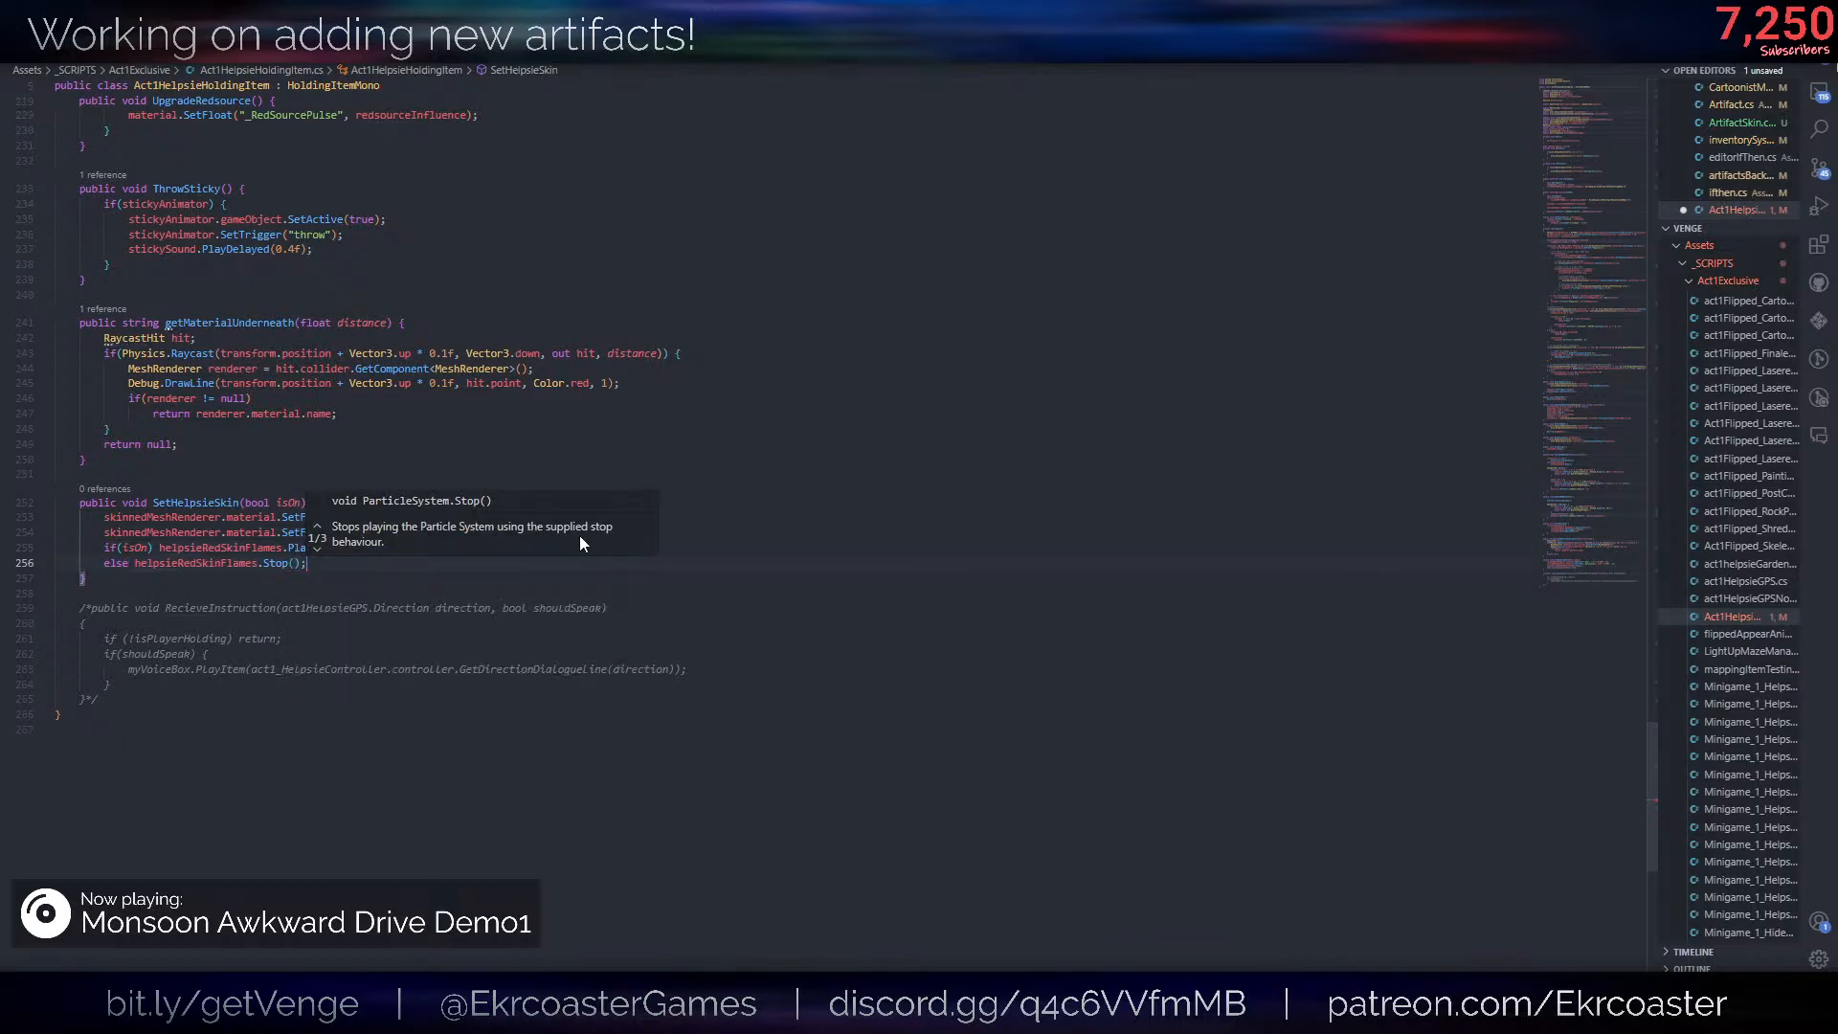
- Switch to Unity, delete the white Cube from the HelpsieRealInstance prefab, and select HelpsieArmature to show its holding item settings
key(alt+Tab)
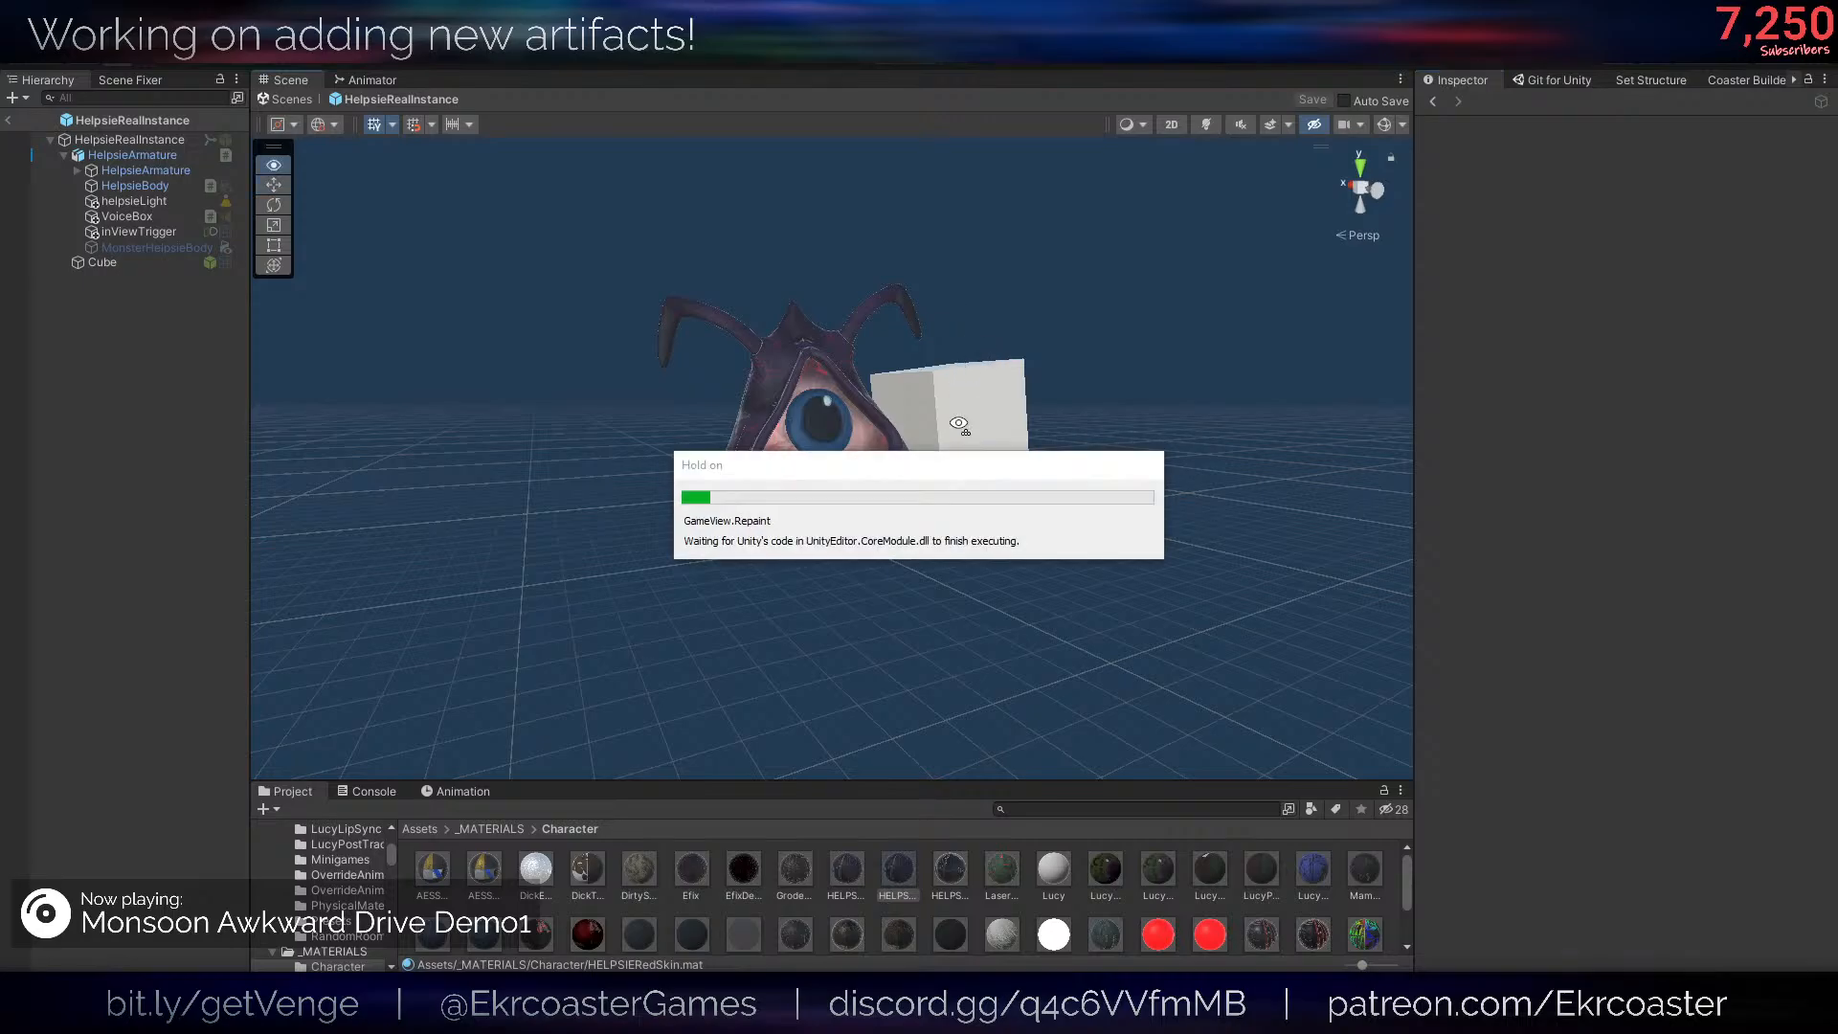
click(963, 432)
key(Delete)
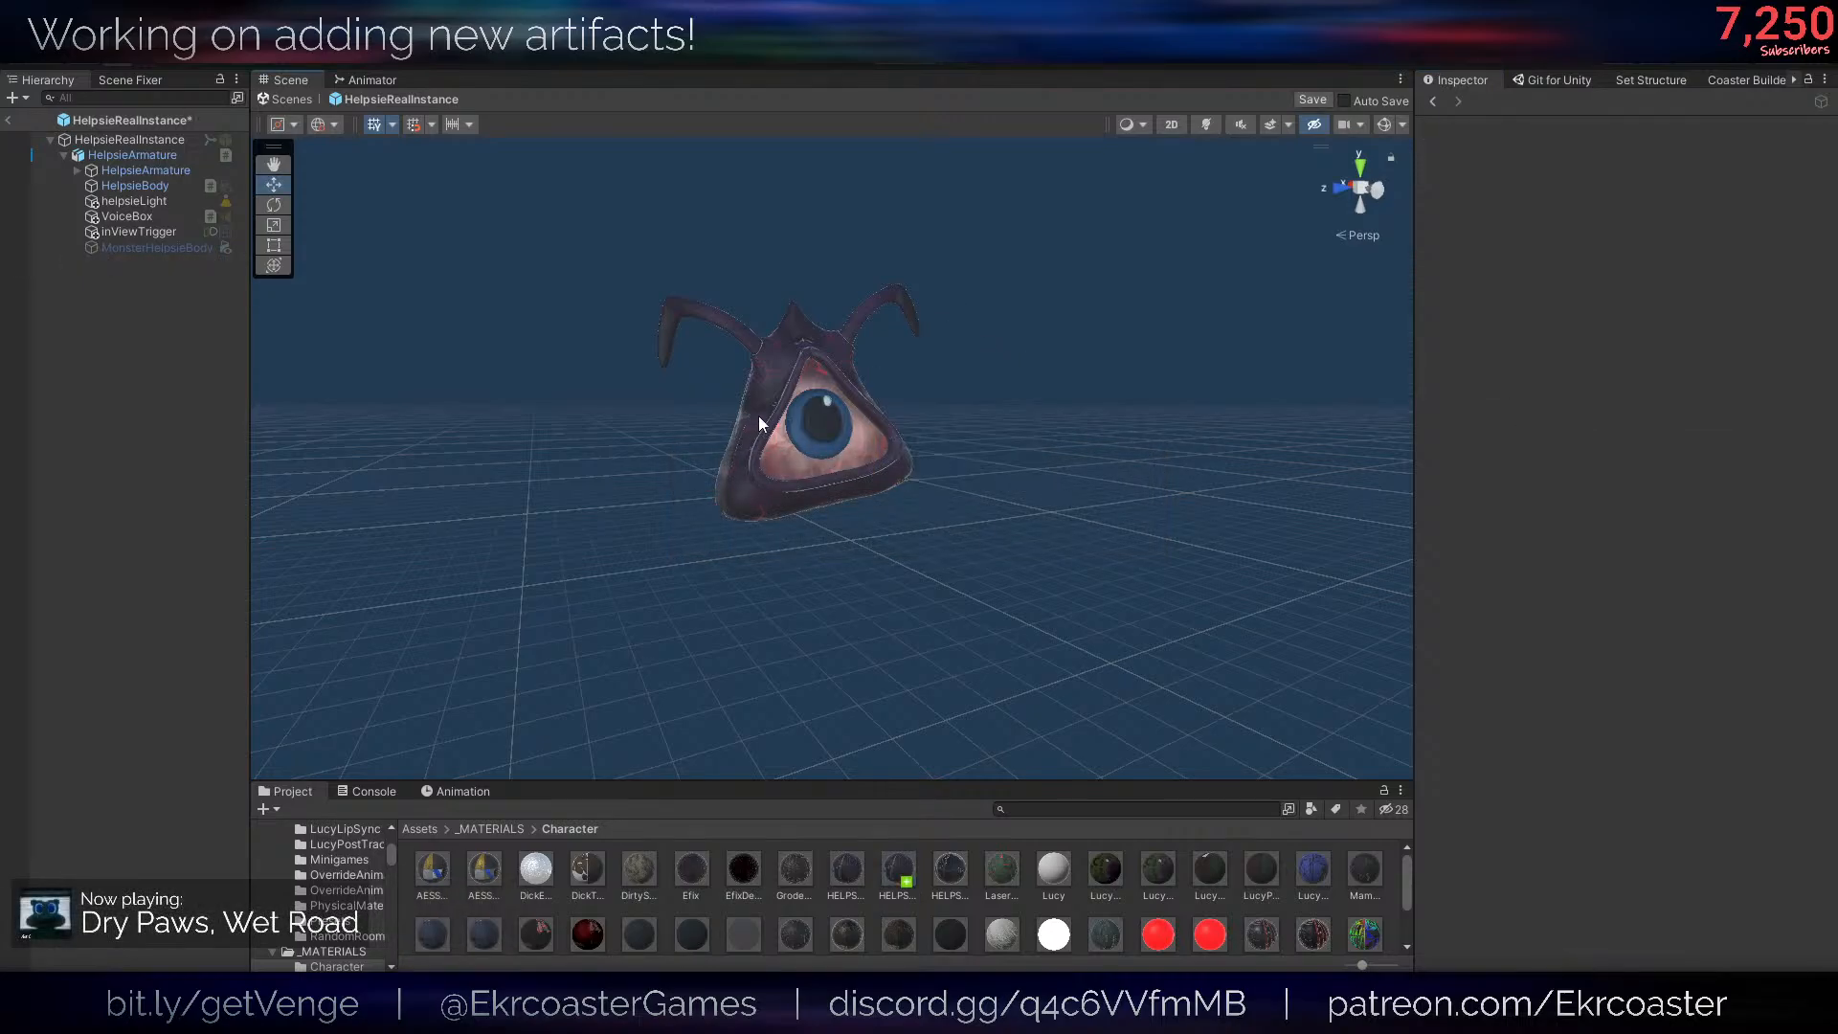
click(148, 155)
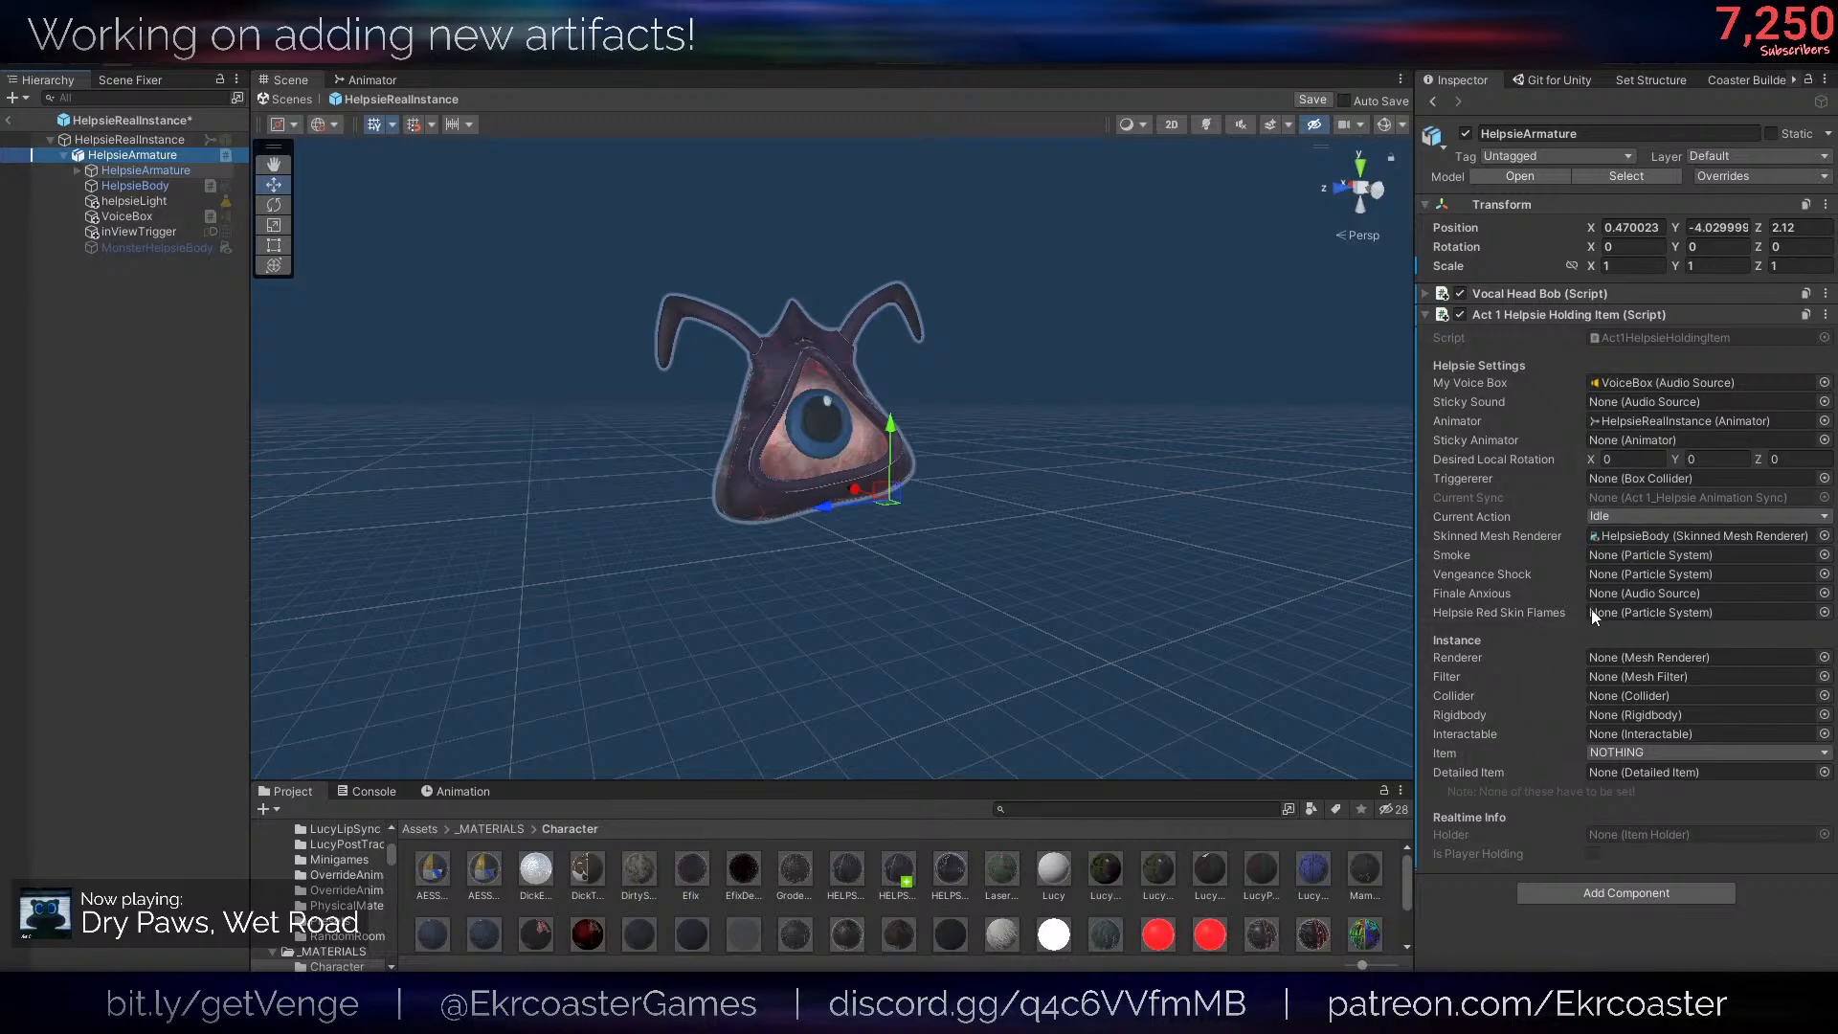
right_drag(657, 285, 667, 281)
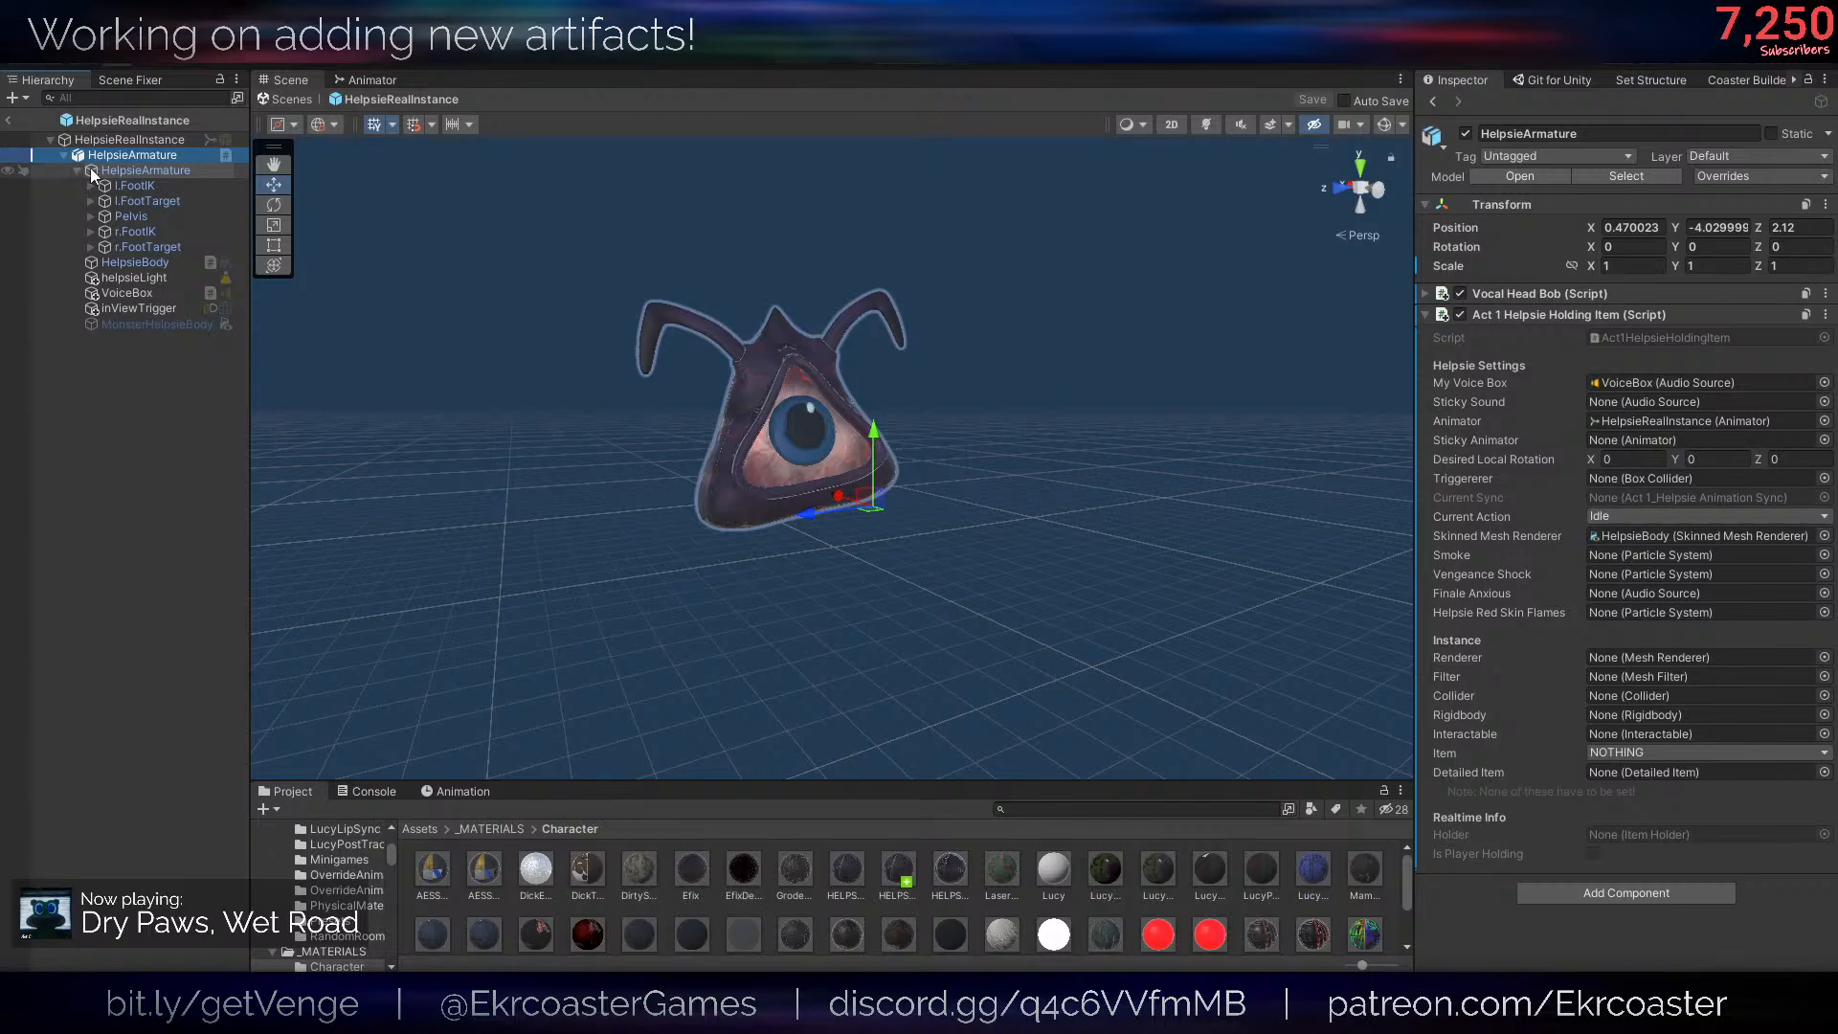
- Open the Assets/_PREFABS/Particles/Fire folder to browse the available fire particle prefabs
right_click(109, 151)
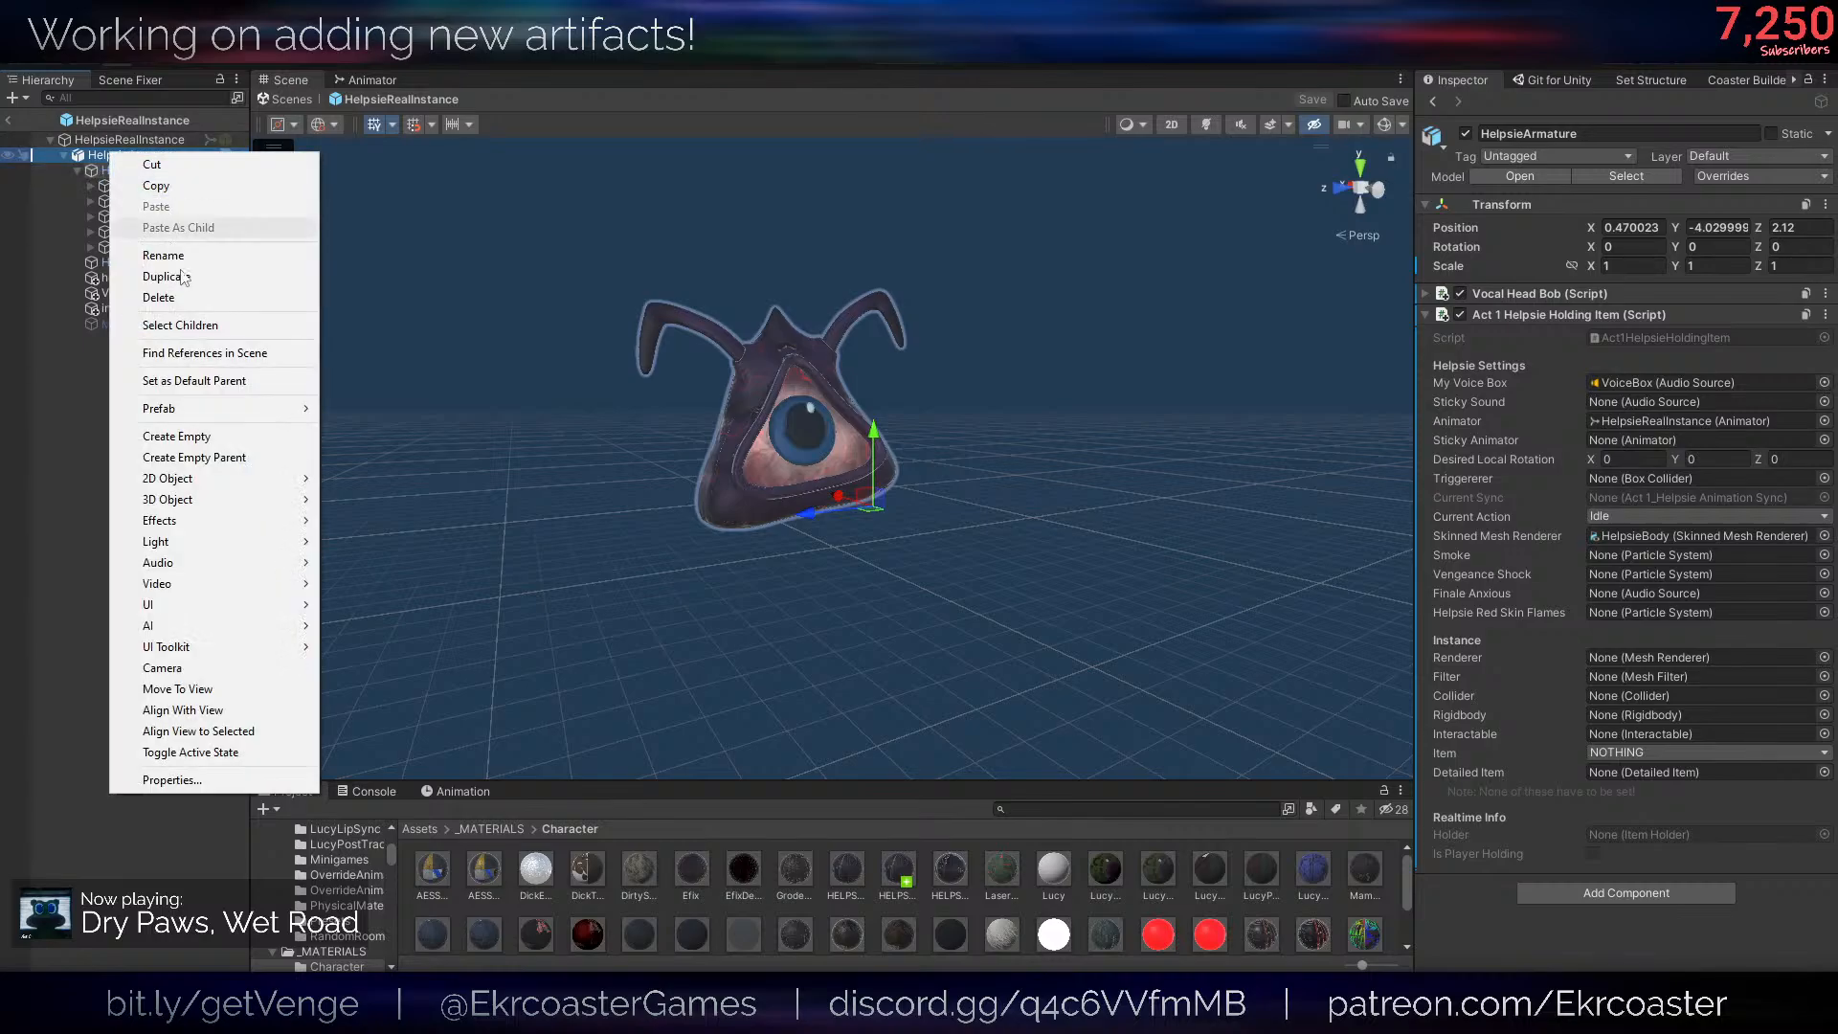
click(418, 828)
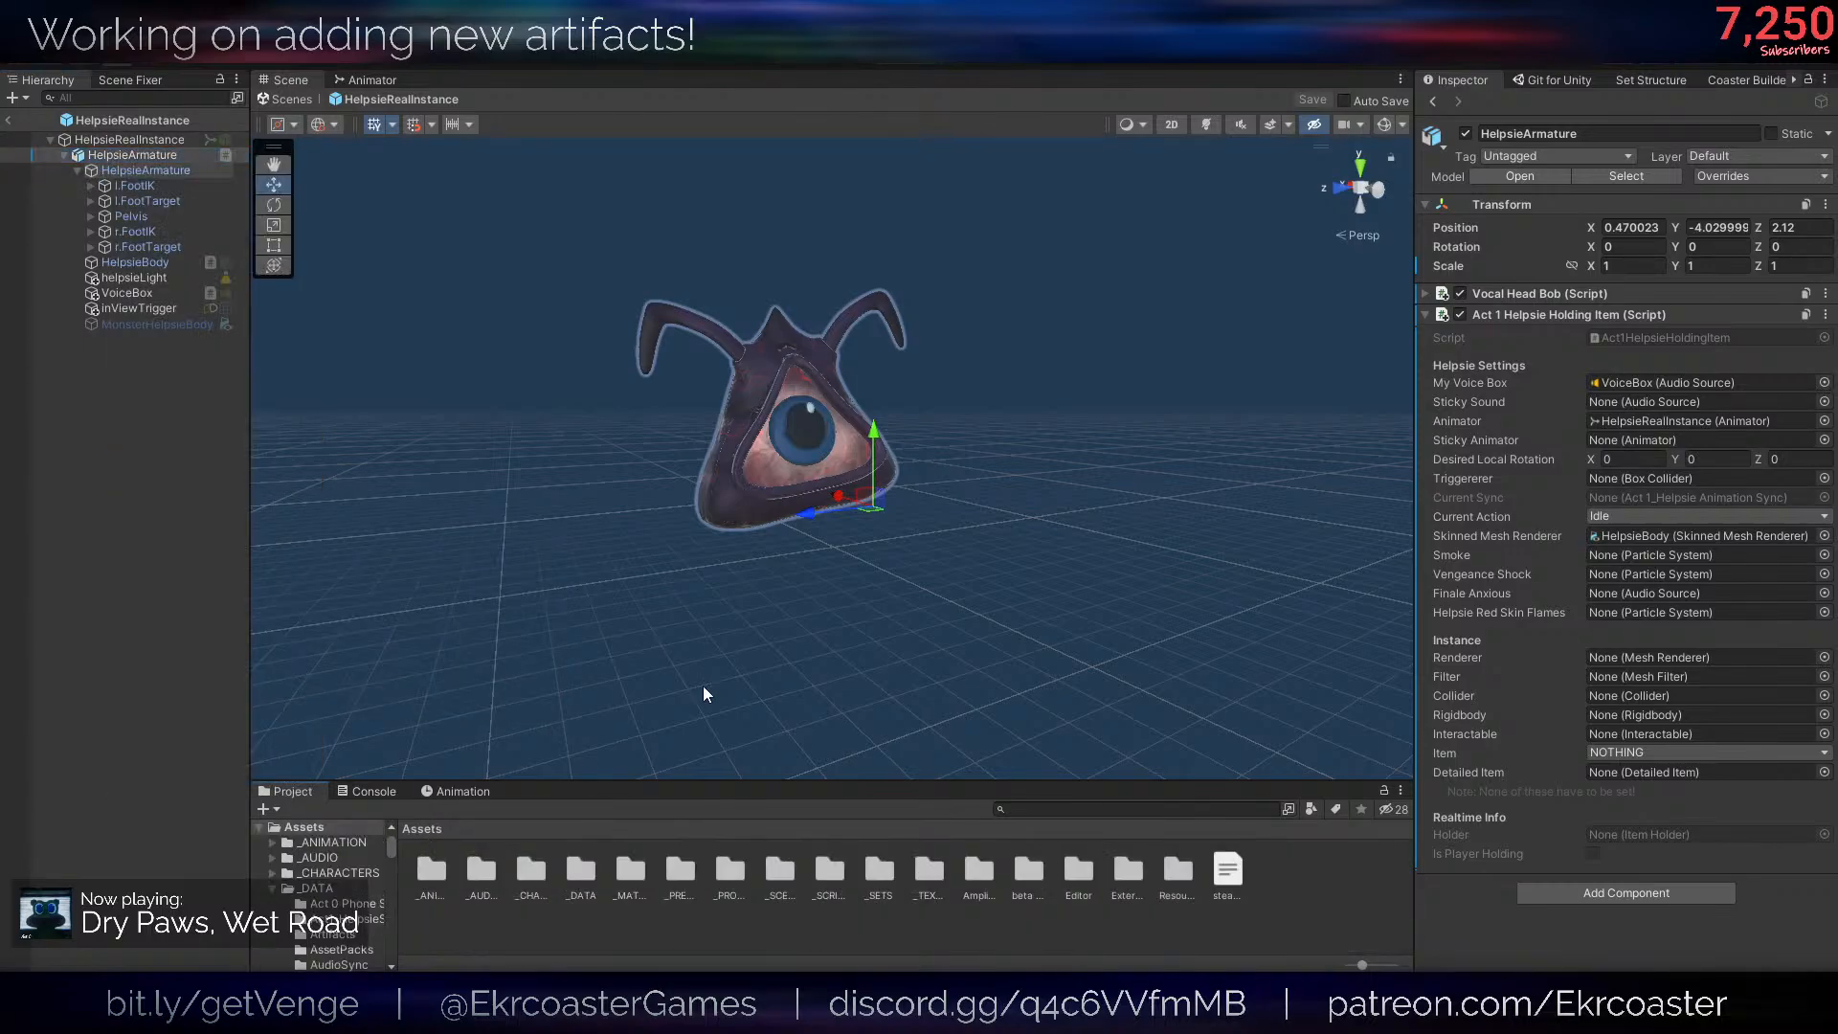
click(679, 872)
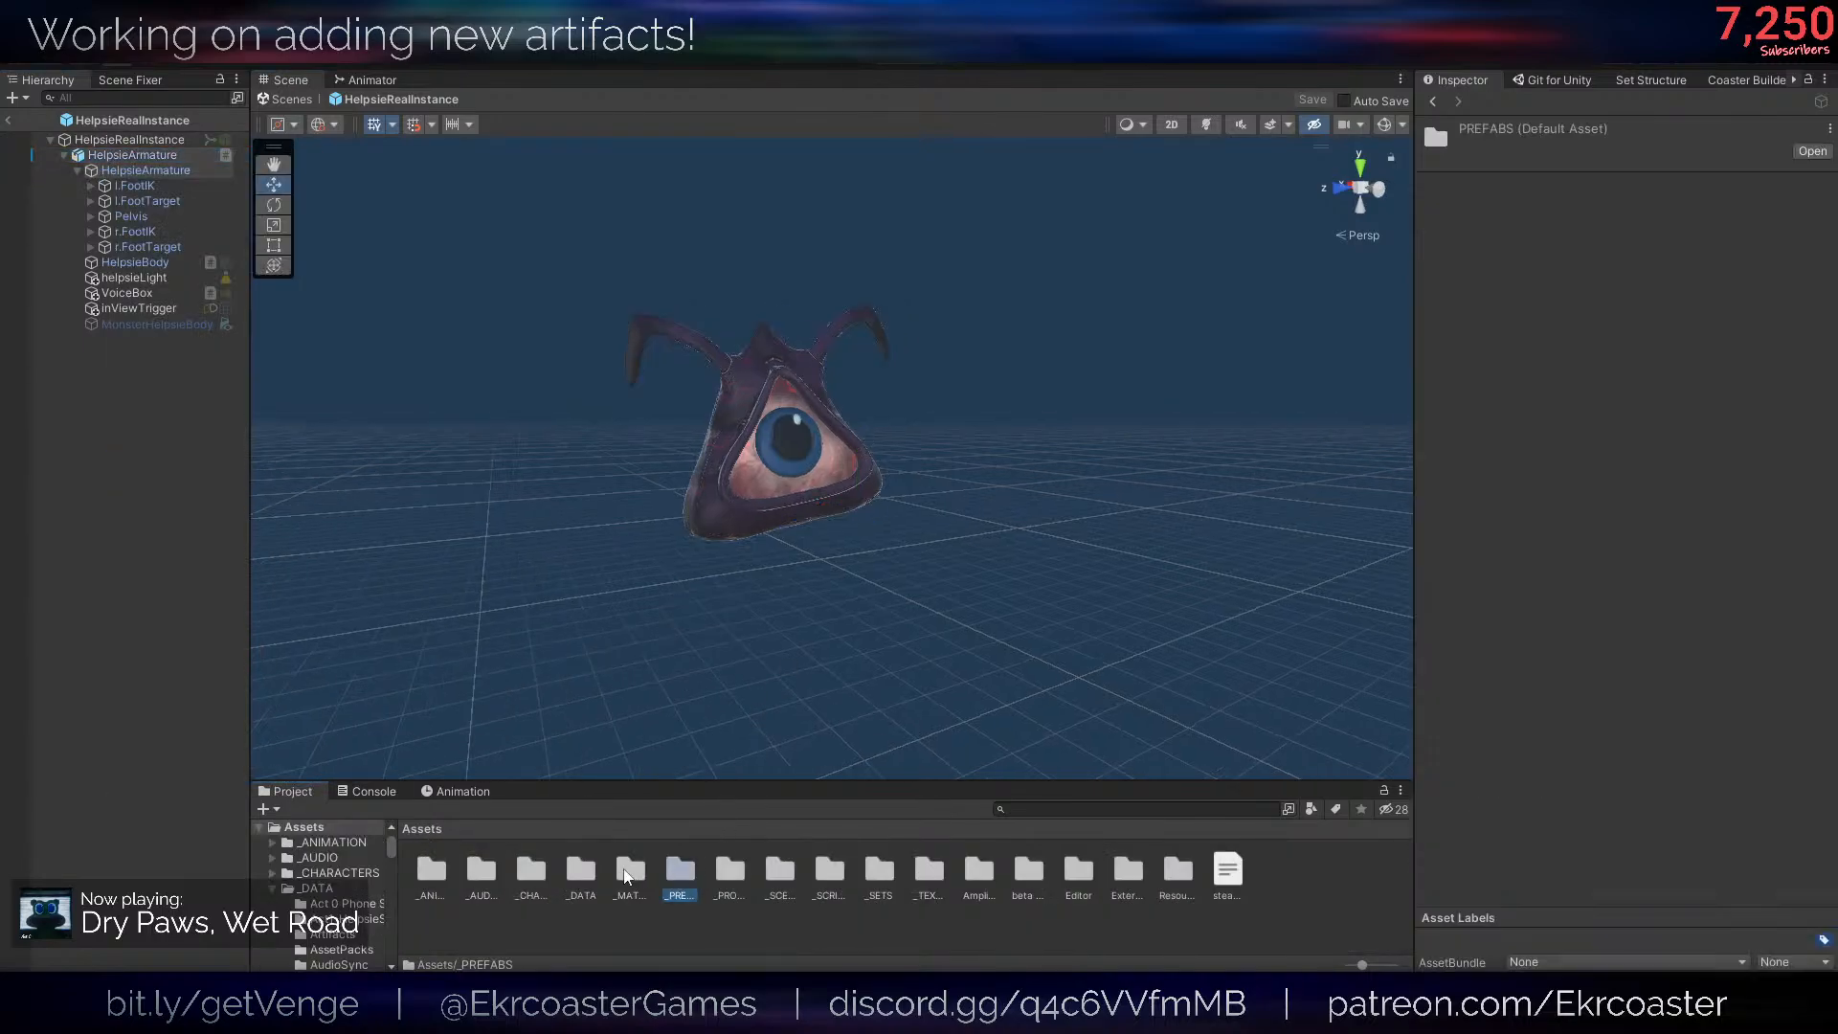
double_click(680, 872)
double_click(580, 871)
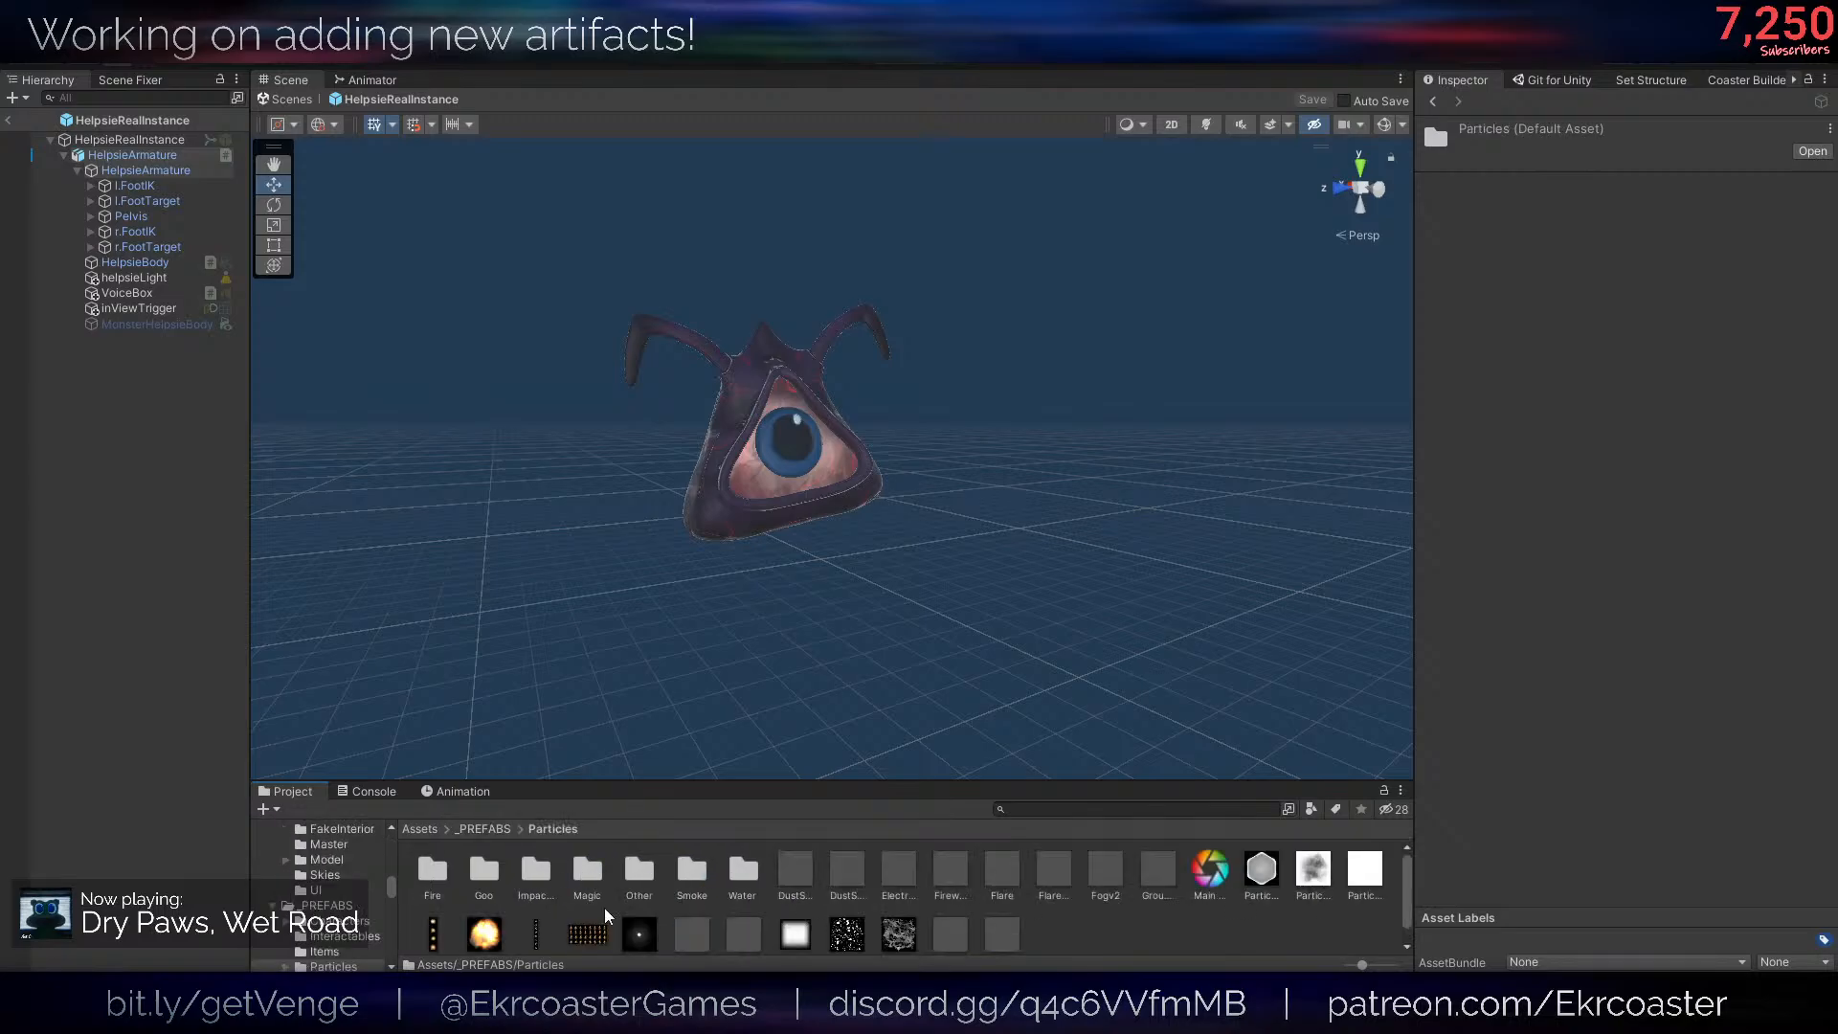
double_click(431, 876)
key(w)
right_drag(841, 617, 841, 617)
key(s)
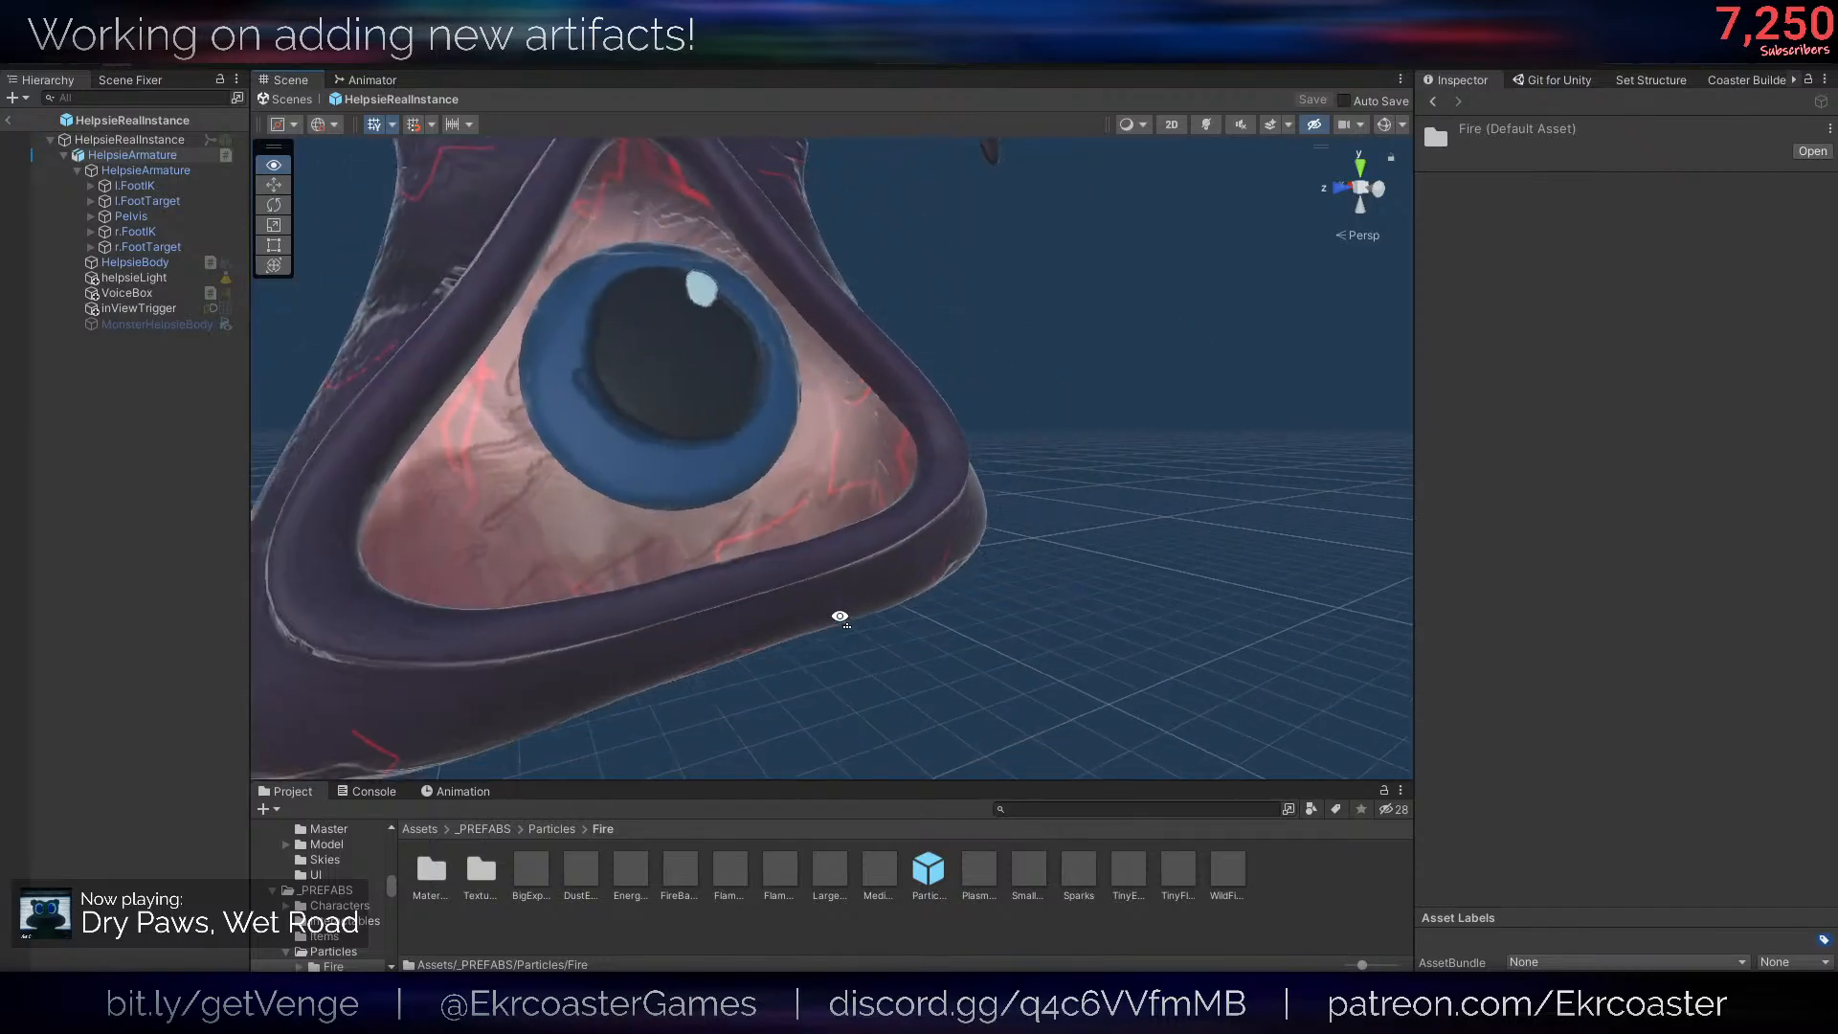
- Try out the FlameStream particle prefab beside the Helpsie and delete it from the hierarchy
click(729, 869)
scroll(874, 642, down, 5)
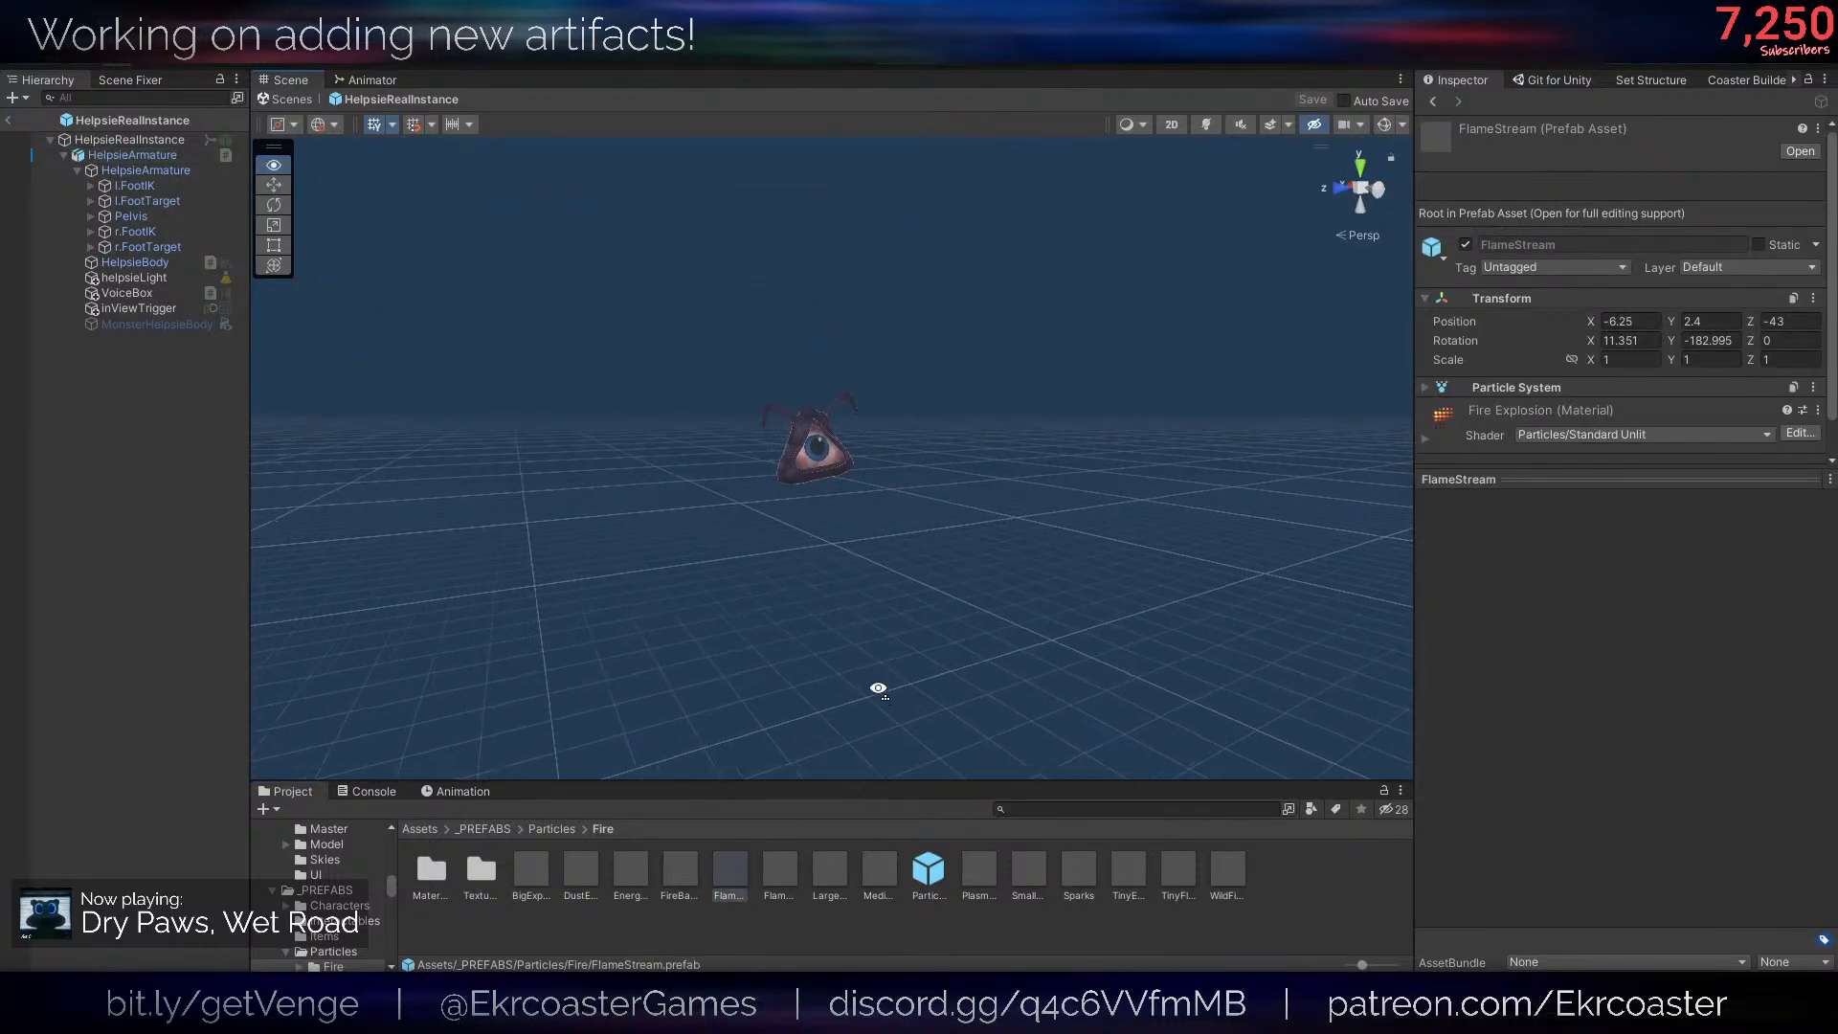
scroll(878, 689, up, 5)
drag(194, 720, 194, 720)
key(f)
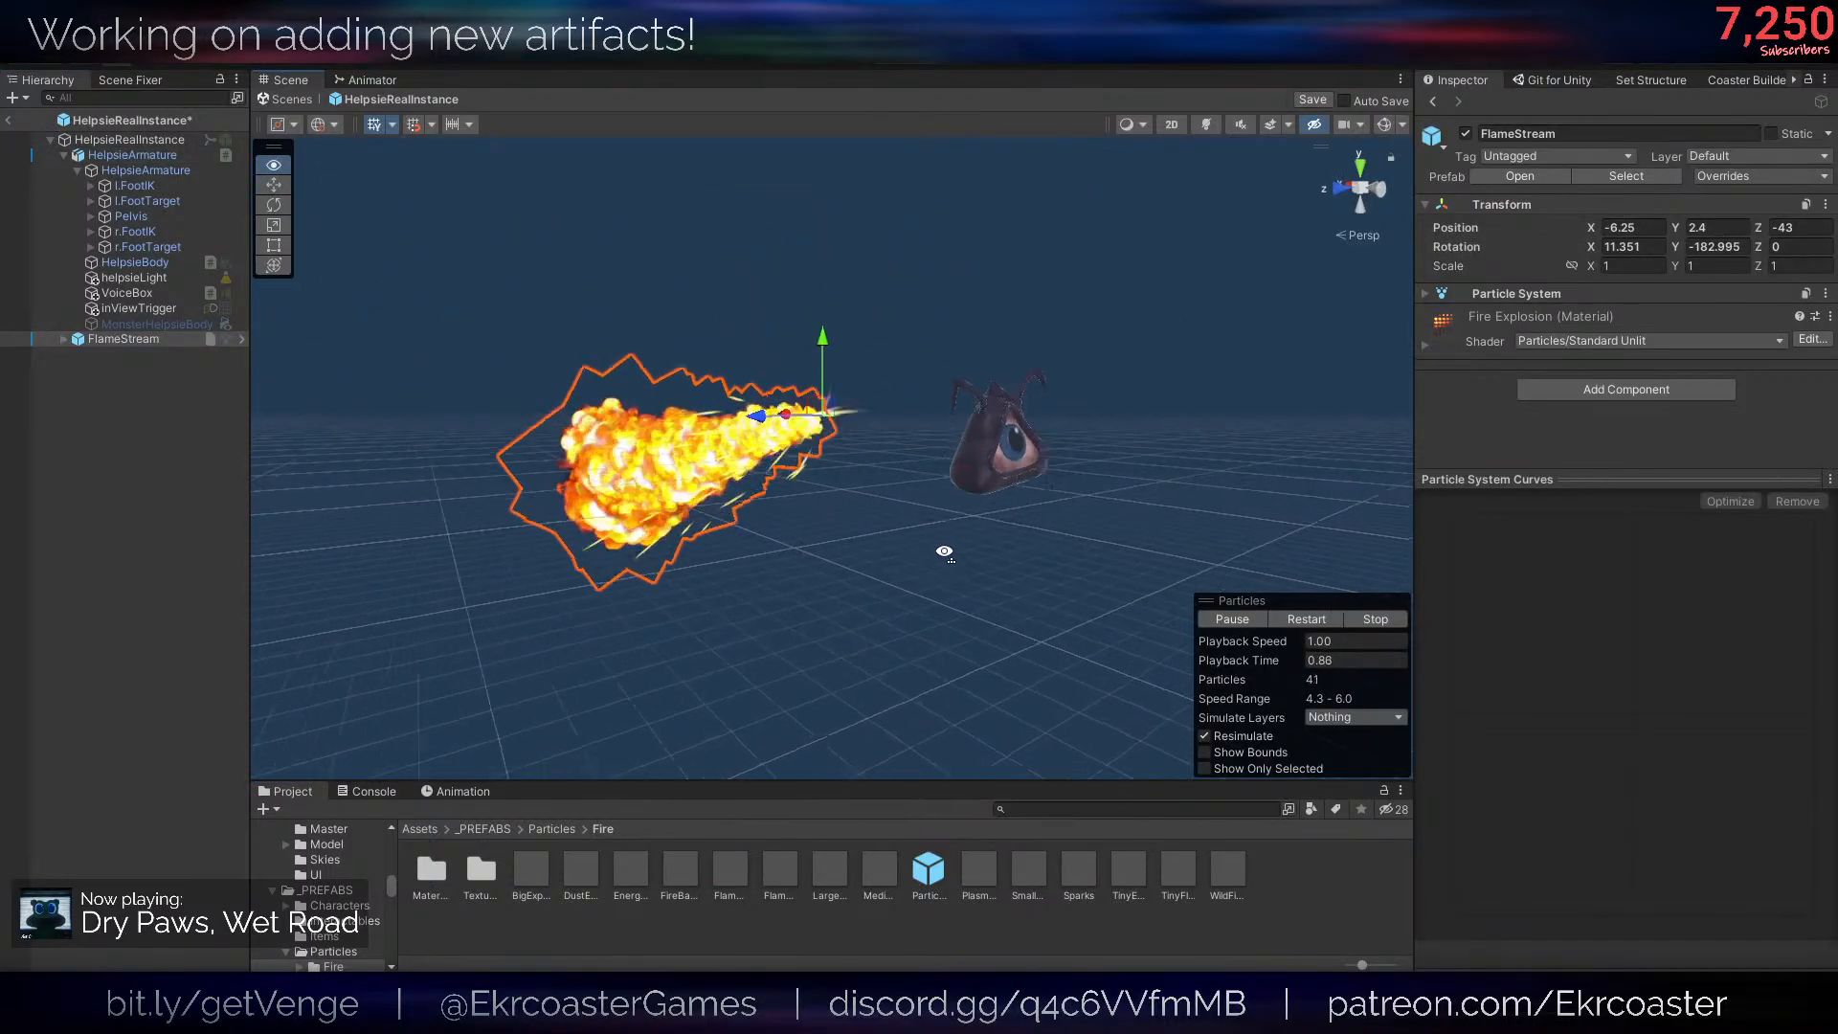
key(Delete)
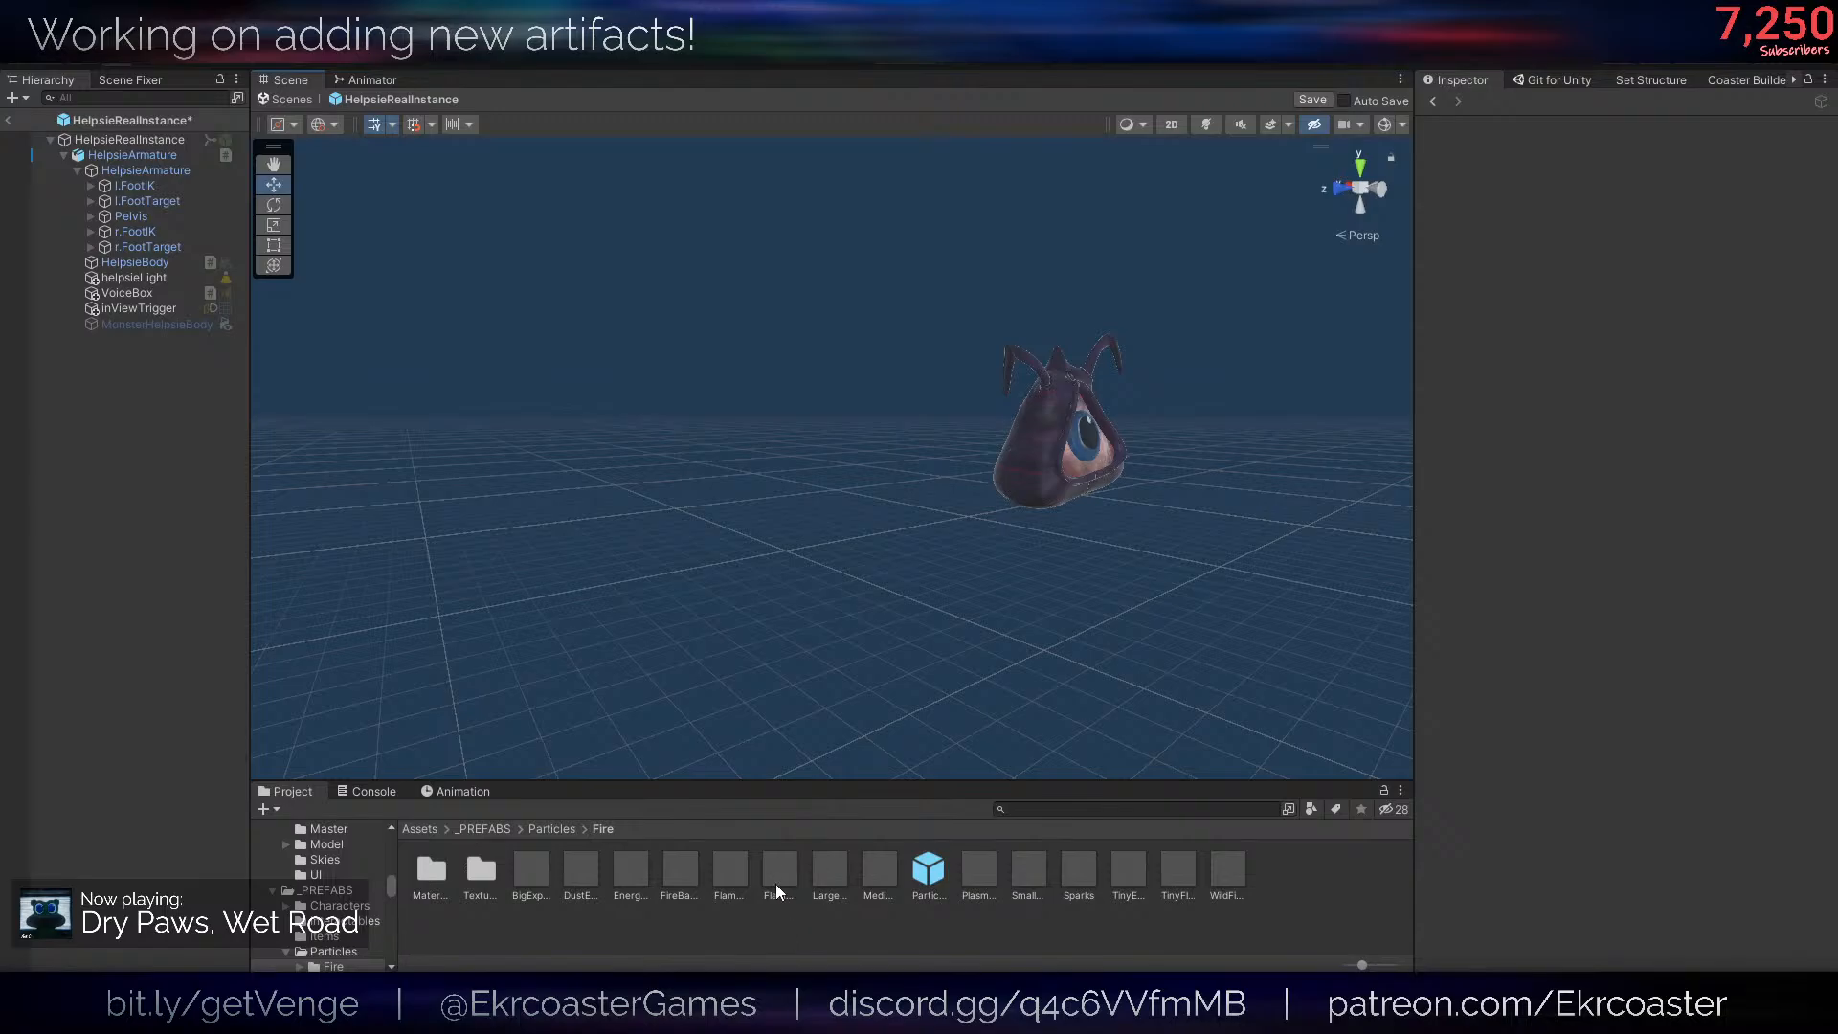
- Try out the second flame prefab, SmallExplosion and a tiny fire prefab one at a time, deleting each one
drag(776, 883, 106, 702)
key(Delete)
drag(120, 757, 119, 757)
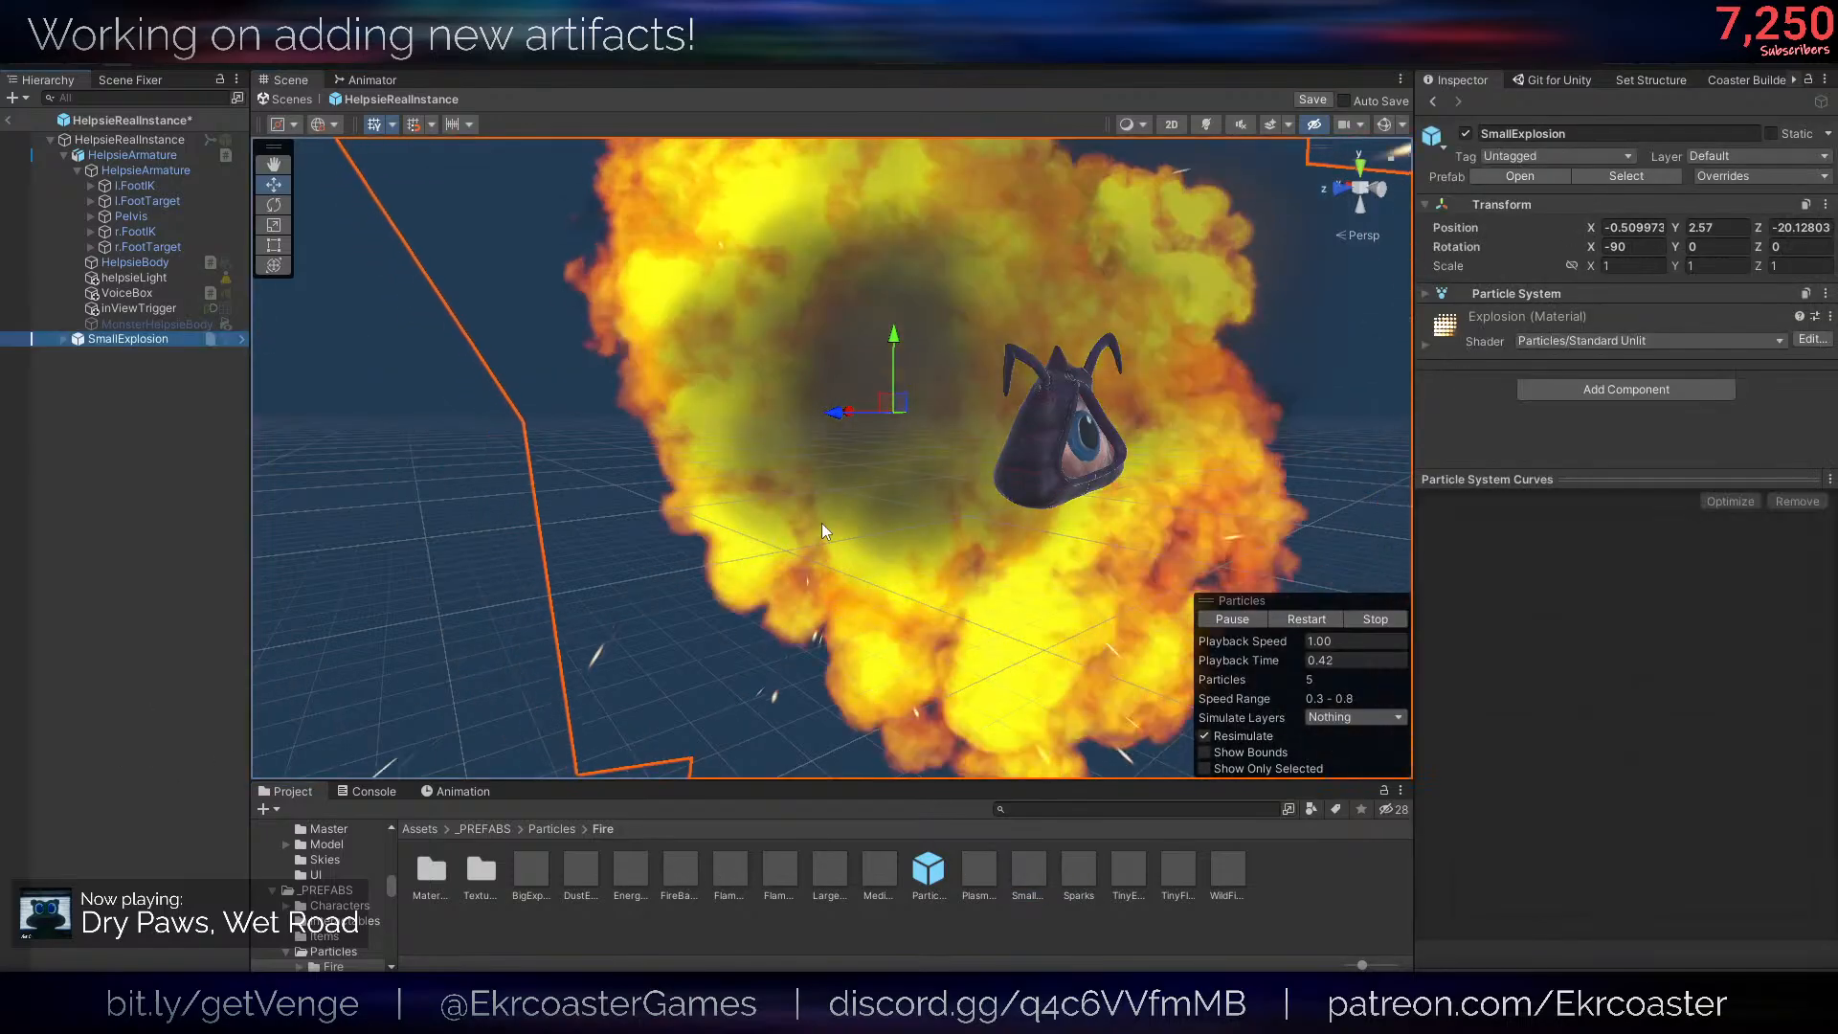
key(Delete)
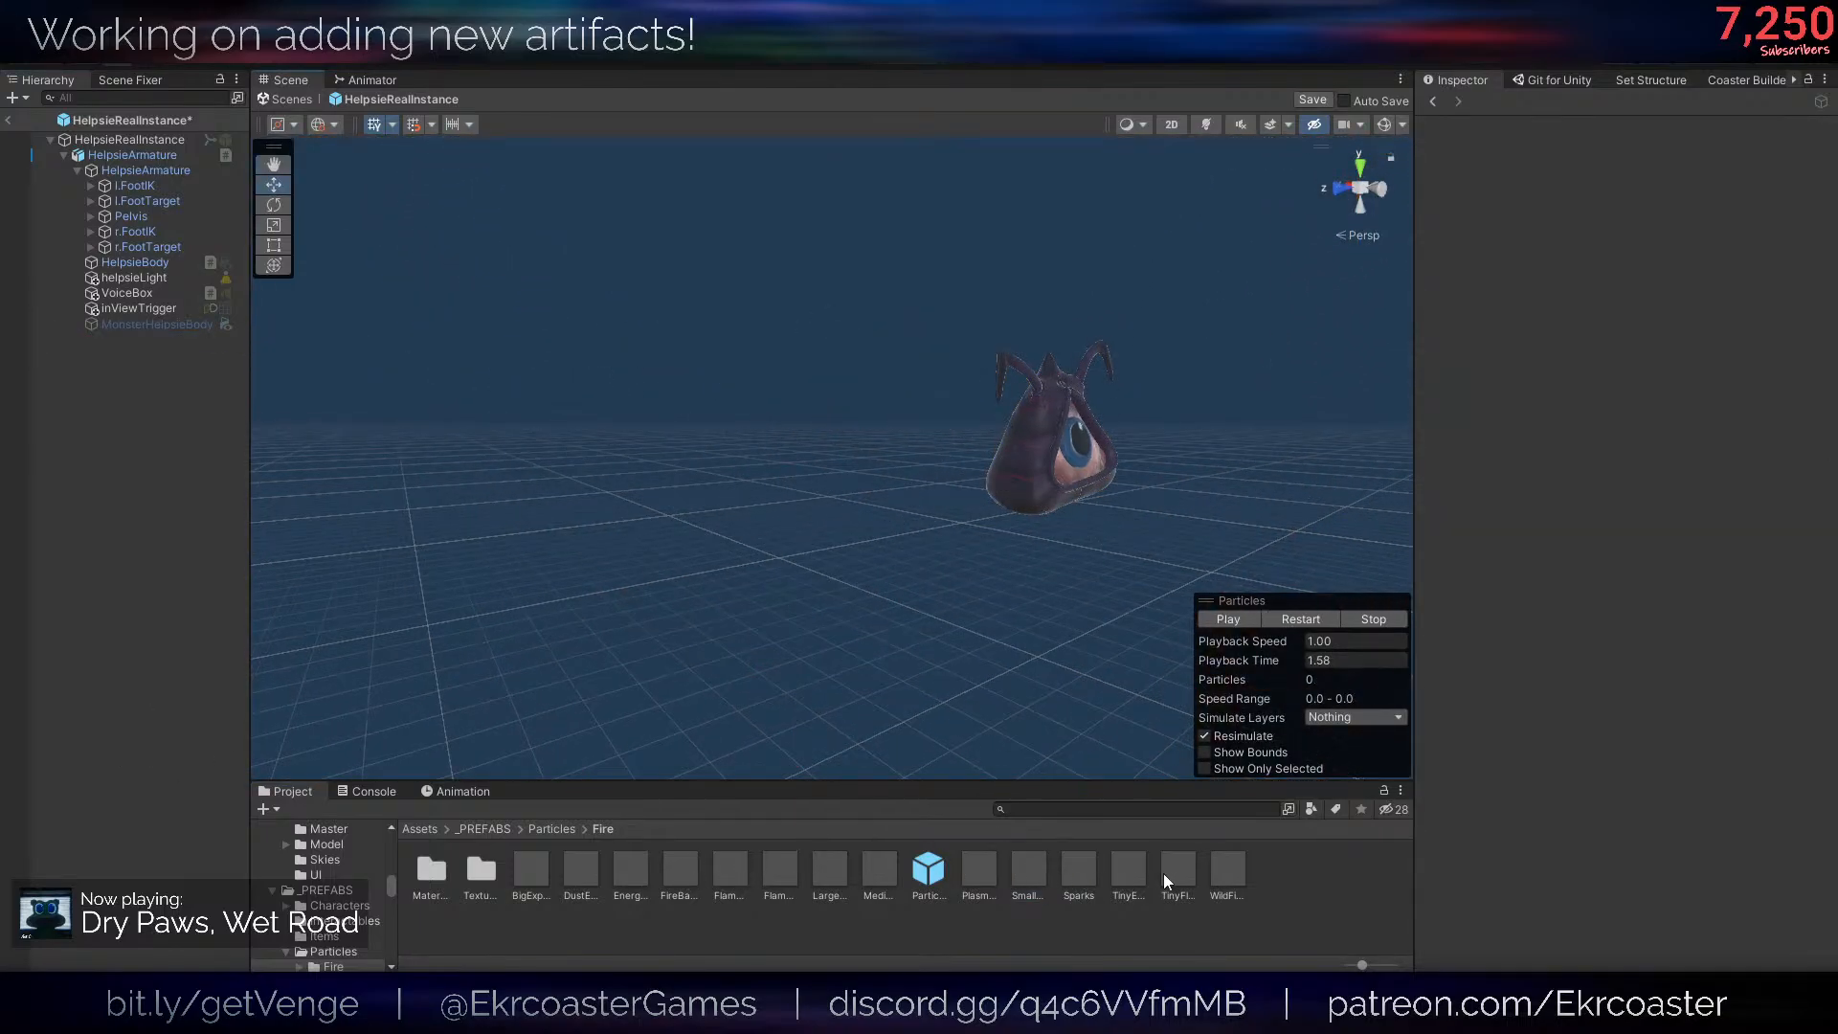
drag(152, 739, 151, 739)
right_drag(831, 556, 880, 714)
key(Delete)
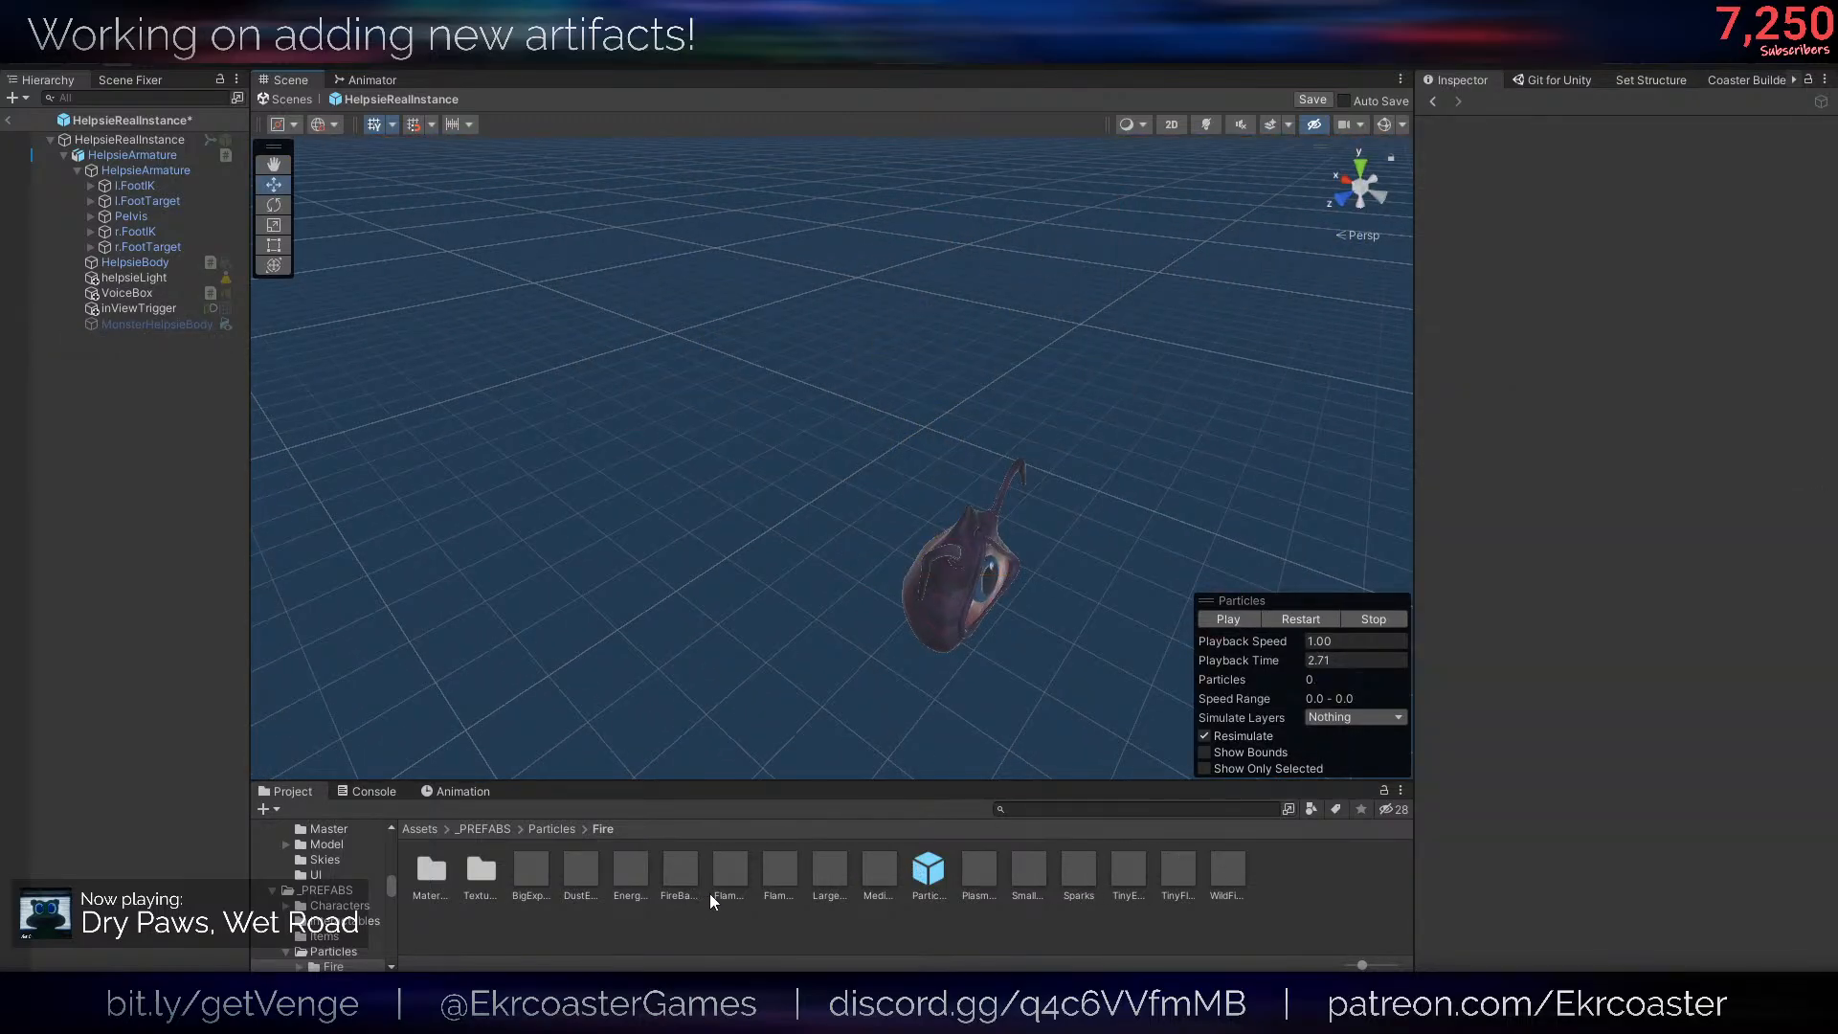
- Preview FlameStream again and the FireBall prefab in the scene, deleting each after viewing it
drag(174, 783, 175, 783)
right_drag(778, 521, 766, 567)
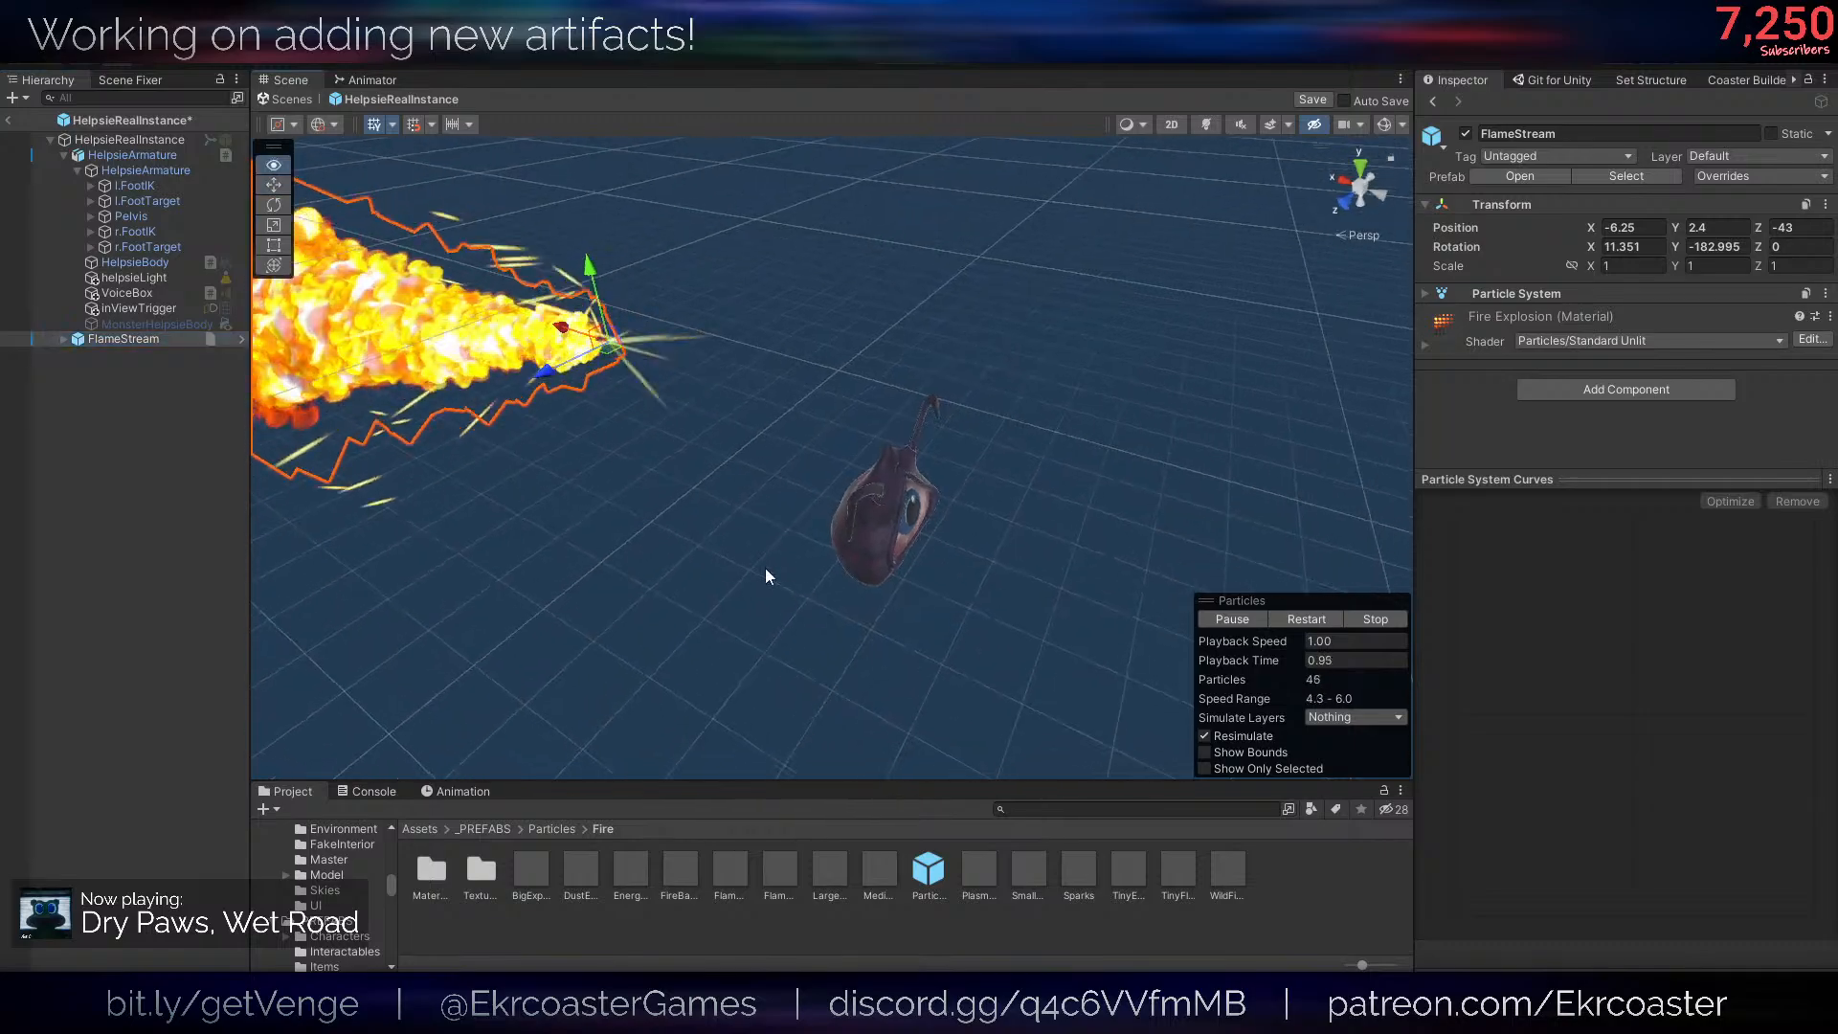
key(Delete)
drag(686, 872, 31, 812)
right_drag(827, 519, 635, 409)
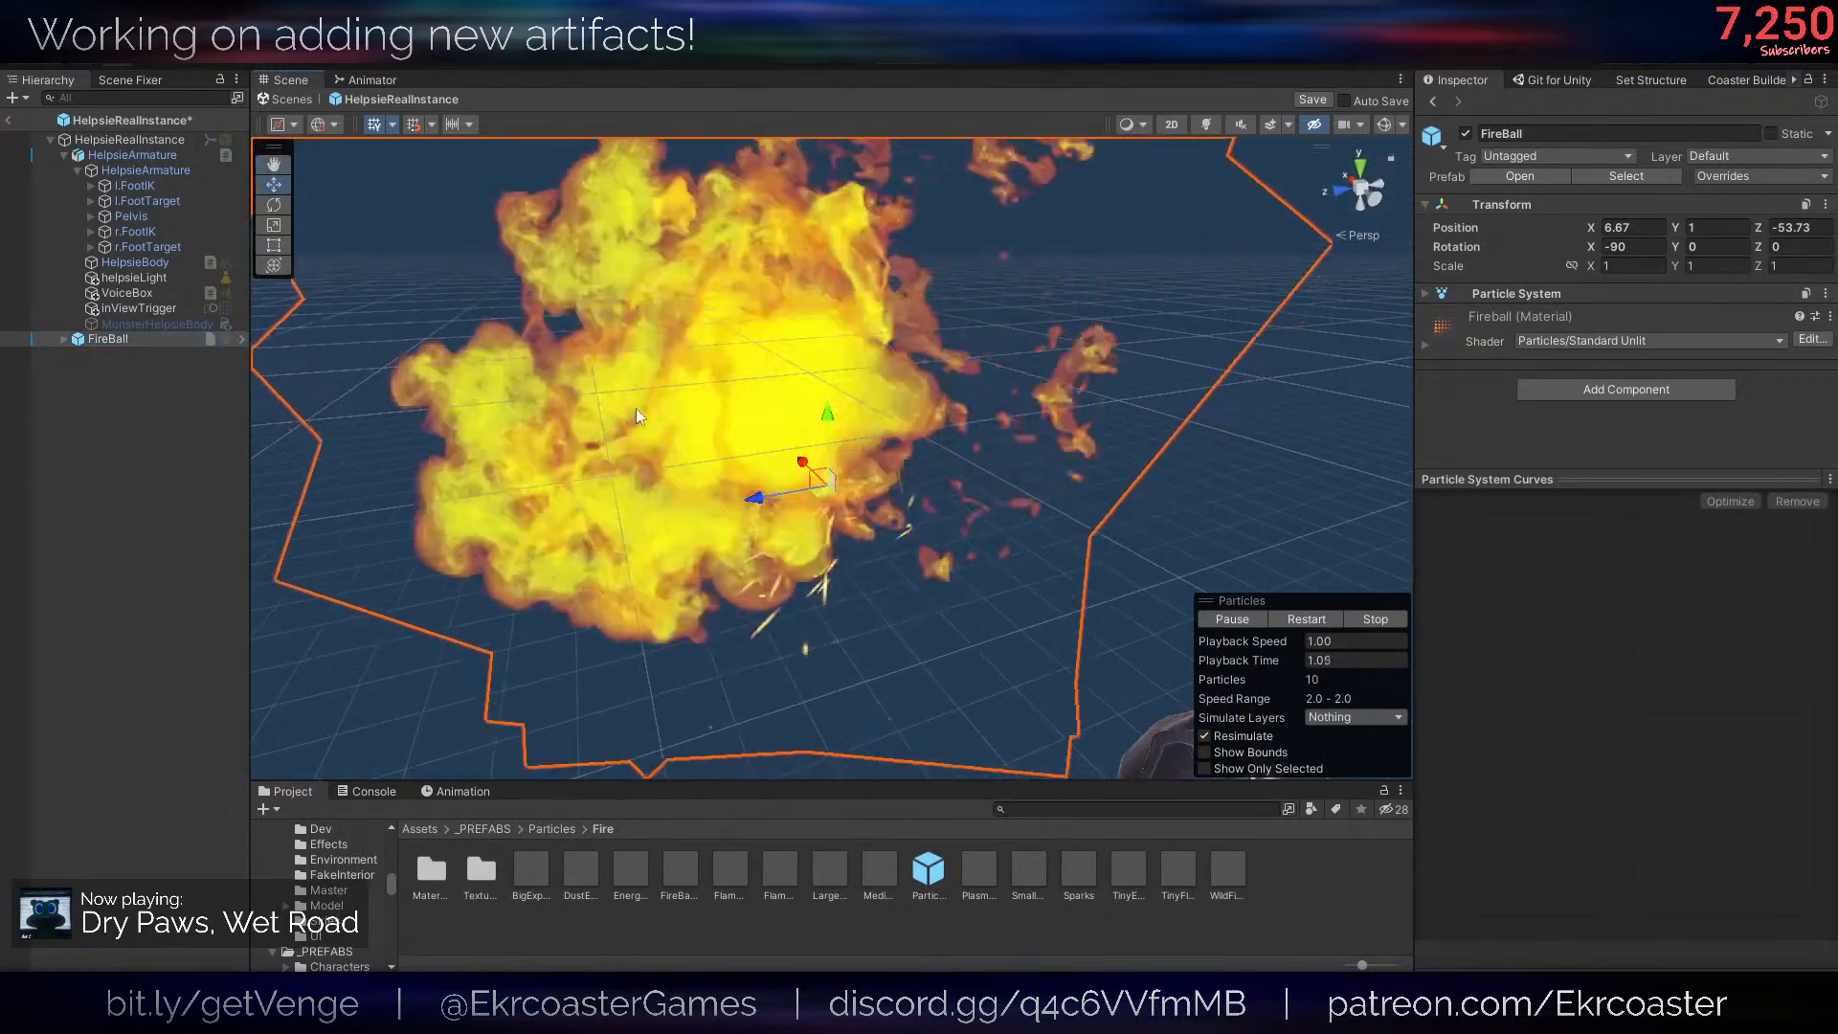
key(Delete)
- Try out the dust and plasma particle prefabs from the Fire folder, deleting each from the hierarchy
drag(573, 871, 172, 776)
right_drag(701, 572, 747, 574)
key(Delete)
drag(978, 871, 199, 786)
key(Delete)
- Add the WildFire particle prefab to the HelpsieRealInstance prefab and frame its flames
key(s)
right_drag(737, 565, 624, 544)
key(a)
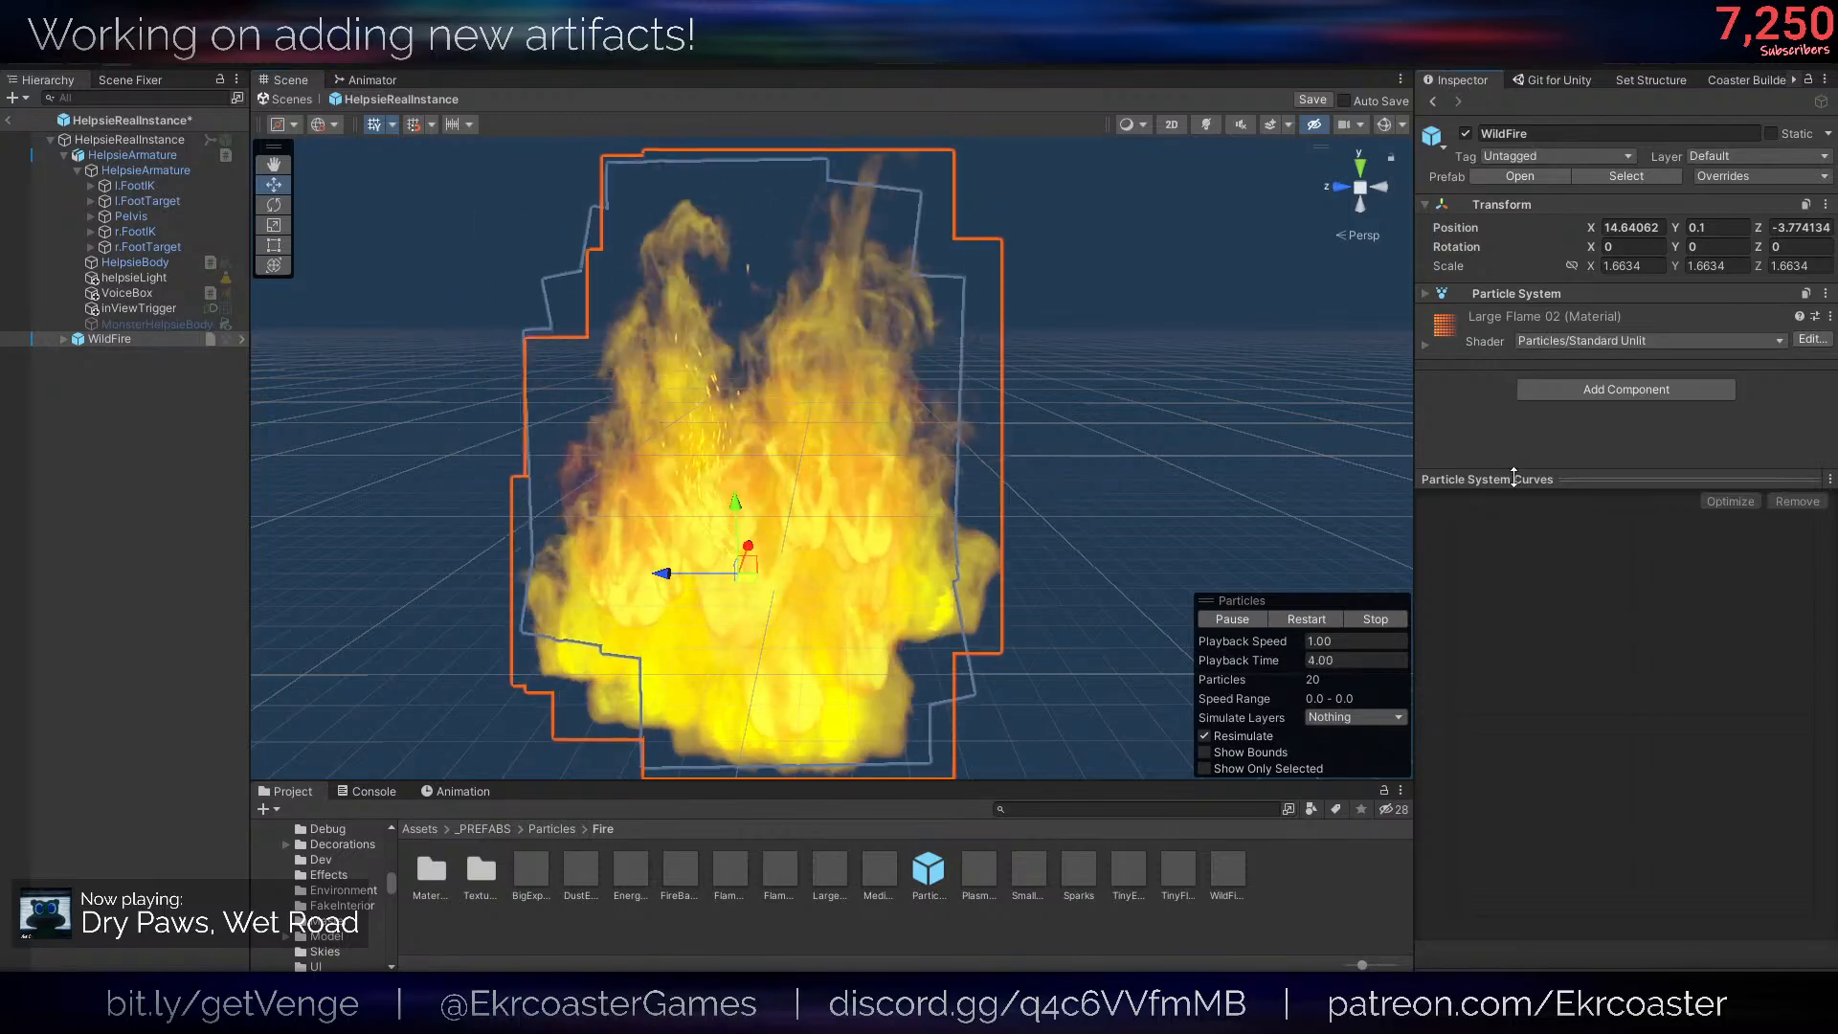
- Expand WildFire to check its child particle systems and parent it under the top HelpsieArmature object
click(1514, 477)
click(169, 338)
key(Right)
key(Down)
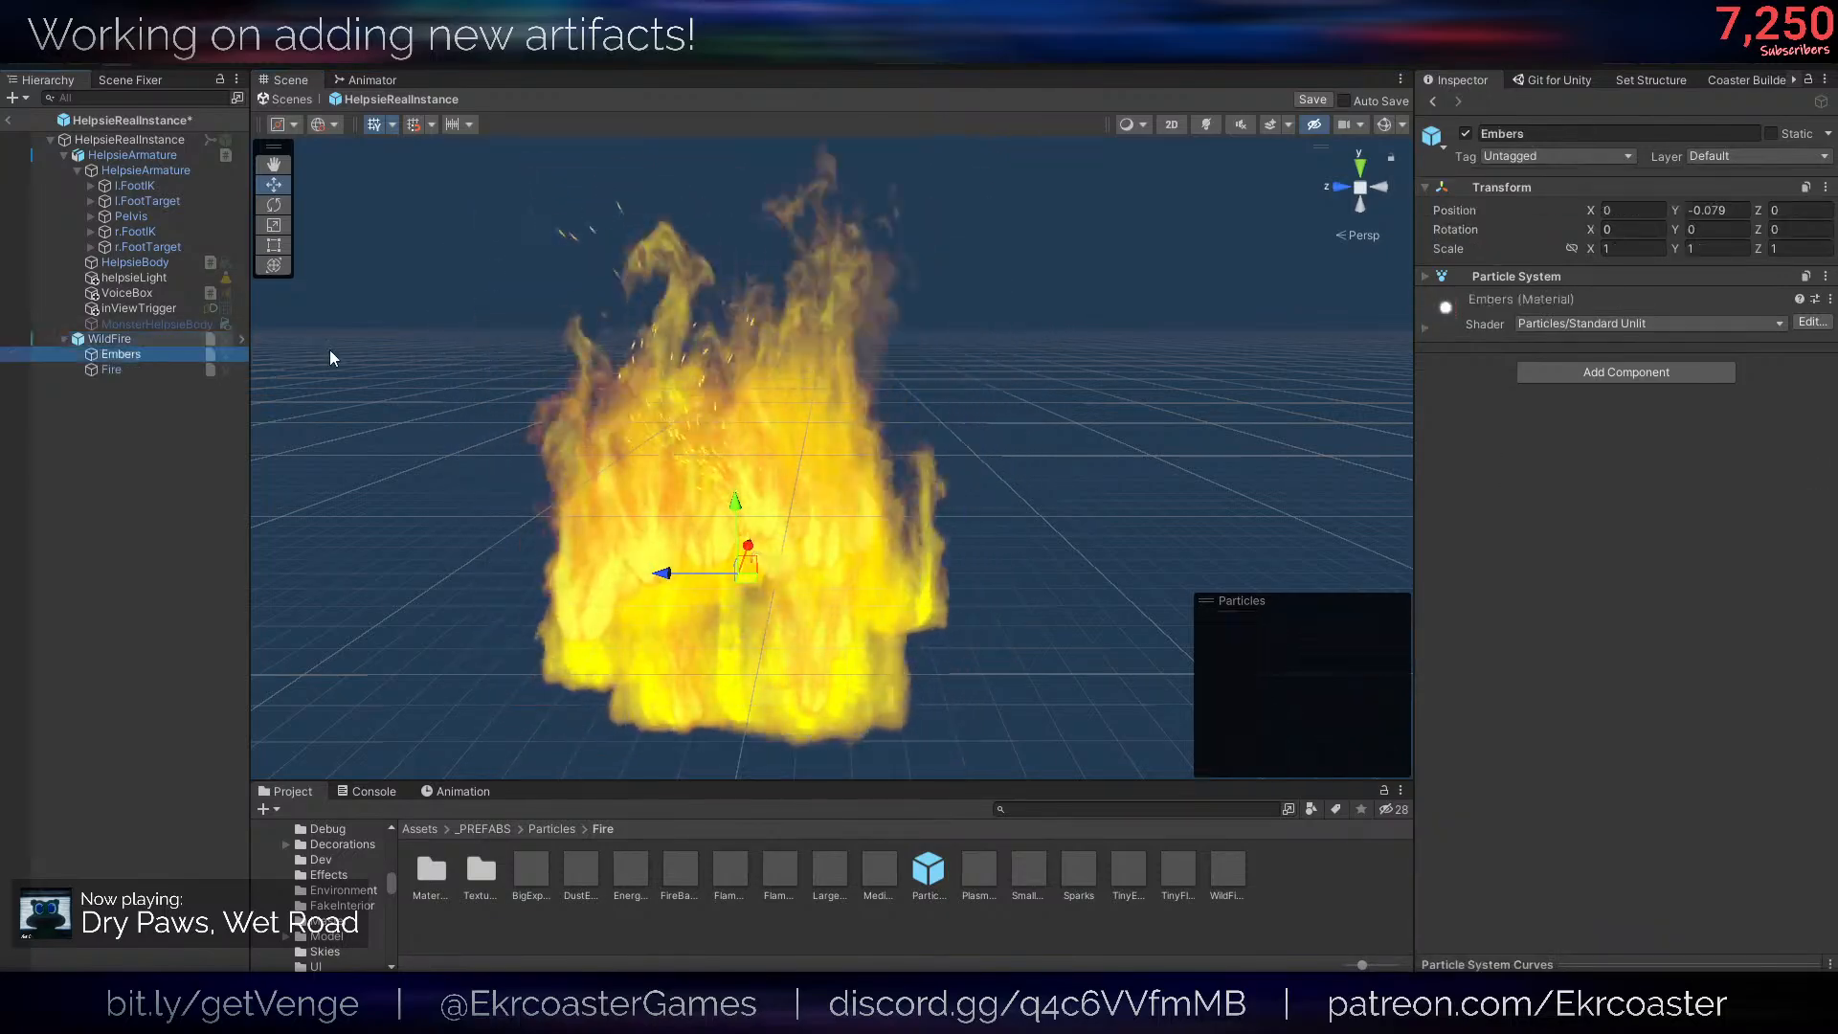
key(Up)
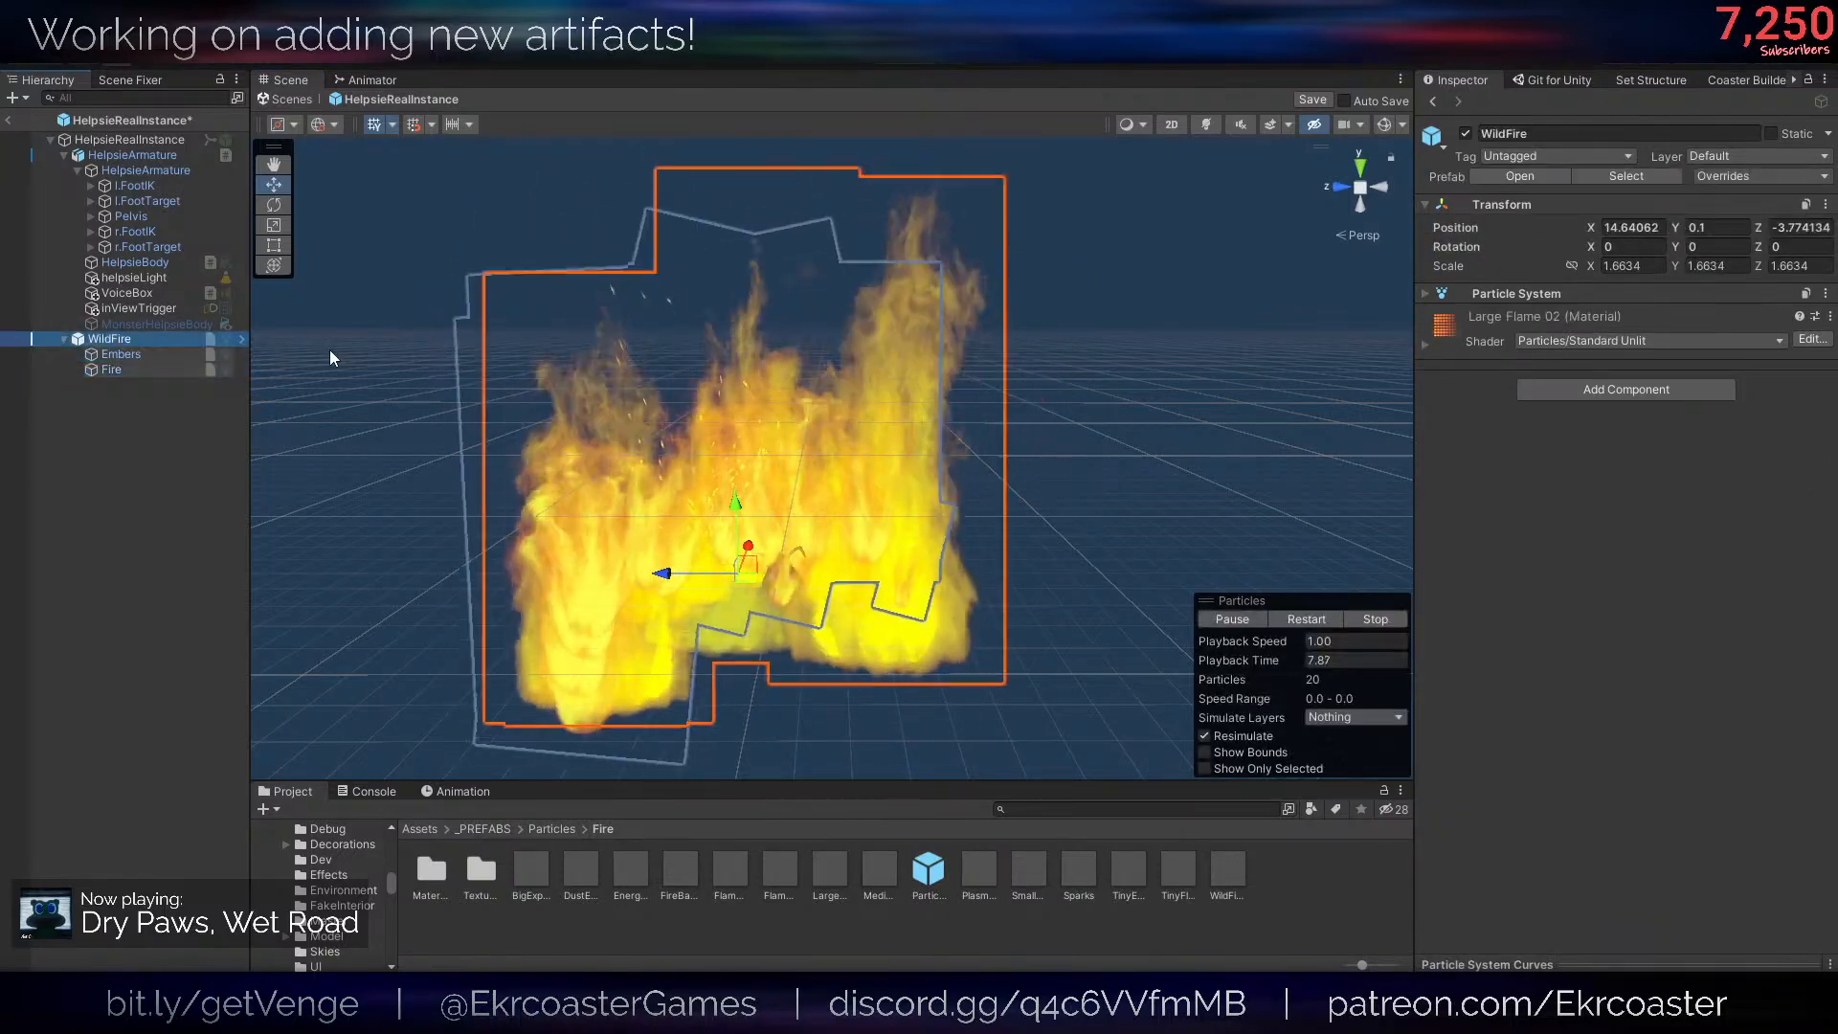
drag(170, 342, 156, 156)
right_drag(790, 287, 1029, 321)
- Make WildFire's particle system emit from a Skinned Mesh Renderer shape using the HelpsieBody mesh from the scene
click(1588, 297)
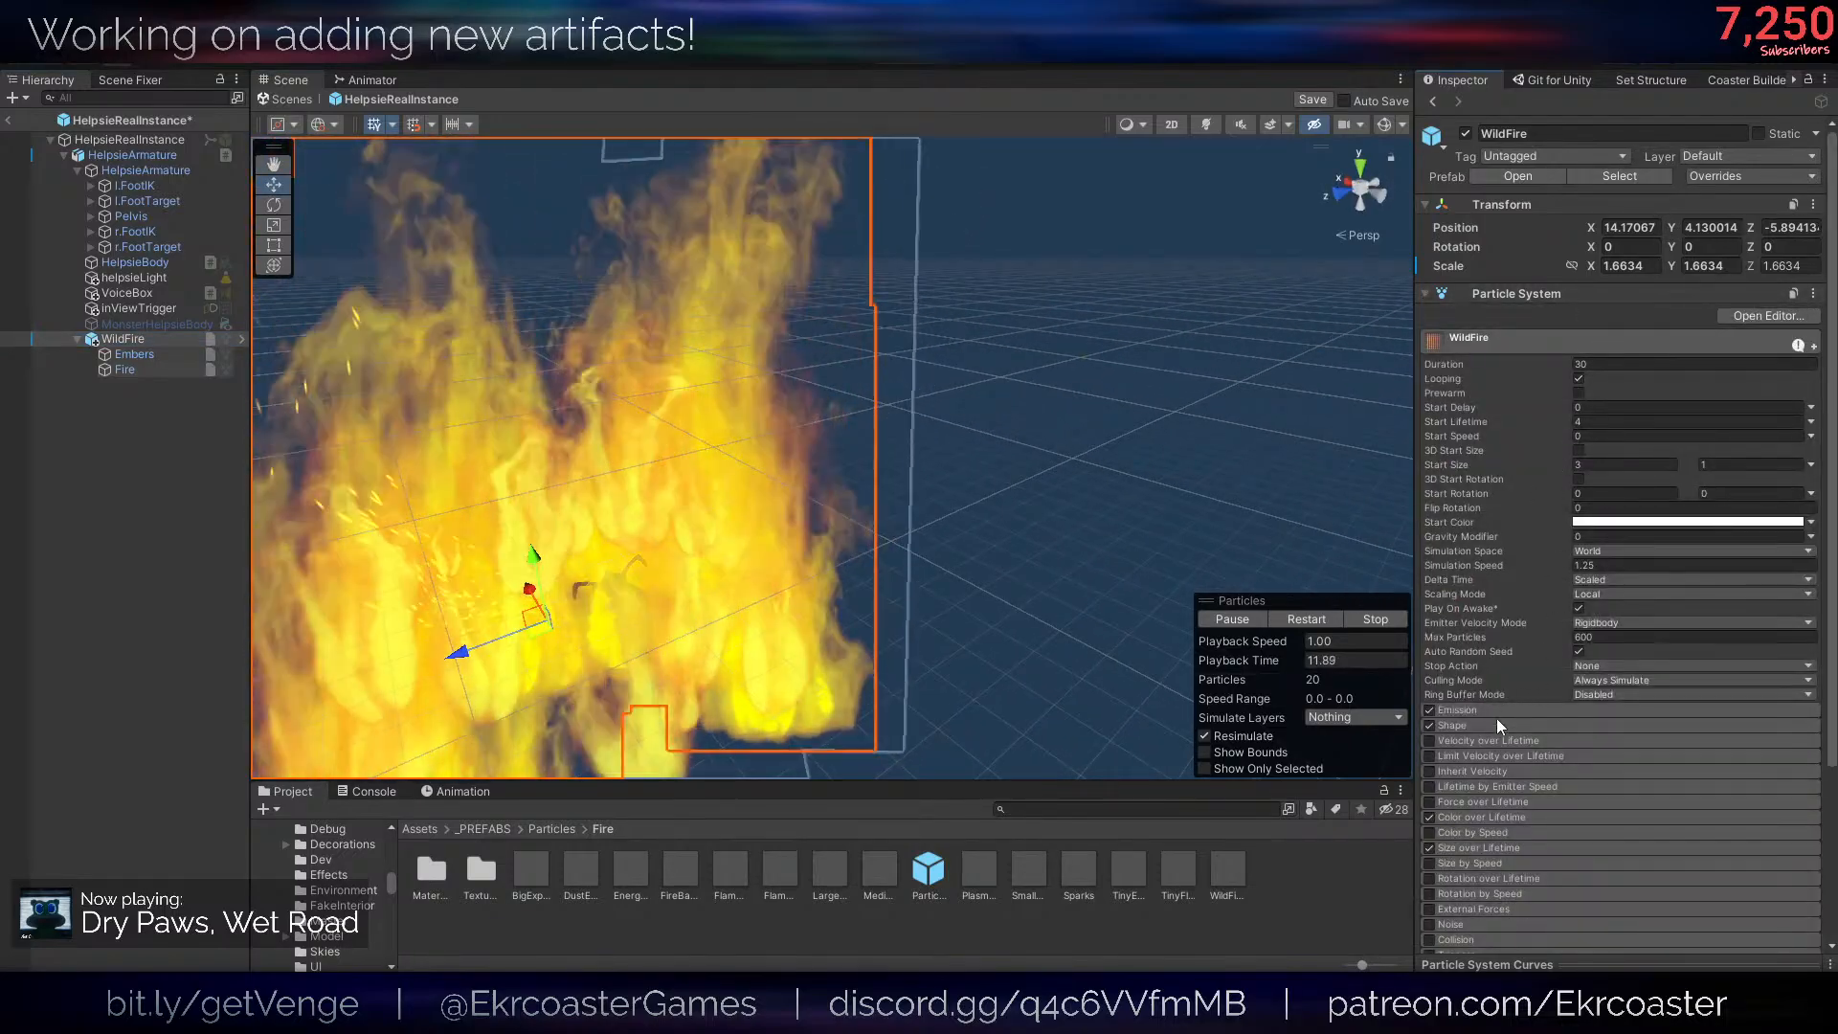
click(1497, 725)
click(1611, 743)
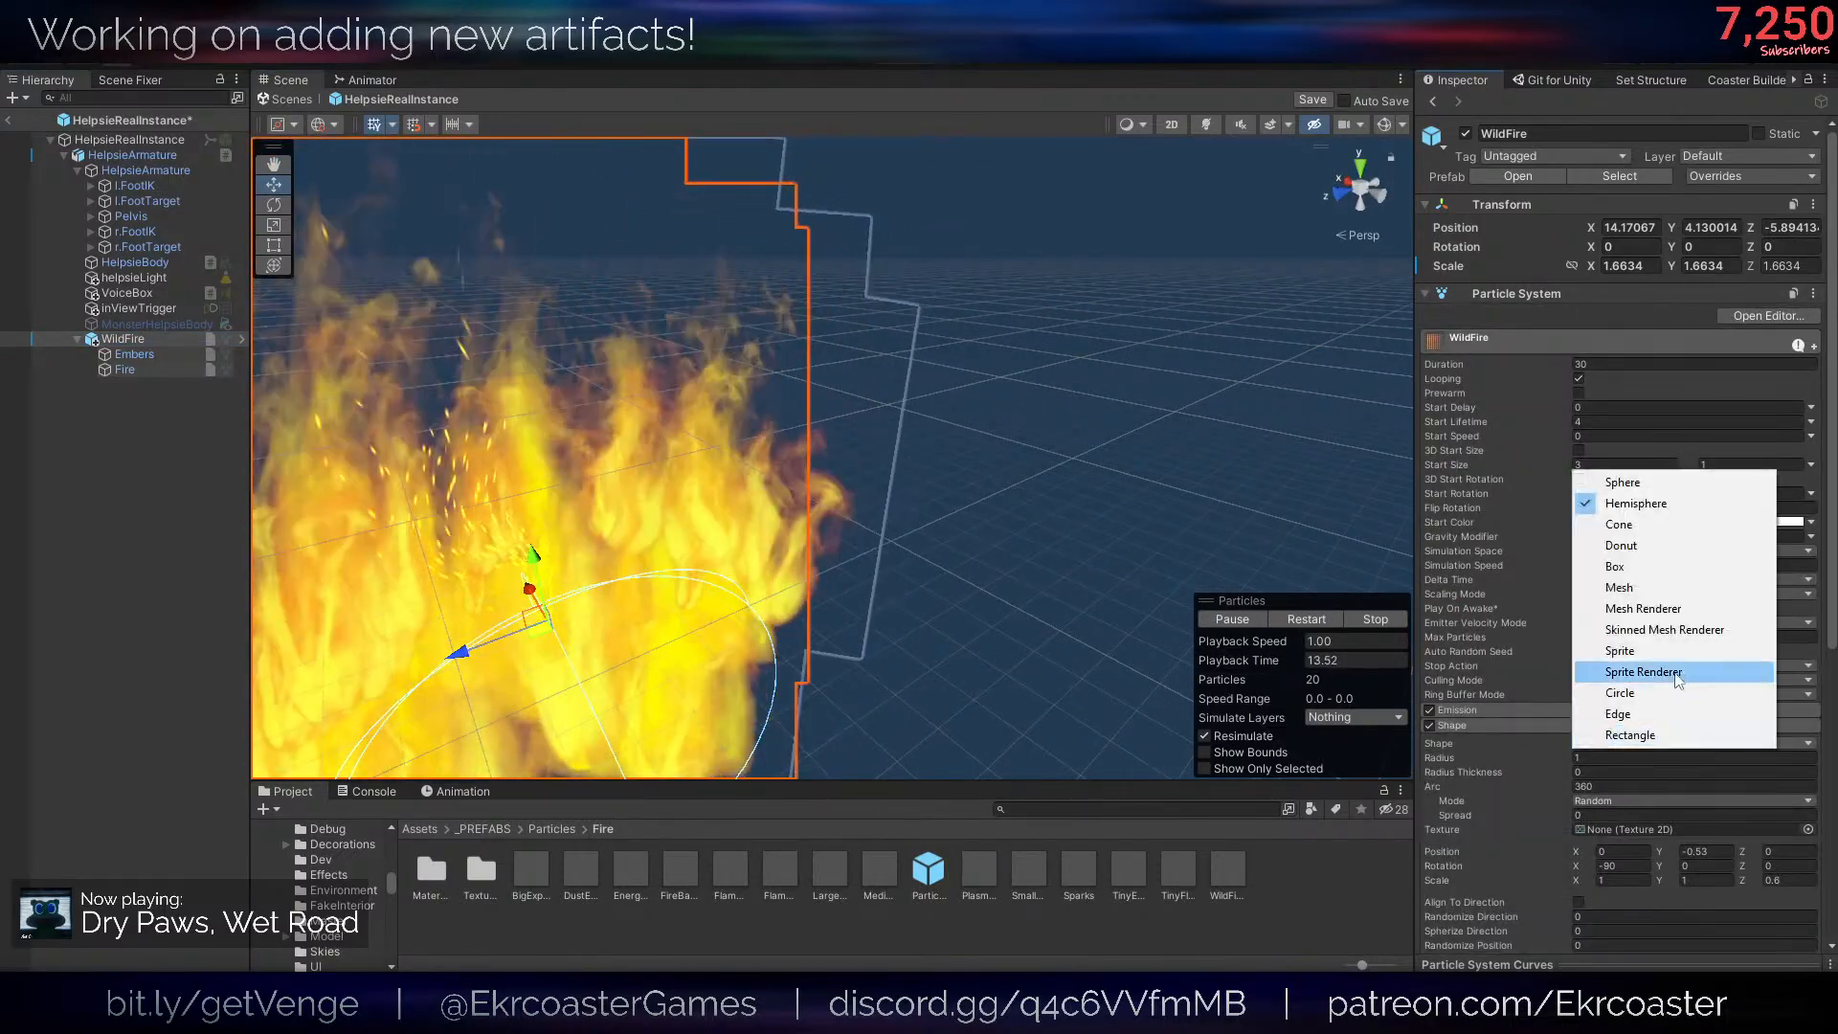
click(1664, 629)
click(1808, 772)
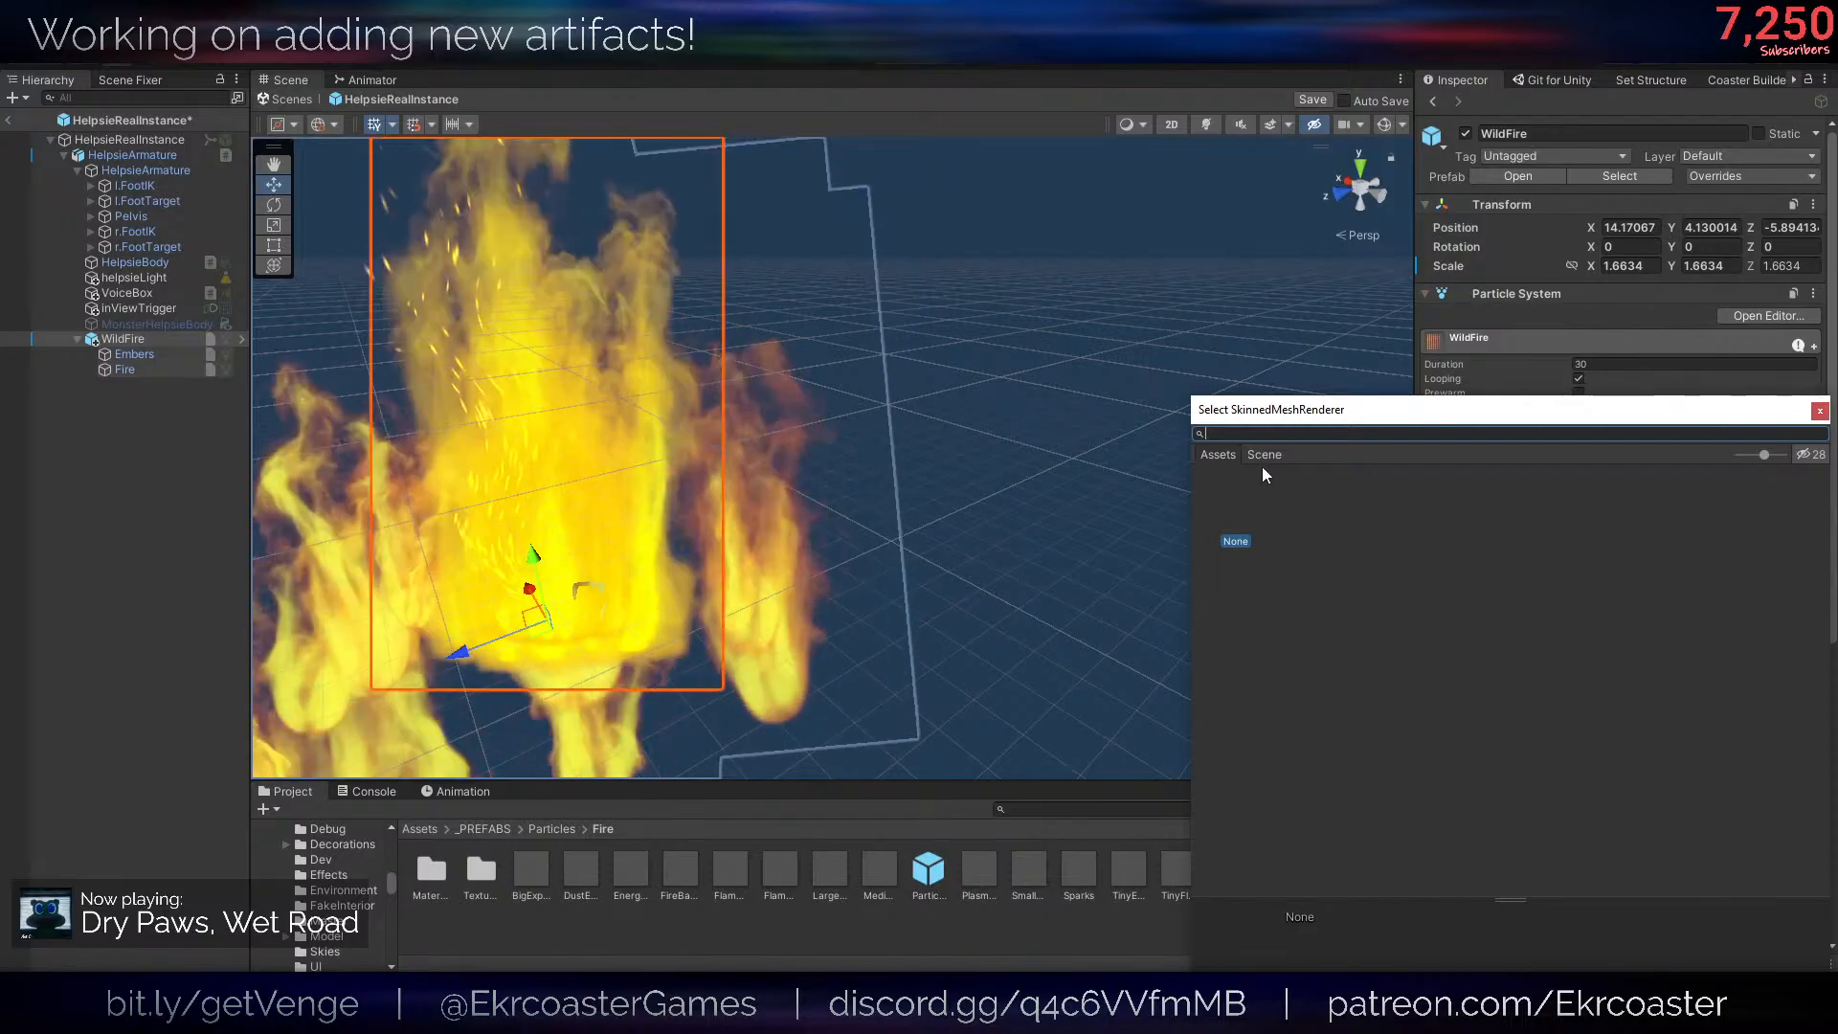
click(1256, 457)
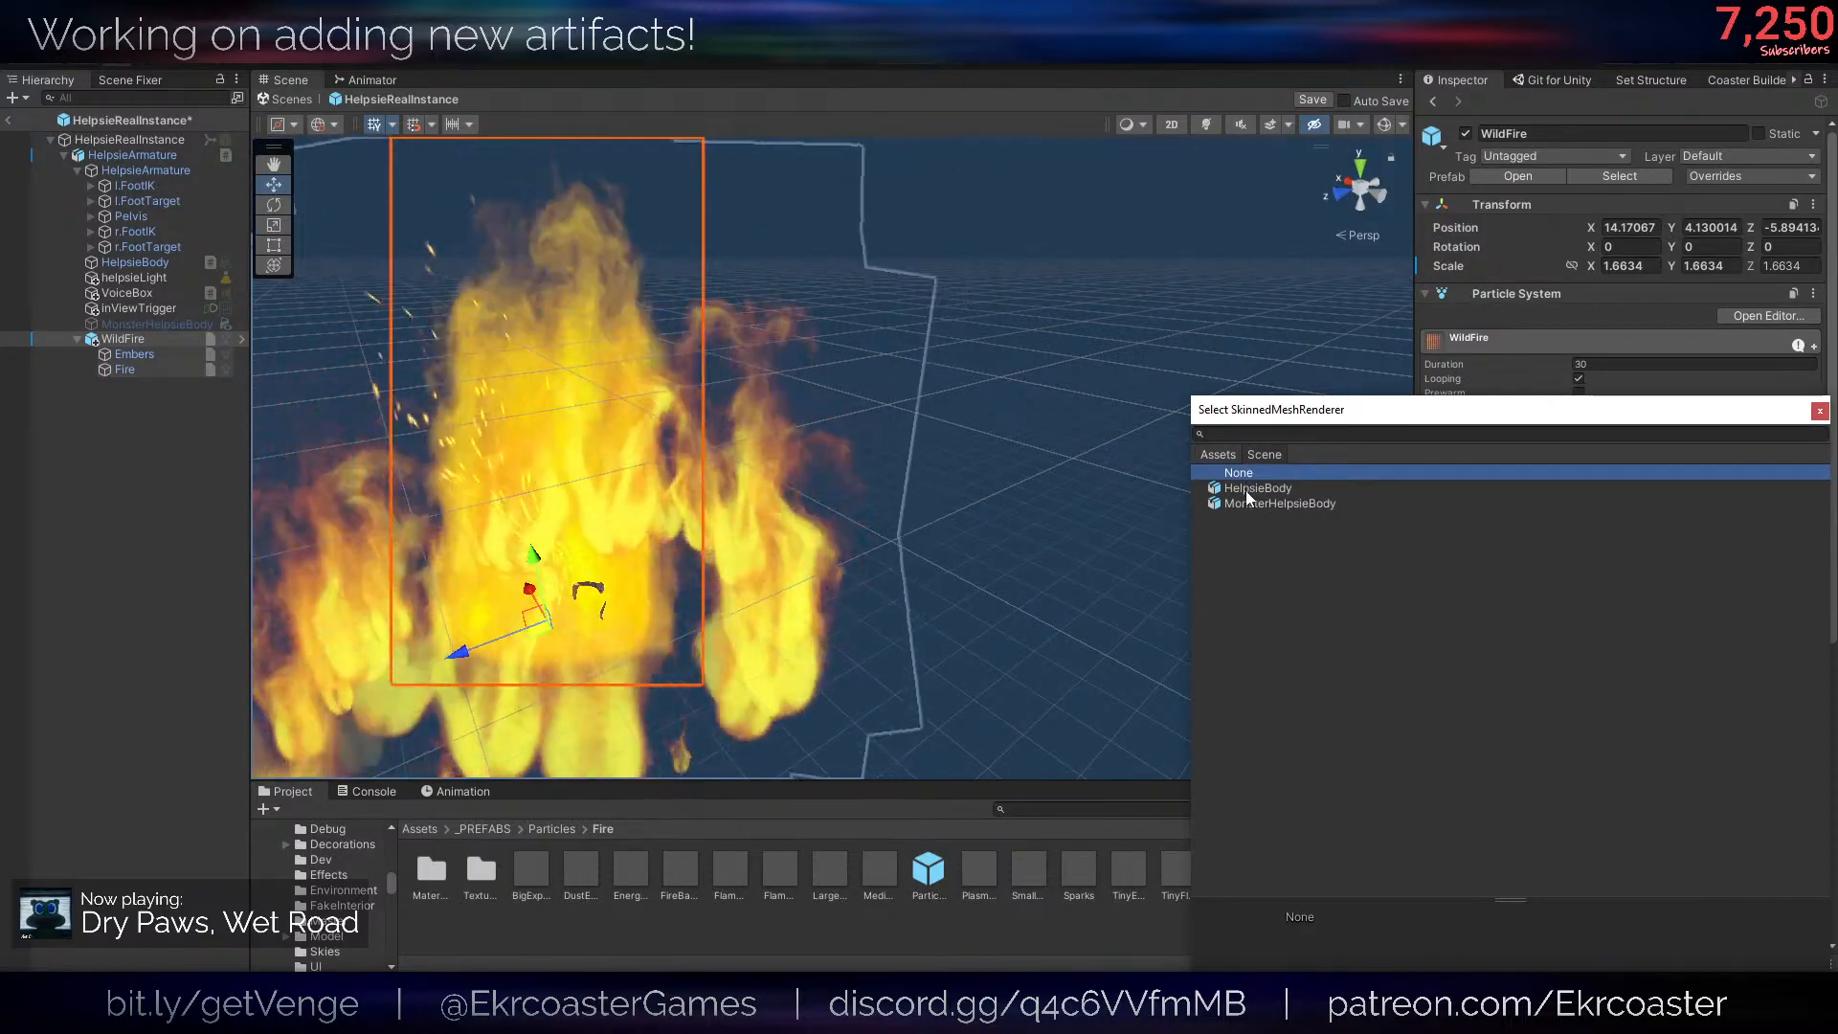
double_click(1245, 491)
- Move WildFire onto the Helpsie's eye and deactivate its Embers and Fire child systems
right_drag(948, 478, 838, 494)
scroll(767, 543, up, 4)
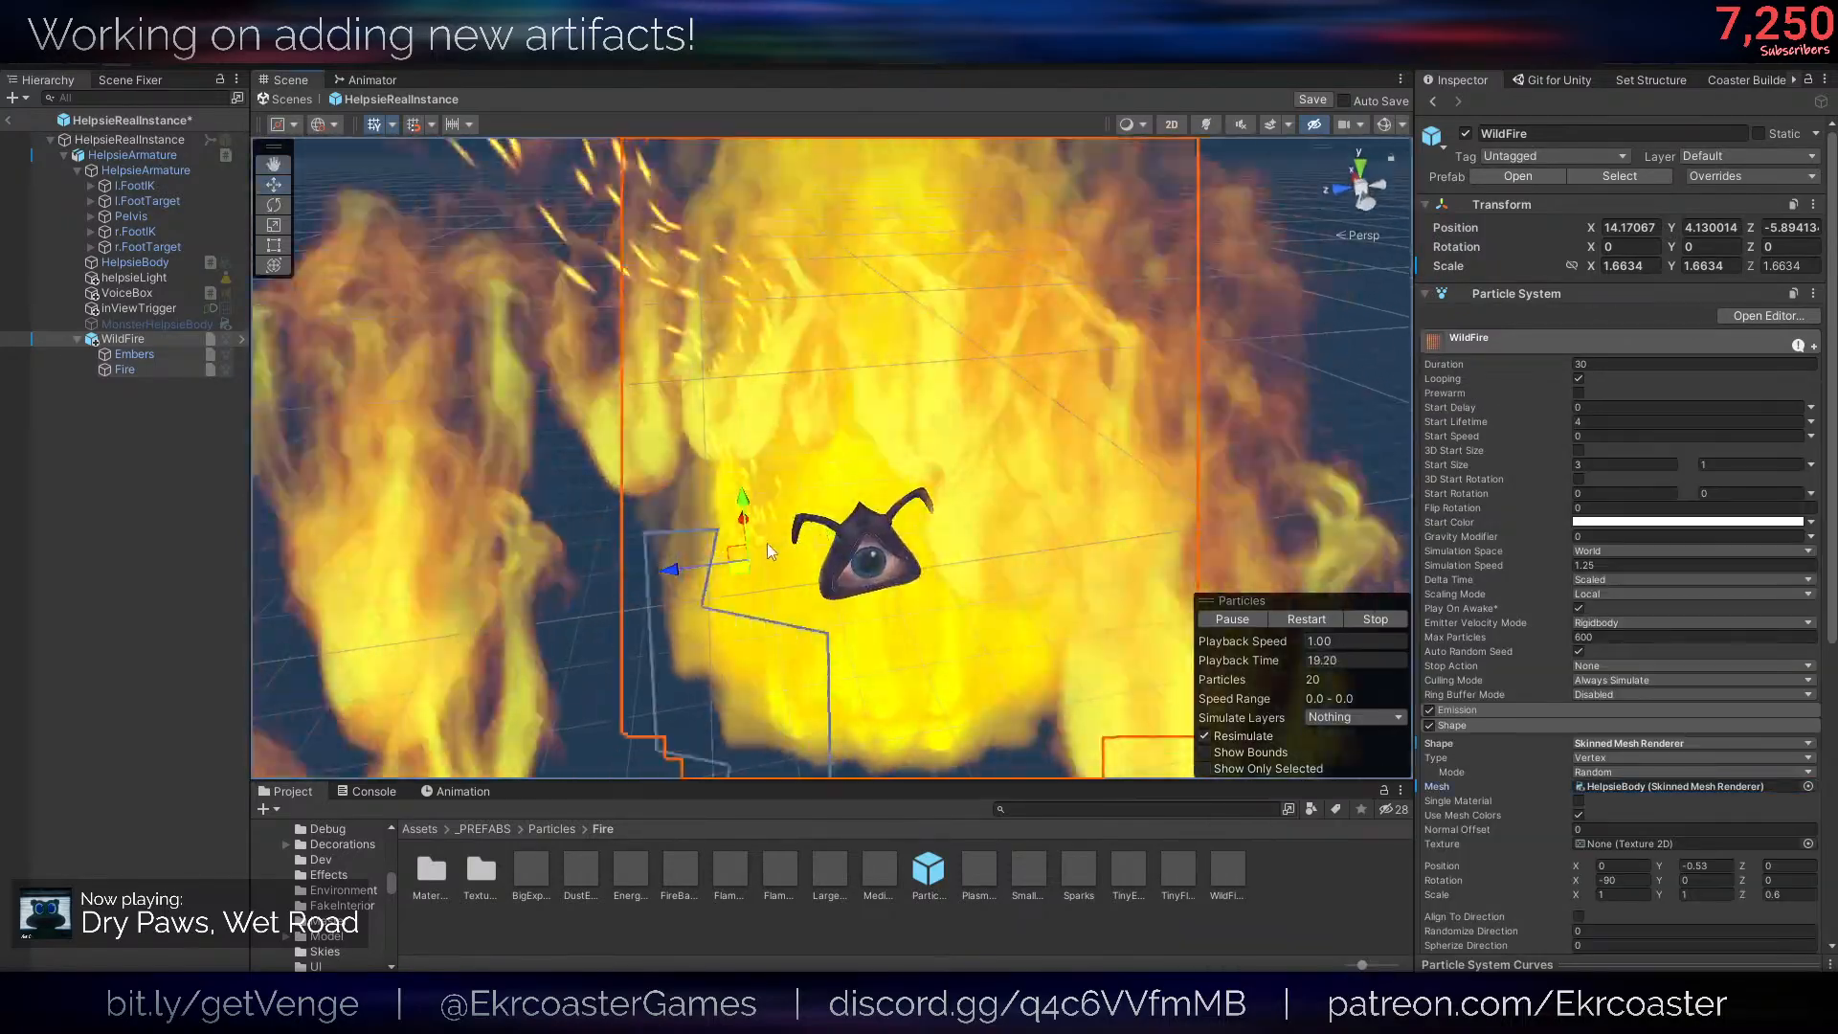
drag(740, 566, 881, 566)
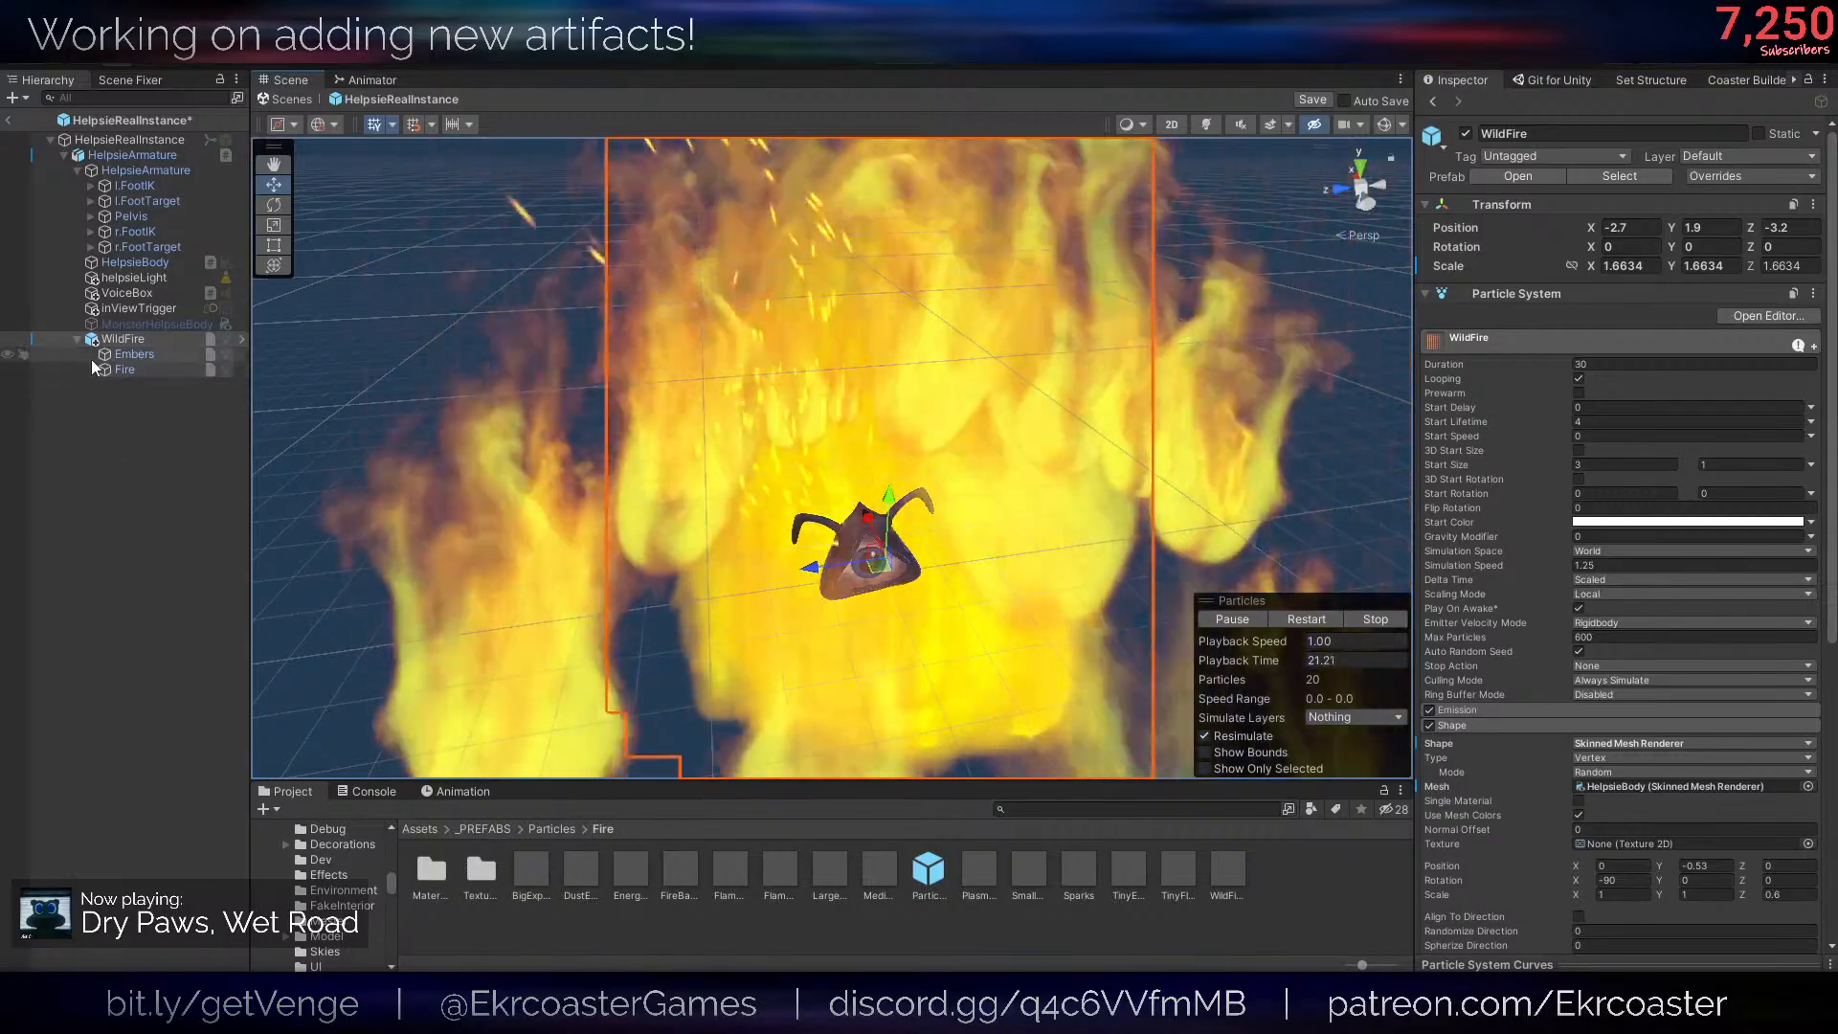
click(134, 354)
shift+click(124, 370)
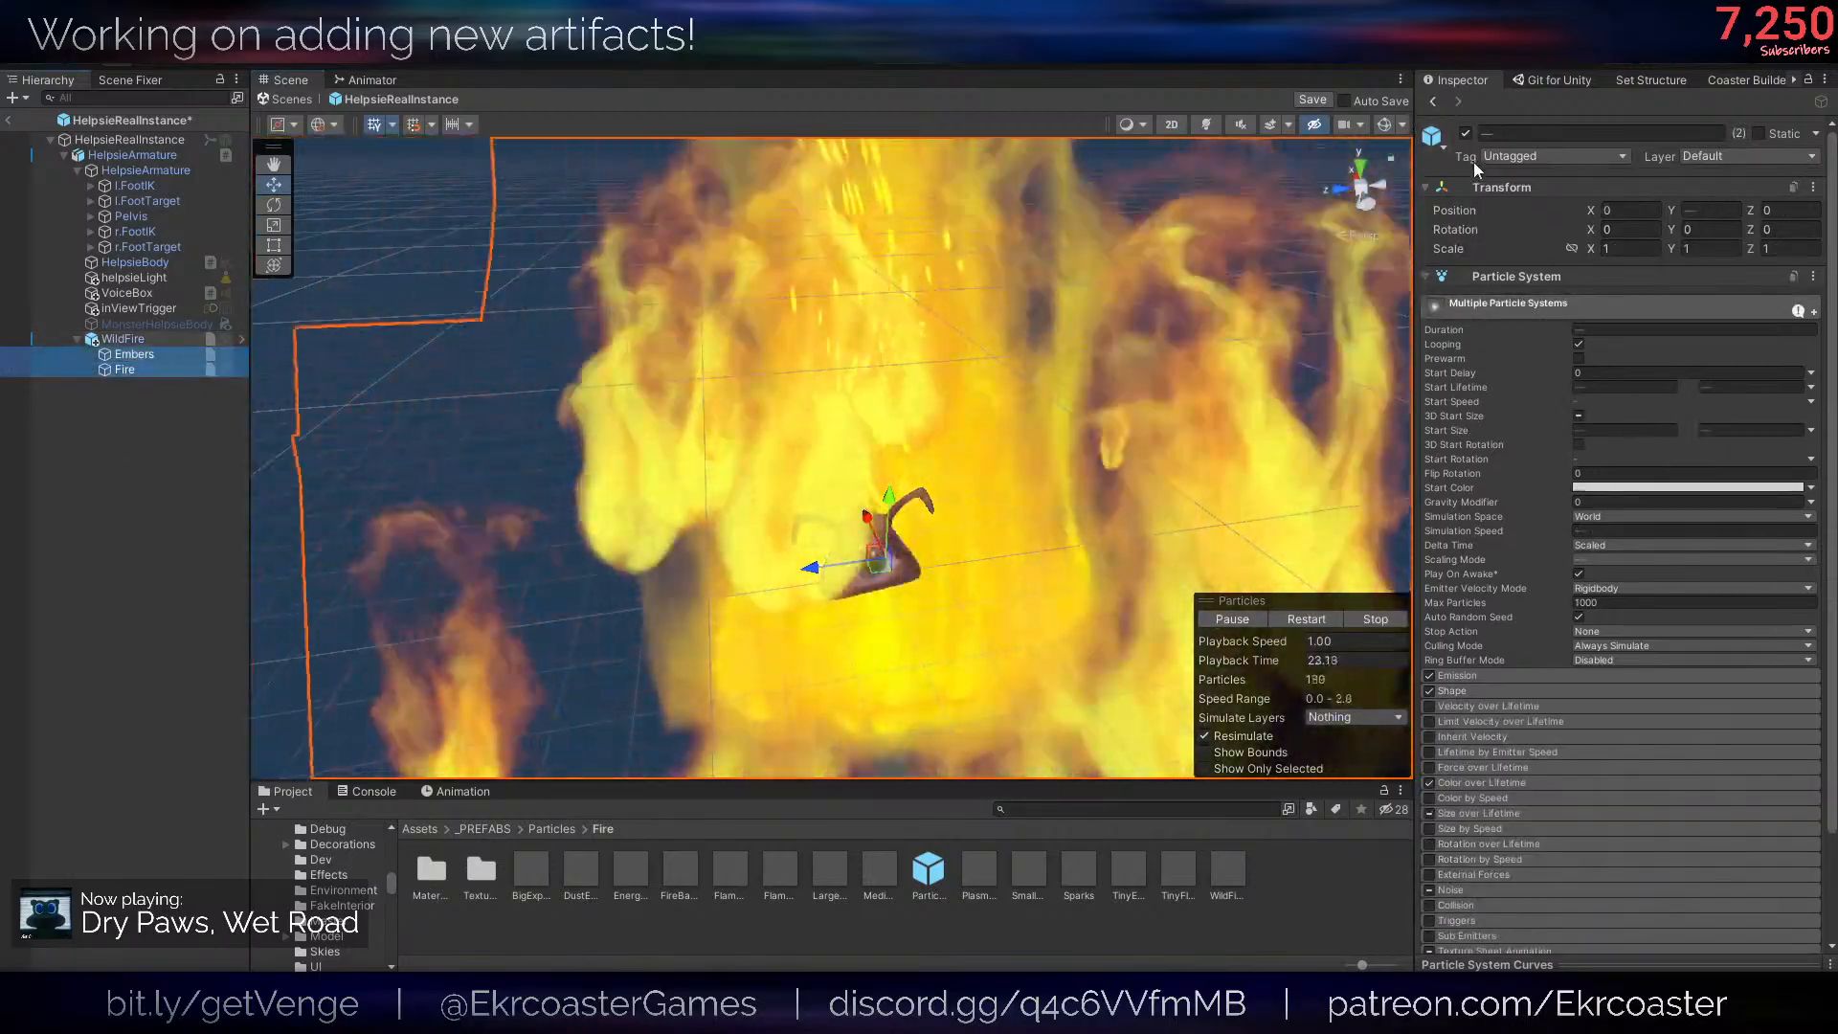
click(1465, 133)
click(122, 339)
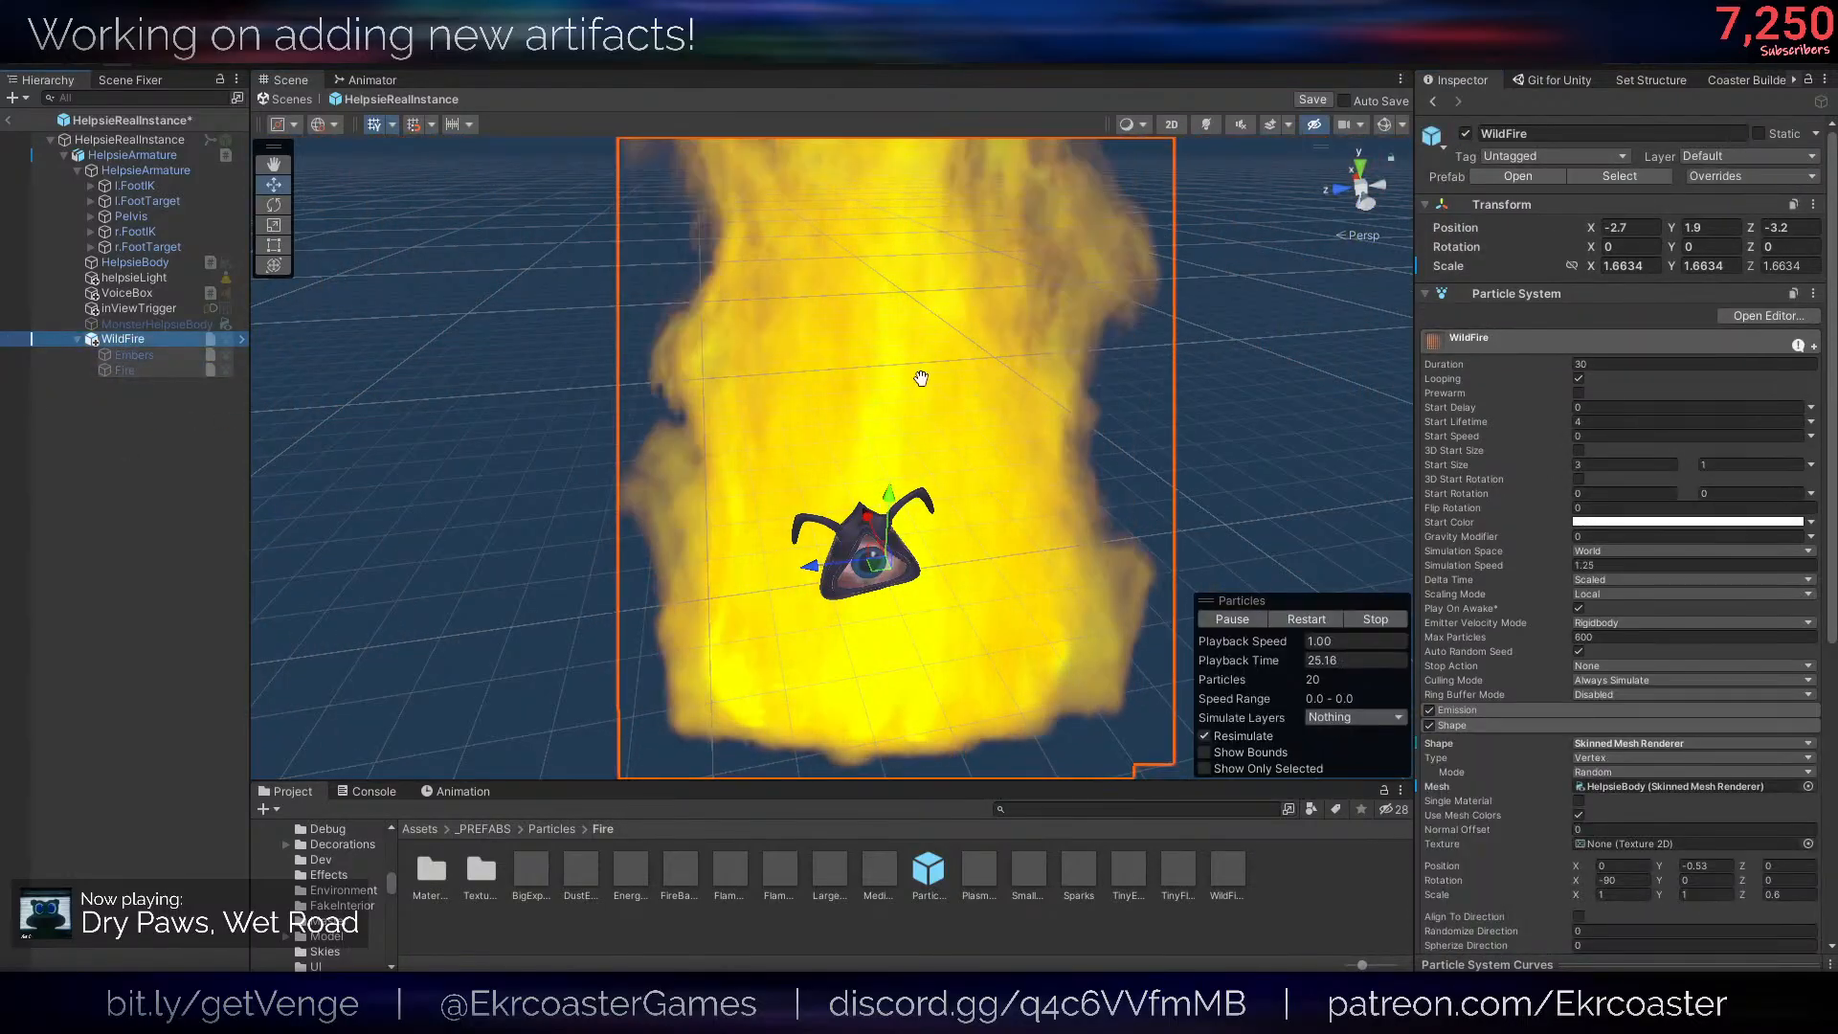
- Set WildFire's Start Size range to 0.3 and 0.1 and move it away from the body to about X 25.9, Y 7.9, Z -2.6
alt+drag(921, 379, 986, 393)
scroll(986, 392, up, 3)
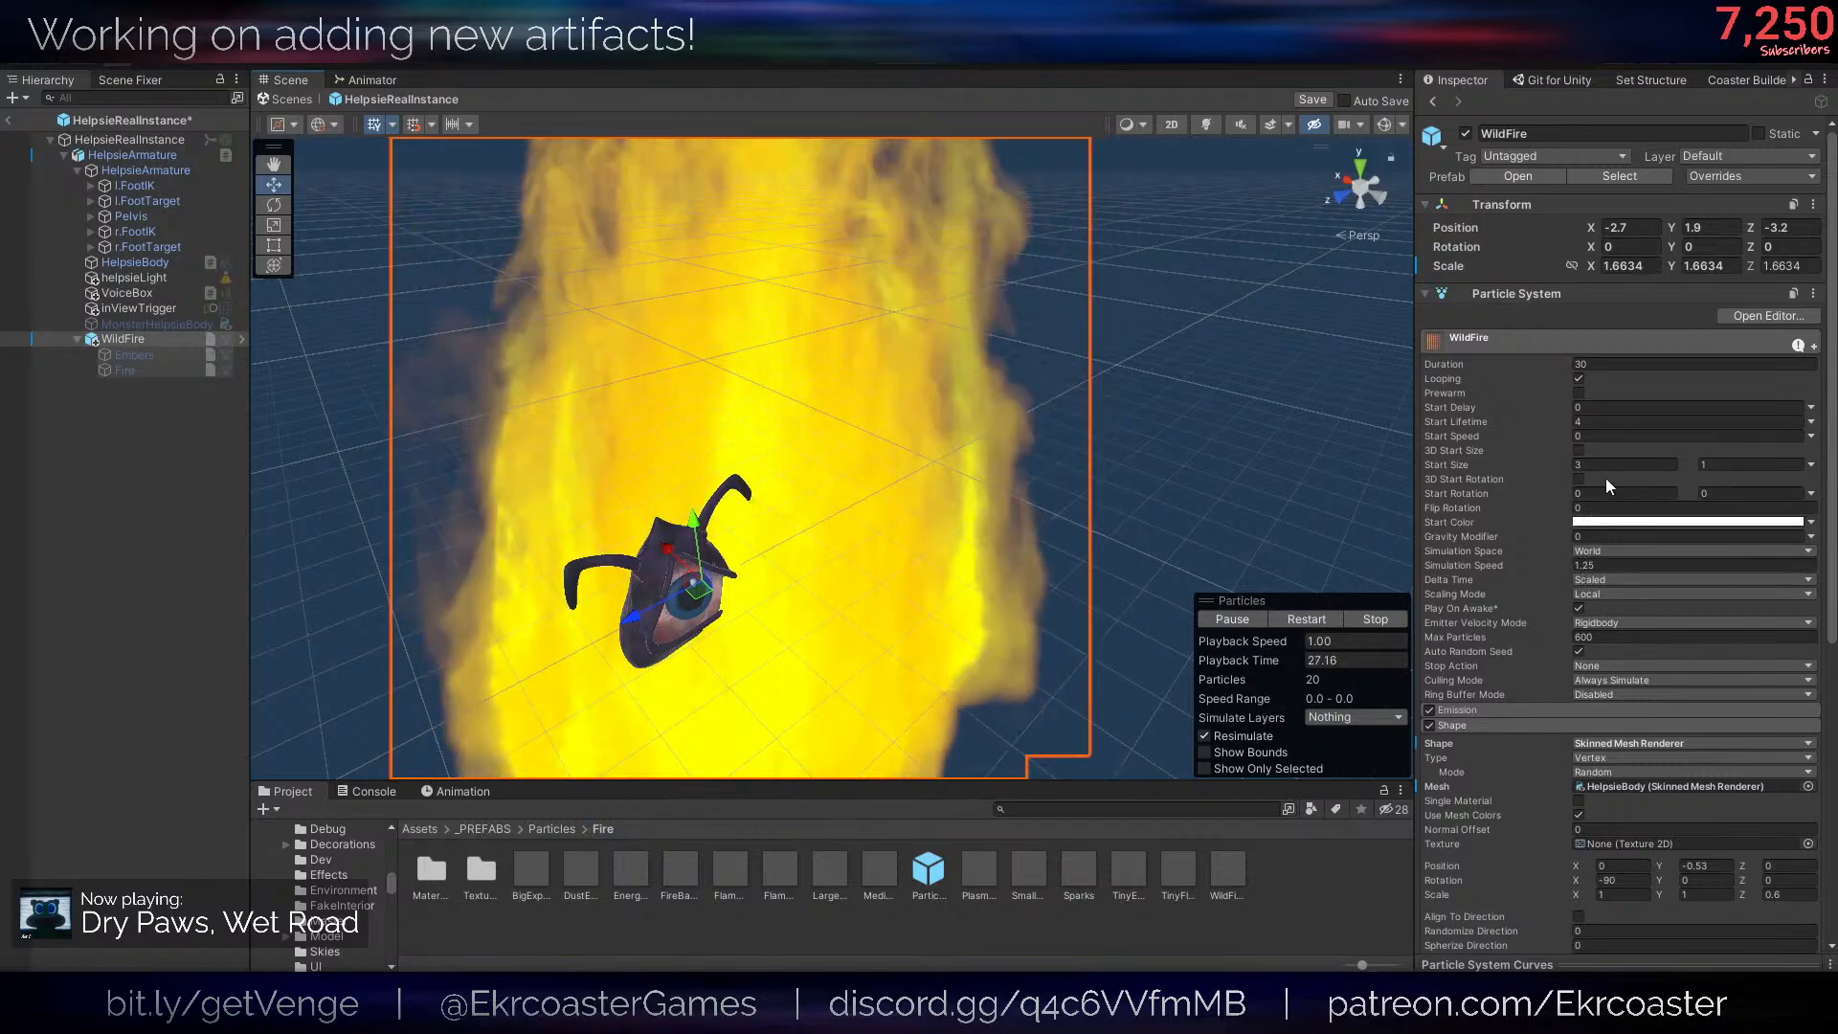
click(1604, 465)
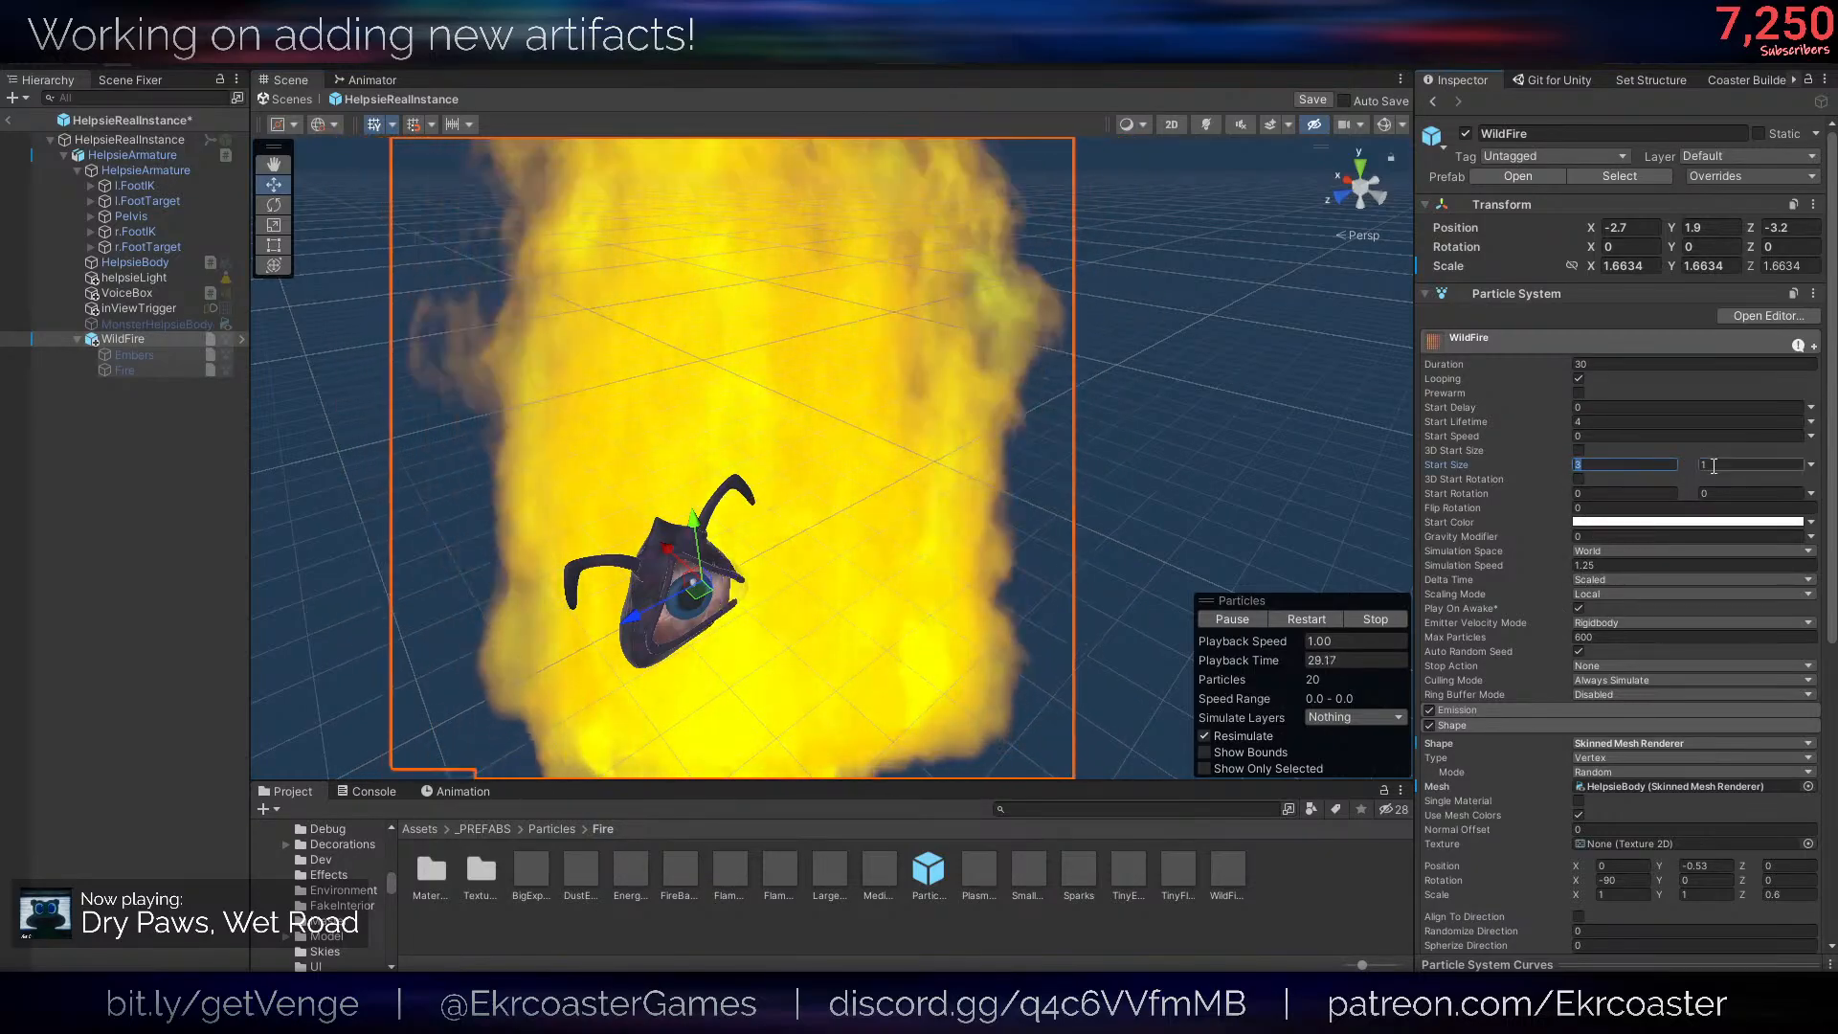
click(1714, 466)
text(.1)
click(1664, 466)
text(.3)
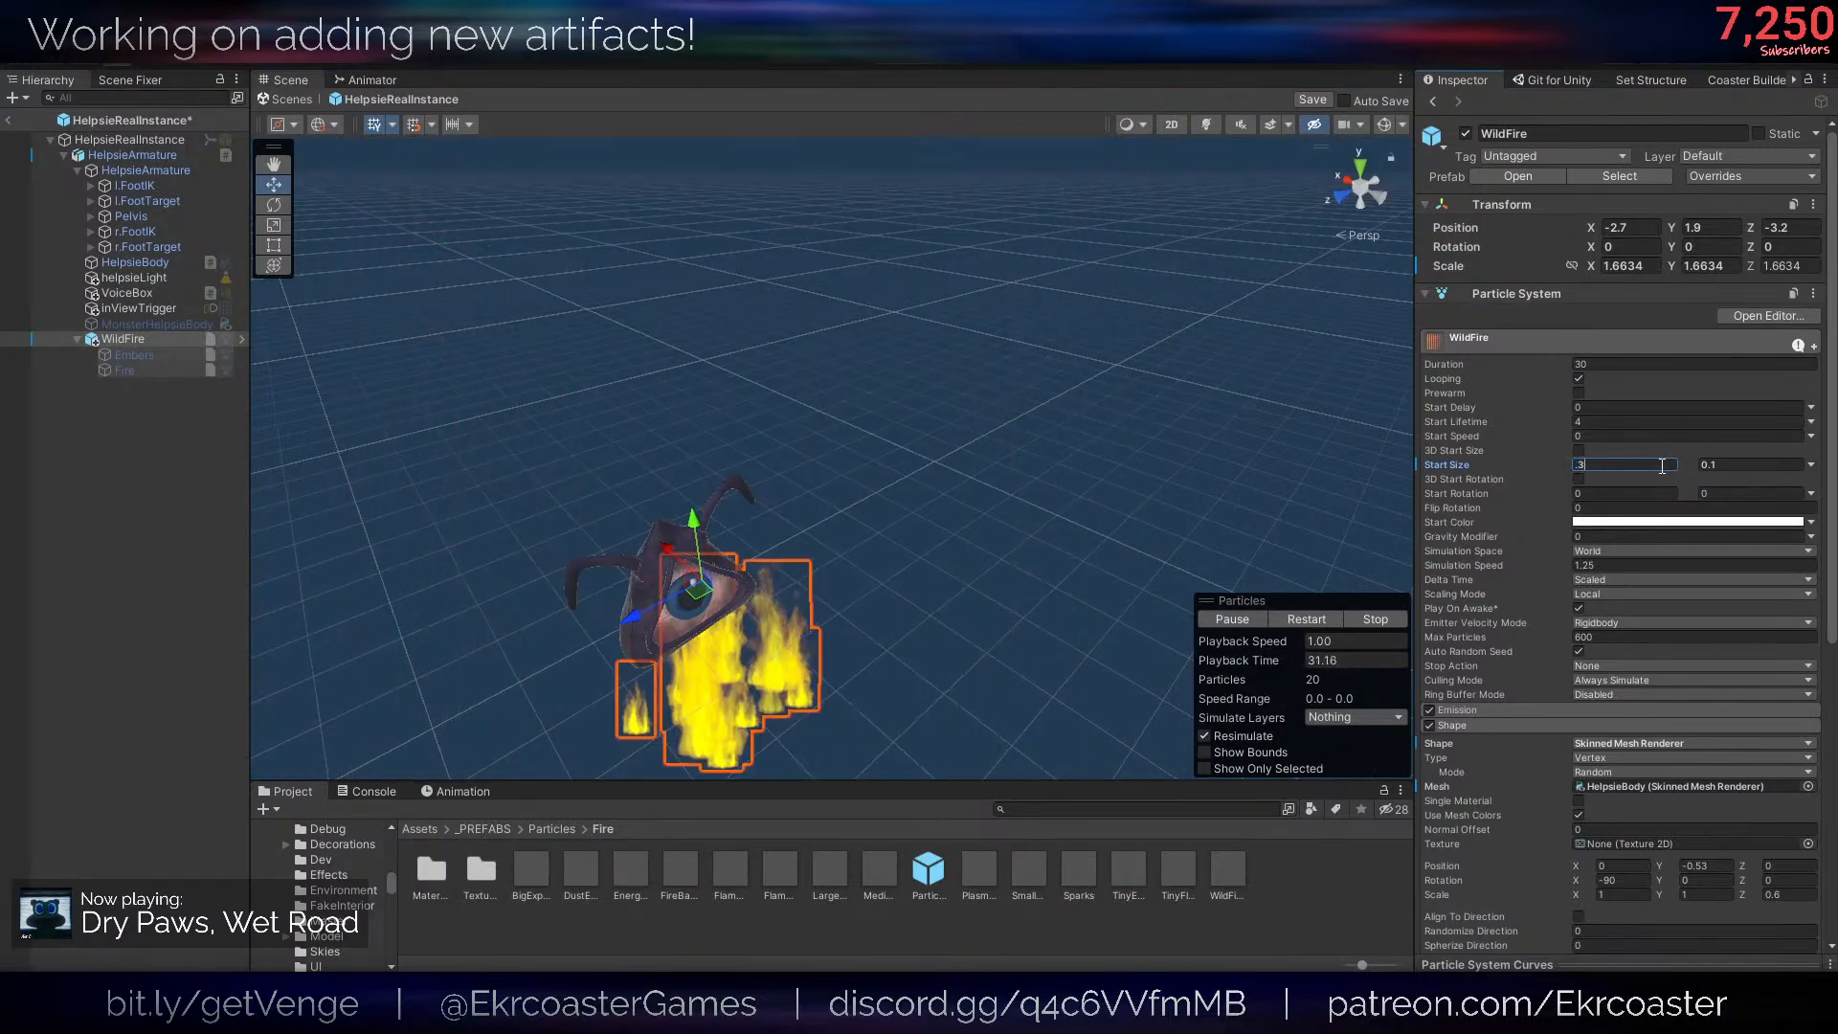
alt+drag(894, 508, 795, 272)
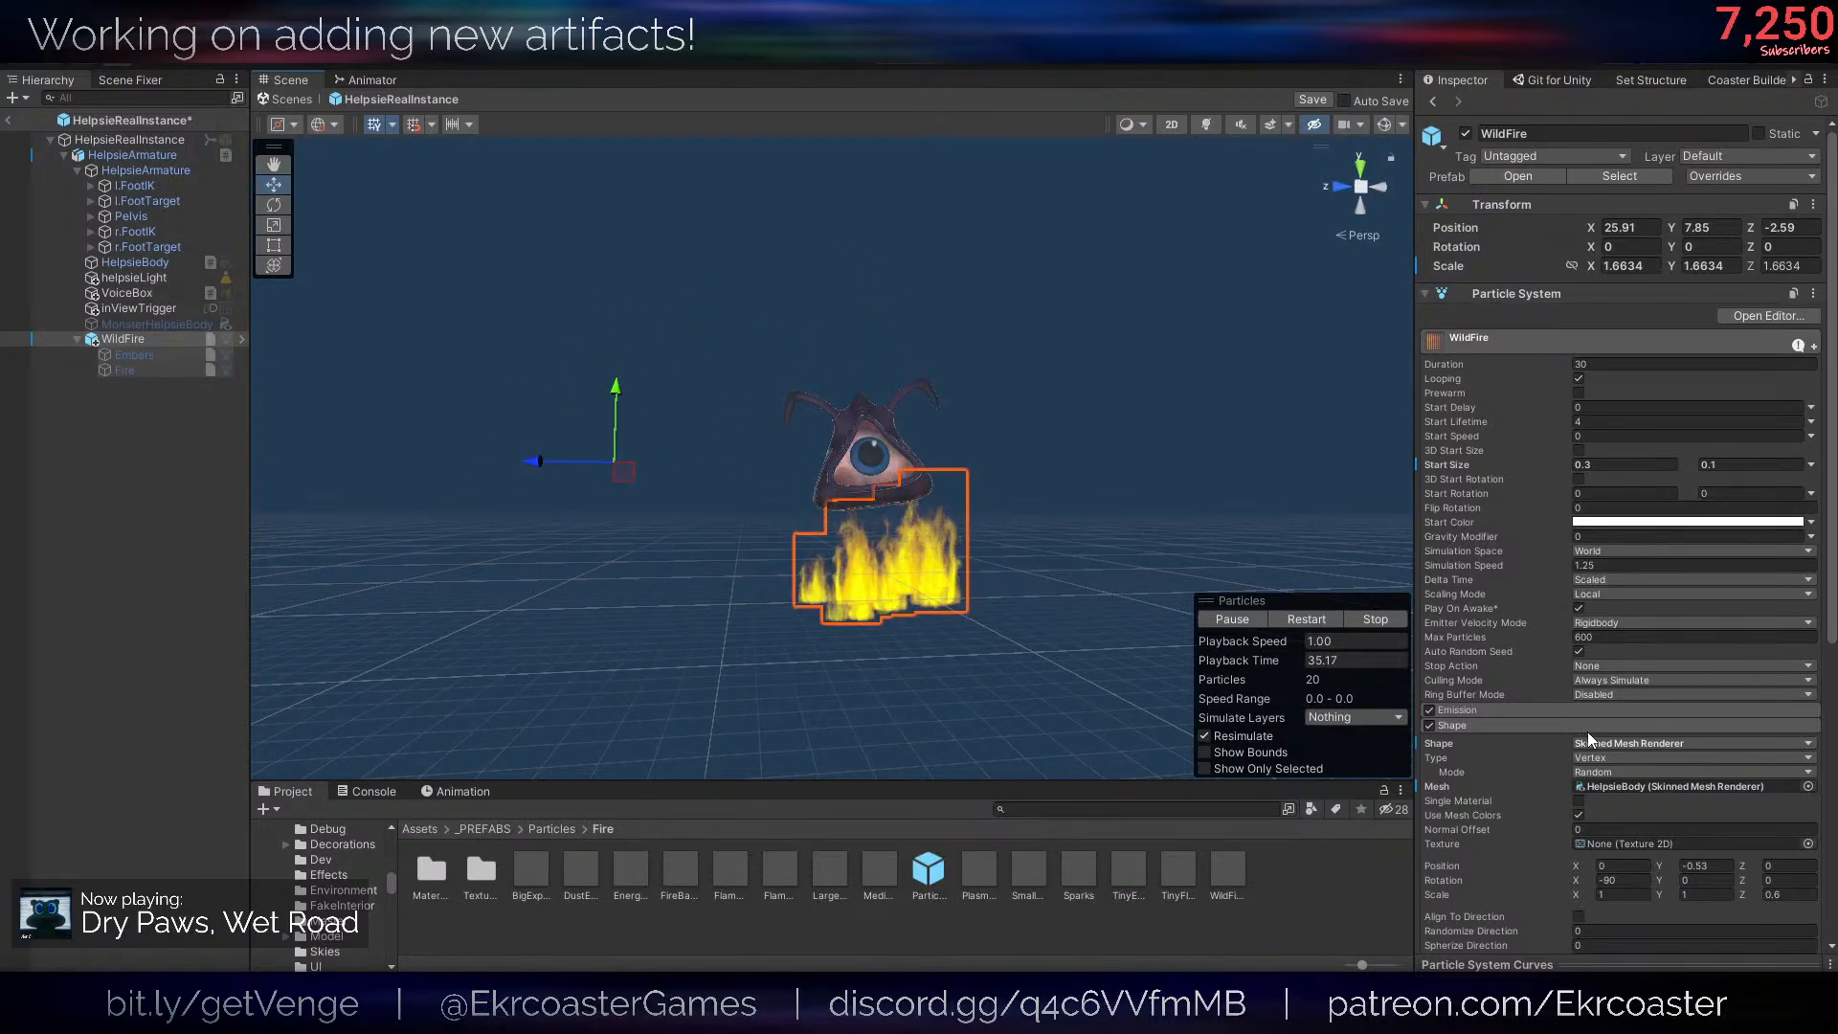
- Set WildFire's emitter shape to position Y 0, rotation X 0 and scale Z 1 so the flames align with the body
scroll(1613, 733, down, 3)
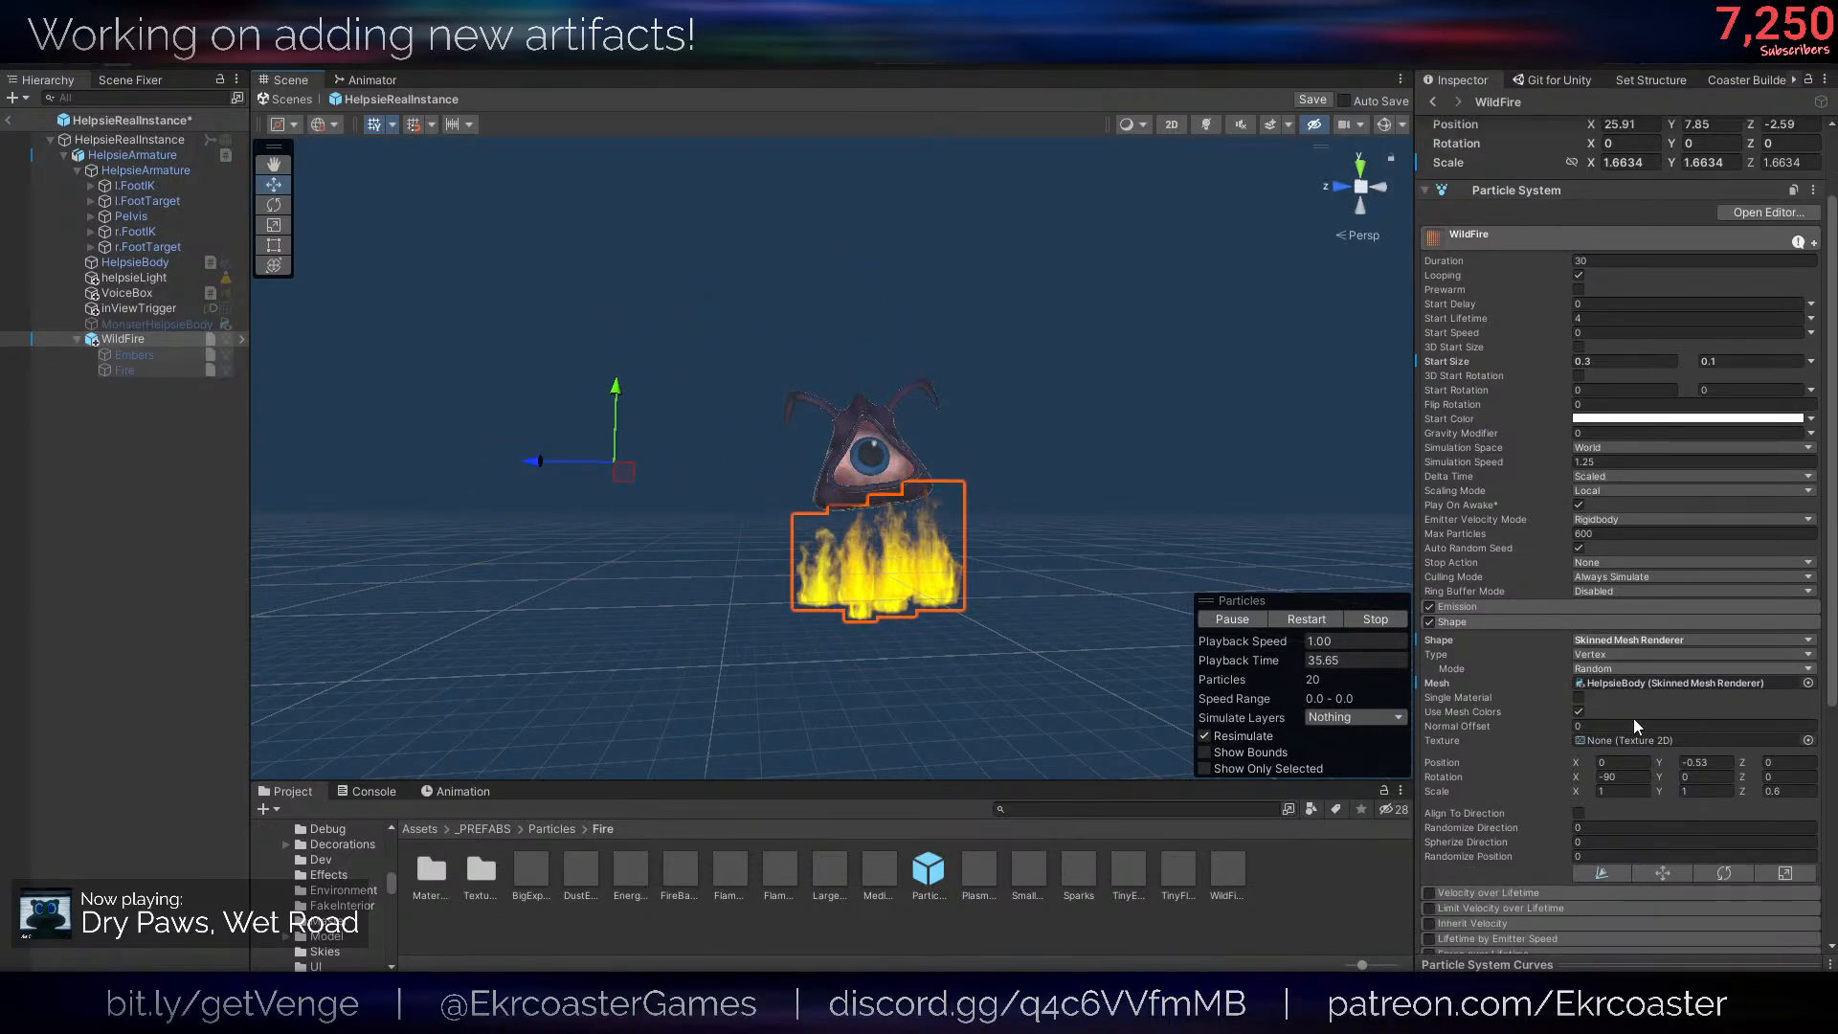
click(1699, 765)
text(0)
key(w)
mouse_move(916, 582)
right_down()
mouse_move(931, 565)
mouse_move(916, 539)
right_up()
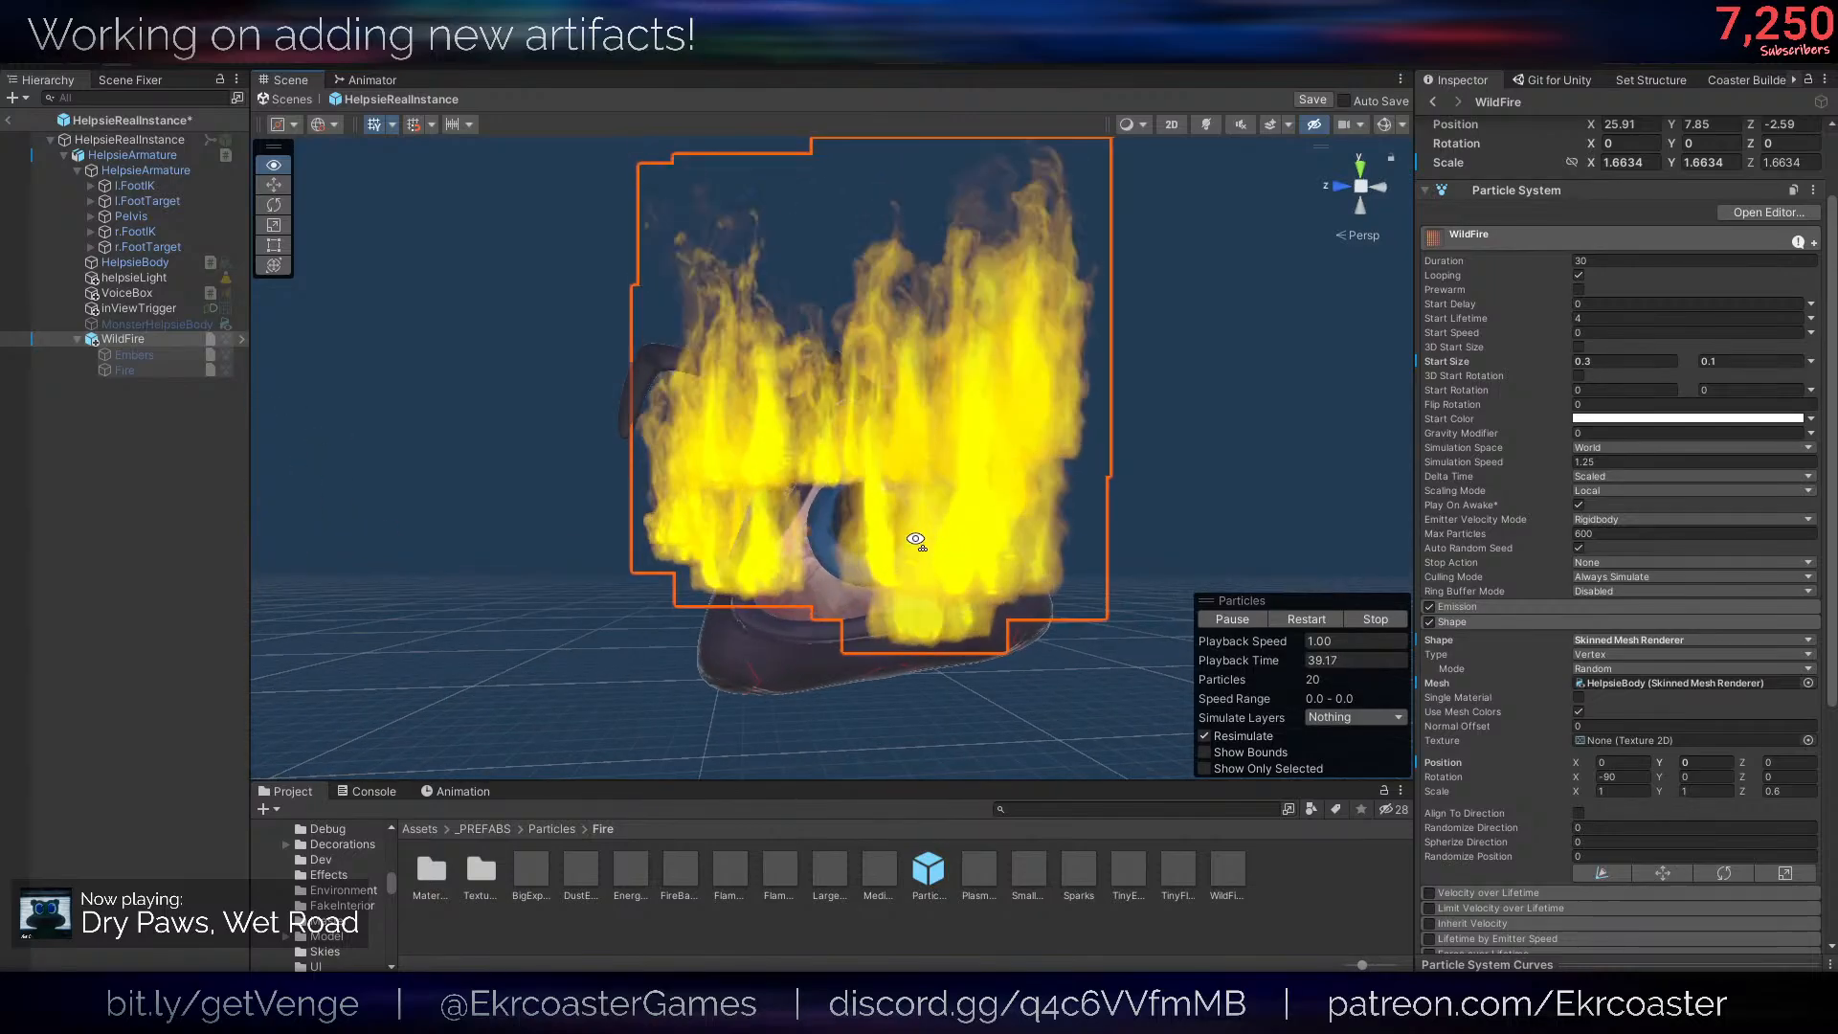
click(1628, 777)
text(0)
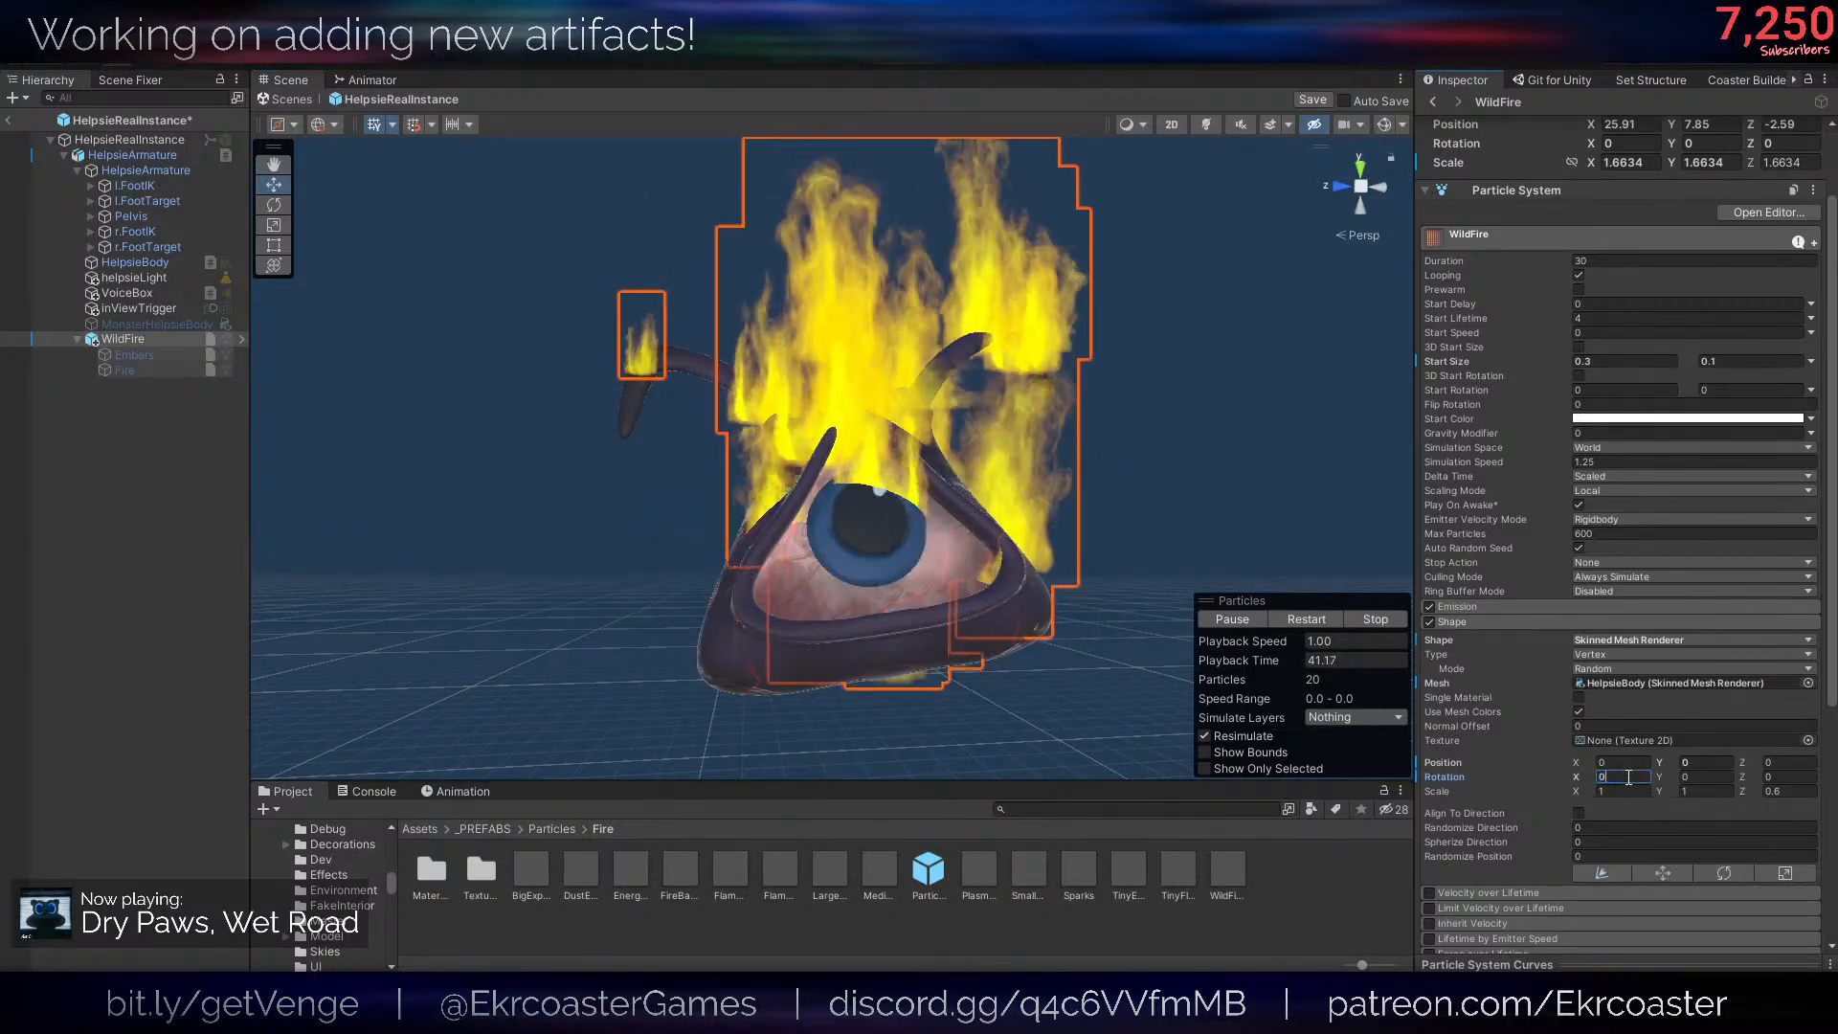
click(1781, 791)
text(1)
key(w)
mouse_move(860, 511)
right_down()
mouse_move(971, 521)
mouse_move(1025, 499)
mouse_move(962, 497)
mouse_move(965, 534)
mouse_move(869, 534)
right_up()
key(s)
key(w)
key(s)
key(w)
scroll(1589, 556, up, 3)
- Try 3D Start Size on WildFire, turn it off again and set the Start Size range to 0.1 and 0.05
click(1579, 450)
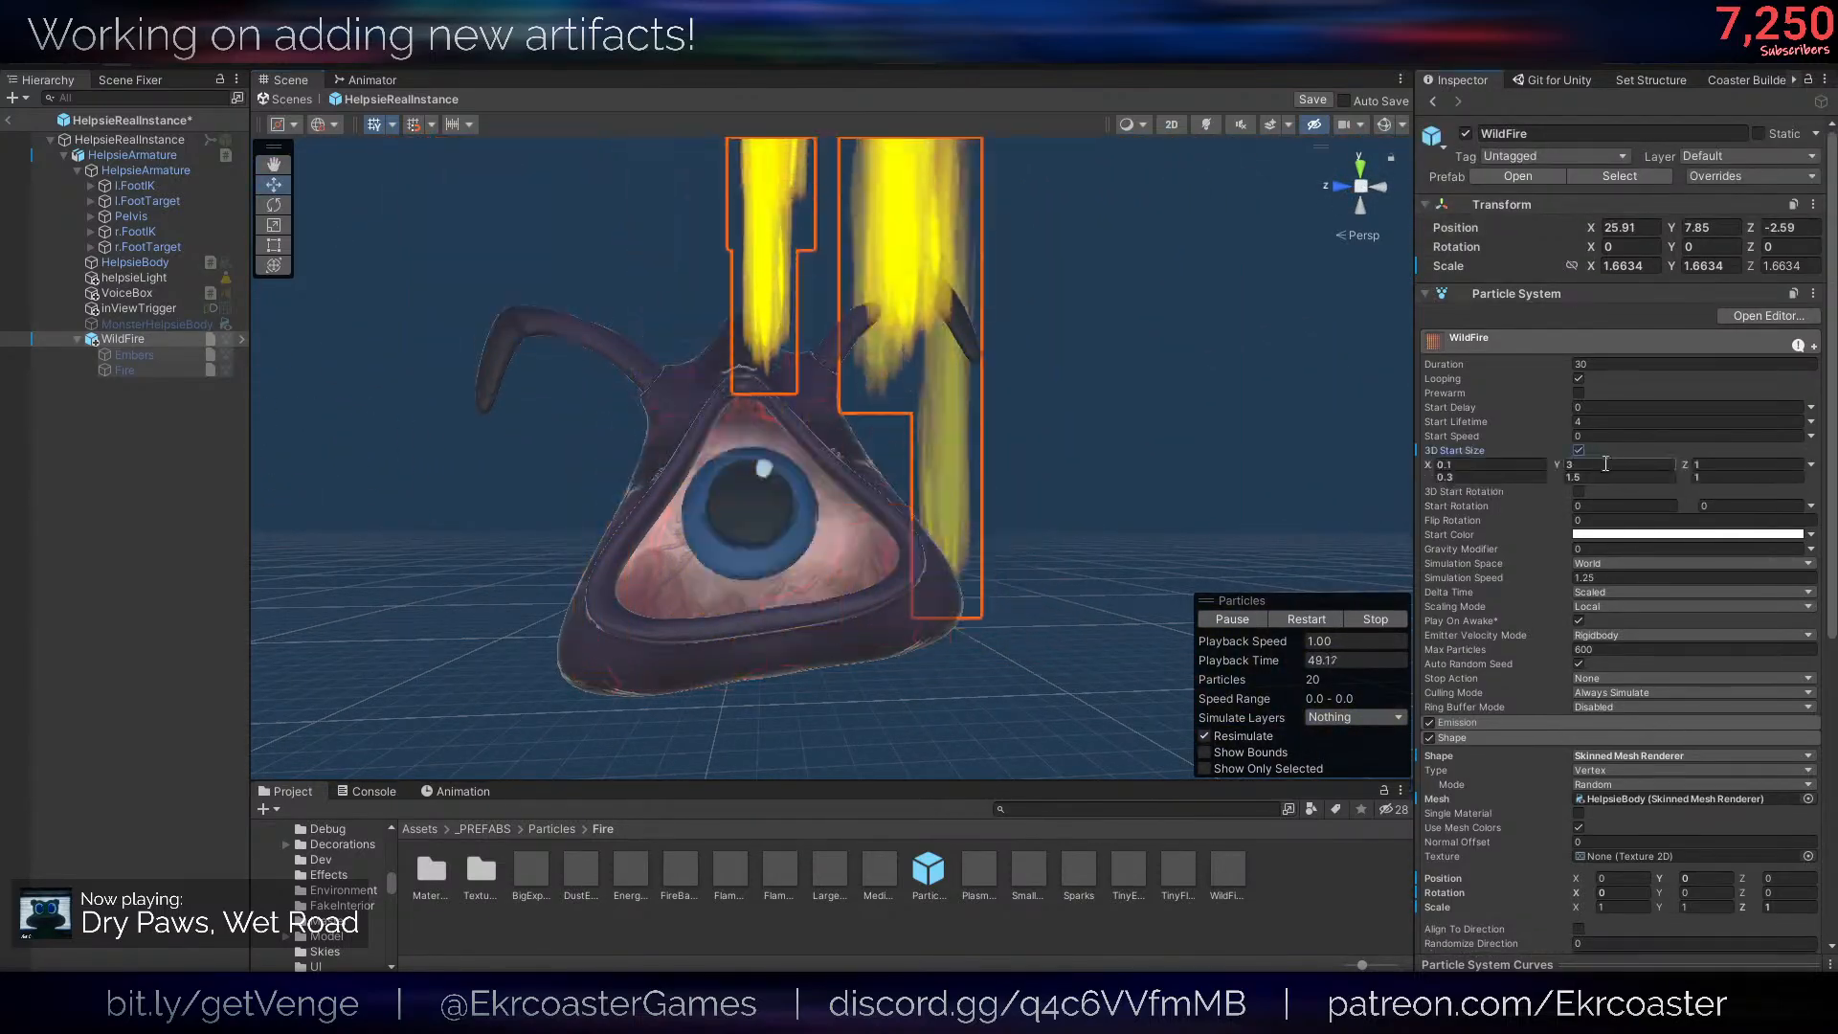
click(1579, 450)
click(1584, 464)
text(0.1)
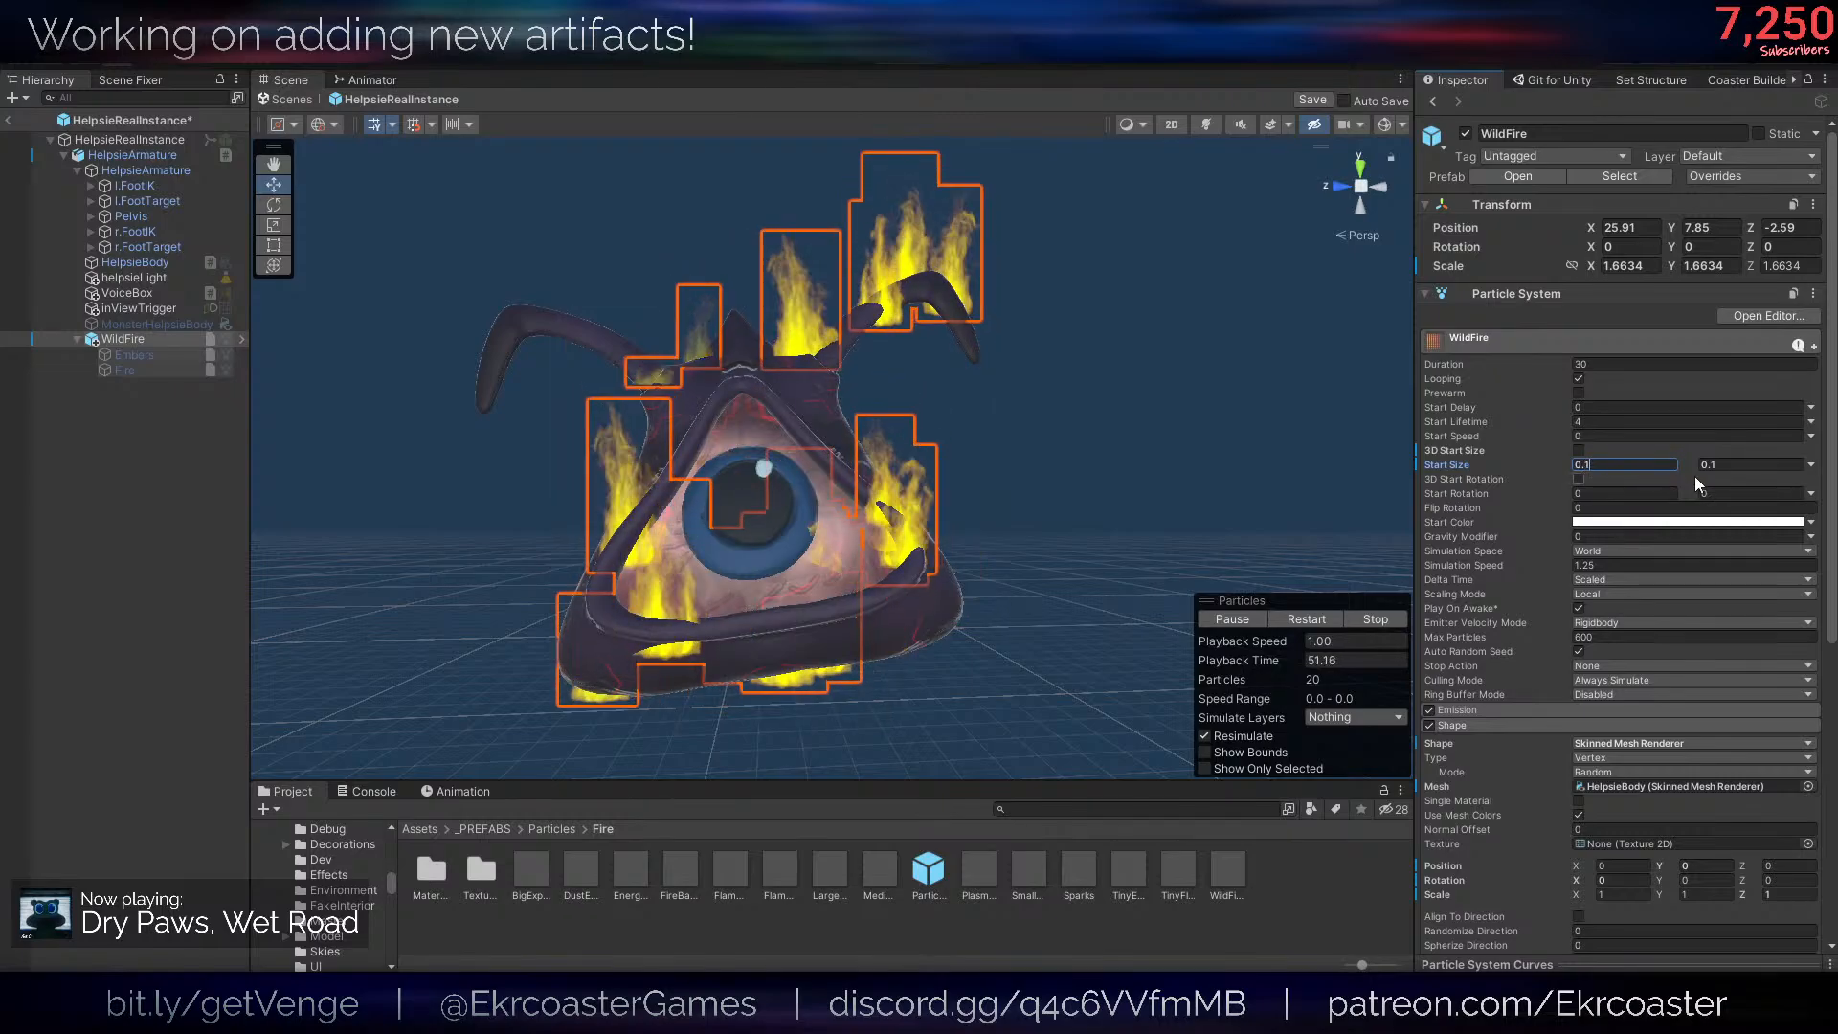
click(1710, 467)
text(0.05)
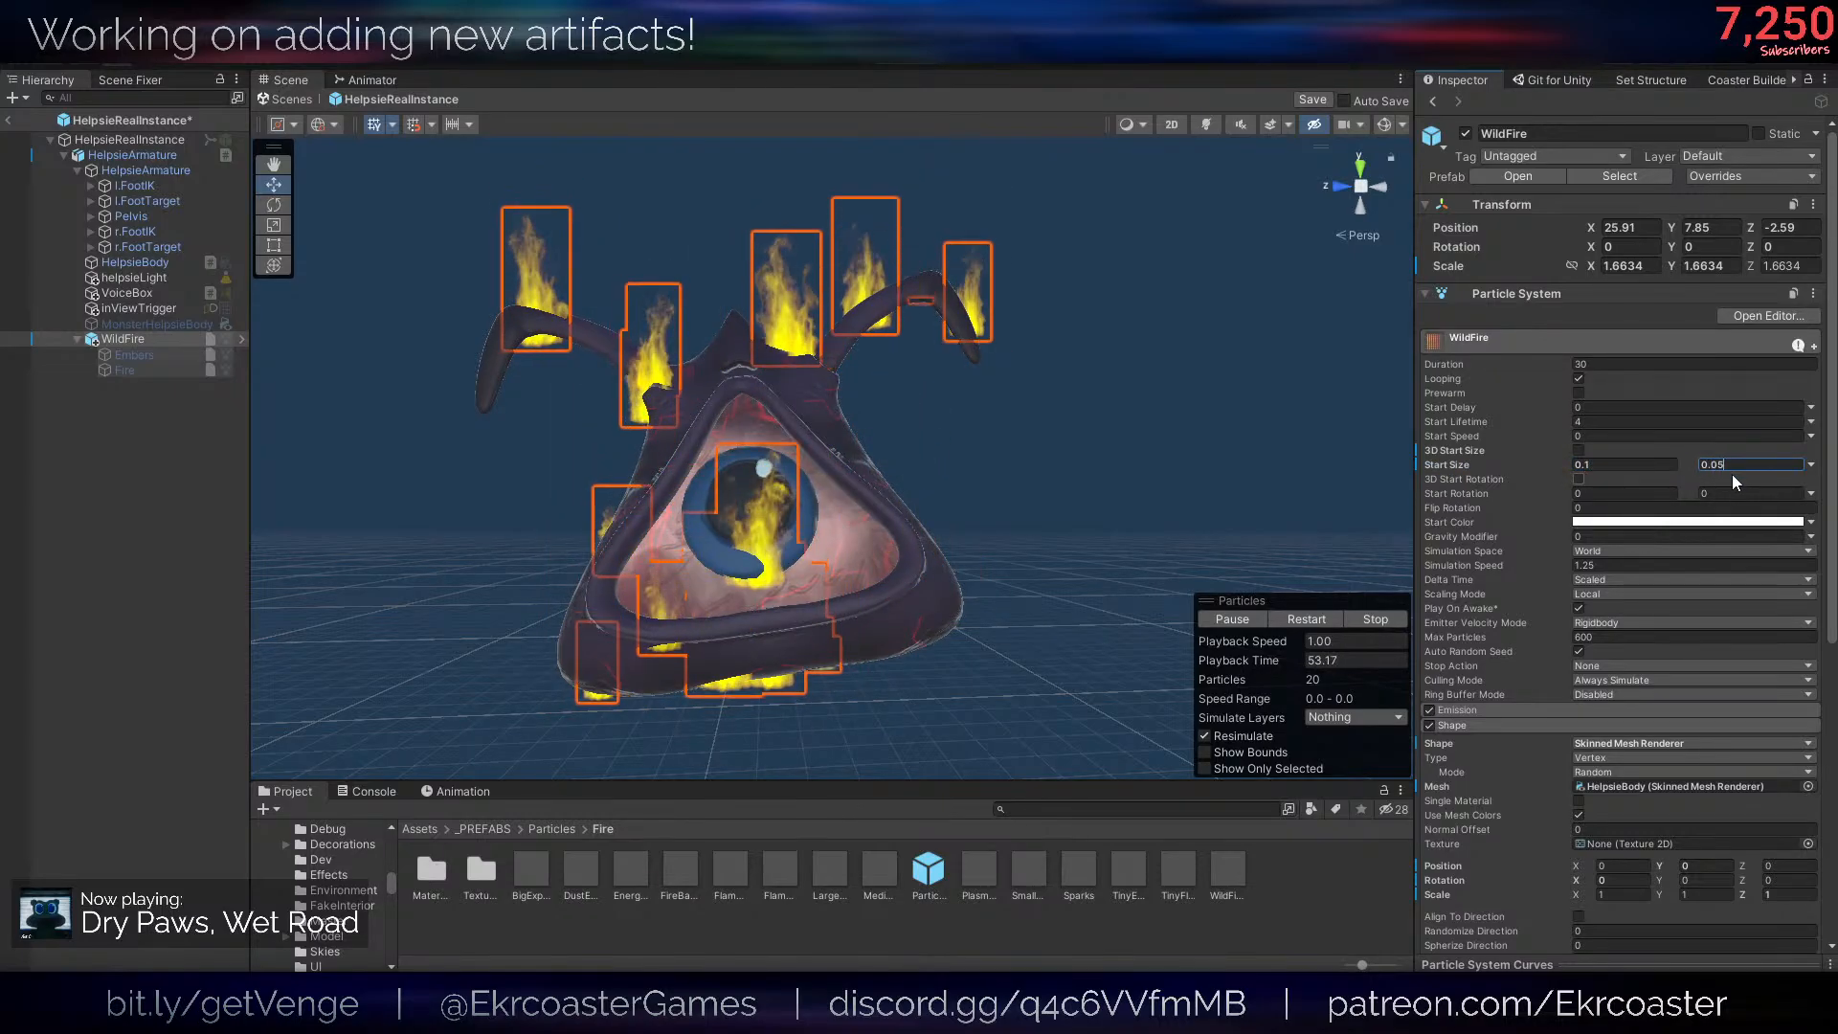
key(Return)
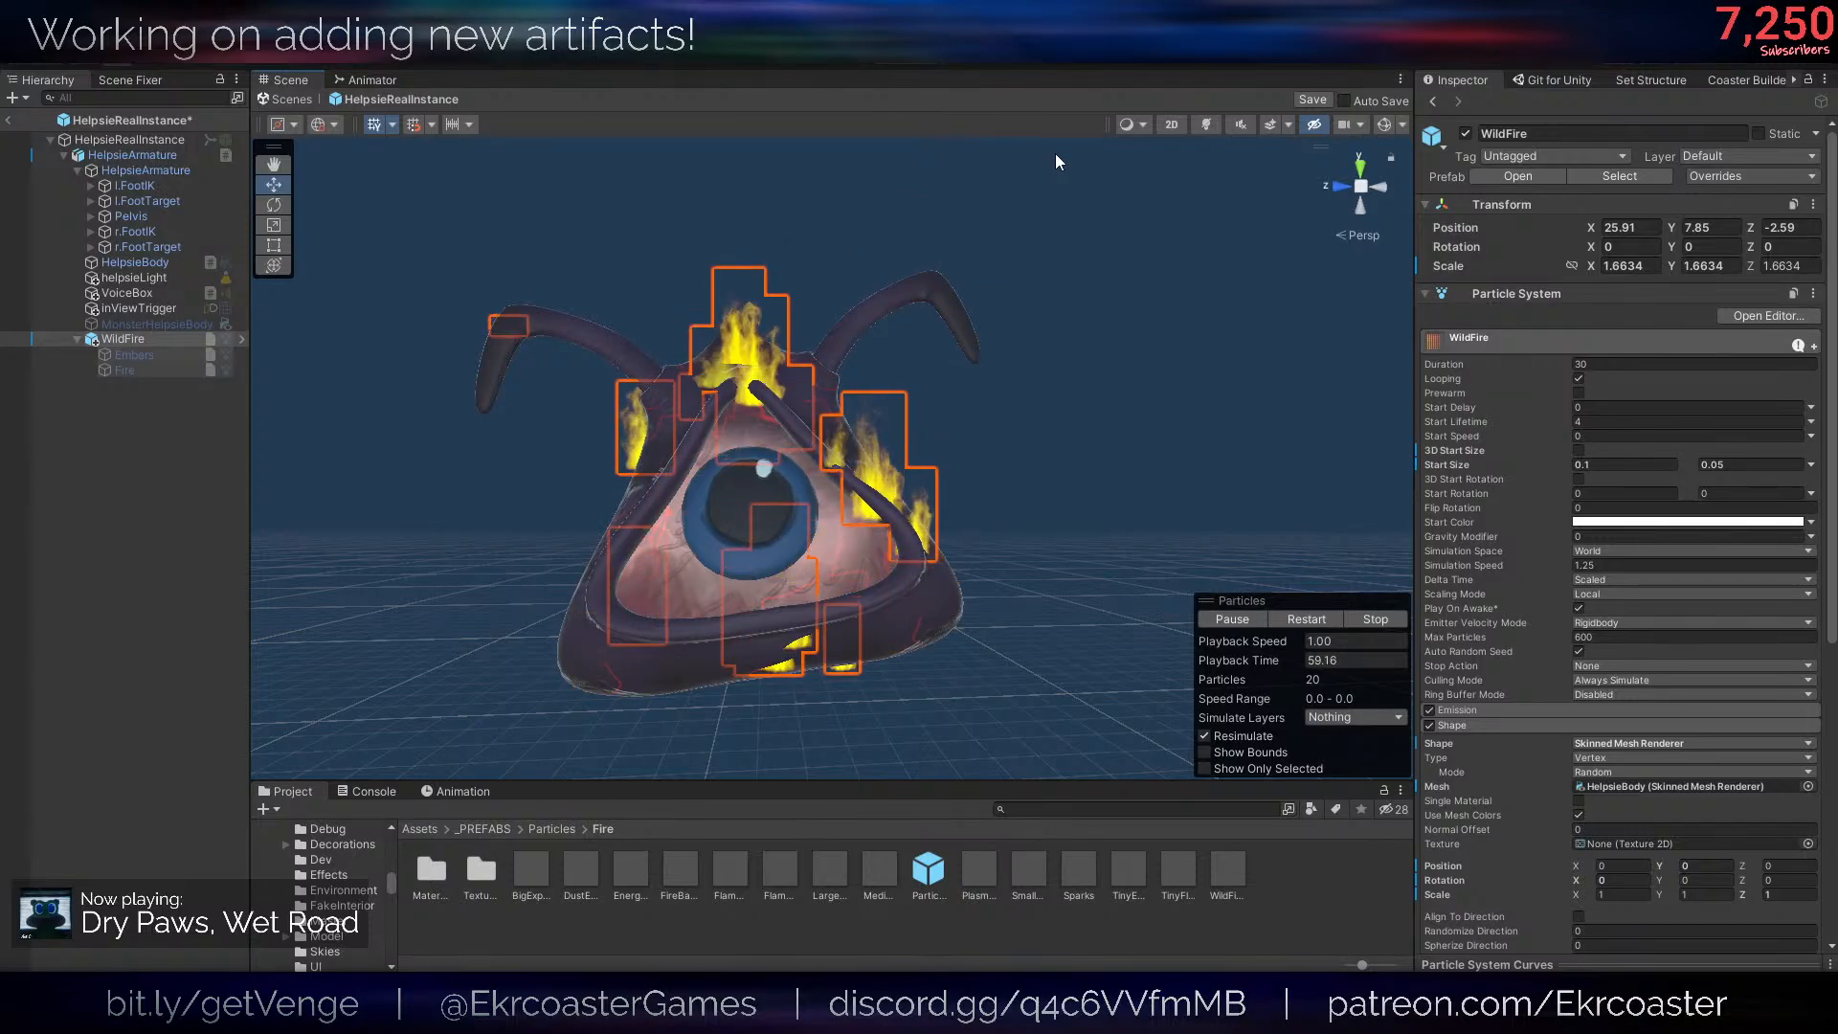
- Change WildFire's Start Color to red and check the flames with scene lighting switched on and off
right_drag(998, 157, 957, 440)
click(1655, 522)
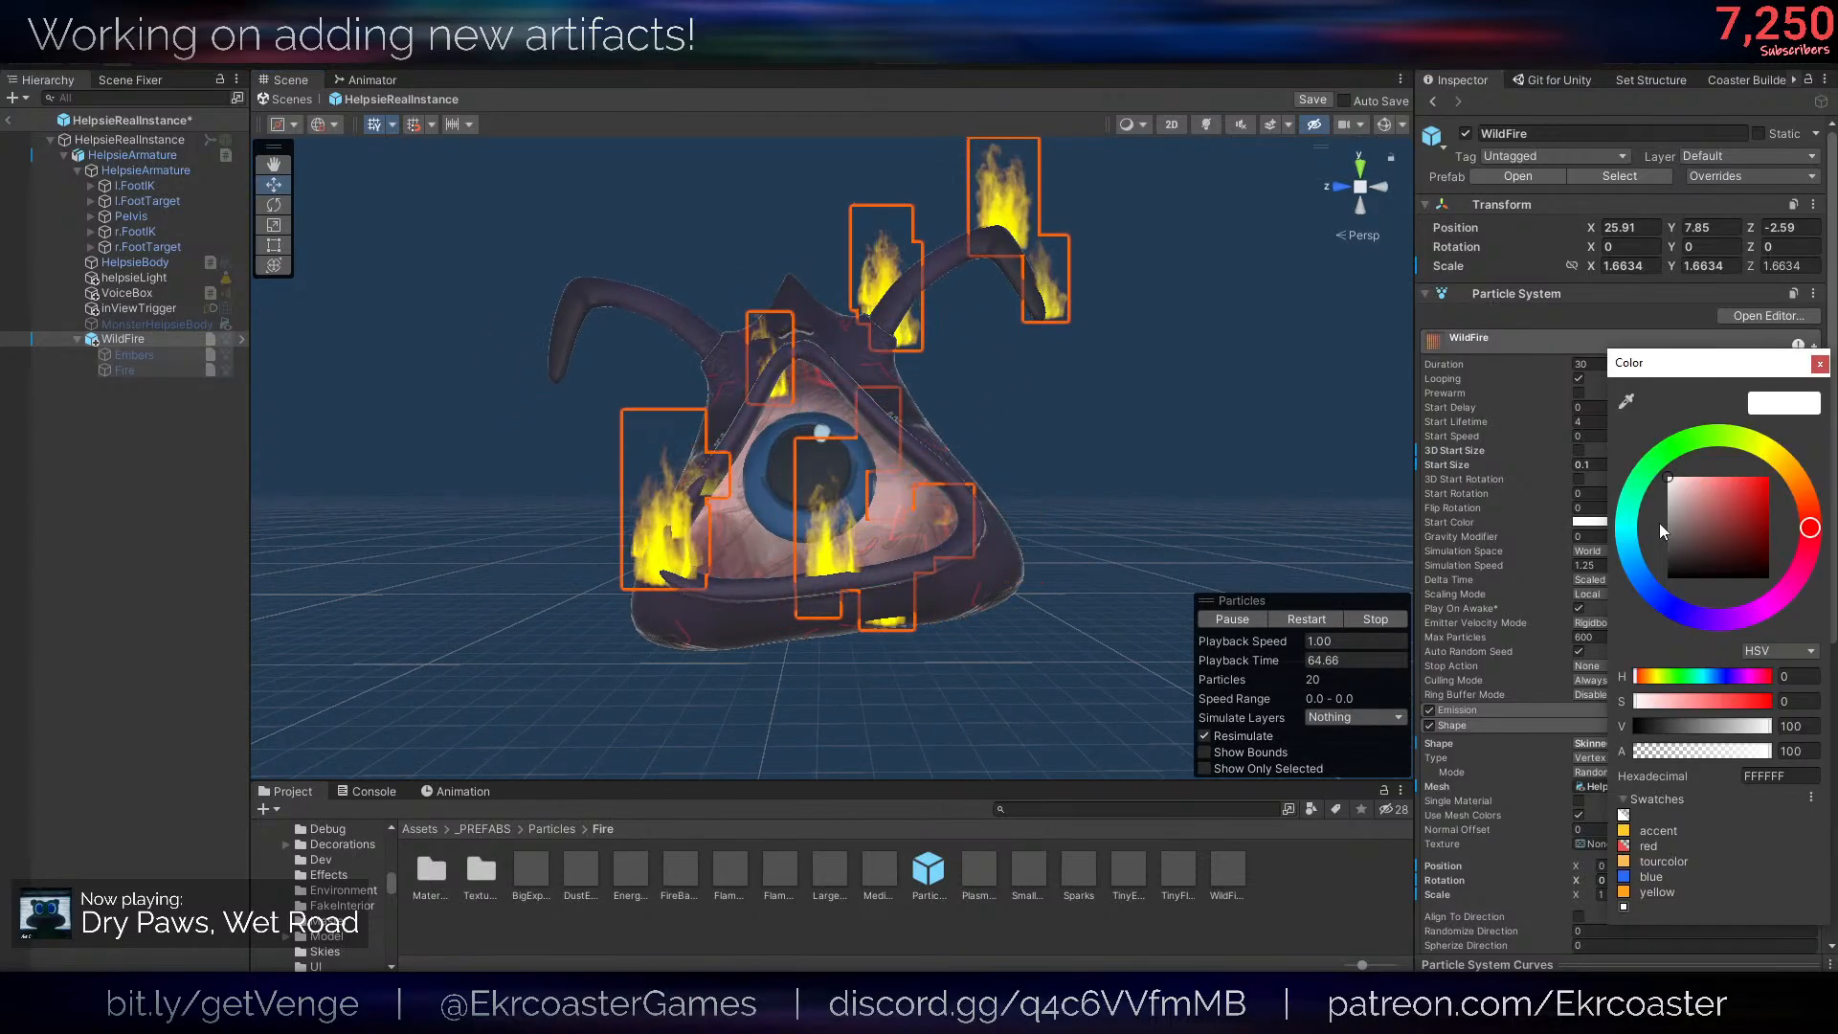
click(1793, 487)
drag(1748, 497, 1831, 461)
click(1802, 492)
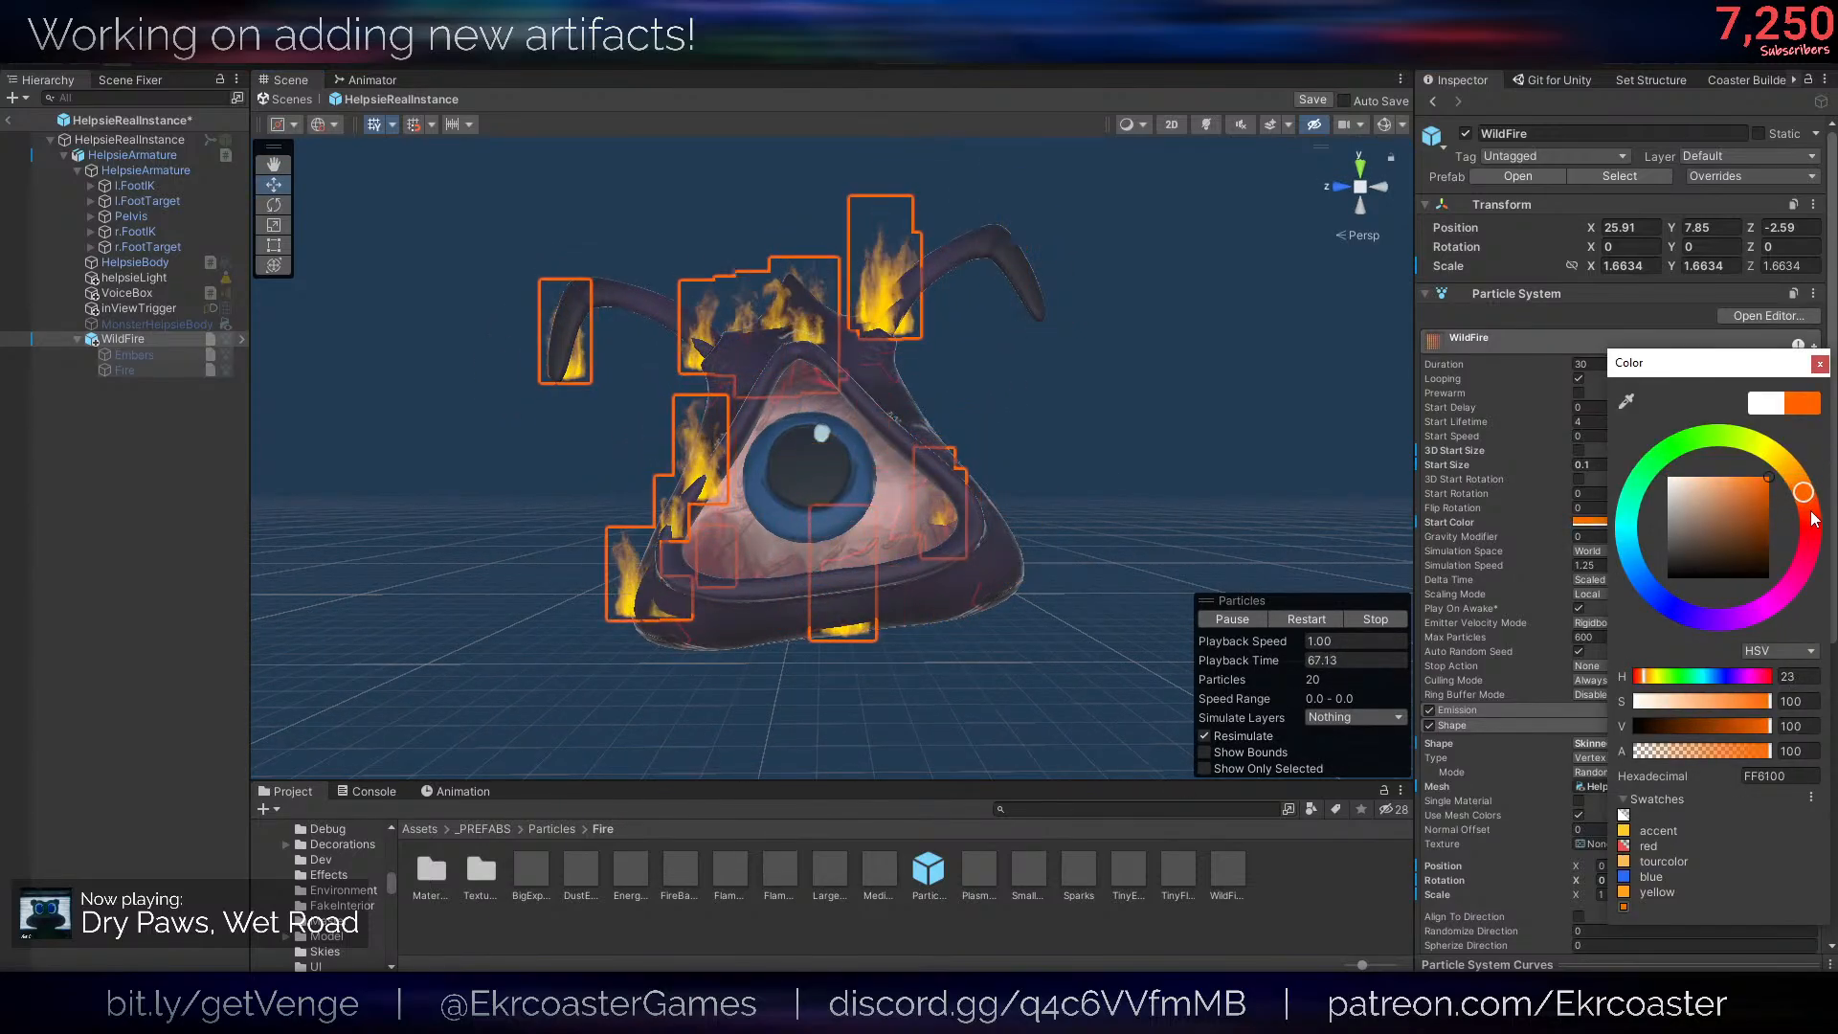
click(1812, 516)
click(1207, 126)
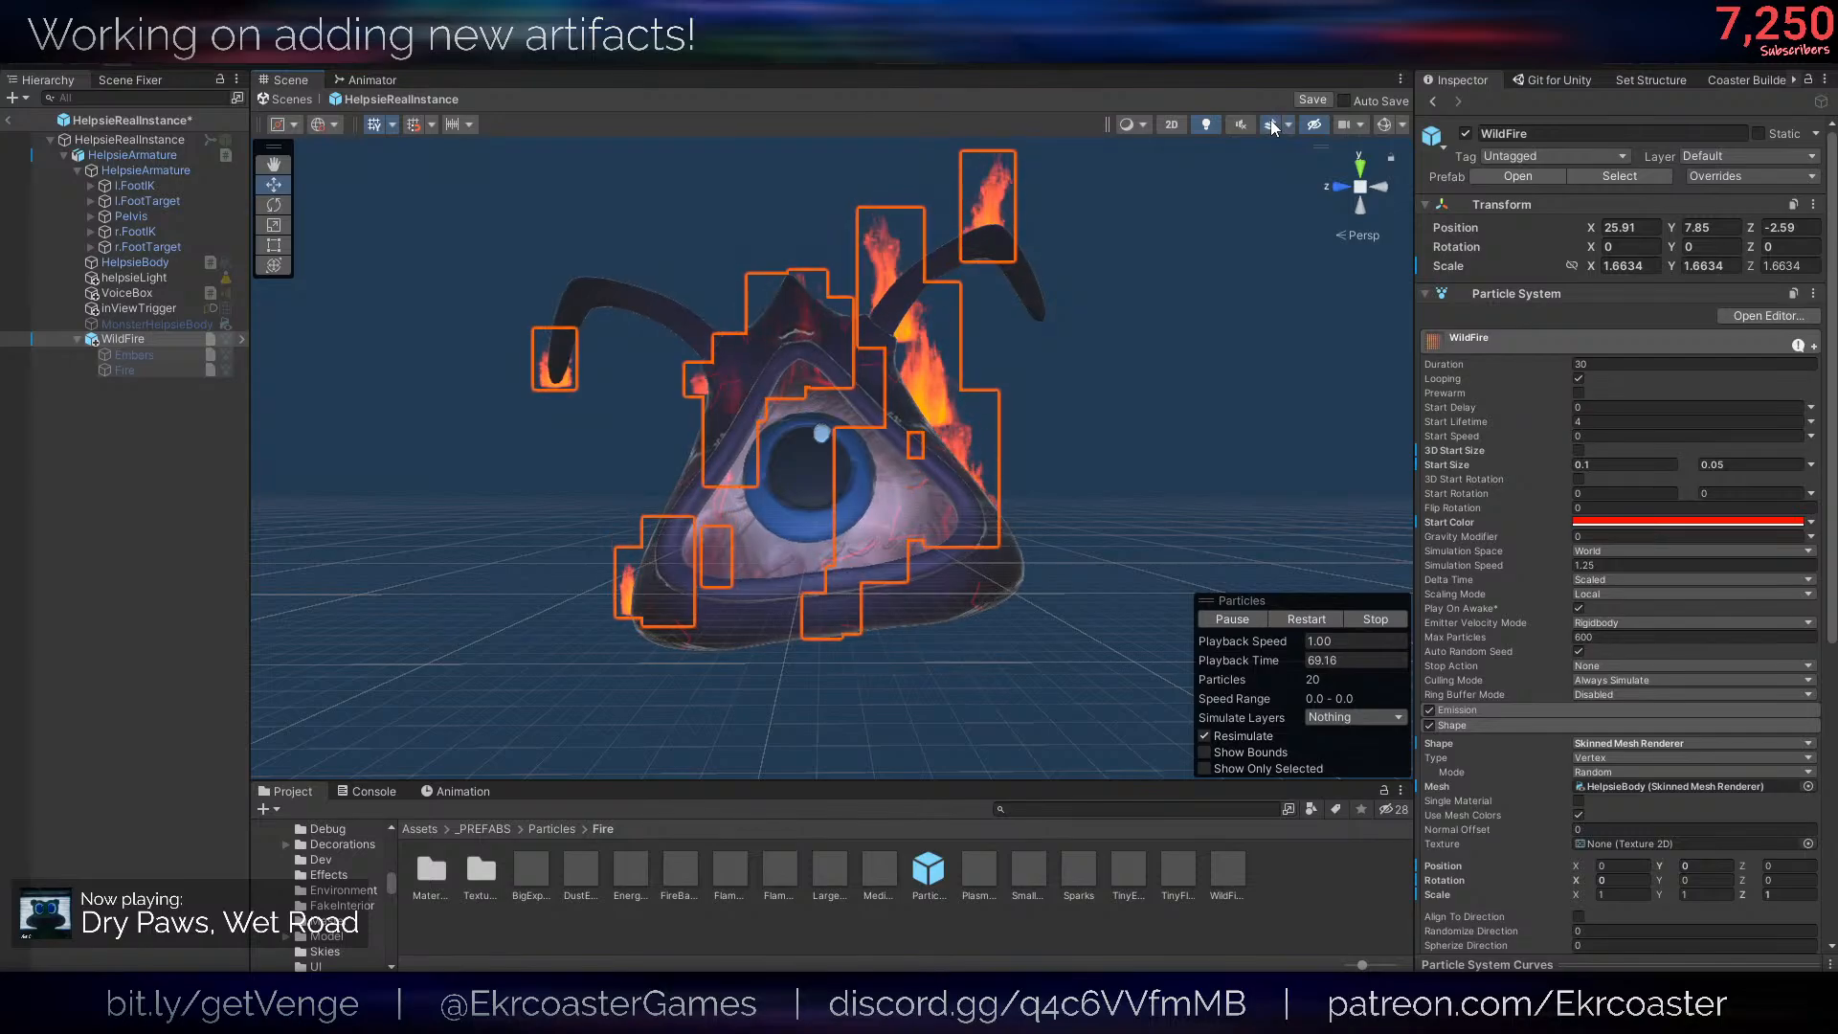
click(1208, 125)
- Reactivate the Embers child system under WildFire and restart the particle playback to view its sparks
click(173, 354)
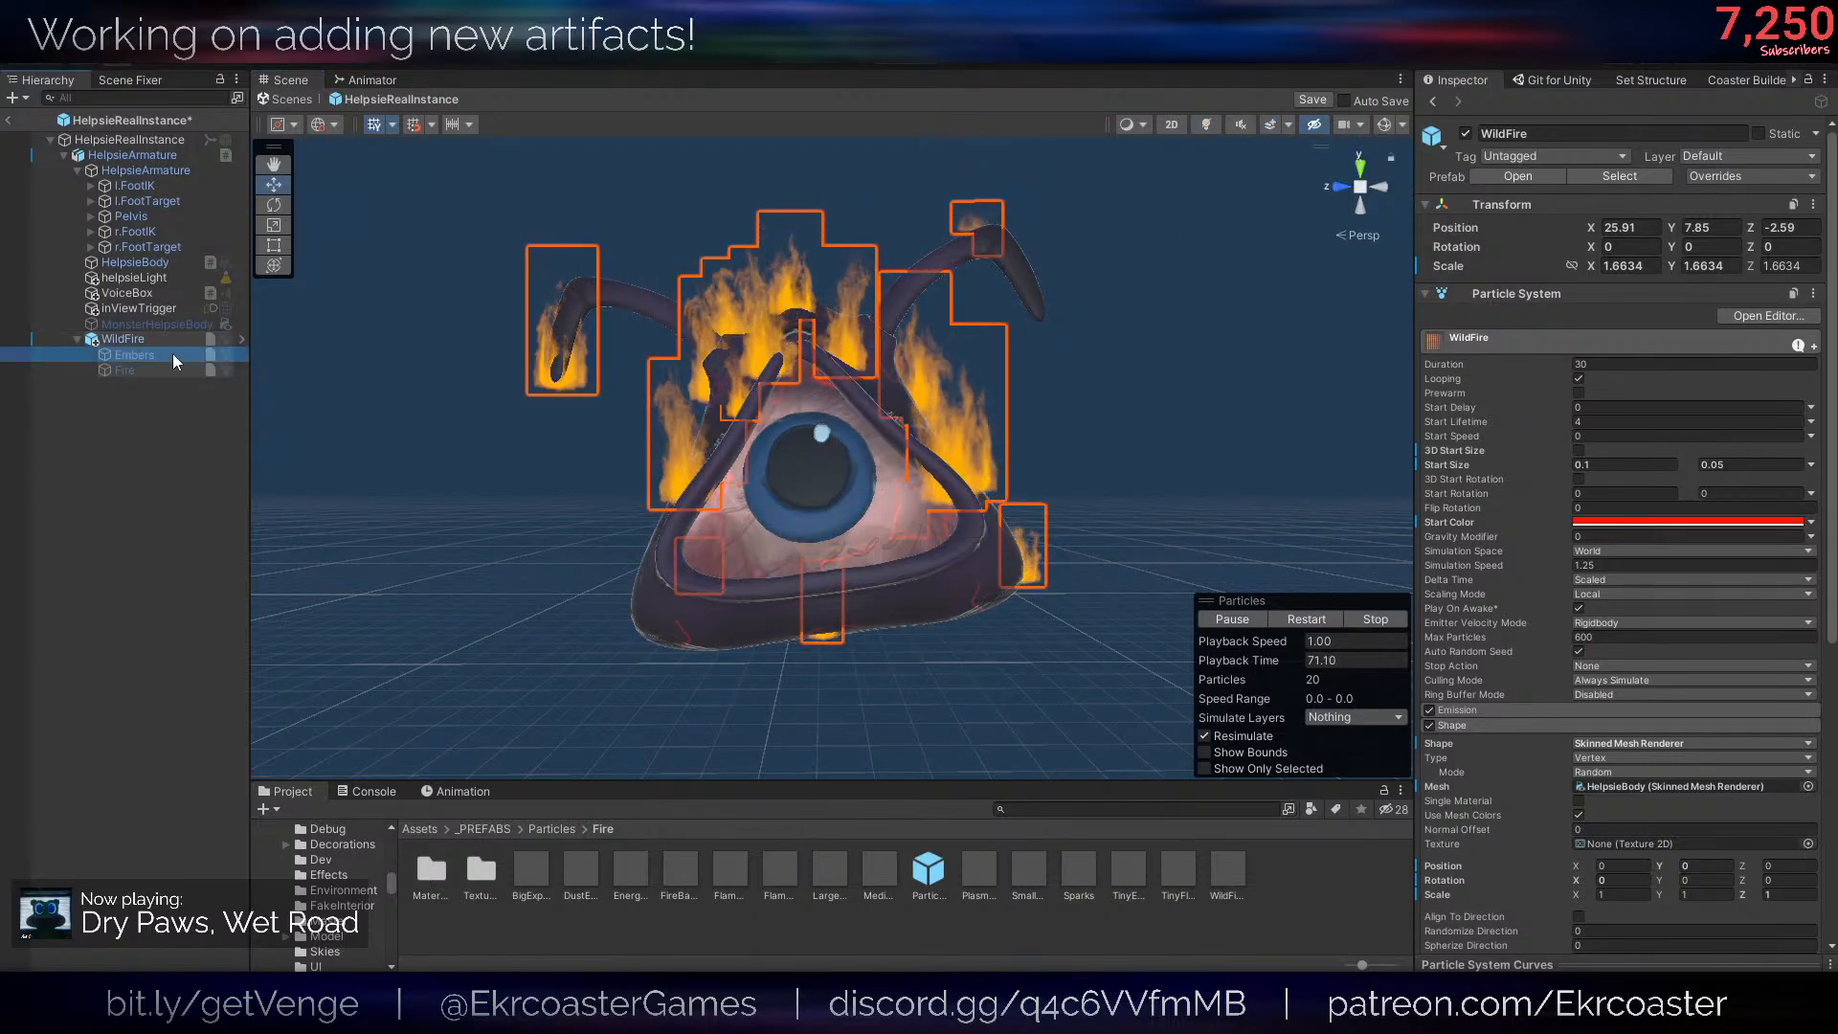
click(1466, 134)
mouse_move(990, 329)
right_down()
mouse_move(657, 341)
mouse_move(851, 319)
mouse_move(1015, 331)
right_up()
key(s)
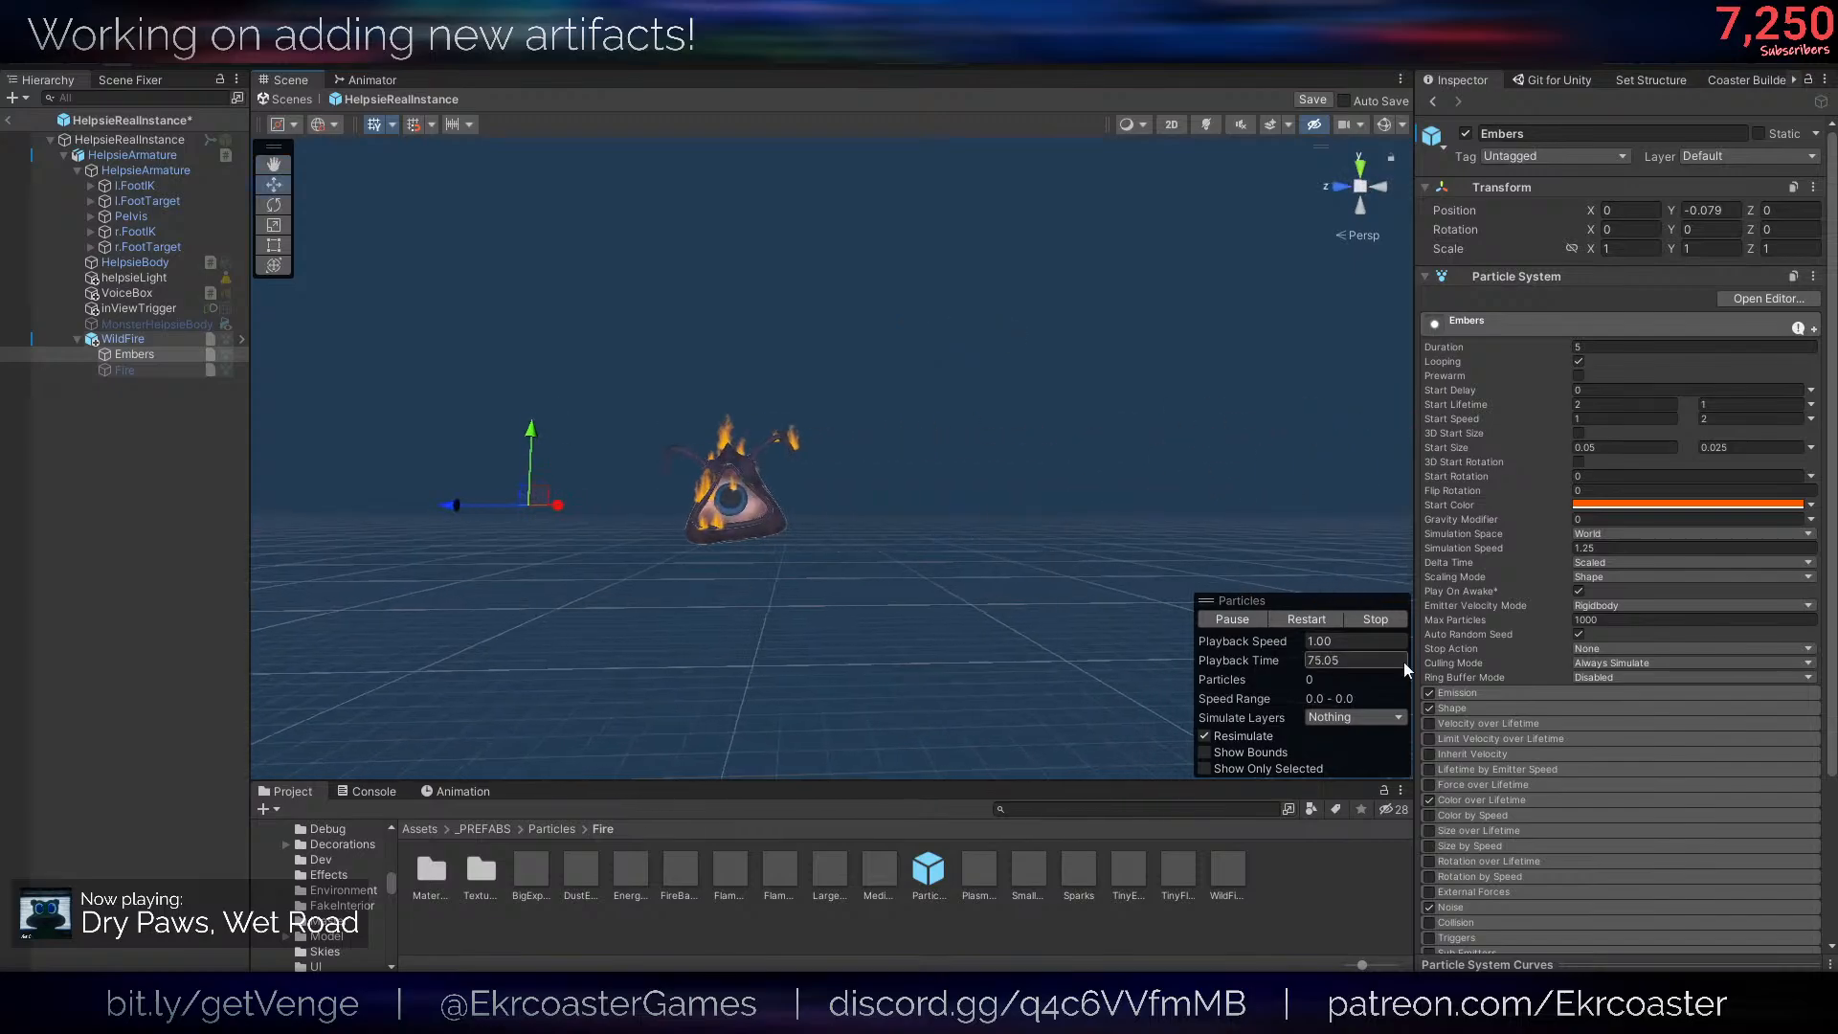
click(1308, 619)
right_drag(958, 450, 742, 443)
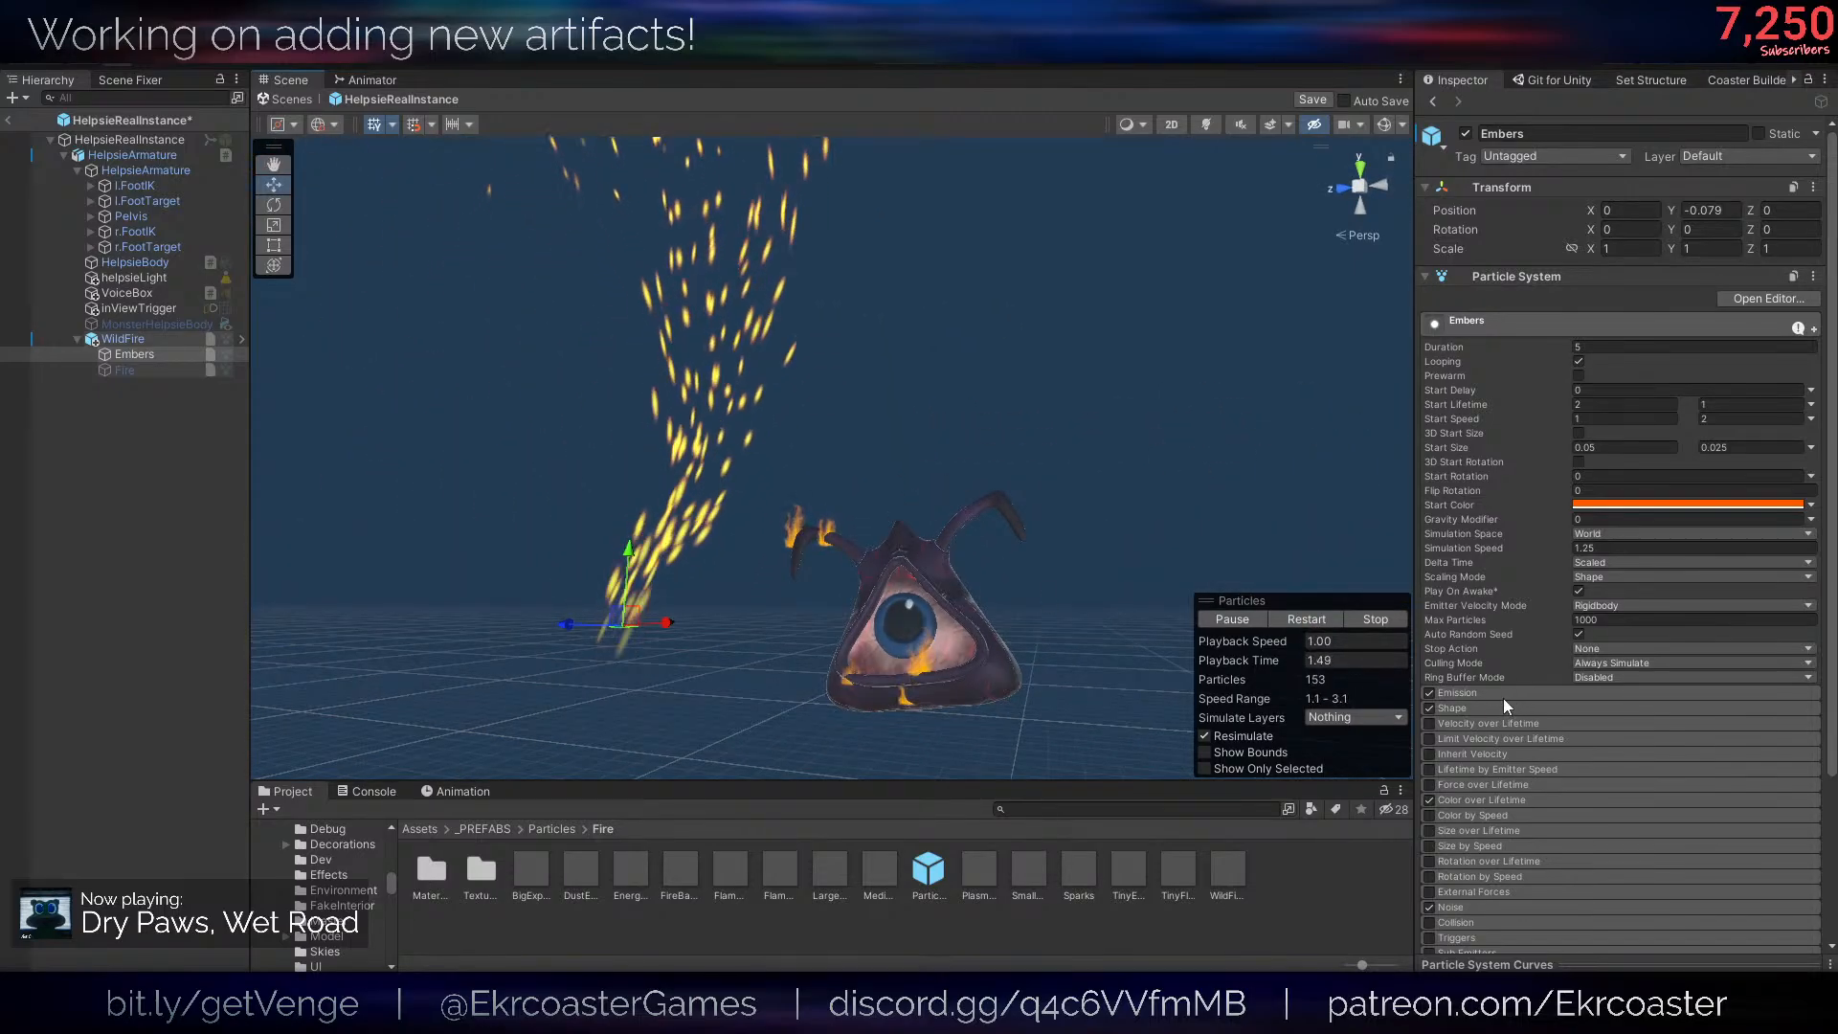
- Make Embers emit from a Skinned Mesh Renderer shape using the HelpsieBody mesh, with shape rotation X set to 0
click(1476, 708)
click(1612, 728)
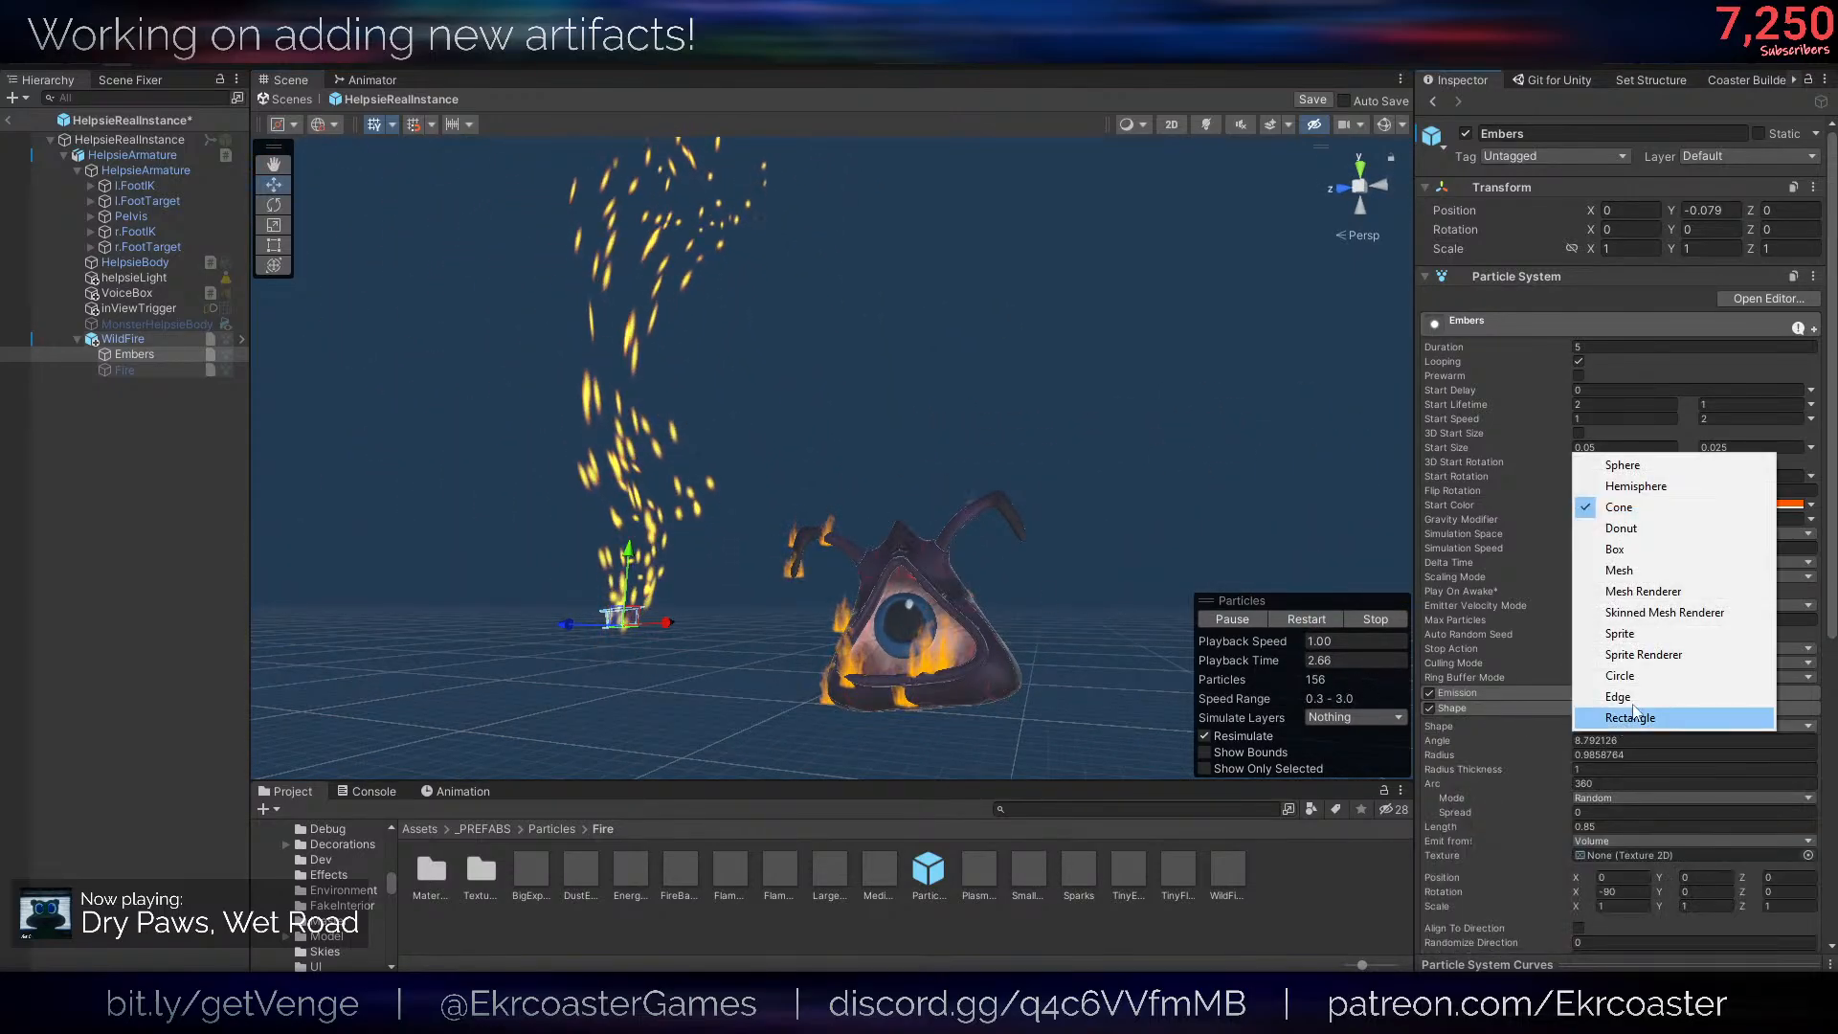
click(1649, 618)
click(1807, 769)
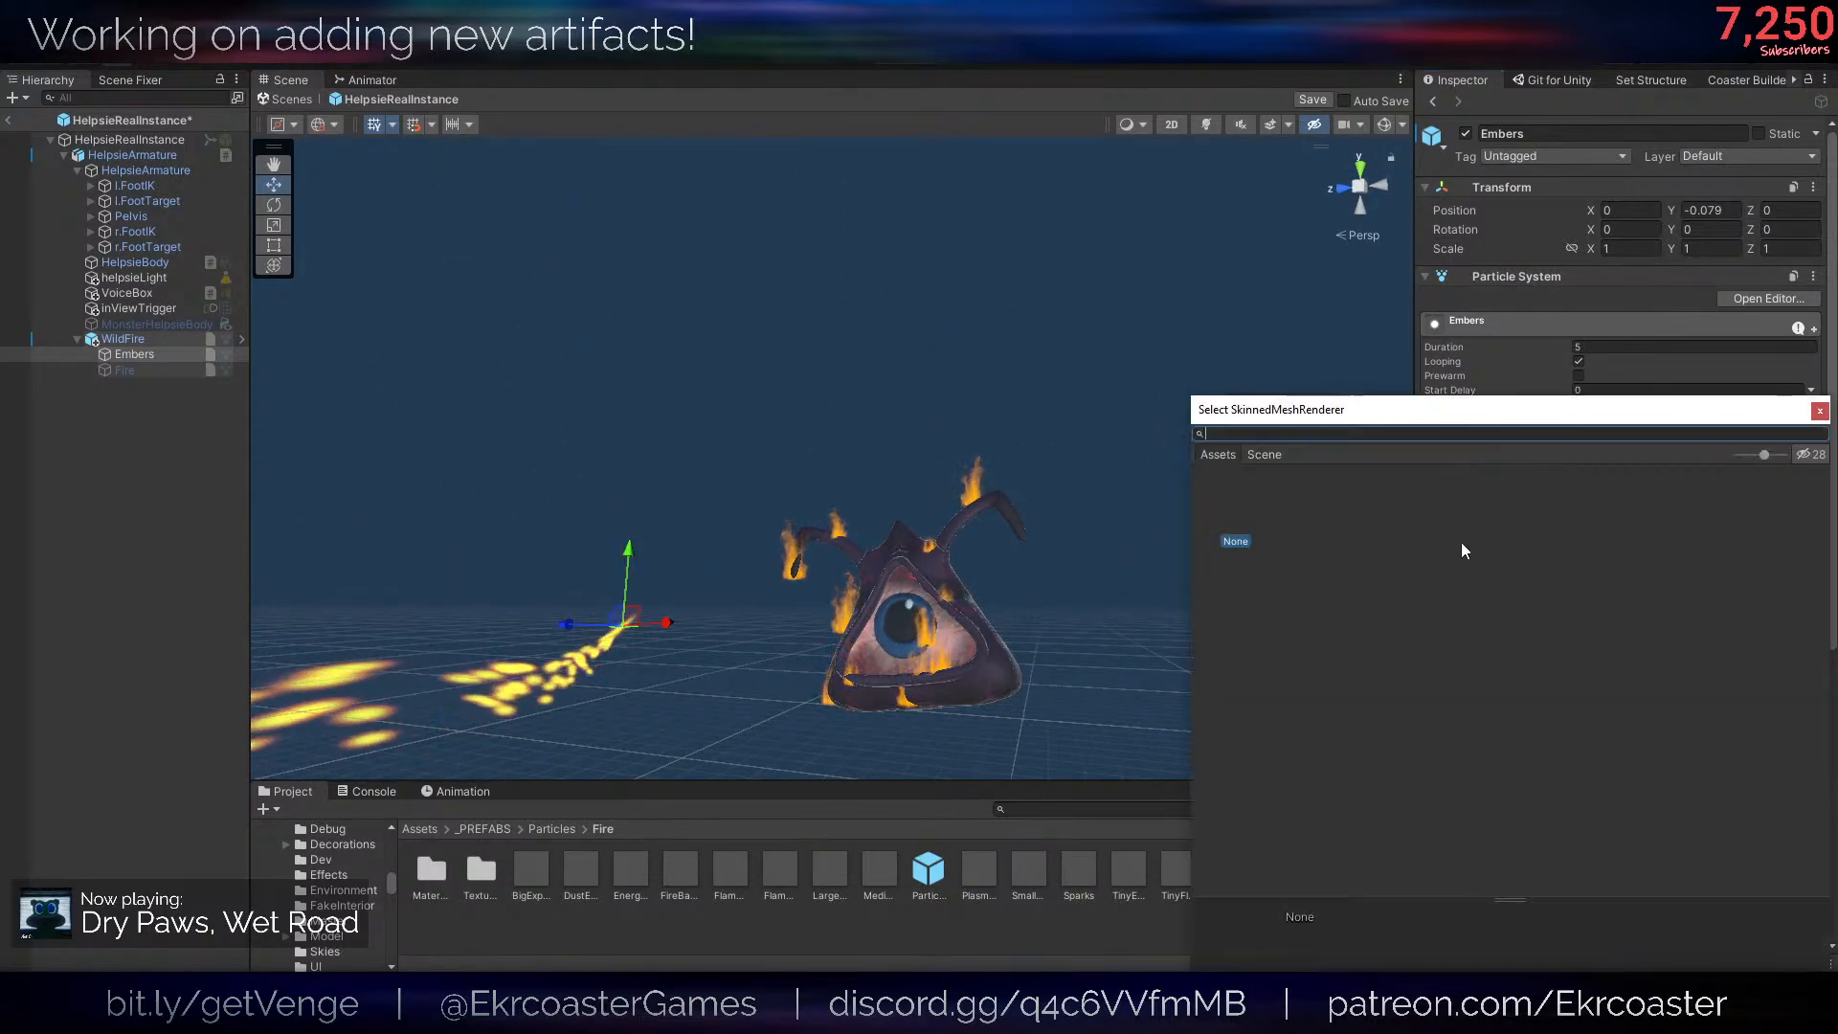
double_click(1260, 492)
right_drag(957, 474, 1221, 539)
click(1619, 865)
text(0)
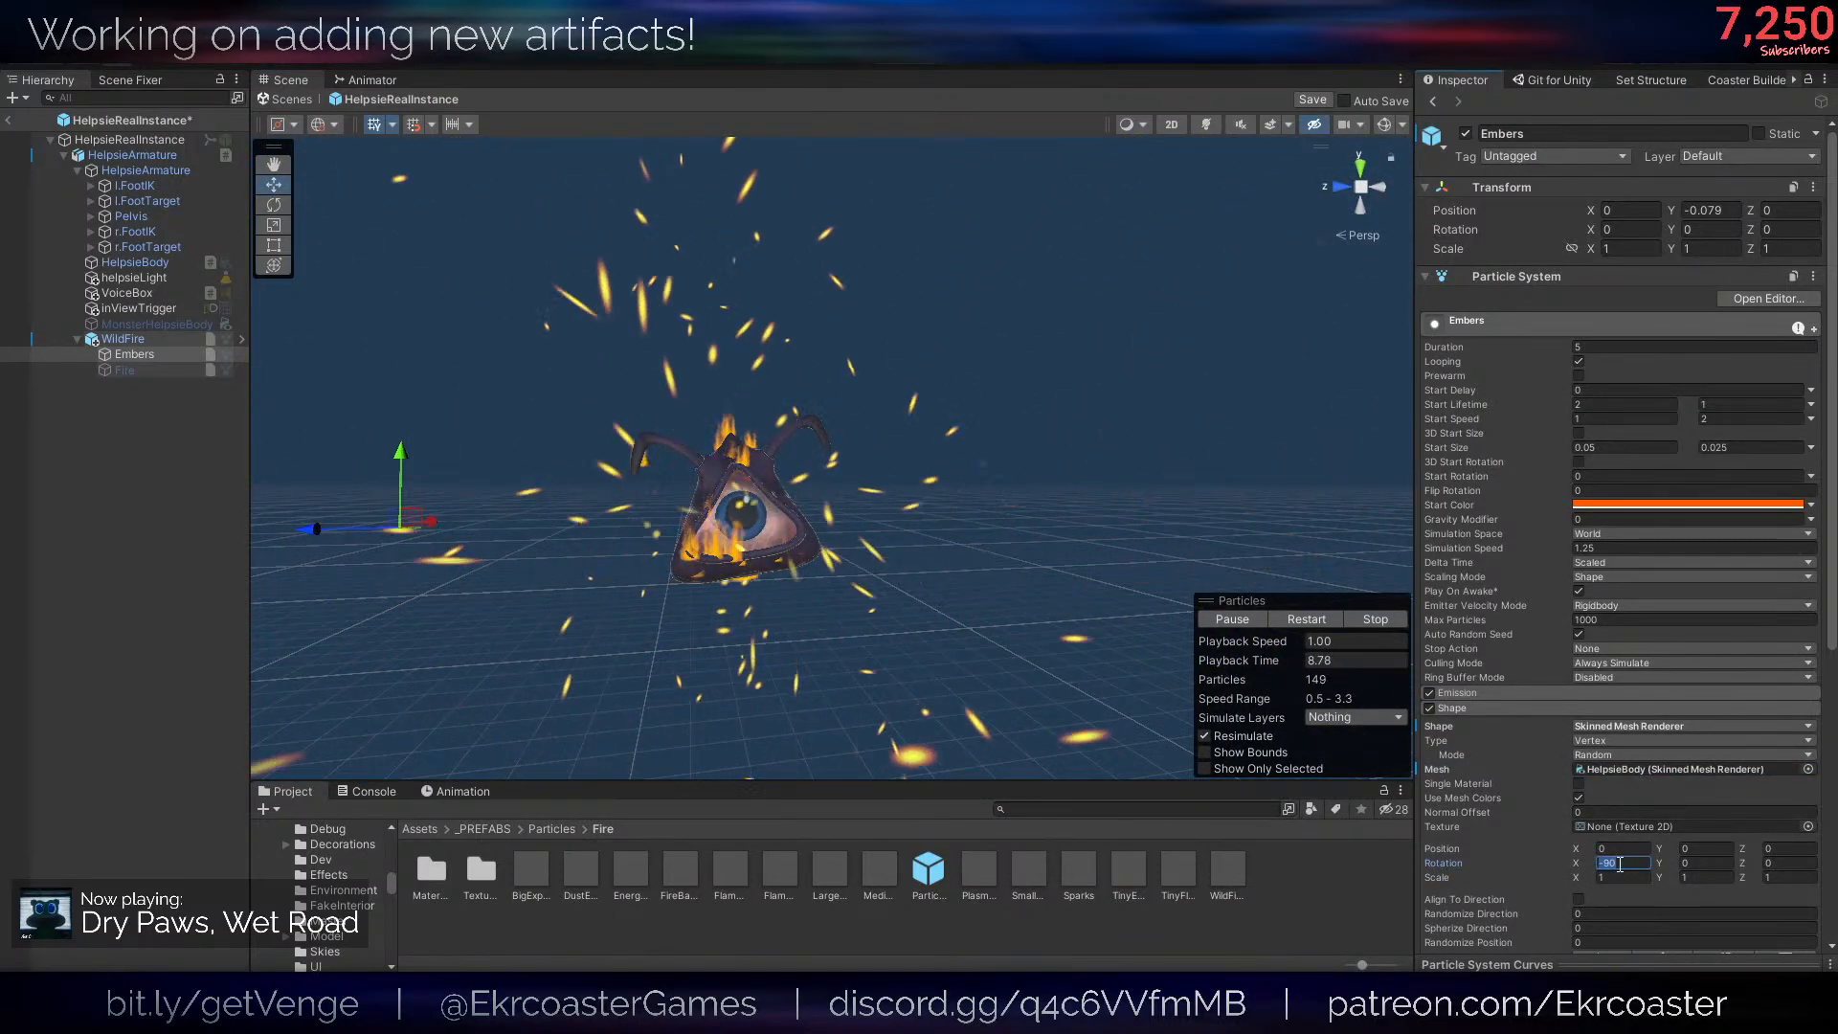
right_drag(988, 511, 1066, 565)
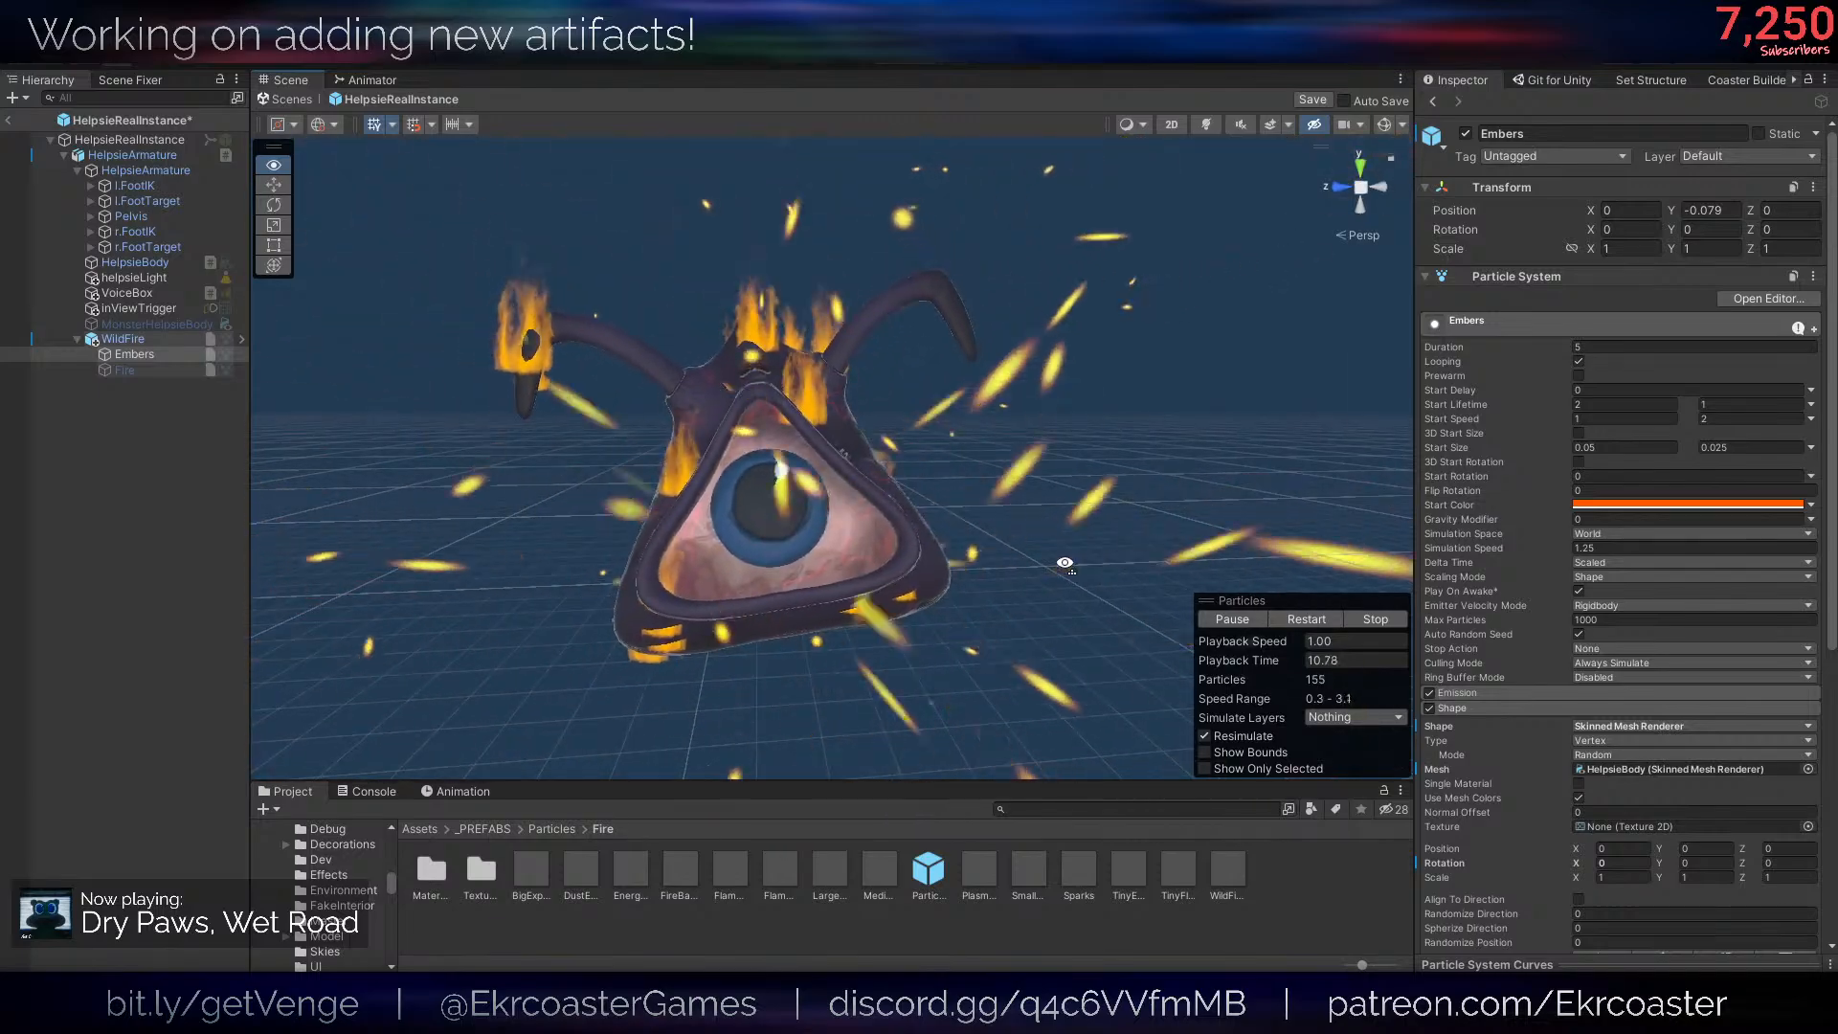
- Set both Start Speed values of Embers to 0 and check how the sparks drift around the Helpsie
click(1628, 406)
click(1724, 421)
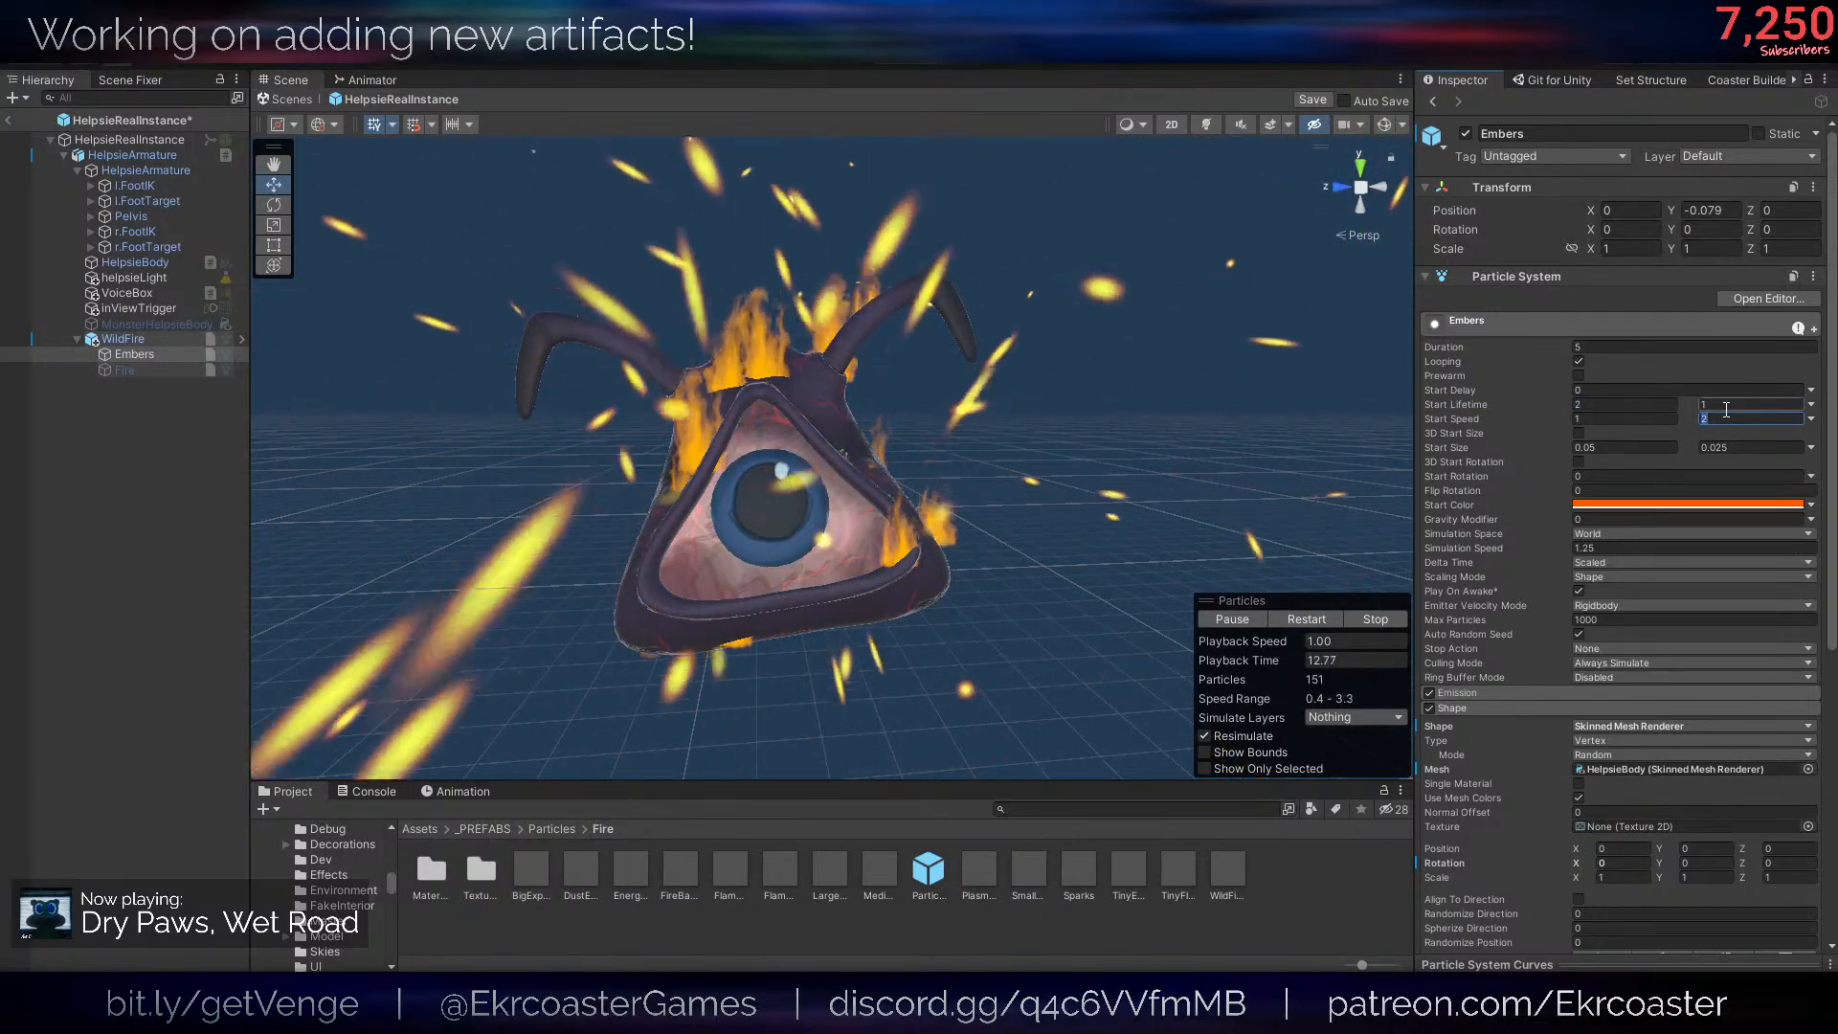
text(0)
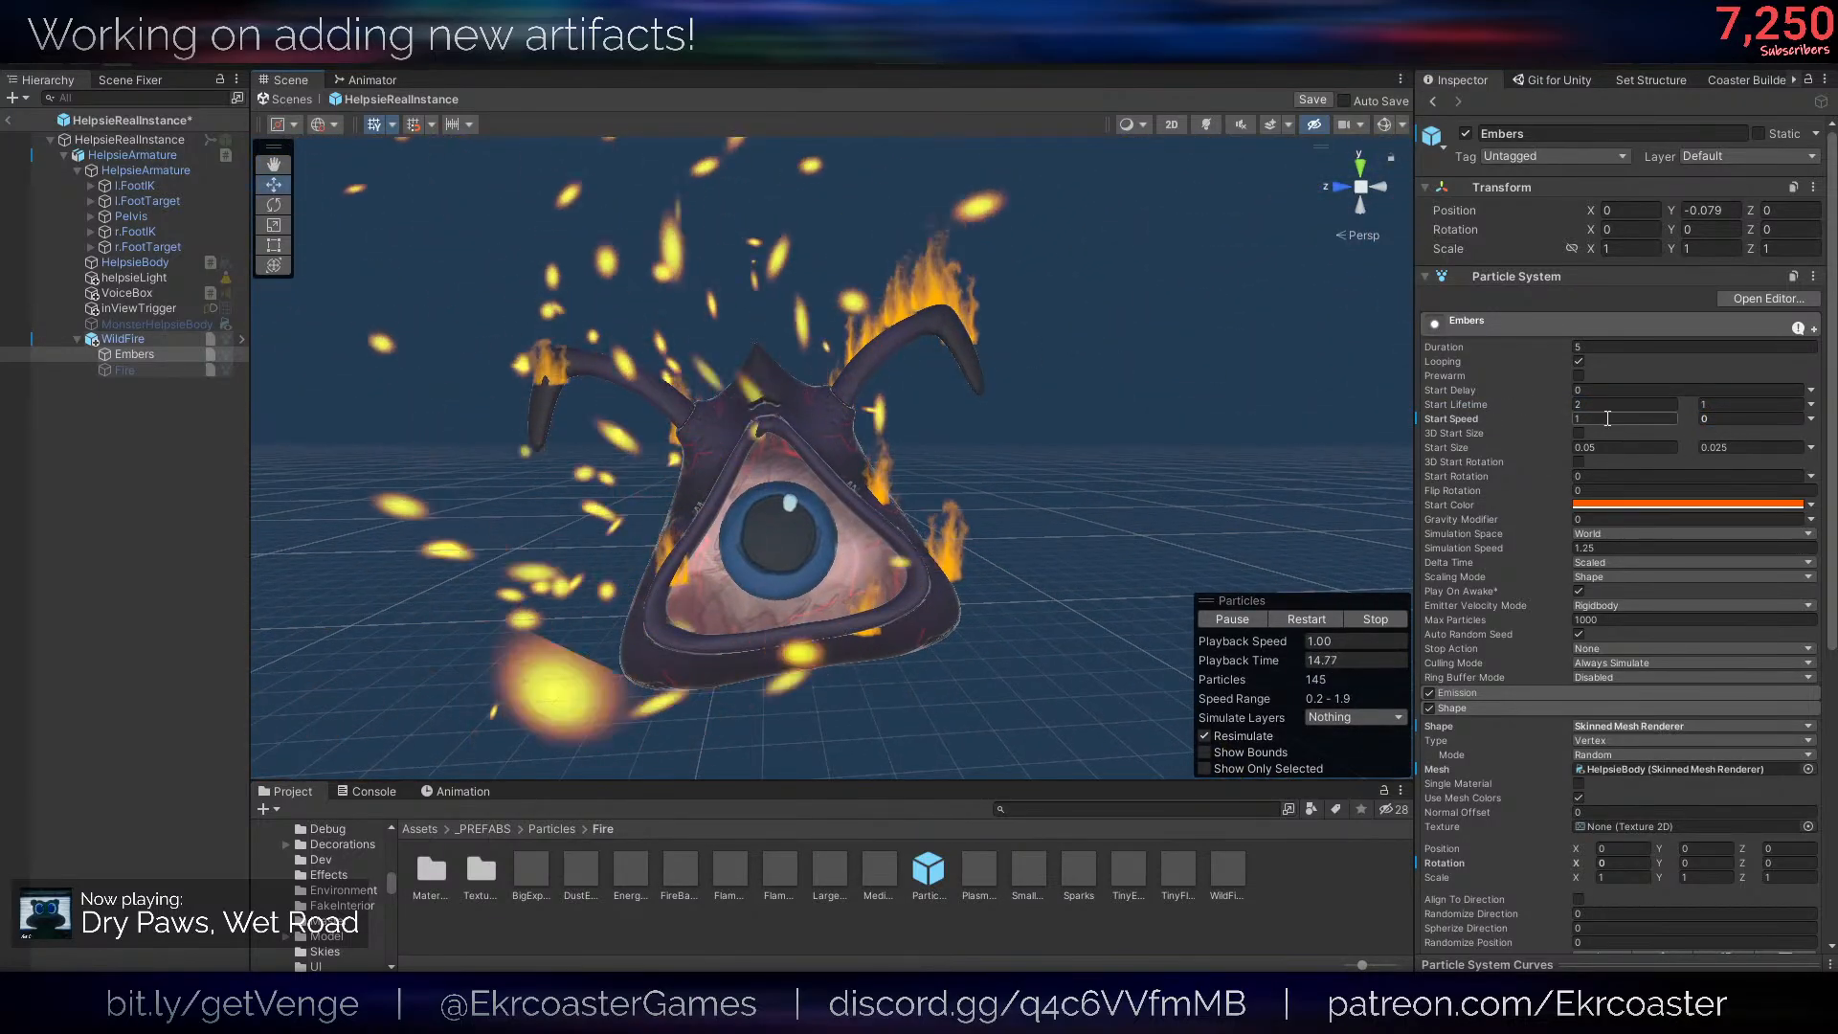
click(1604, 421)
key(s)
mouse_move(904, 417)
right_down()
mouse_move(982, 370)
mouse_move(905, 402)
right_up()
key(w)
key(s)
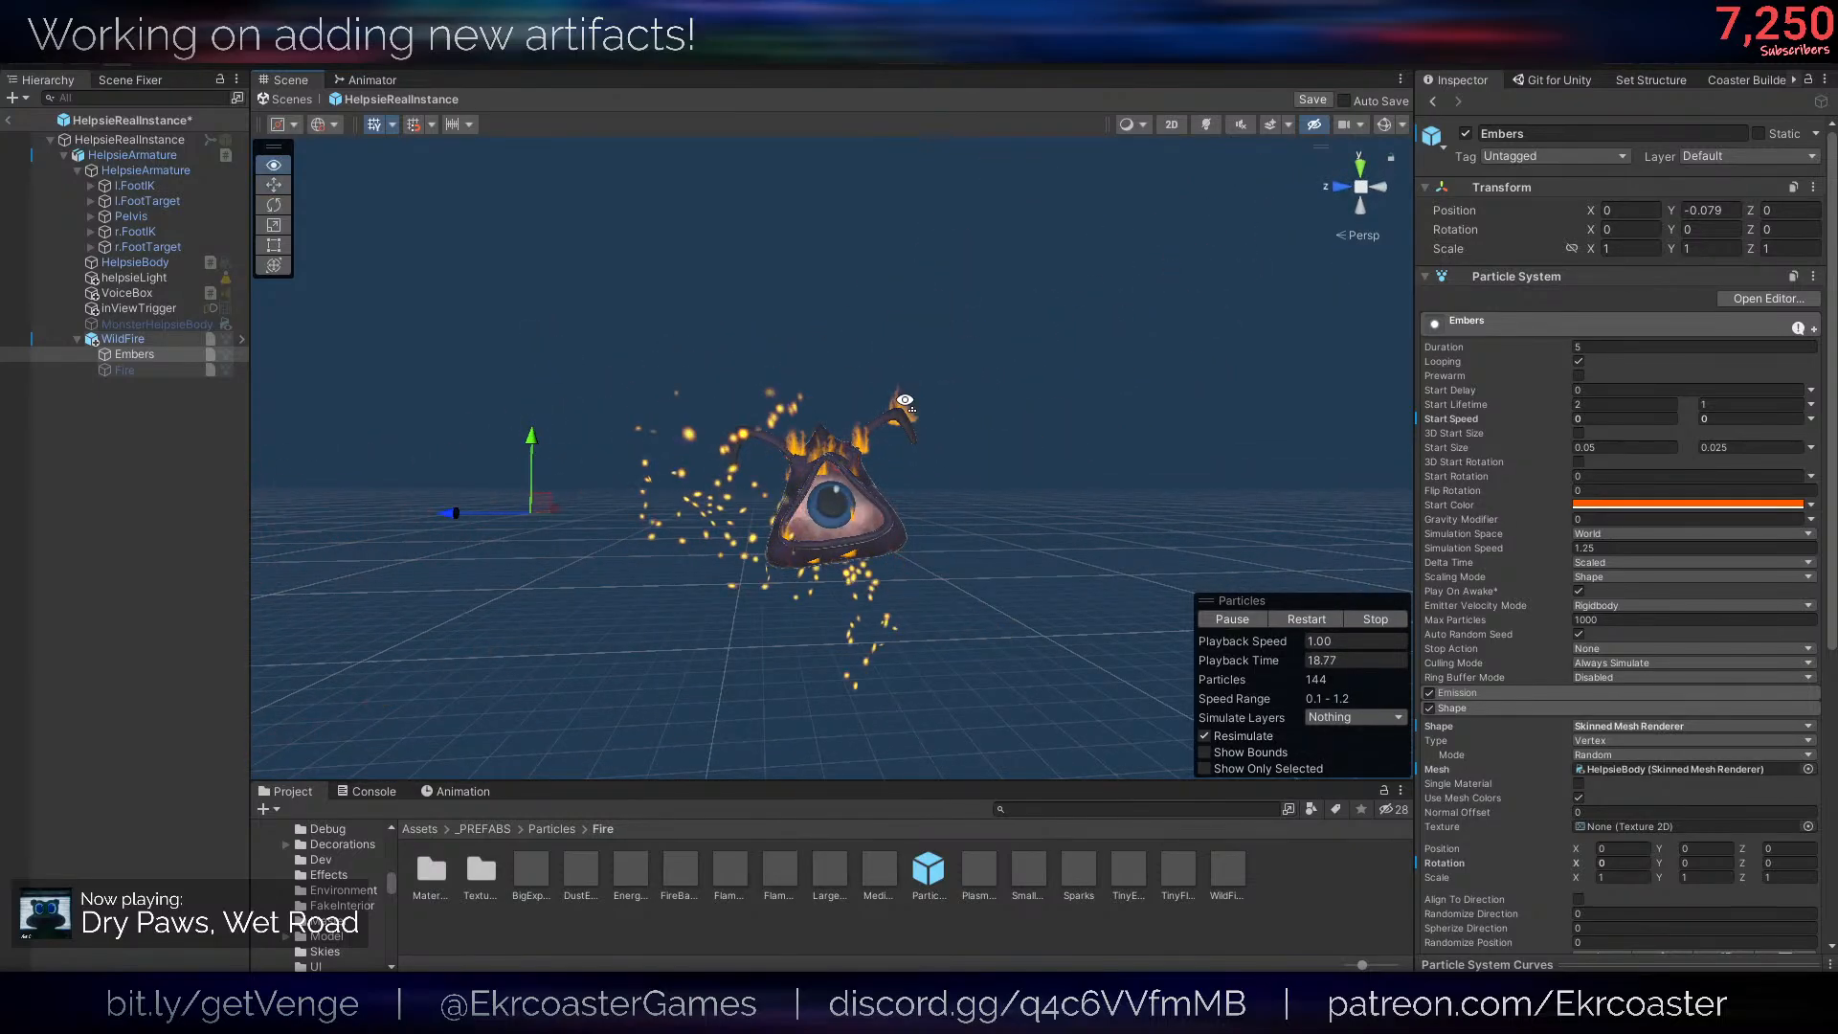
- Lower the Noise strength of Embers to 0.1 and check the sparks close to the body
scroll(1531, 672, down, 4)
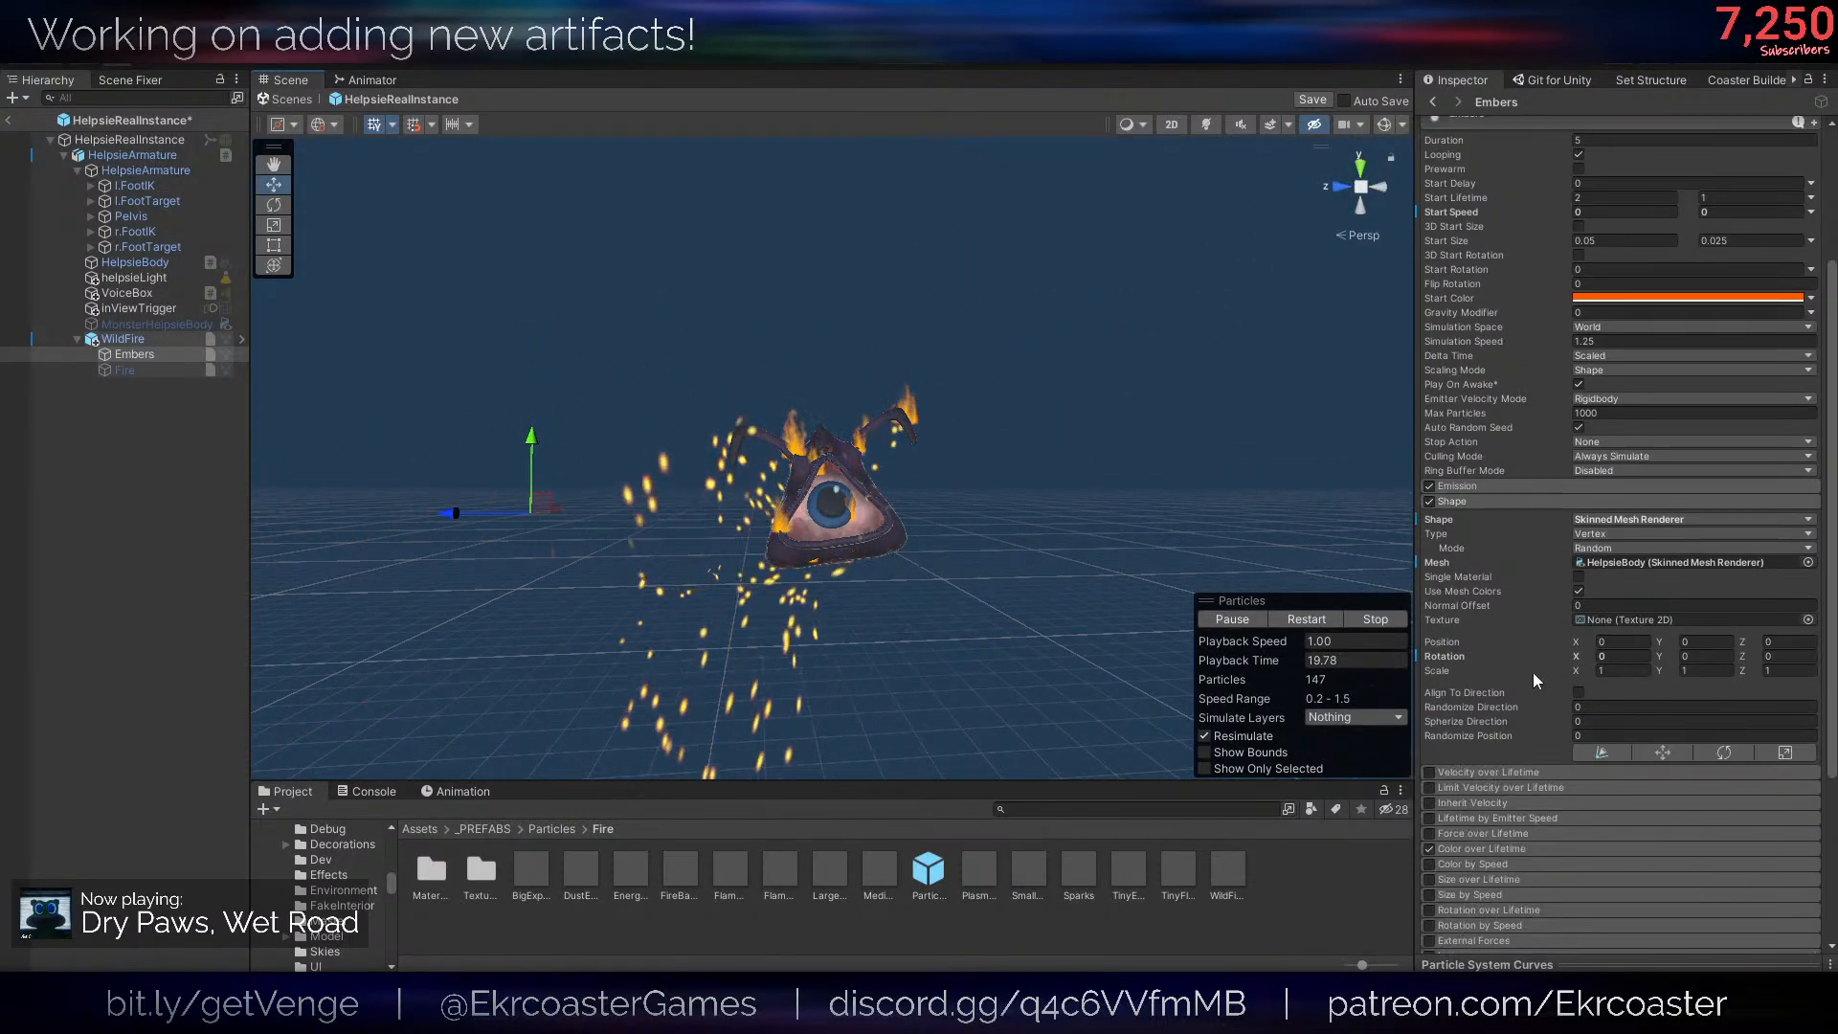
click(1462, 504)
click(1479, 701)
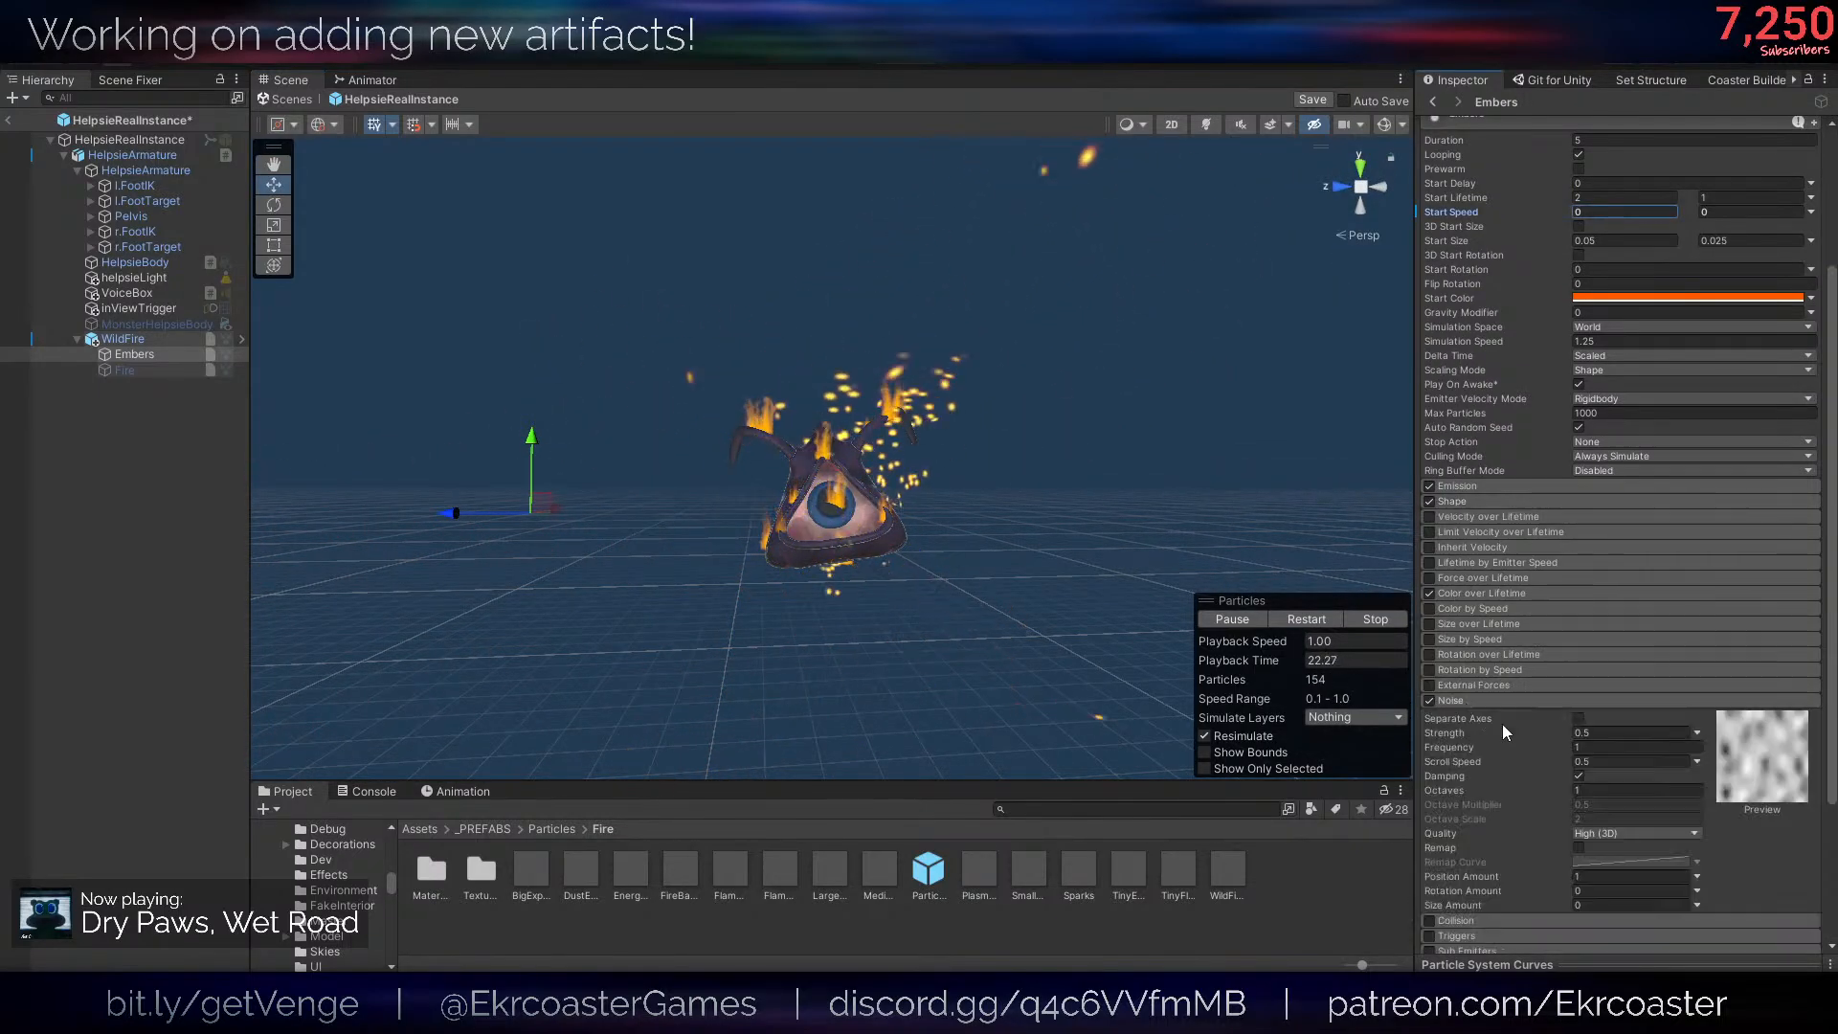
click(1584, 734)
key(w)
right_drag(1021, 484, 1022, 485)
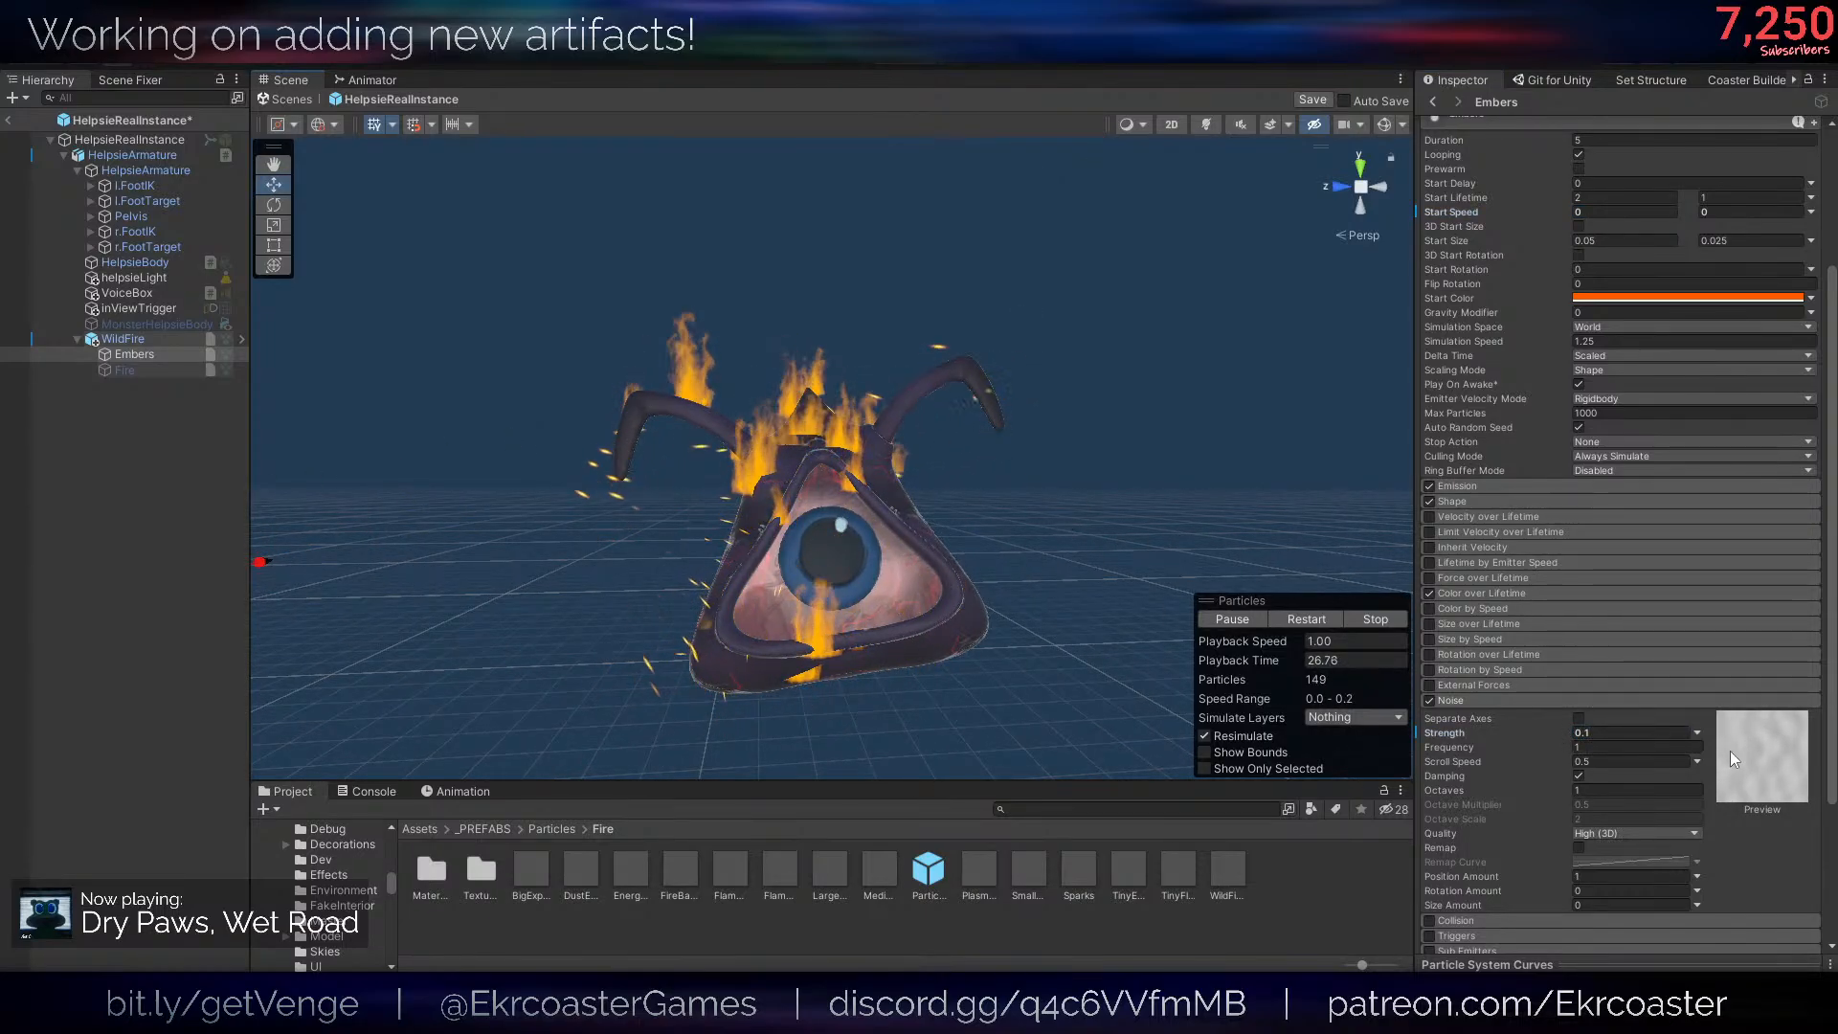
- Raise the Noise strength of Embers to 0.2 and restart the particle playback
click(1587, 731)
text(0.2)
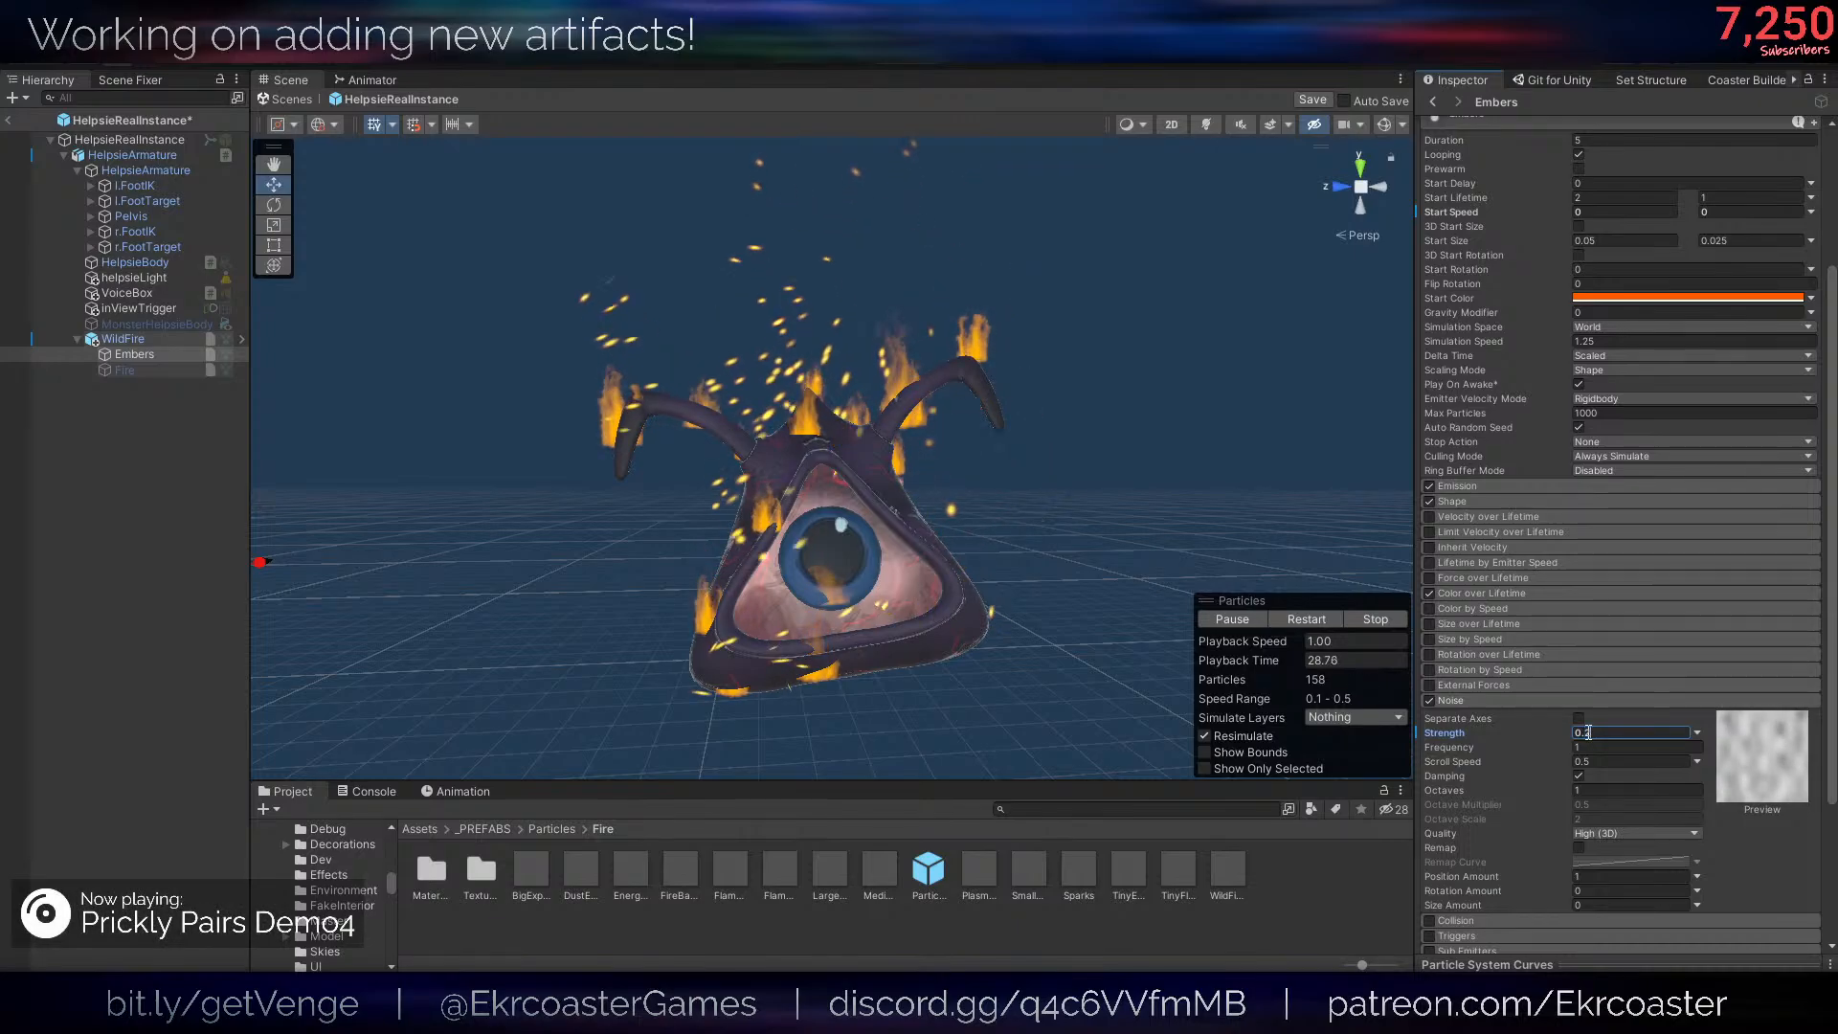
drag(1559, 731, 1572, 732)
key(ctrl+z)
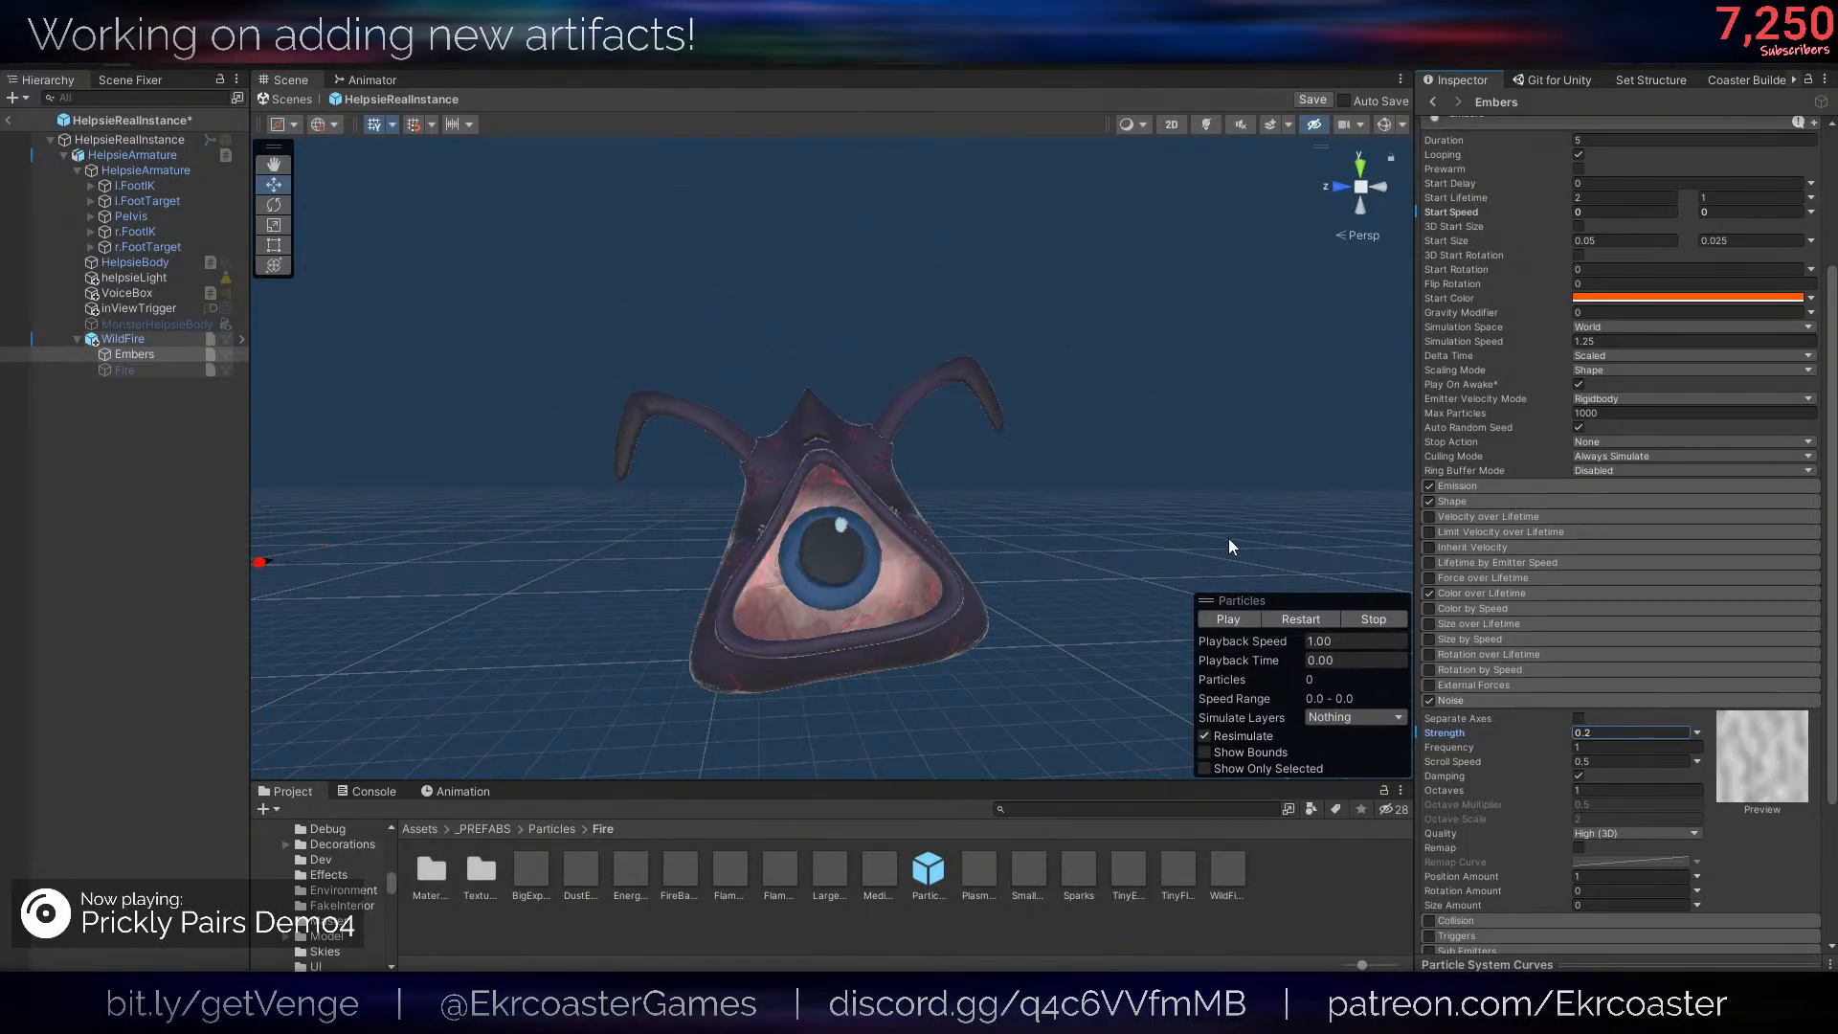
click(1300, 618)
- Set the Speed Scale of the Embers renderer to 0.2 and check the sparks around the Helpsie
scroll(1547, 595, down, 5)
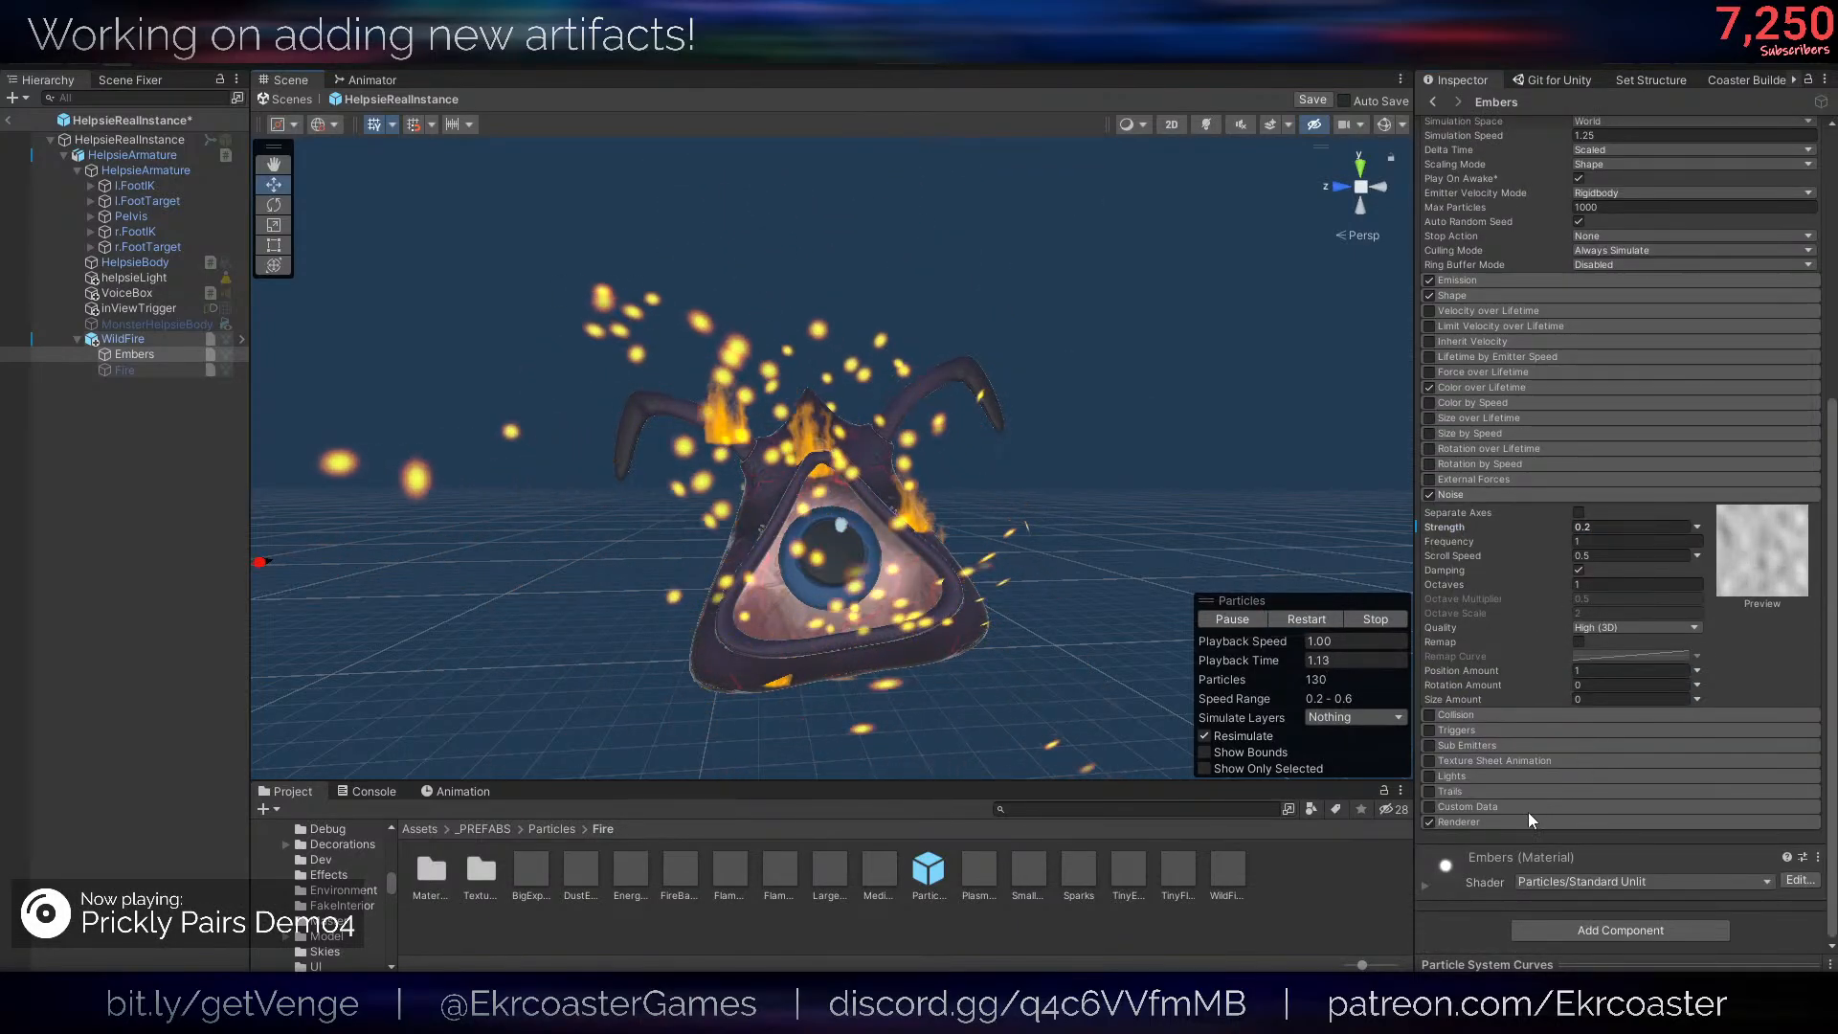
click(1528, 820)
scroll(1635, 836, down, 4)
click(1586, 699)
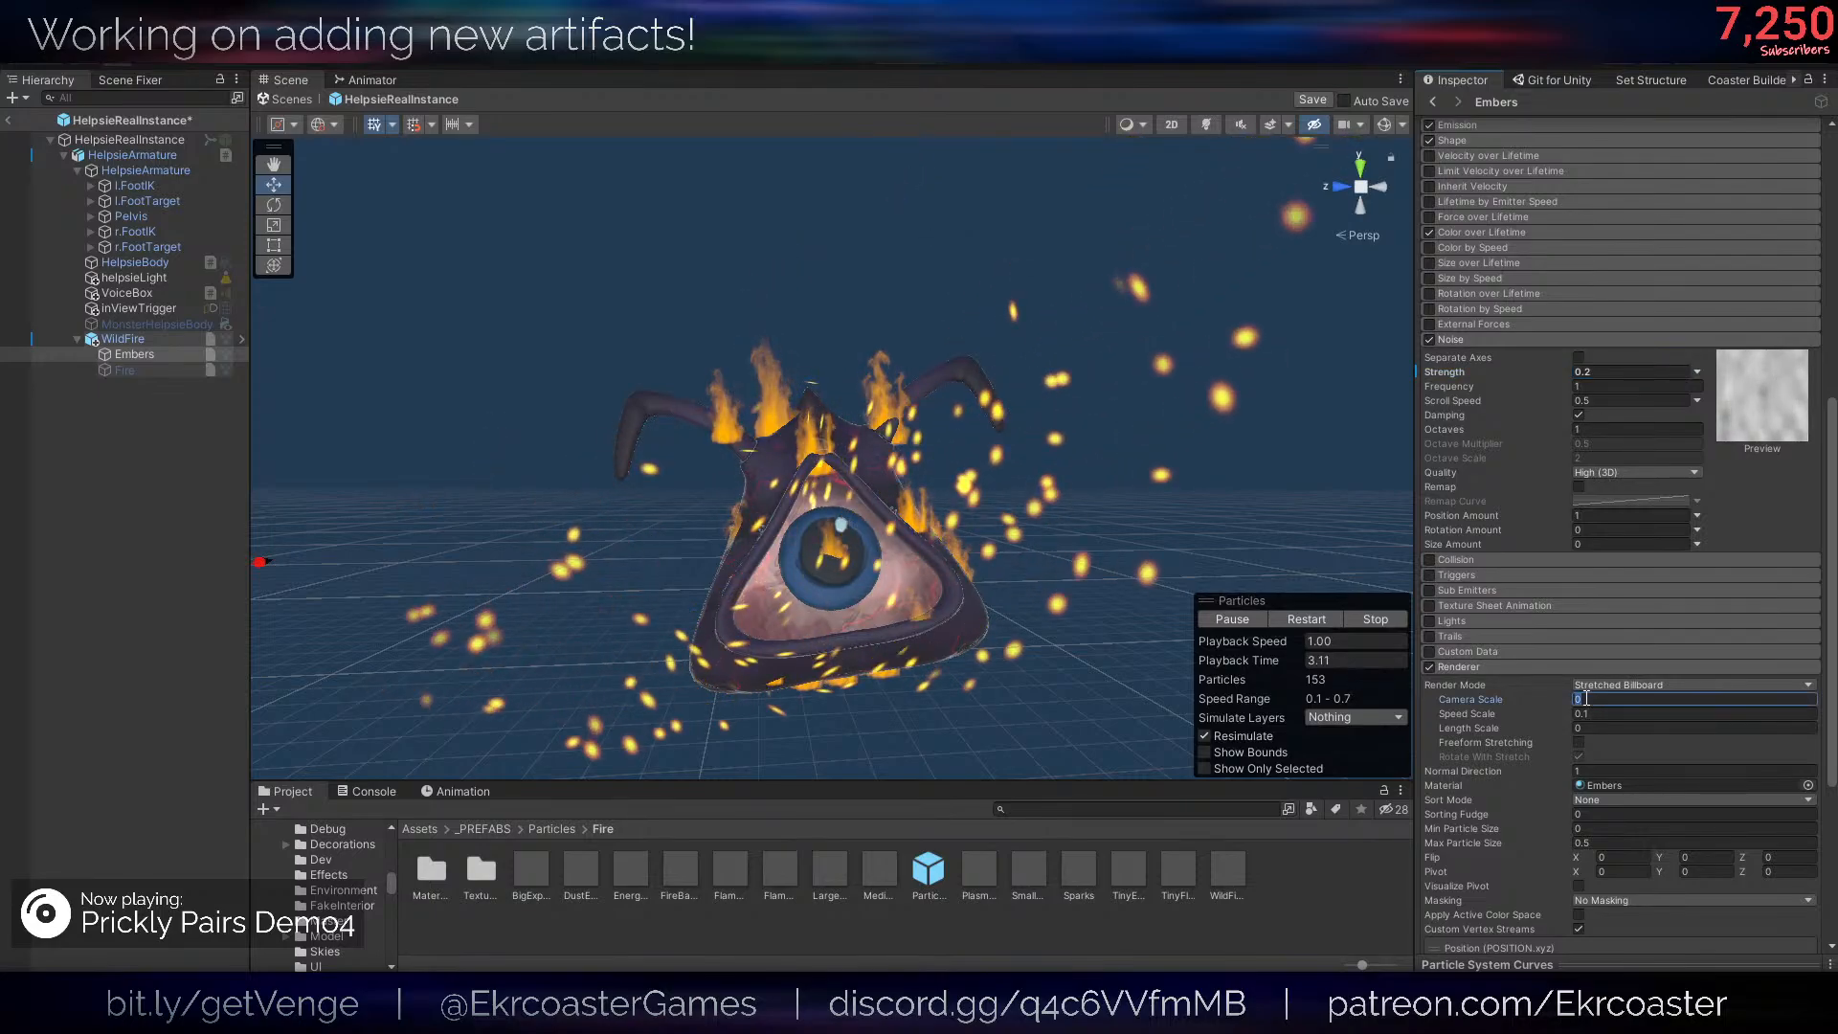
click(1588, 714)
text(0.2)
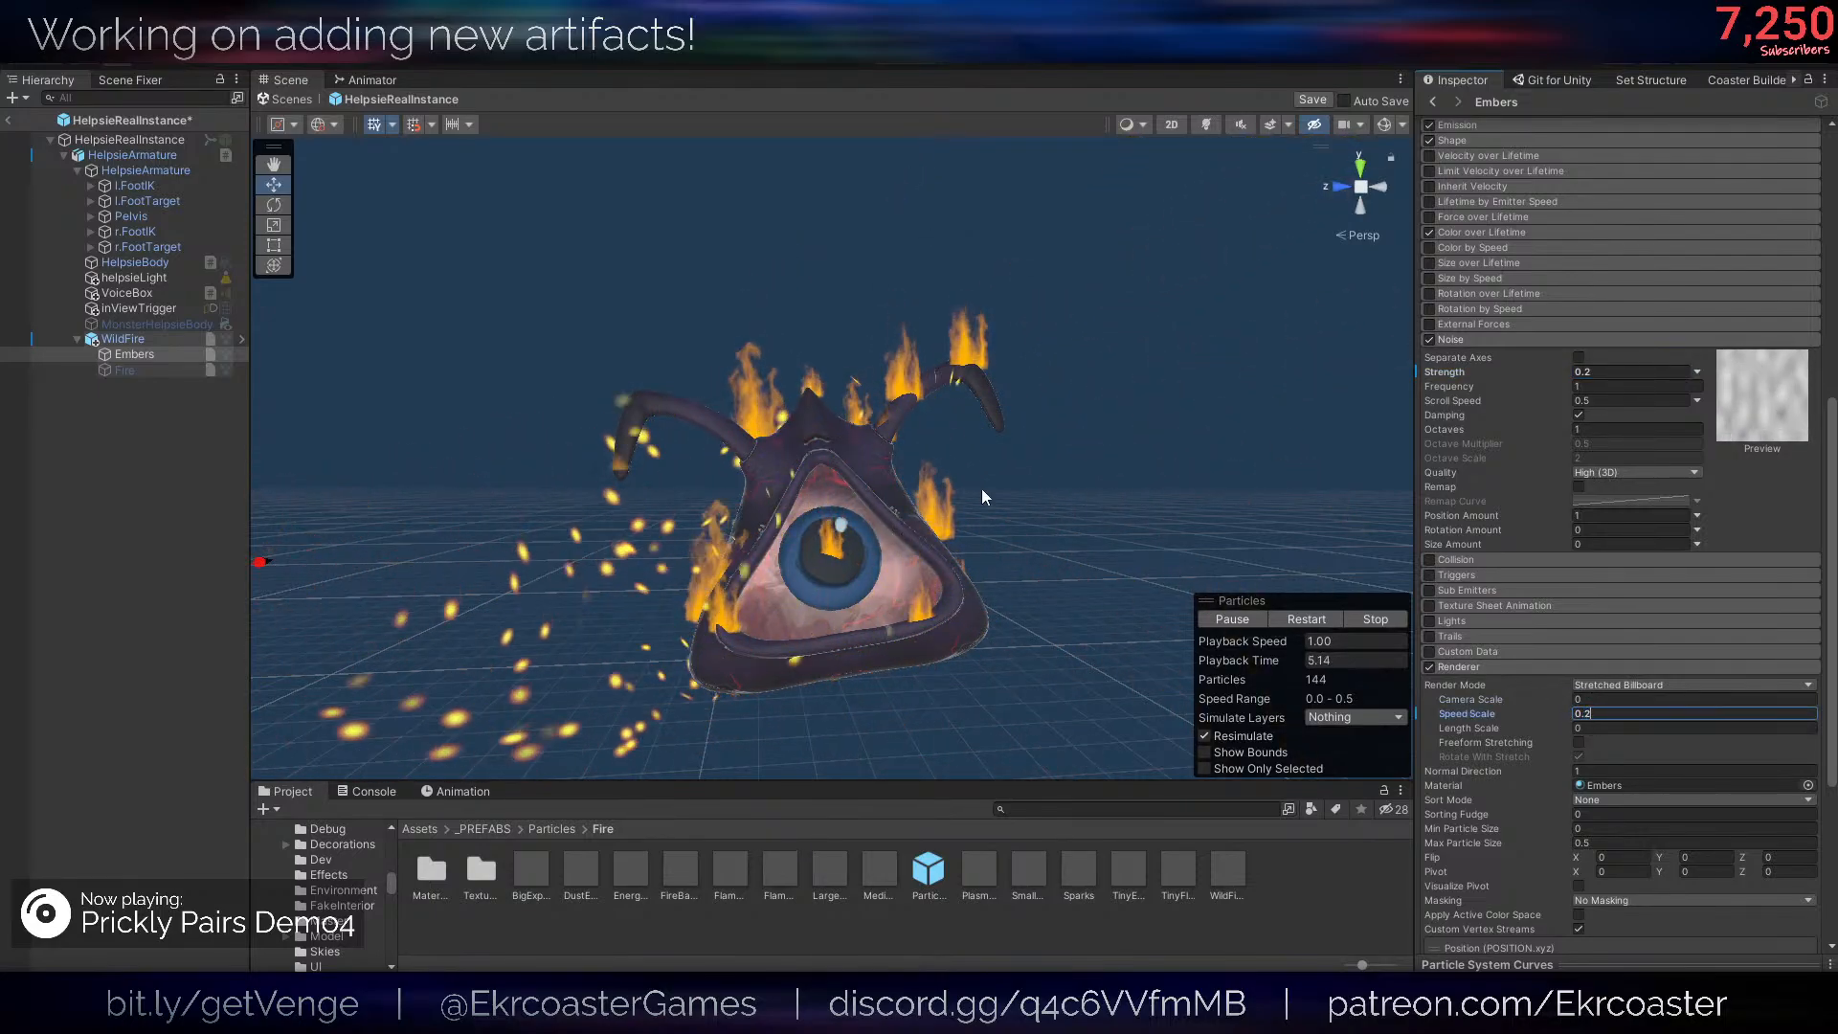
key(Return)
scroll(985, 494, down, 3)
- Try a Noise scroll speed of about 1.19 on Embers, undo it and restart the particle playback
scroll(1651, 580, up, 8)
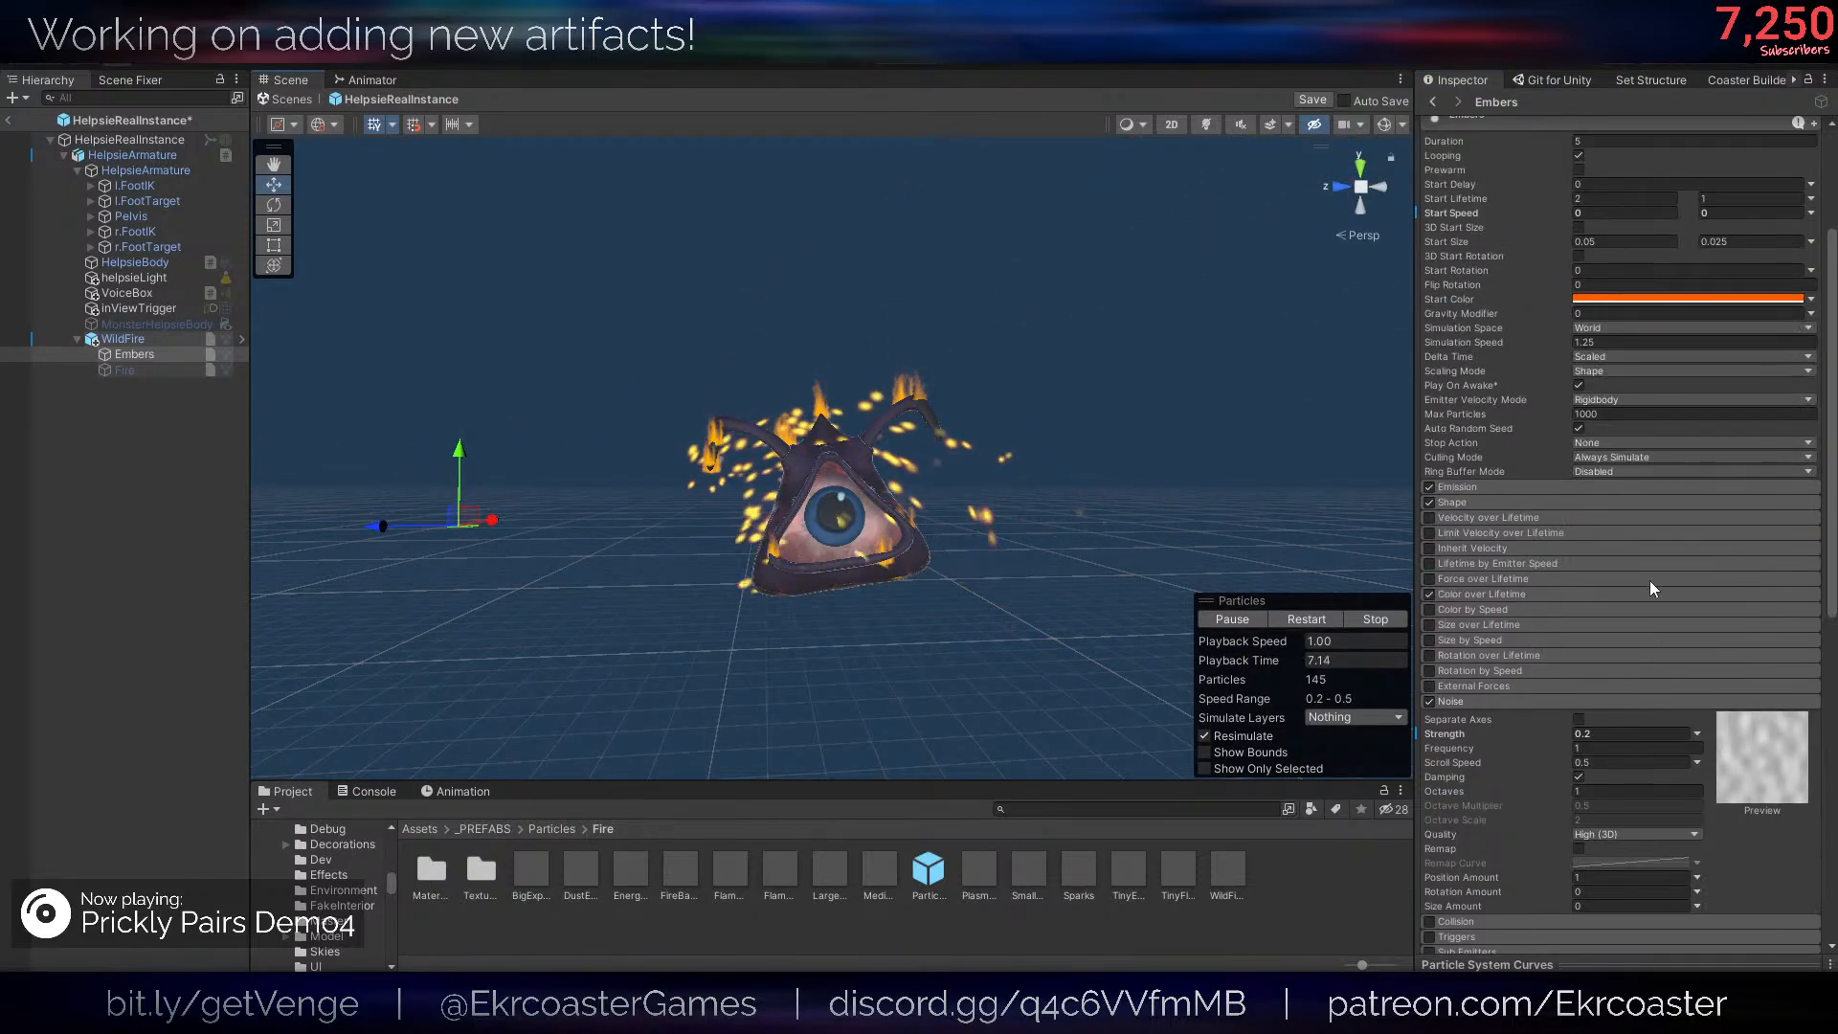
scroll(1618, 631, up, 1)
click(1551, 816)
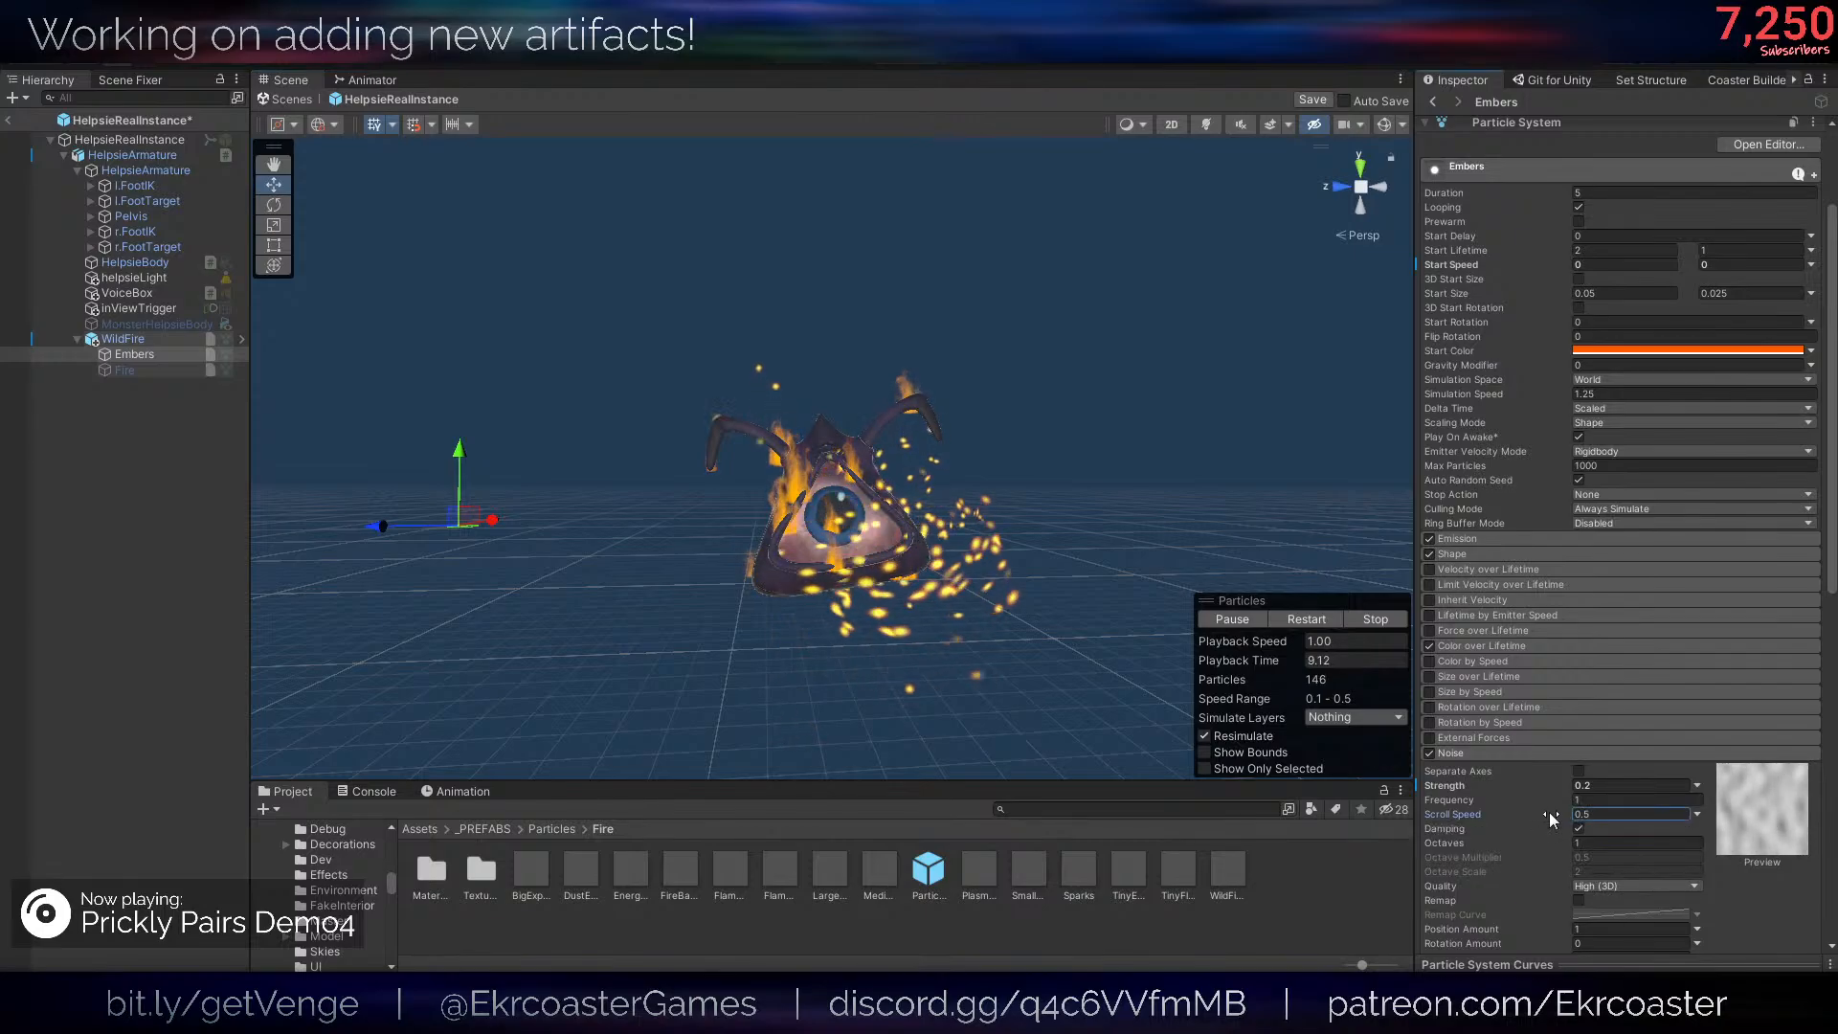
drag(1551, 816, 1564, 814)
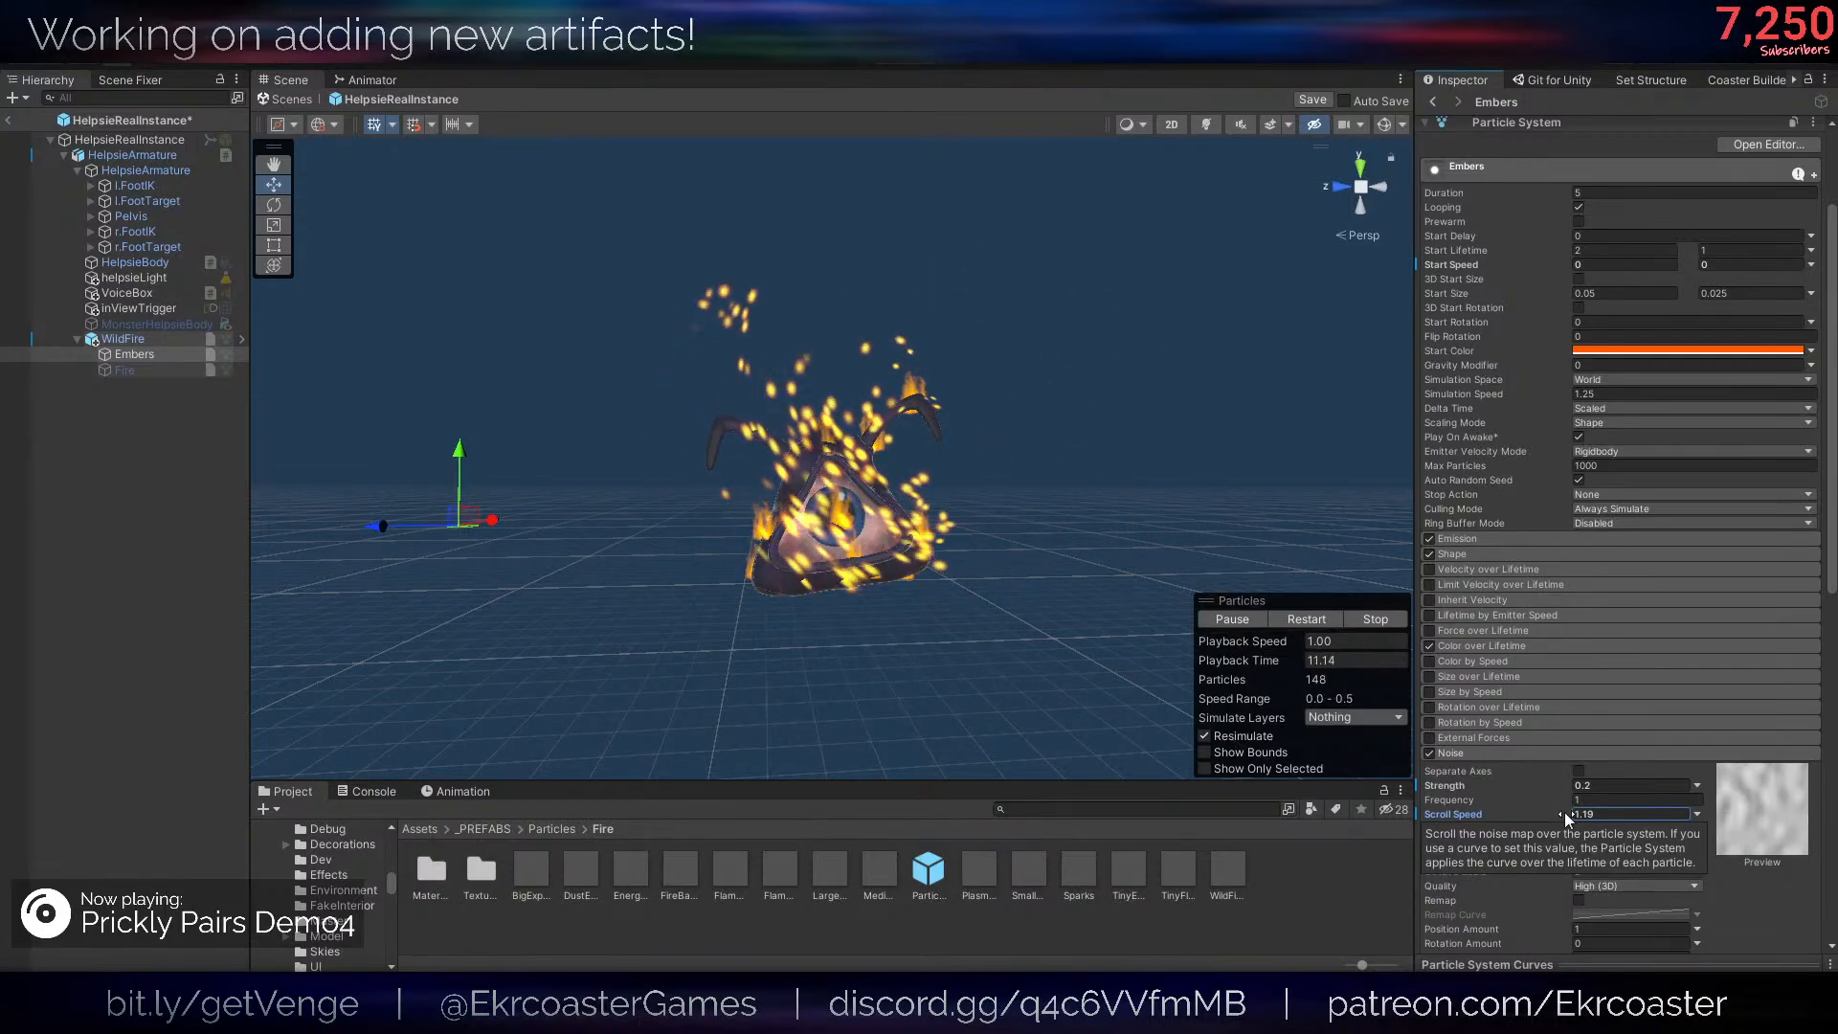
key(ctrl+z)
click(1317, 615)
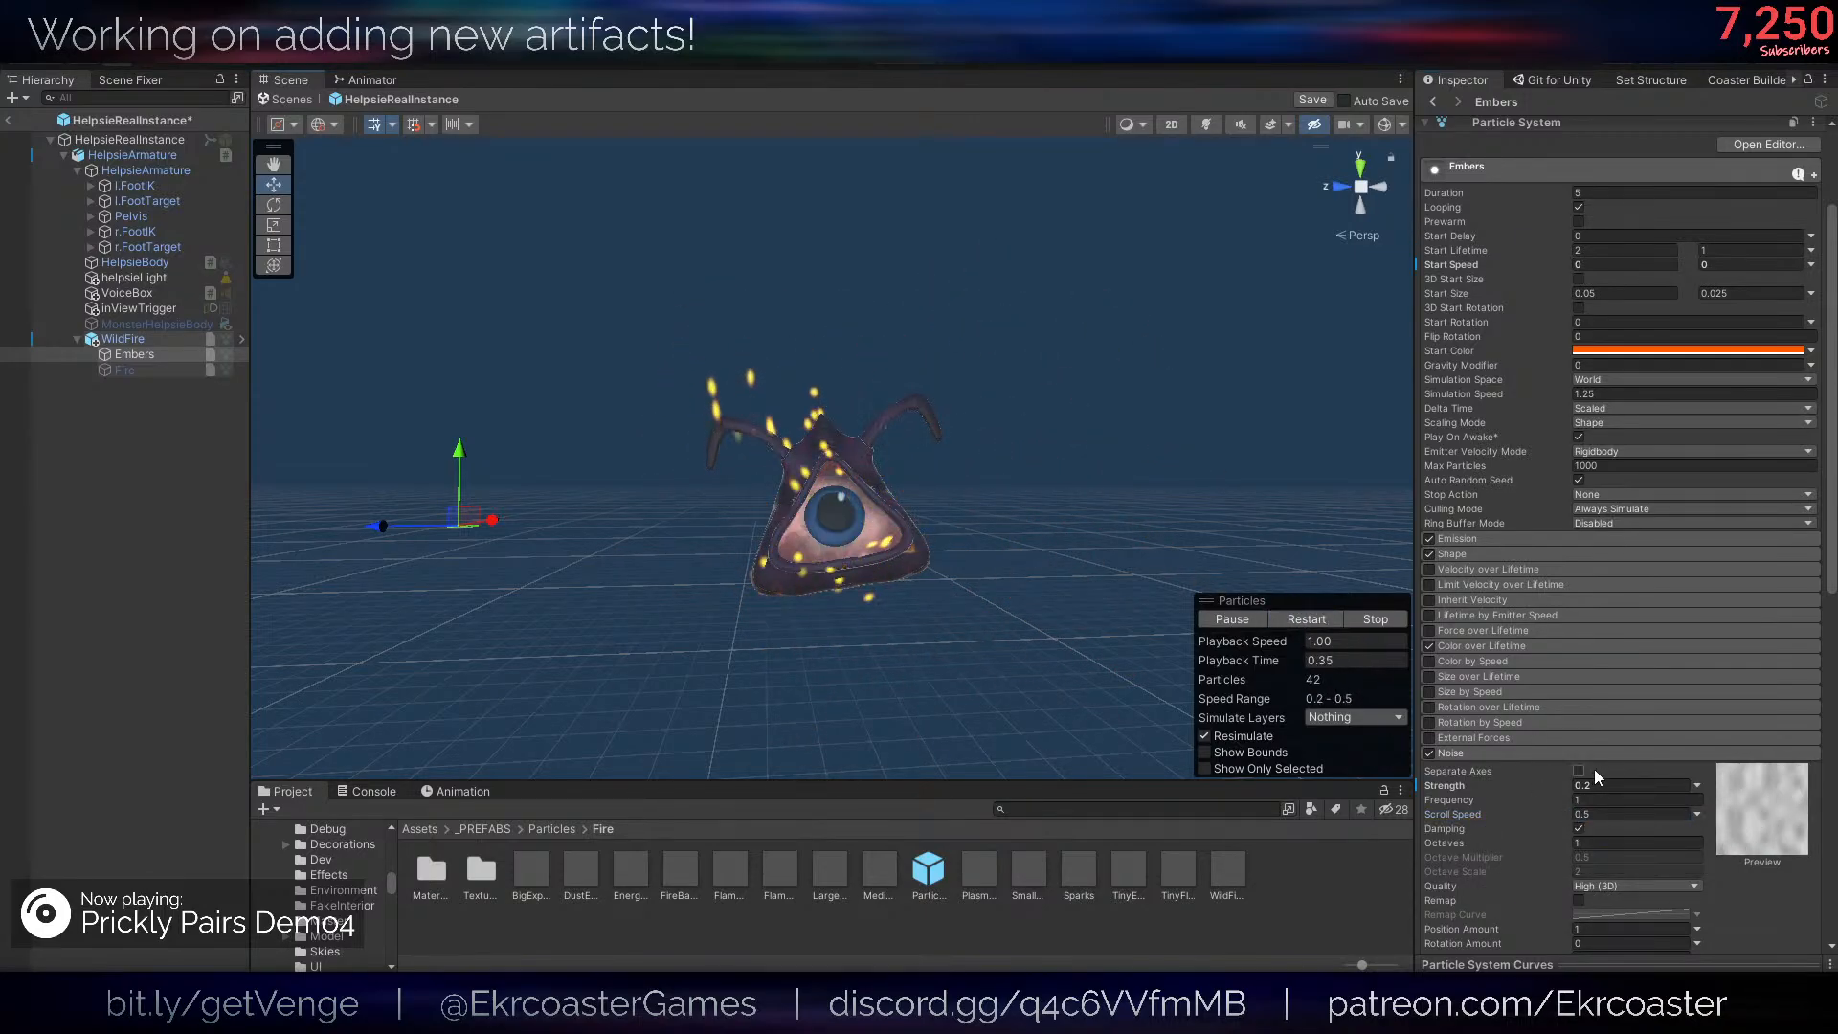
- Set the Noise strength of Embers to 0.1 and its Simulation Speed to 1
drag(1589, 782, 1584, 777)
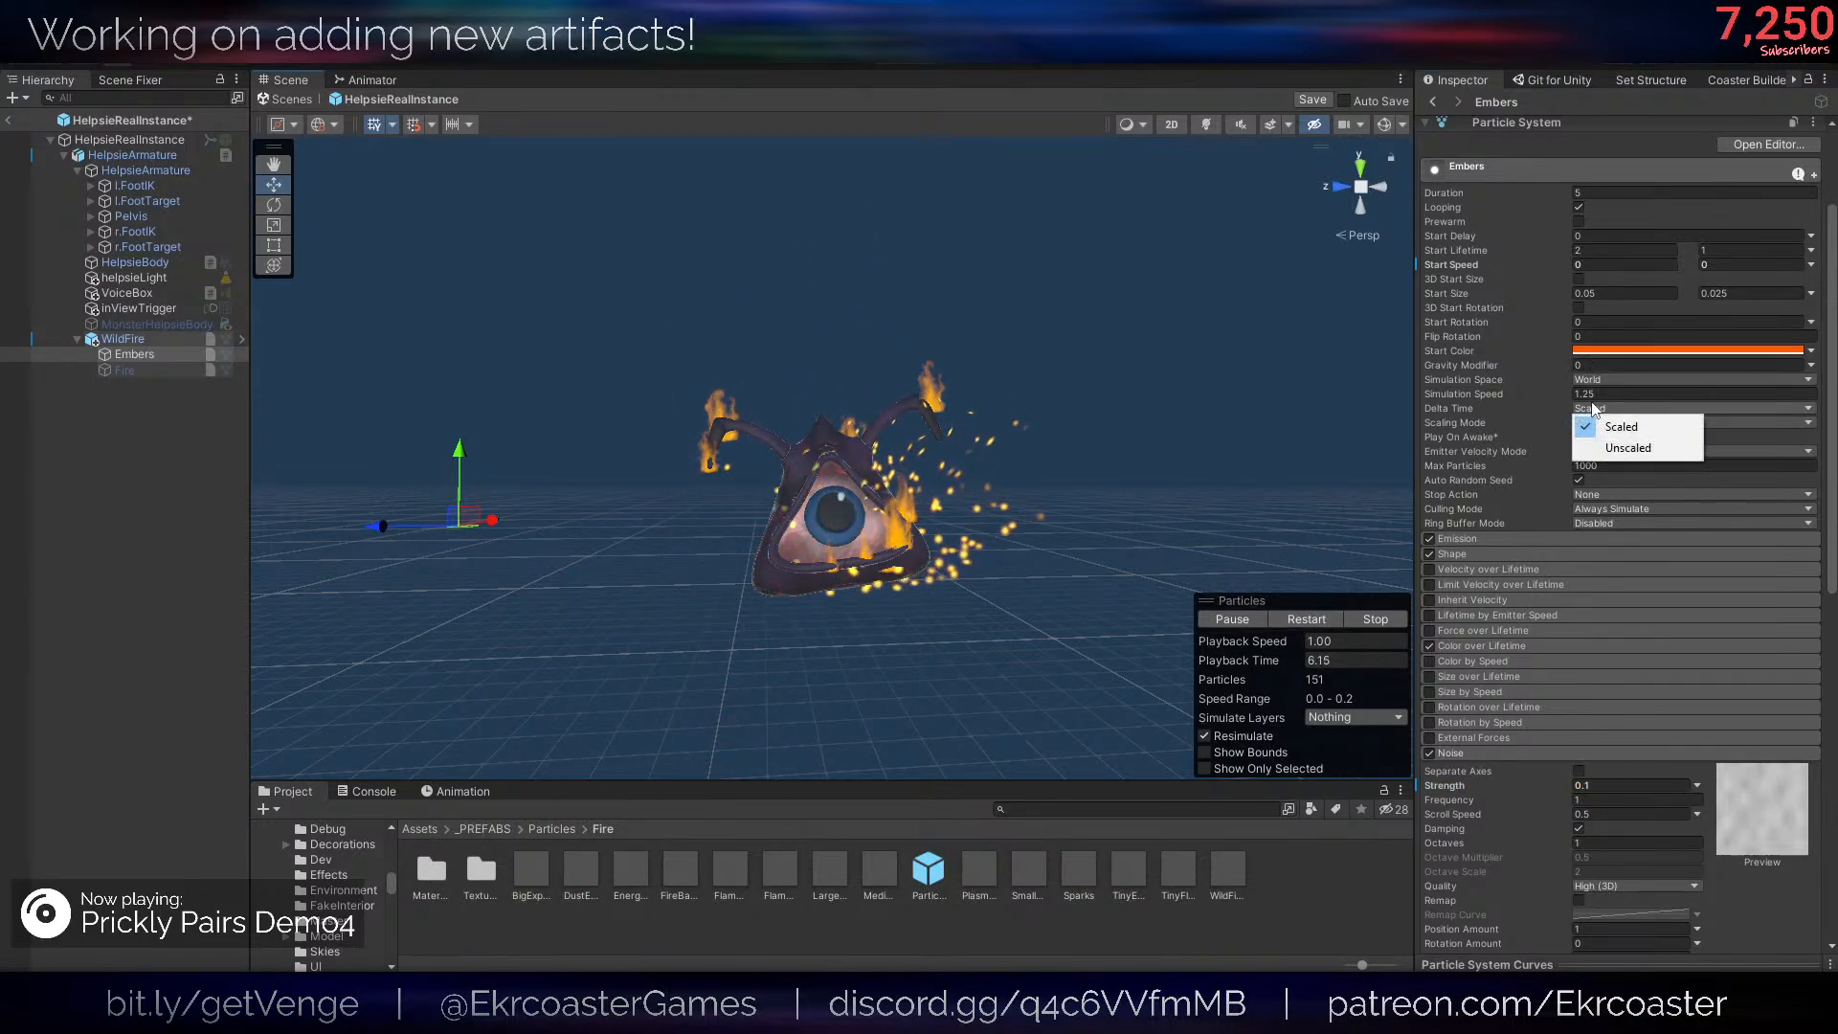
click(1589, 393)
text(1)
- Set the Gravity Modifier of Embers to -0.01 and check the sparks around the Helpsie up close
click(1588, 379)
click(1591, 366)
text(-1)
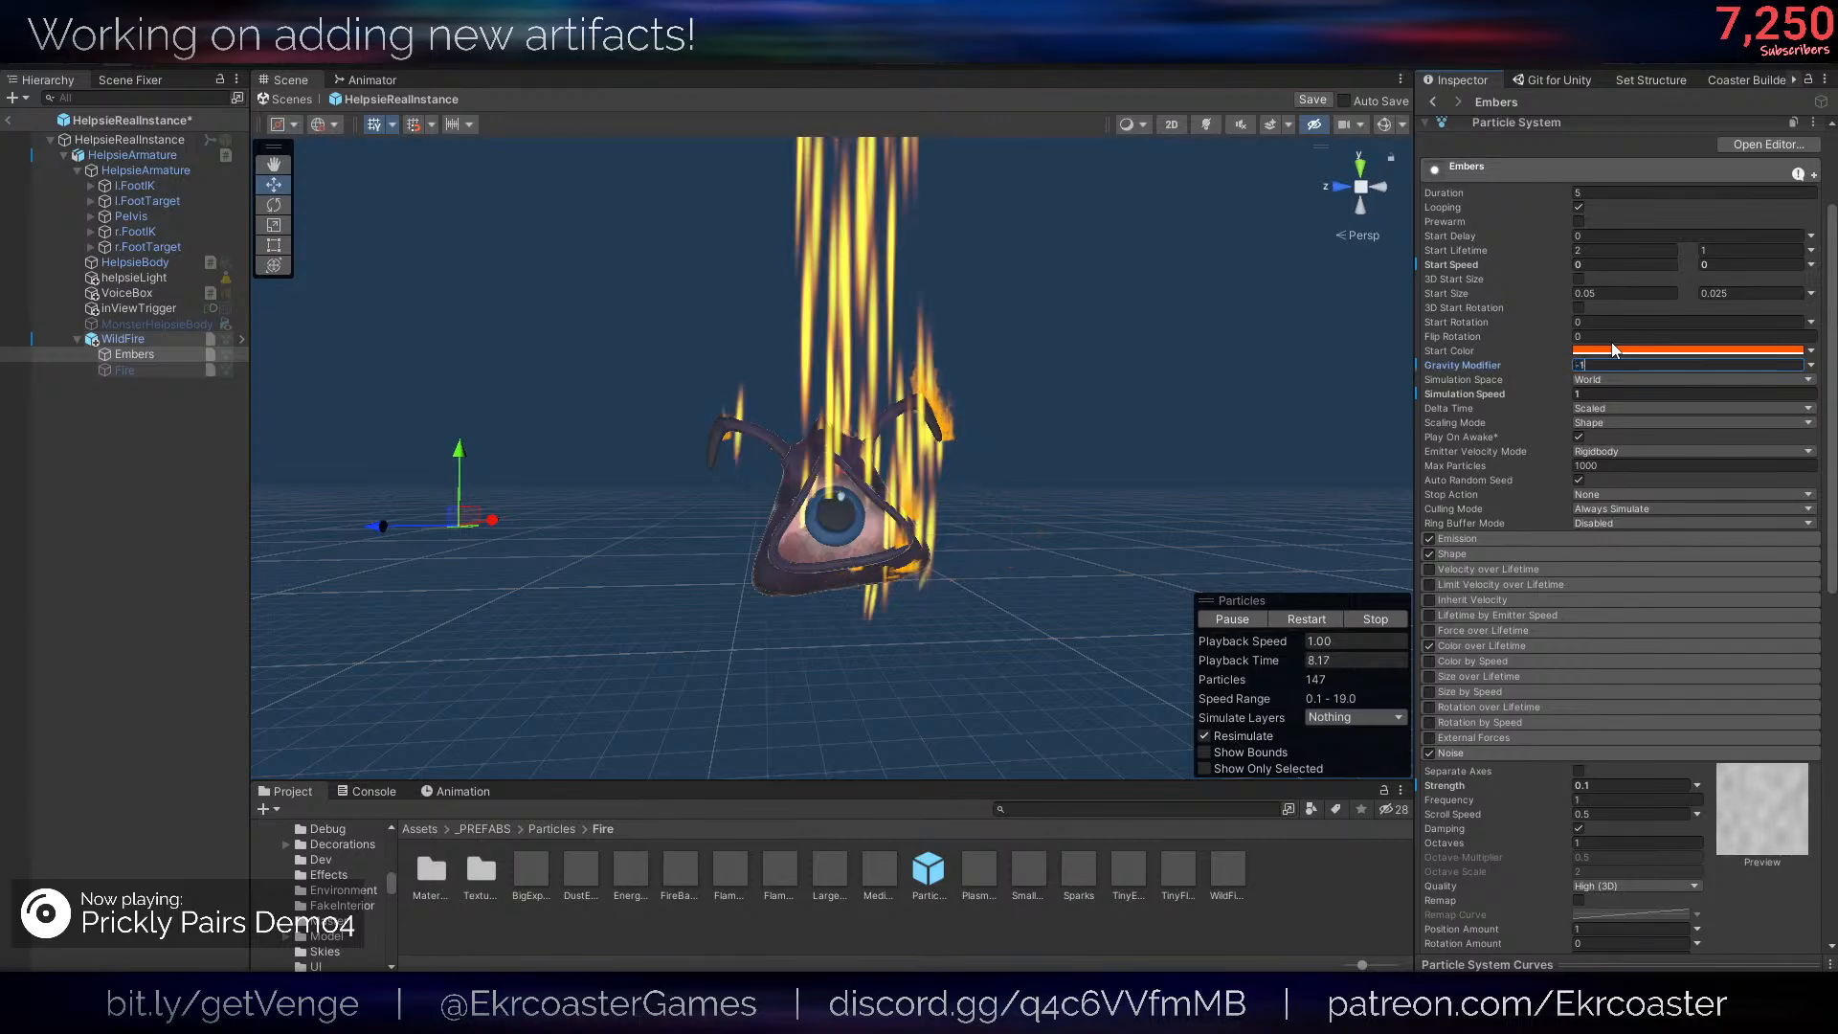
key(BackSpace)
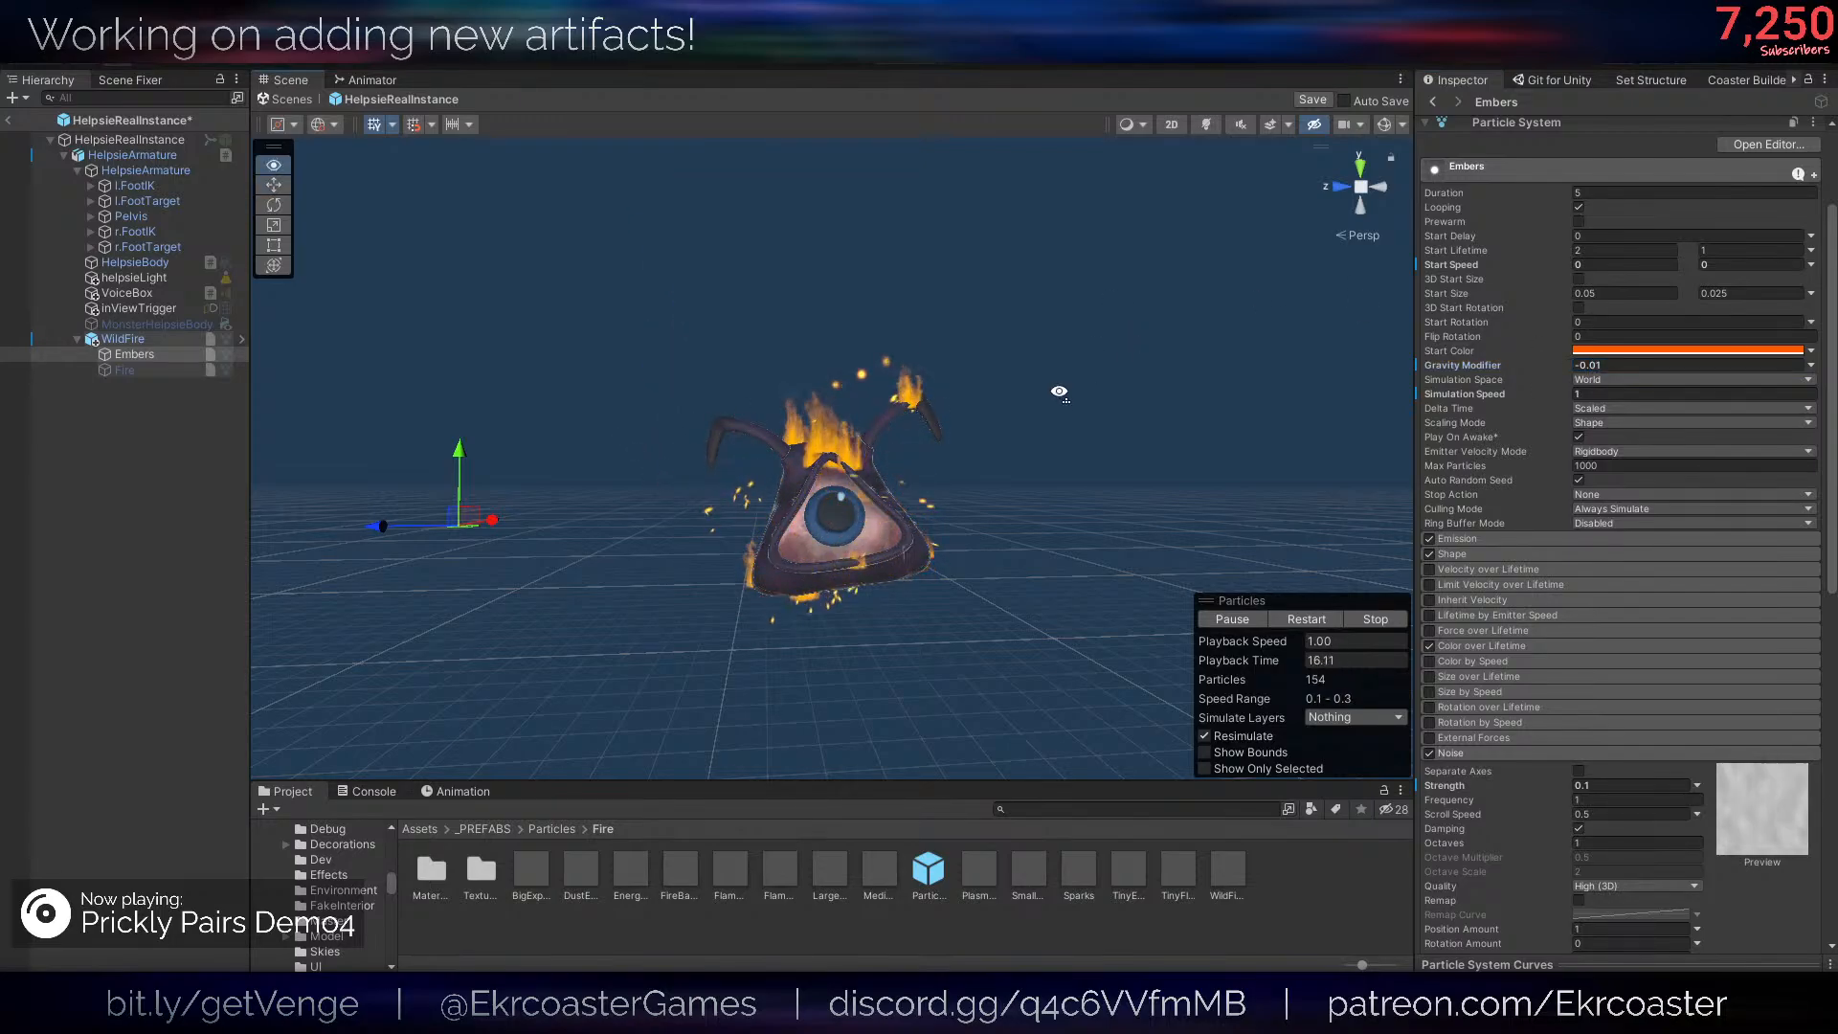
scroll(1062, 393, up, 5)
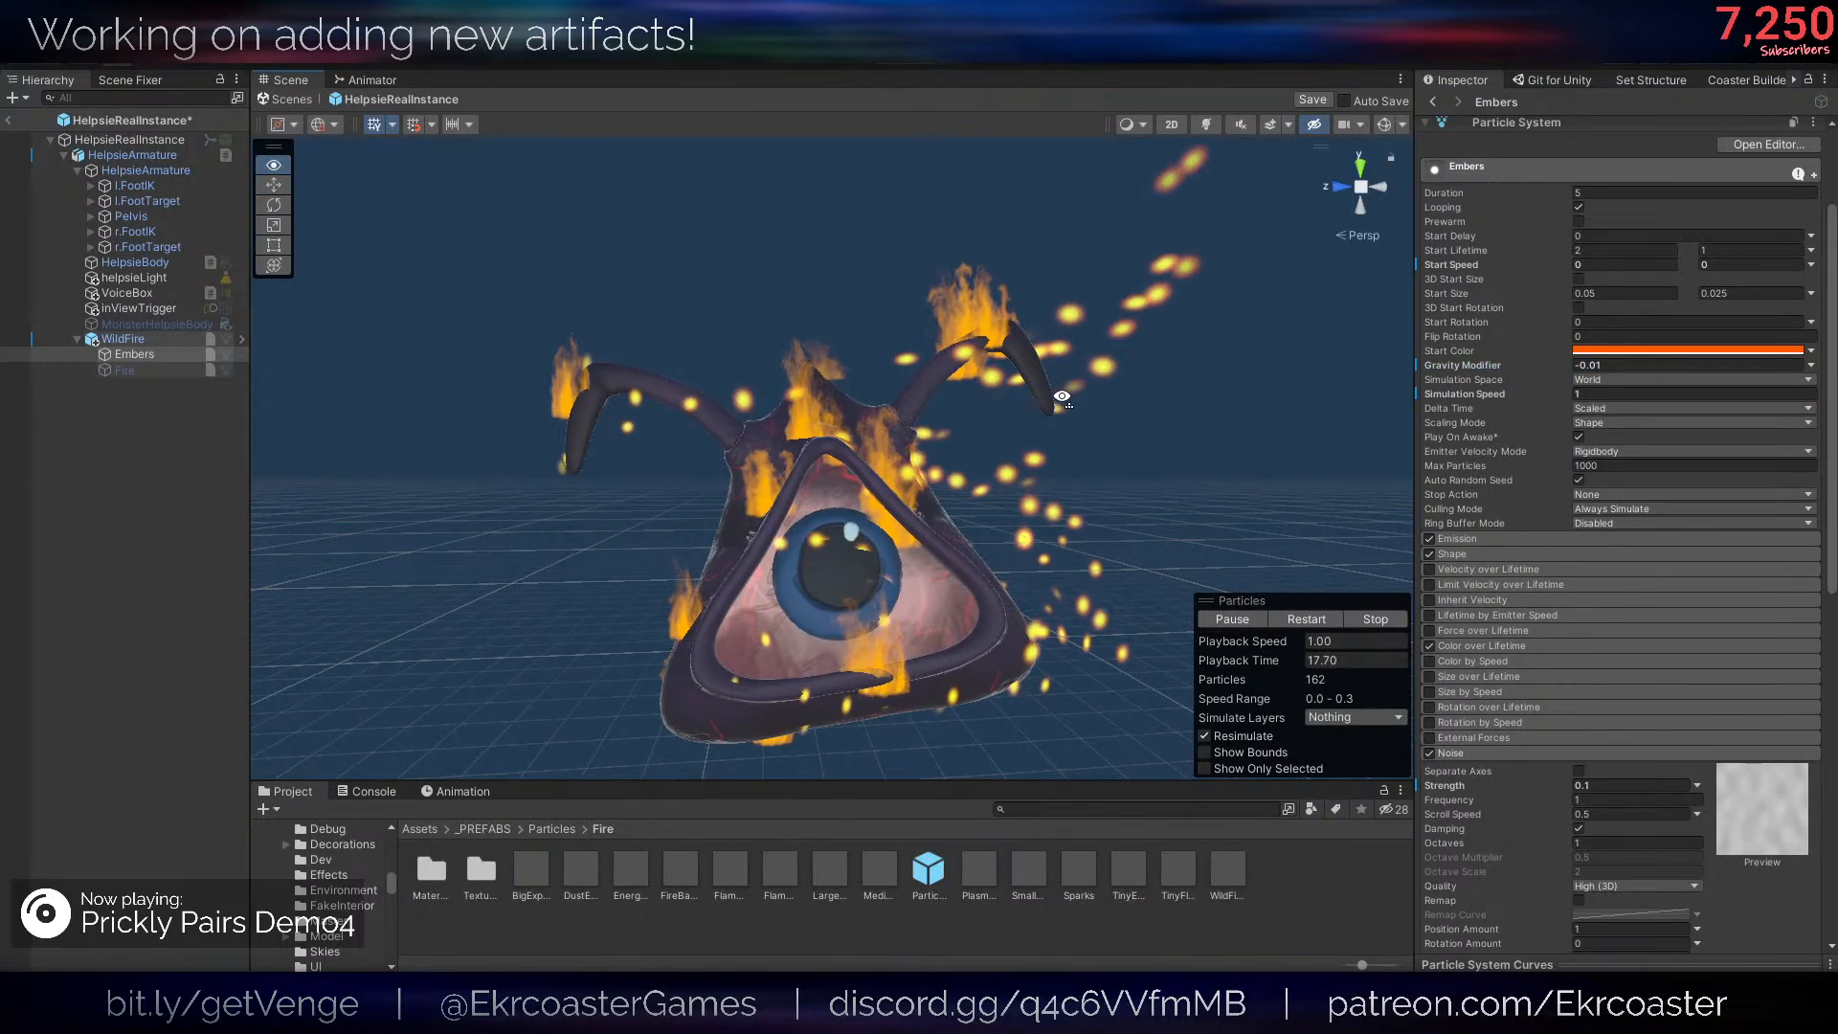
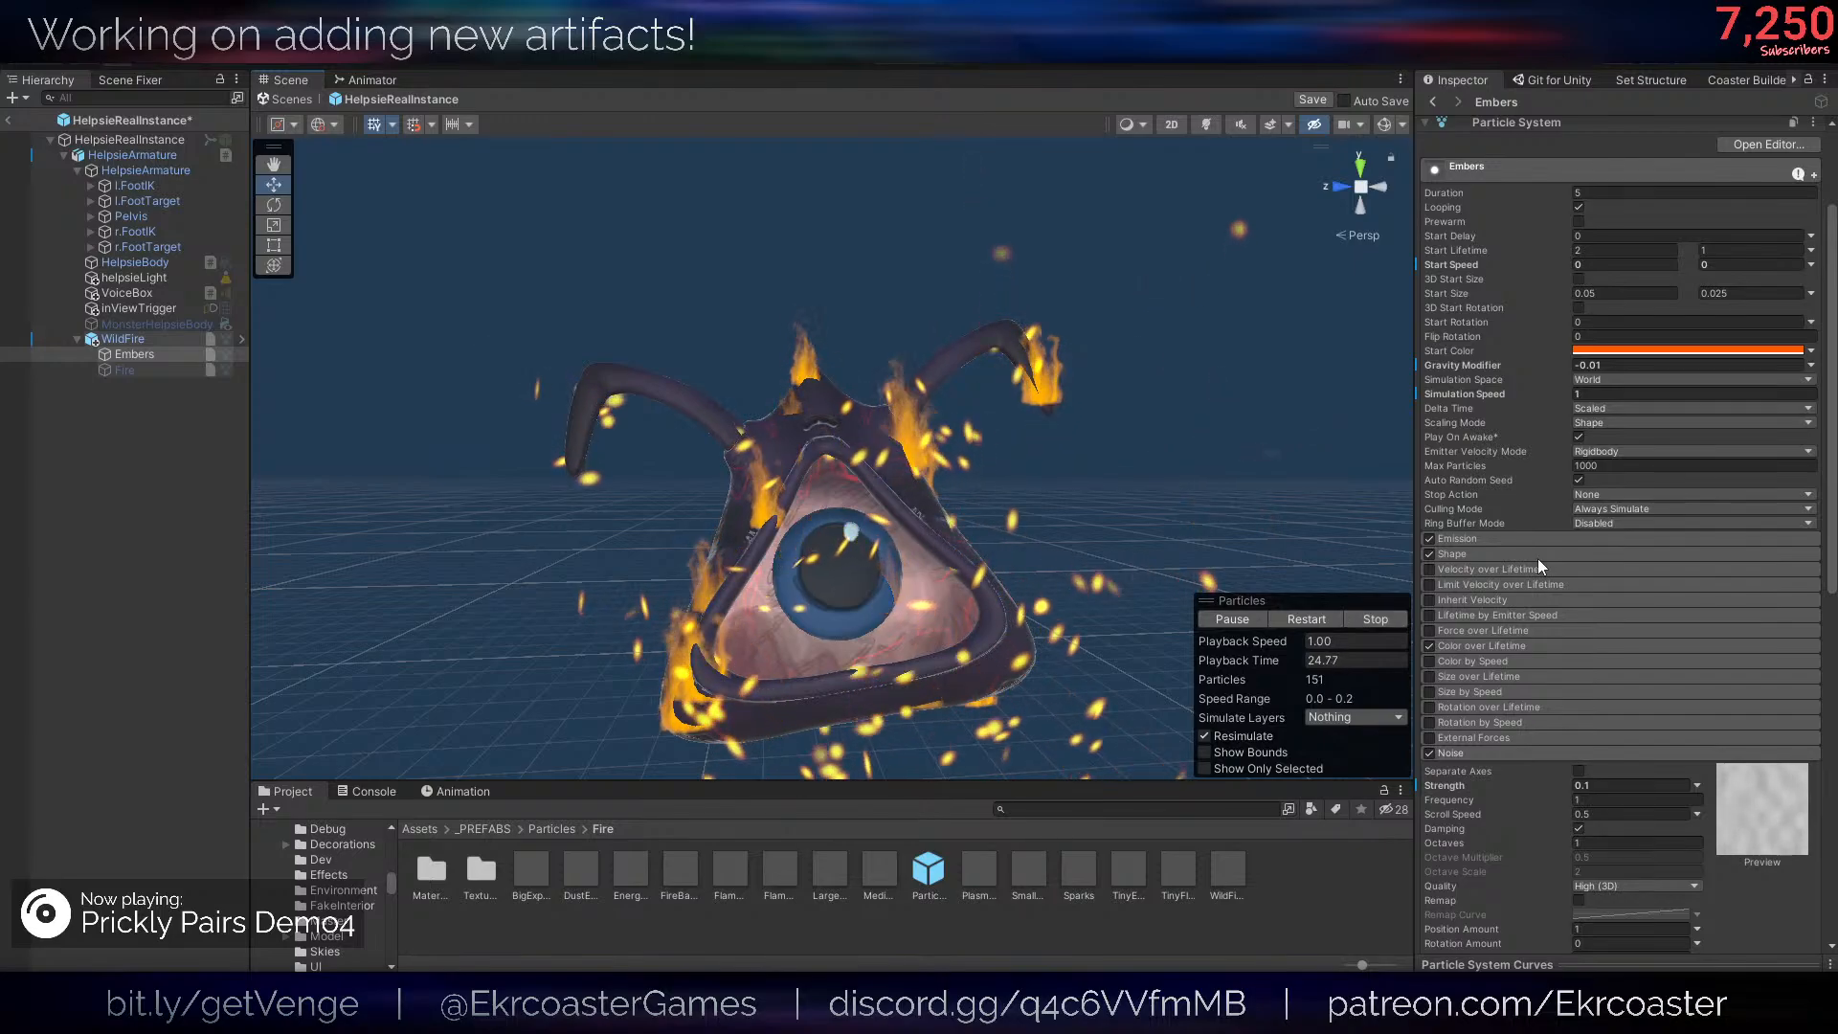
- Set the emission Rate over Time of Embers to 50, reduce it to 25 and check the sparks around the Helpsie
click(1456, 753)
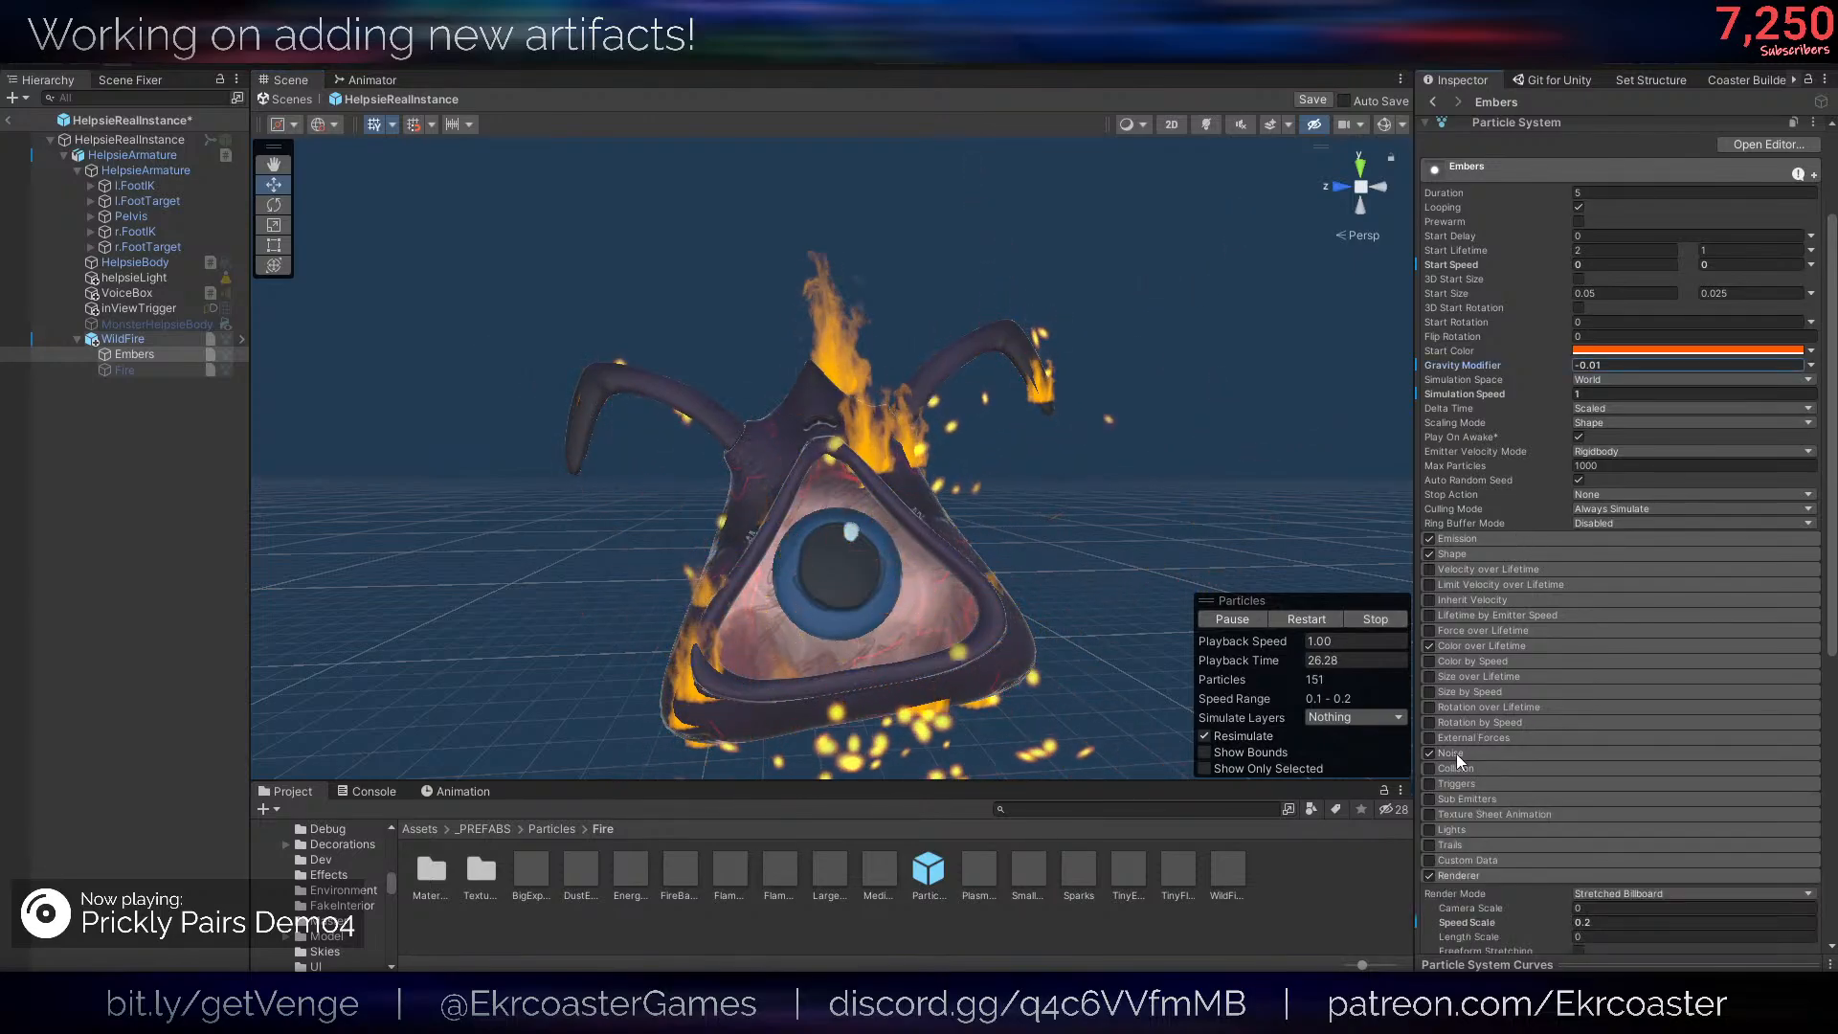
click(1458, 874)
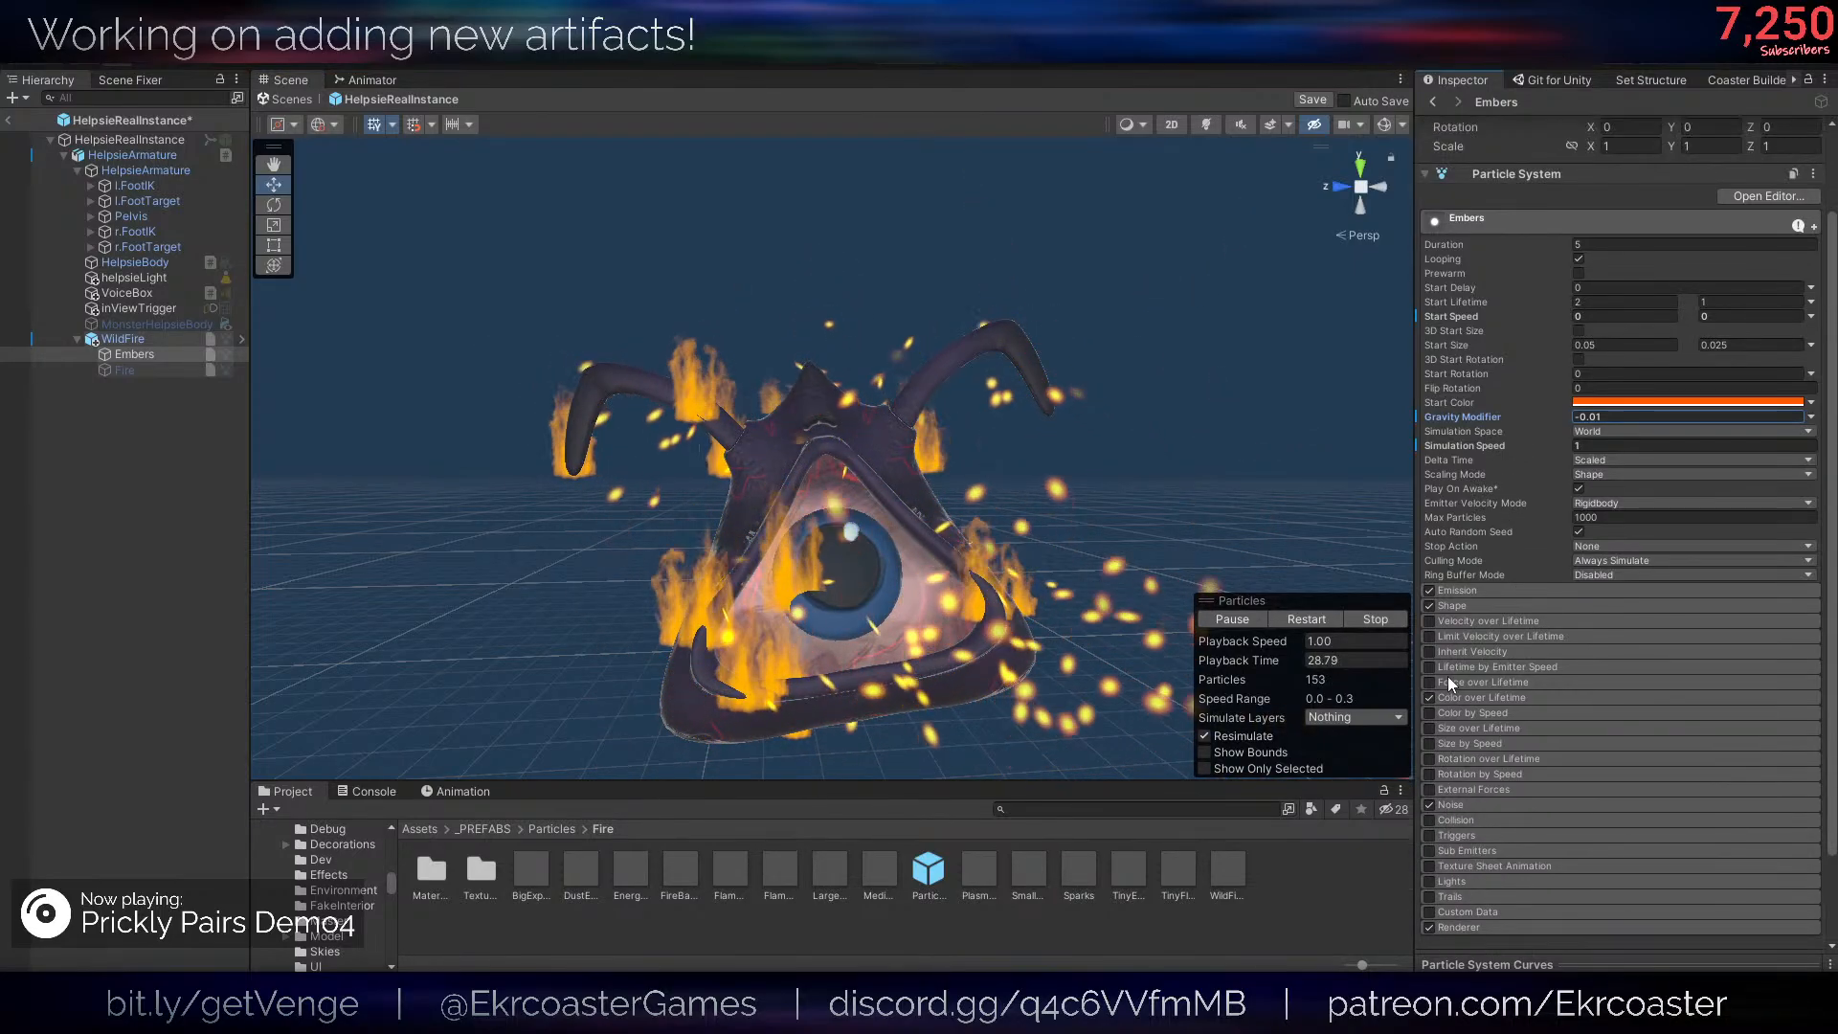
click(1468, 592)
click(1583, 607)
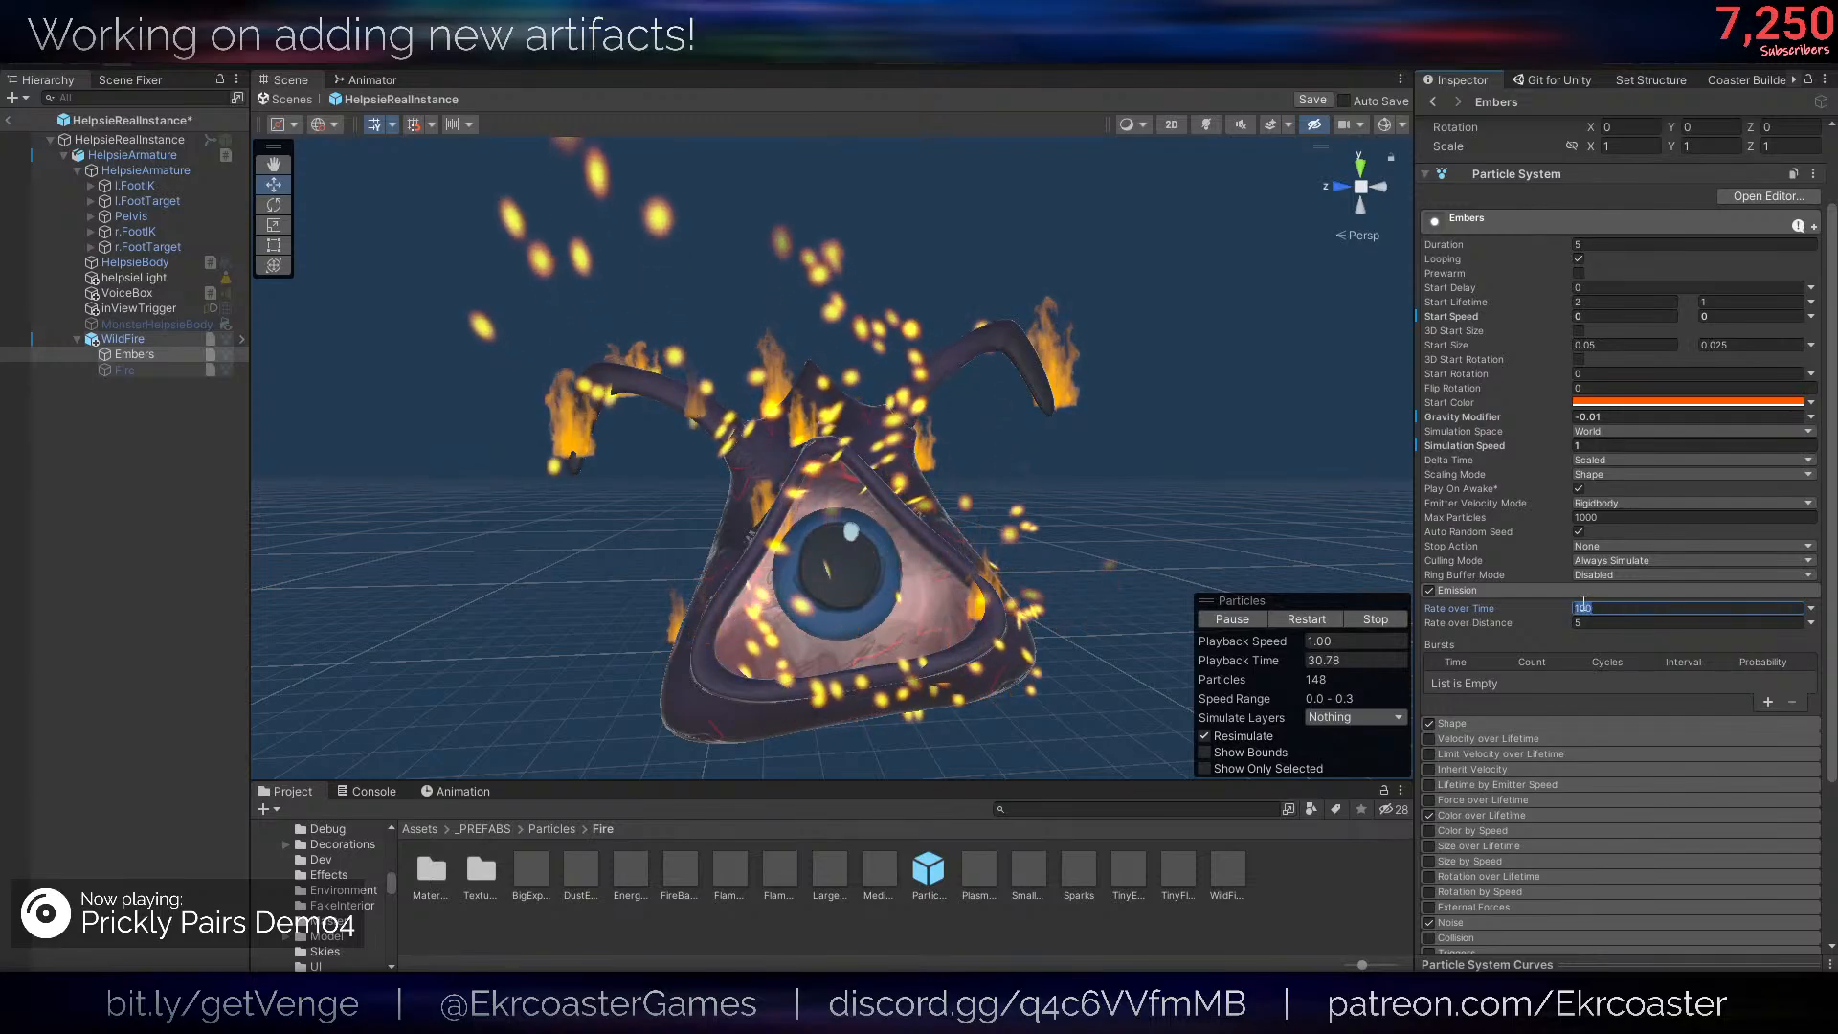
text(50)
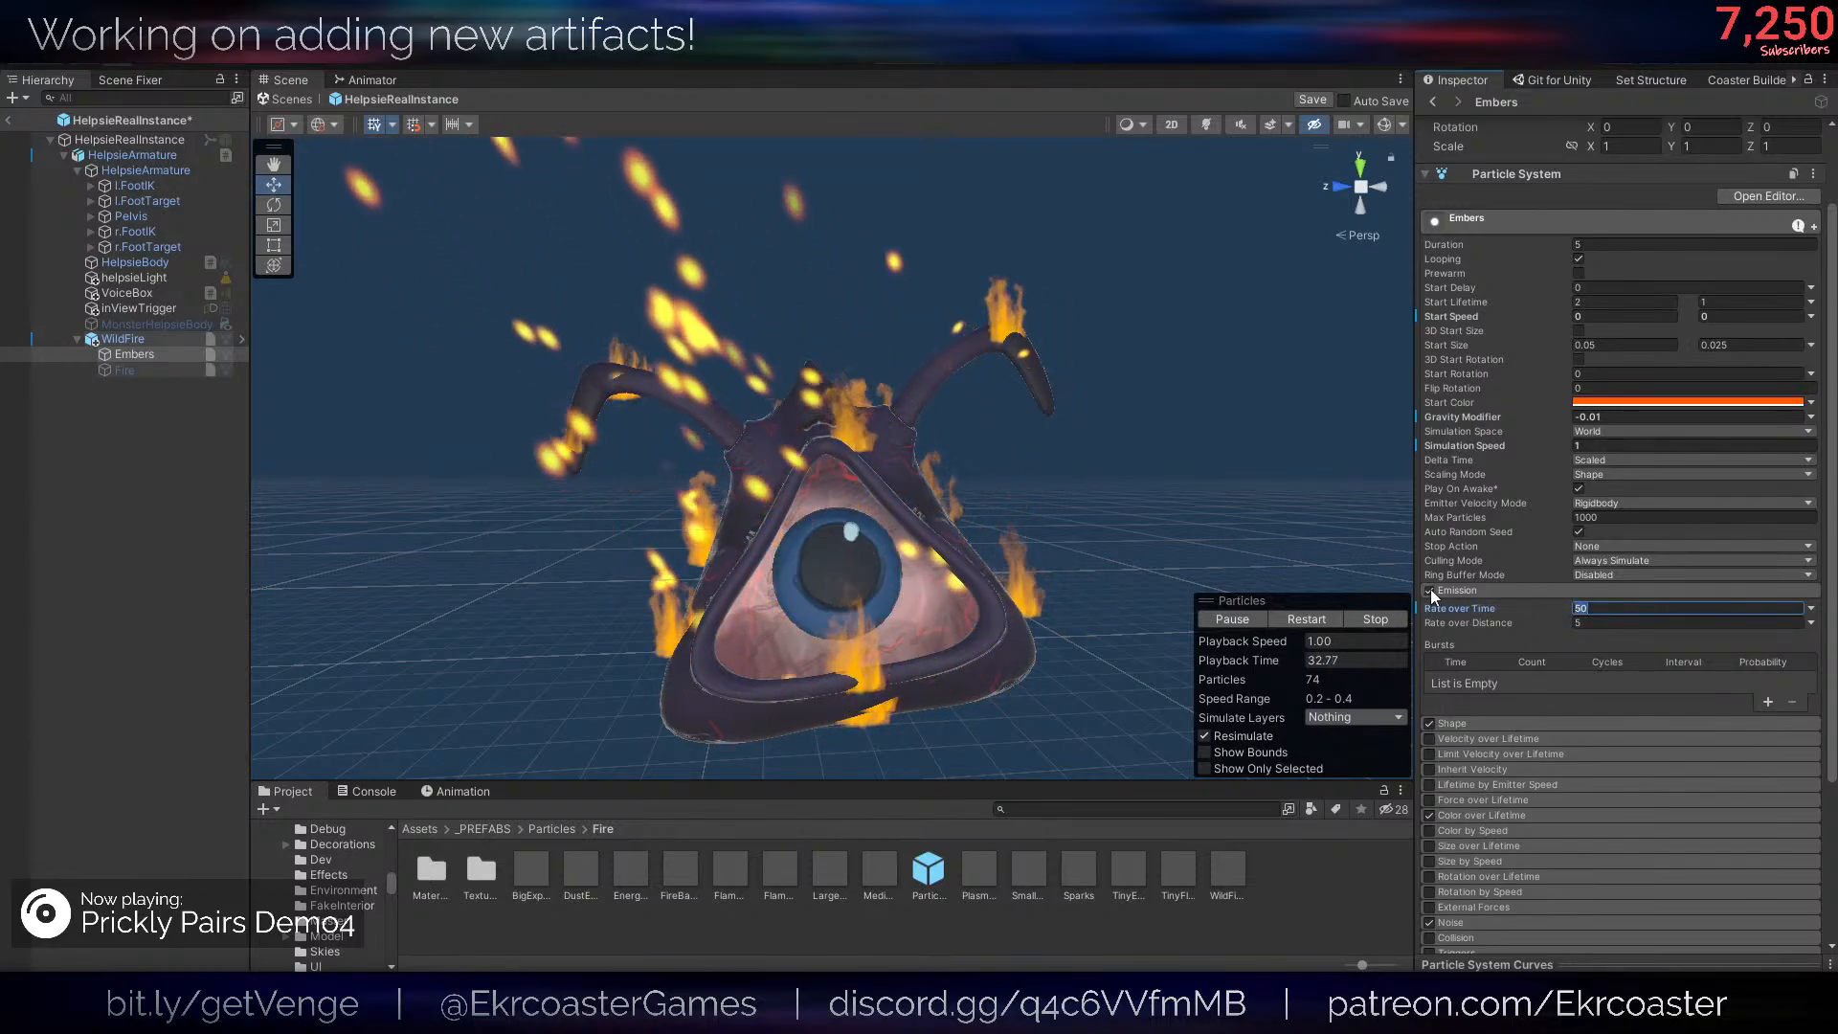
text(25)
right_drag(993, 442, 993, 443)
key(s)
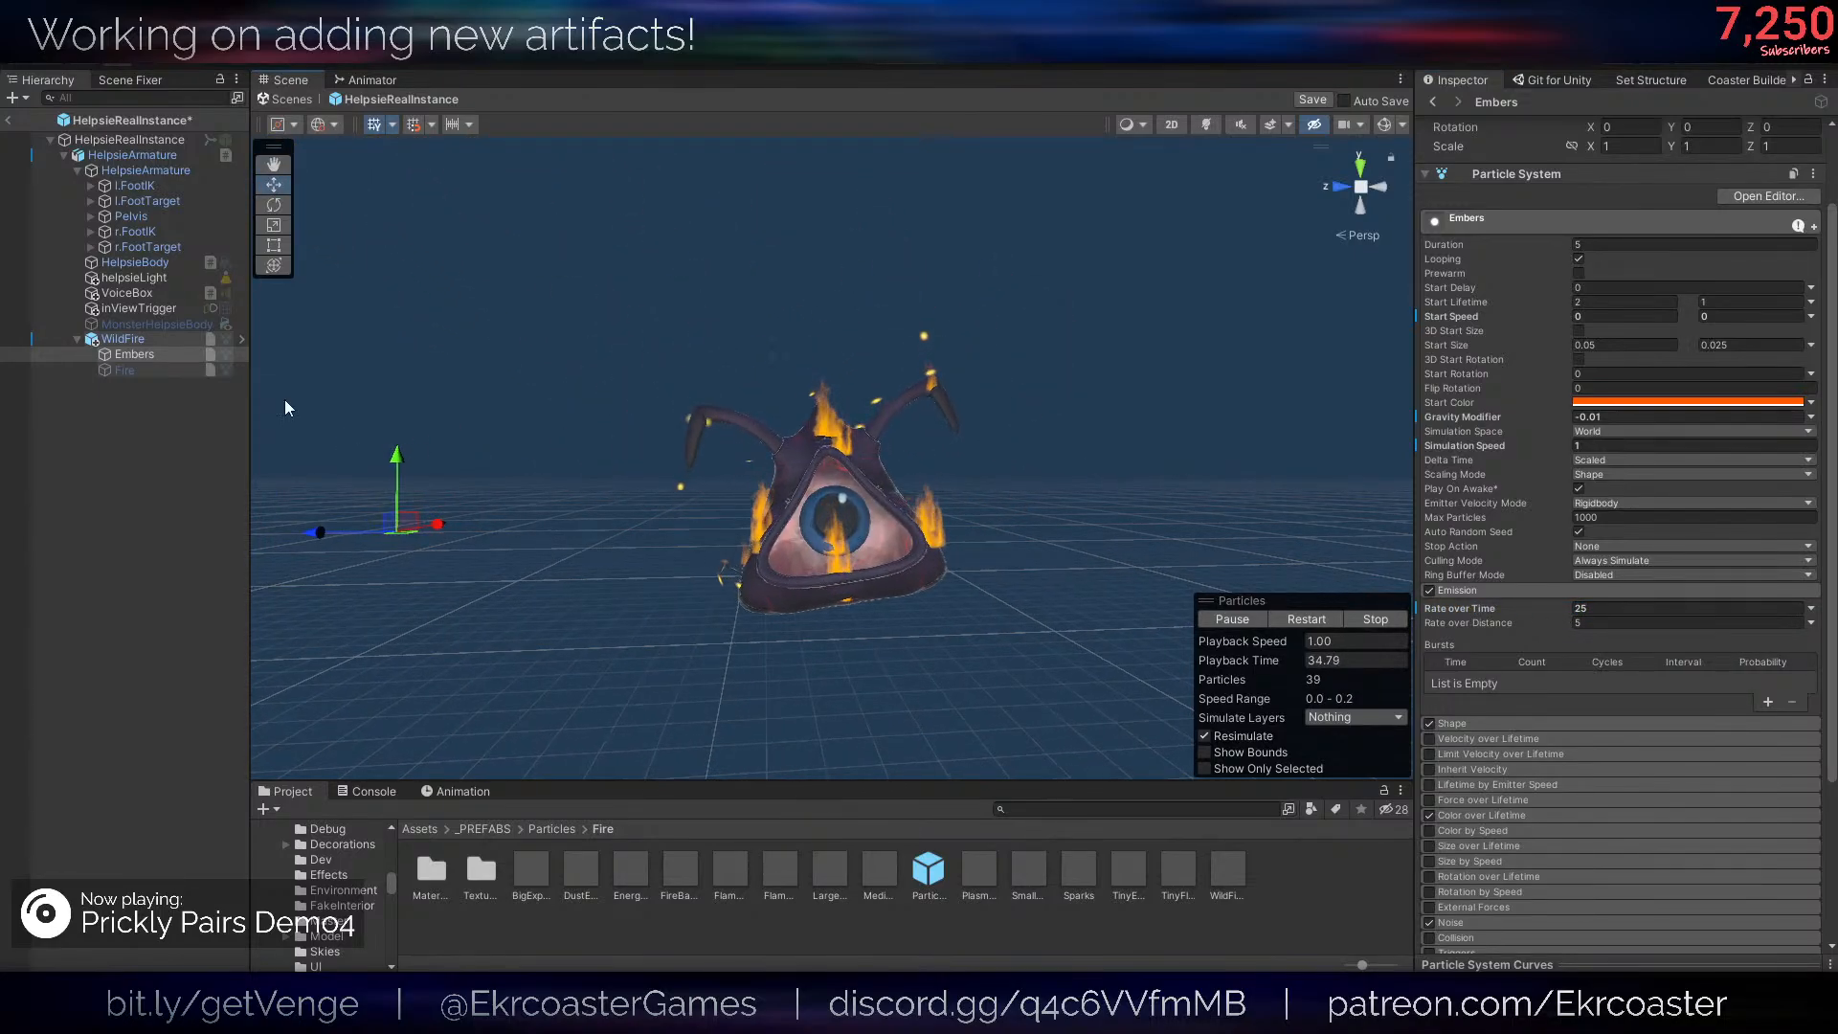
- Activate the Fire object under WildFire and restart the particle playback to view its flames
click(144, 367)
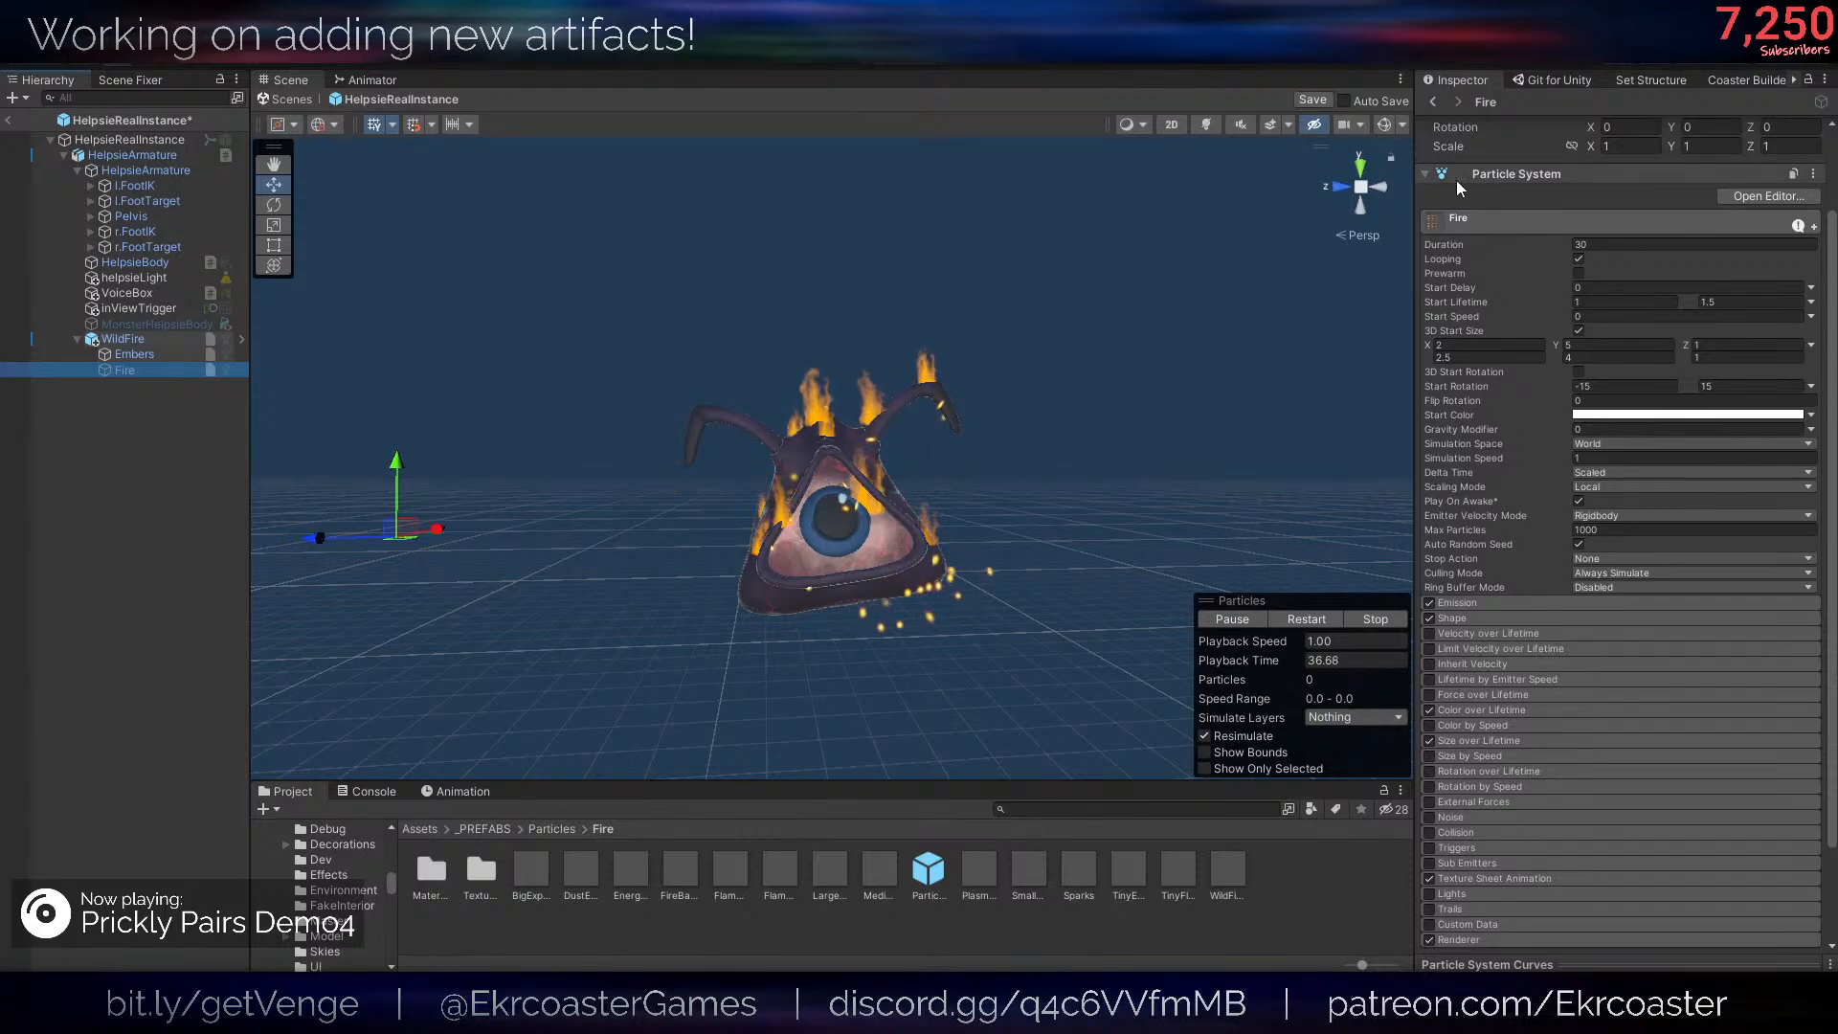
scroll(1447, 163, up, 3)
right_drag(1096, 331, 857, 336)
click(1307, 620)
key(s)
right_drag(867, 439, 880, 485)
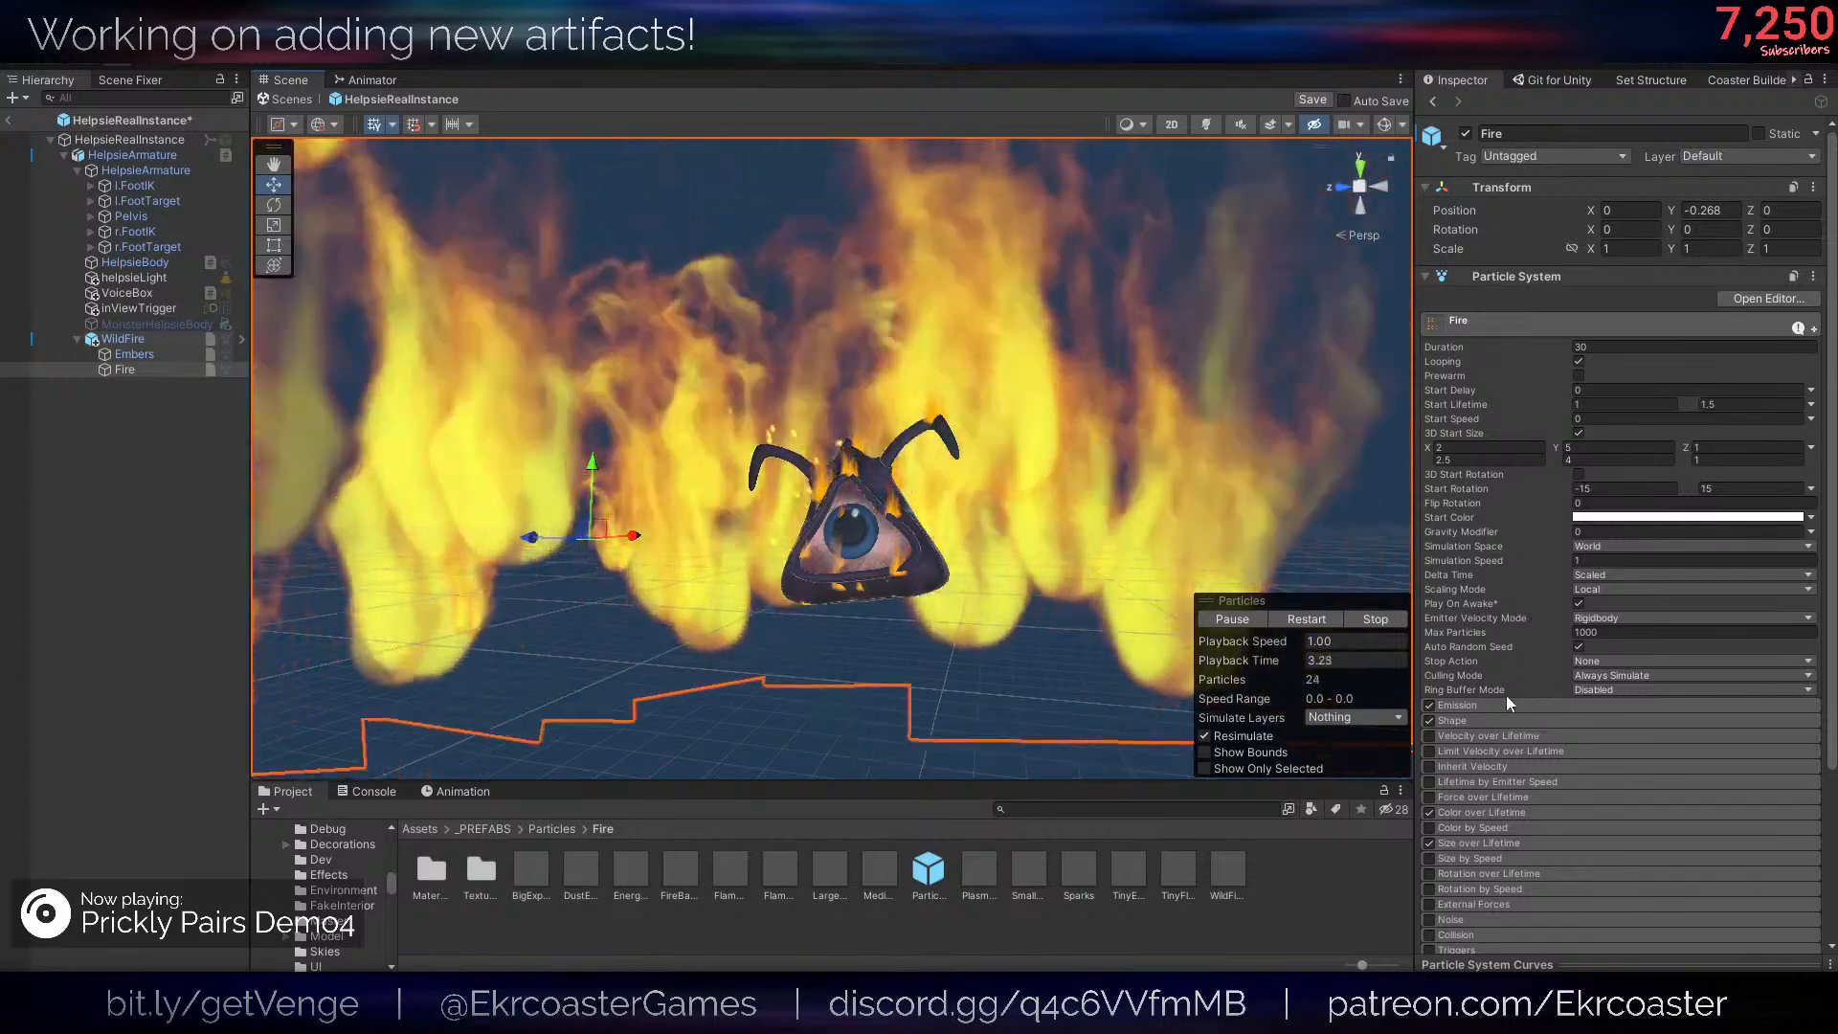
- Set the emission Rate over Time of Fire to 5
click(1501, 703)
click(1633, 720)
text(5)
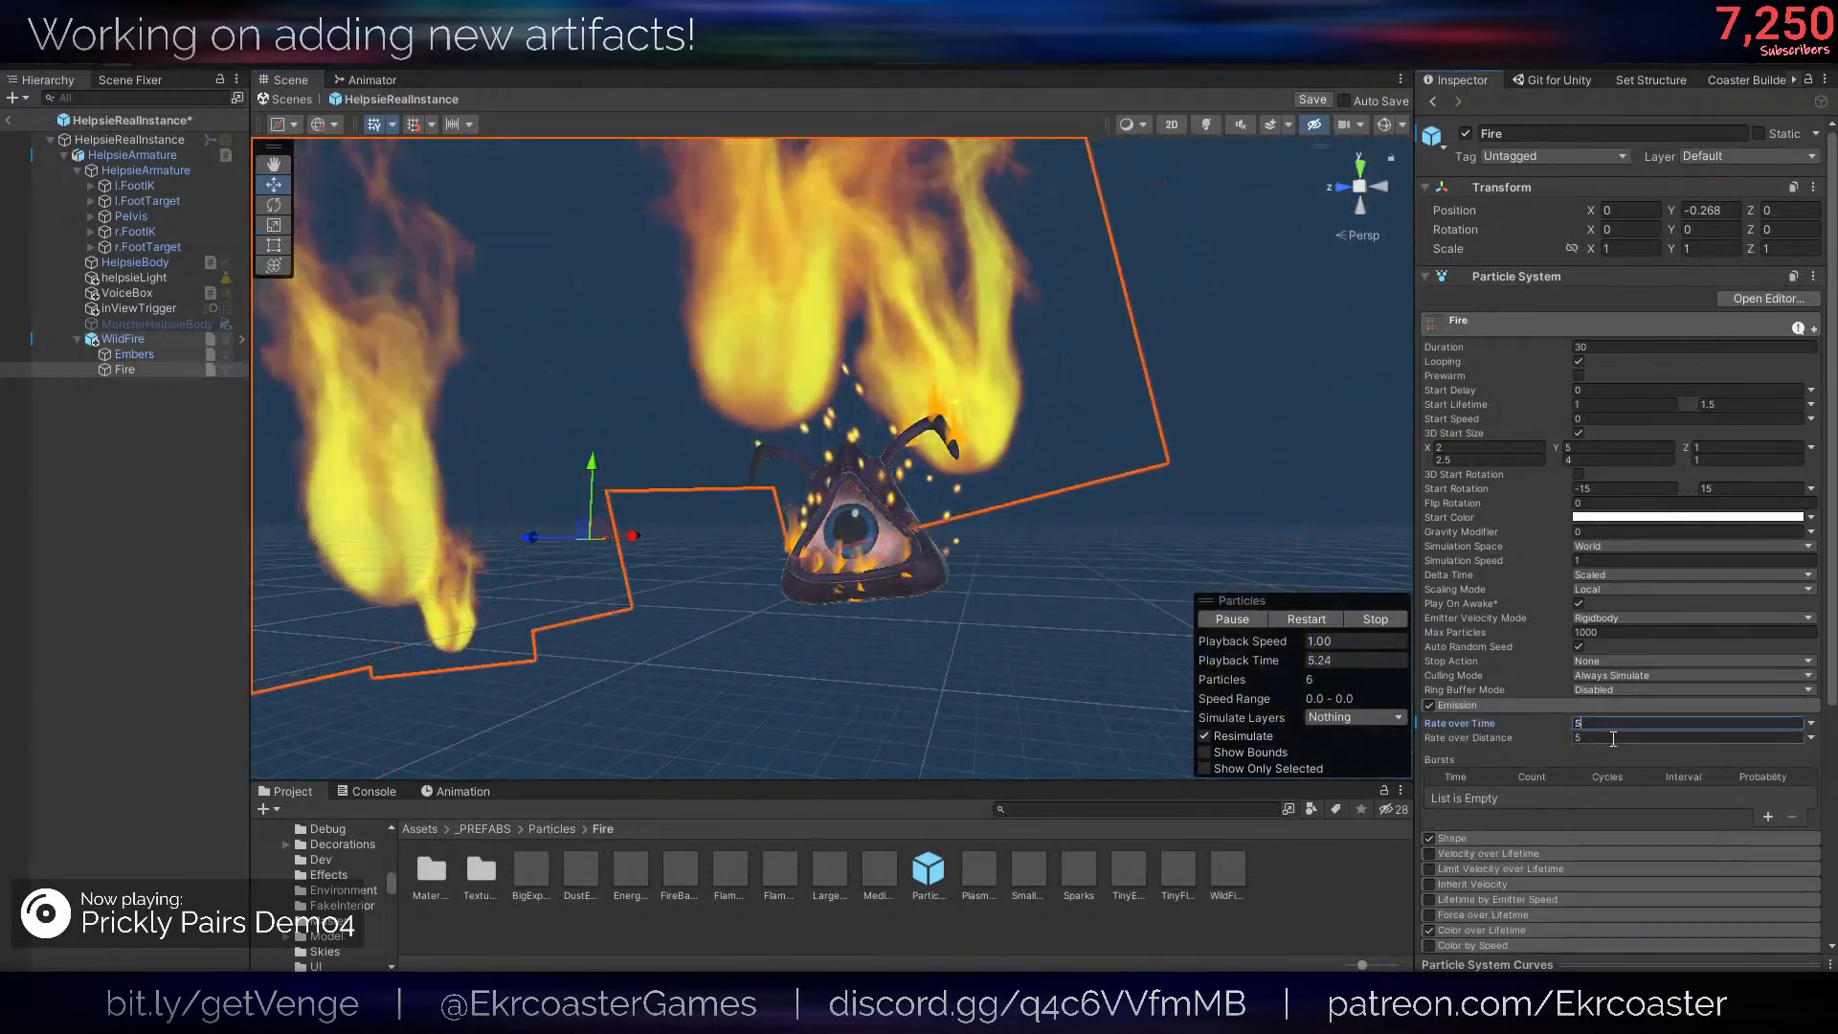
- Make Fire emit from a Skinned Mesh Renderer shape using the HelpsieBody mesh
click(1515, 839)
click(1784, 859)
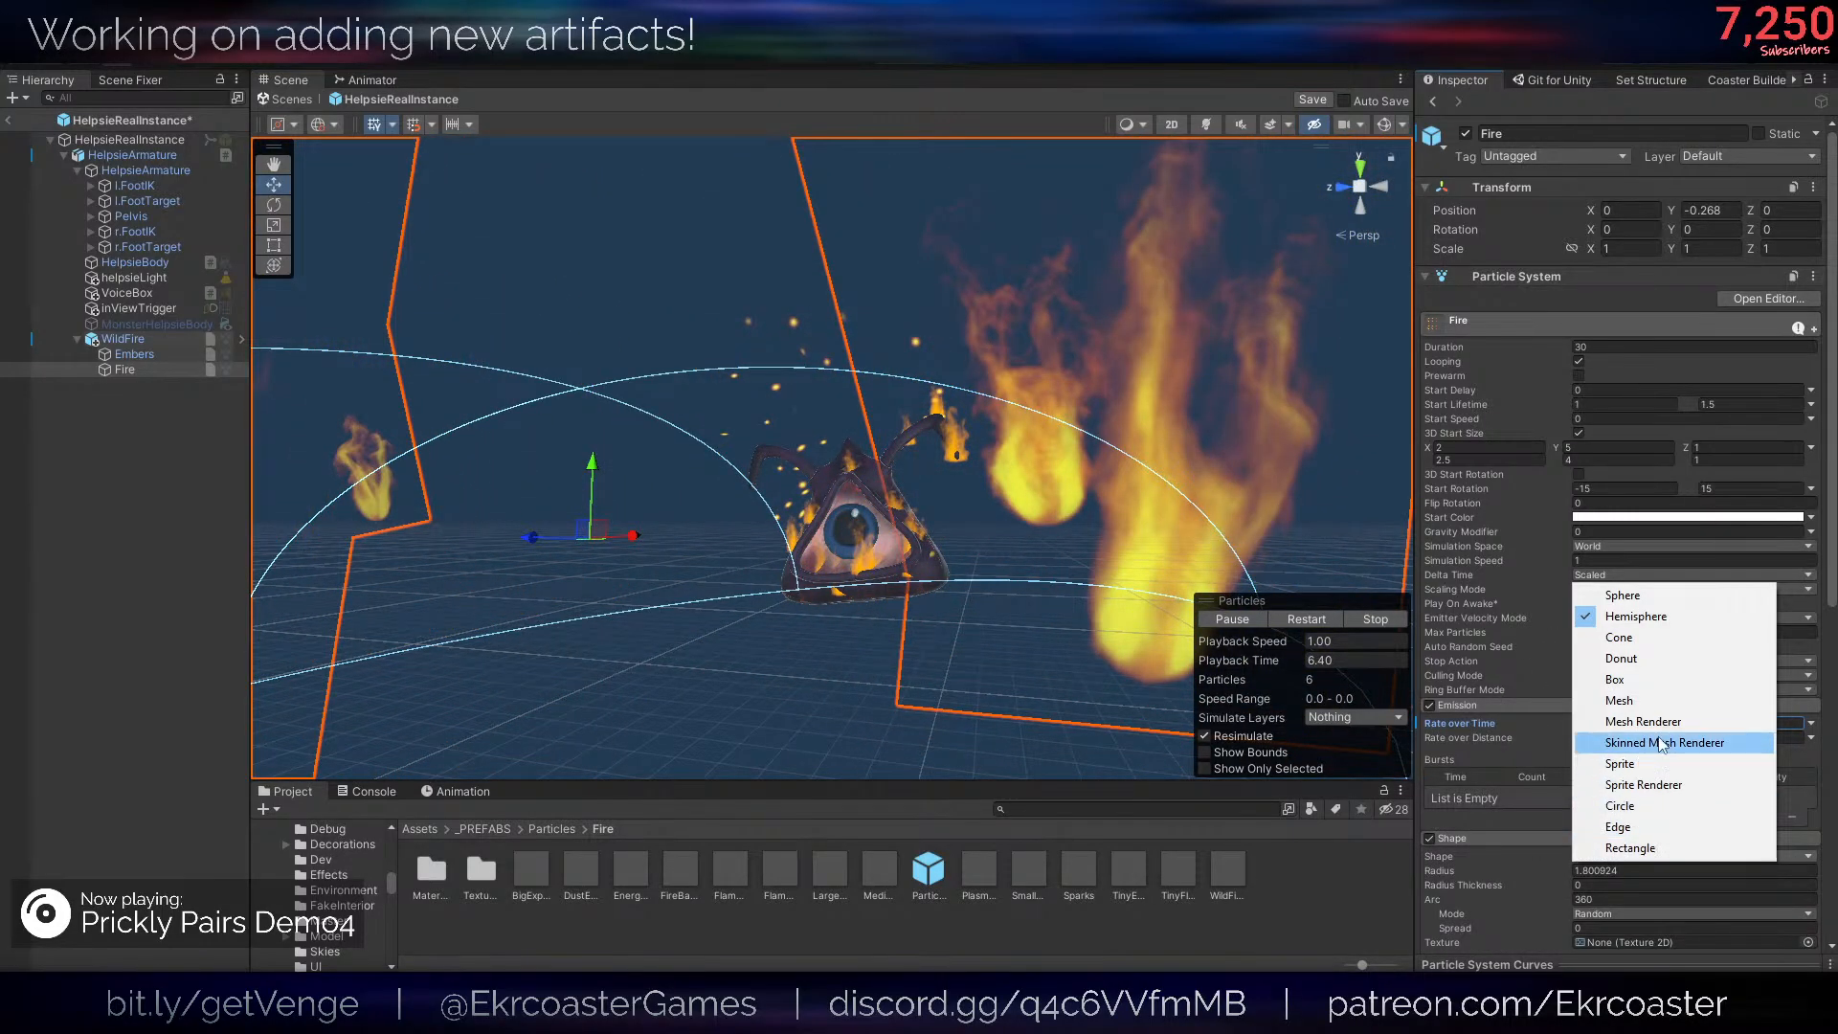
click(1752, 739)
click(1808, 900)
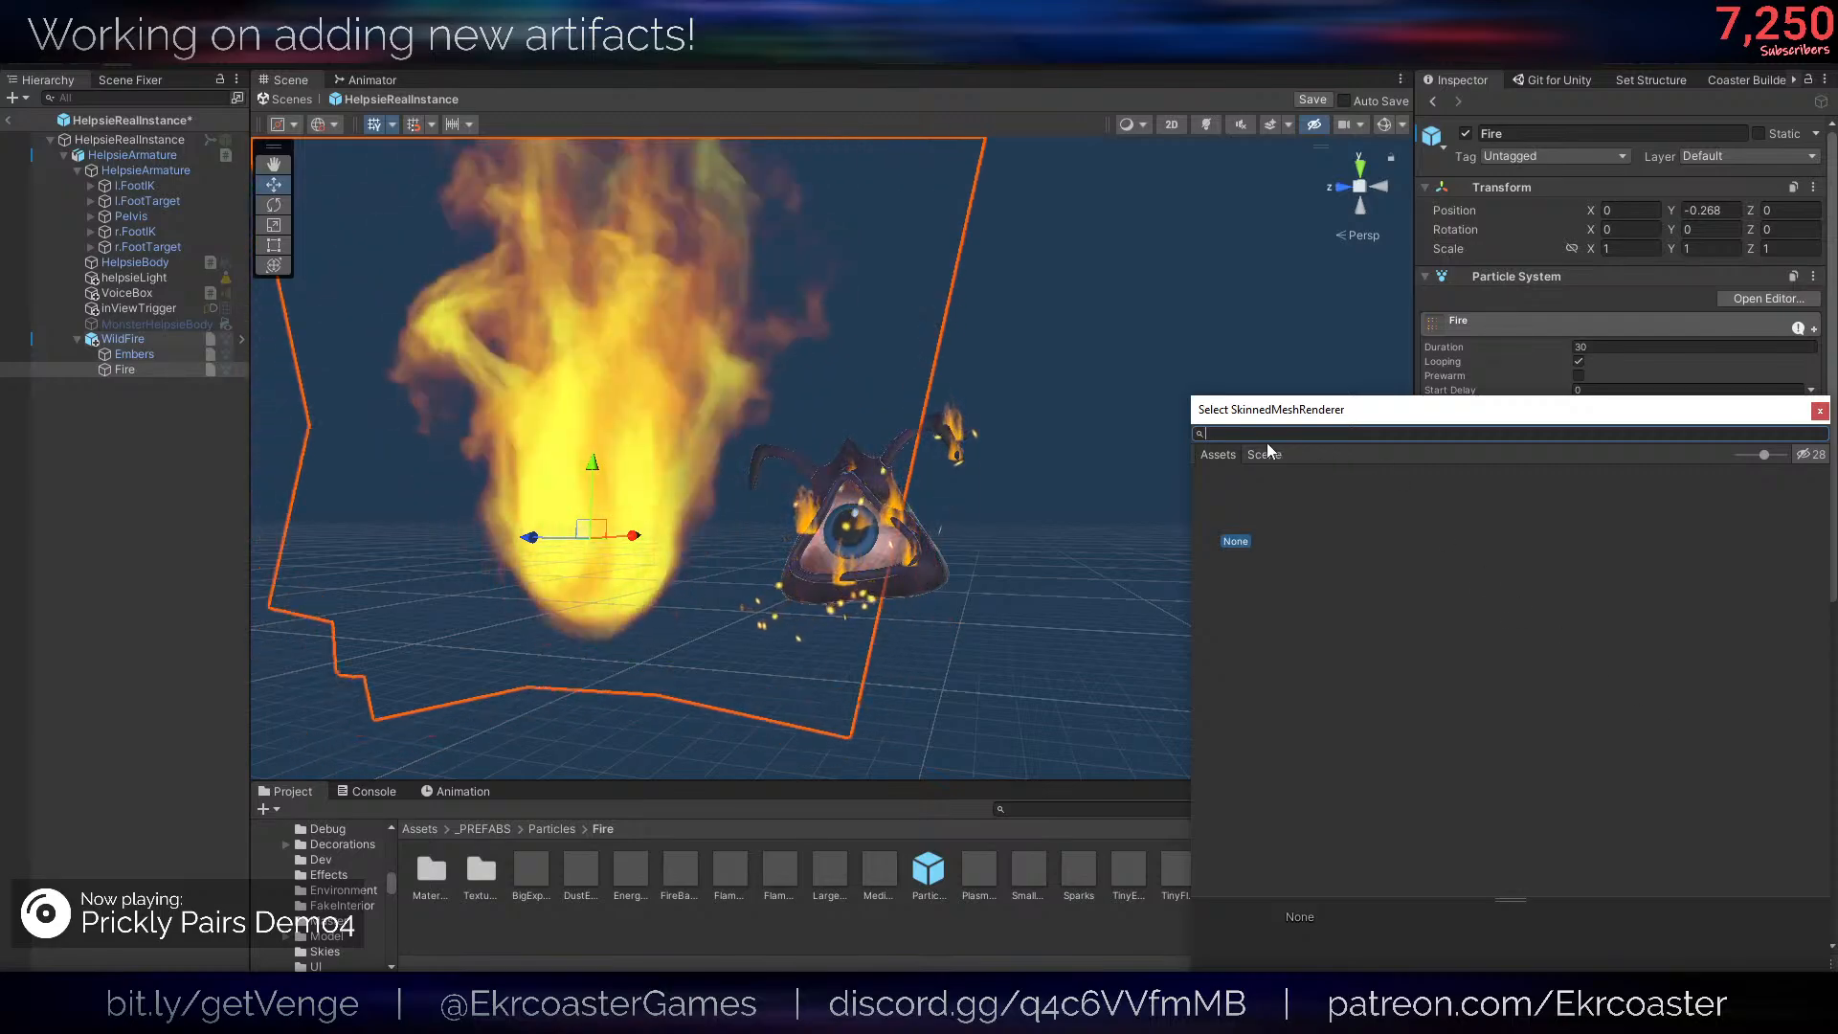
click(1264, 453)
click(1257, 488)
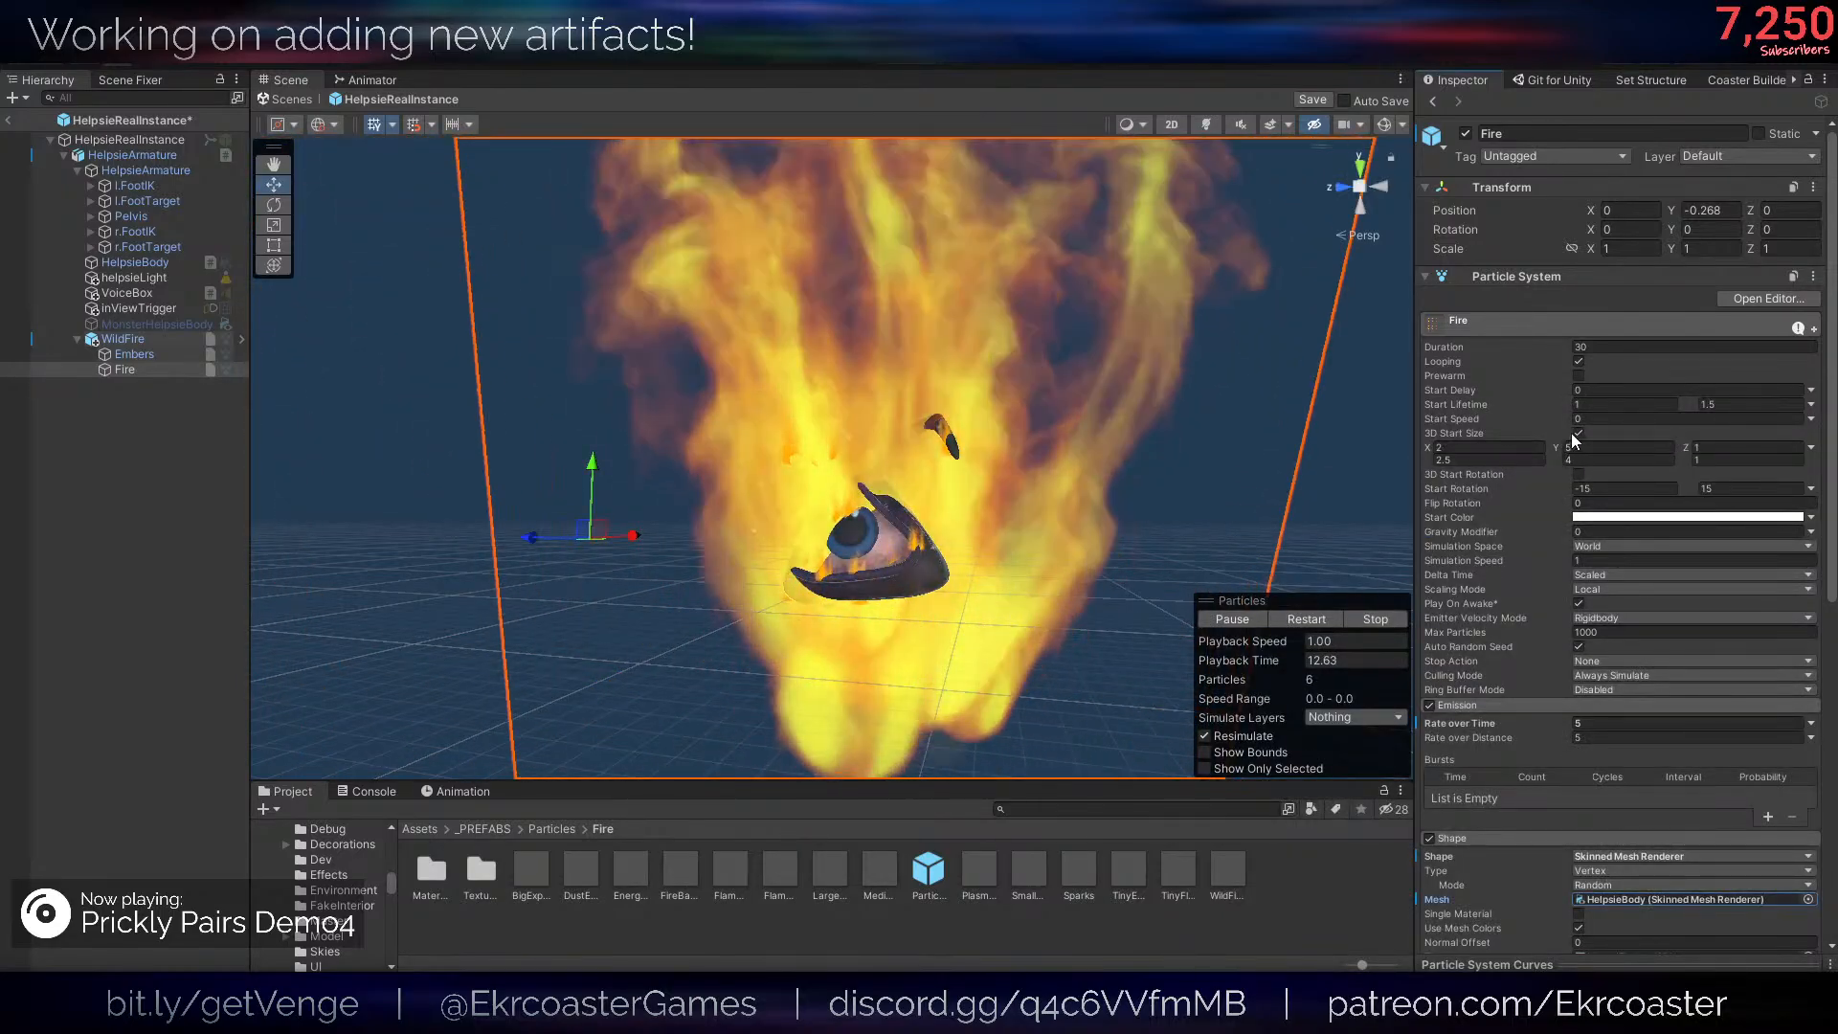
- Set the 3D Start Size of Fire to X 0.2 to 0.25 and Y 0.5 to 0.4, with the first Z value 0.1
click(1578, 433)
click(1579, 435)
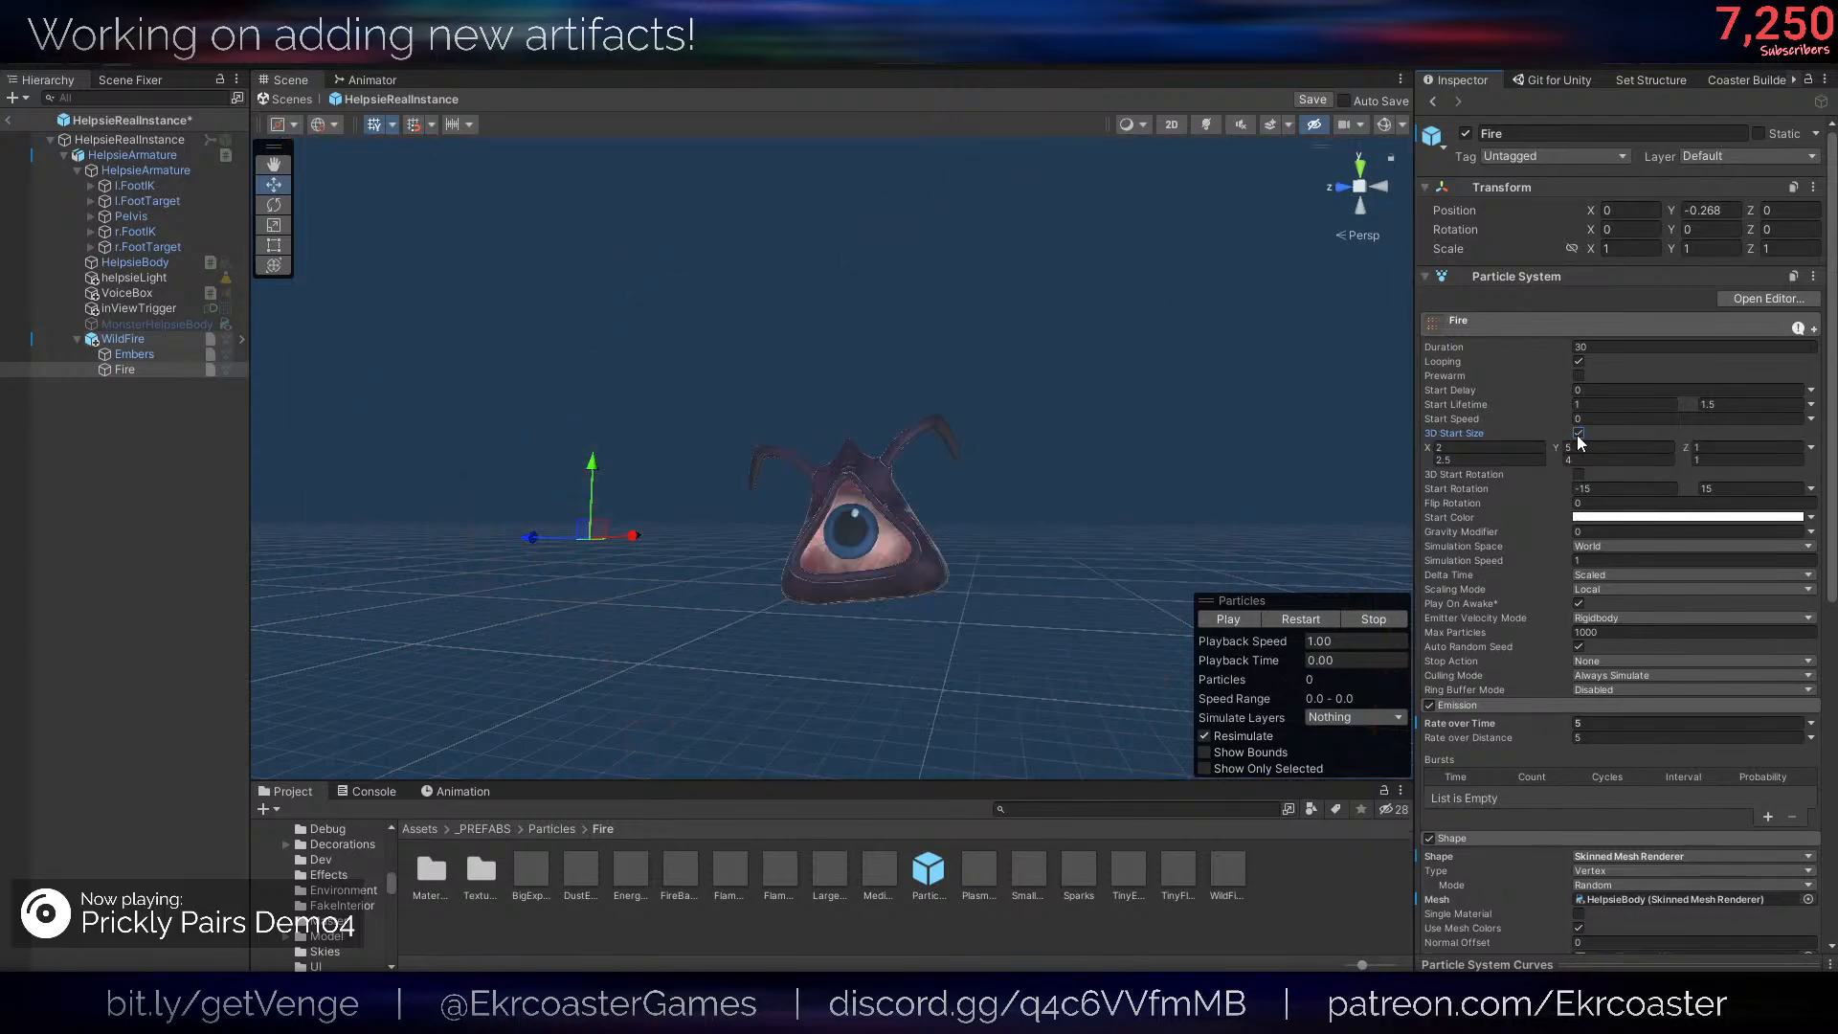
click(1495, 448)
text(0.2)
key(Return)
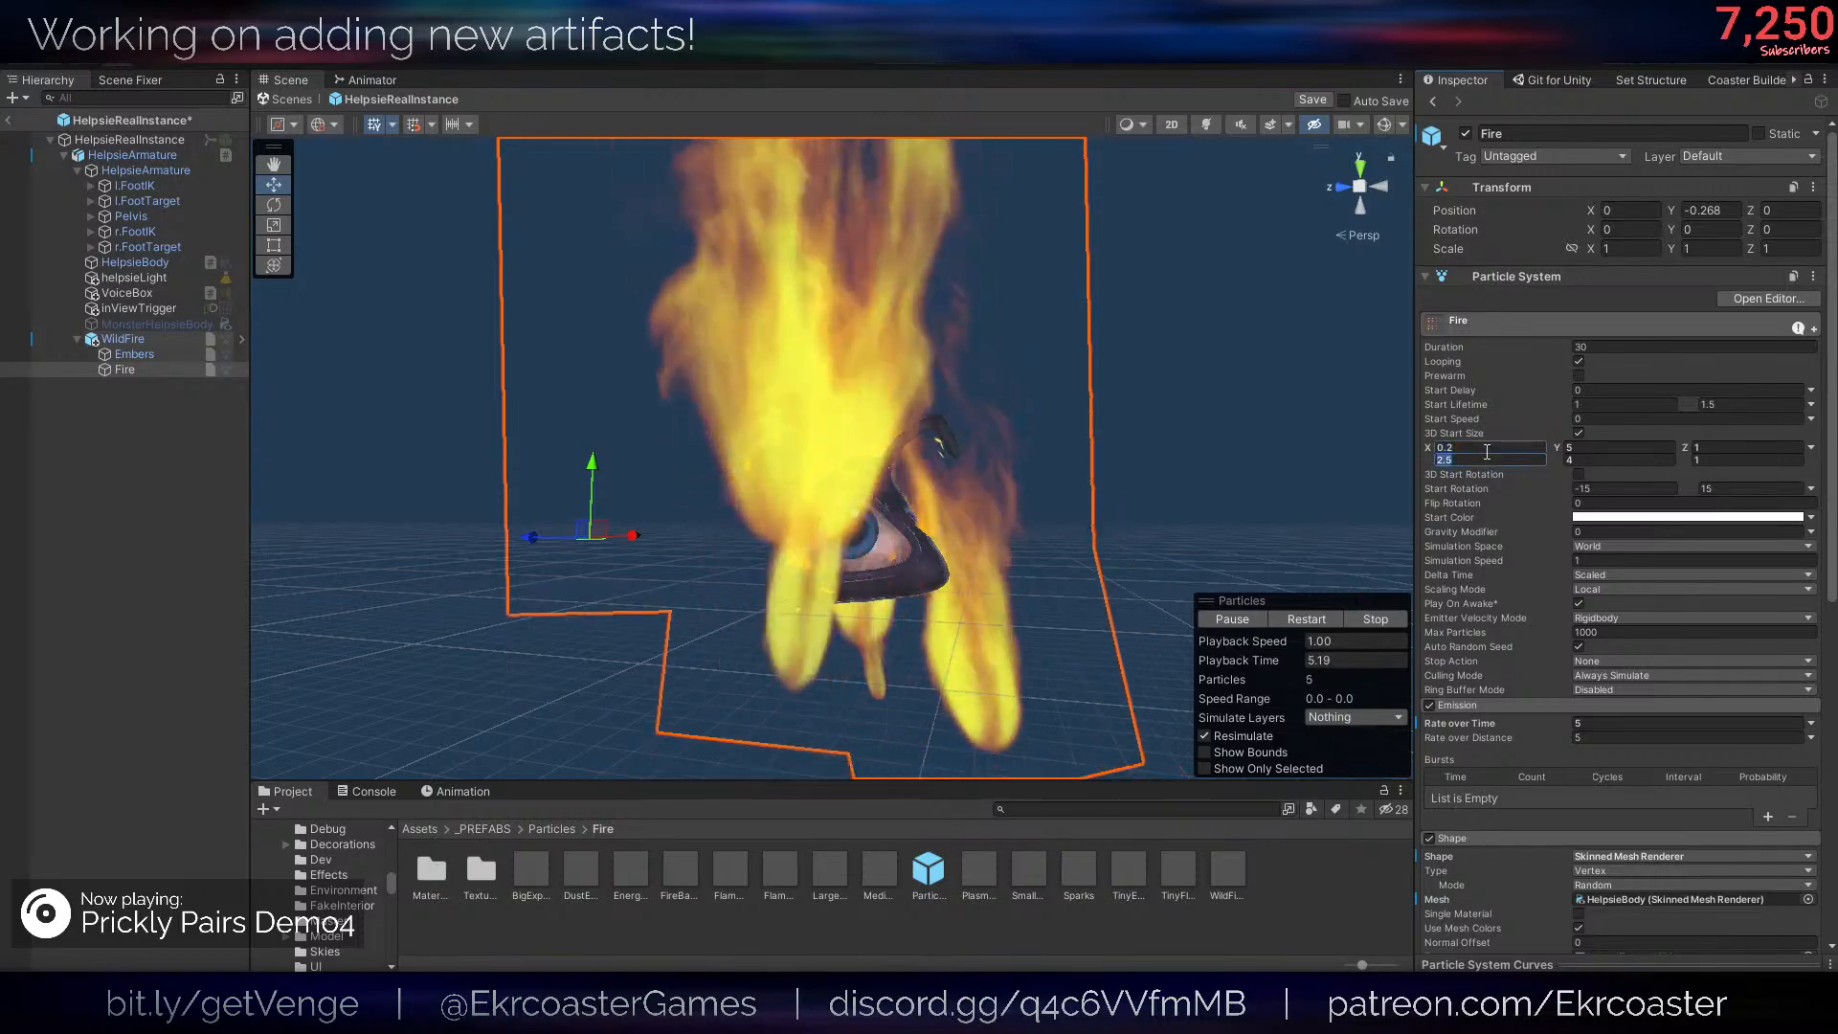
click(1487, 456)
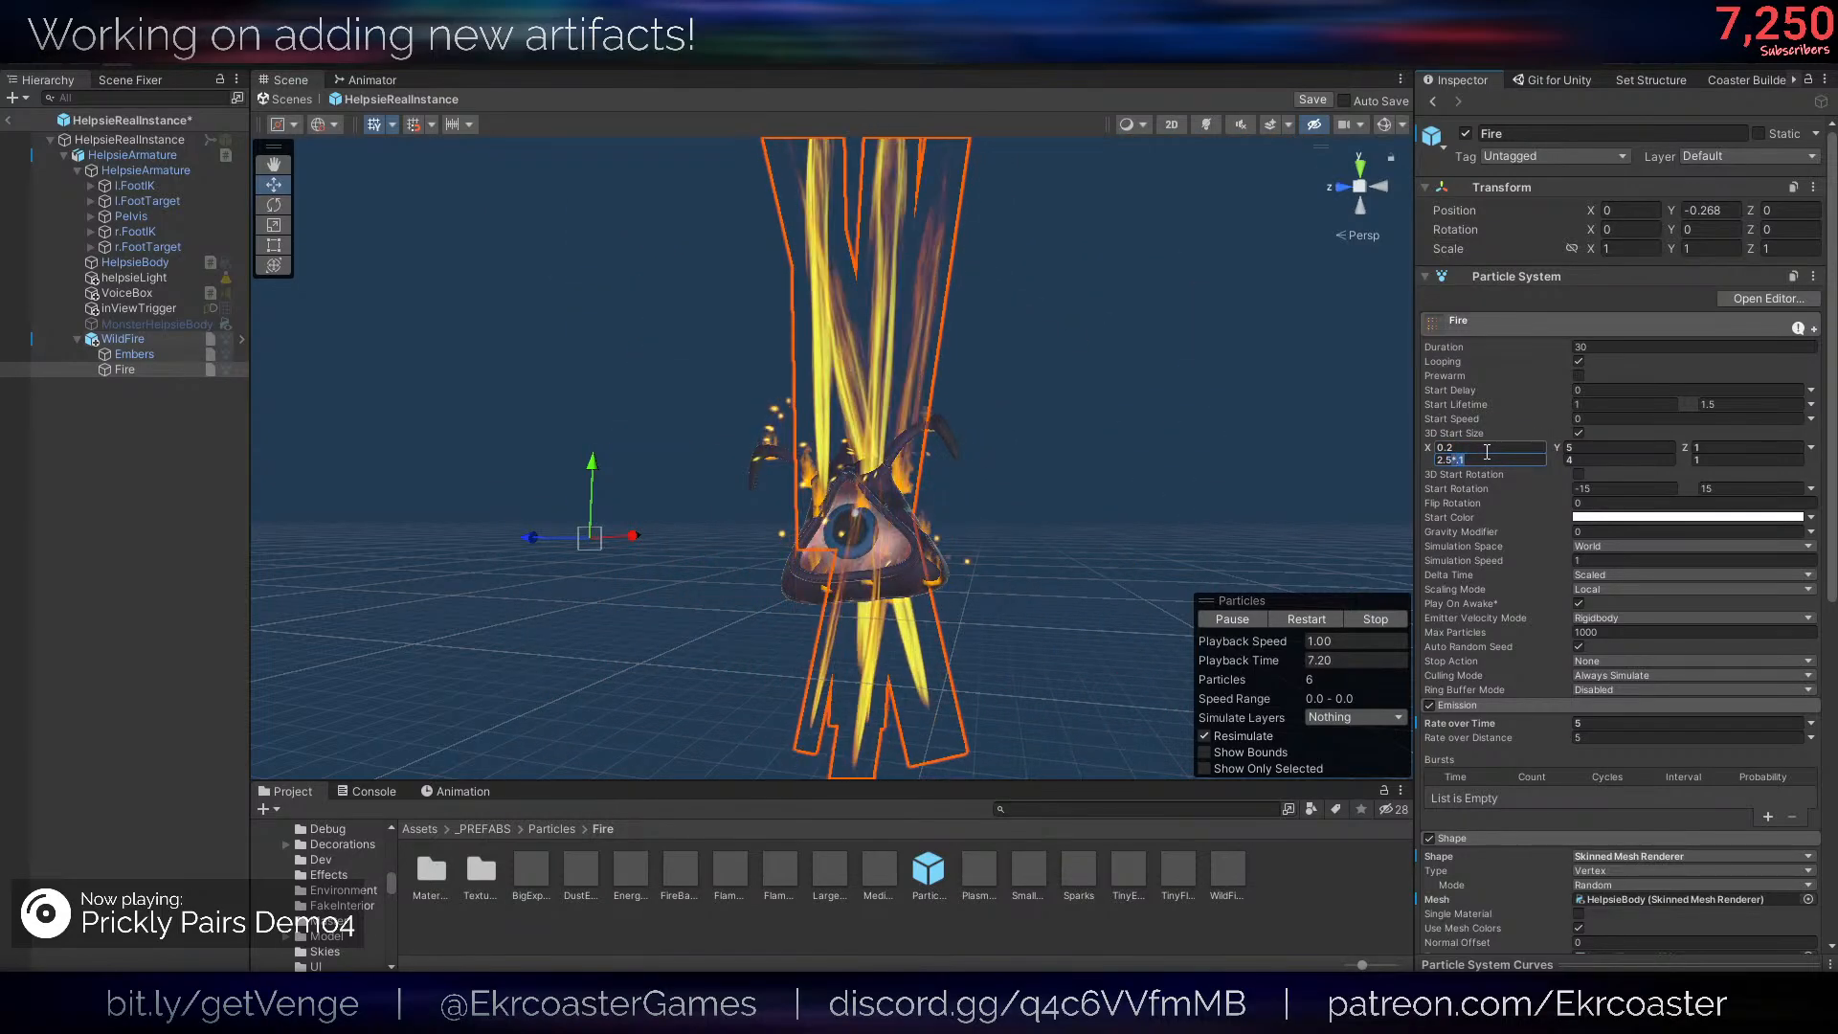
text(0.25)
click(1570, 462)
text(0.4)
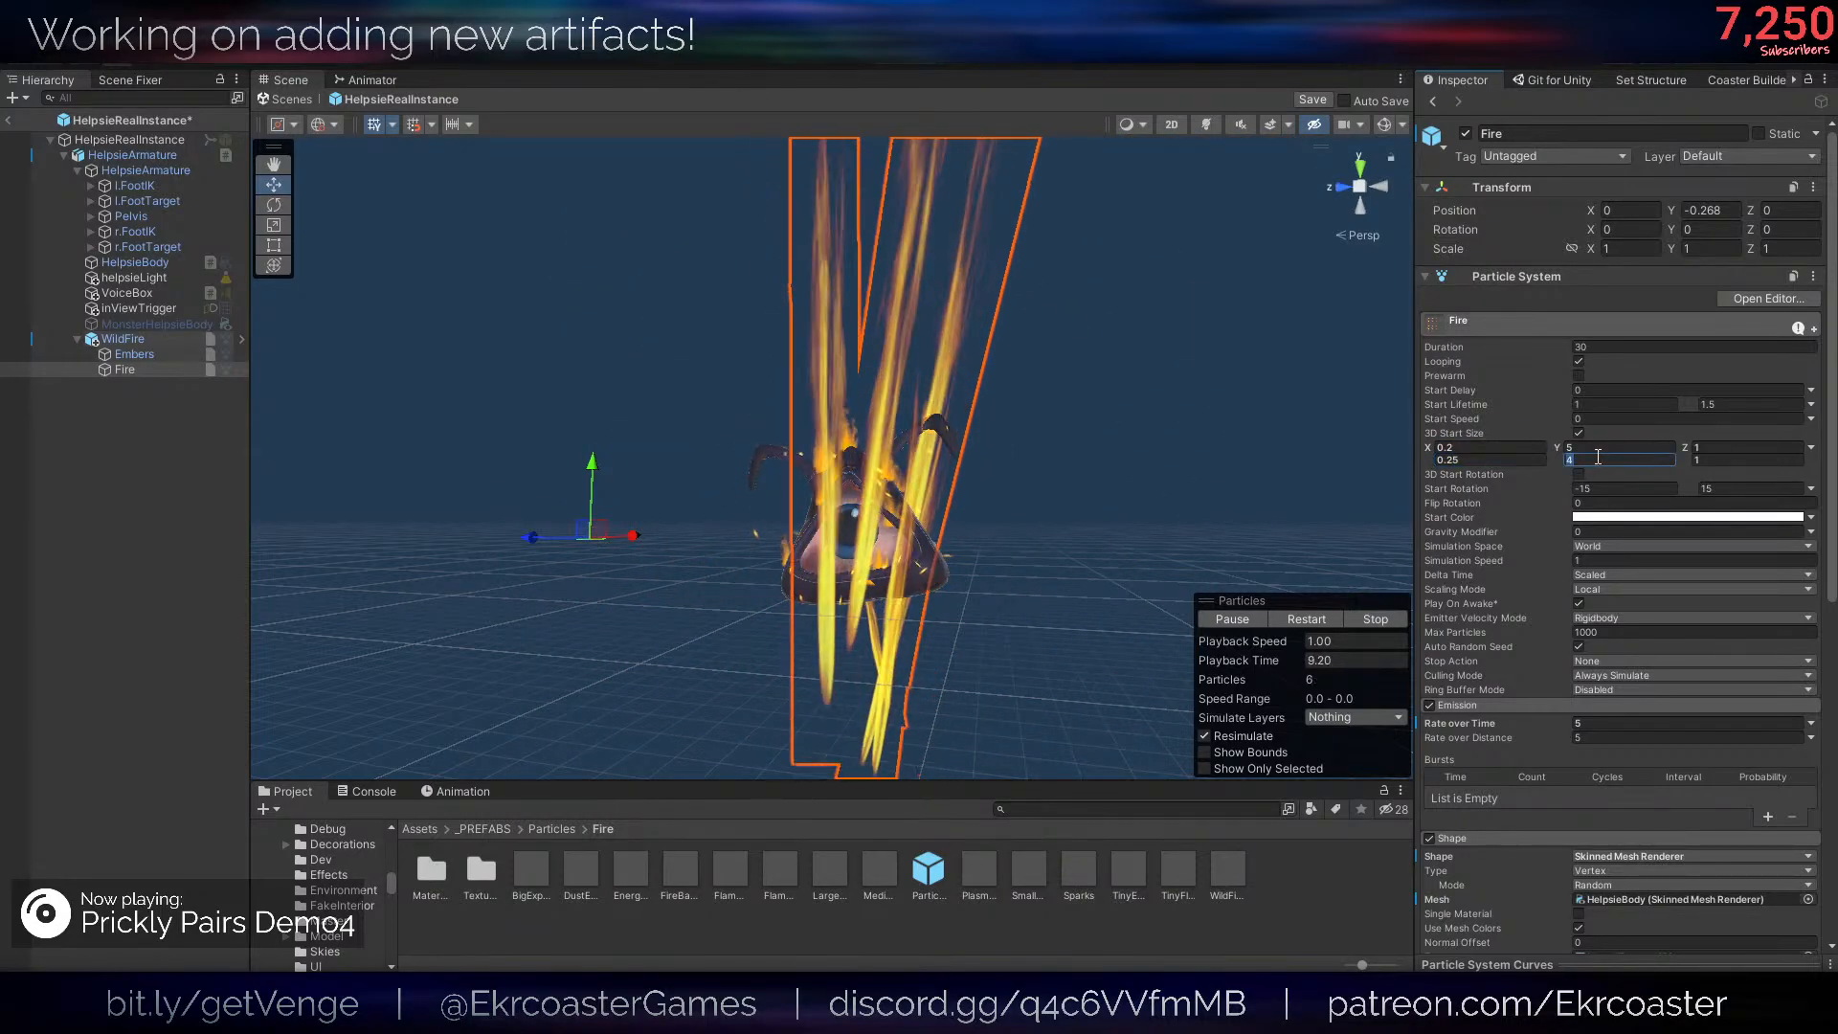
click(1608, 446)
text(*.1)
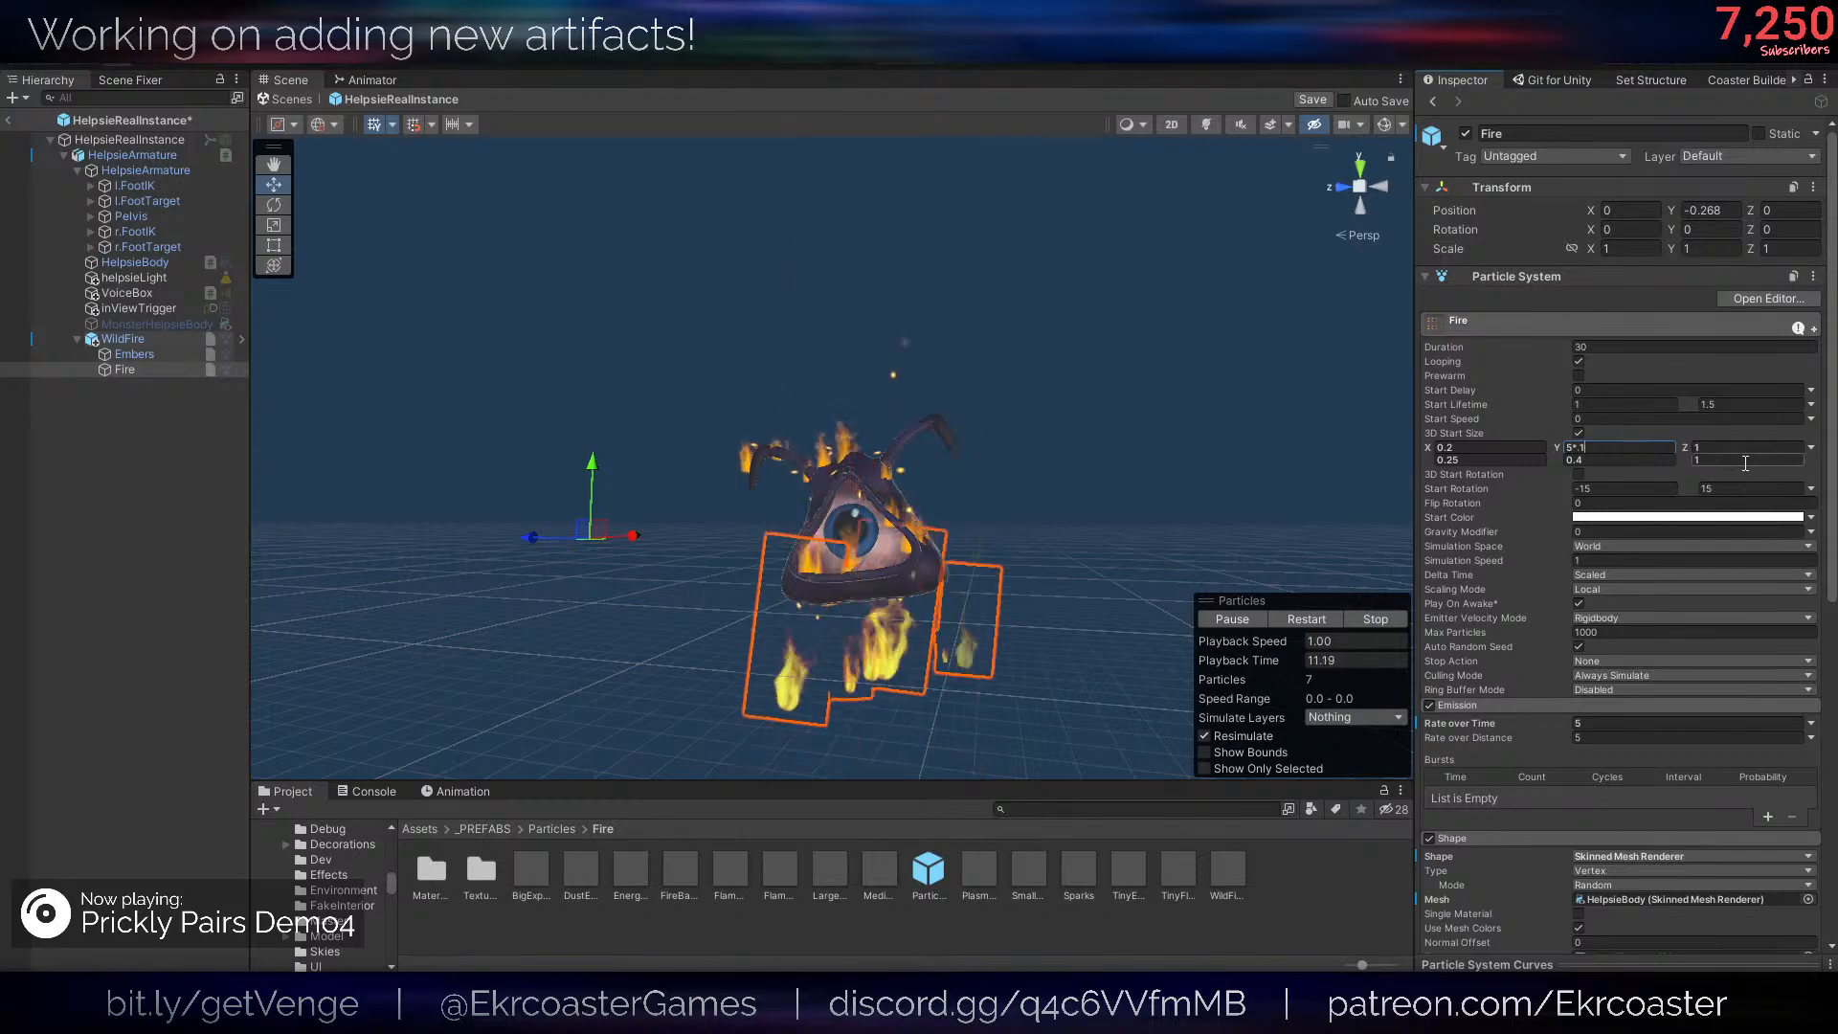
click(1748, 447)
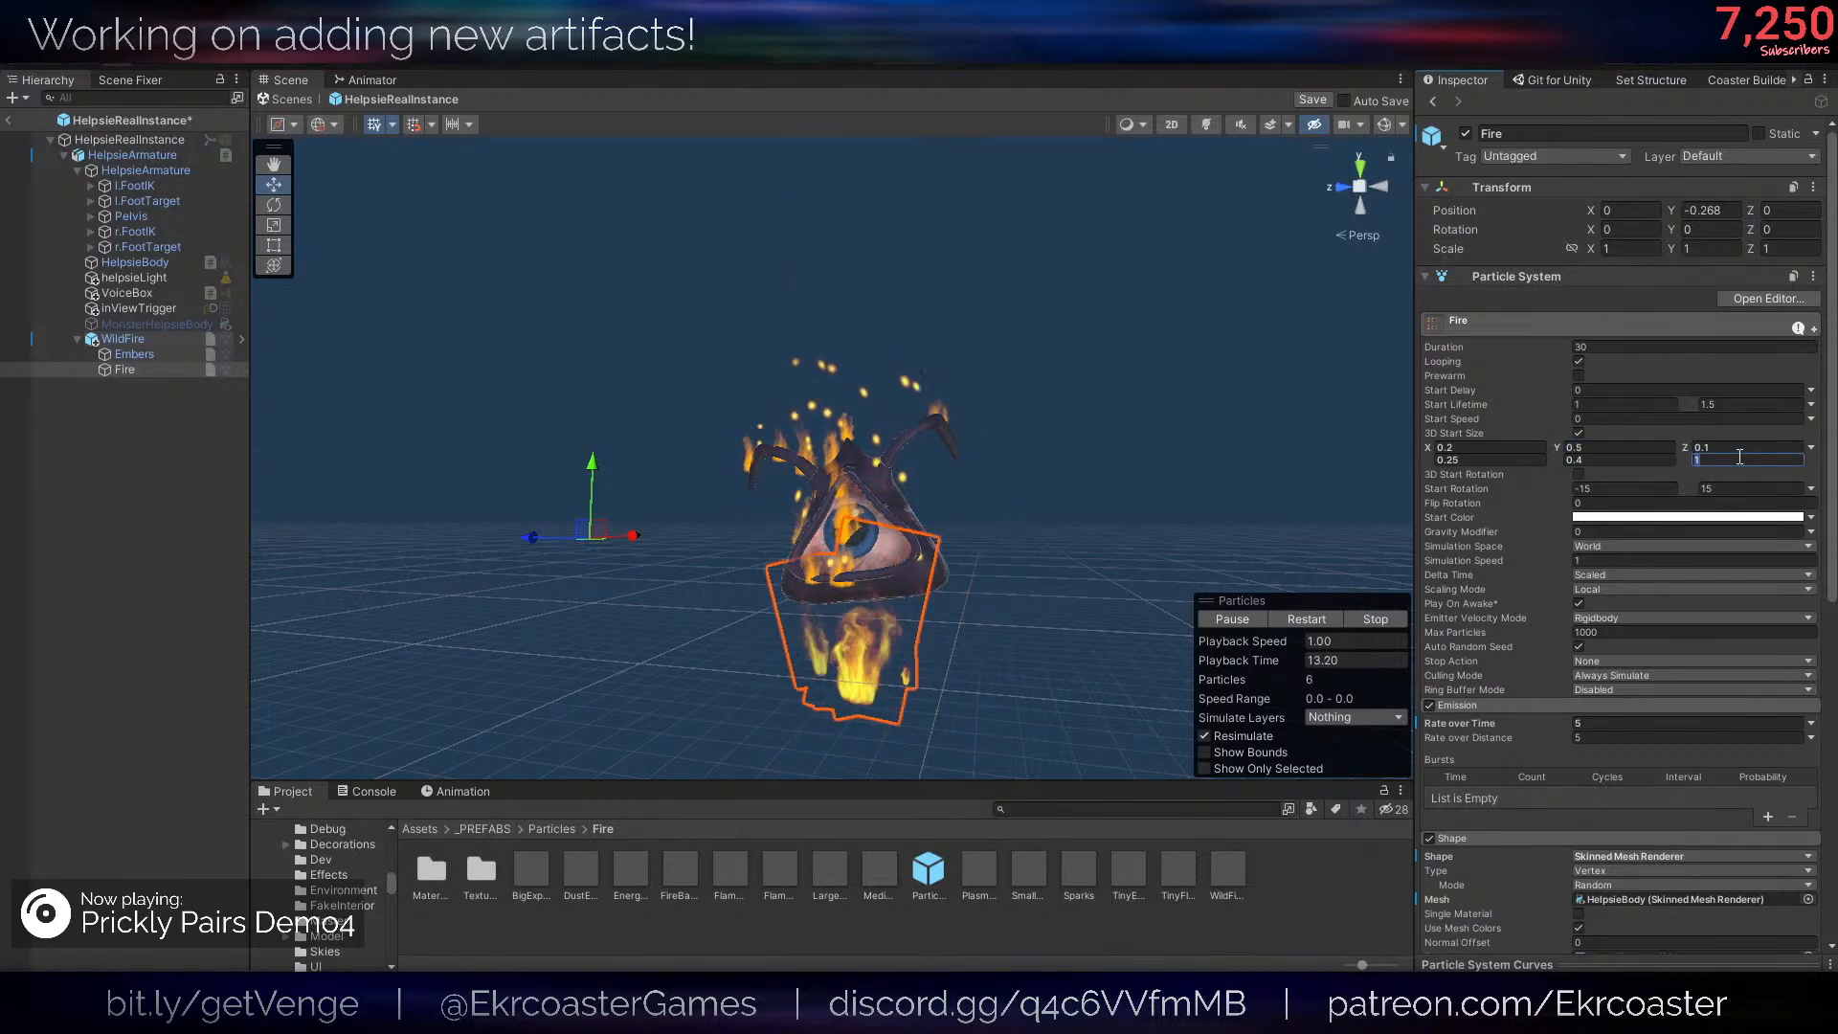
- Set the Fire shape's Position Y to 0, Rotation X to 0 and Scale Z to 1, and save the prefab
scroll(1101, 574, up, 3)
scroll(1605, 722, down, 1)
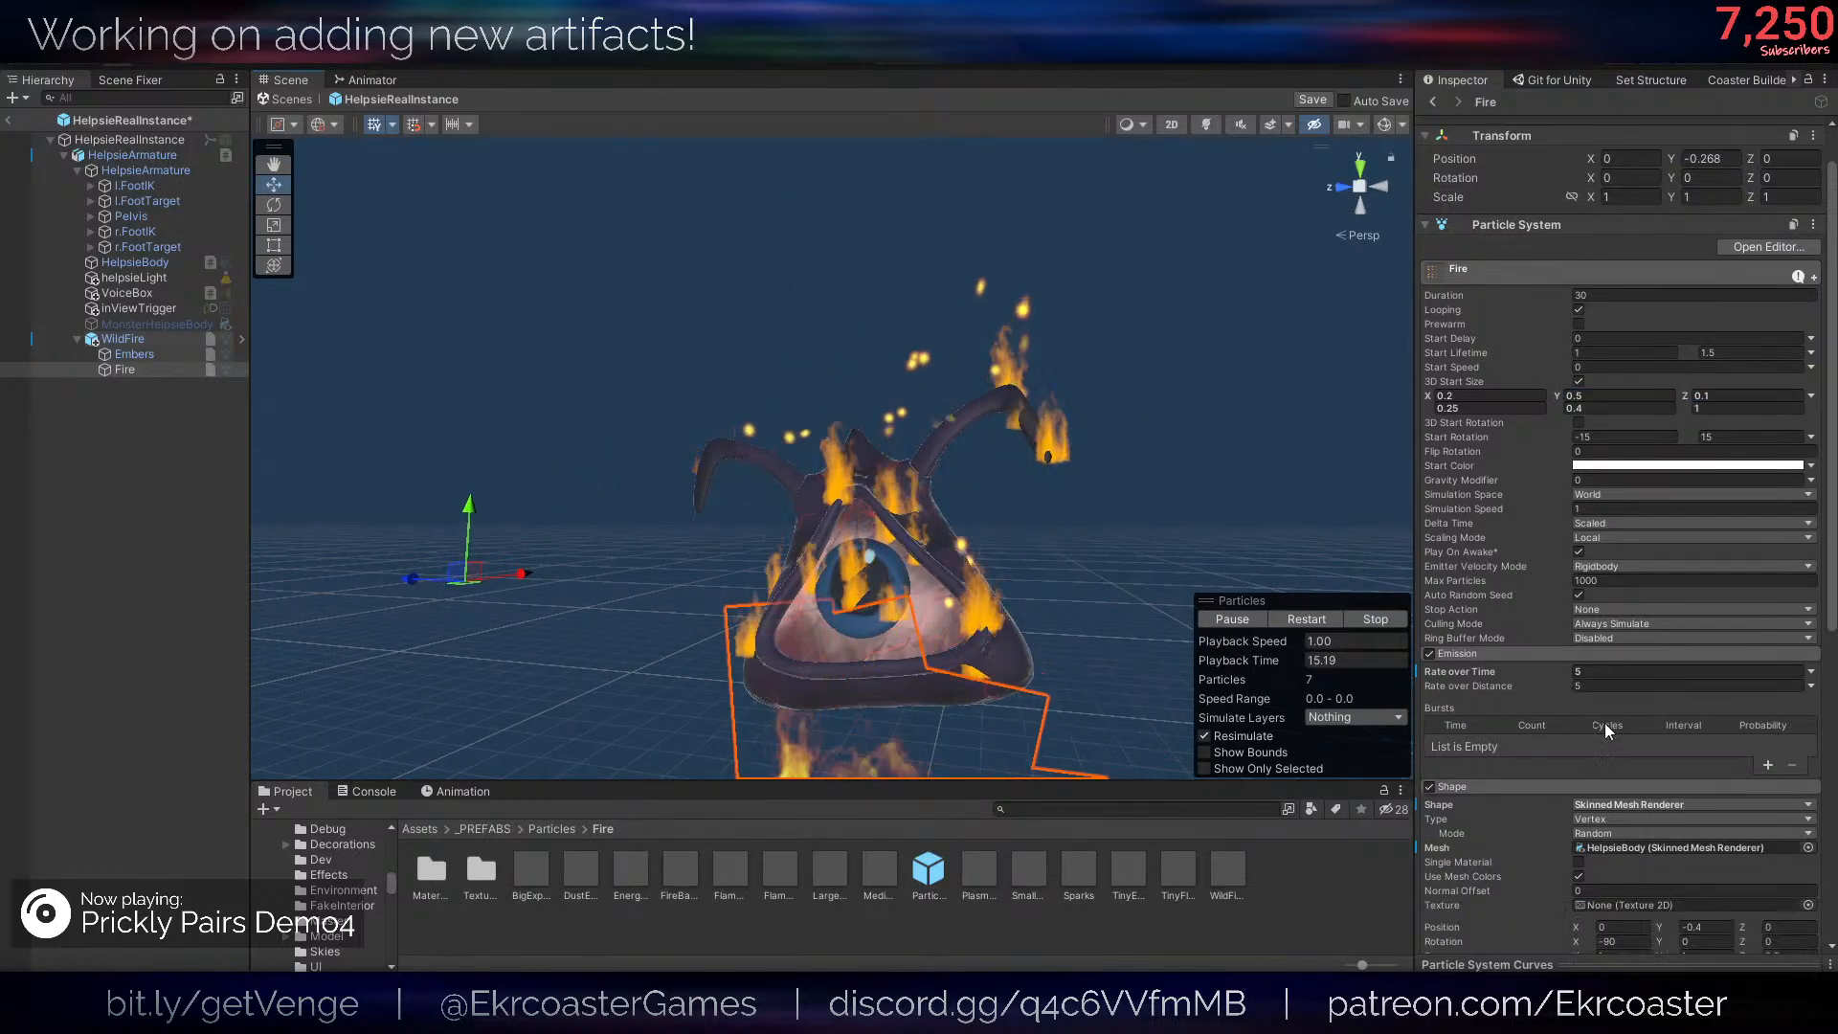
scroll(1530, 795, down, 3)
click(1693, 720)
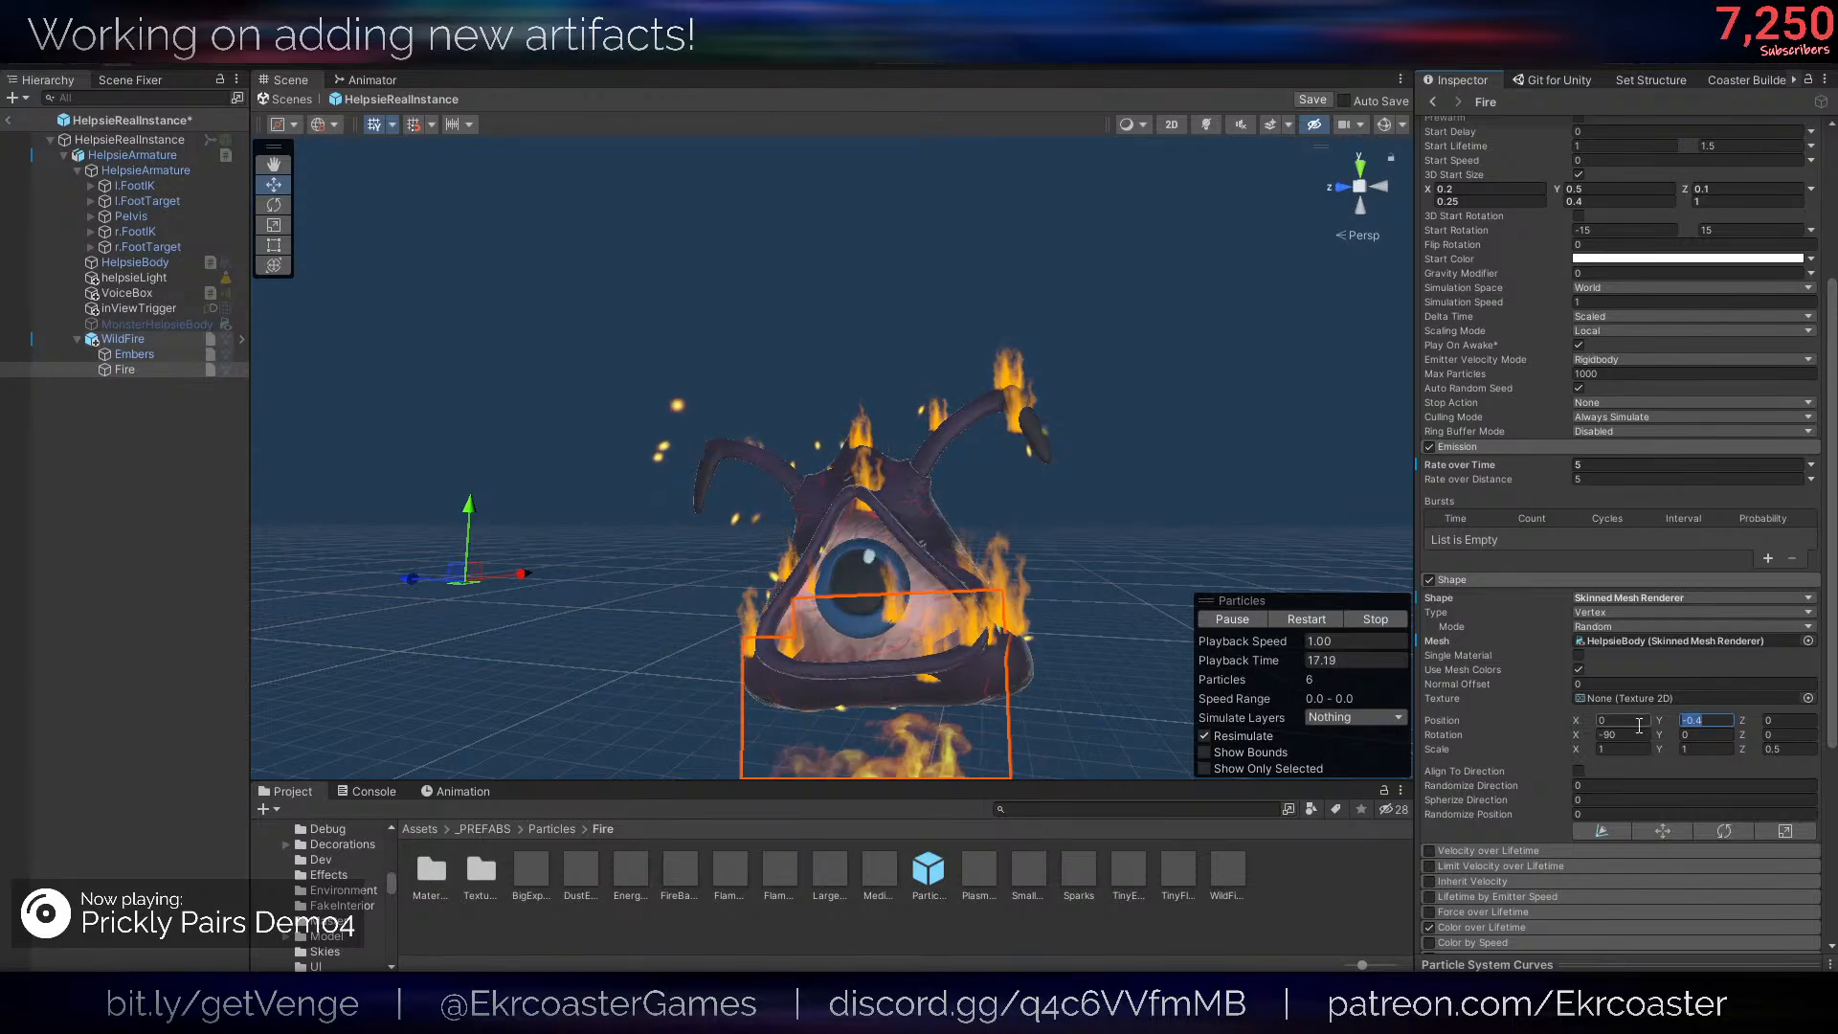
text(00)
click(1635, 735)
text(0)
click(1777, 747)
text(1)
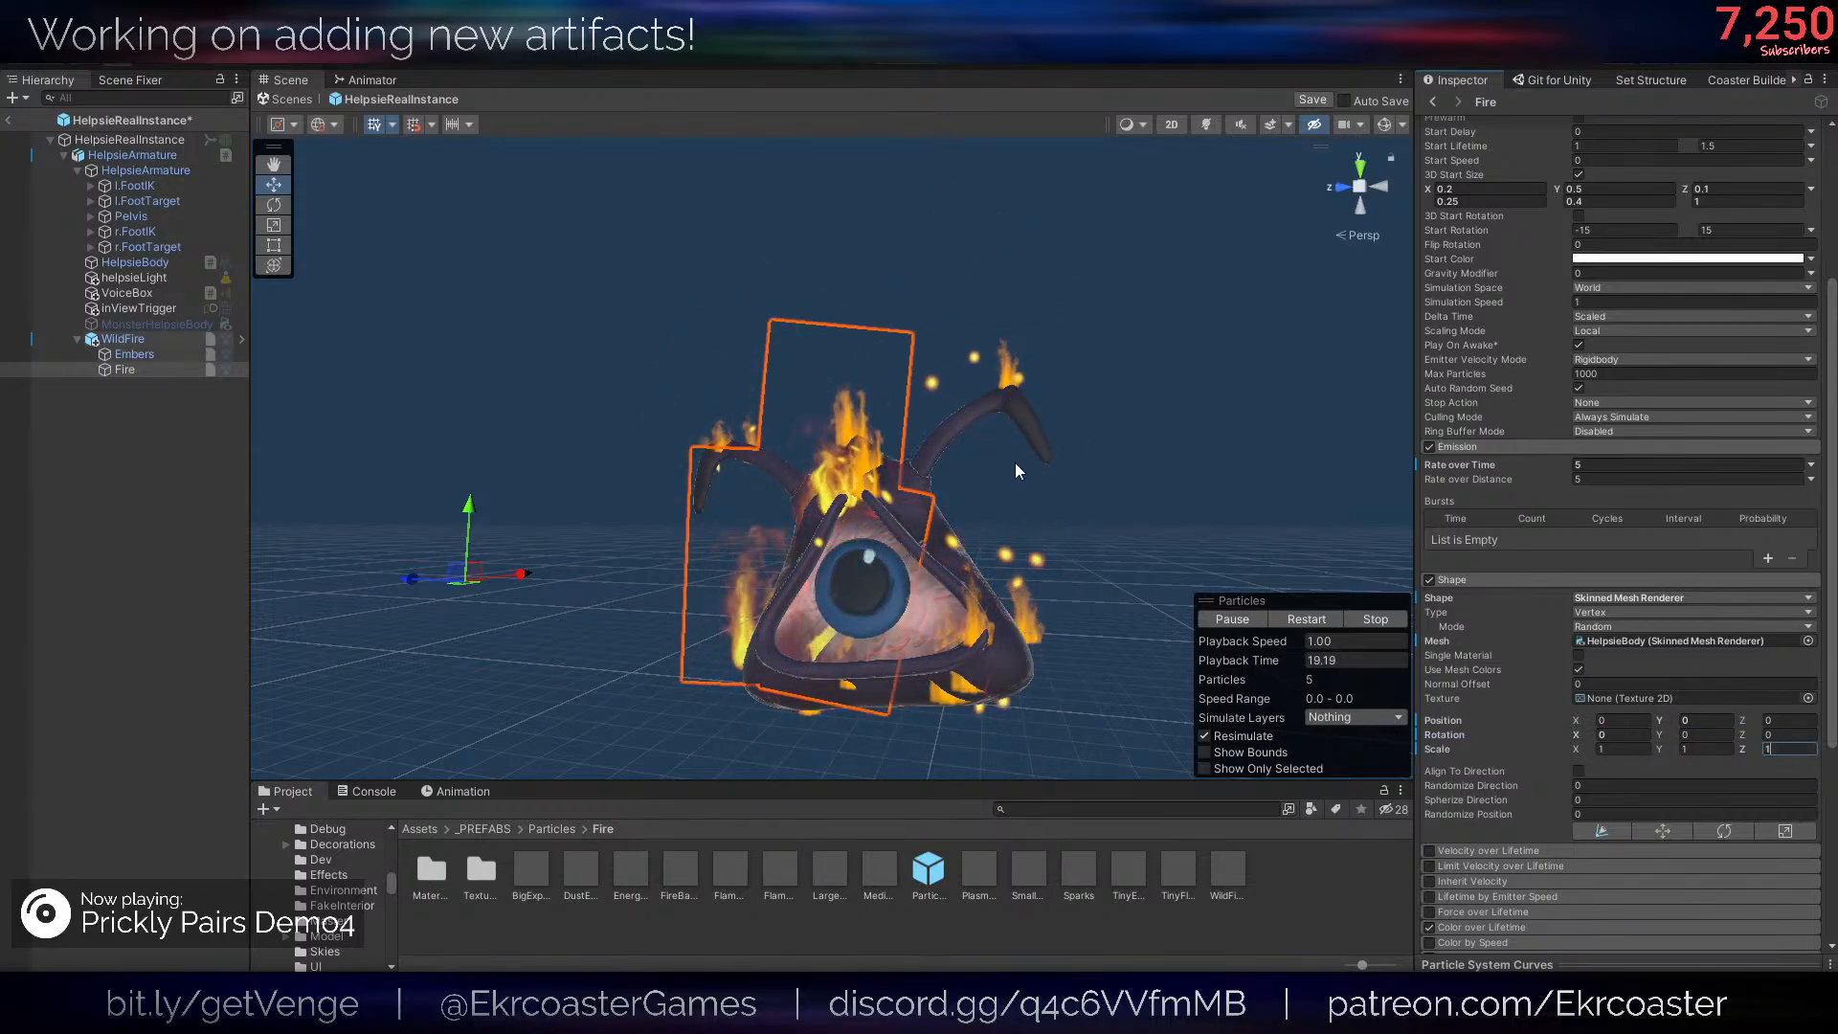
scroll(976, 460, down, 5)
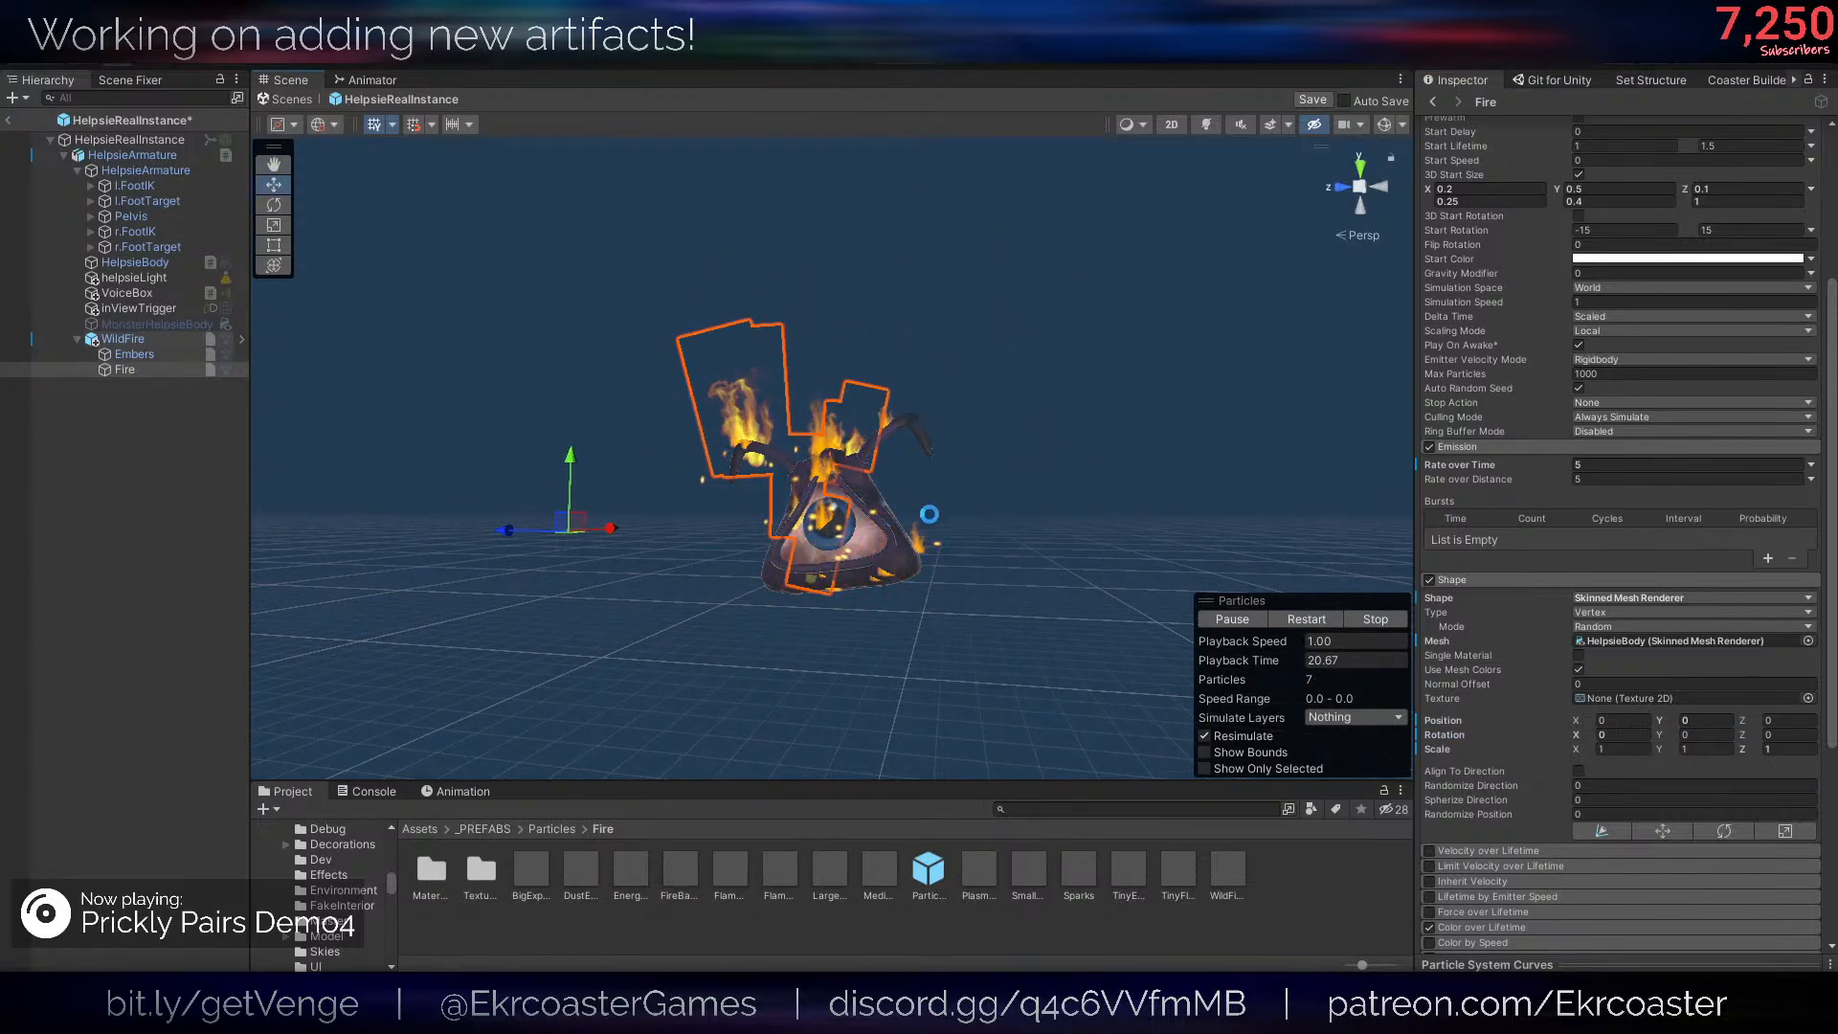
key(ctrl+s)
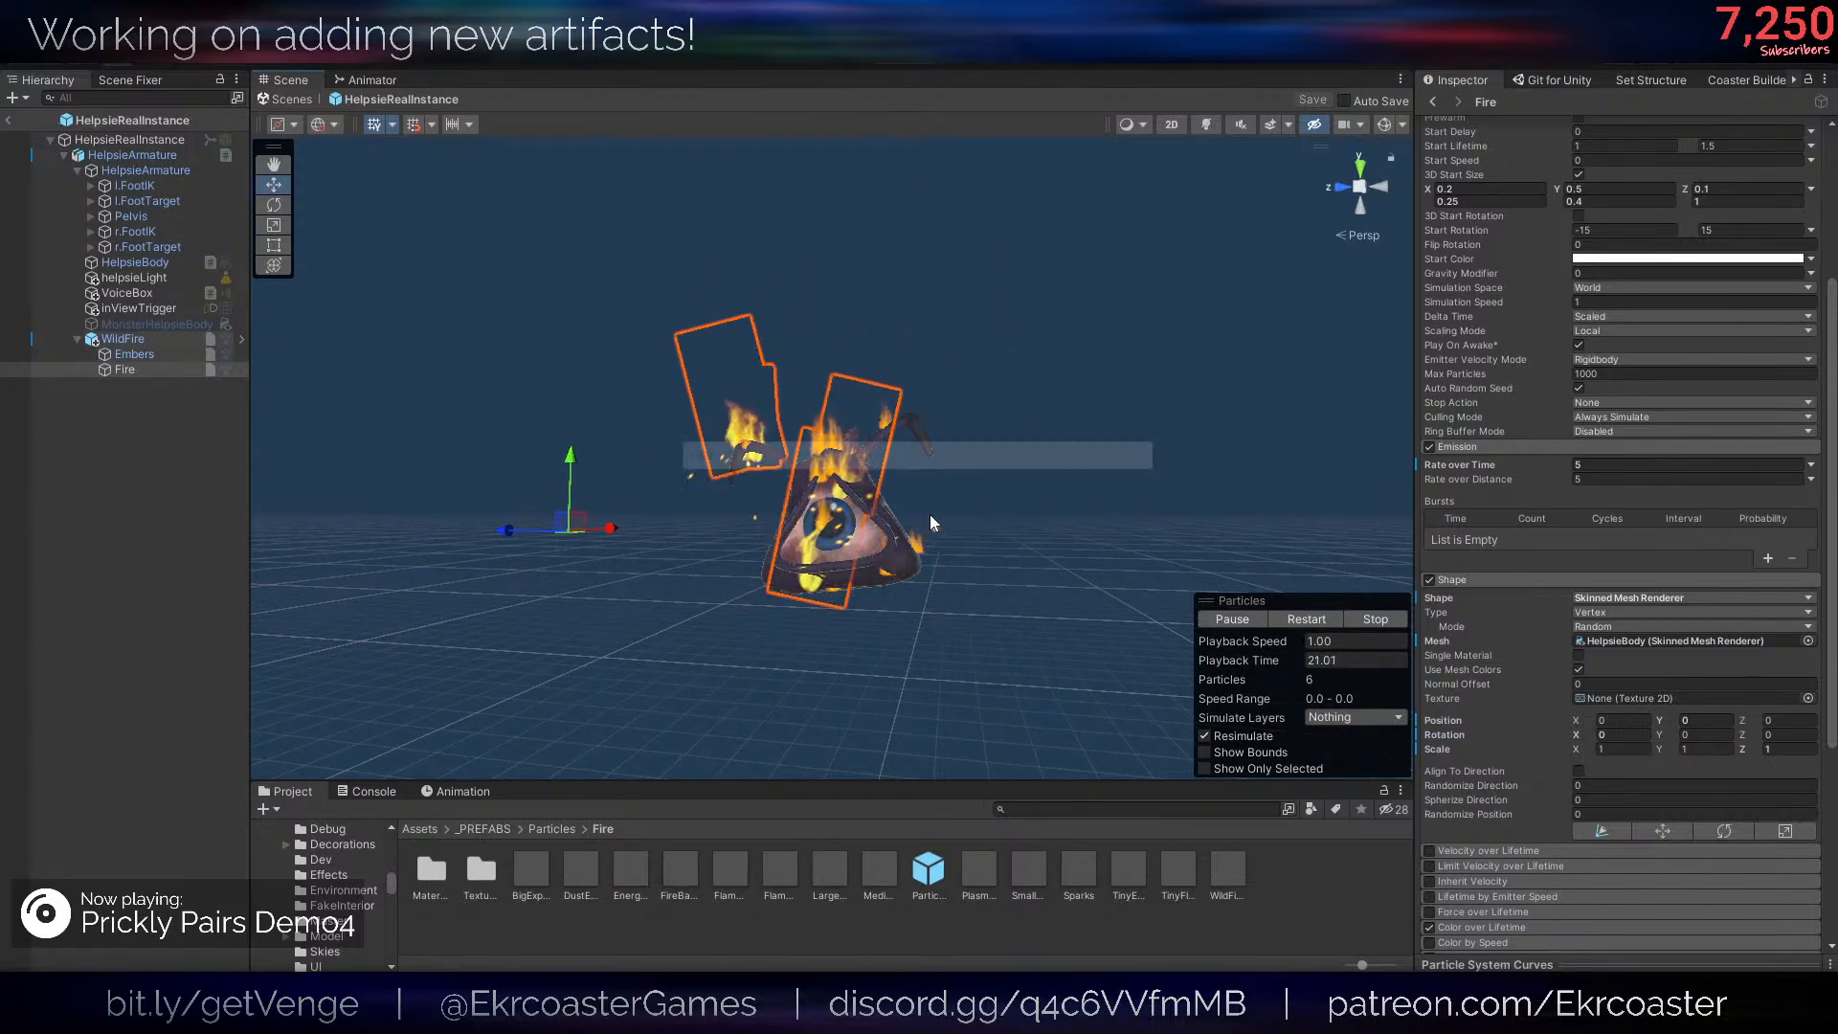
- Assign the WildFire particle system to Helpsie Red Skin Flames in HelpsieArmature's Act 1 Helpsie Holding Item script
click(86, 140)
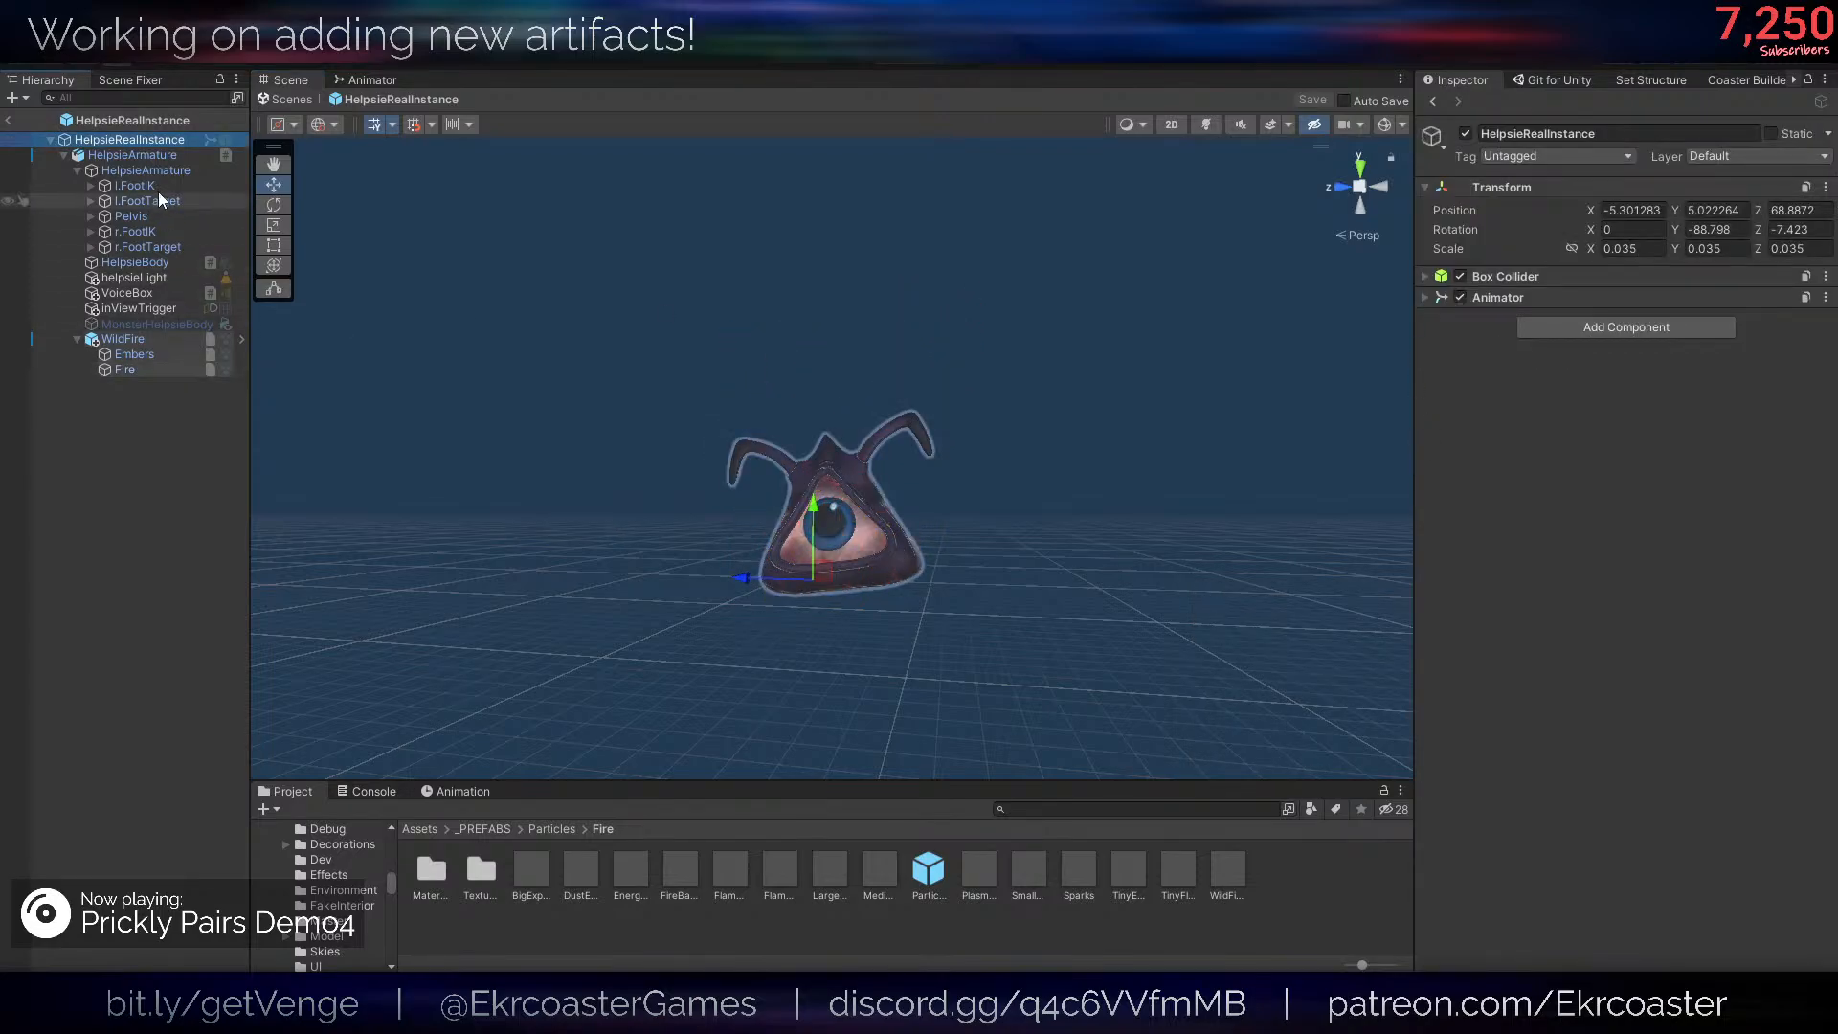
key(Down)
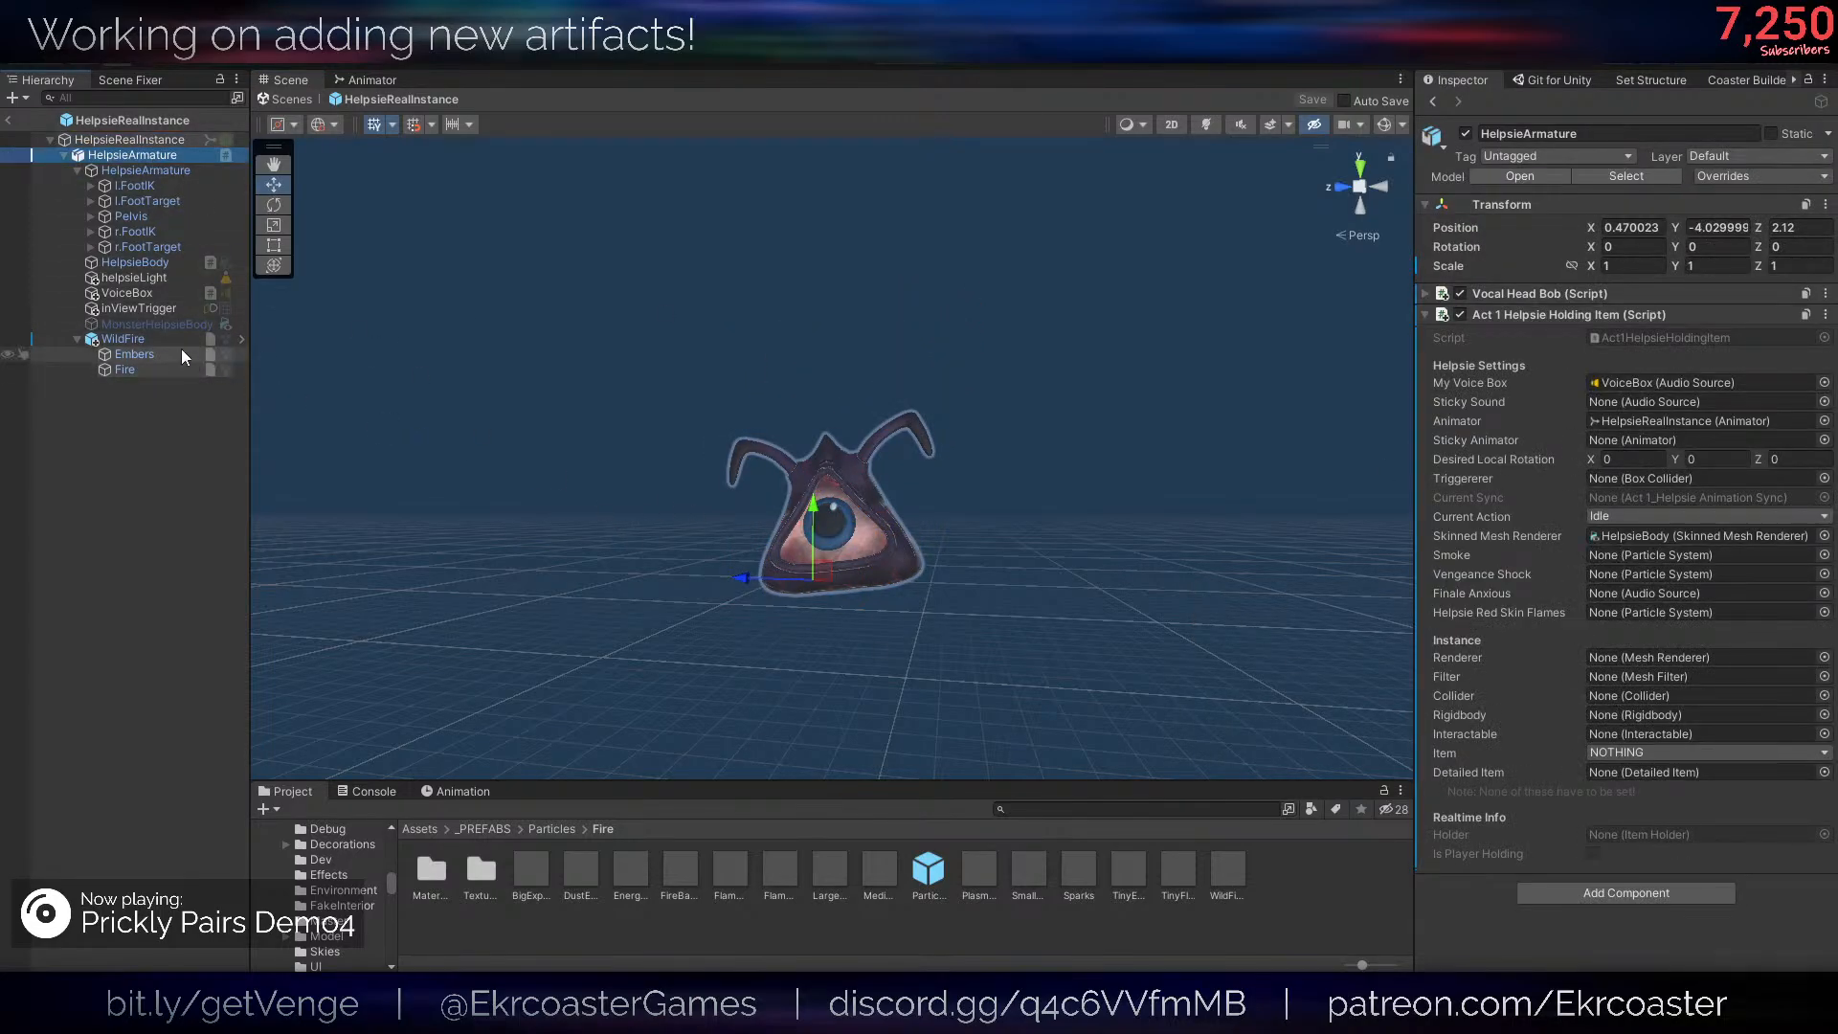
drag(169, 343, 1469, 654)
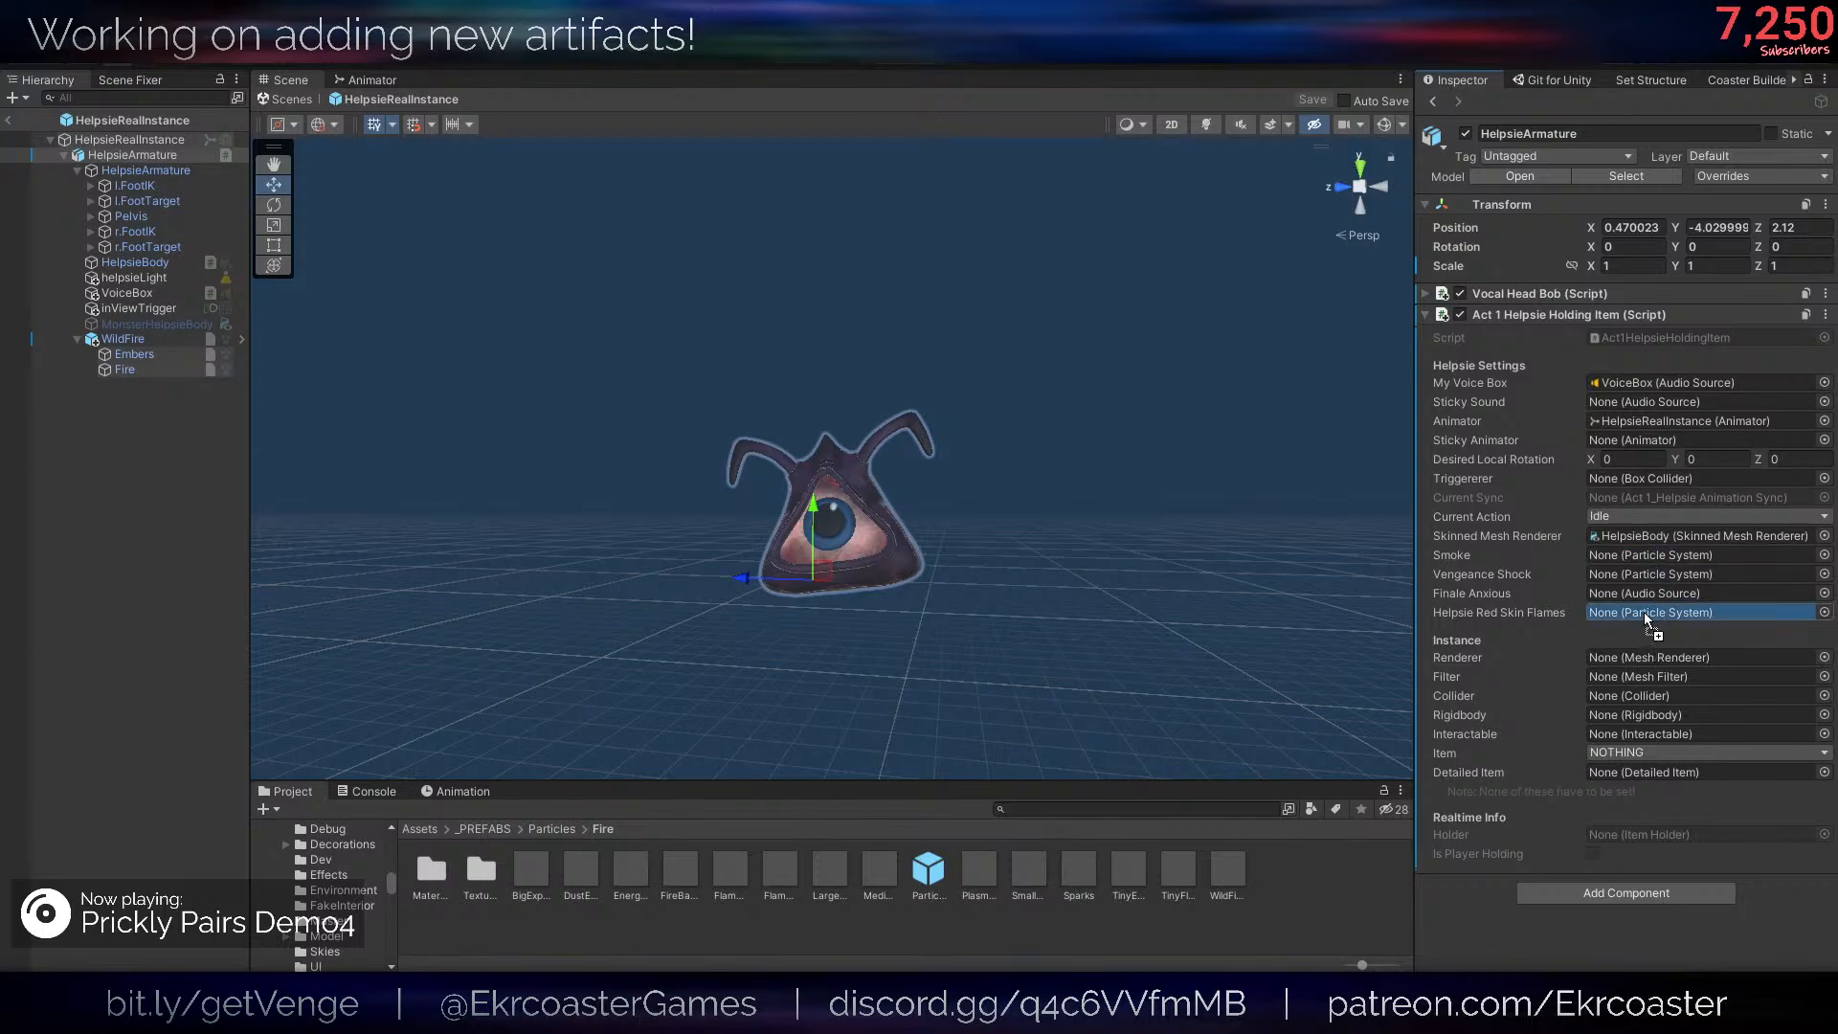
drag(1644, 612, 1645, 611)
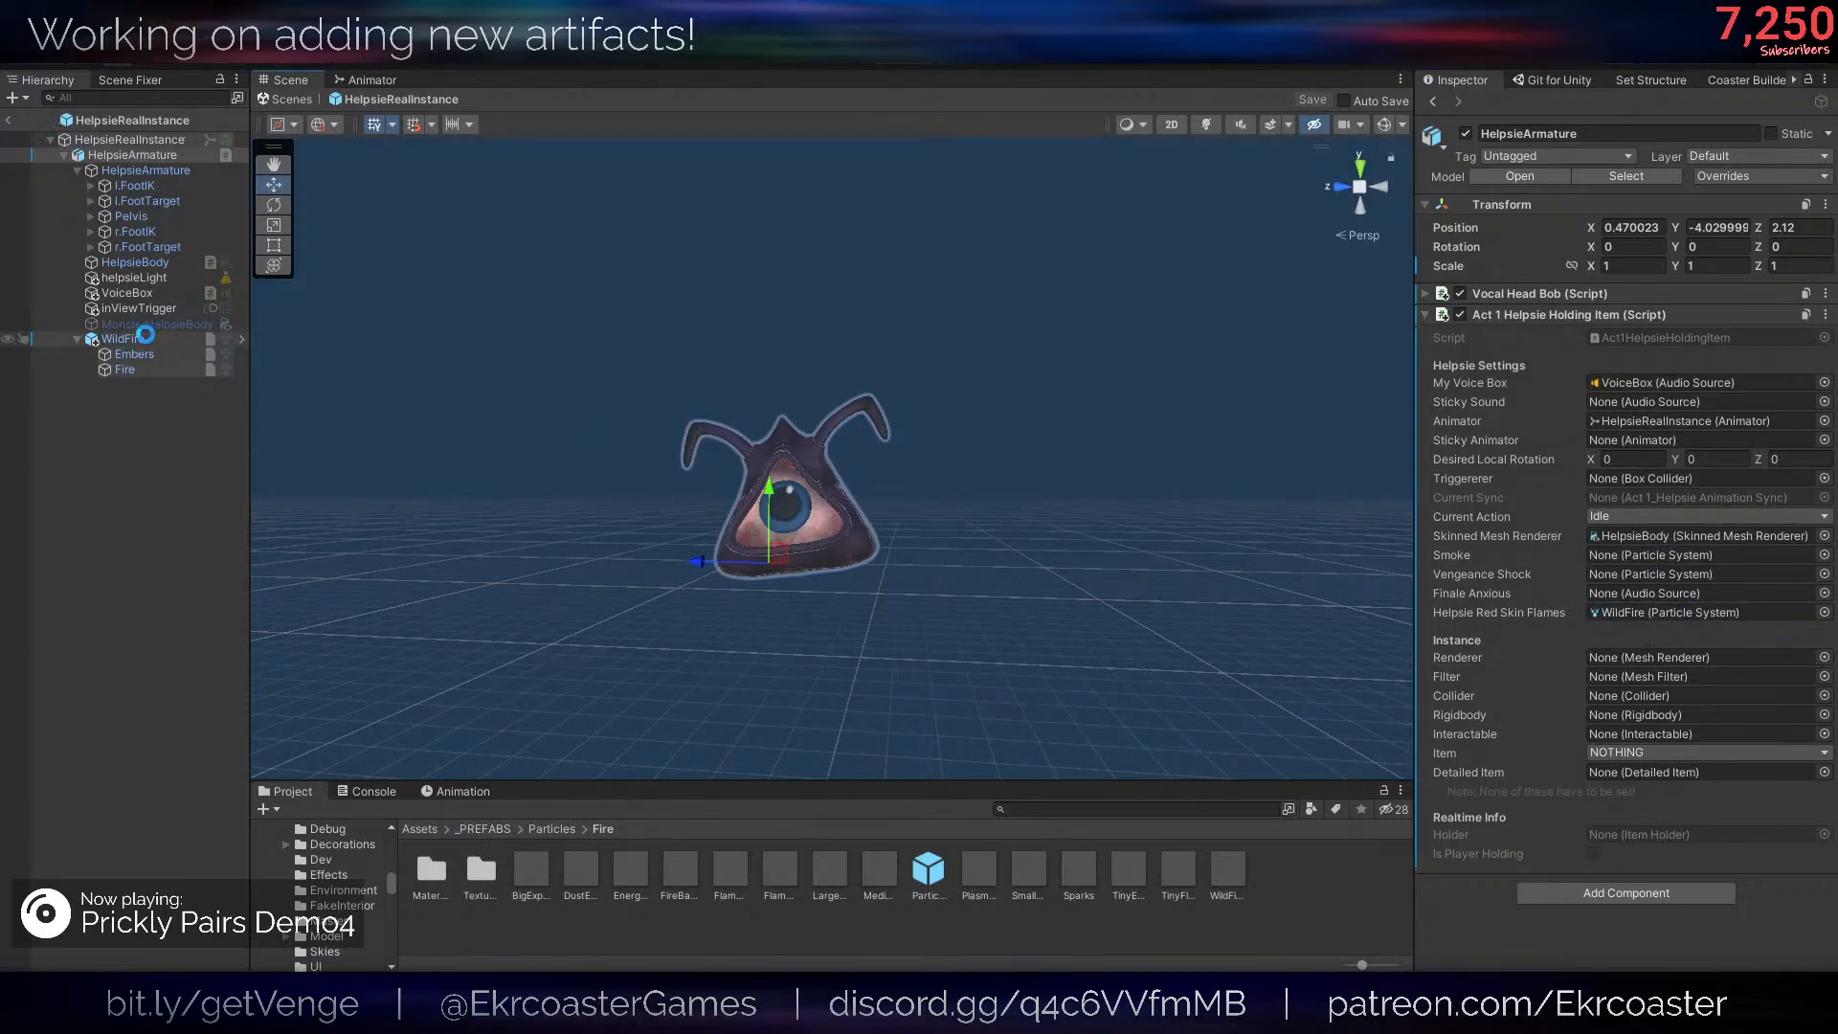
- Copy WildFire and paste it into the Helpsie prefab from the _PREFABS/Items folder
click(146, 336)
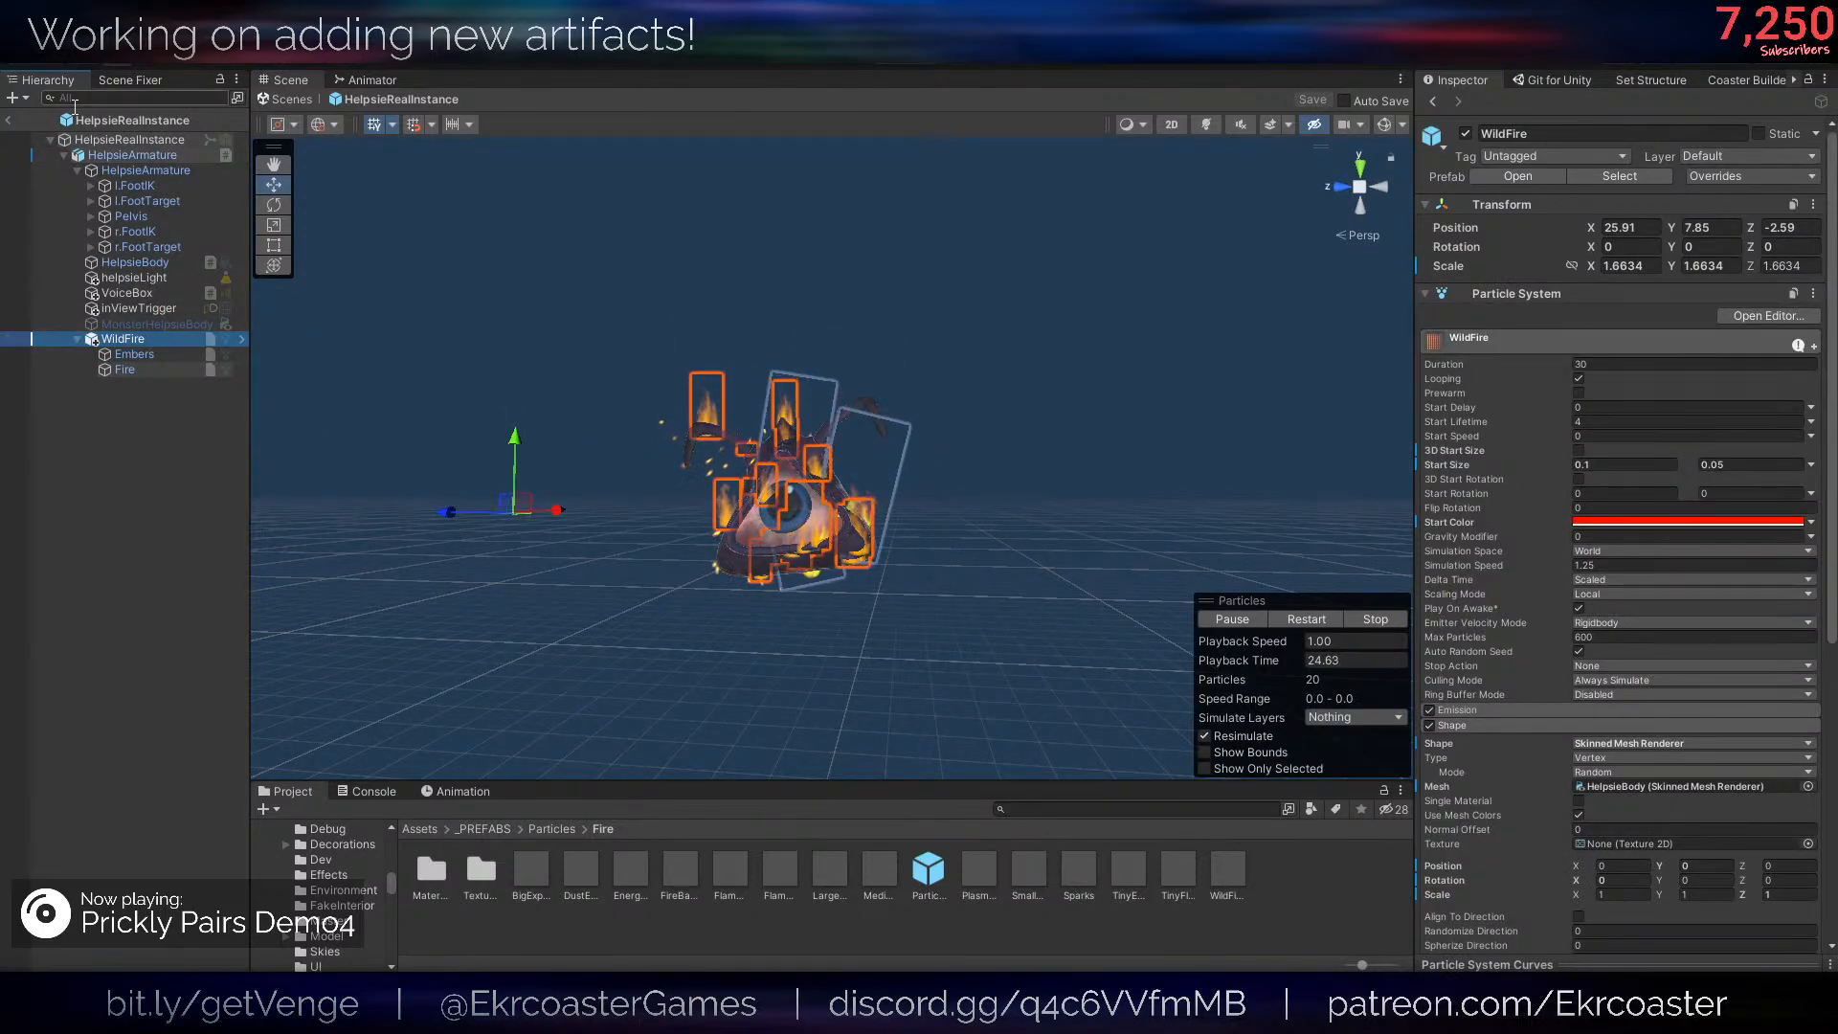
click(9, 121)
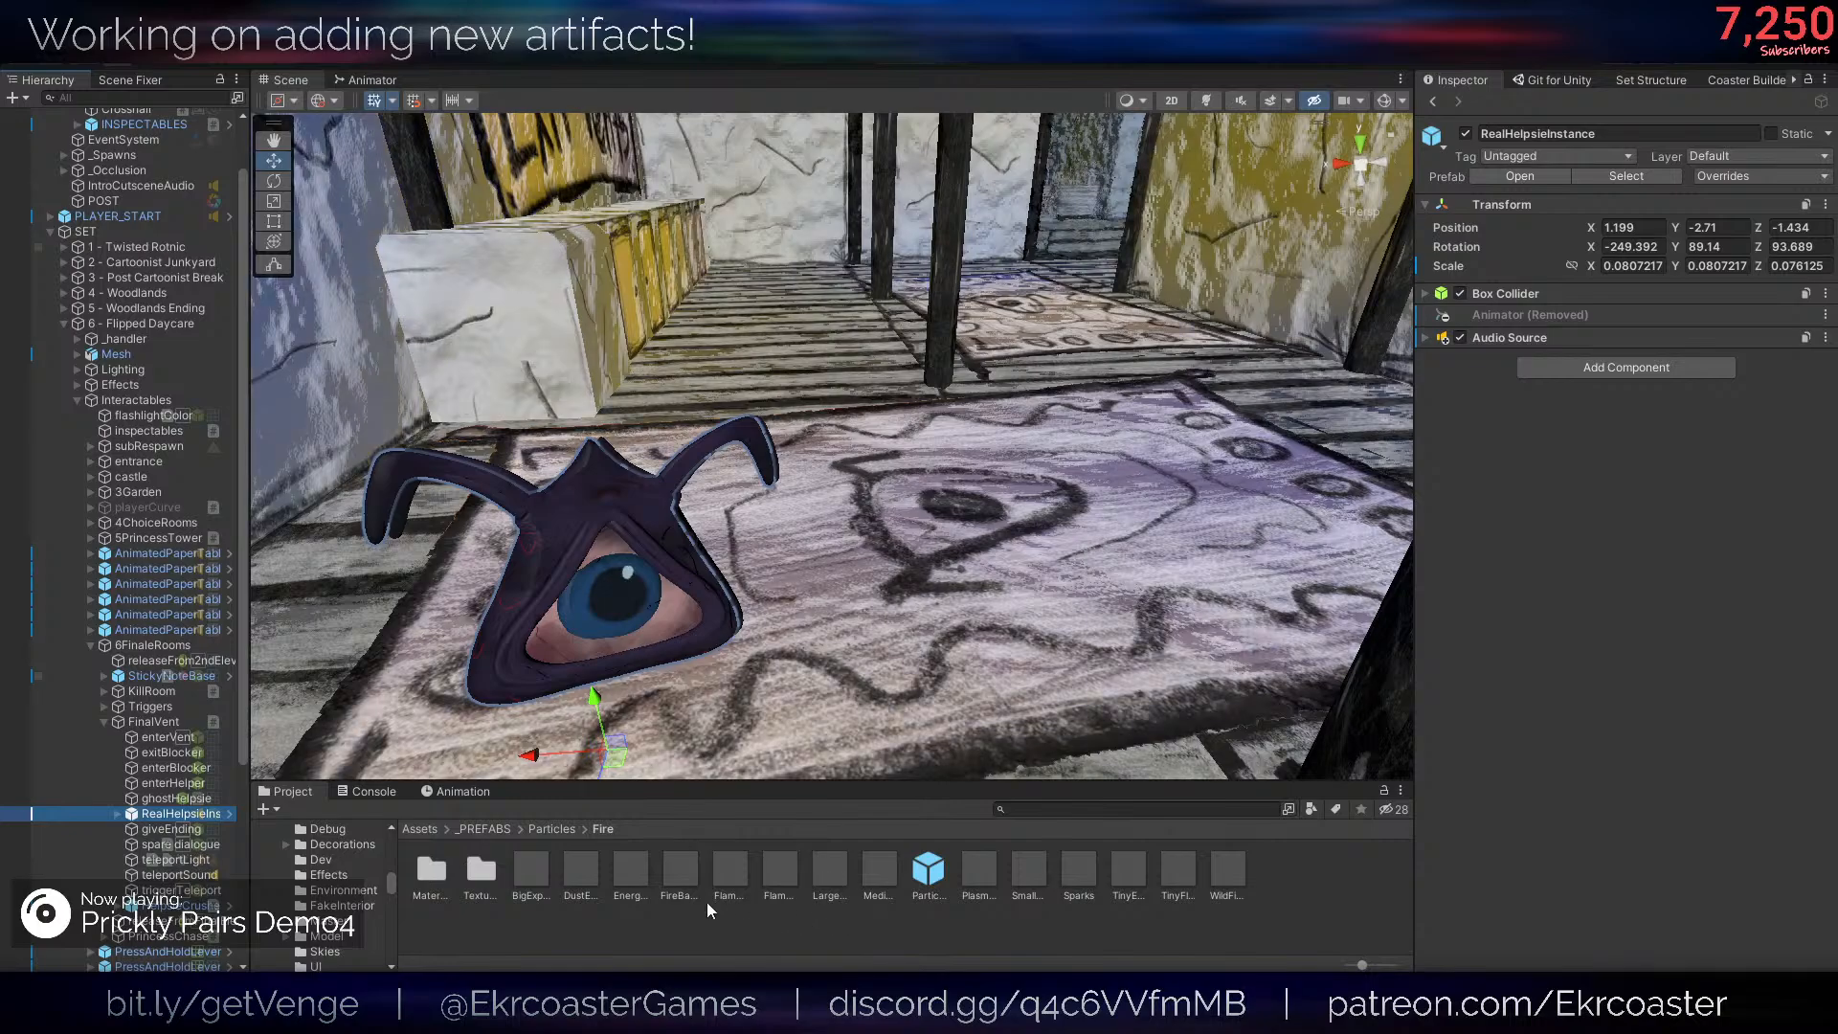
click(492, 834)
double_click(525, 860)
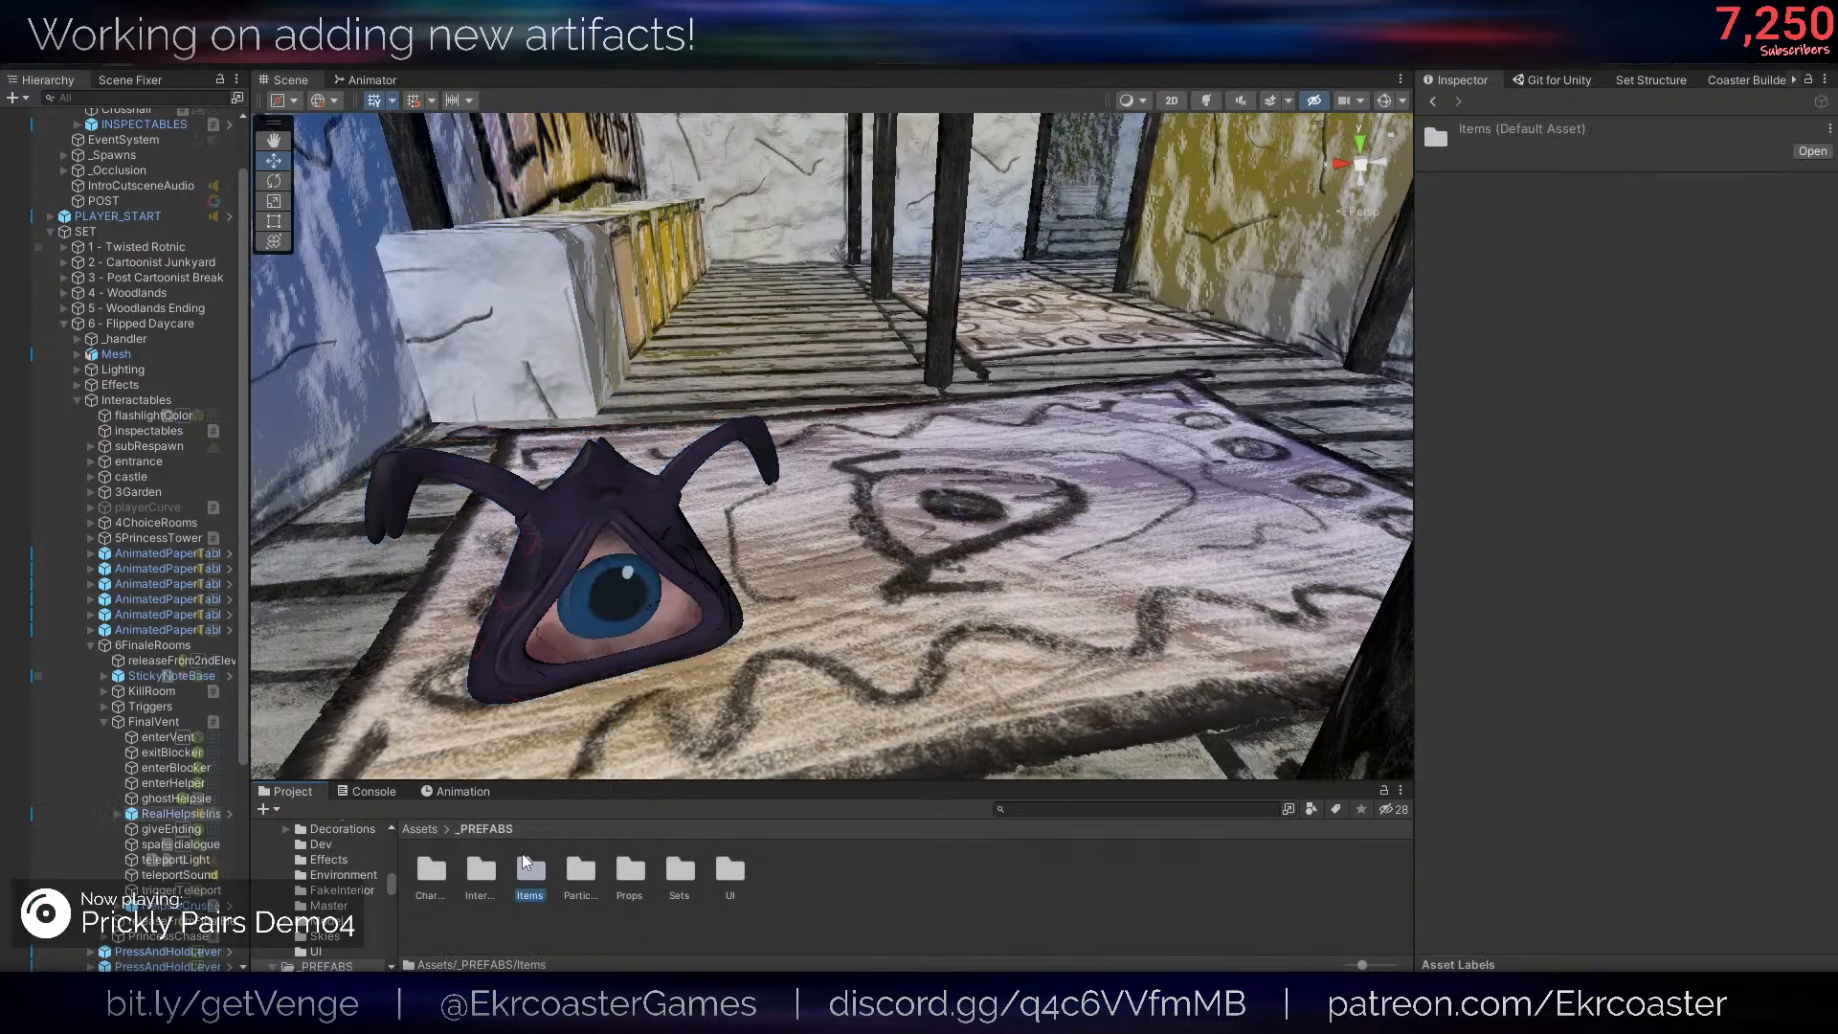
scroll(761, 898, down, 1)
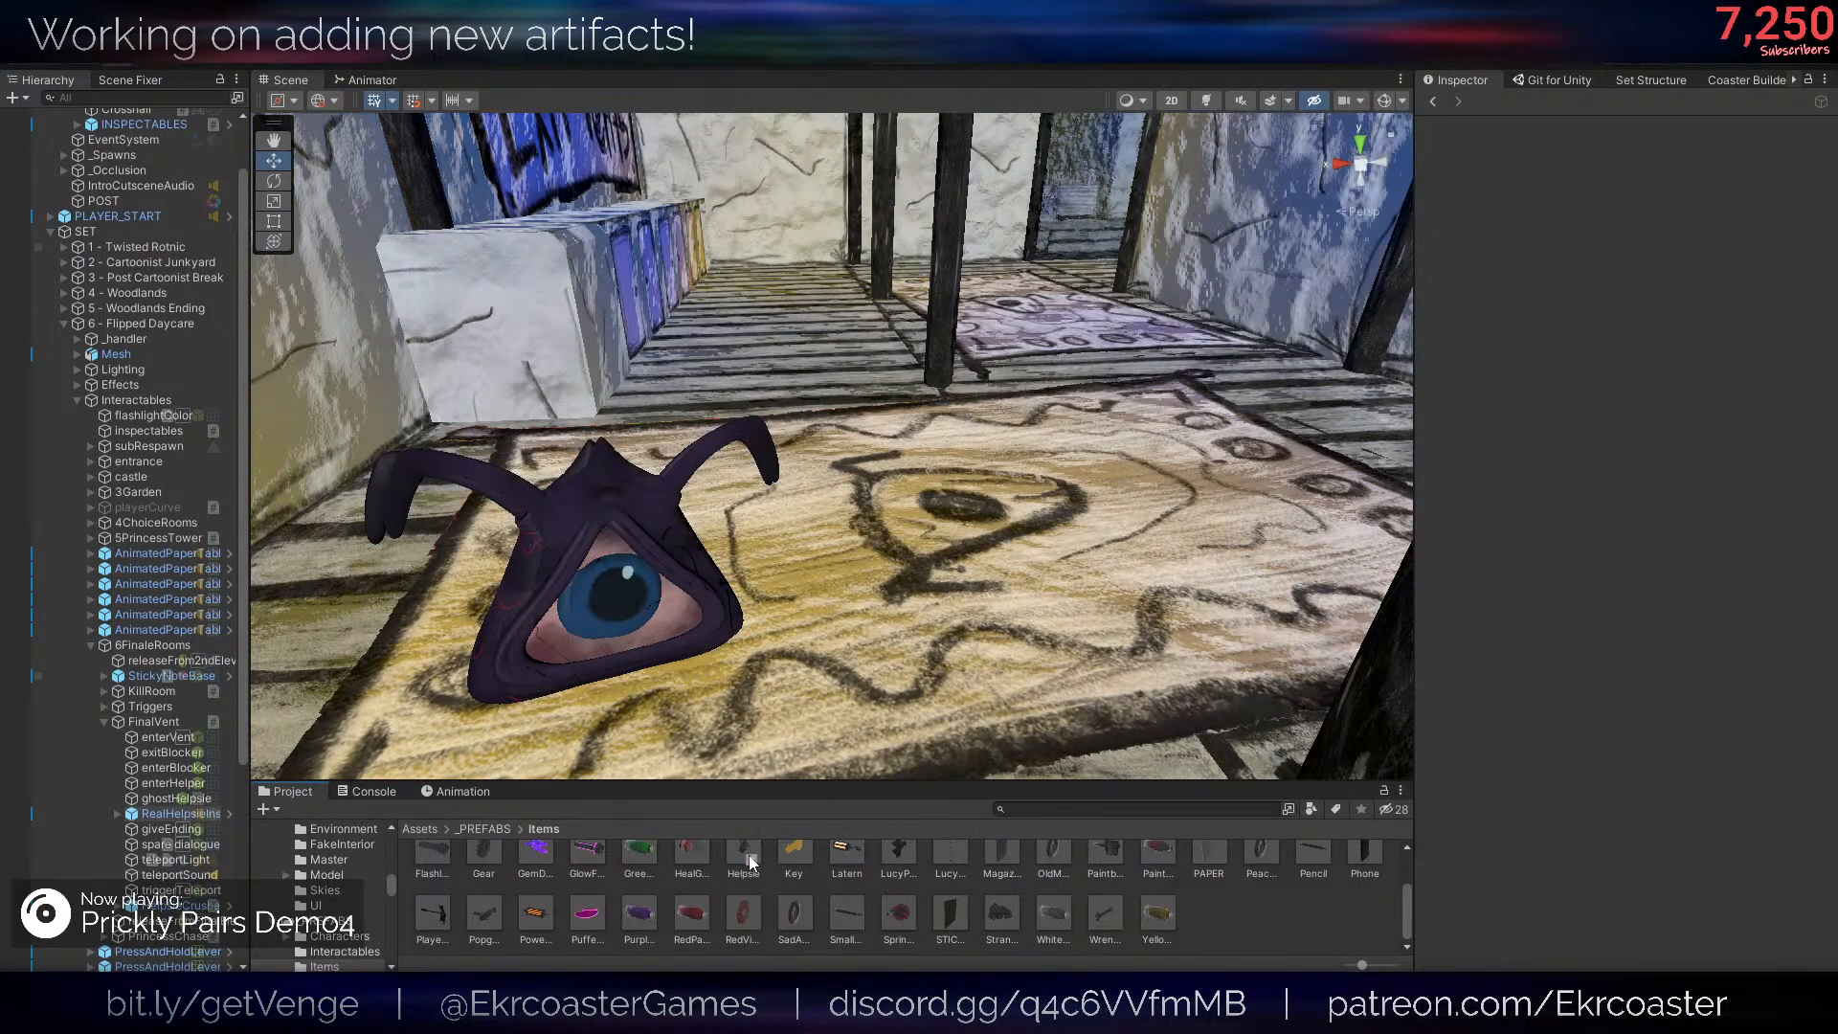
double_click(751, 870)
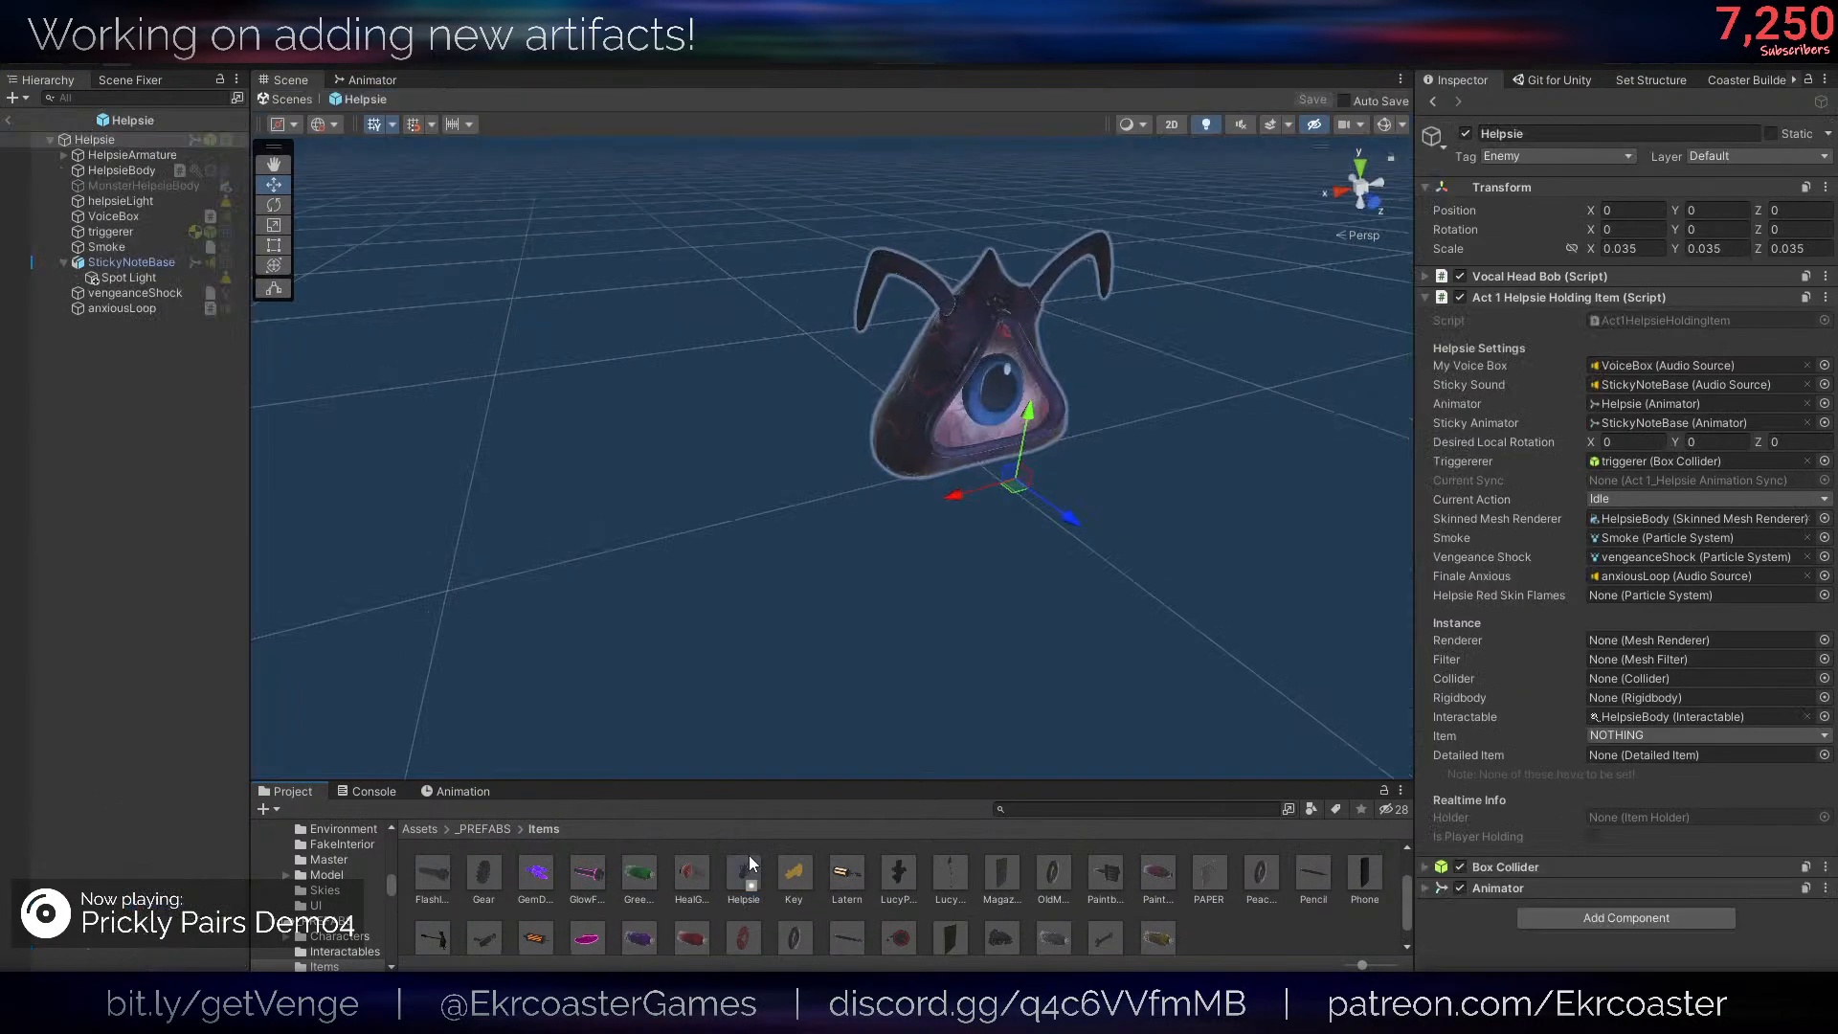
click(165, 138)
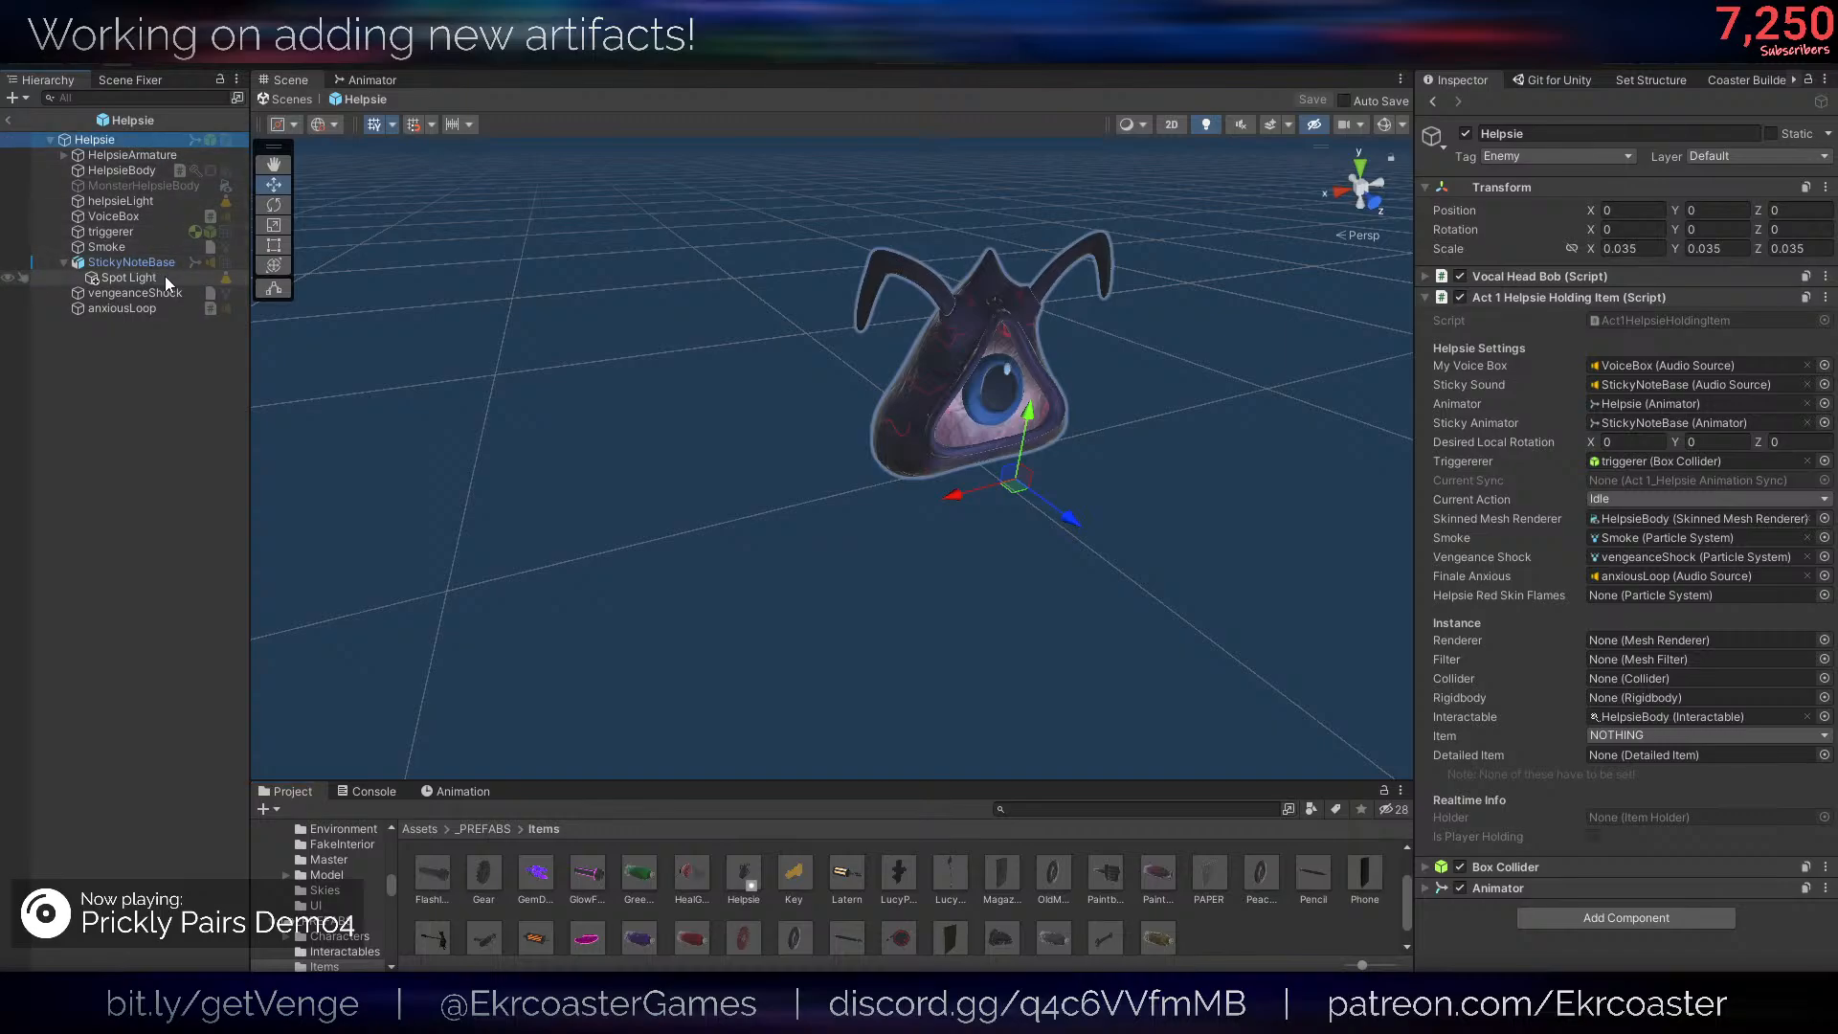
key(ctrl+v)
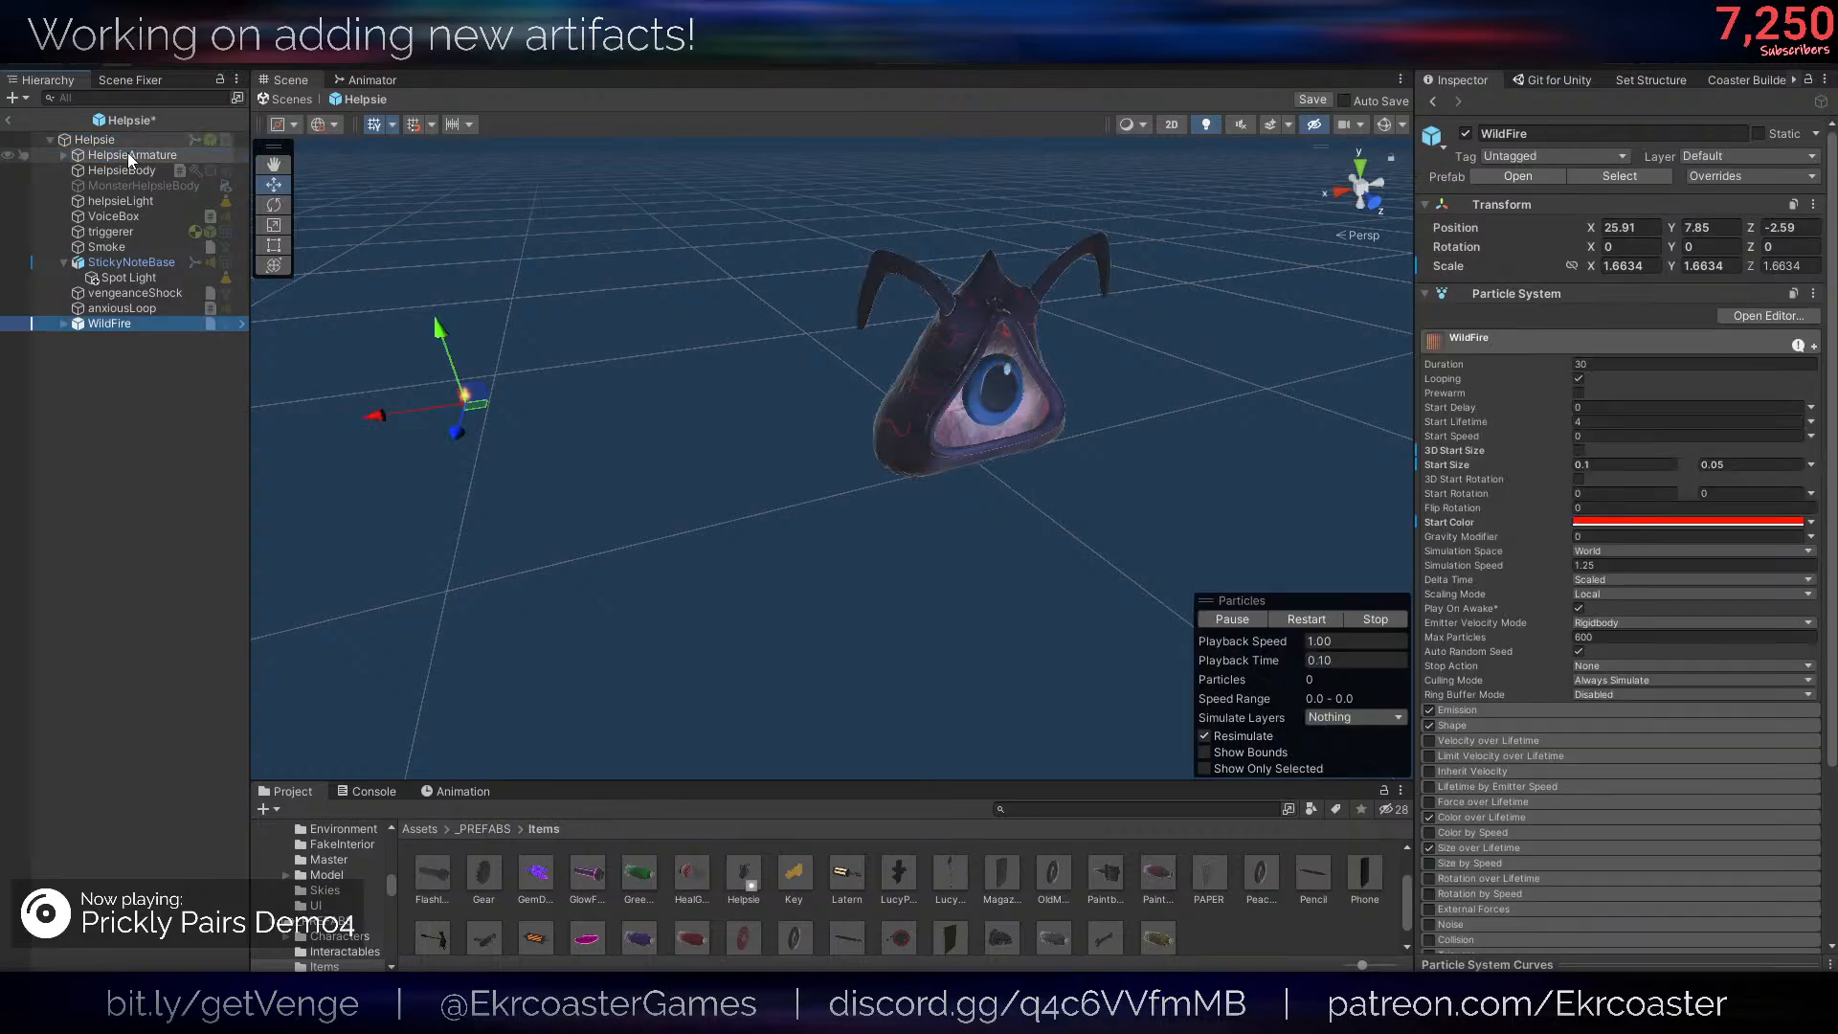
- Parent the pasted WildFire to HelpsieArmature and set its position to 0, 0, 0
drag(124, 330, 108, 155)
click(1624, 228)
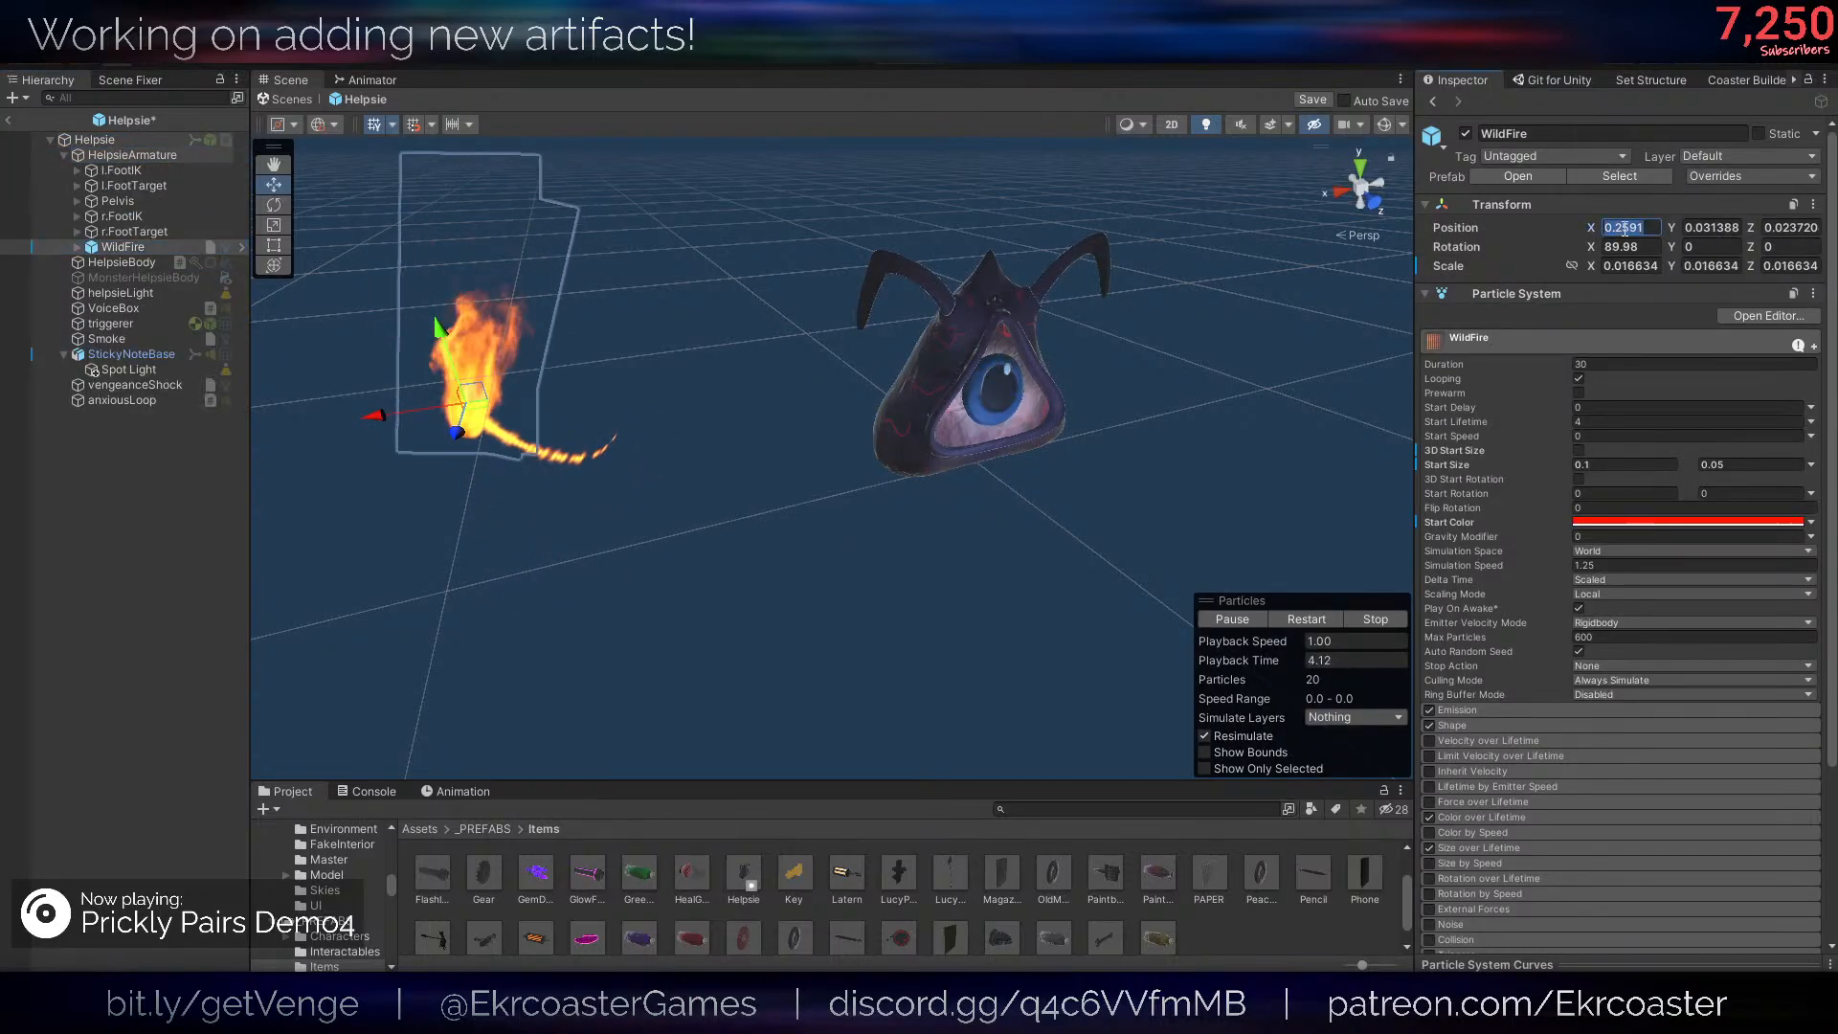
text(0)
key(Tab)
text(0)
key(Tab)
text(0)
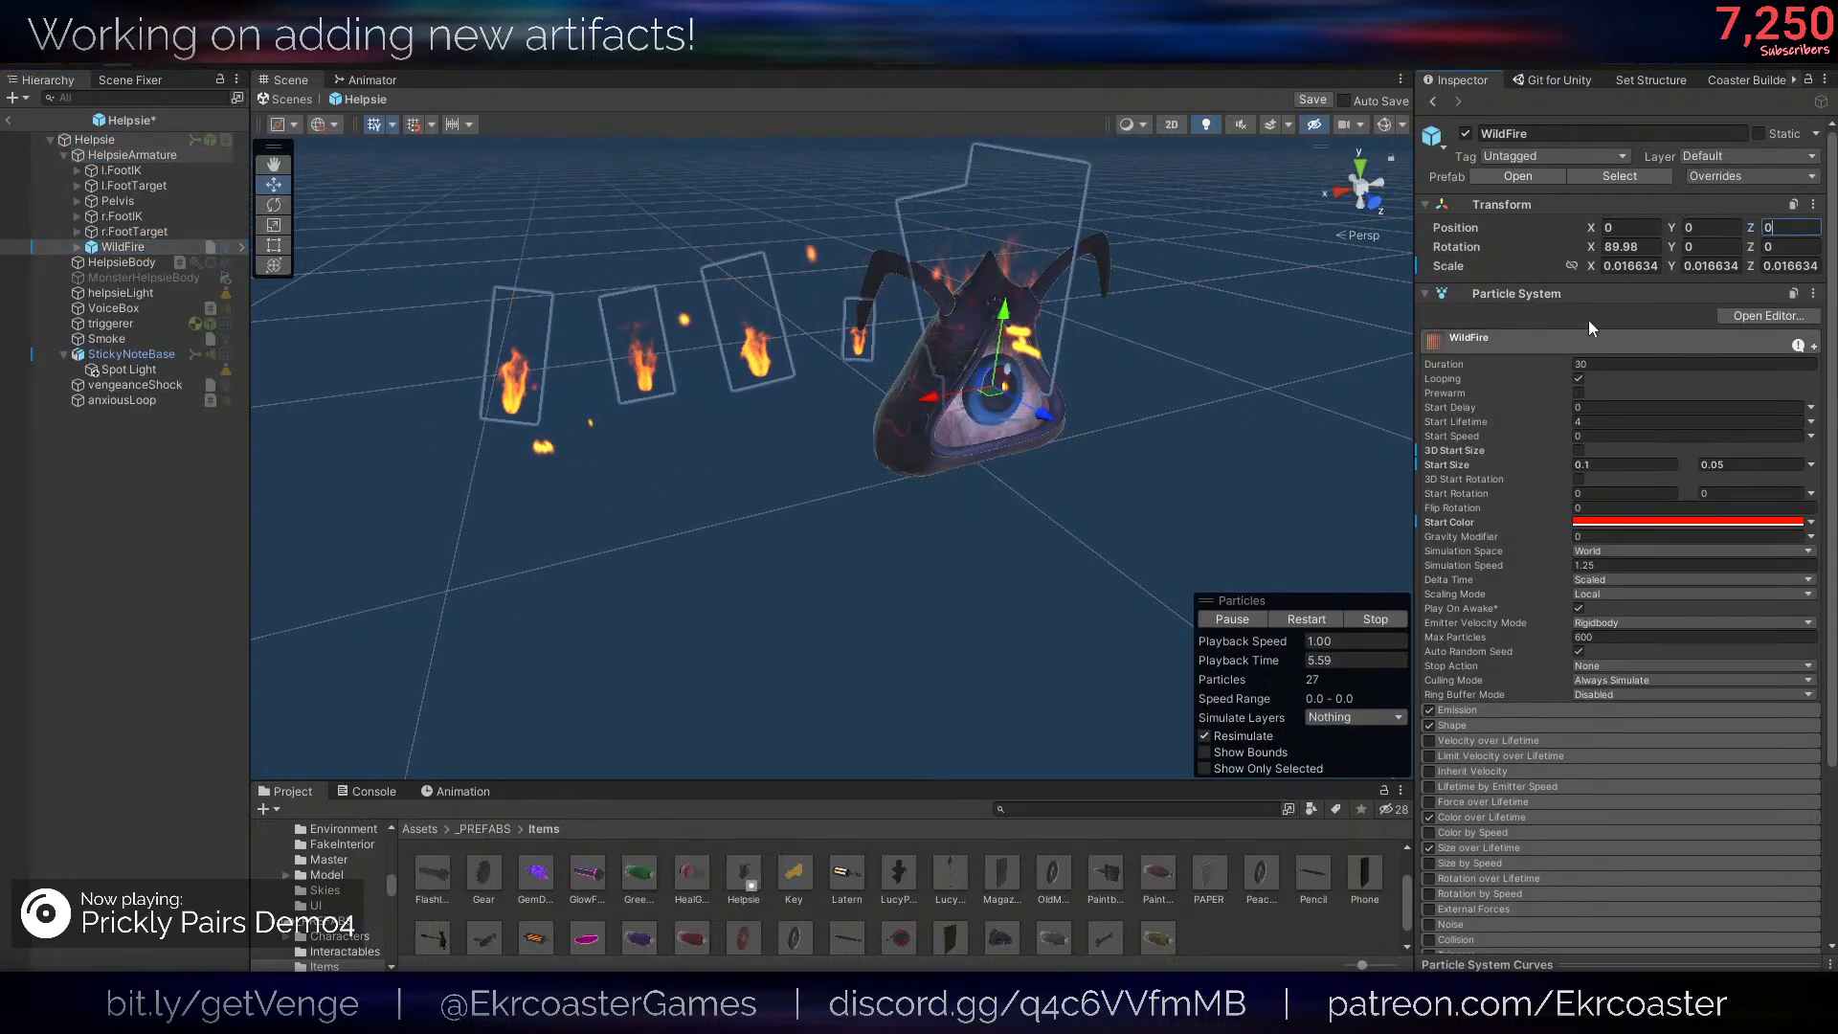
- Set the Shape mesh of WildFire, Embers and Fire together to the HelpsieBody skinned mesh renderer and restart the particle preview
click(163, 249)
key(Right)
key(Down)
shift+click(149, 278)
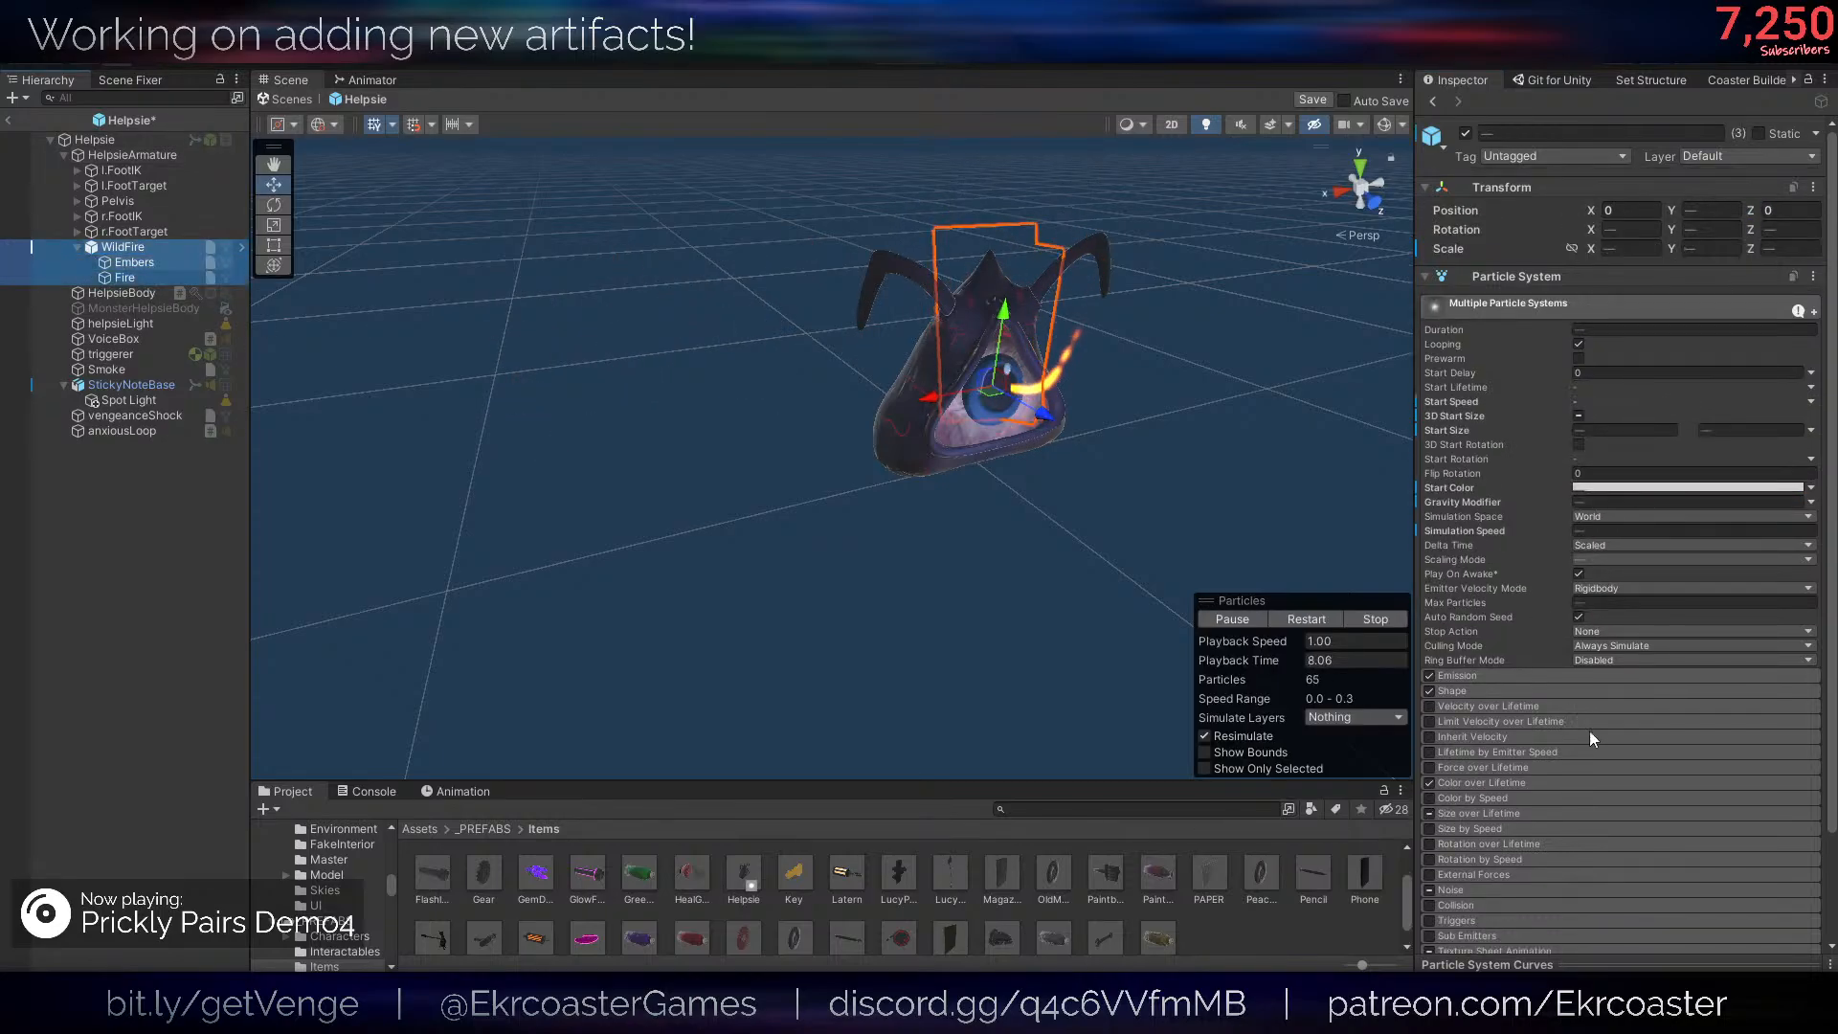
click(1562, 693)
click(1808, 752)
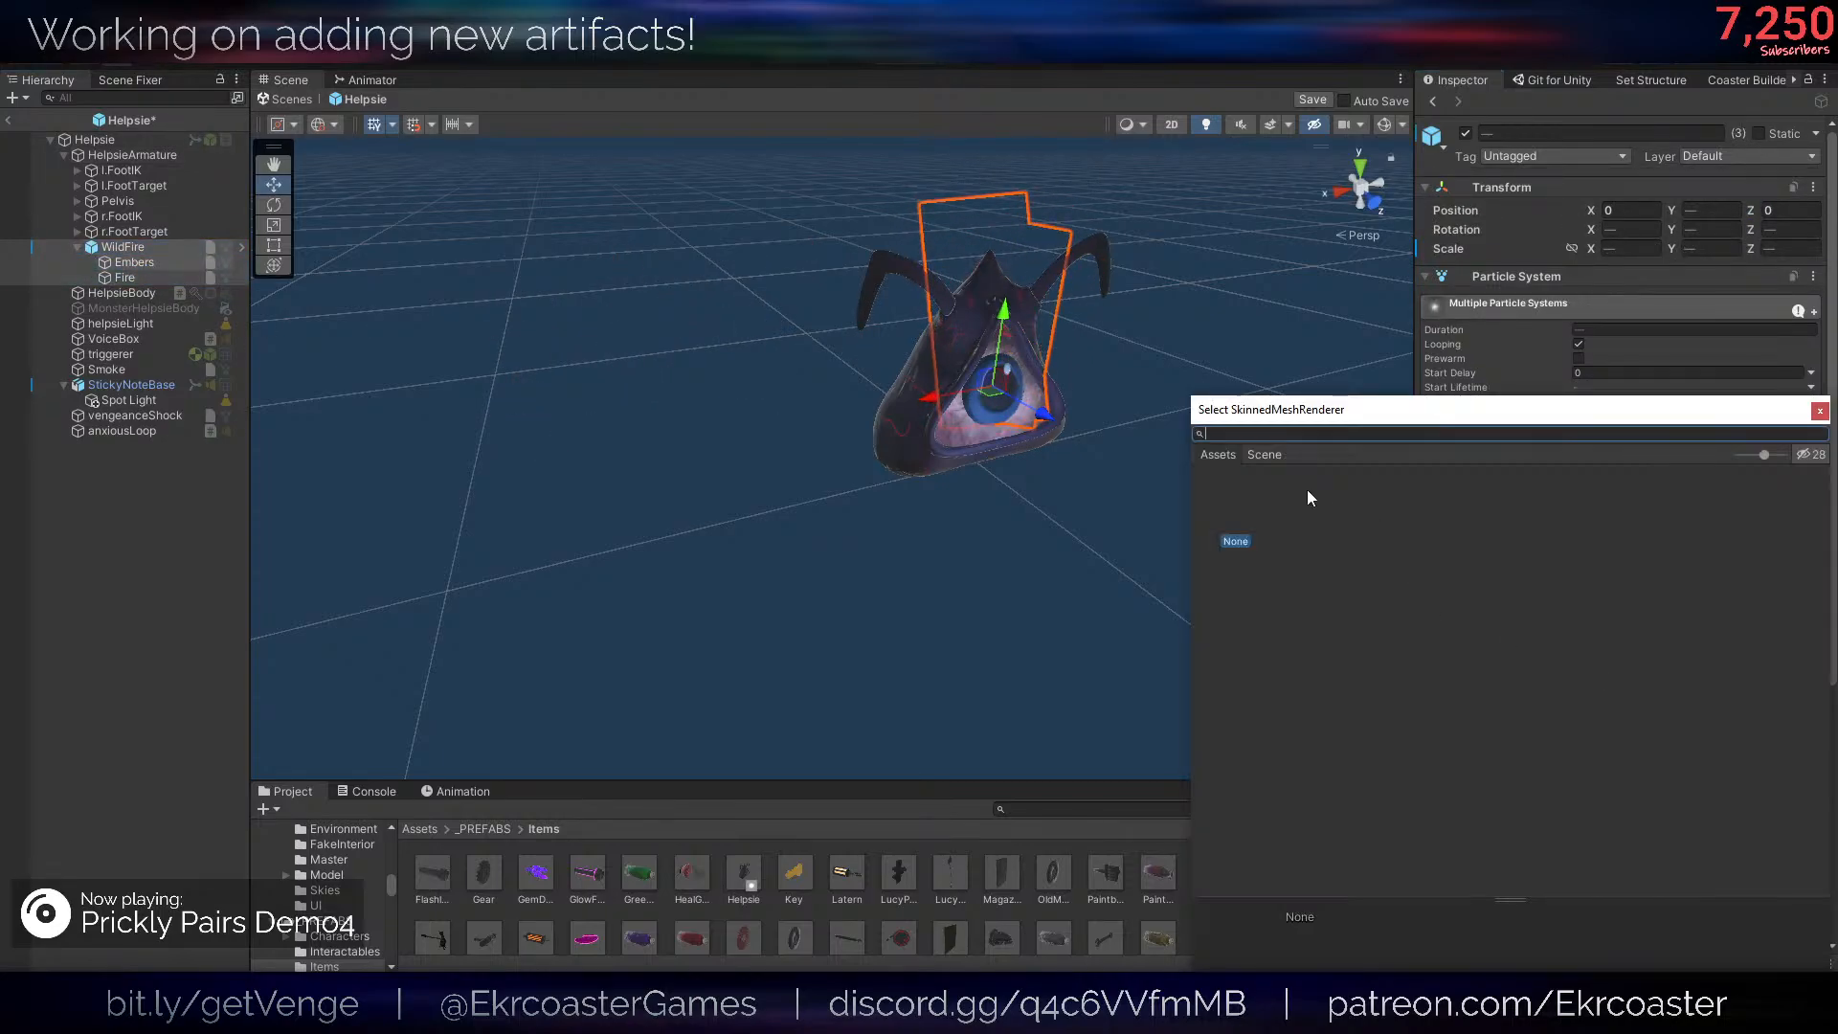
click(1265, 462)
double_click(1244, 487)
right_drag(852, 403, 841, 375)
click(1308, 620)
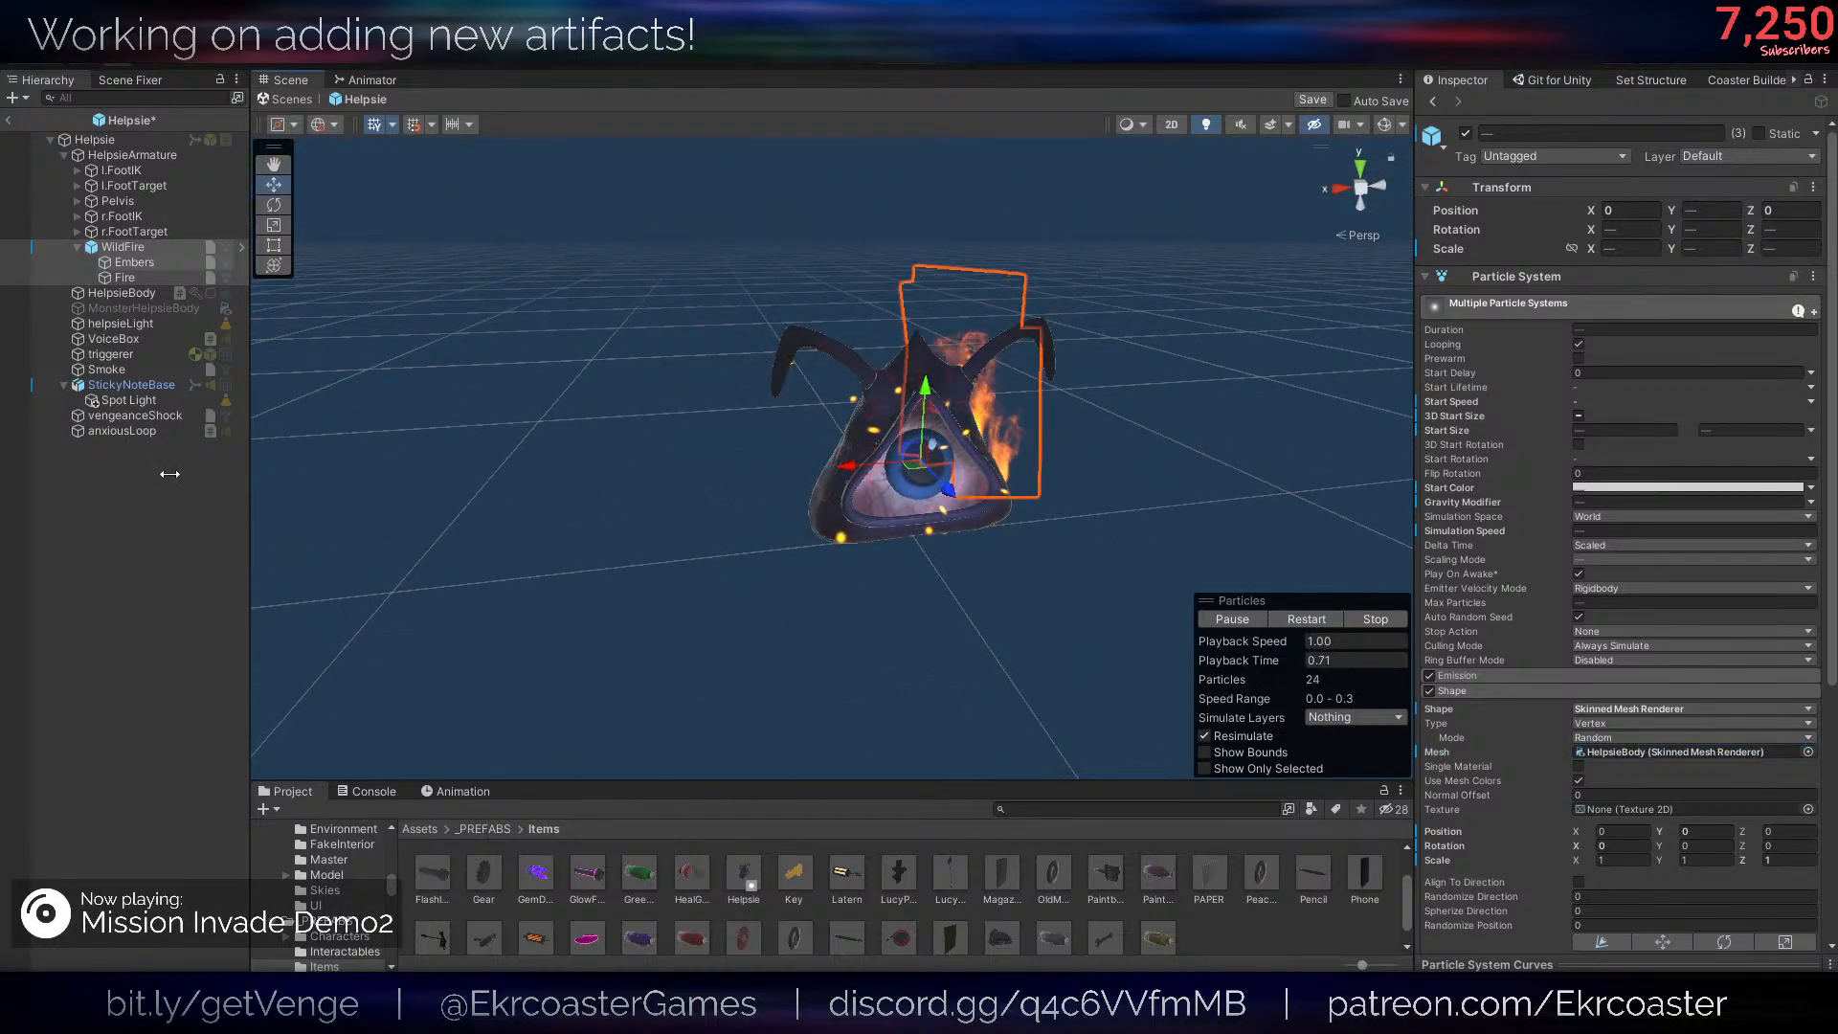
right_drag(316, 450, 331, 431)
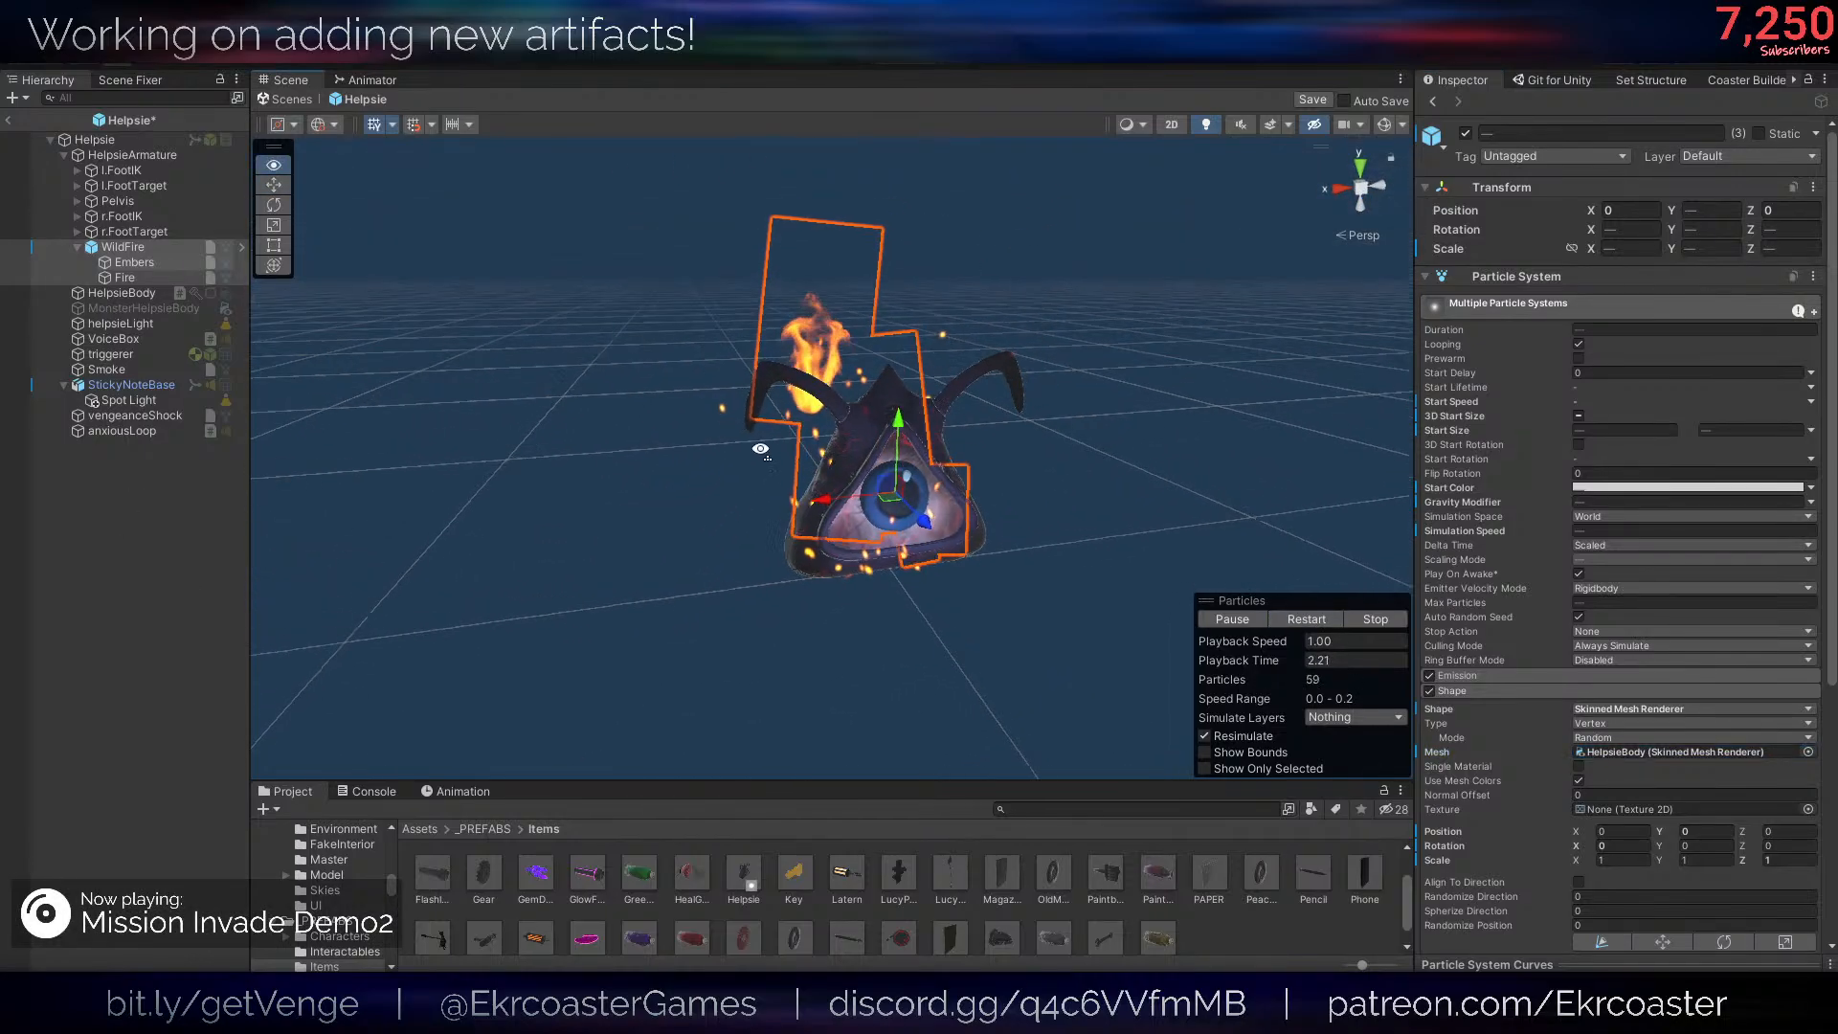
- Assign the WildFire particle system to Helpsie Red Skin Flames in the root Helpsie object's Act 1 Helpsie Holding Item script
click(136, 155)
click(141, 294)
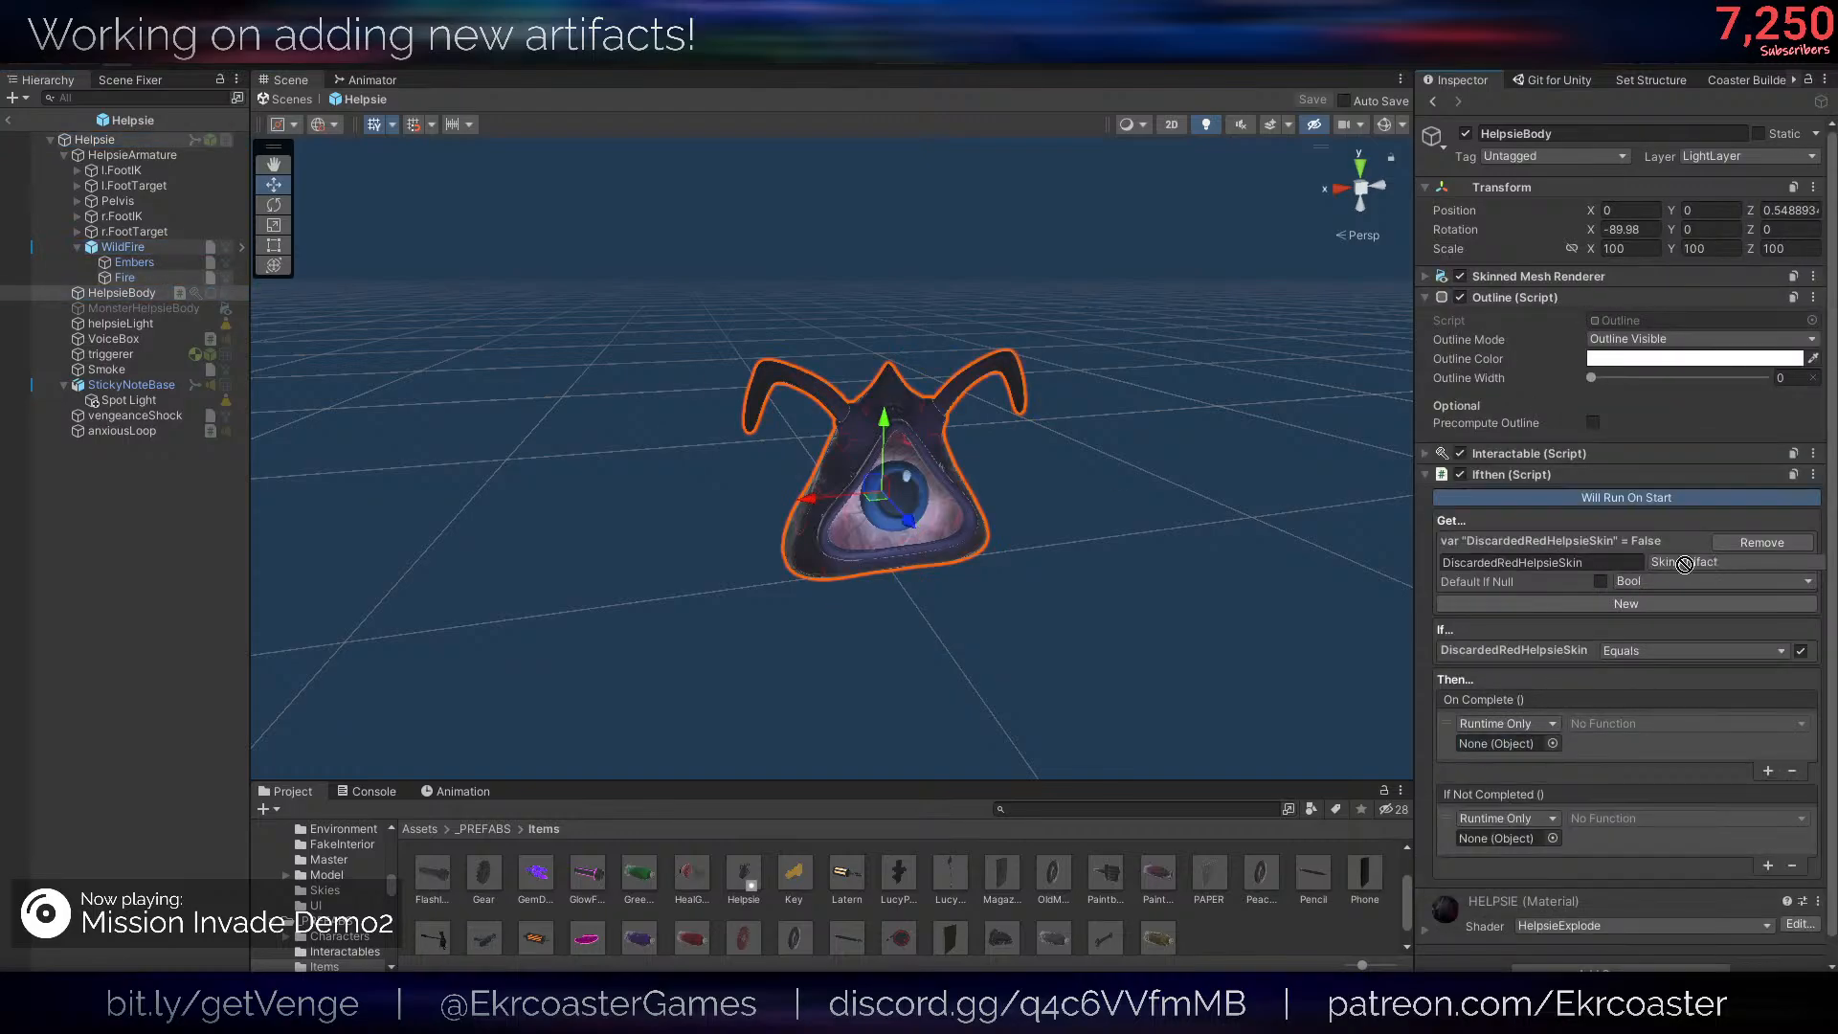
click(94, 140)
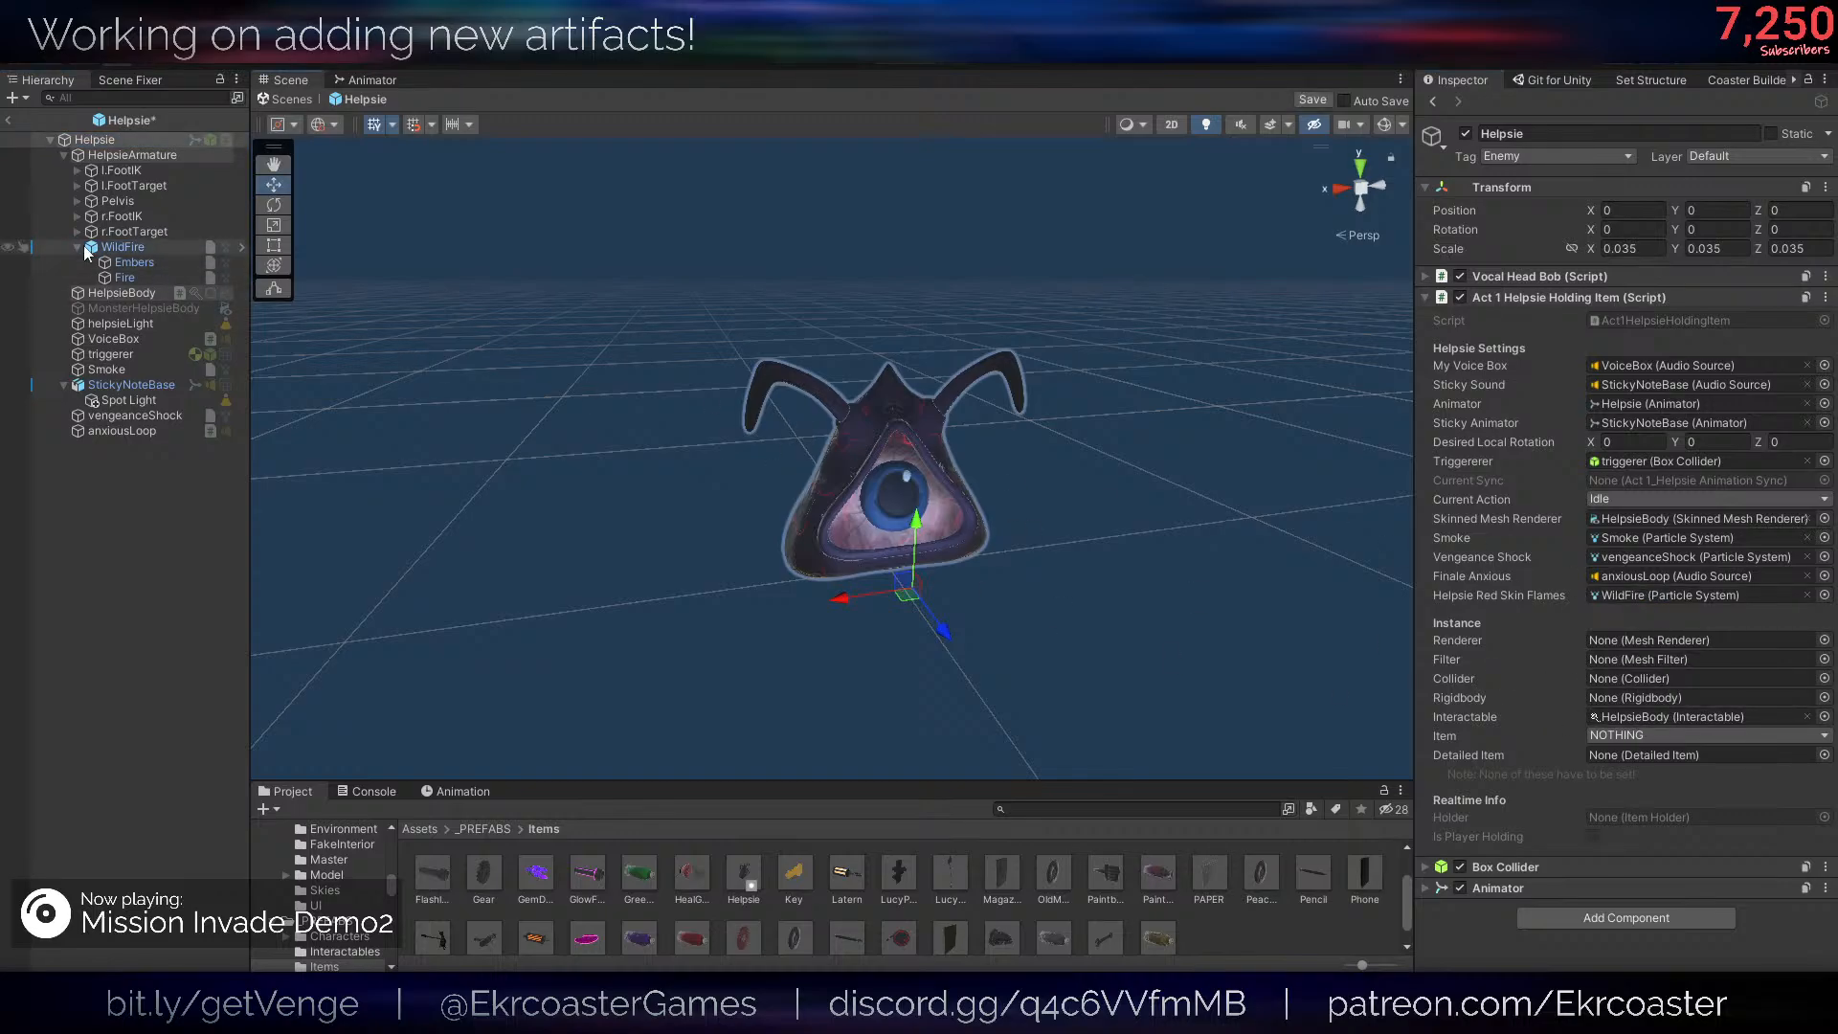
- Move the Ifthen script from HelpsieBody to the root Helpsie object by copying it, removing the original and pasting it as new
click(107, 278)
click(111, 292)
right_click(1545, 475)
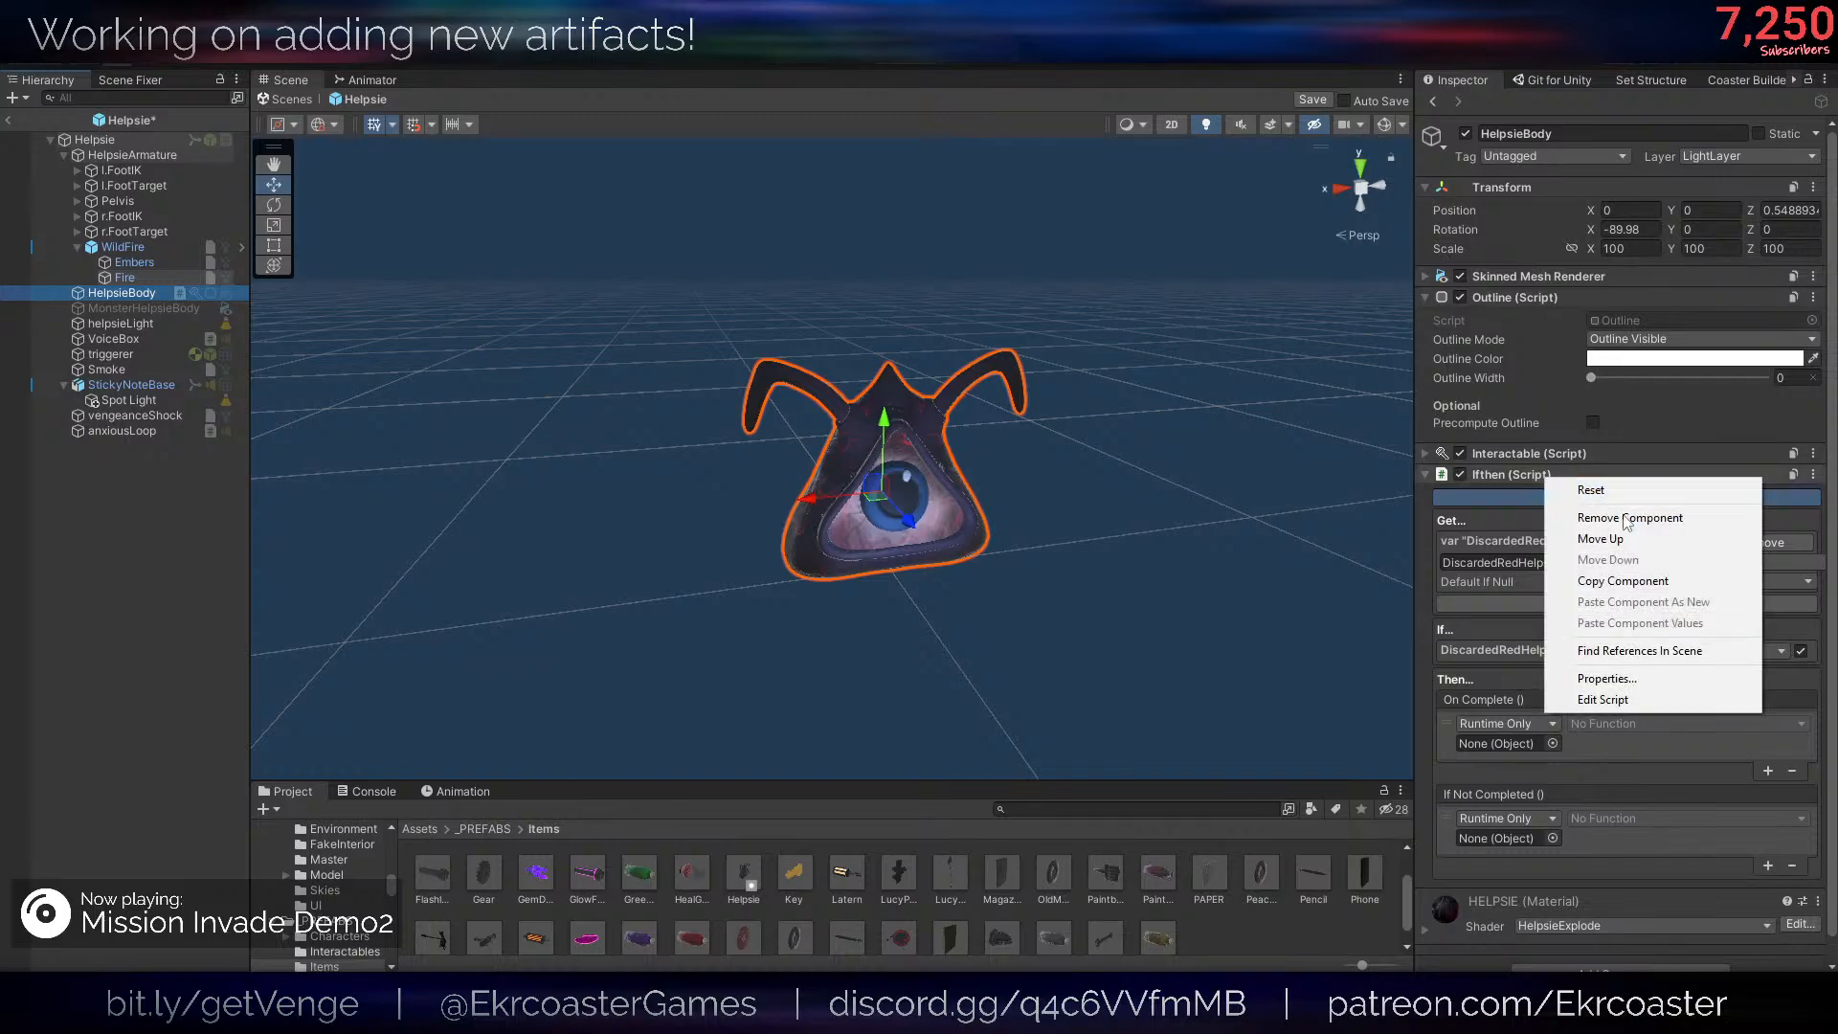
click(1624, 583)
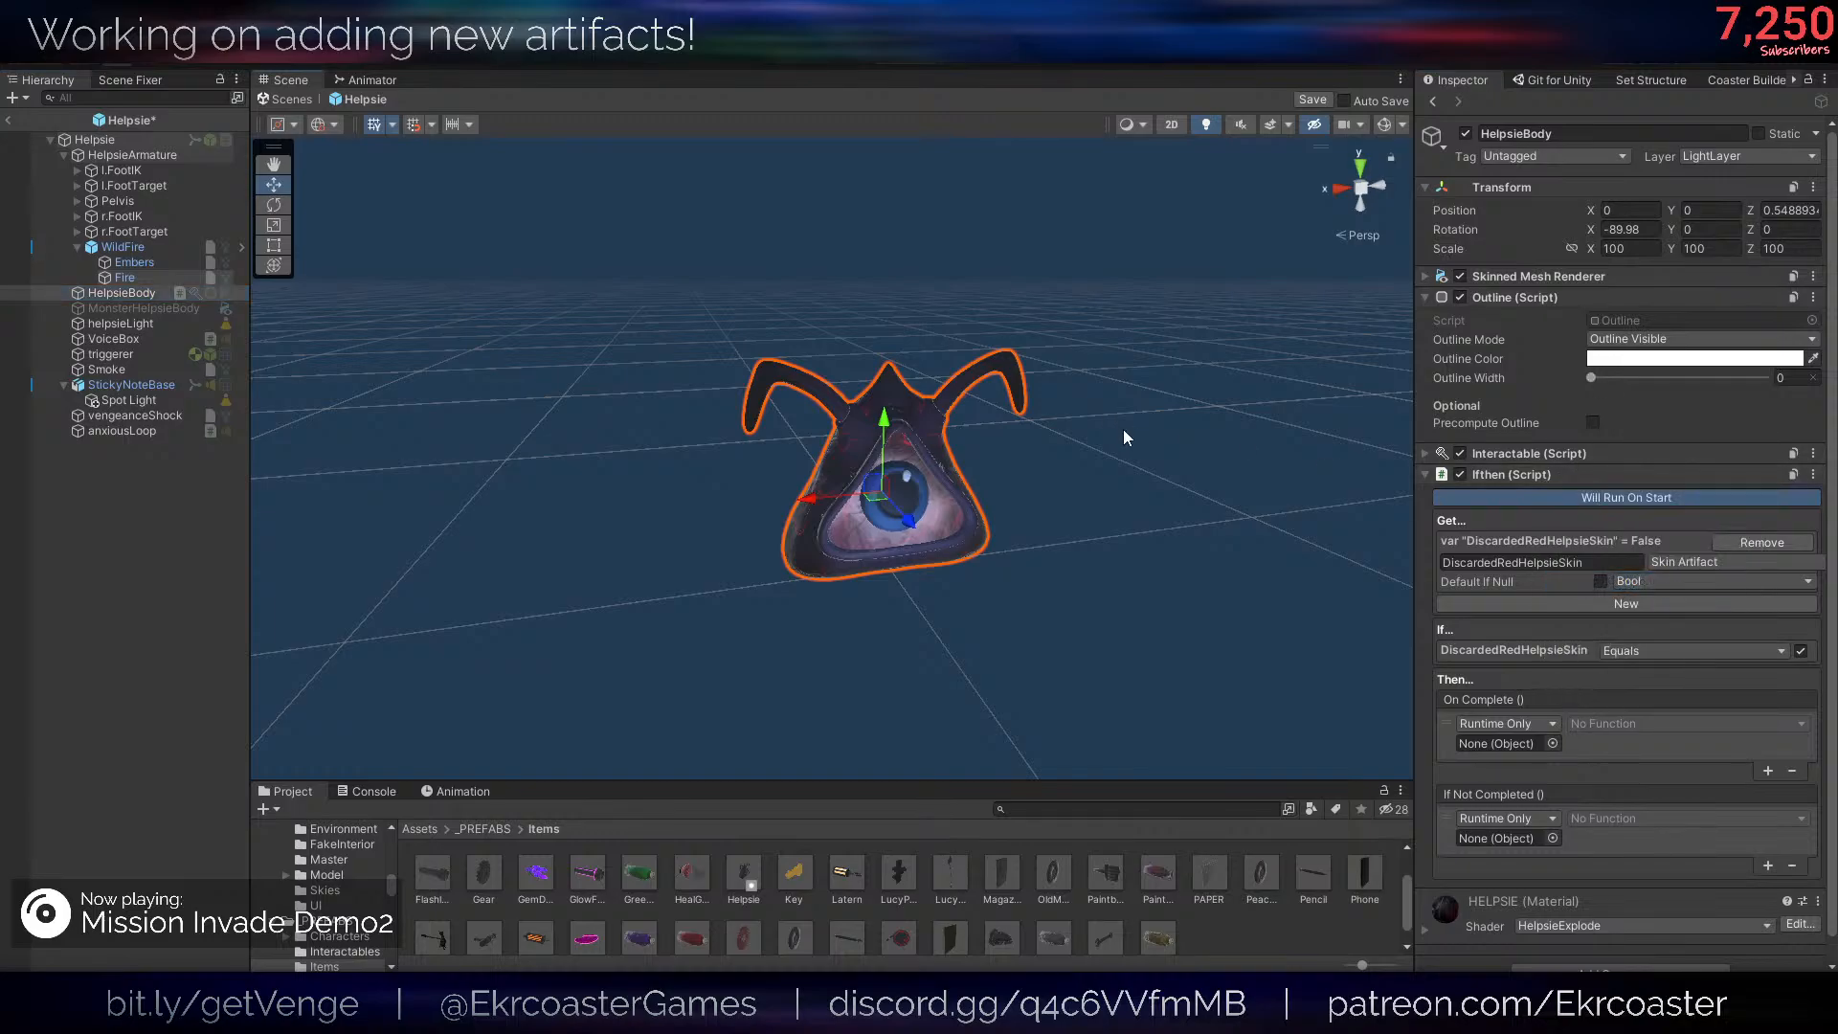
right_click(1544, 475)
click(1624, 581)
right_click(1544, 469)
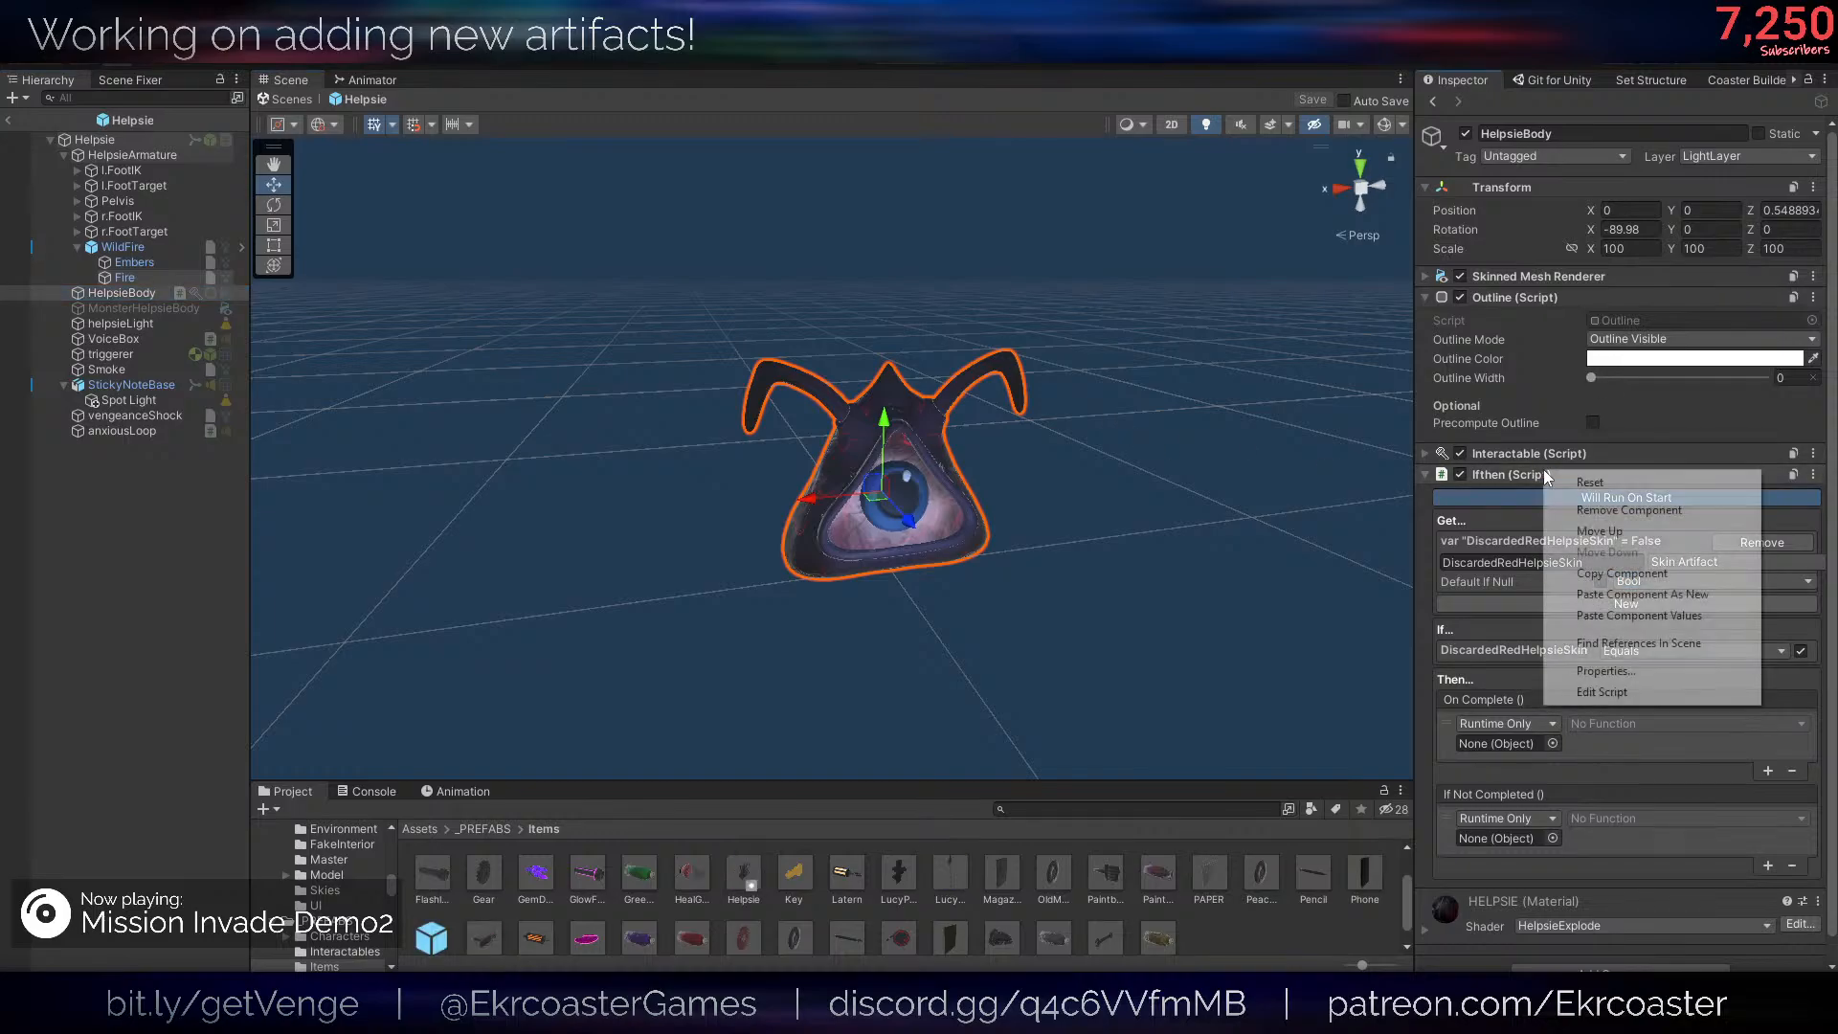
click(1627, 511)
click(125, 139)
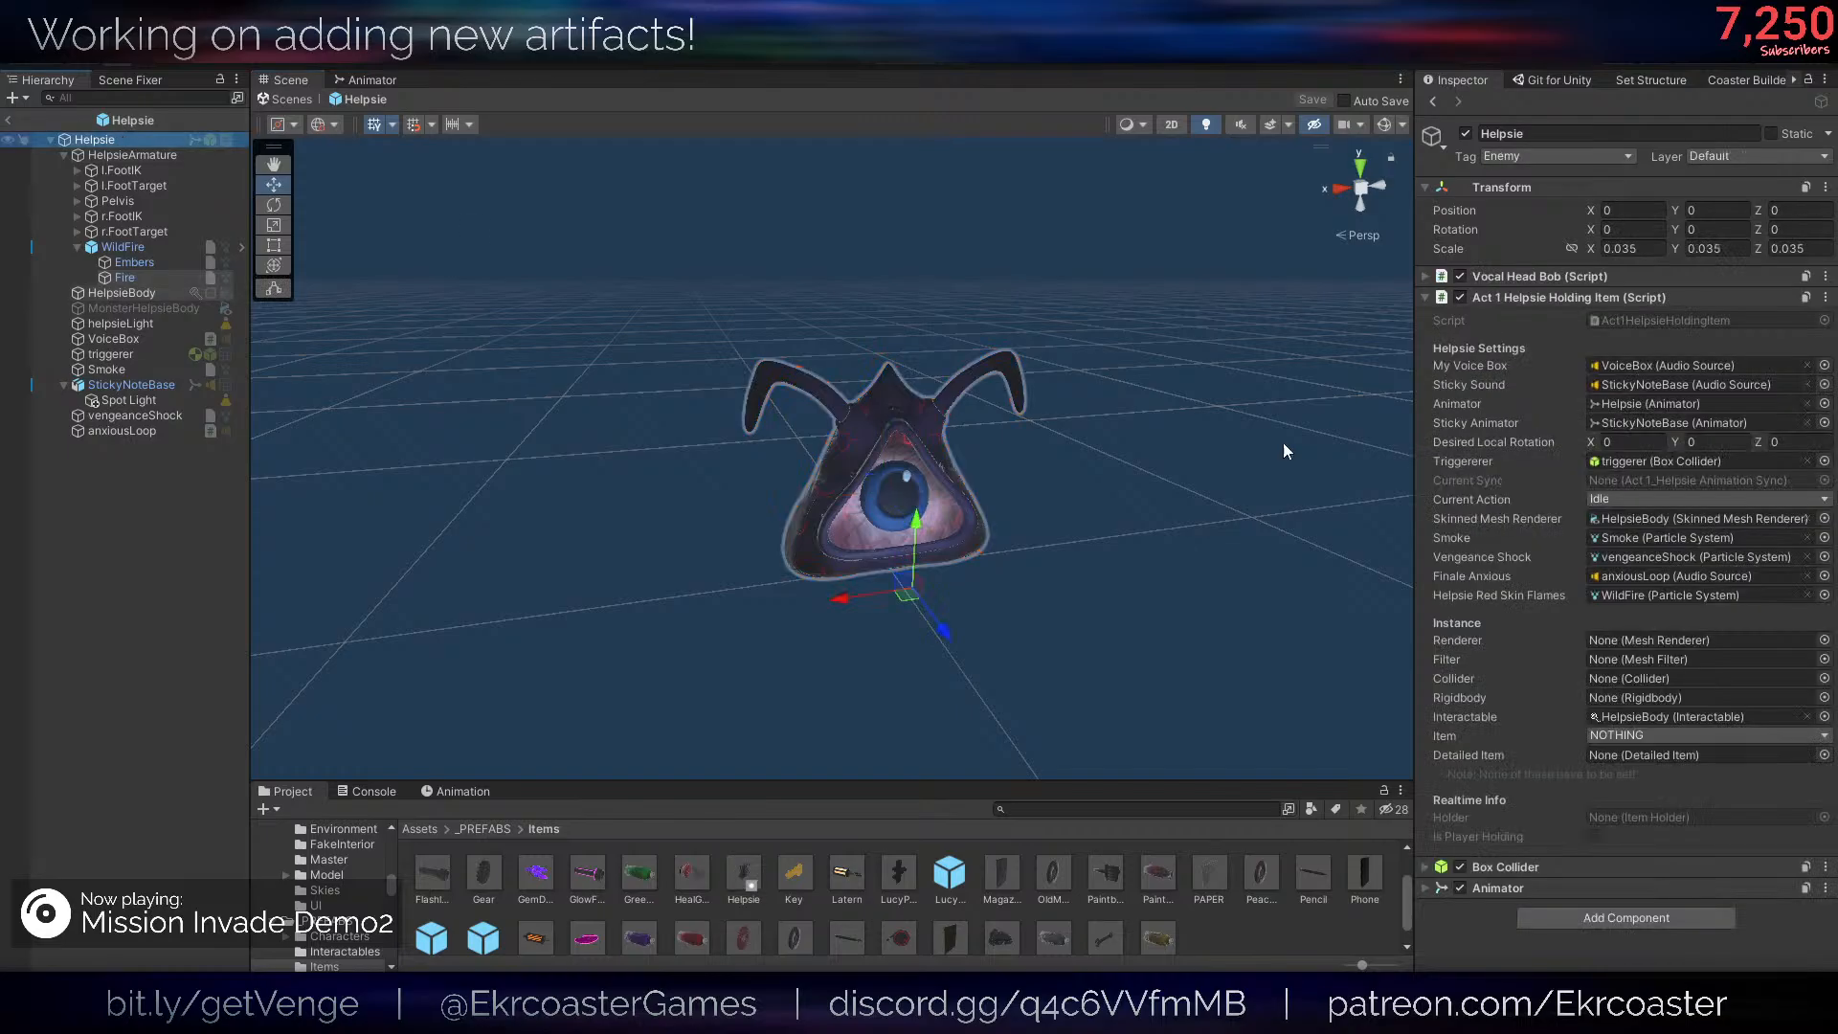
right_click(1532, 299)
click(1580, 431)
scroll(1589, 670, down, 8)
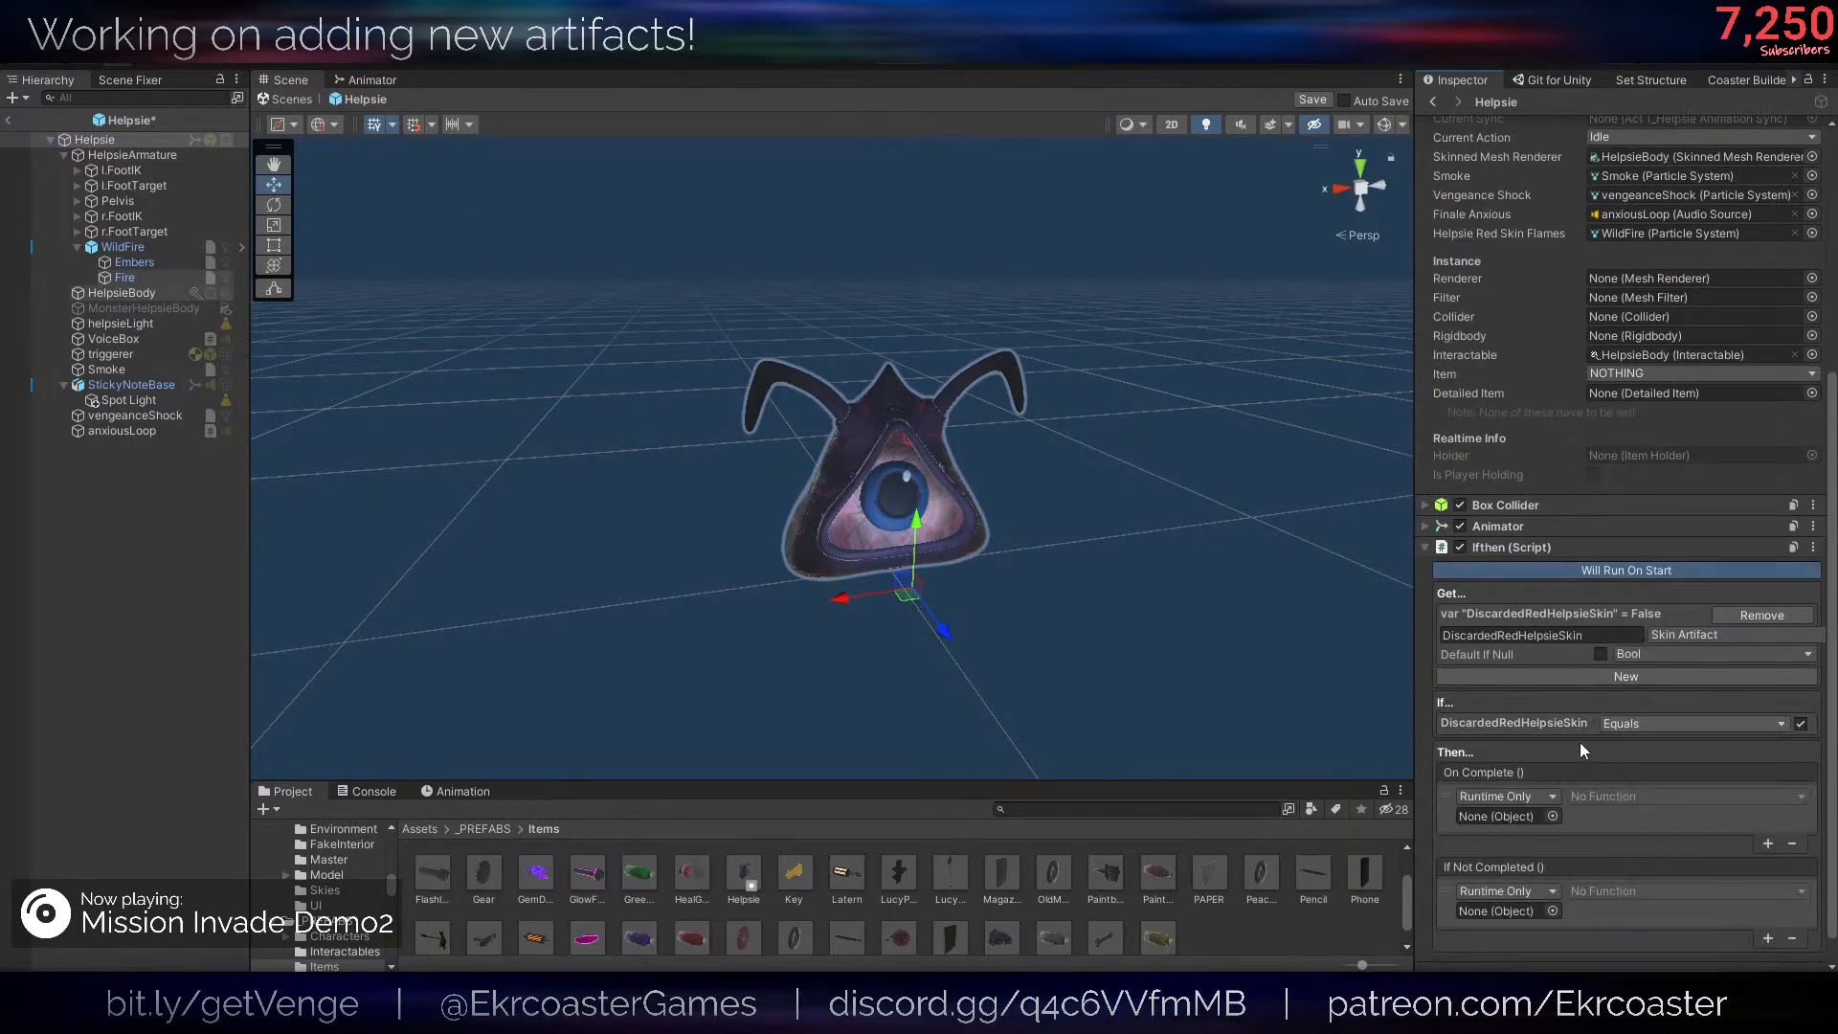
- Make the Ifthen script's On Complete event call SetHelpsieSkin on Helpsie's Act1HelpsieHoldingItem with the value enabled
drag(104, 139, 1523, 785)
click(1632, 767)
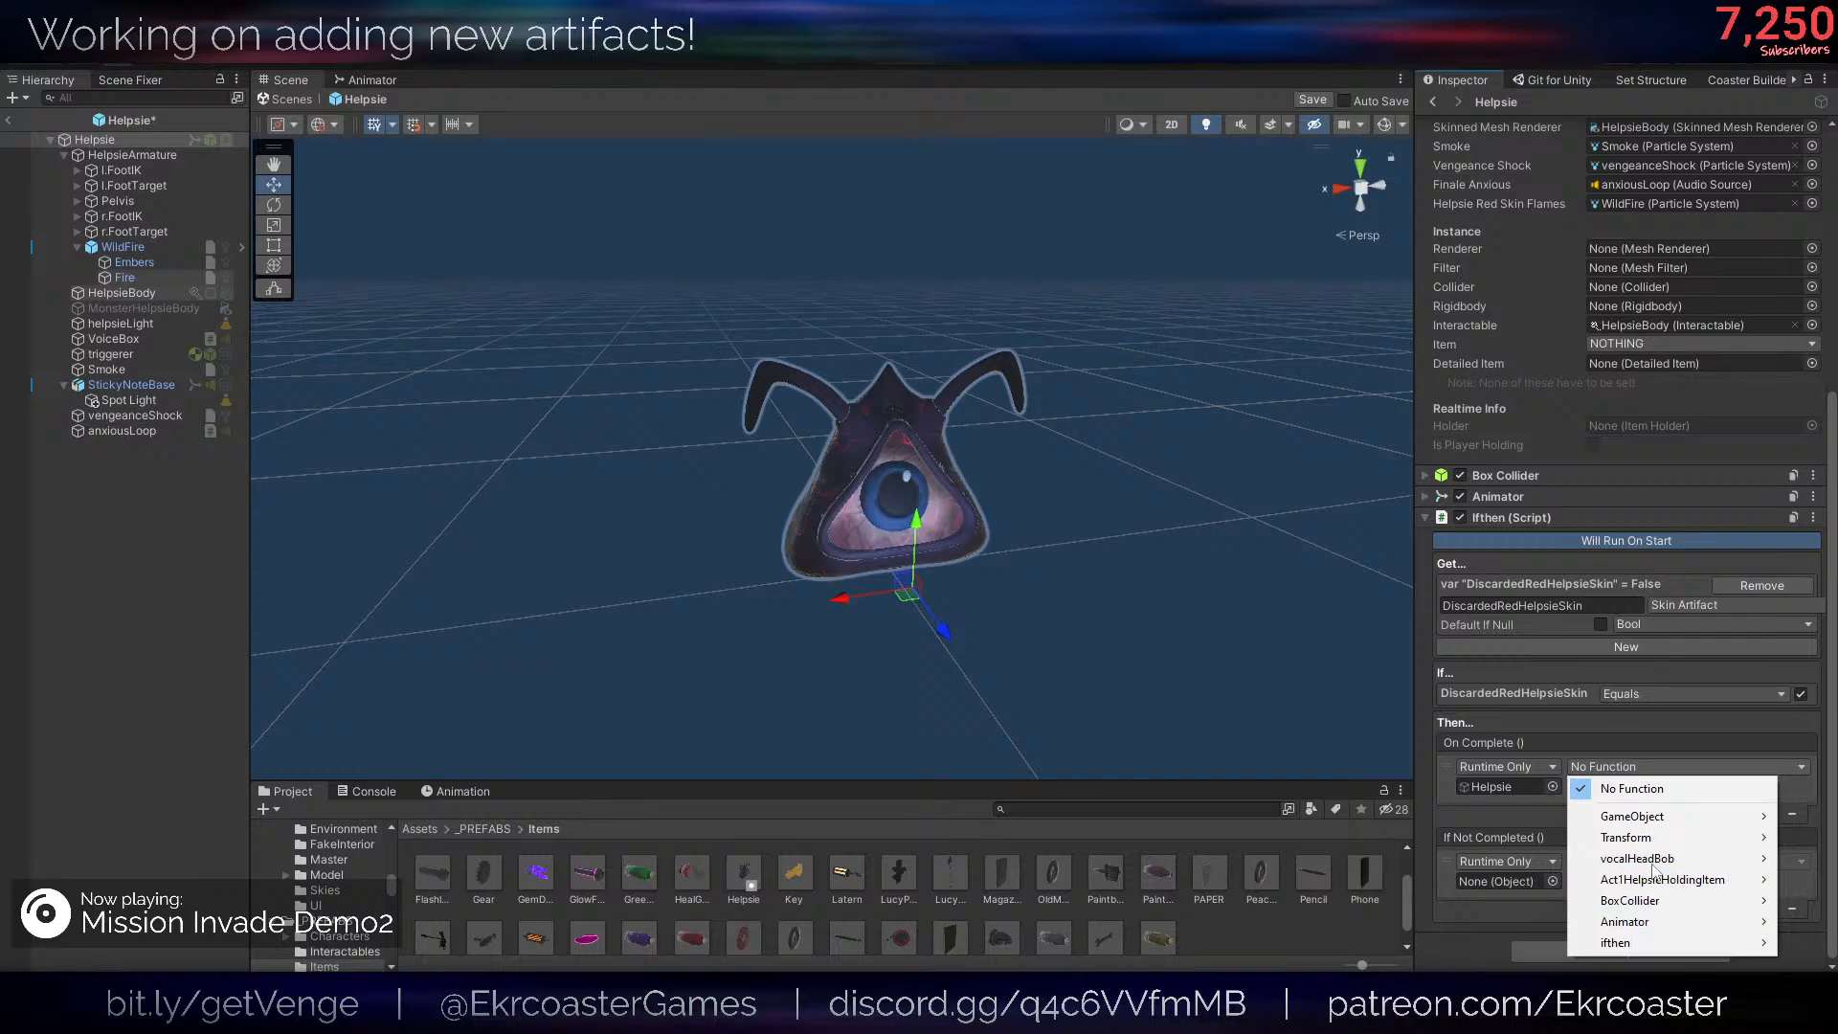
mouse_move(1657, 878)
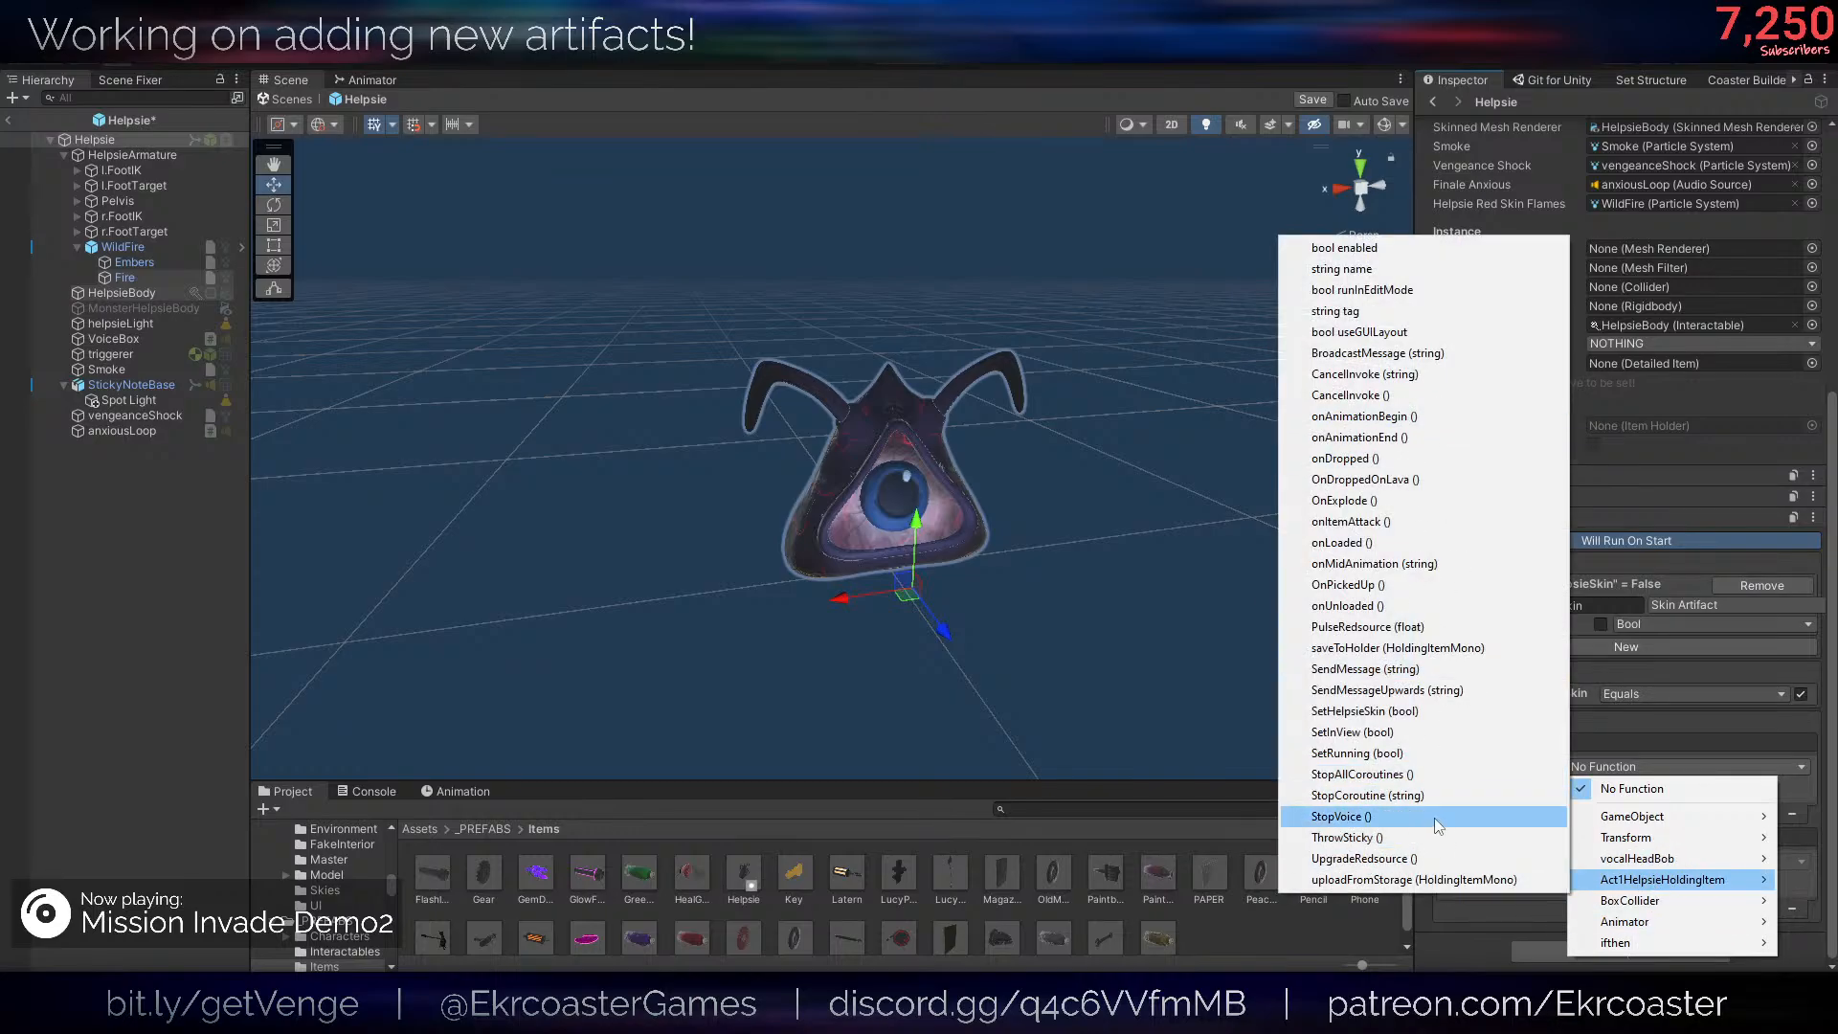
click(1378, 711)
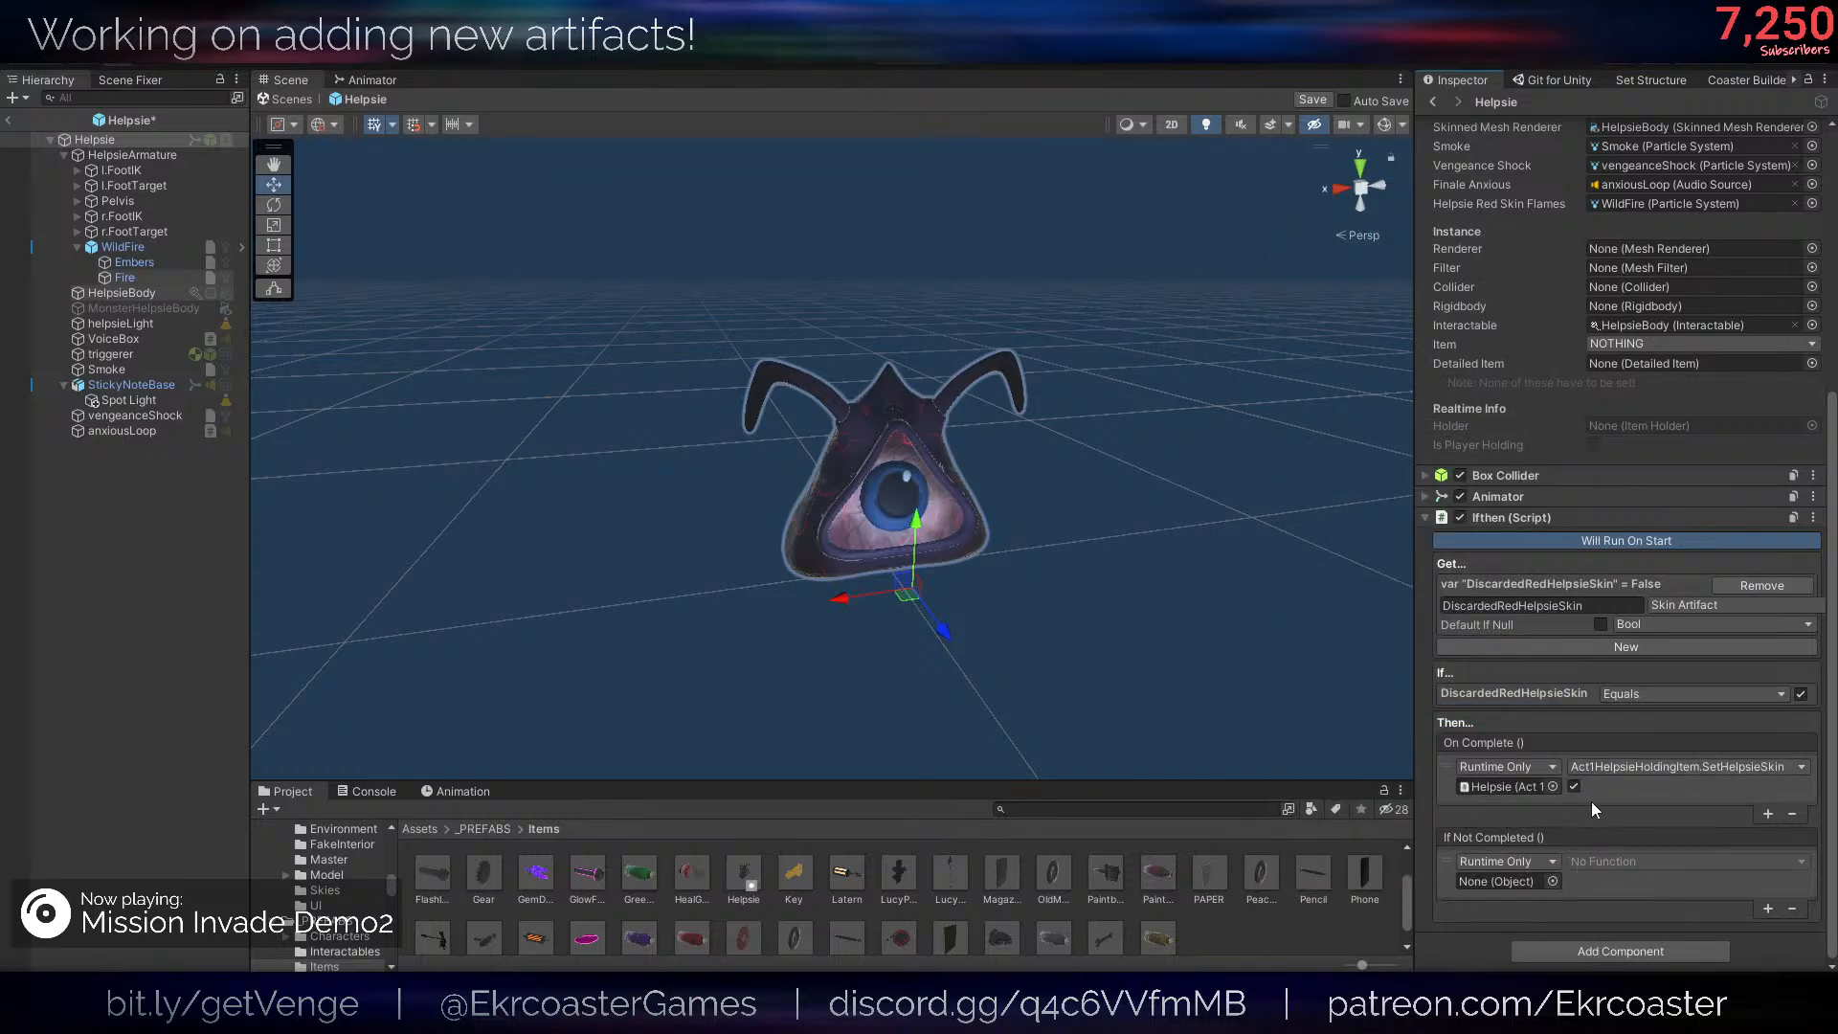
- Copy the On Complete call into If Not Completed with SetHelpsieSkin's value disabled, and save the prefab
click(1594, 802)
key(ctrl+c)
click(1610, 883)
key(ctrl+v)
key(Delete)
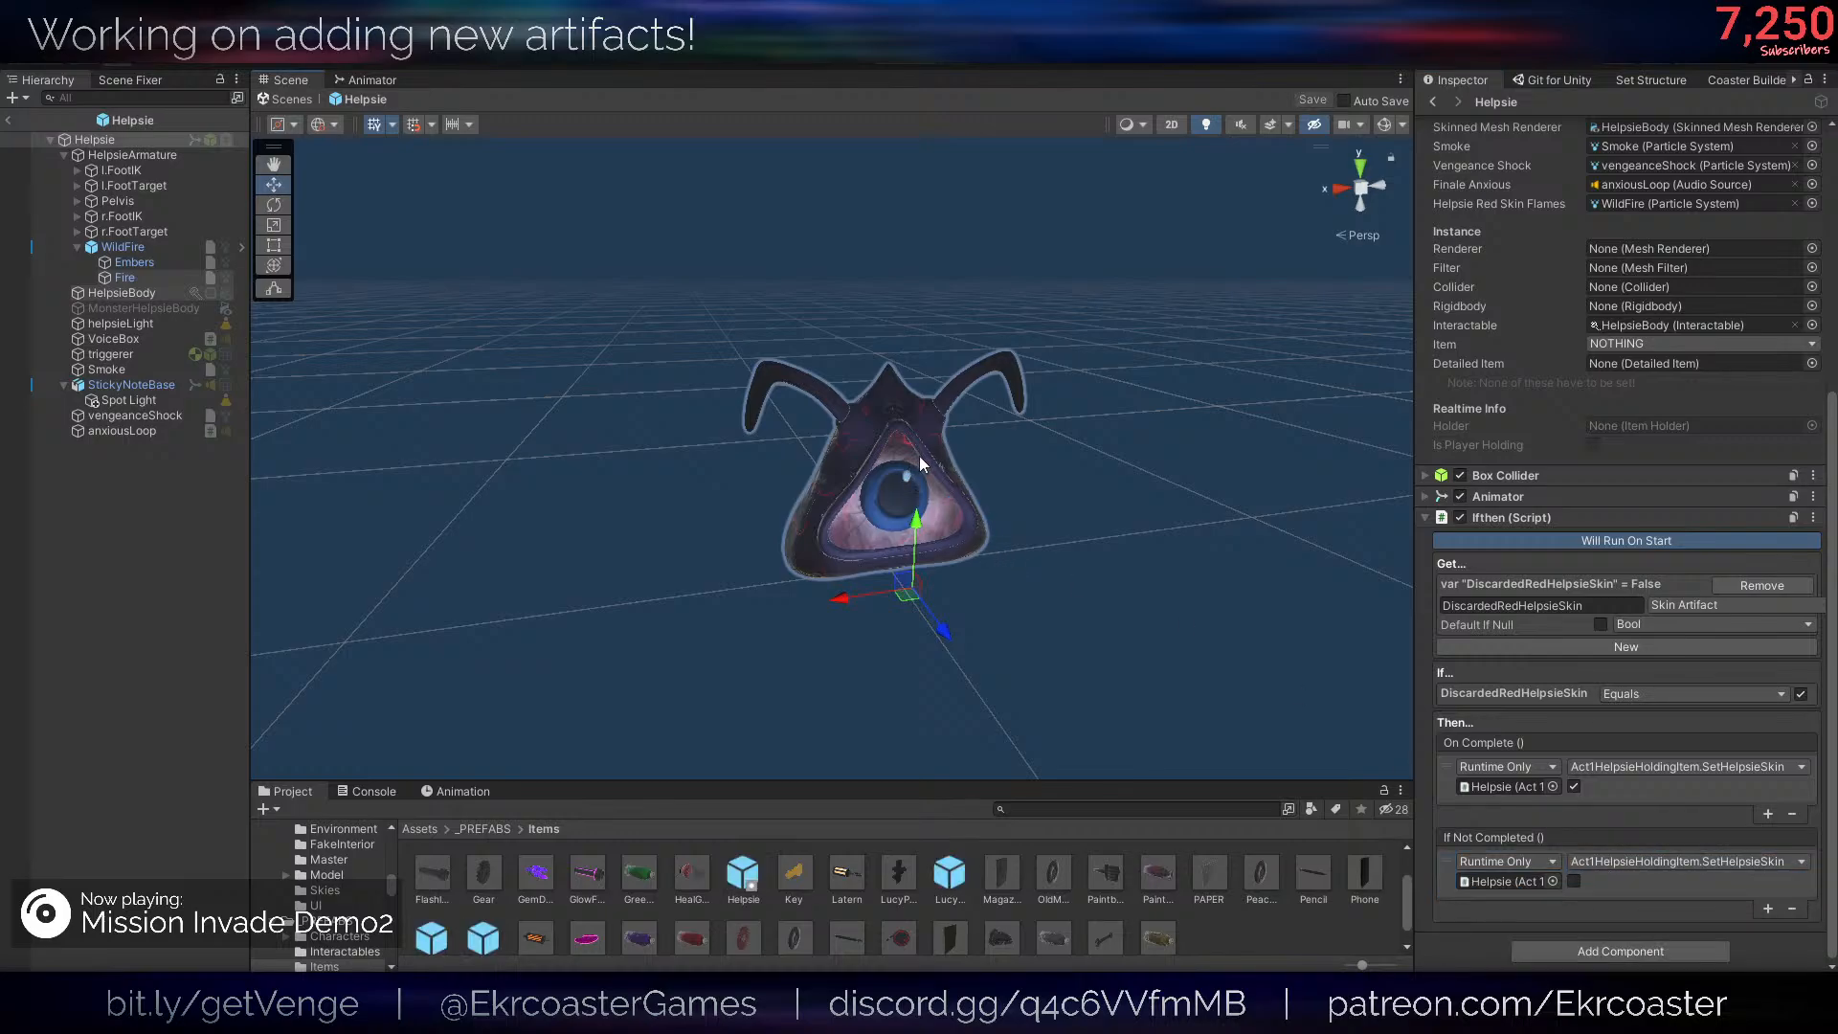
- Copy the configured Ifthen component and open the HelpsieRealInstance prefab from the _PREFABS/Characters folder
right_click(1509, 743)
click(1551, 784)
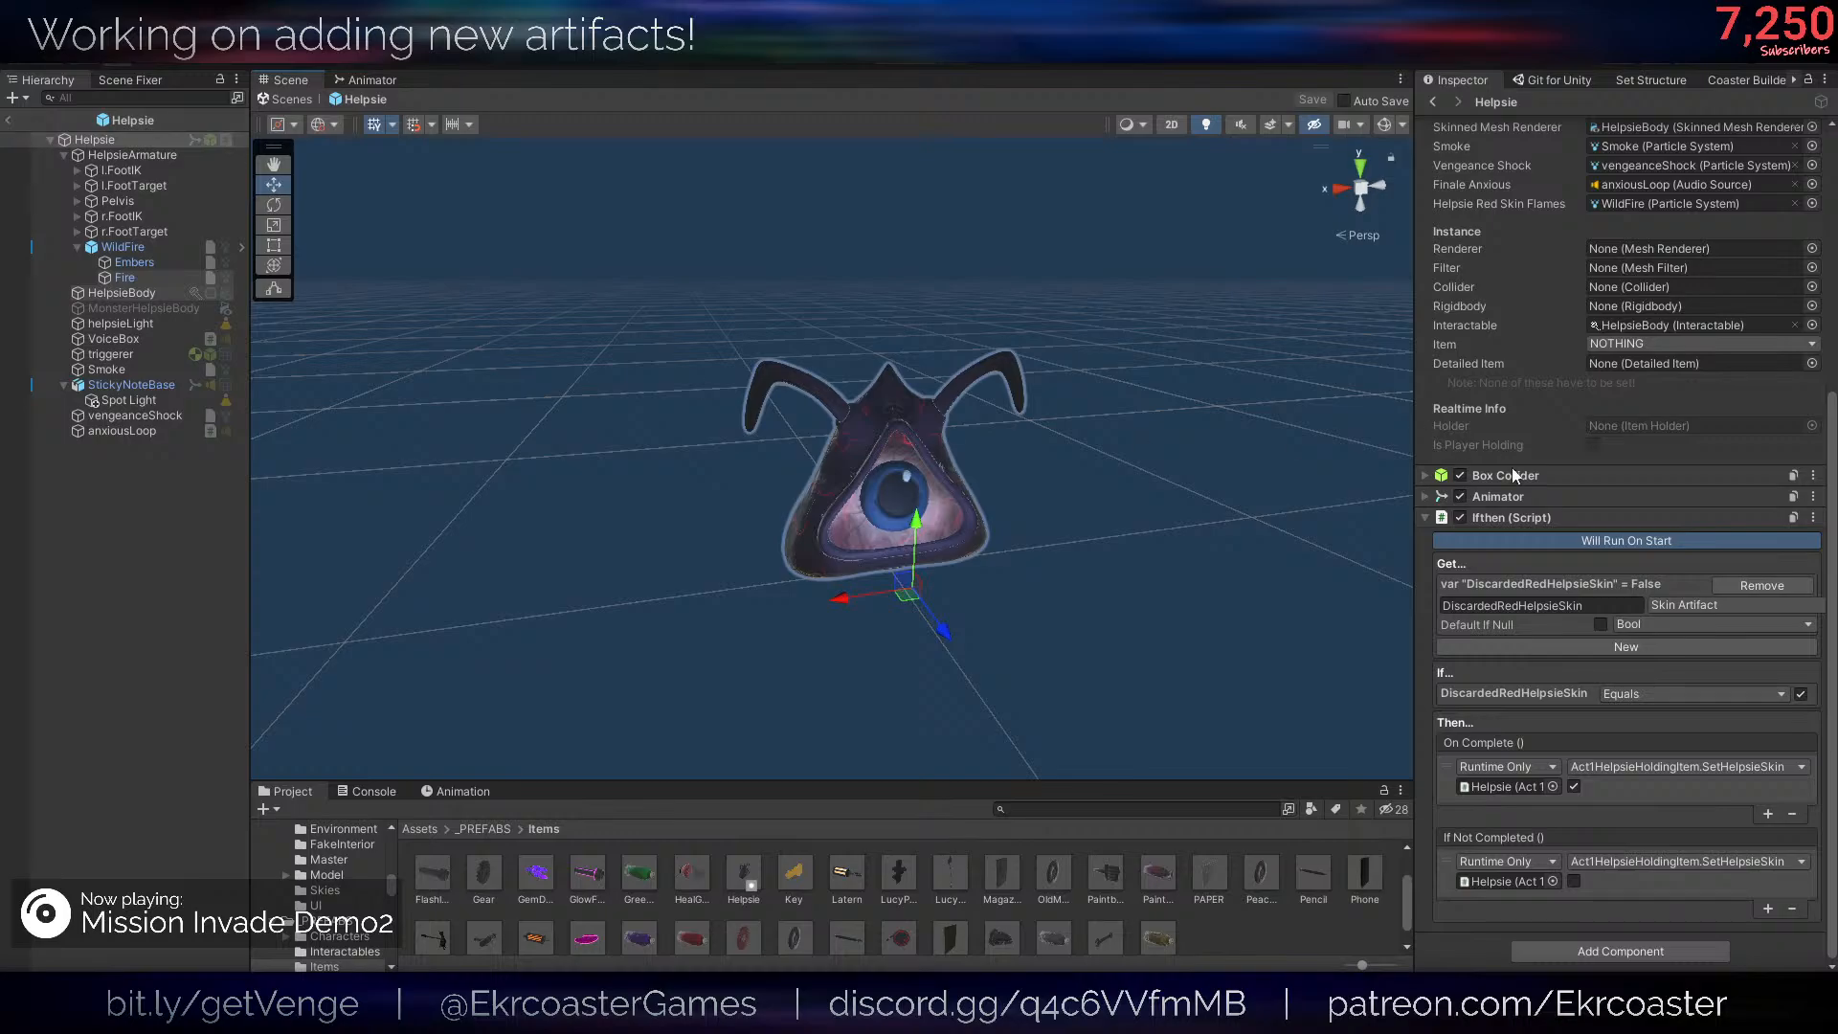
right_click(1512, 518)
click(1592, 622)
click(488, 828)
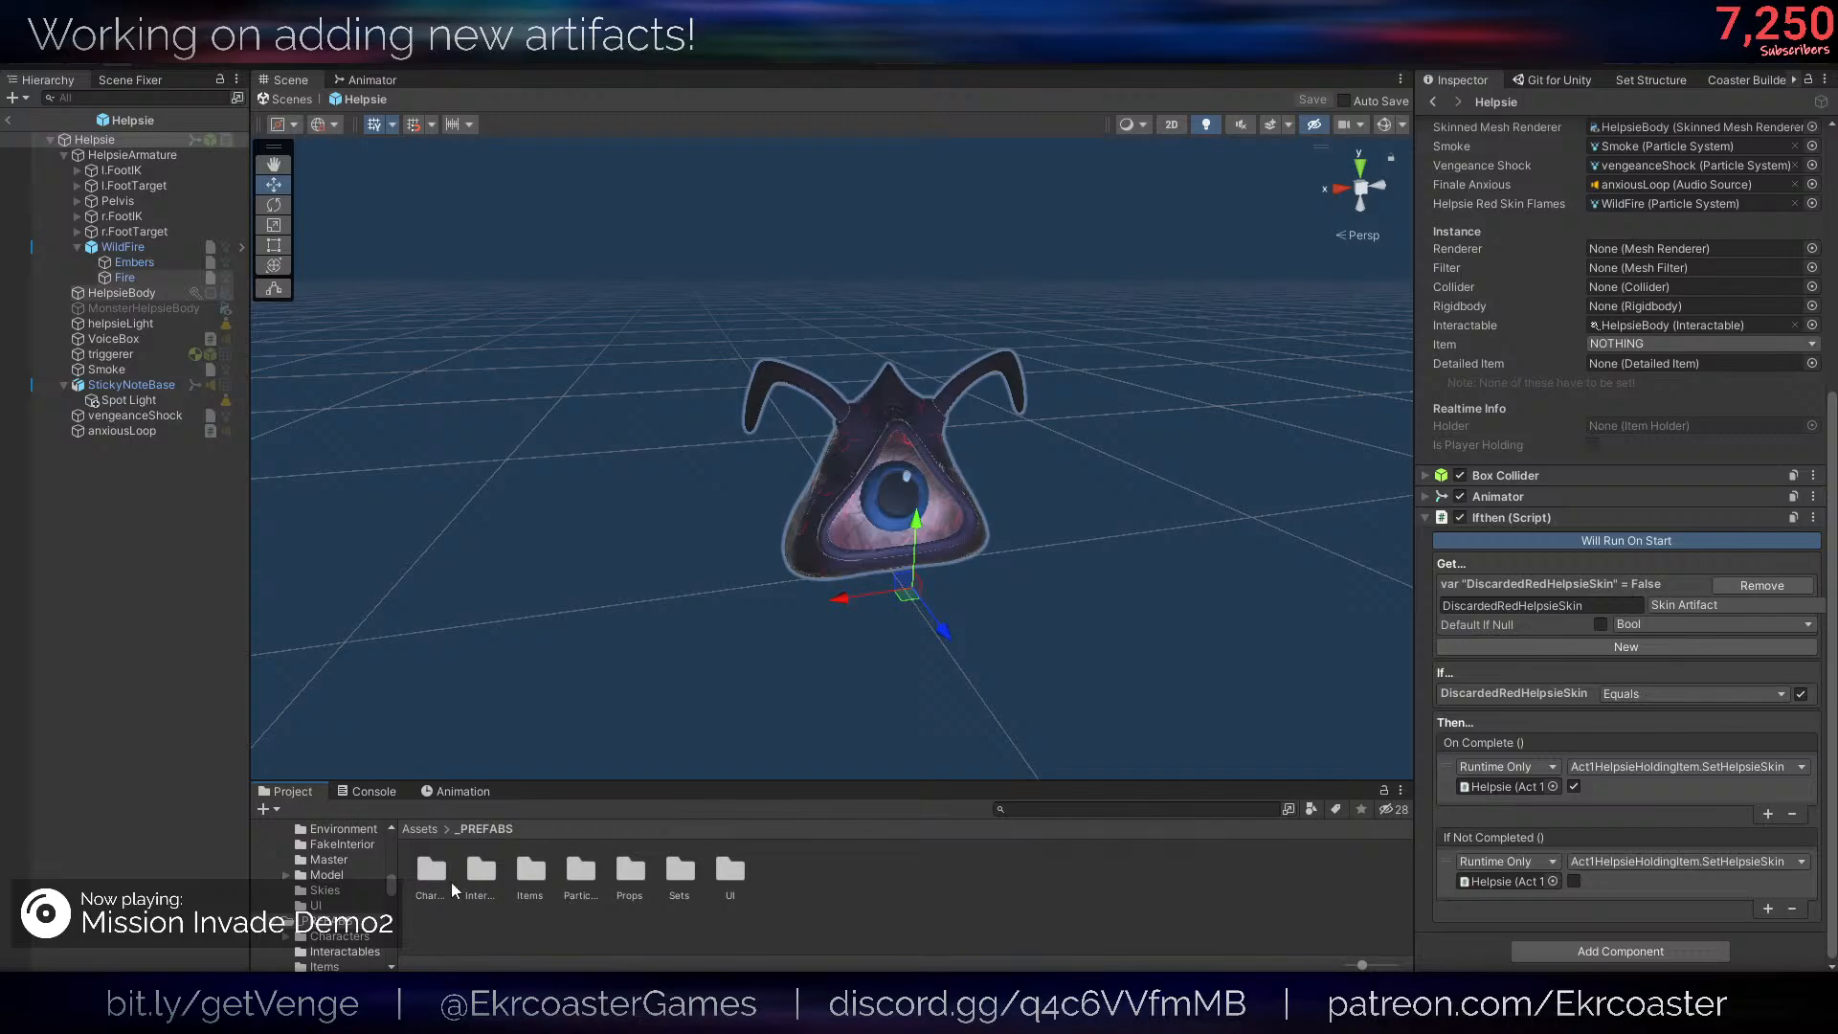
double_click(432, 874)
double_click(634, 868)
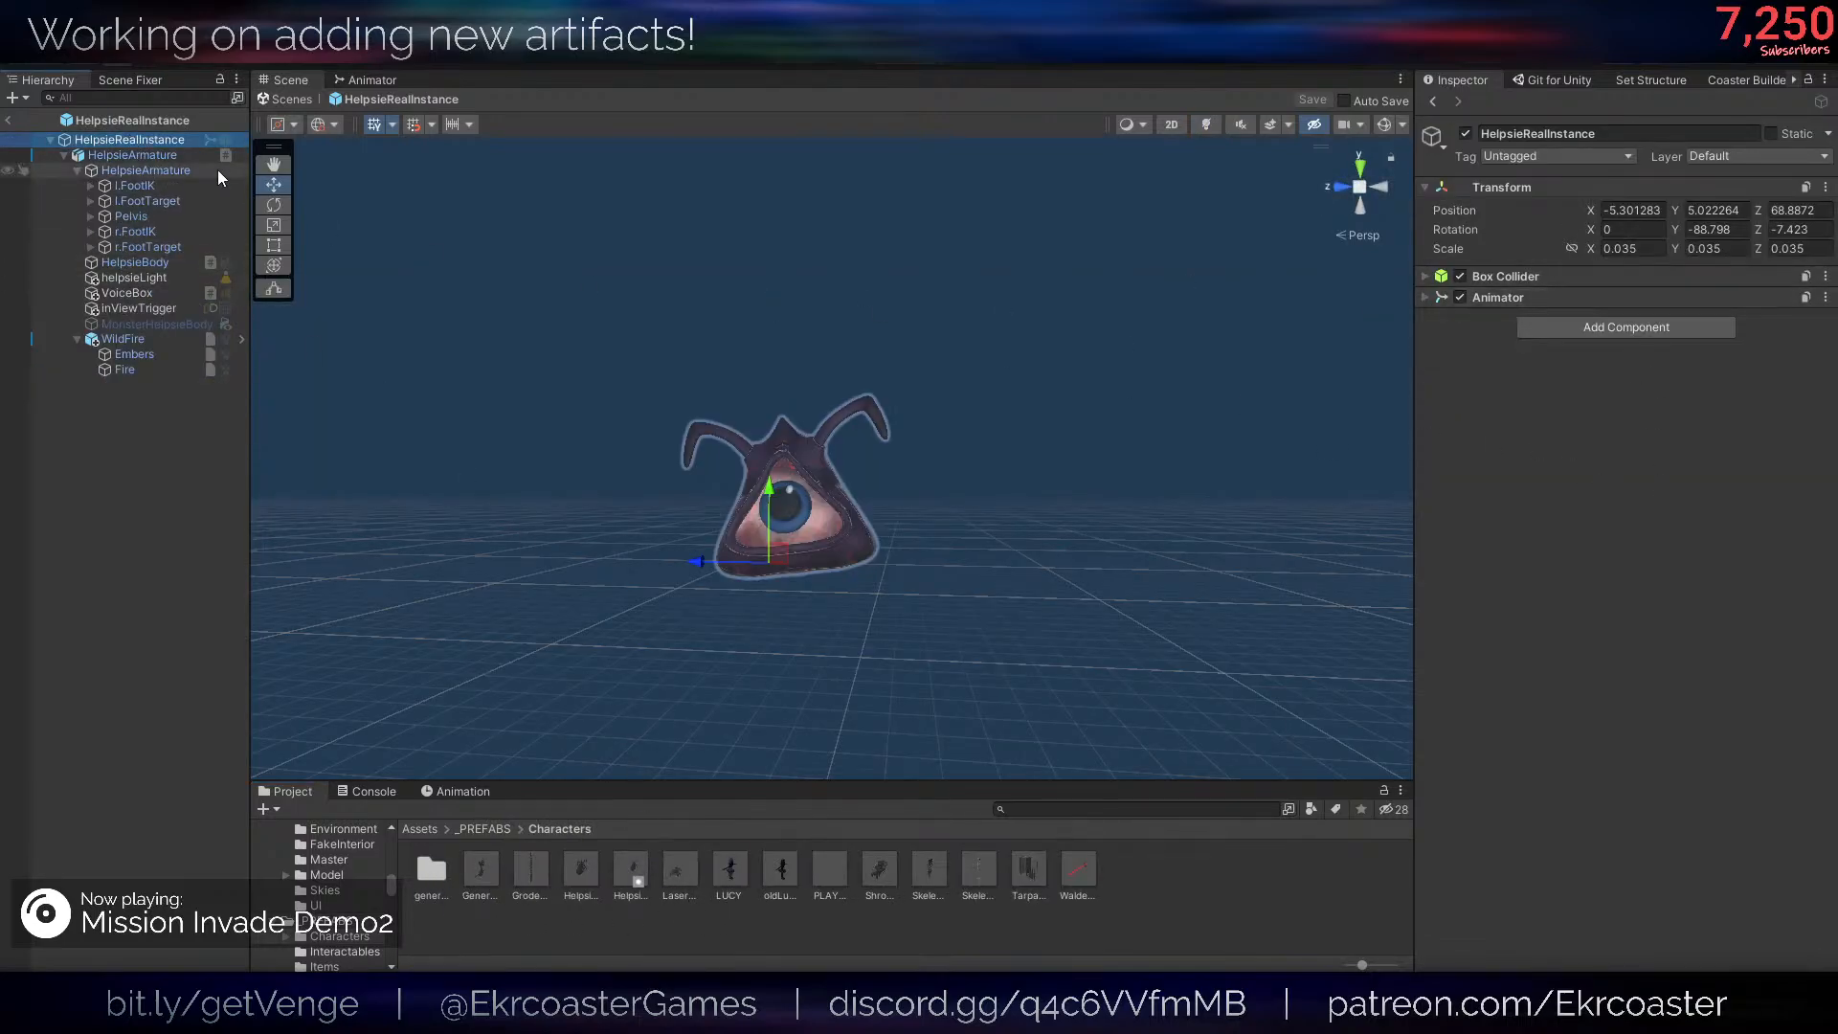
key(Down)
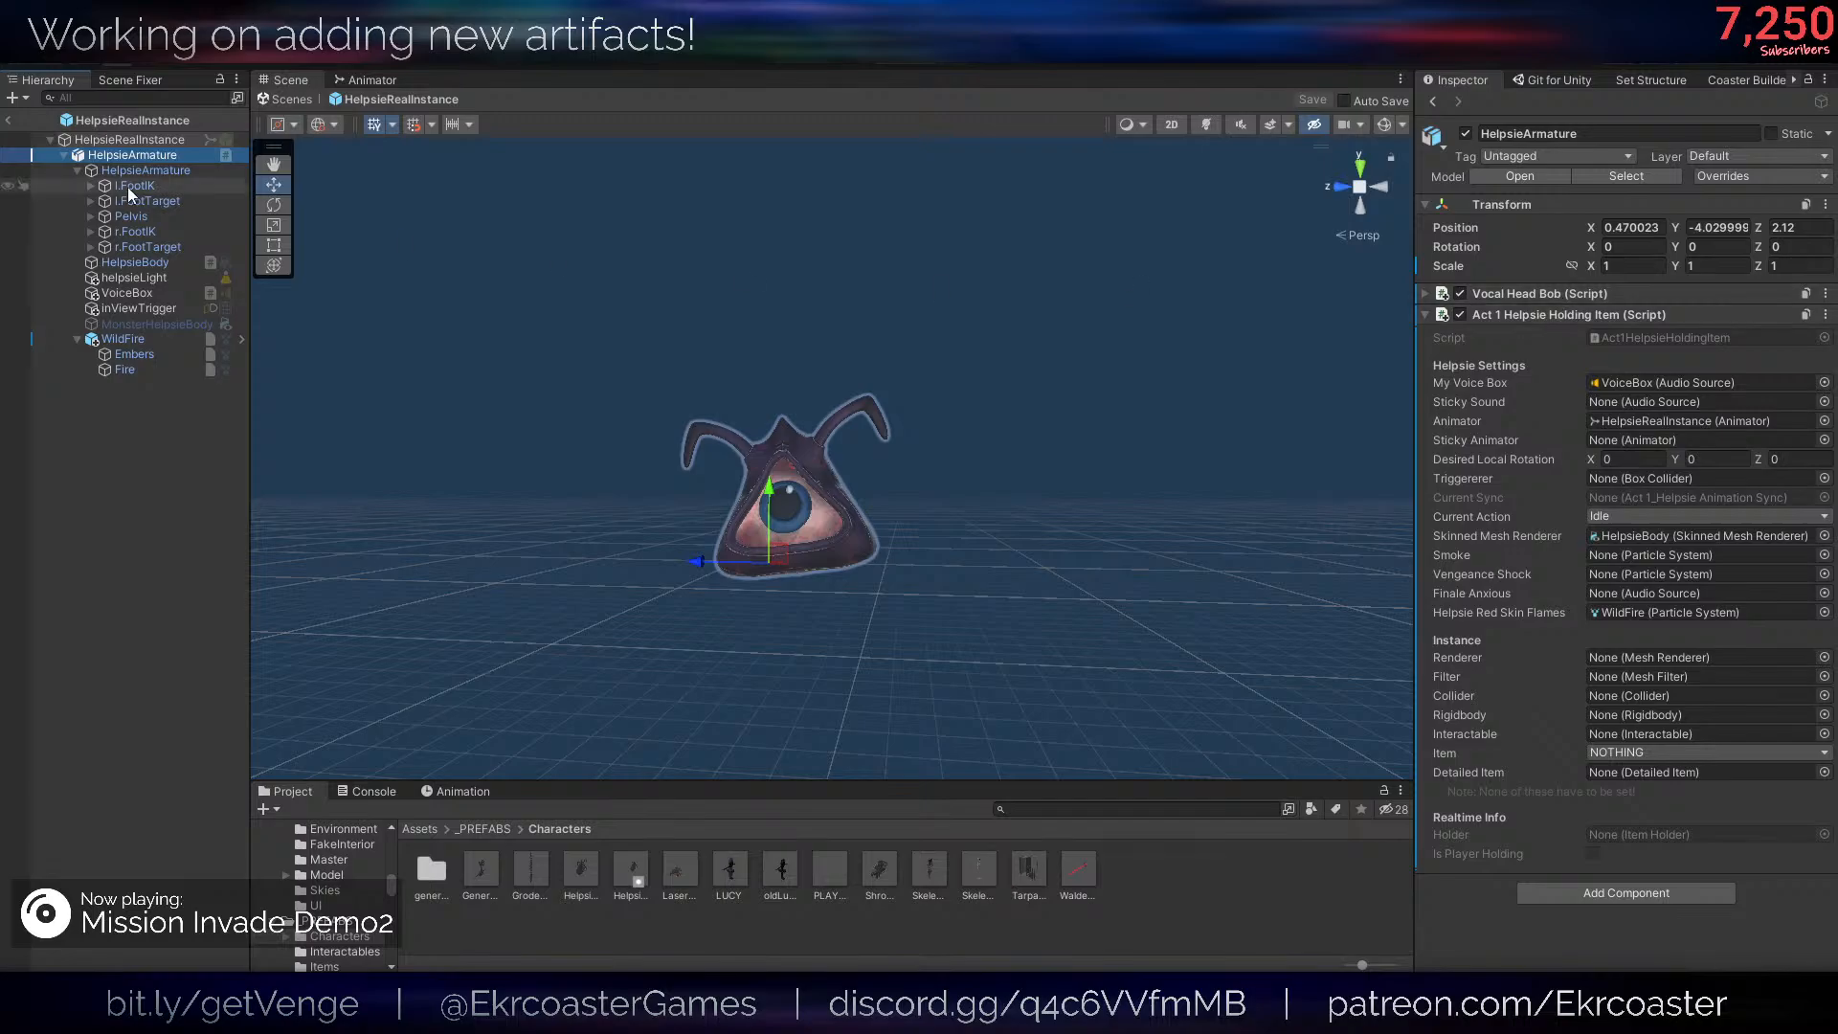
click(110, 141)
click(1594, 414)
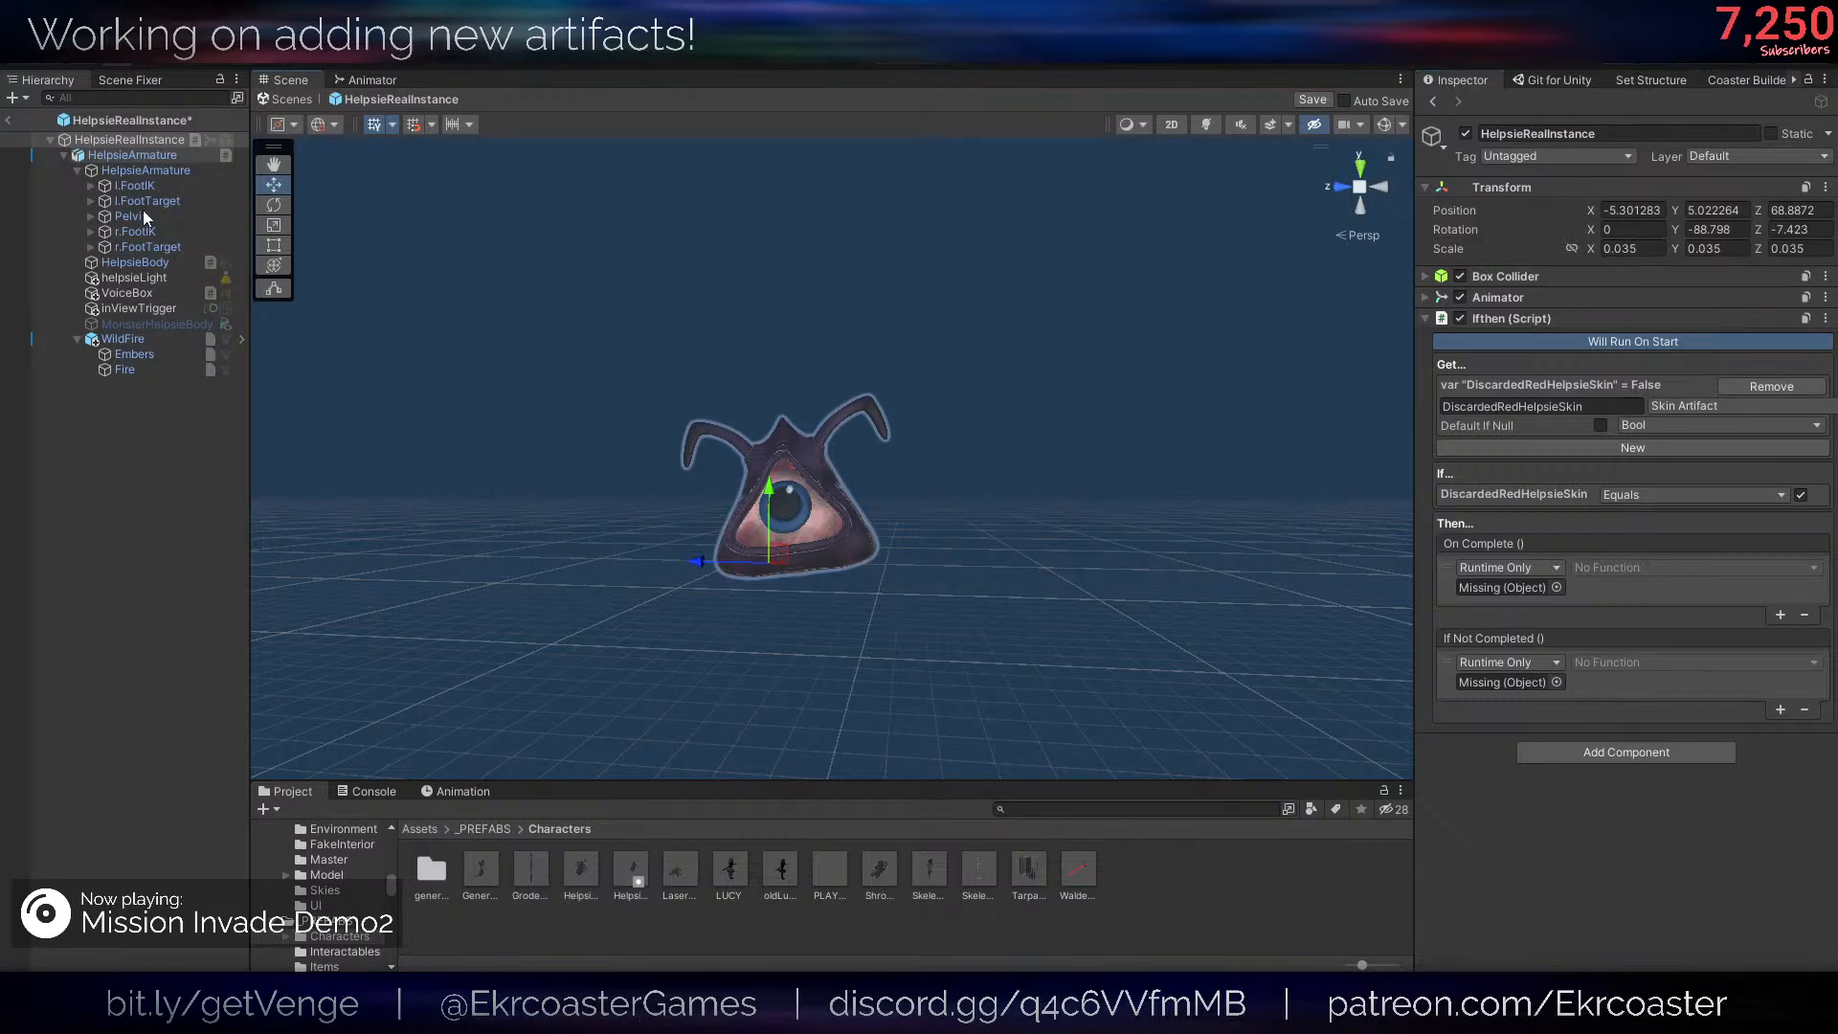
drag(161, 154, 1527, 572)
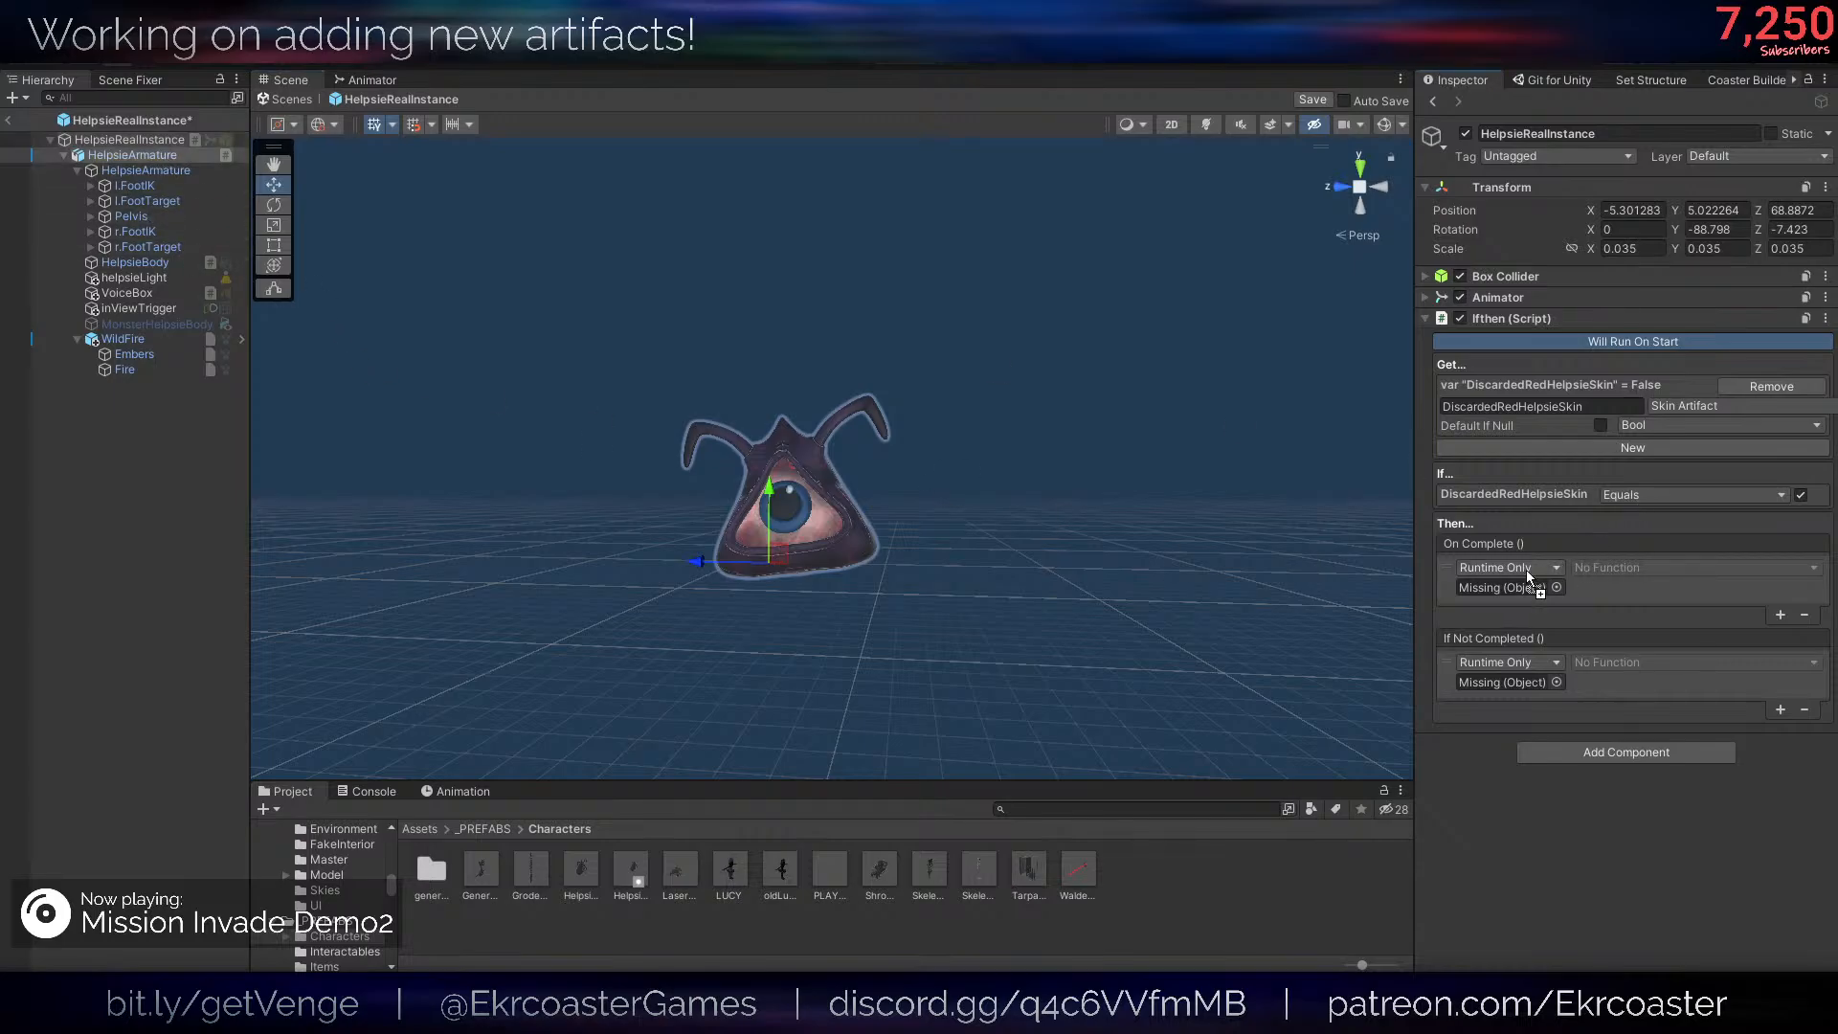
click(1609, 567)
mouse_move(1594, 679)
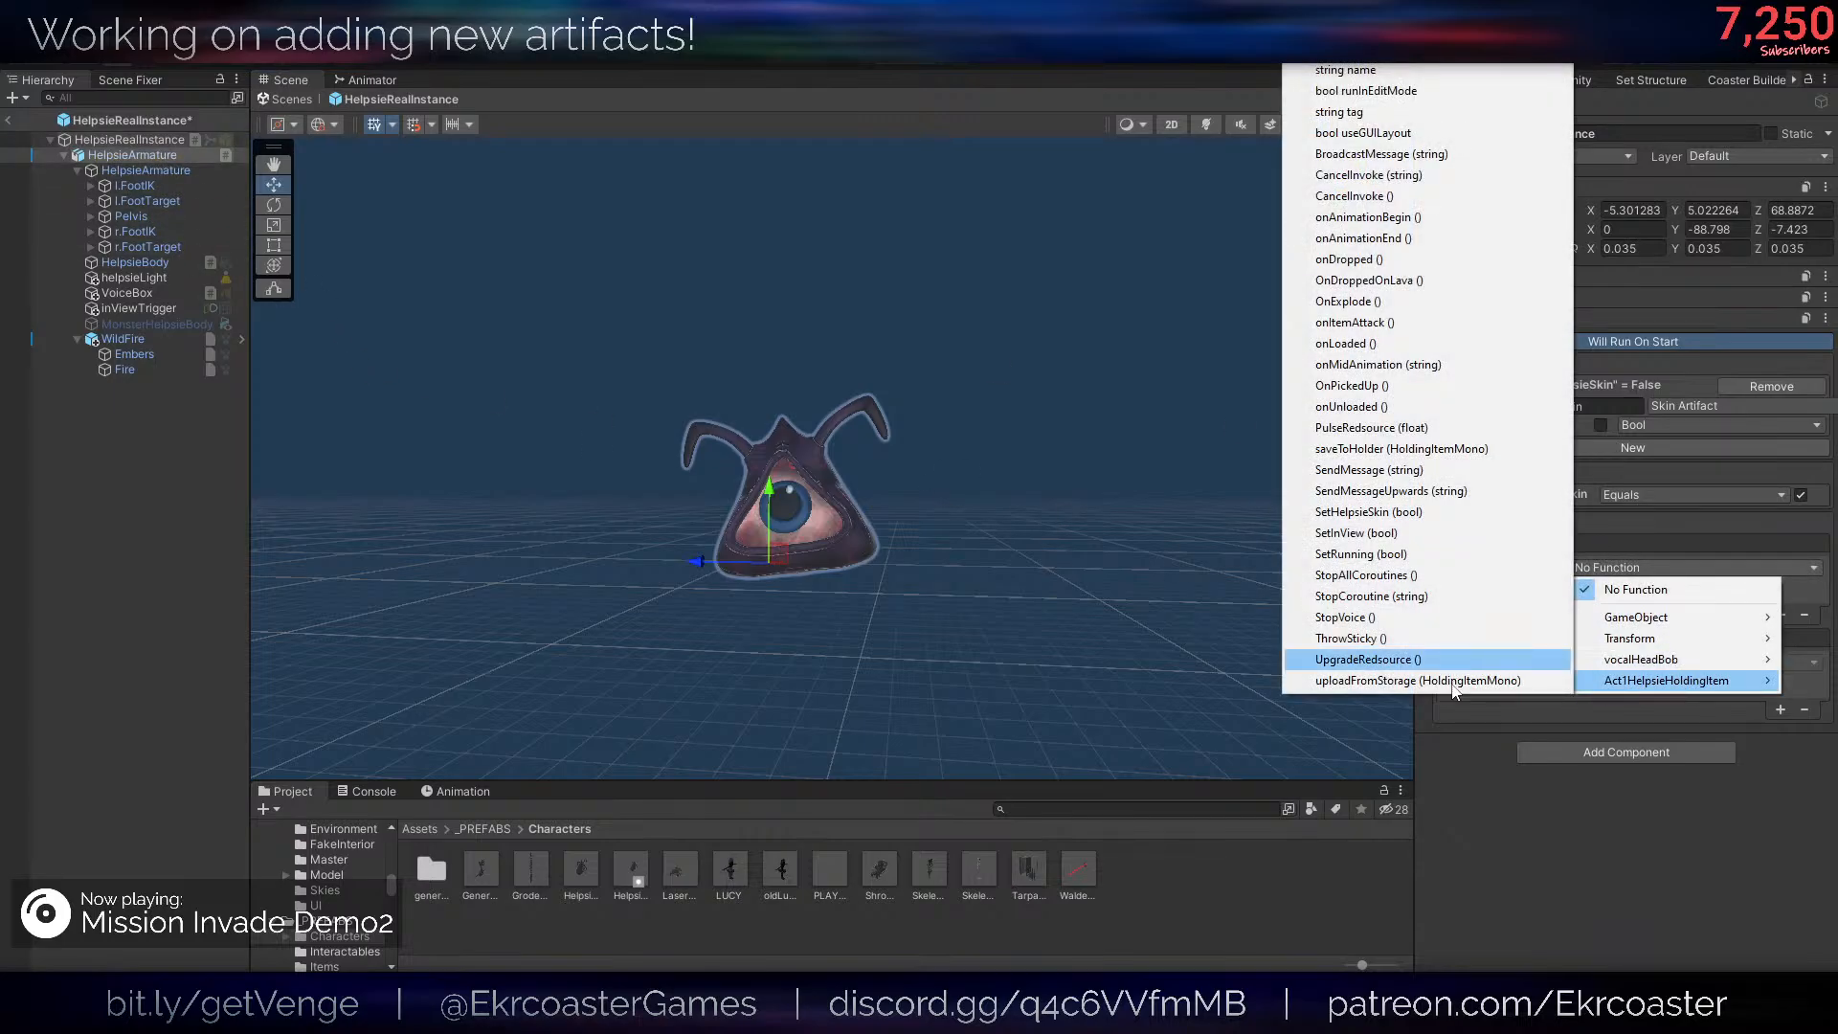
click(1455, 800)
right_click(1556, 320)
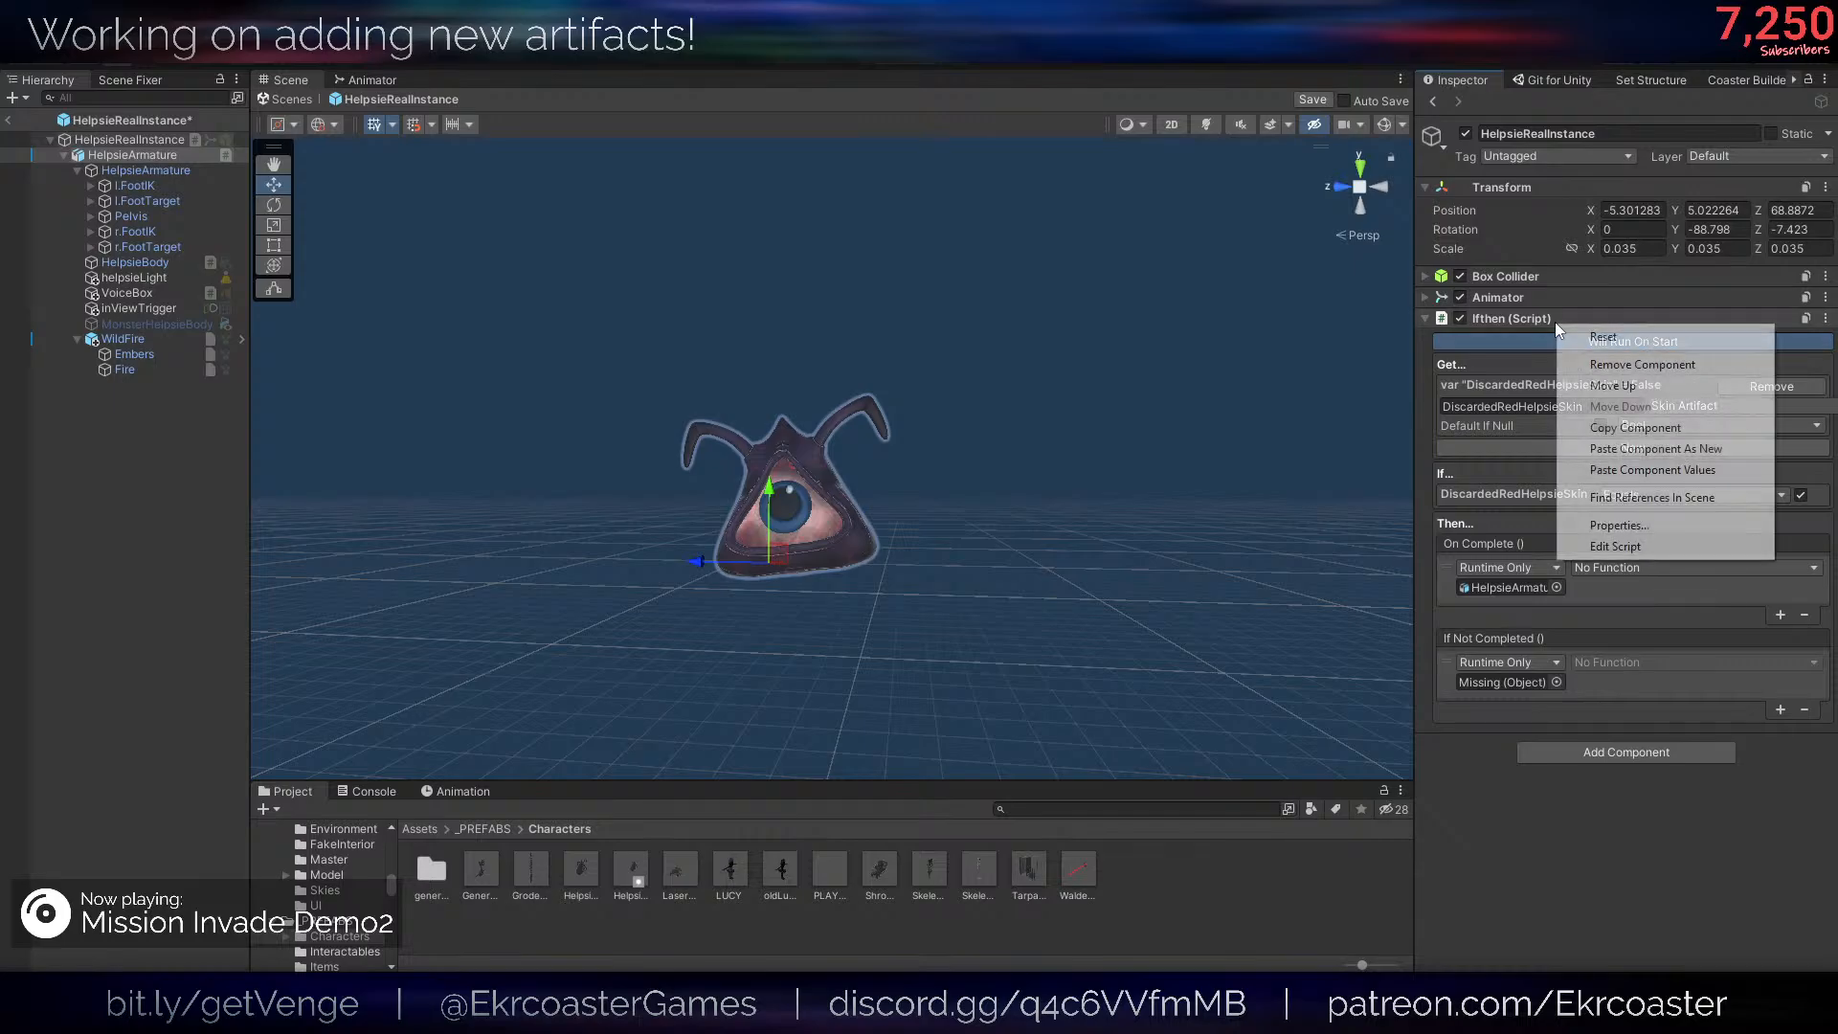
click(1617, 366)
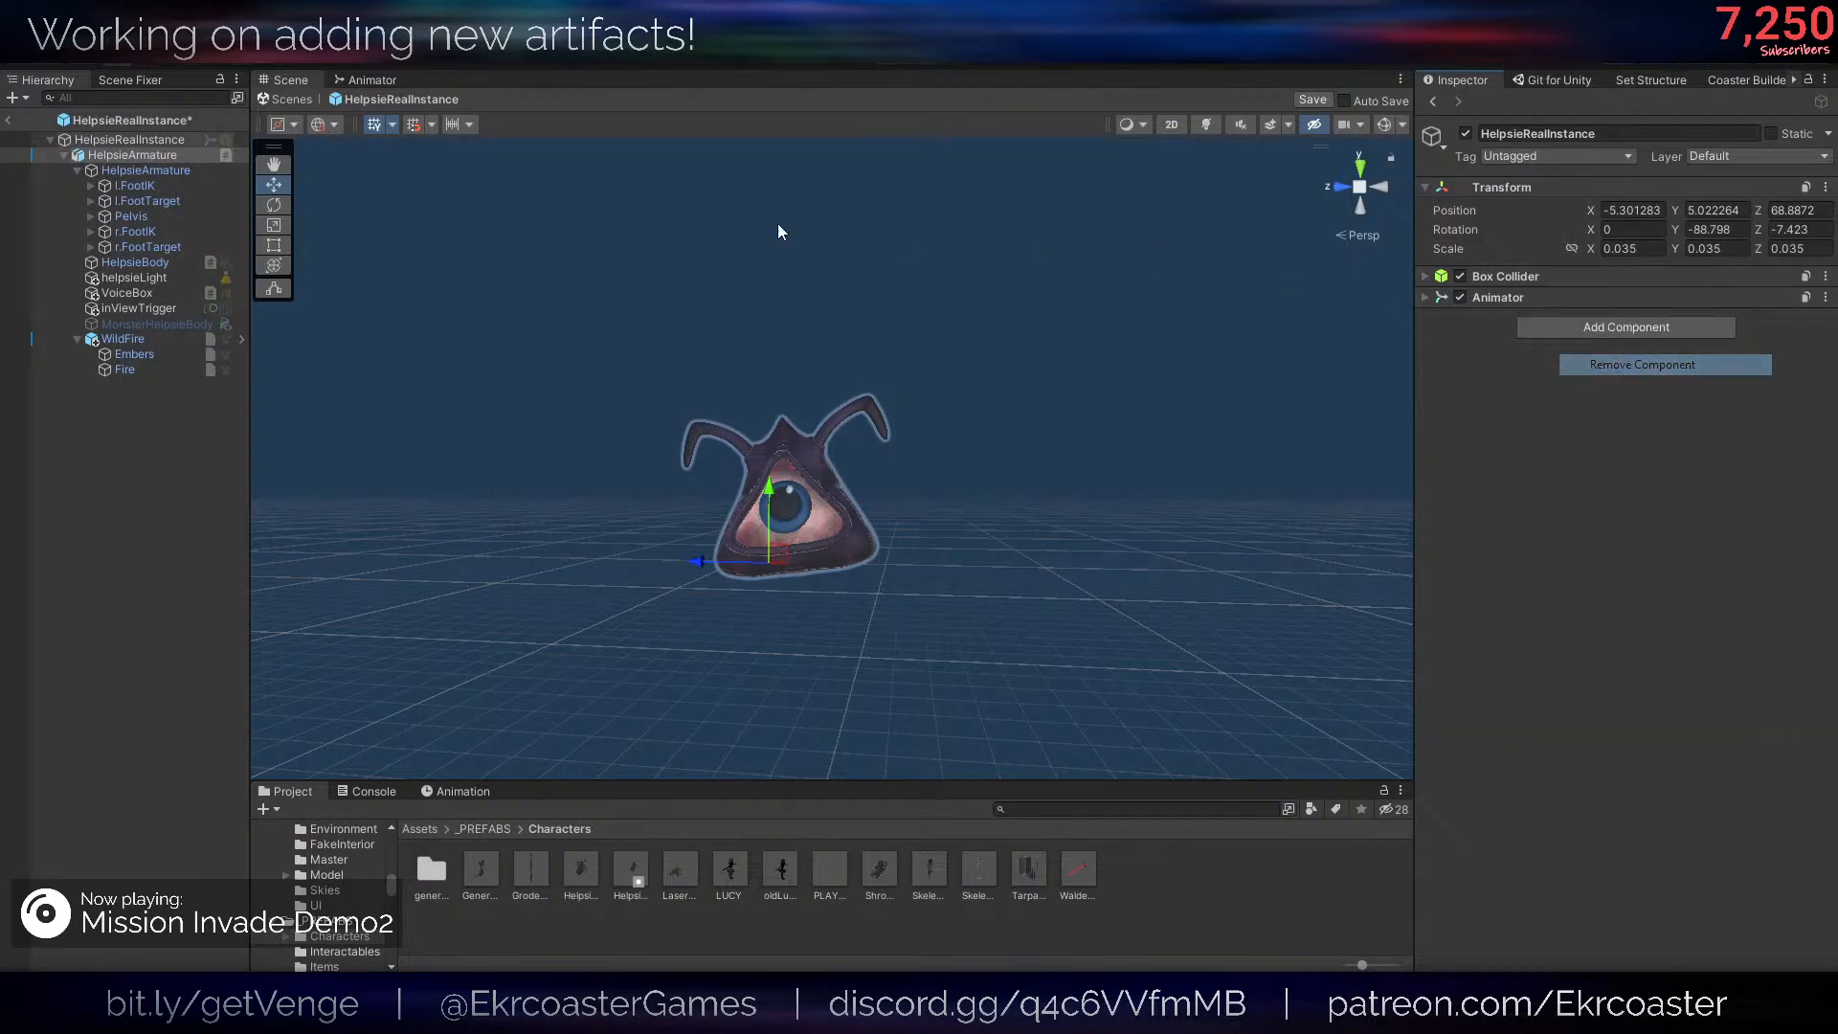
- Paste the copied Ifthen script as a new component on the outer HelpsieArmature object of HelpsieRealInstance
click(134, 155)
right_click(1597, 316)
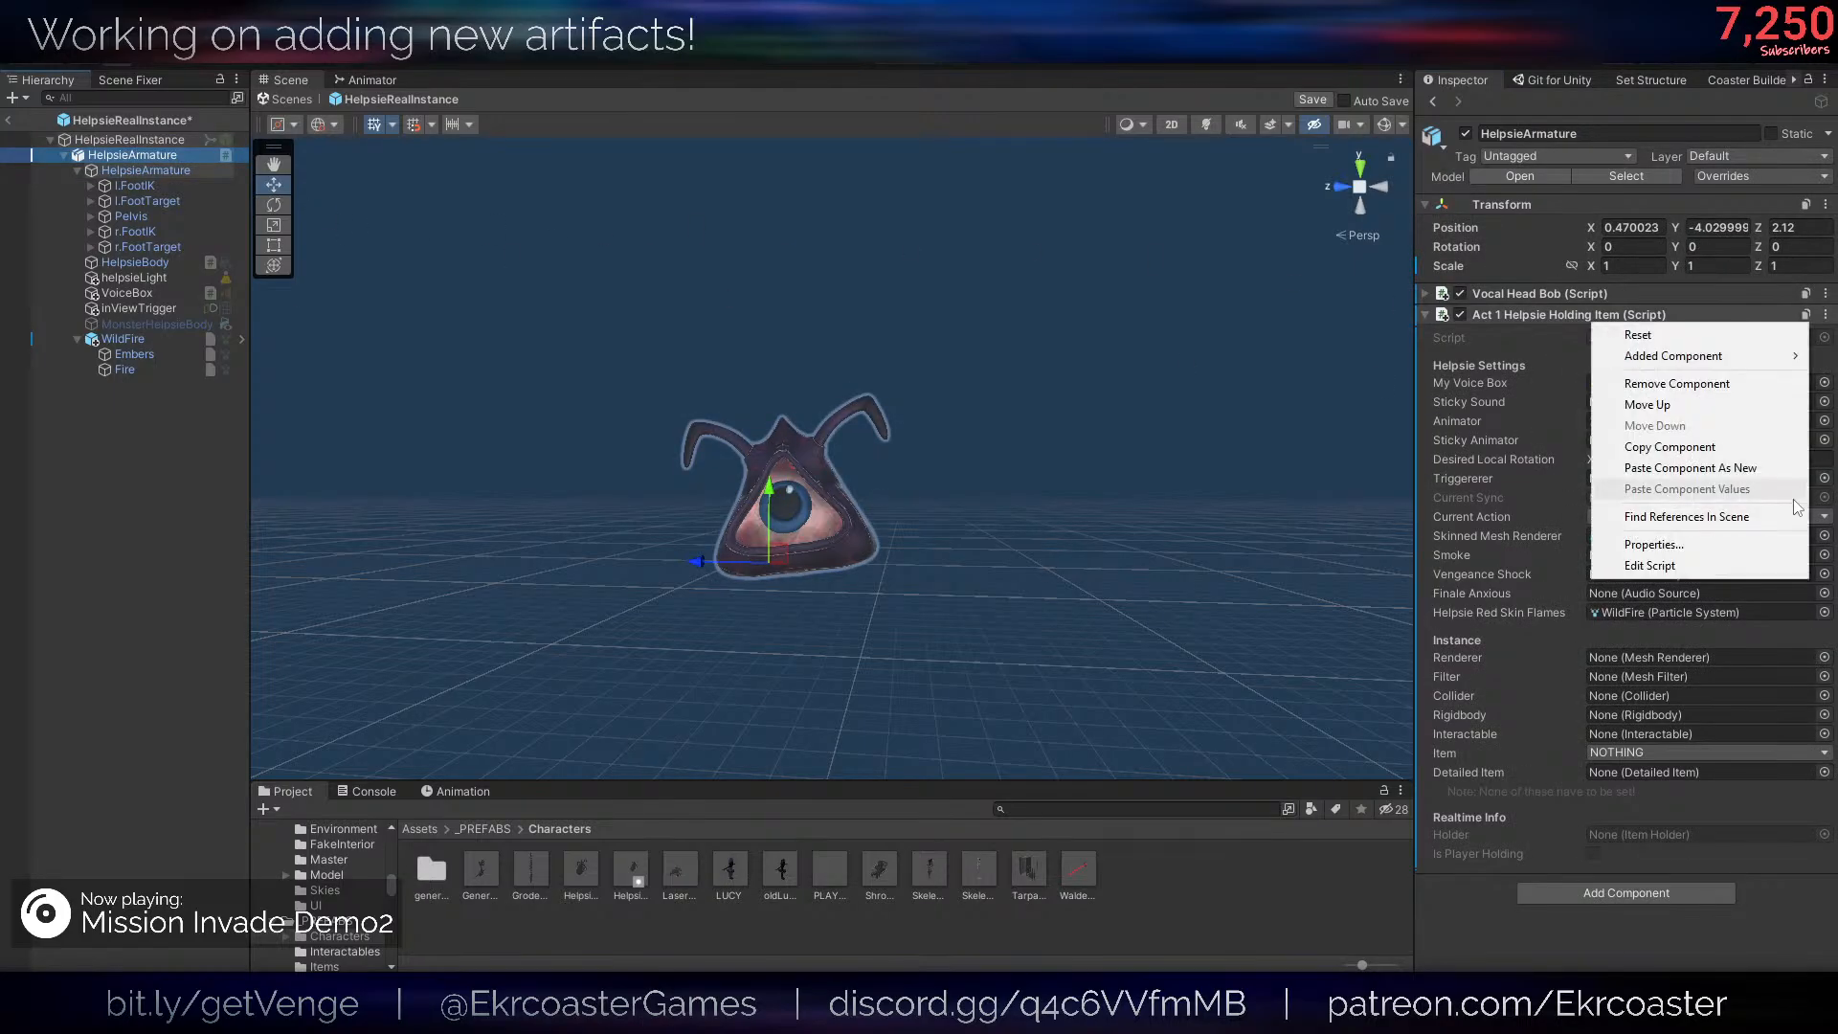
click(1714, 468)
scroll(1624, 644, down, 3)
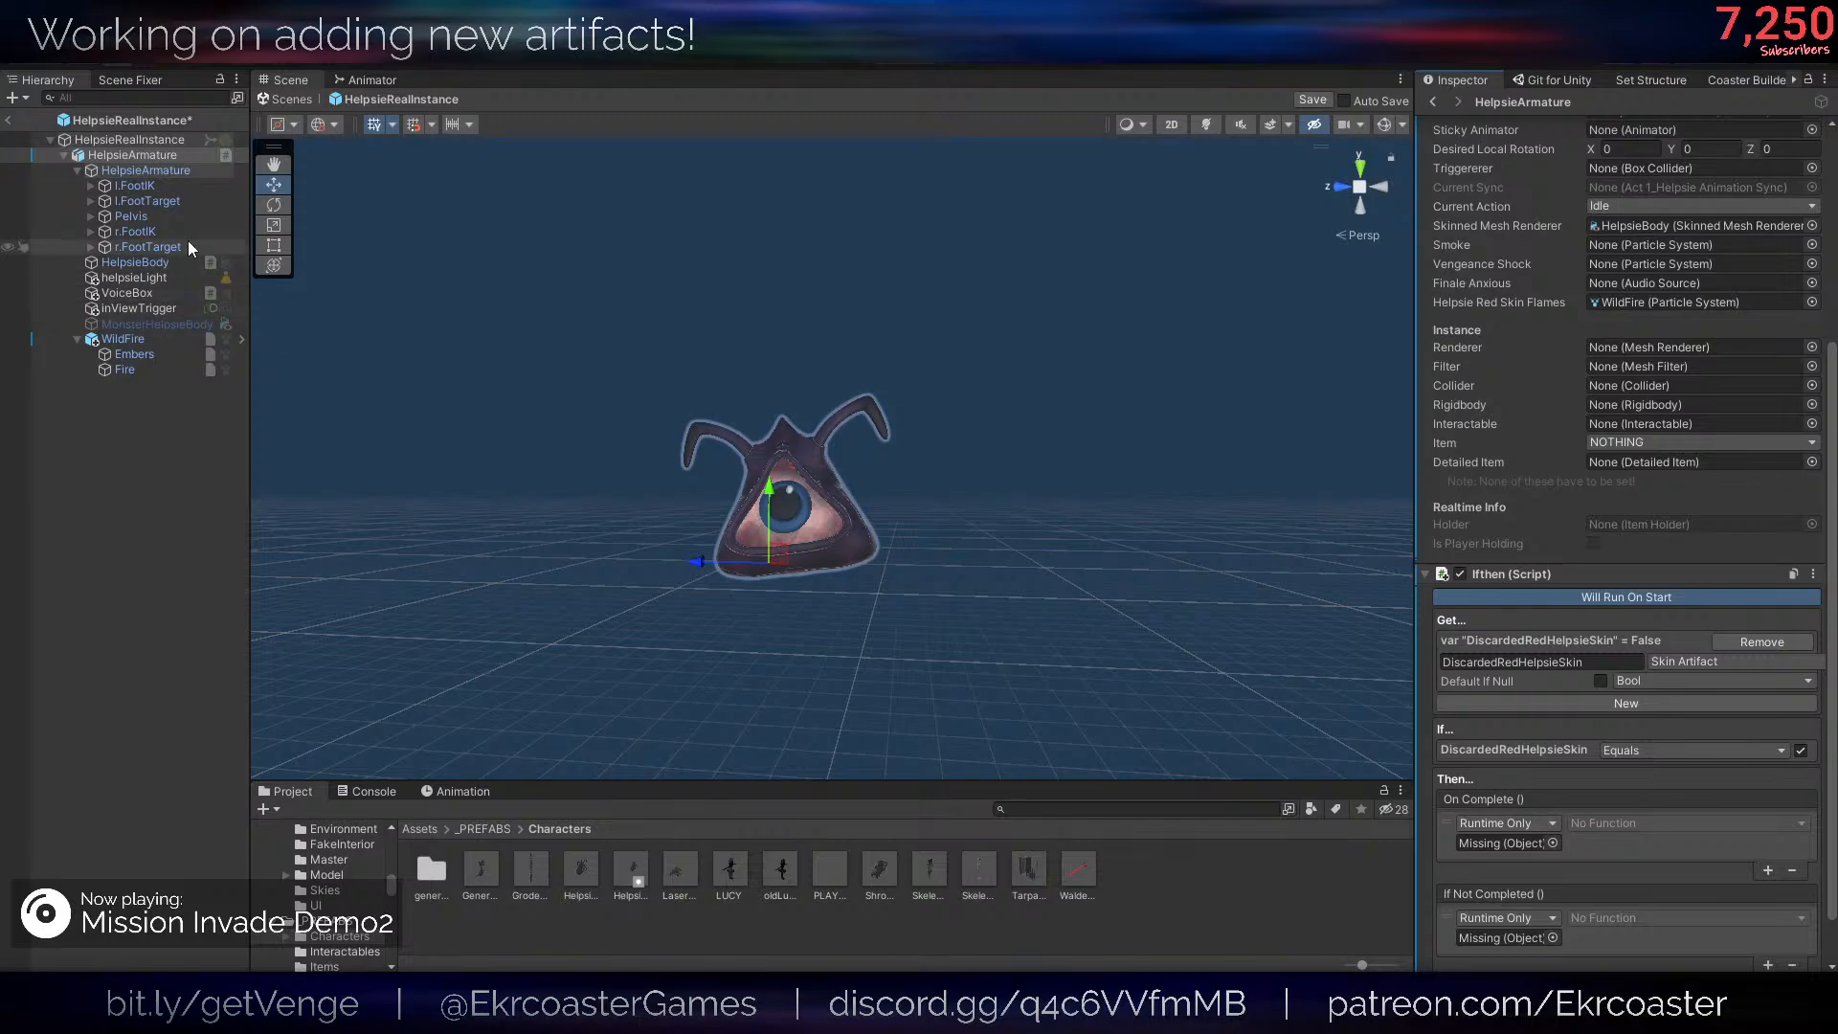
- Assign HelpsieArmature's Act 1 Helpsie Holding Item script to On Complete and make it call SetHelpsieSkin with the value enabled
scroll(1551, 226, up, 5)
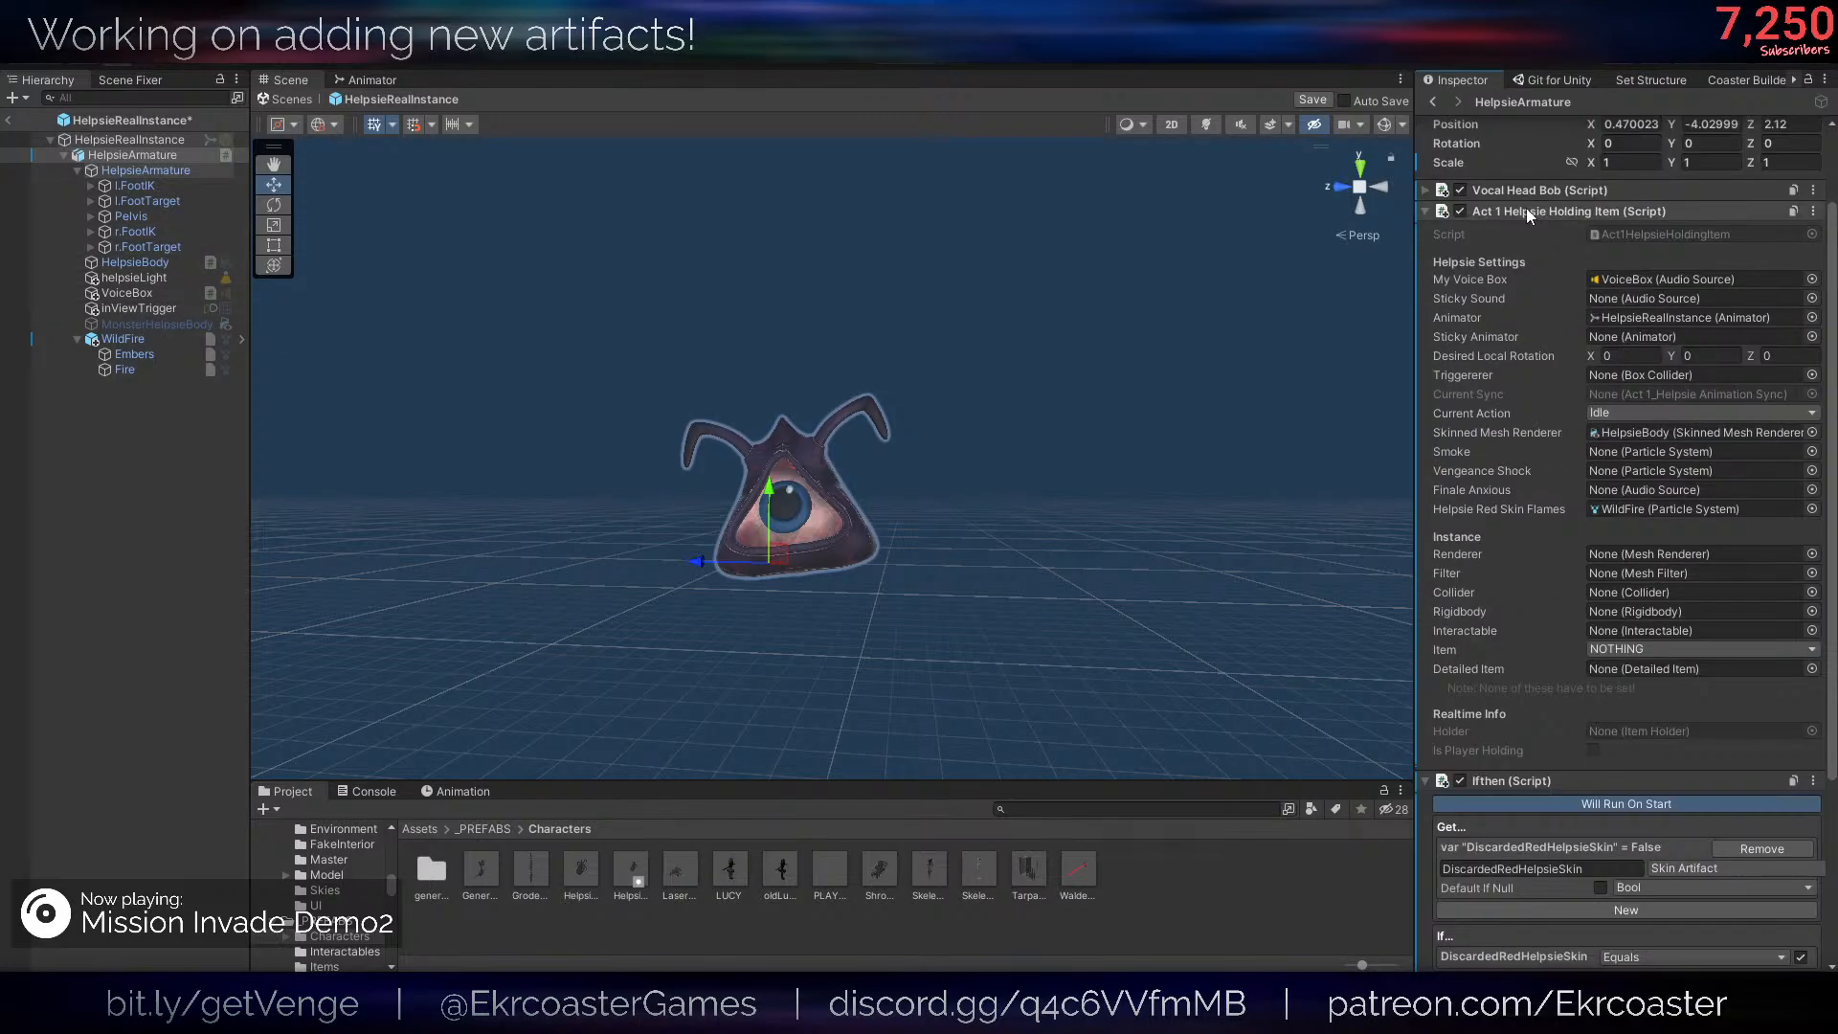
click(1526, 209)
drag(1564, 653, 1531, 599)
click(1631, 584)
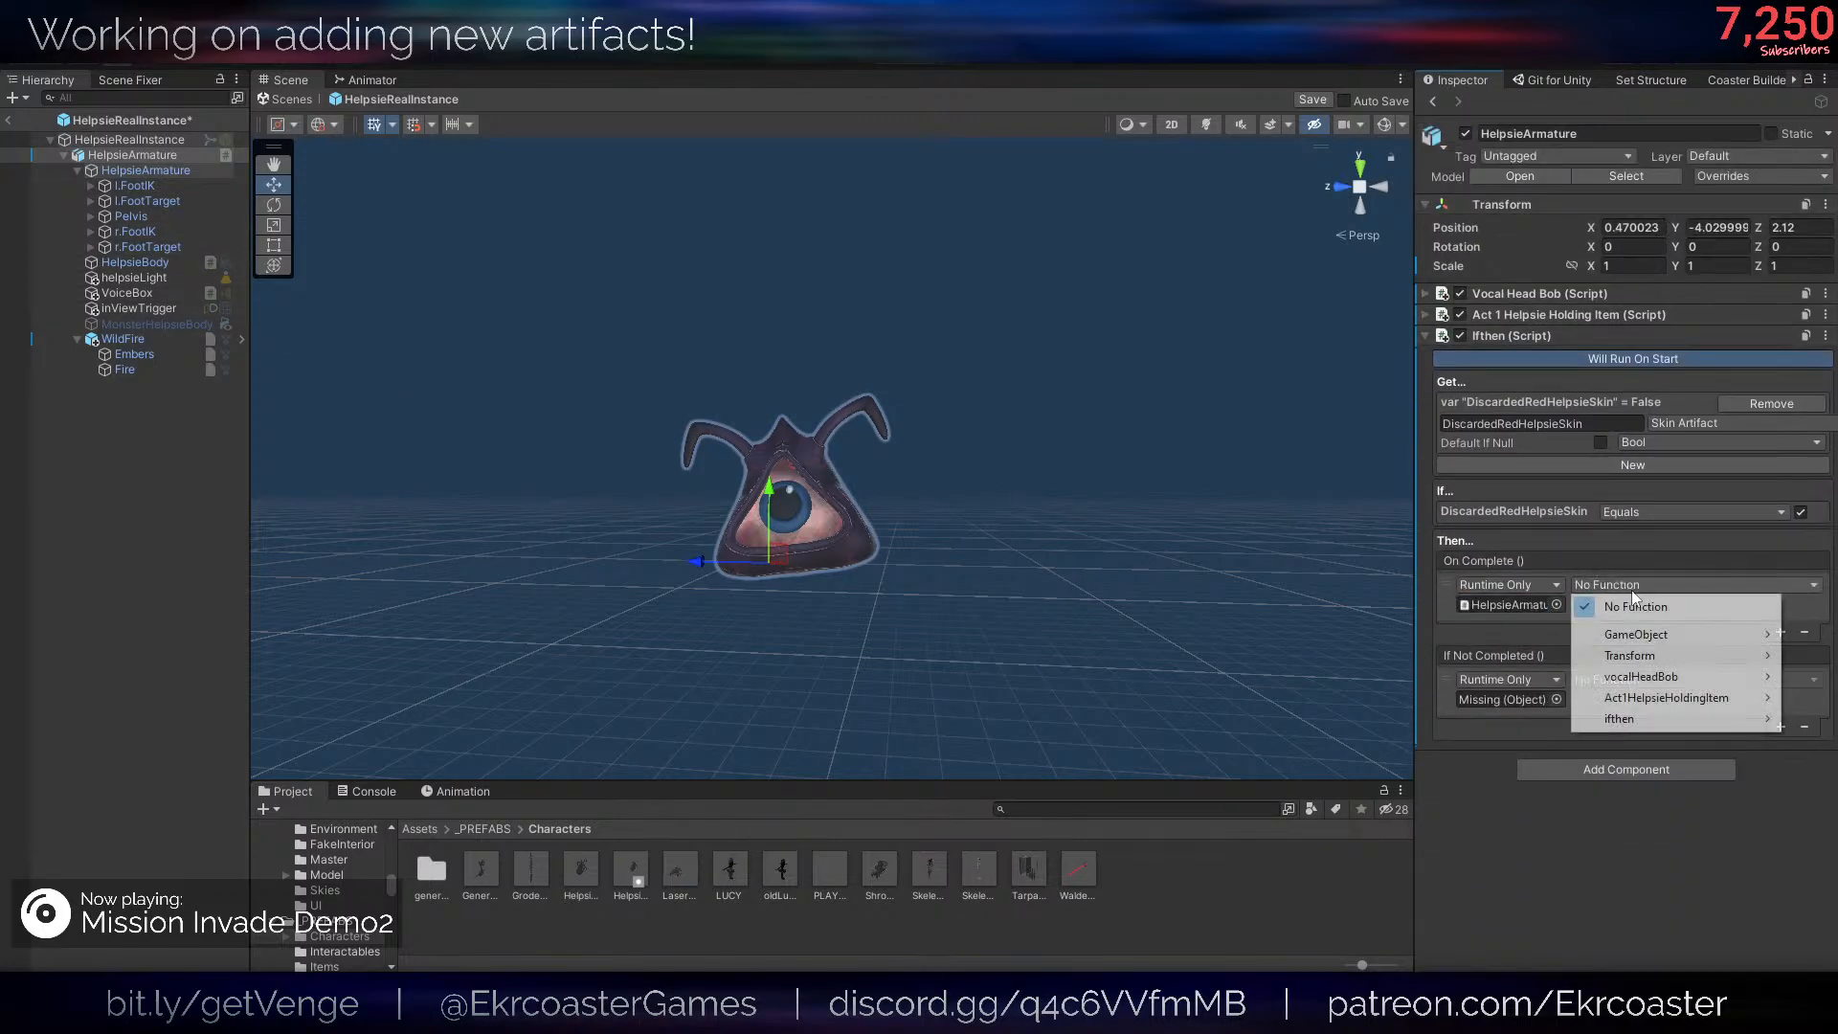
mouse_move(1685, 697)
click(1360, 529)
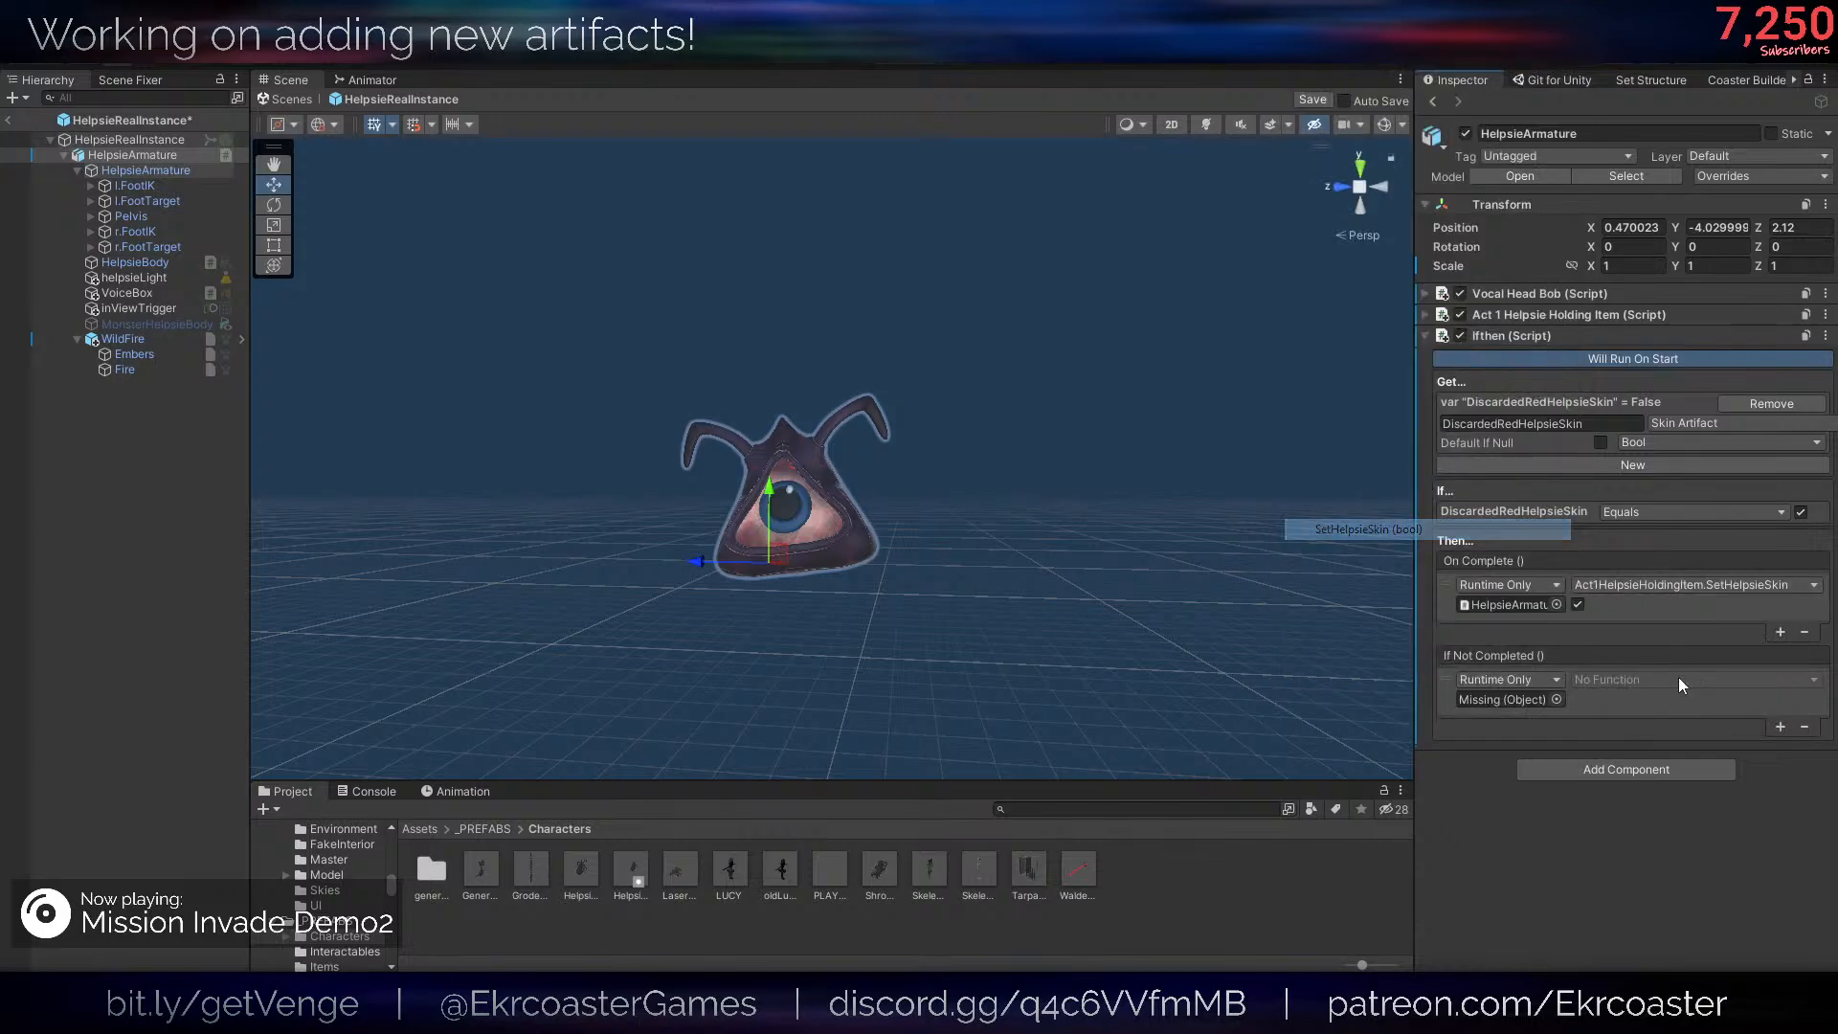
- Delete the entry with the missing object from If Not Completed, leaving that event list empty
click(1639, 584)
click(1493, 616)
click(1615, 703)
key(ctrl+d)
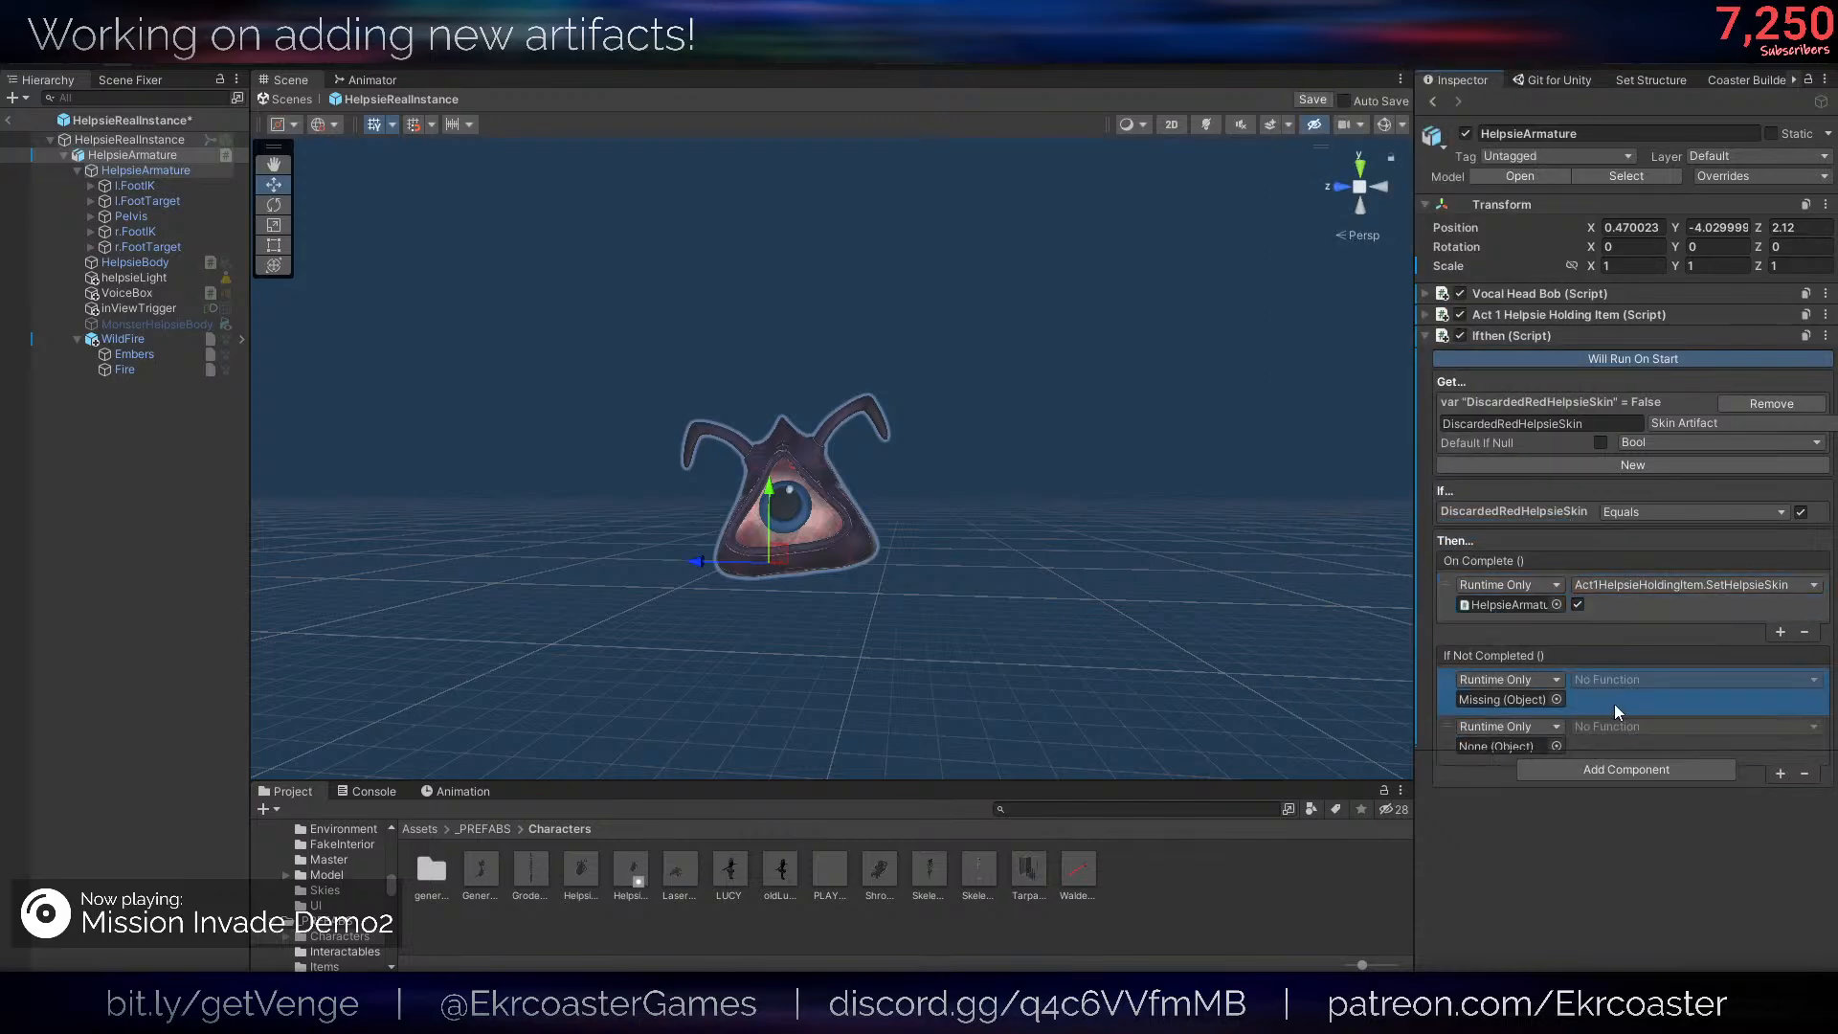
key(Delete)
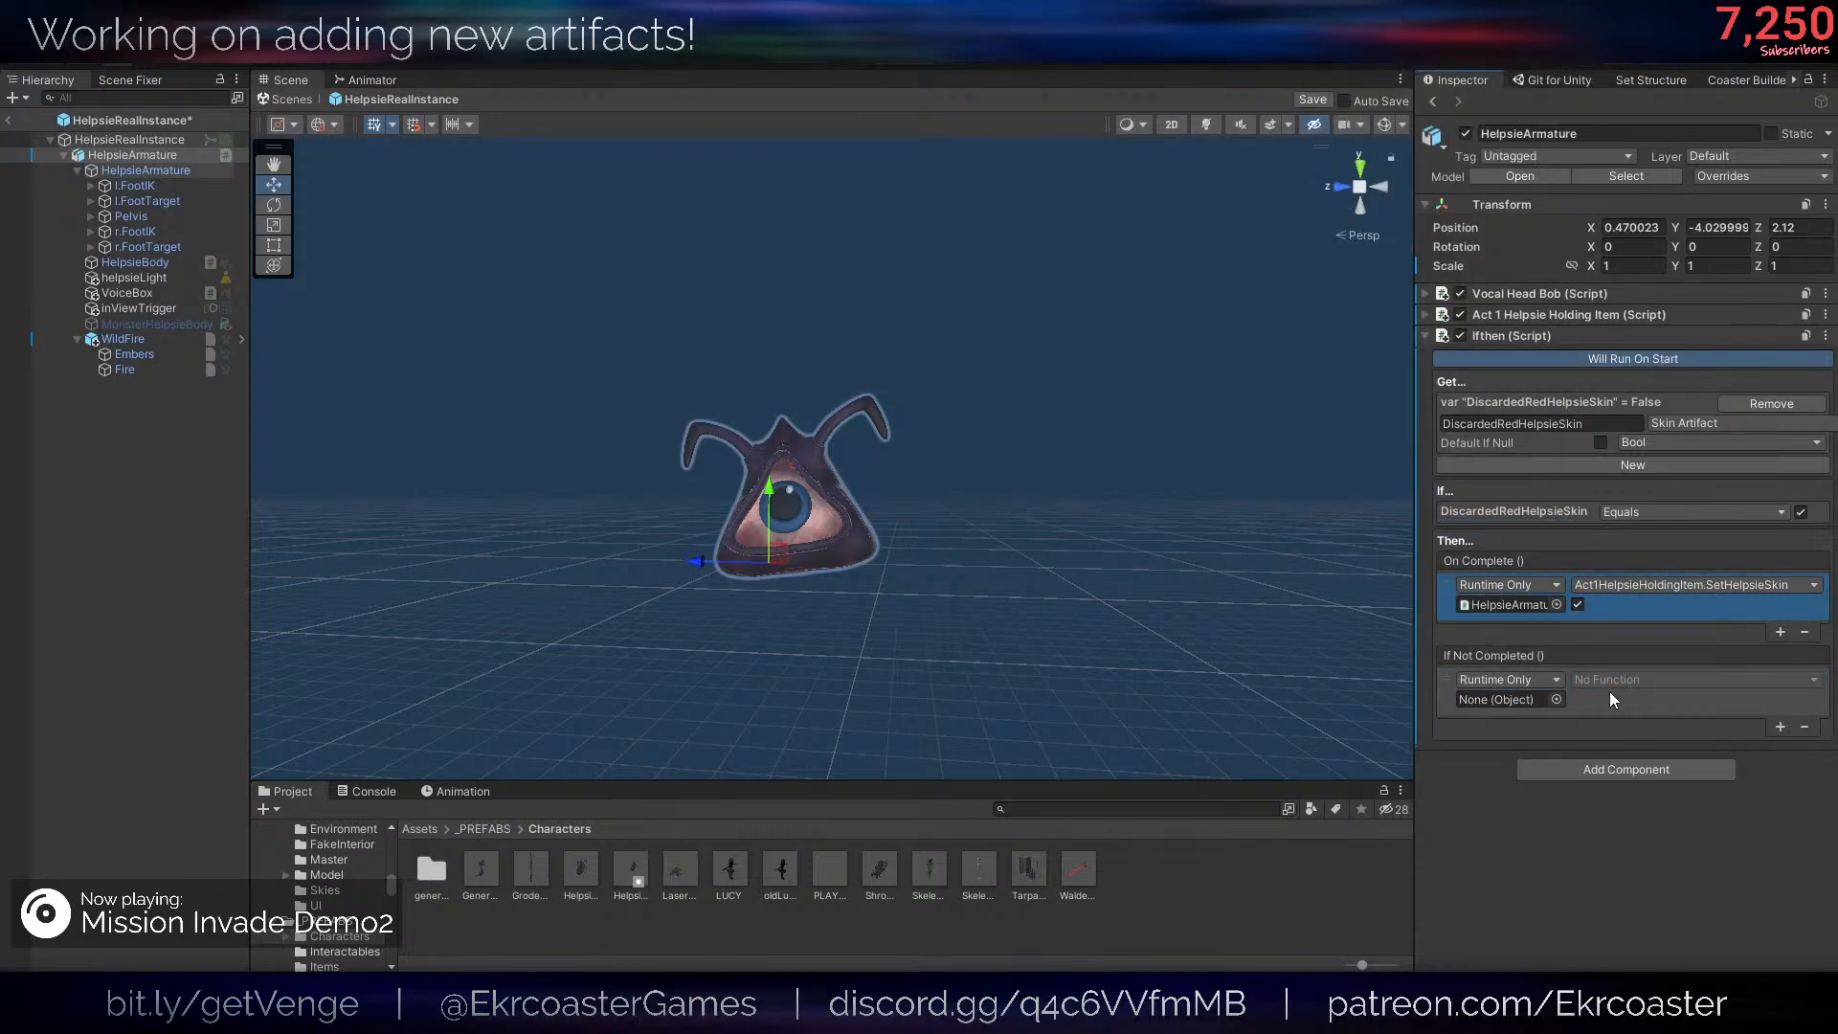
click(1618, 704)
key(ctrl+d)
key(Delete)
key(Delete)
- Paste the On Complete call into If Not Completed, choose SetHelpsieSkin with the value disabled, then save and leave the prefab
click(1604, 613)
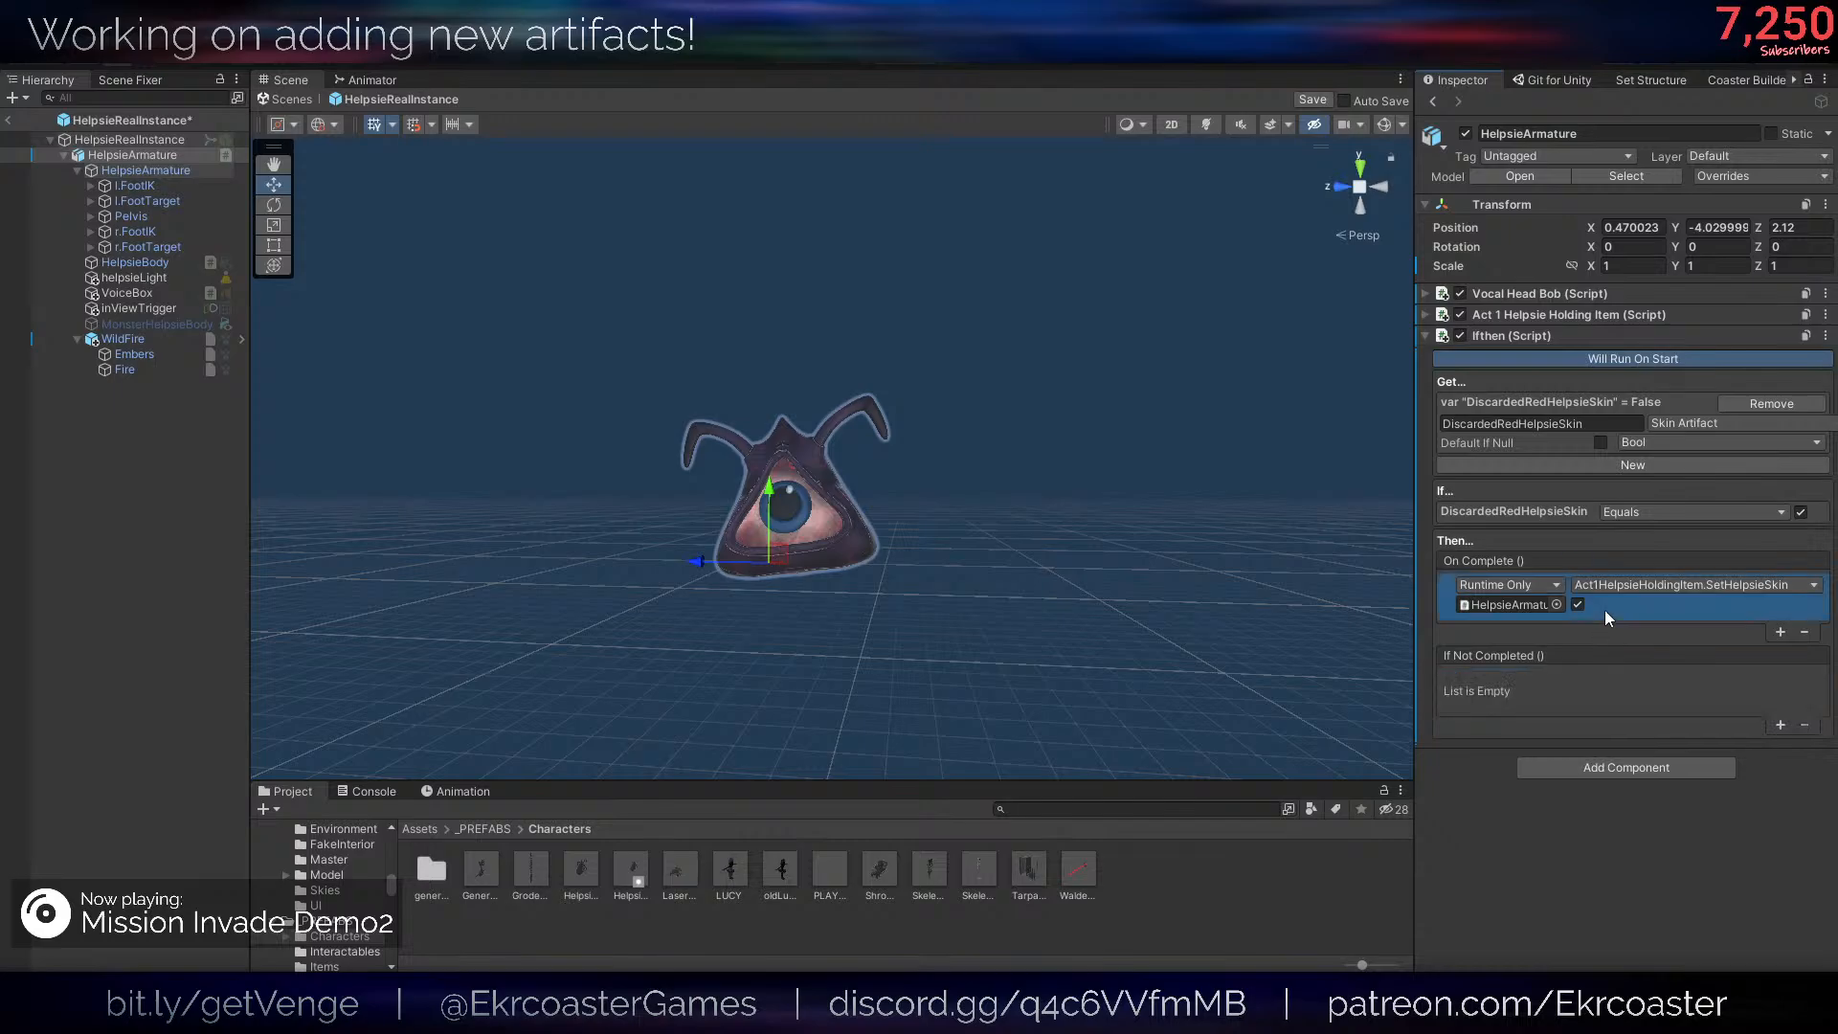
key(ctrl+v)
click(1614, 681)
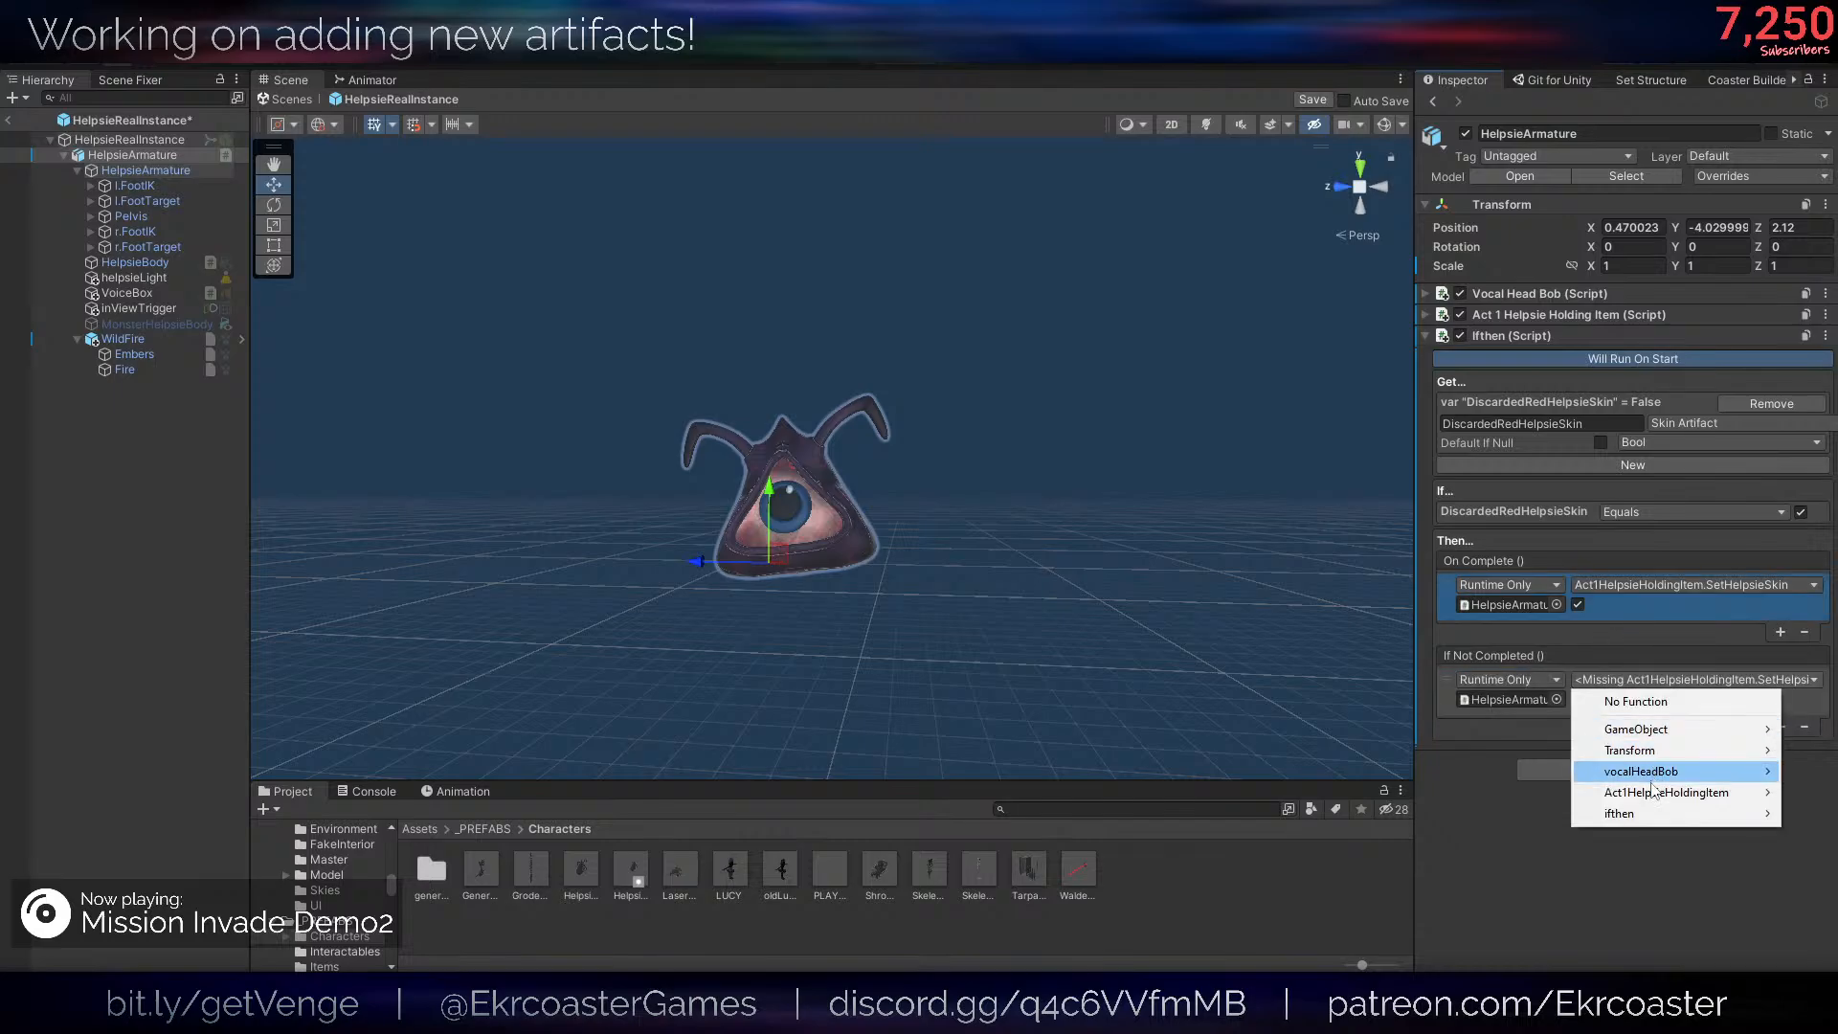
click(1651, 794)
click(1366, 624)
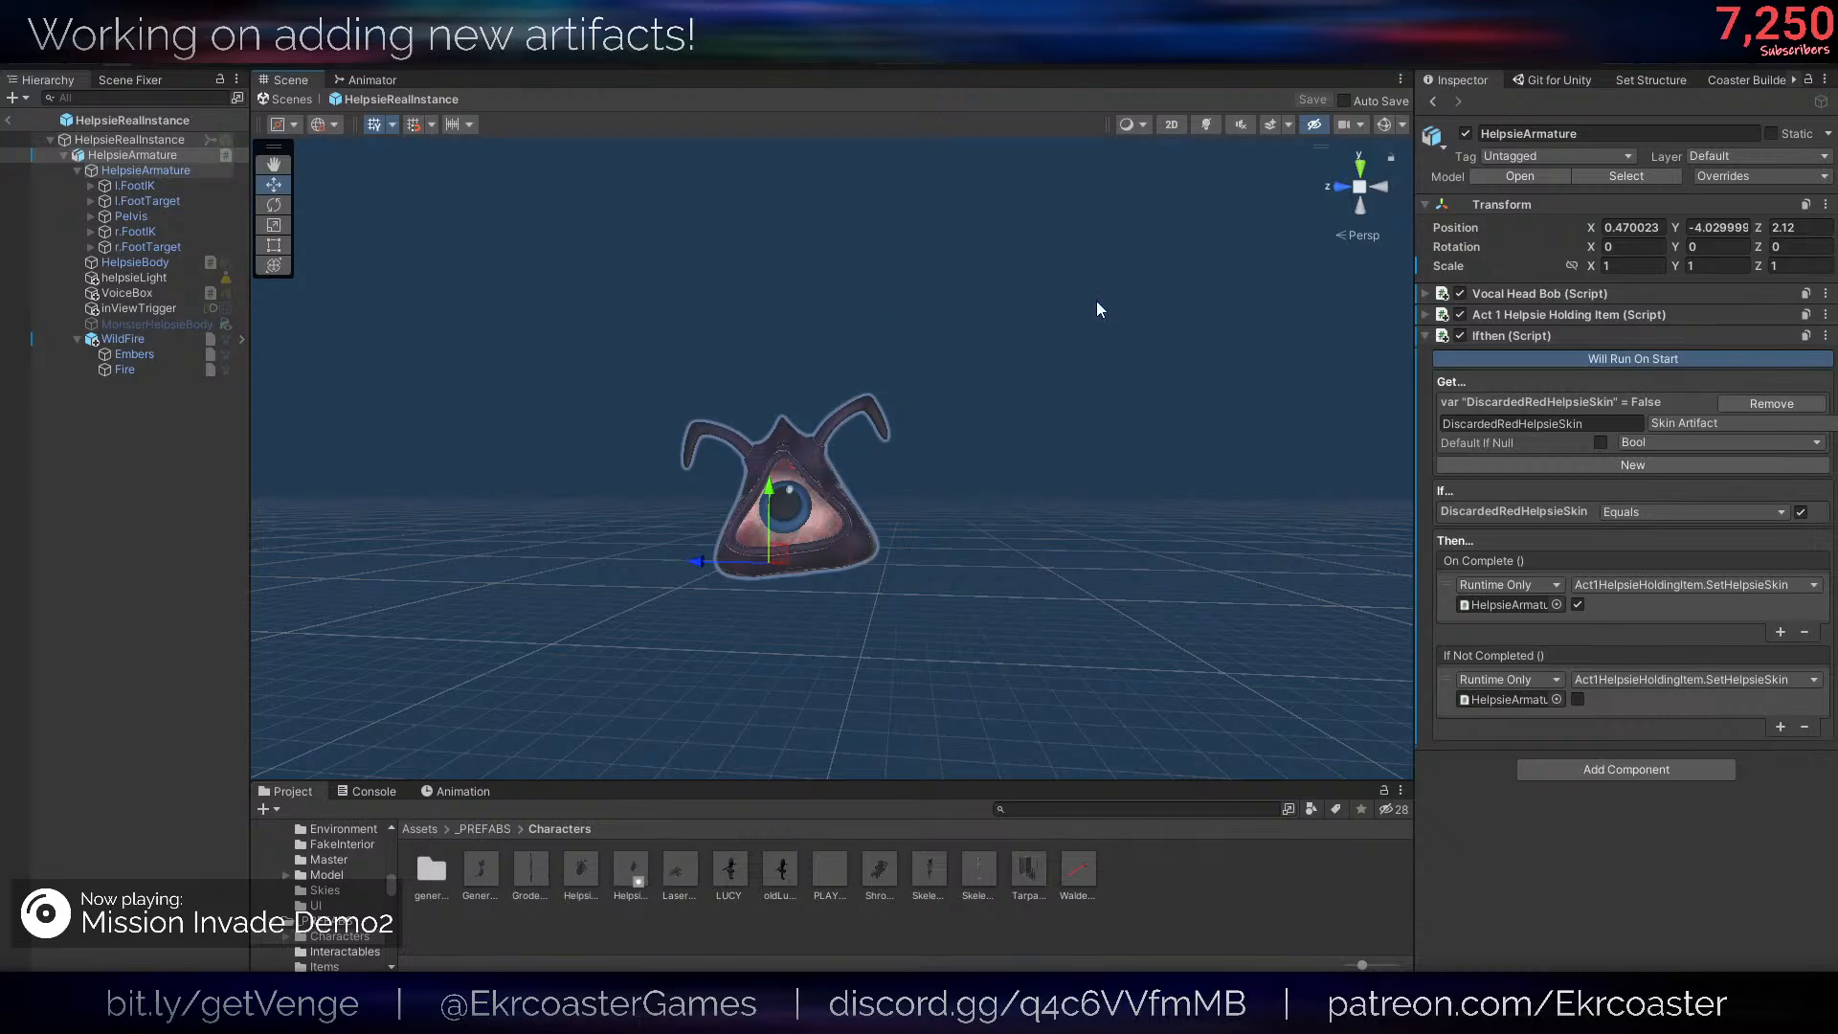
click(11, 121)
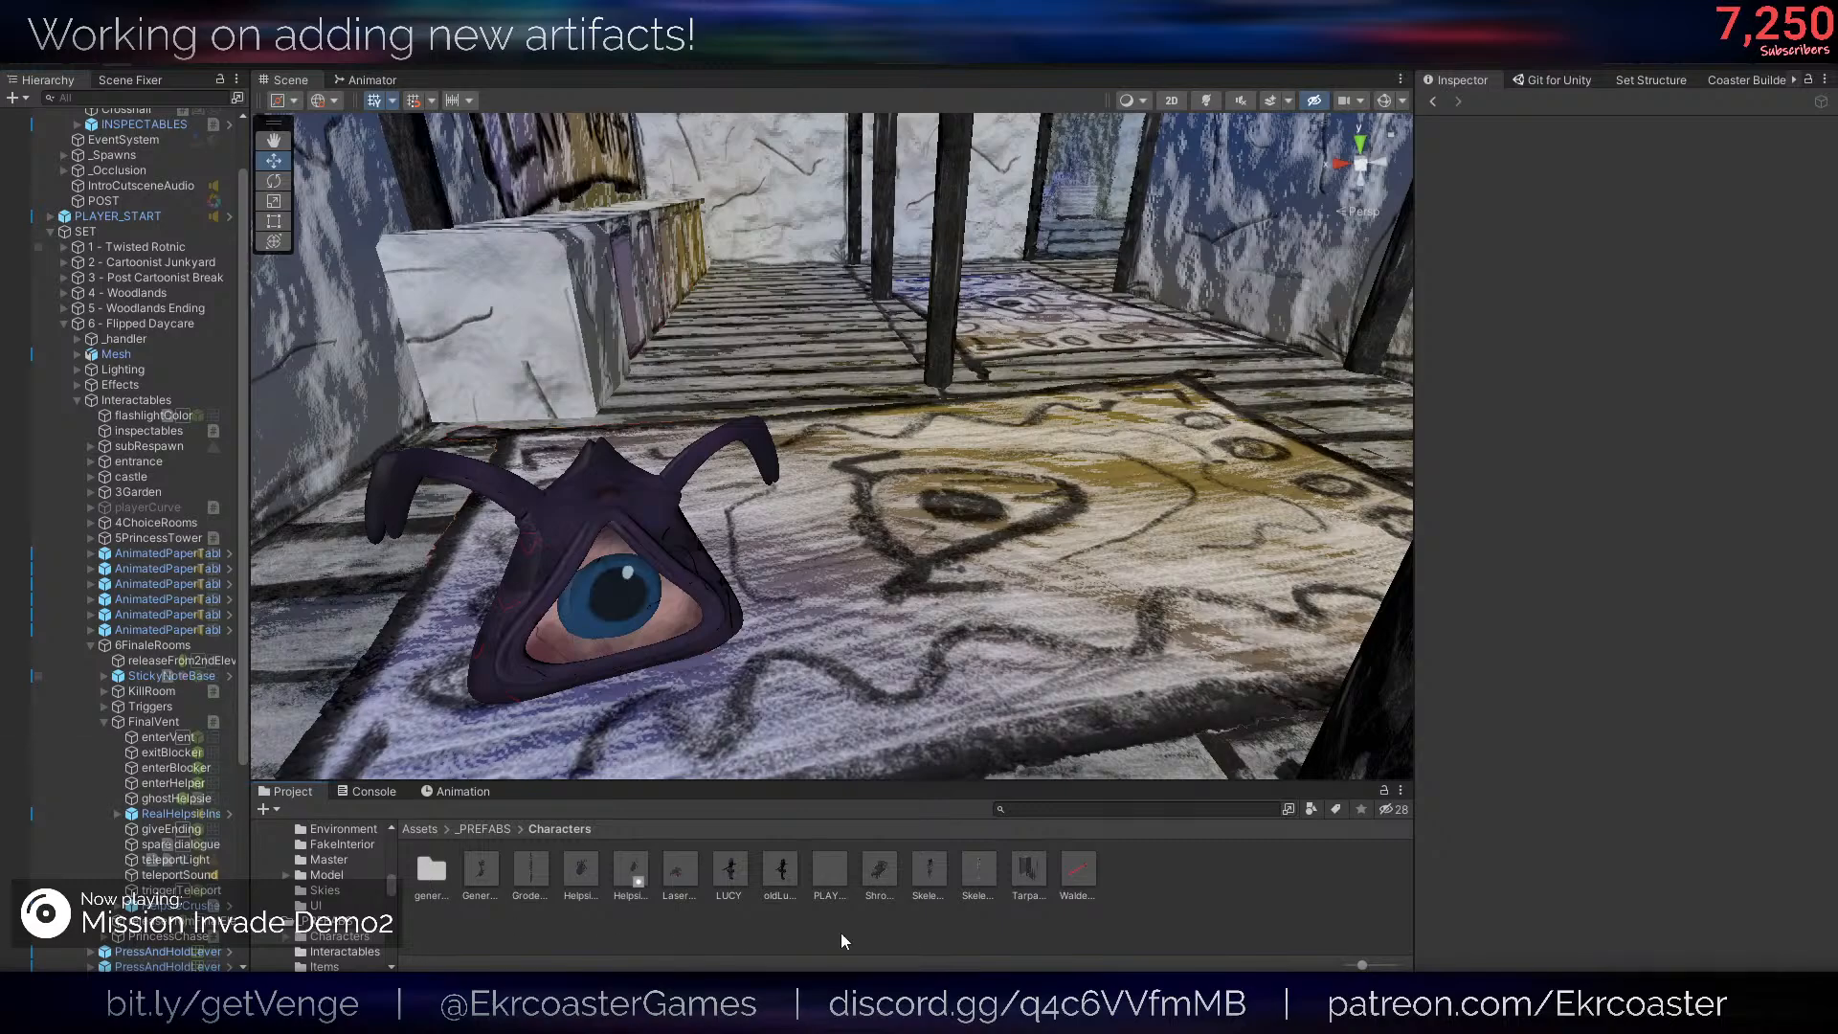
- Close the Strange Magazine translation screen in the running game and walk ahead while holding the flaming Helpsie
right_drag(1031, 443, 1016, 269)
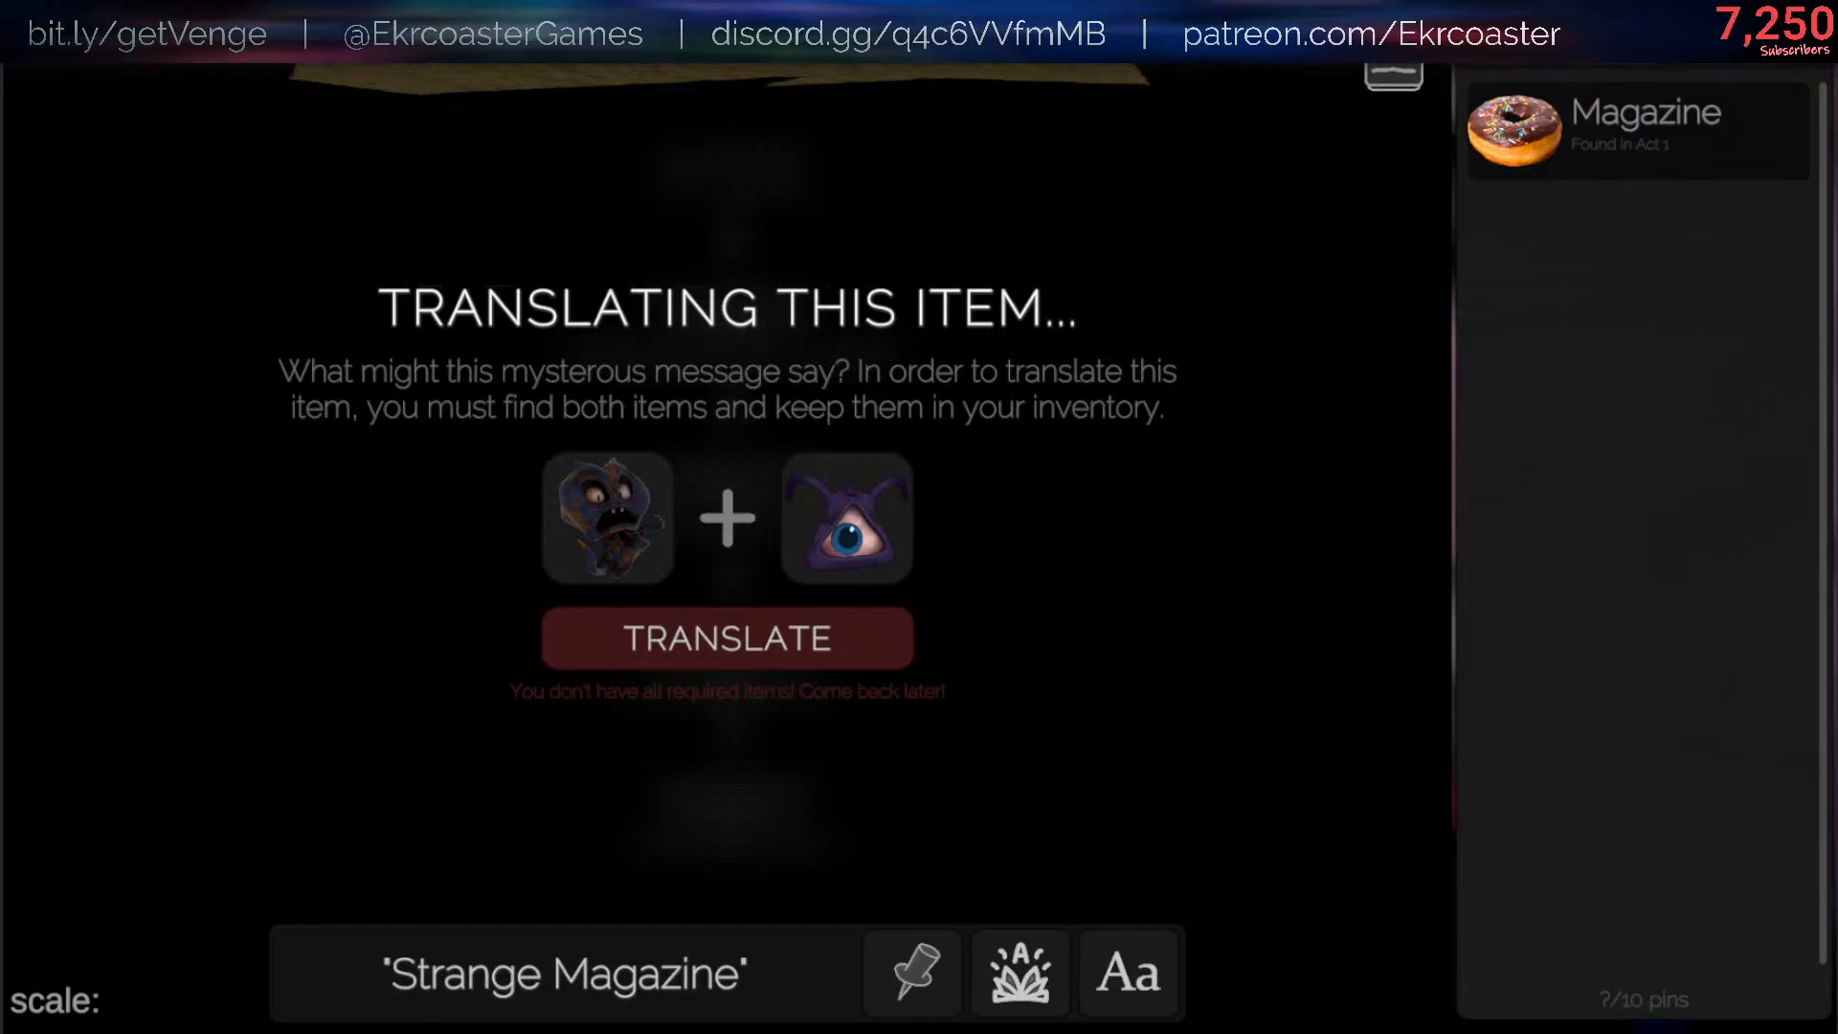
key(Escape)
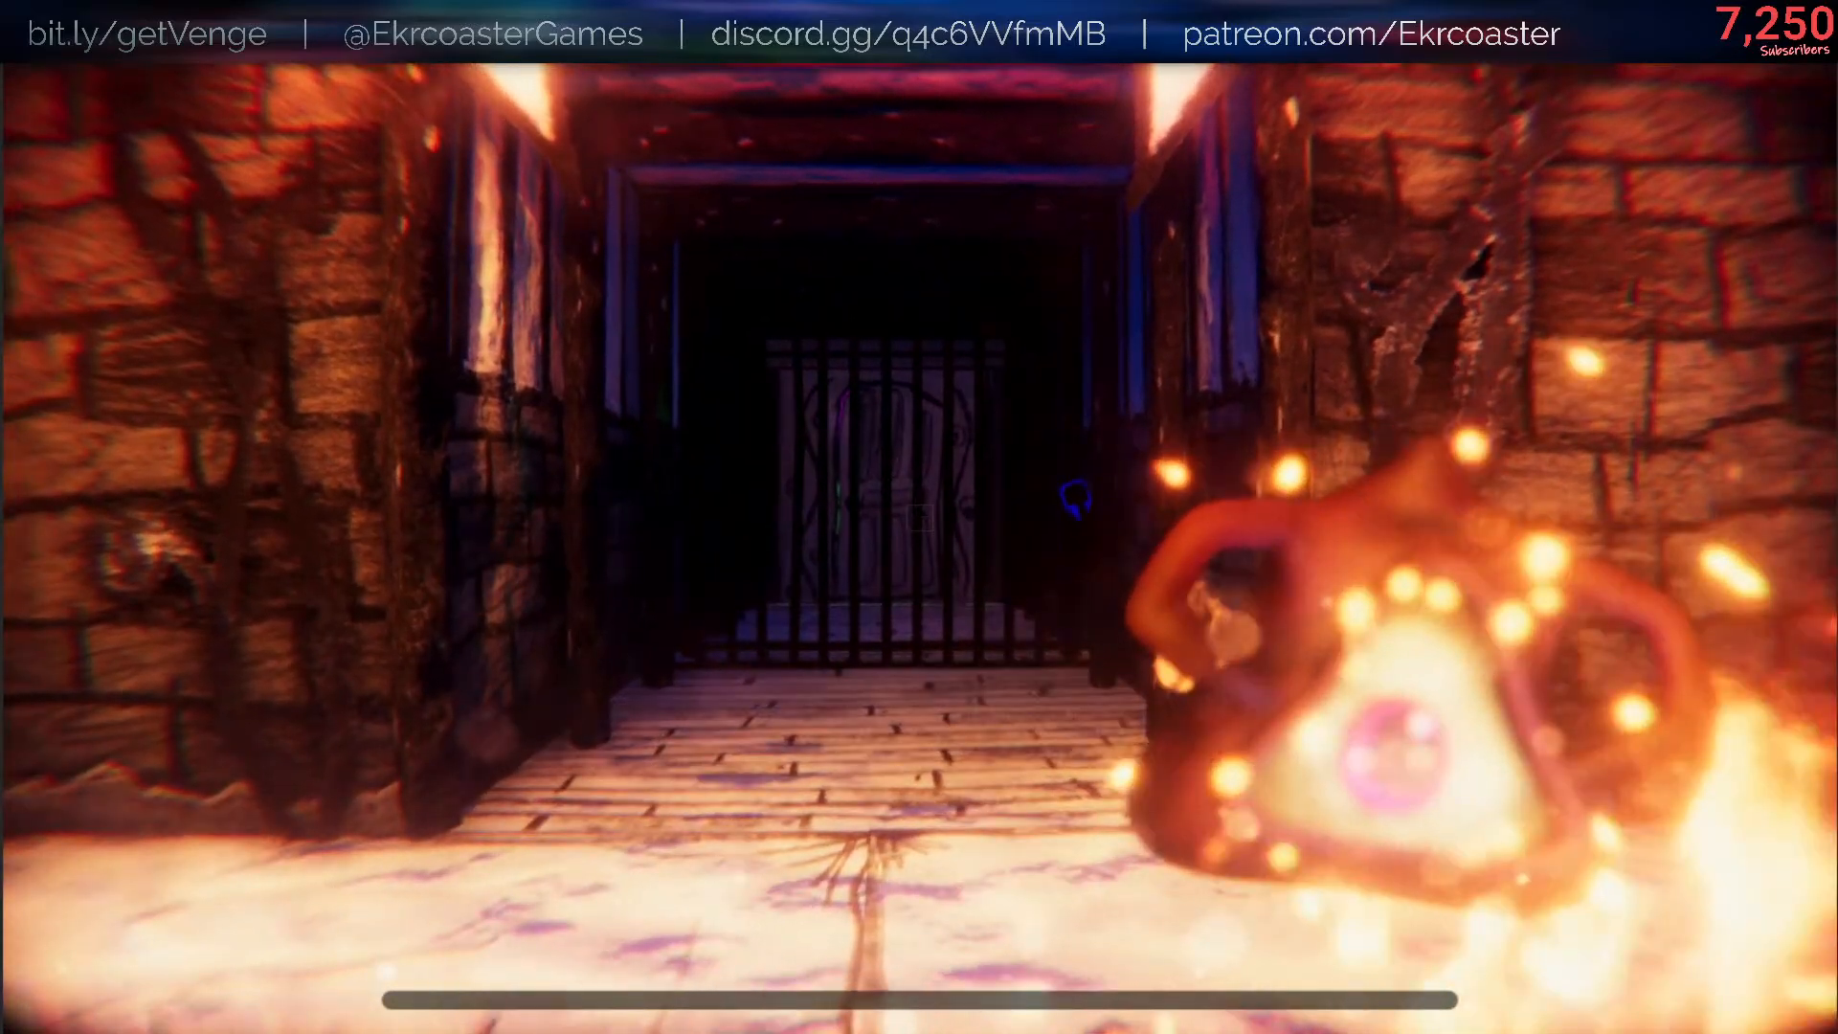
key(w)
key(w)
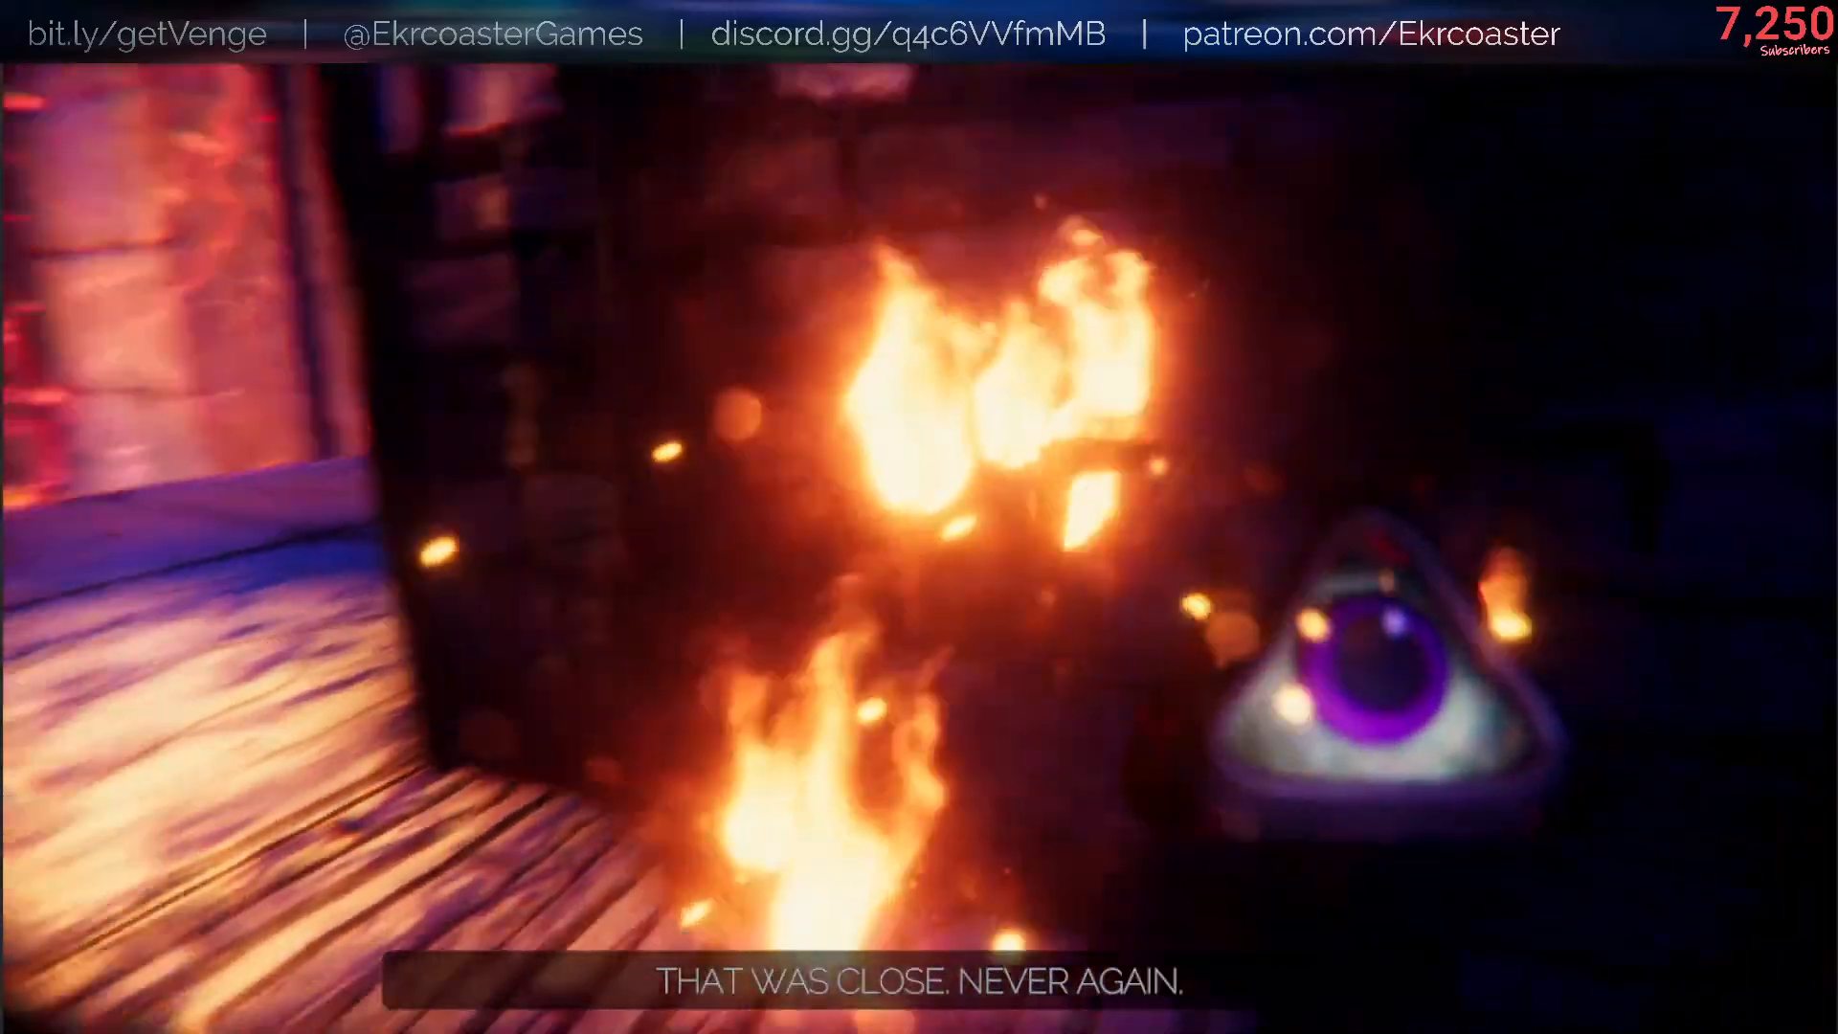
- Turn off the scene lighting with the console command /scene lighting false and return to the game
text(/scene)
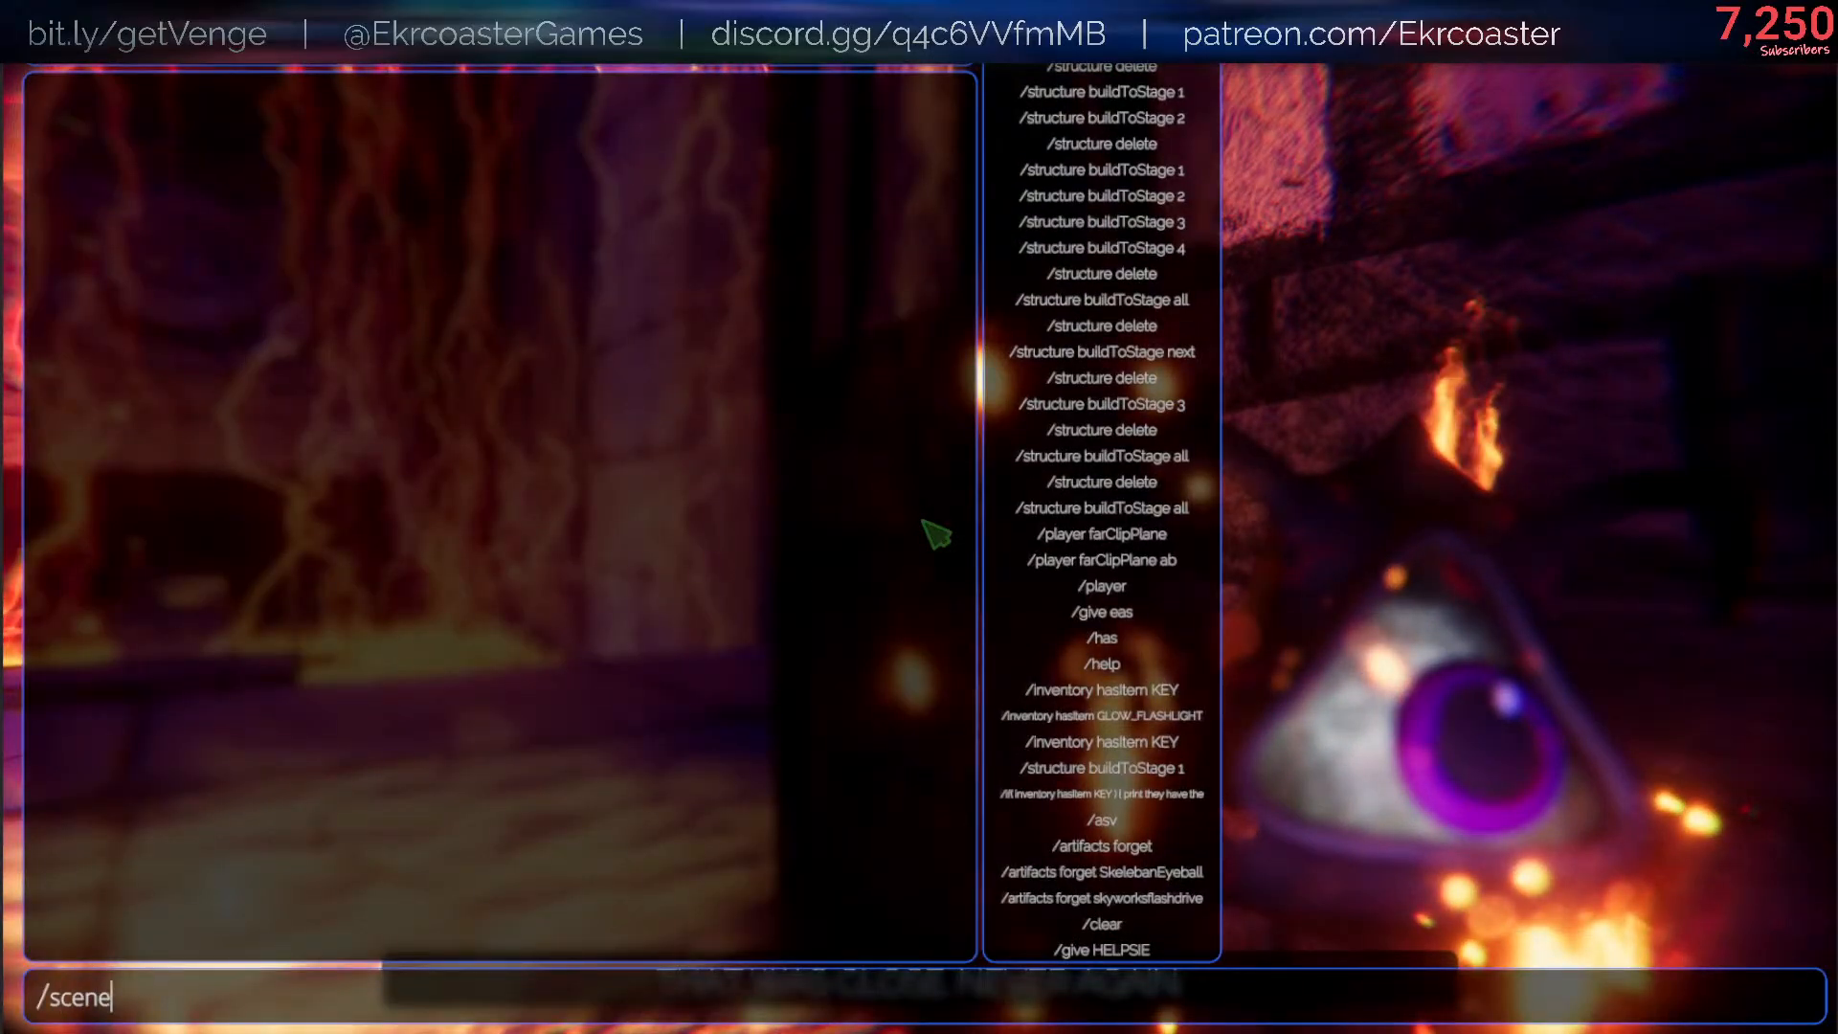
text( lighting false)
key(Return)
key(Escape)
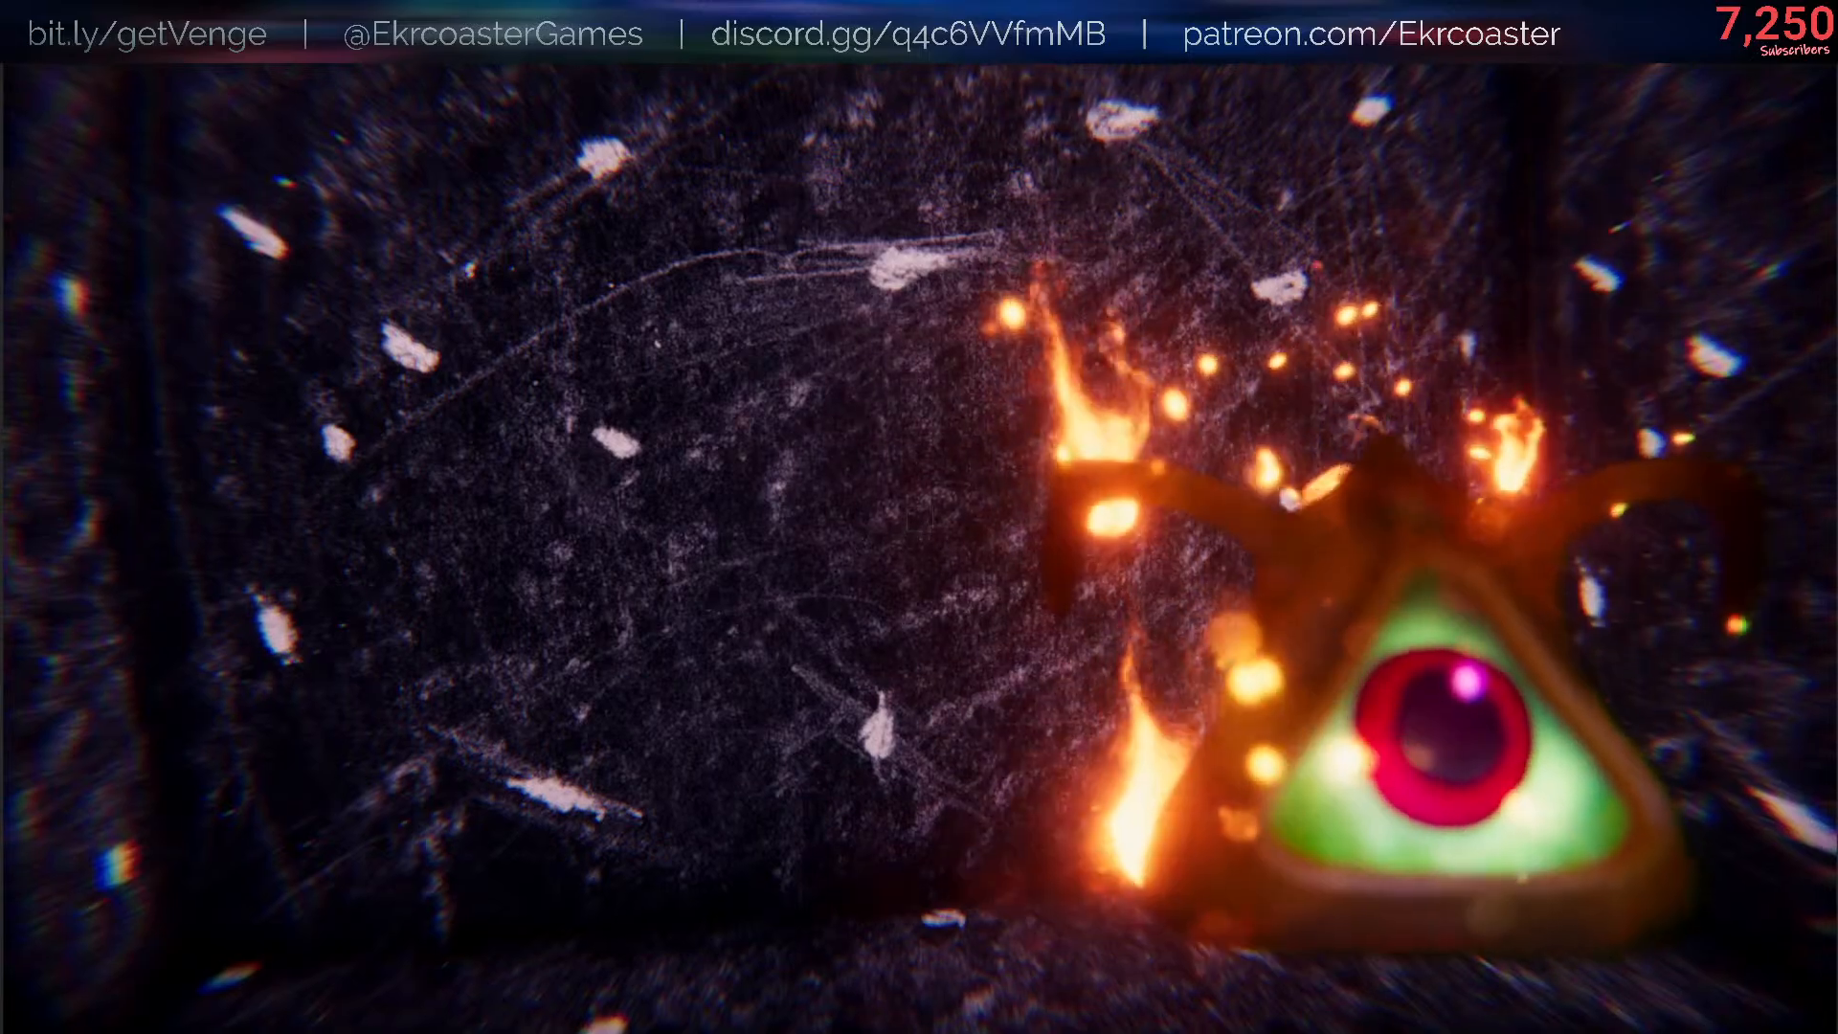
- Turn the scene lighting back on with the console command /scene lighting true and return to the game
key(slash)
key(Up)
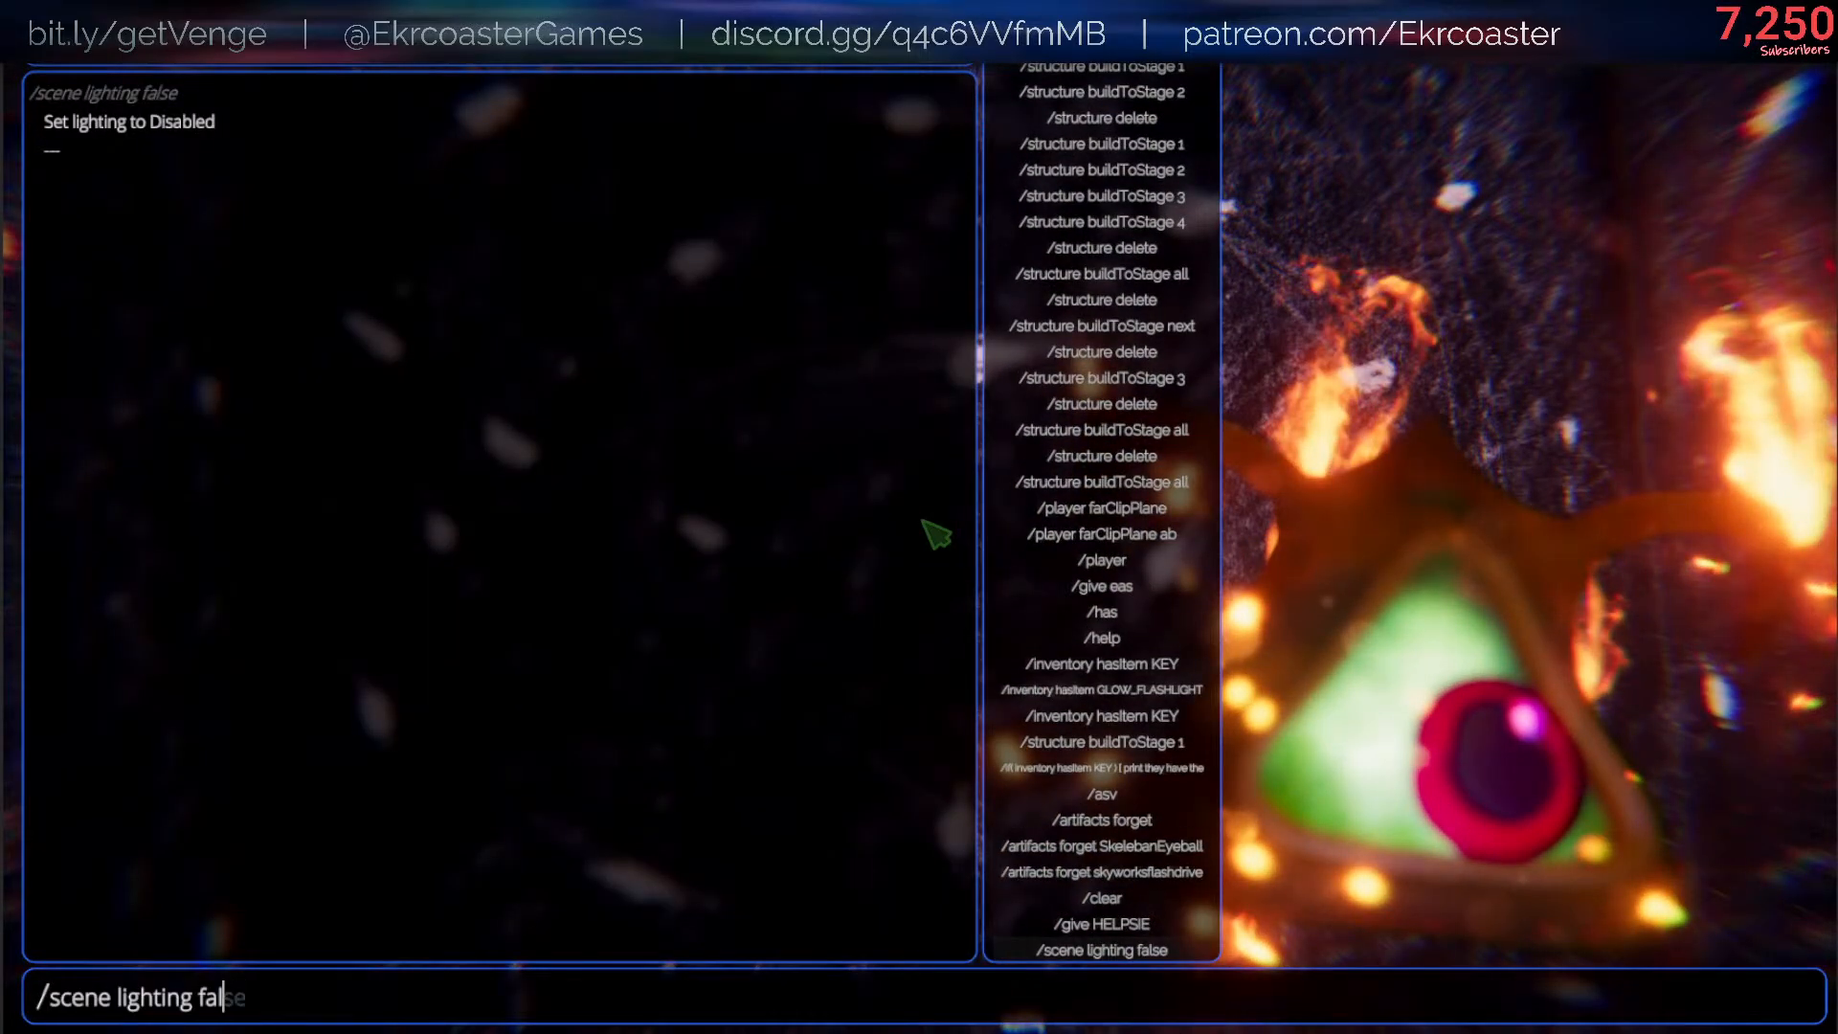
text(true)
key(Return)
key(Escape)
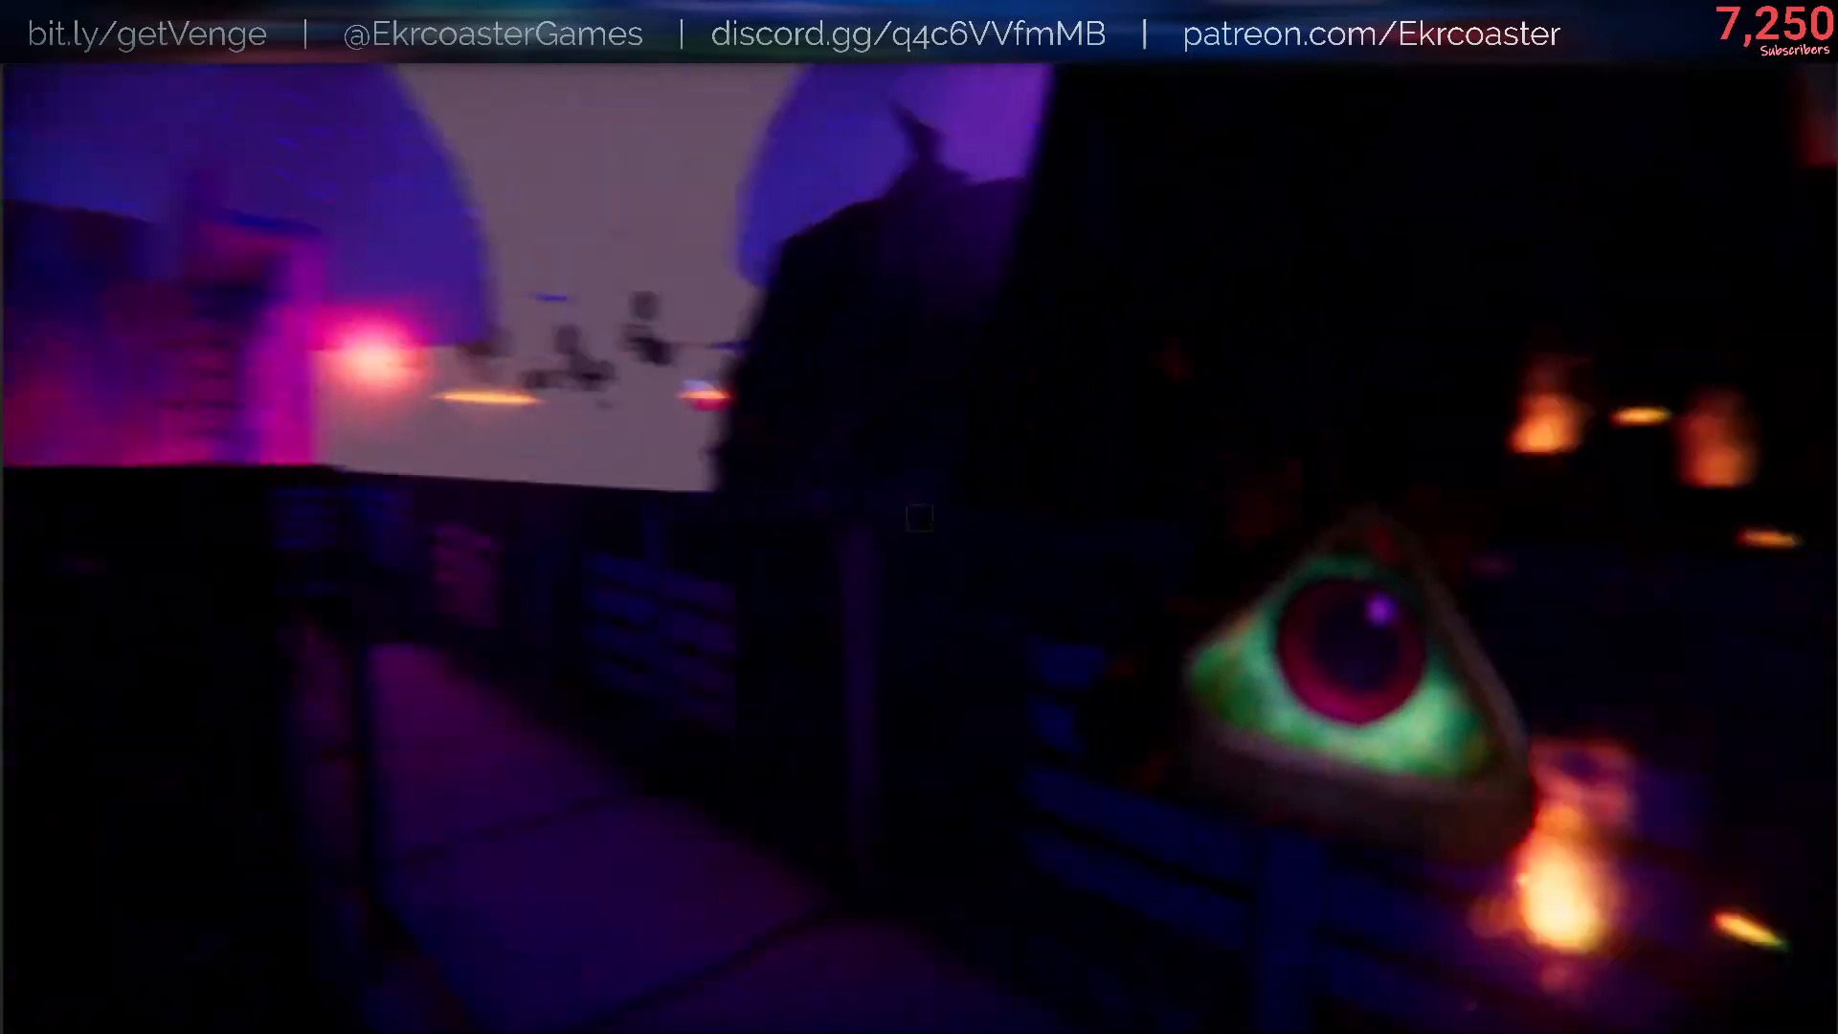
- Walk through the dark boarded corridor to the lava area, checking the held Helpsie's recoloured skin and flames
key(w)
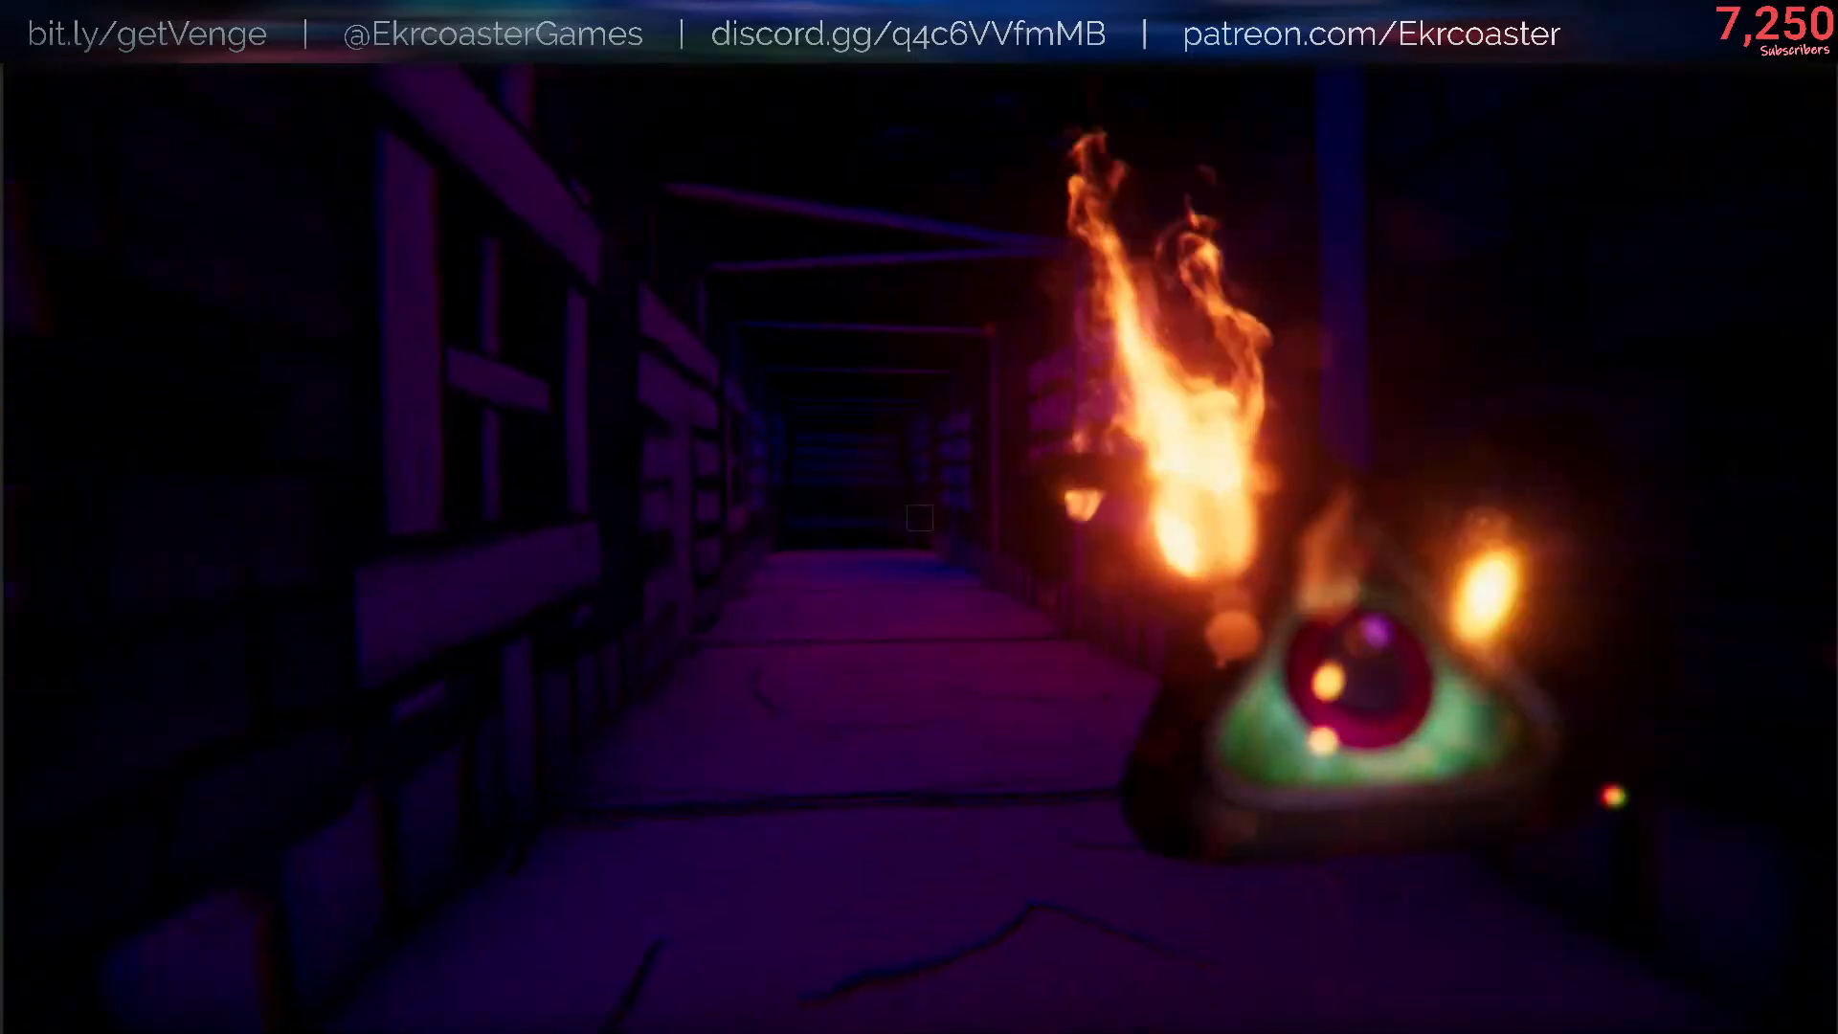
key(w)
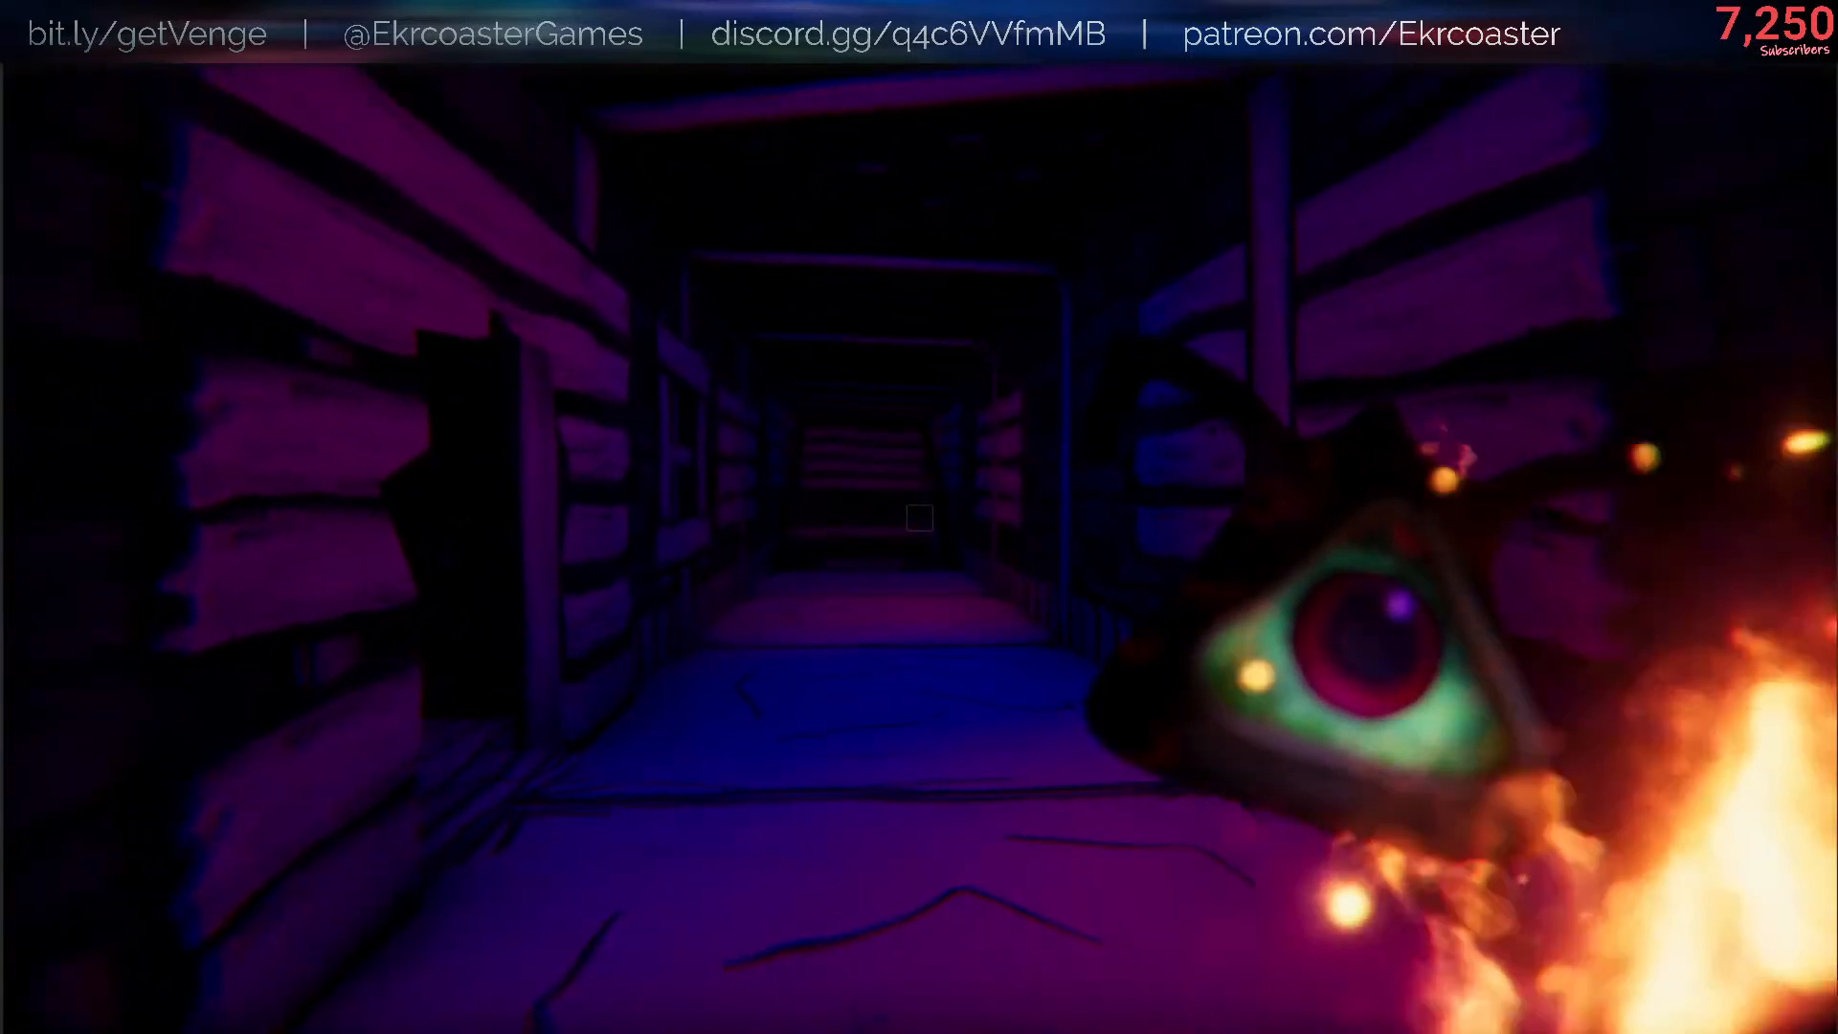
key(w)
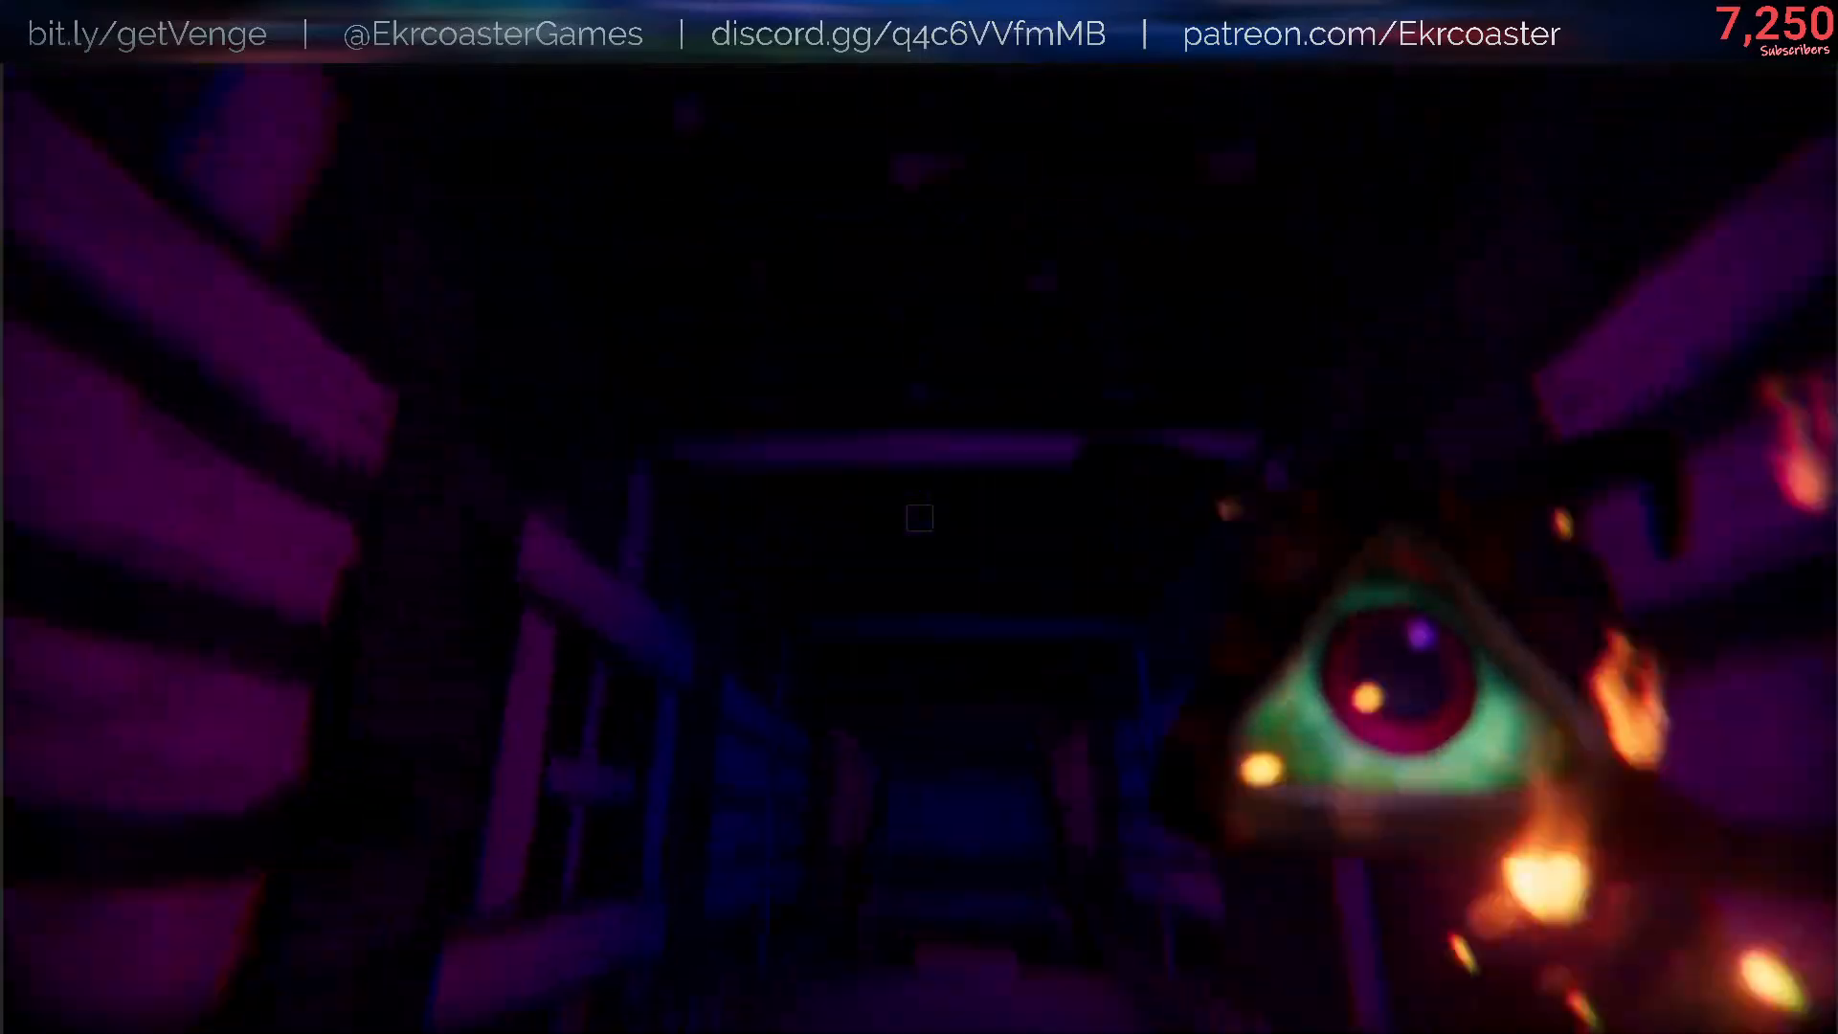
key(w)
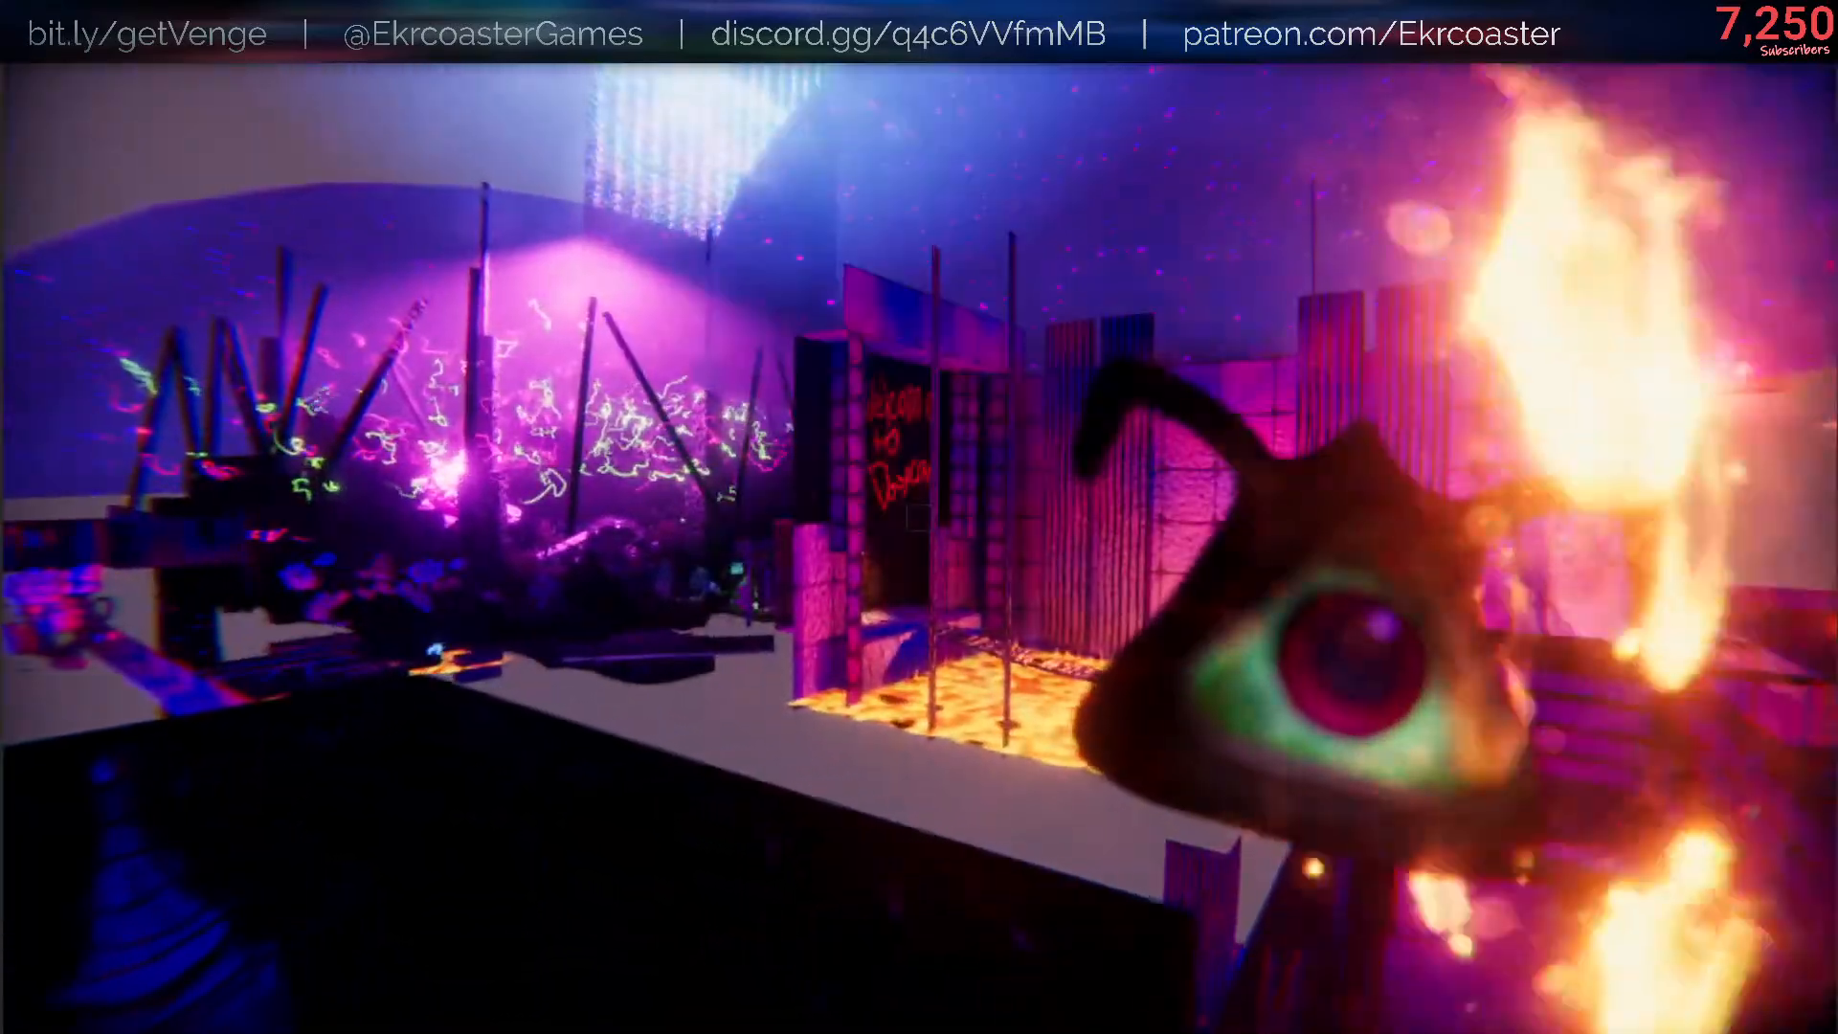
key(w)
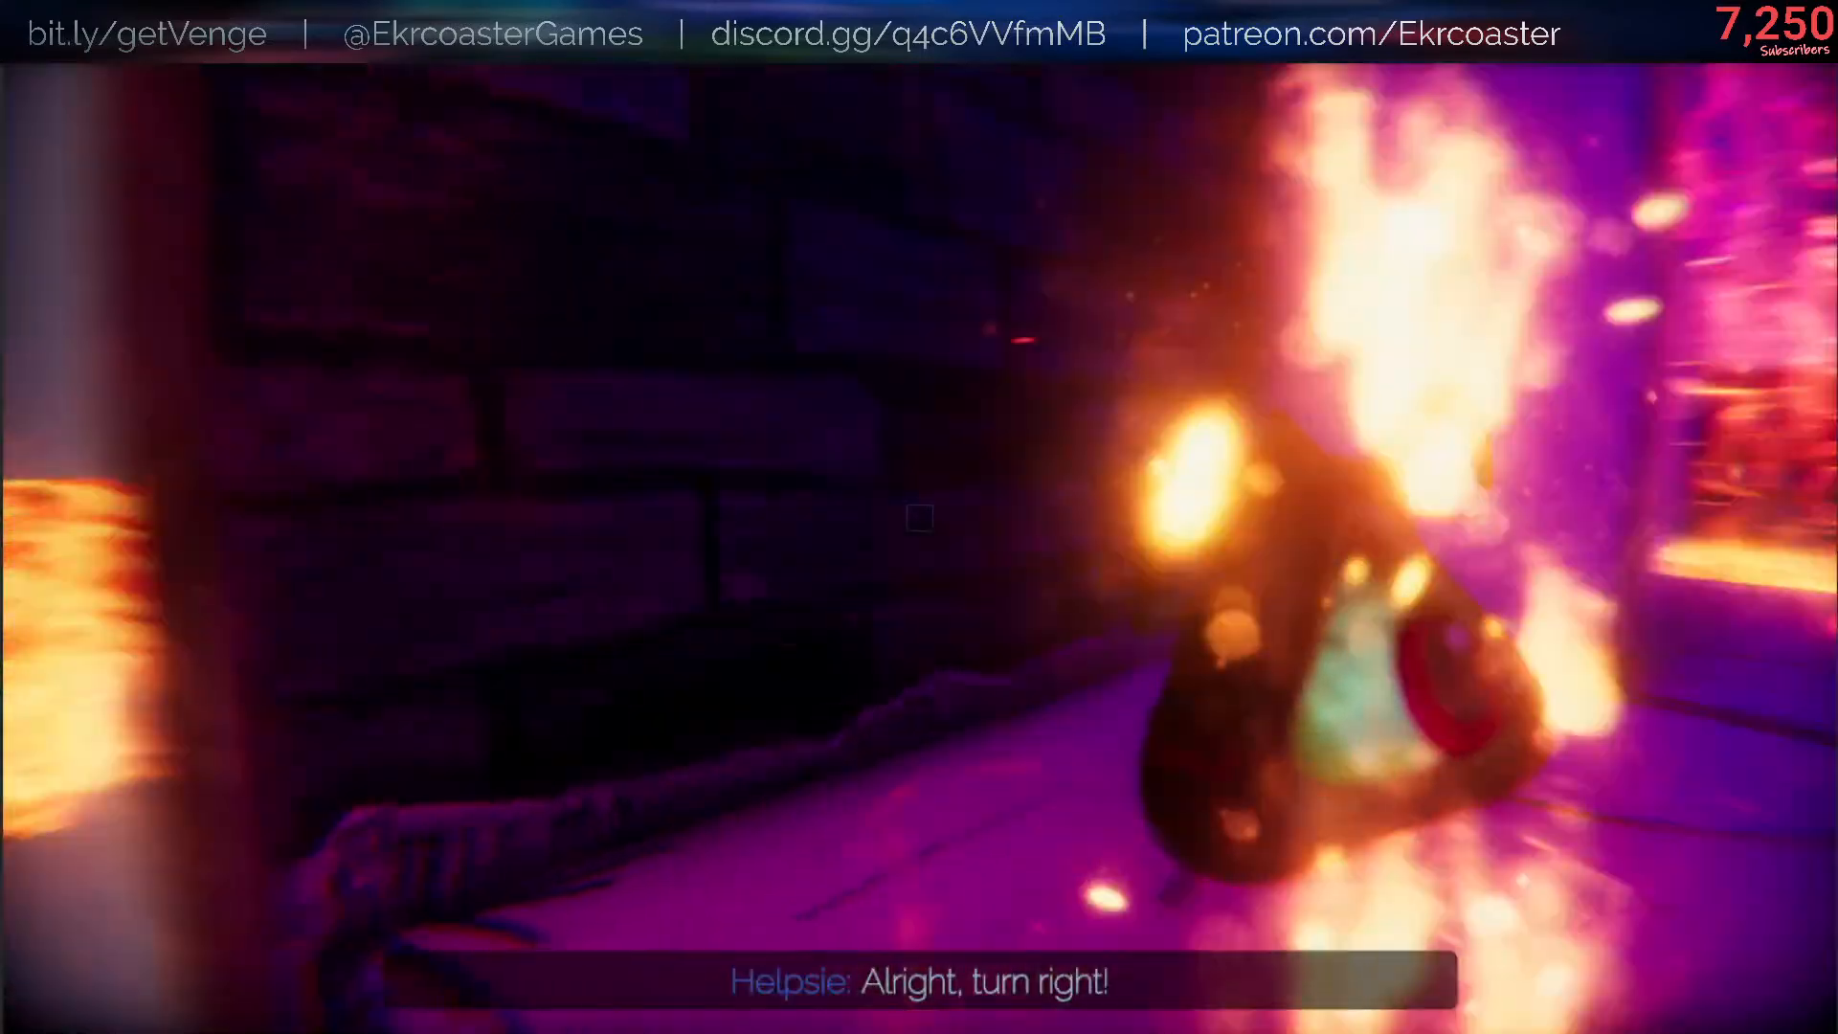
key(w)
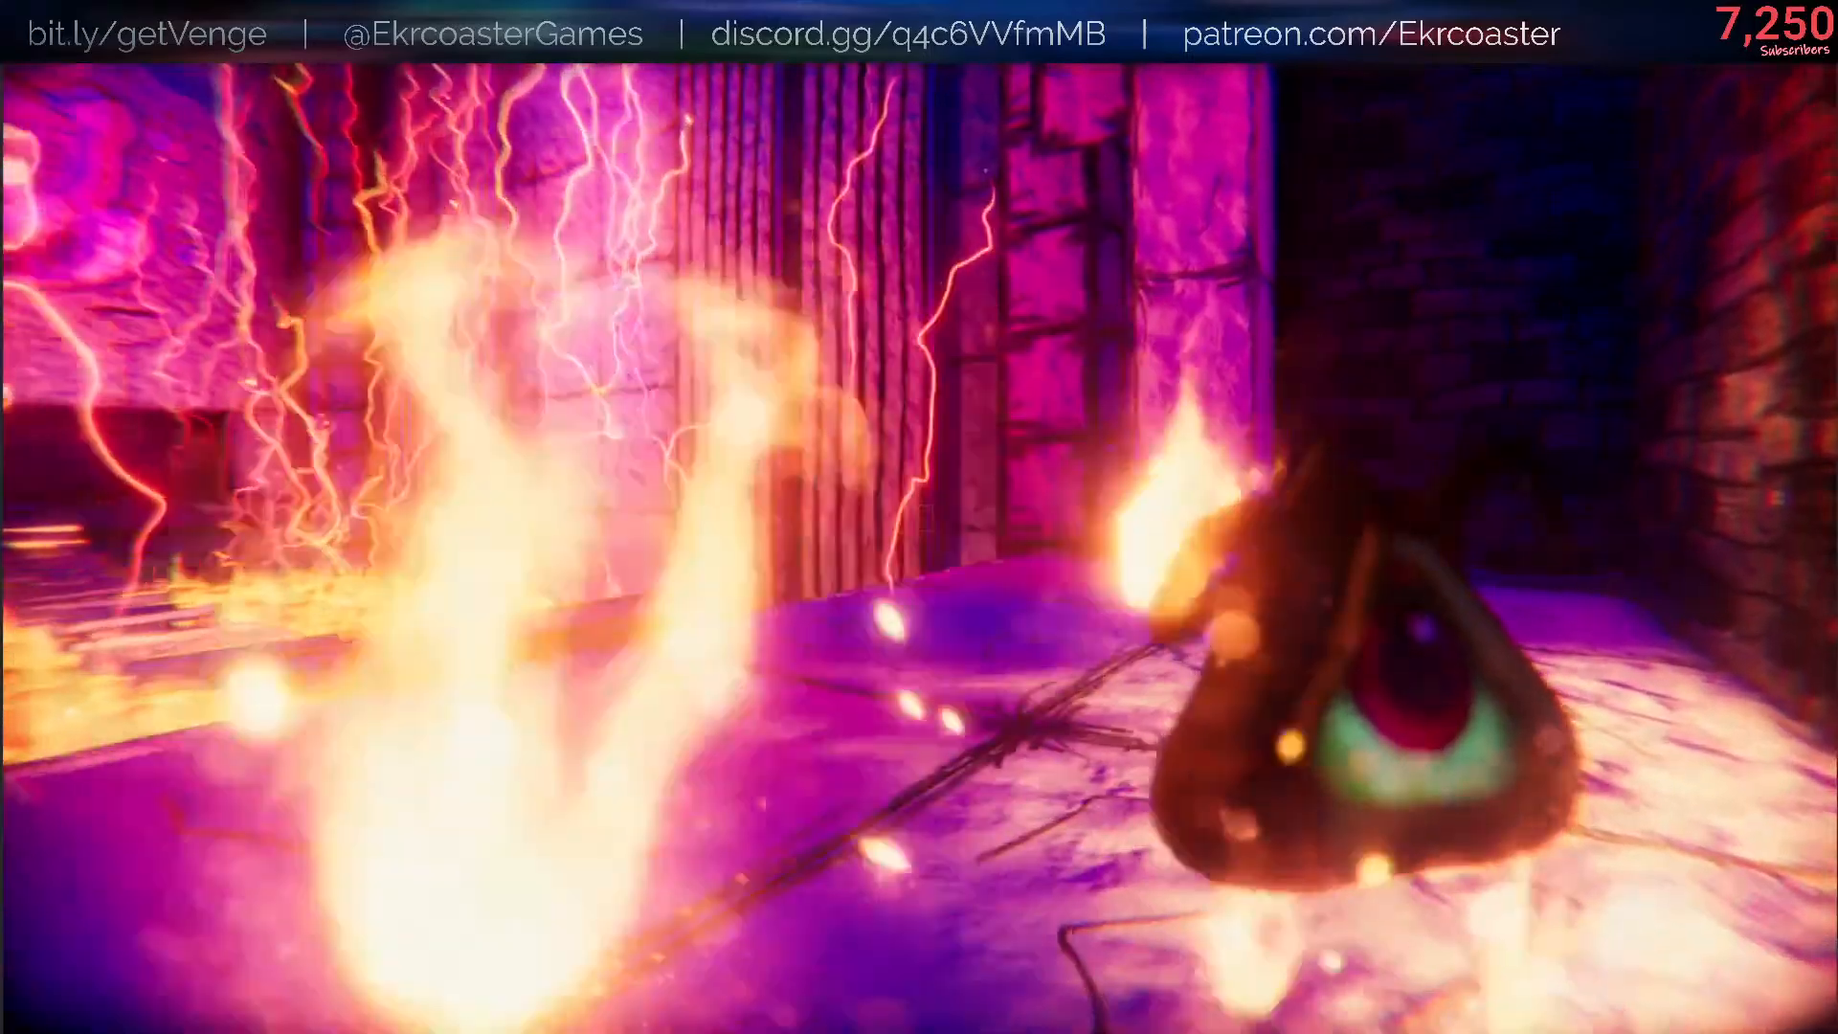
key(w)
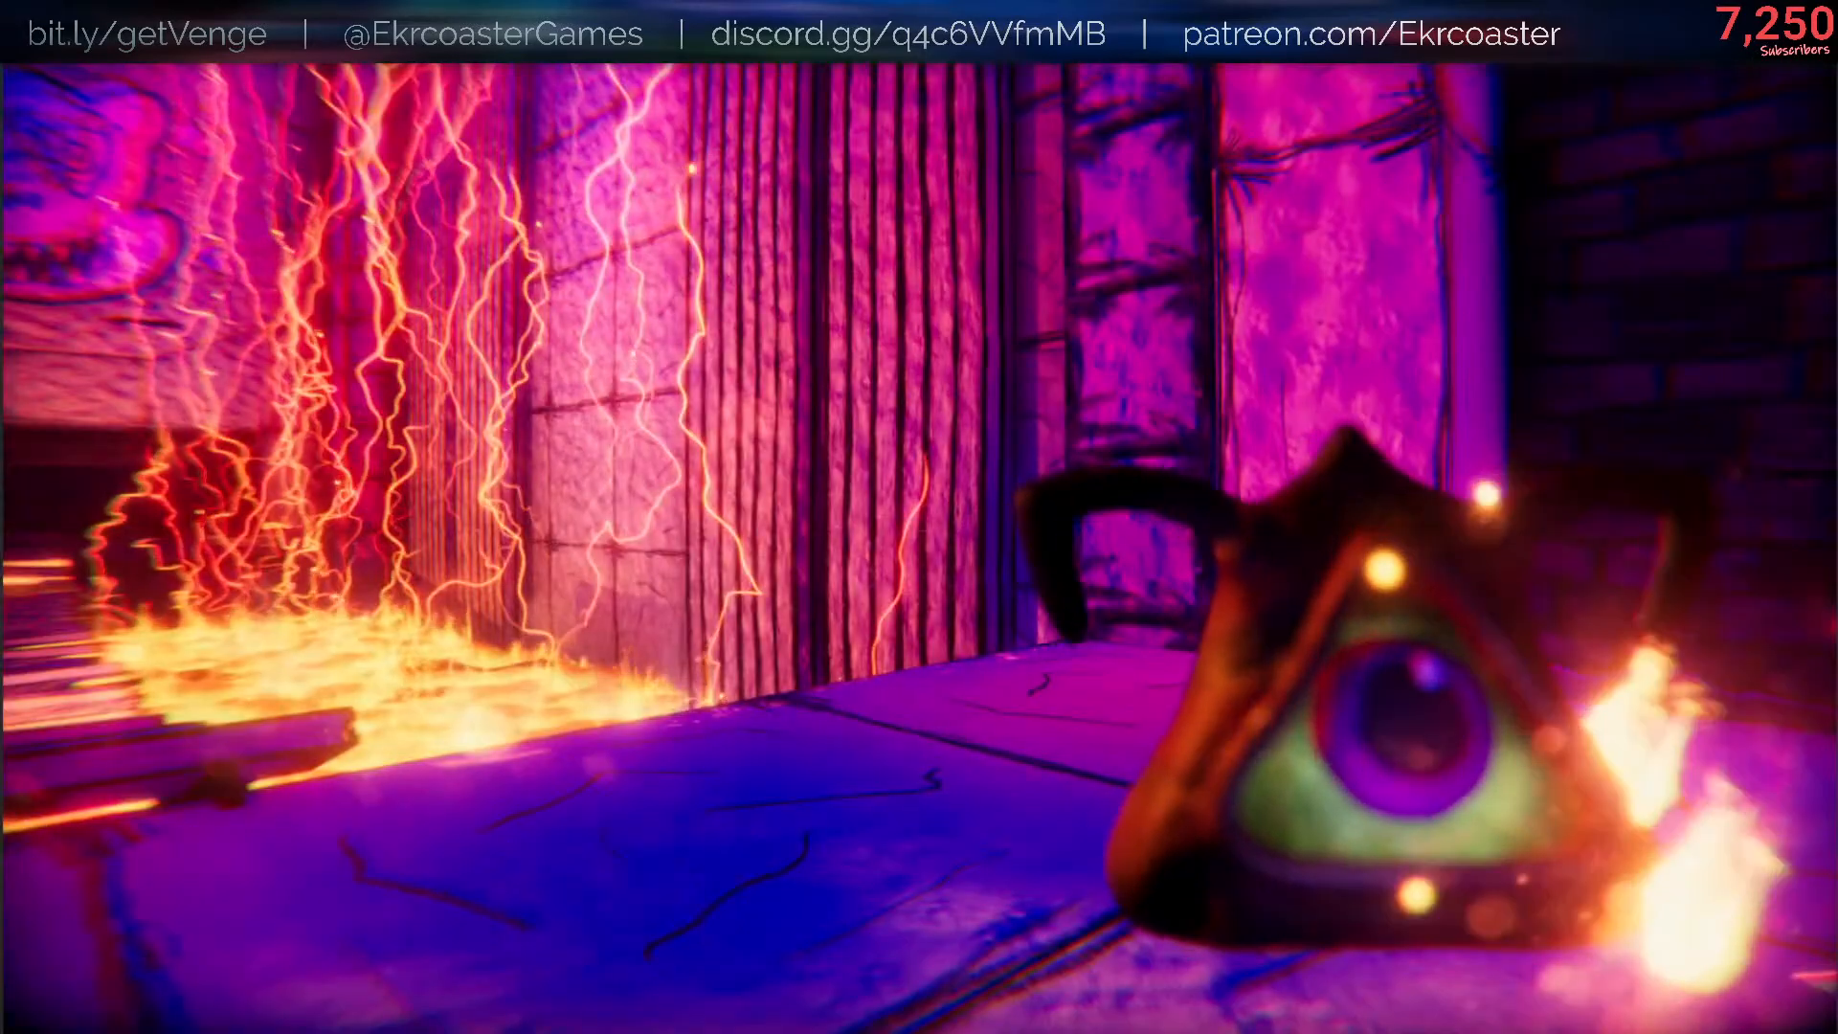
- Drop Helpsie on the lit floor to inspect its skin, and grab it again
key(q)
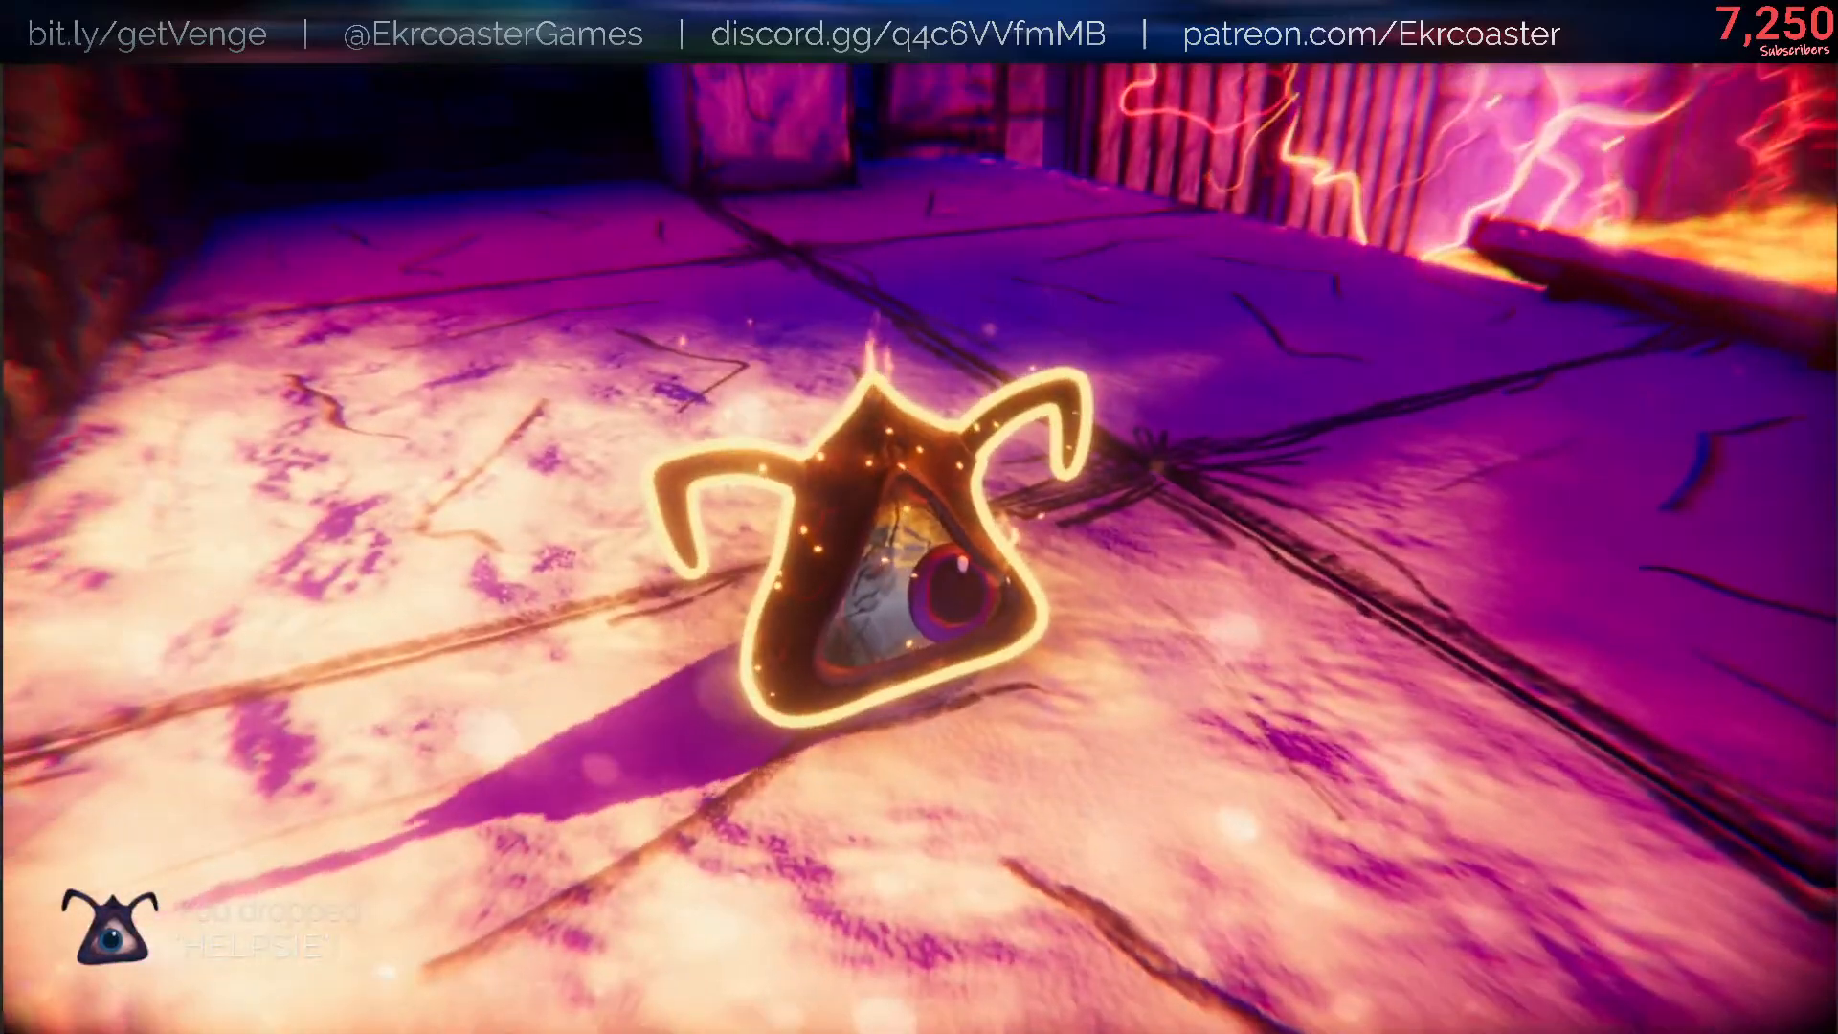
key(e)
key(Escape)
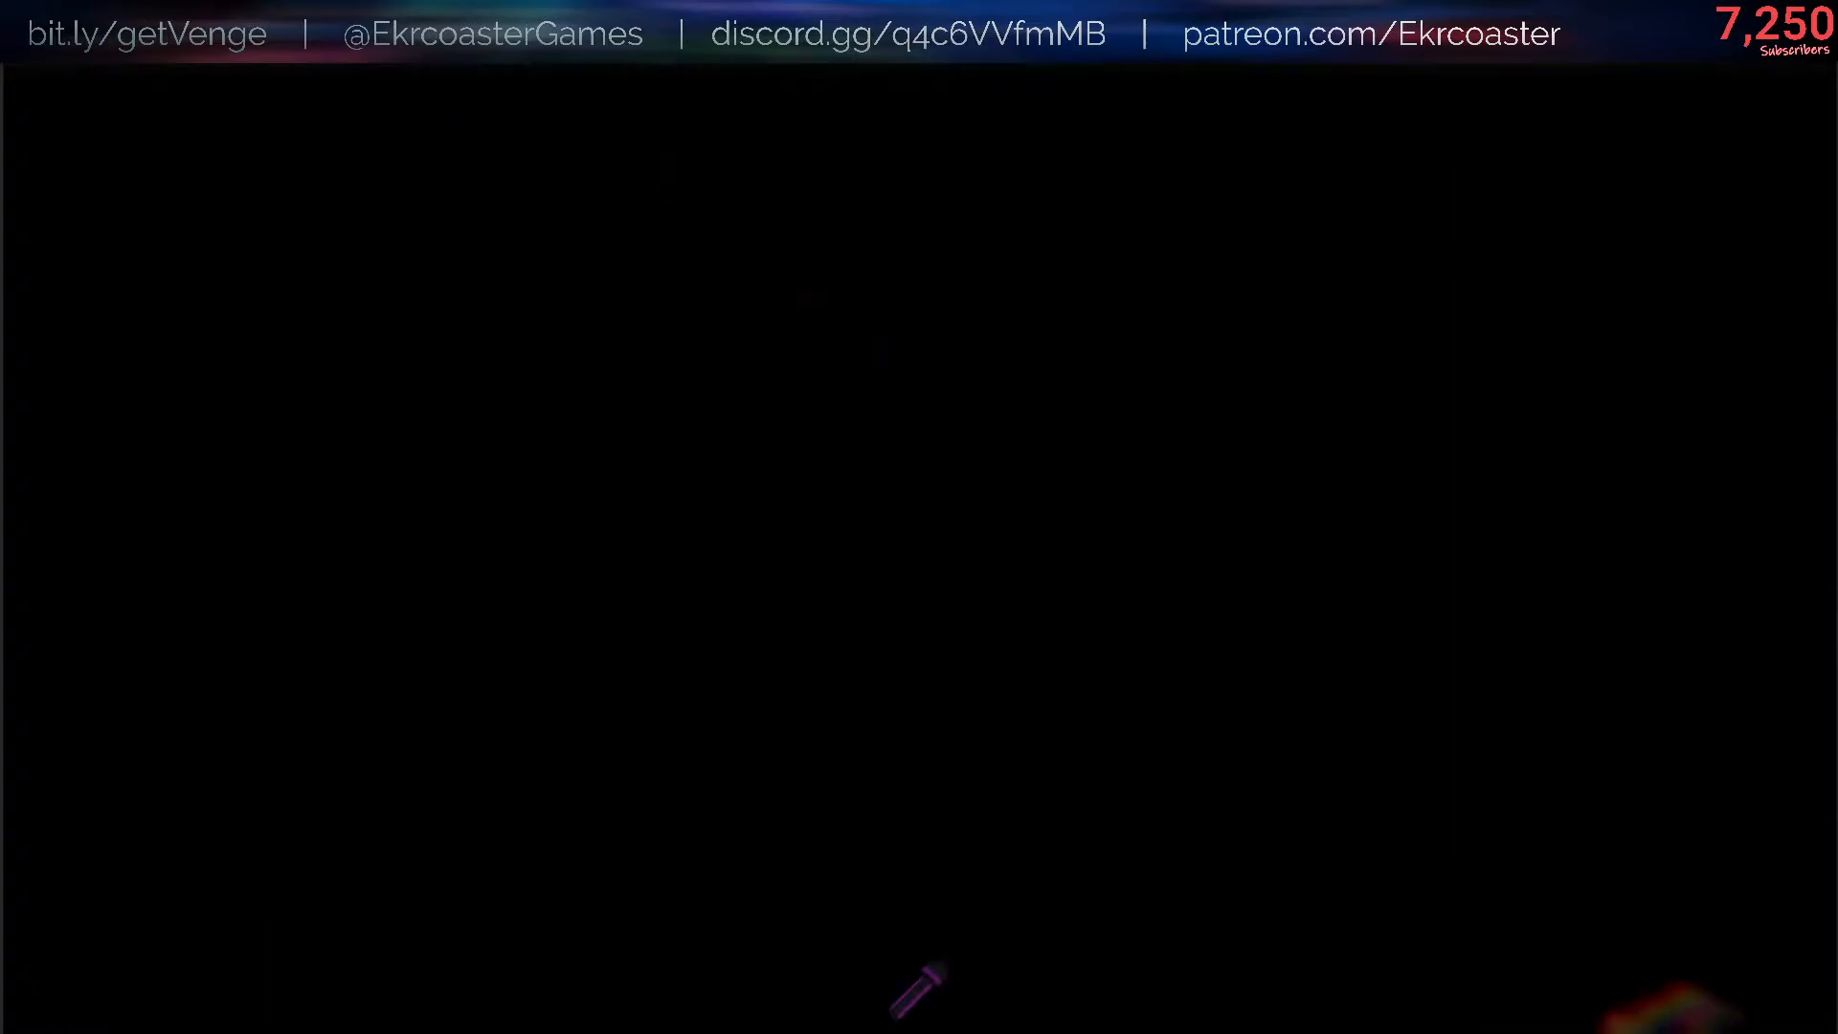
- Disable the lighting in the arched hallway with the console command /scene lighting false
key(w)
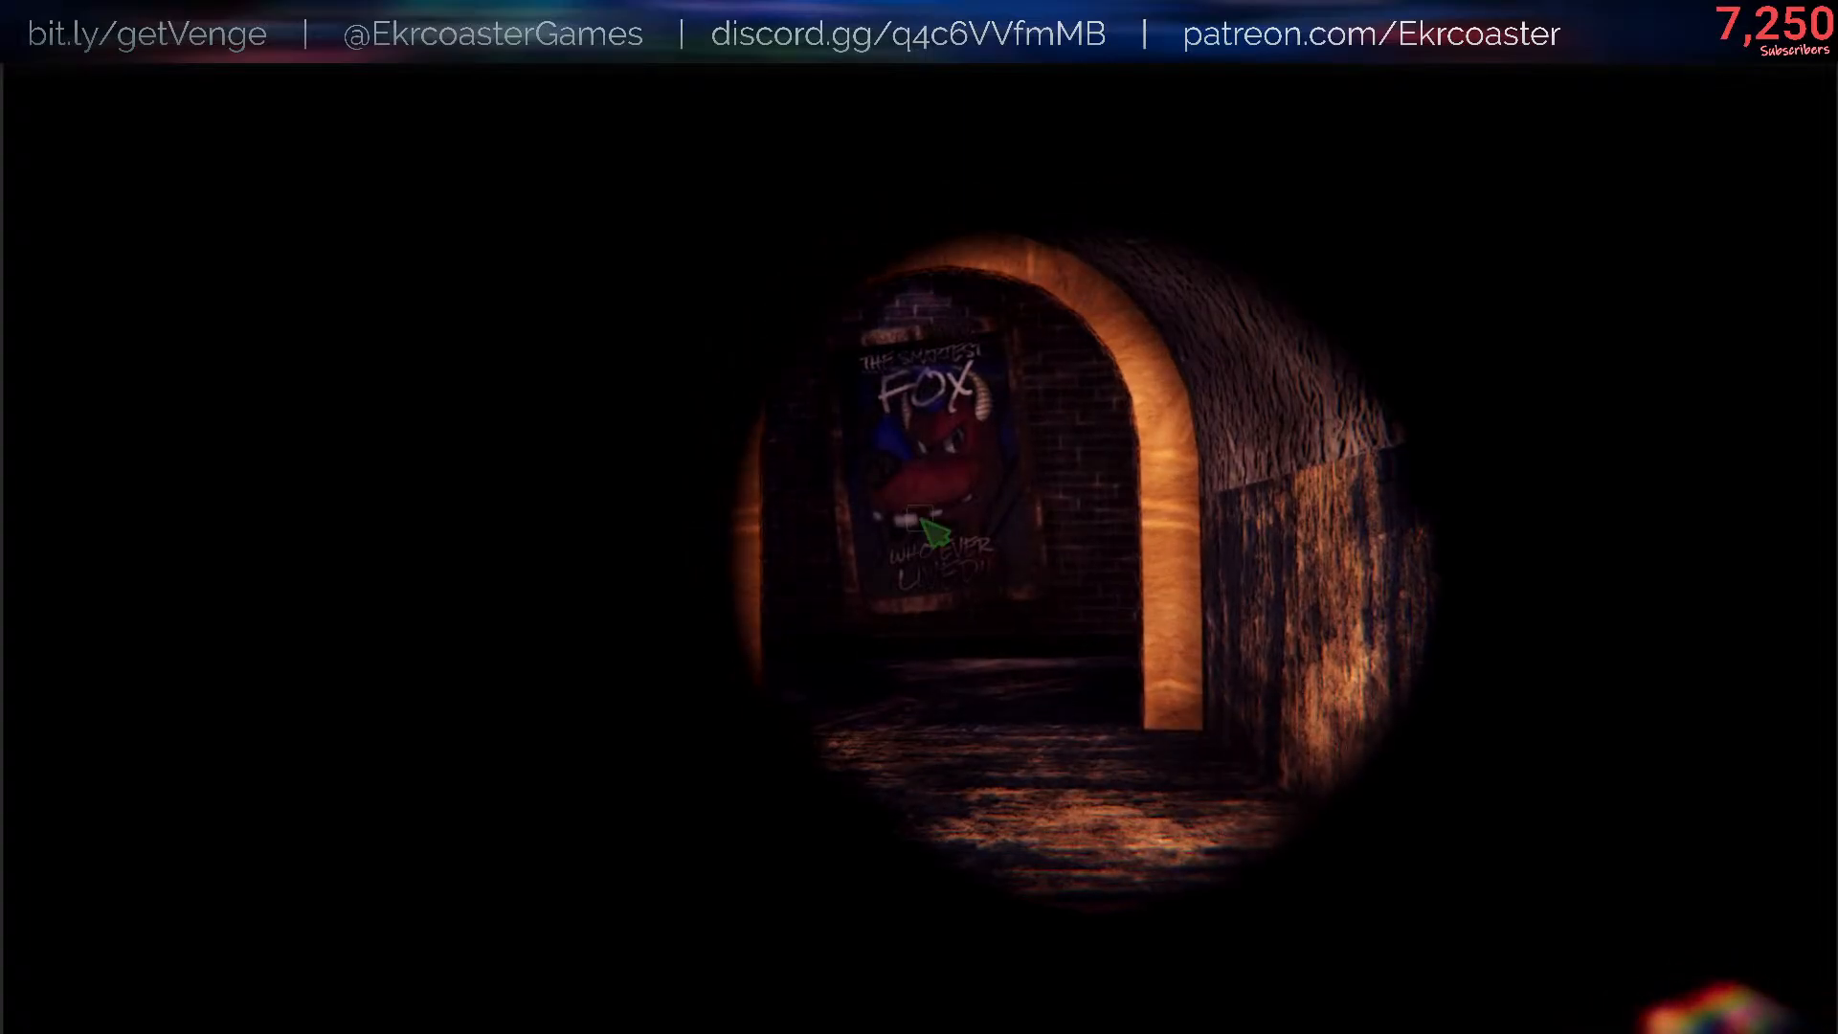
key(slash)
key(Up)
key(Up)
key(Return)
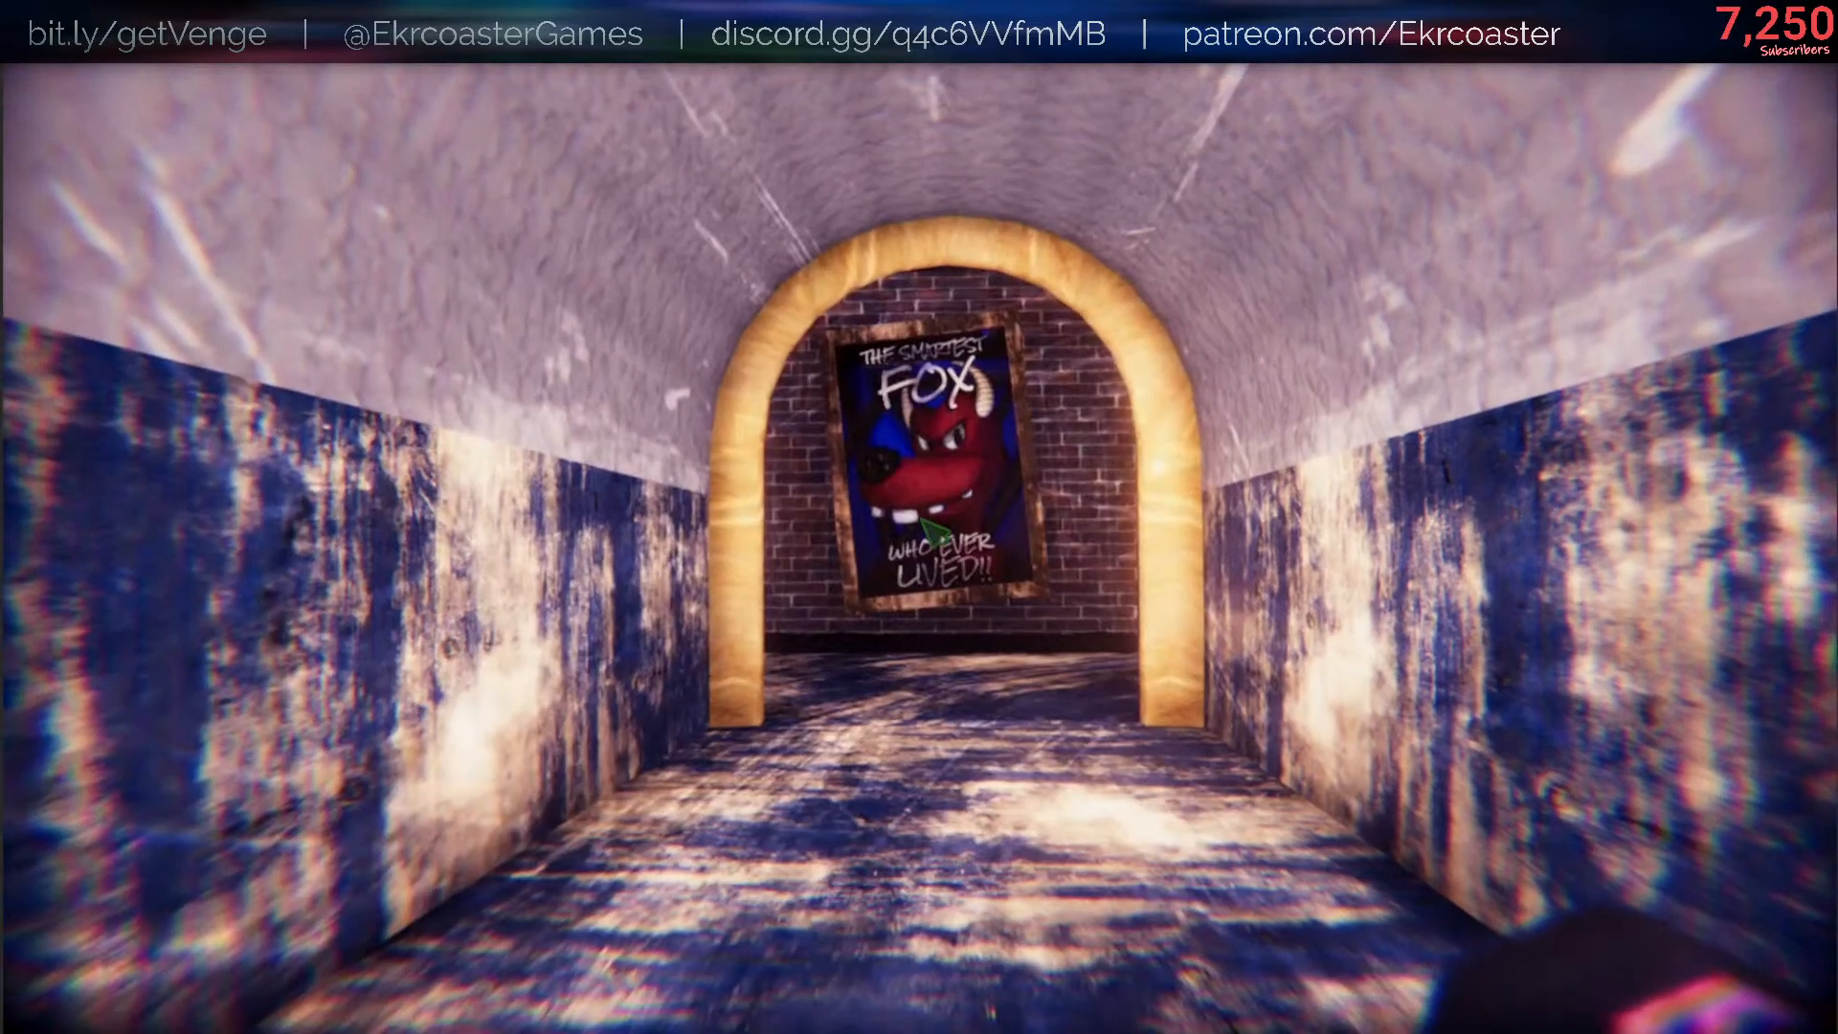
- Add Helpsie to the inventory with the console command /give HELPSIE and drop it in the hallway
key(slash)
text(give HELPSIE)
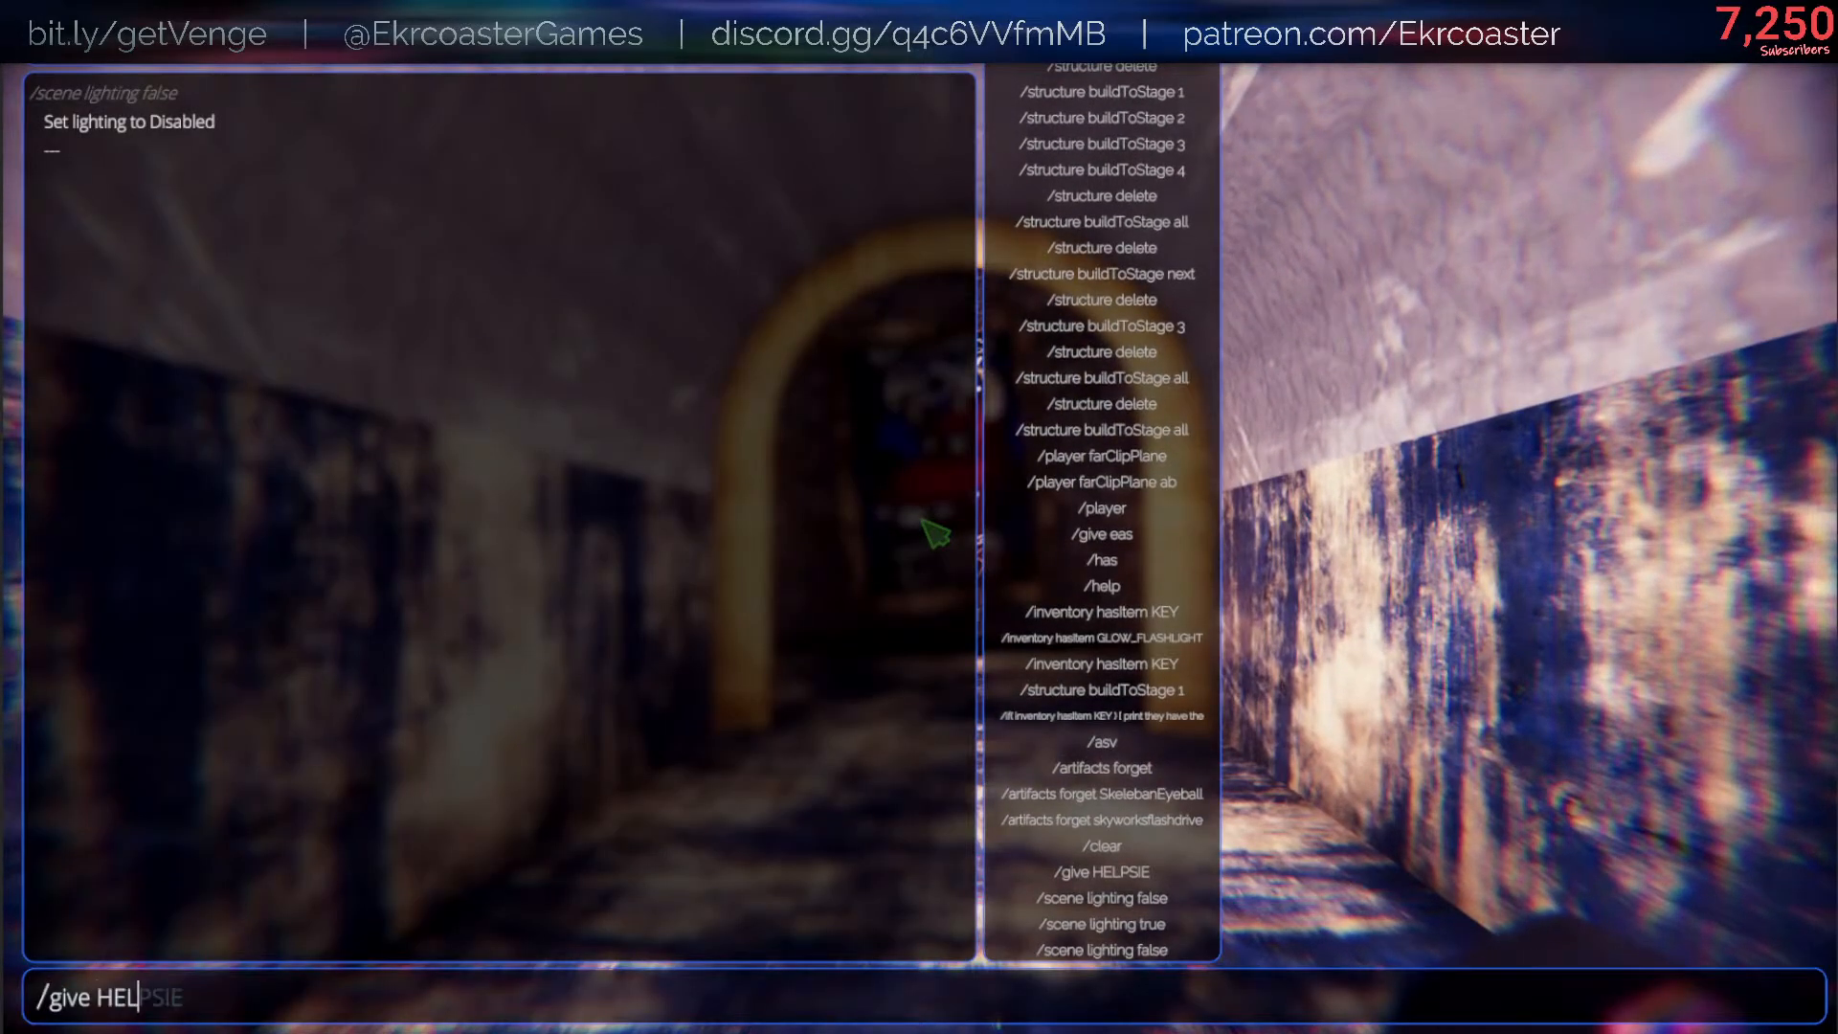
key(Return)
key(q)
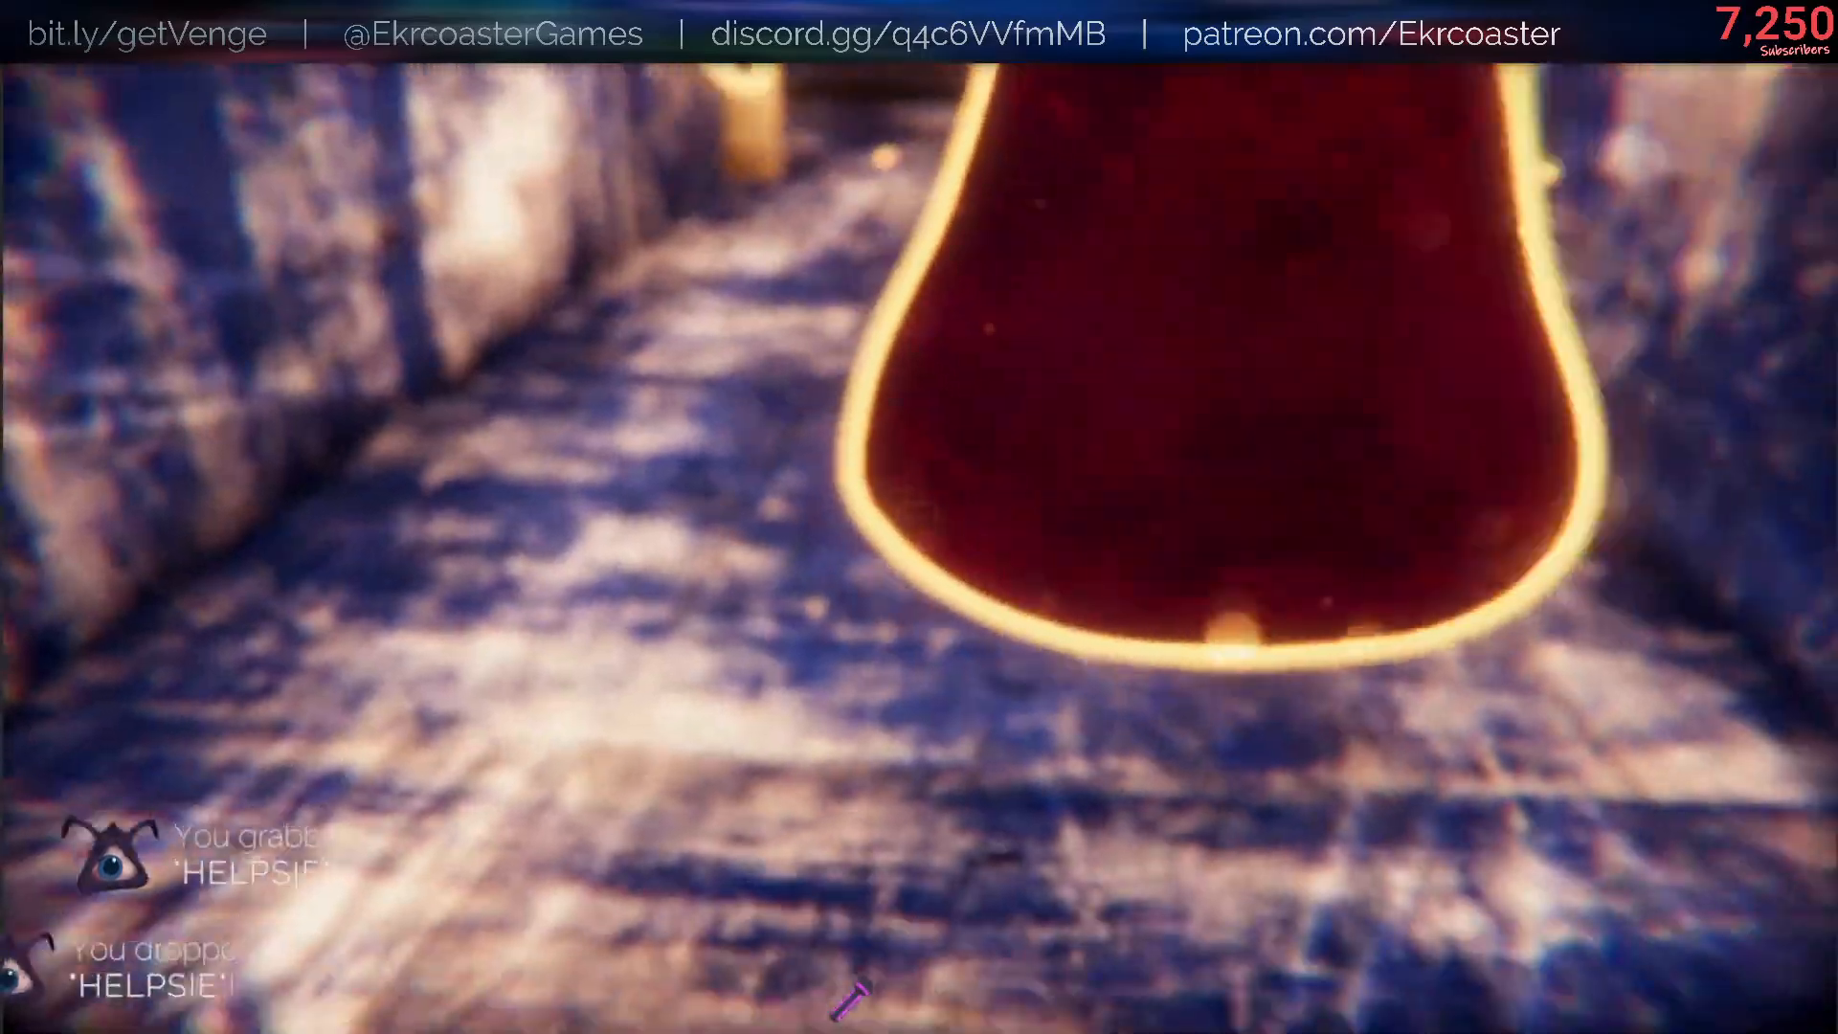
- Examine the dropped Helpsie's skin, eye and flames from several sides, both close up and from a distance
key(a)
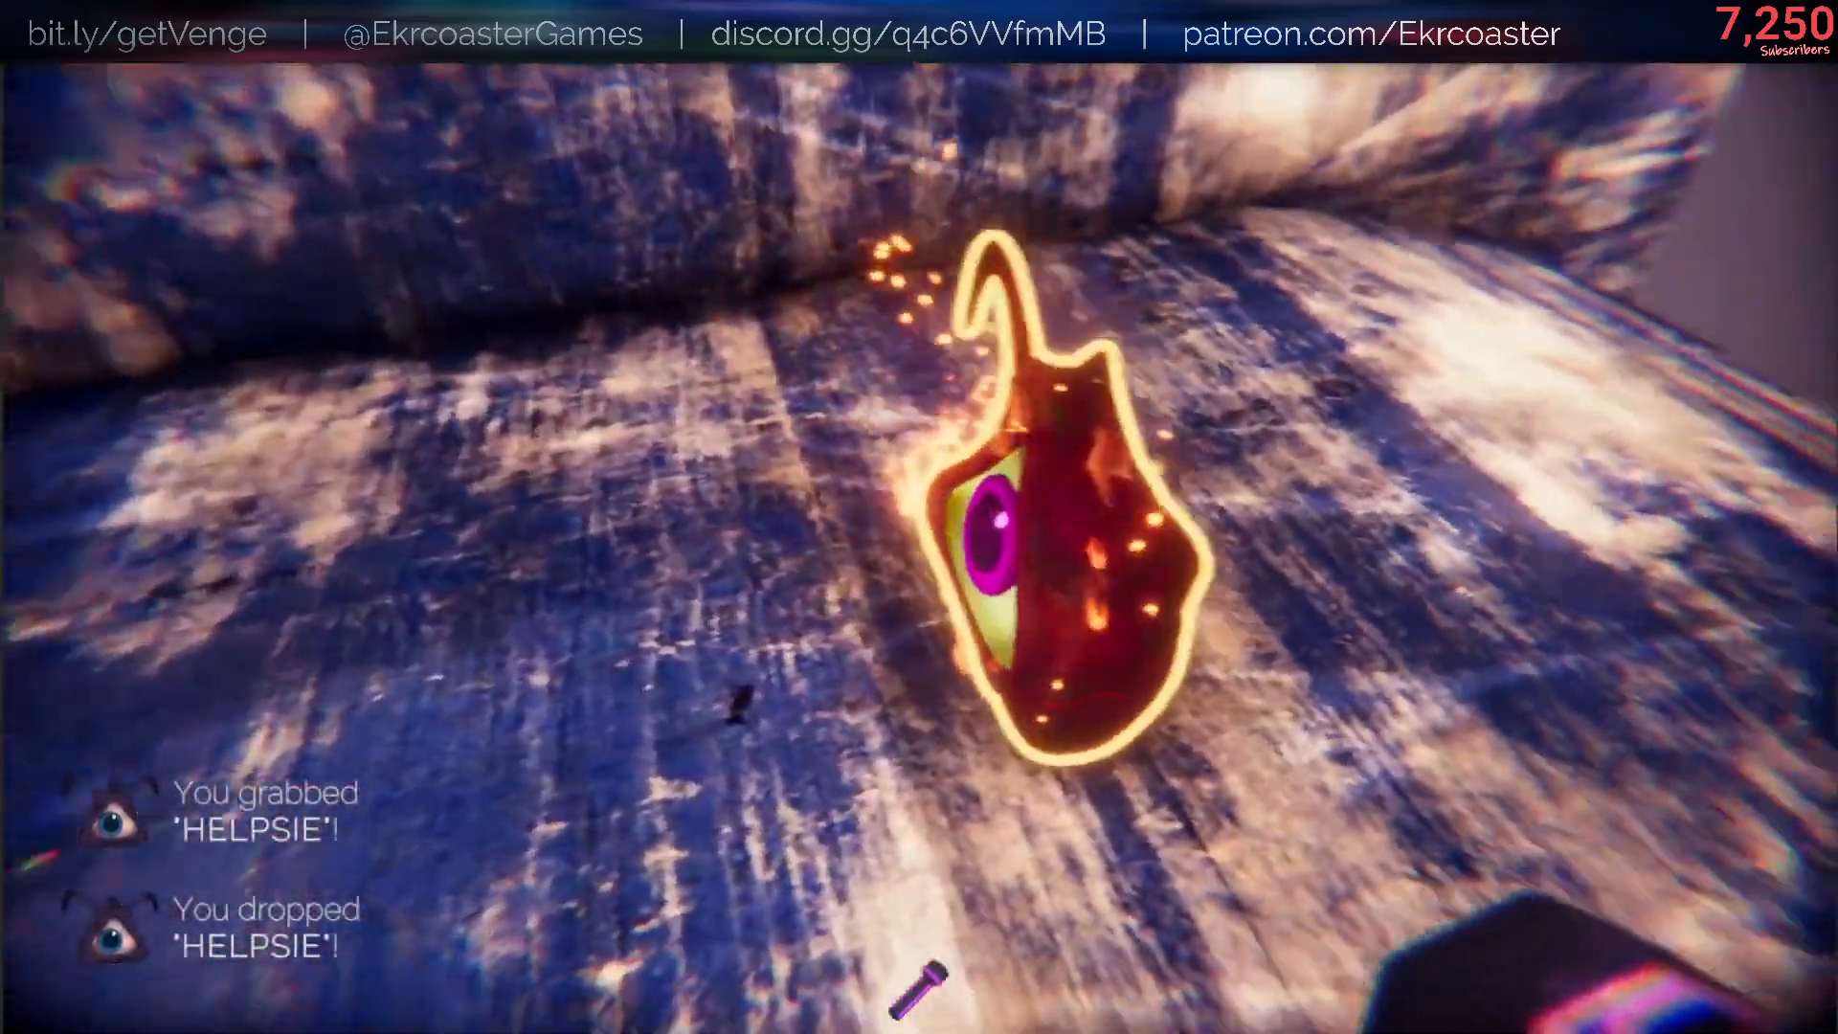
key(s)
key(c)
key(w)
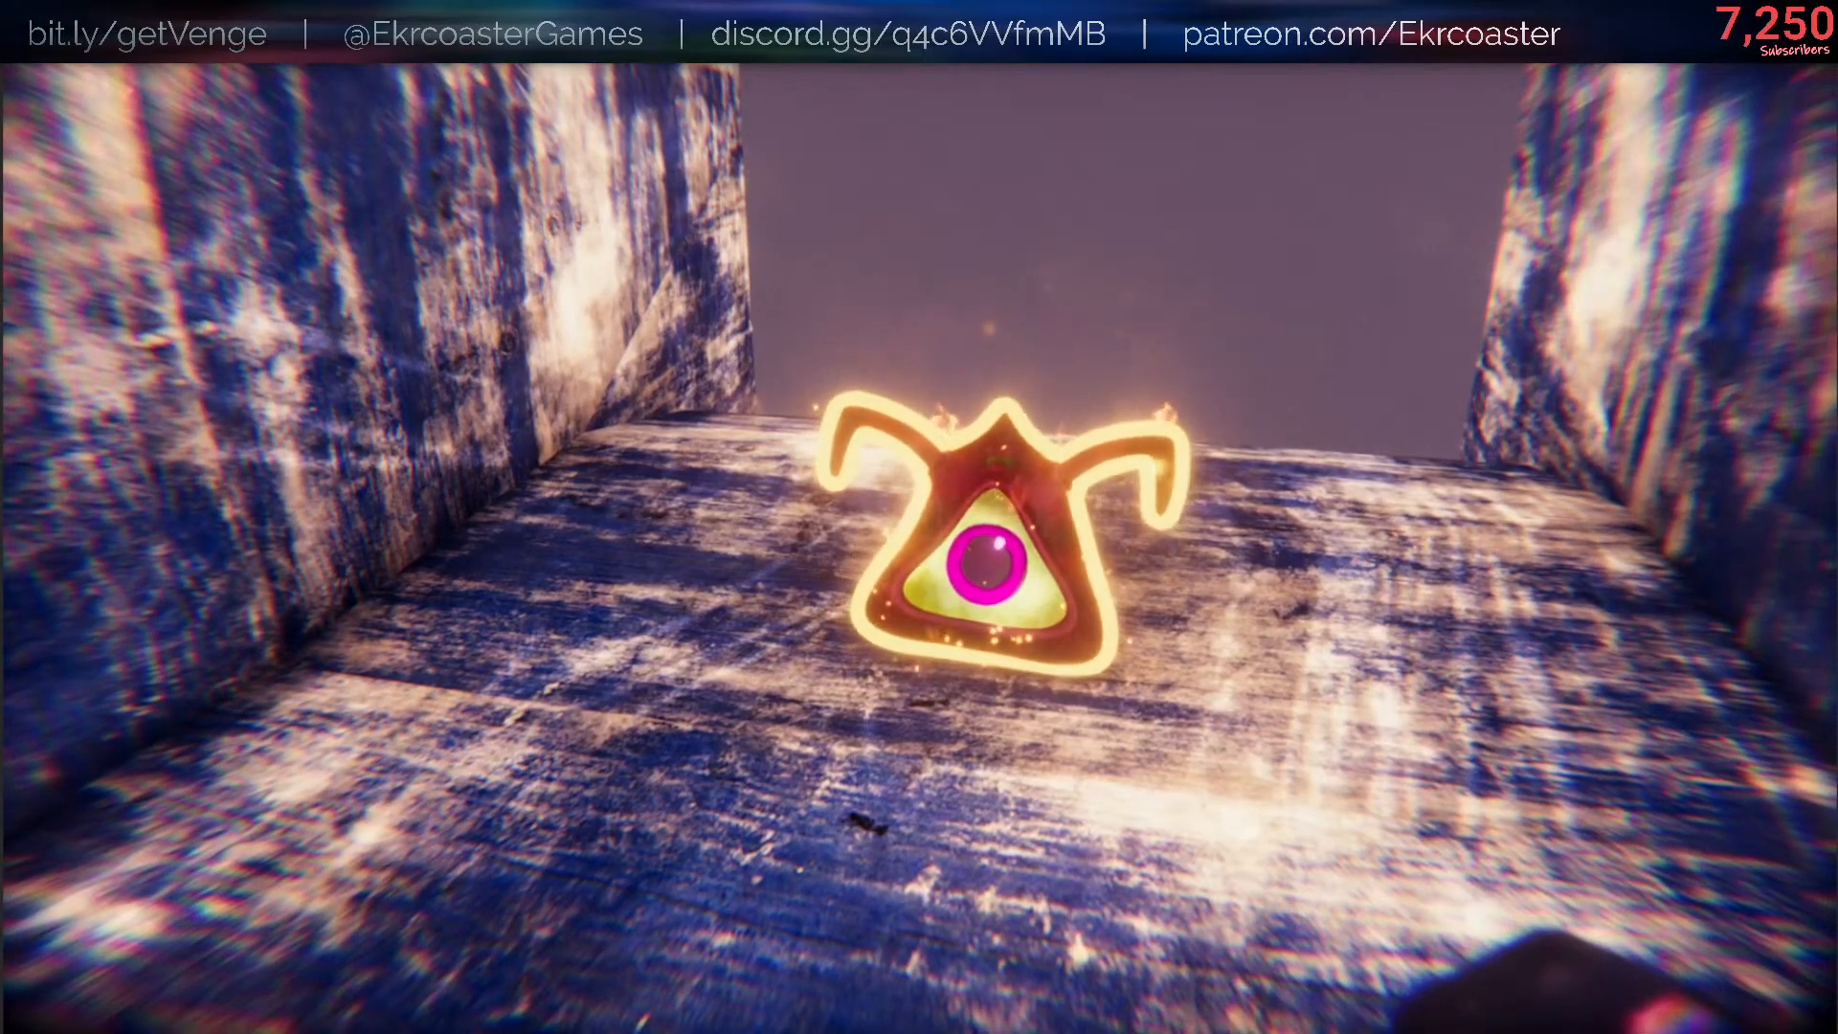
key(w)
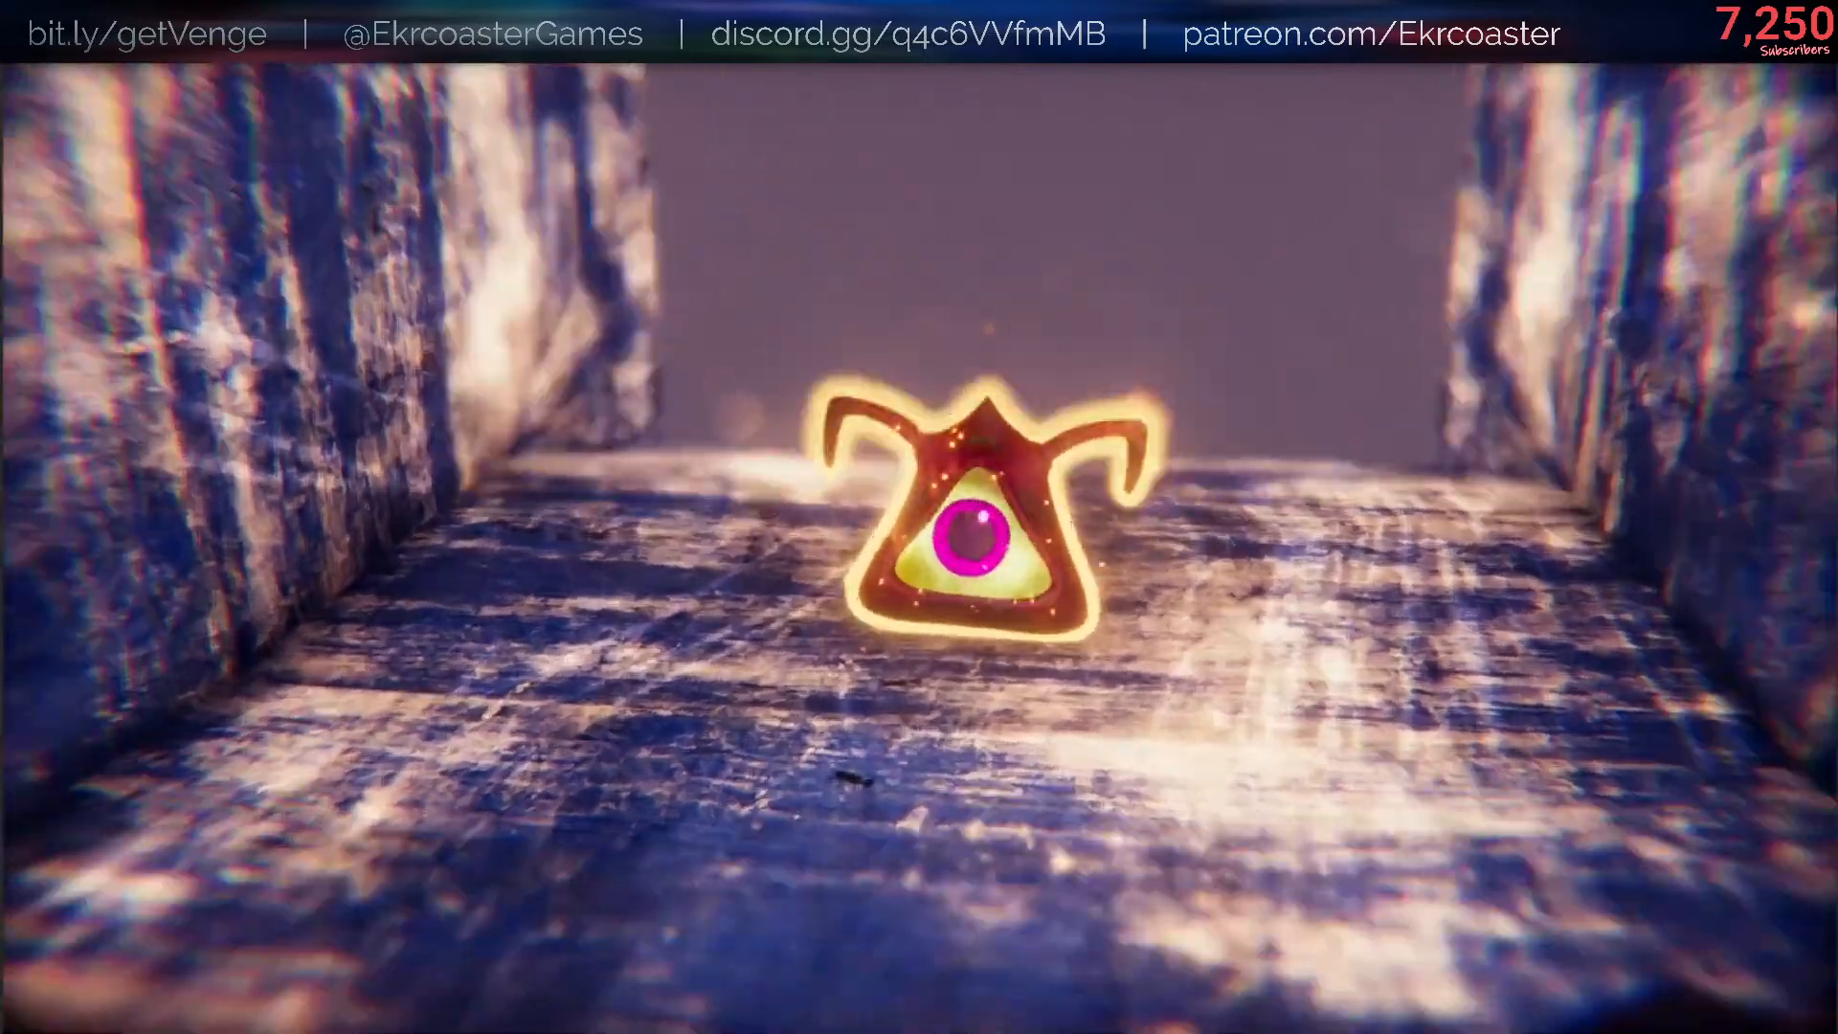
key(s)
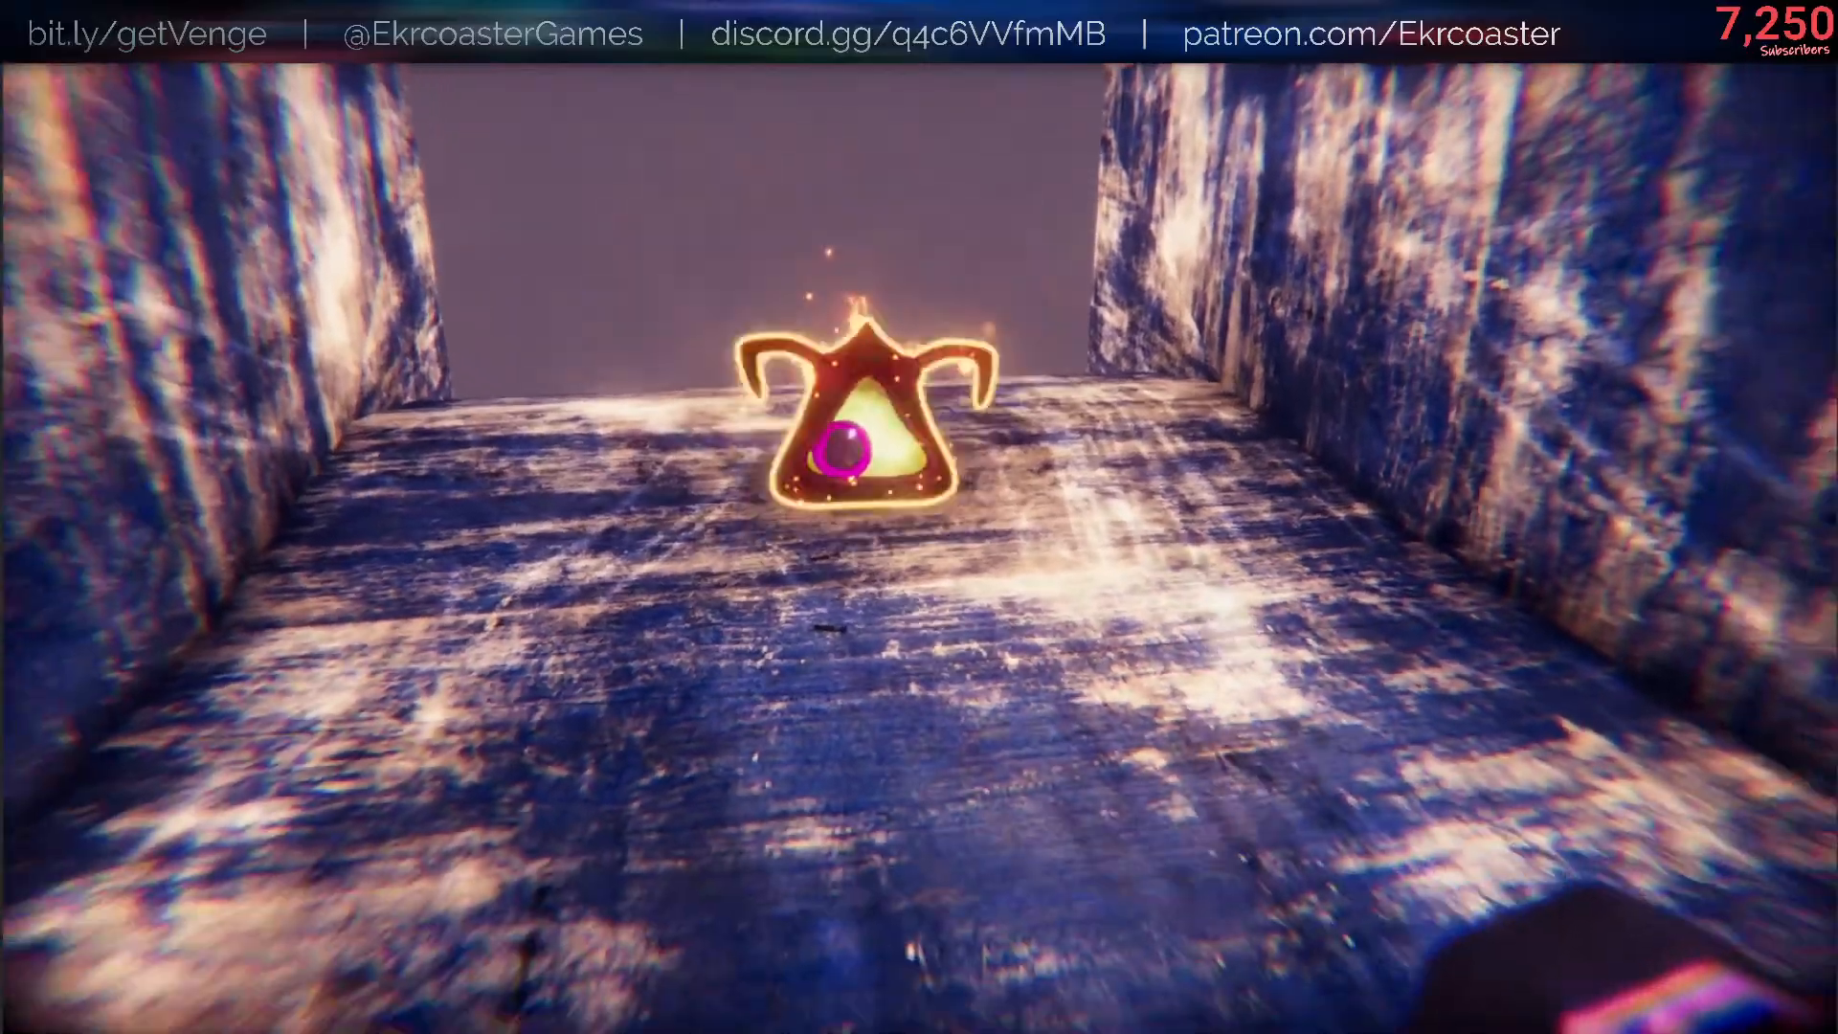
key(c)
key(w)
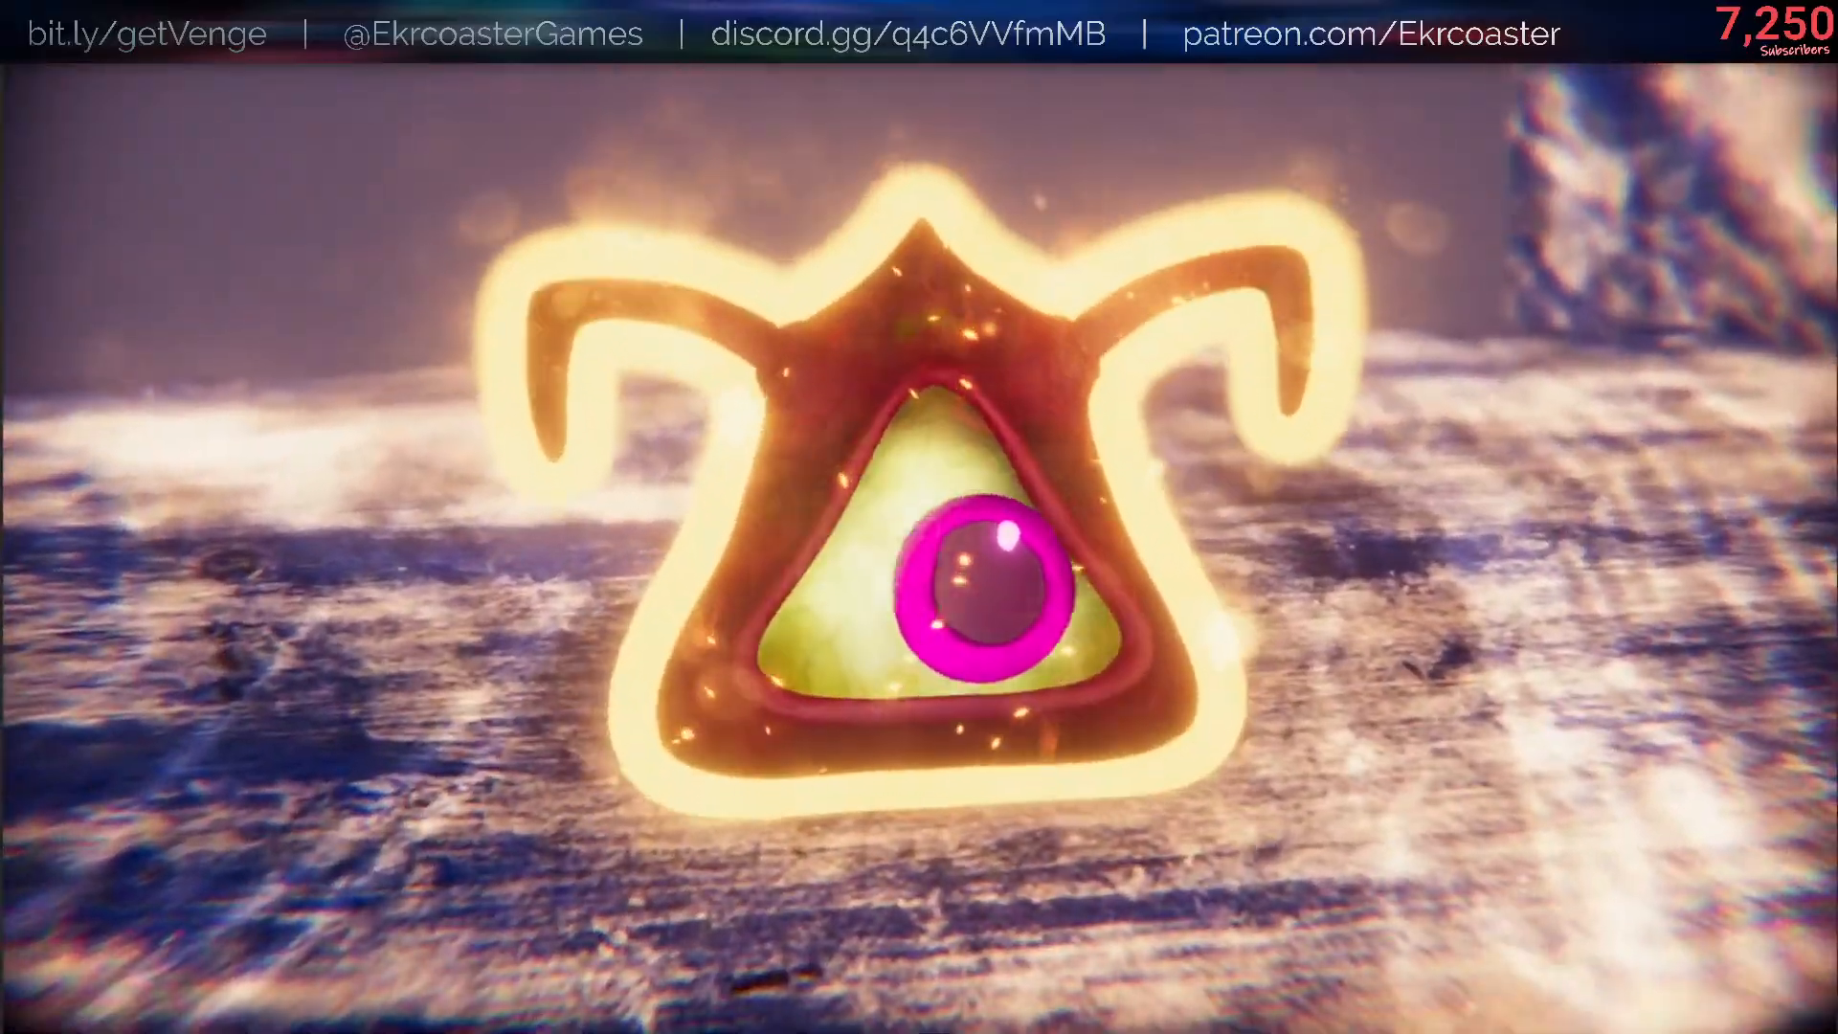
key(s)
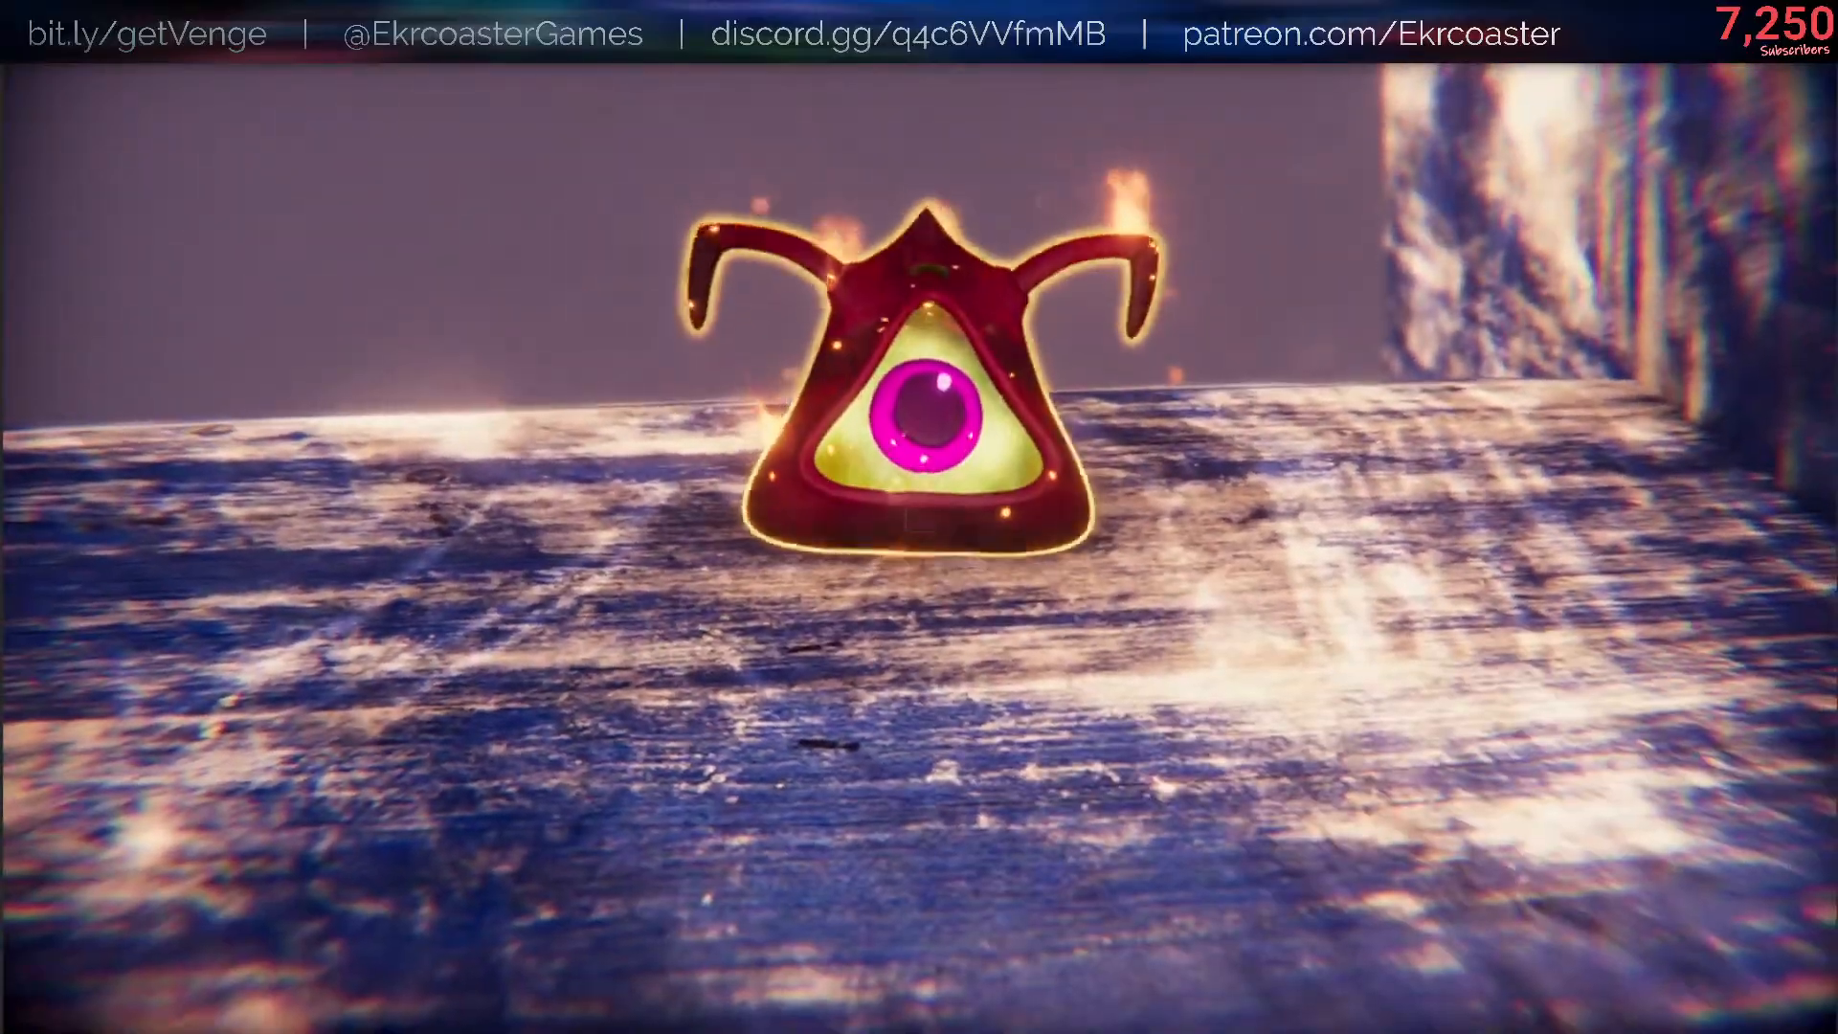
key(w)
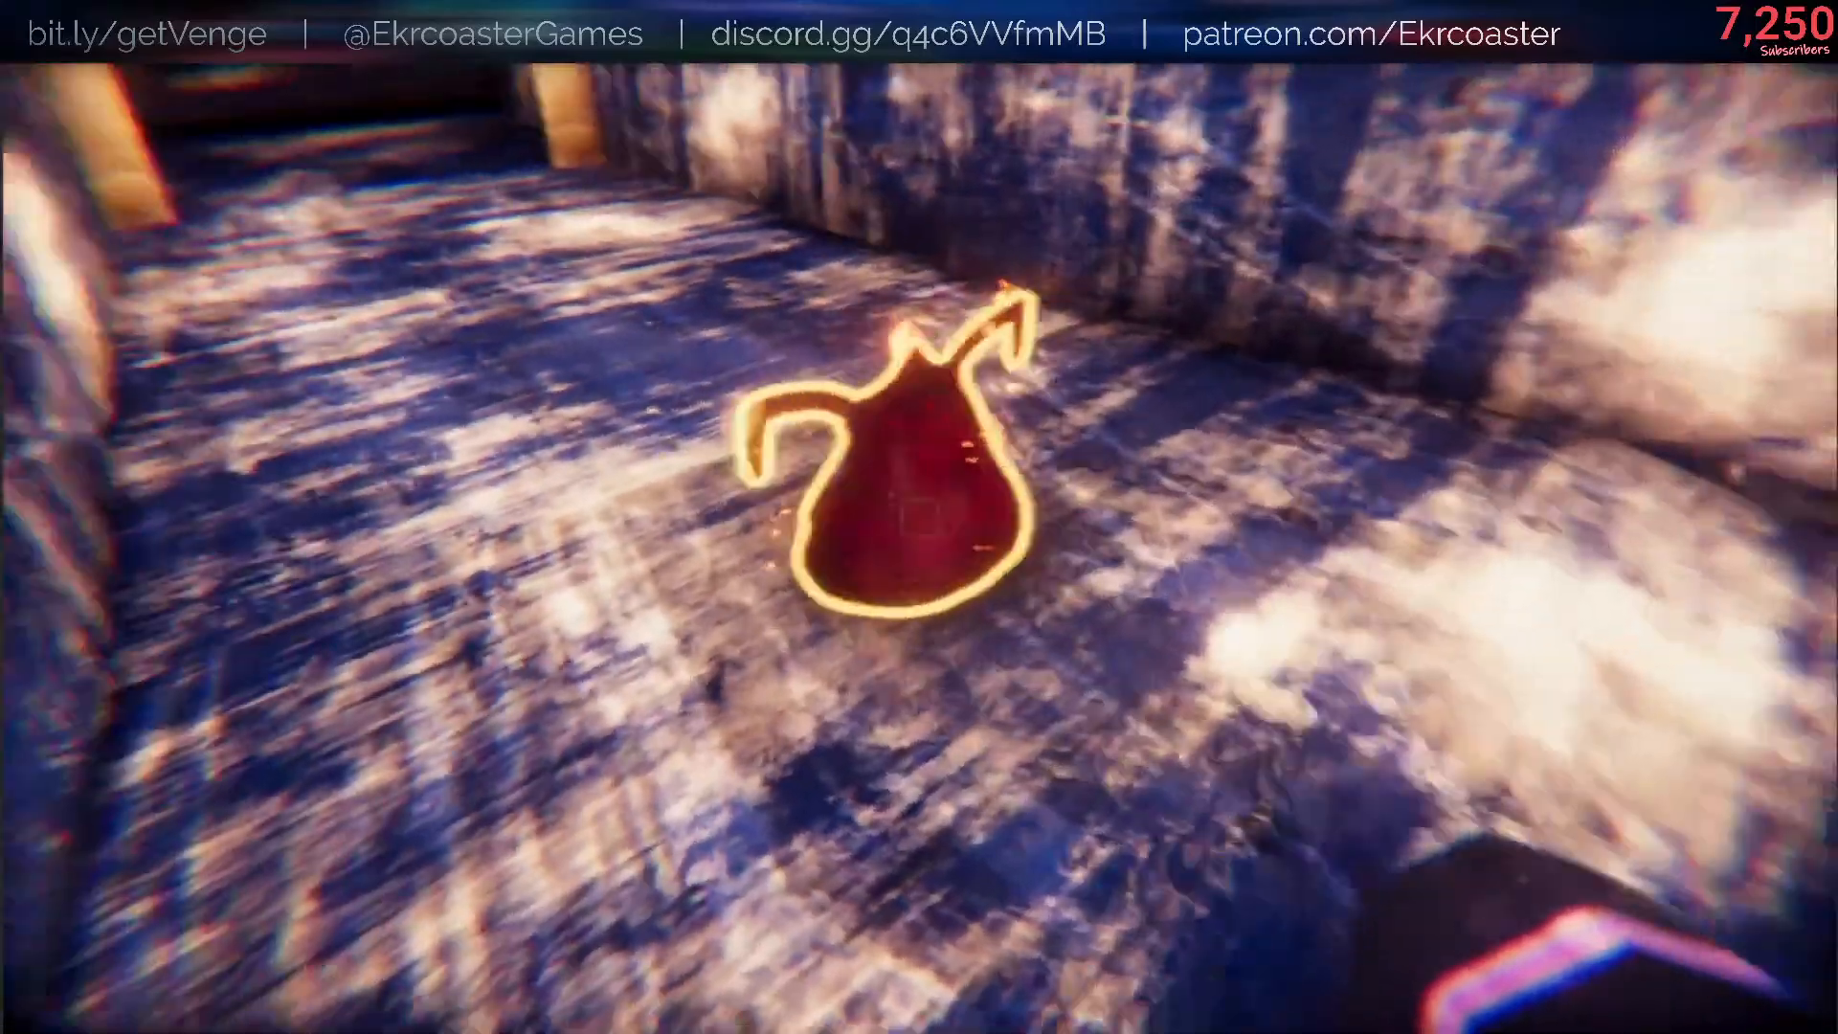
key(s)
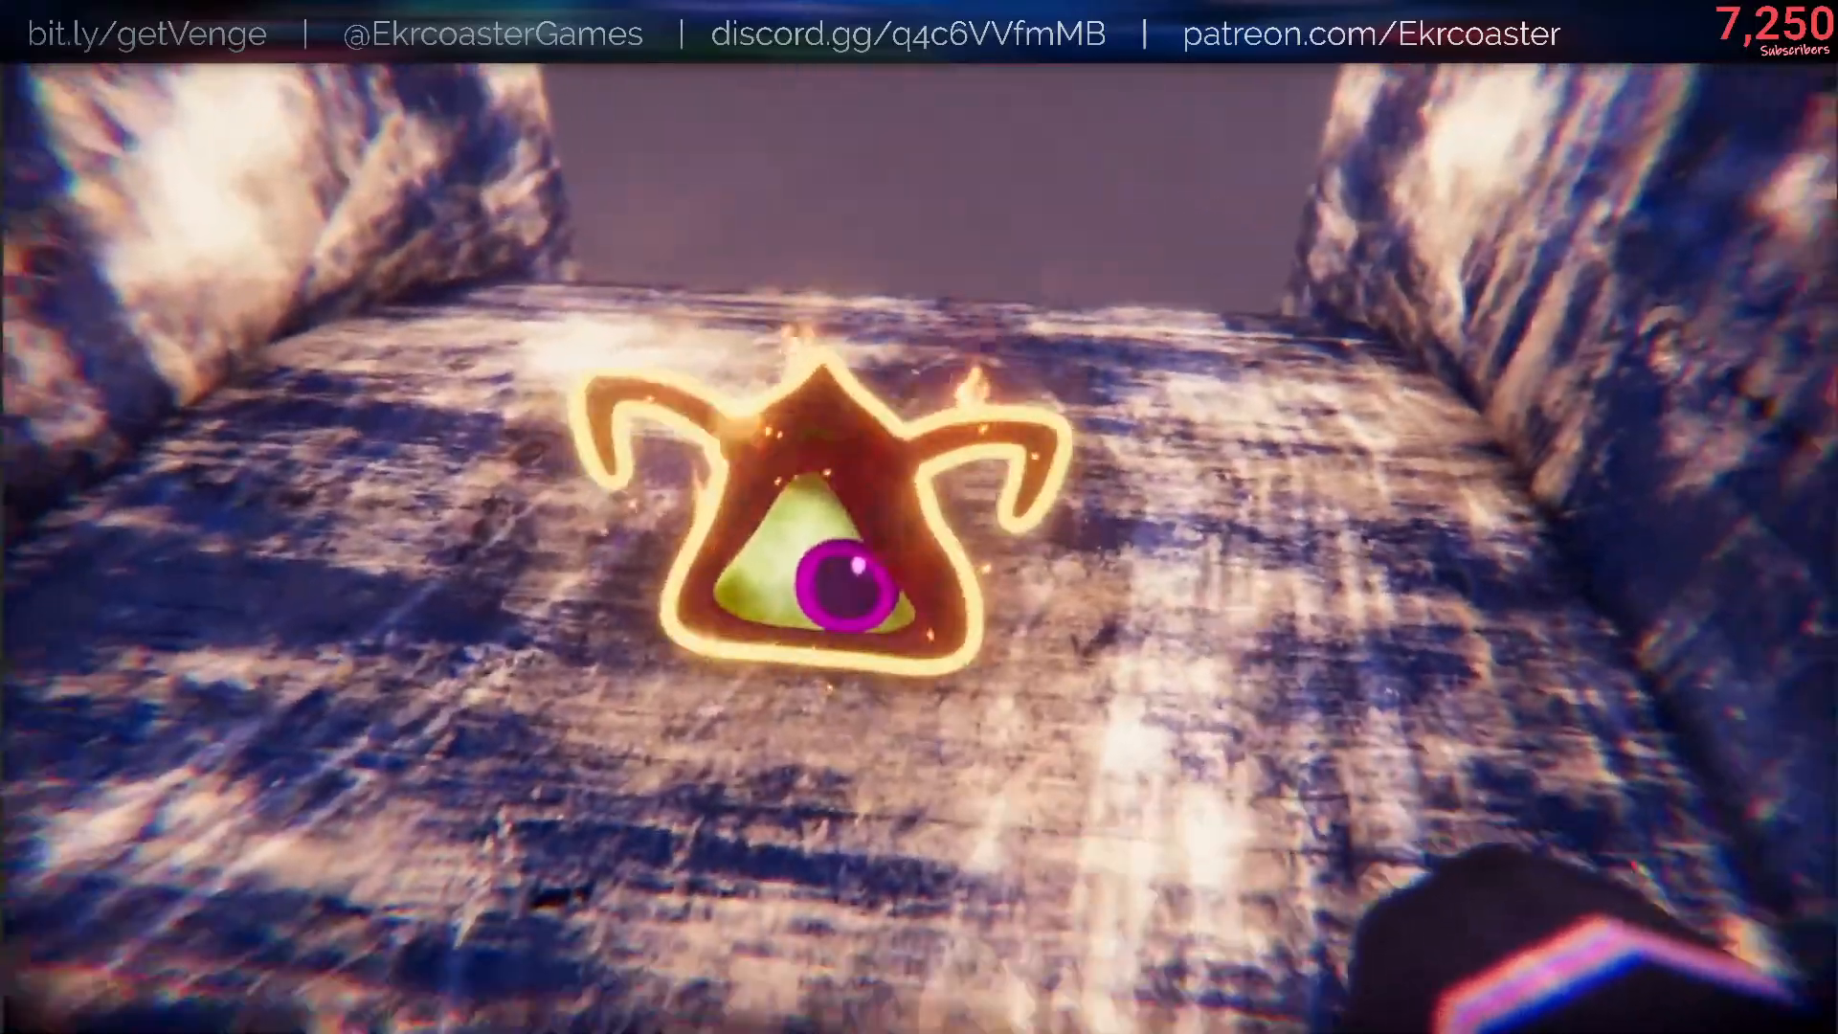
key(w)
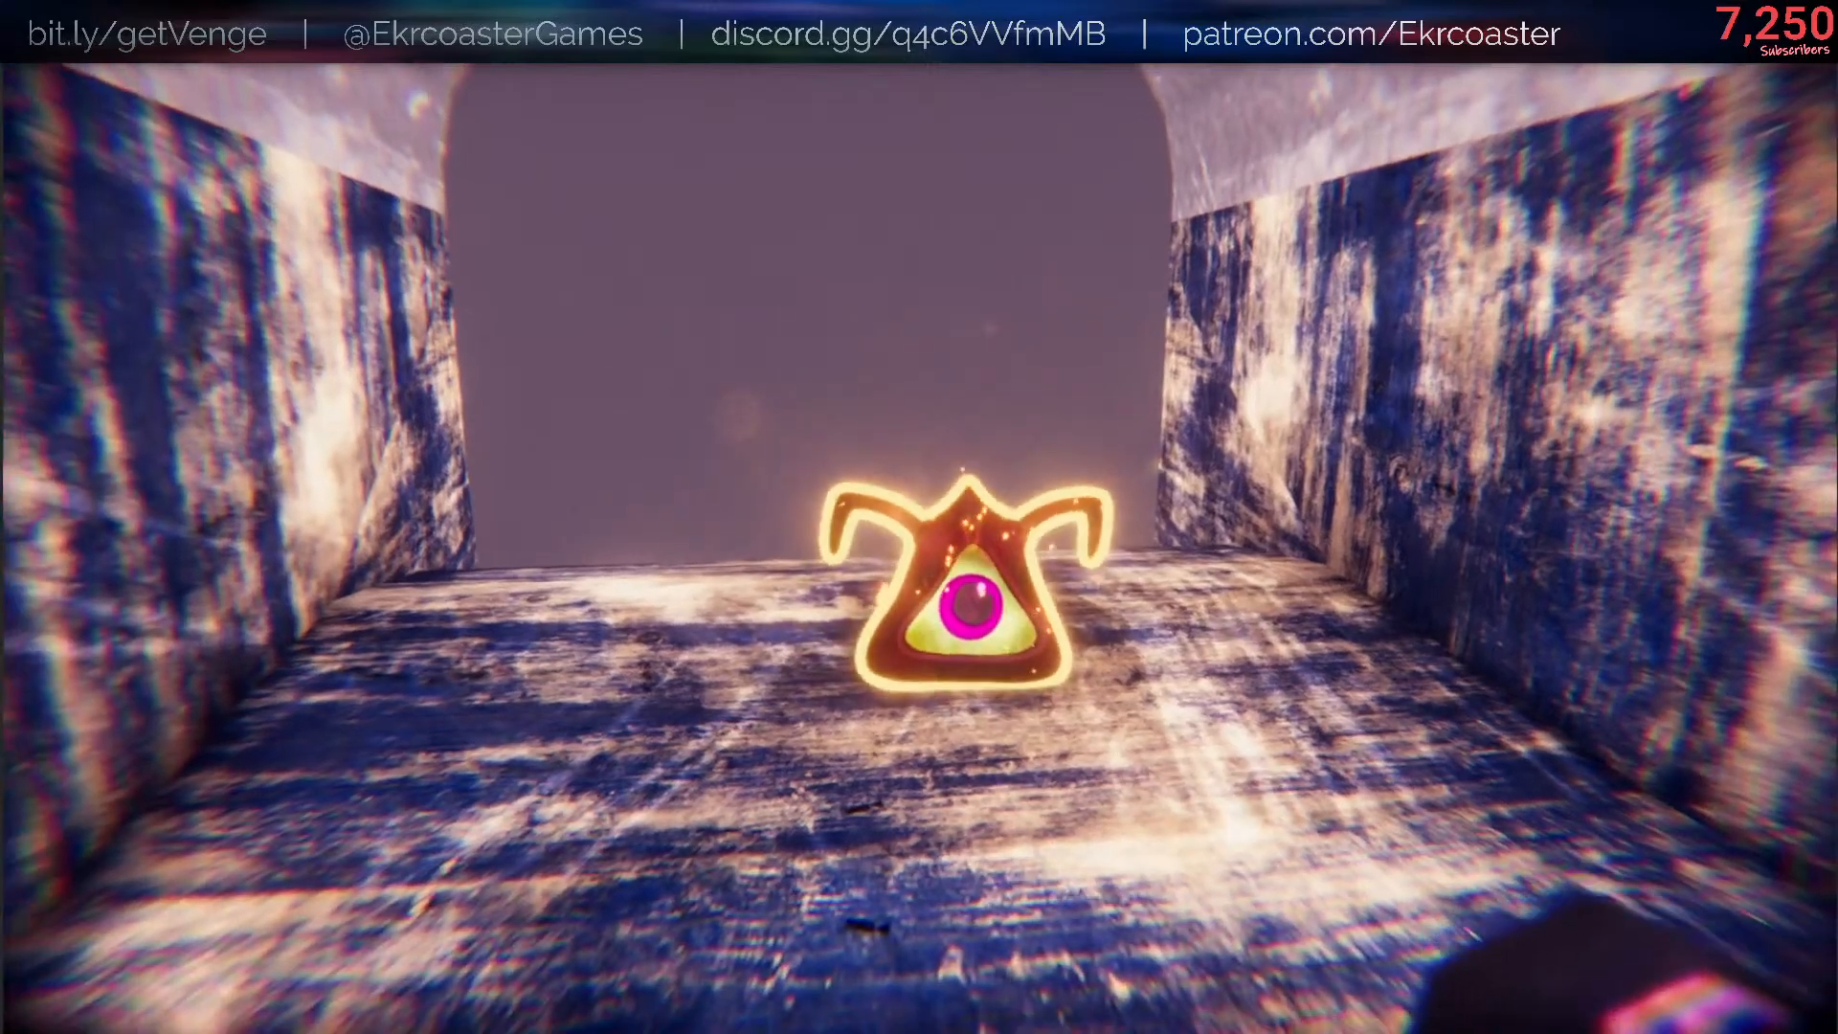
key(w)
key(w)
key(s)
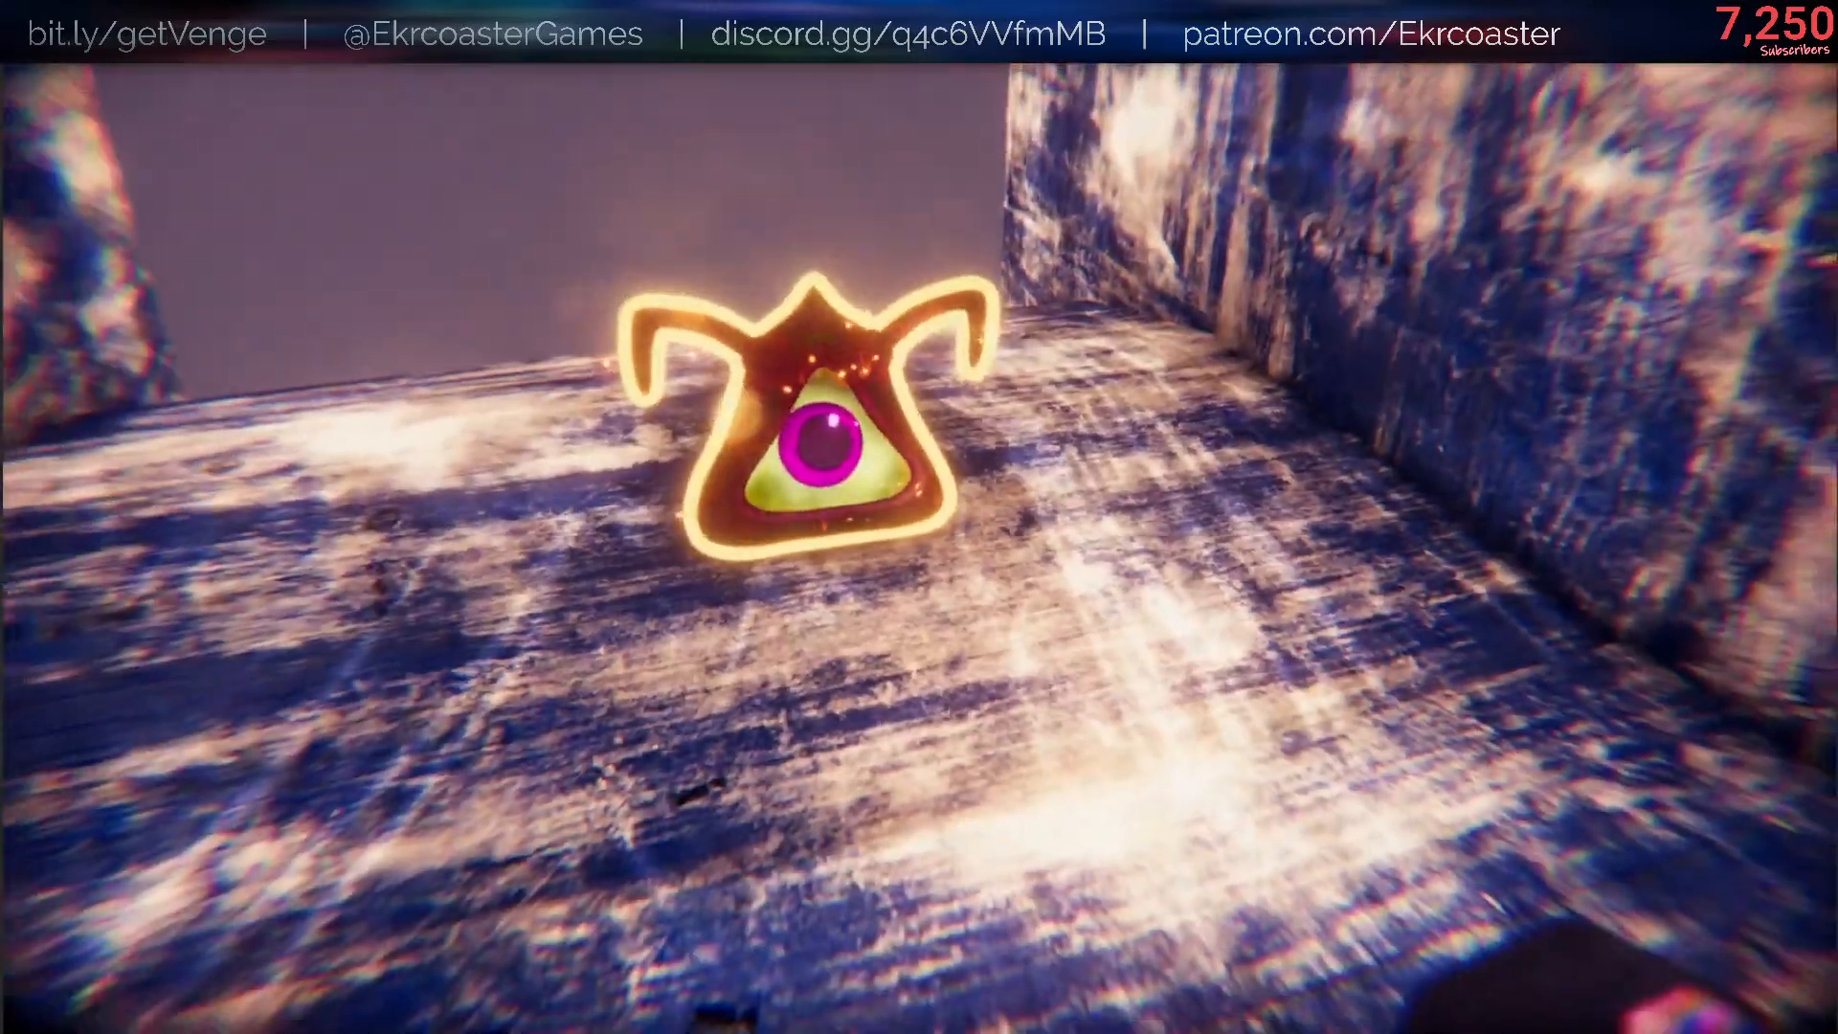
key(w)
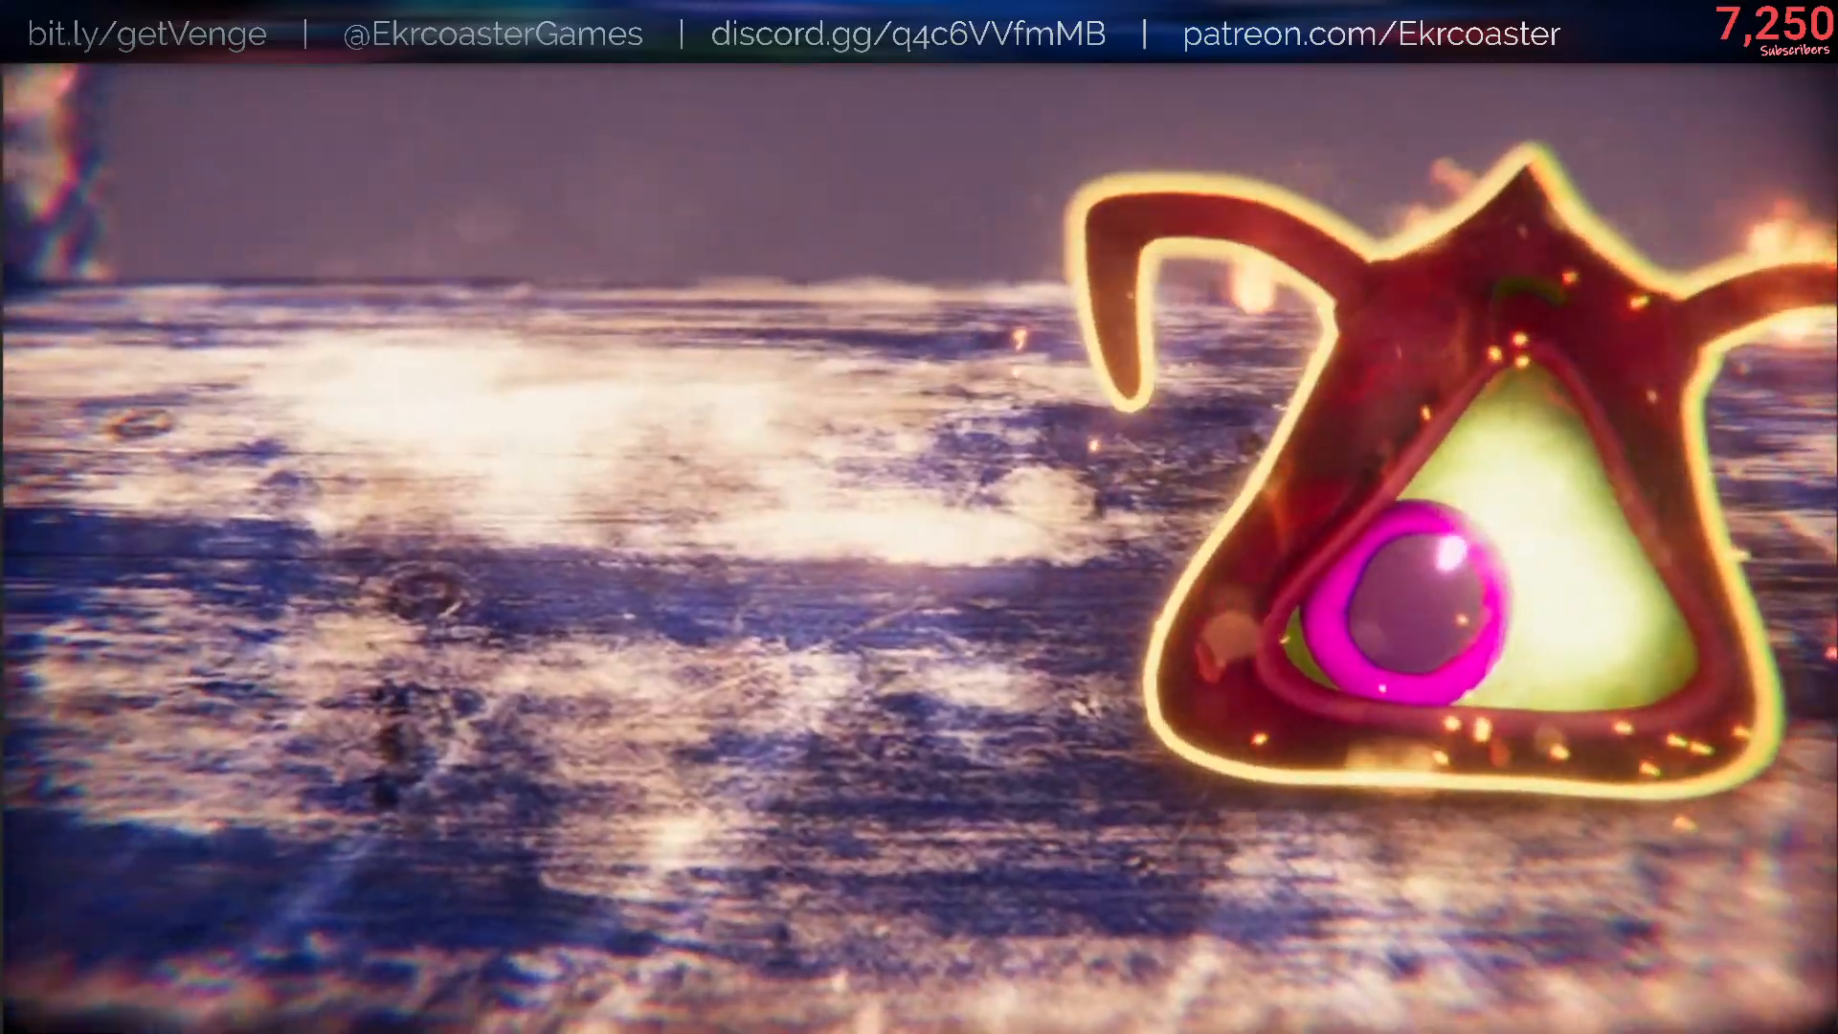
key(s)
- Pause the game and view the "Discarded Red Helpsie Skin" entry in the artifacts collection
key(Escape)
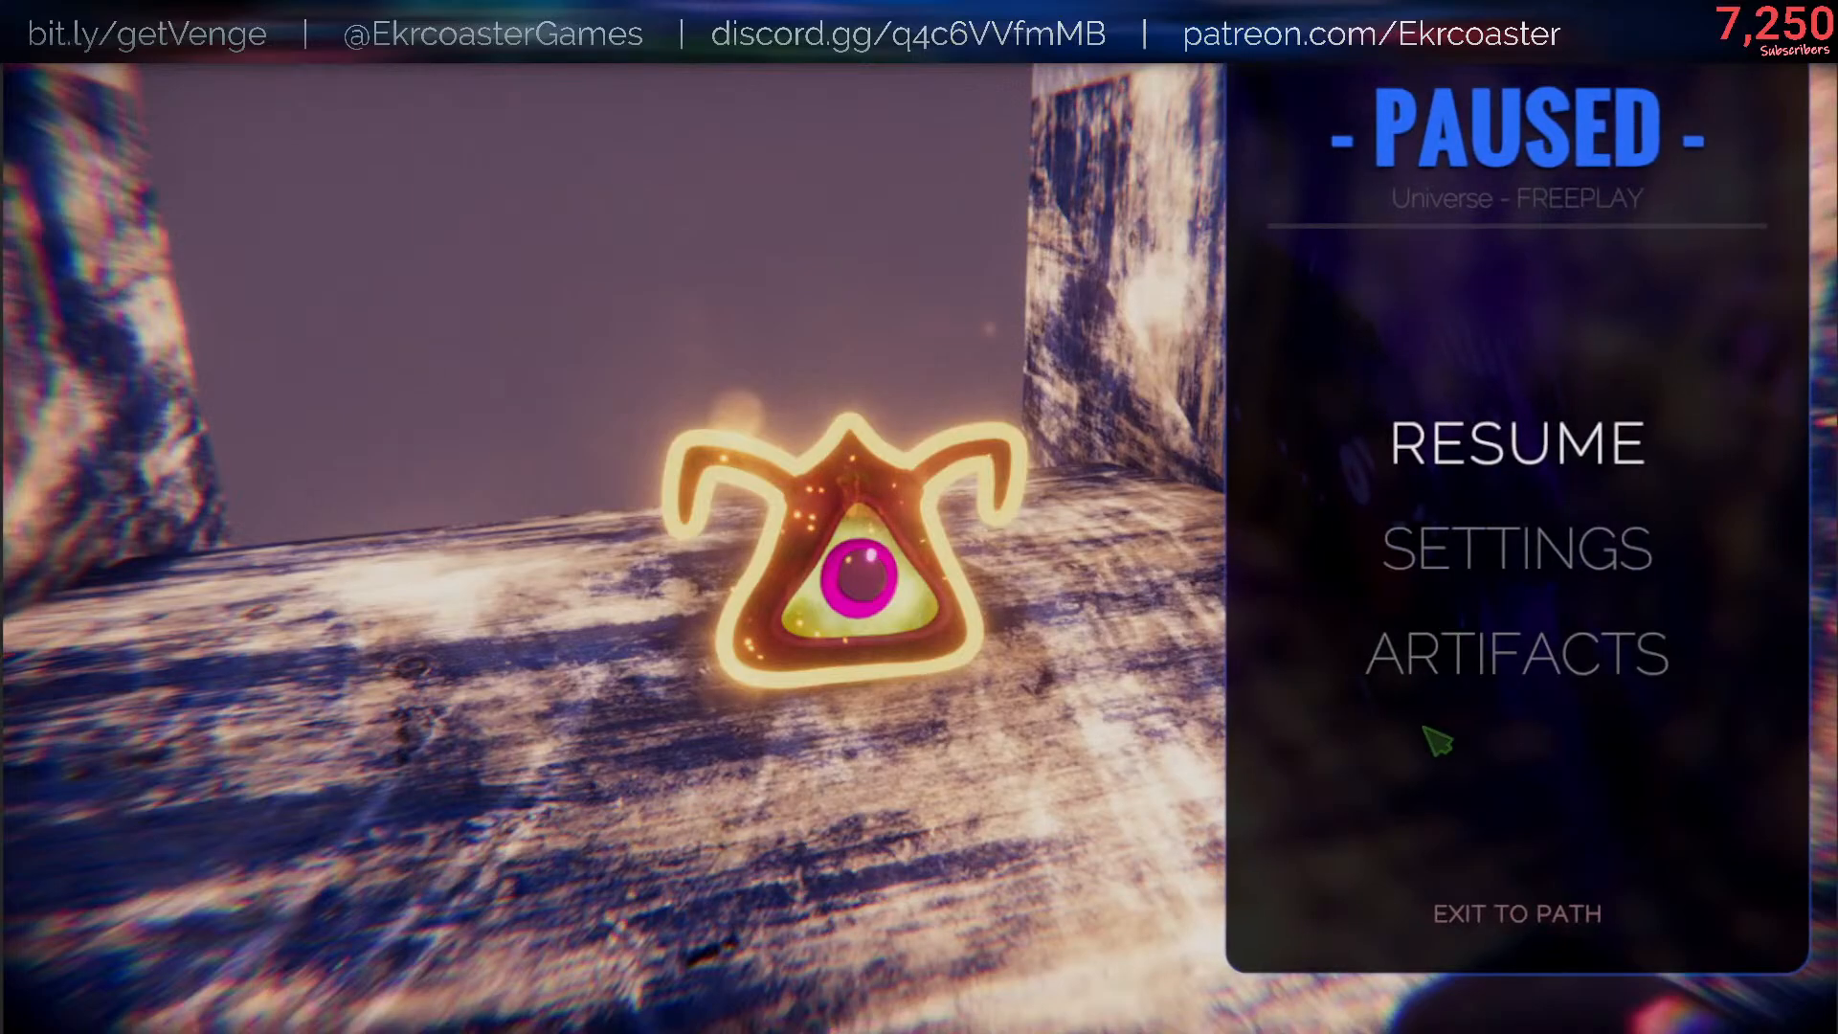
click(1455, 652)
scroll(1163, 612, down, 5)
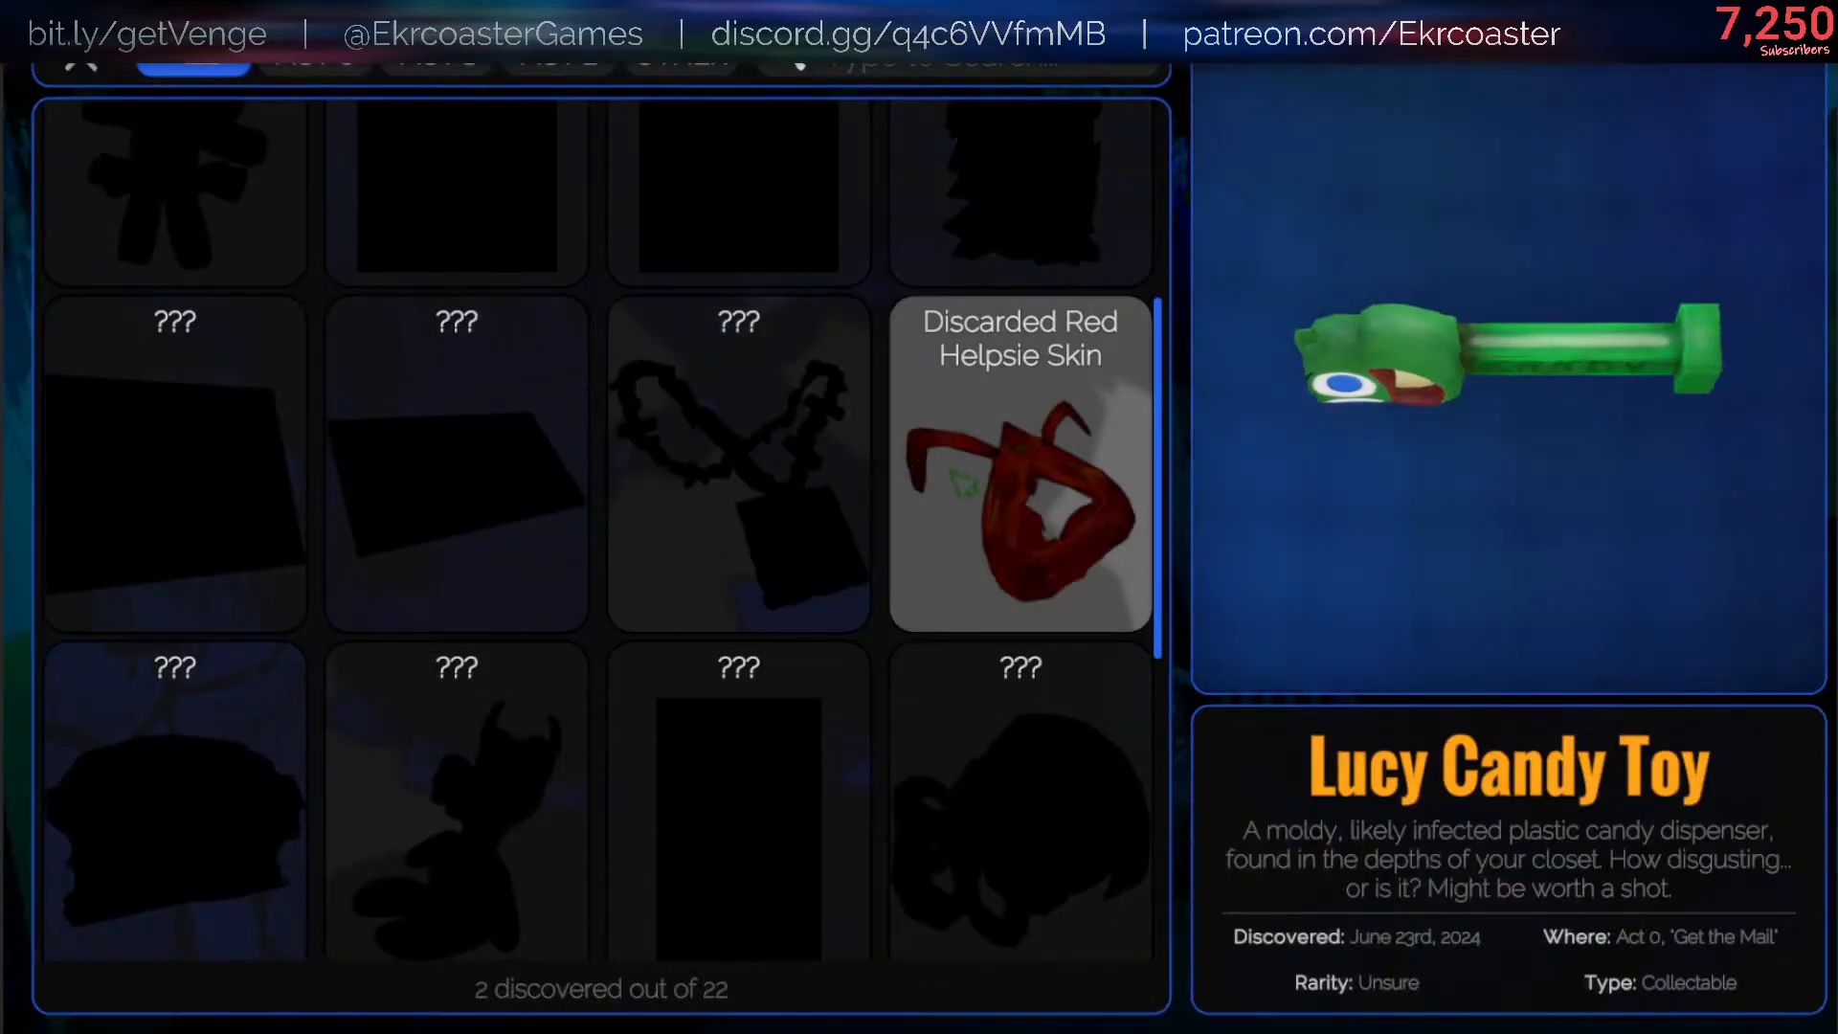
click(984, 482)
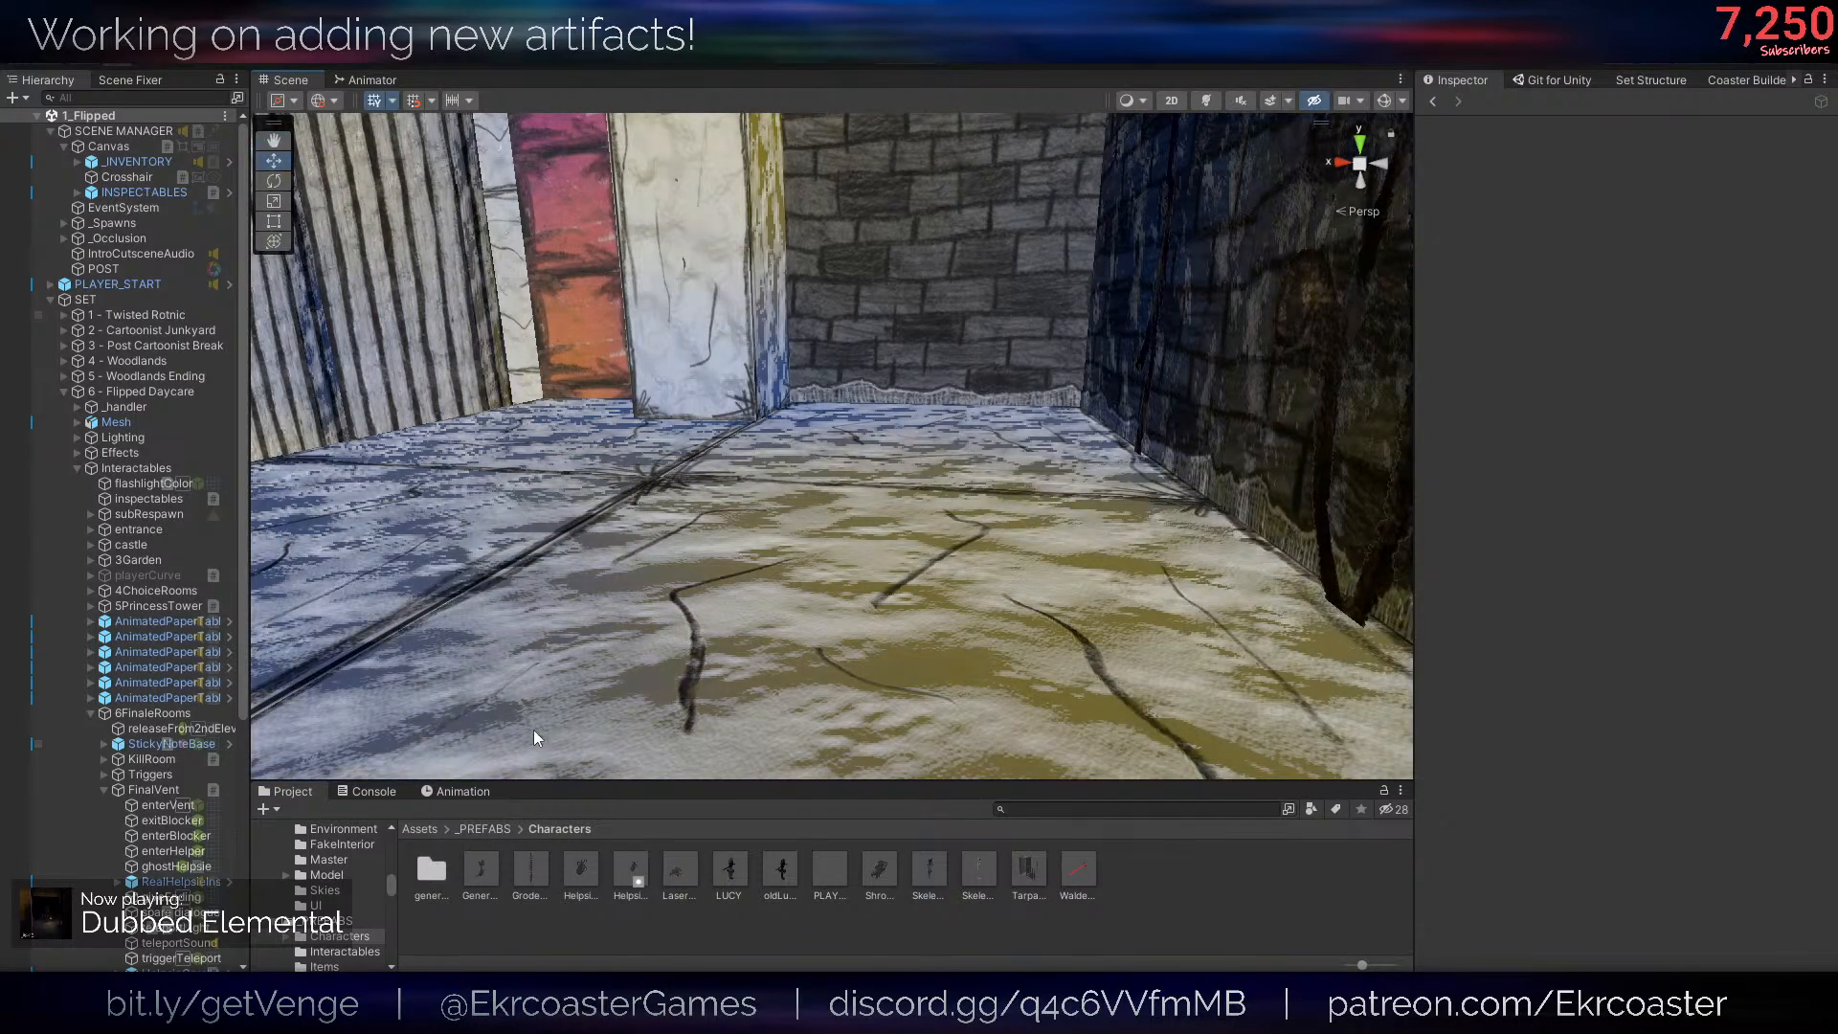
right_drag(679, 592, 463, 173)
key(s)
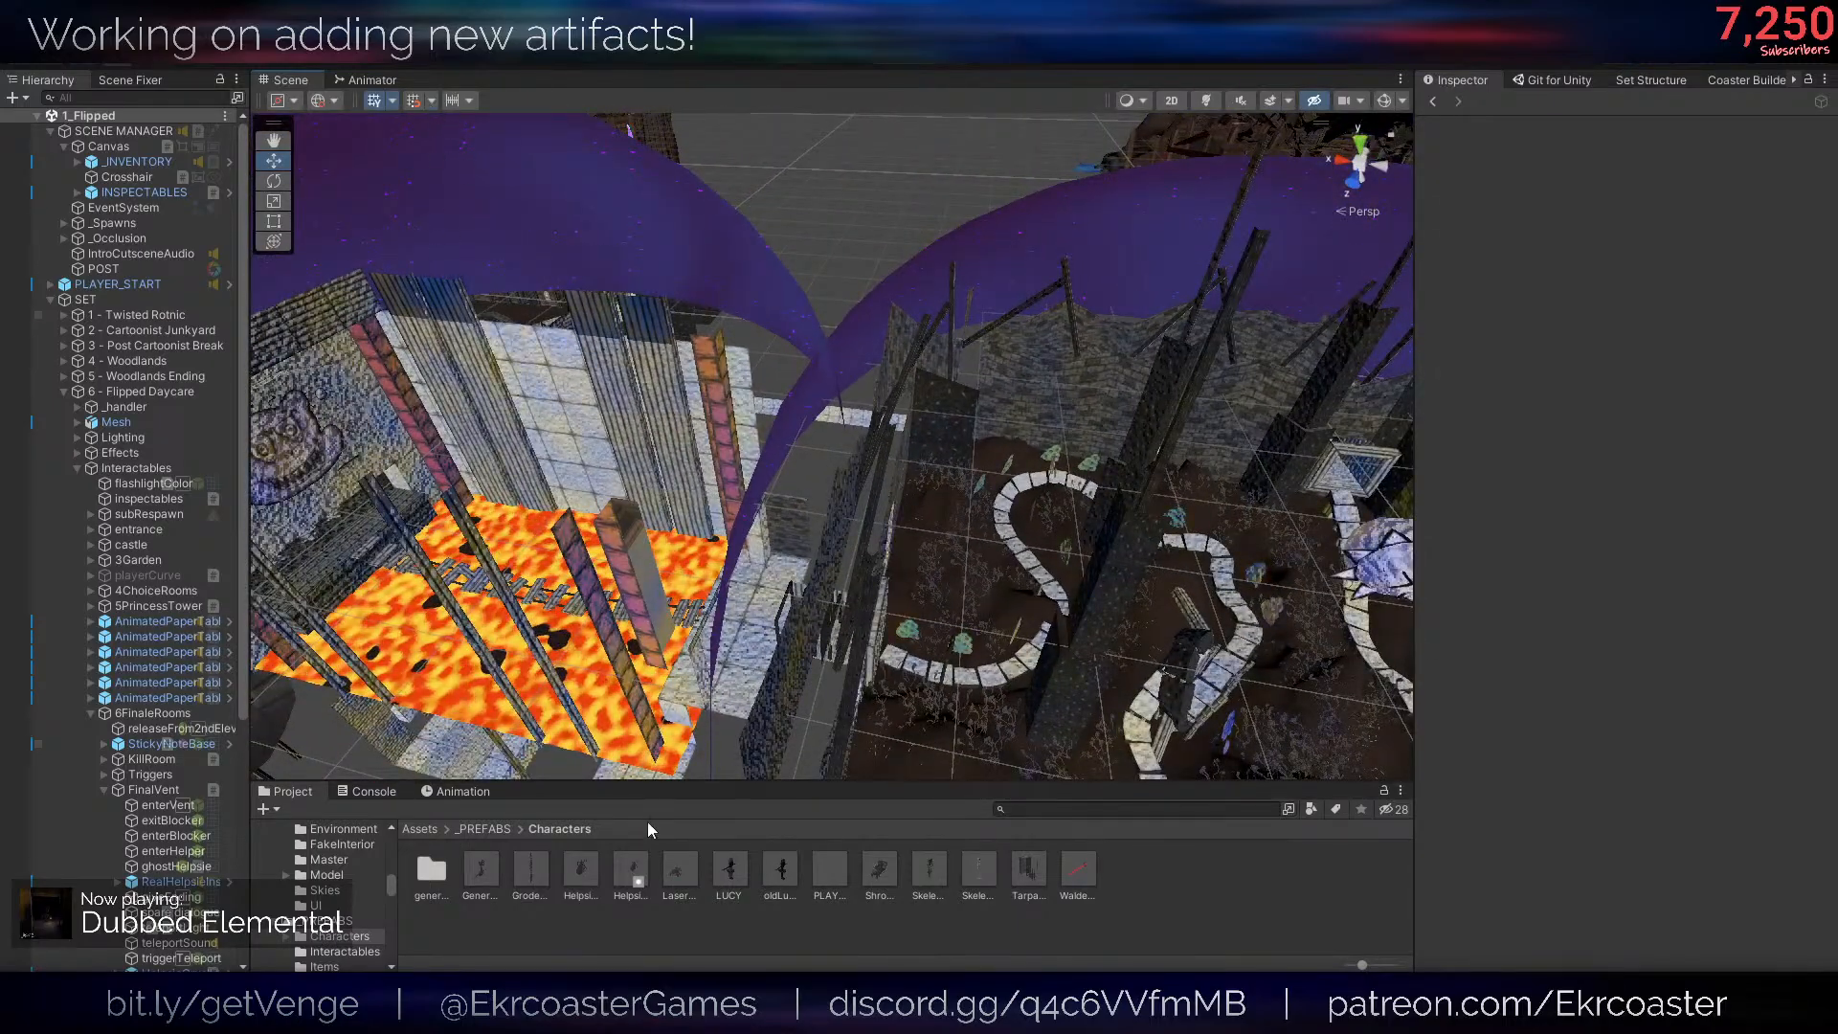
- Open the ArtifactsUI prefab from Assets/_PREFABS/UI for editing
click(421, 830)
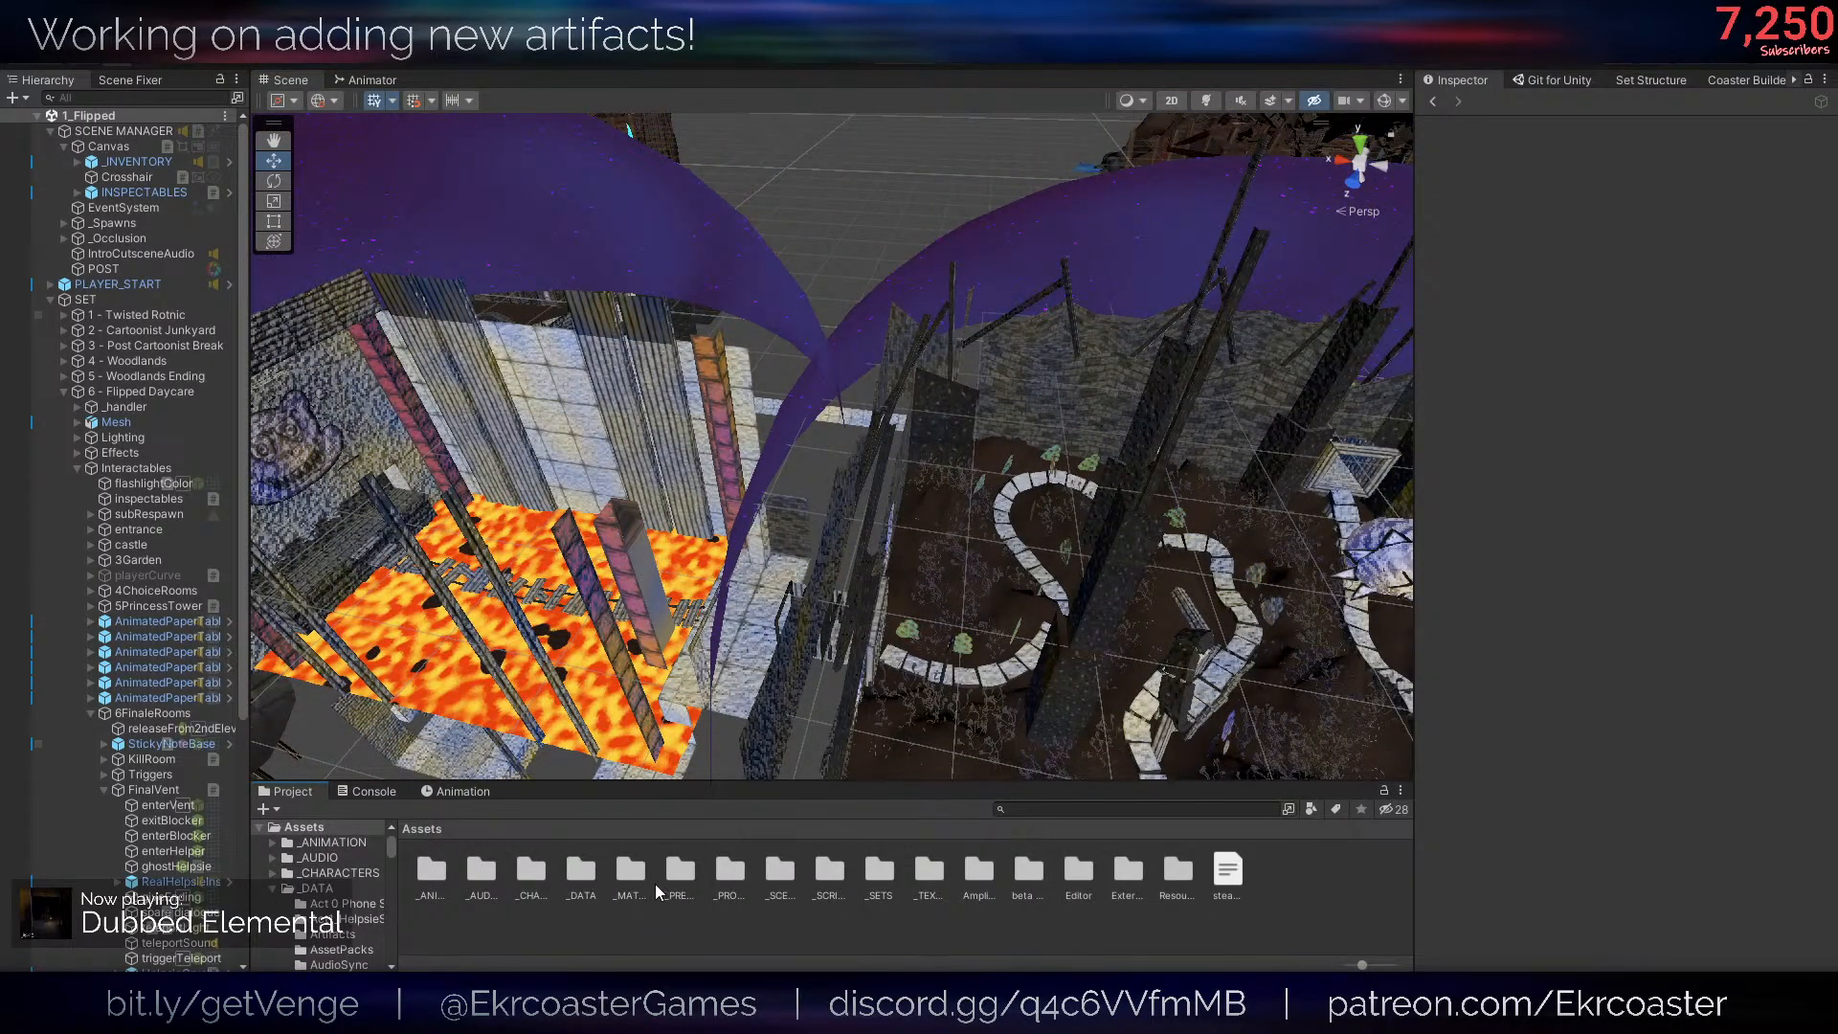
double_click(680, 871)
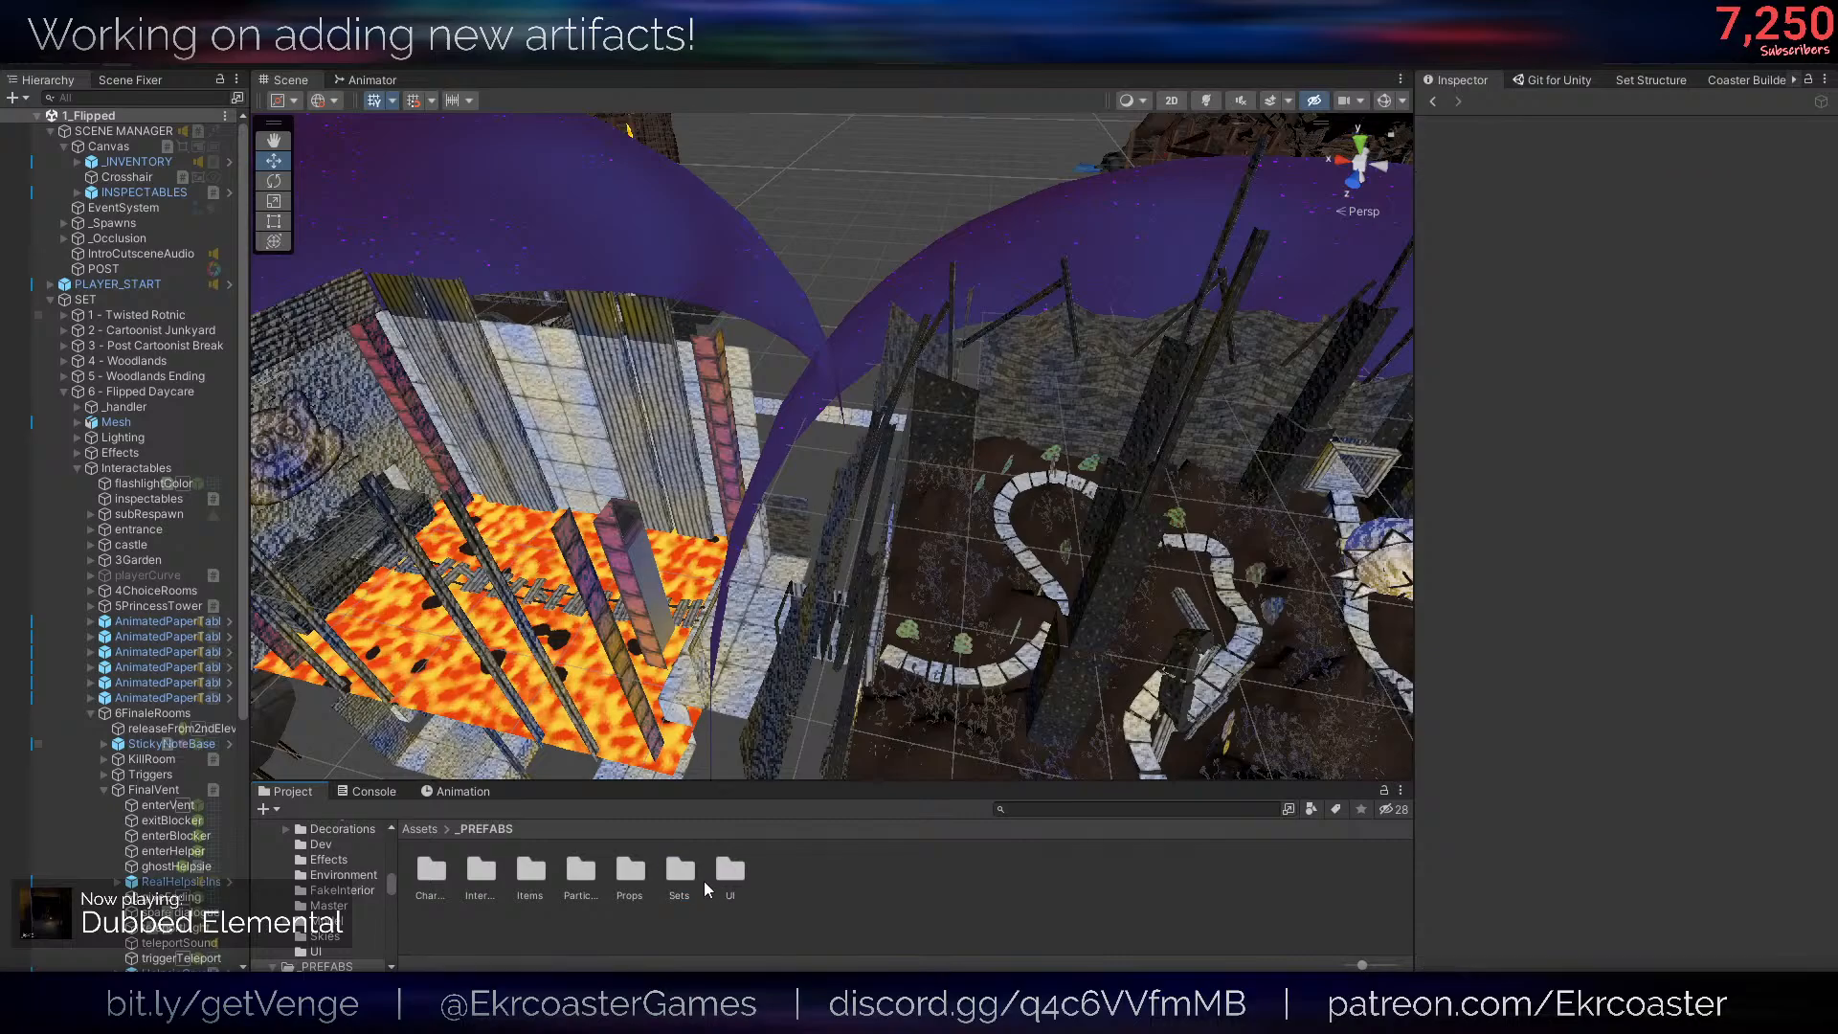
double_click(727, 871)
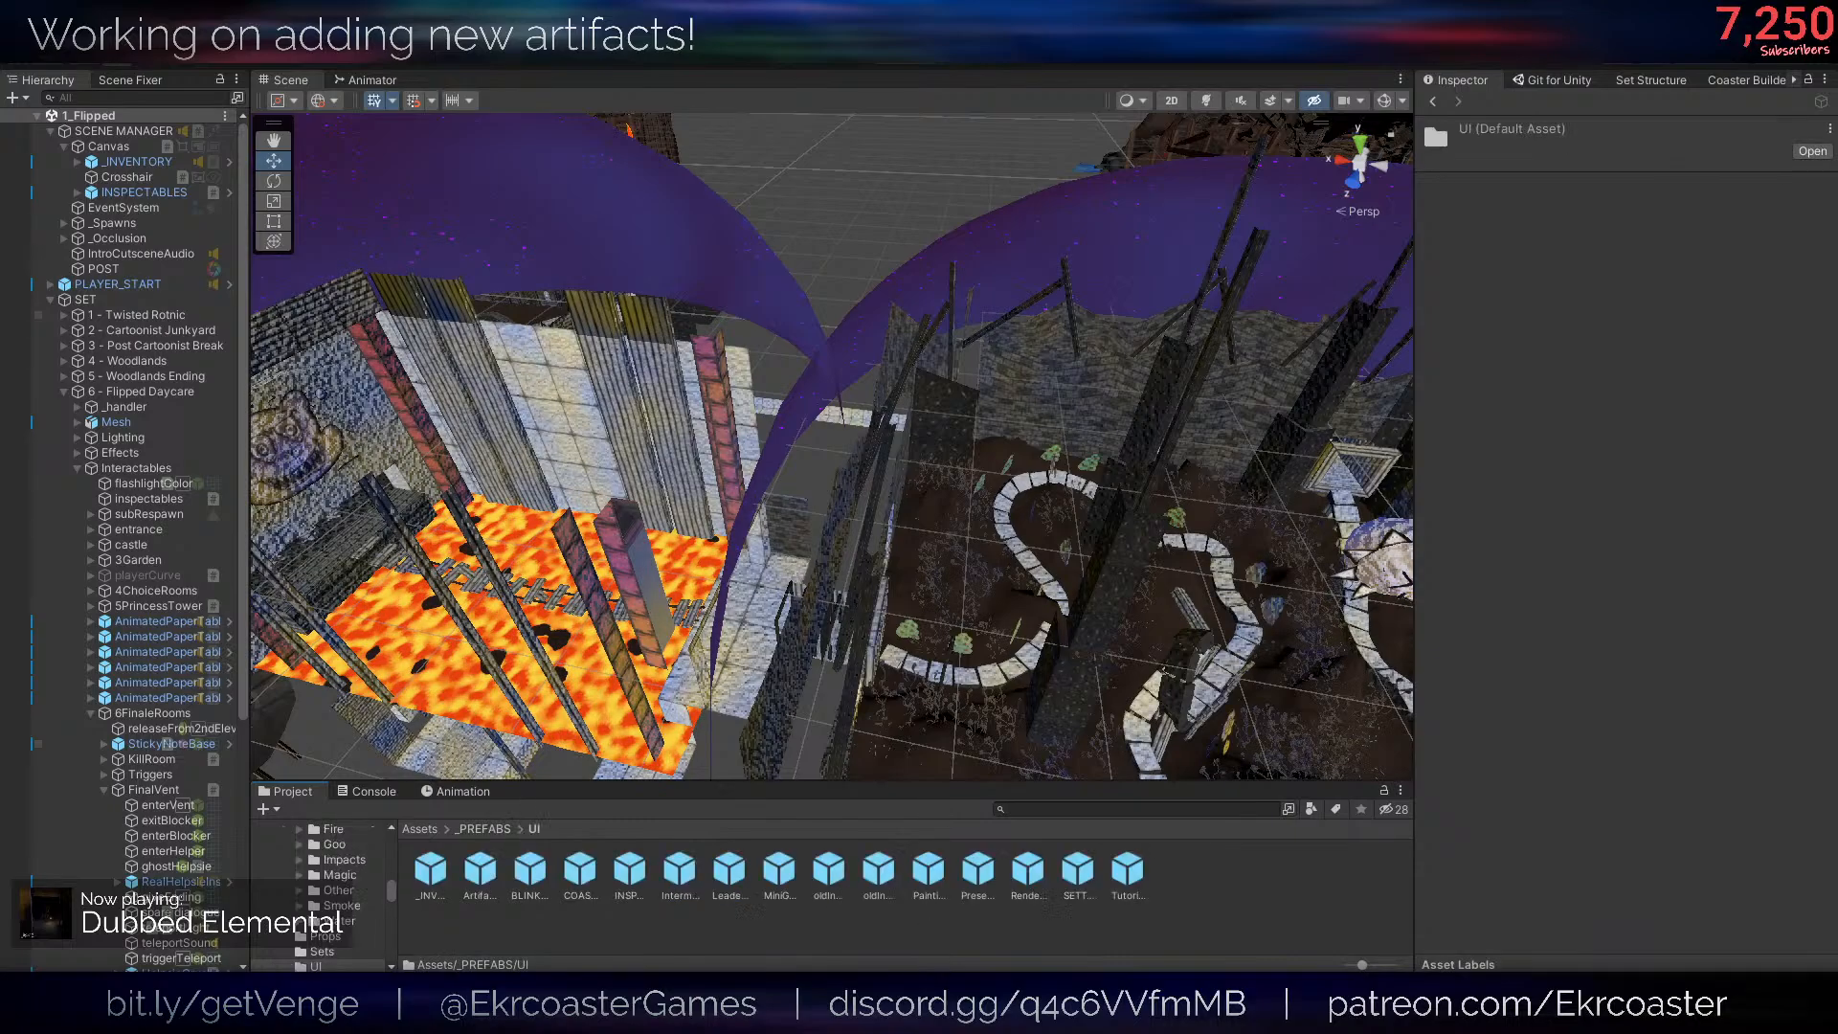
double_click(460, 889)
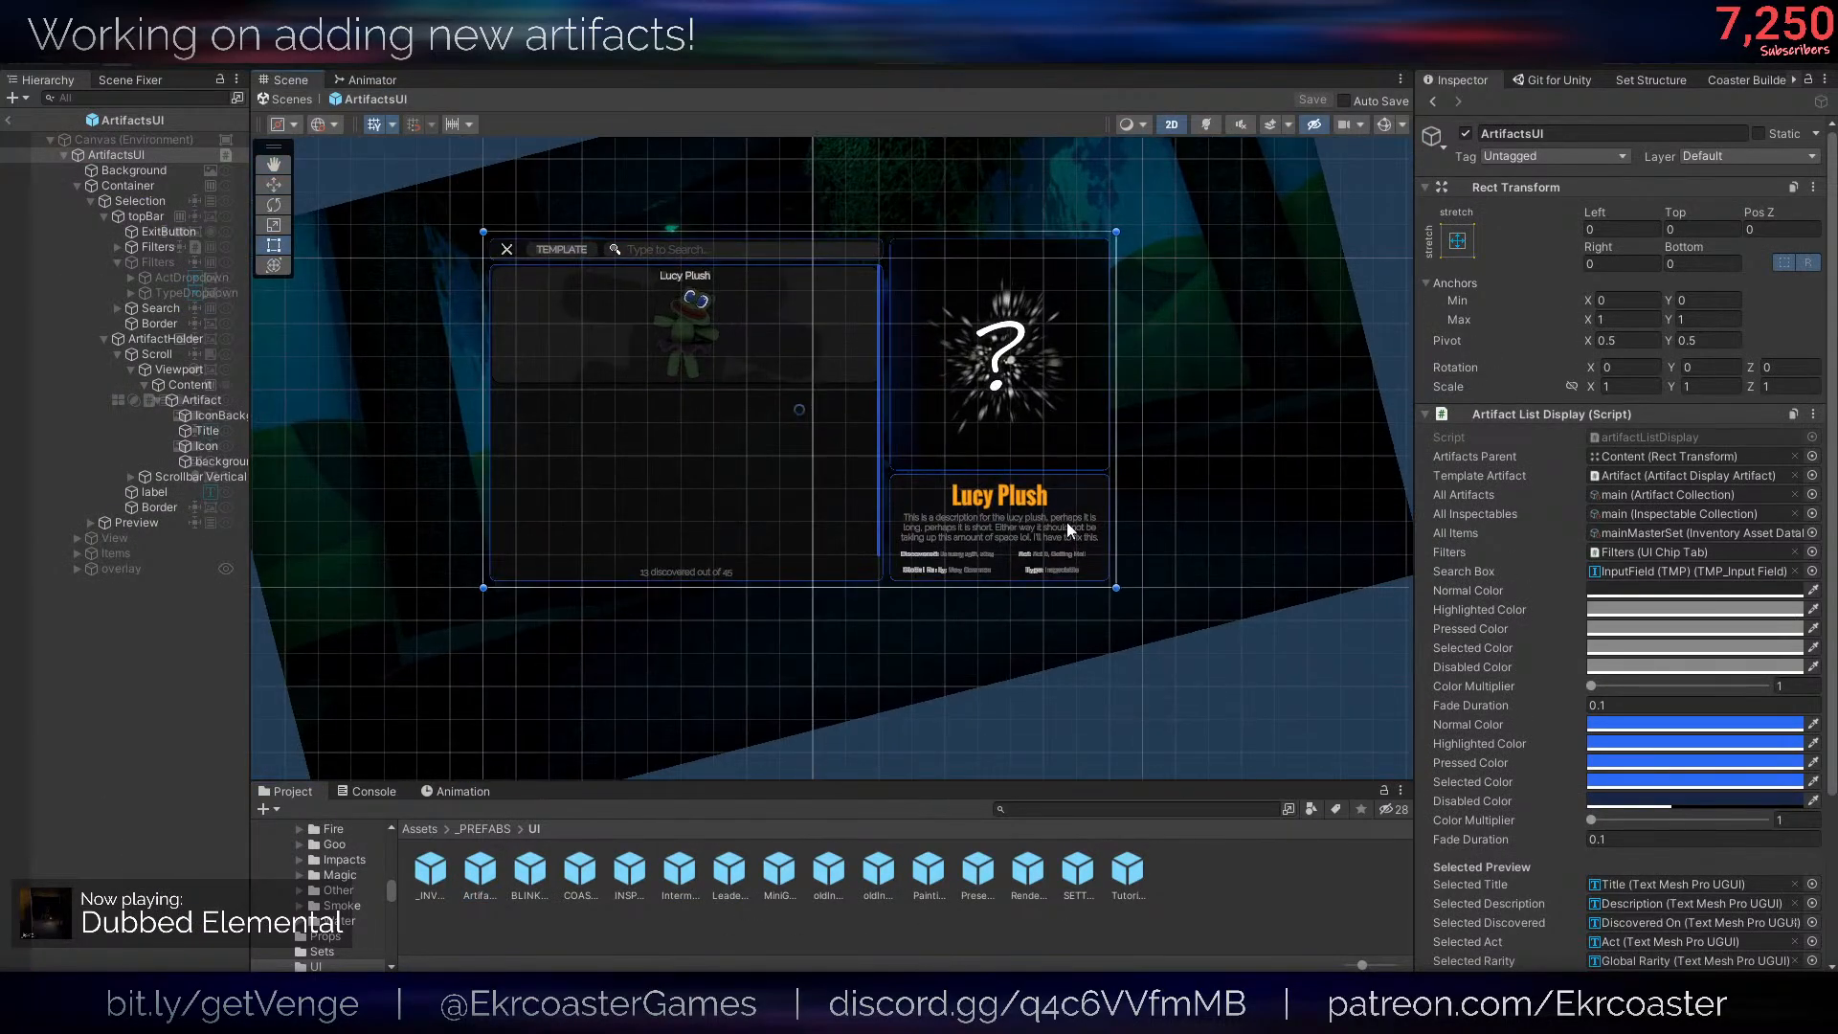
scroll(1066, 521, up, 6)
key(w)
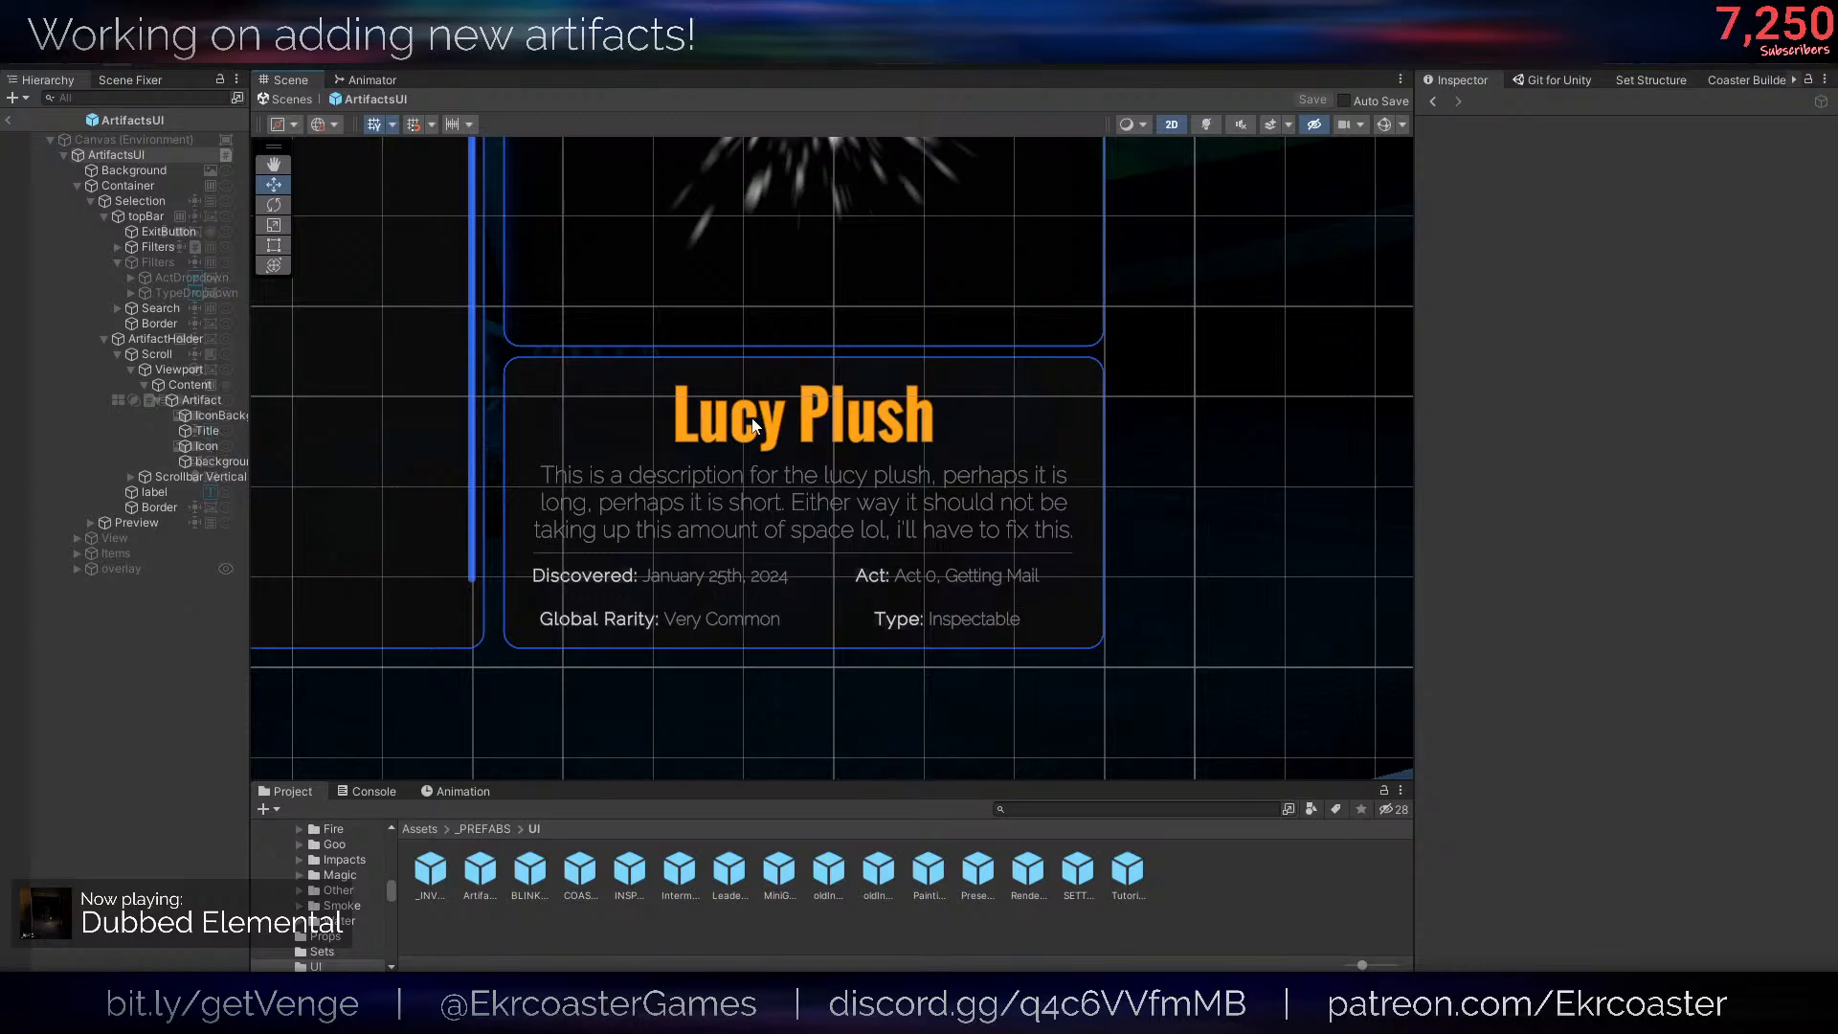
- Collapse the ArtifactHolder, topBar and Selection branches in the prefab's hierarchy
click(175, 354)
click(168, 344)
key(Left)
key(Down)
key(Up)
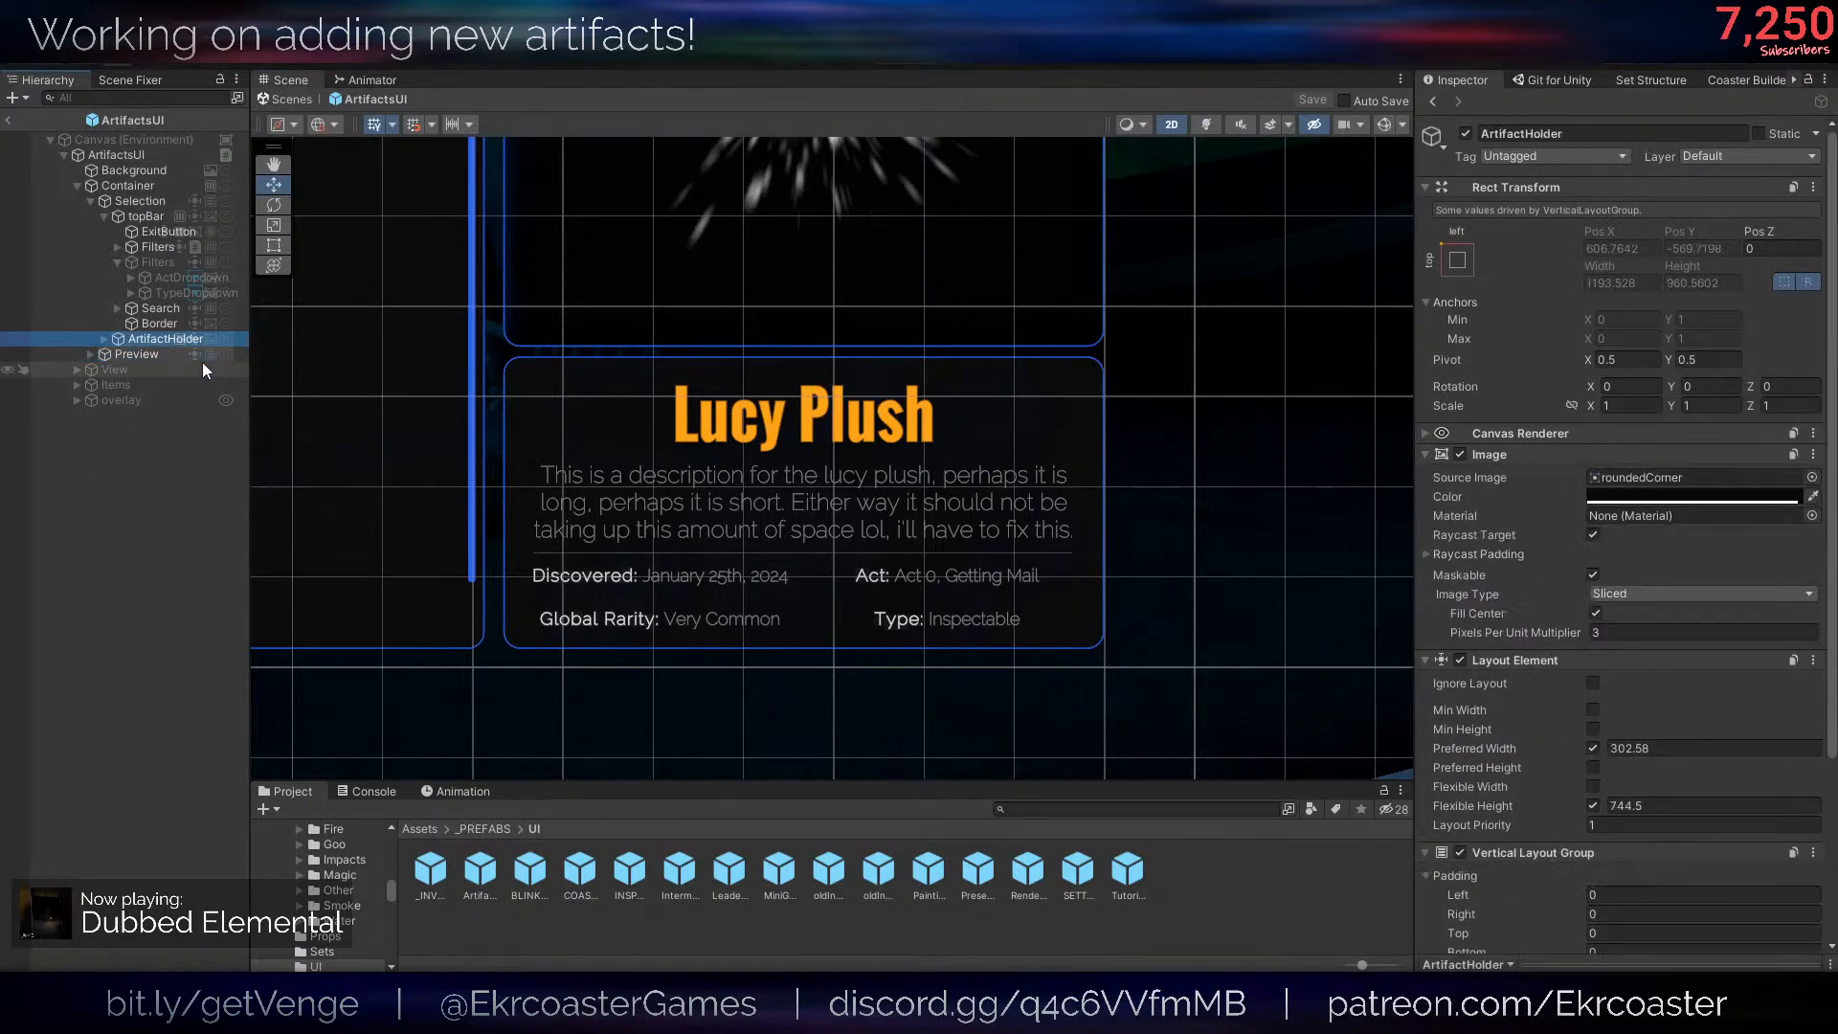
key(Up)
click(144, 220)
key(Left)
key(Left)
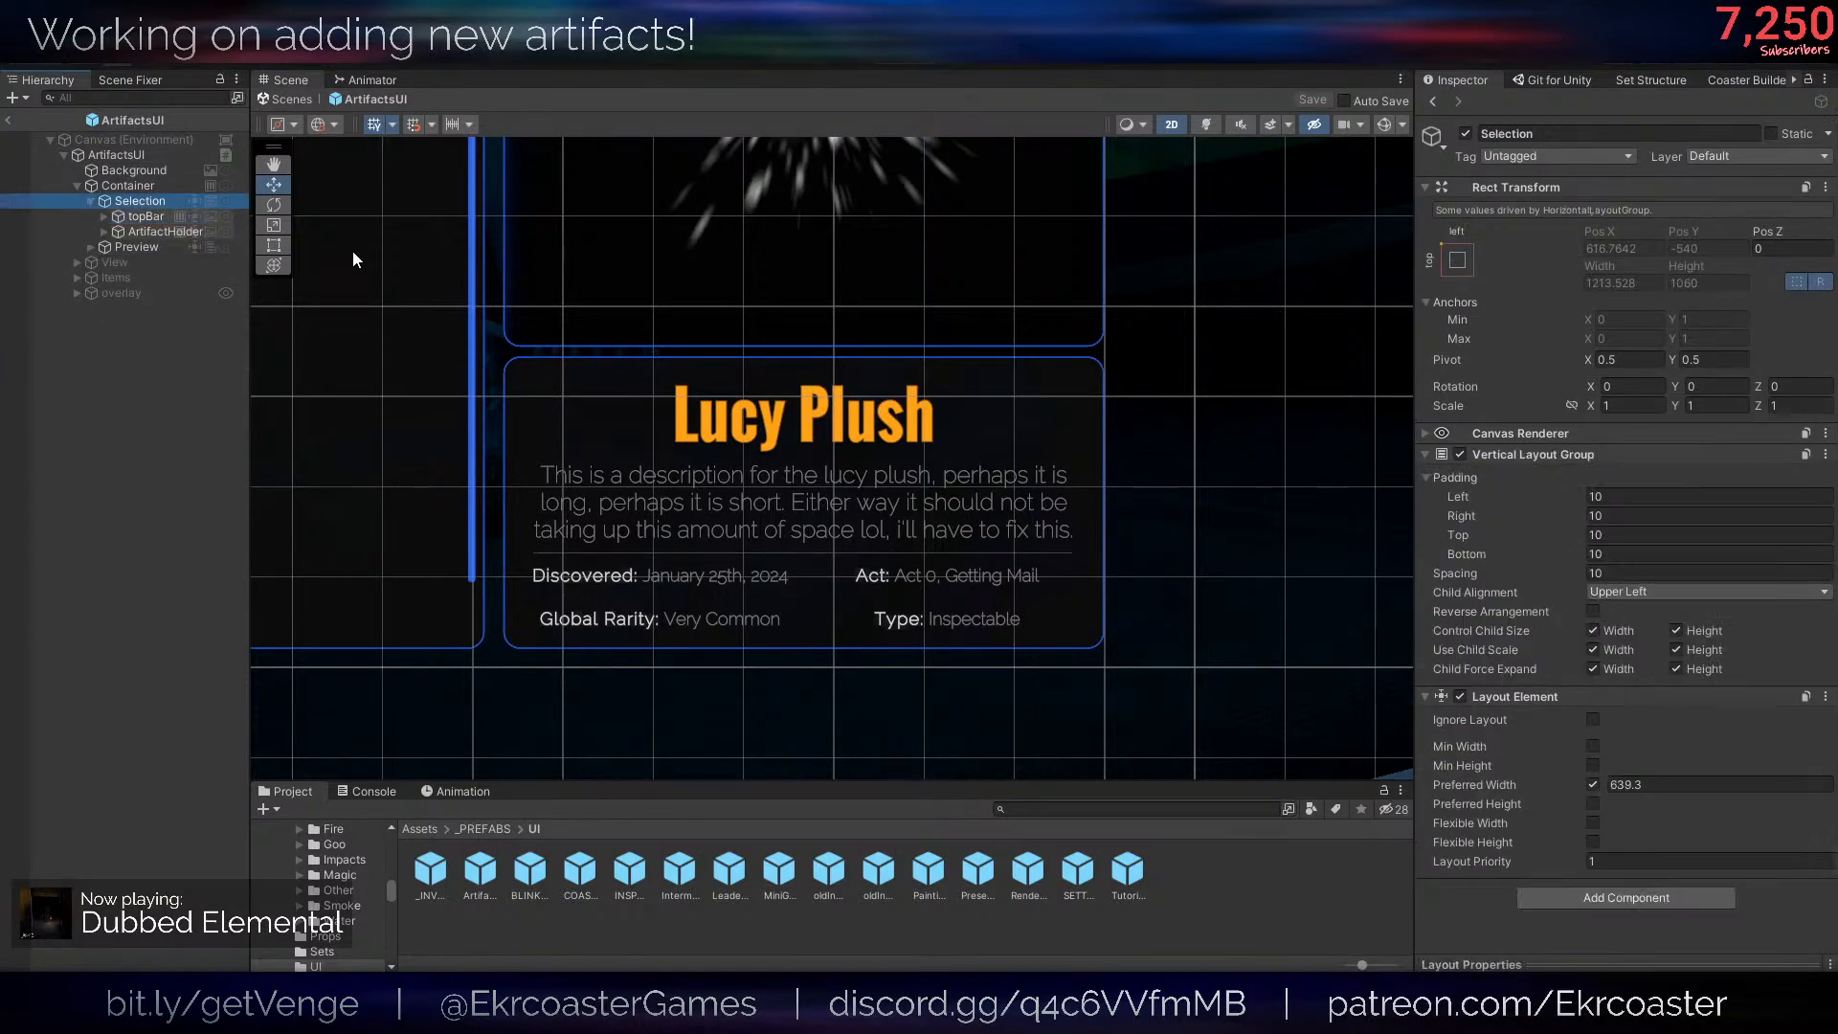
key(Left)
- Duplicate the DetailsPanel object inside Preview
key(Down)
key(Right)
key(Down)
key(Down)
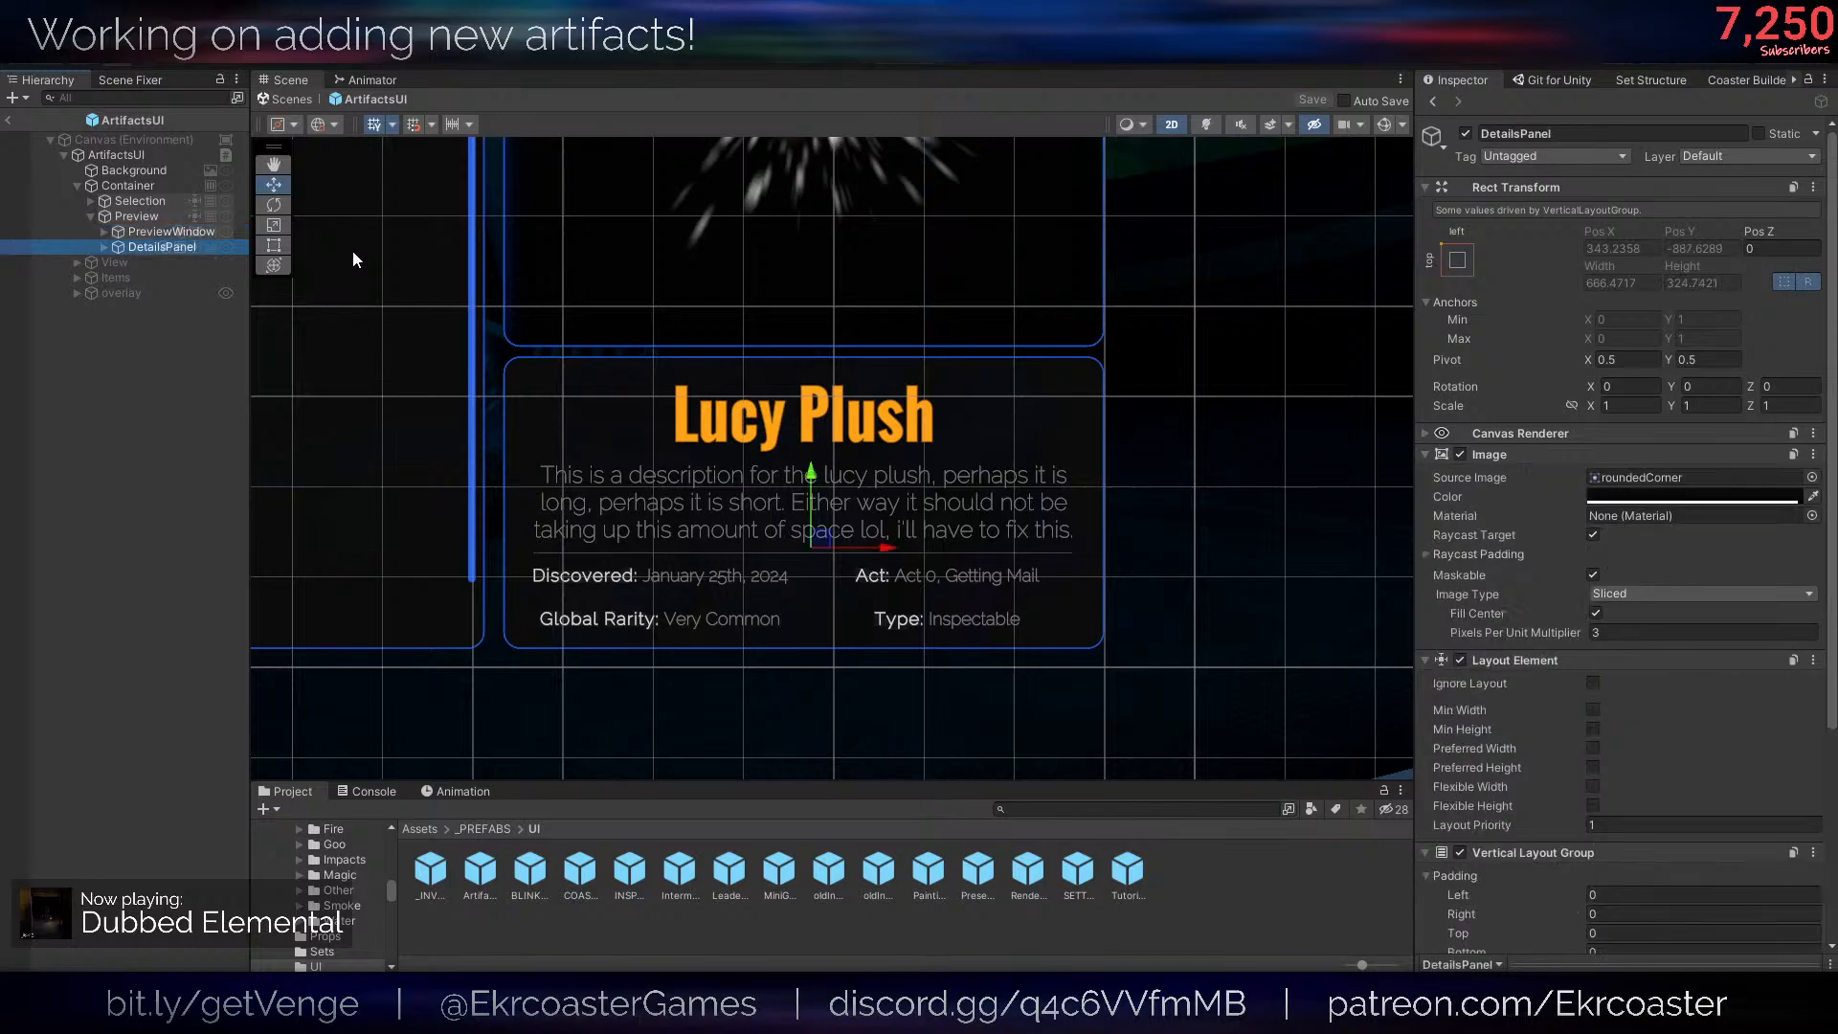
middle_drag(862, 477, 894, 484)
scroll(894, 484, up, 1)
key(ctrl+d)
scroll(894, 487, down, 7)
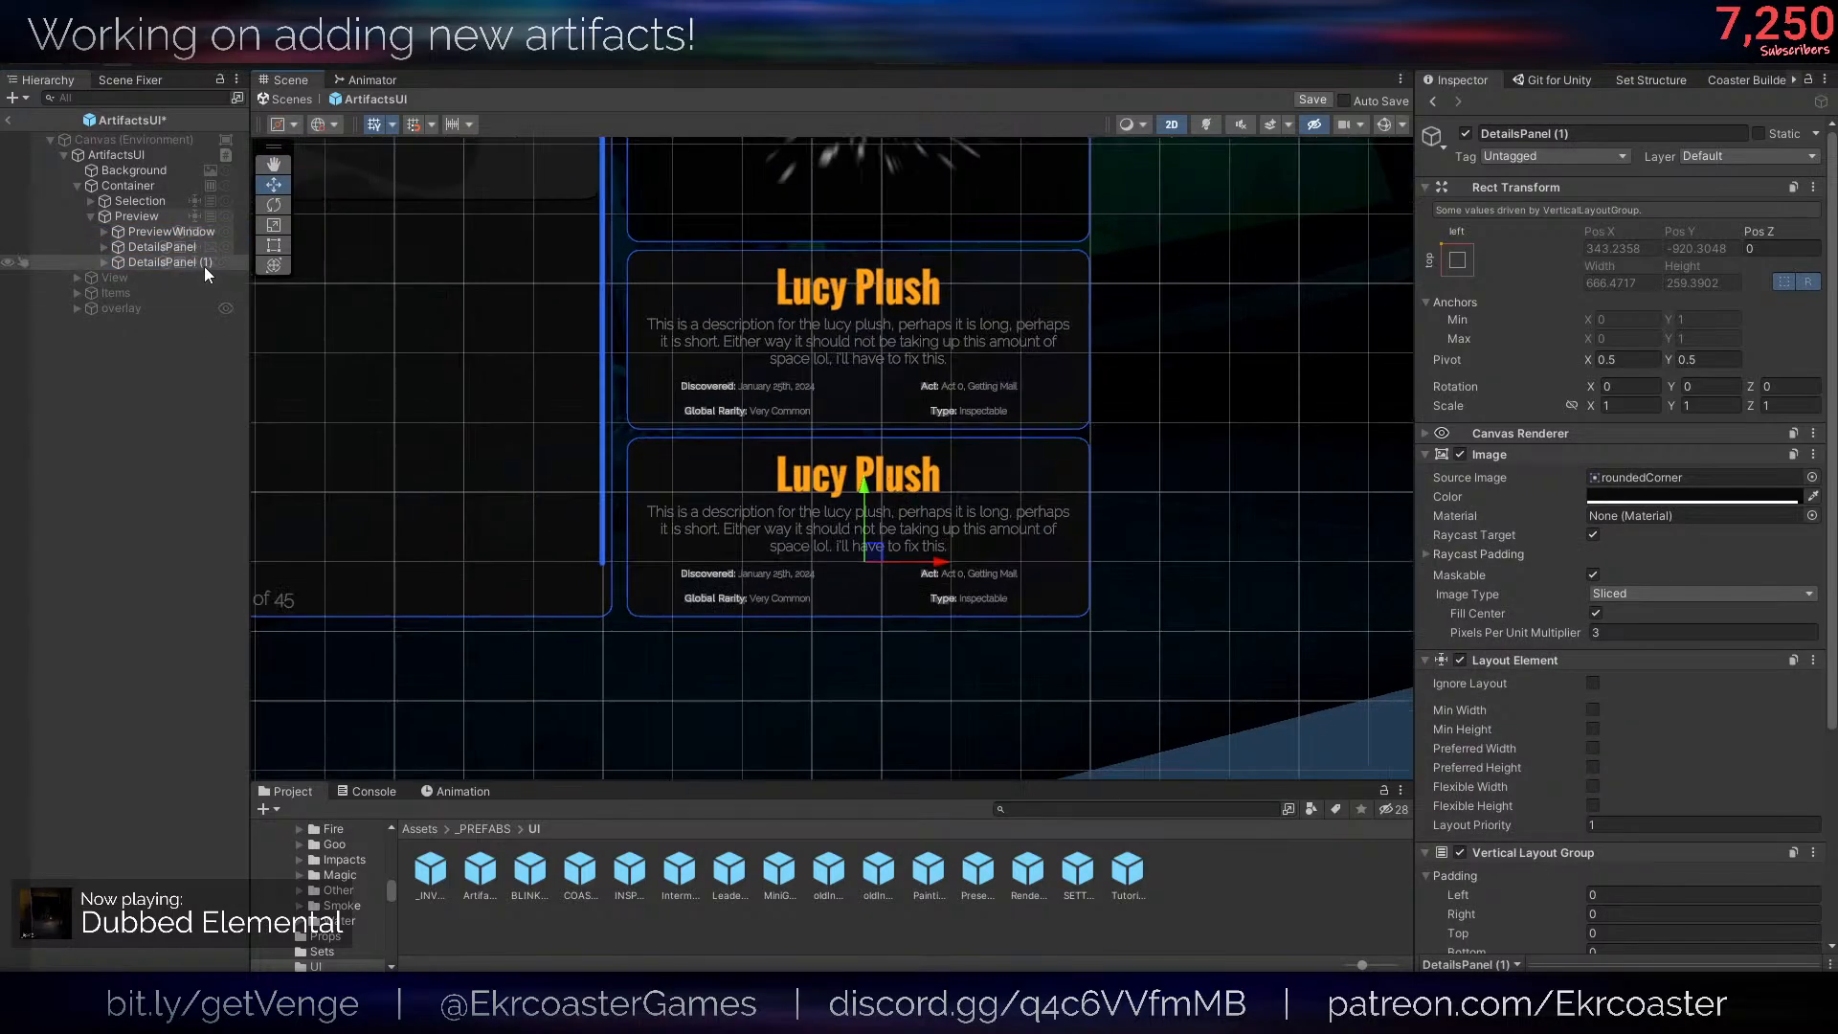
- Rename the duplicated details panel as SkinsPanels
click(1505, 135)
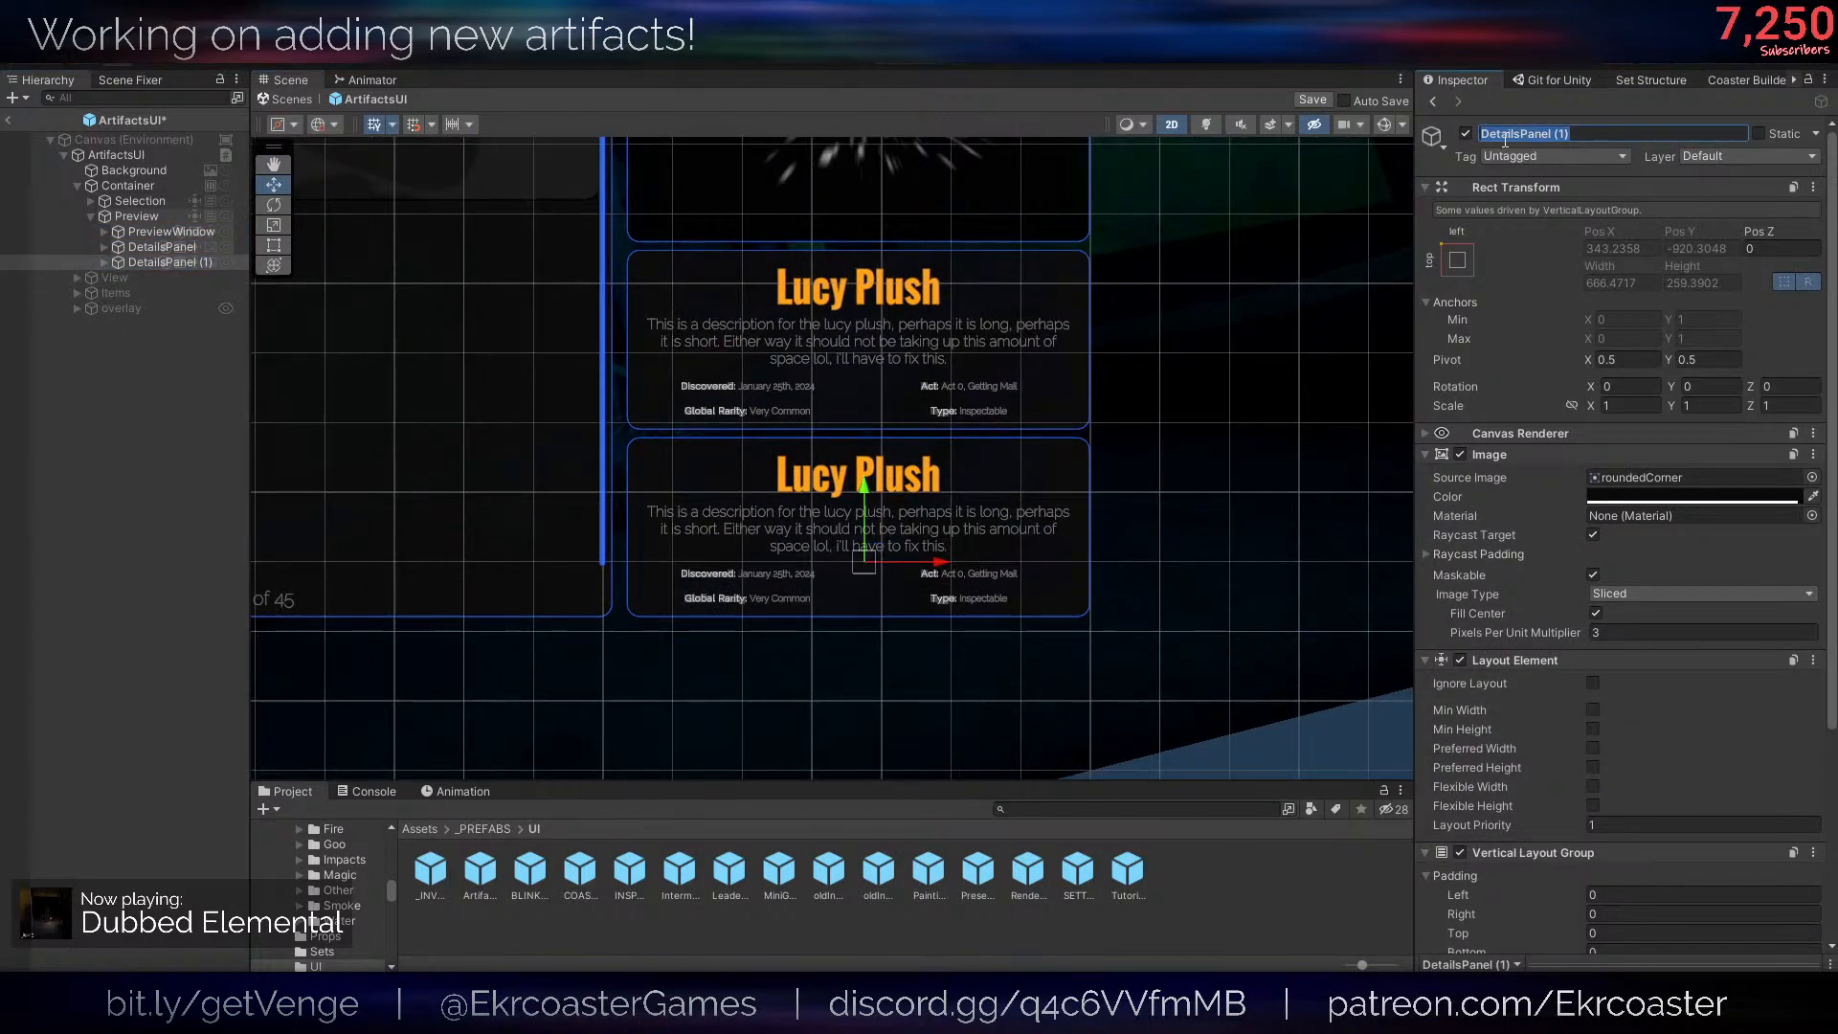
text(SkinsPanel)
key(Return)
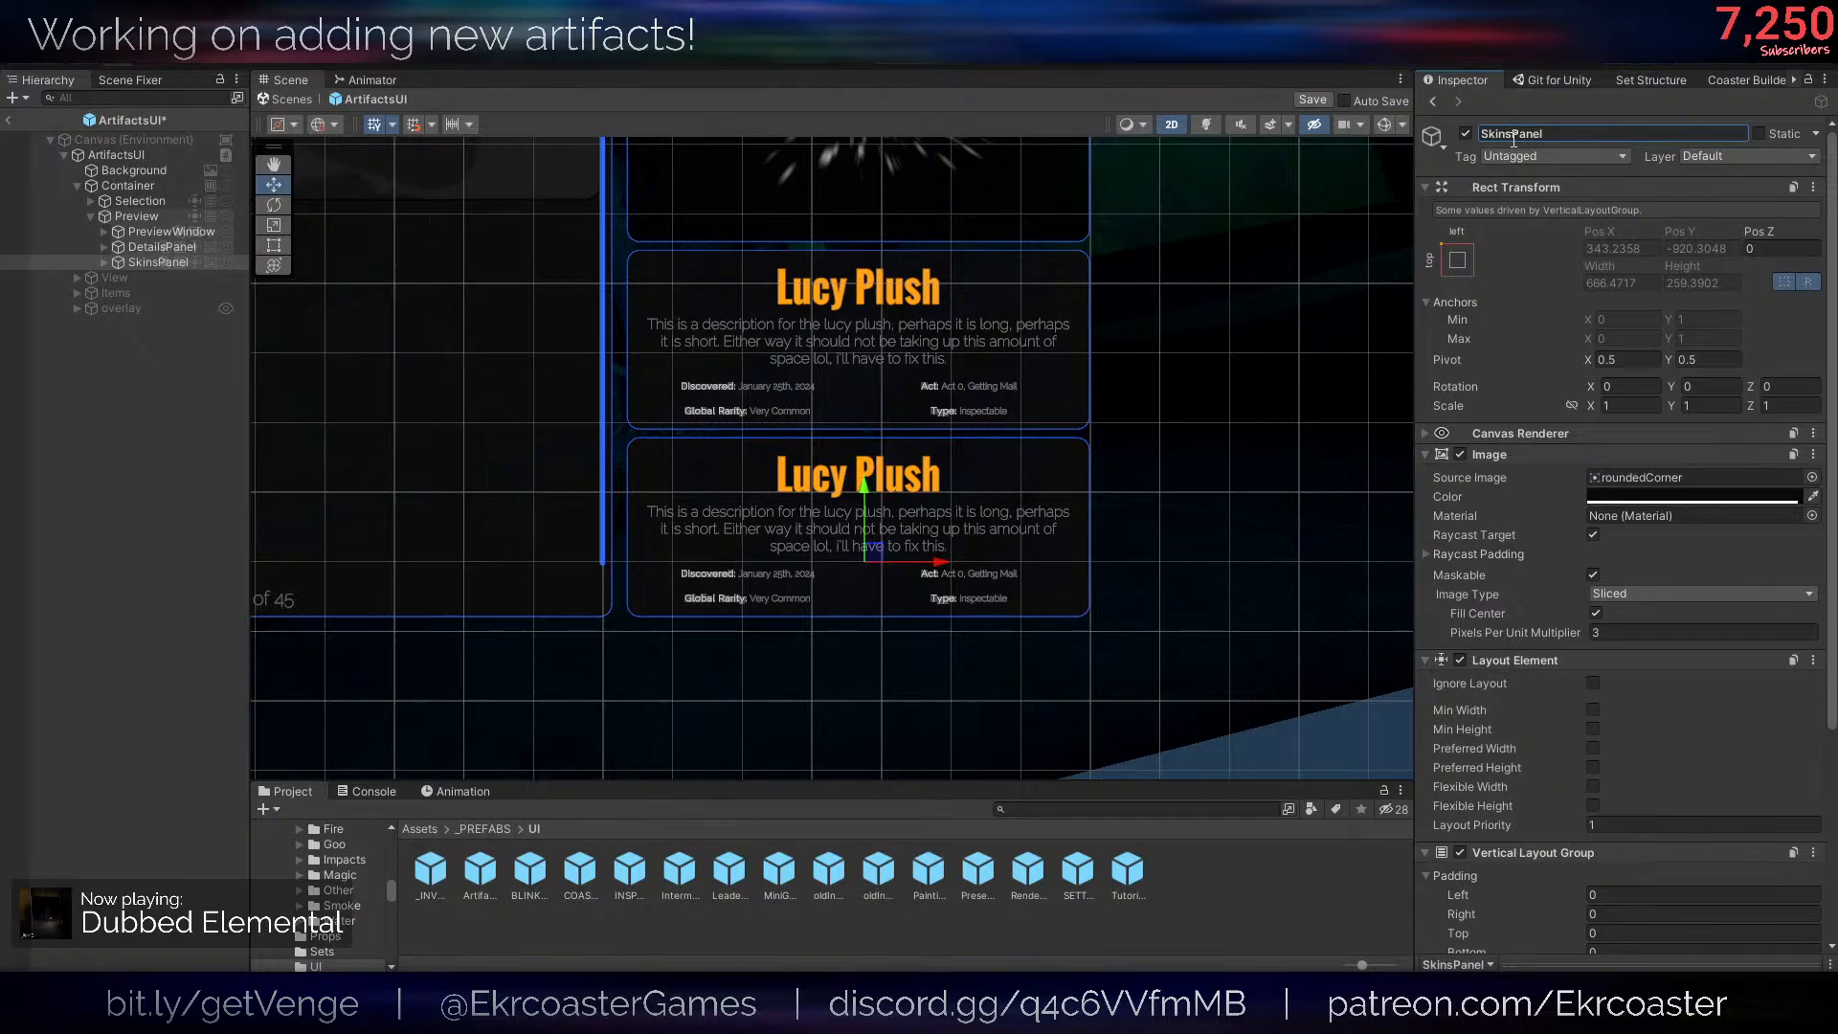
click(1557, 134)
click(1557, 134)
text(s)
key(Return)
- Delete the MorePanel and Title objects from SkinsPanels
click(149, 265)
key(Right)
key(Right)
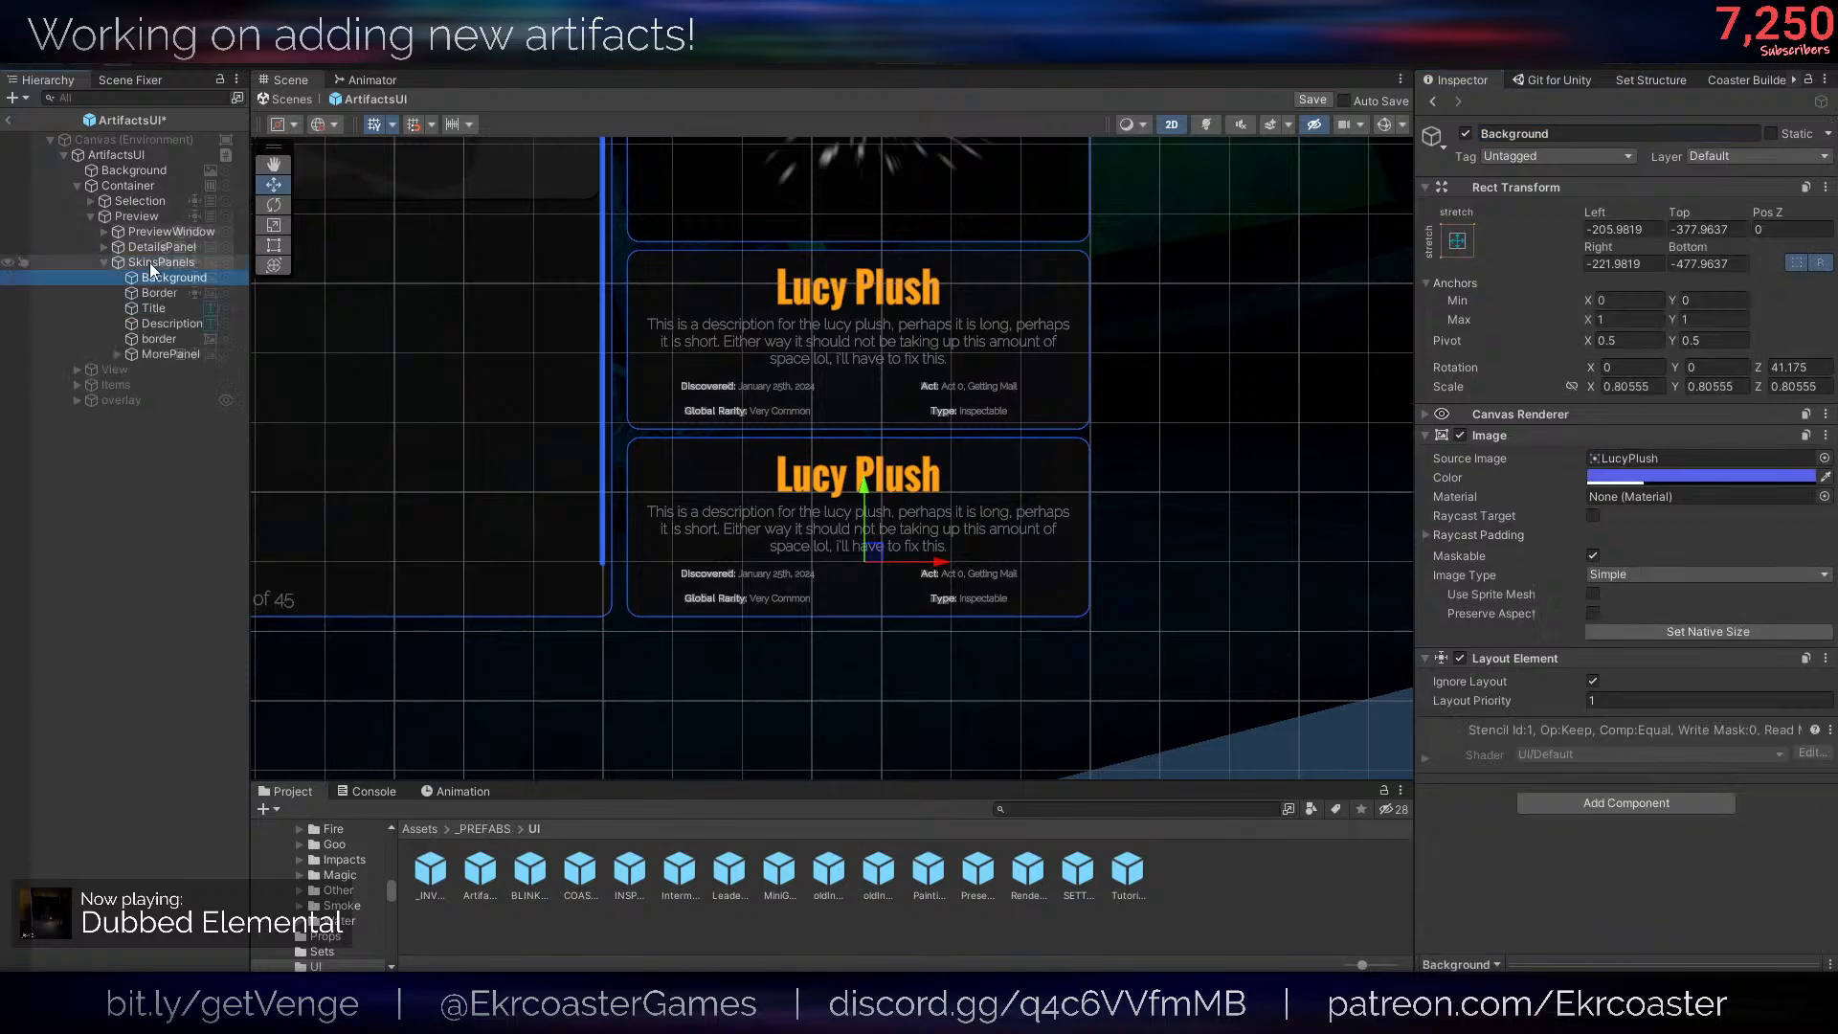
click(198, 291)
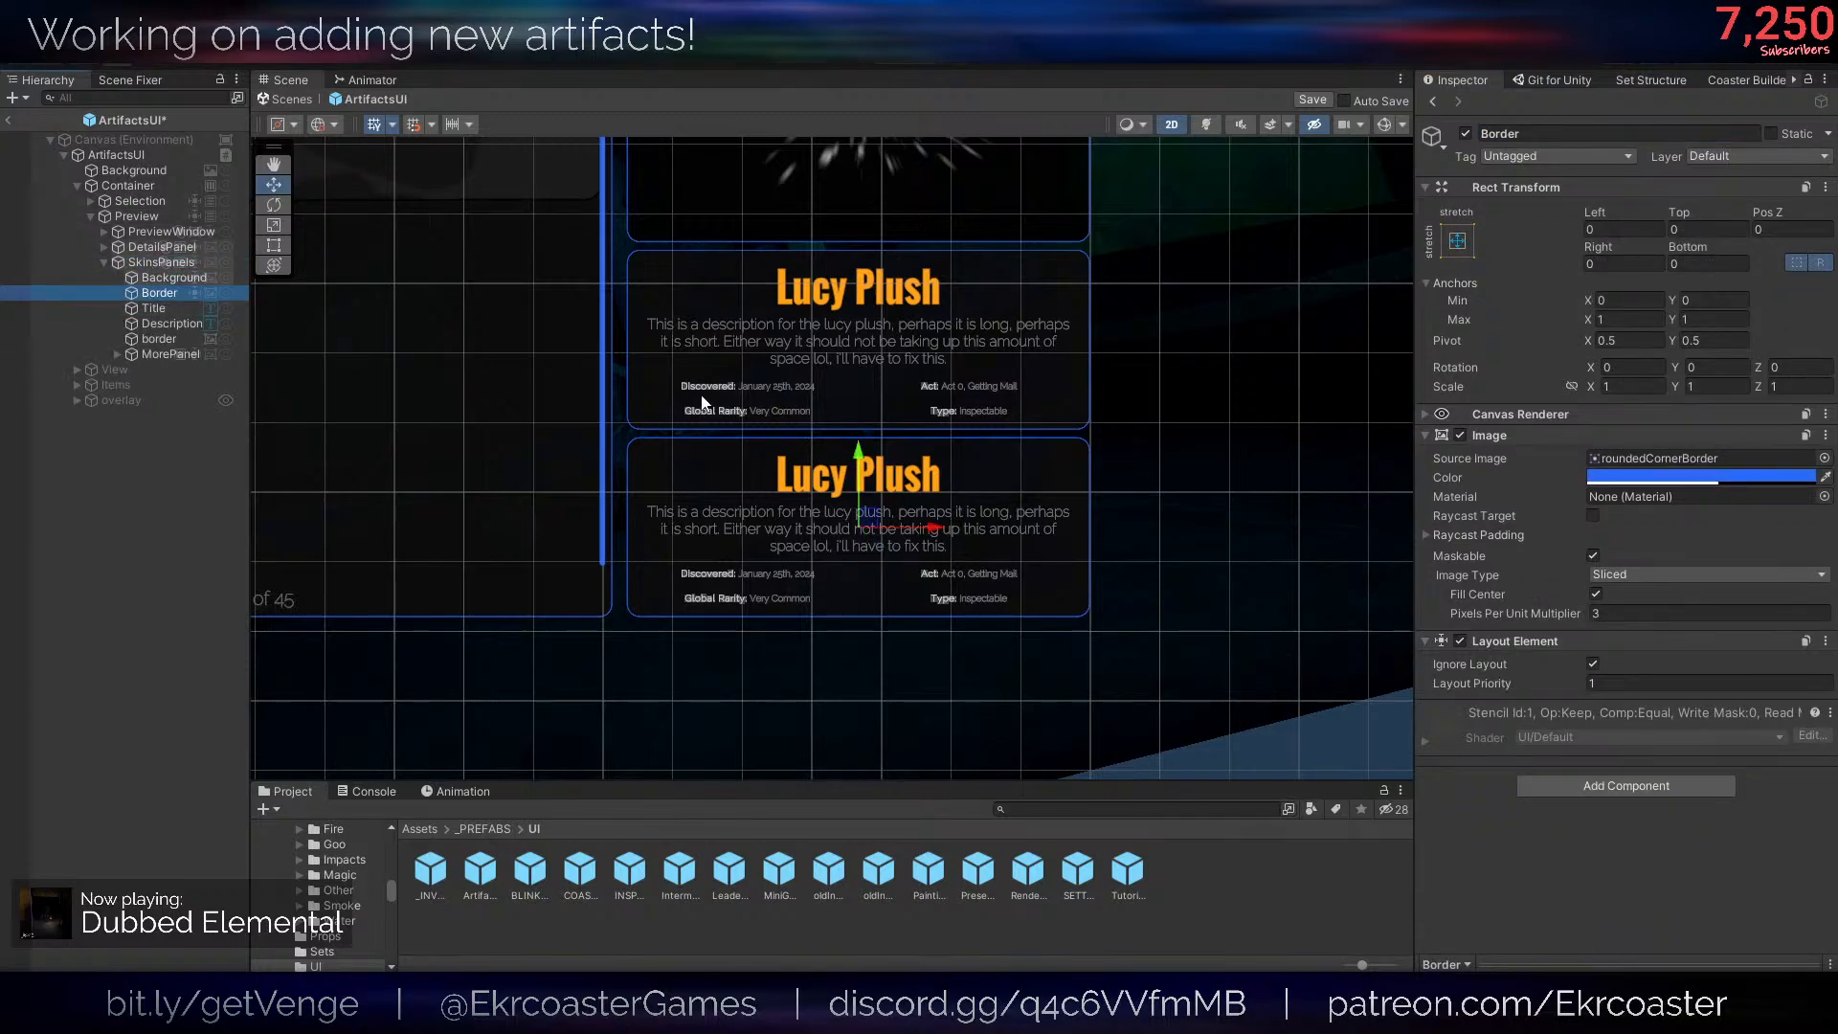
key(Down)
key(Down)
key(Down)
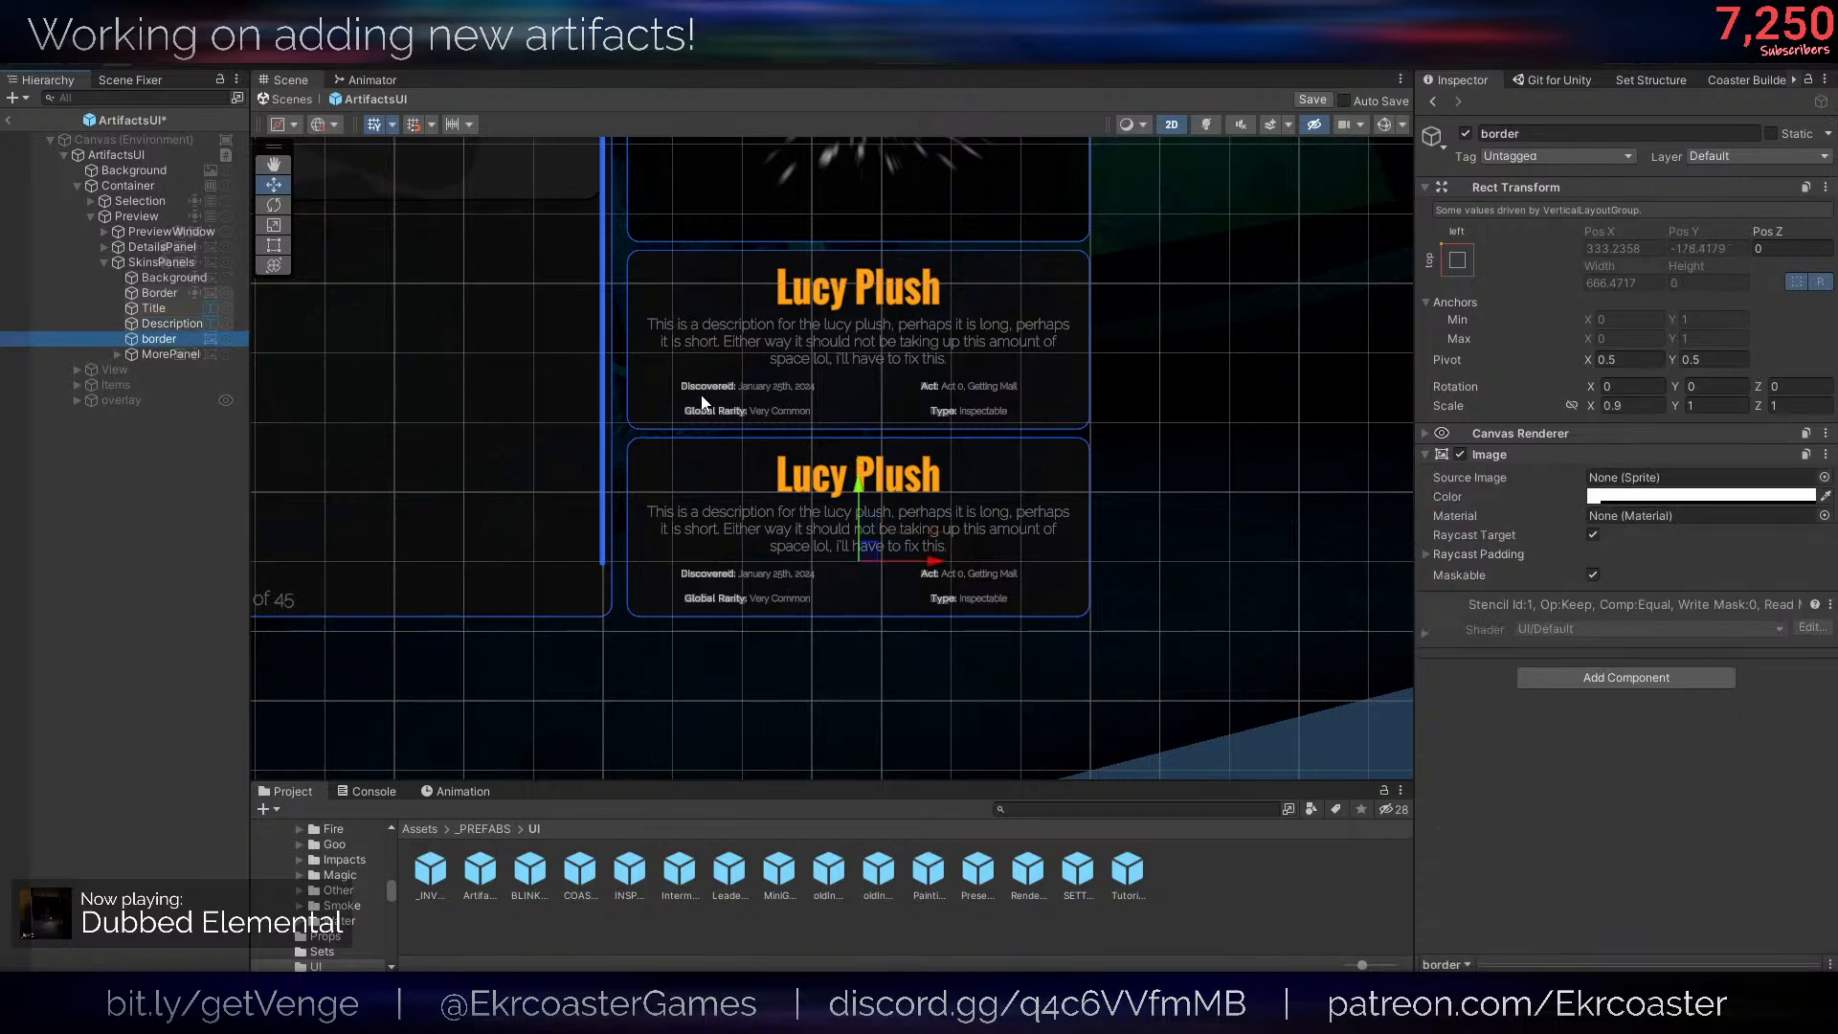
click(177, 355)
key(Delete)
scroll(832, 504, up, 5)
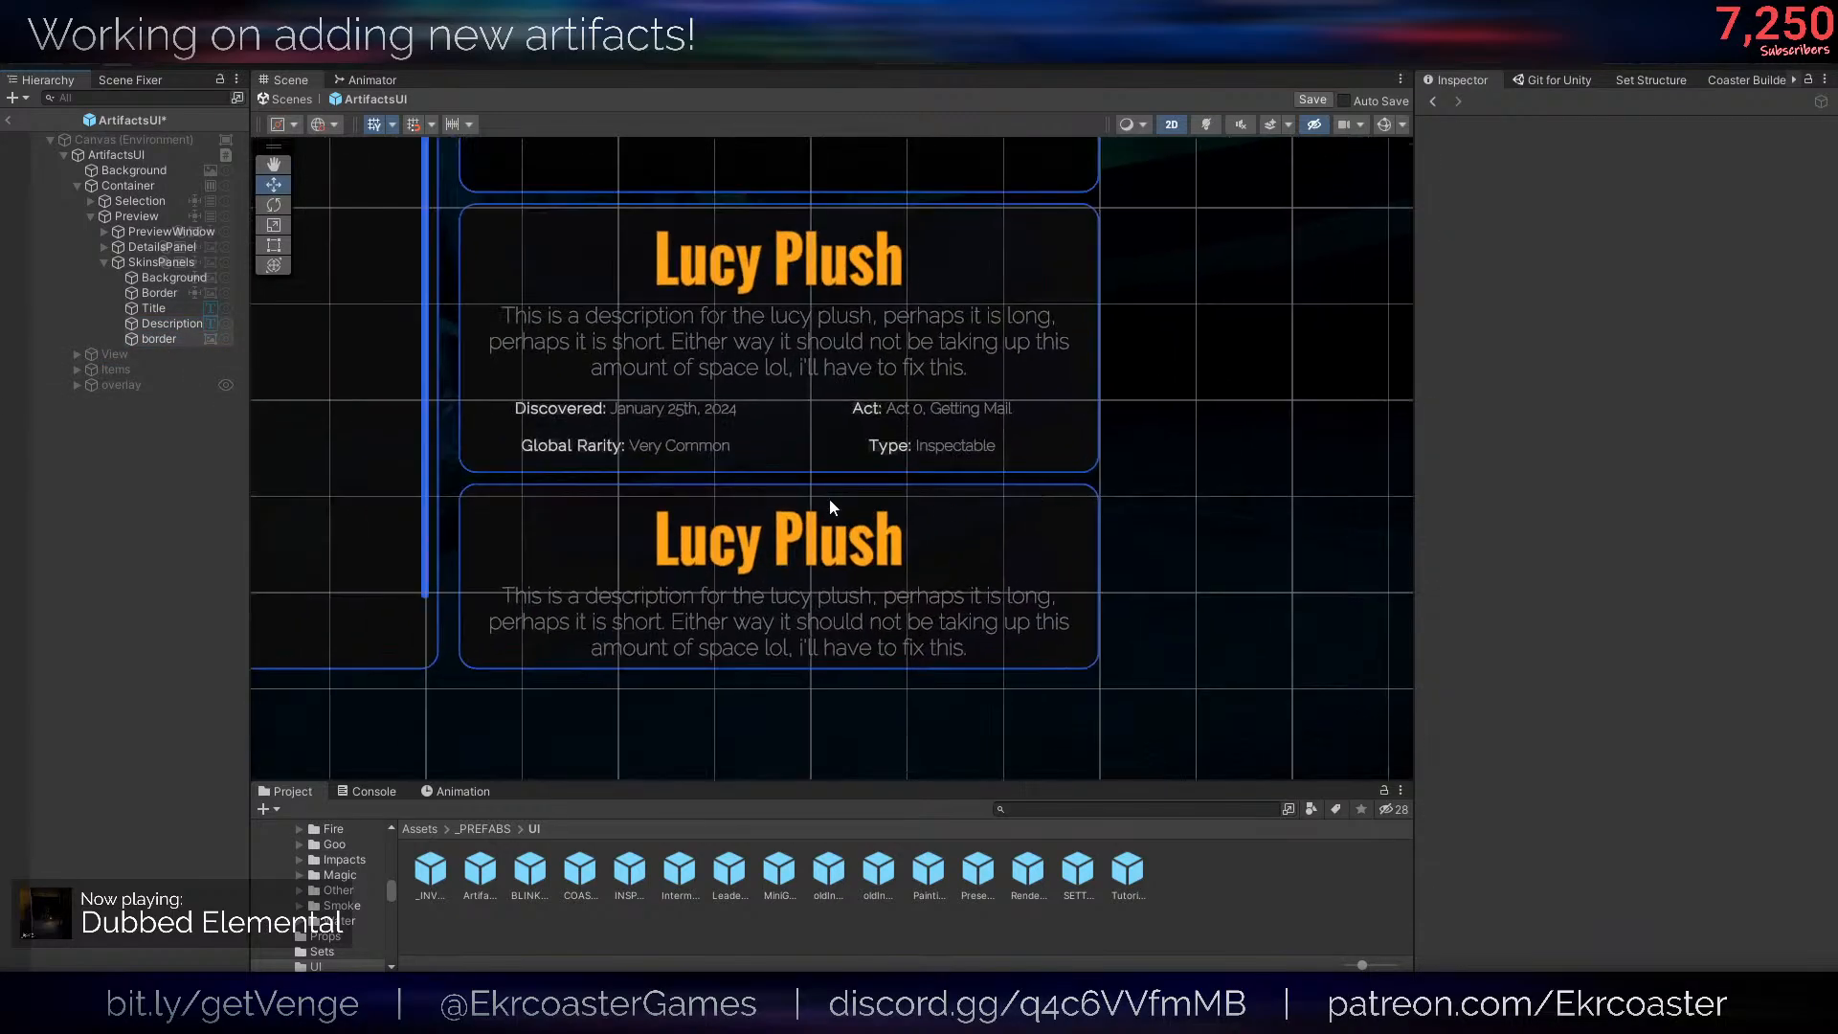
click(169, 314)
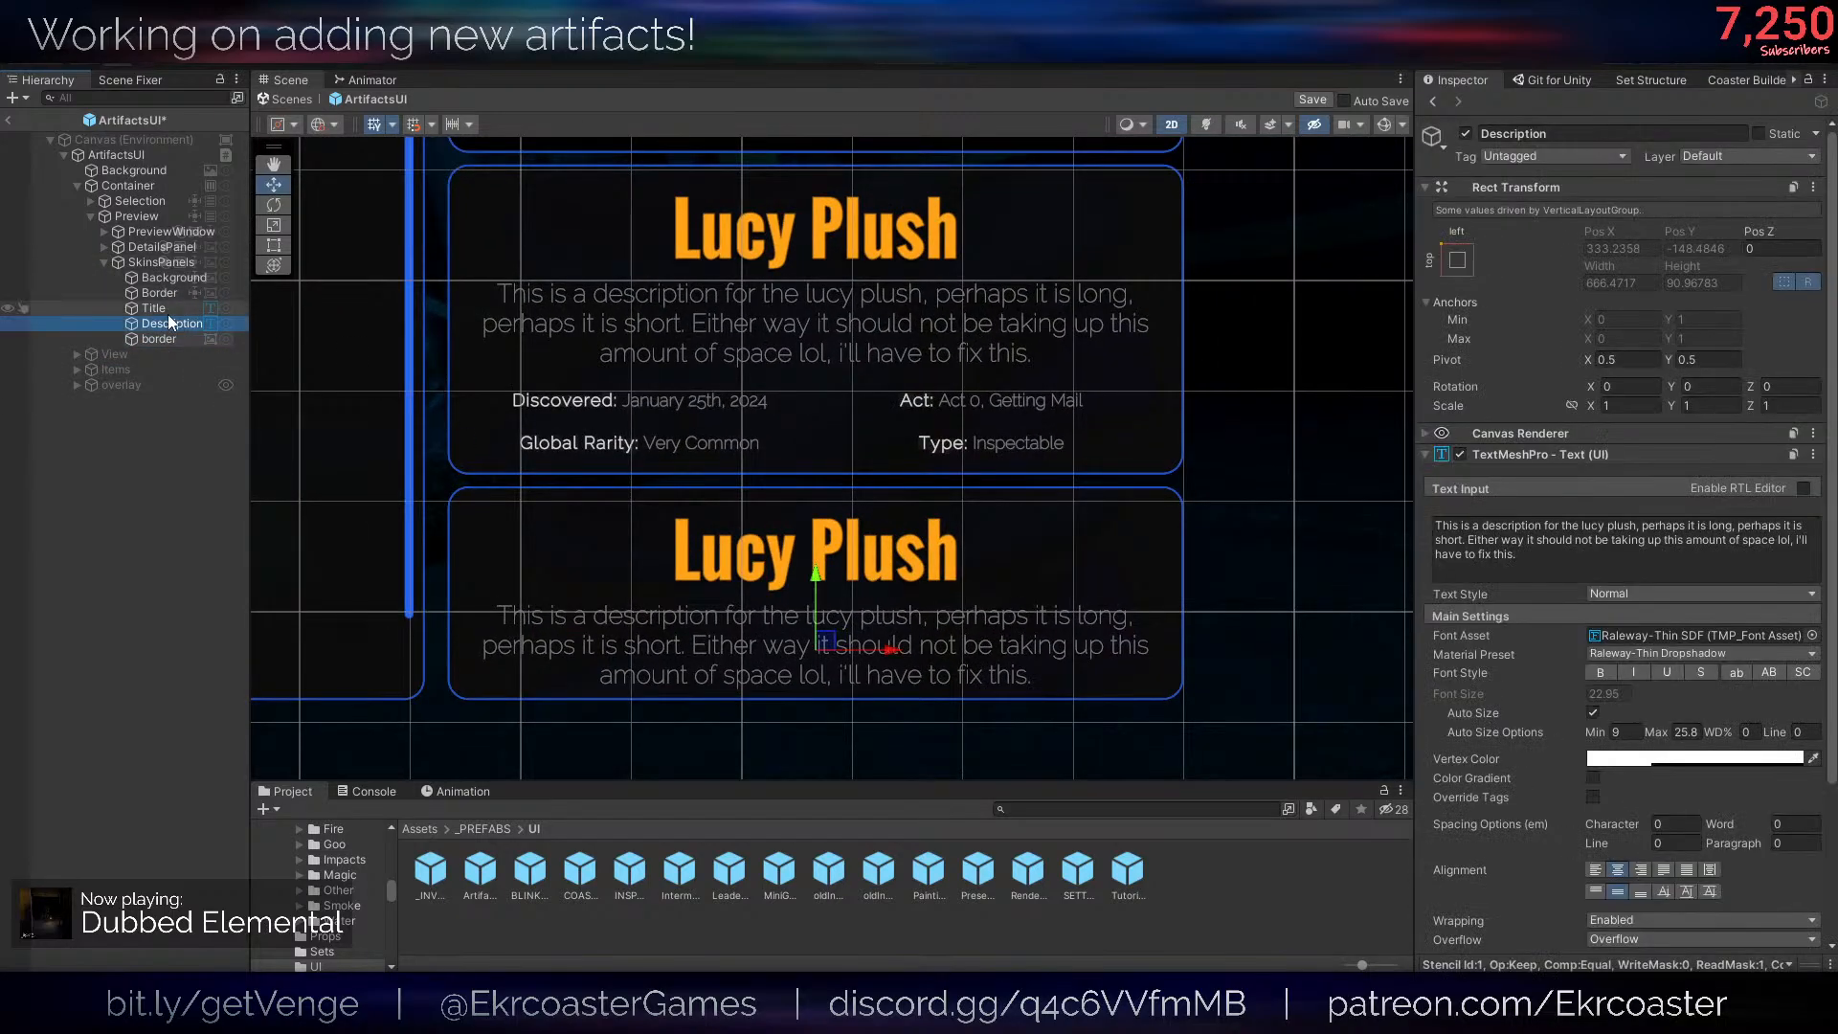
key(Delete)
- Set the top text margin of the Description in SkinsPanels to 10
click(168, 312)
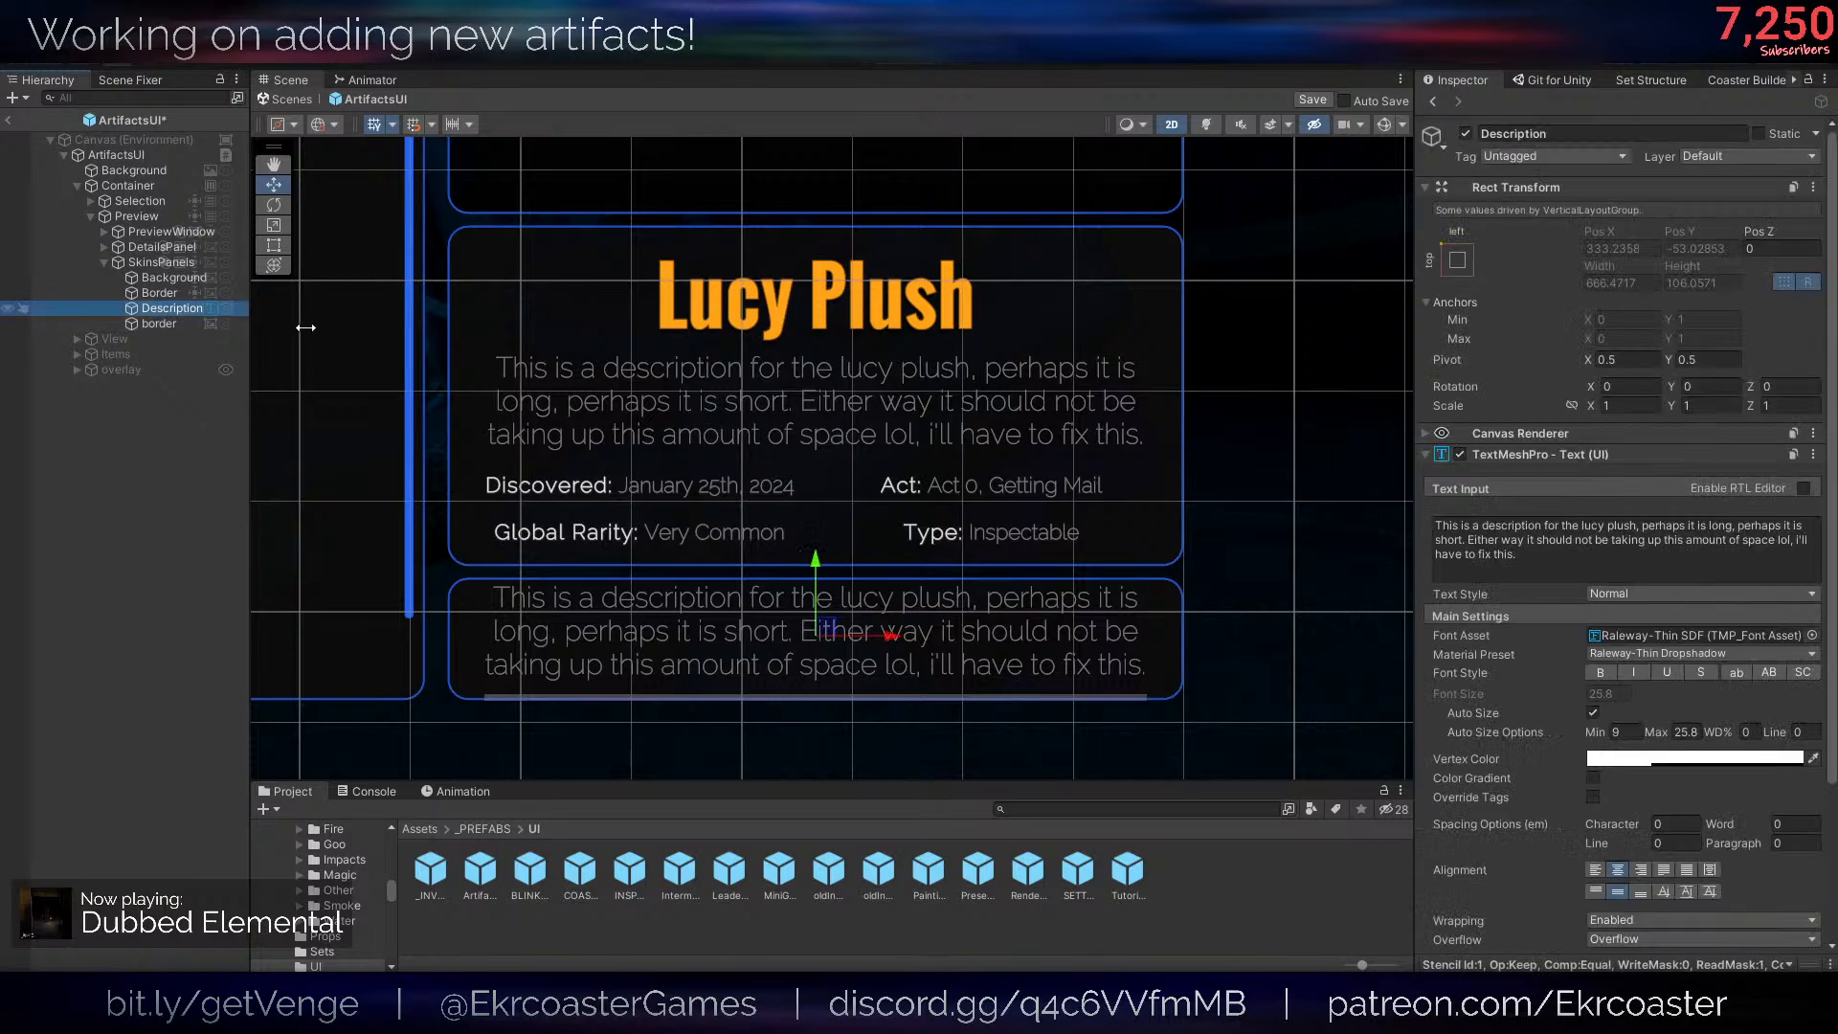
scroll(728, 670, up, 3)
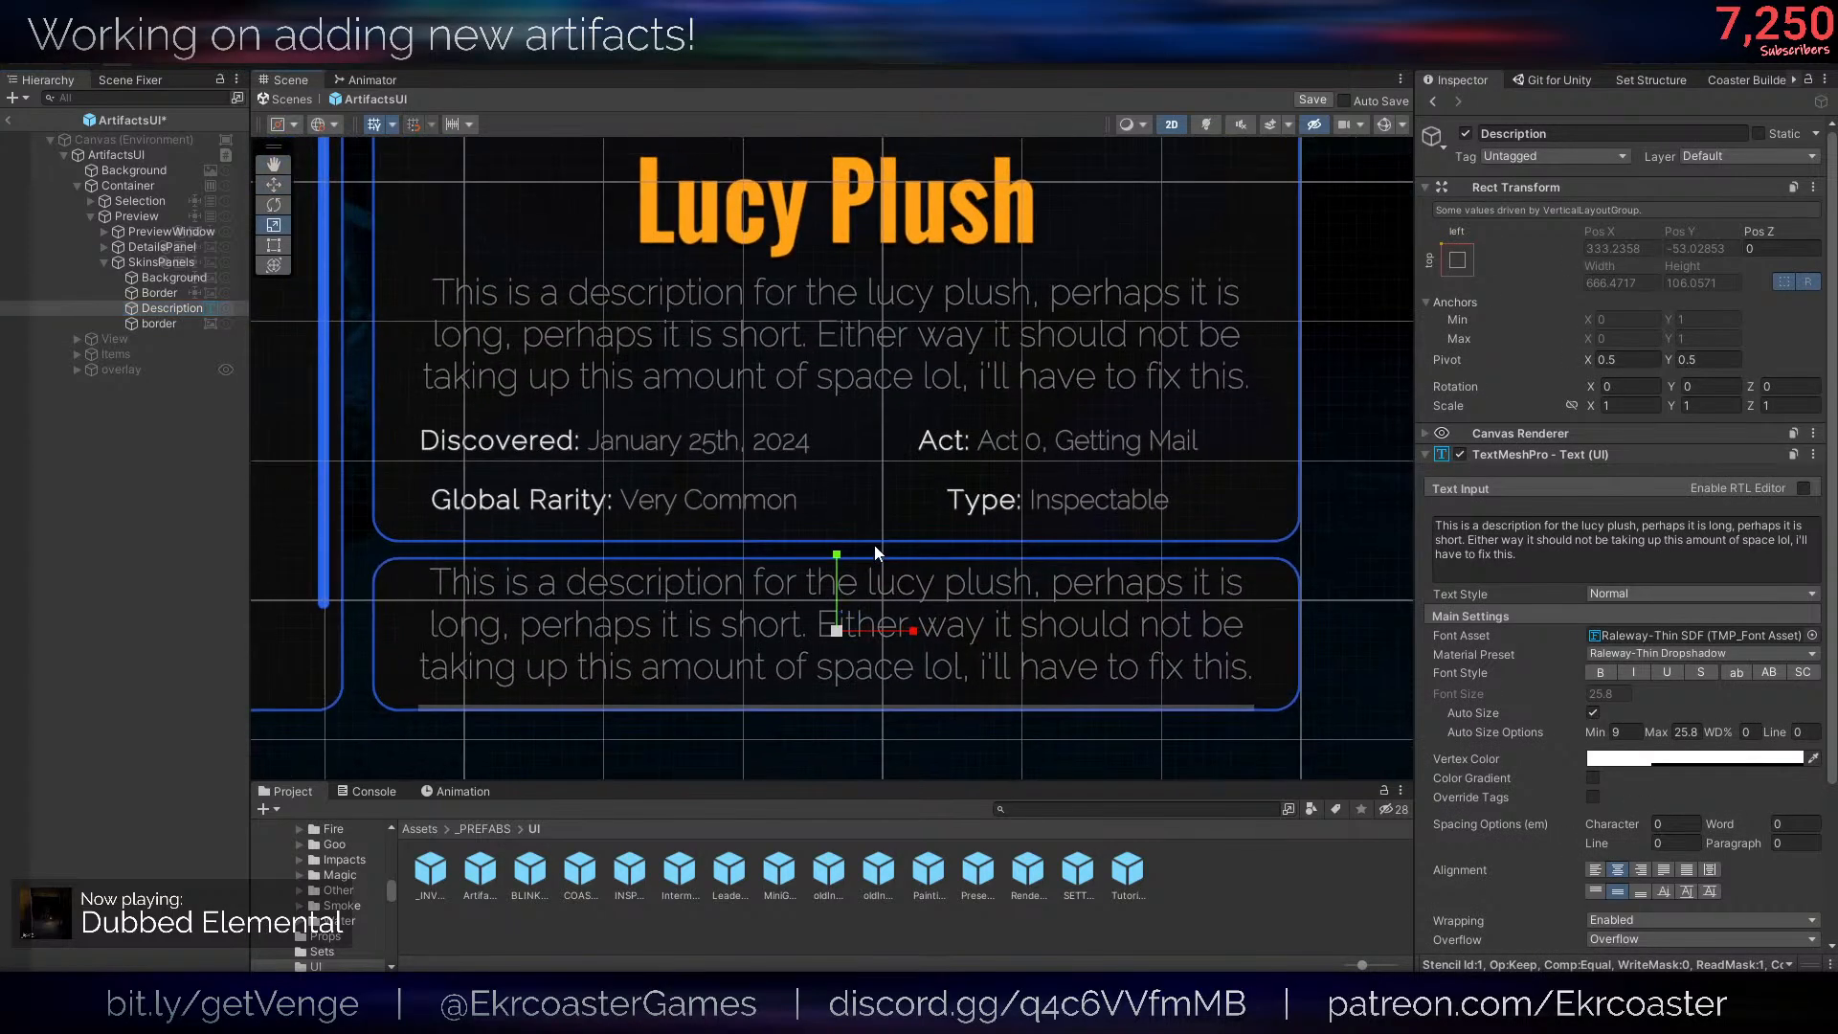
scroll(1706, 731, down, 4)
click(1568, 820)
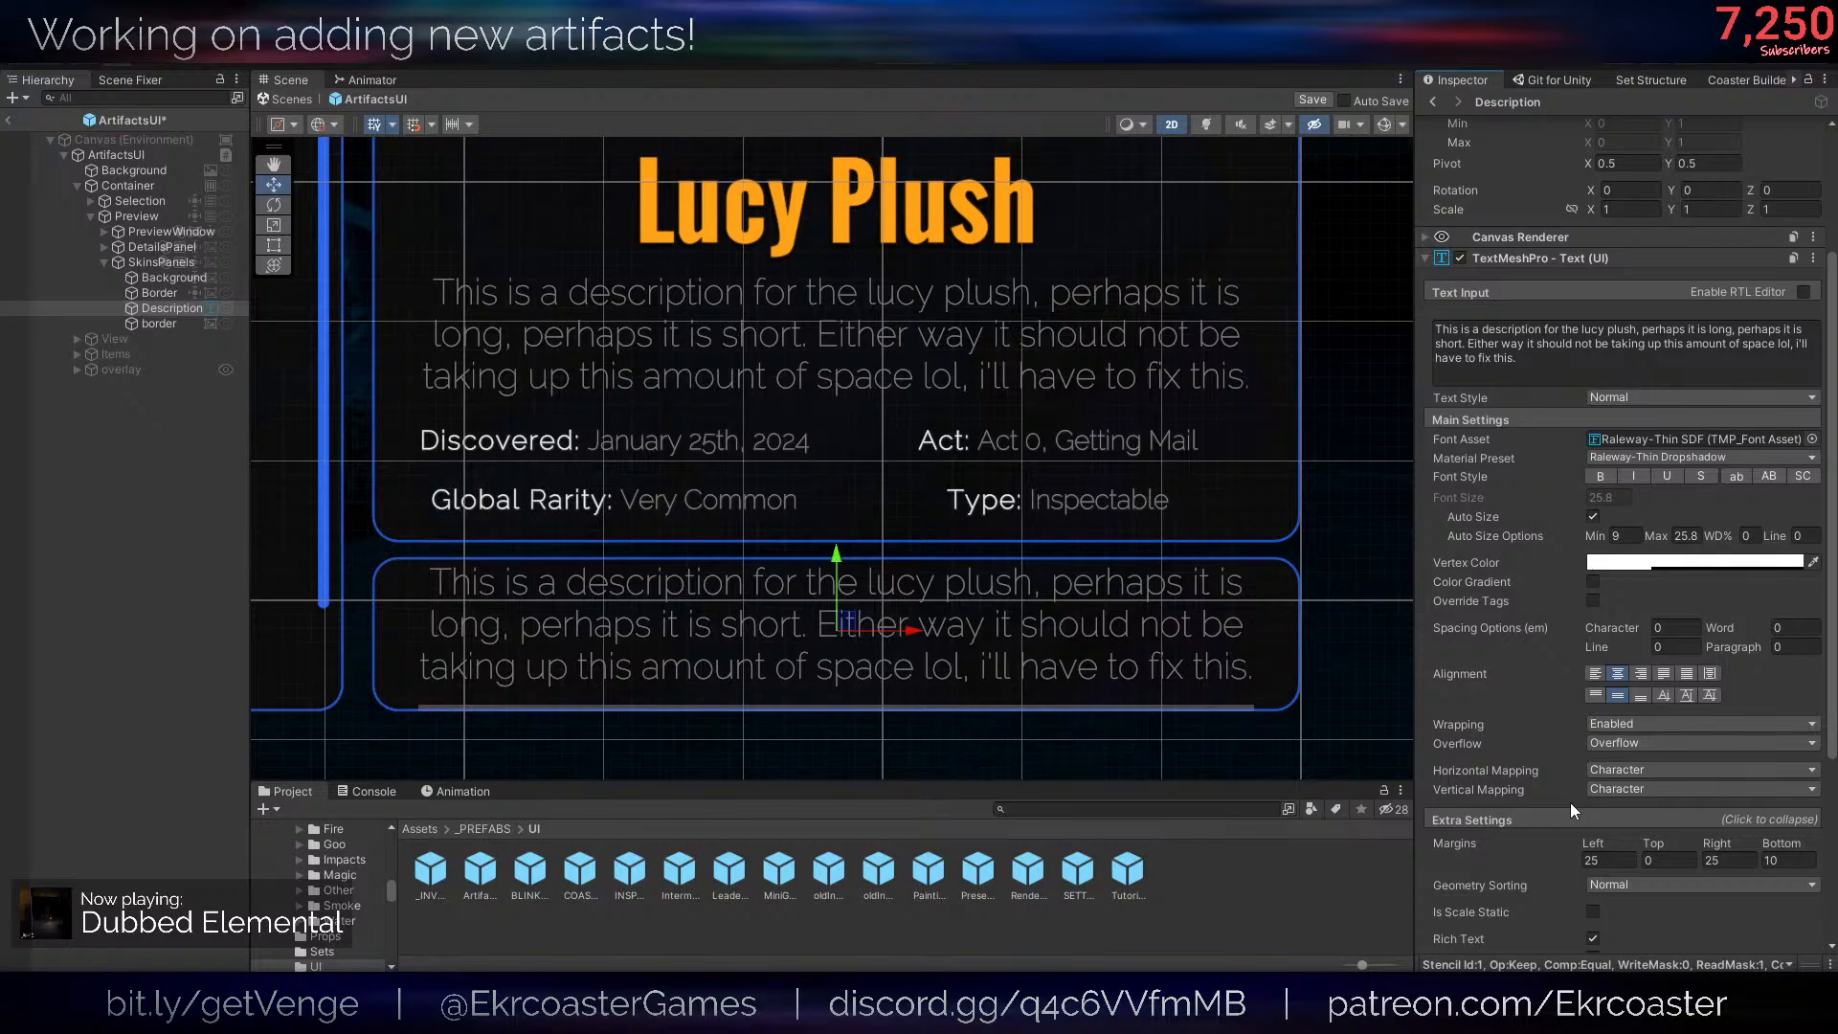
click(1683, 863)
text(10)
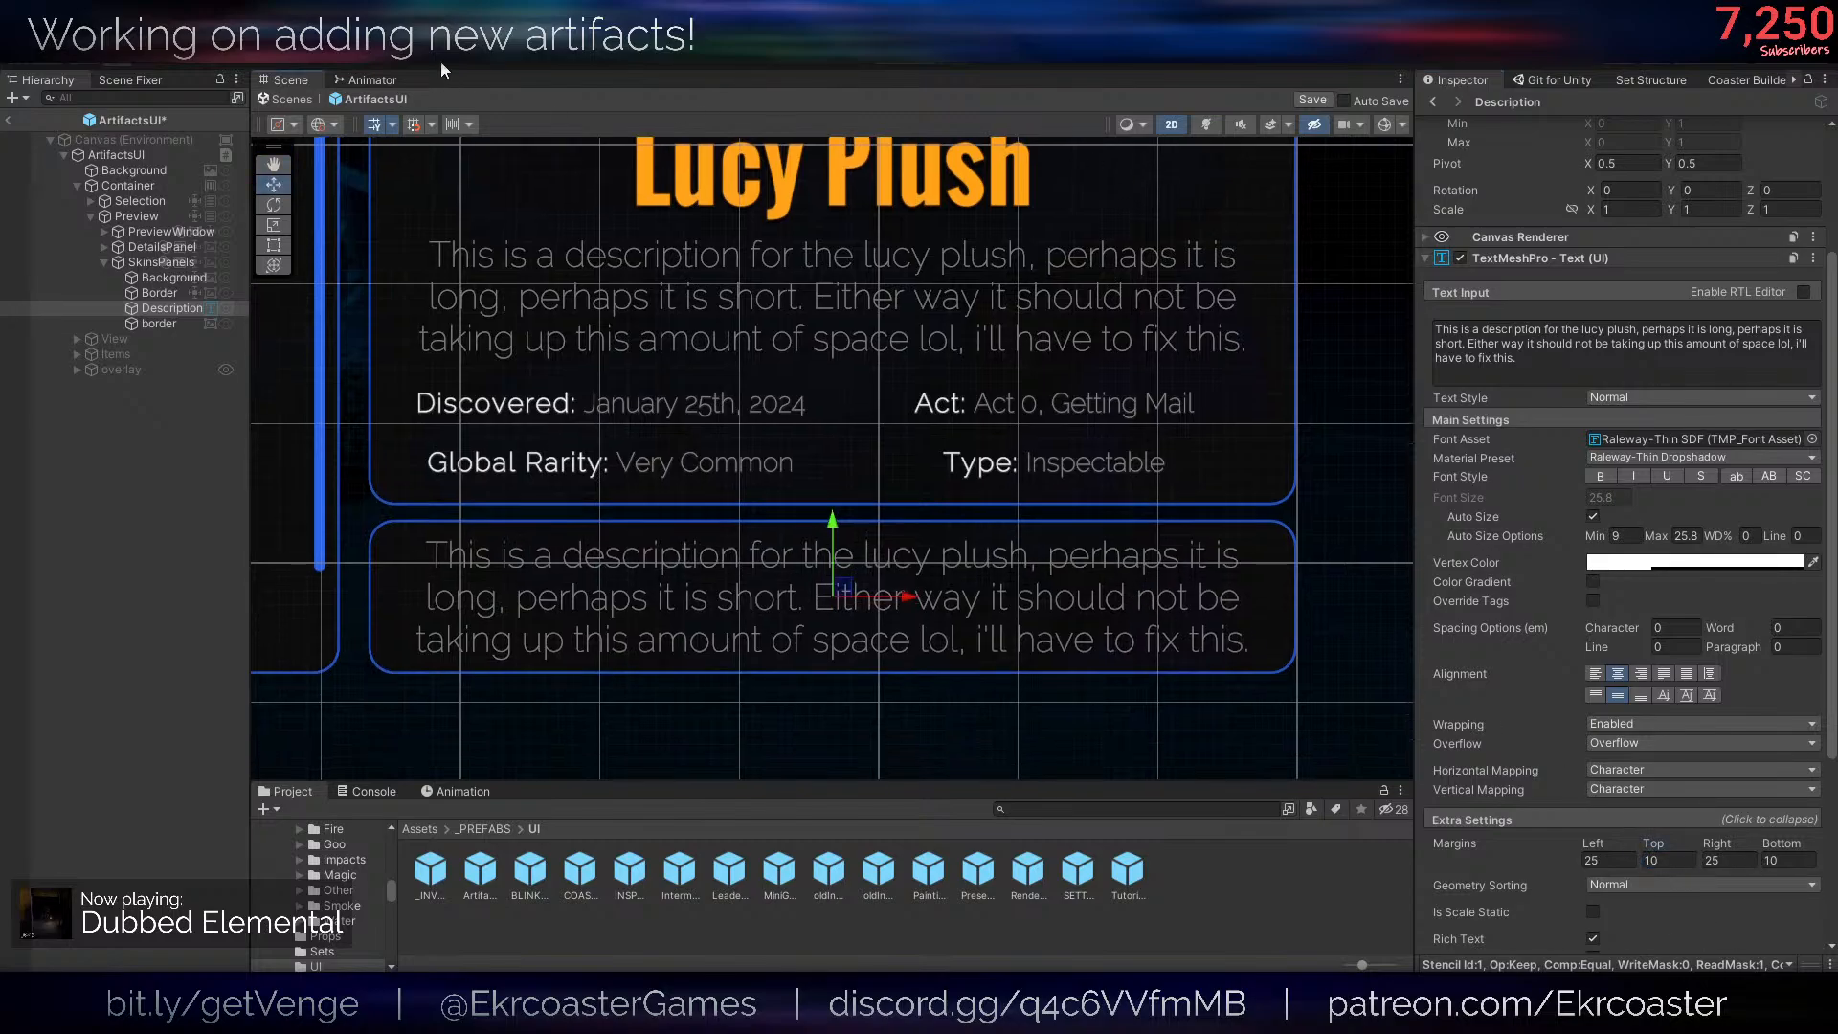
- Hide the grid in the Scene view around the new panel
click(381, 125)
middle_drag(1135, 652, 1158, 550)
scroll(1157, 549, up, 2)
scroll(1083, 529, down, 2)
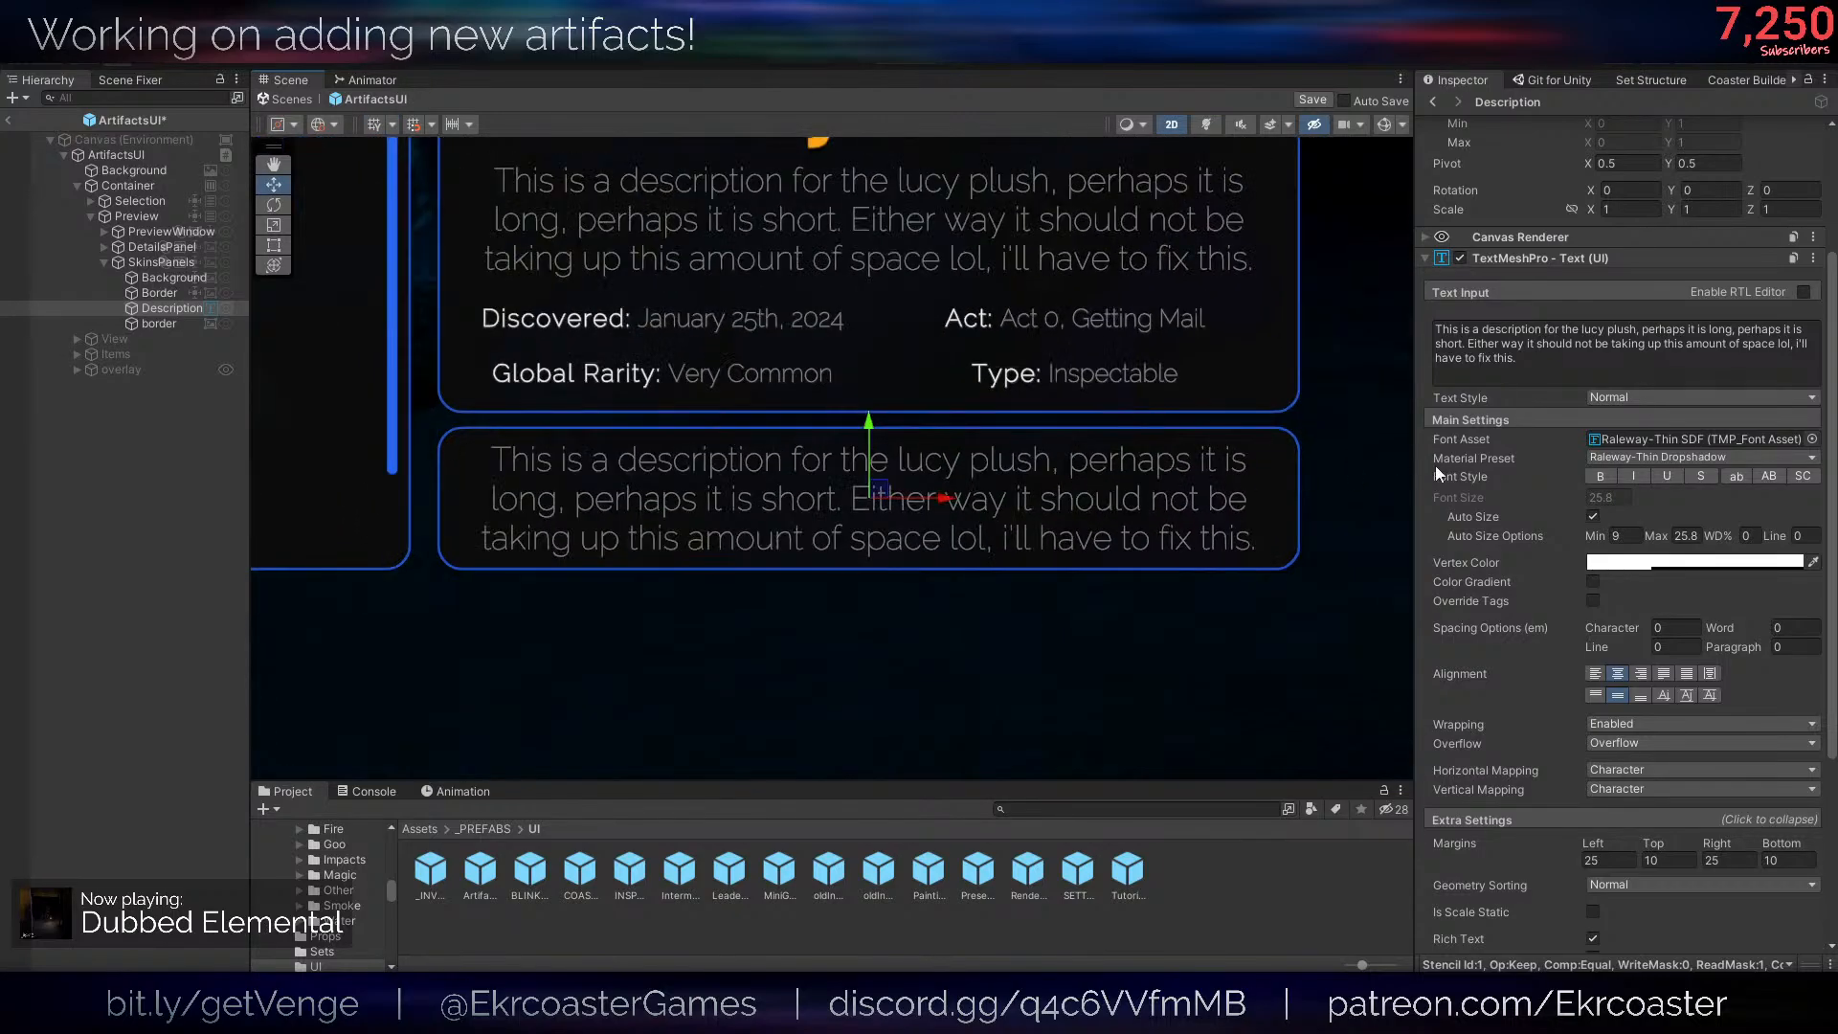
- Replace the Description text with "This artifact is a skin! You can toggle its activeness below:" and lower its maximum auto size to 23.72
click(1483, 367)
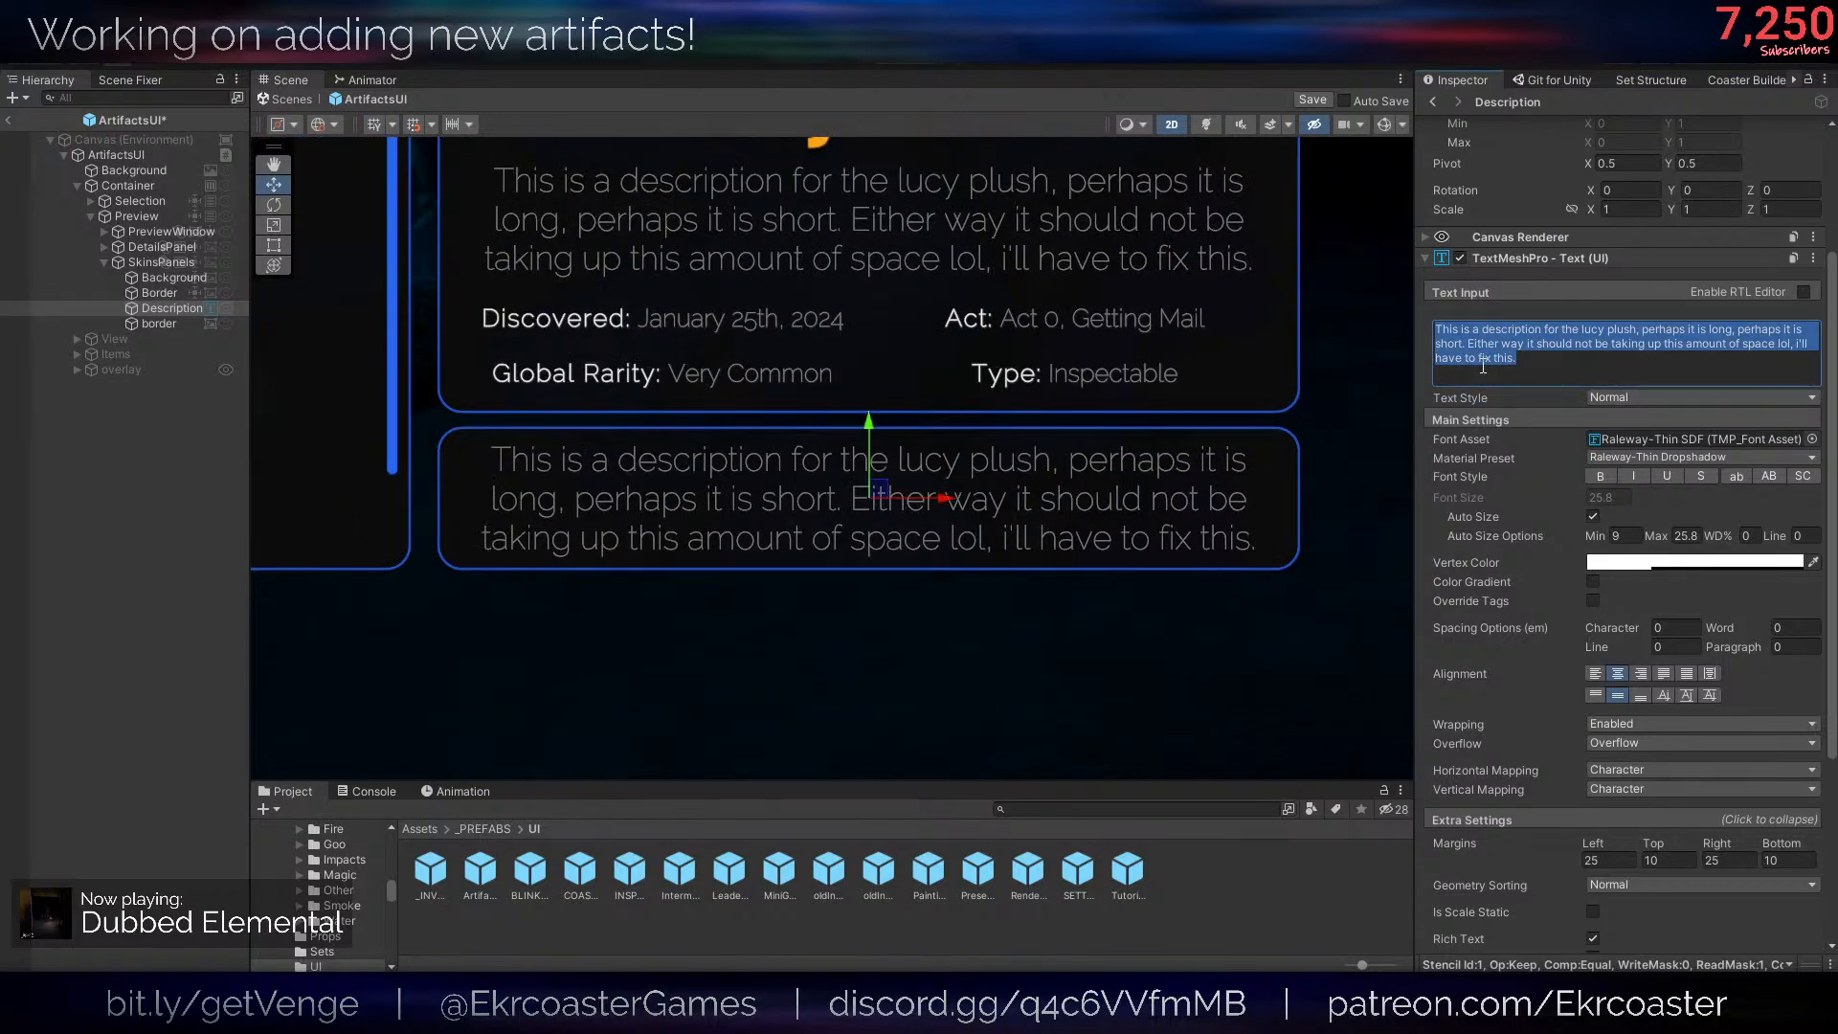
key(BackSpace)
text(This arti)
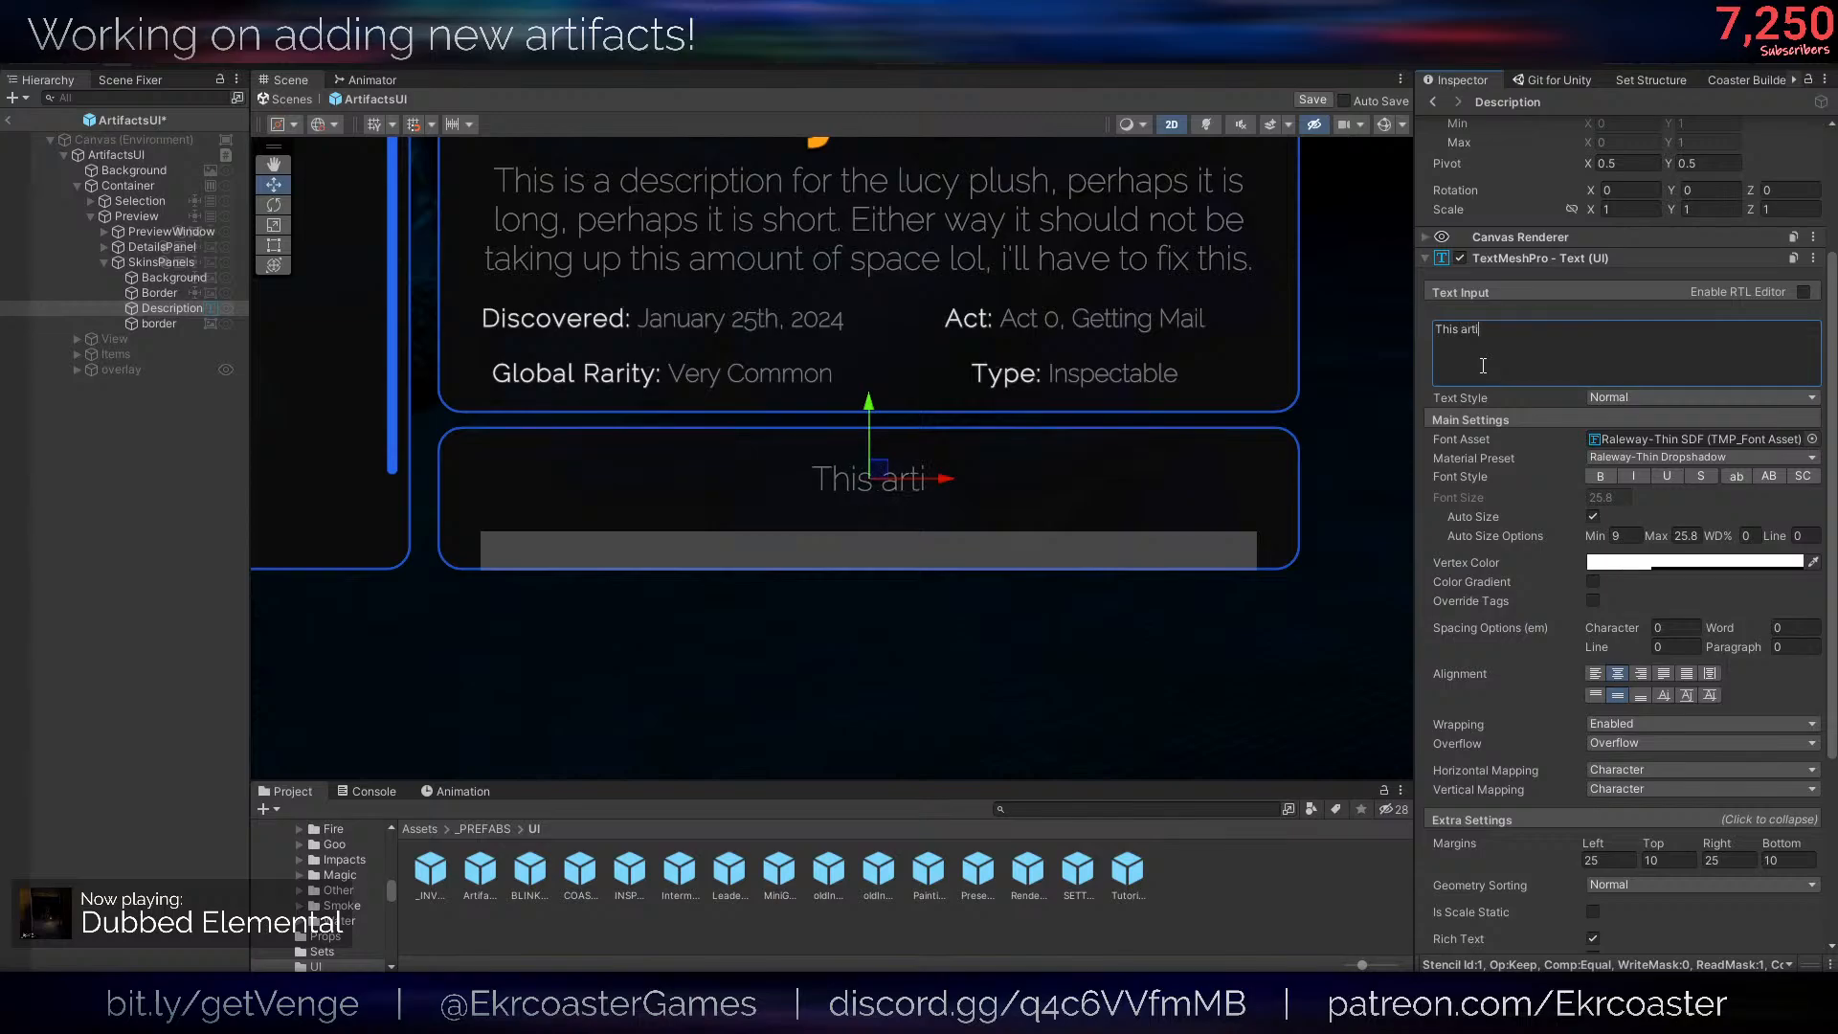
text(fact is a skin! )
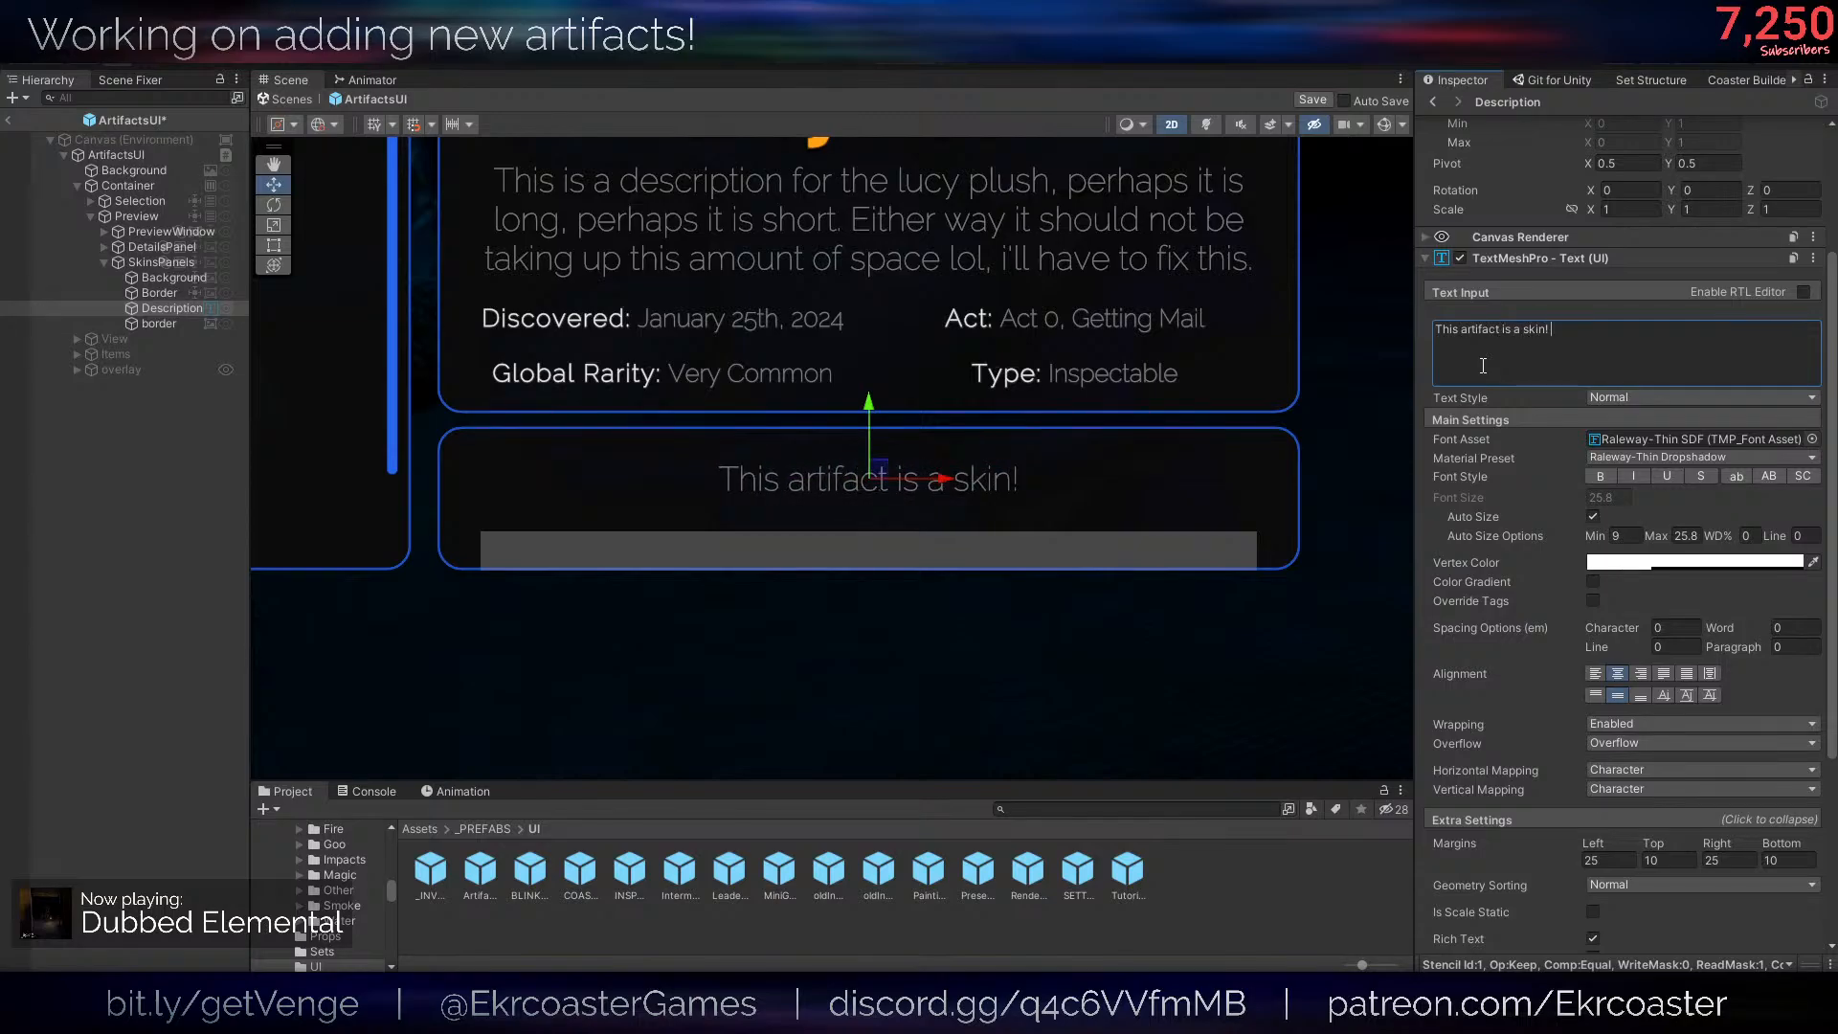
text(To)
key(BackSpace)
key(BackSpace)
text(T)
key(BackSpace)
text(Y)
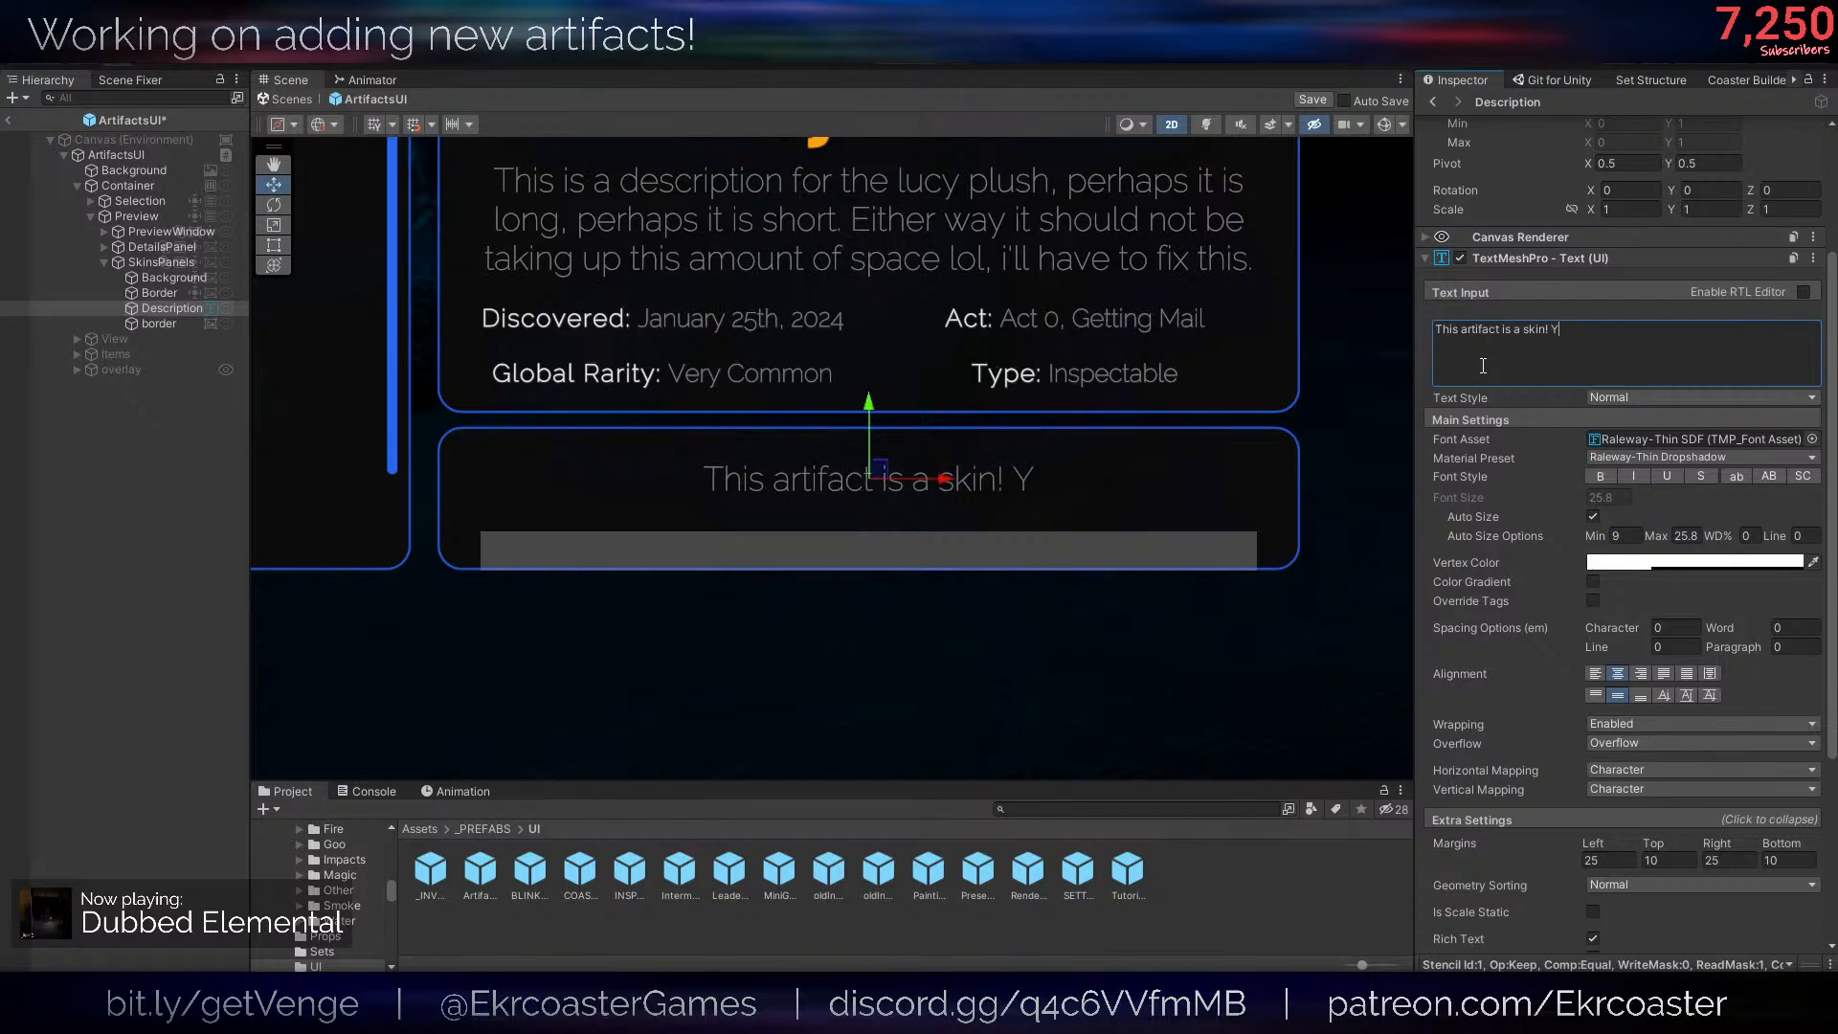
text(ou can toggle its activeness )
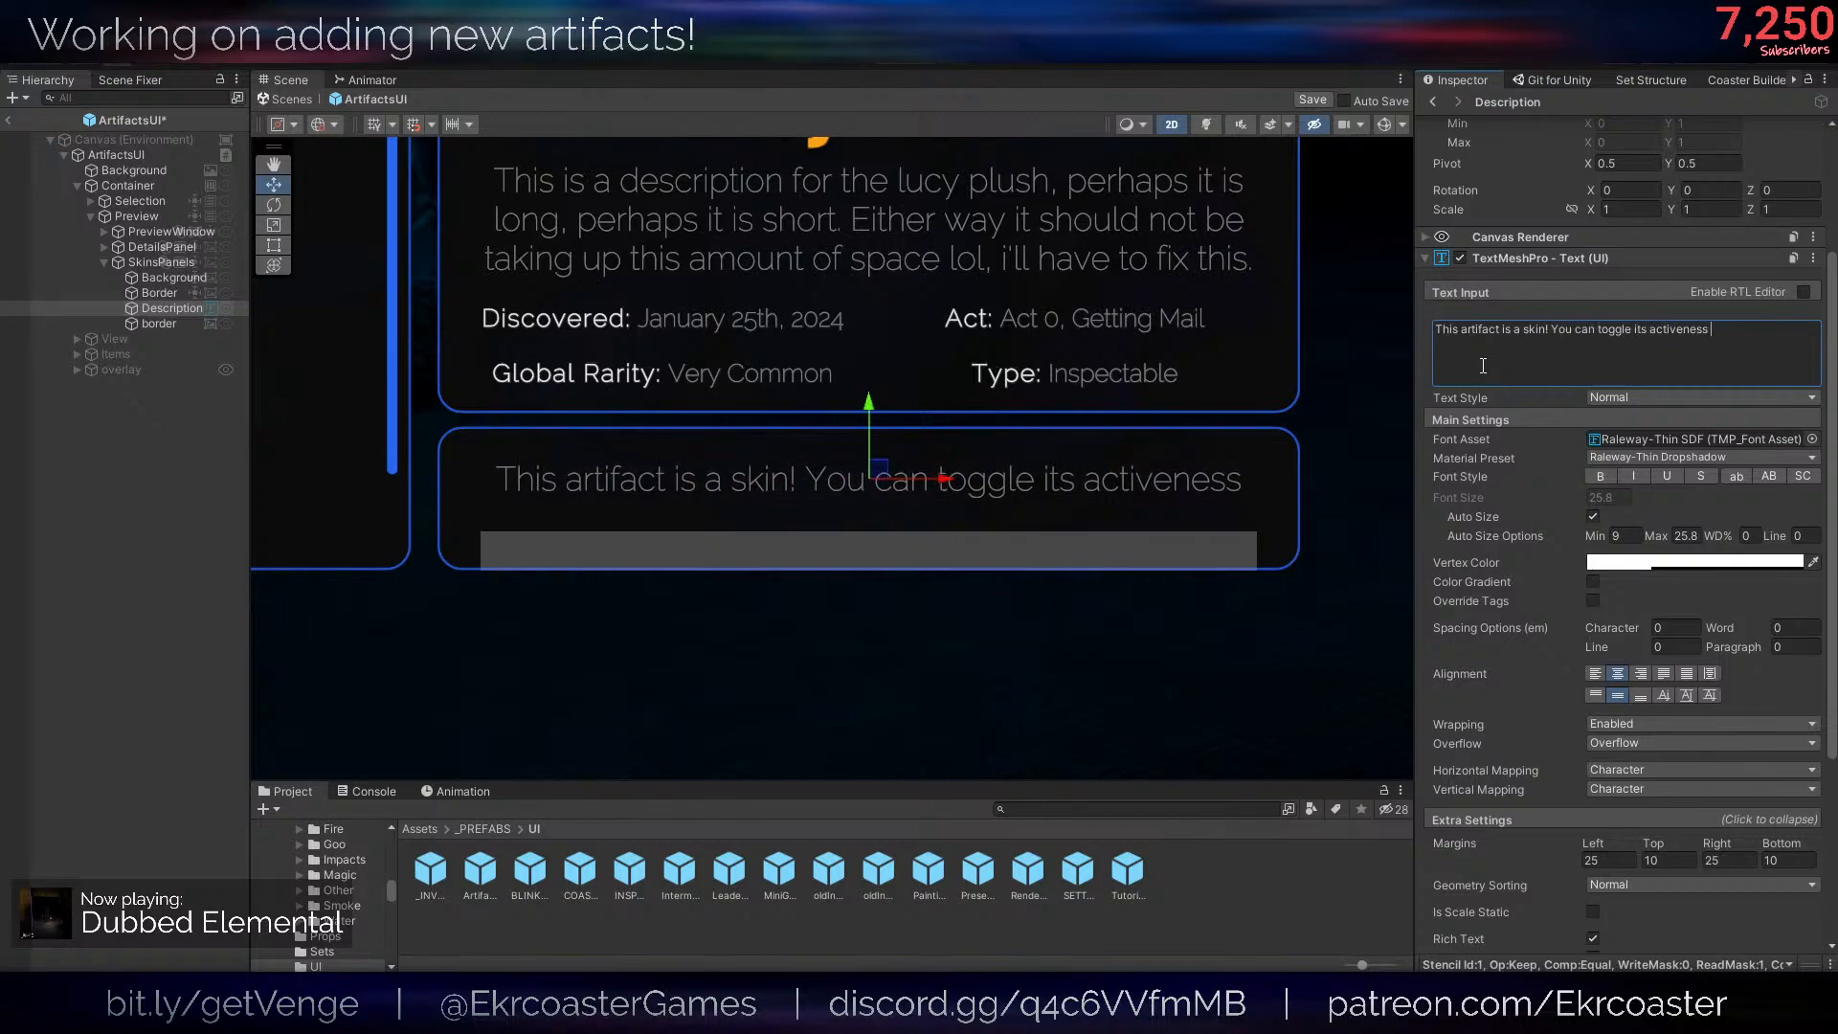
text(below:)
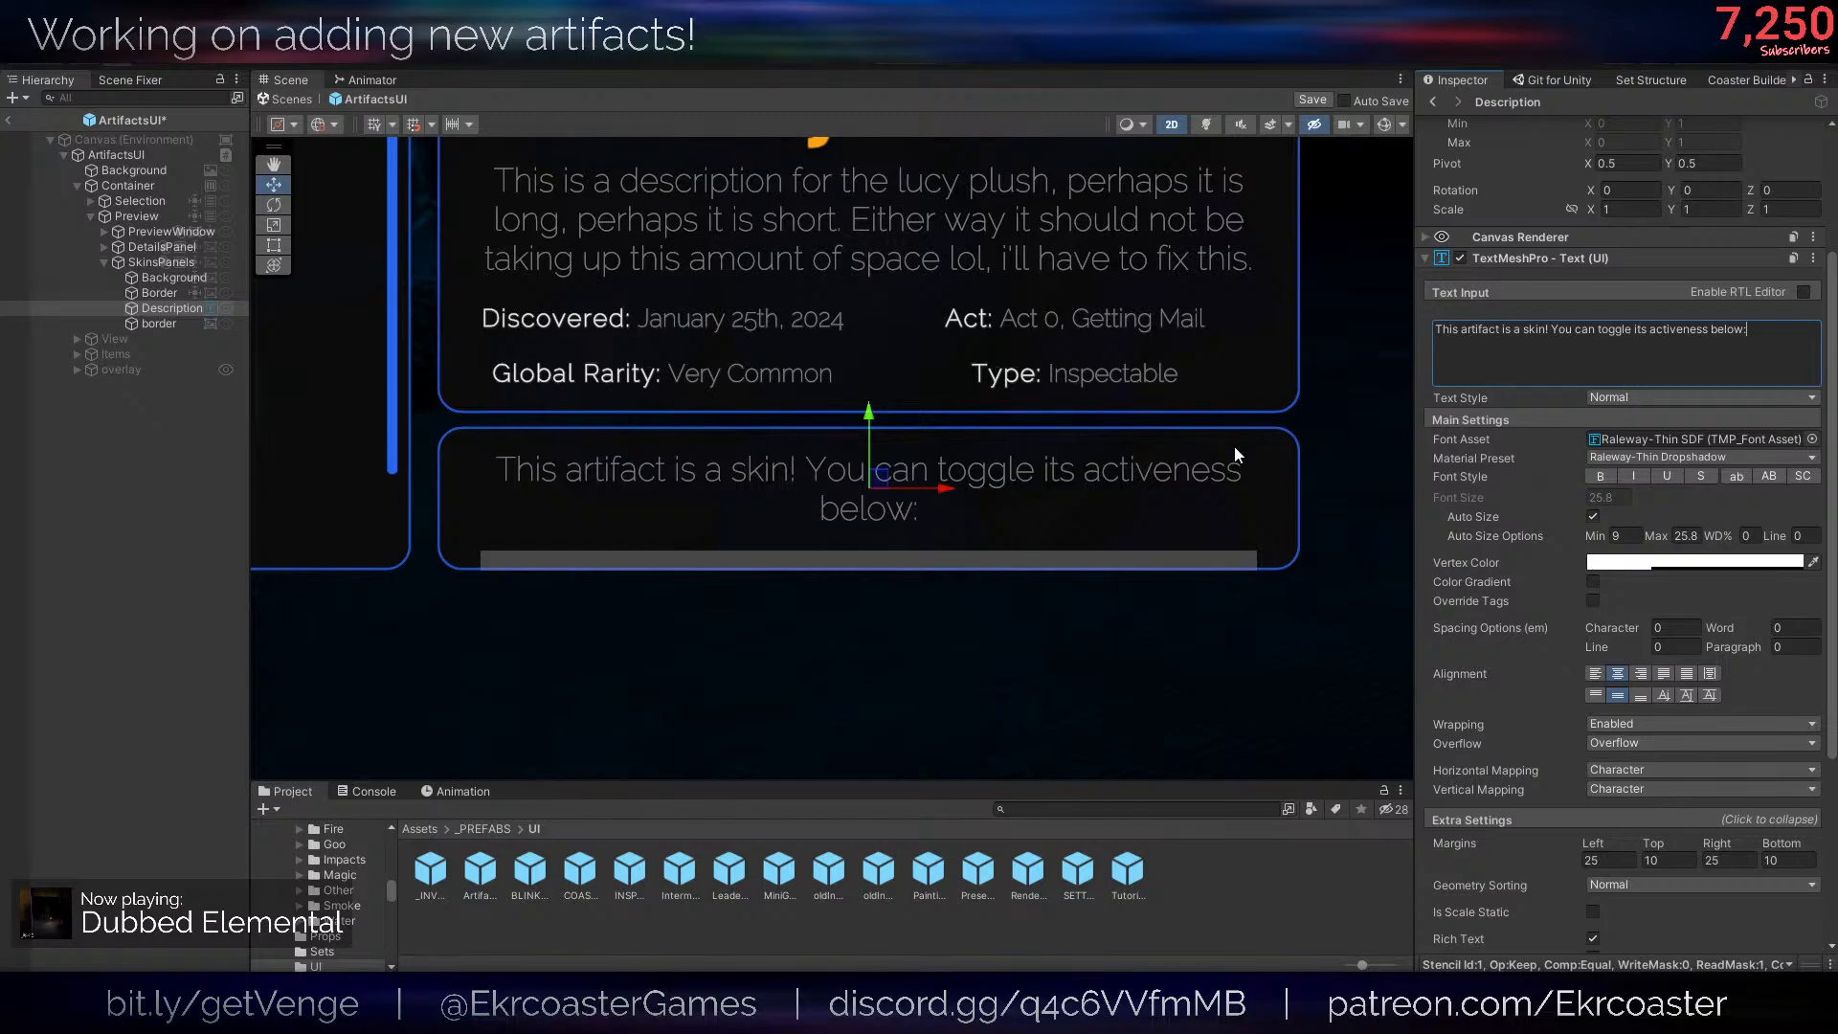
drag(1659, 538, 1589, 532)
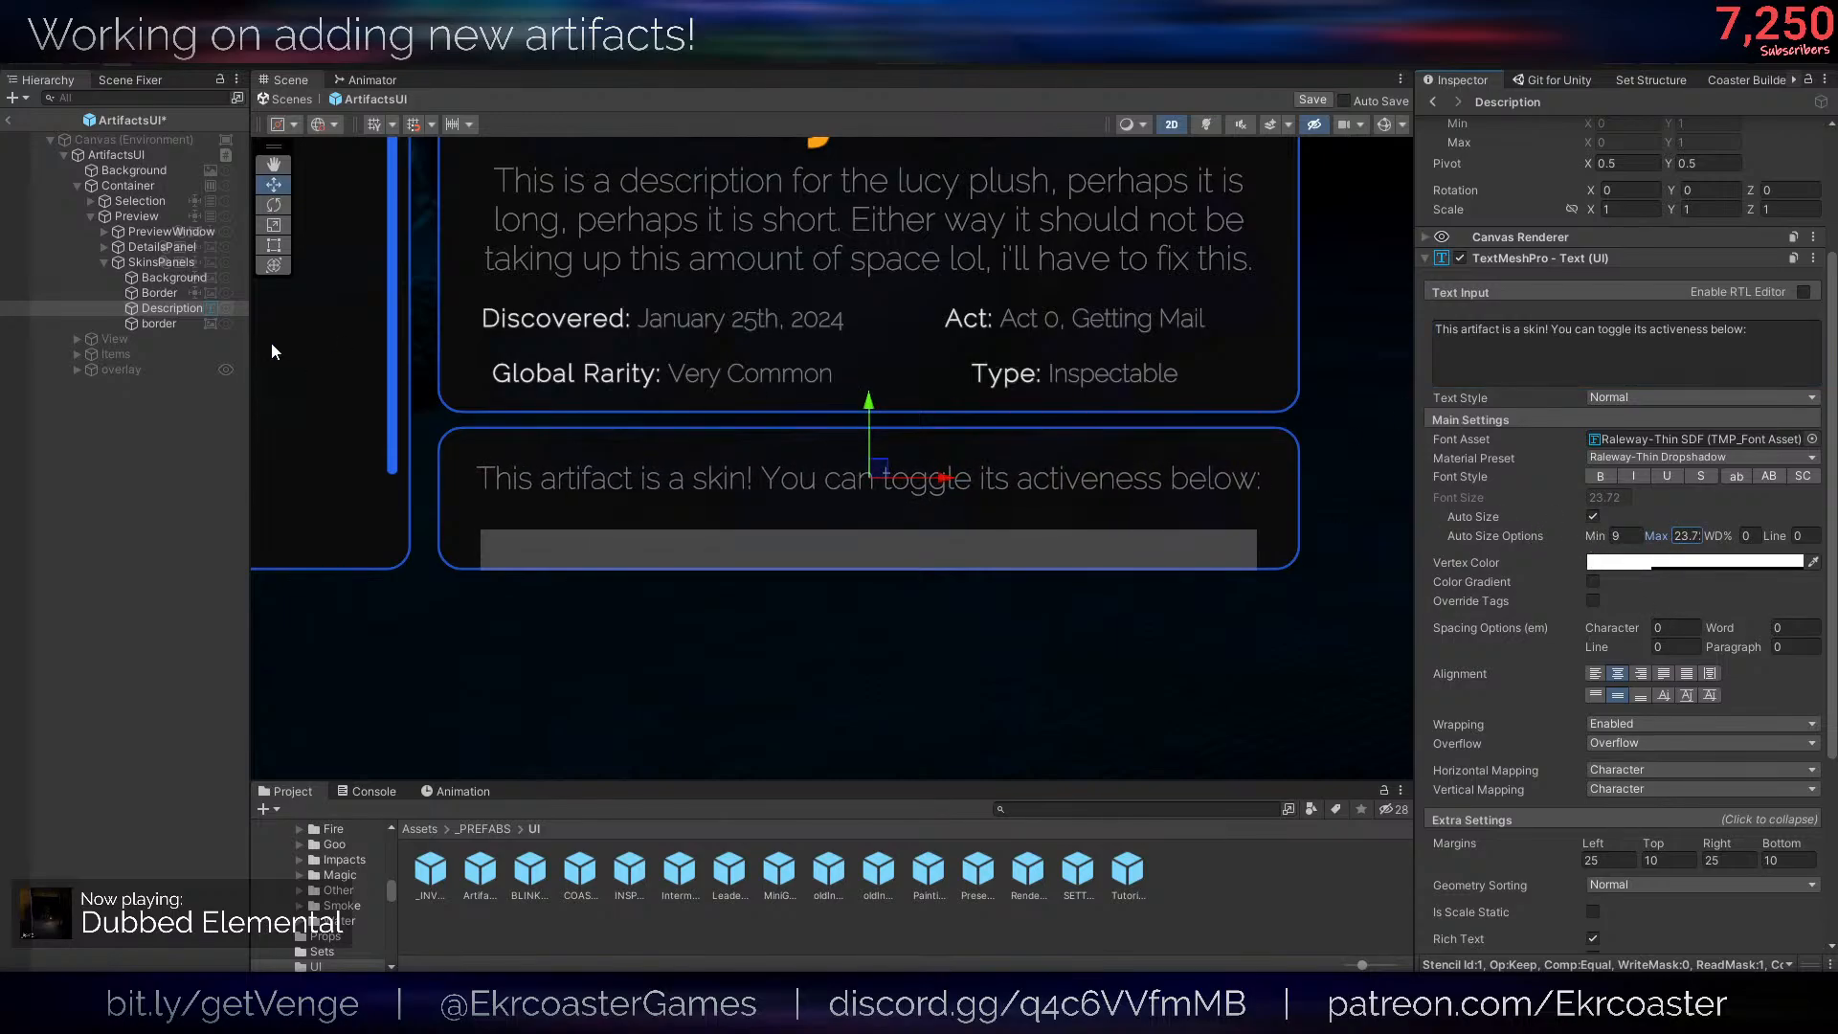
- Delete the lower-case border object from SkinsPanels and add an empty child object named ToggleHolder
click(186, 324)
key(Delete)
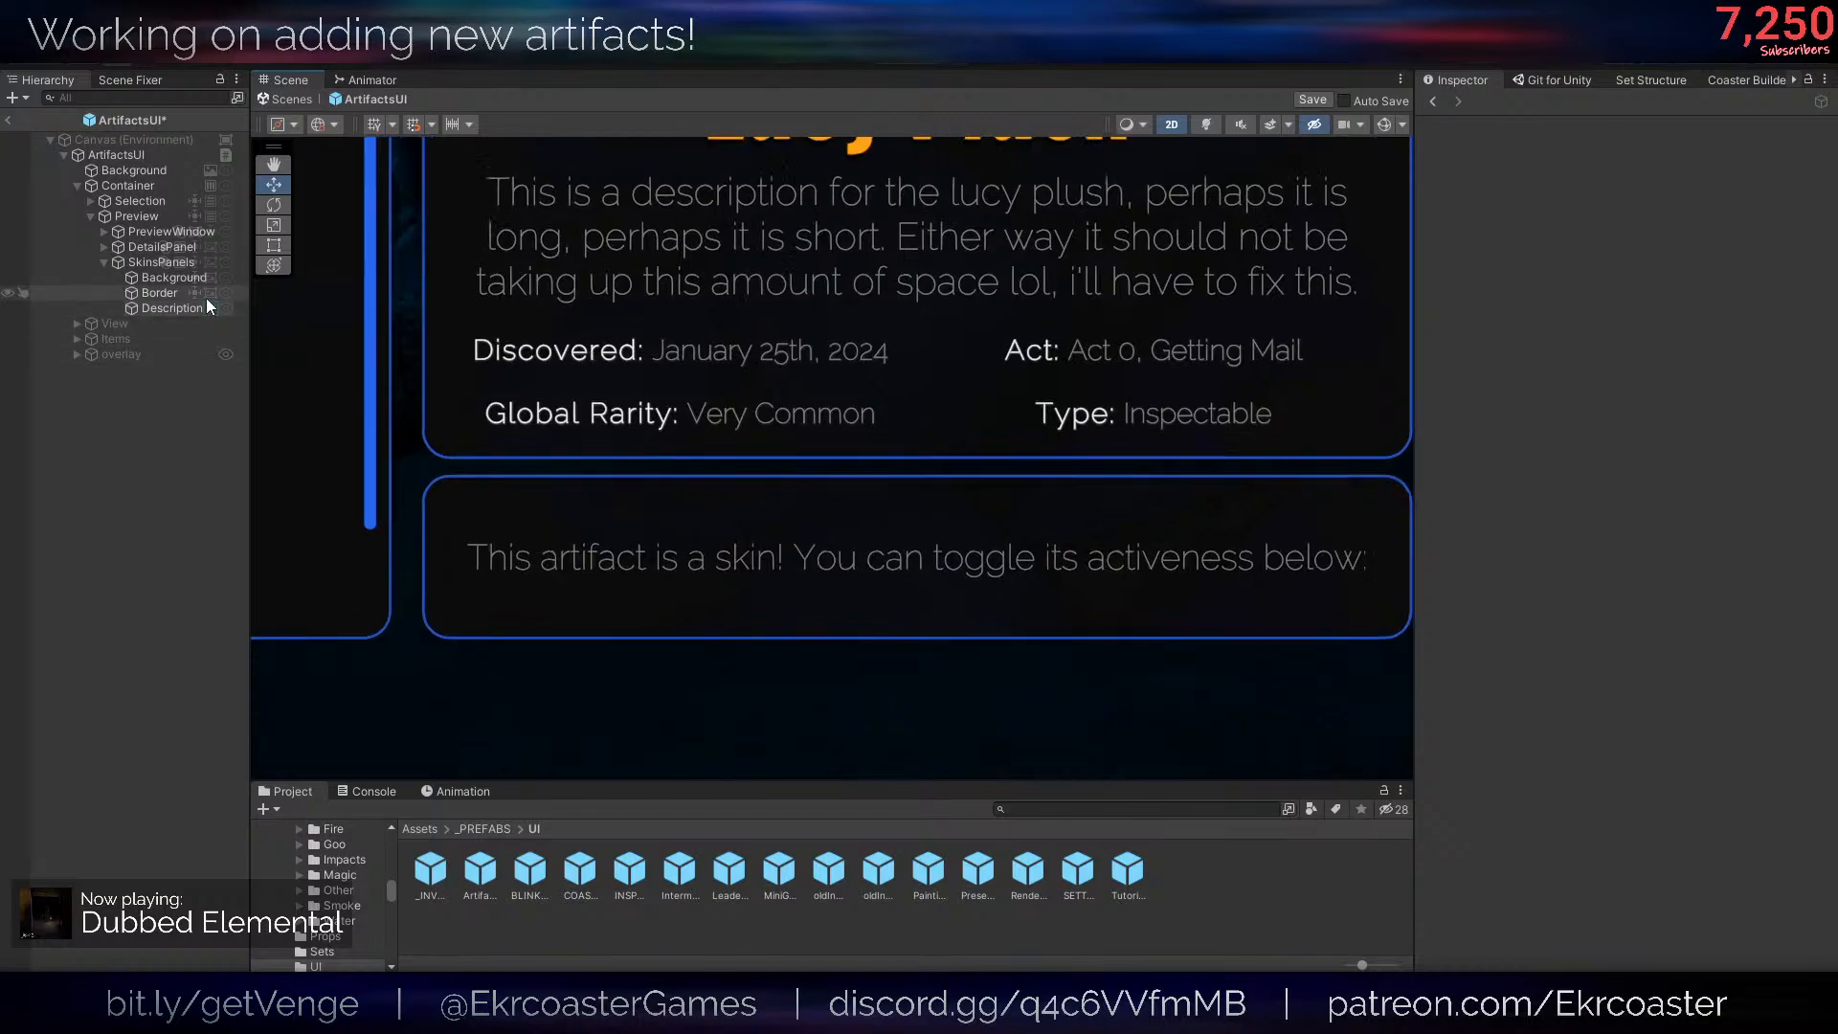
right_click(168, 263)
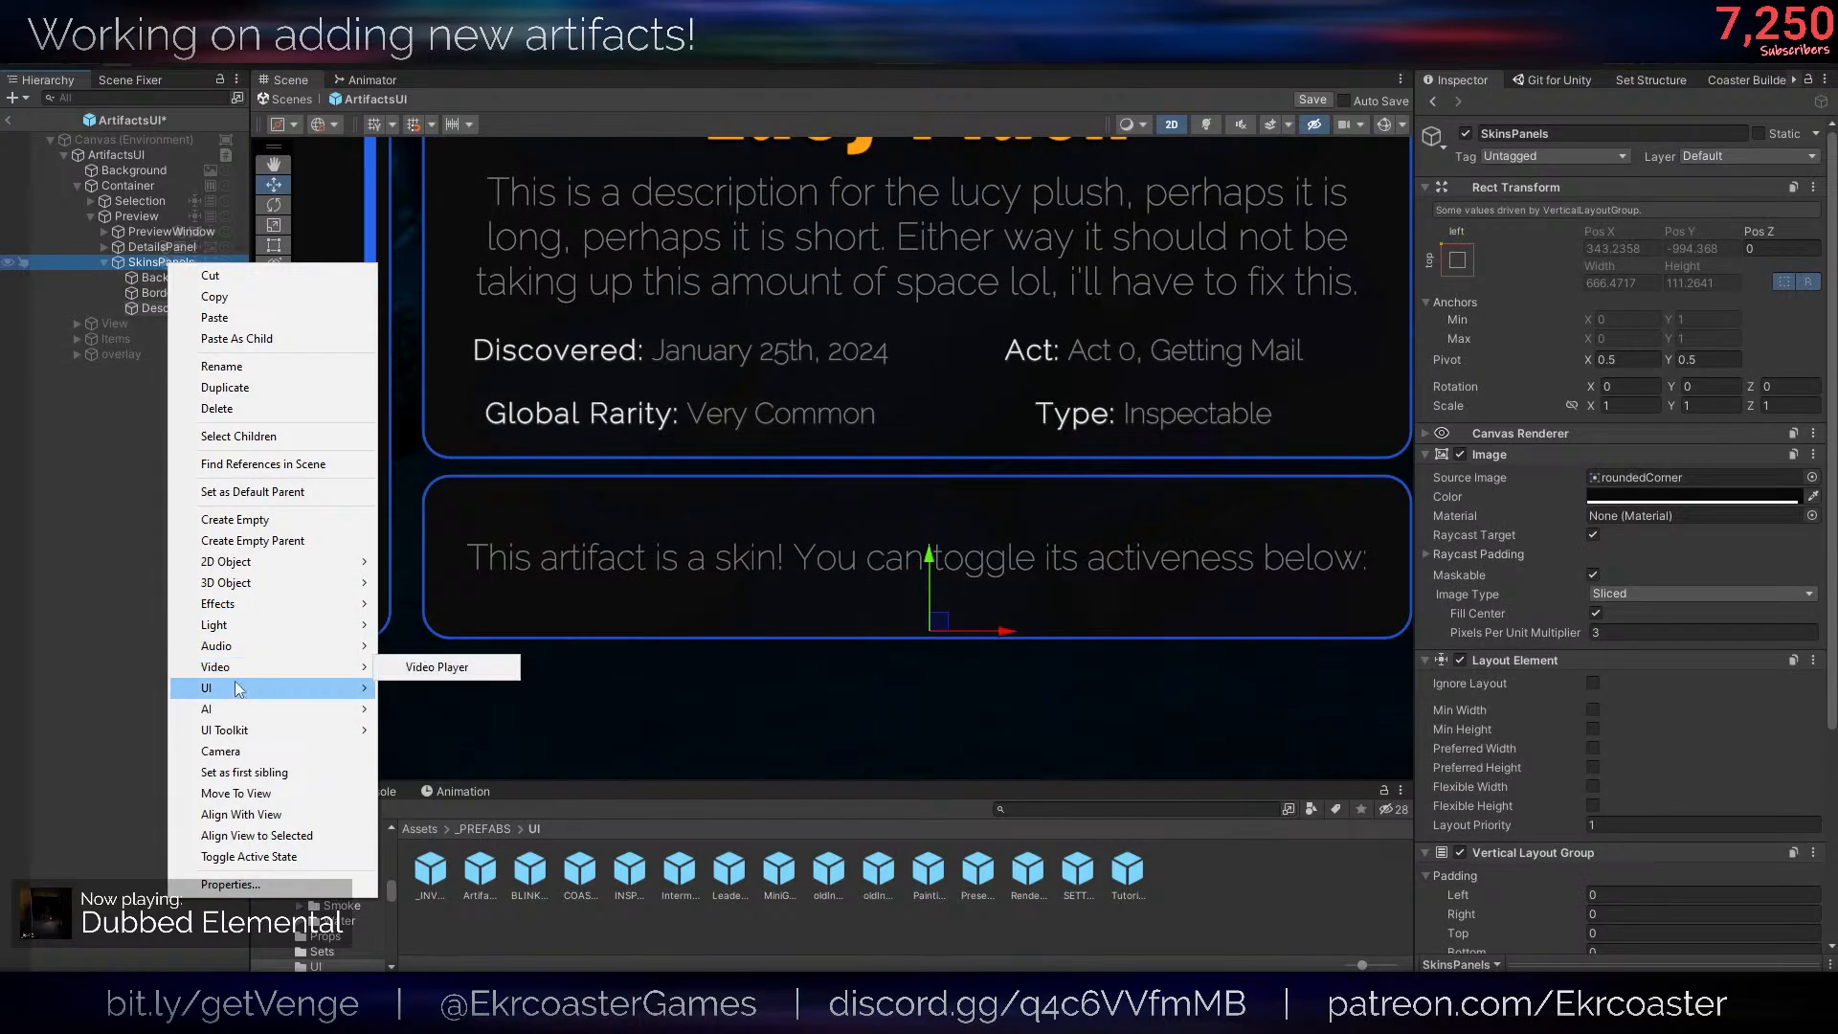
mouse_move(240, 687)
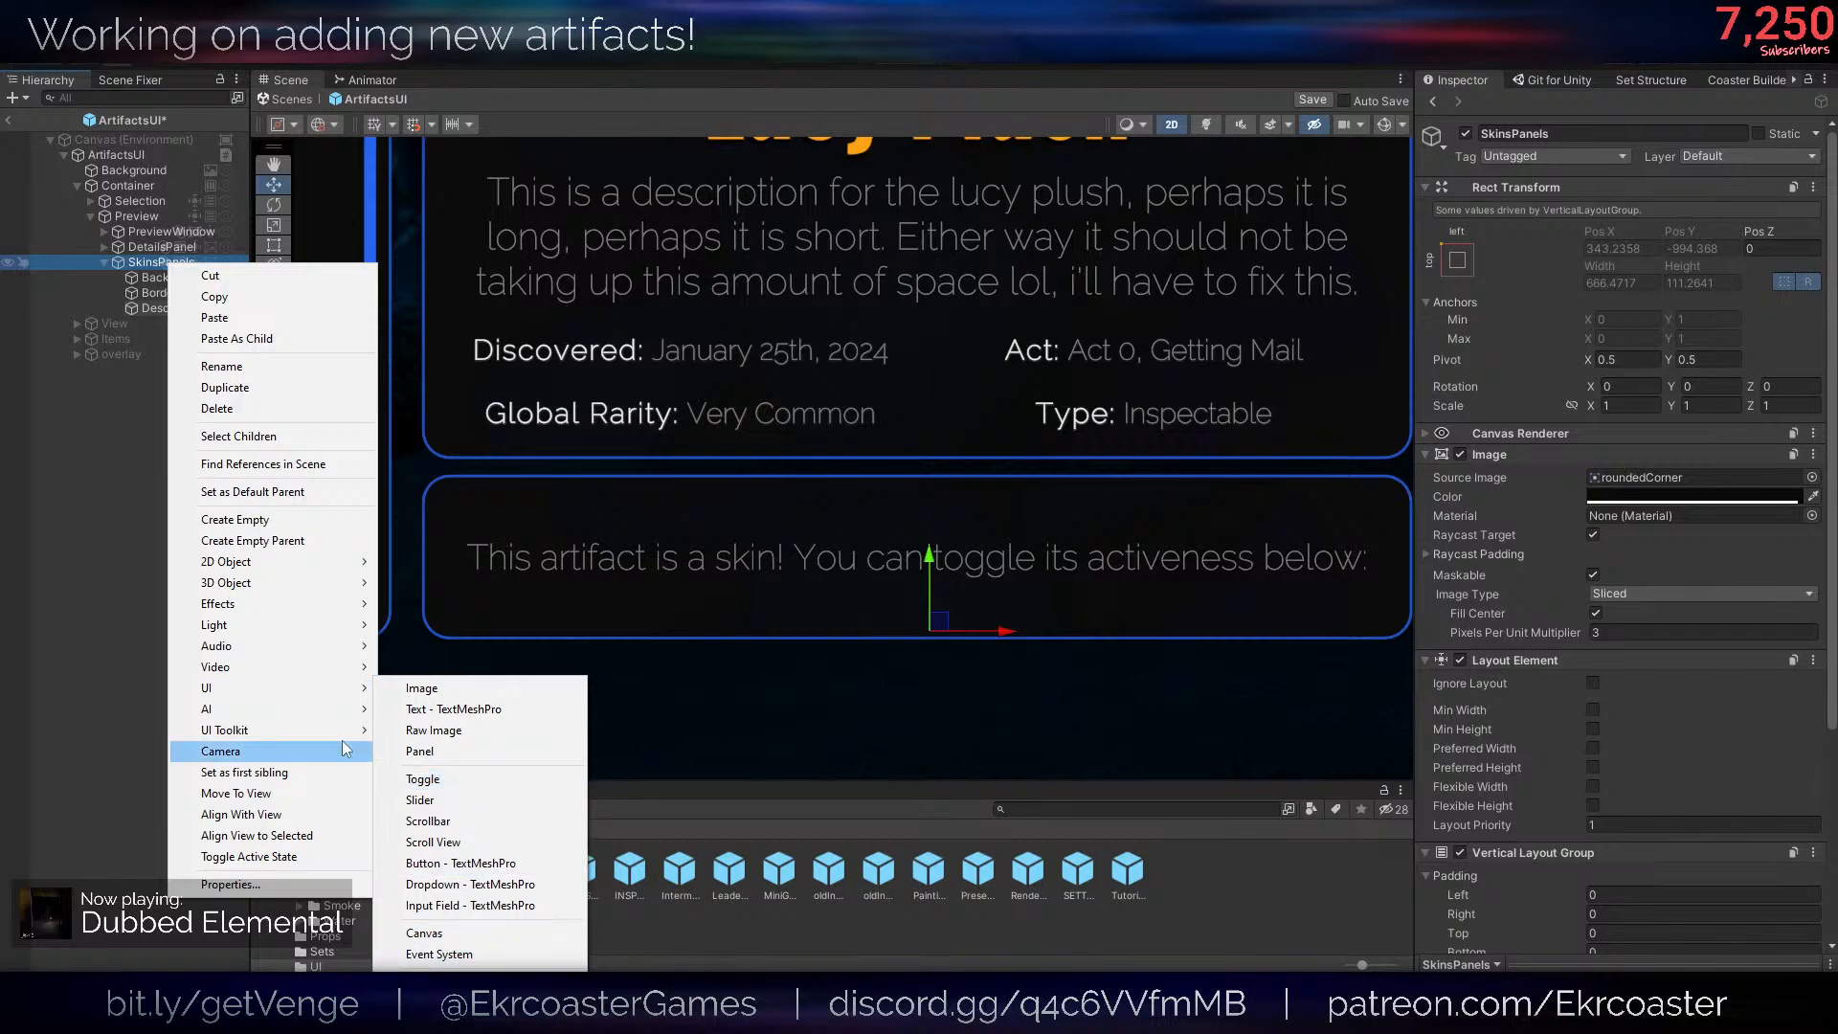
click(281, 521)
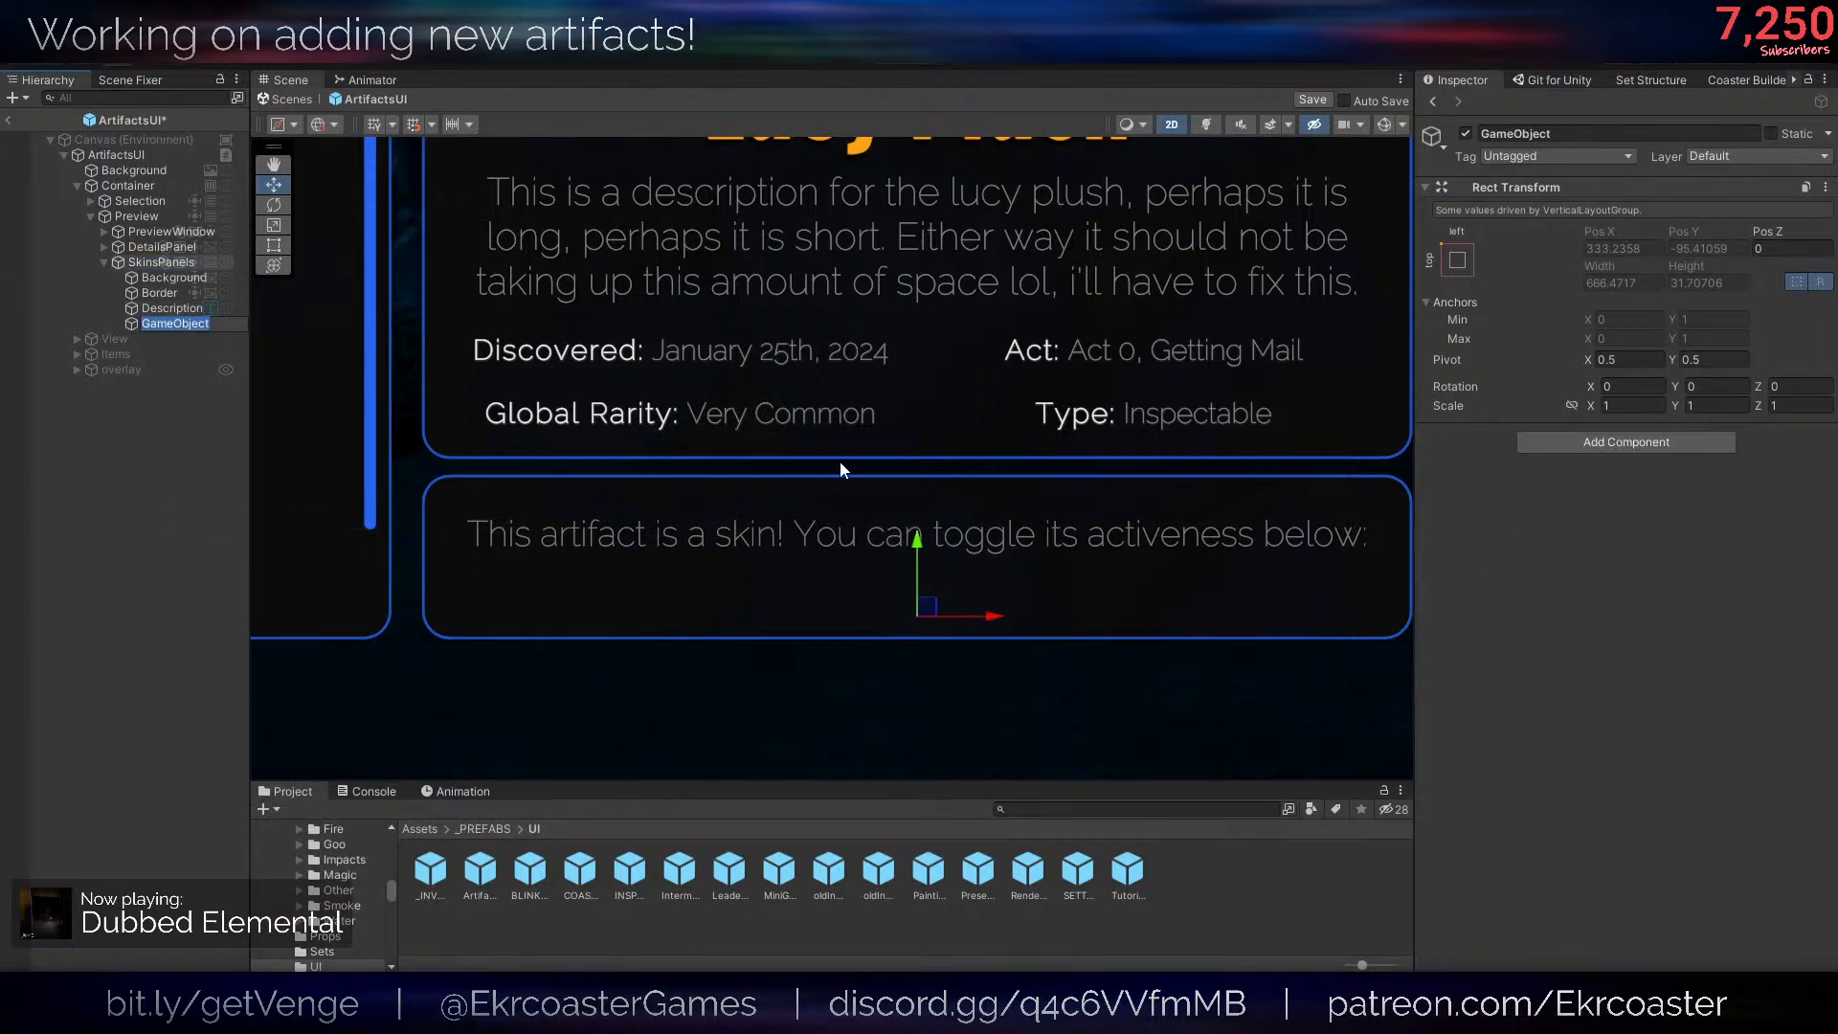
text(ToggleHolder)
key(Return)
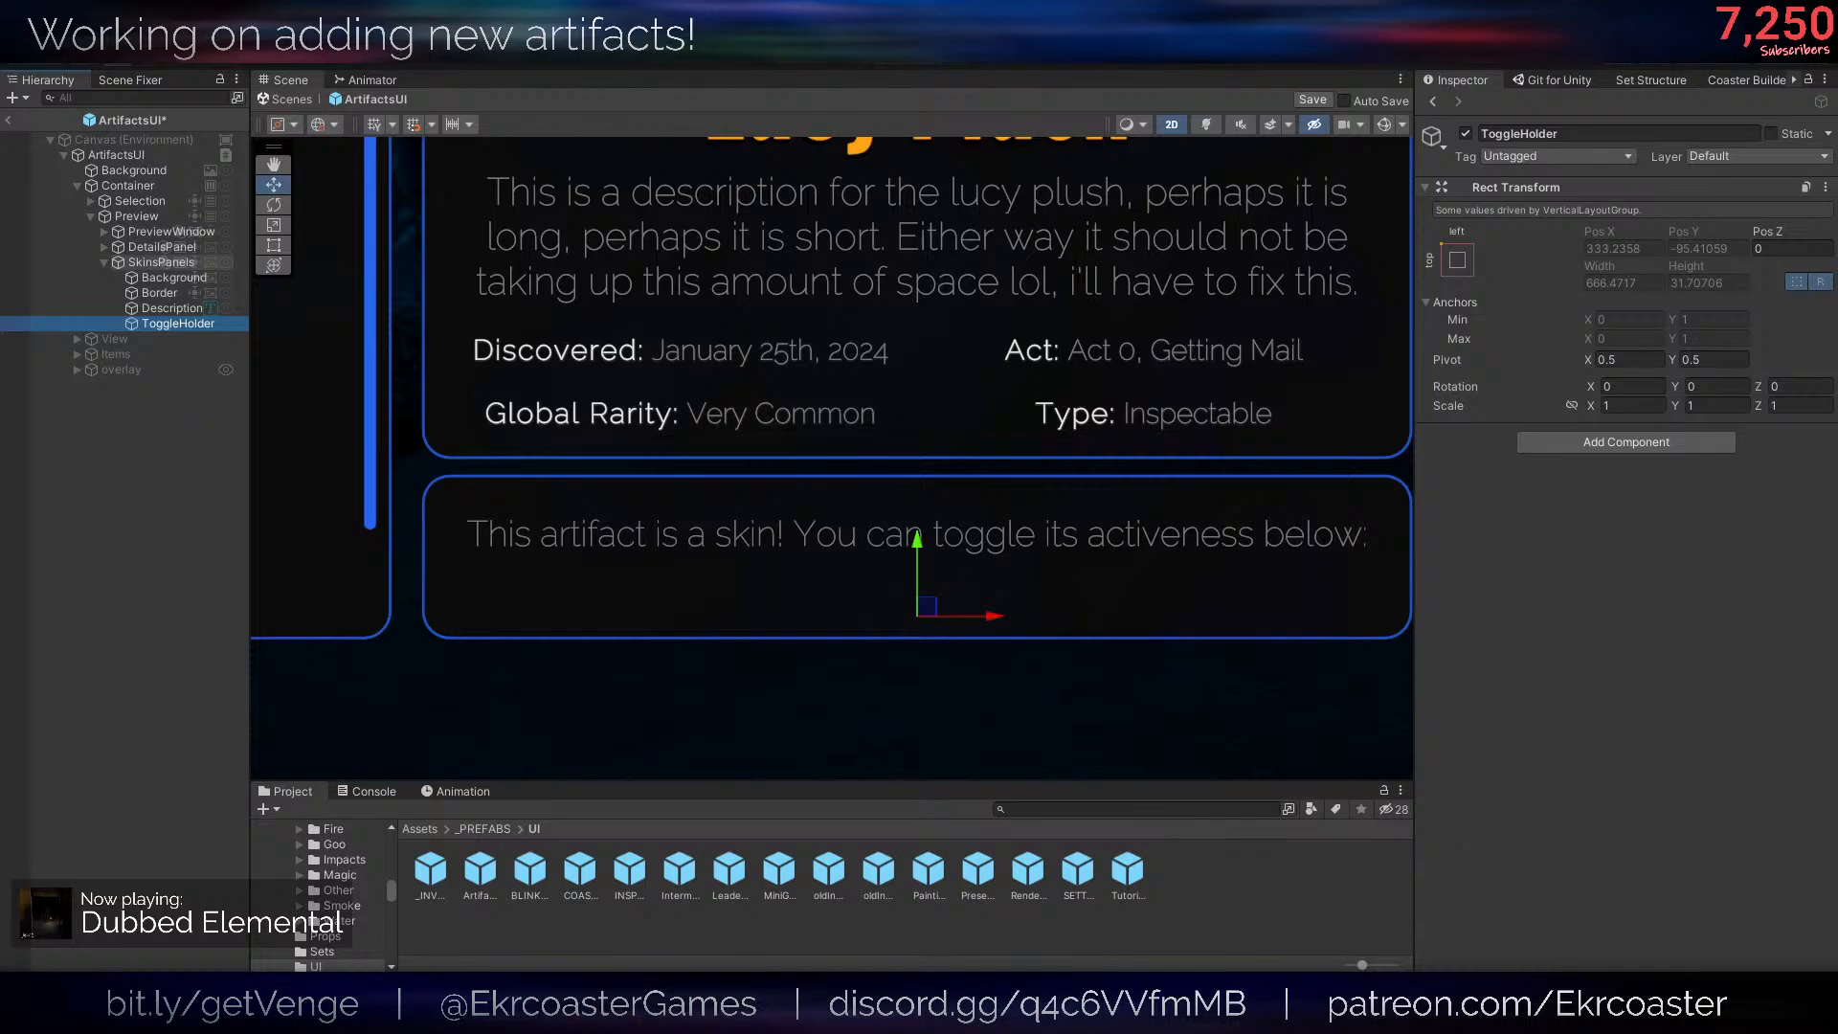
scroll(1042, 562, down, 3)
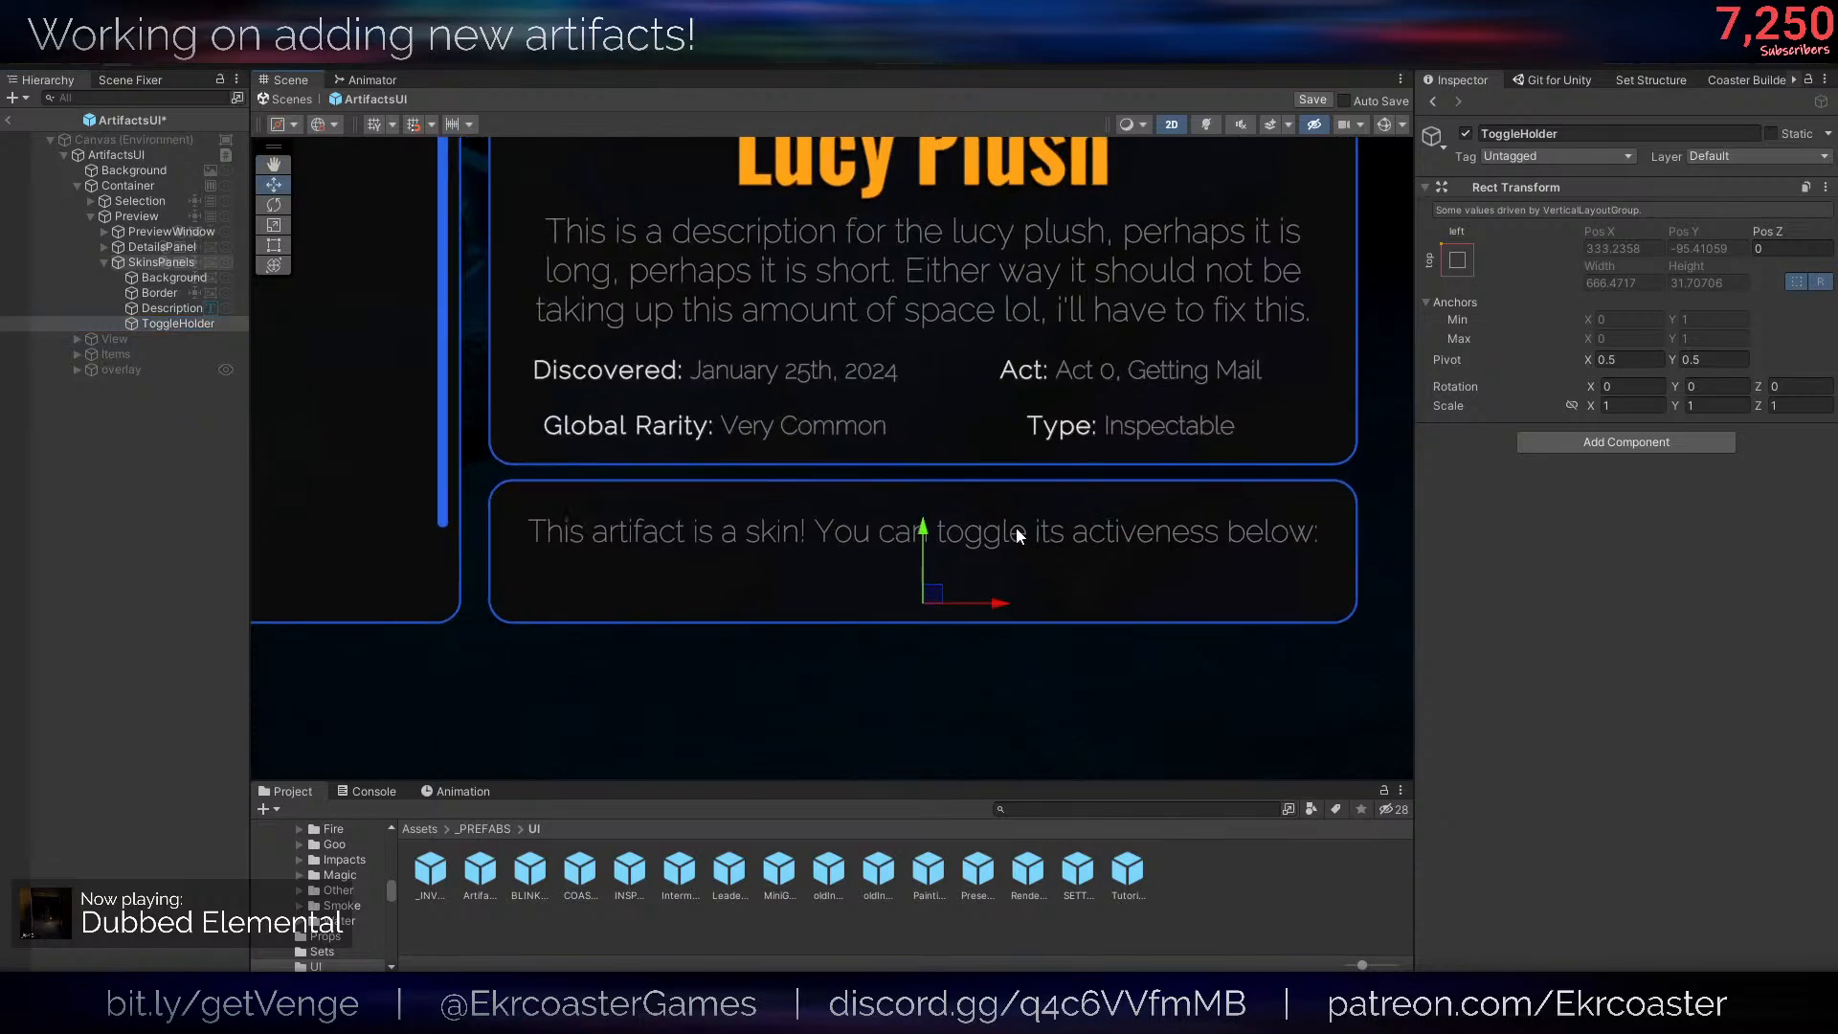
middle_drag(935, 526, 924, 521)
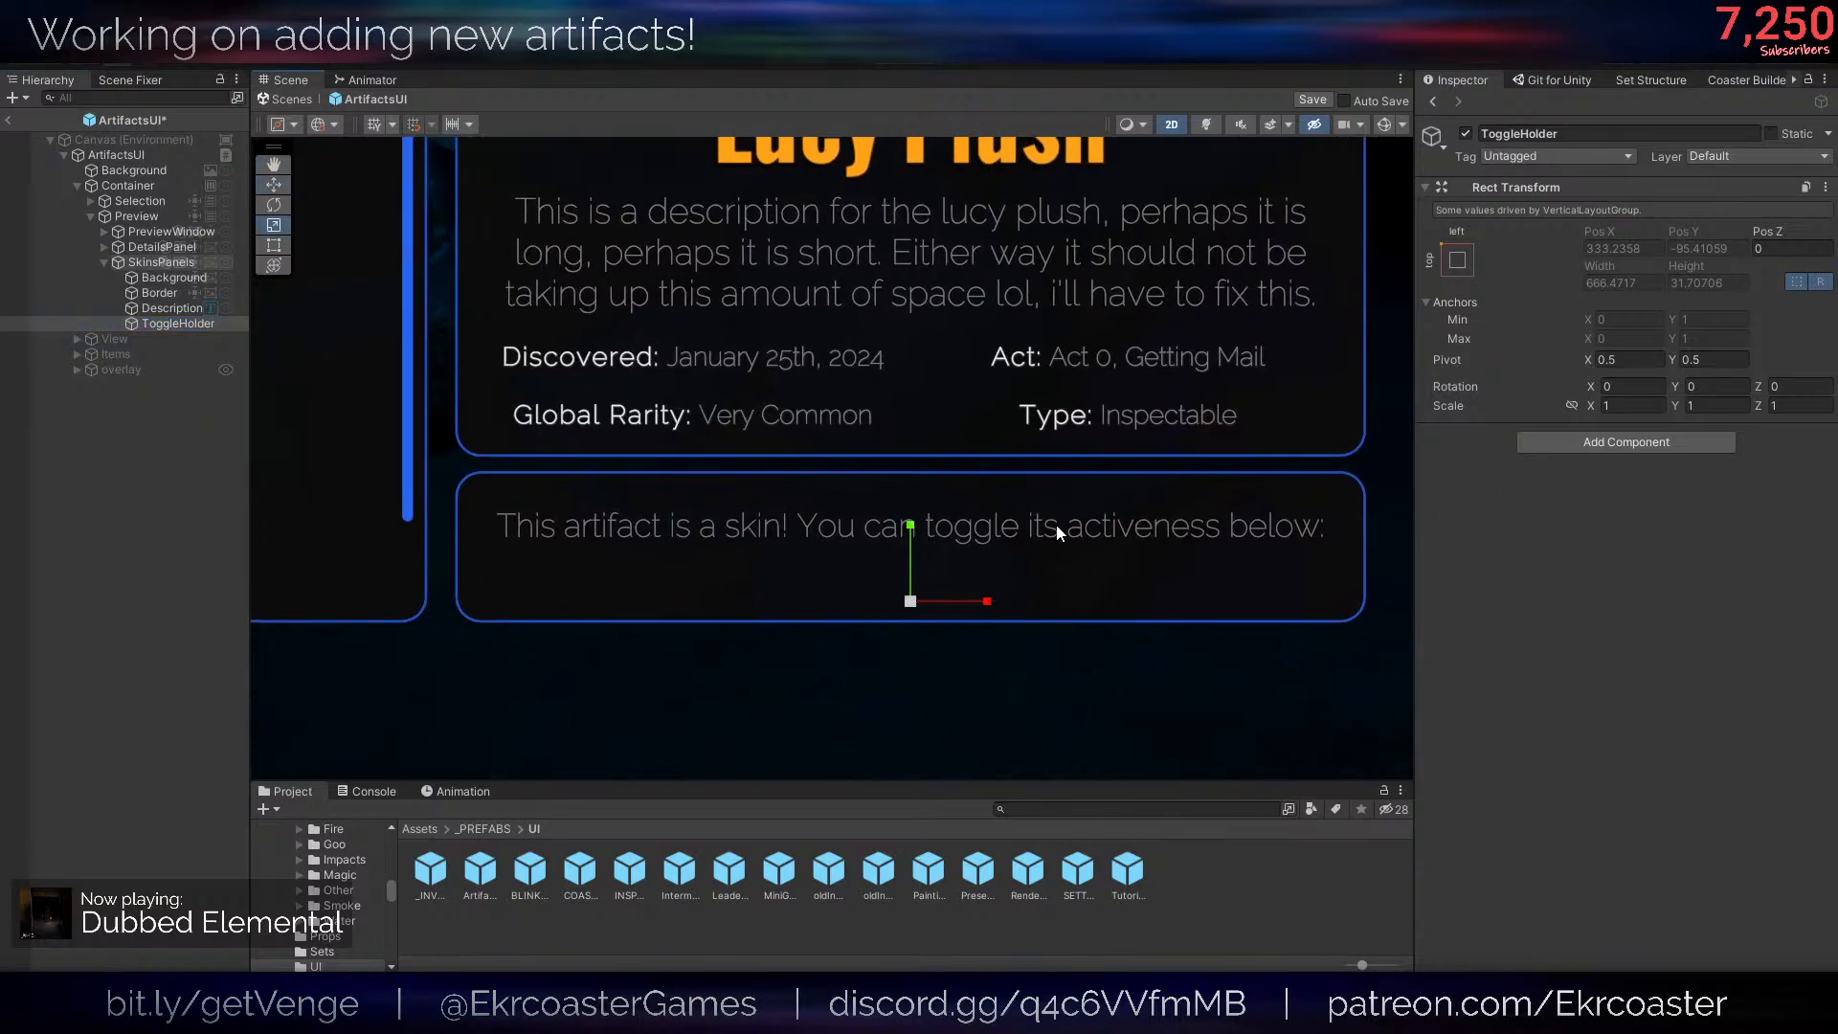
- Add a Horizontal Layout Group to ToggleHolder with Control Child Size and Use Child Scale enabled for width and height
right_click(155, 324)
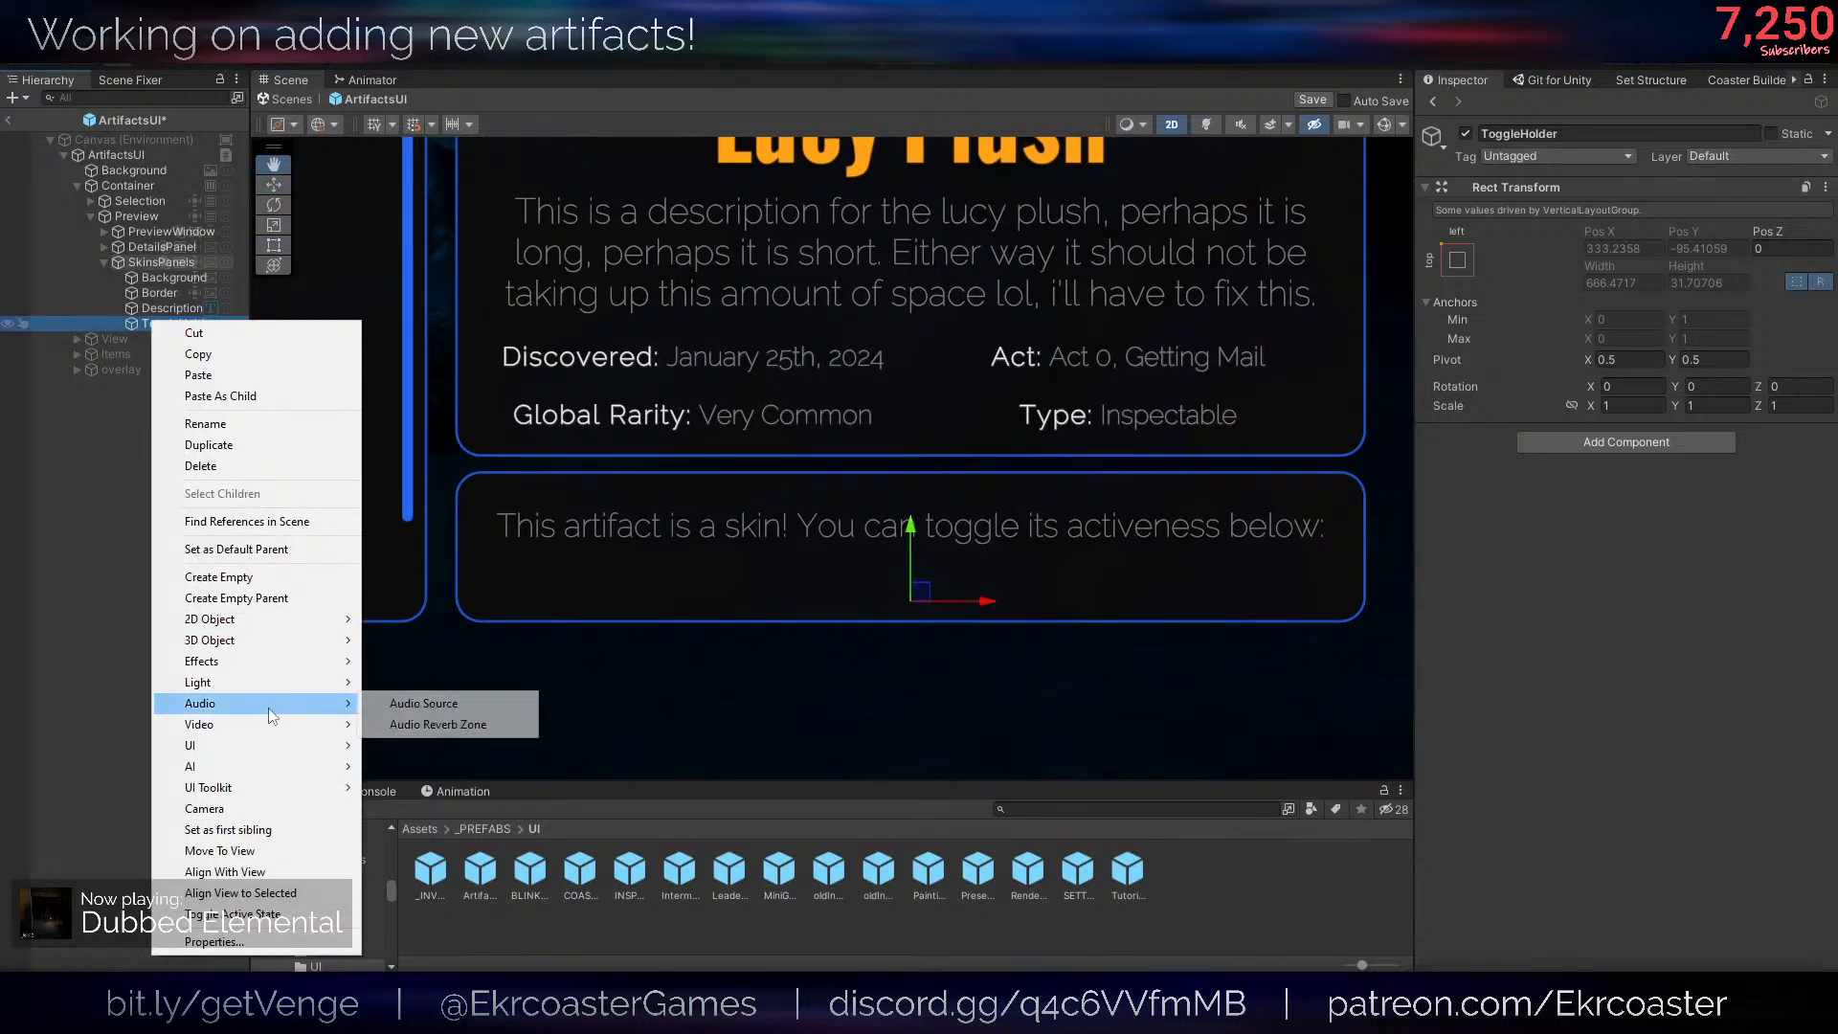
click(1687, 439)
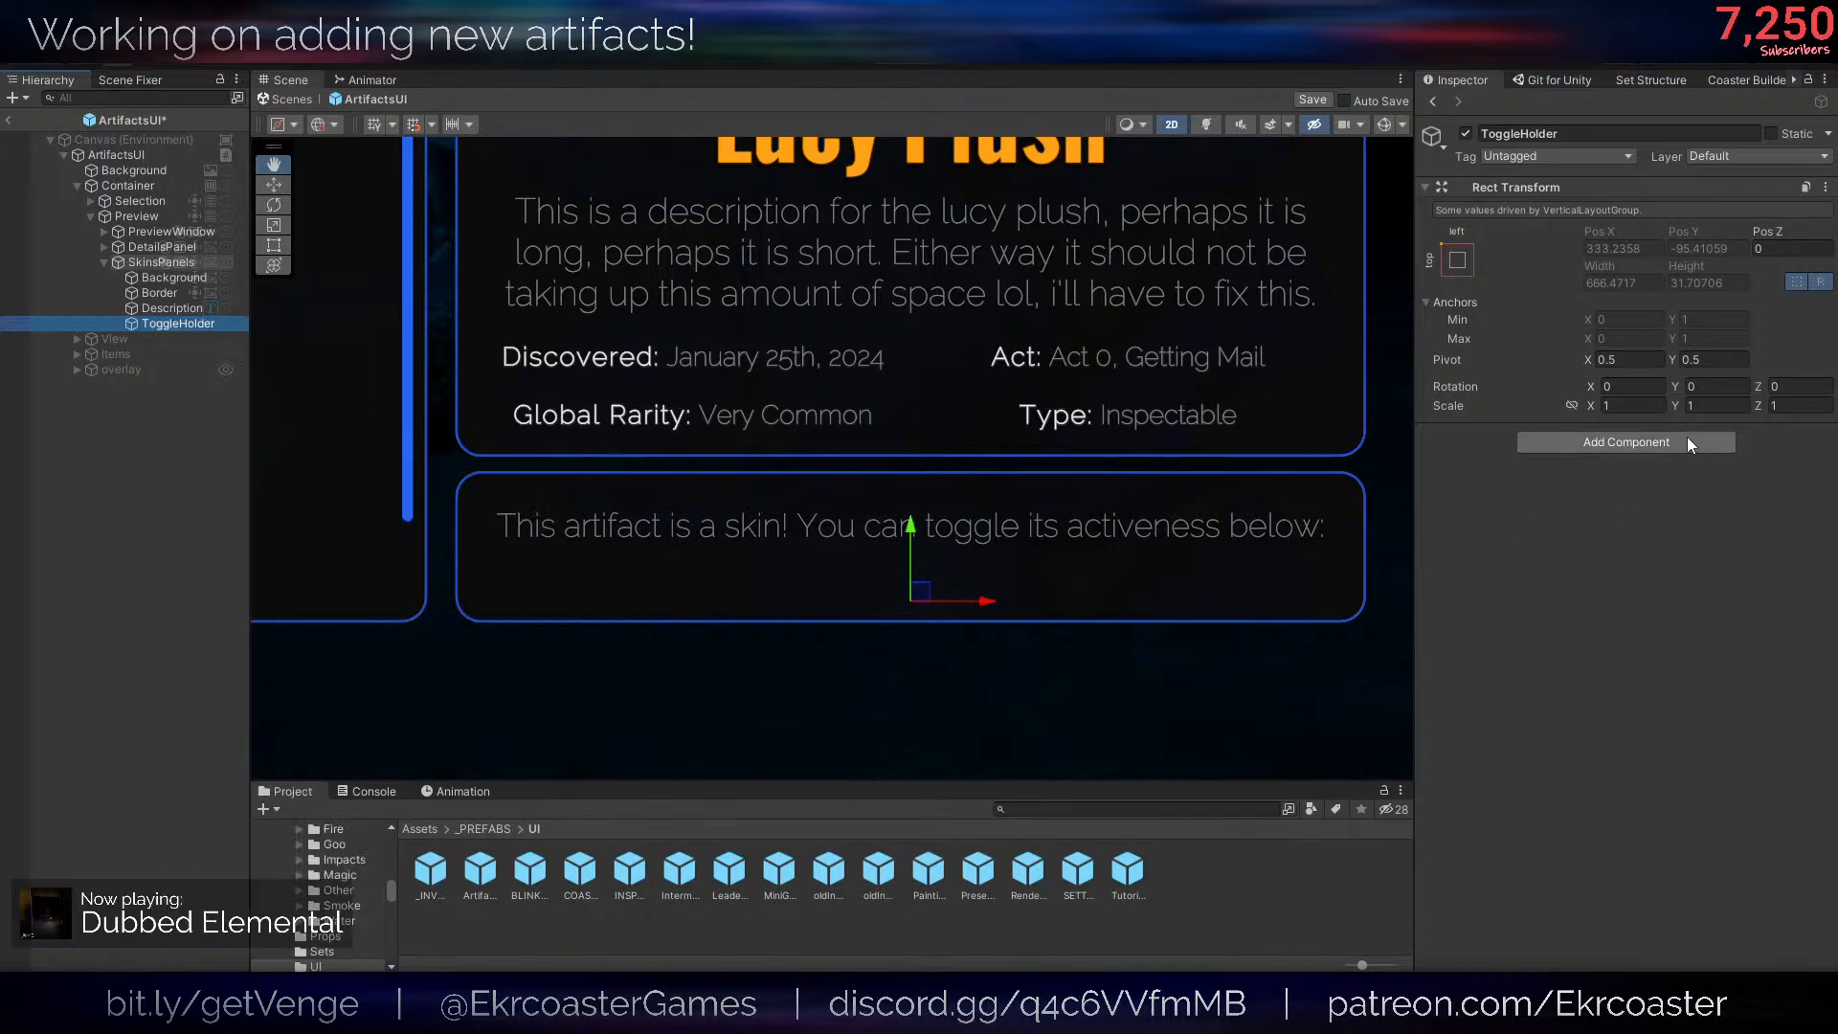
click(1687, 440)
text(horiz)
key(Return)
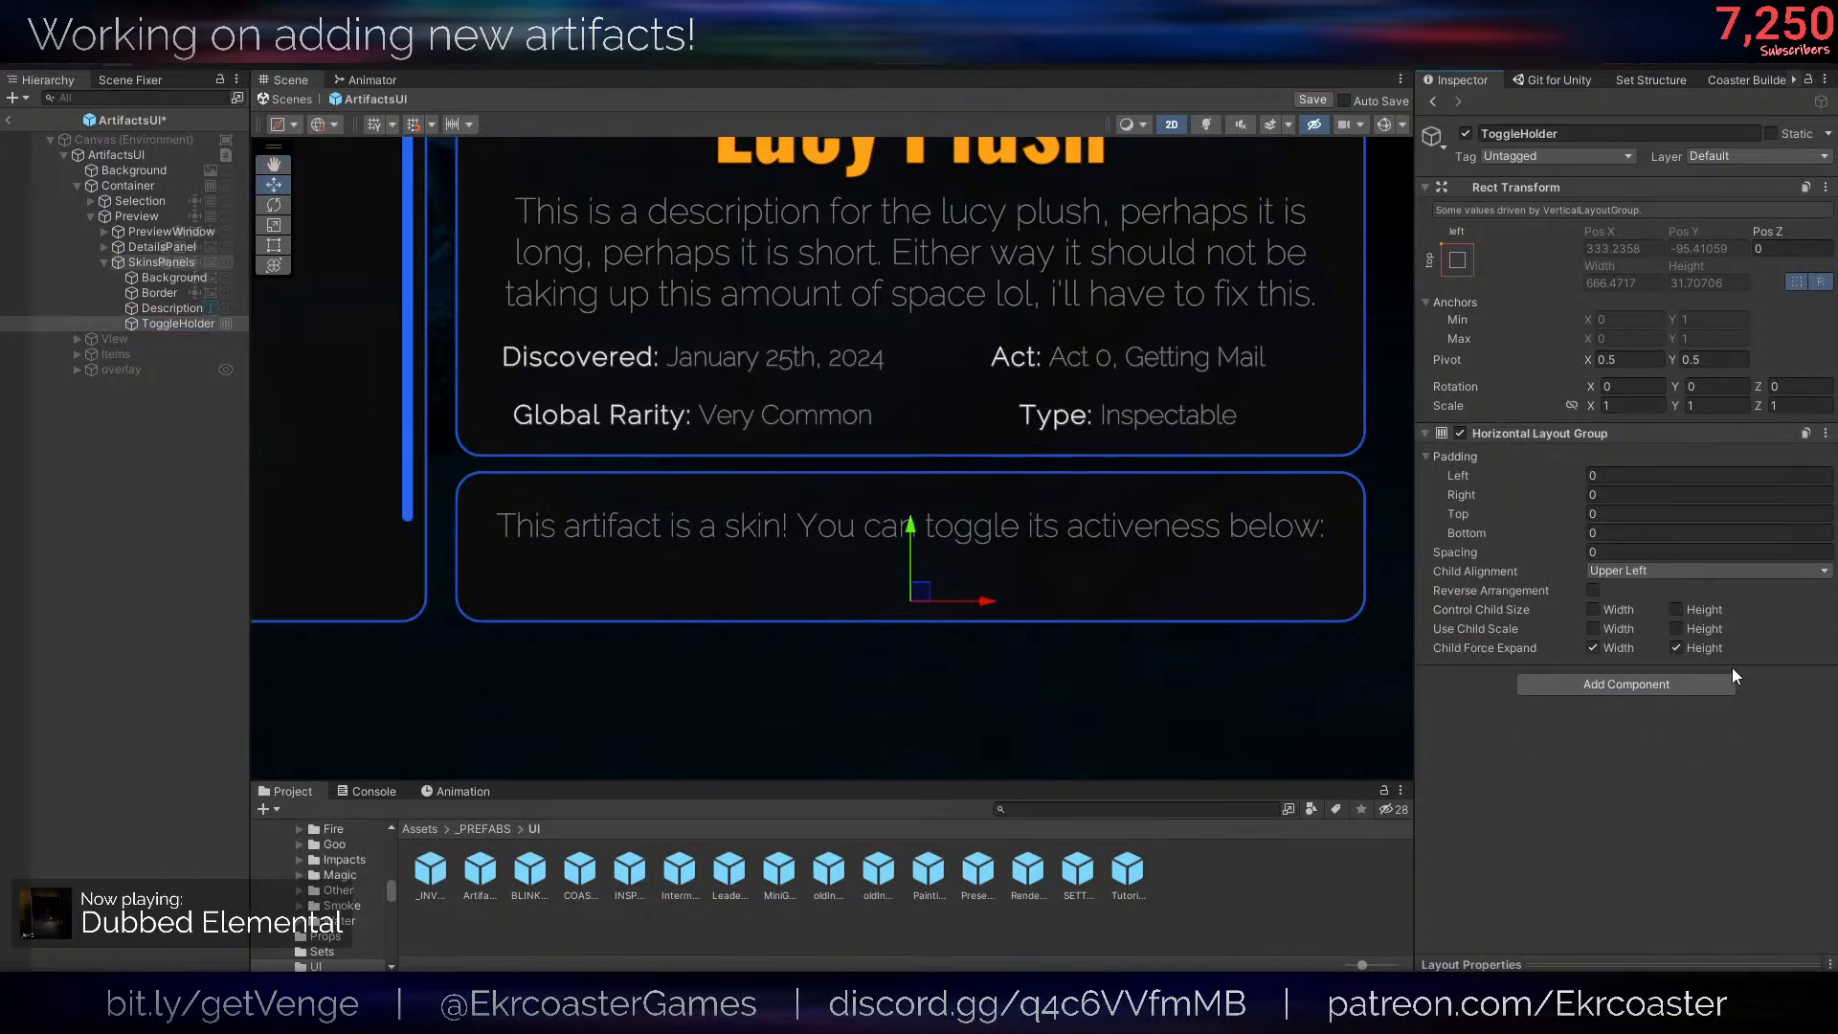
click(1675, 629)
click(1675, 610)
- Duplicate the SkinsPanels Description, place the copy inside ToggleHolder and rename it Label
right_click(161, 327)
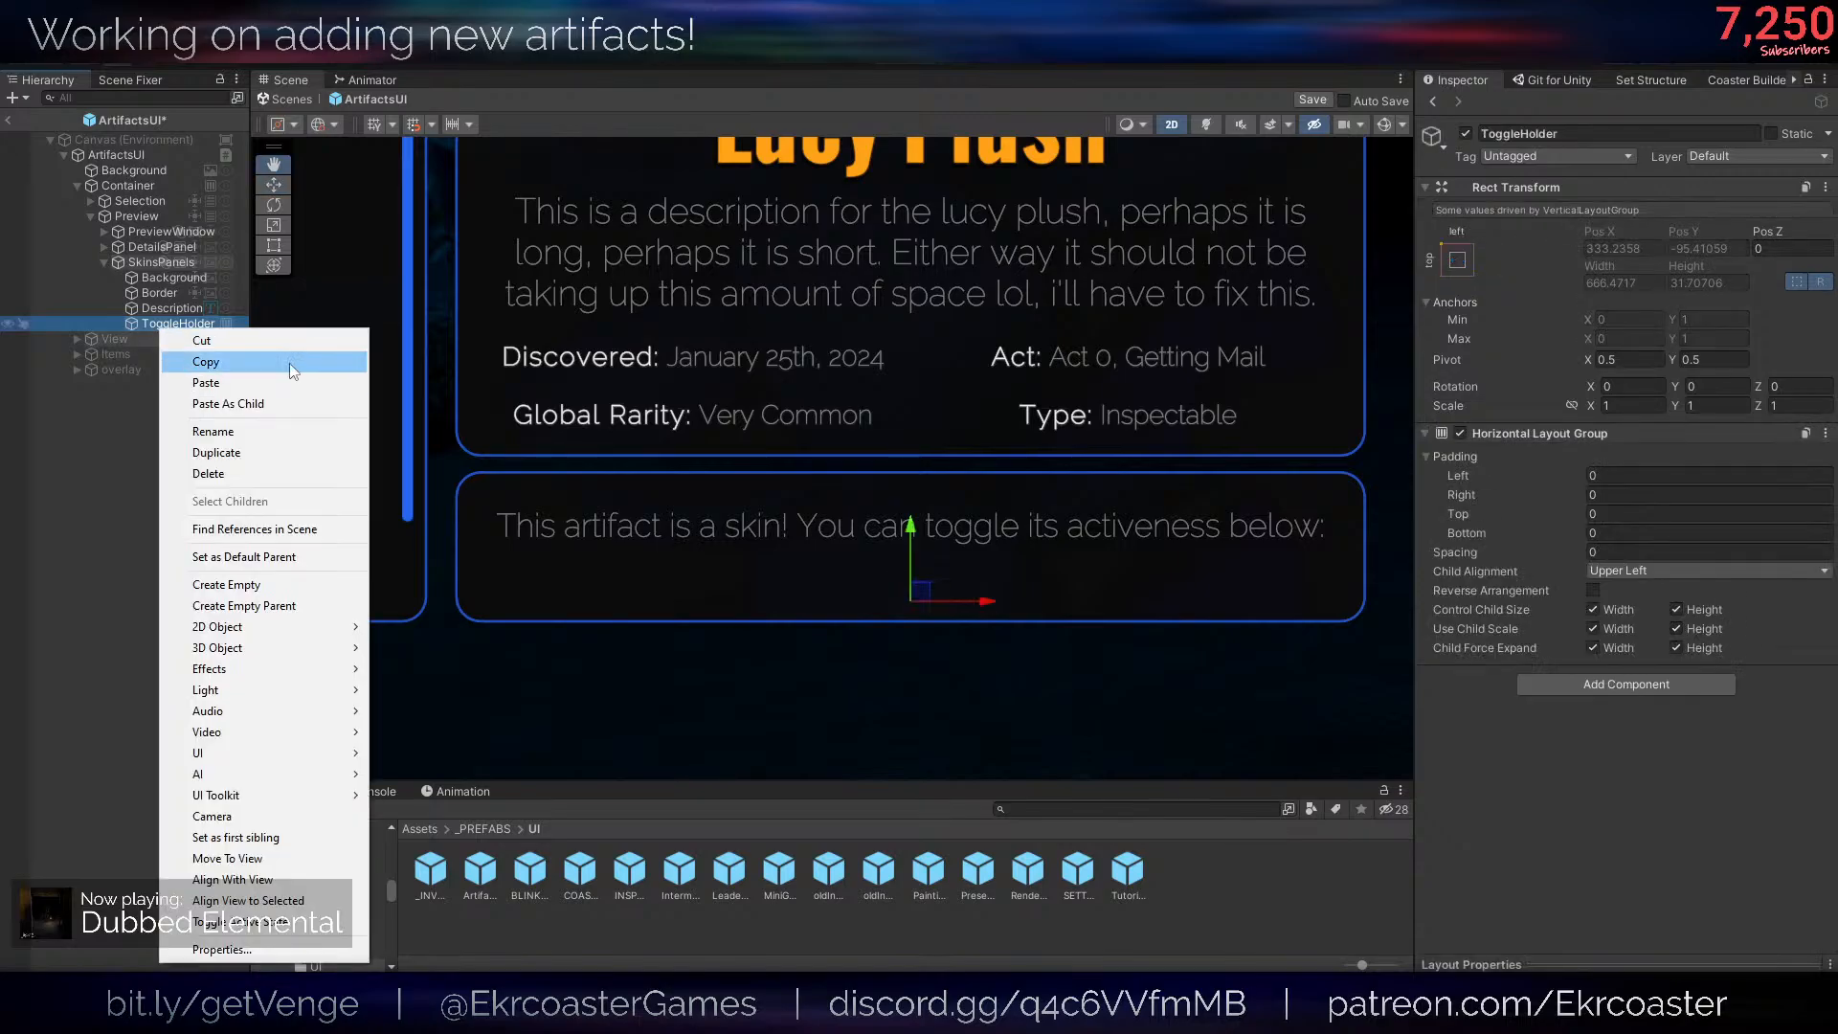
double_click(180, 308)
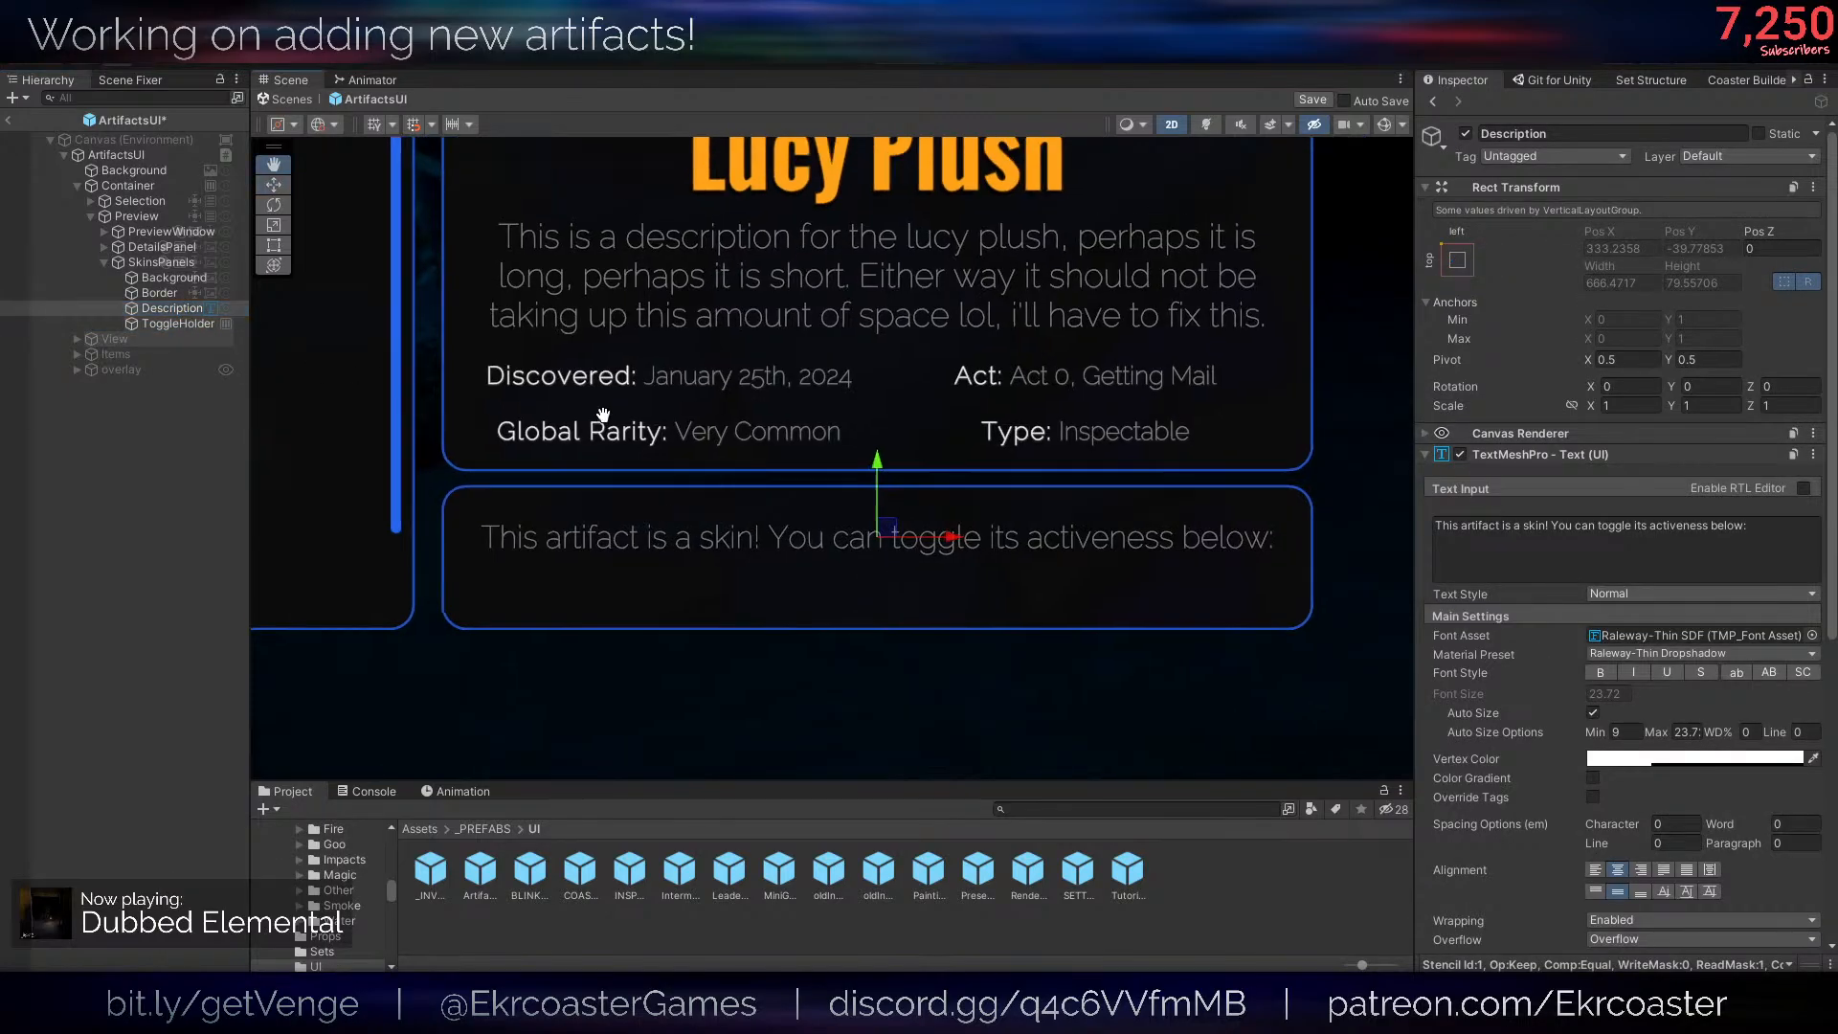
key(ctrl+d)
drag(208, 329, 187, 325)
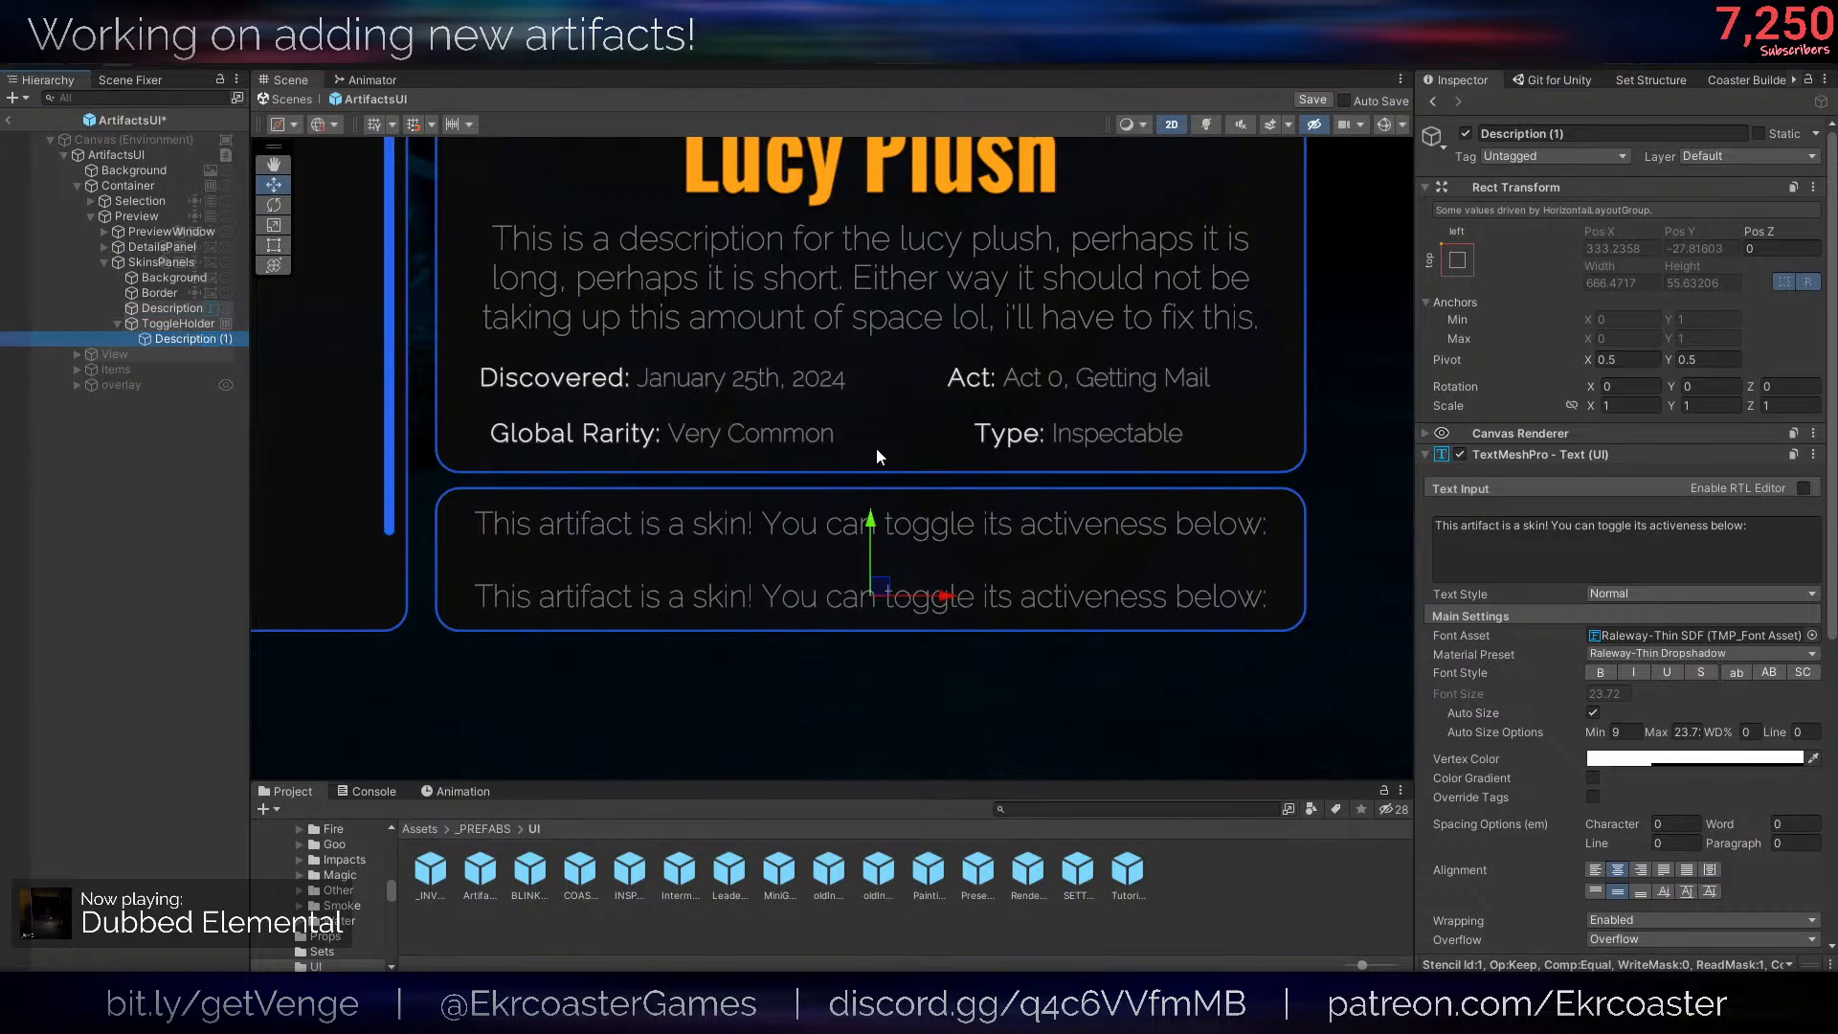
click(1538, 133)
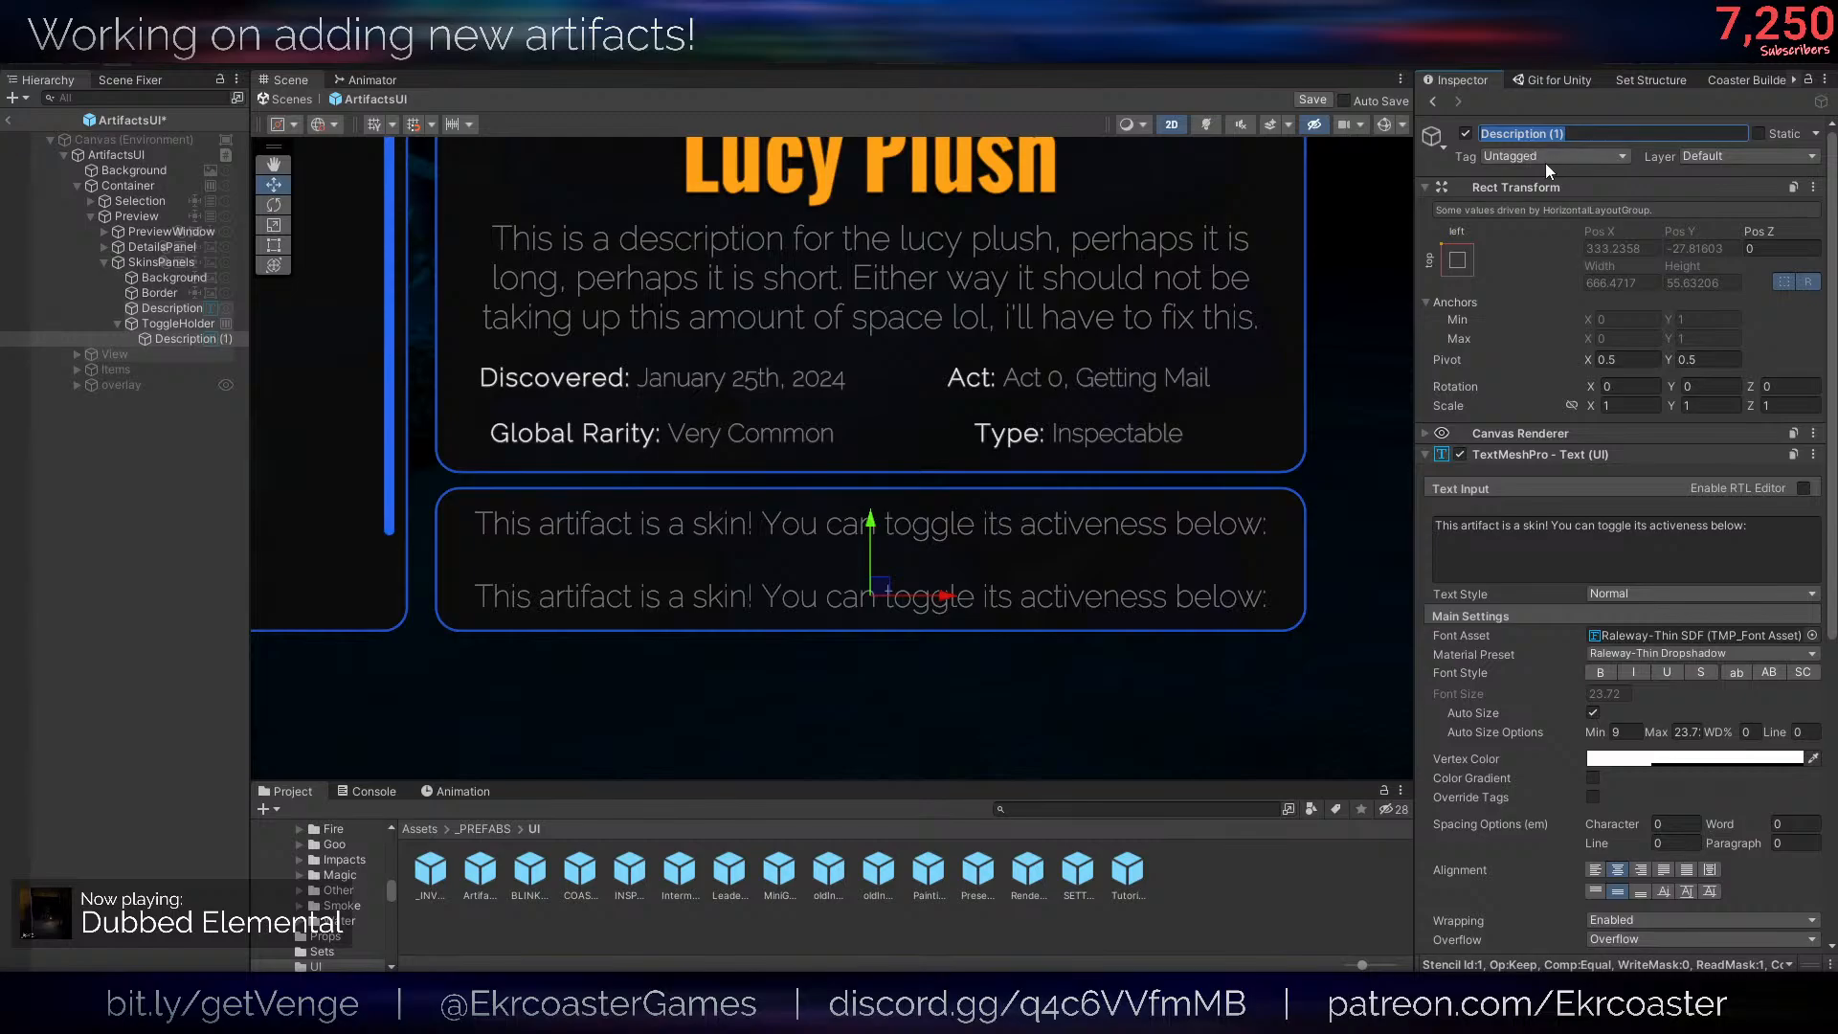
text(Label)
key(Return)
- Replace the text of the Label in ToggleHolder with "Use this skin:"
click(1658, 561)
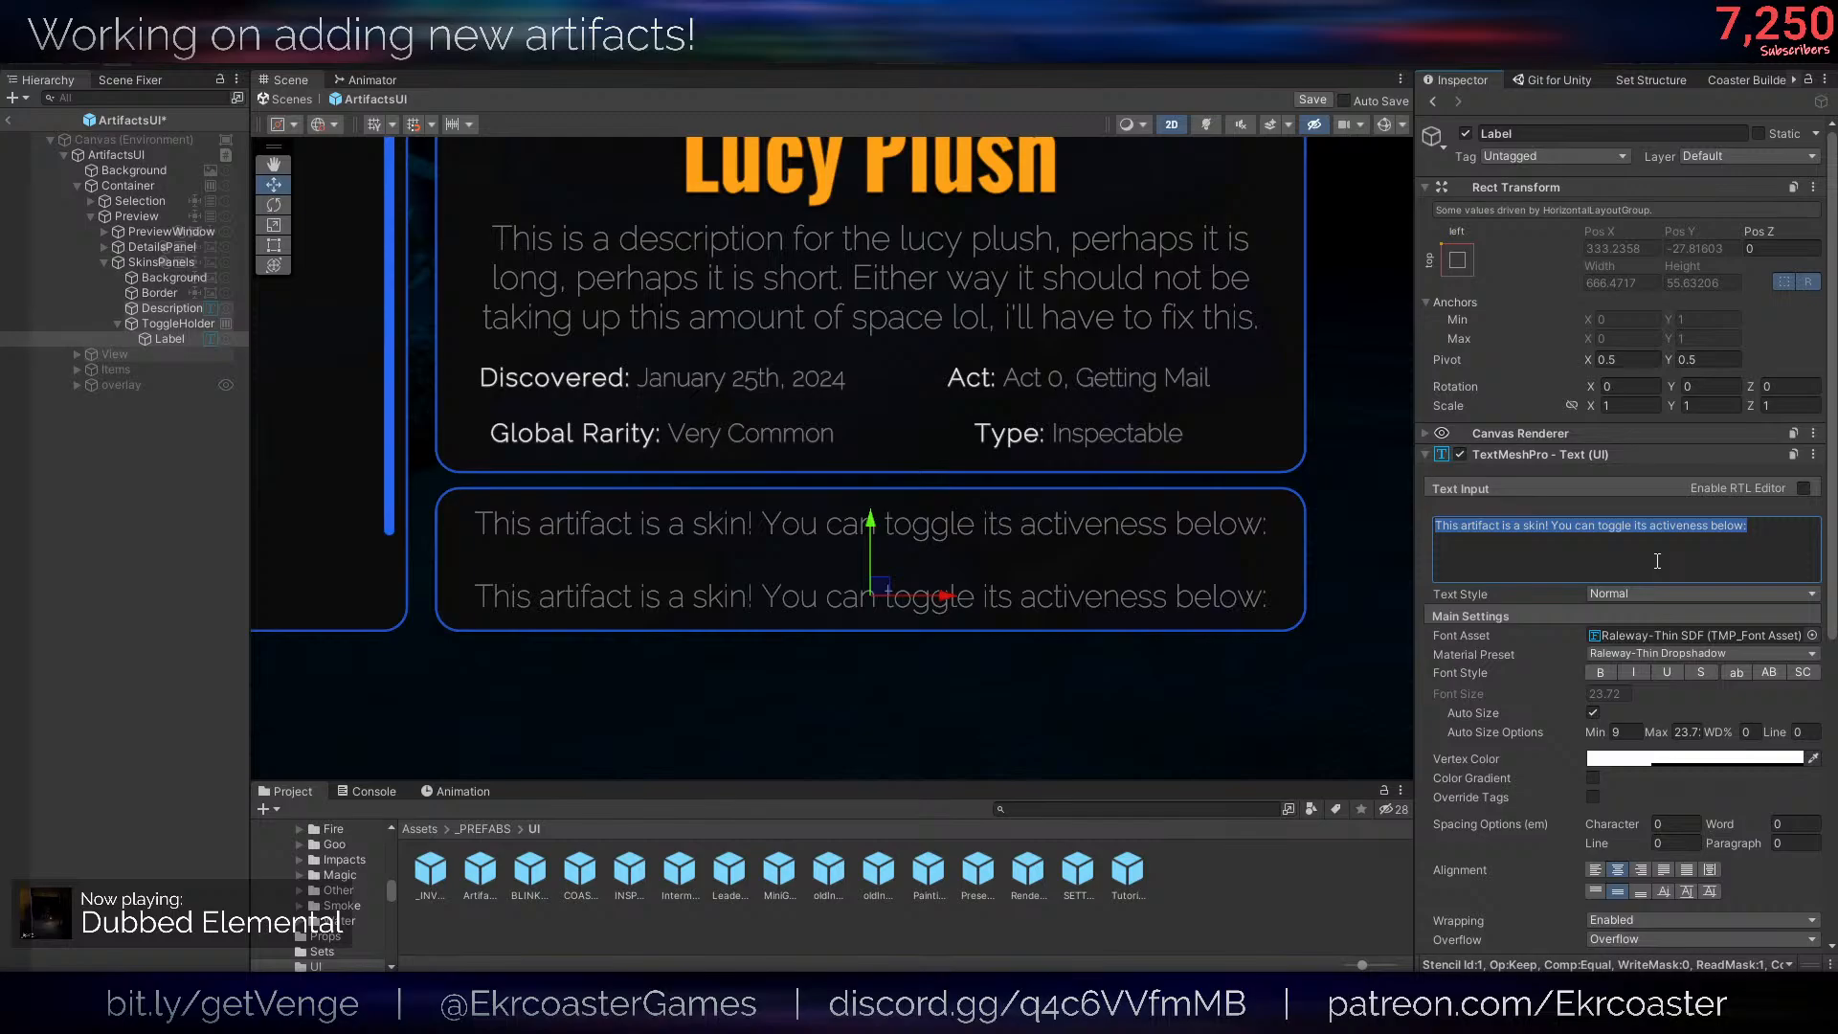
text(Enab)
key(BackSpace)
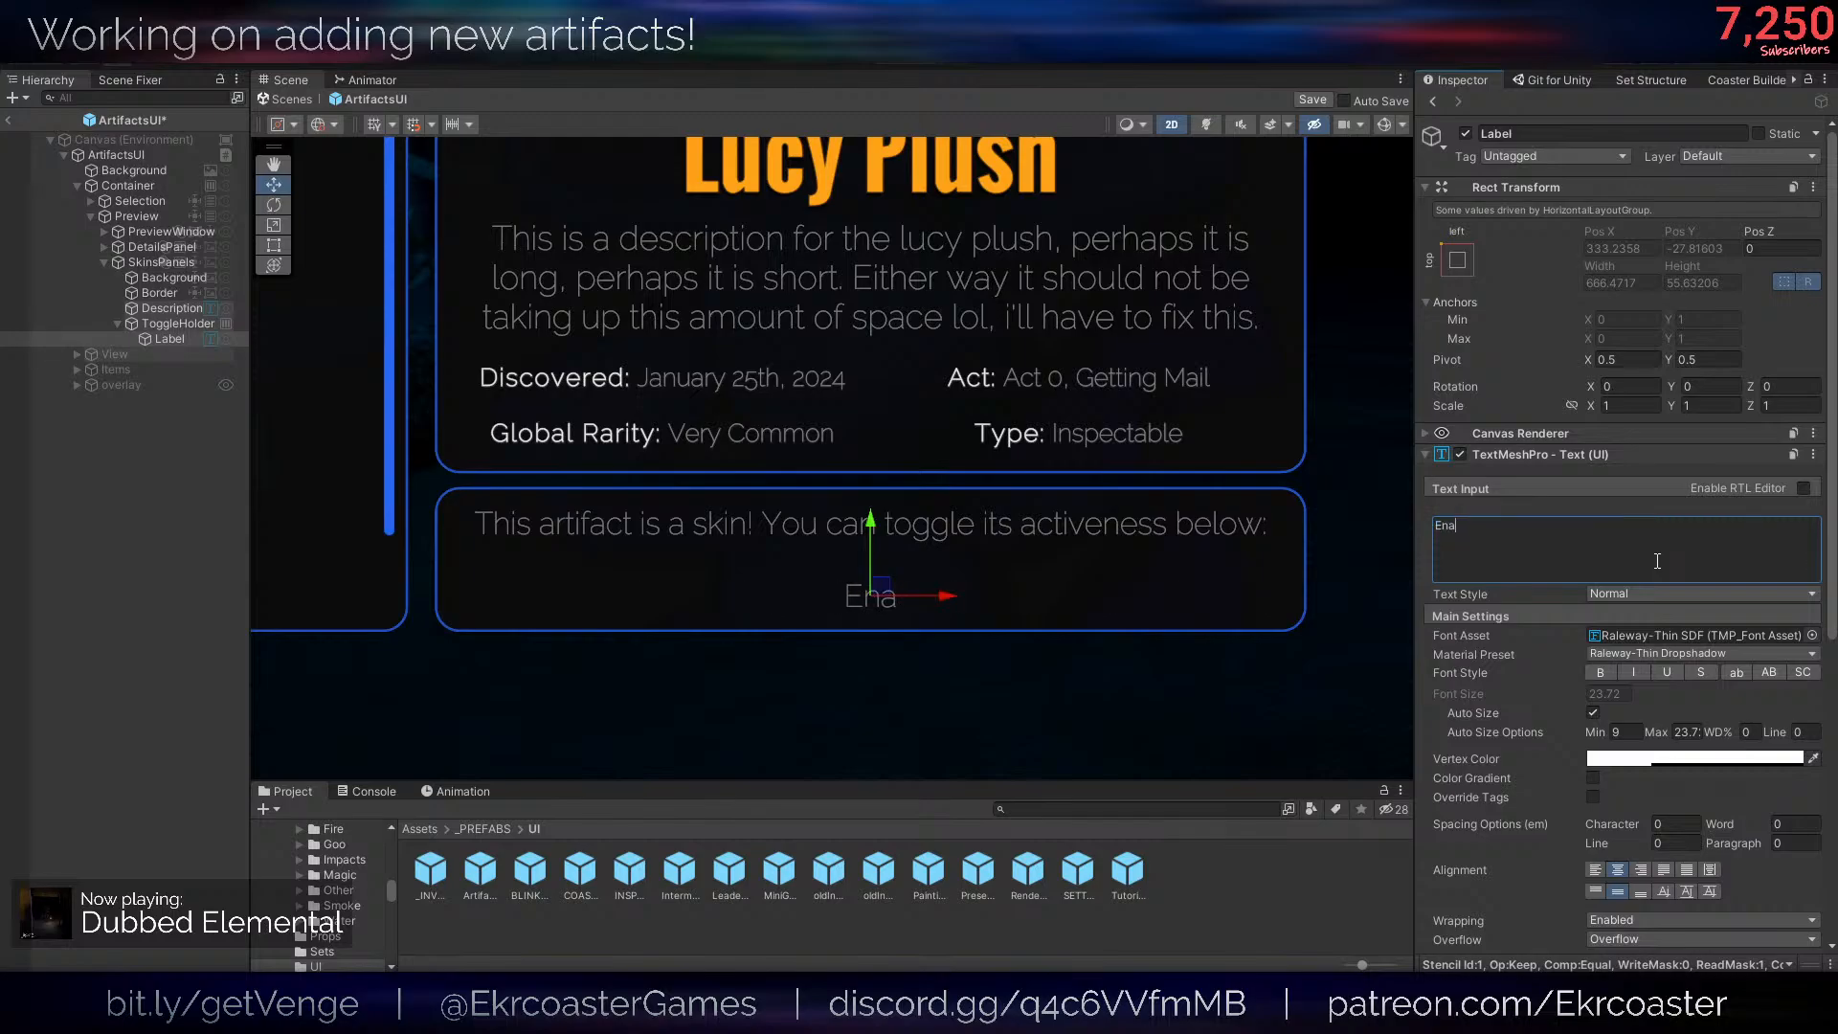
key(BackSpace)
key(BackSpace)
key(BackSpace)
text(Use this skin)
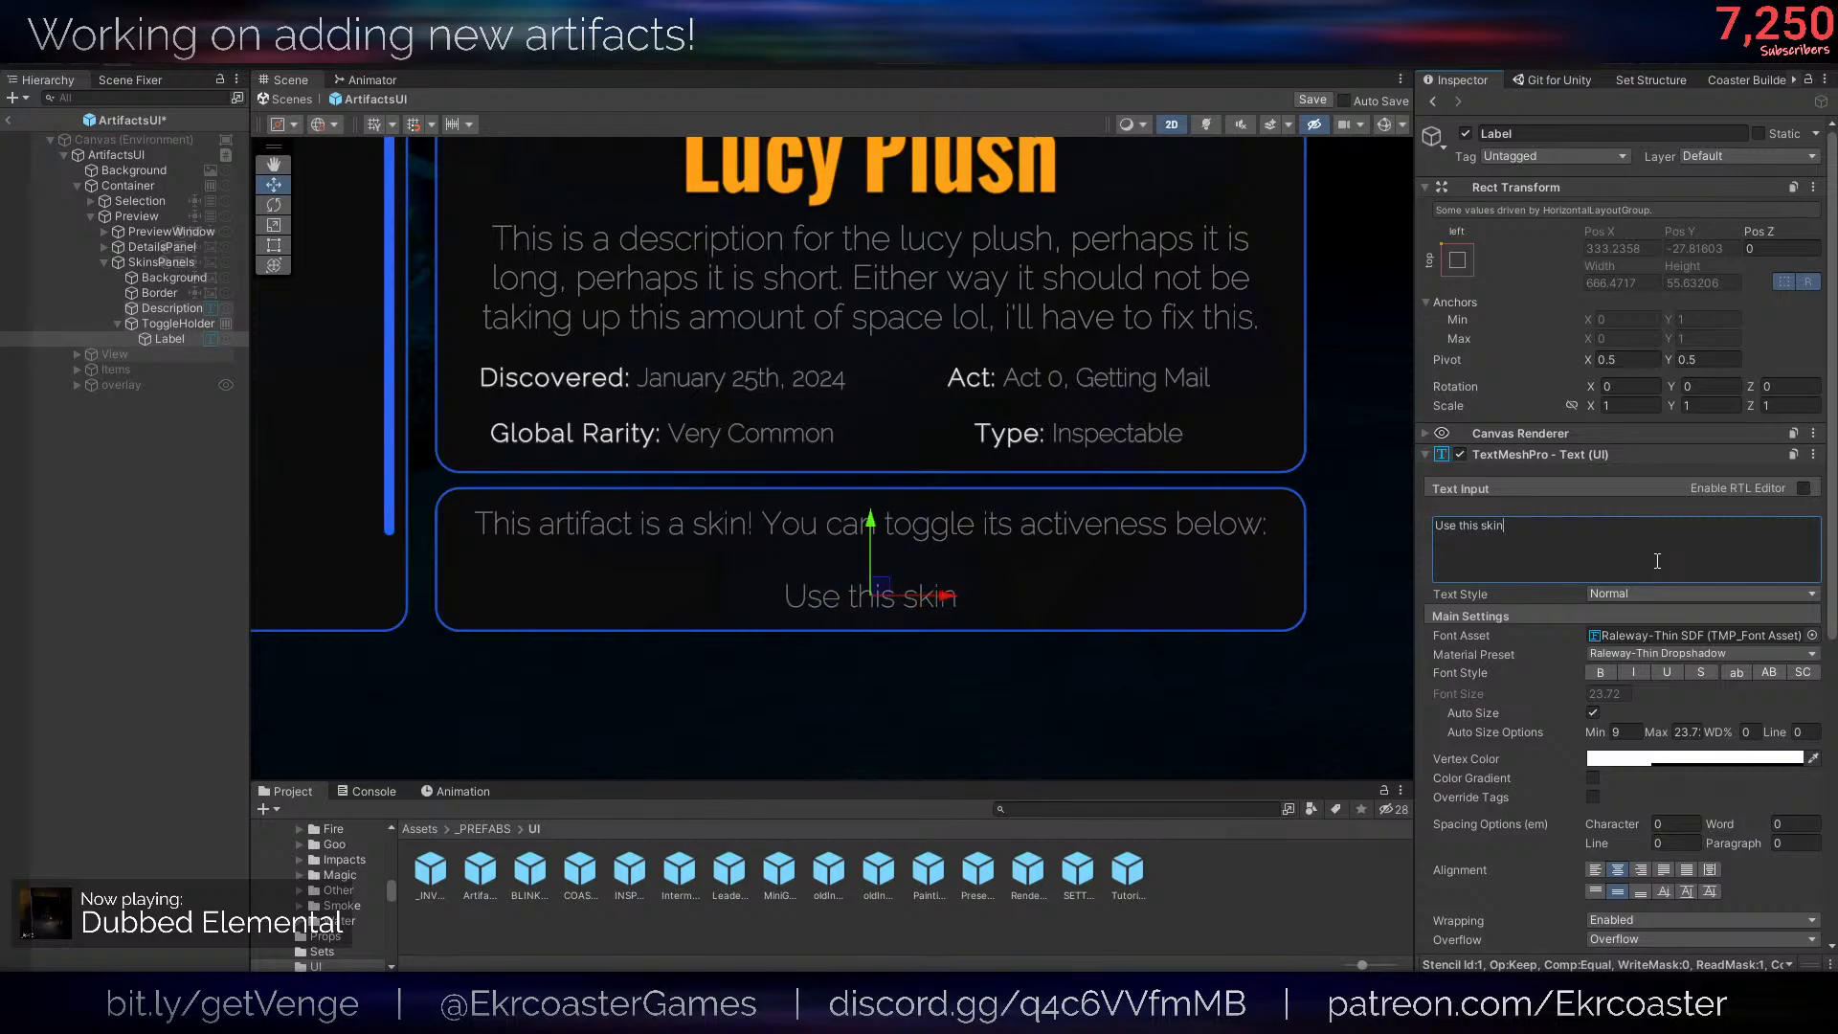
text(:)
middle_drag(1178, 414, 1182, 421)
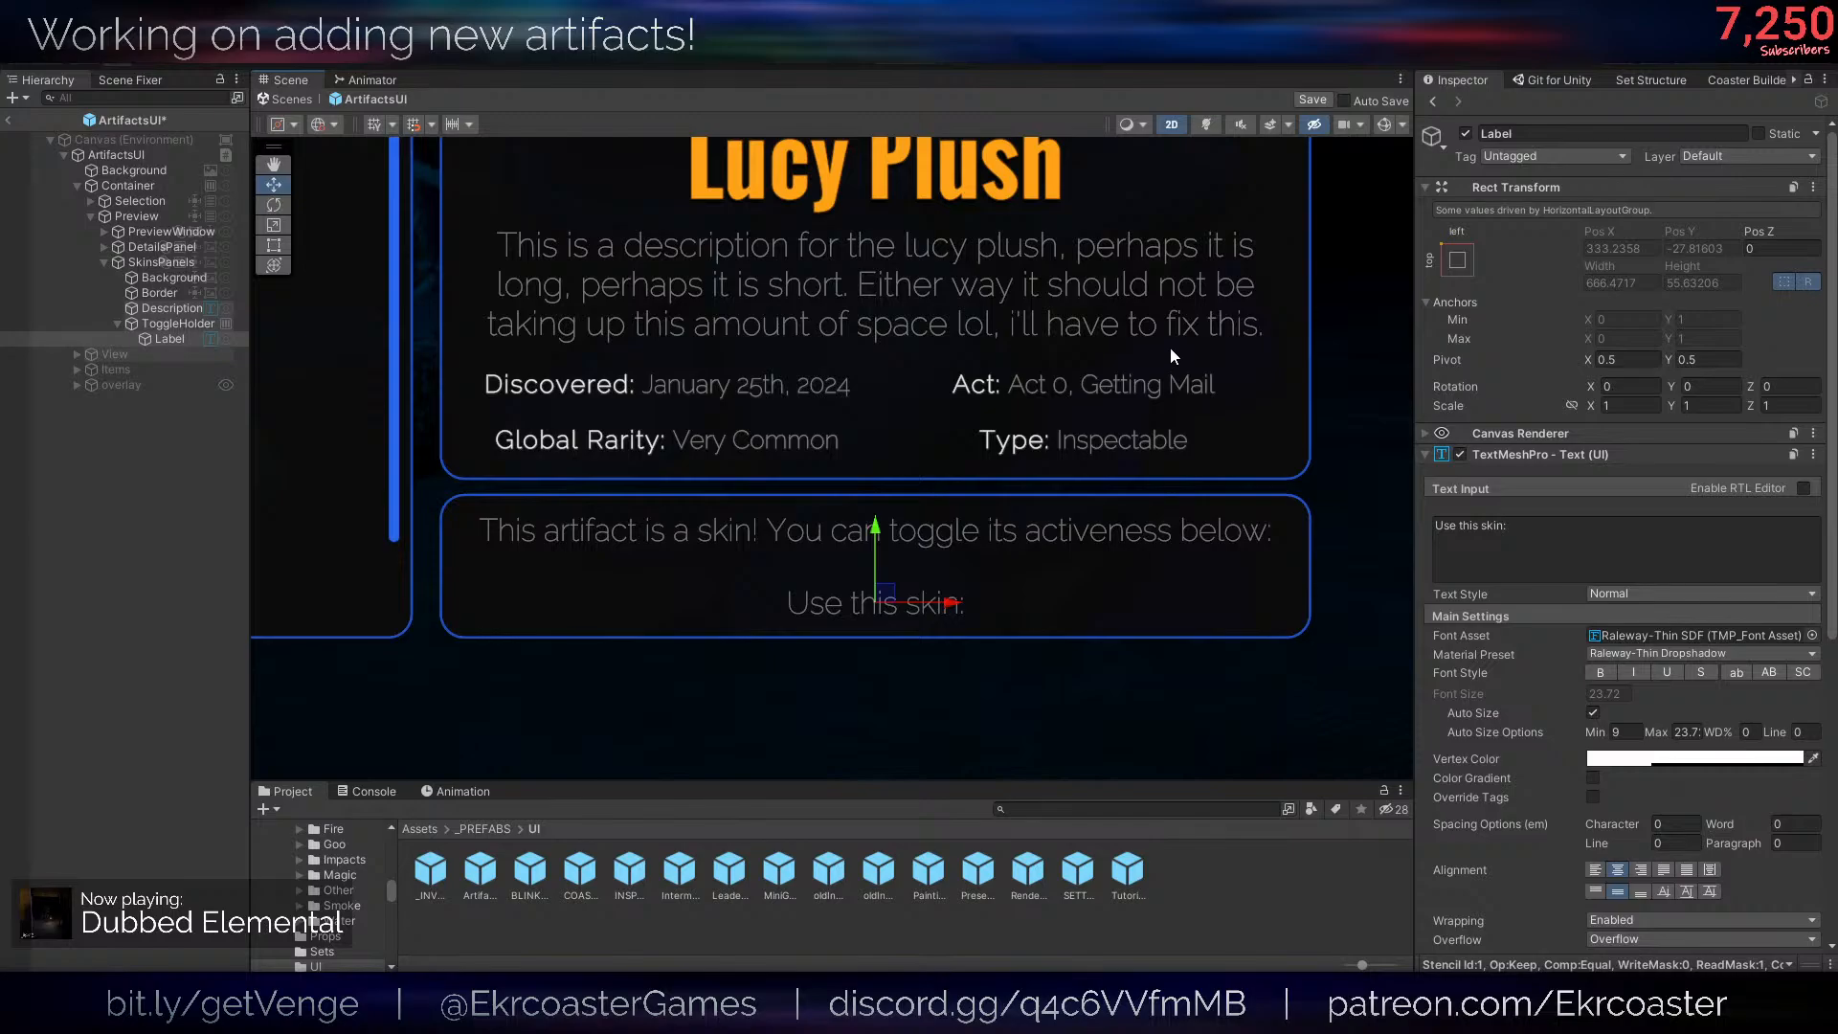
- Delete the Label from ToggleHolder and add a UI Toggle as its child instead
right_click(188, 320)
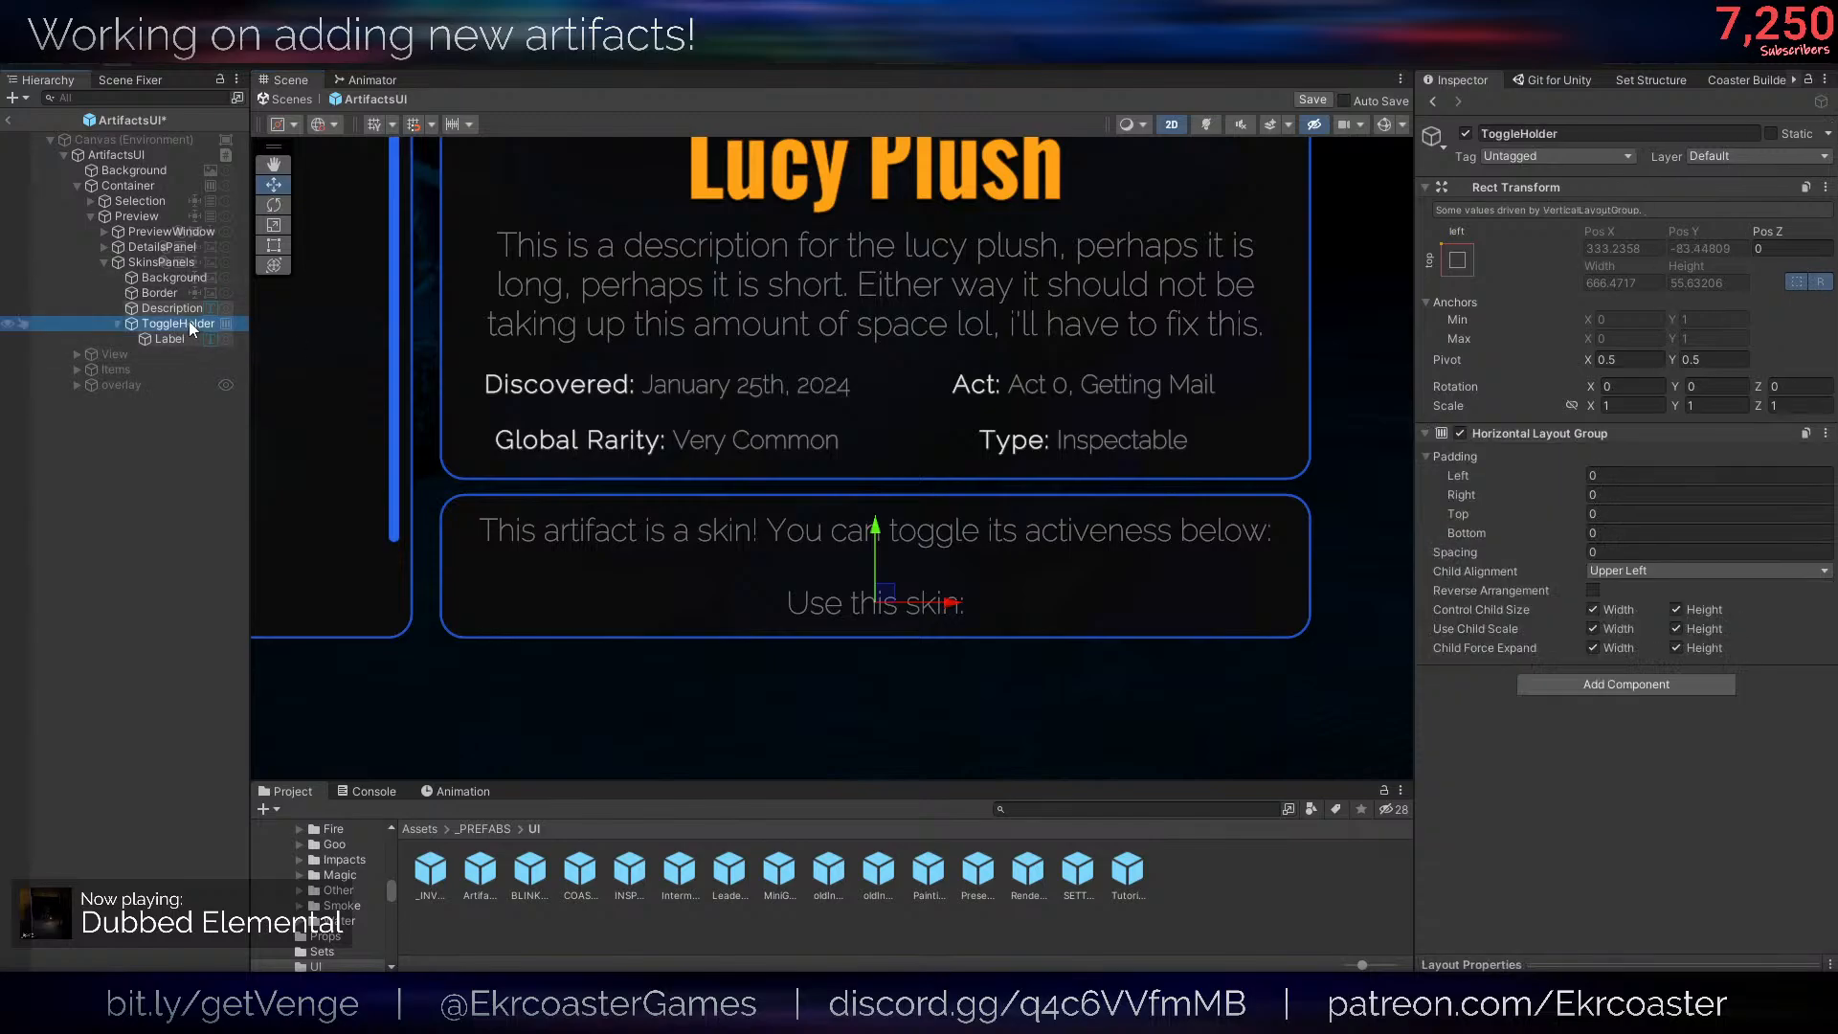
click(126, 339)
key(Delete)
right_click(159, 329)
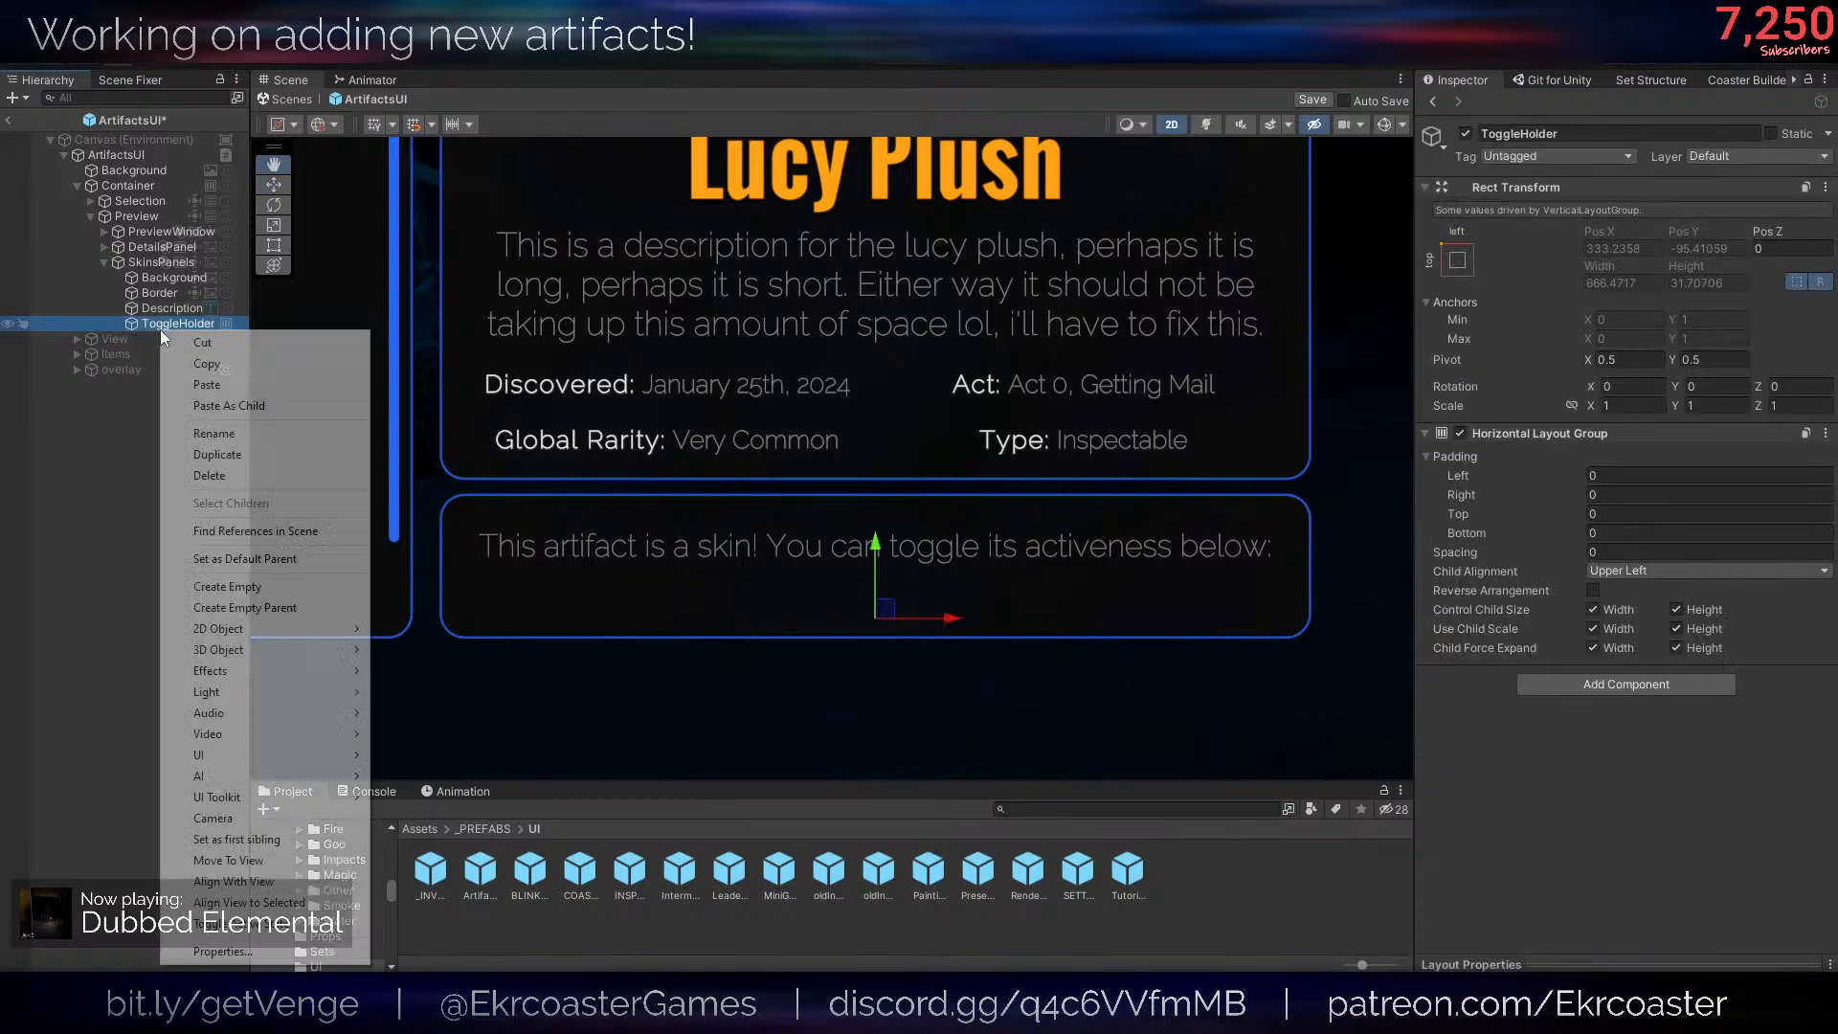
mouse_move(278, 754)
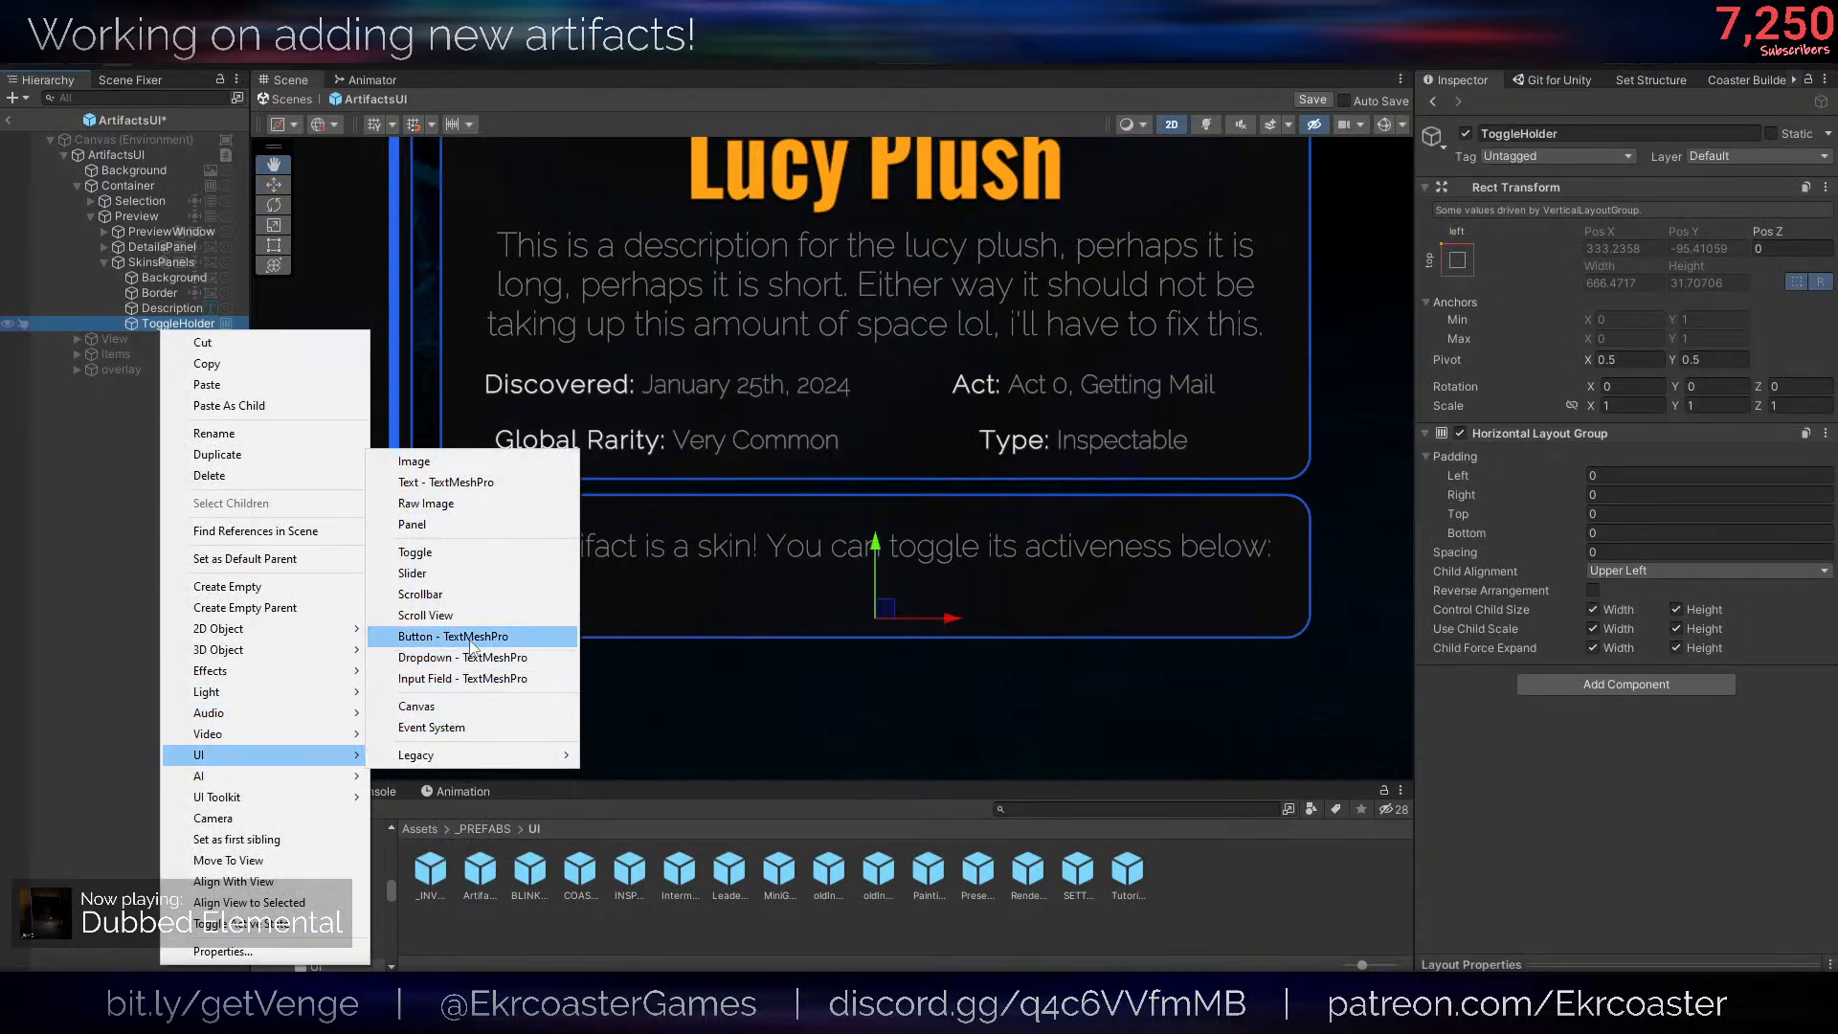
click(445, 553)
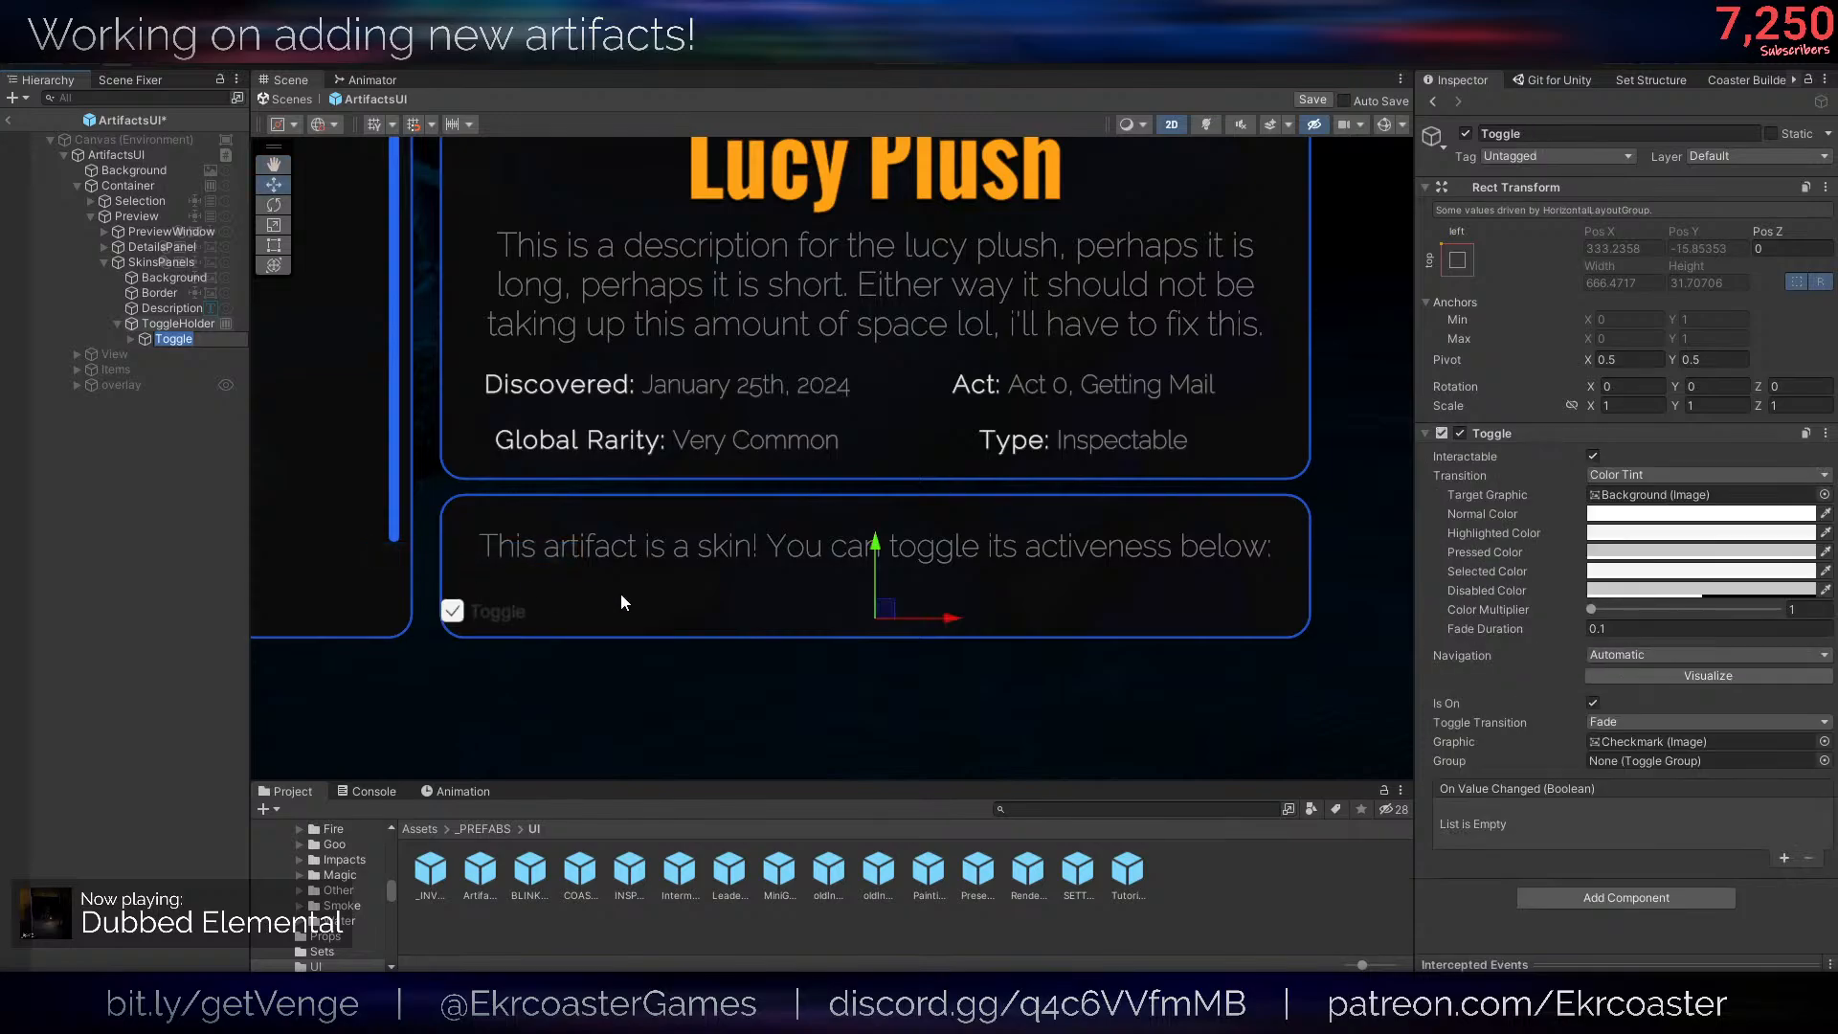
- Move the Toggle out of ToggleHolder to sit directly under SkinsPanels, and delete the emptied ToggleHolder
scroll(611, 588, up, 2)
scroll(534, 545, up, 2)
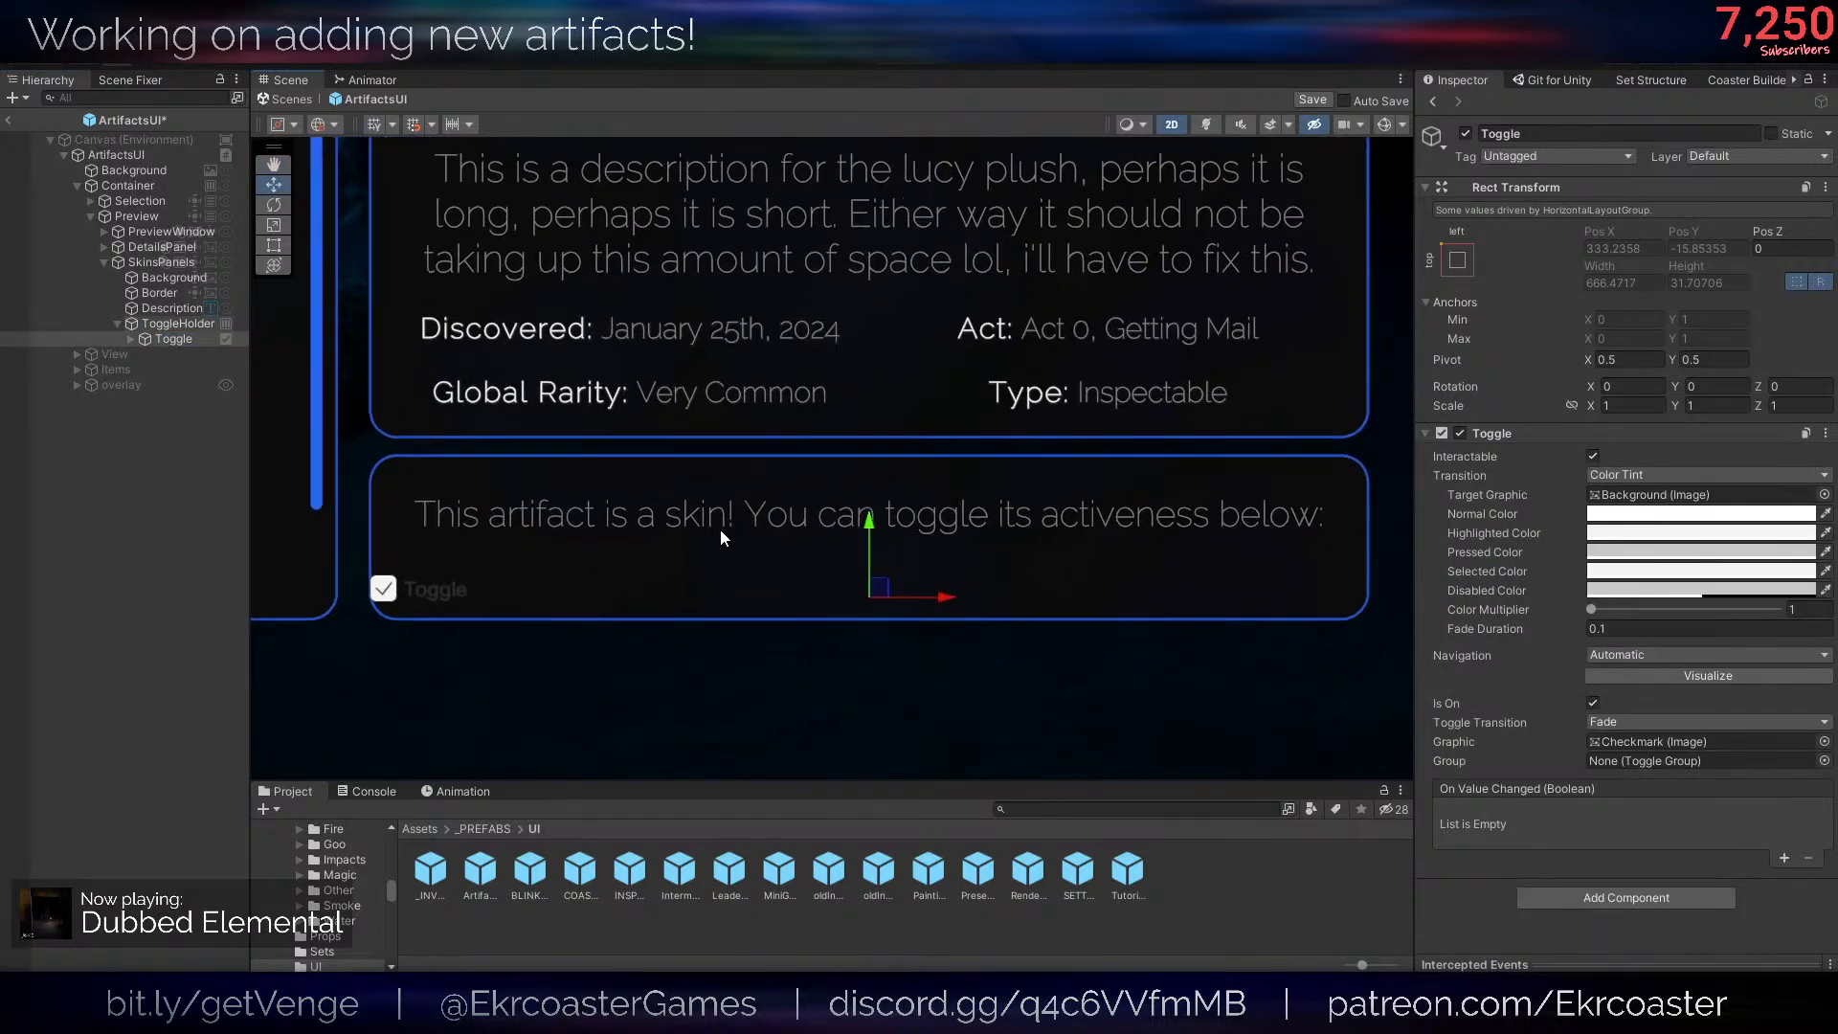
key(t)
key(w)
click(131, 339)
click(197, 354)
shift+click(188, 370)
drag(188, 369, 178, 341)
click(177, 341)
drag(175, 333, 173, 318)
click(188, 367)
key(Delete)
click(182, 326)
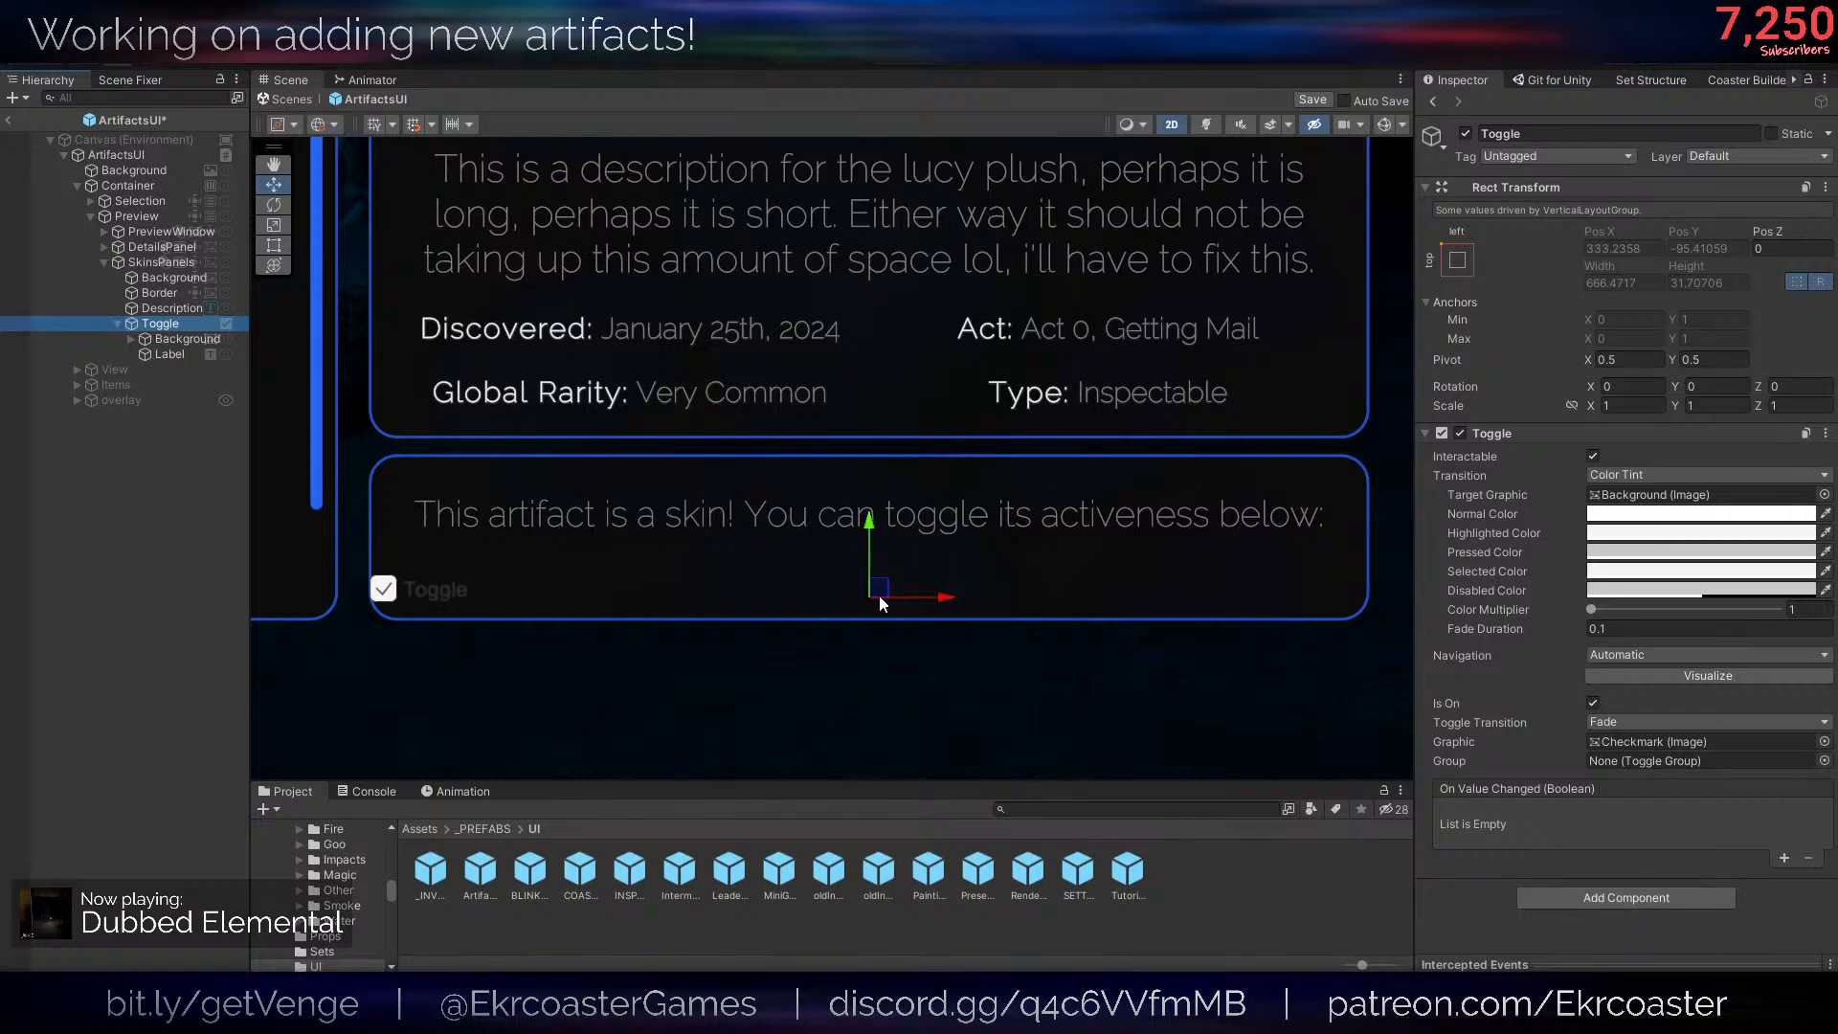
- Add a Horizontal Layout Group to Toggle and try Control Child Size and Use Child Scale for width and height
click(1669, 903)
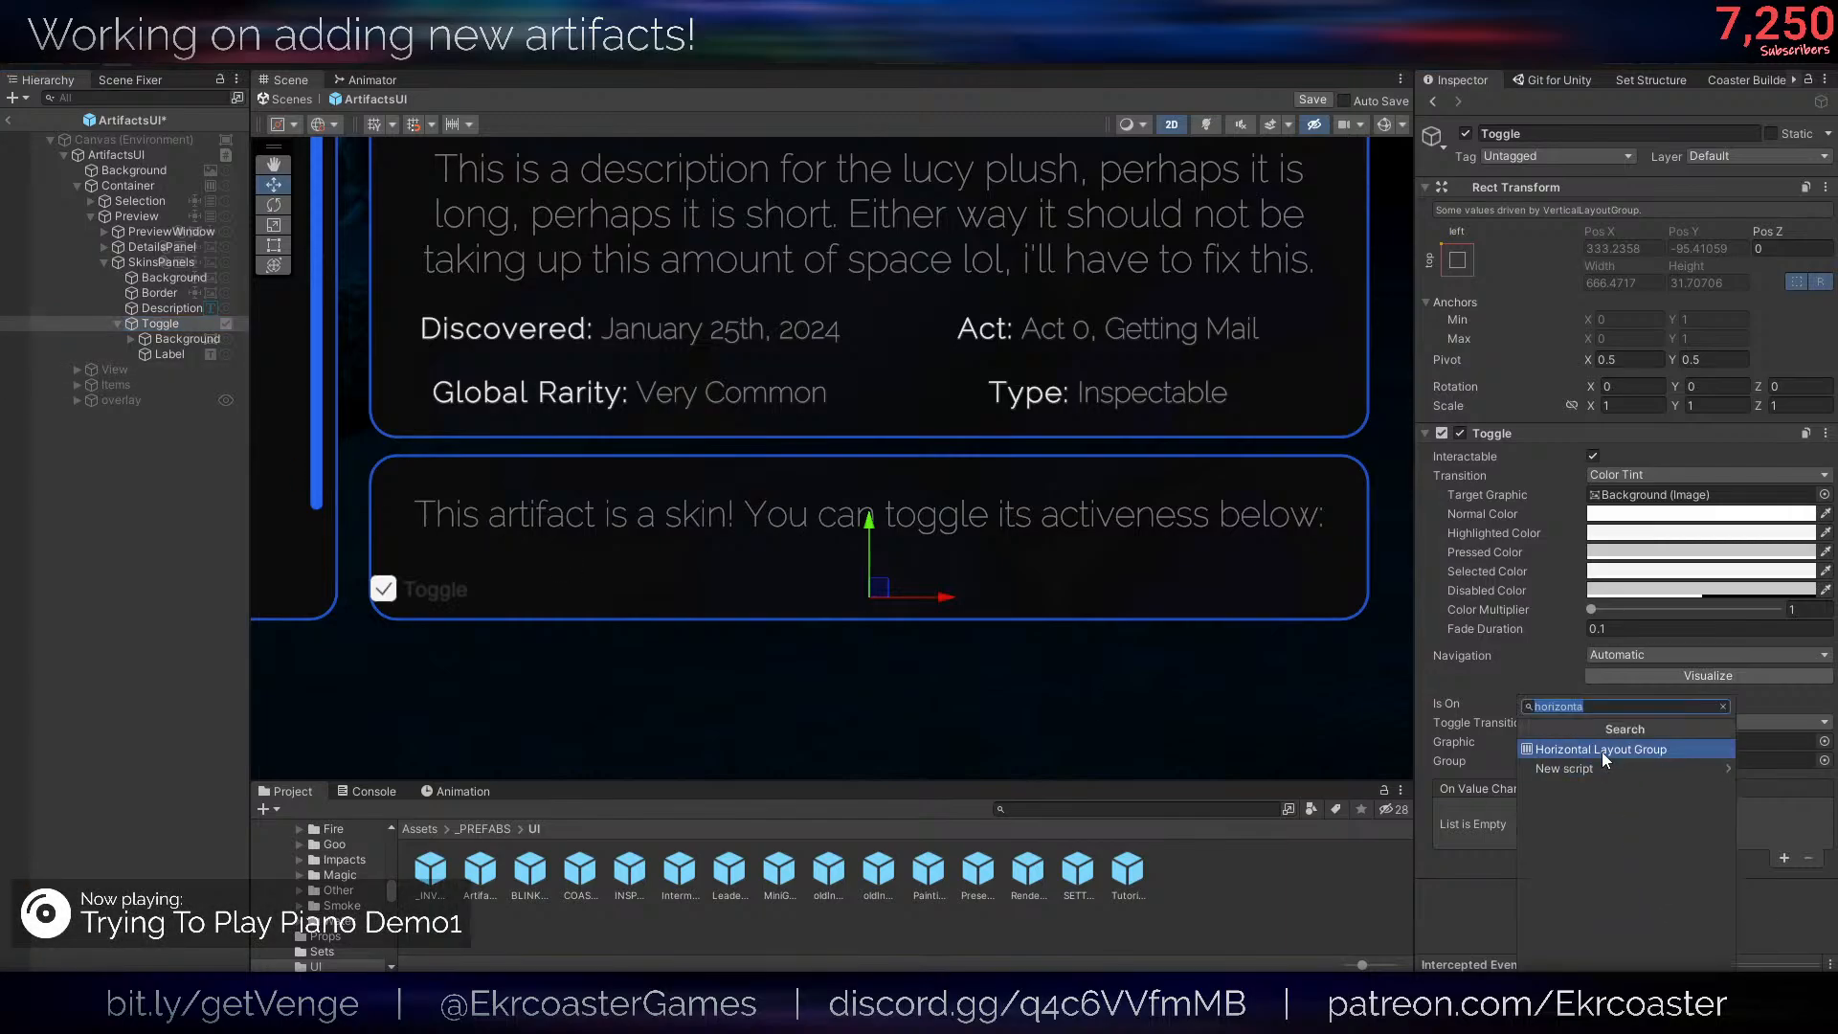
click(1594, 751)
click(1606, 855)
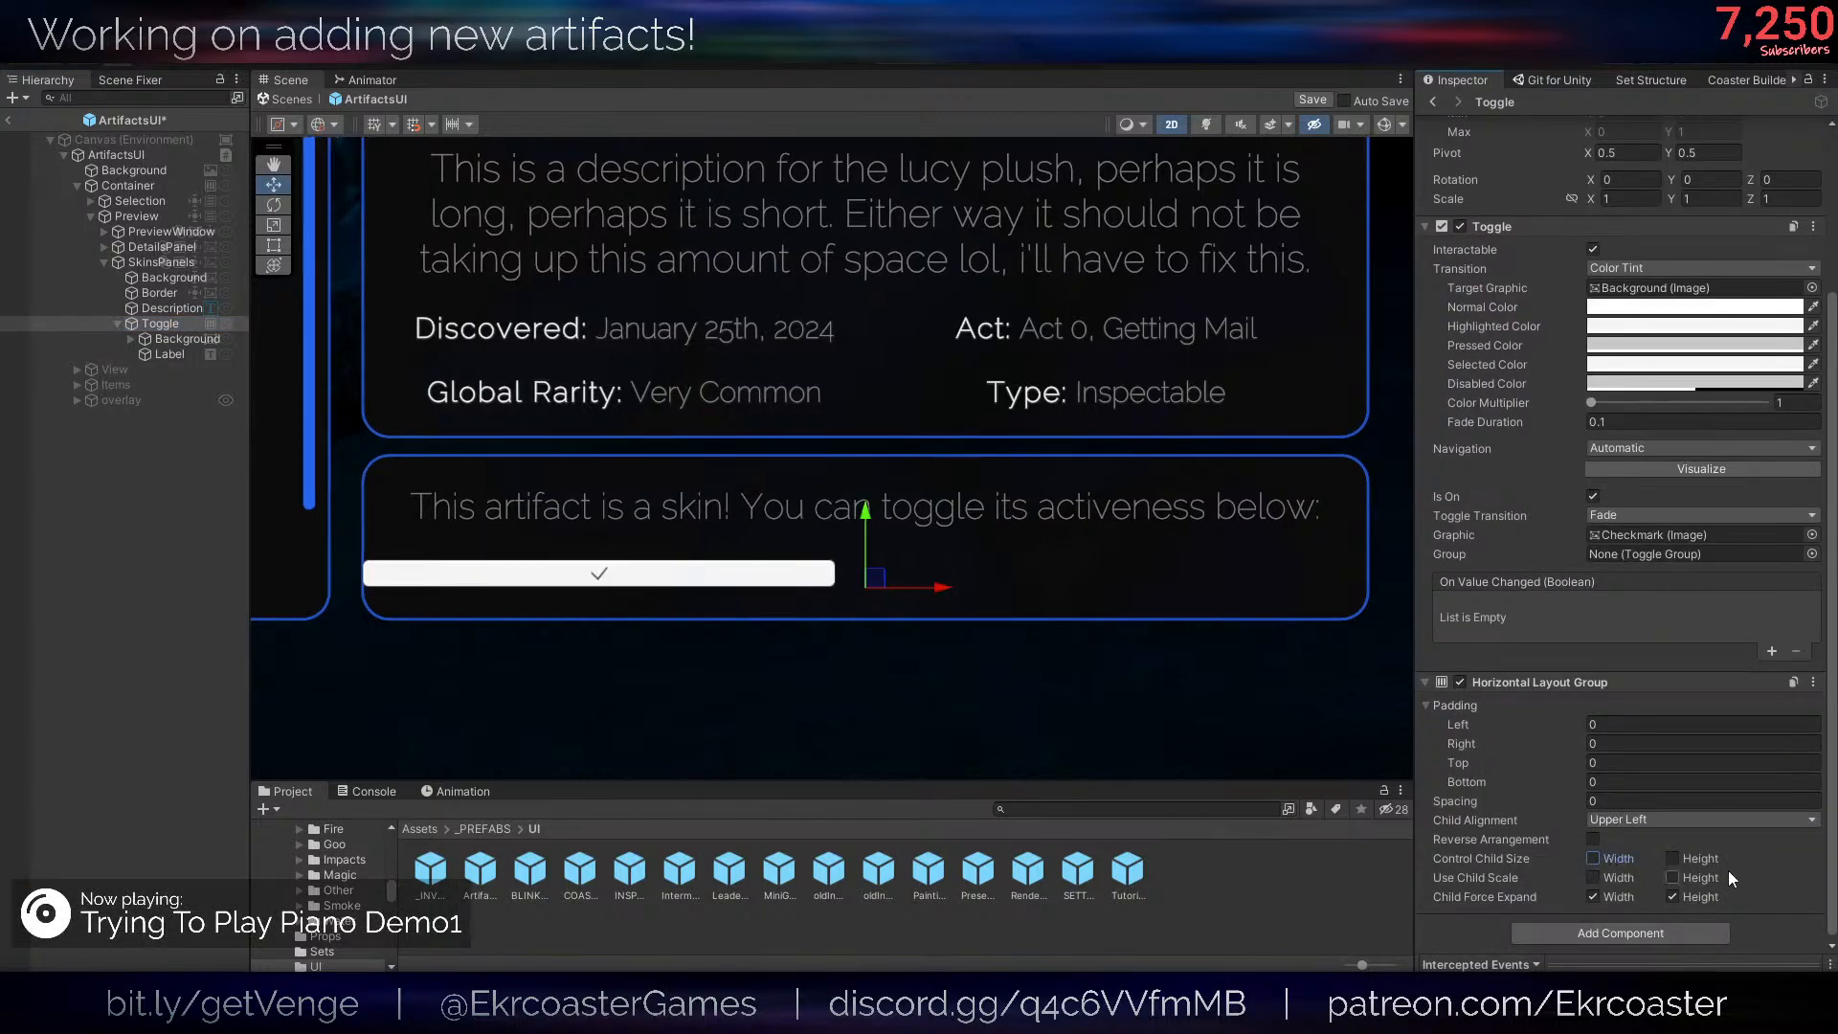
click(1723, 873)
click(1705, 861)
click(1633, 877)
click(1621, 861)
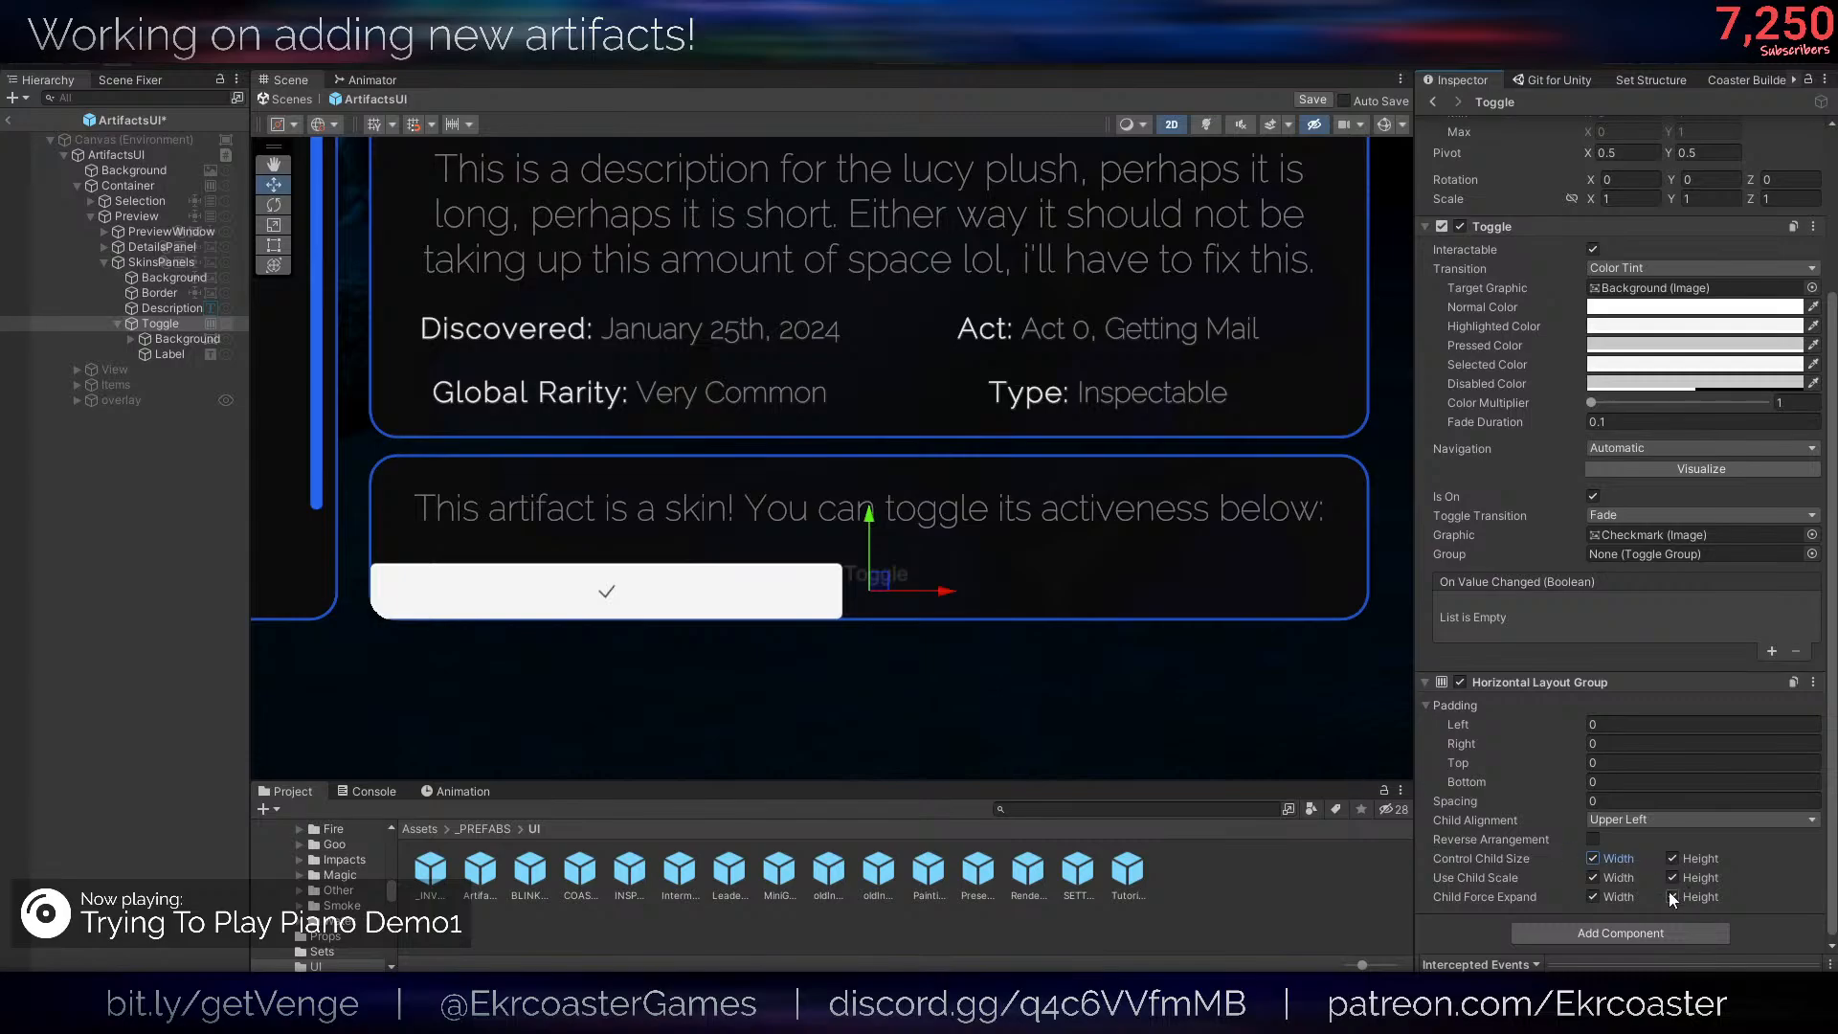
key(space)
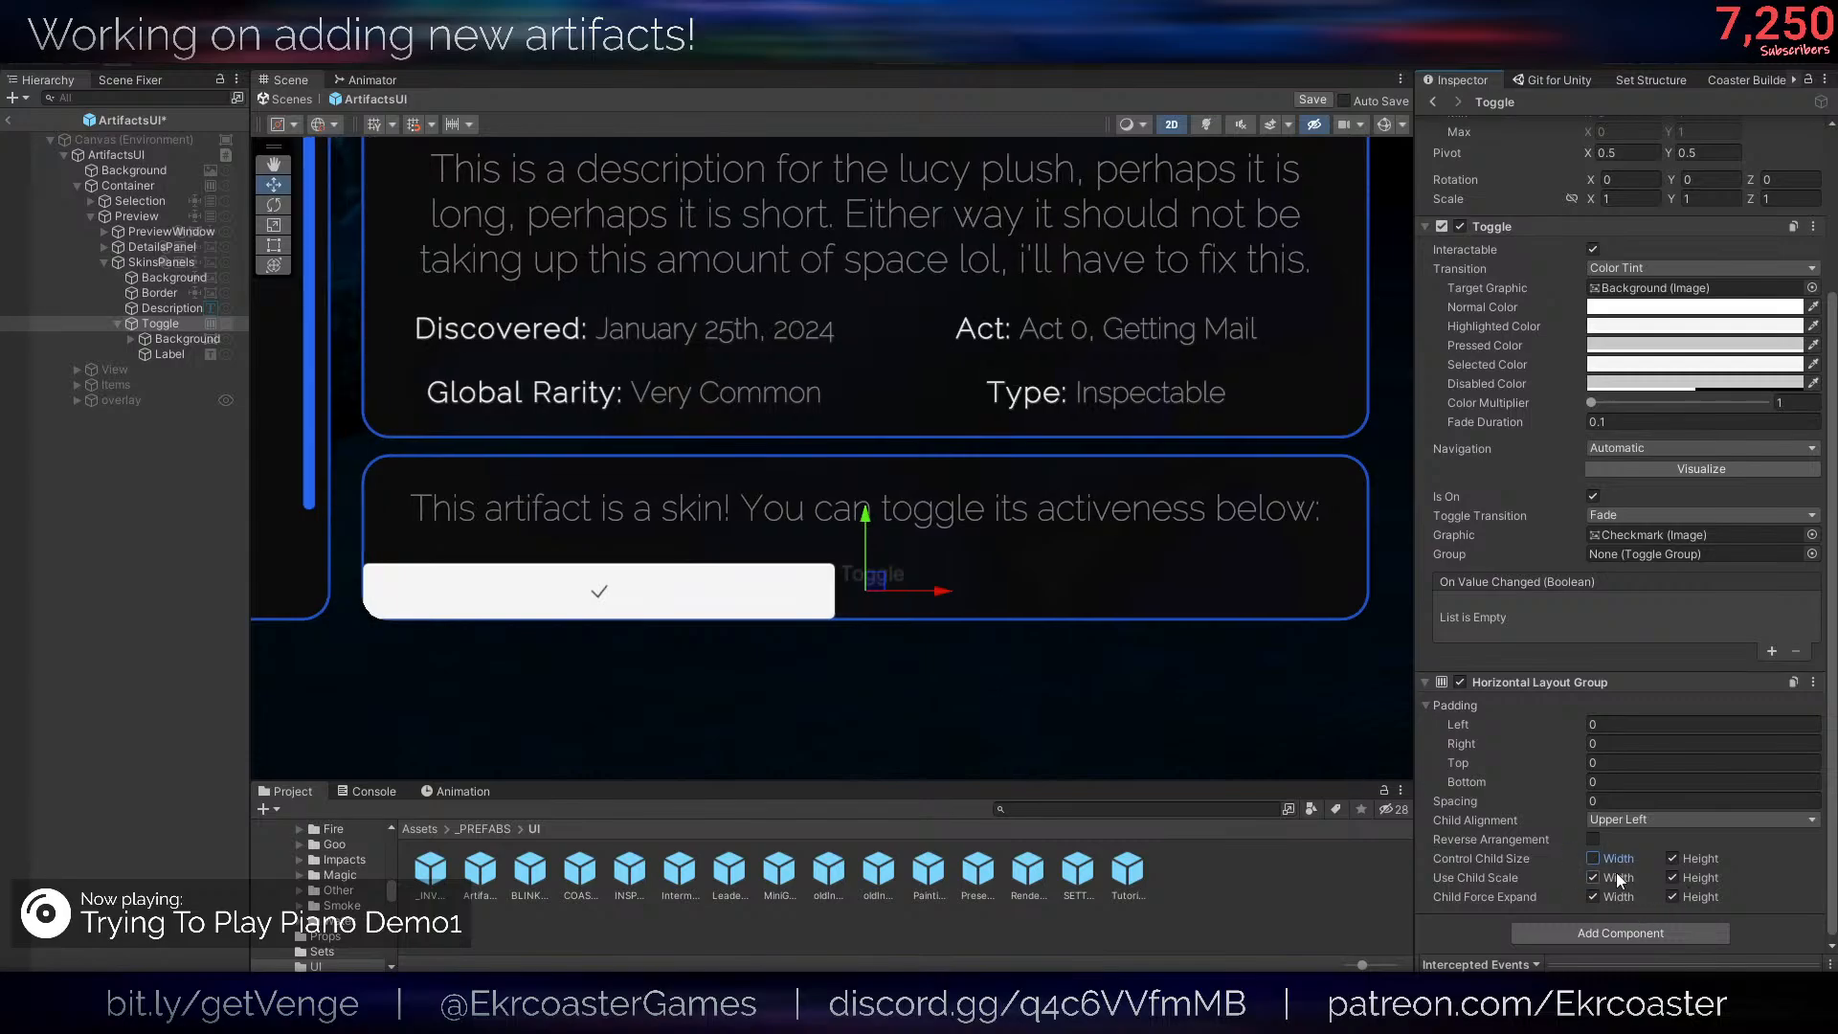
- Undo the recent layout changes on Toggle, then restore its Horizontal Layout Group
key(ctrl+z)
key(ctrl+z)
key(ctrl+z)
key(ctrl+z)
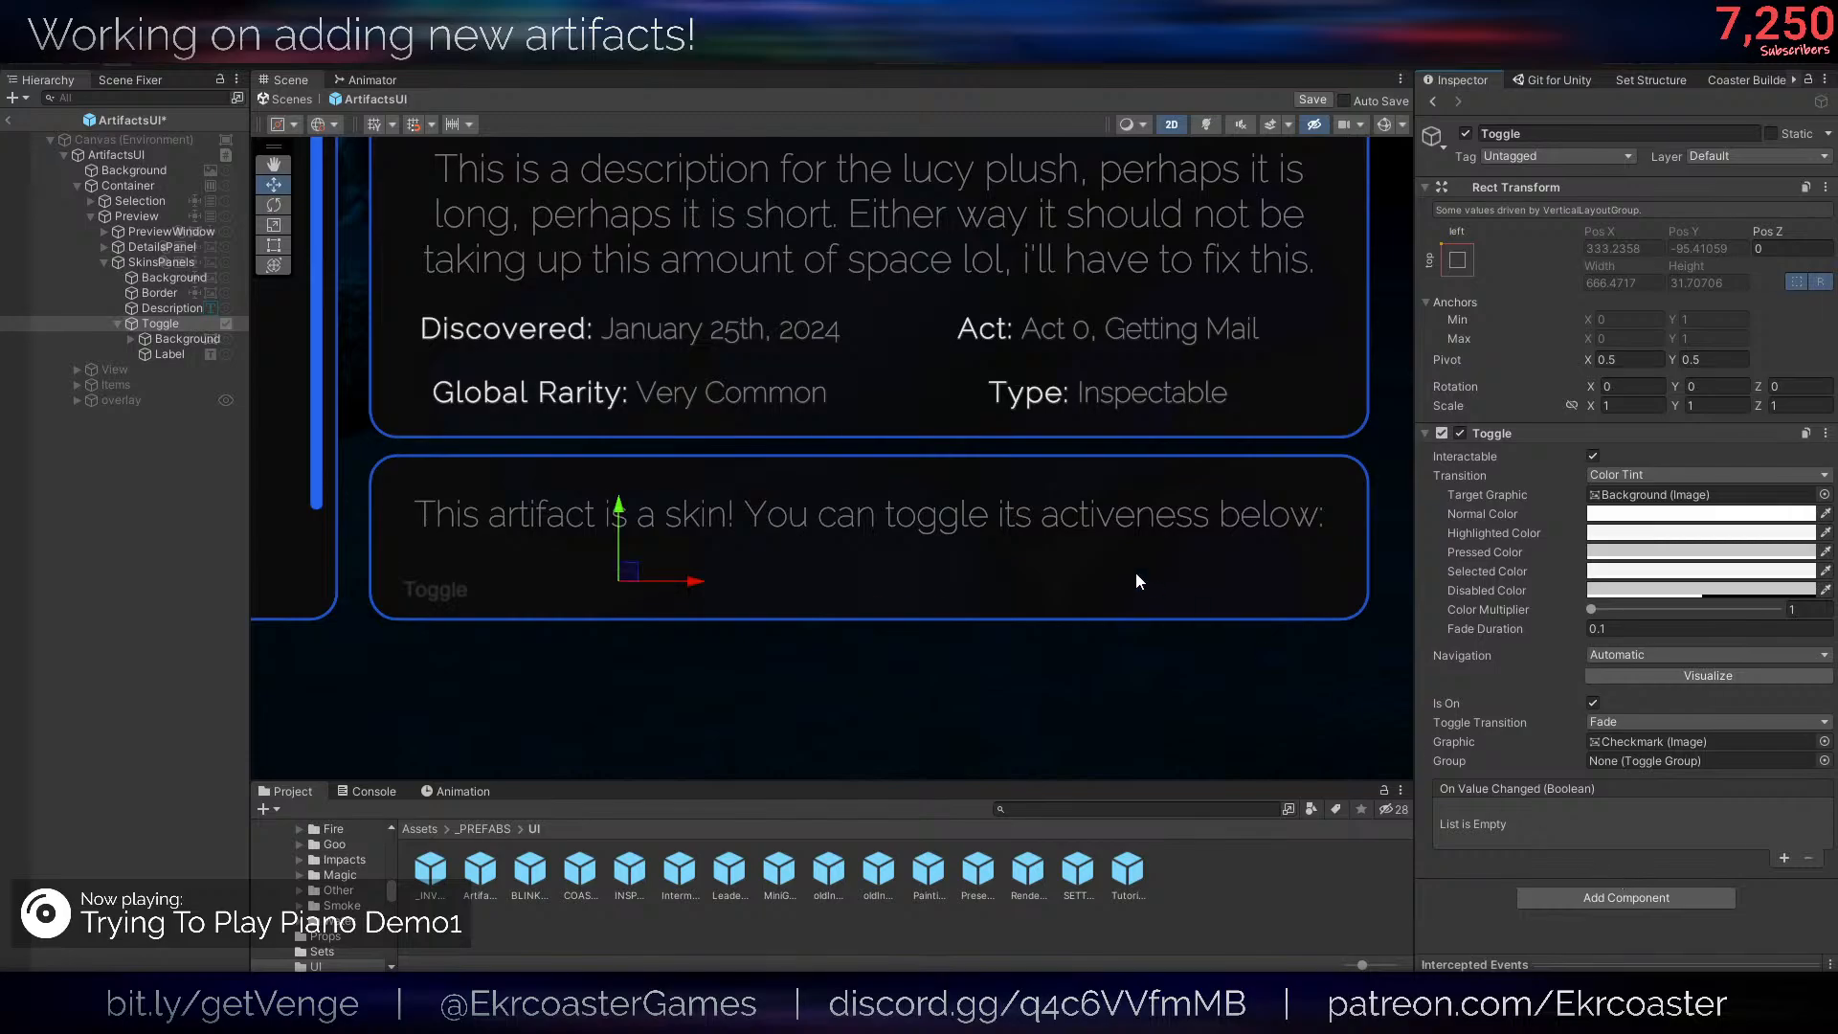
key(ctrl+y)
- Make Toggle's layout group use child scale and control size for height, disable width force expand, and align children Middle Center
scroll(1723, 900, down, 3)
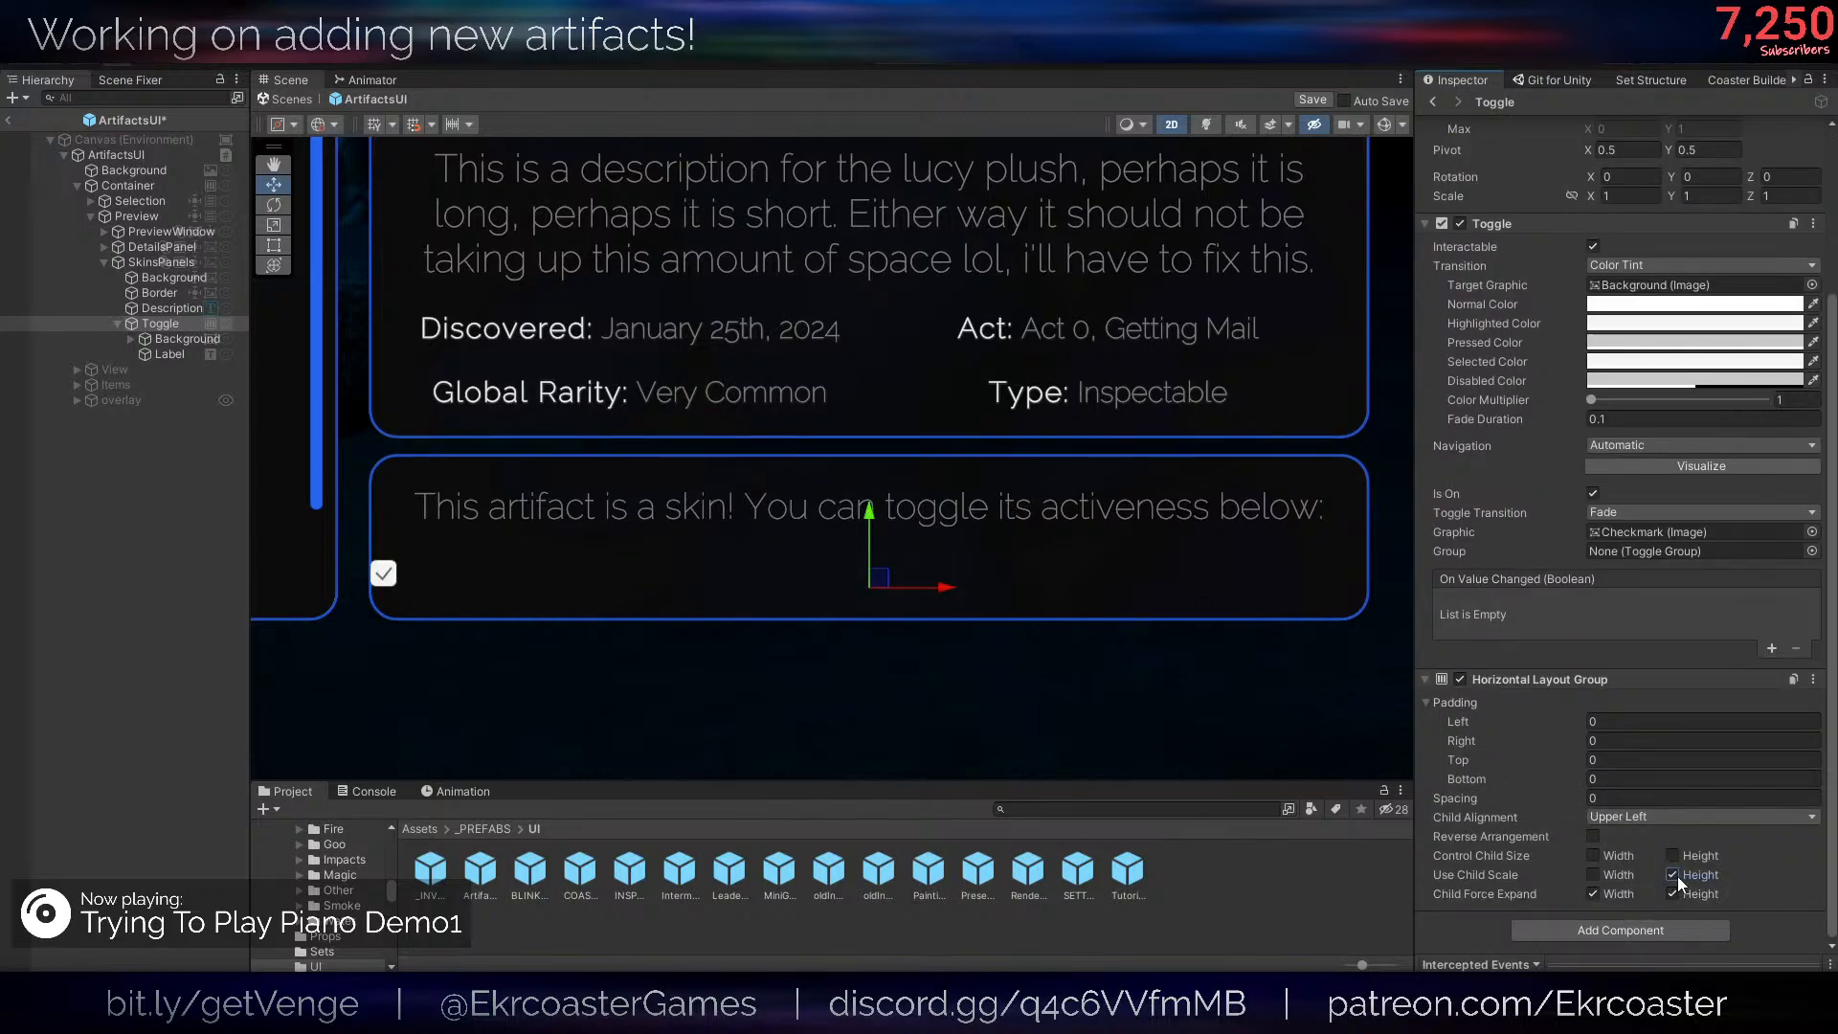
click(1672, 857)
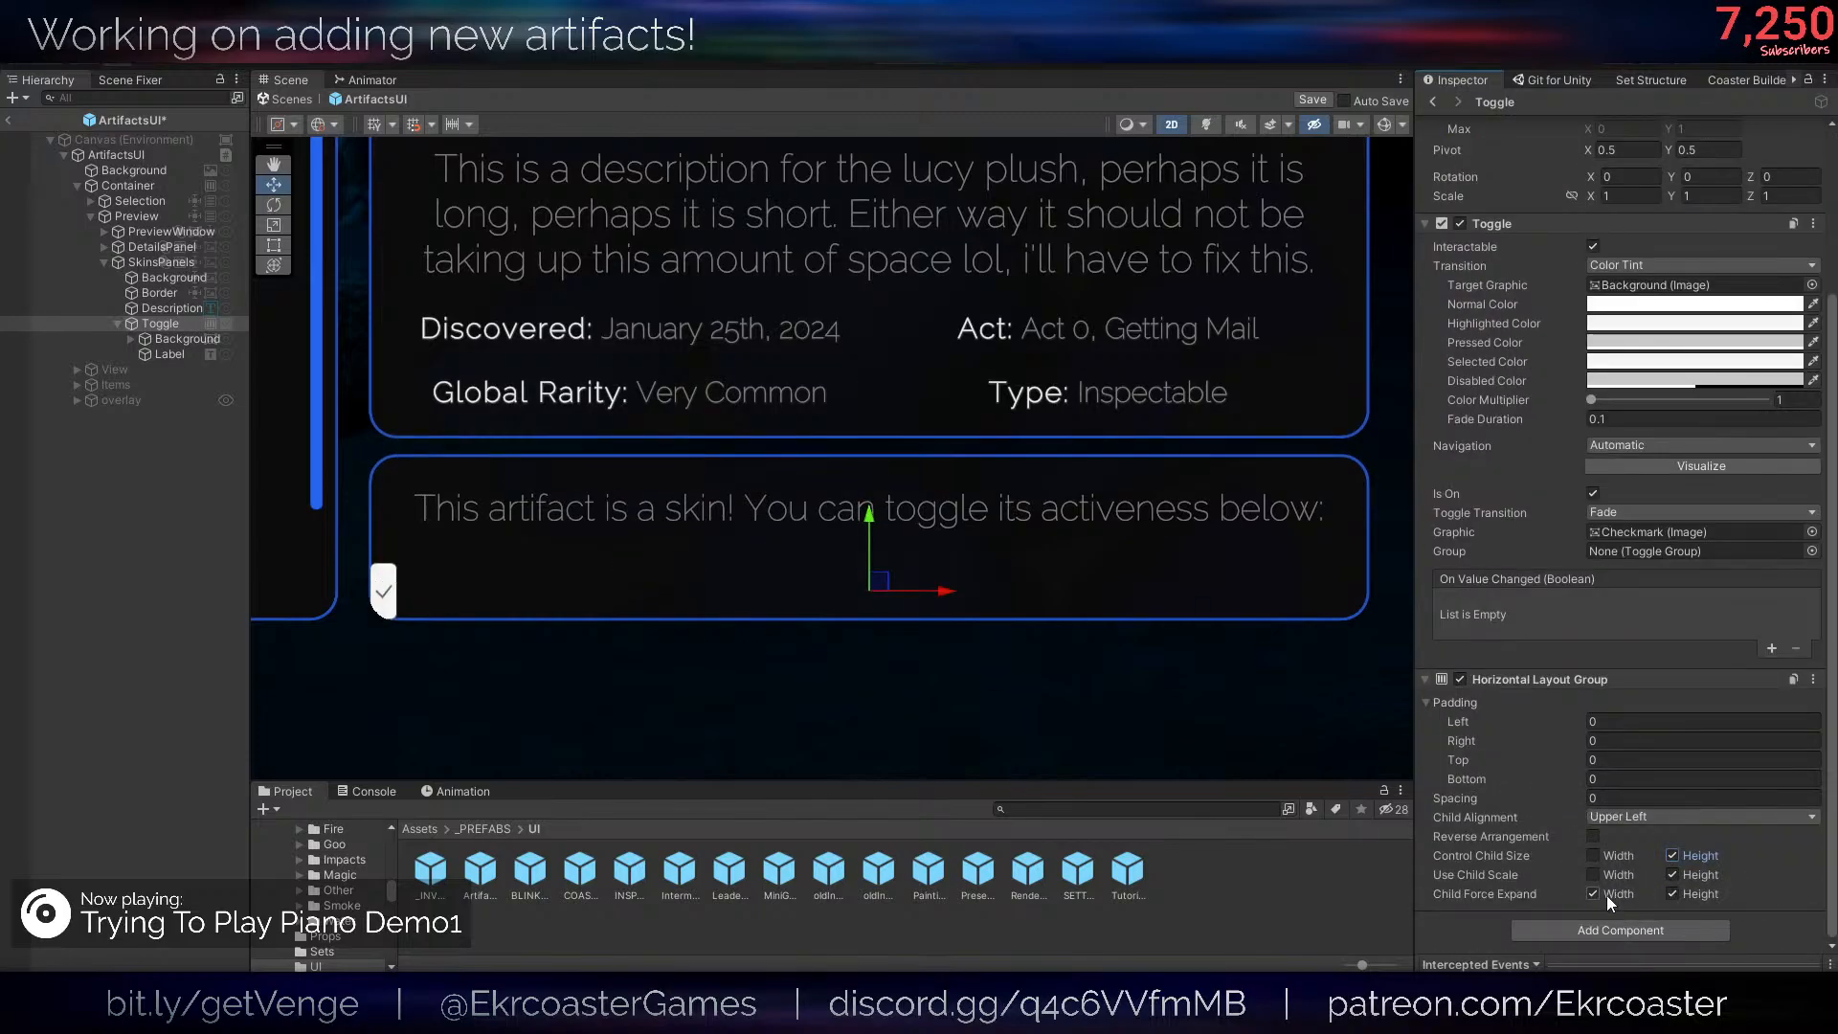
click(1595, 895)
click(1685, 817)
click(1653, 748)
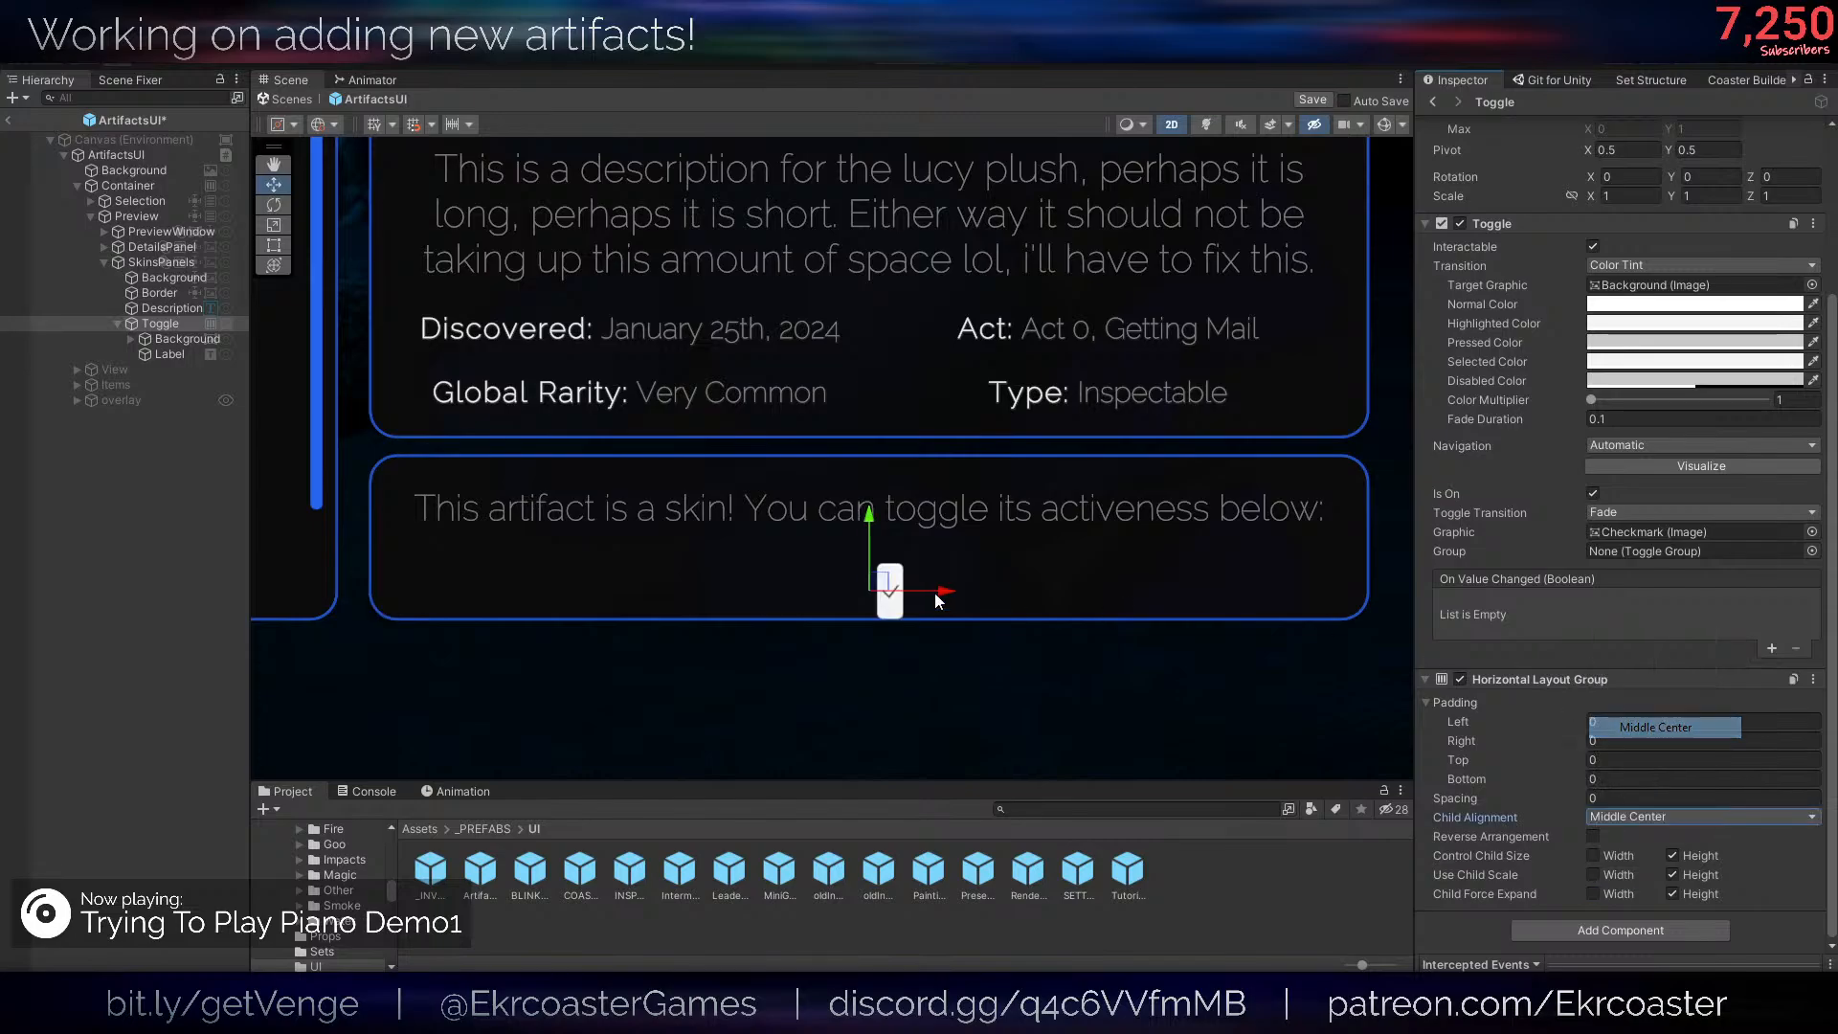
- Set the width of the Toggle's Label to 159.8
click(177, 354)
key(w)
scroll(969, 498, up, 2)
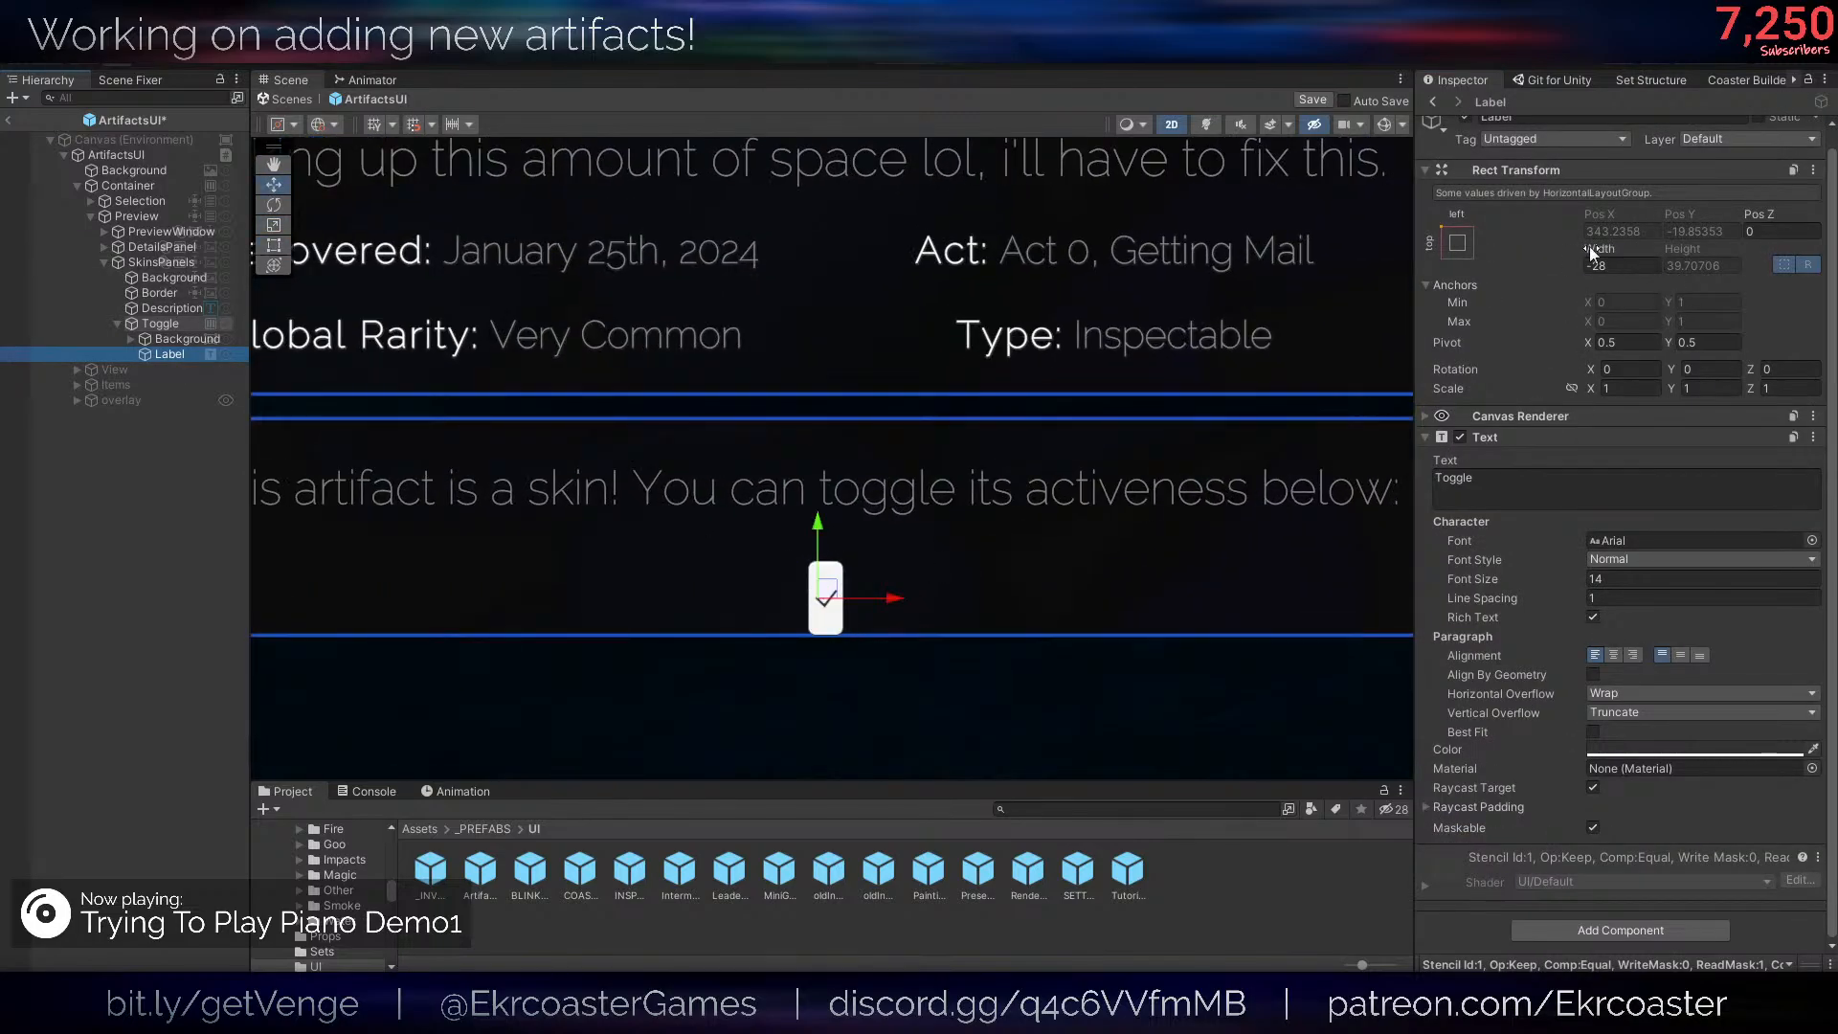
drag(1591, 248, 825, 392)
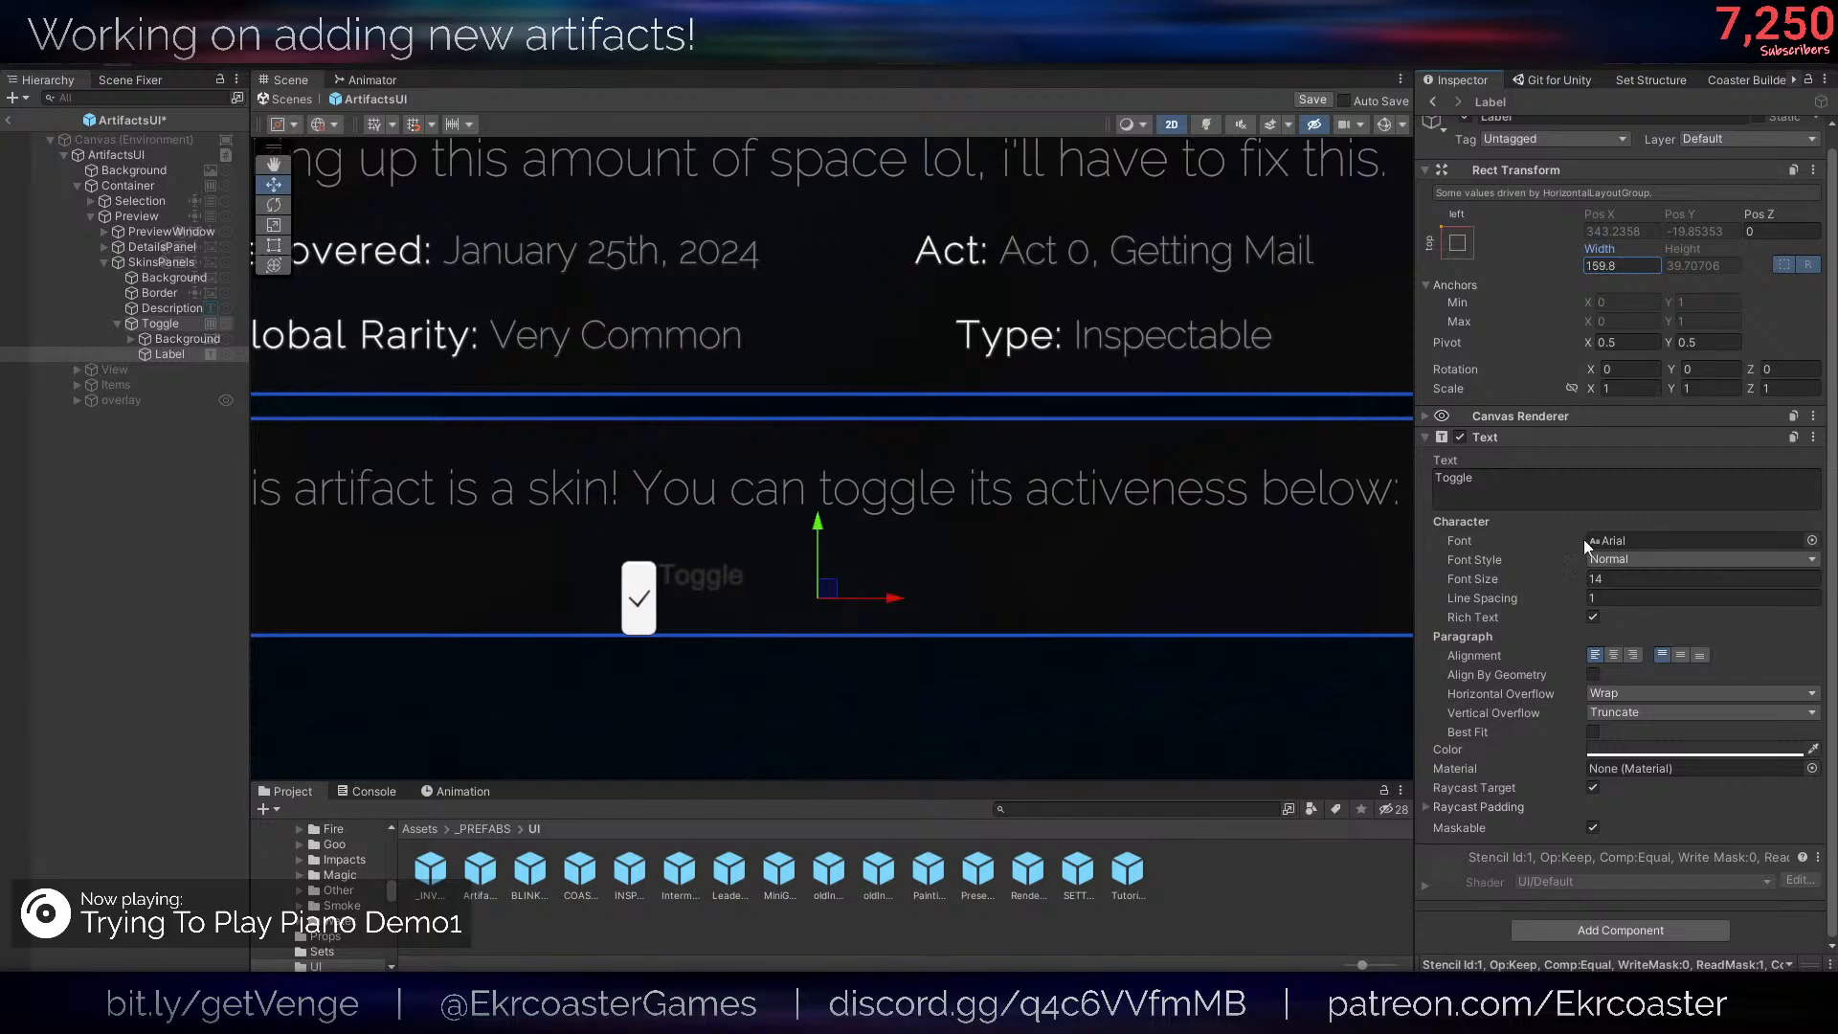
- Replace the Label's legacy Text component with a pasted copy of the Description's TextMeshPro text component
click(1553, 488)
right_click(1548, 436)
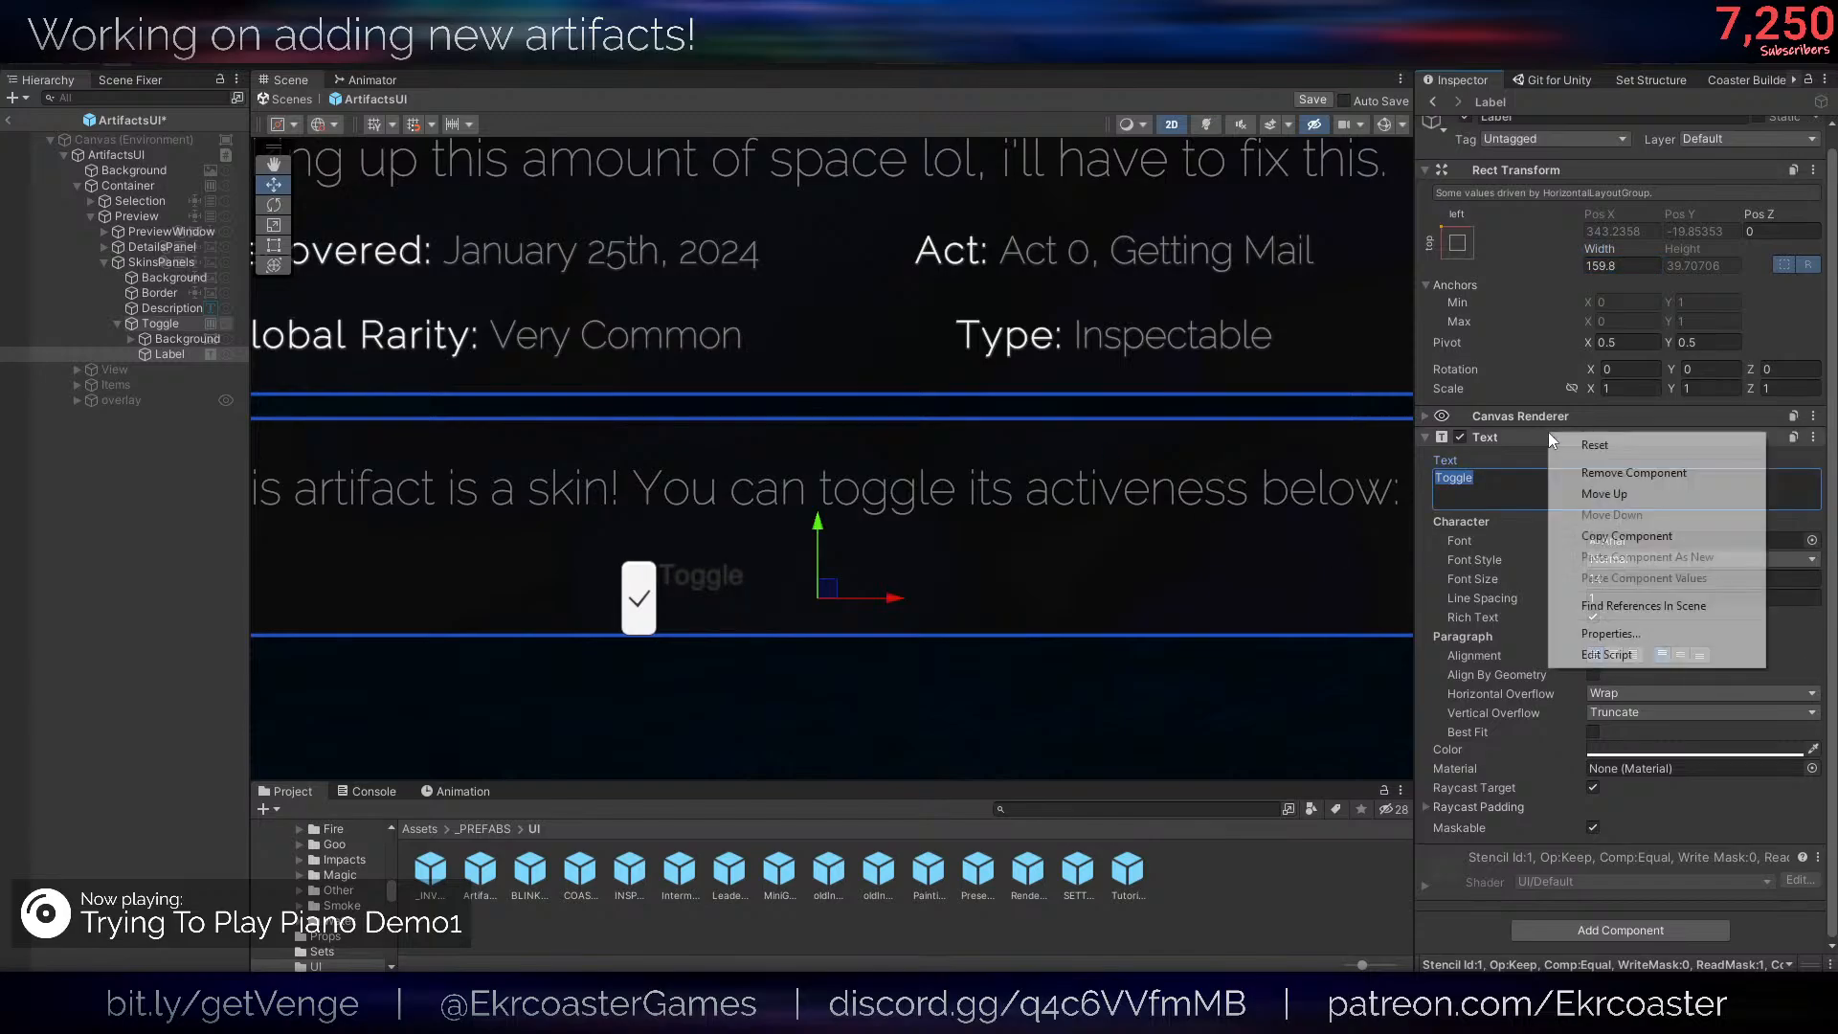
click(1589, 466)
click(182, 308)
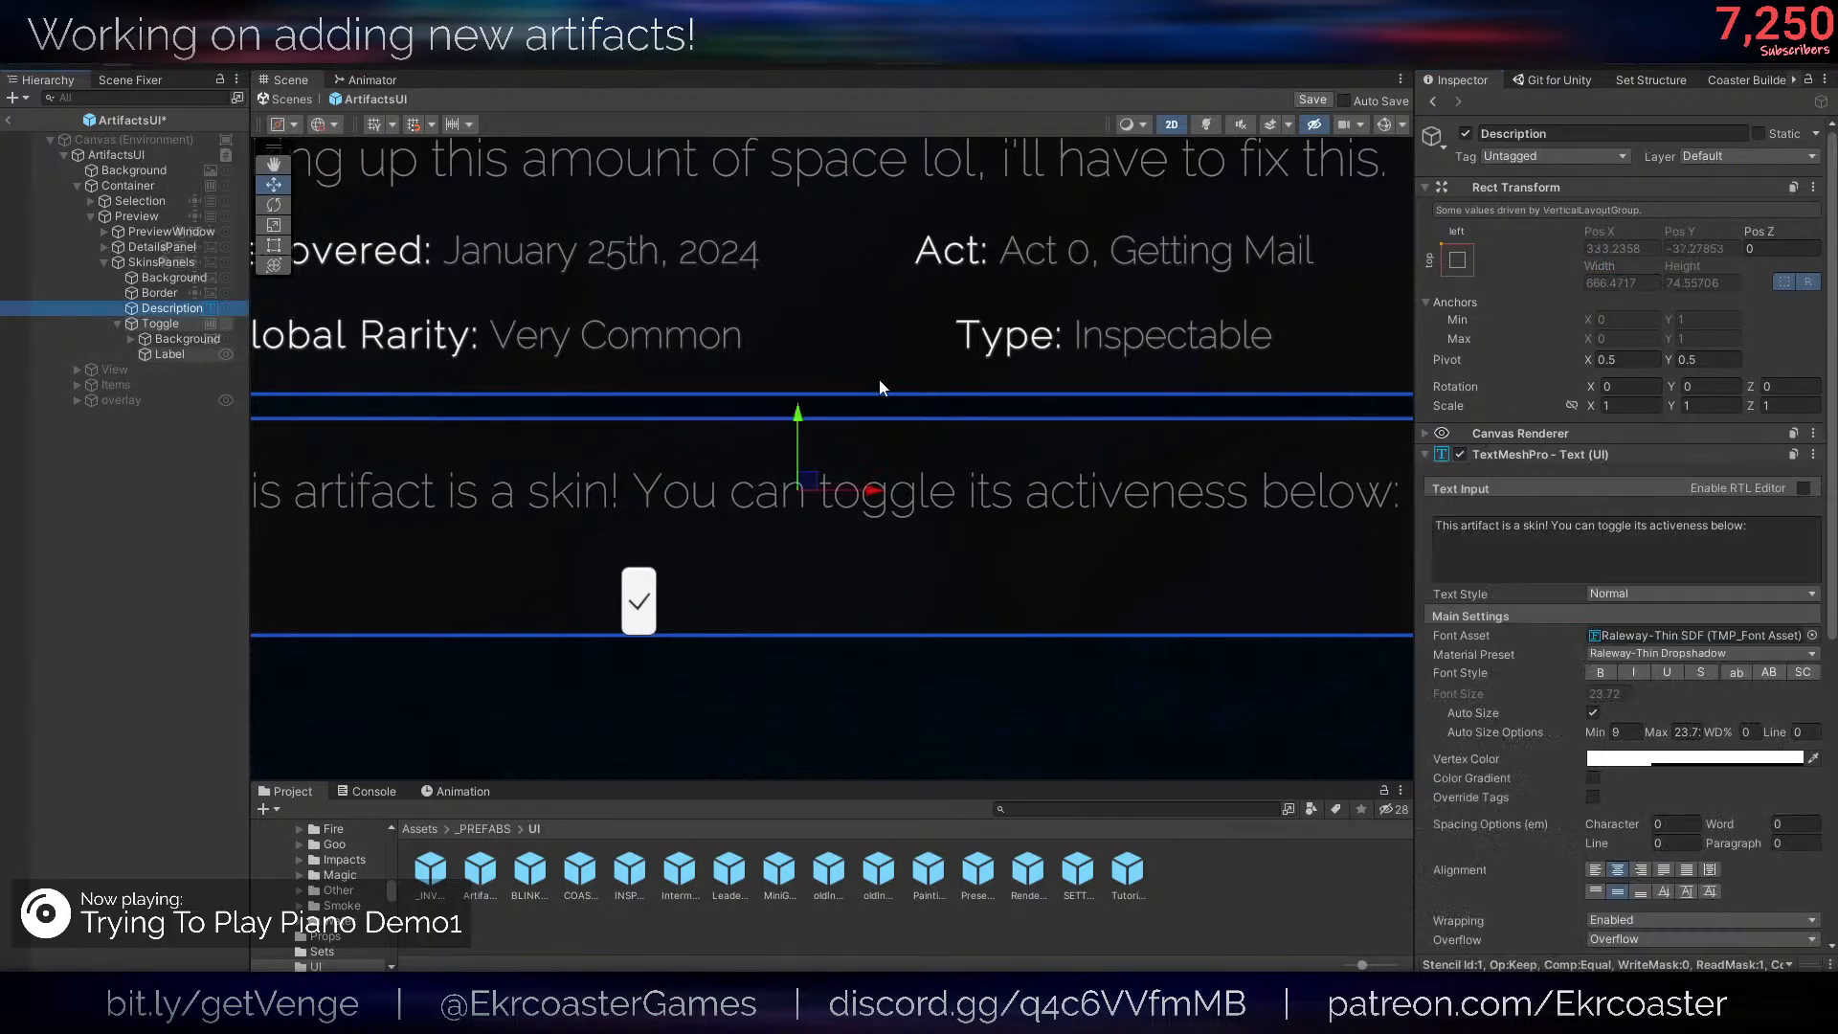
right_click(1548, 451)
click(1662, 554)
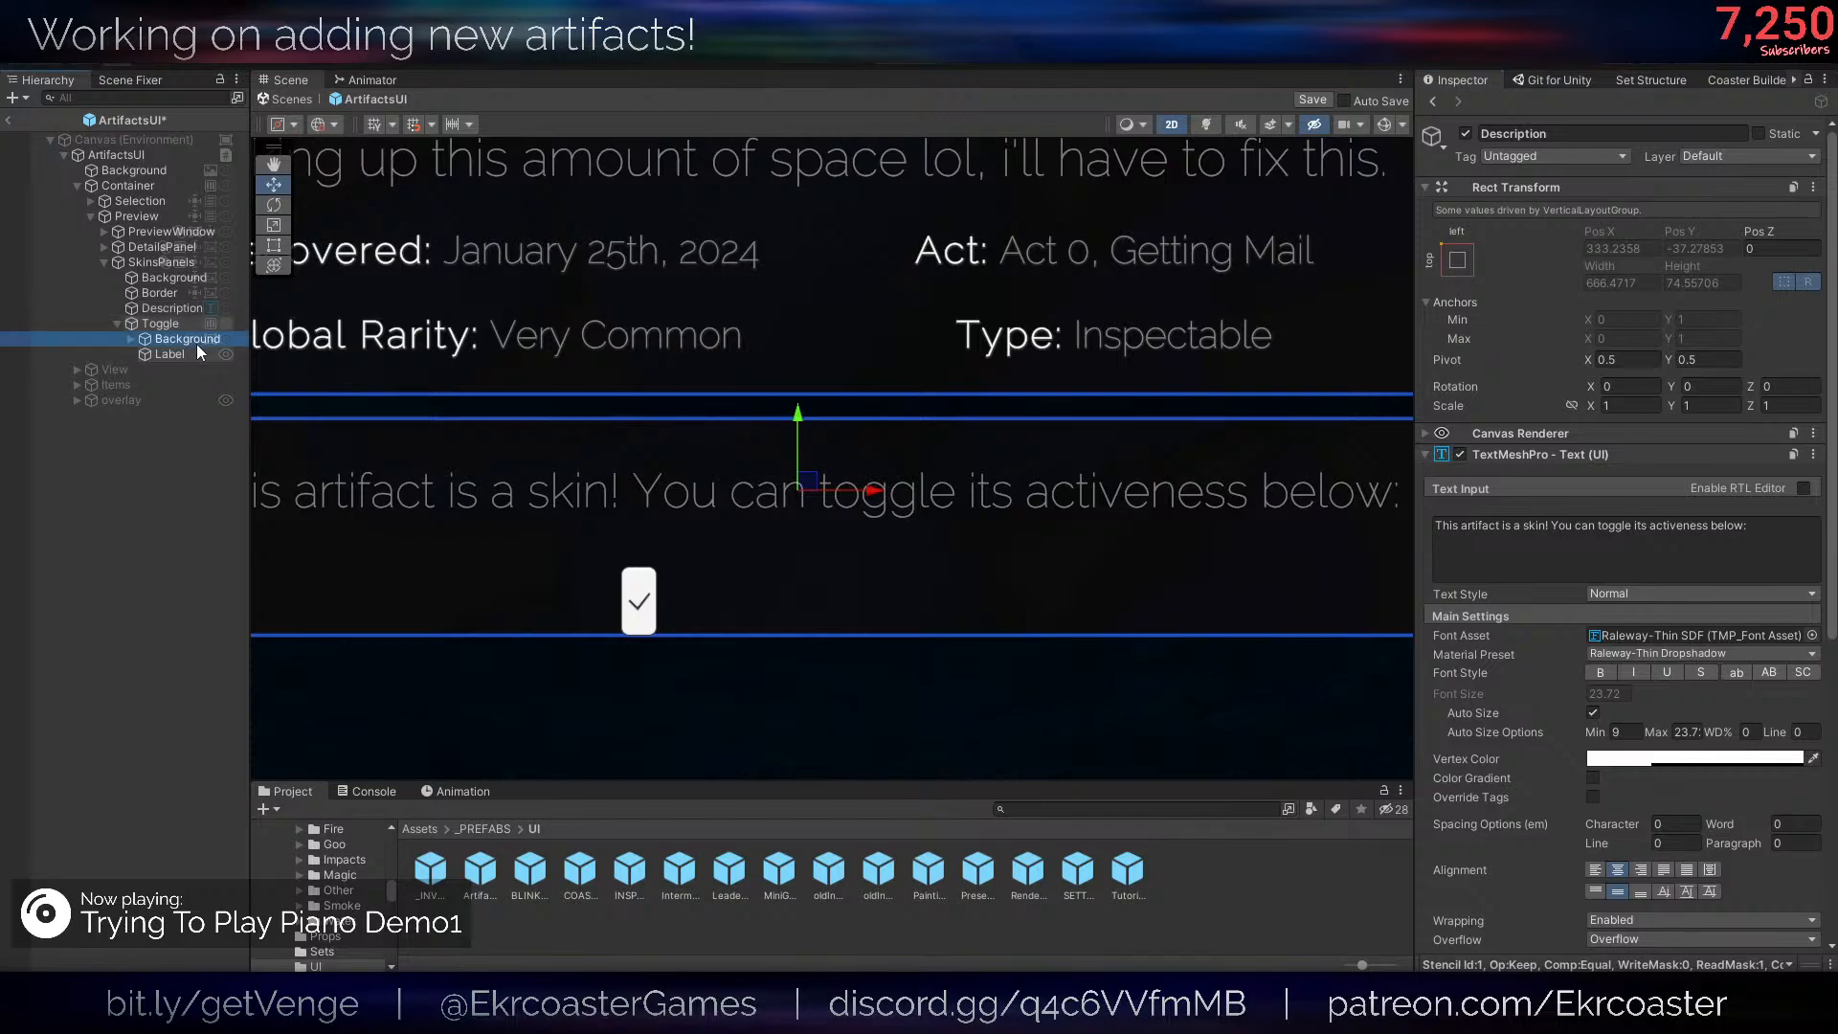
click(182, 354)
right_click(1618, 434)
click(1705, 561)
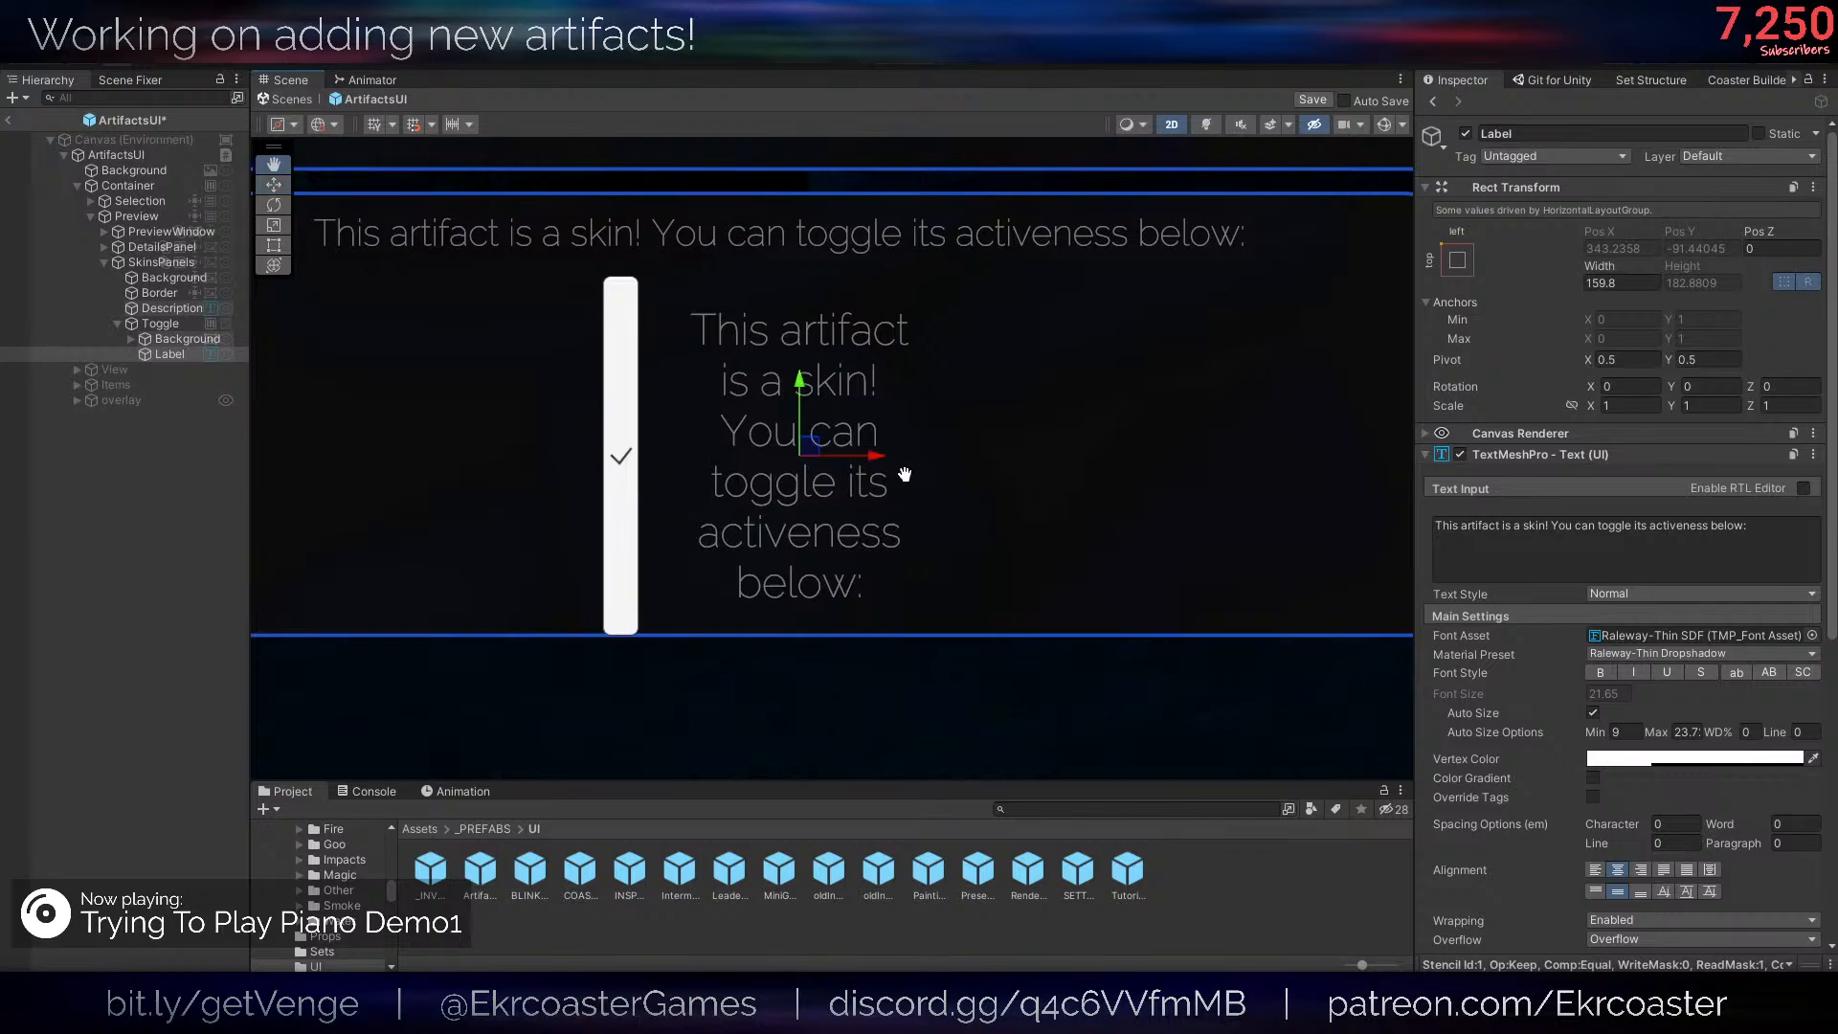
- Replace the Label's text with "Enable this Skin"
click(1643, 525)
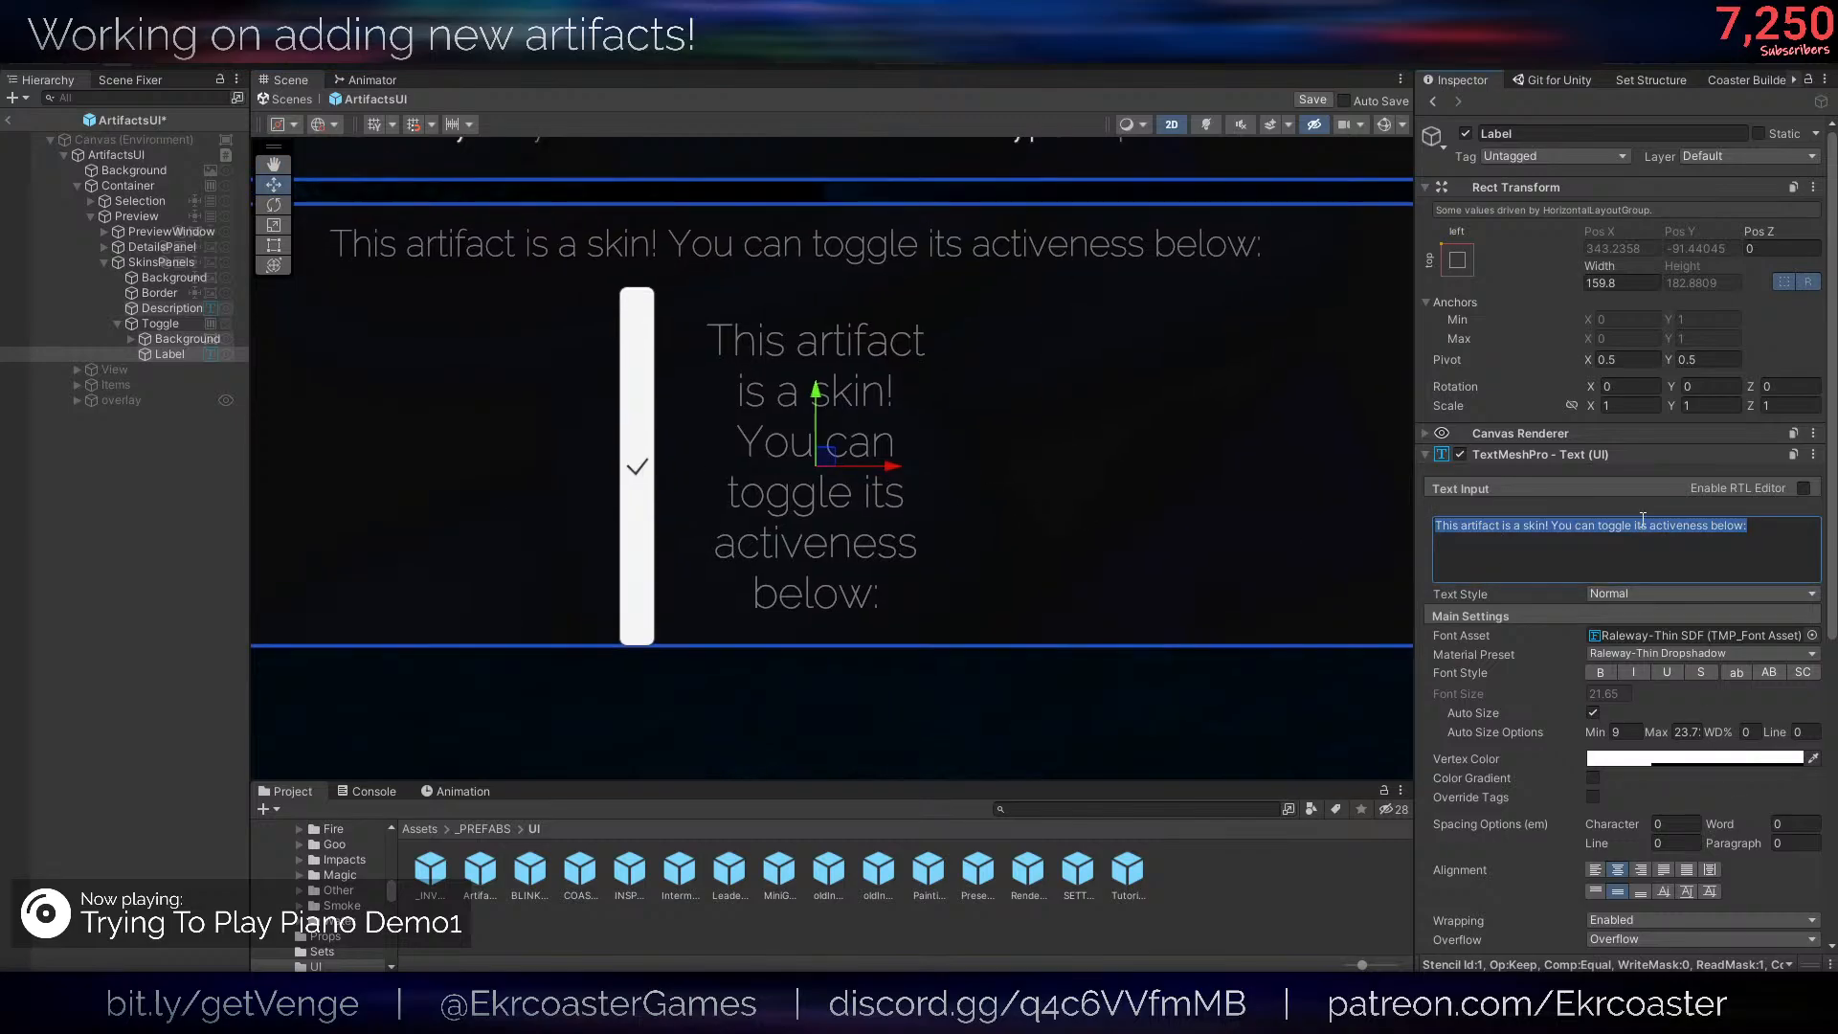
key(BackSpace)
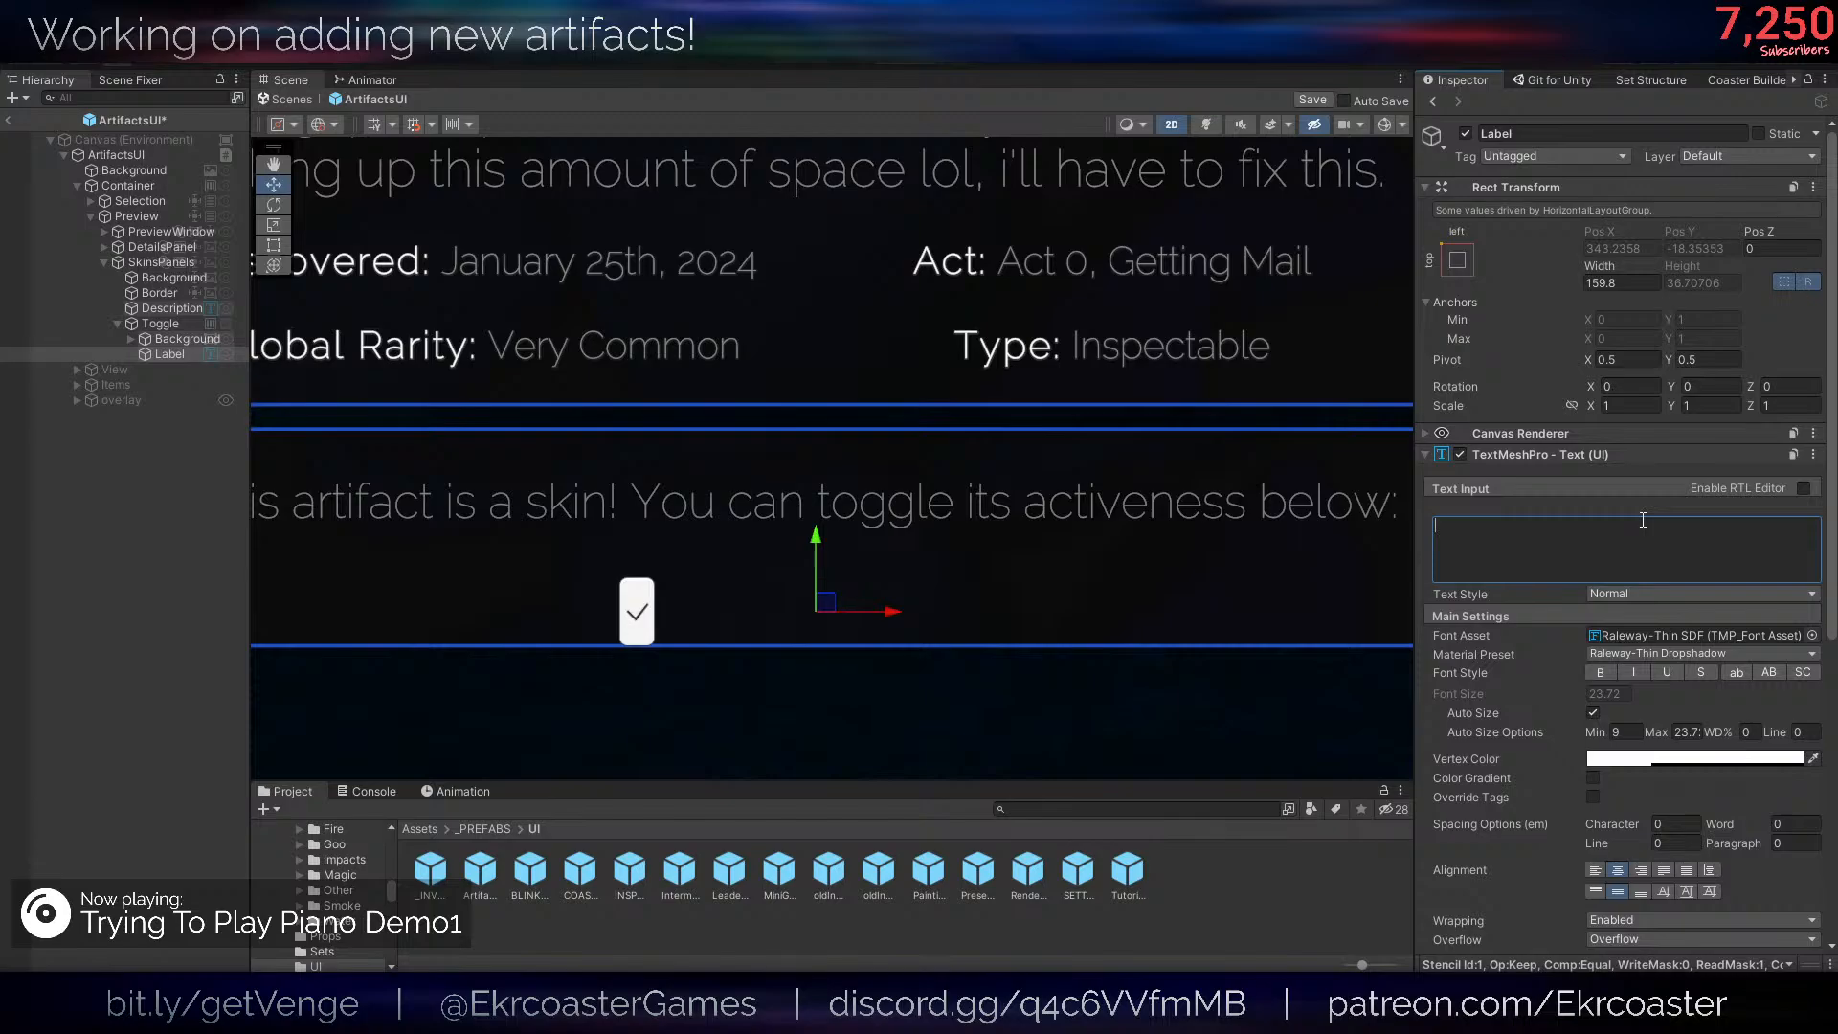
text(Enabl)
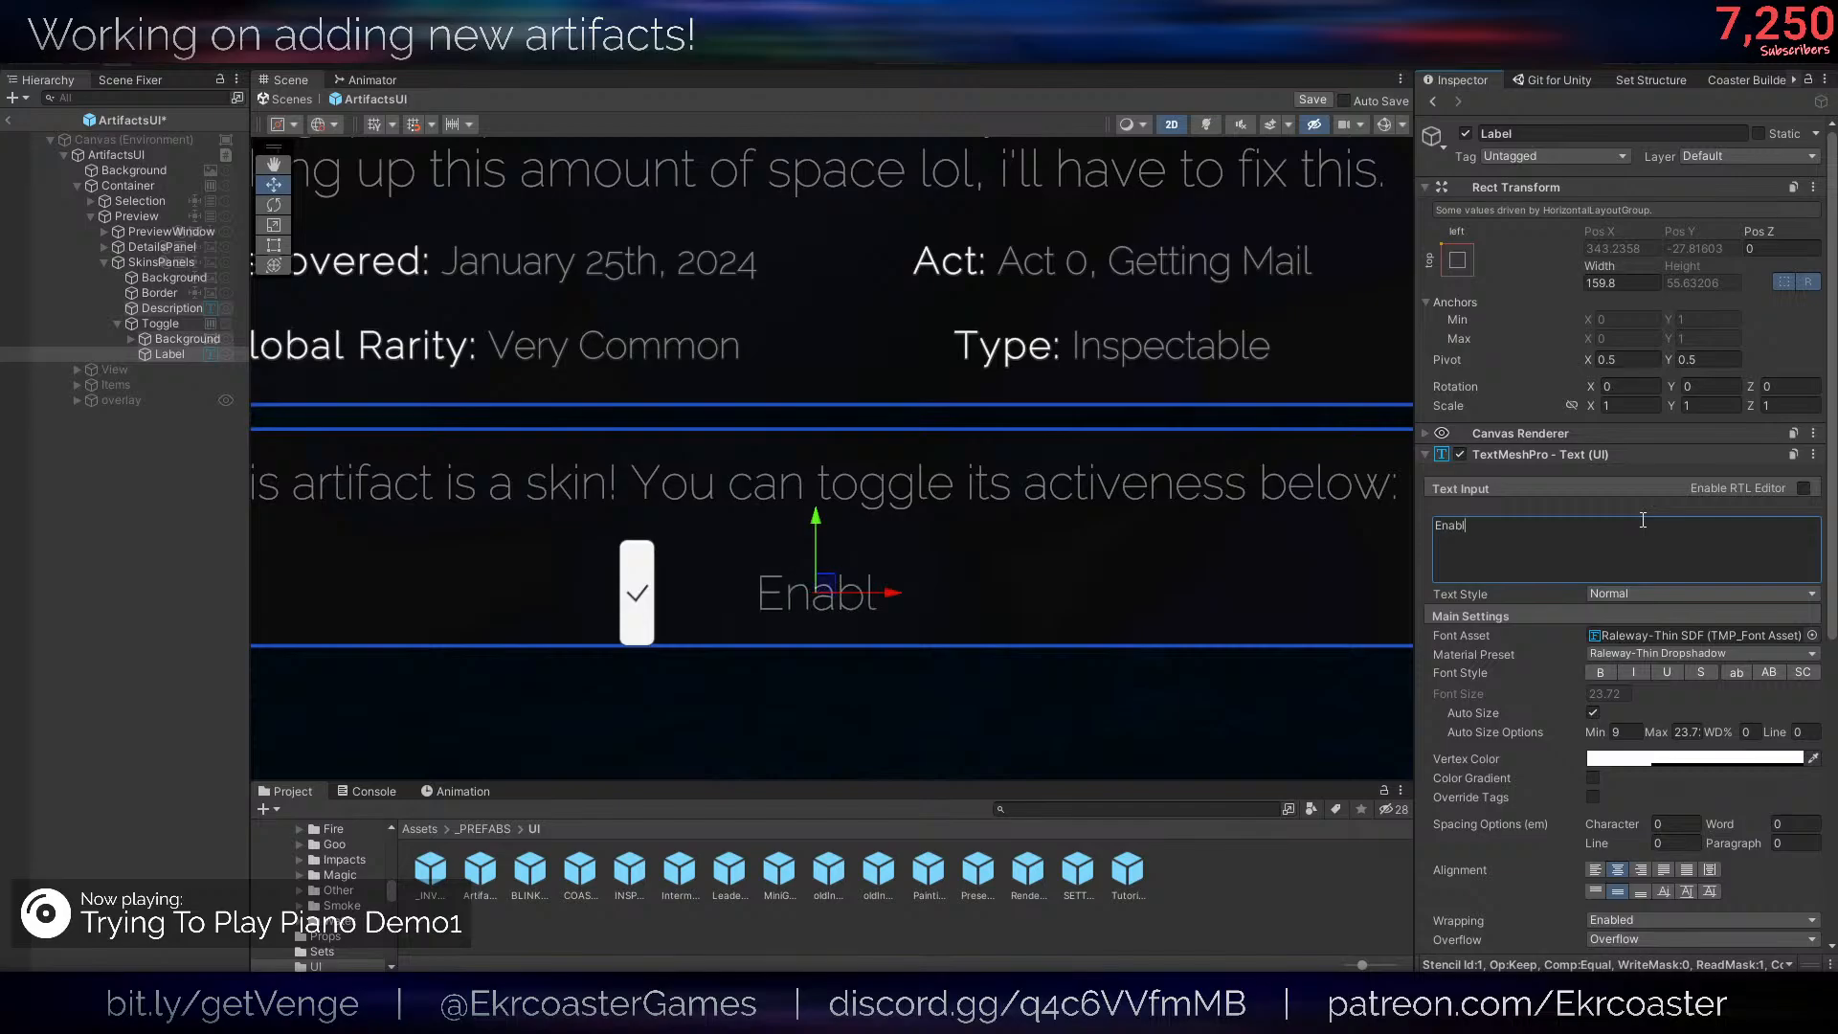
text(e this Skin)
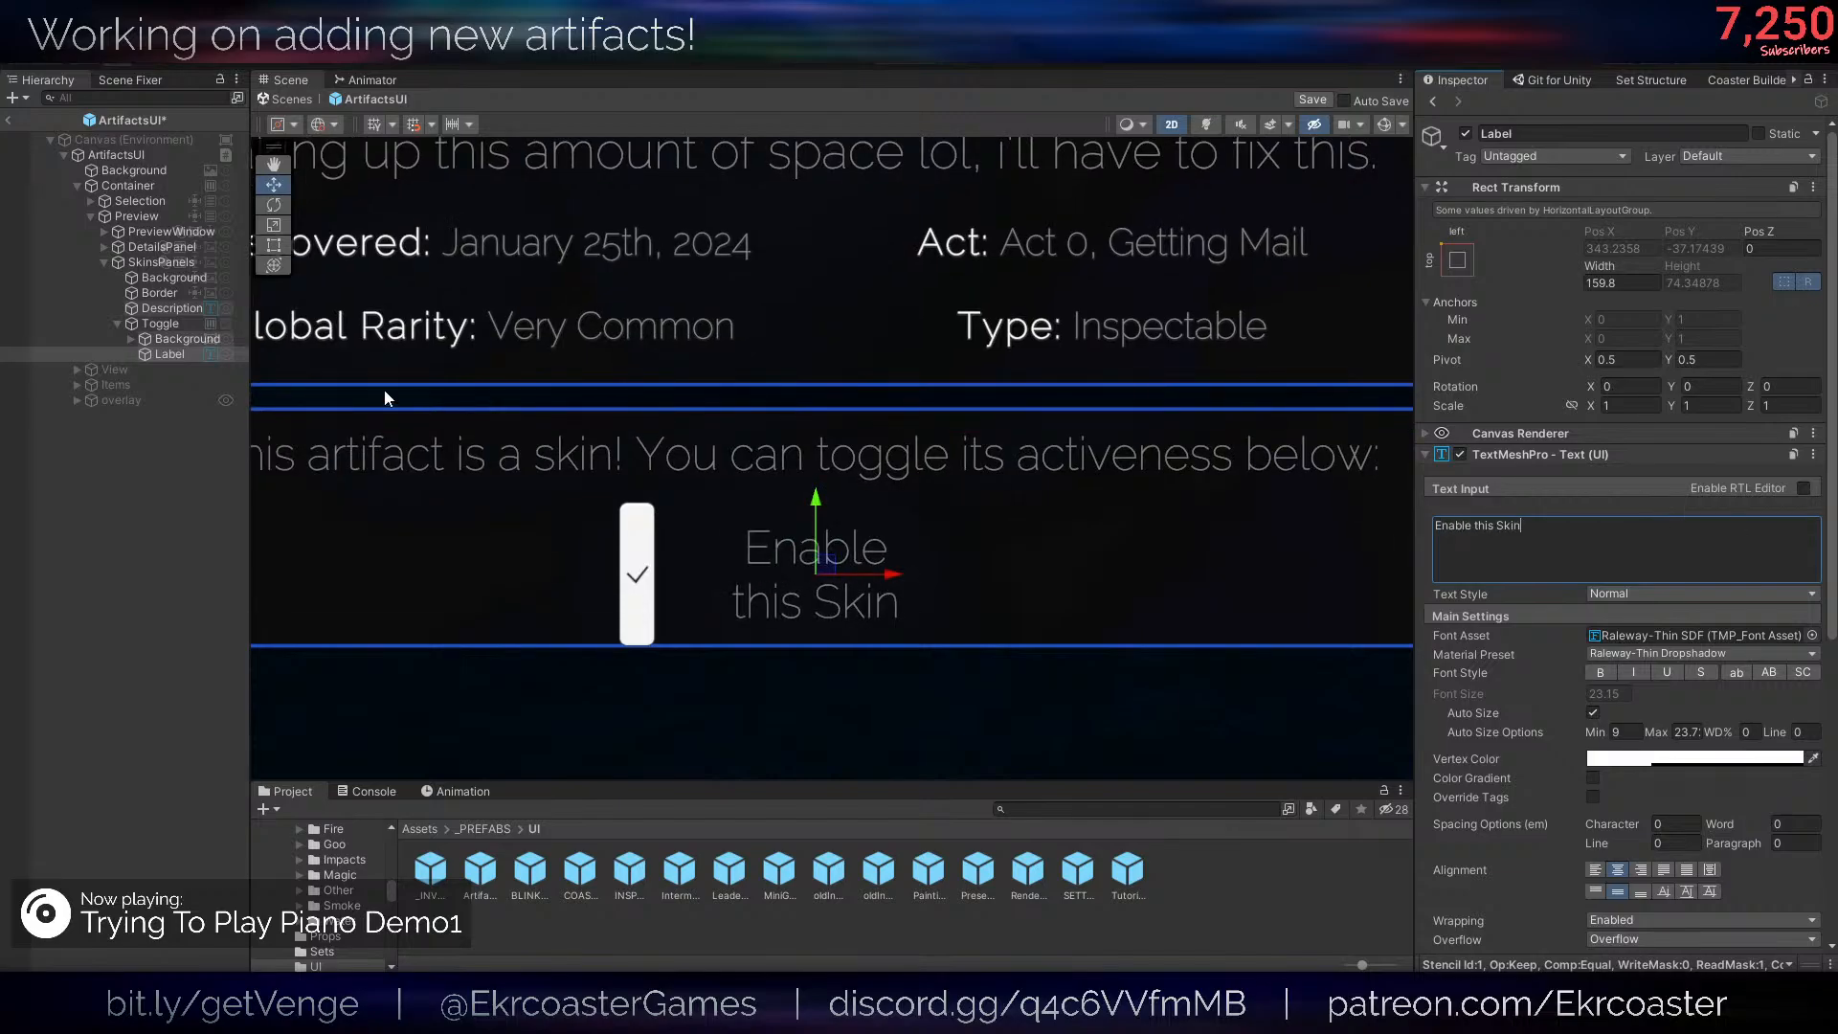
- Widen the Toggle's Label to about 254 so its text fits on one line
scroll(960, 567, down, 2)
key(t)
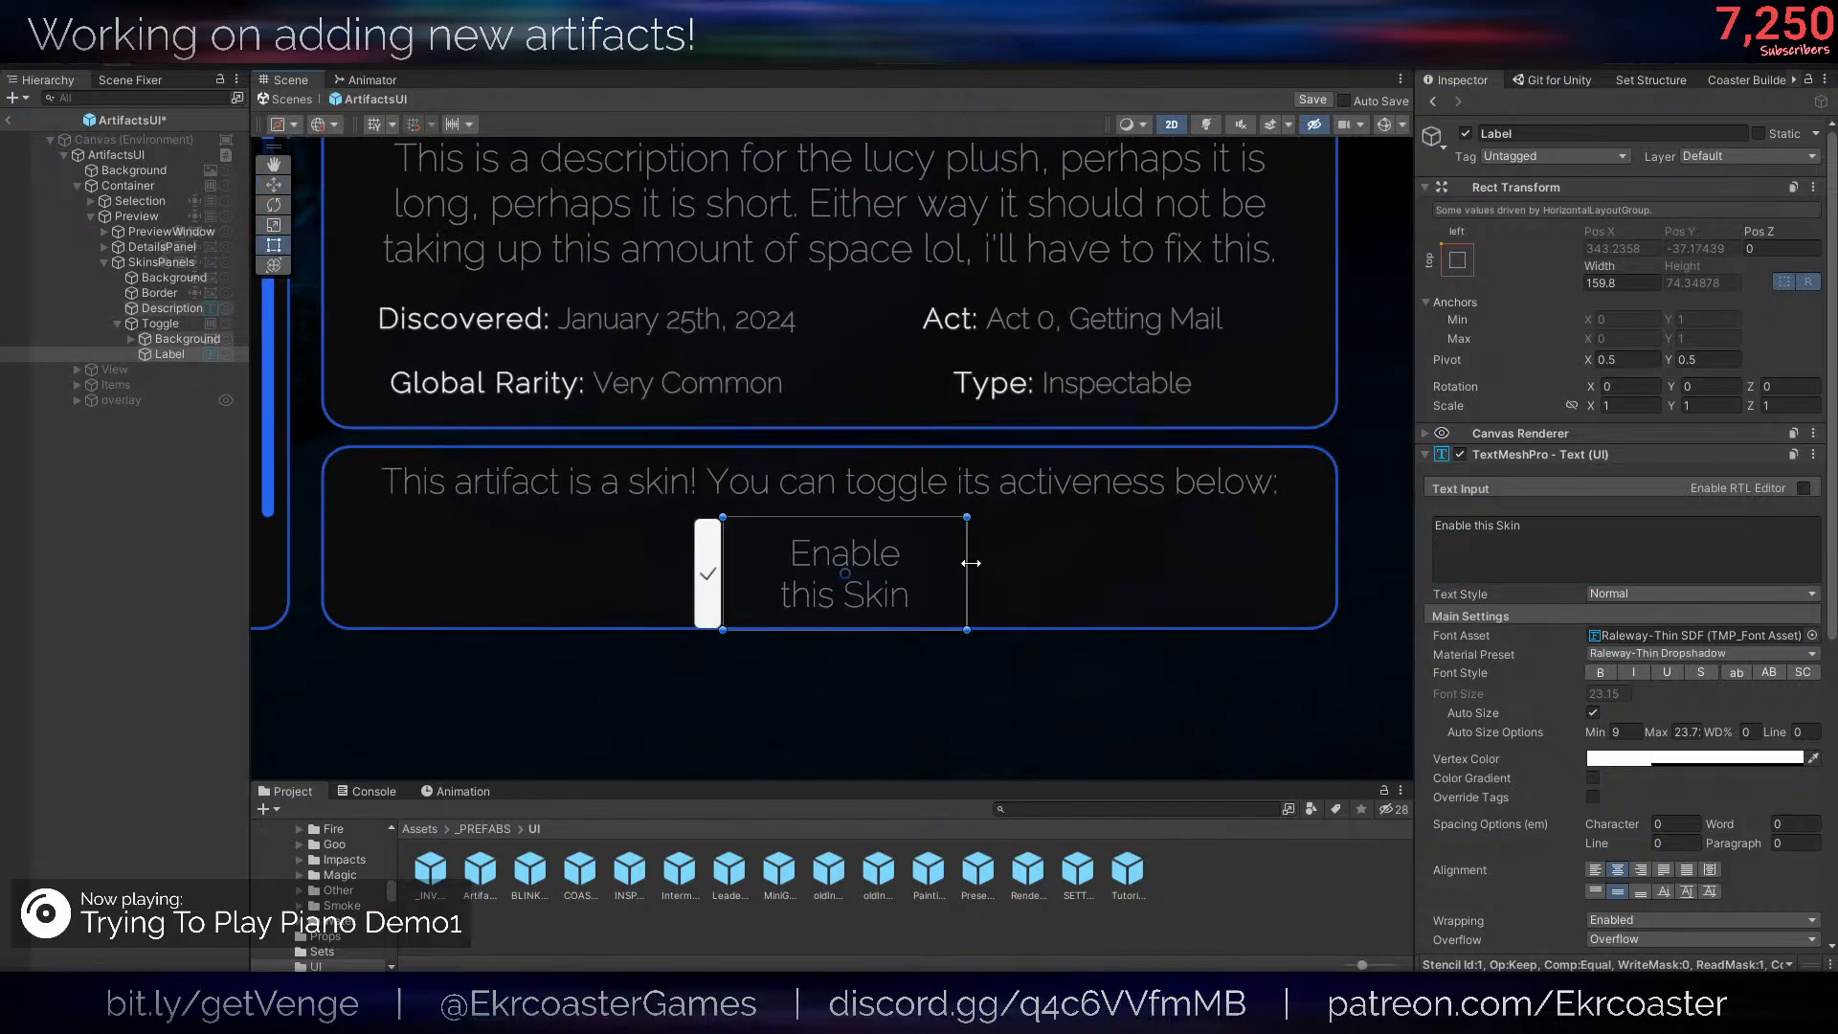
drag(971, 563, 1039, 566)
key(r)
- Widen the Toggle's Background box to about 61
click(639, 588)
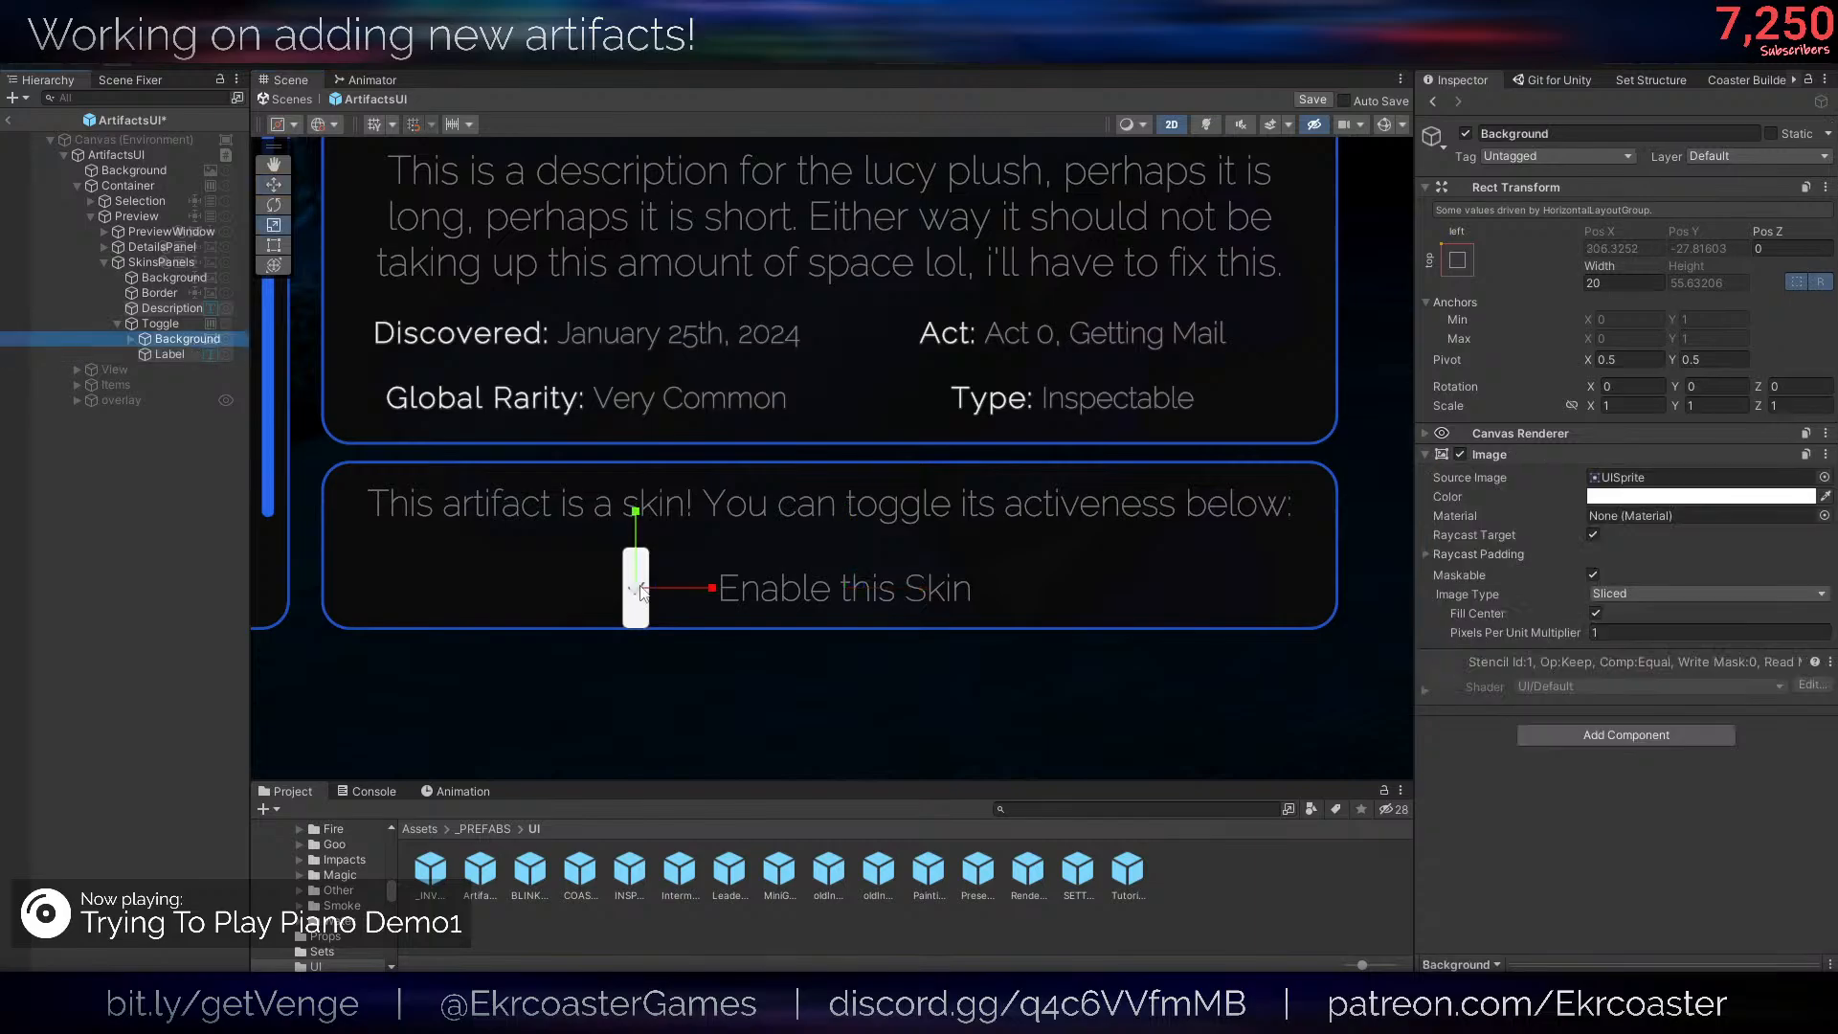
key(t)
drag(651, 581, 686, 583)
key(w)
click(157, 615)
scroll(900, 536, down, 10)
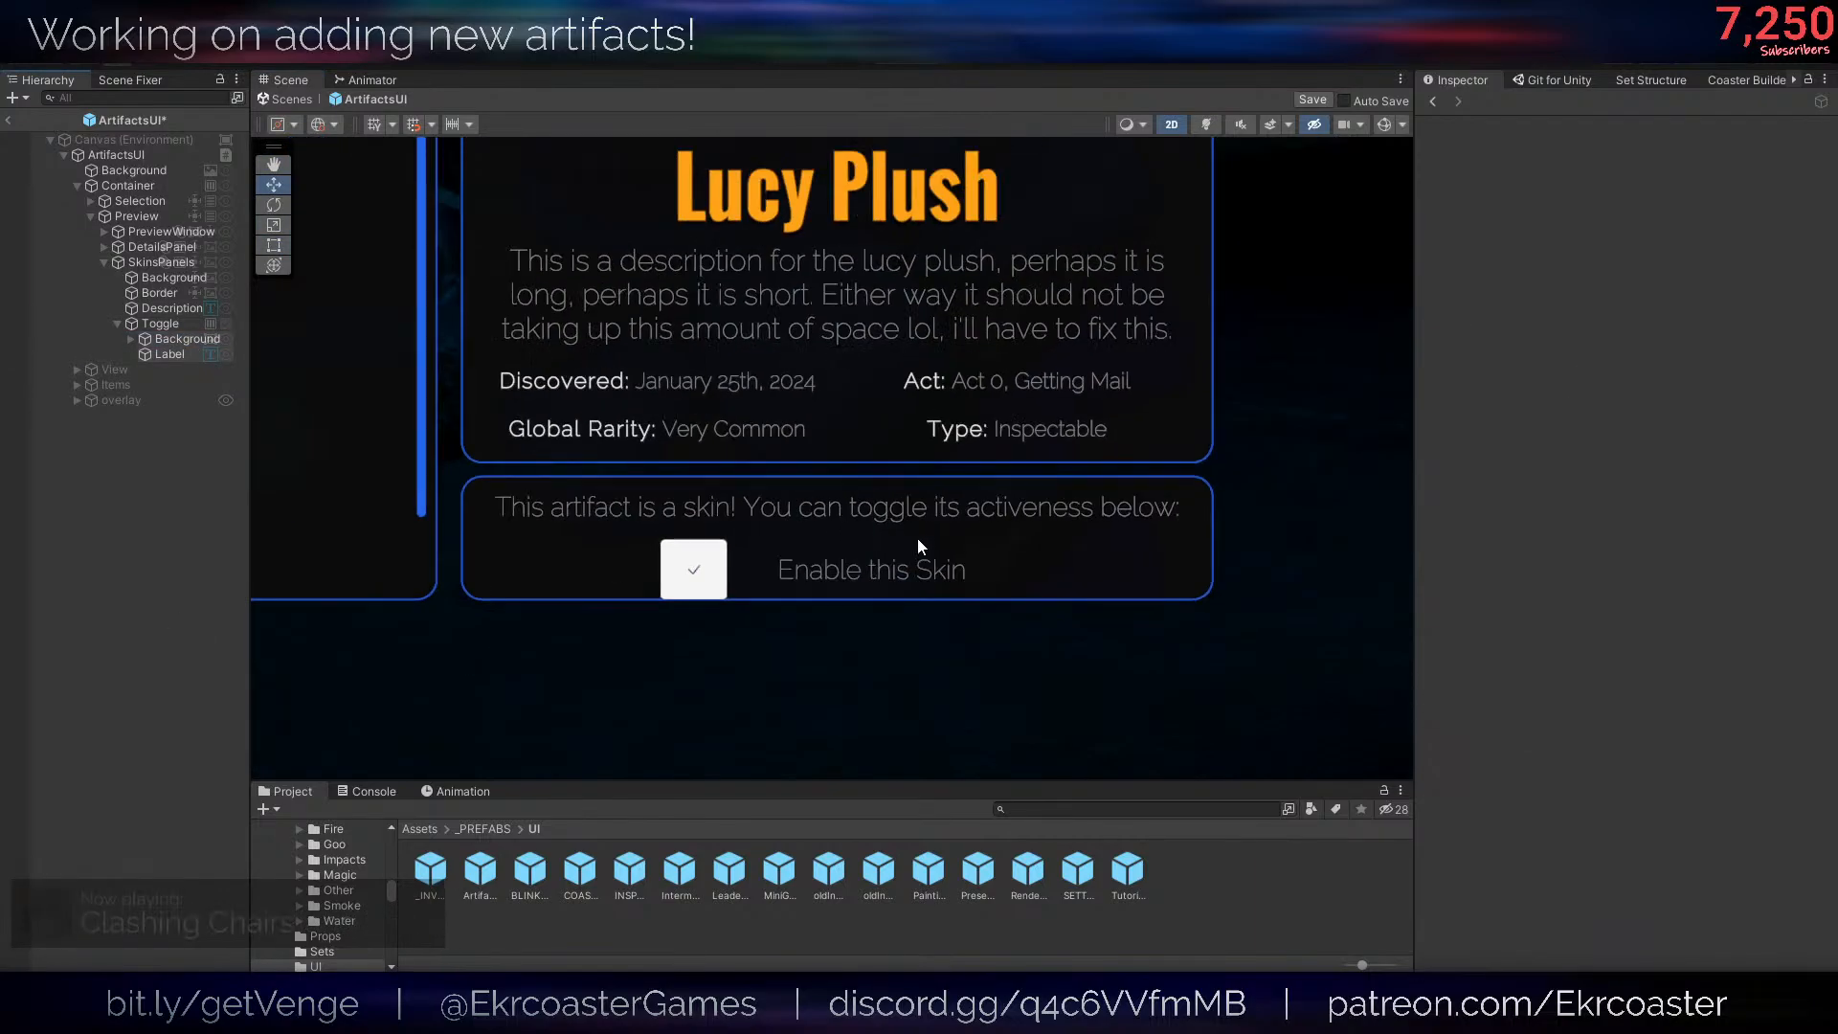
- Left-align the text of the Toggle's Label
scroll(973, 600, up, 6)
click(209, 353)
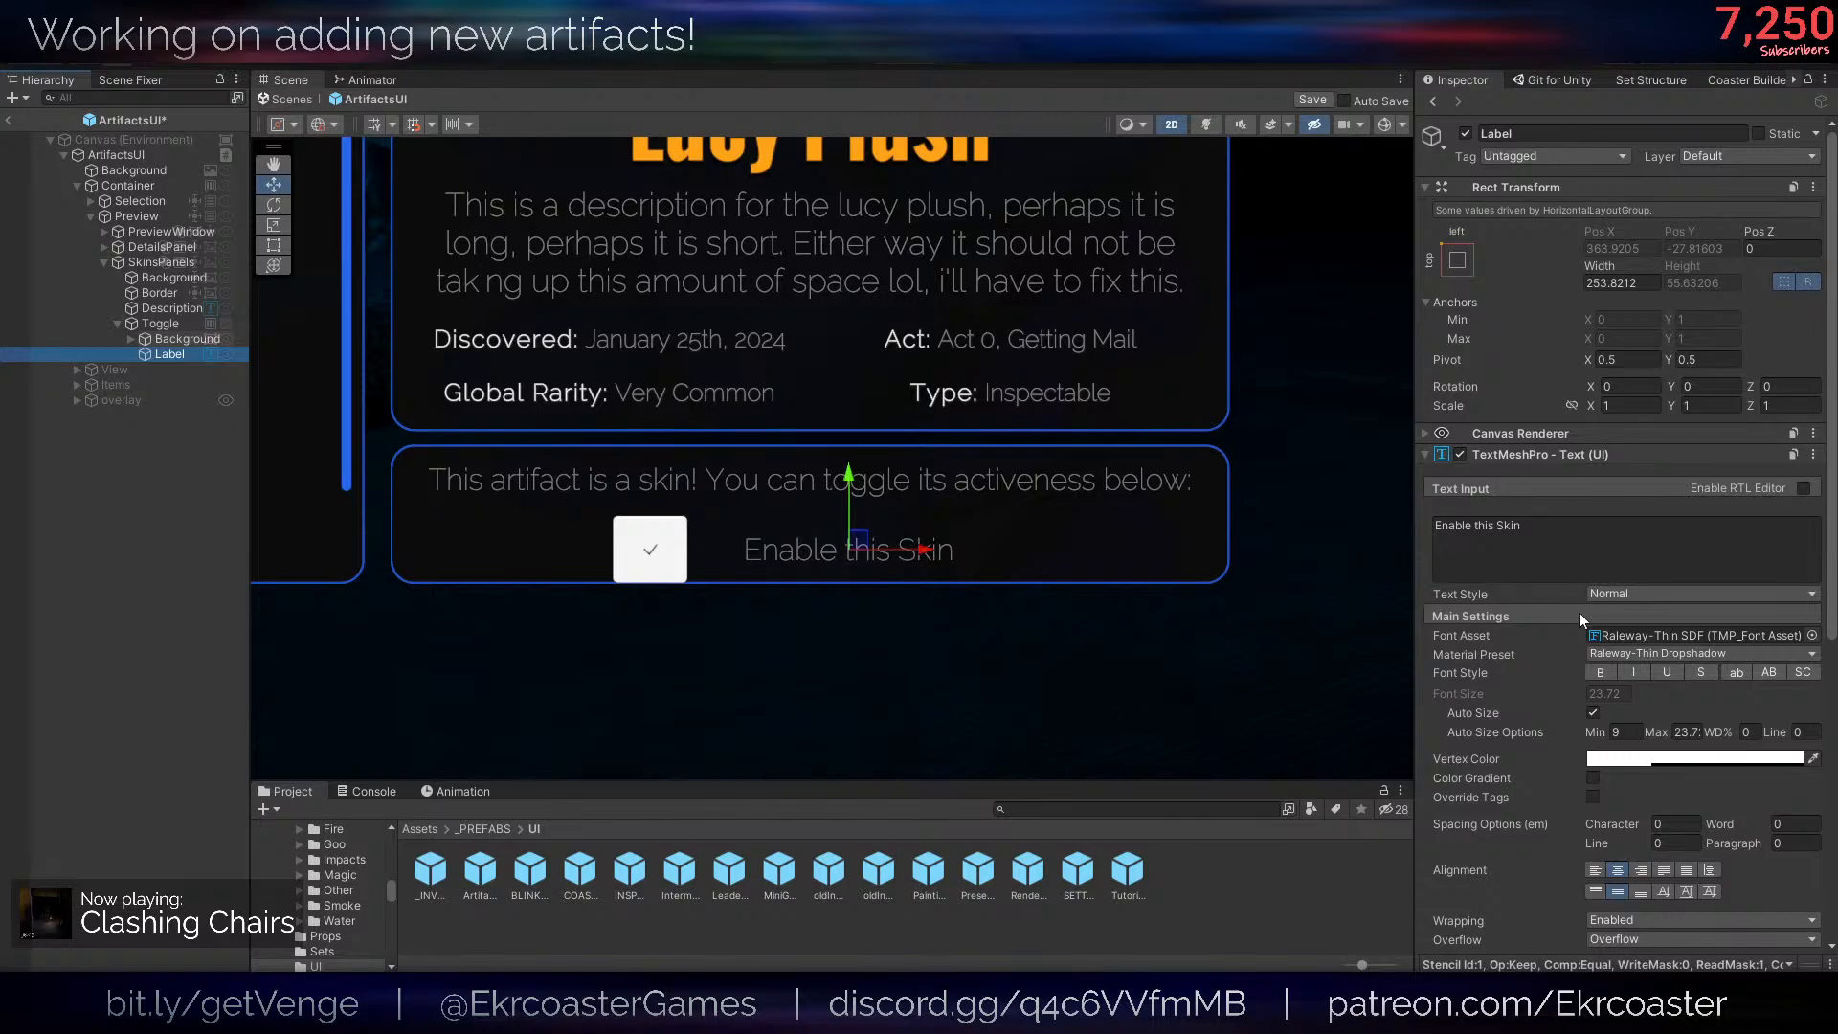
click(1595, 869)
scroll(685, 596, up, 3)
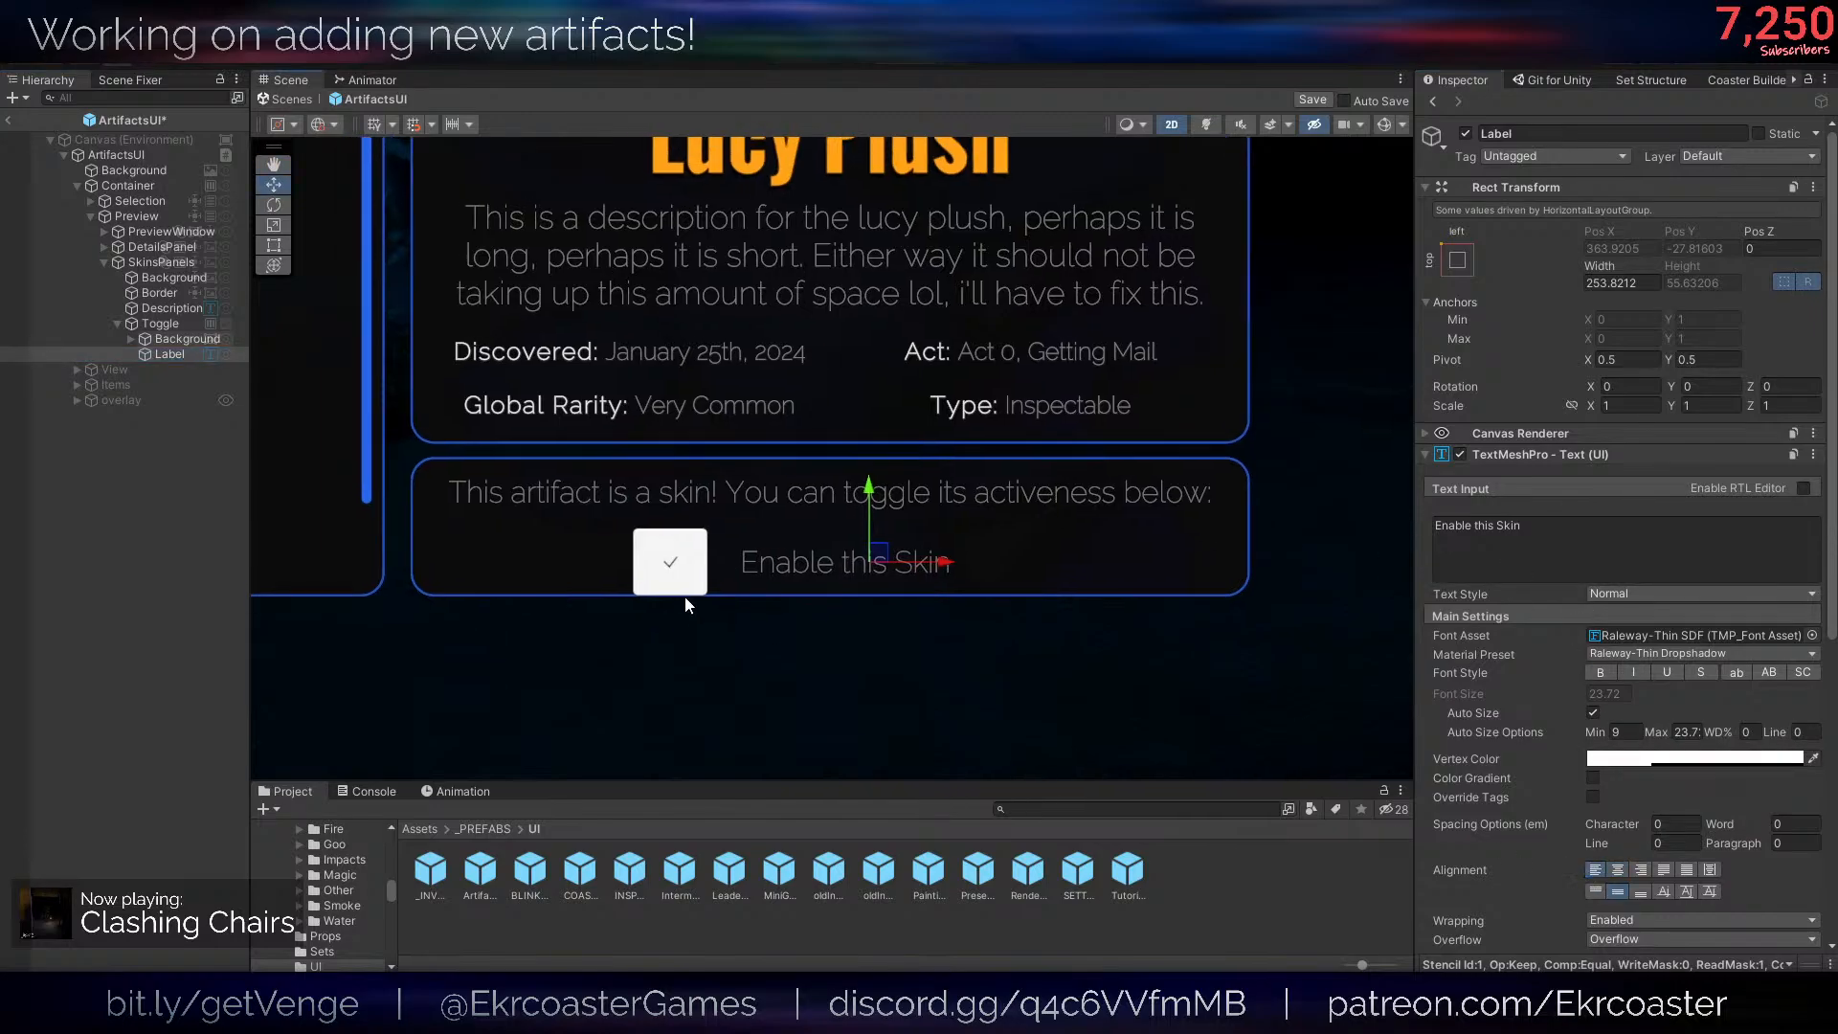
scroll(825, 491, down, 4)
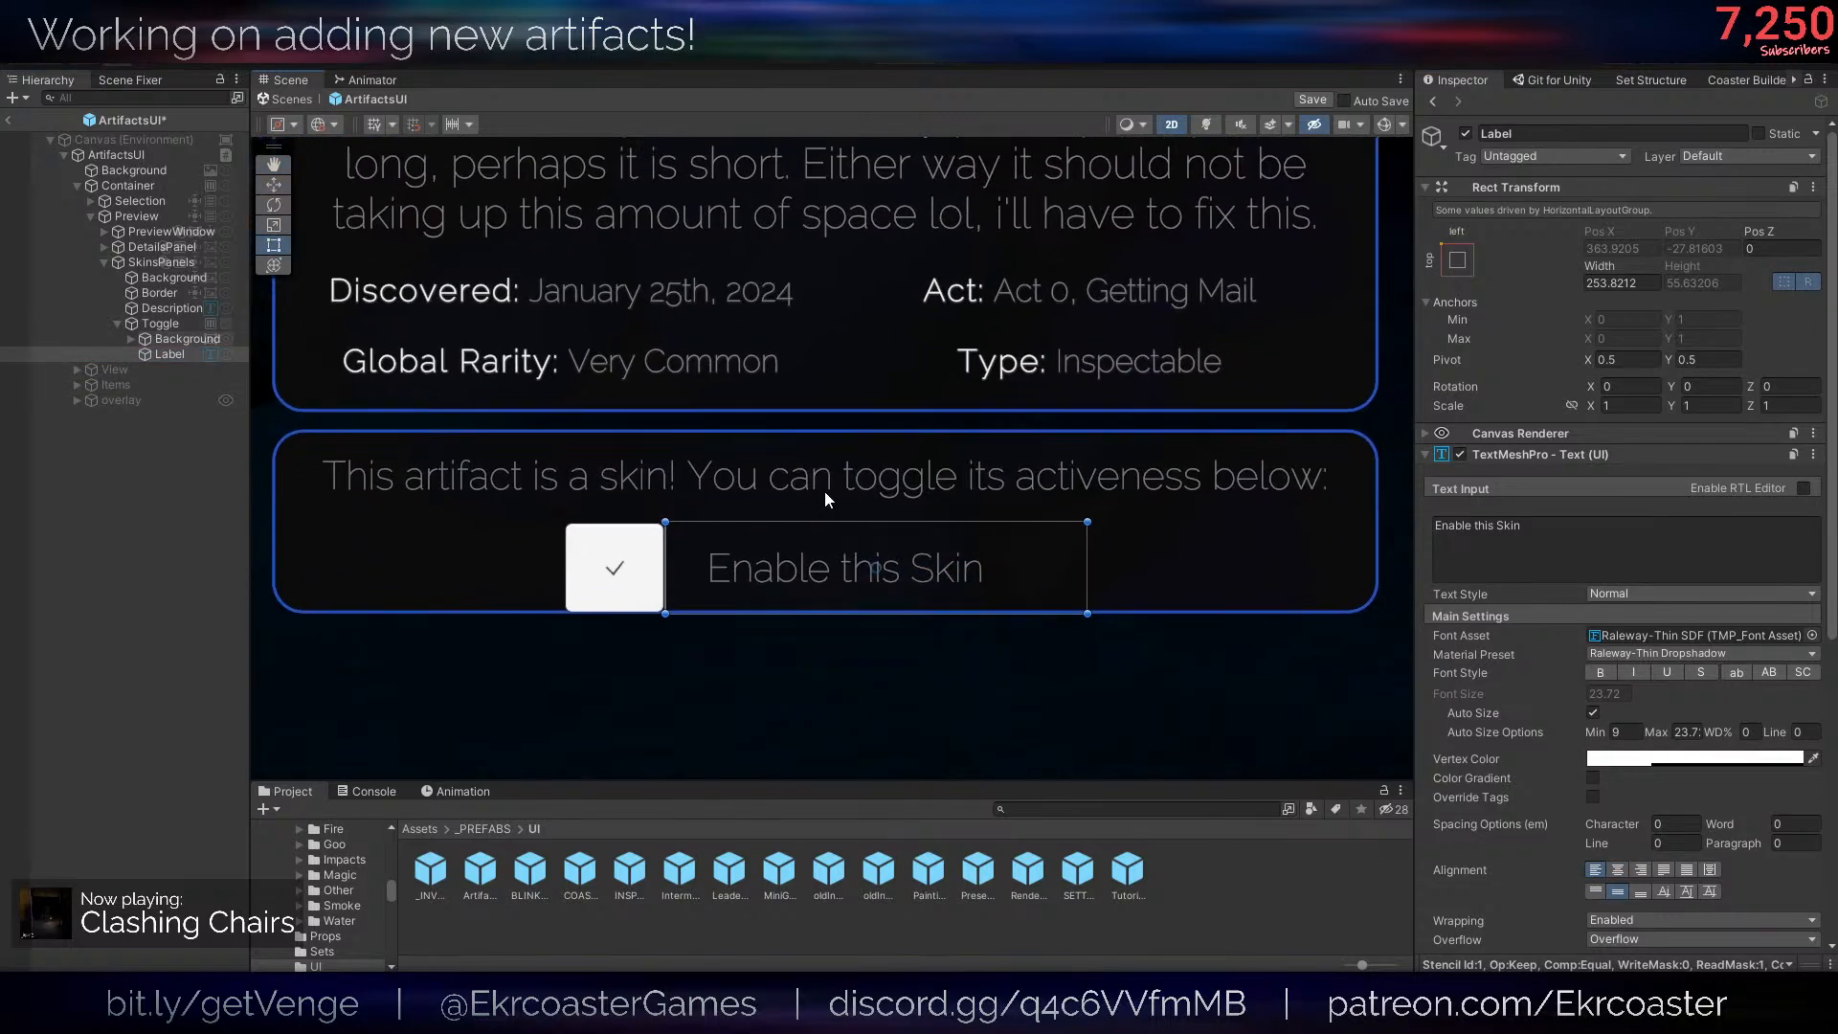
- Disable the height options of Toggle's Horizontal Layout Group and remove the component
click(163, 323)
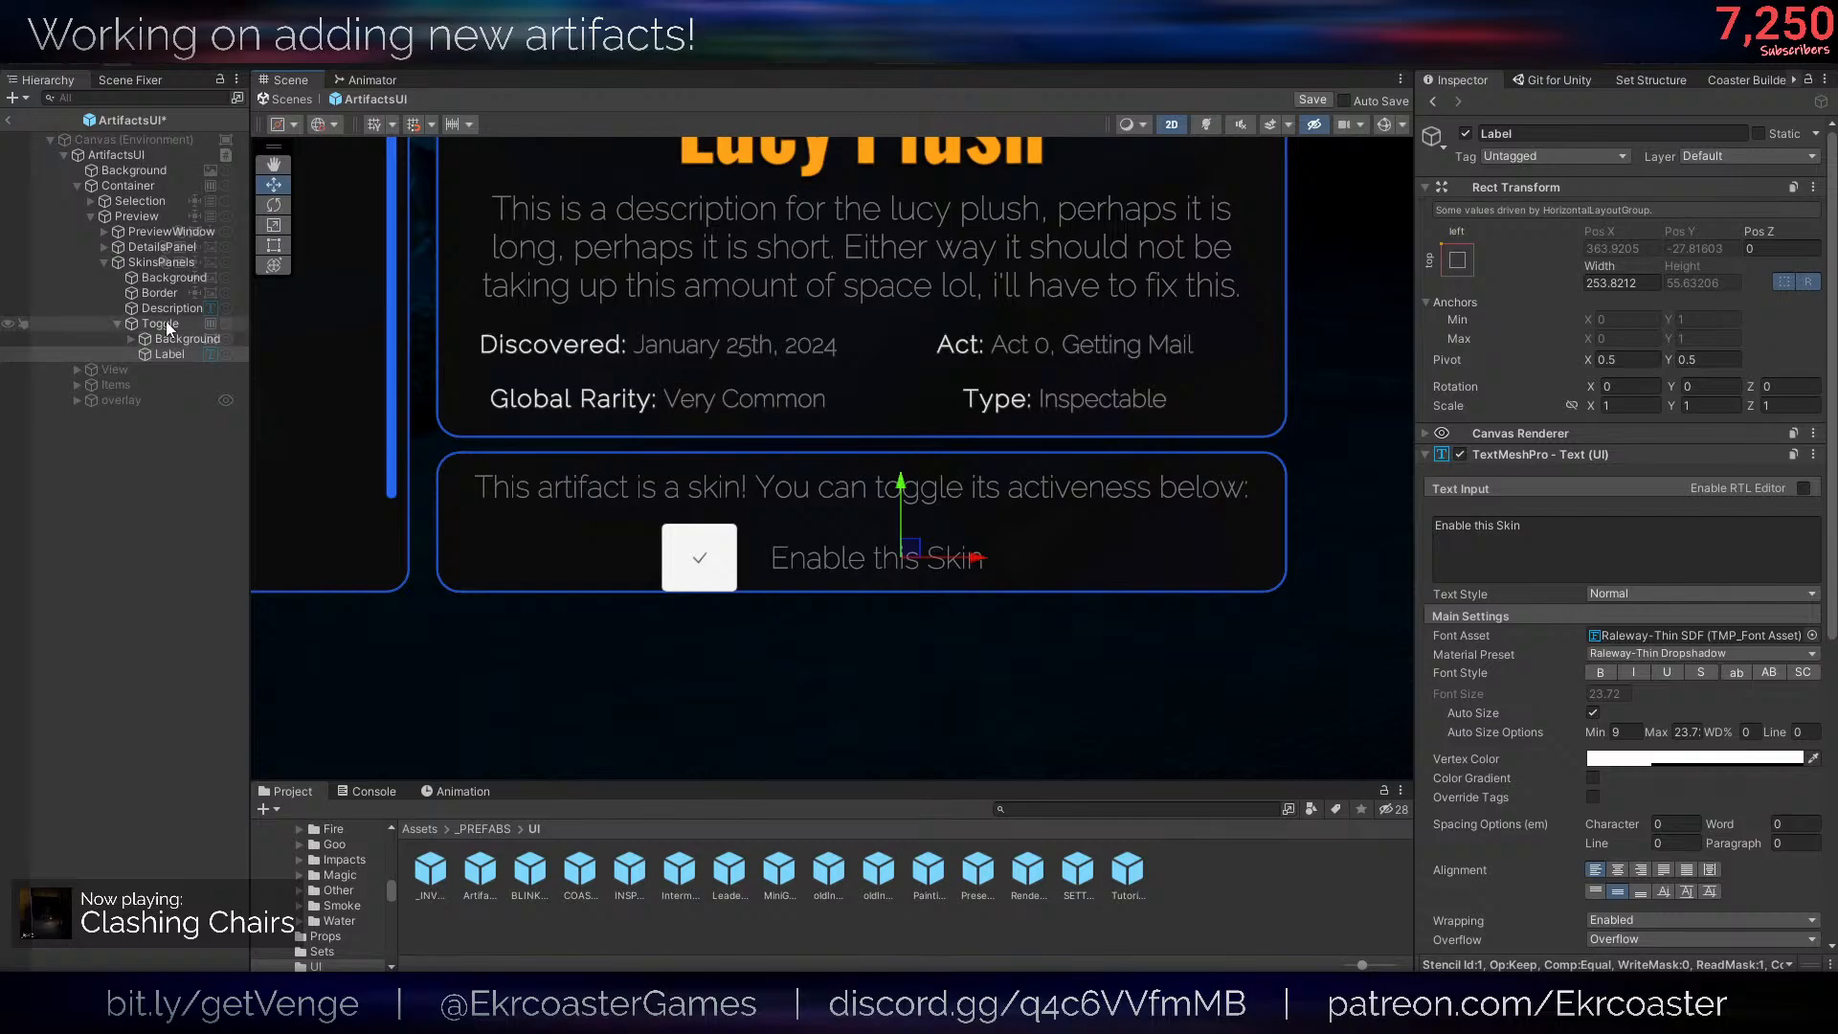
scroll(1693, 813, down, 3)
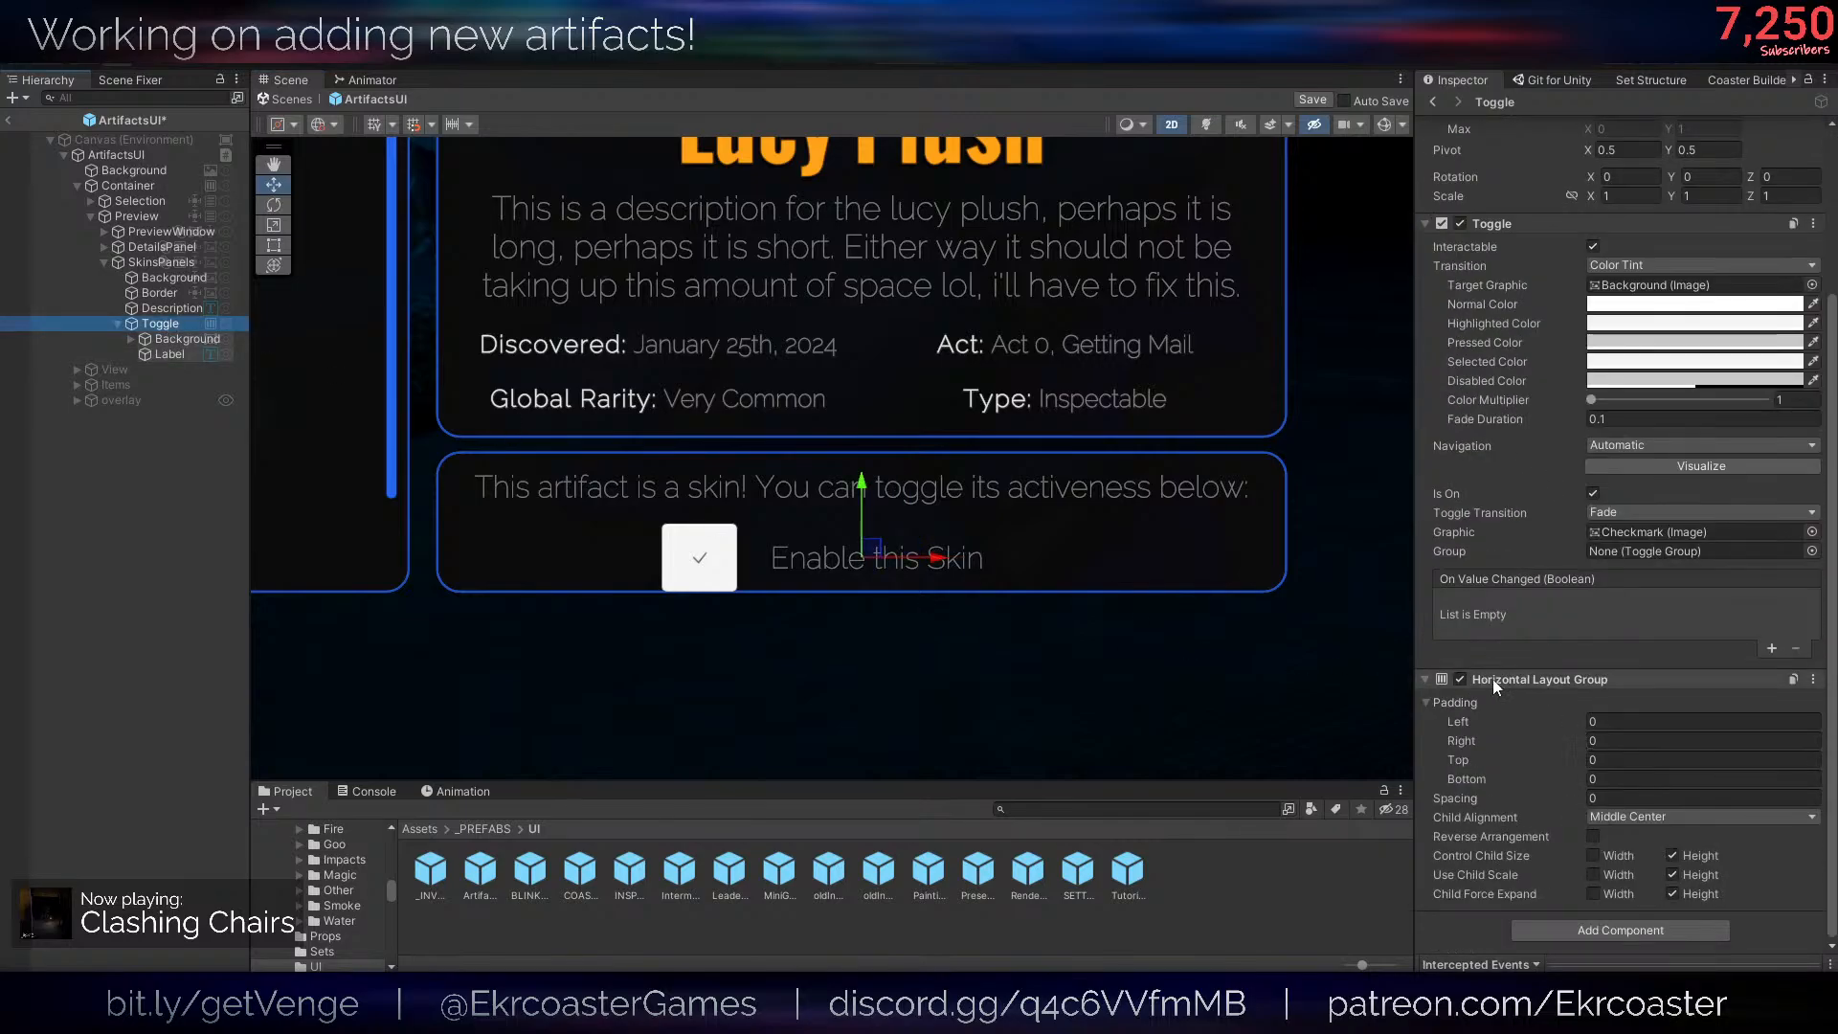
click(1697, 855)
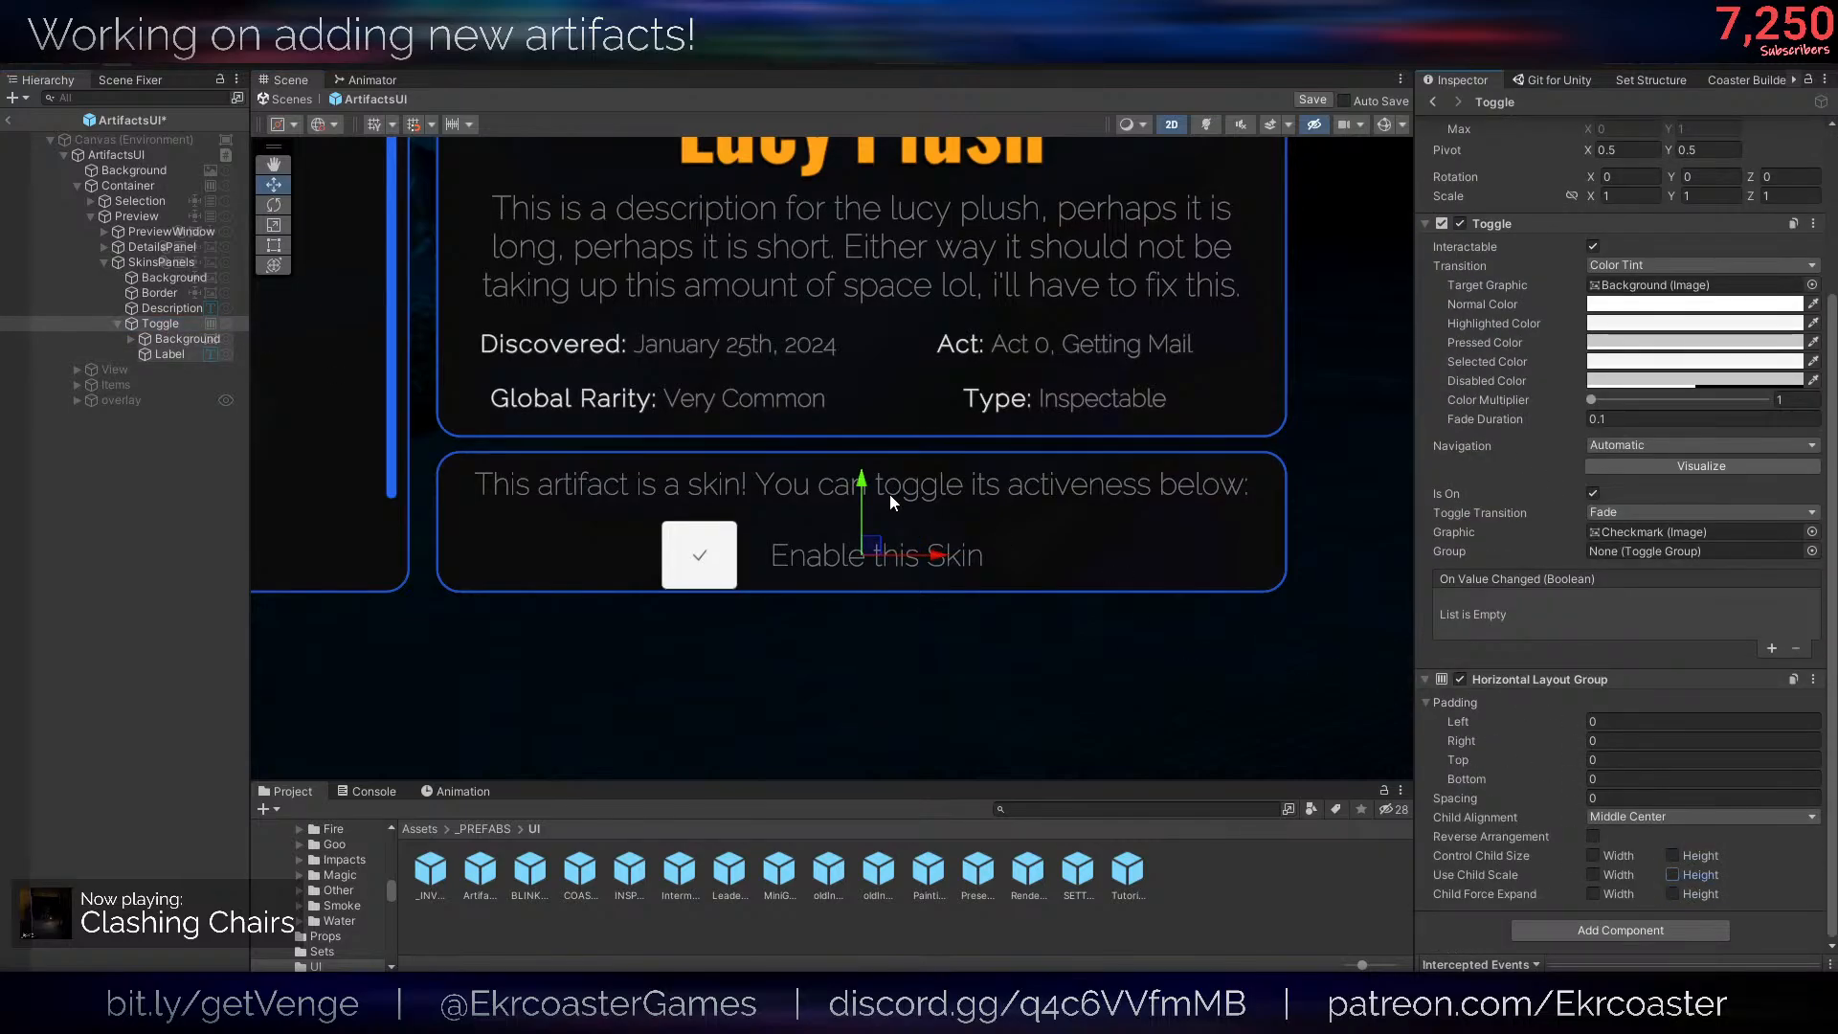
right_click(1551, 679)
click(1637, 730)
key(ctrl+z)
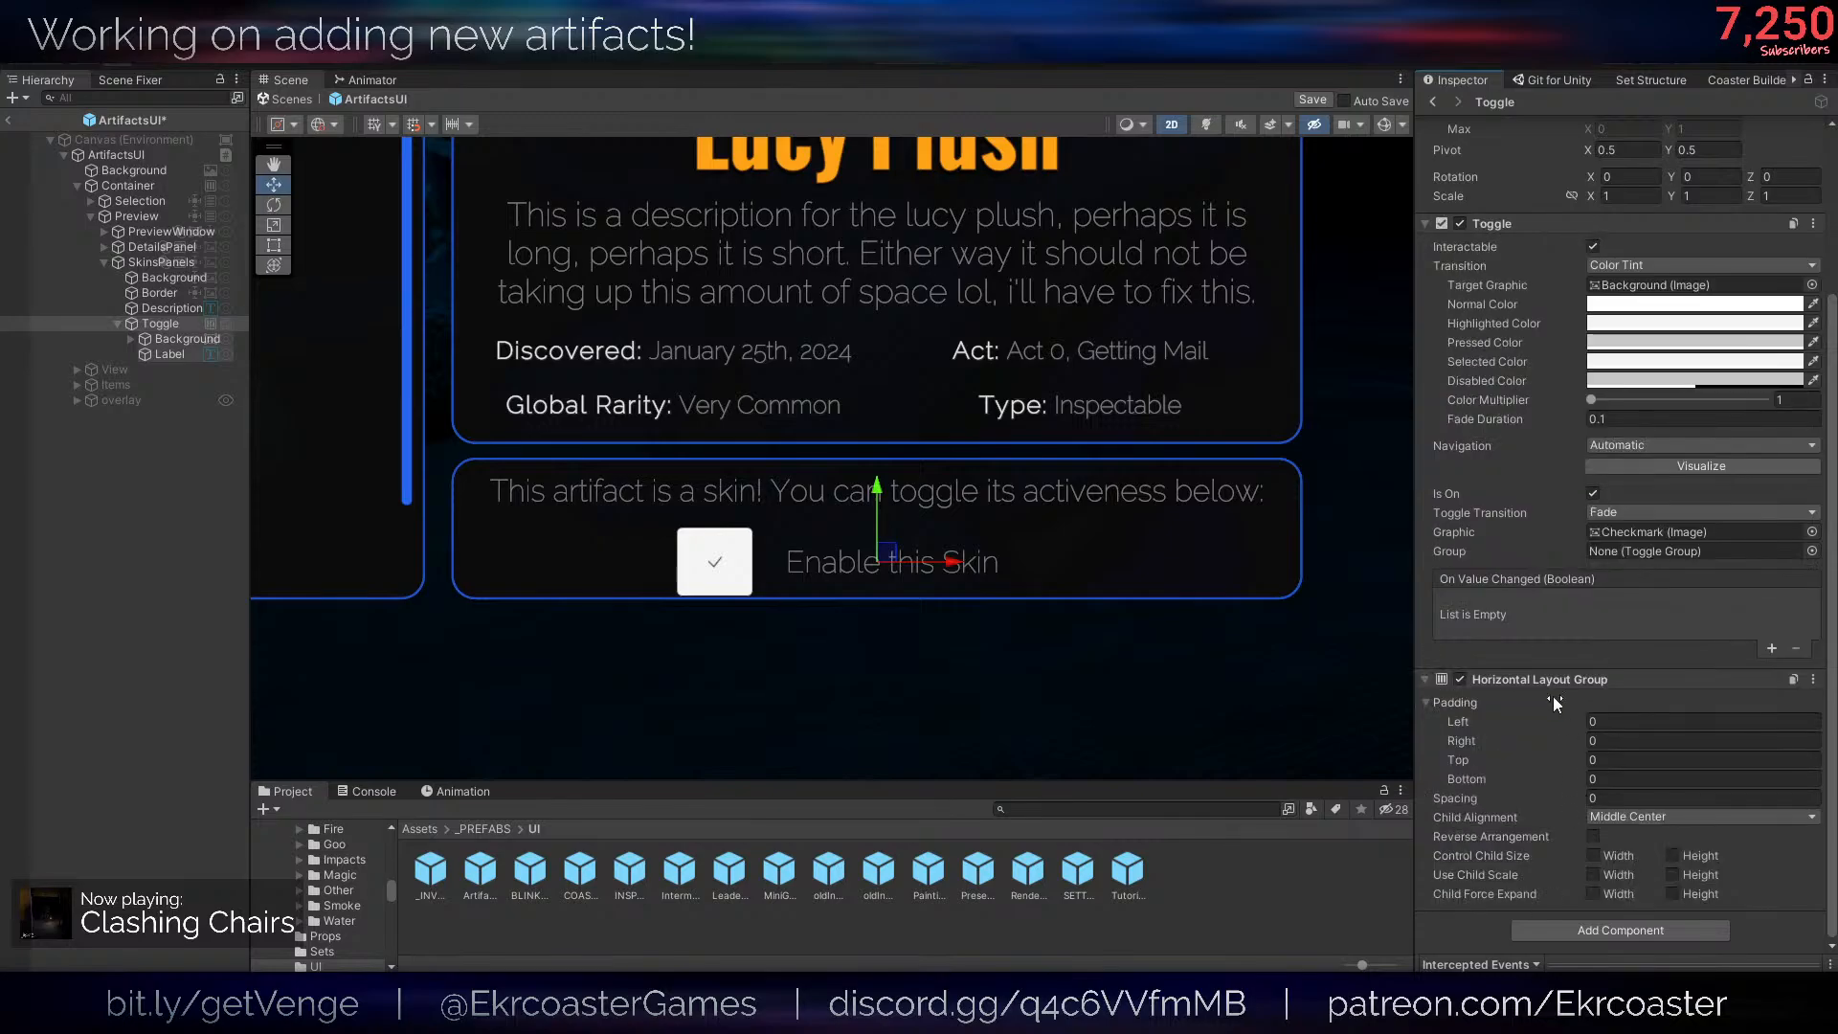
right_click(1551, 679)
click(1594, 706)
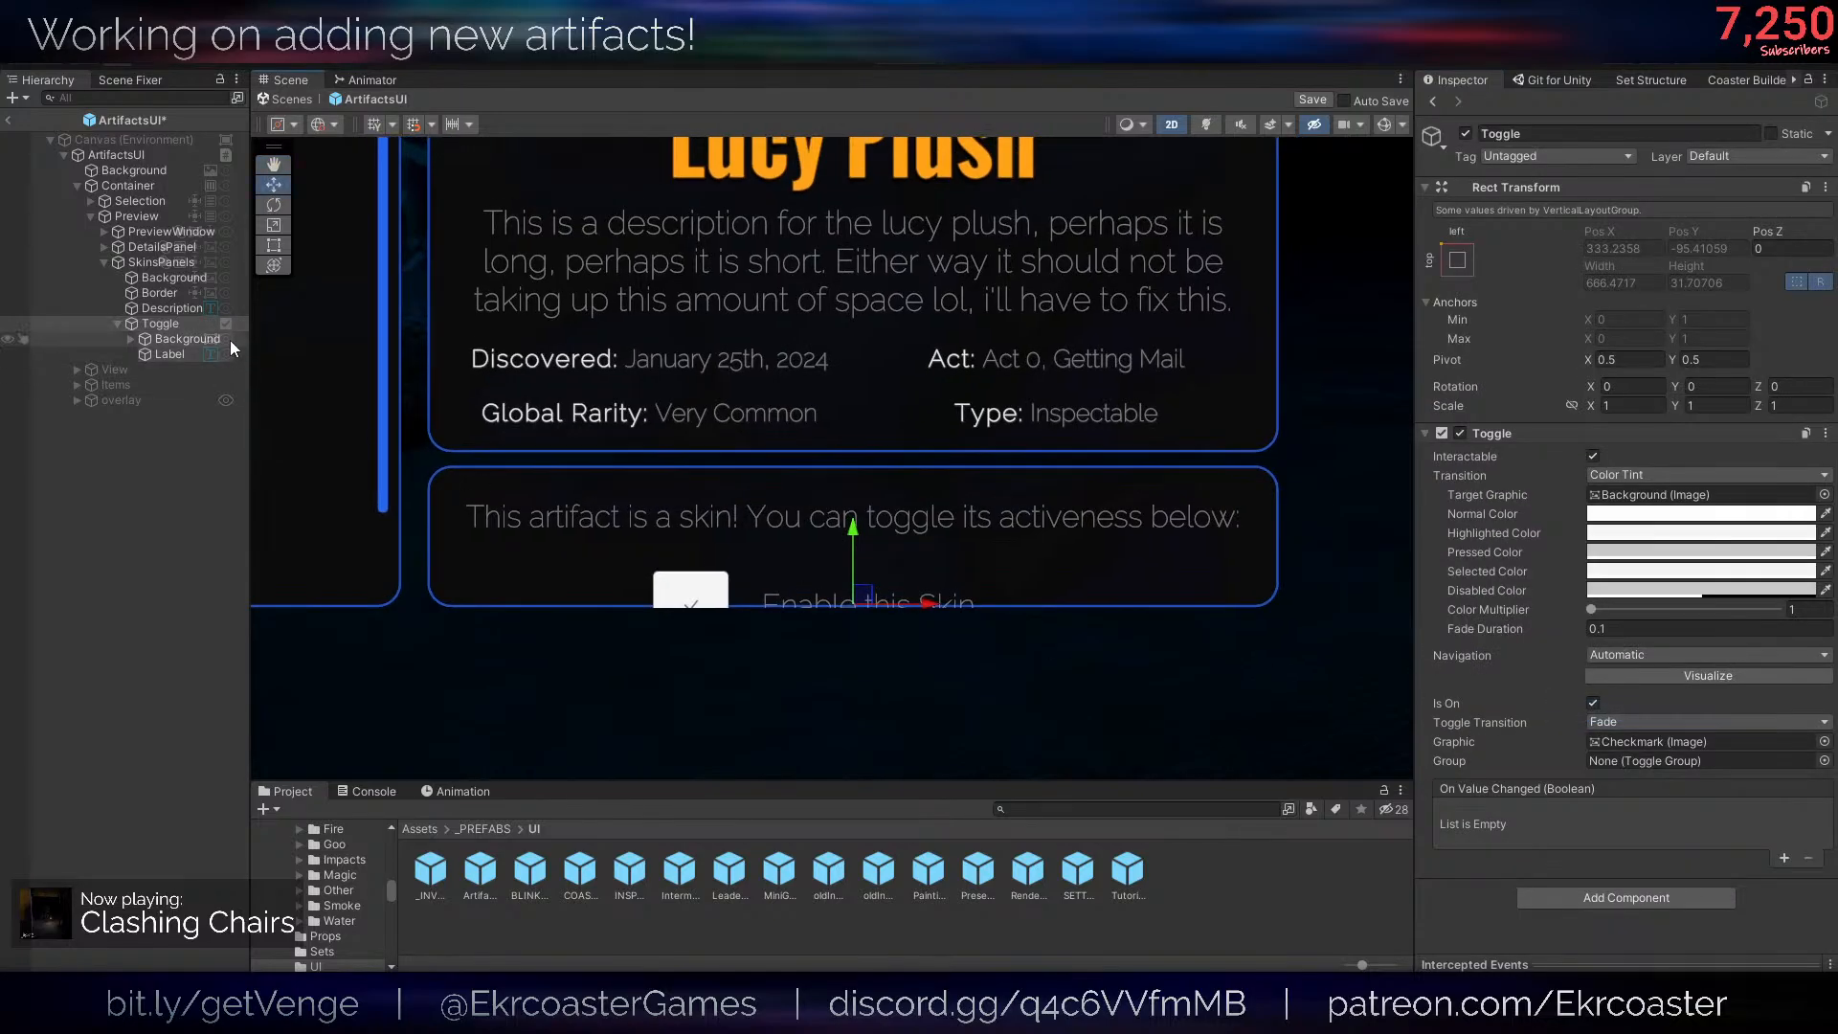
- Add a Layout Element to Toggle, enable its Preferred Height and increase it until the toggle fits inside the panel
click(188, 339)
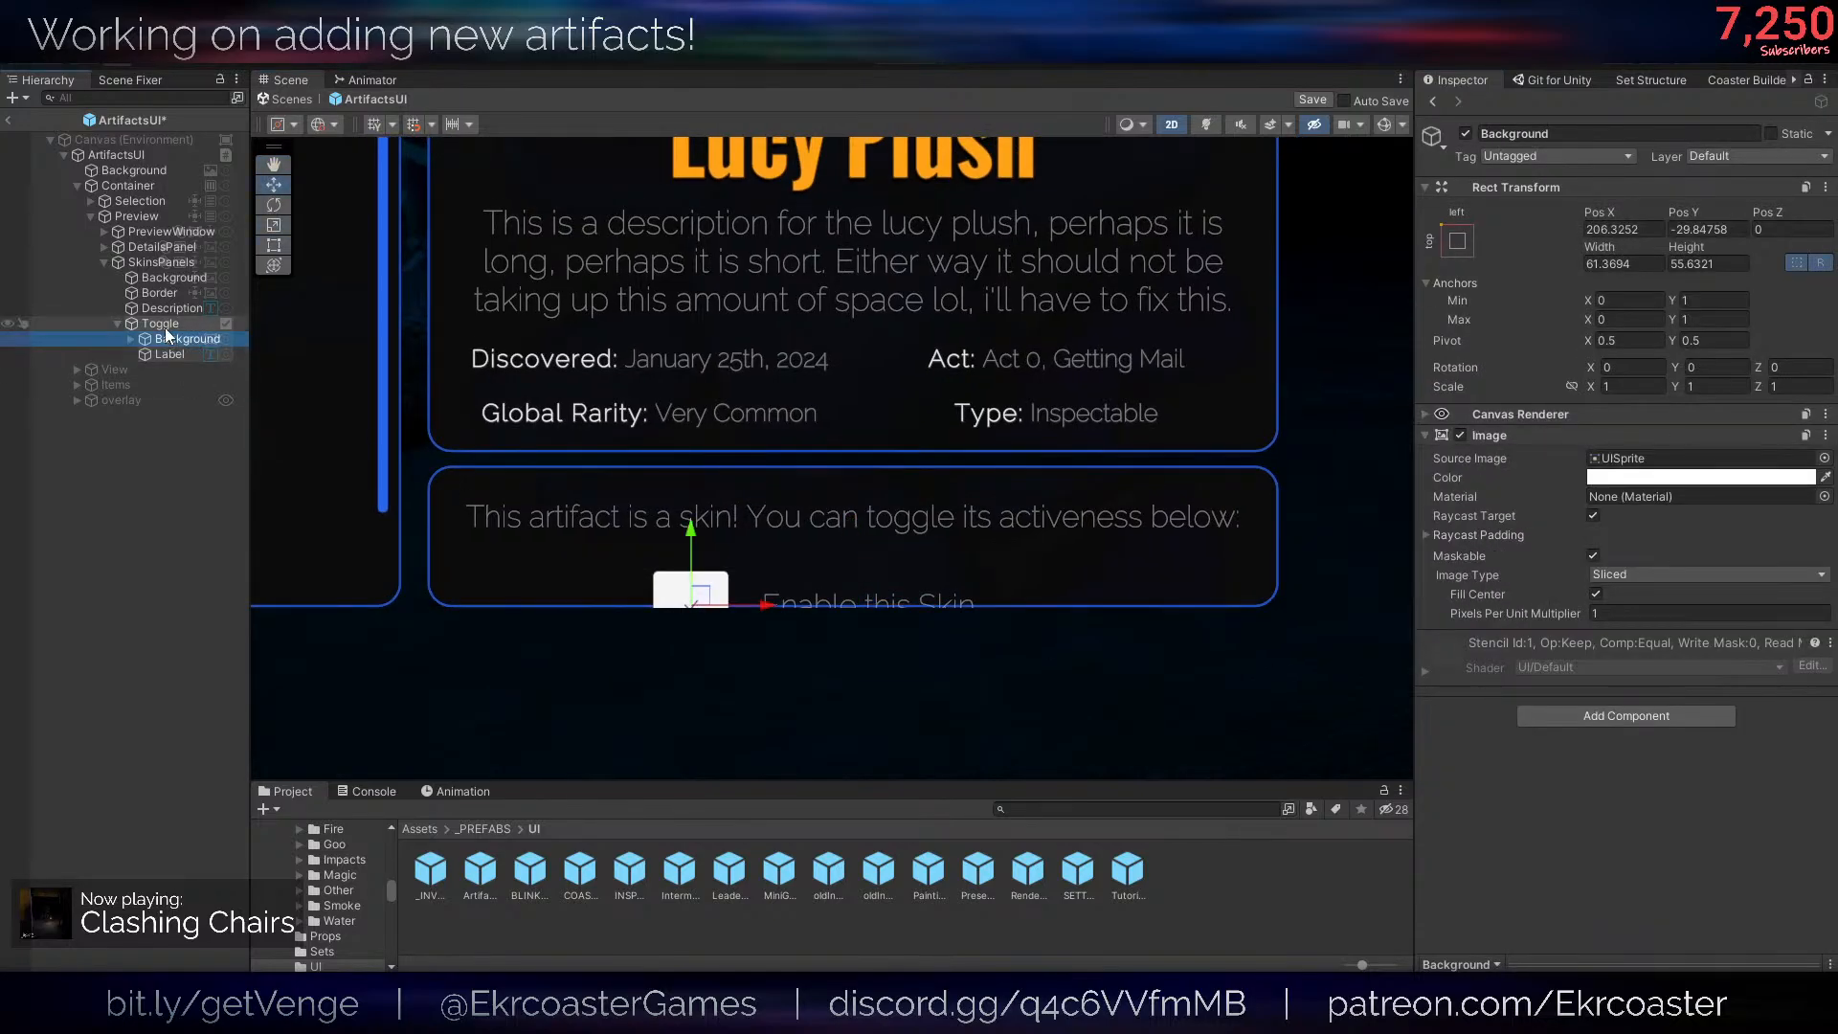
click(165, 327)
click(892, 575)
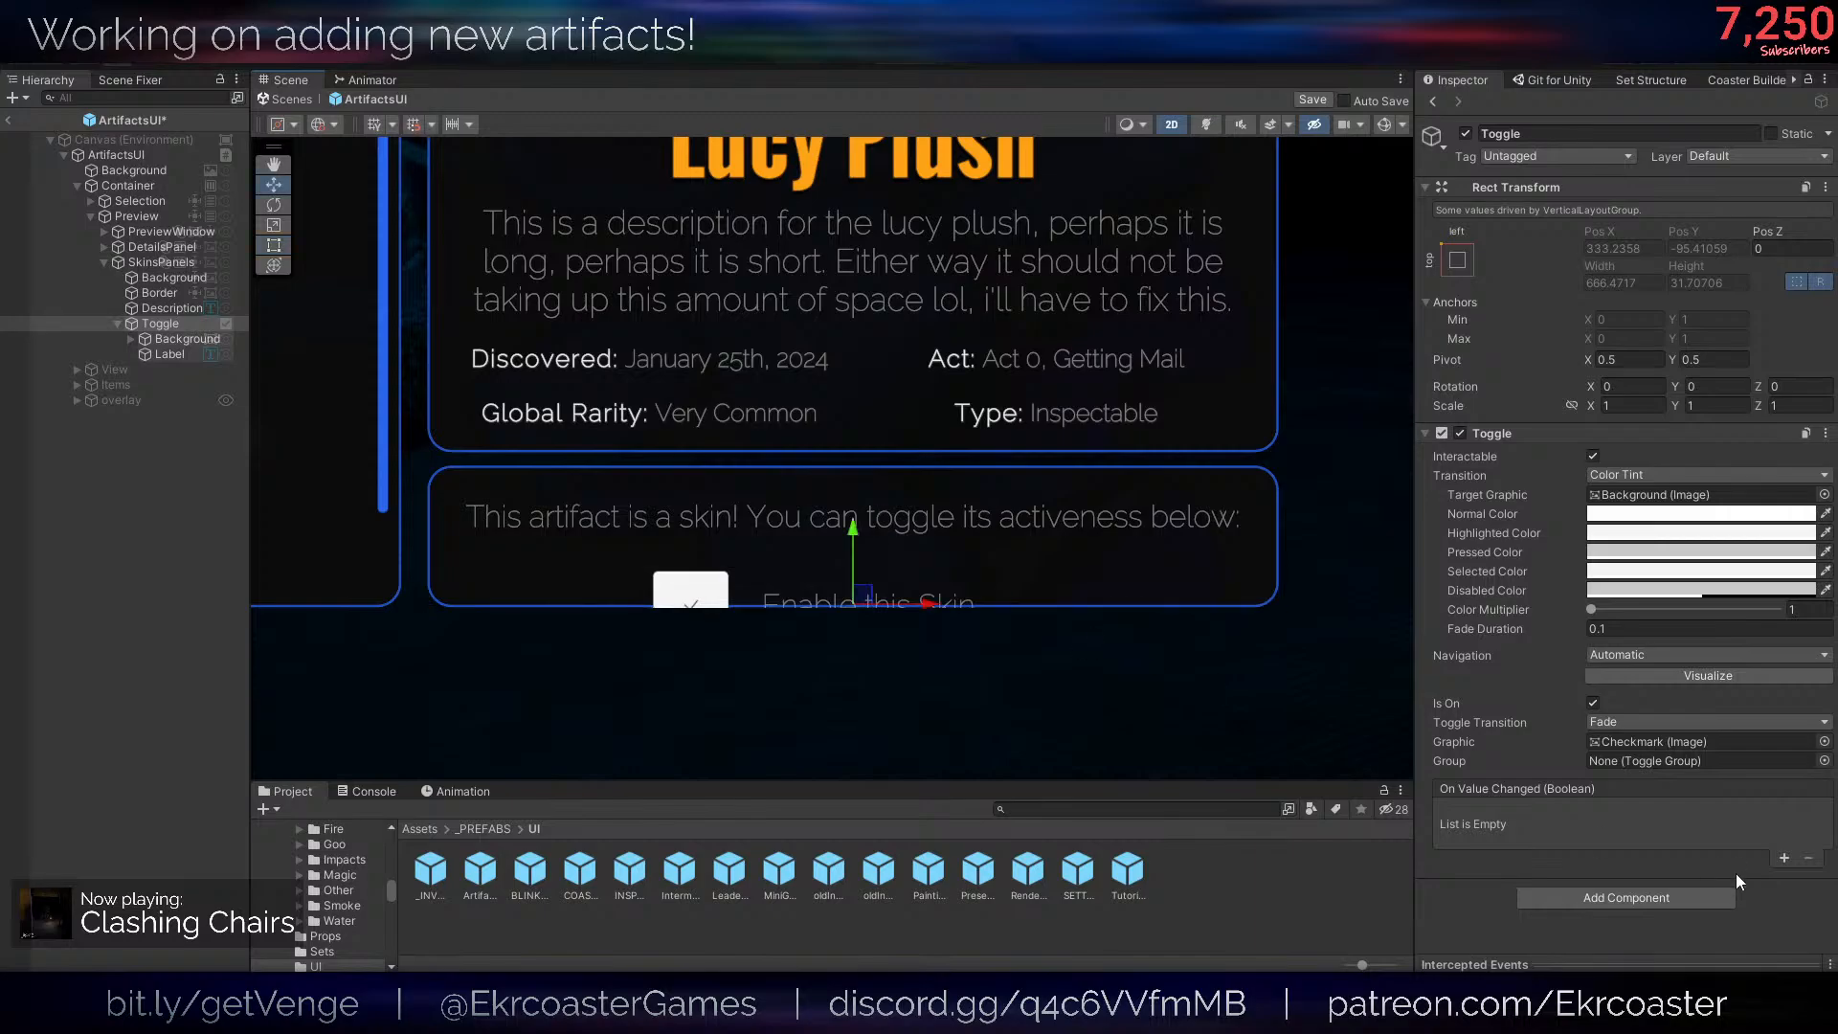
click(1662, 893)
text(;a)
key(ctrl+a)
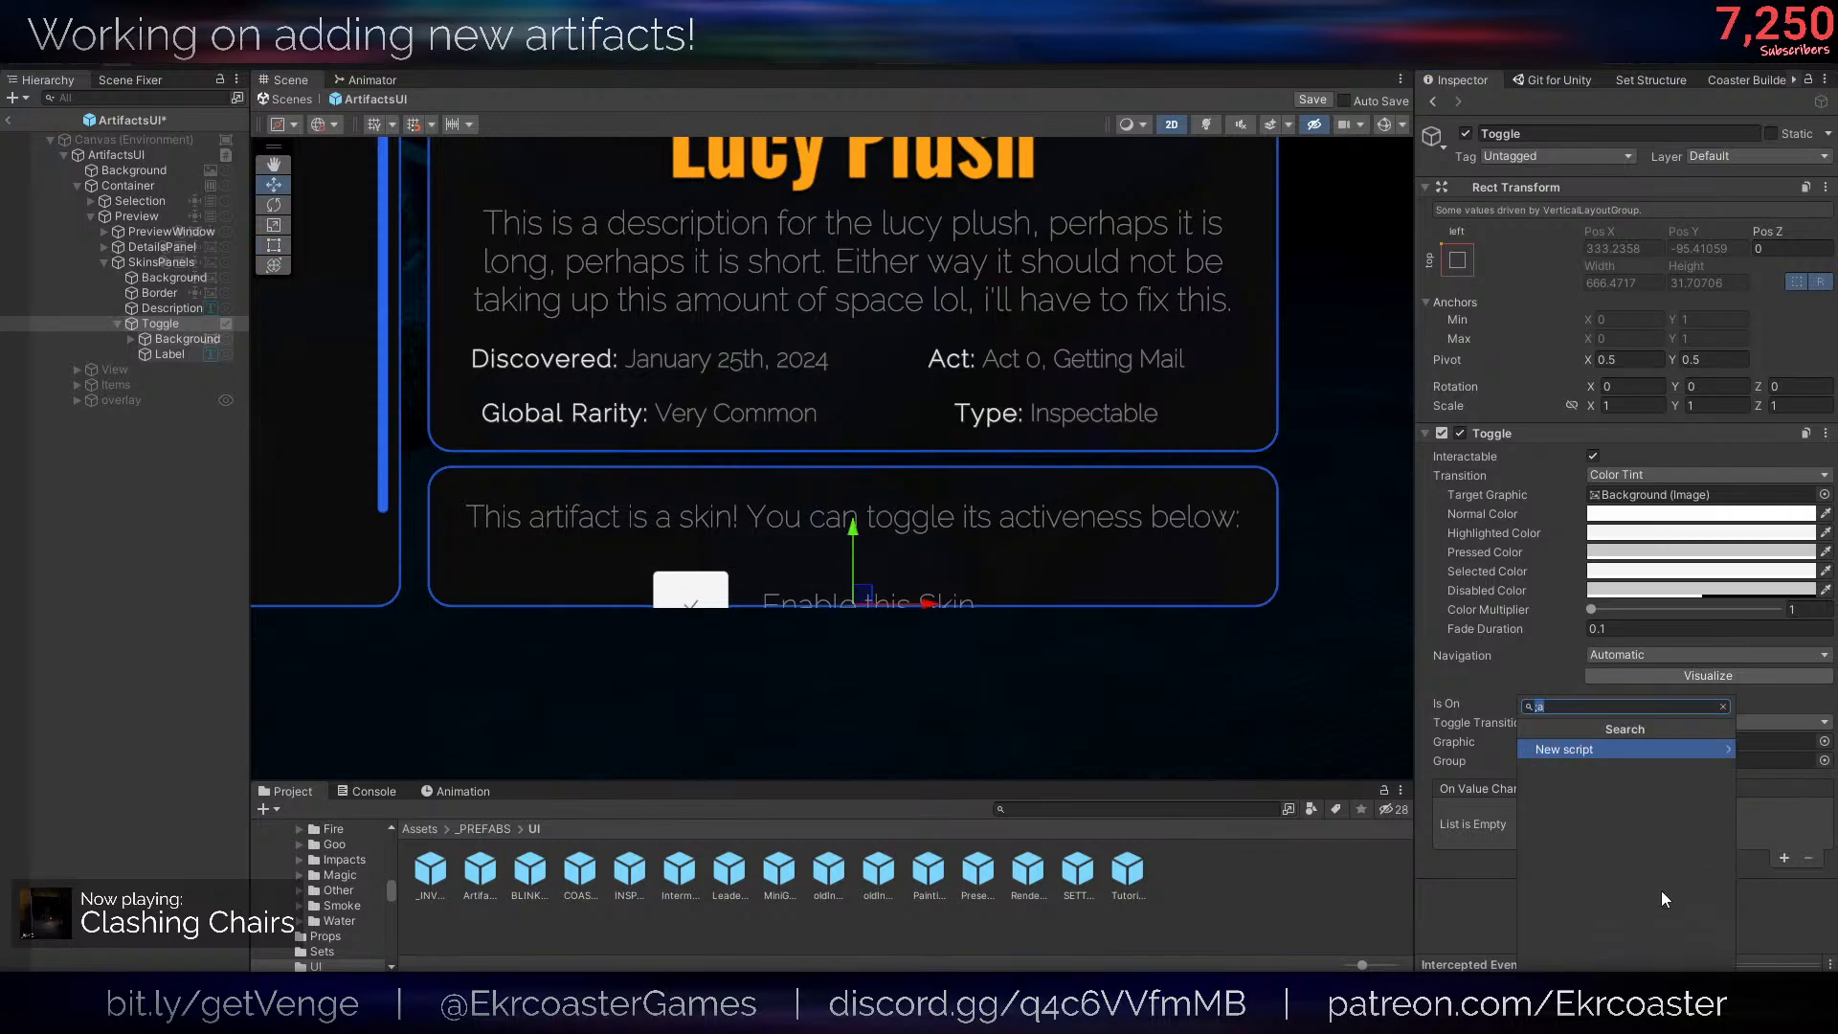
text(layout)
key(Return)
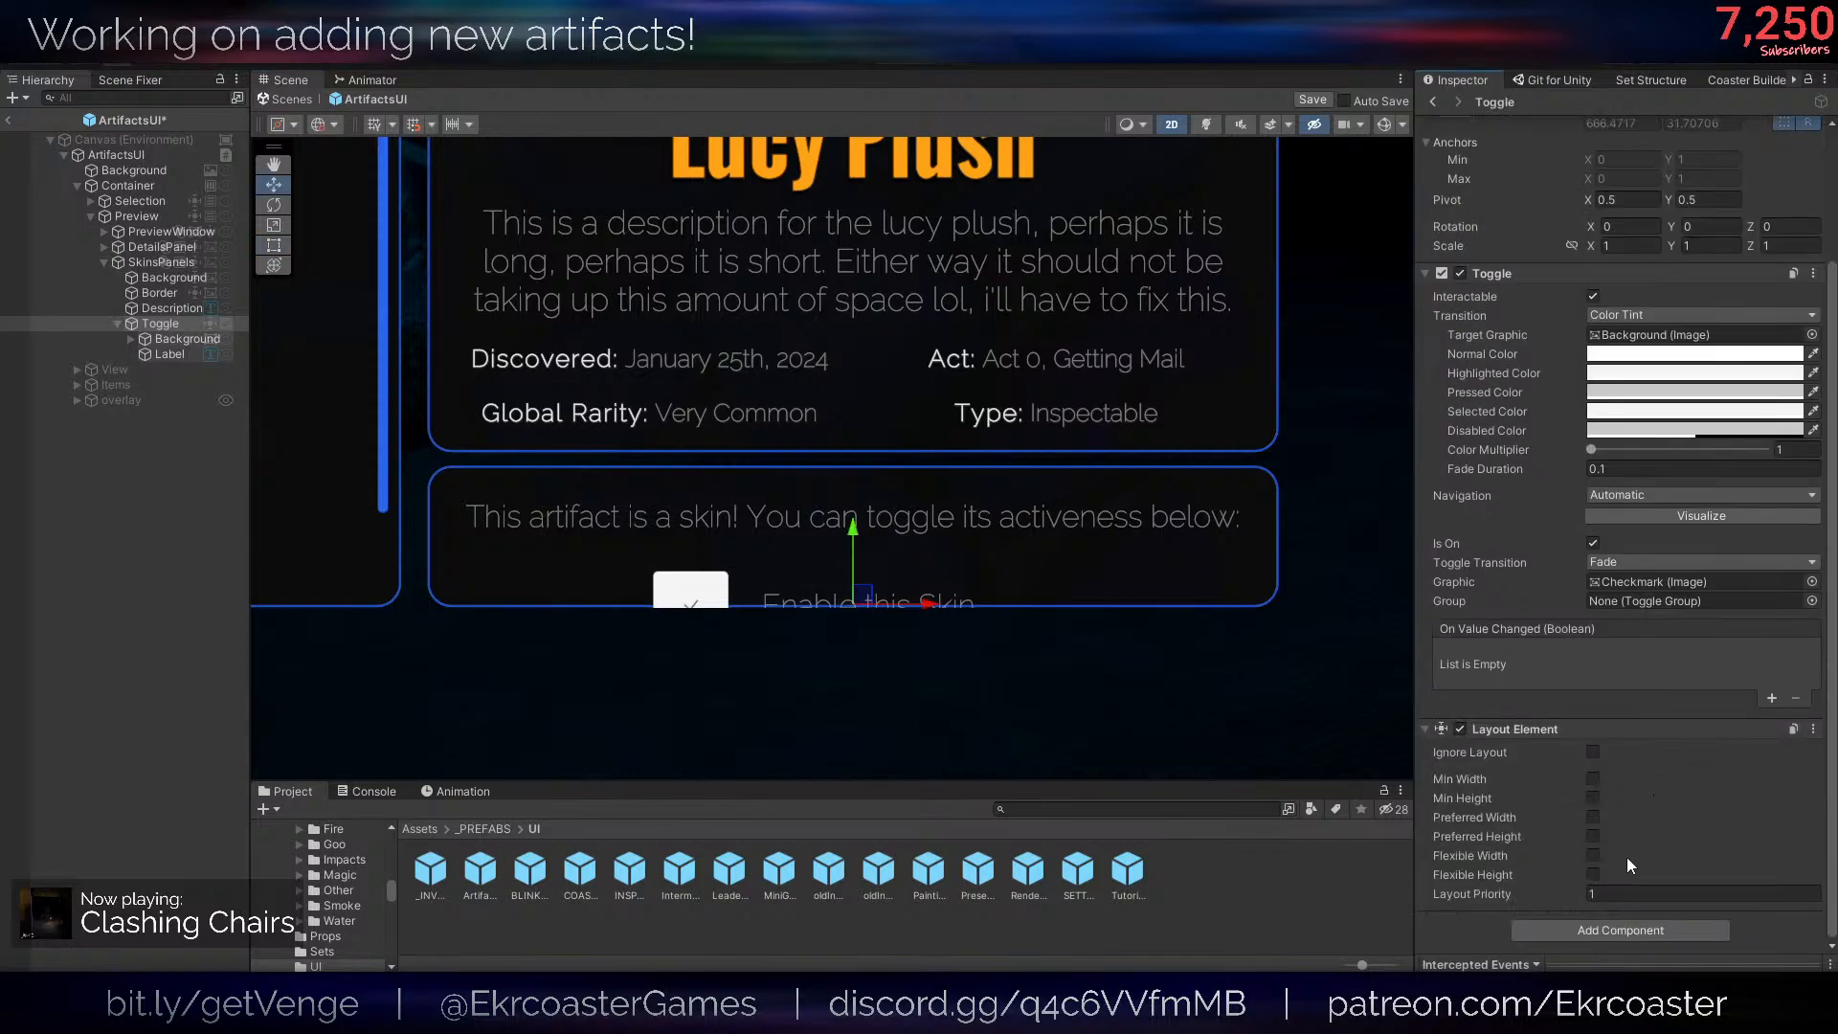
click(1593, 839)
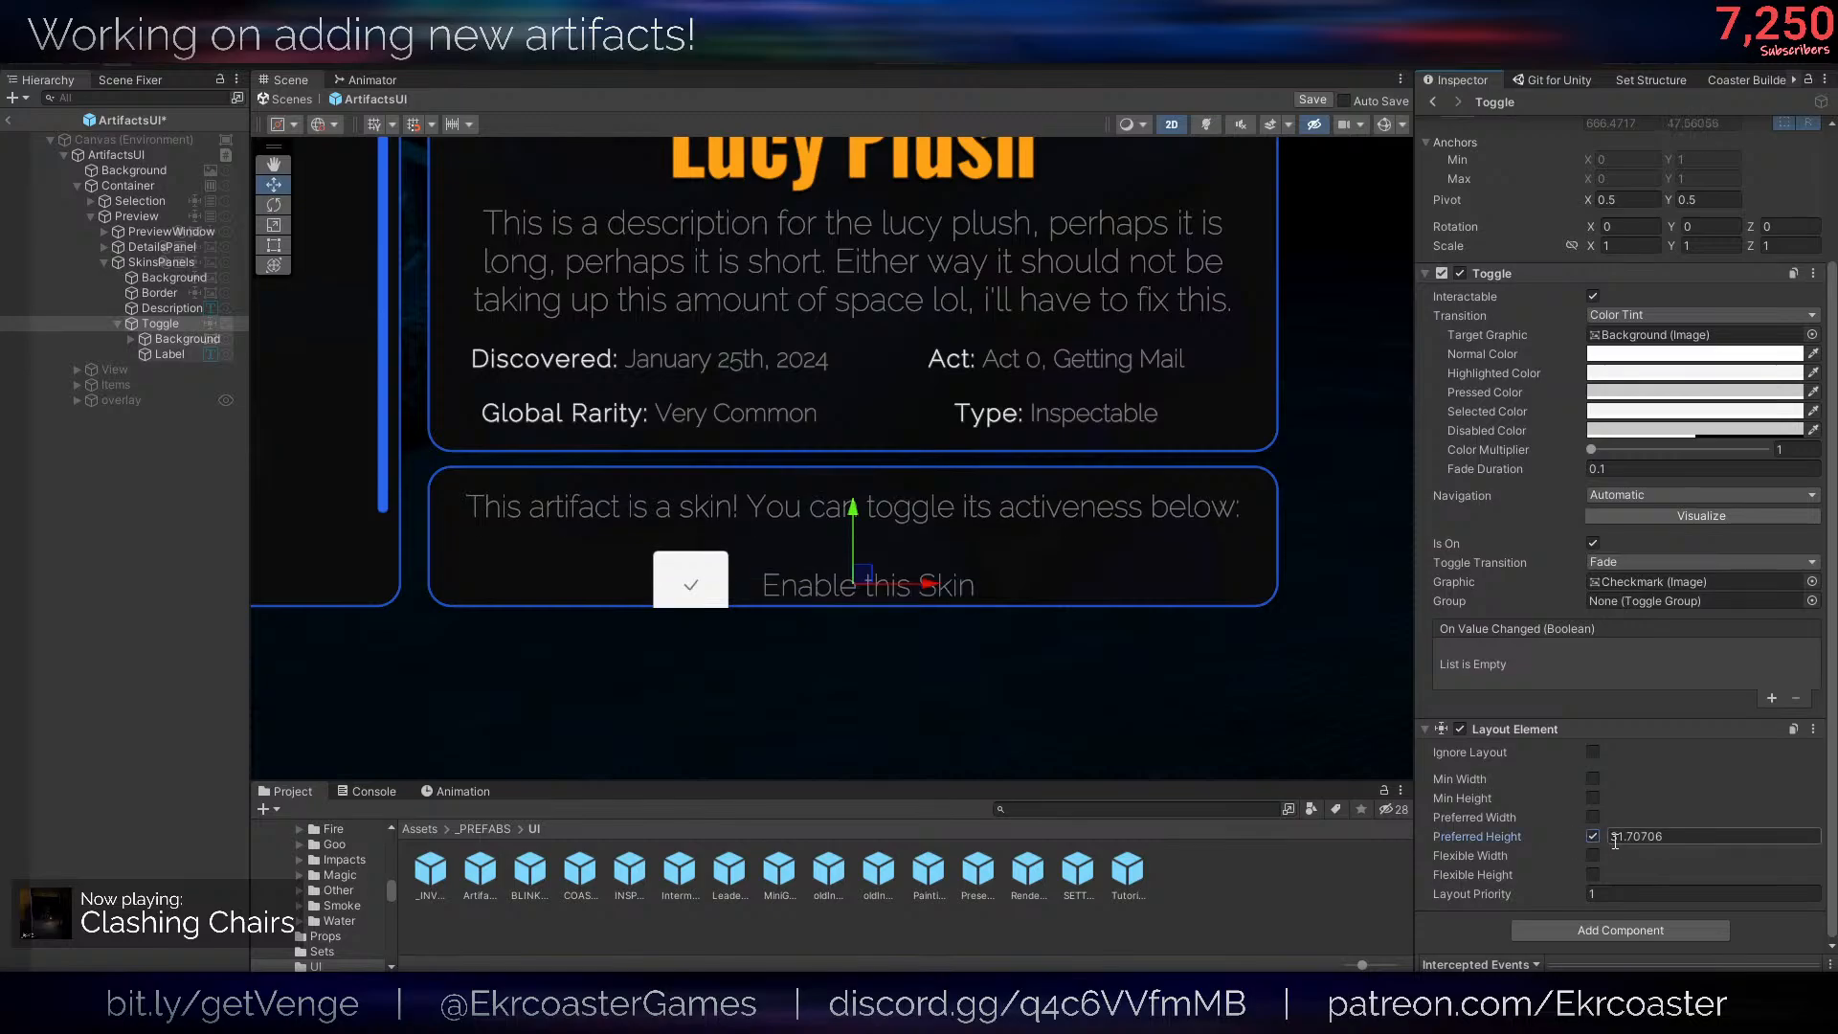
drag(1605, 839, 1824, 831)
- Move the Toggle's Background and Label together about 43 units to the right
click(178, 341)
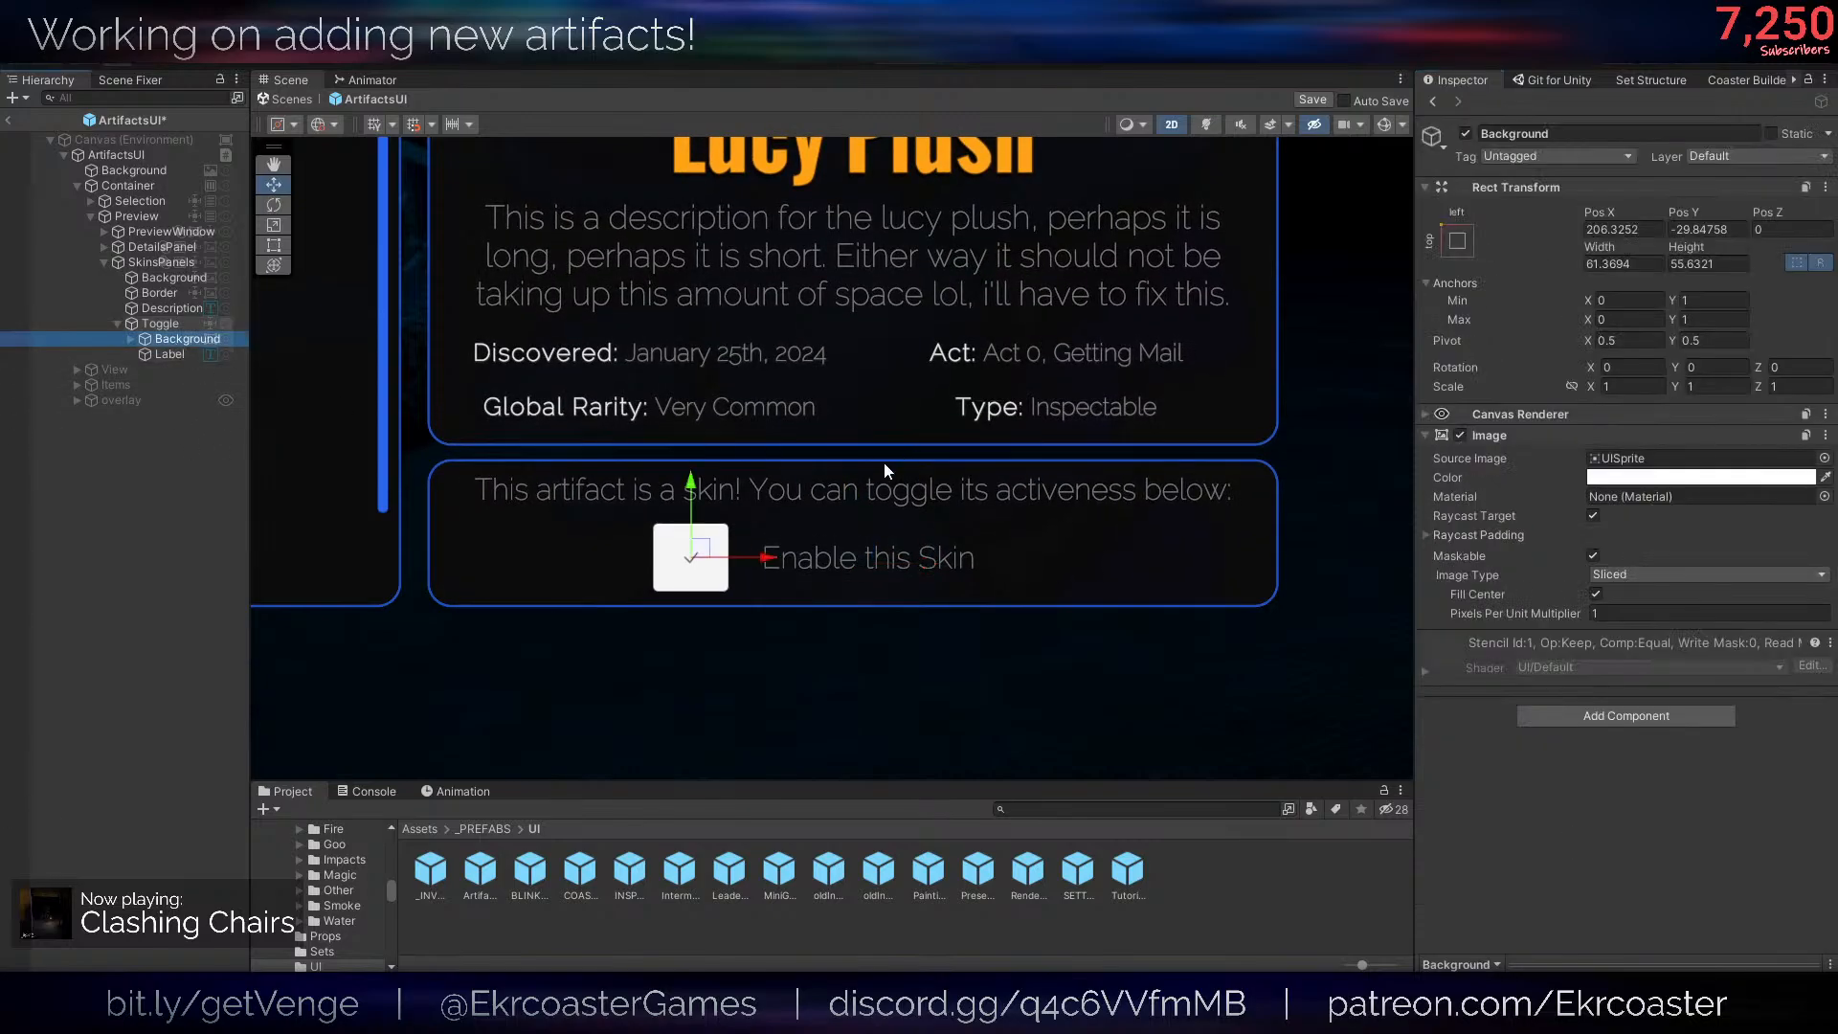
shift+click(192, 354)
drag(946, 561, 988, 566)
- Set the left and right text margins of the Toggle's Label to 10
click(197, 354)
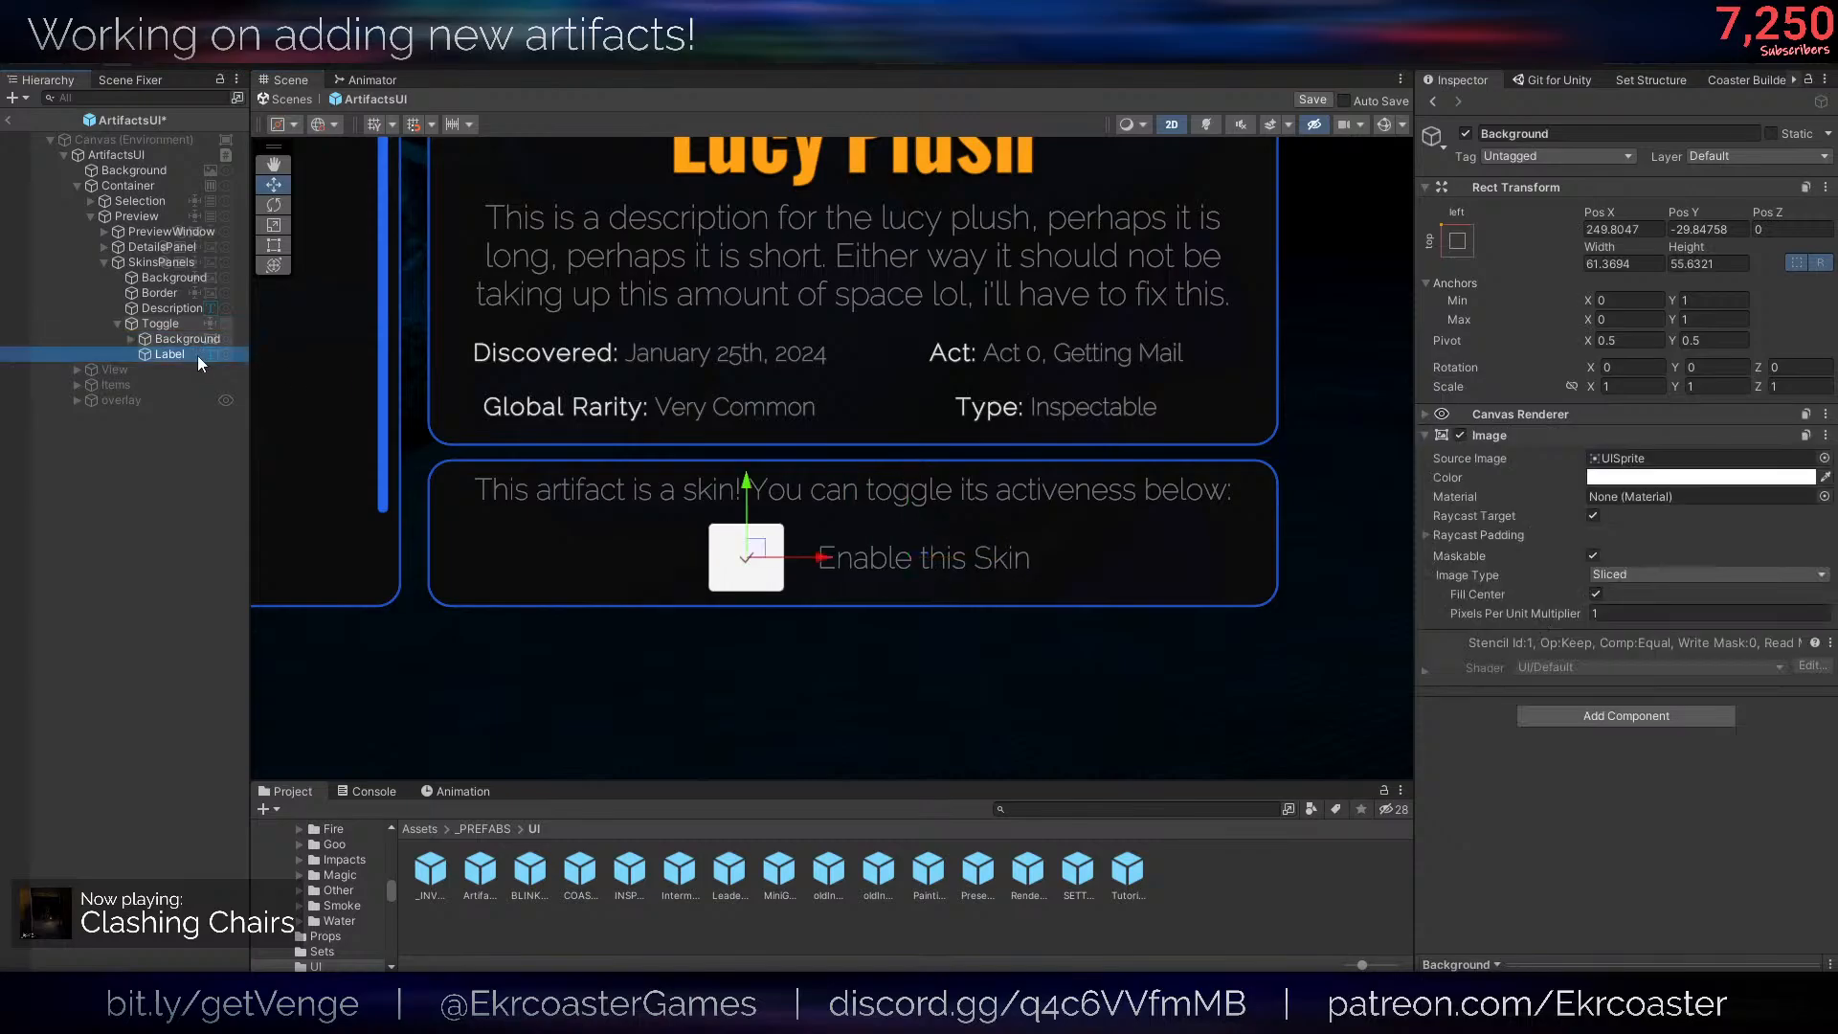
key(t)
scroll(1034, 551, up, 1)
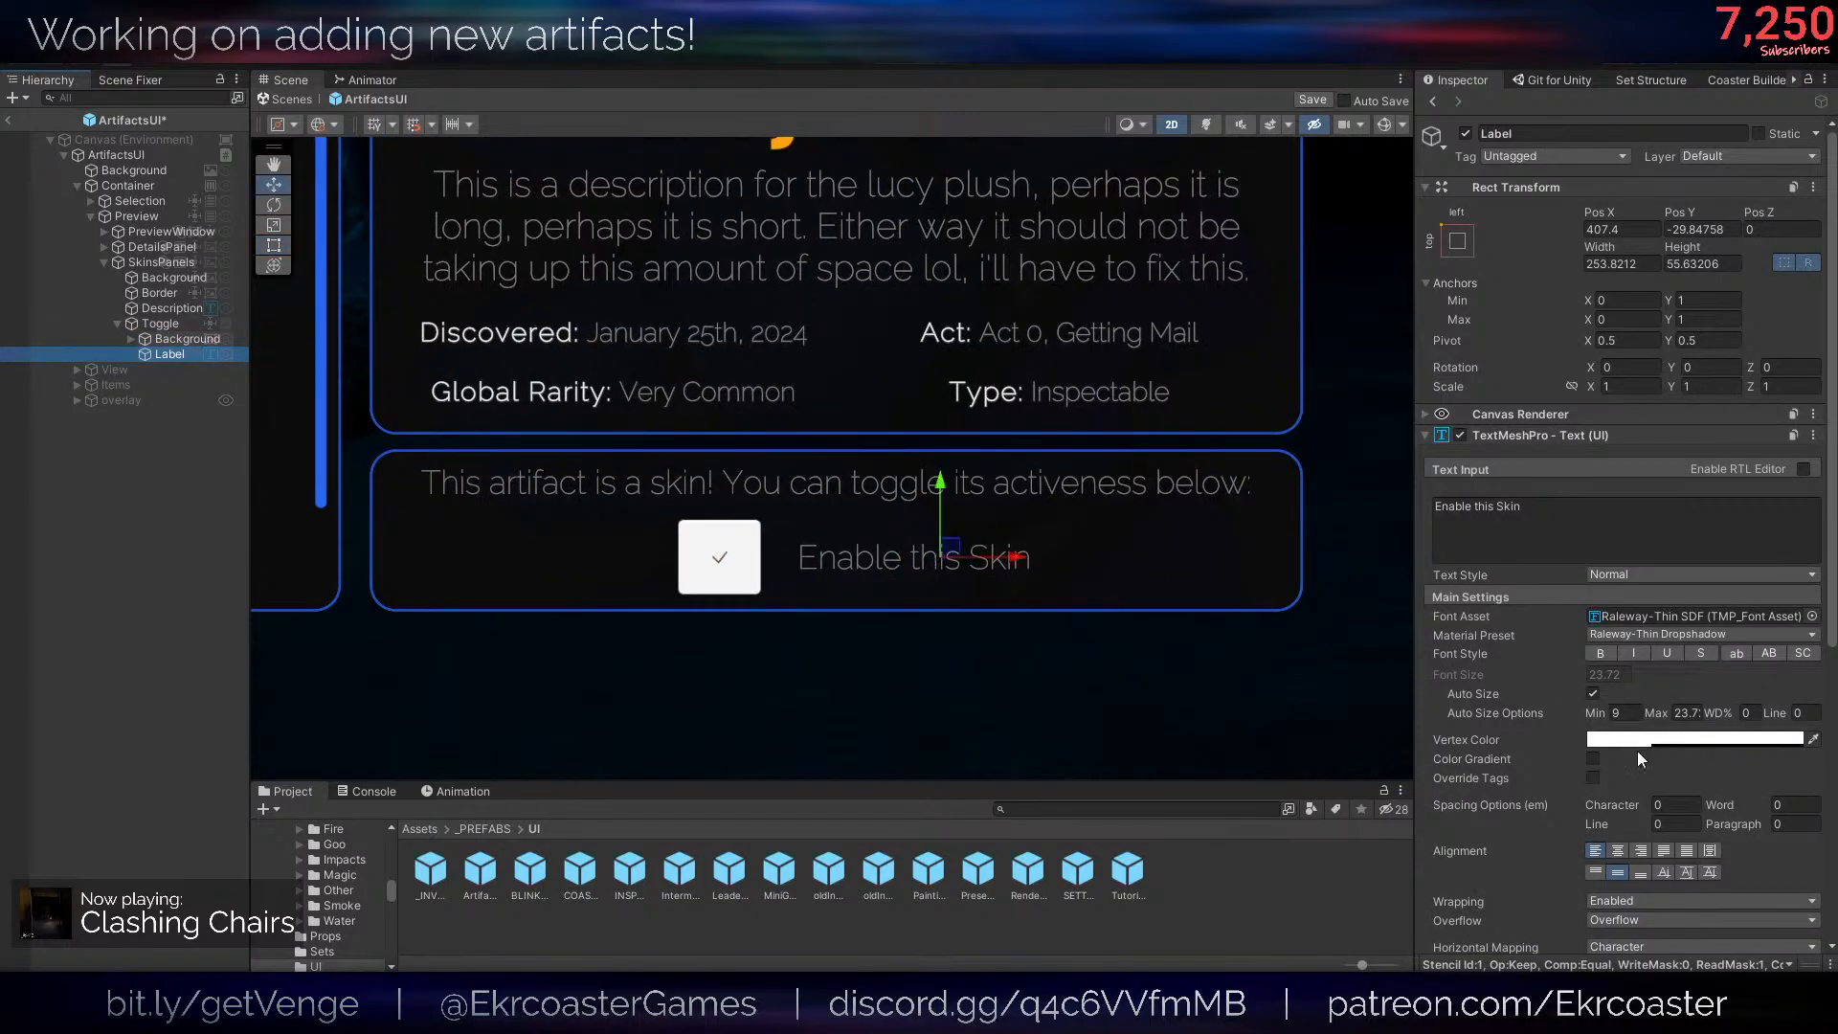
scroll(762, 550, up, 1)
key(w)
scroll(1570, 766, down, 6)
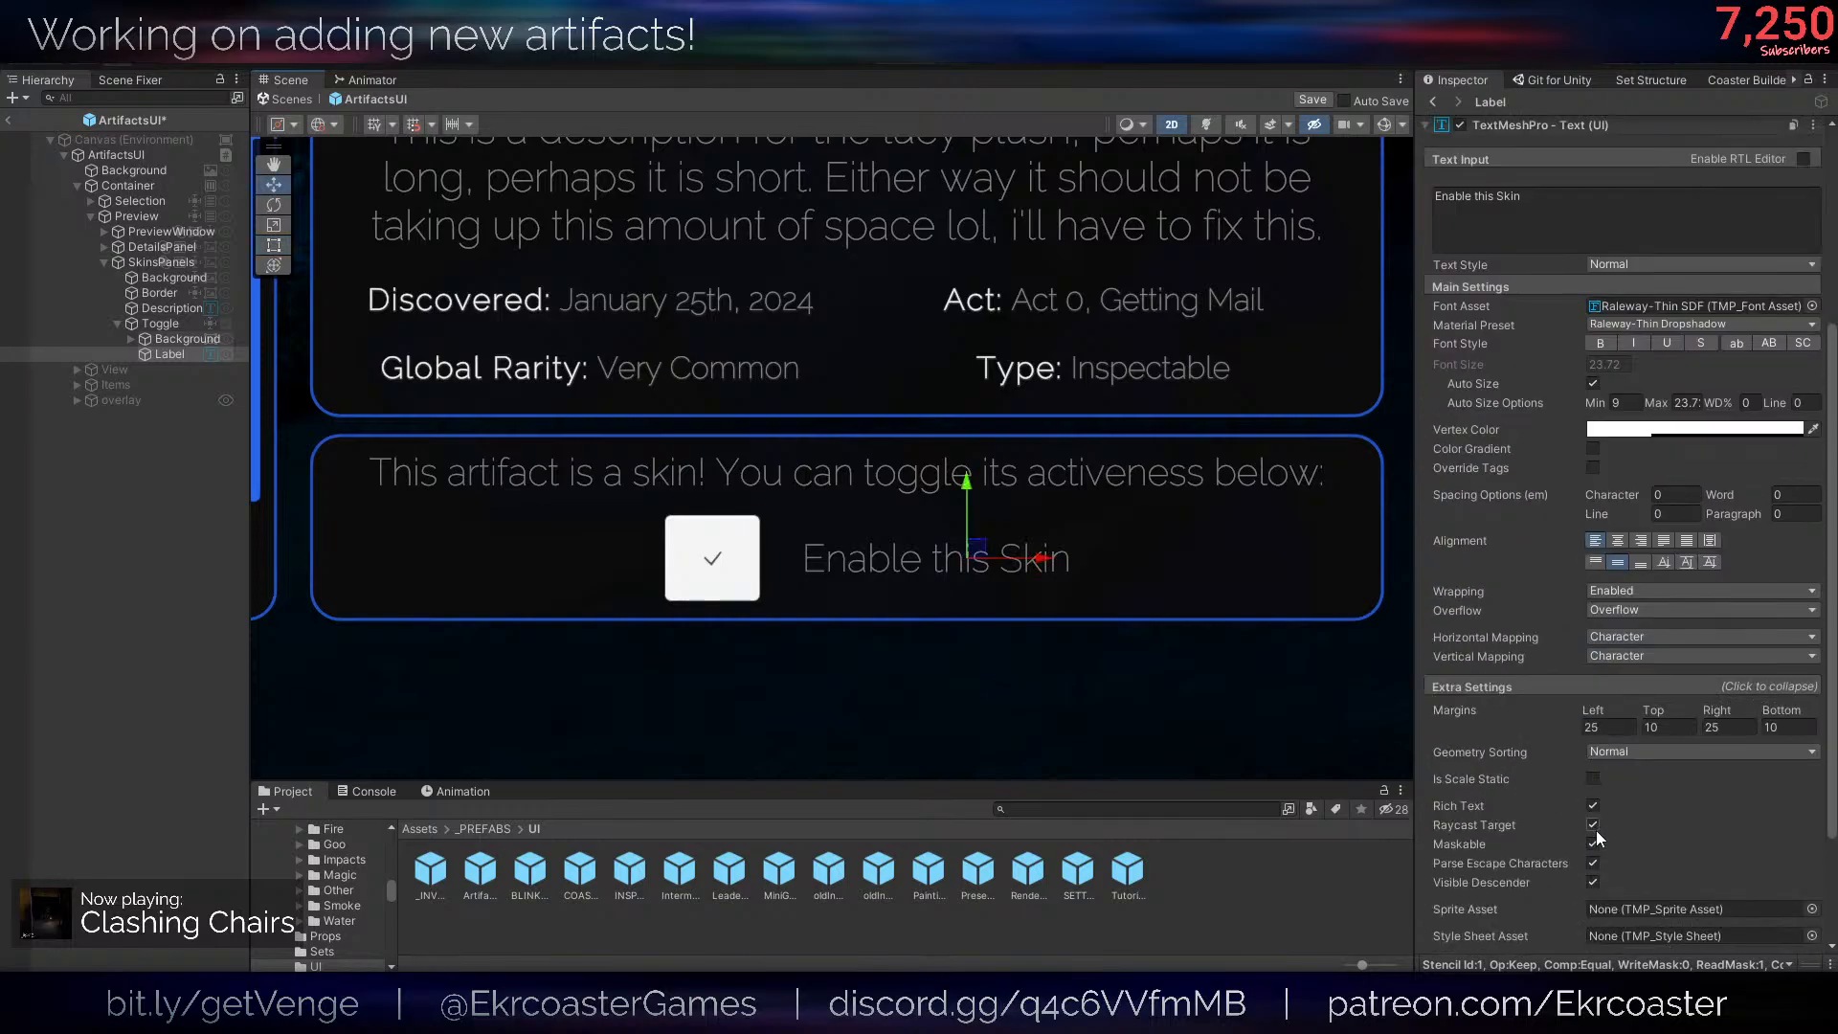
click(1602, 728)
text(10)
click(1720, 728)
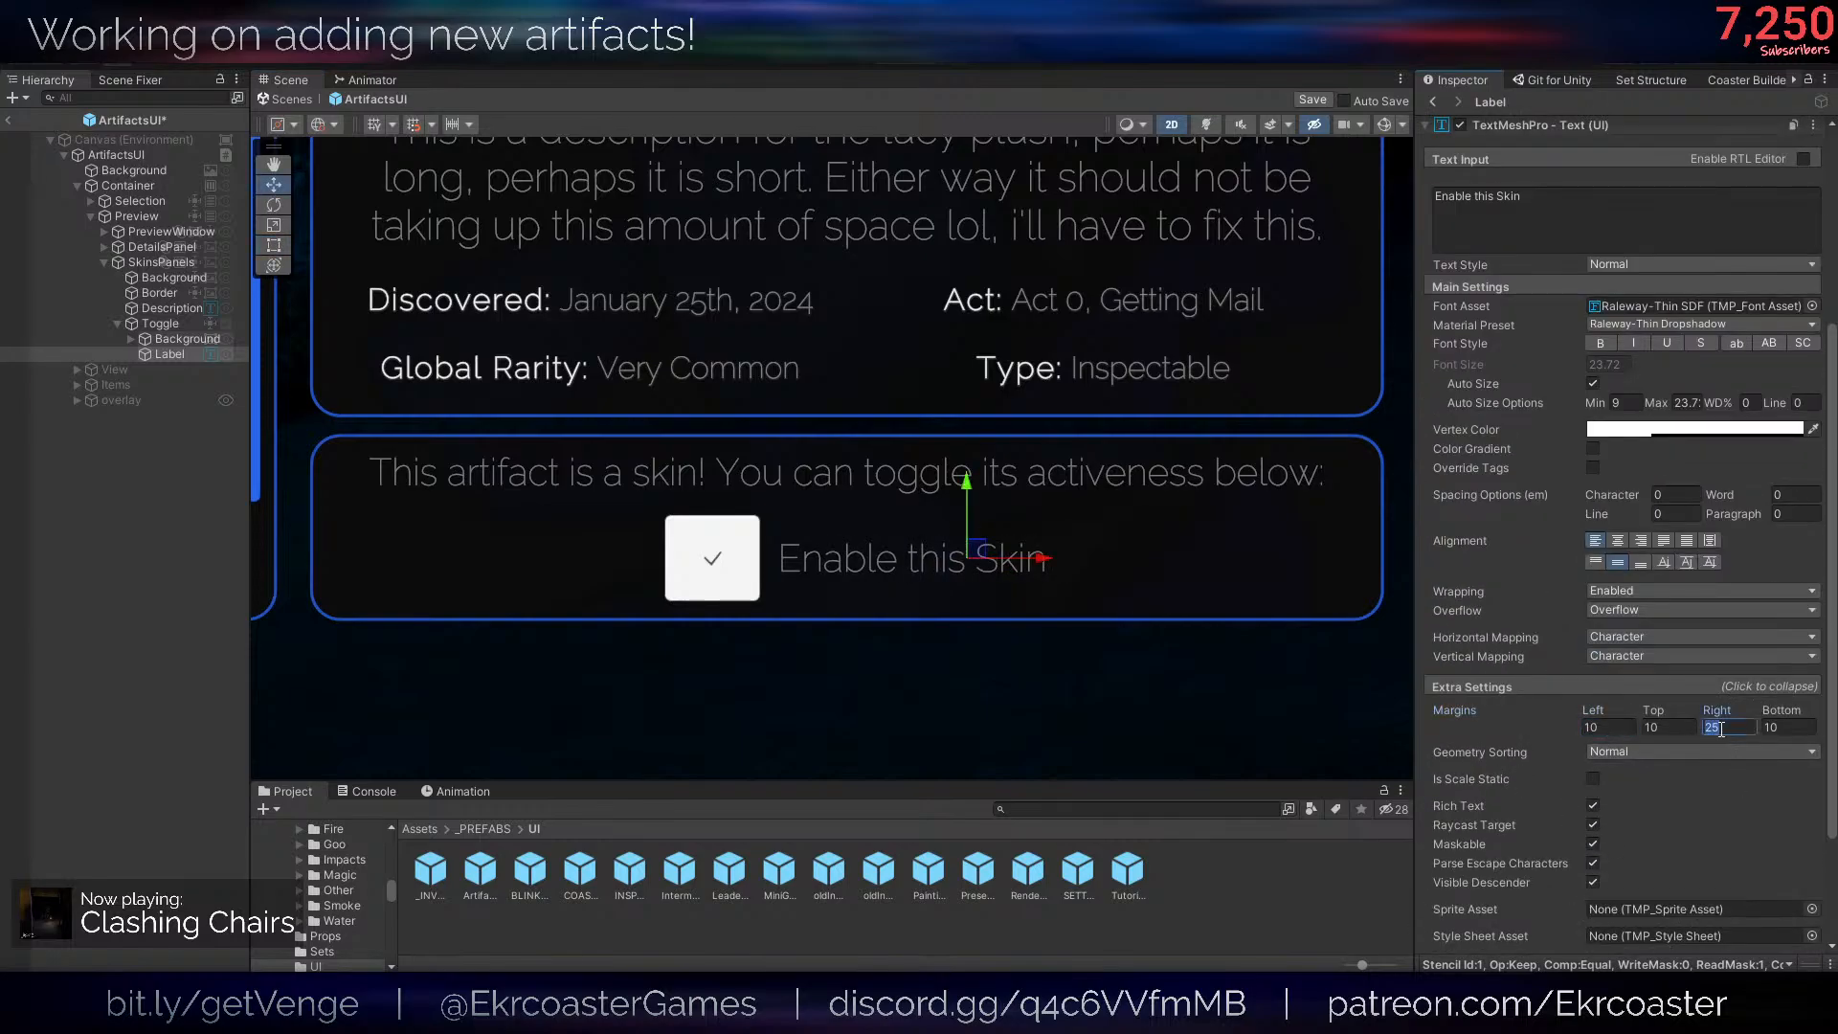
text(10)
- Nudge the Toggle's Background and Label slightly right together and anchor both to the middle center
middle_drag(994, 622, 1030, 657)
scroll(1101, 622, down, 4)
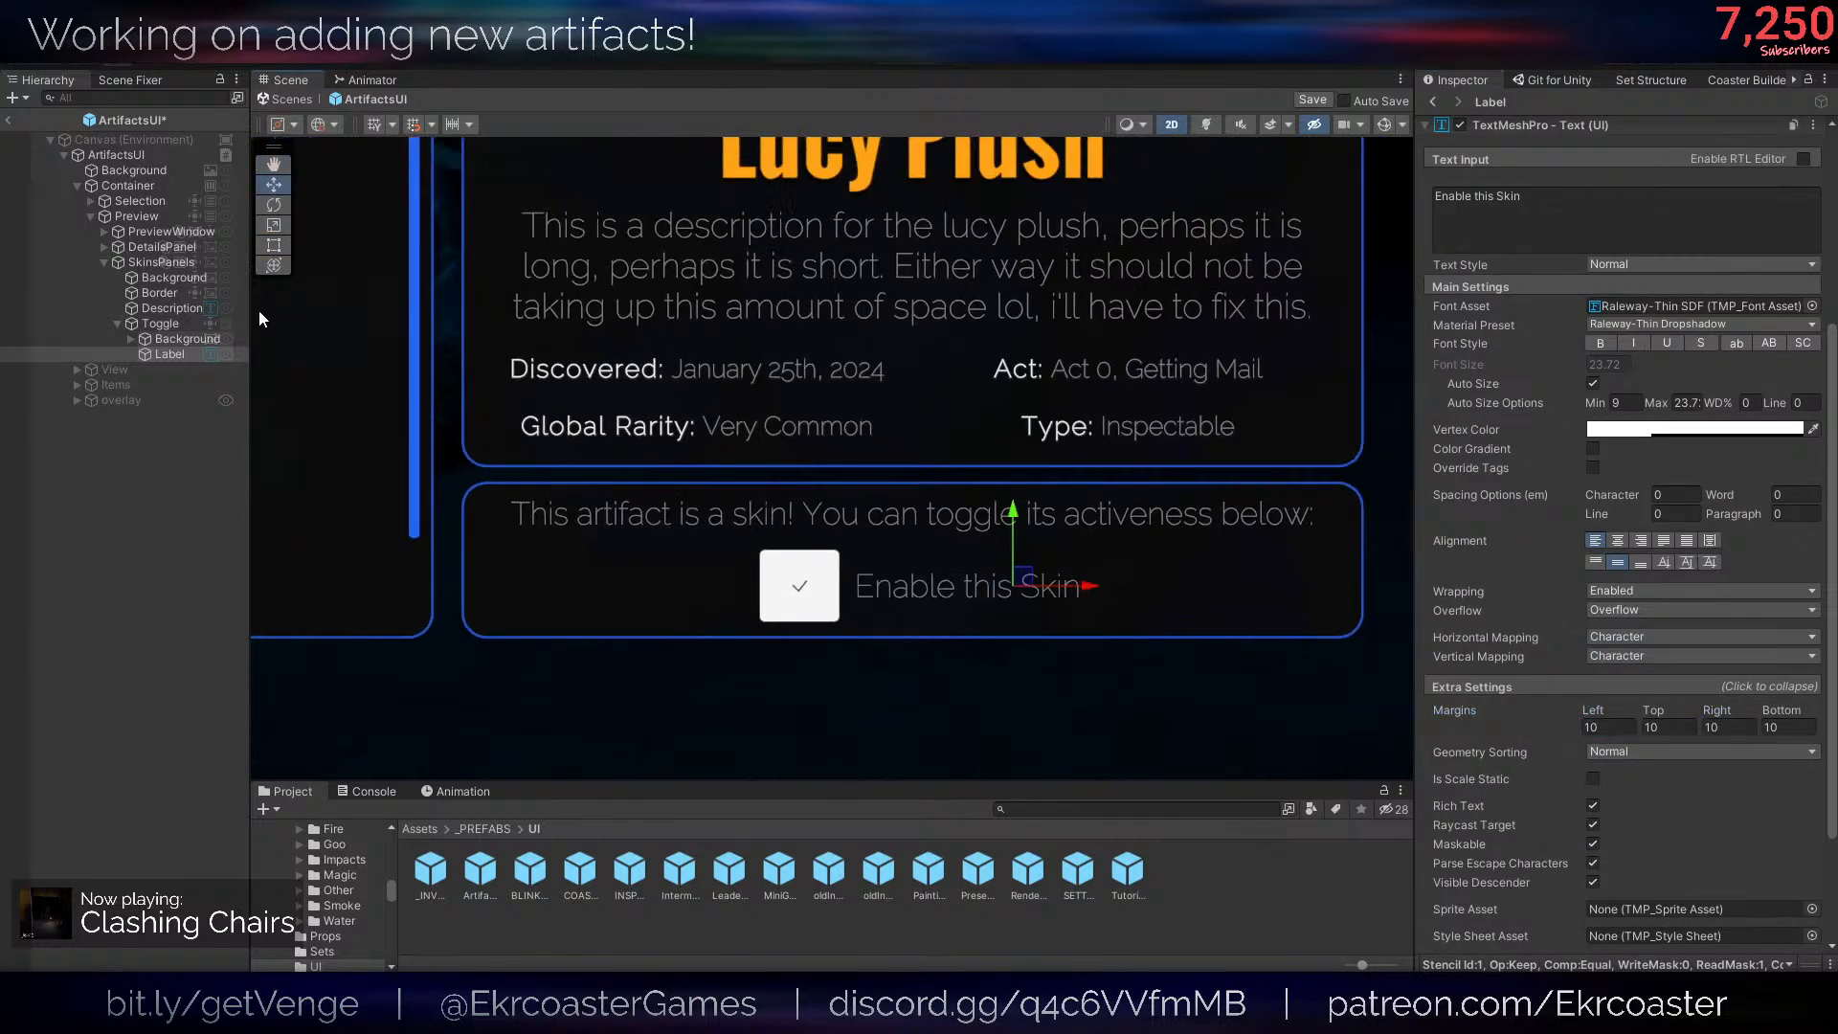
ctrl+click(174, 338)
drag(1037, 591, 1044, 590)
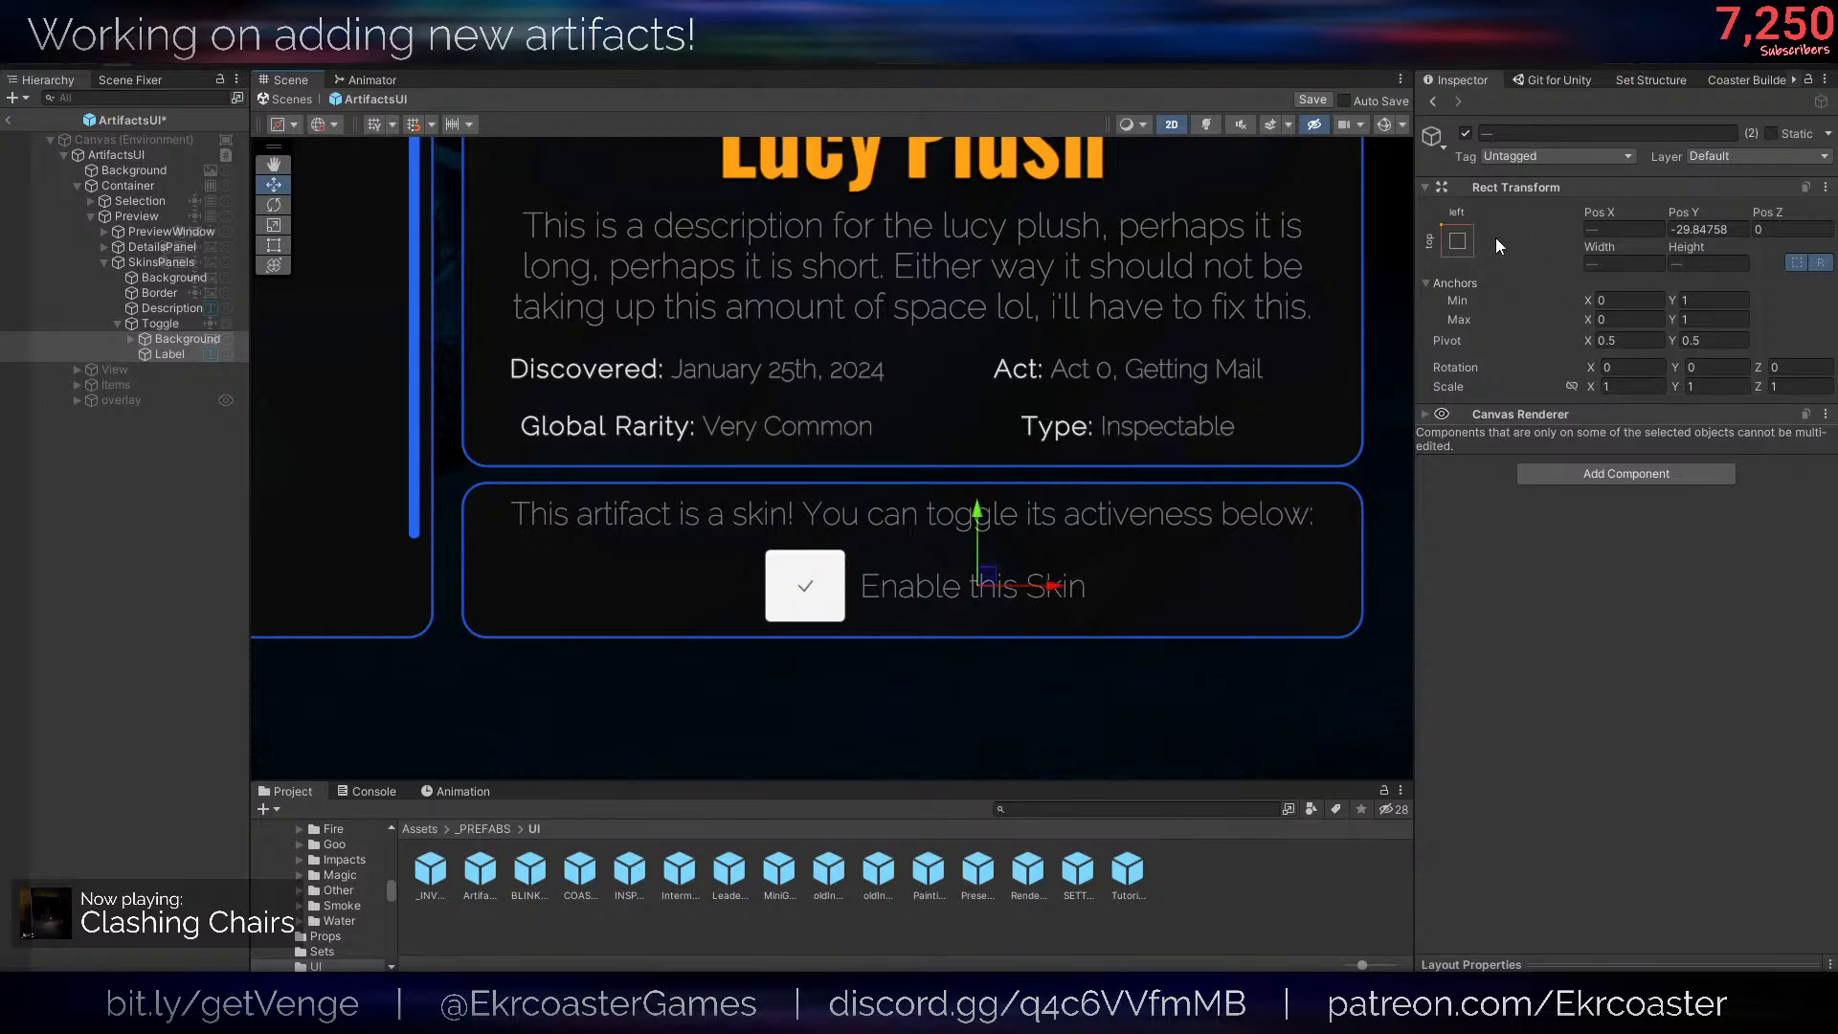
click(1459, 242)
click(1566, 433)
click(153, 325)
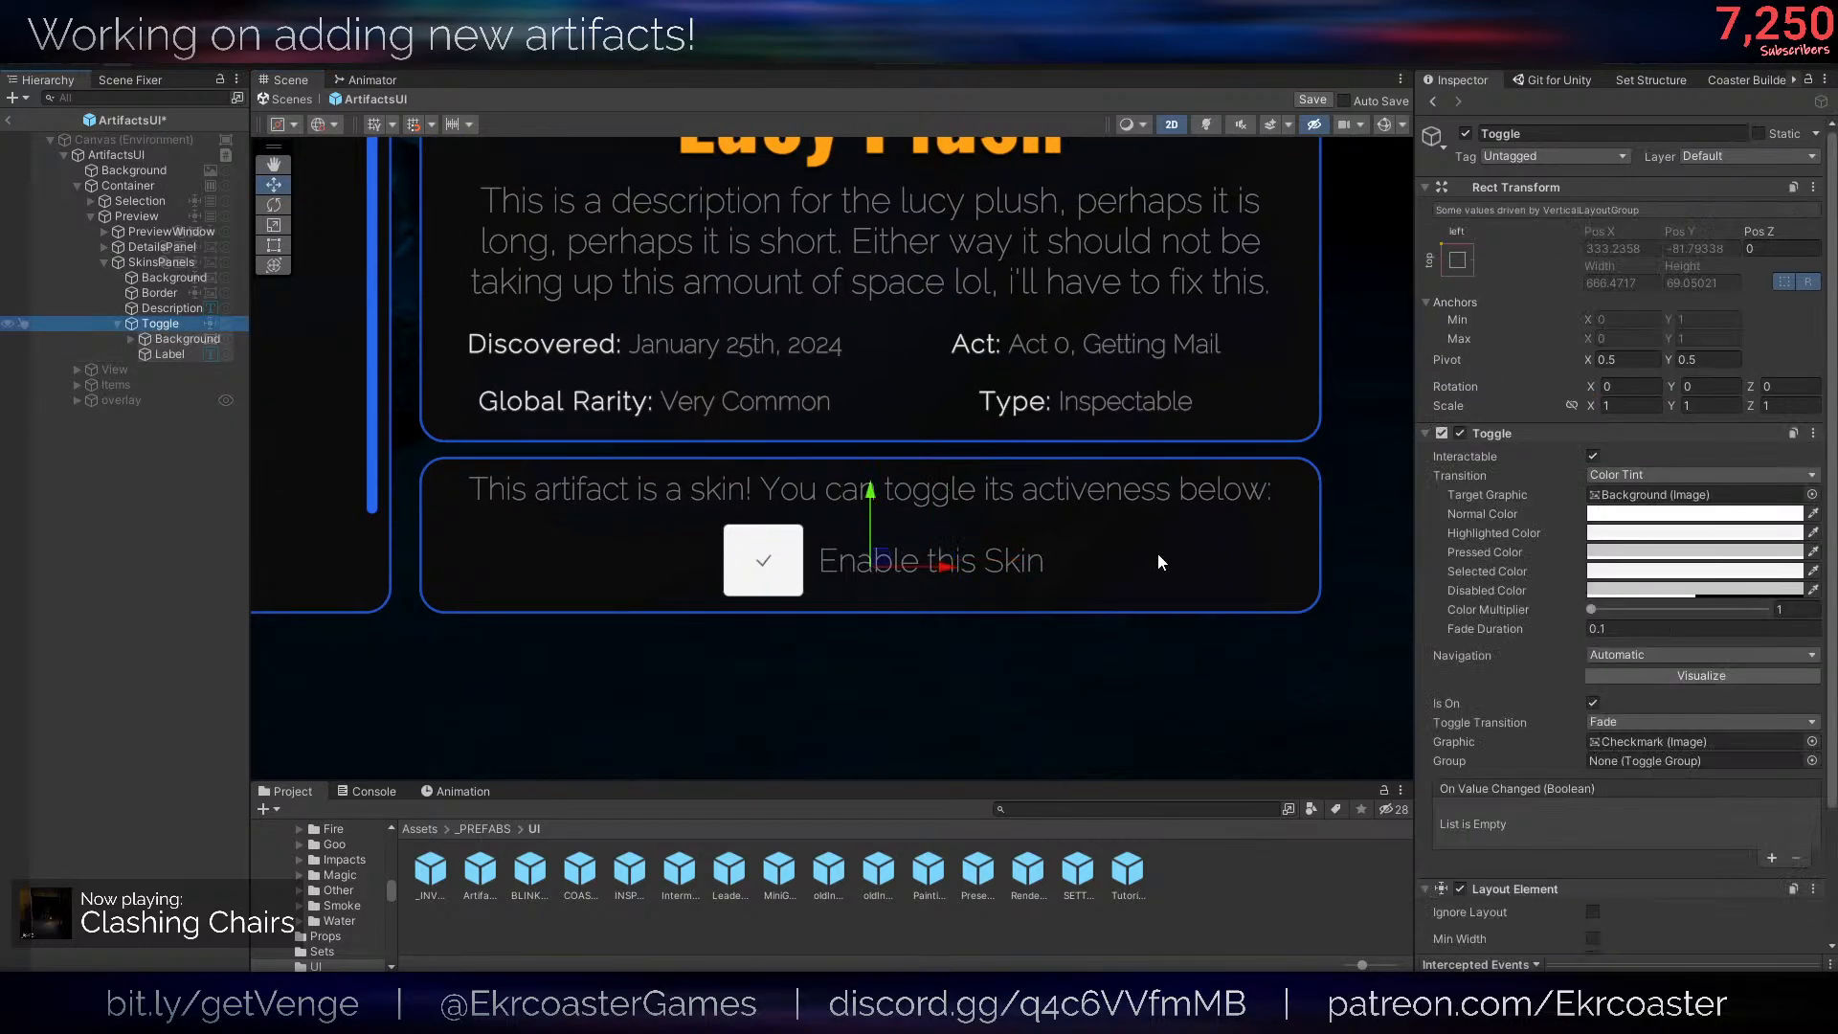
key(w)
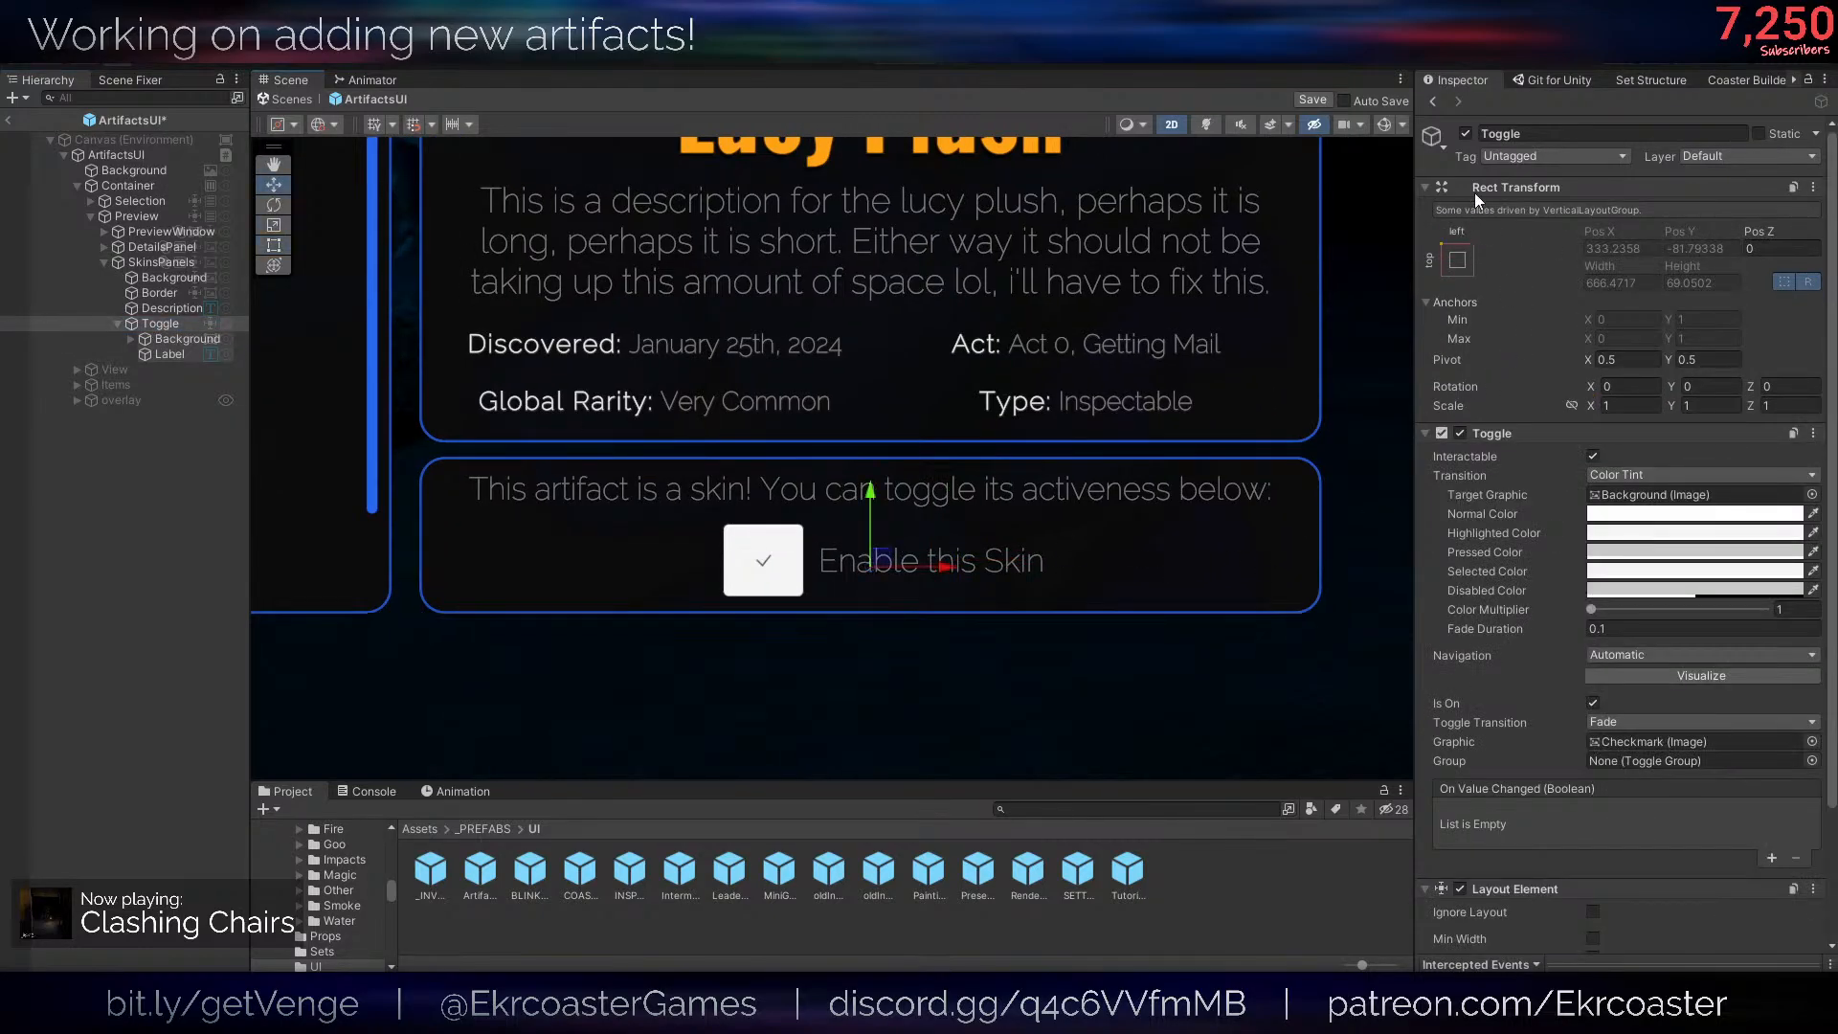
scroll(934, 555, down, 2)
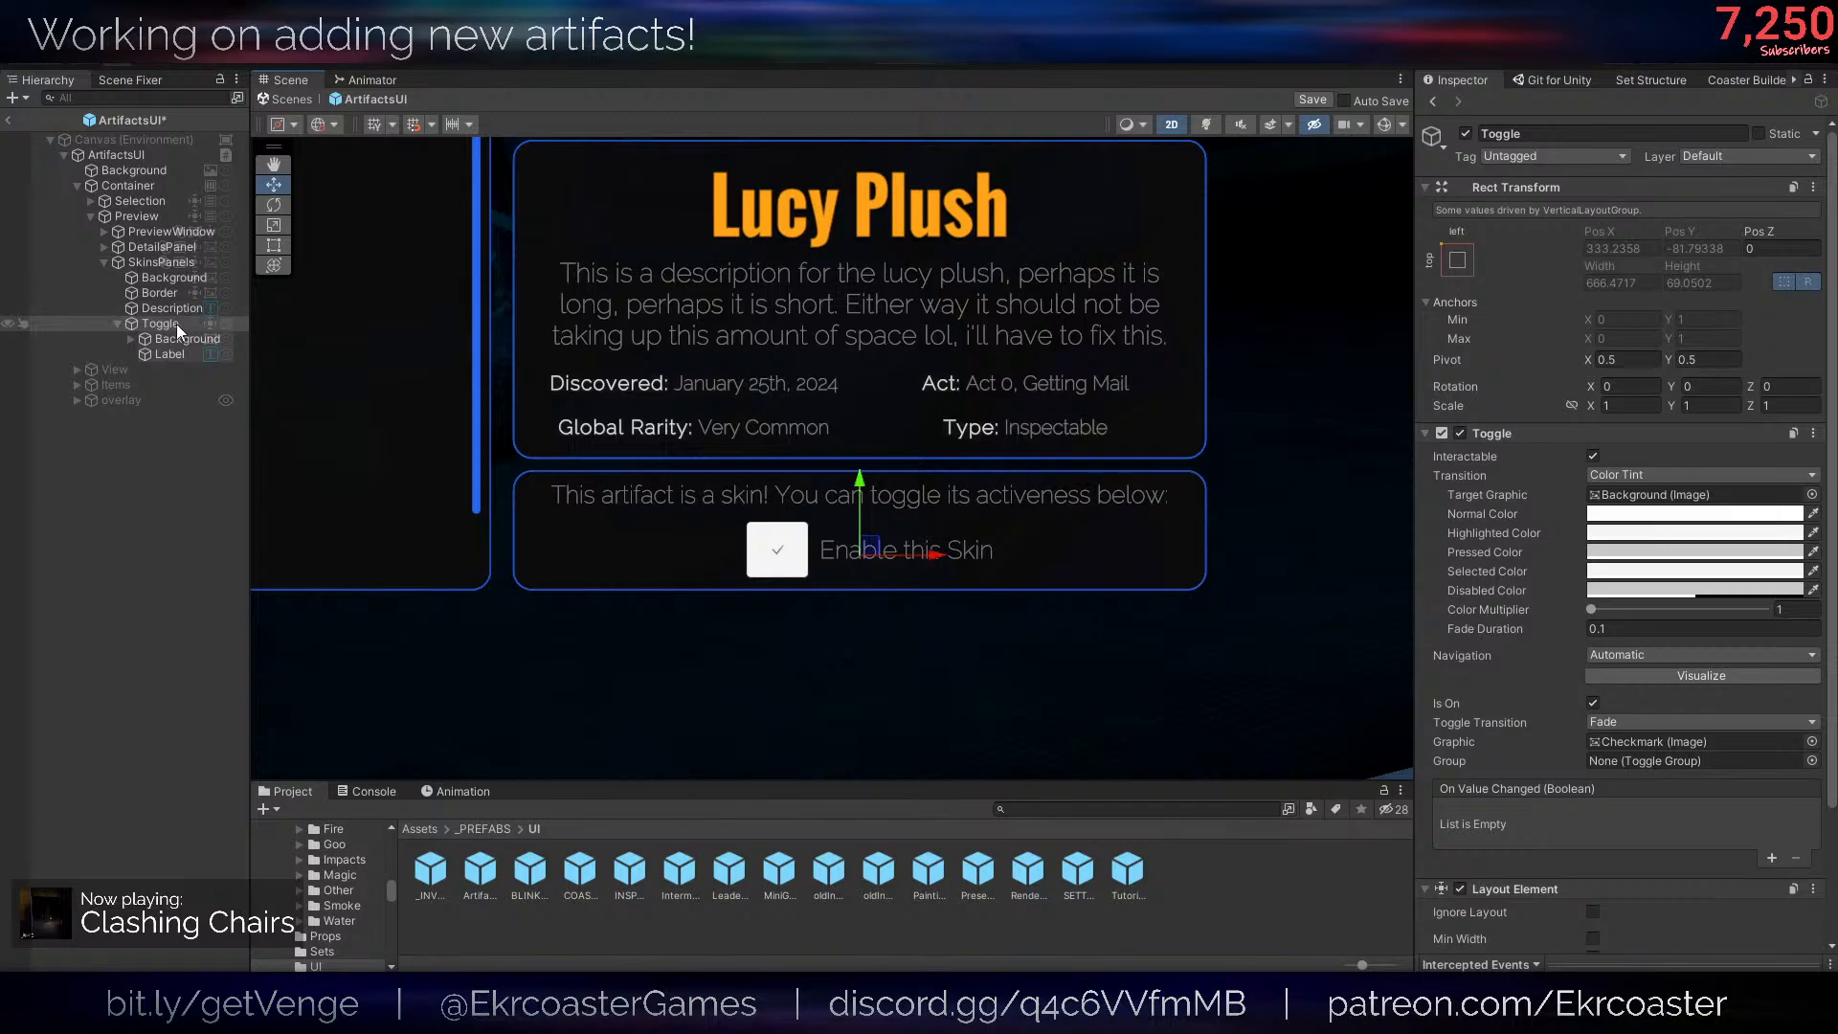
click(151, 262)
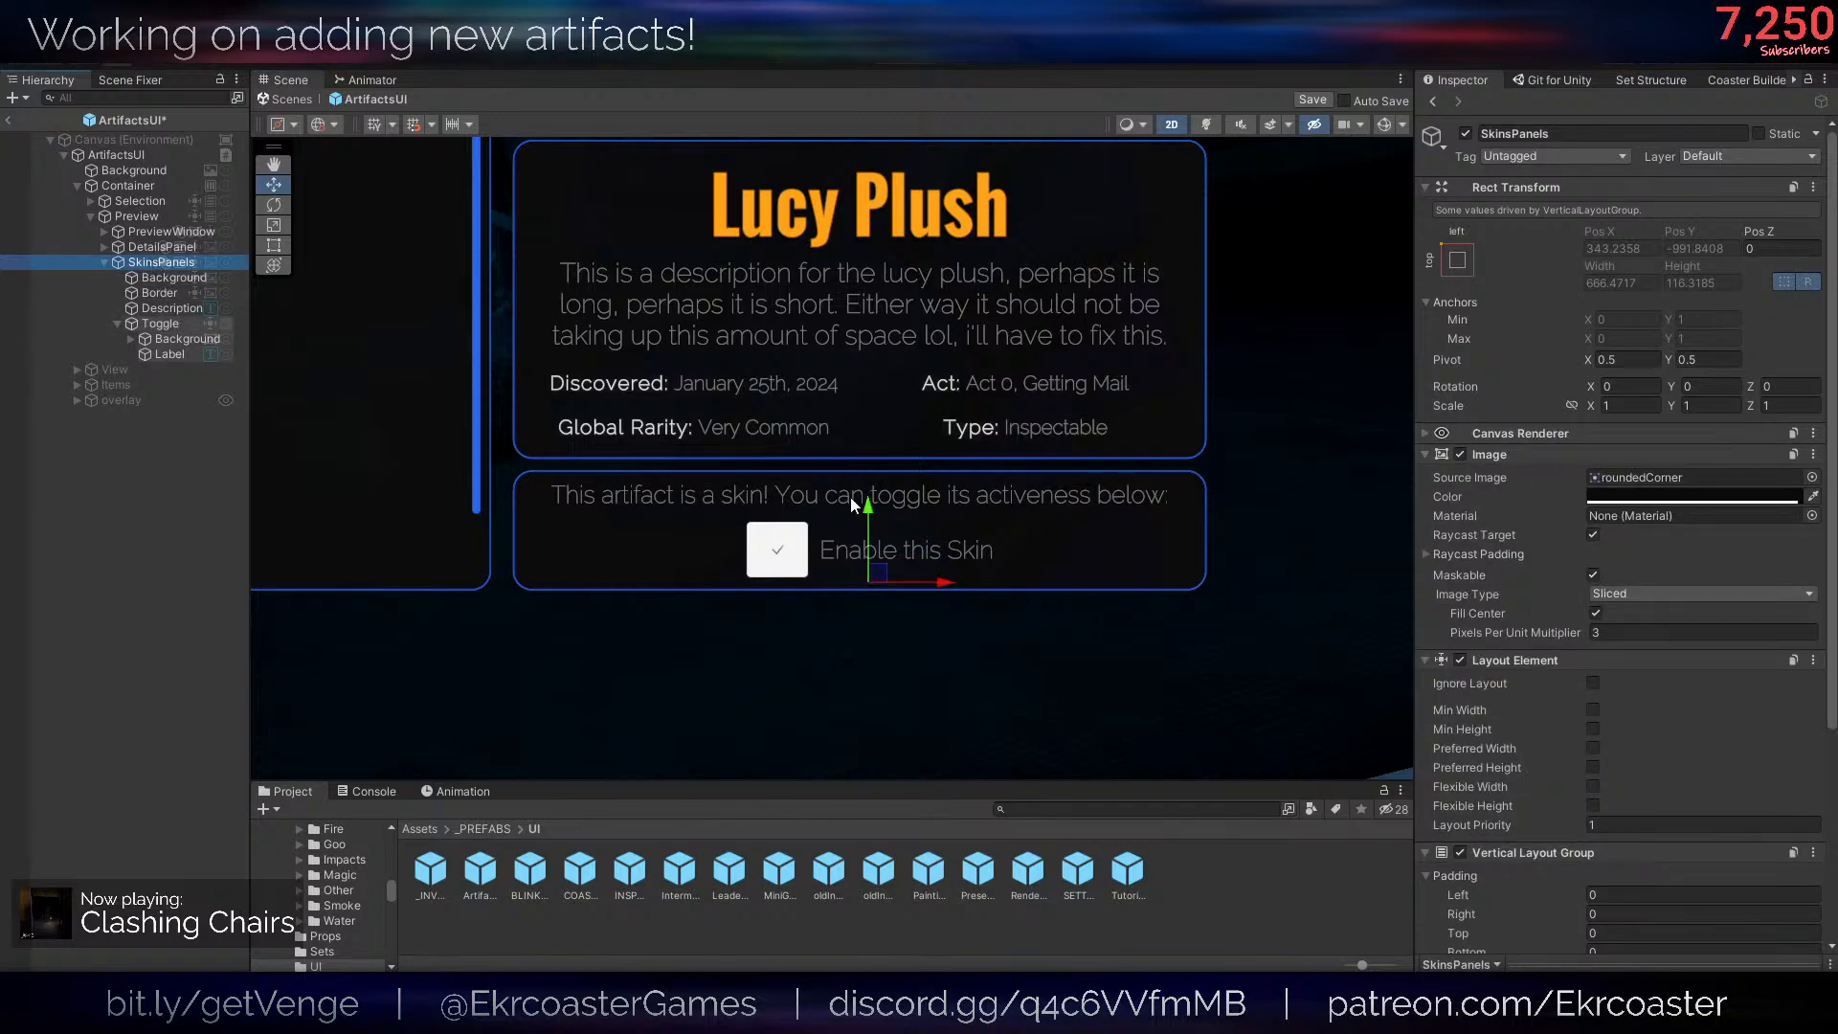
scroll(1032, 699, up, 1)
- Set the source image of the Checkmark inside the Toggle's Background to UISprite
click(214, 328)
key(Left)
key(Down)
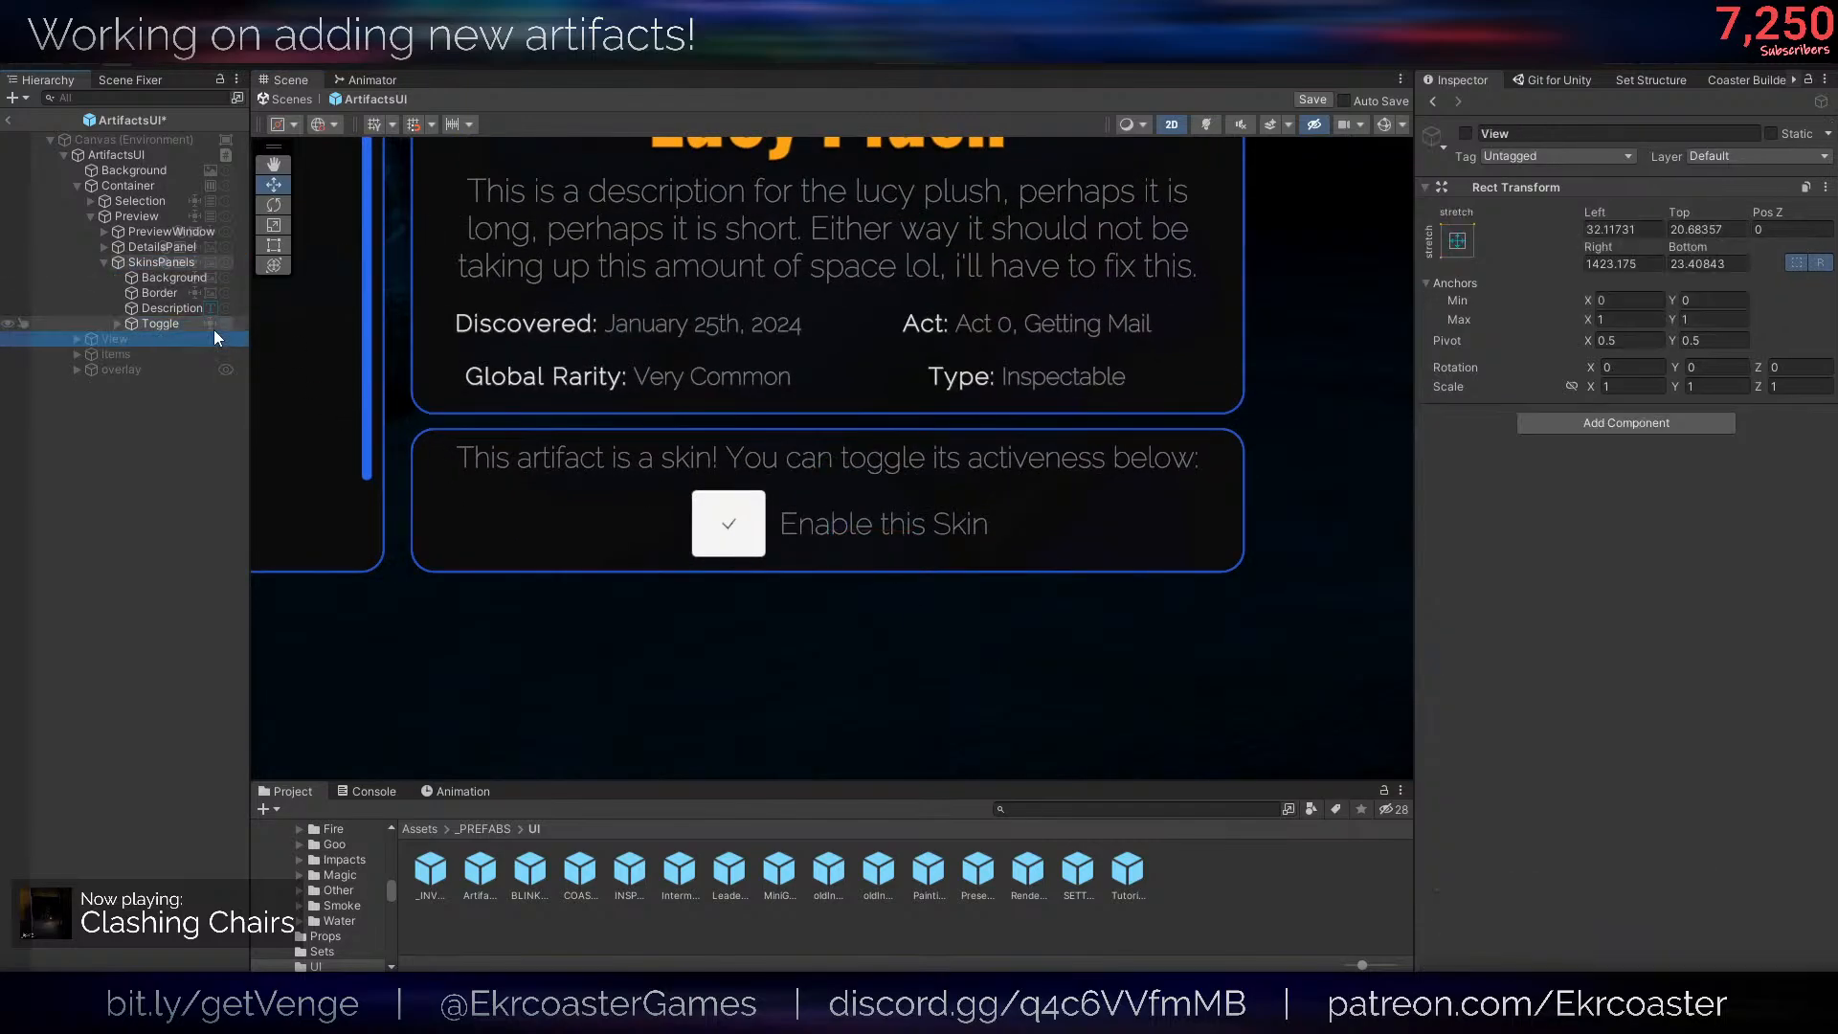
key(Up)
key(Right)
key(Down)
key(Right)
key(Down)
key(f)
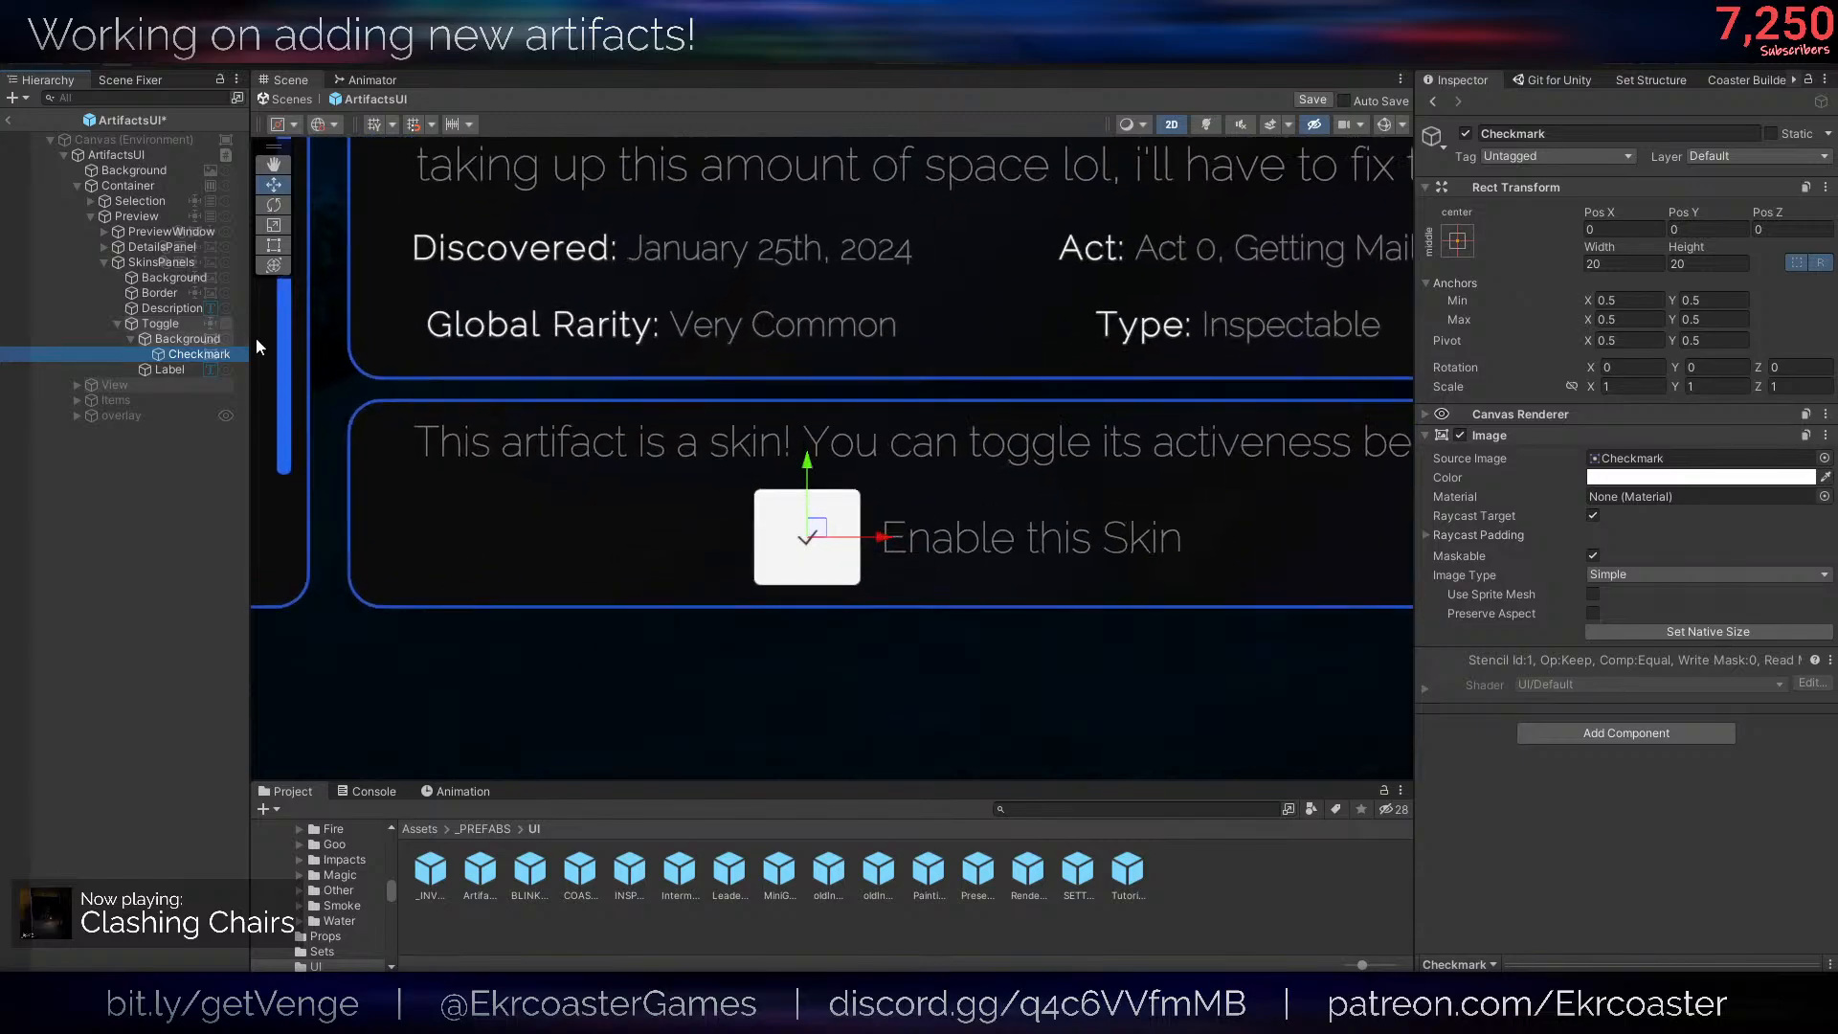
click(1825, 458)
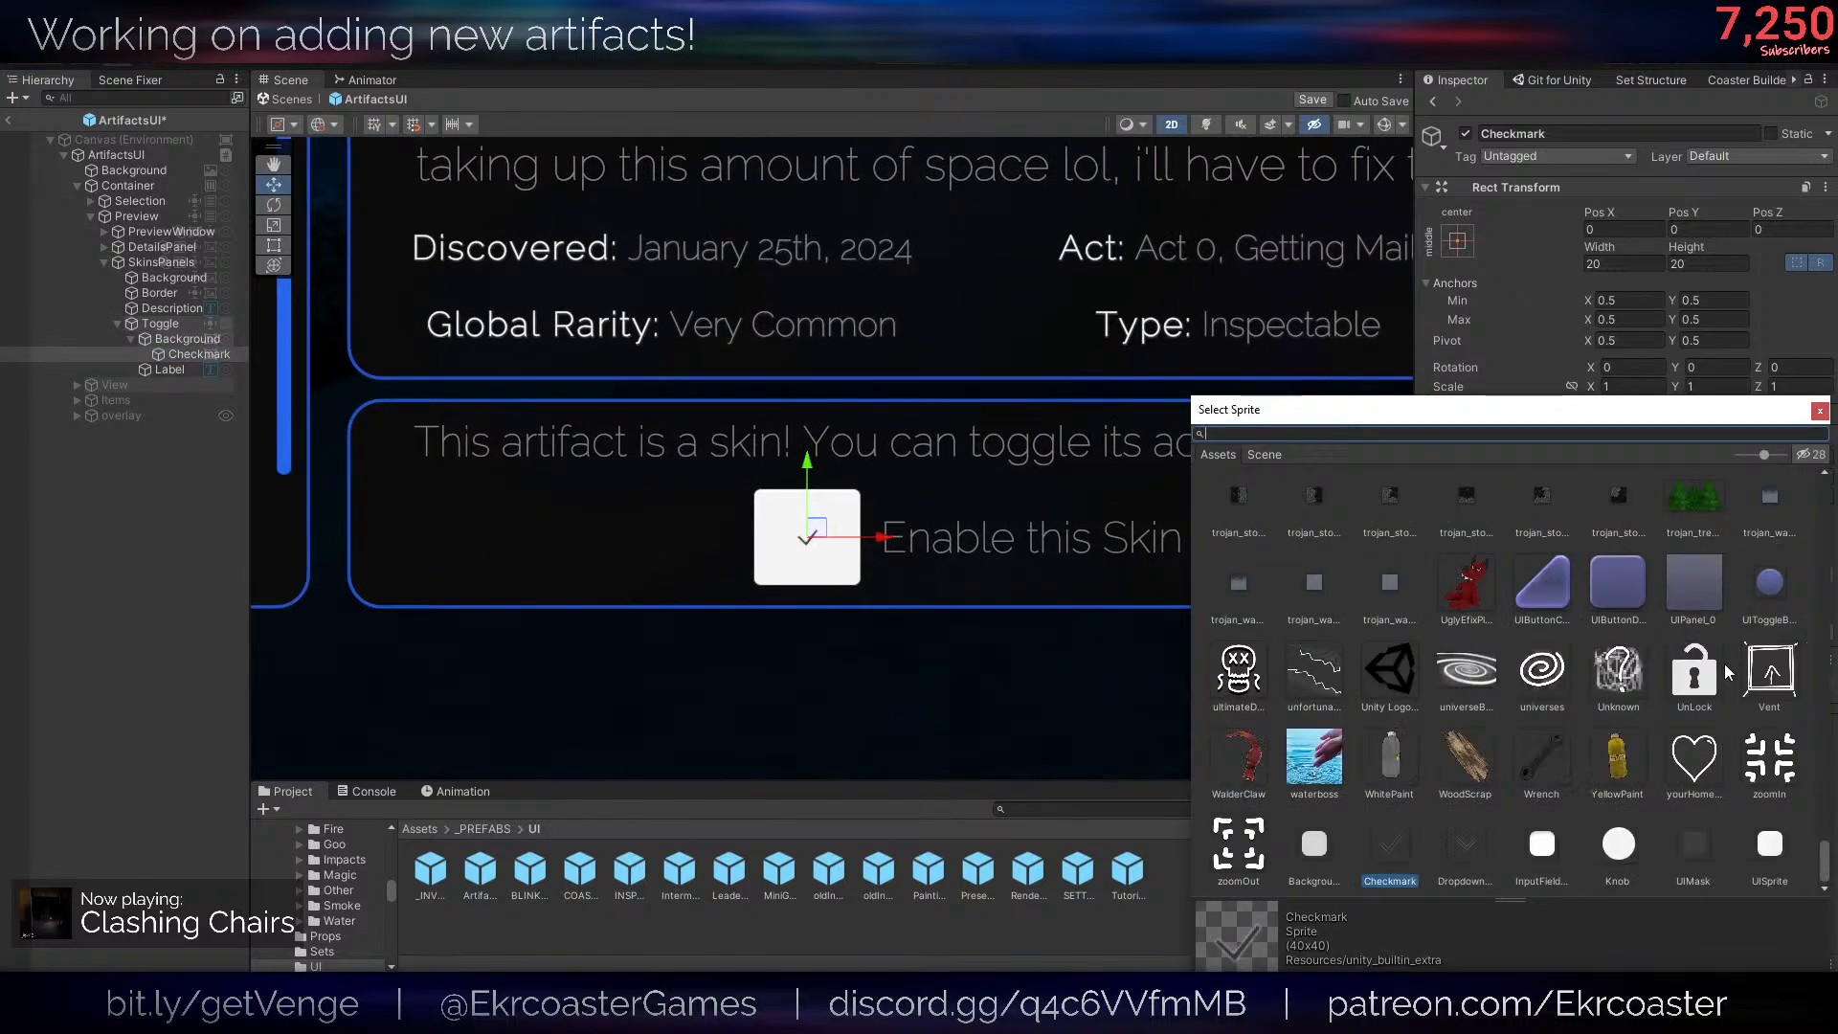
click(1771, 844)
- Scale the Checkmark up uniformly to about 2.76 so it nearly fills the box
drag(1081, 673, 1055, 674)
scroll(1055, 675, up, 2)
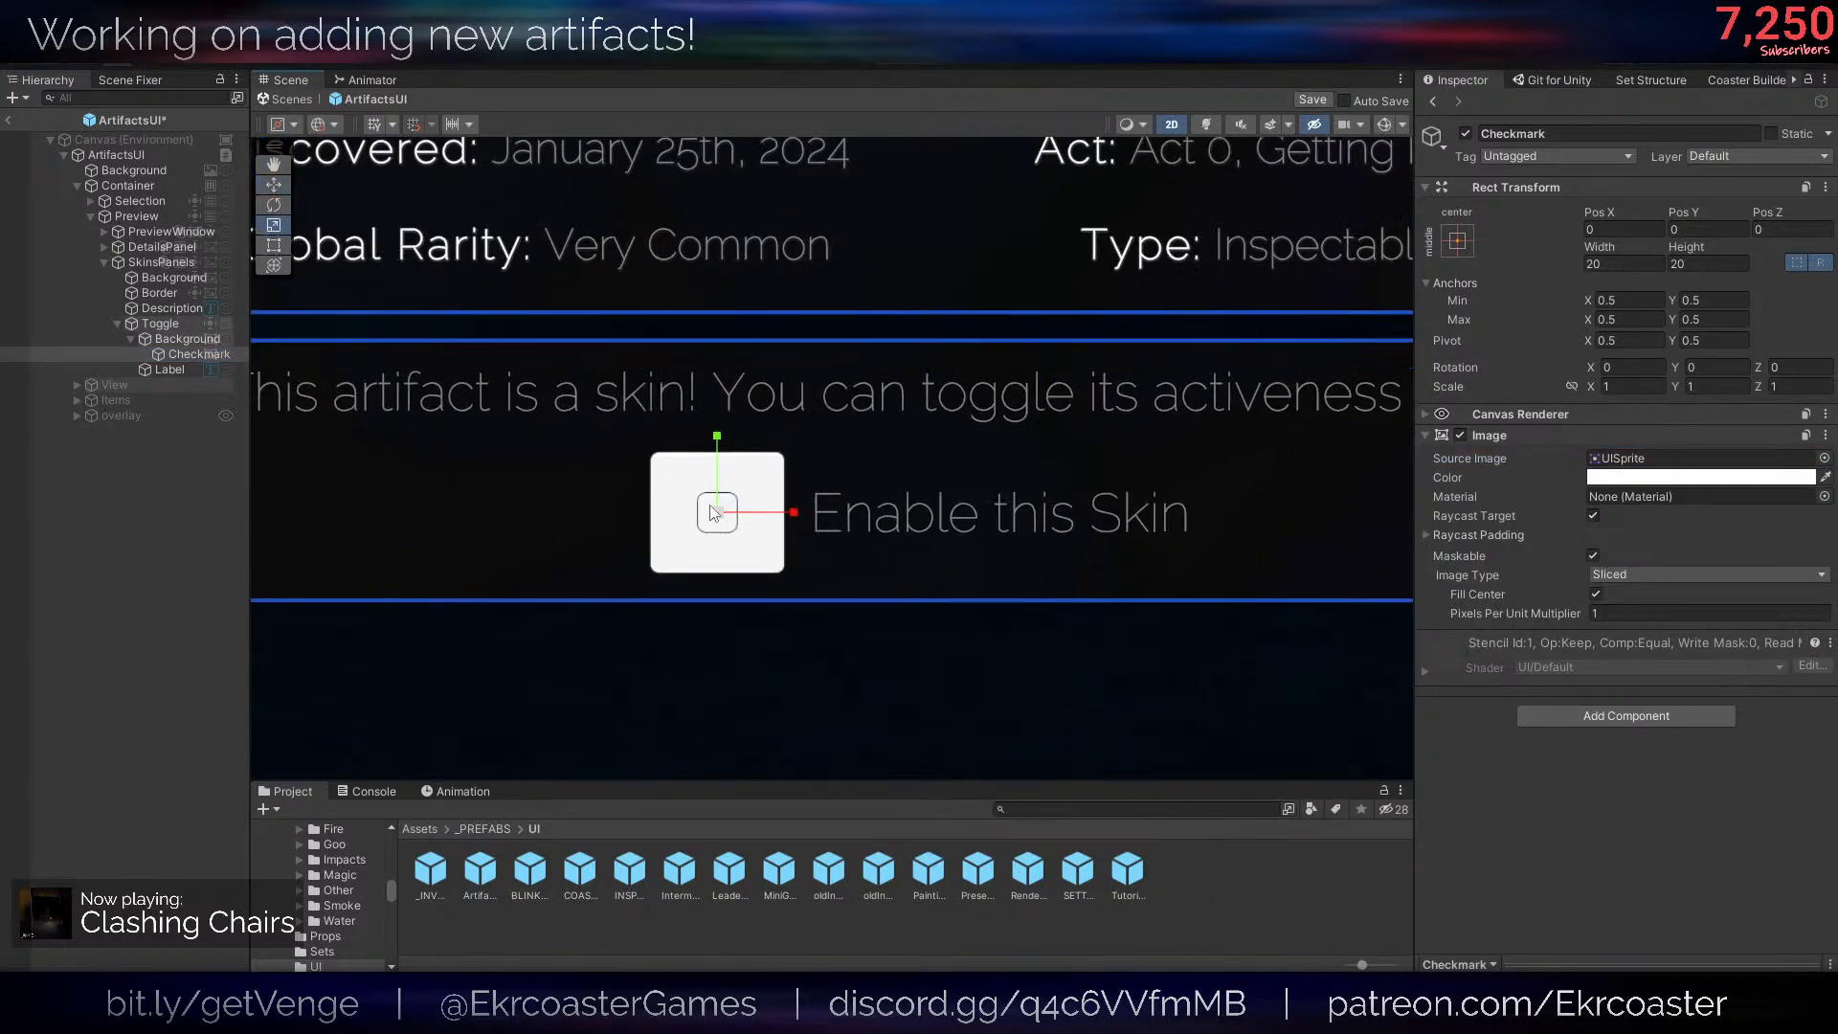
key(r)
drag(718, 512, 767, 497)
- Set the source image of the Toggle's Background to roundedCorner
click(182, 339)
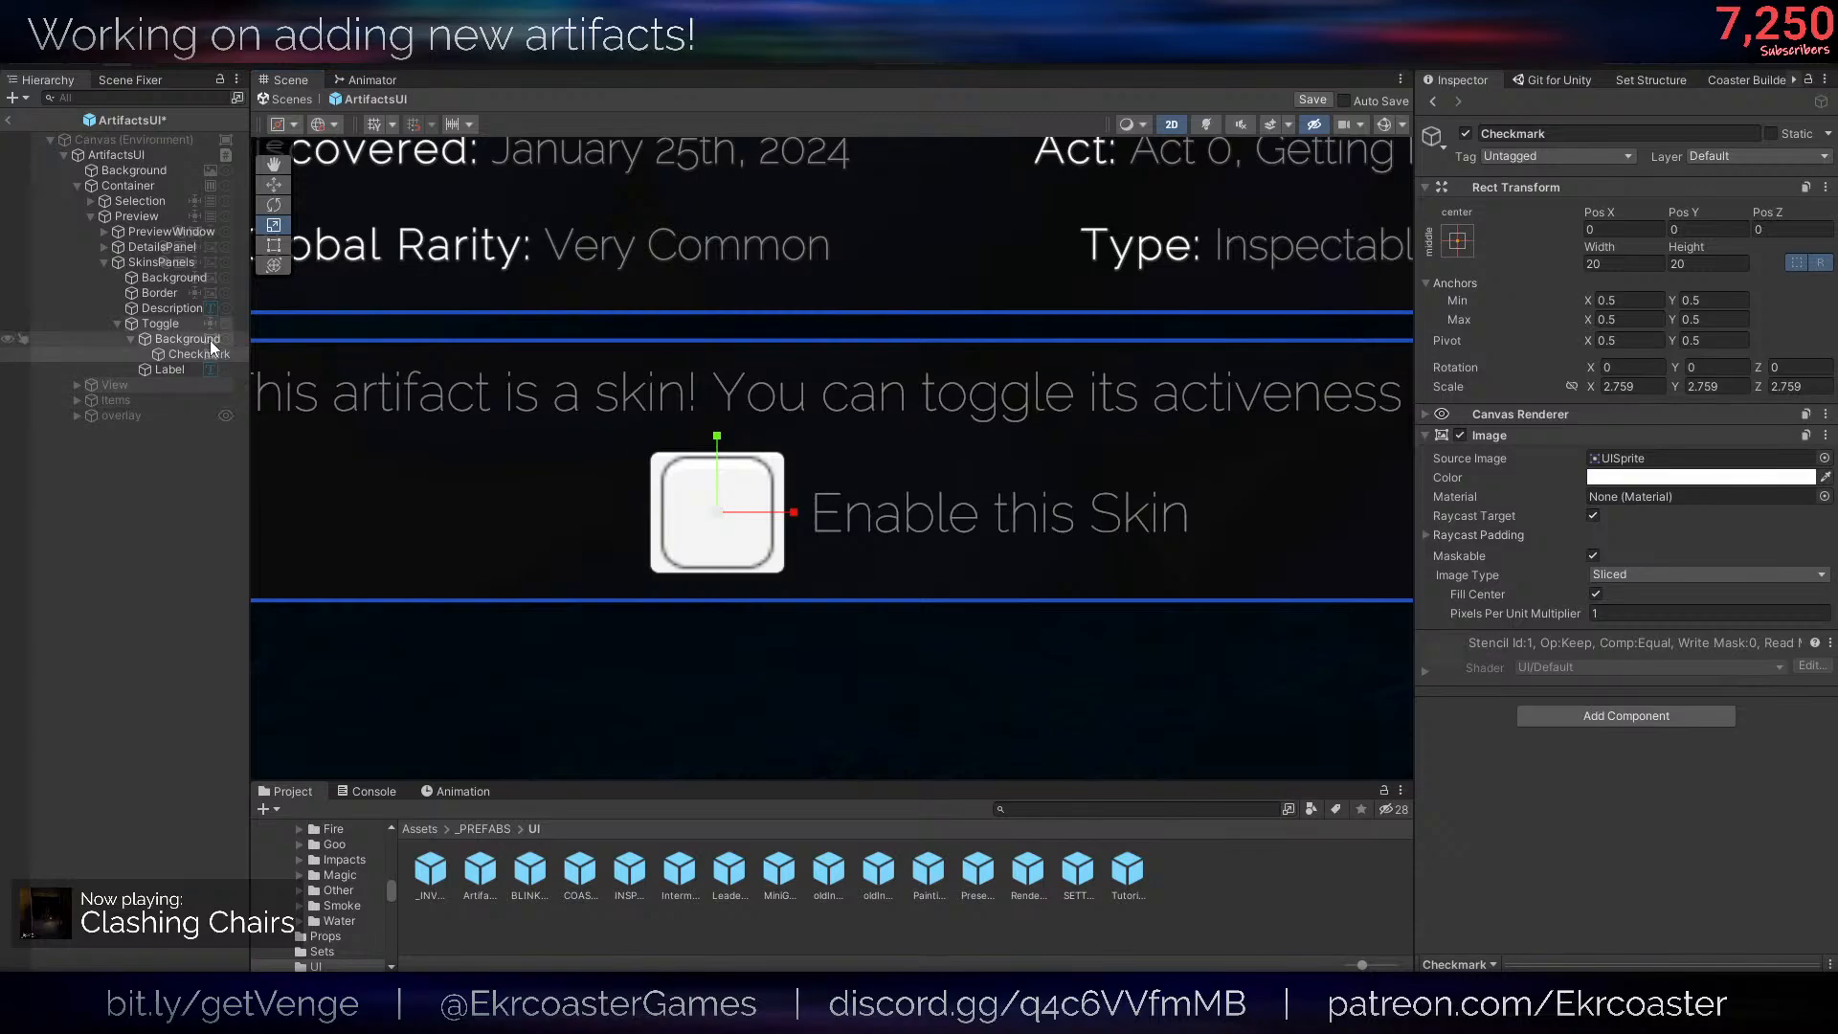
click(1825, 458)
text(round)
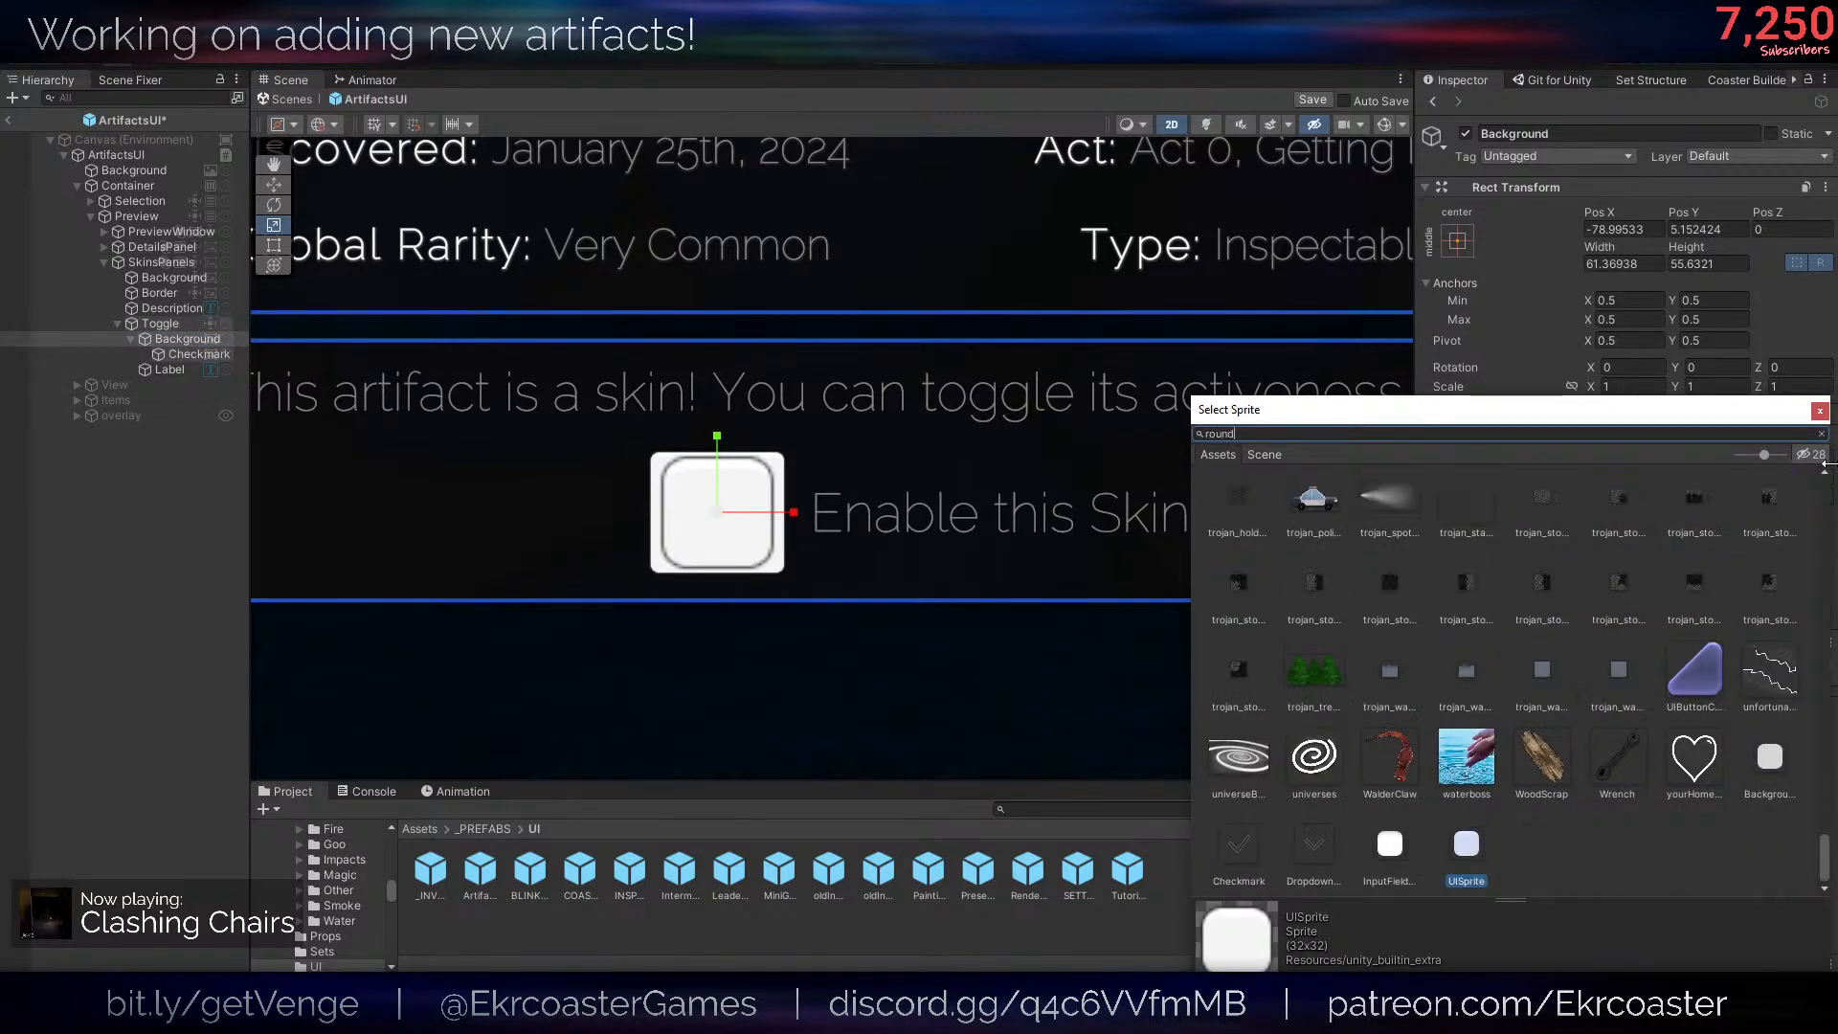
double_click(1388, 601)
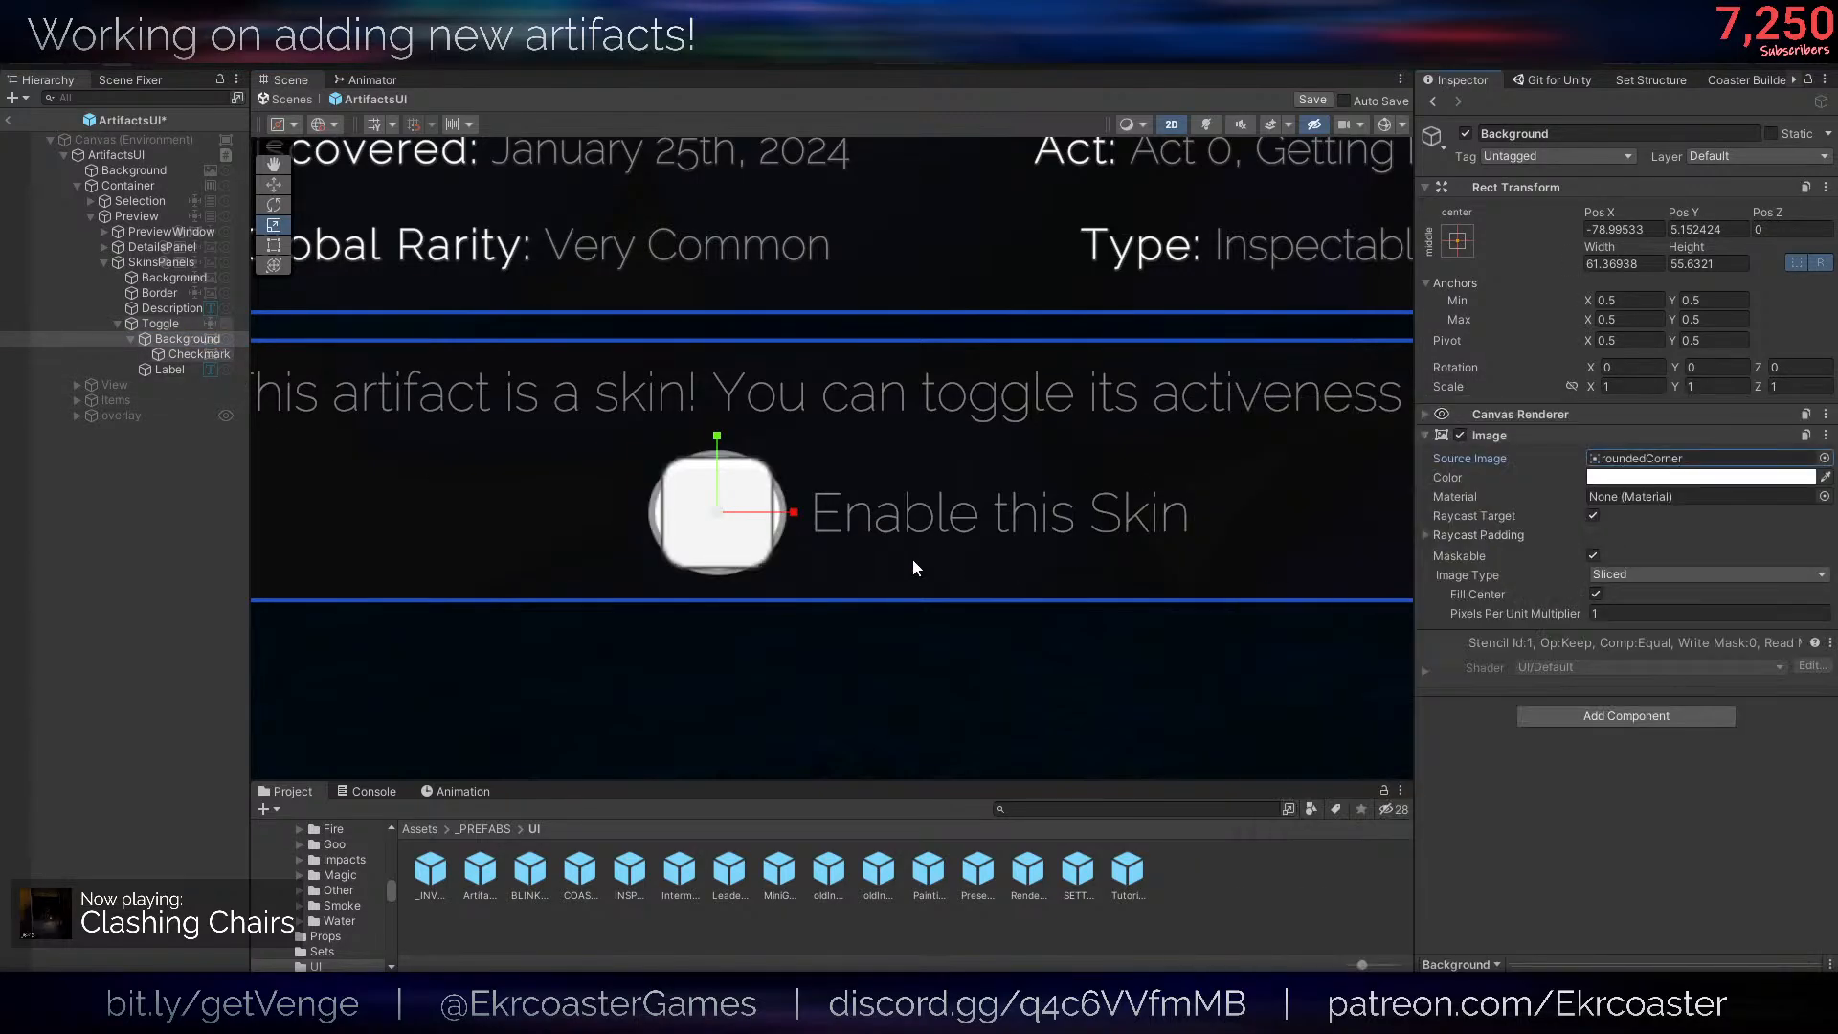
- Set the Background image's Pixels Per Unit Multiplier to 4
click(1645, 614)
text(3)
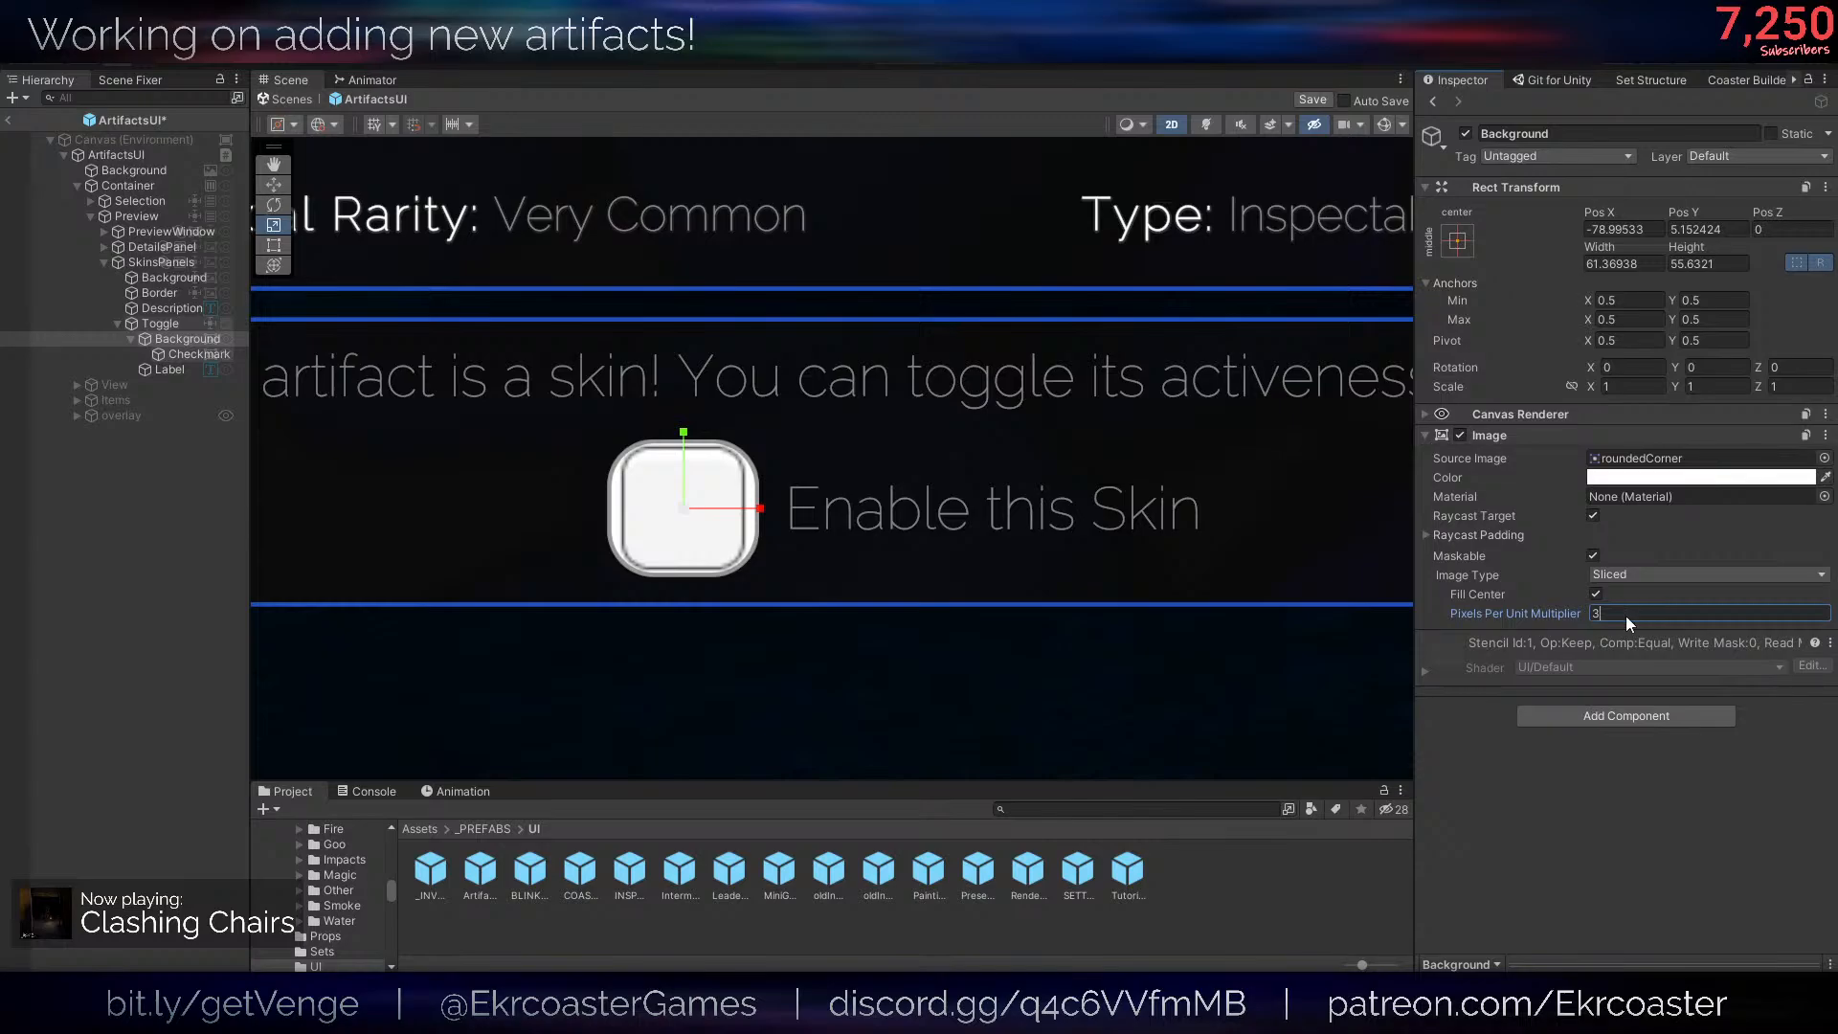
key(BackSpace)
text(4)
scroll(536, 488, up, 2)
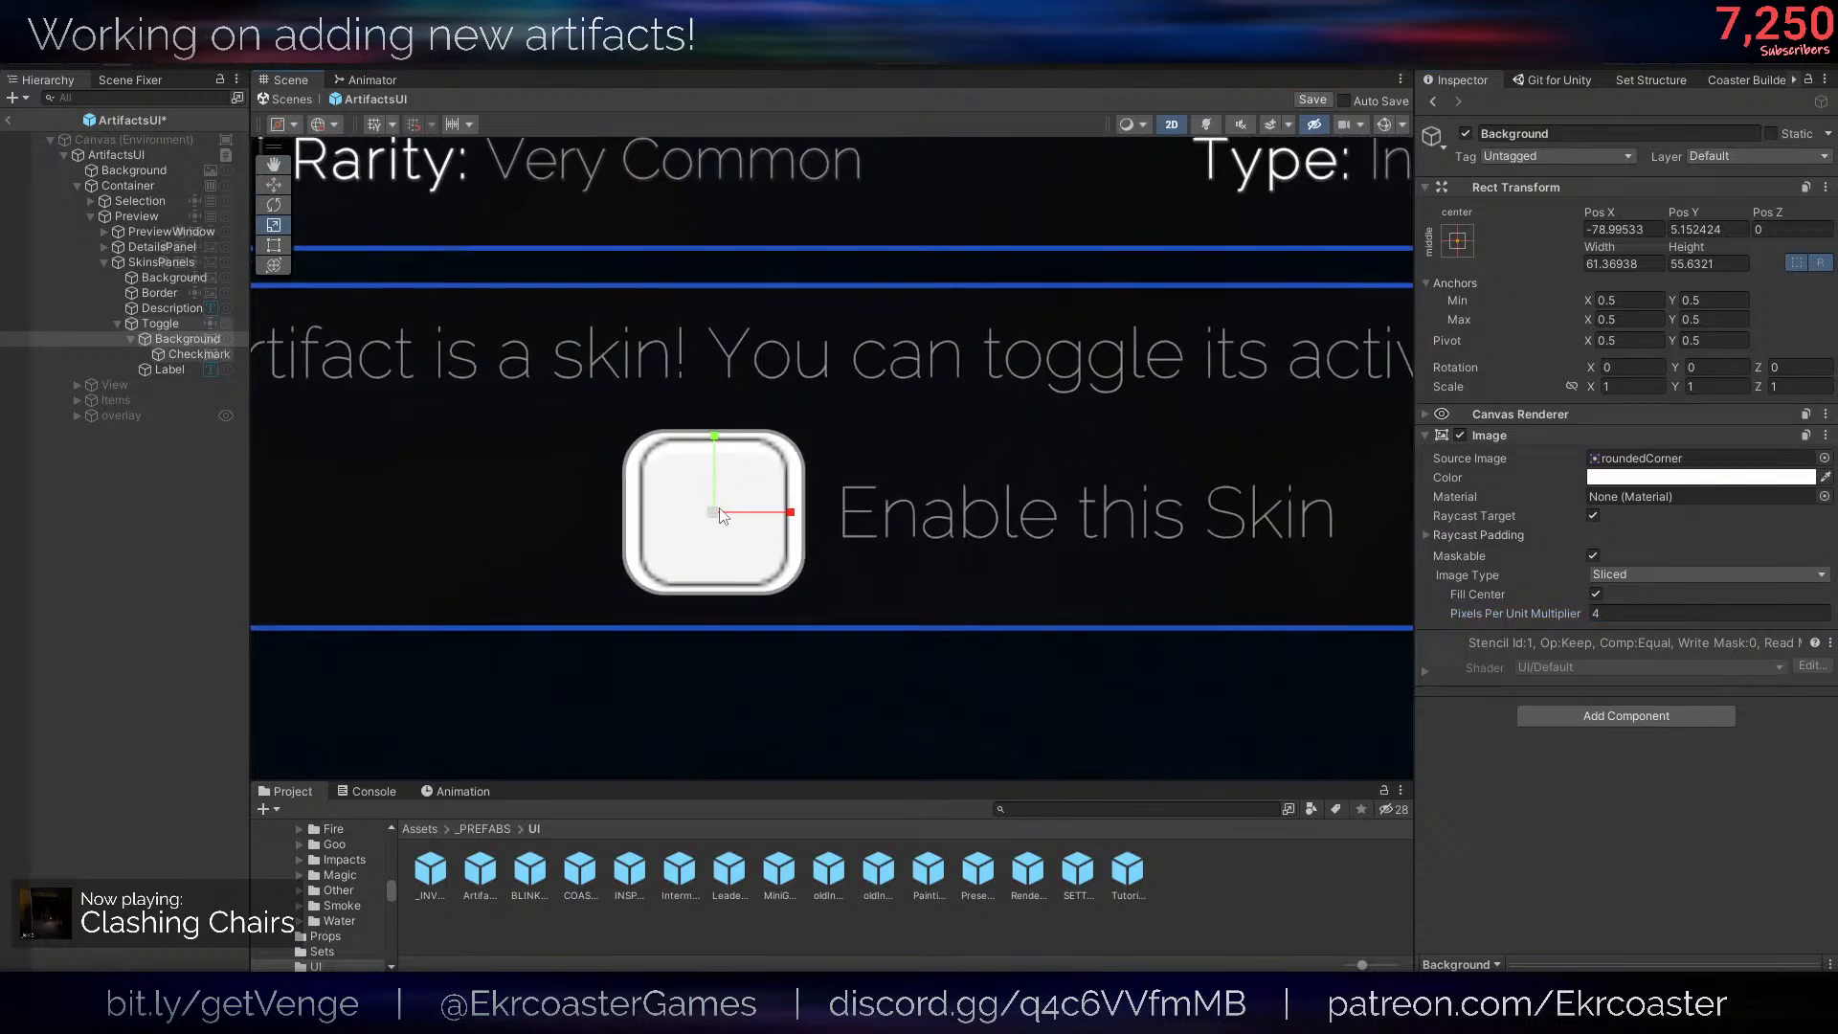
- Scale the Toggle's Background down uniformly to about 0.8 and set its height to 61.36938 to match its width
drag(720, 507, 700, 509)
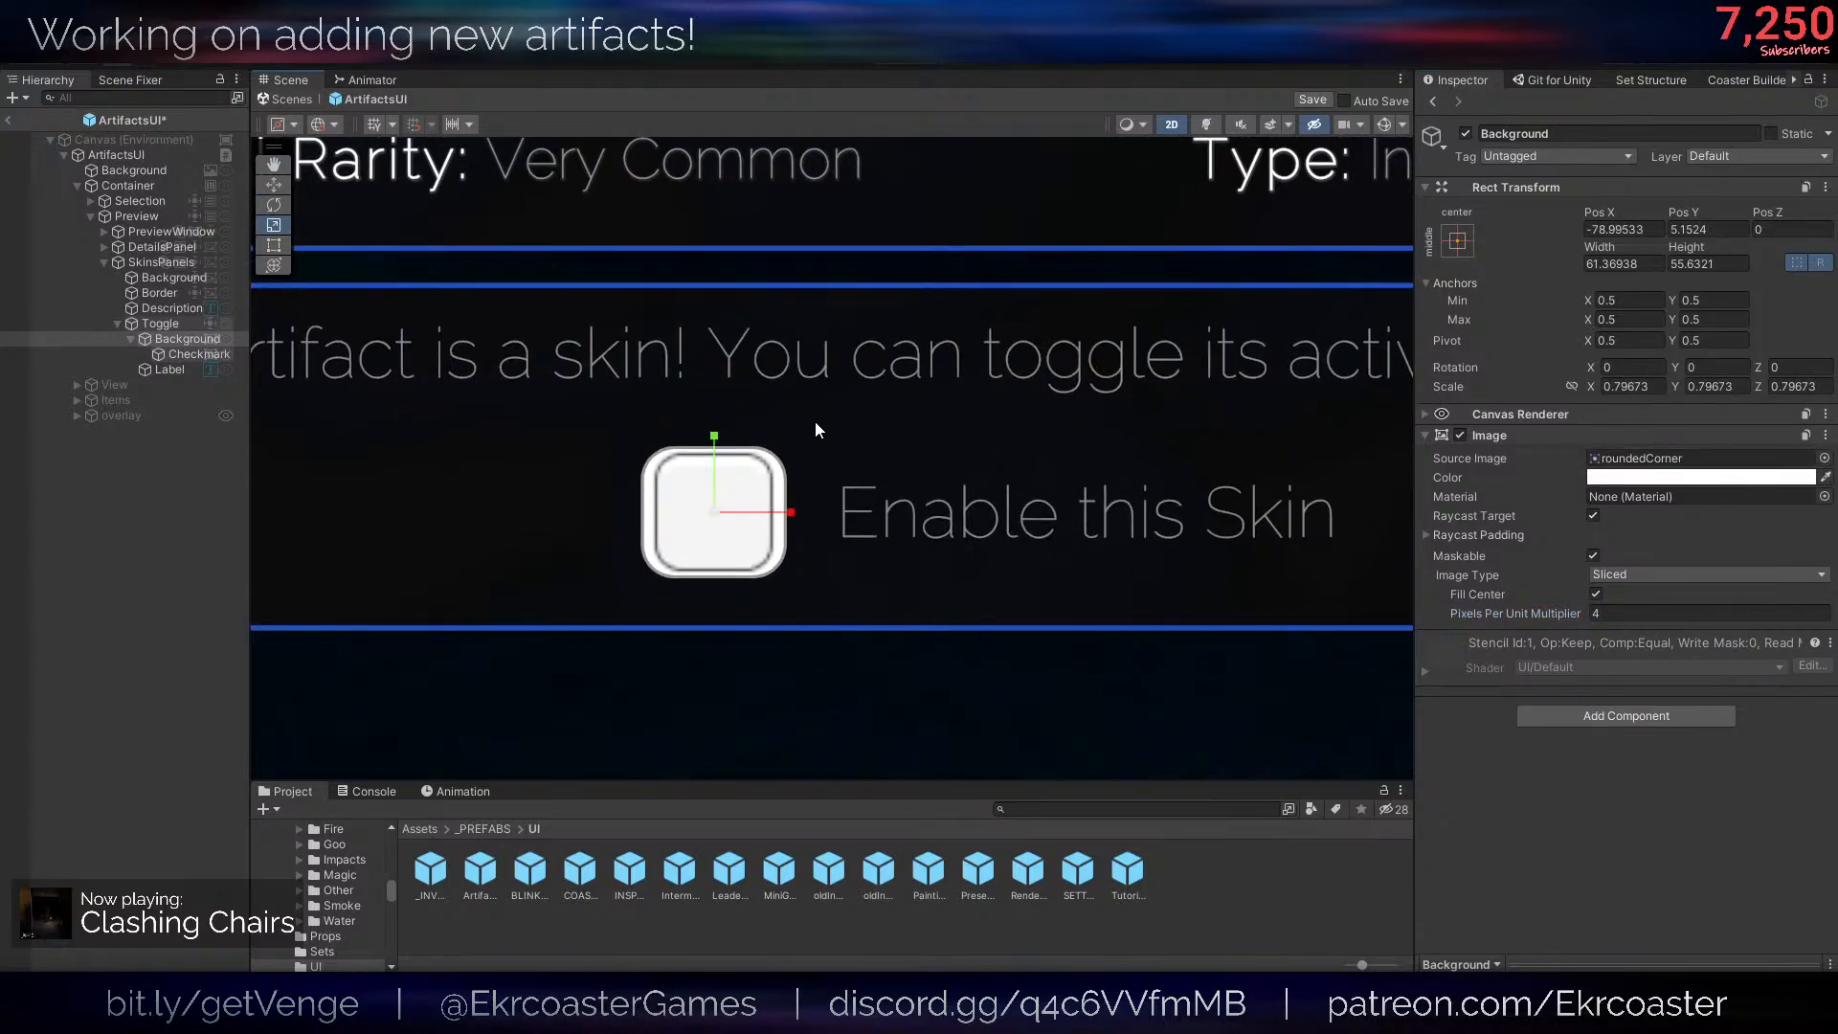
key(w)
click(1714, 264)
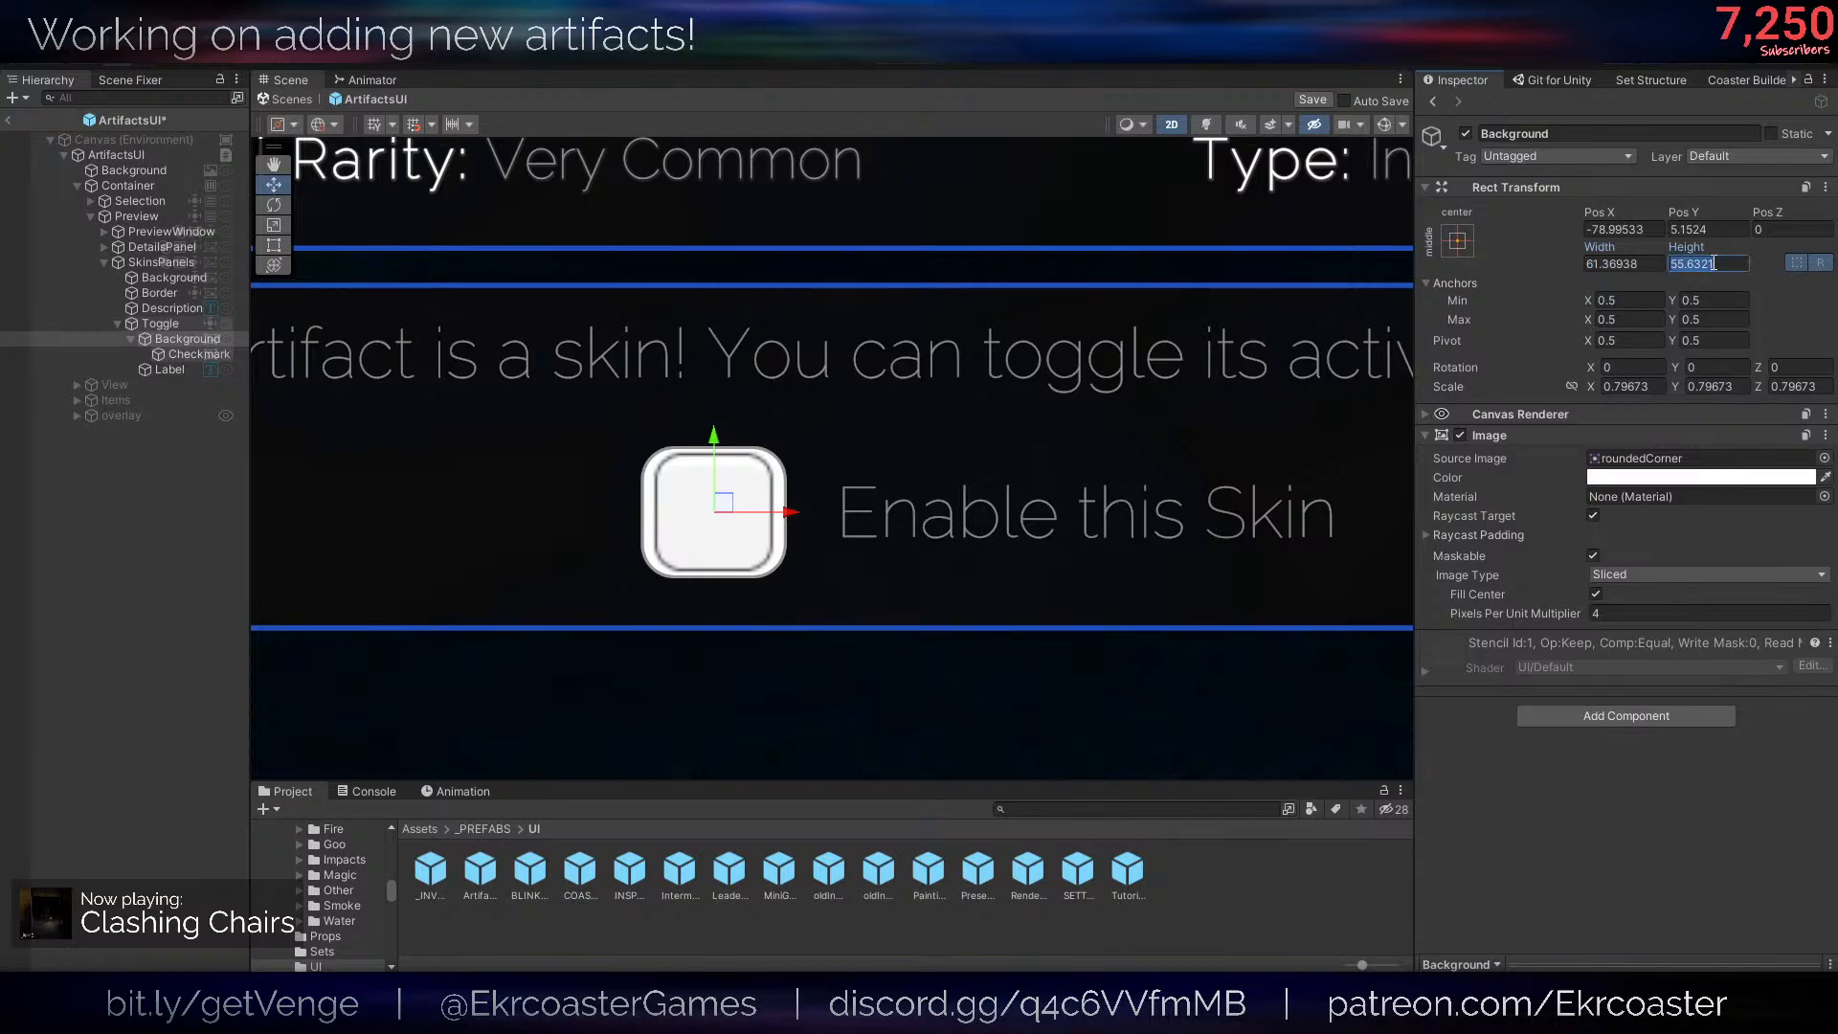
text(61.36938)
- Colour the Toggle's Background image dark grey 1B1B1B and its Checkmark with the saved blue swatch, 2C6AF5
click(1695, 477)
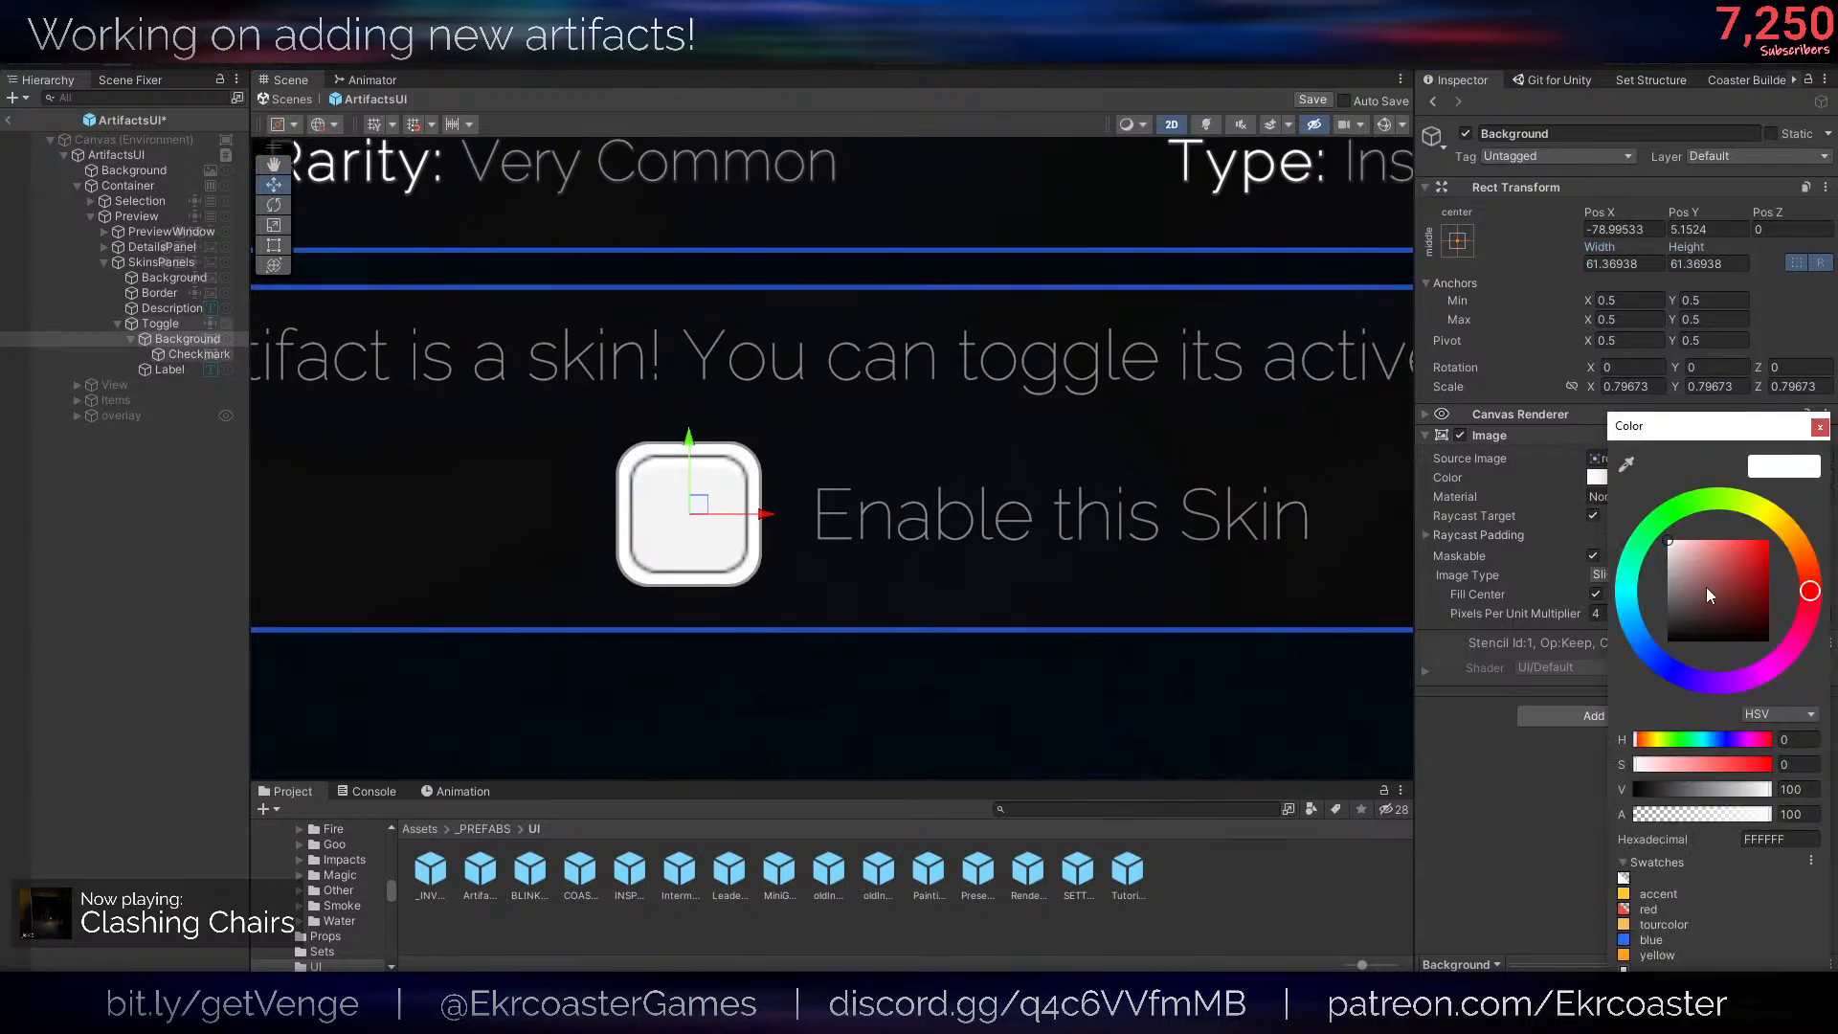
drag(1707, 593, 1639, 638)
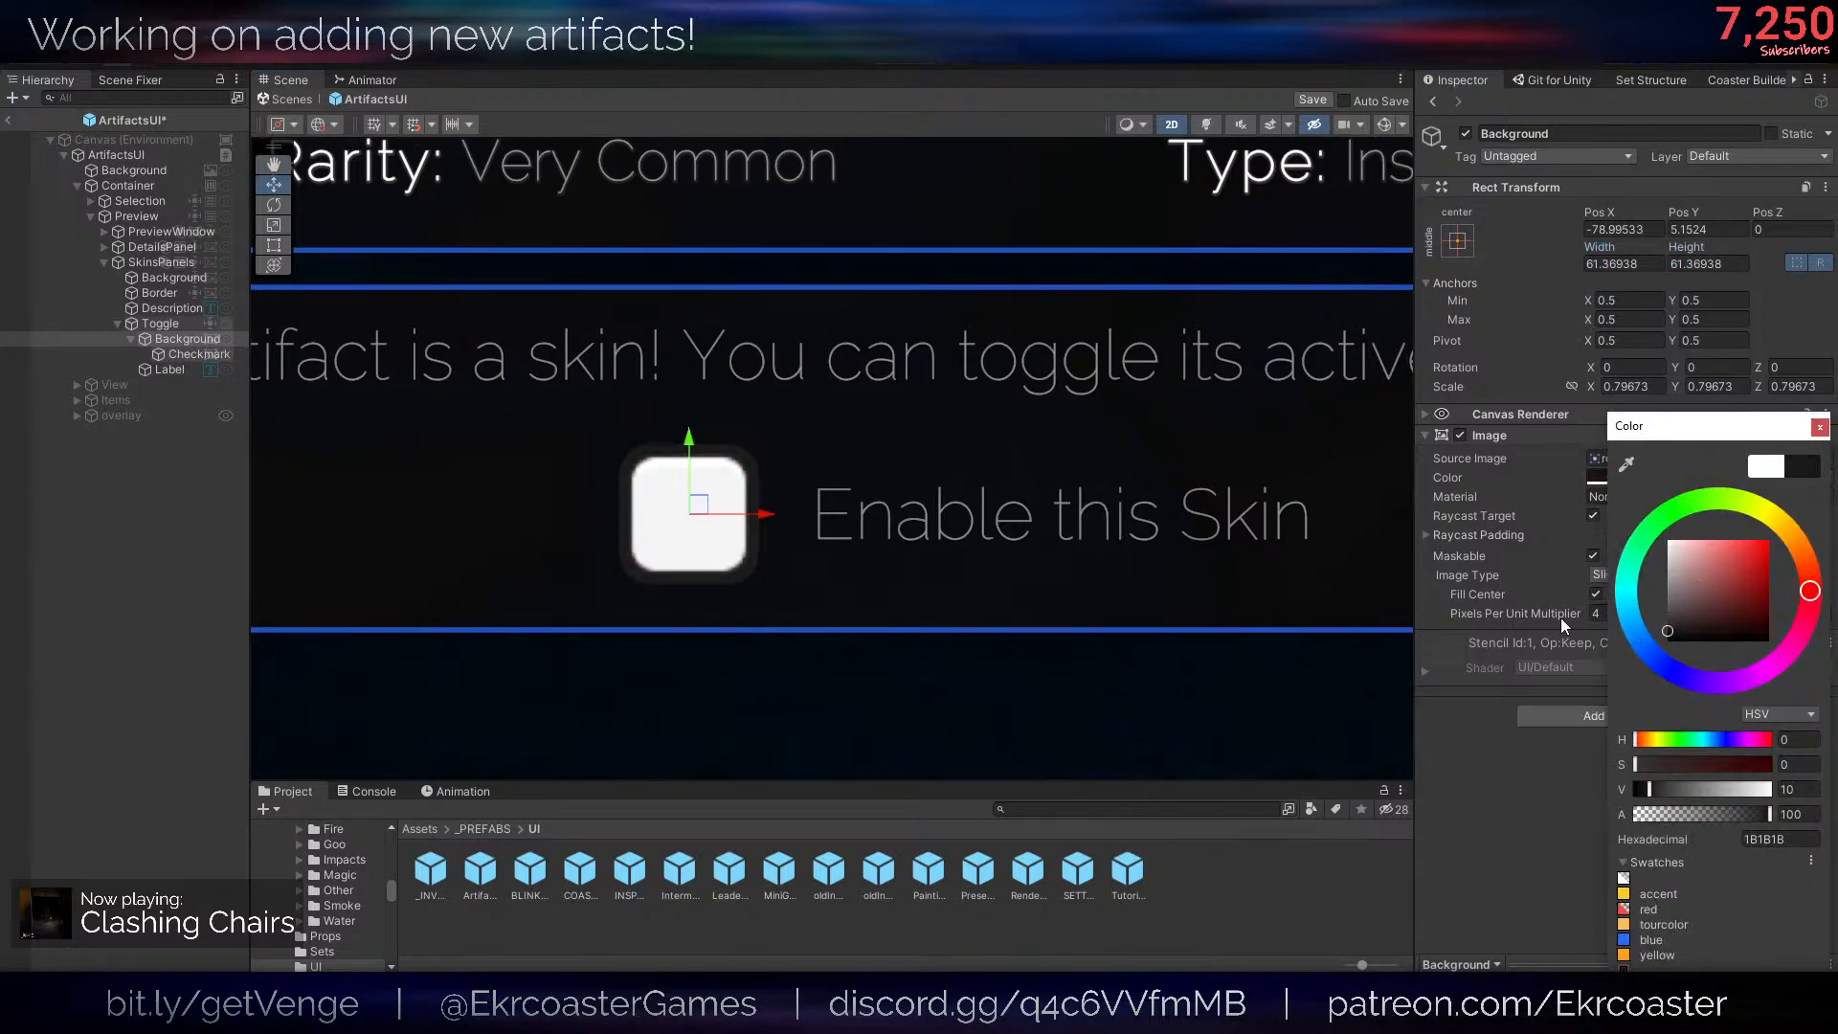
click(200, 354)
click(1597, 476)
click(1624, 939)
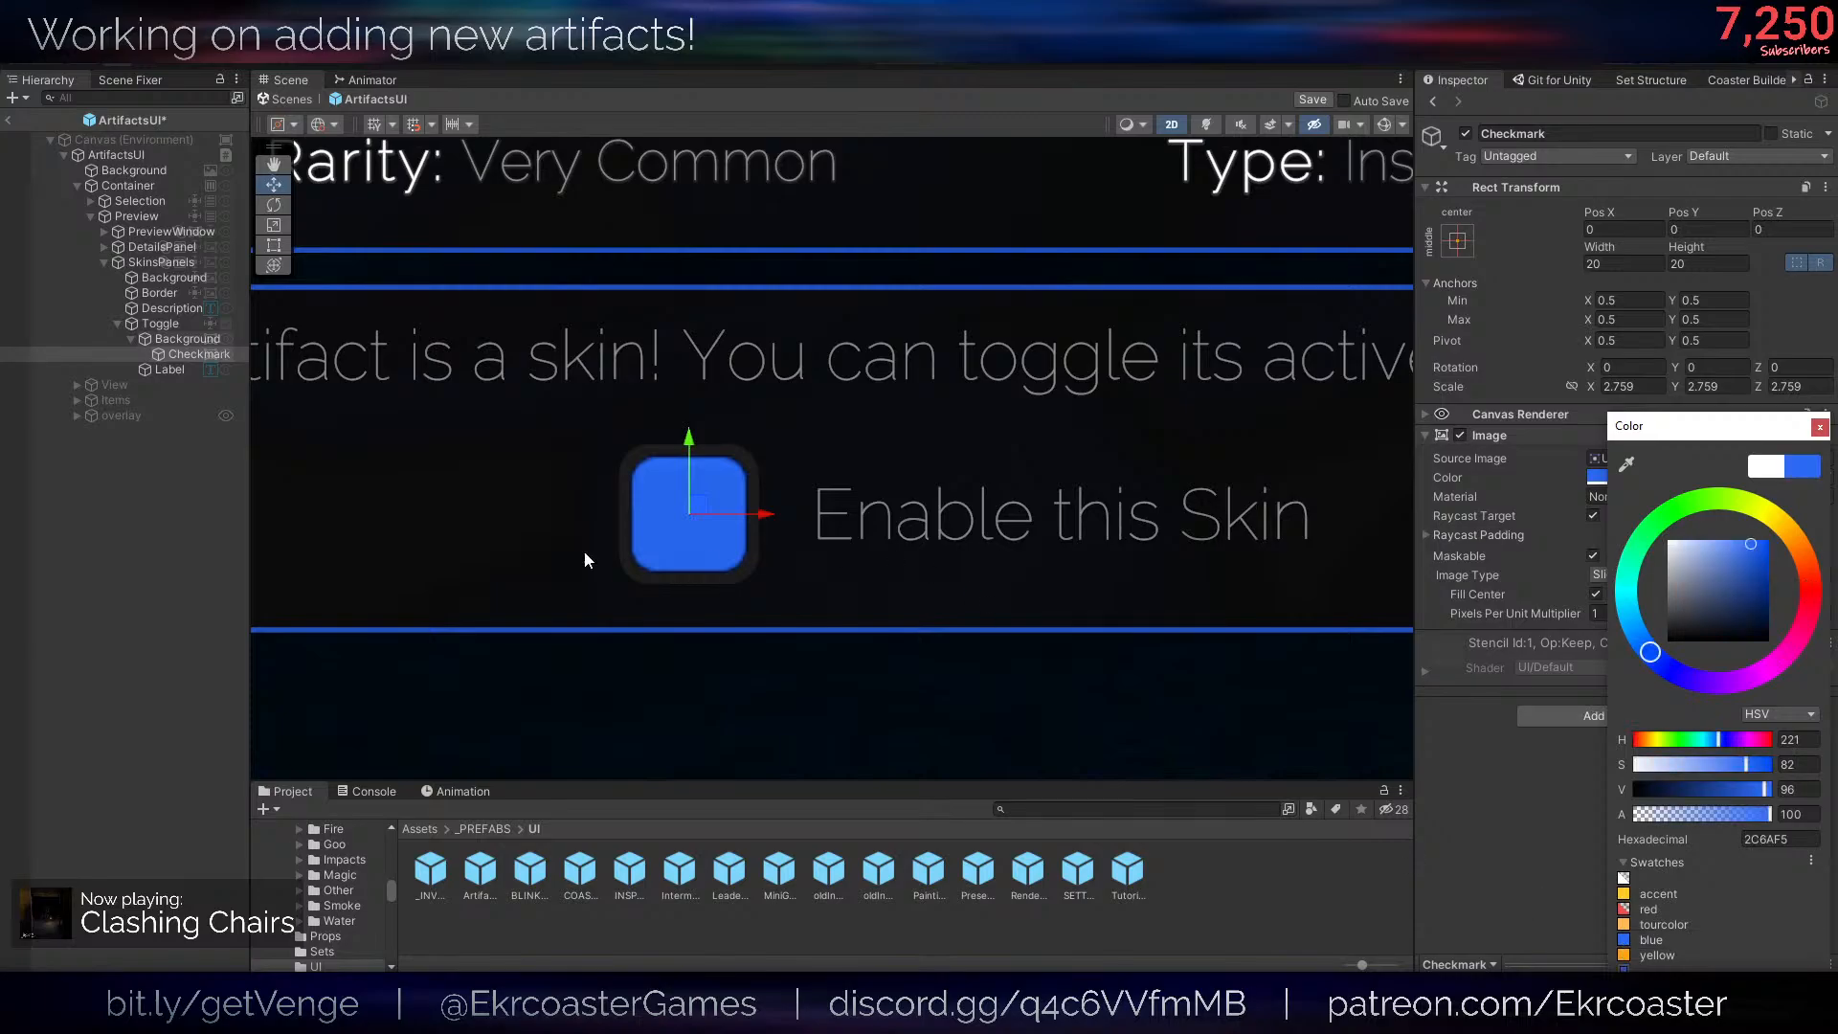
click(583, 550)
scroll(1027, 508, down, 6)
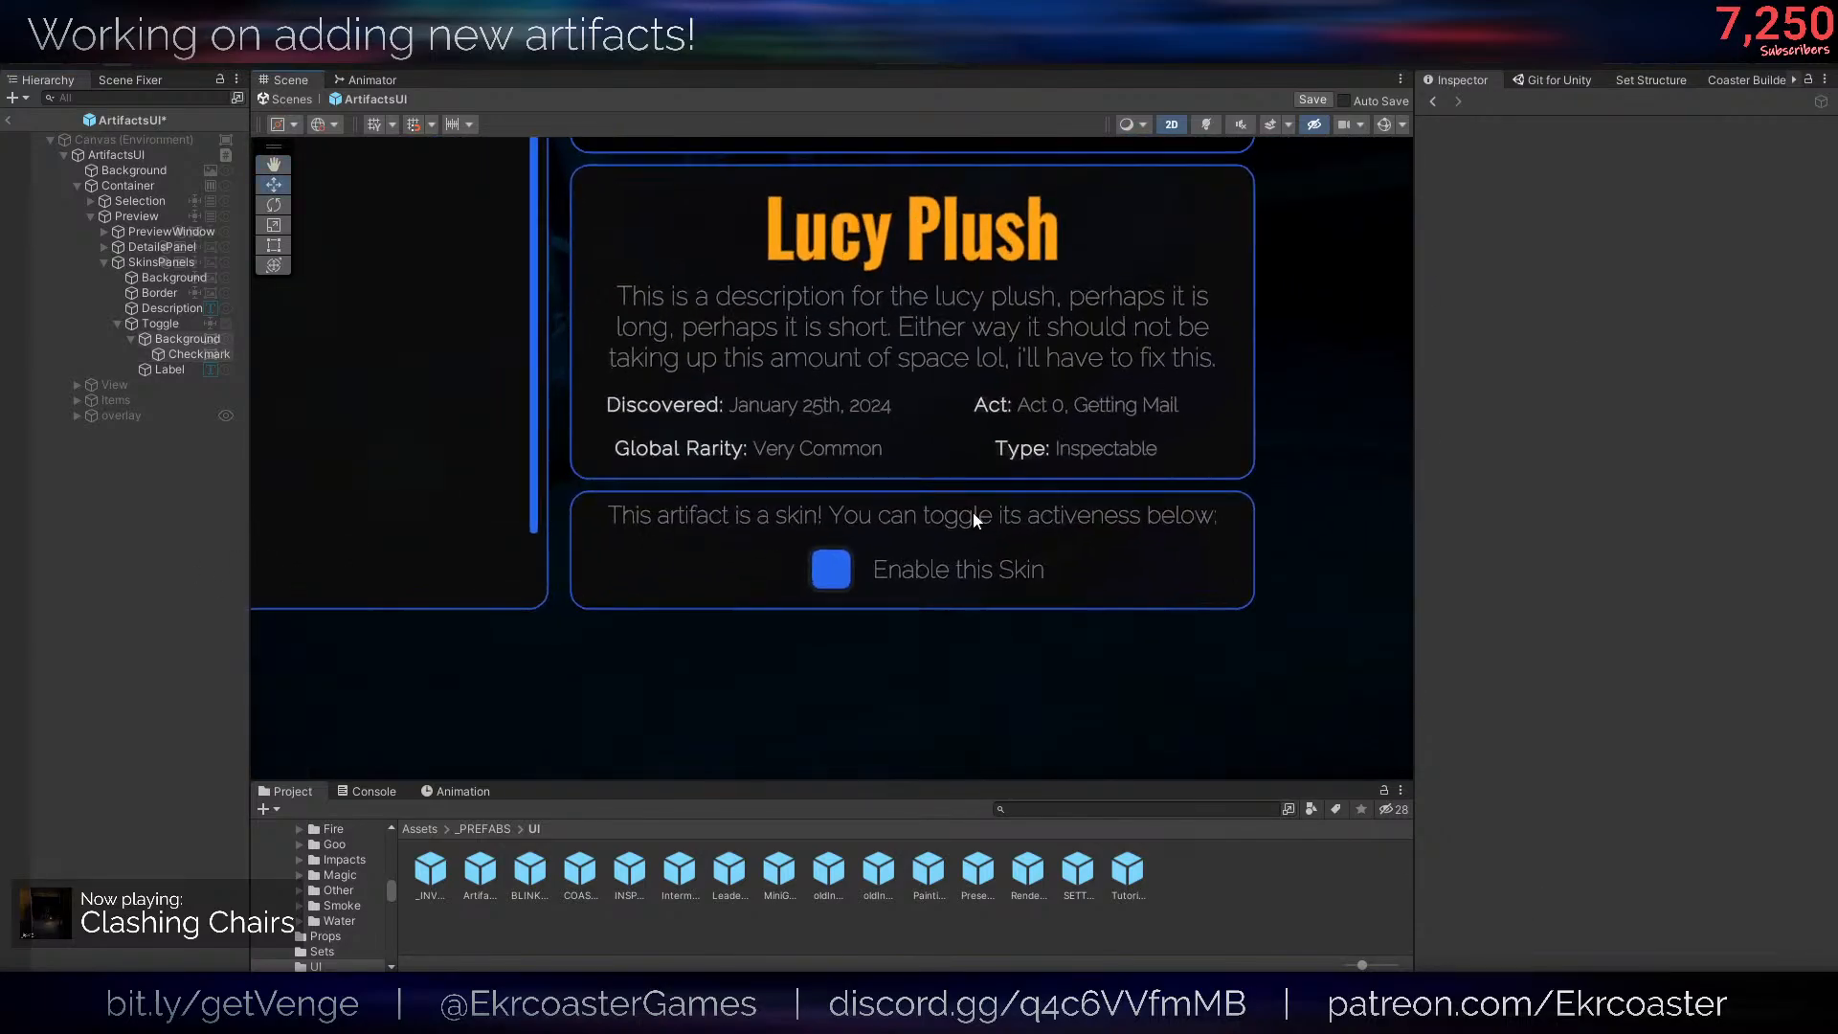
- Make the Toggle's Label text bold, with character spacing of -9.9 and a maximum auto size of about 32
scroll(974, 519, up, 3)
click(182, 368)
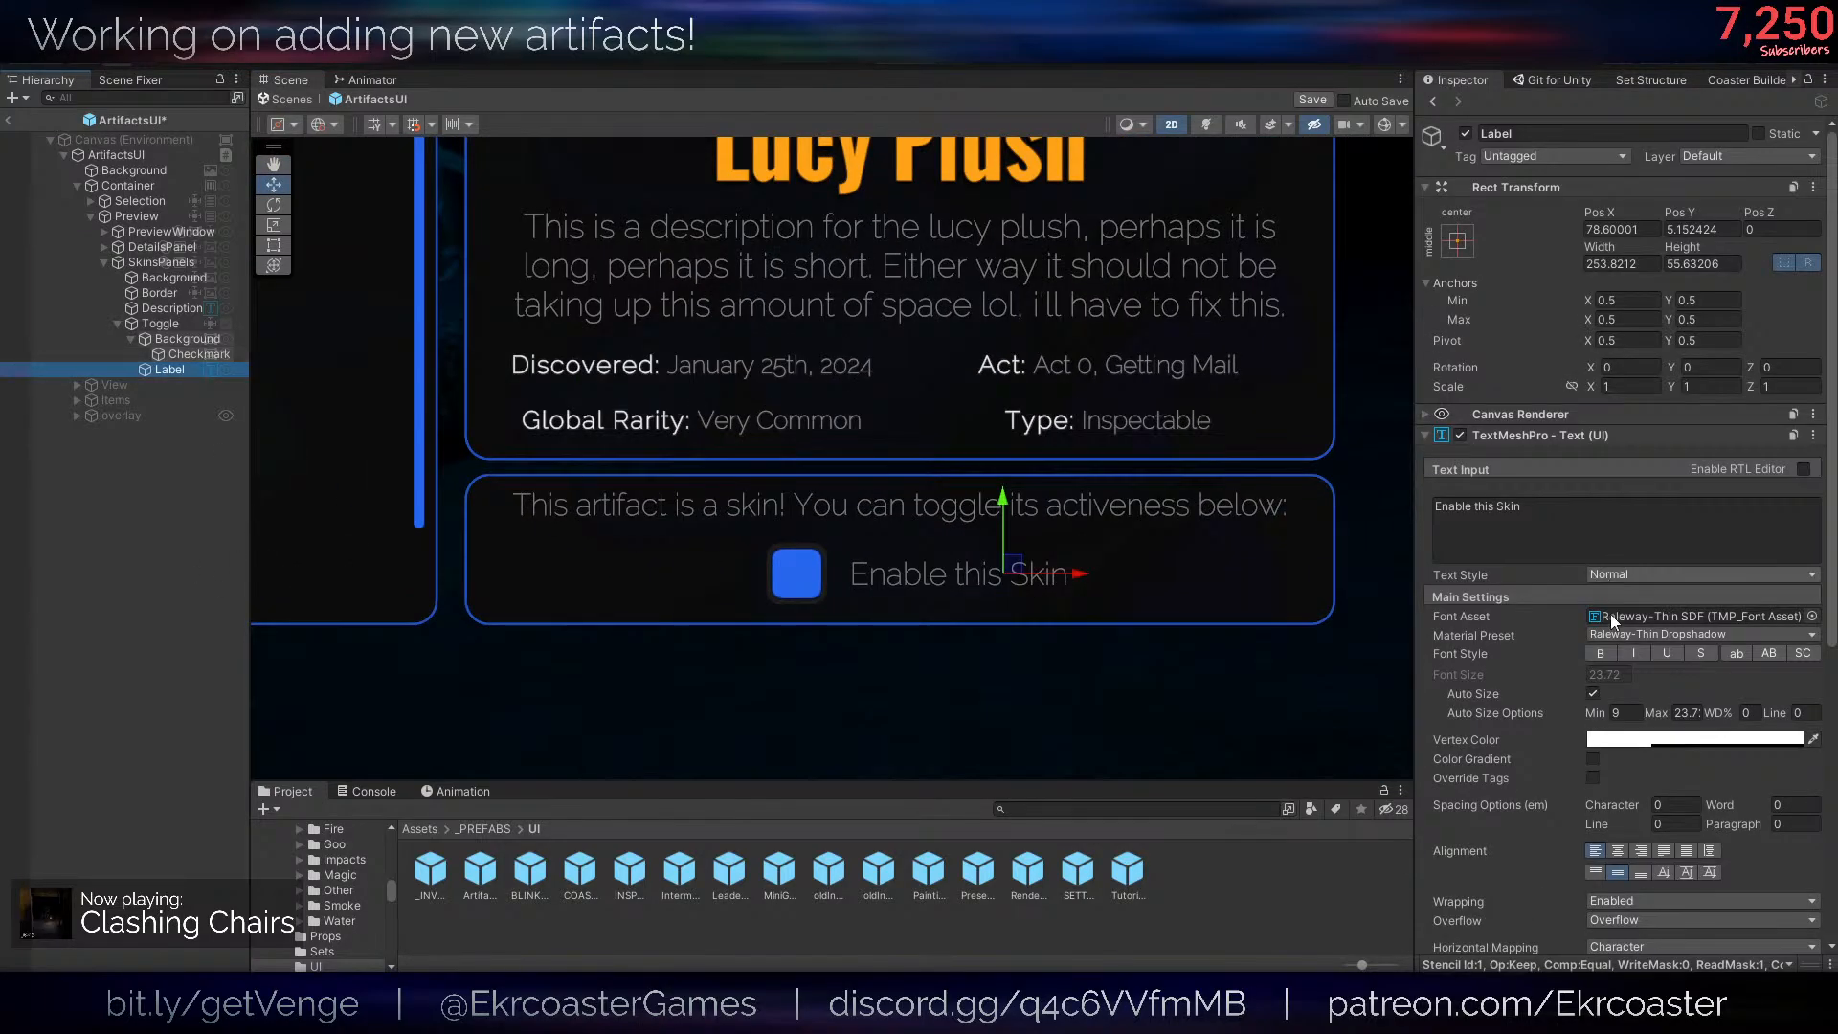
click(1602, 657)
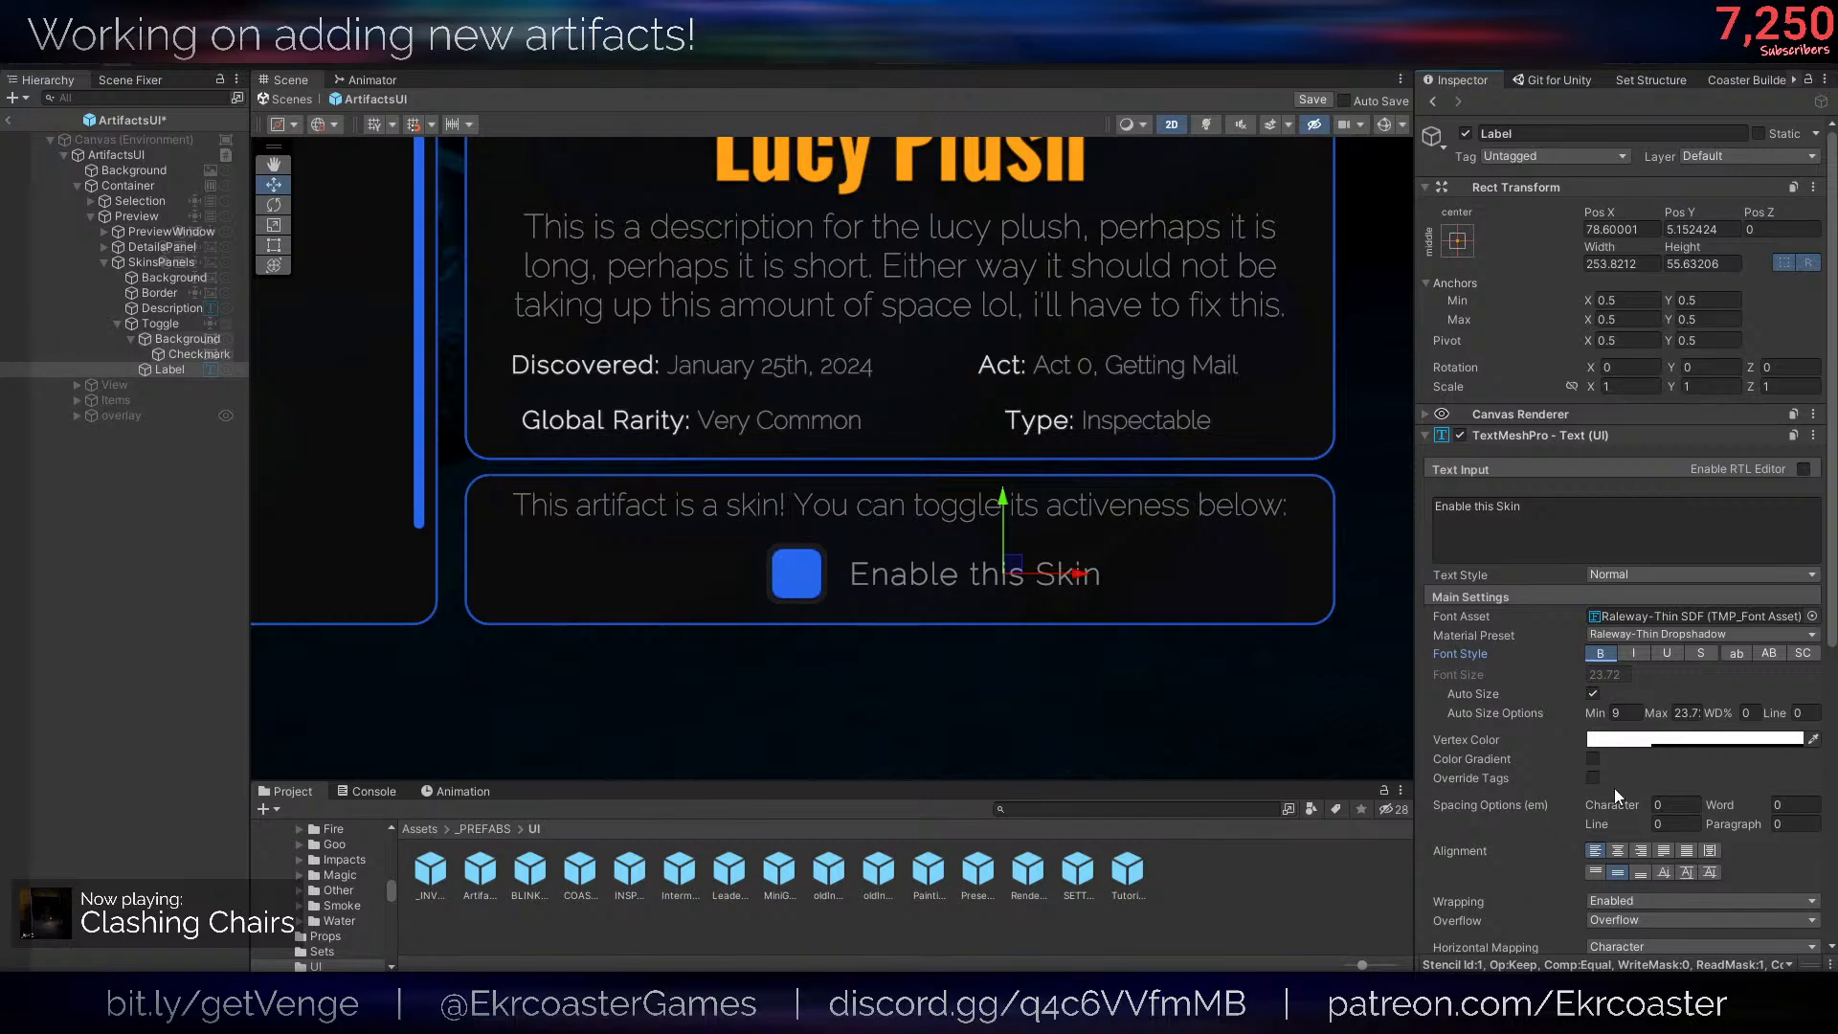
drag(1614, 804, 1570, 804)
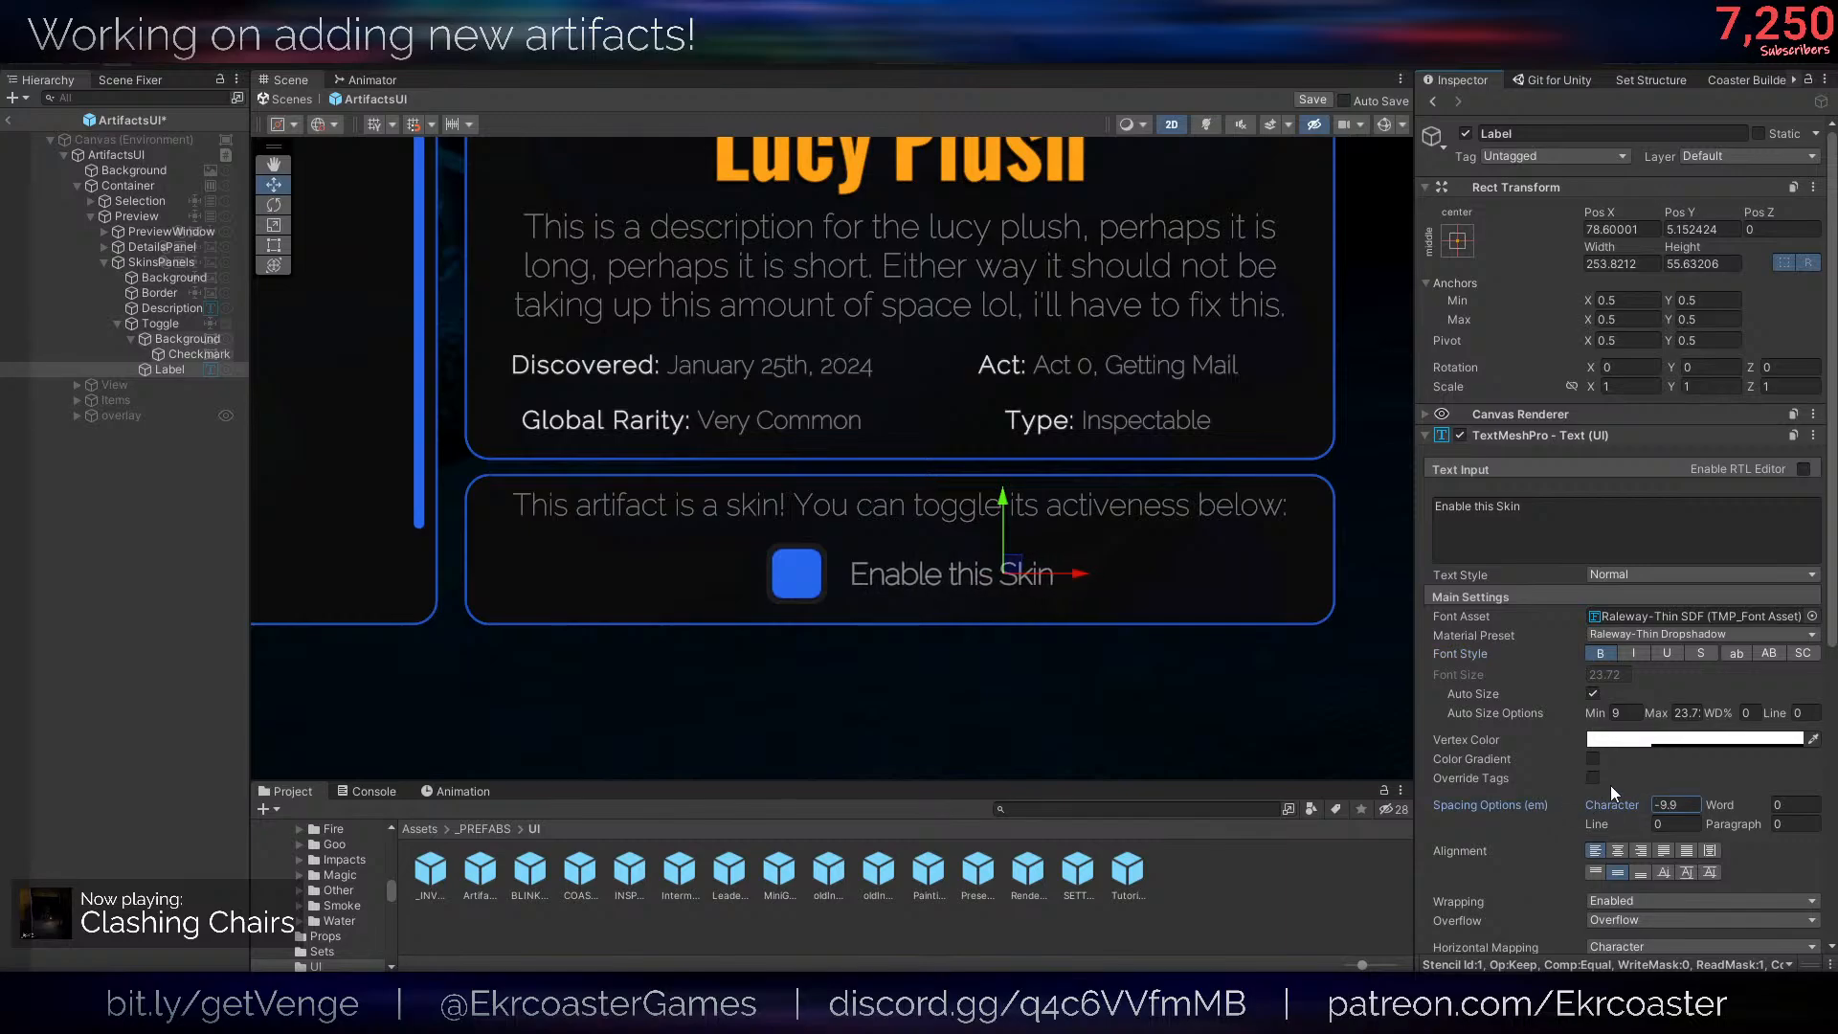
drag(1654, 713, 98, 690)
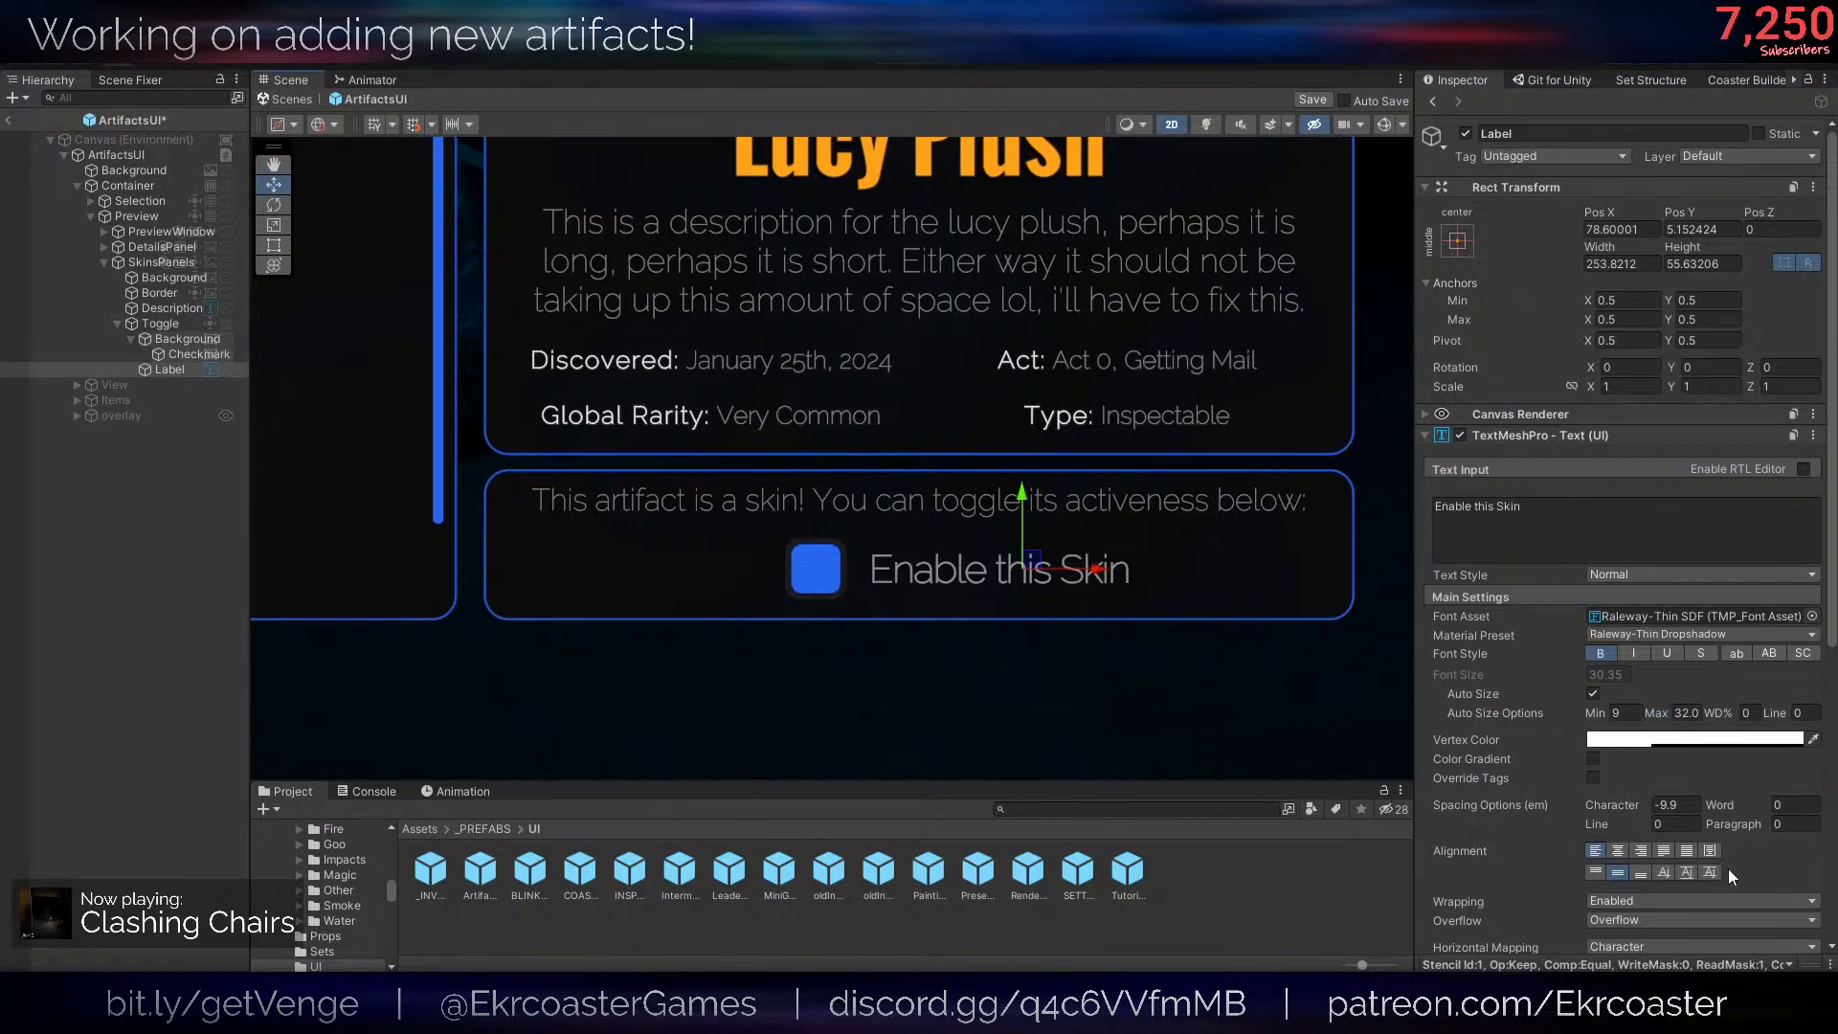
- Set the left text margin of the Toggle's Label to 0
scroll(1714, 833, down, 5)
click(1630, 729)
text(0)
scroll(895, 623, down, 1)
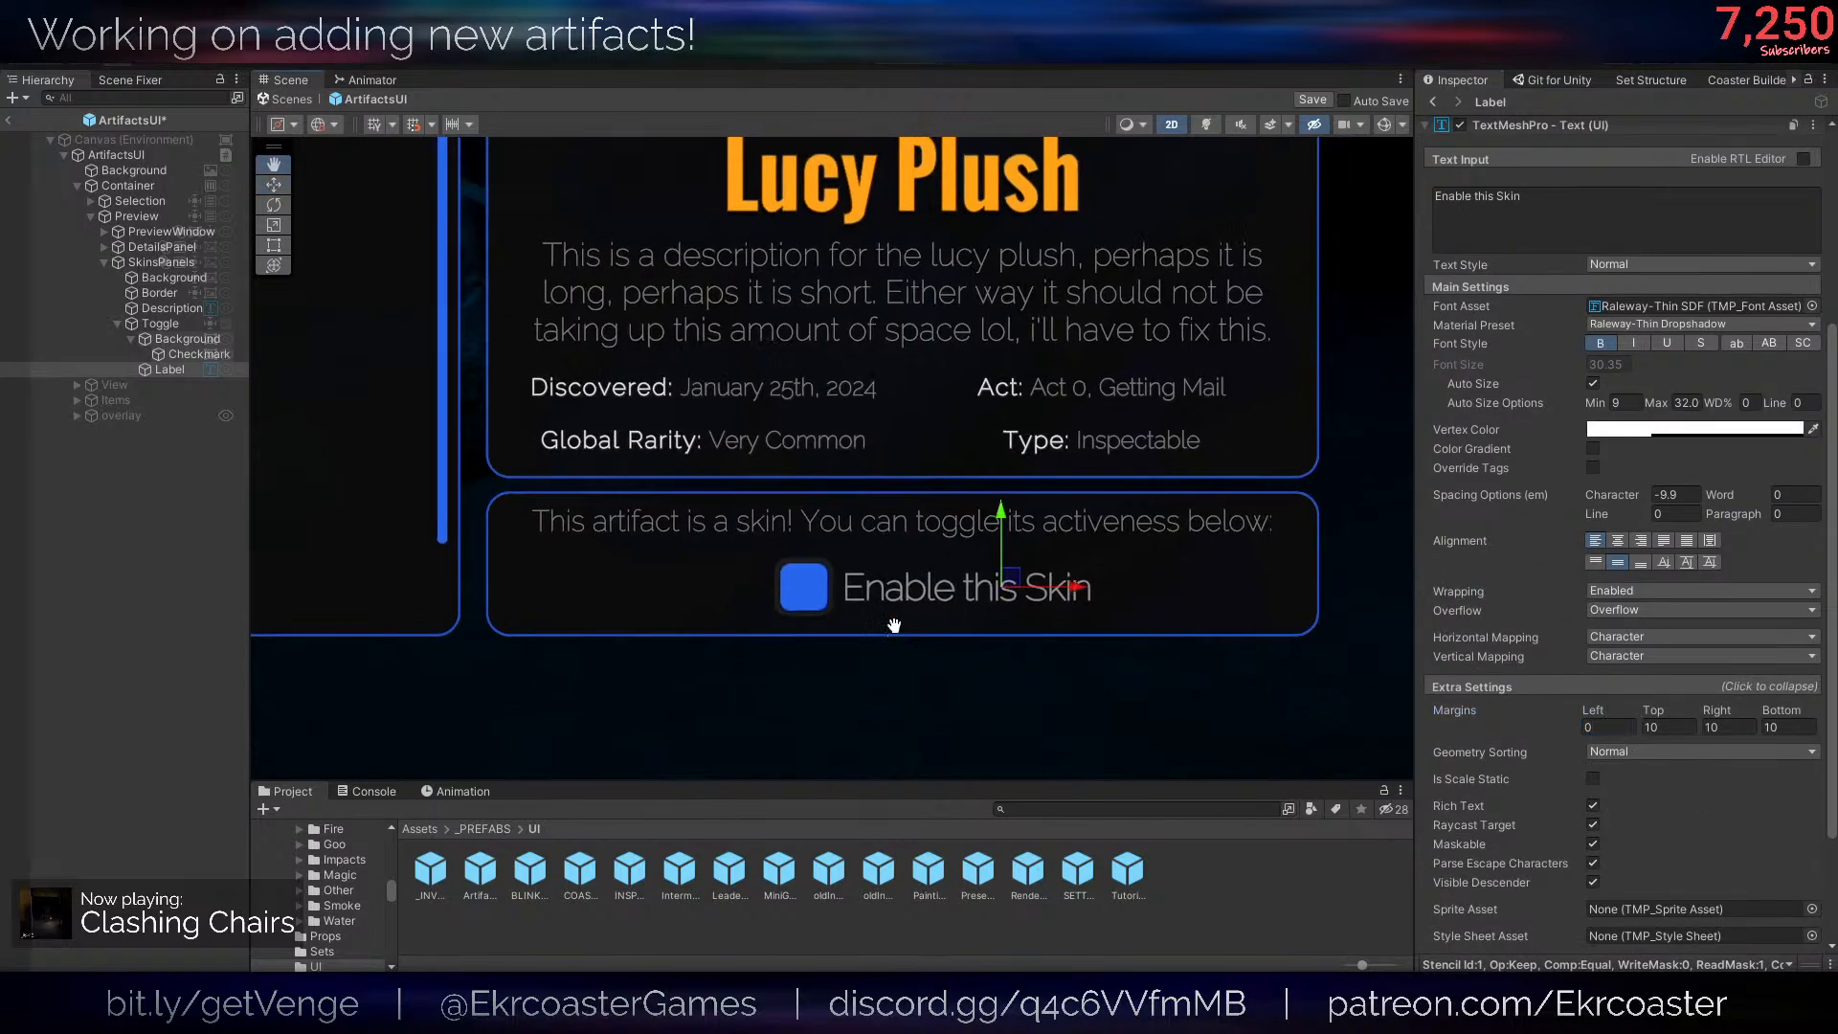
click(160, 628)
scroll(1071, 502, down, 12)
scroll(1086, 528, up, 3)
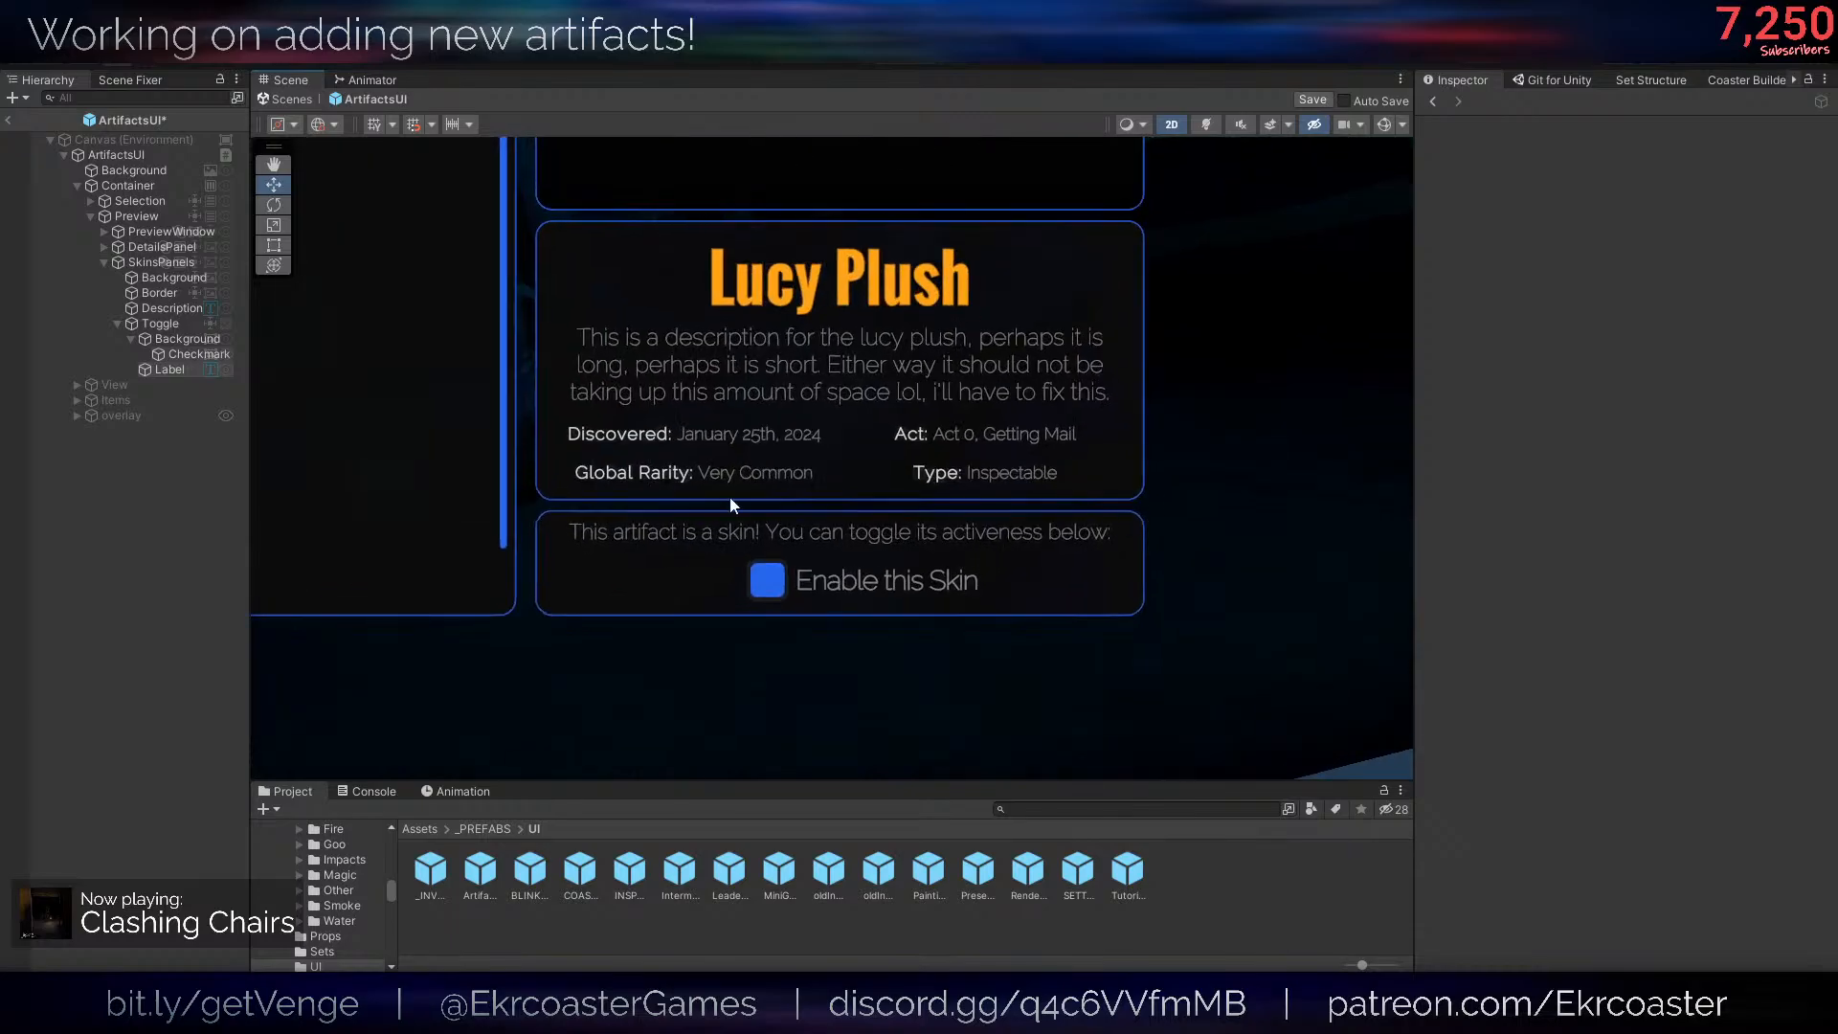
- Move the Toggle's Background and Label together slightly left so they sit centred in the skins panel
click(187, 339)
ctrl+click(169, 370)
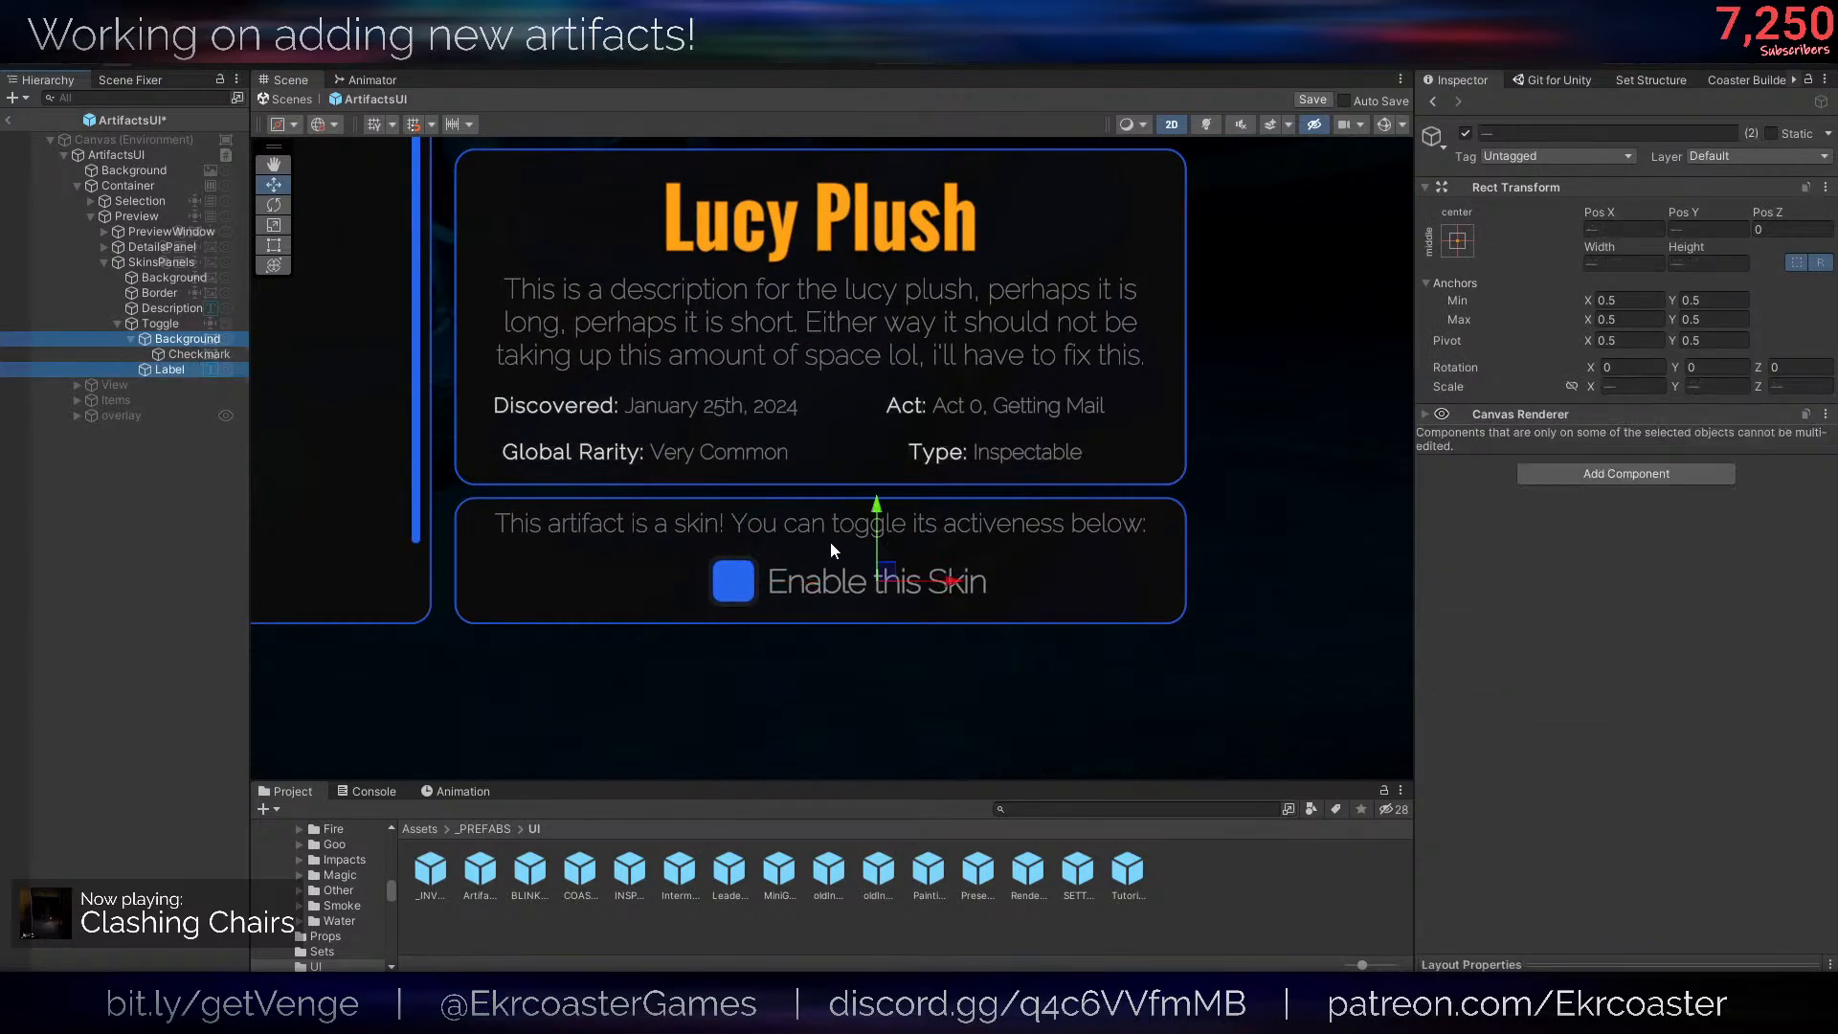
drag(952, 582, 920, 586)
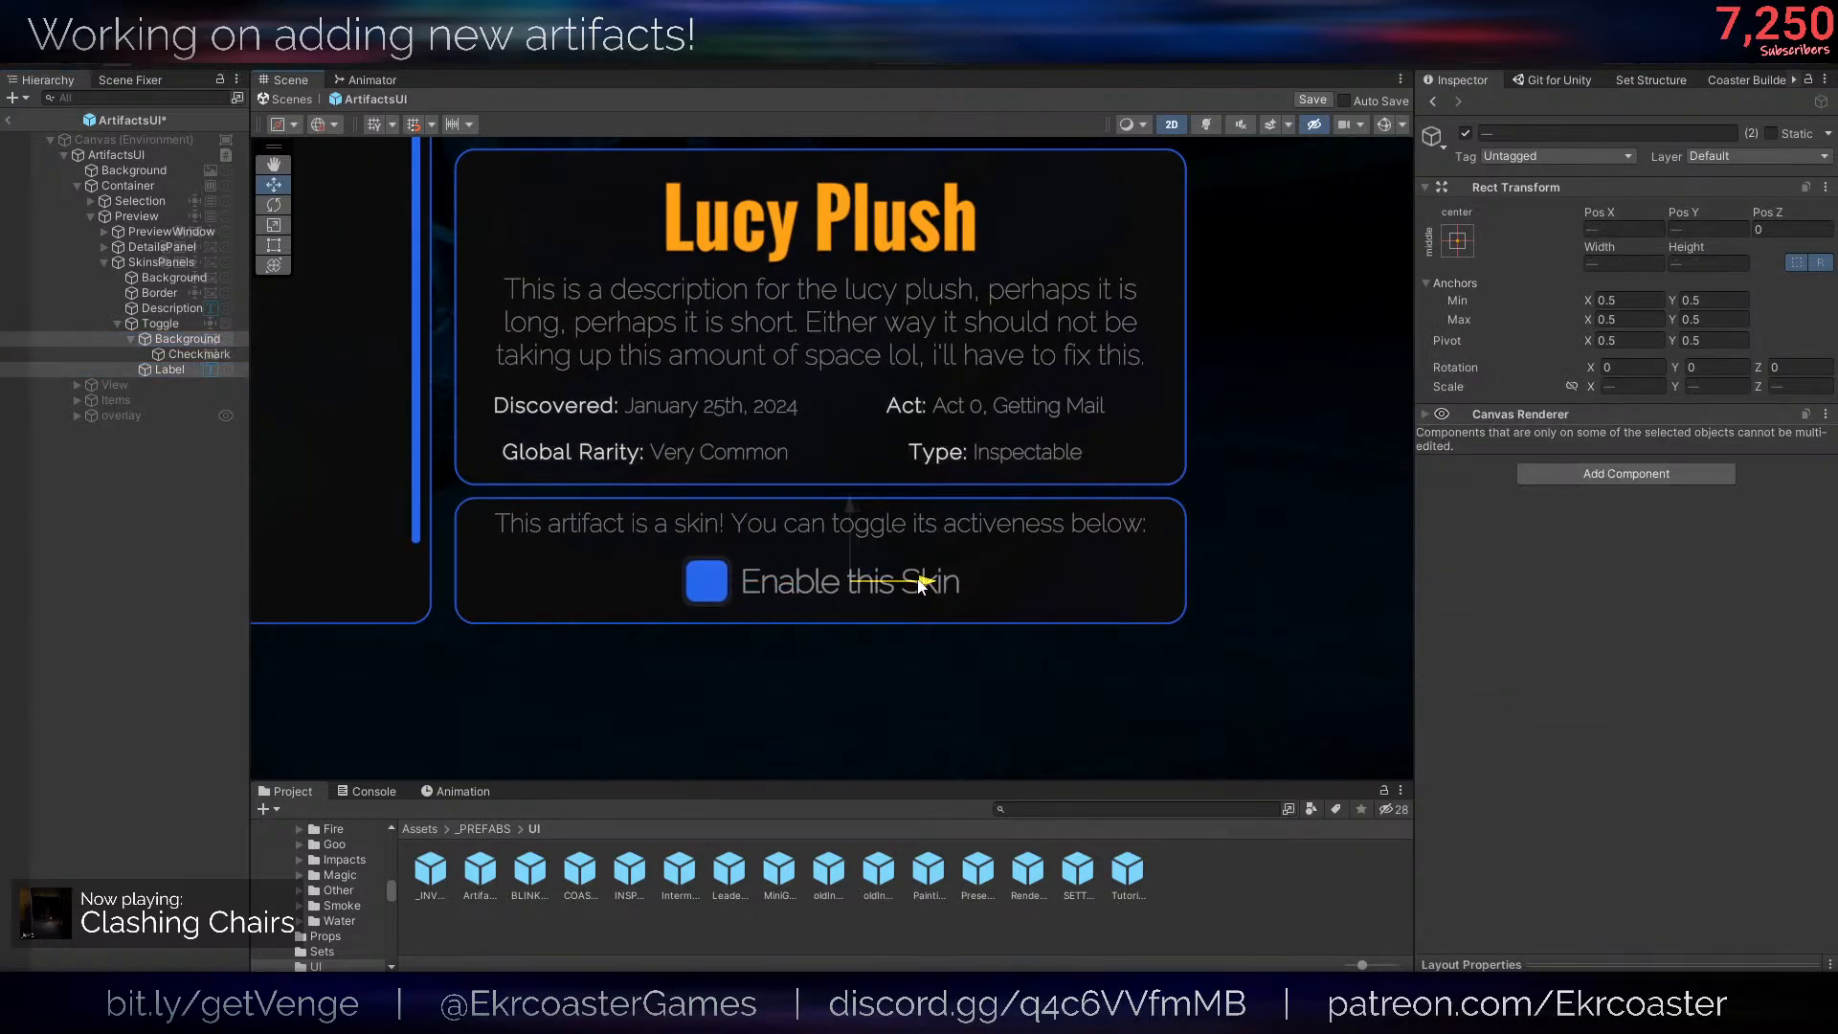
scroll(920, 584, down, 3)
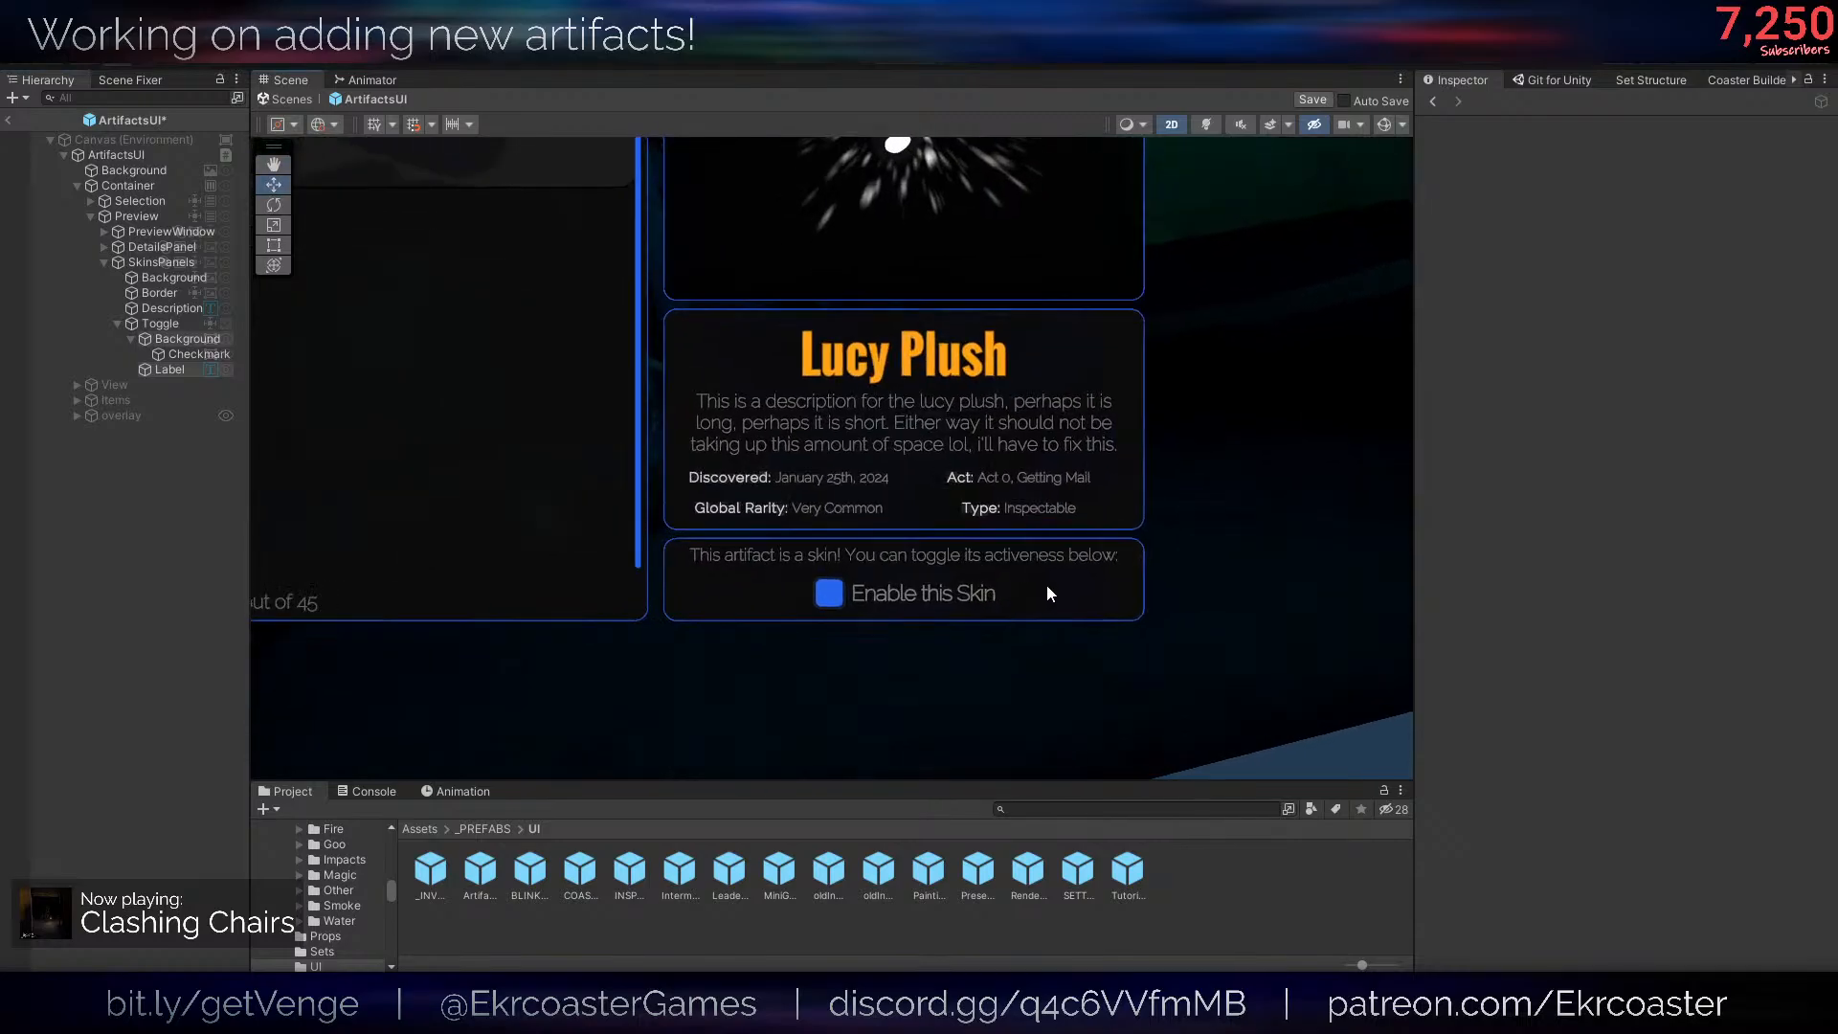
click(164, 544)
scroll(884, 482, down, 2)
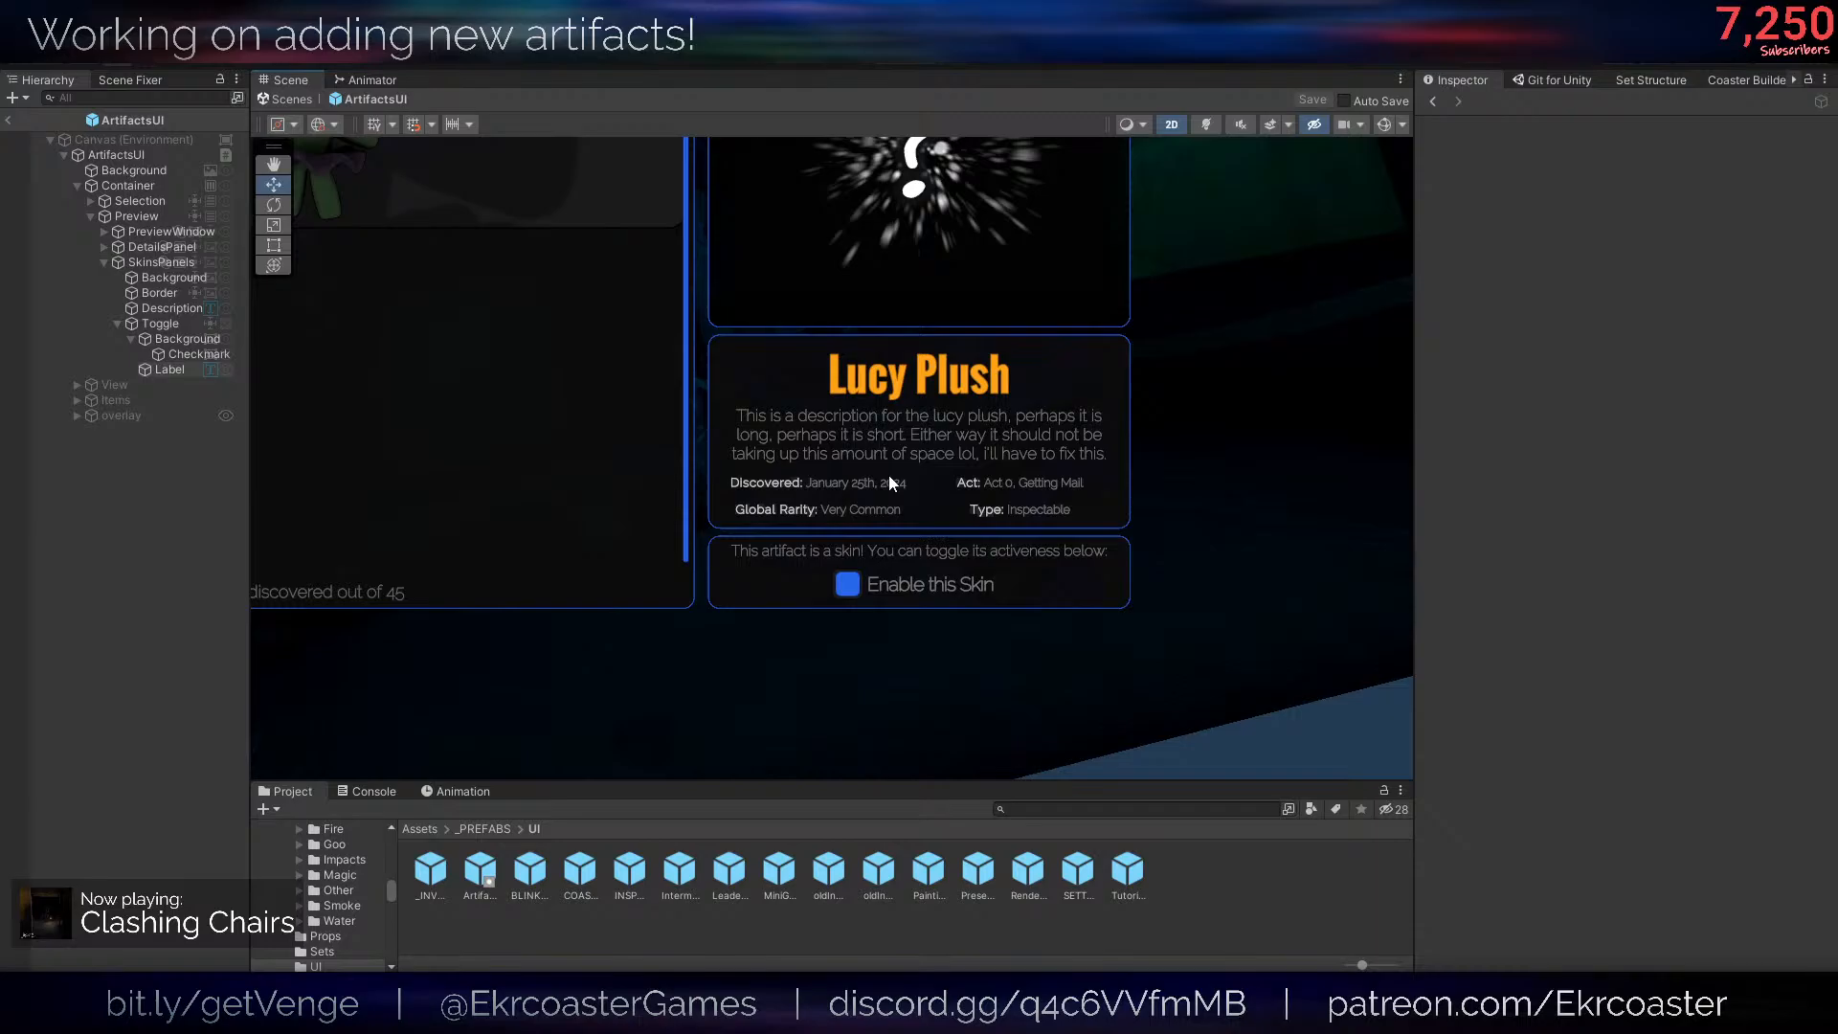
- Switch the Toggle's Is On state off and back on to check its checkmark, and save the prefab
scroll(892, 475, up, 2)
click(172, 324)
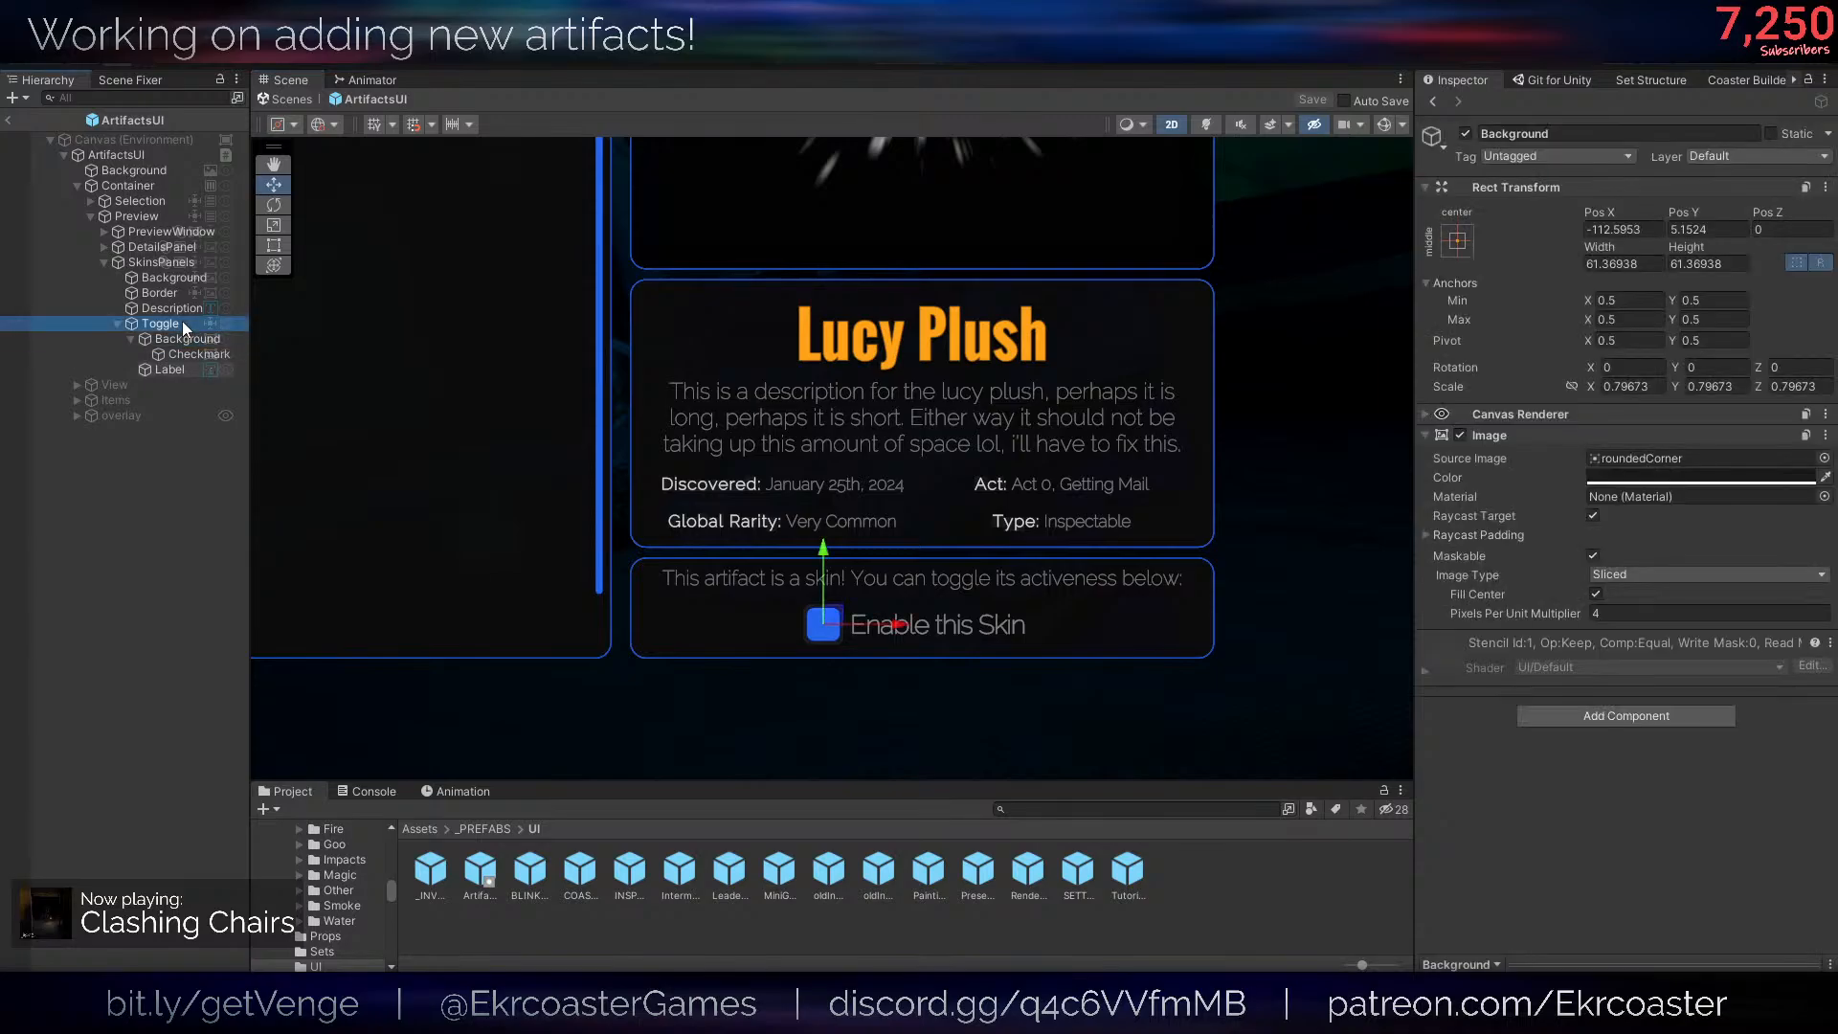
click(1593, 705)
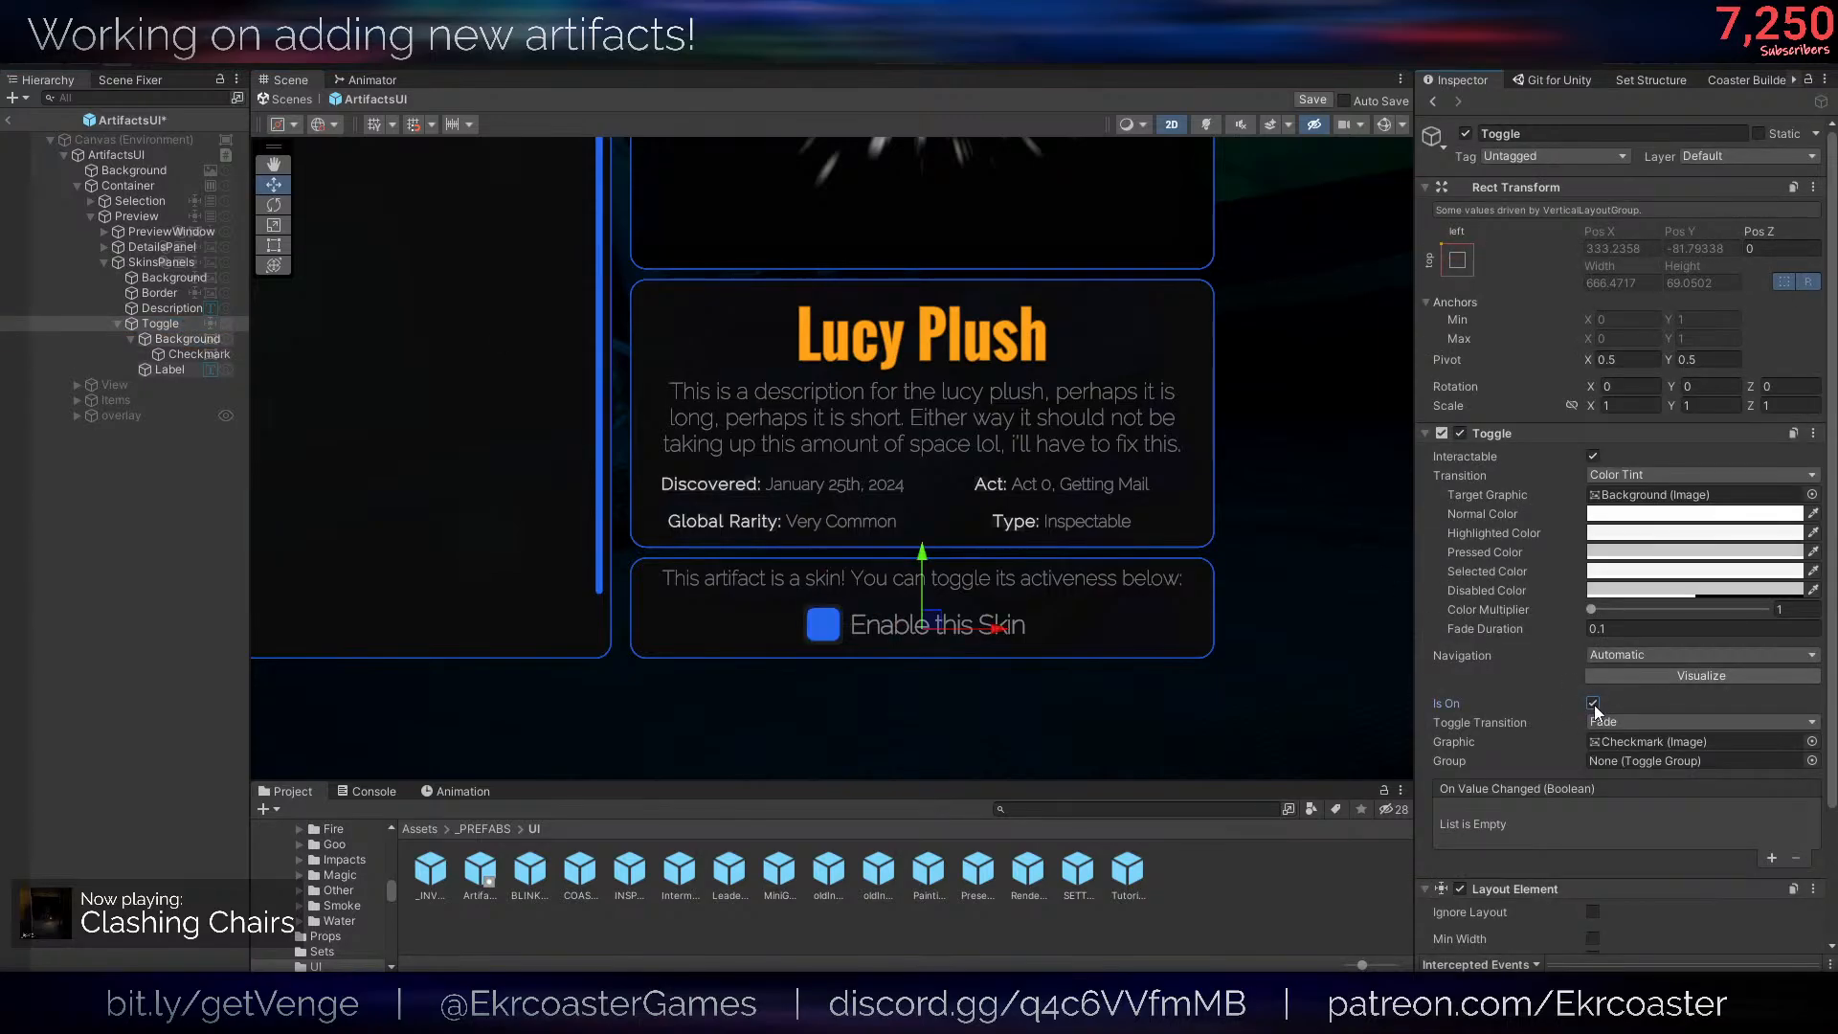
click(1594, 708)
click(182, 586)
scroll(1139, 602, down, 5)
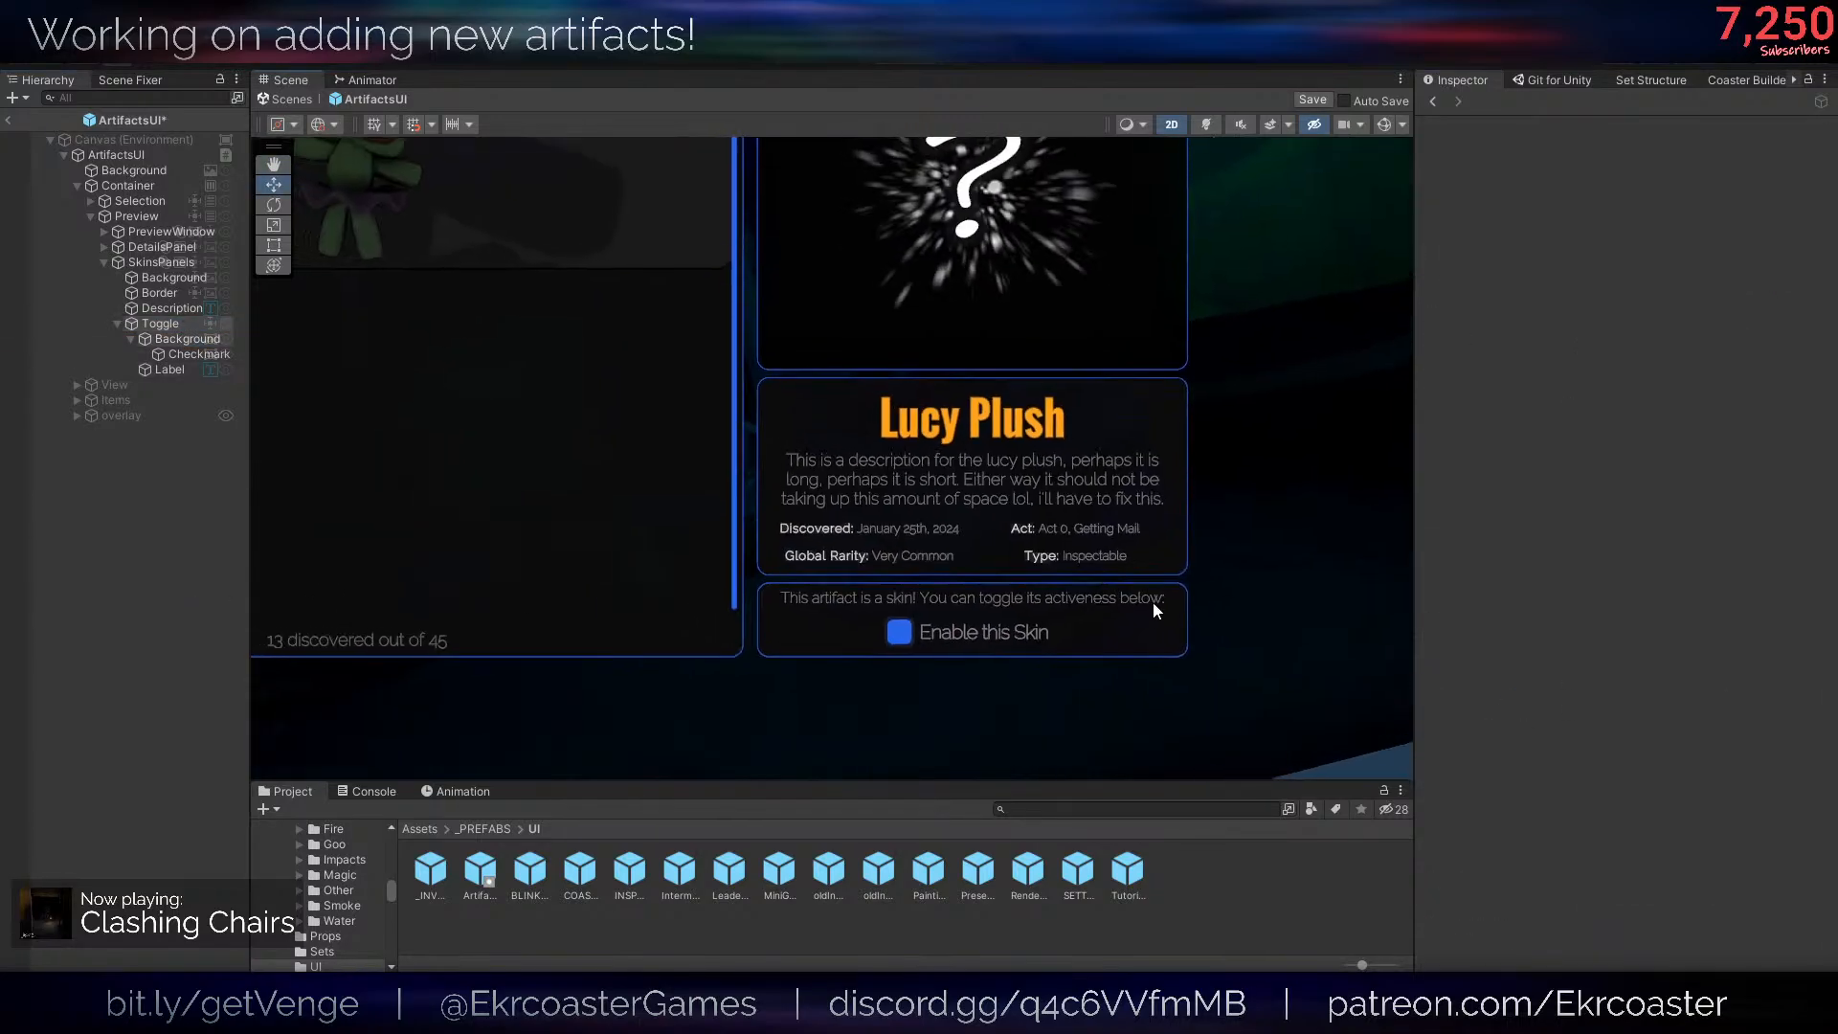
key(ctrl+s)
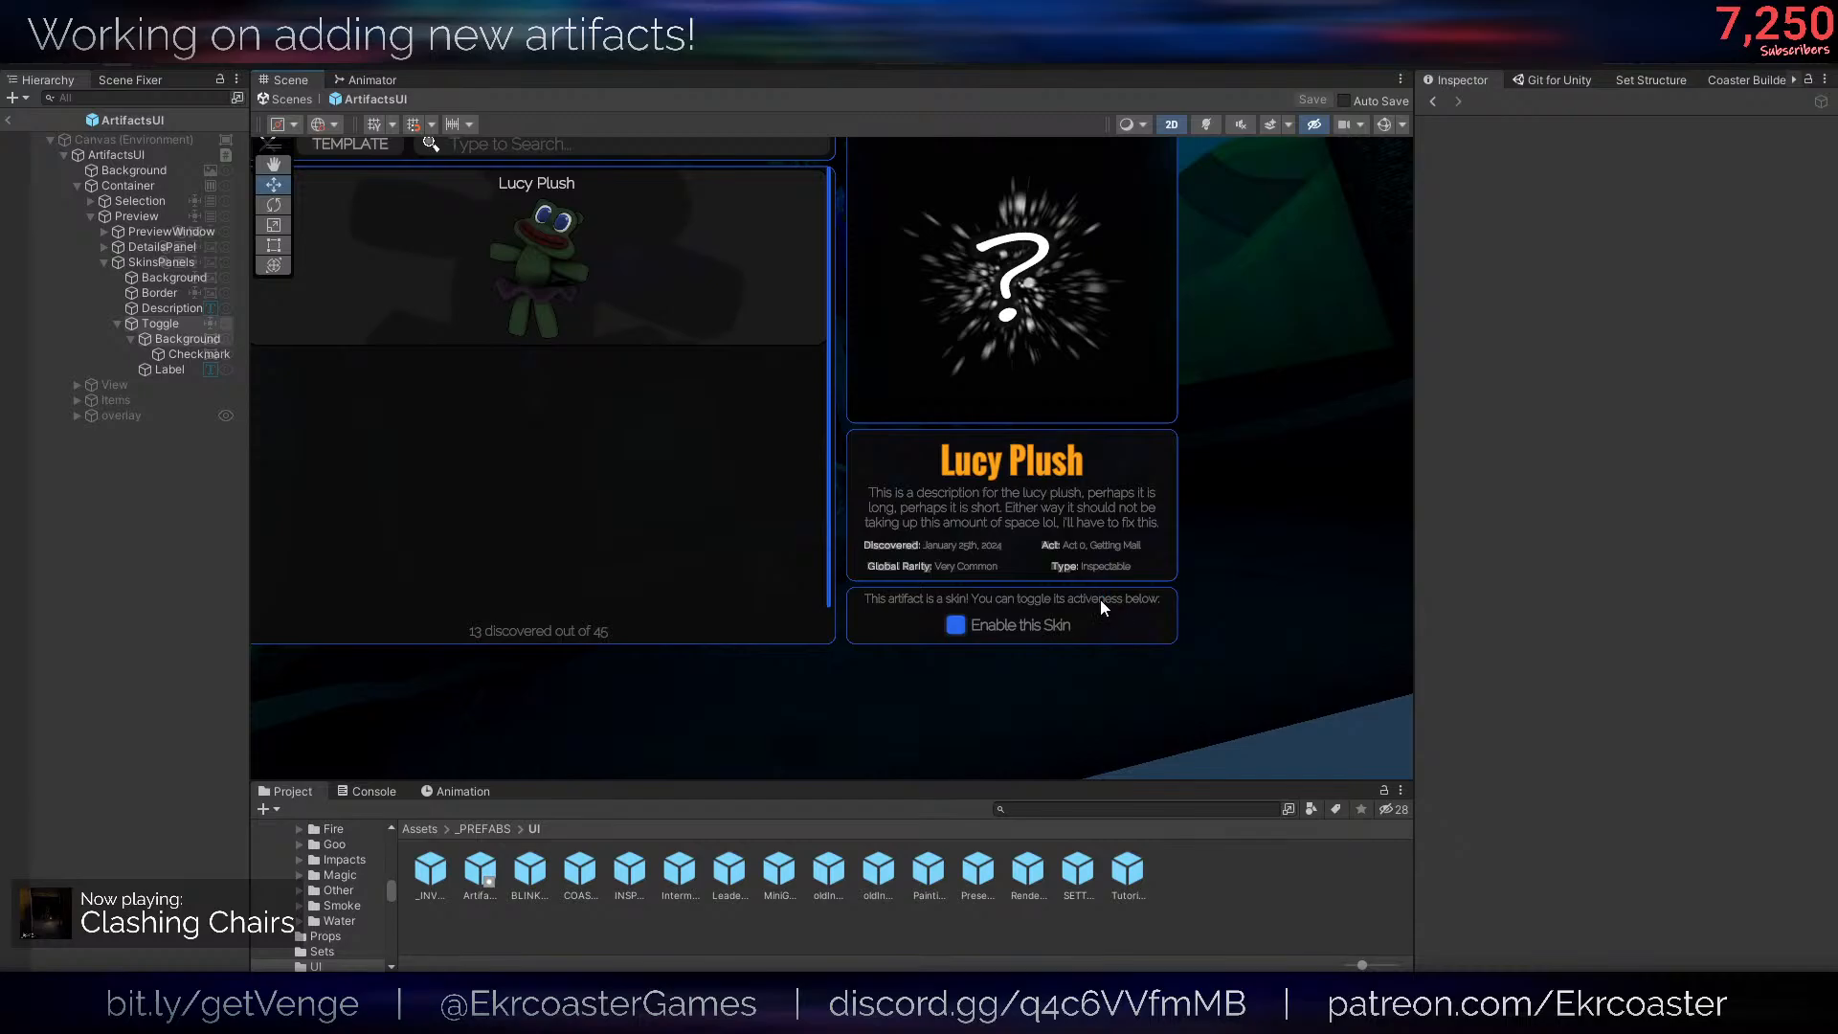
- Extend the first sentence of the SkinsPanels Description to "This artifact is a skin, which means it changes the apperance of the game!"
double_click(172, 307)
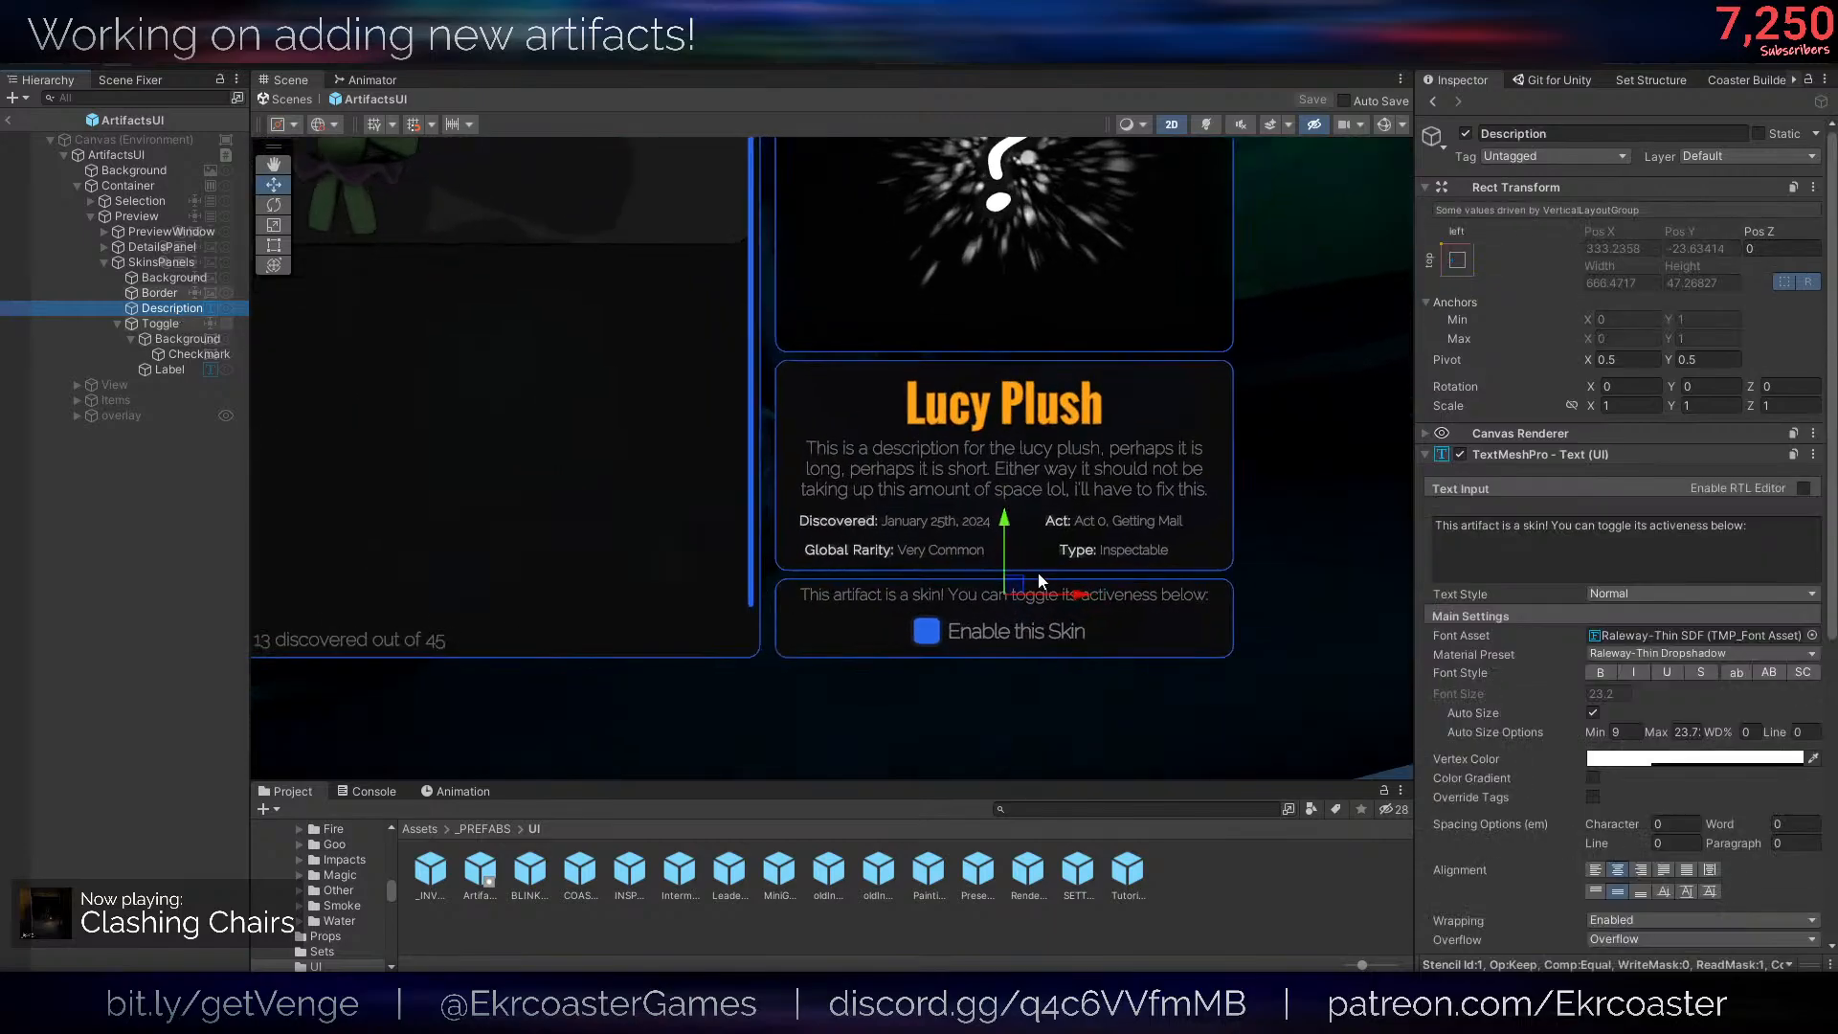
click(1577, 555)
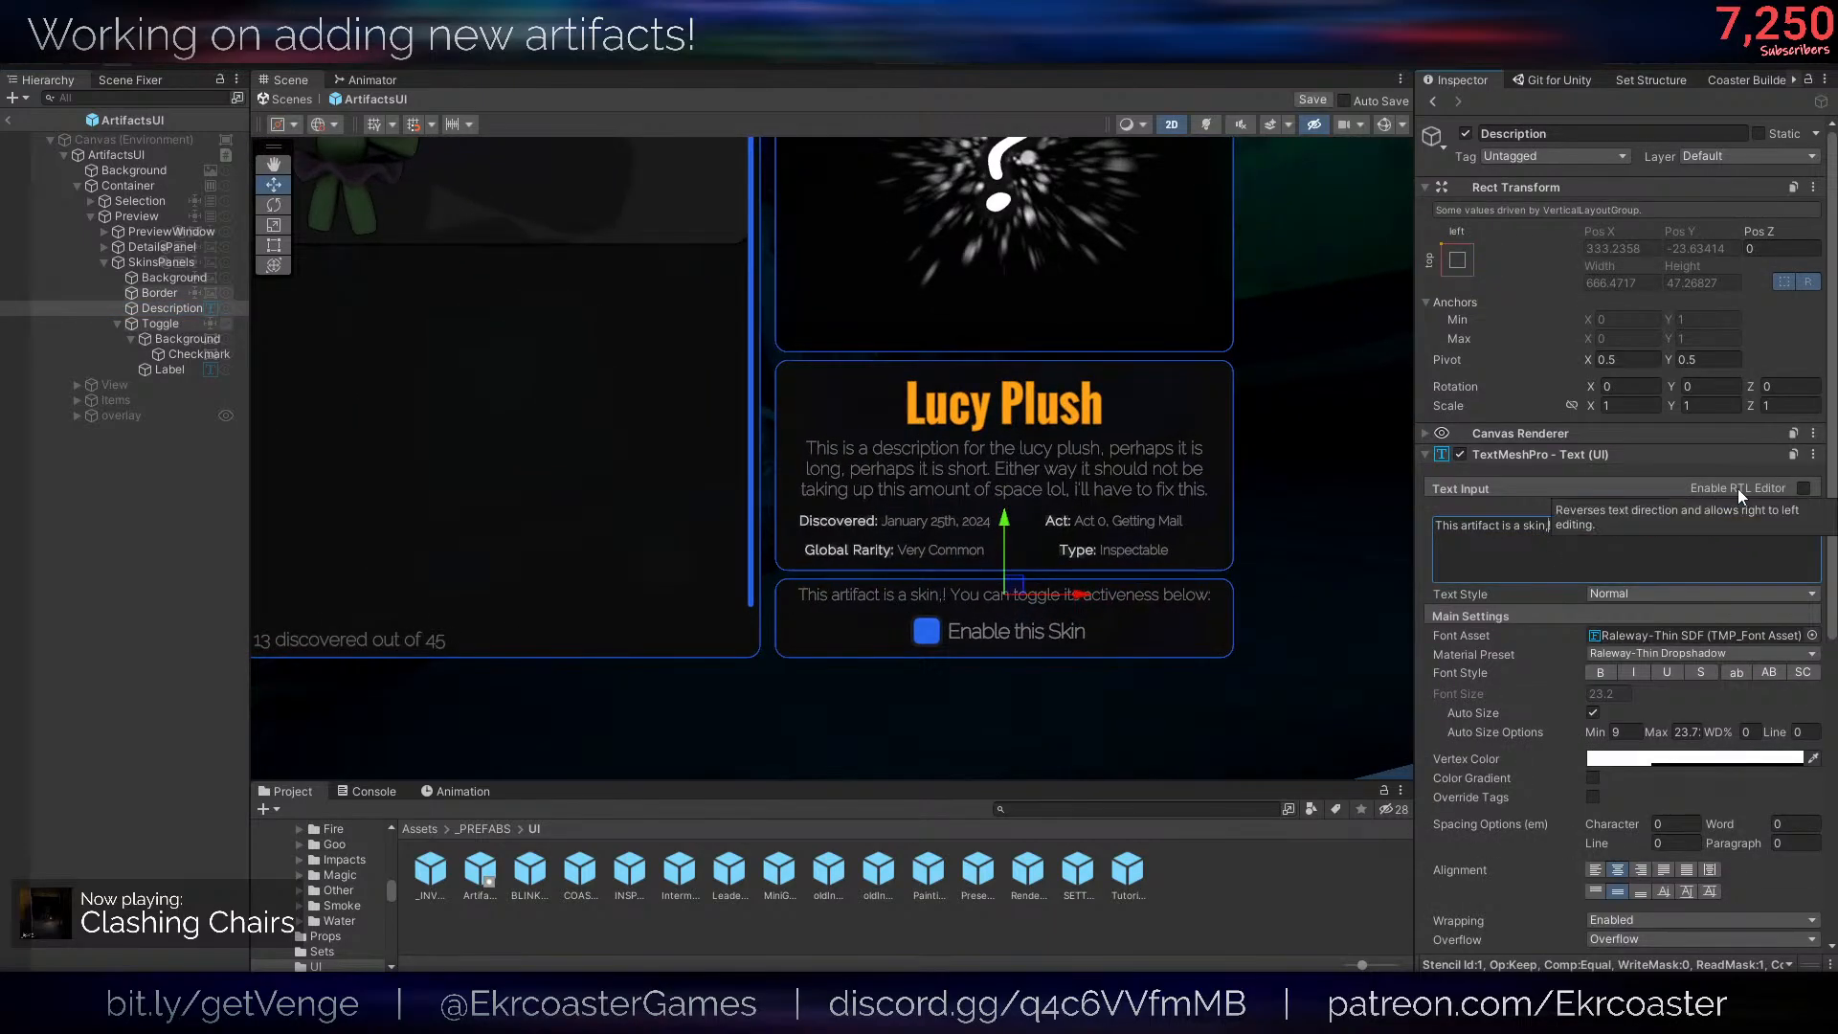
key(BackSpace)
text(, which I means)
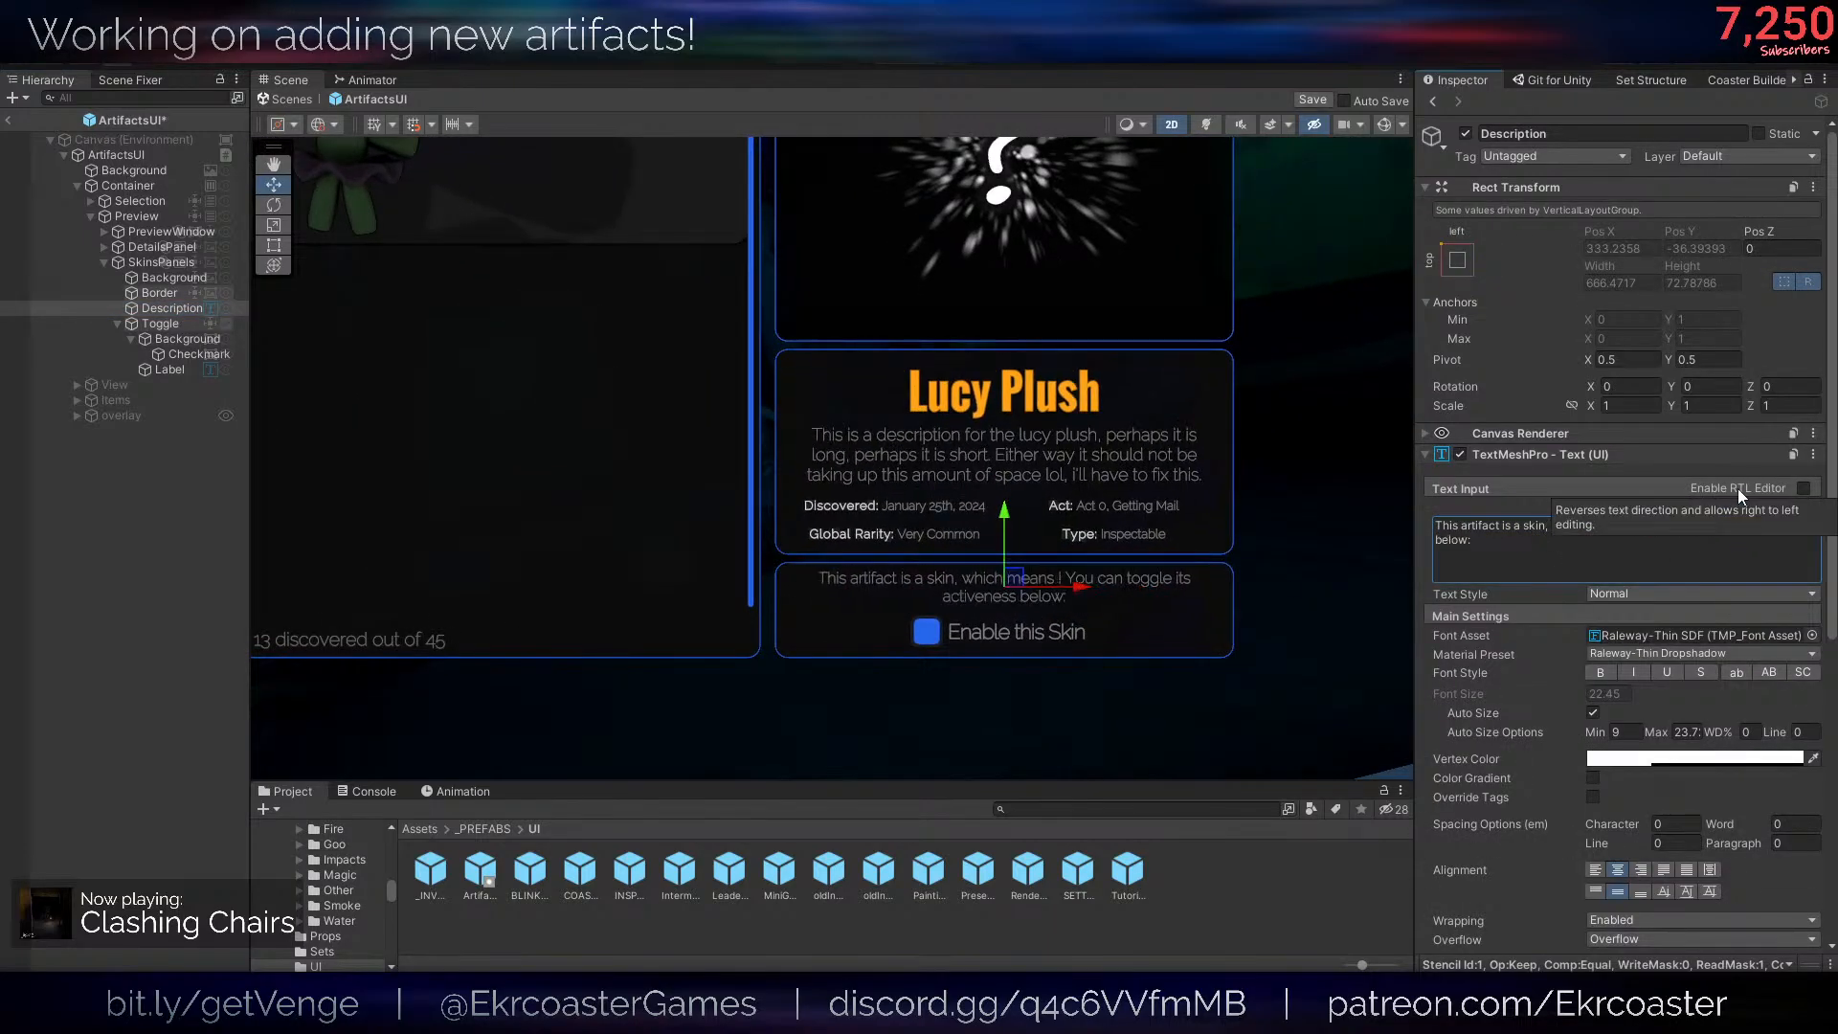
text(it changes the app)
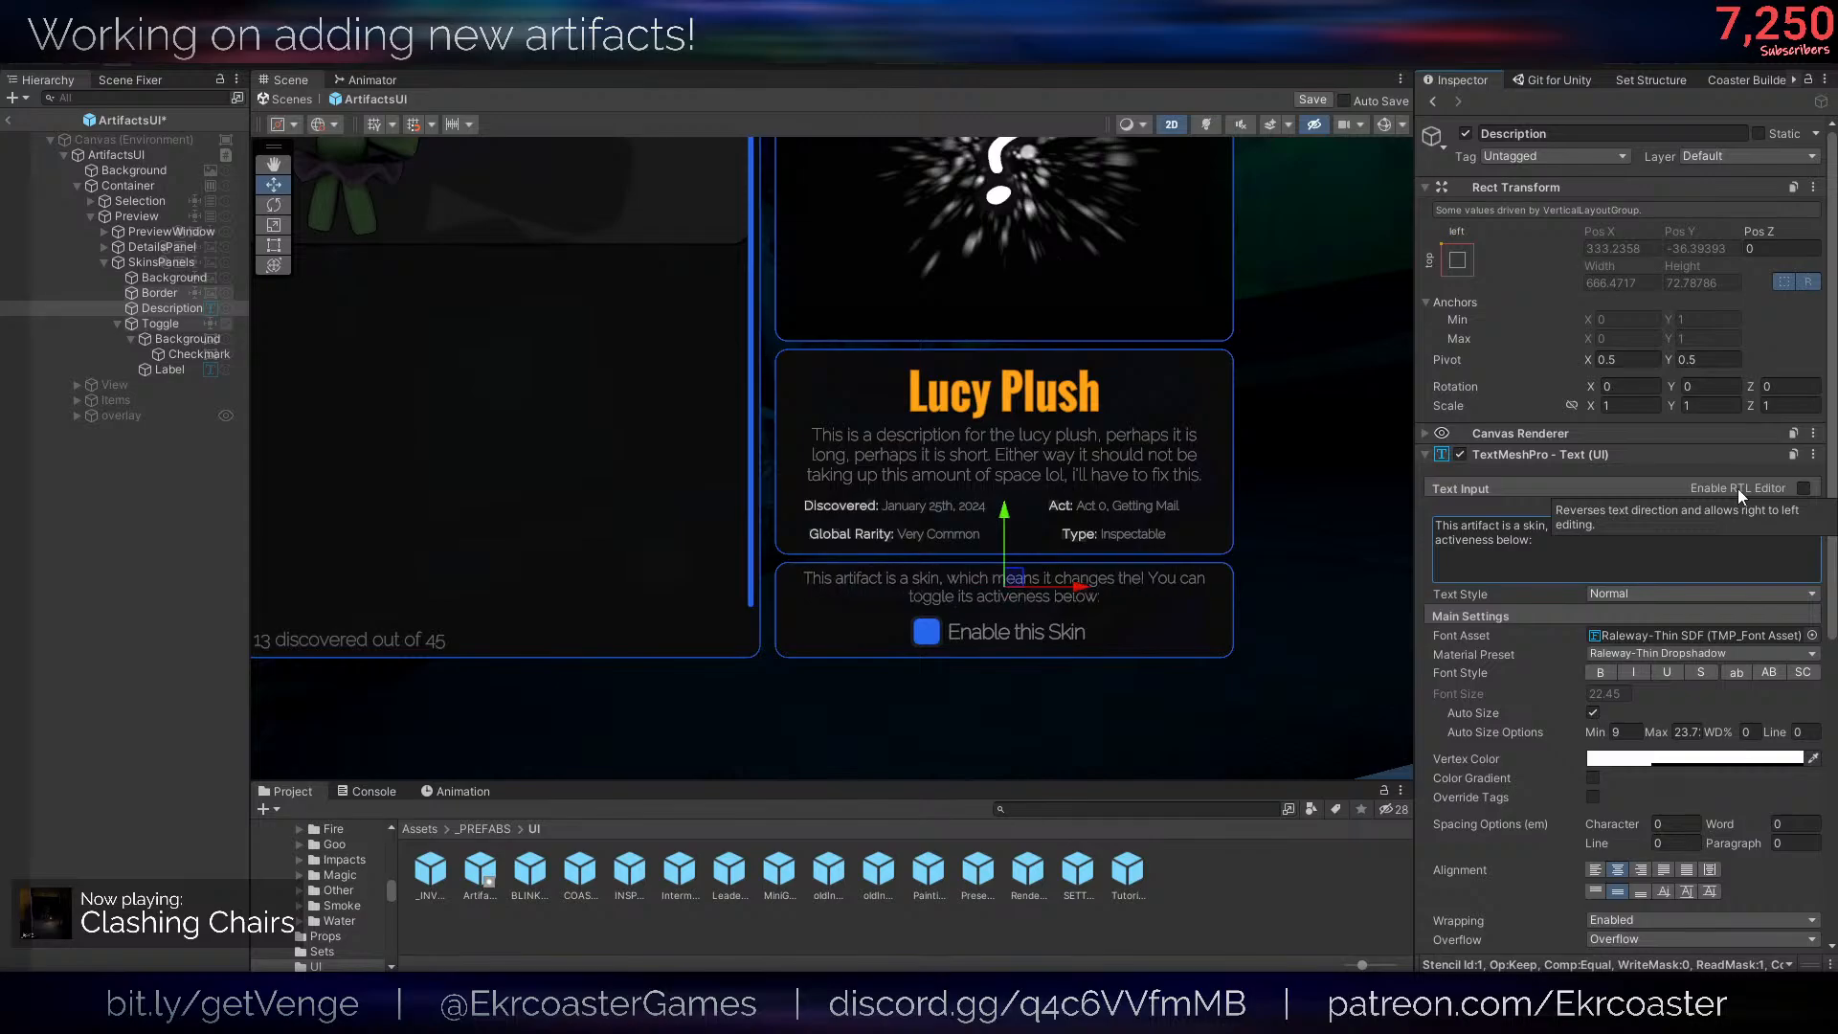
text(era)
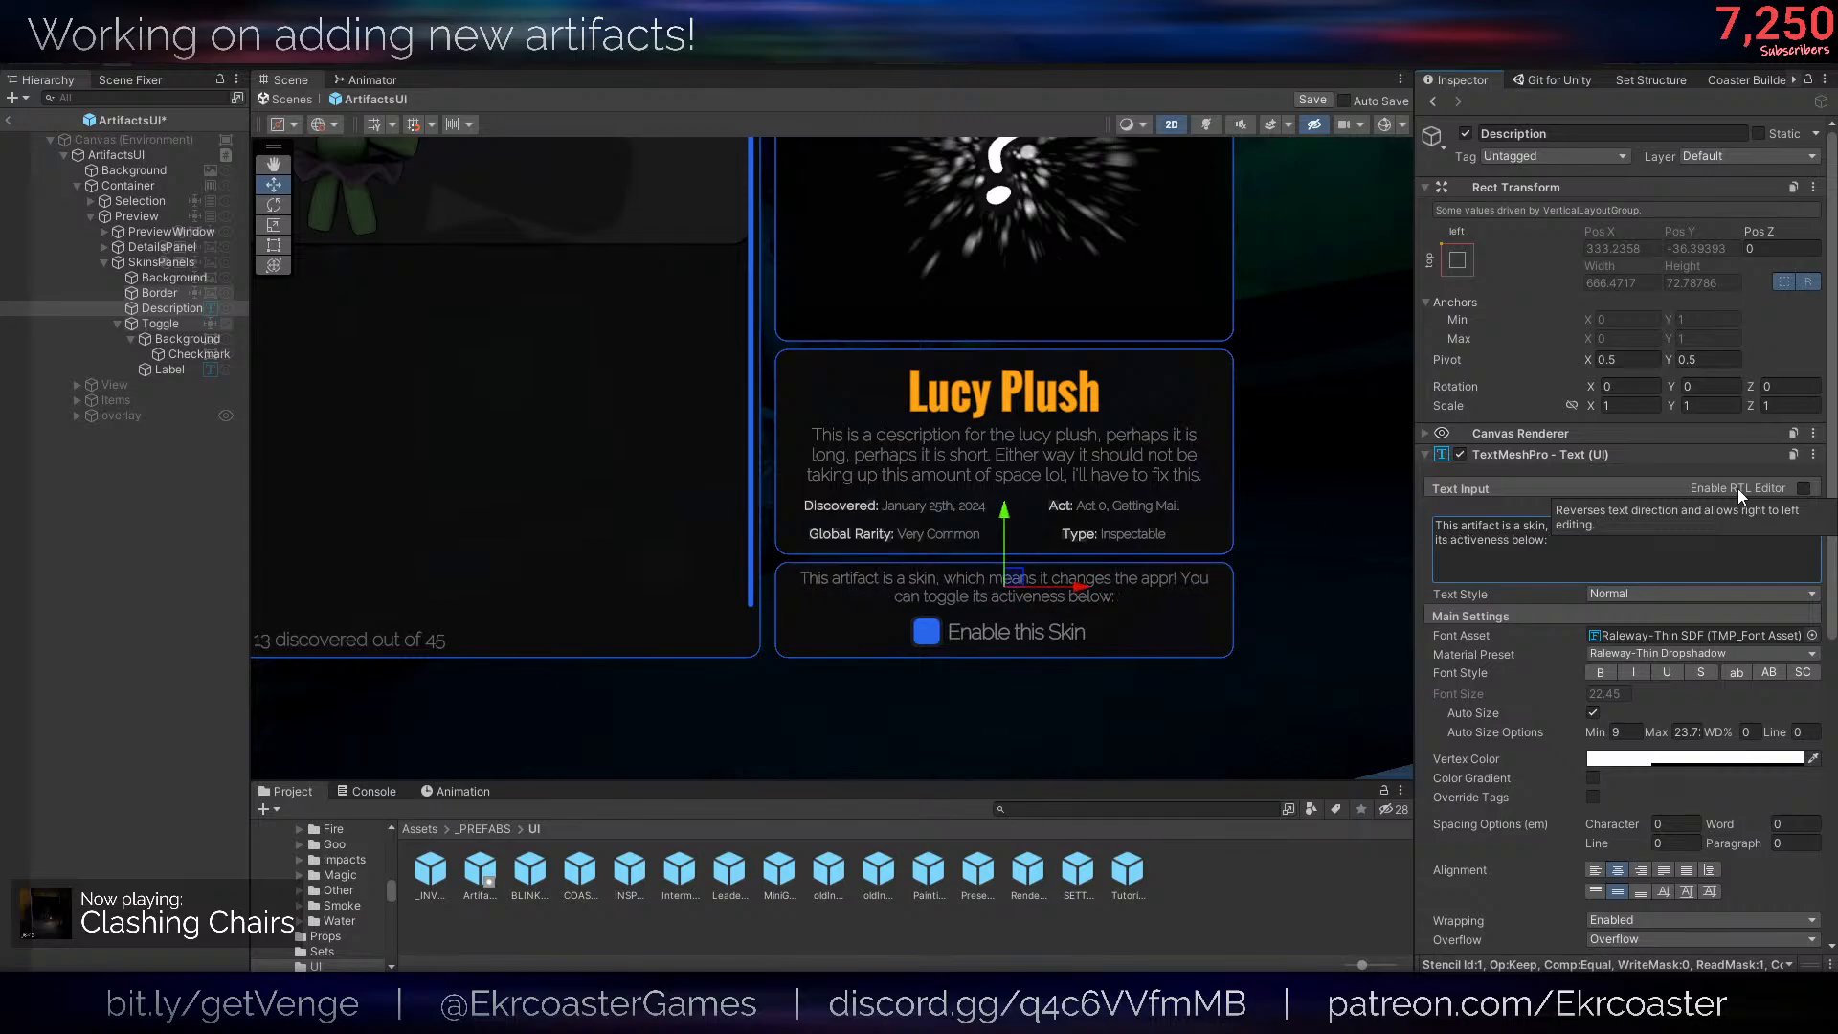
text(nce of the game)
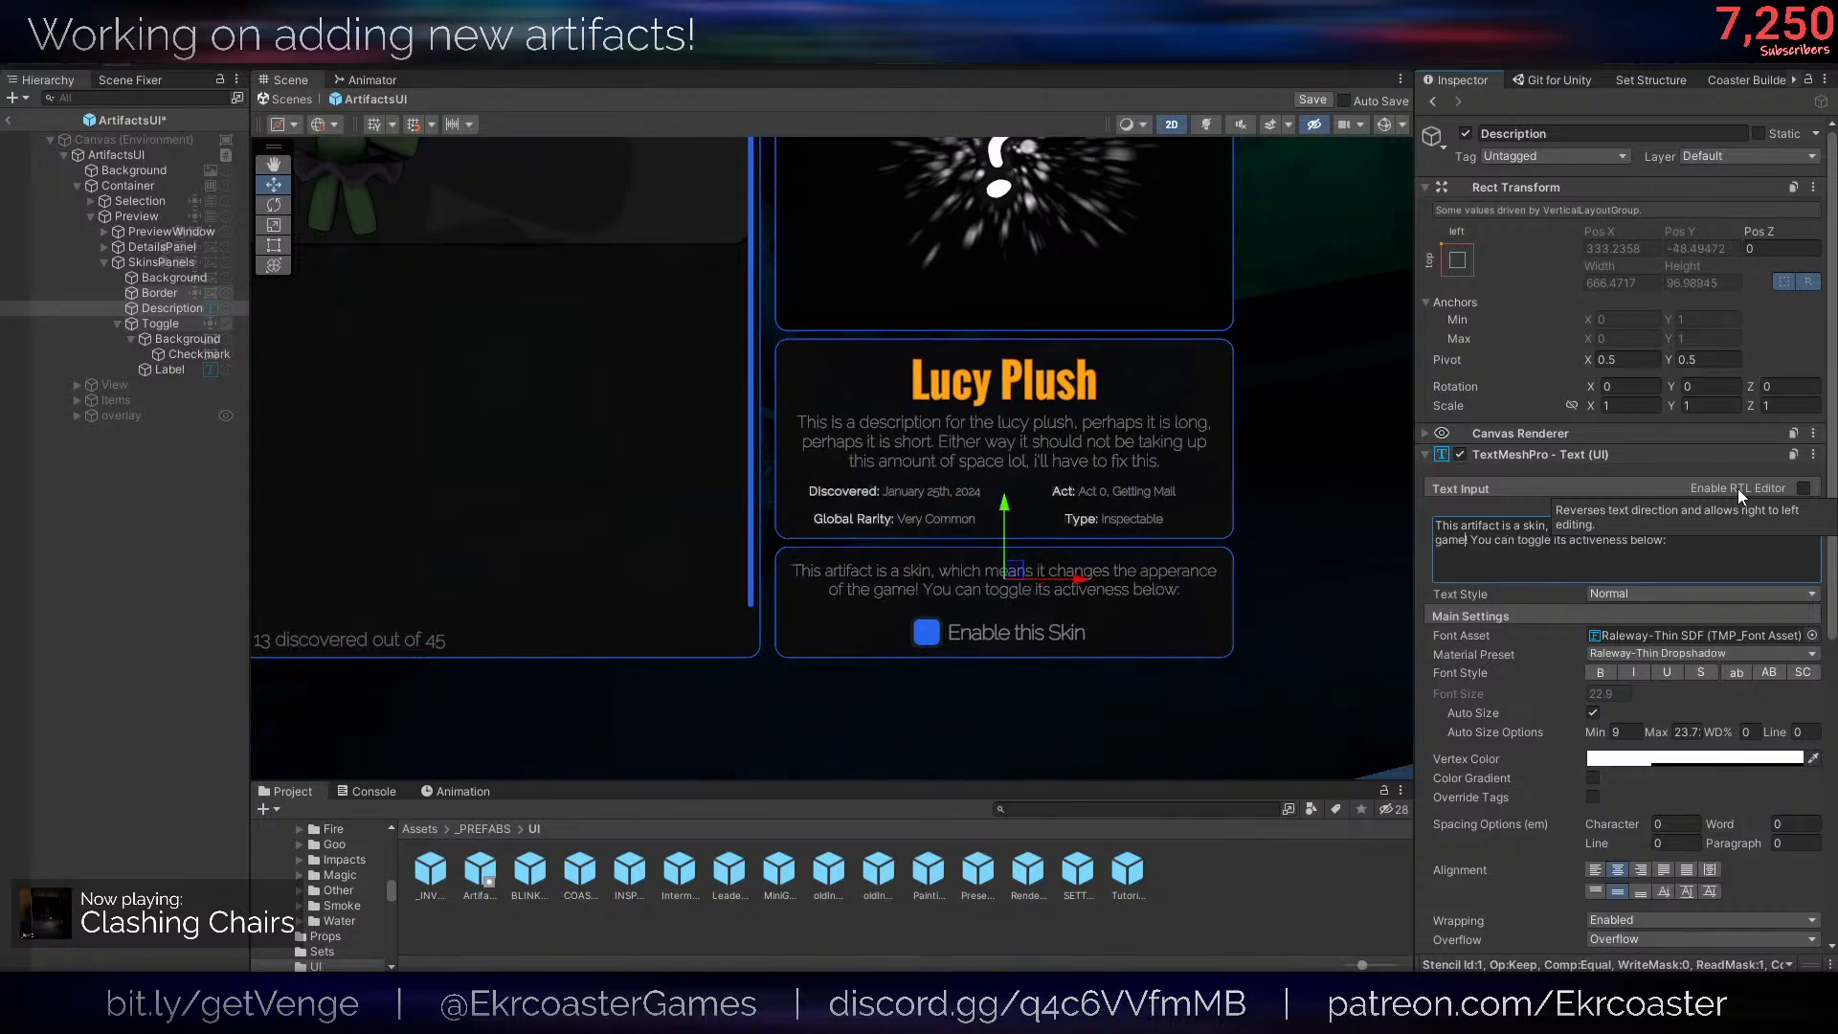
- Correct the misspelled word in the SkinsPanels Description to "appearance"
scroll(1128, 584, up, 3)
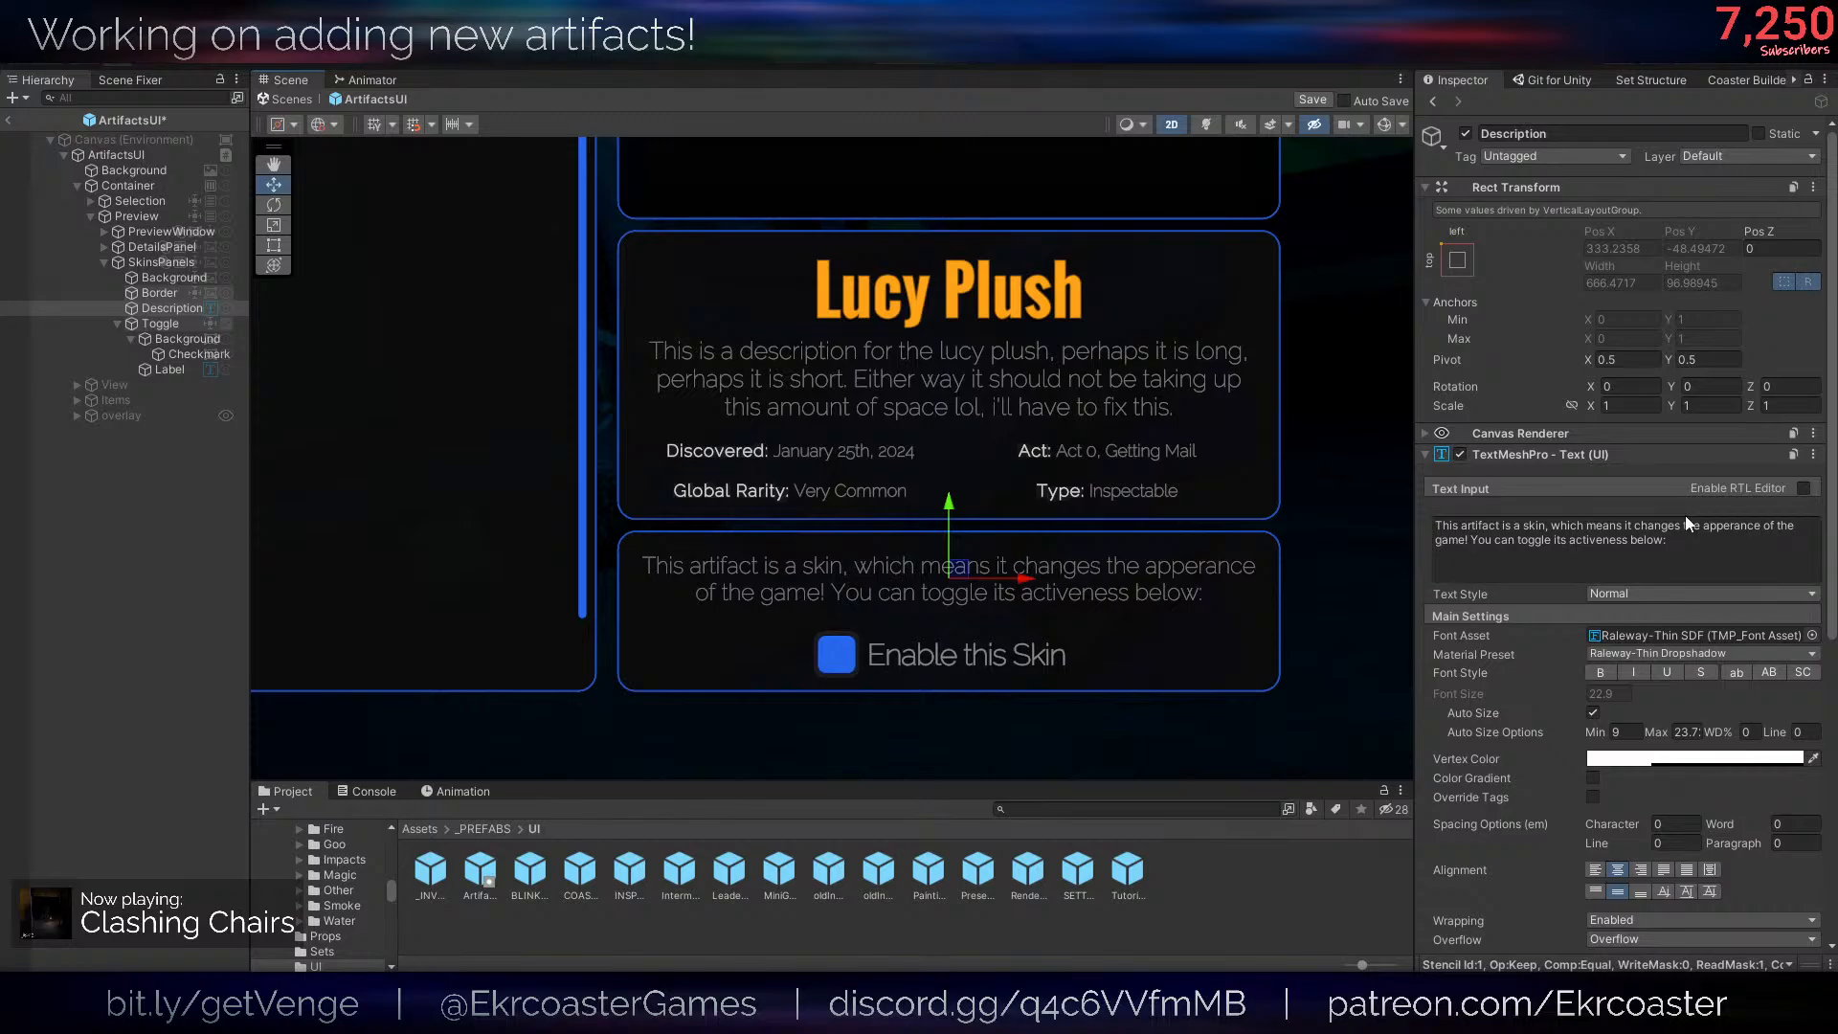
click(1709, 523)
double_click(1719, 527)
click(1730, 526)
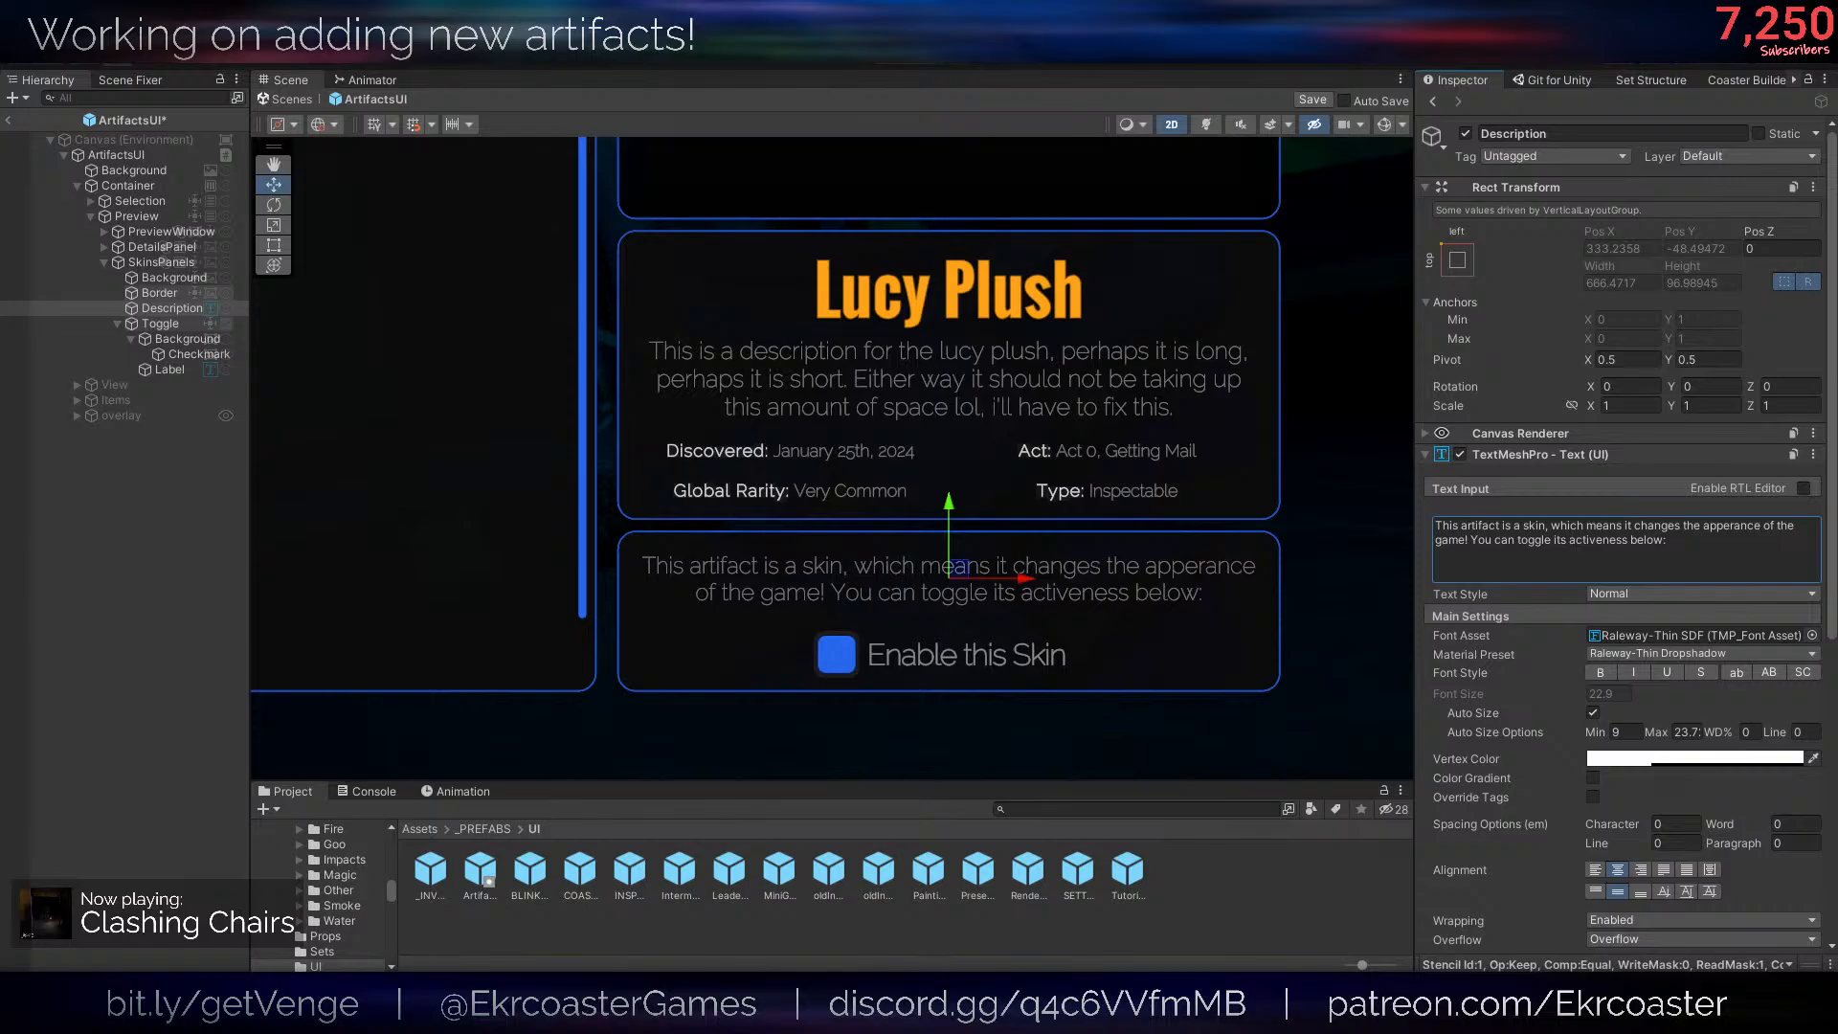
click(1735, 526)
double_click(1735, 527)
text(appearance)
scroll(969, 546, up, 2)
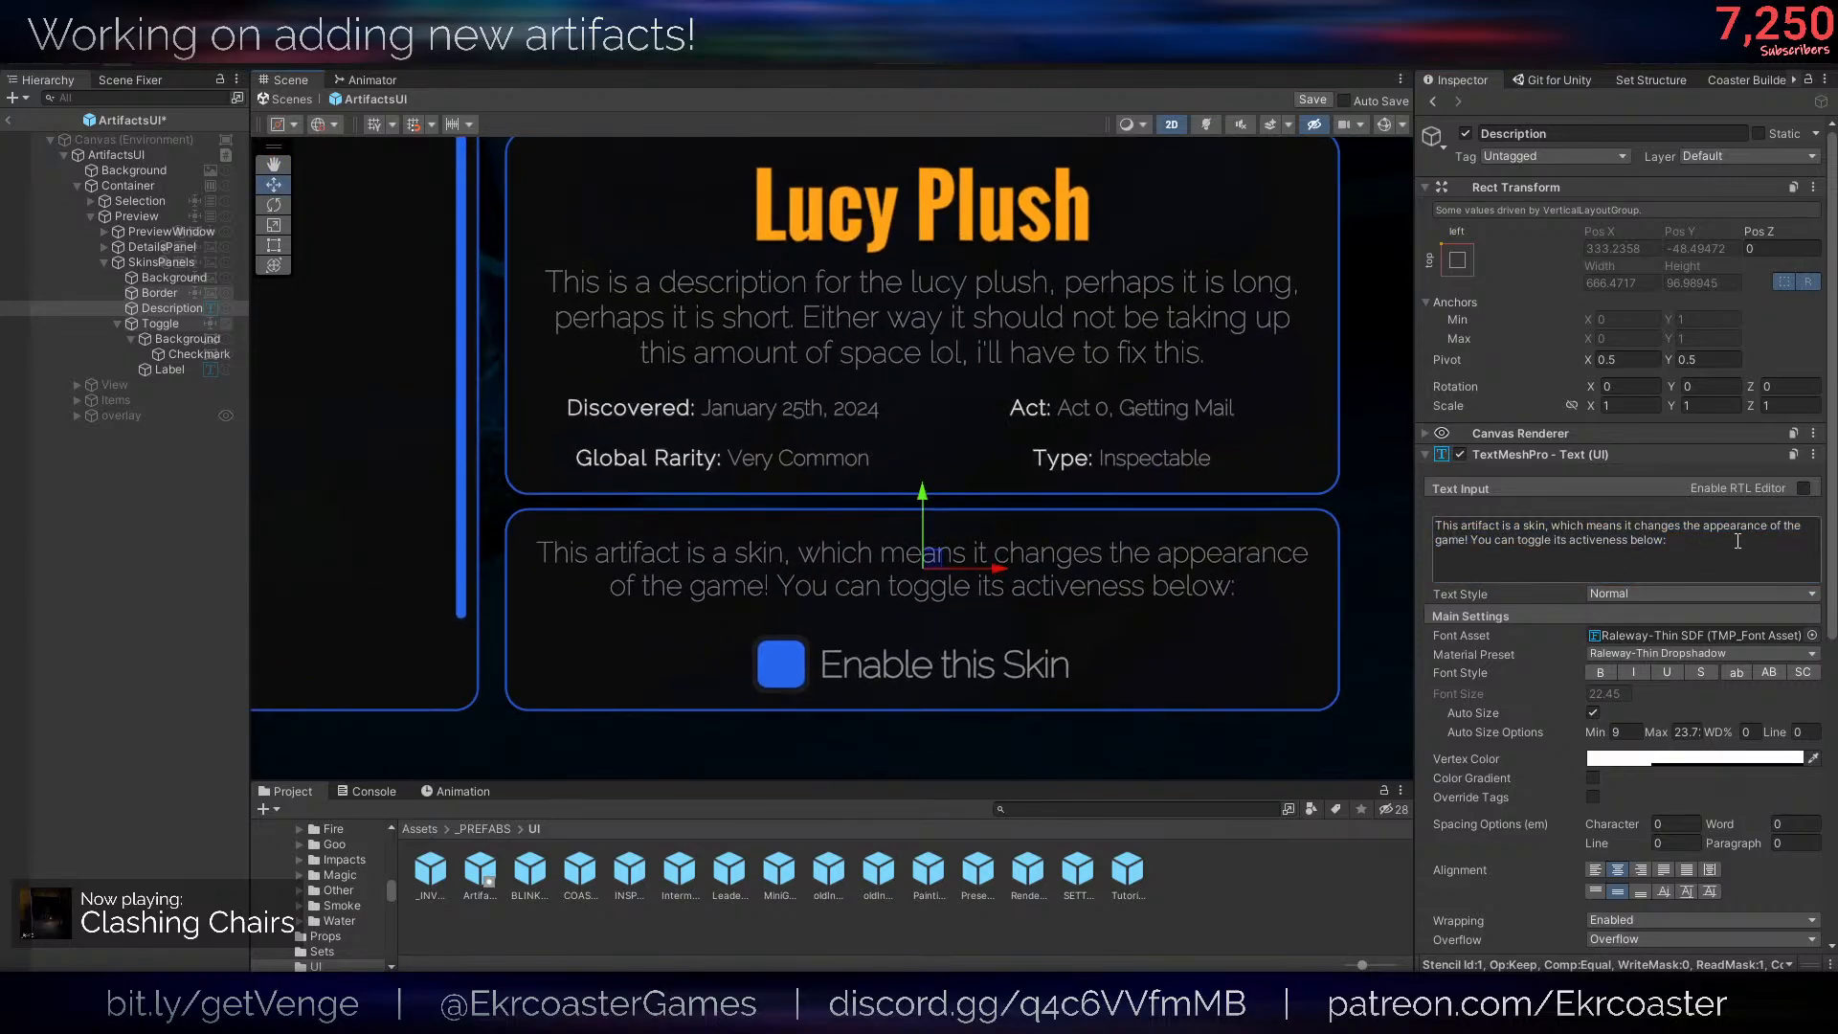
scroll(1160, 643, down, 2)
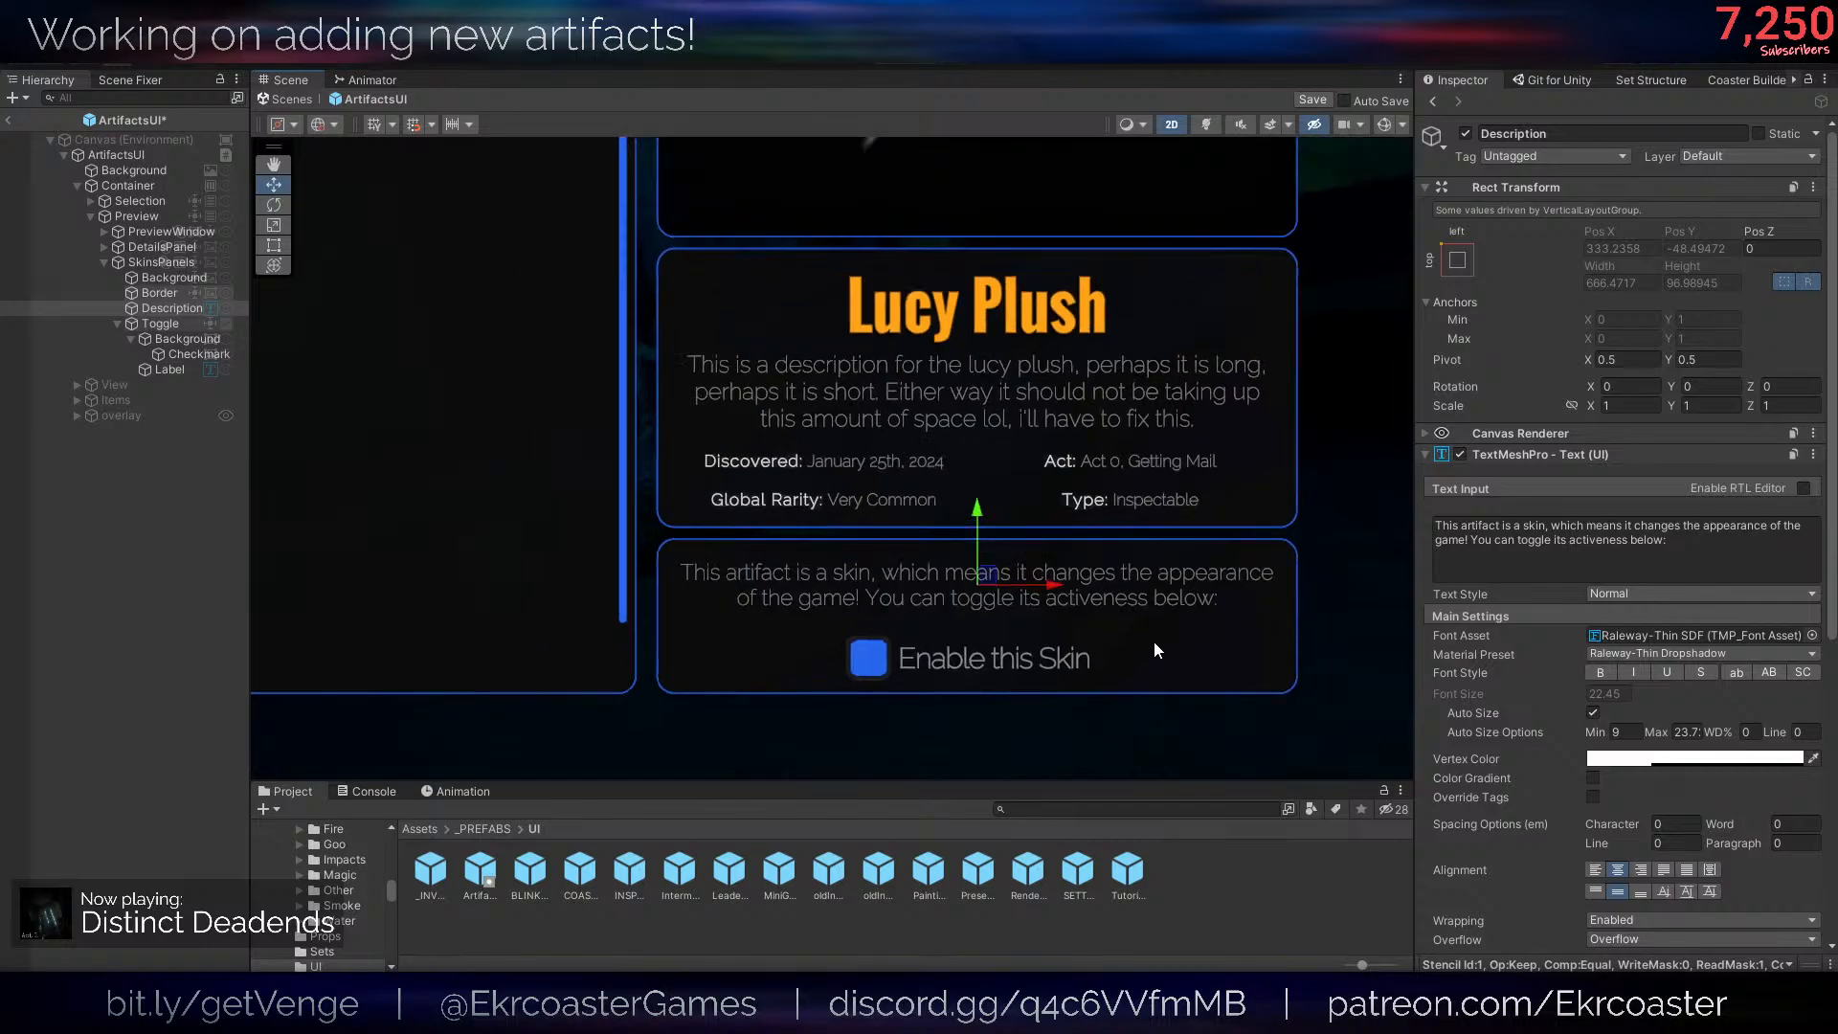
- Set the bottom padding of the SkinsPanels Vertical Layout Group to 10, after trying 15
click(96, 704)
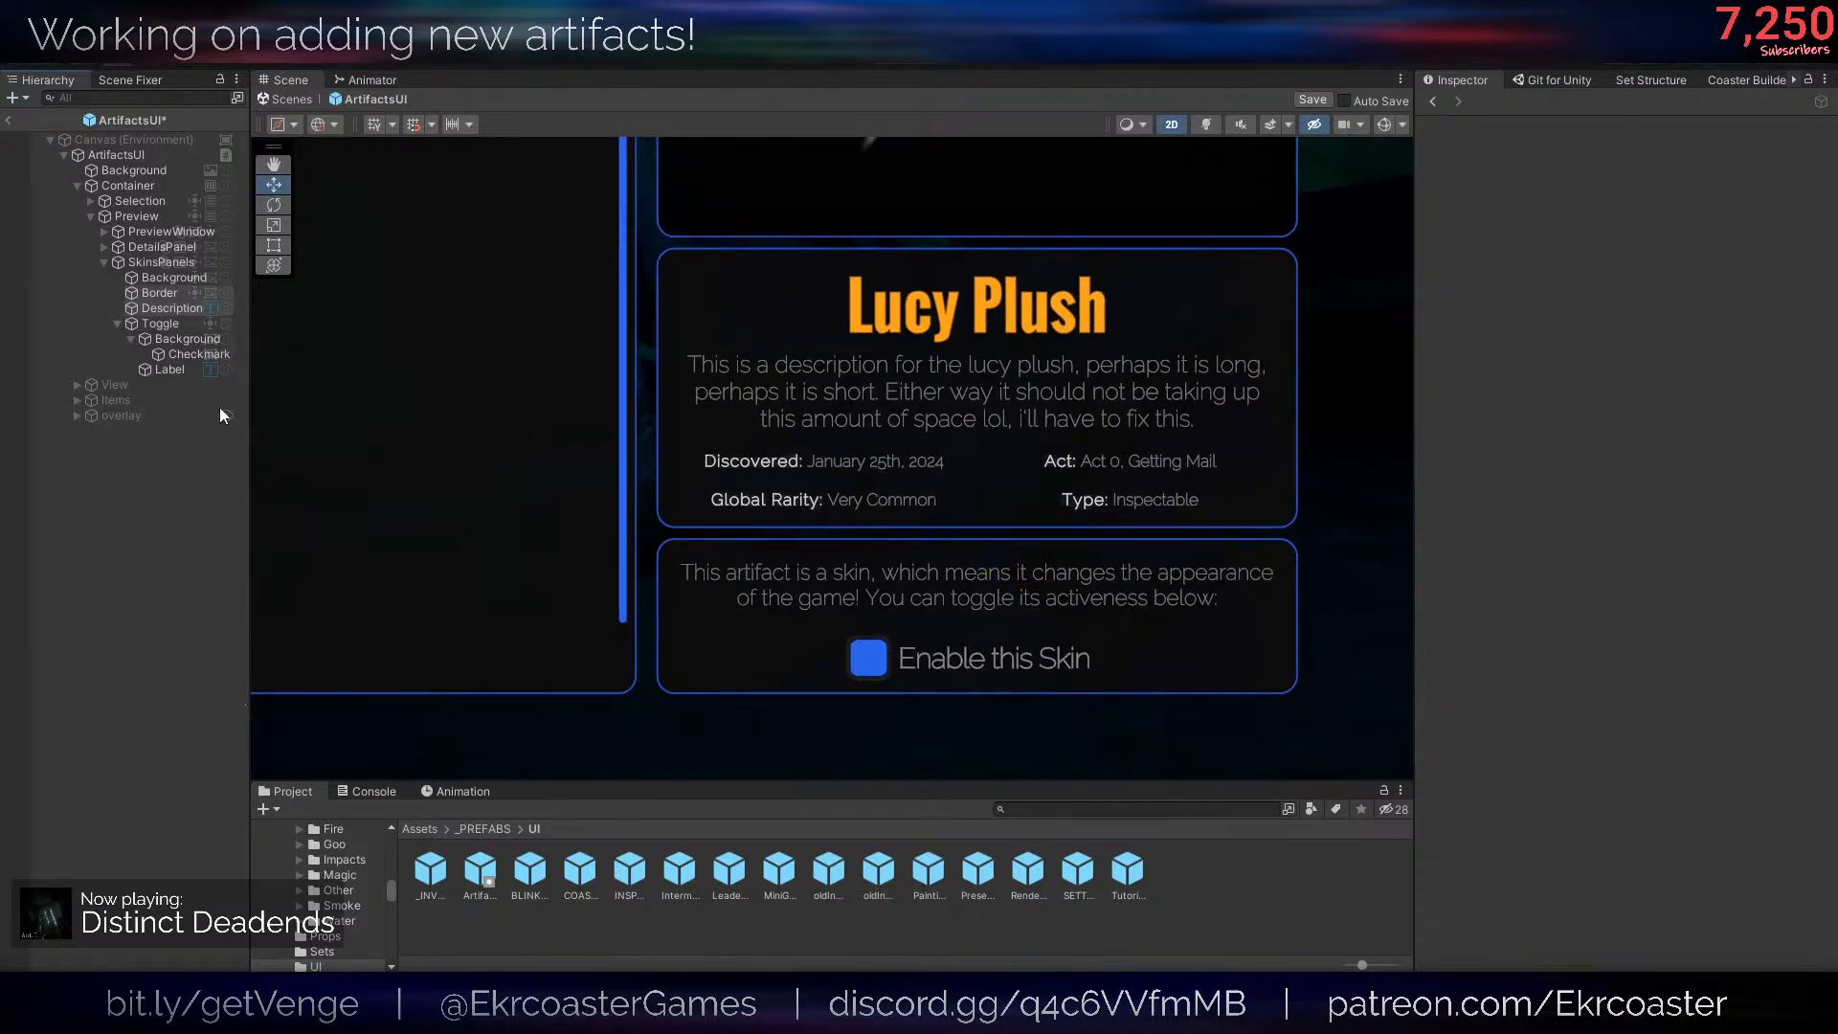
click(181, 327)
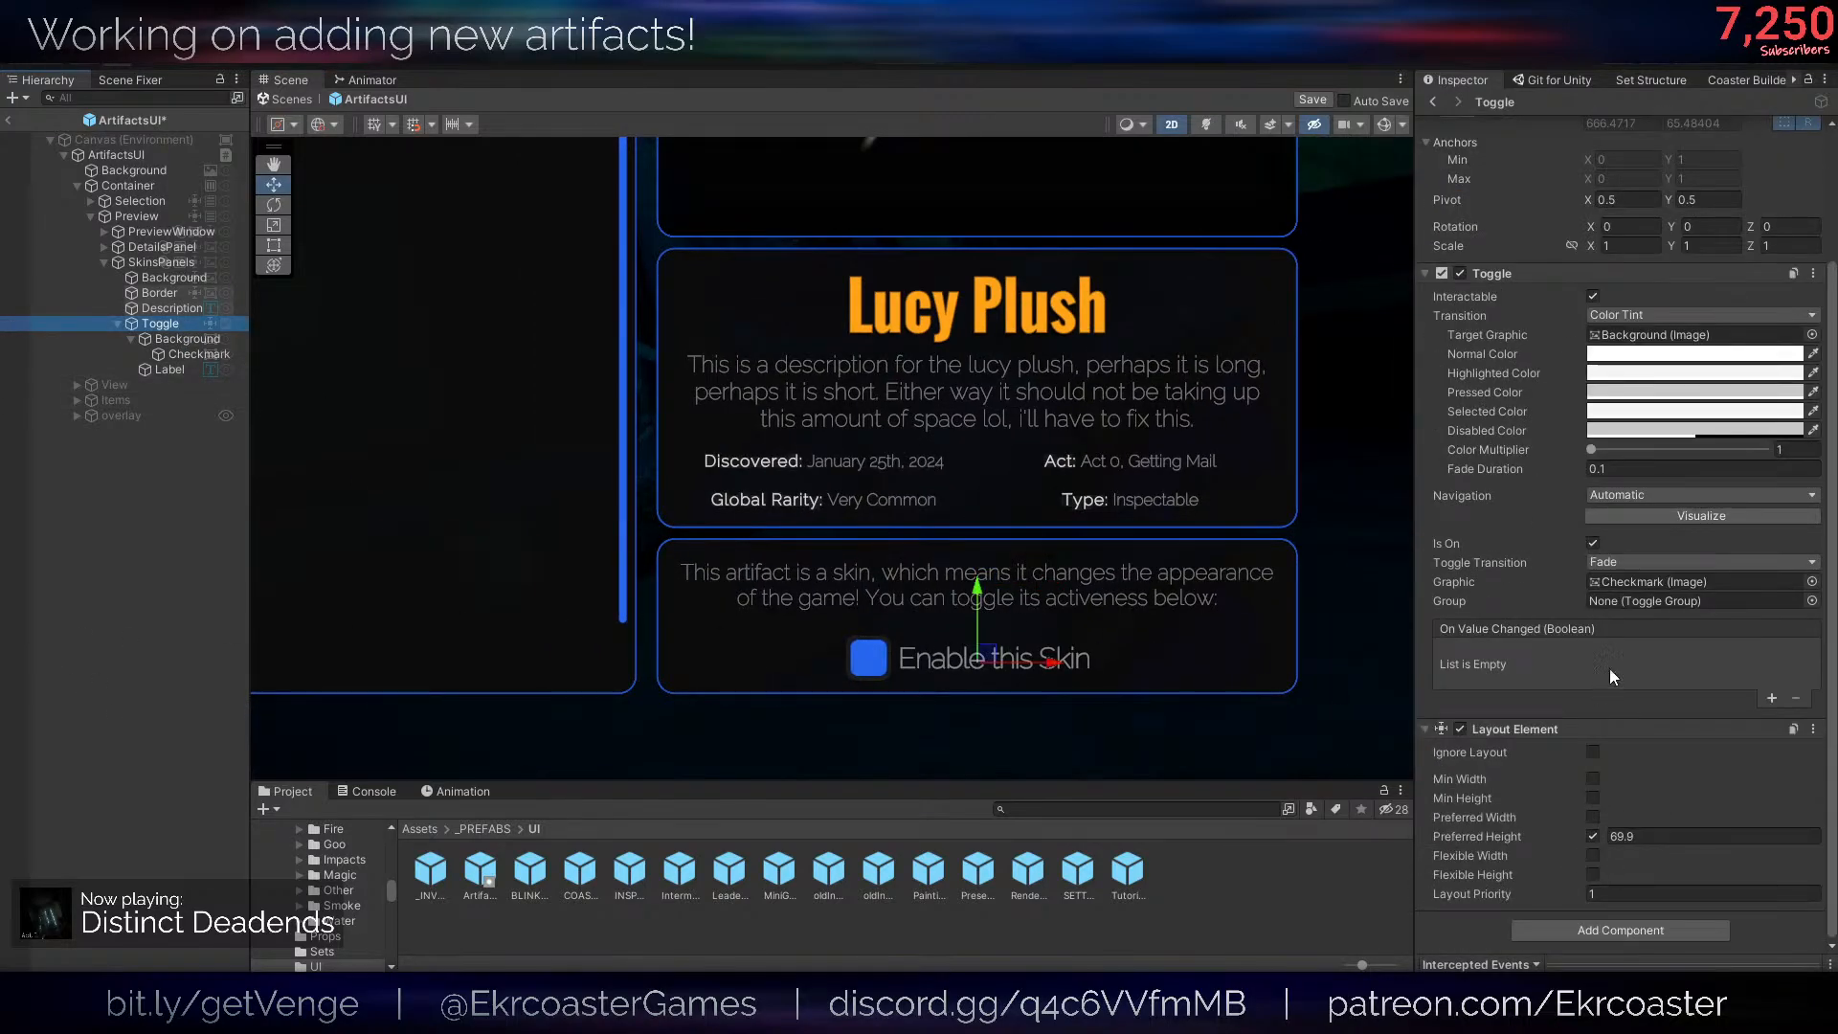
click(180, 339)
click(161, 324)
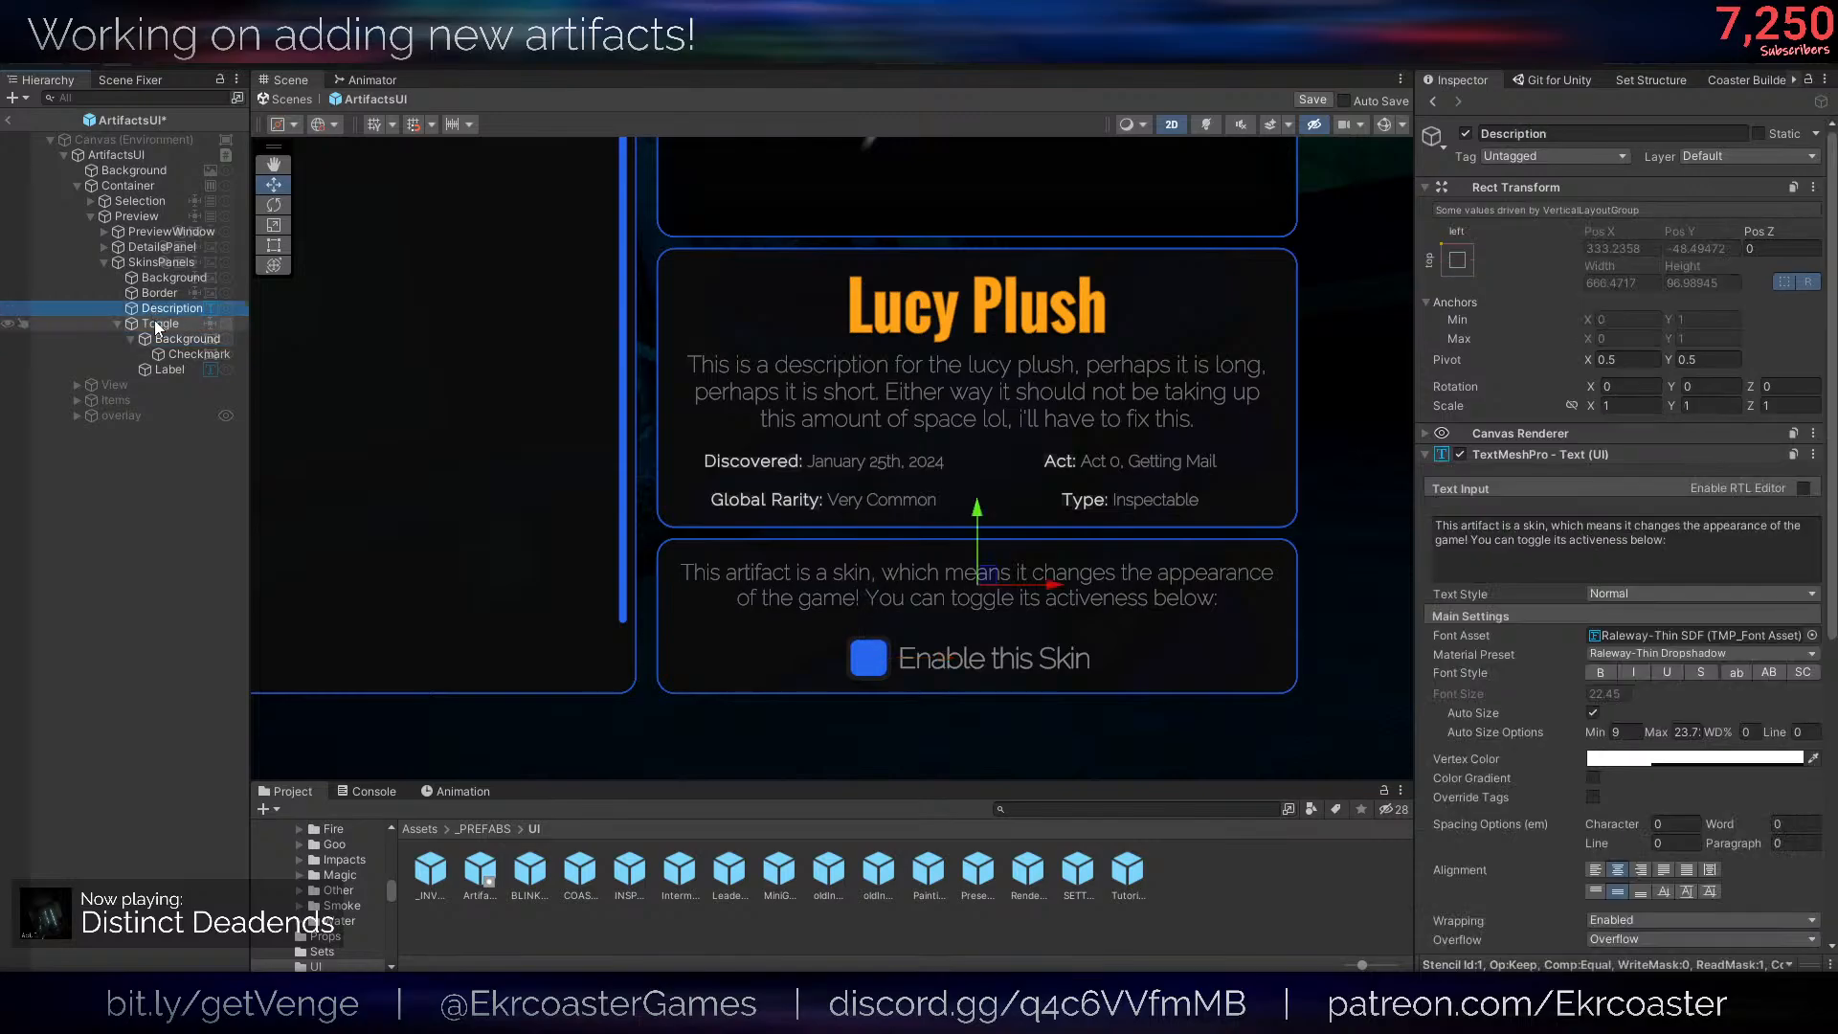
scroll(1671, 751, down, 3)
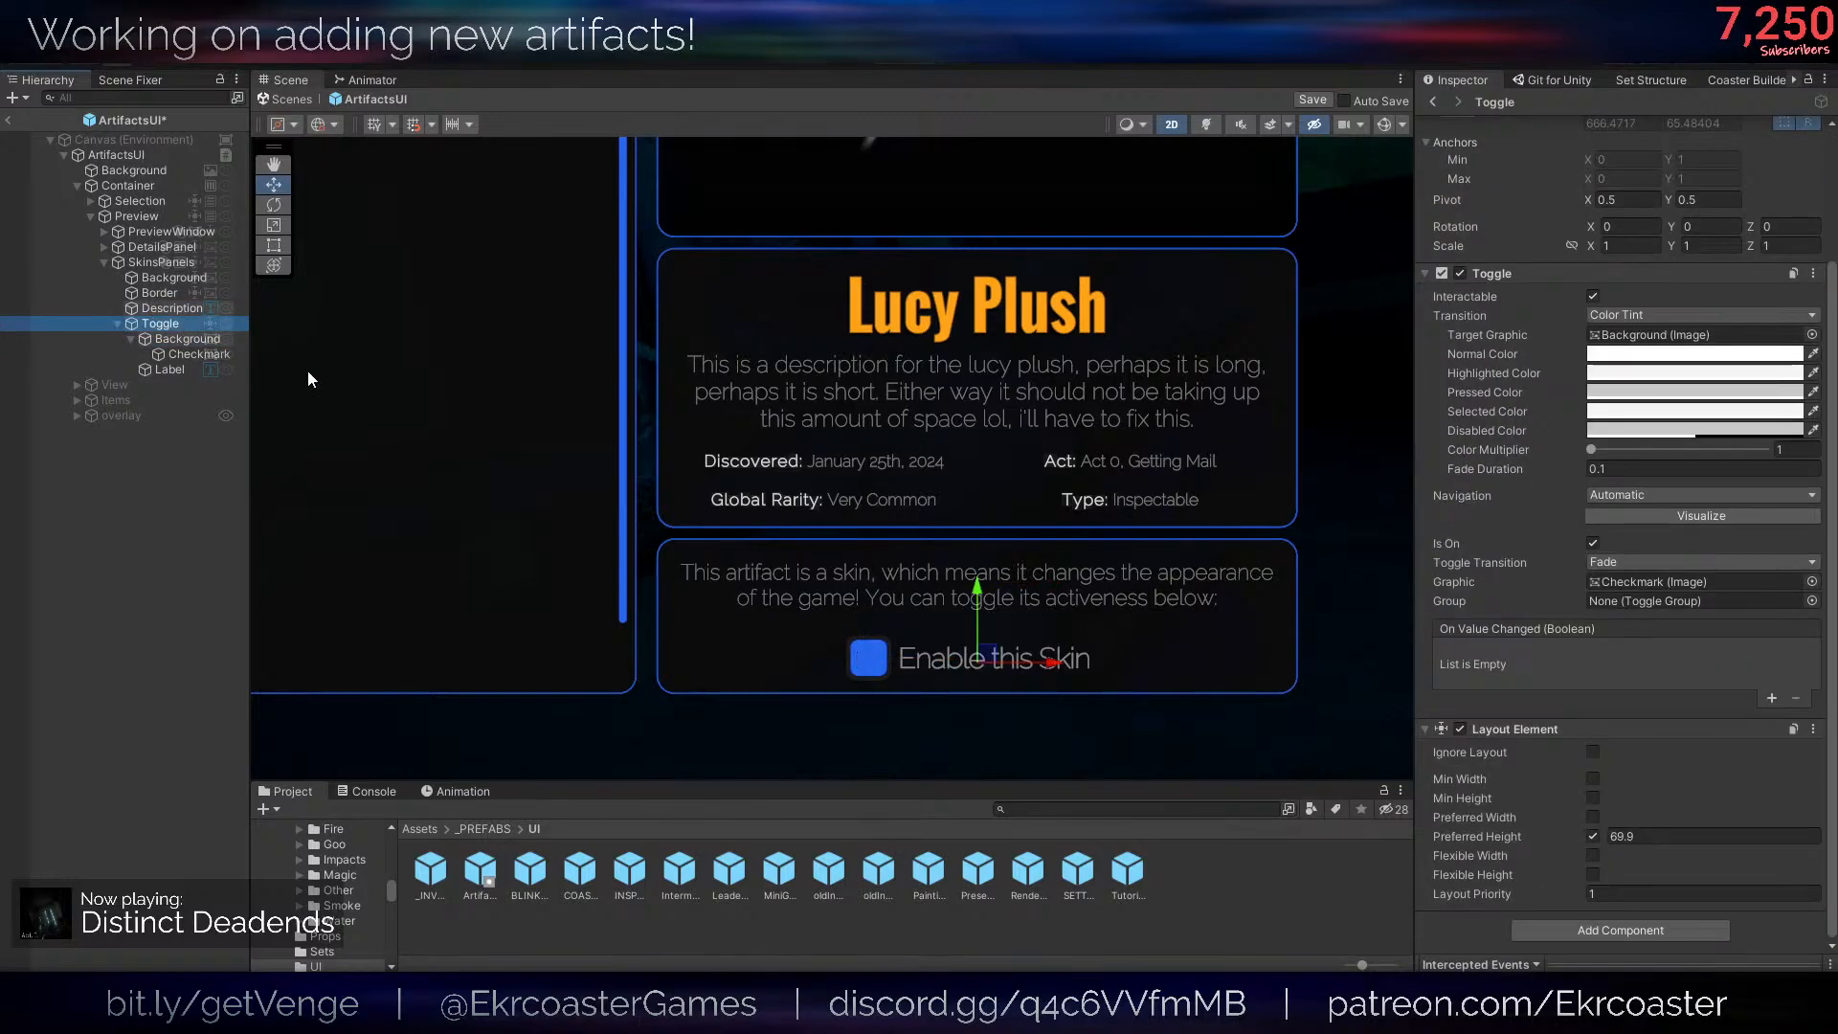
click(161, 262)
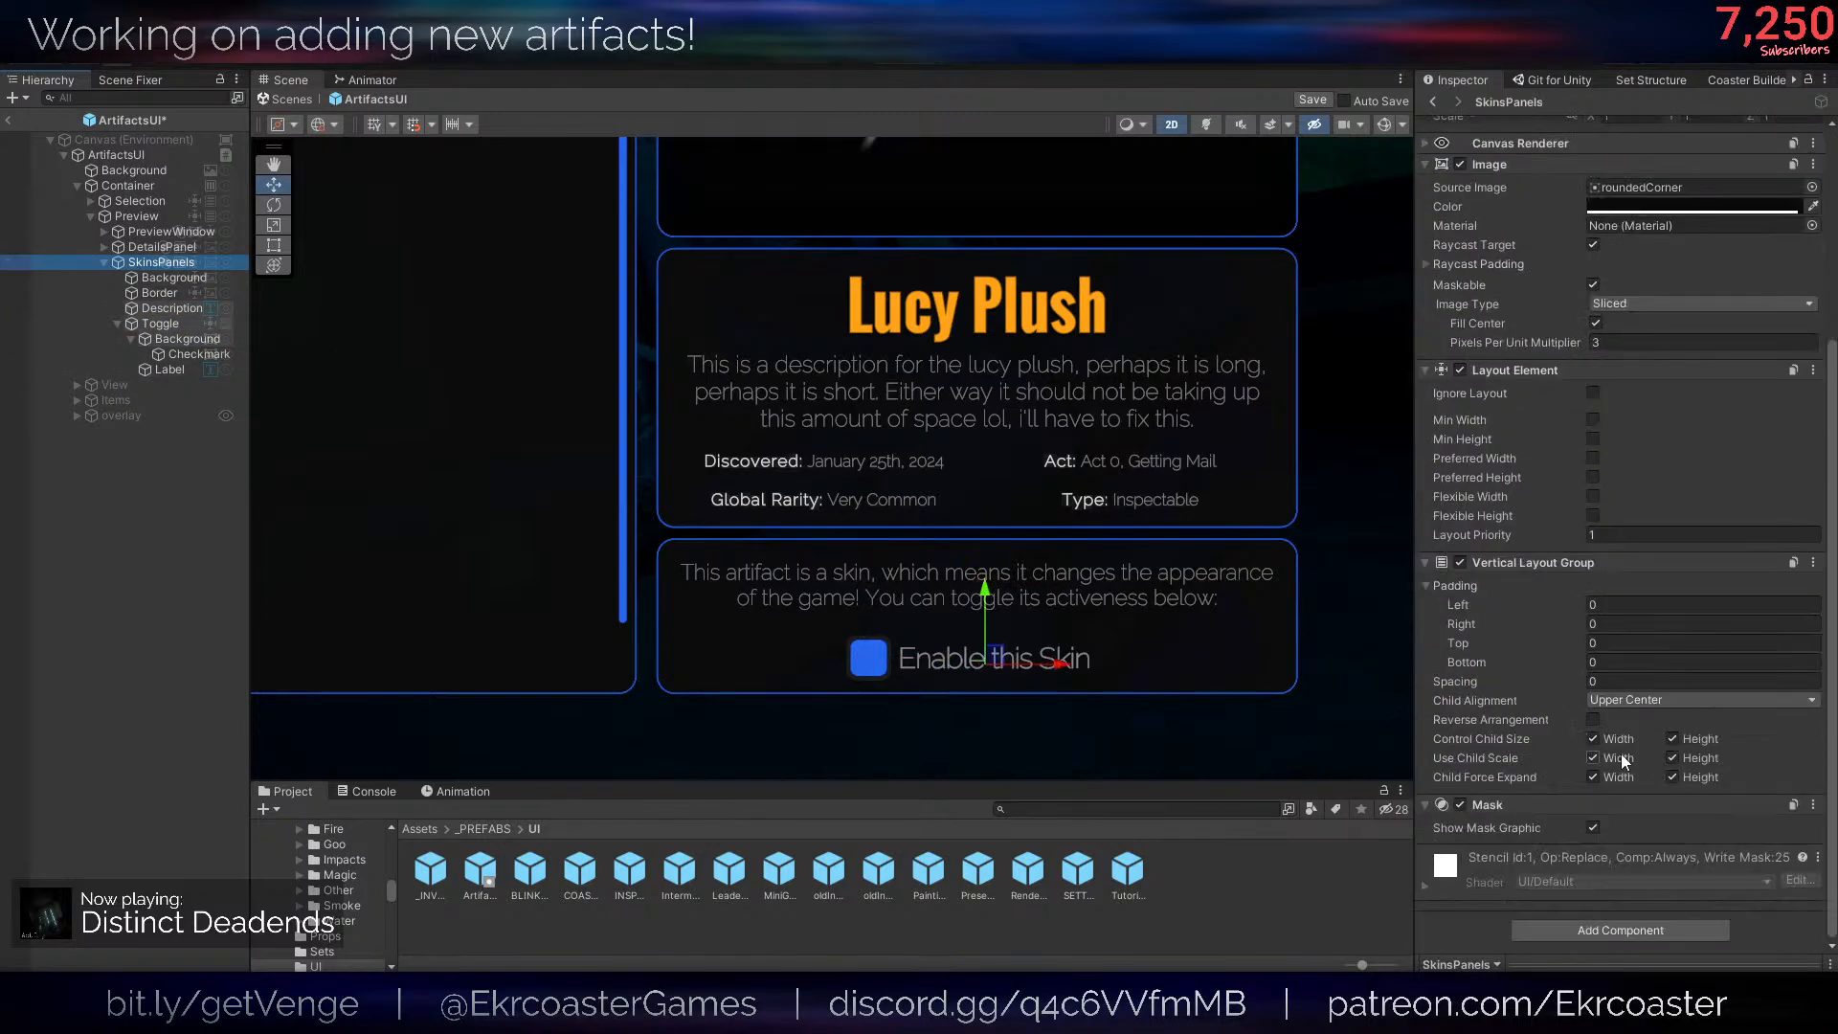
click(1594, 663)
text(15)
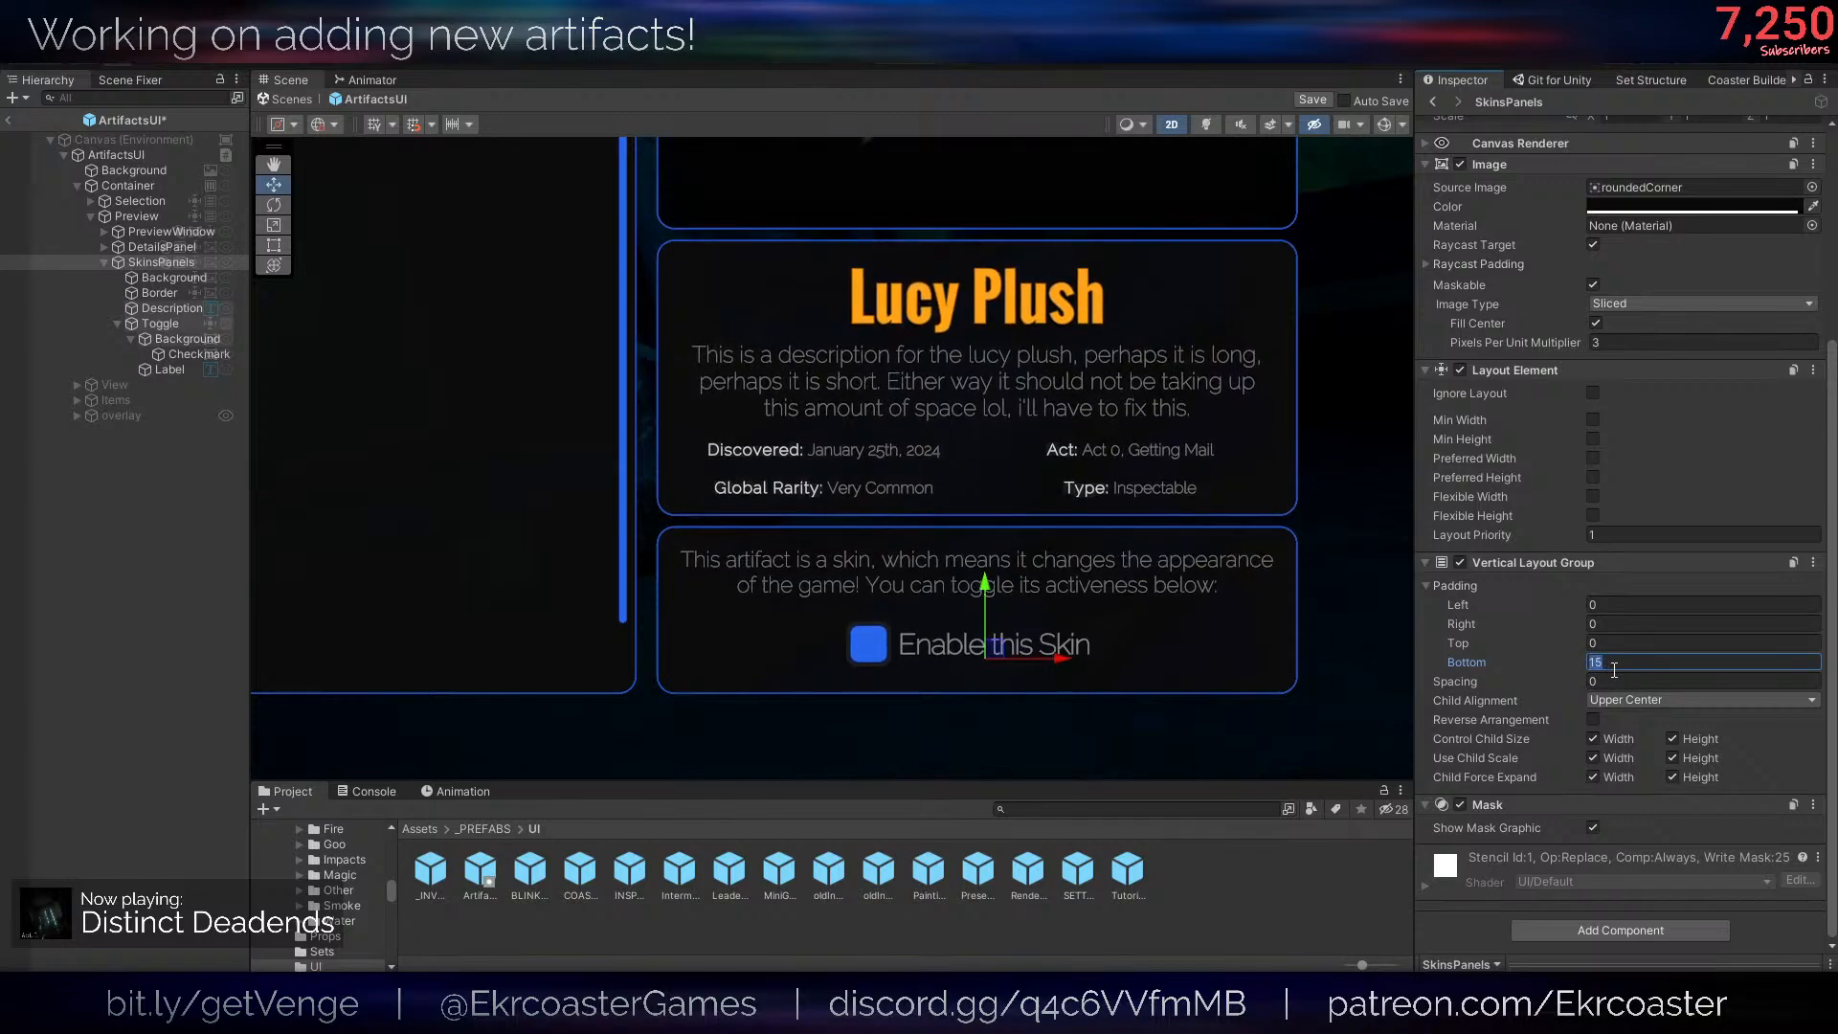
click(818, 629)
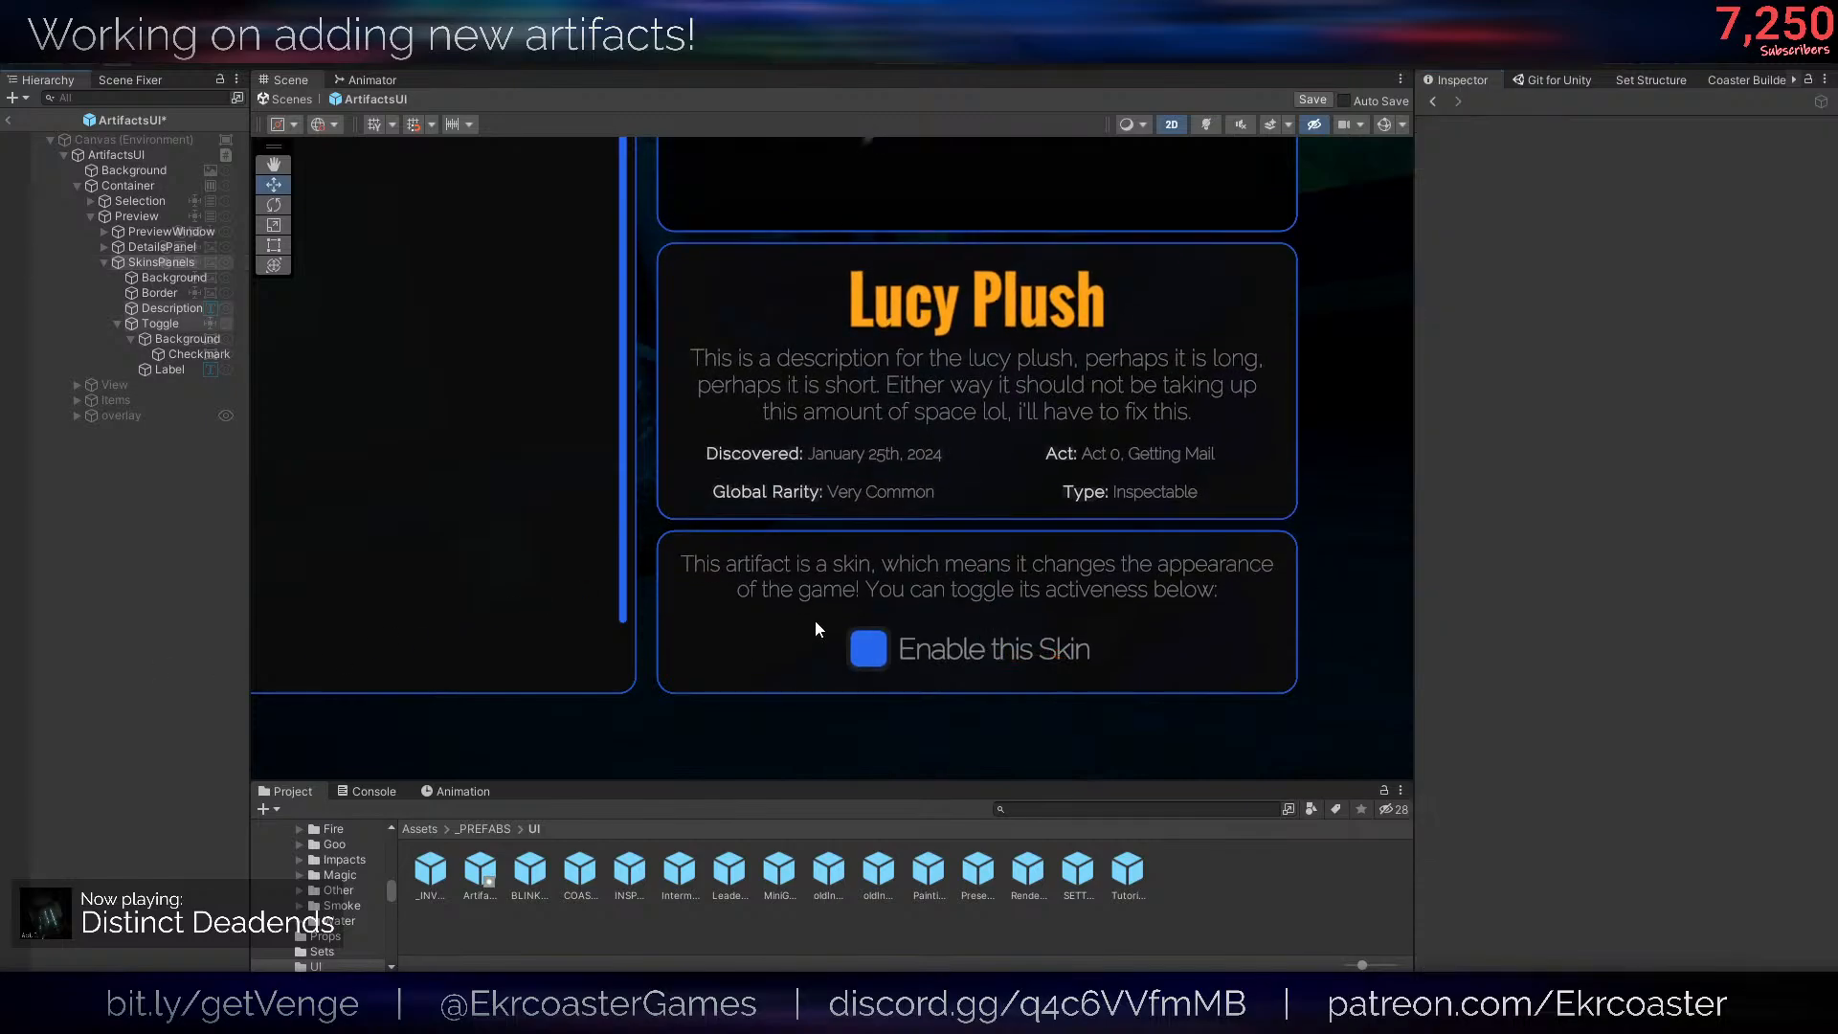
- Set the spacing of the SkinsPanels Vertical Layout Group to about -15.64 and save the prefab
click(161, 262)
scroll(1536, 624, down, 3)
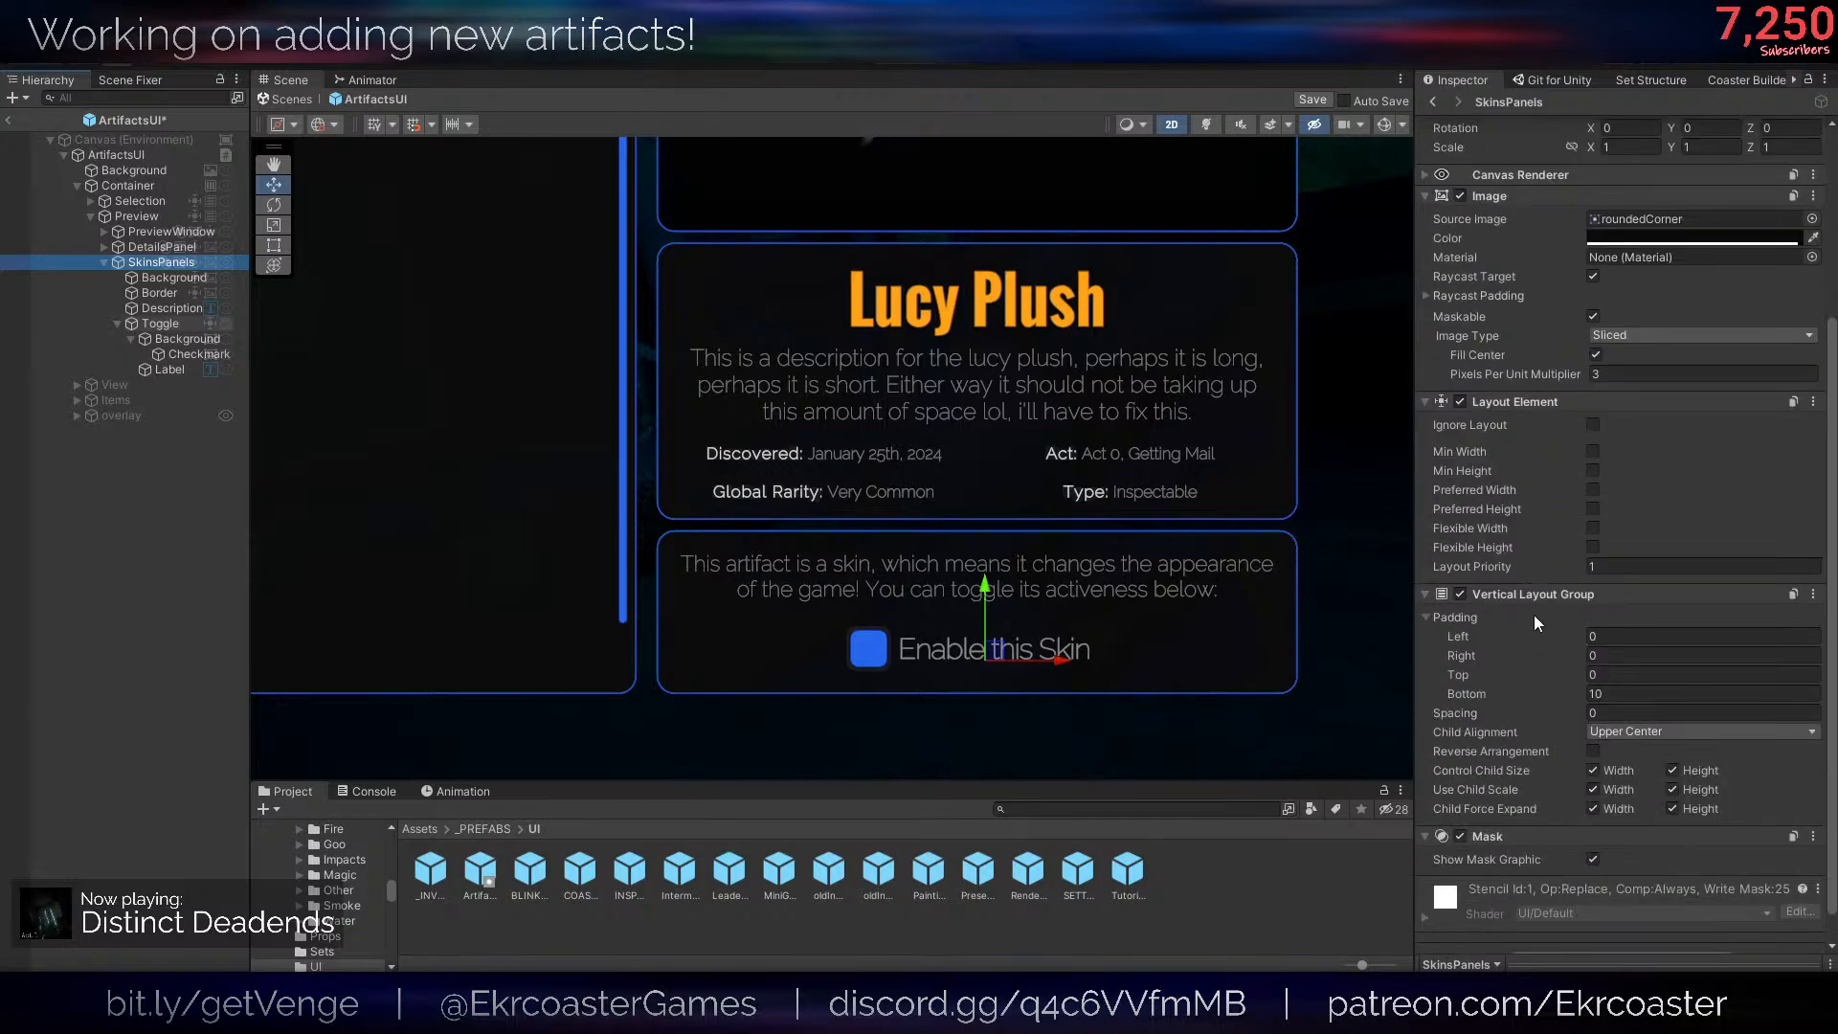
drag(1531, 714, 911, 719)
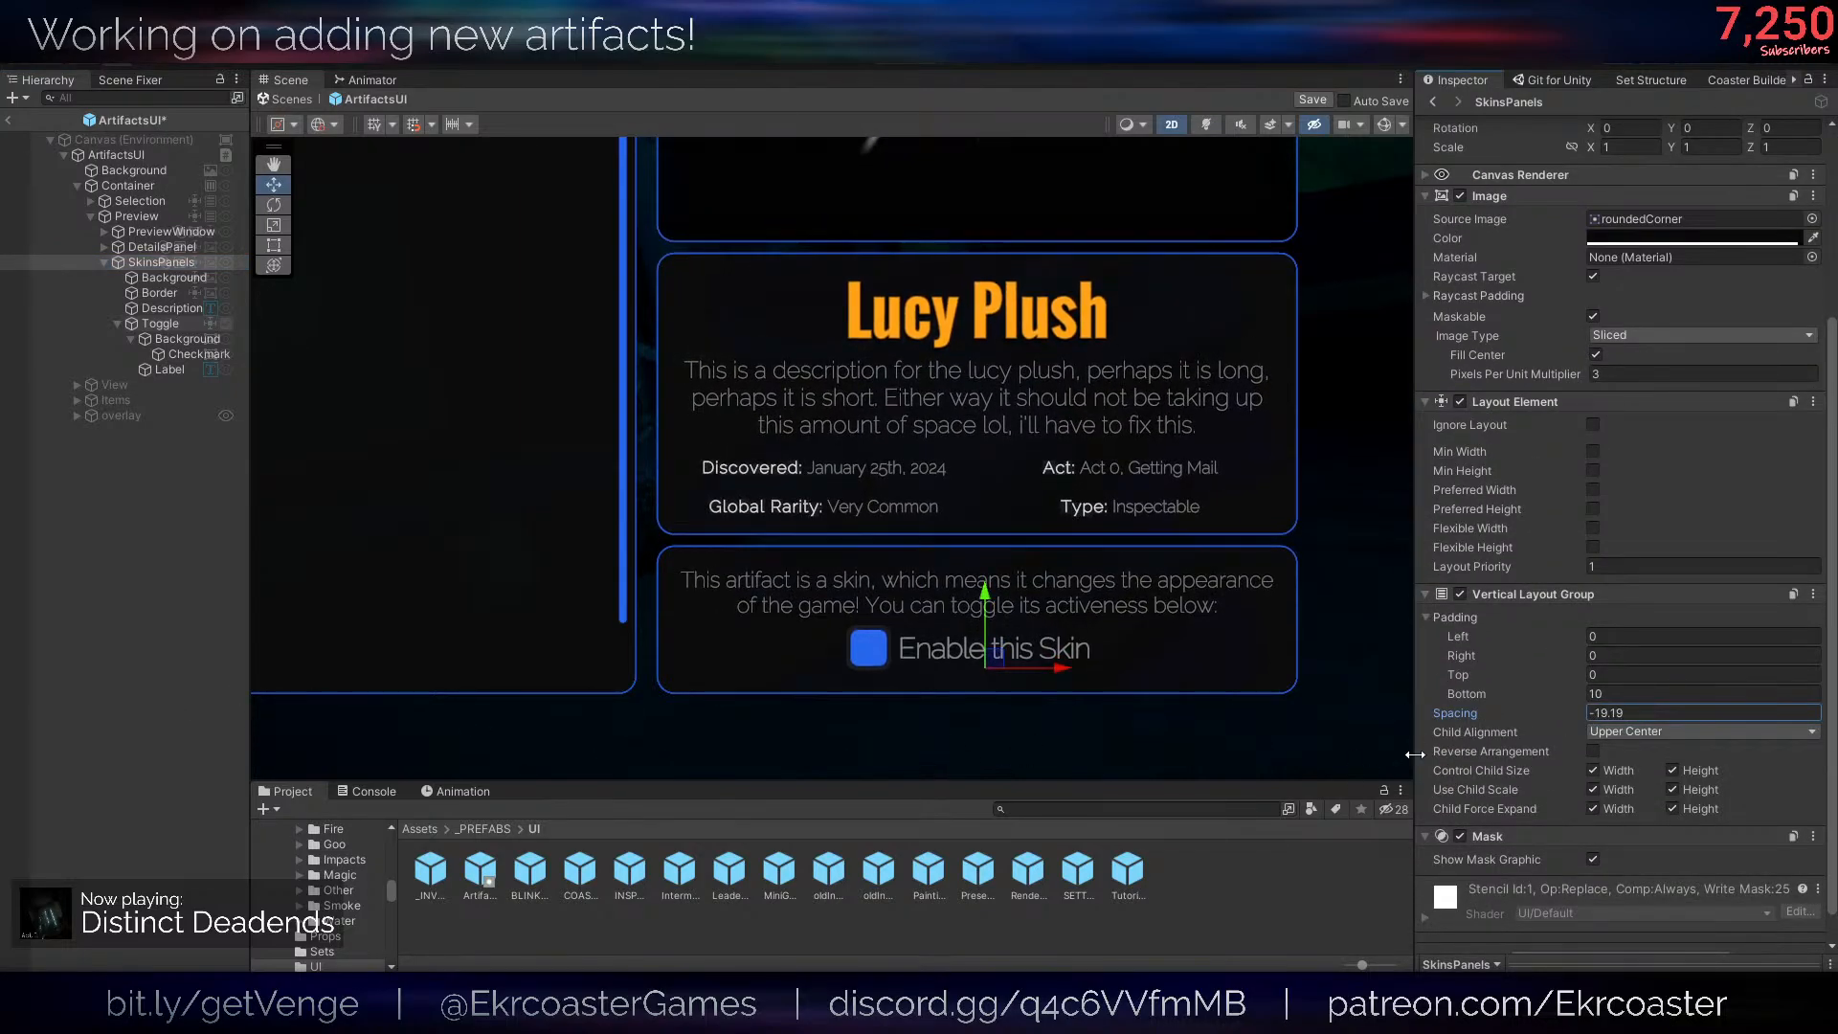
drag(1465, 715, 1573, 721)
click(227, 682)
scroll(1154, 526, down, 1)
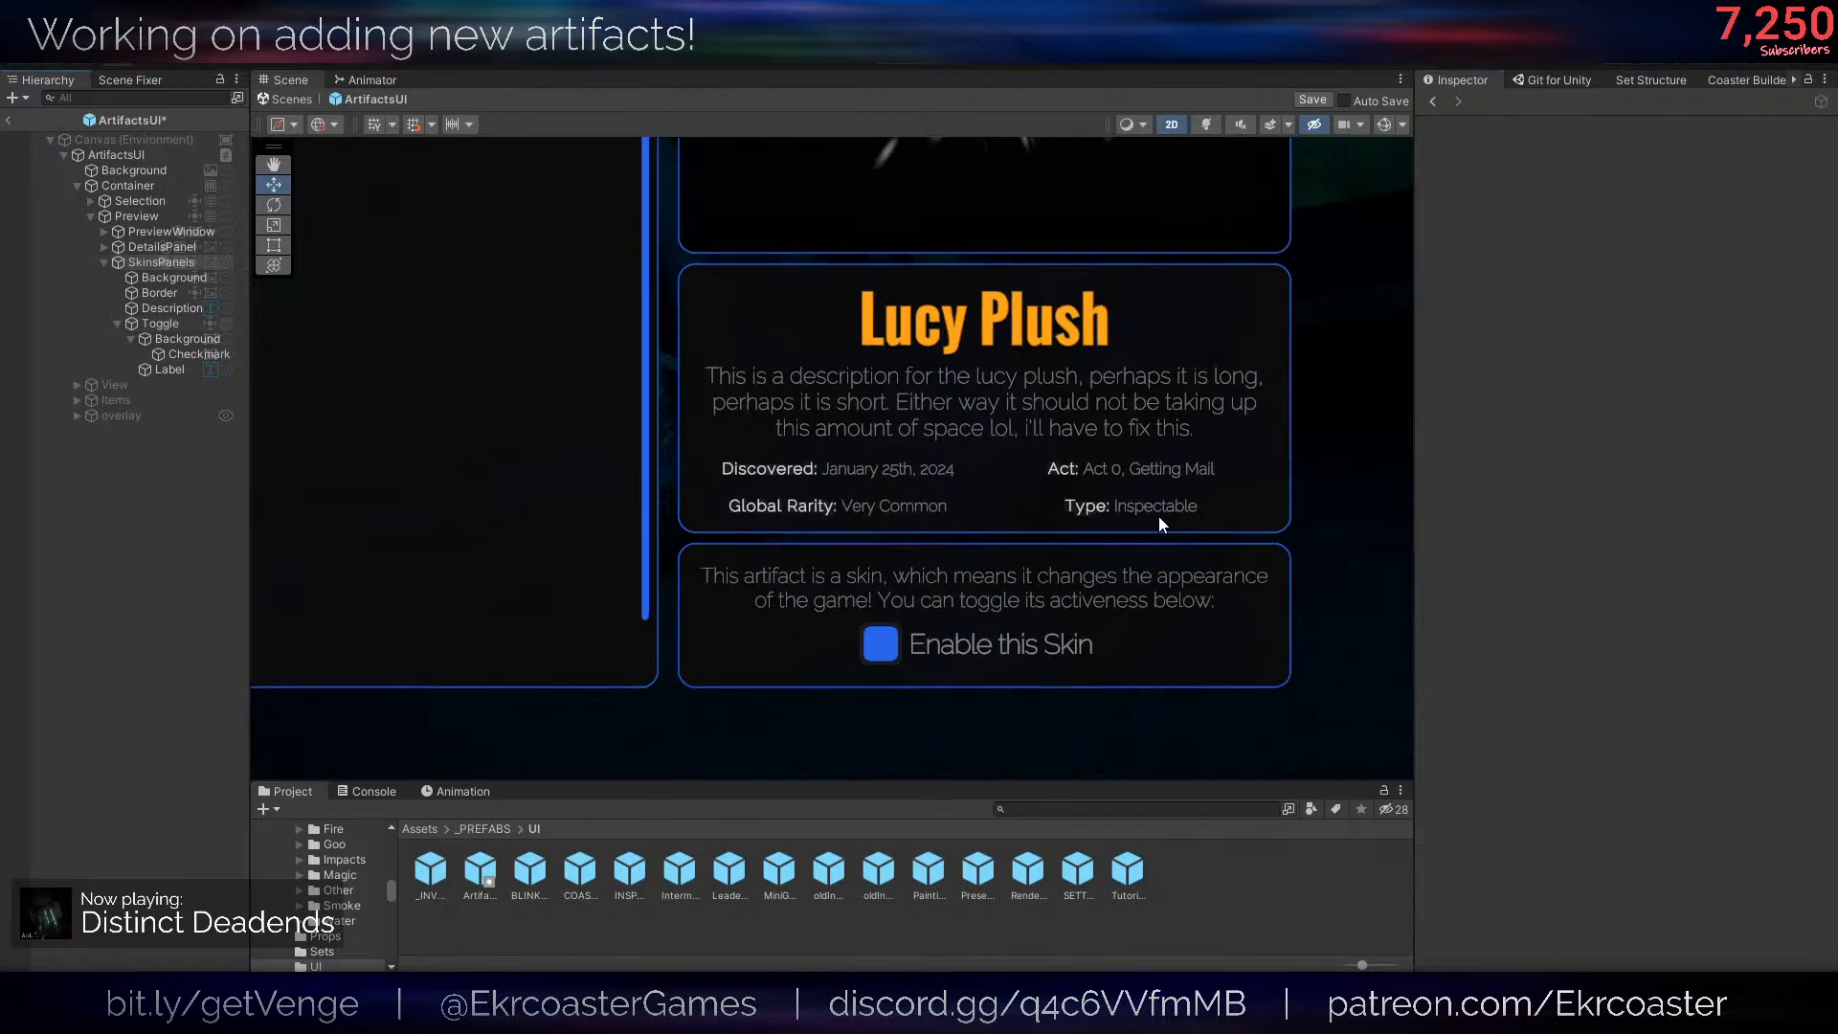
scroll(1159, 524, down, 3)
key(ctrl+s)
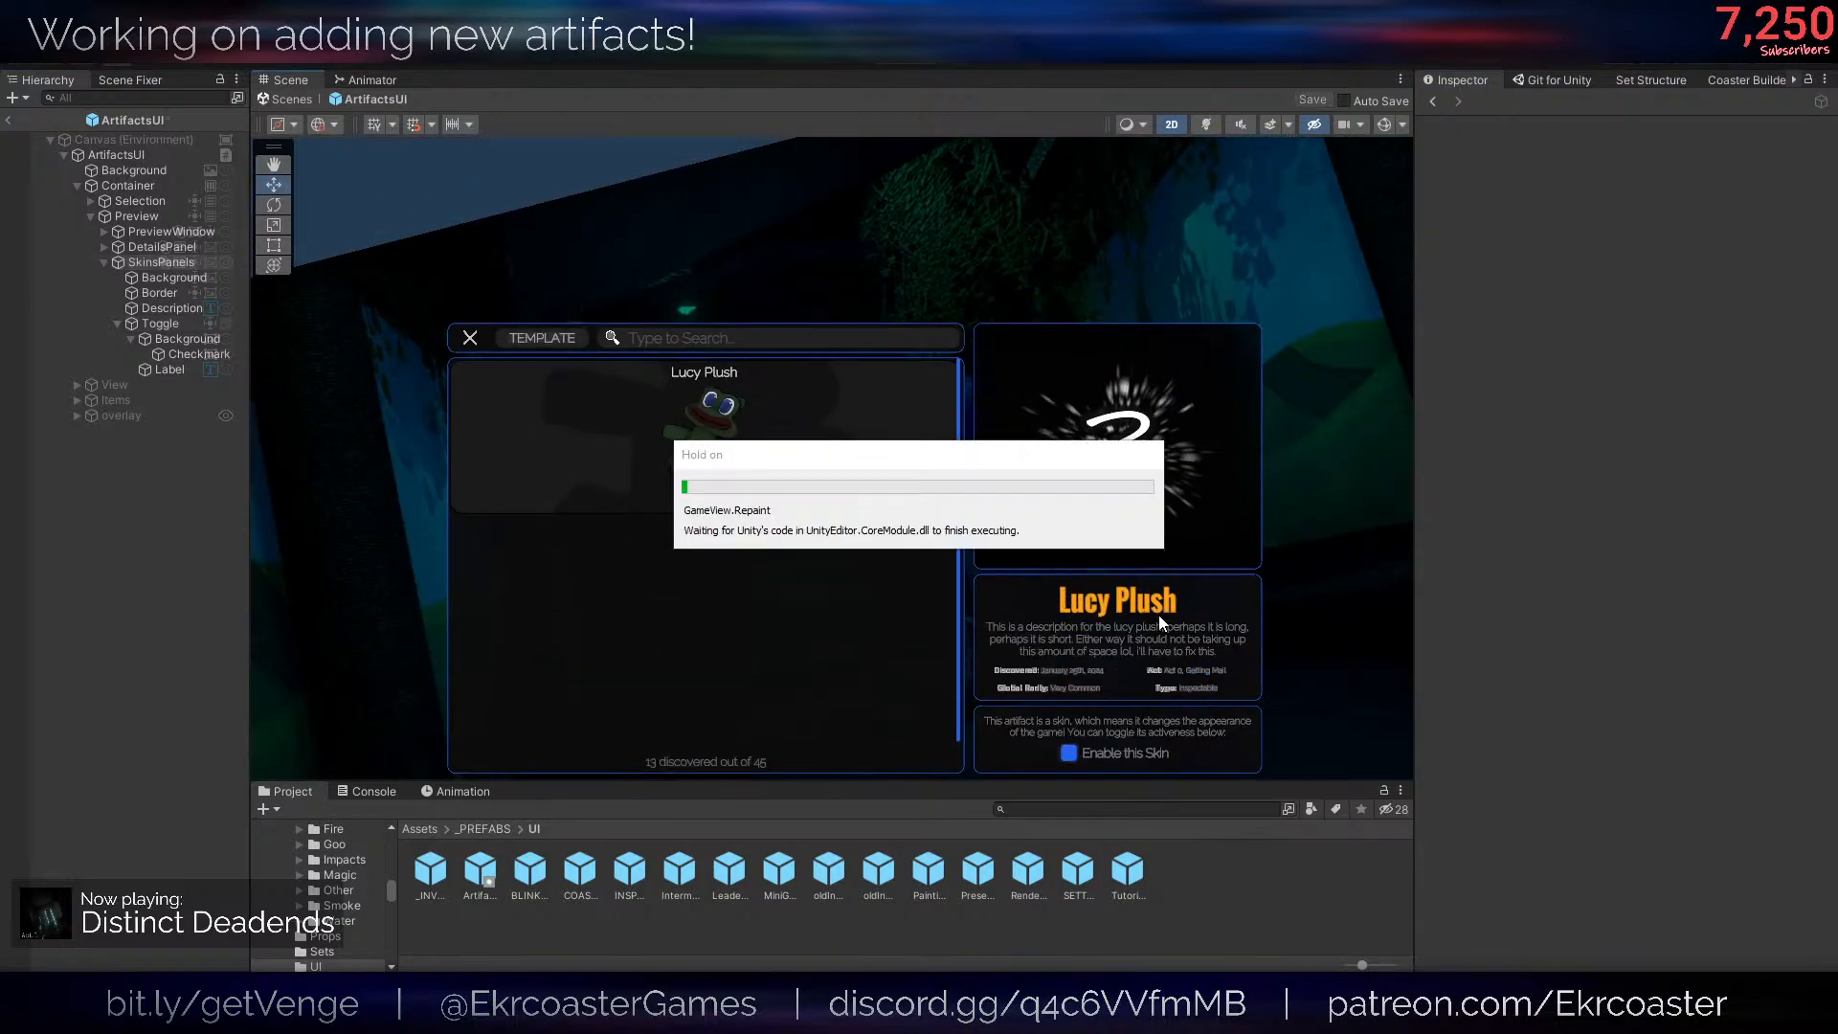
- Deactivate and reactivate SkinsPanels several times to check how the preview layout adapts, leave it active and save the prefab
scroll(1101, 555, up, 4)
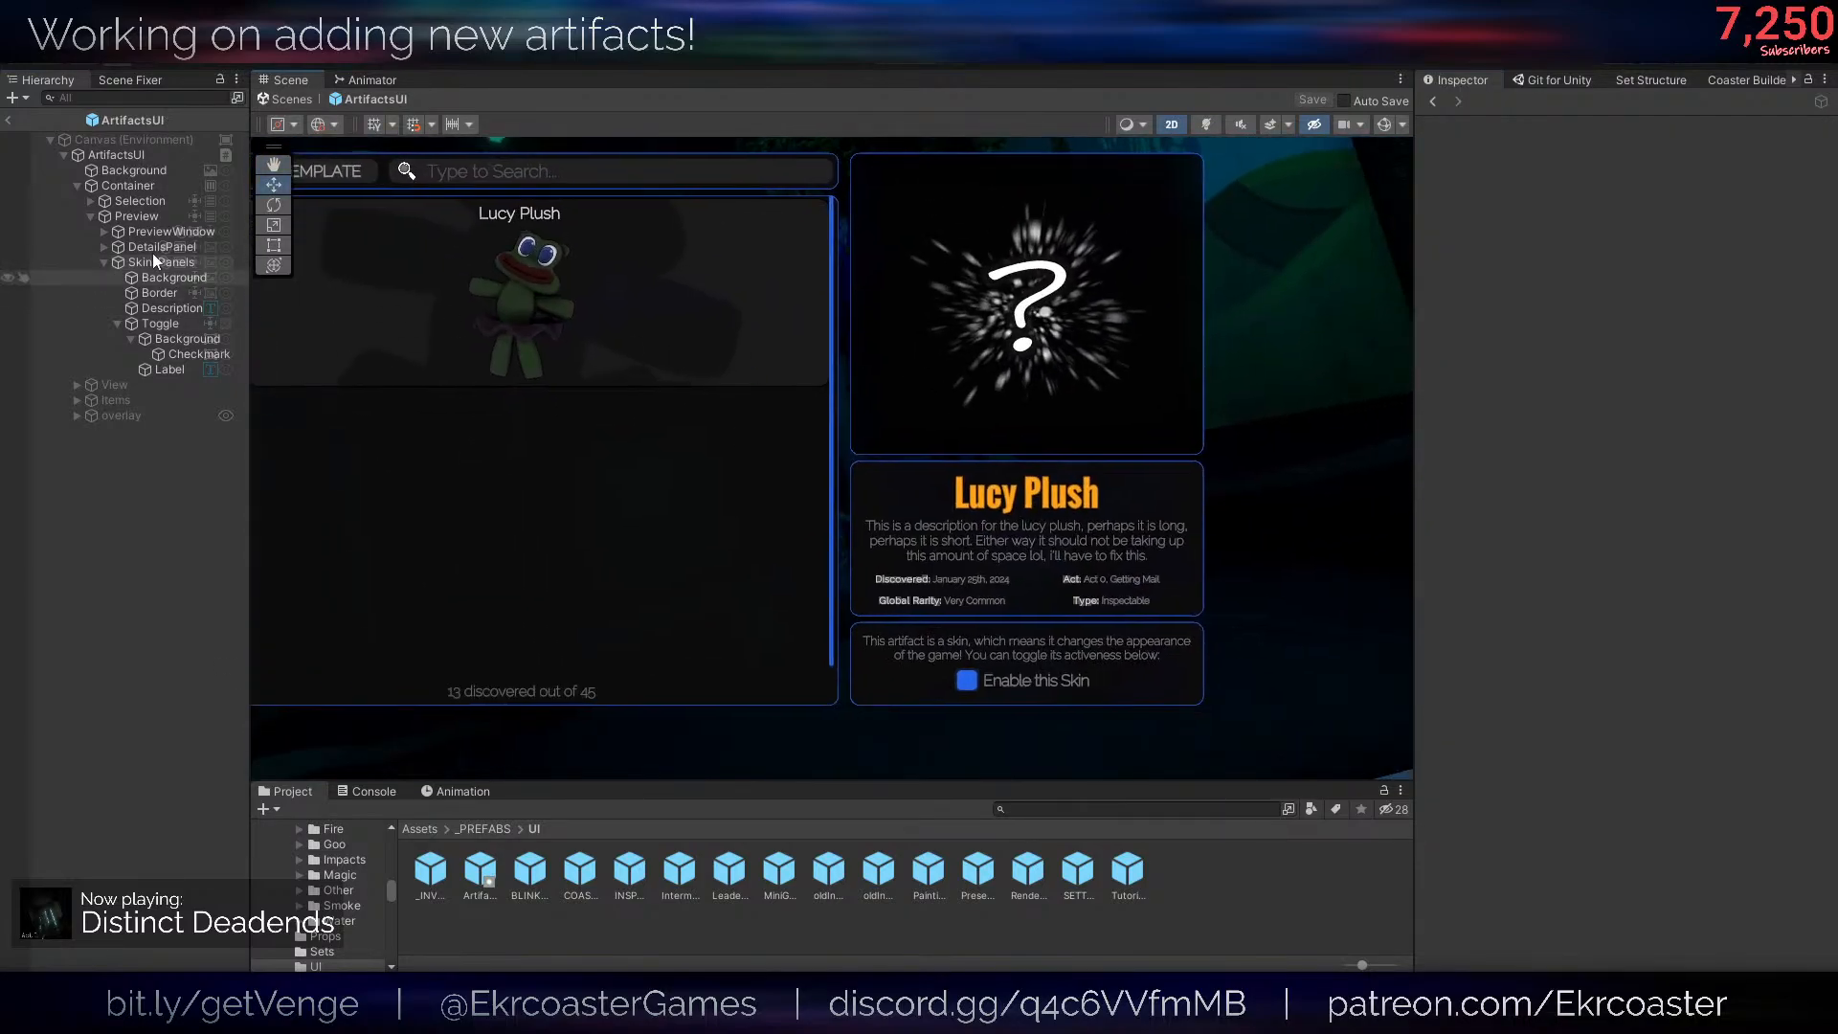
click(156, 260)
click(1468, 133)
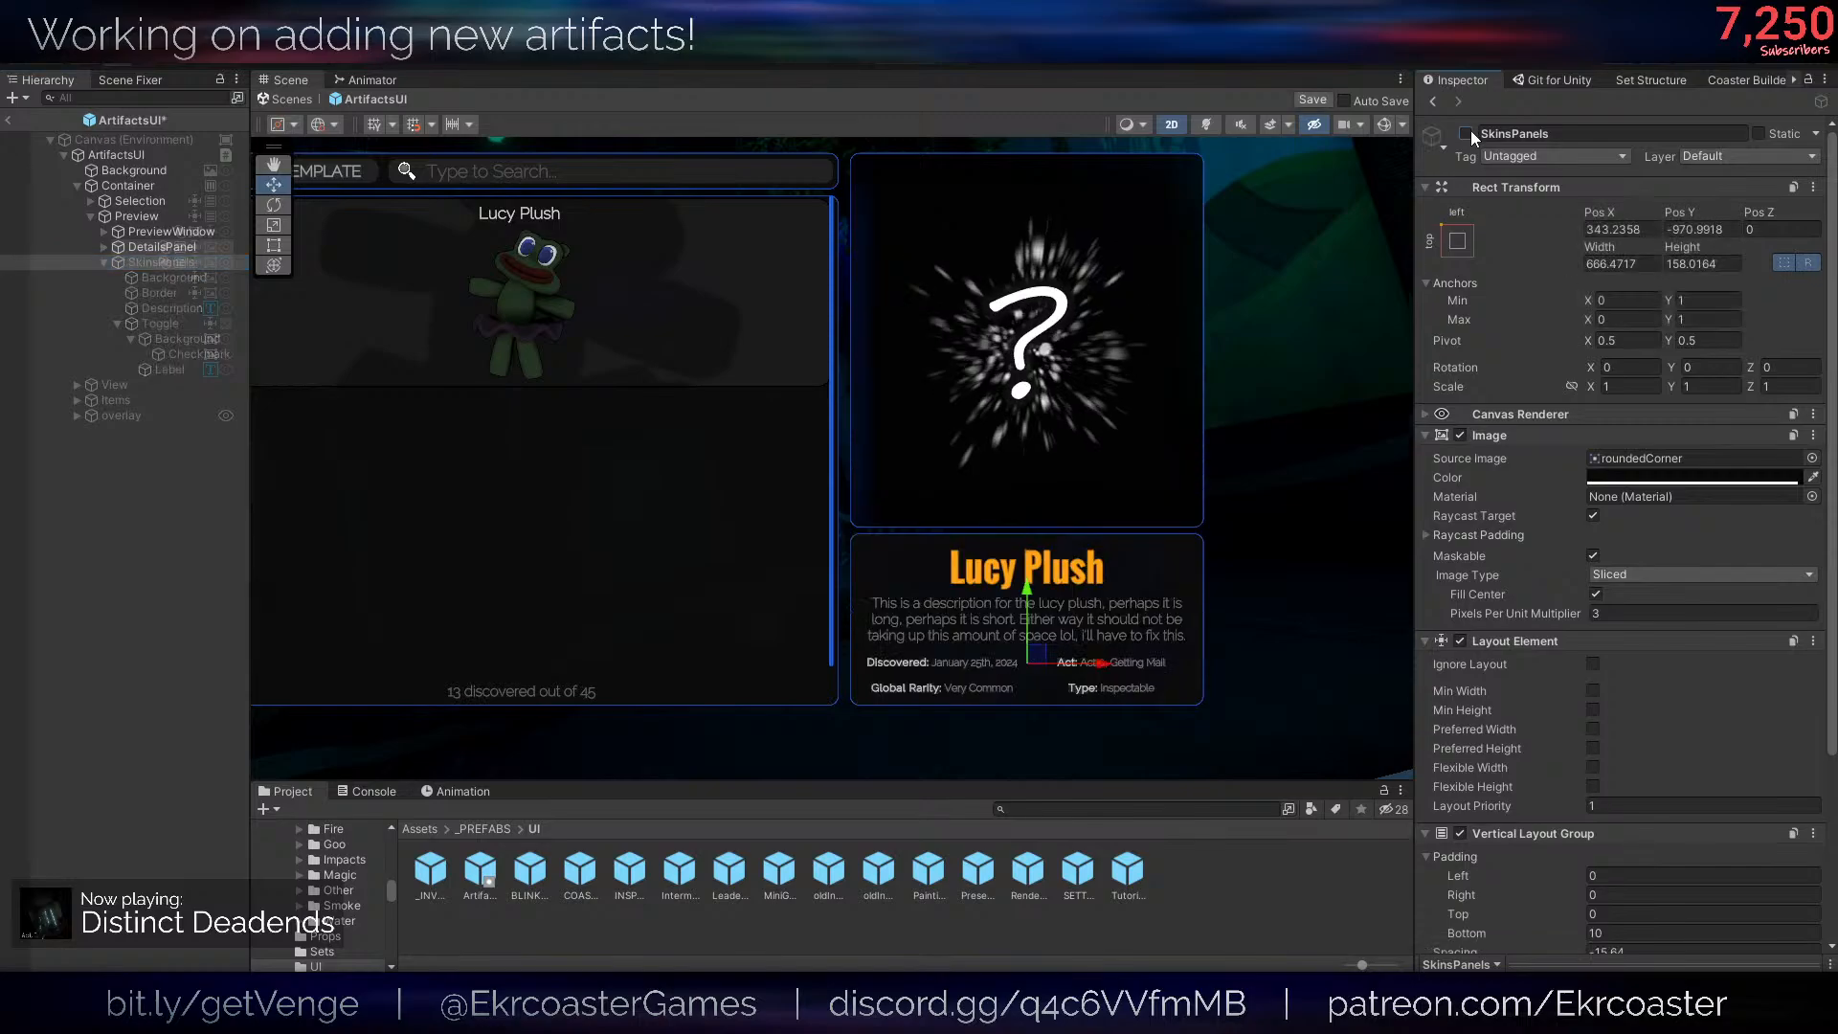
click(1469, 133)
click(1468, 132)
click(1469, 132)
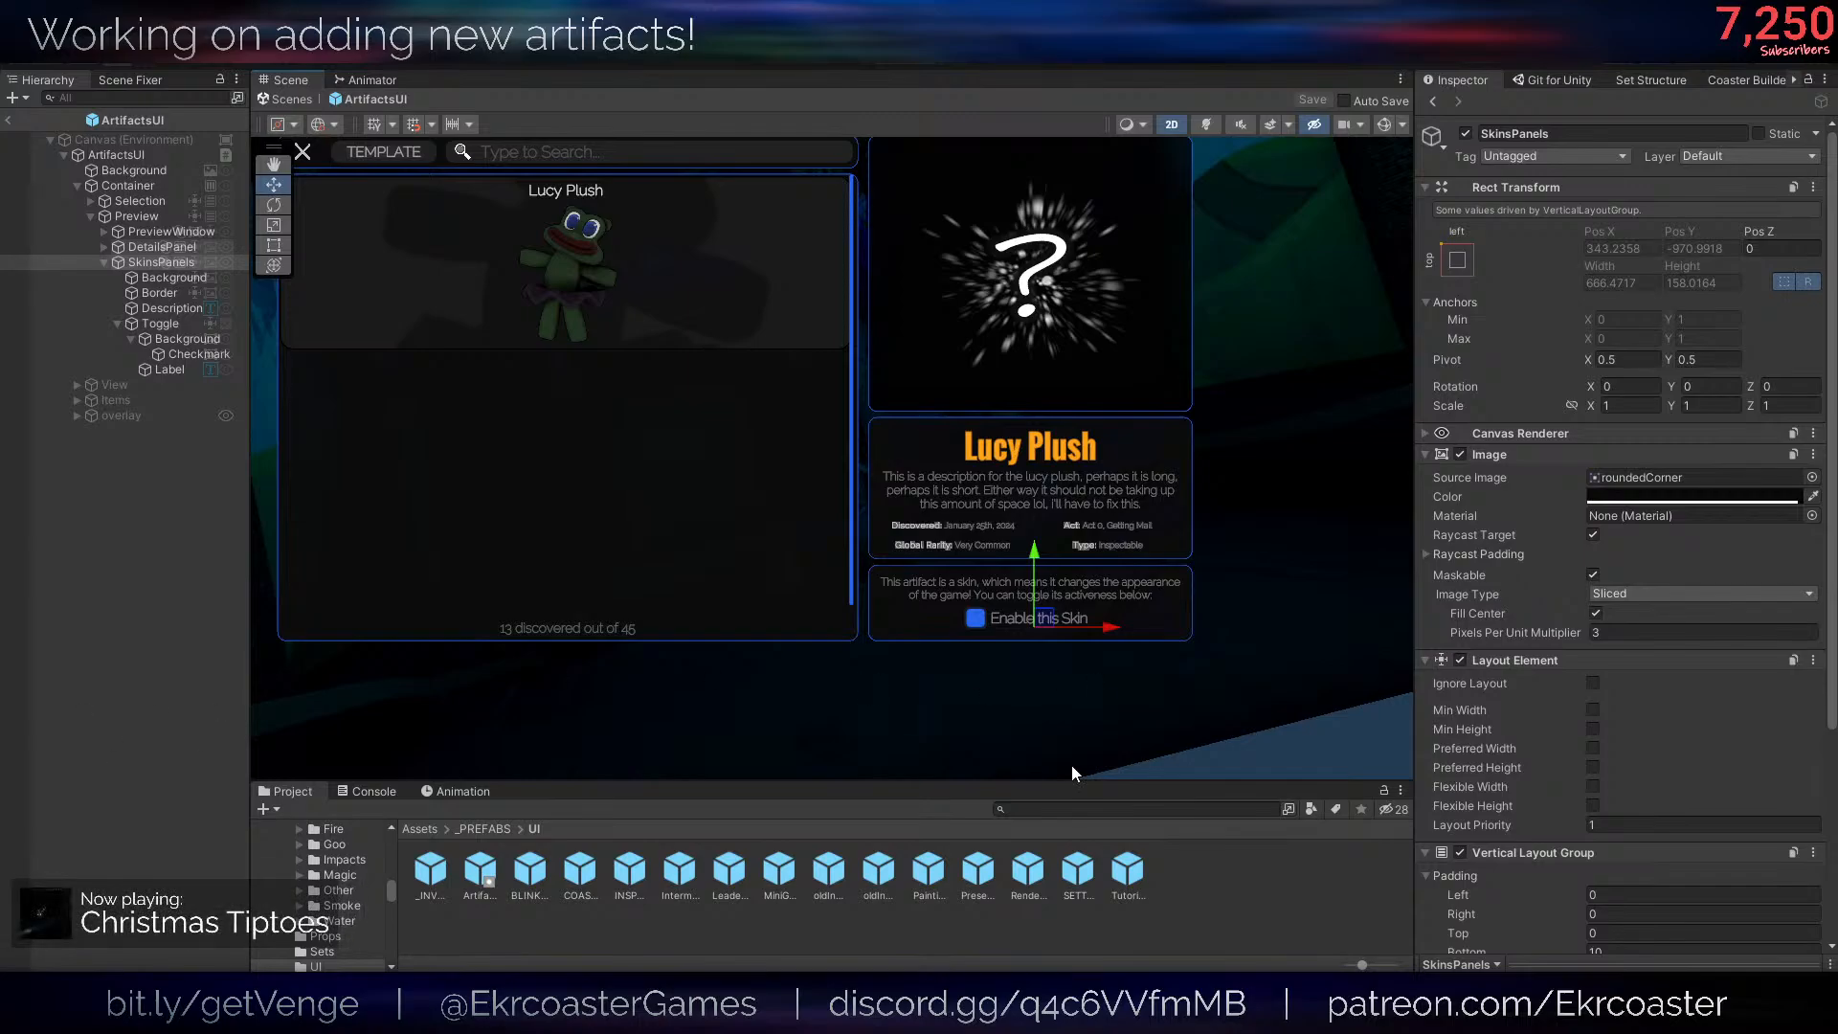
middle_drag(1066, 694, 1078, 693)
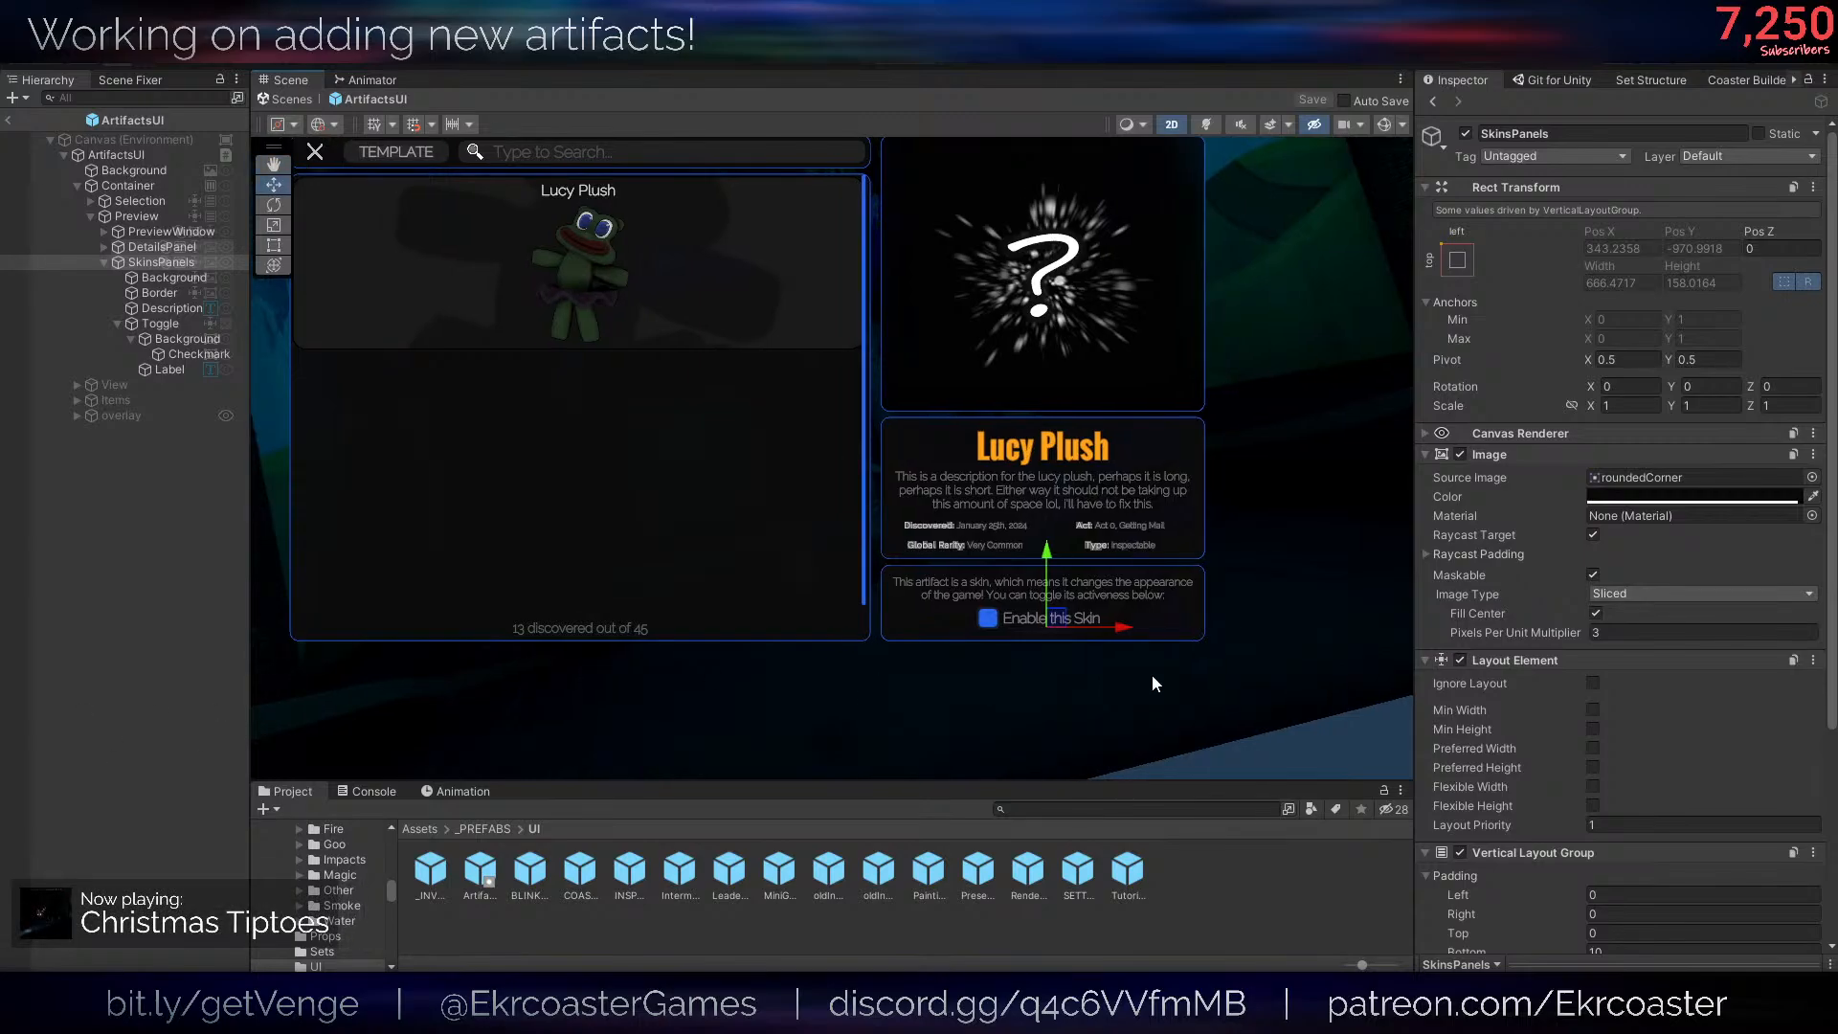
scroll(1024, 613, up, 2)
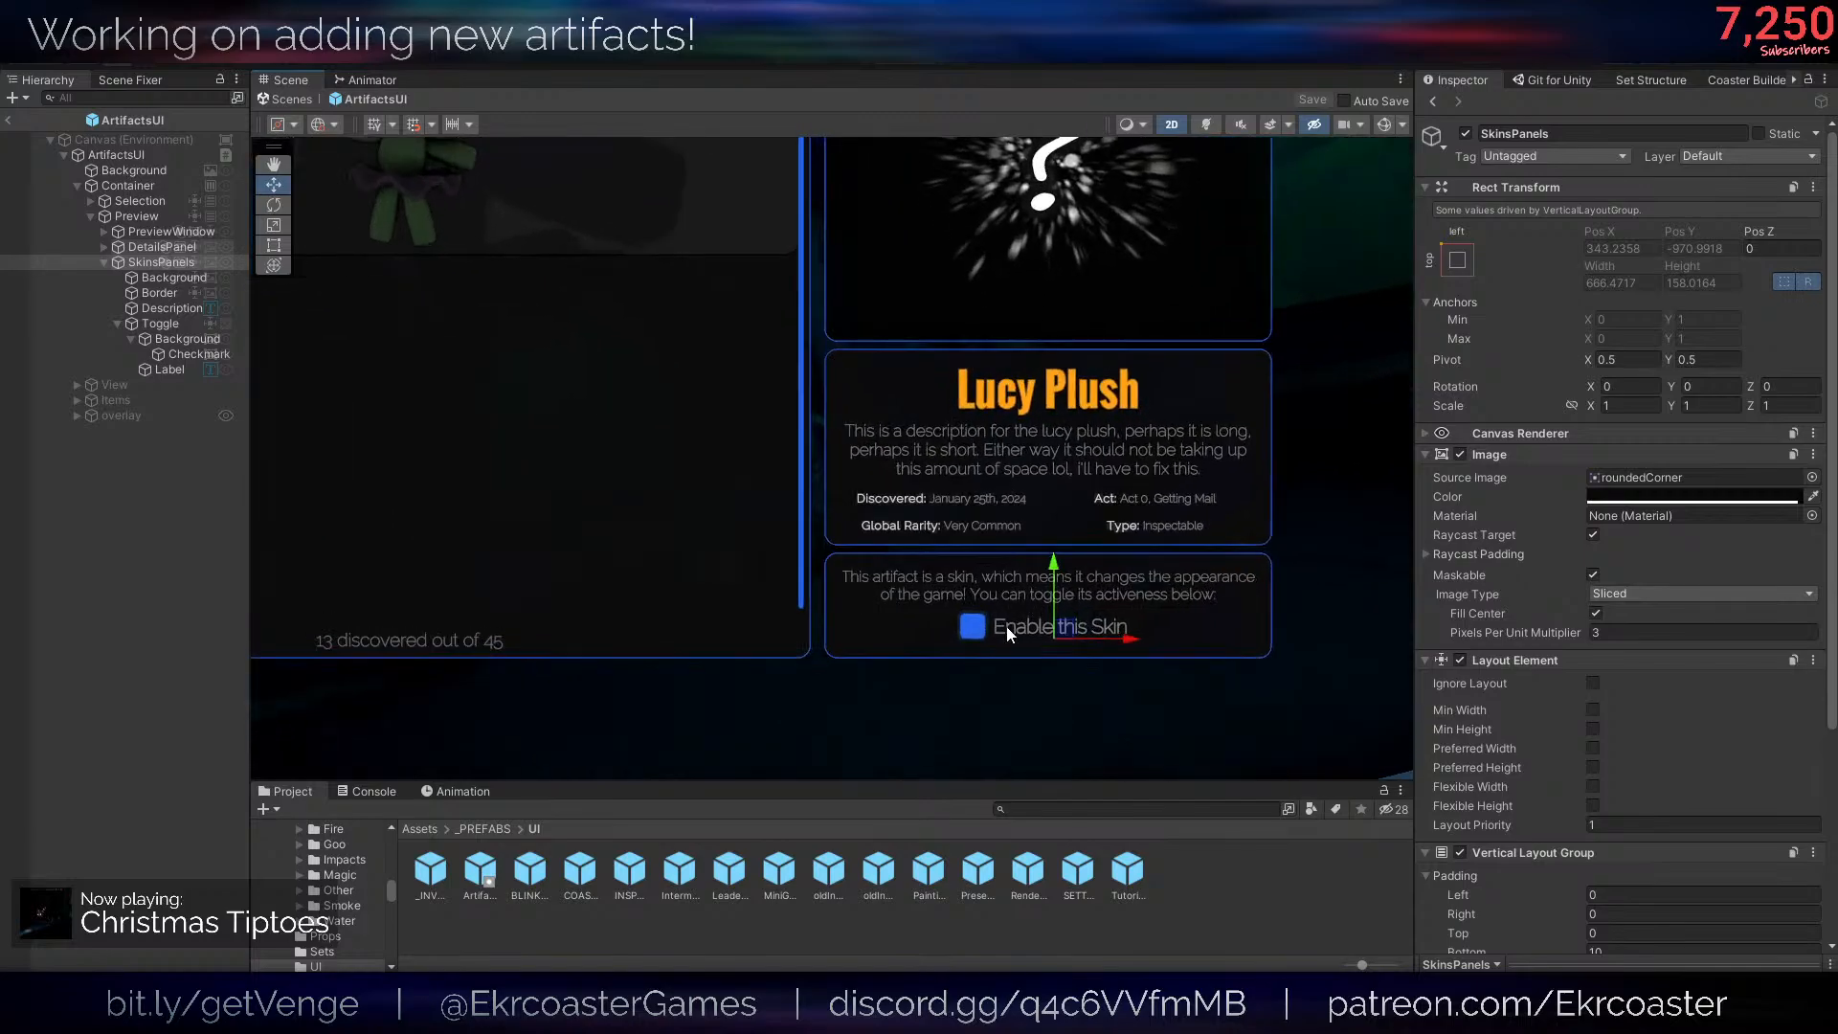
click(1466, 134)
click(1465, 134)
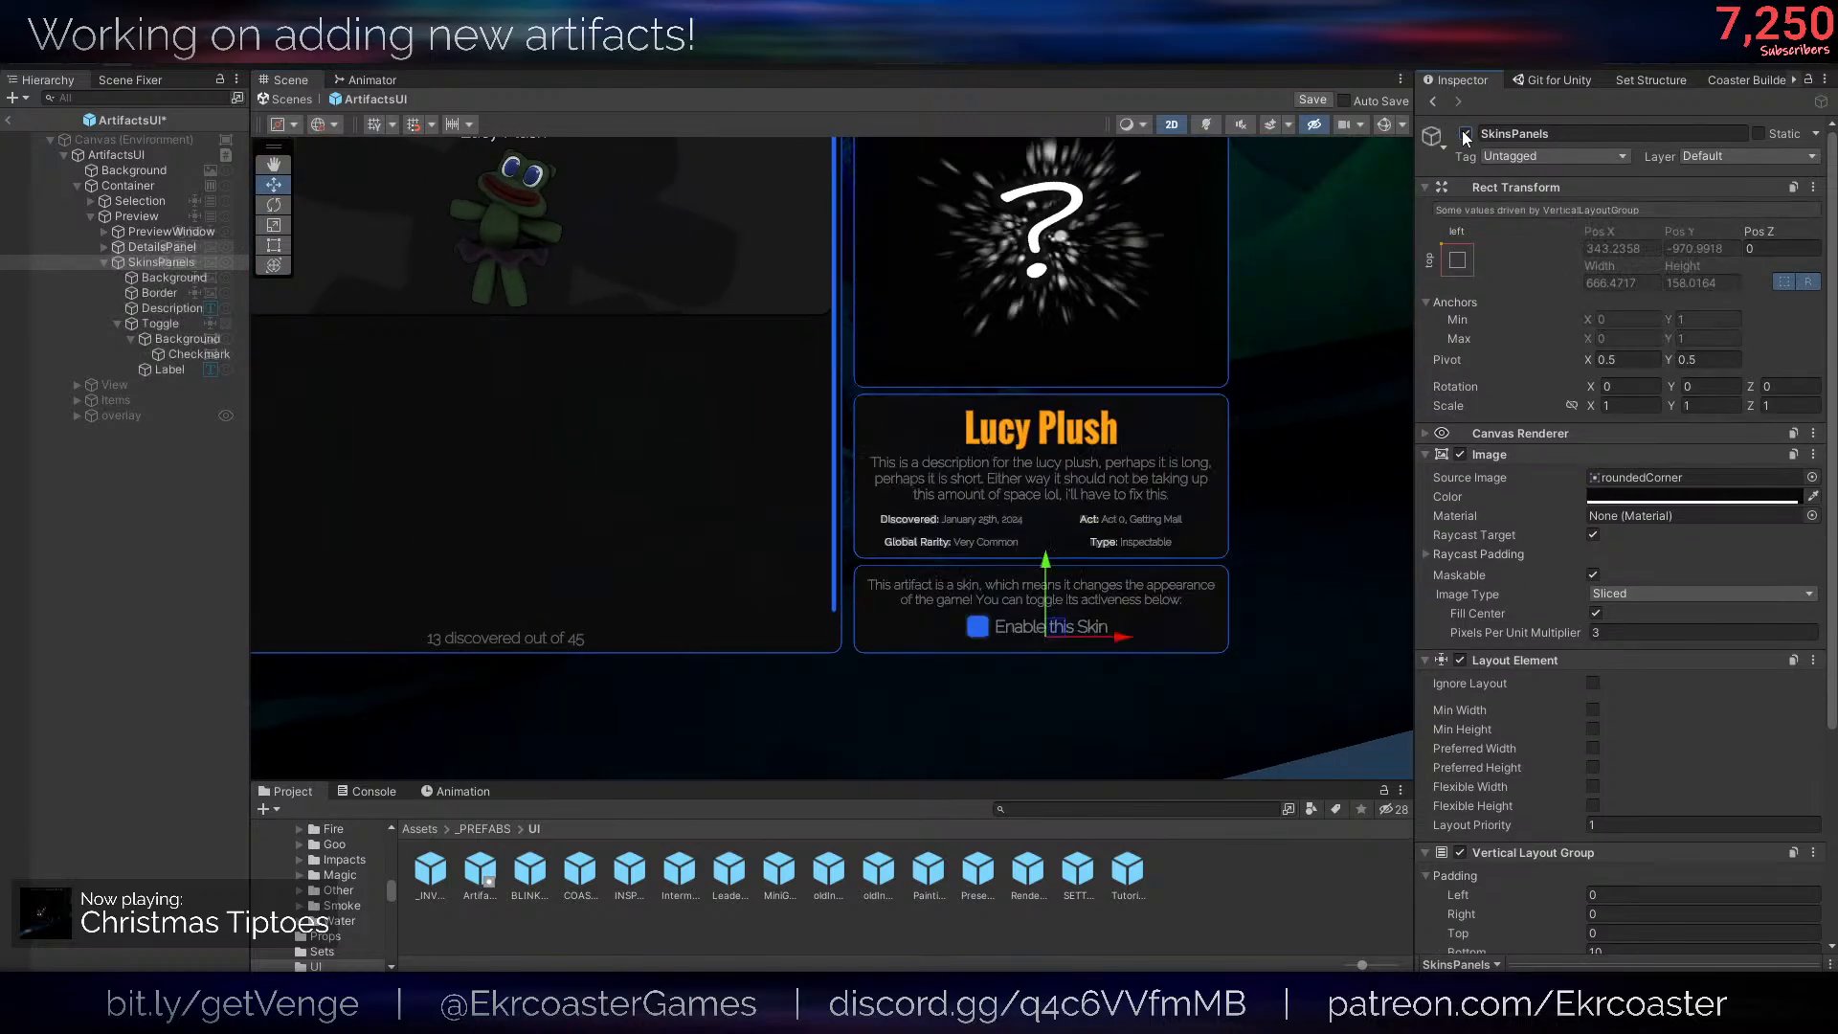
click(1465, 134)
click(1466, 134)
click(1466, 134)
click(1466, 134)
click(1466, 135)
click(1466, 136)
scroll(704, 404, down, 2)
scroll(703, 404, up, 3)
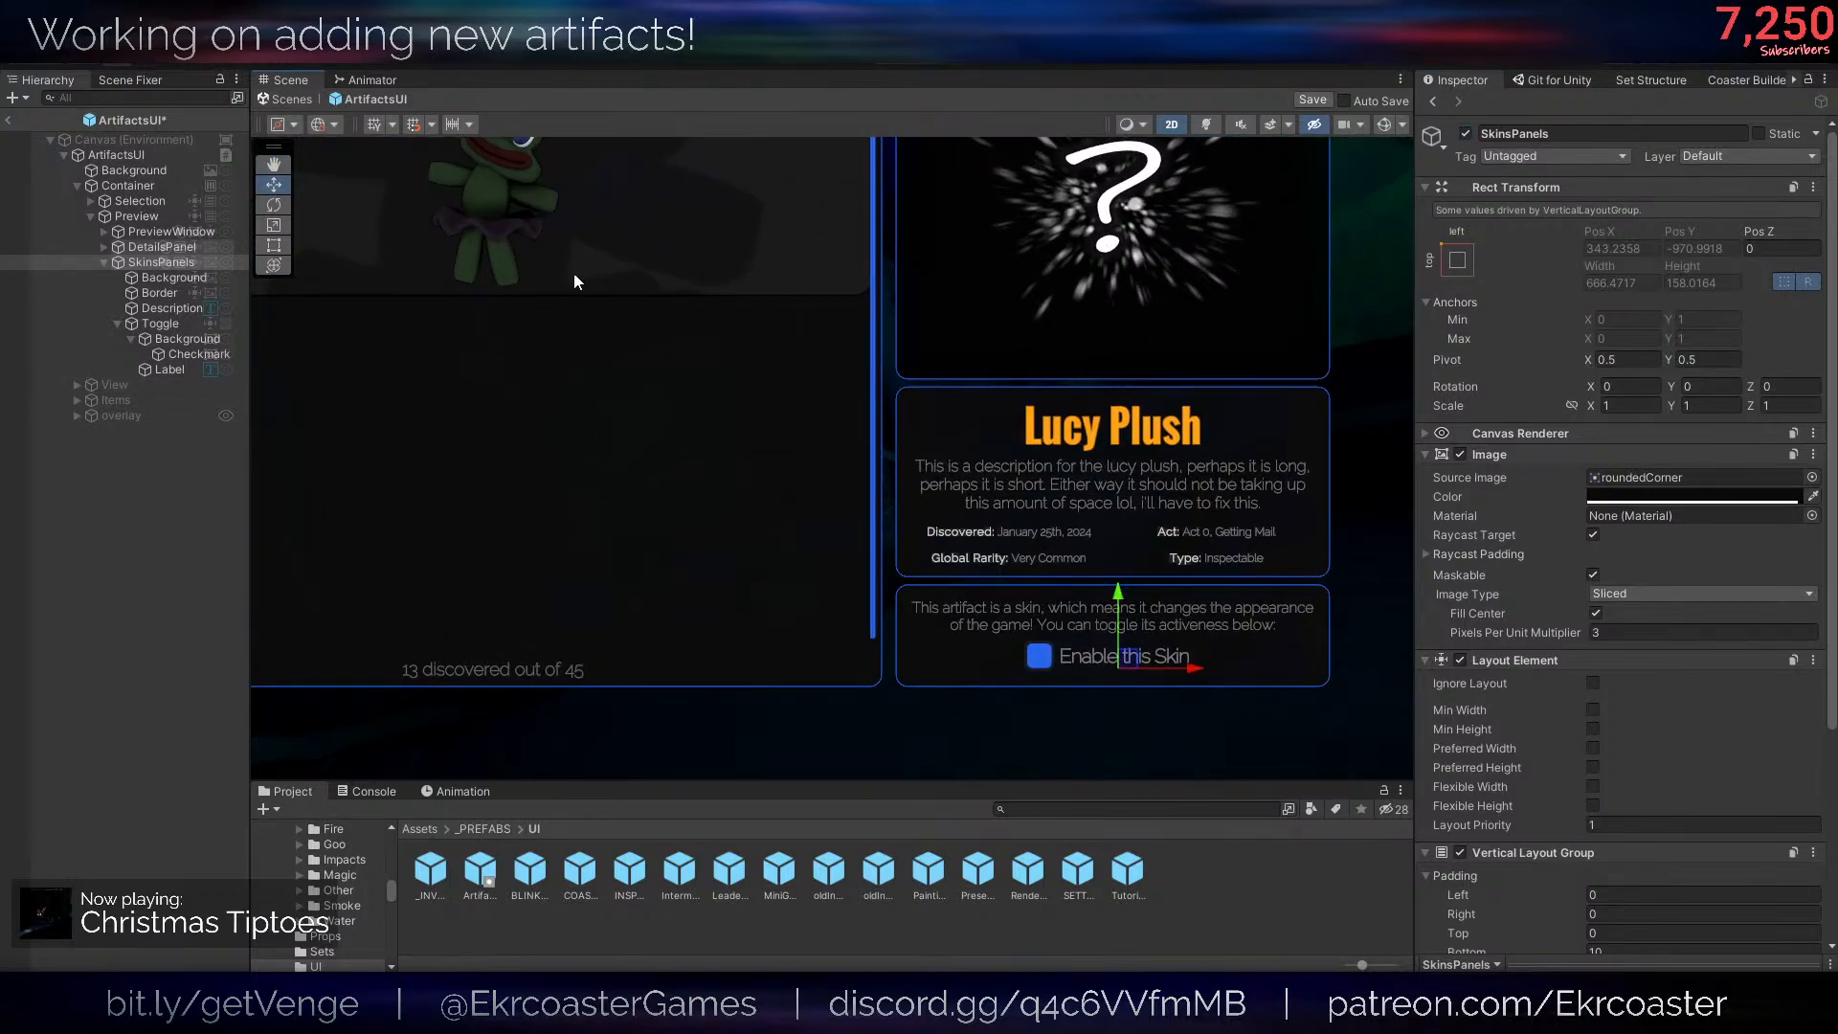
key(ctrl+s)
- Locate the artifactListDisplay script in the project from the Artifact List Display component on the ArtifactsUI root object
click(169, 156)
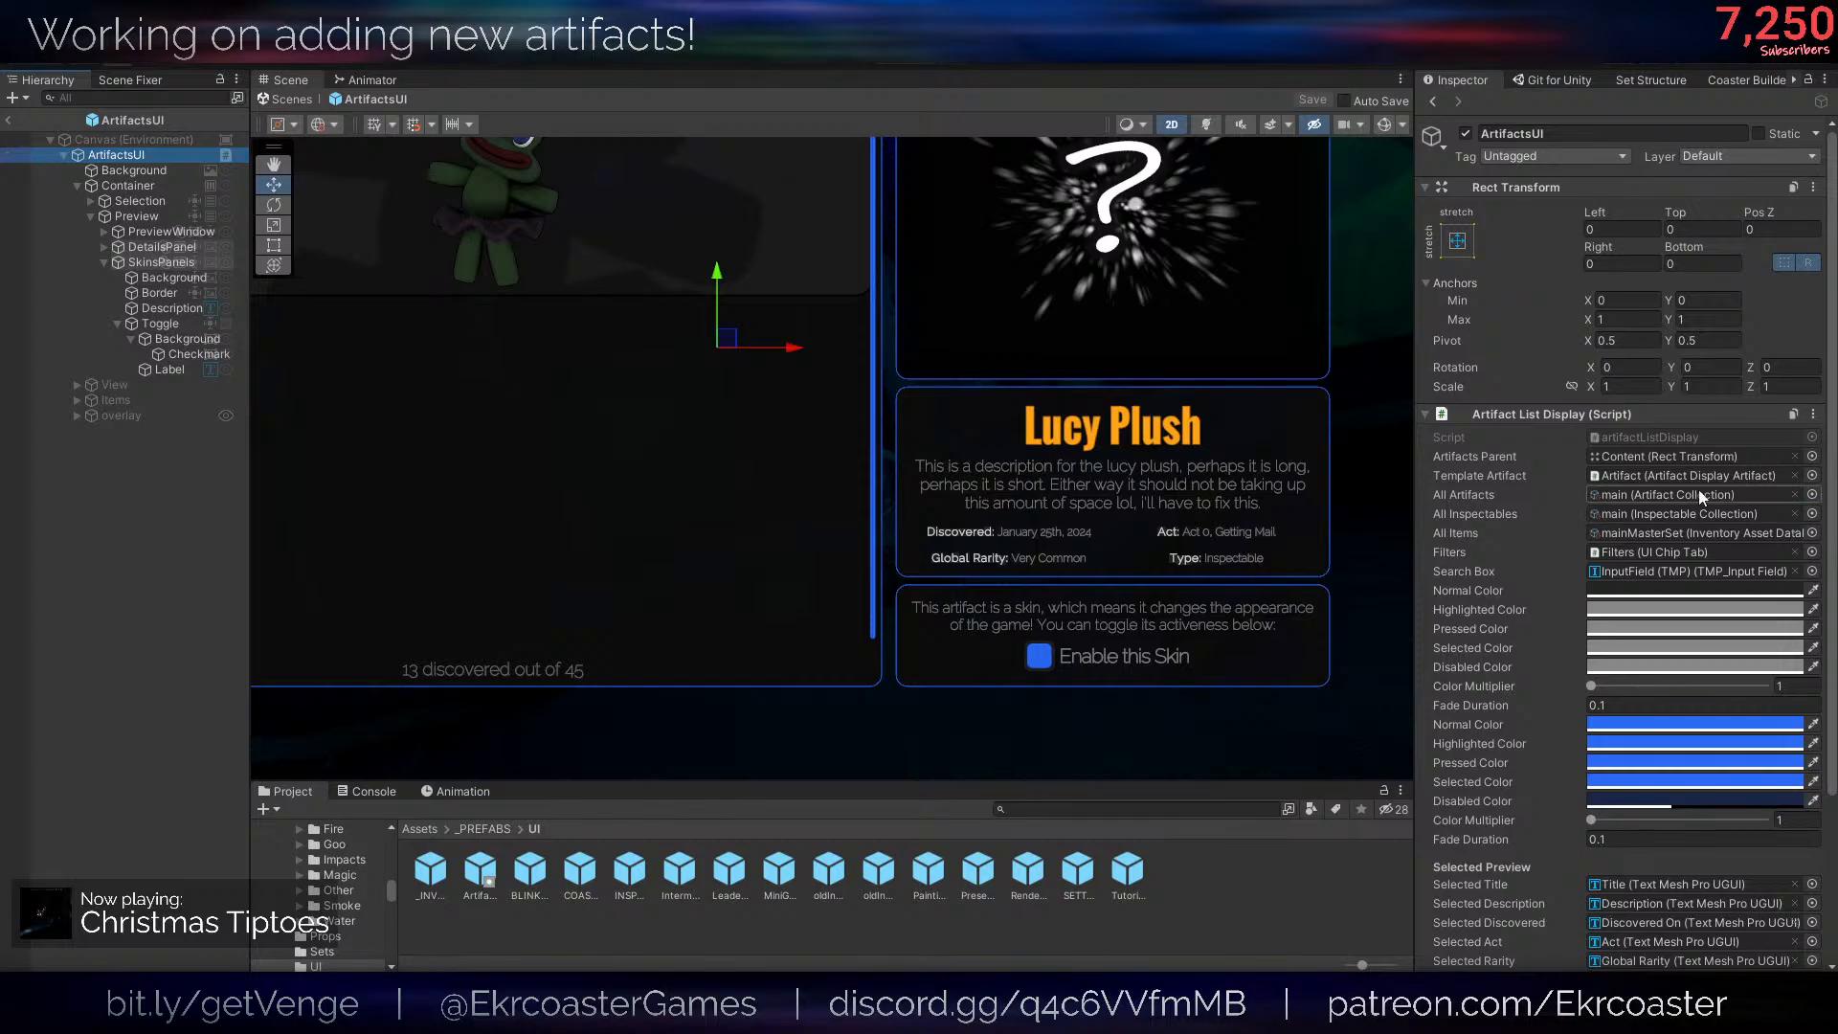
click(1607, 414)
click(1607, 414)
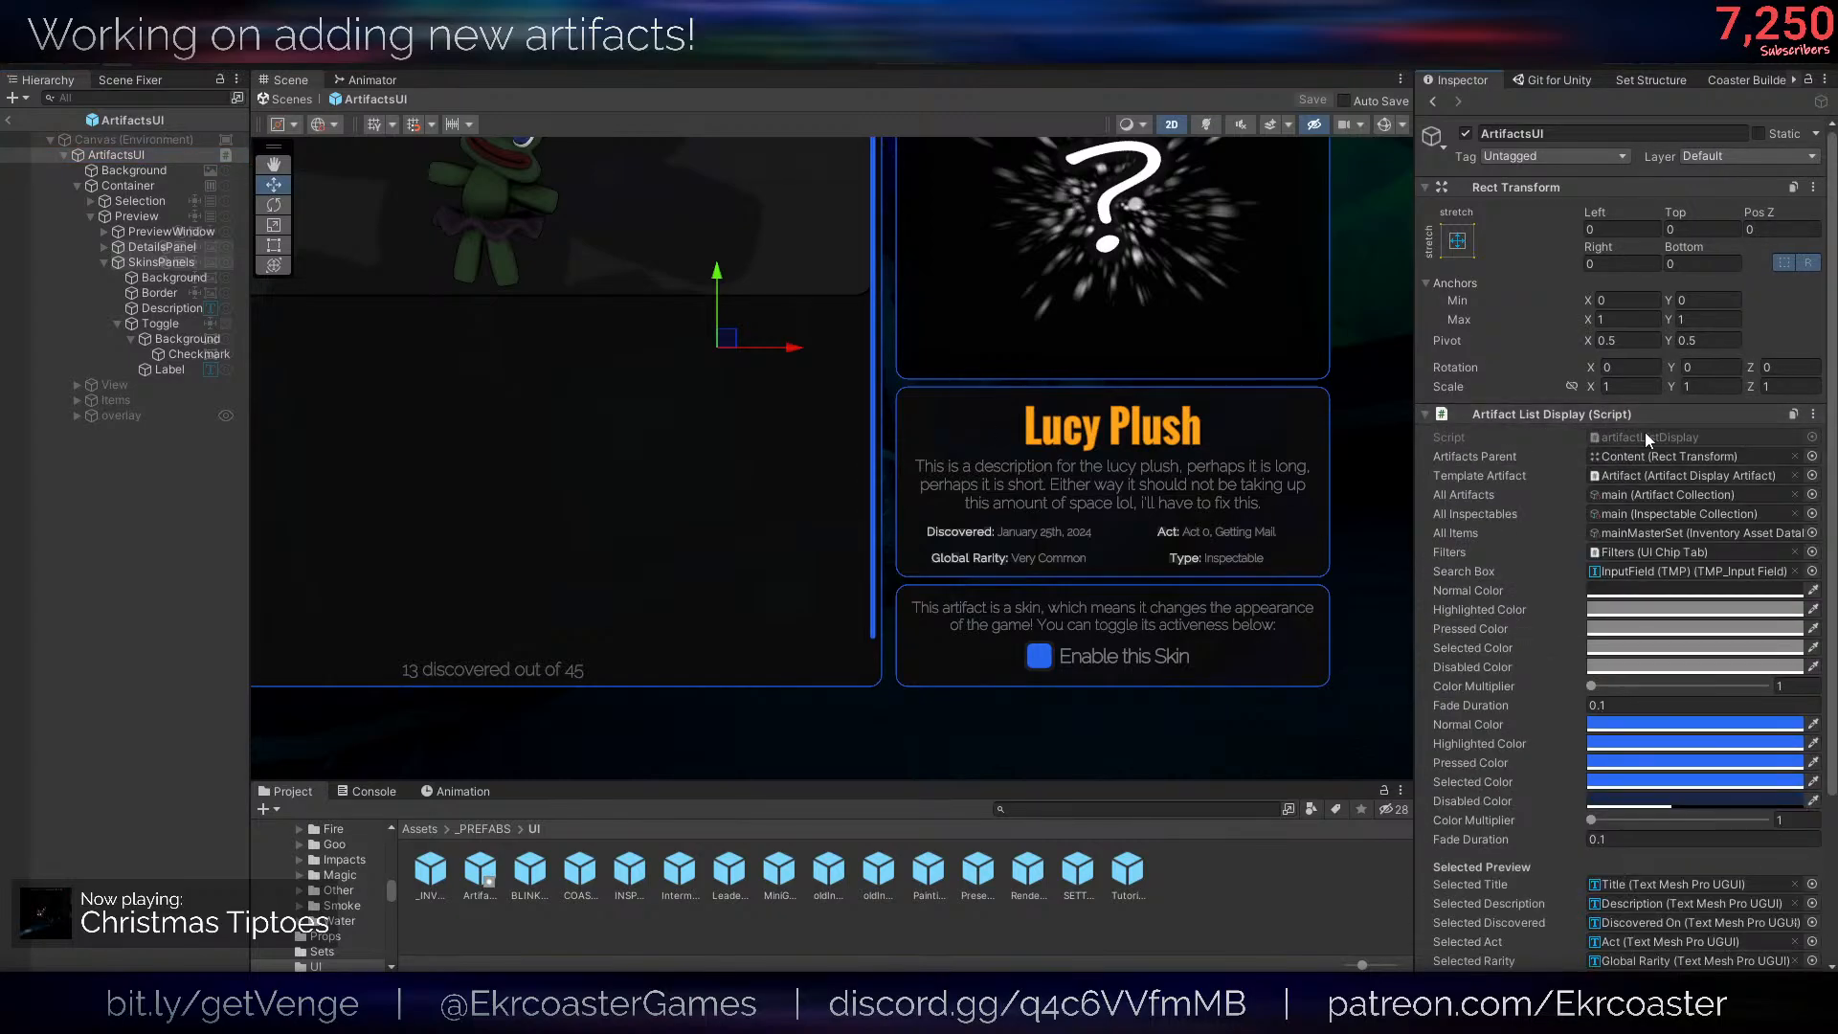
click(1645, 437)
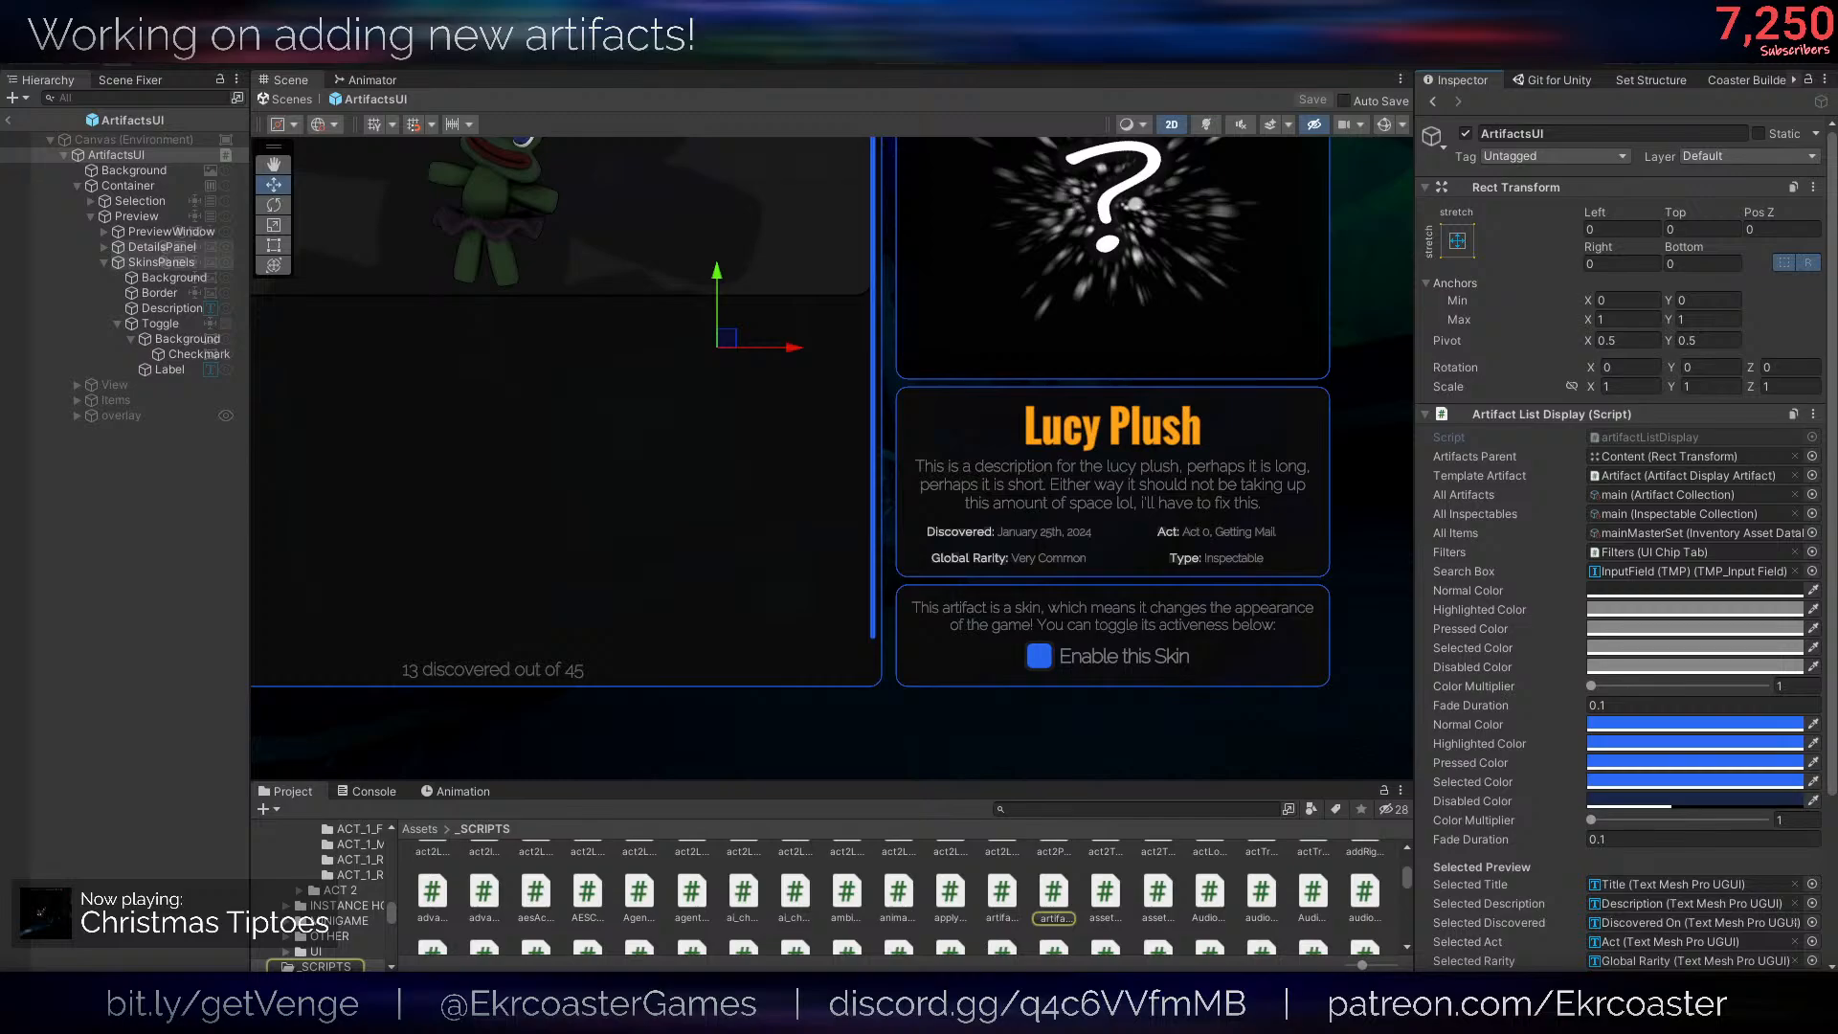
- Switch to the artifactListDisplay script in the code editor and read through UpdateArtifactList up to the SetSelectedArtifact definition
drag(853, 306, 852, 10)
scroll(652, 727, down, 15)
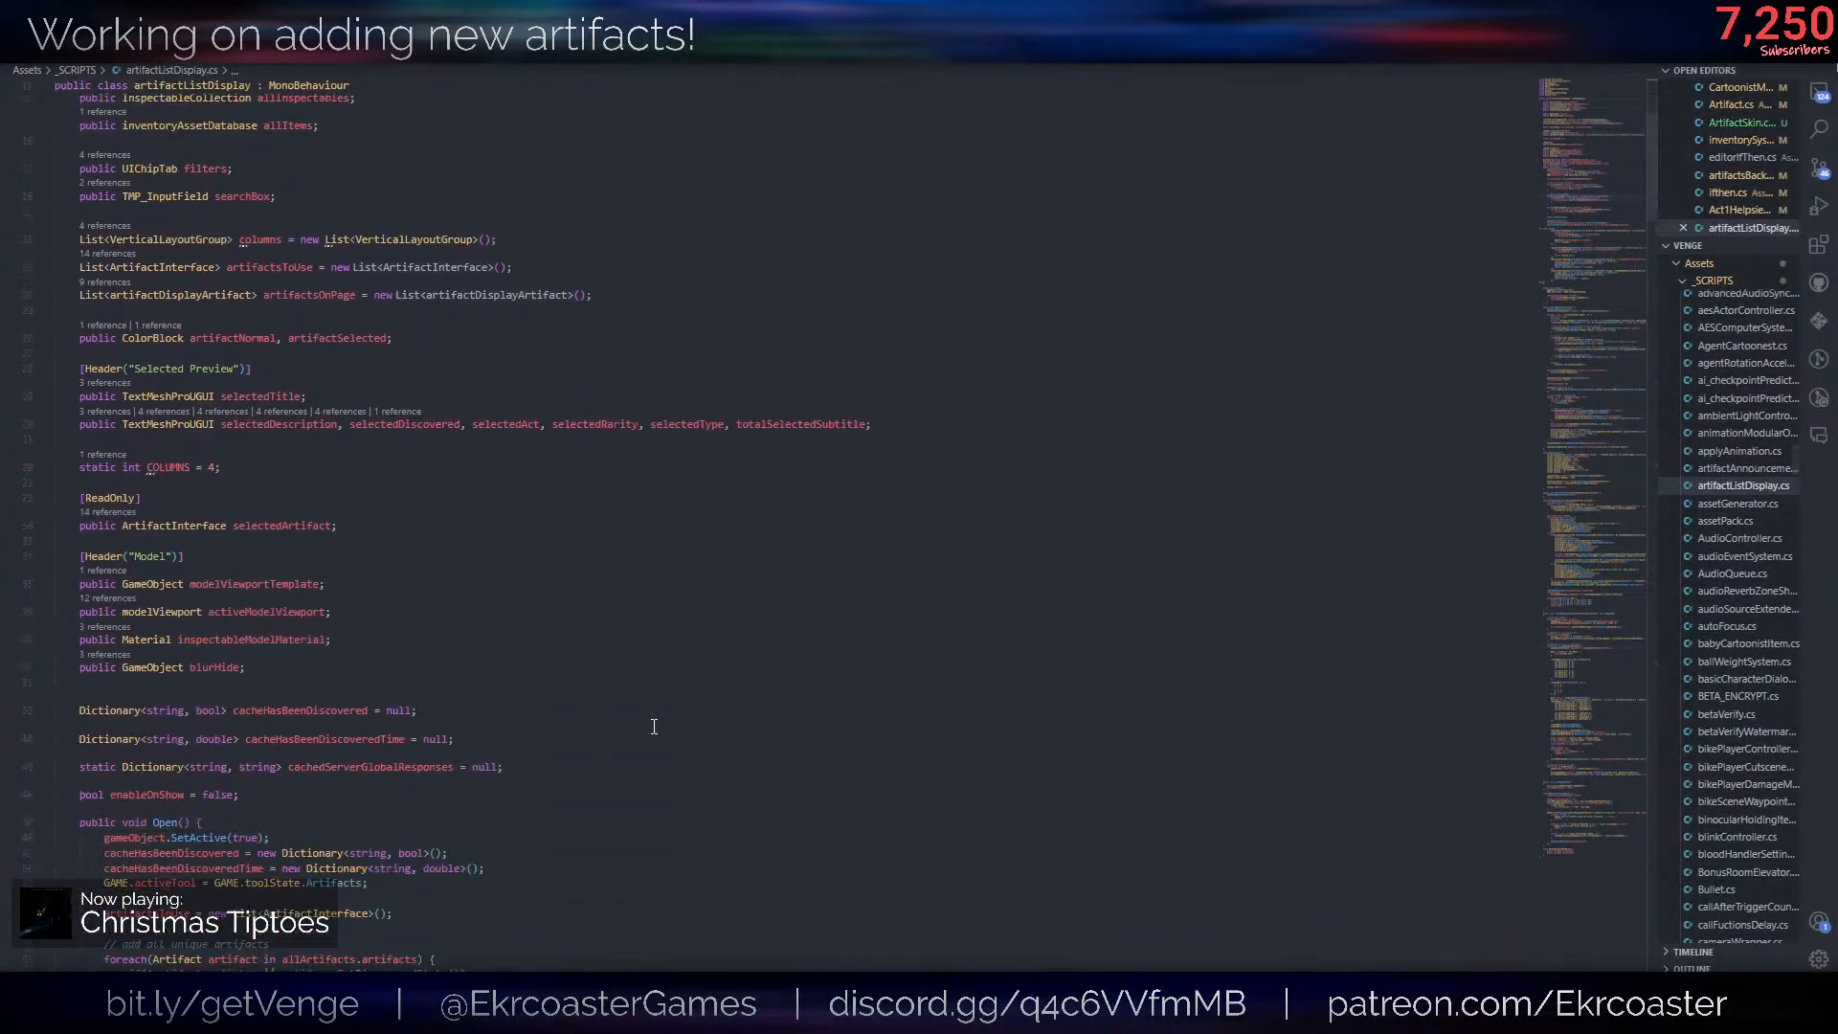
scroll(742, 655, down, 20)
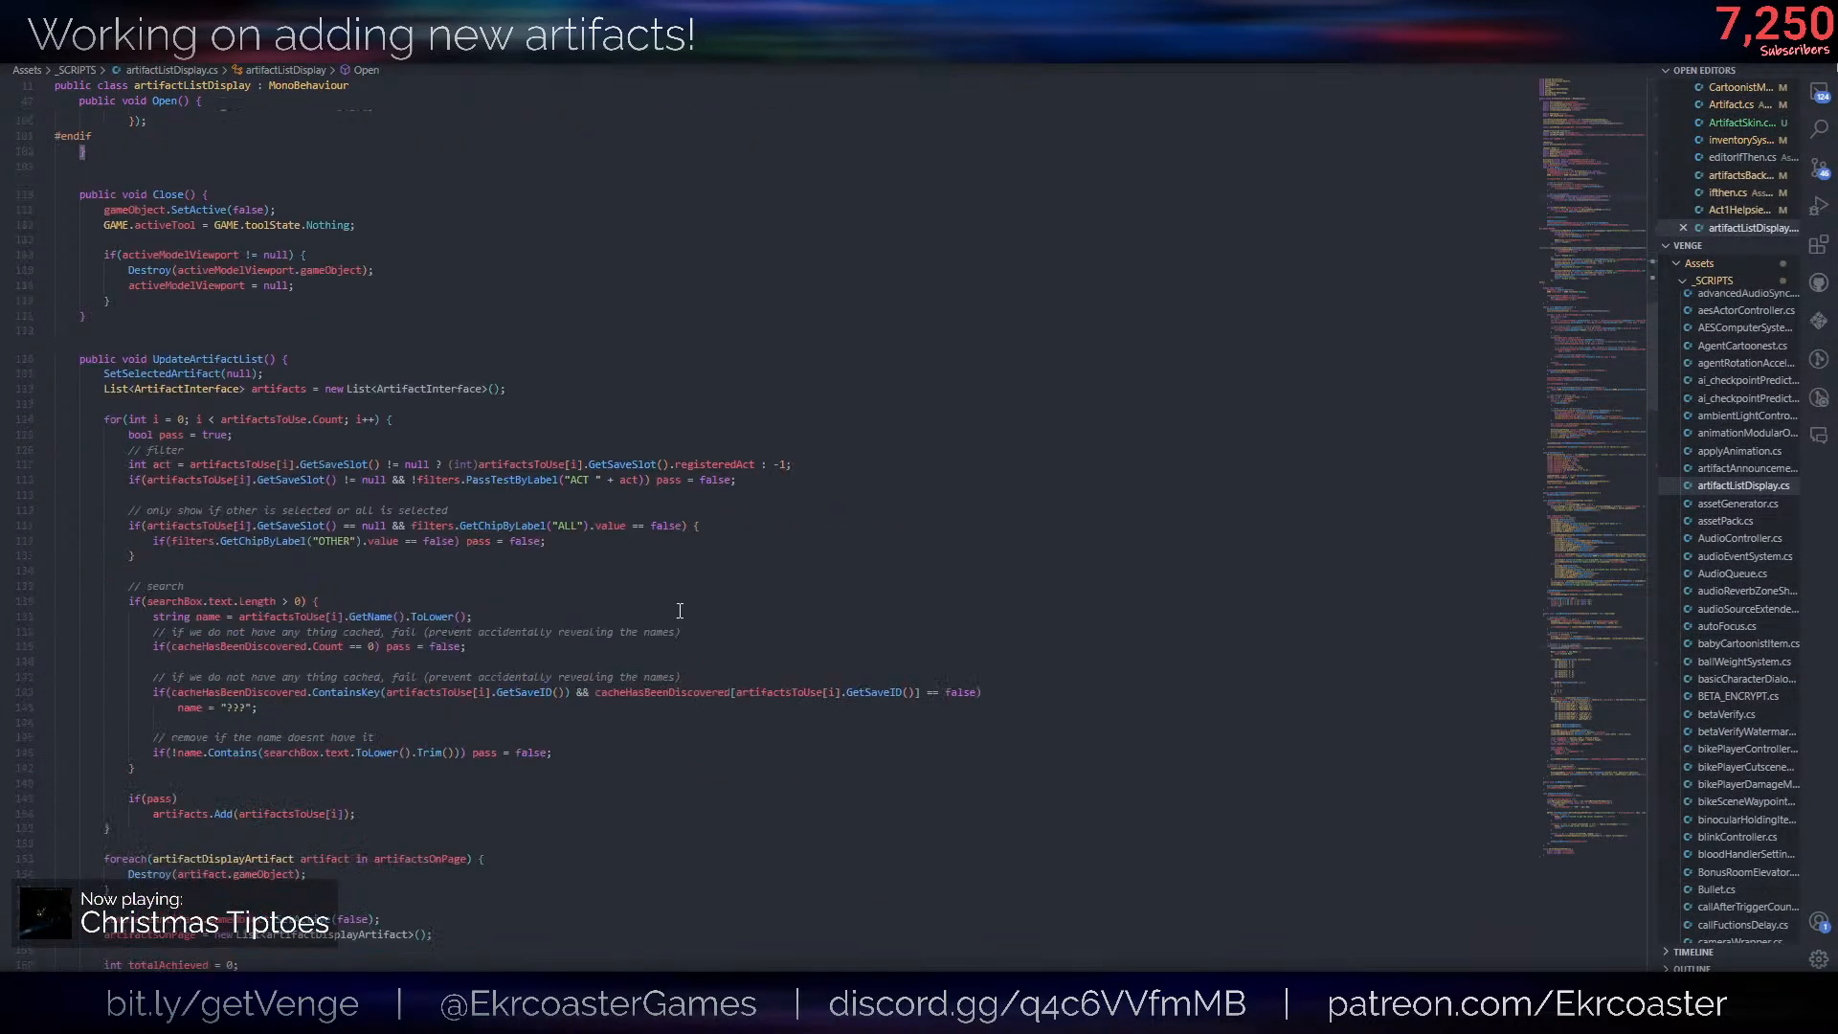
click(680, 615)
scroll(778, 774, down, 6)
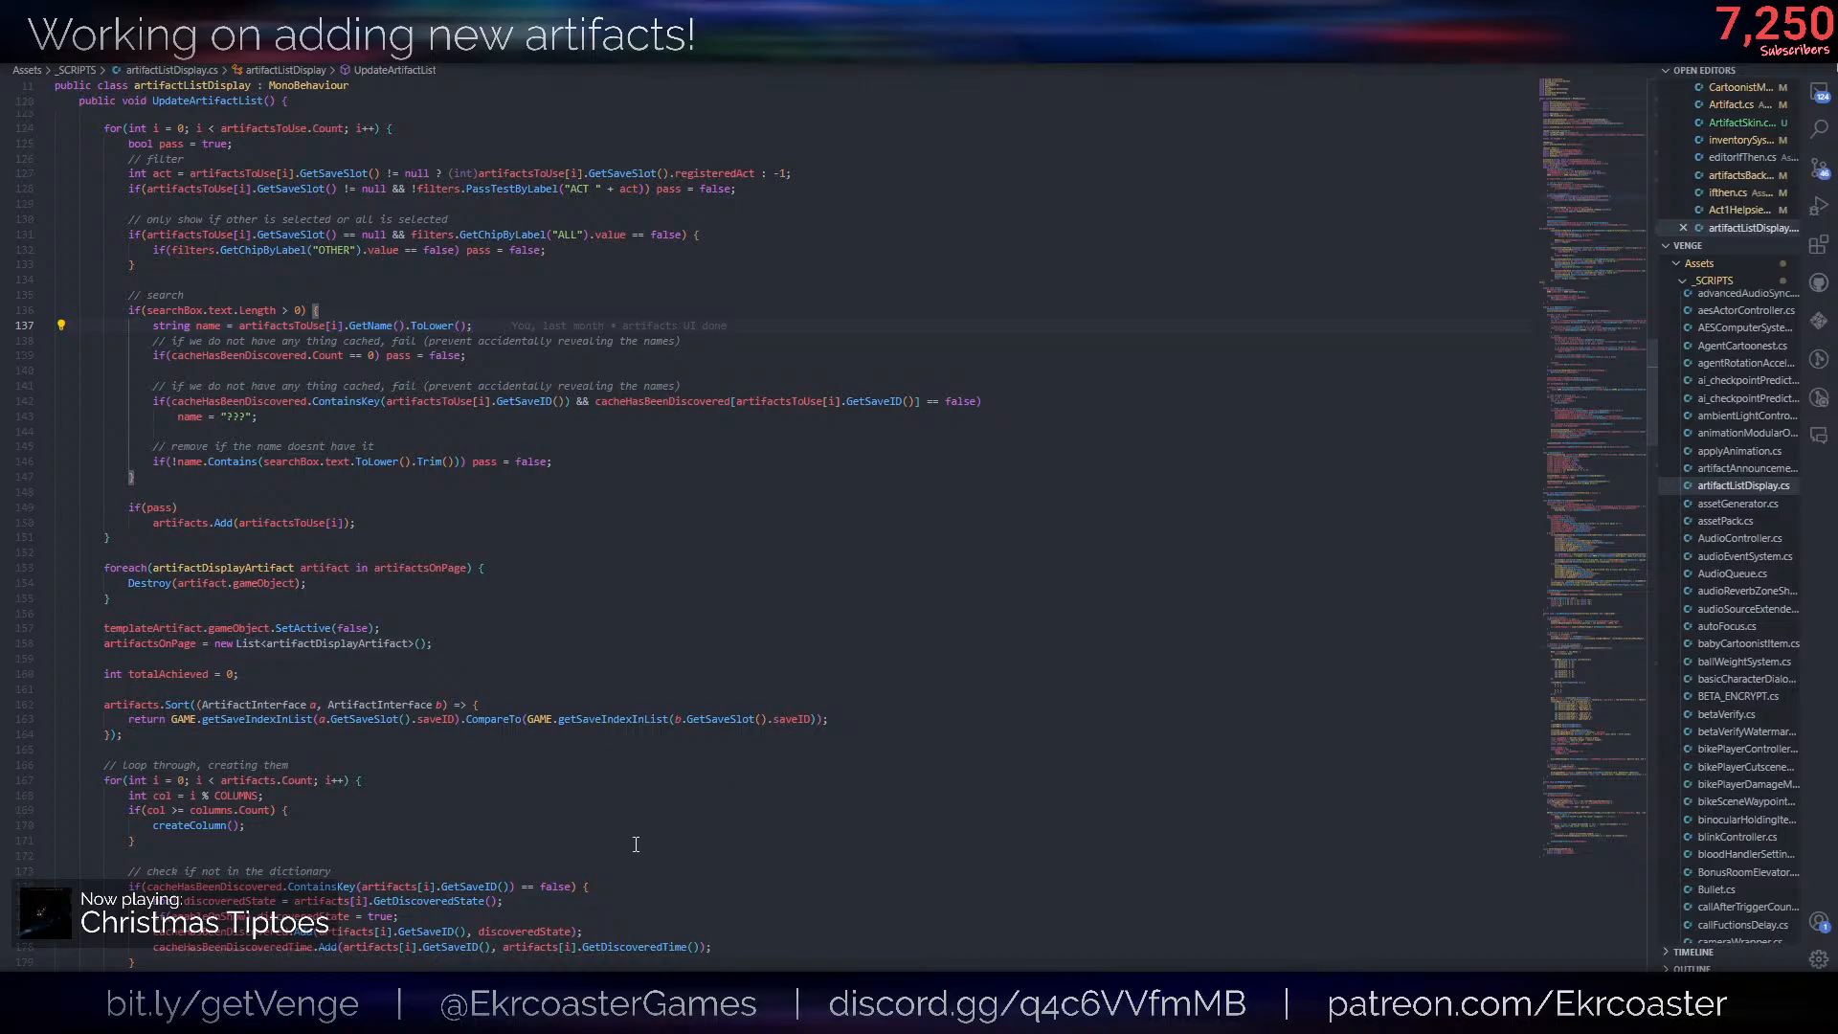
scroll(613, 794, down, 7)
click(585, 745)
scroll(585, 745, down, 7)
scroll(585, 743, up, 3)
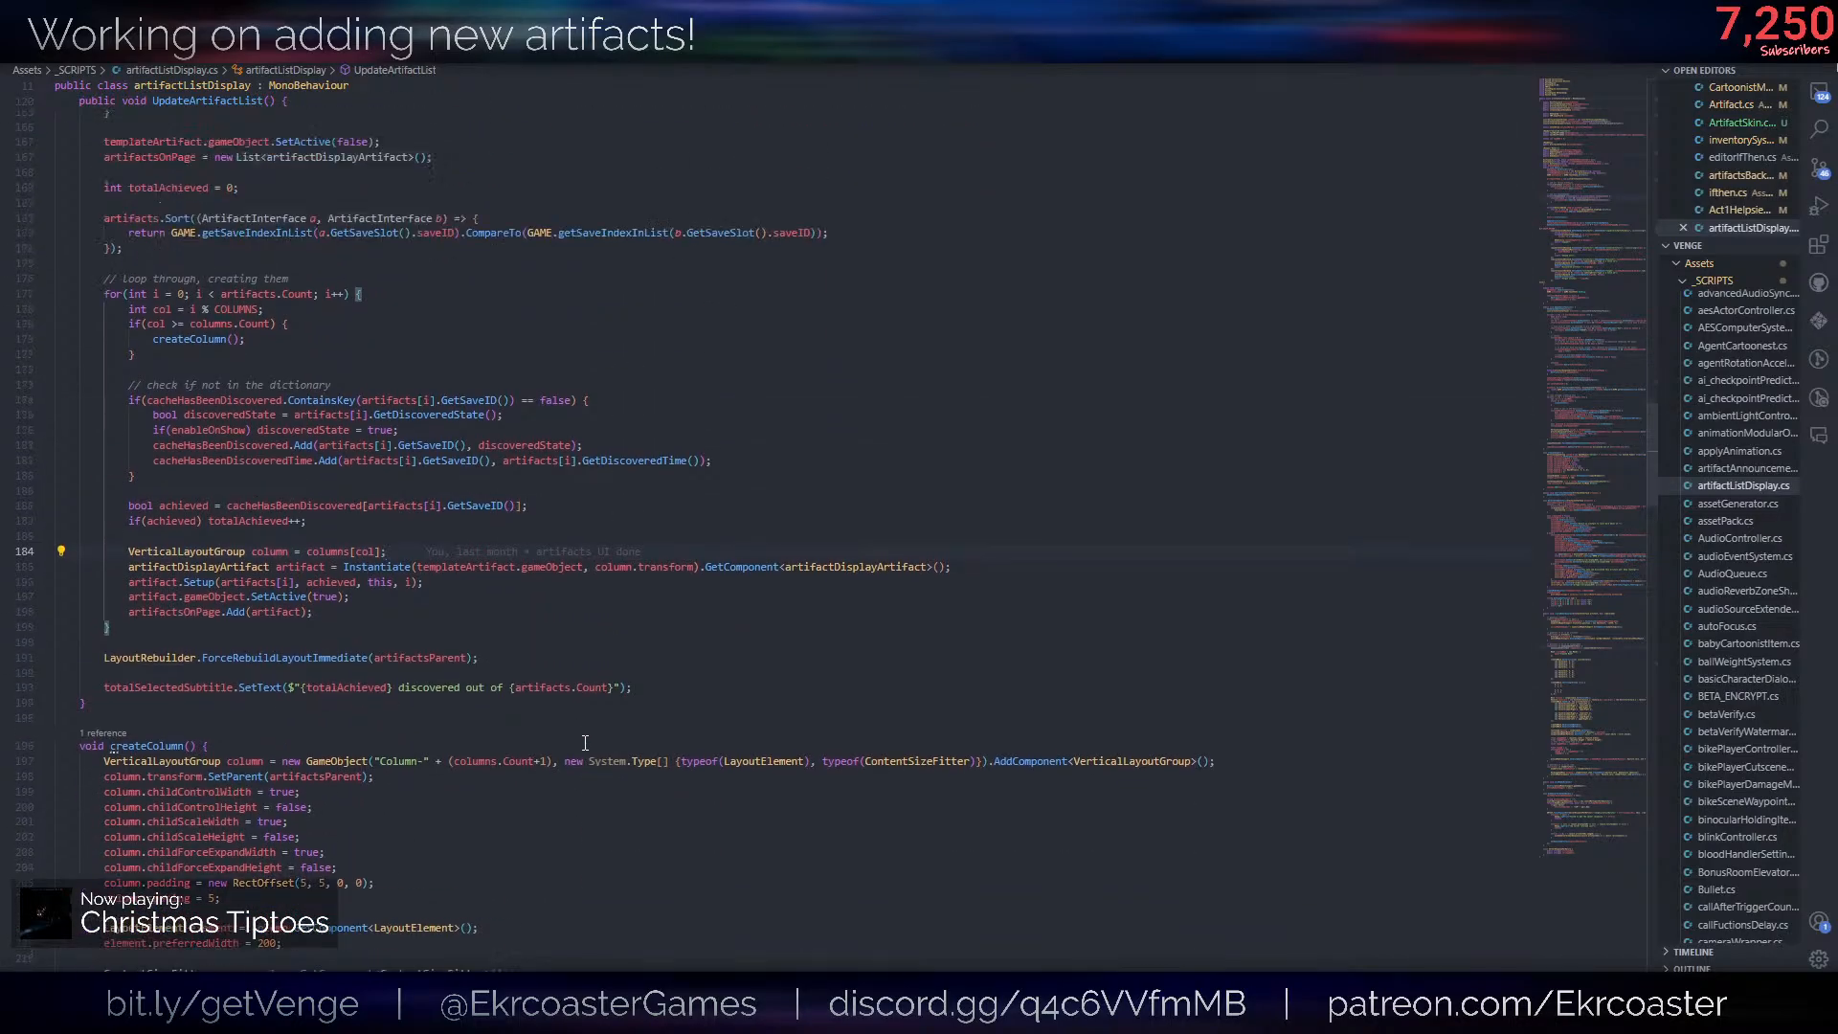
scroll(585, 743, up, 20)
click(169, 521)
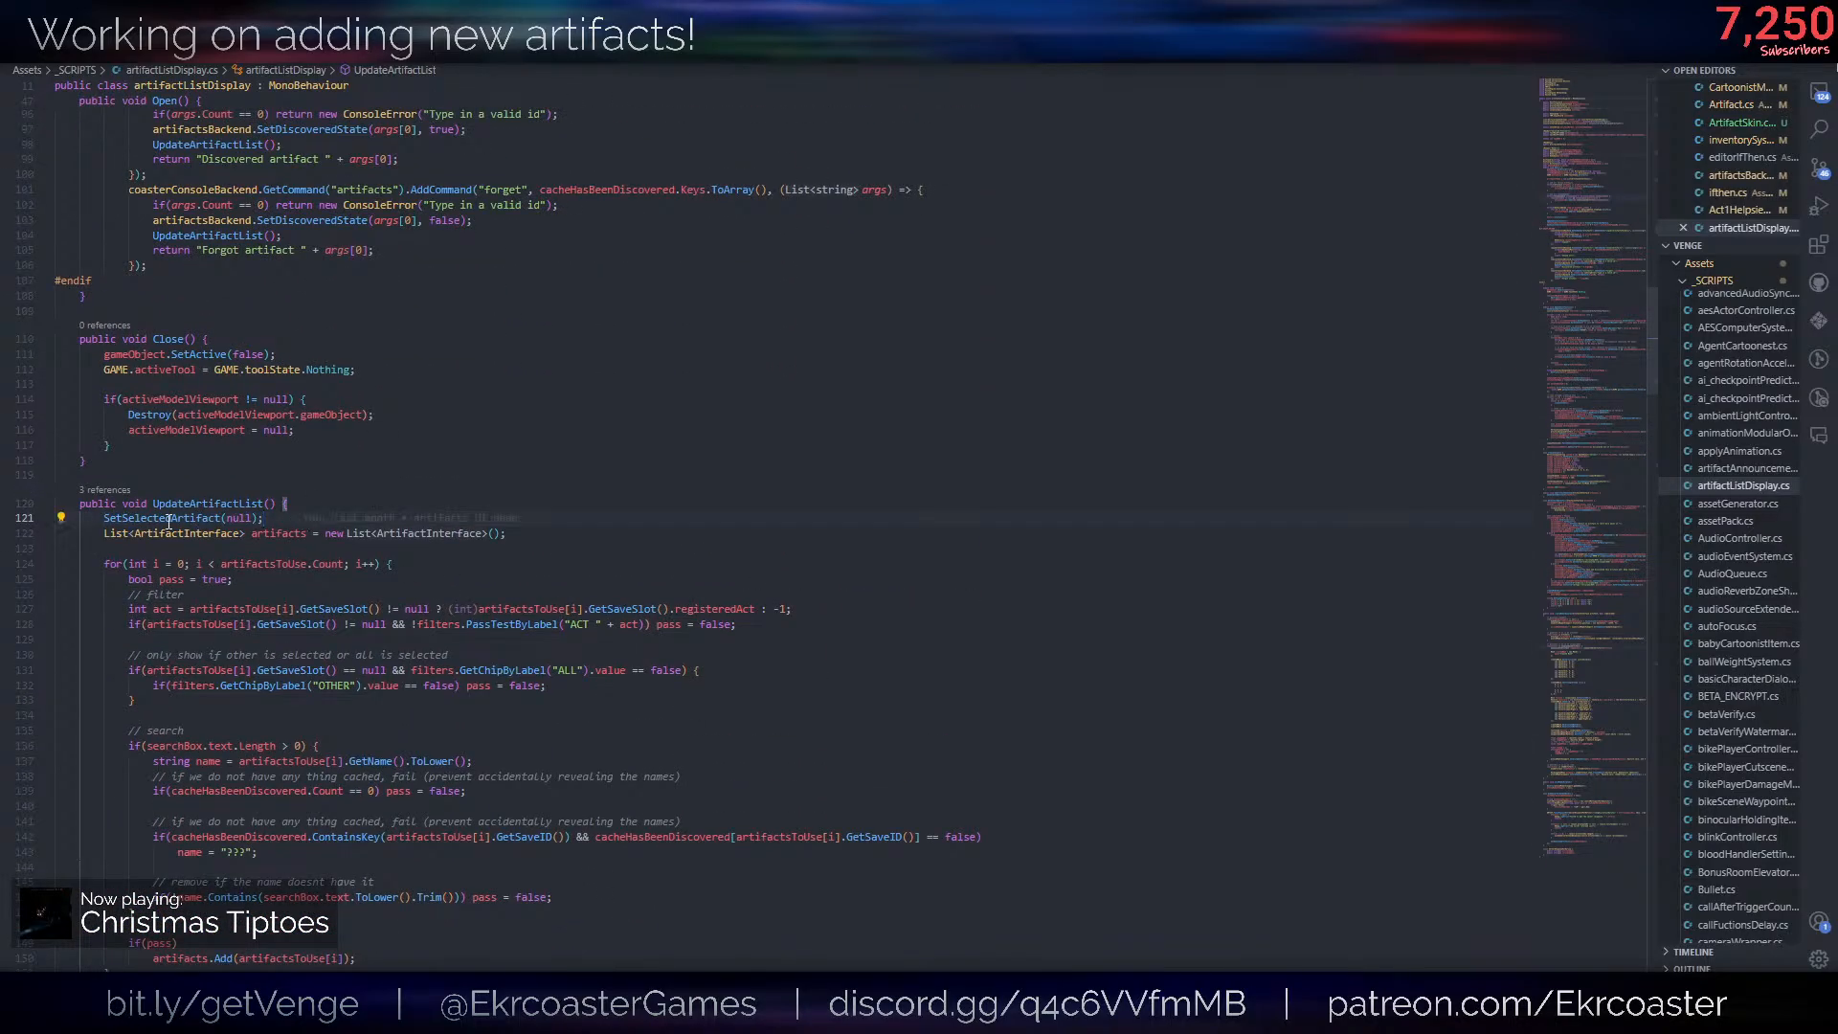
key(F12)
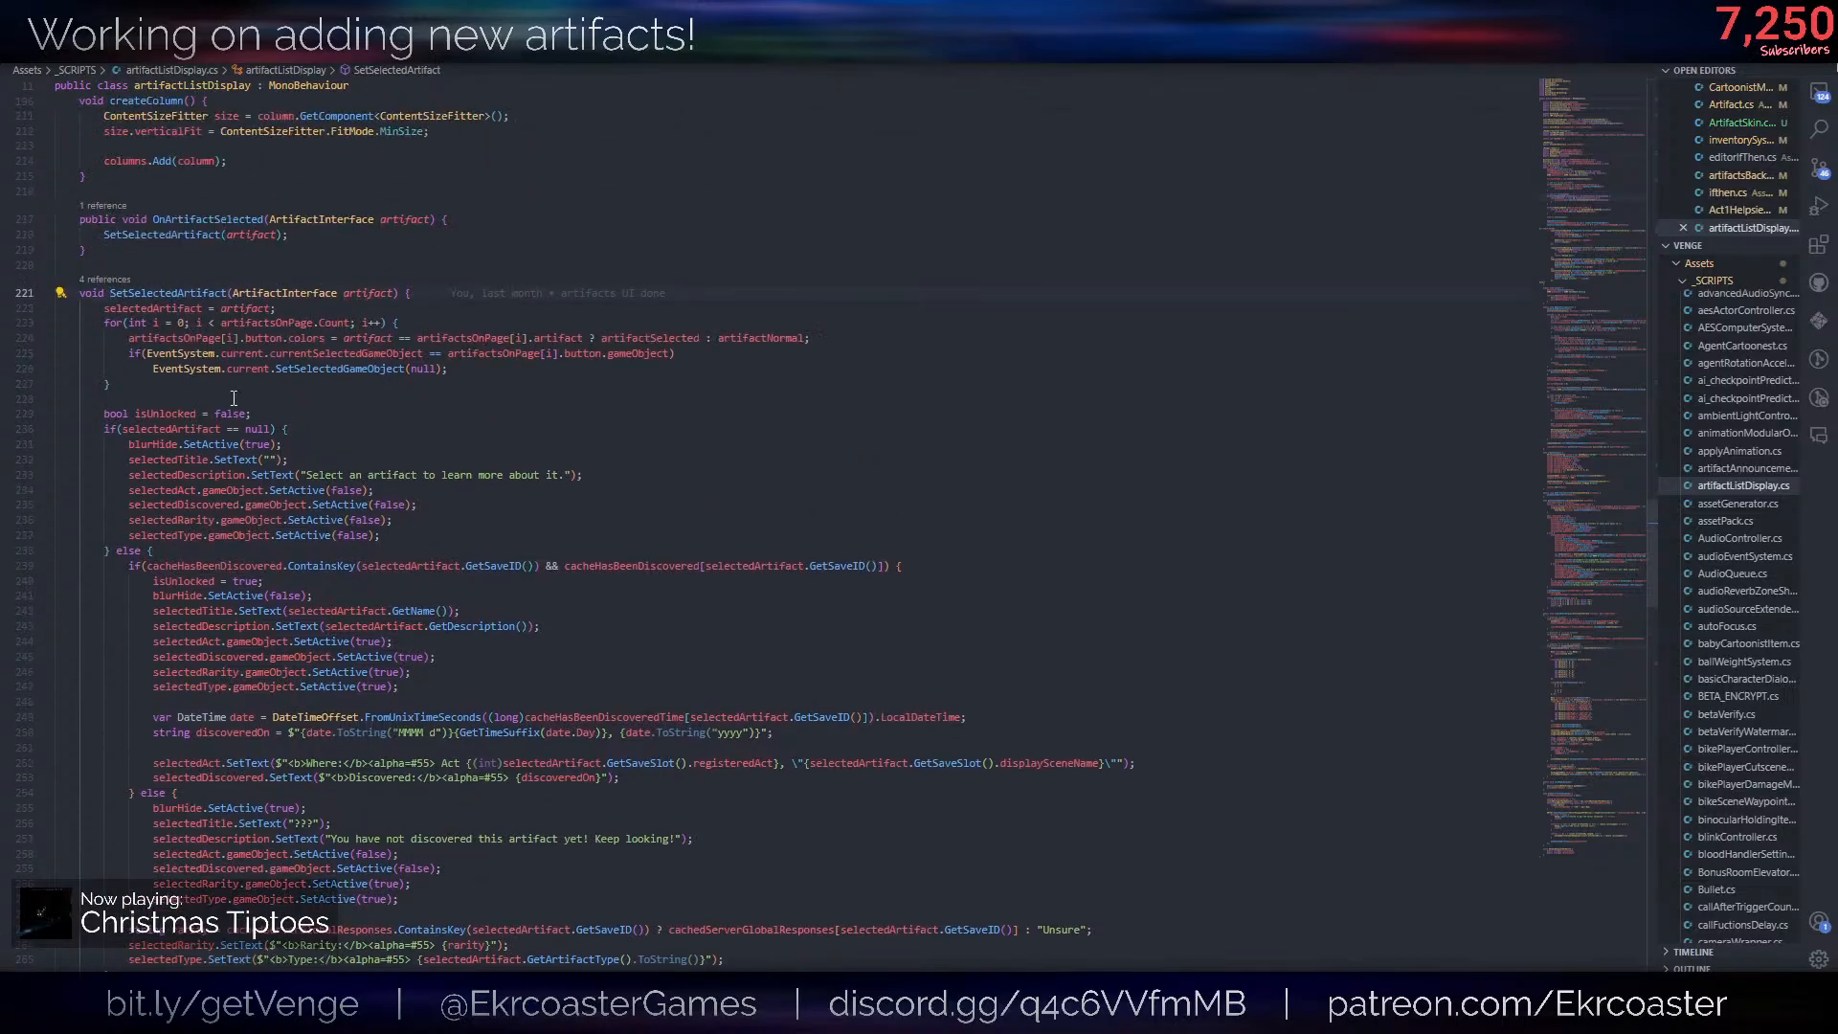
- Examine the branches of SetSelectedArtifact against the preview panels of the ArtifactsUI prefab in Unity, returning to the code editor
click(234, 398)
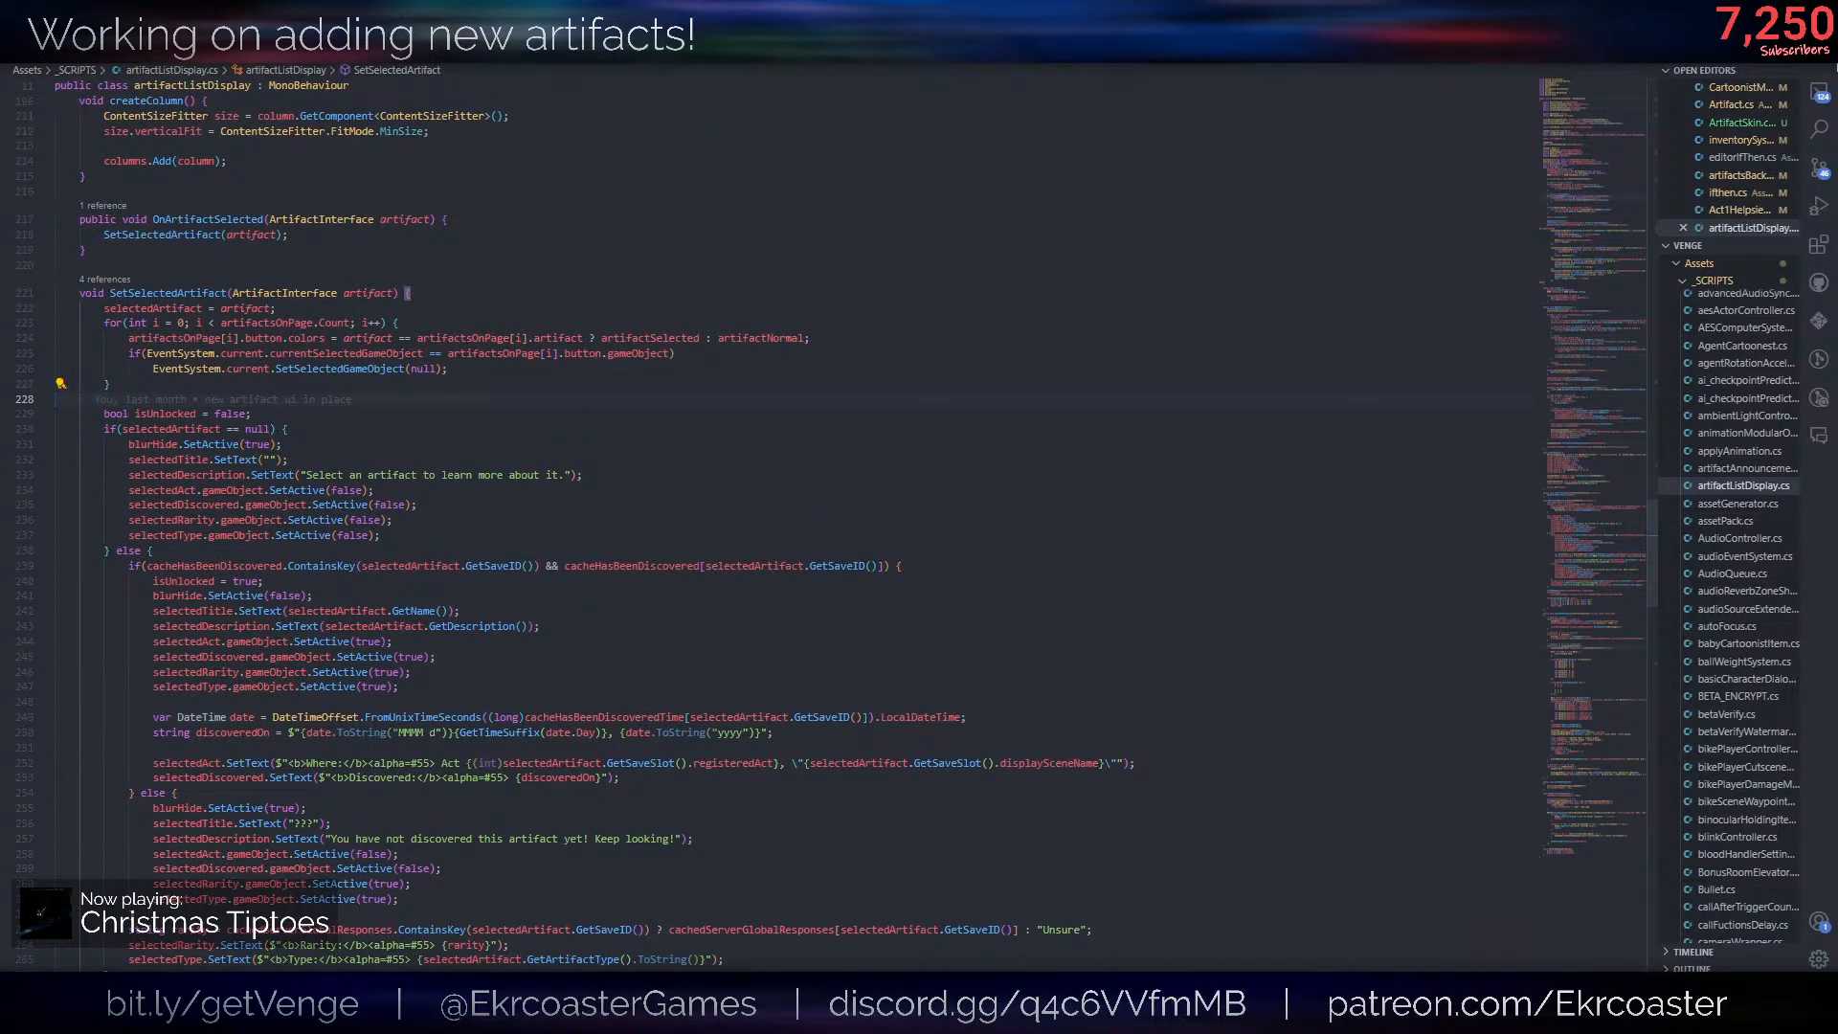
key(alt+Tab)
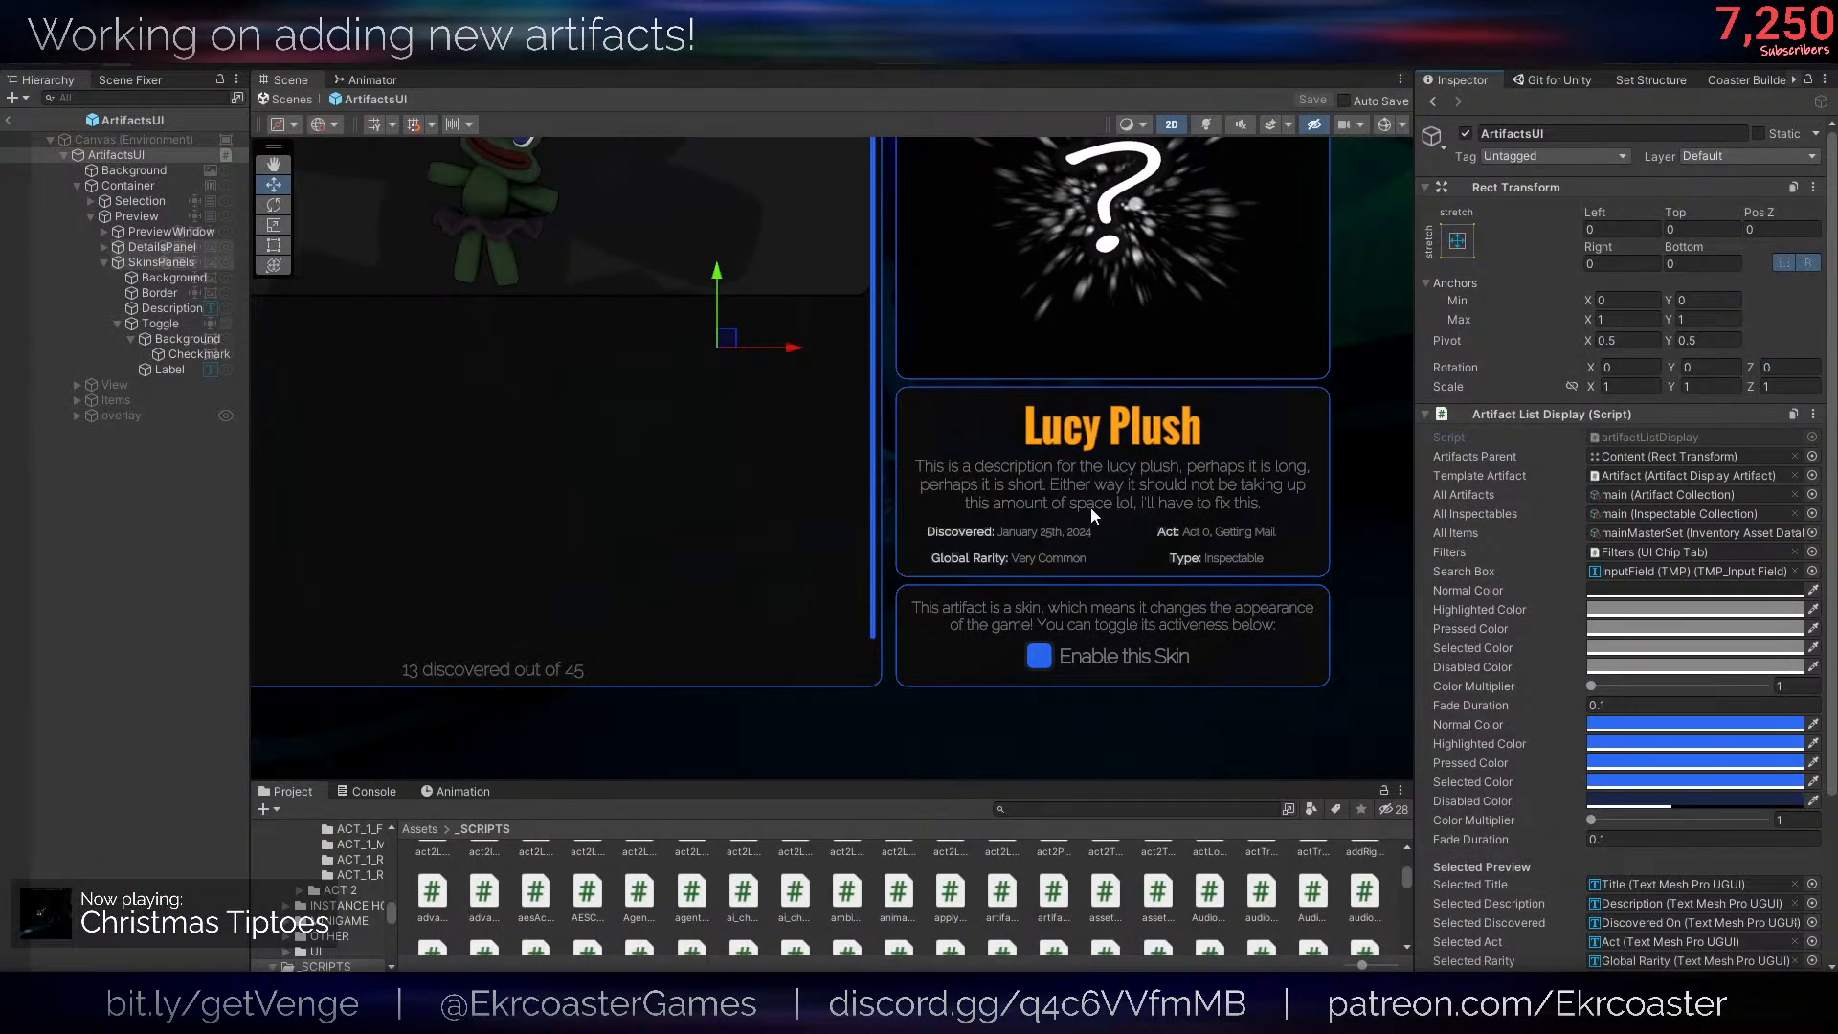
key(alt+Tab)
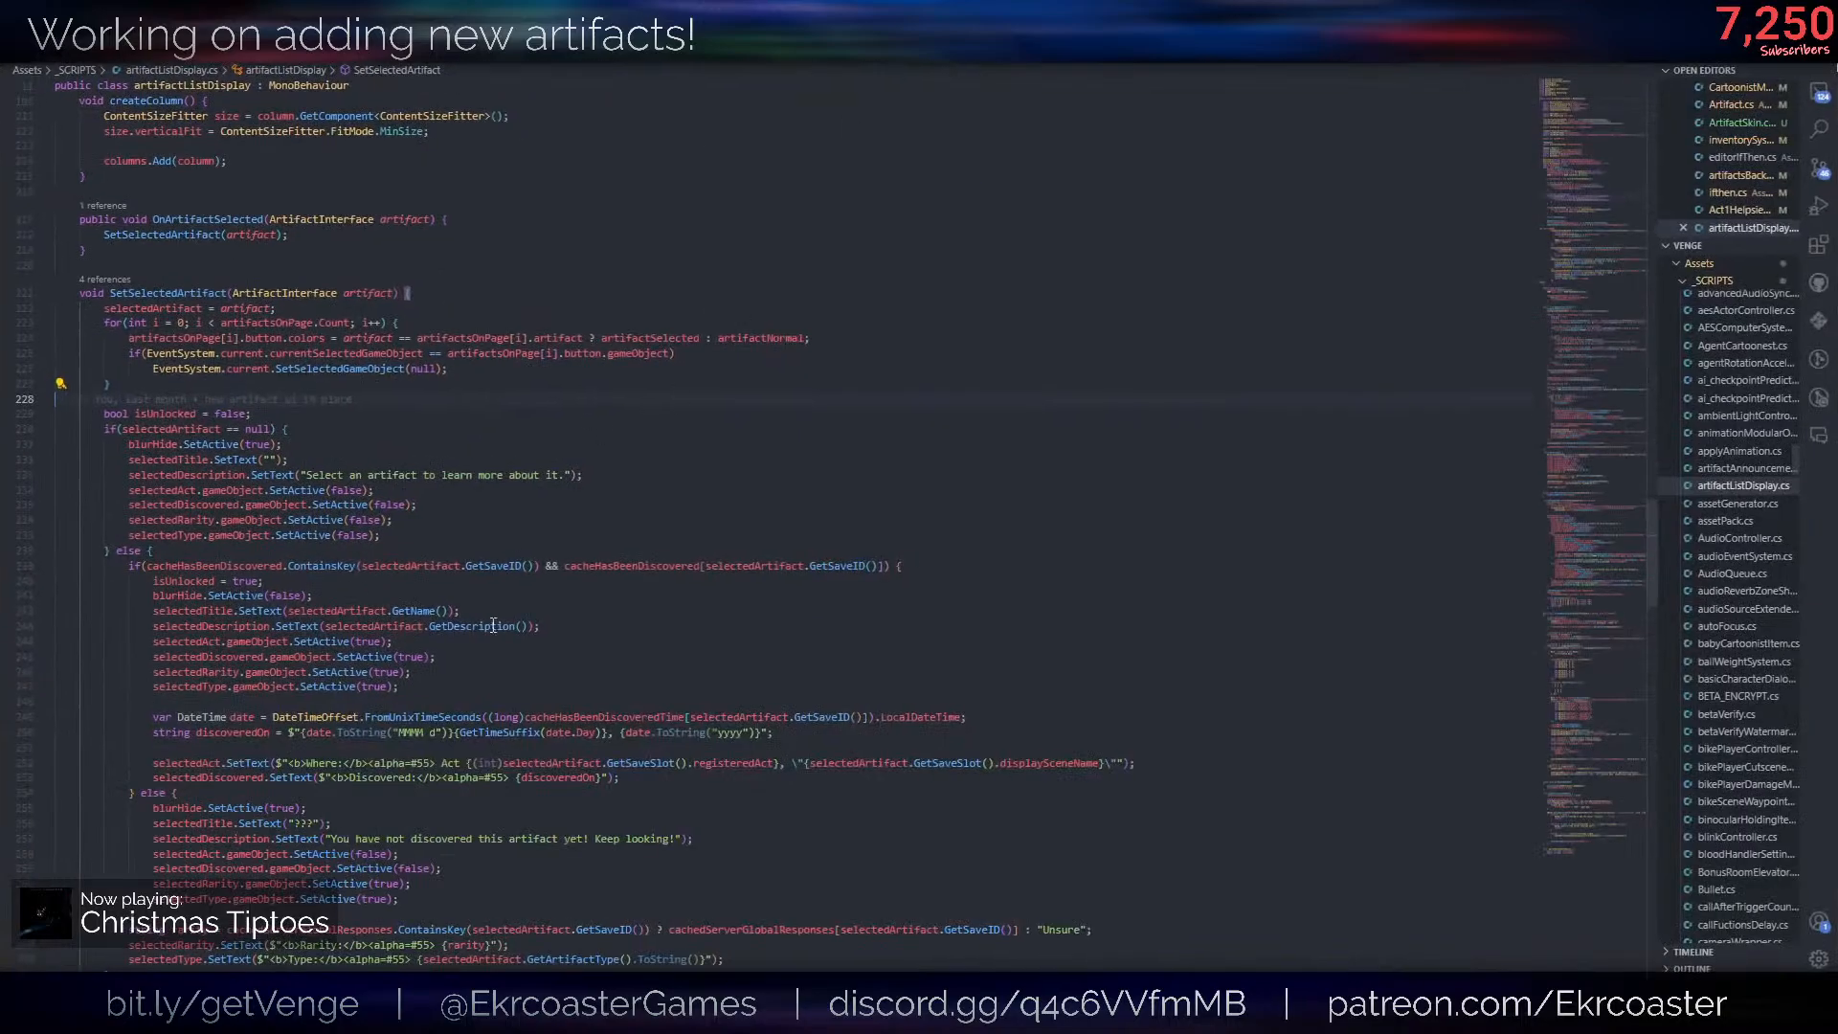
click(209, 490)
scroll(215, 492, down, 5)
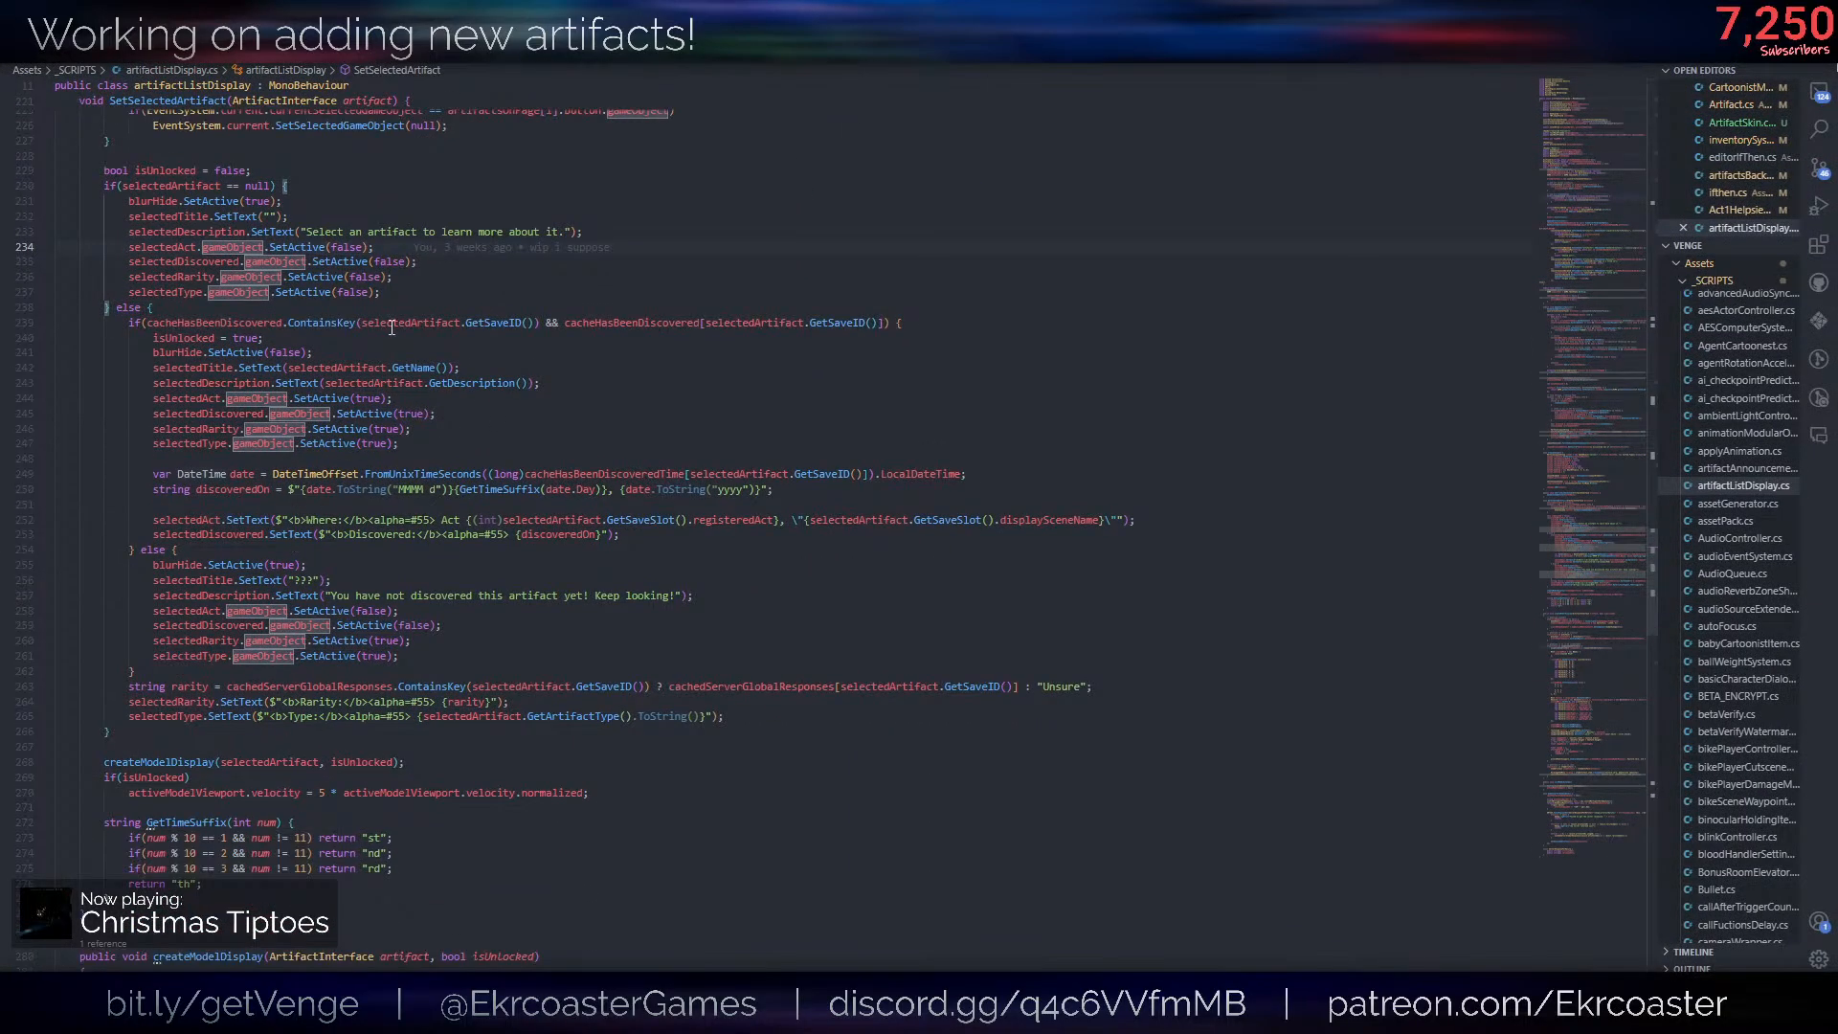
click(393, 324)
click(218, 718)
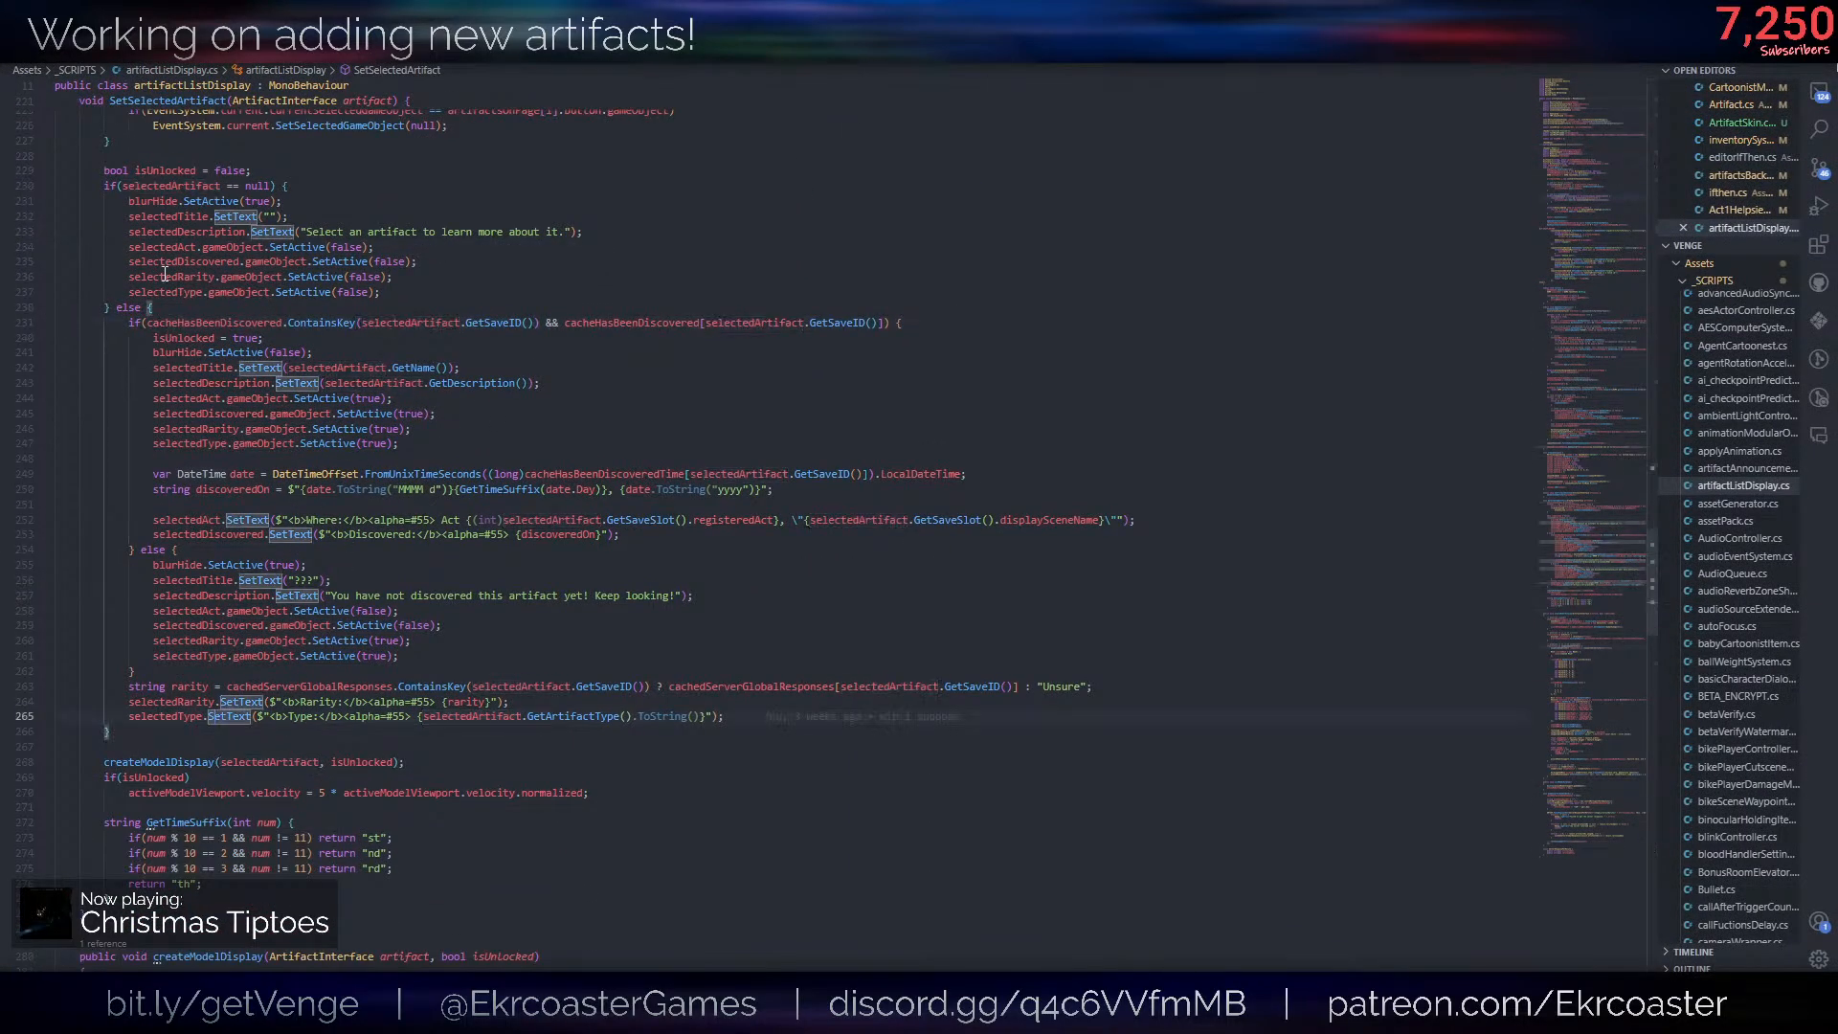
drag(129, 201, 456, 293)
click(456, 293)
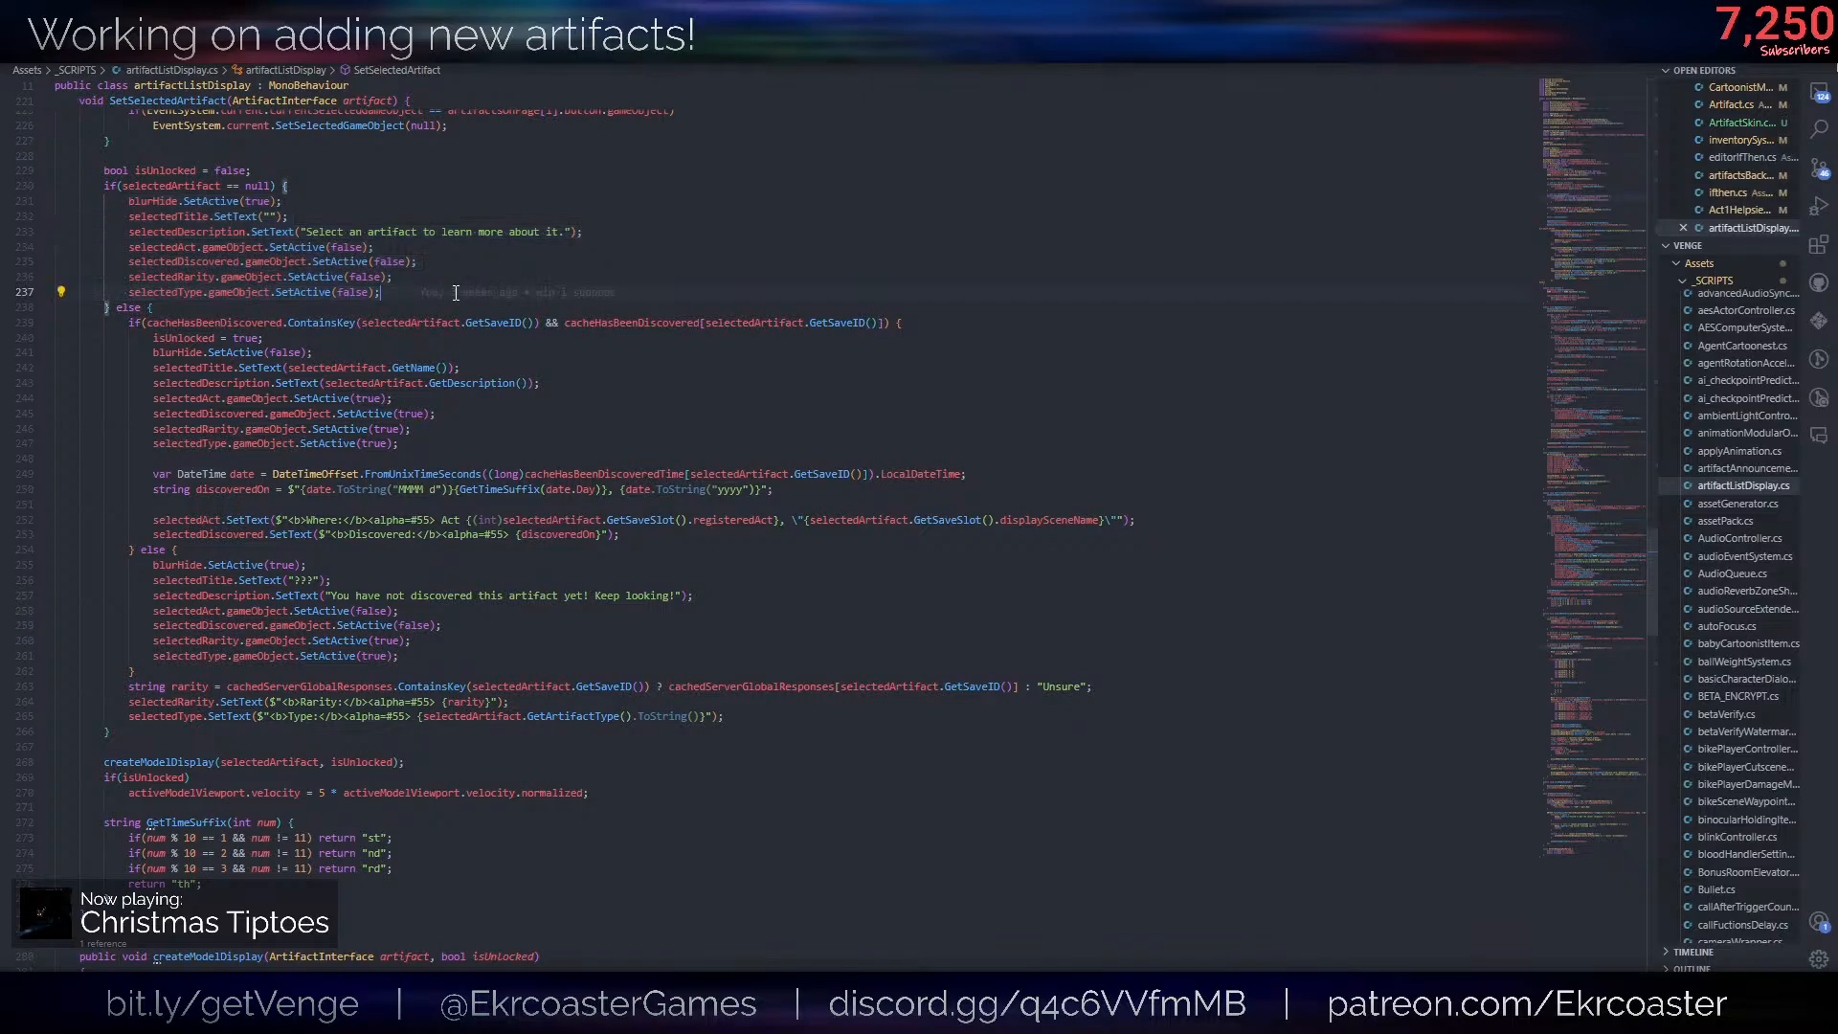
- Add an empty line ending SetSelectedArtifact's null branch, declare artifactSkinPanel as a second public RectTransform beside artifactsParent, and save the script
key(Return)
scroll(456, 293, up, 20)
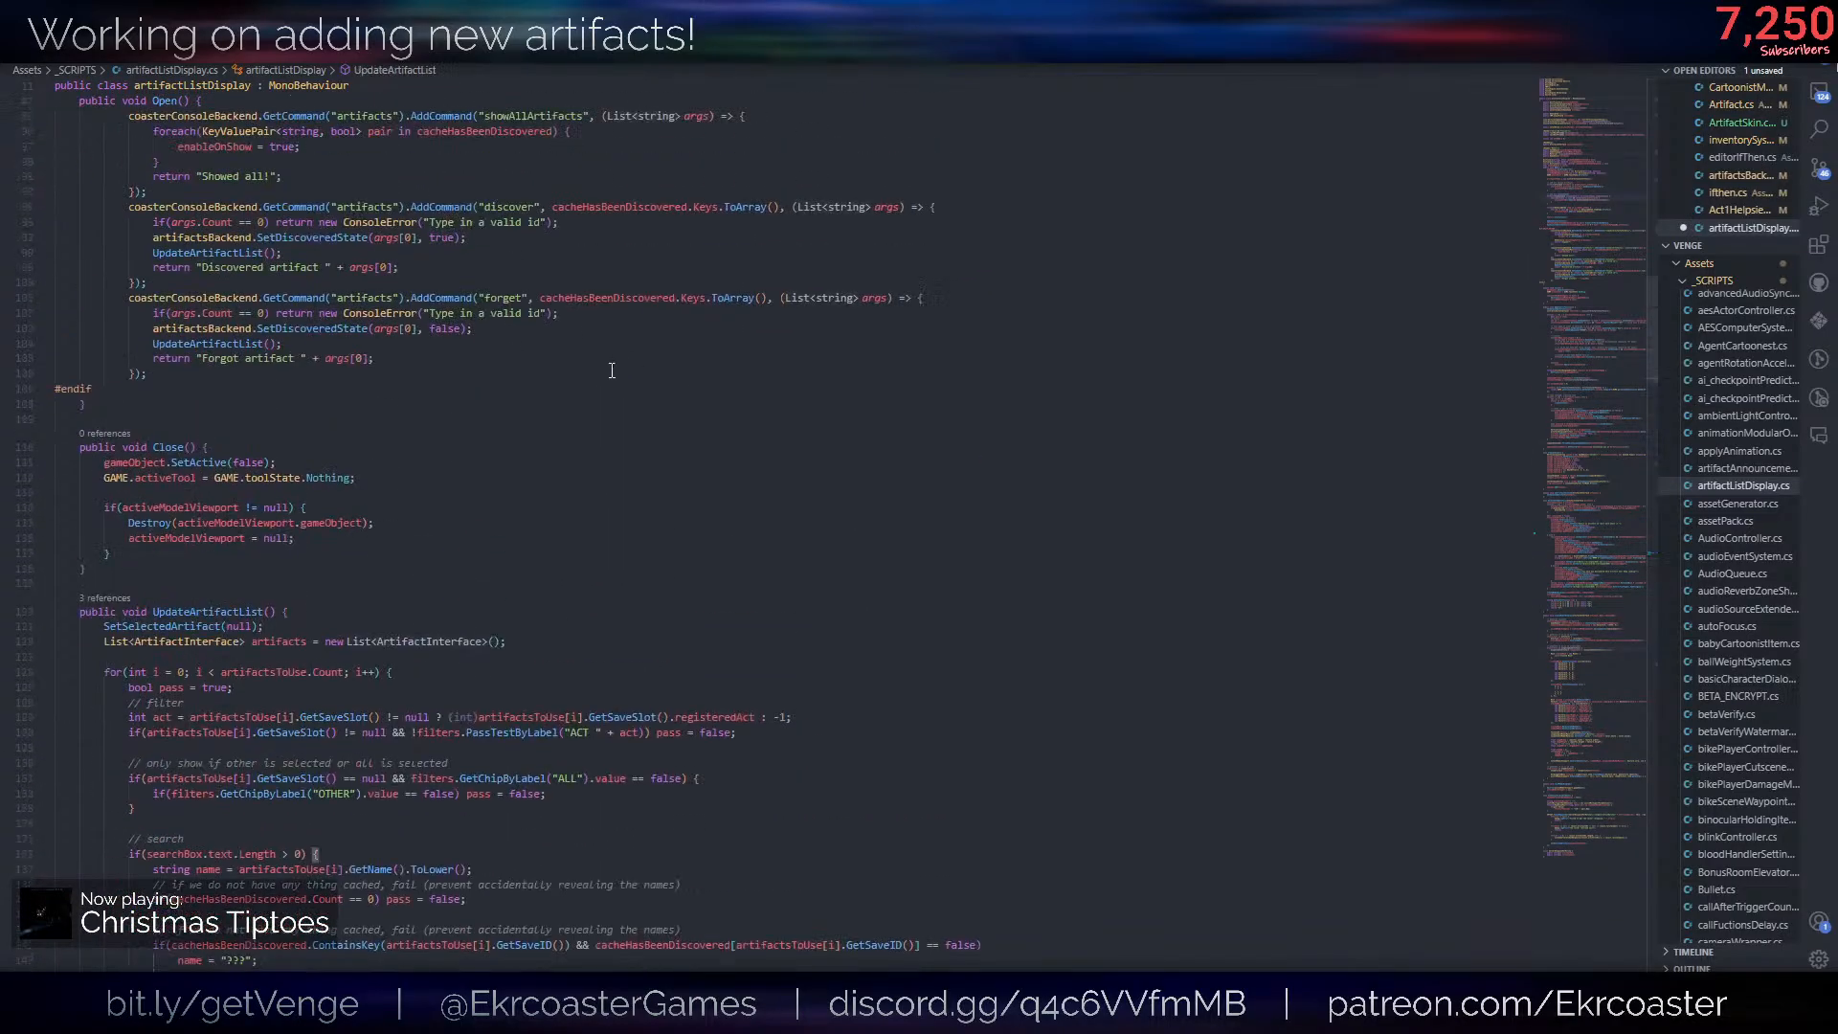
scroll(553, 450, up, 15)
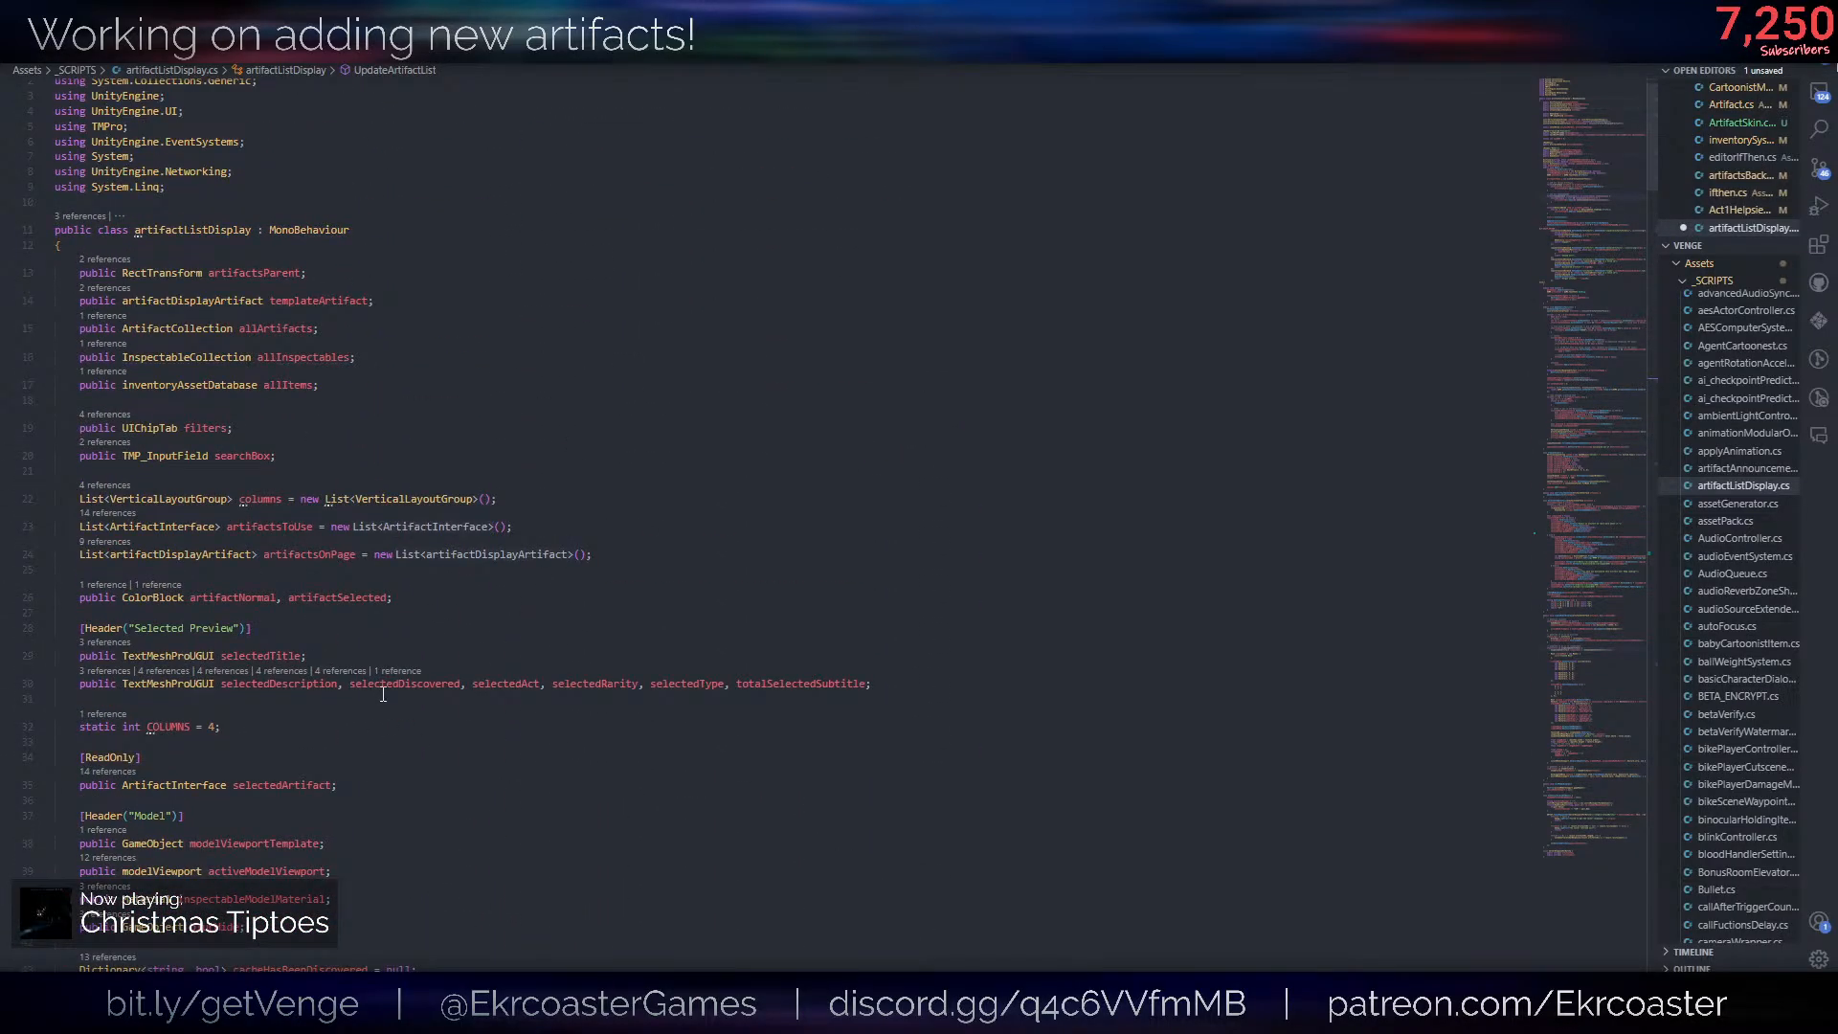
scroll(325, 574, up, 2)
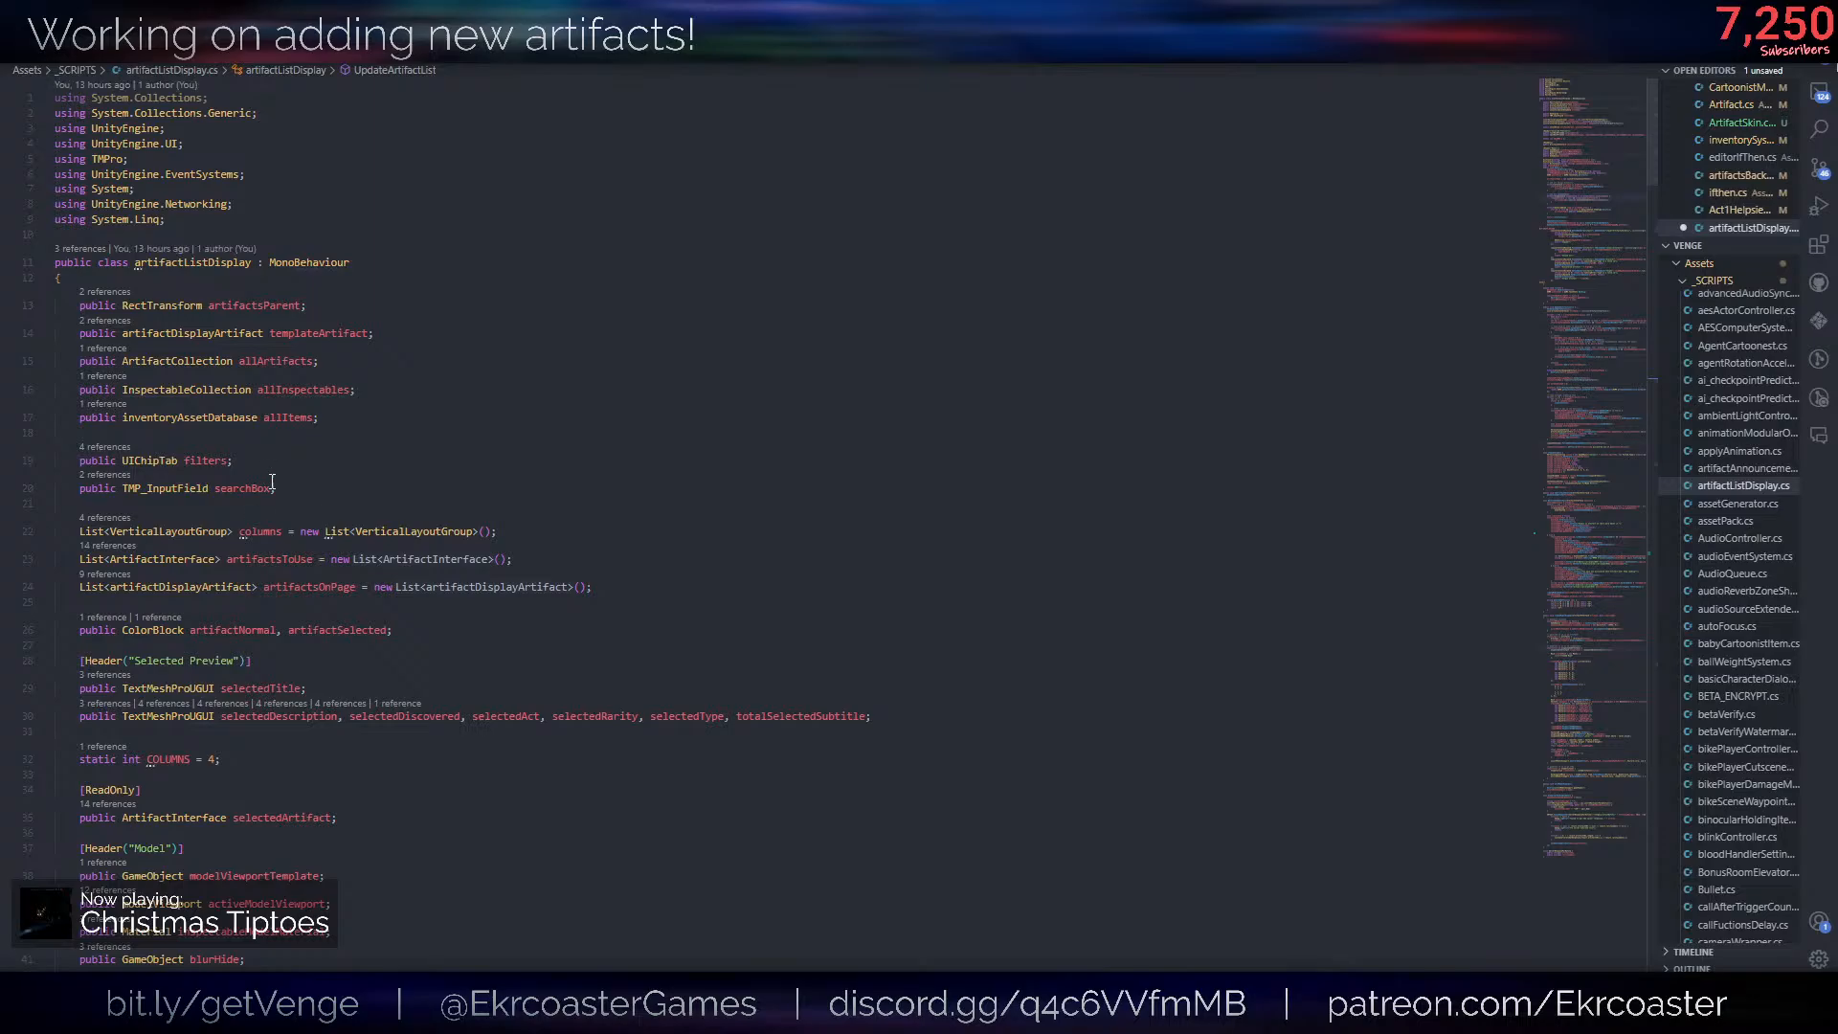
click(313, 305)
scroll(375, 632, down, 3)
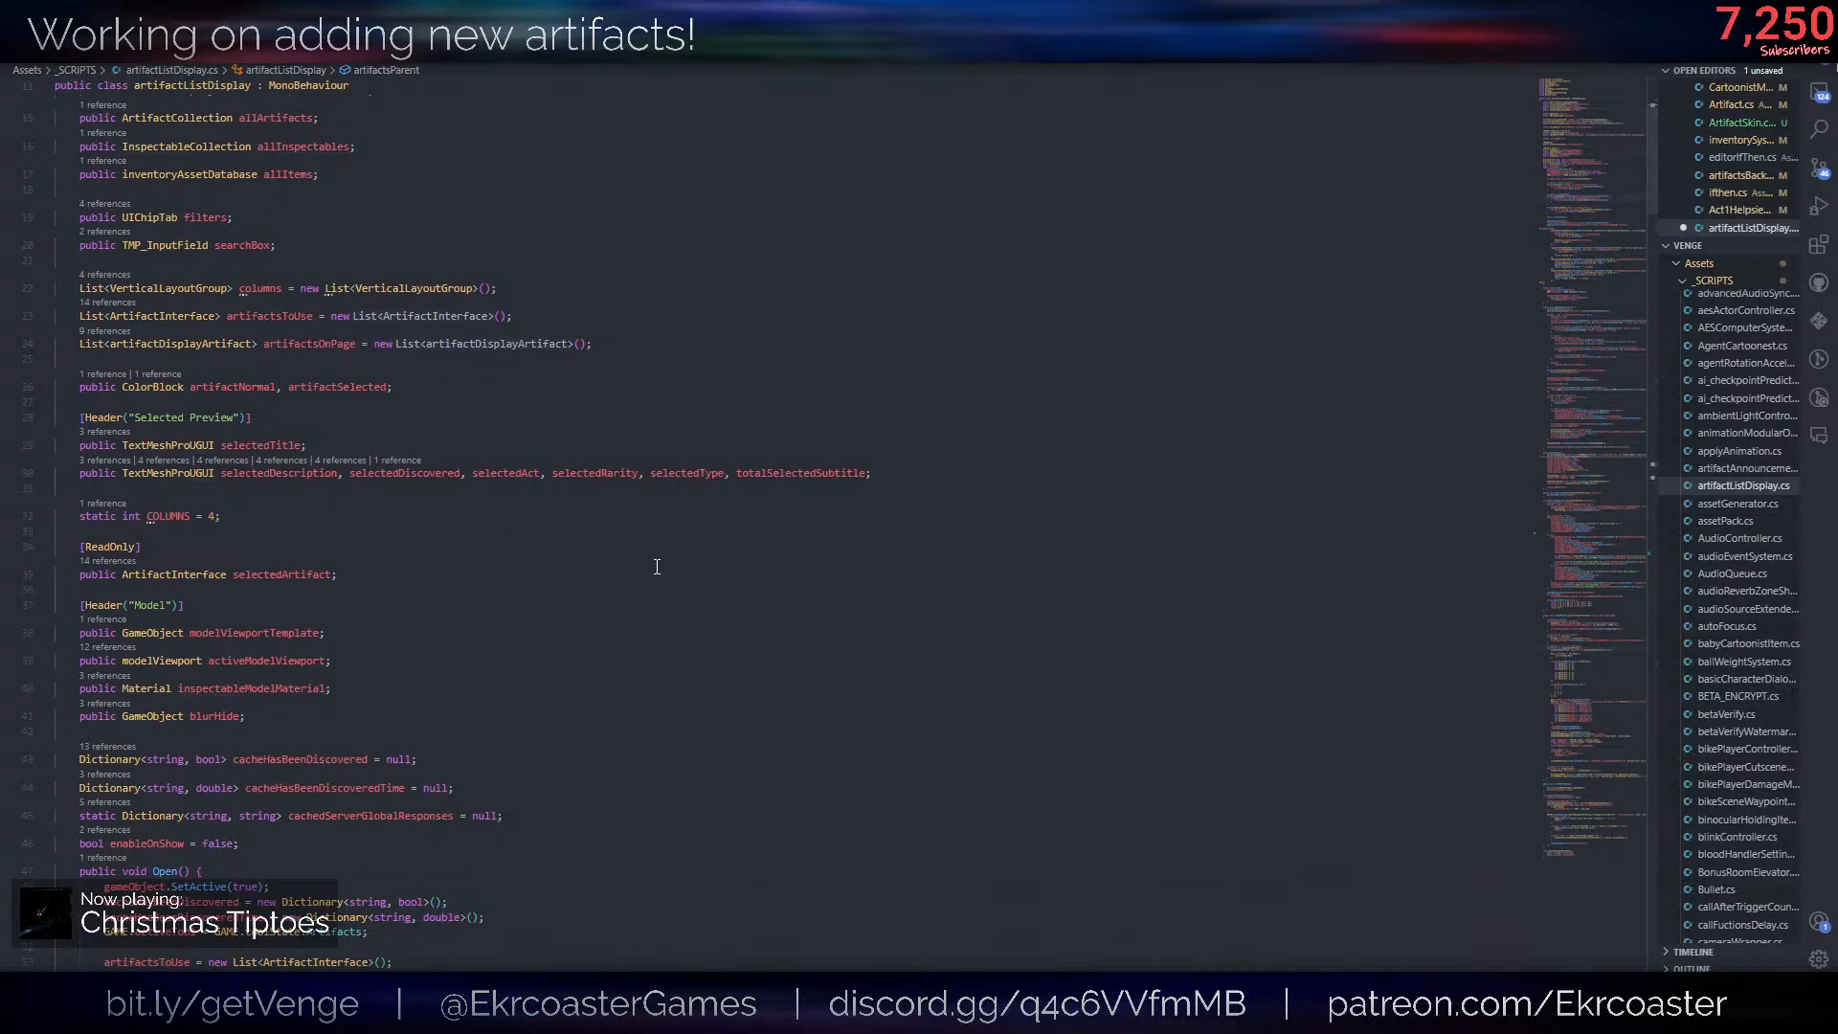
scroll(374, 525, up, 3)
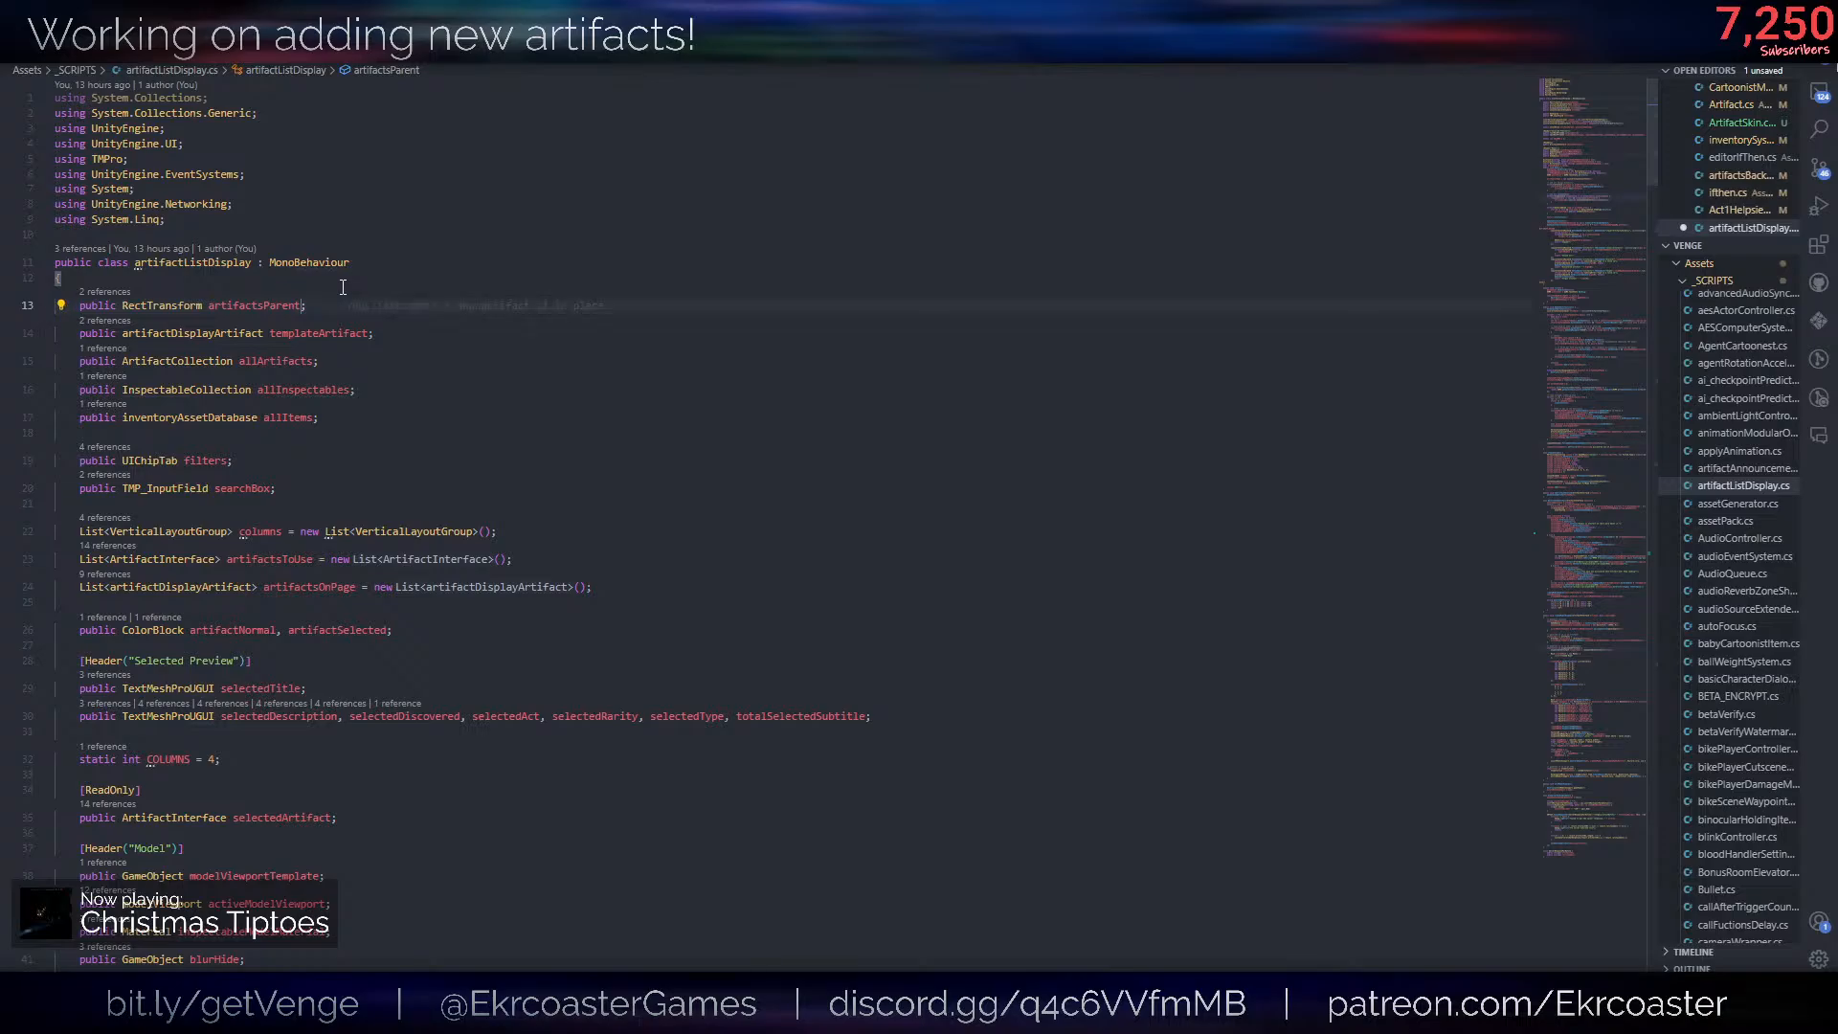
text(,)
key(BackSpace)
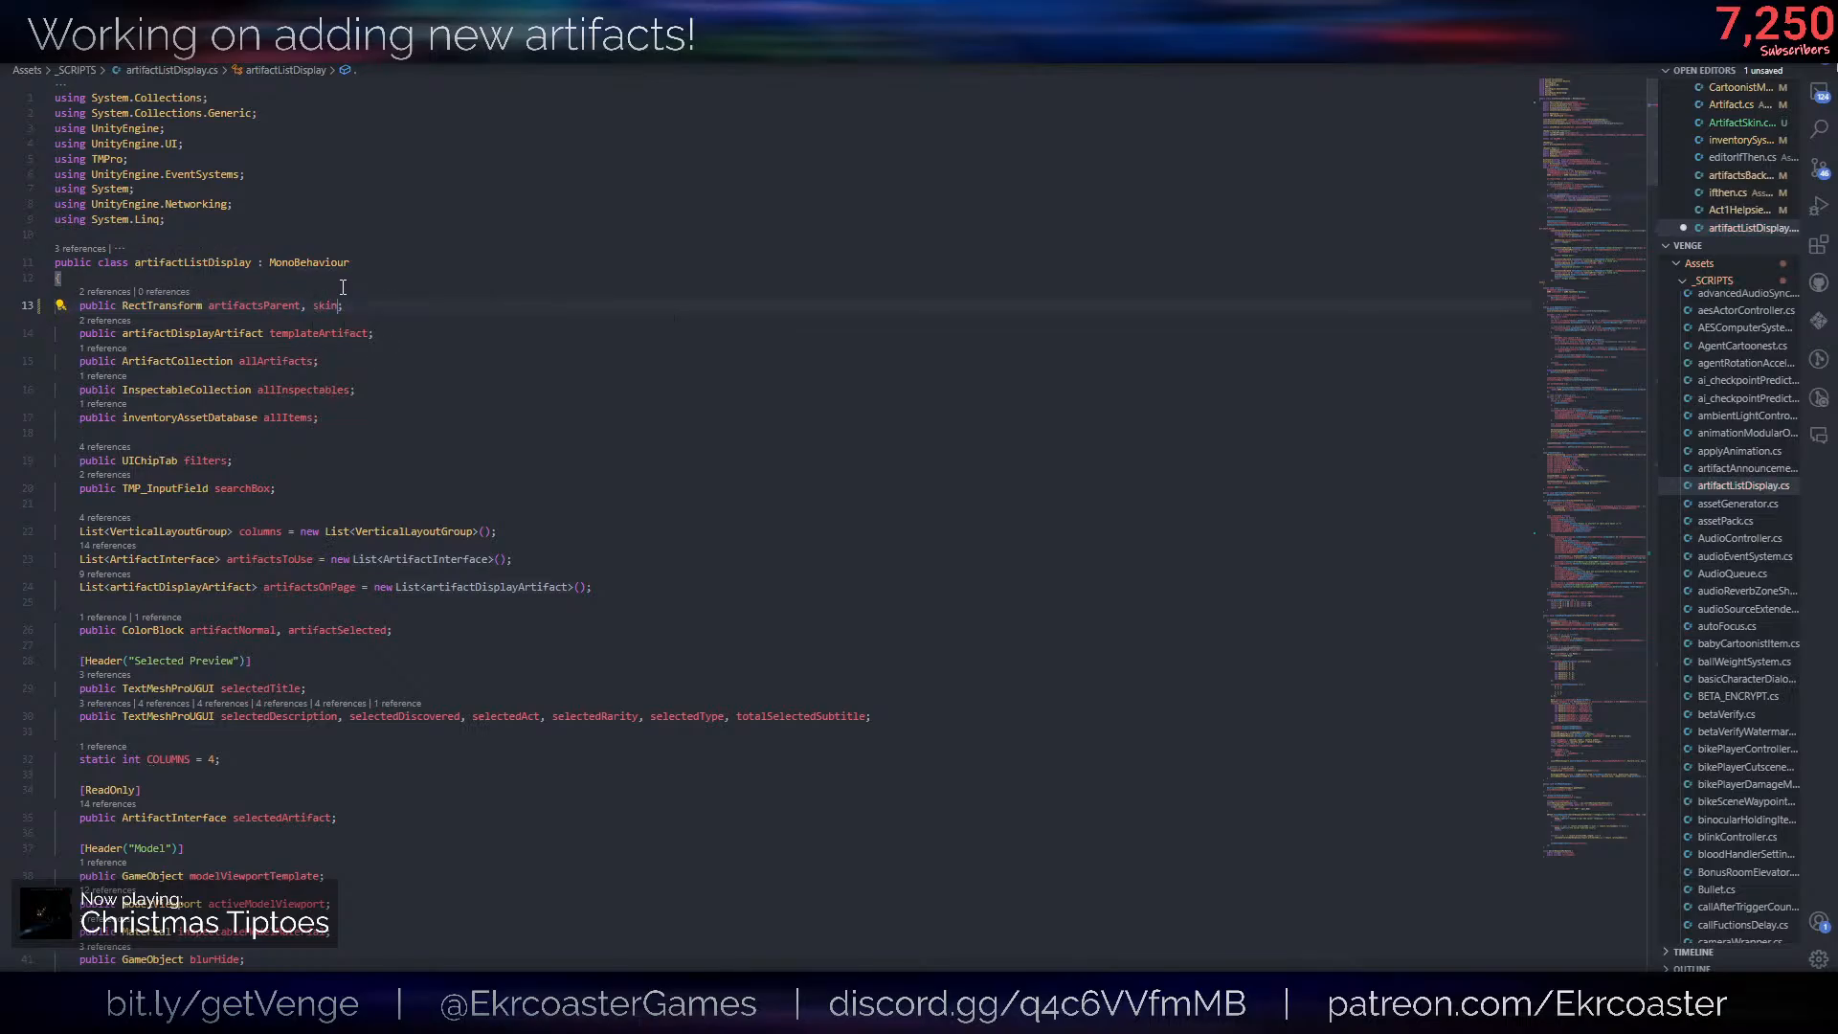
text(artifactSkinPanel)
key(ctrl+s)
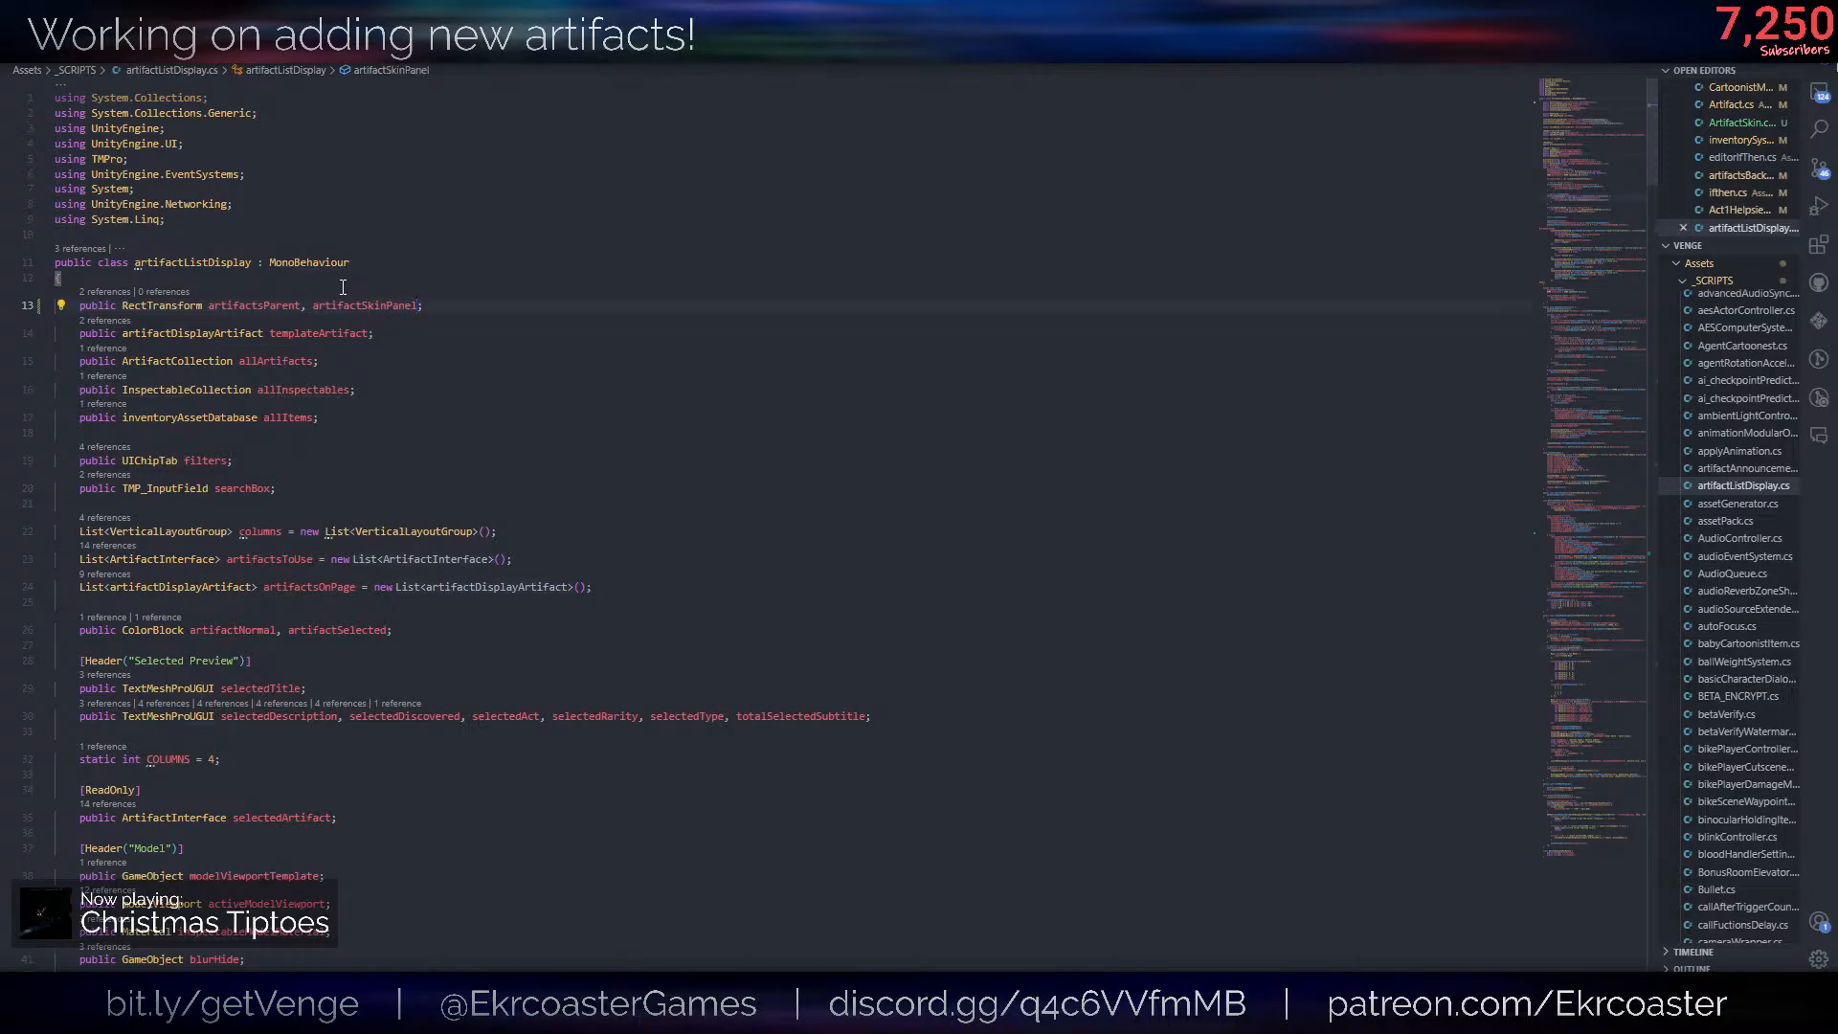
- Add artifactSkinPanel.gameObject.SetActive(false); at the end of the null branch in SetSelectedArtifact and save the script
double_click(354, 306)
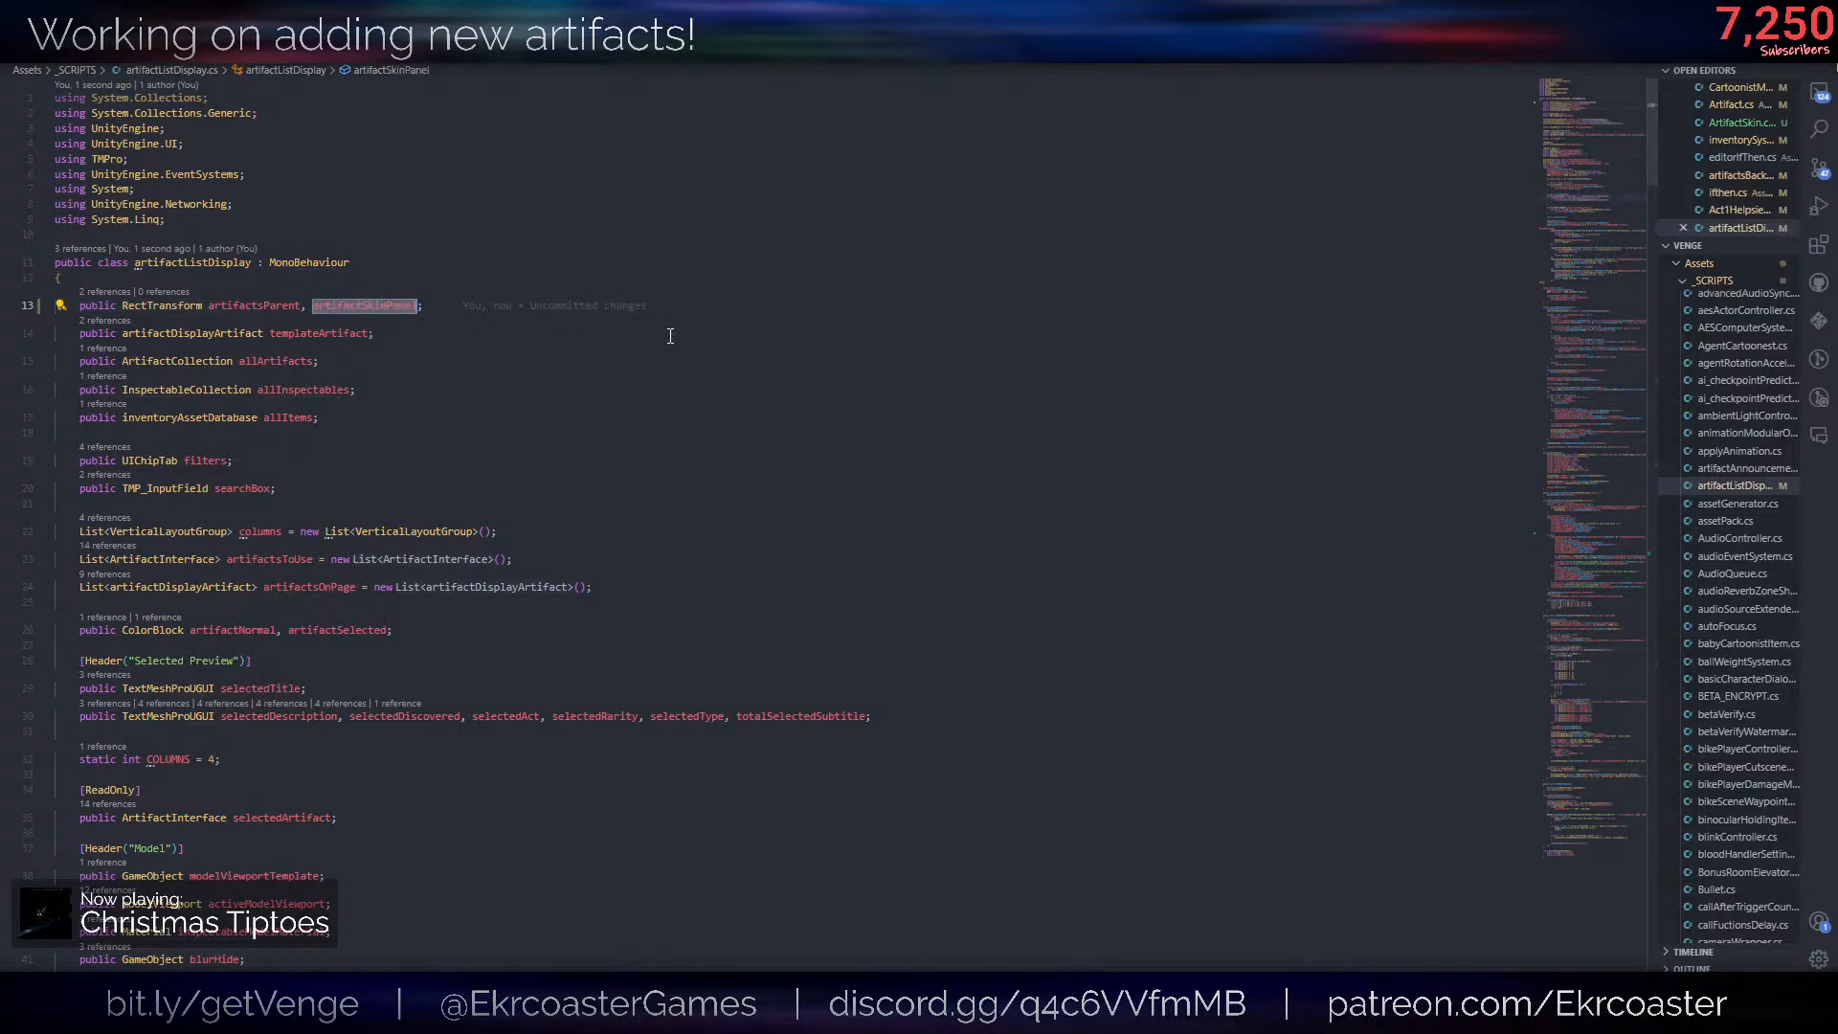
scroll(670, 336, down, 20)
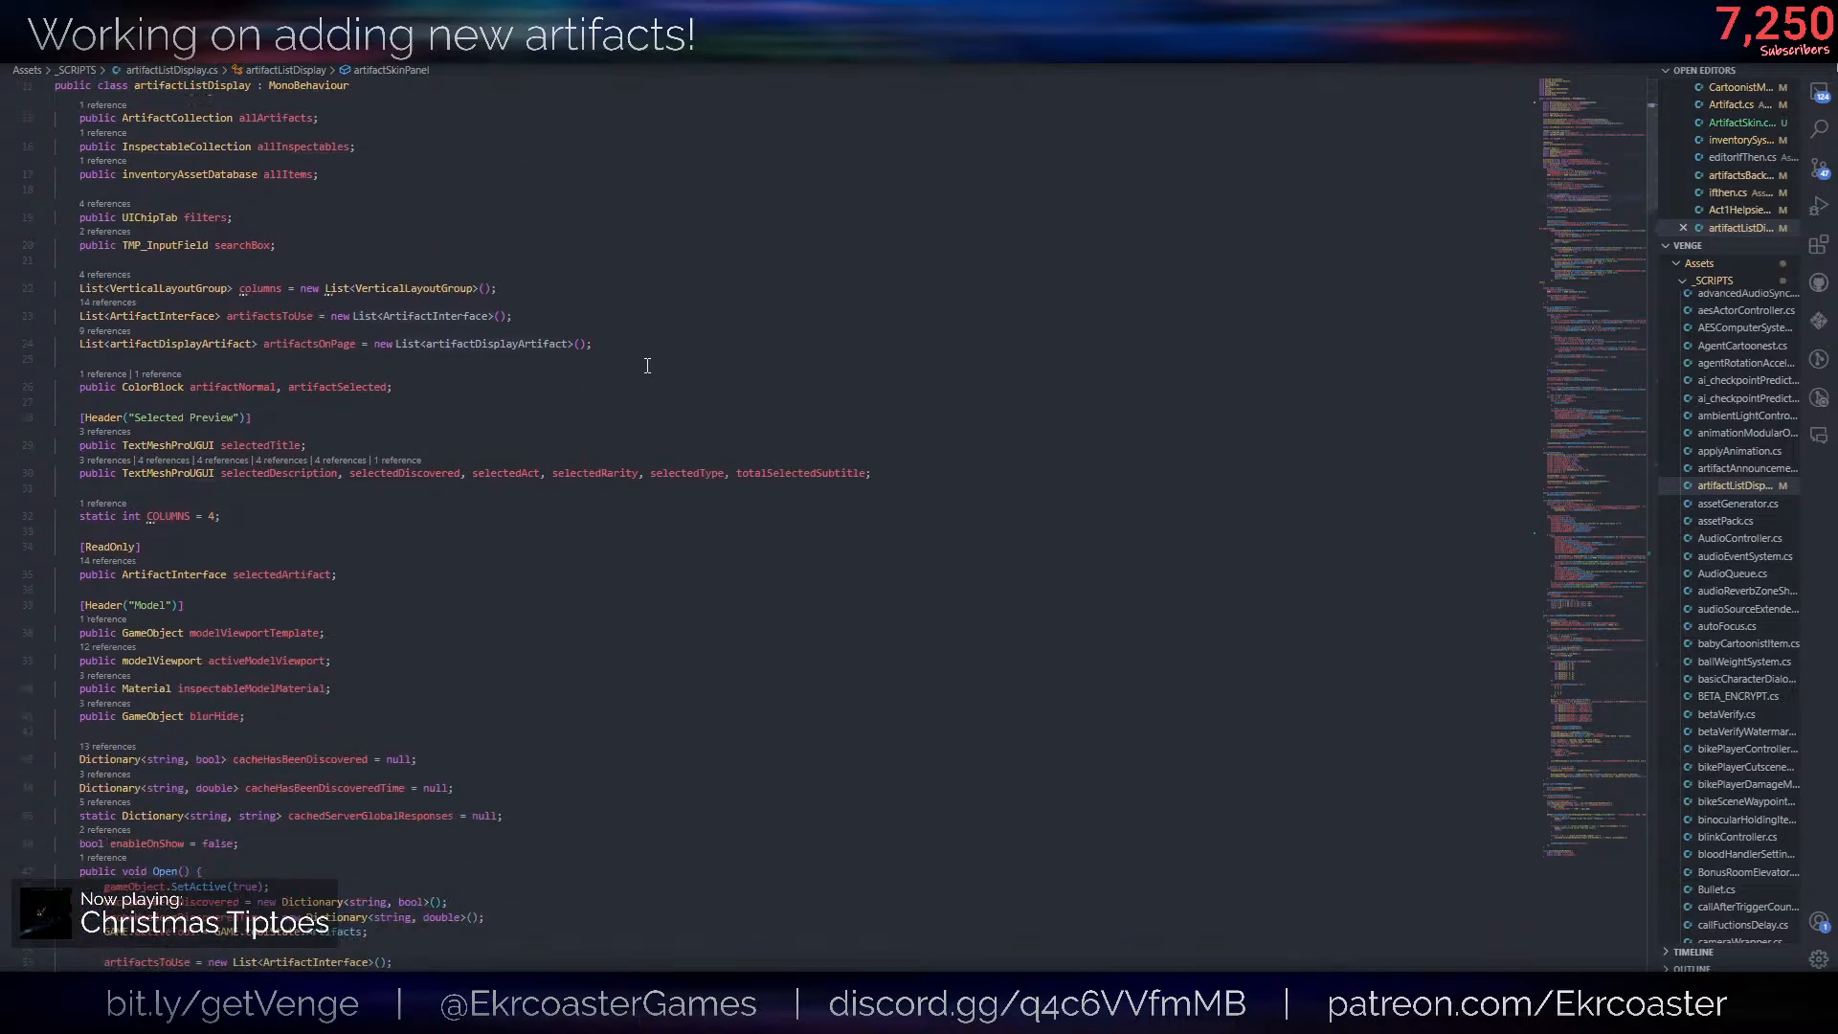
scroll(563, 656, down, 20)
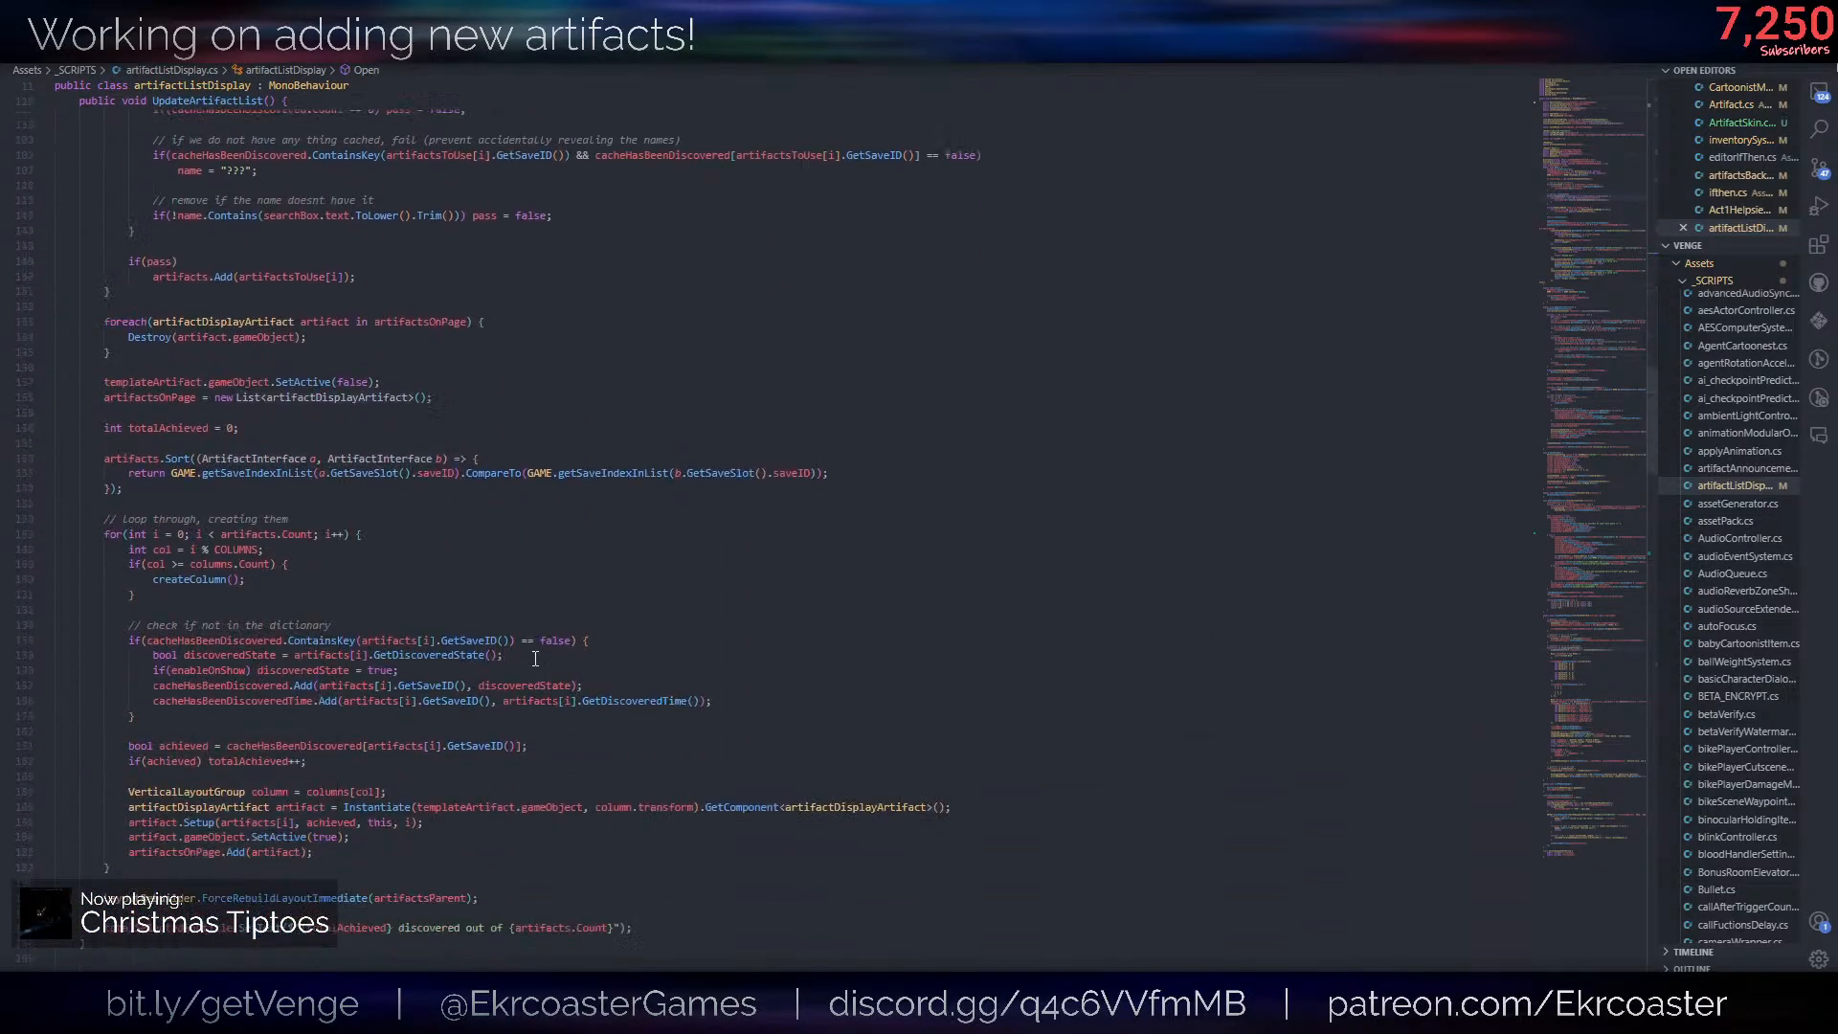
scroll(370, 590, down, 6)
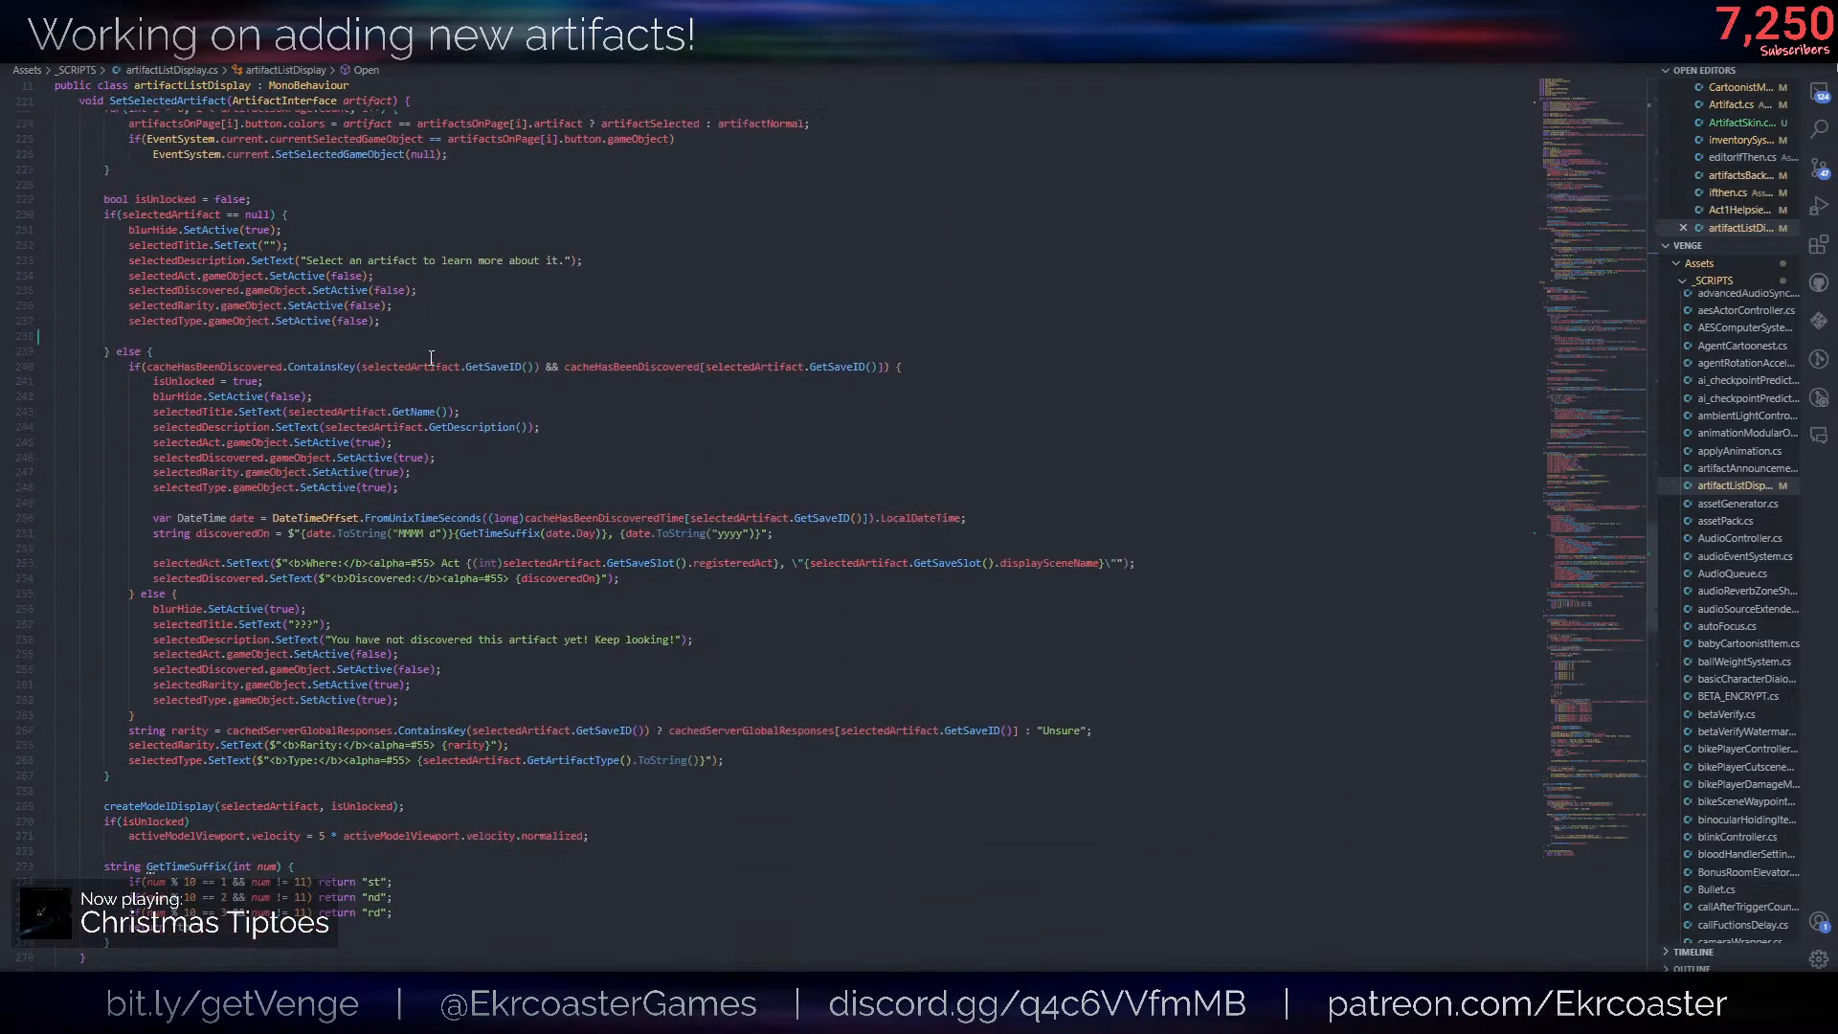
click(415, 346)
key(Up)
key(Tab)
text(artifactSkinPanel.gameObject.SetActive(false);)
key(ctrl+s)
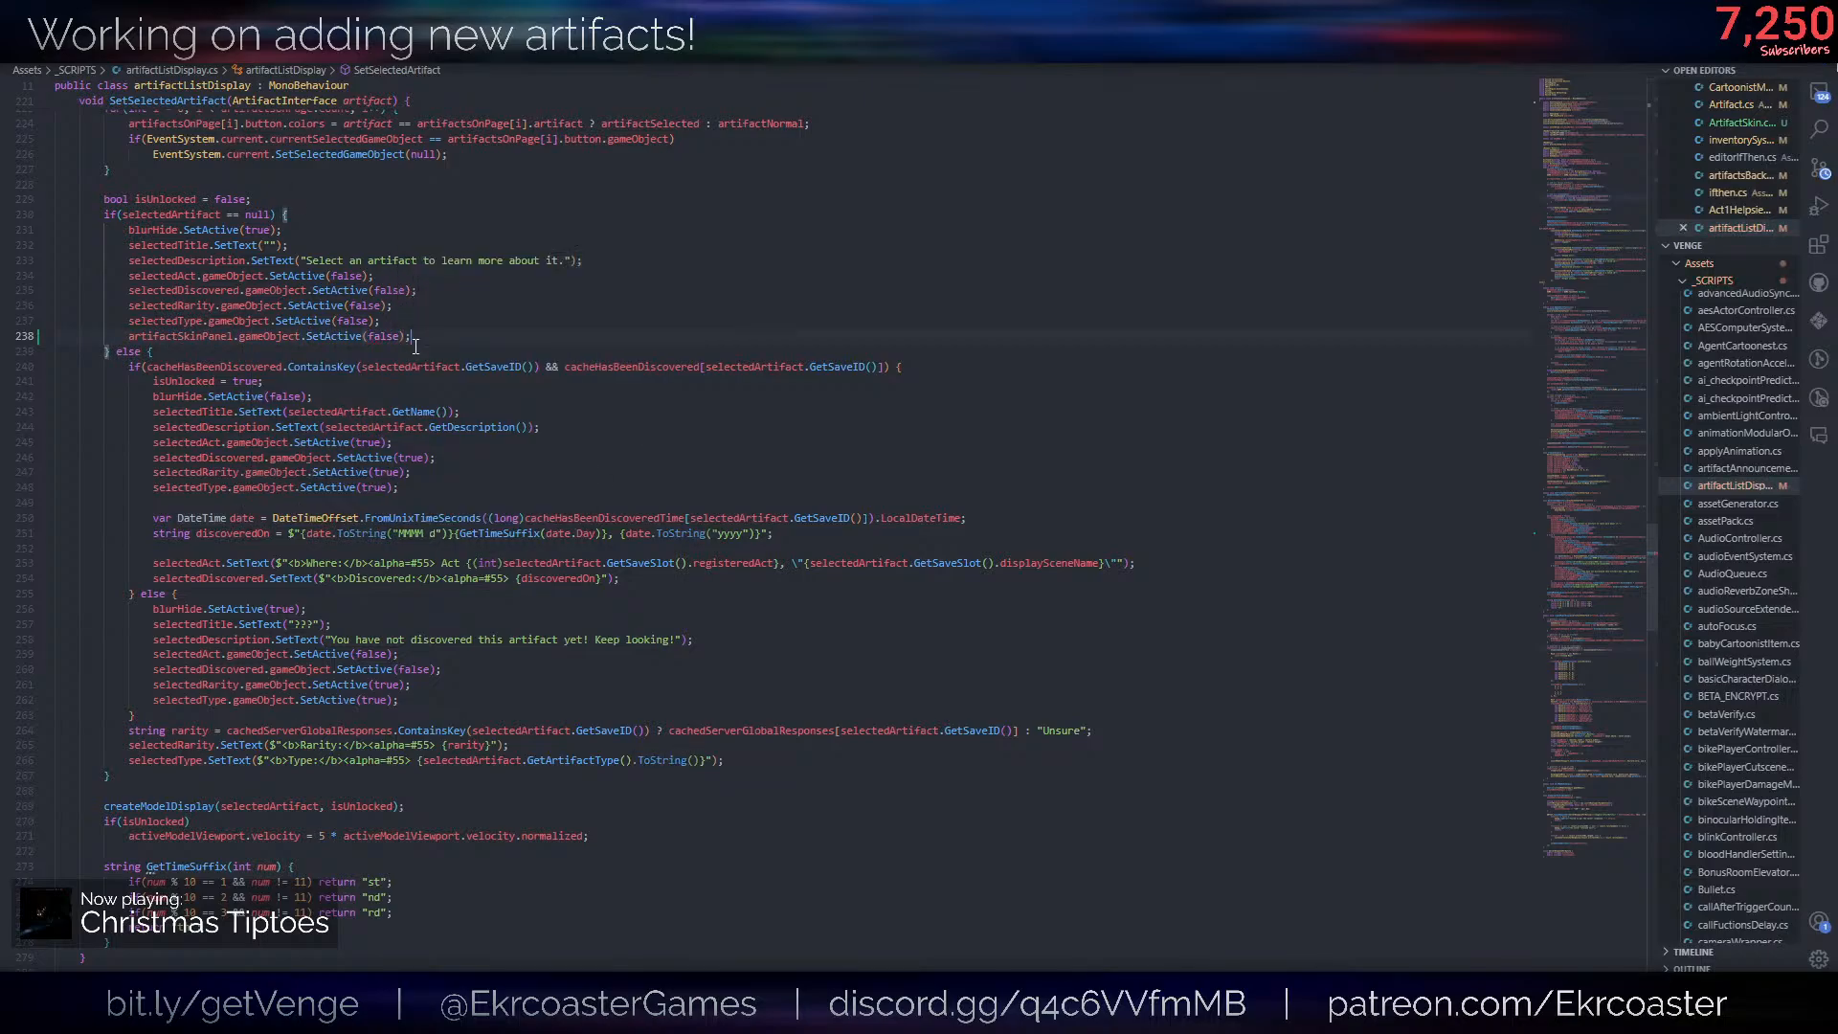
- Duplicate the artifactSkinPanel deactivation line as the first statement of the else branch in SetSelectedArtifact
drag(416, 337, 407, 326)
key(ctrl+c)
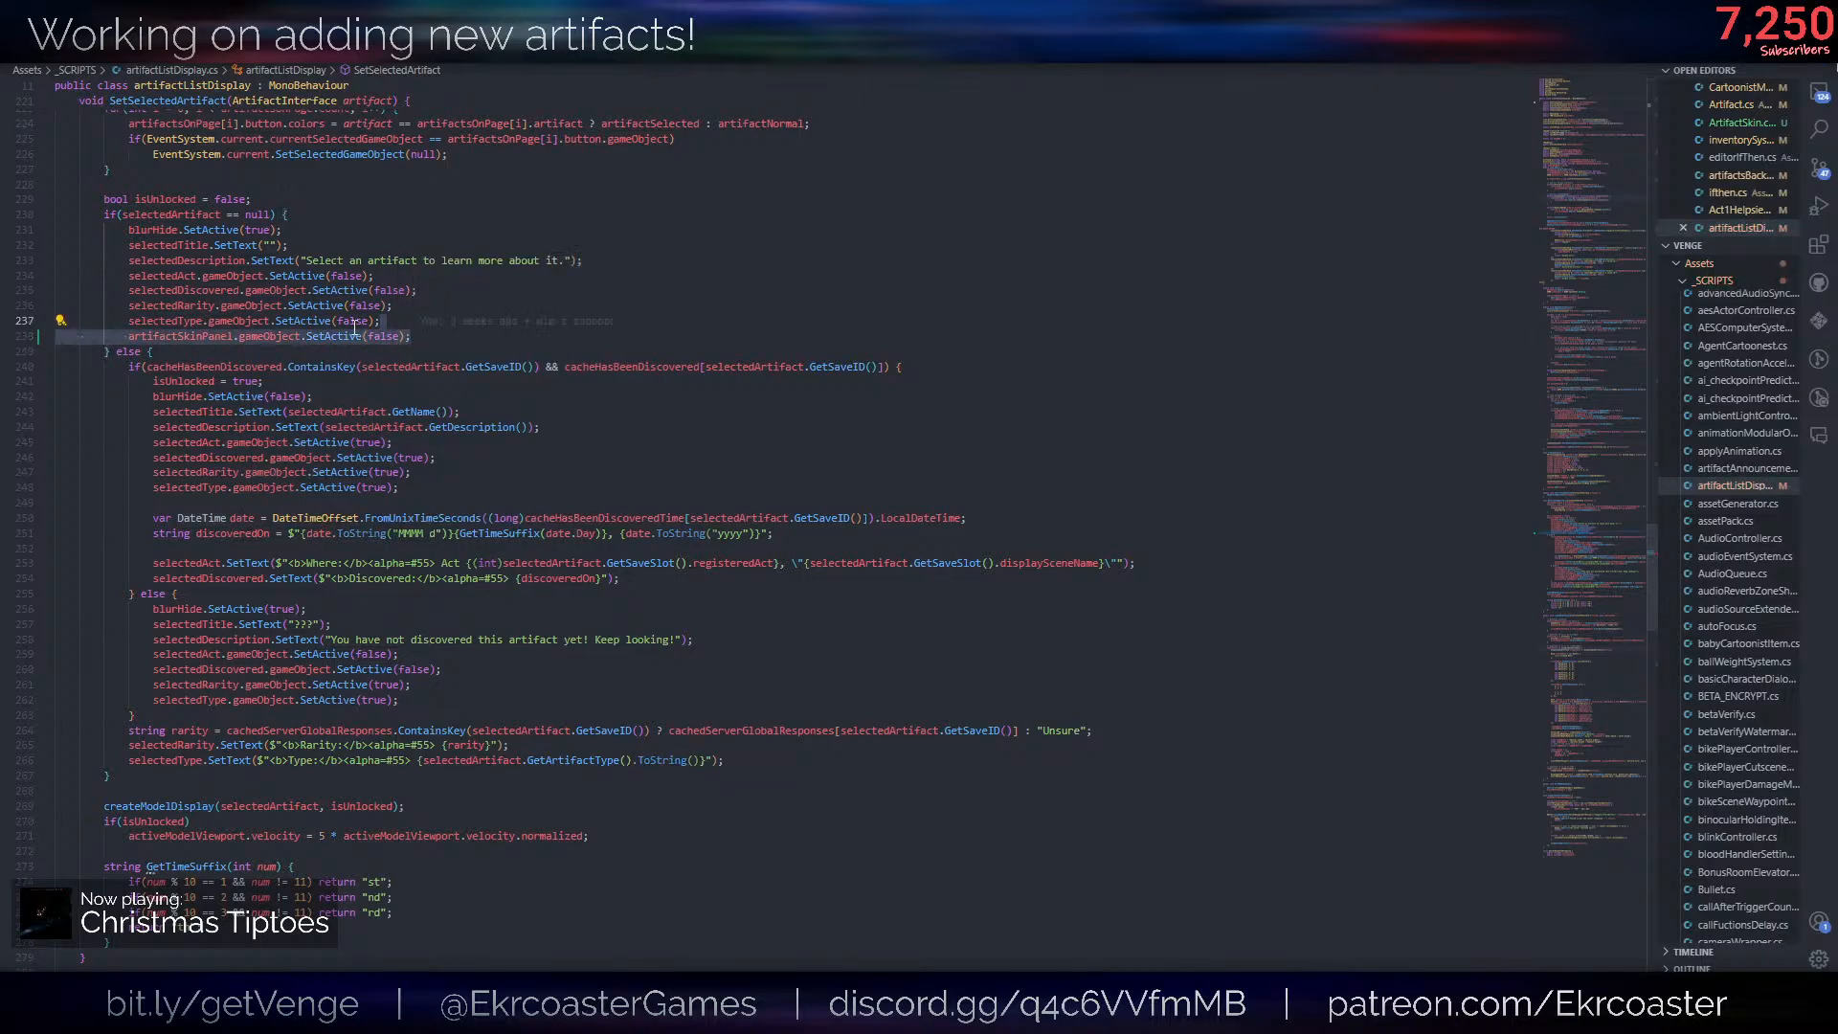
click(242, 350)
key(ctrl+v)
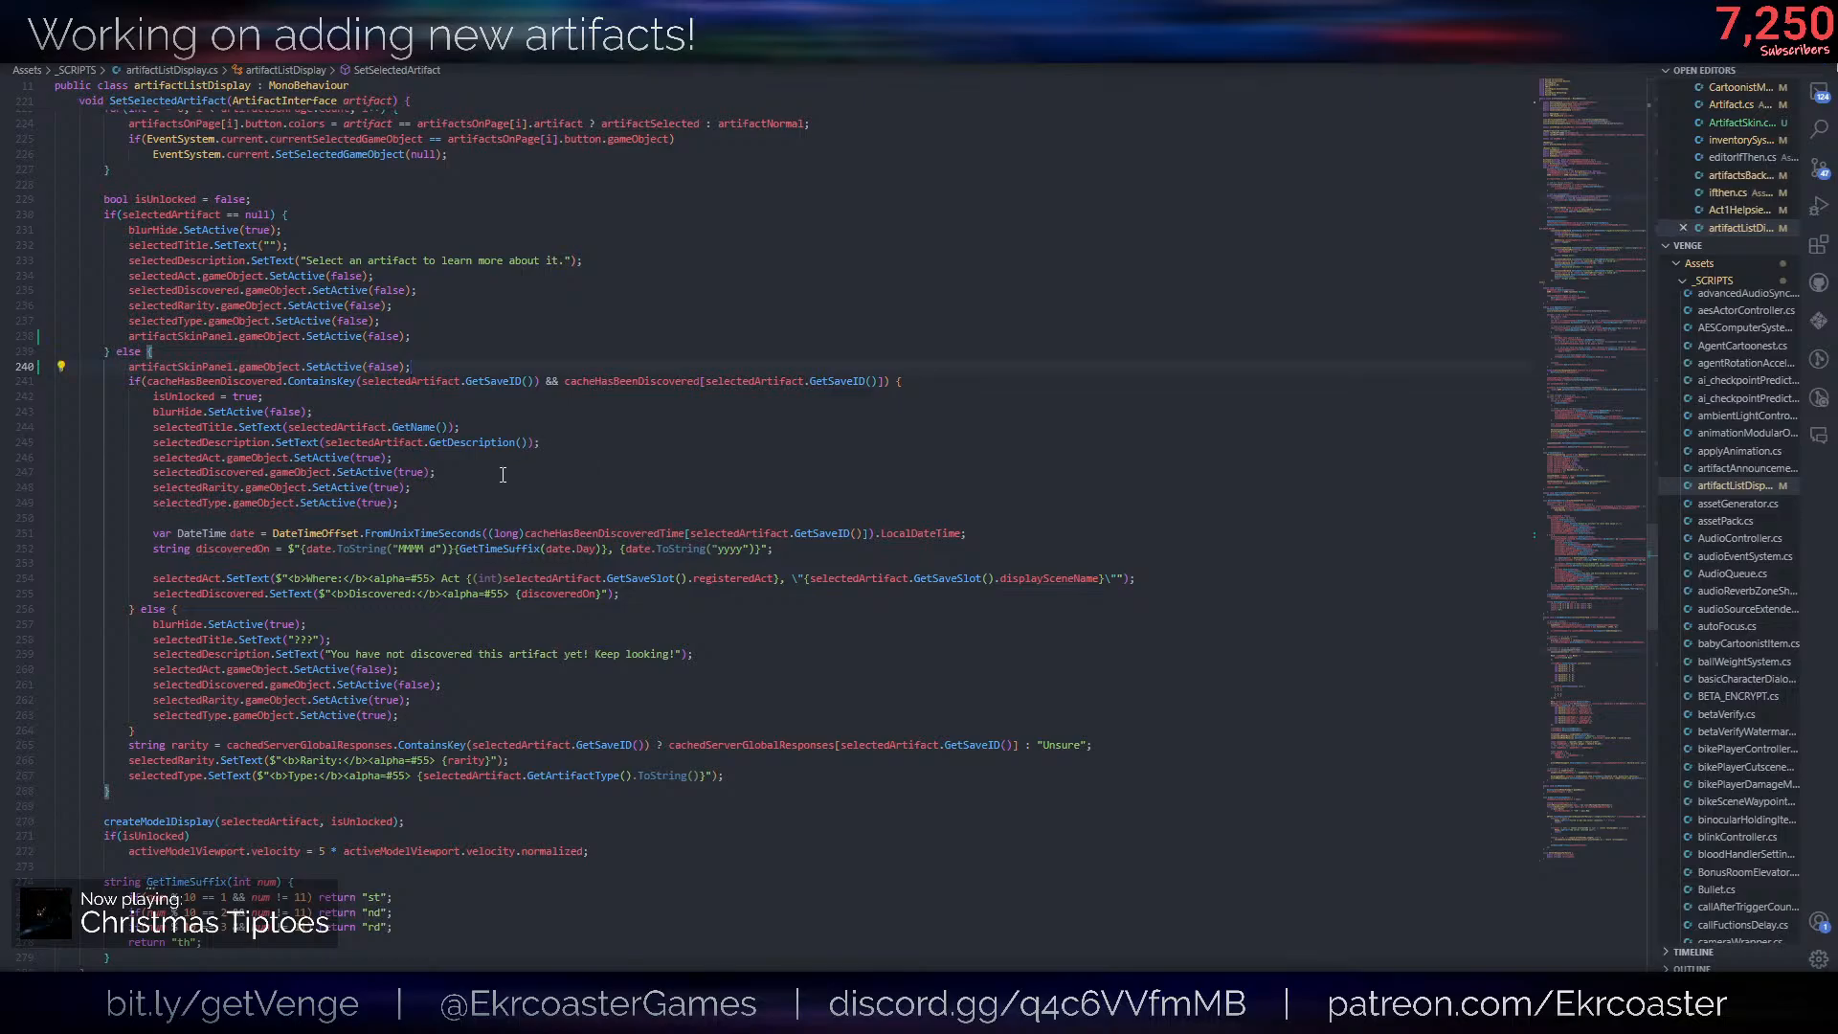
- Add an if(selectedArtifact is ArtifactSkin) block after the selectedType text line in the else branch
click(748, 773)
key(Return)
key(Return)
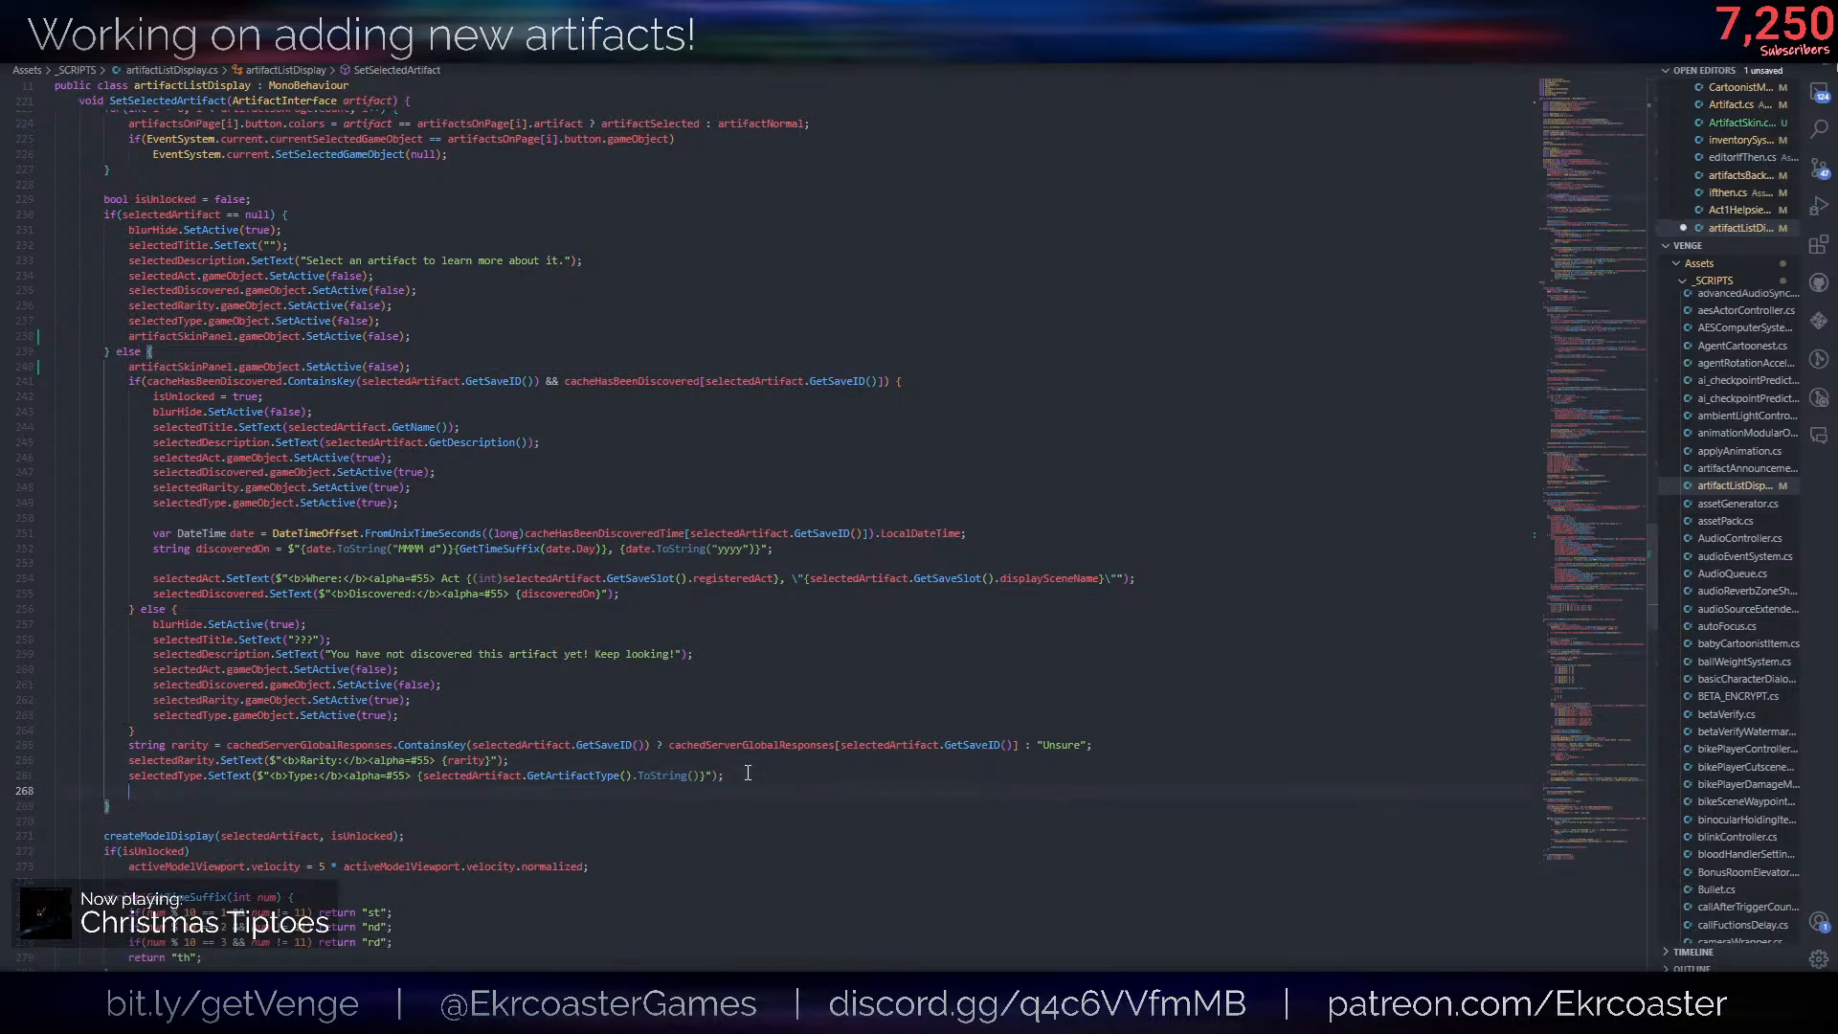
text(if()
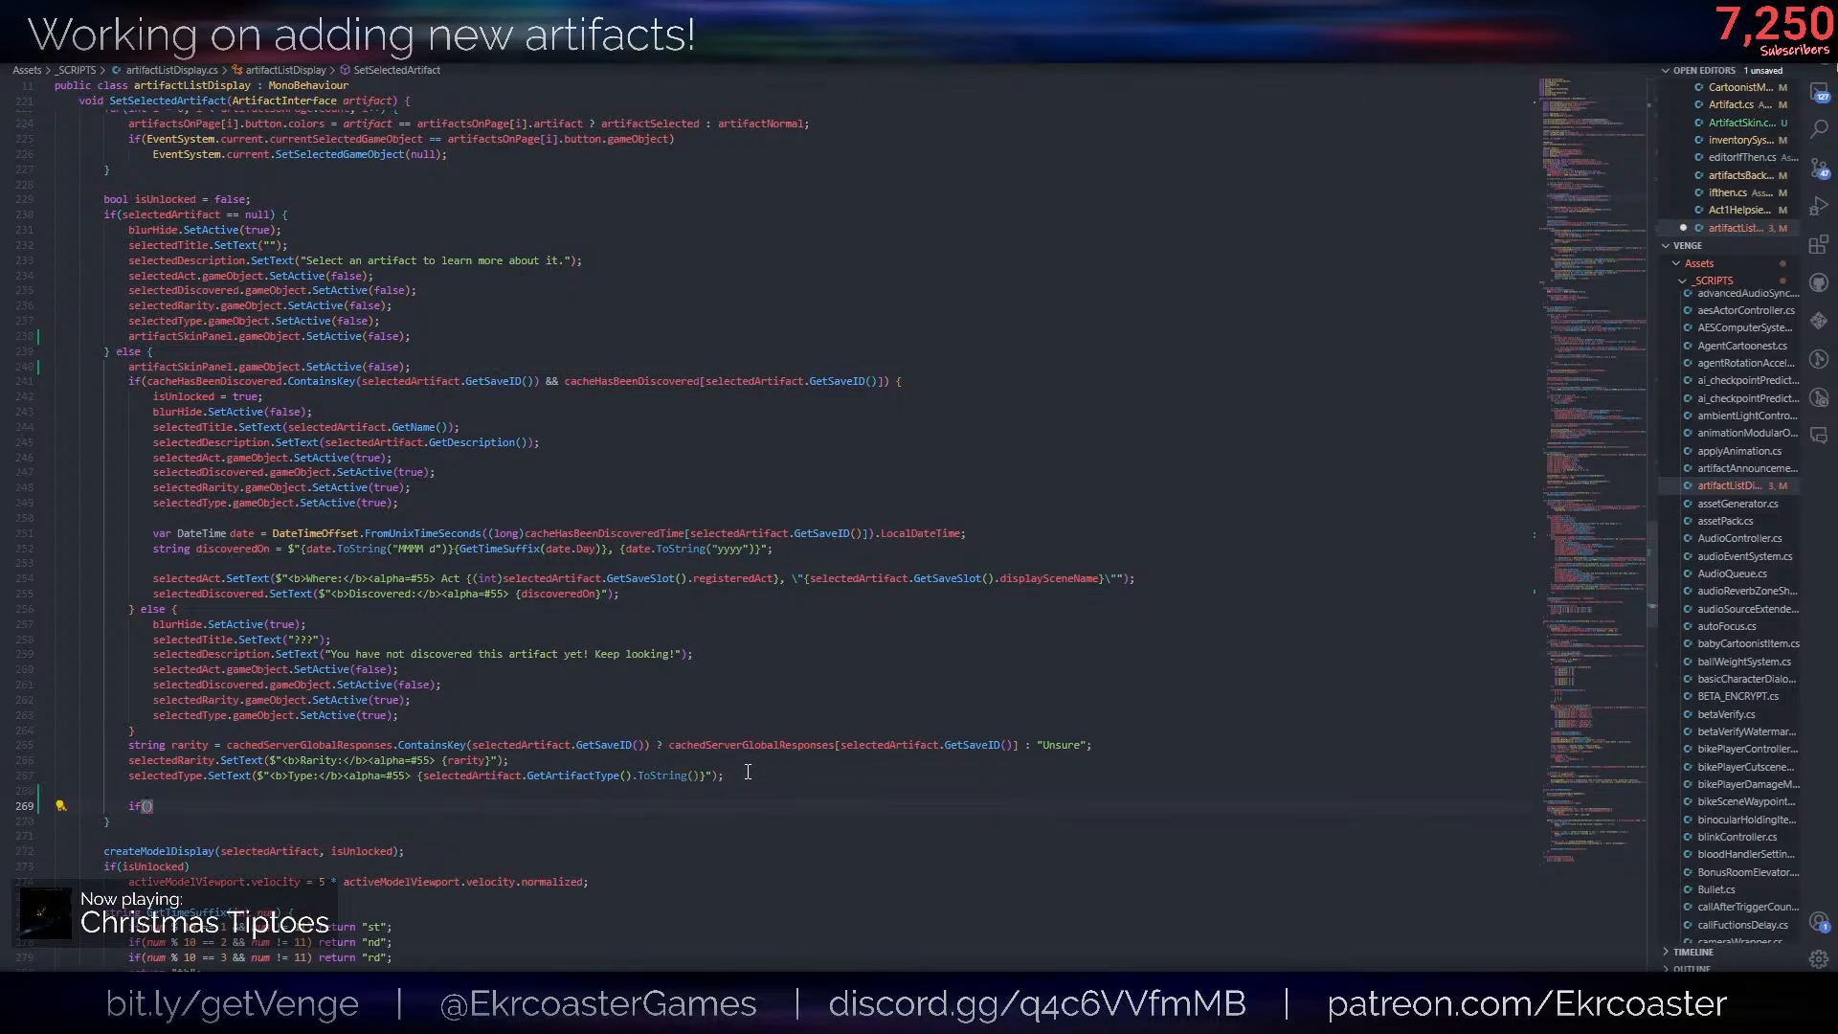
text(sele)
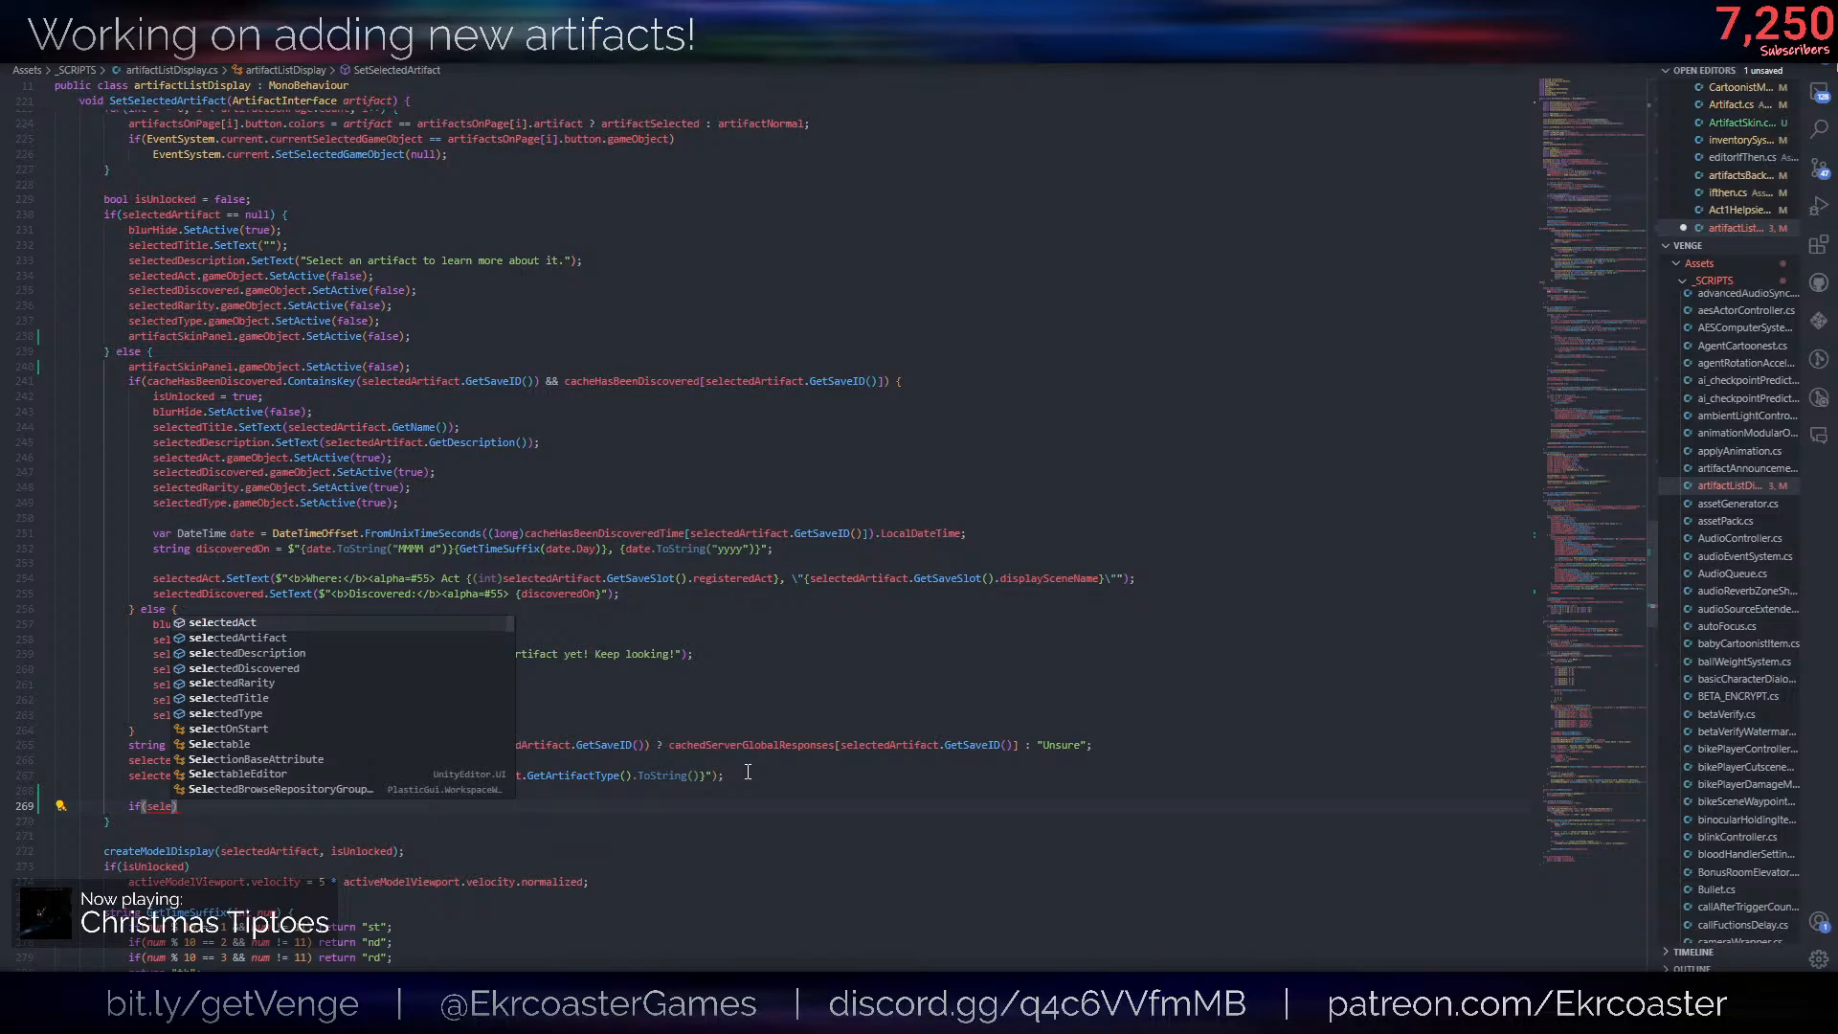
text(ctedArtifact is )
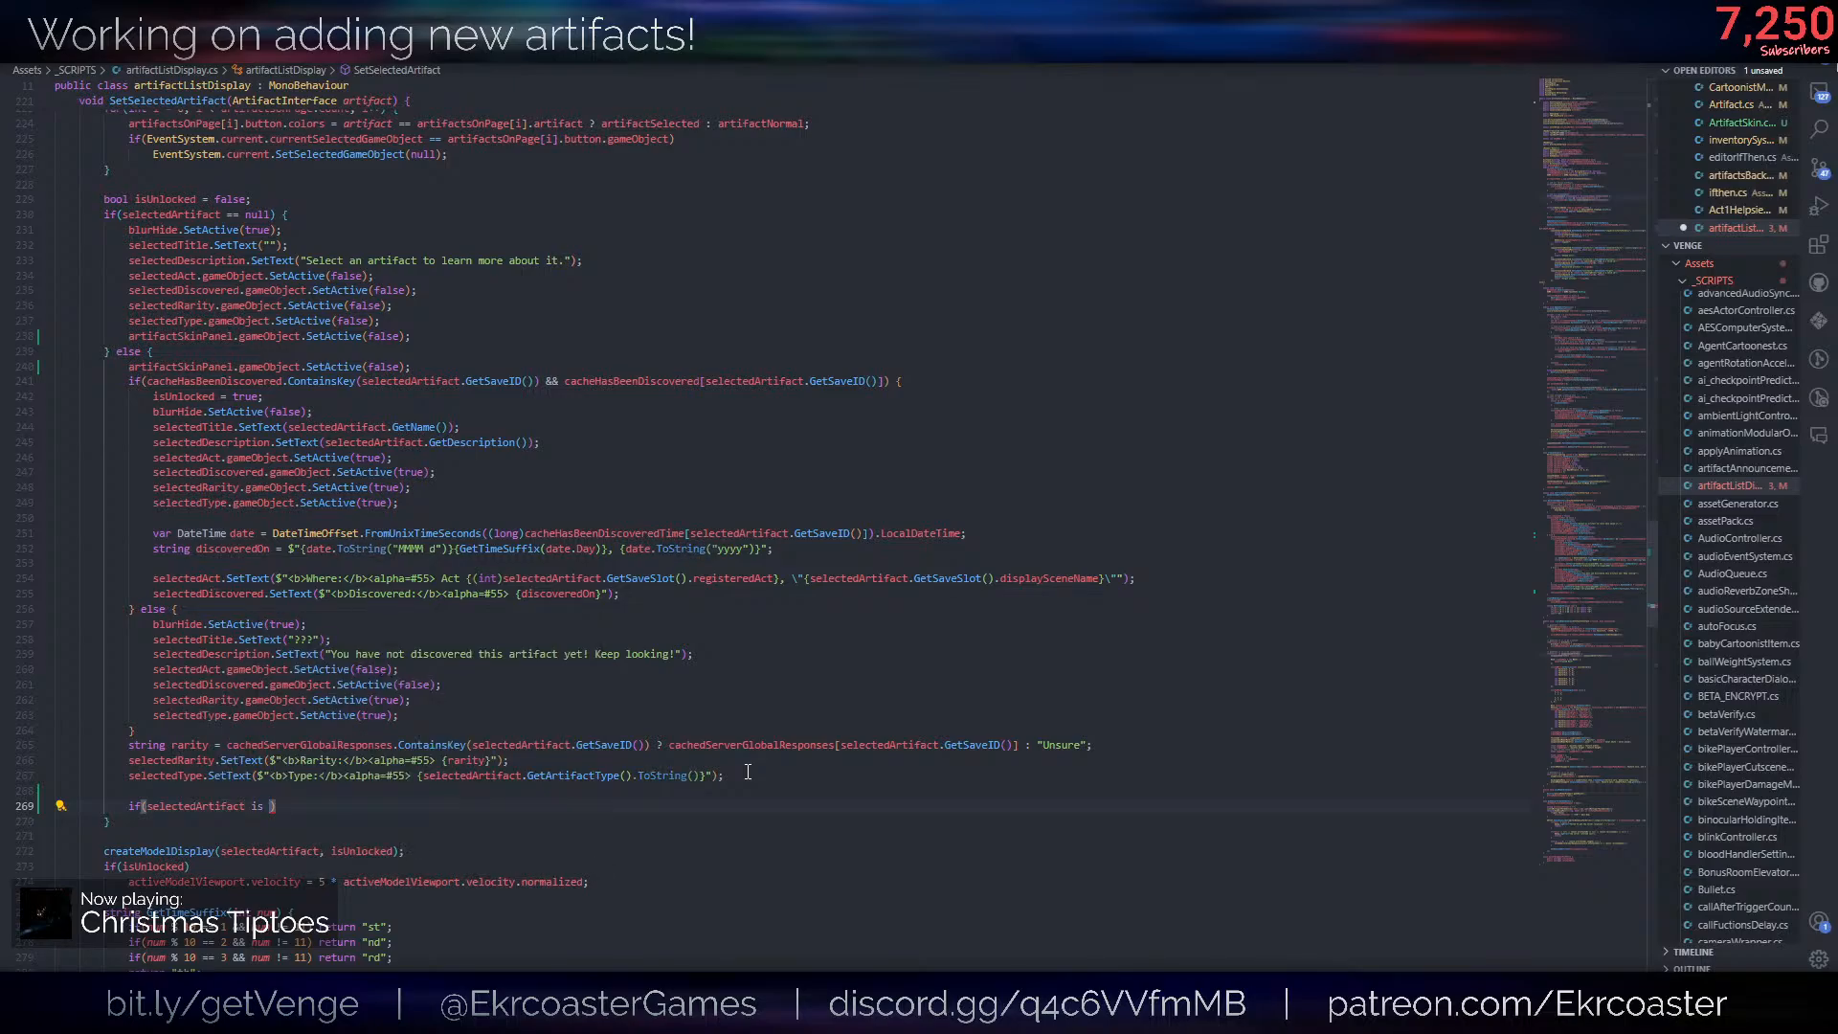
text(Skinar)
key(BackSpace)
key(BackSpace)
key(BackSpace)
key(BackSpace)
key(BackSpace)
key(BackSpace)
text(ifactSk)
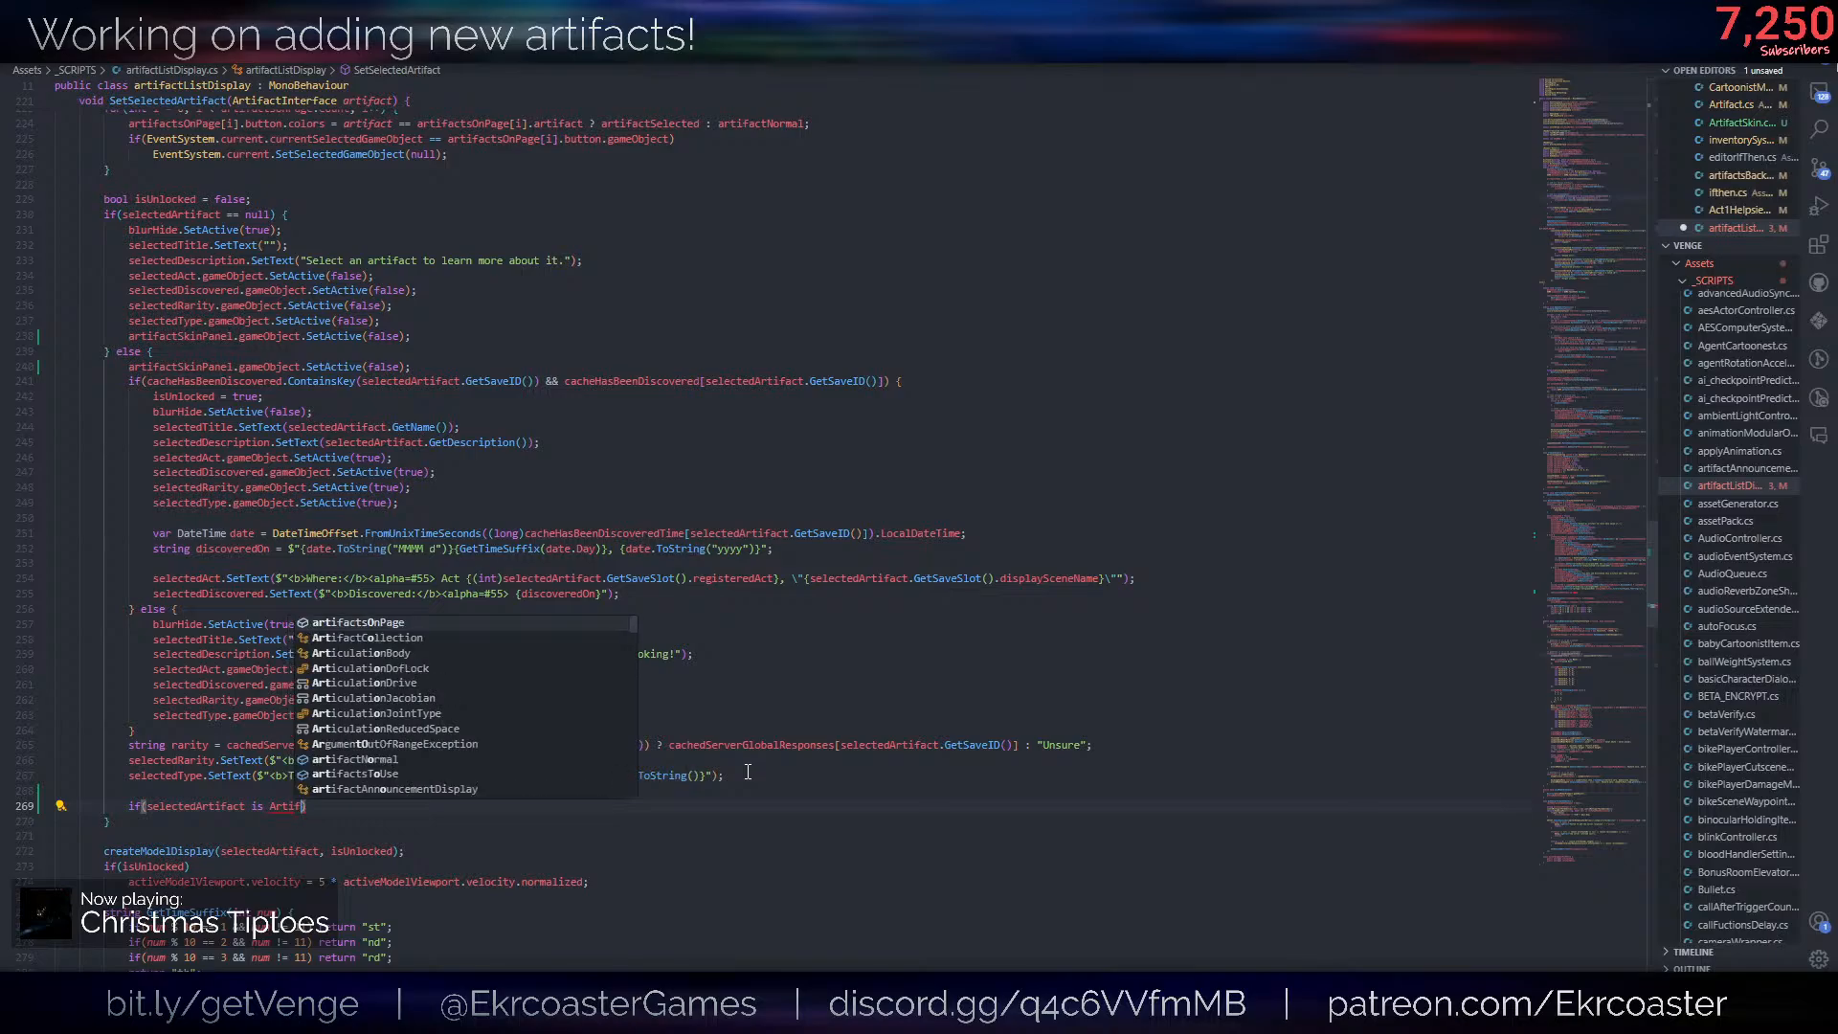
key(Tab)
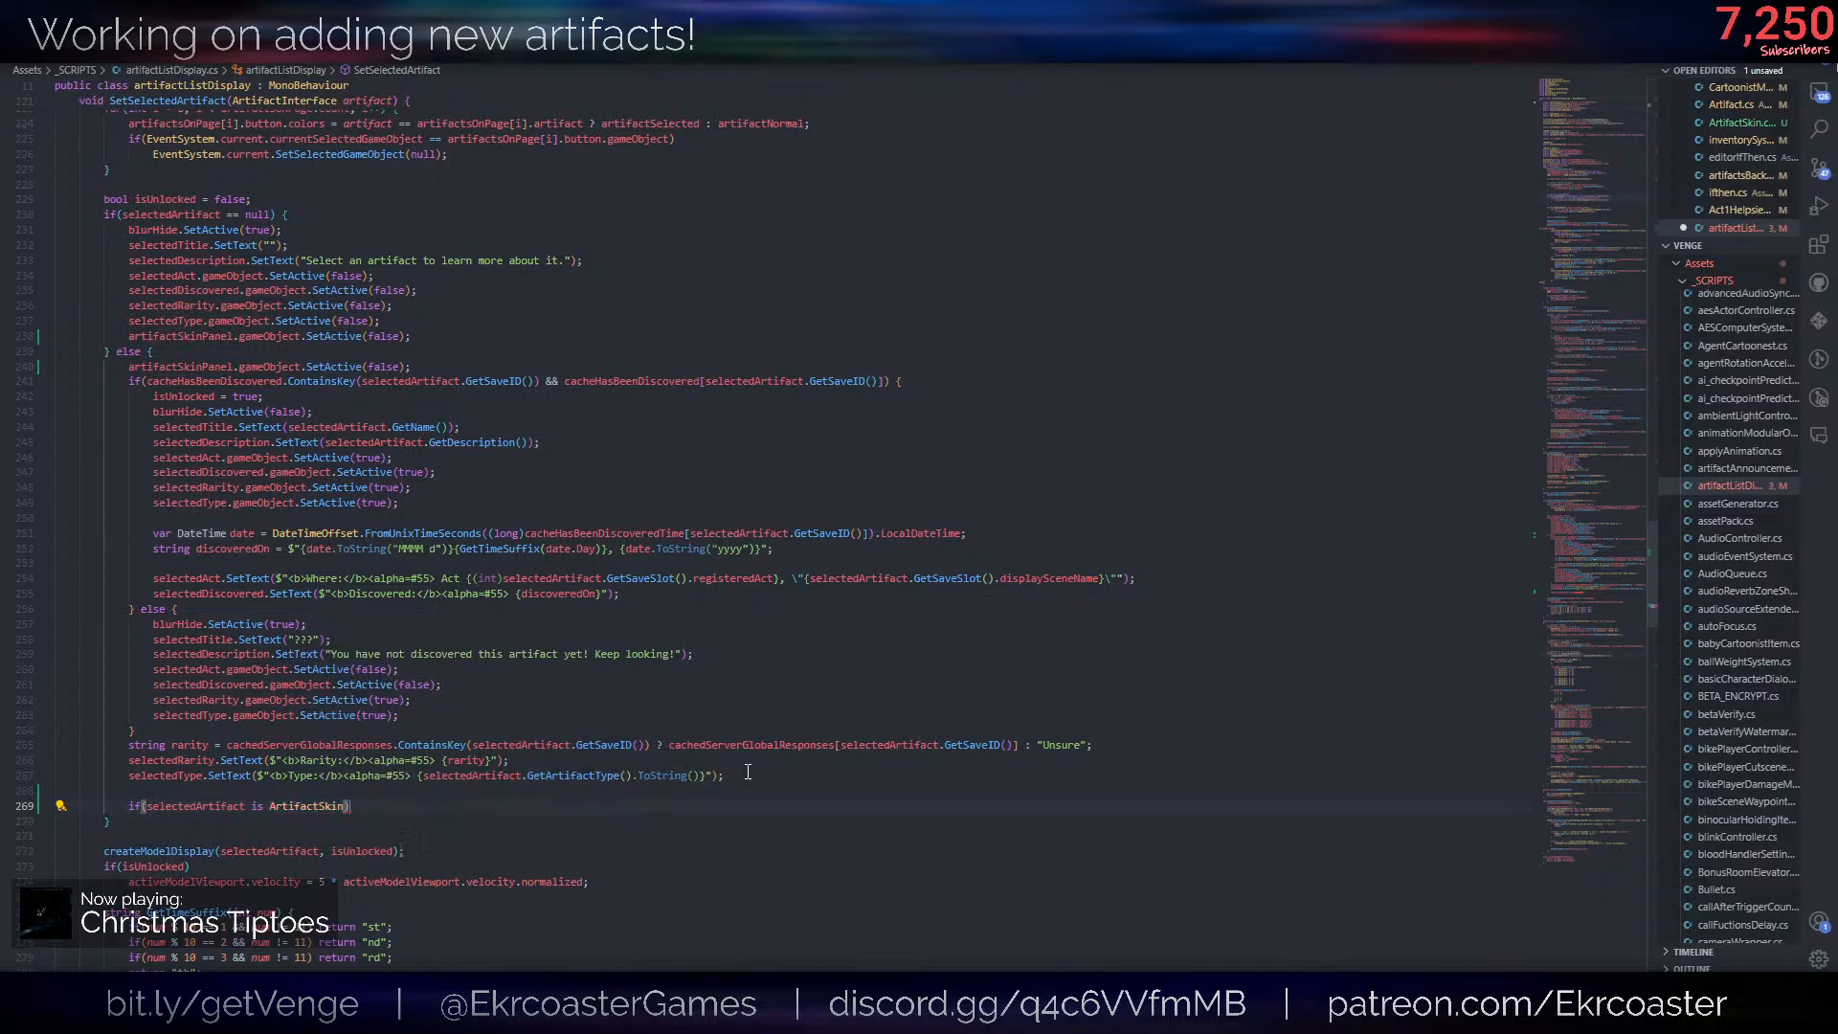
text() PaintCanItem)
key(ctrl+BackSpace)
text({)
key(Return)
- Fill the ArtifactSkin block with artifactSkinPanel.gameObject.SetActive(true); and save the script
key(ctrl+shift+k)
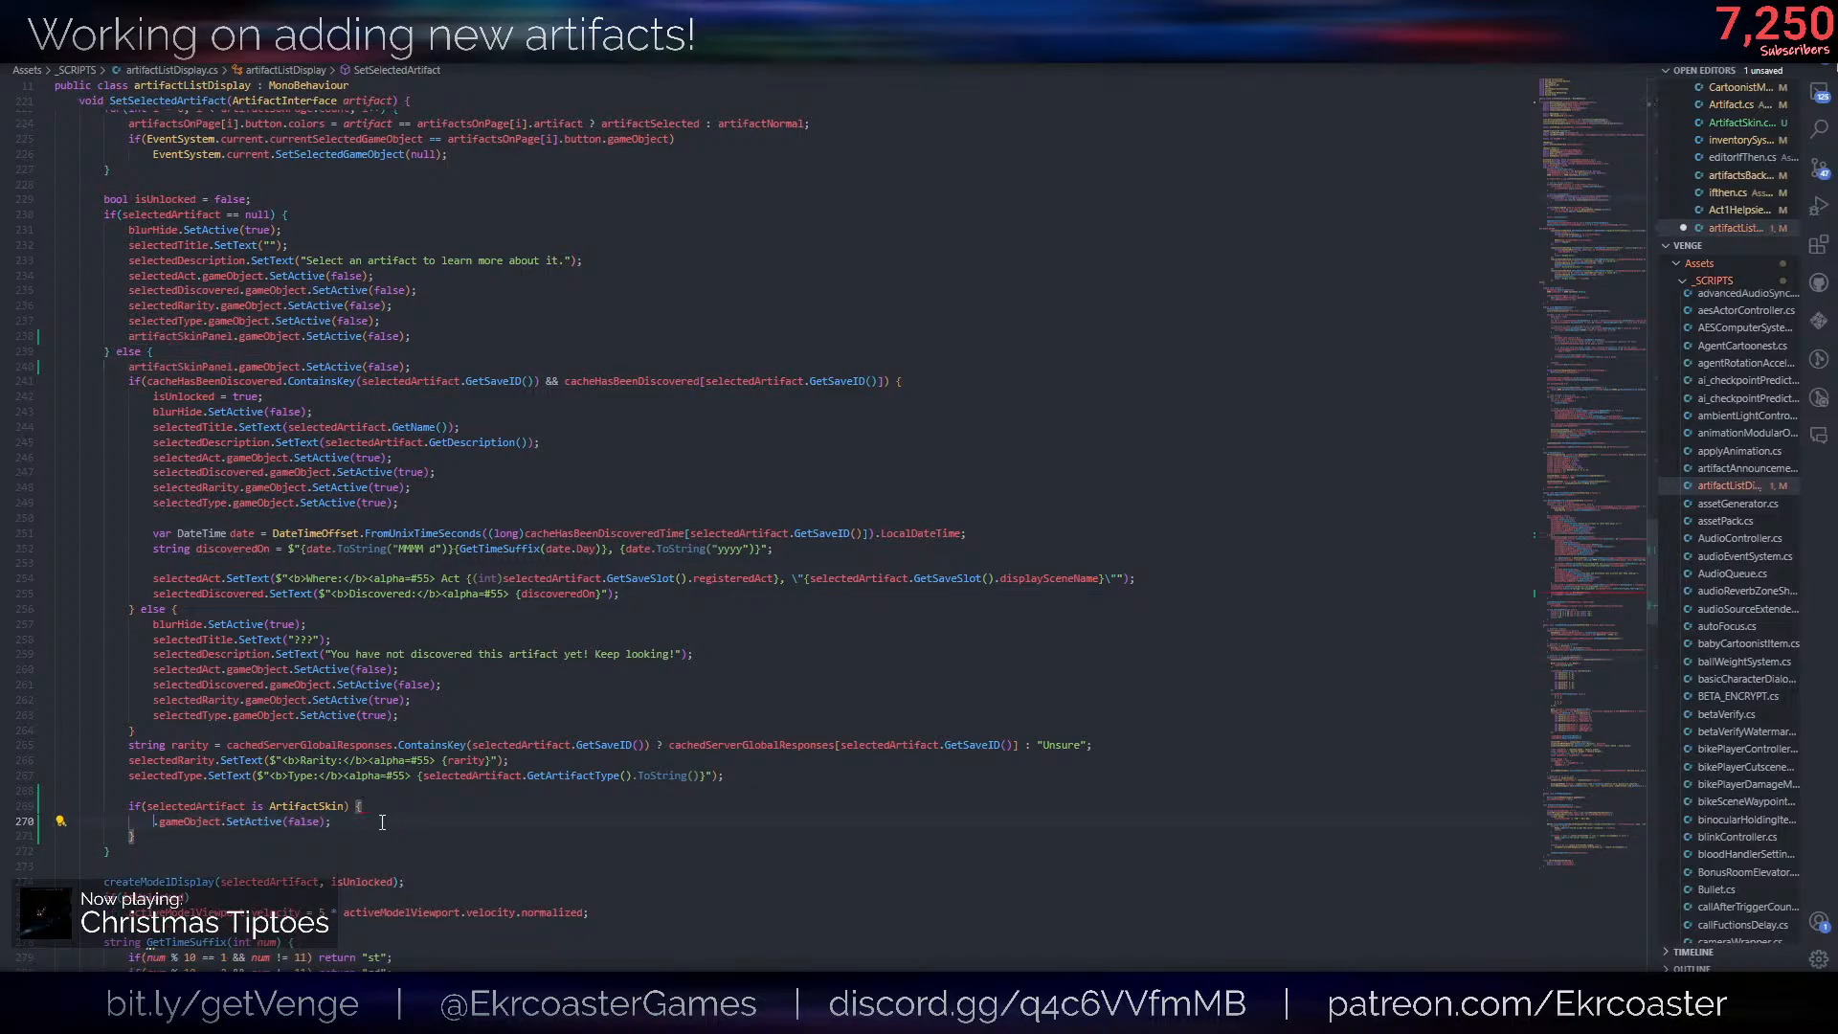
key(Tab)
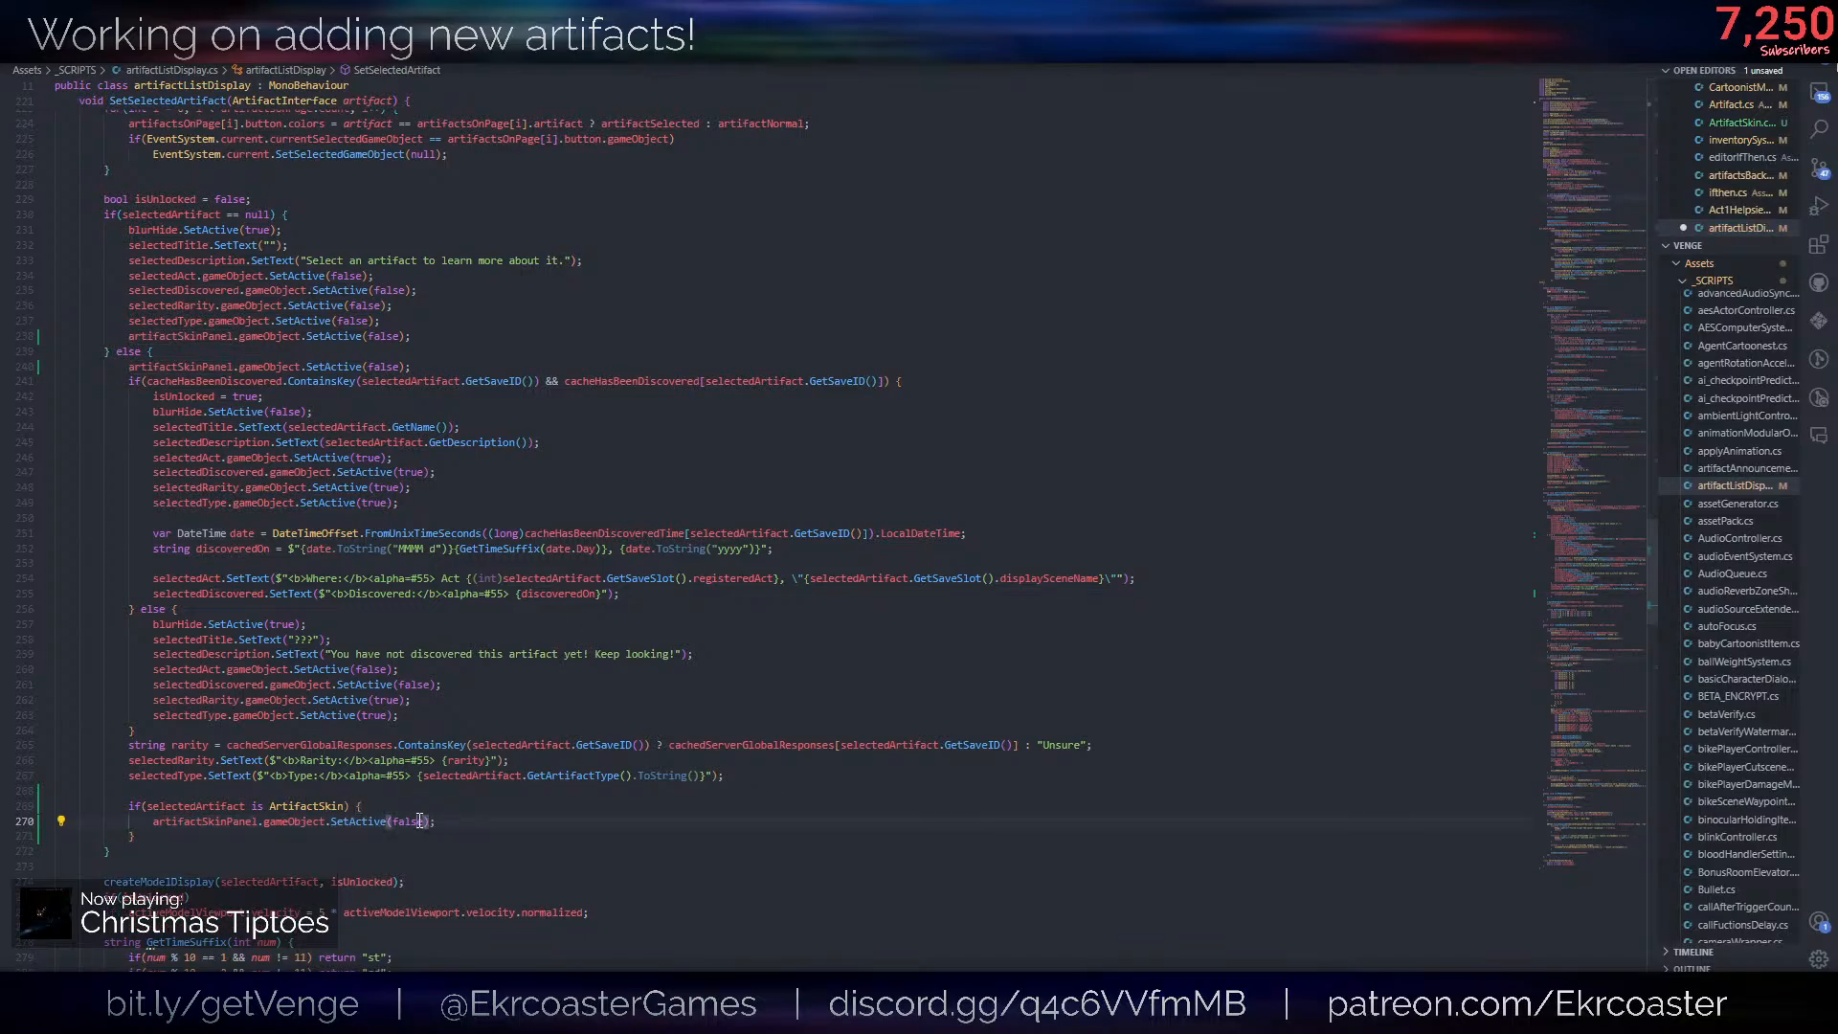
double_click(407, 821)
text(true)
click(463, 822)
scroll(300, 869, down, 10)
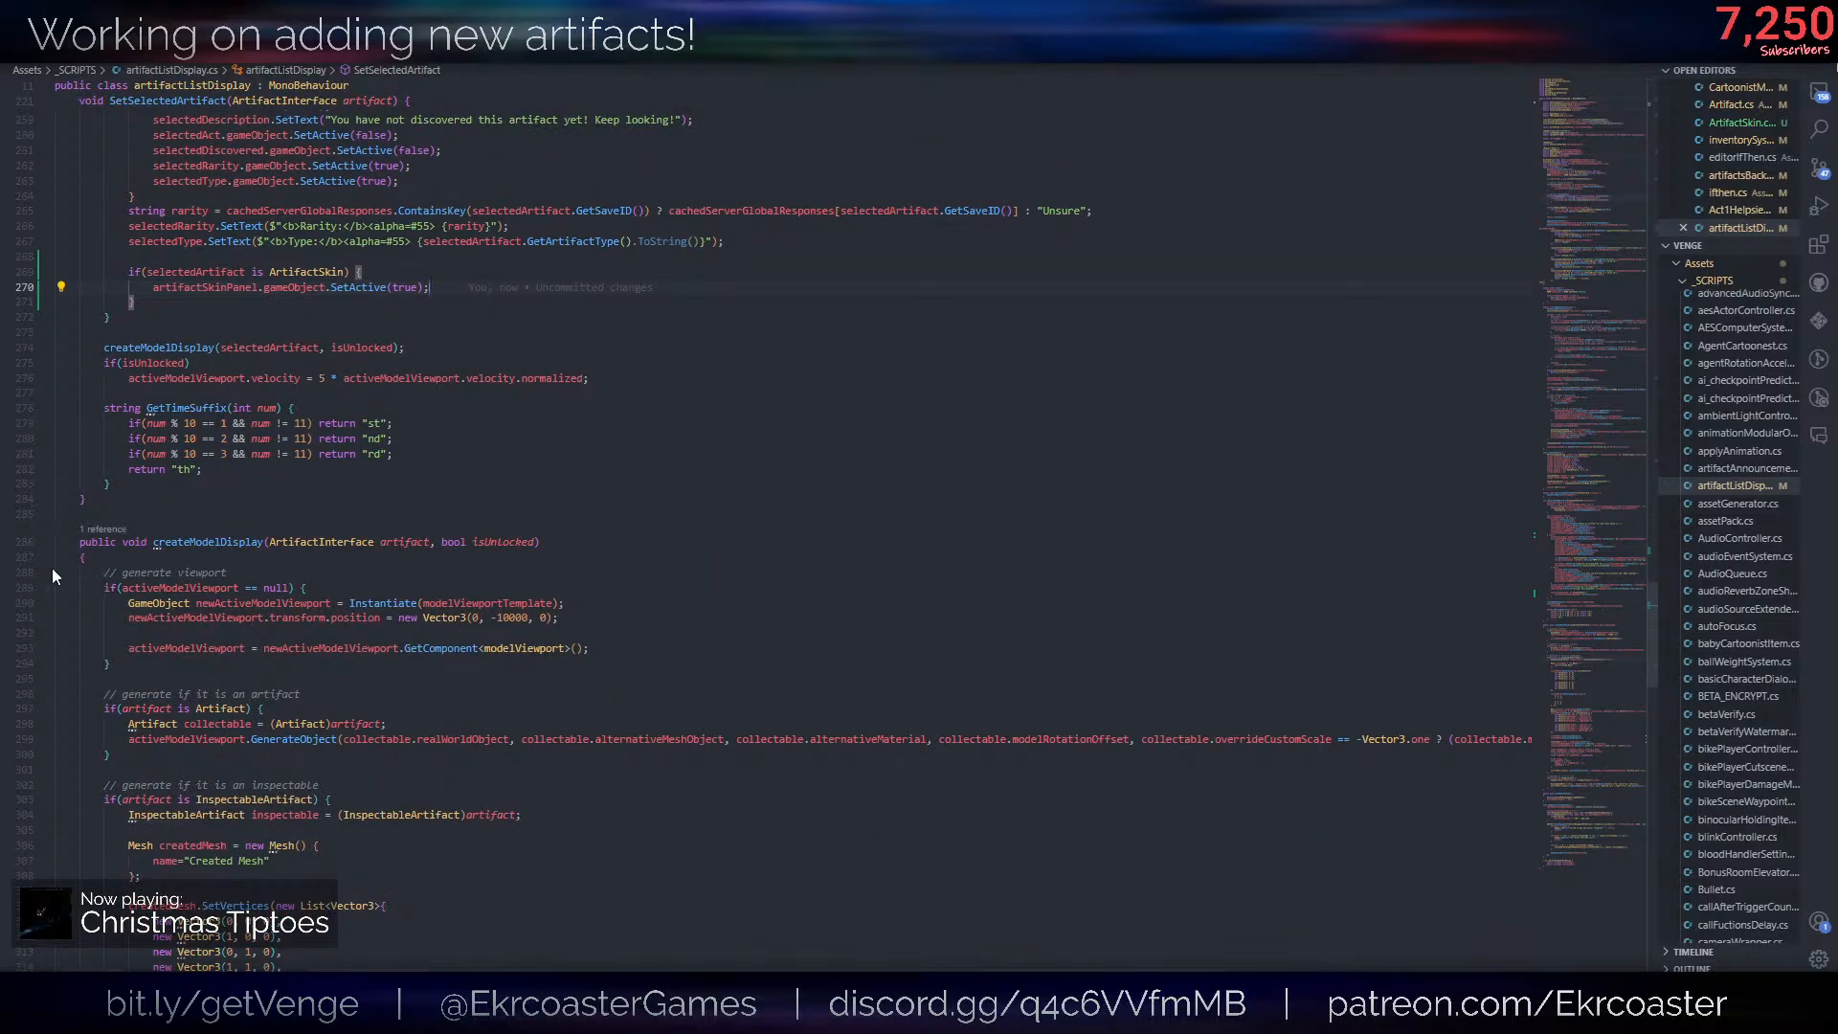
- Add an empty public void SetSkinButtonActive(bool active) method directly below SetSelectedArtifact
click(211, 505)
key(Return)
key(Return)
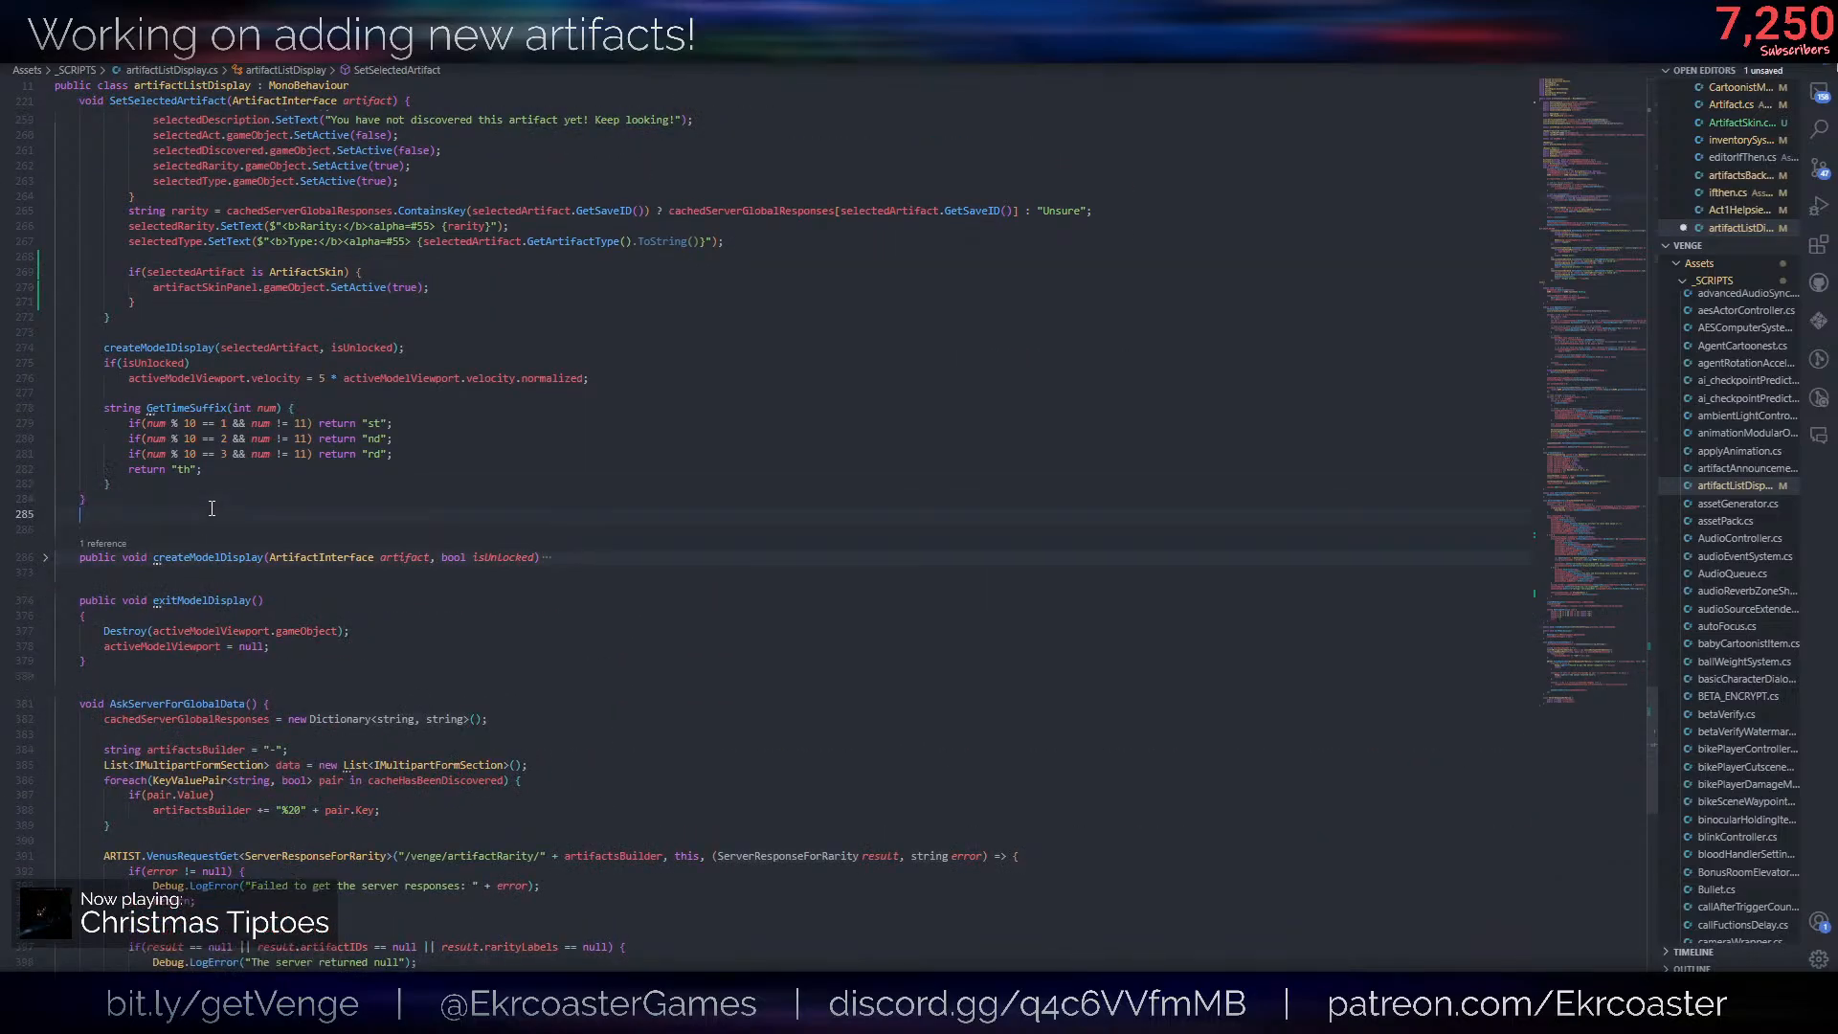
text(public void Sert)
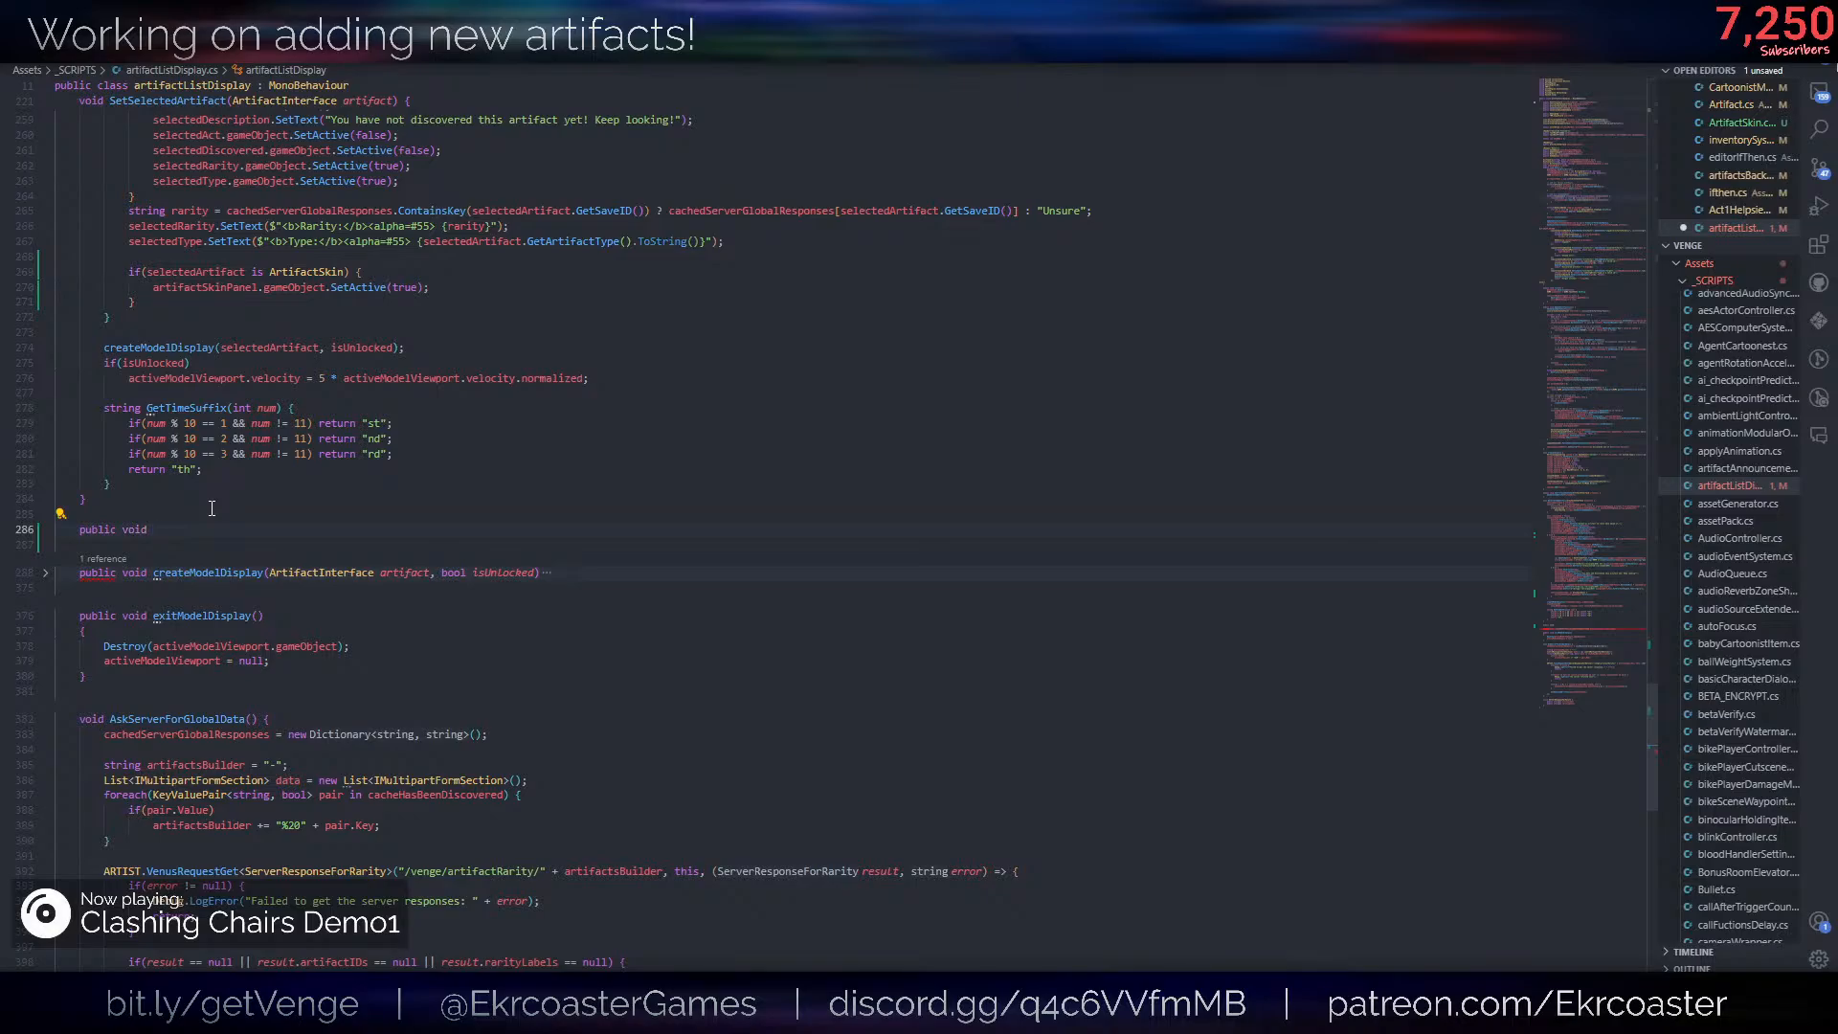
key(BackSpace)
key(BackSpace)
key(BackSpace)
key(BackSpace)
text(Set)
key(Escape)
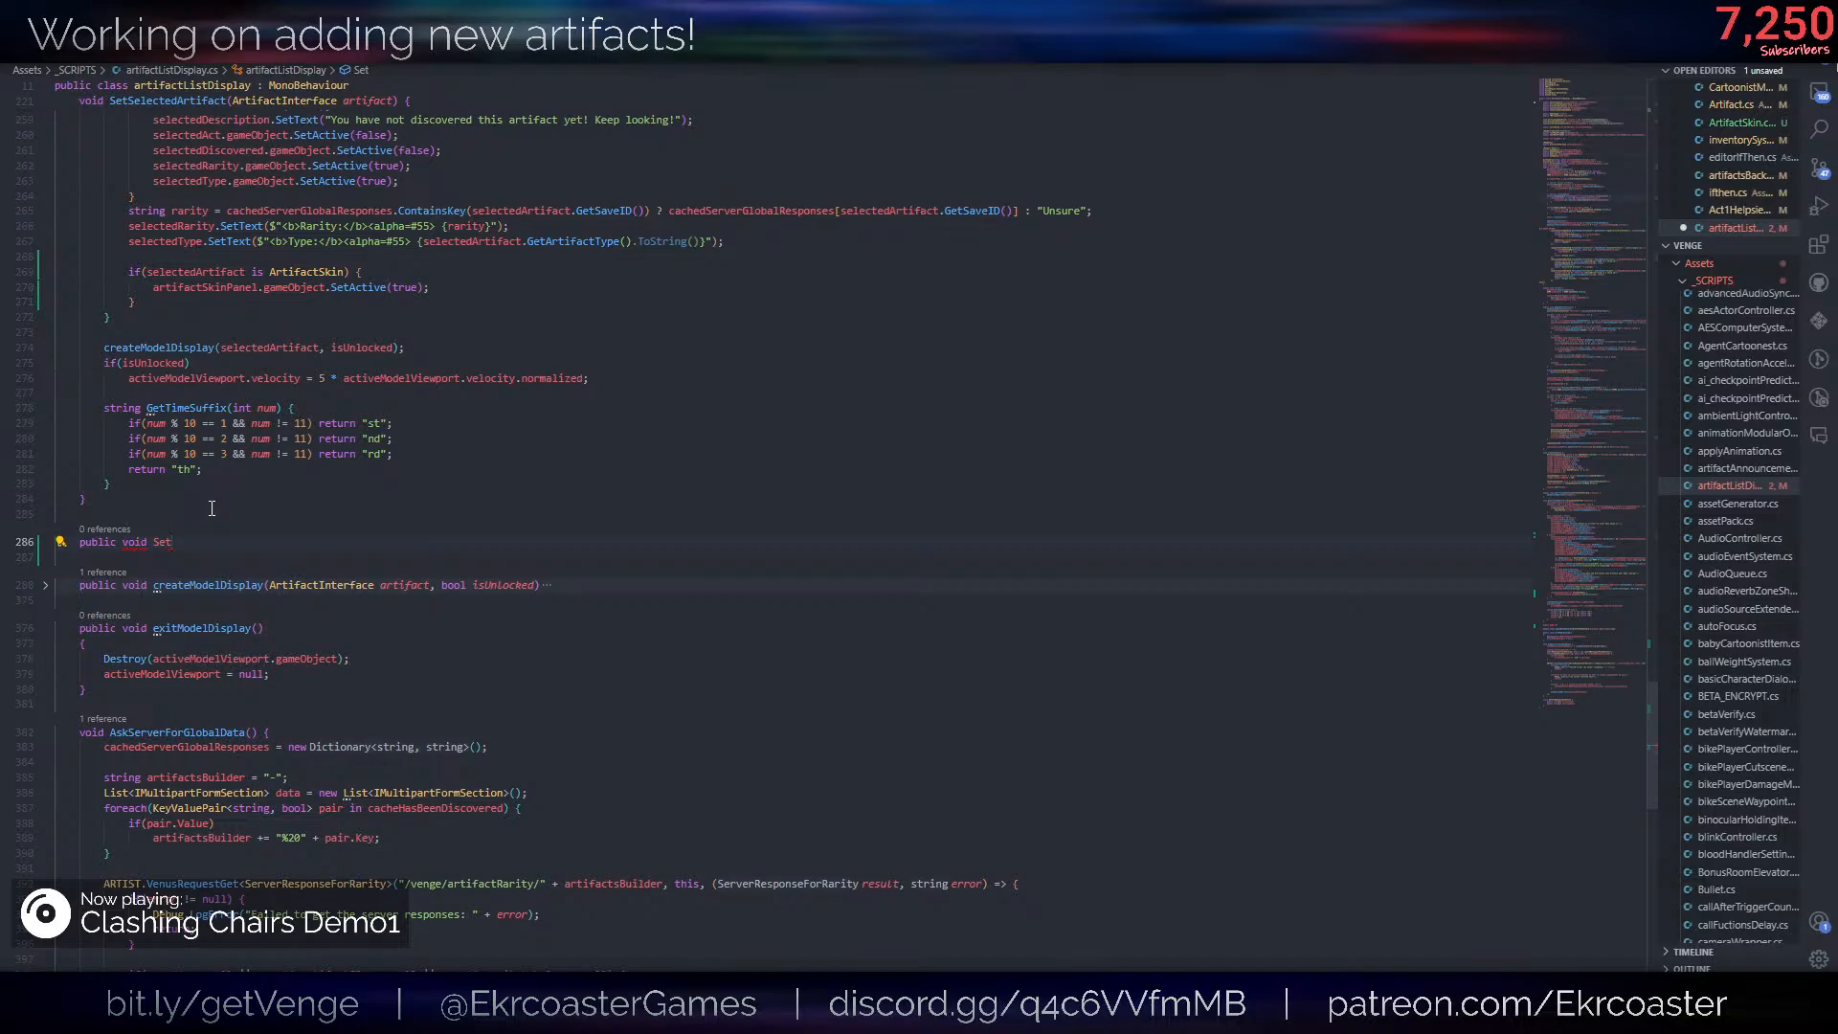
text(SkinButtonActive(bool active) {)
key(Return)
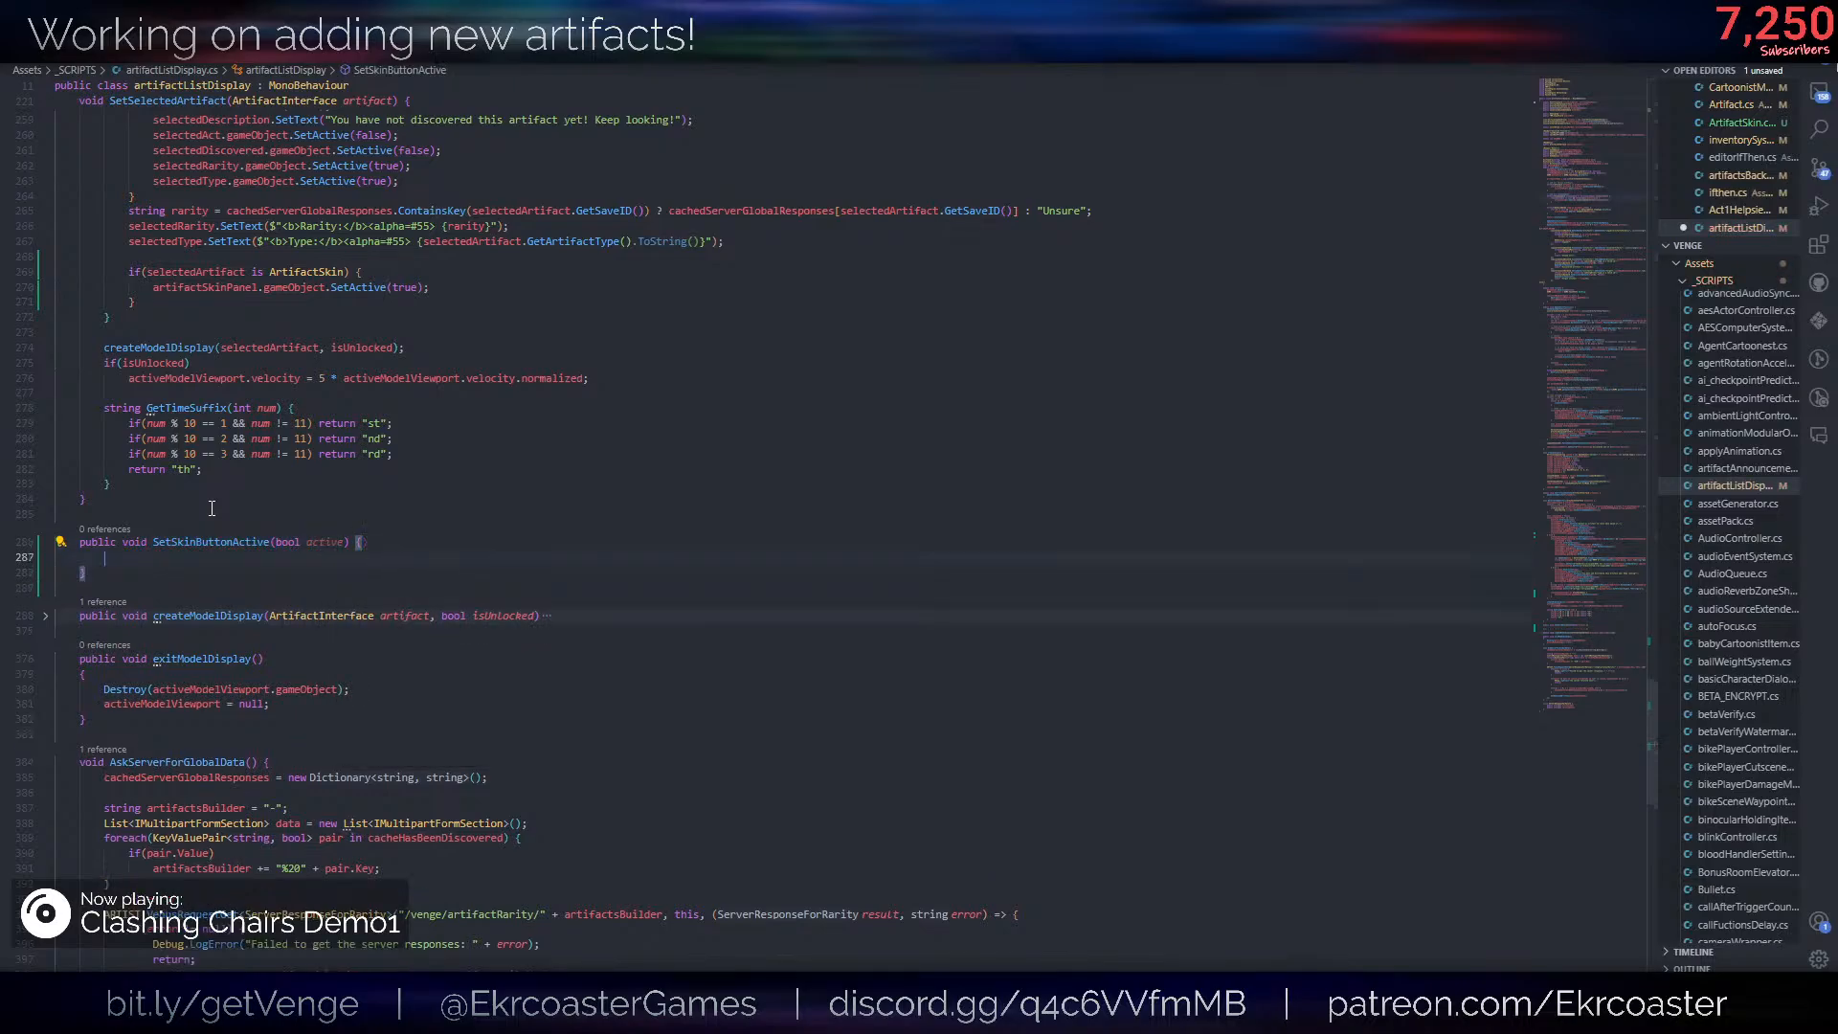
- Declare the field public Toggle artifactSkinToggle; on the line below the selectedArtifact field
scroll(321, 511, up, 4)
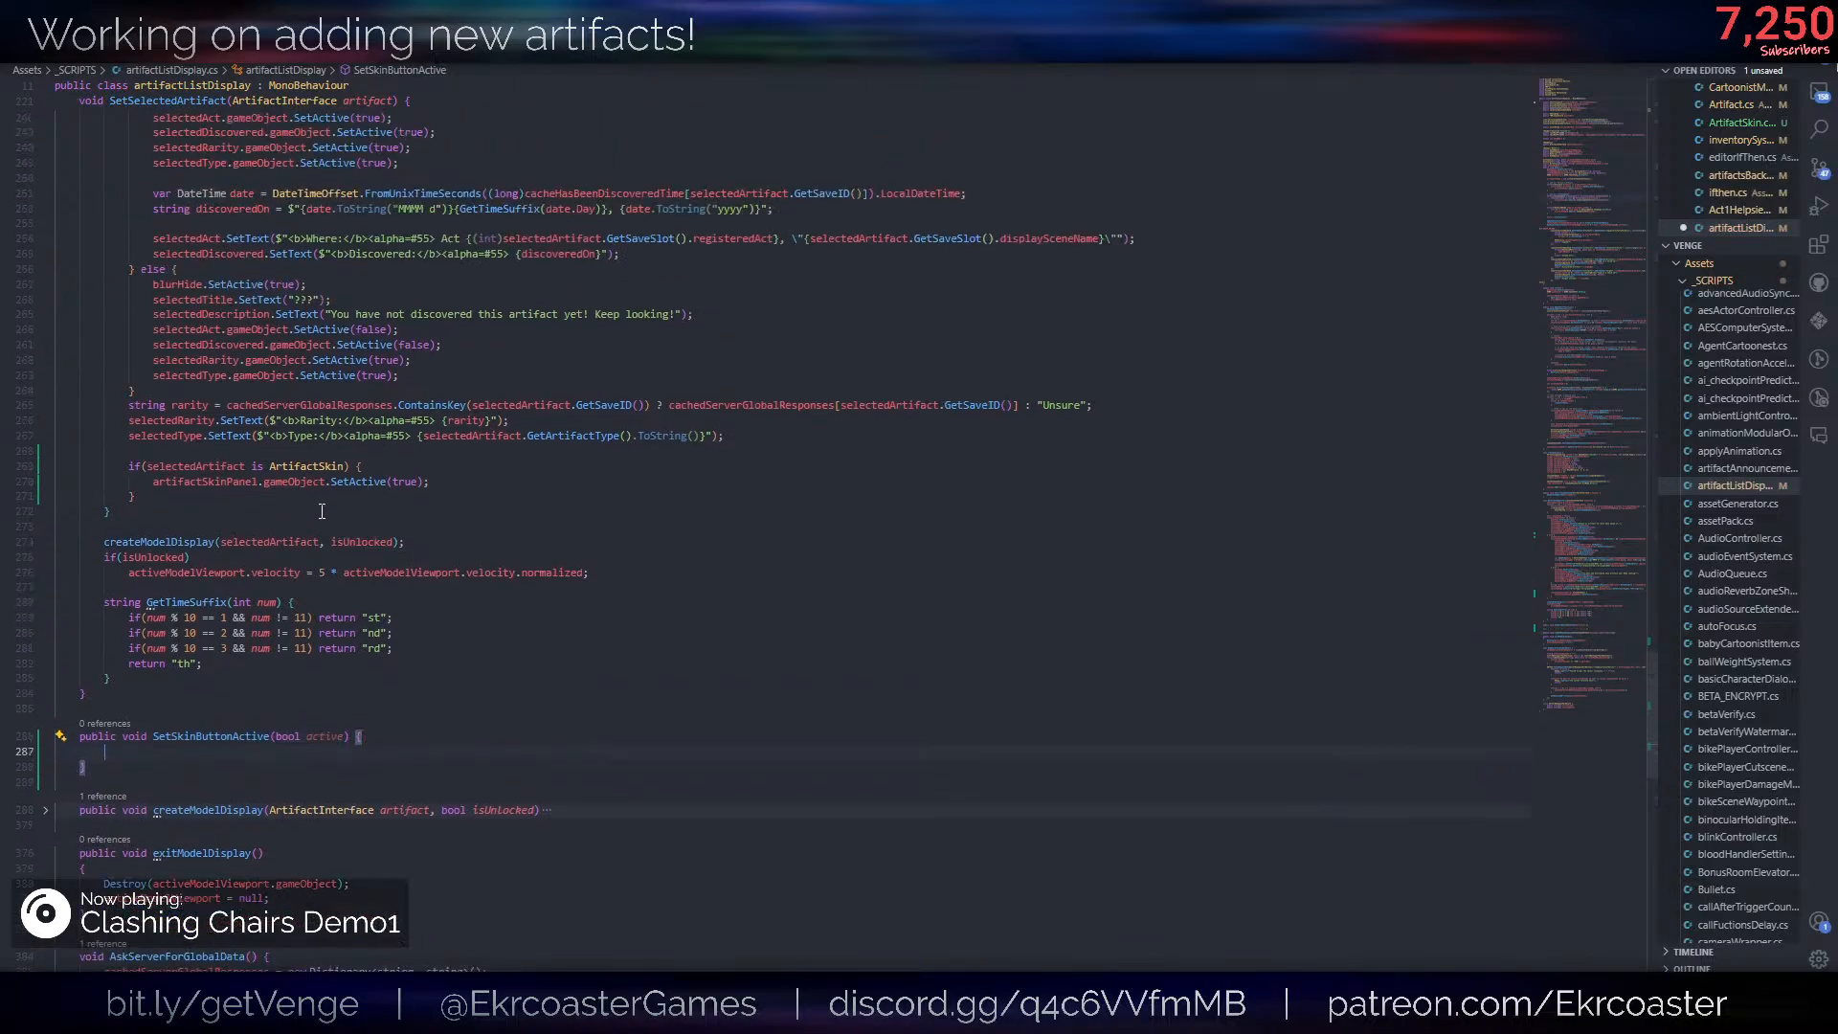
click(441, 478)
scroll(562, 484, up, 20)
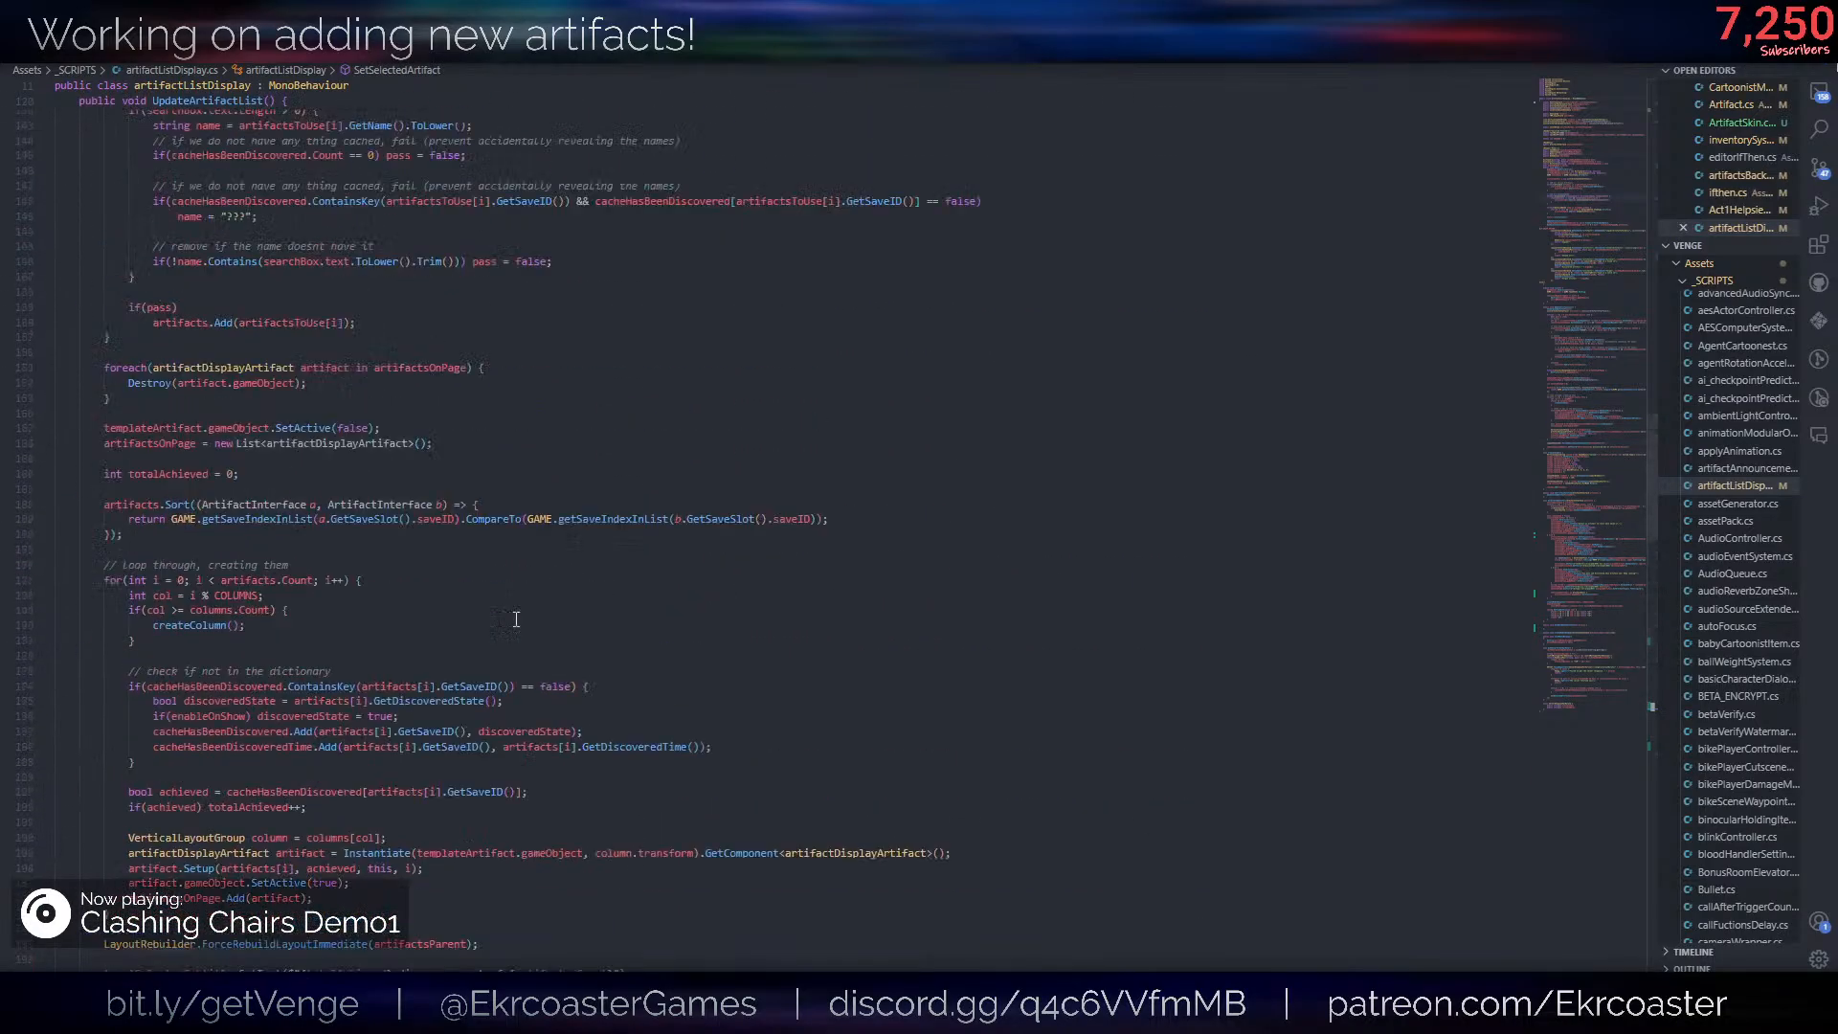
scroll(516, 620, up, 20)
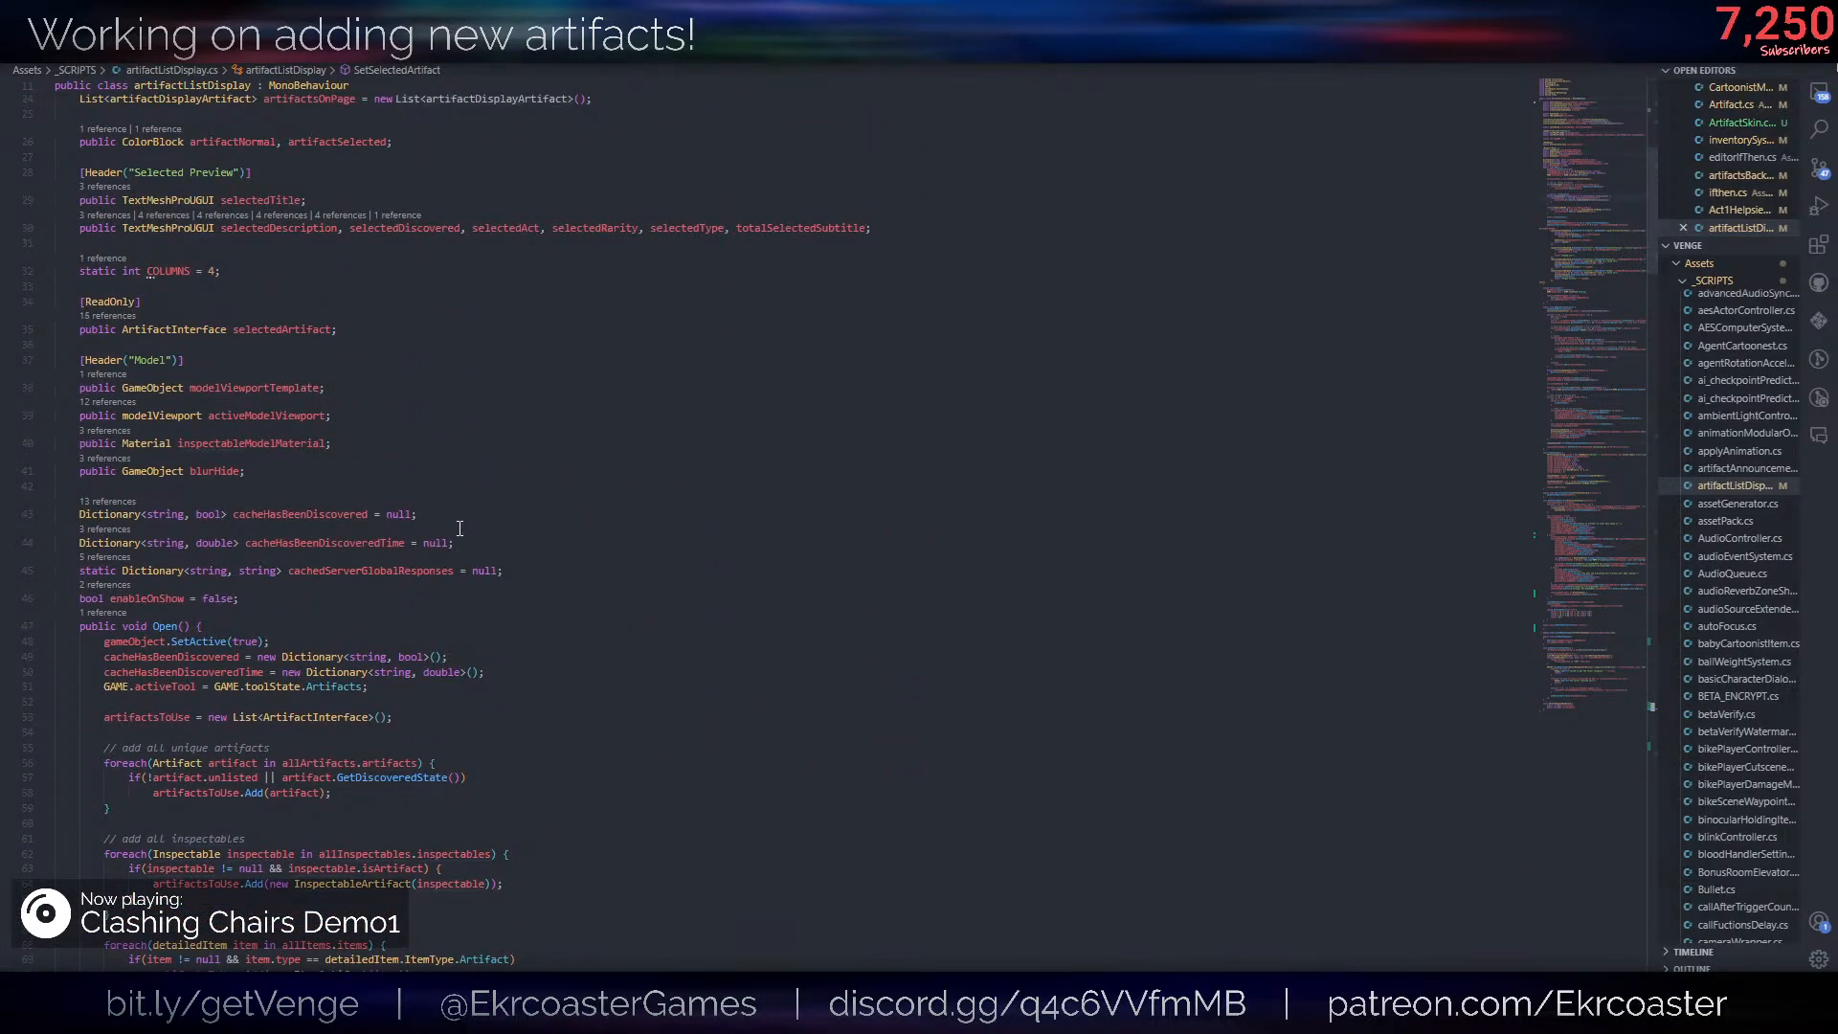
click(254, 446)
scroll(475, 679, up, 5)
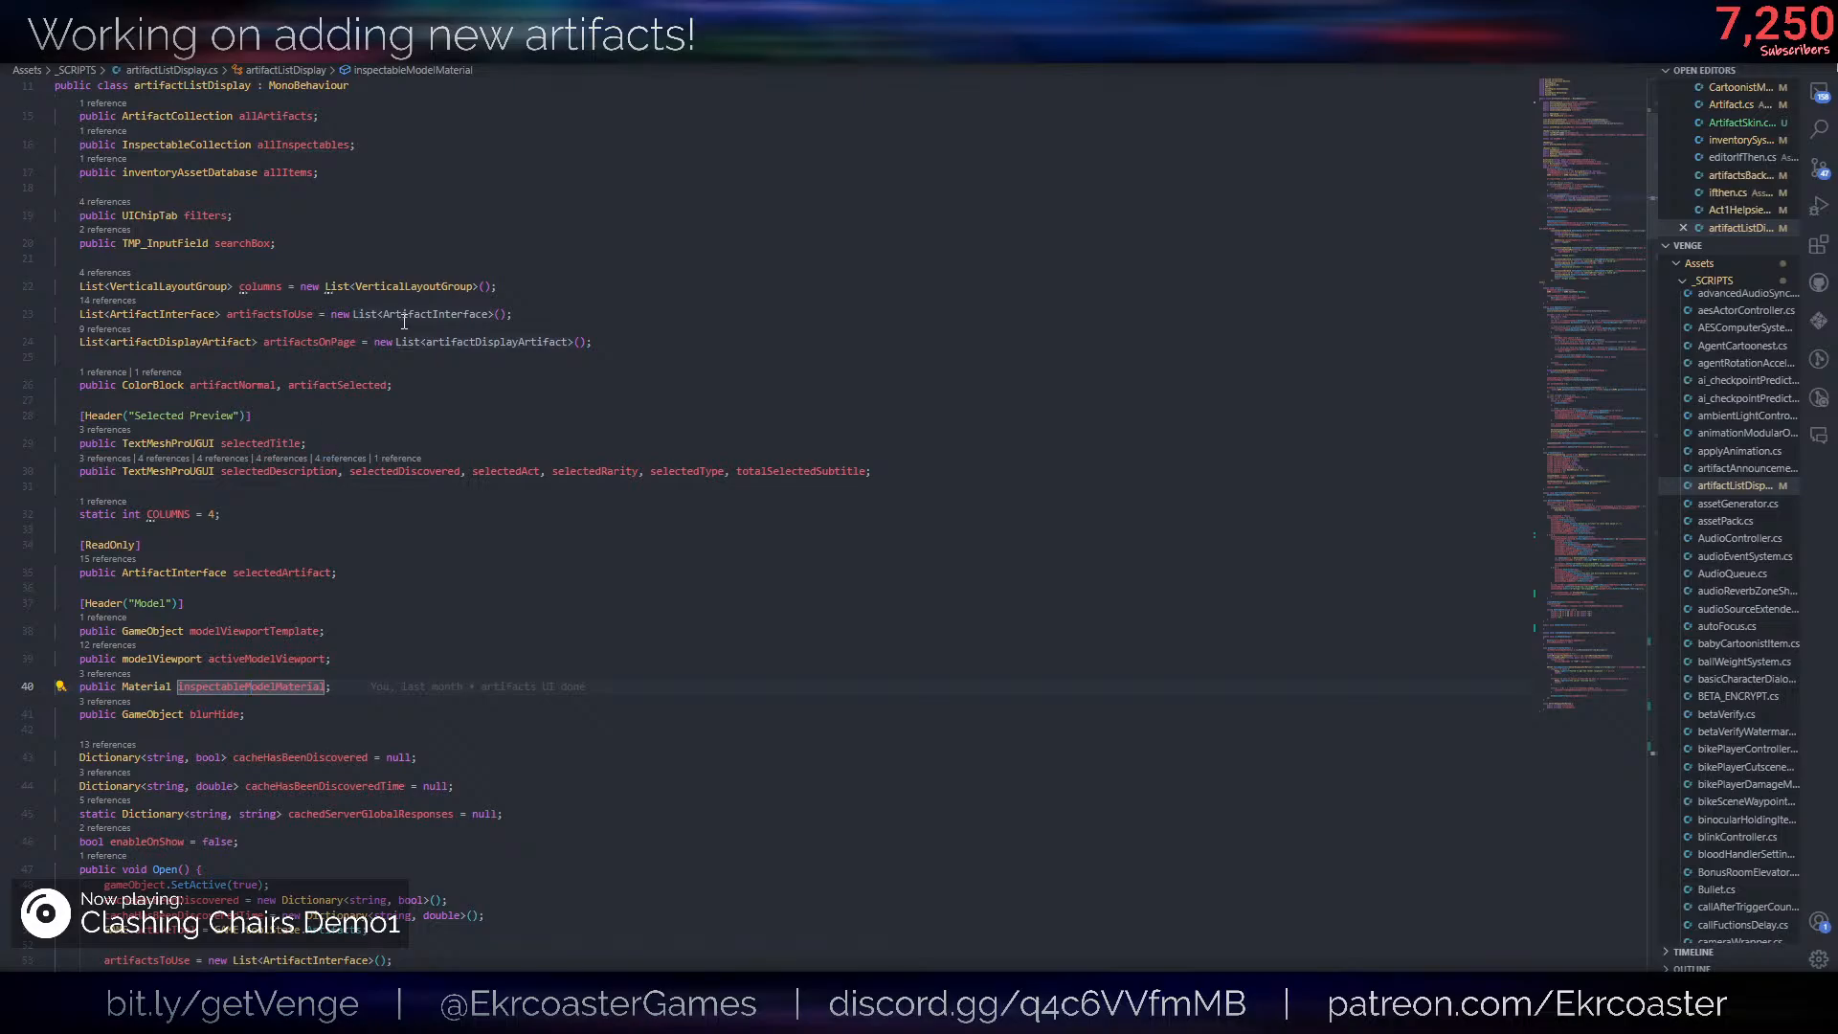
click(475, 670)
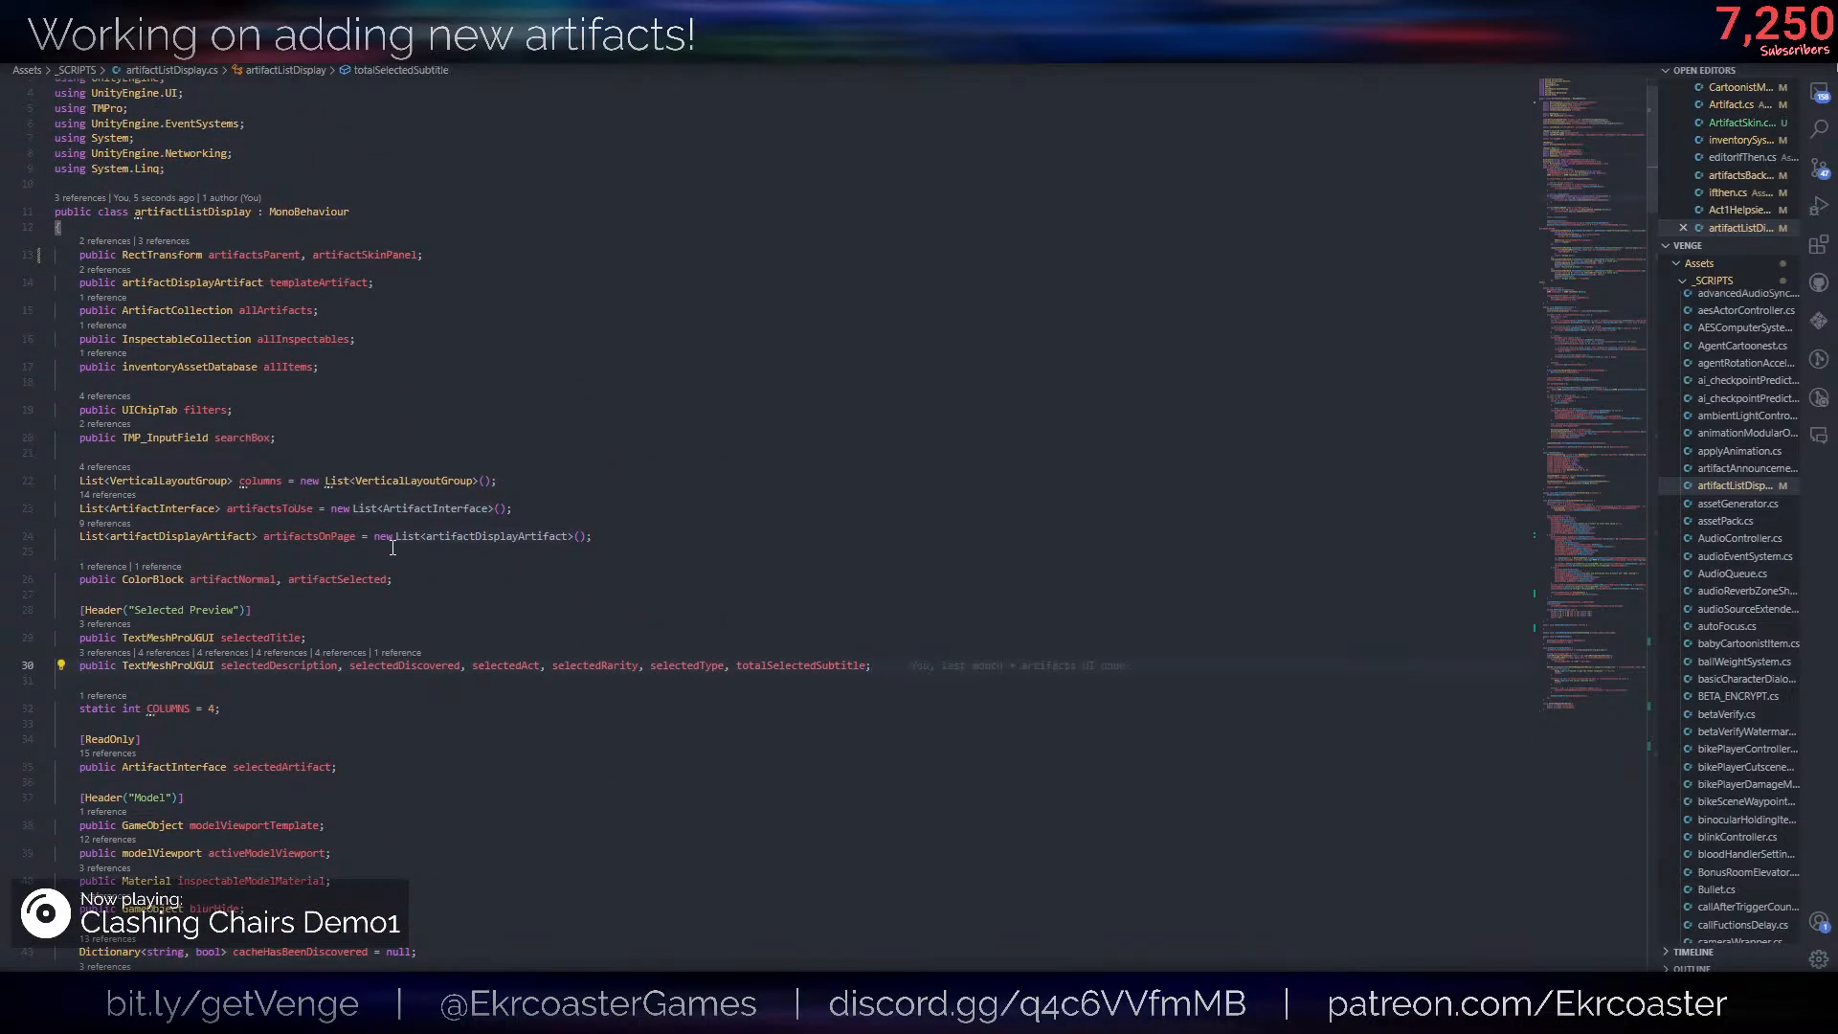
scroll(383, 623, down, 3)
click(292, 569)
click(333, 620)
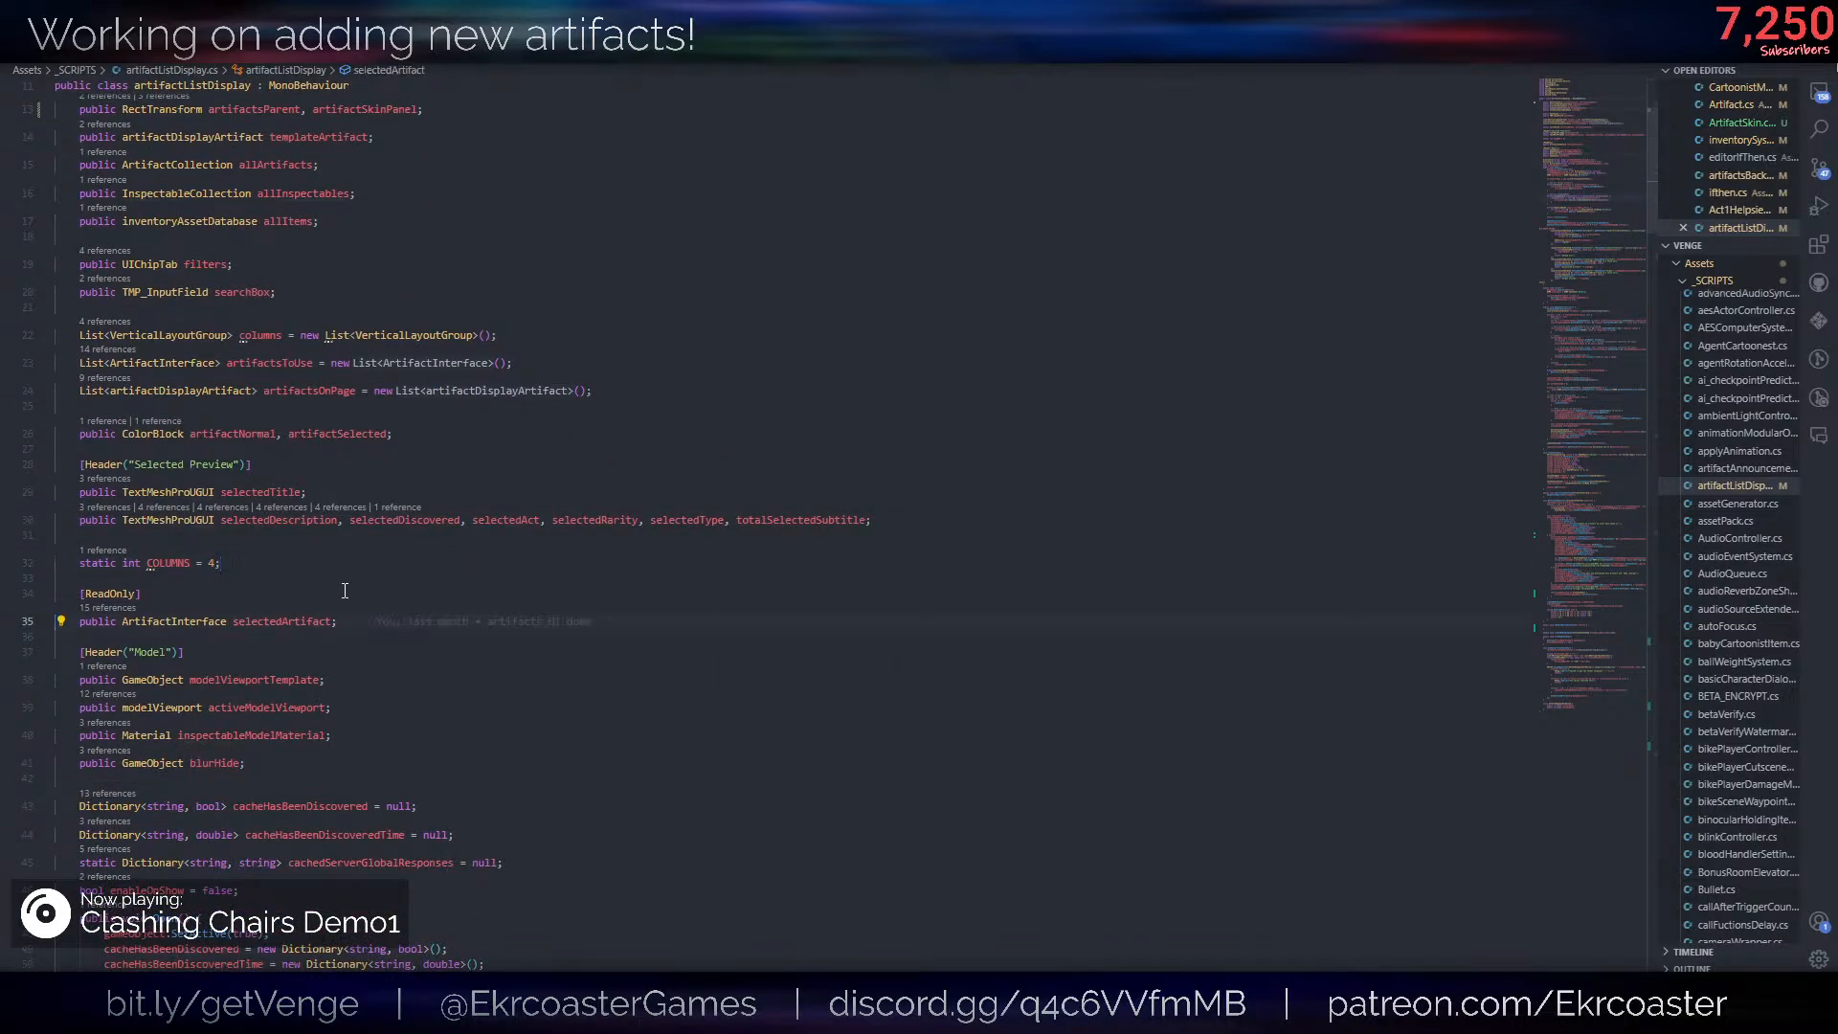
click(337, 581)
click(335, 569)
click(381, 624)
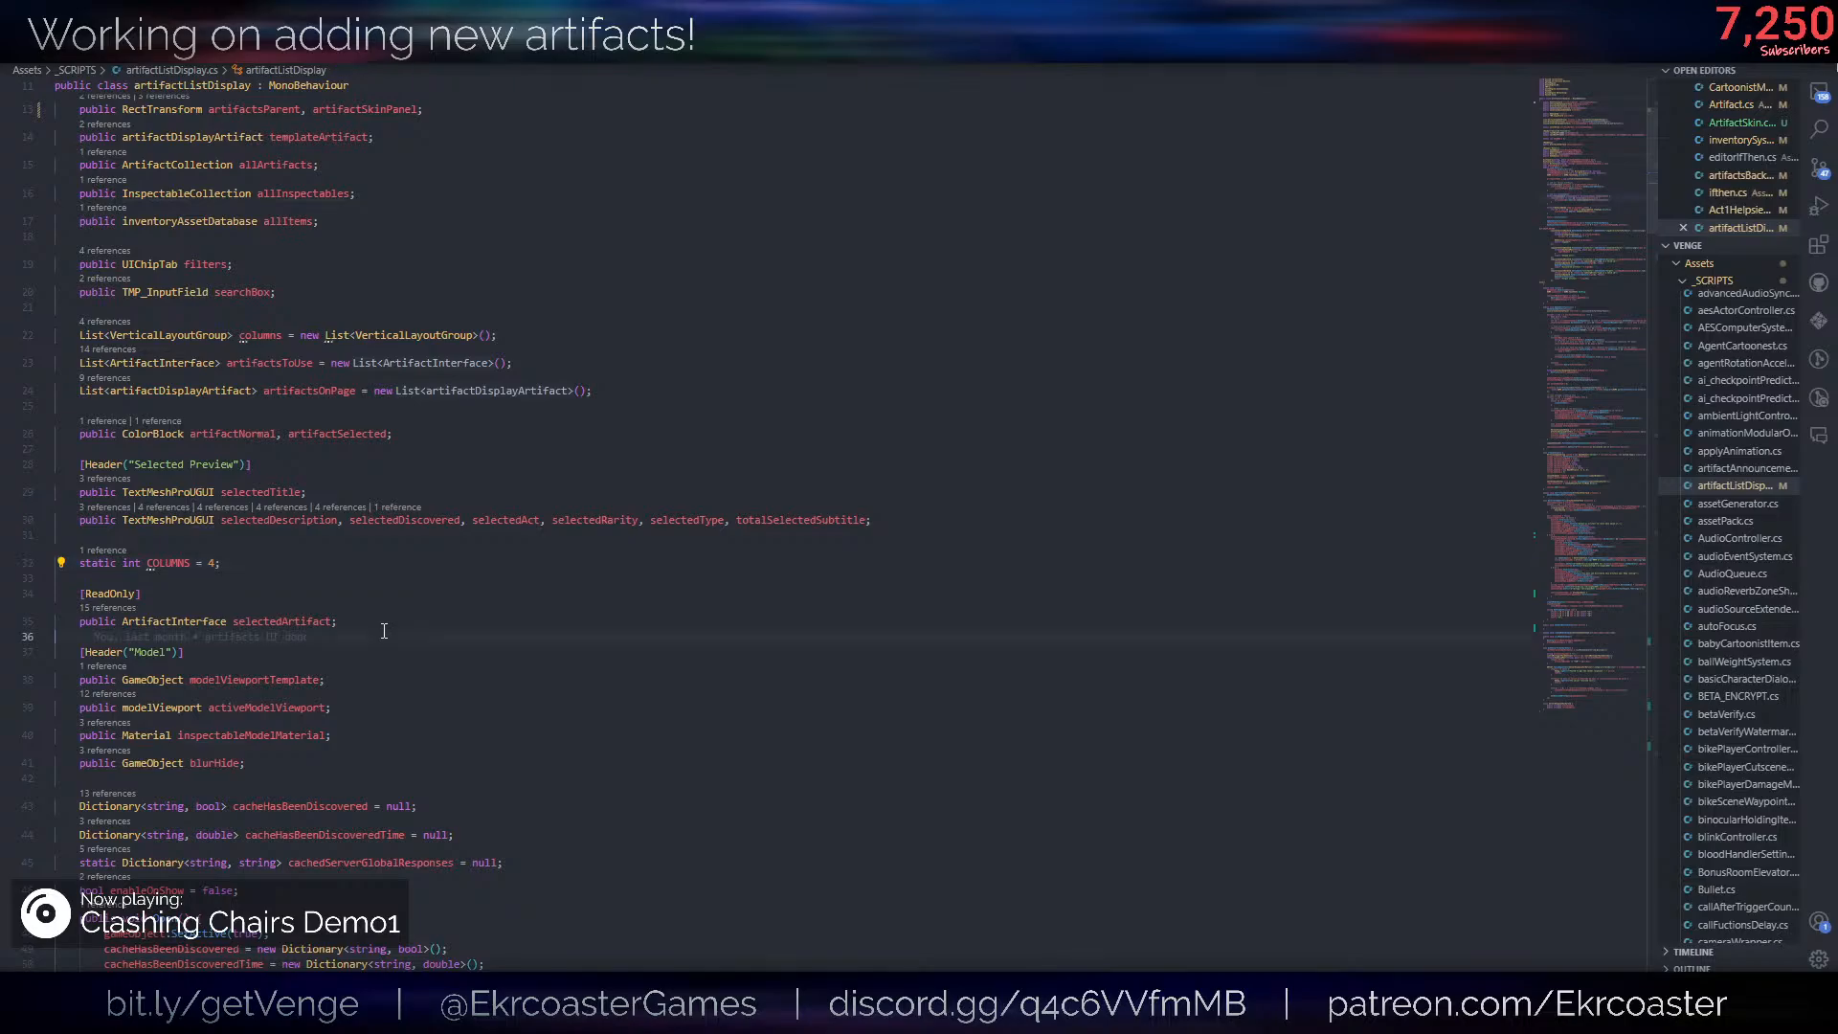
key(Return)
text(public Toggle )
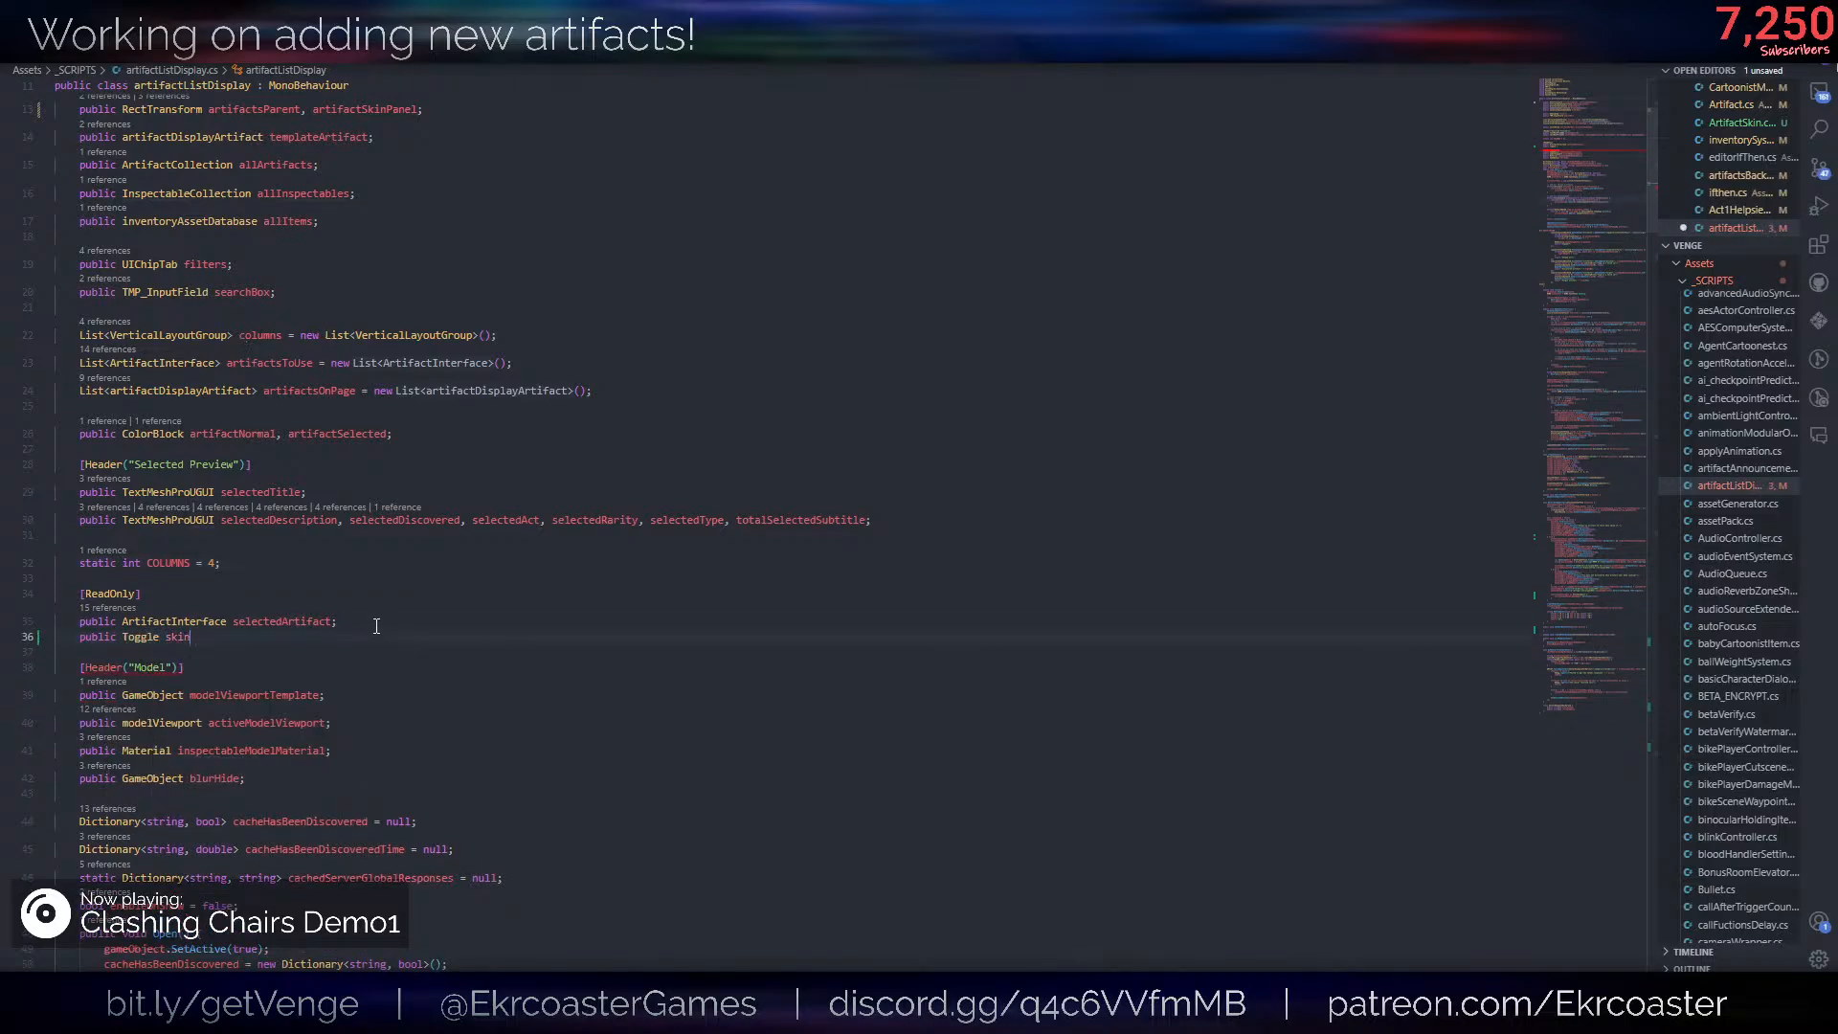
text(artifactSkin)
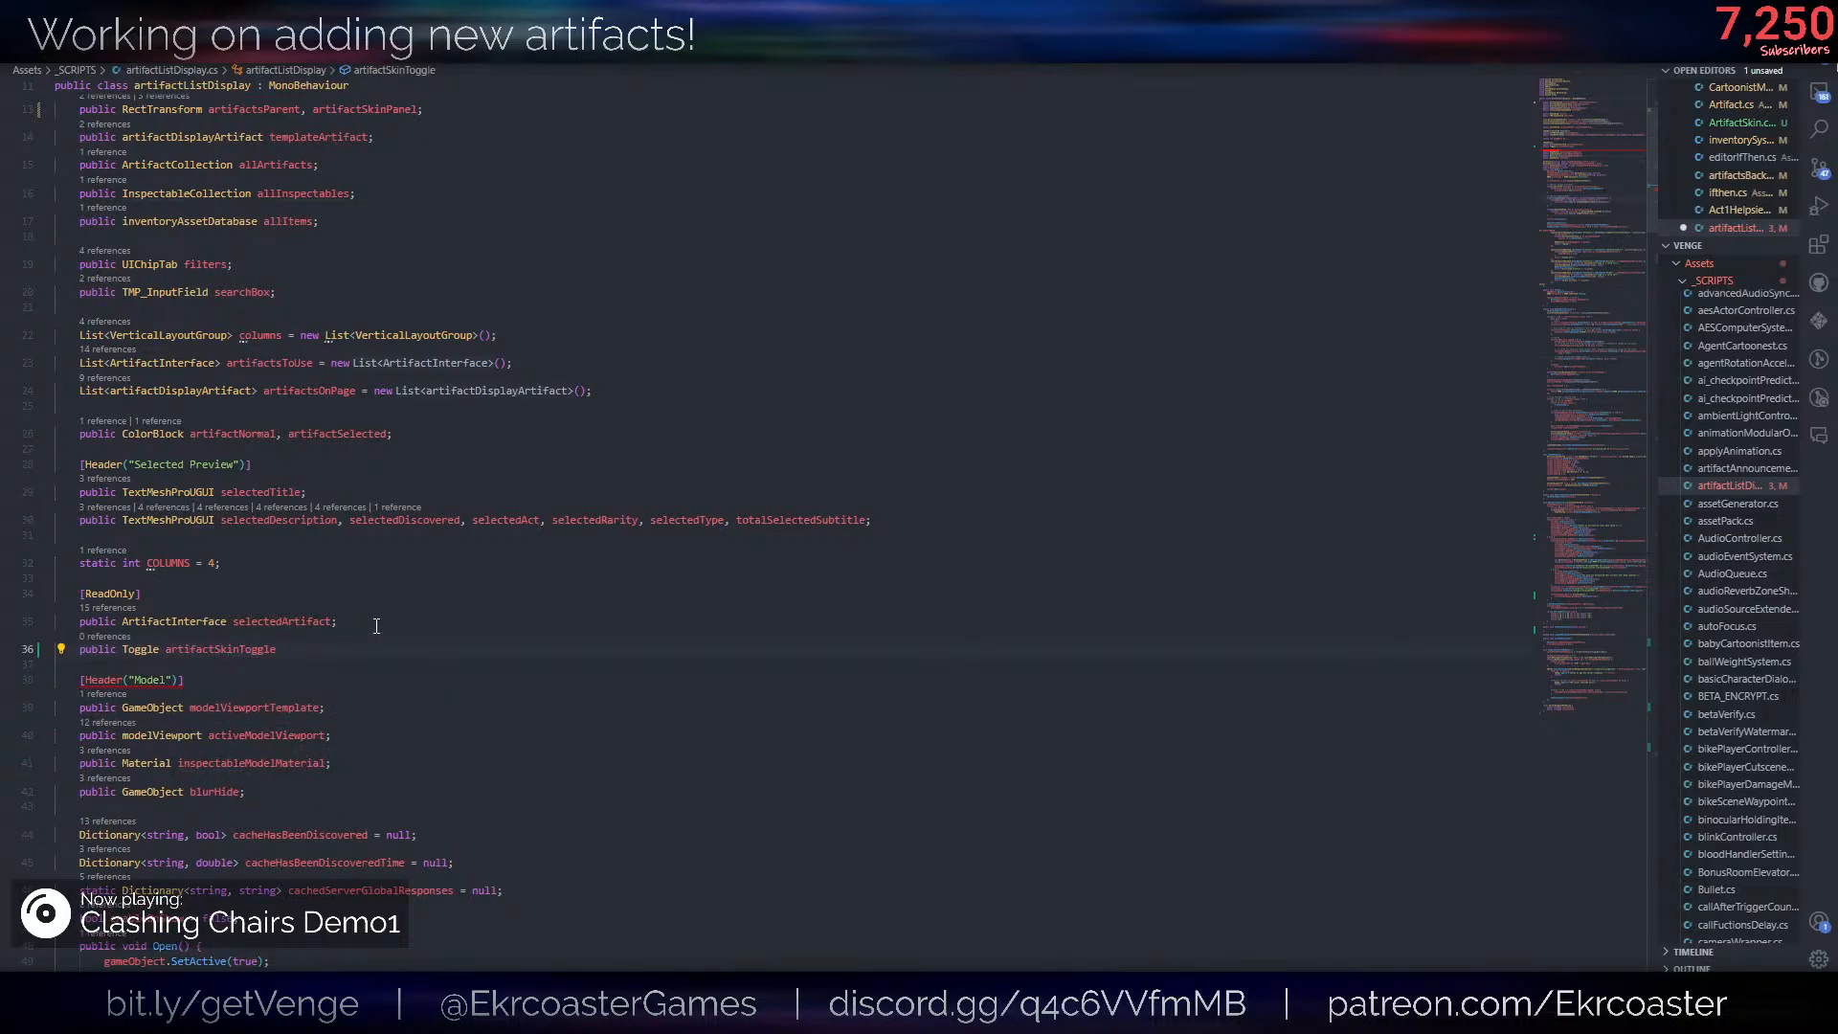
text(Toggle;)
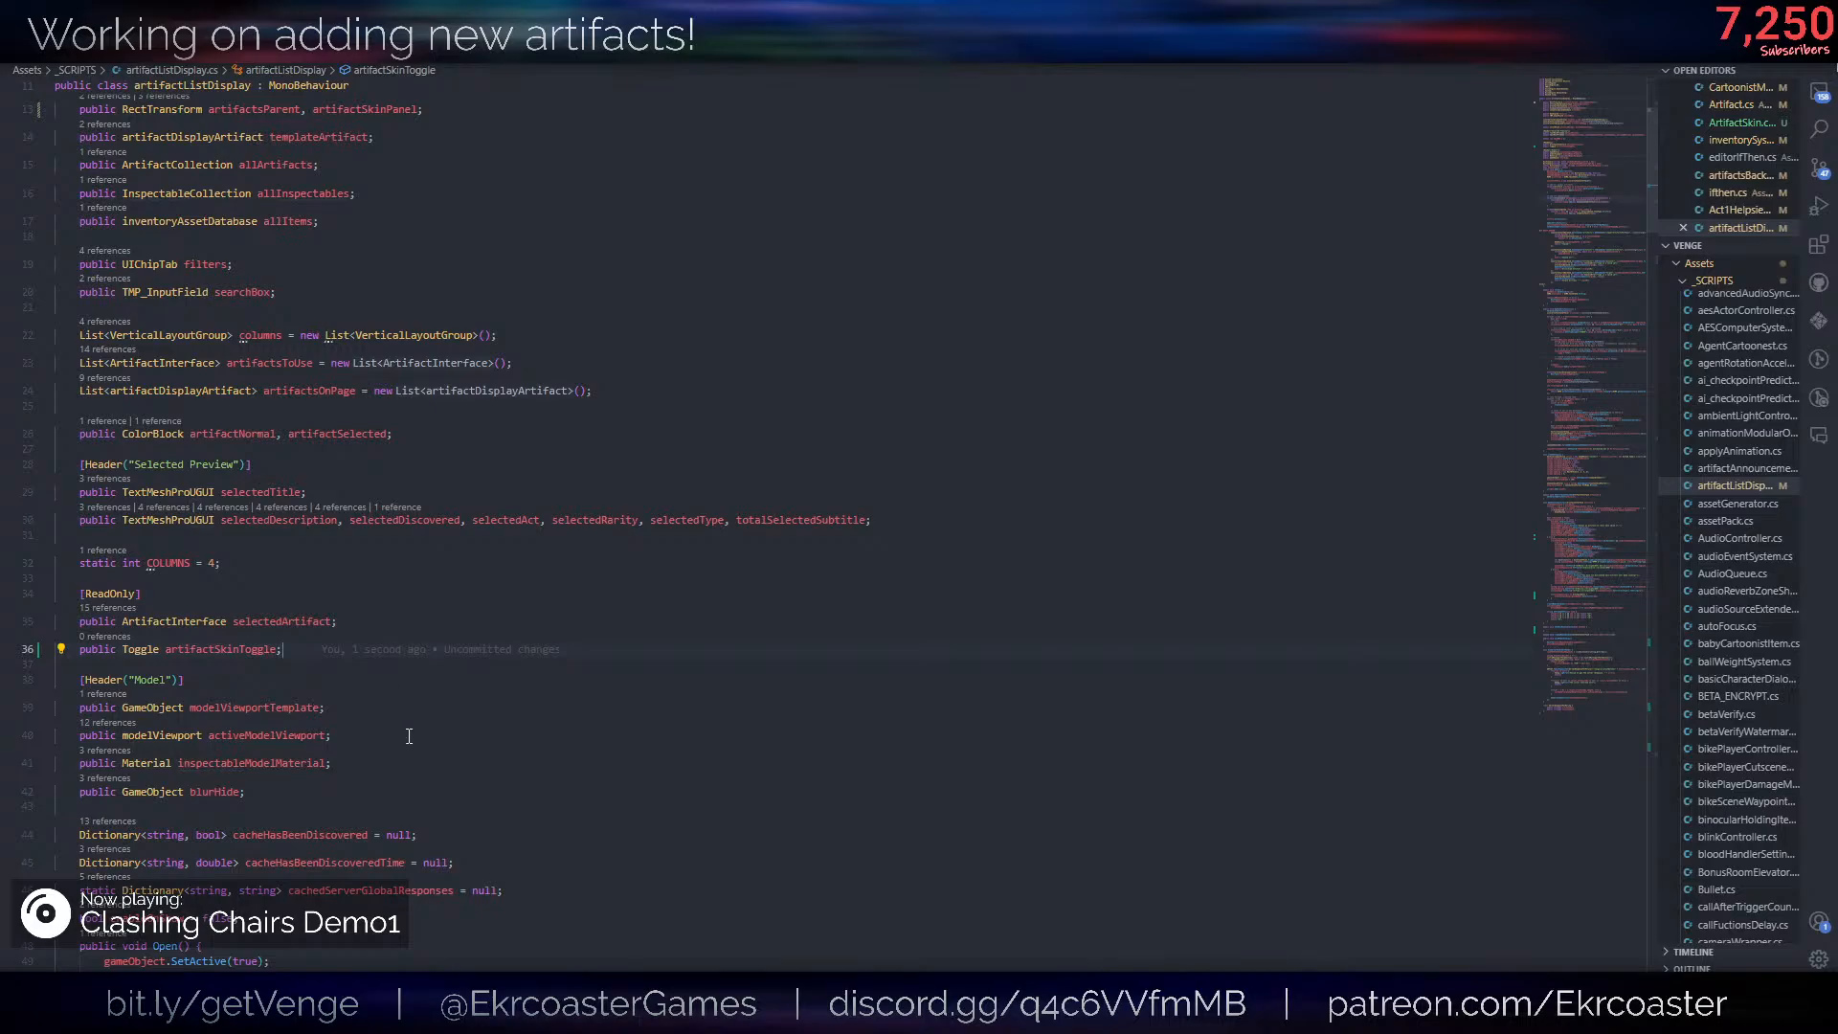
- Begin an artifactSkinToggle.isOn assignment below the SetActive(true) line in SetSelectedArtifact's ArtifactSkin block
double_click(230, 651)
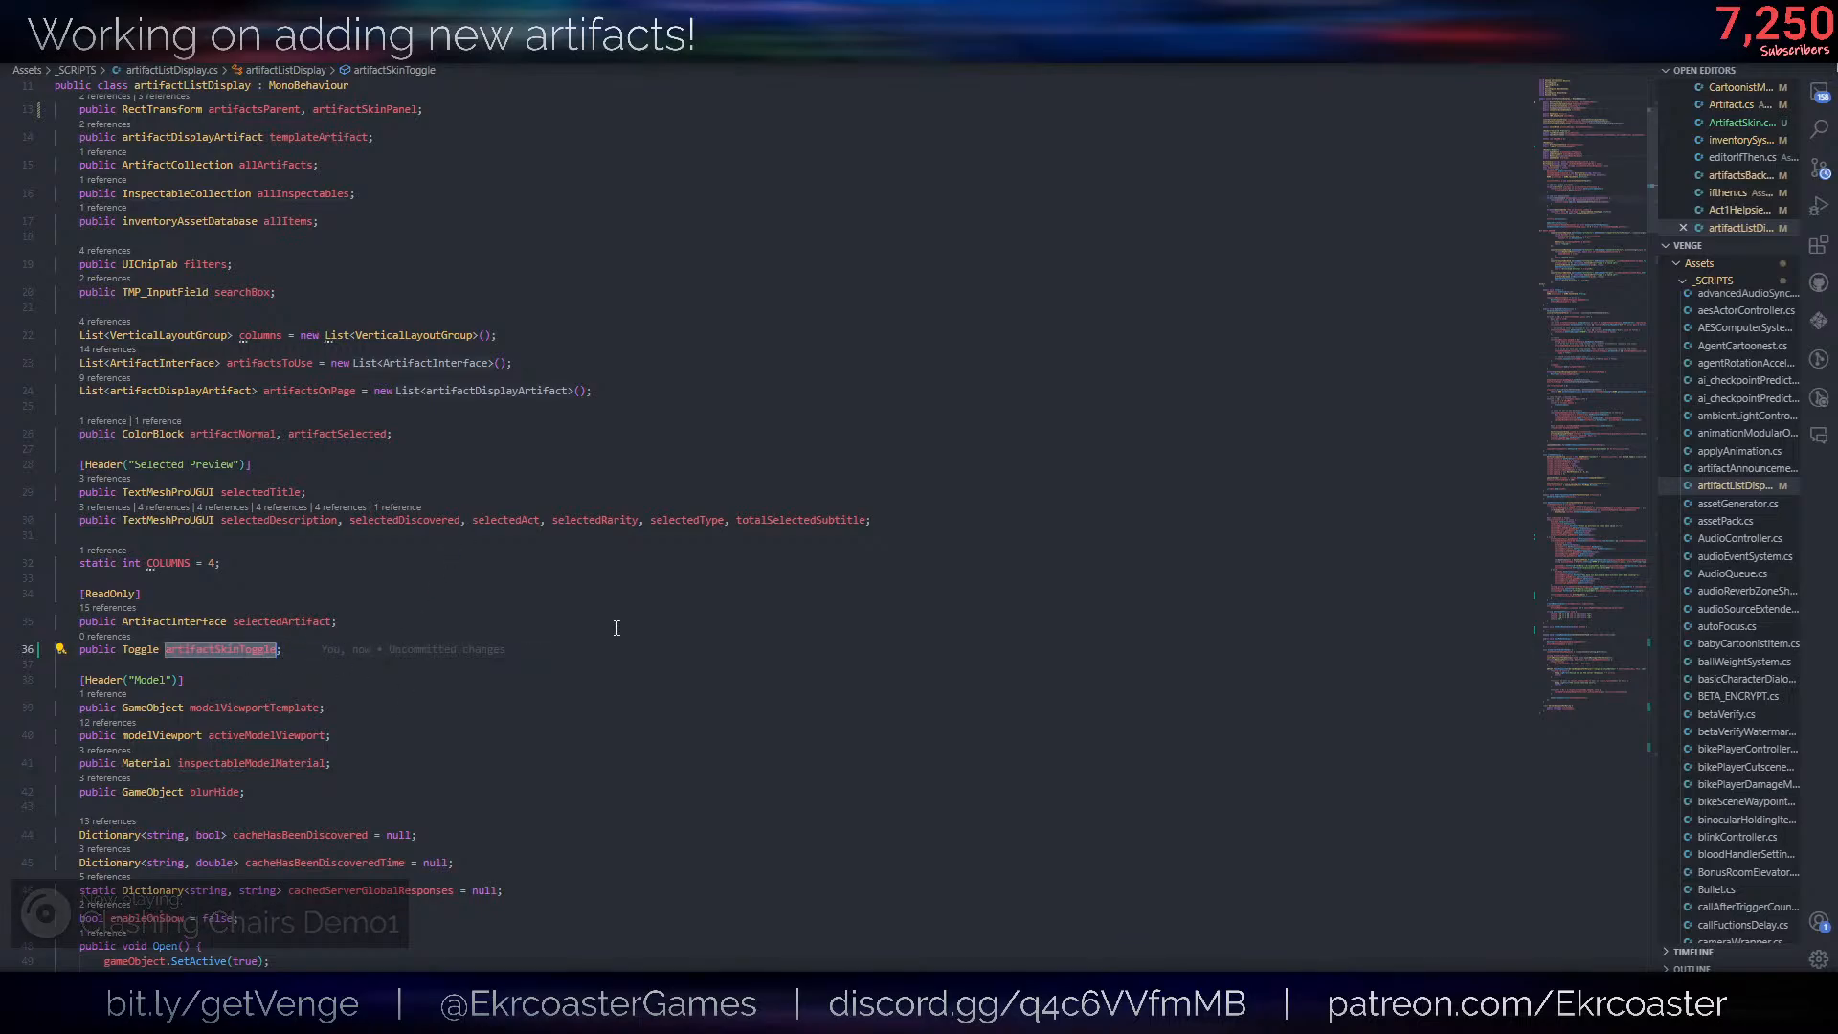
scroll(622, 622, down, 20)
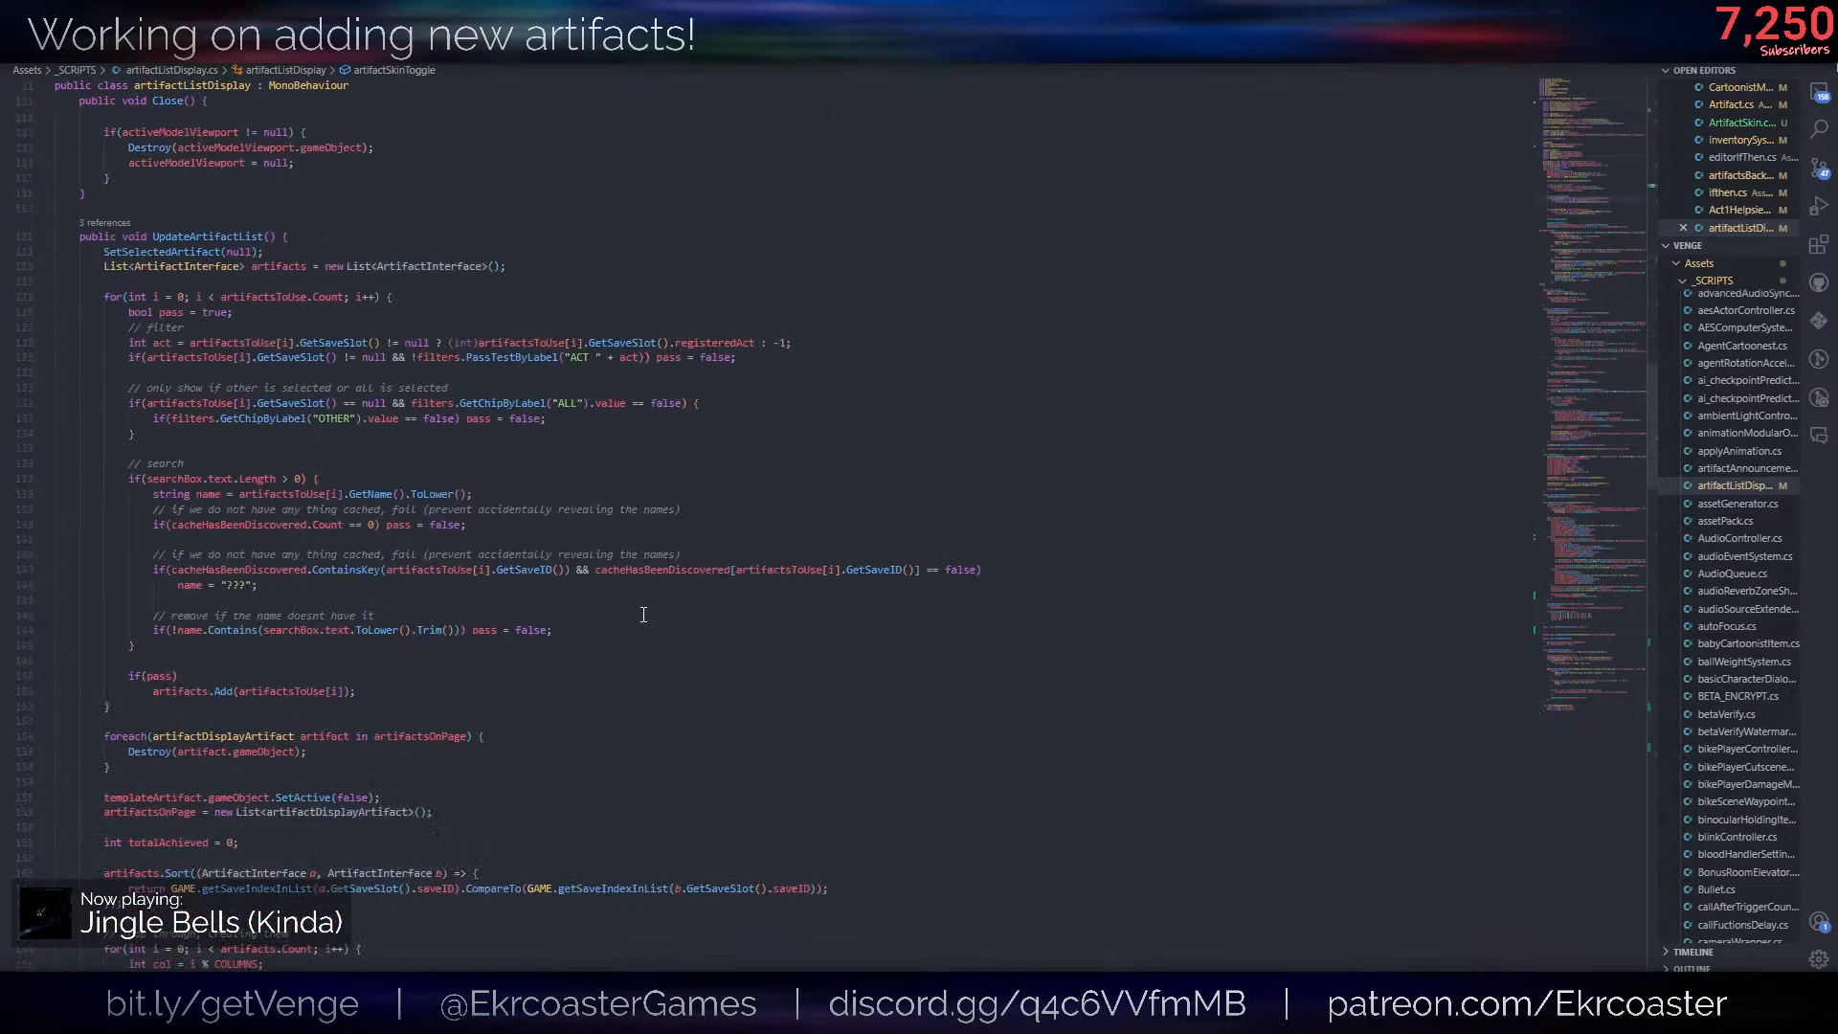
scroll(642, 610, down, 20)
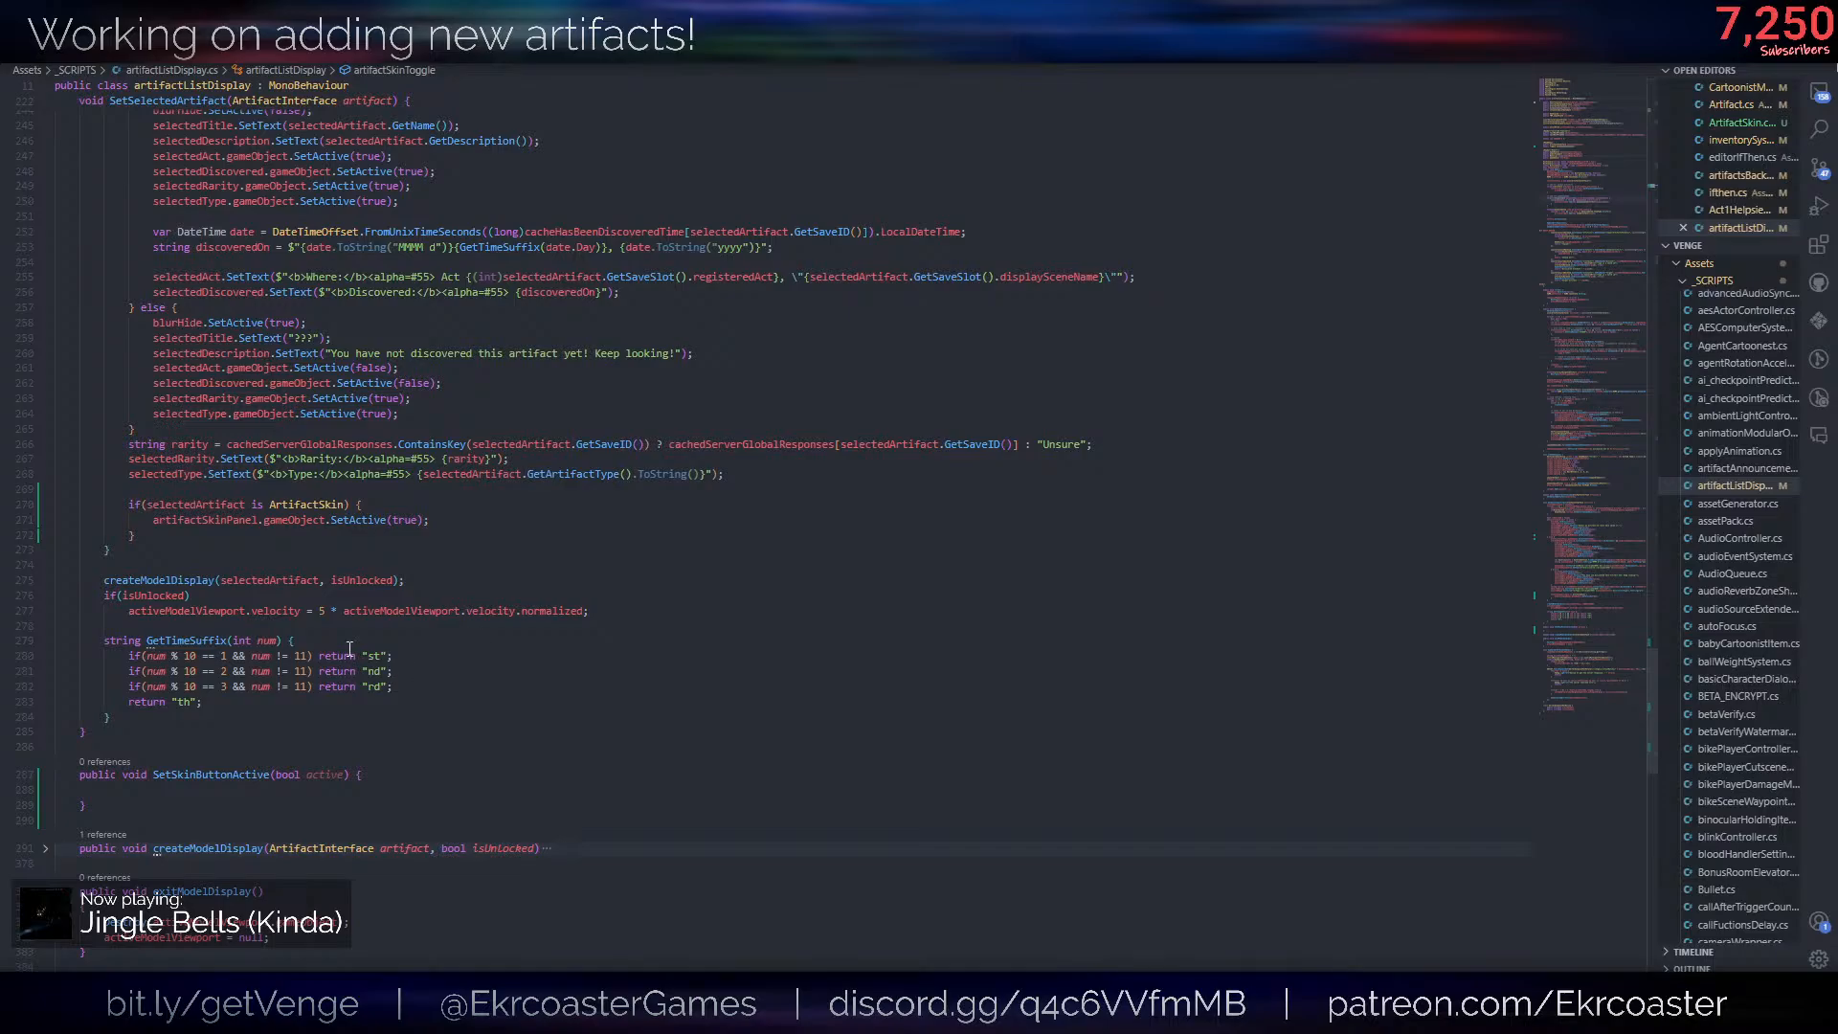
click(438, 520)
key(Return)
text(artifactSkinToggle.se)
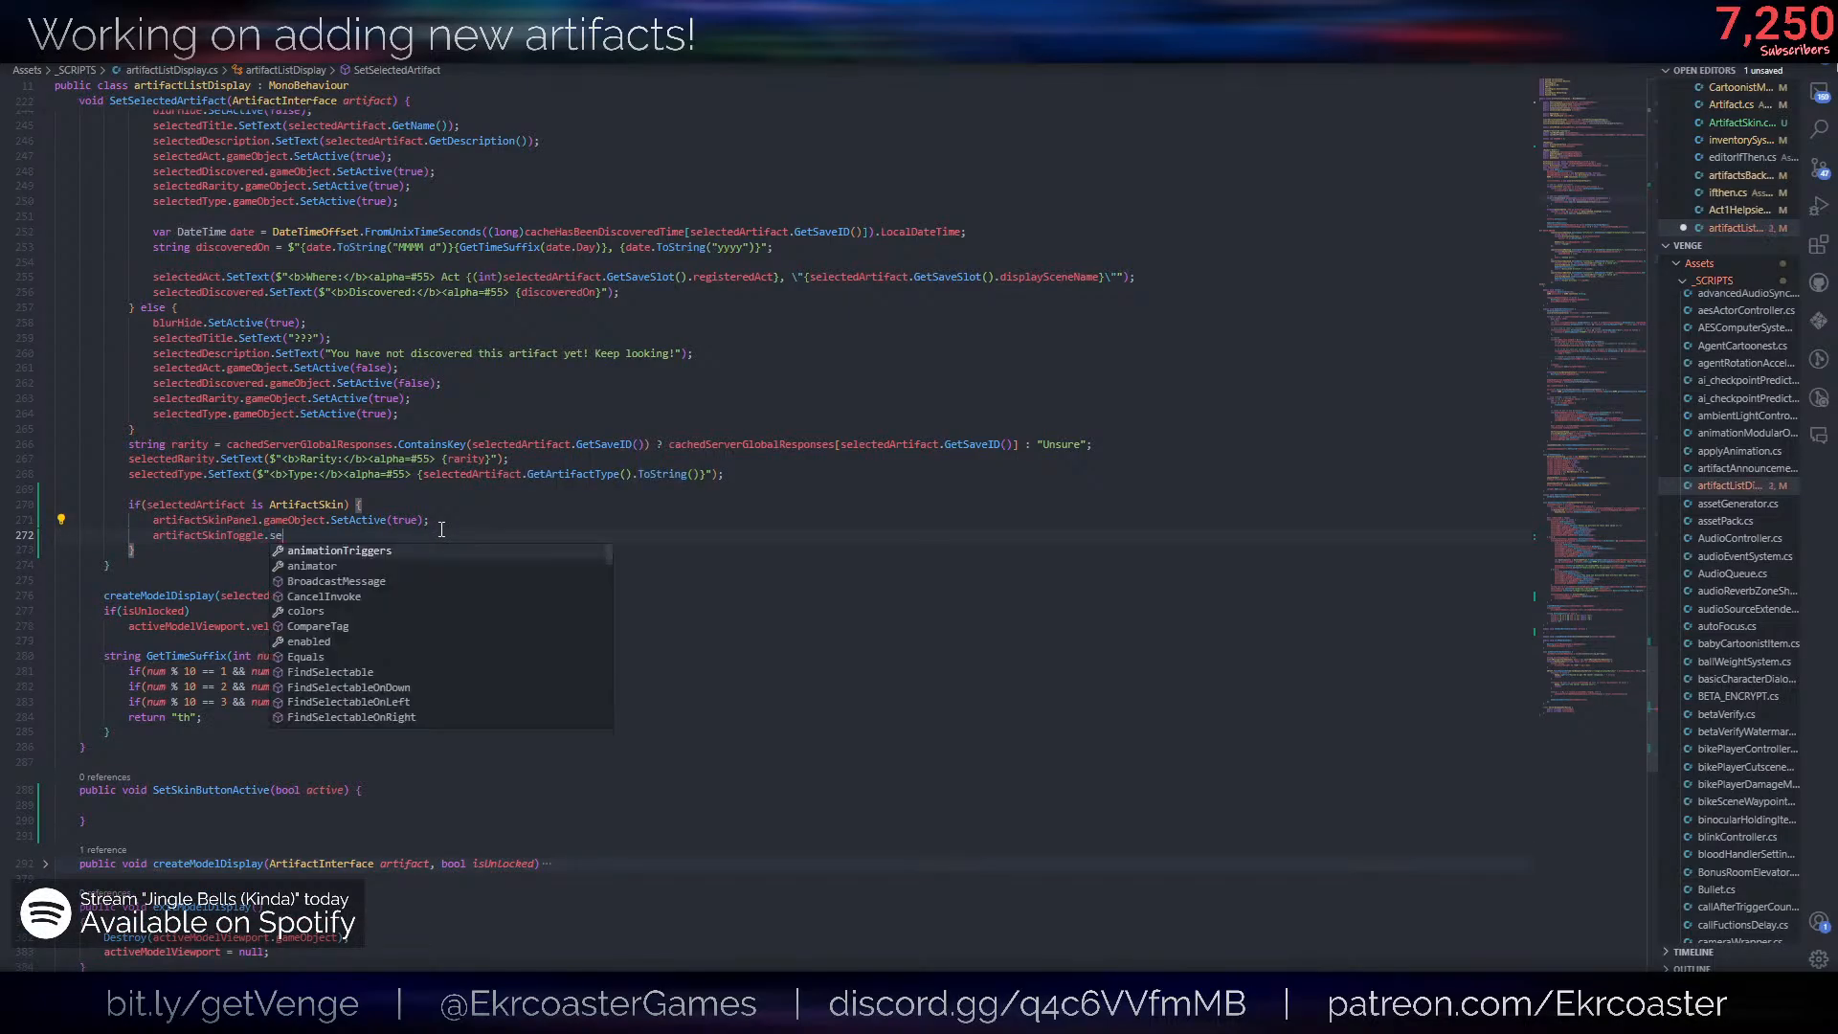
key(BackSpace)
key(BackSpace)
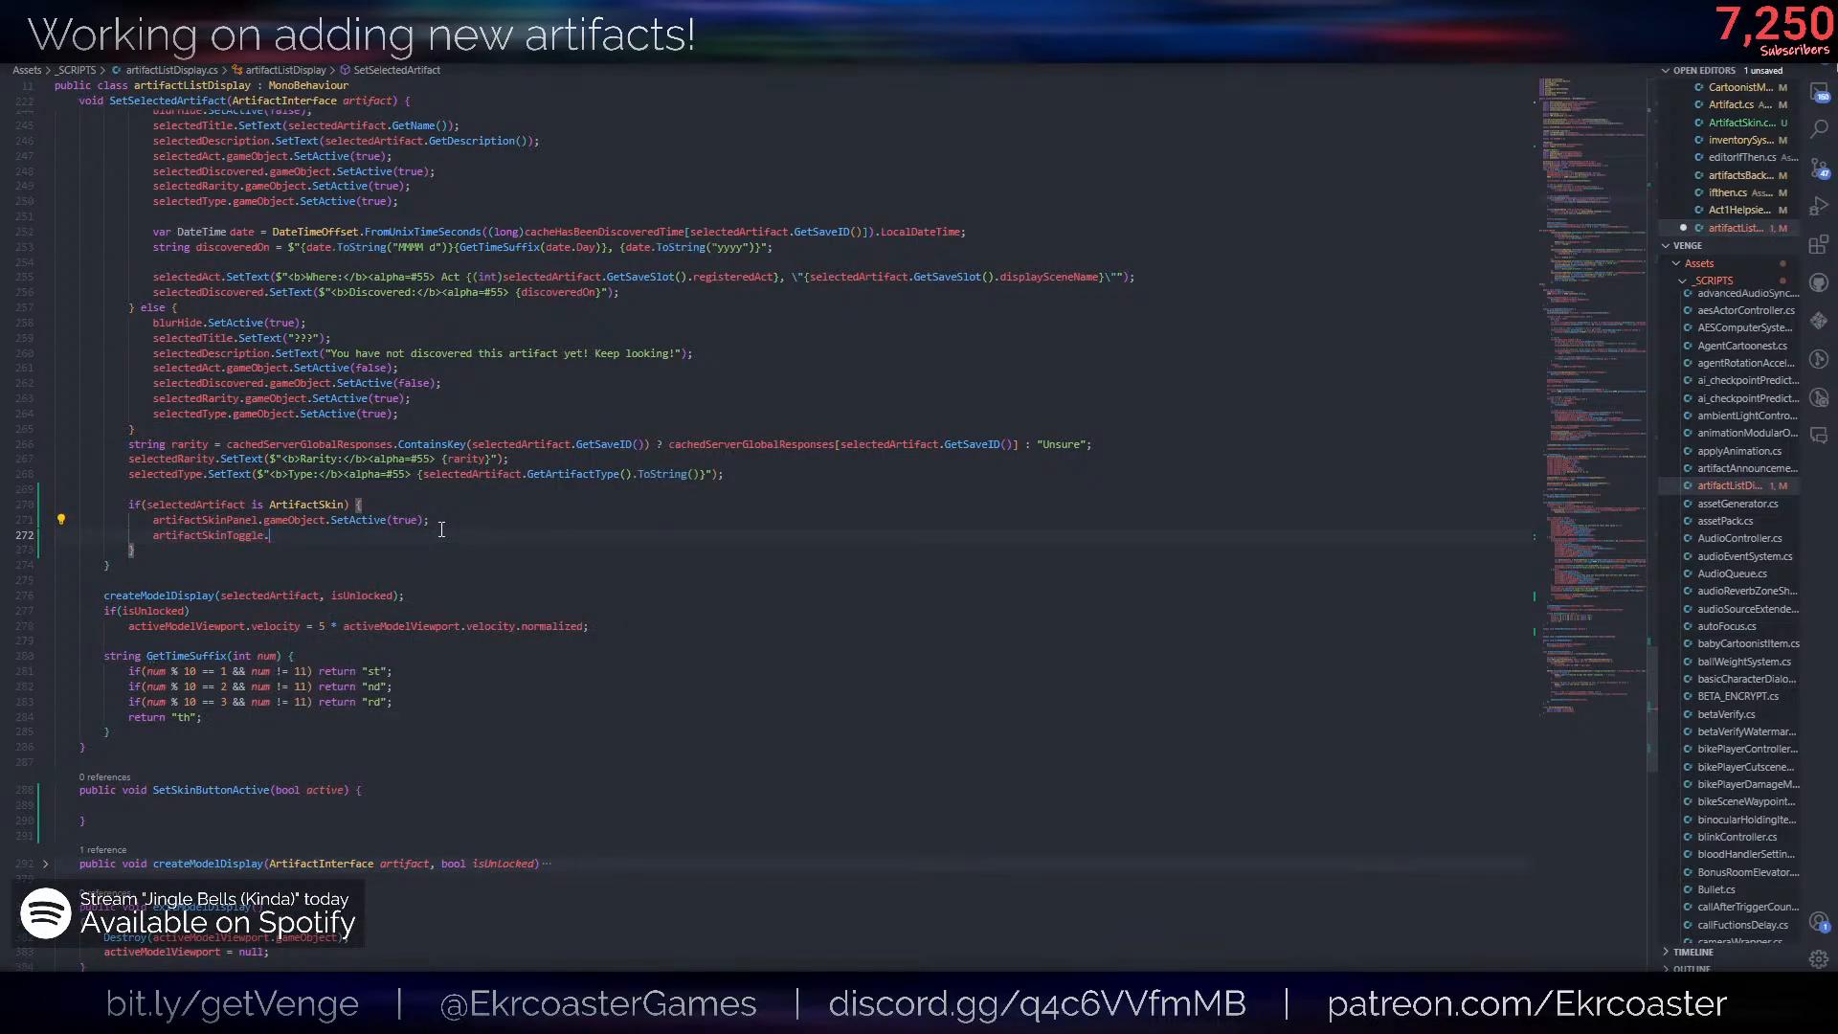
text(va)
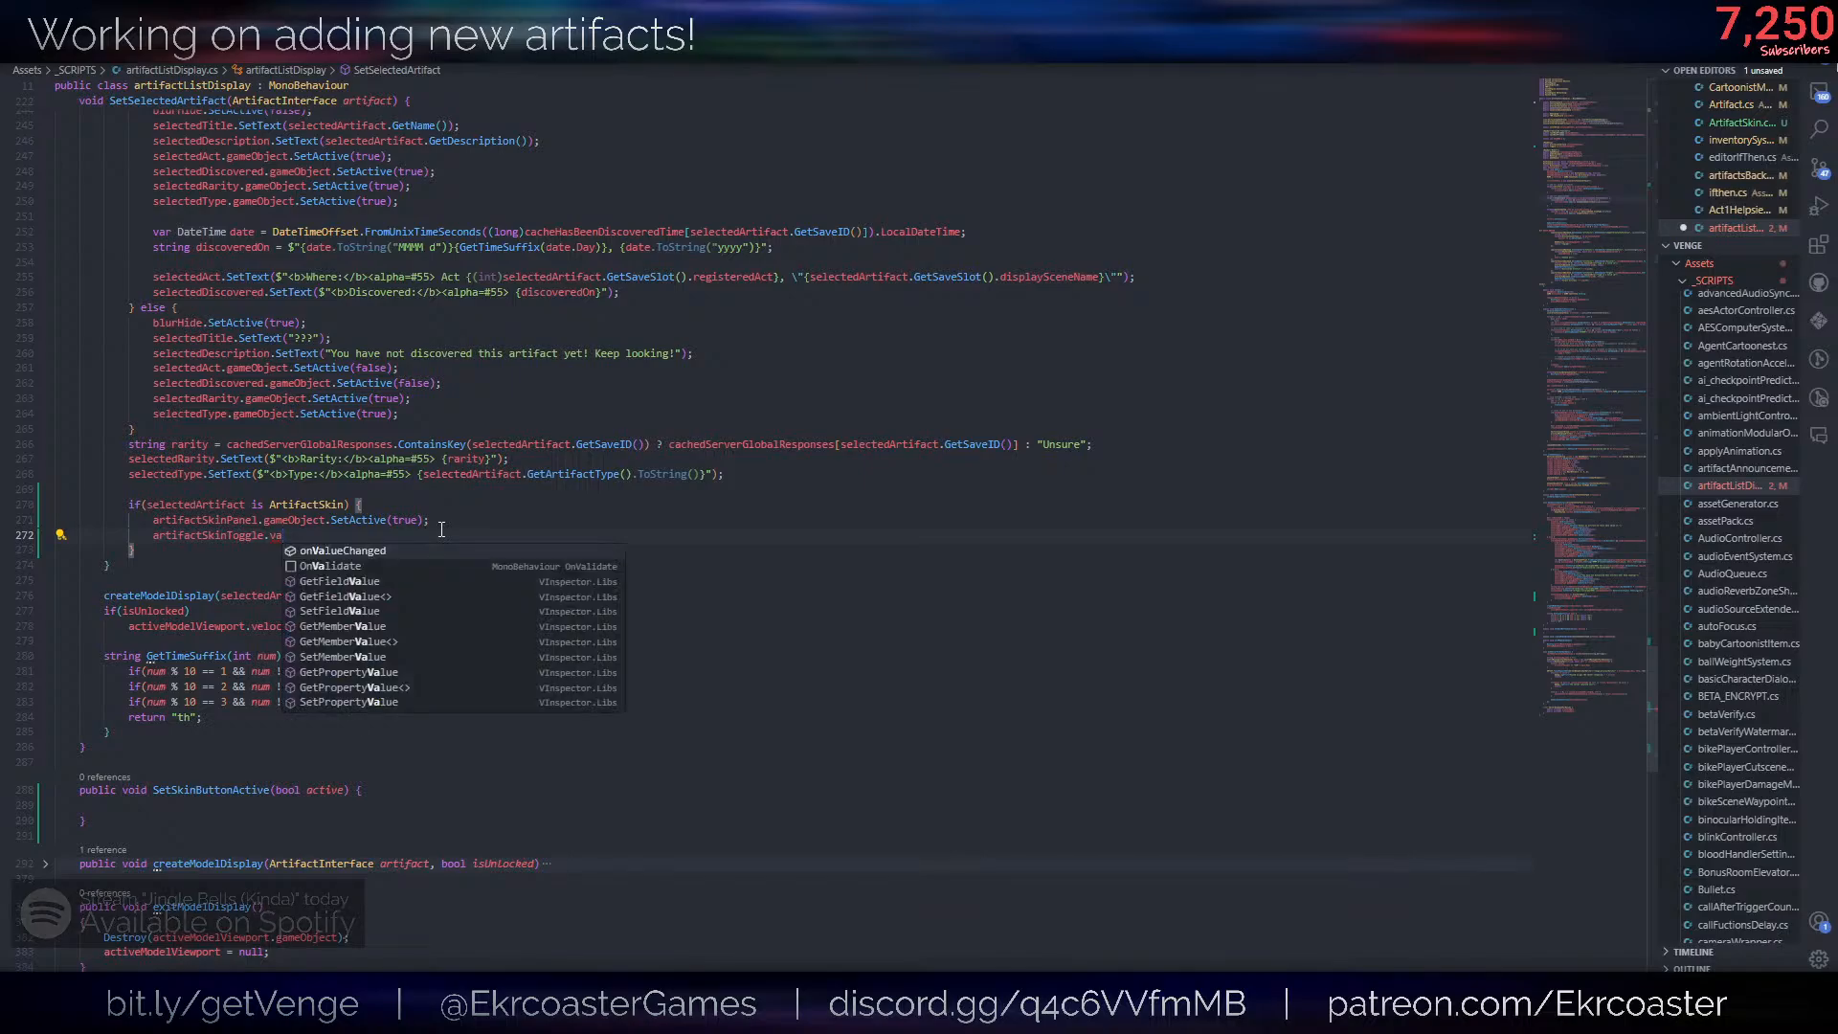
key(BackSpace)
key(BackSpace)
text(isOn = )
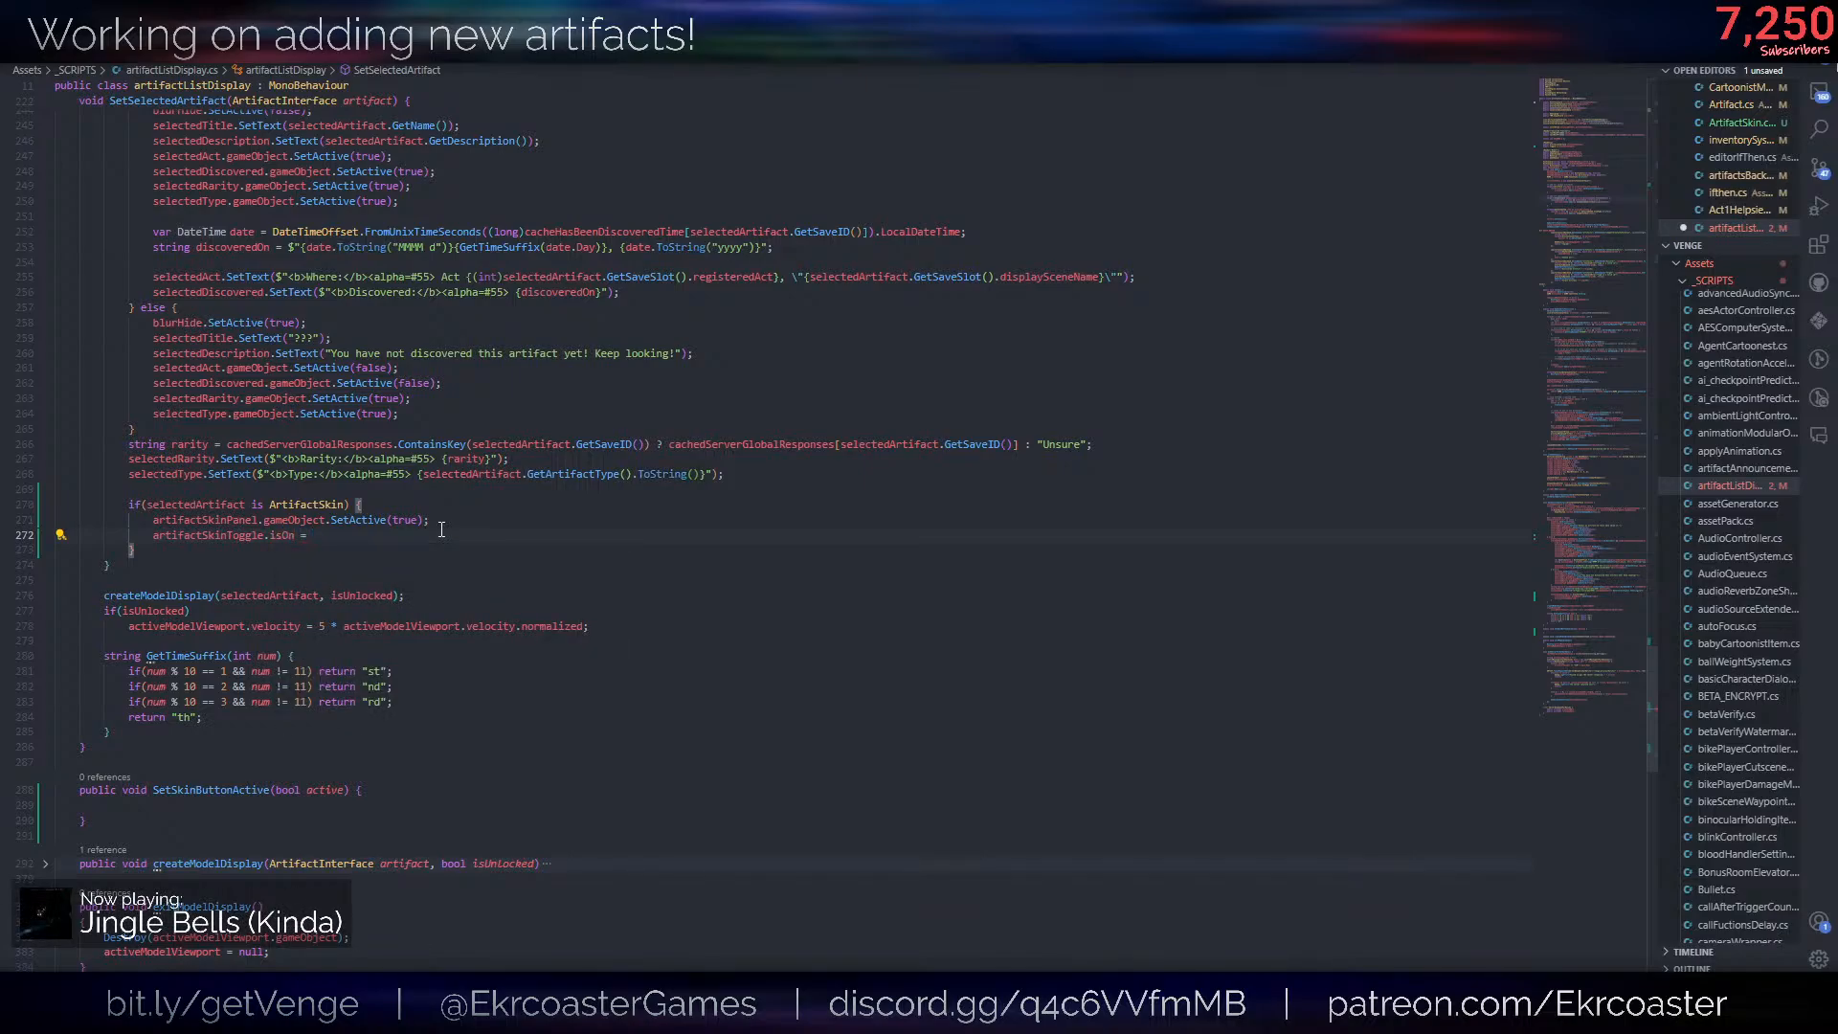
text(artifactsBackend.get)
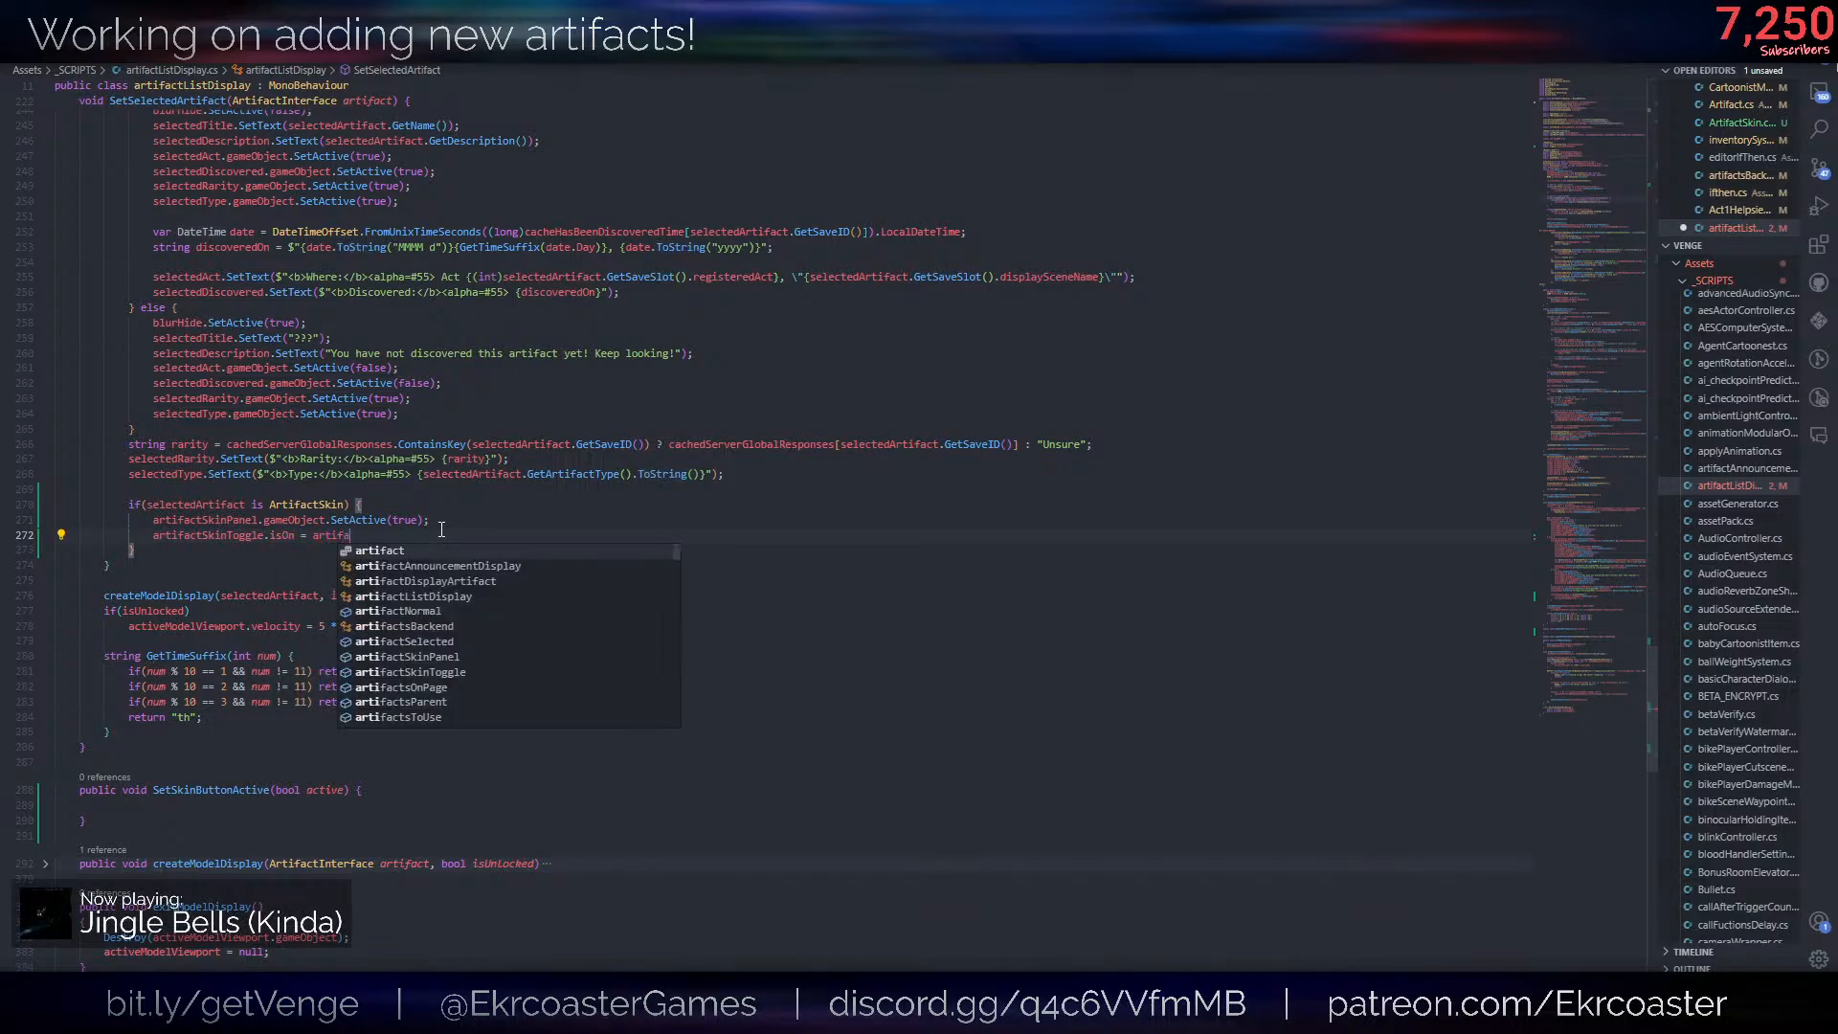
- Complete the isOn assignment with artifactsBackend.GetSkinState(artifact.GetSaveID());
key(Down)
key(Down)
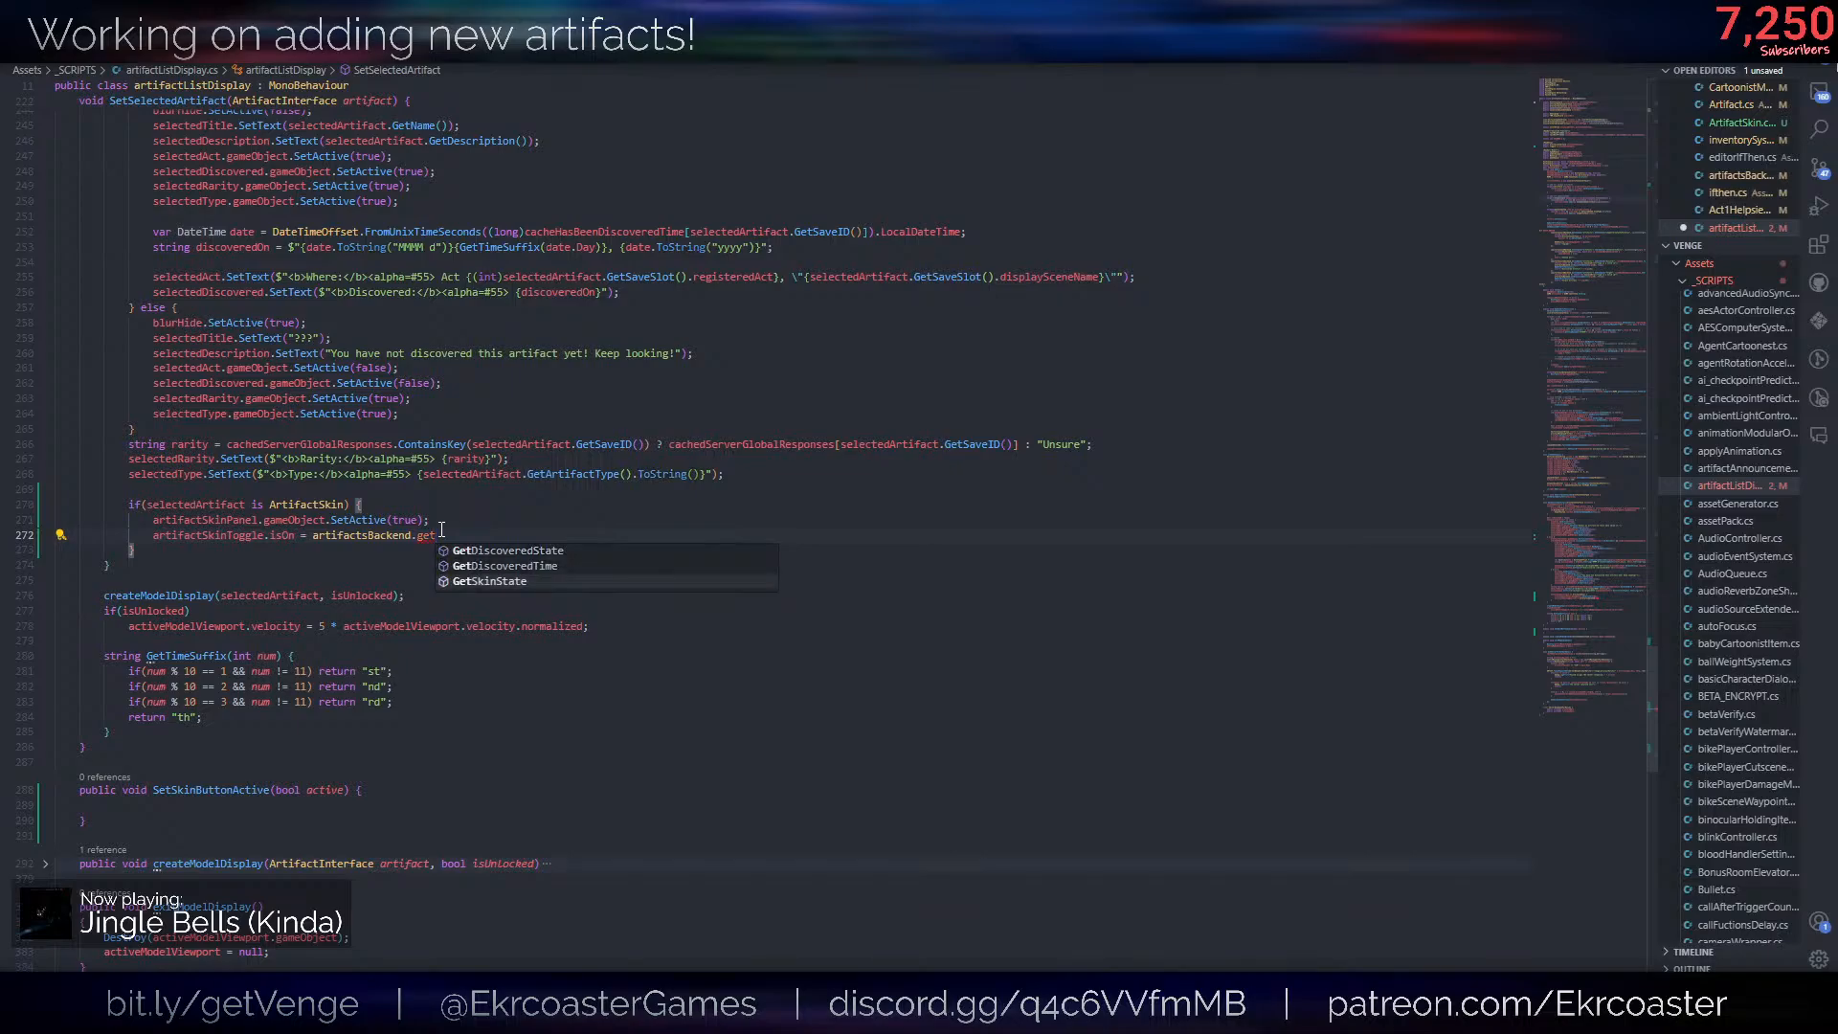
key(Return)
text(()
key(Escape)
text(artifact.getsave))
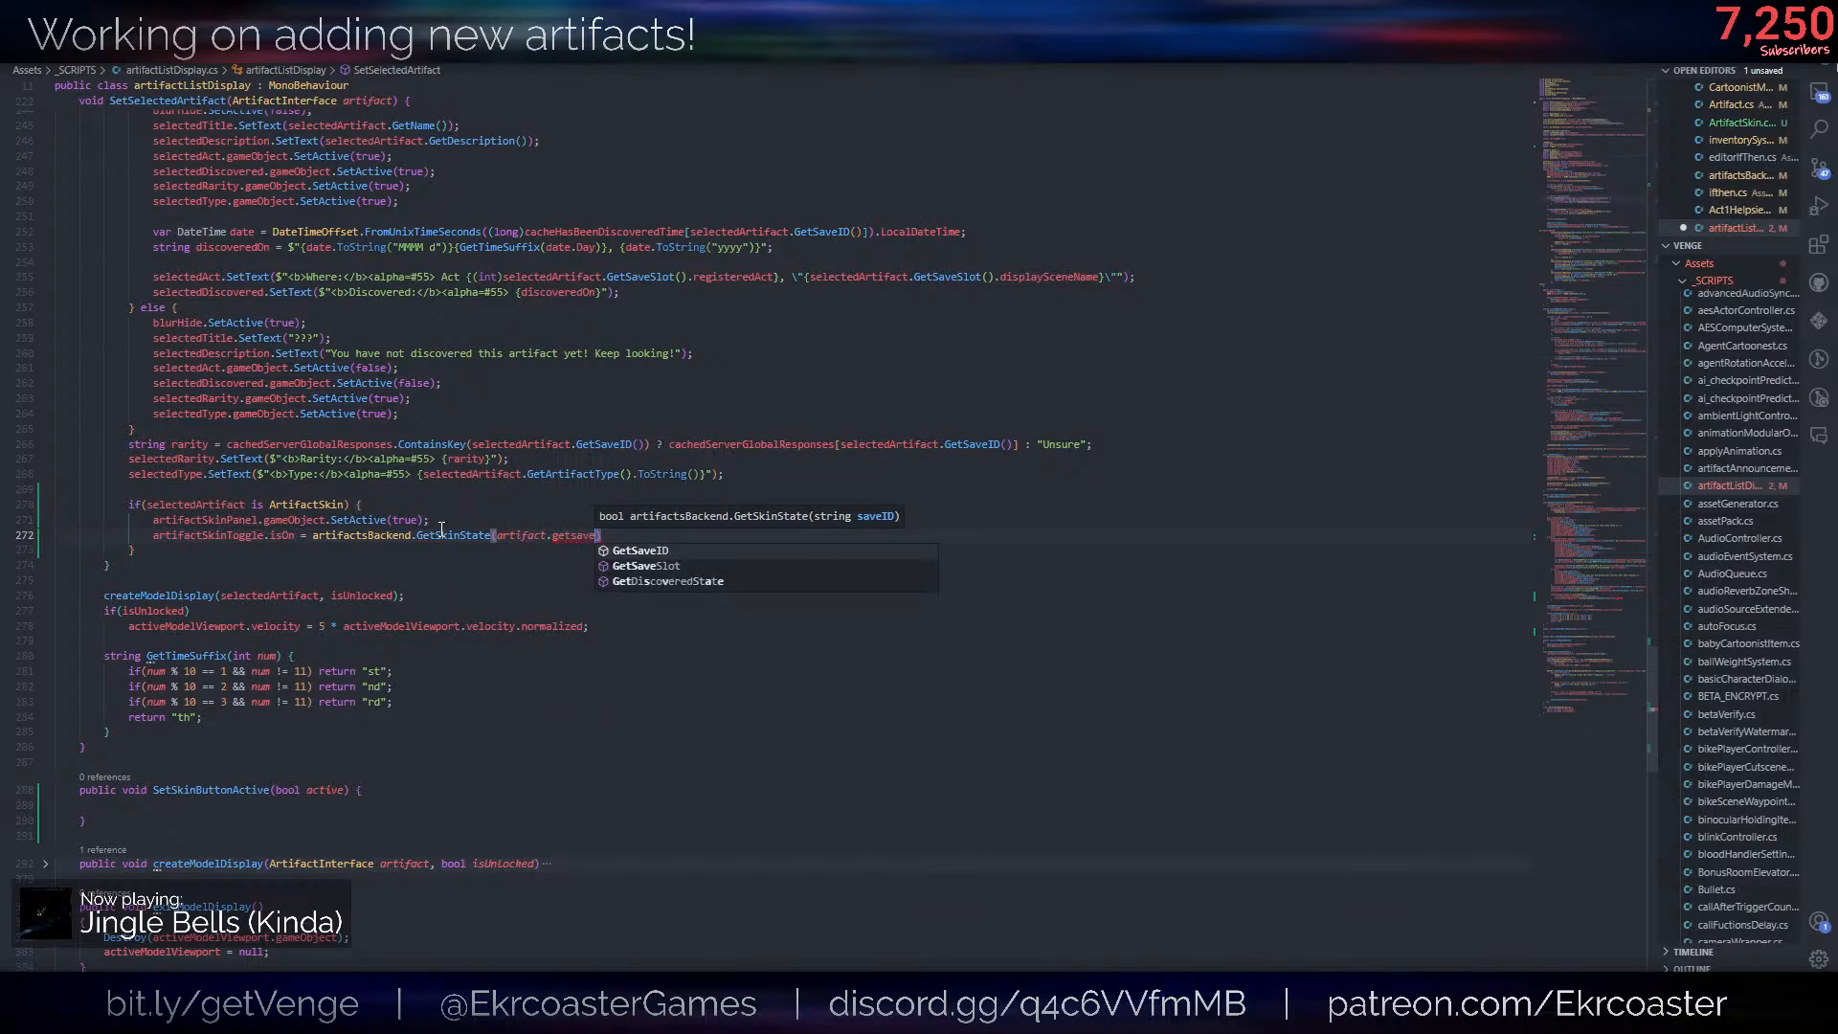
key(Return)
text(());)
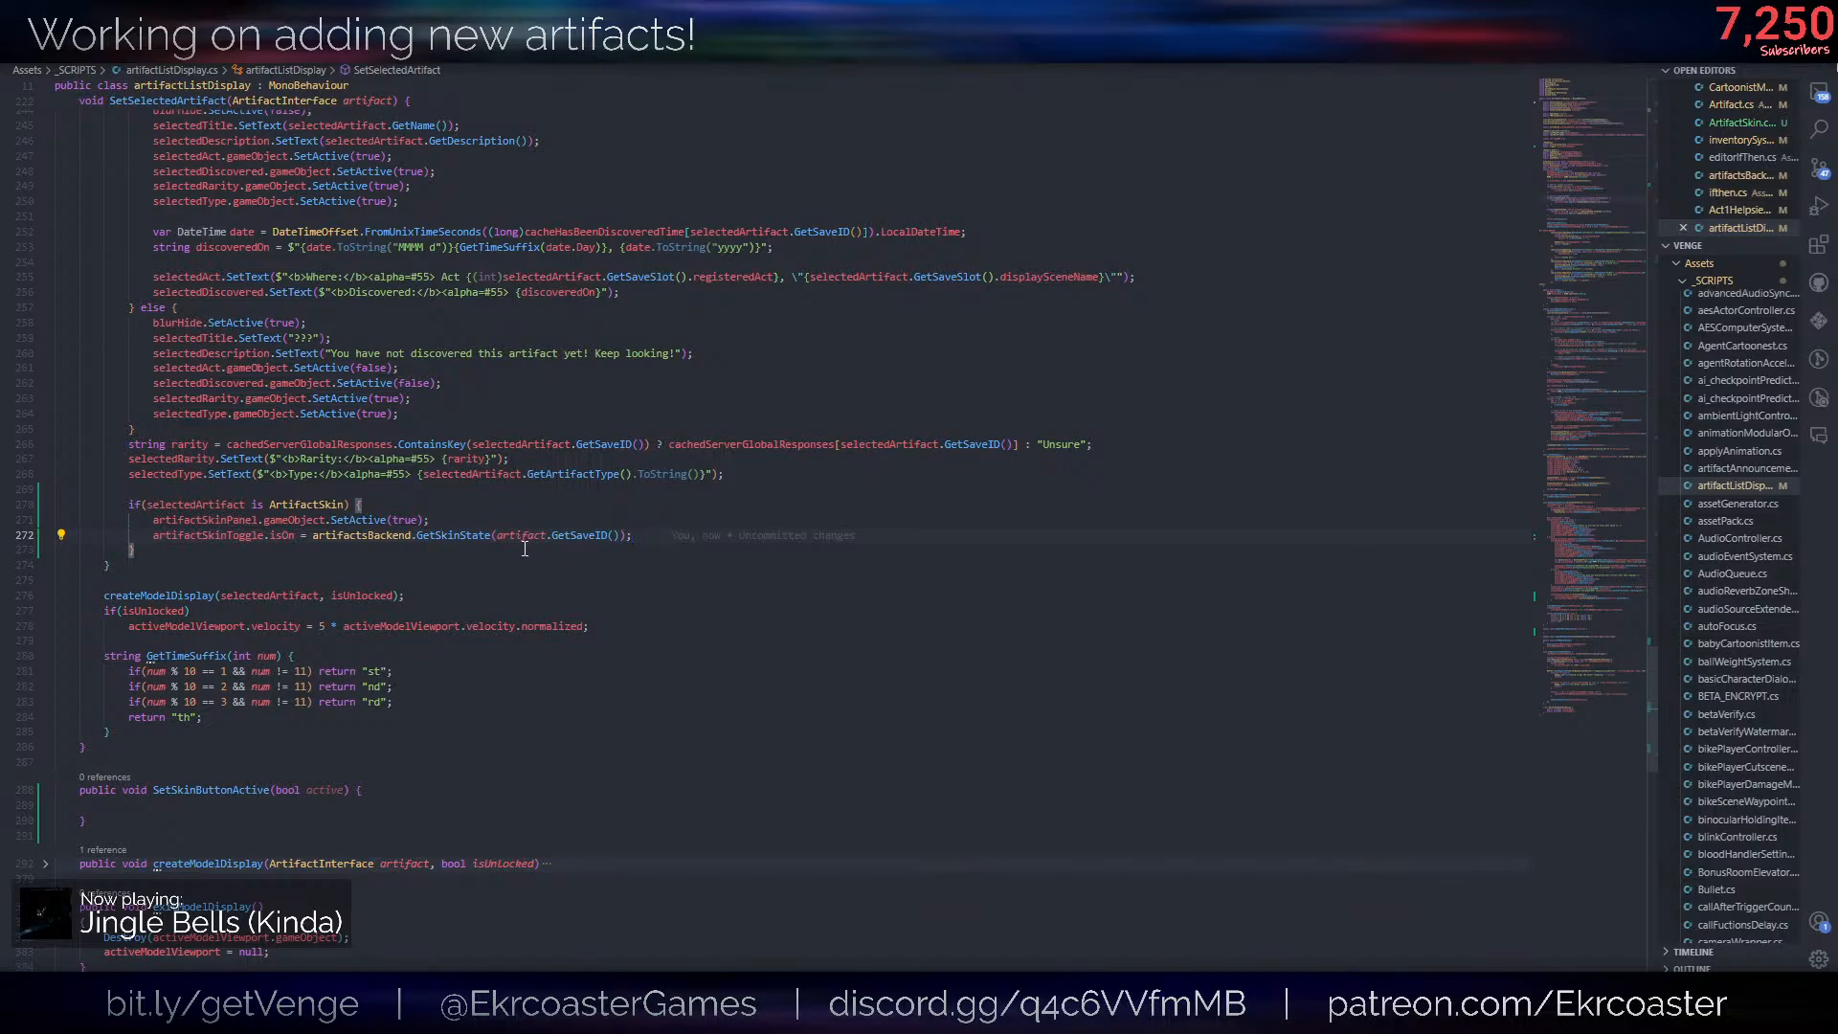
- Add an if(selectedArtifact != null && selectedArtifact is ArtifactSkin) block inside SetSkinButtonActive
key(shift+Up)
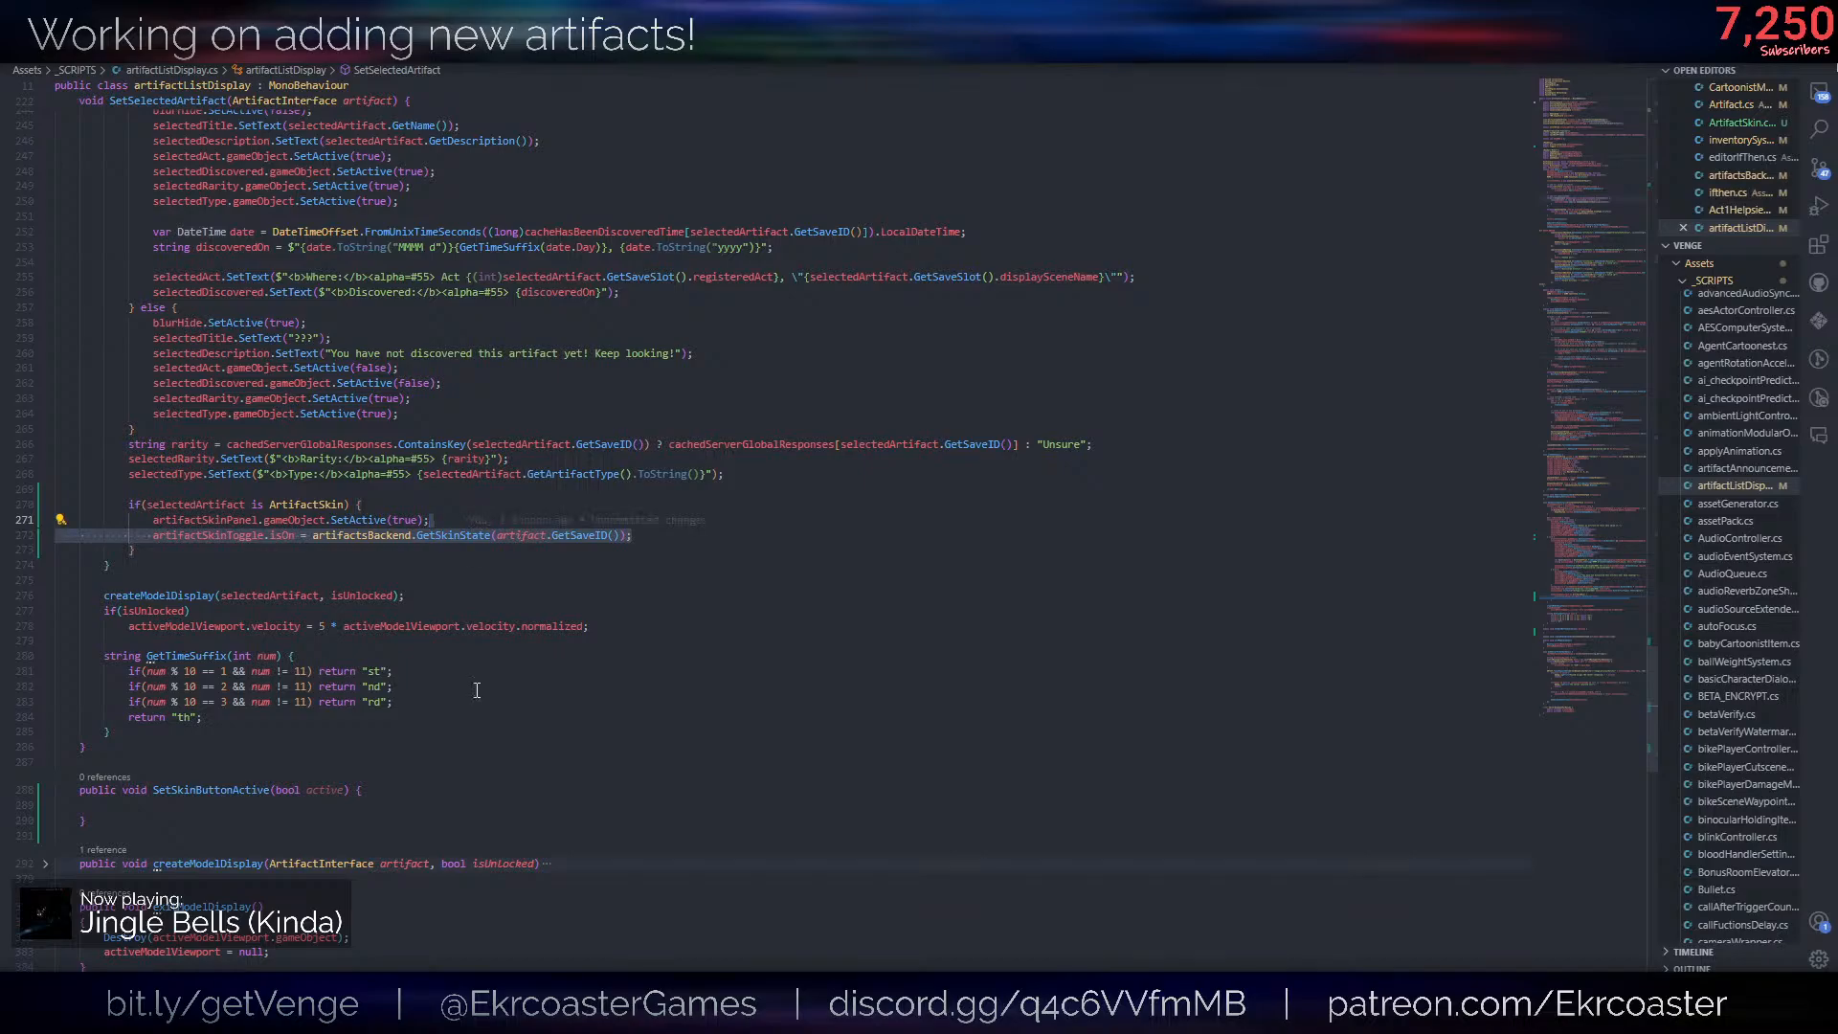
click(414, 811)
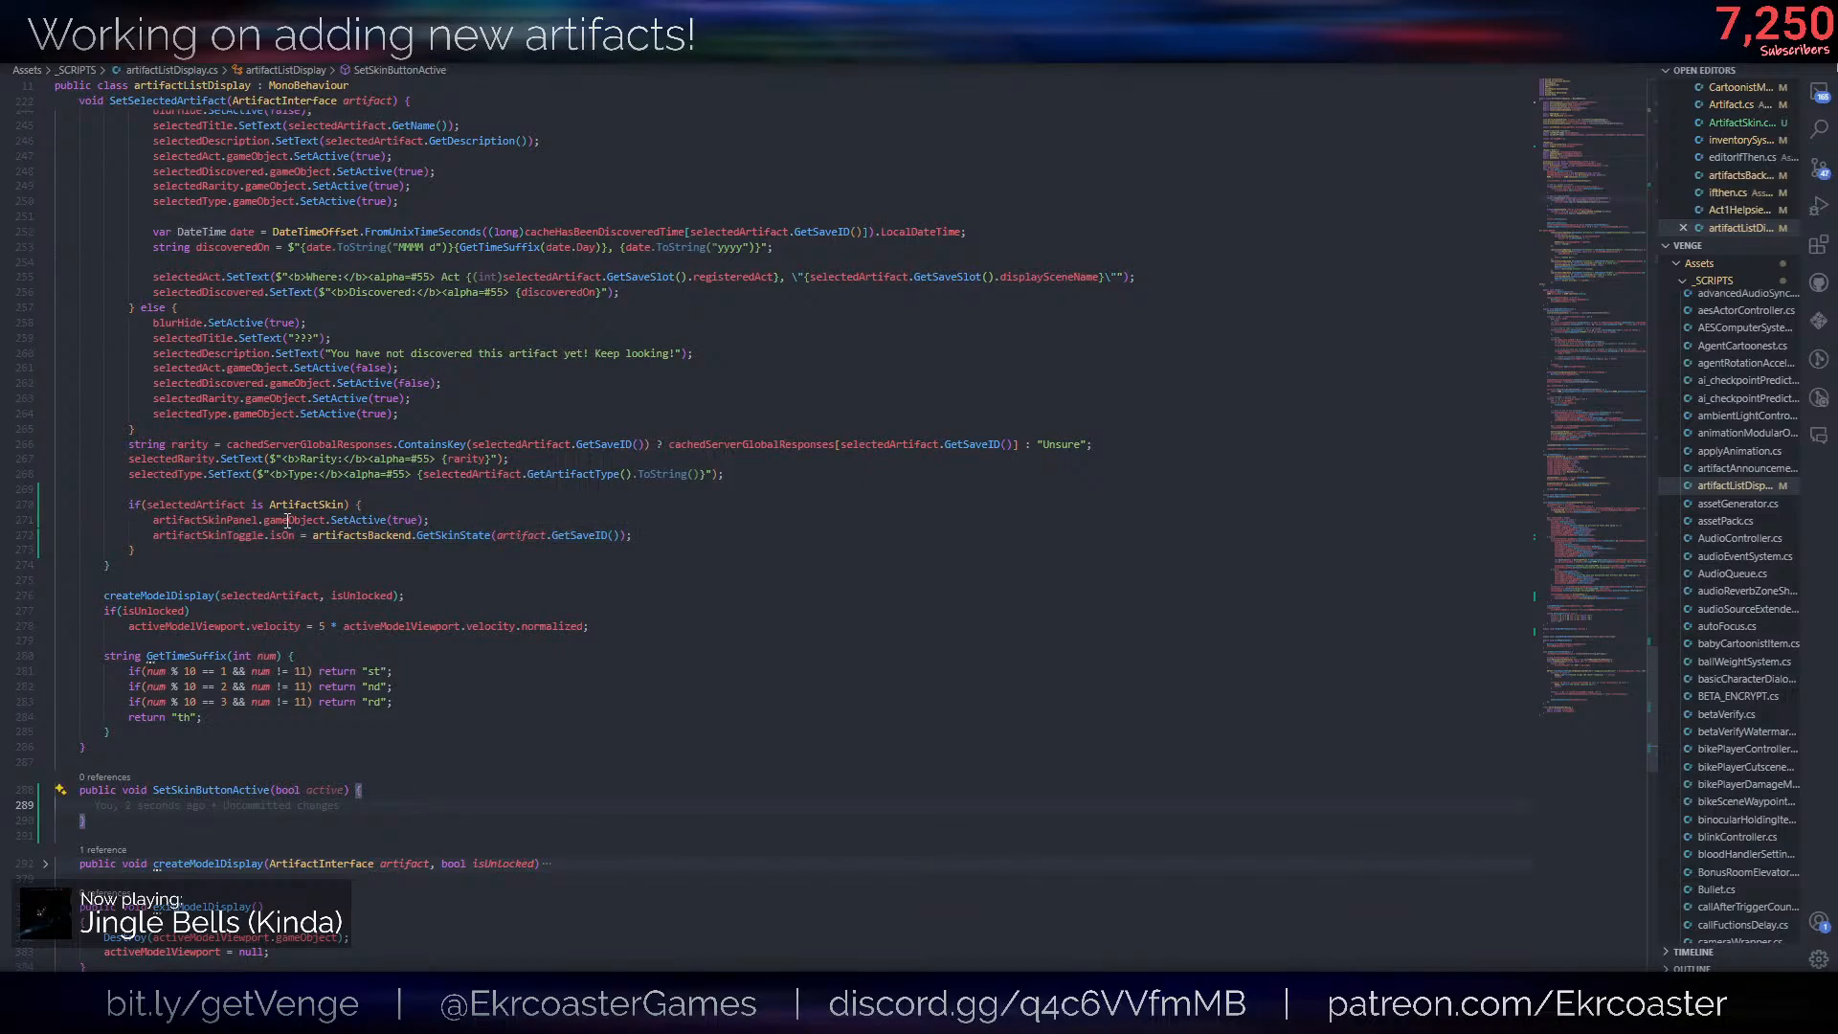
text(if()
text(selectedArtifact)
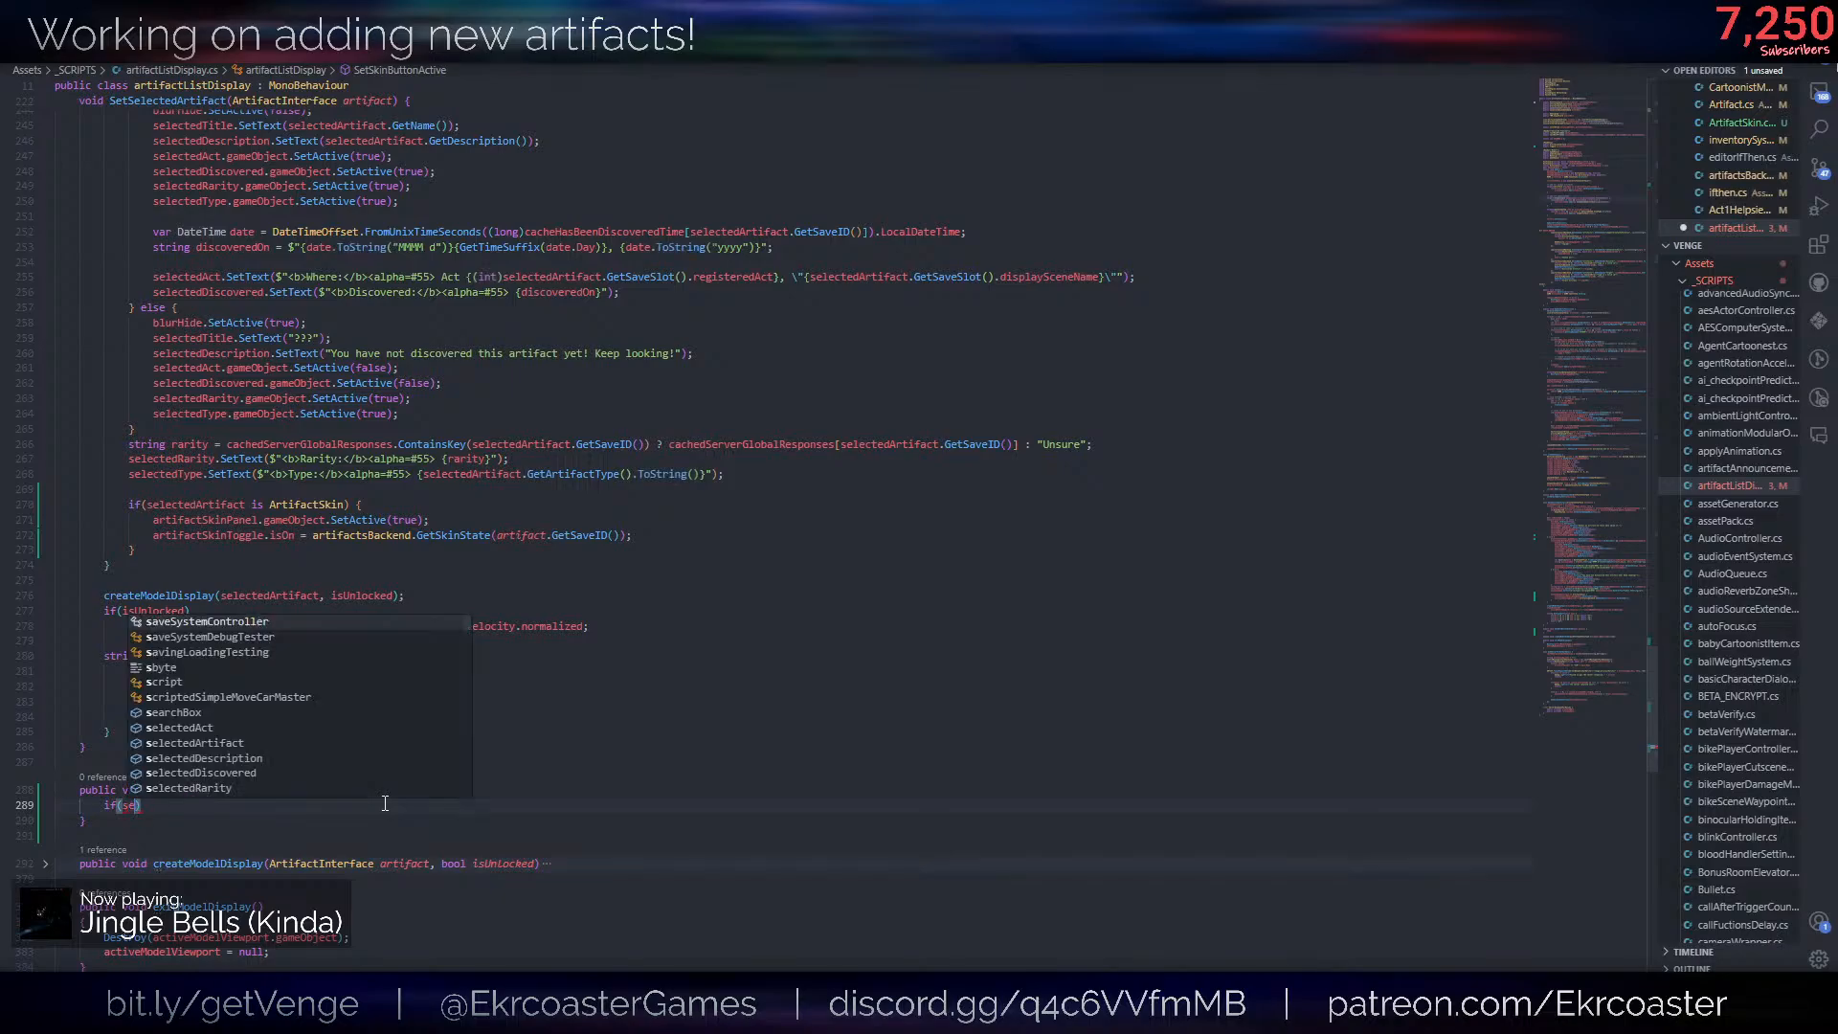
text( != null)
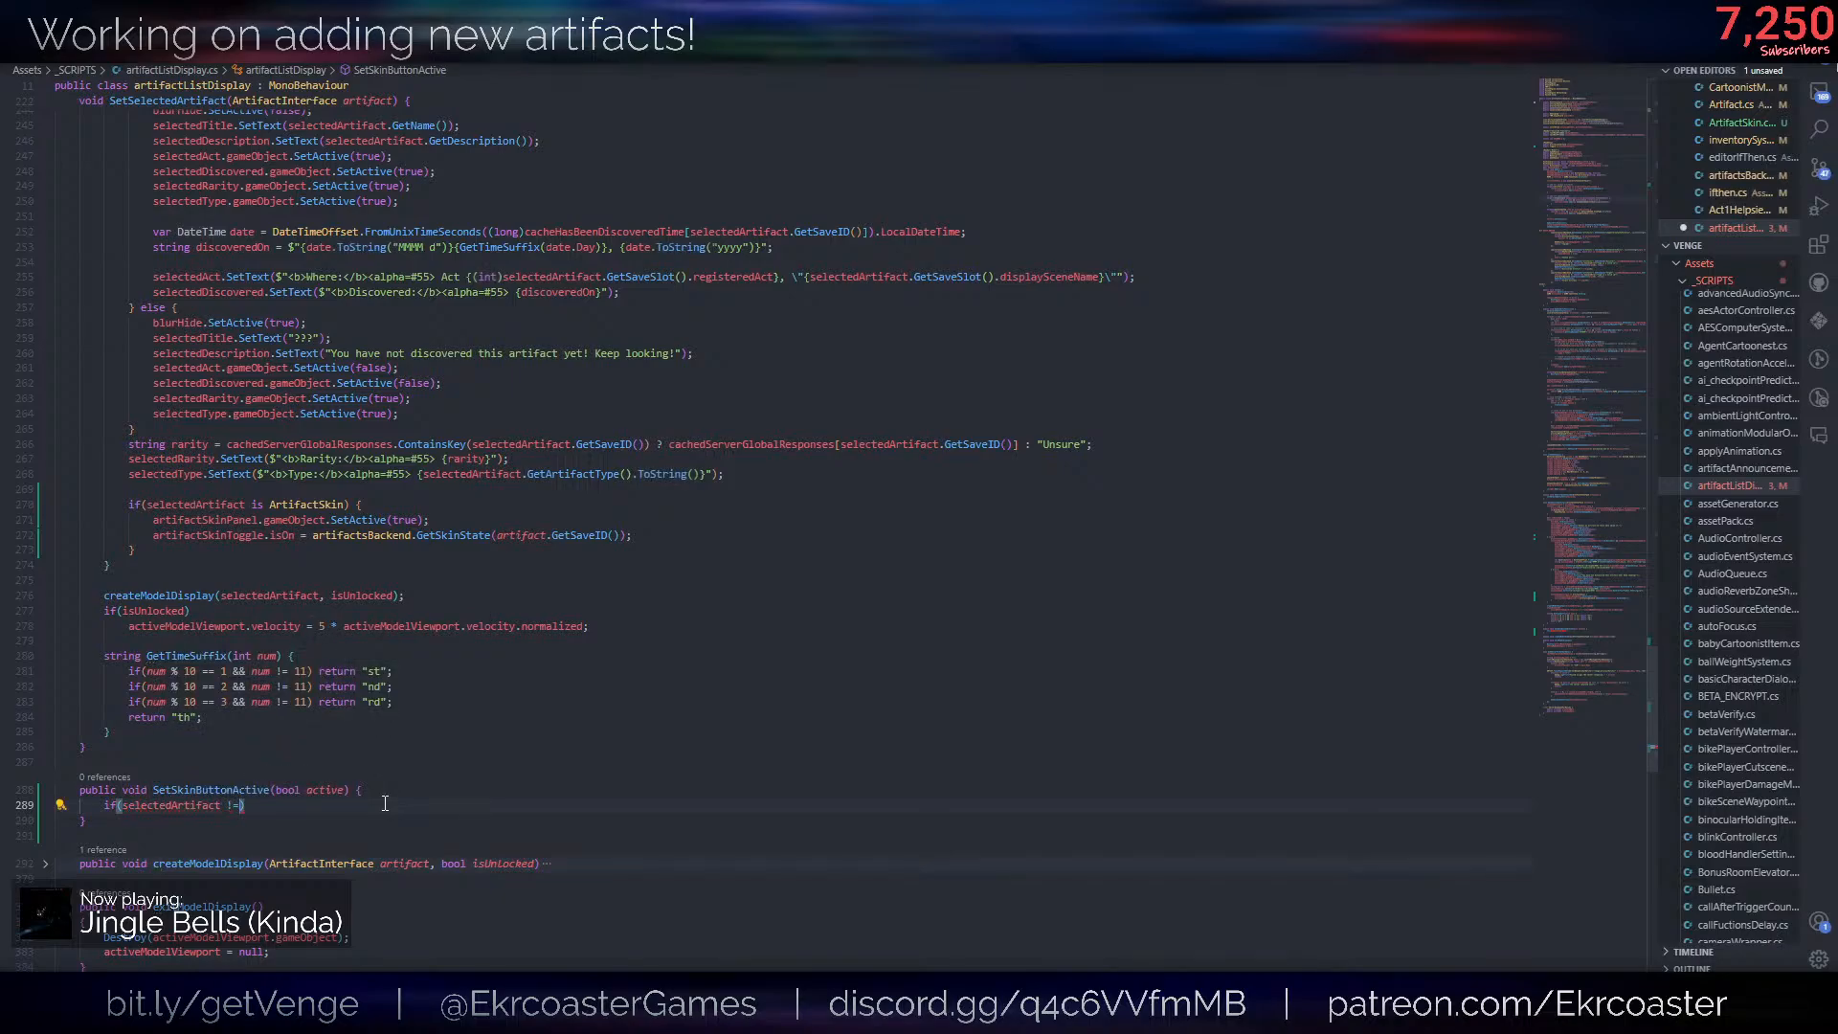
text( &^^)
key(BackSpace)
key(BackSpace)
text(& )
text(selectedArtifact)
text( is SkinA)
key(ctrl+BackSpace)
text(Artifactsl)
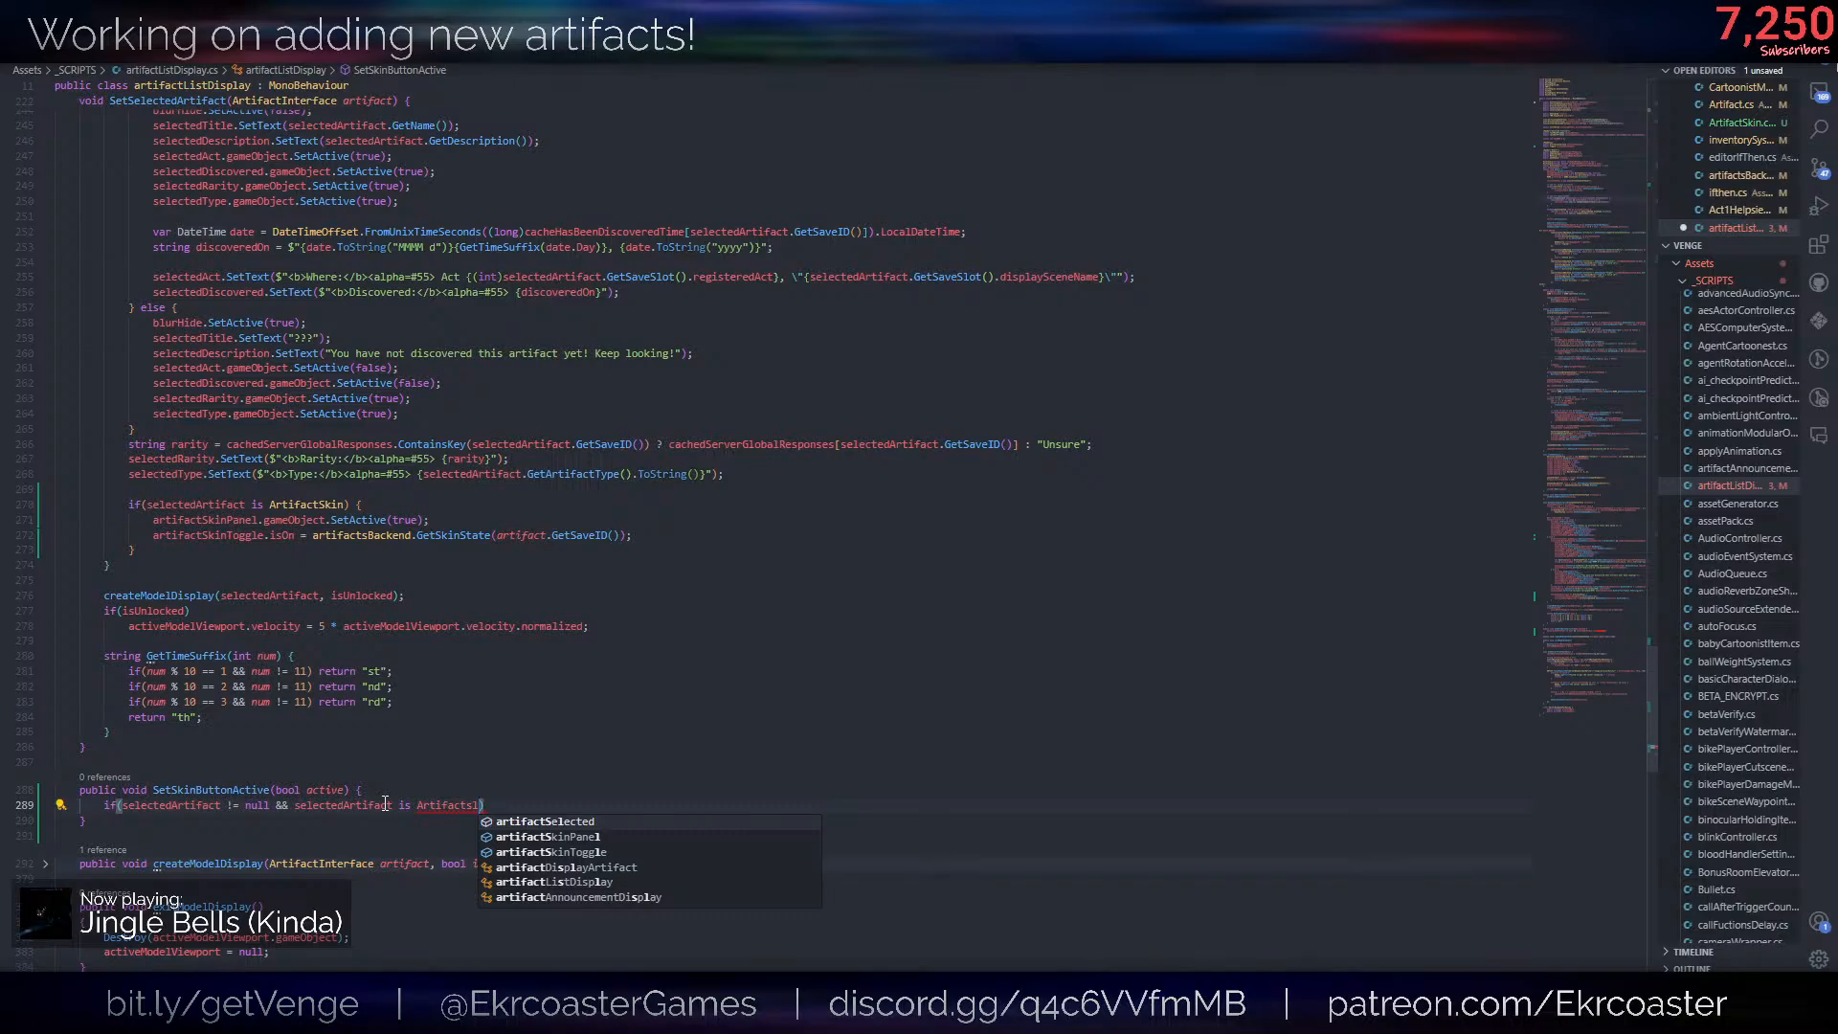
text(in) {)
key(Return)
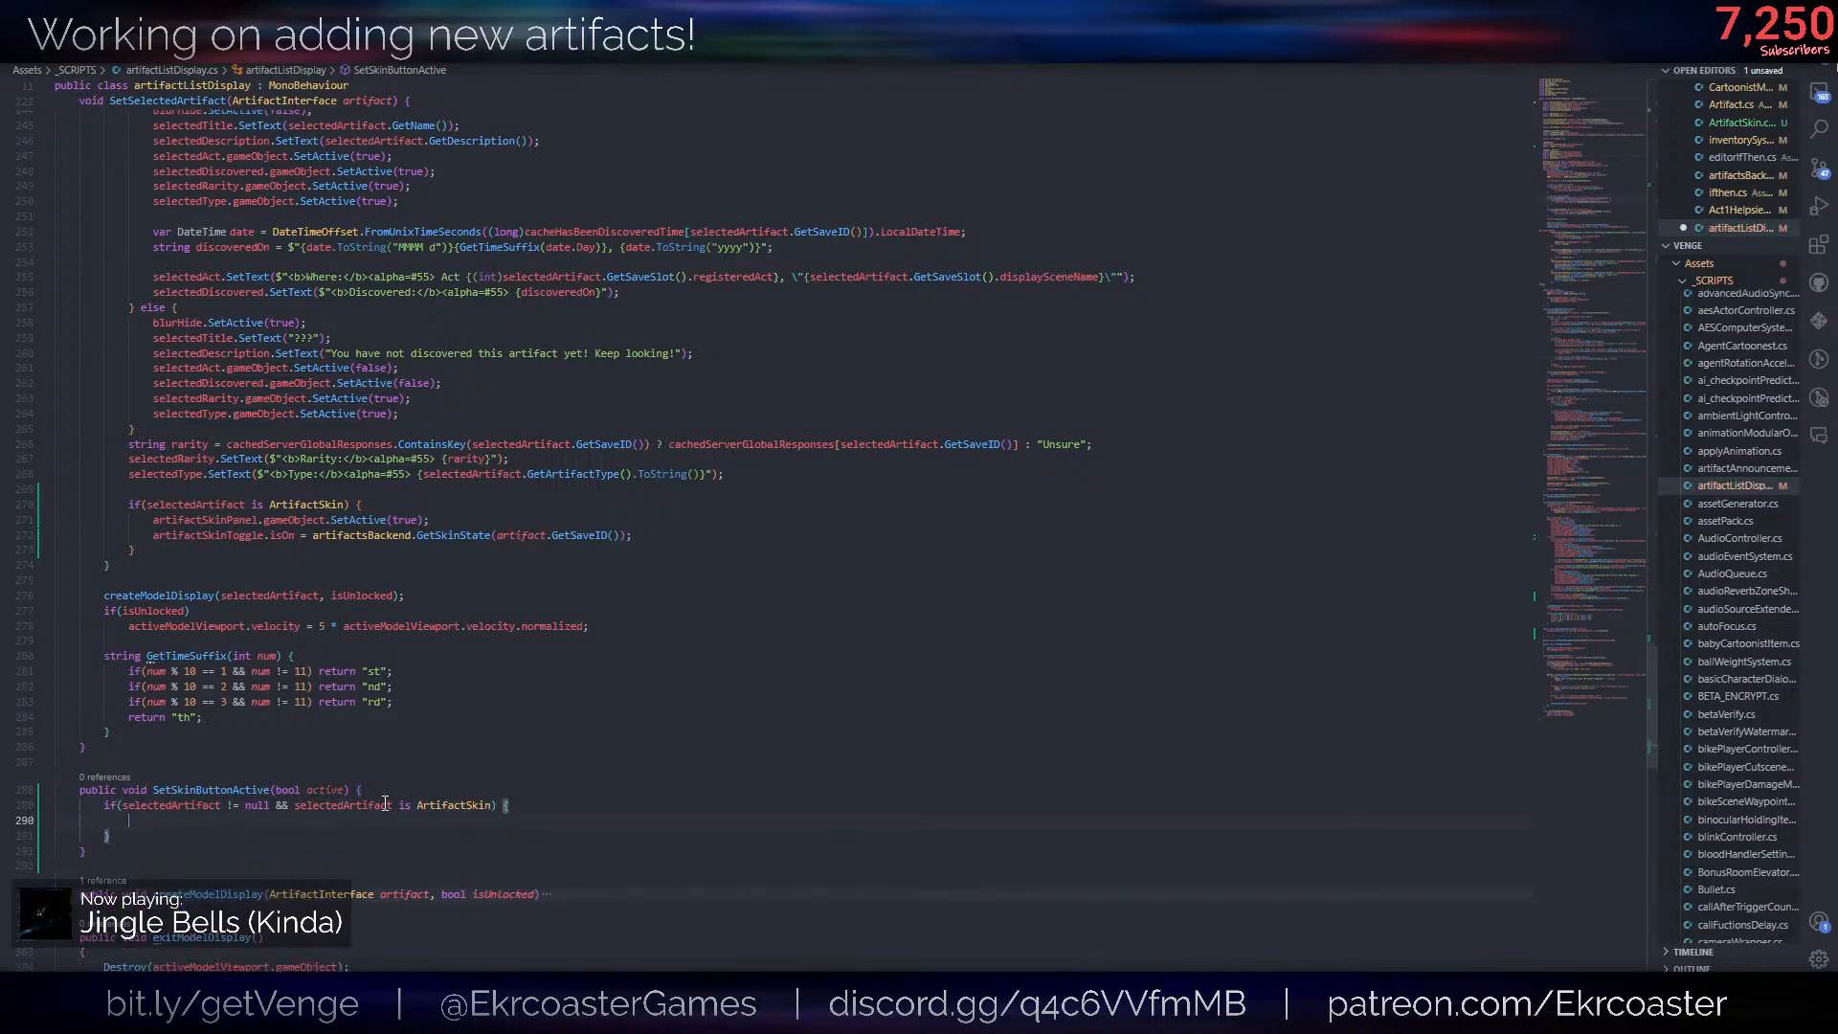
- Call artifactsBackend.SetSkinState(selectedArtifact.GetSaveID(), active); inside the if block of SetSkinButtonActive and save the script
text(arti)
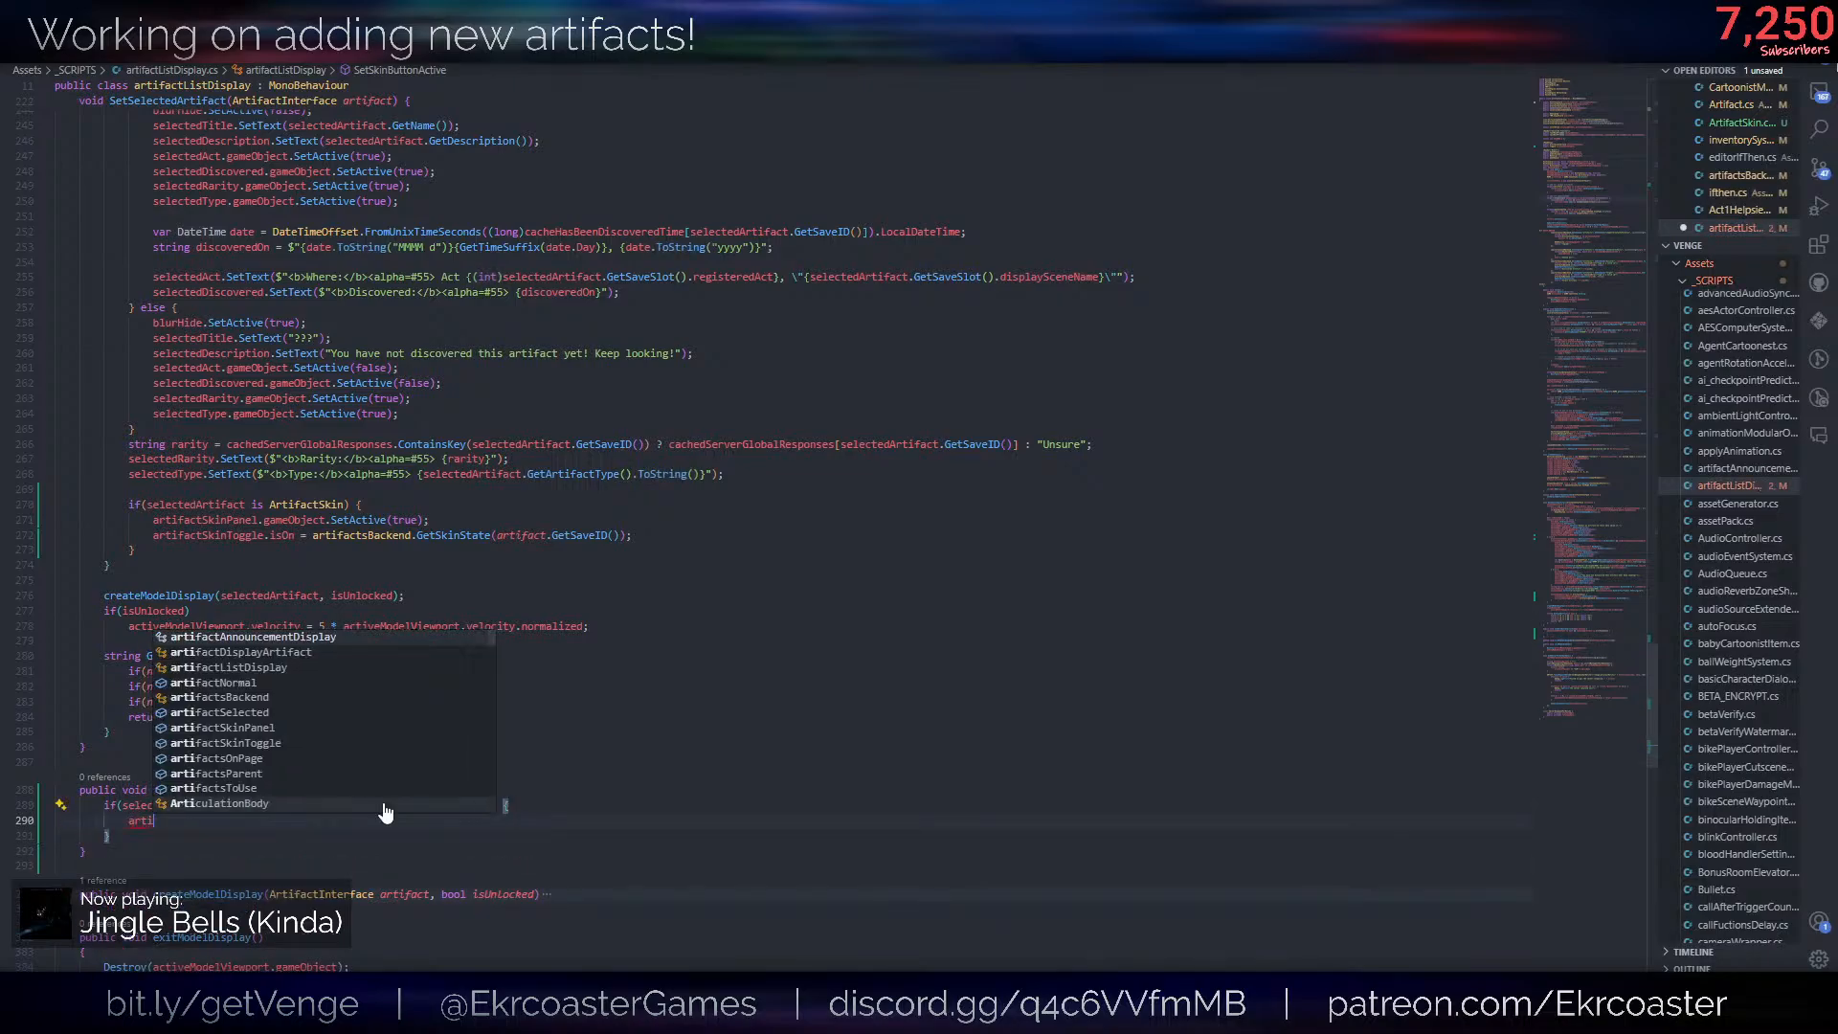
text(factsBackend.SetSkinState()
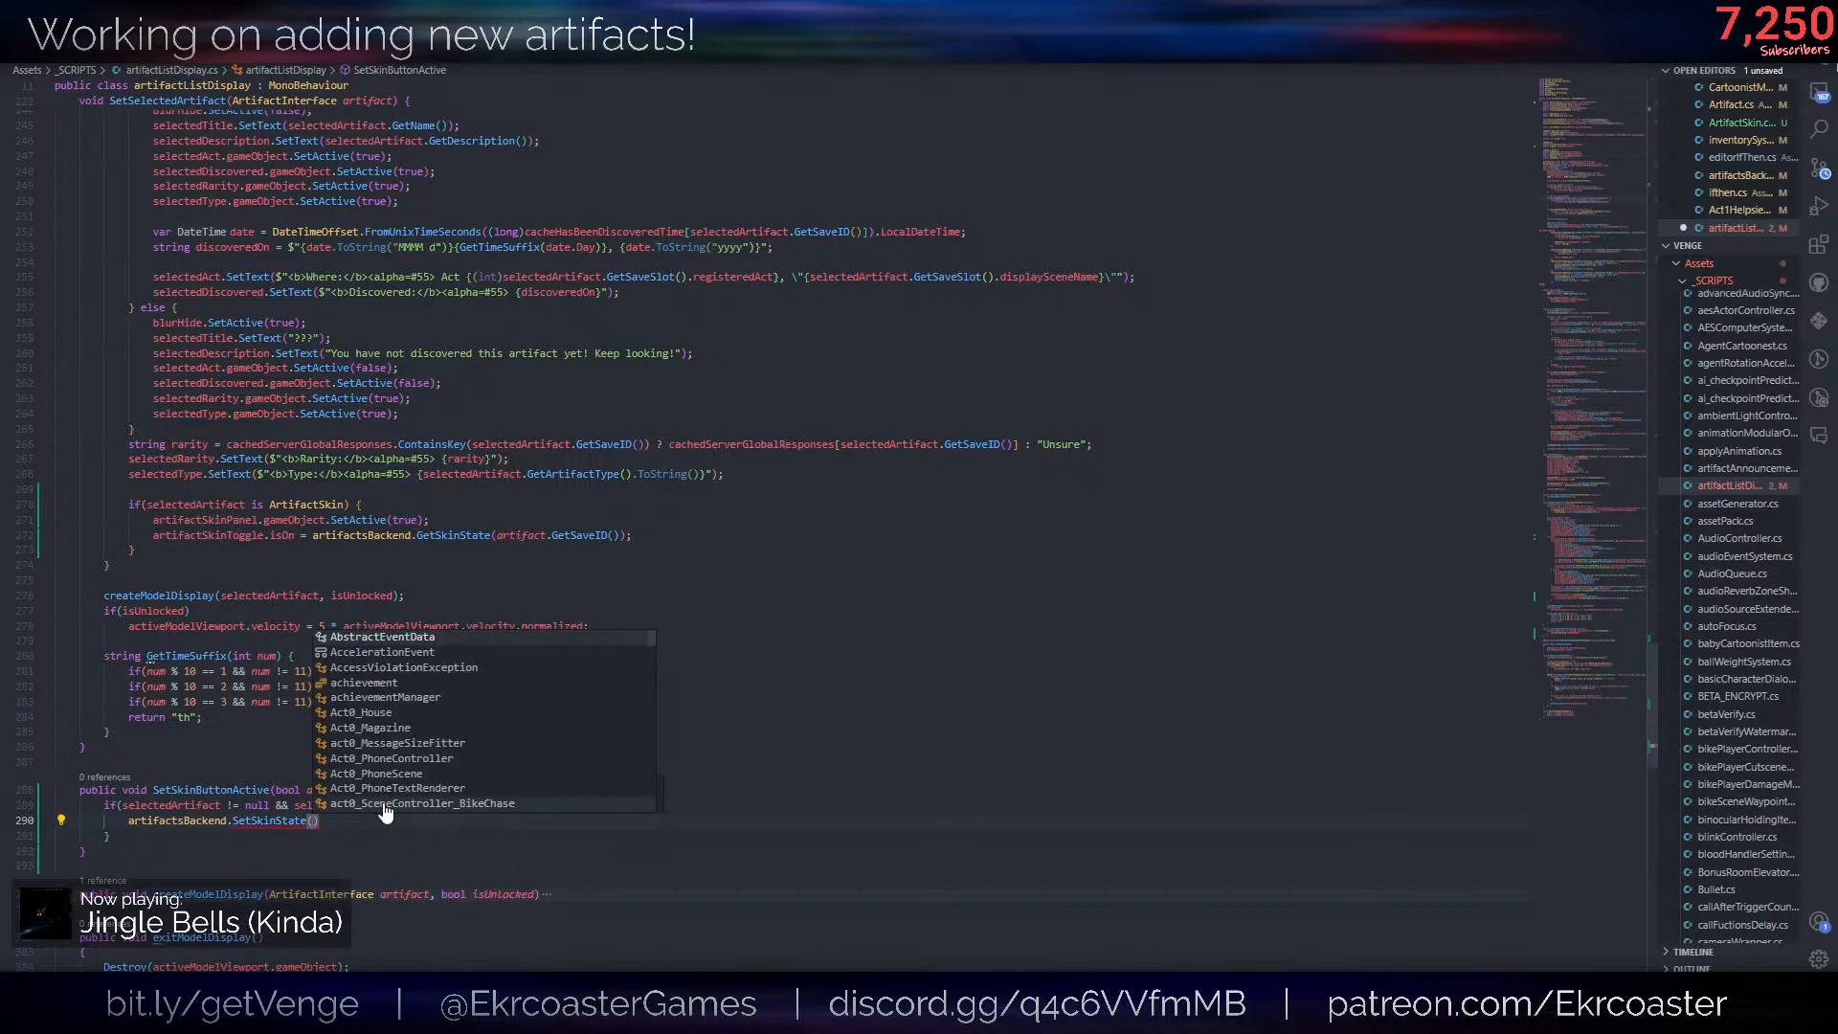
text(sele)
text(ctedArtifact.GetSaveID)
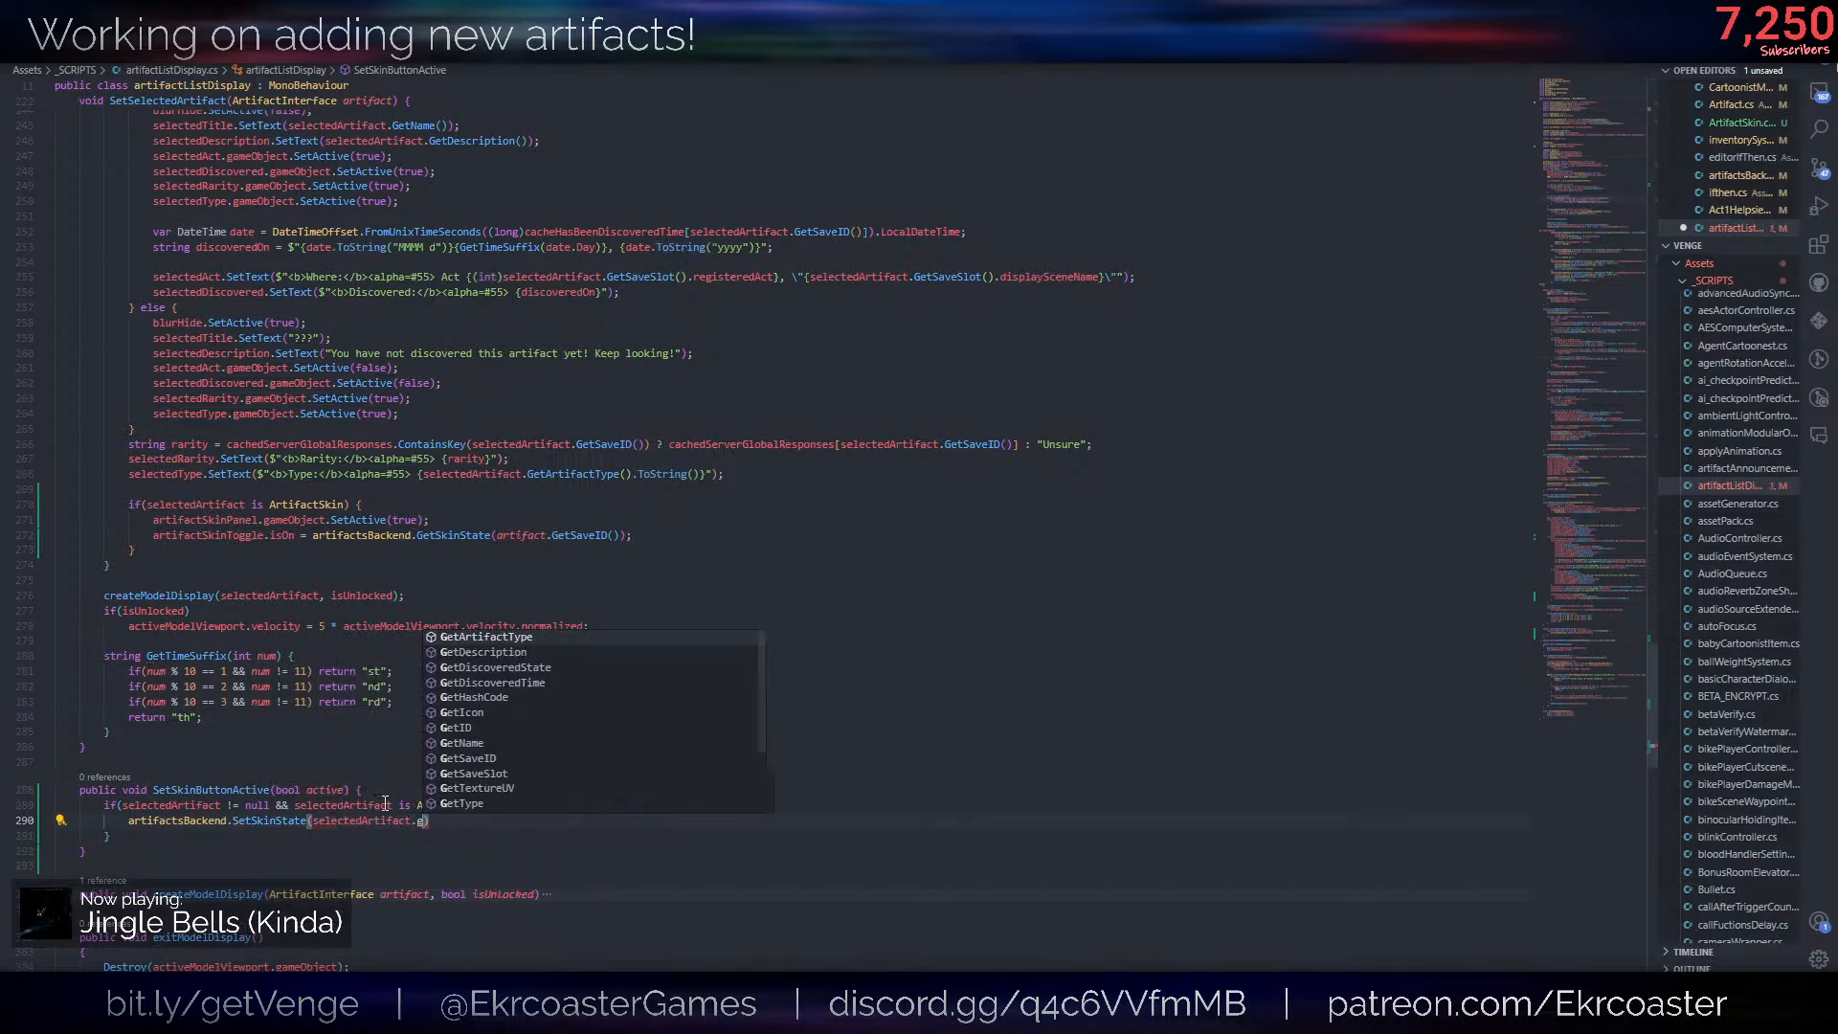
text((), ac)
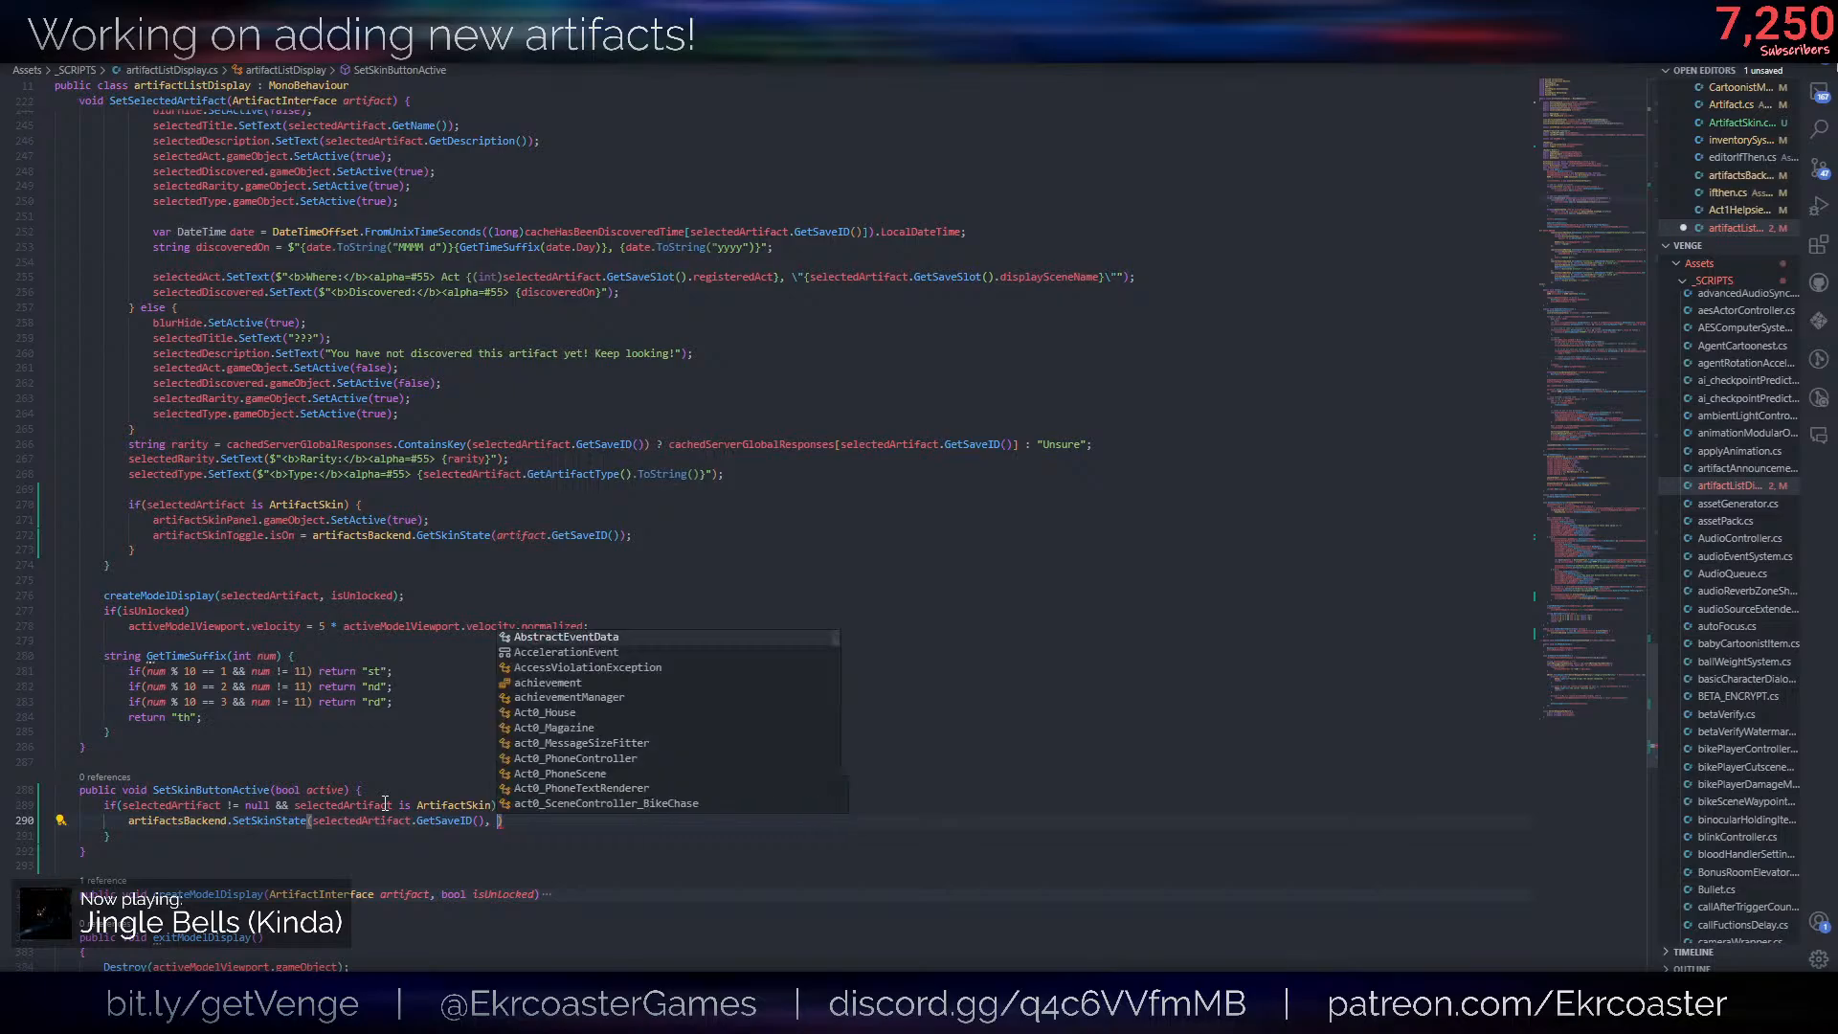
text(tive);)
key(ctrl+s)
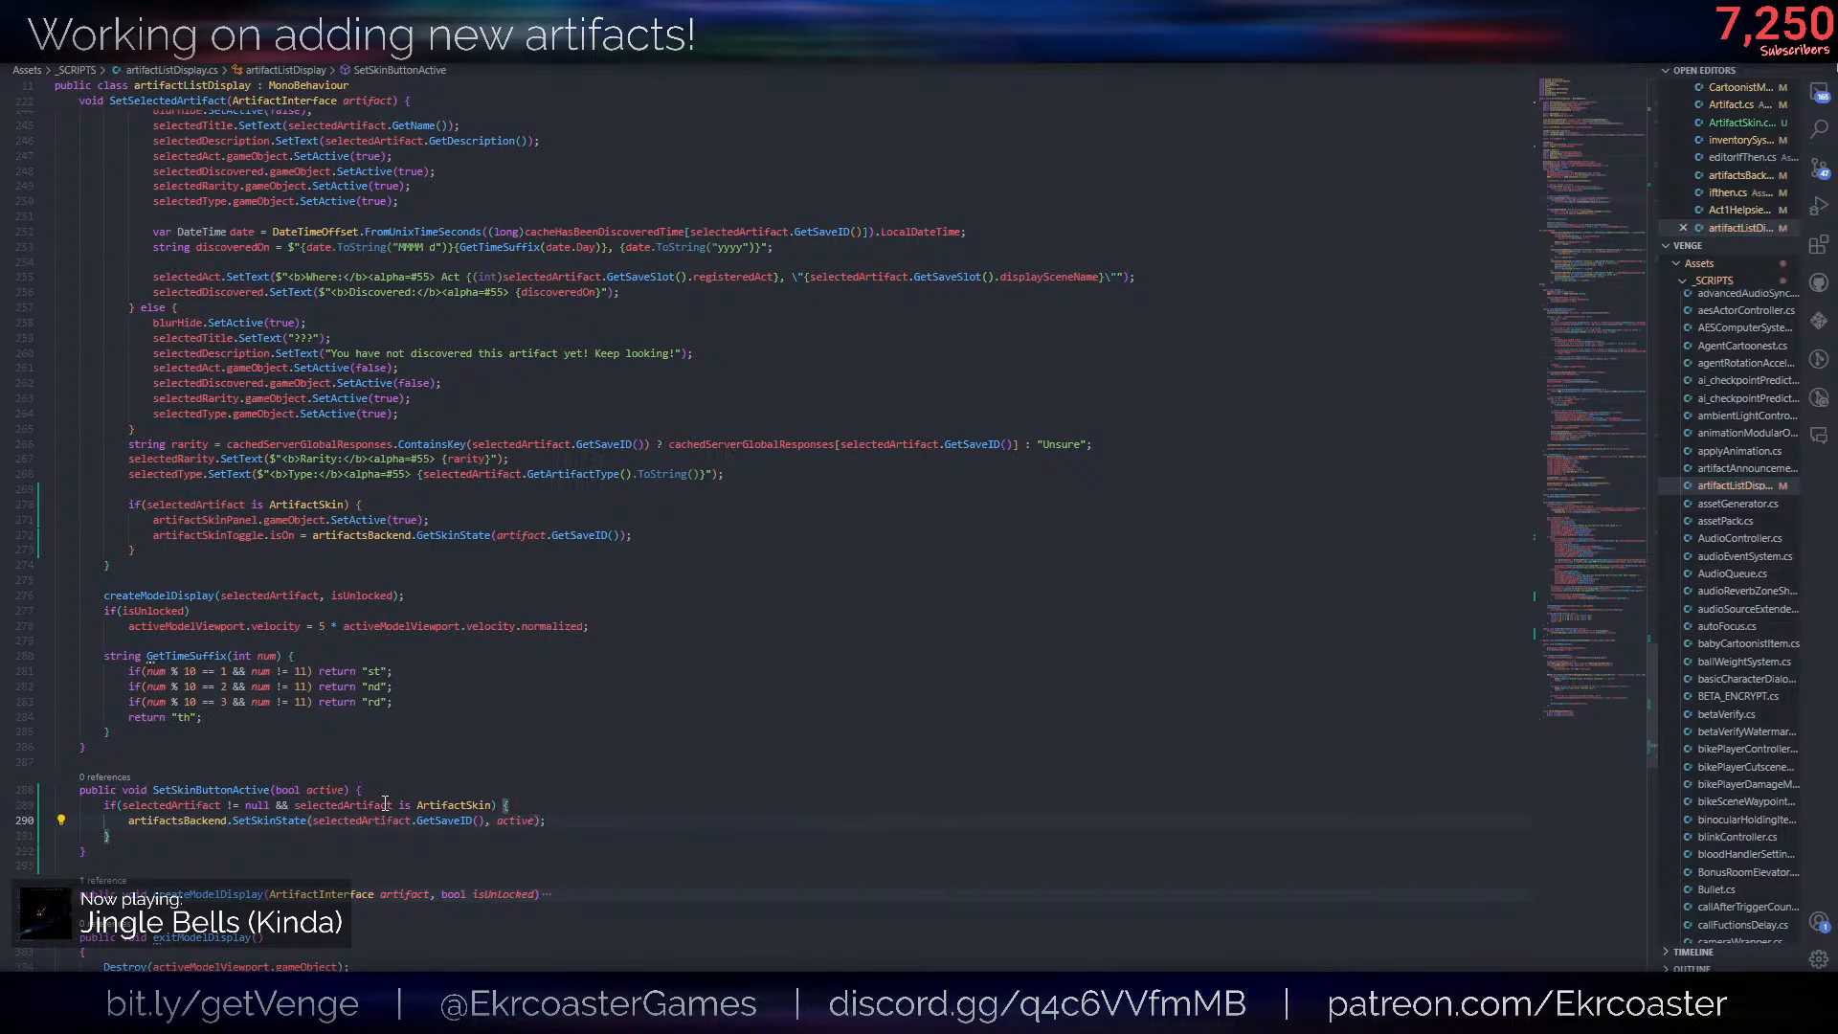
click(611, 575)
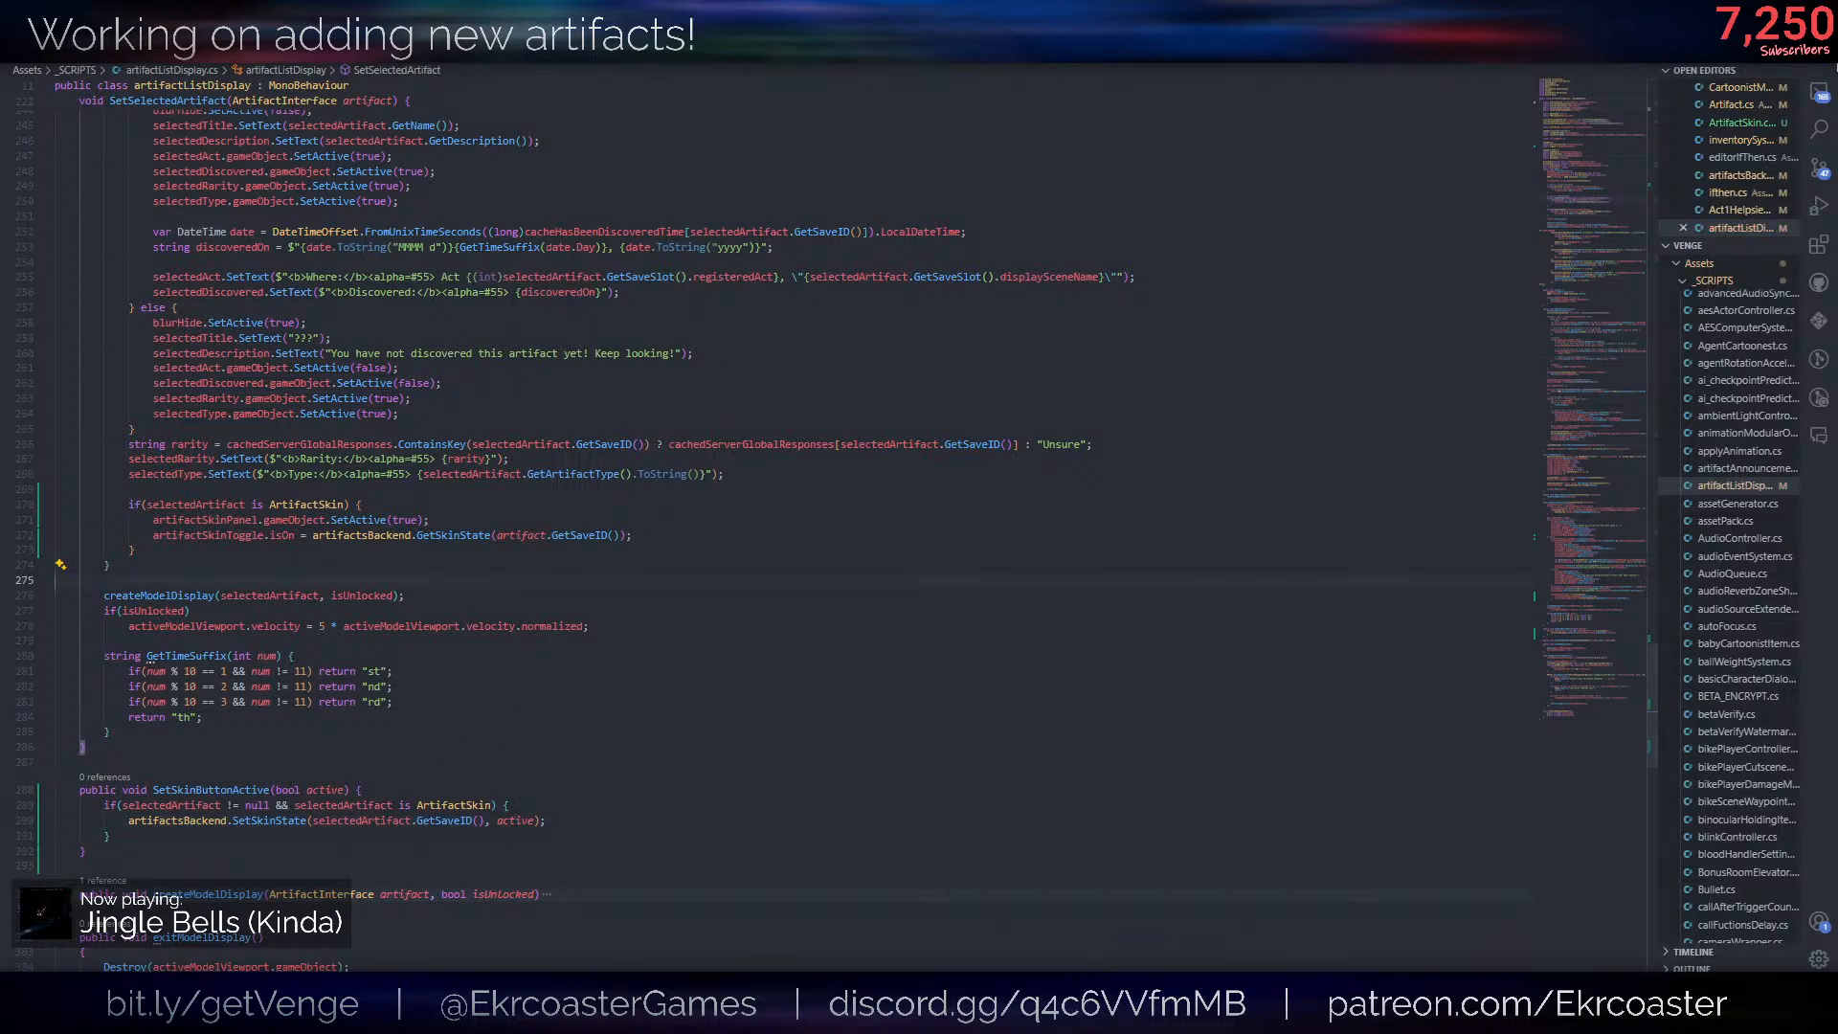
- Switch to Unity and hook the SkinsPanels Toggle's On Value Changed event to ArtifactsUI's dynamic artifactListDisplay.SetSkinButtonActive
key(alt+Tab)
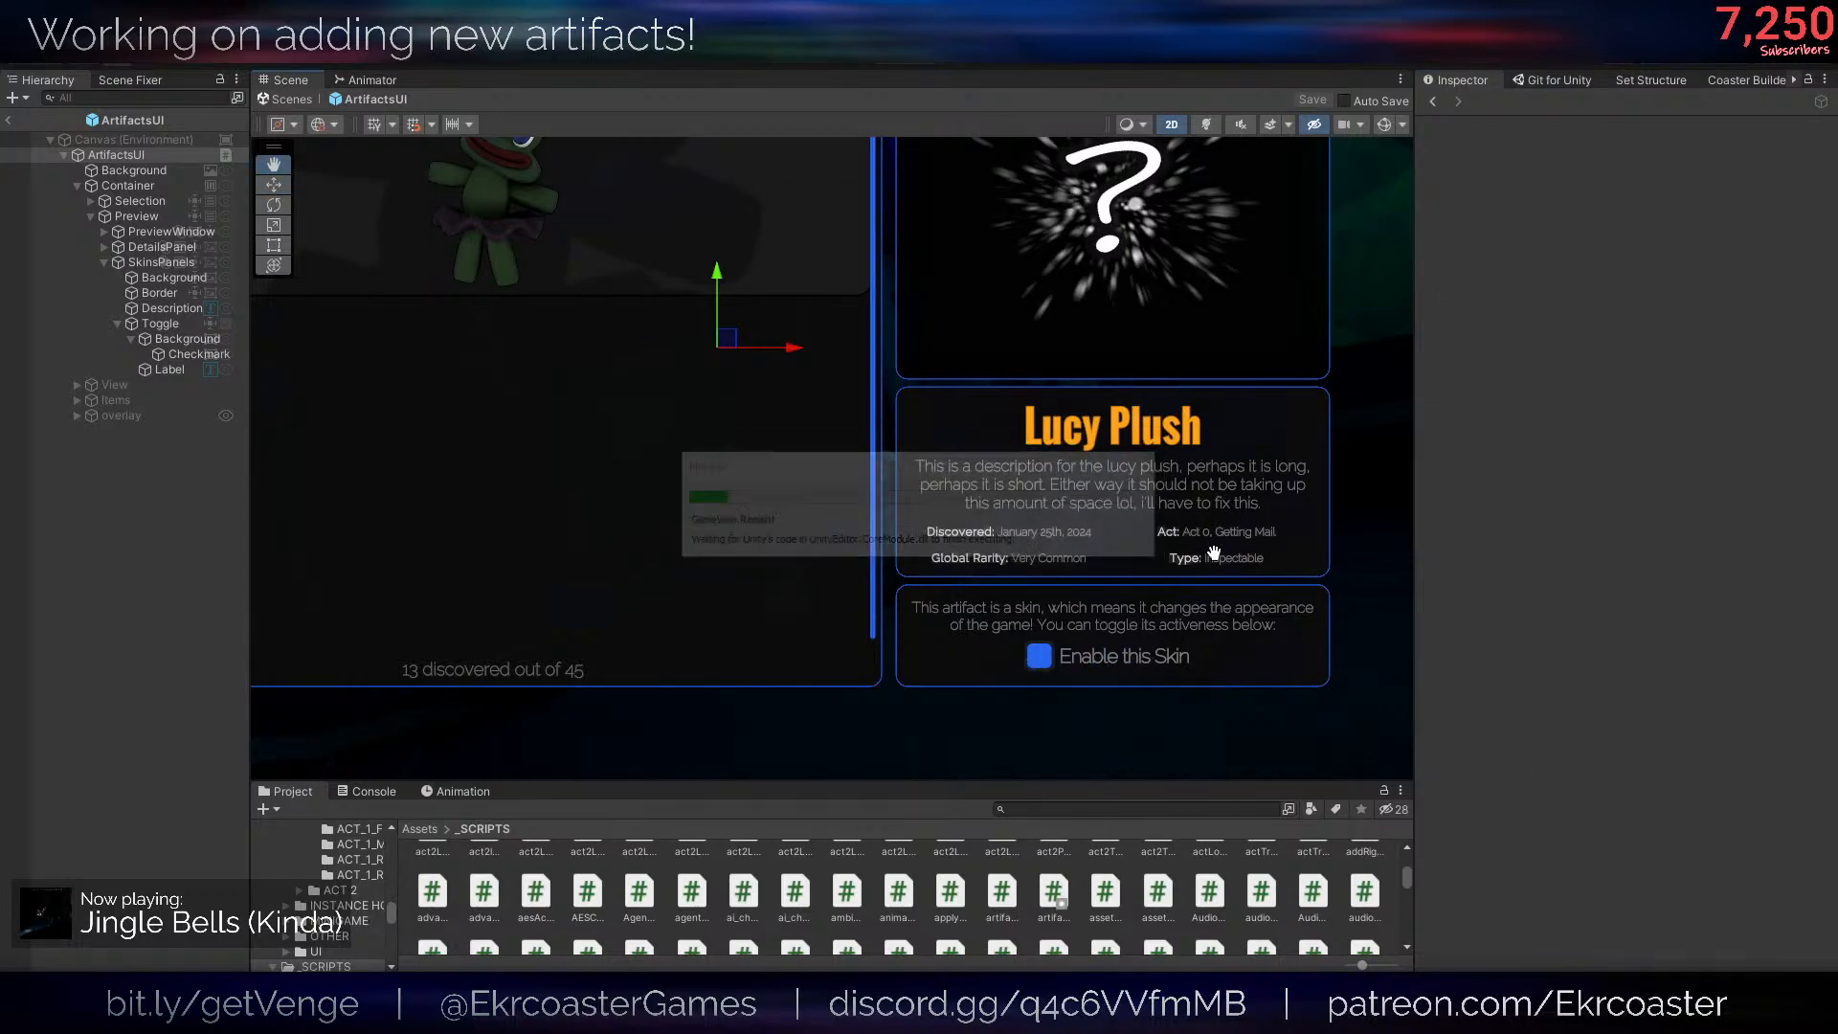
middle_drag(1212, 553, 1071, 509)
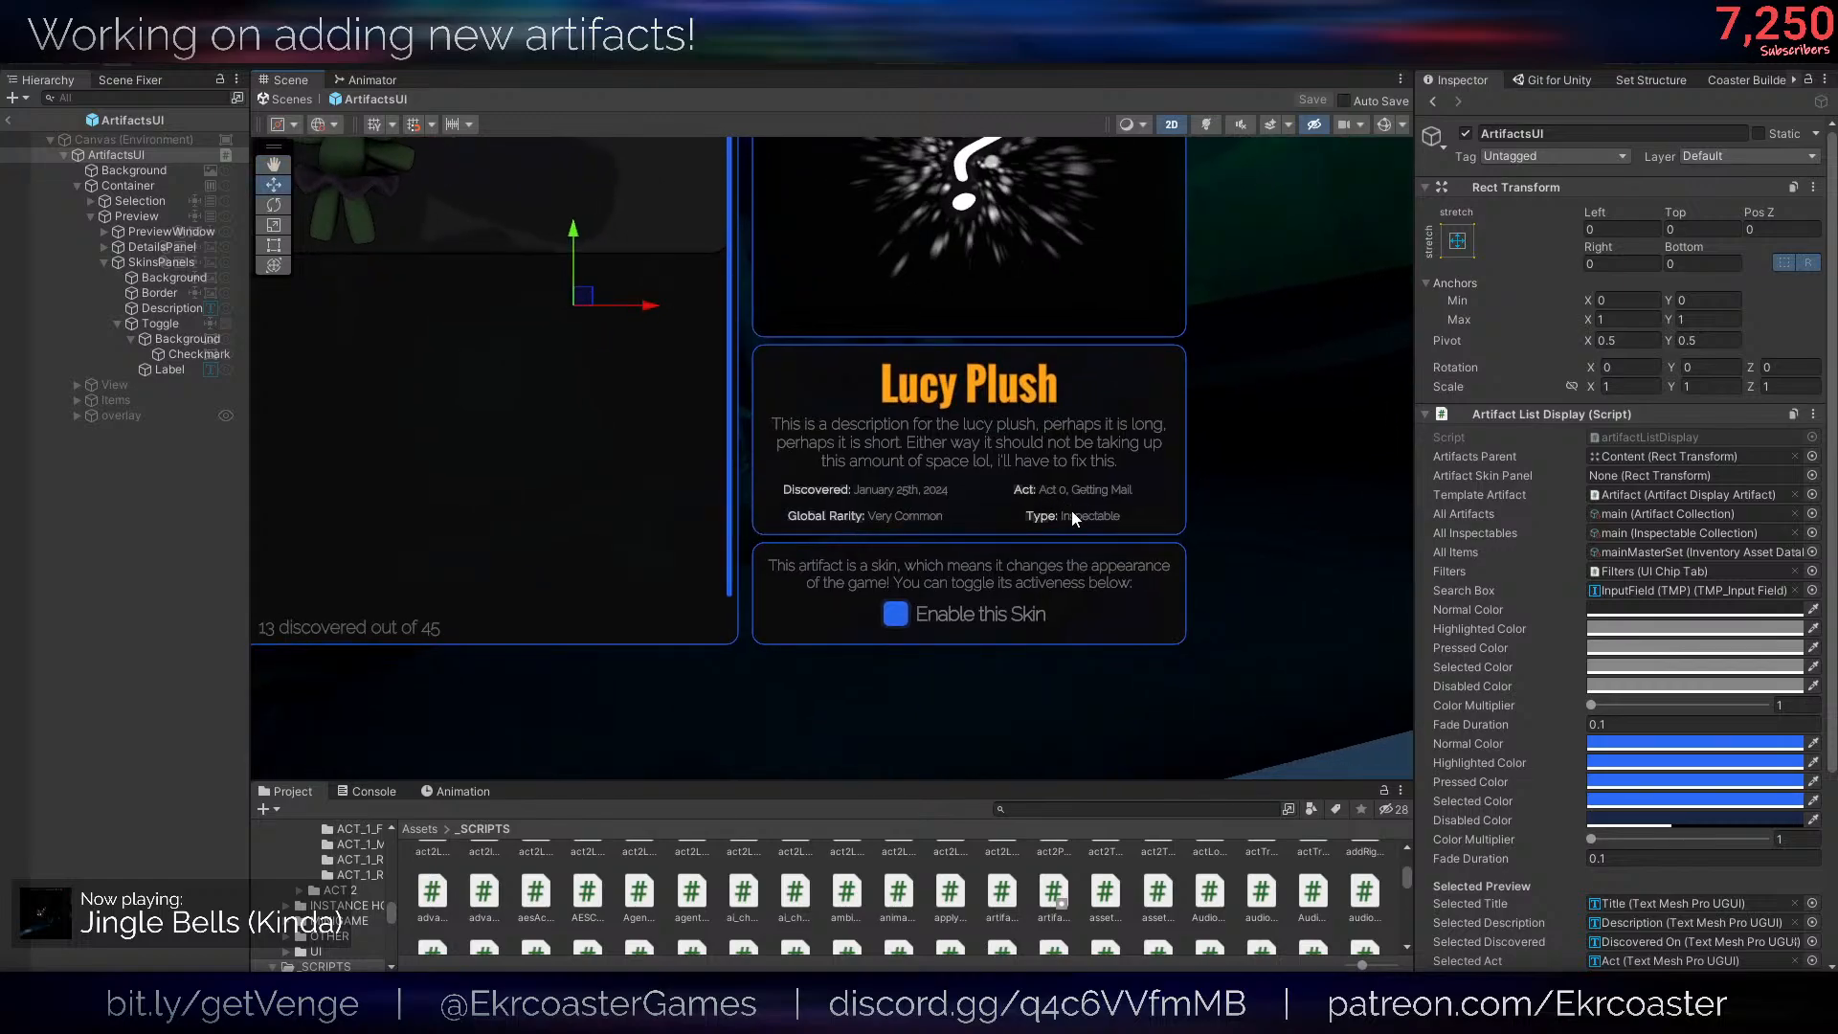
click(183, 339)
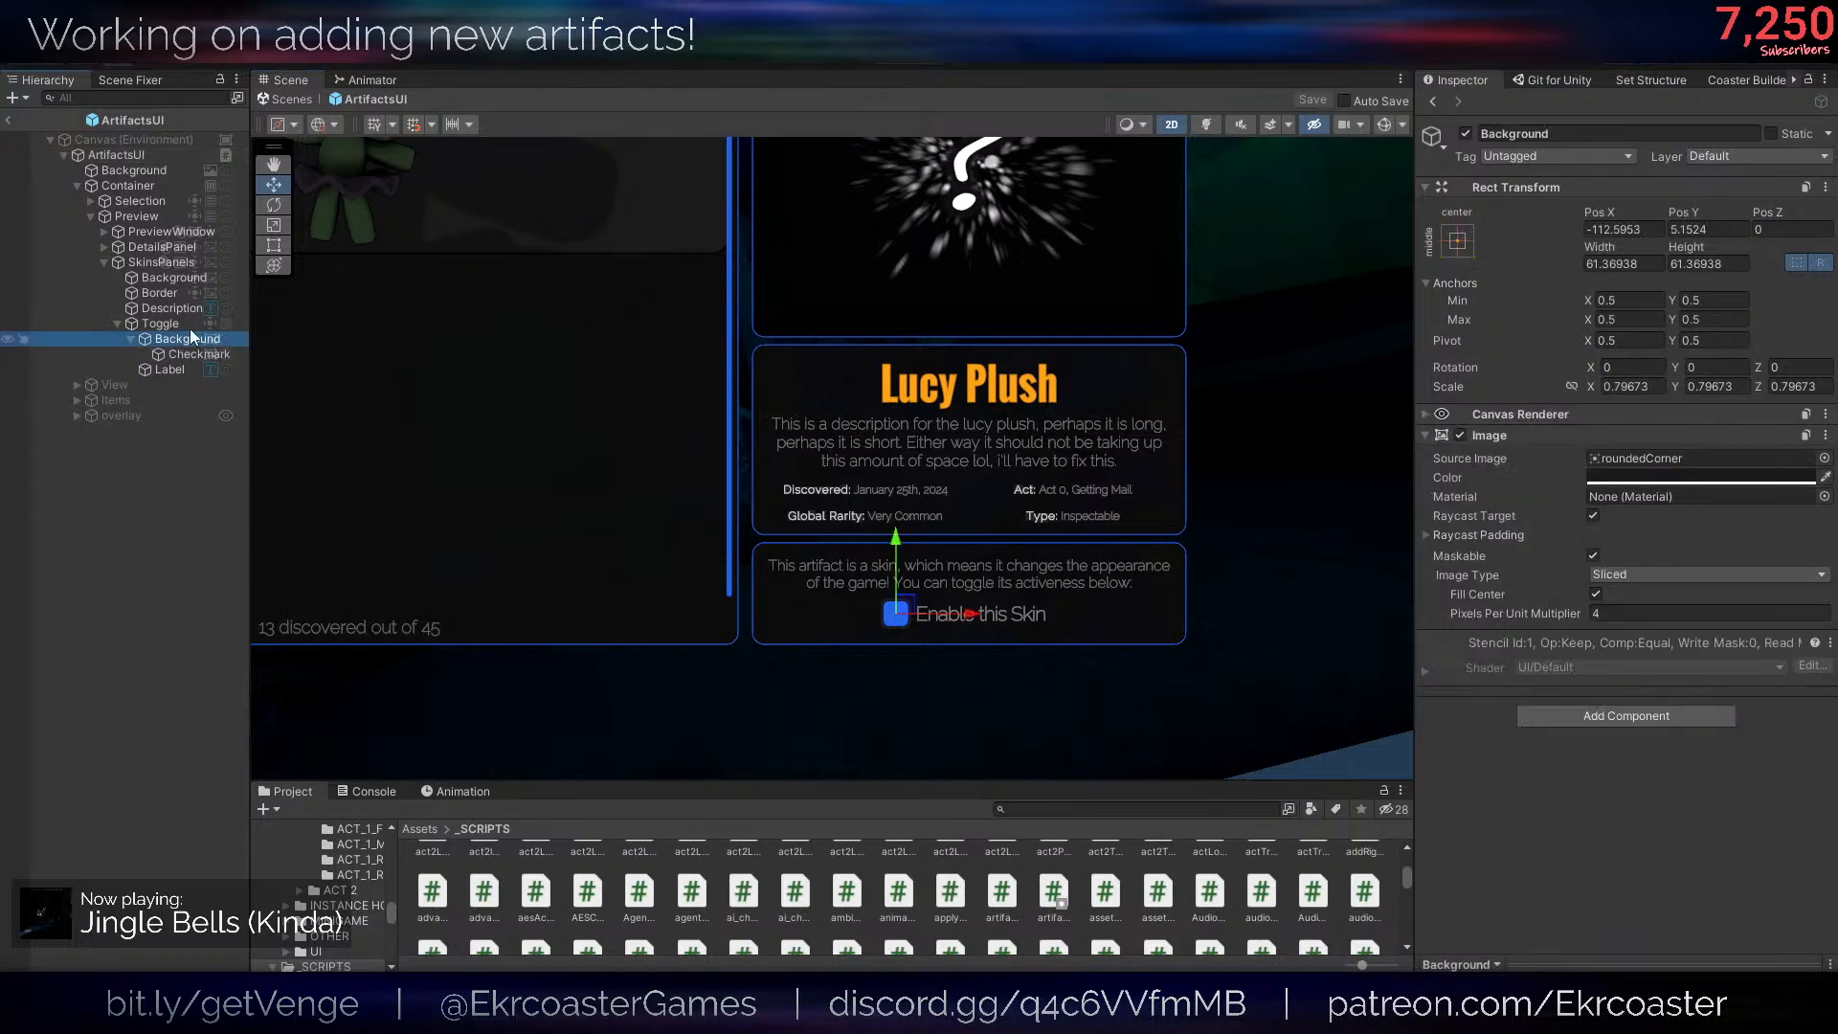
click(160, 323)
scroll(1501, 625, down, 3)
drag(129, 157, 1586, 643)
click(1621, 657)
mouse_move(1643, 745)
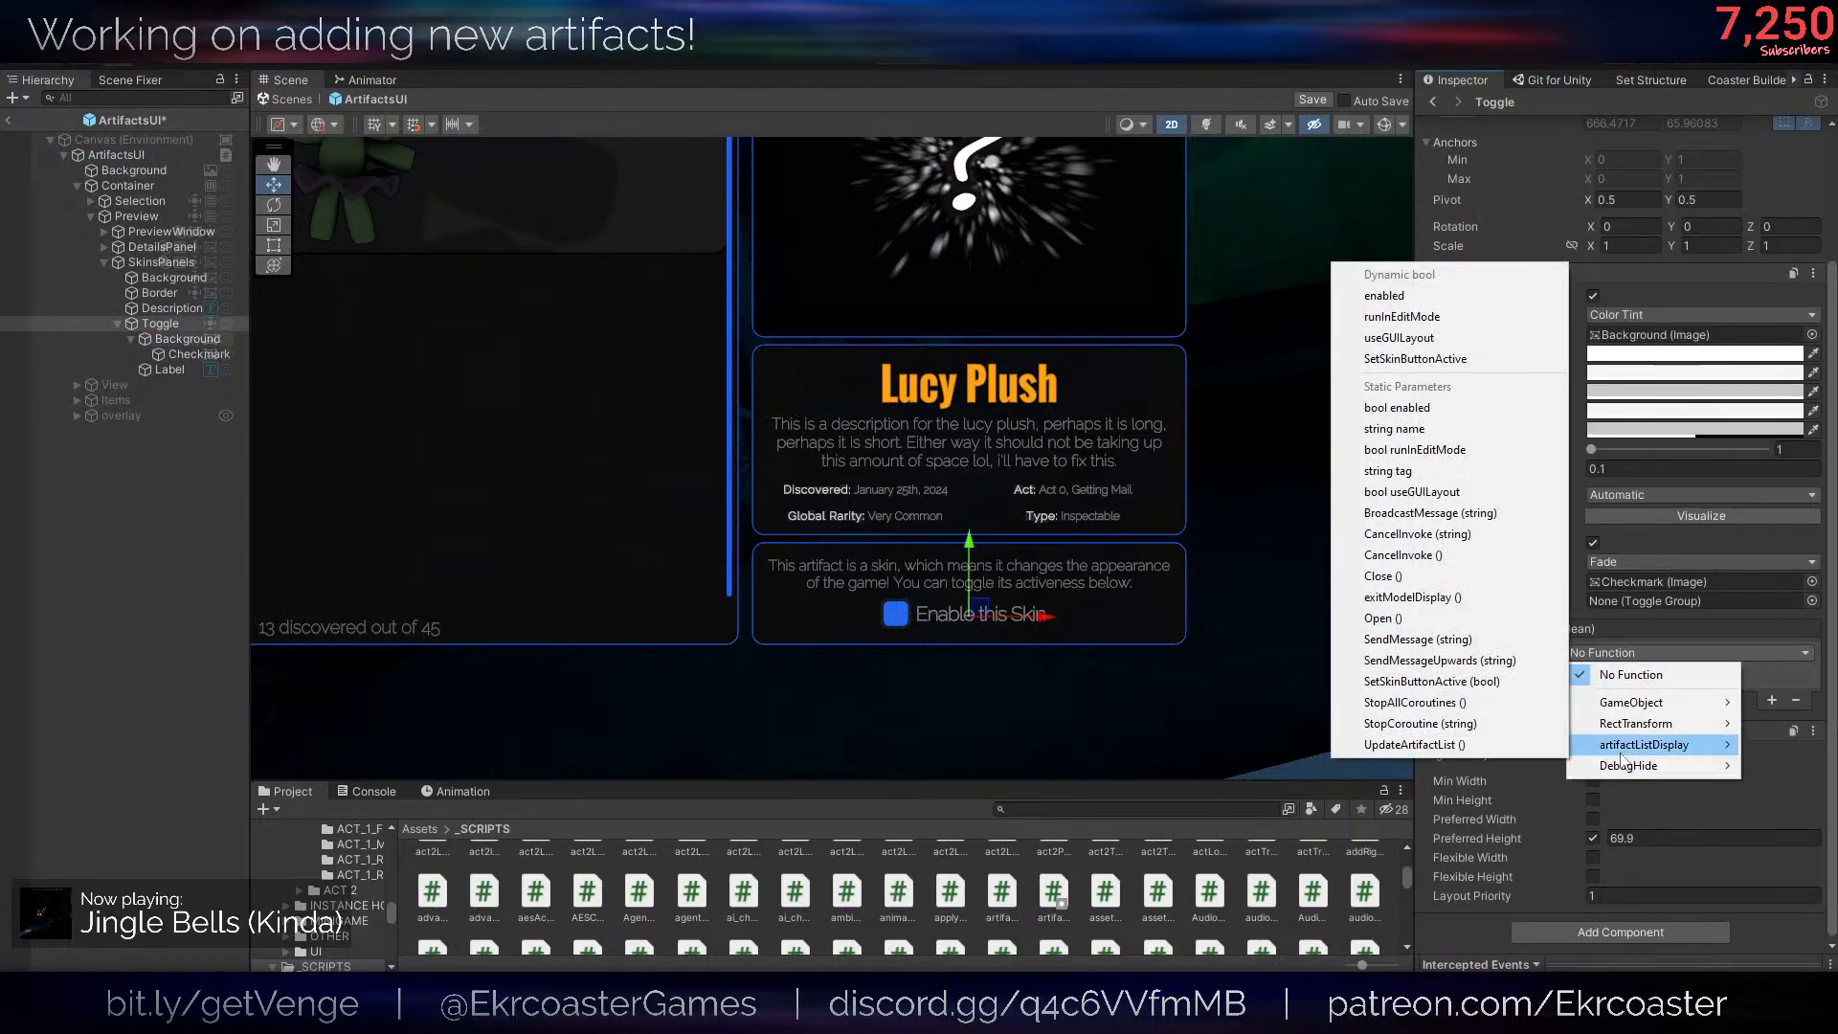
click(1416, 358)
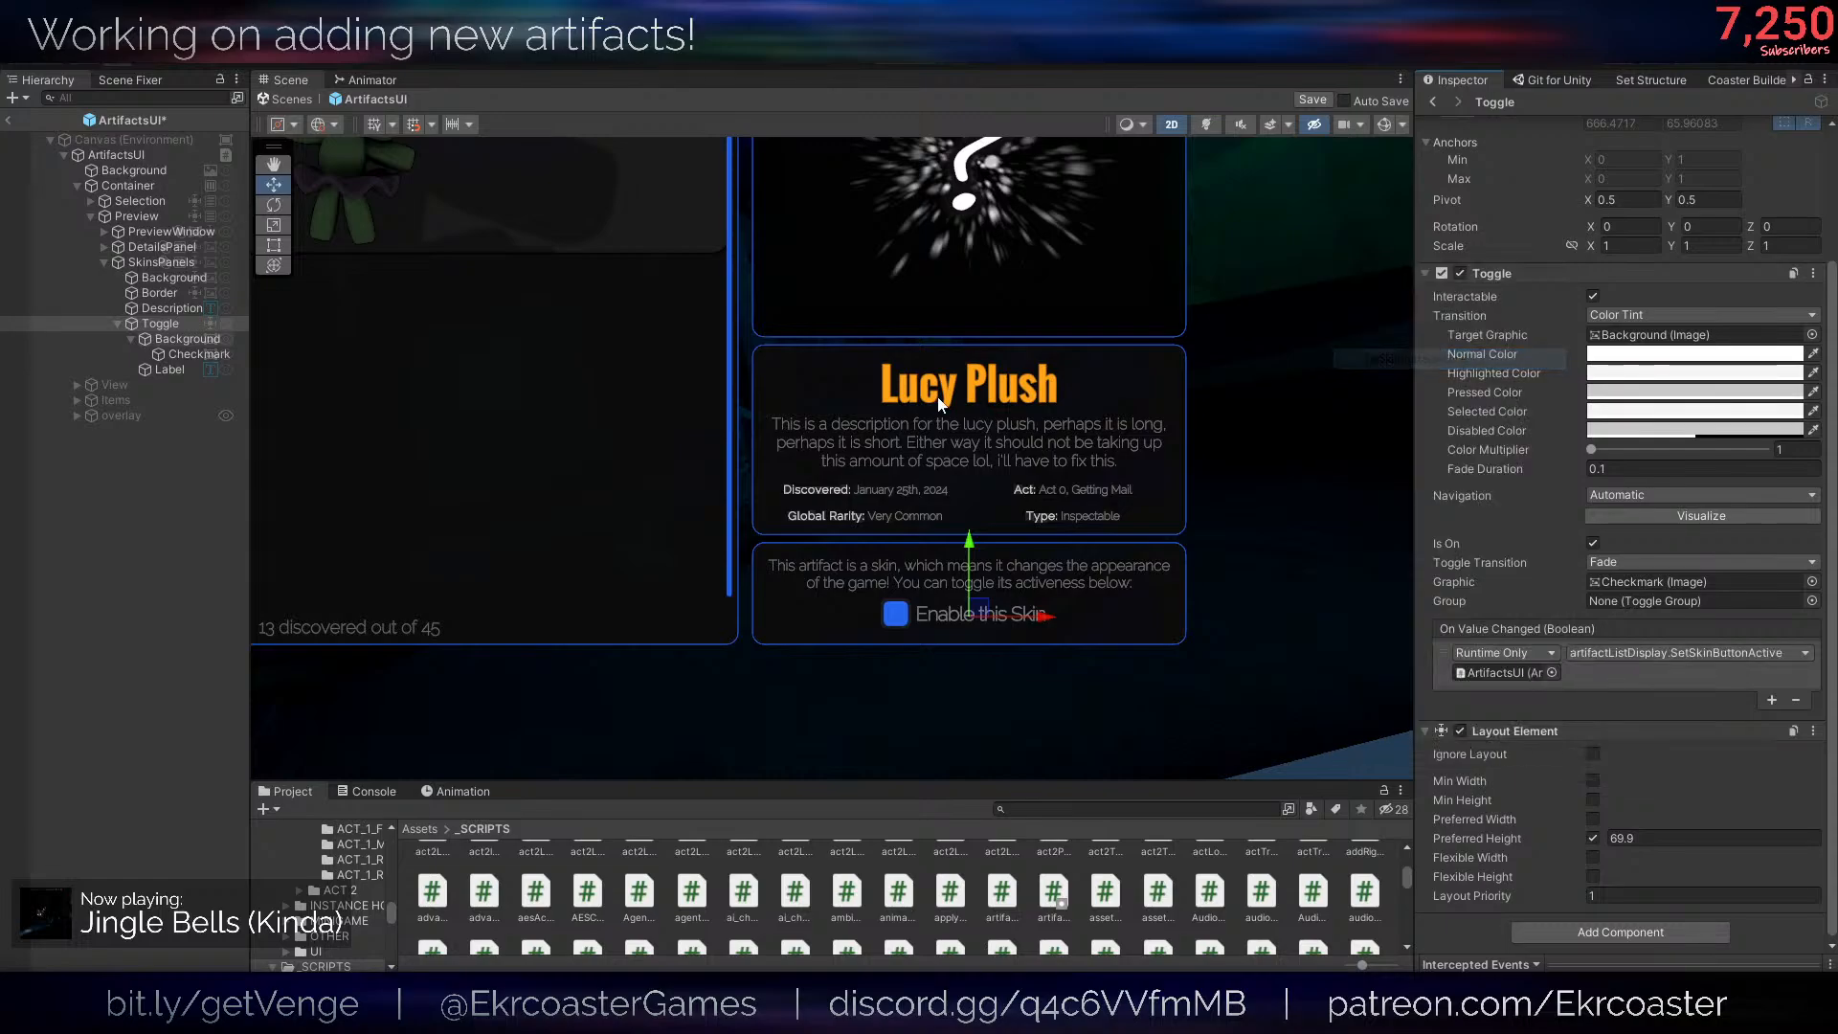
- Assign the Toggle object as Artifact Skin Toggle on ArtifactsUI's Artifact List Display, then save and exit the prefab
scroll(1012, 481, down, 3)
scroll(1012, 481, up, 2)
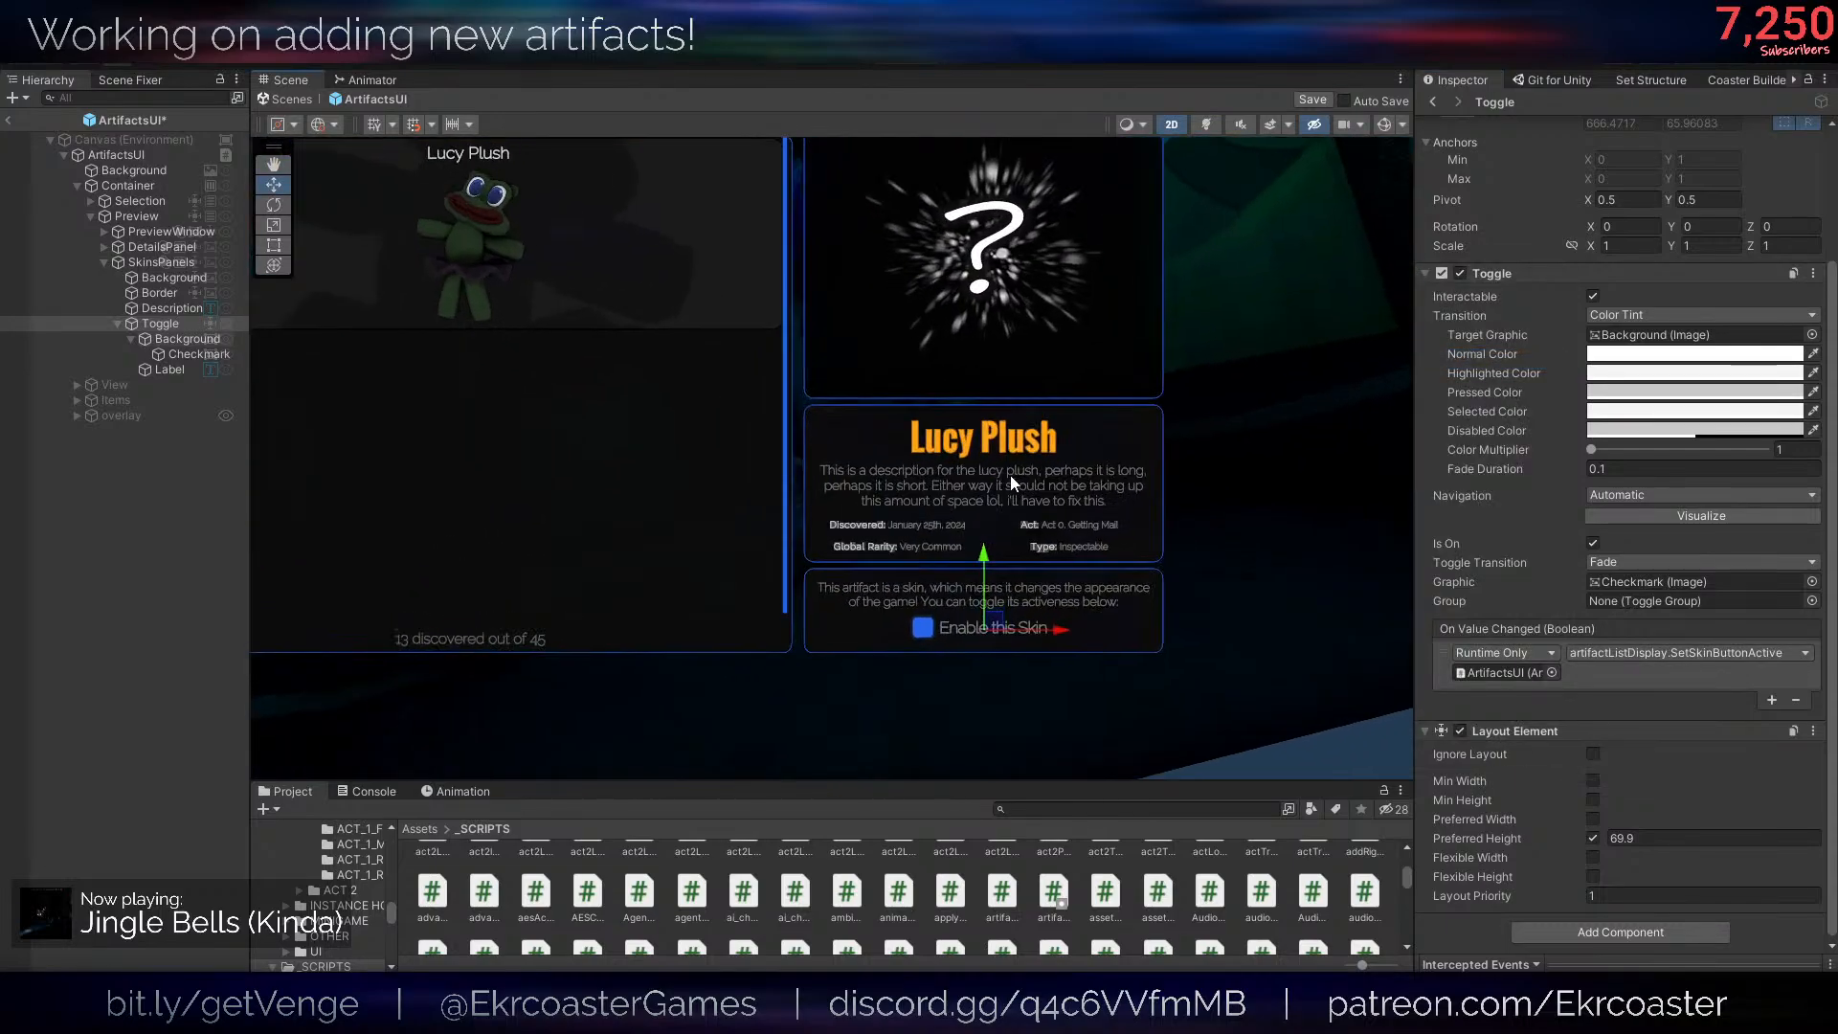
click(120, 156)
scroll(1548, 553, down, 2)
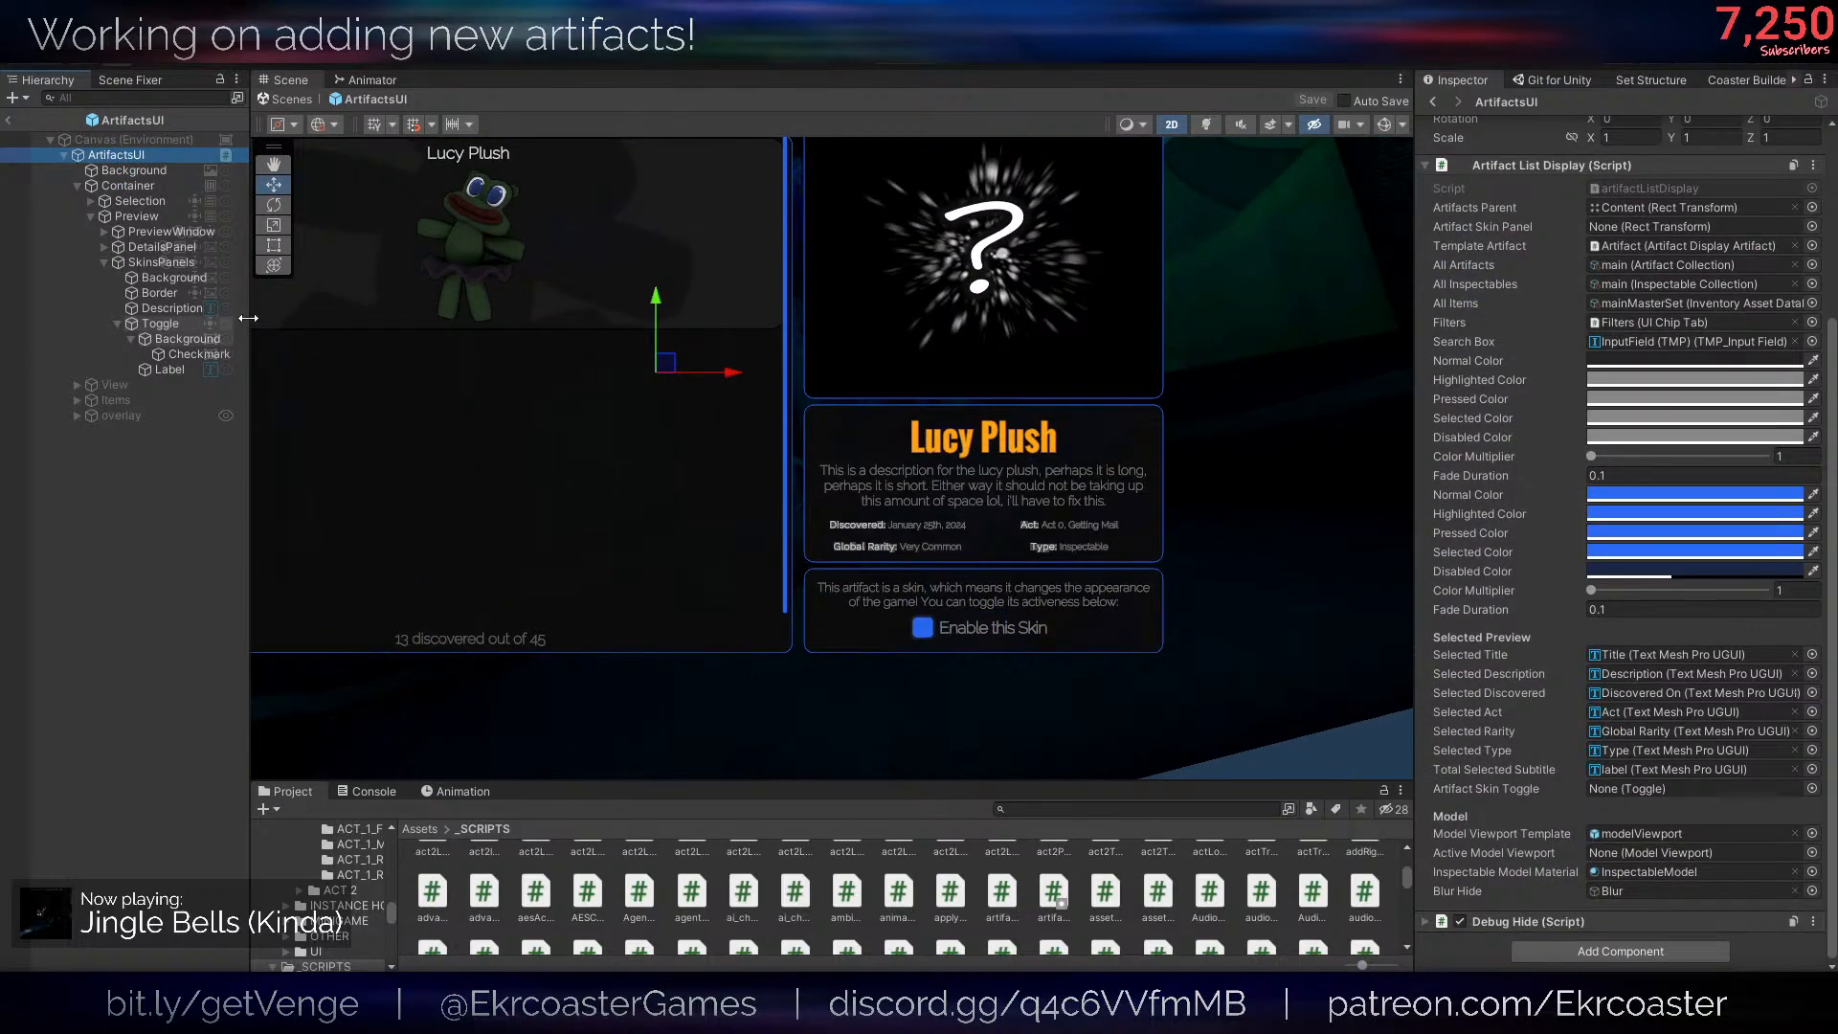
drag(162, 323, 1662, 793)
scroll(1083, 524, down, 4)
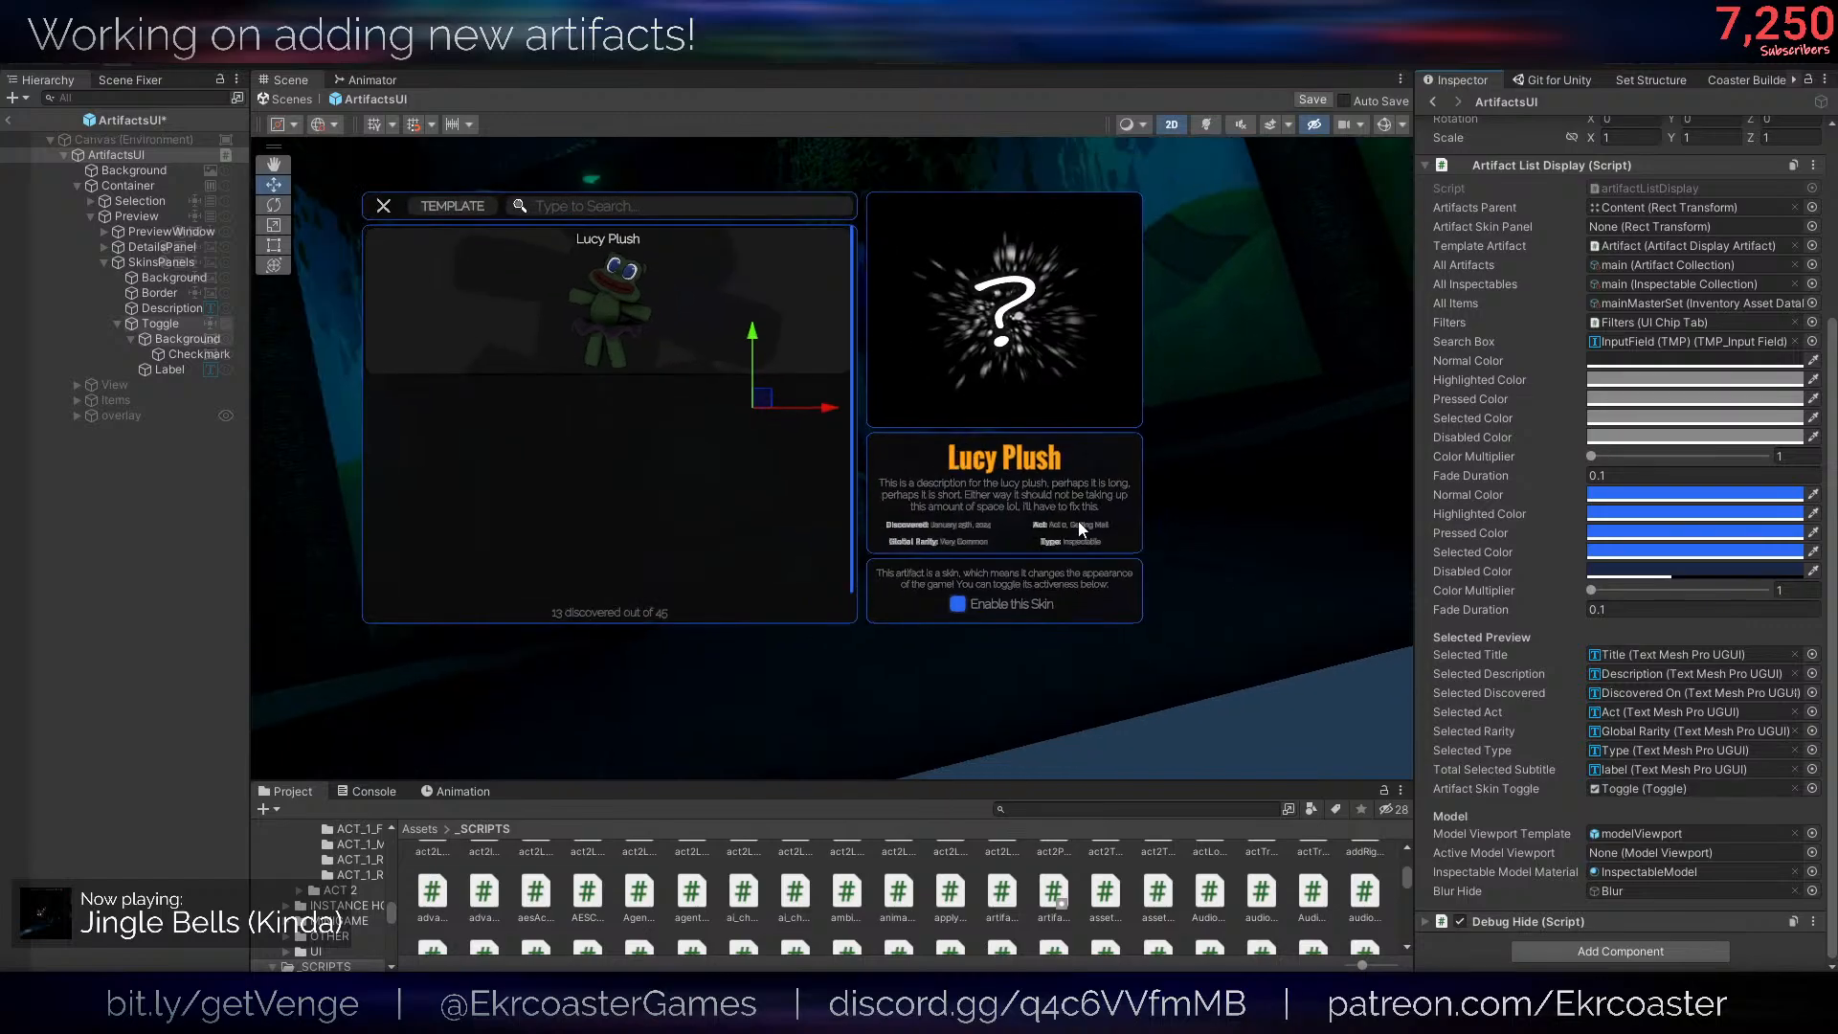
middle_drag(1081, 523, 1133, 566)
key(ctrl+s)
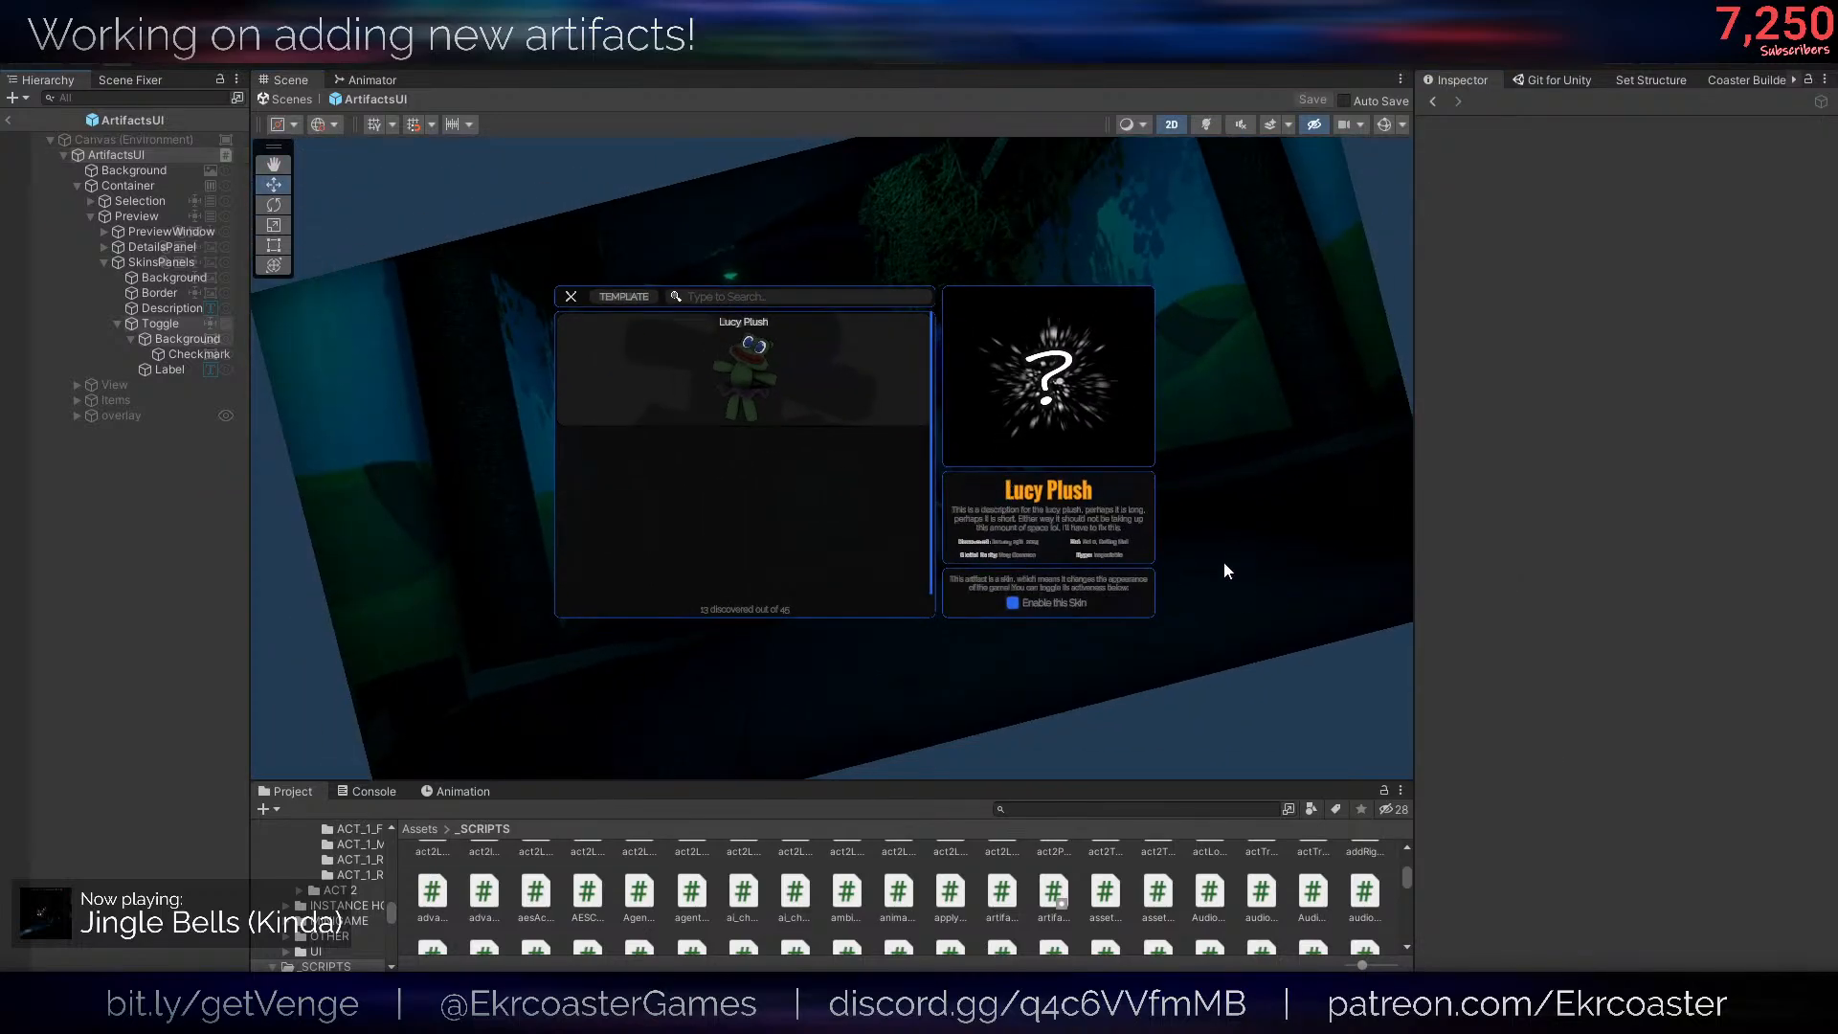
click(7, 120)
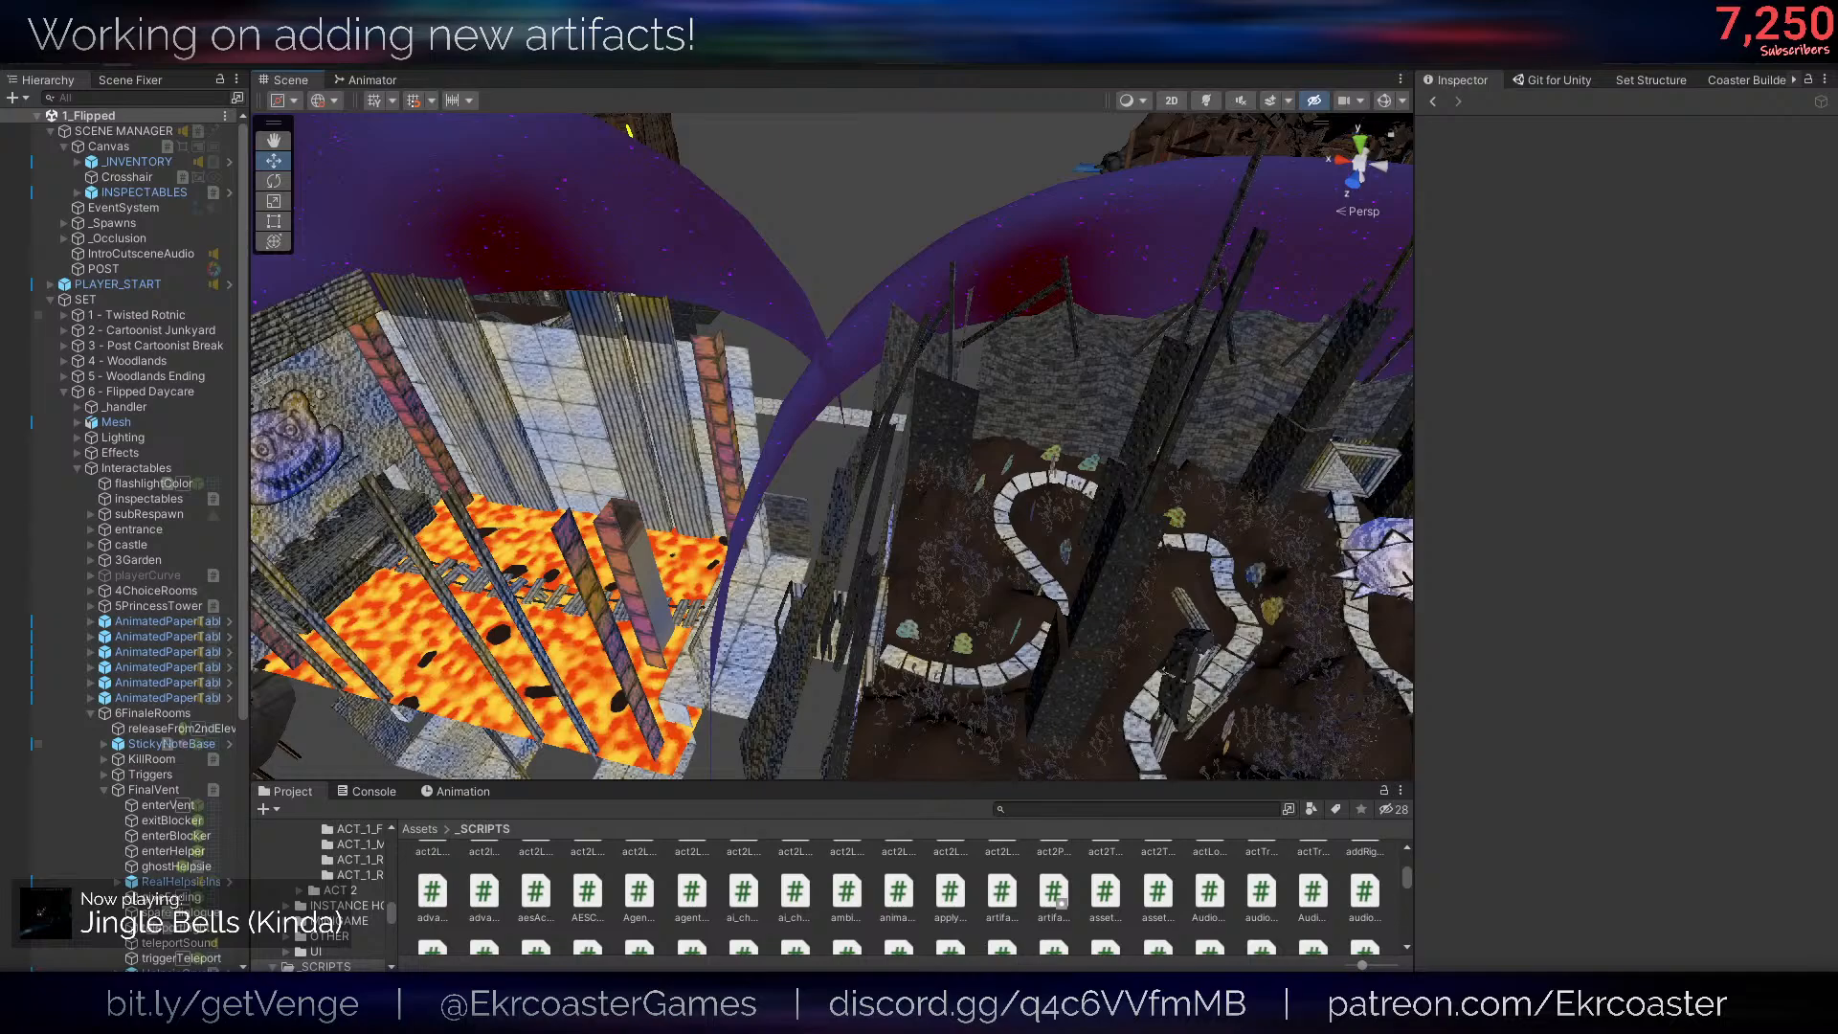
- Switch to ifthen.cs in the code editor, reformat it with same-line opening braces, and fold everything except the ifthen class's outer level
drag(0, 105, 900, 2)
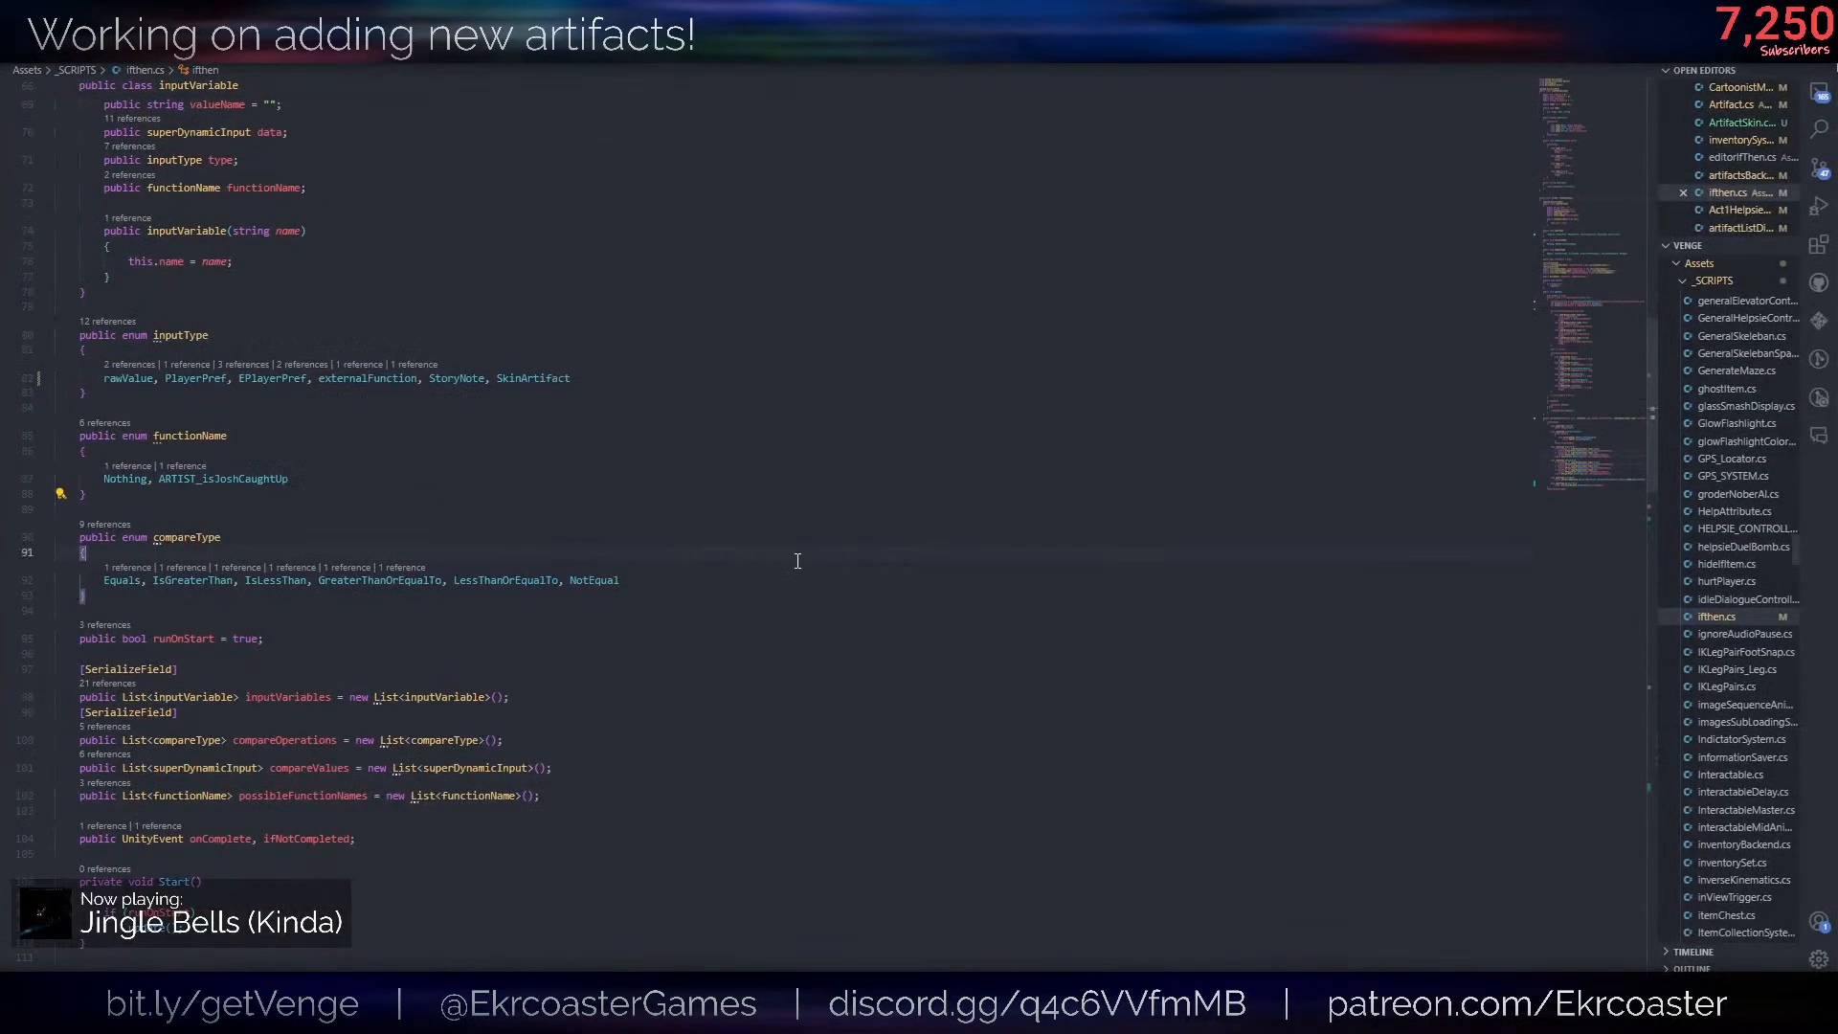
key(ctrl+k)
key(ctrl+0)
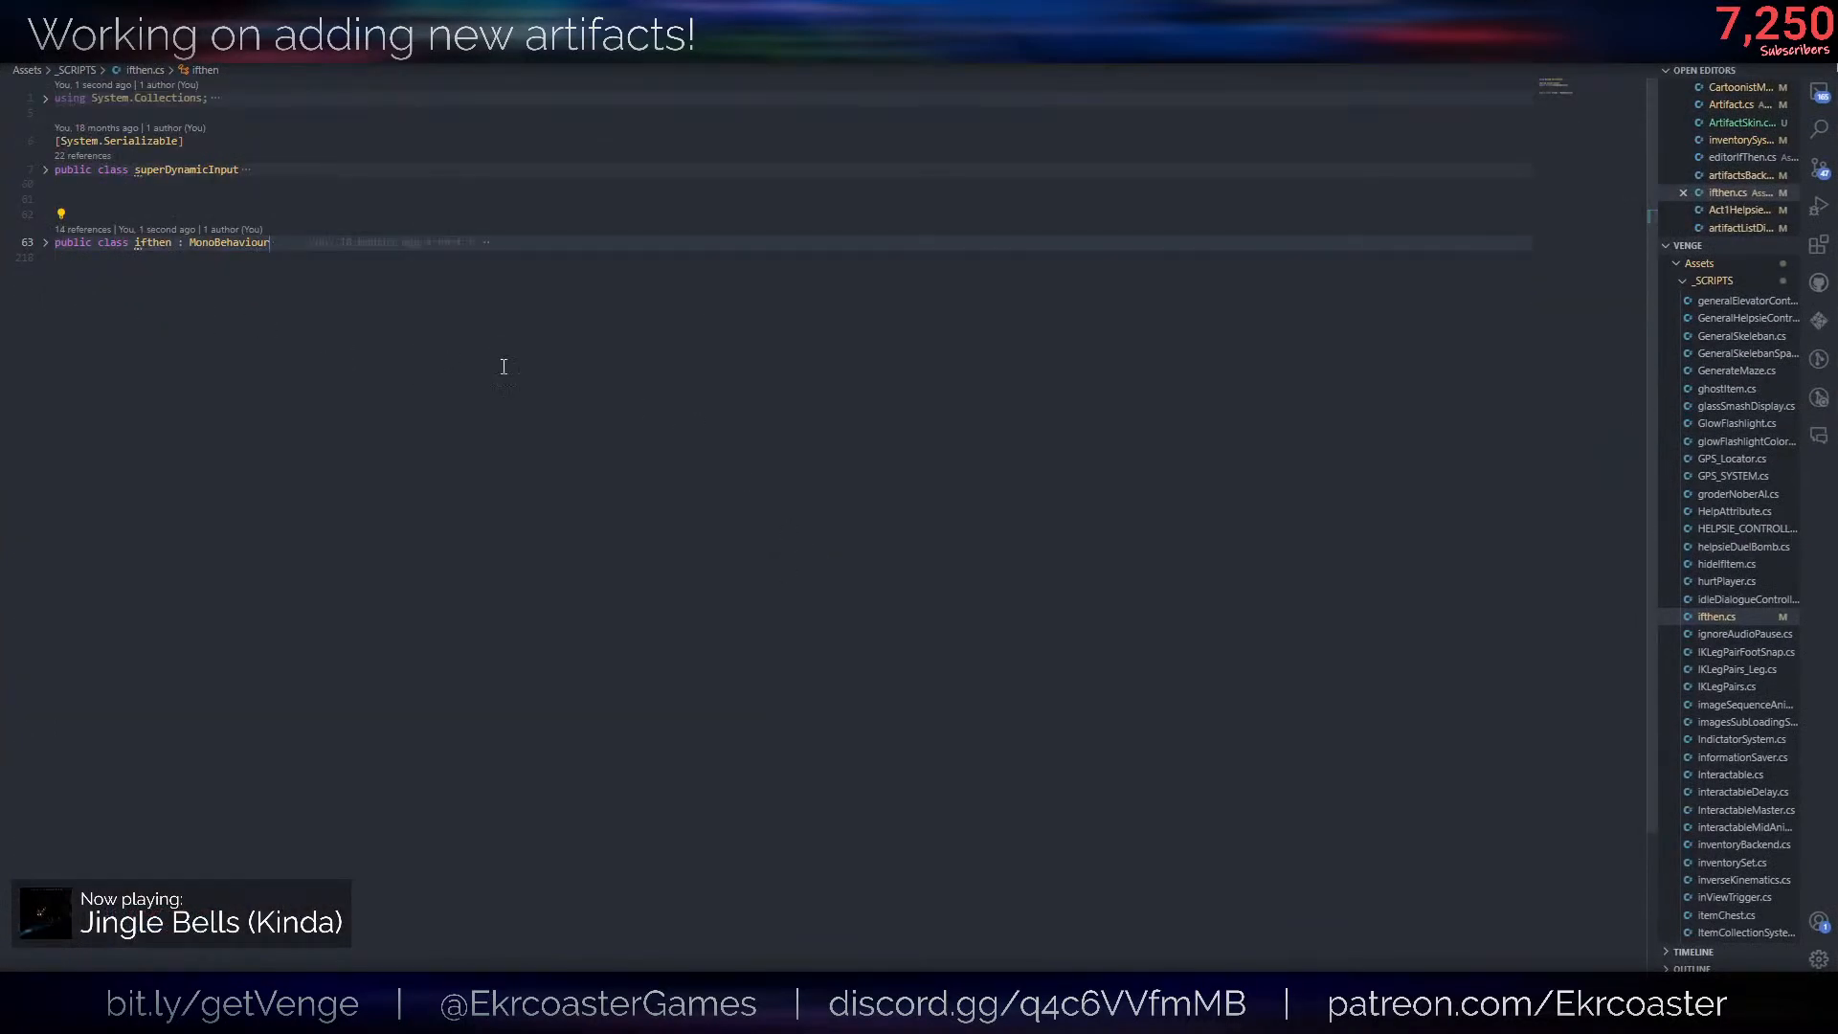
key(ctrl+shift+p)
click(571, 370)
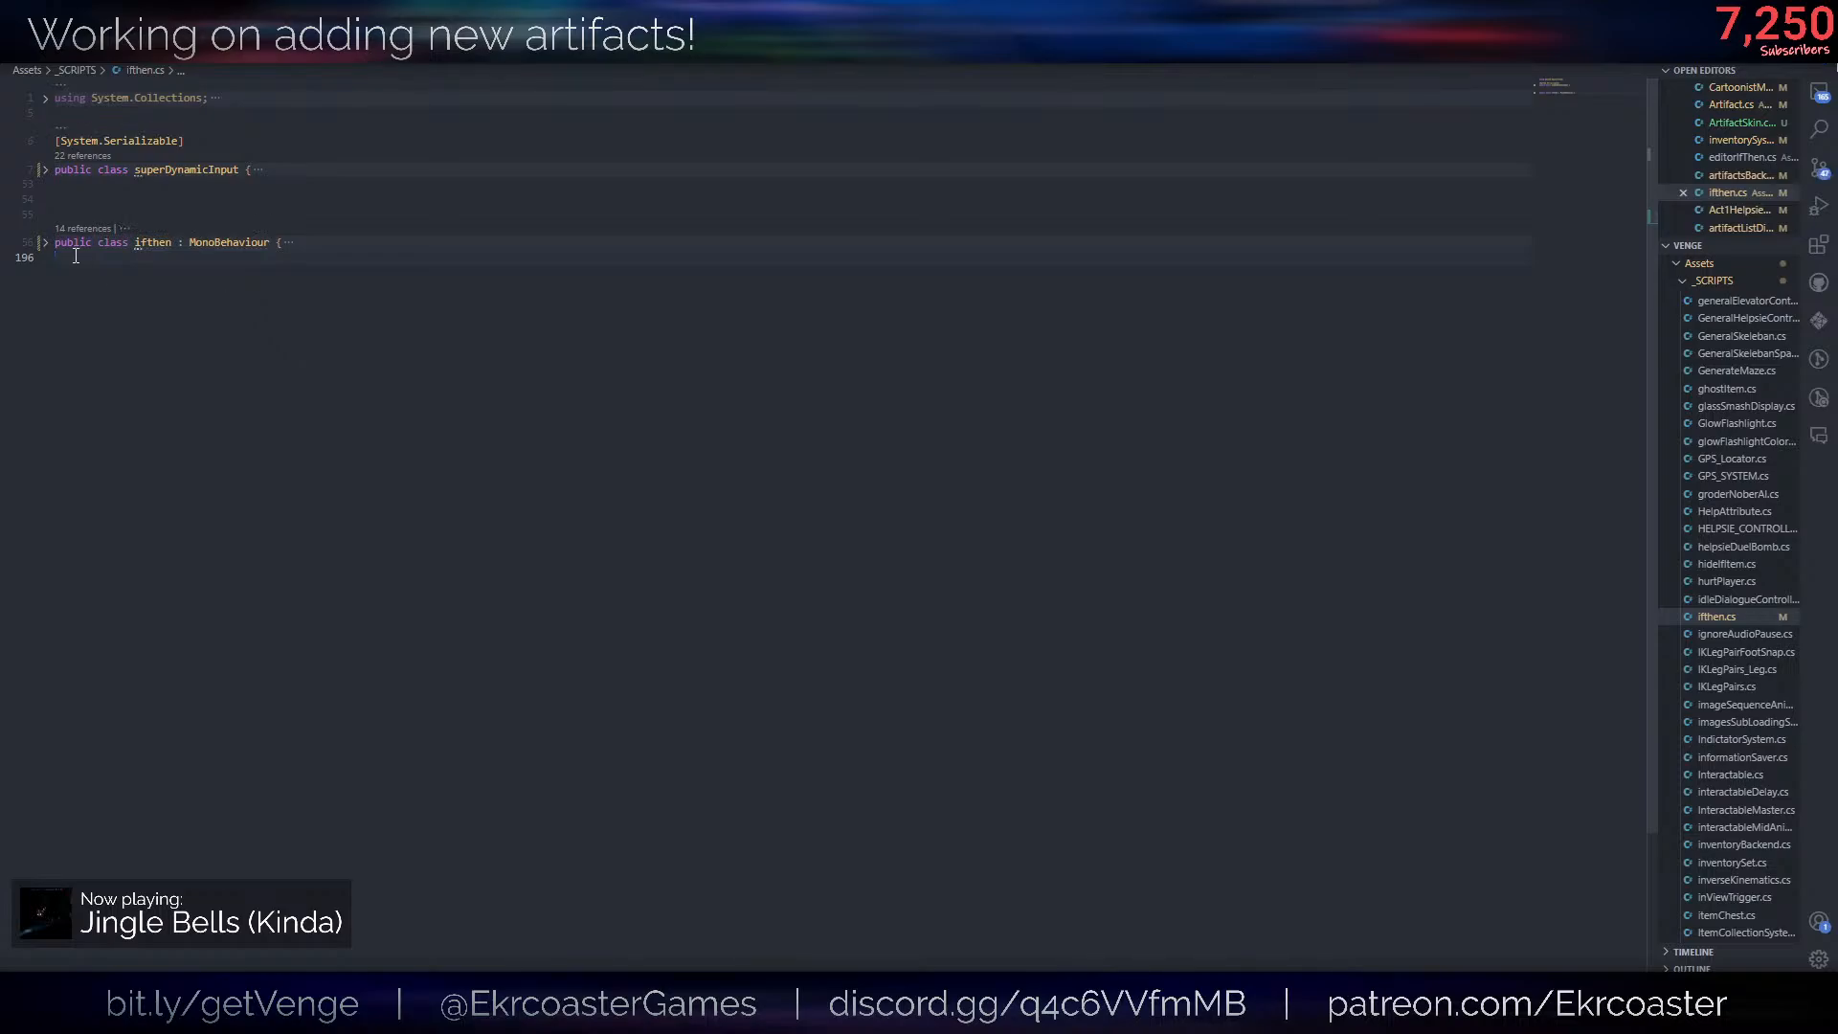
click(47, 160)
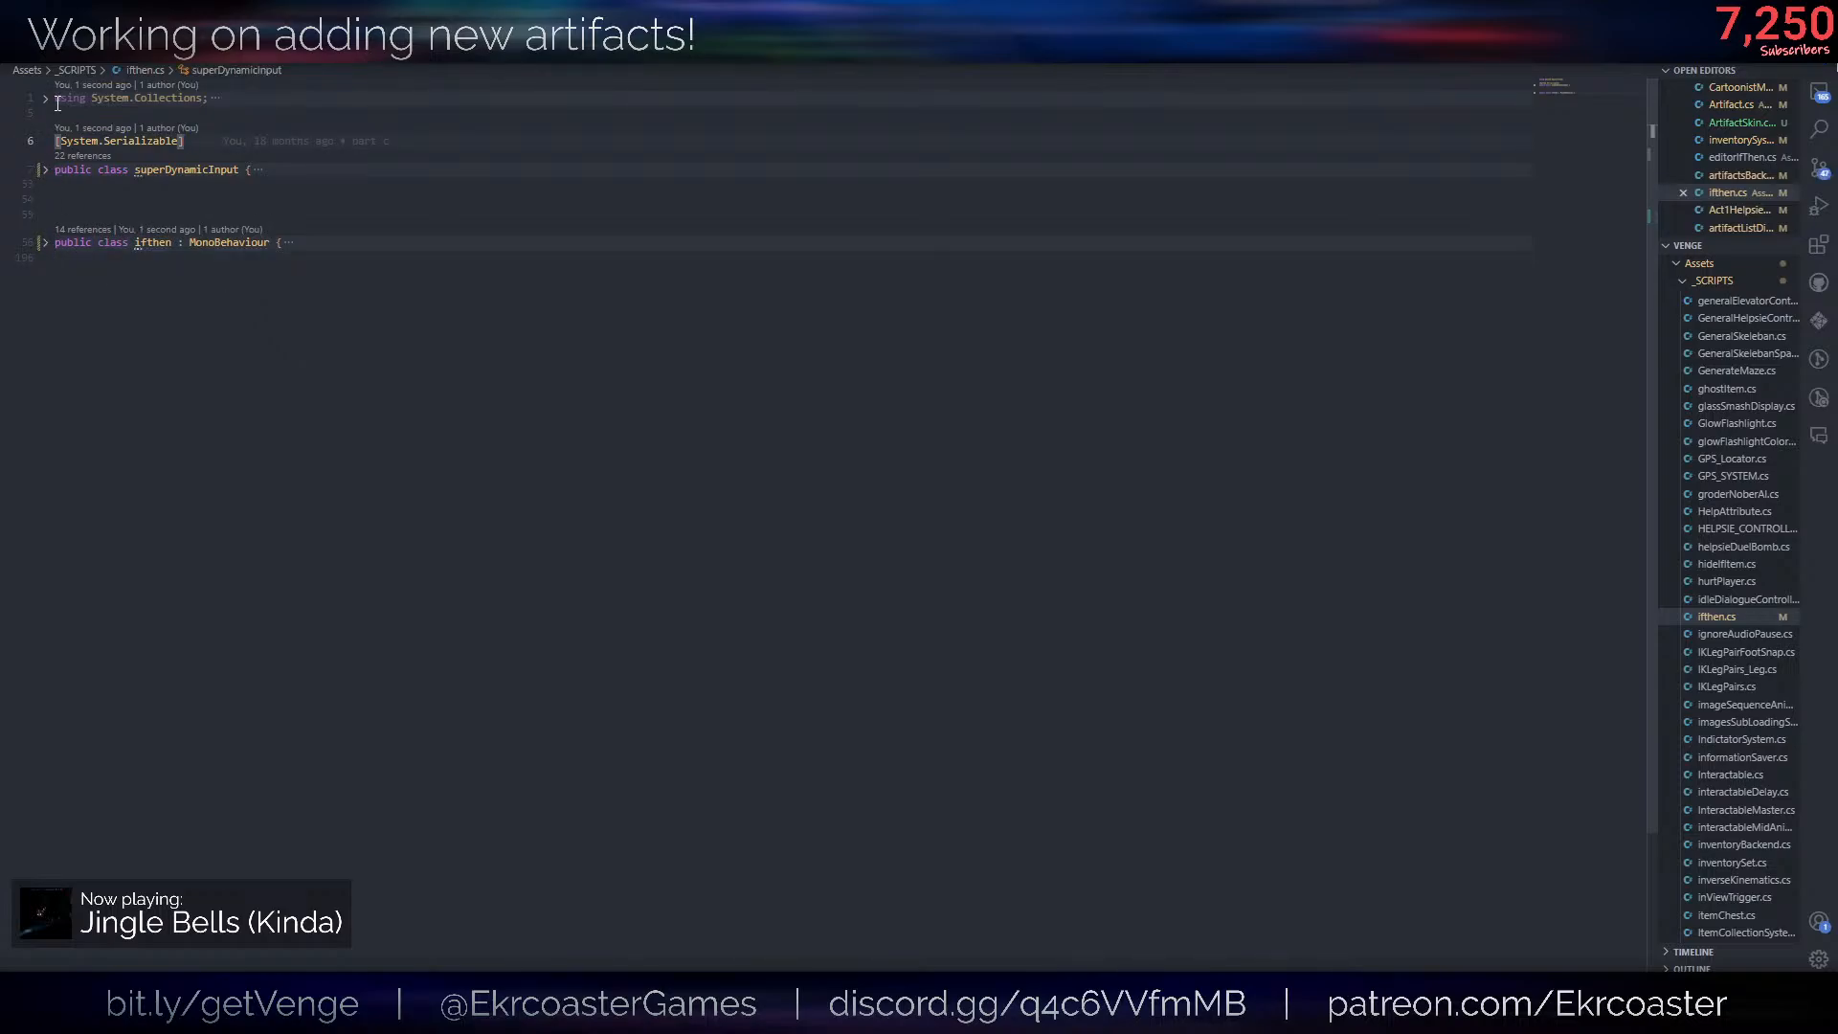
click(275, 288)
click(44, 242)
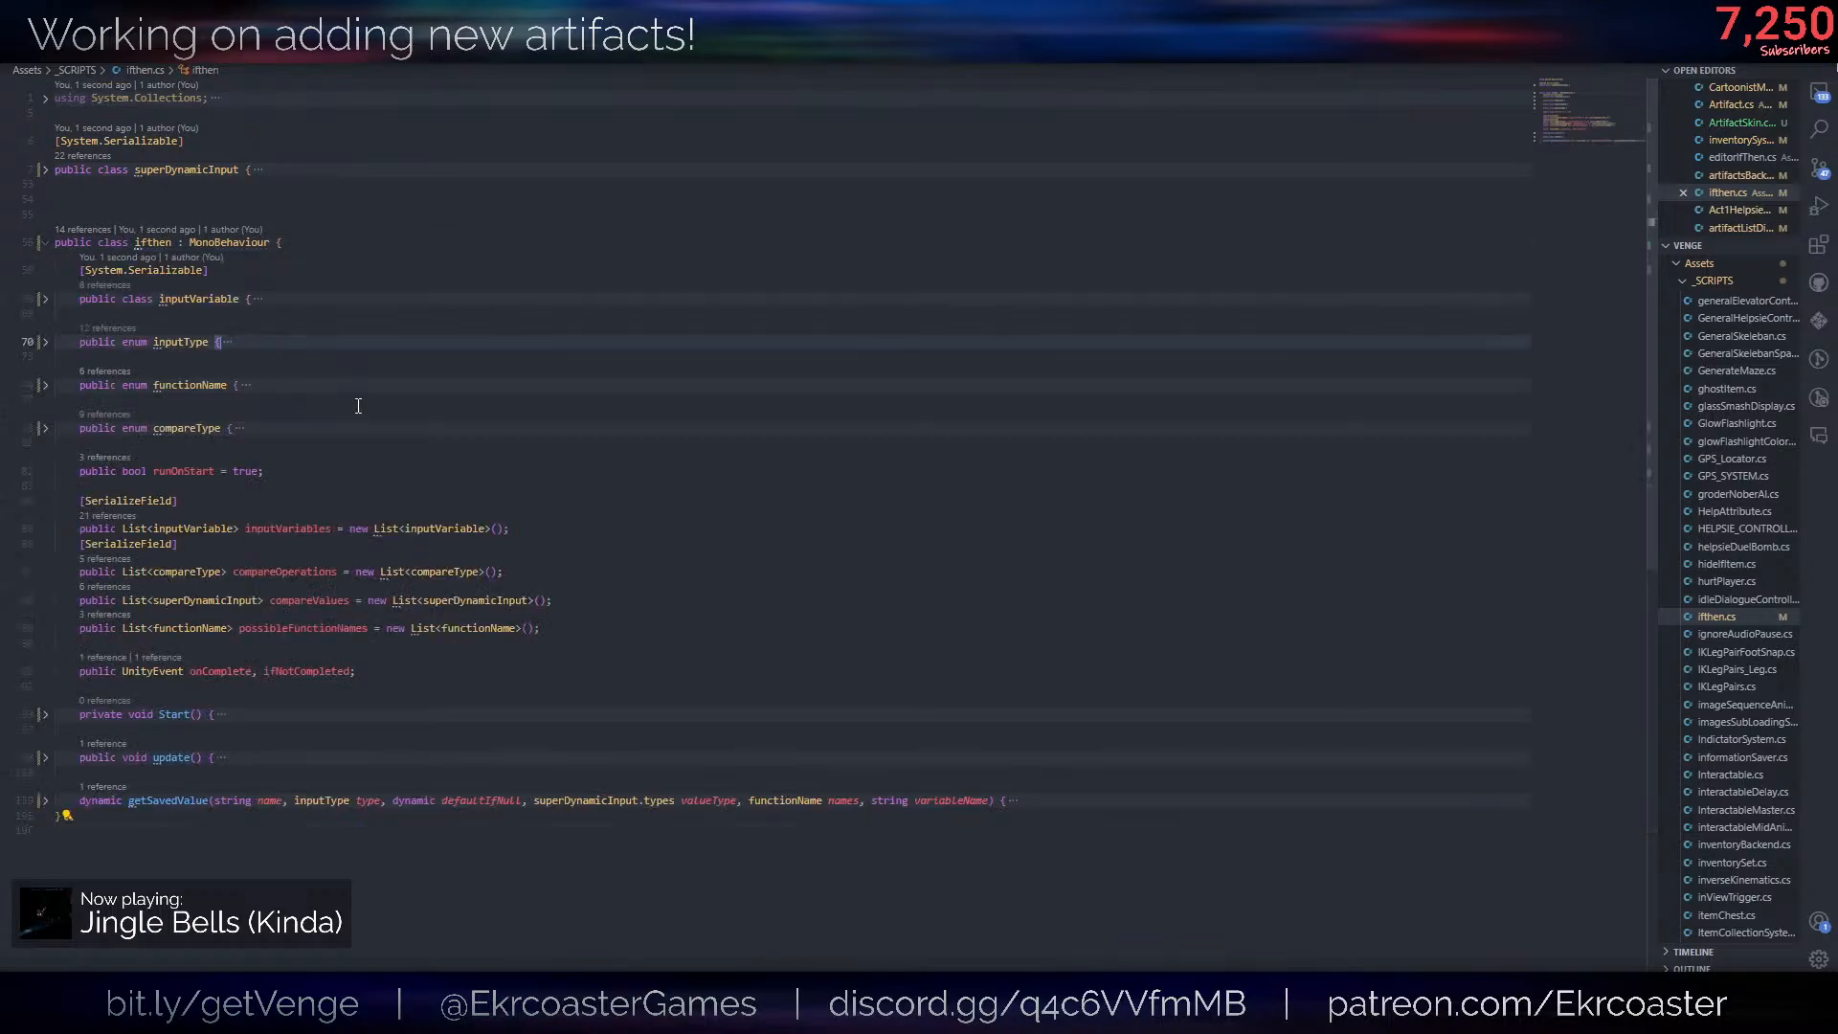
click(394, 676)
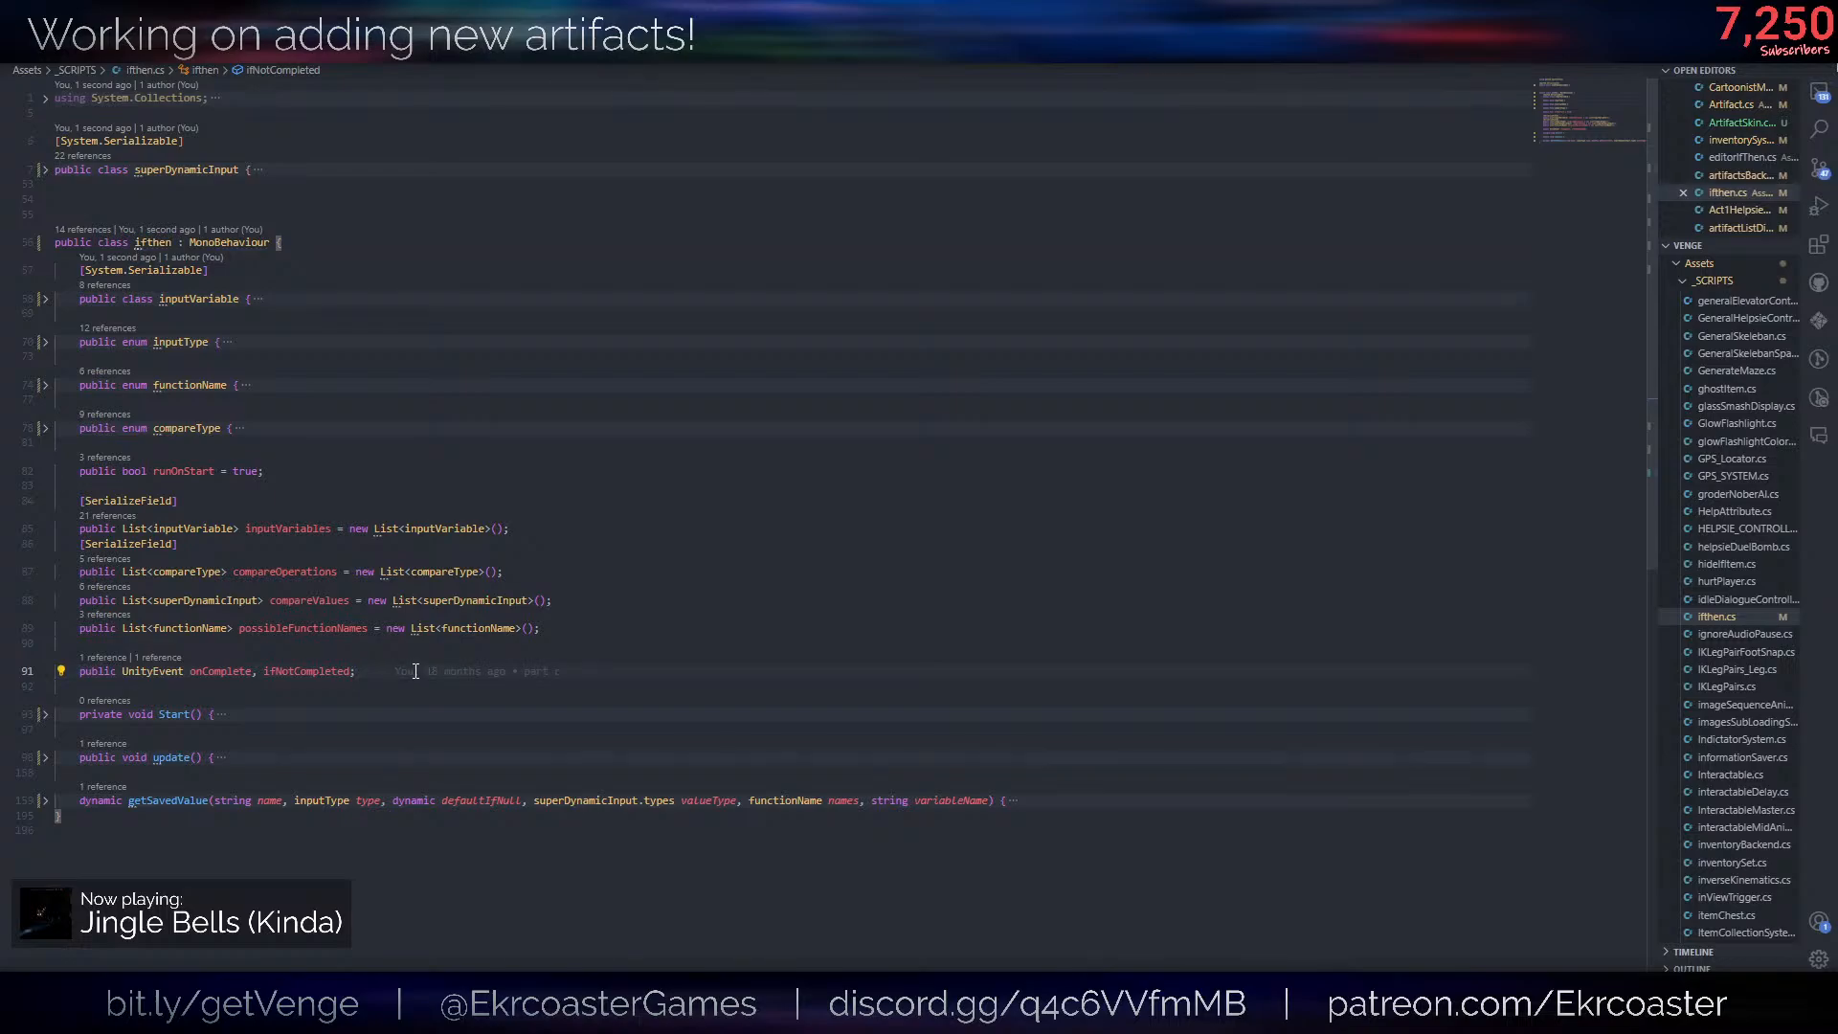
click(337, 468)
key(Return)
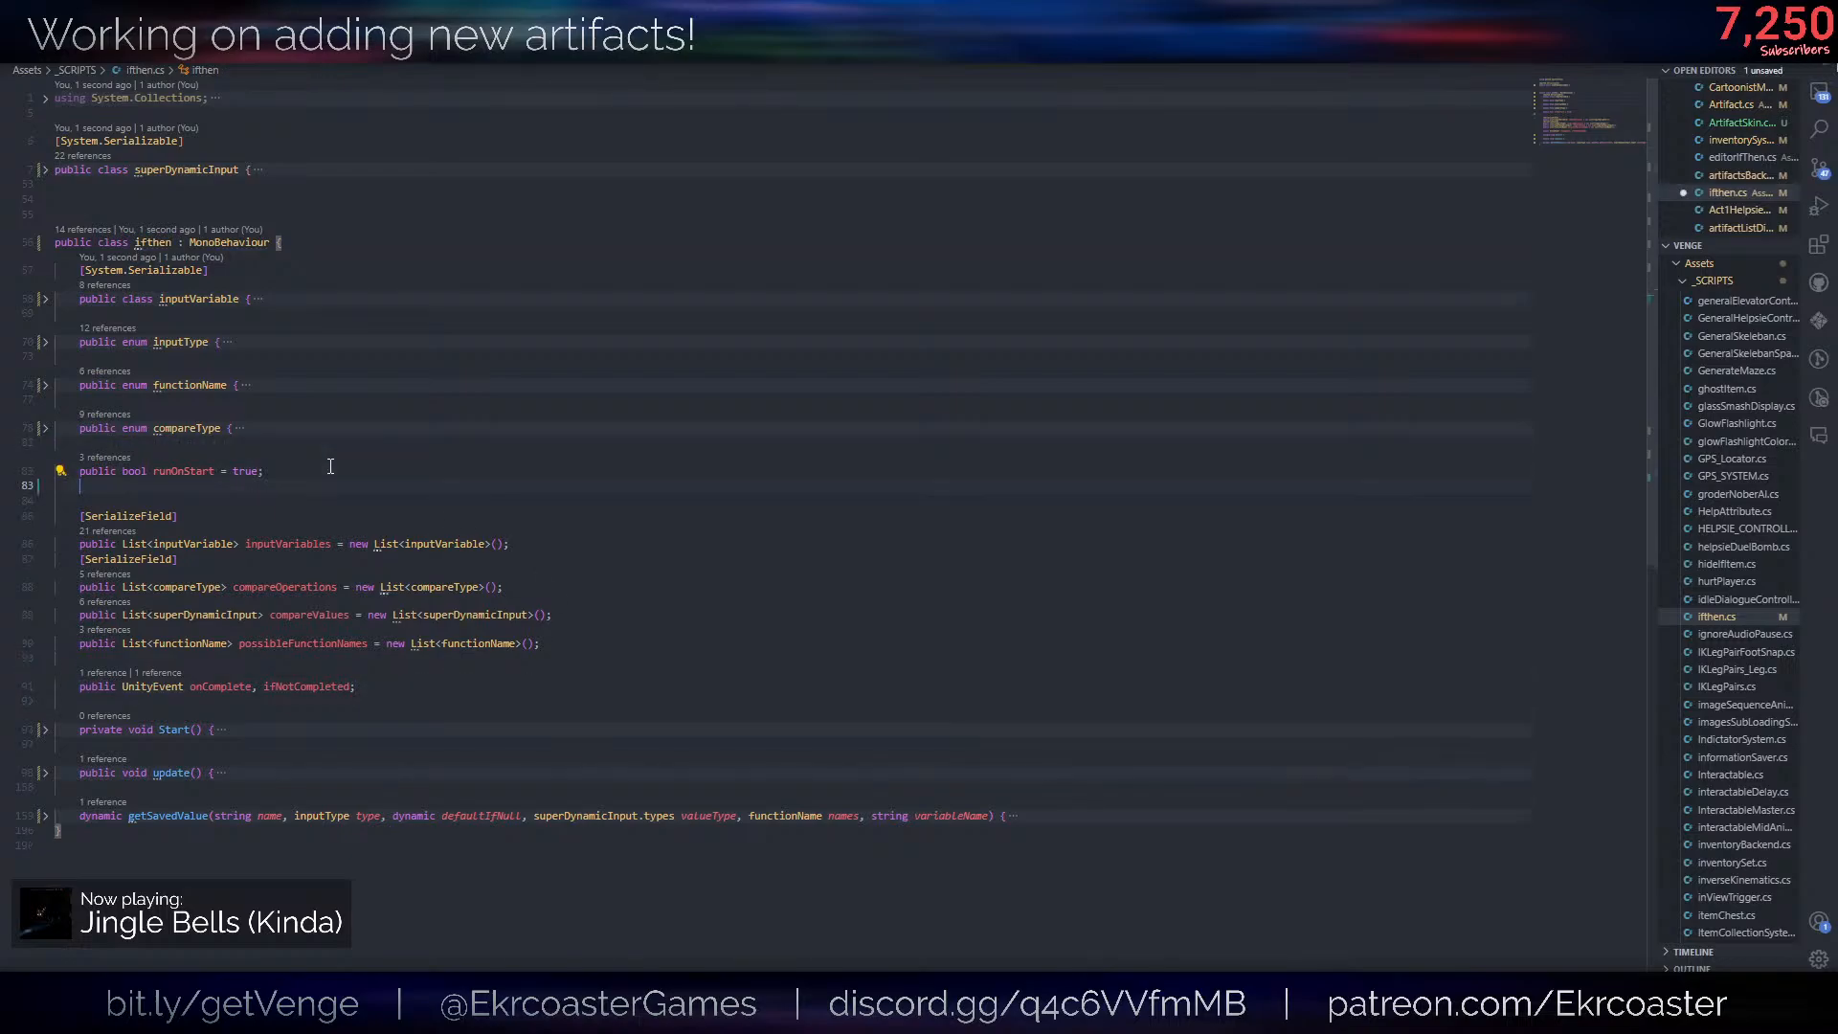
text(public bool reRujn)
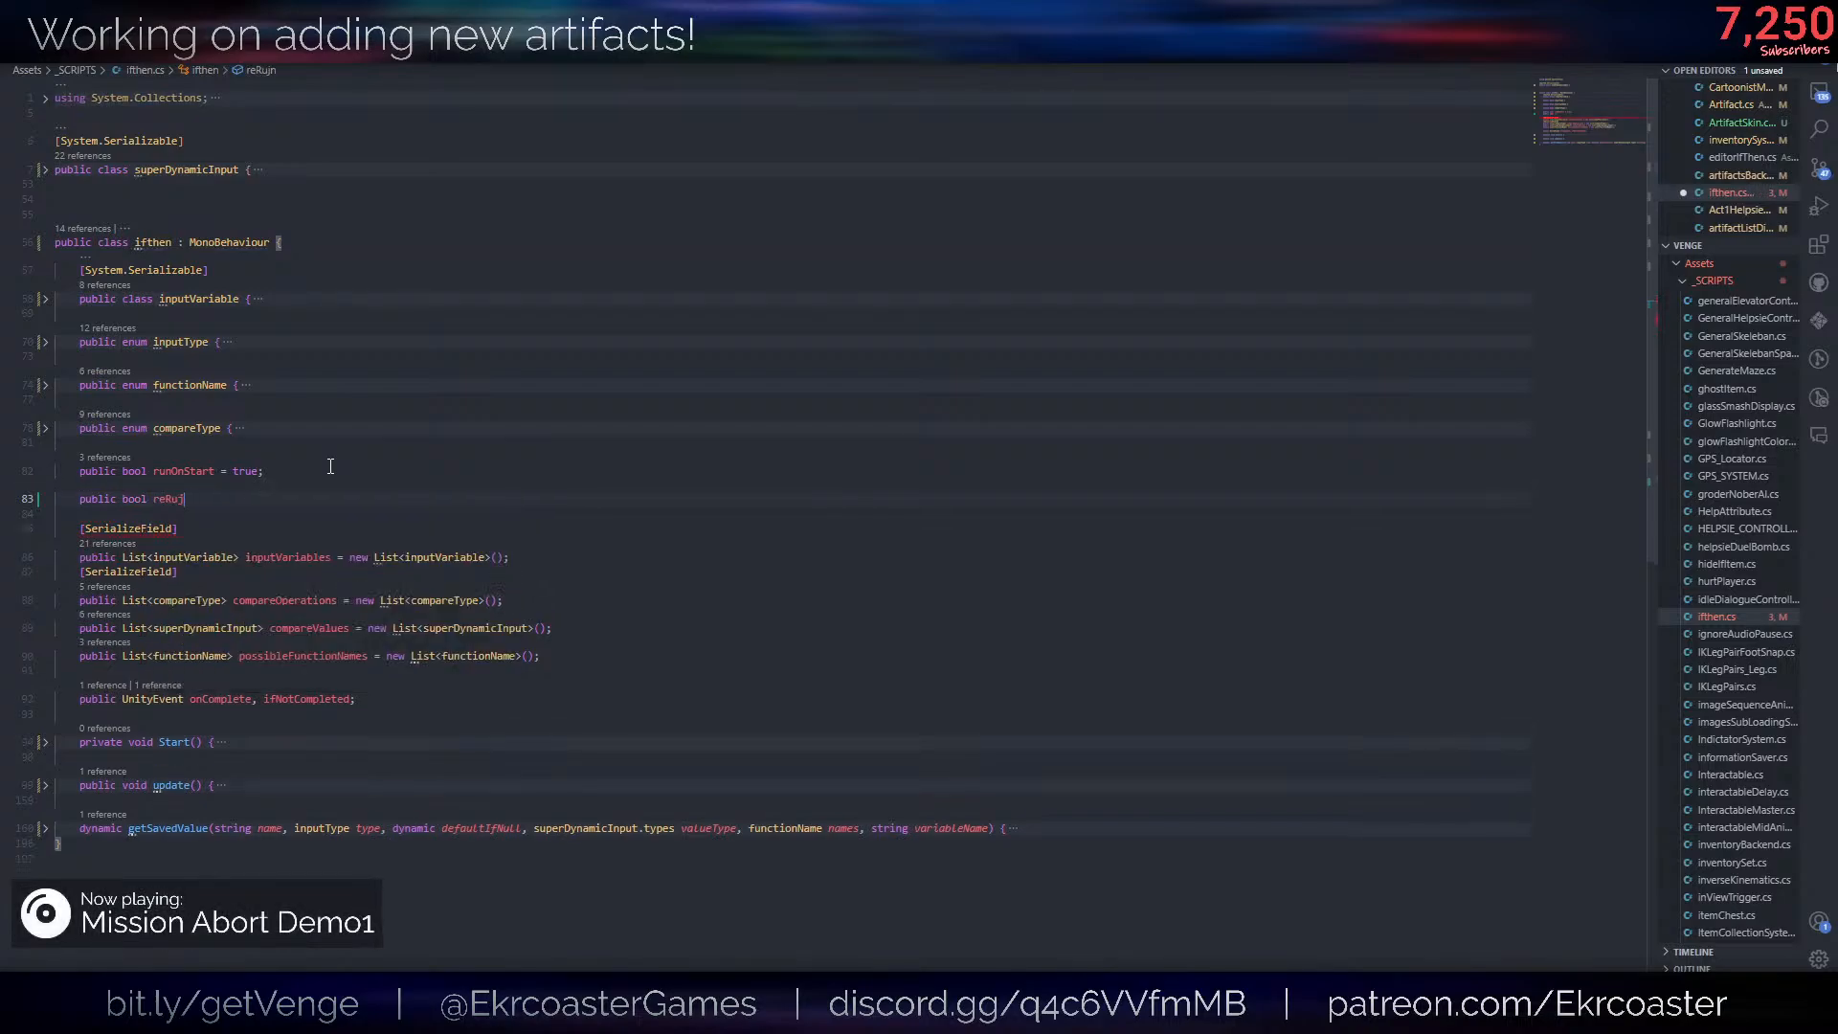
key(BackSpace)
text(nOn)
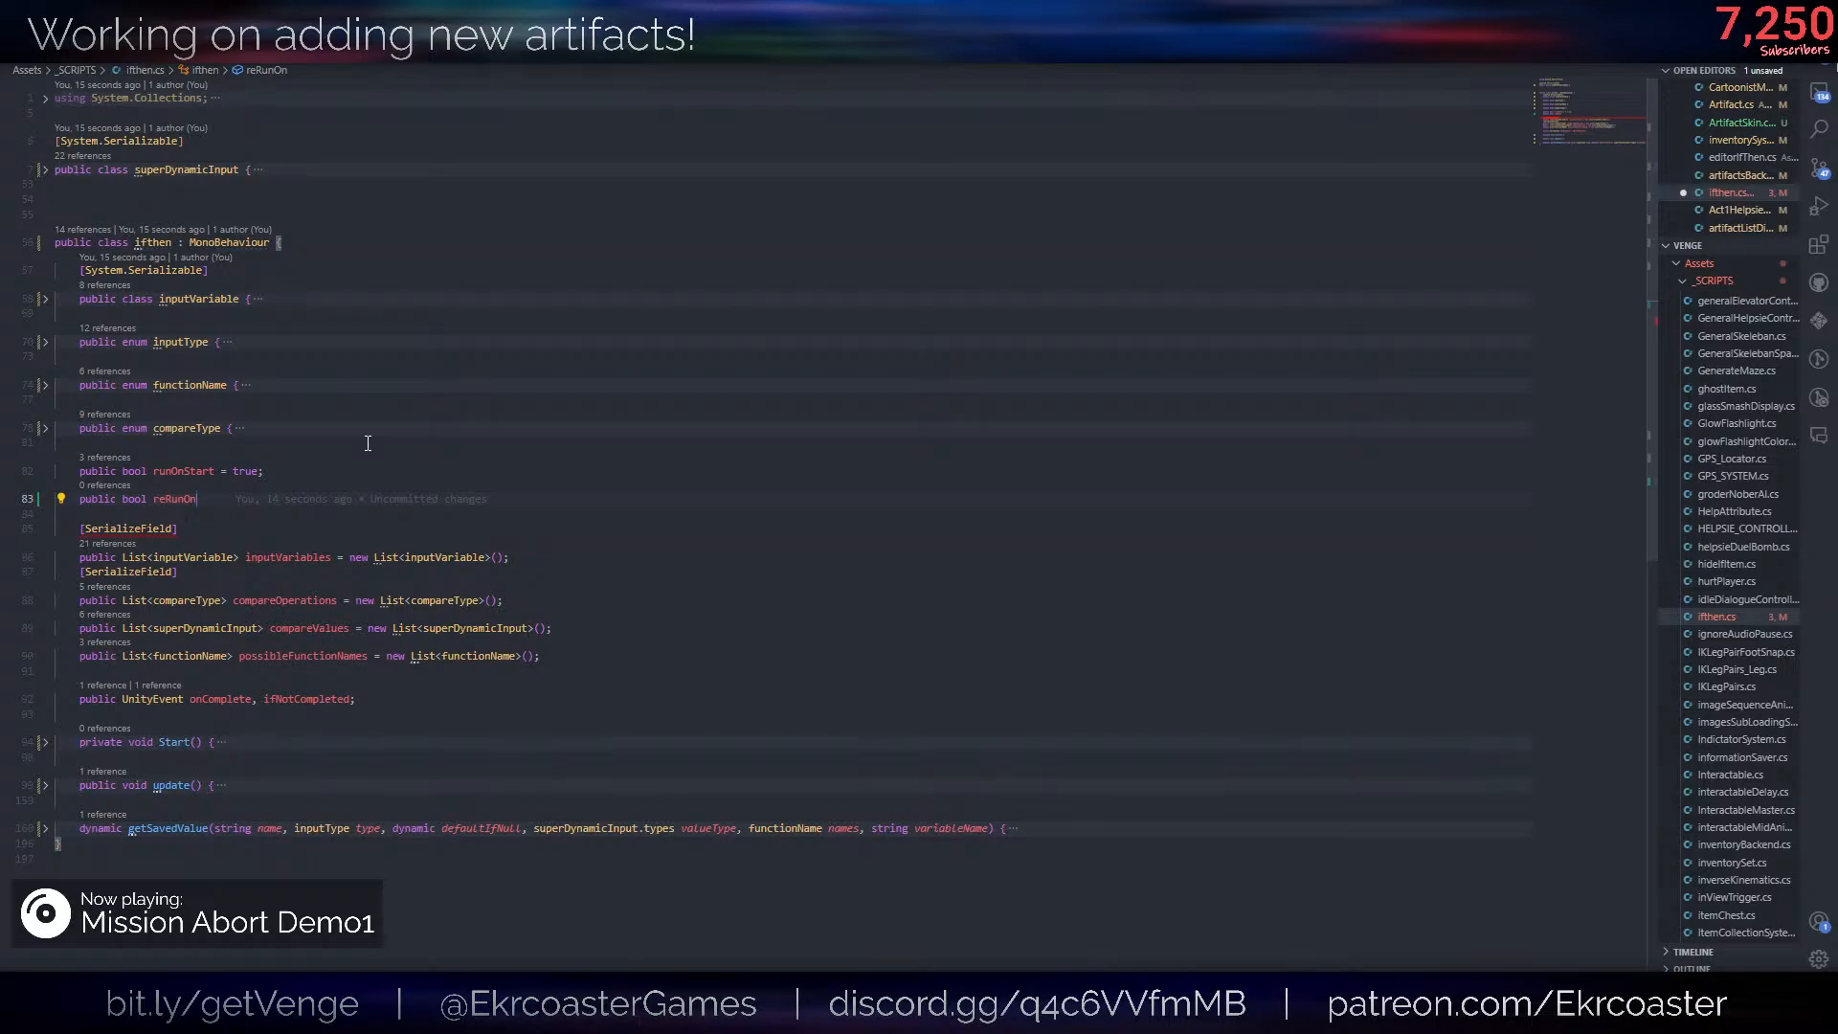
key(ctrl+x)
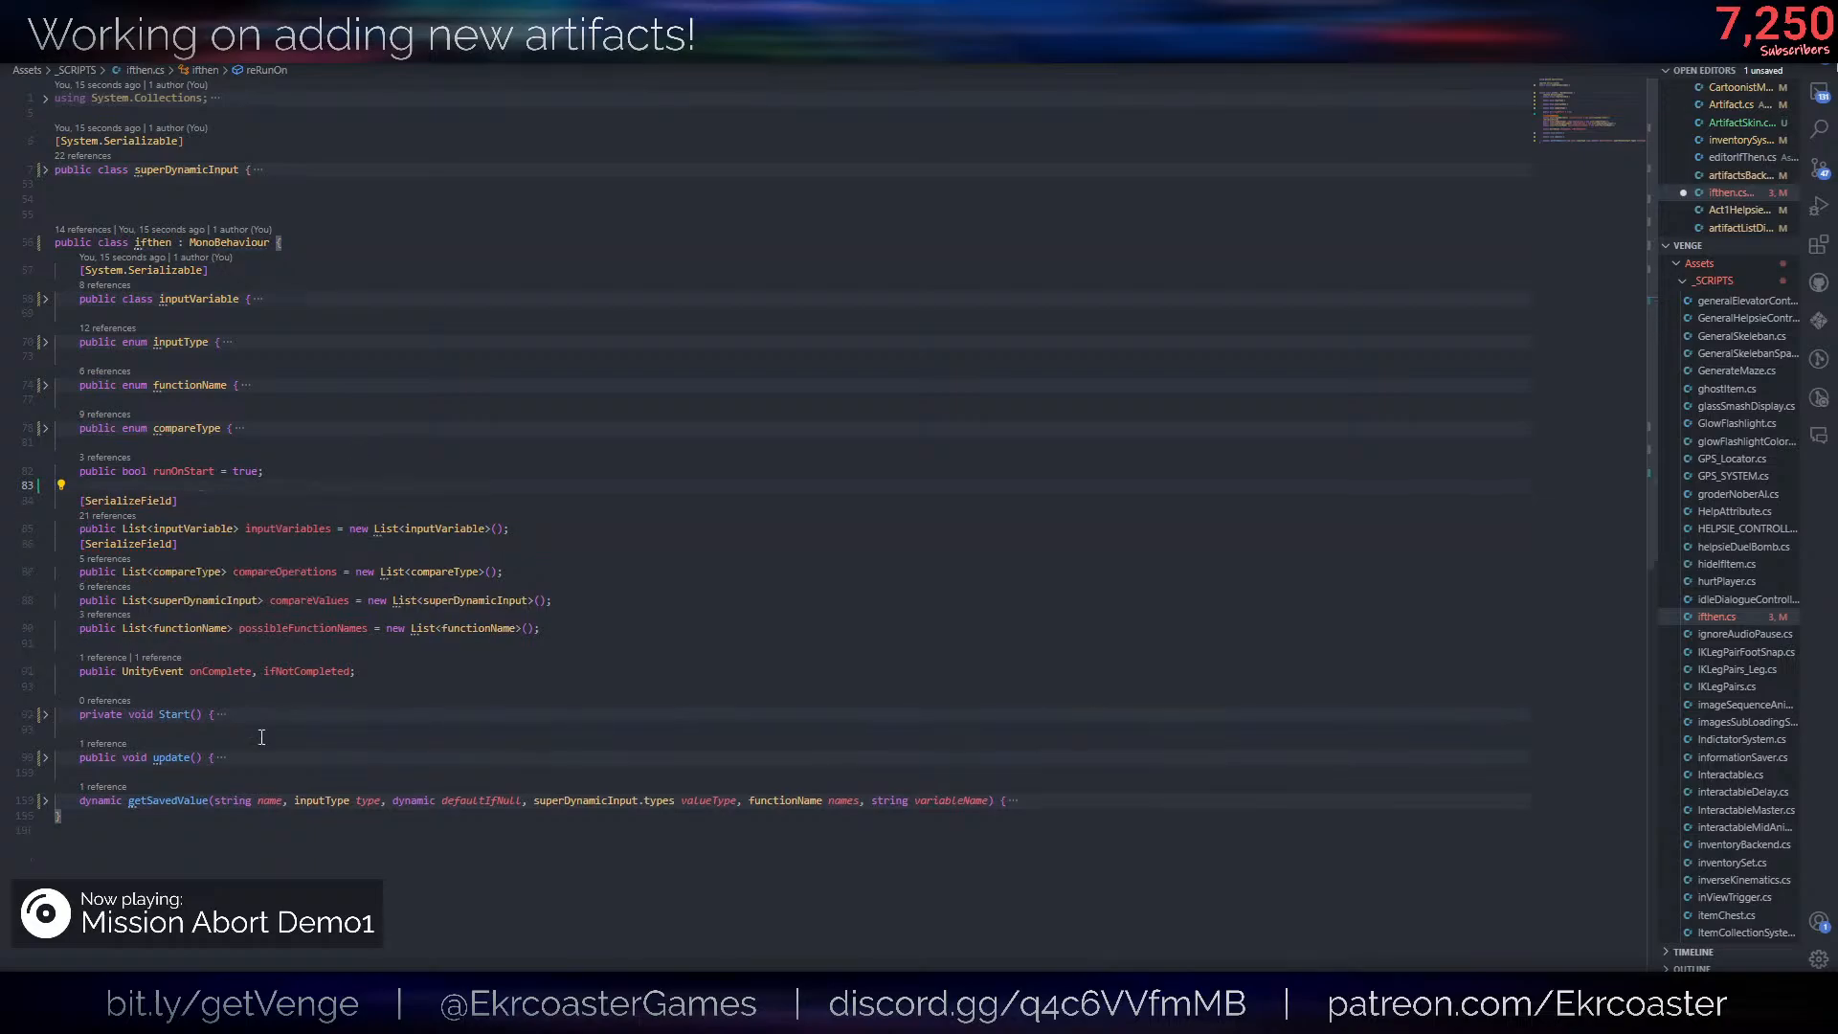
- Declare a public enum ReRunSources below getSavedValue at the end of the ifthen class
click(152, 845)
key(Up)
key(Return)
key(Return)
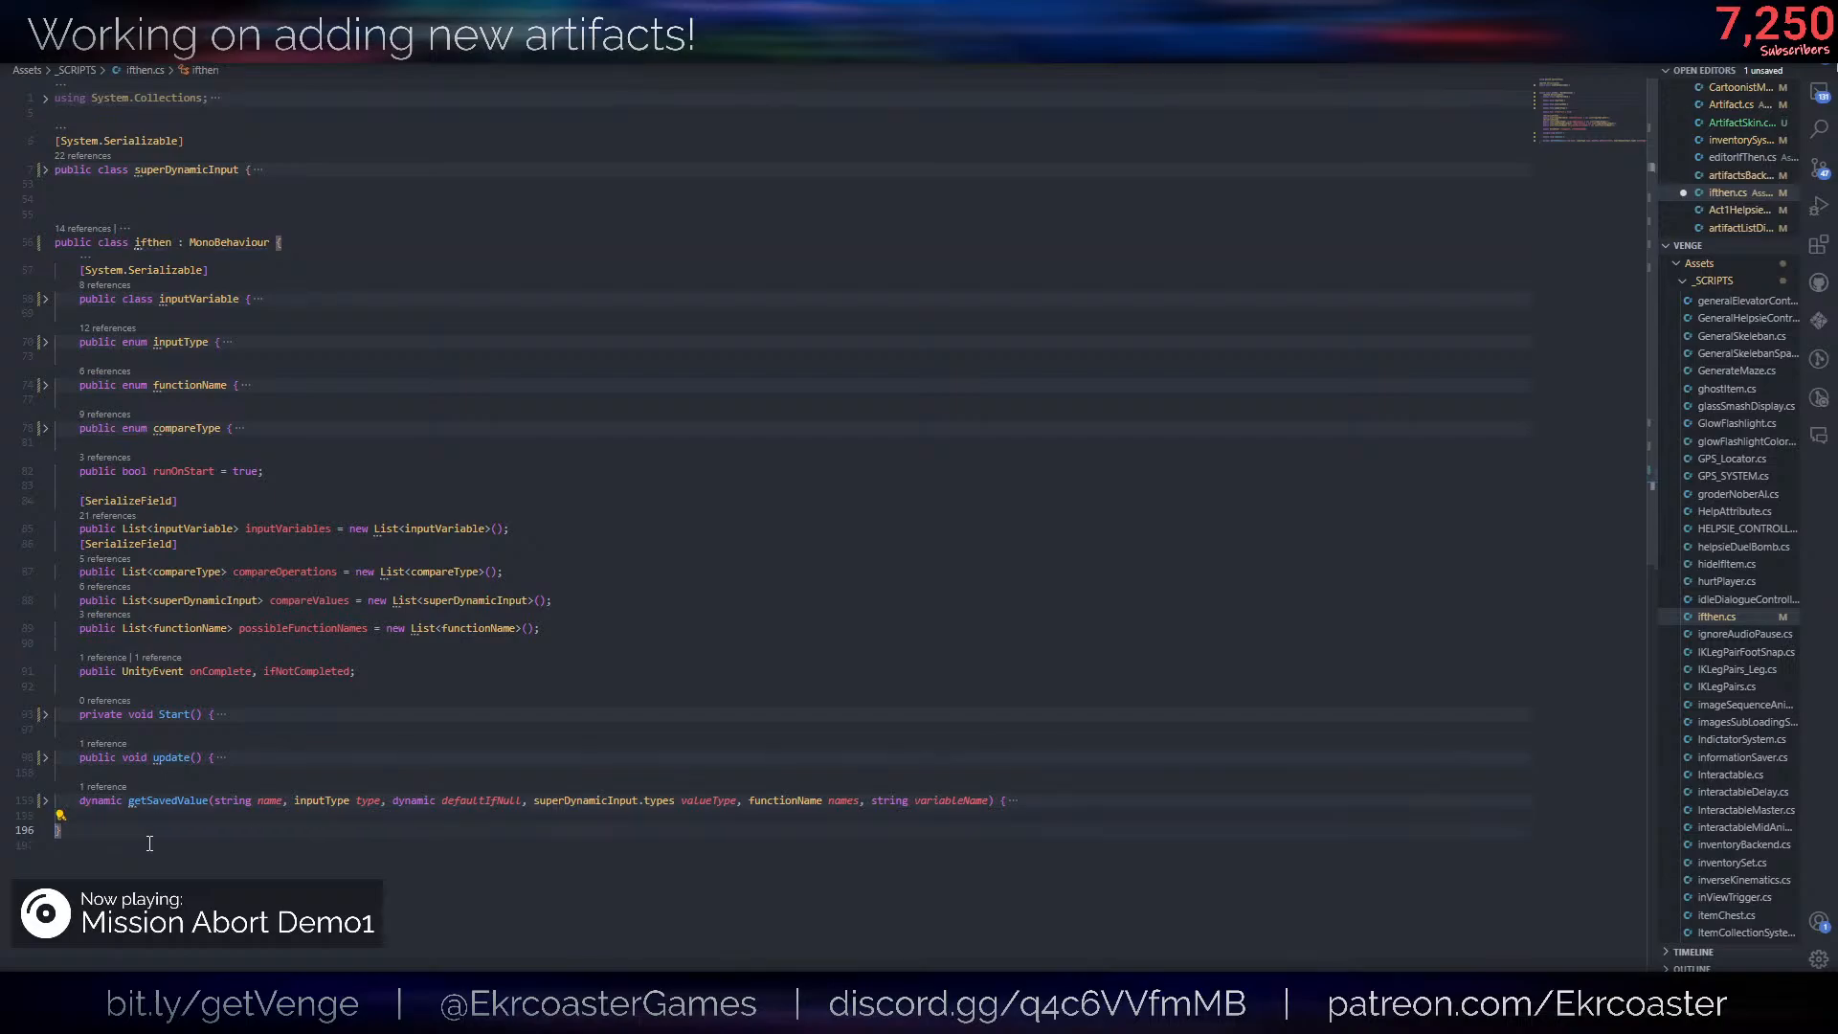
text(public )
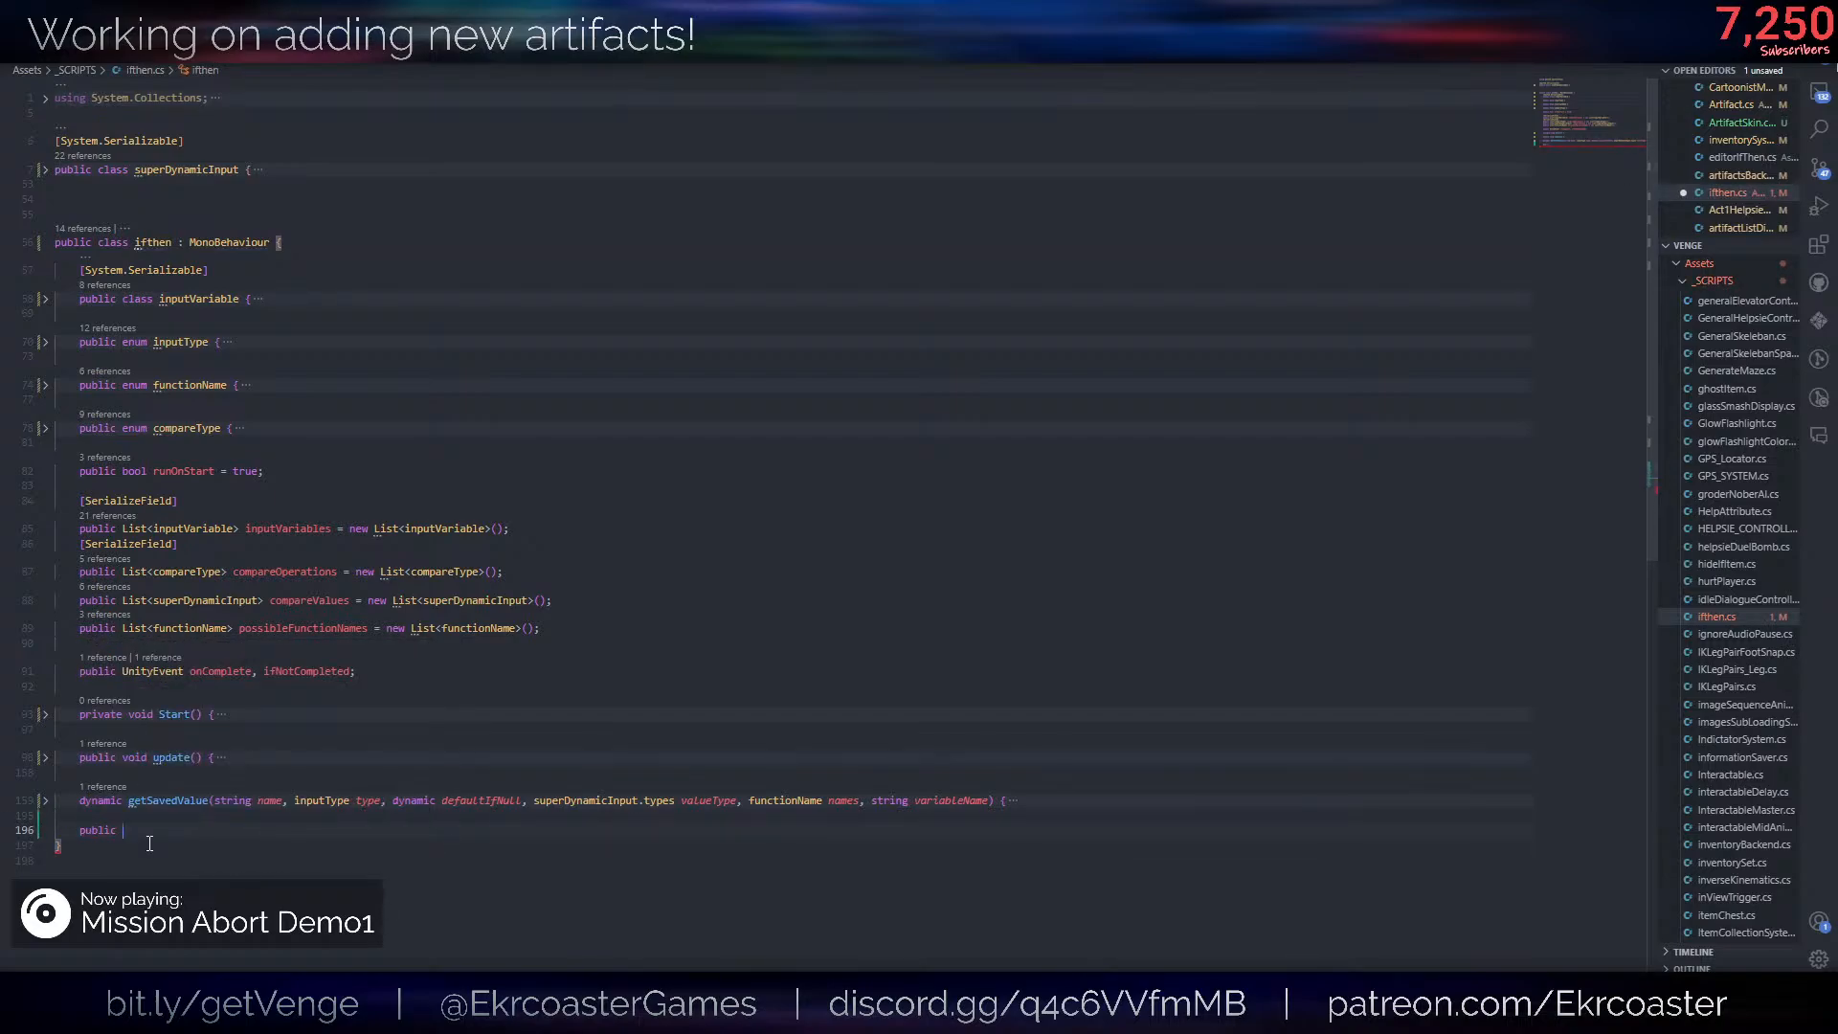
text(enum)
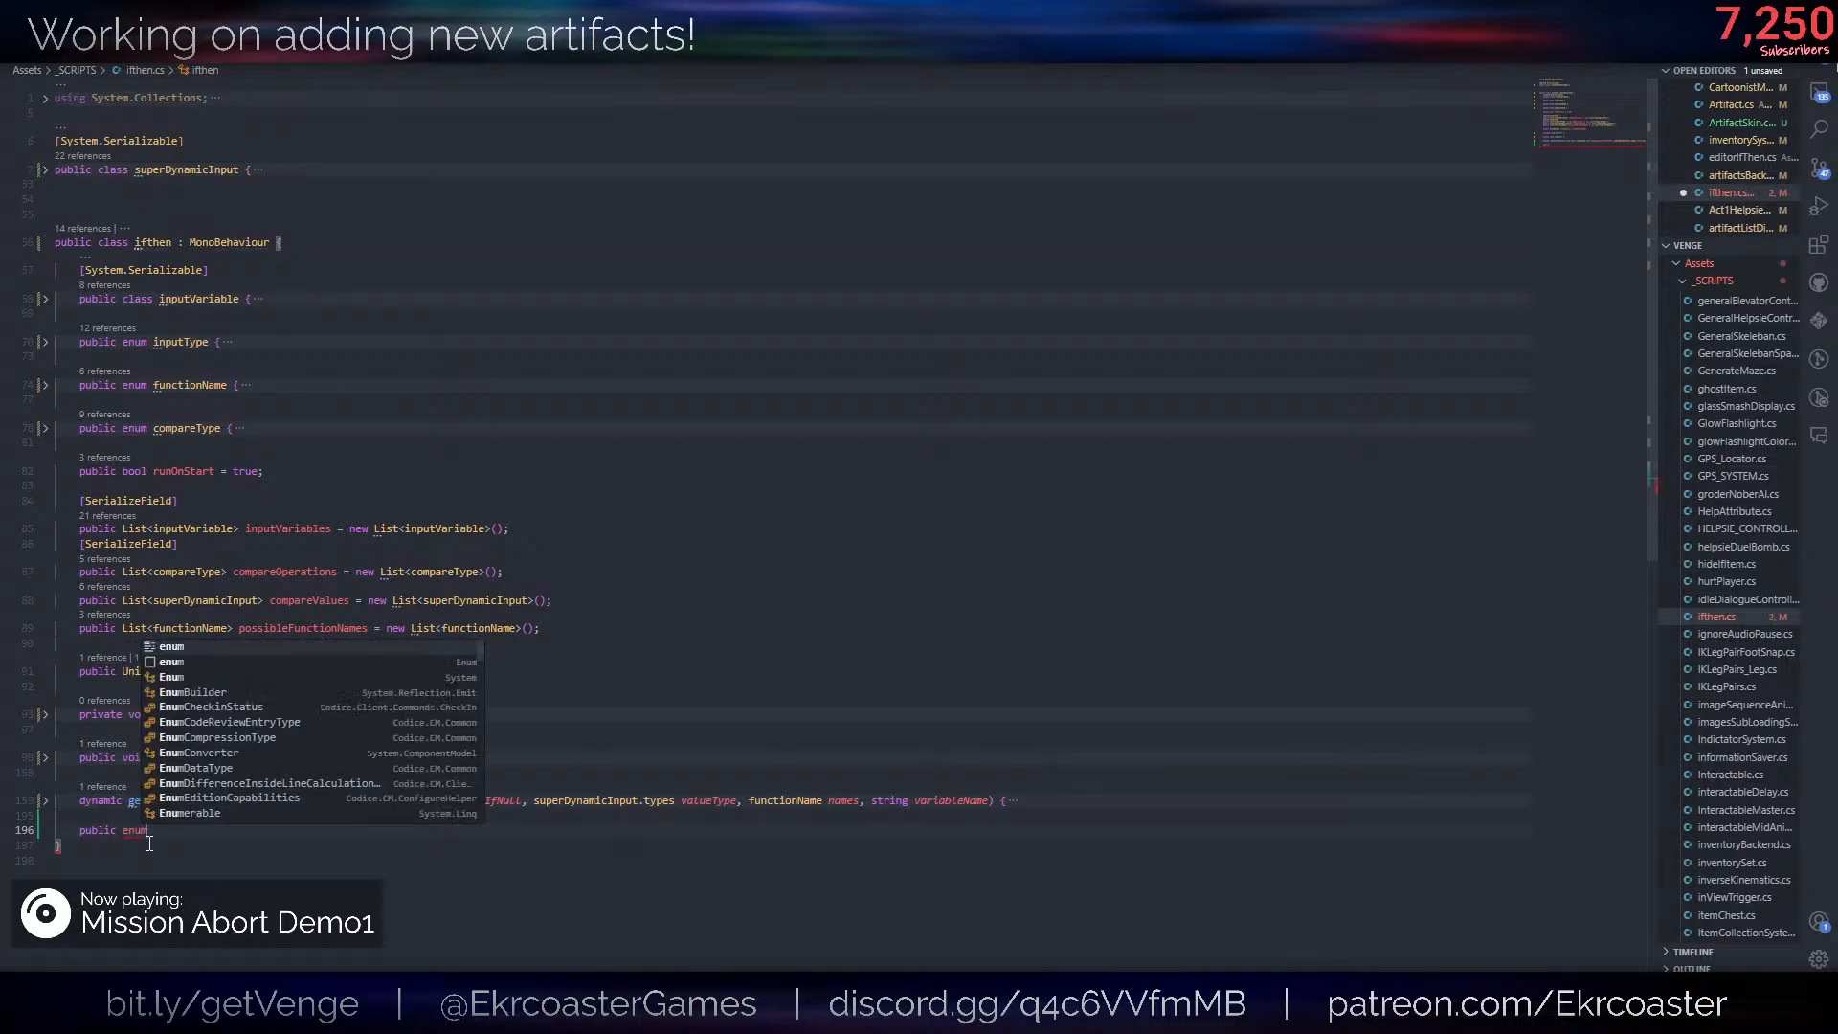
text( R)
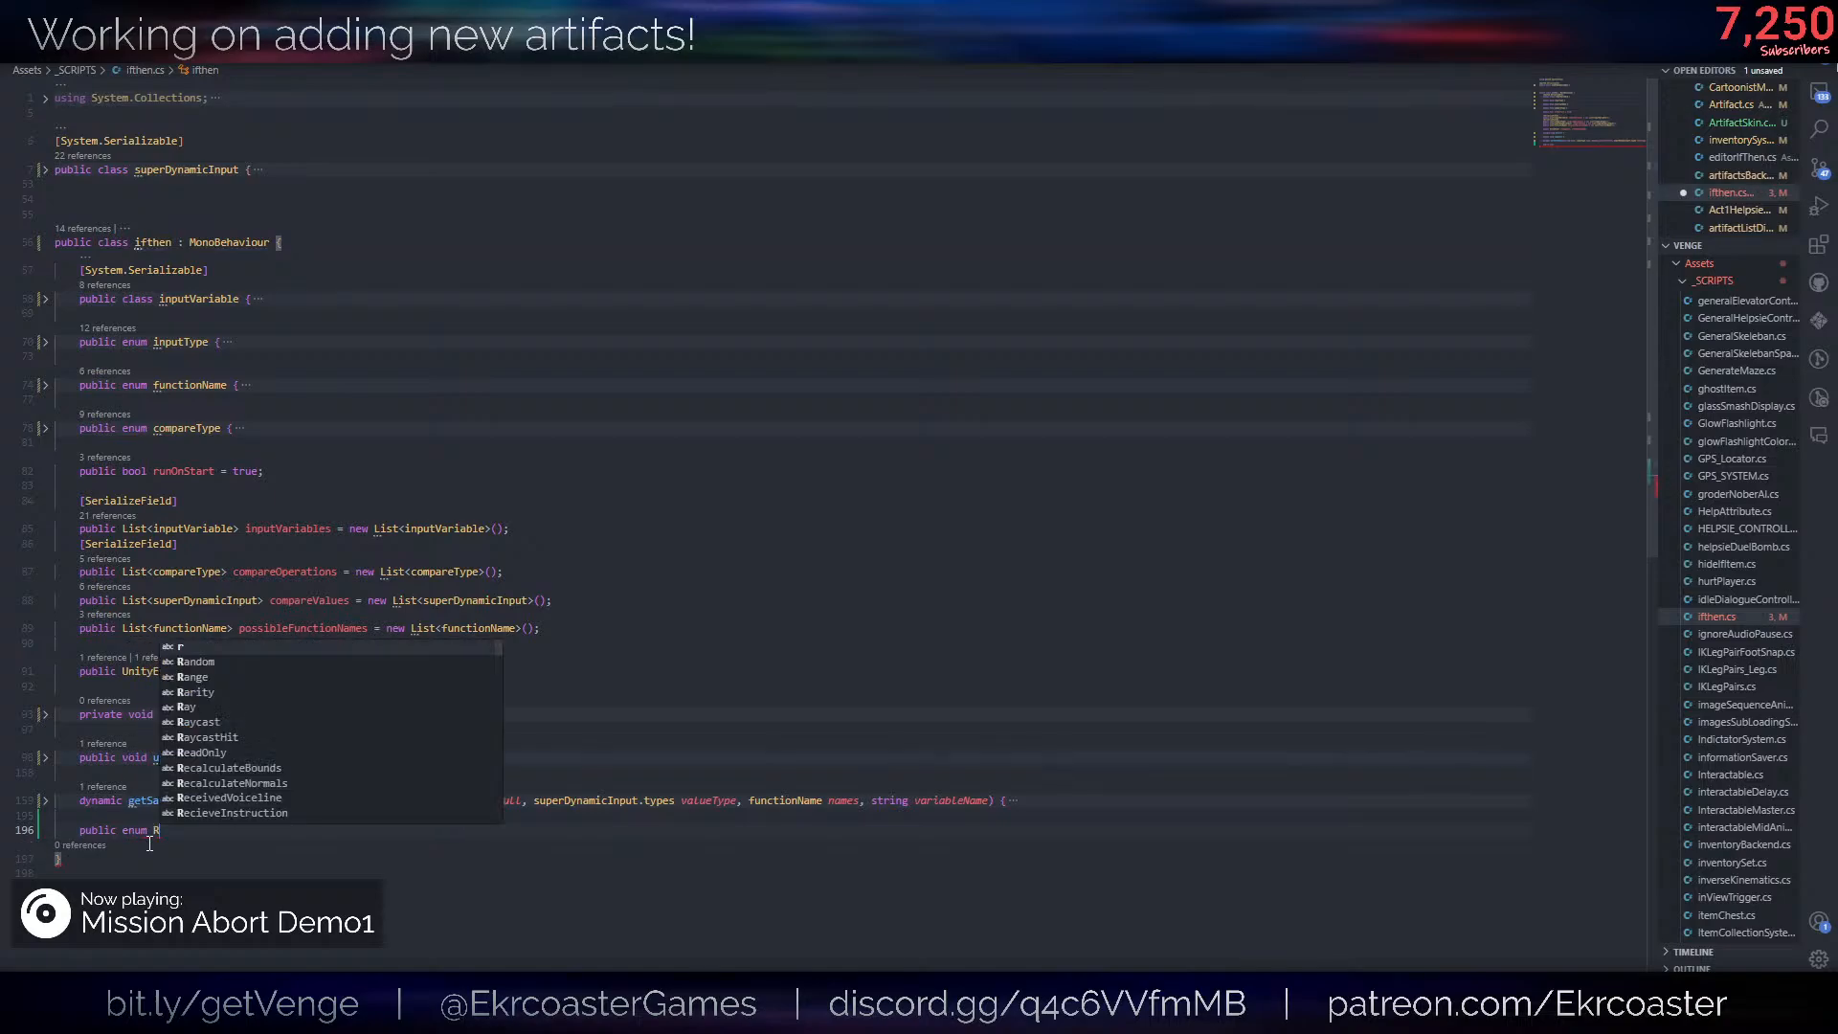
text(eRunSources {)
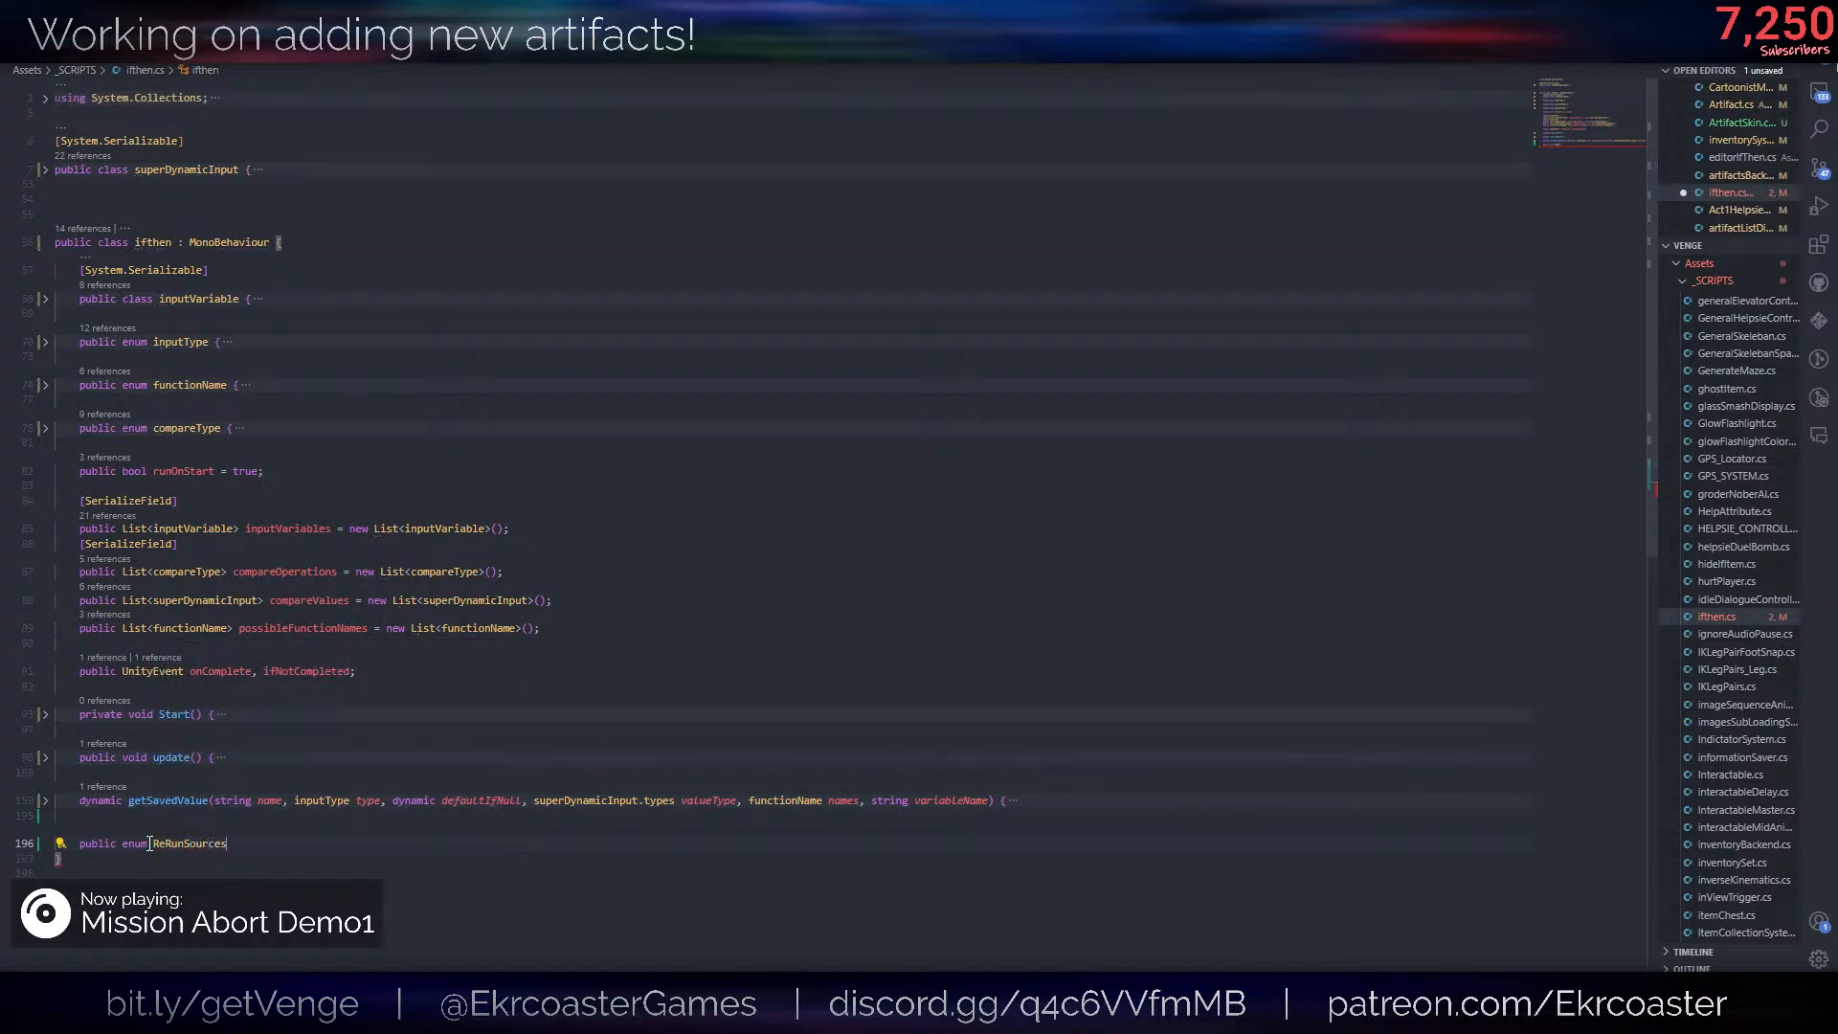
- Add the member OnPauseMenuChange to the ReRunSources enum and save the script
key(Return)
text(On)
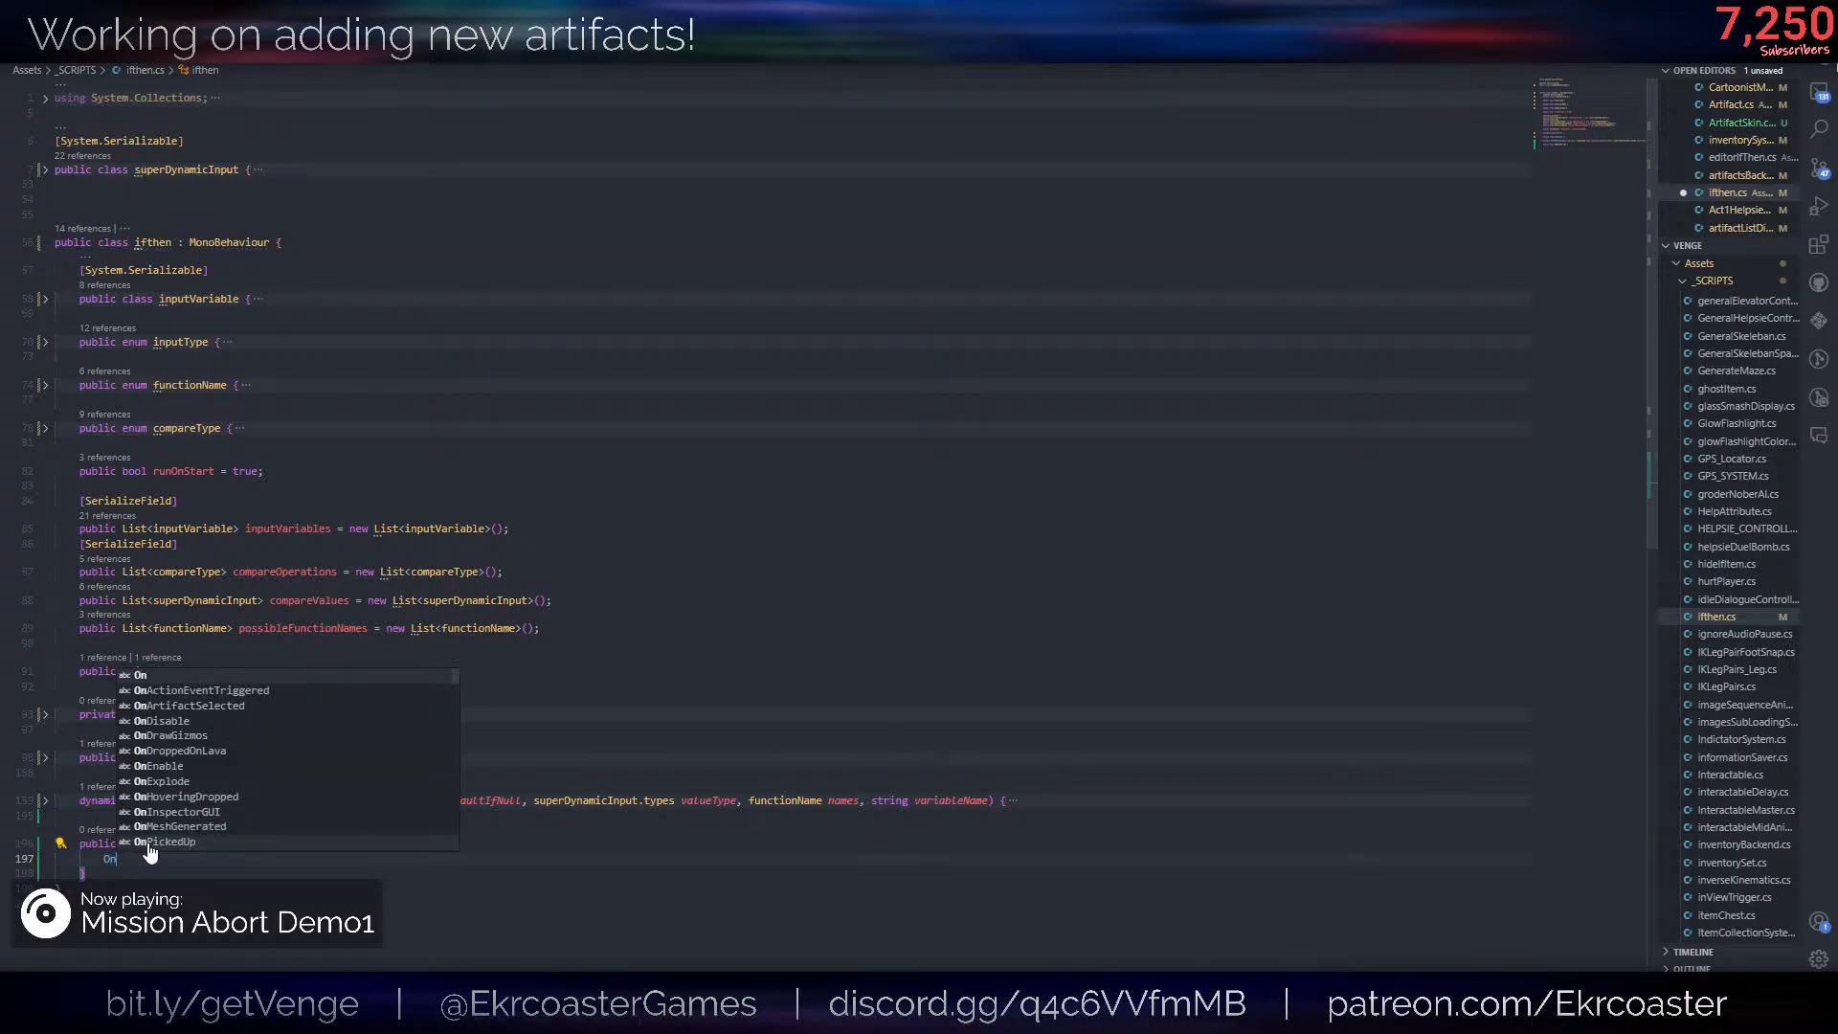
text(PauseMenuCh)
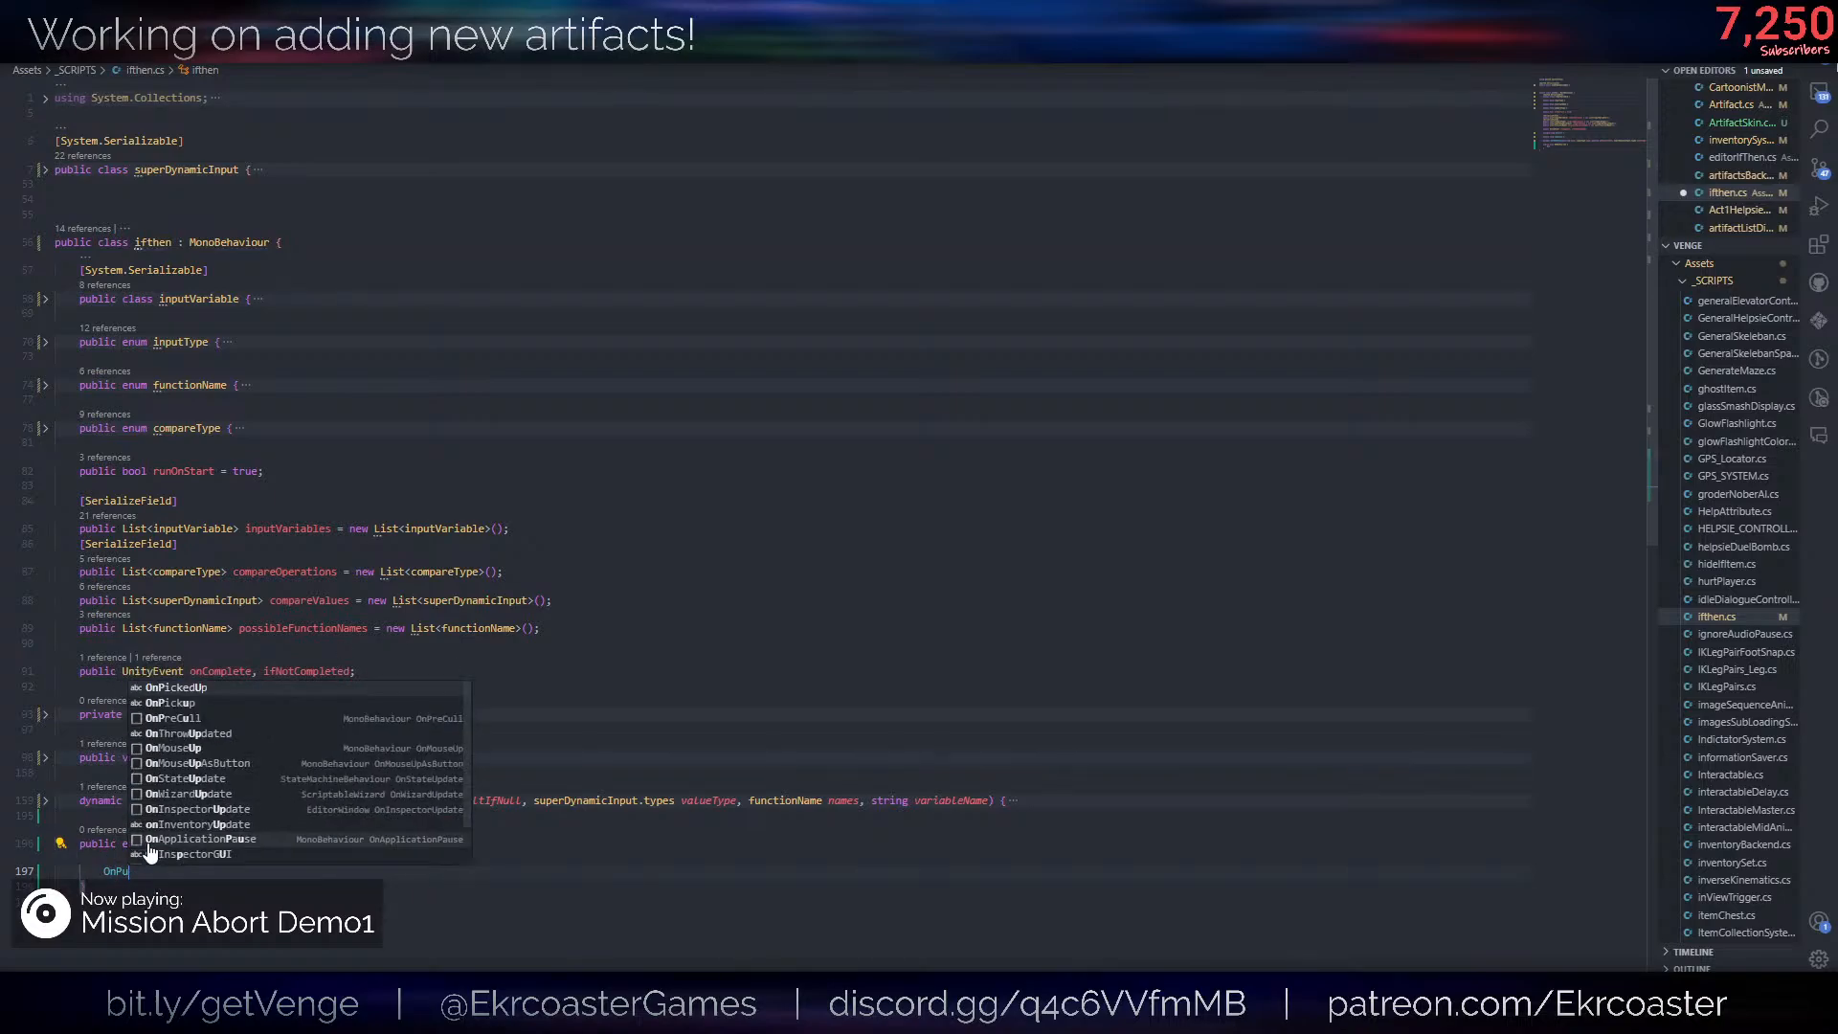
text(ange)
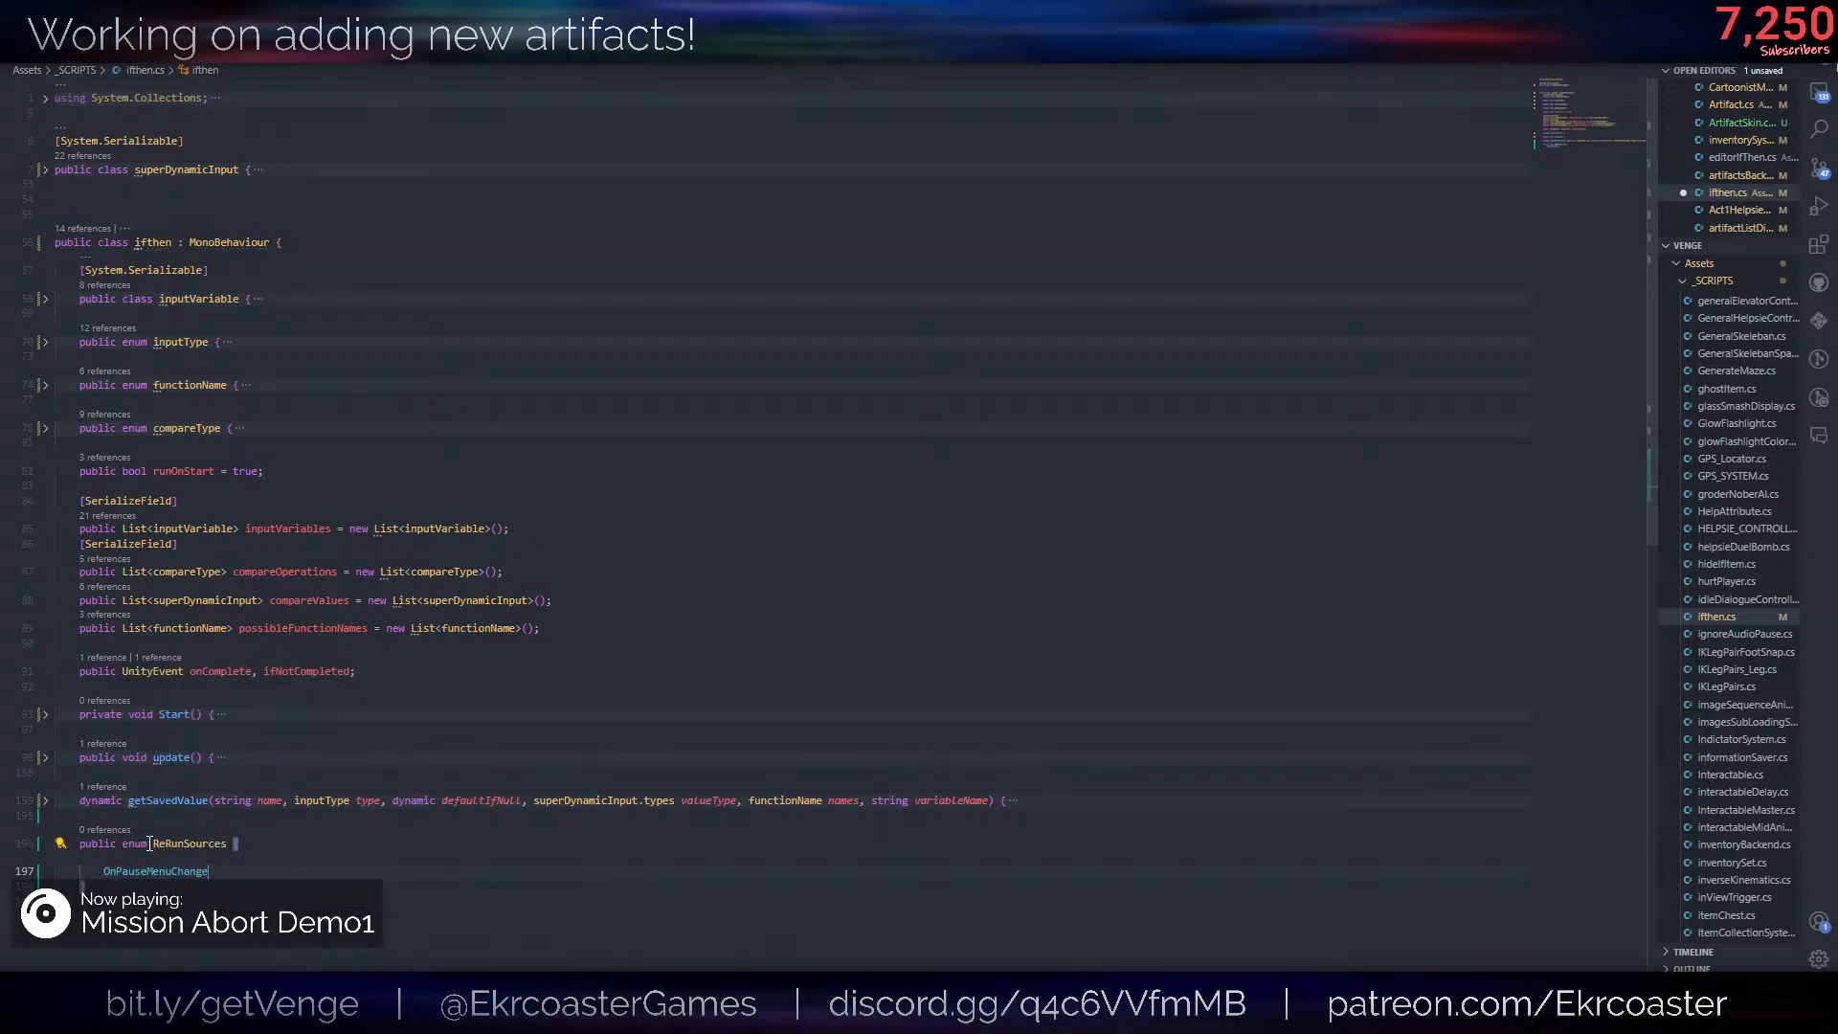
key(ctrl+s)
click(629, 602)
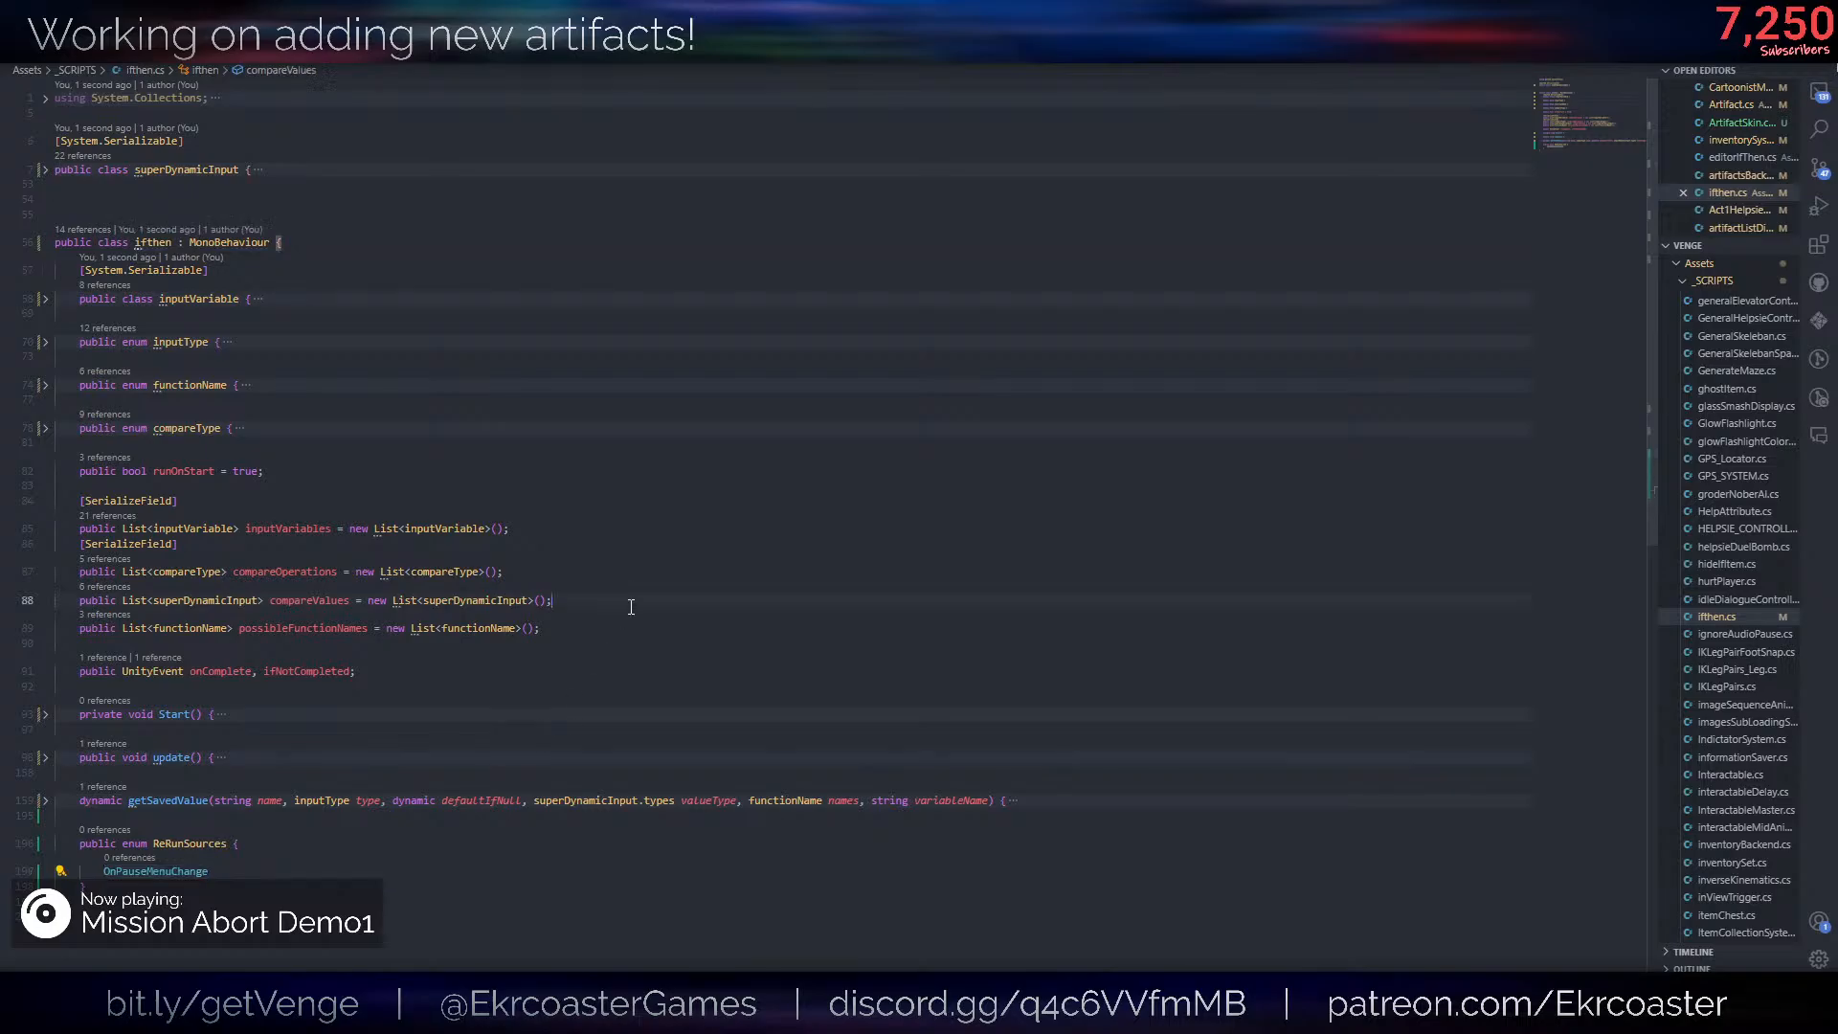
- Open PauseMenu.cs and find the onPossibleChange name in its public static Action declaration
key(ctrl+p)
text(pausemenu)
key(Return)
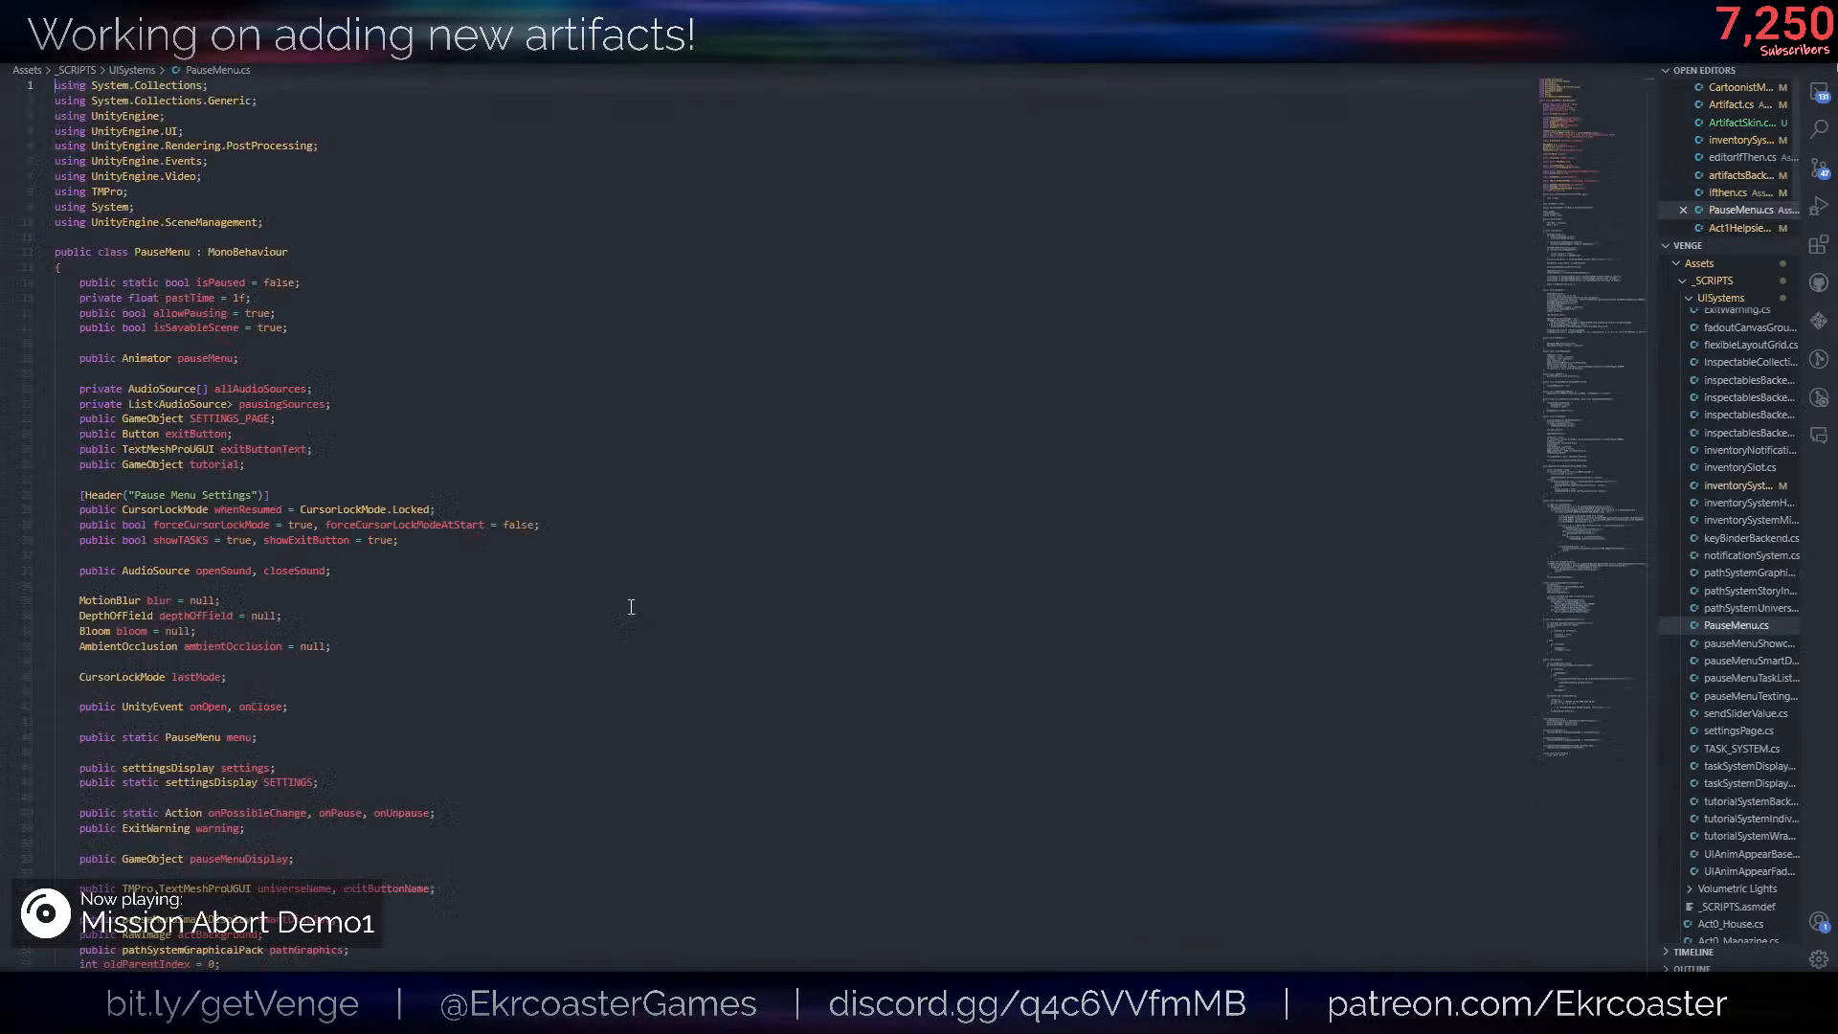
key(ctrl+f)
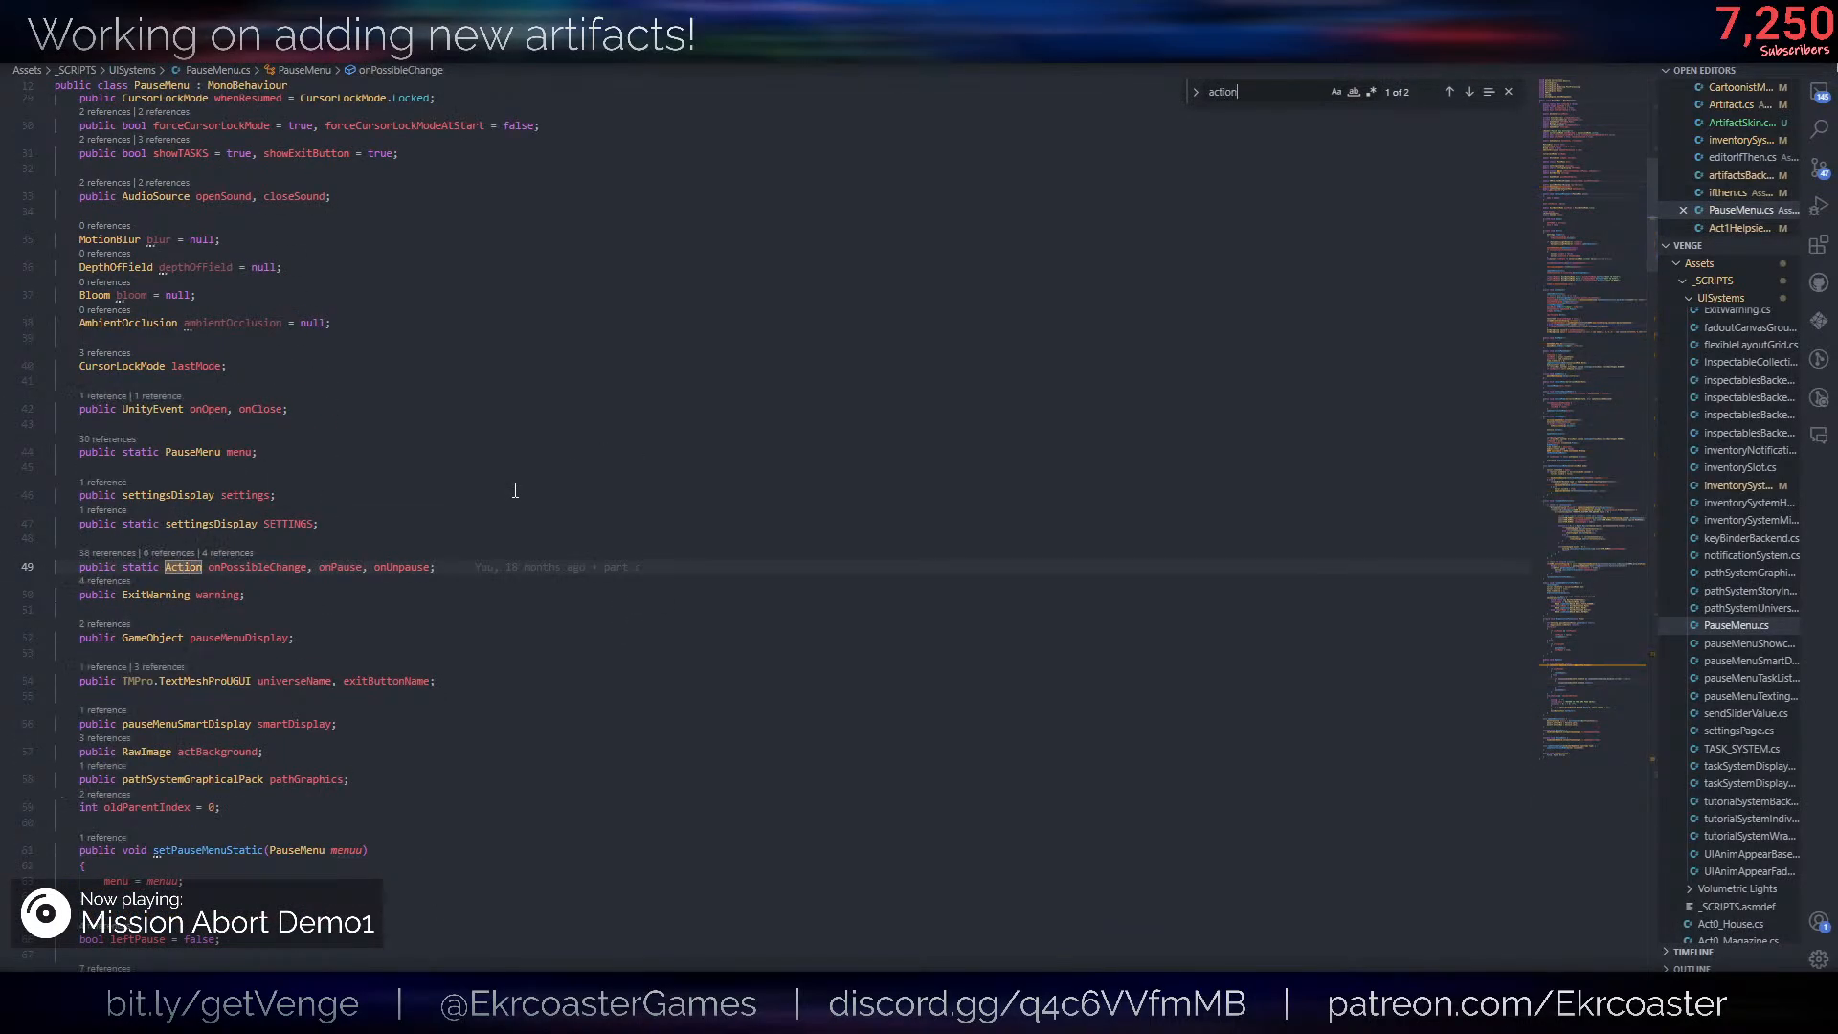
key(Escape)
double_click(281, 567)
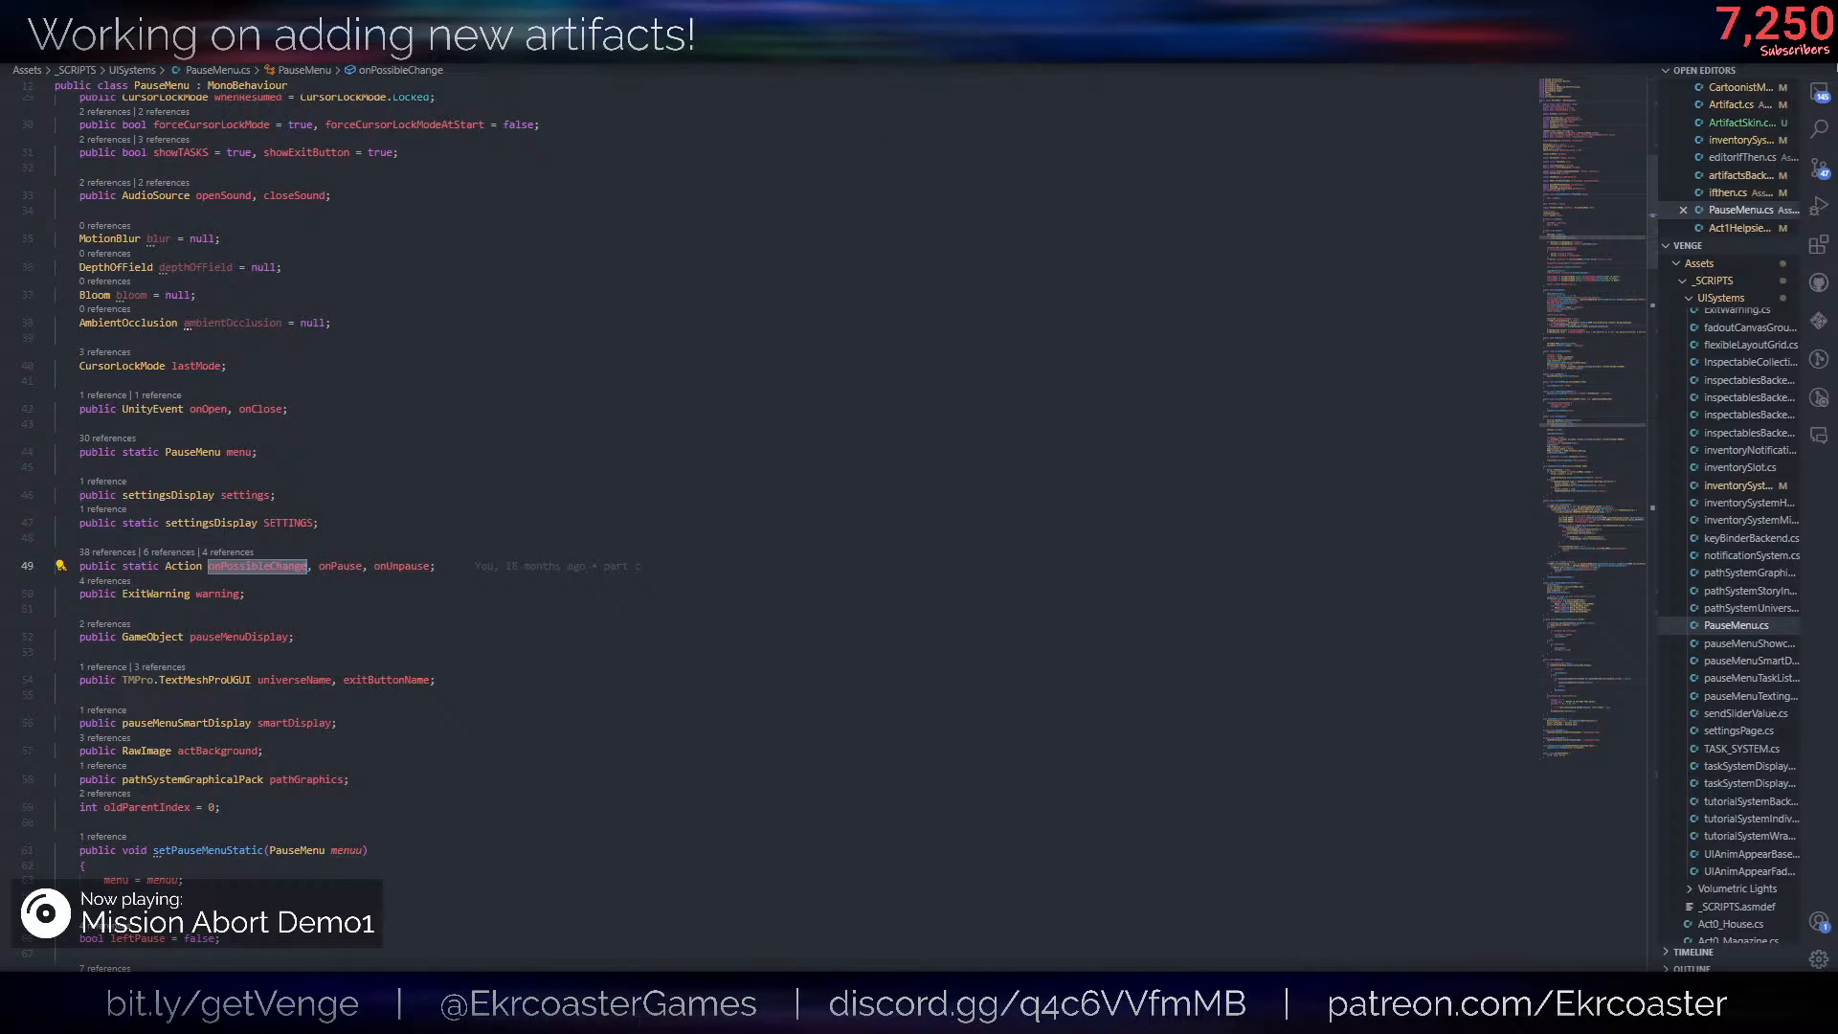
- Return to ifthen.cs, replace the ReRunSources enum member with onPossibleChange, and save the script
key(ctrl+Tab)
key(ctrl+Tab)
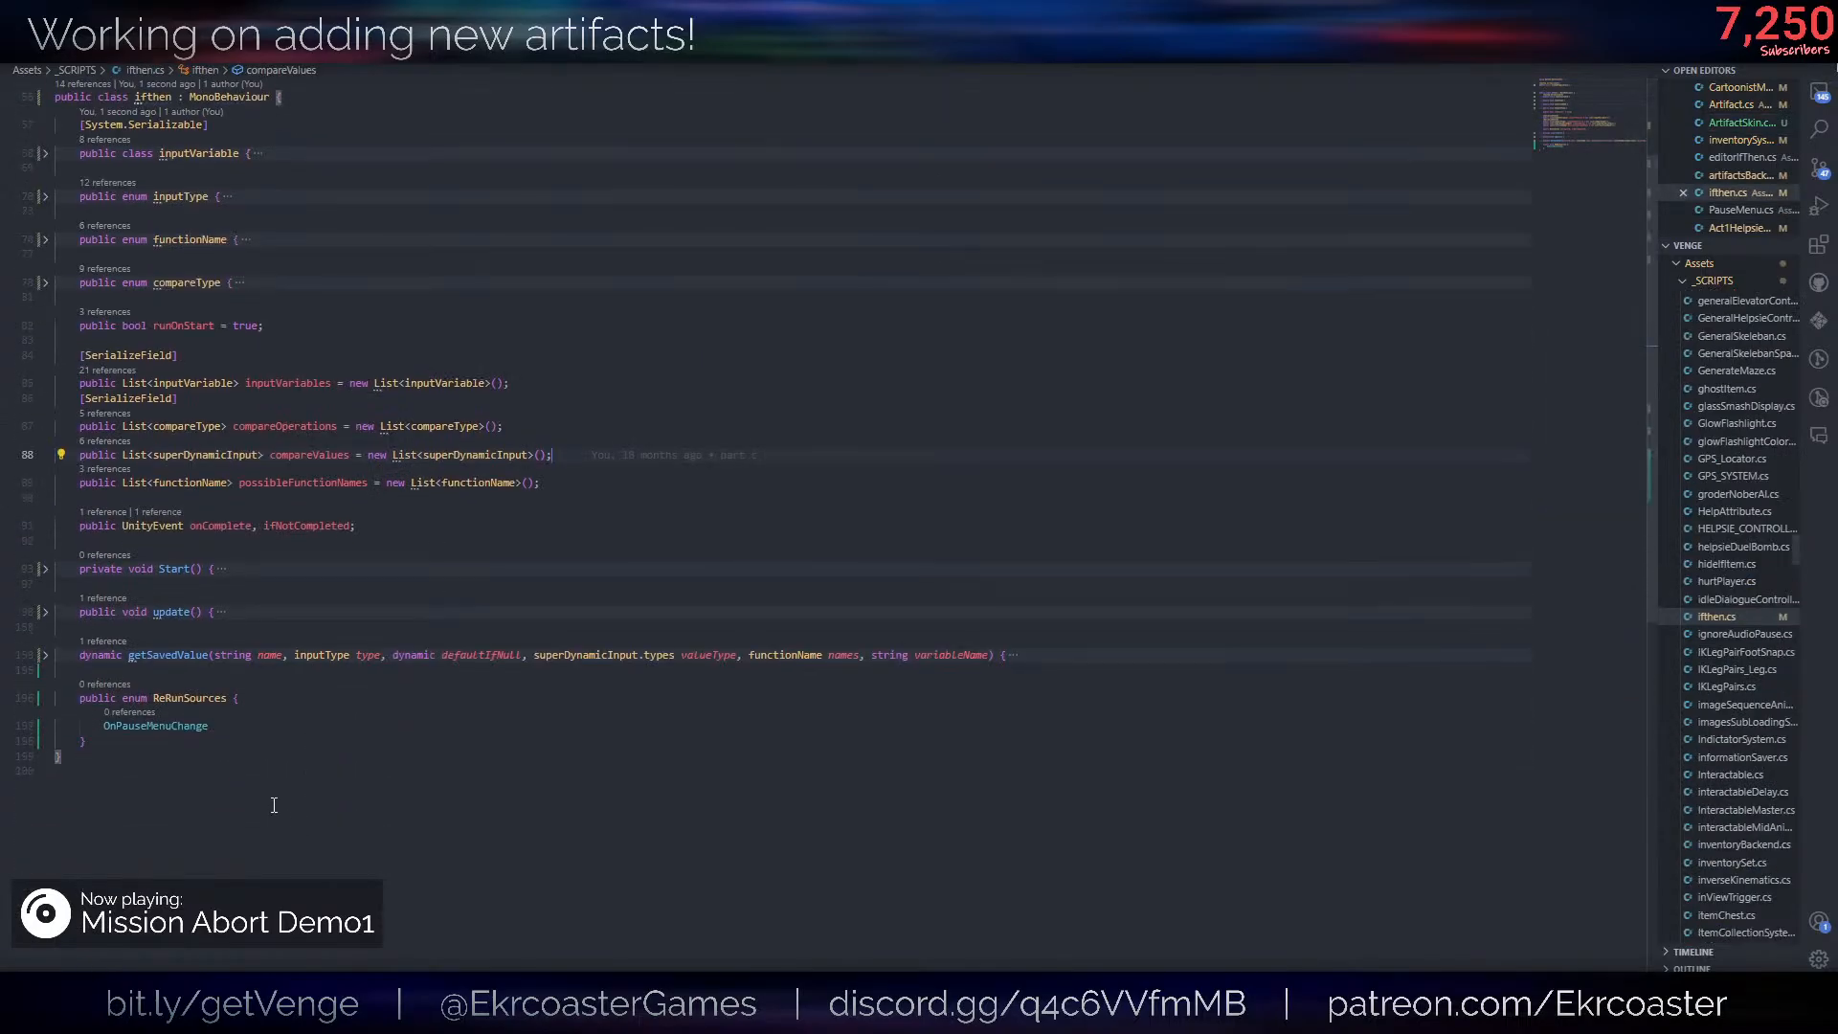
double_click(143, 728)
key(ctrl+v)
key(ctrl+s)
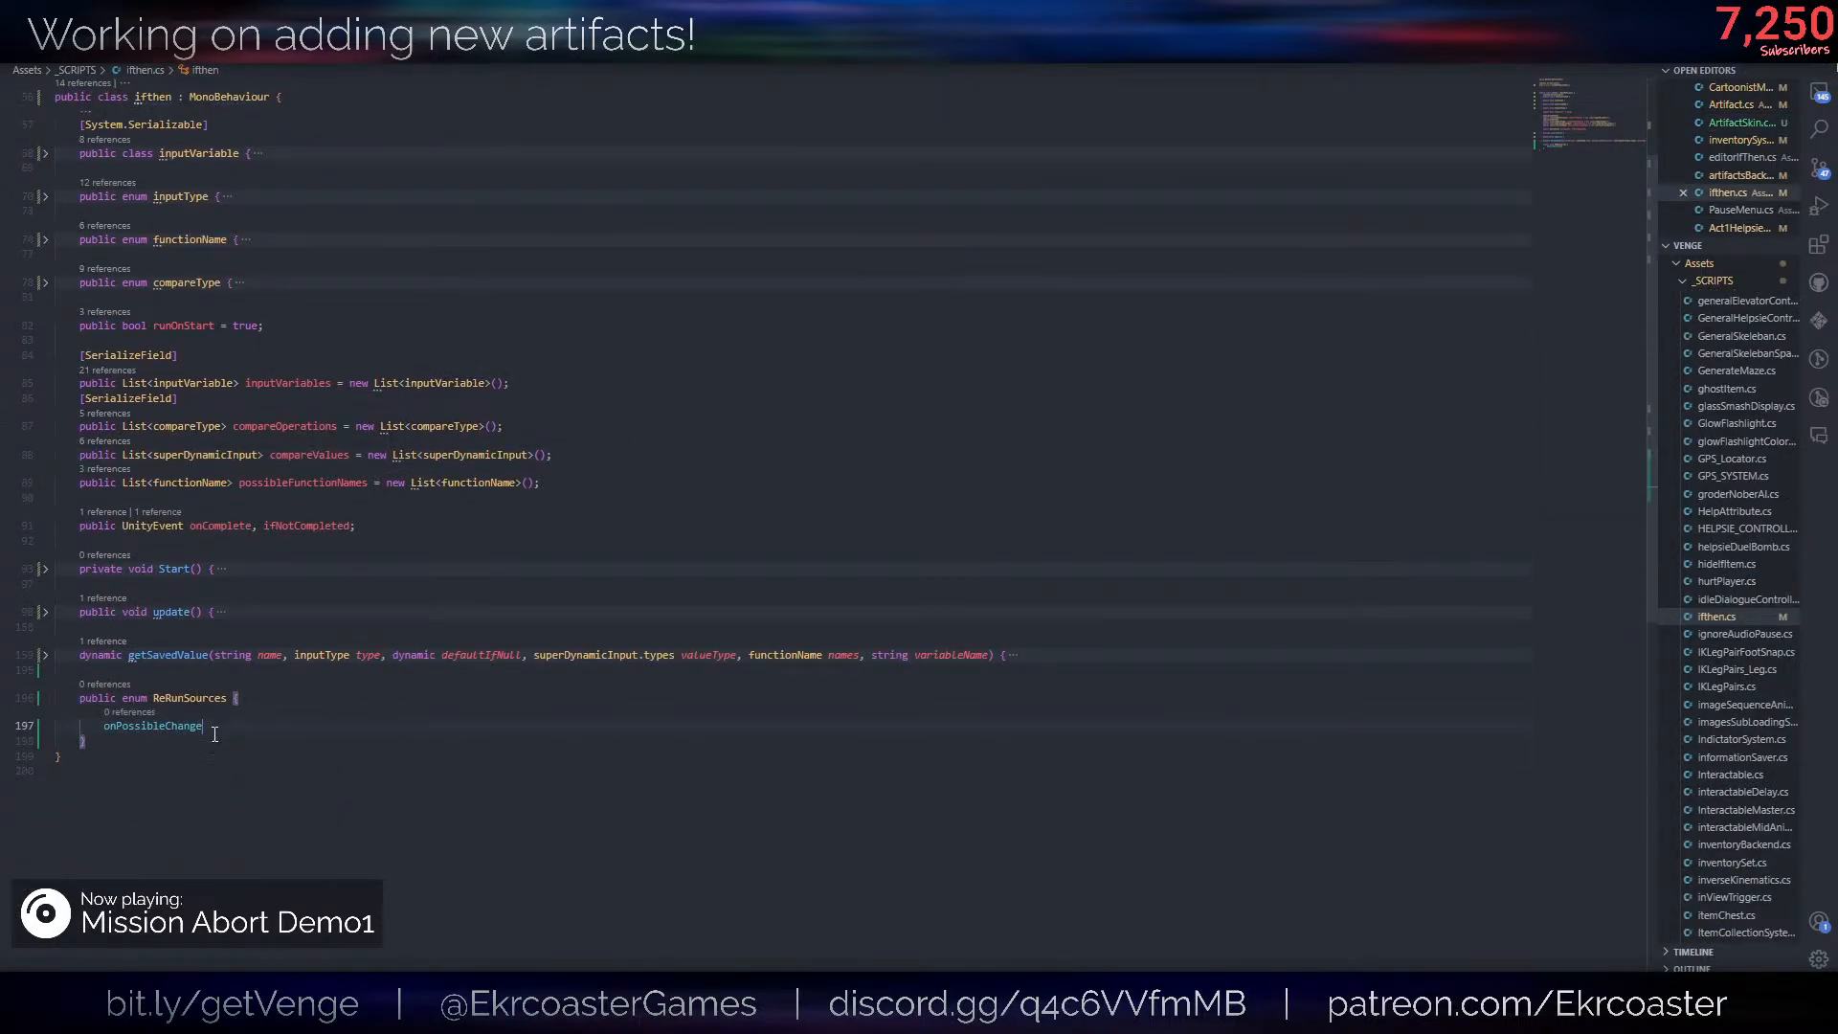
scroll(287, 434, up, 3)
click(287, 469)
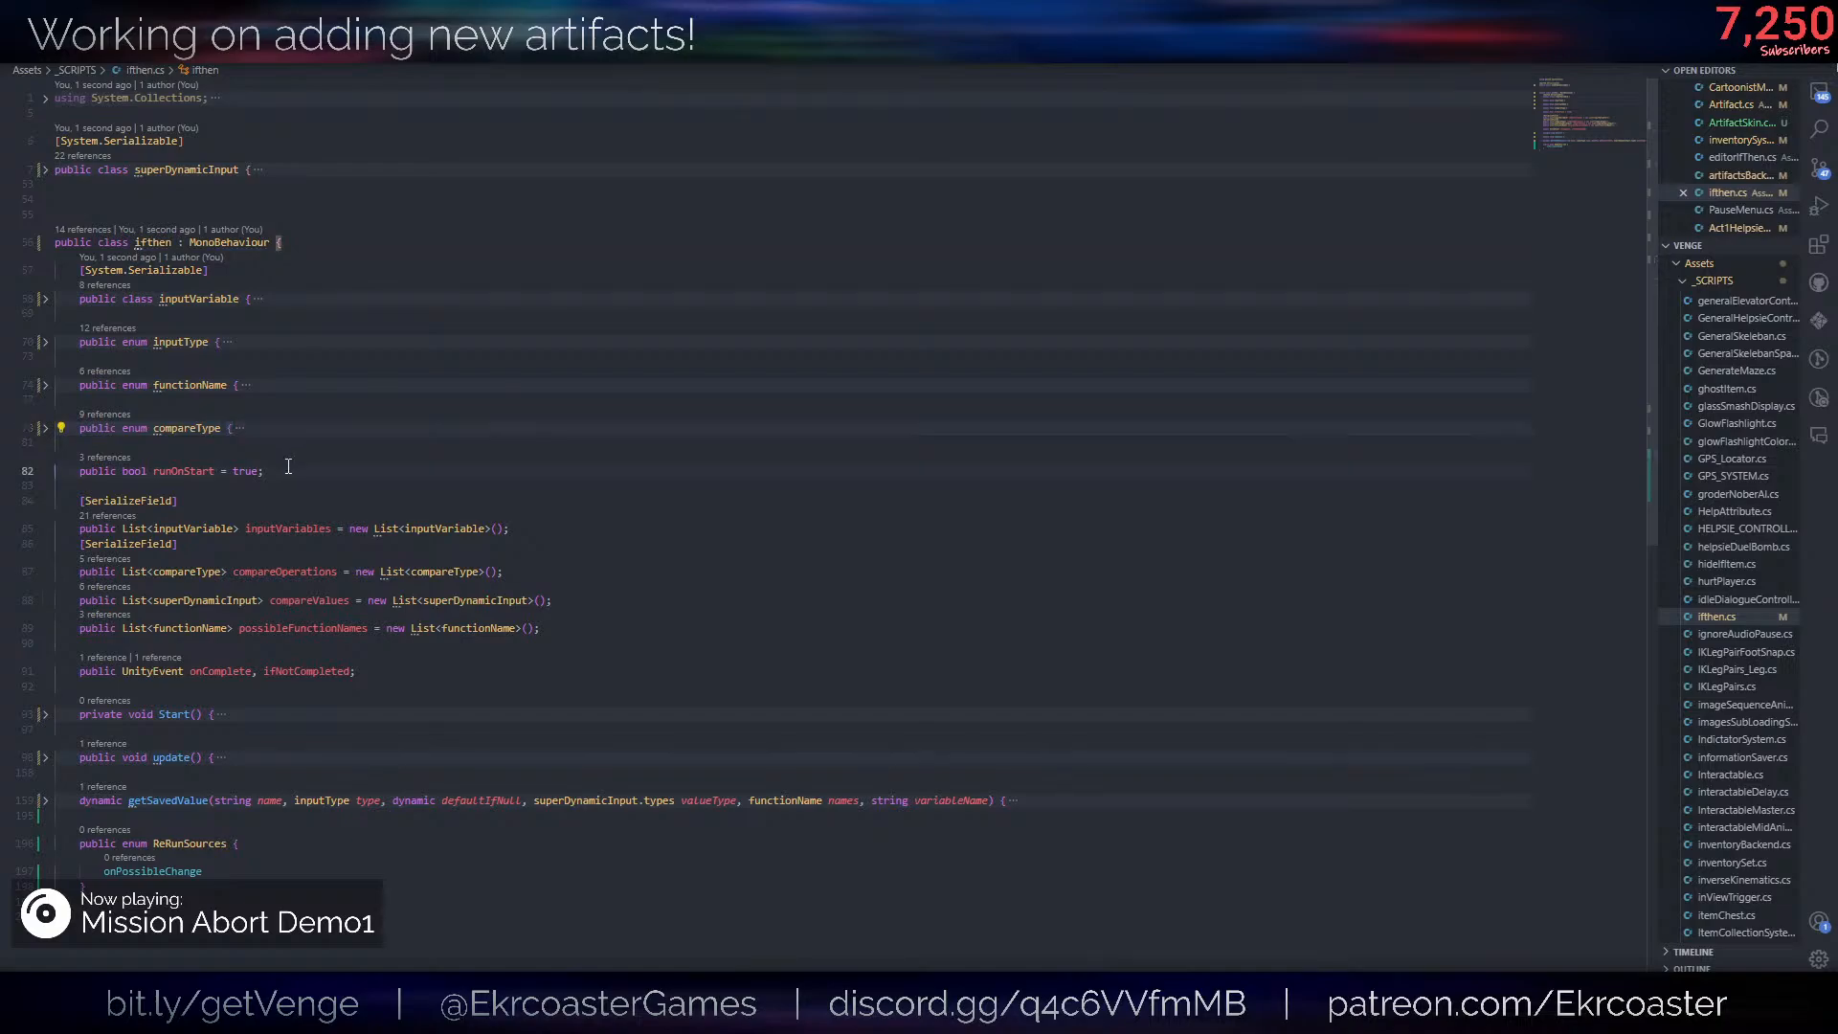
key(Return)
text(public List<Rere)
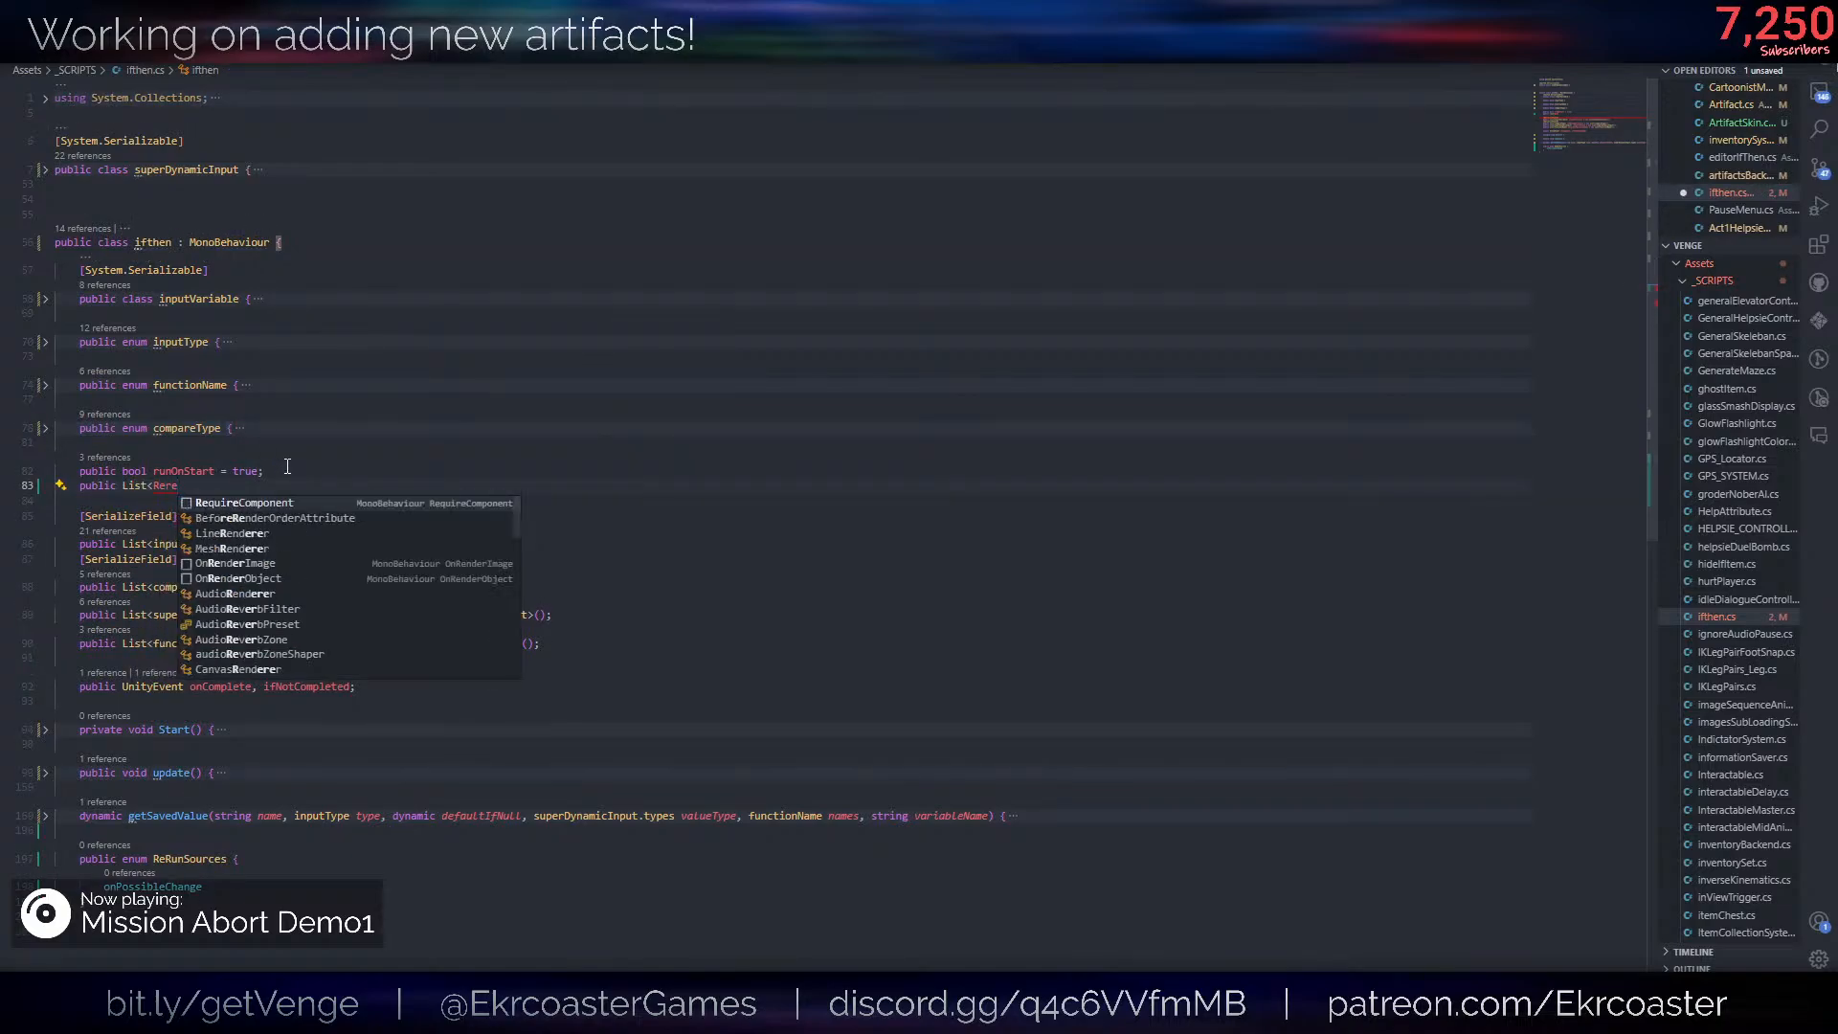
key(BackSpace)
key(BackSpace)
key(BackSpace)
key(BackSpace)
key(BackSpace)
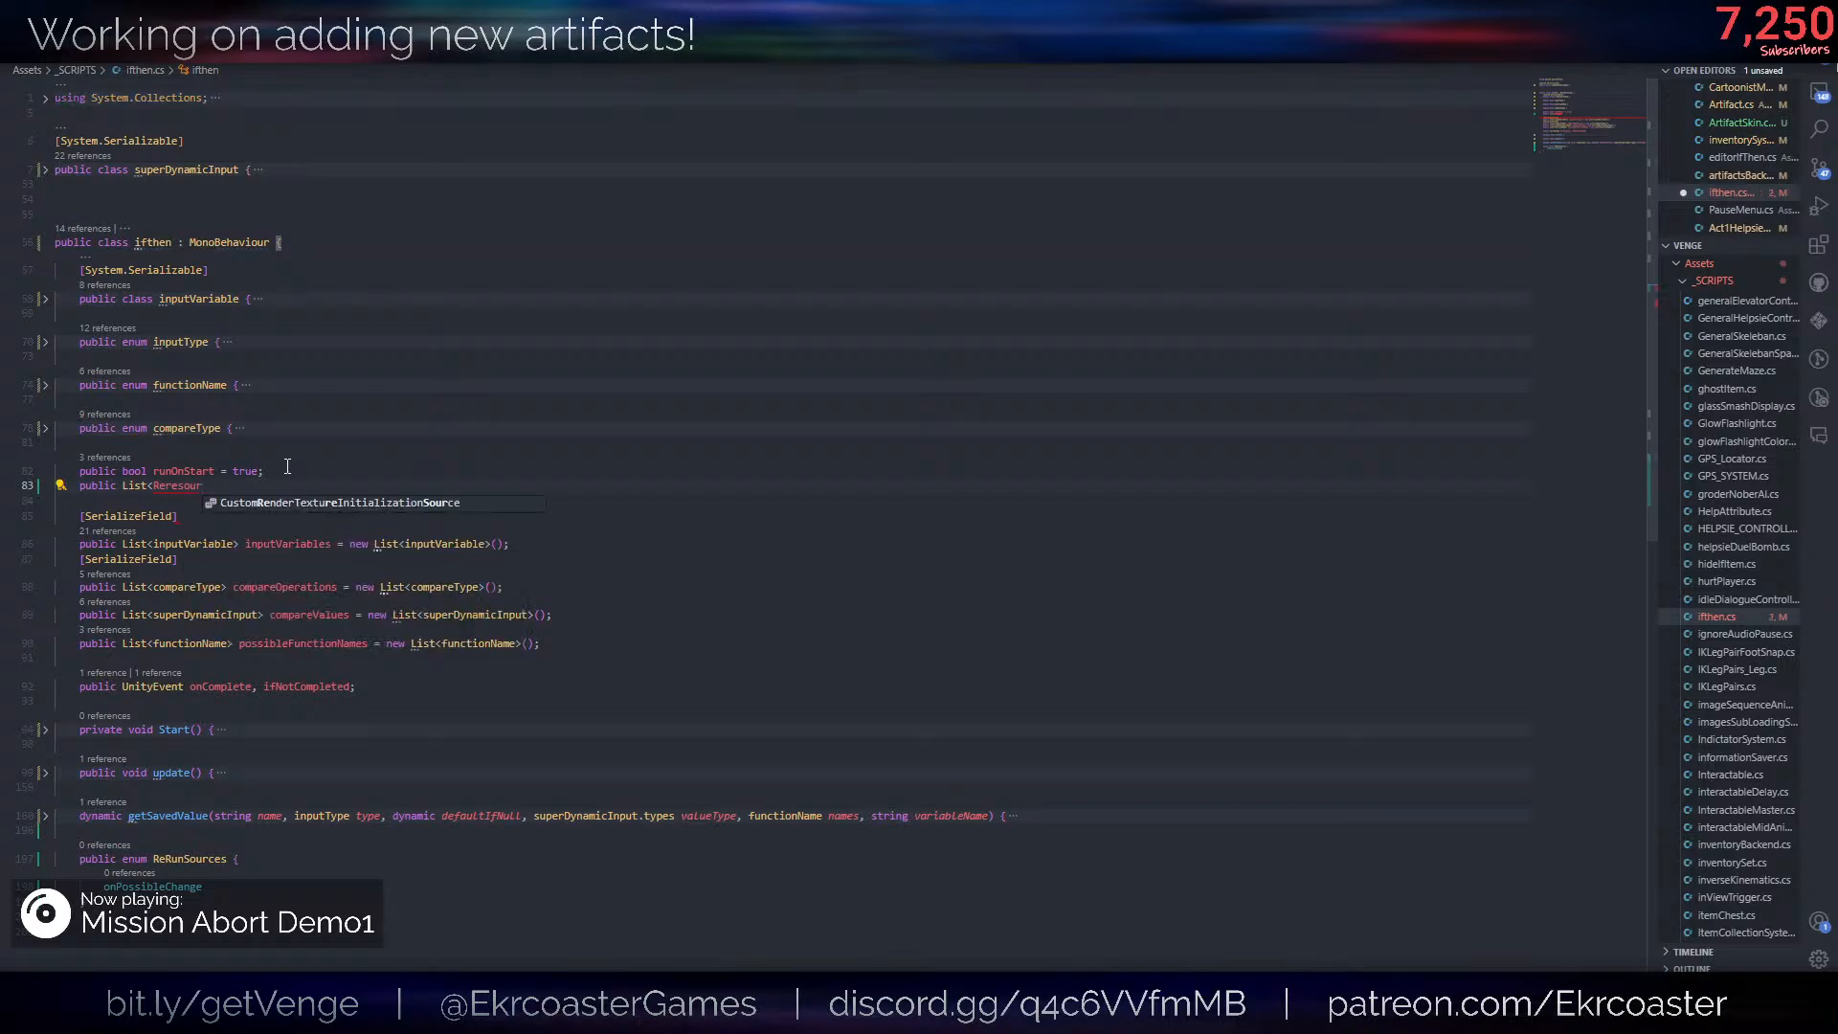
text(<ReRunSources>)
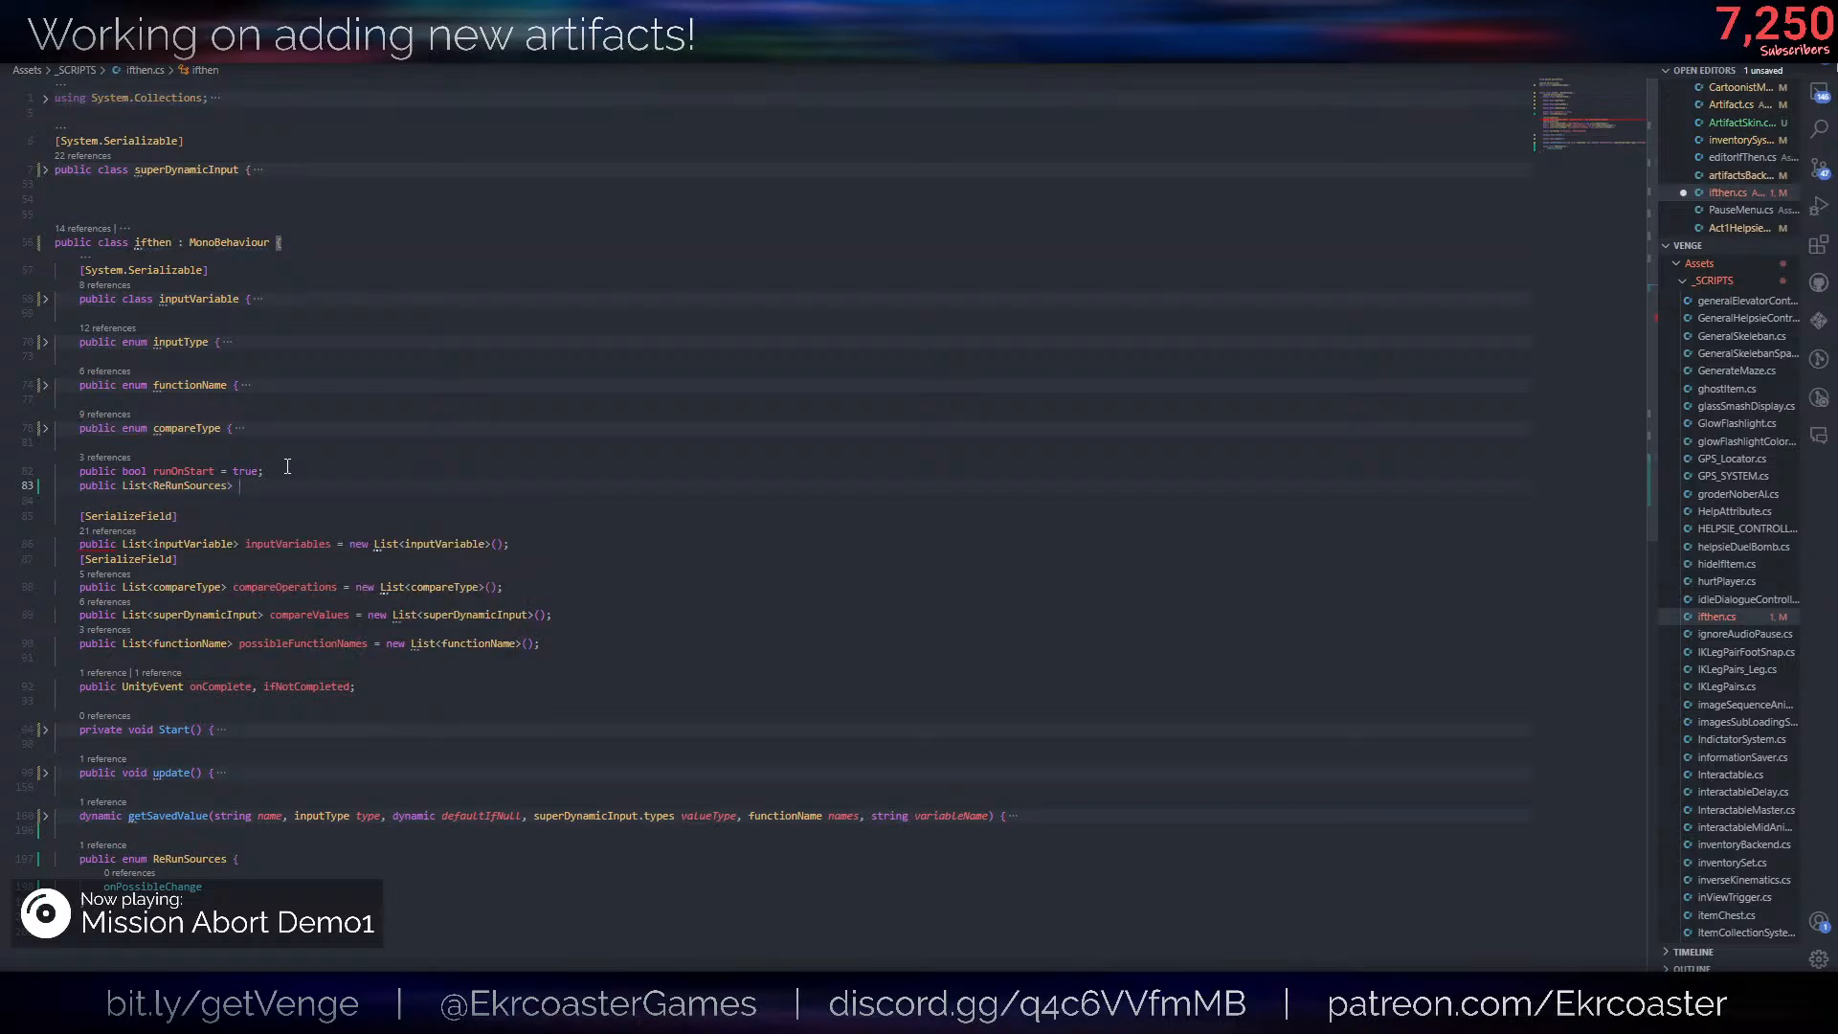
text( re)
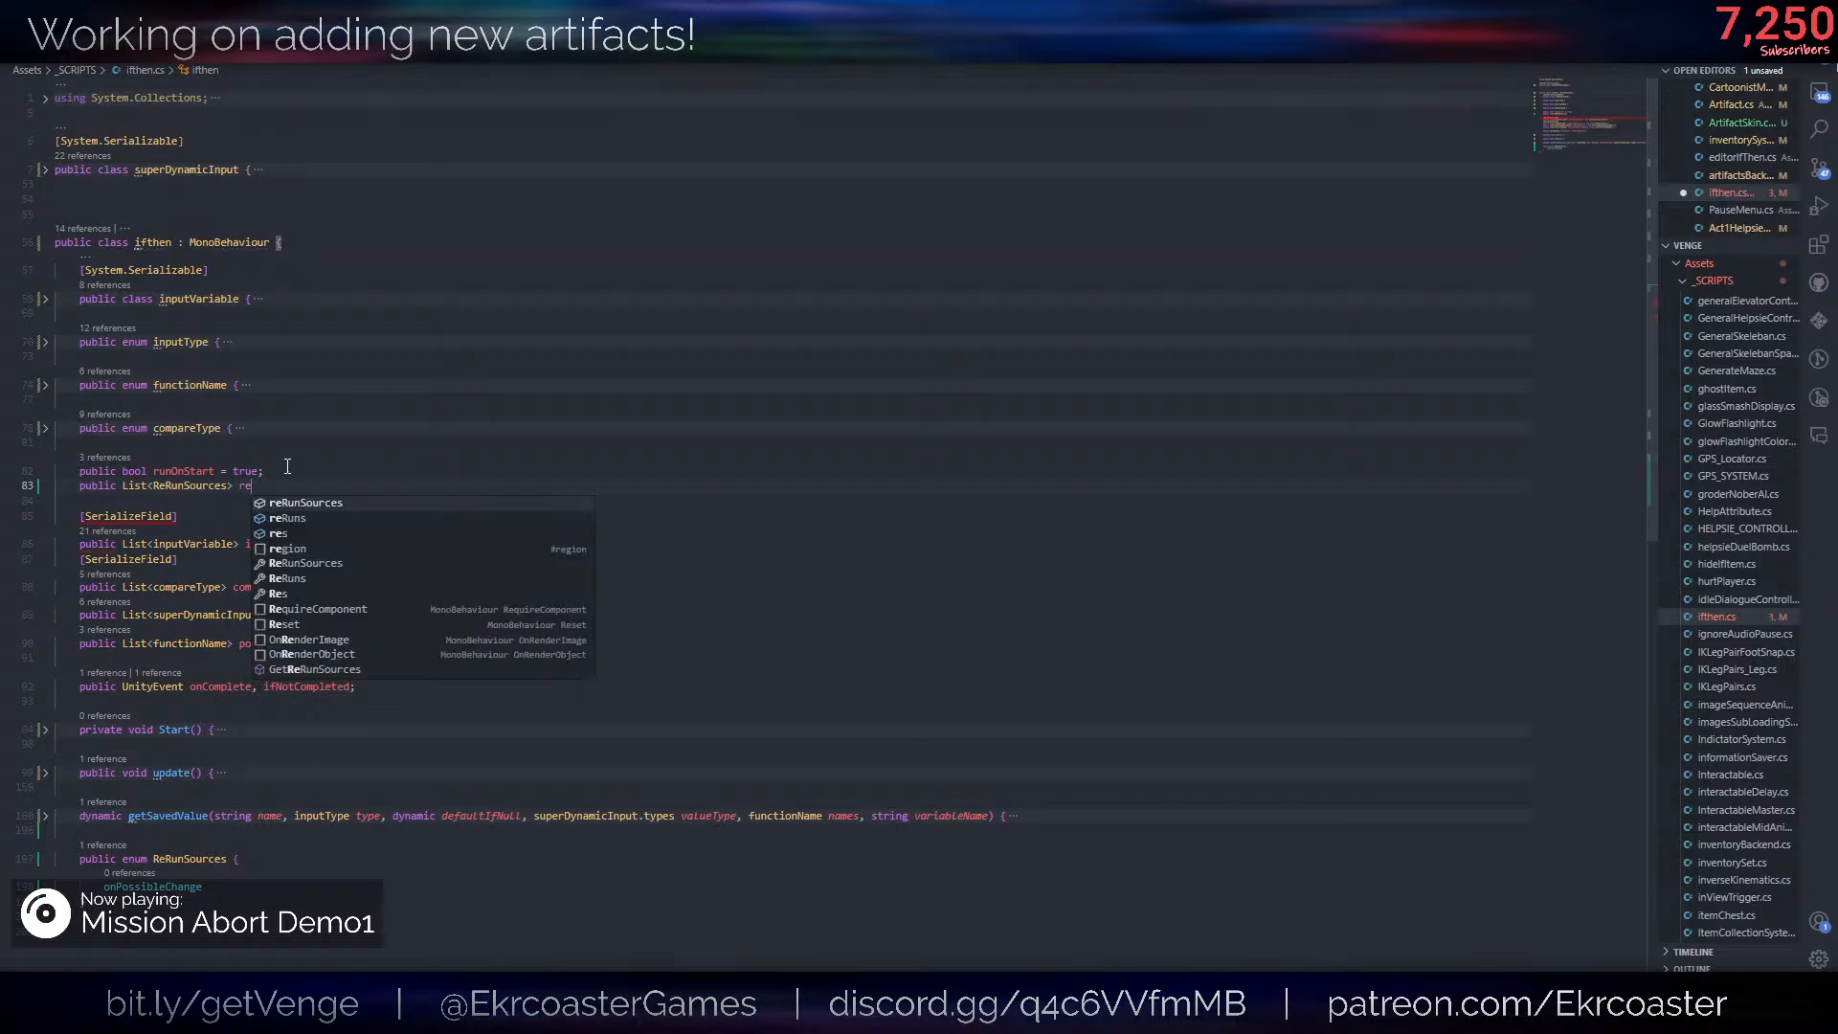
text(RunOnS)
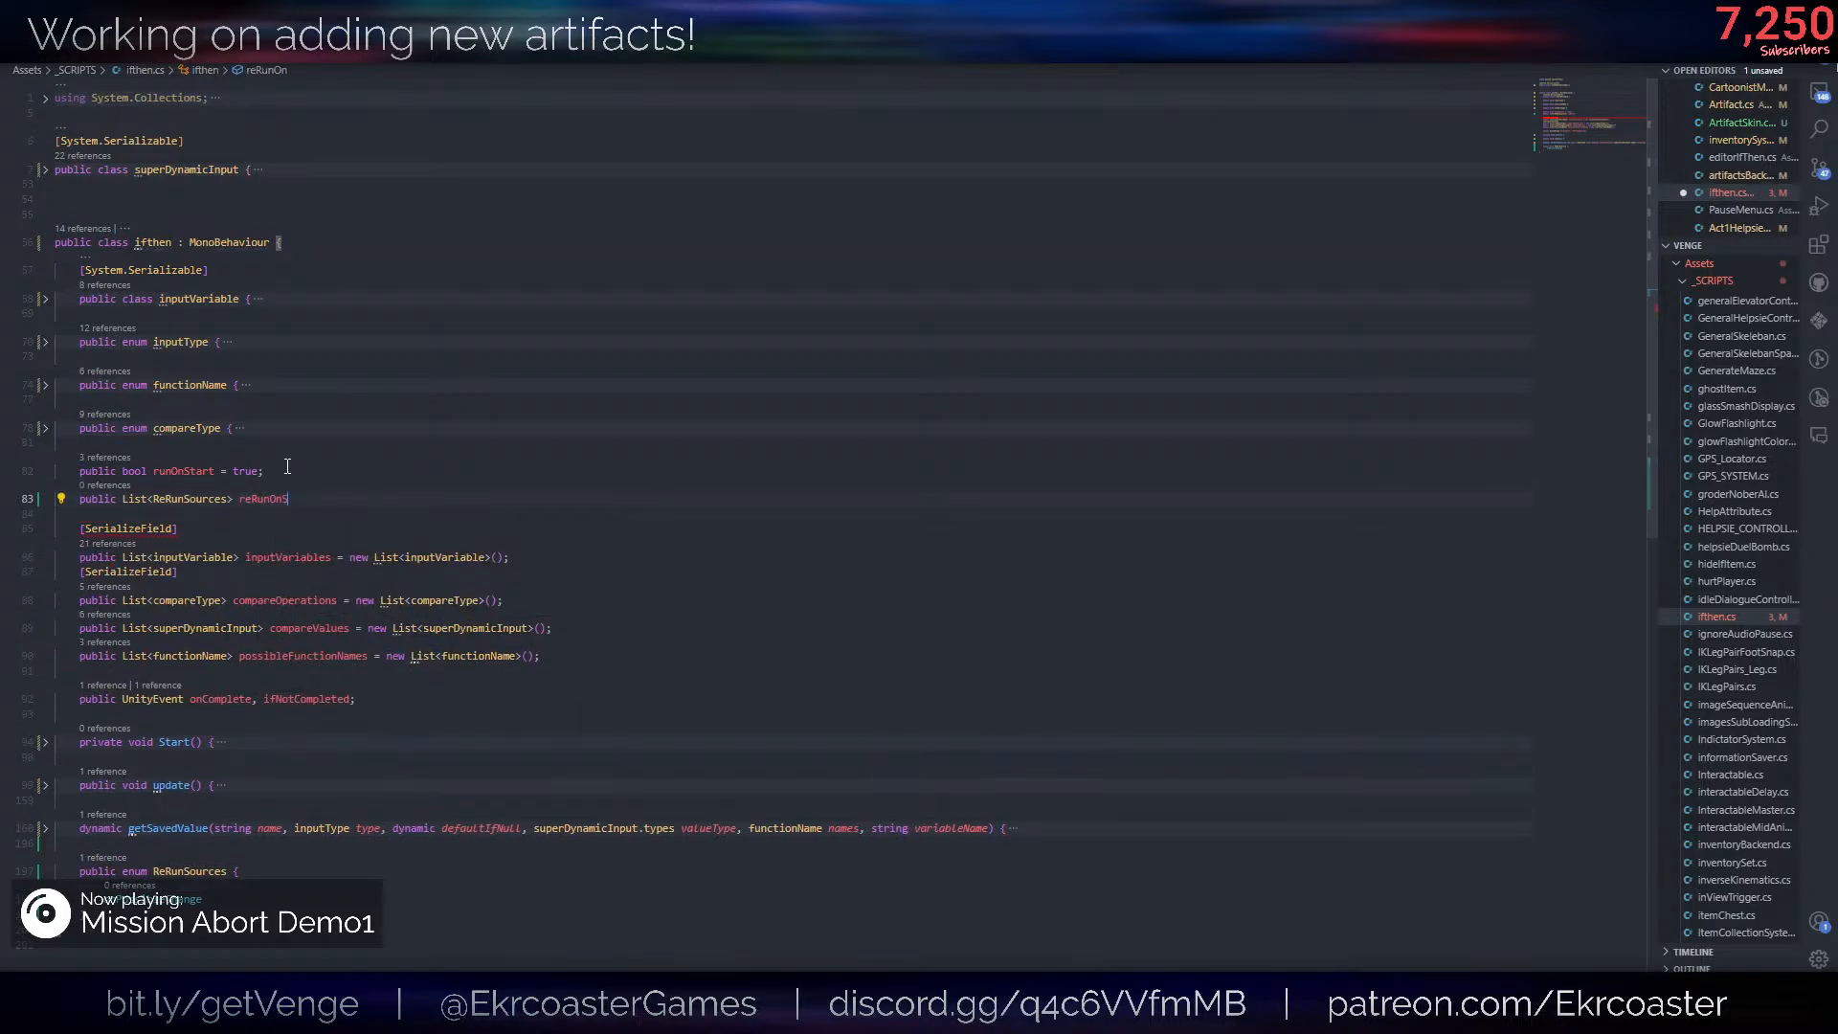
text(cource = new [])
key(ctrl+x)
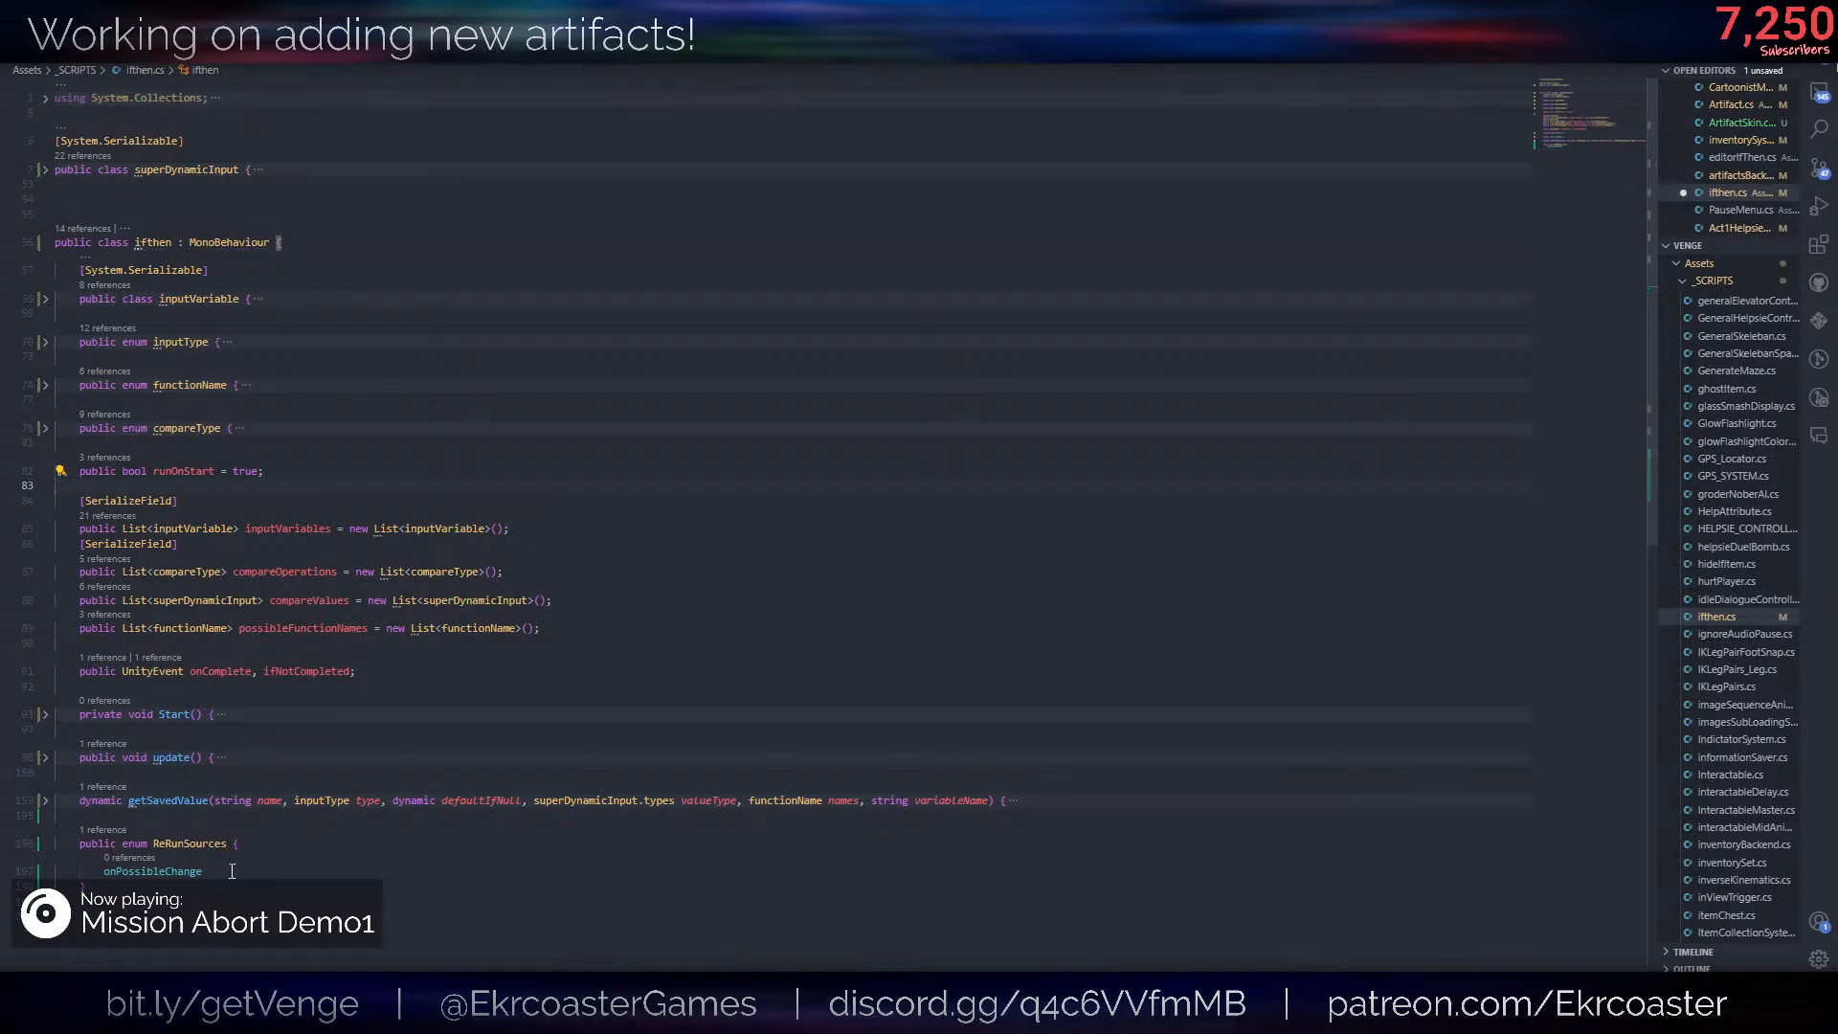
- Delete the ReRunSources enum from the end of the ifthen class and save the script
drag(231, 871, 55, 816)
key(BackSpace)
key(ctrl+s)
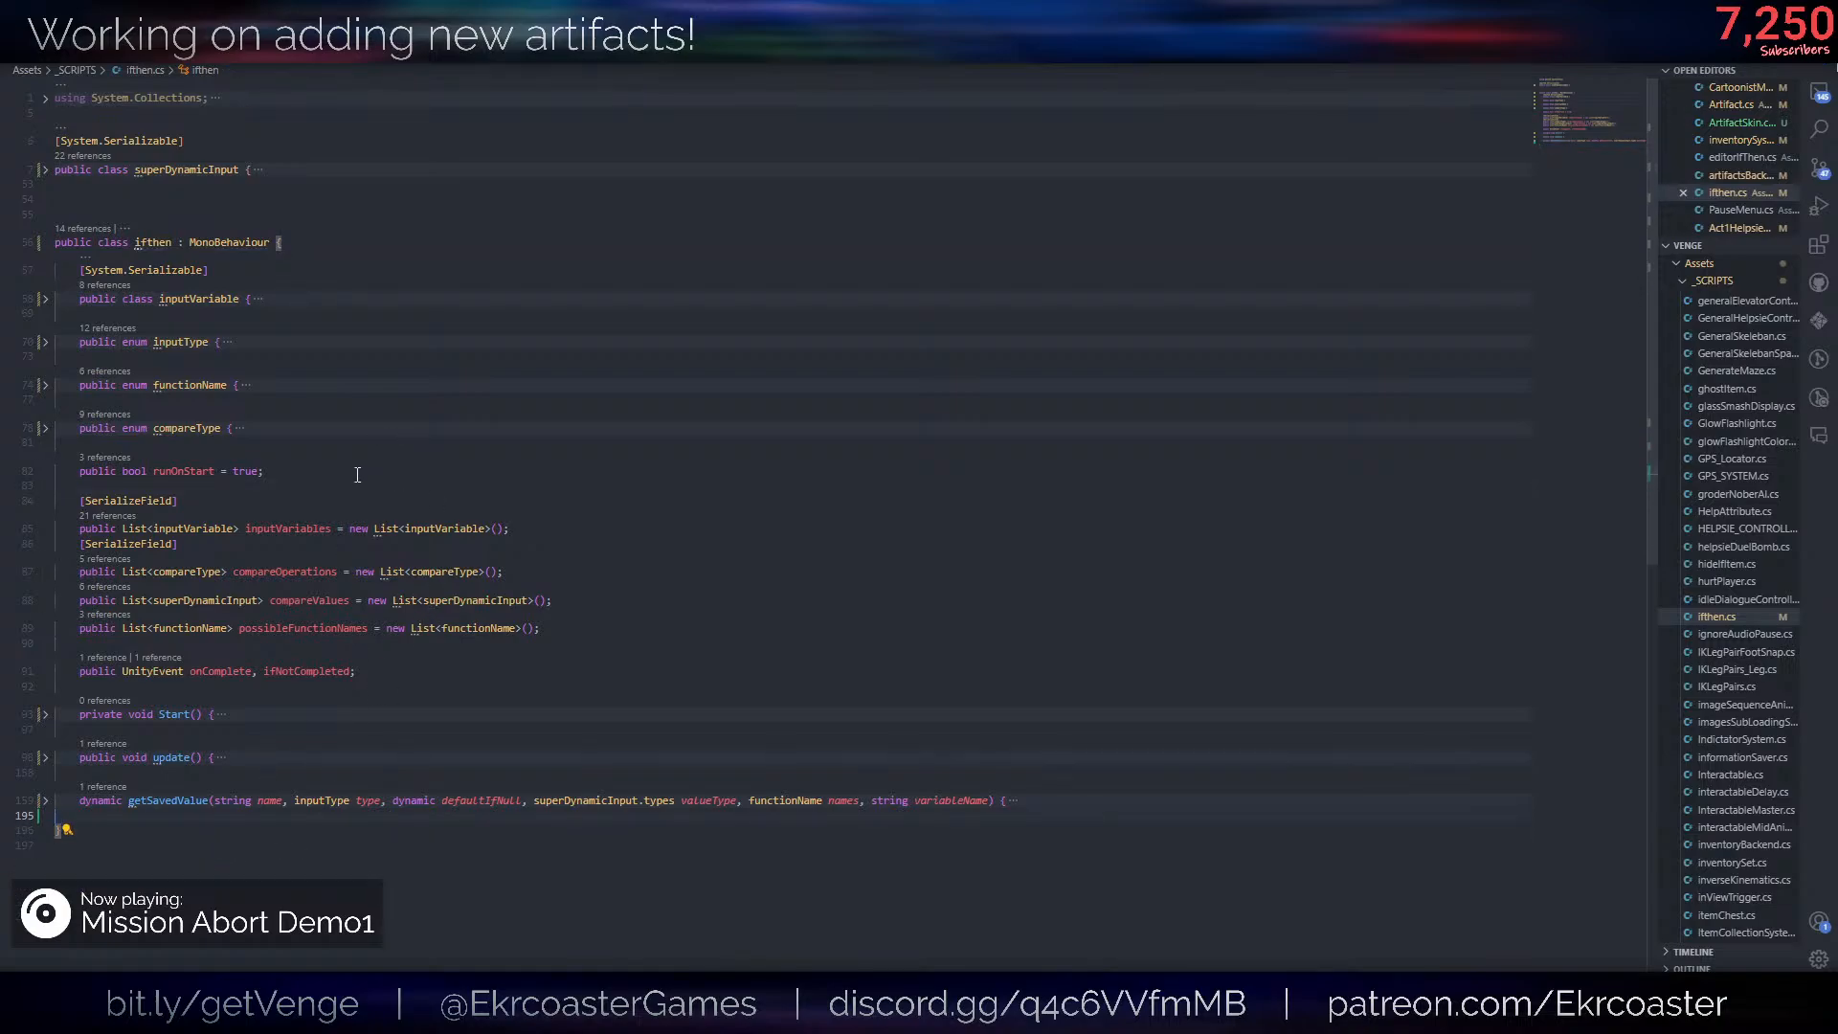
- Declare a public bool runOnPauseMenuPossibleChange set to false directly below runOnStart in the ifthen class
click(357, 475)
key(Return)
text(public boo)
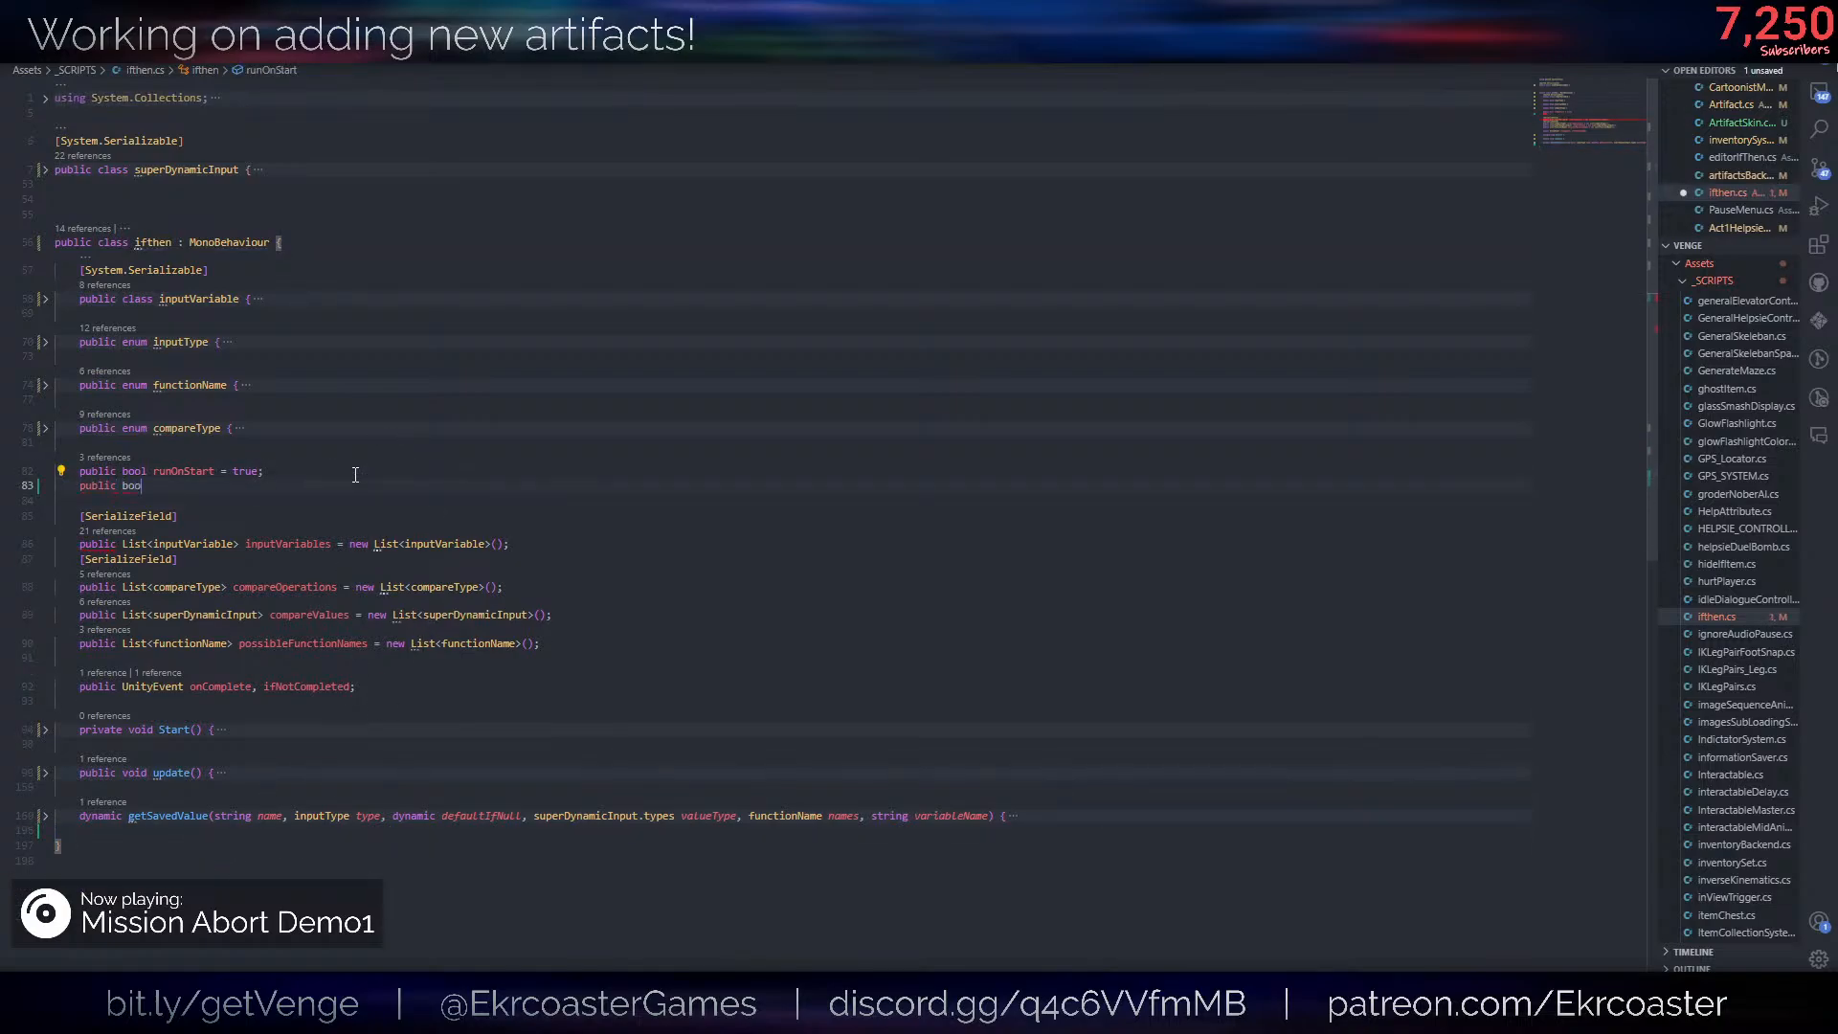
text(l runOn)
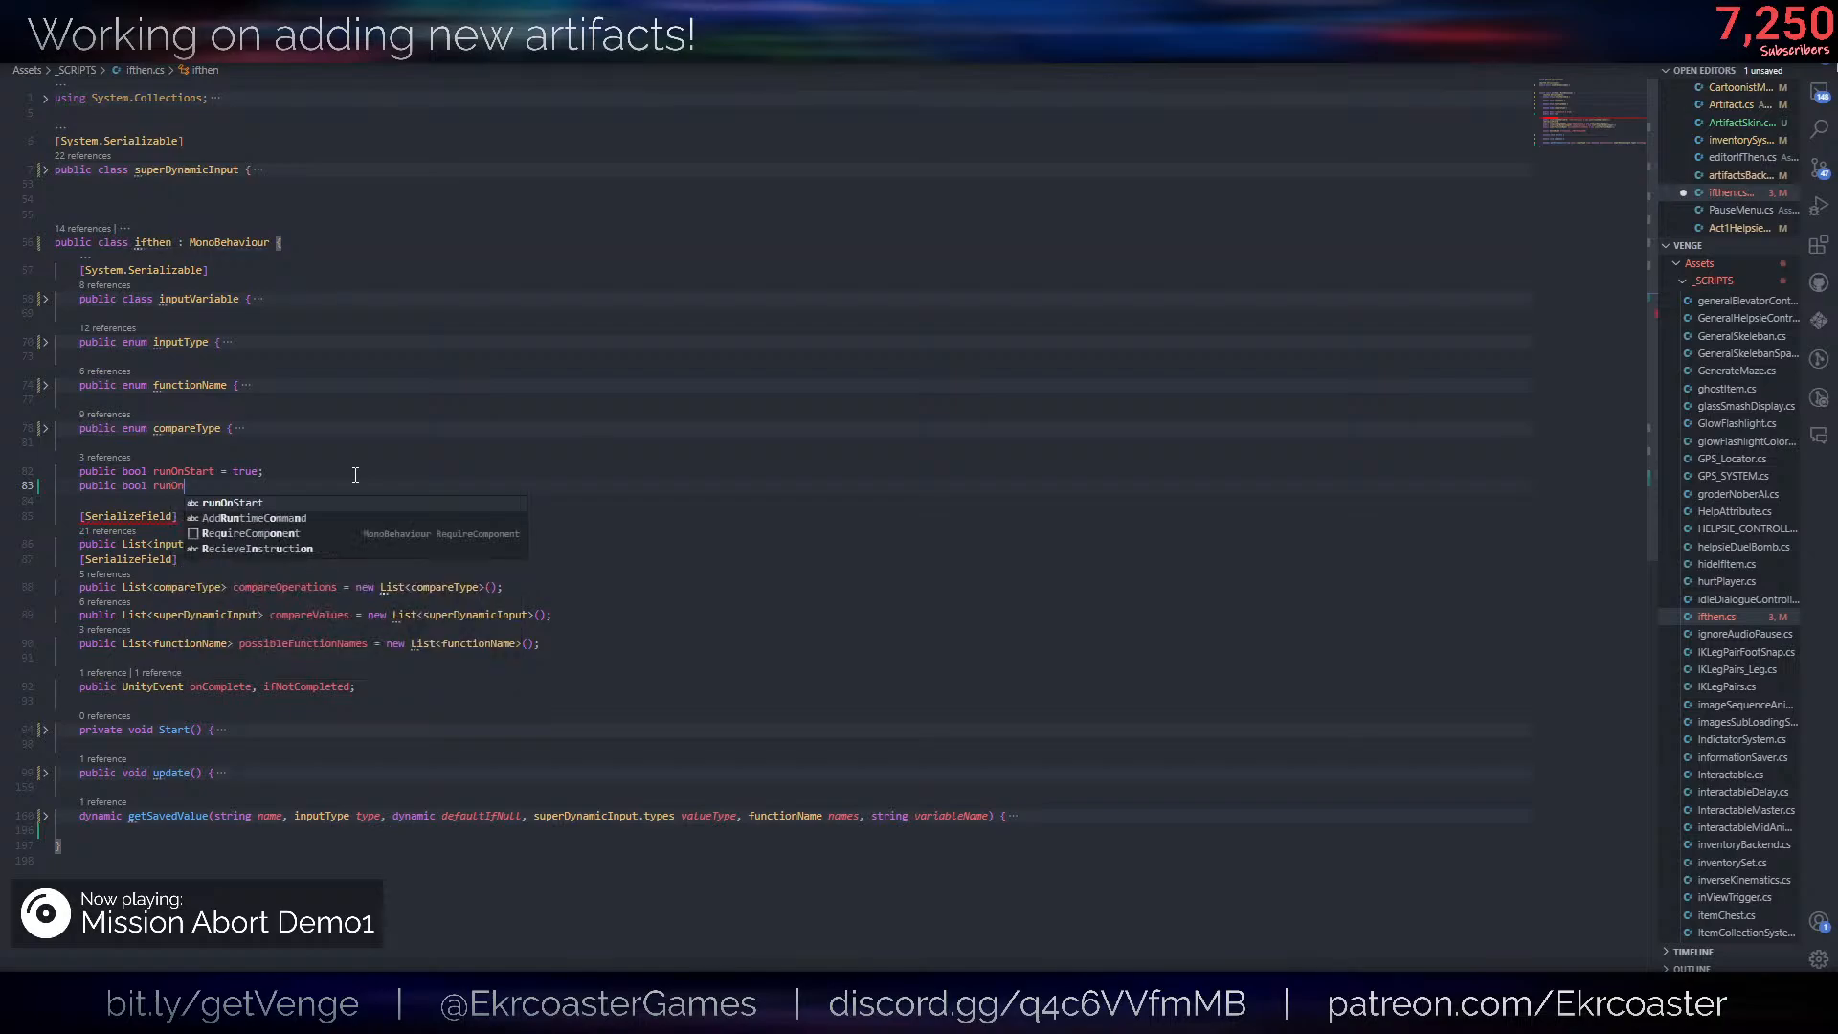
text(PauseMenu)
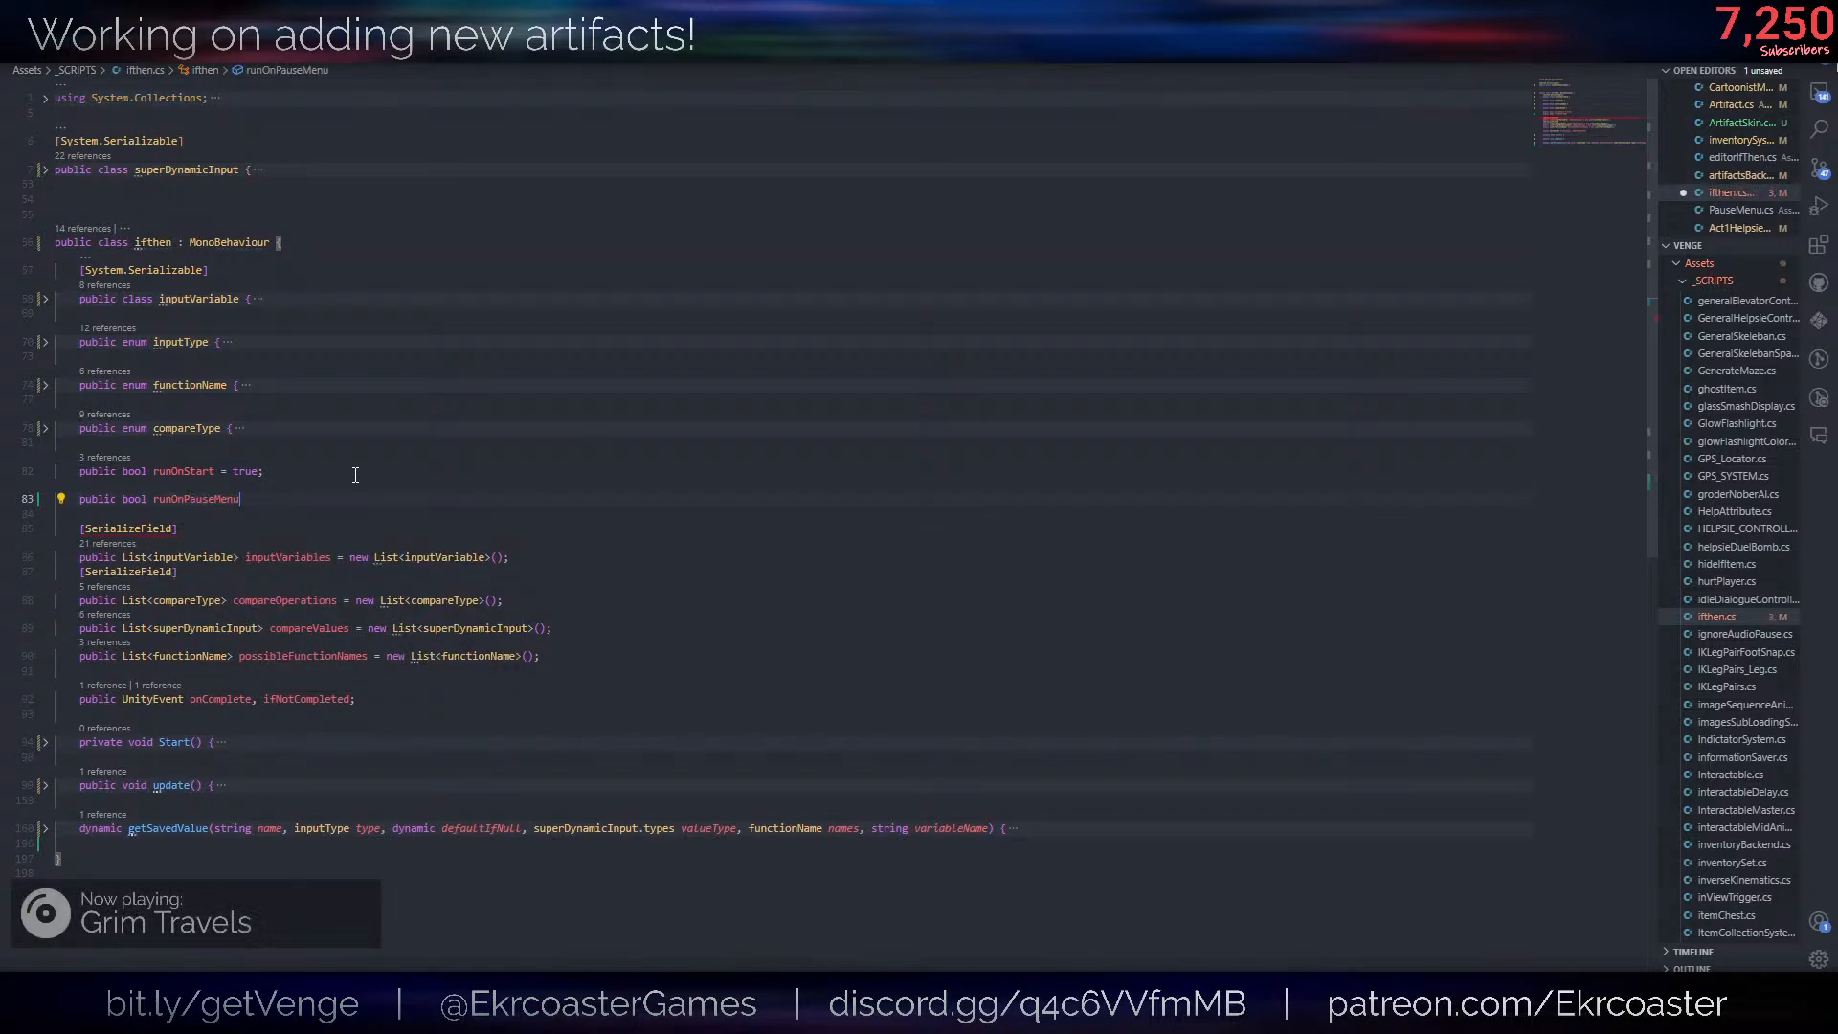
text(PossibleChange)
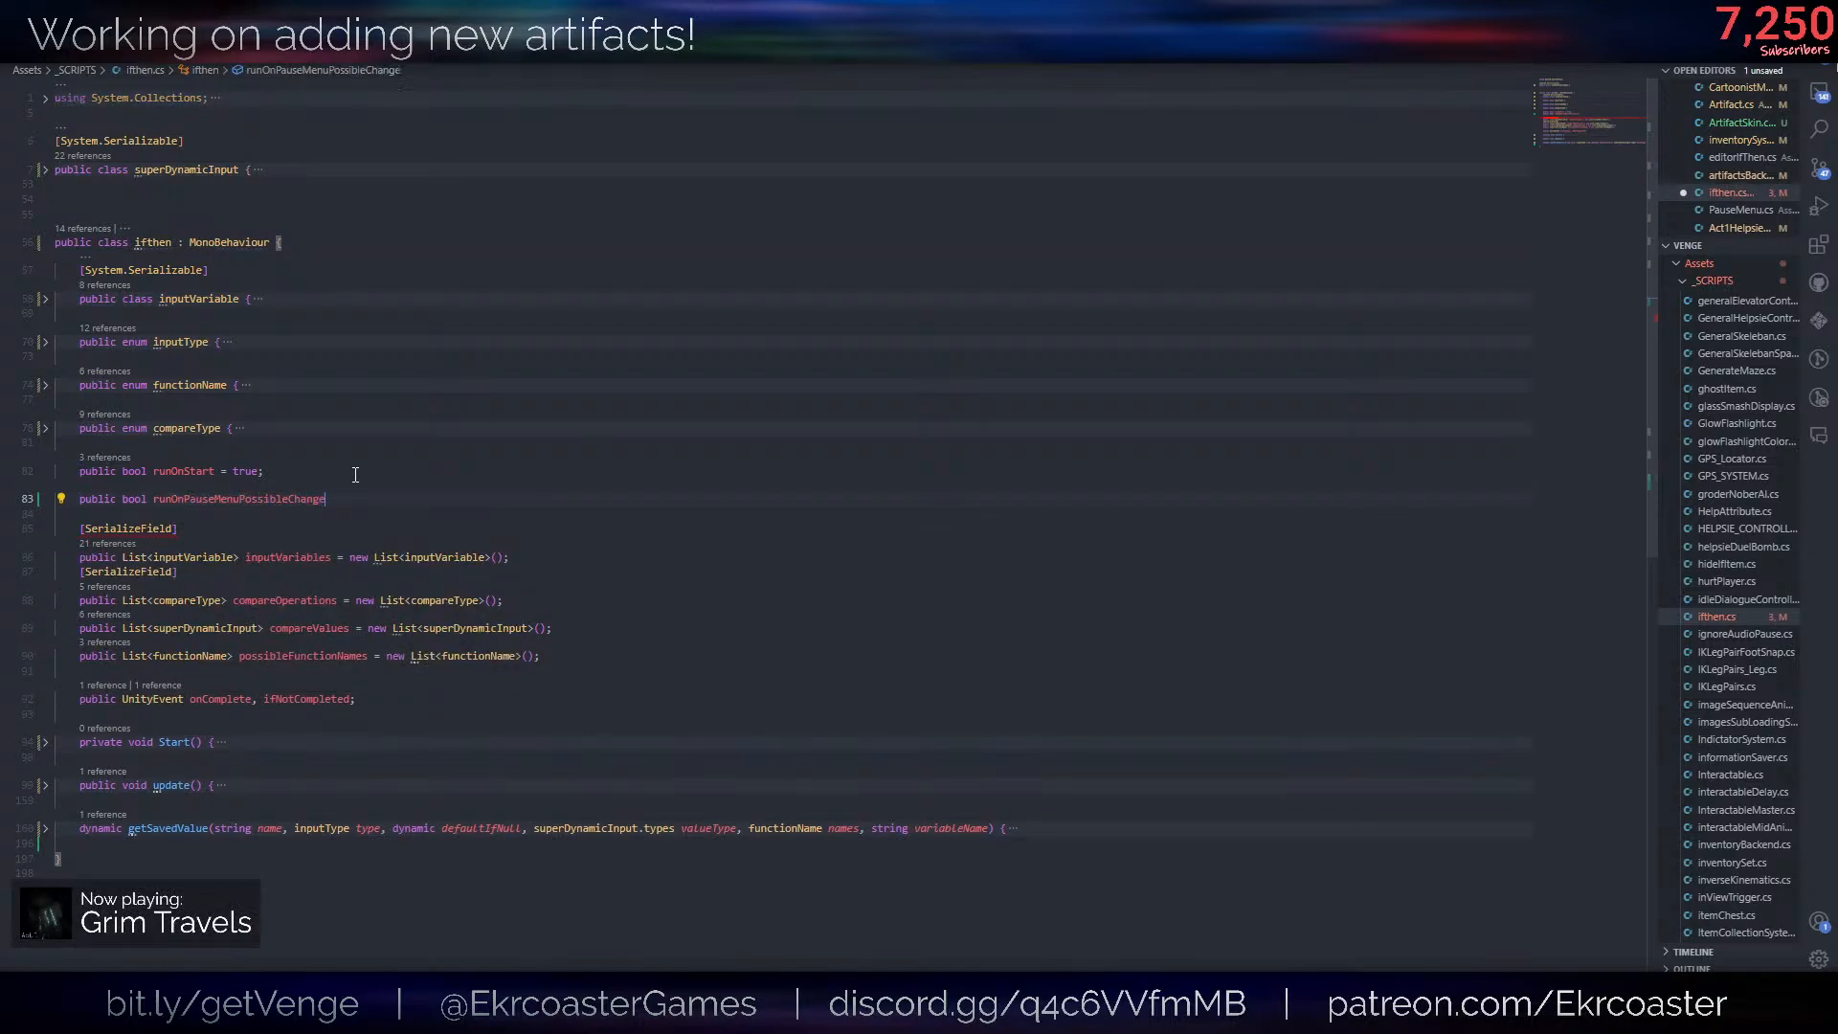
text( = false;)
- Add a private OnEnable method below the new bool with an if condition checking runOnPauseMenuPossibleChange
key(Return)
key(Return)
text(op)
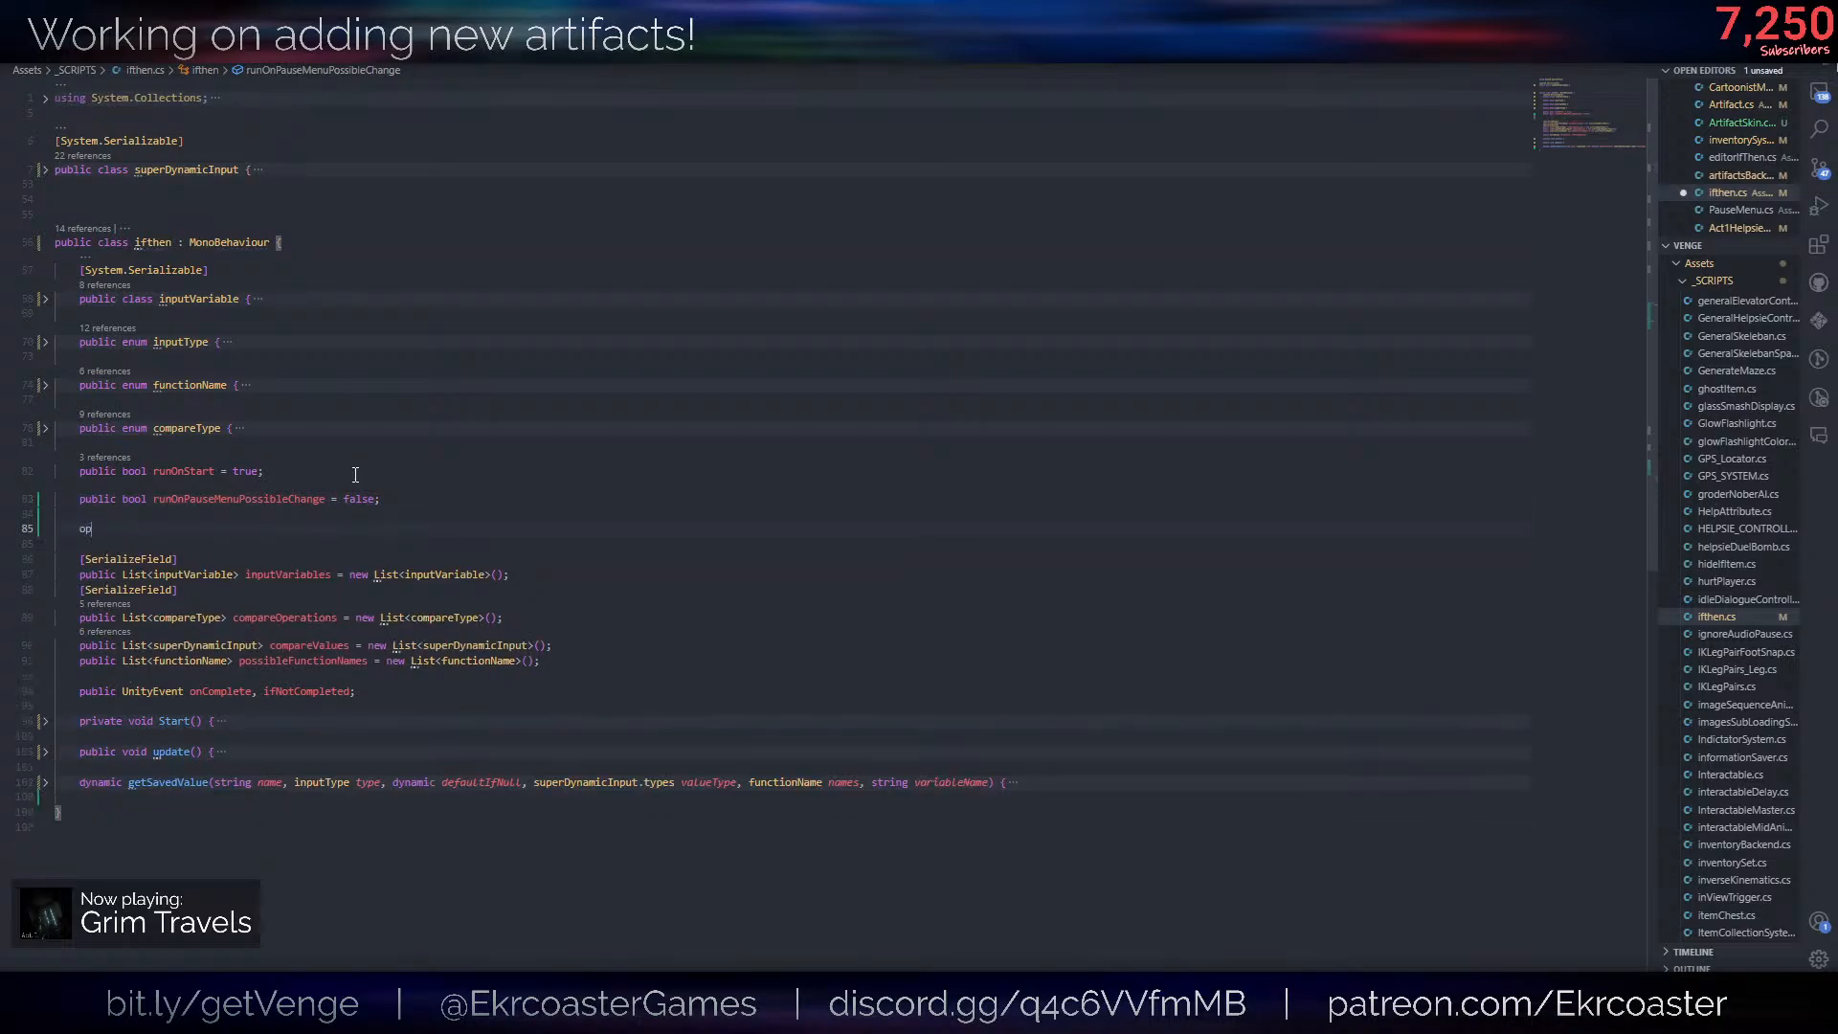
key(BackSpace)
text(nen)
key(Return)
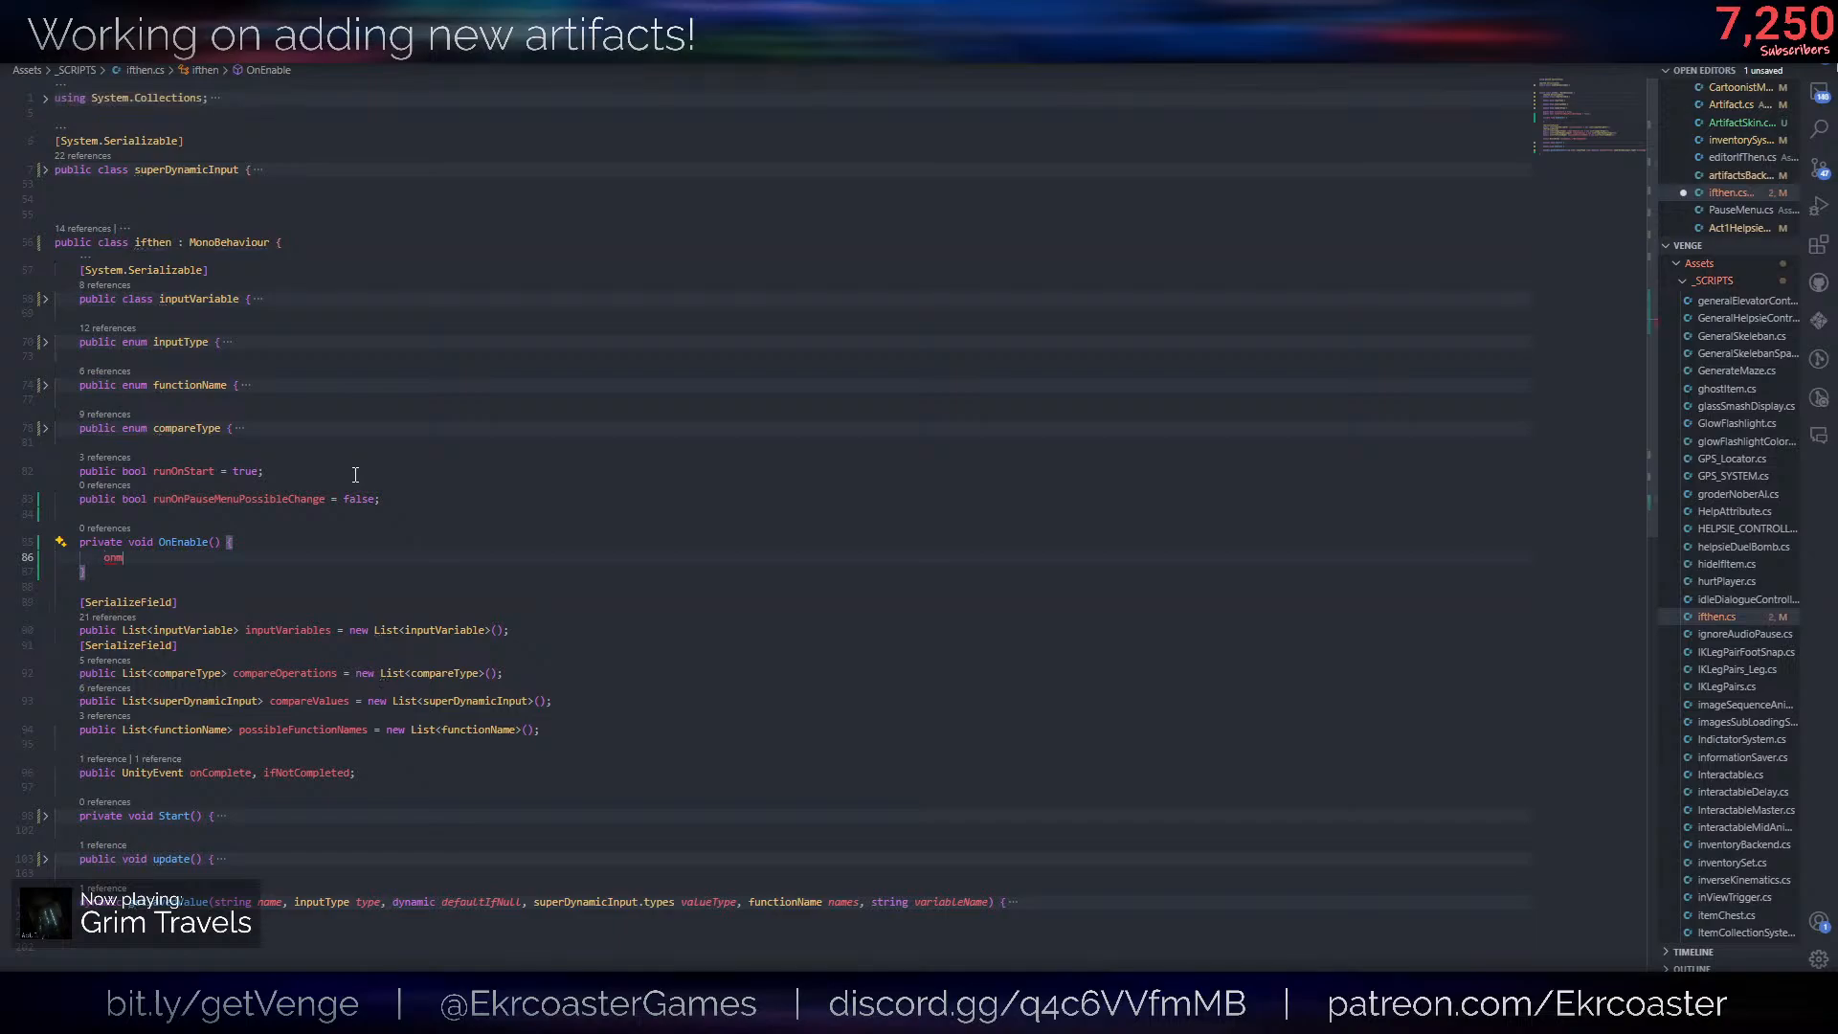
text(P)
key(BackSpace)
text(if(runOnPauseMenuPossibleChange)
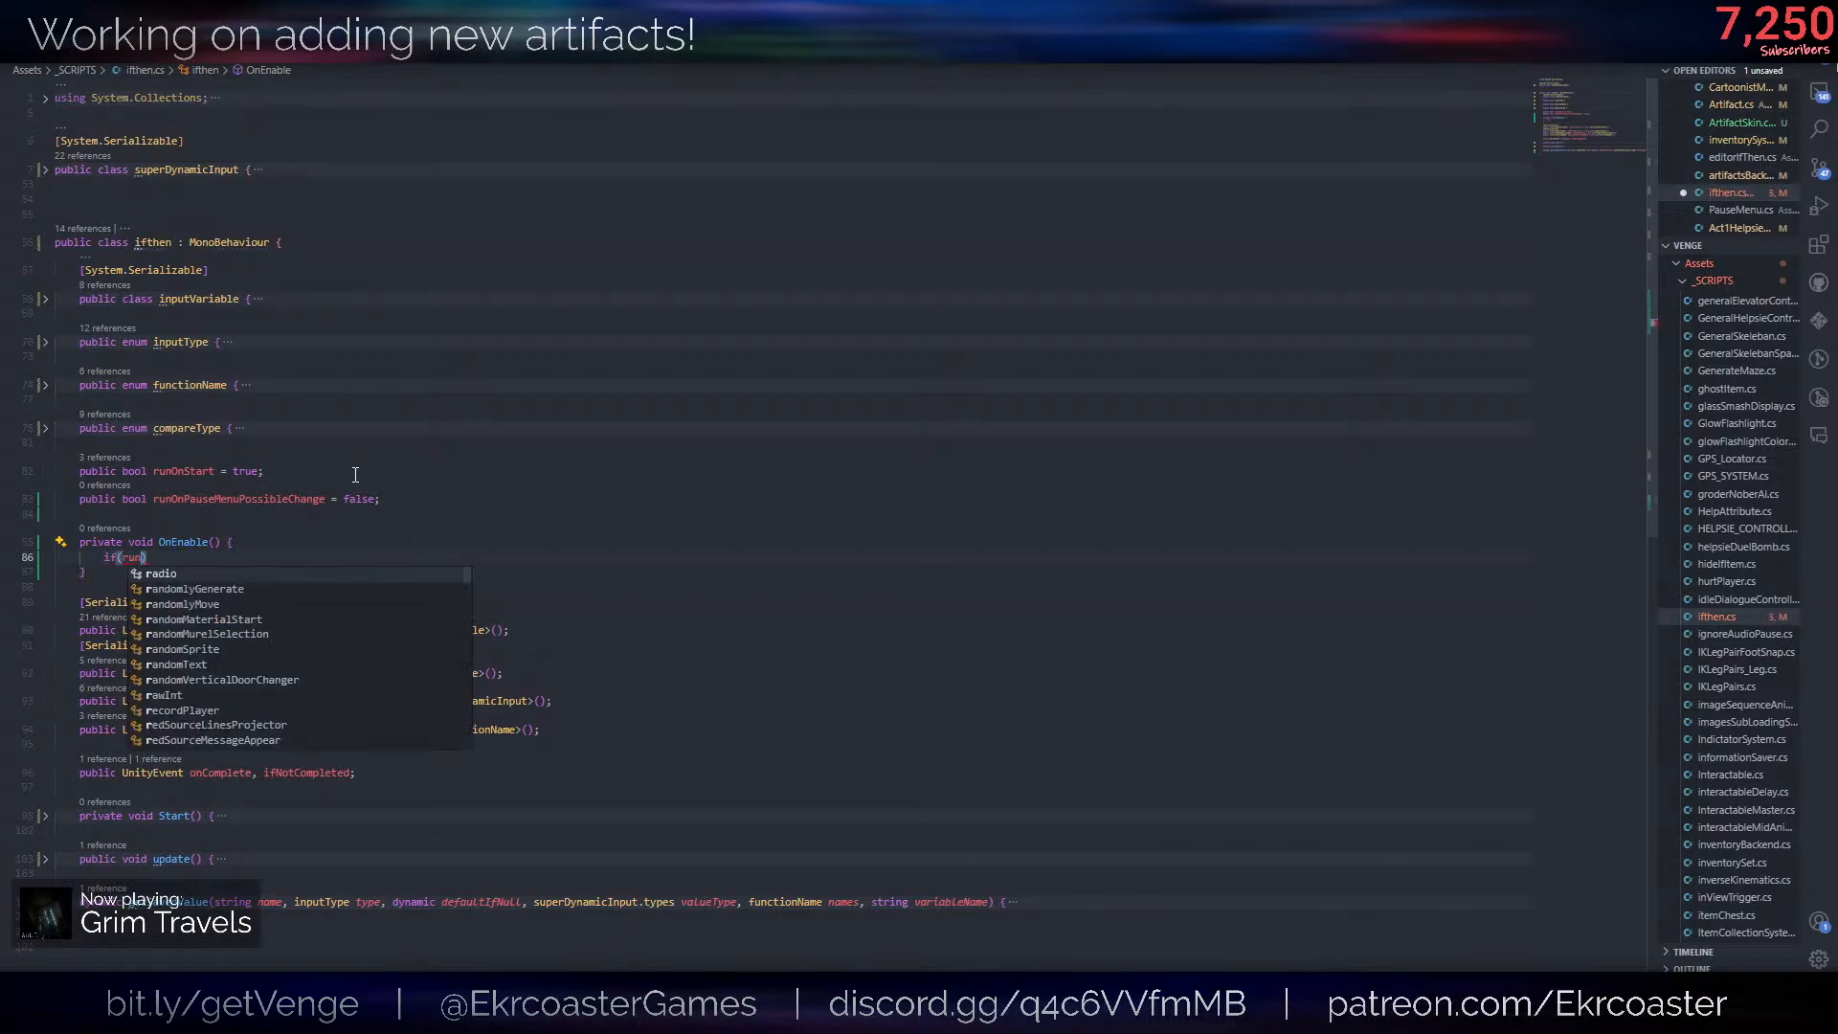
key(Tab)
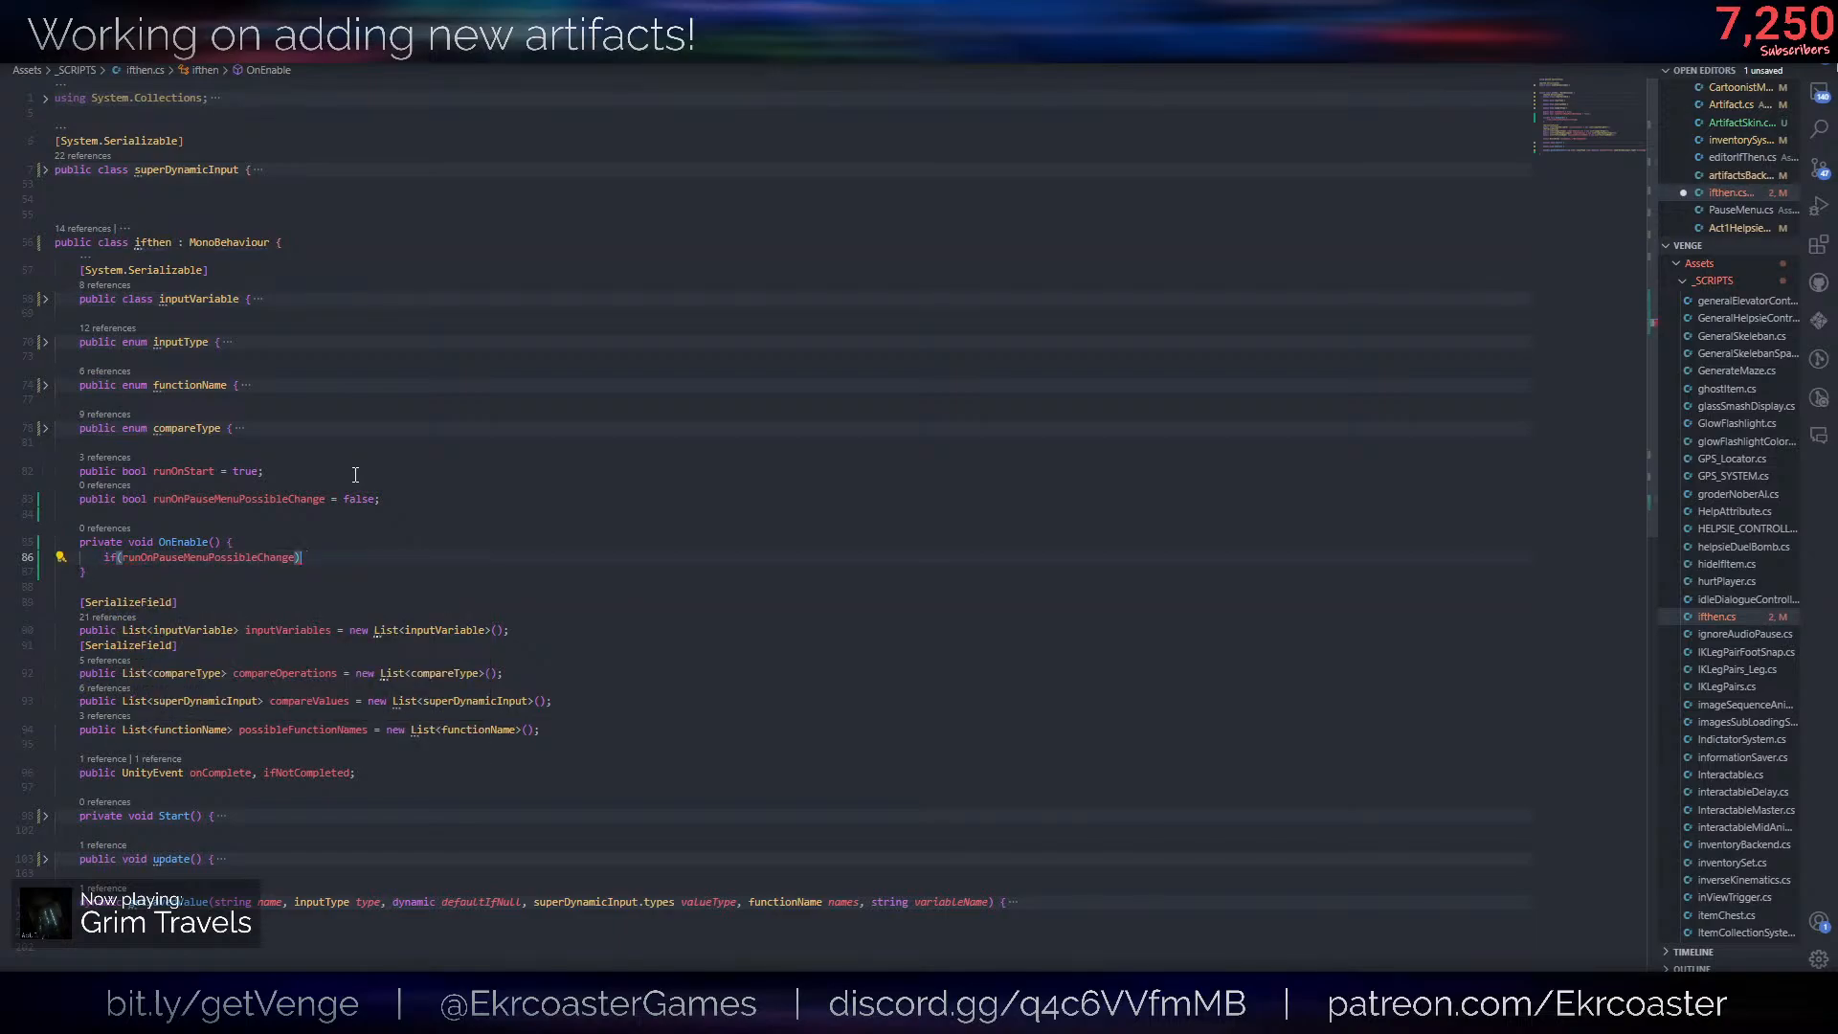
- Under the OnEnable condition, subscribe update with PauseMenu.onPossibleChange += update; and save the script
key(Return)
text(Pausemenu.)
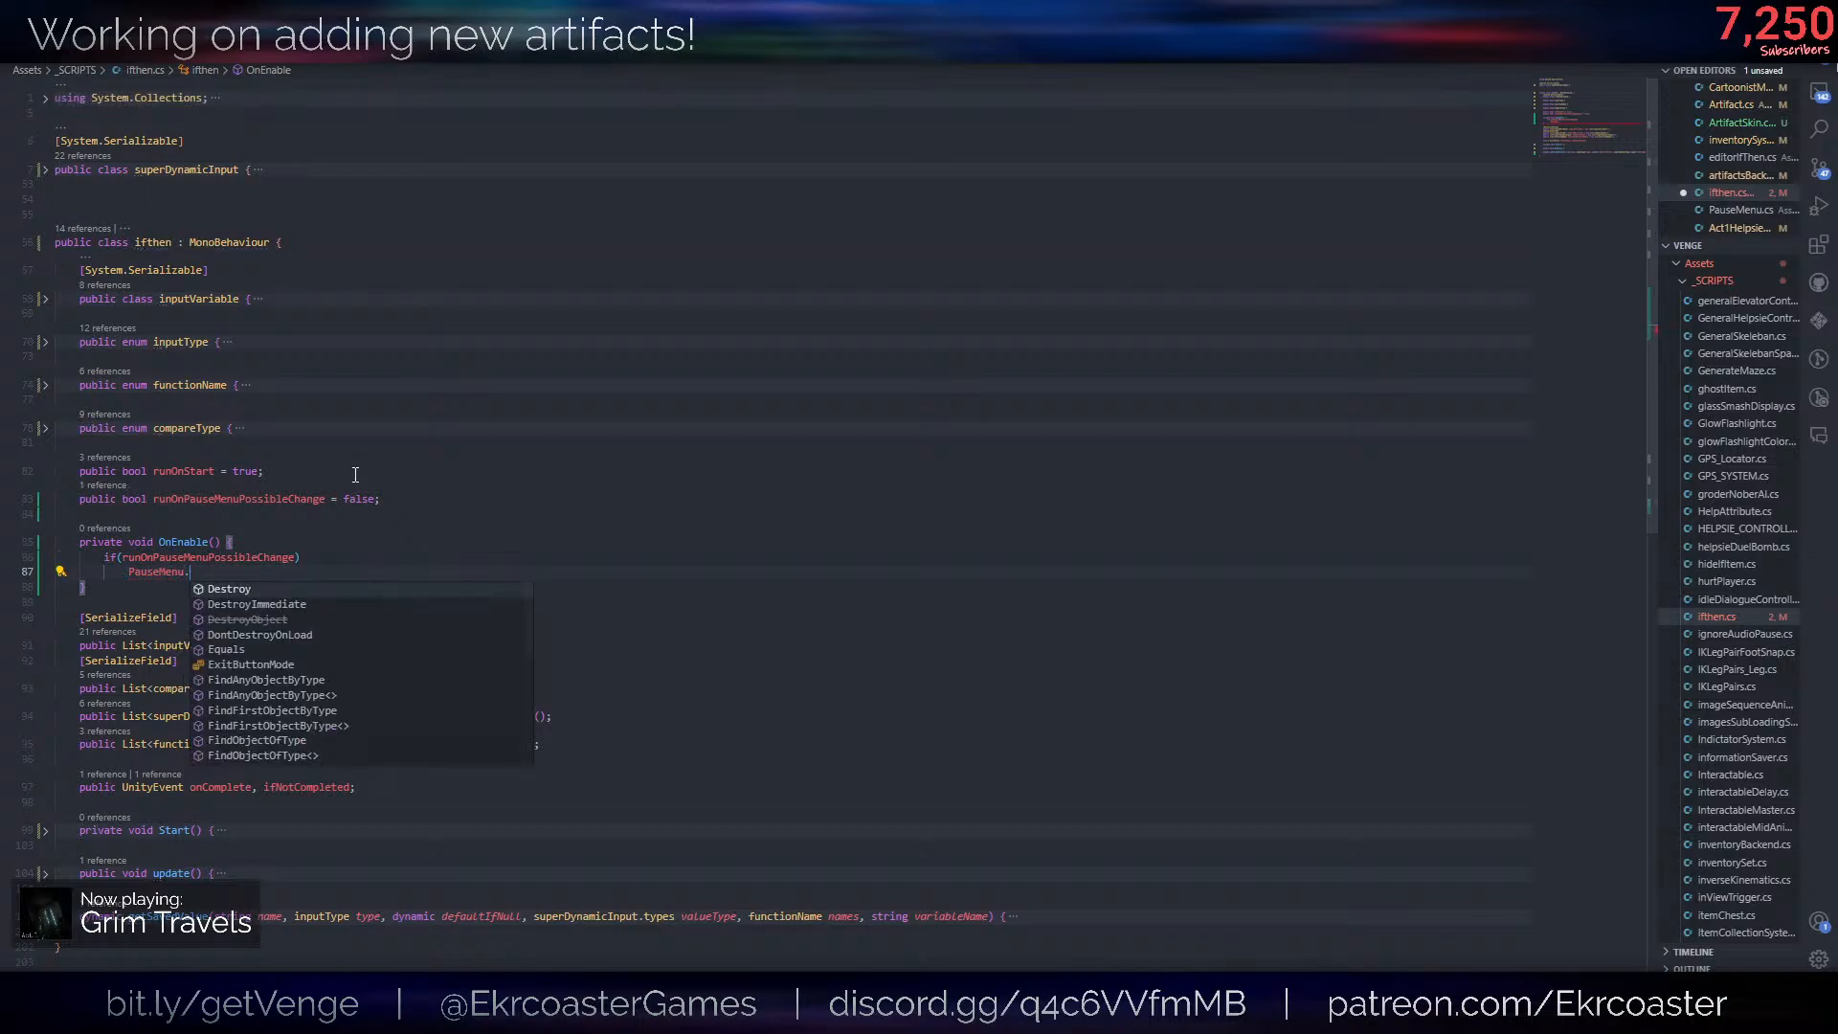
key(Tab)
text(.menu.on)
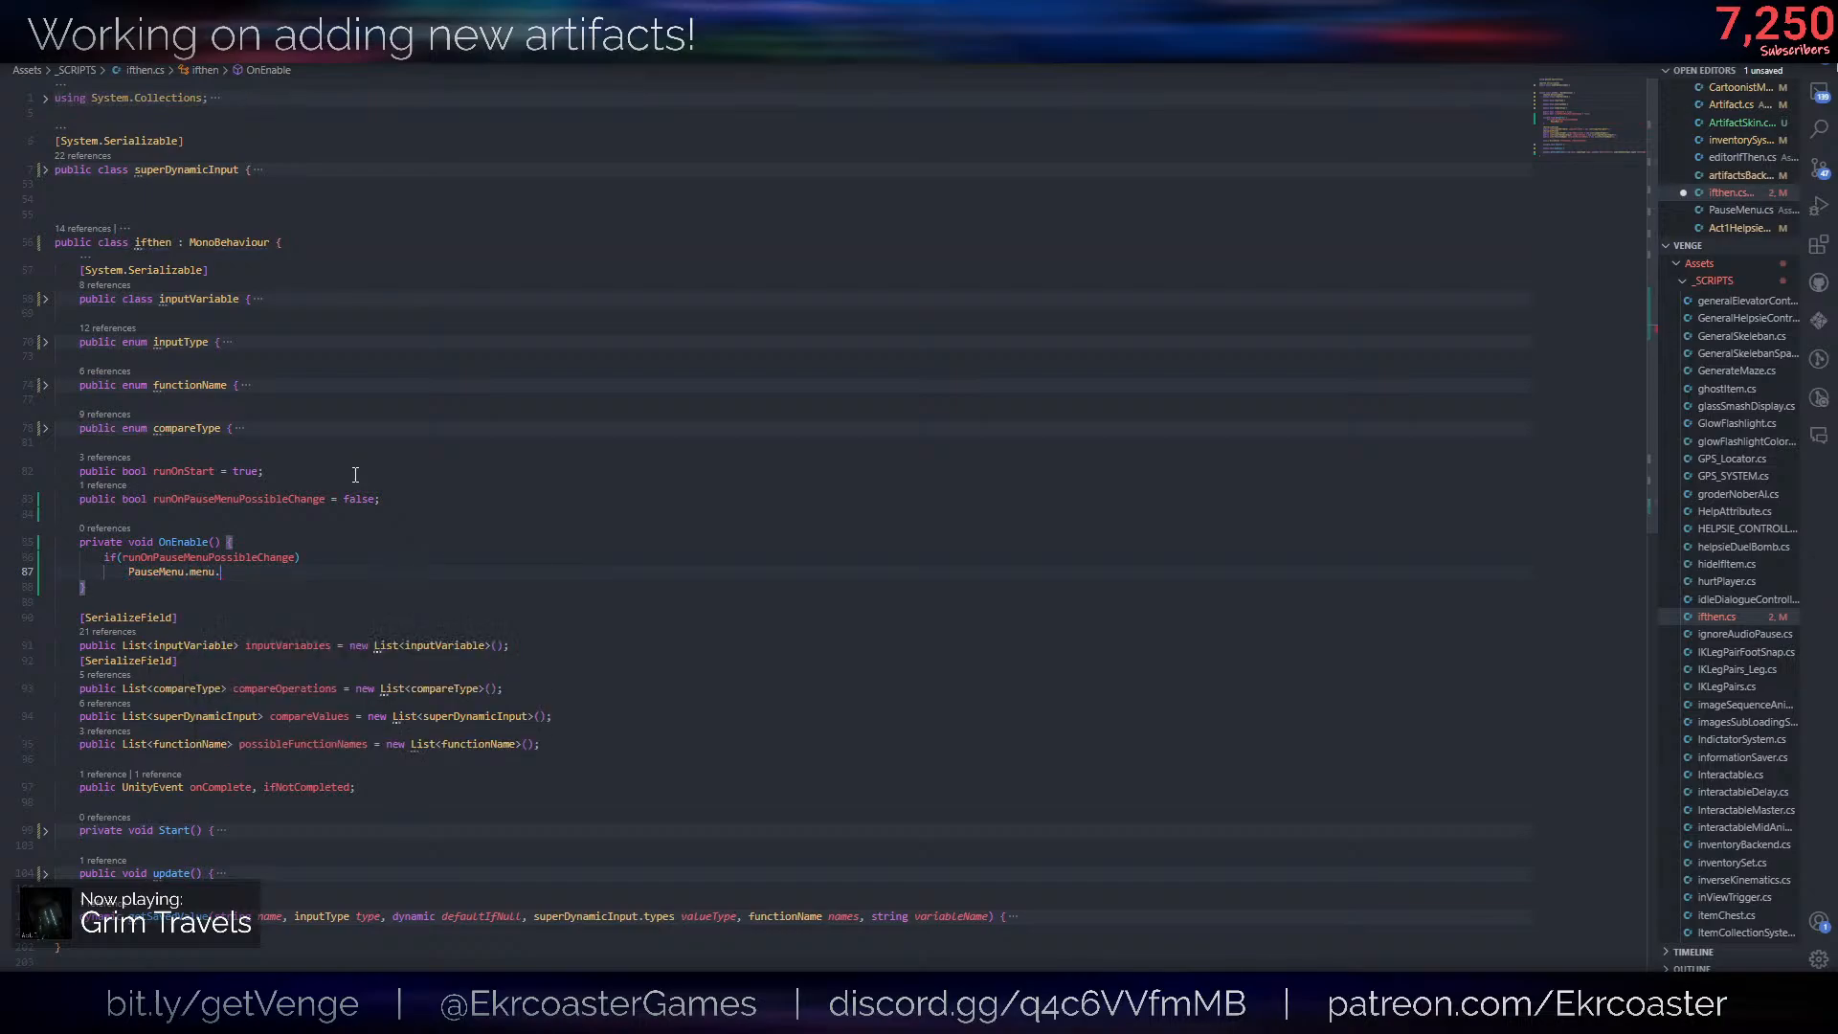
key(BackSpace)
key(BackSpace)
key(BackSpace)
key(BackSpace)
key(BackSpace)
key(BackSpace)
key(BackSpace)
text(on)
key(Down)
key(Tab)
text(+= upd)
key(Tab)
text(;)
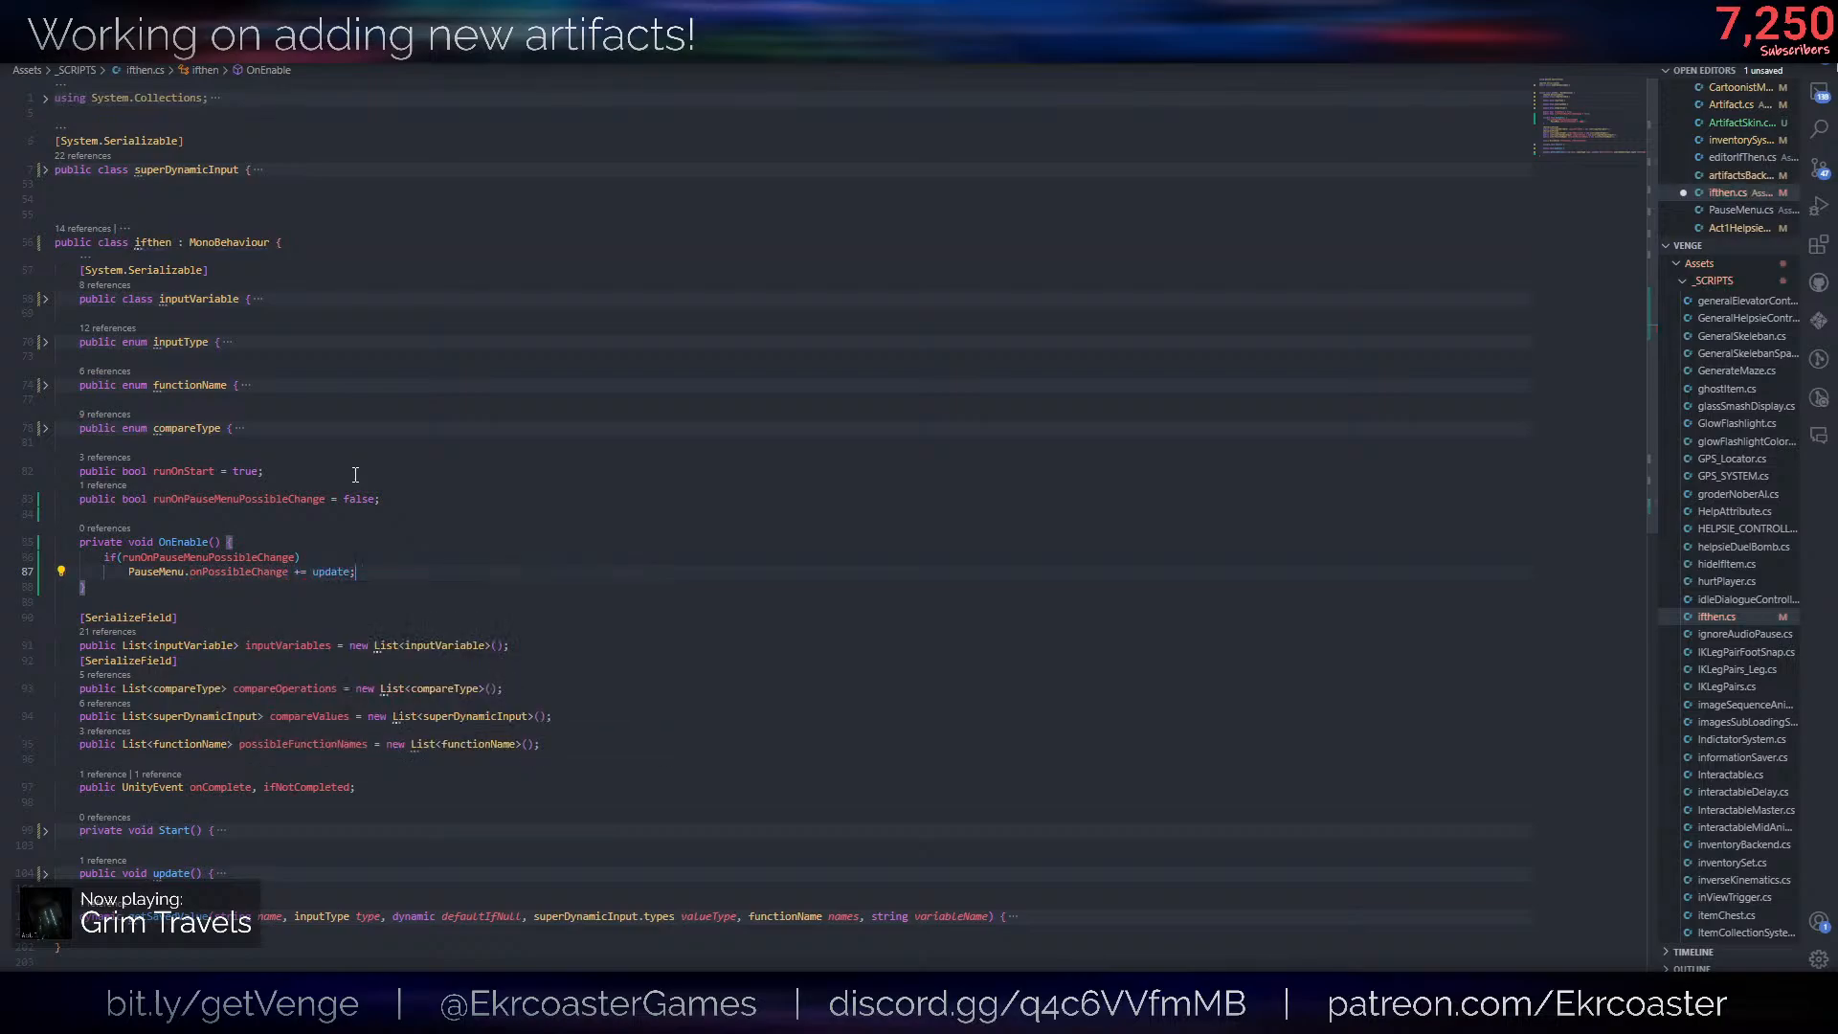
key(ctrl+s)
- Add a private OnDisable method below OnEnable and copy the PauseMenu.onPossibleChange line into it without the if condition
key(Down)
key(Down)
key(Return)
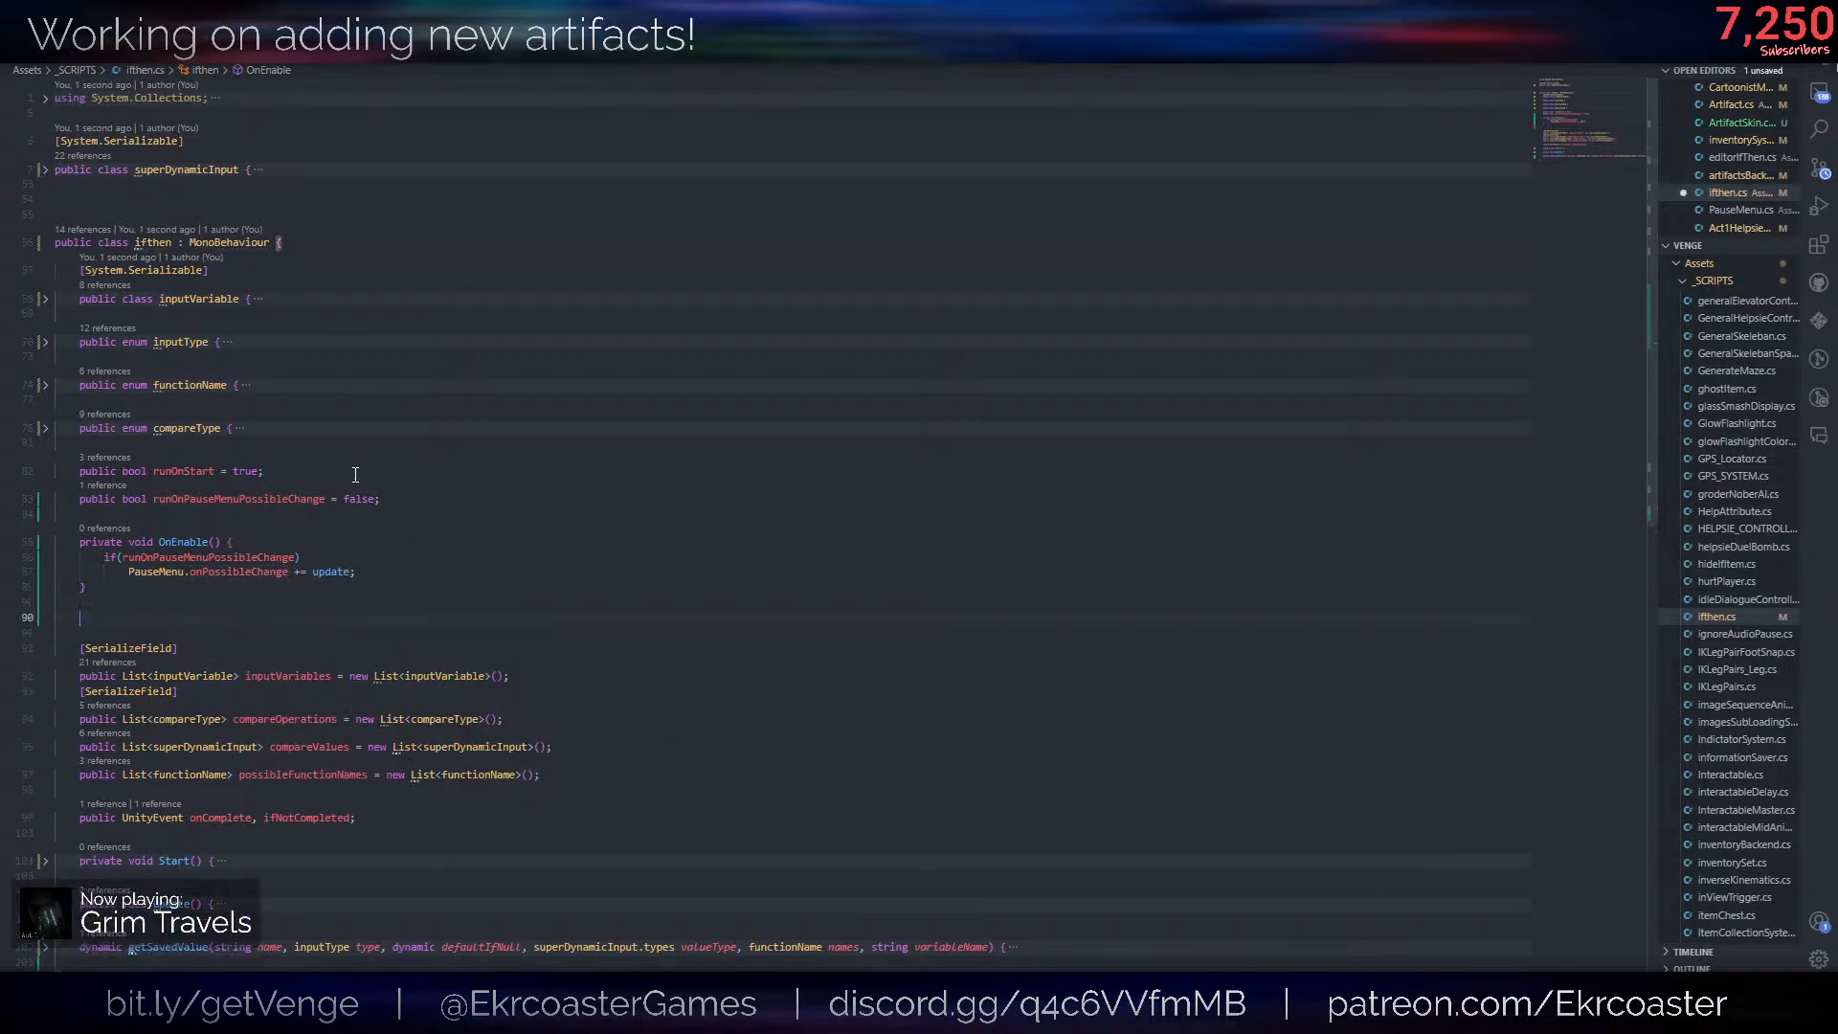
text(ondis)
key(Tab)
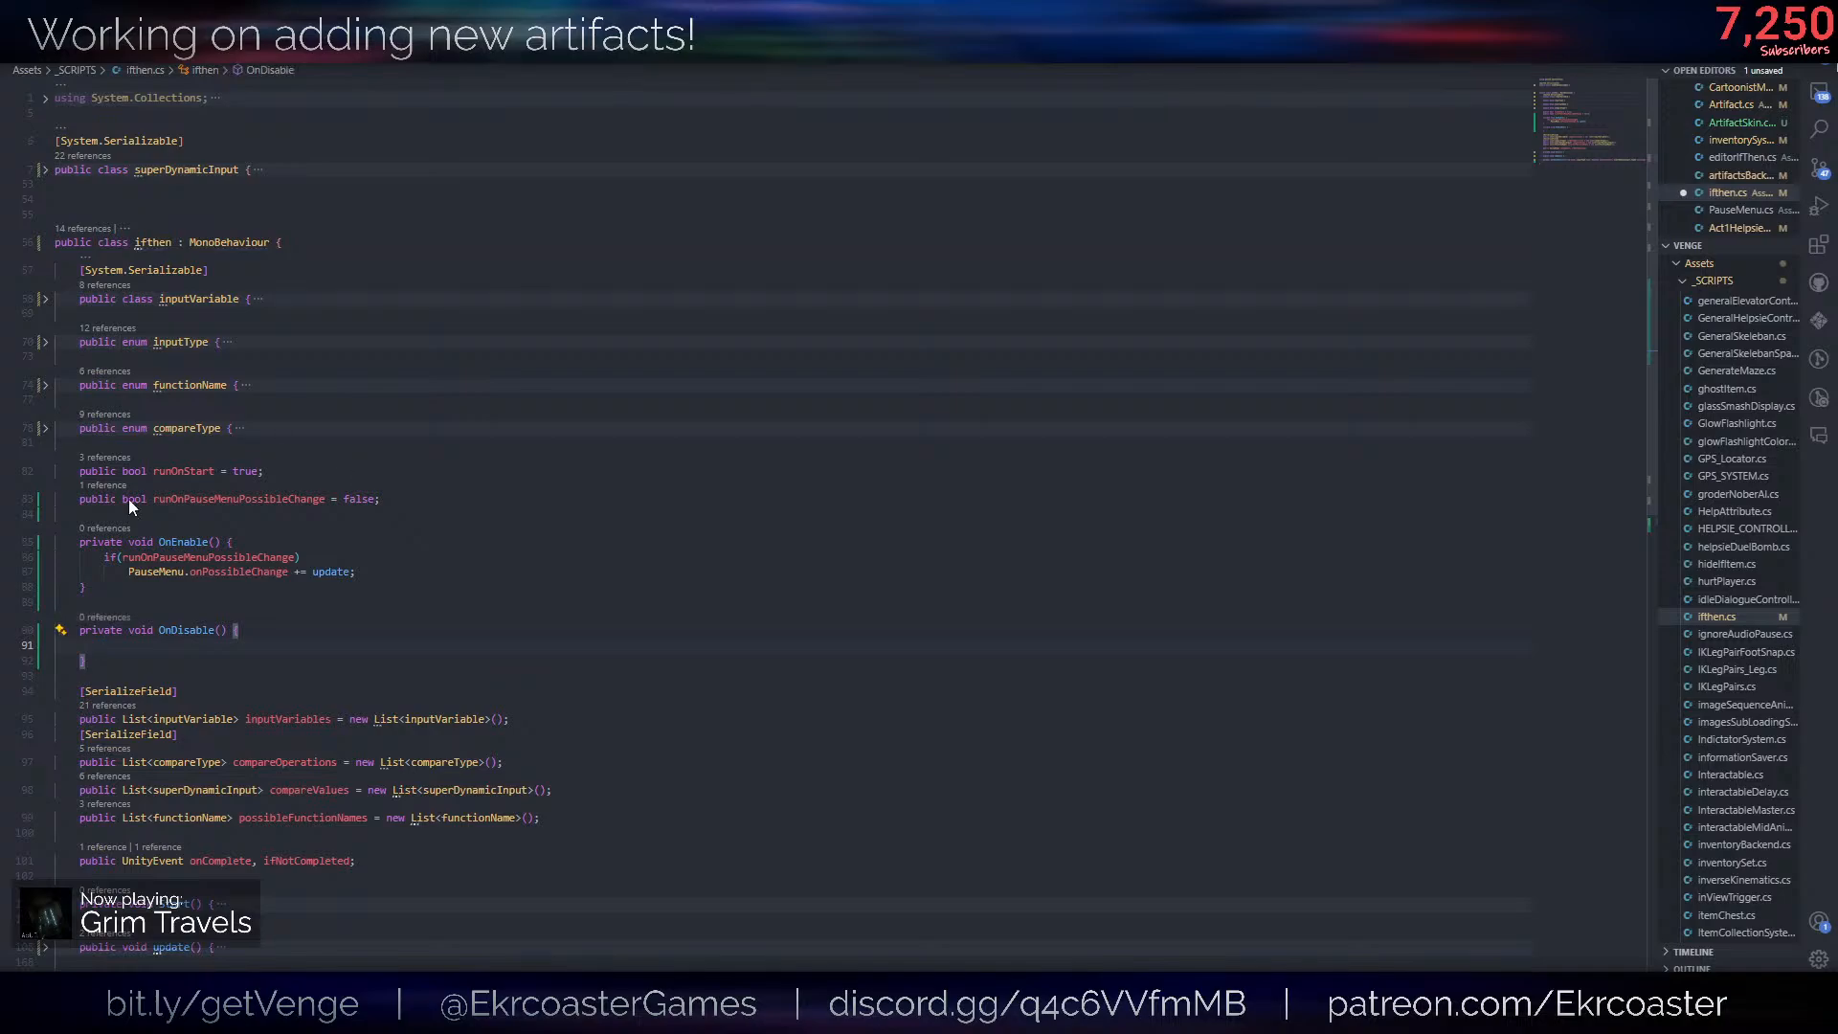
drag(359, 573, 54, 572)
key(ctrl+c)
click(131, 640)
key(ctrl+v)
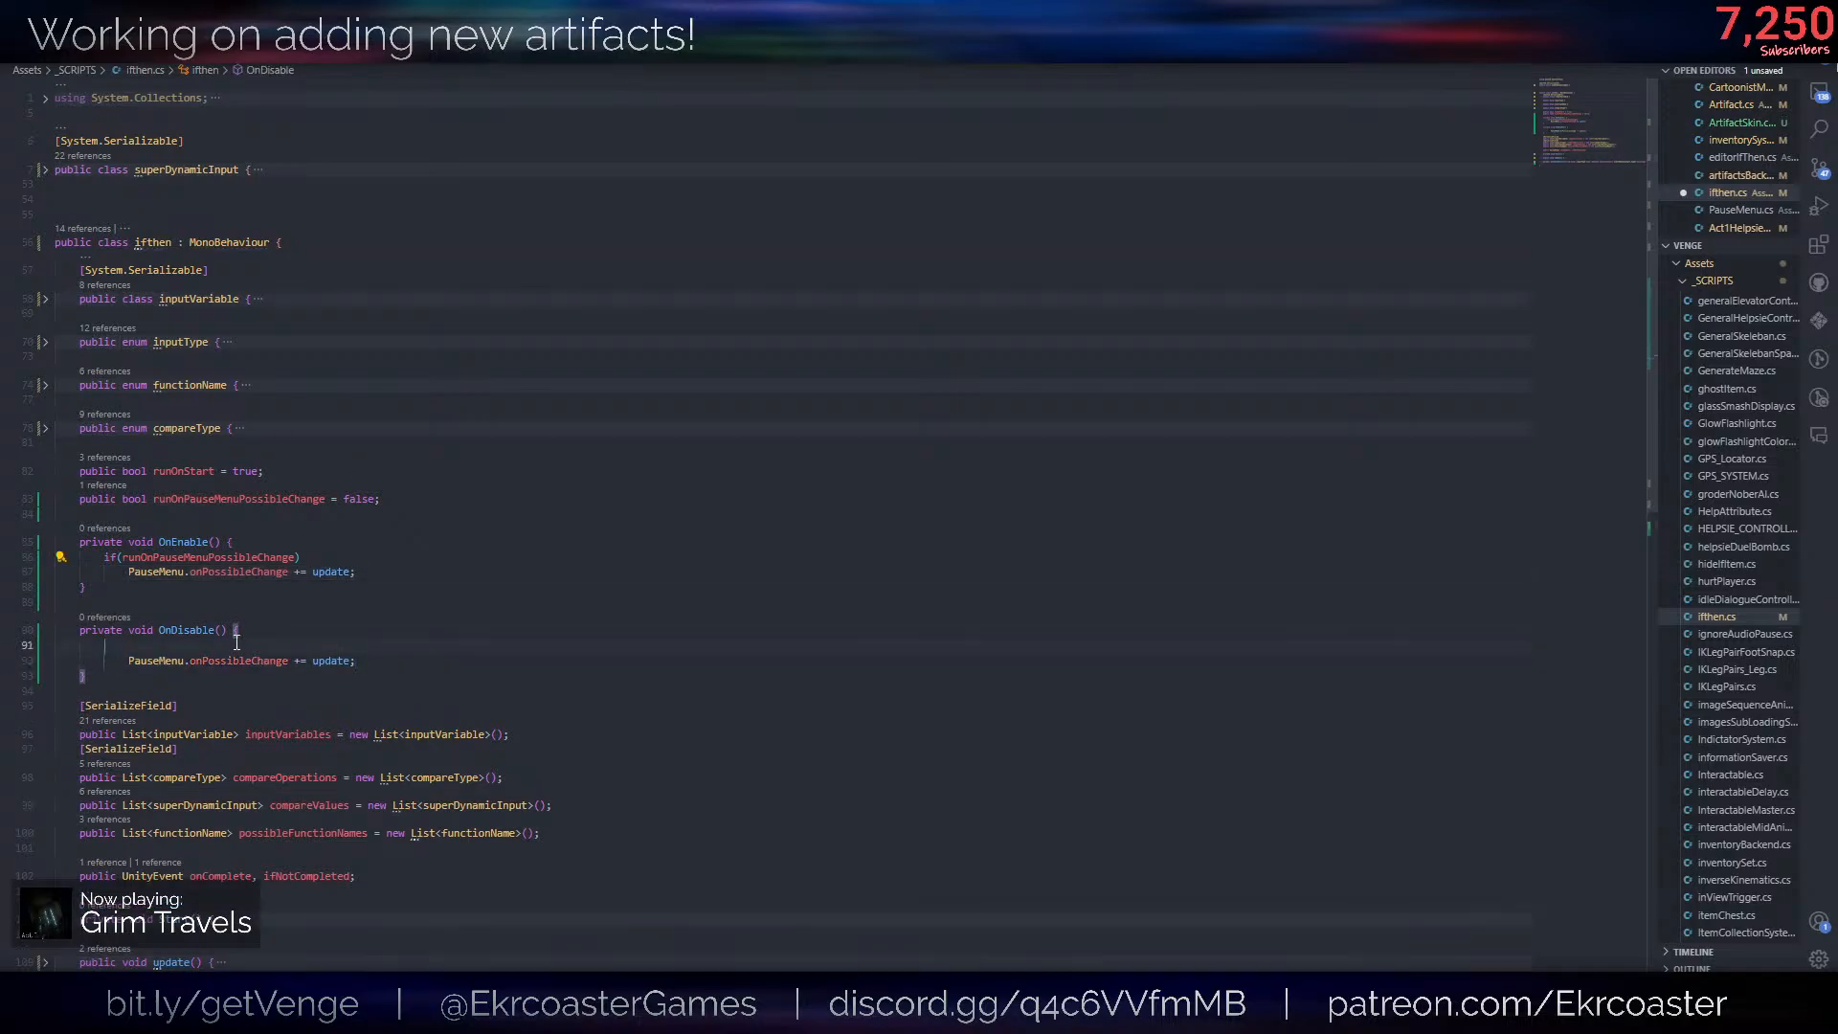
click(130, 645)
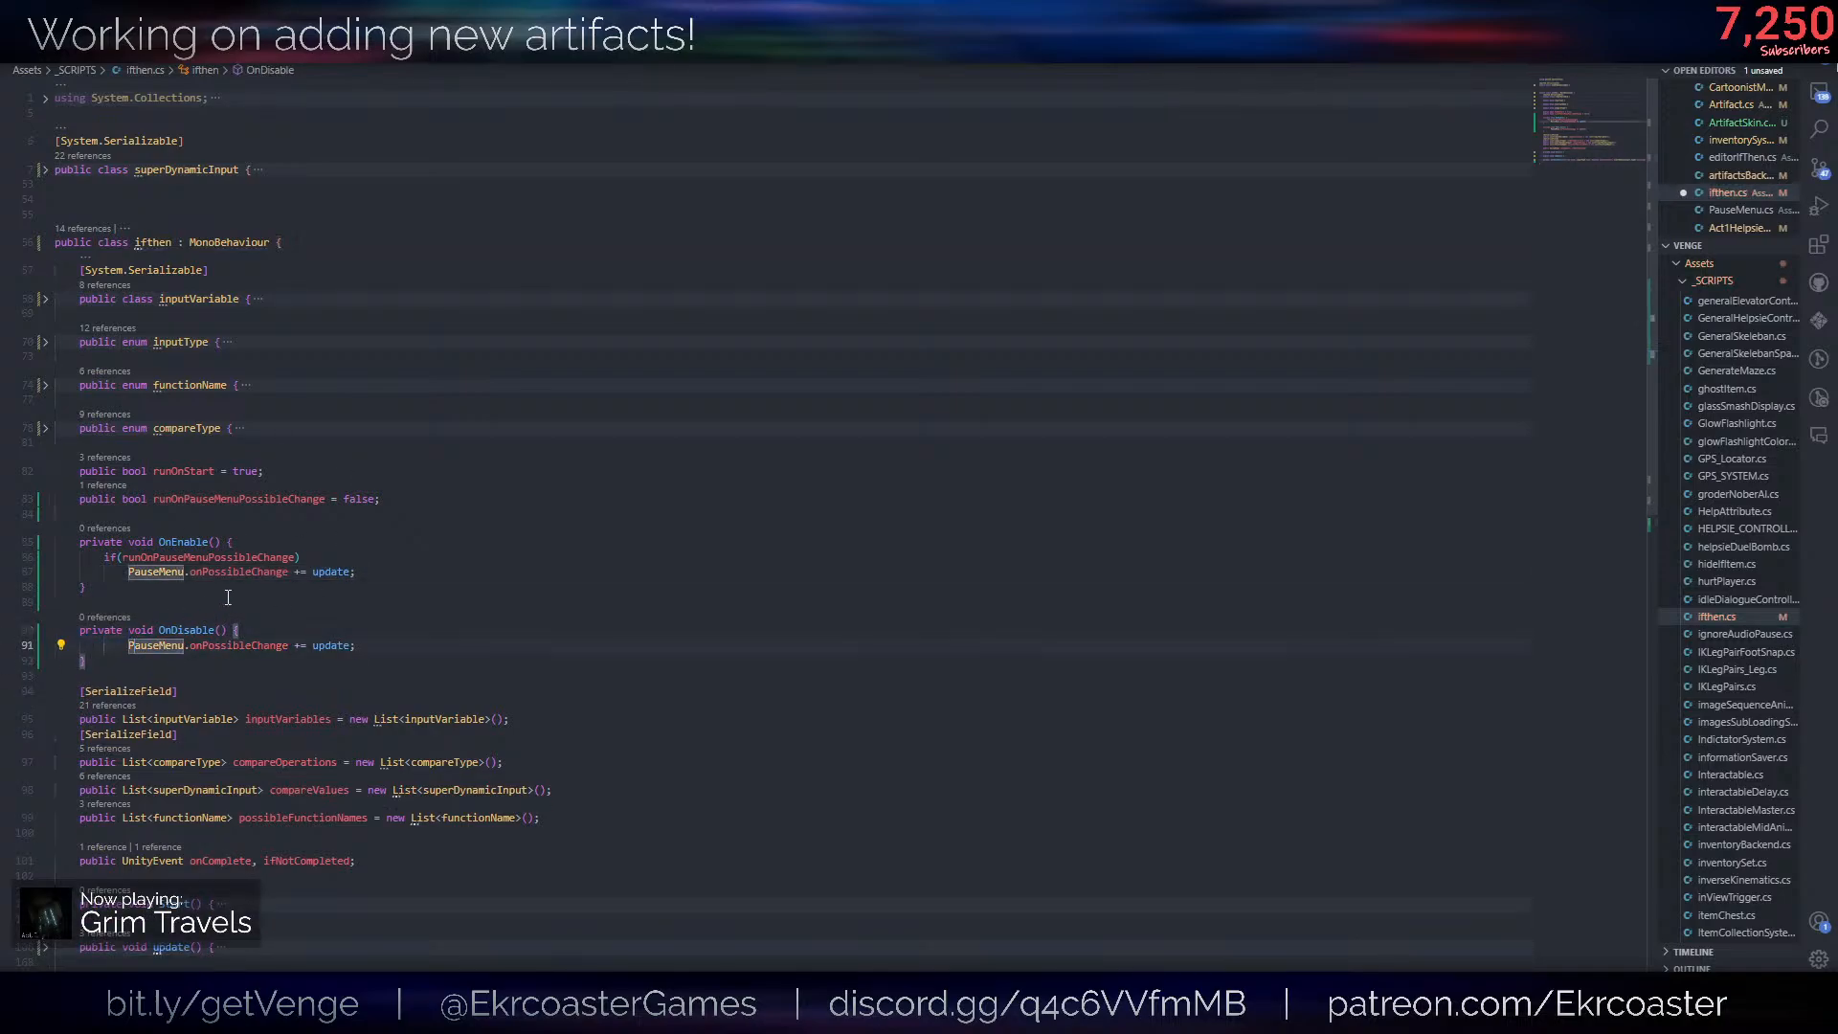
key(BackSpace)
- Change the operator in OnDisable to -= so that update is unsubscribed from PauseMenu.onPossibleChange, and save the script
double_click(261, 556)
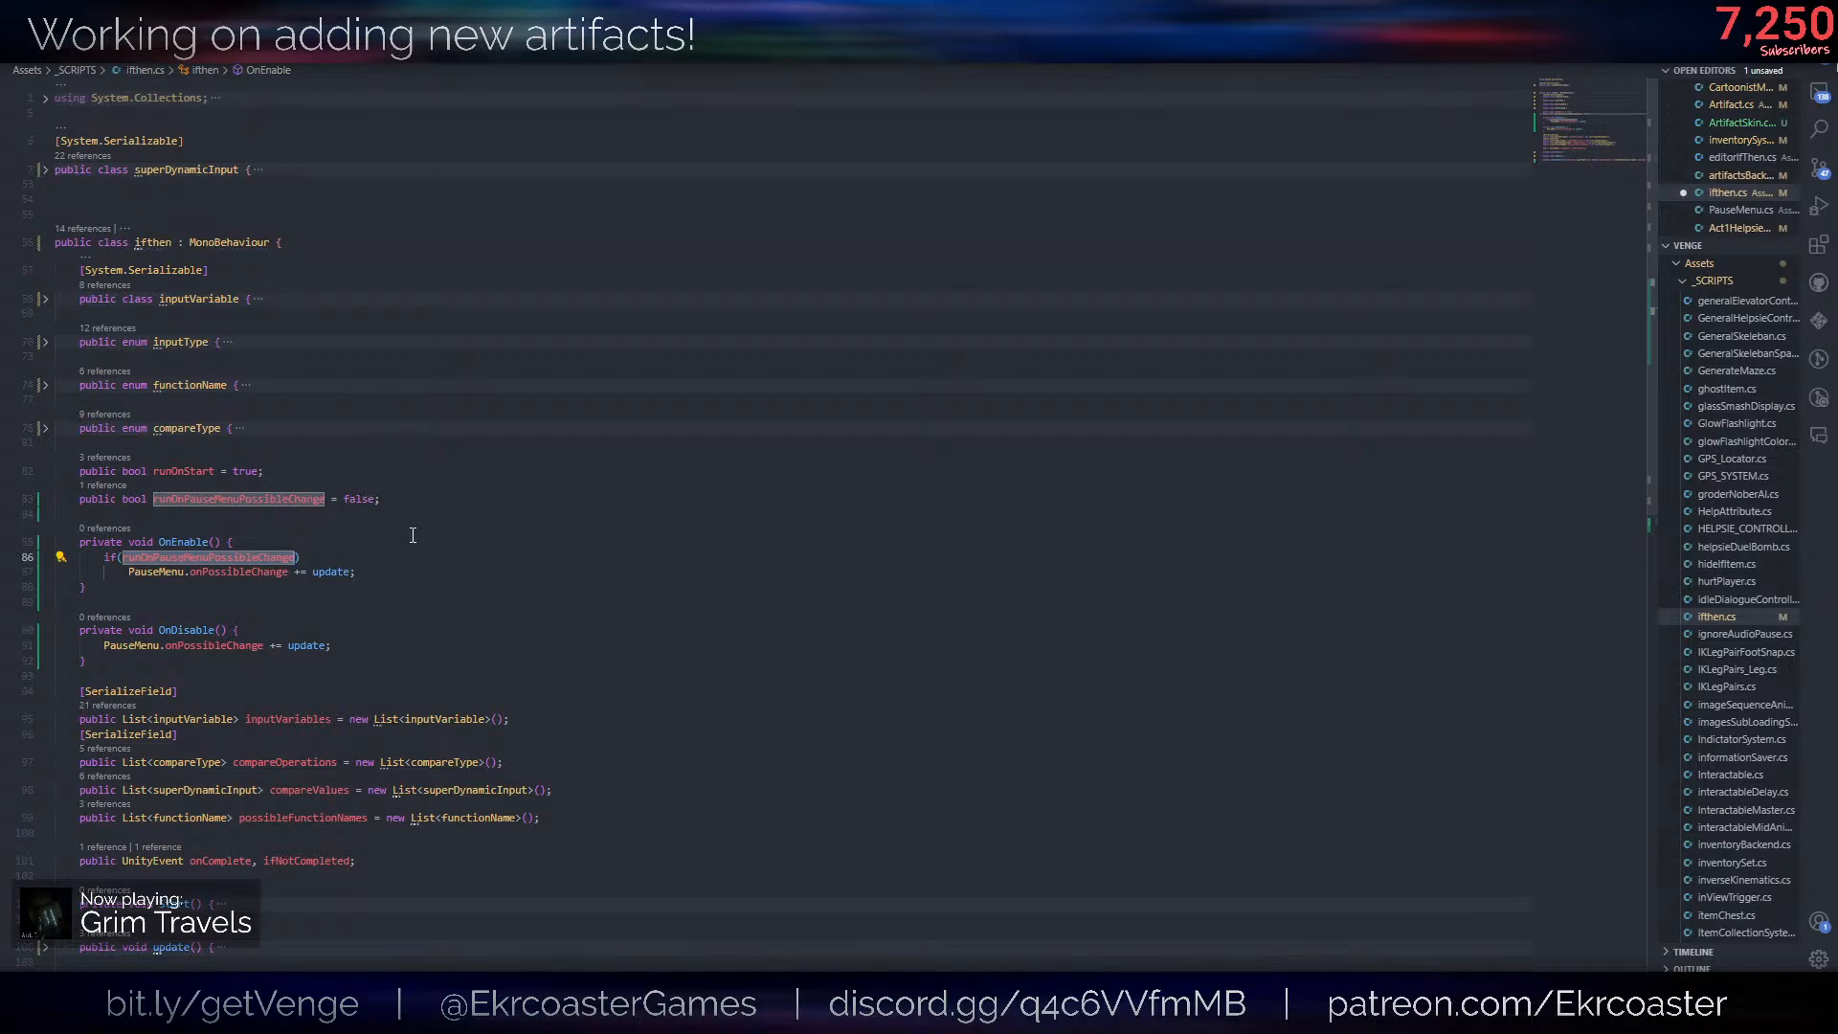
click(275, 641)
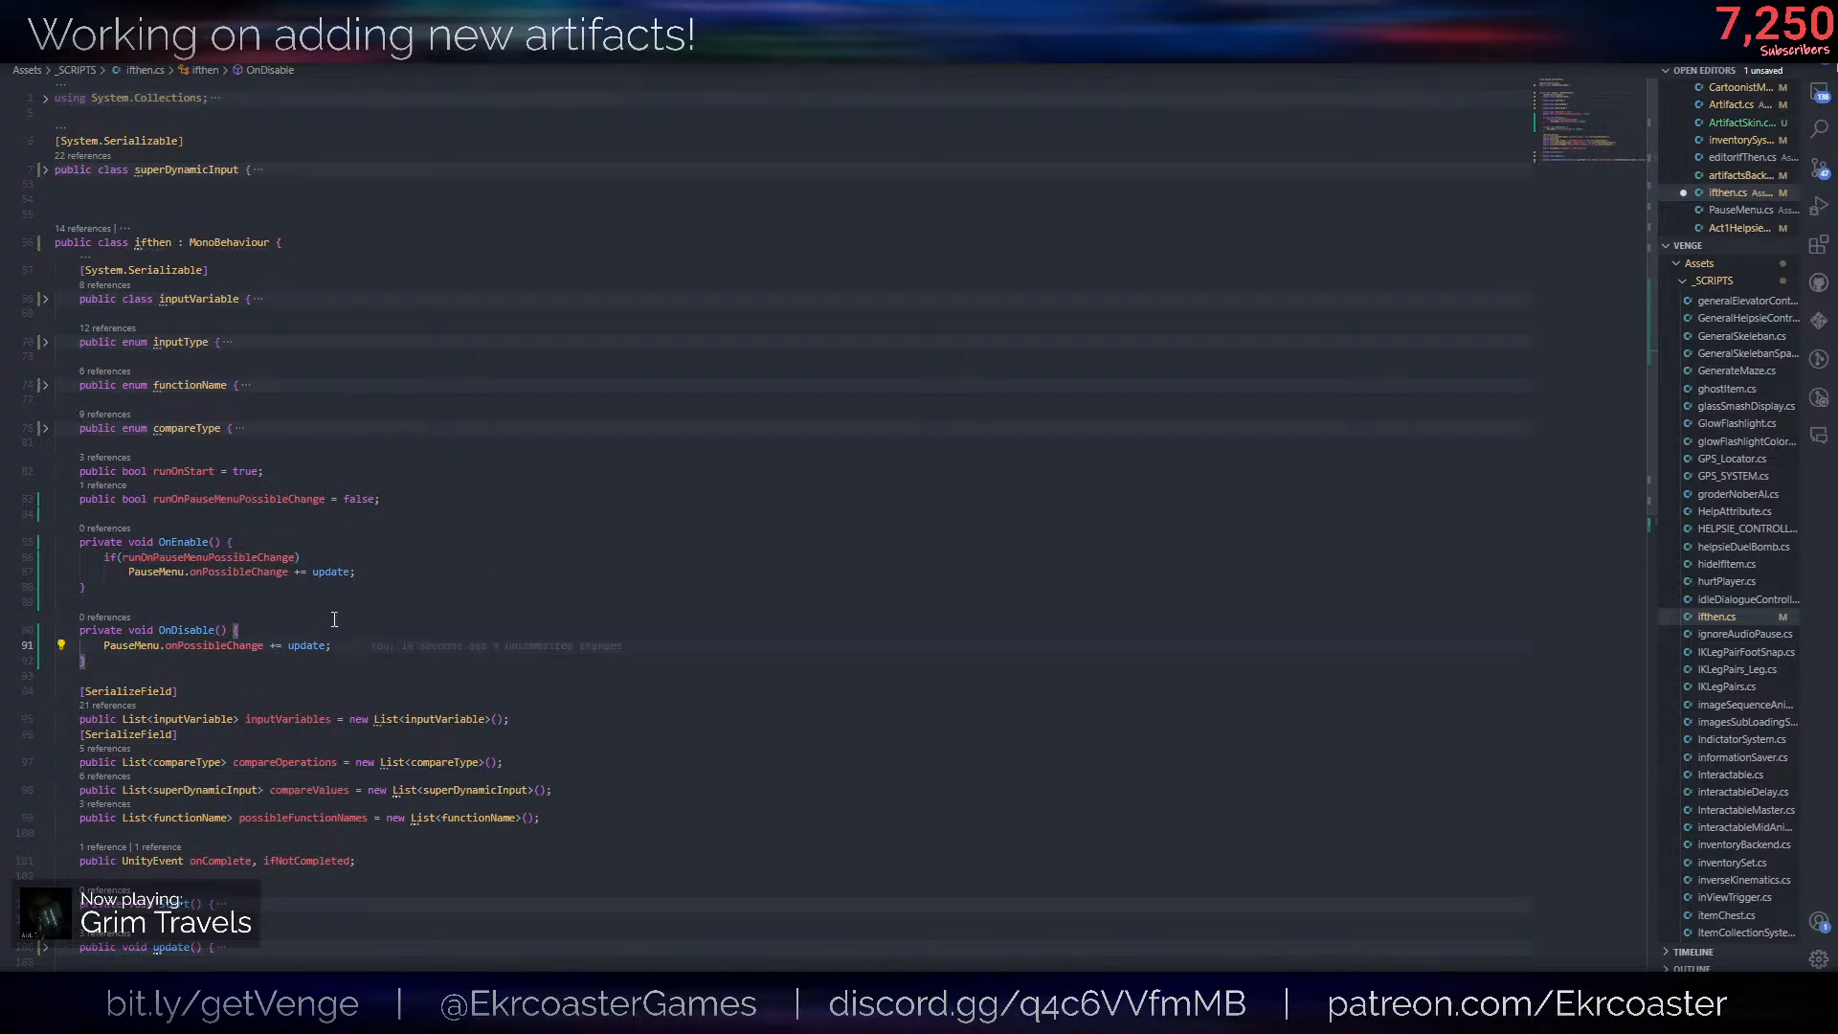
key(BackSpace)
text(-=)
key(BackSpace)
key(ctrl+s)
- Switch to Unity and open the Helpsie prefab from the Items folder in _PREFABS
key(alt+Tab)
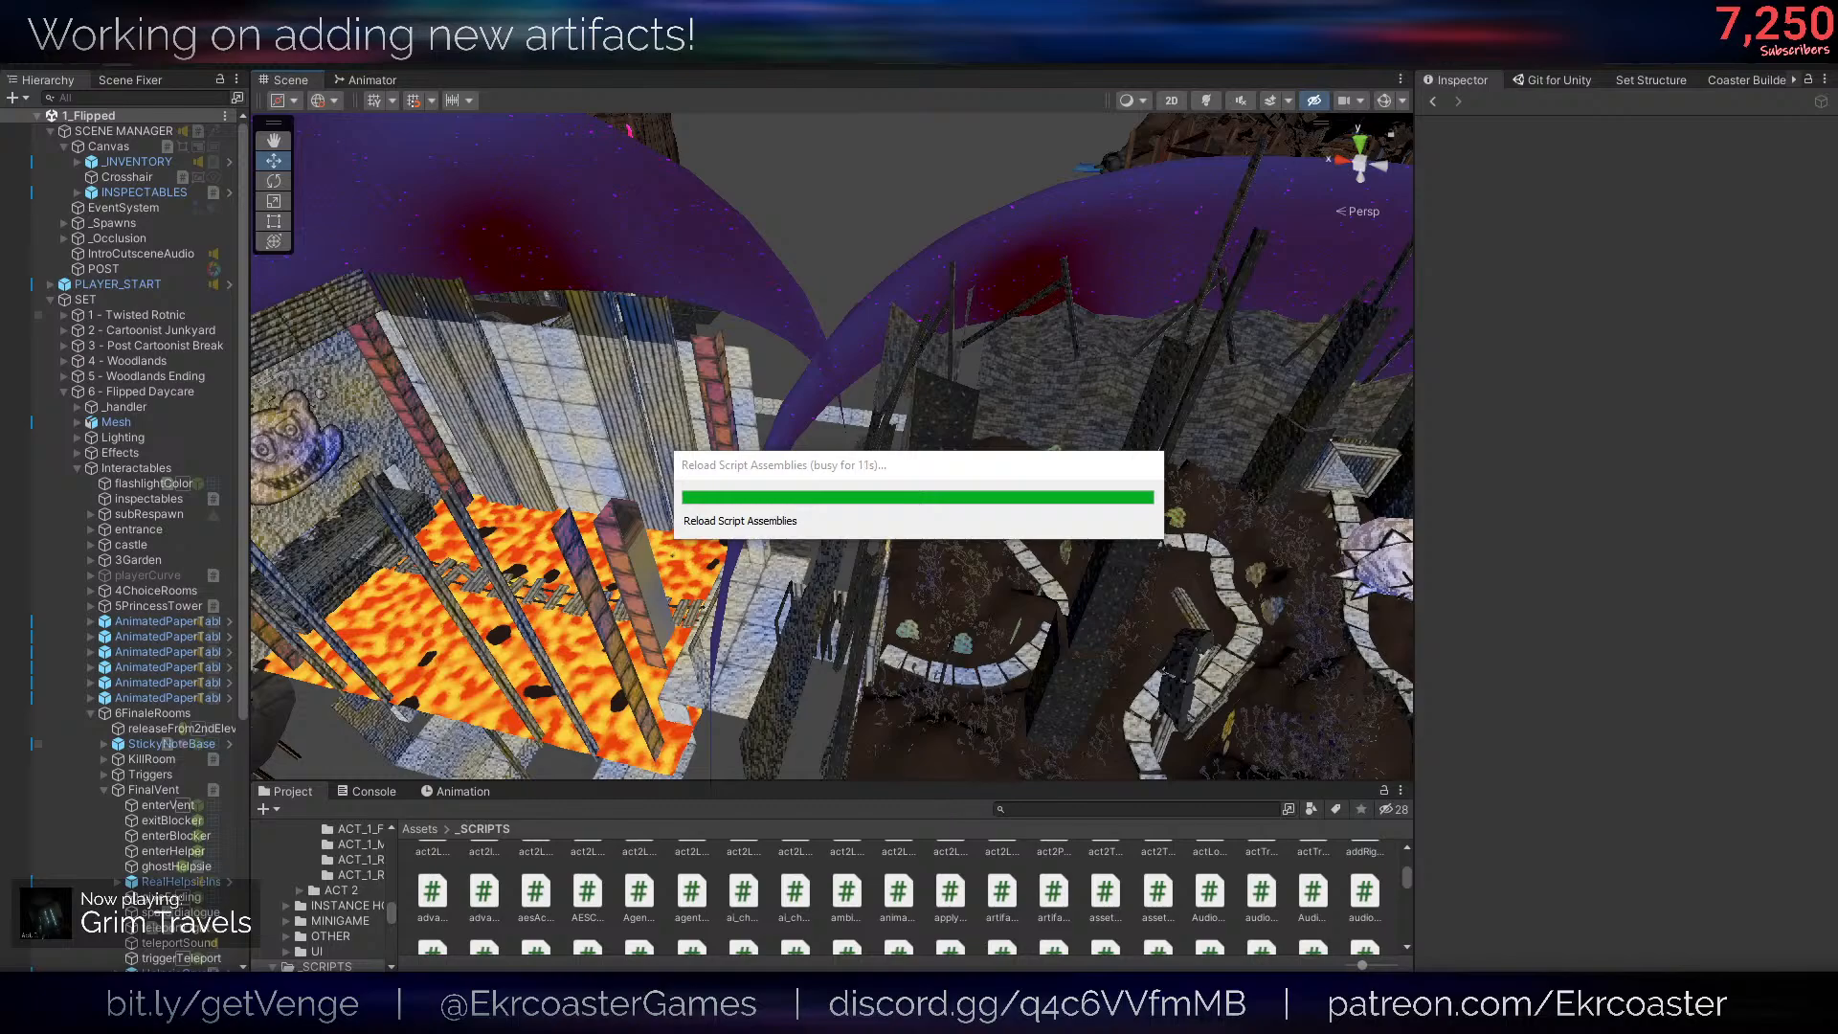
key(alt+Tab)
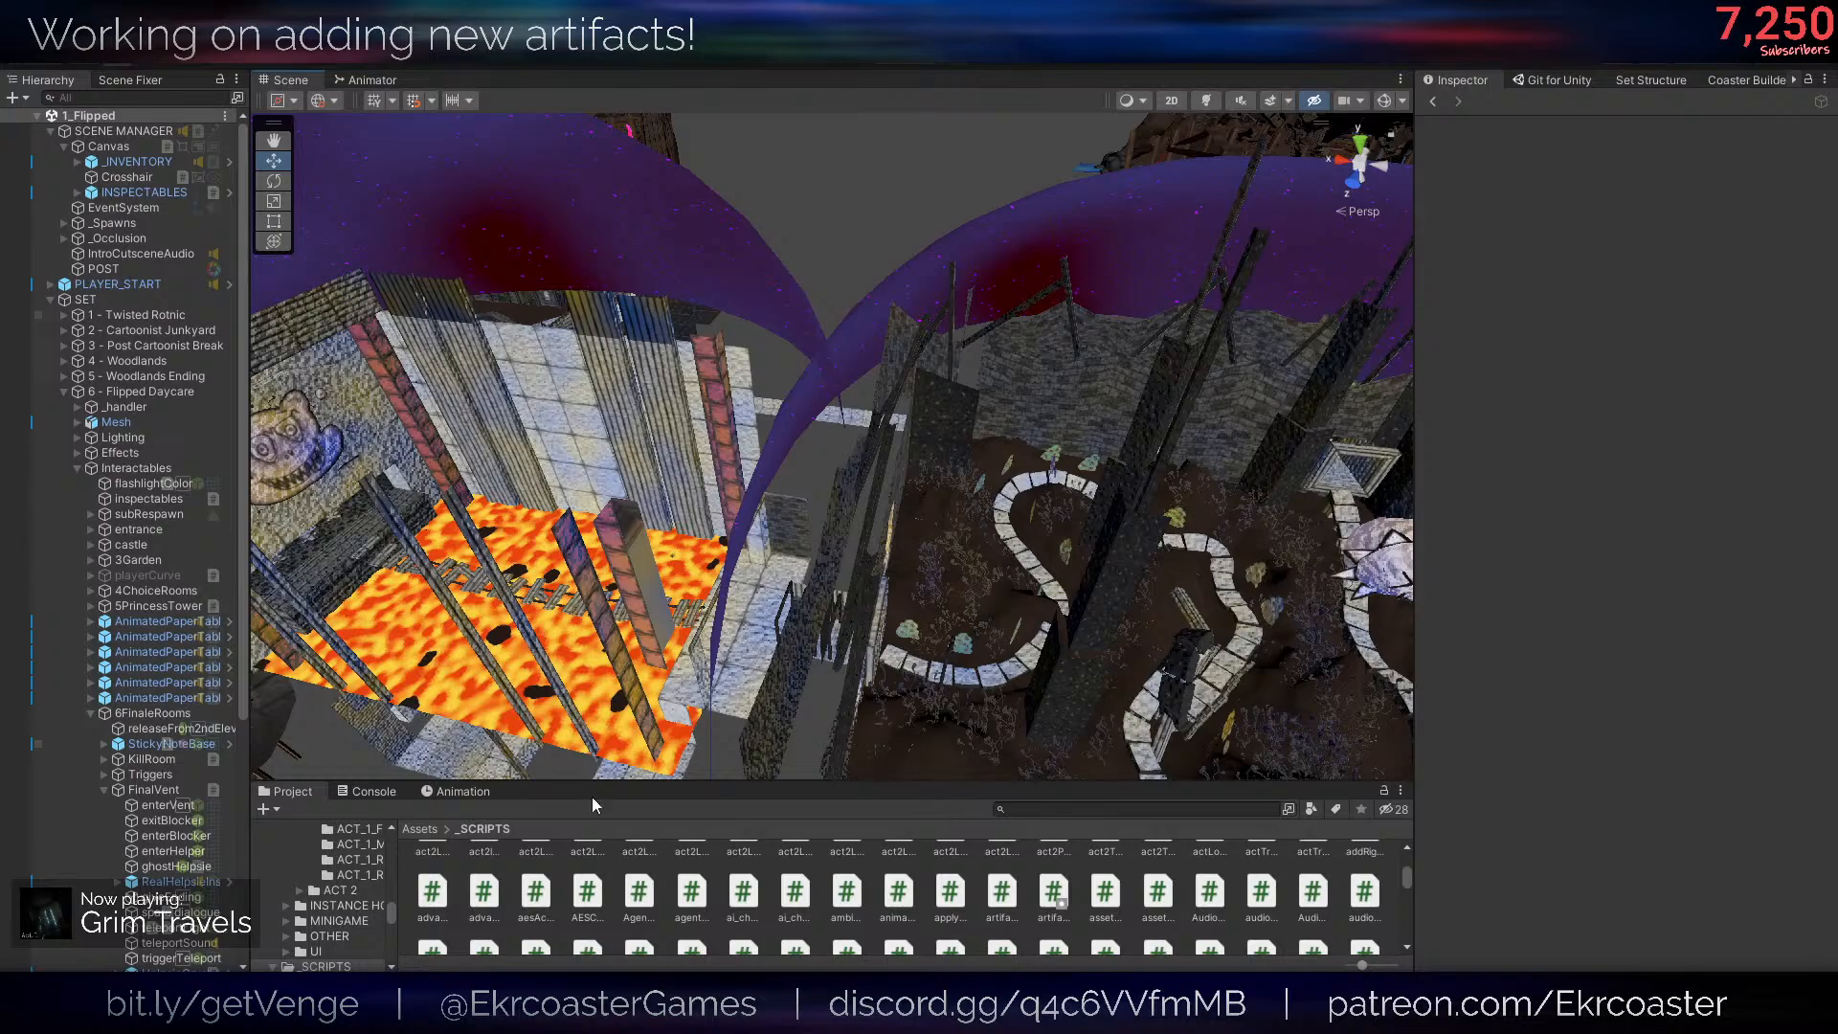
click(428, 838)
double_click(693, 883)
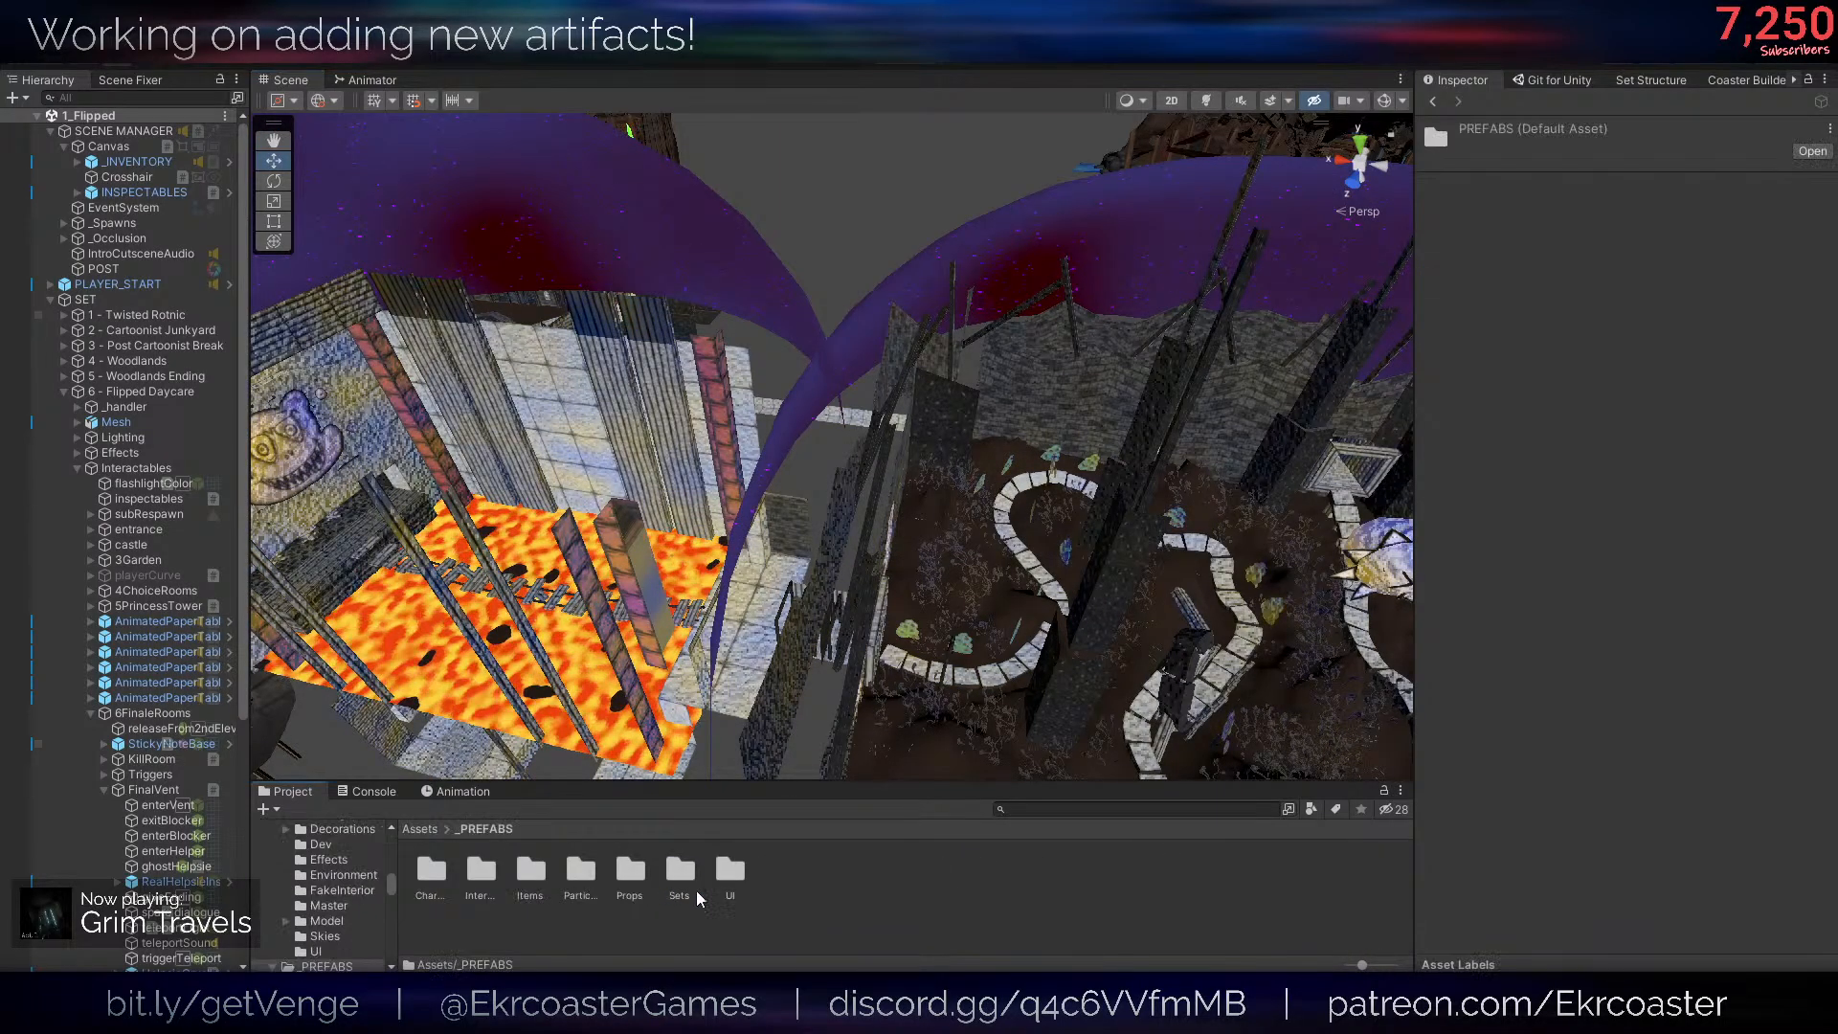
double_click(532, 871)
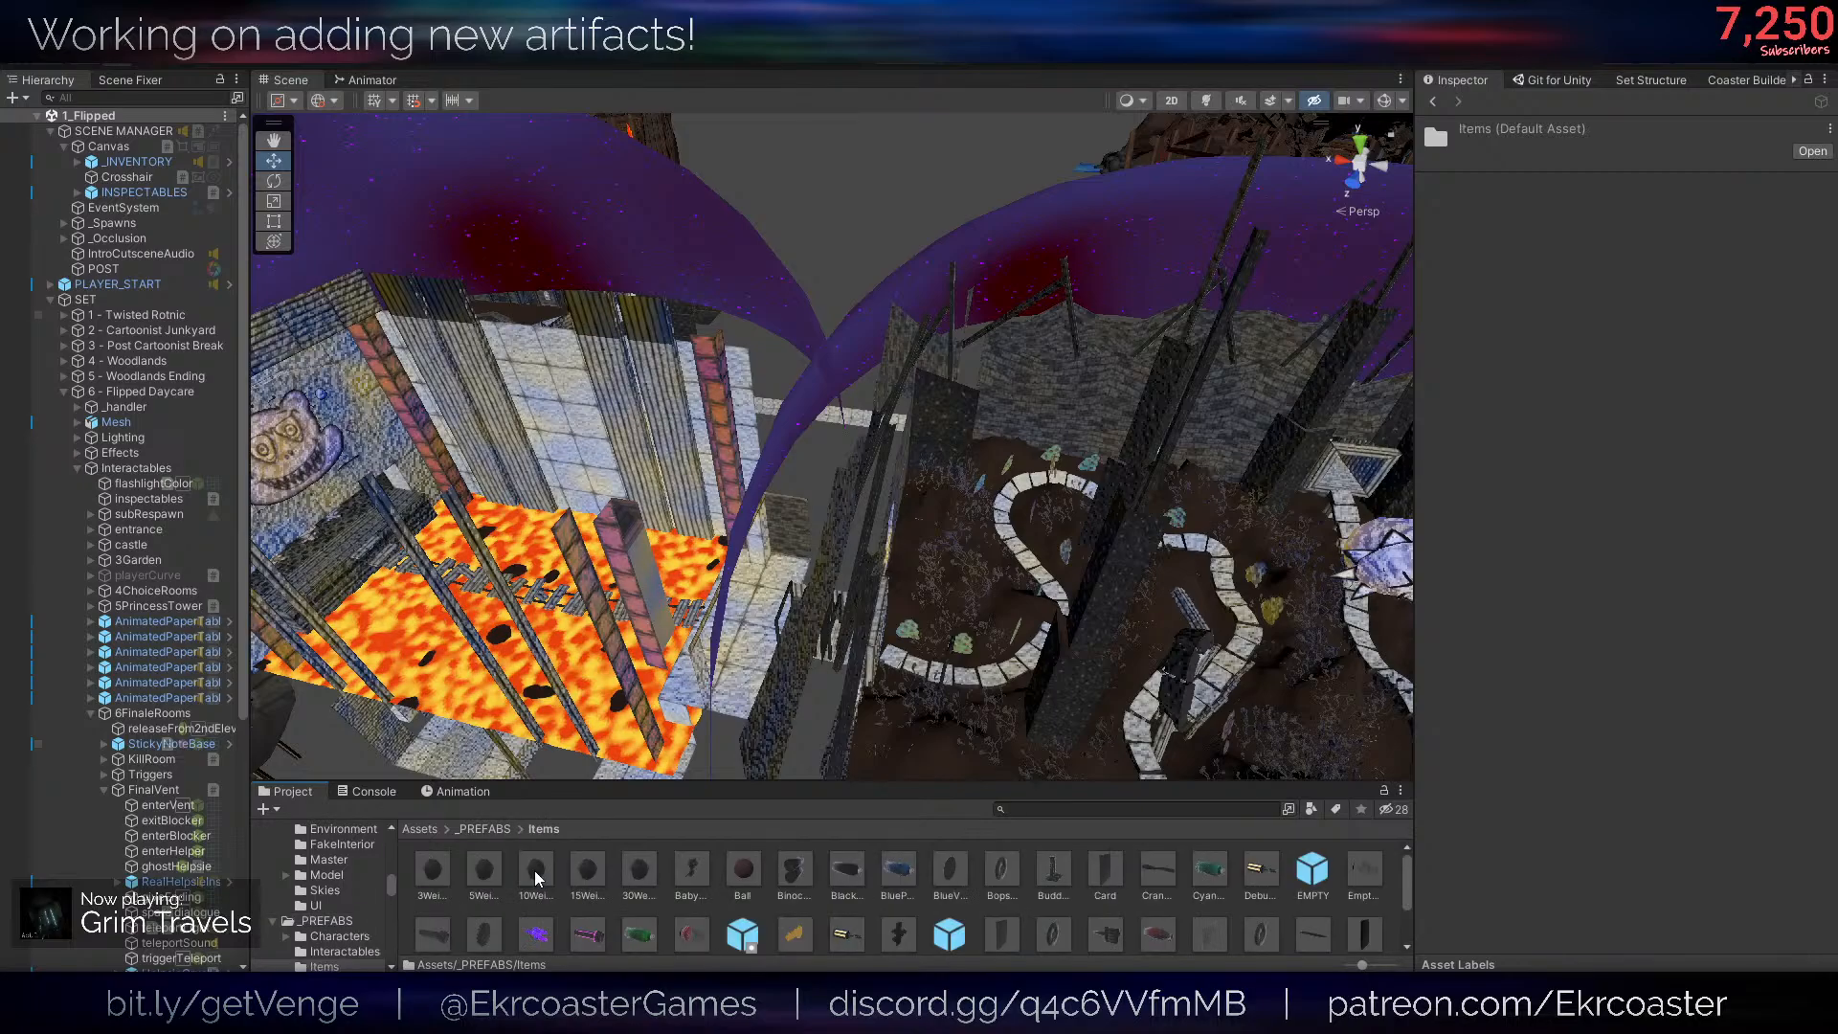
double_click(743, 932)
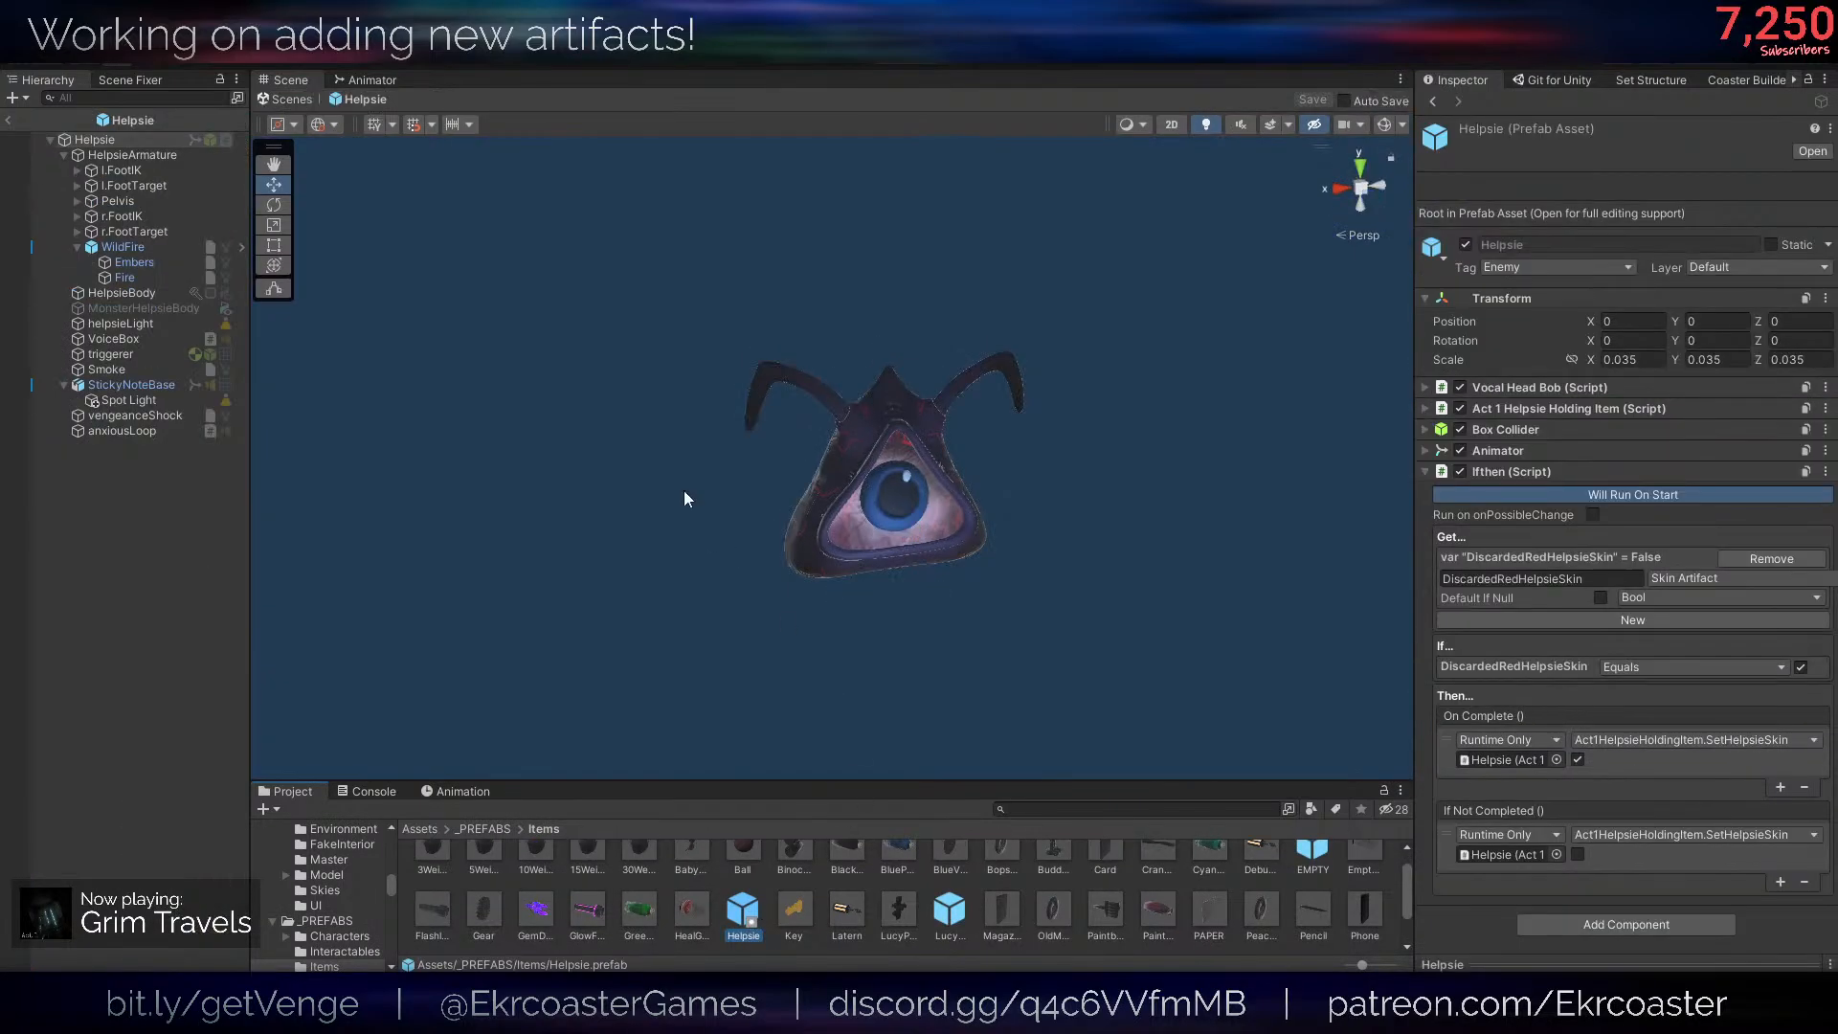
- Enable Run On Pause Menu Possible Change on the Helpsie prefab's Ifthen script, using the Inspector's Debug mode on the prefab root
click(1593, 514)
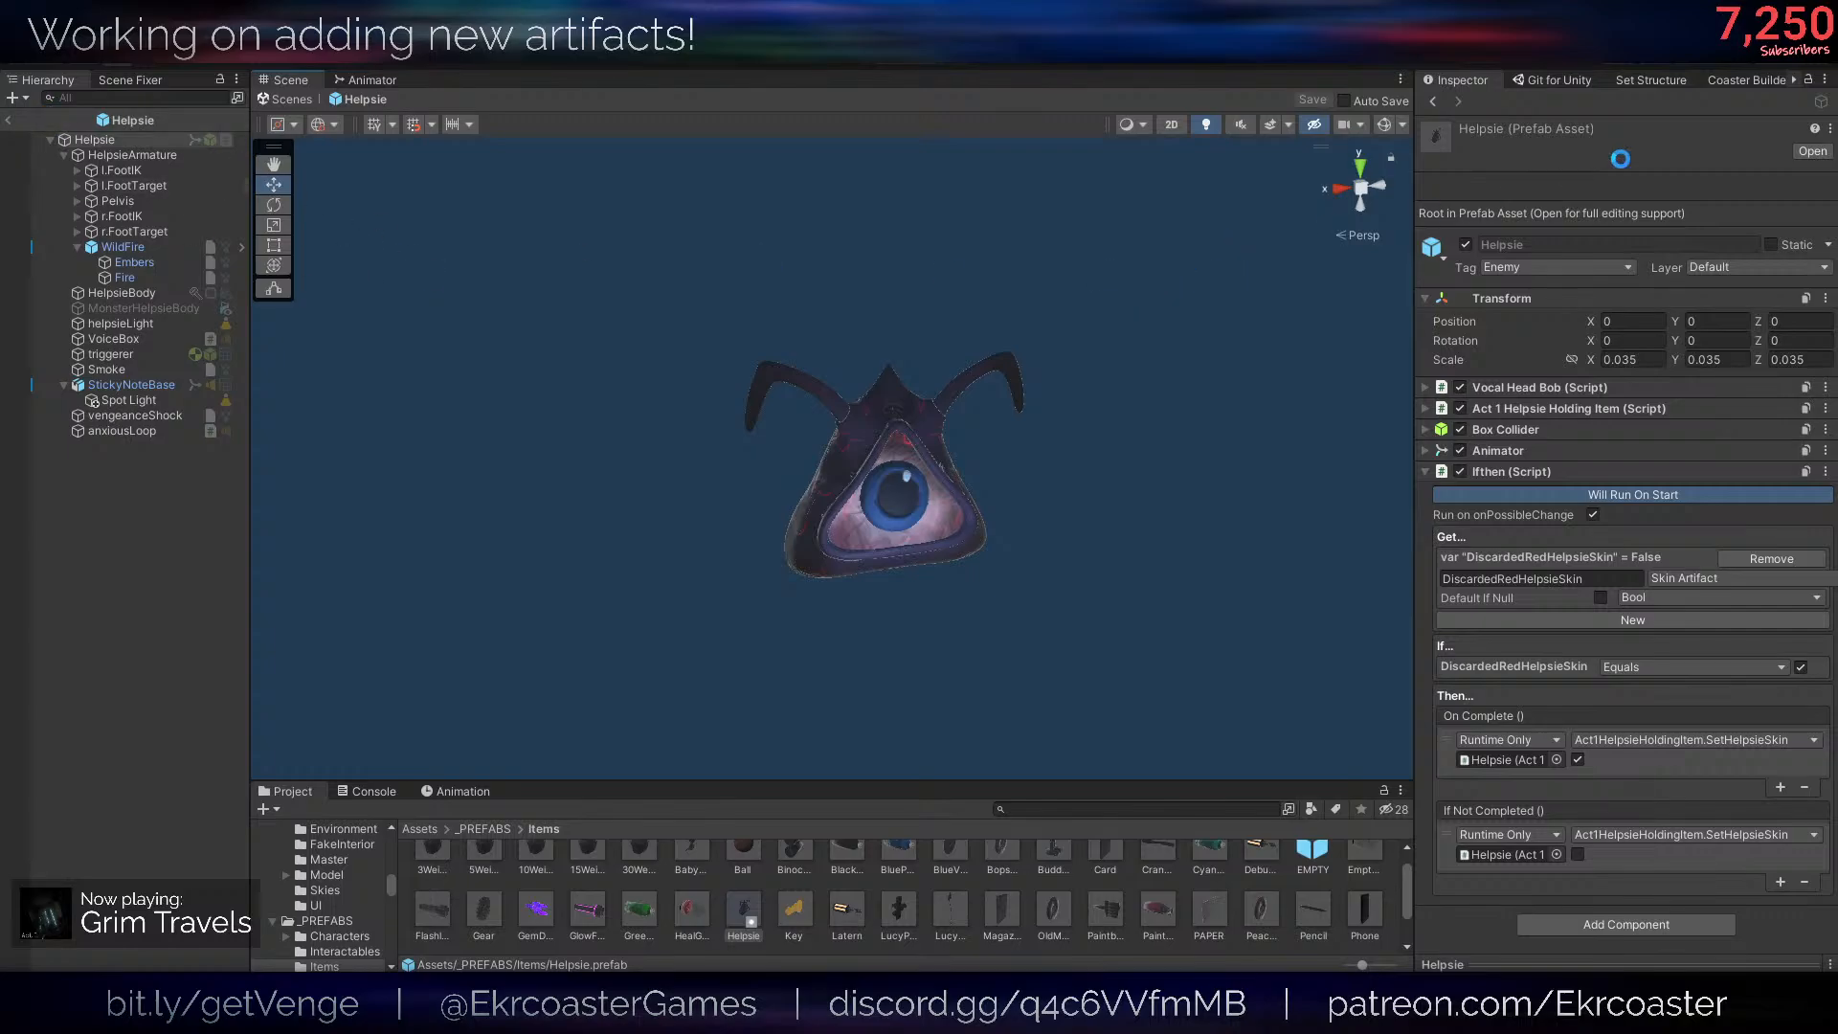
click(582, 251)
click(1824, 79)
click(1713, 180)
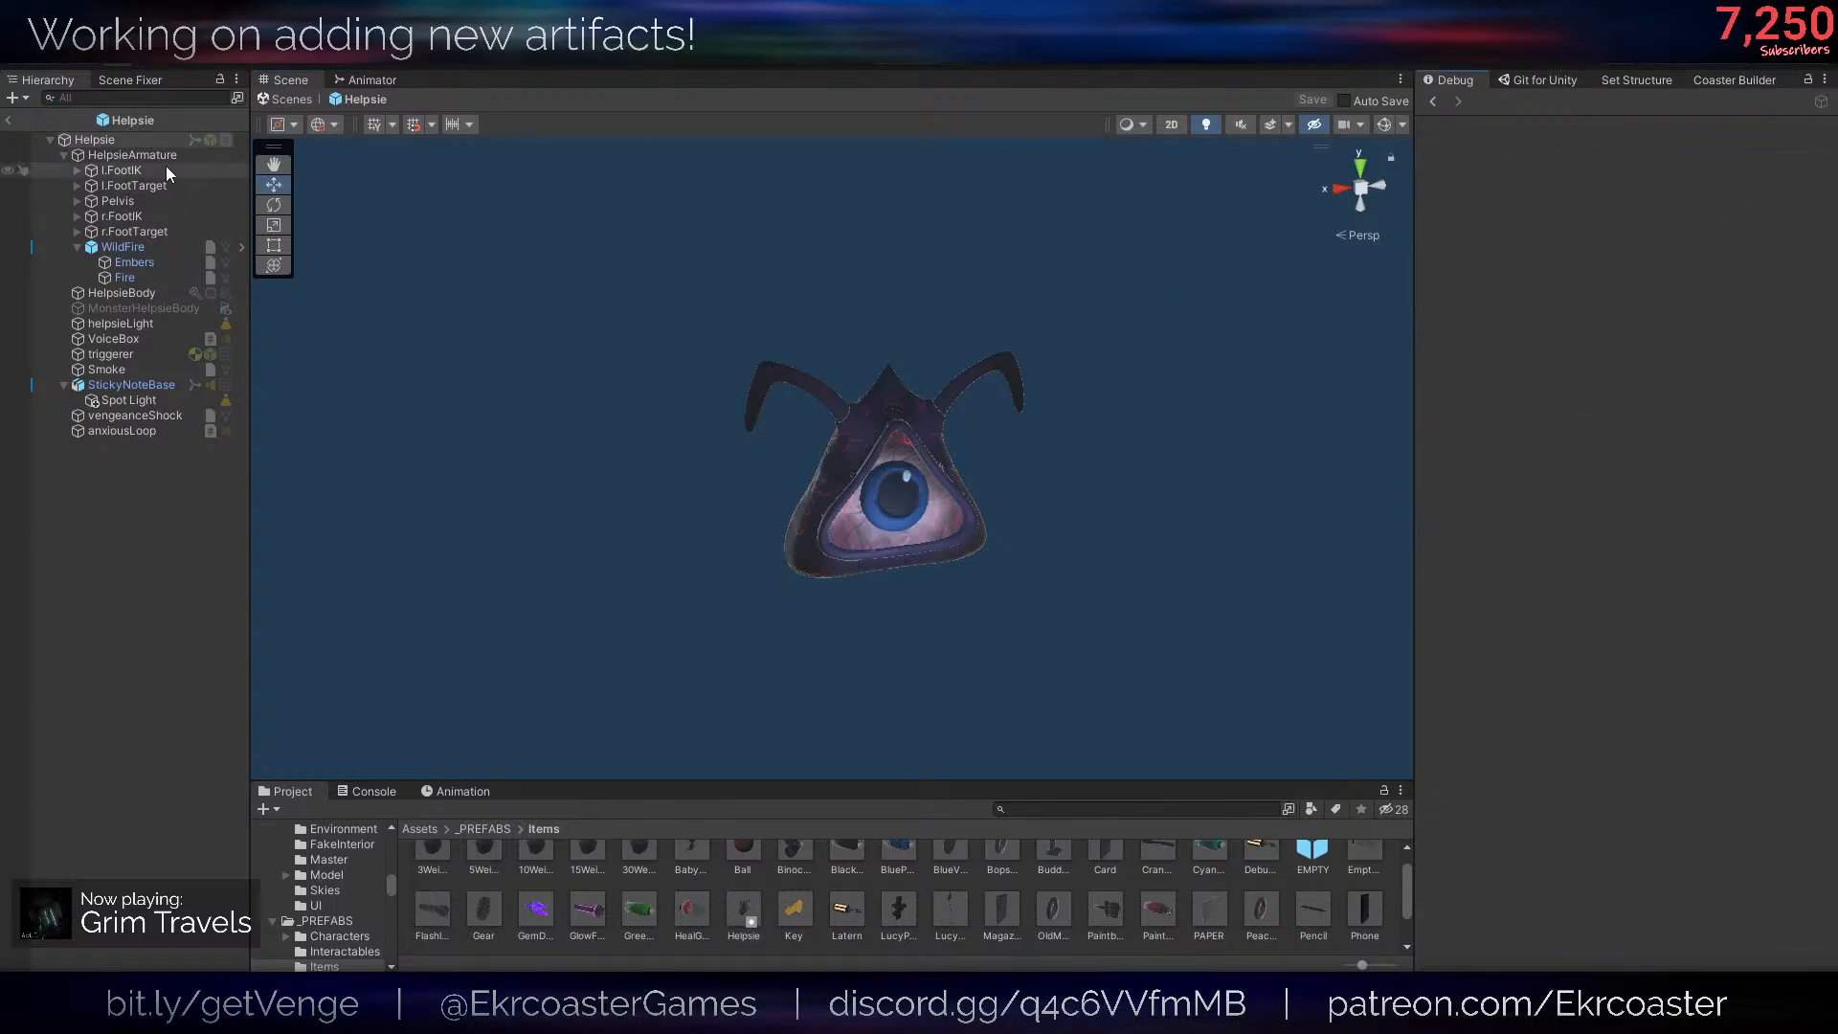
click(144, 140)
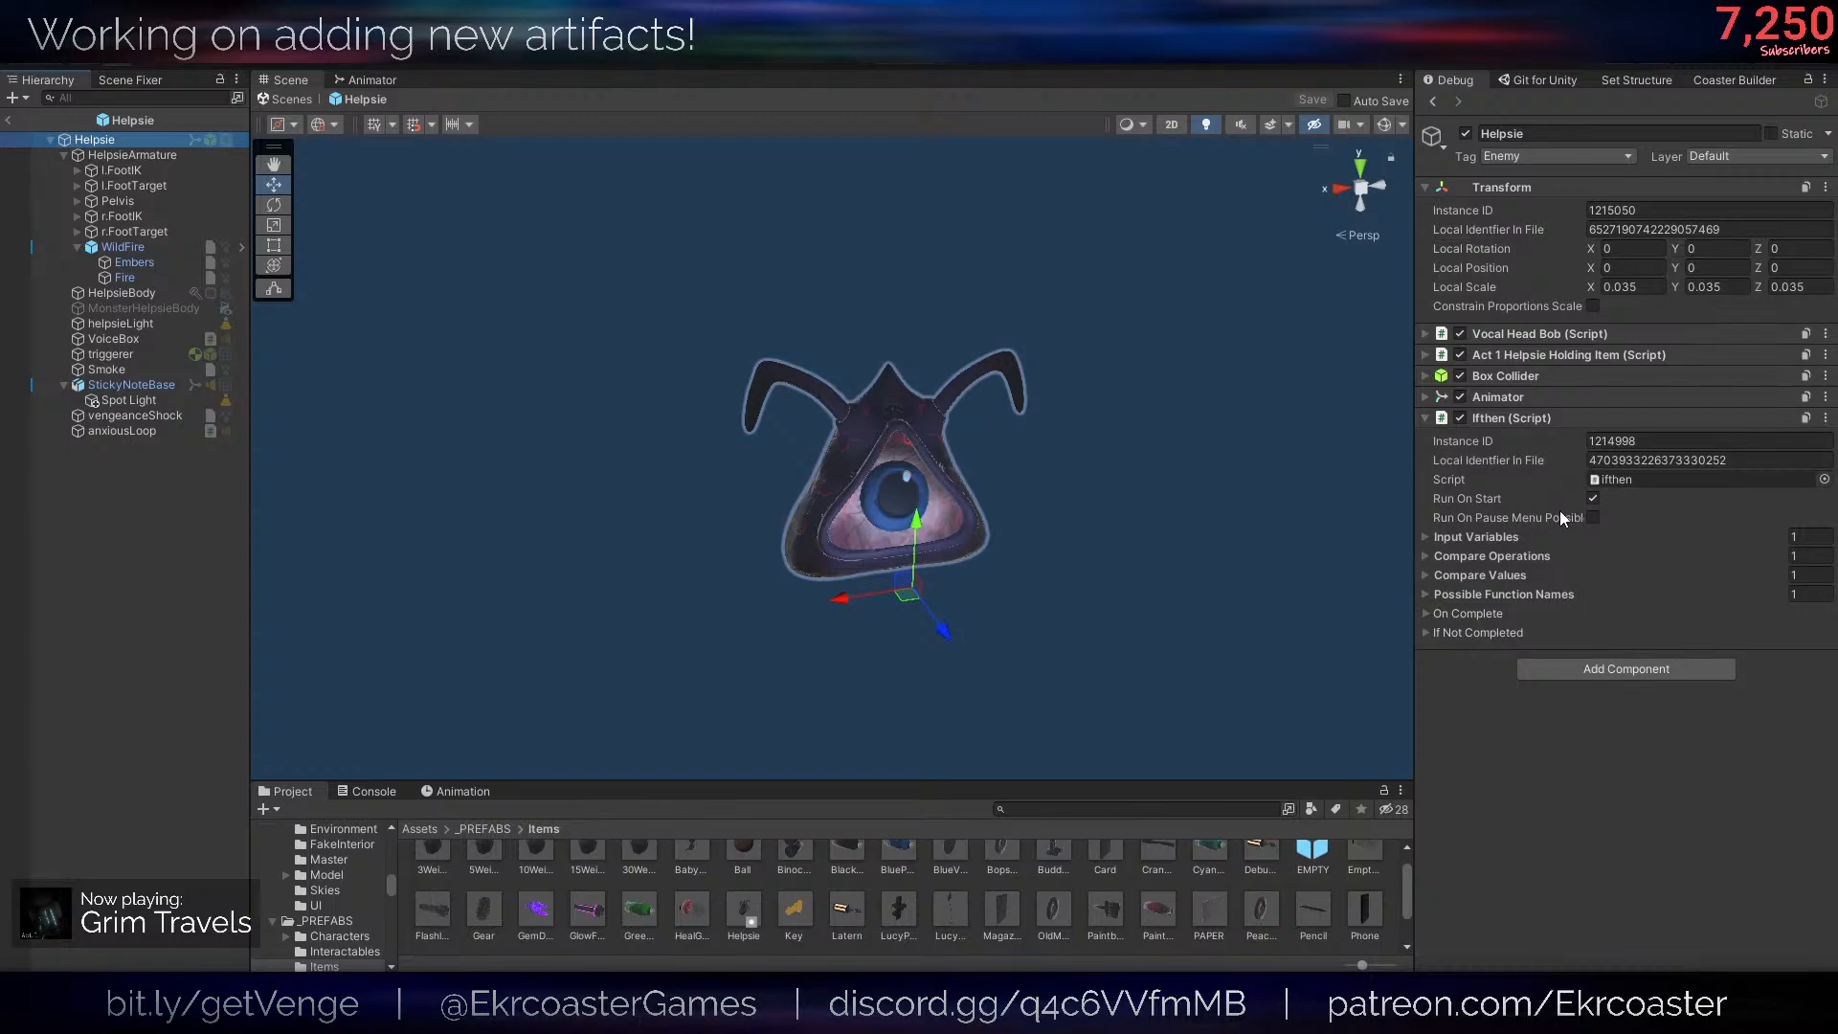
drag(1415, 524, 1265, 504)
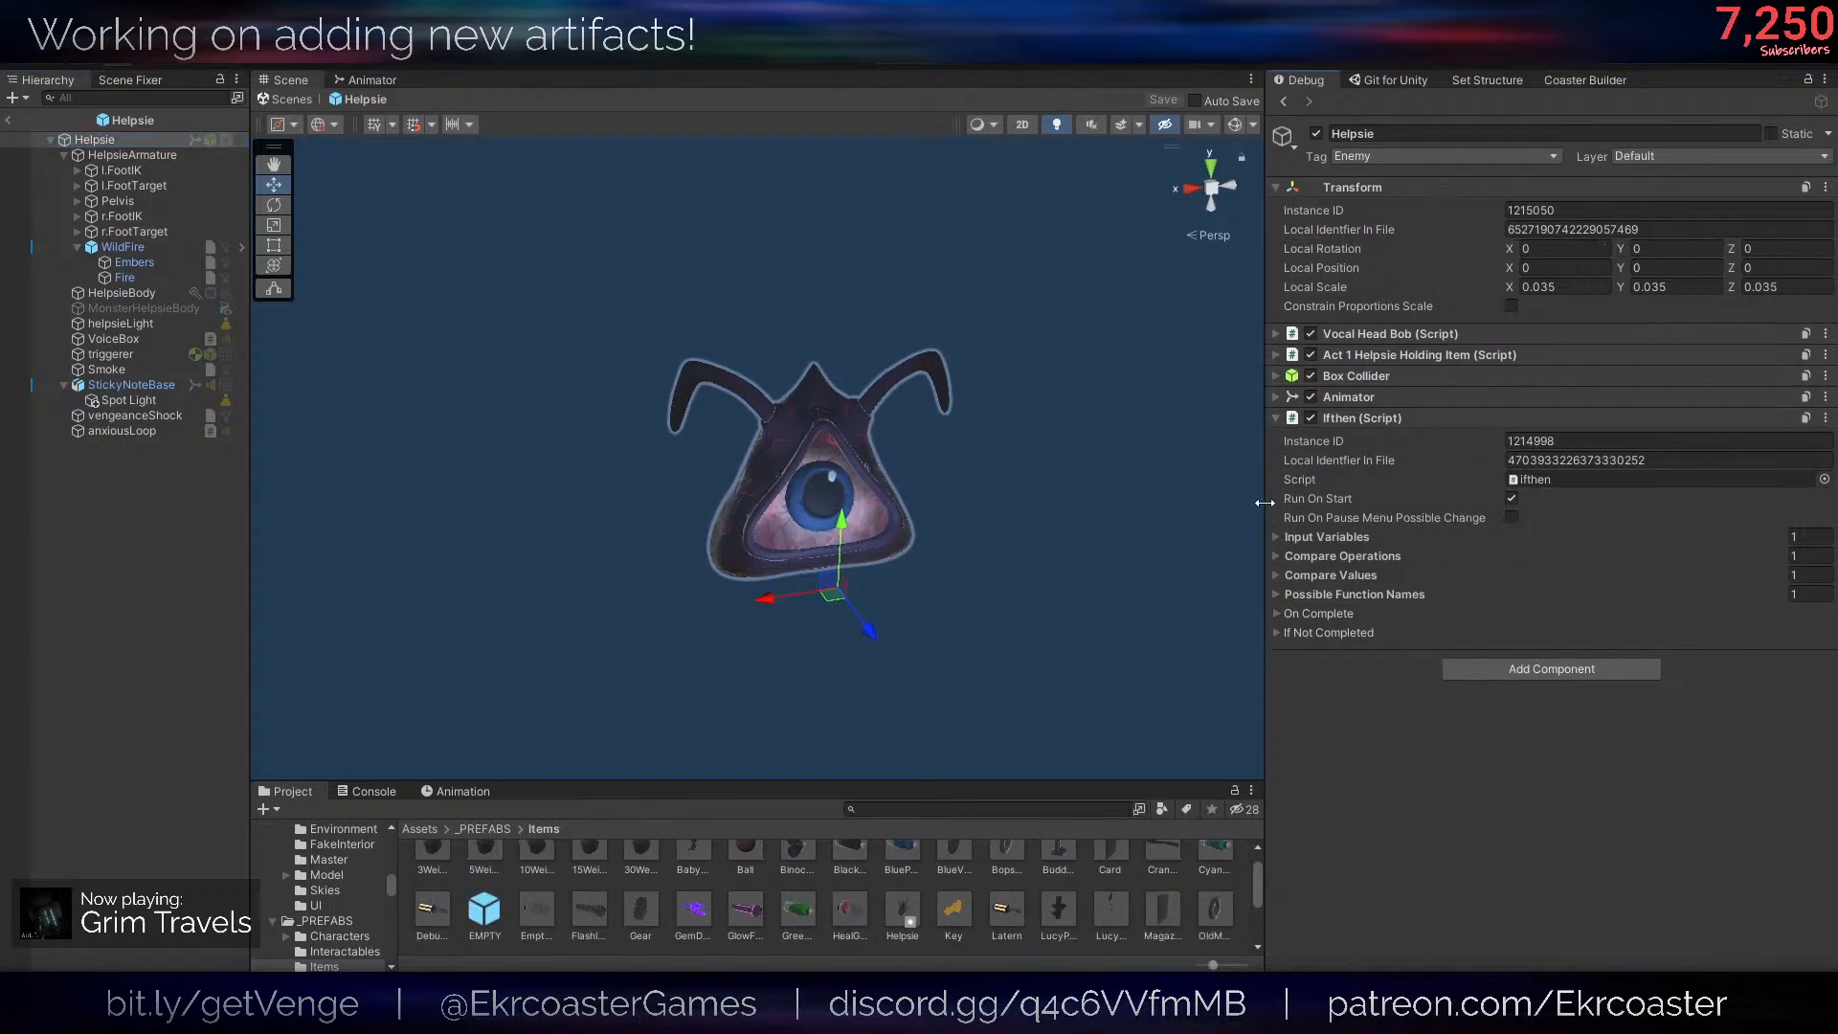
click(1512, 517)
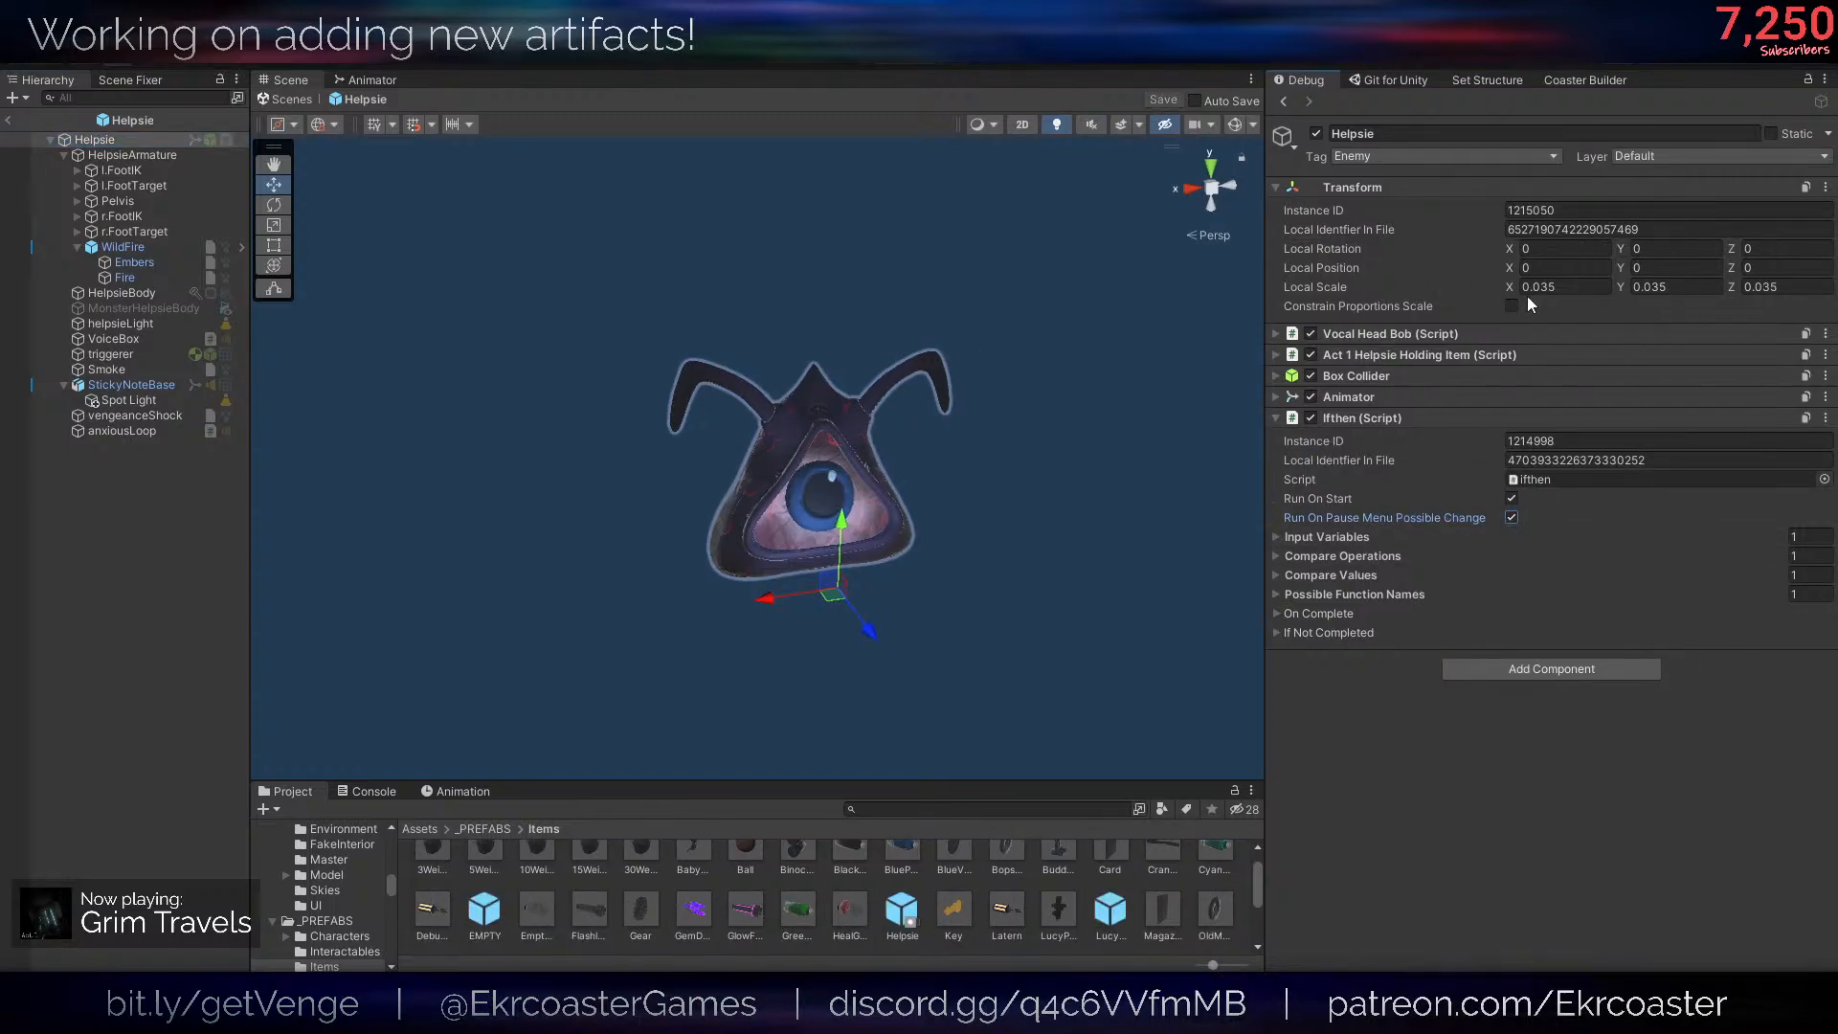
click(107, 580)
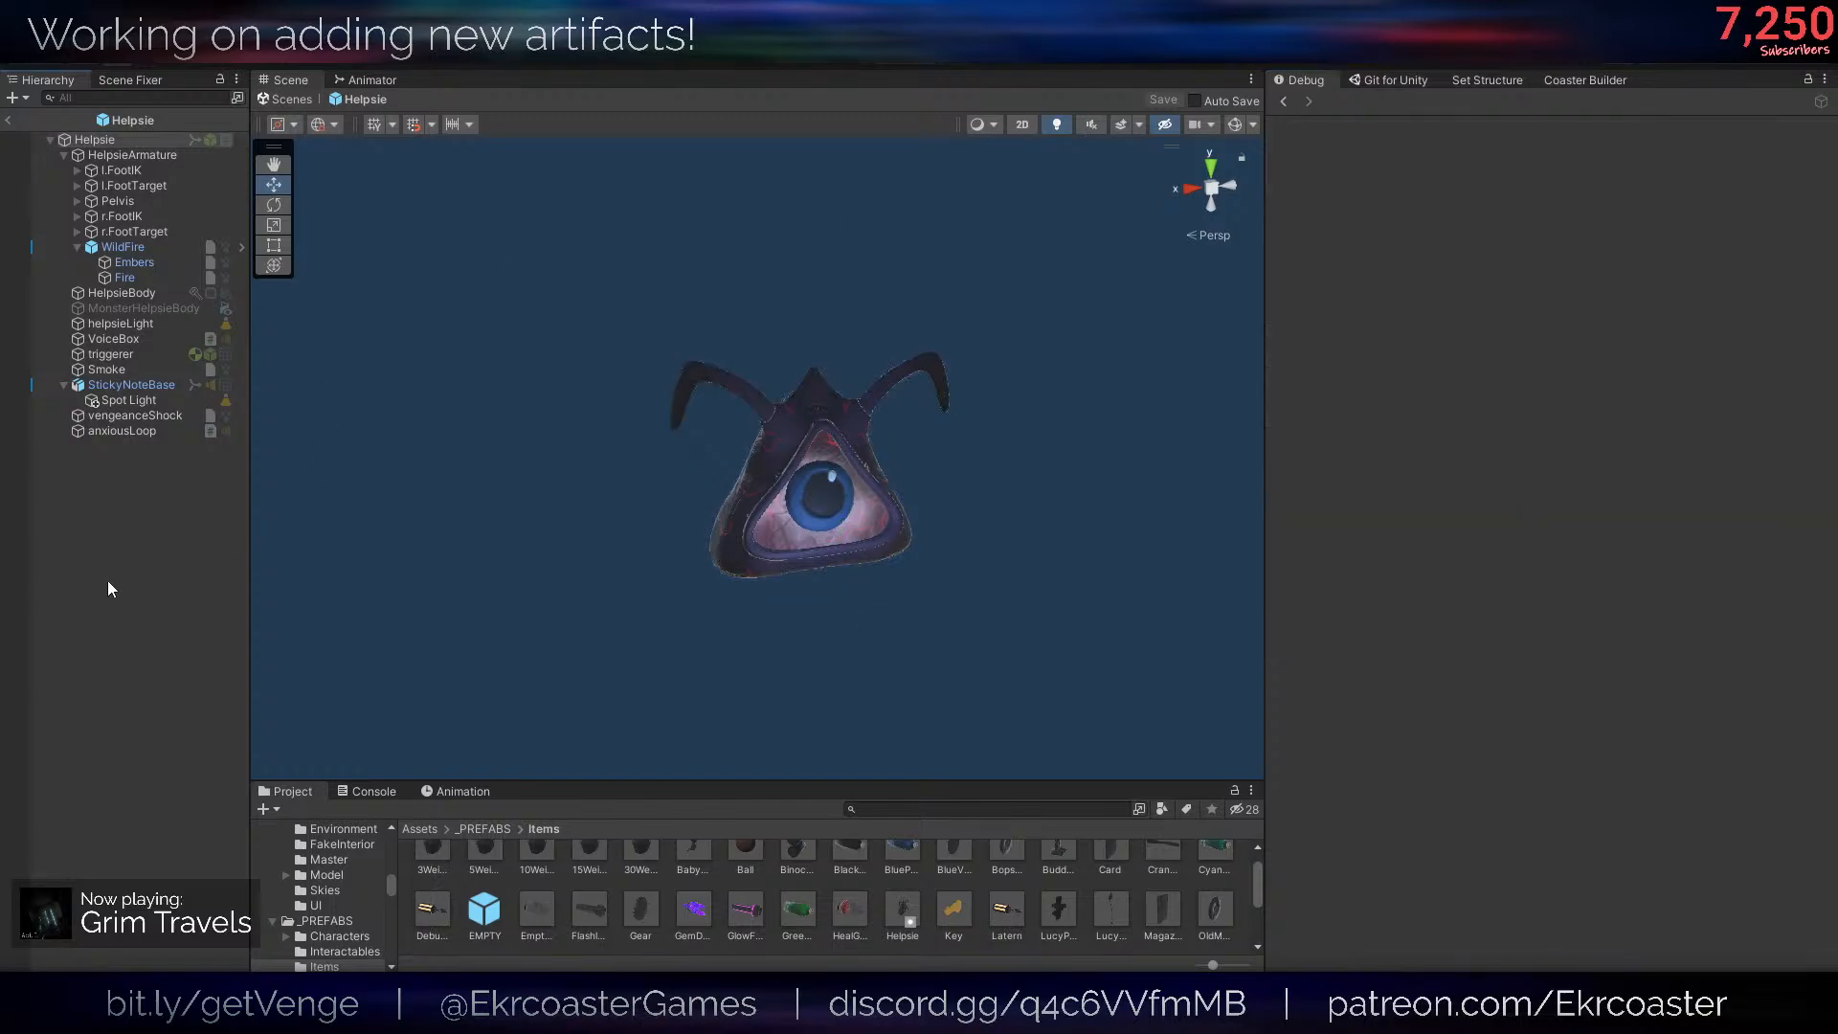
- Open the HelpsieRealInstance prefab from _PREFABS/Characters and inspect the components on its root and HelpsieArmature
click(484, 830)
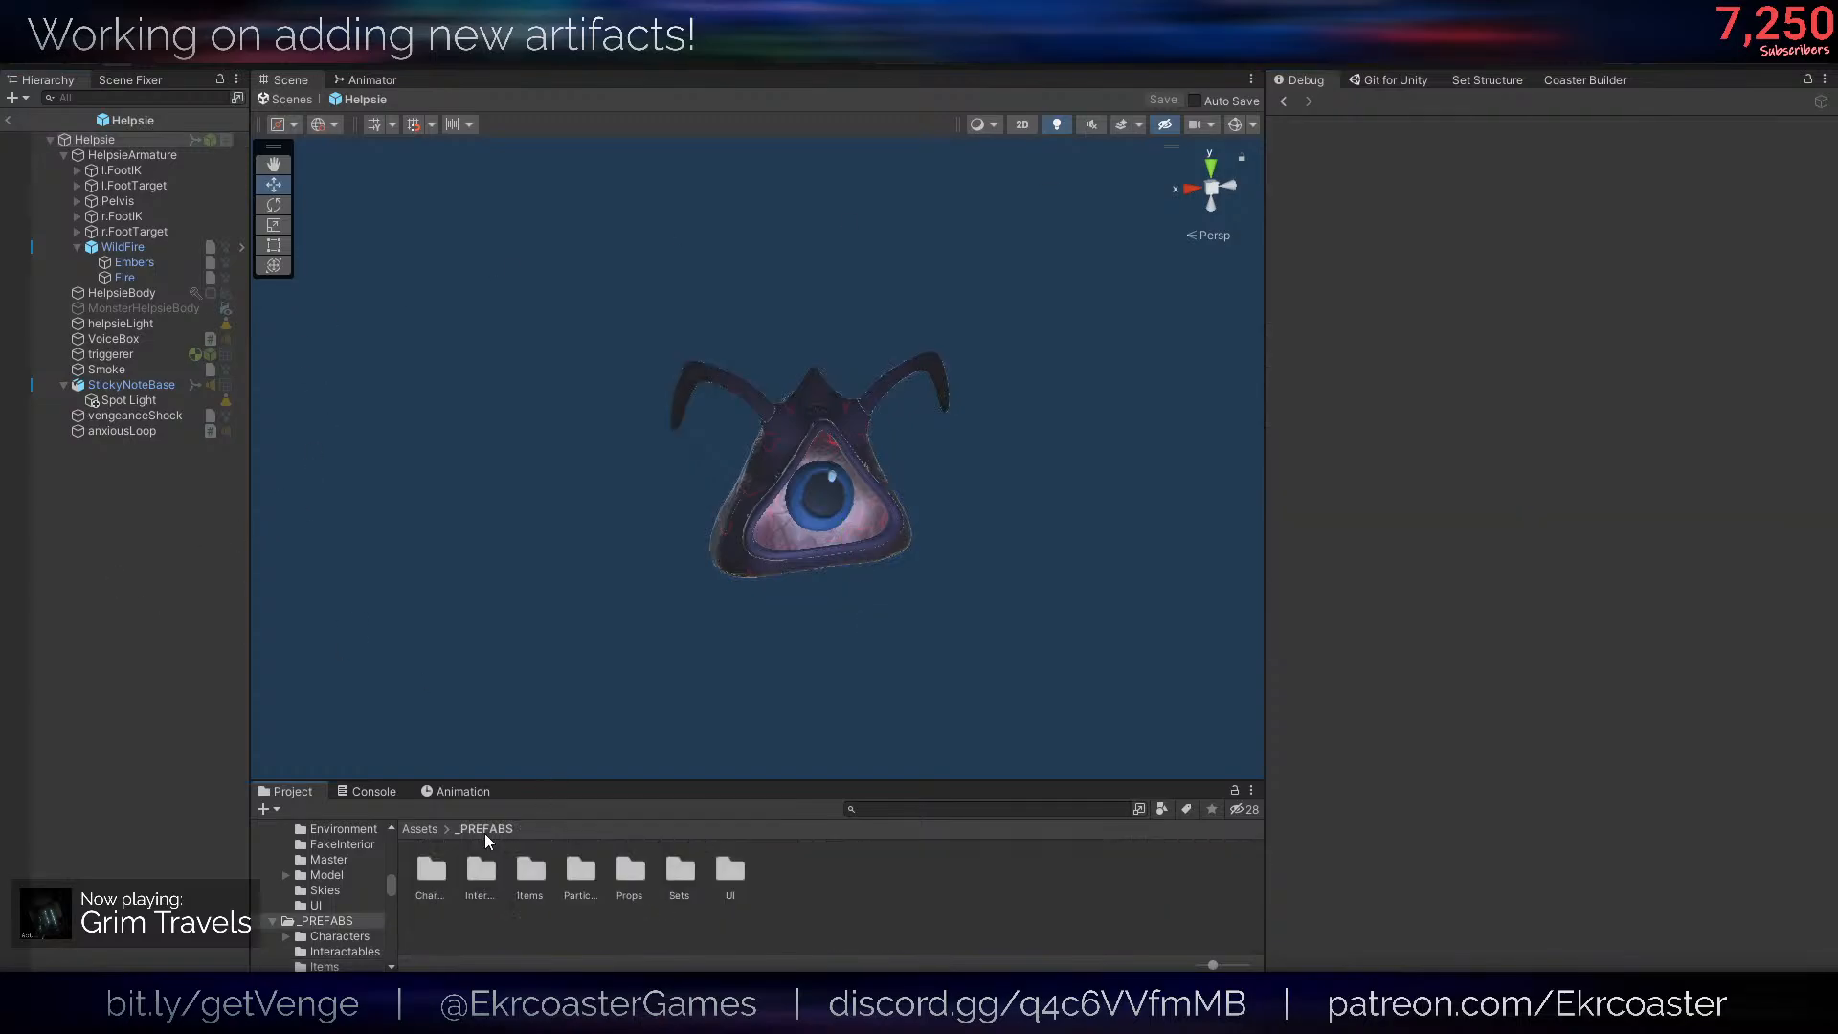
double_click(430, 869)
double_click(631, 869)
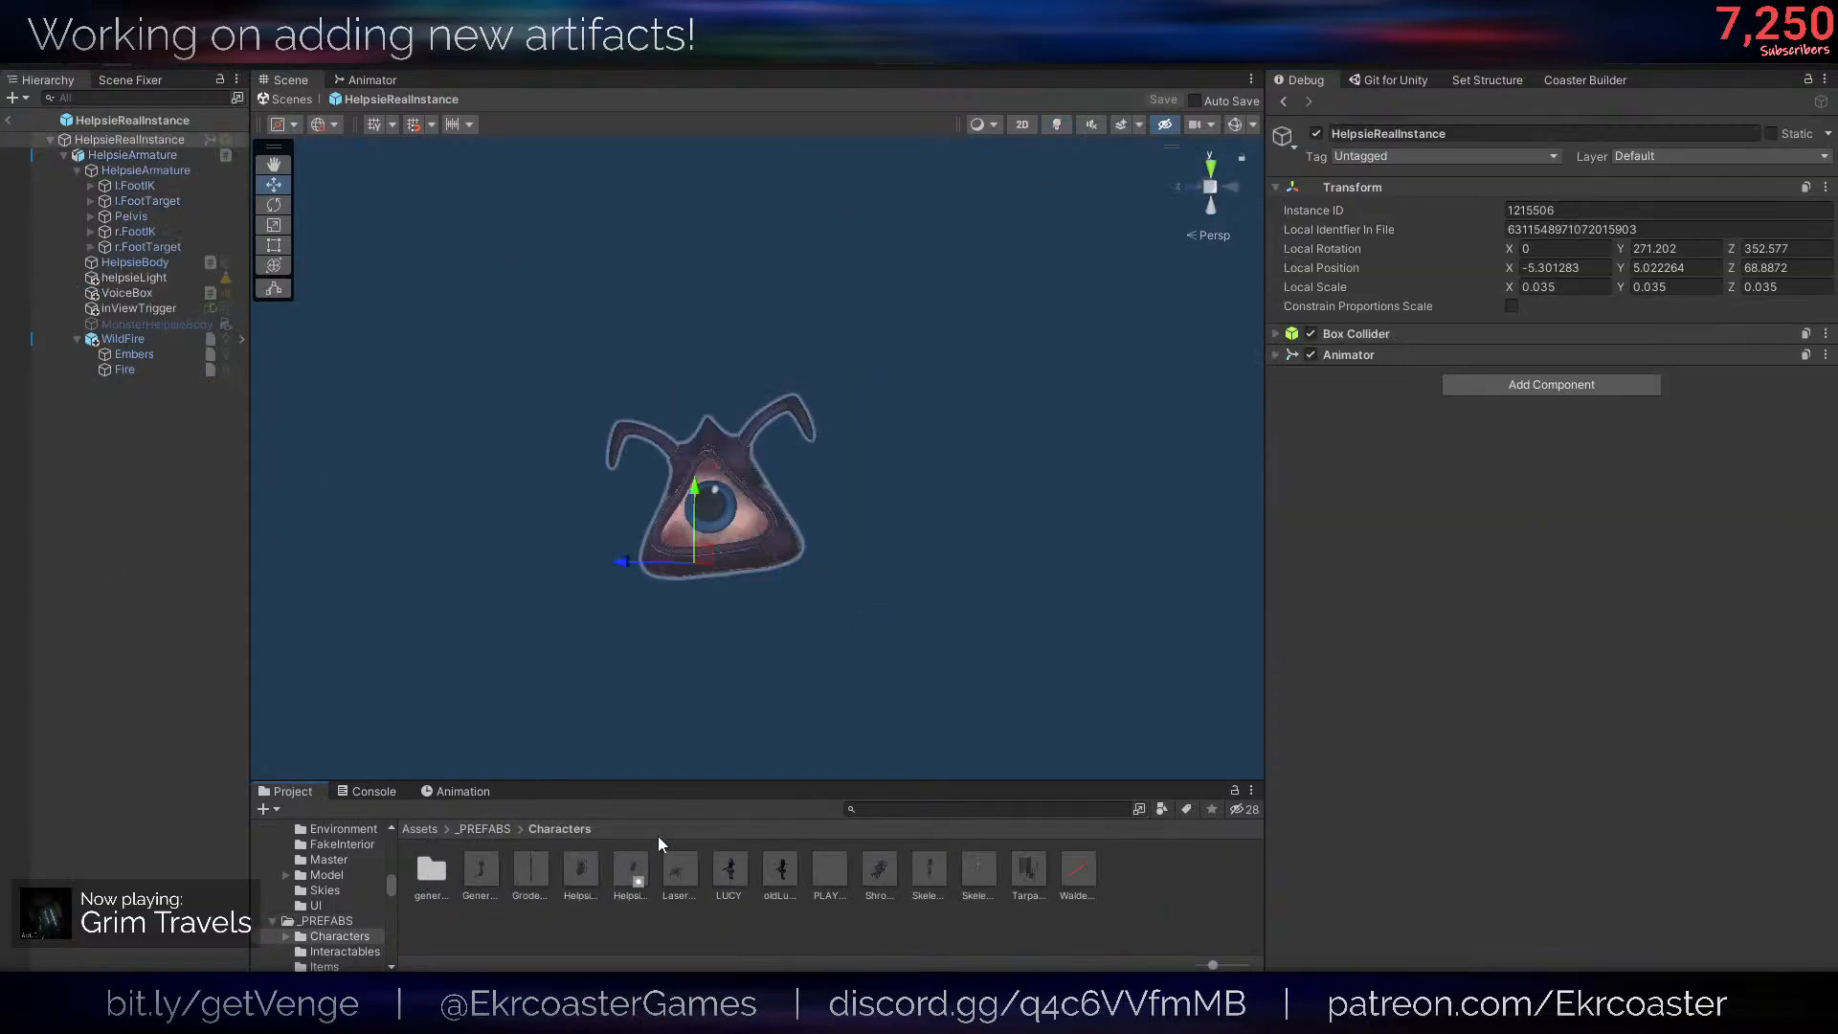
click(132, 142)
click(134, 155)
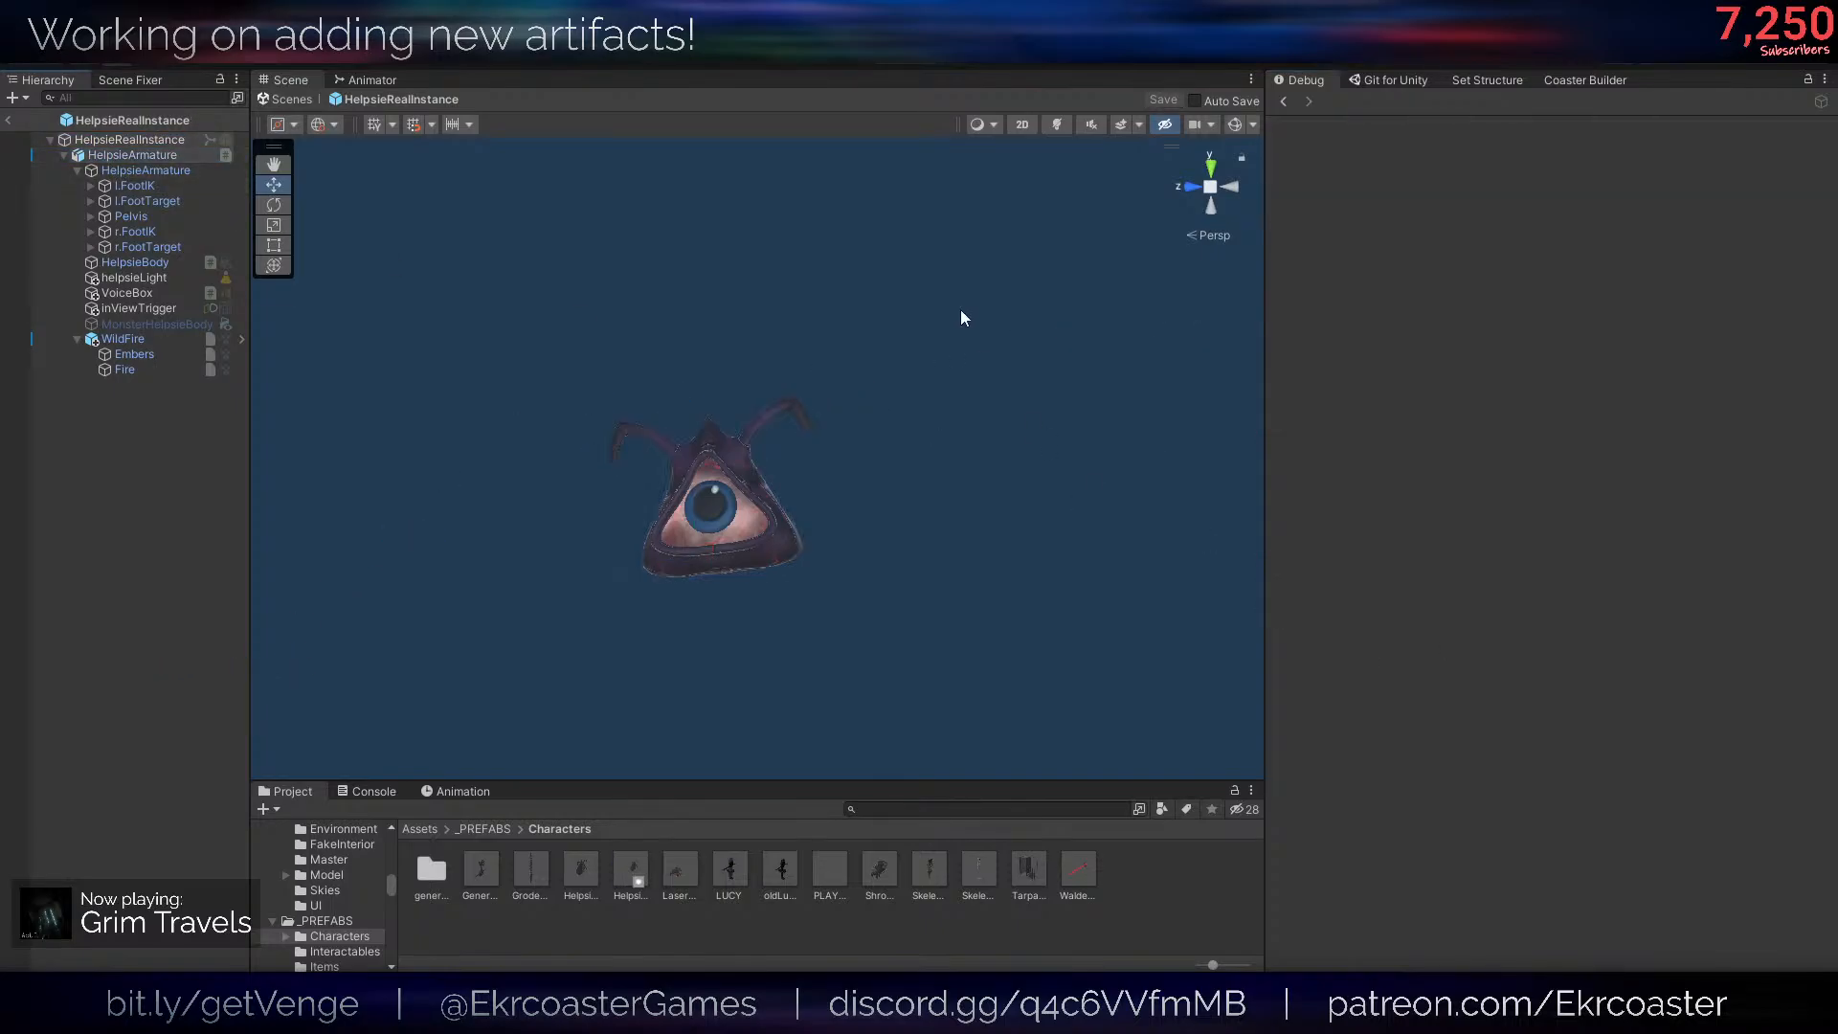
- Return the Inspector to Normal mode and narrow its panel
click(1825, 79)
click(1714, 149)
drag(1266, 528, 1581, 537)
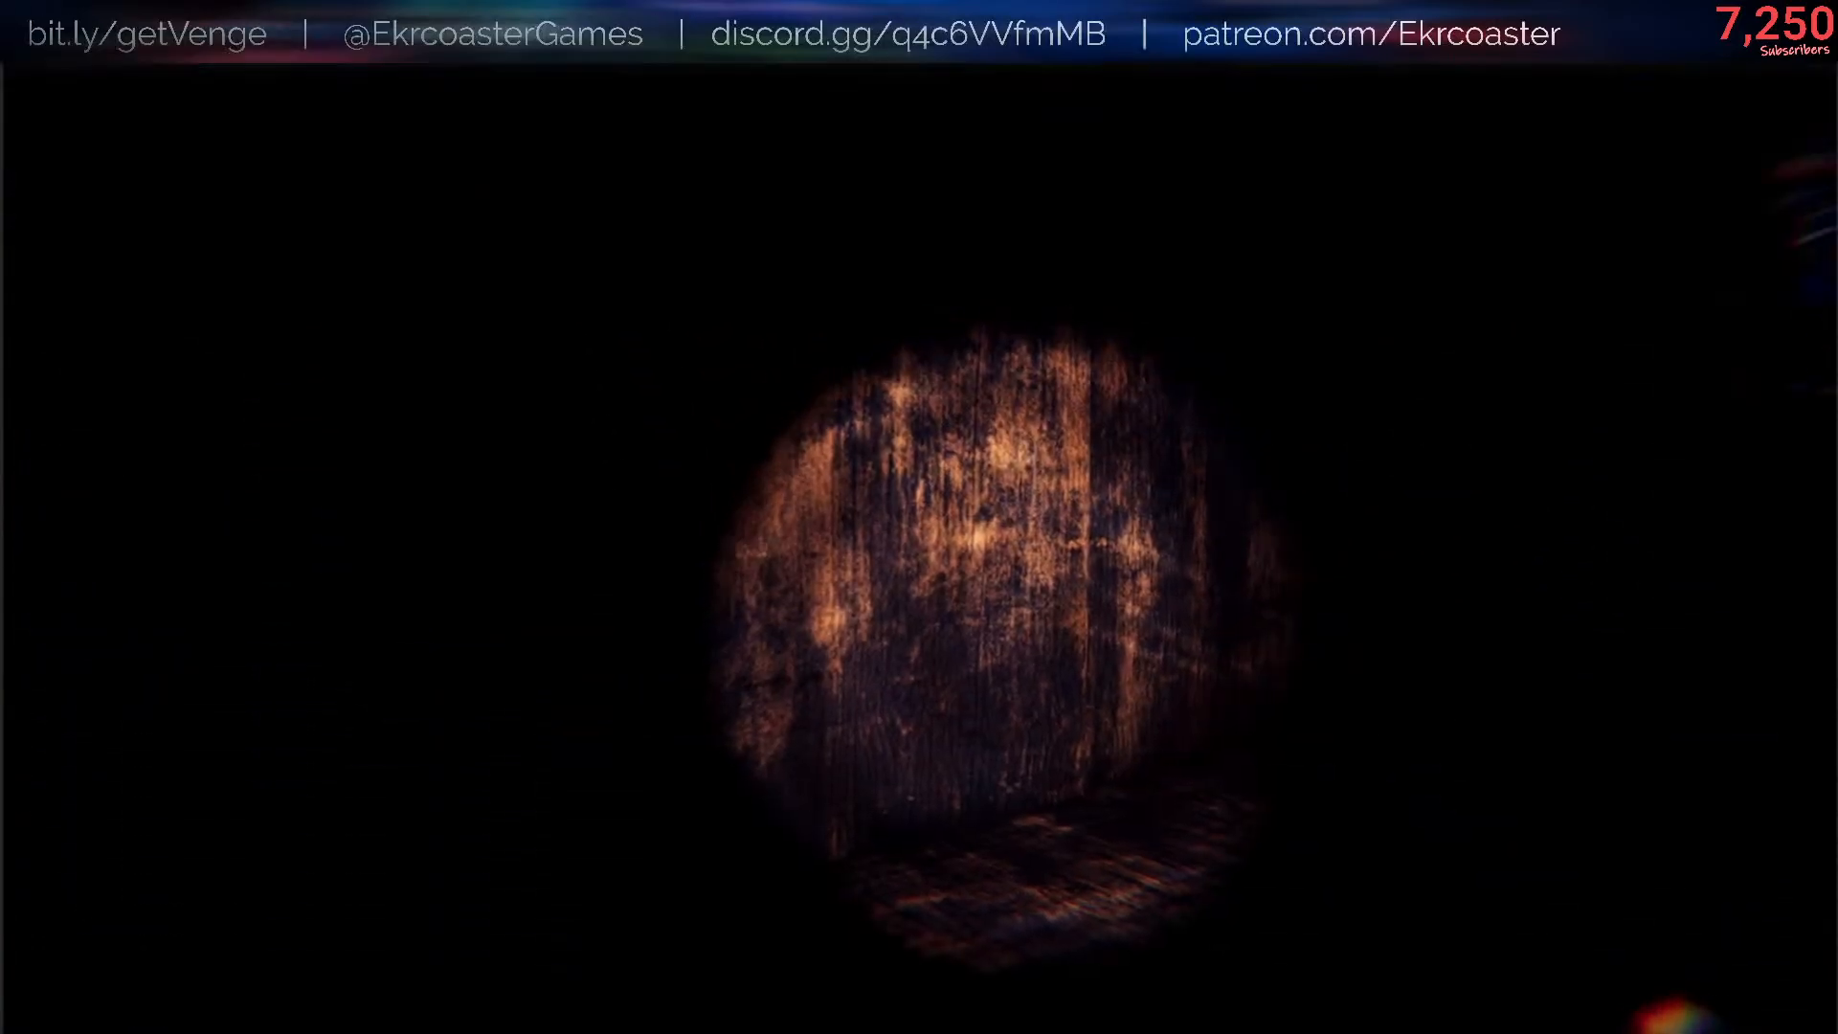
- In the running game, run /give HELPSIE in the console, hold the Helpsie and drop it on the floor
text(/)
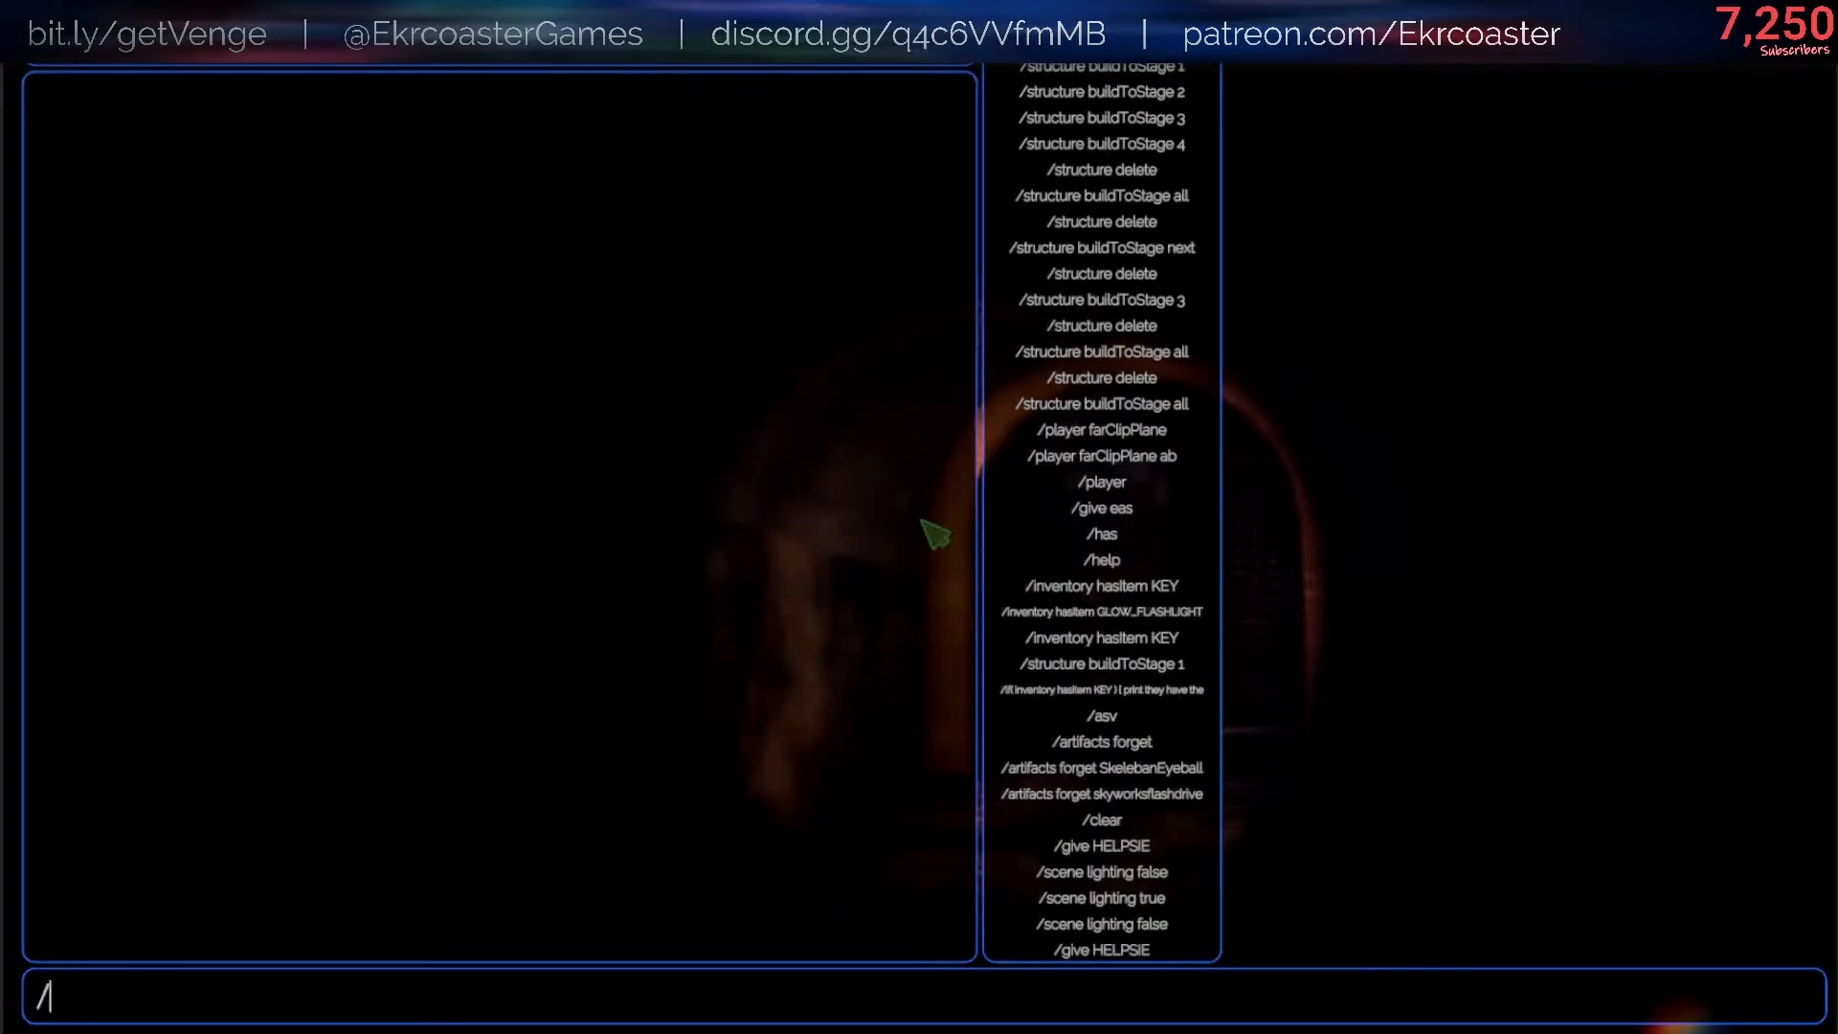
key(Up)
key(Return)
scroll(919, 517, down, 1)
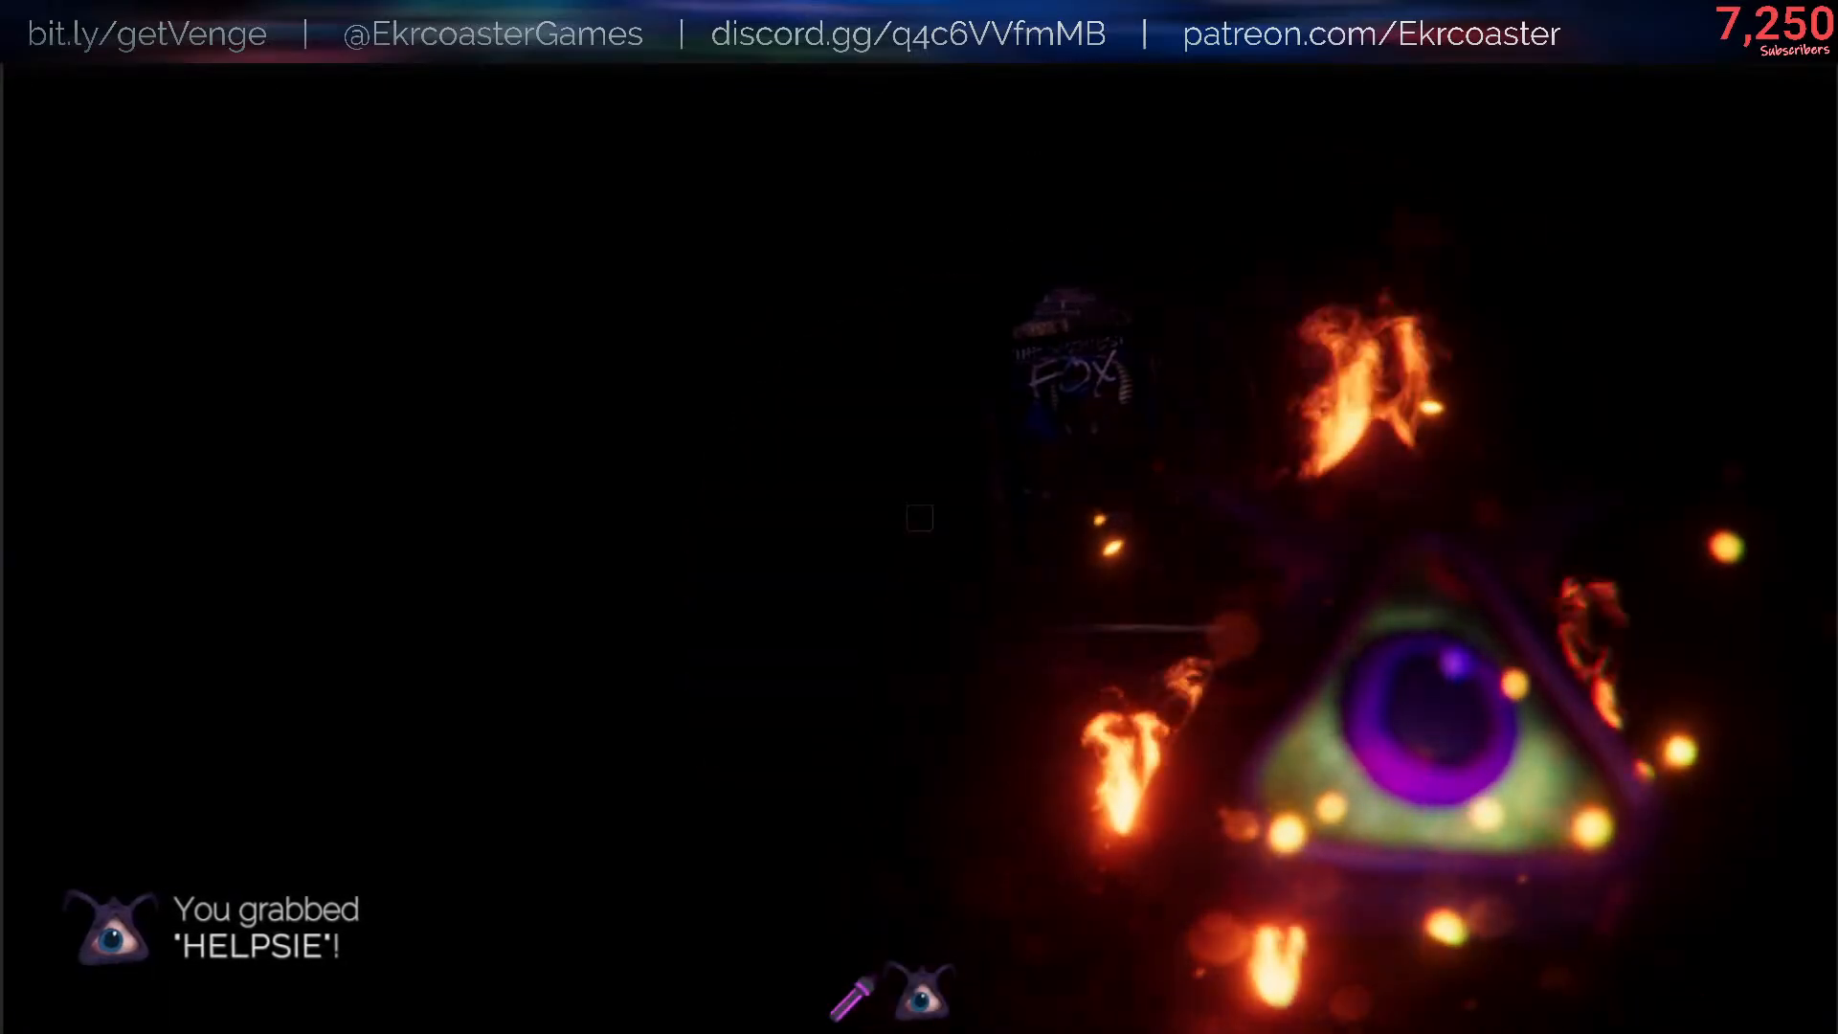
key(q)
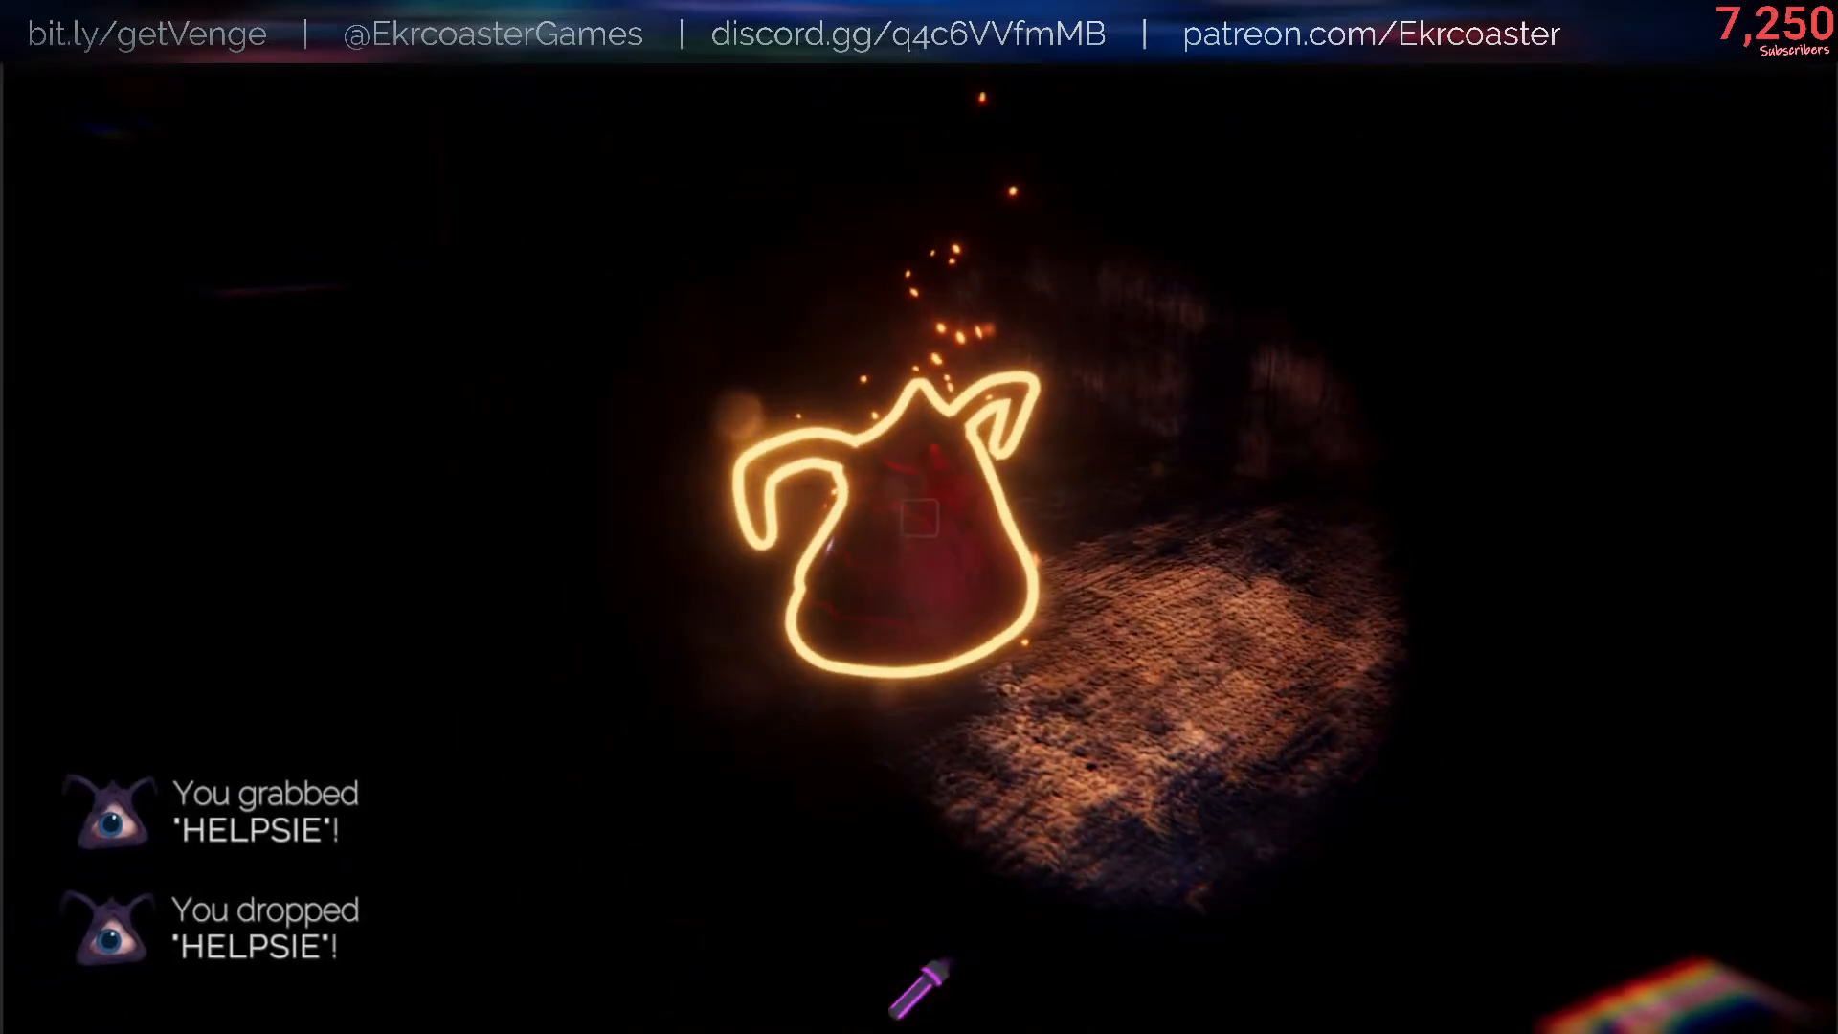
- Run /scene lighting false to inspect the dropped Helpsie, and bring up the pause menu
text(/)
key(Up)
key(Up)
key(Up)
key(Return)
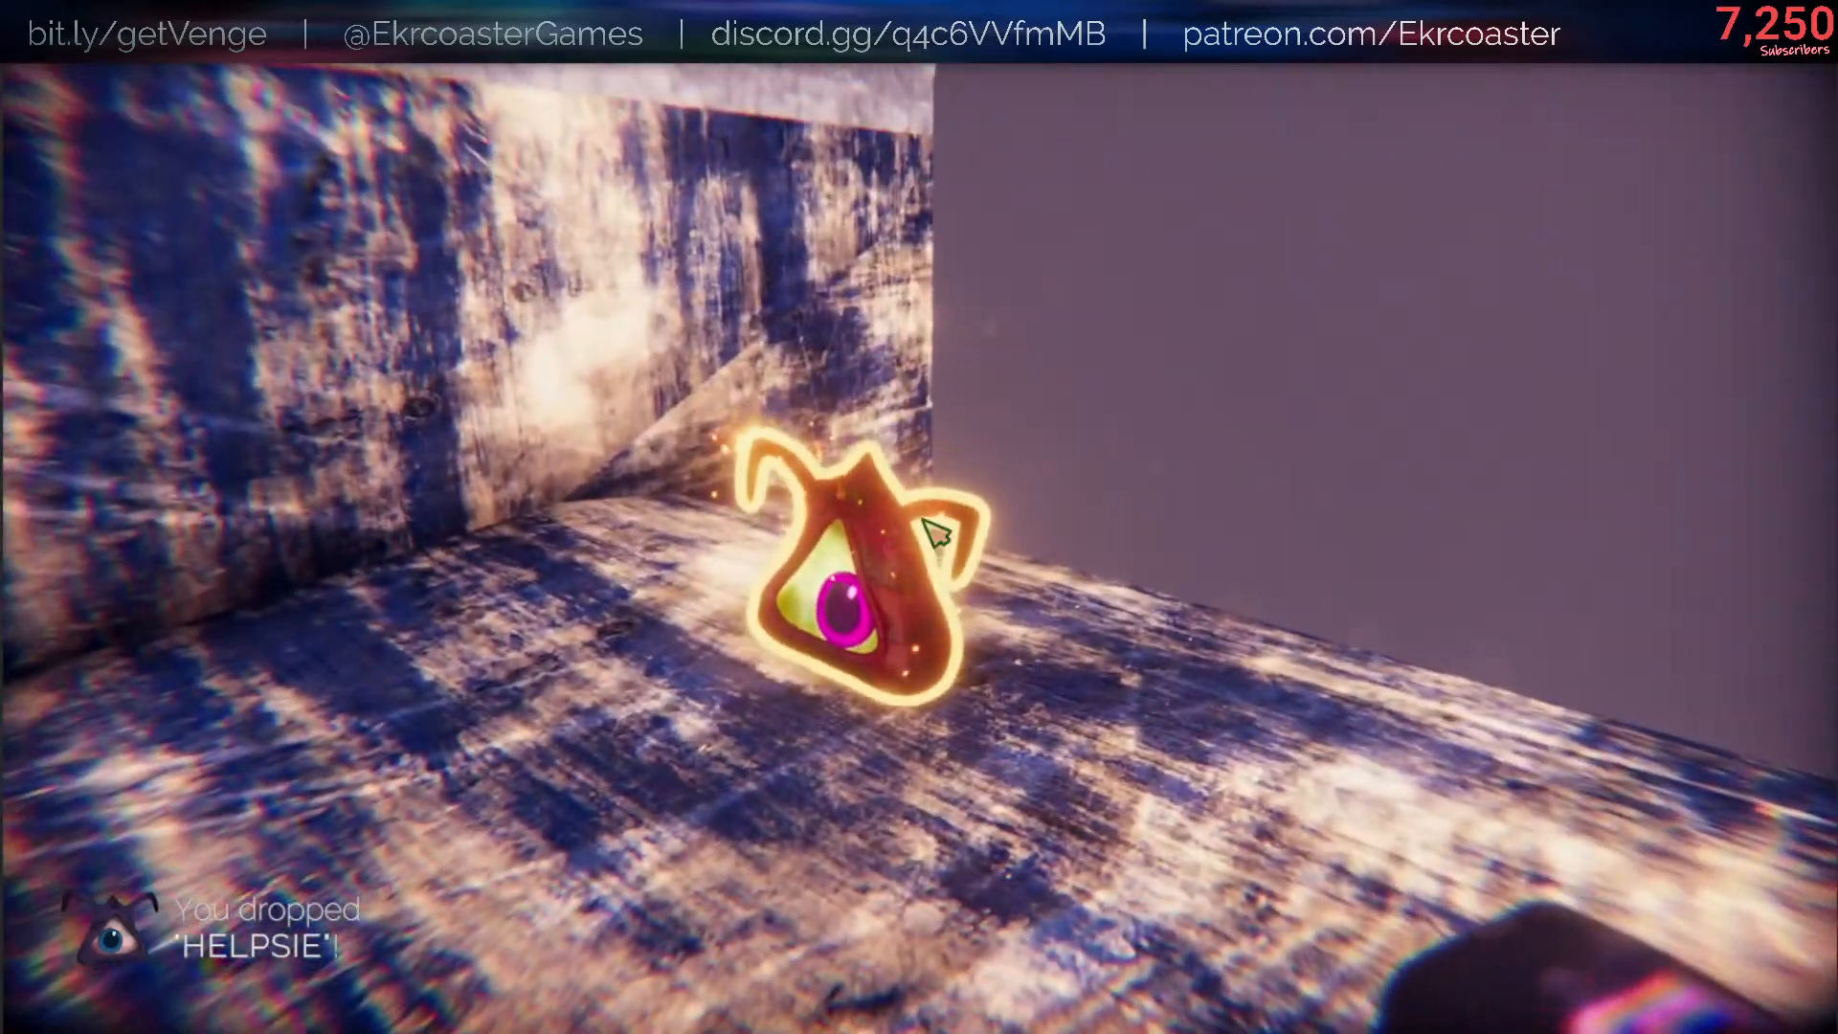
key(Escape)
click(1511, 577)
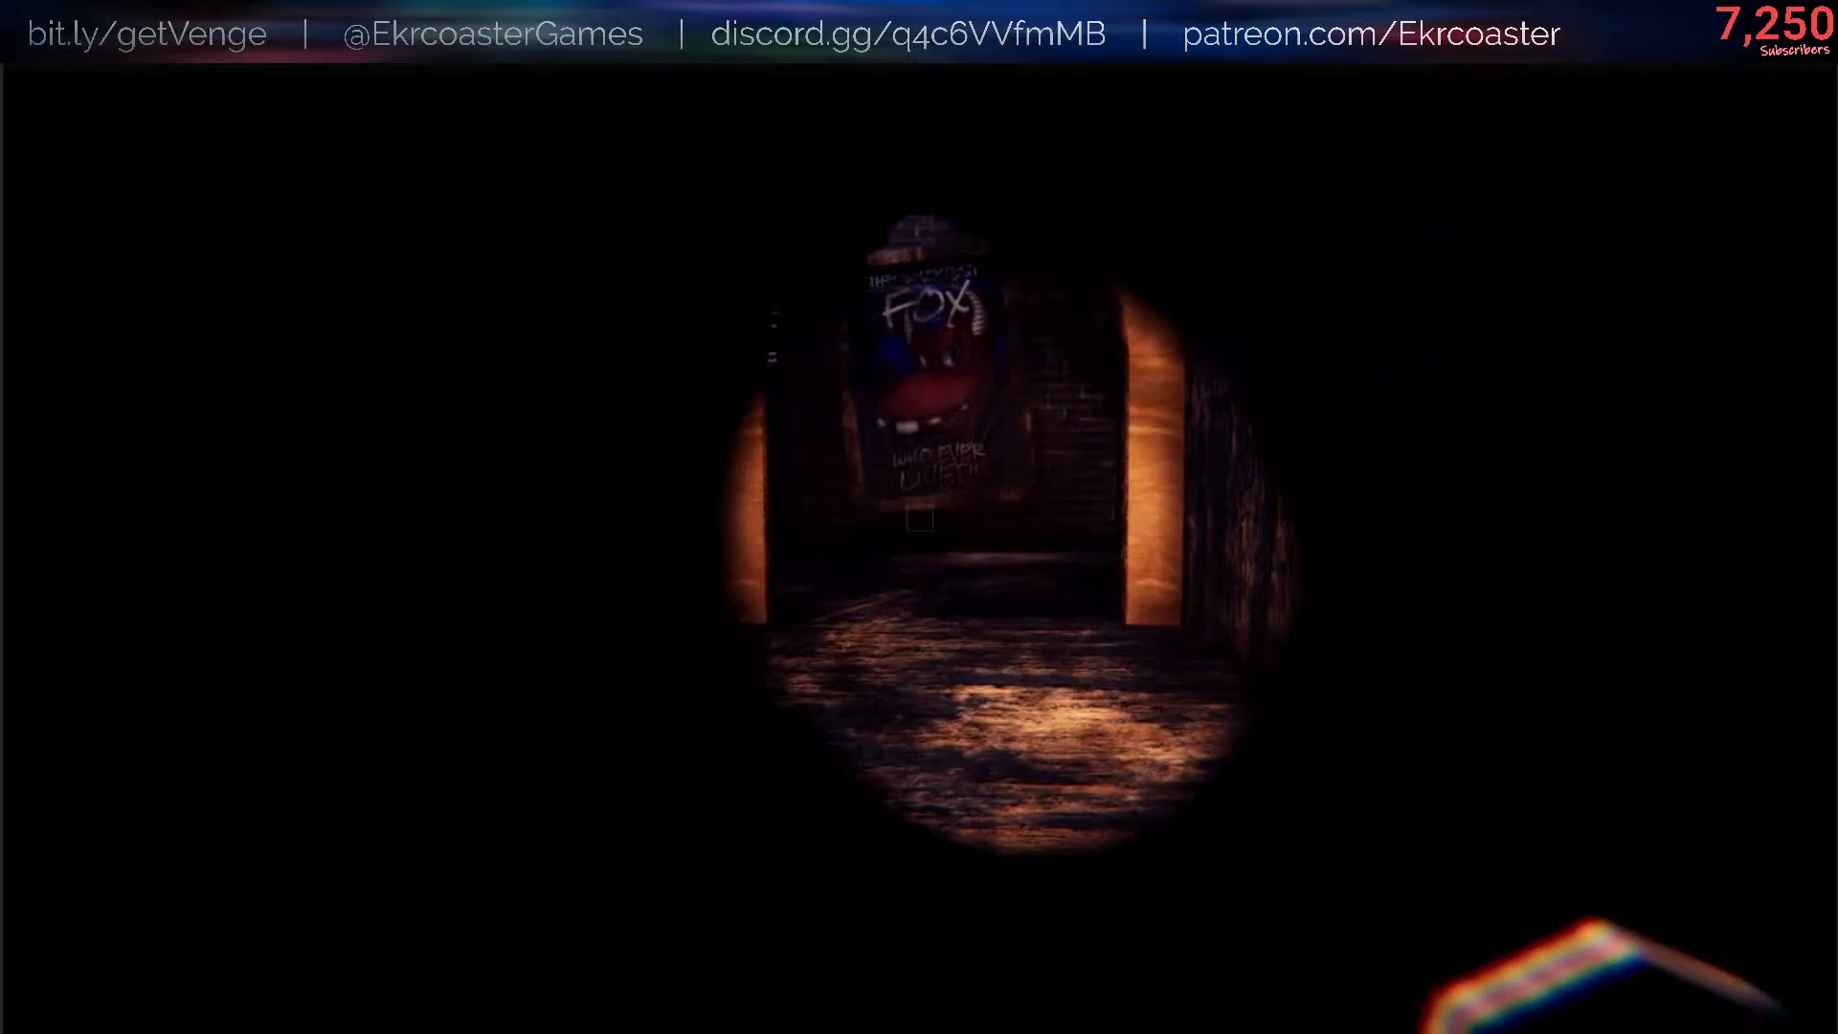
- Run /scene lighting false in the console of the new game session
key(w)
key(slash)
key(Up)
key(Return)
- Run /give HELPSIE, drop that Helpsie on the floor, and run the same command again to hold a second one
key(Up)
key(Up)
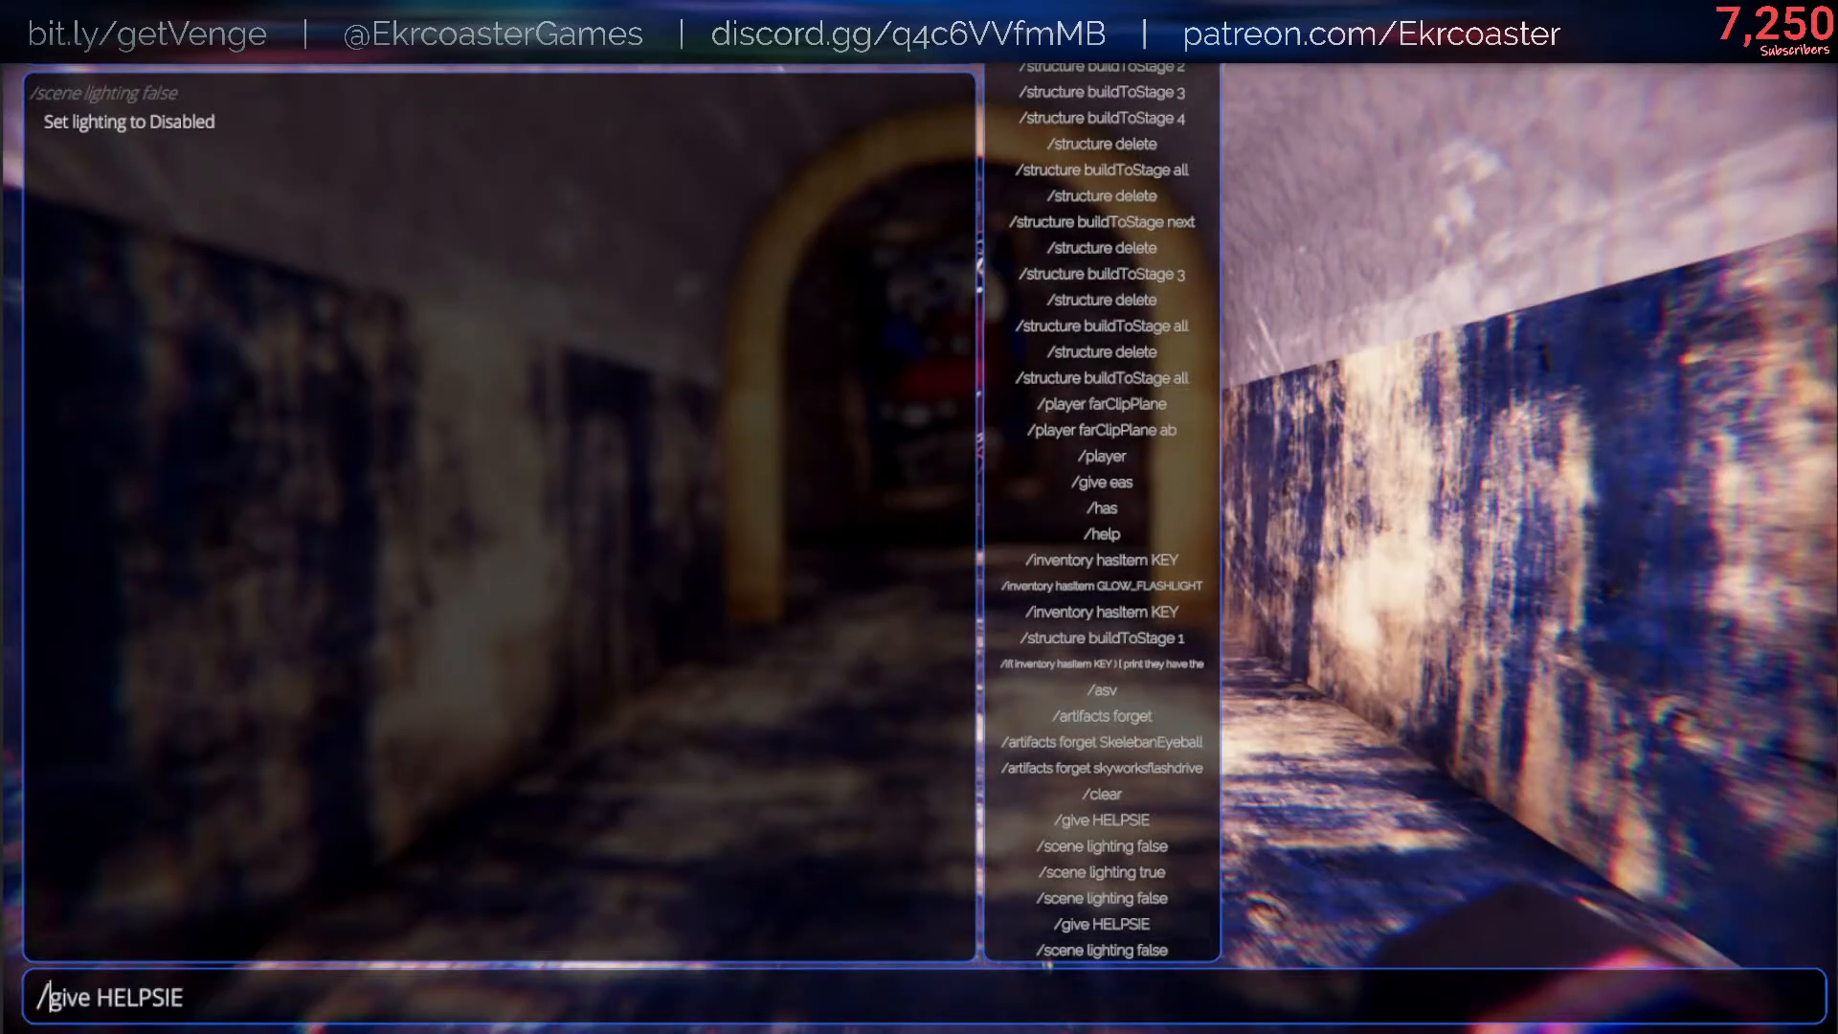
key(Return)
key(Escape)
key(q)
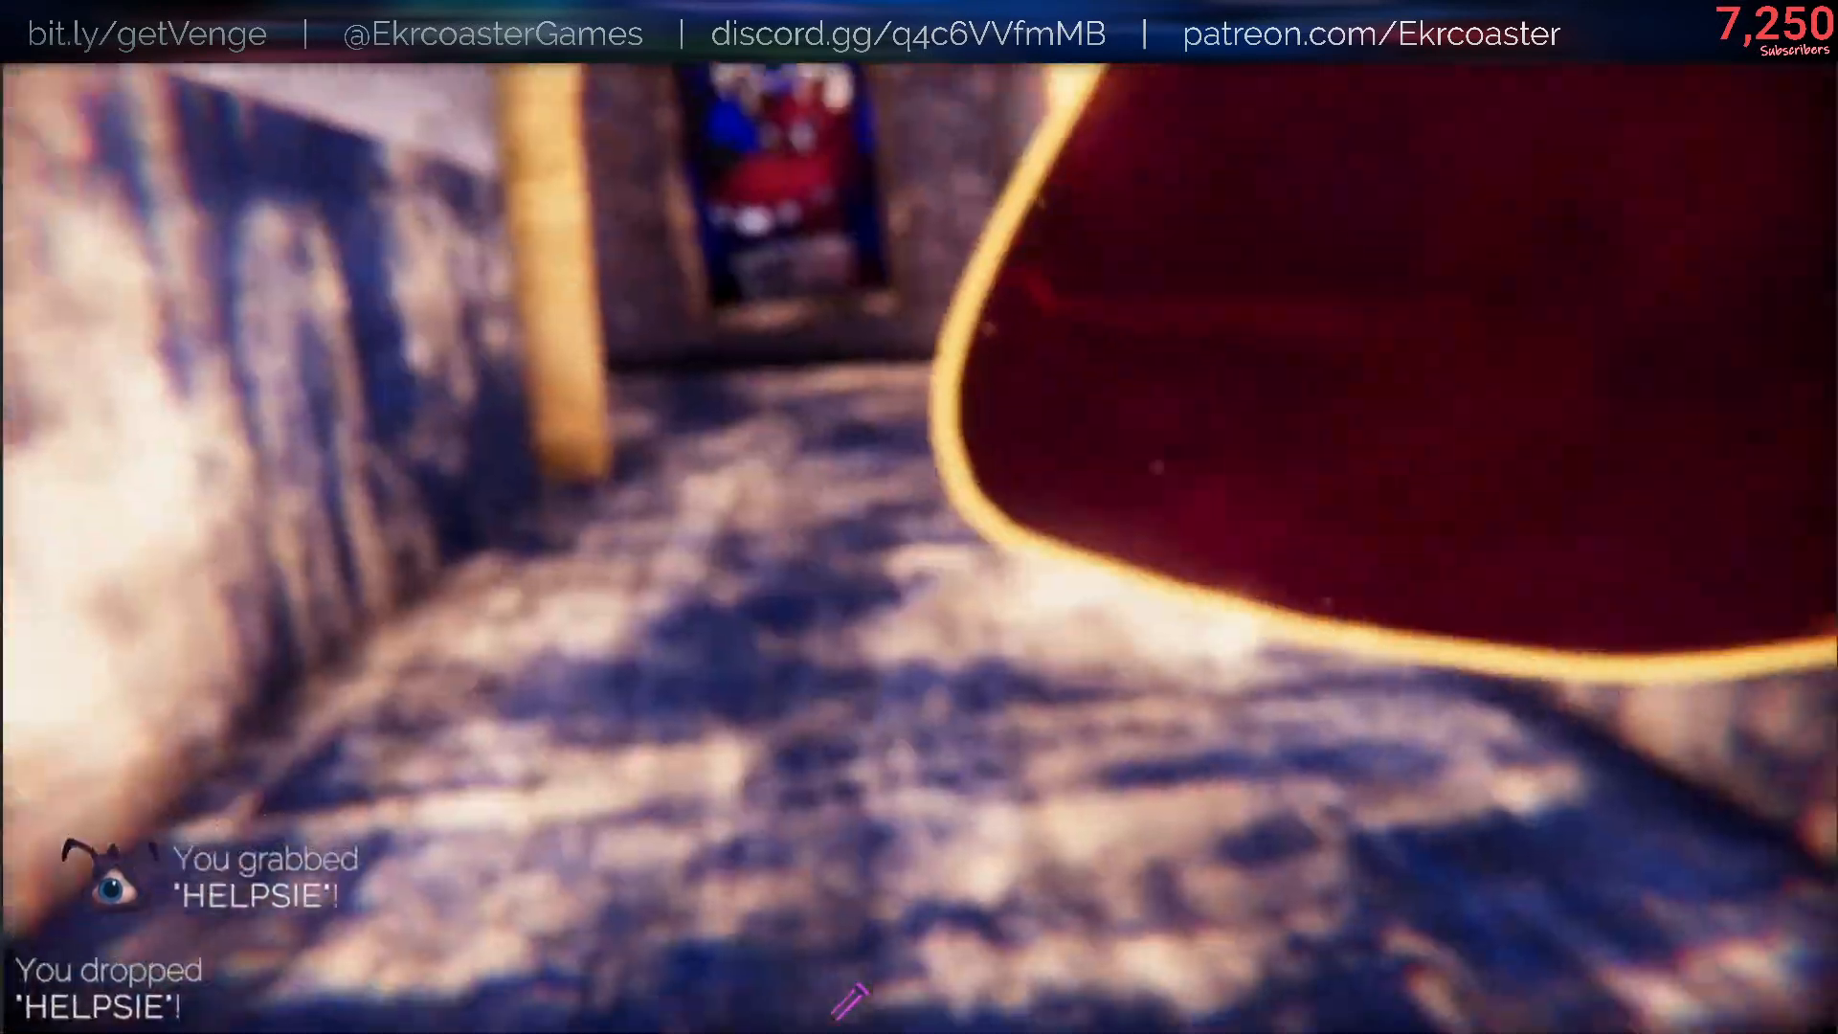
key(slash)
key(Up)
key(Return)
key(Escape)
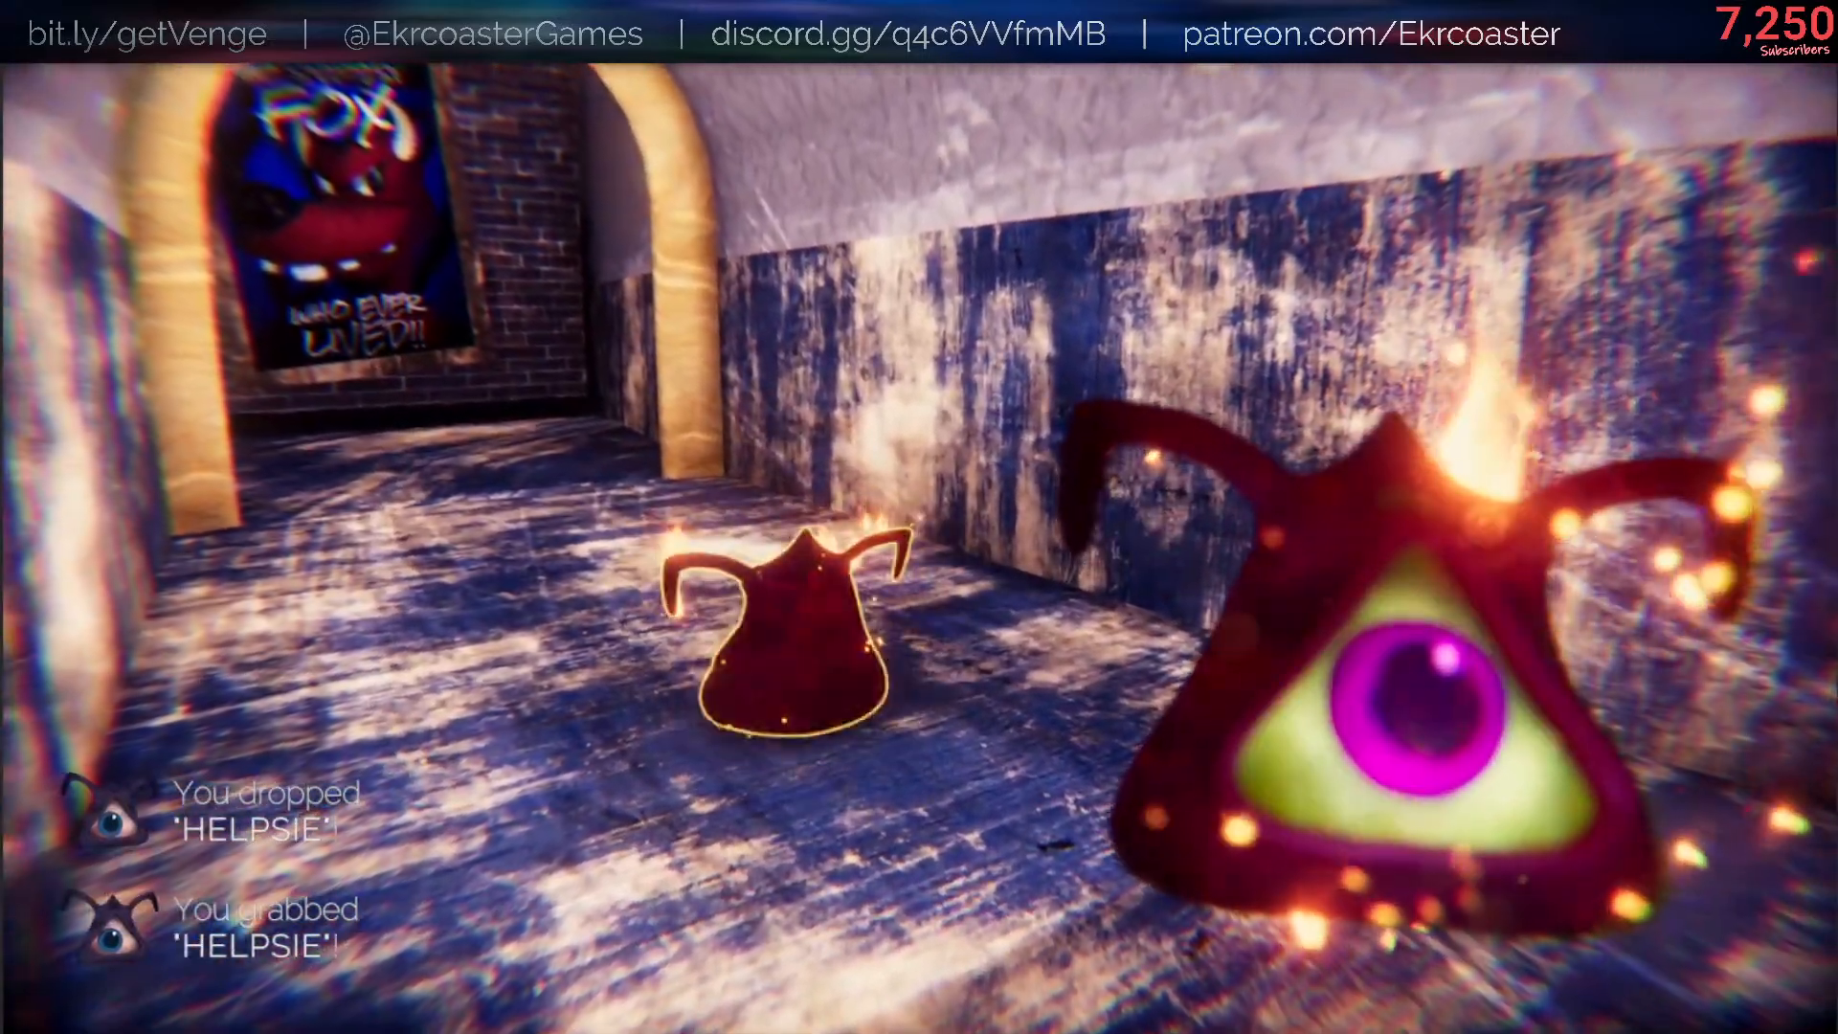
- Pause the game, open the artifacts collection and show the details of Discarded Red Helpsie Skin
key(Escape)
click(1496, 611)
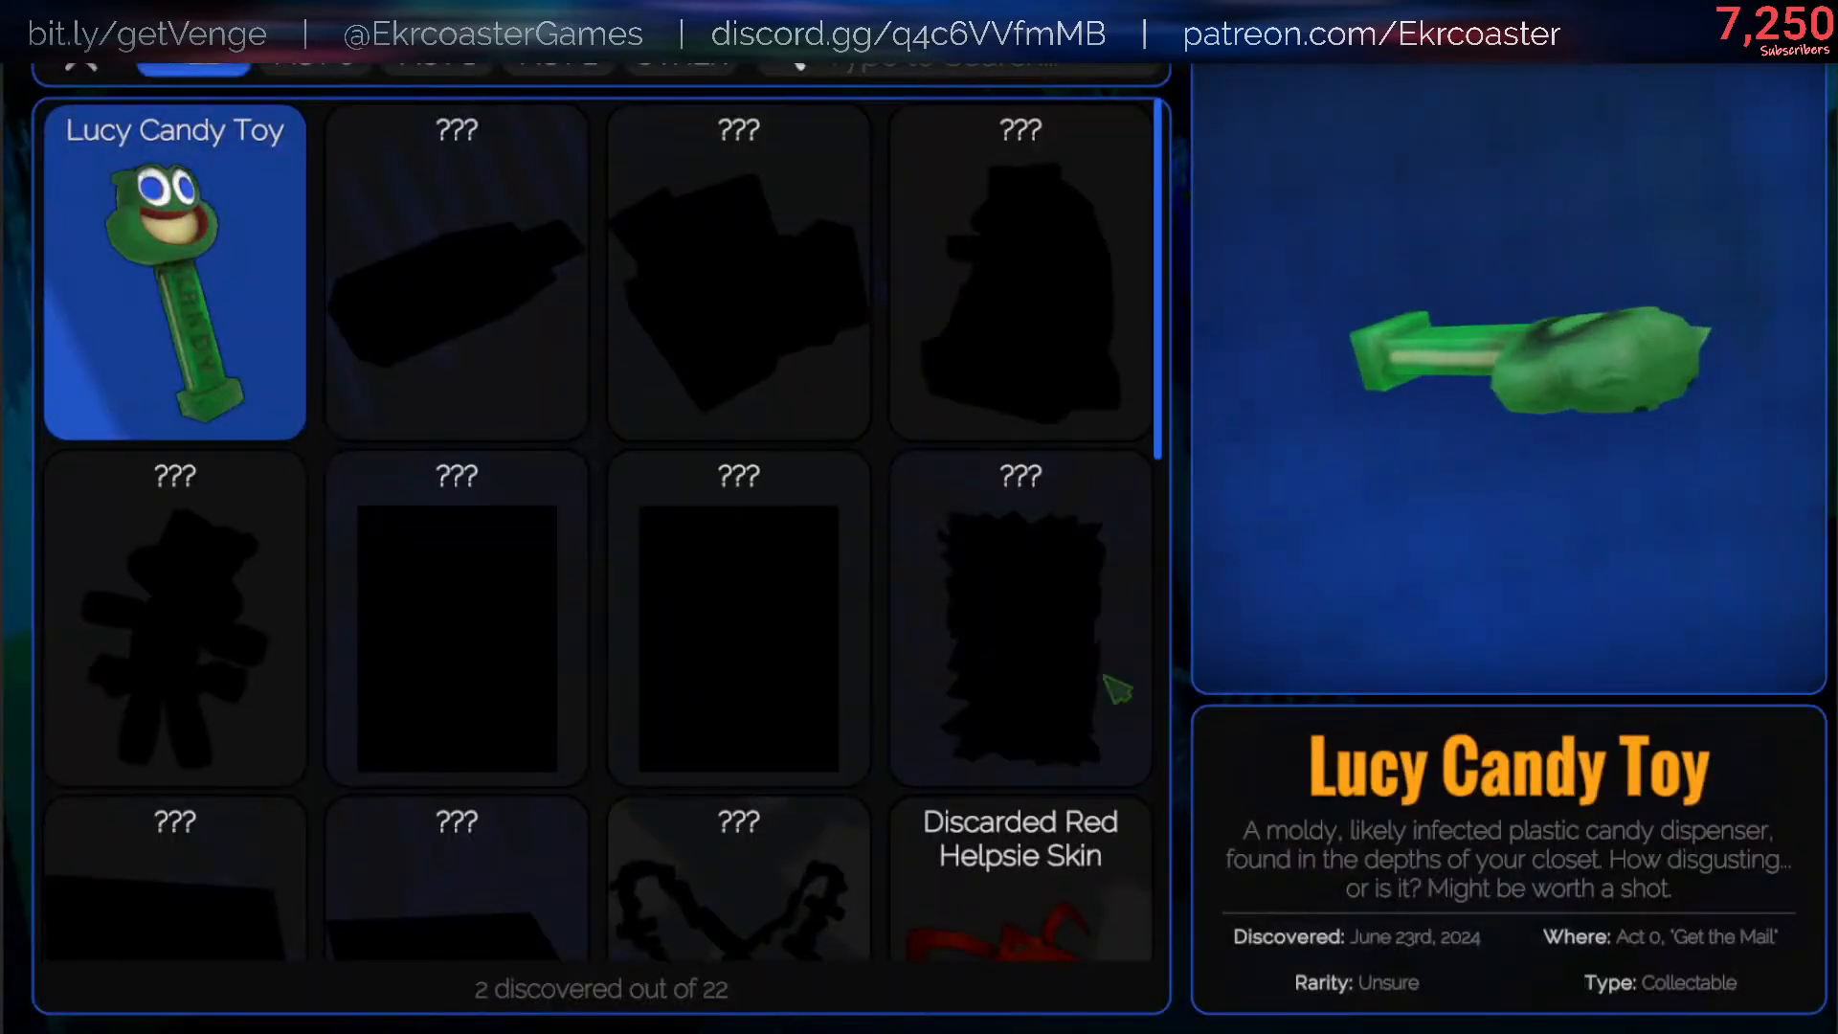
scroll(981, 287, down, 3)
scroll(982, 288, down, 1)
click(1022, 416)
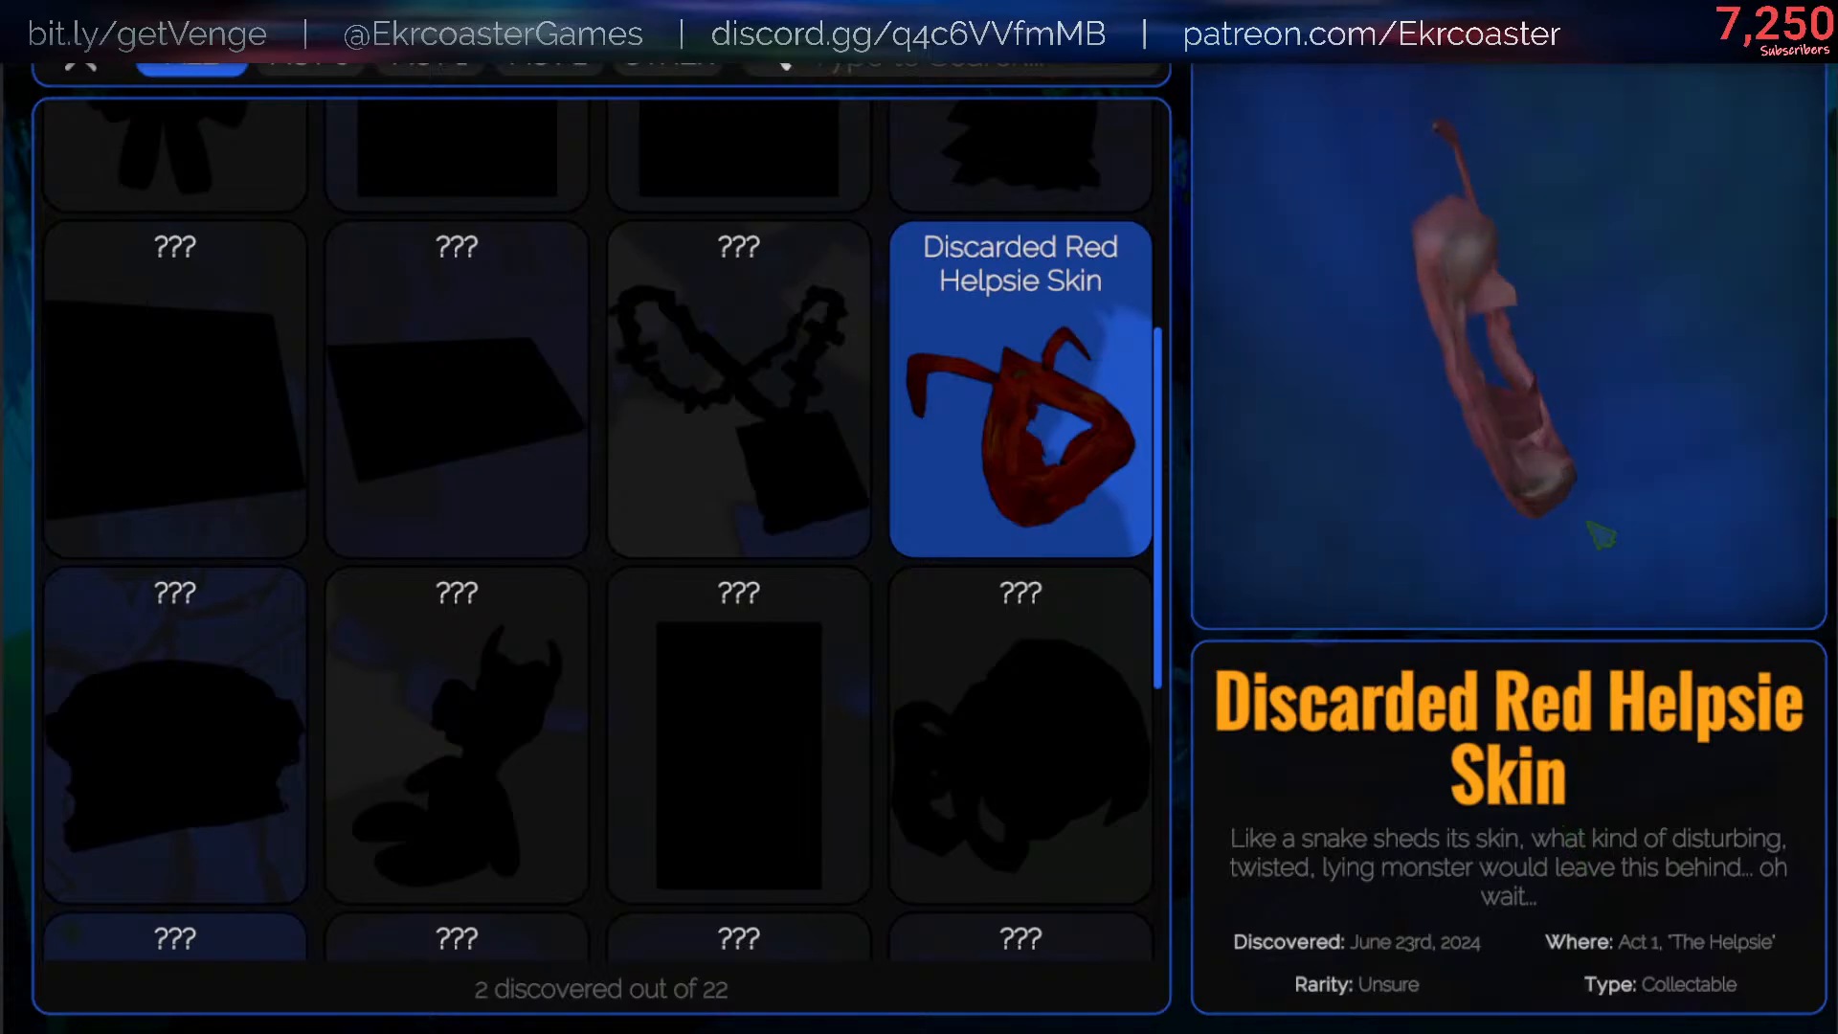
- Compare the details of an undiscovered artifact with Discarded Red Helpsie Skin and look through the rest of the collection
scroll(1015, 411, down, 5)
click(493, 536)
scroll(1005, 670, up, 3)
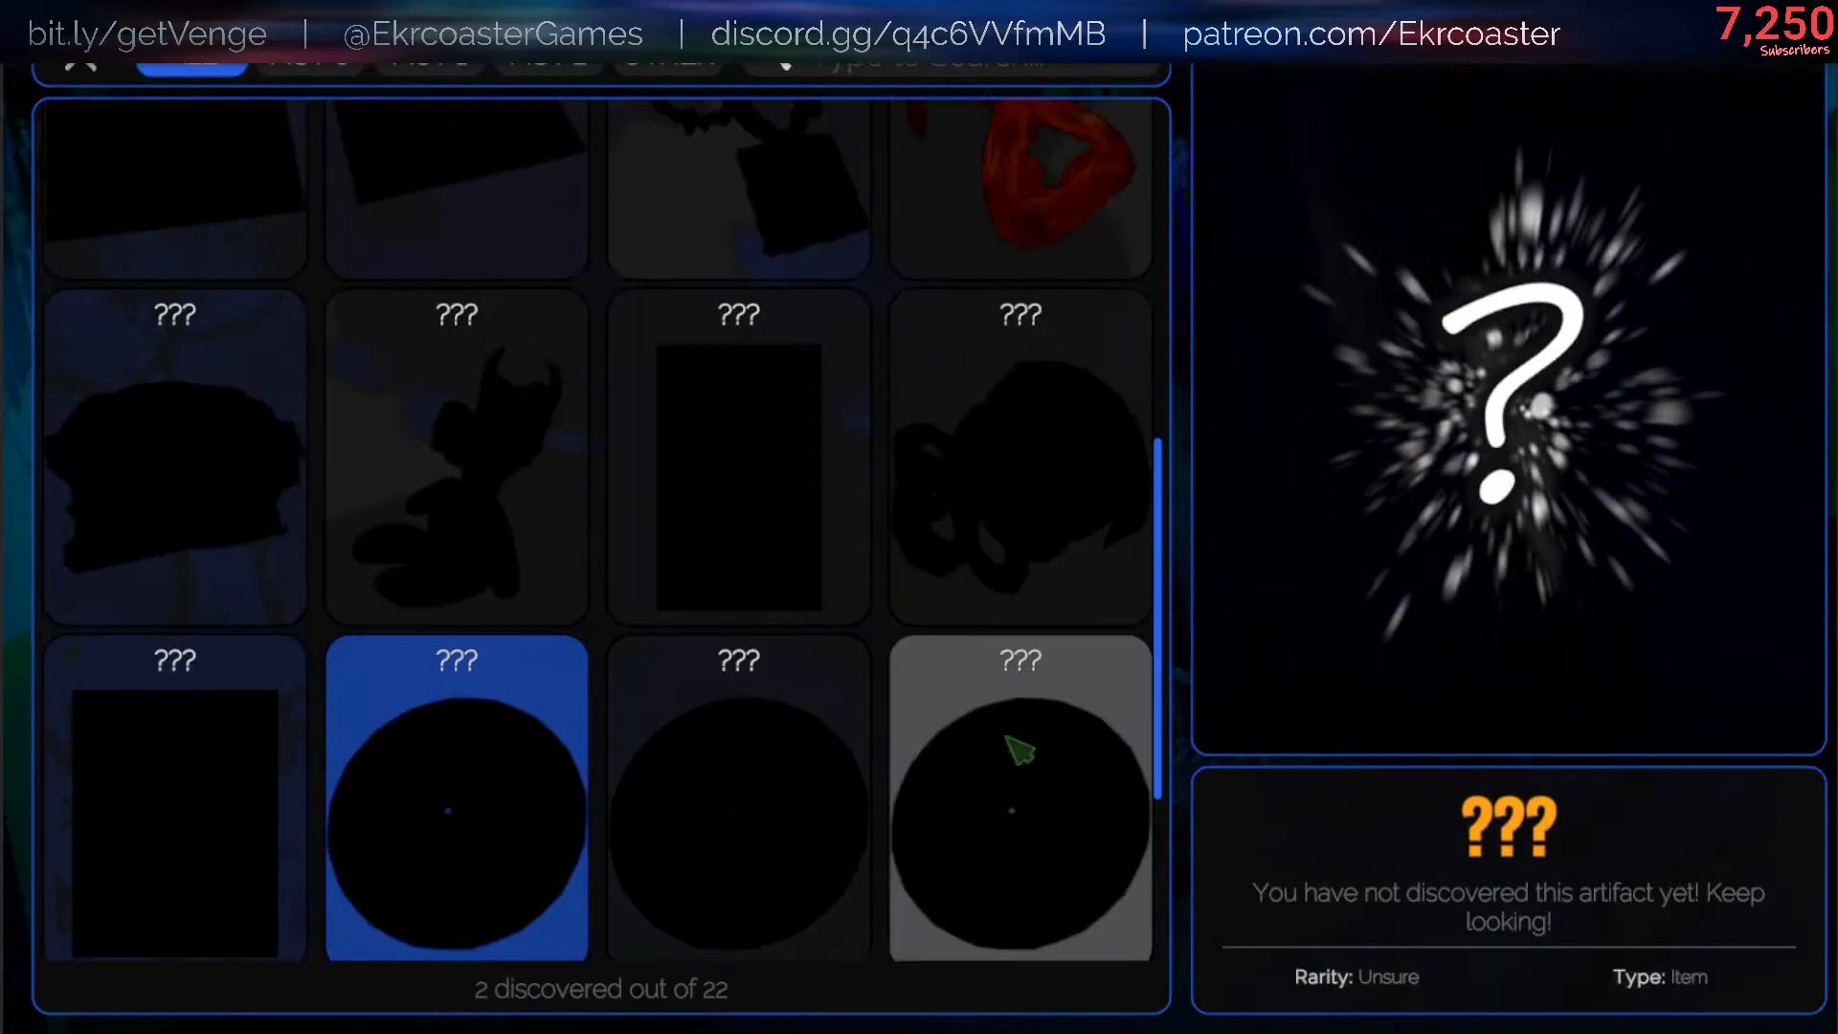
click(1034, 546)
click(1053, 355)
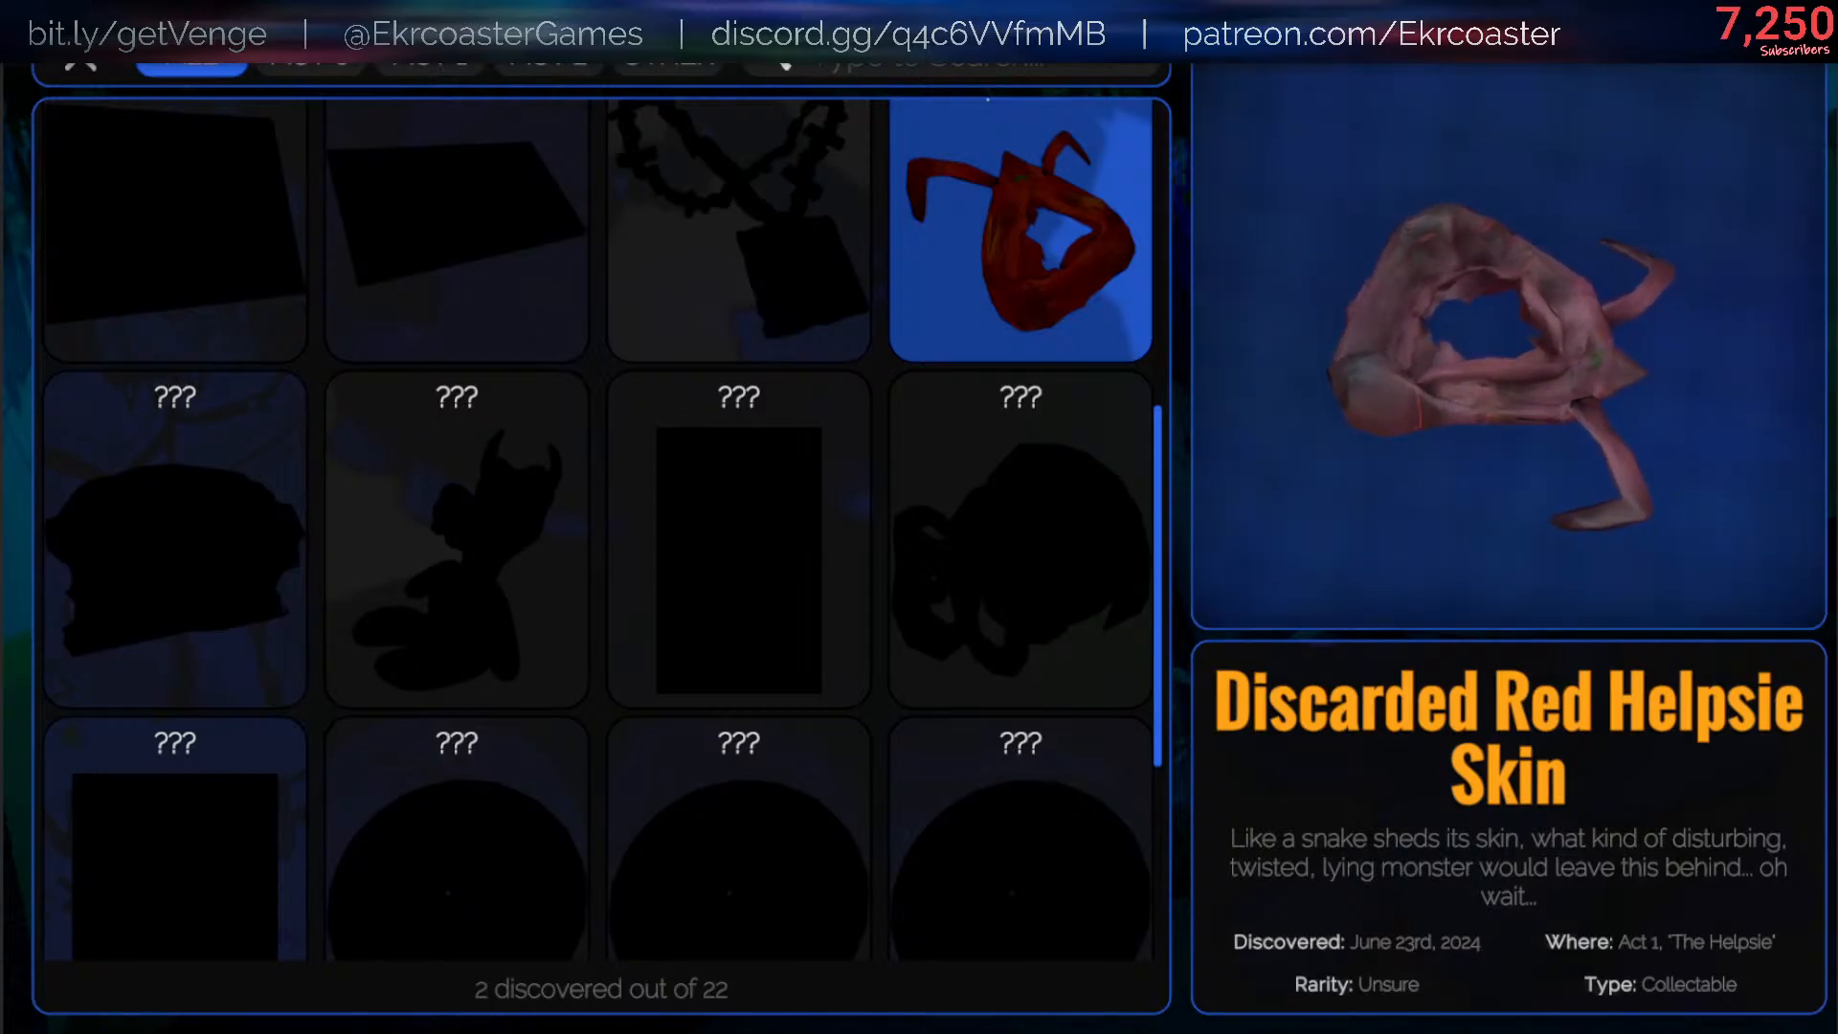
scroll(1015, 862, down, 1)
scroll(1005, 866, up, 10)
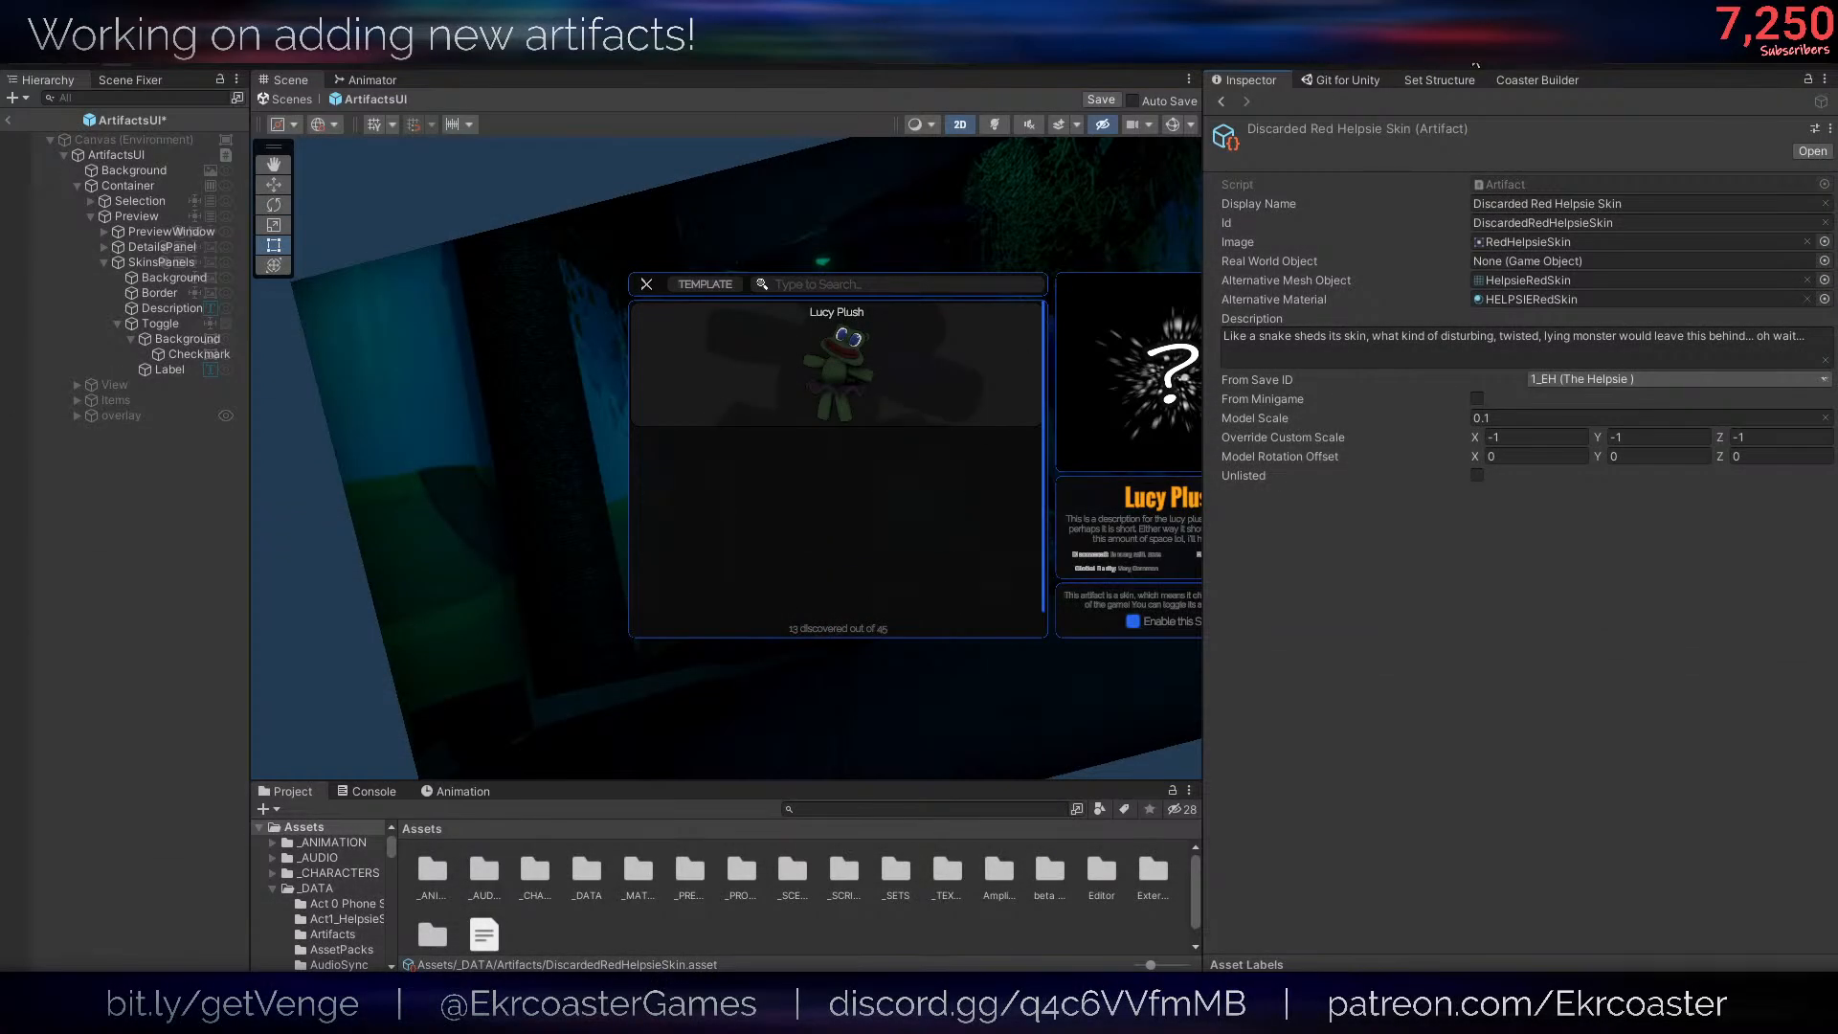
- In Unity, change the Discarded Red Helpsie Skin asset's script to ArtifactSkin using the Inspector's Debug mode
click(1823, 80)
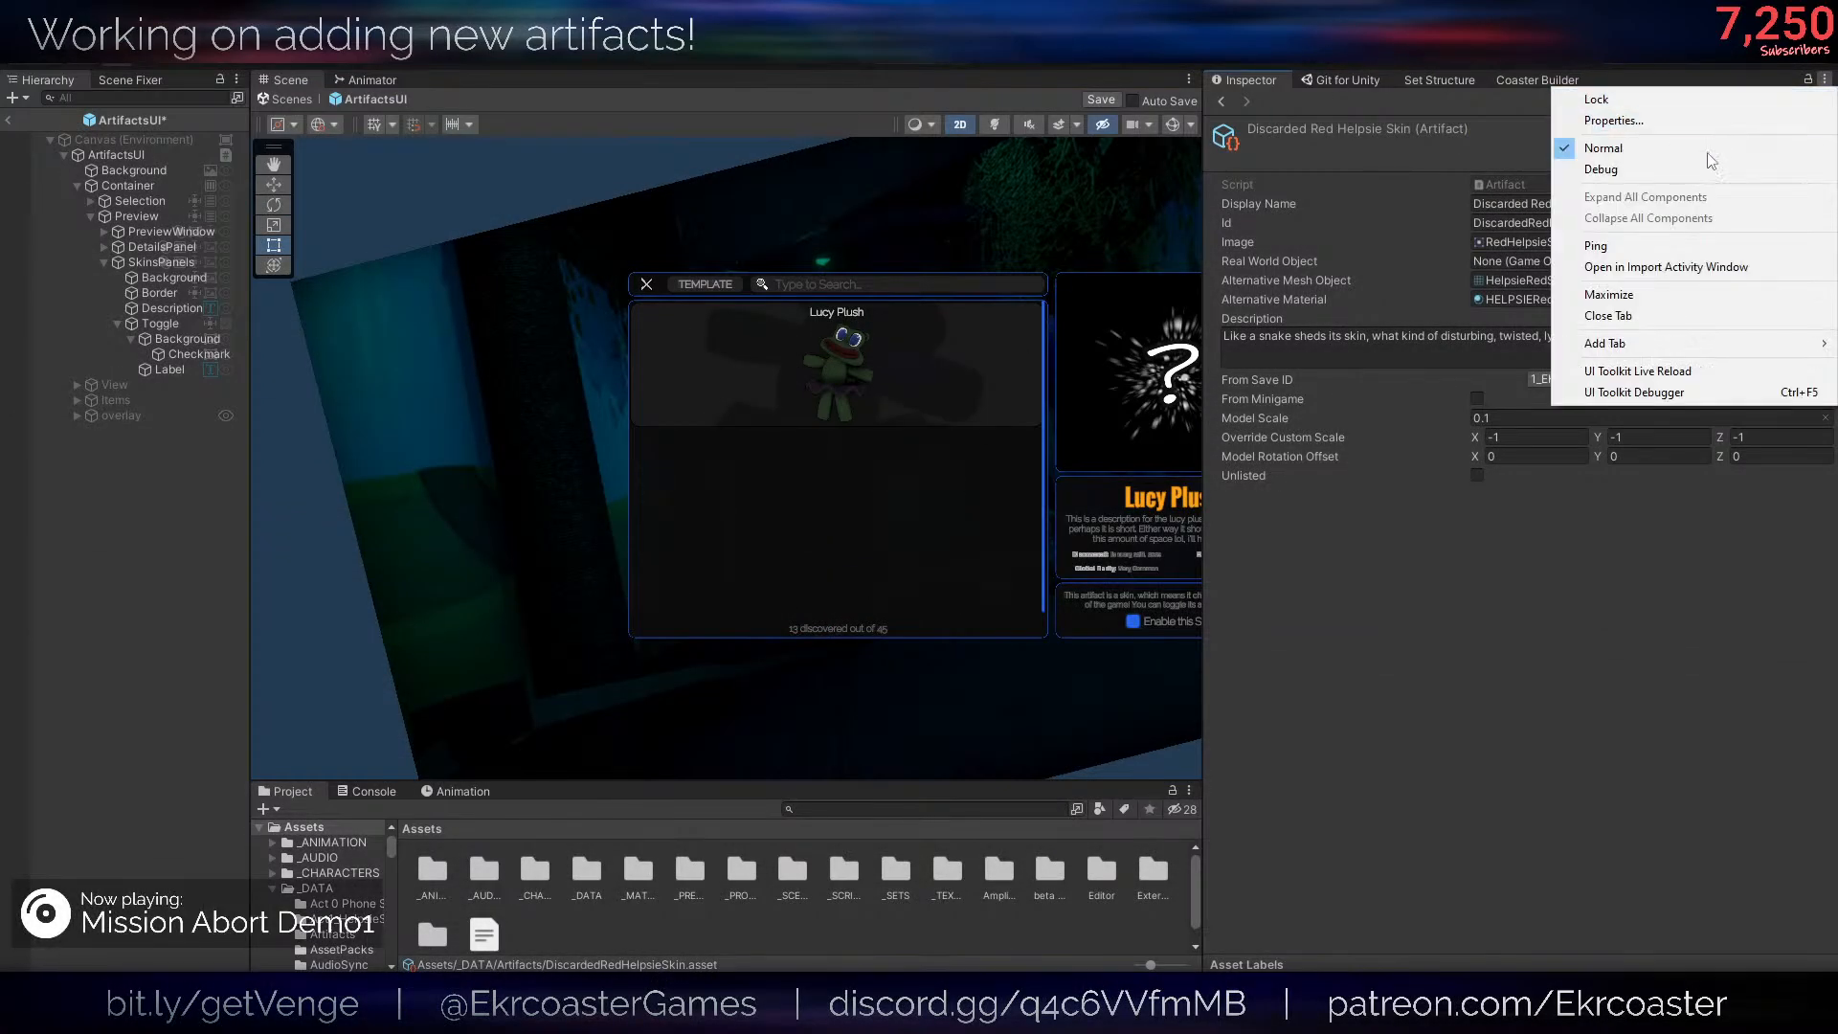
click(1700, 169)
click(1824, 222)
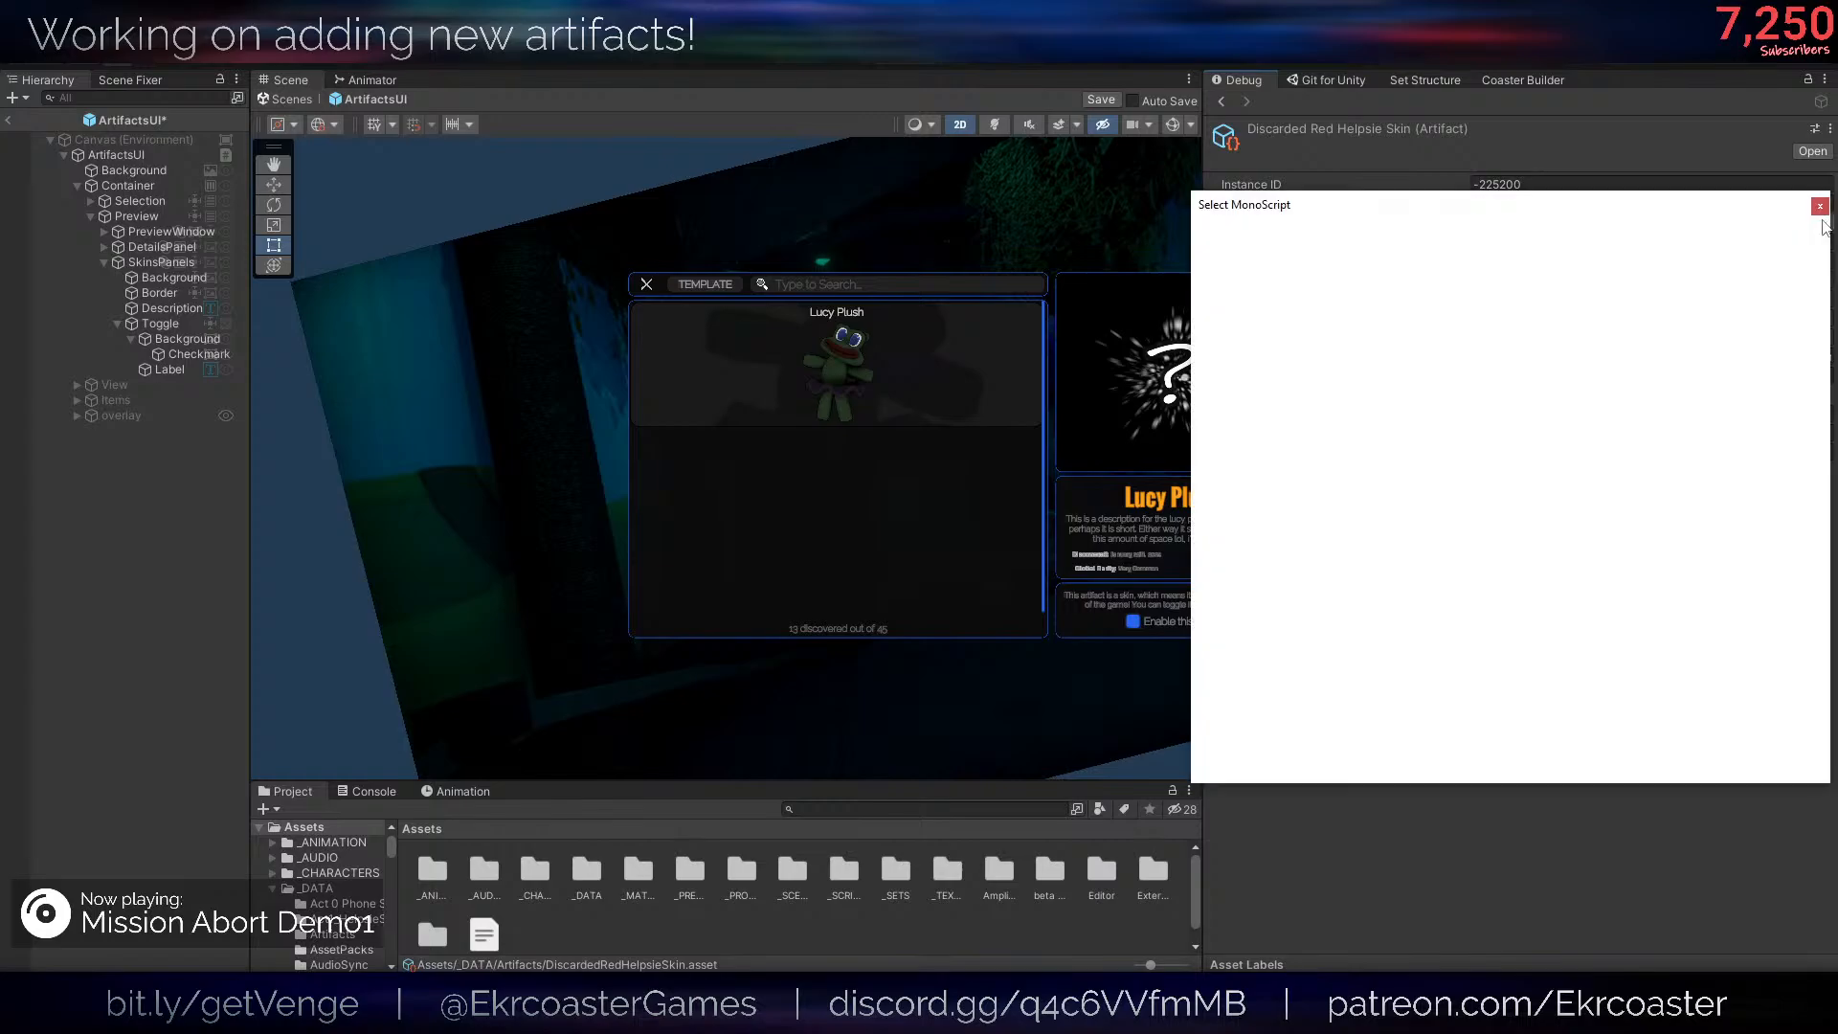
text(art)
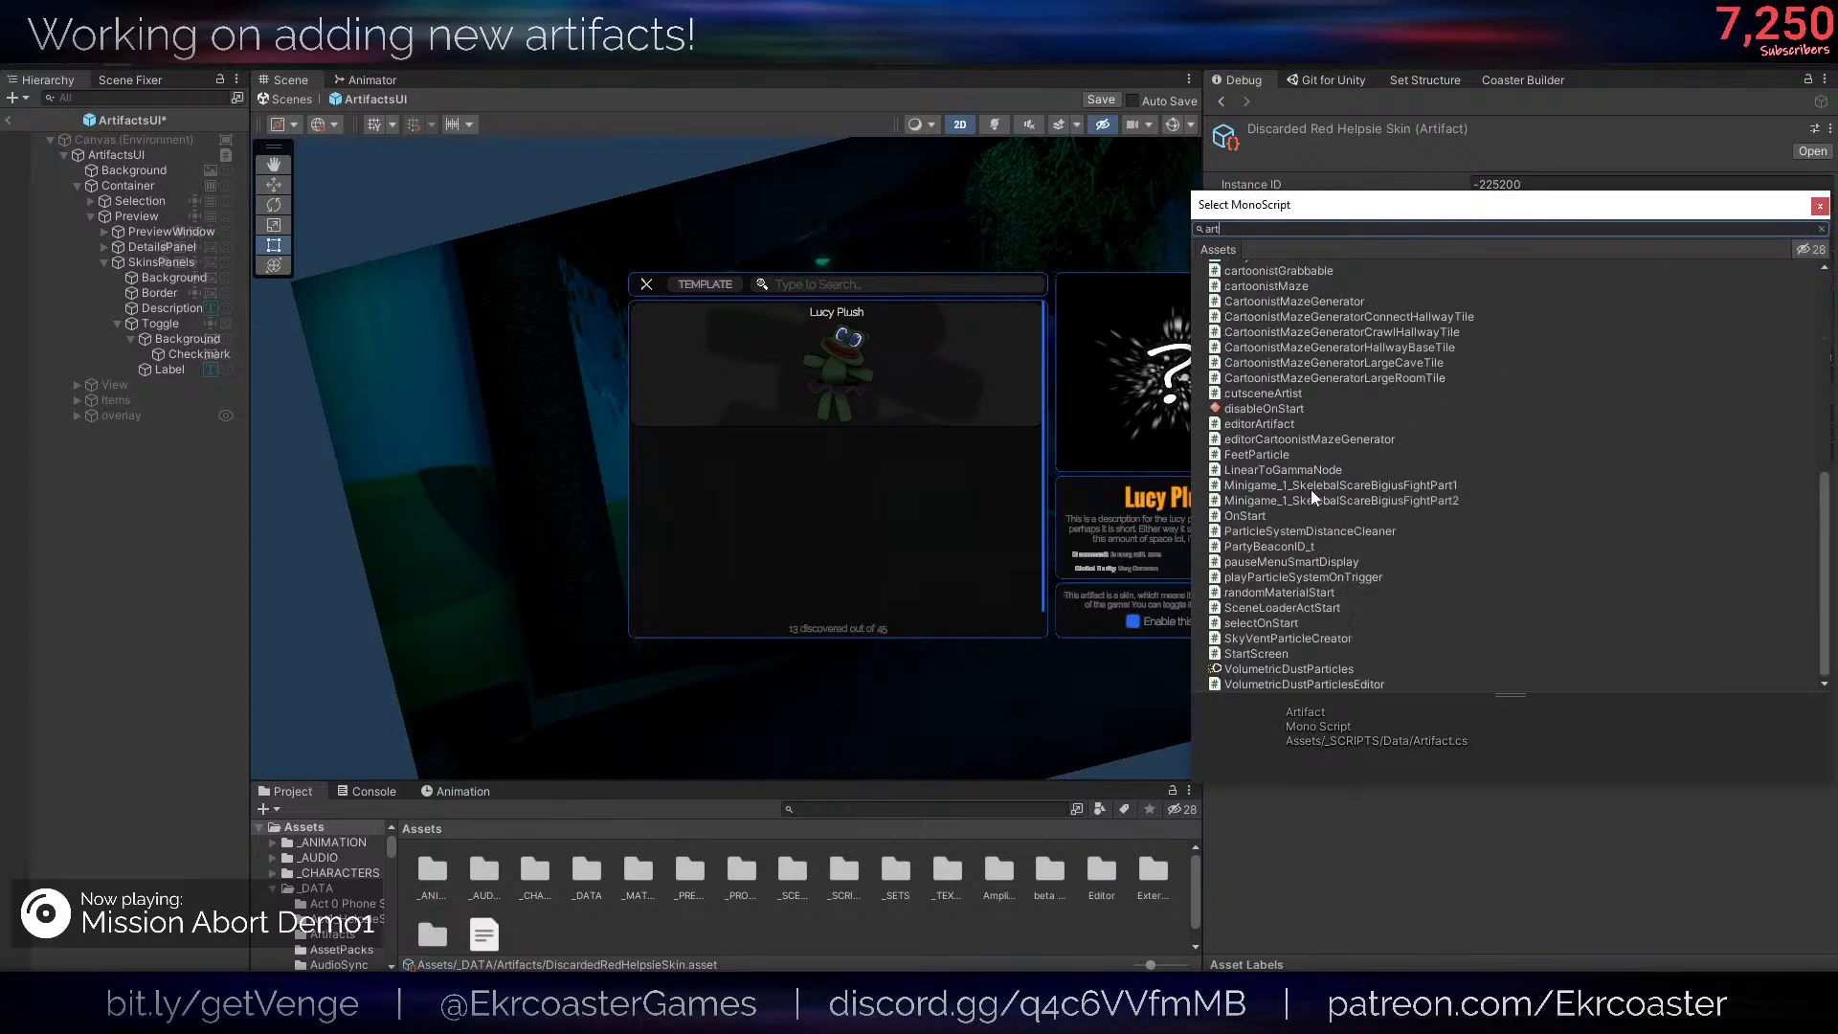
text(ifactsk)
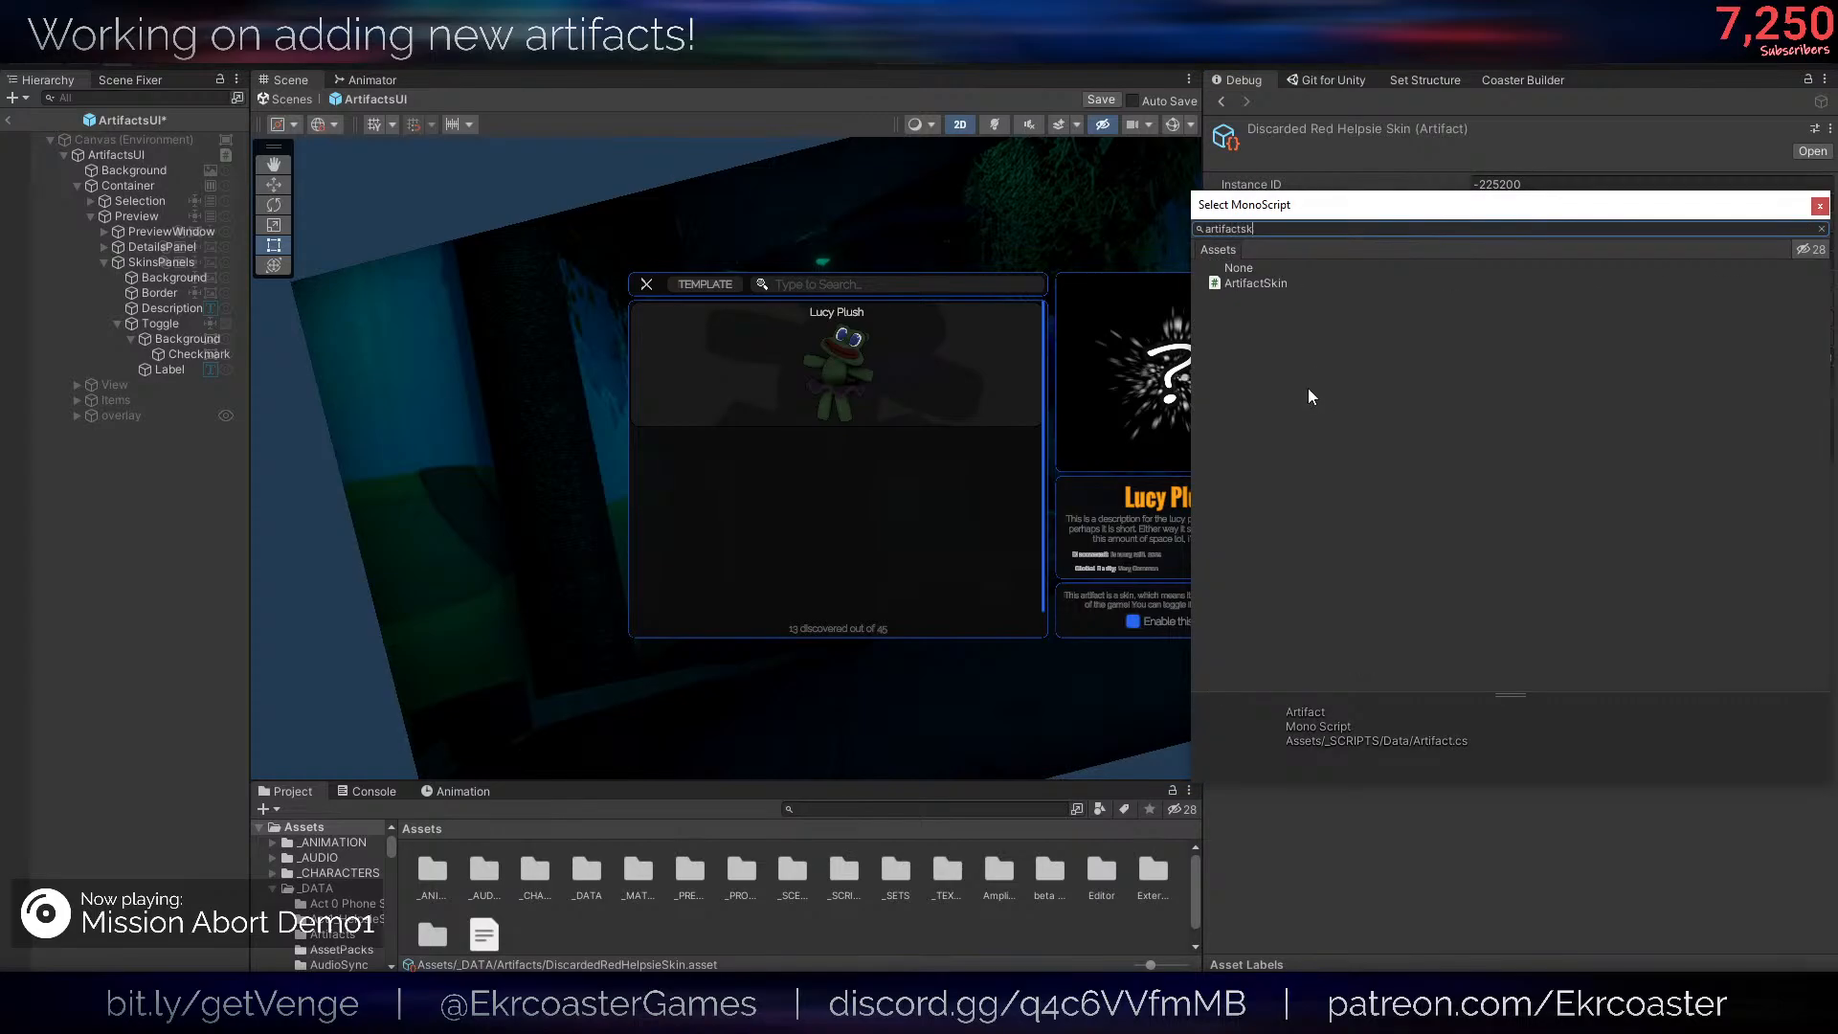
double_click(1271, 283)
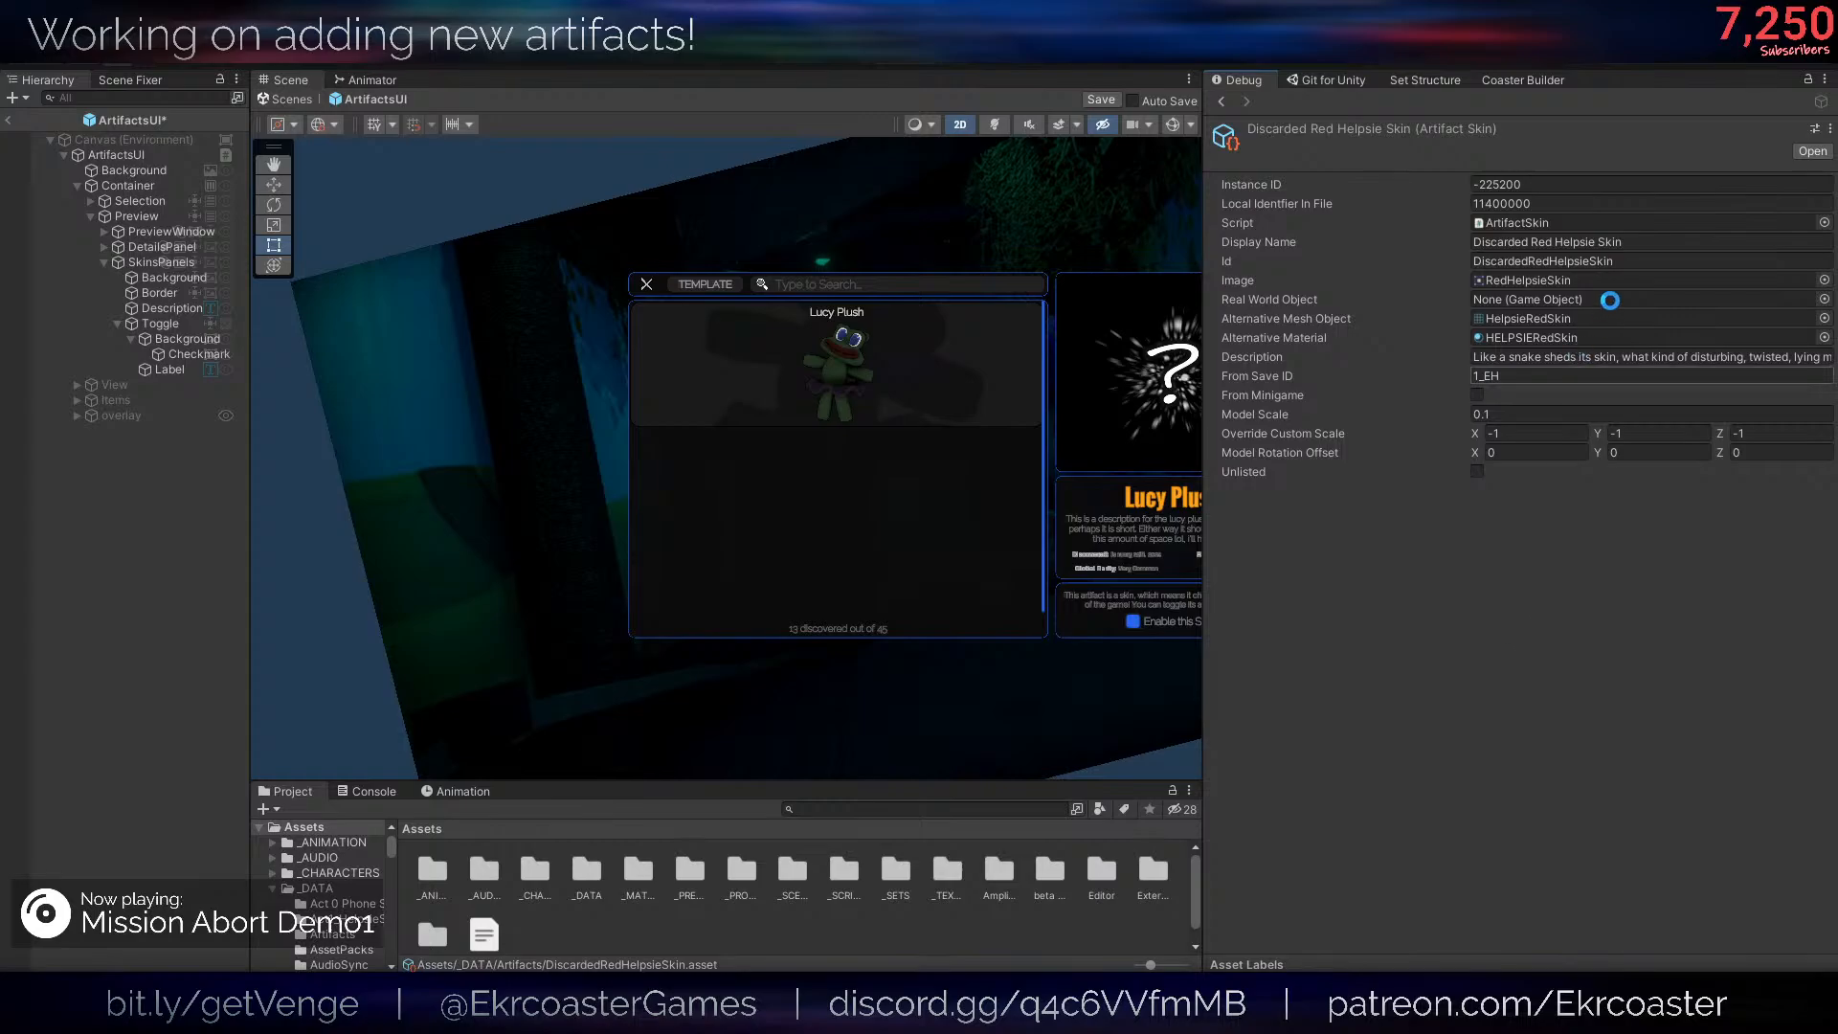
- Switch the Inspector back to Normal mode and locate the asset's ArtifactSkin script in the project
click(1825, 79)
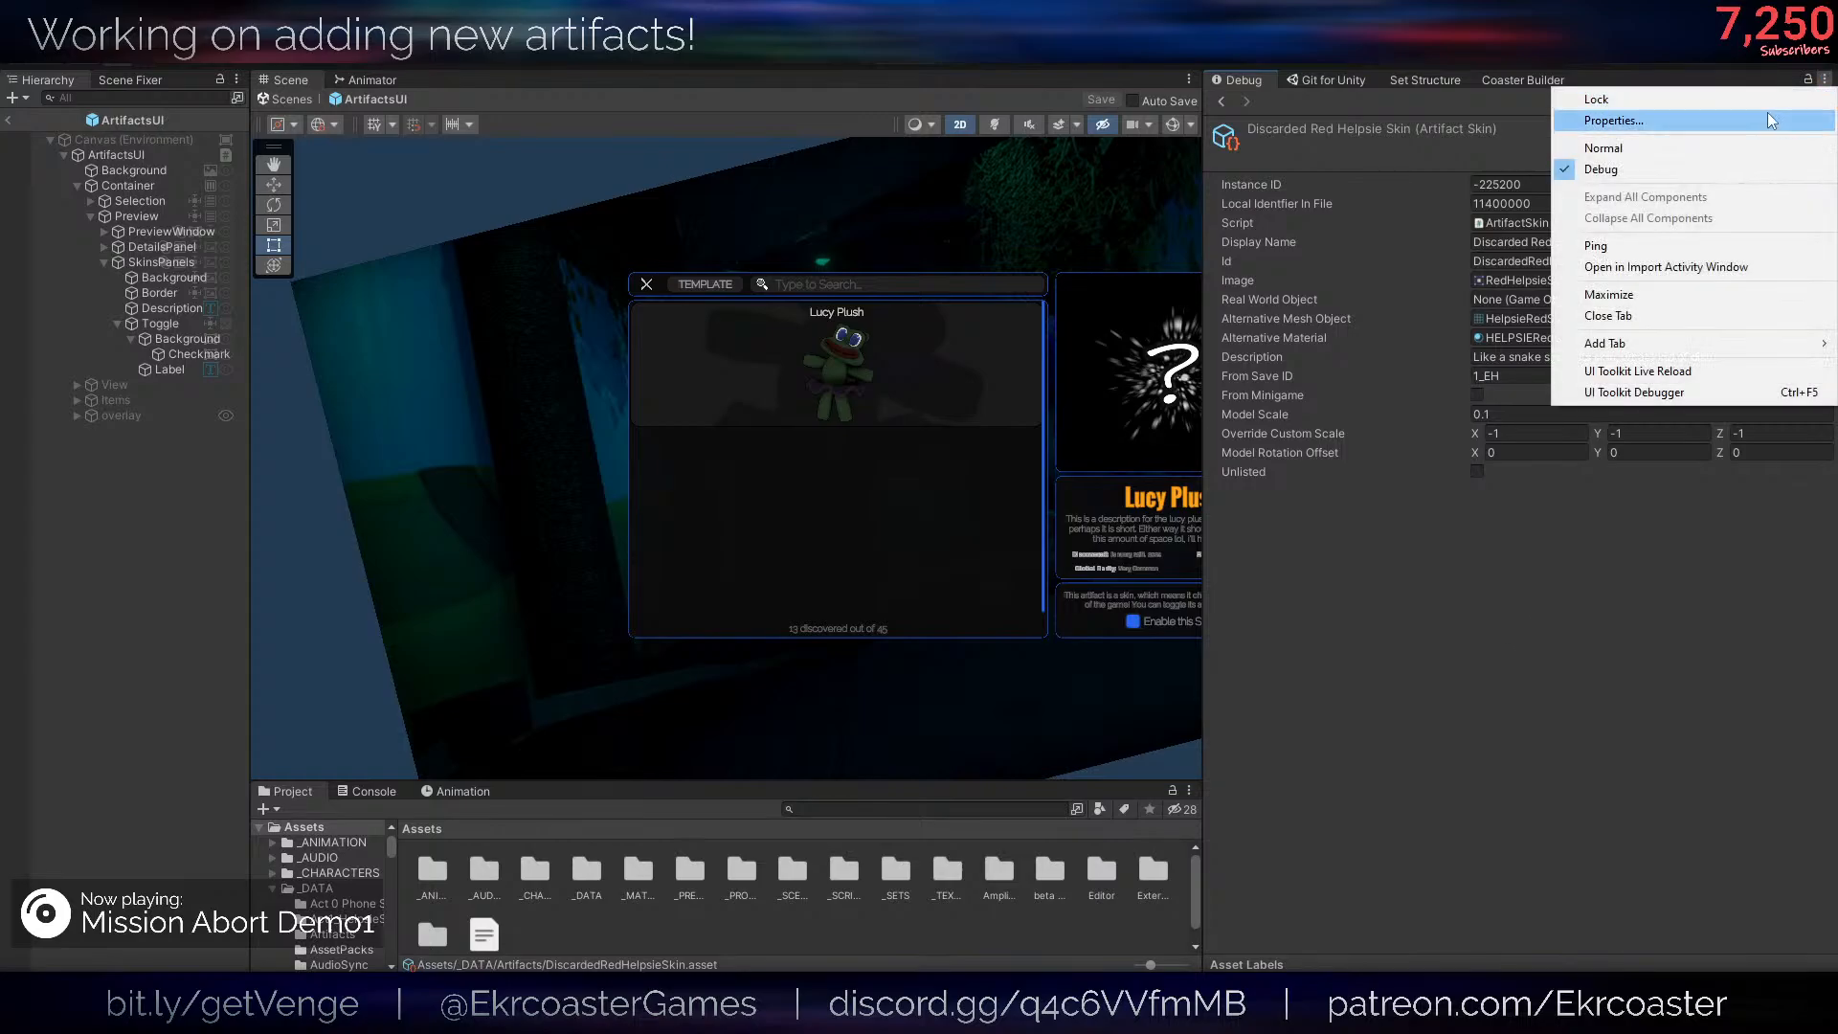
click(1760, 150)
click(1518, 187)
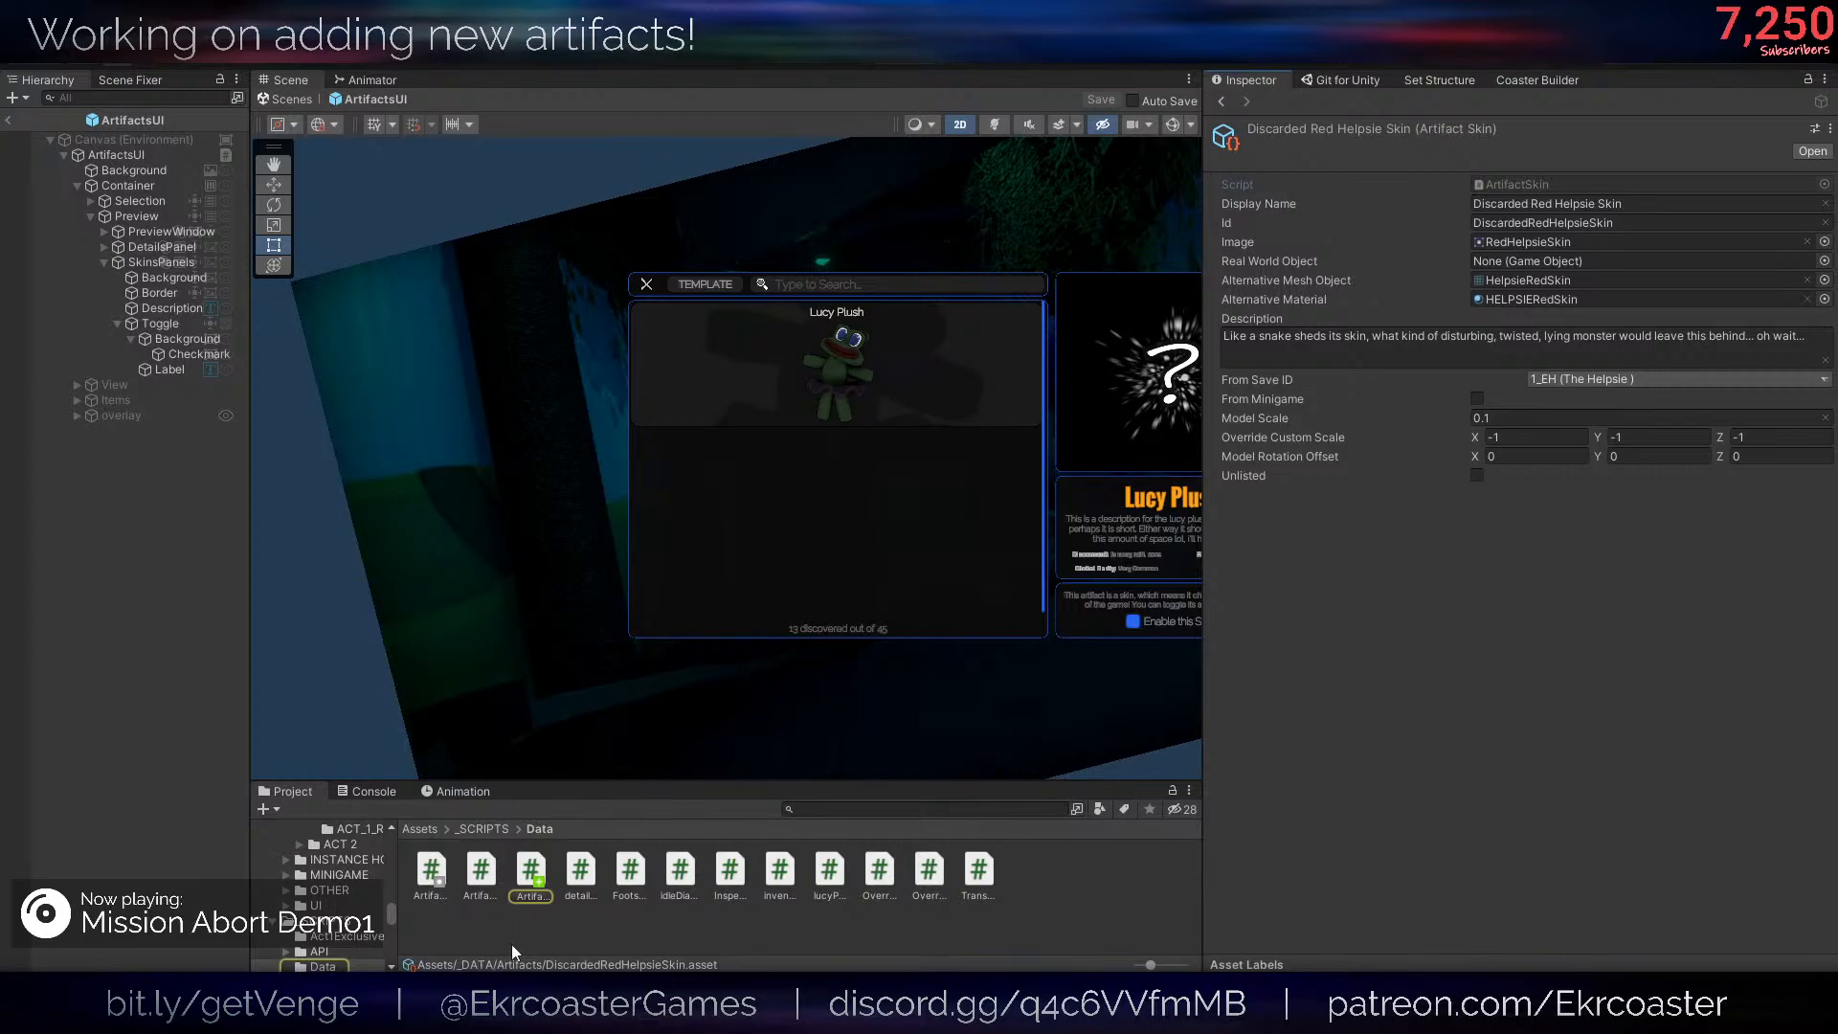
- Leave the ArtifactsUI prefab and start Play mode in the 1_Flipped scene
click(9, 120)
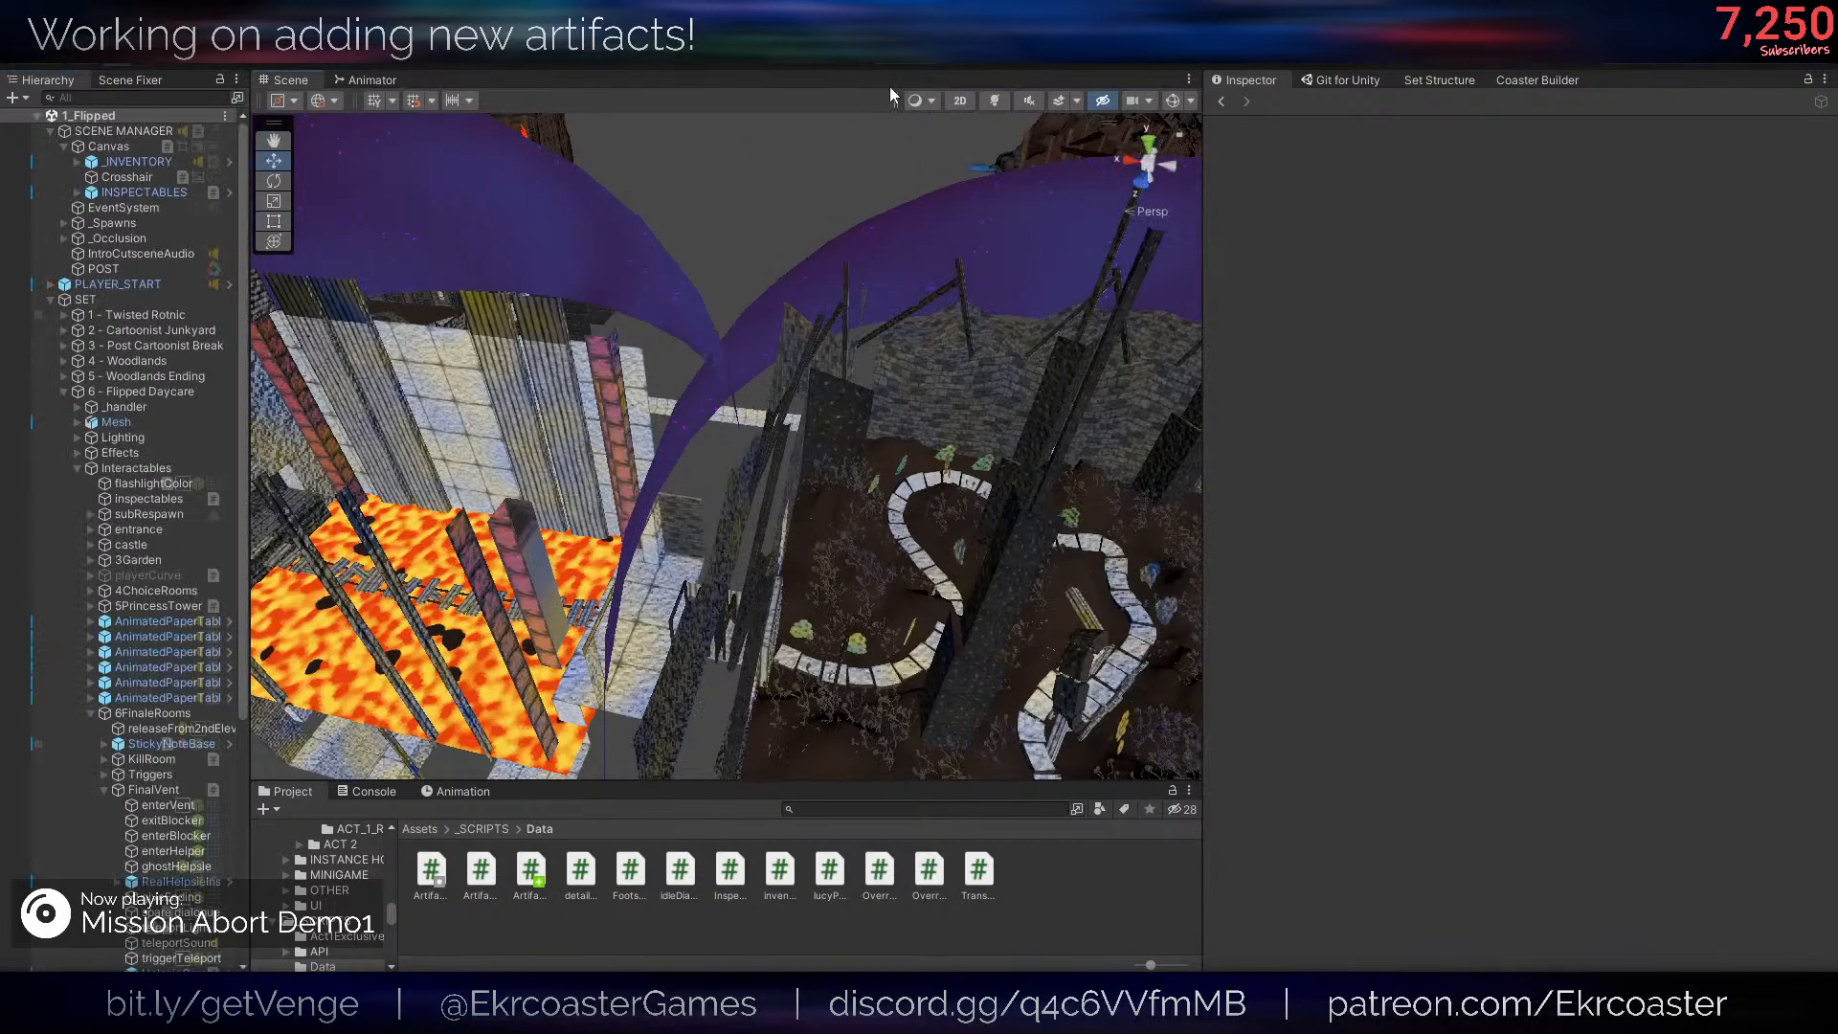
click(884, 57)
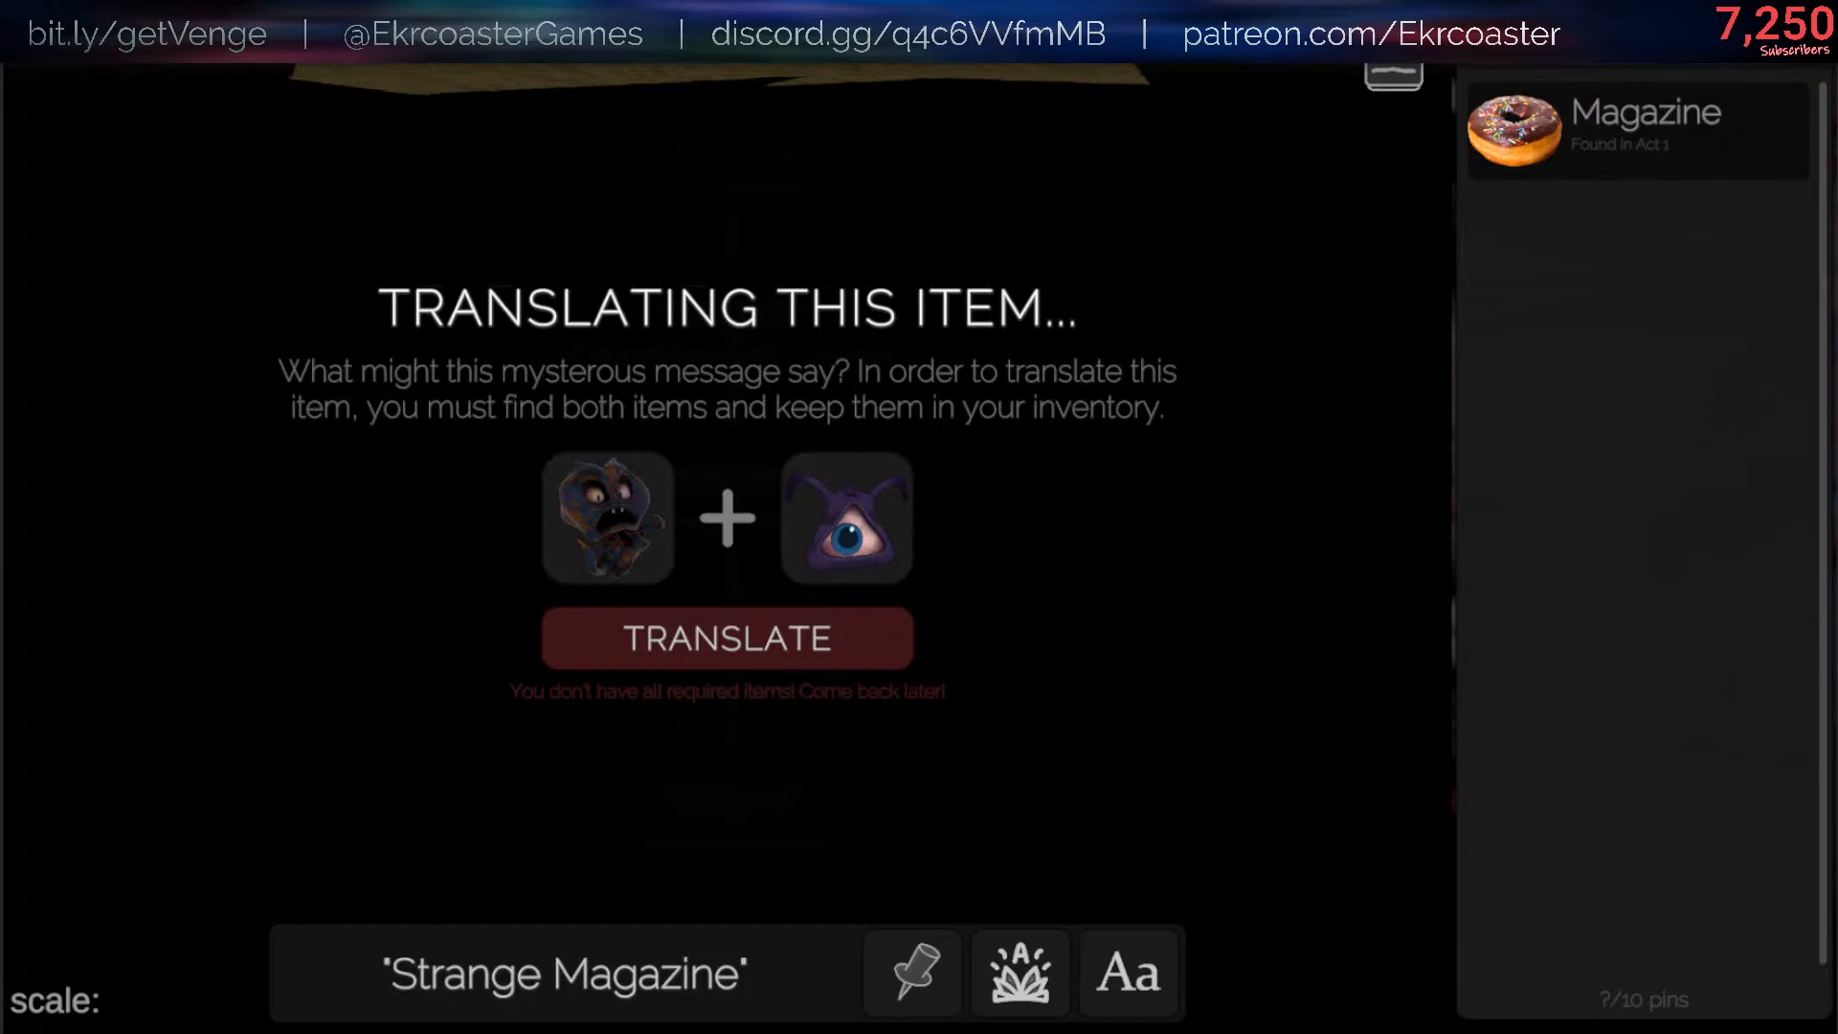
key(Escape)
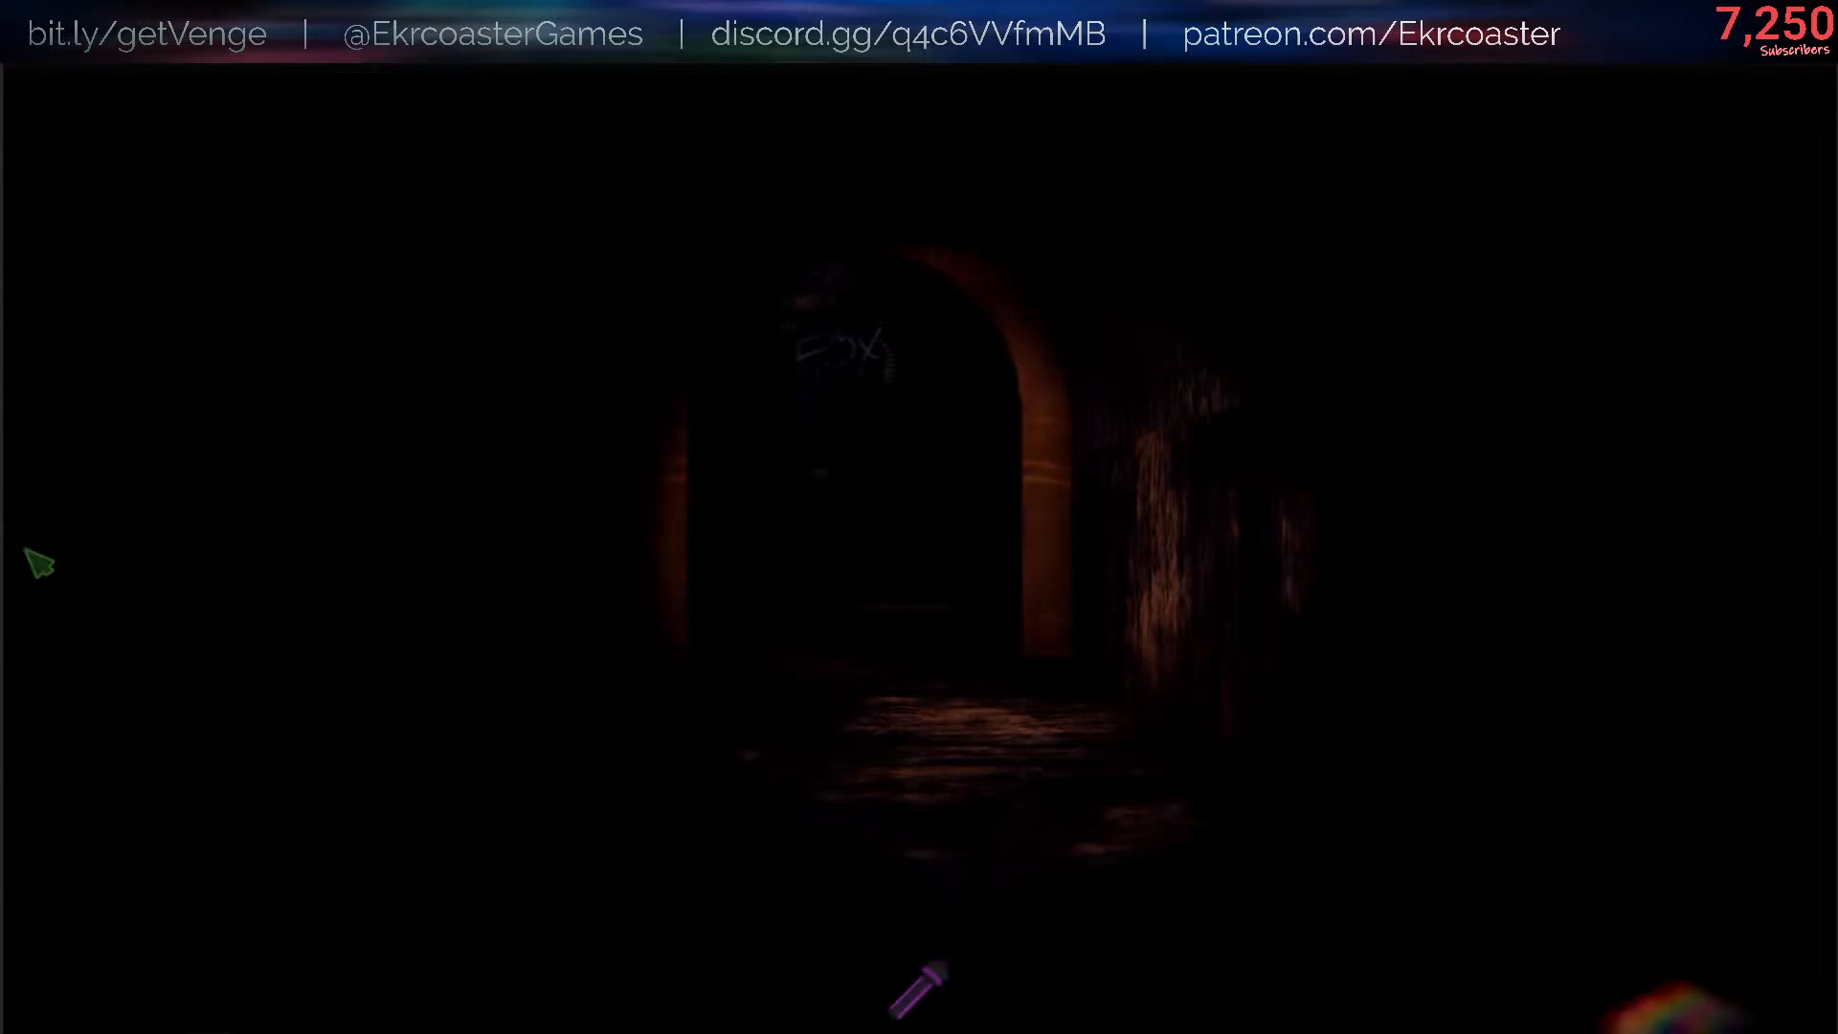
- Run /give HELPSIE and /scene lighting false in the game's console and return to the game
key(slash)
key(Up)
key(Up)
key(Return)
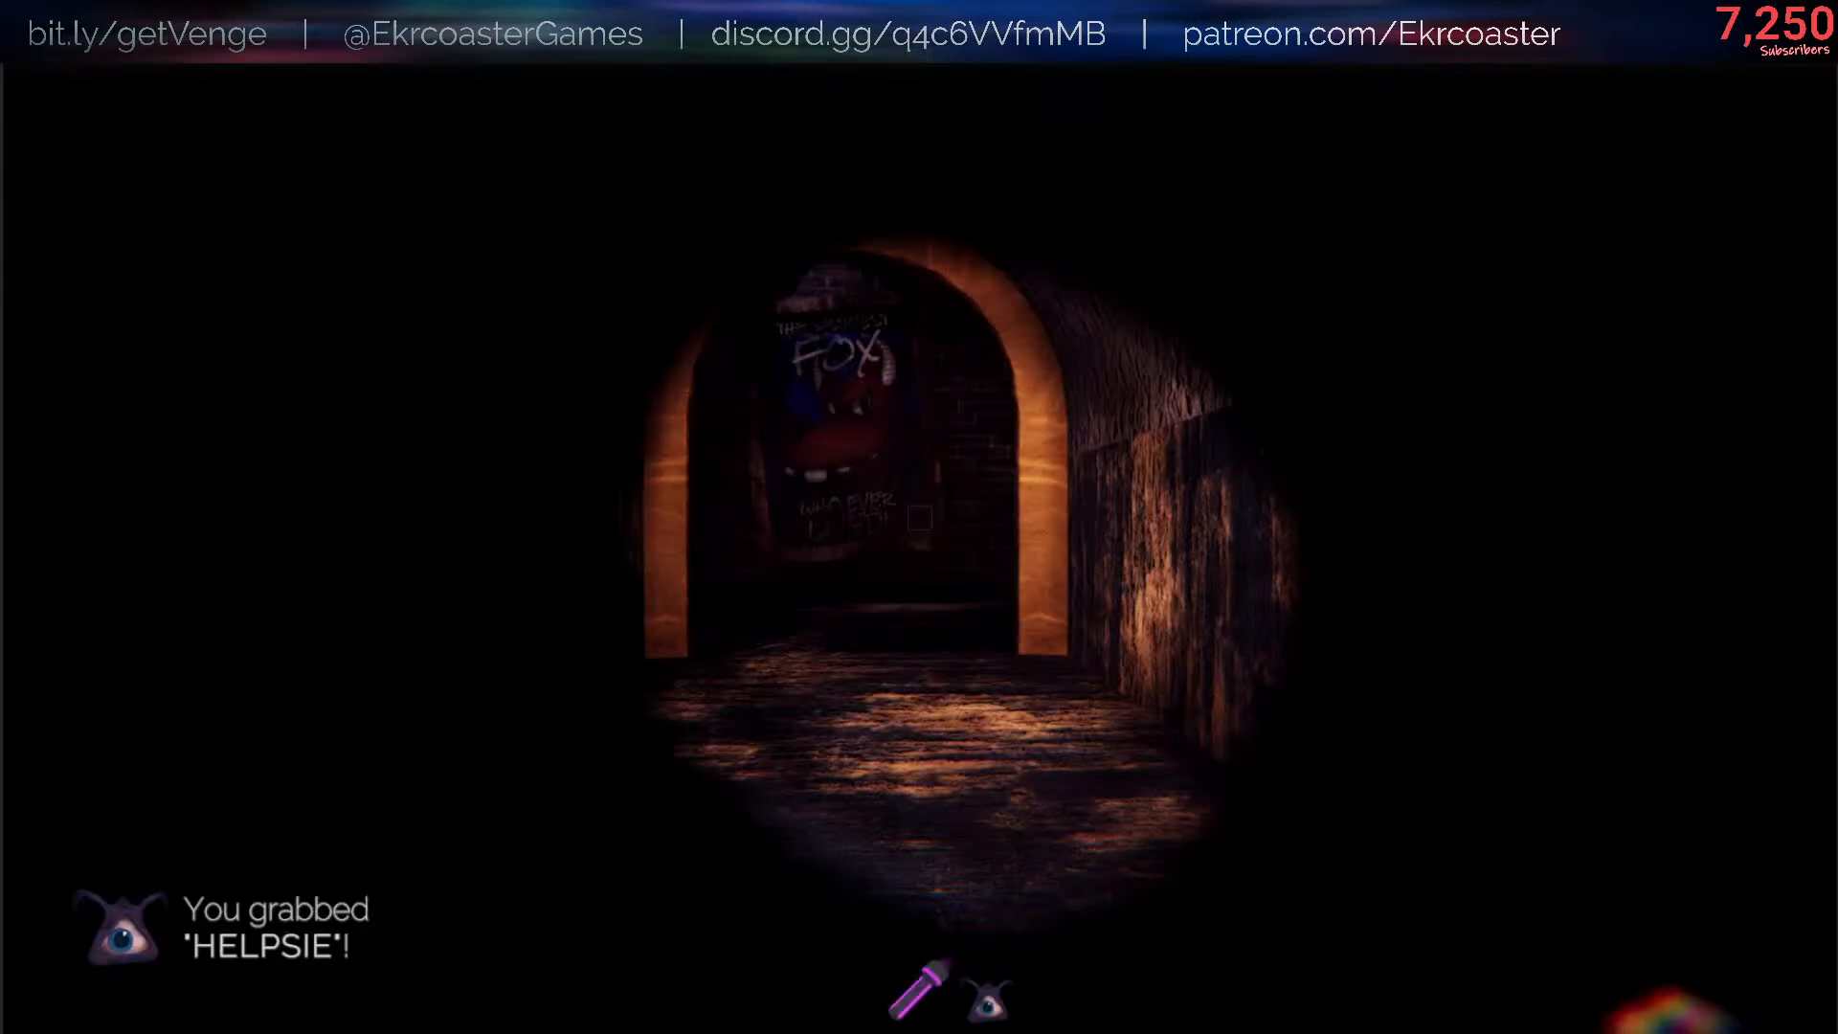
key(Up)
key(Up)
key(Return)
key(Escape)
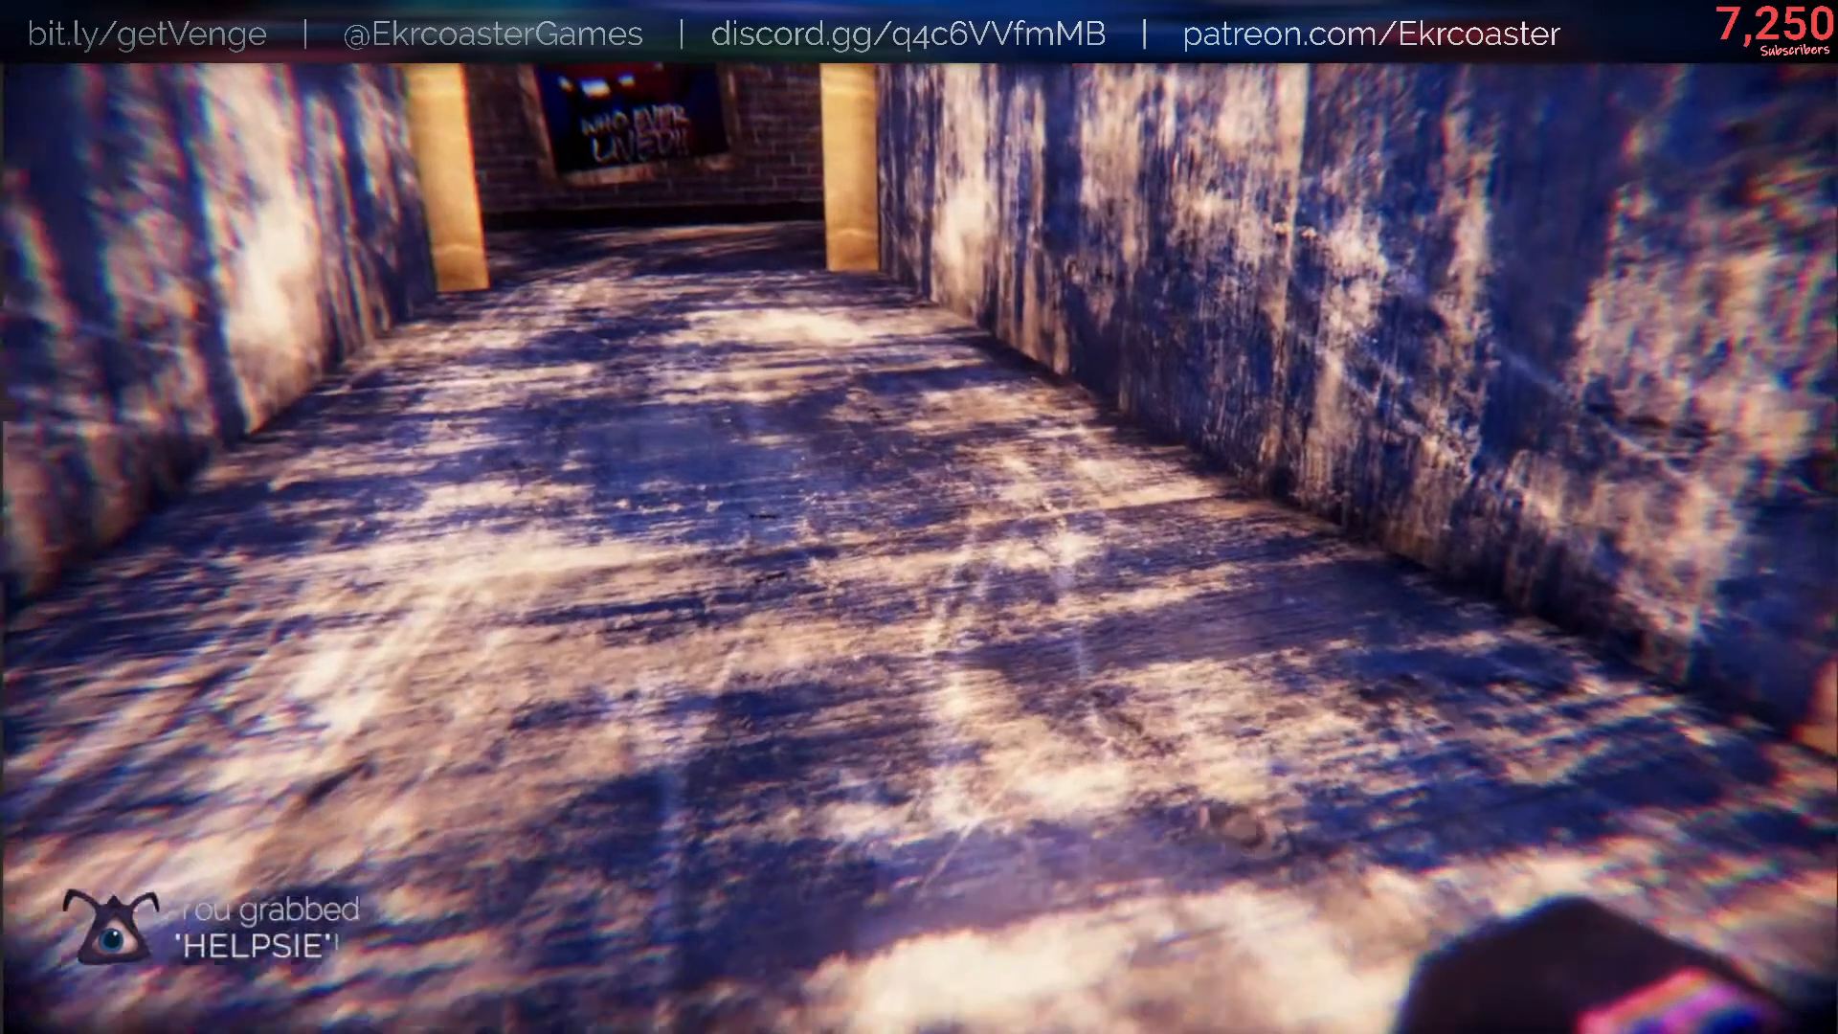
- Drop the held Helpsie, add another with /give HELPSIE, and grab and drop Helpsies to compare the held and placed skins
key(Tab)
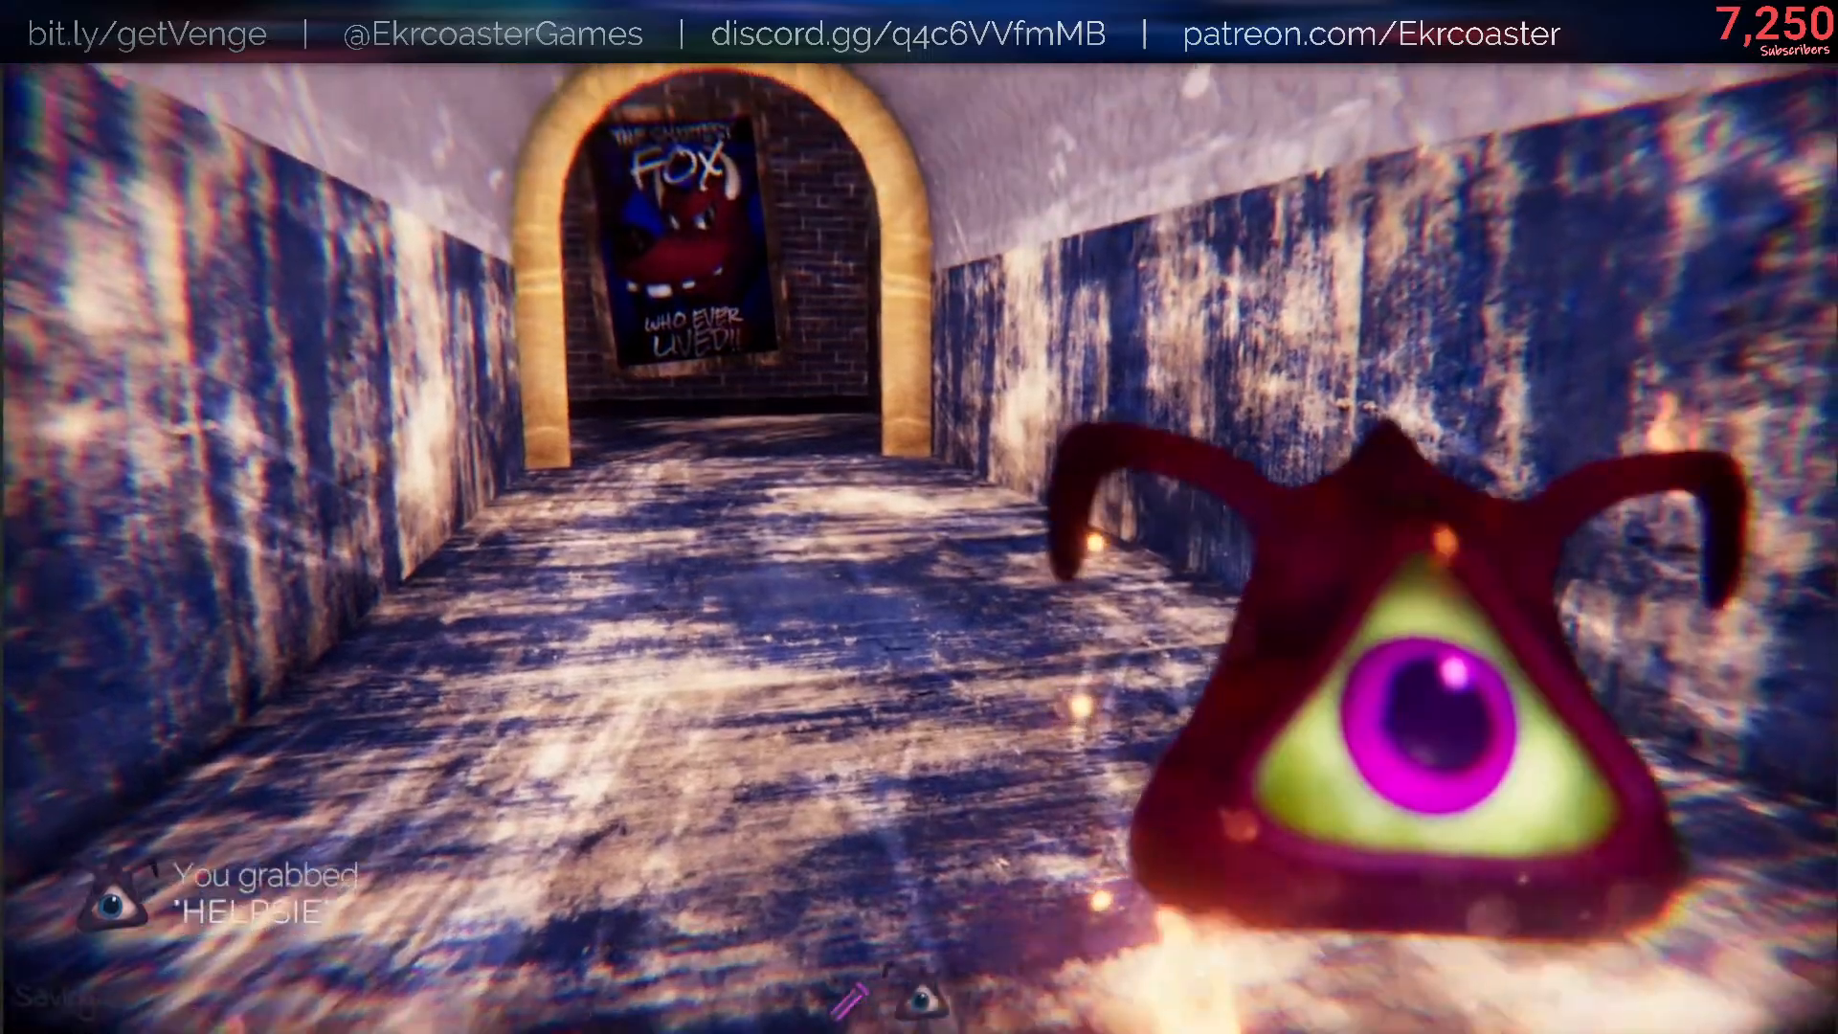
key(q)
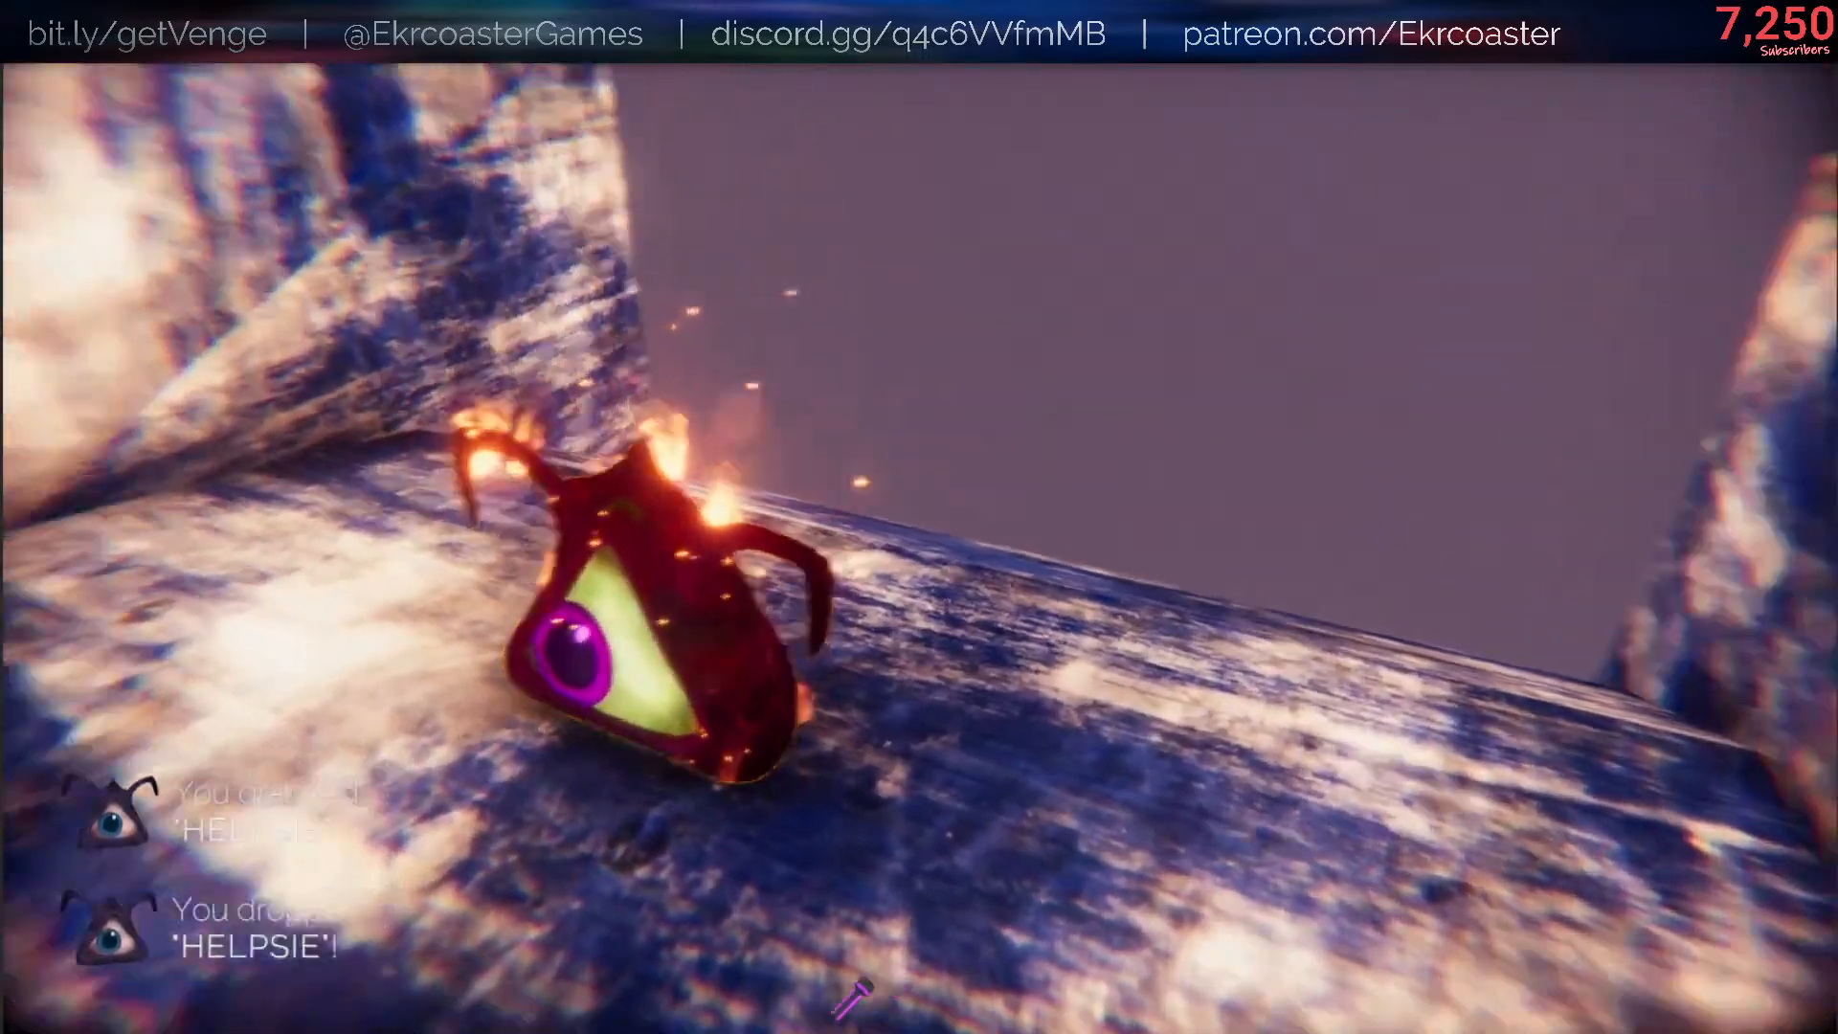
text(/give HELPSIE)
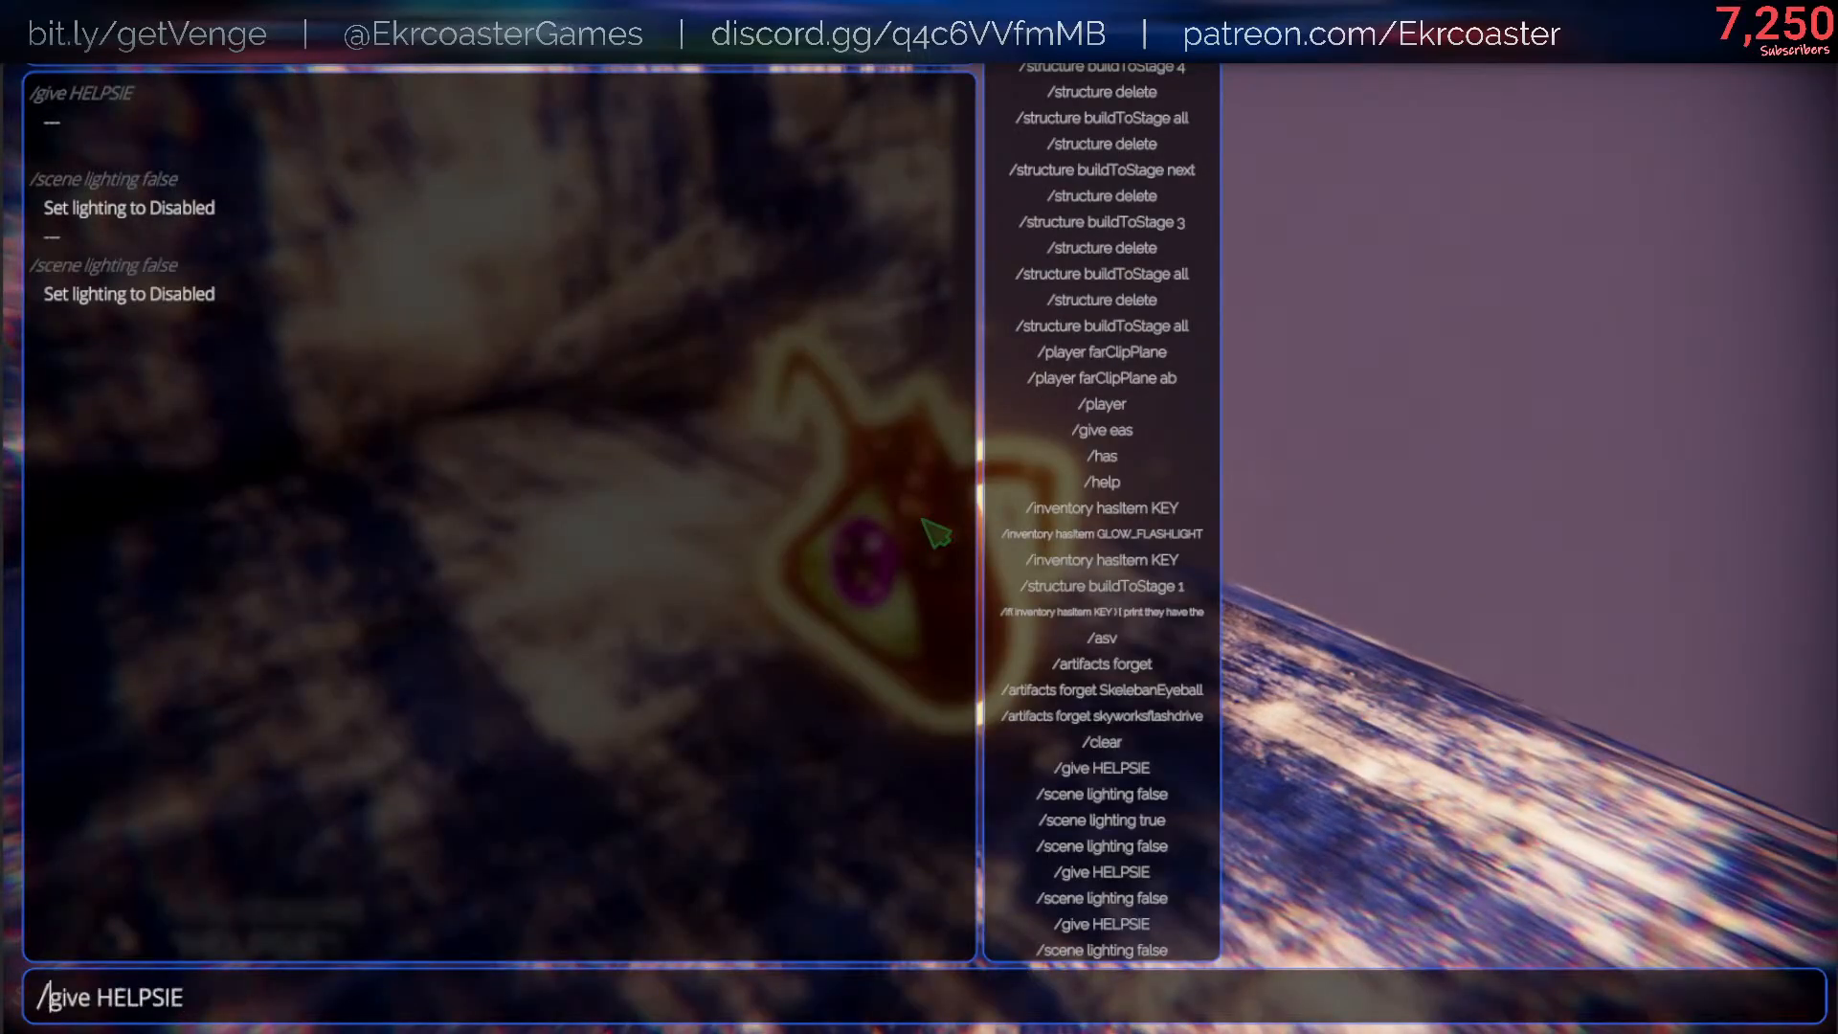
key(Return)
key(e)
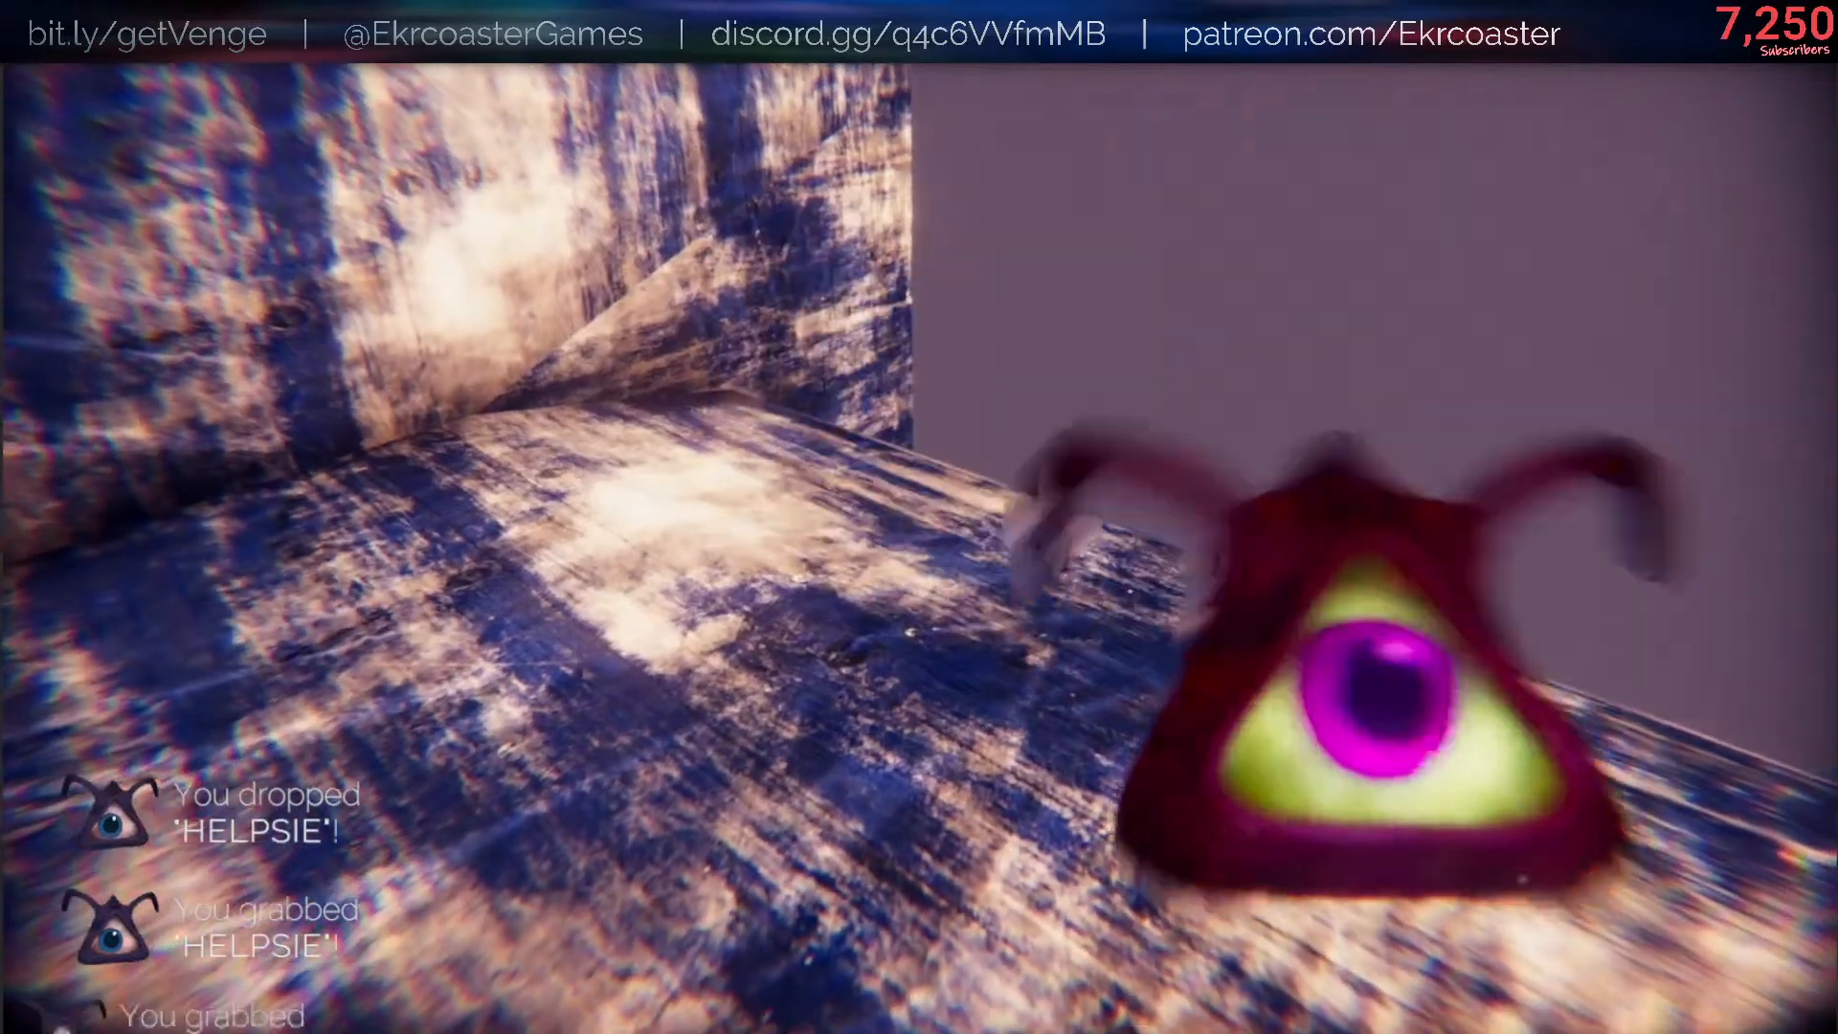
key(q)
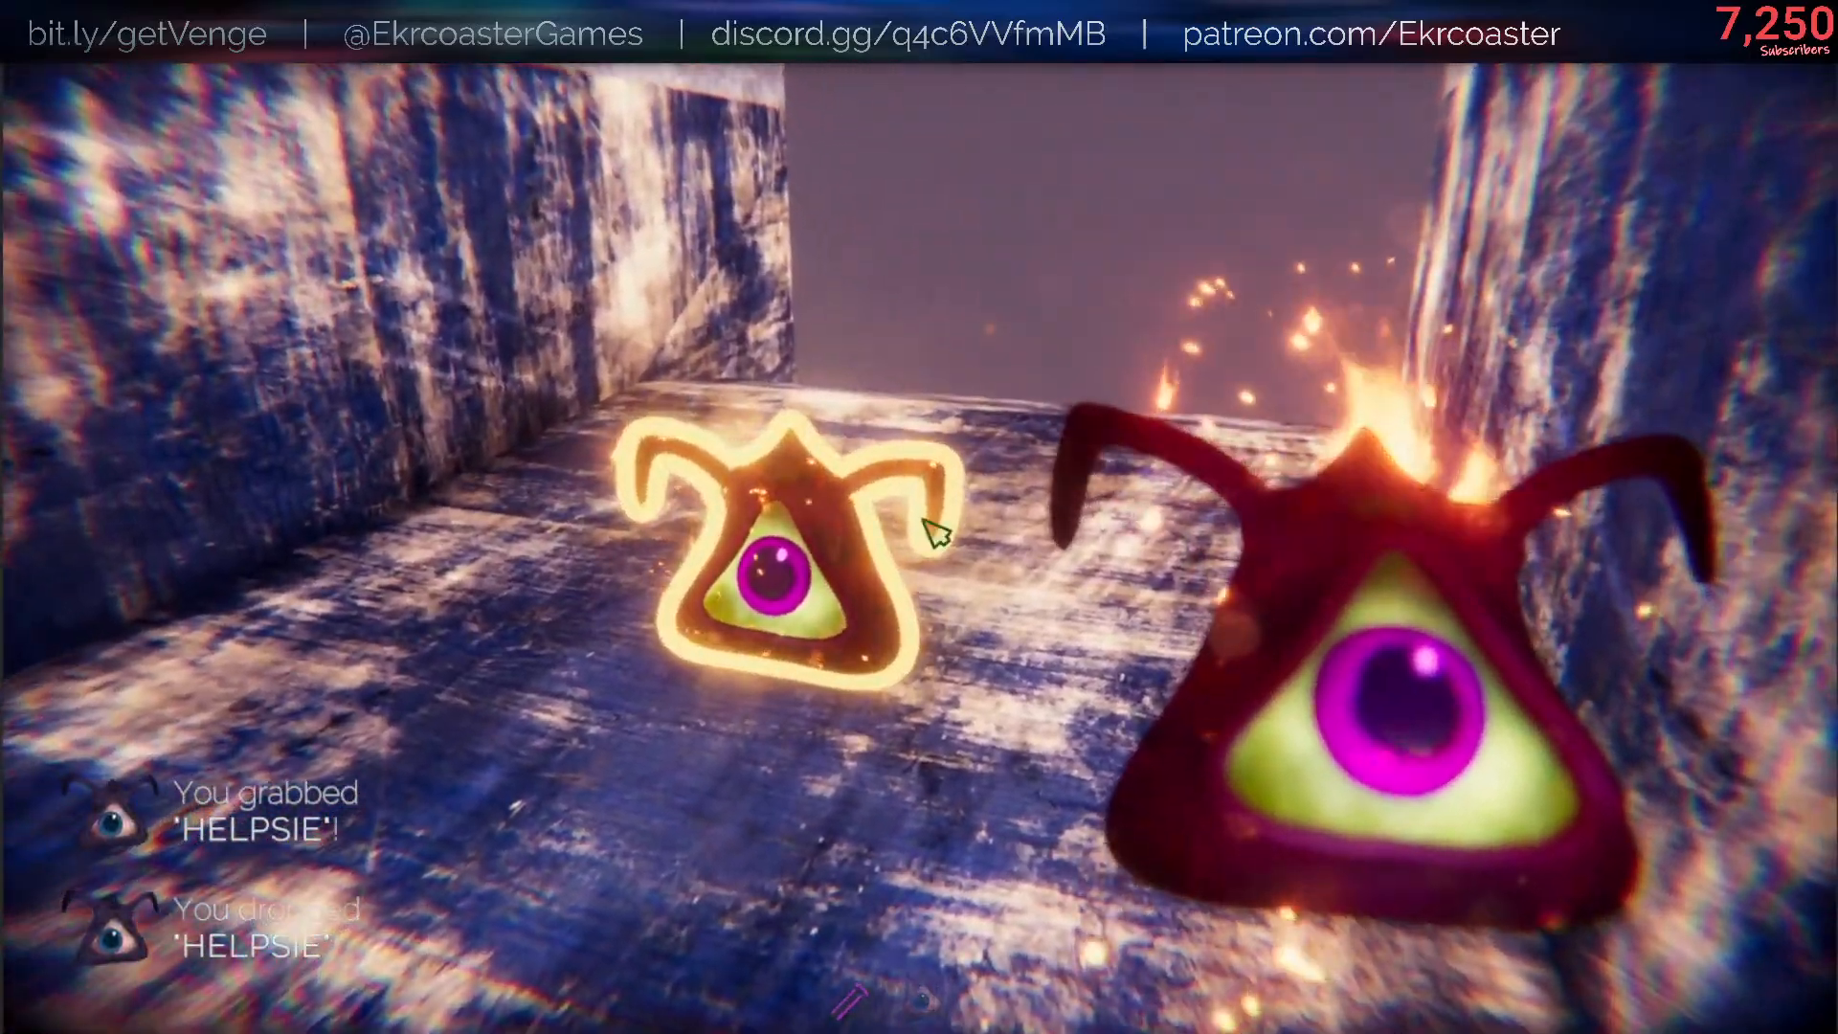
- Pause the game, disable the Discarded Red Helpsie Skin in the artifacts list, and resume play
key(Escape)
click(1498, 580)
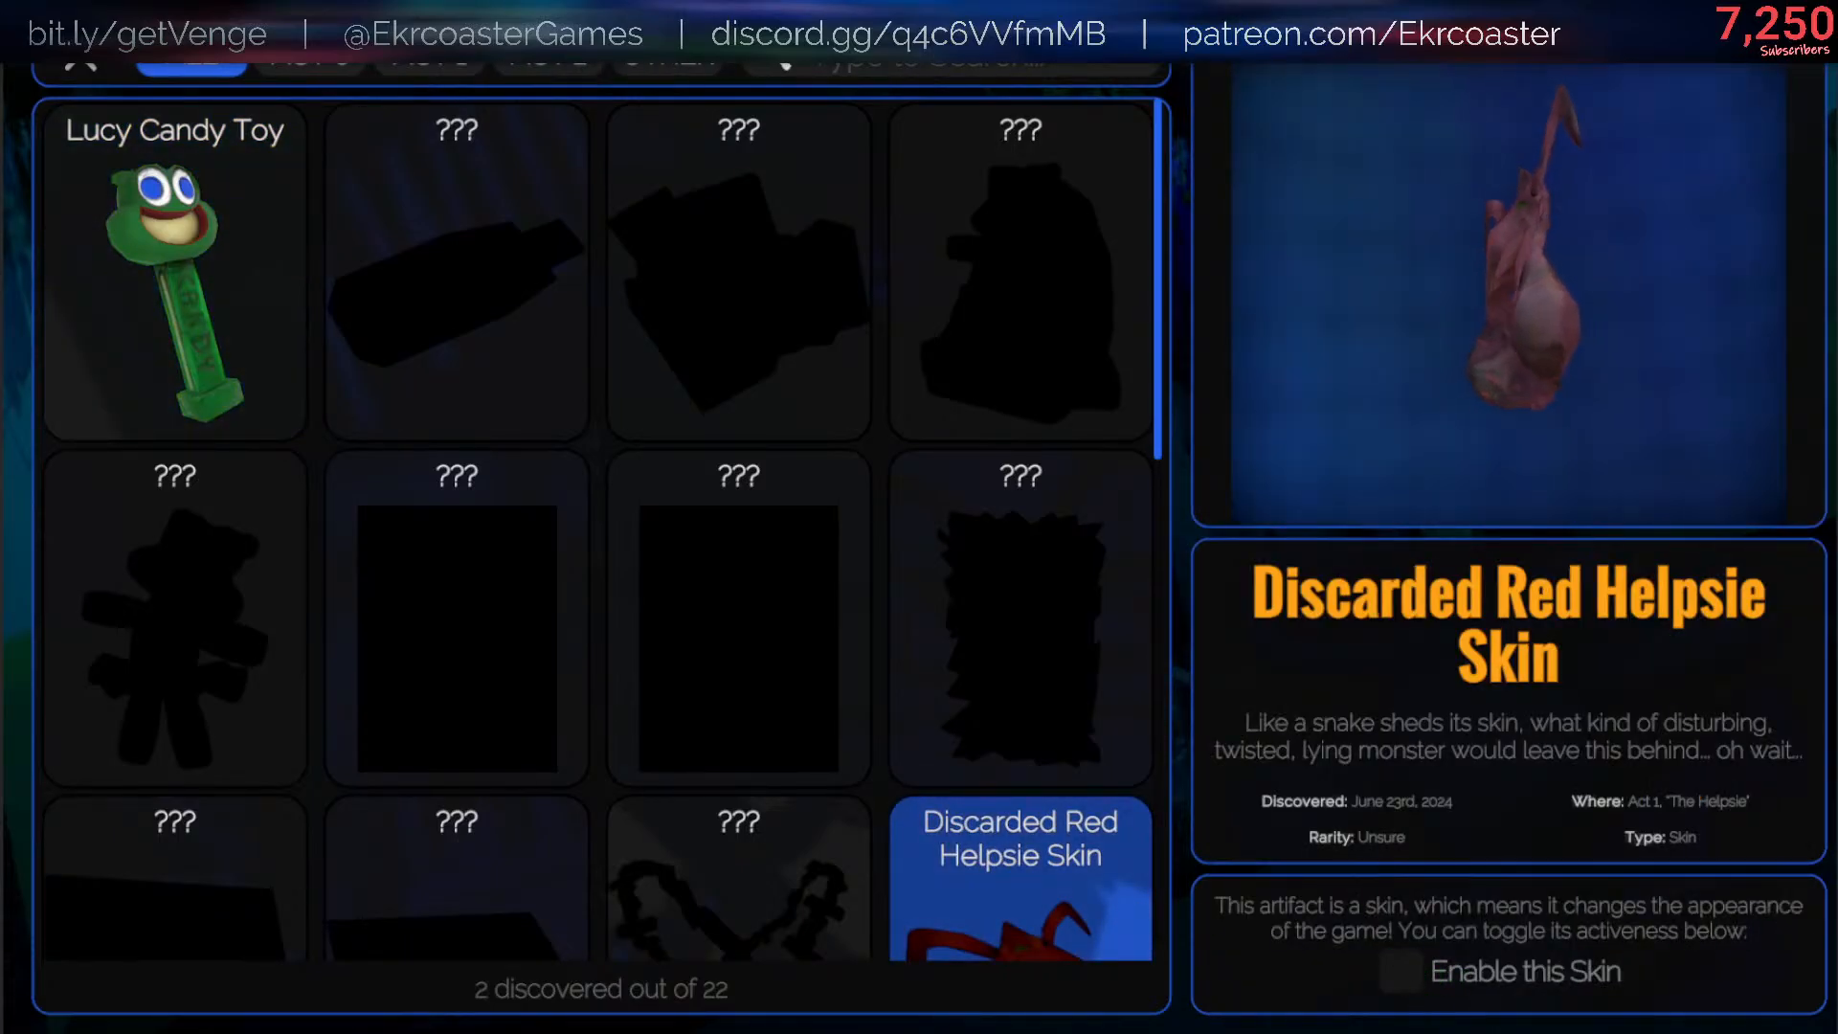
click(78, 77)
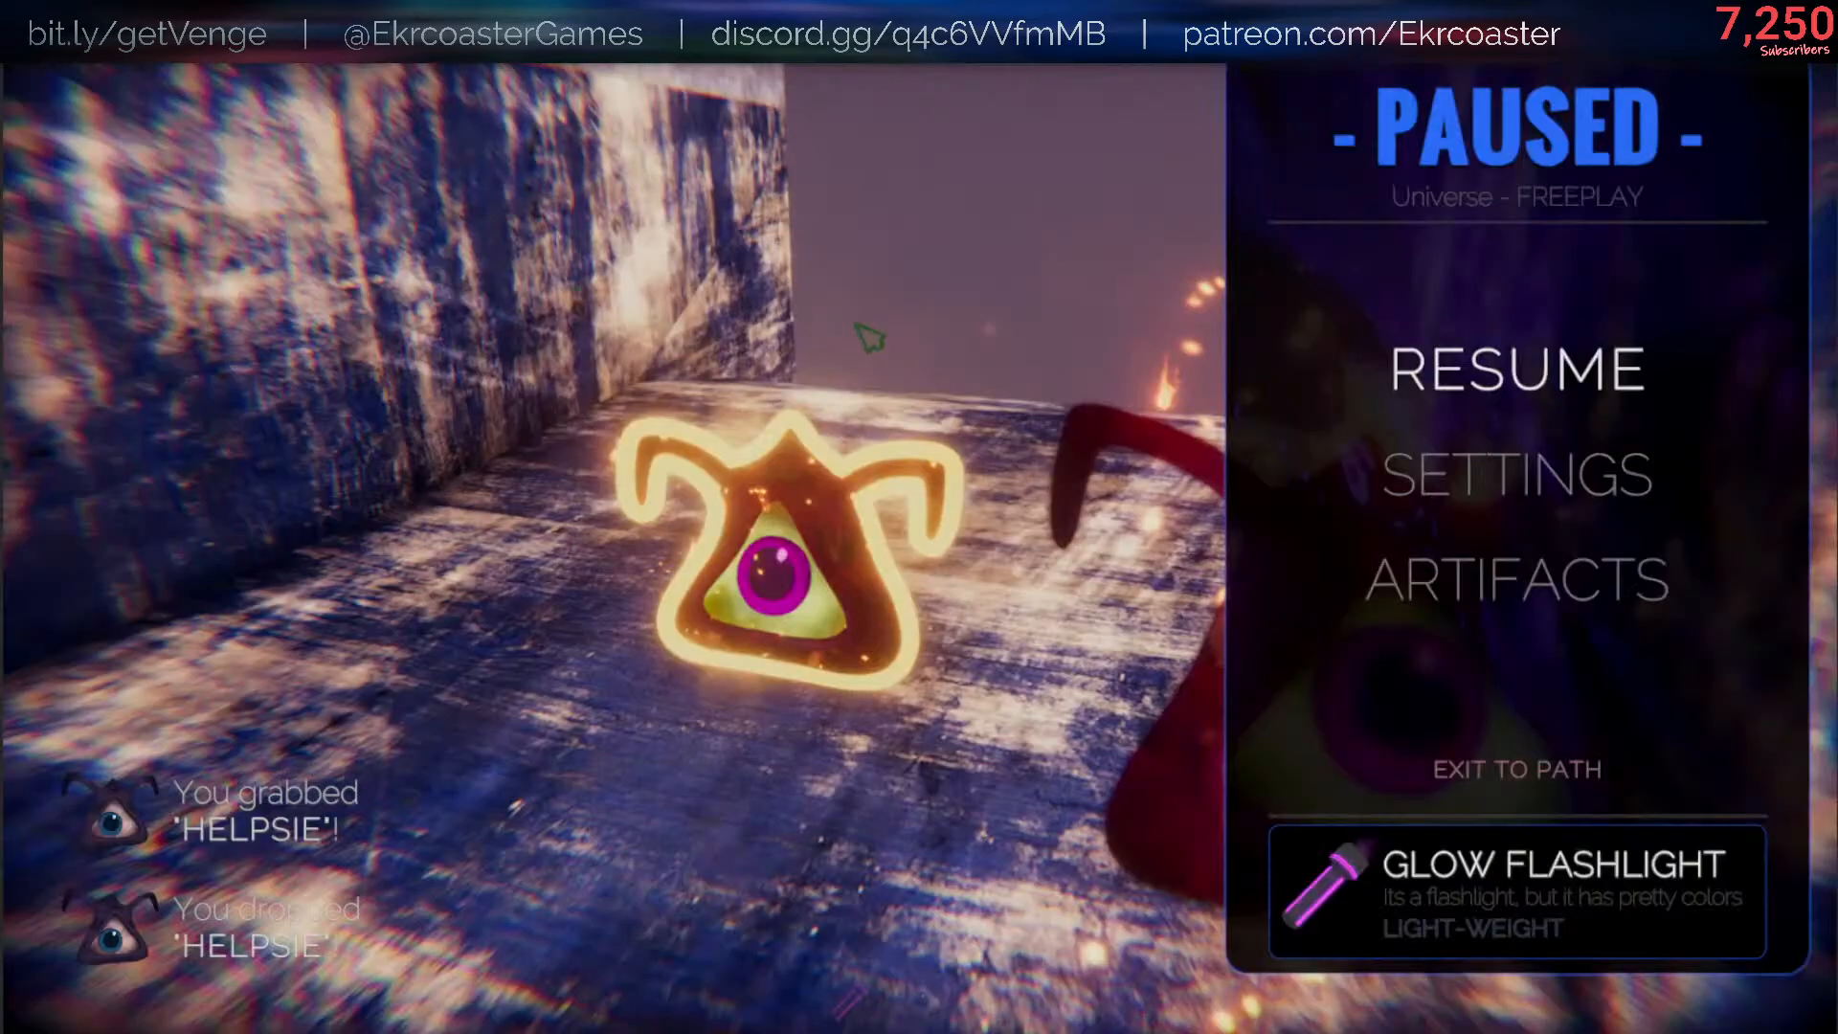
click(1309, 402)
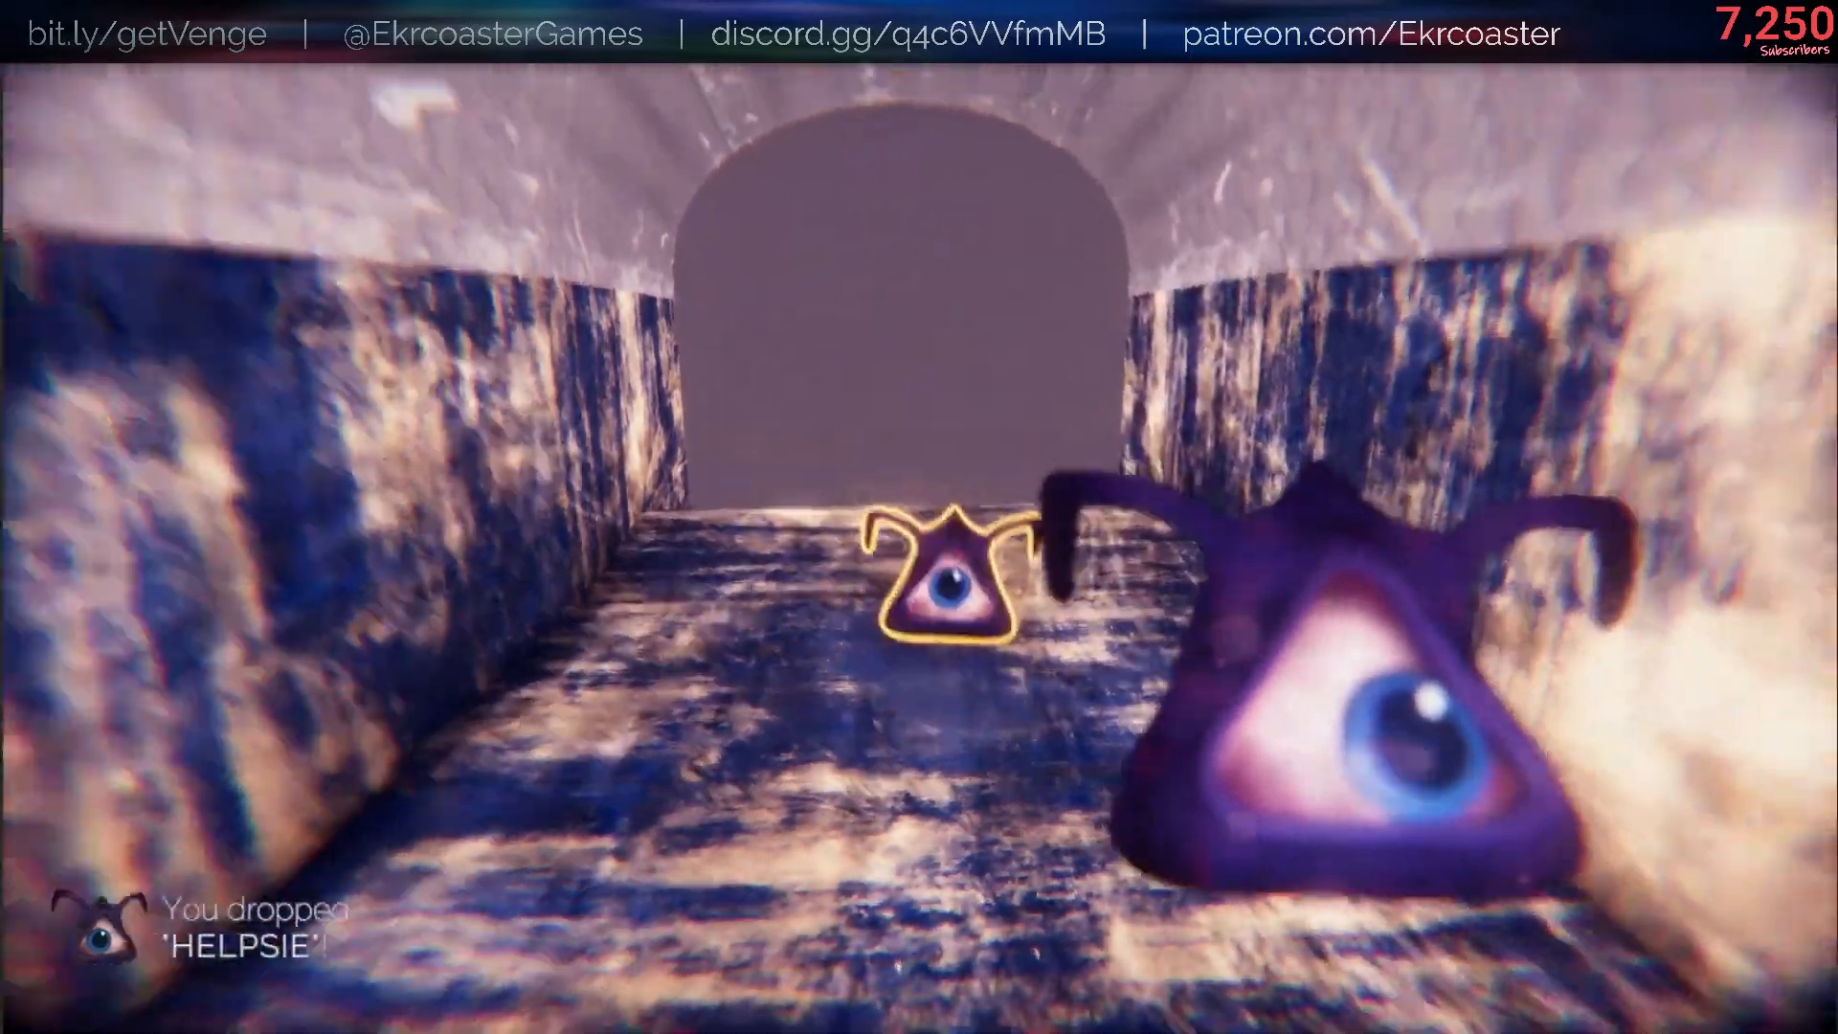
- Drop the held Helpsie in the tunnel, rerun /give HELPSIE, and drop the additional one beside the others
key(space)
key(w)
key(space)
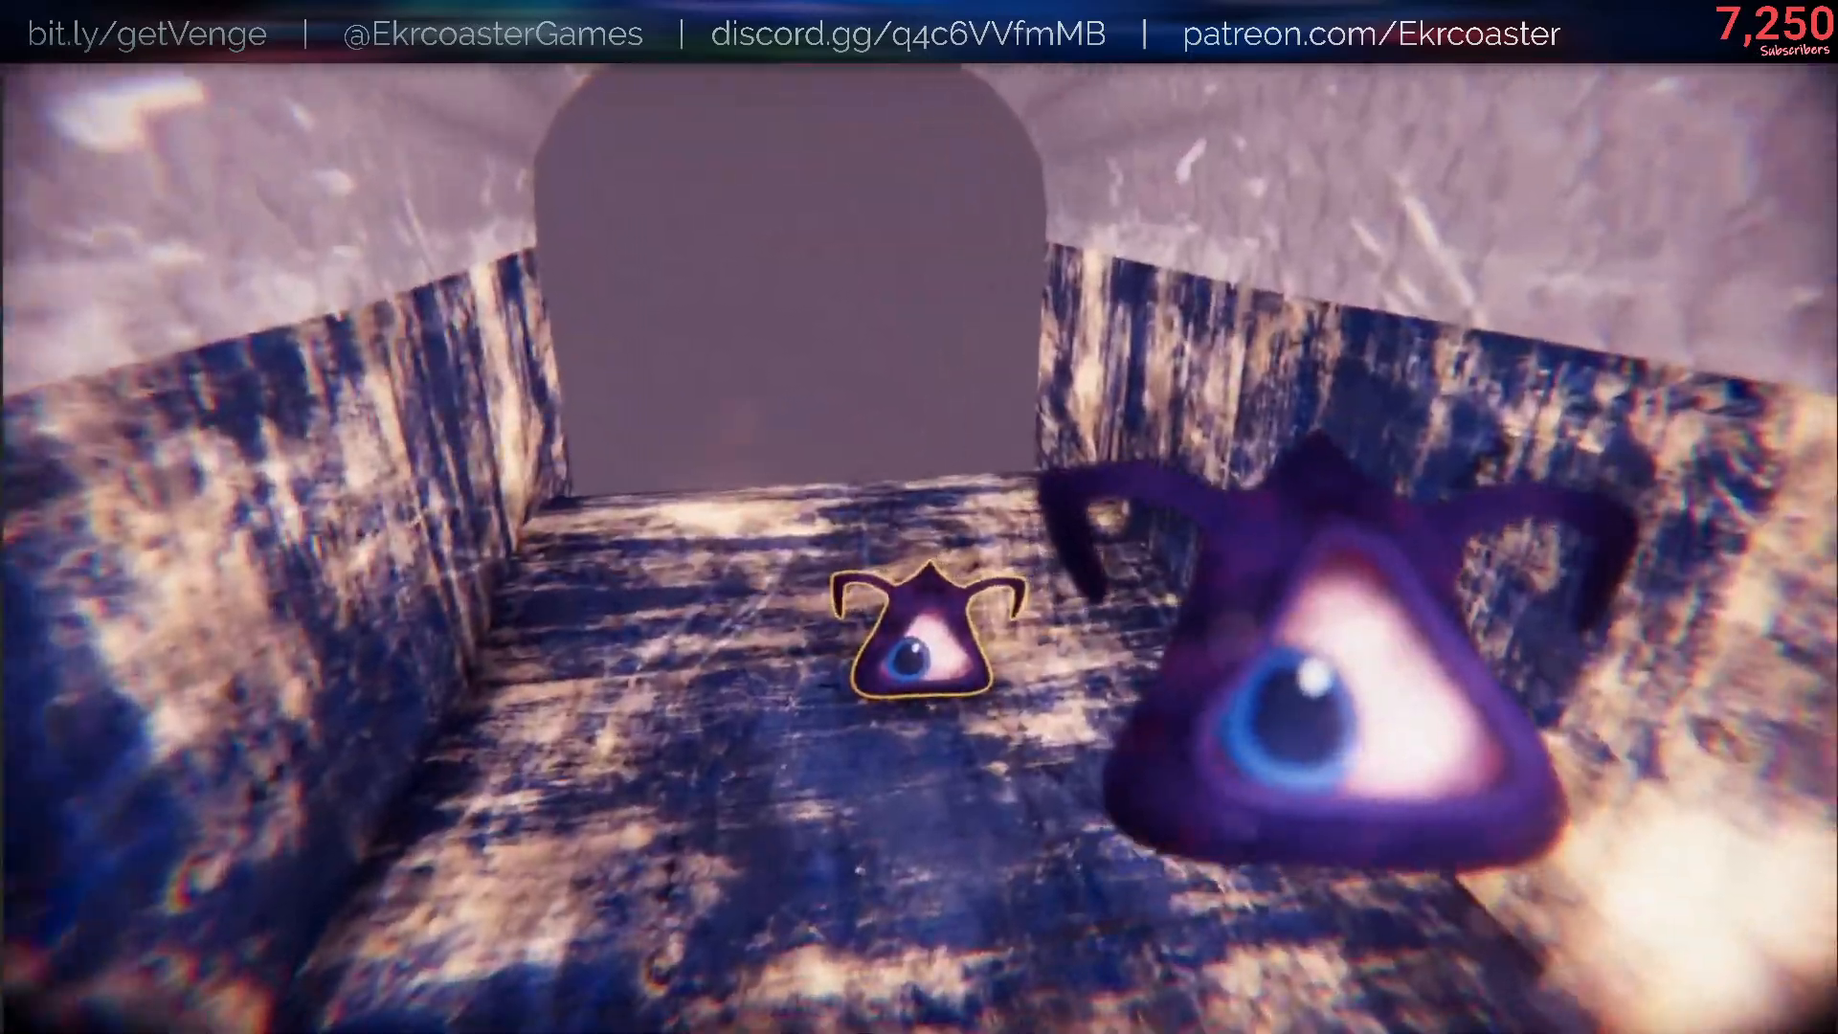
key(q)
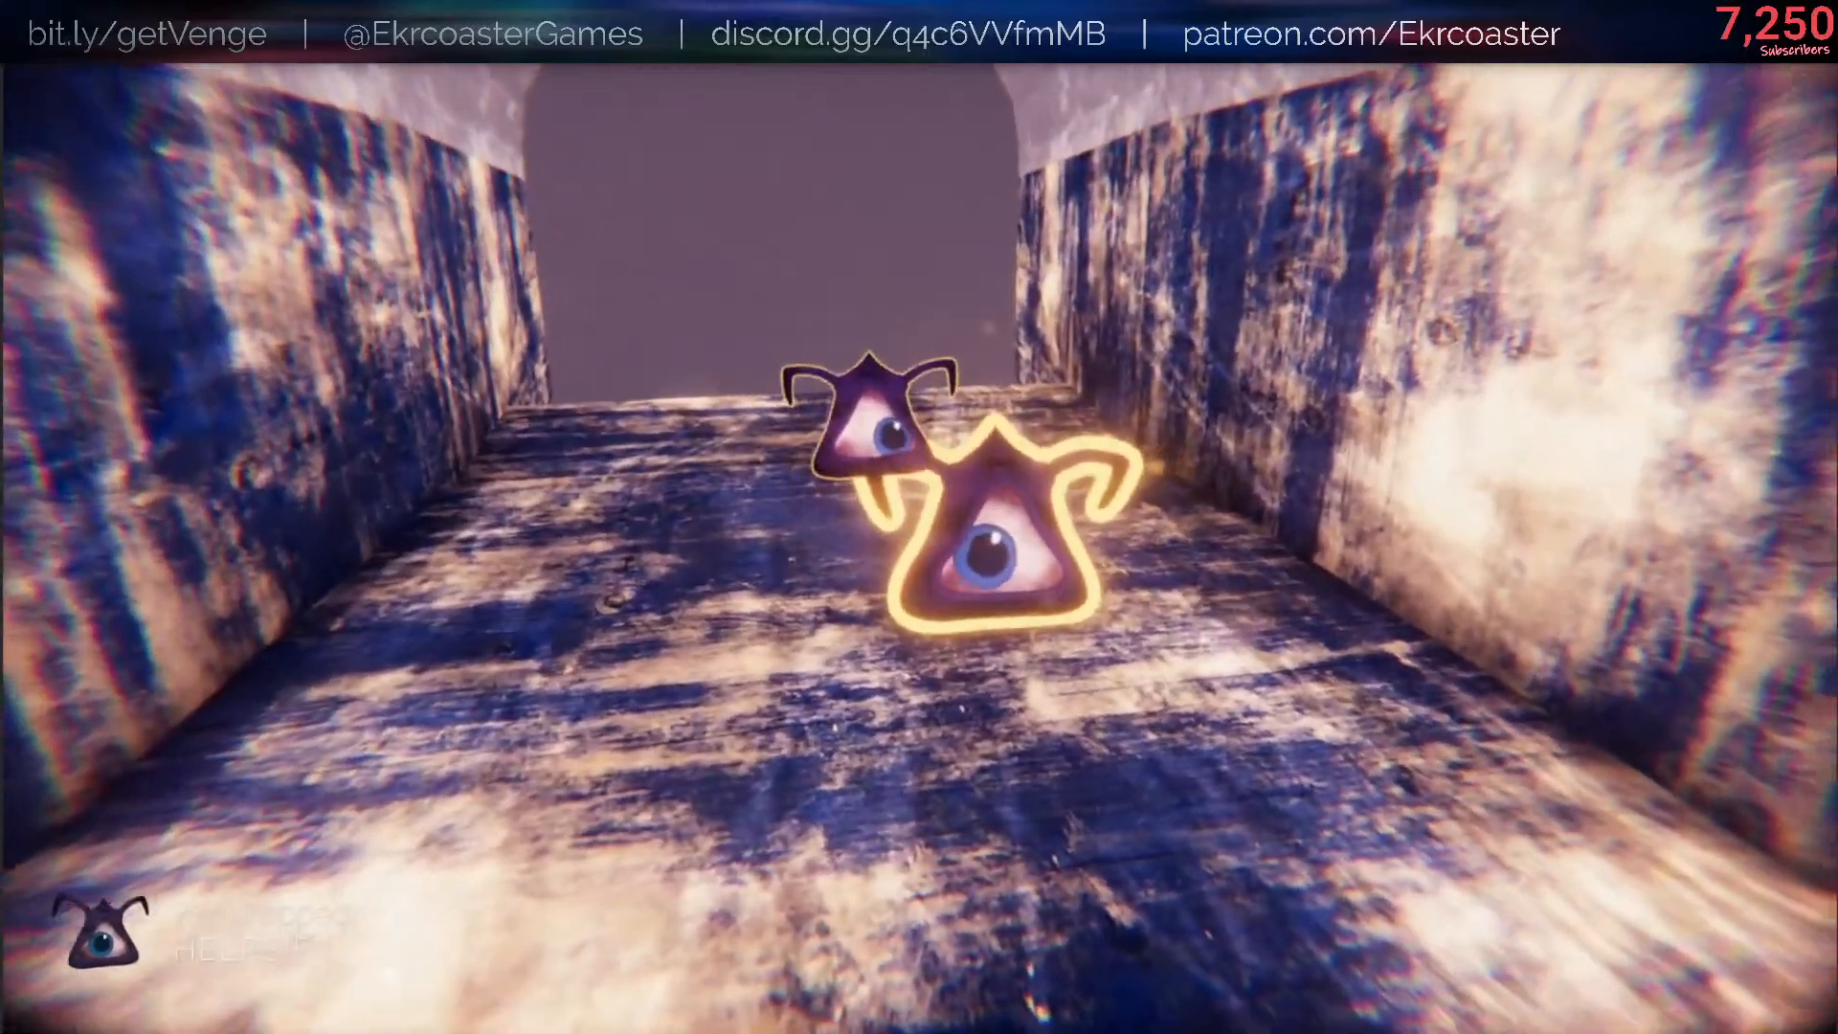
key(slash)
key(Up)
key(Return)
key(q)
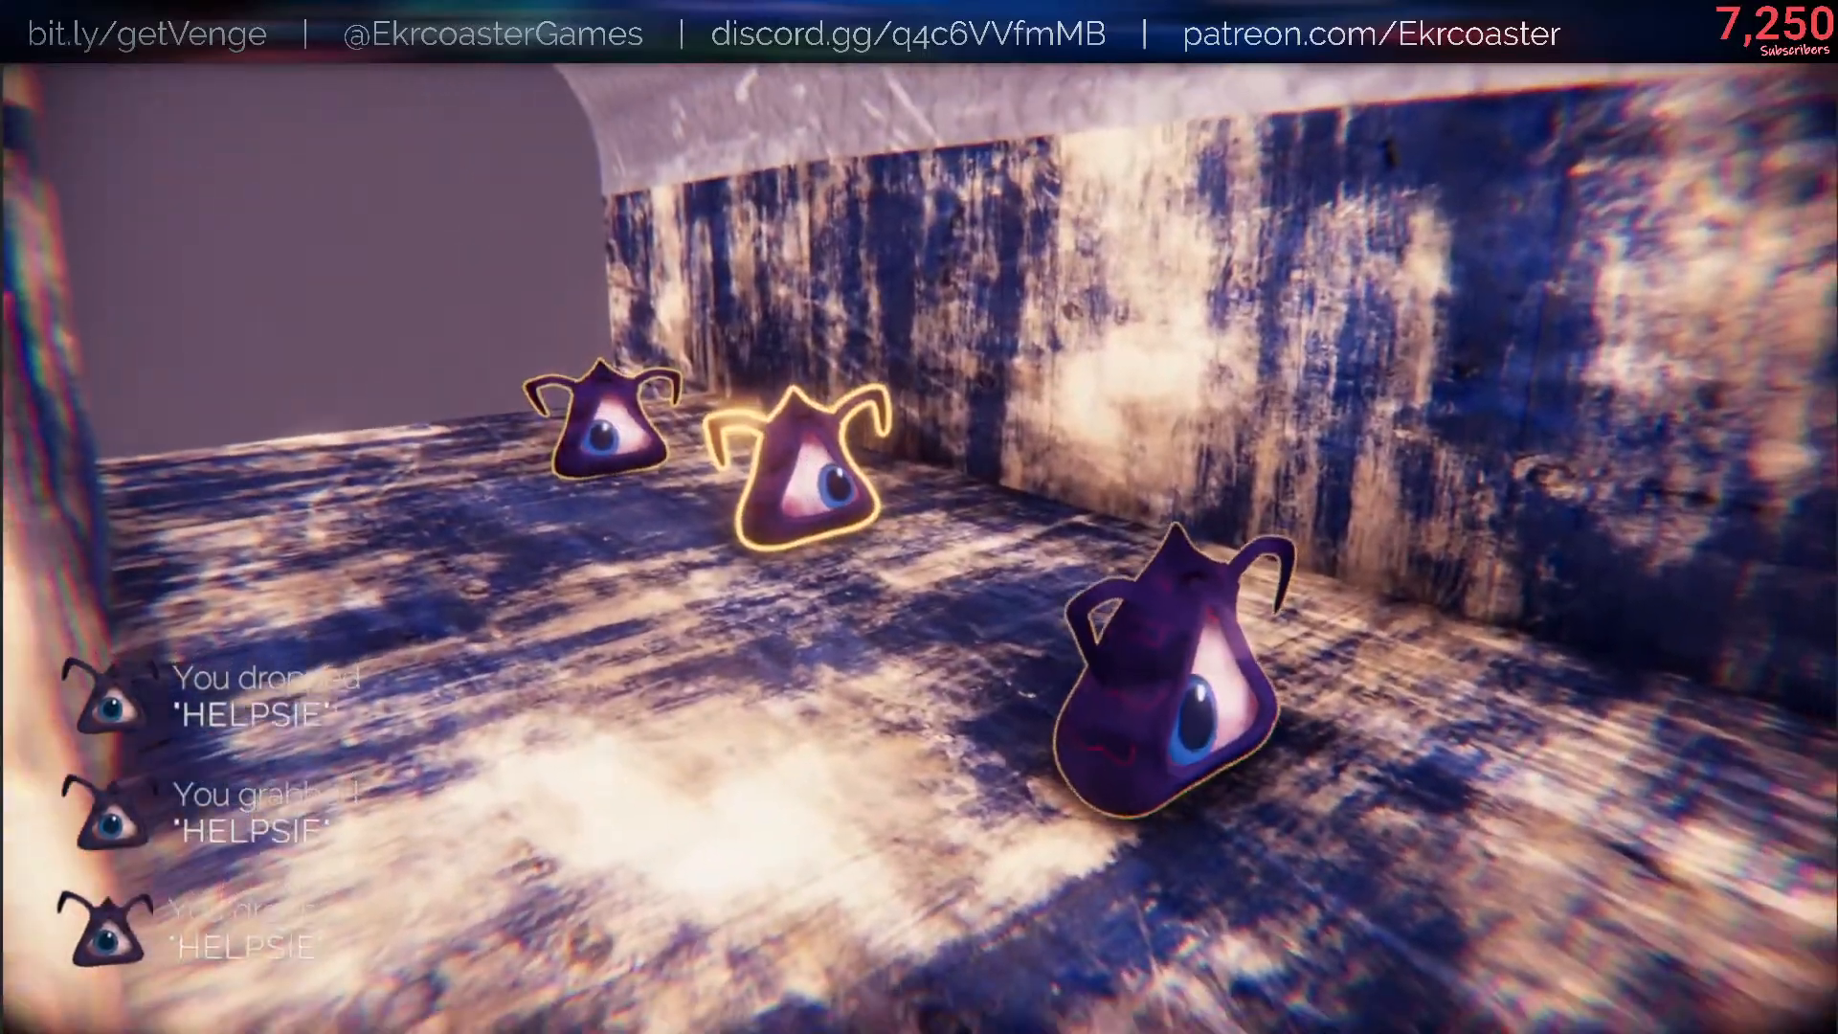
- Pause the game again, enable the Discarded Red Helpsie Skin artifact, and resume play
key(Escape)
click(1532, 586)
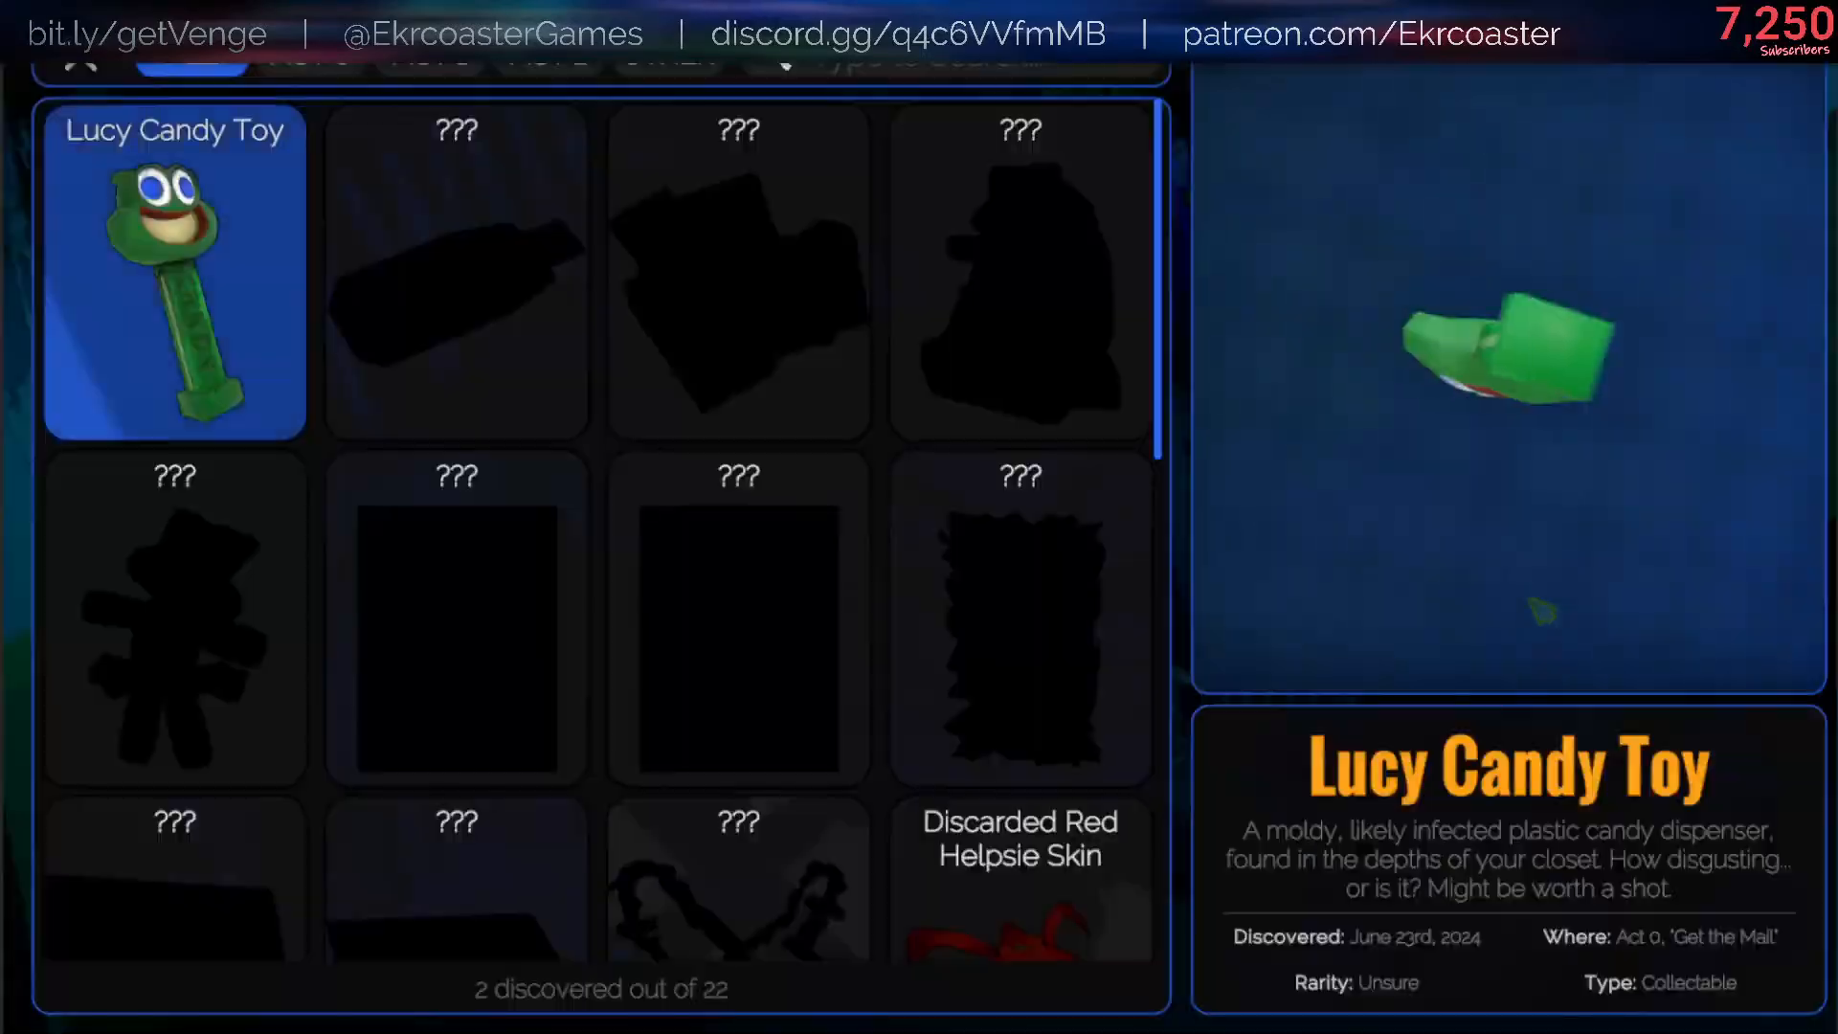
scroll(962, 859, down, 3)
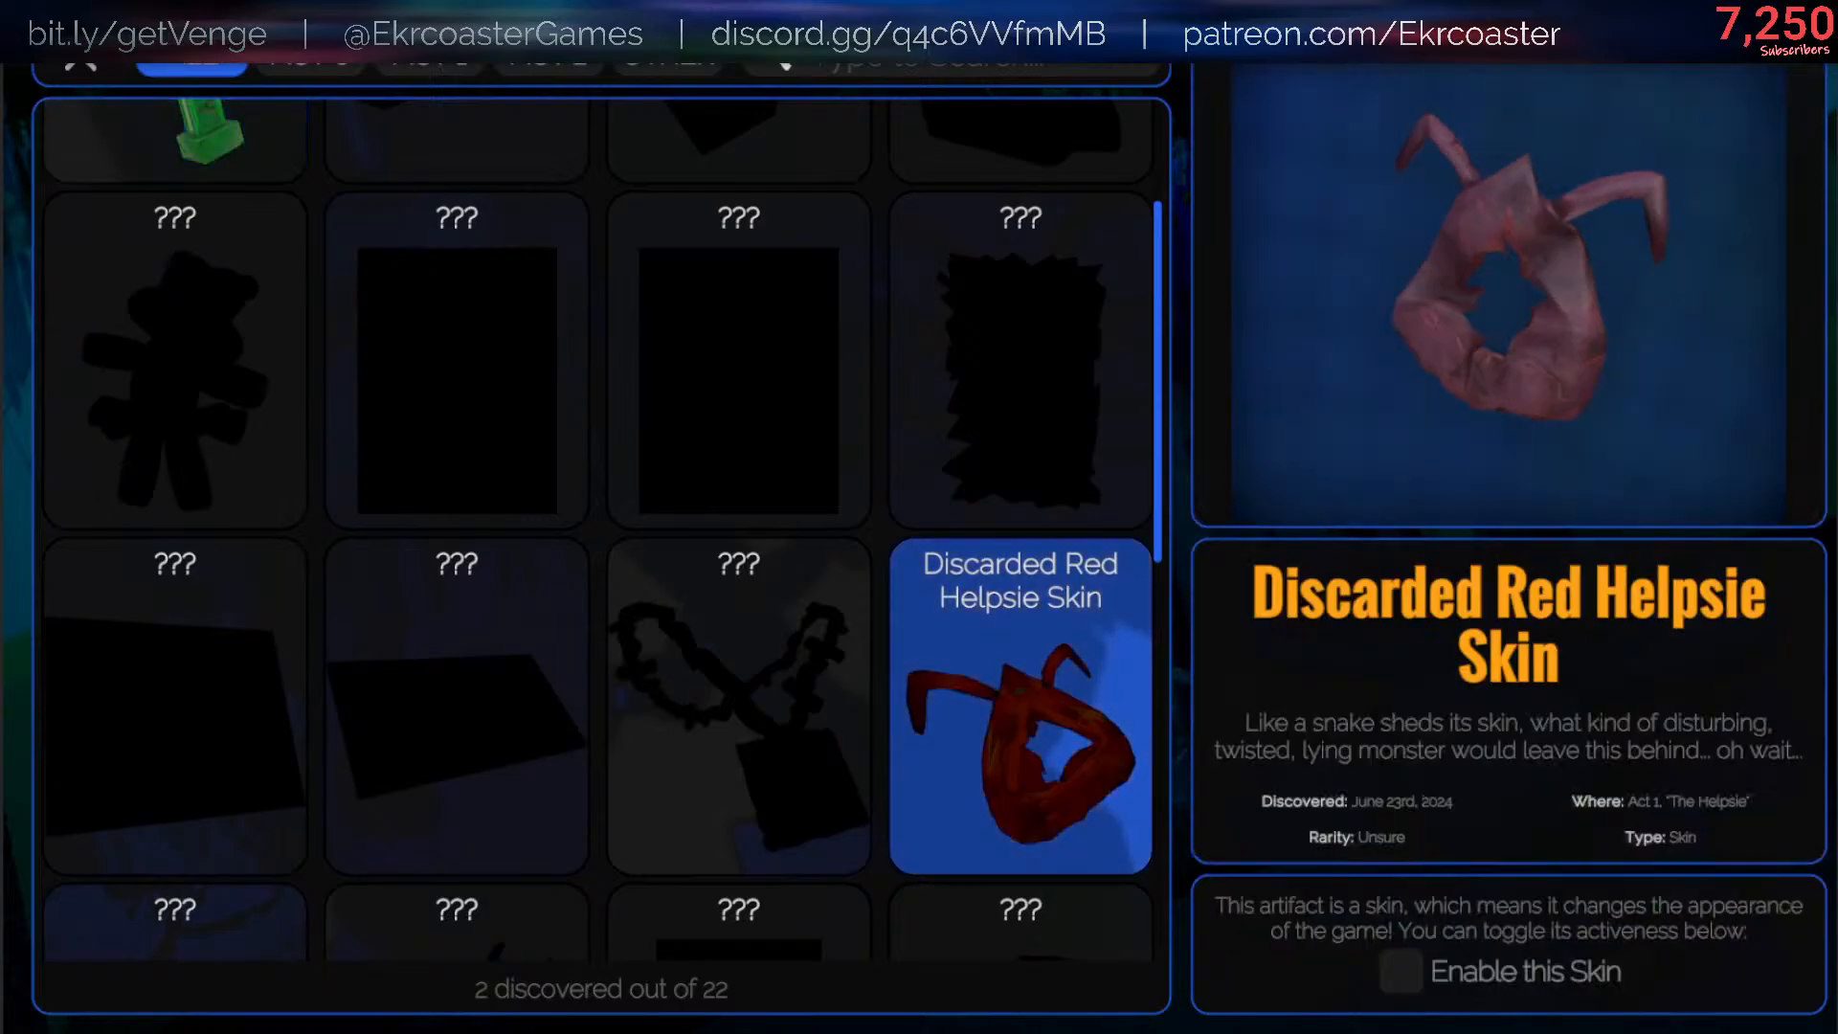
click(84, 69)
click(1447, 400)
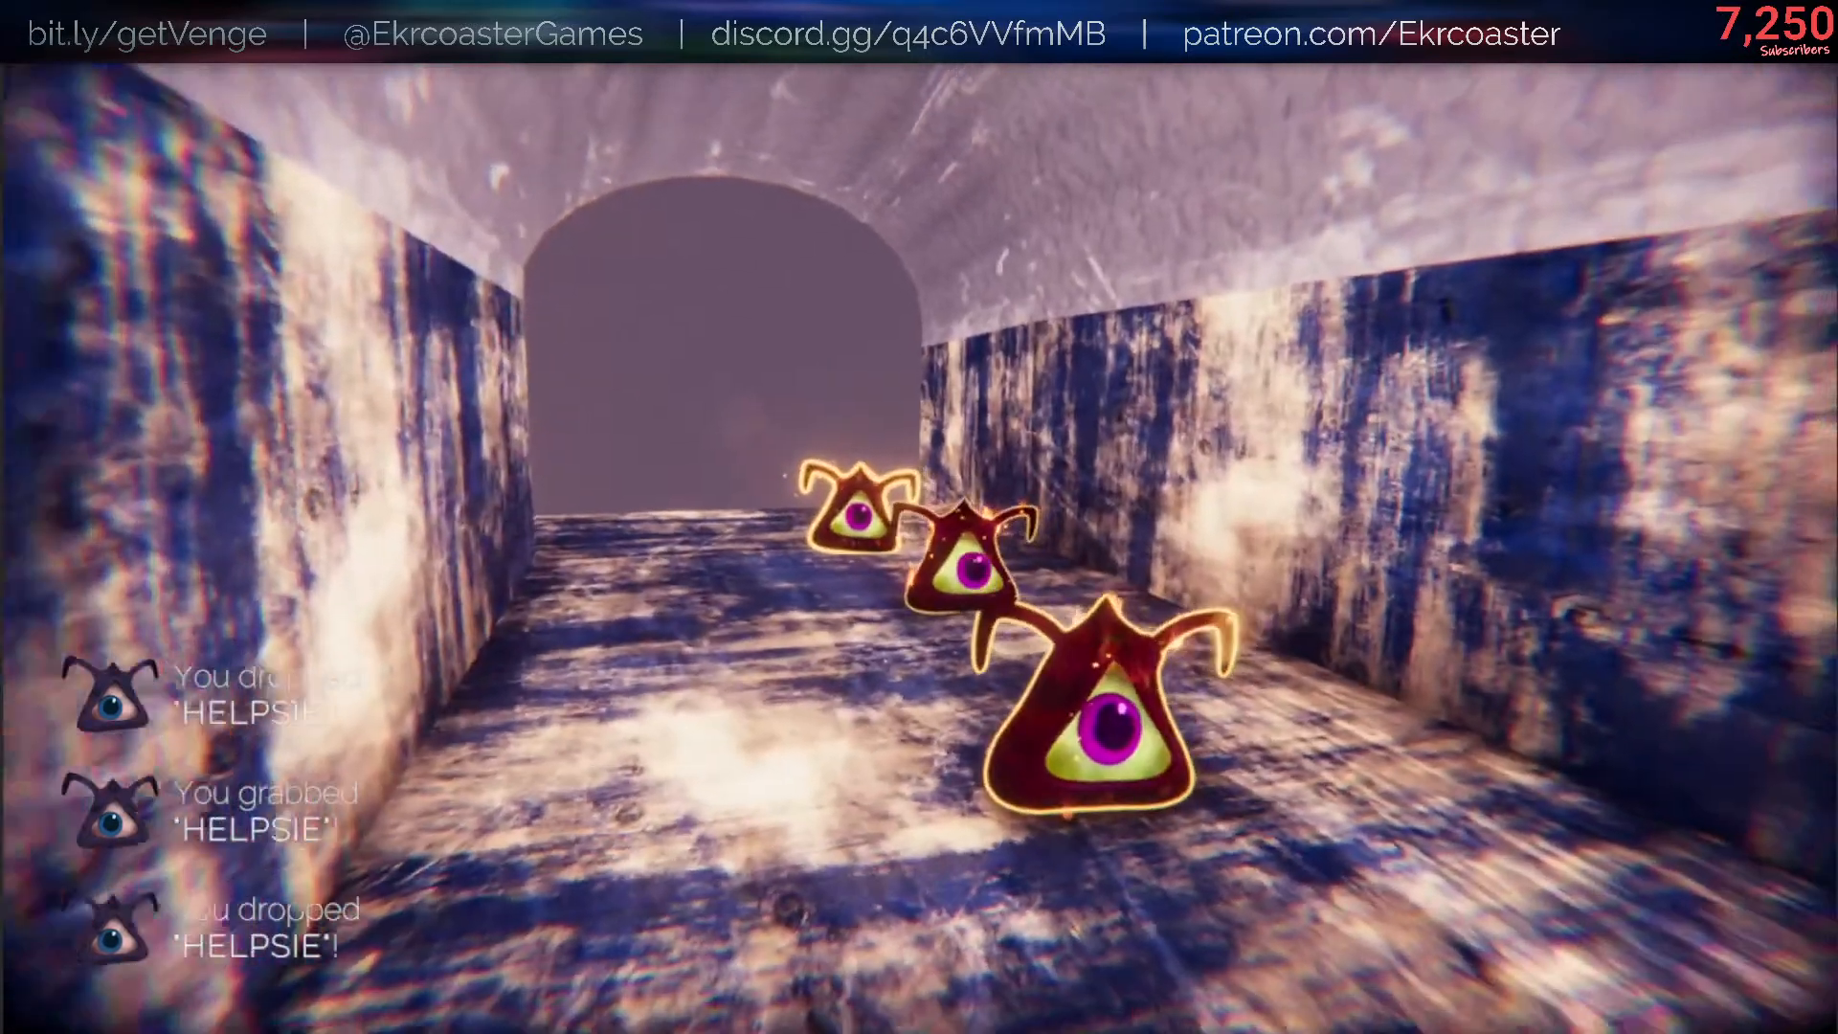
- Grab the three Helpsies from the floor and throw them toward the open end of the tunnel
key(z)
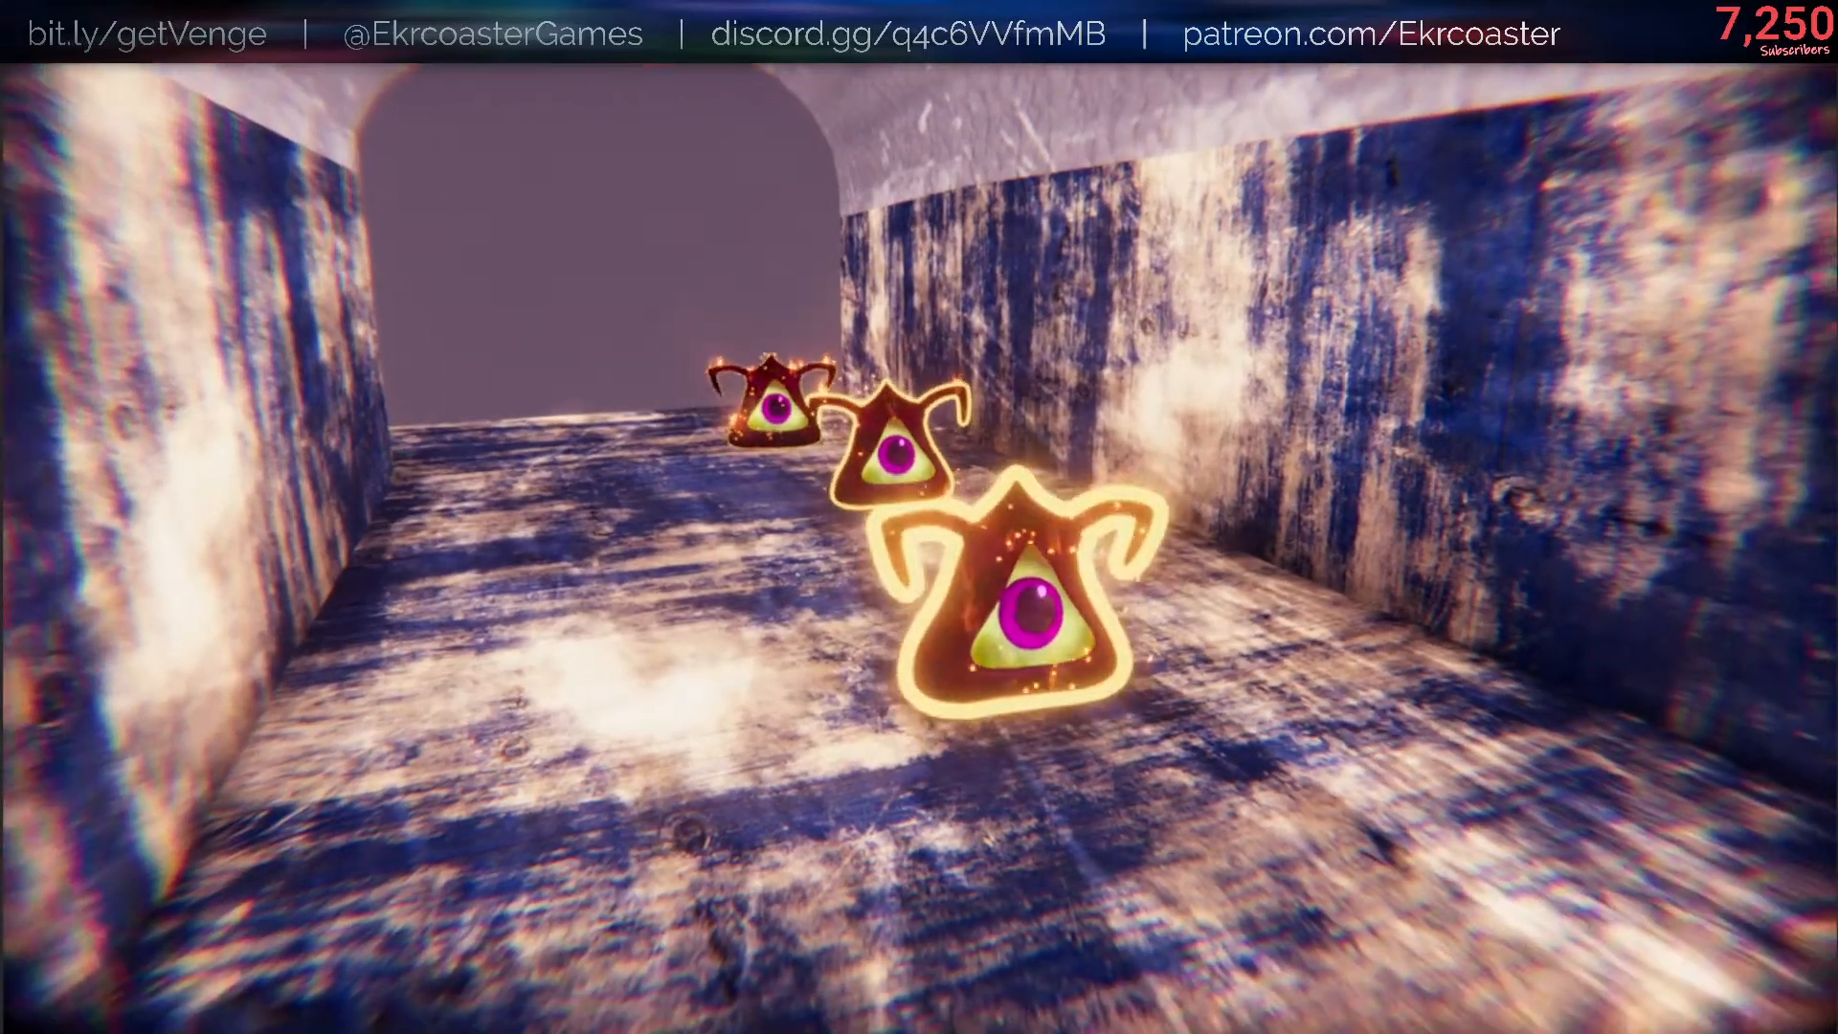
key(e)
key(e)
key(w)
key(e)
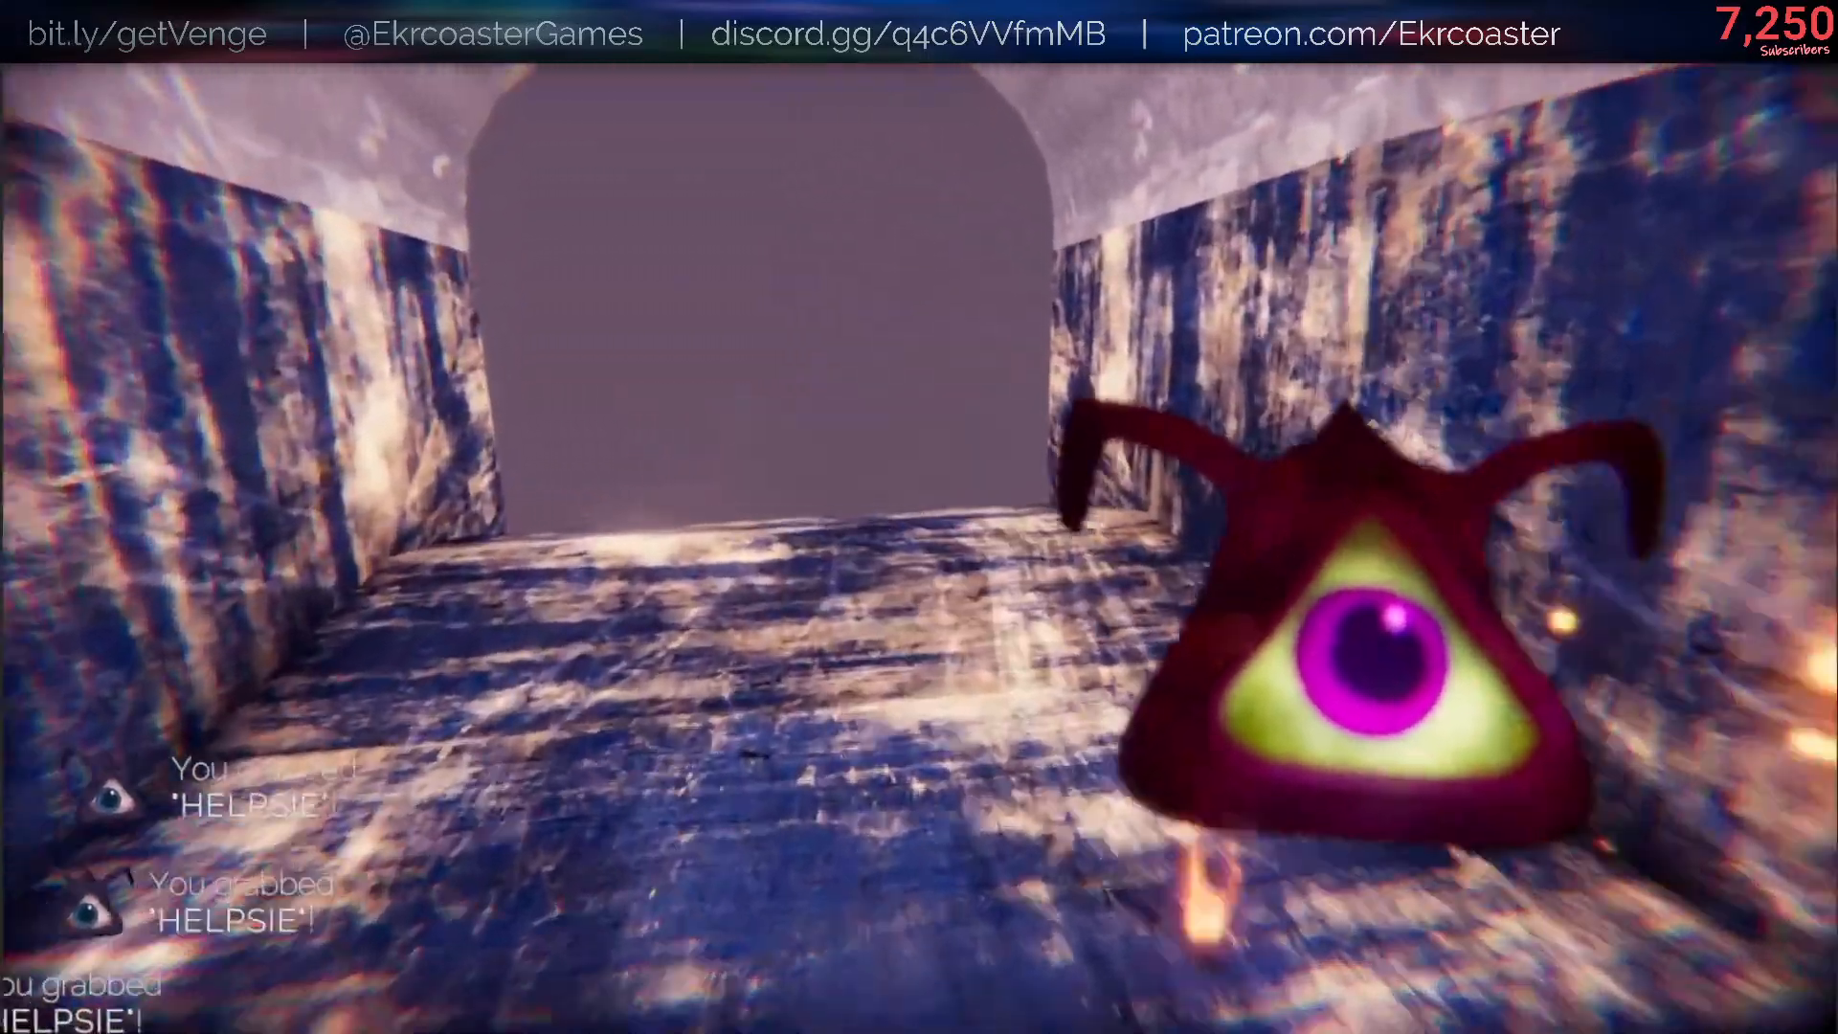
key(w)
key(q)
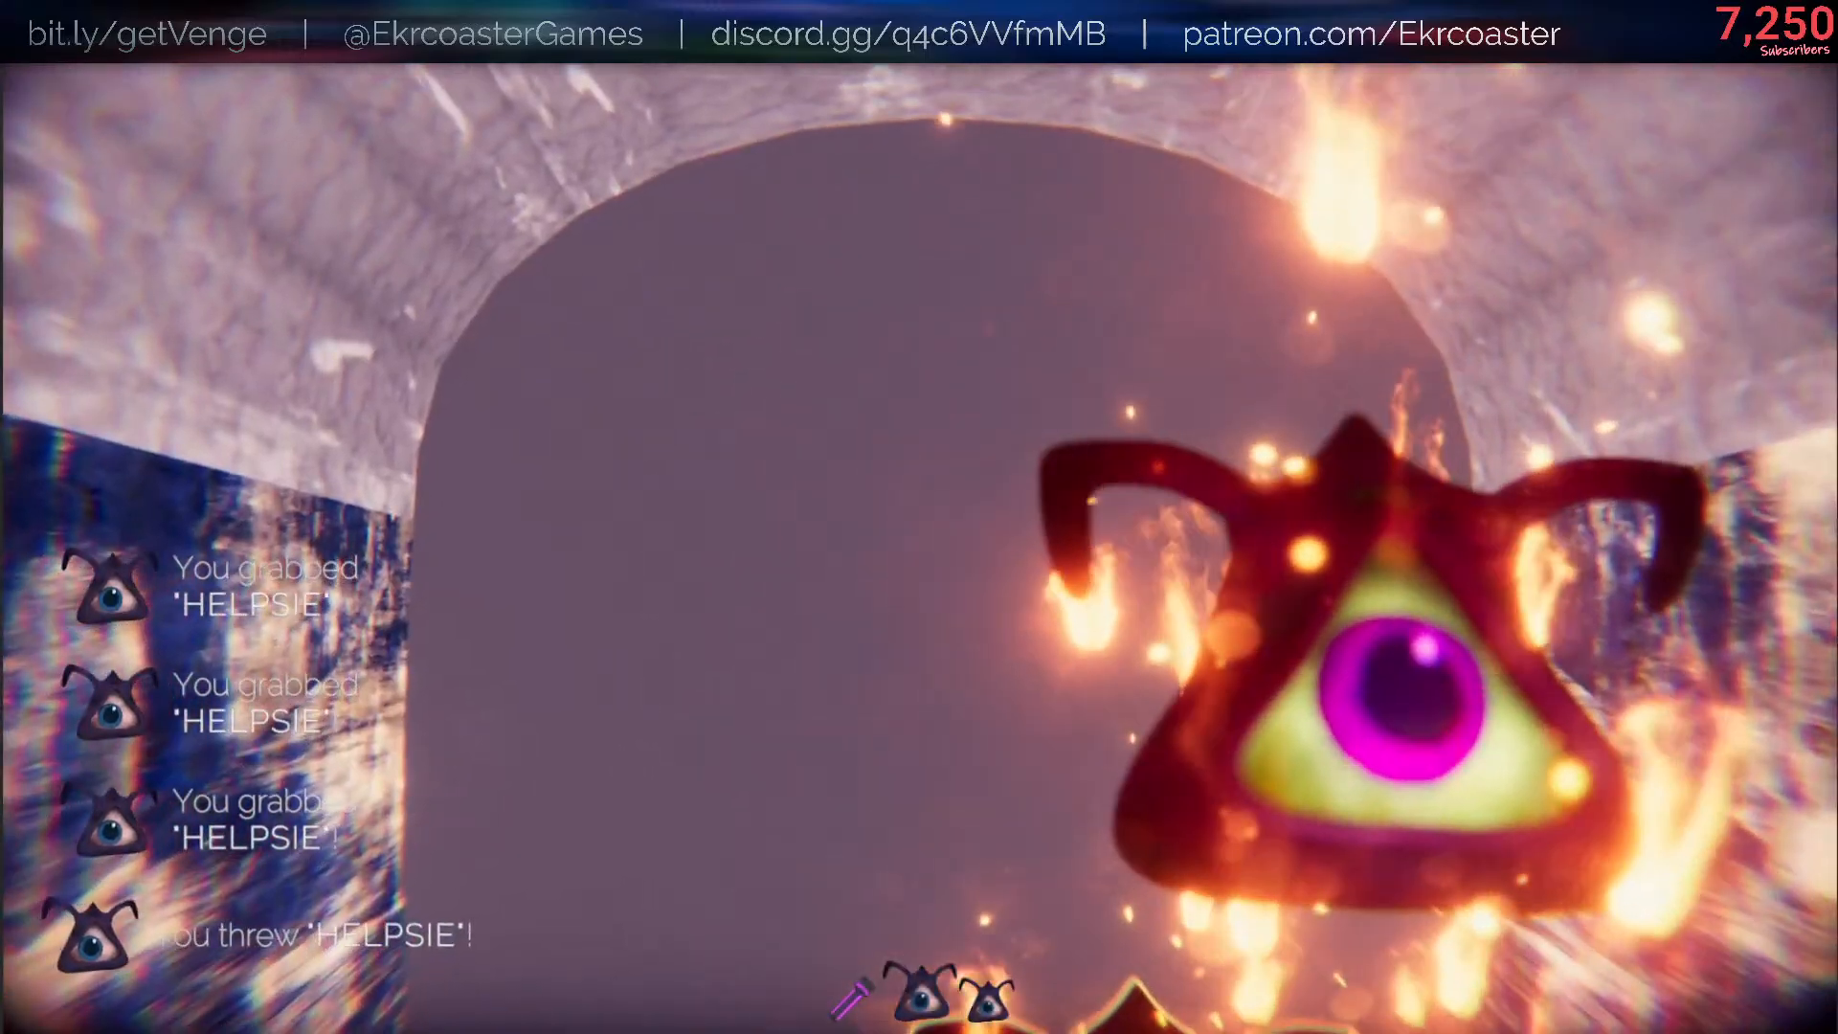
key(q)
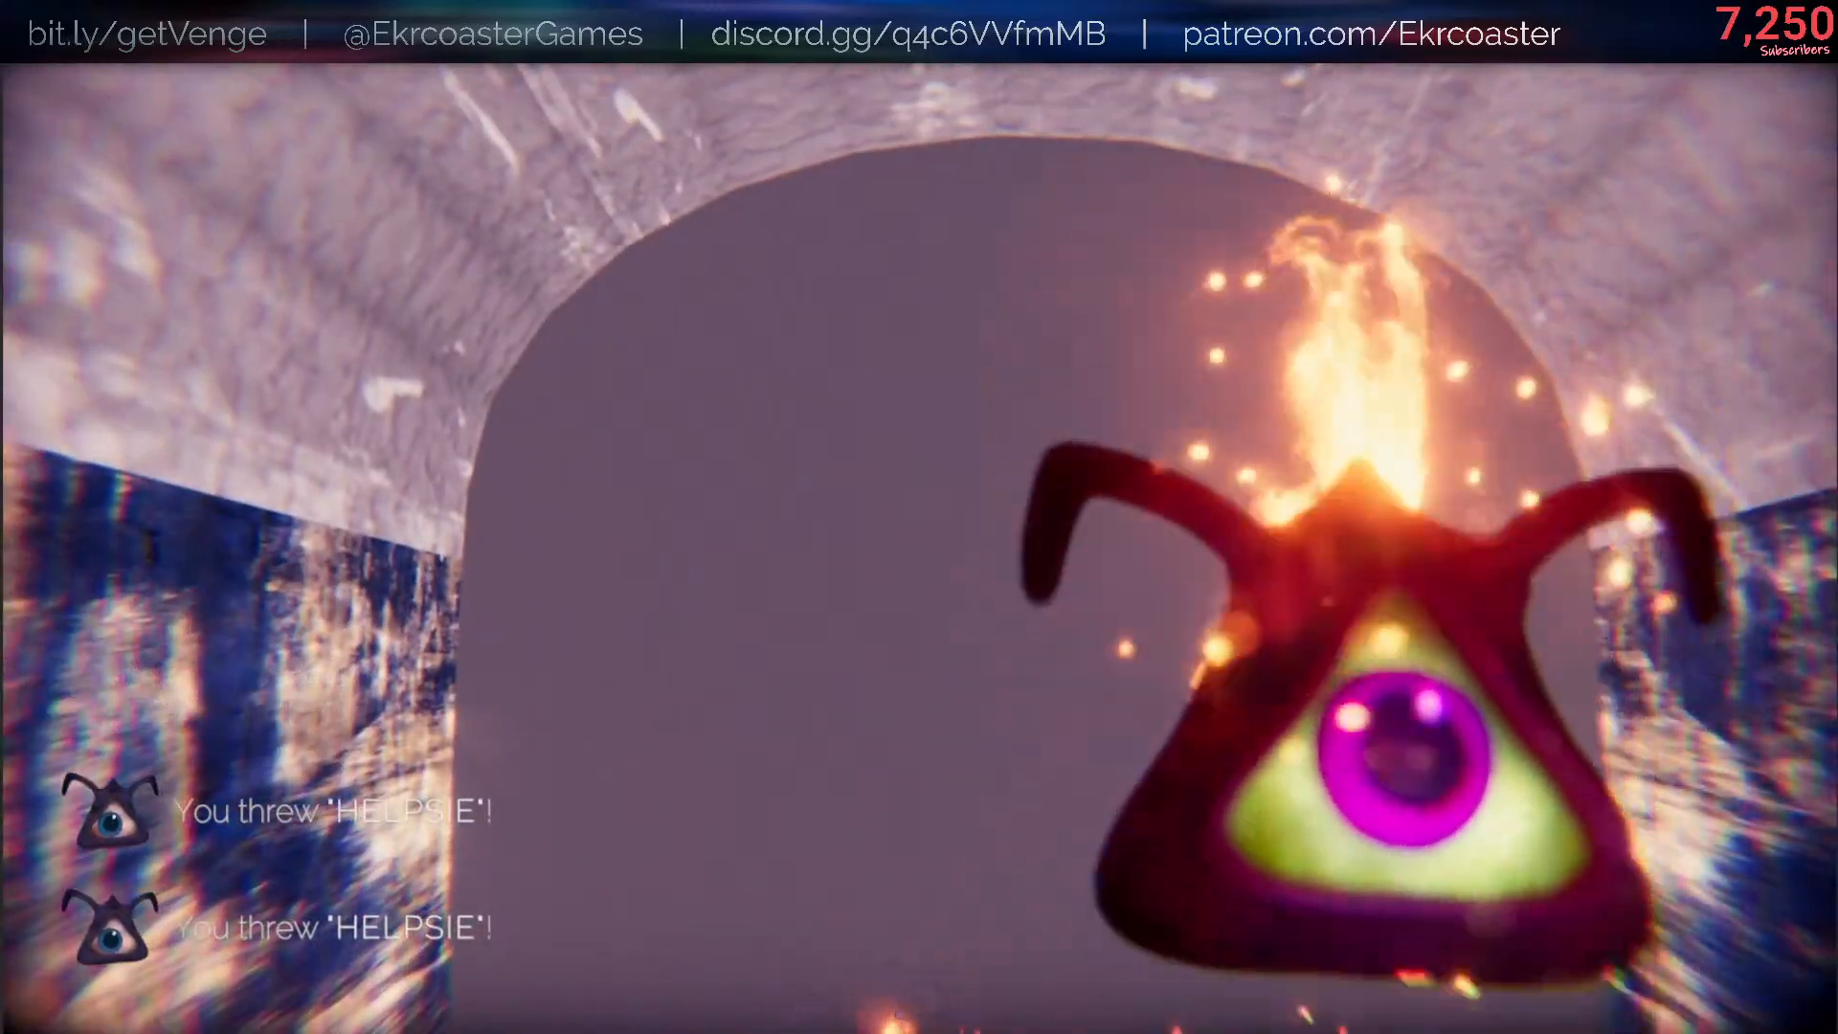
key(q)
key(e)
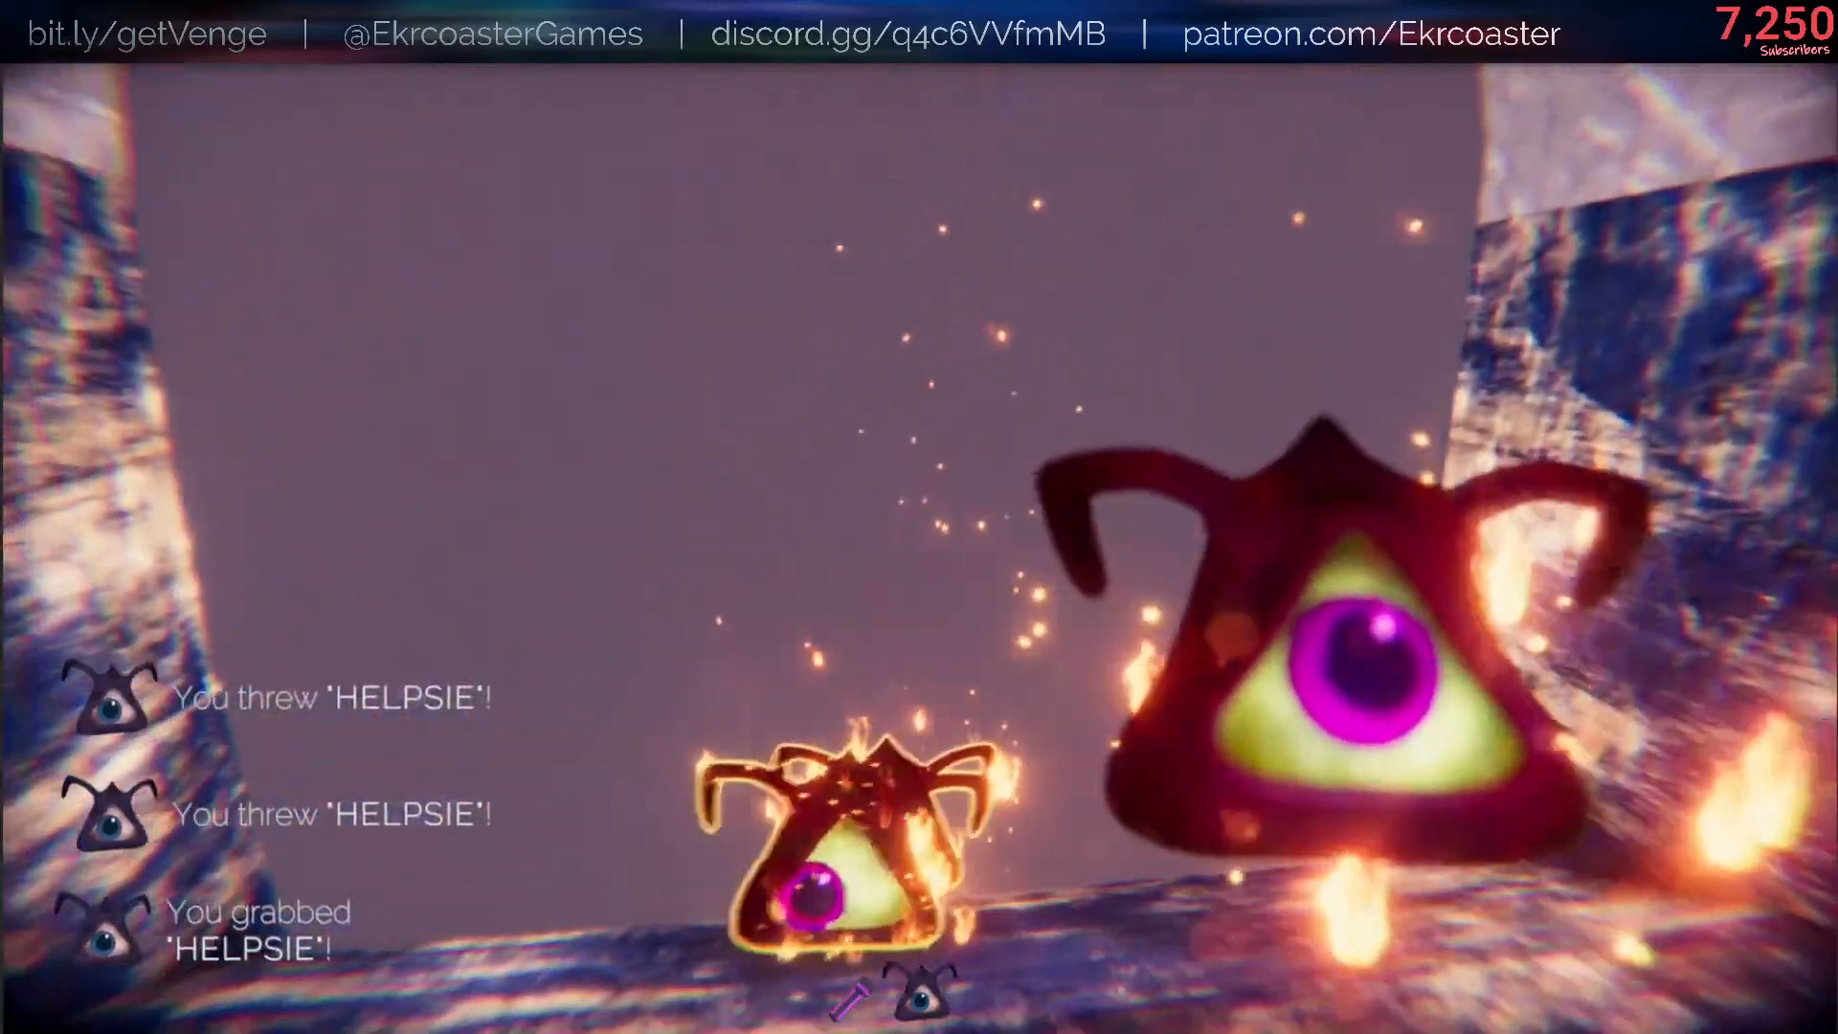
key(w)
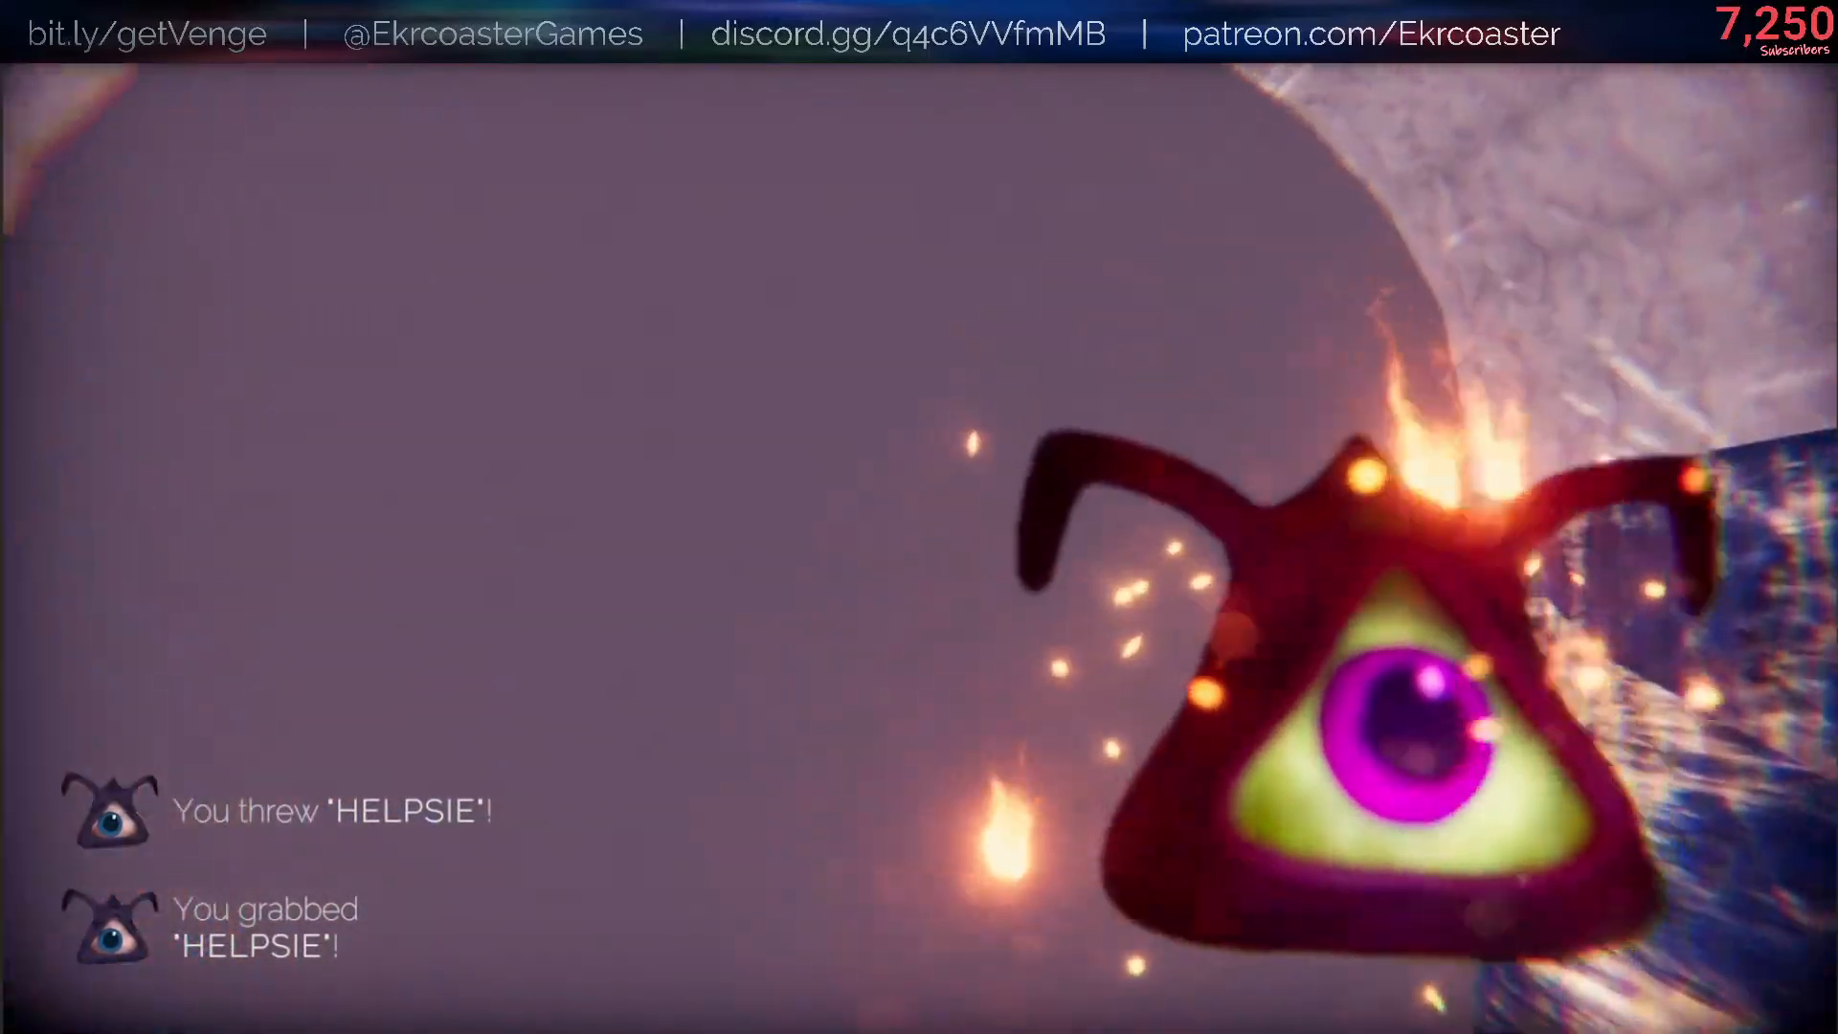
key(q)
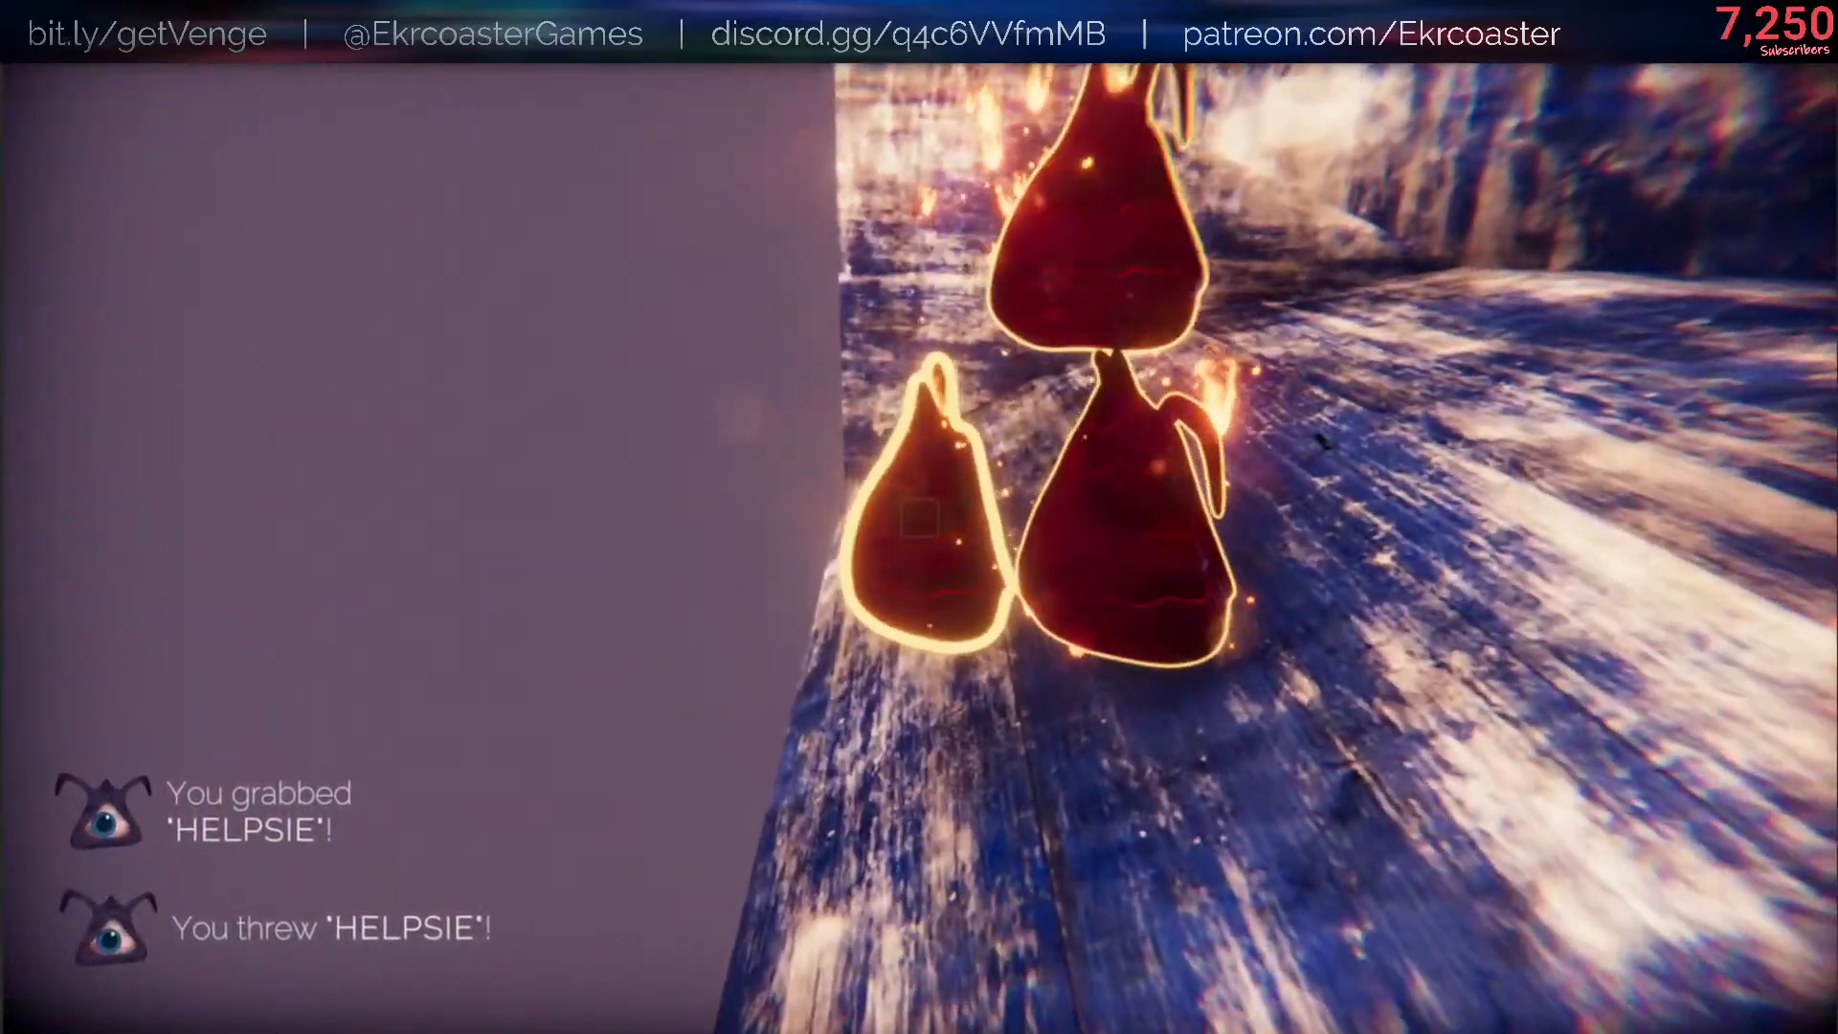
- Examine the three thrown Helpsies at the tunnel's end from near and far to check their skin and fire effects
key(w)
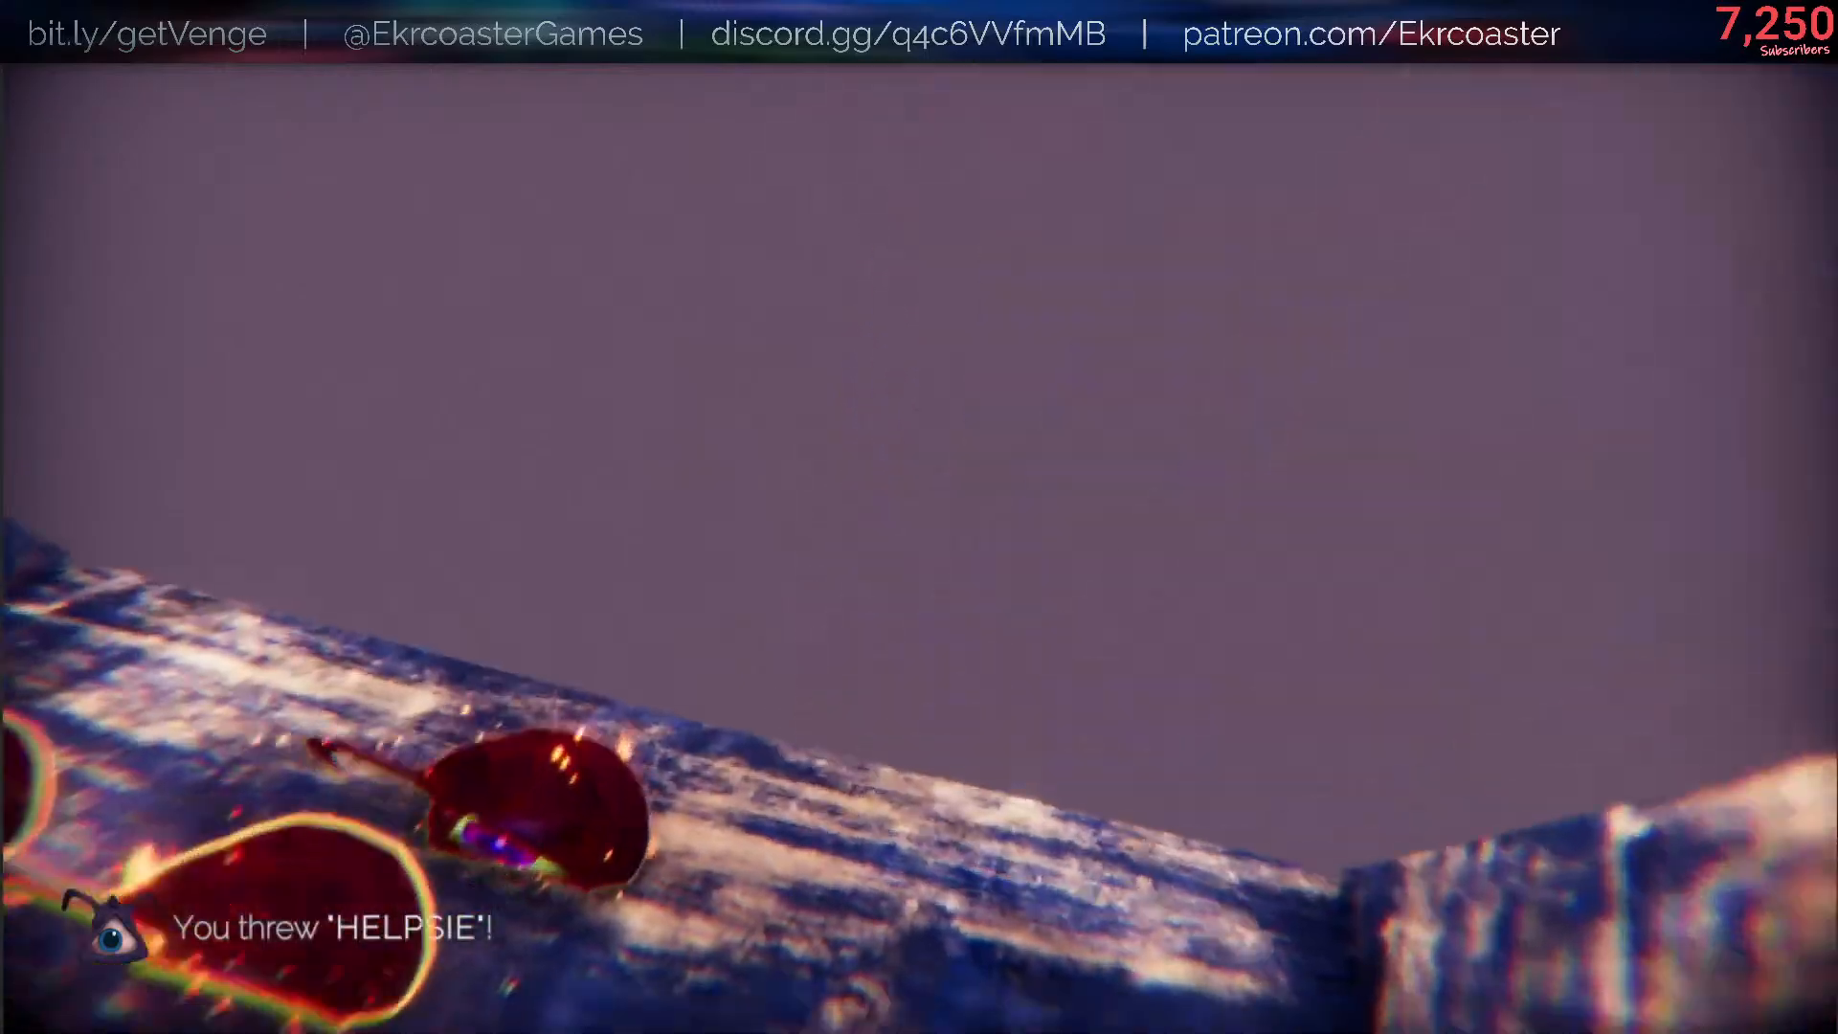
key(s)
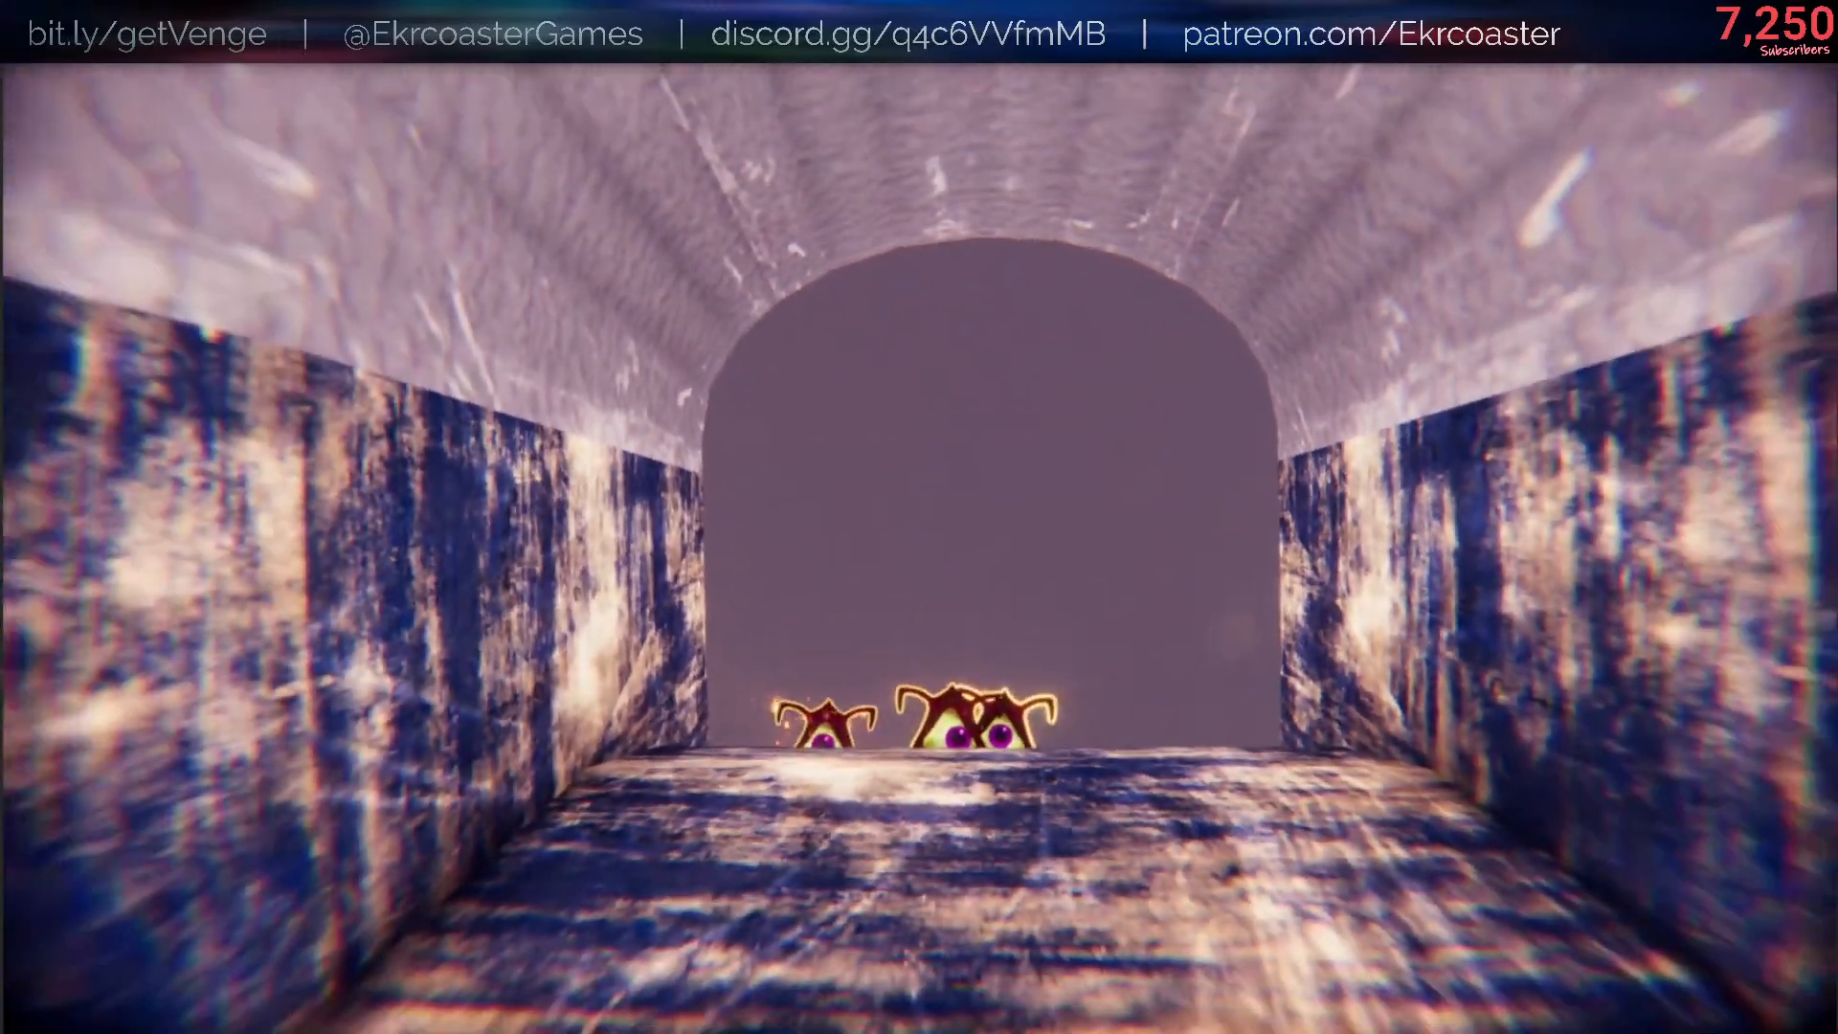
key(w)
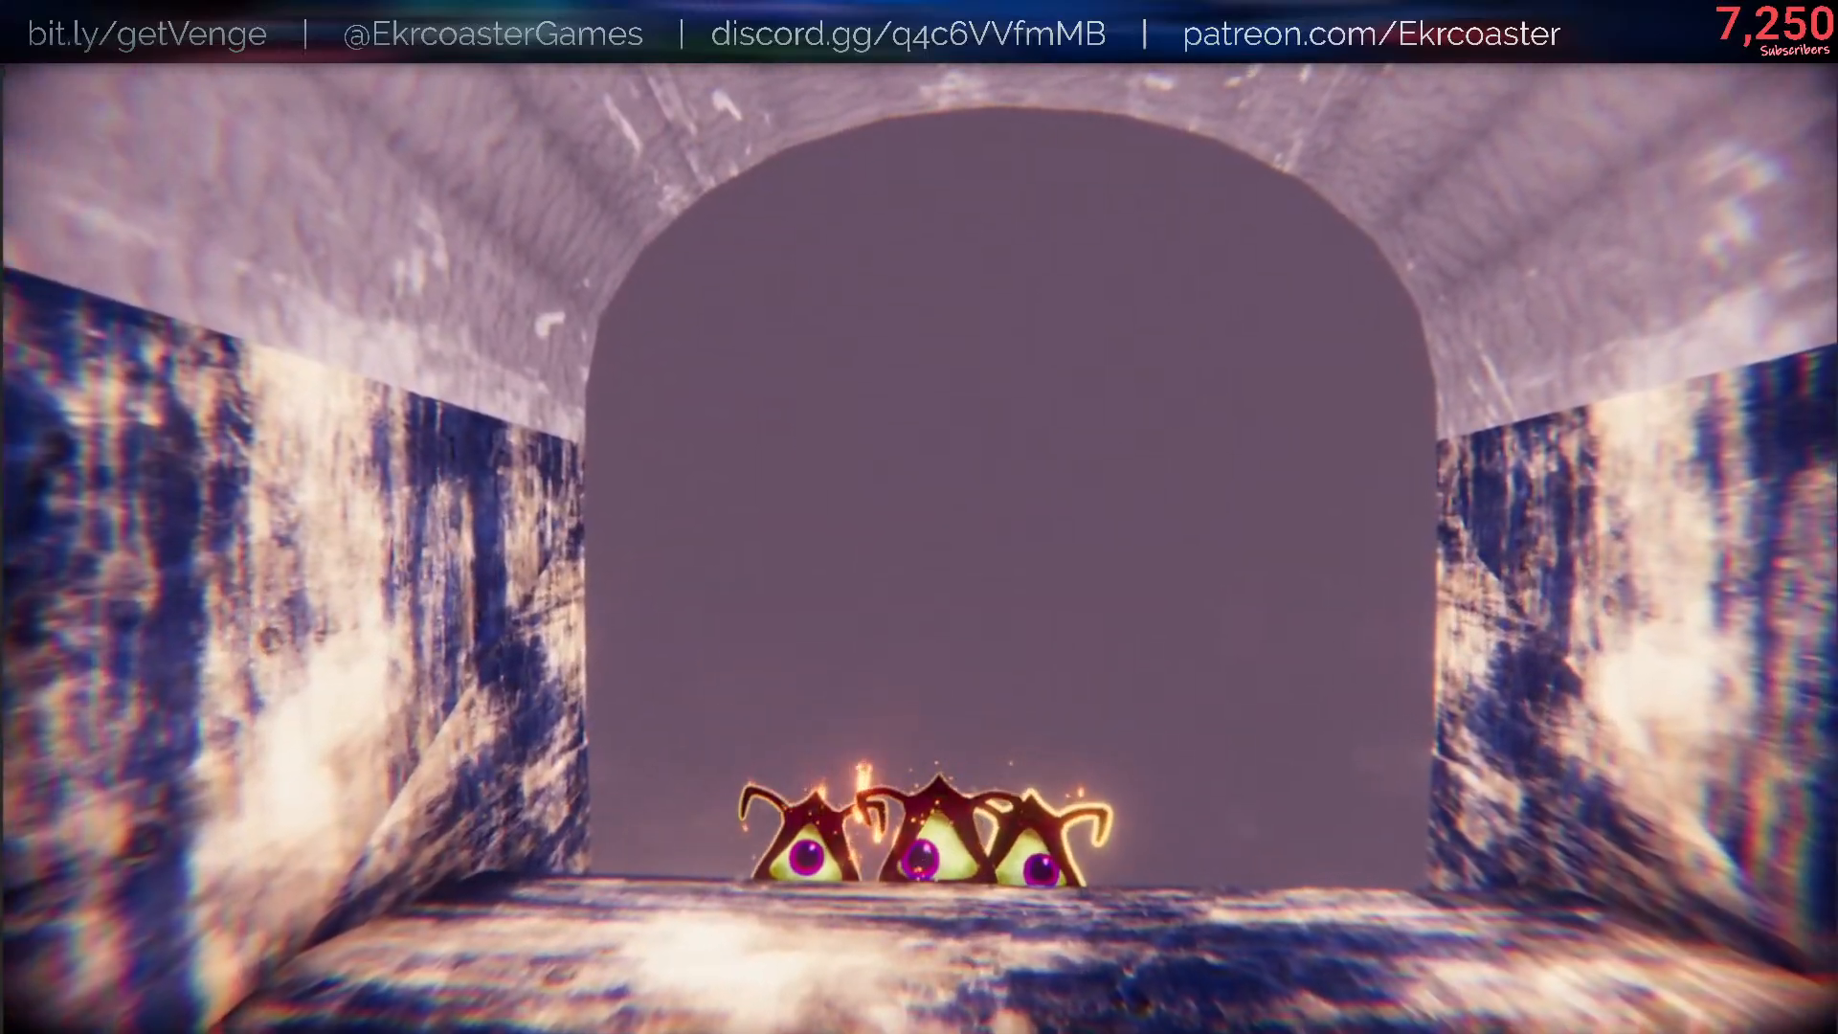
key(w)
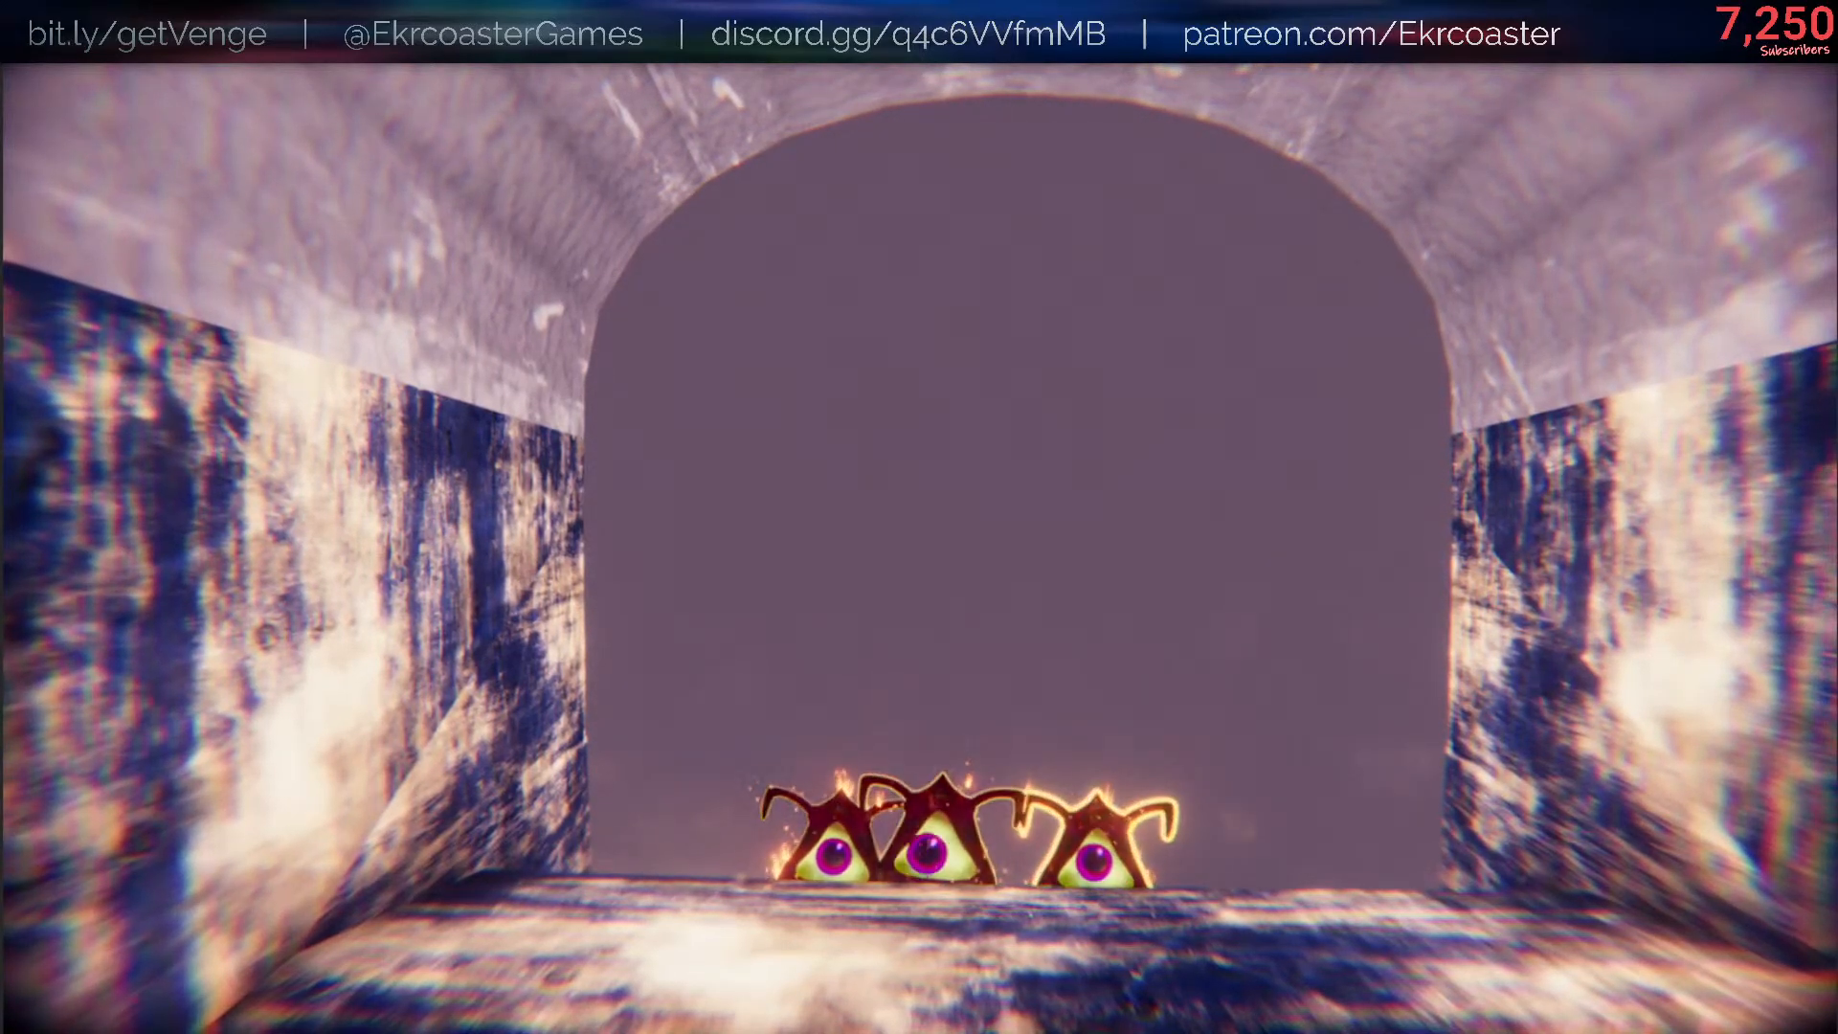
key(w)
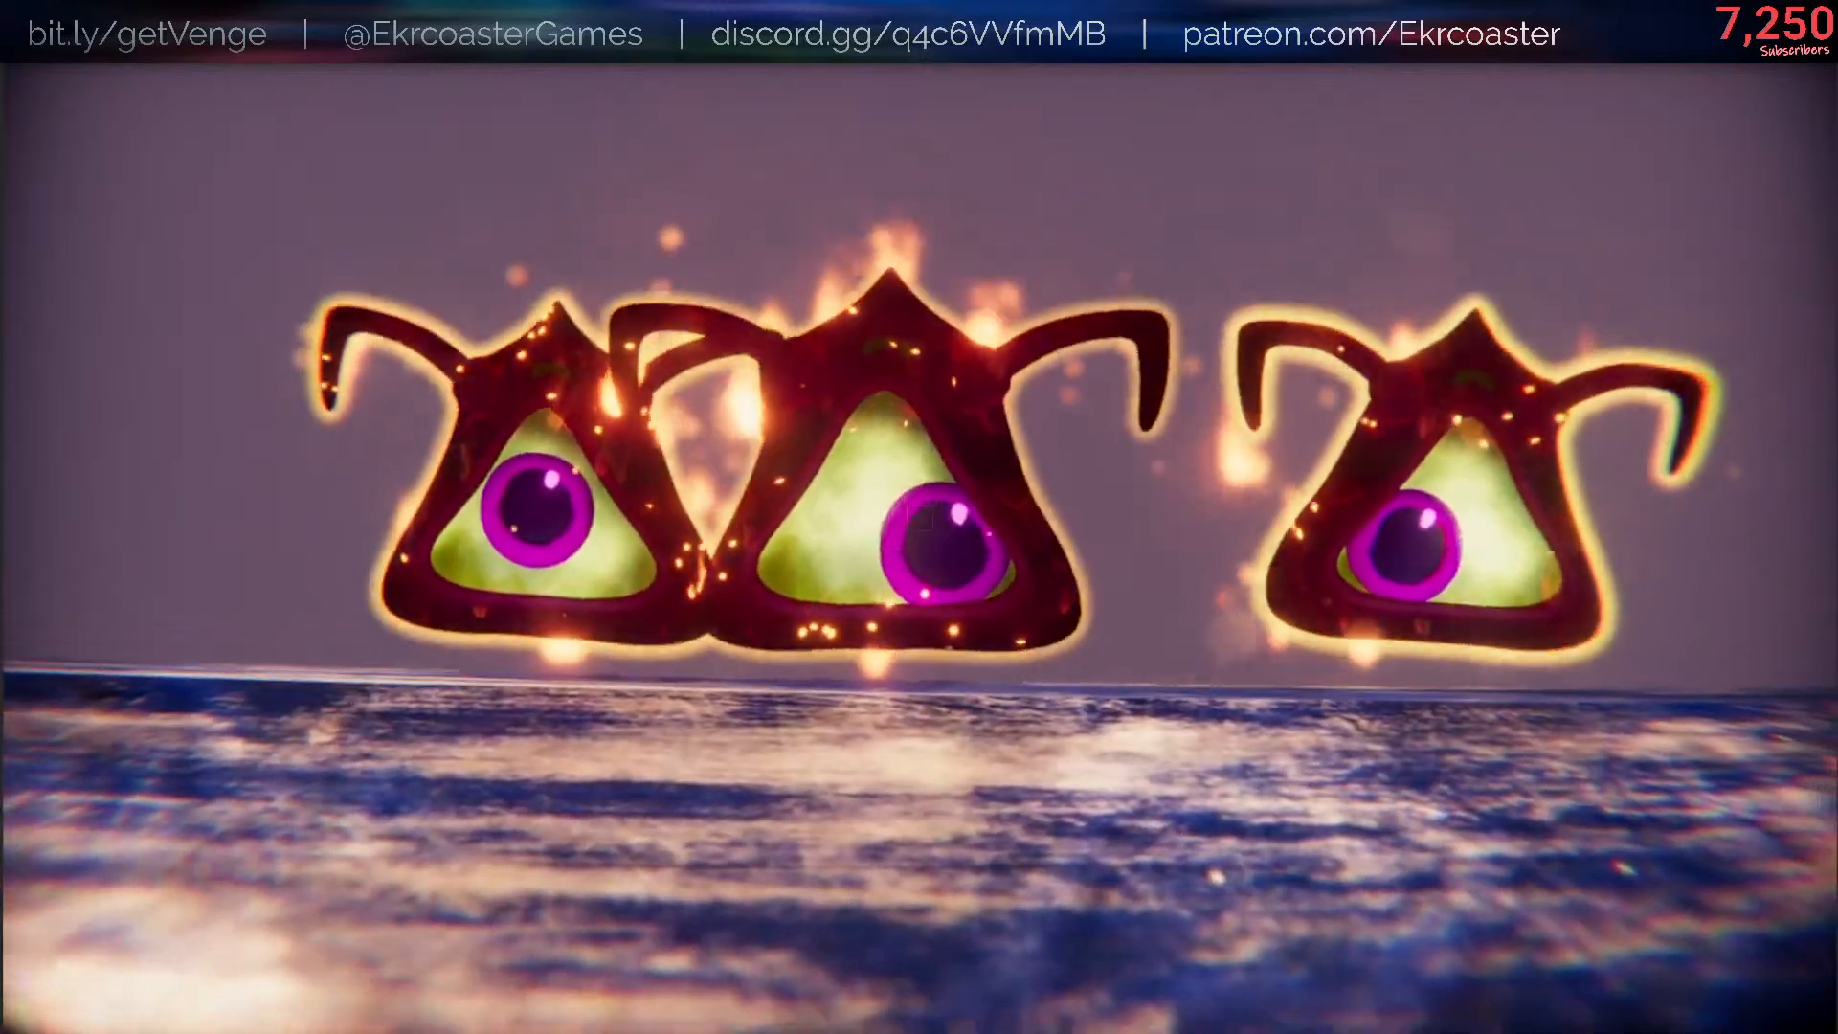
key(s)
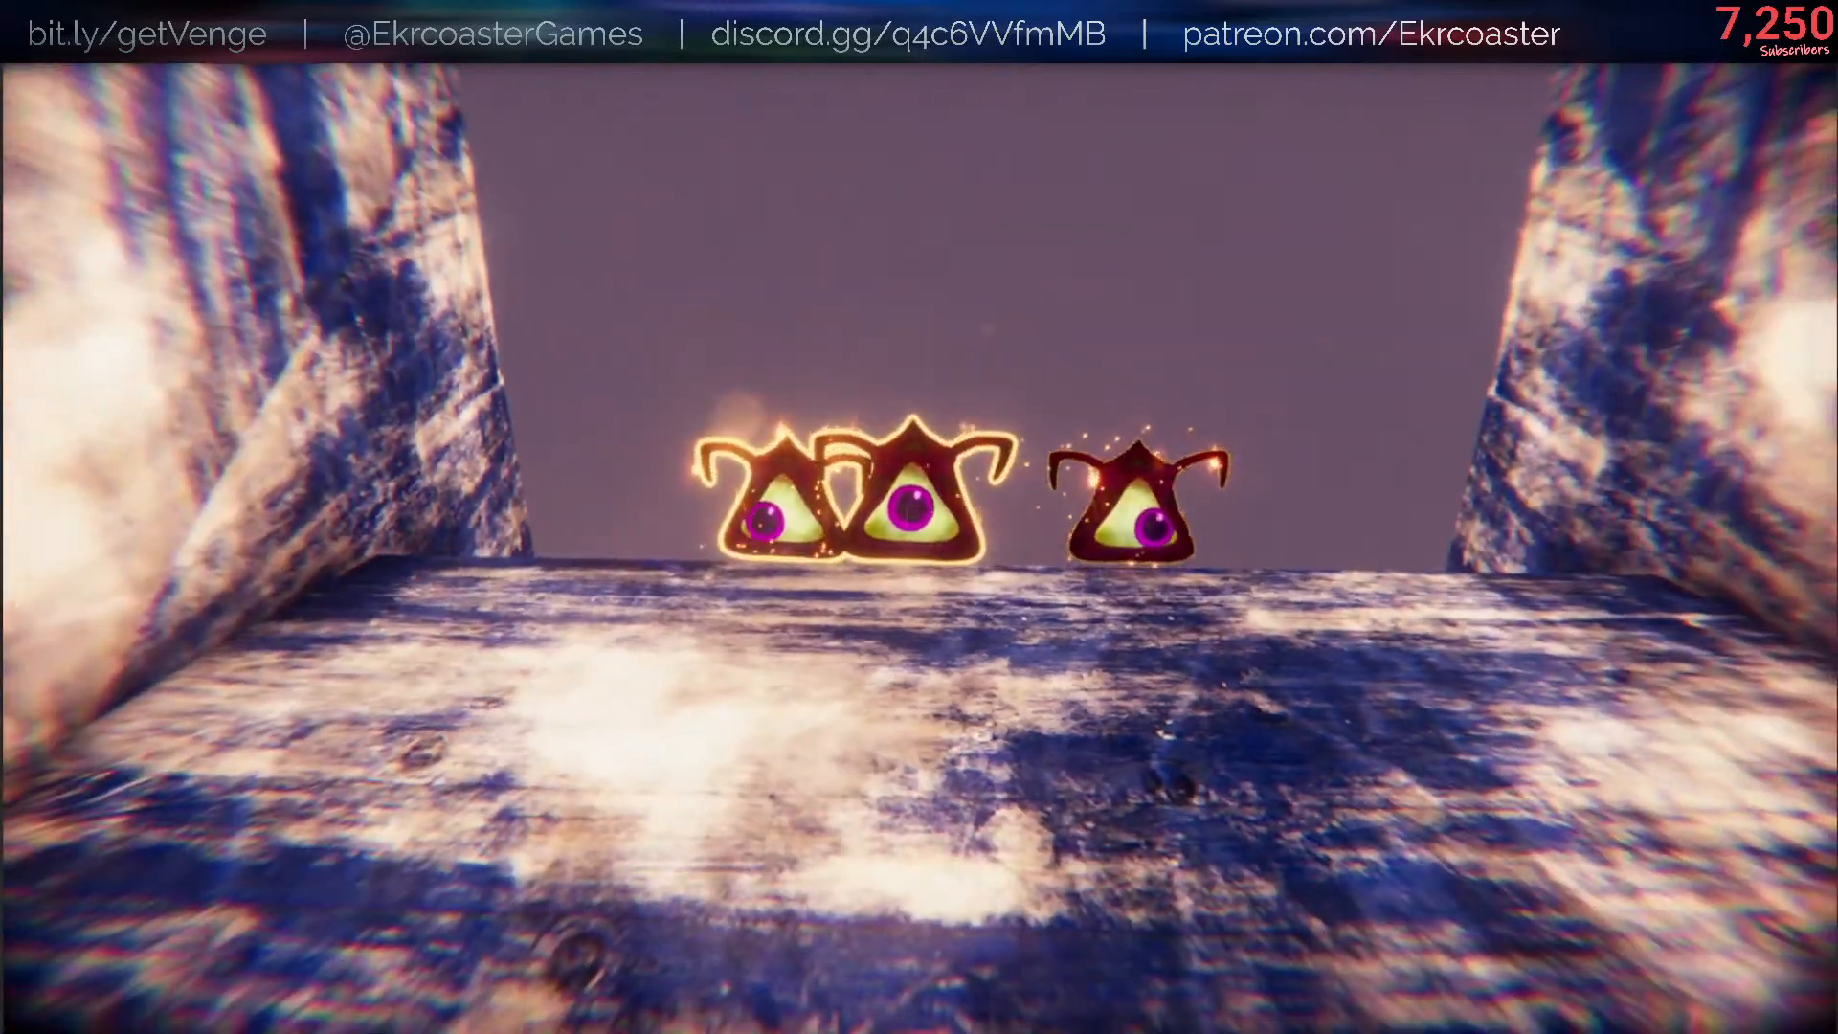
key(a)
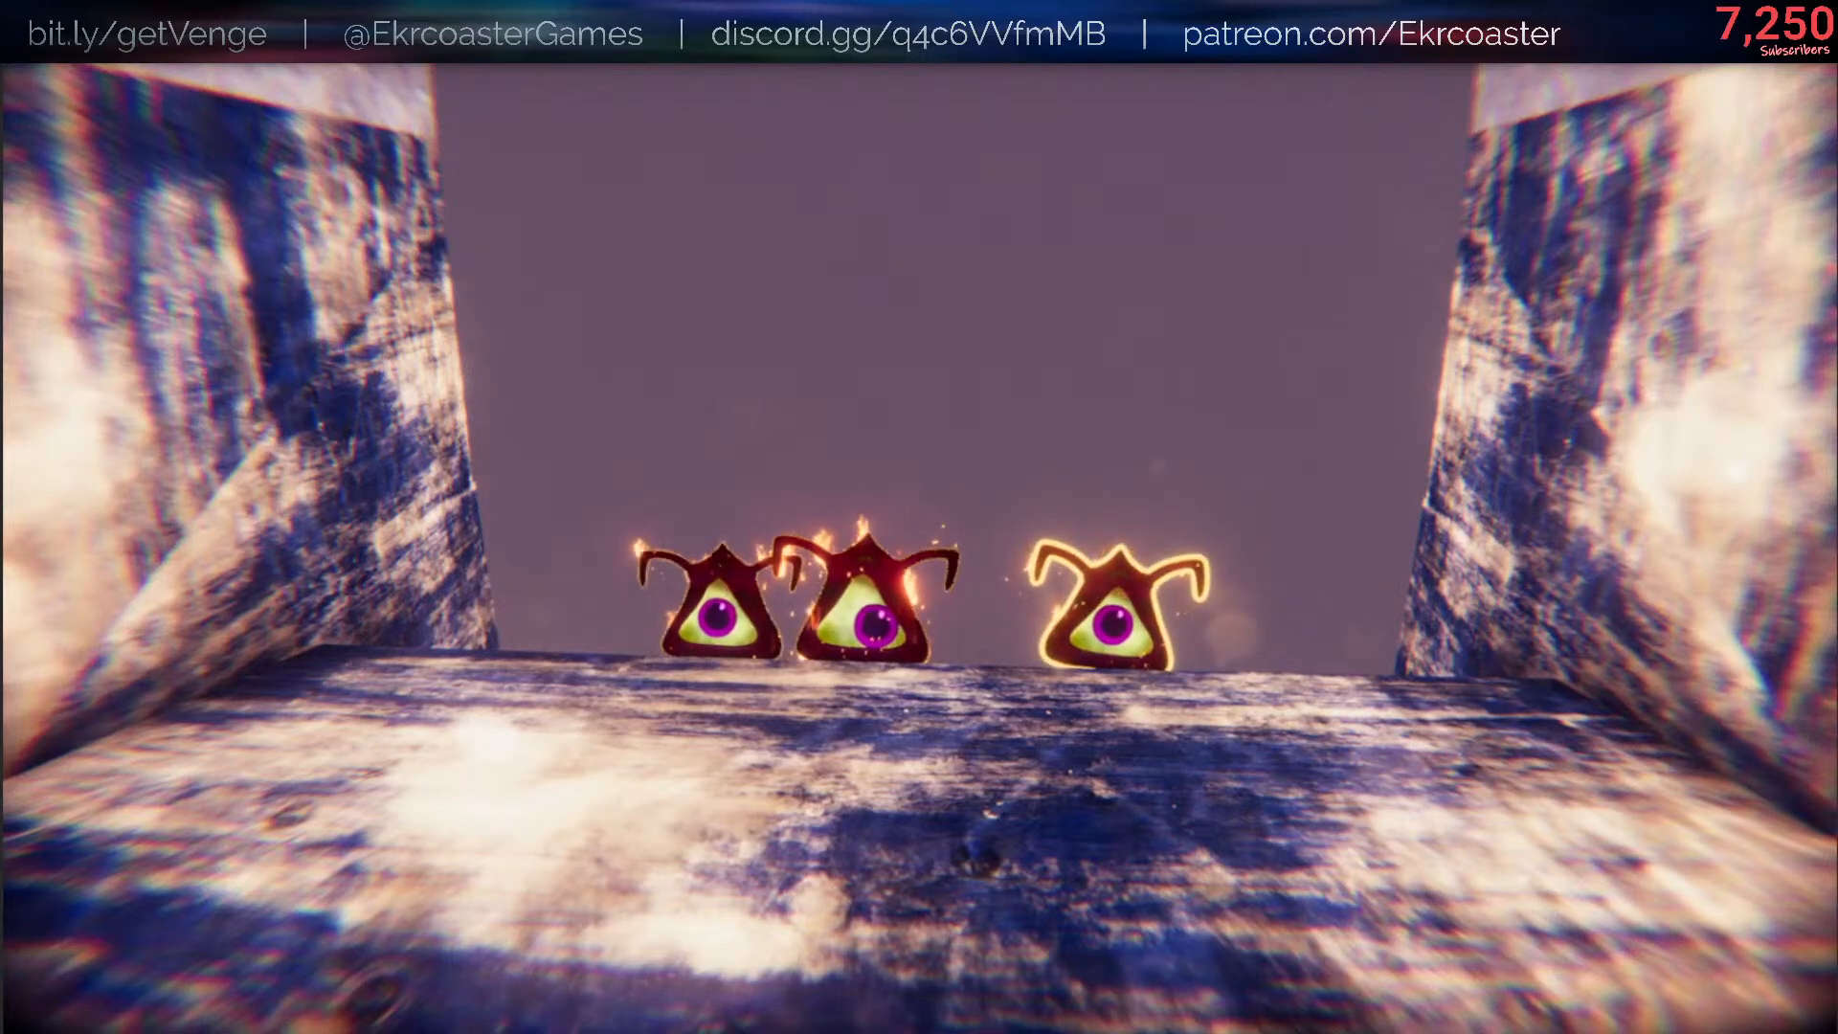
- Run /bind A drop HELPSIE in the game's console and close the console
key(slash)
text(bind A )
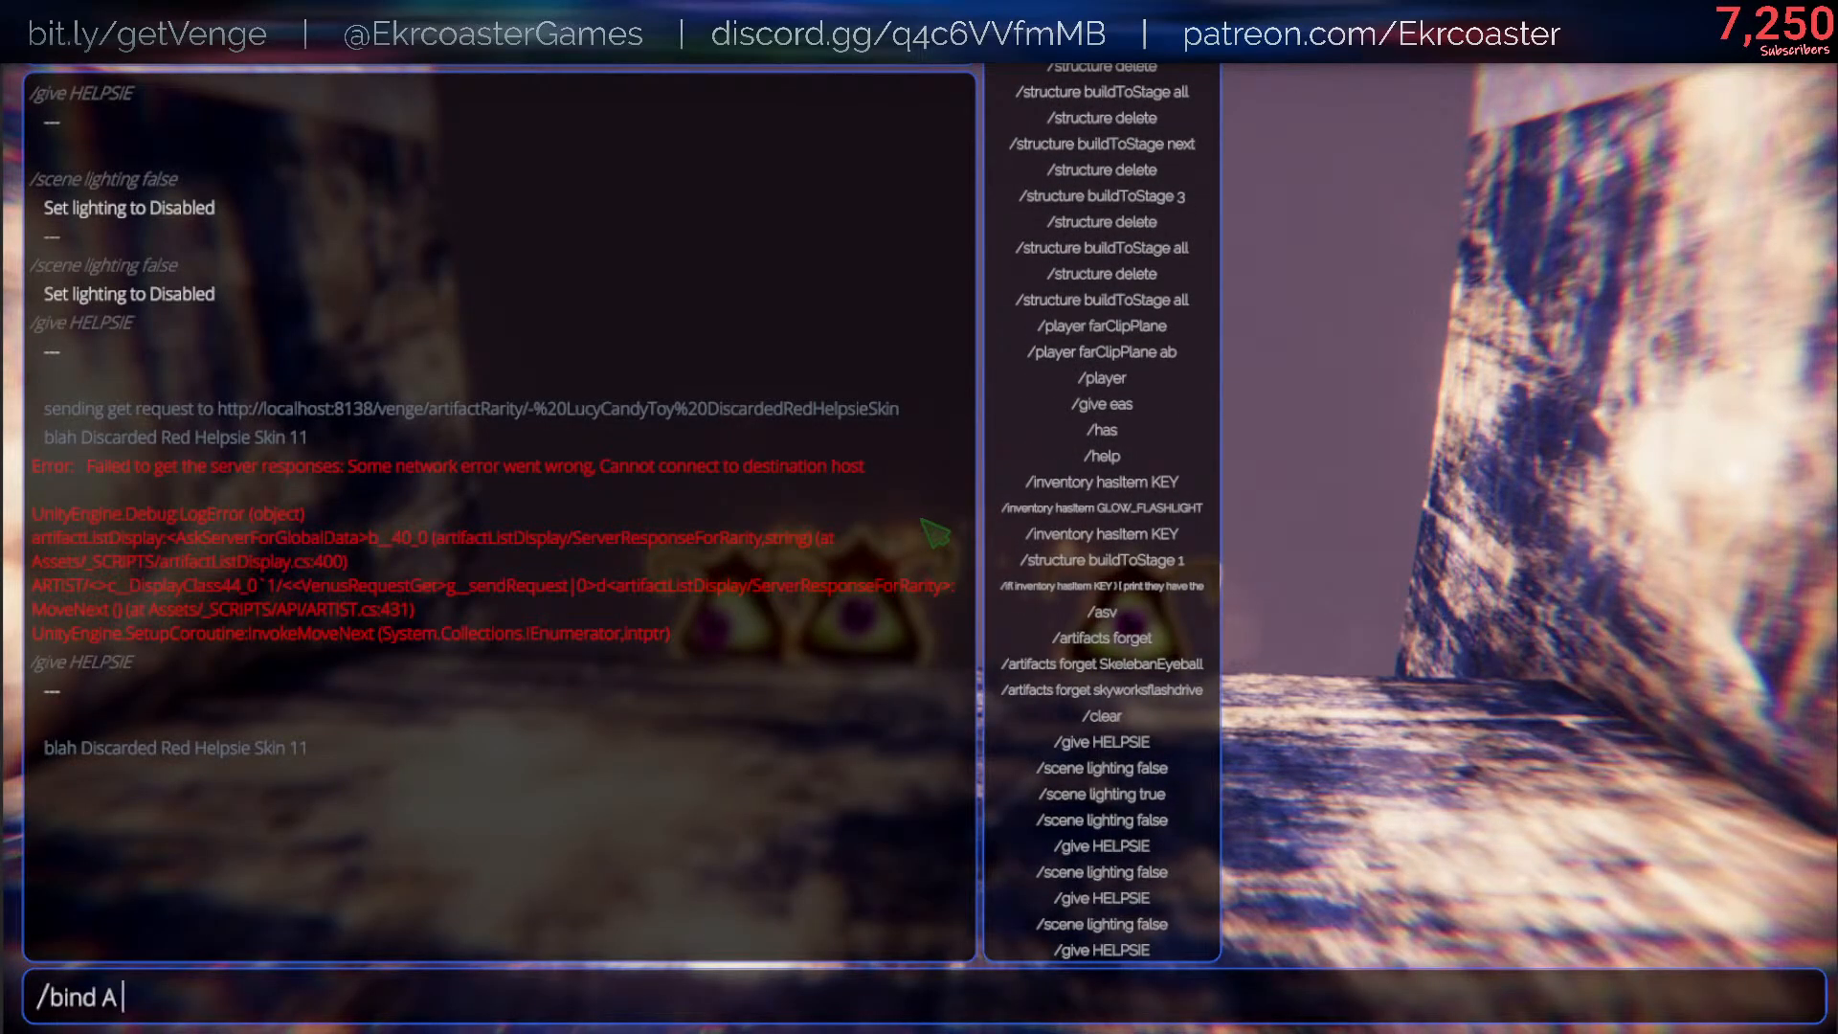
text(drop HELPSIE)
key(Return)
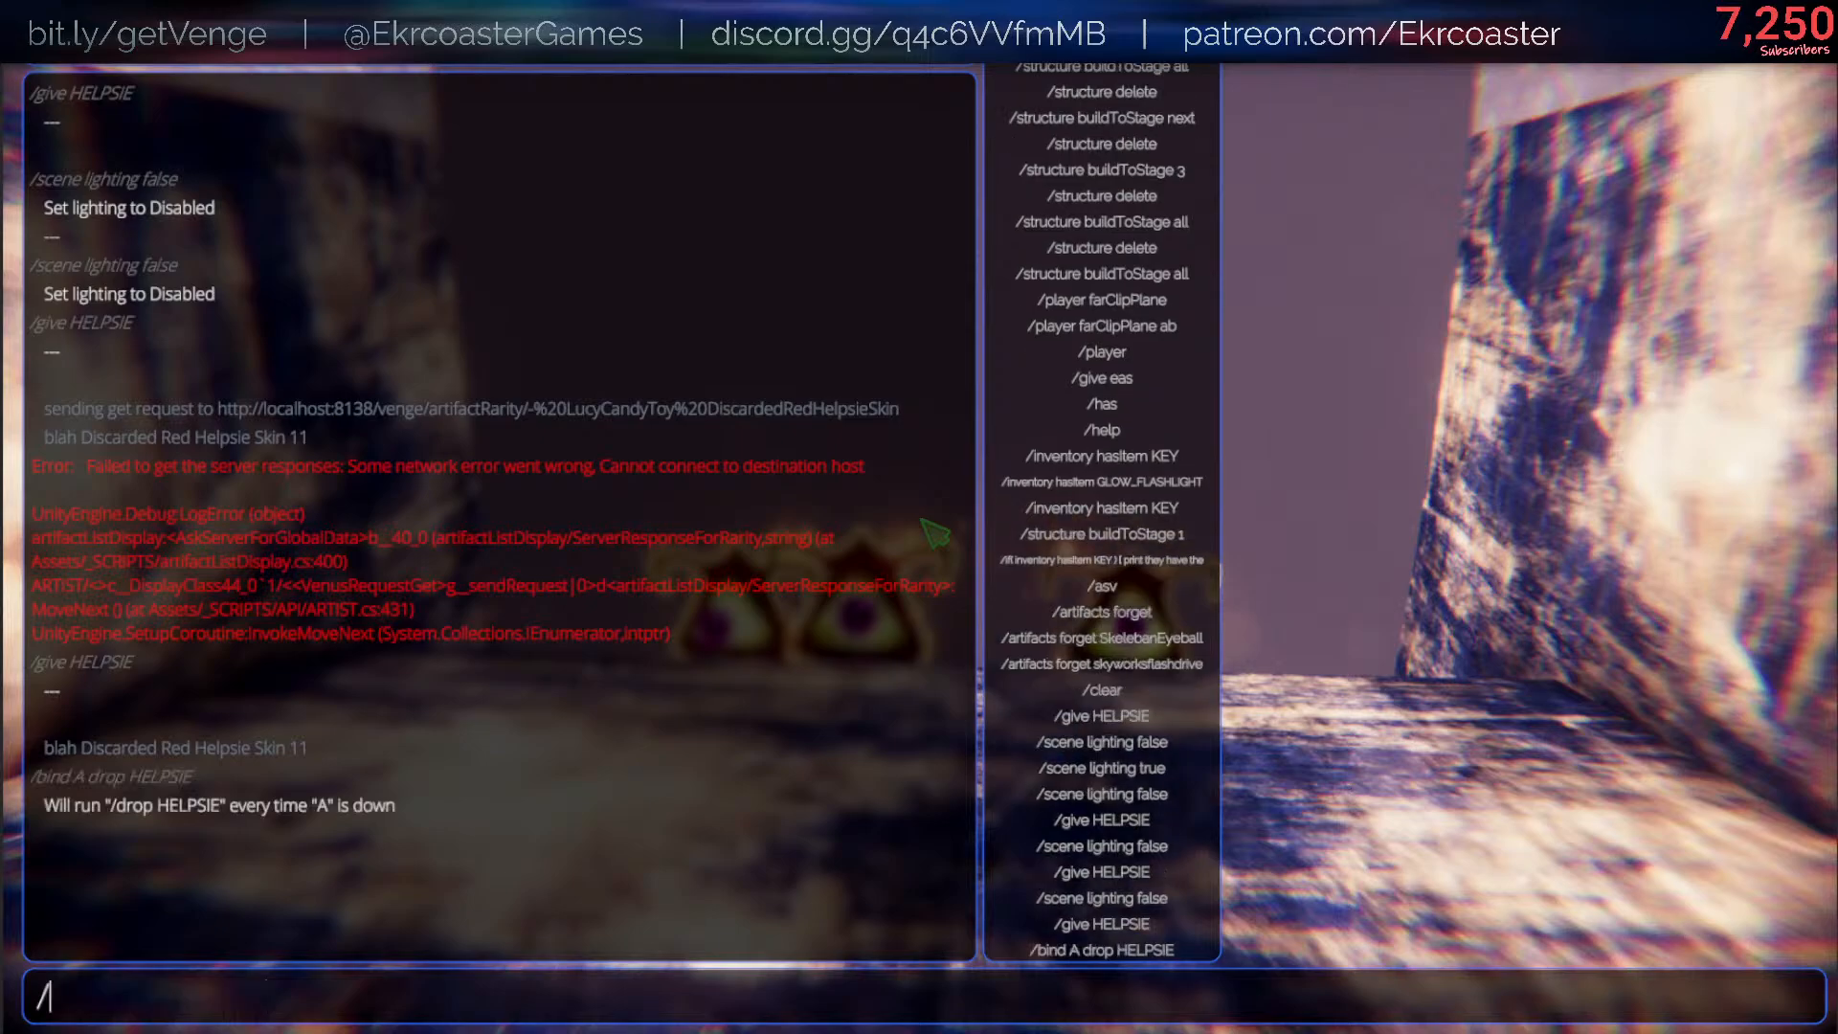
key(Escape)
- Fill the tunnel with a crowd of Helpsies by repeatedly triggering the drop HELPSIE binding and dropping more
text(/)
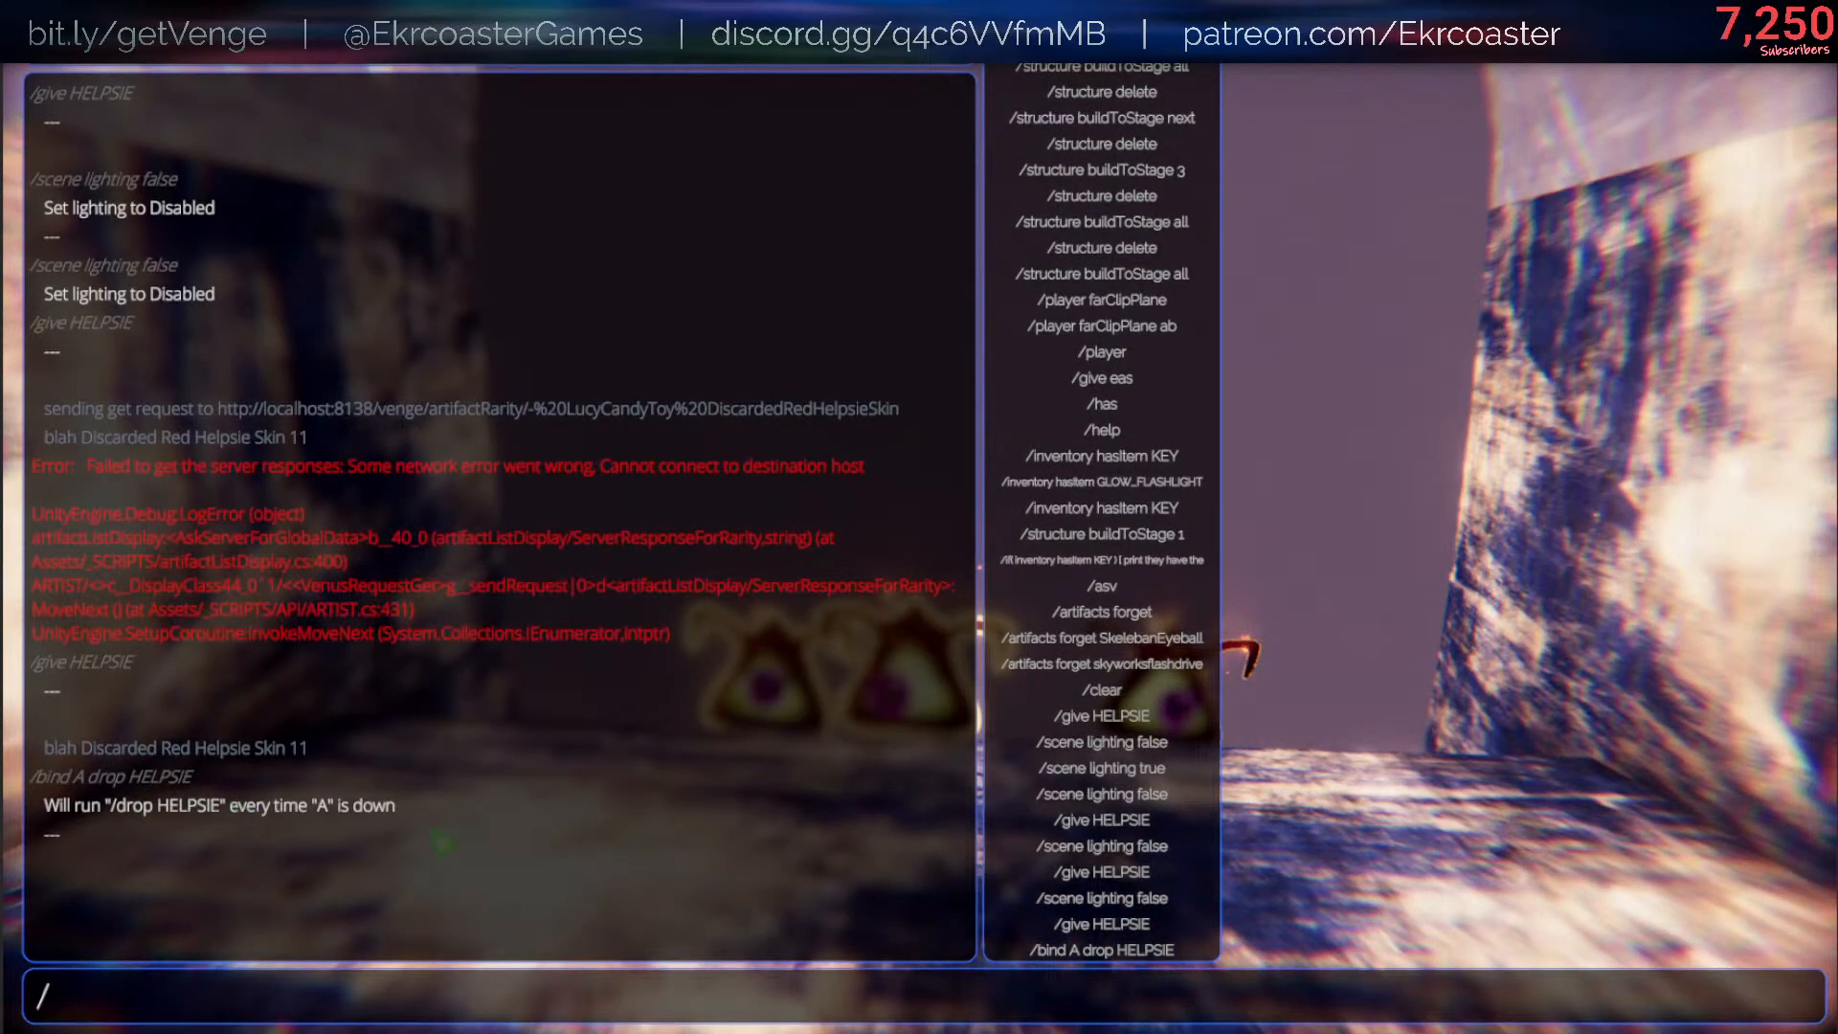
key(Escape)
key(a)
key(a)
key(a)
key(a)
key(a)
key(a)
key(a)
key(a)
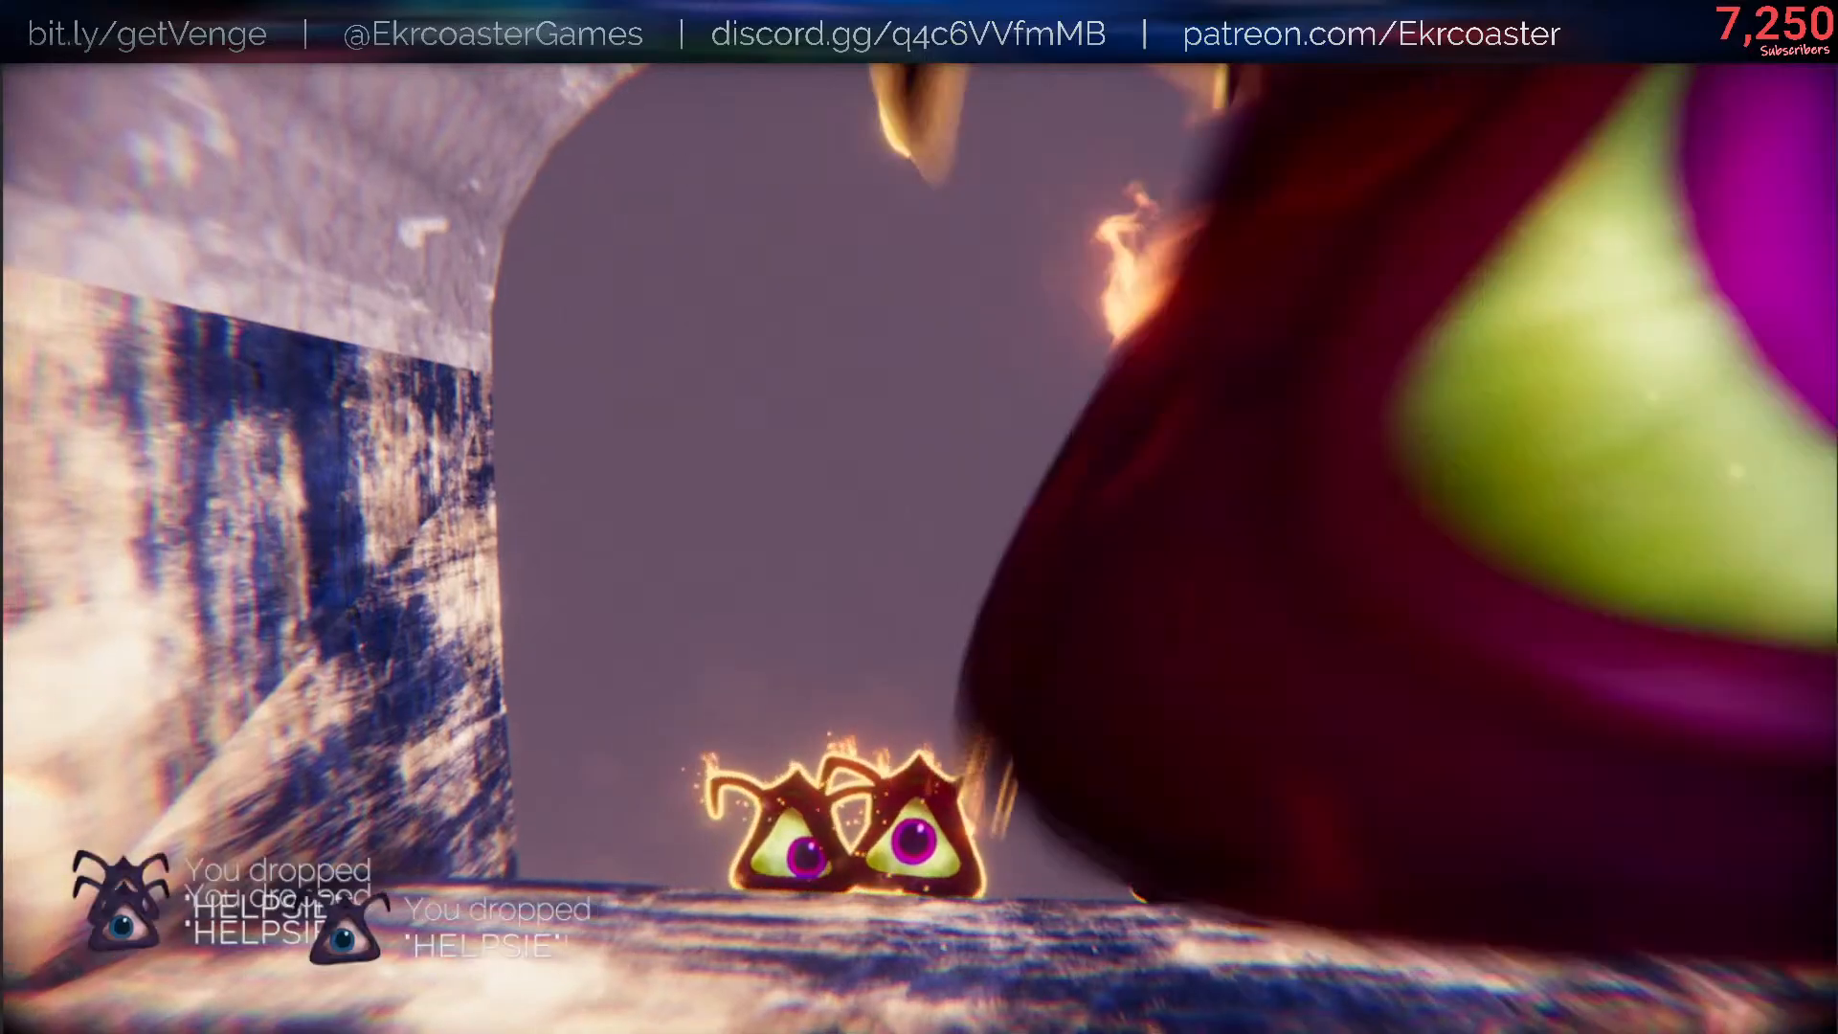
key(q)
key(q)
key(q)
key(q)
key(q)
key(q)
key(q)
key(q)
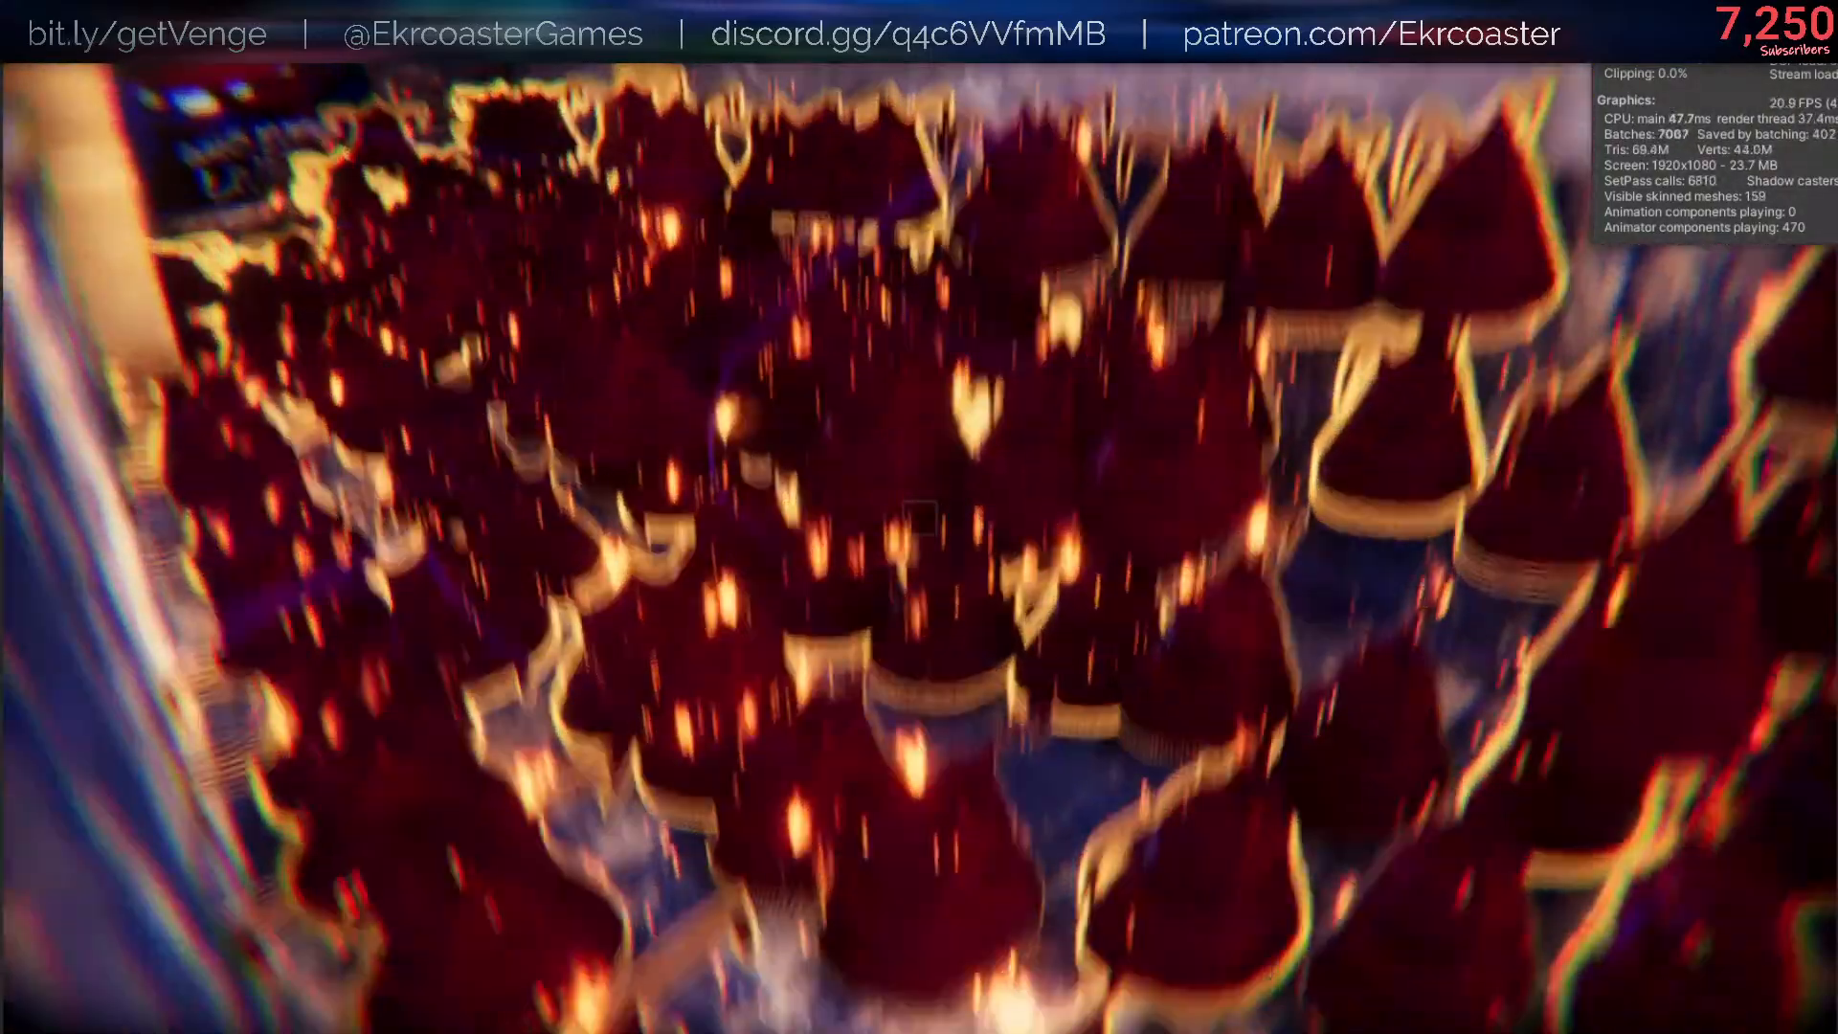
key(q)
key(q)
key(q)
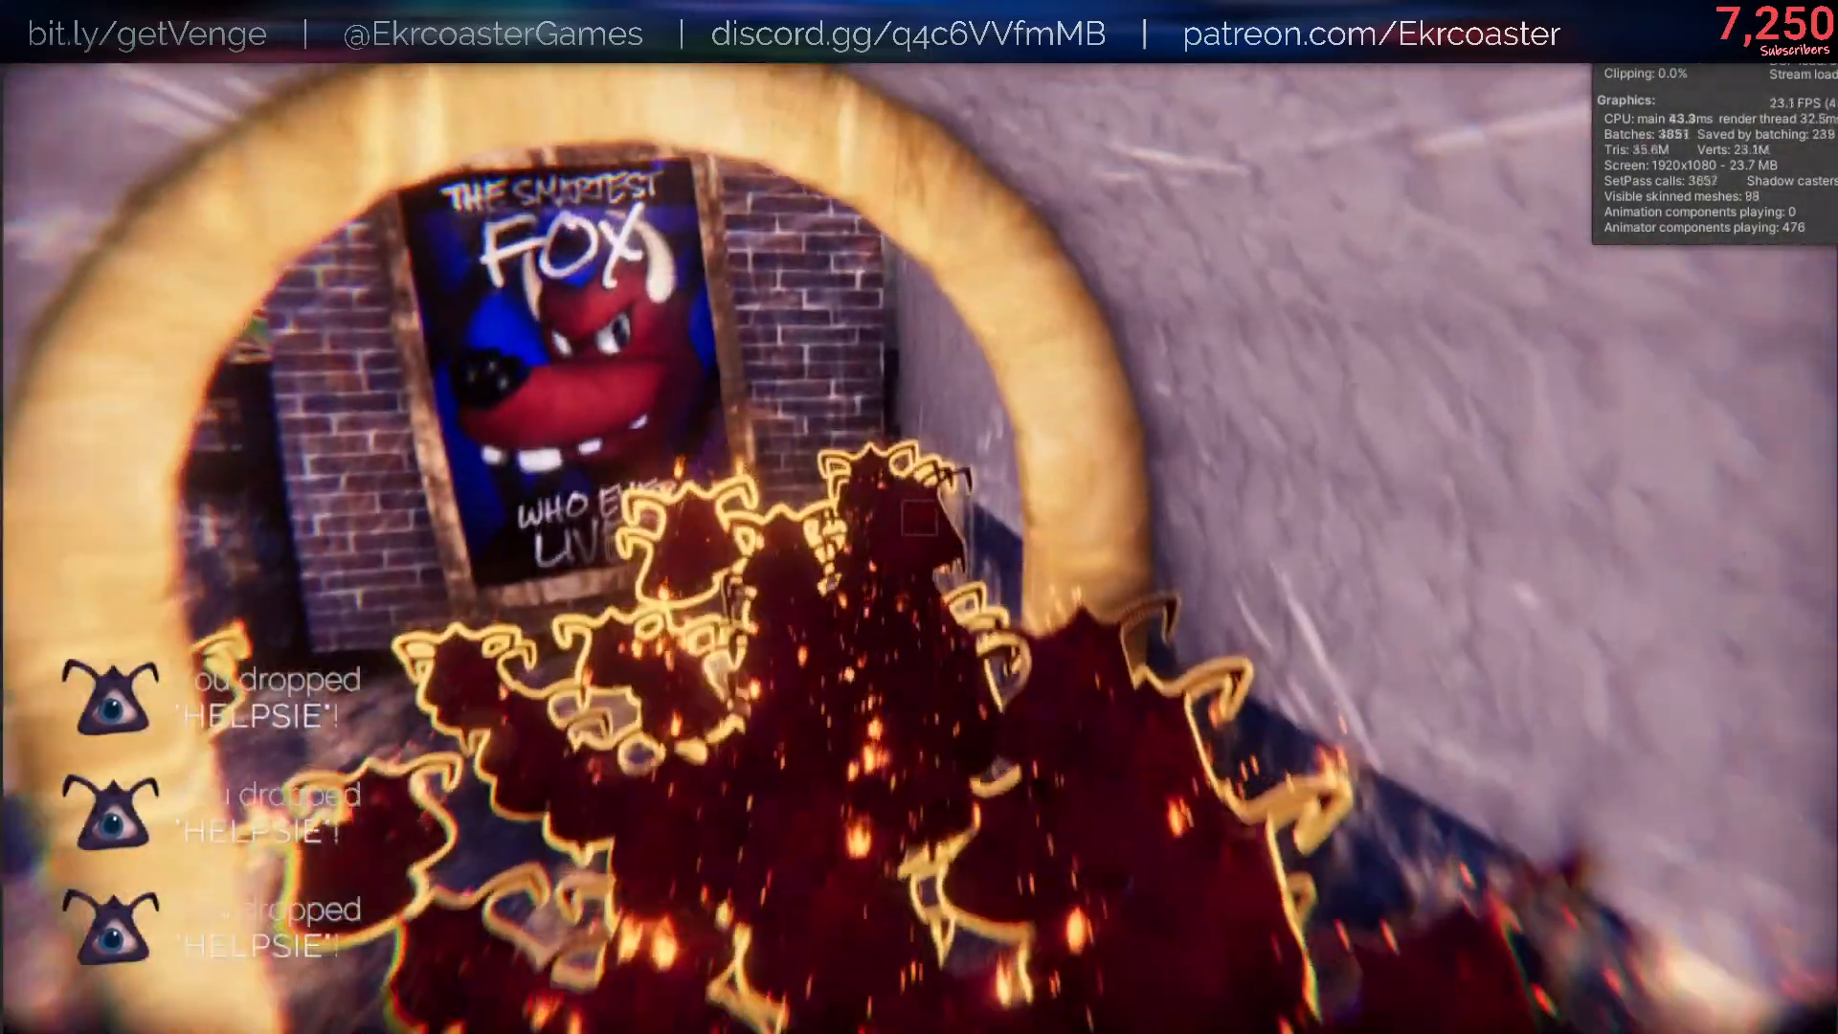
key(q)
key(q)
key(q)
key(q)
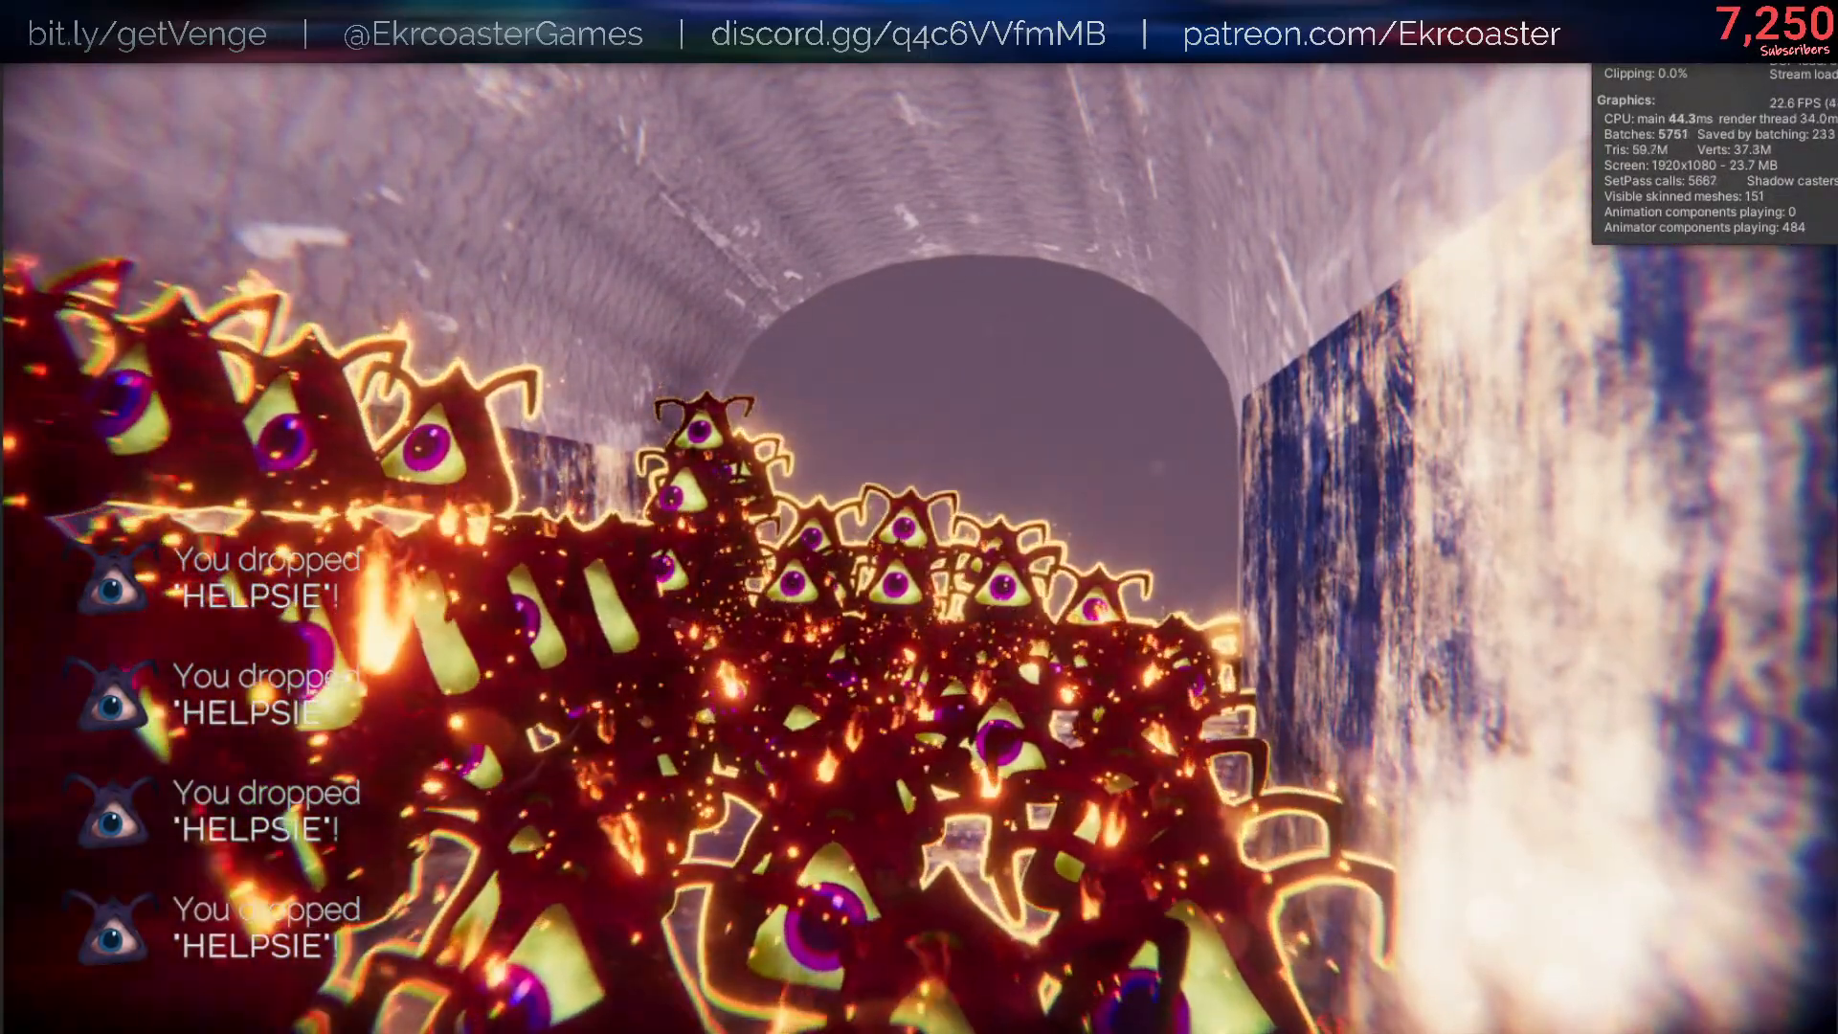
key(Escape)
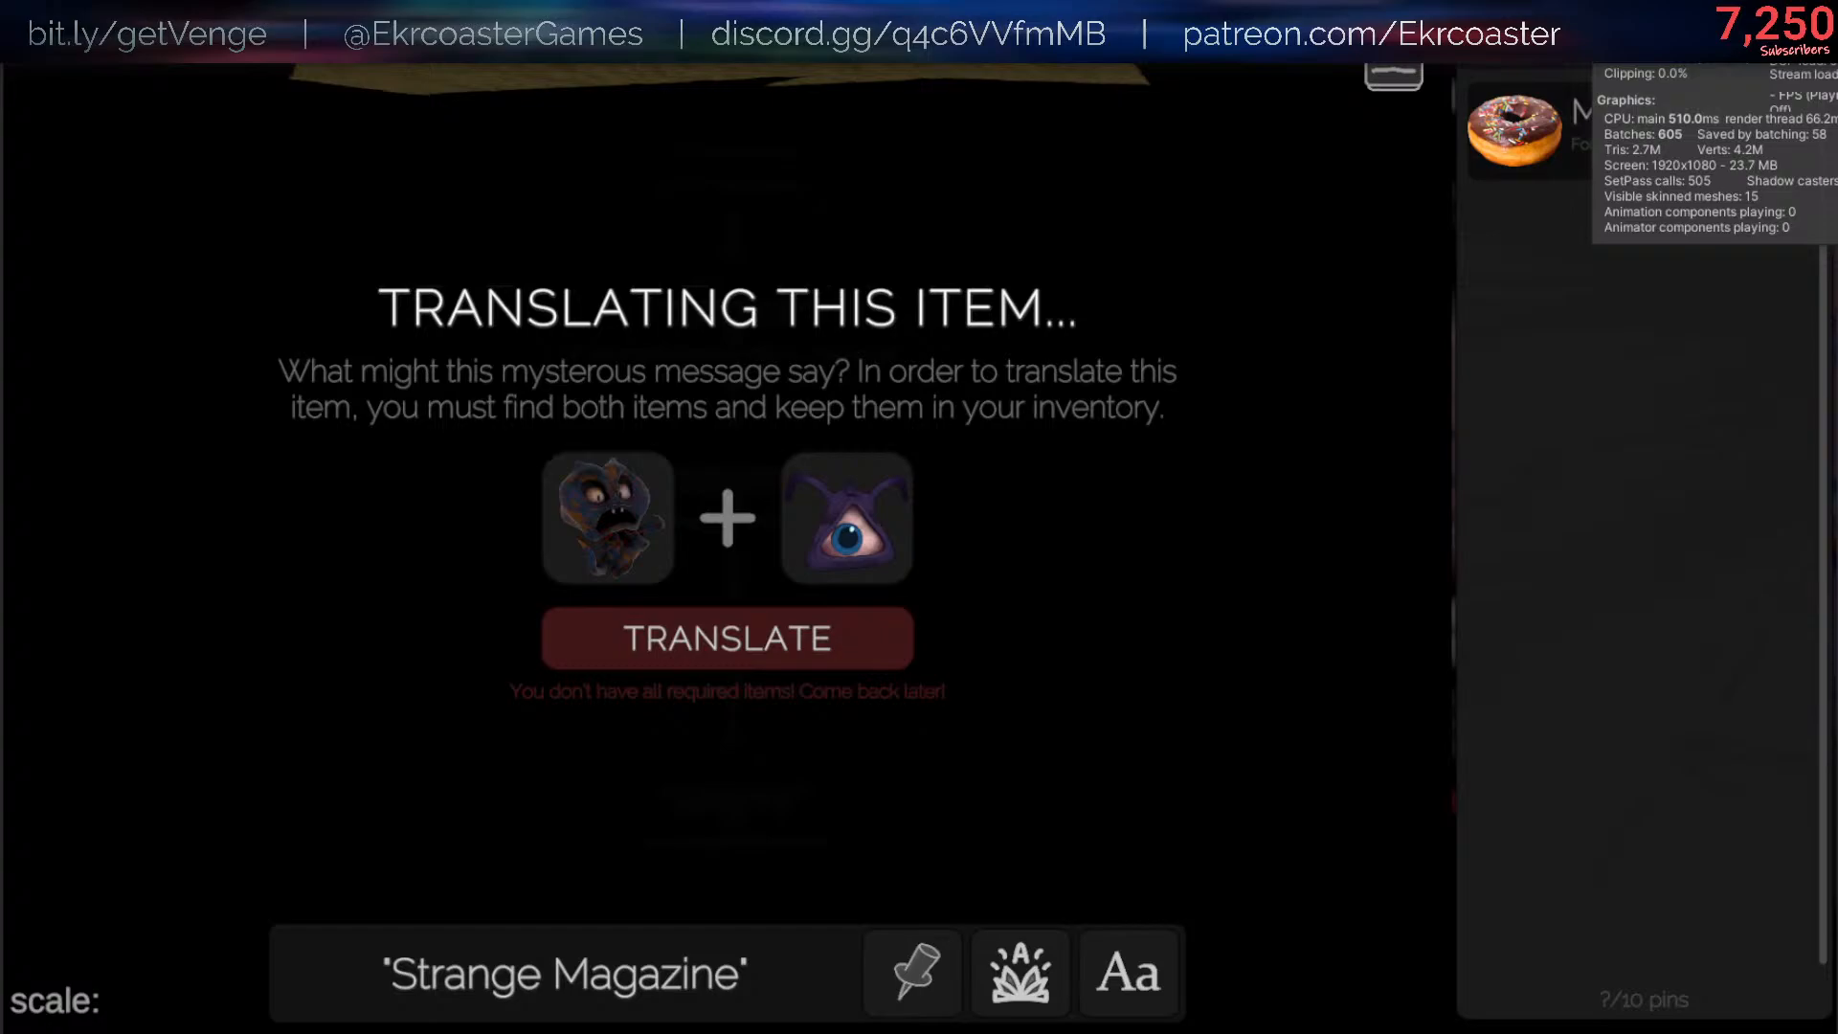
key(Delete)
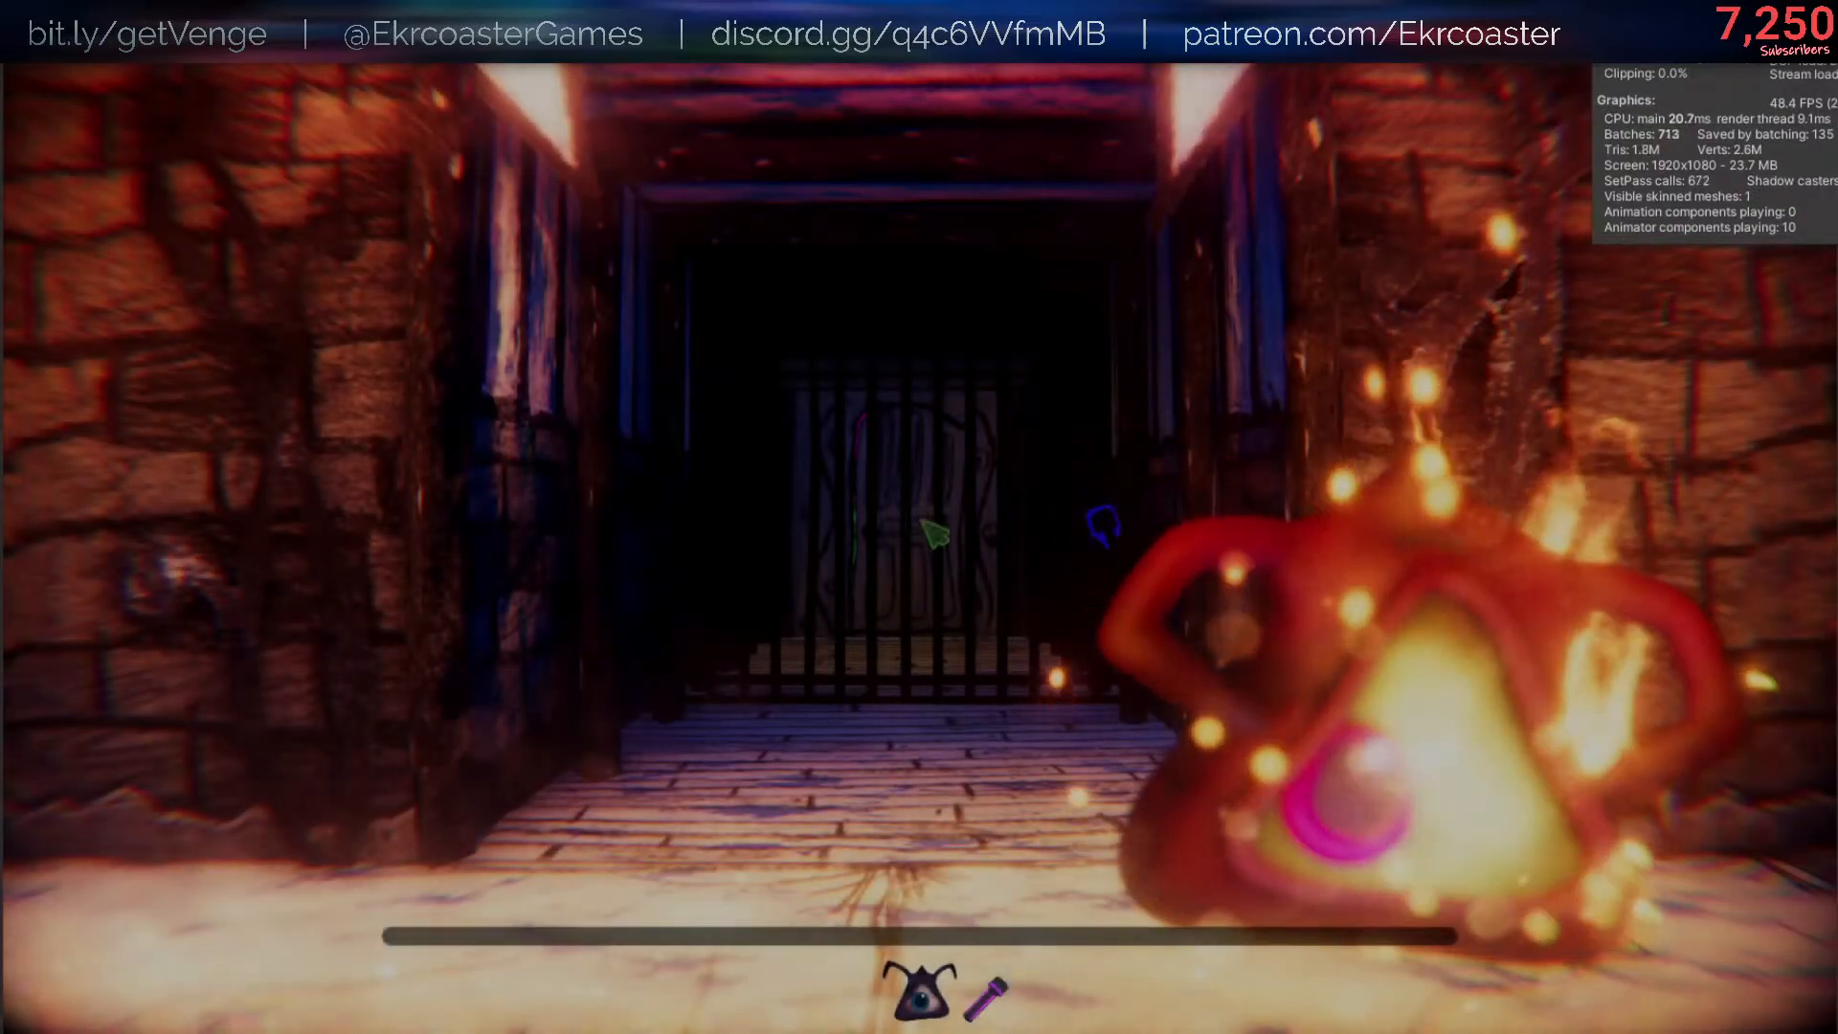
- Turn off the Discarded Red Helpsie Skin in the artifact collection and return to the game
key(Escape)
click(1494, 592)
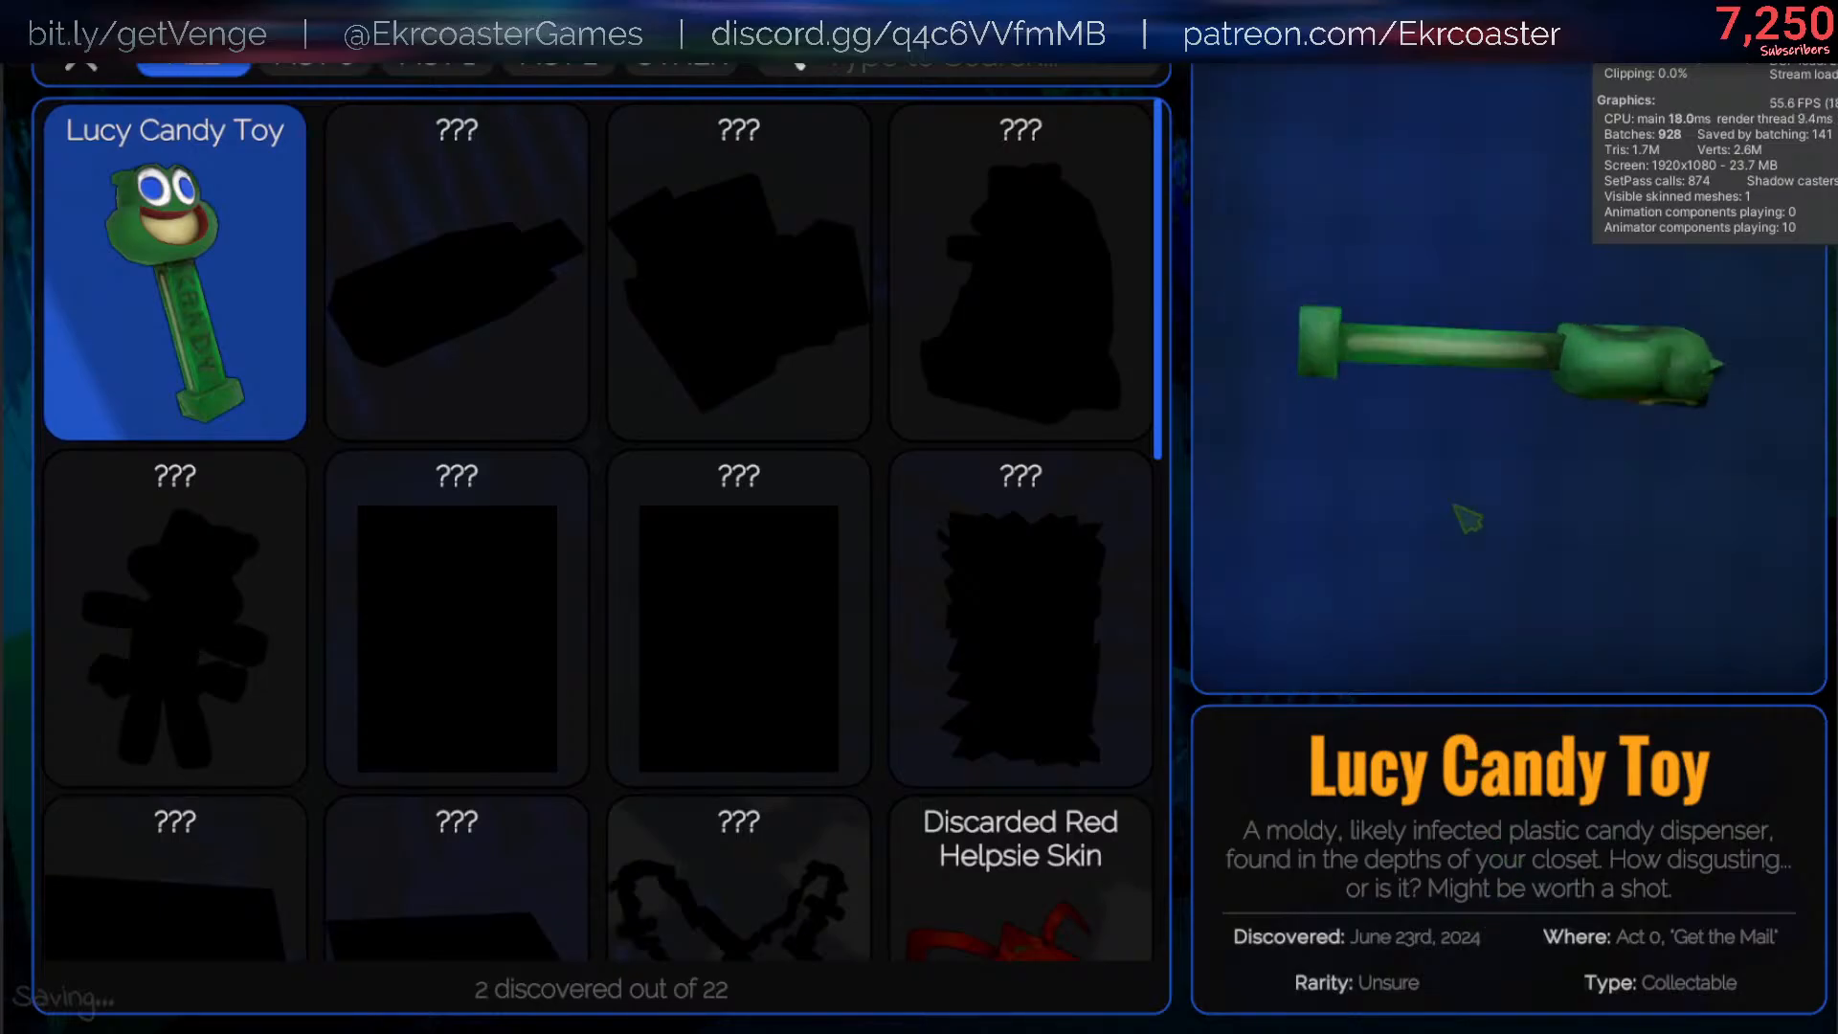
click(967, 826)
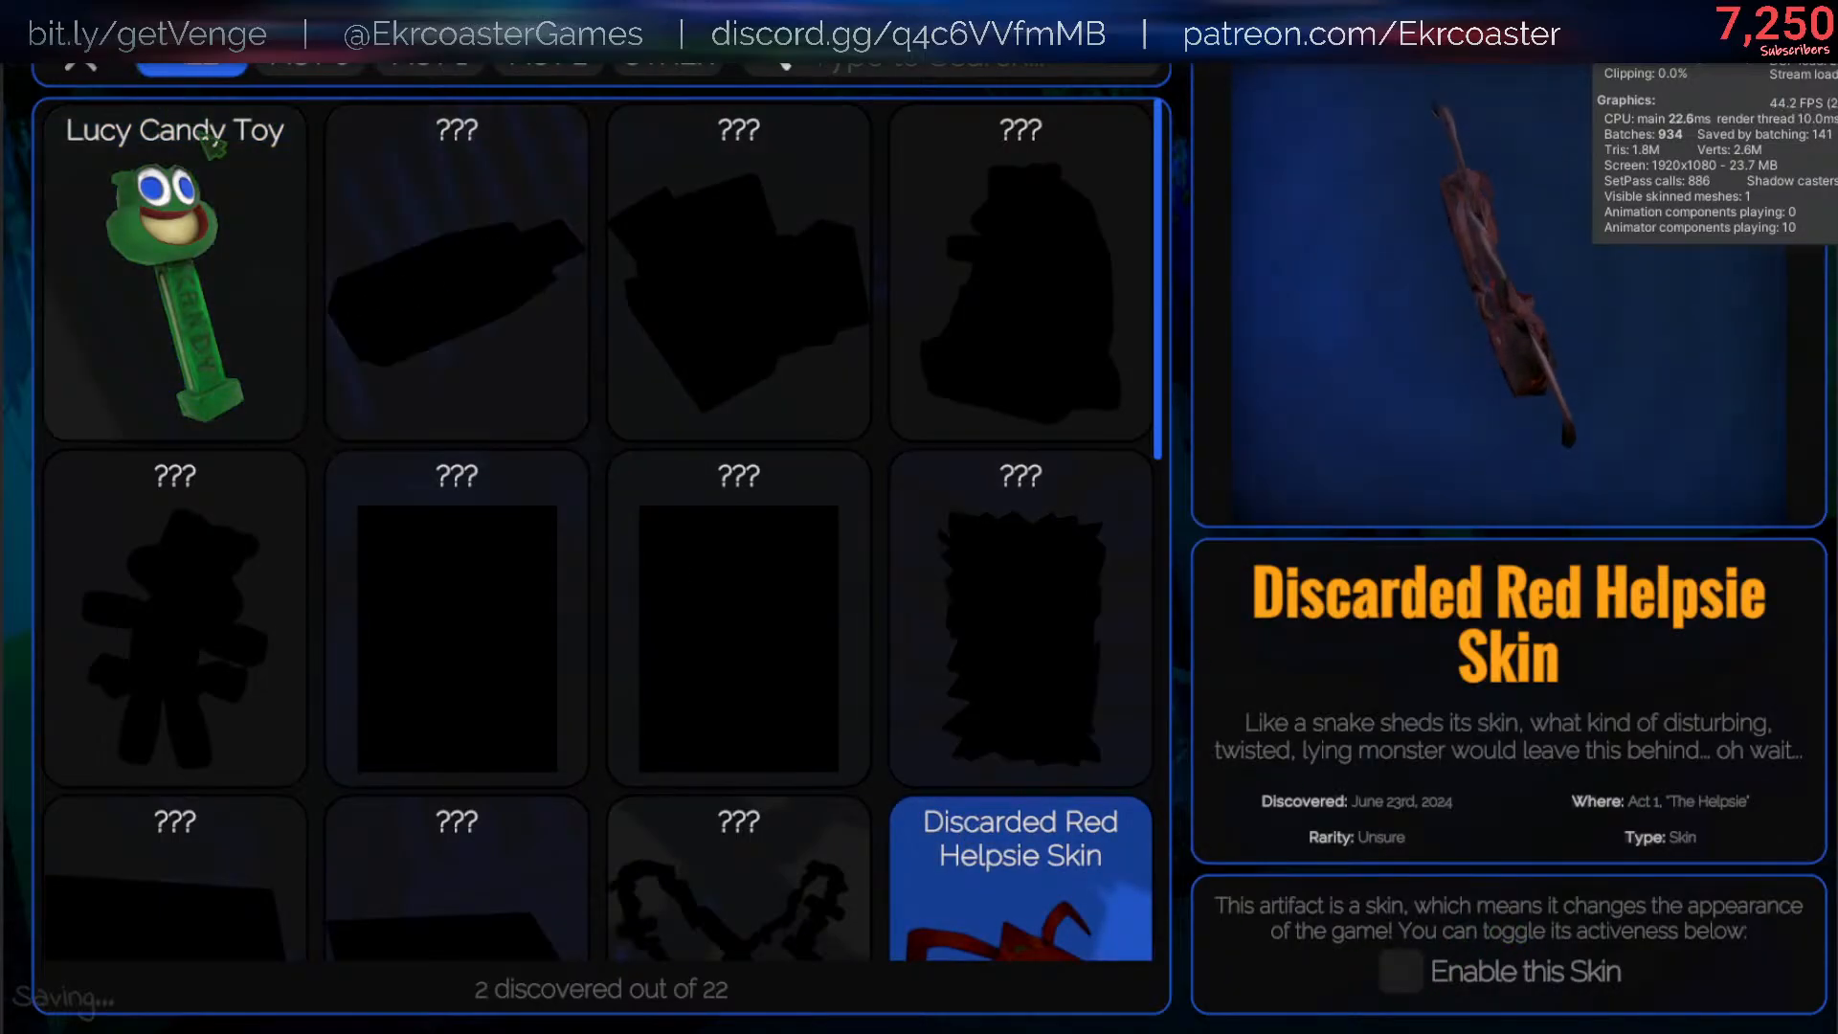
key(Escape)
key(Escape)
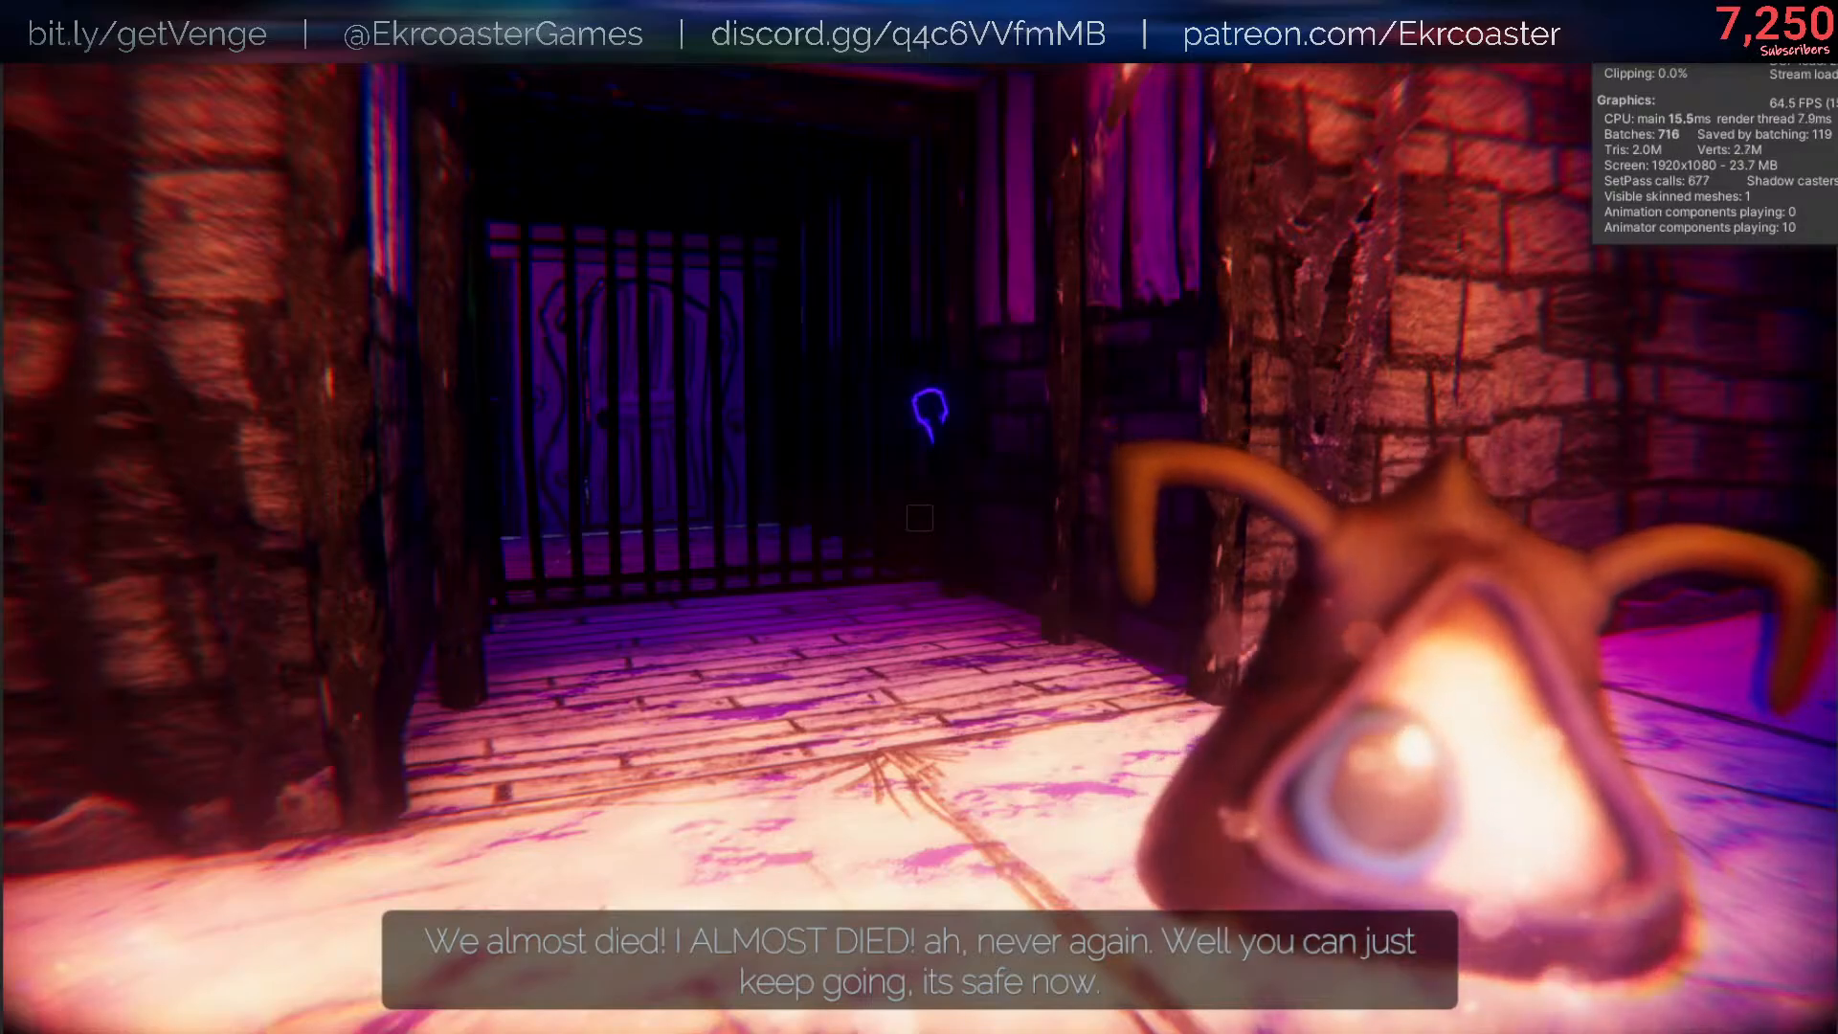
- Try to bind dropping a Helpsie to a lowercase key by running /bind y drop HELPSIE in the game's console
key(slash)
key(Up)
key(Right)
key(Right)
key(Right)
key(Right)
key(Right)
key(Right)
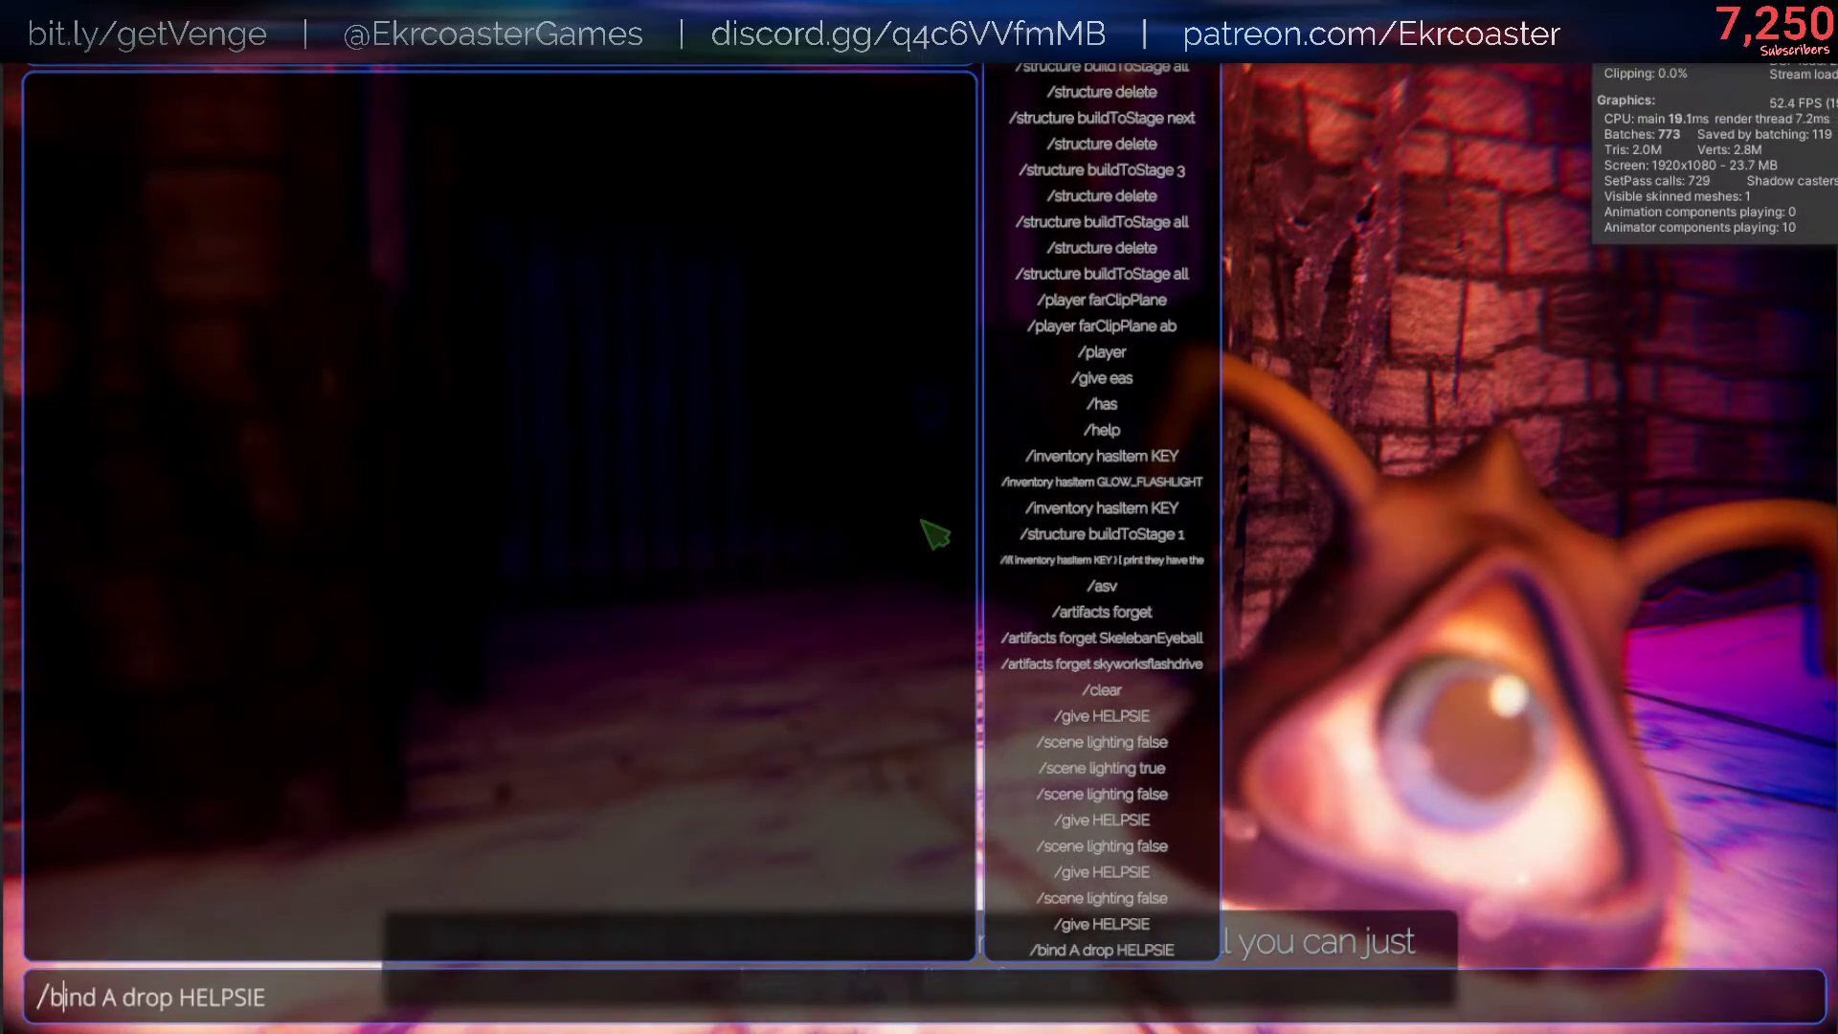
key(BackSpace)
text(y)
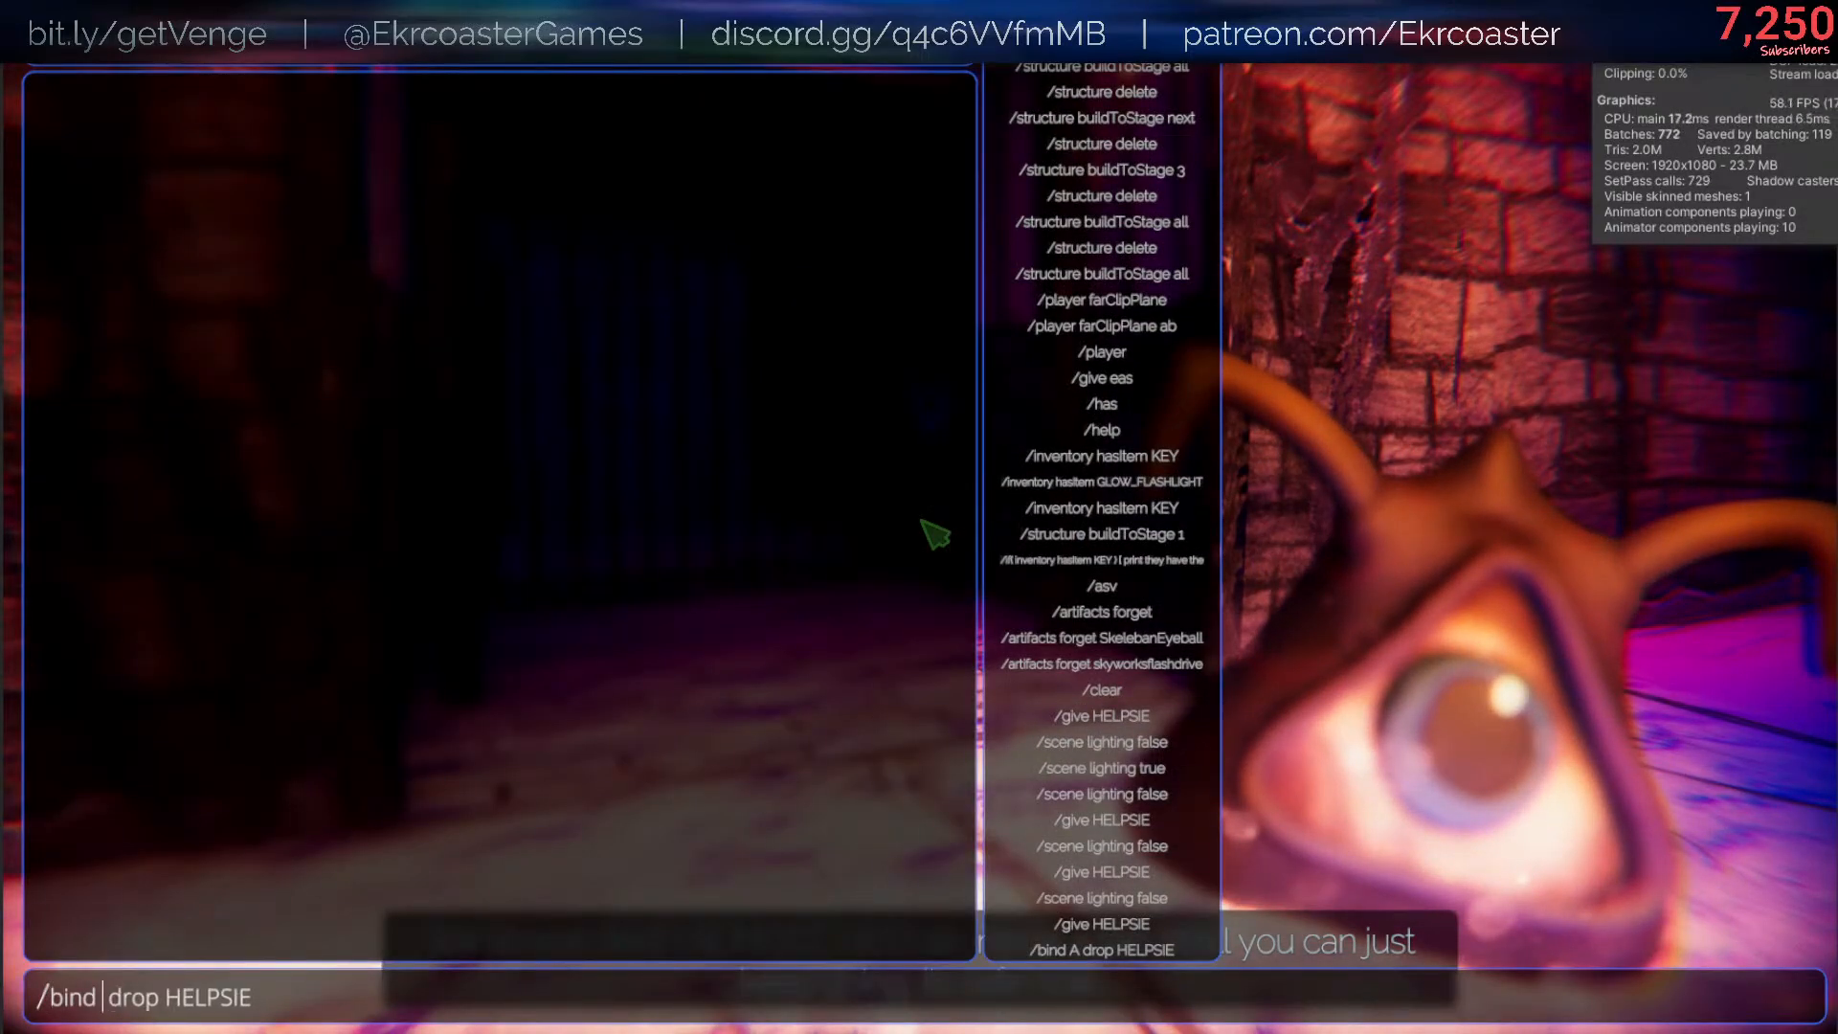
key(Return)
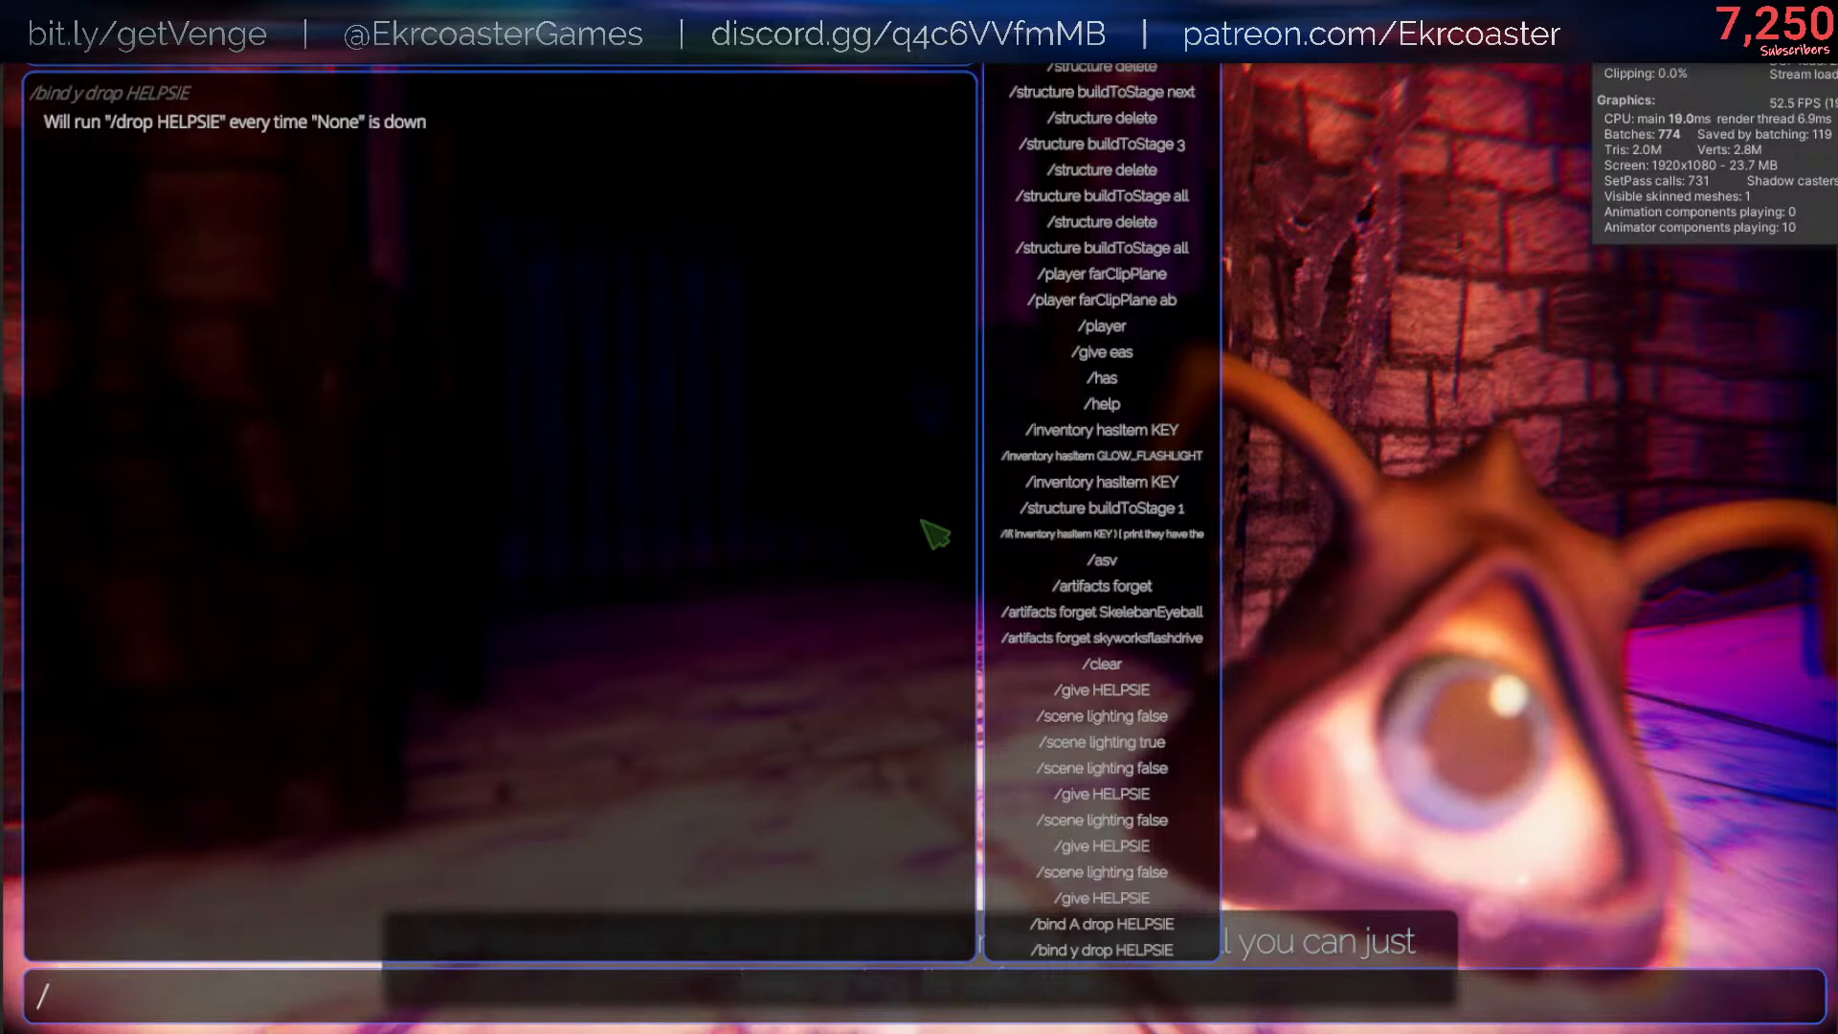
key(Escape)
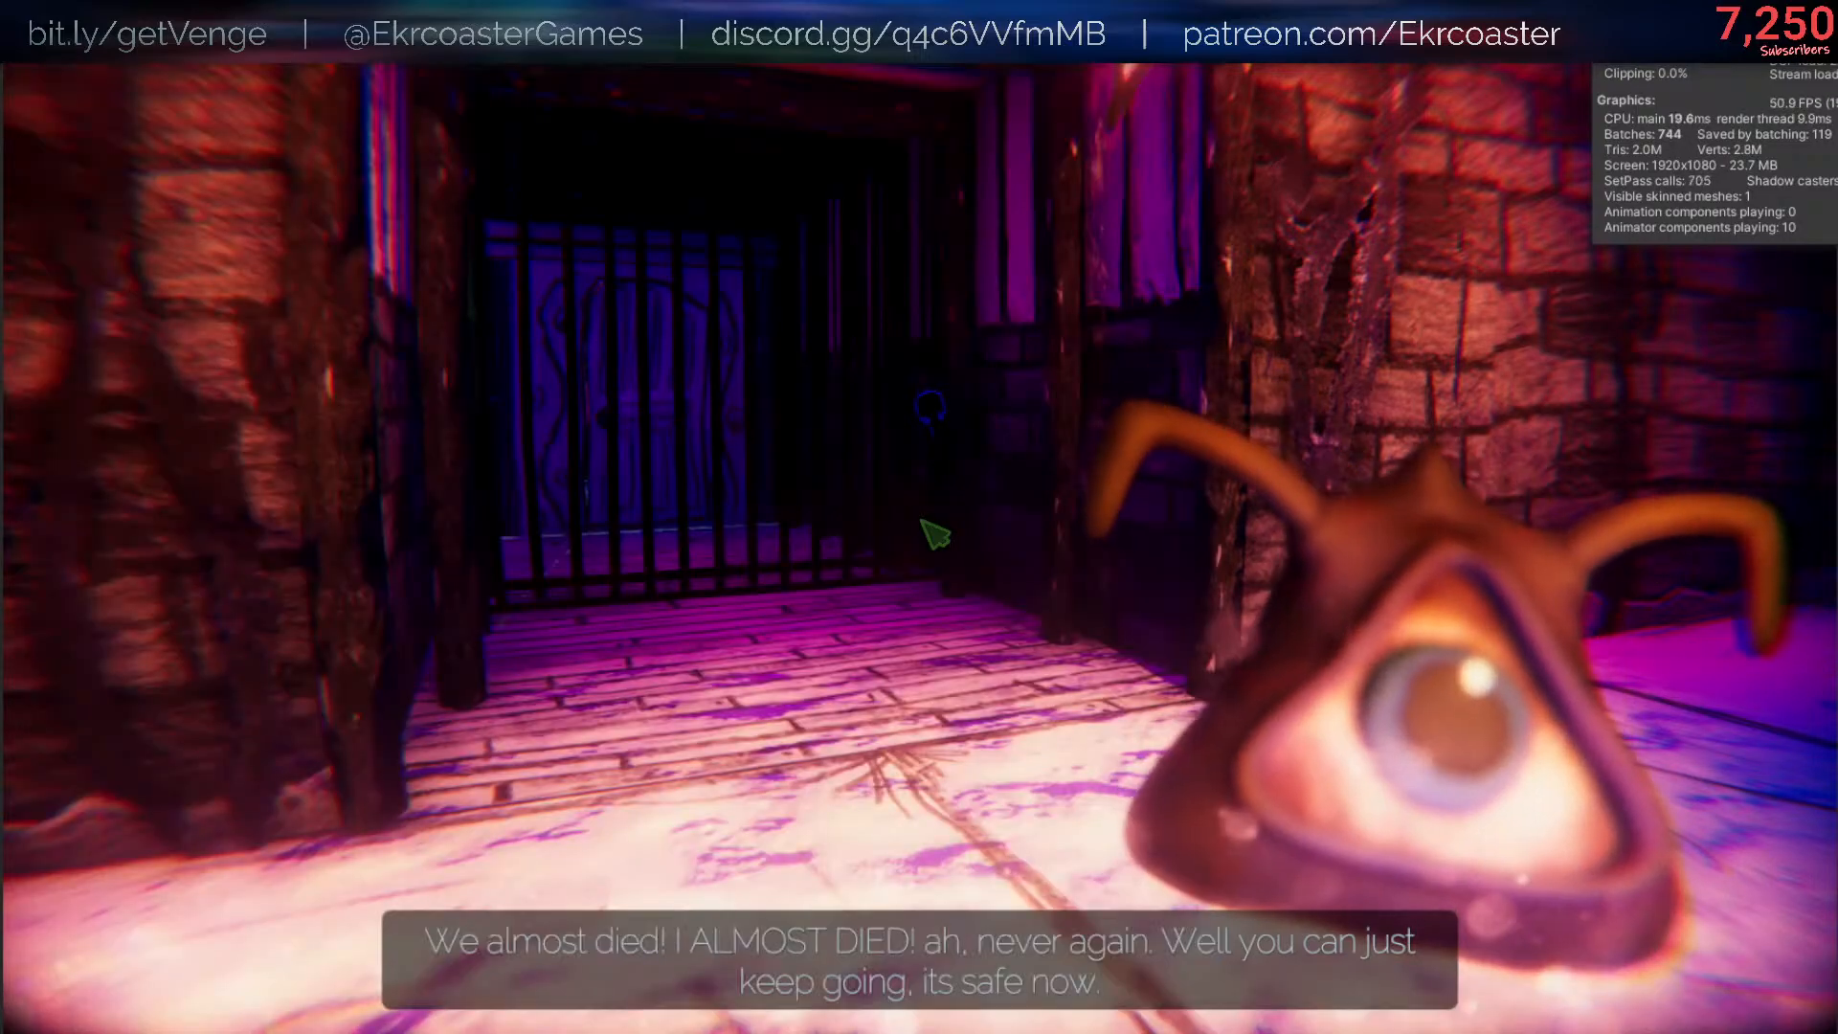
key(slash)
key(Escape)
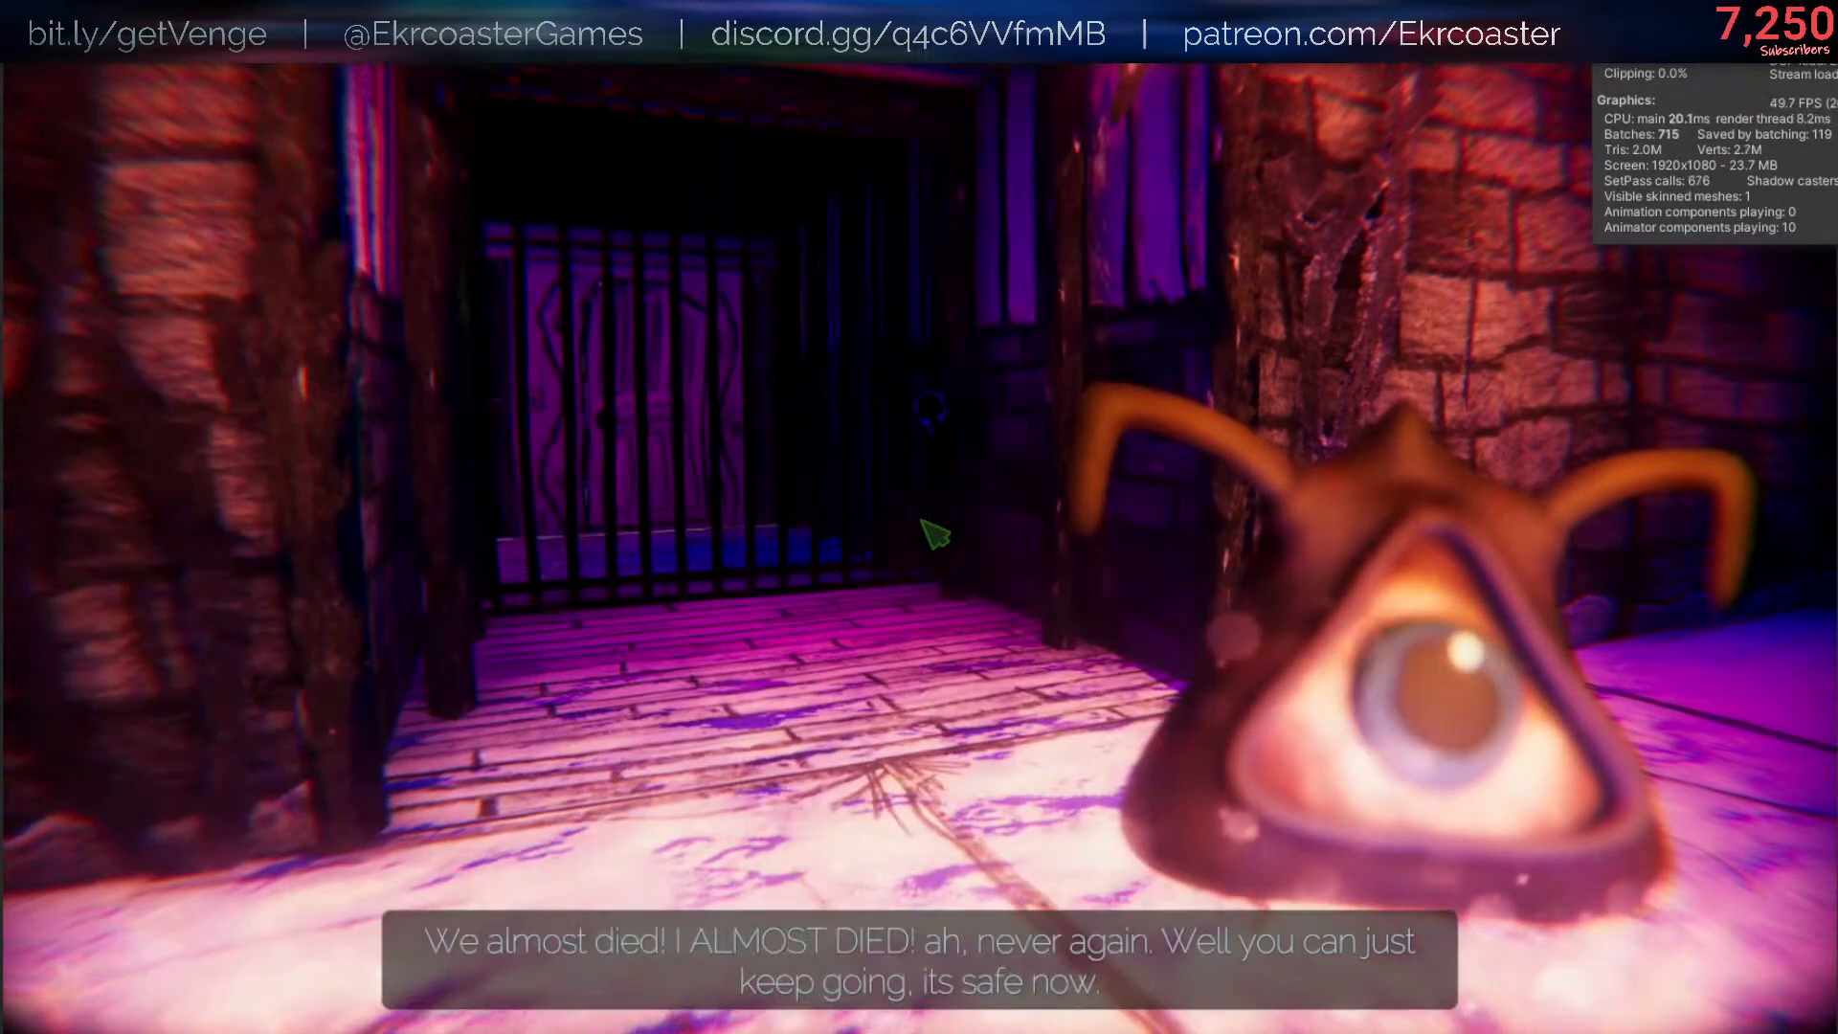
- Run the corrected command /bind Y drop HELPSIE in the console and close the console
key(slash)
key(Up)
key(End)
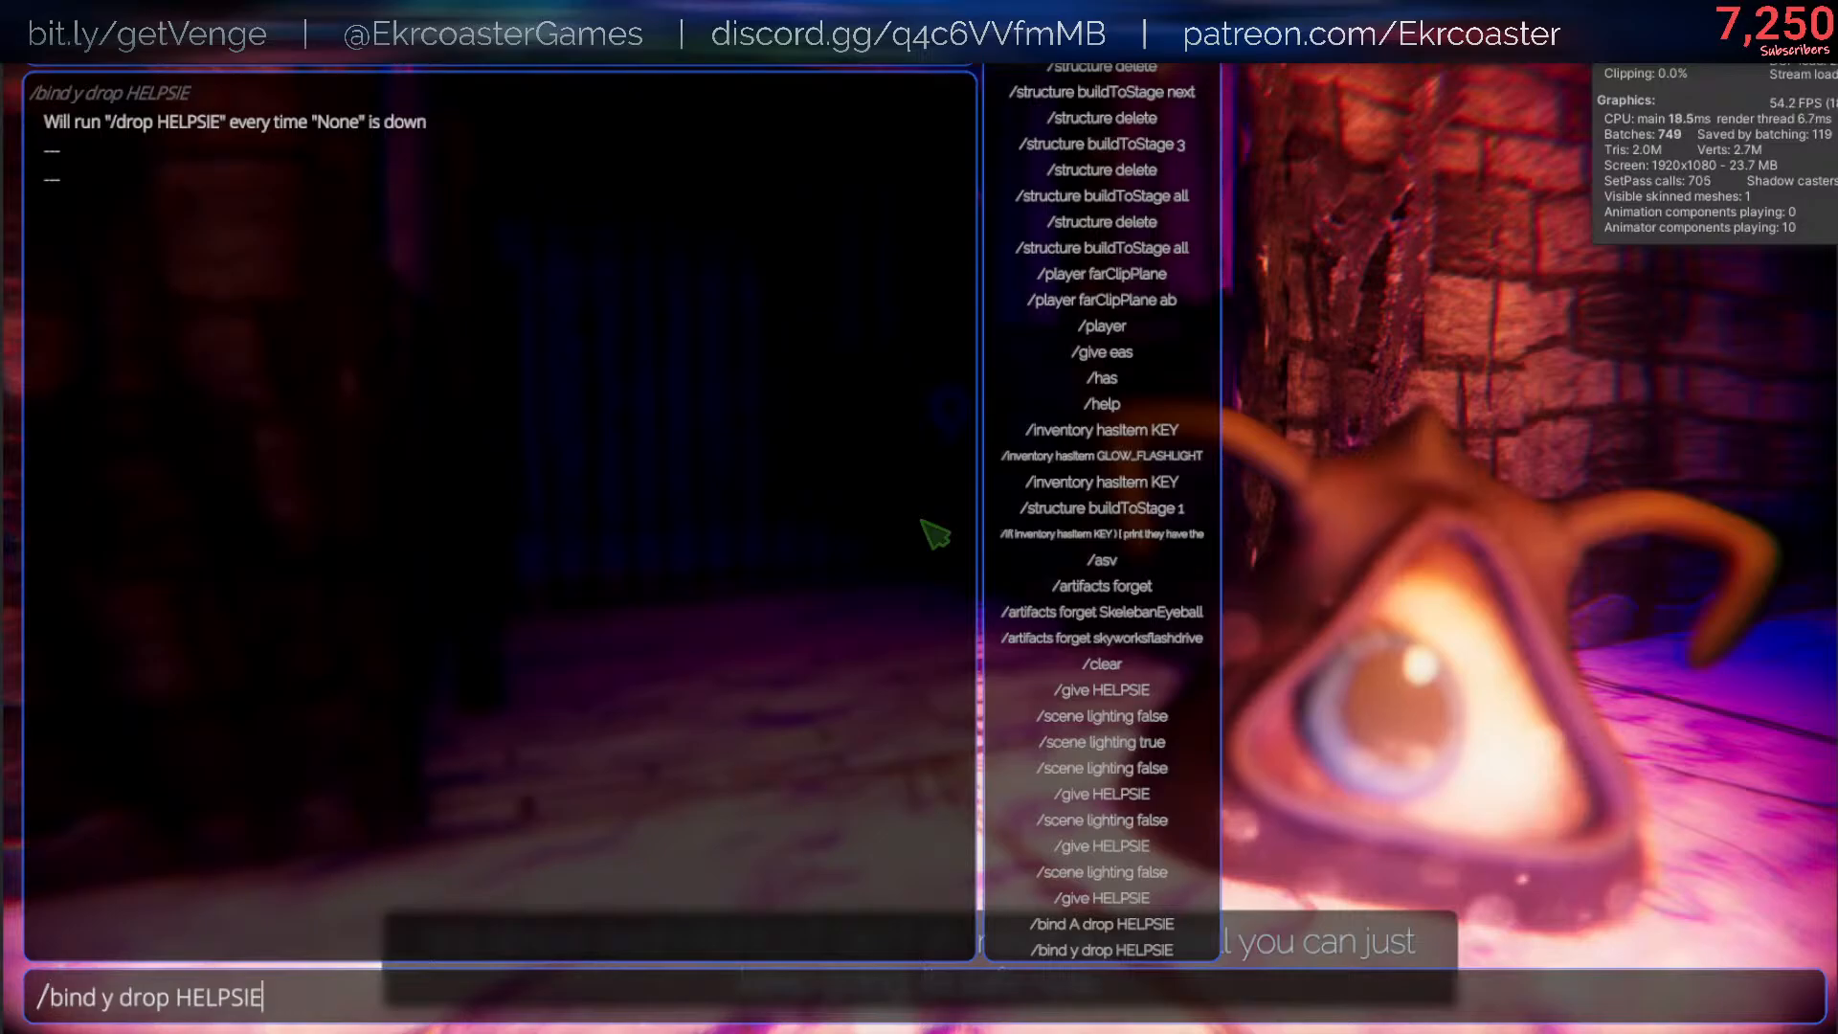
key(Left)
key(Left)
key(Left)
key(Left)
key(Left)
key(Left)
key(Left)
key(Left)
key(Left)
key(Left)
key(Left)
key(Left)
key(Left)
key(Left)
key(Right)
key(BackSpace)
text(Y)
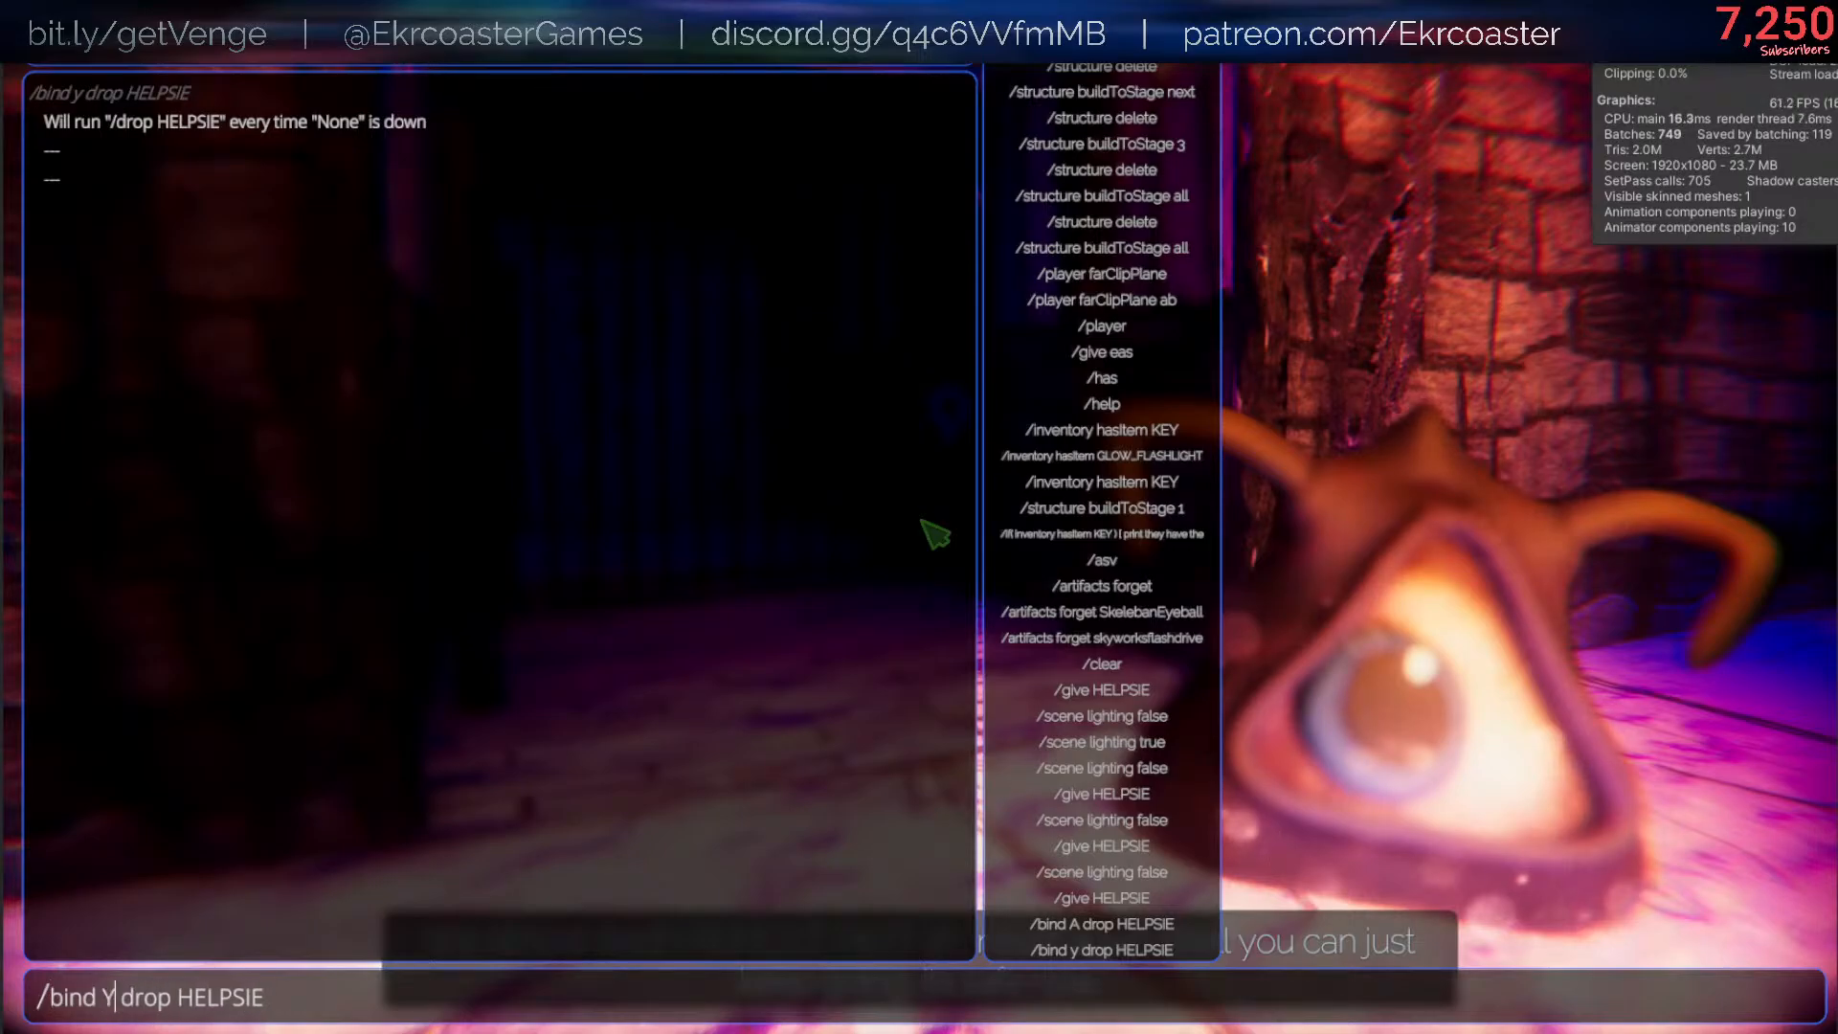
key(Return)
key(Escape)
- Drop a row of Helpsies across the lightning room with the new binding and back away through the gate along the garden path
key(a)
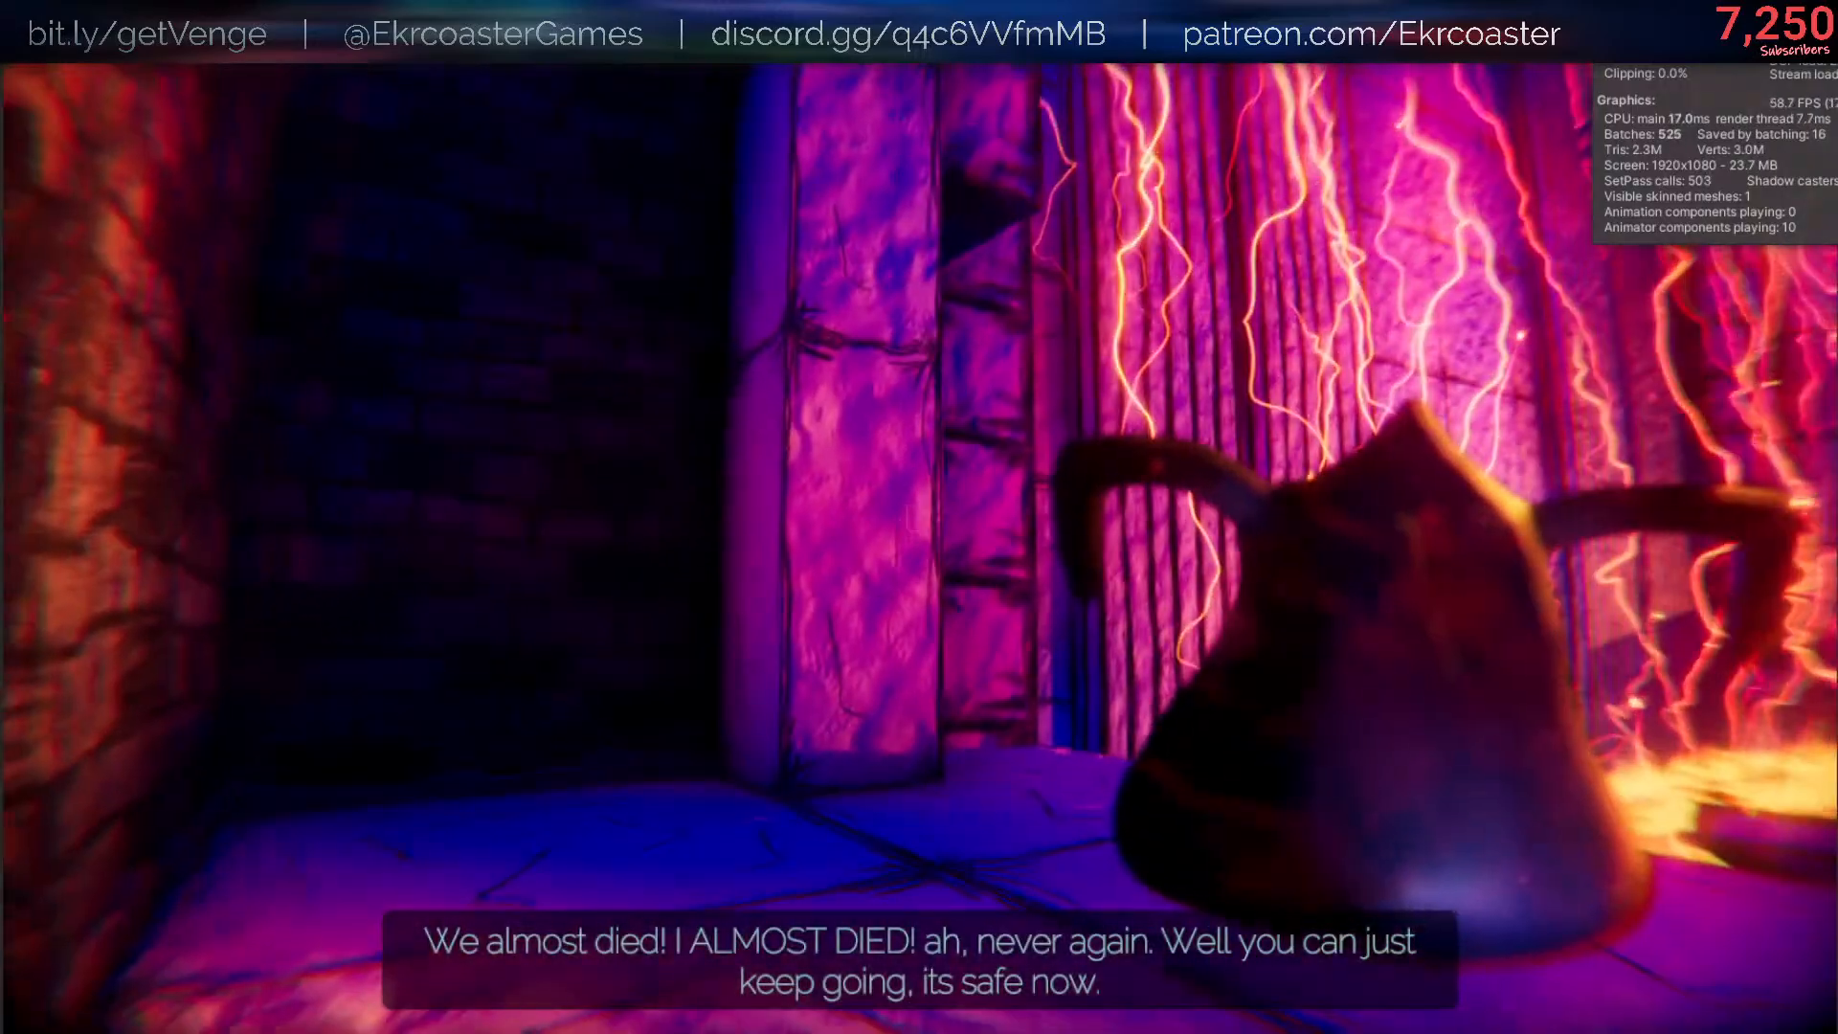
key(q)
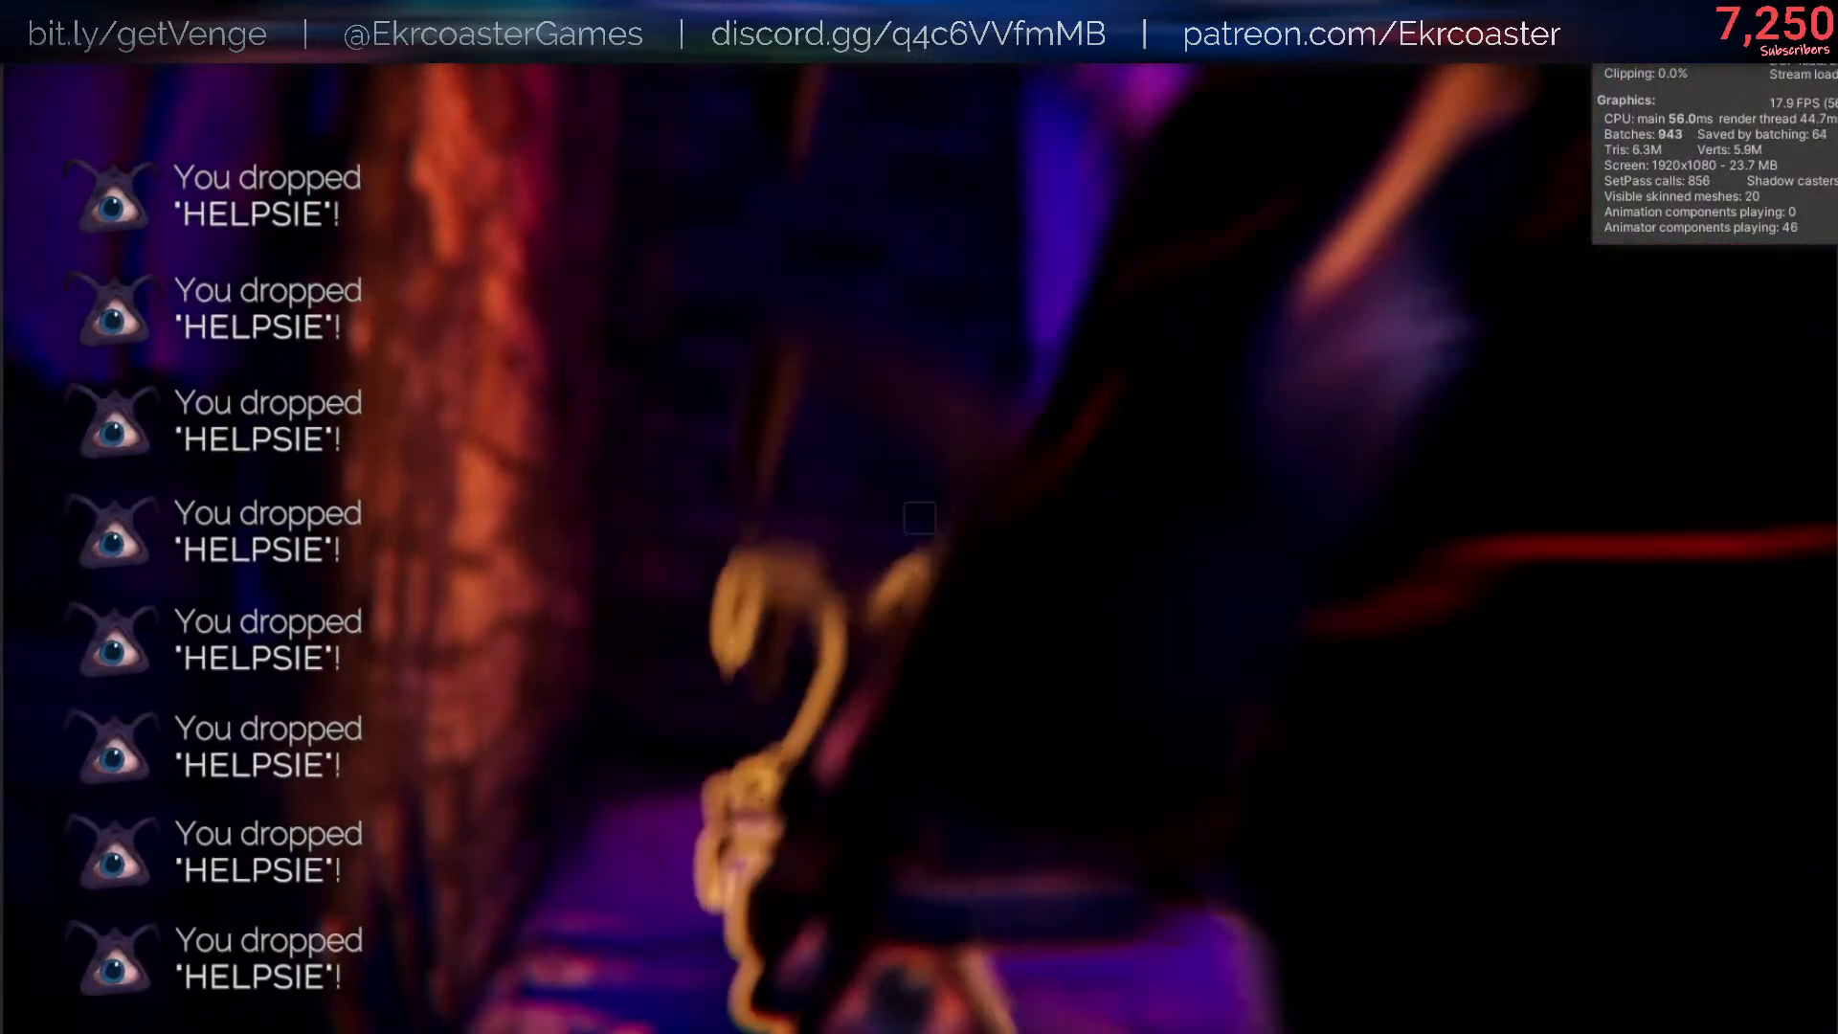
key(s)
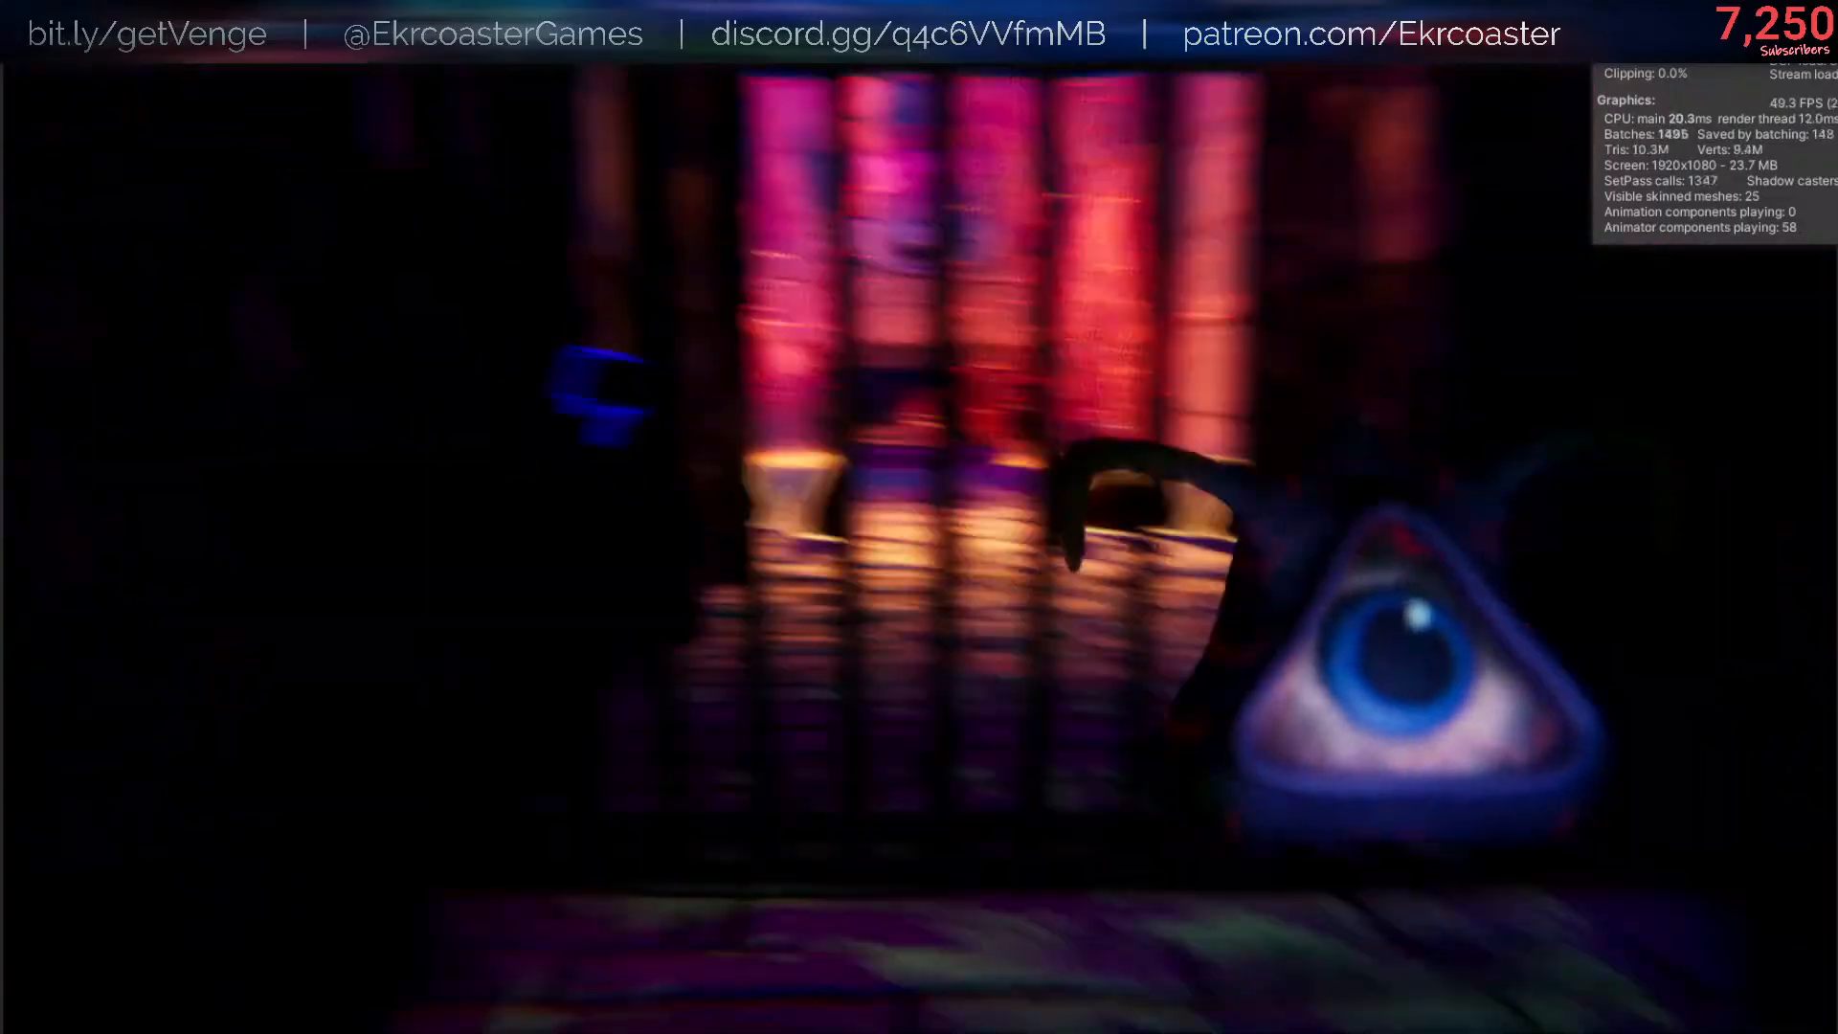
key(s)
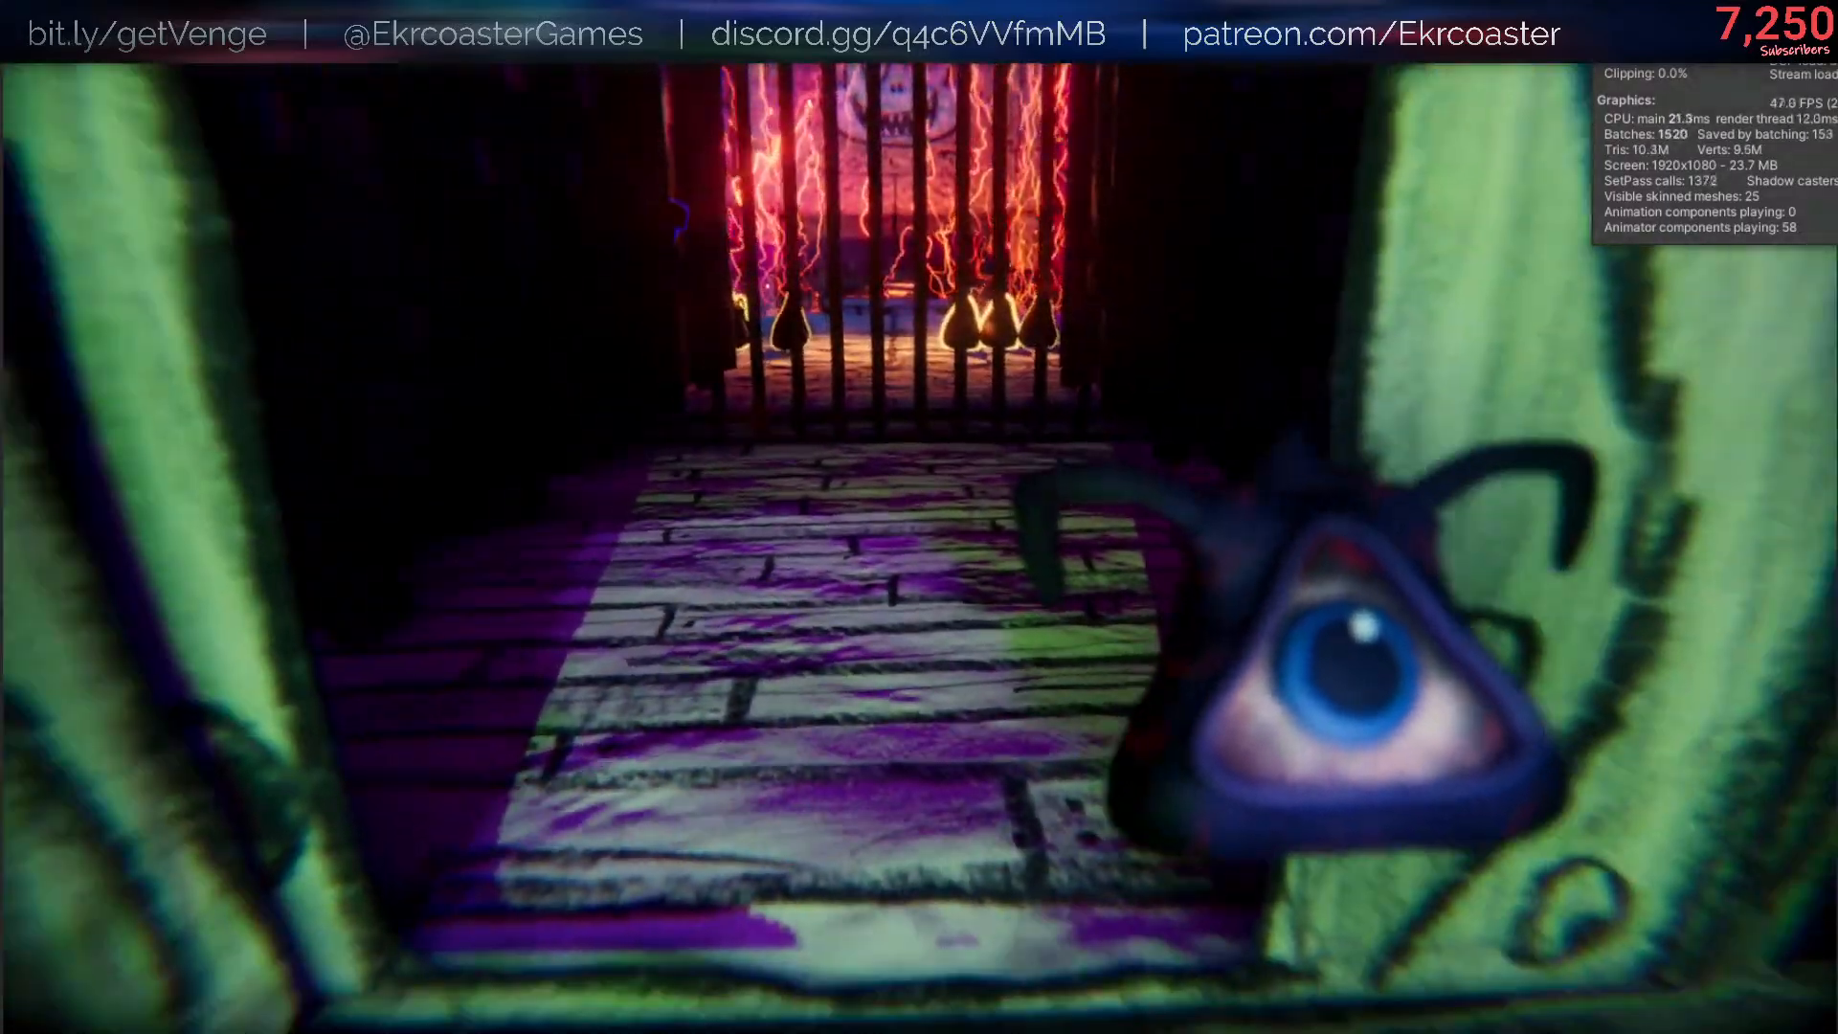
key(s)
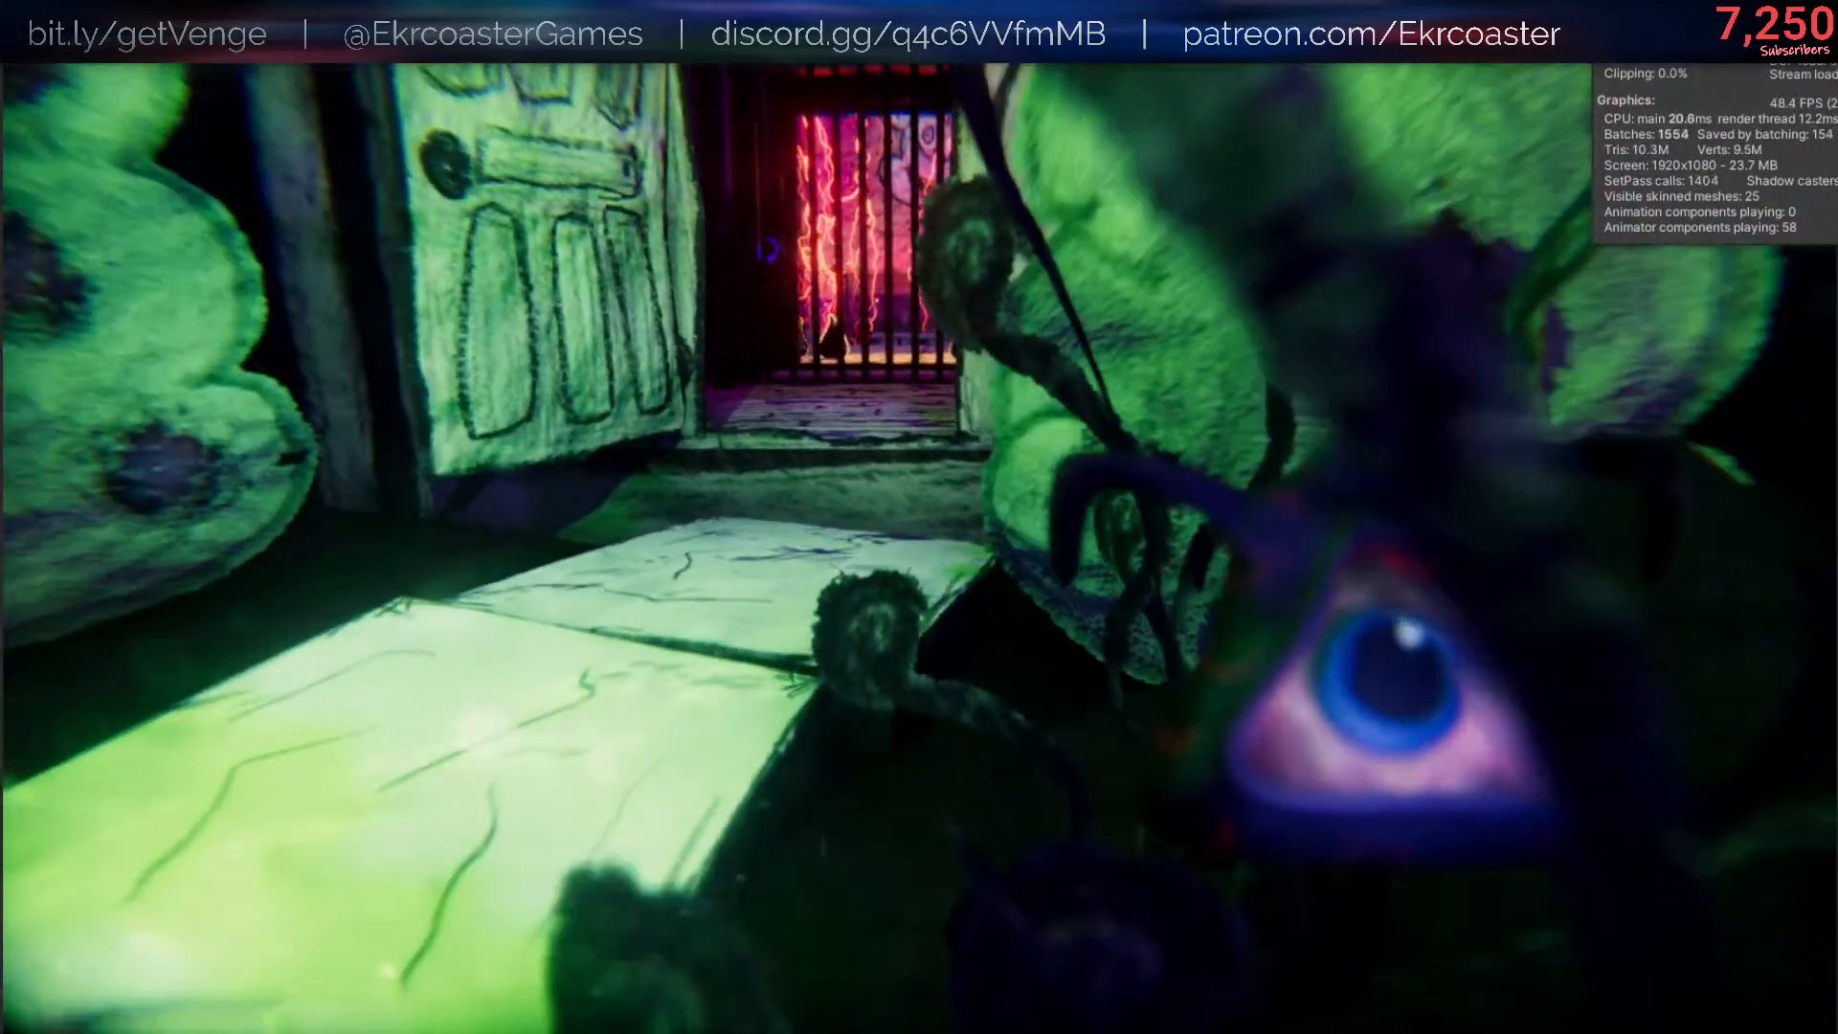
key(s)
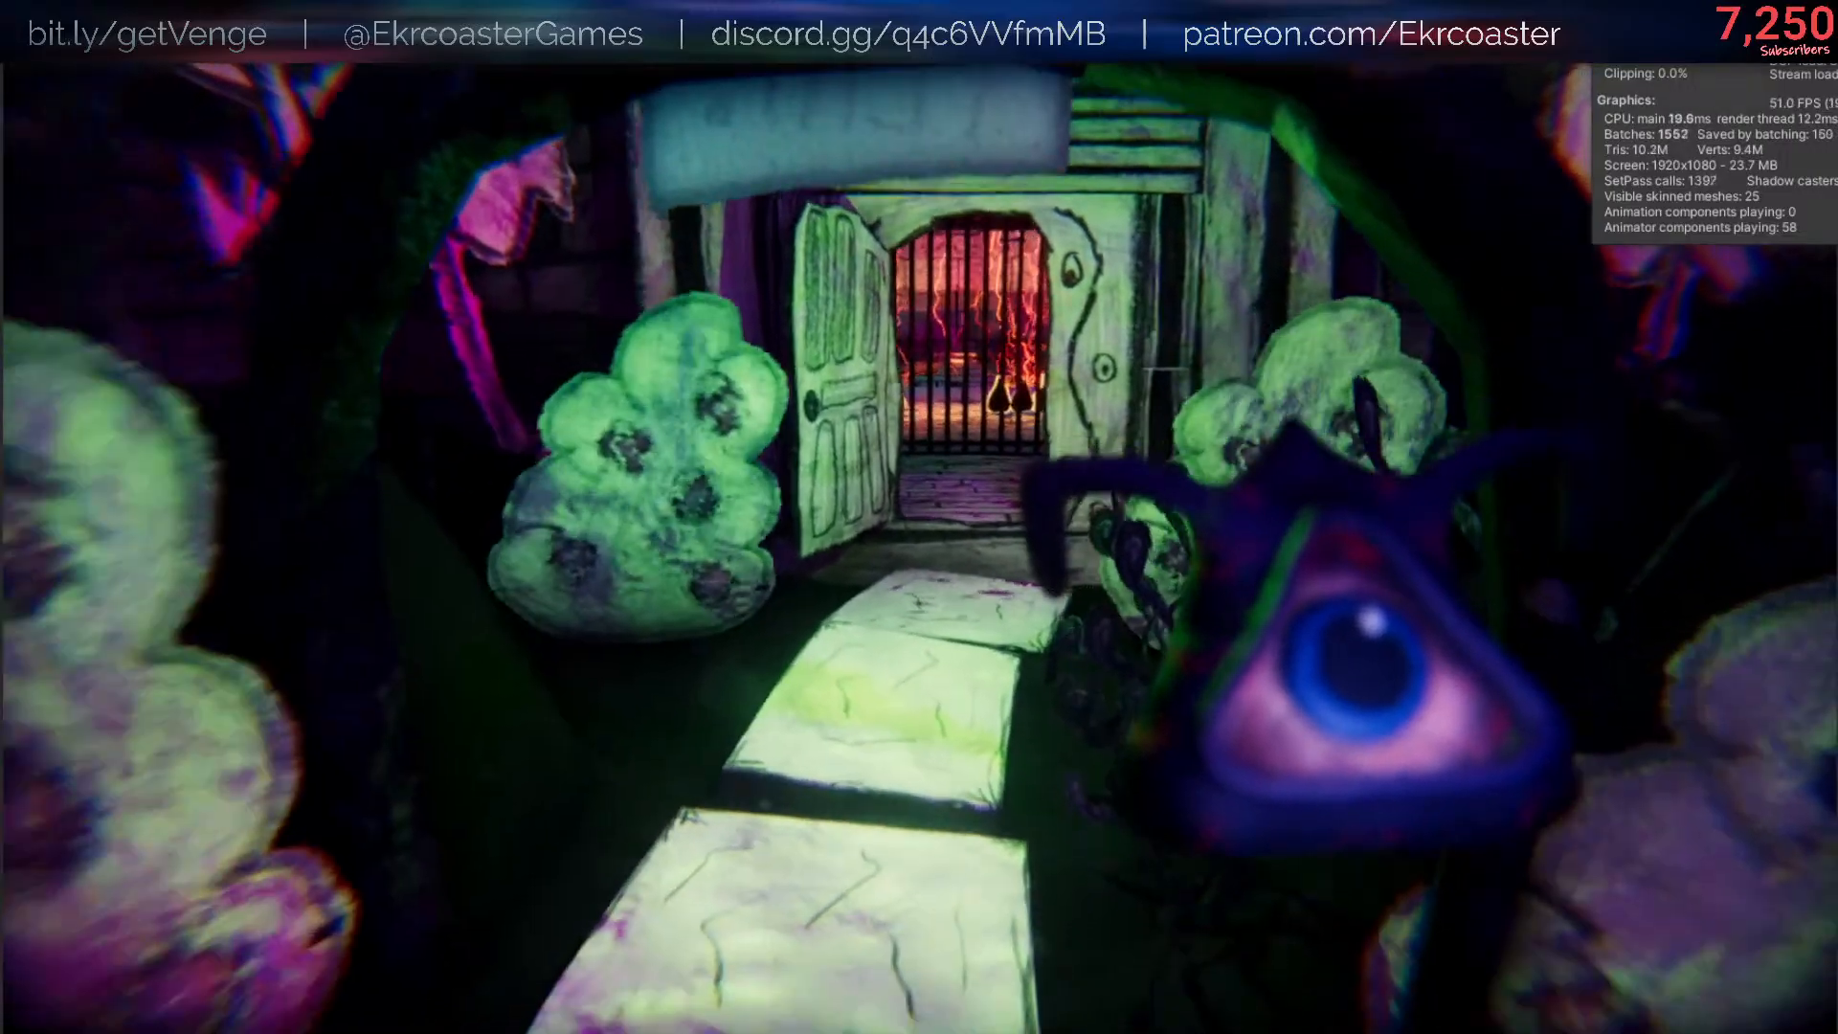
key(s)
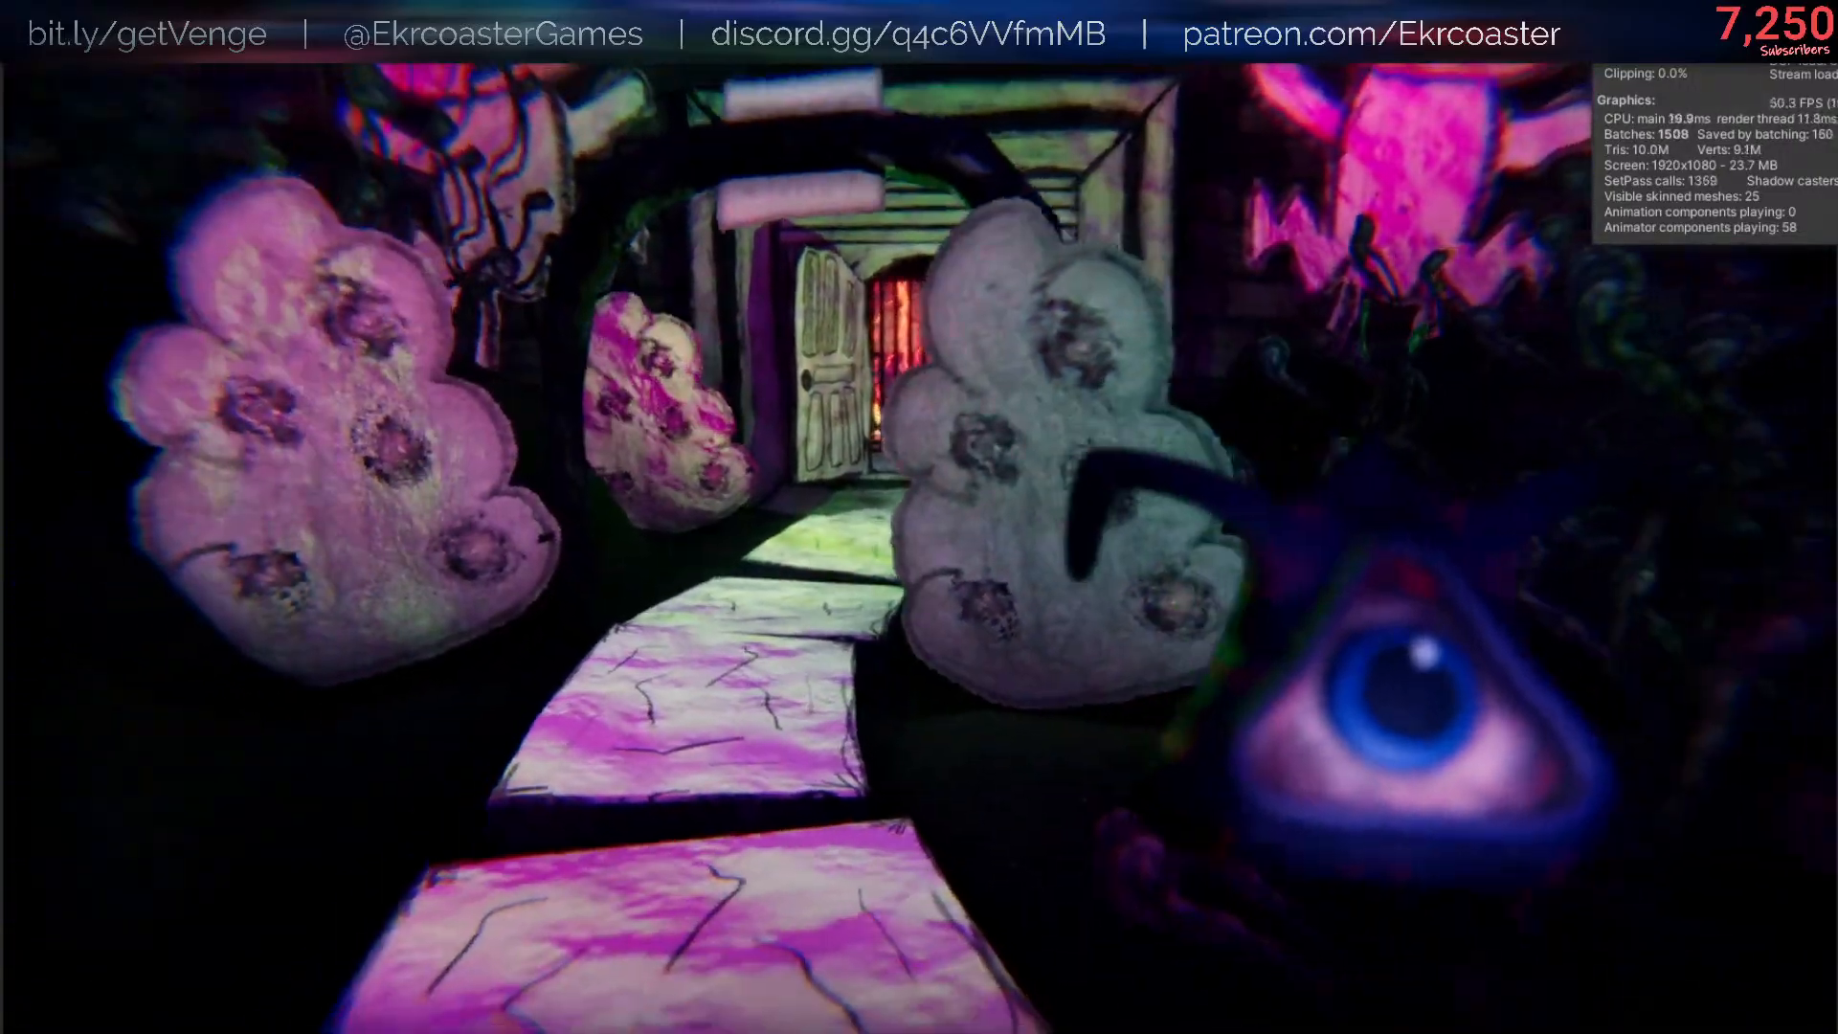
- Run back to the lightning room and examine the dropped Helpsies and the held one up close
key(shift+w)
key(w)
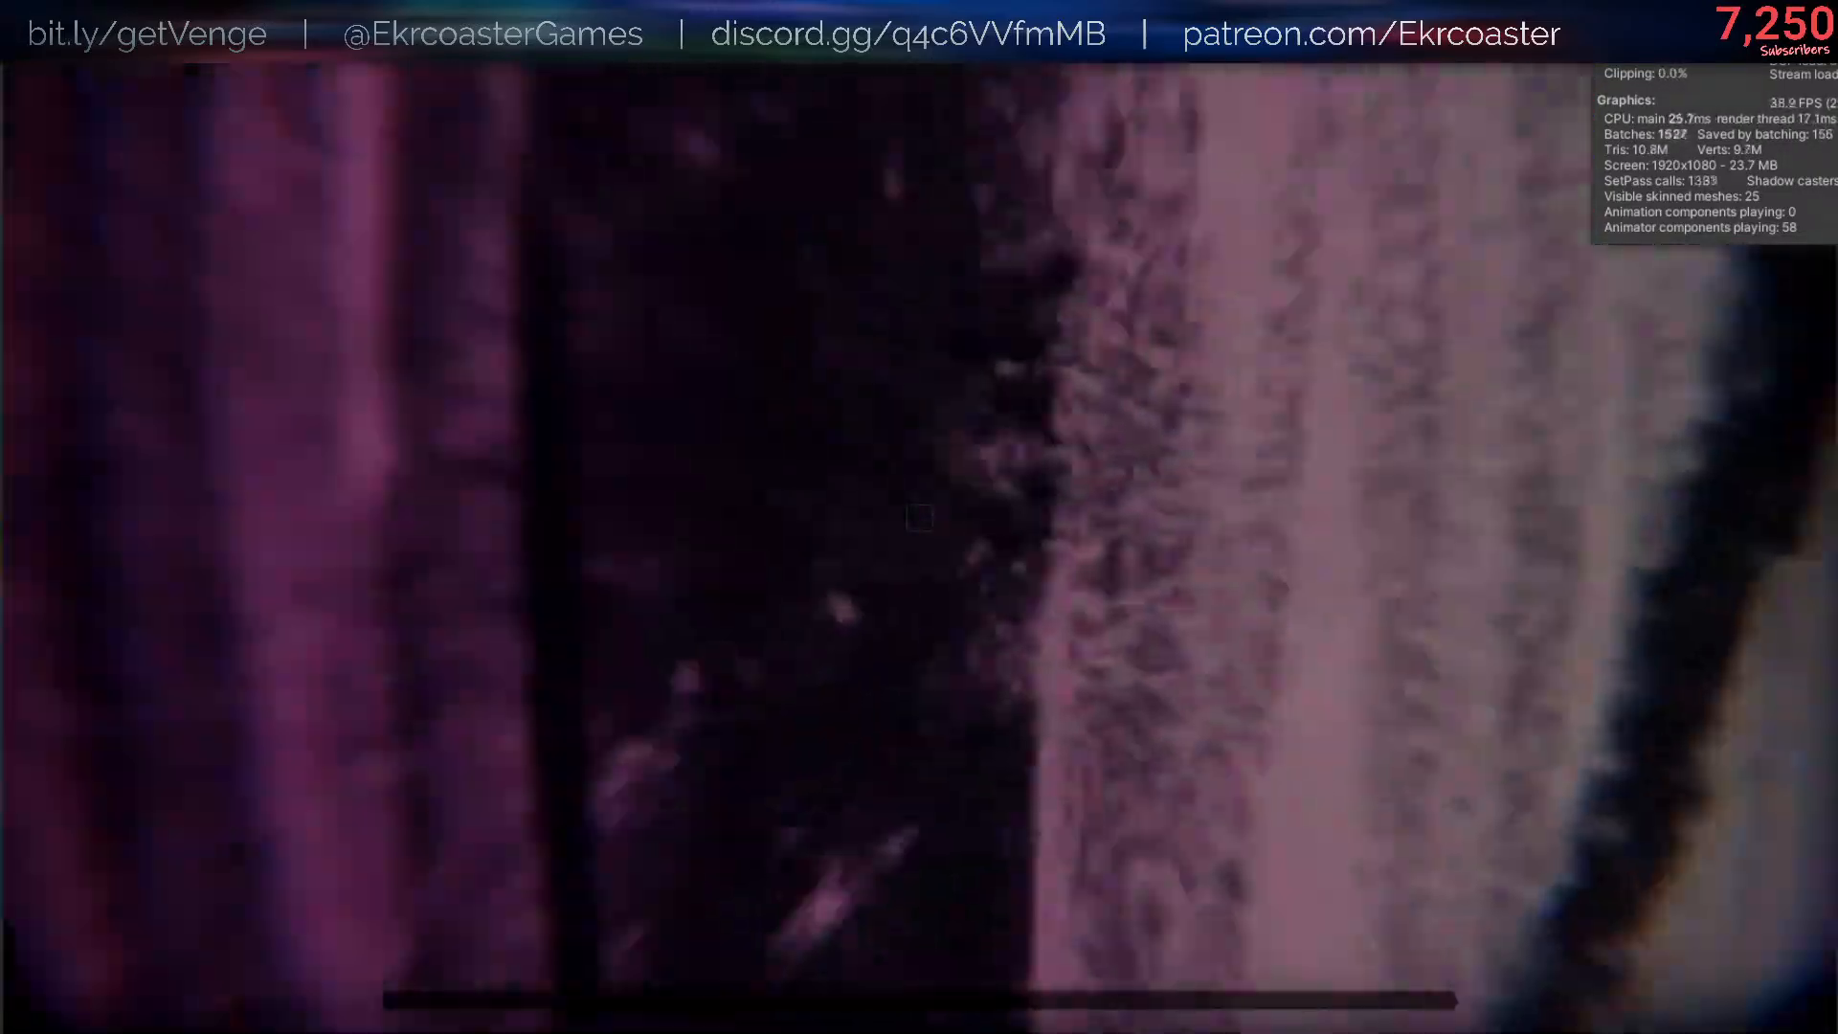
key(w)
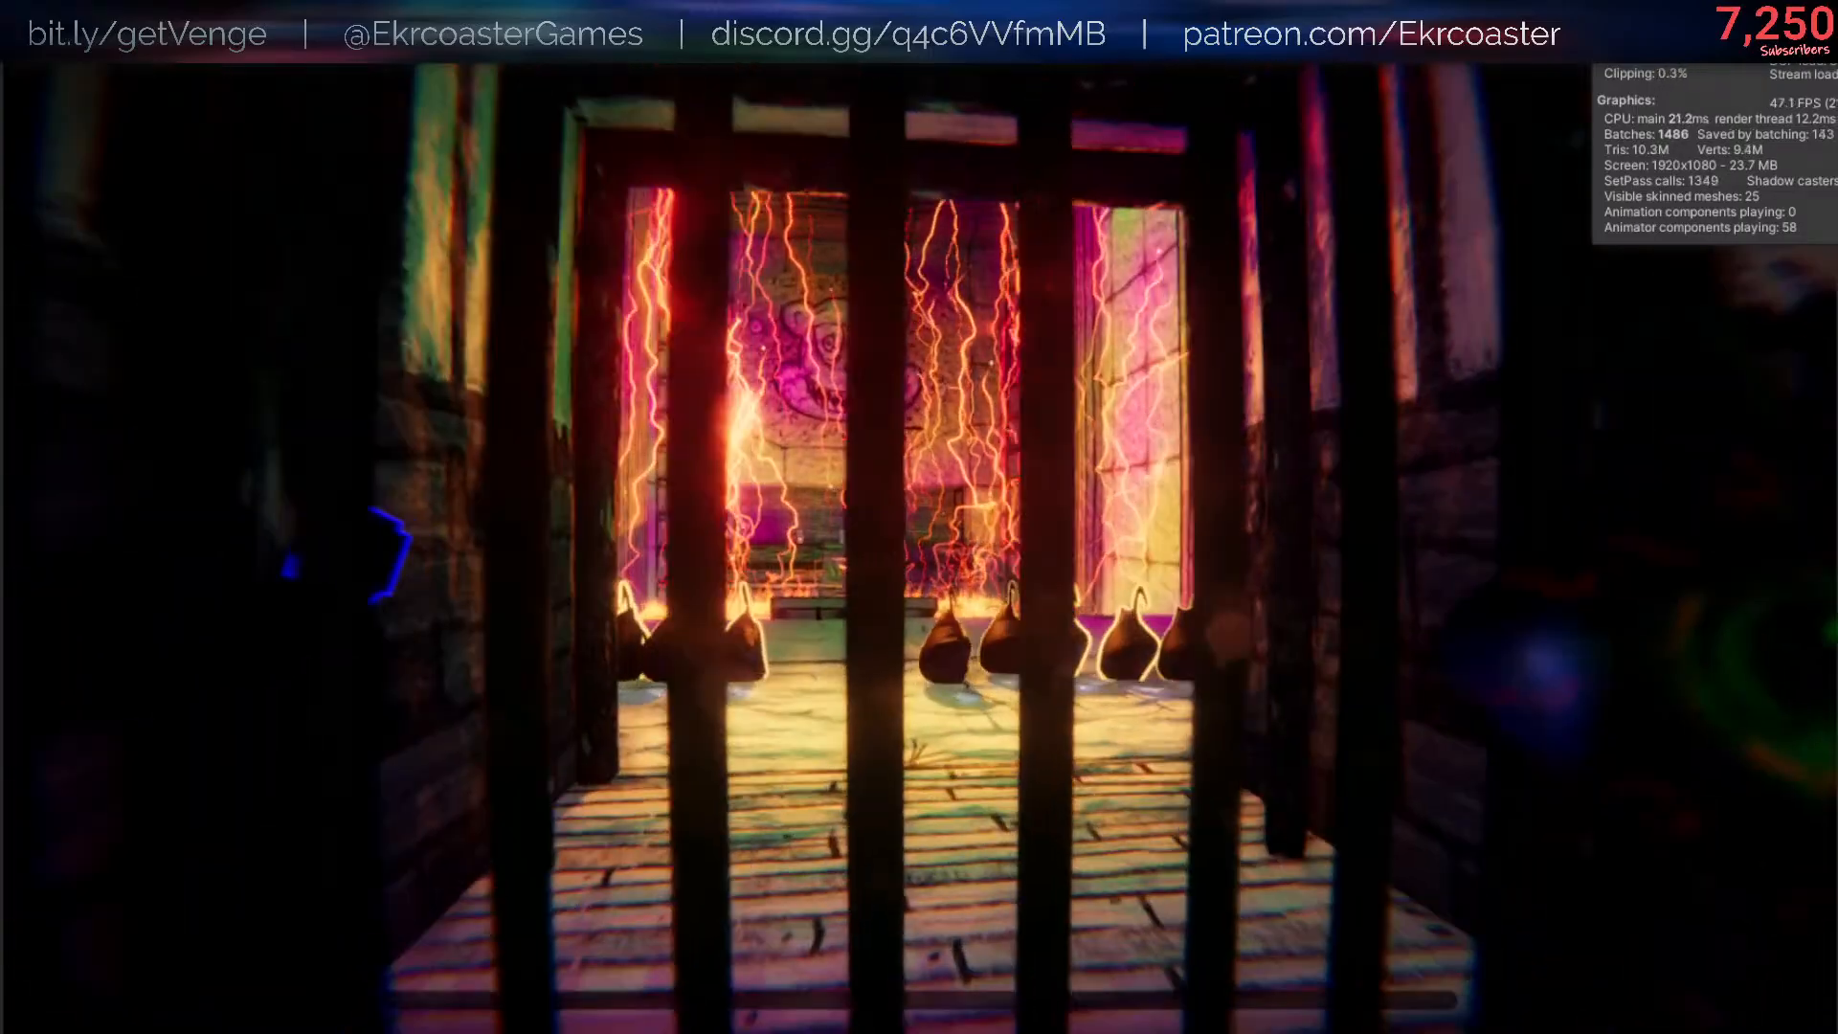
key(w)
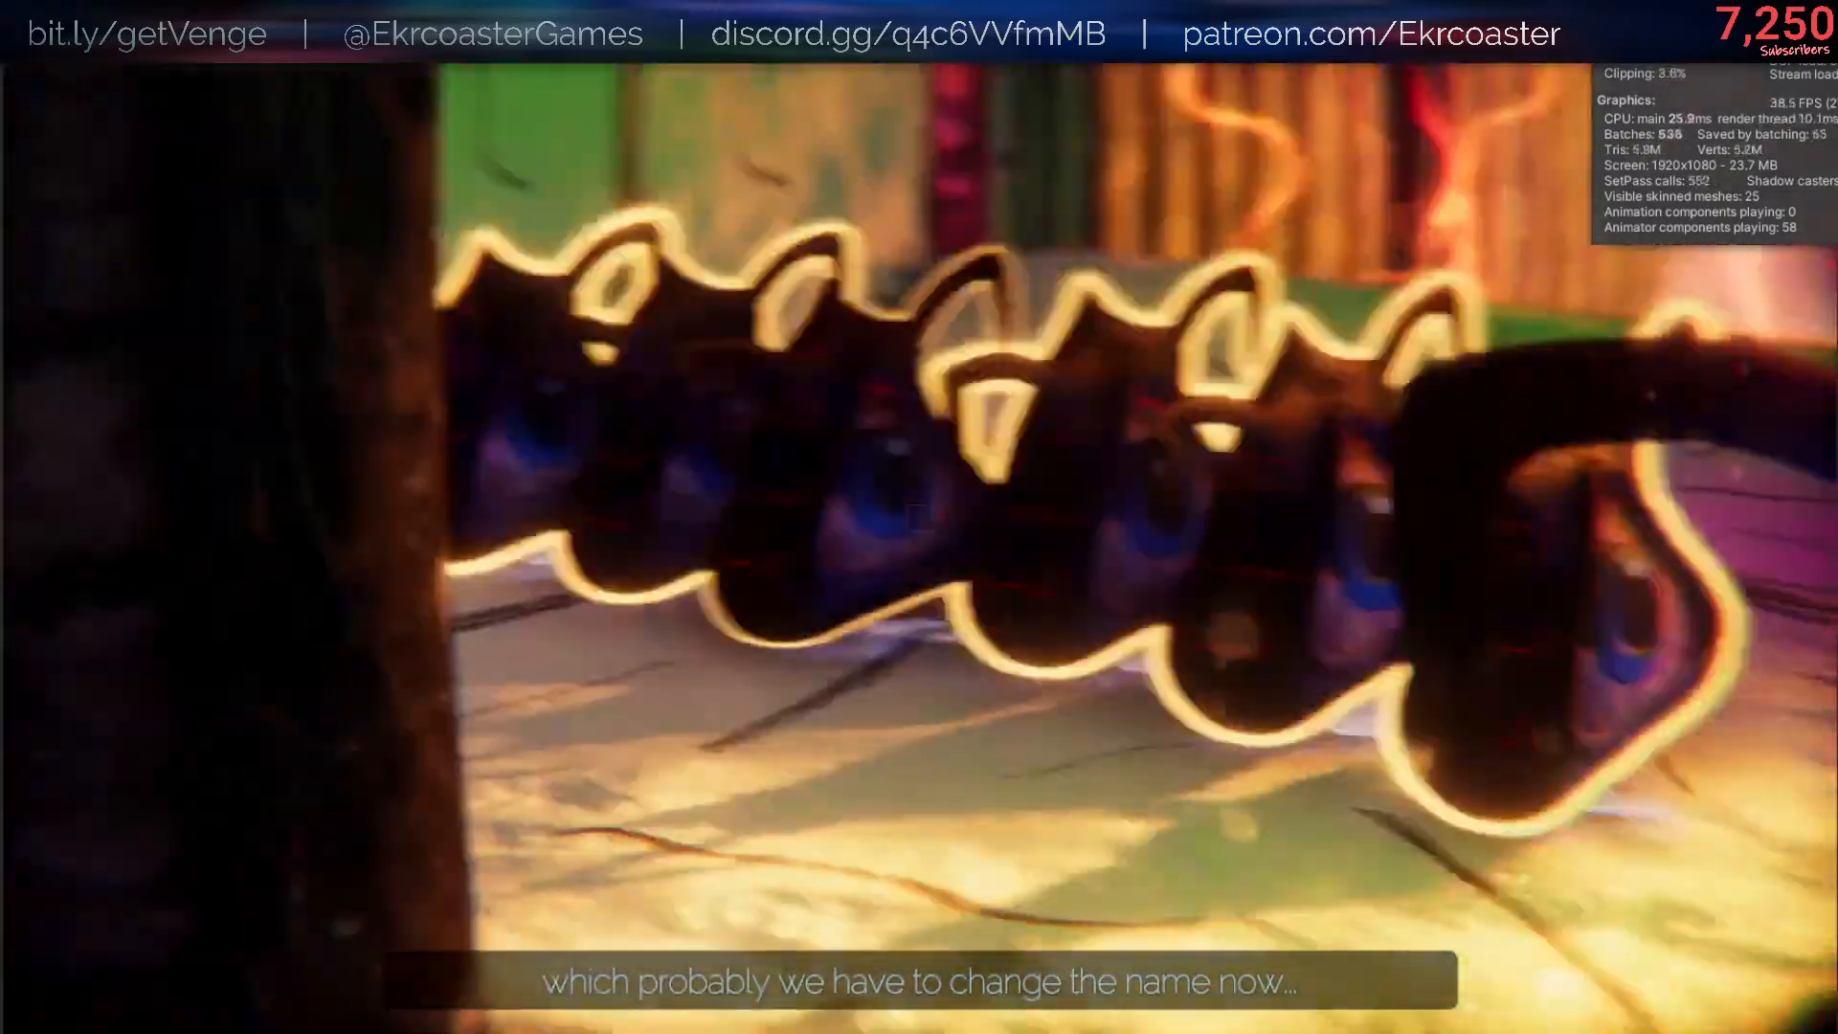
key(s)
key(d)
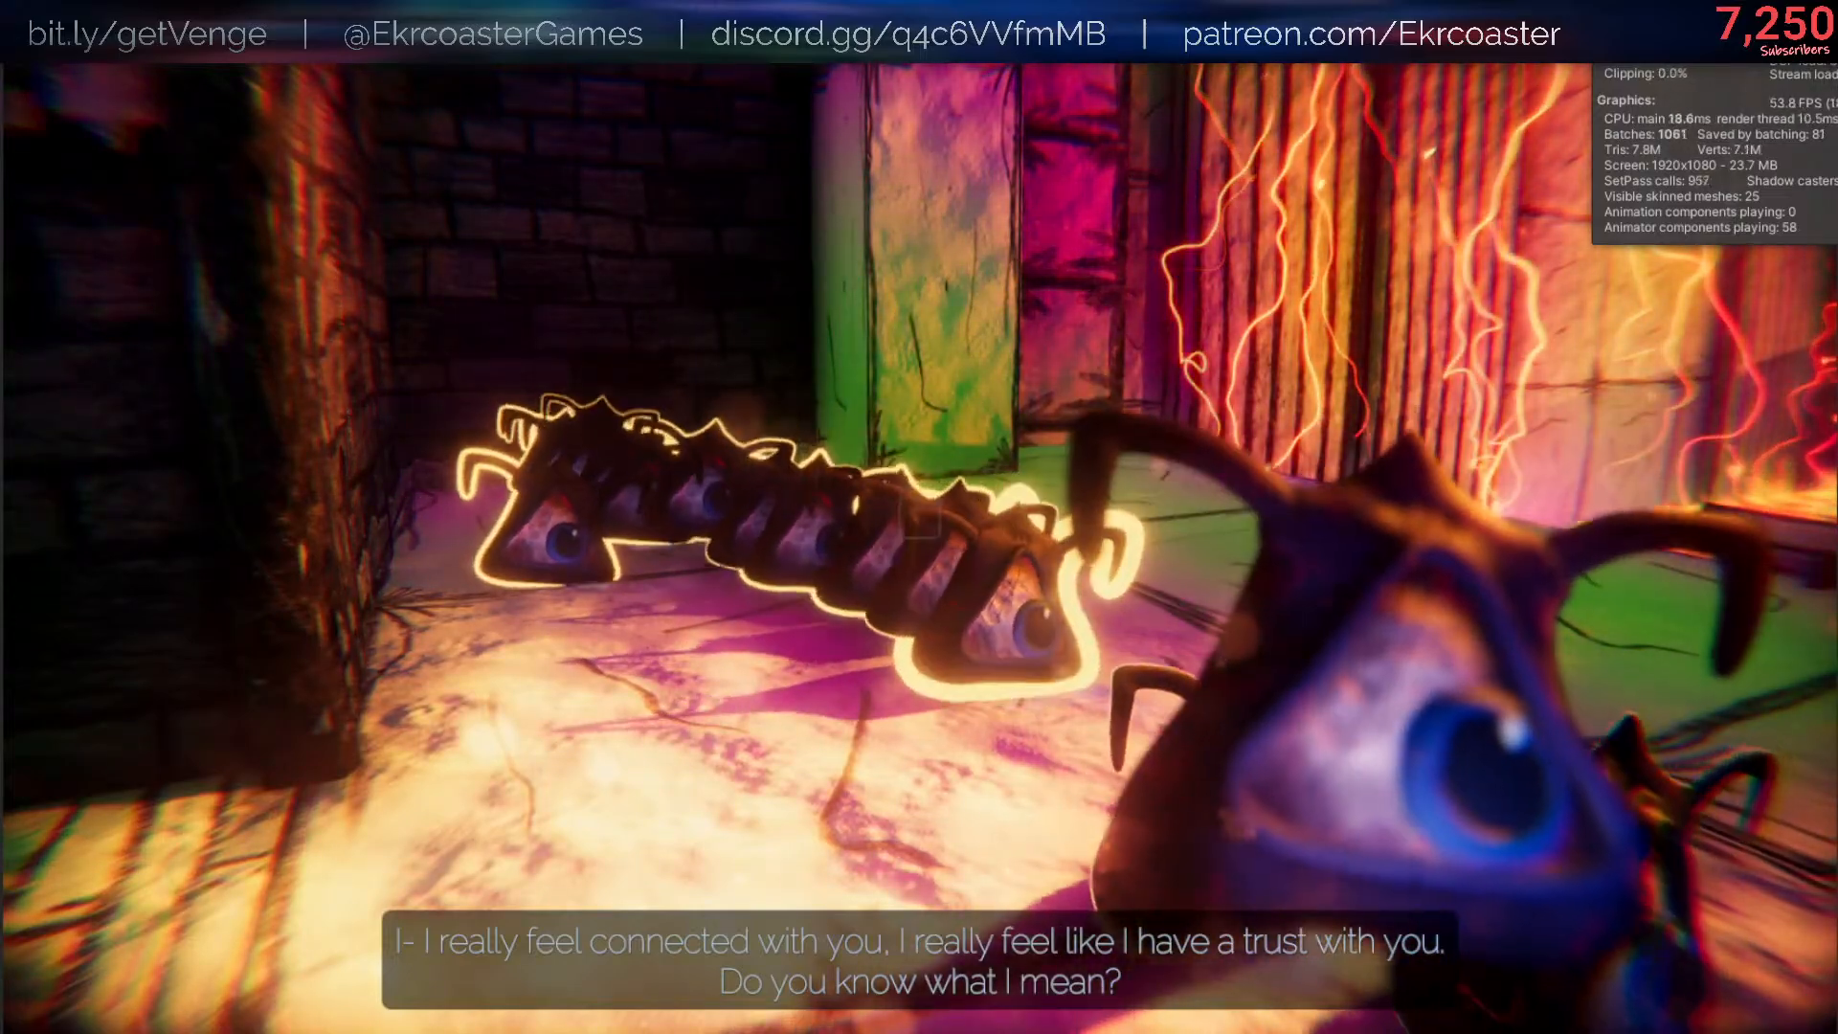
key(s)
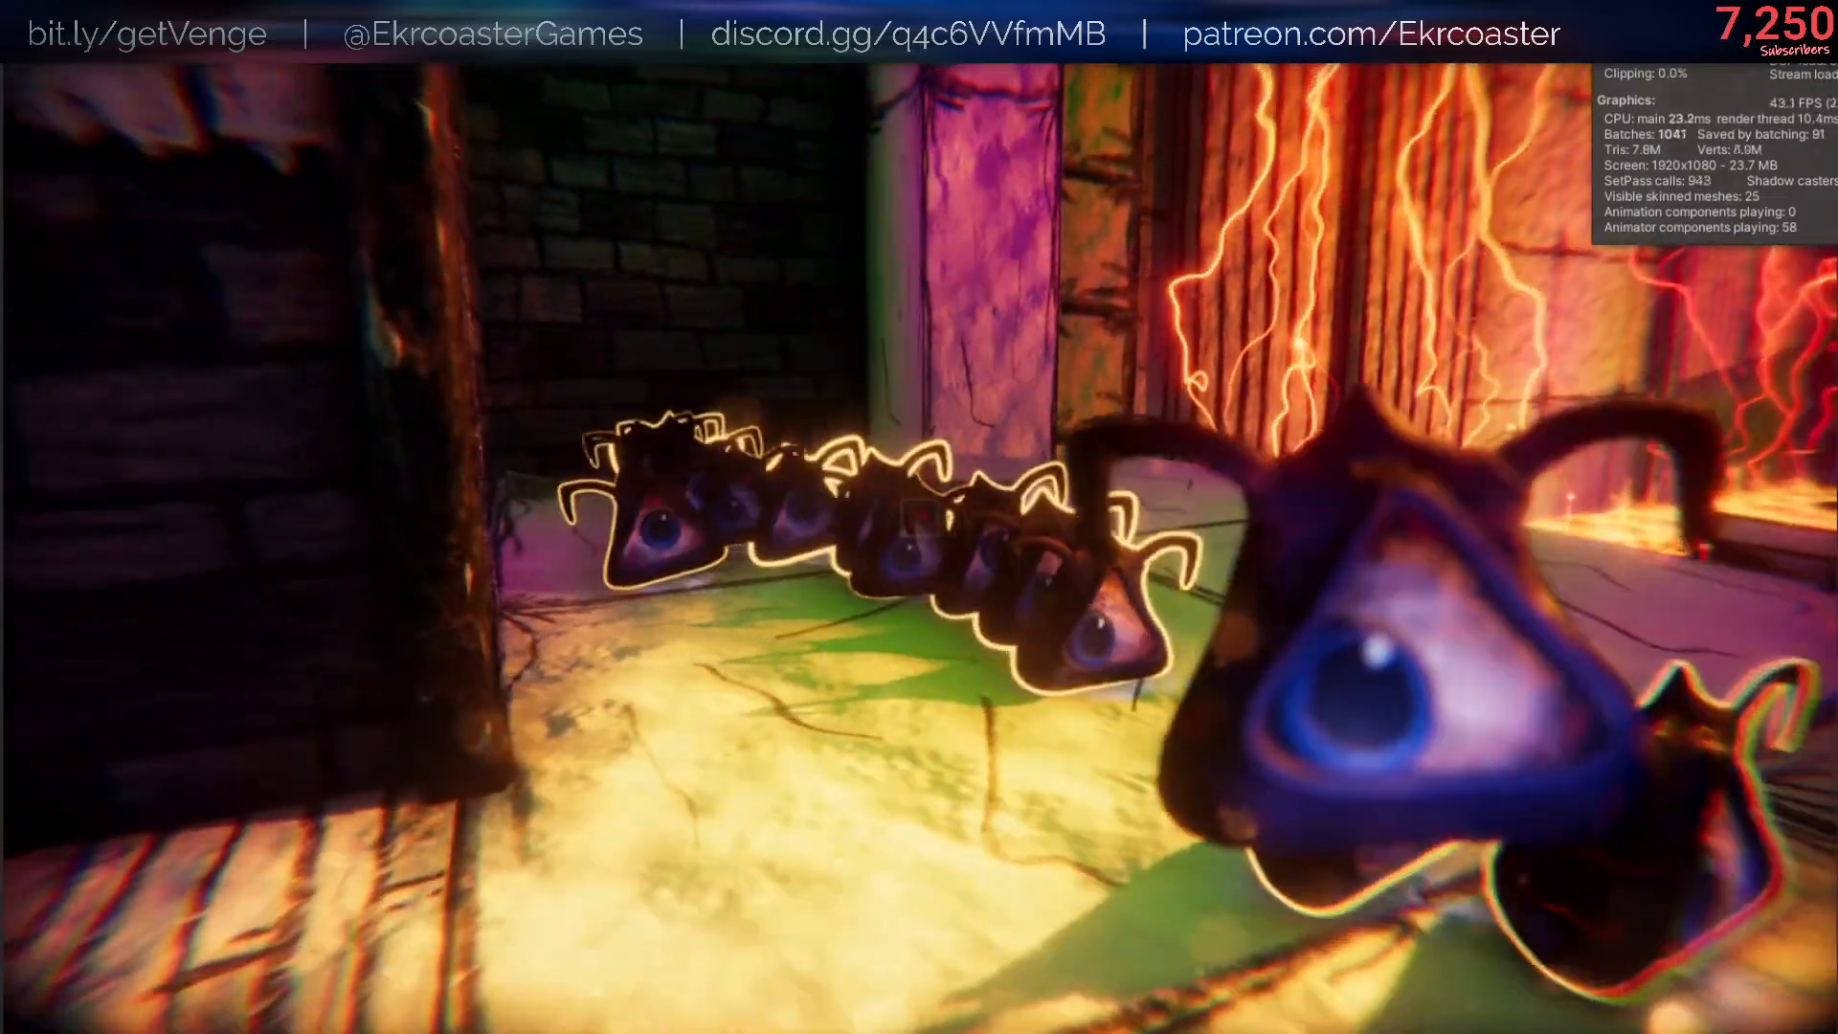
- Drop the held Helpsie beside the row and examine the whole group from several angles and from the gate passage
key(q)
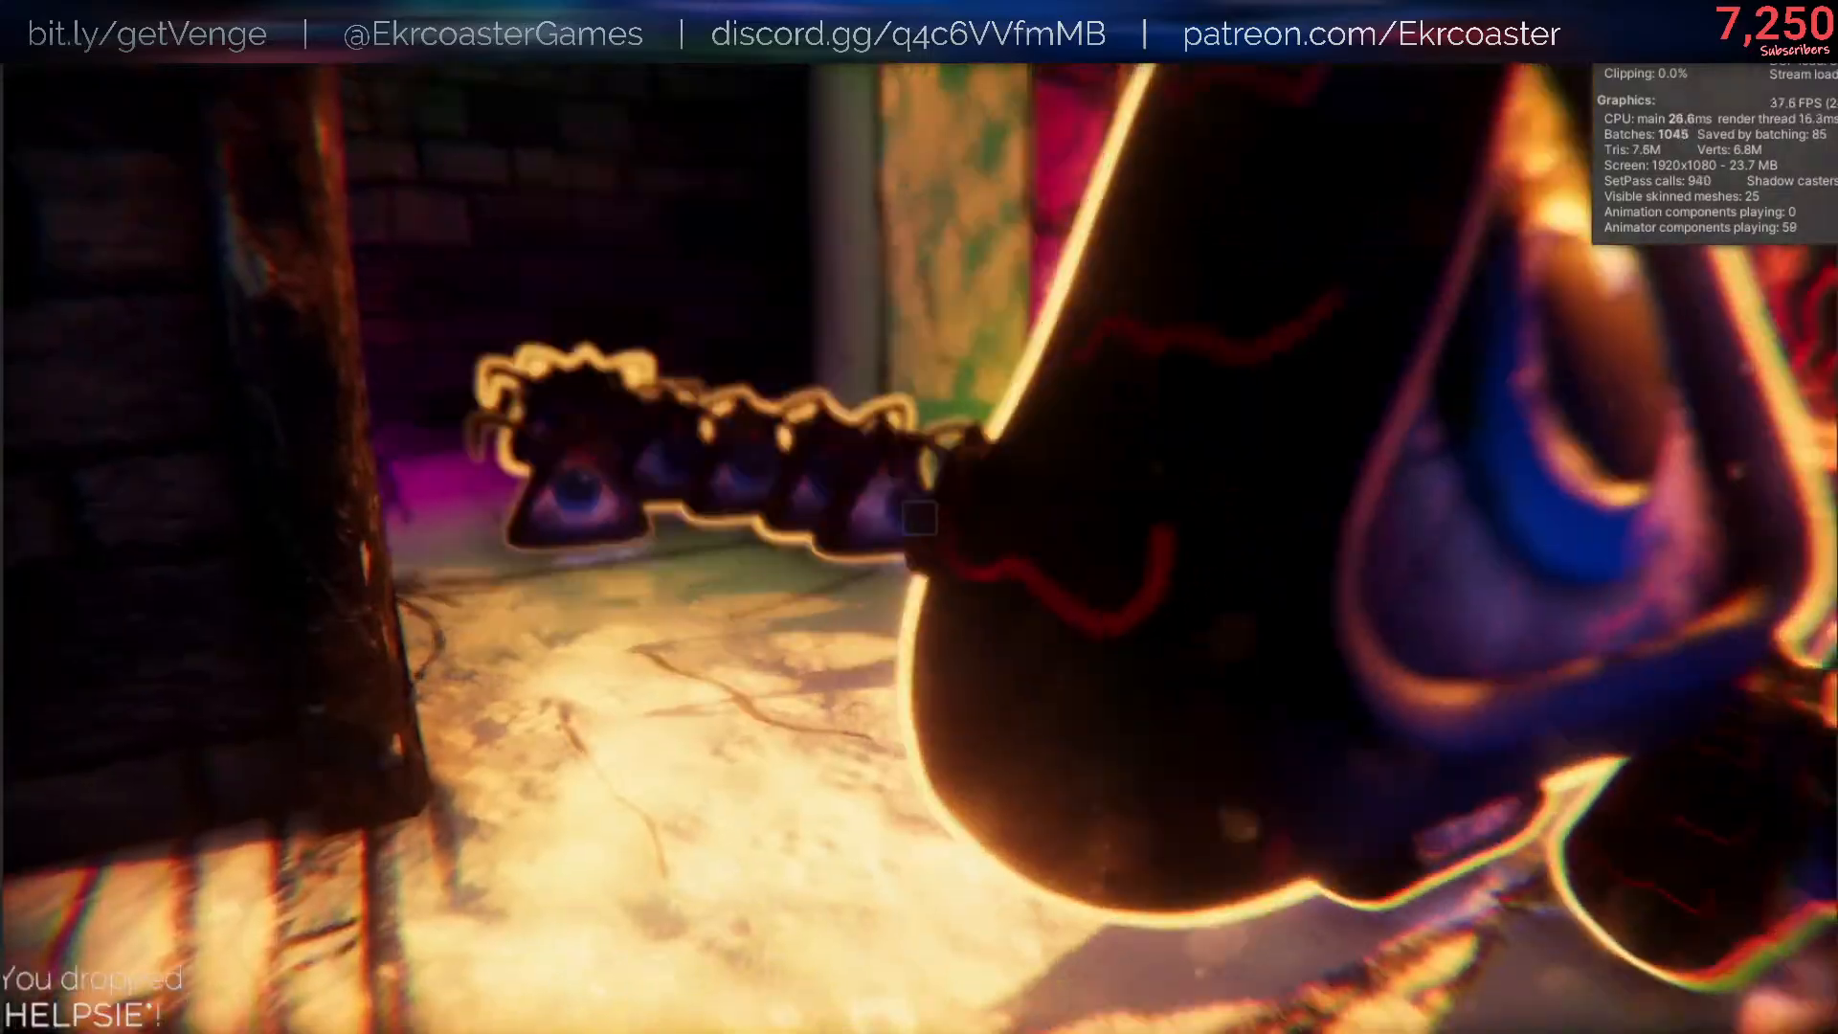
key(s)
key(d)
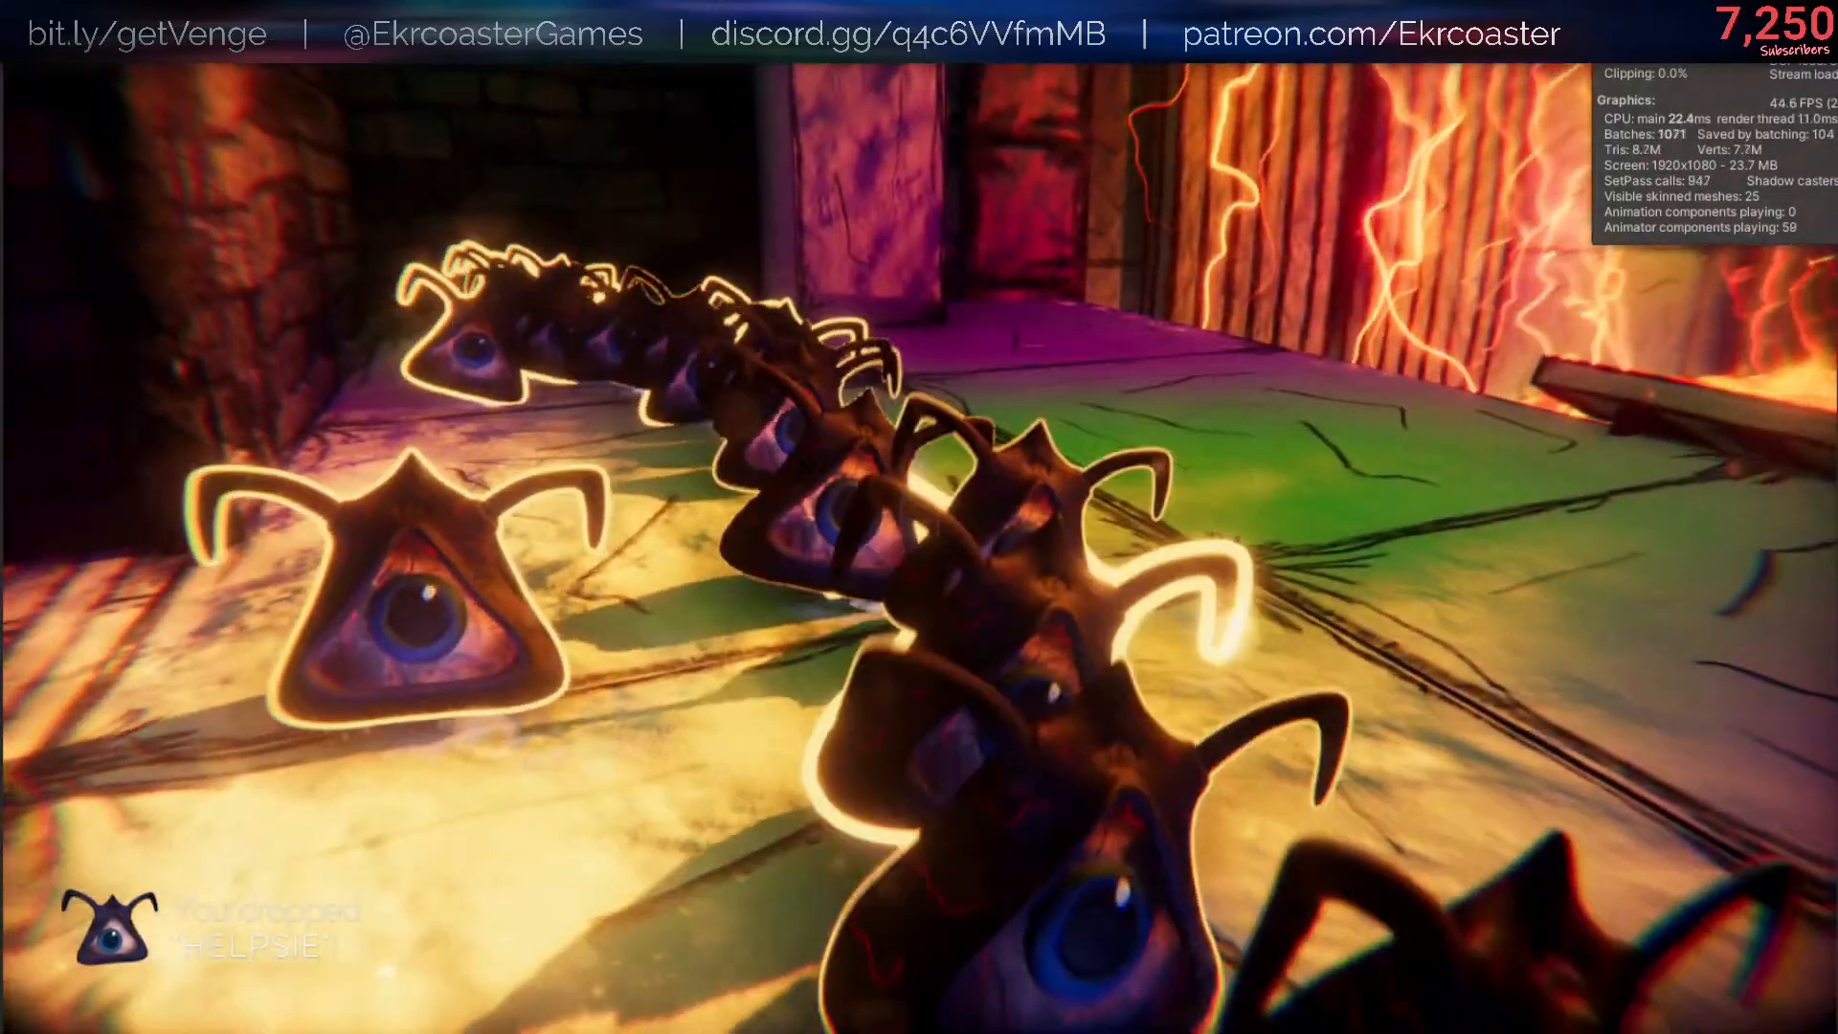
key(d)
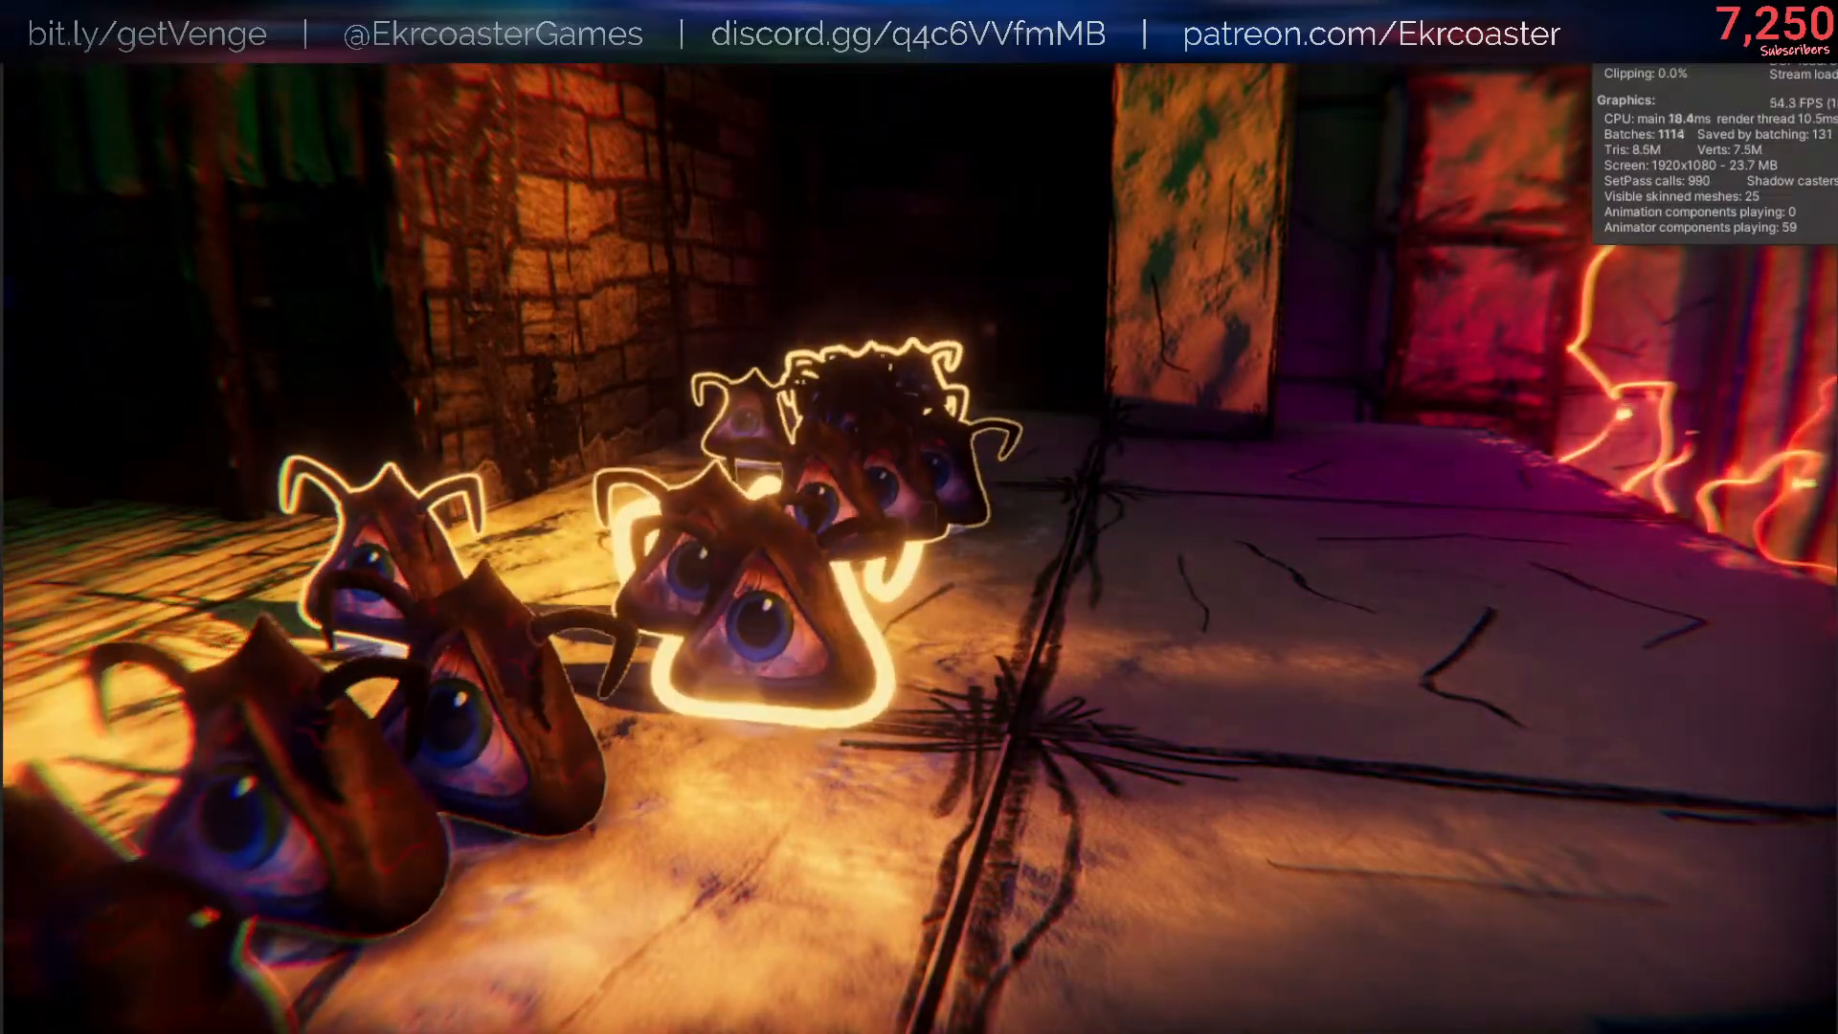
key(w)
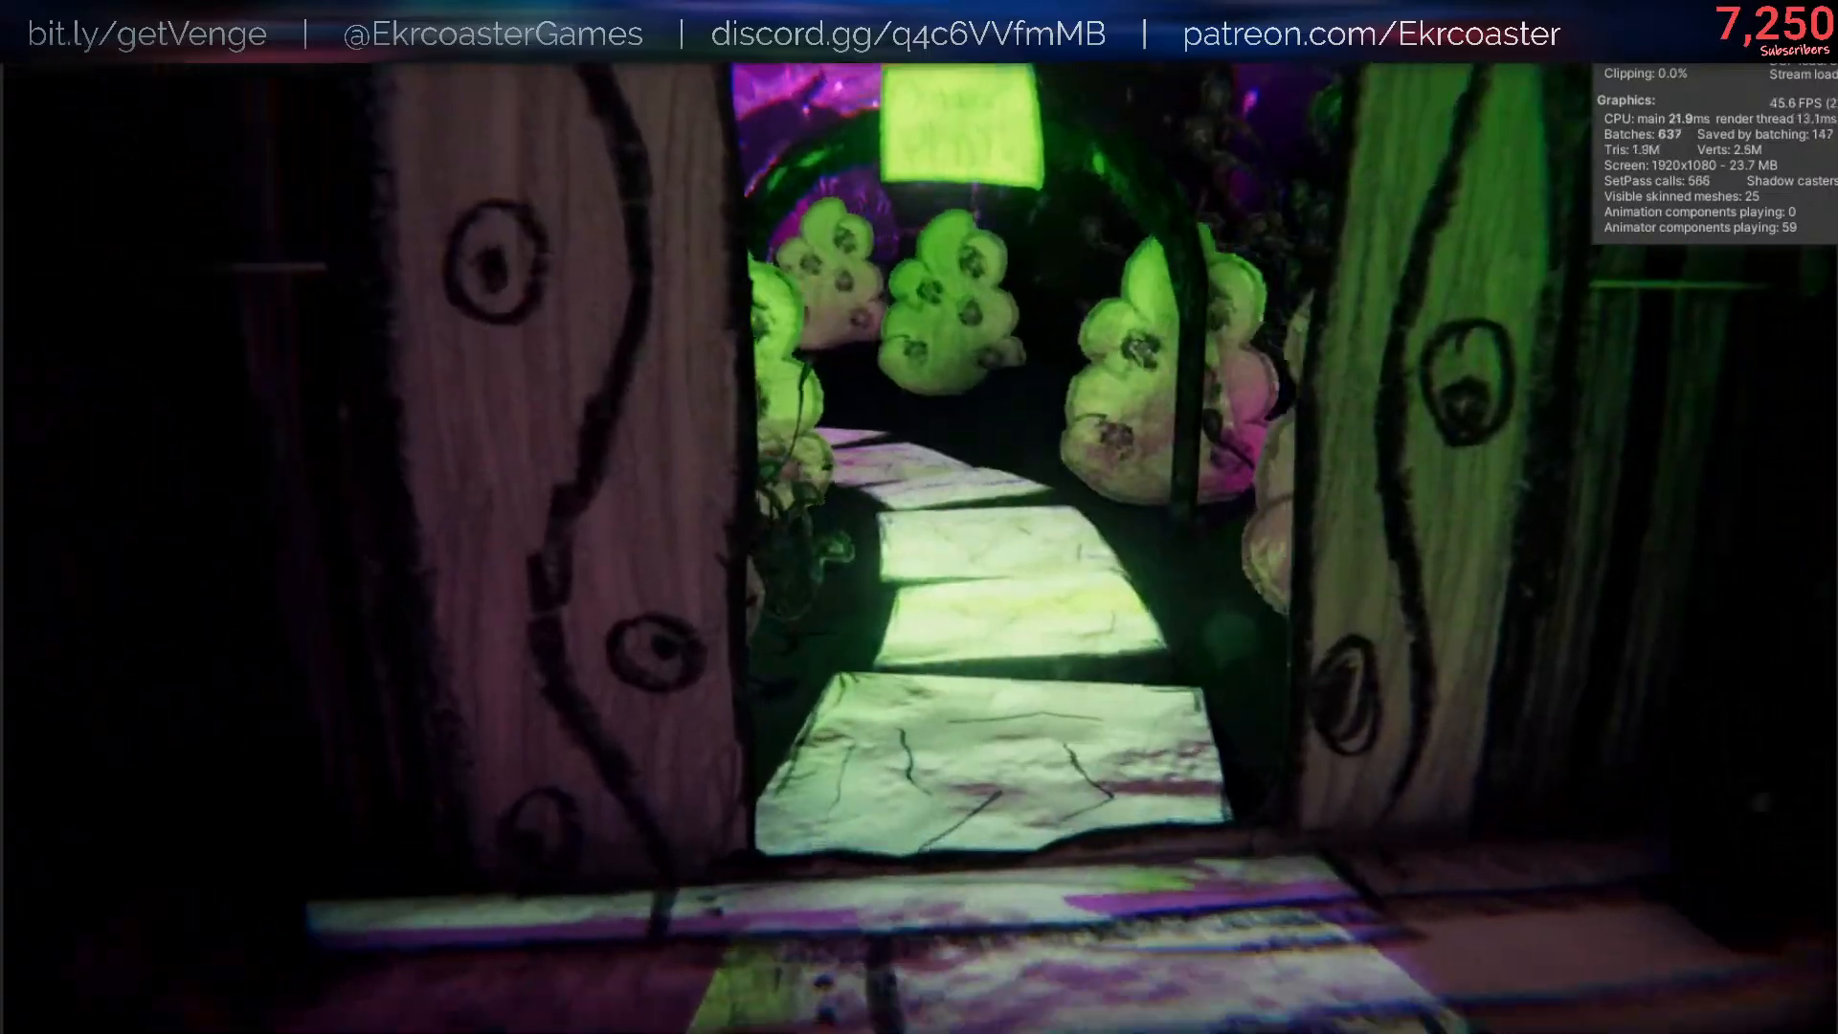
key(w)
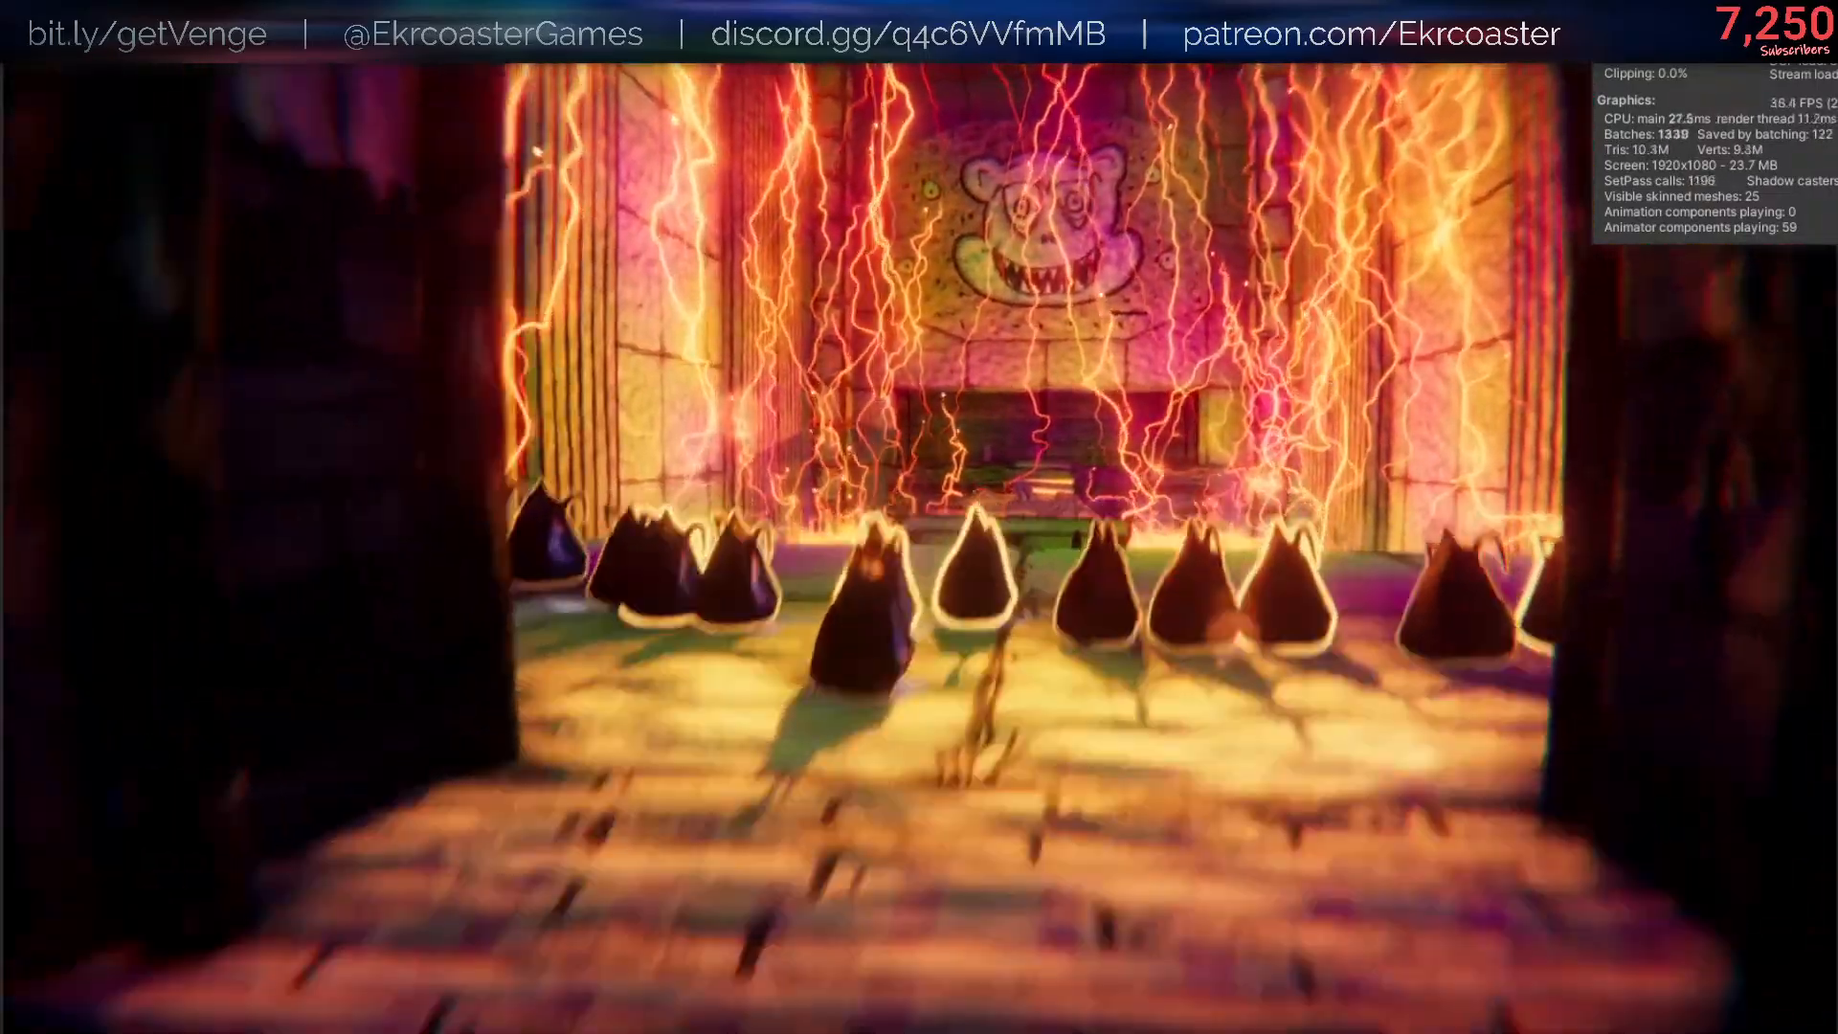
key(w)
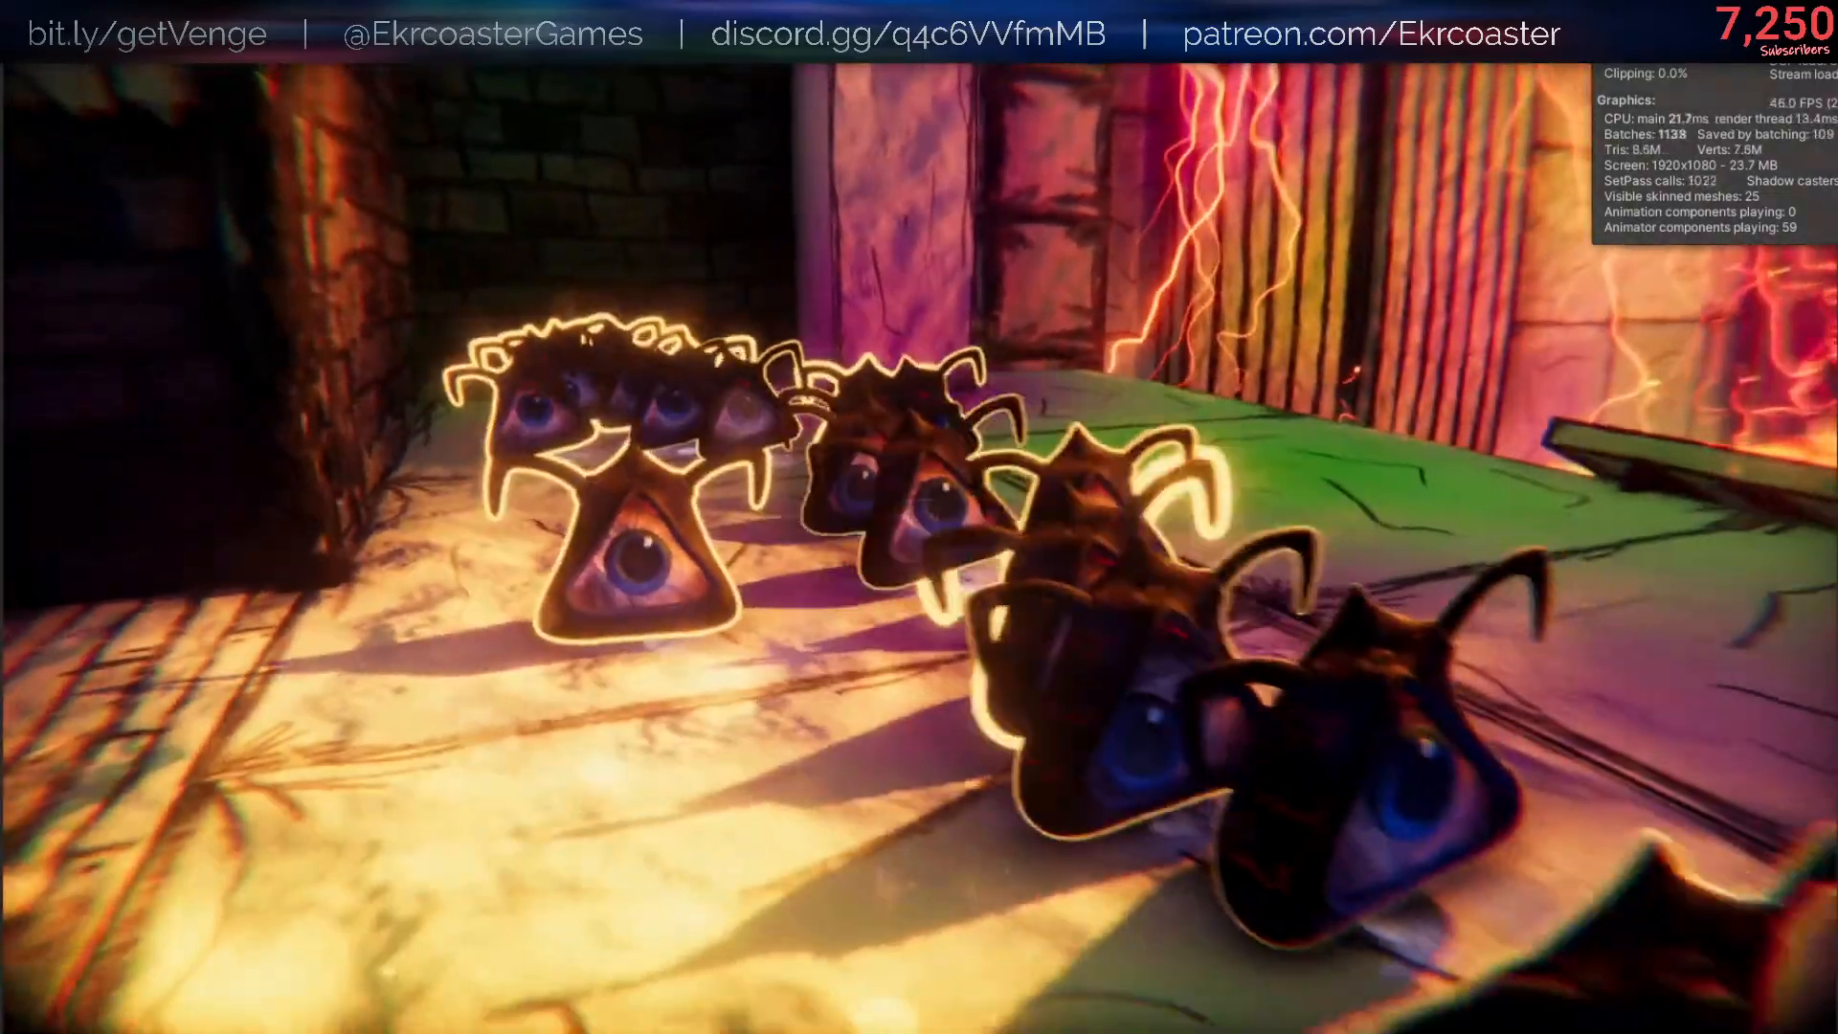
key(s)
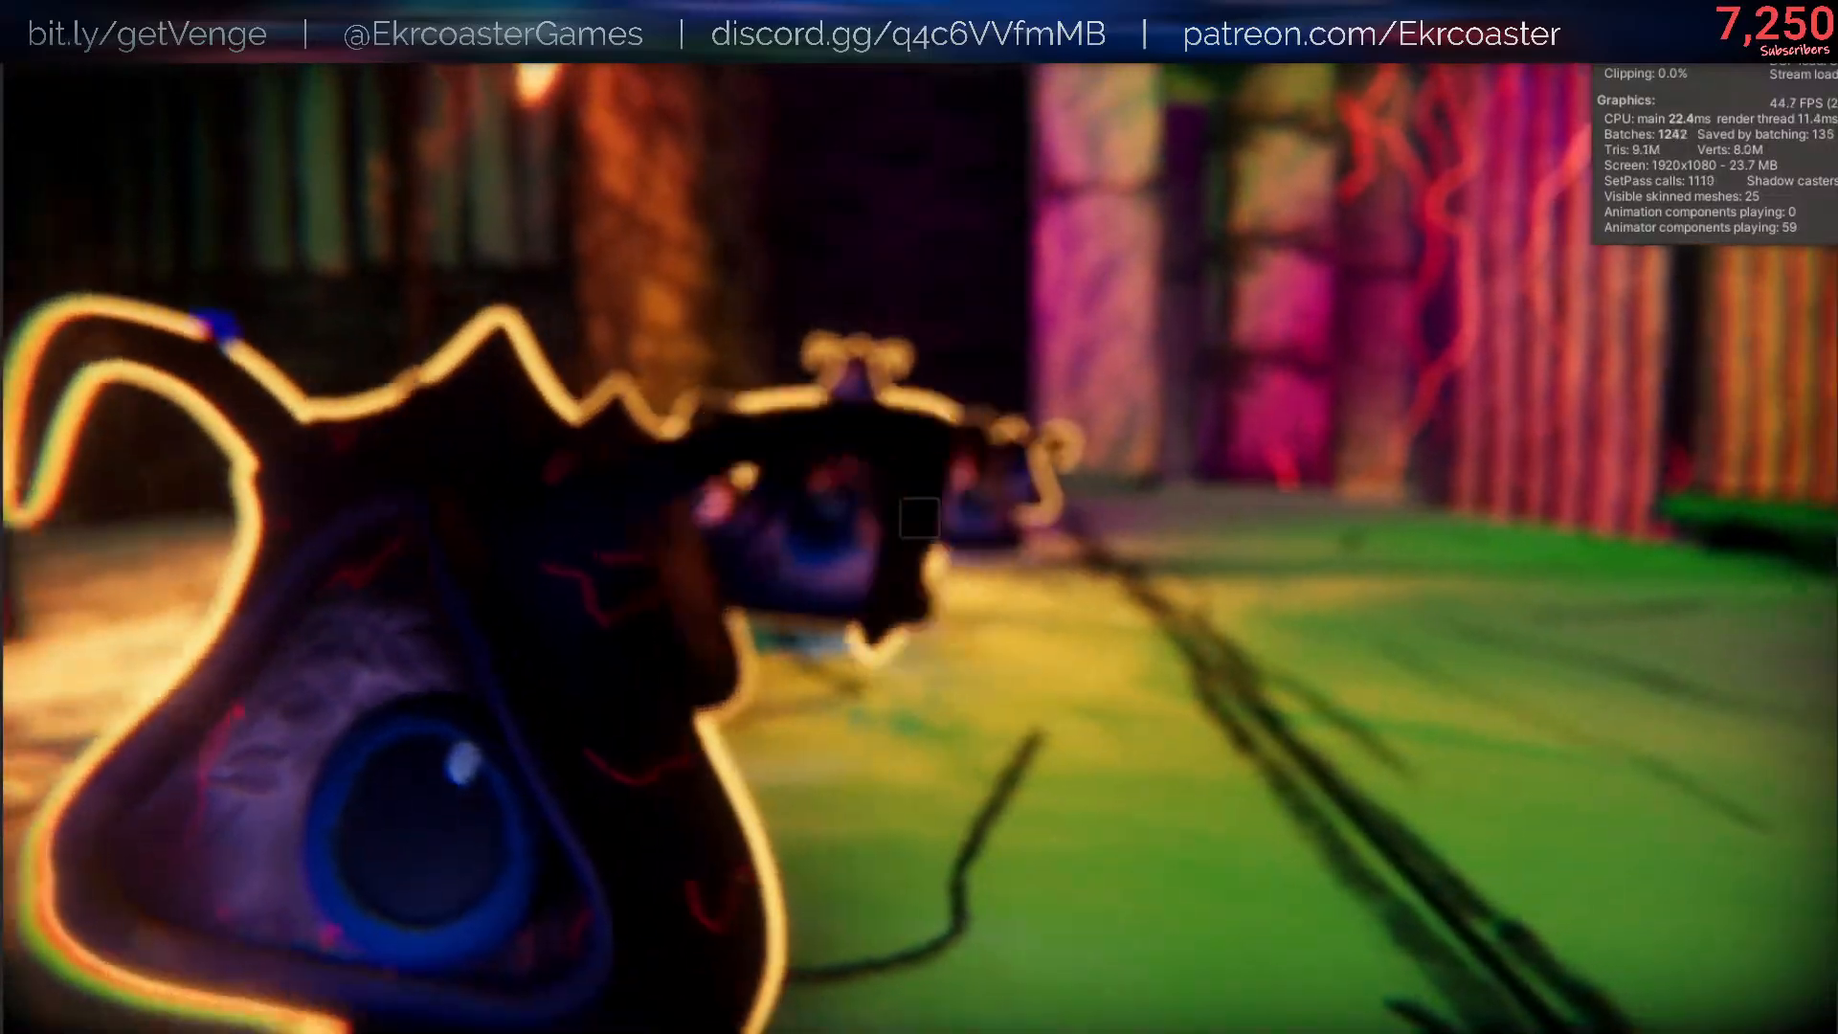
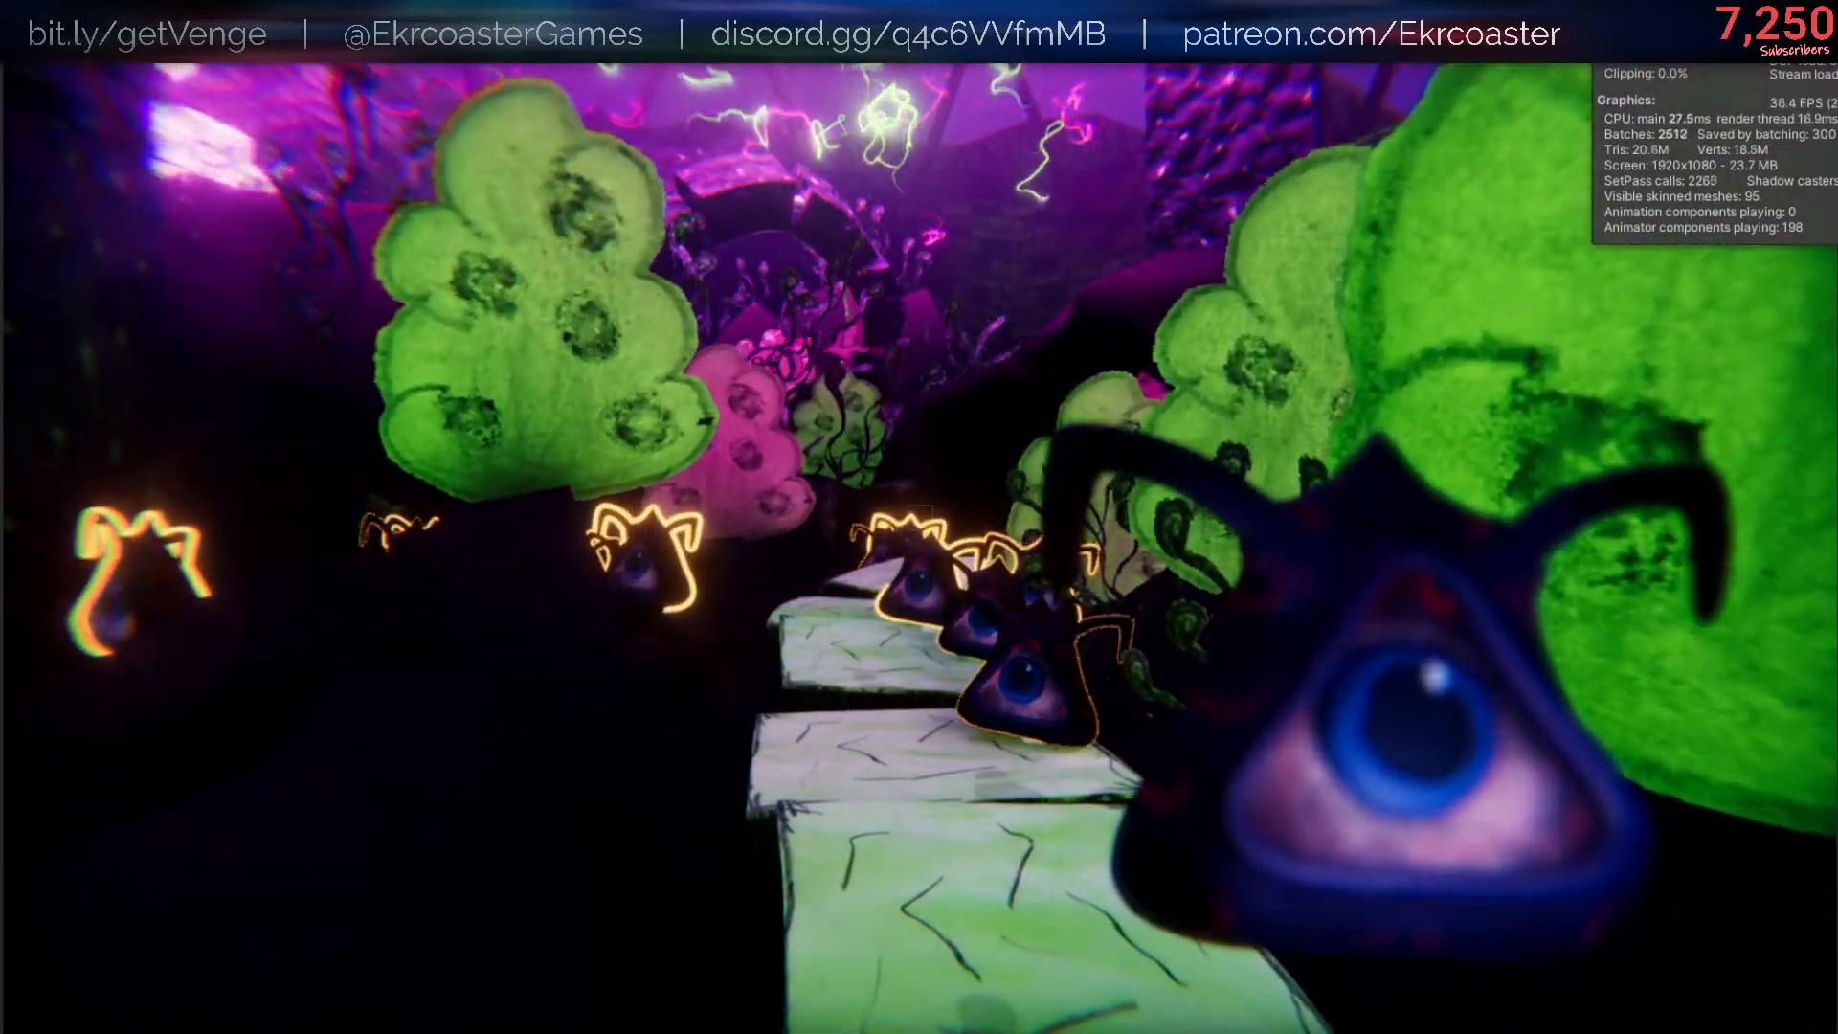
- Playtest the level by dropping the Helpsie and walking past the barred gate area into the purple hallway
key(q)
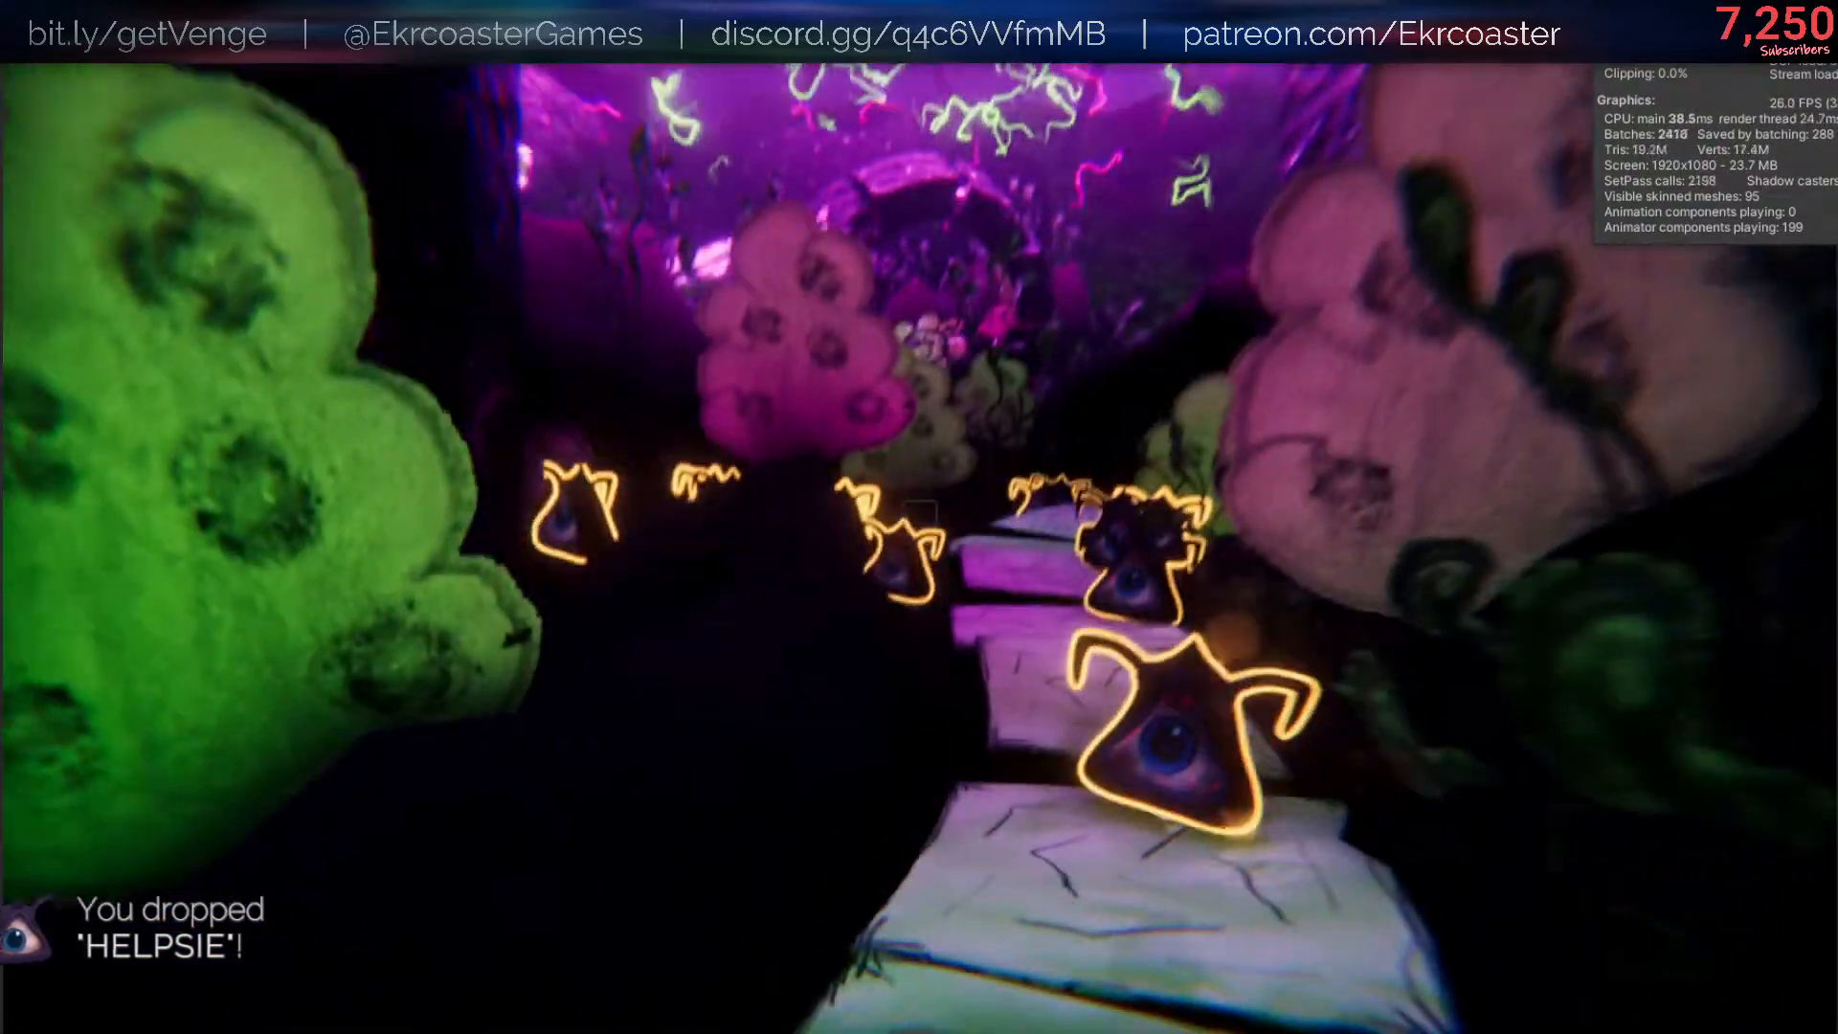
key(Escape)
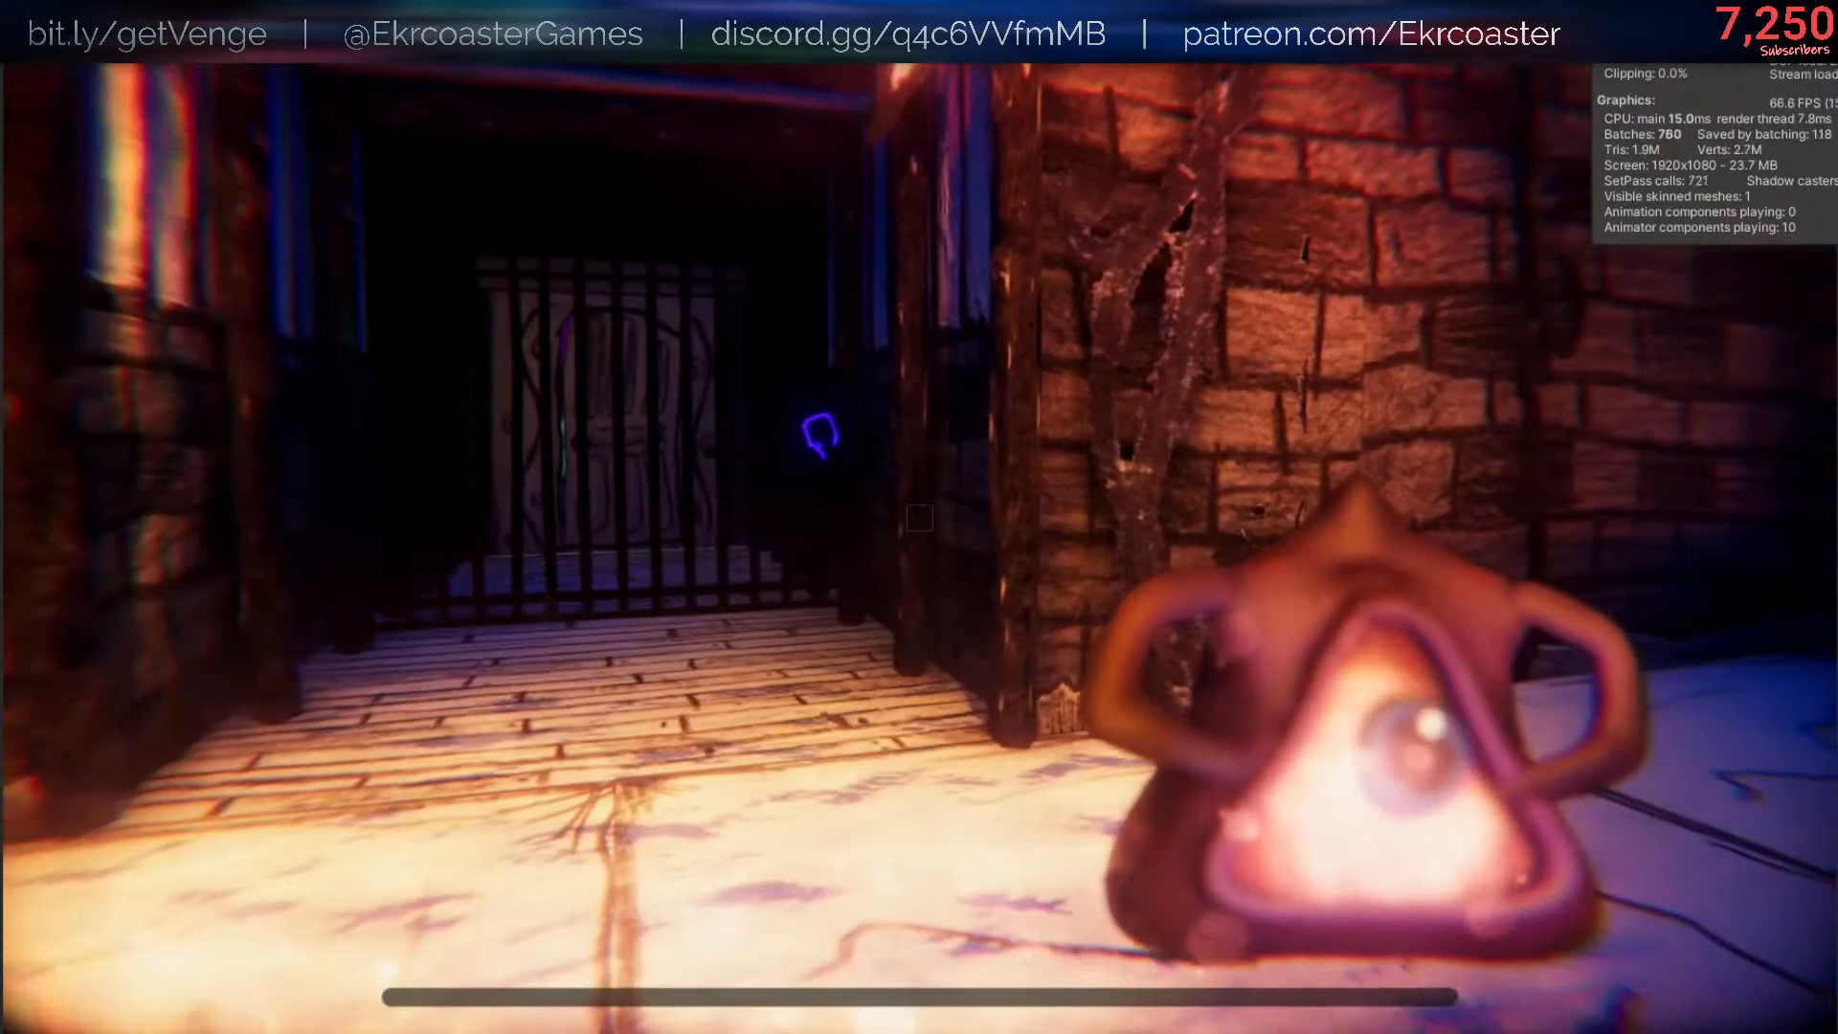
key(w)
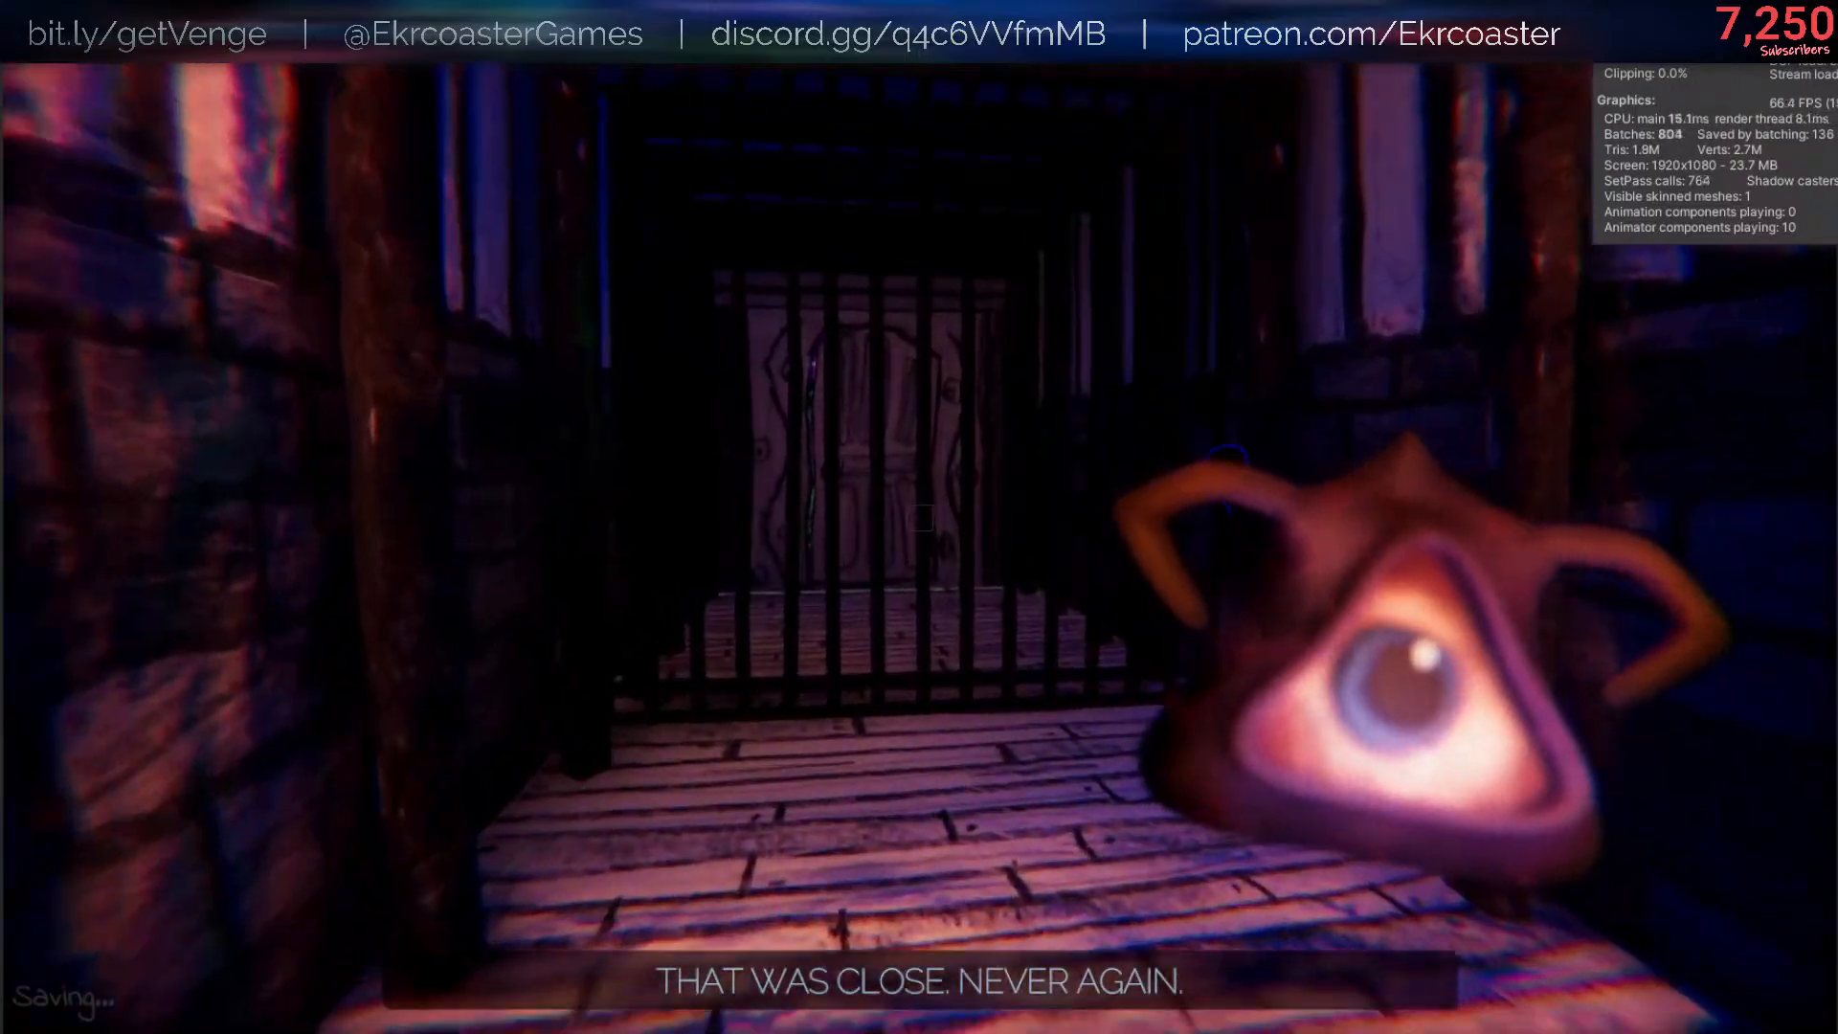
key(w)
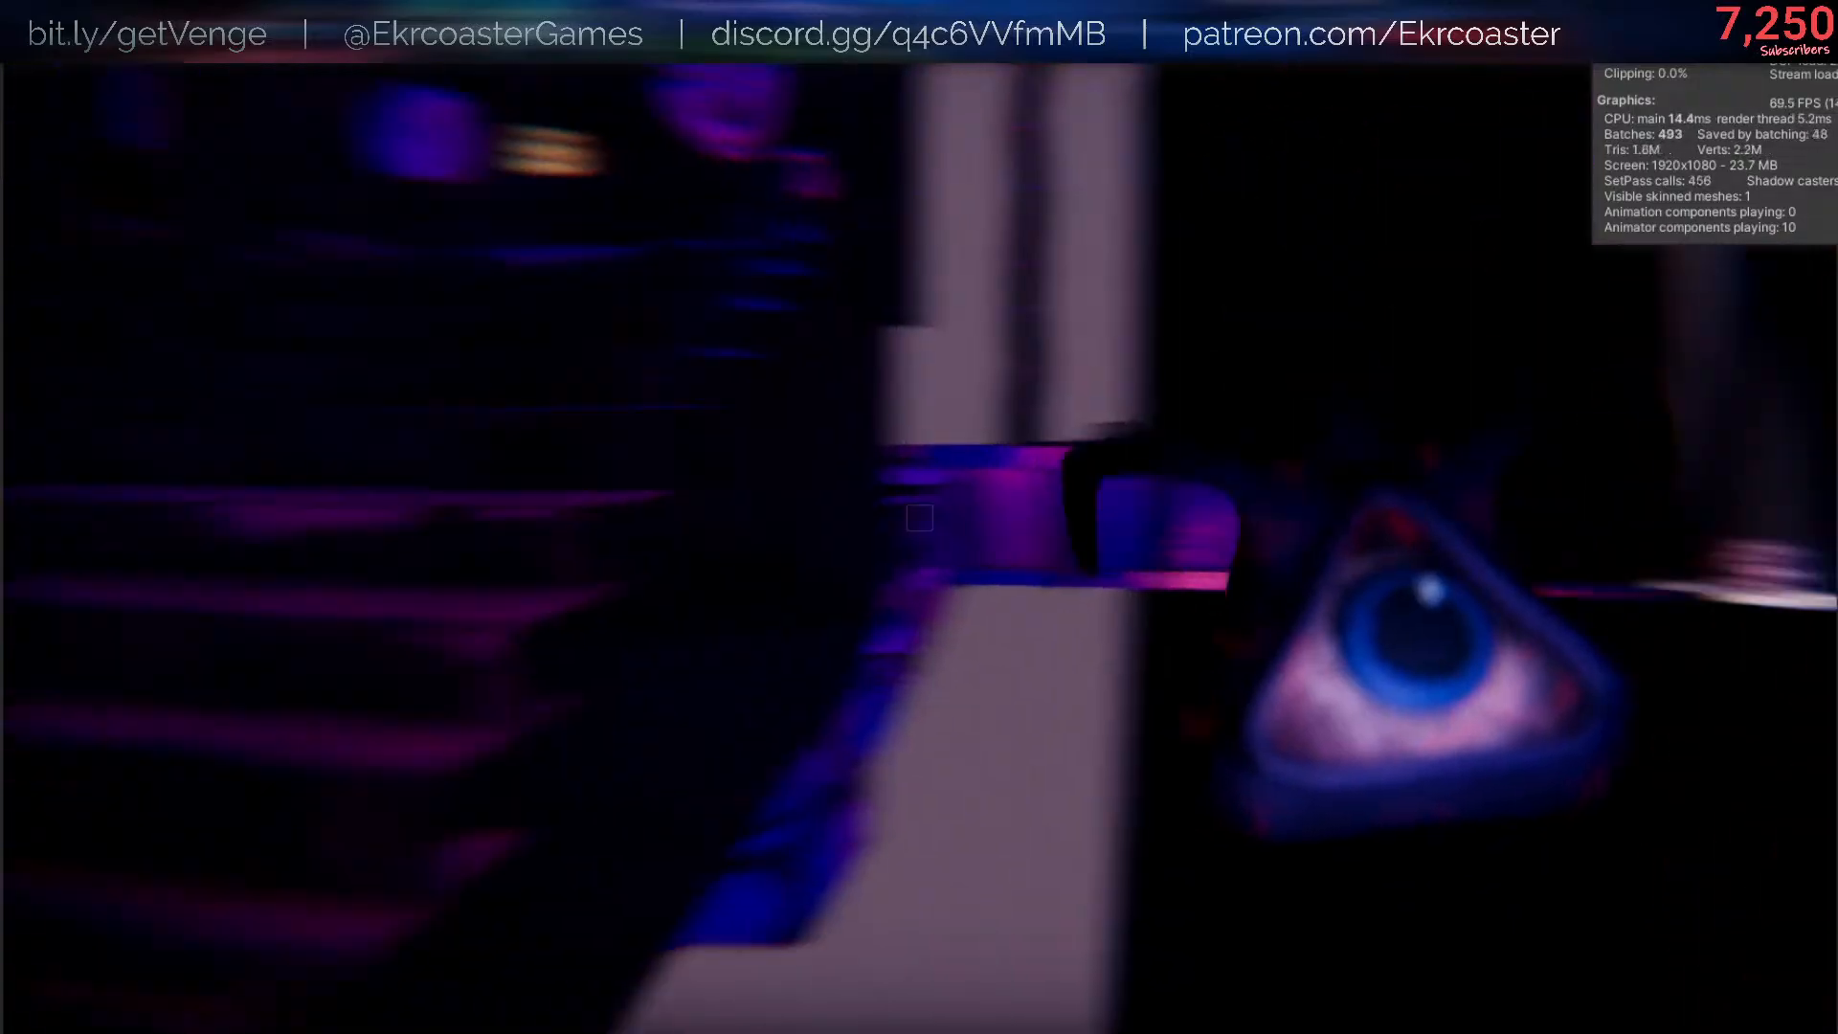
key(w)
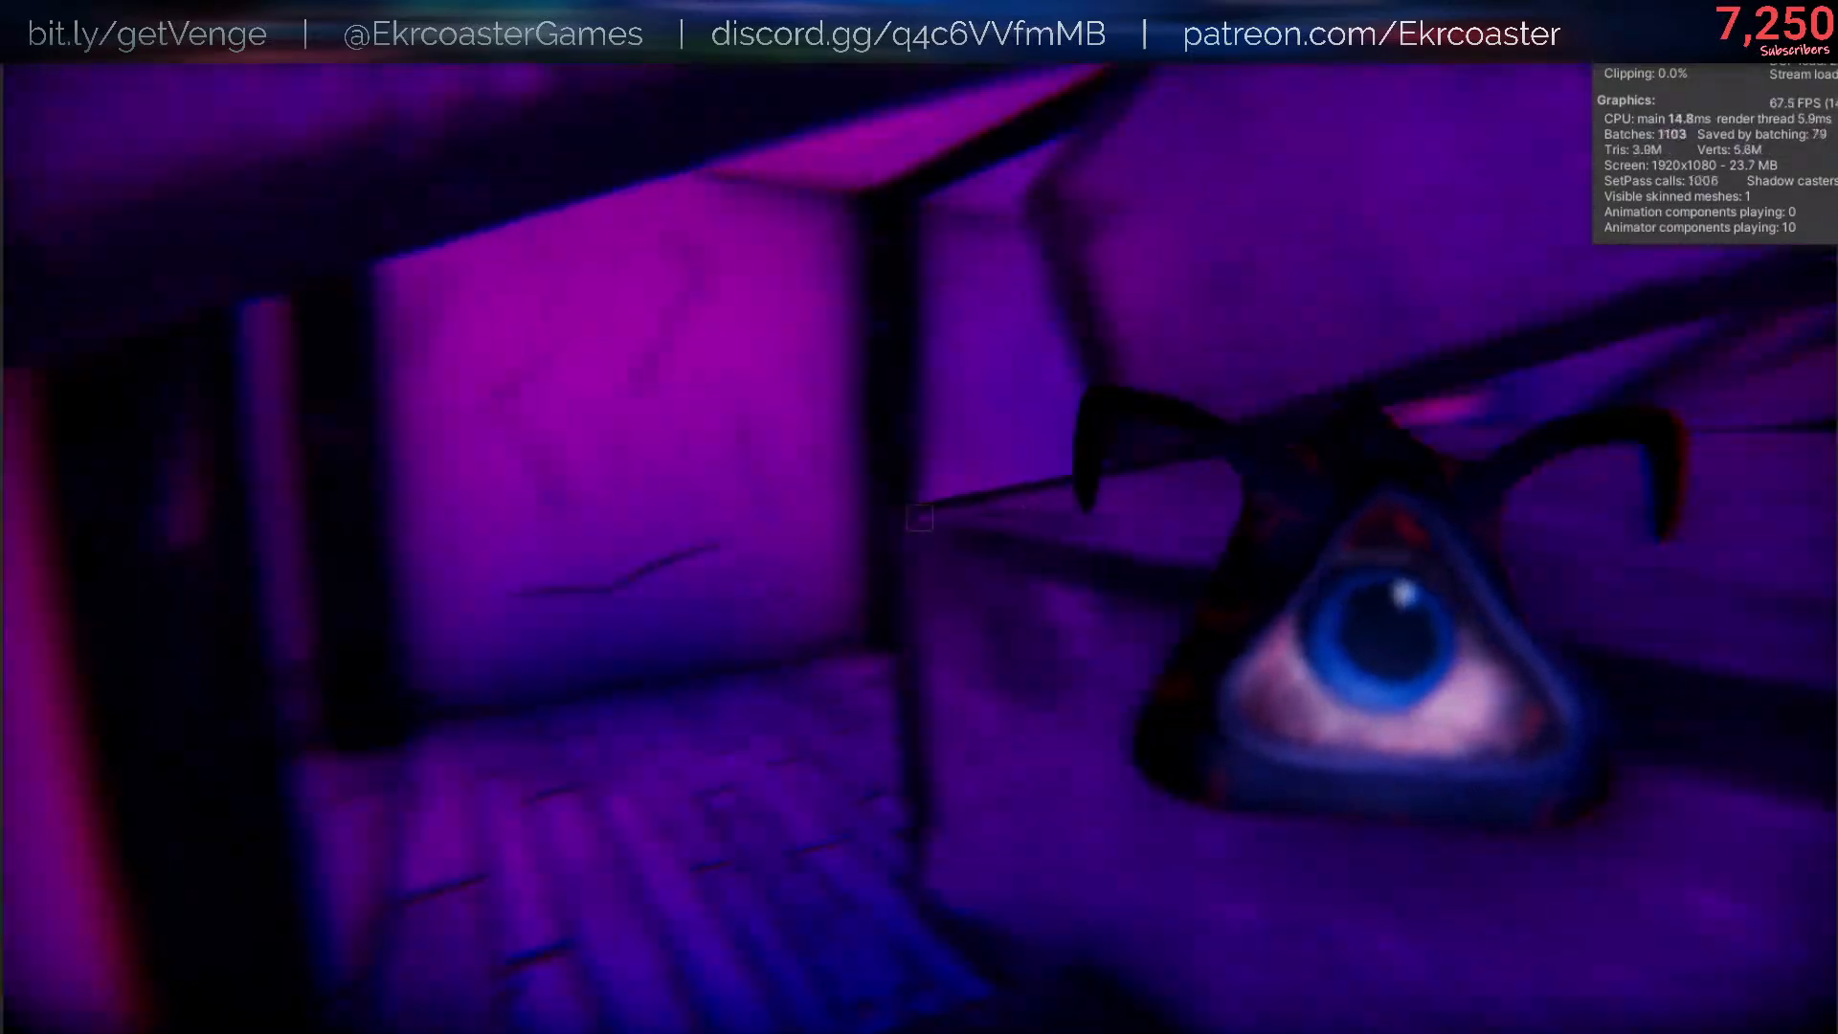
key(shift+w)
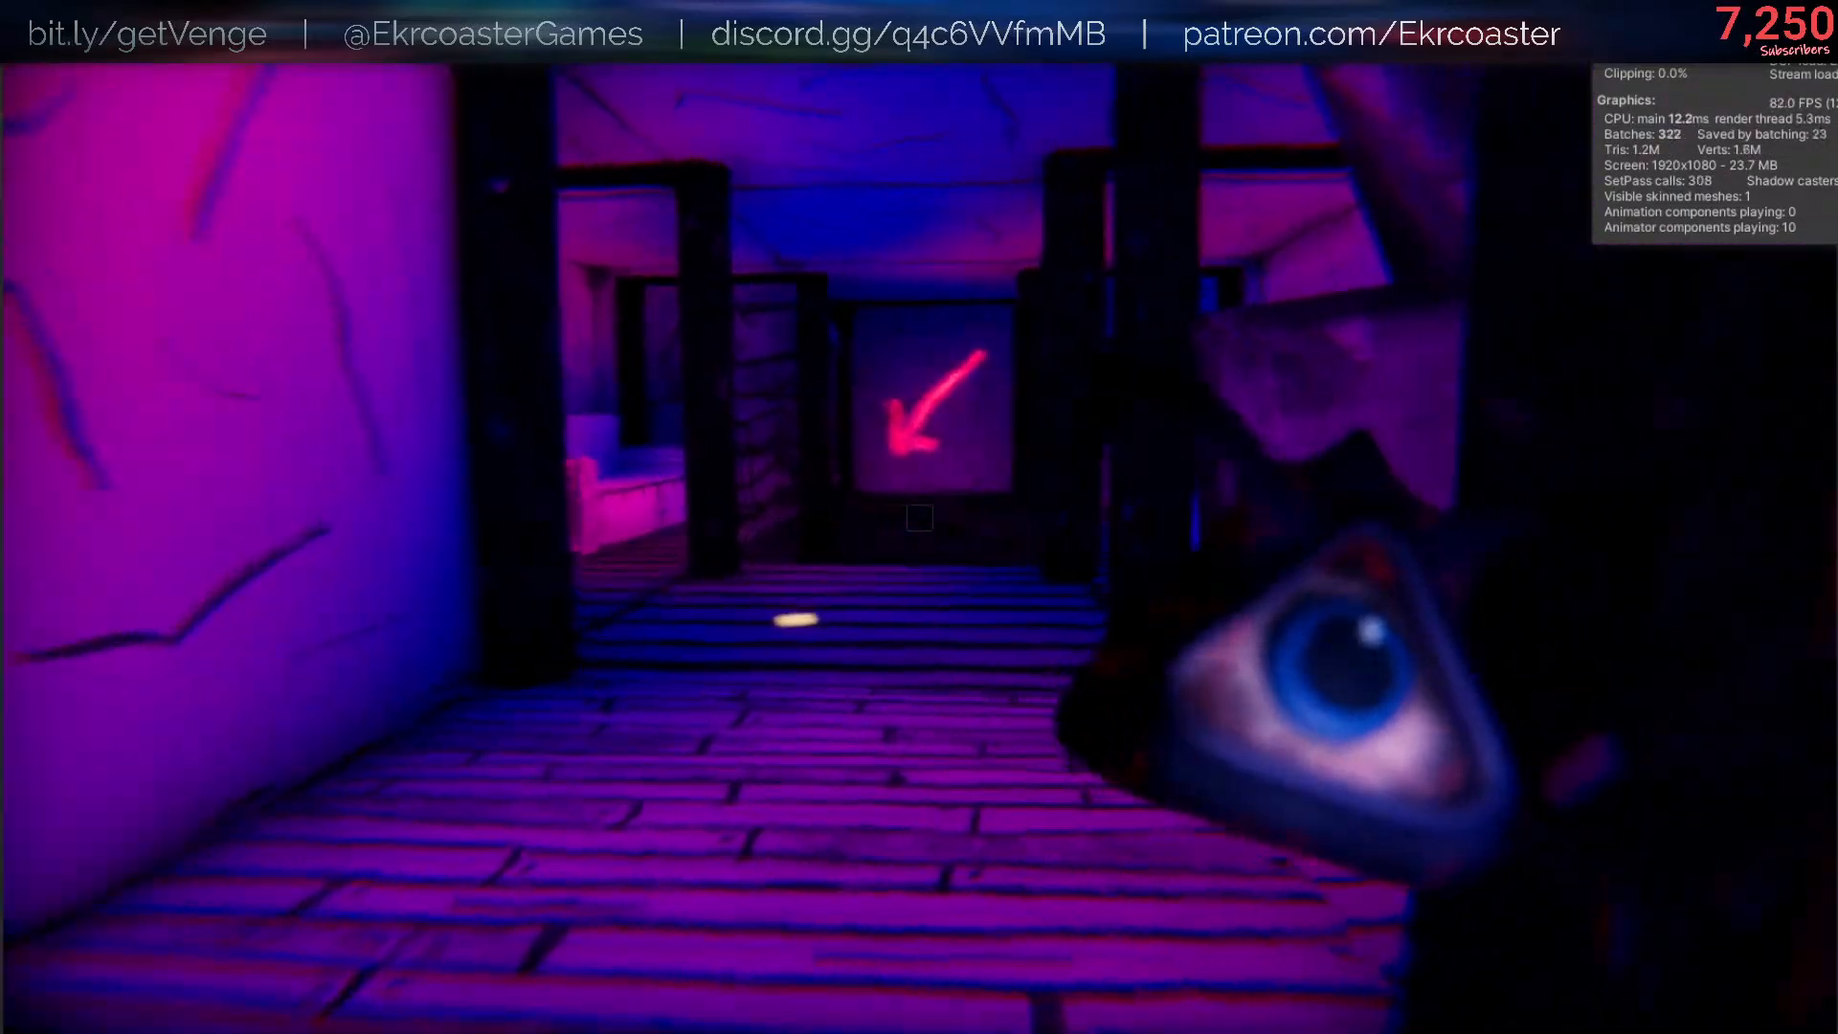
key(w)
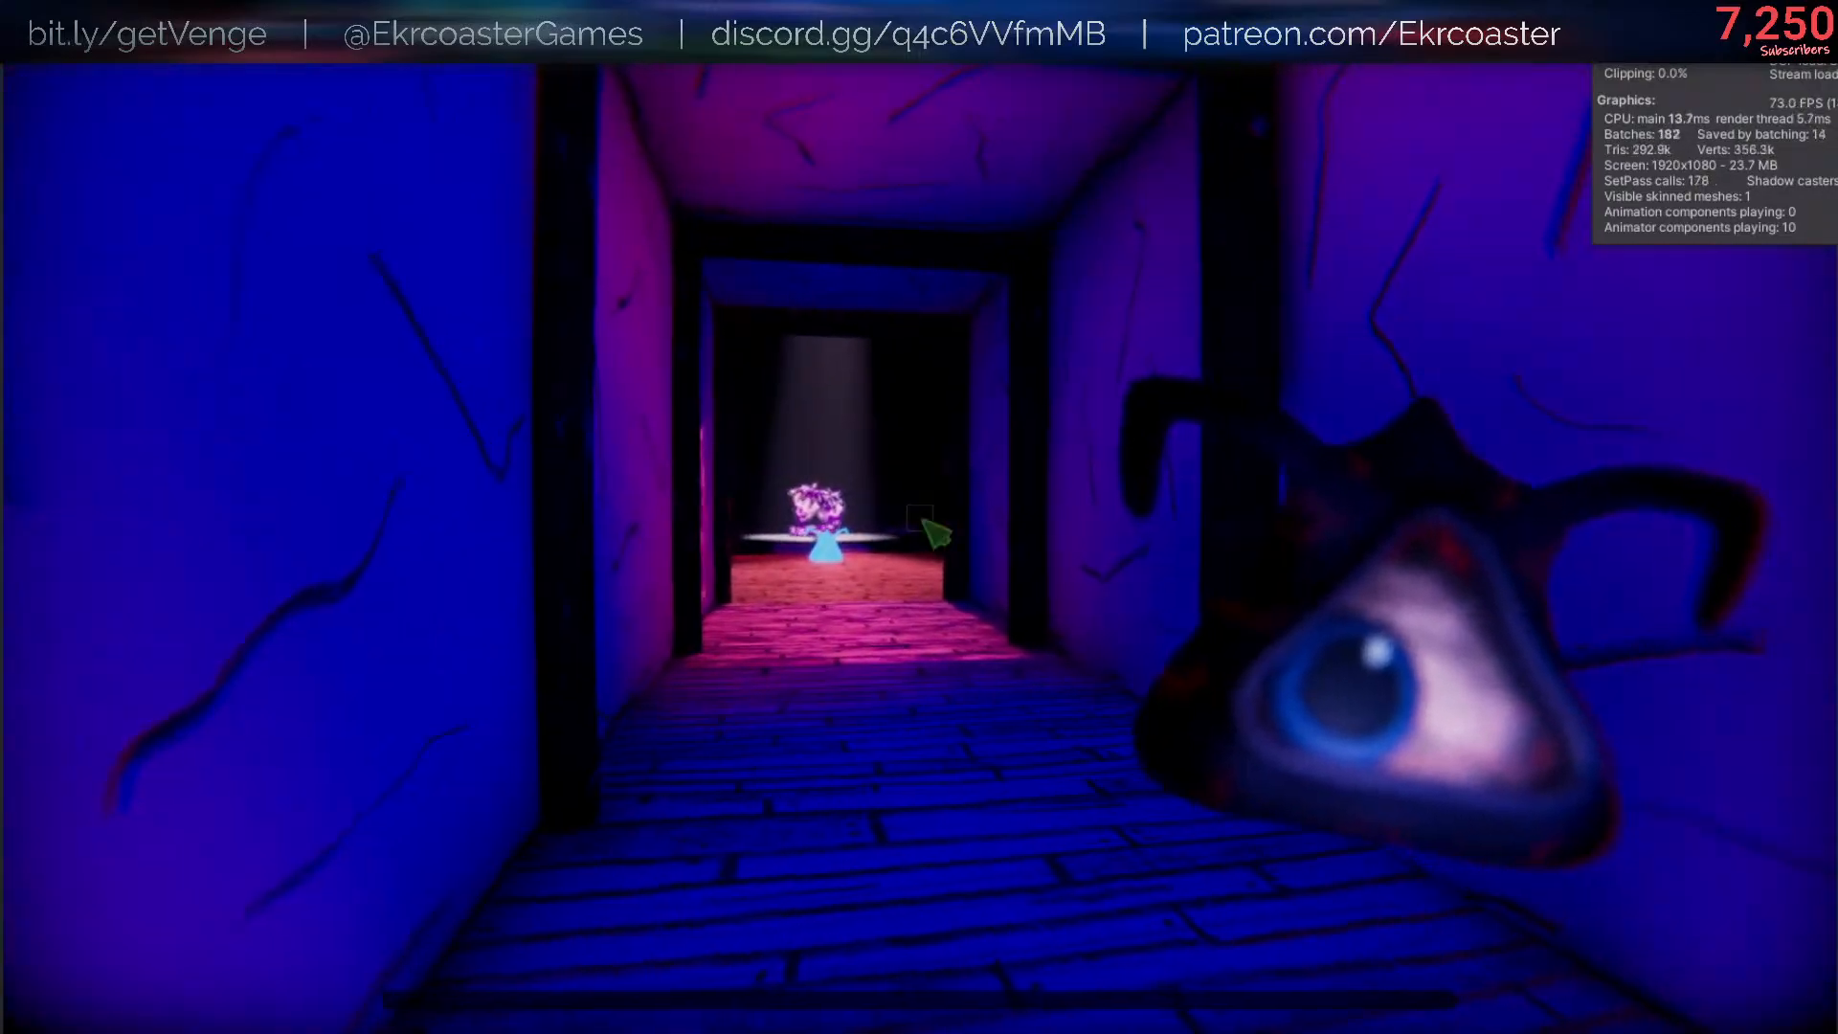
- Pause the game, enable the Discarded Red Helpsie Skin in the artifact collection, and resume playing
key(Escape)
click(1534, 581)
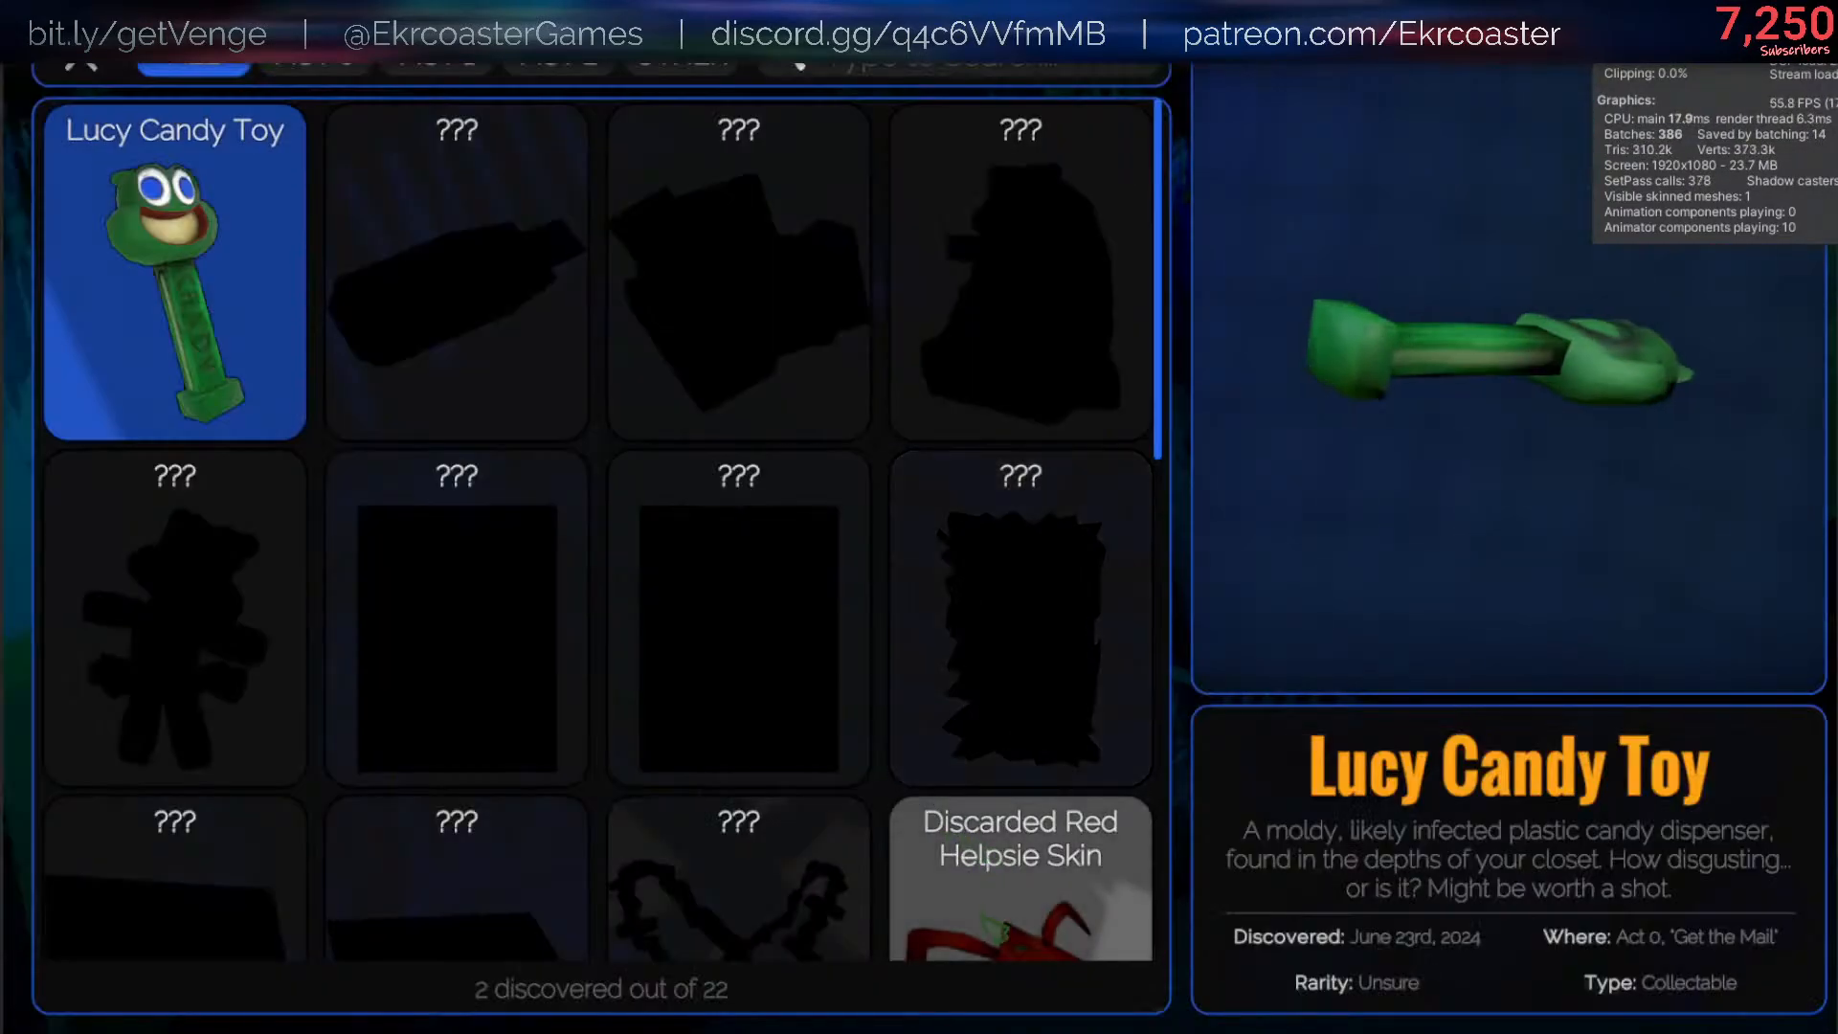
click(1020, 871)
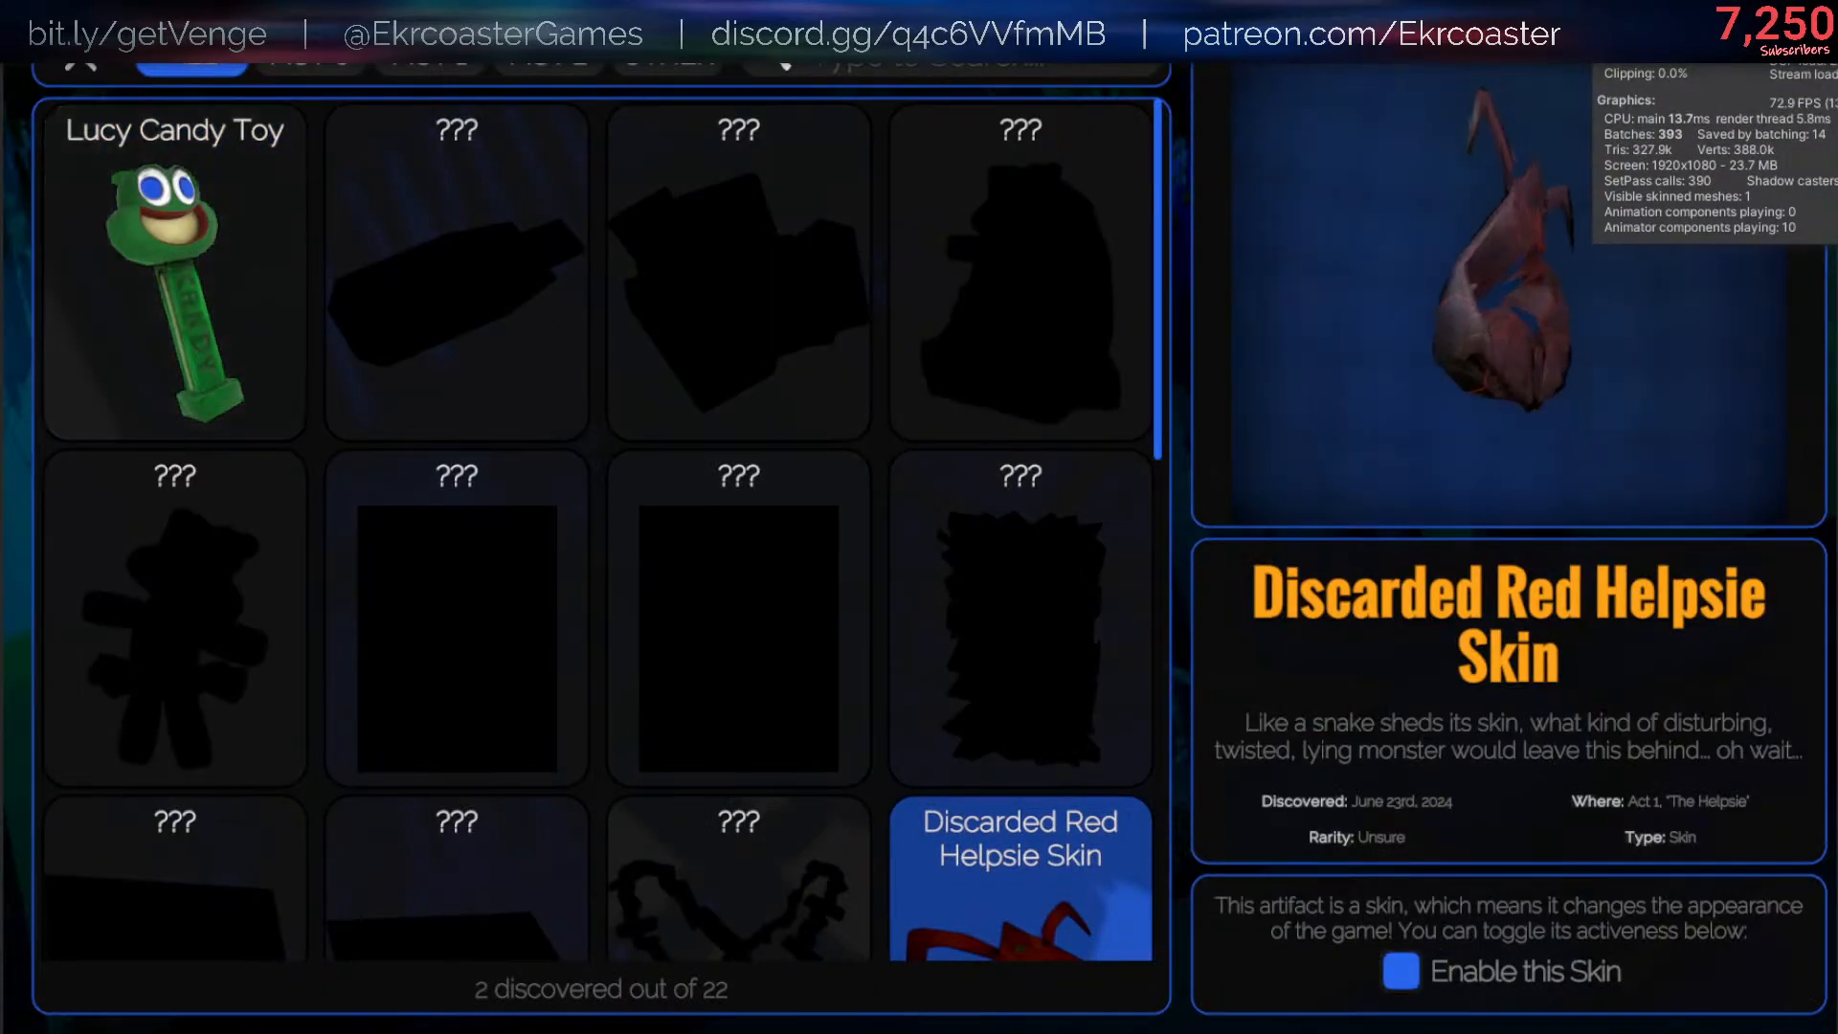
click(88, 13)
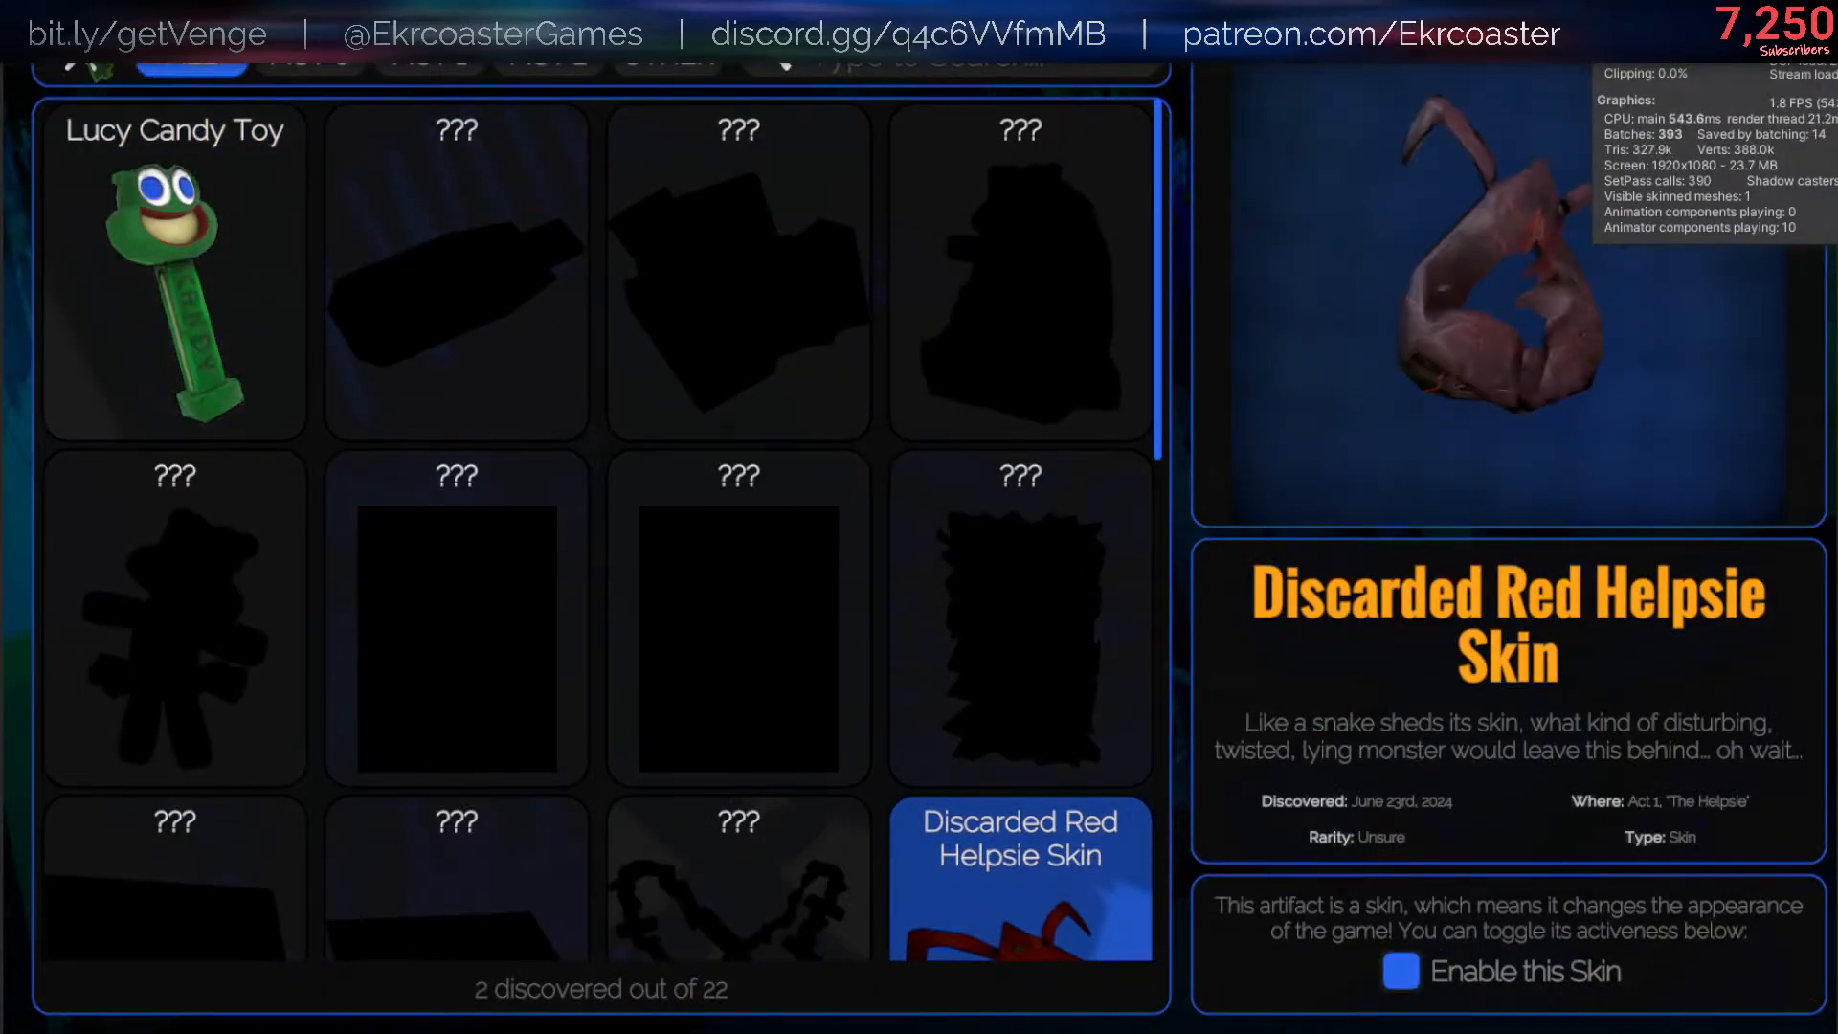
click(584, 272)
key(Escape)
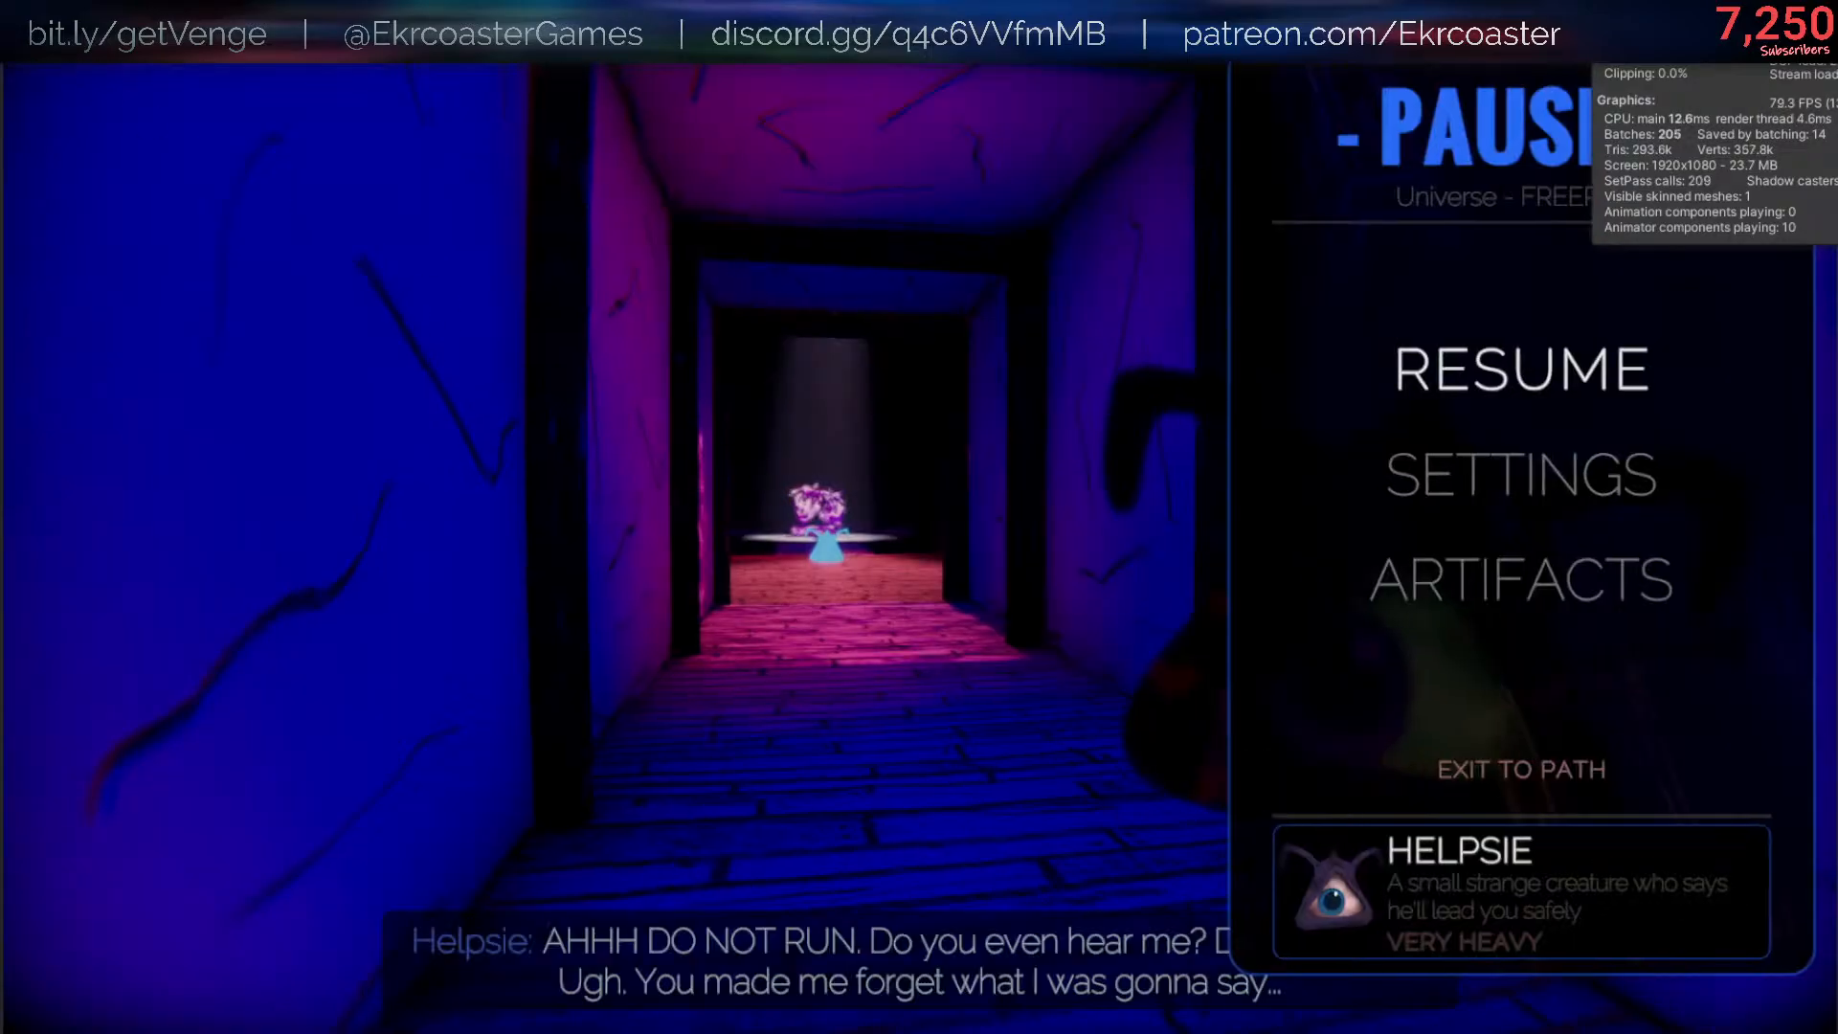
key(Escape)
- Playtest the skin by placing the Helpsie on the blue marker in the red room and approaching the spotlit strawberry figure
key(w)
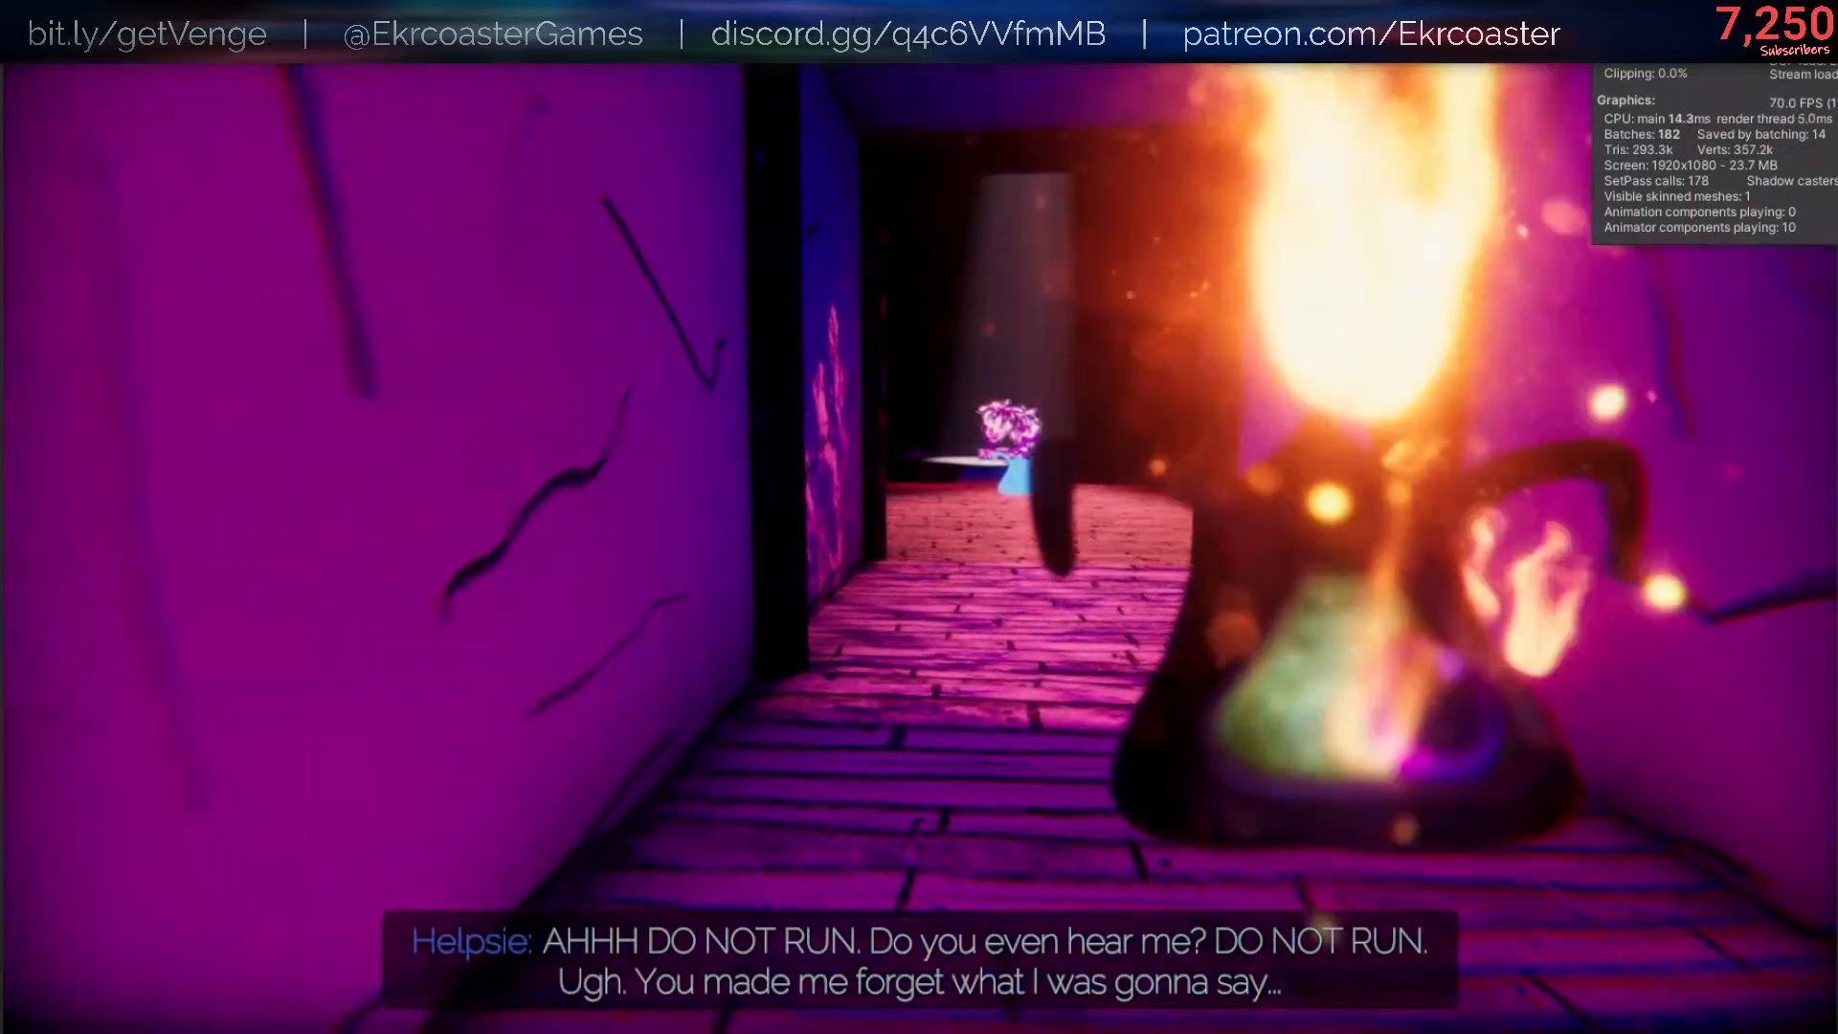
key(w)
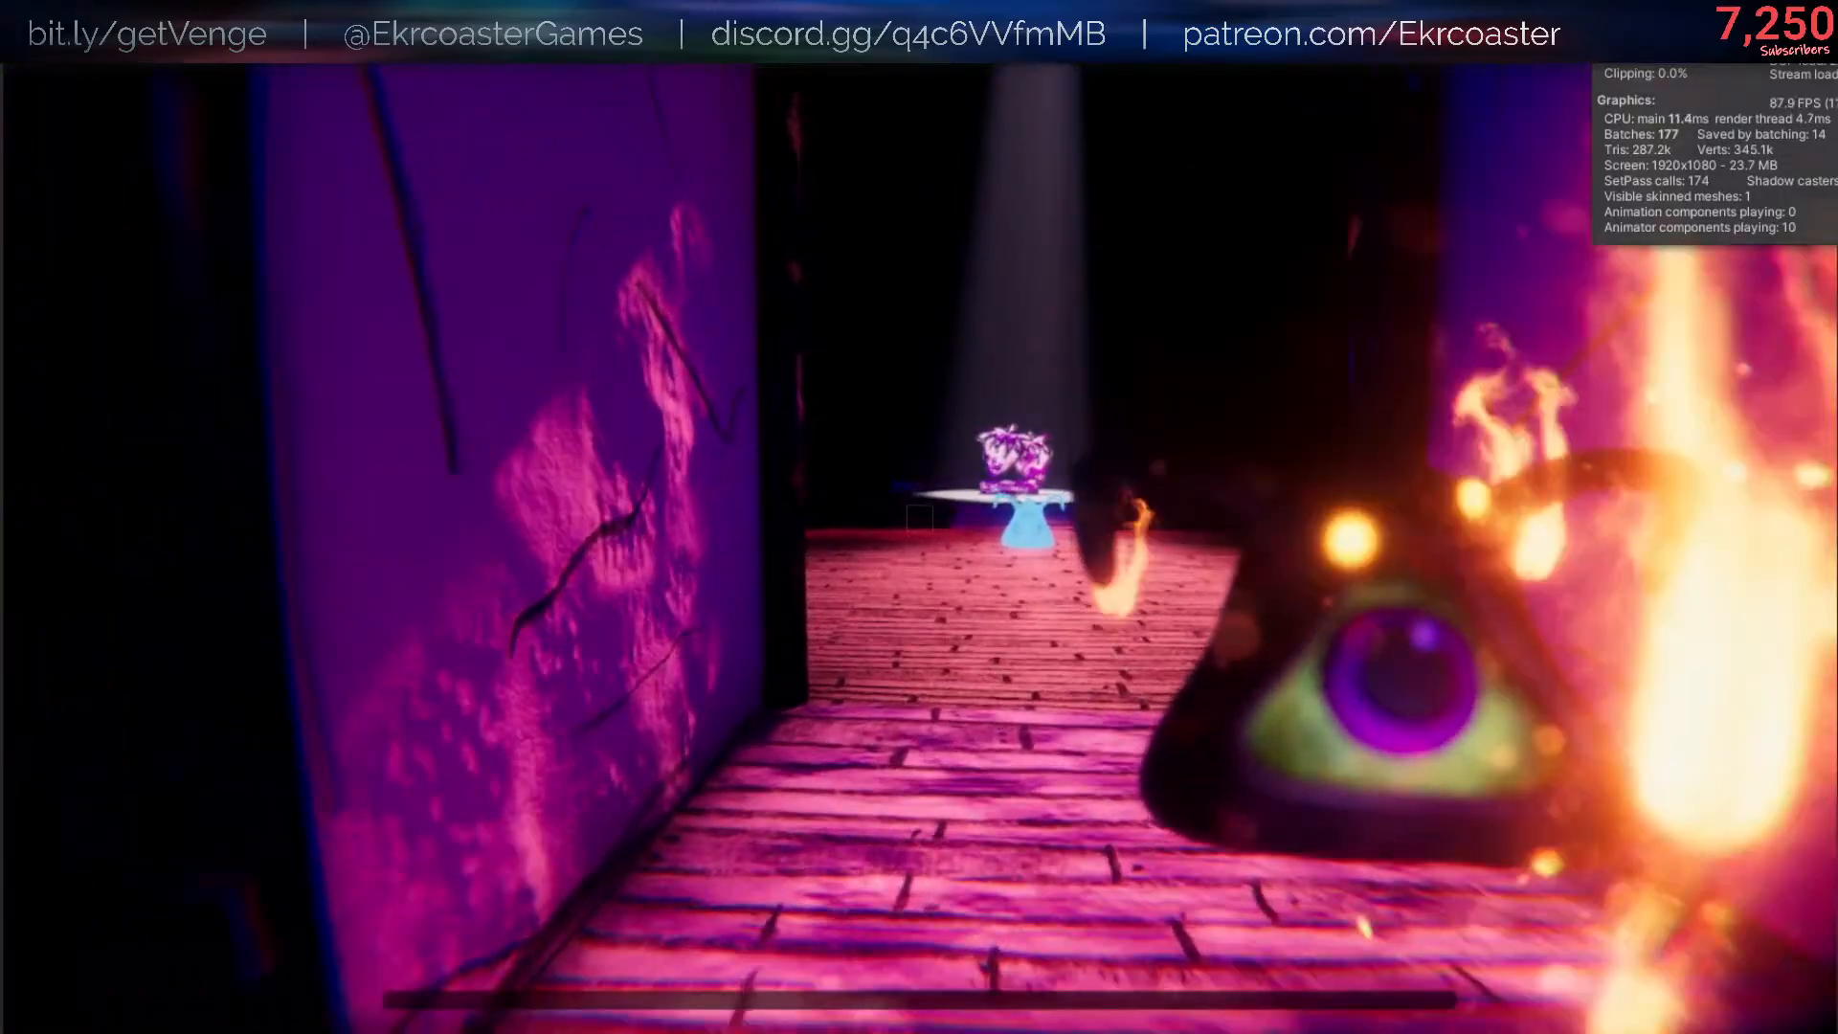
key(w)
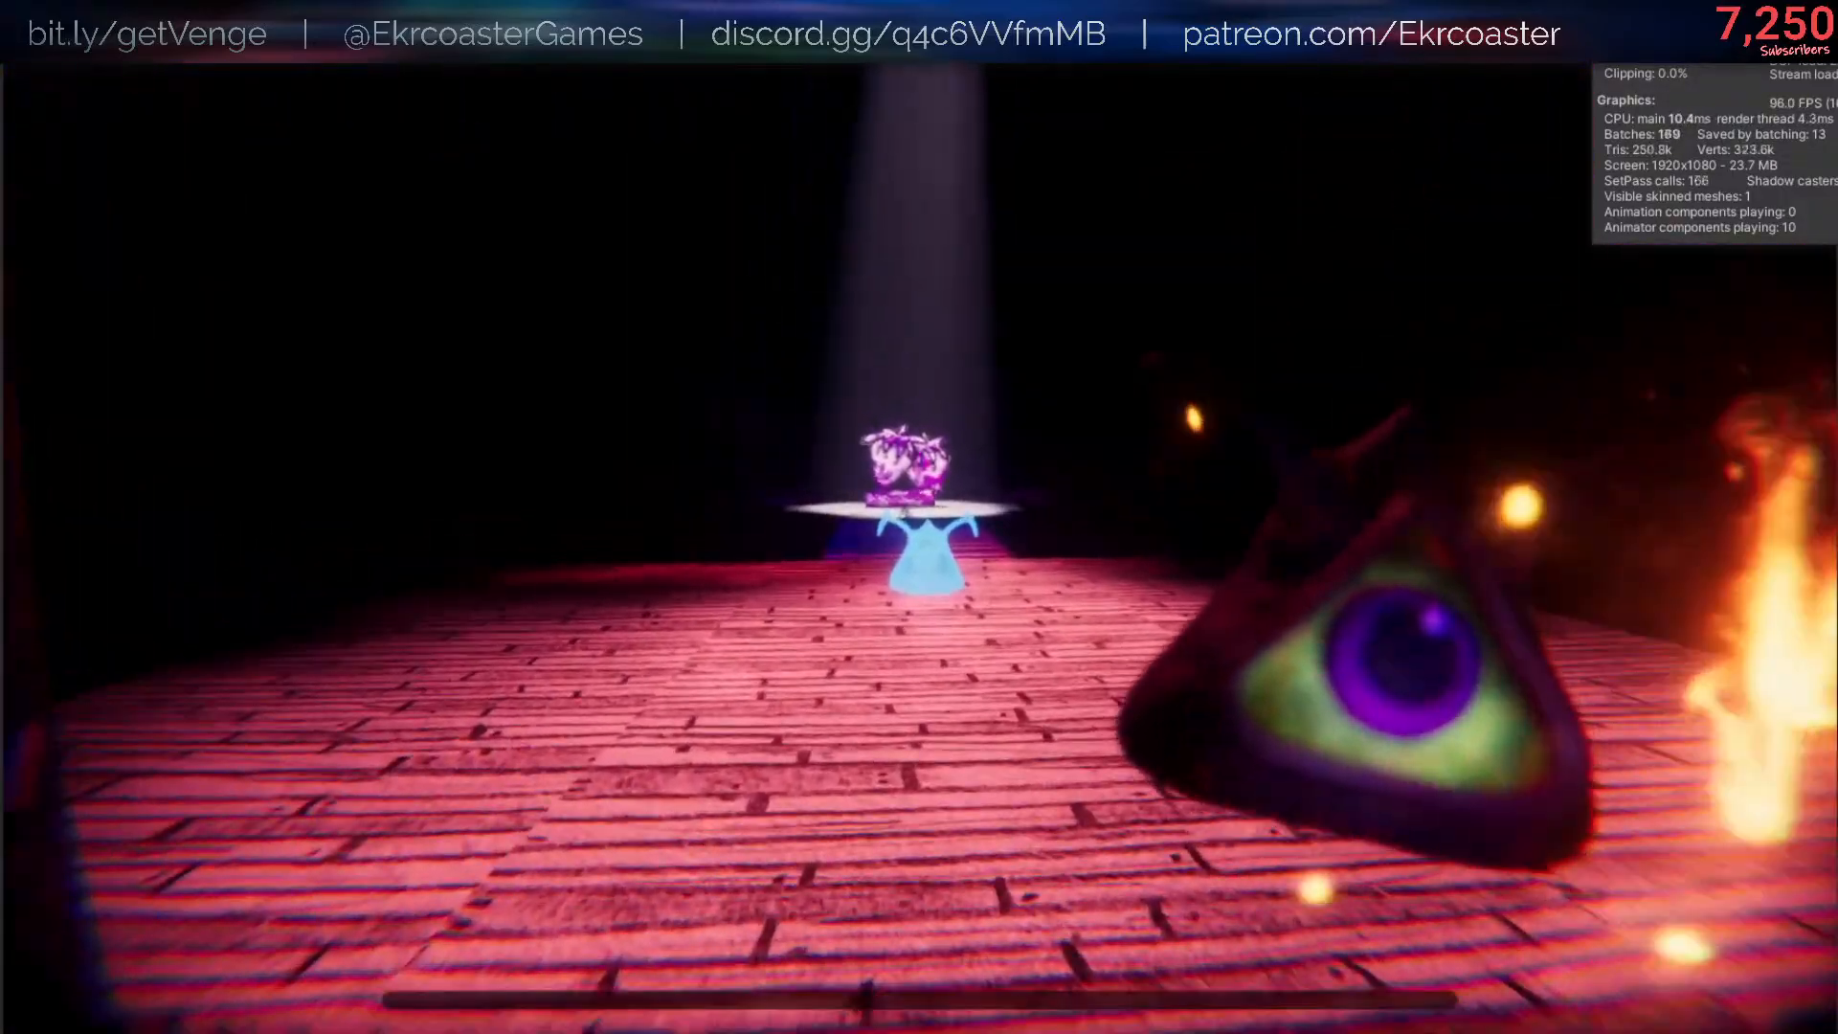
key(w)
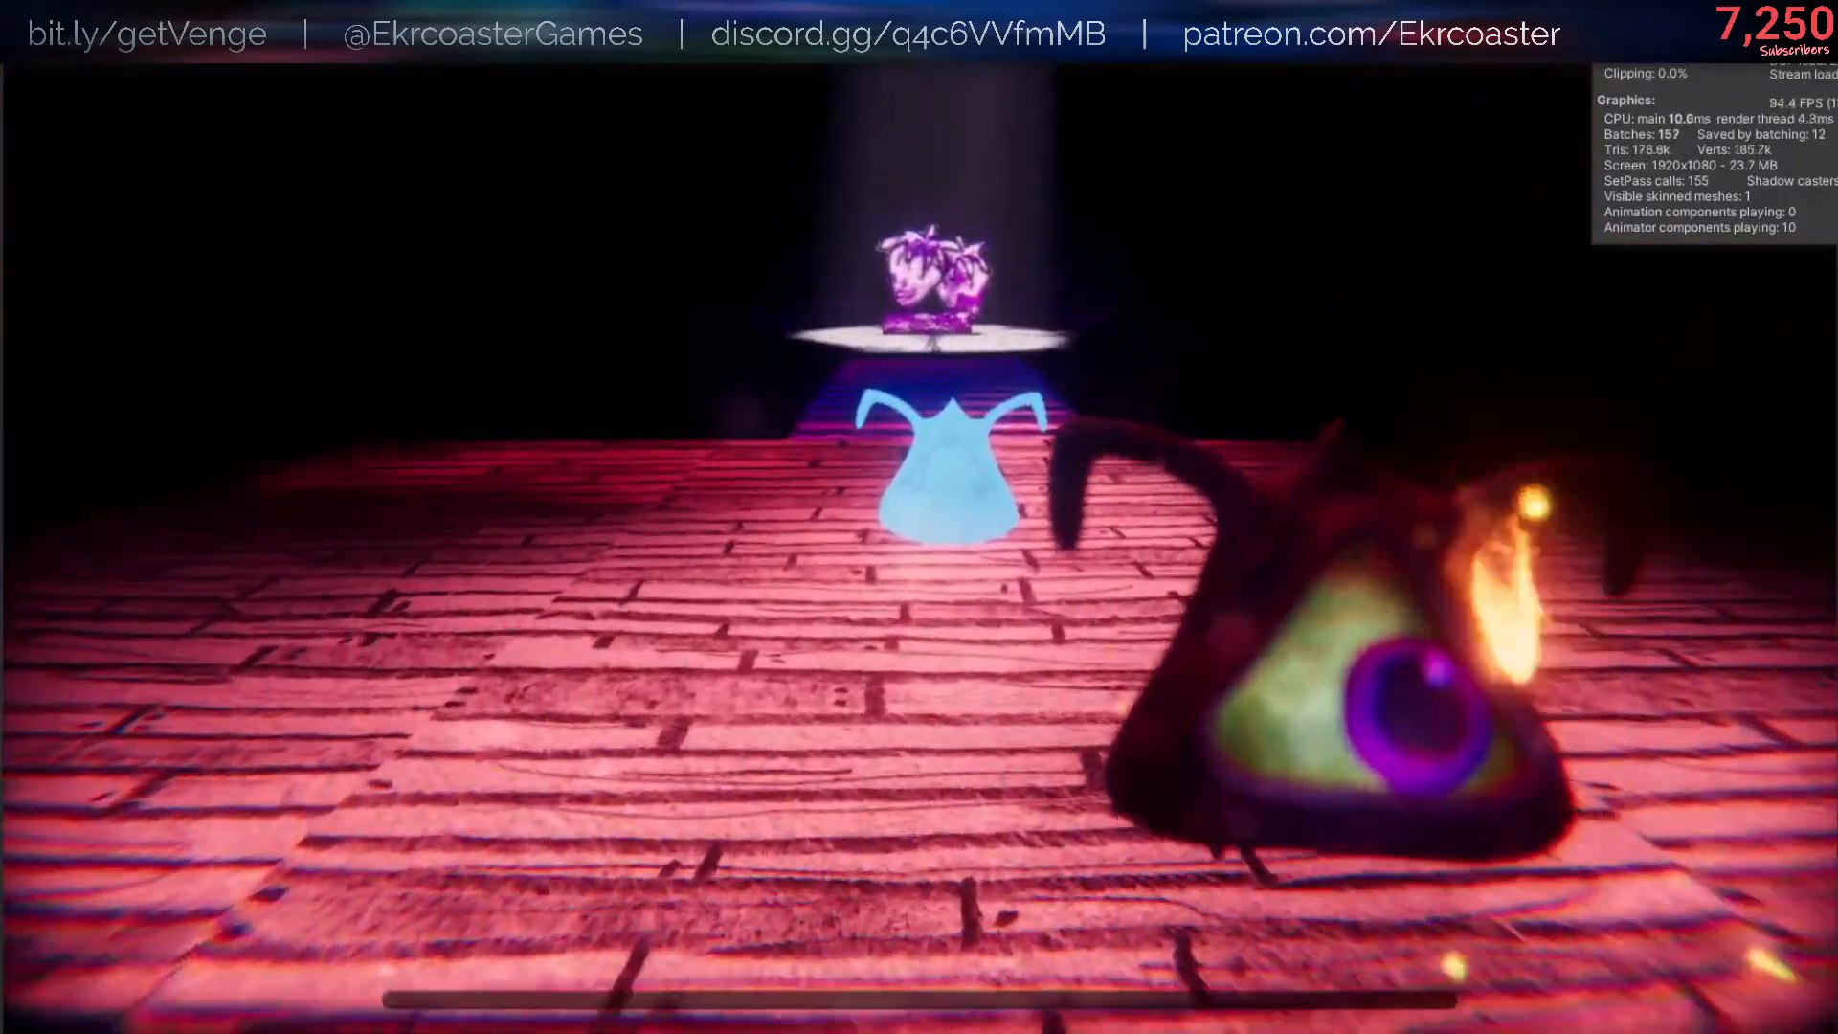
key(w)
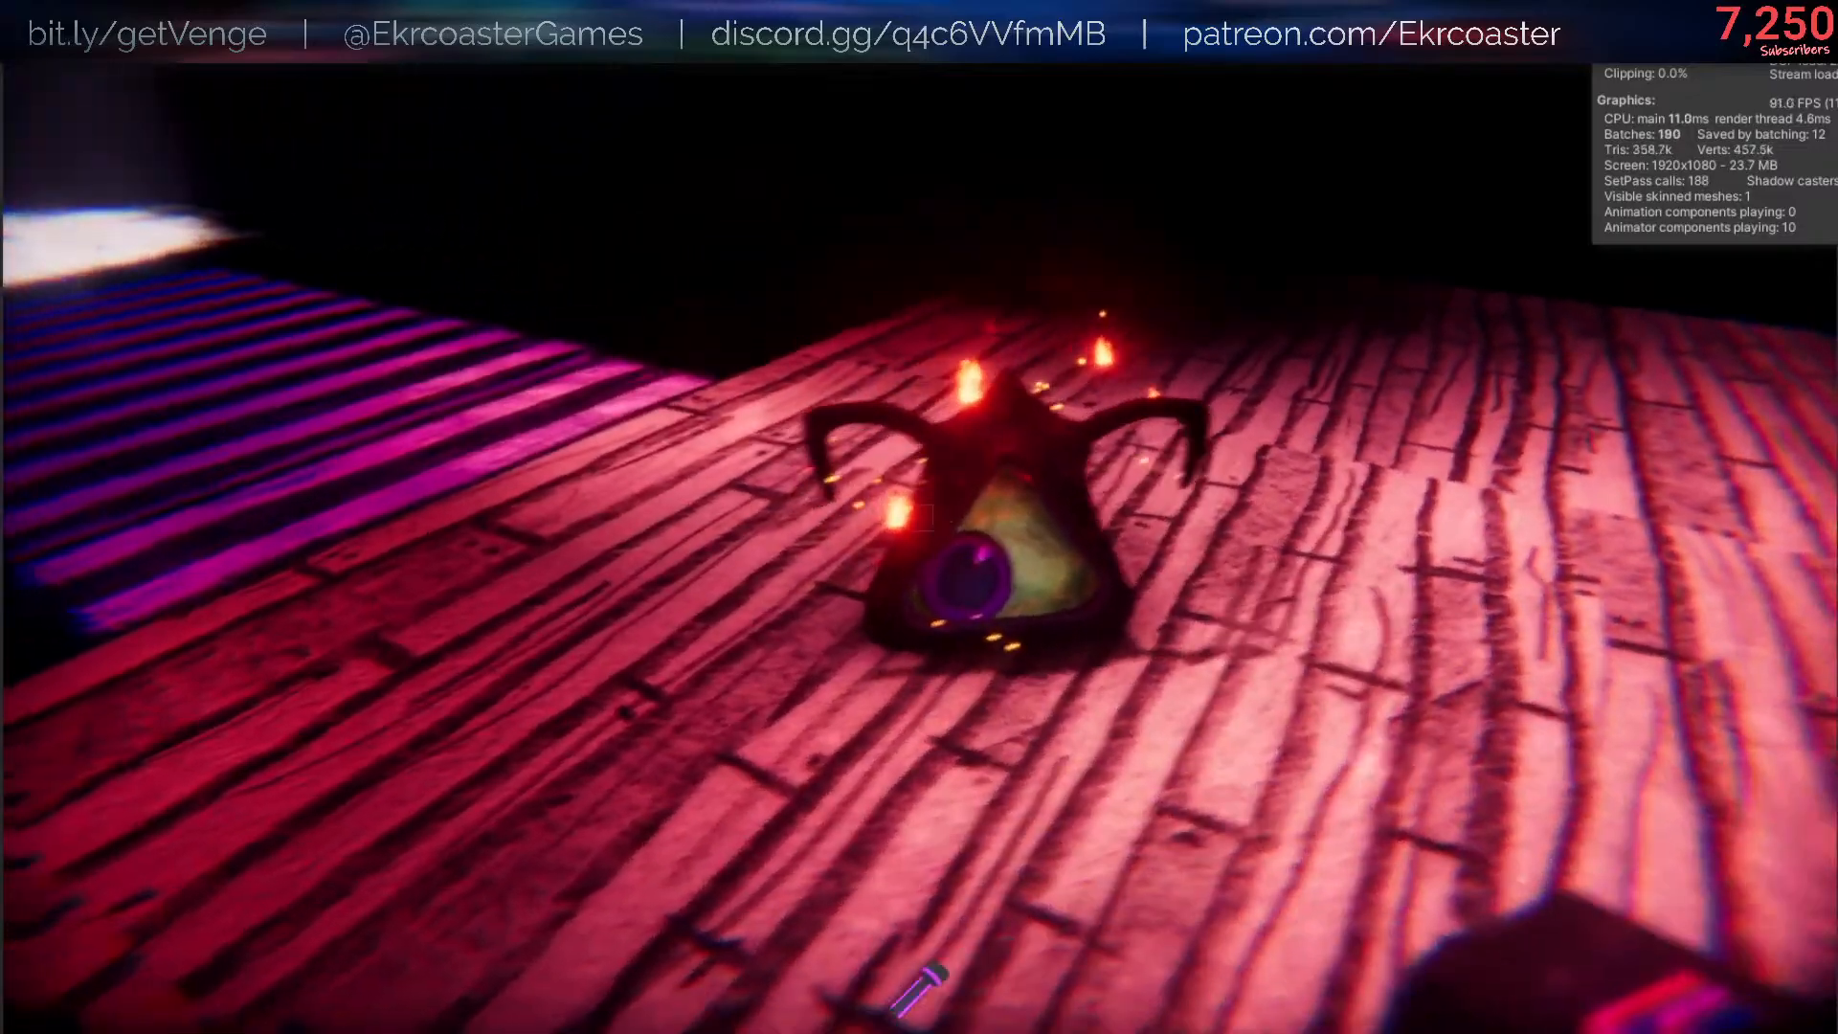
key(w)
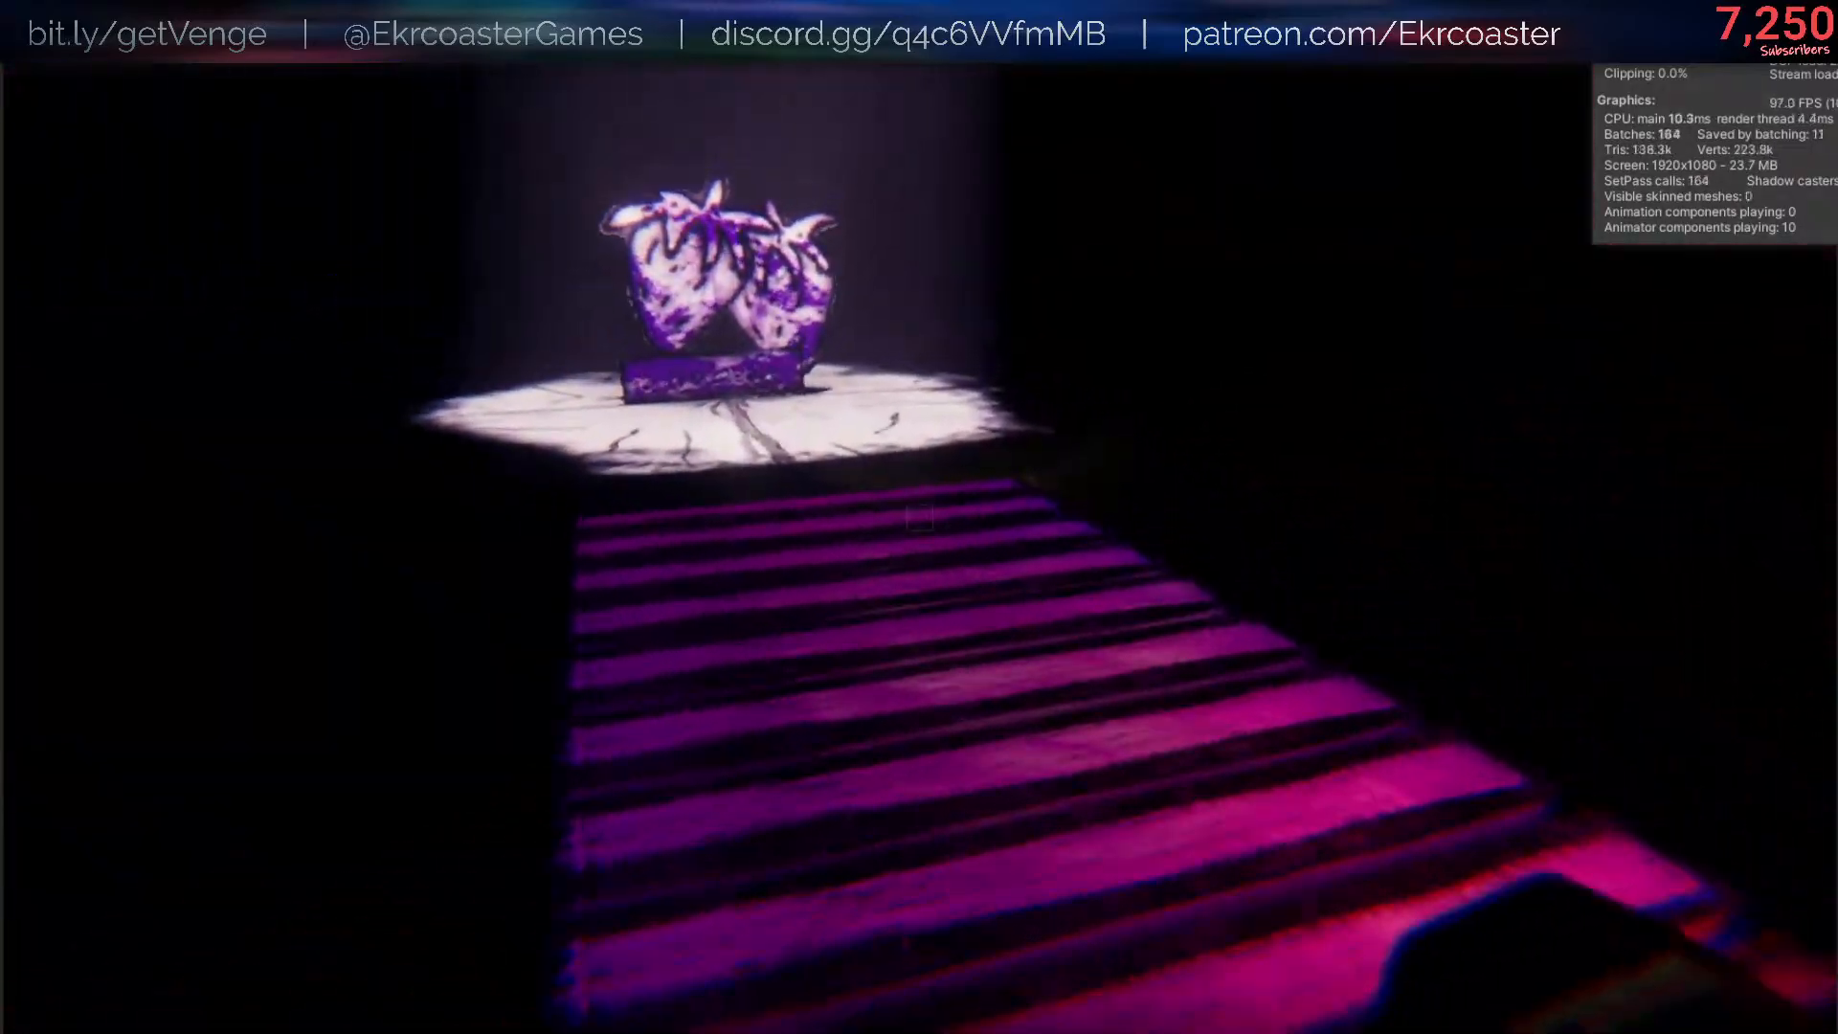
key(w)
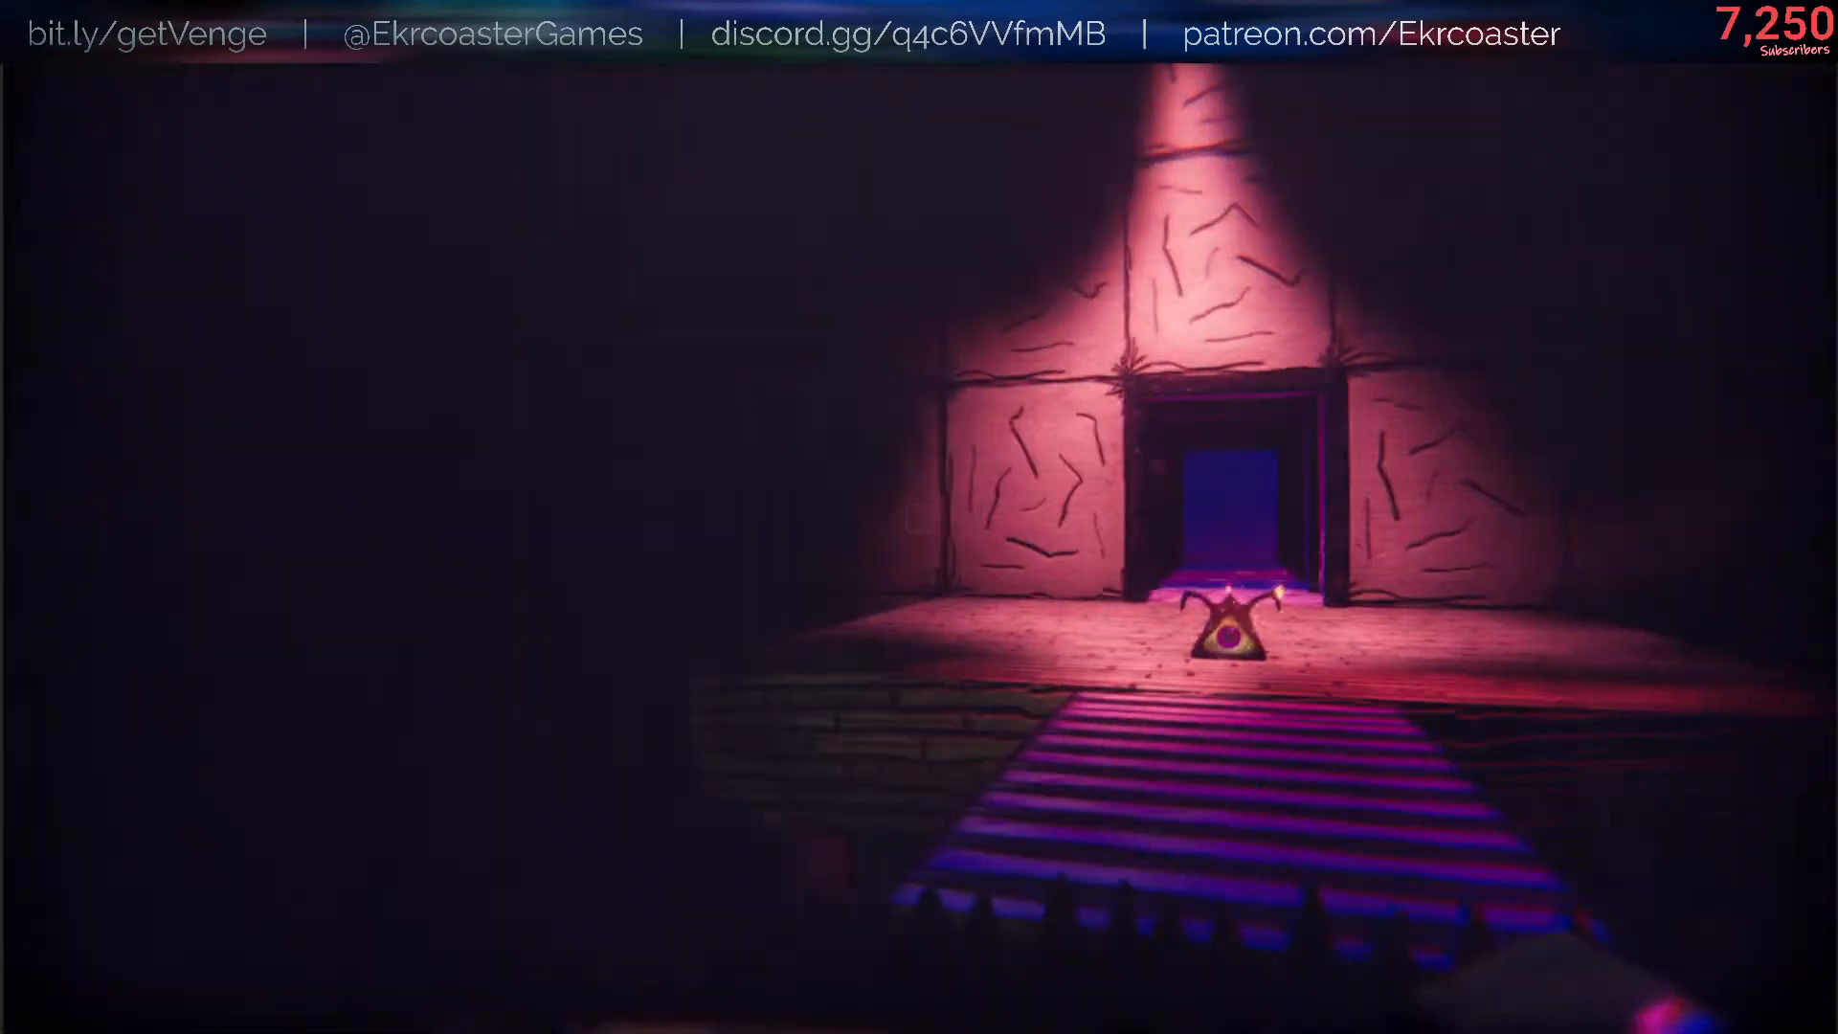
key(s)
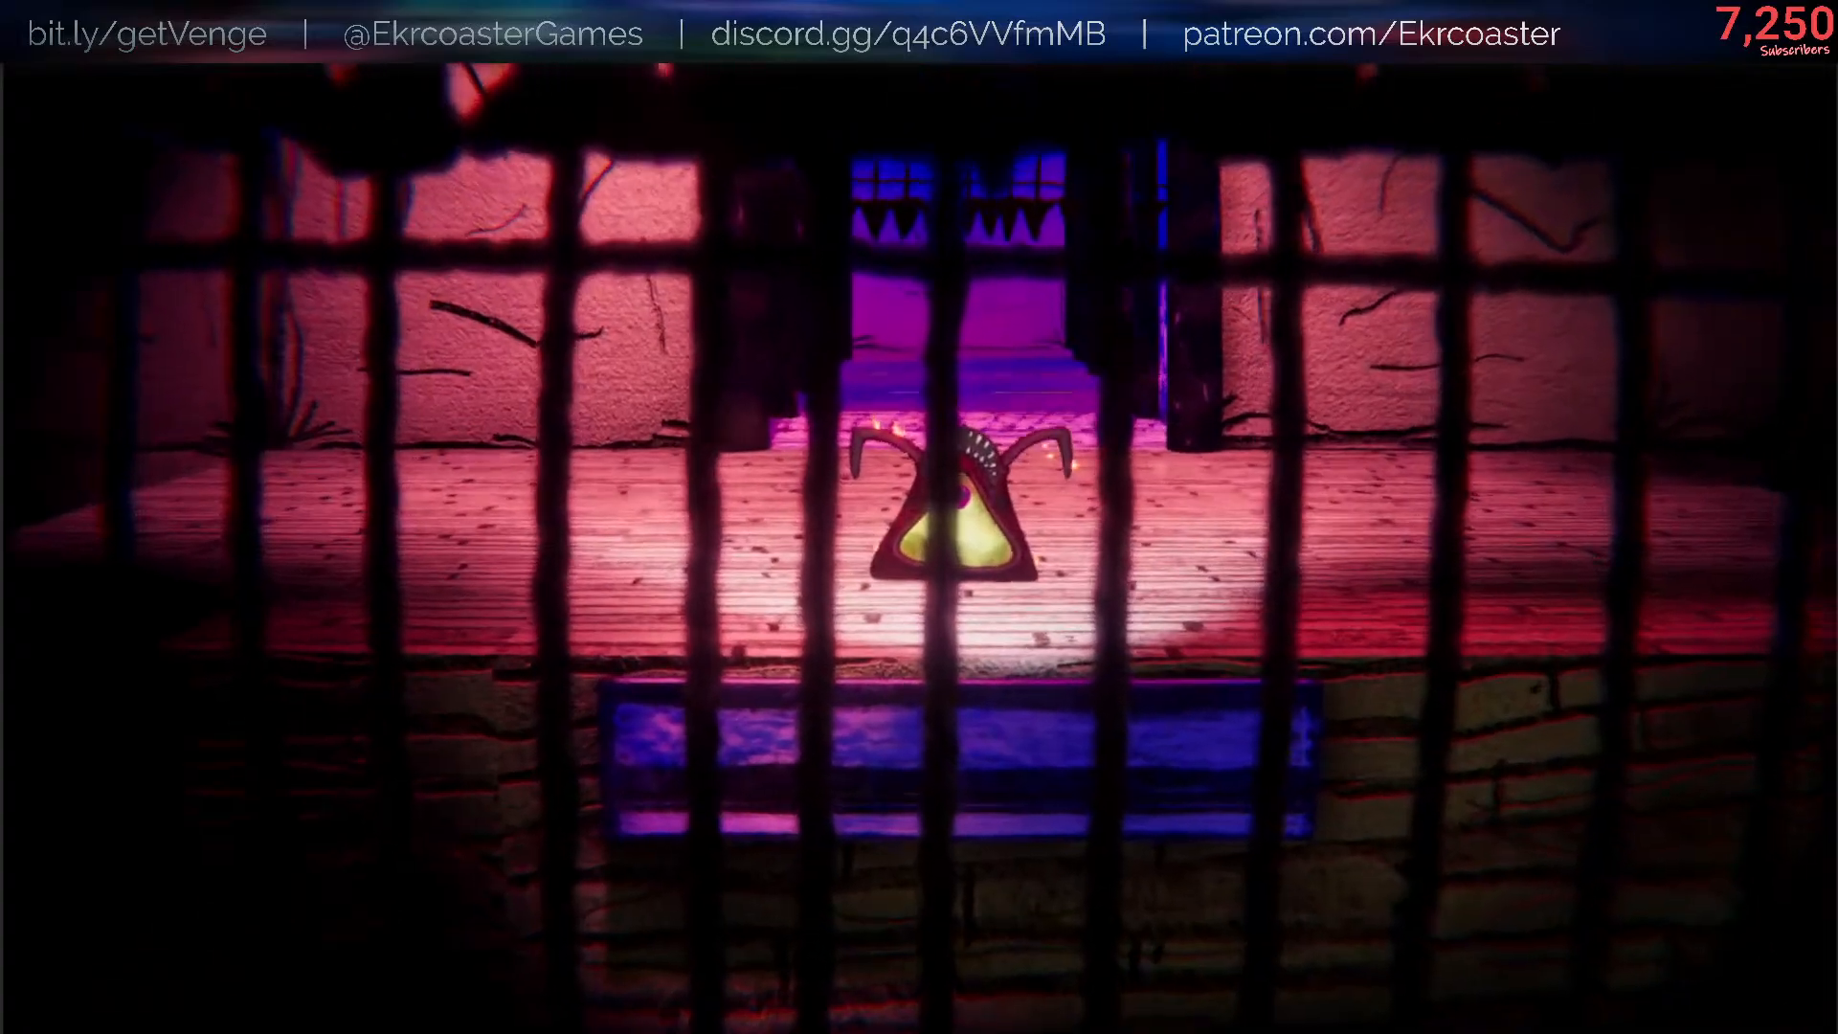
key(w)
key(s)
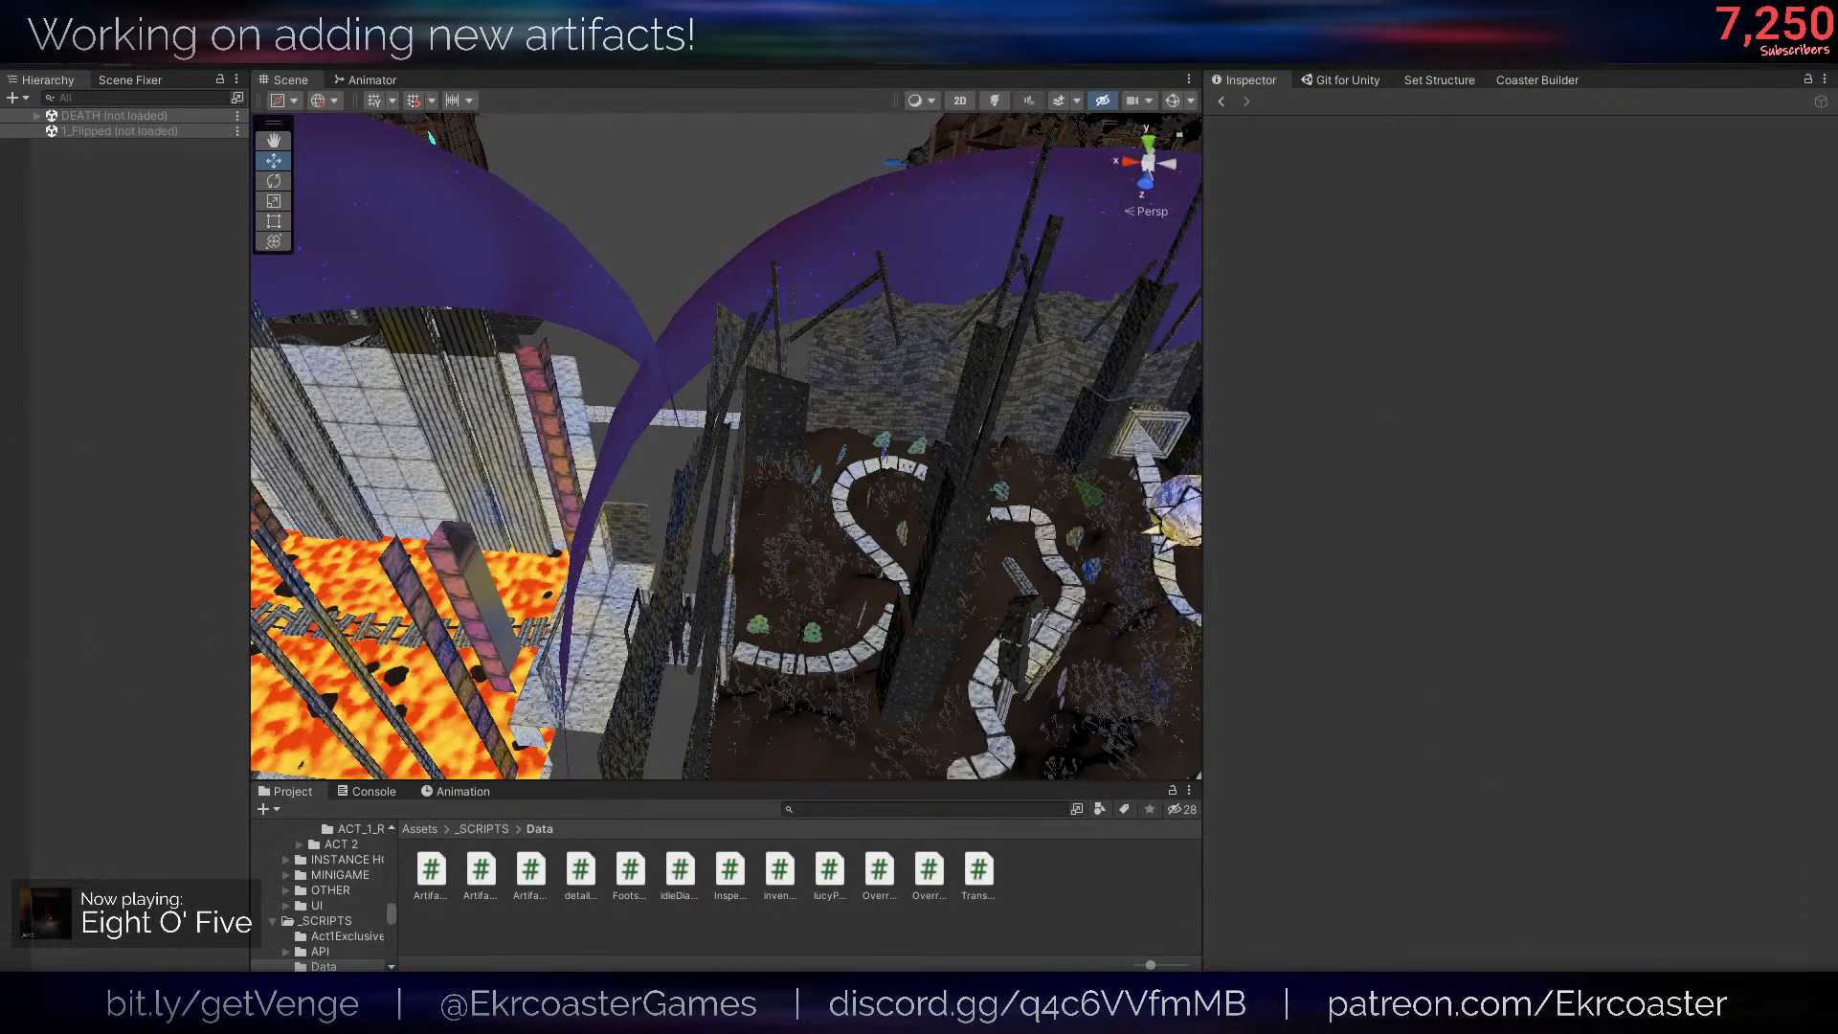
- Clear the console messages and return to the project assets
click(372, 795)
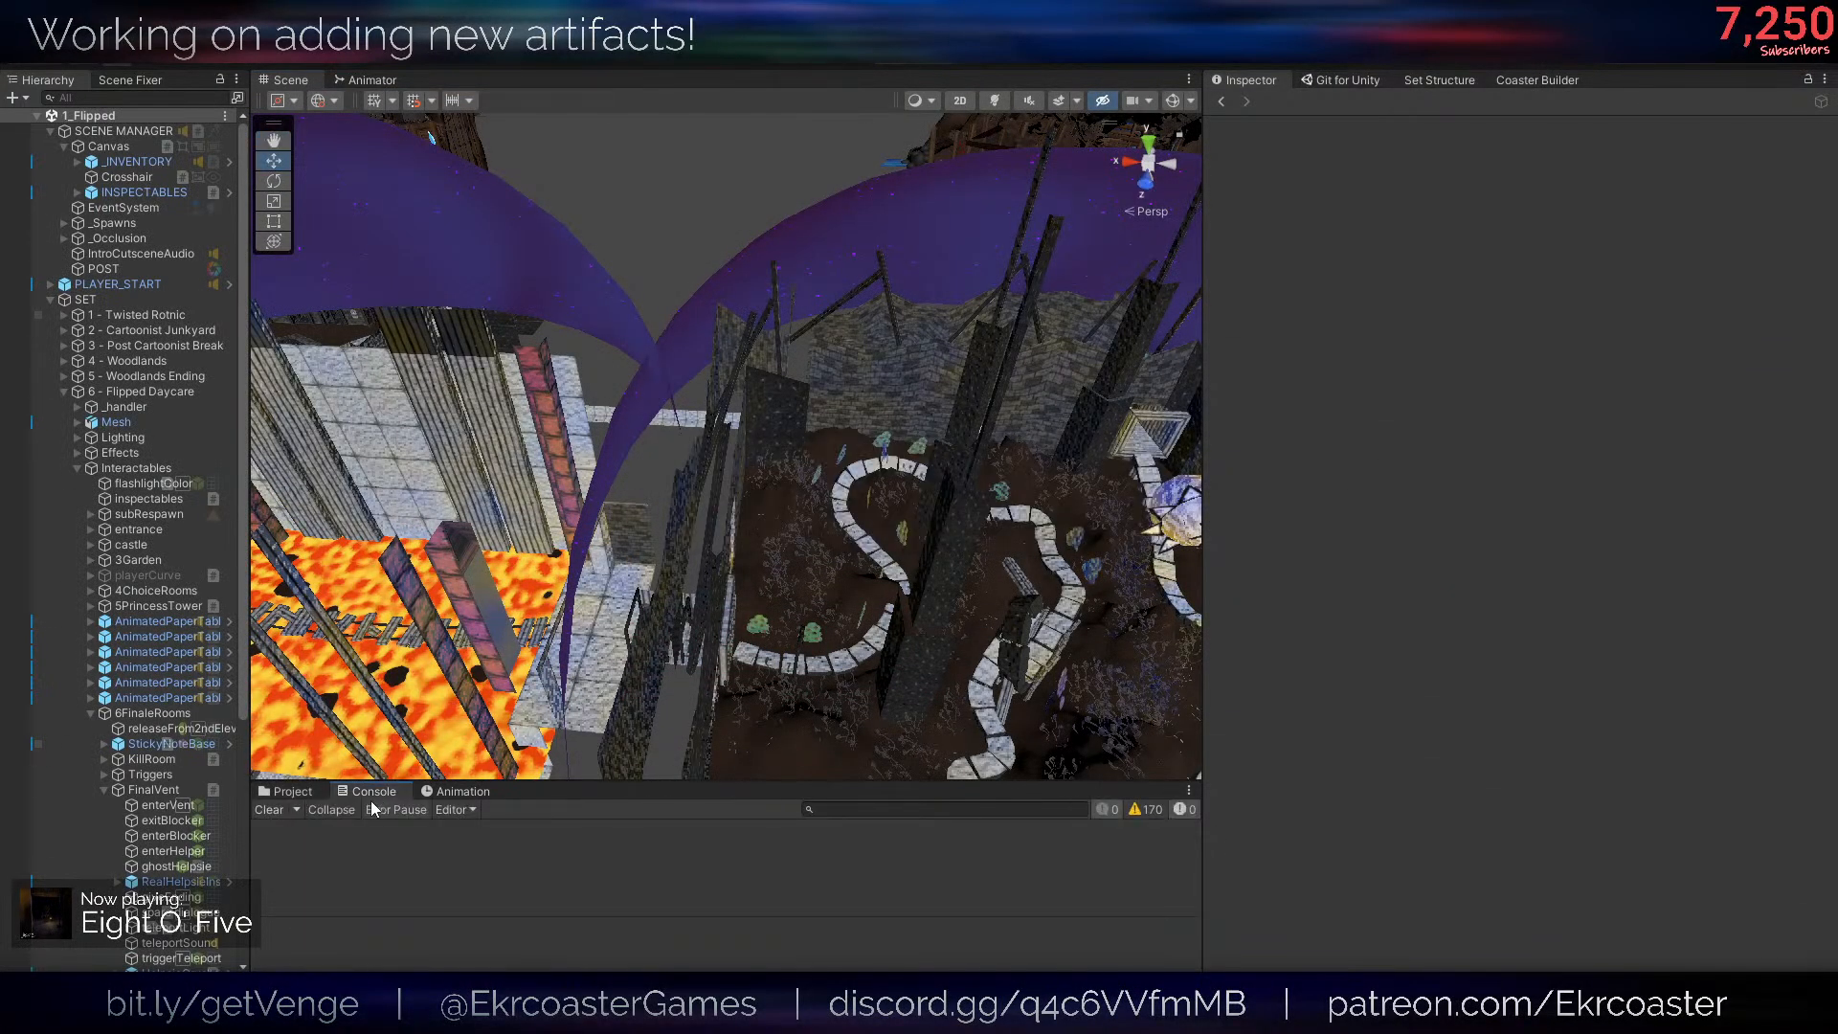
click(272, 809)
click(294, 792)
- Open the Helpsie prefab from the _PREFABS/Items folder for editing and widen the scene view
right_drag(733, 595, 686, 804)
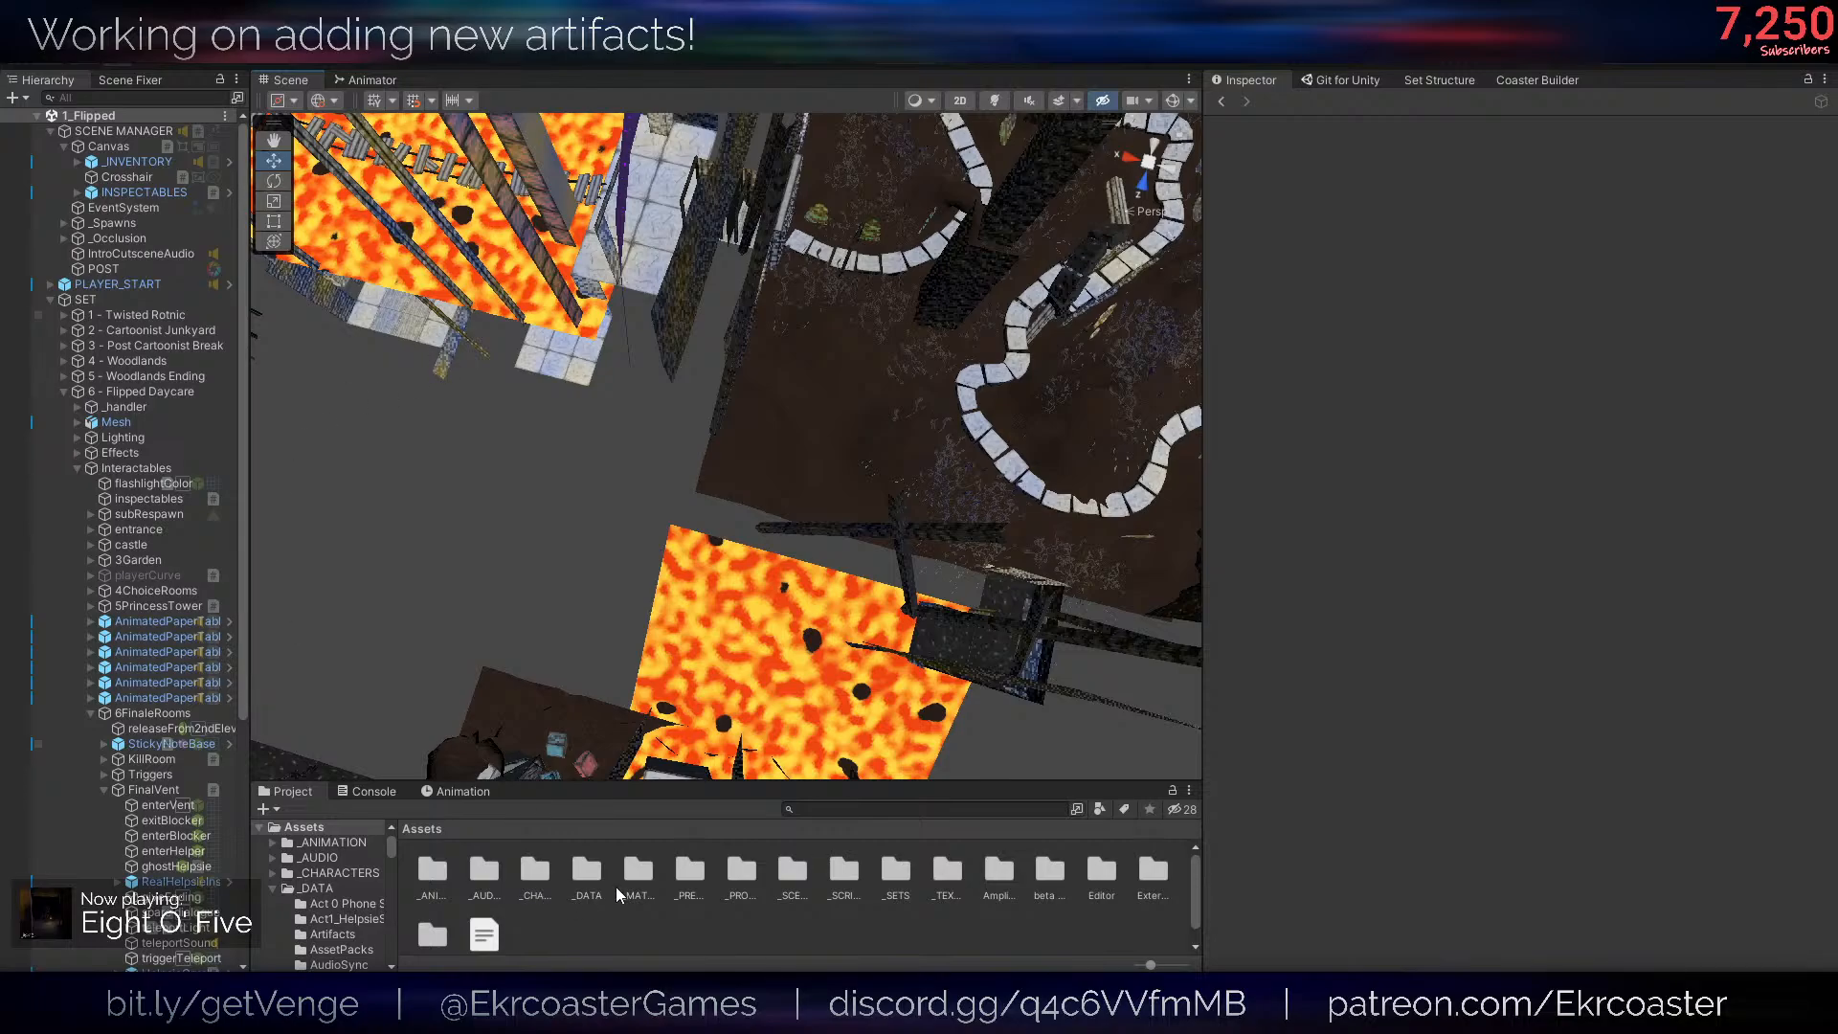
double_click(689, 871)
double_click(525, 873)
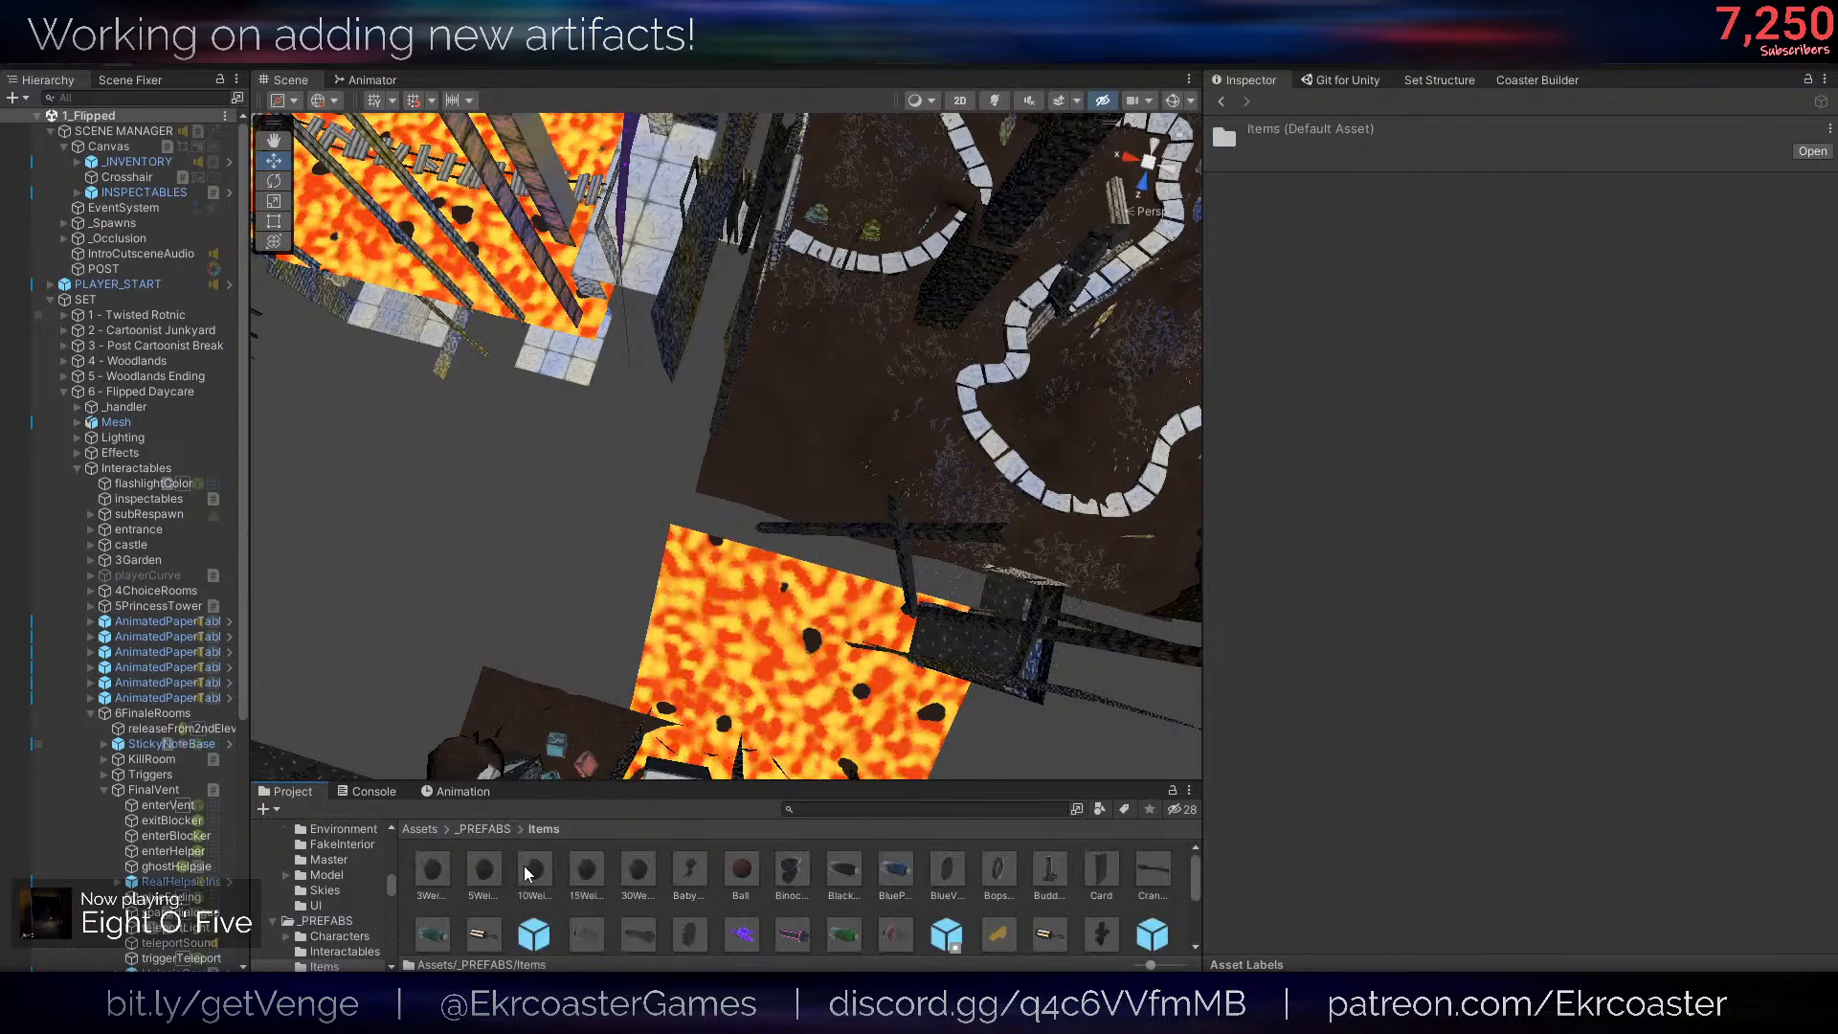
scroll(527, 891, down, 10)
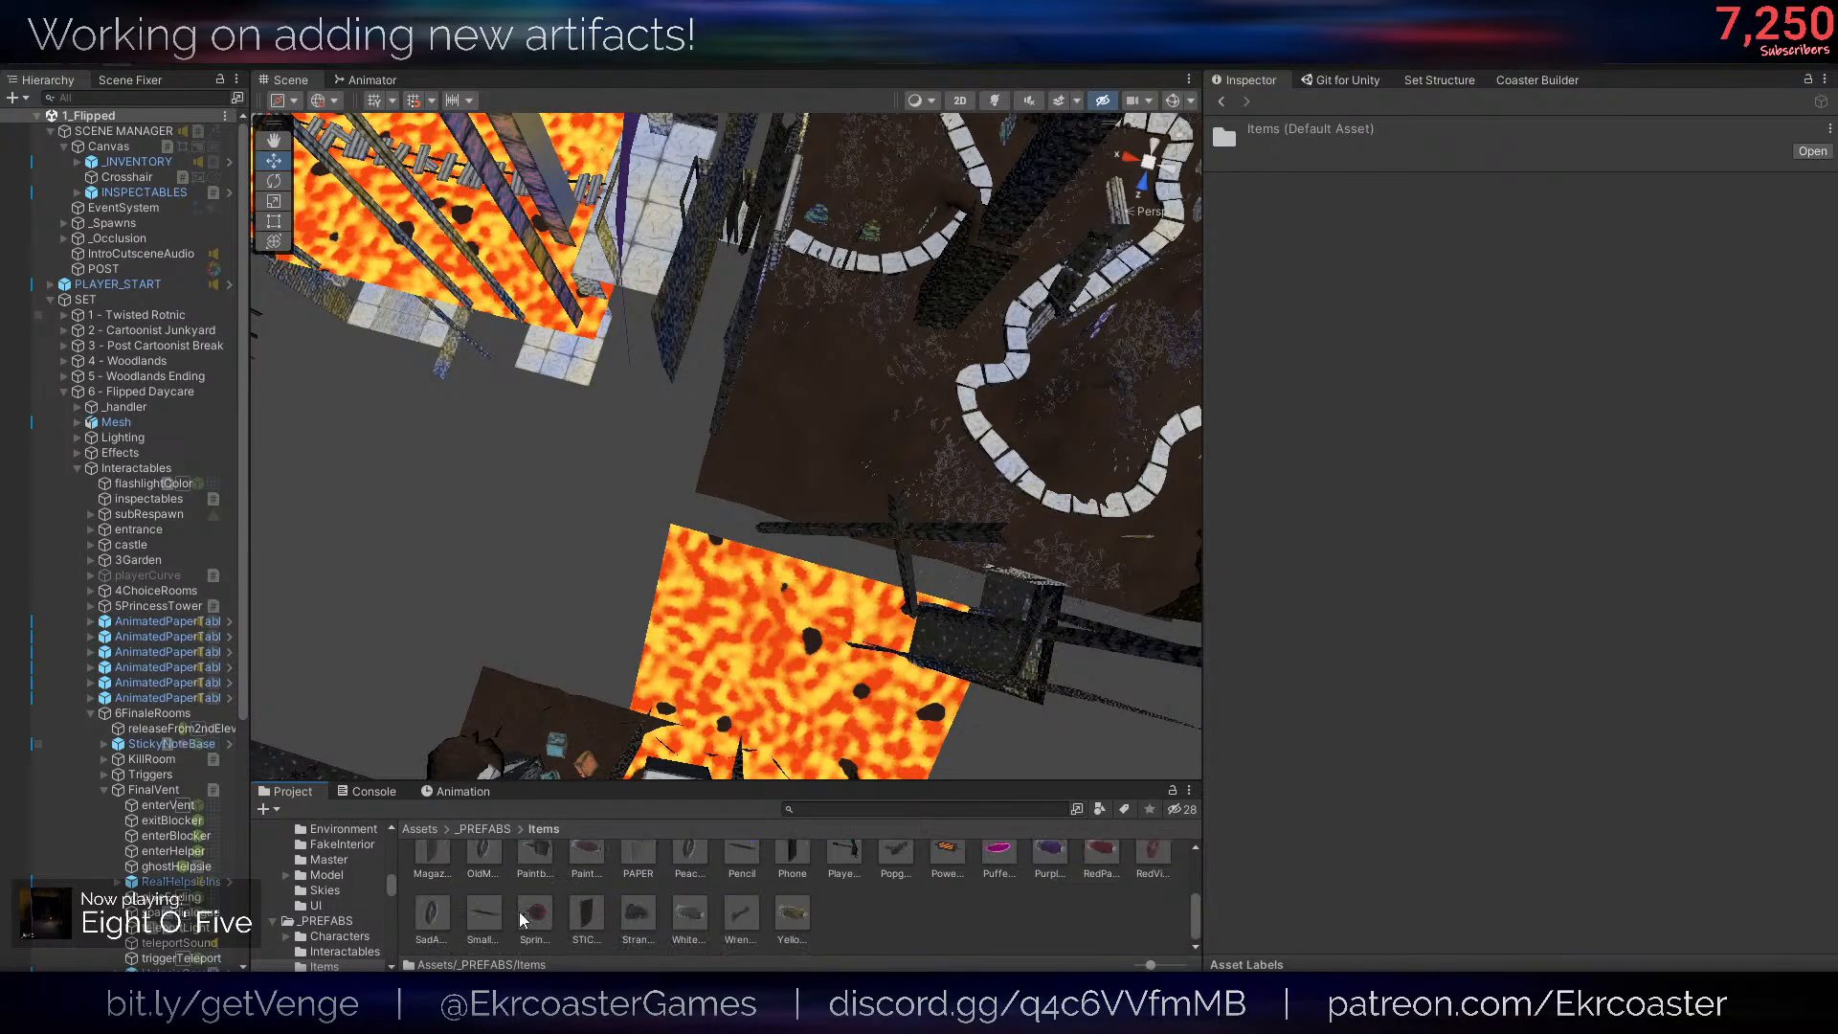
scroll(521, 913, up, 10)
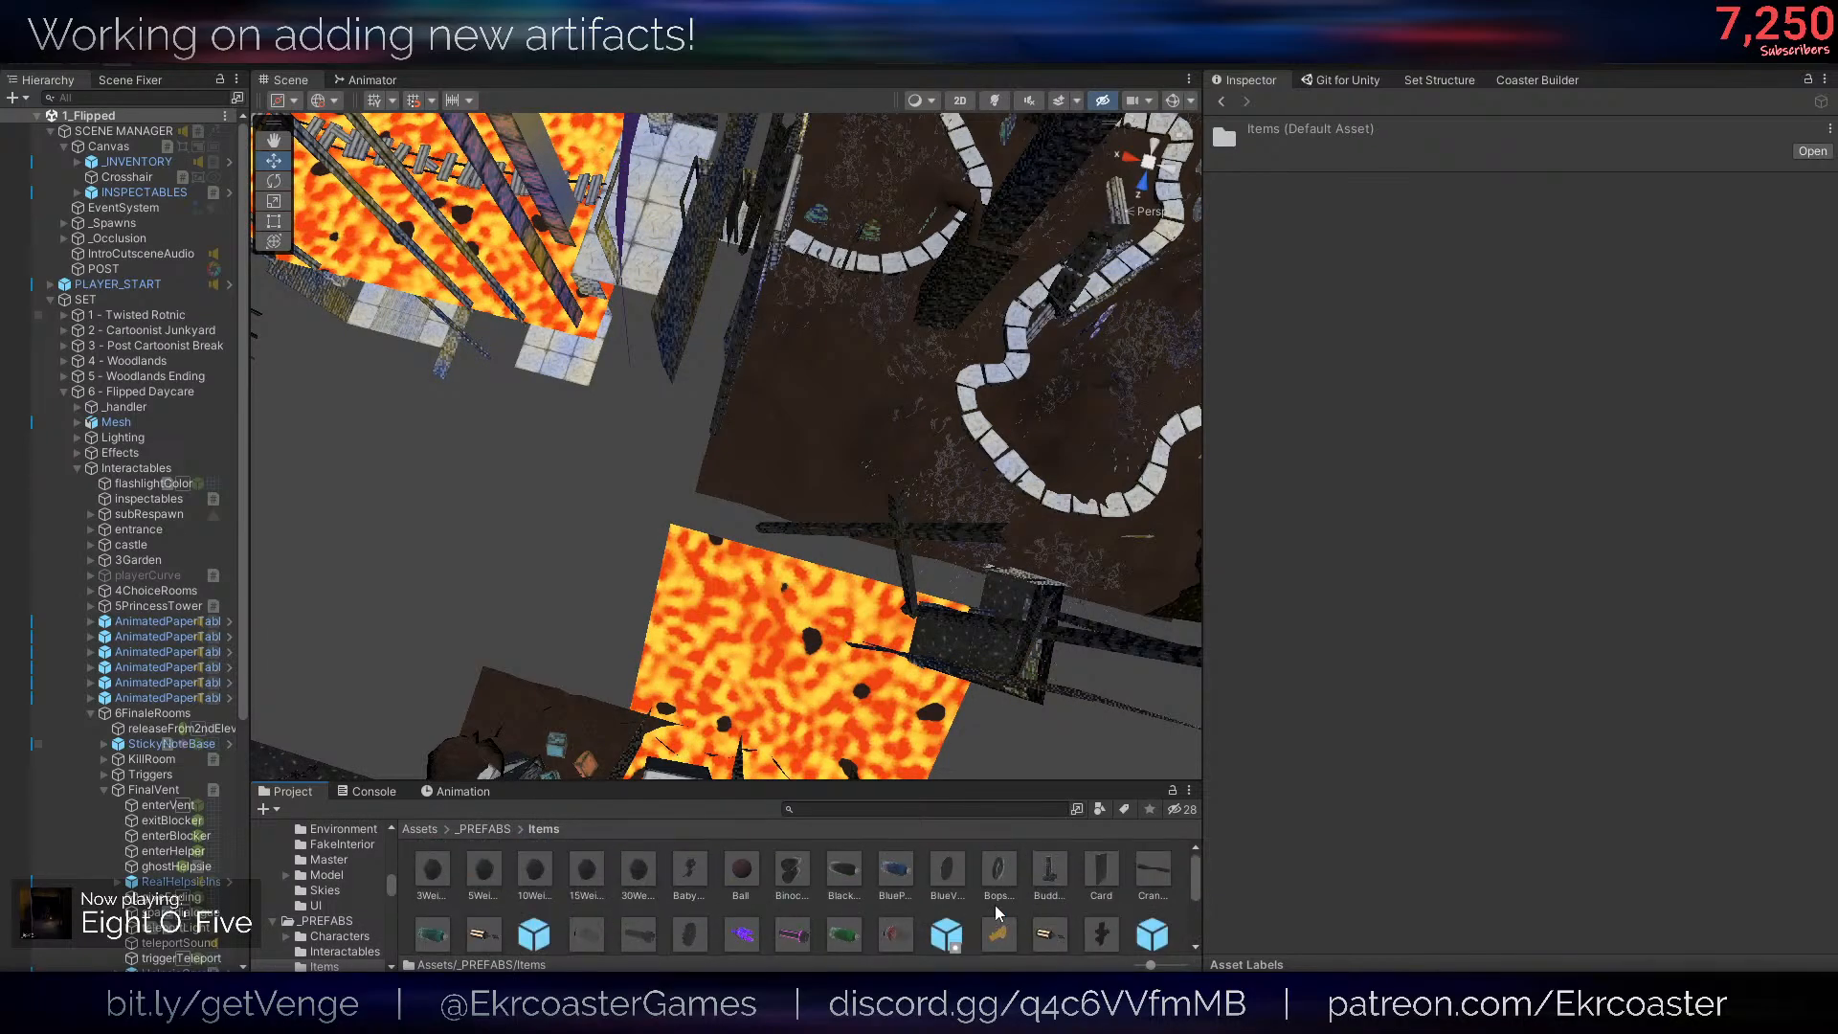
scroll(938, 948, down, 1)
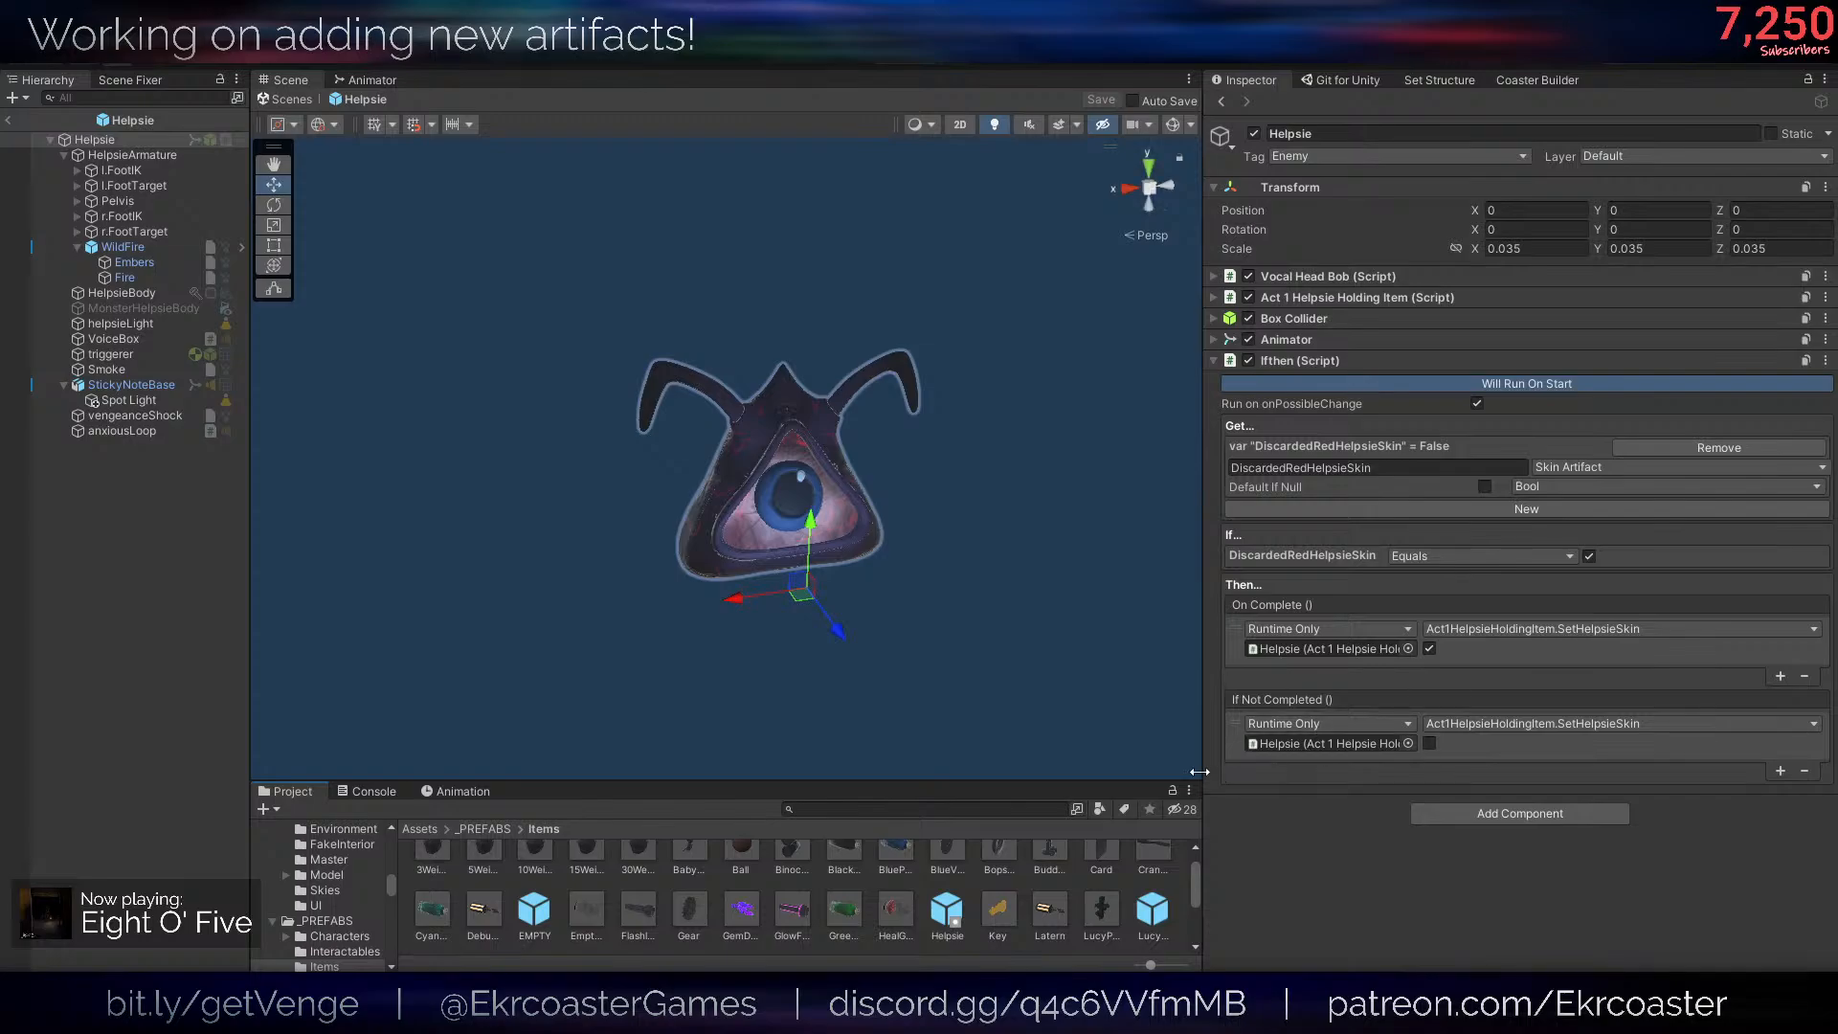
drag(1205, 287, 1384, 287)
- Assign MonsterHelpsieBody as the Skinned Mesh Monster Renderer in Helpsie's Act 1 Helpsie Holding Item script and save the prefab
click(178, 155)
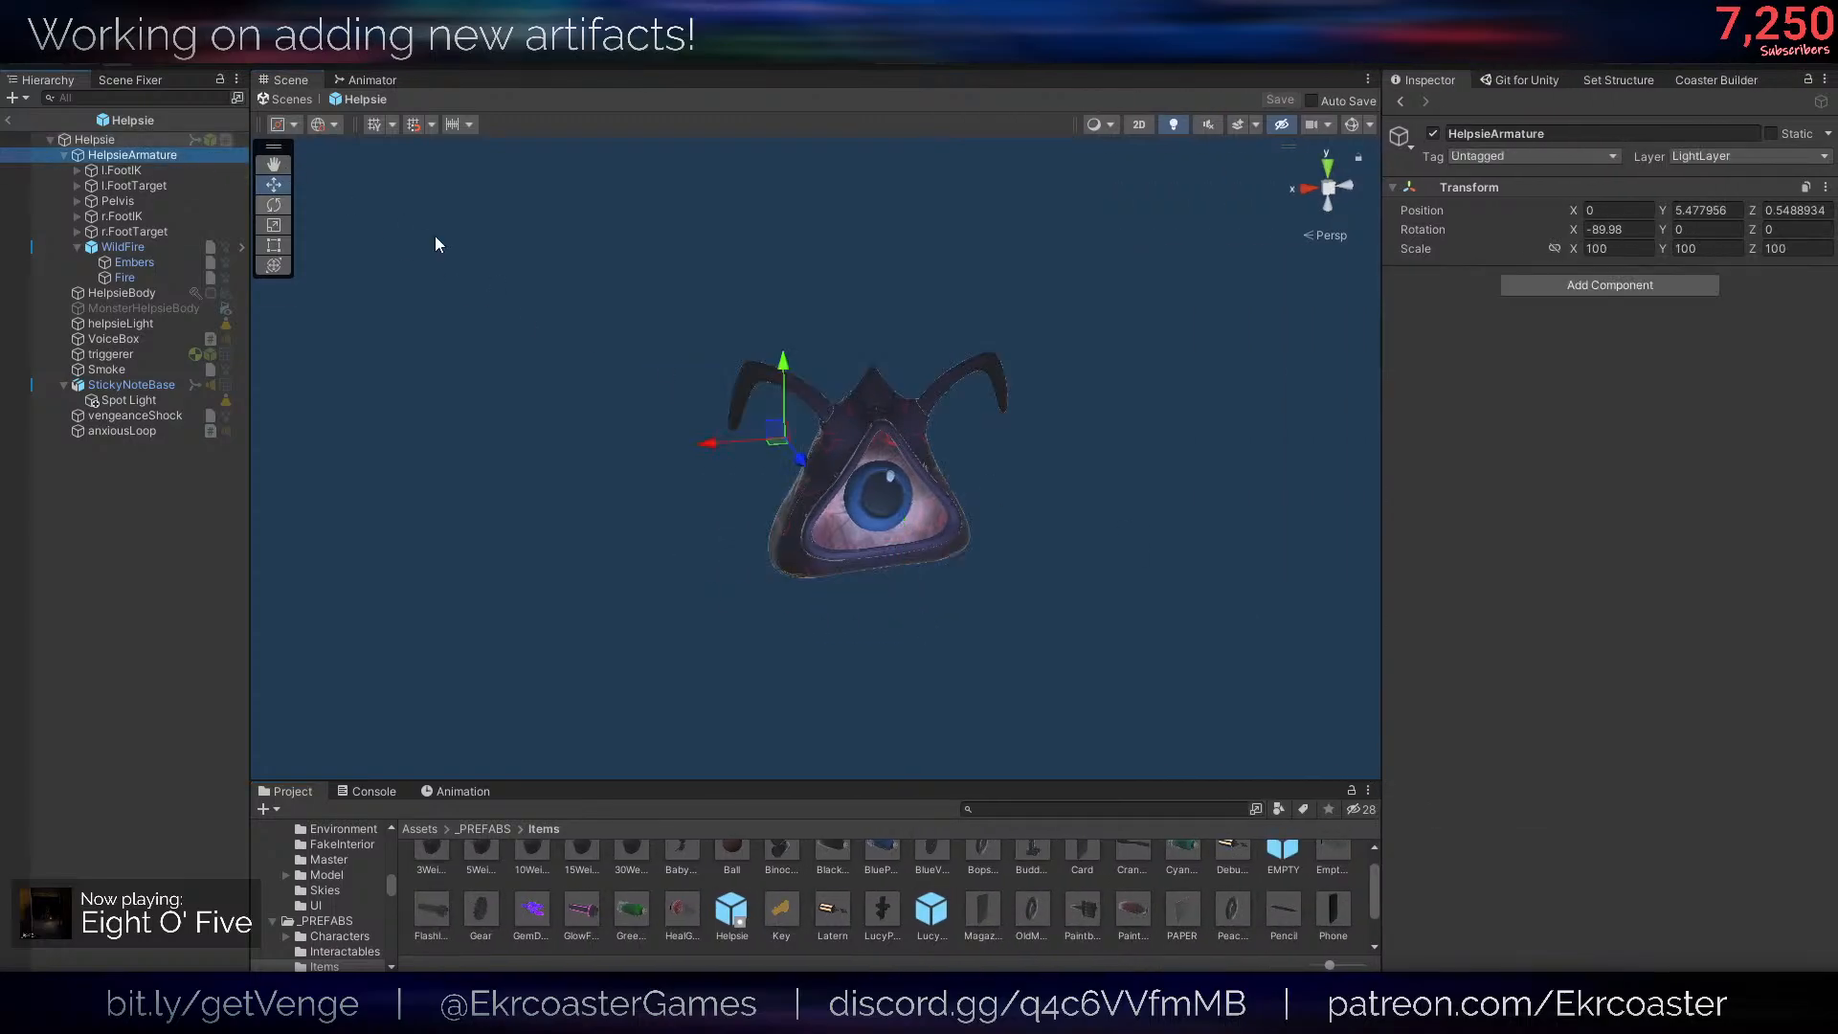
click(174, 138)
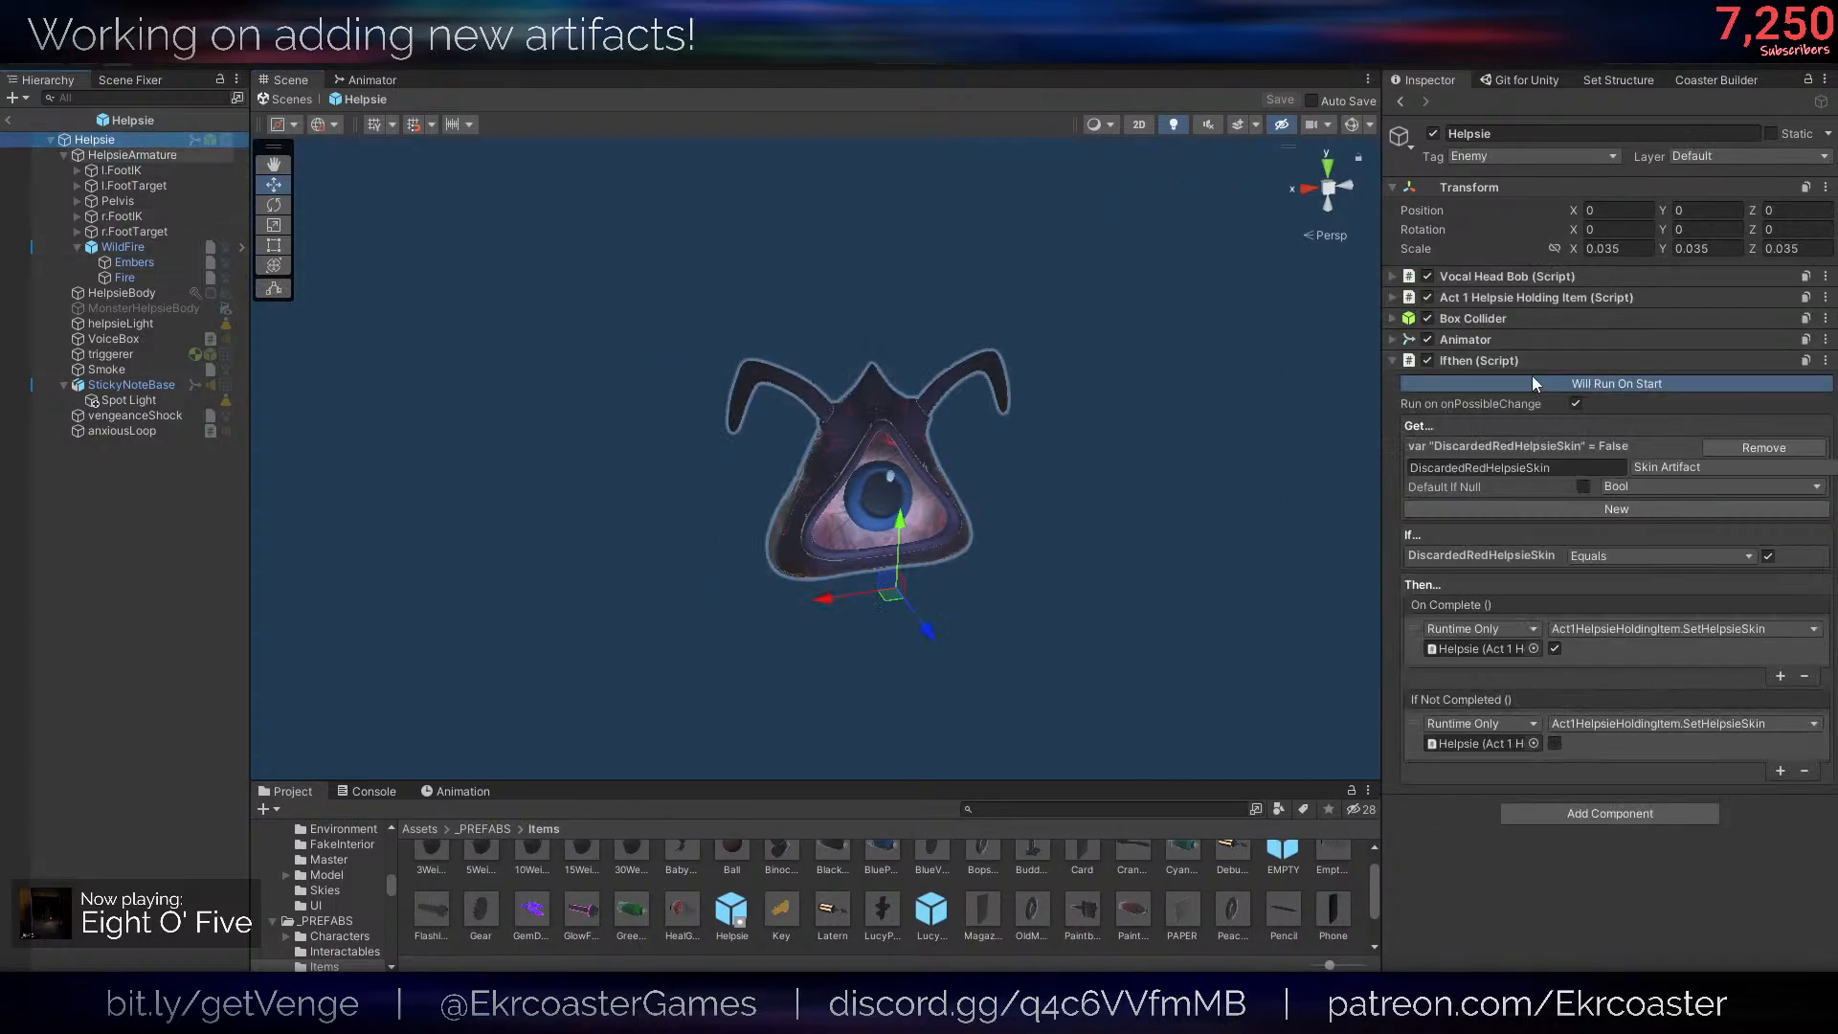
click(1532, 297)
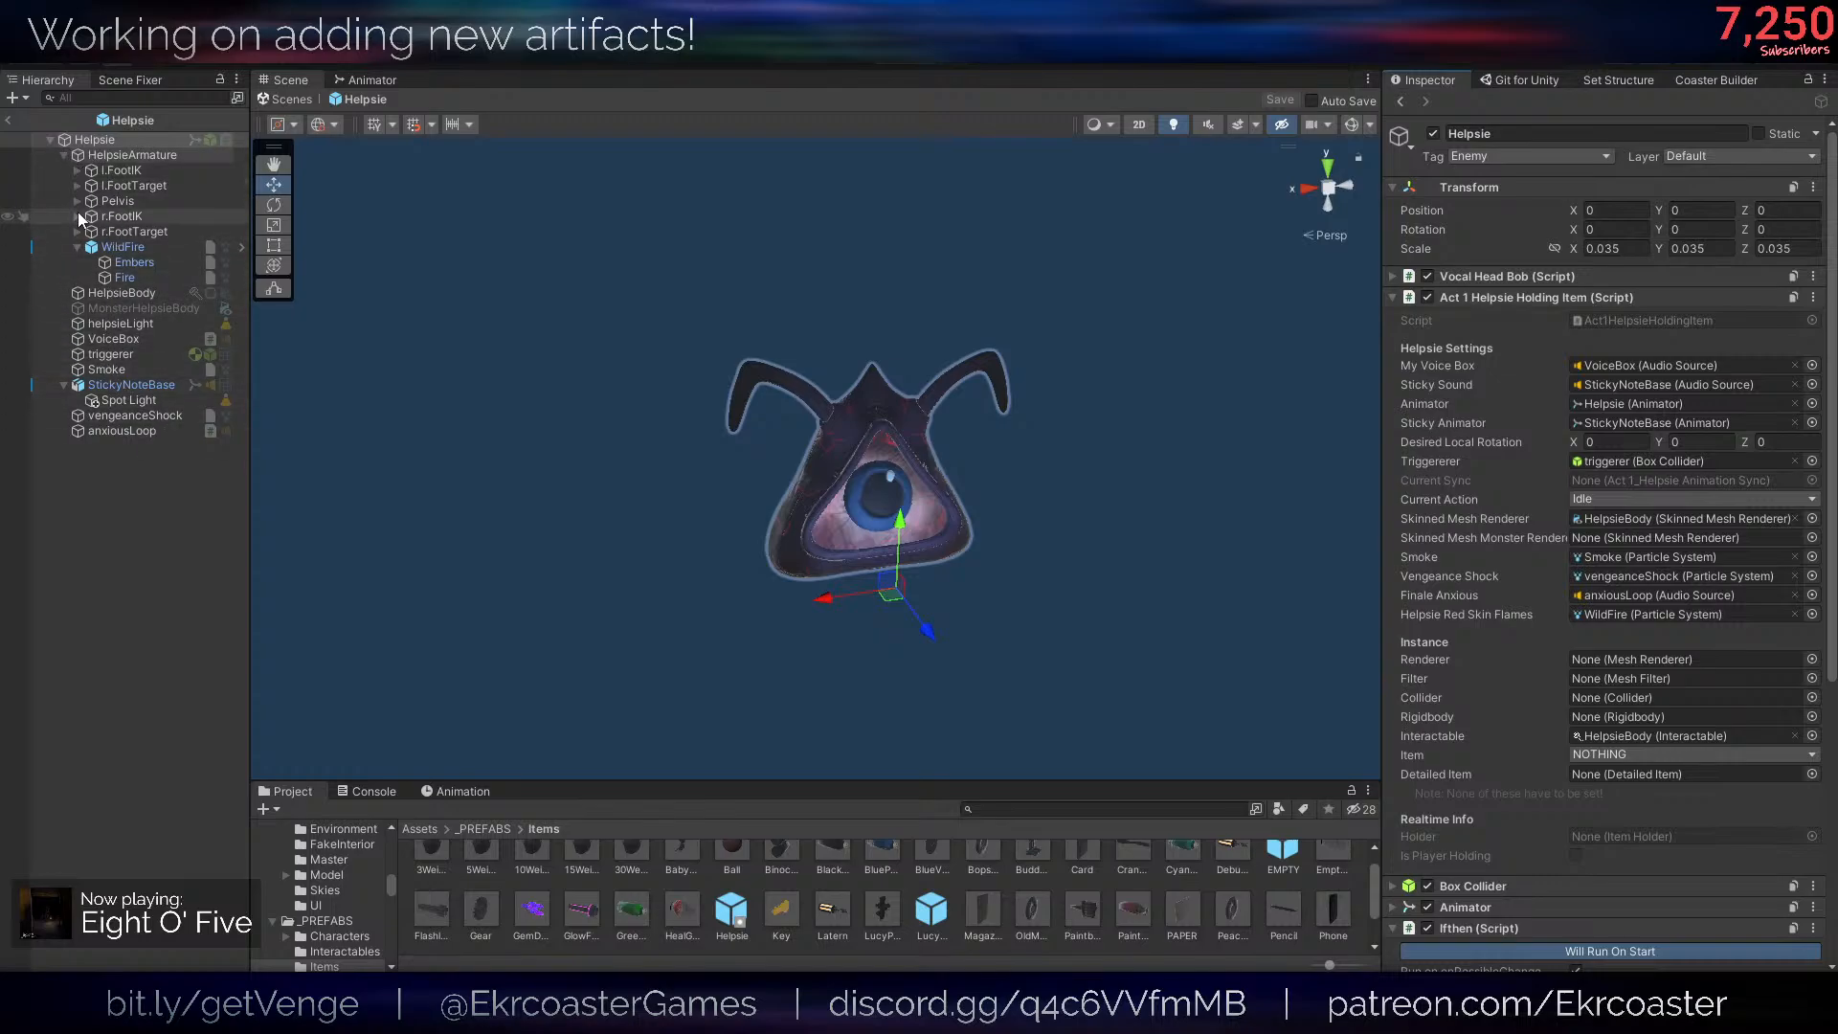
drag(1790, 465, 1629, 538)
key(ctrl+s)
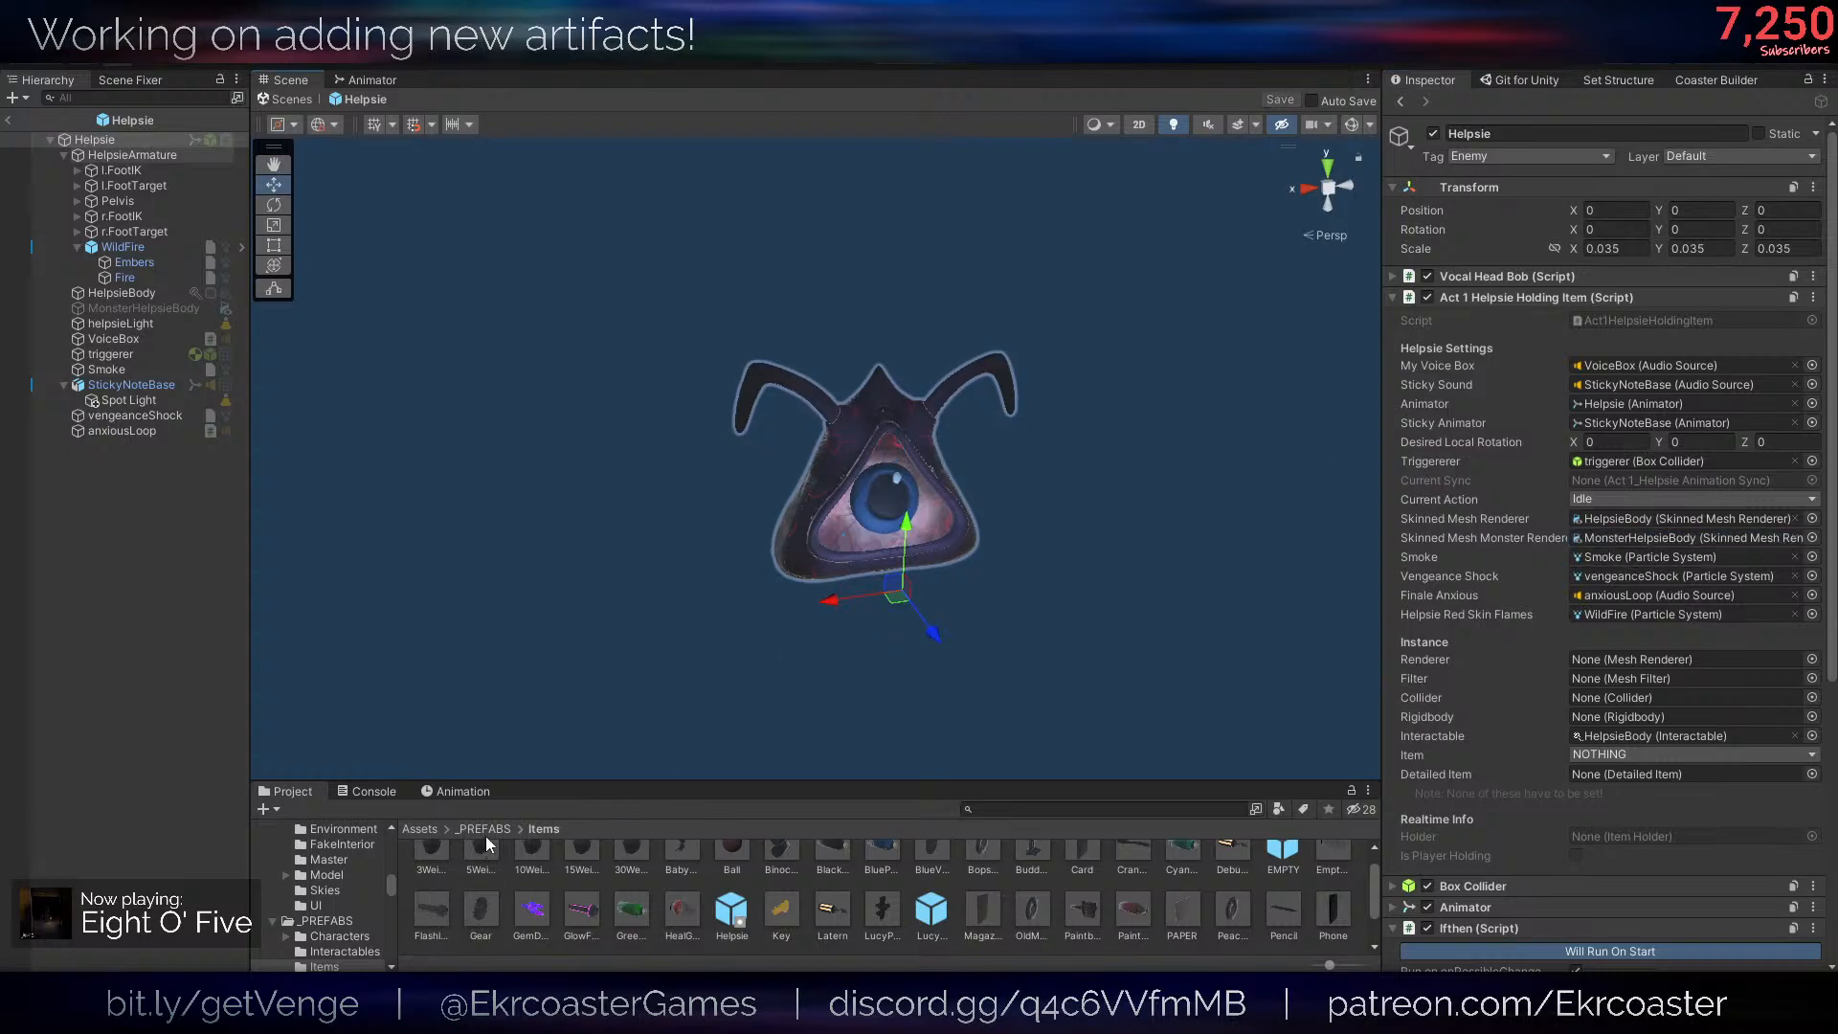
- Open the HelpsieRealInstance prefab from the _PREFABS/Characters folder
click(486, 831)
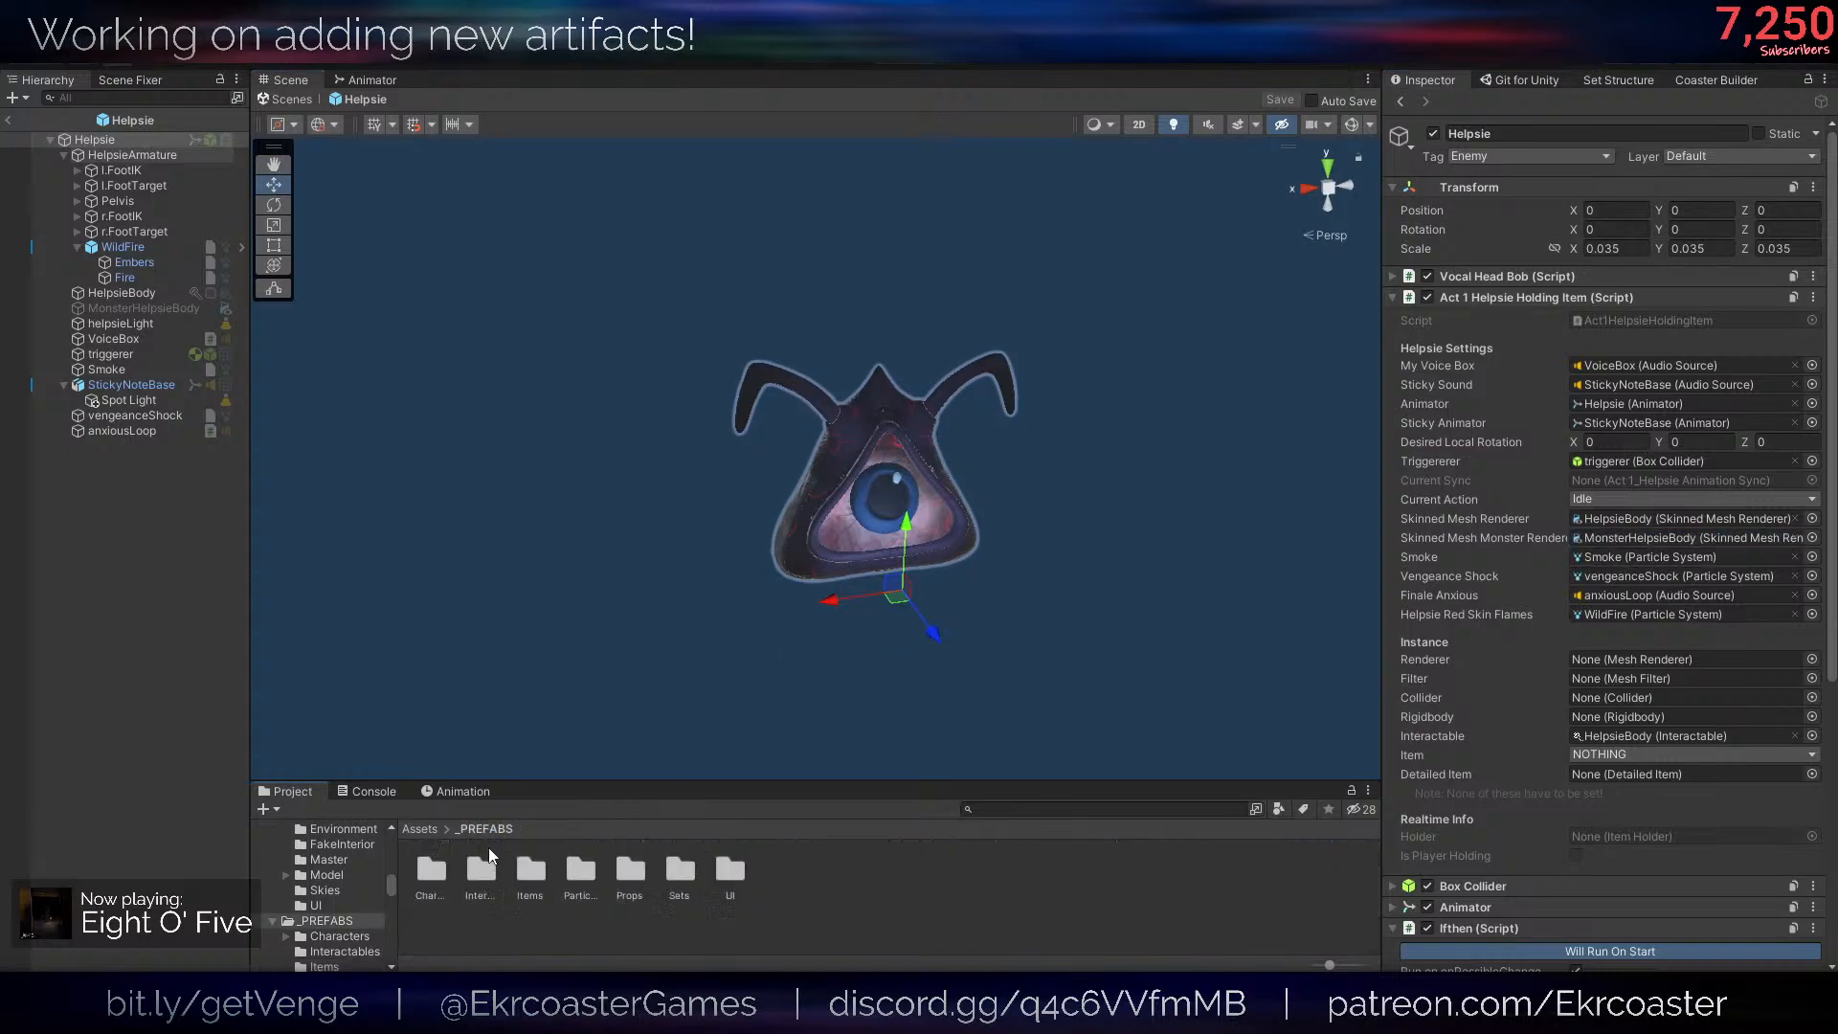
double_click(431, 872)
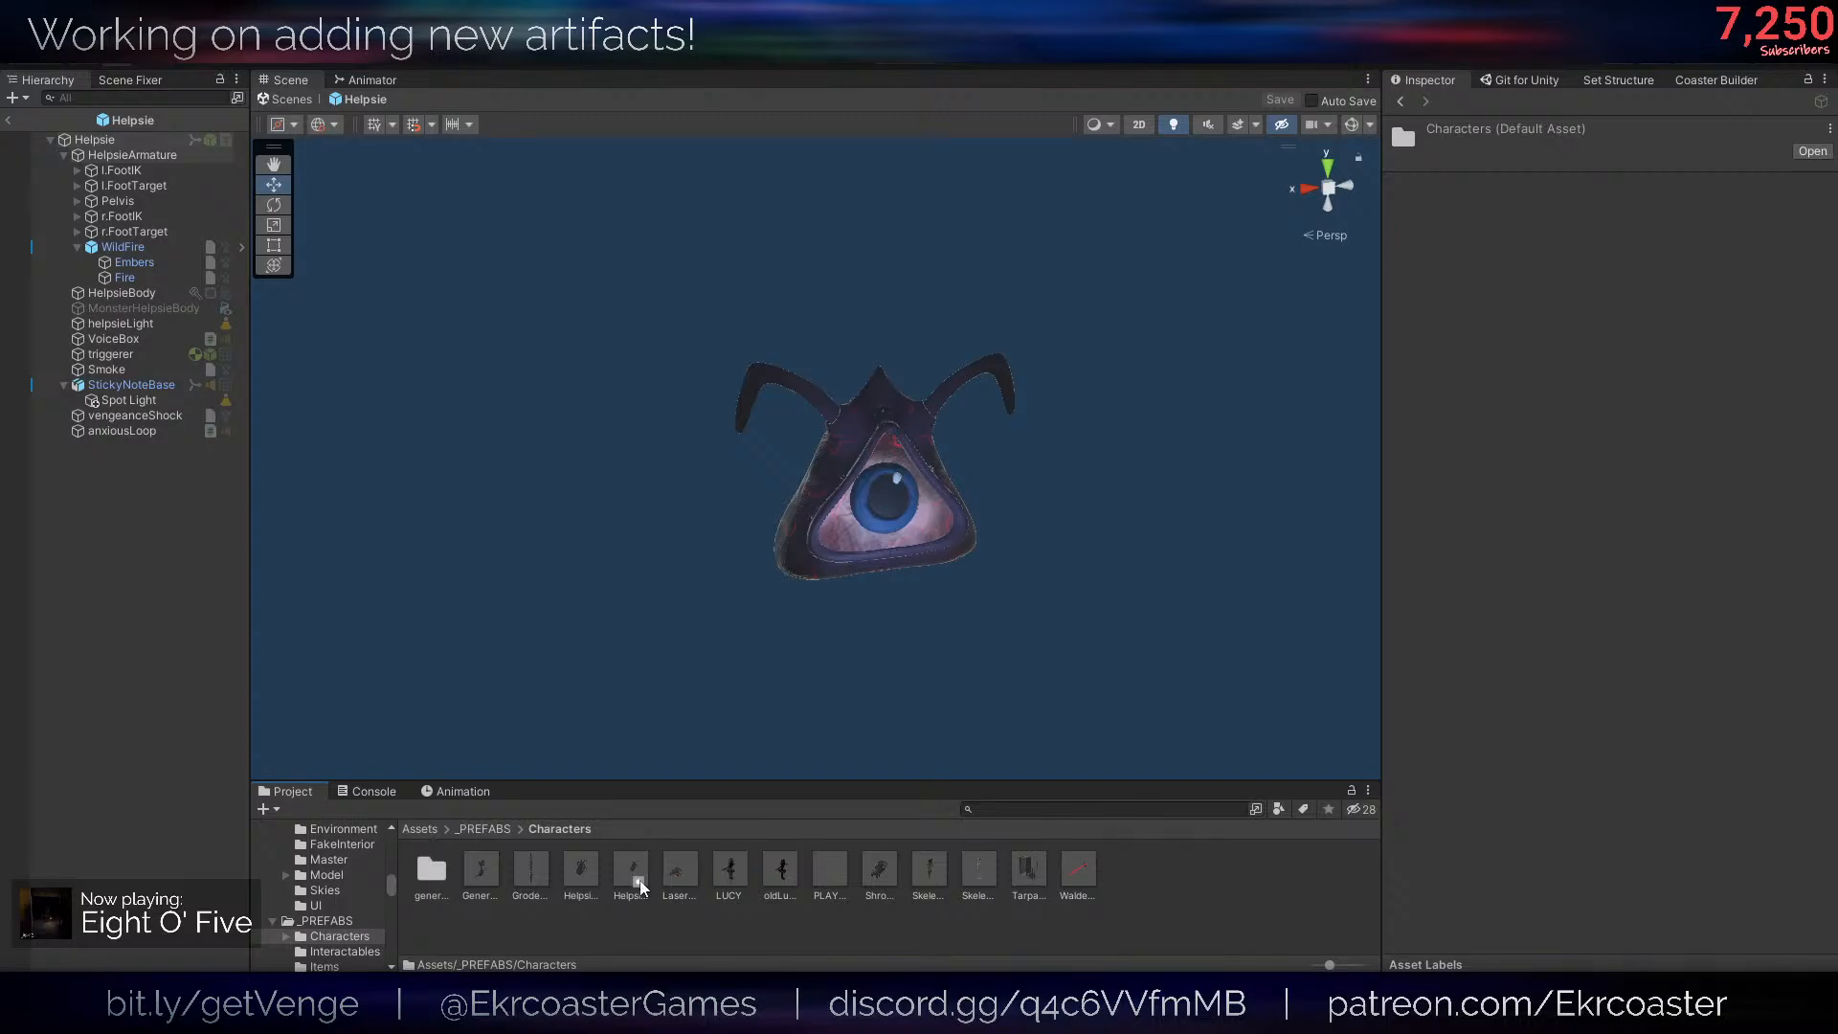
click(636, 876)
double_click(635, 876)
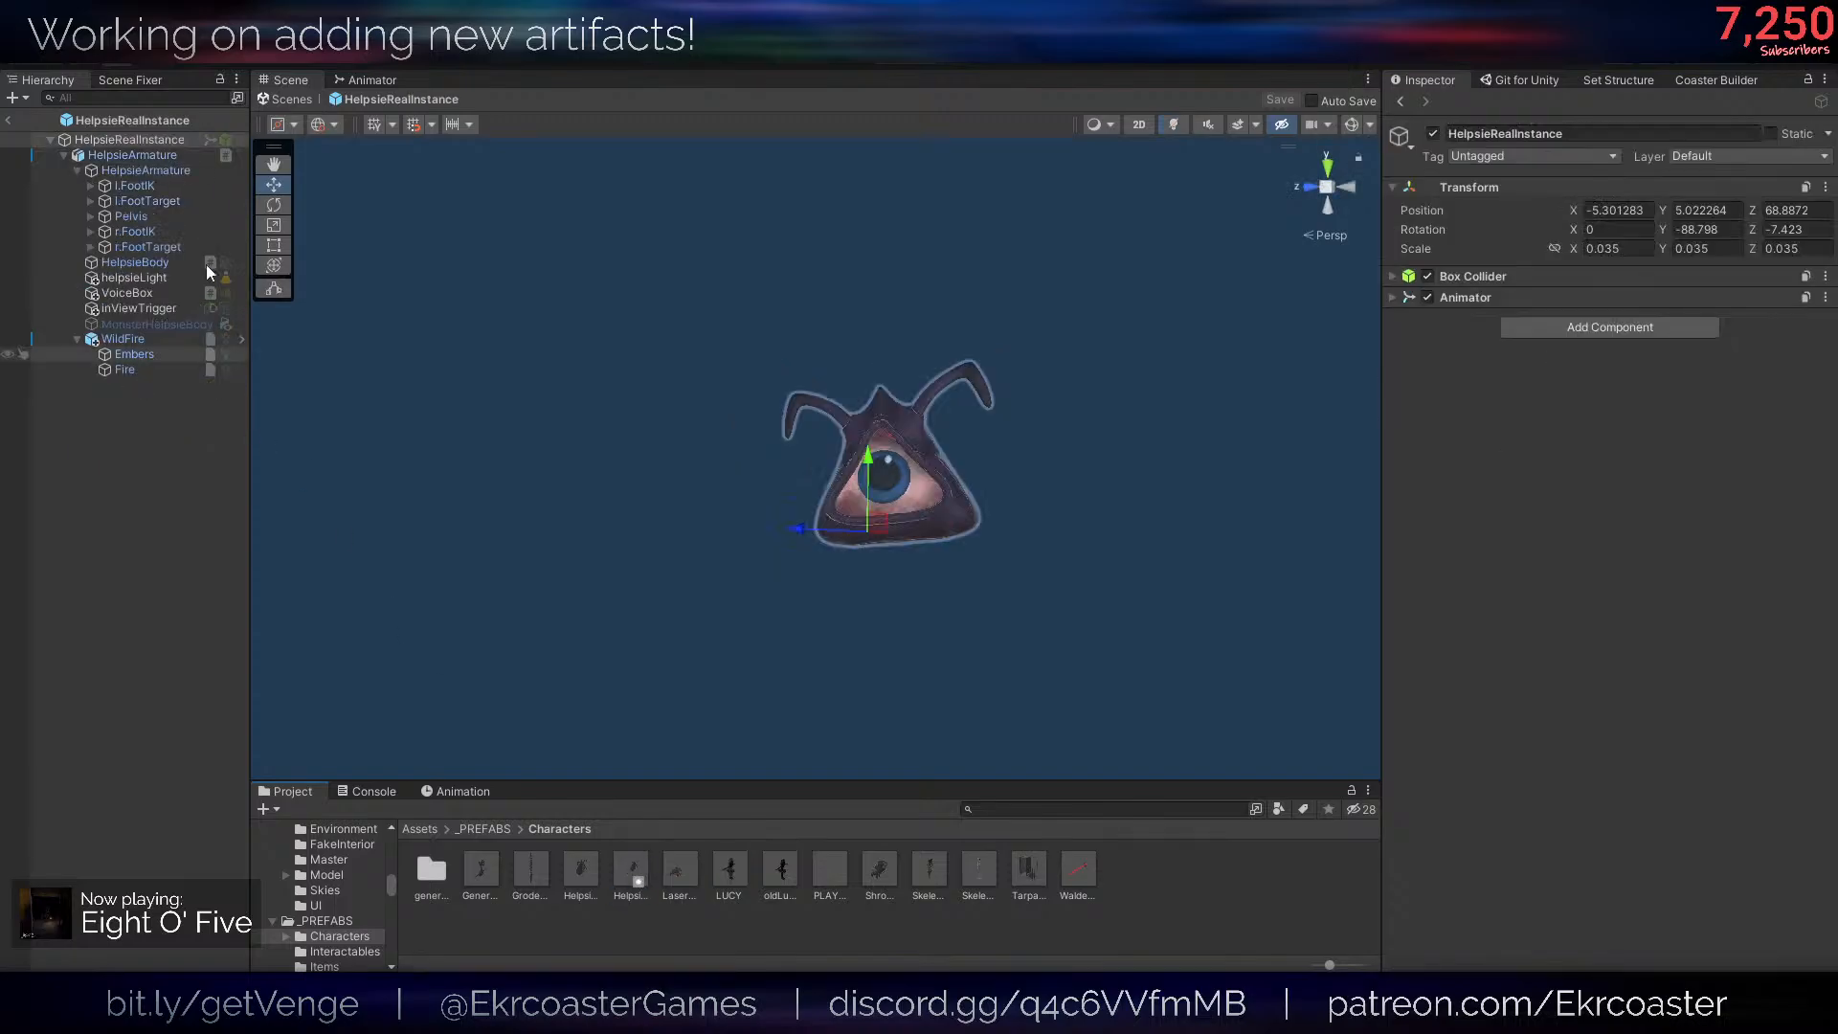
- Assign MonsterHelpsieBody as the Skinned Mesh Monster Renderer in the holding item script on HelpsieRealInstance's upper HelpsieArmature
click(144, 154)
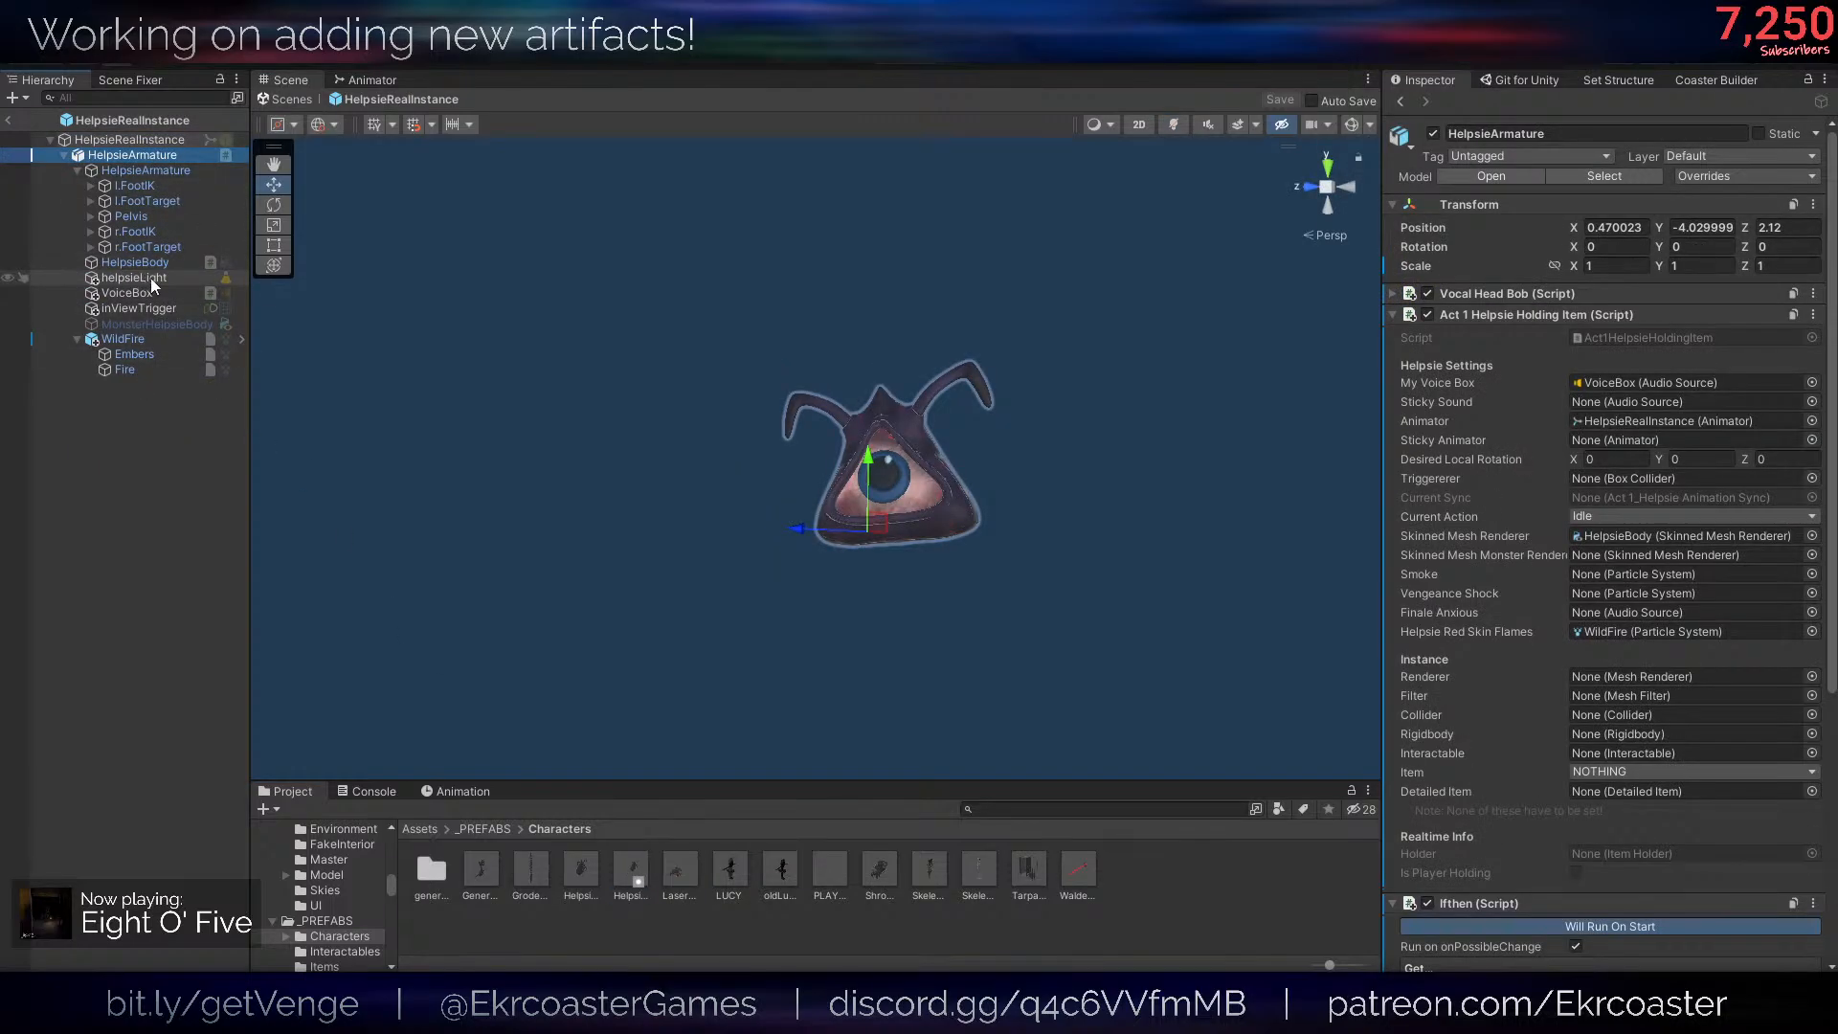
drag(140, 325, 1647, 554)
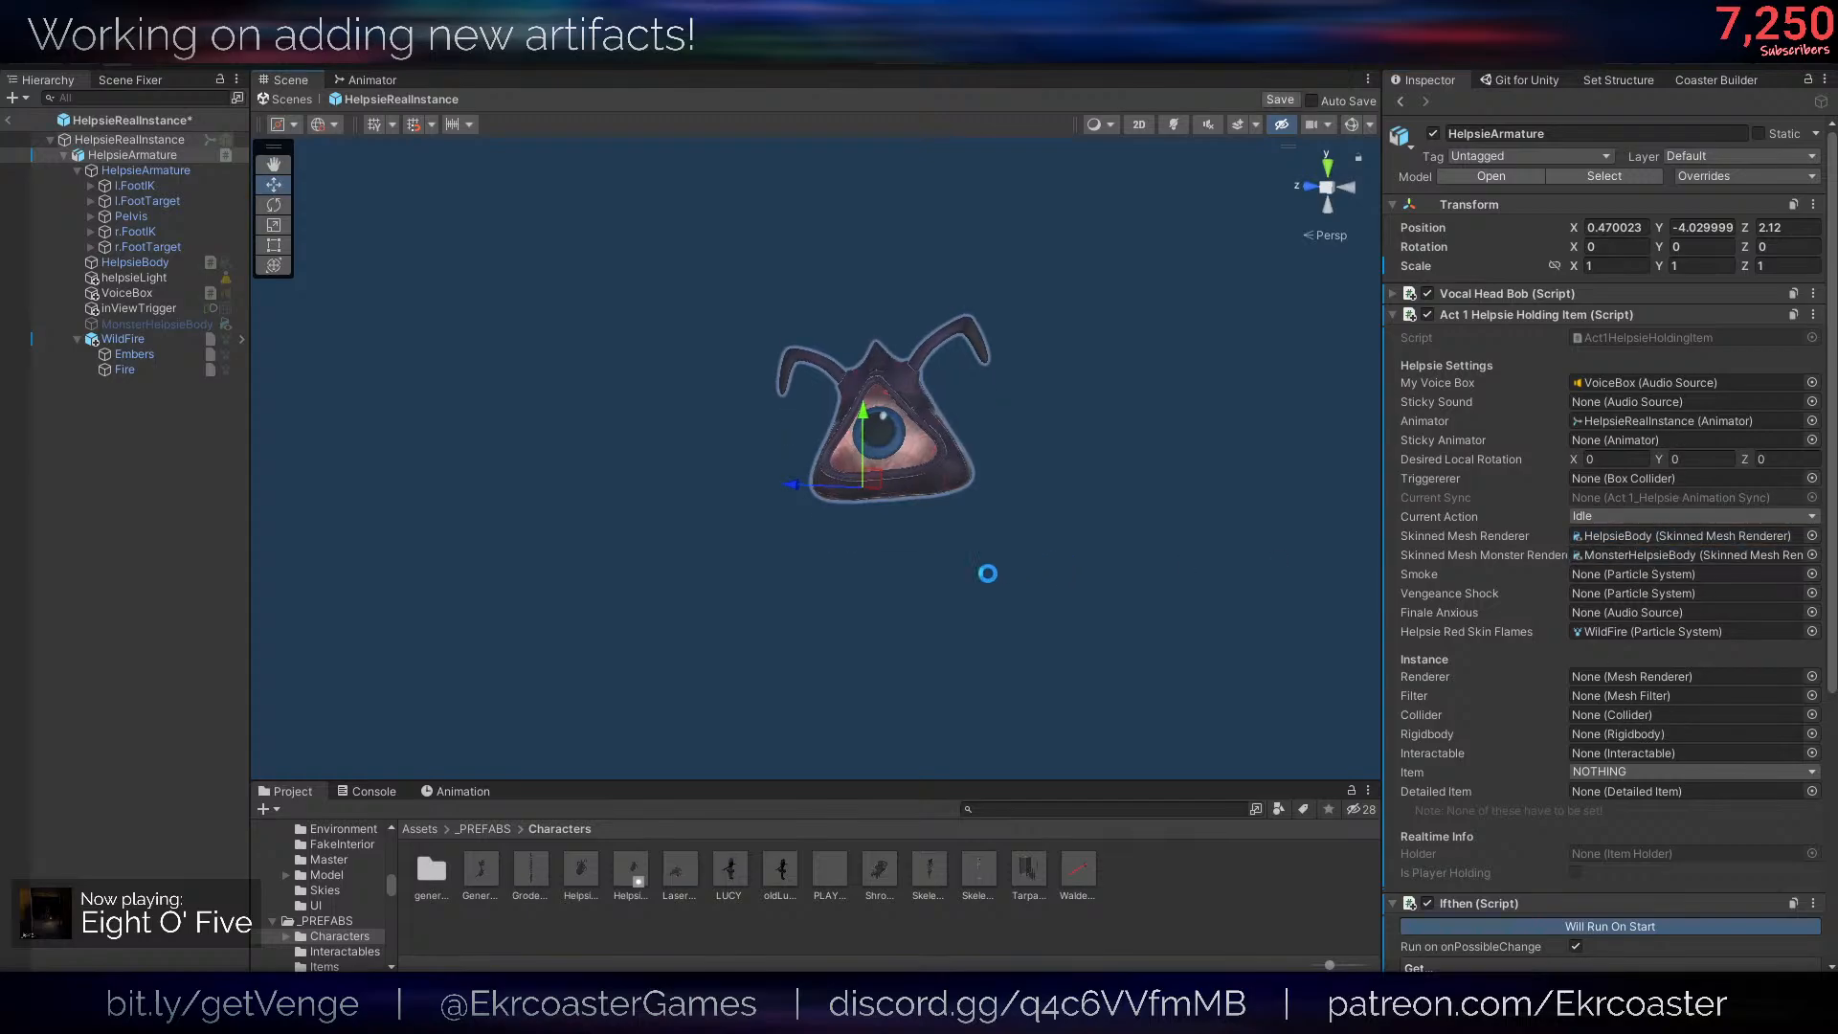
- Turn off Play On Awake for the WildFire, Embers and Fire particle systems in the HelpsieRealInstance prefab
click(122, 339)
shift+click(125, 370)
scroll(1536, 584, down, 3)
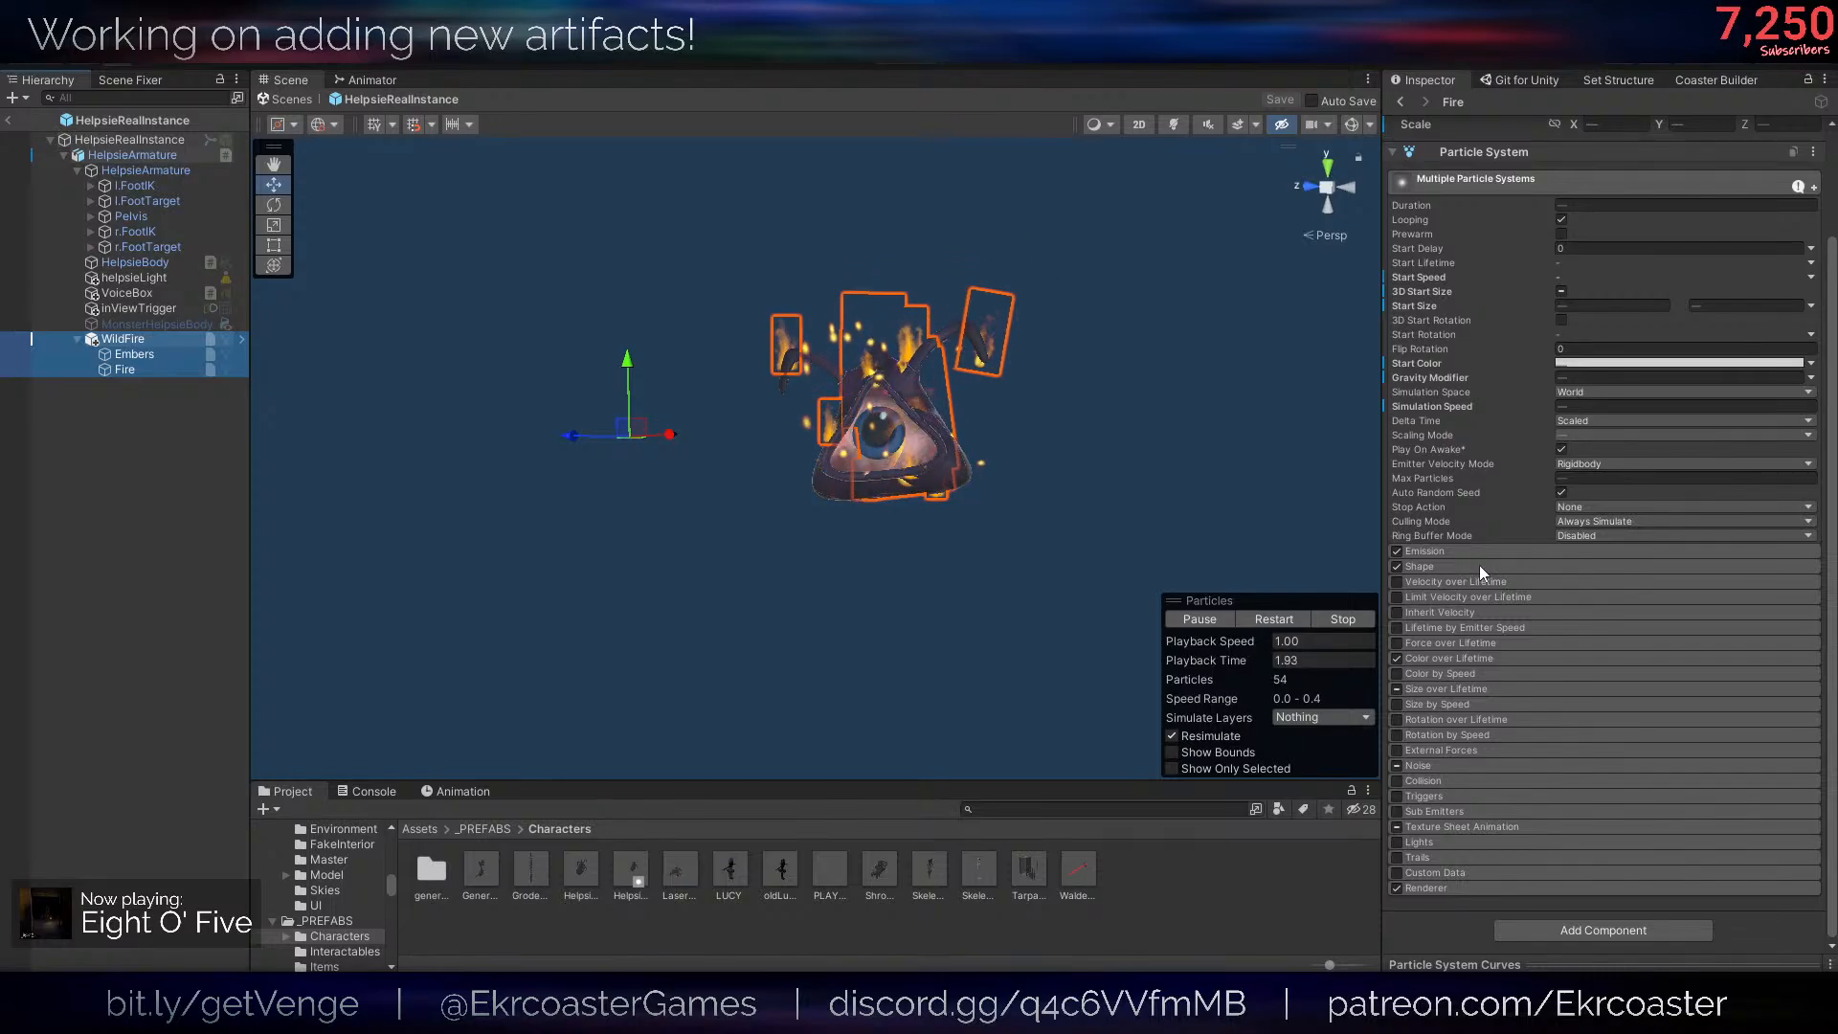
click(1561, 449)
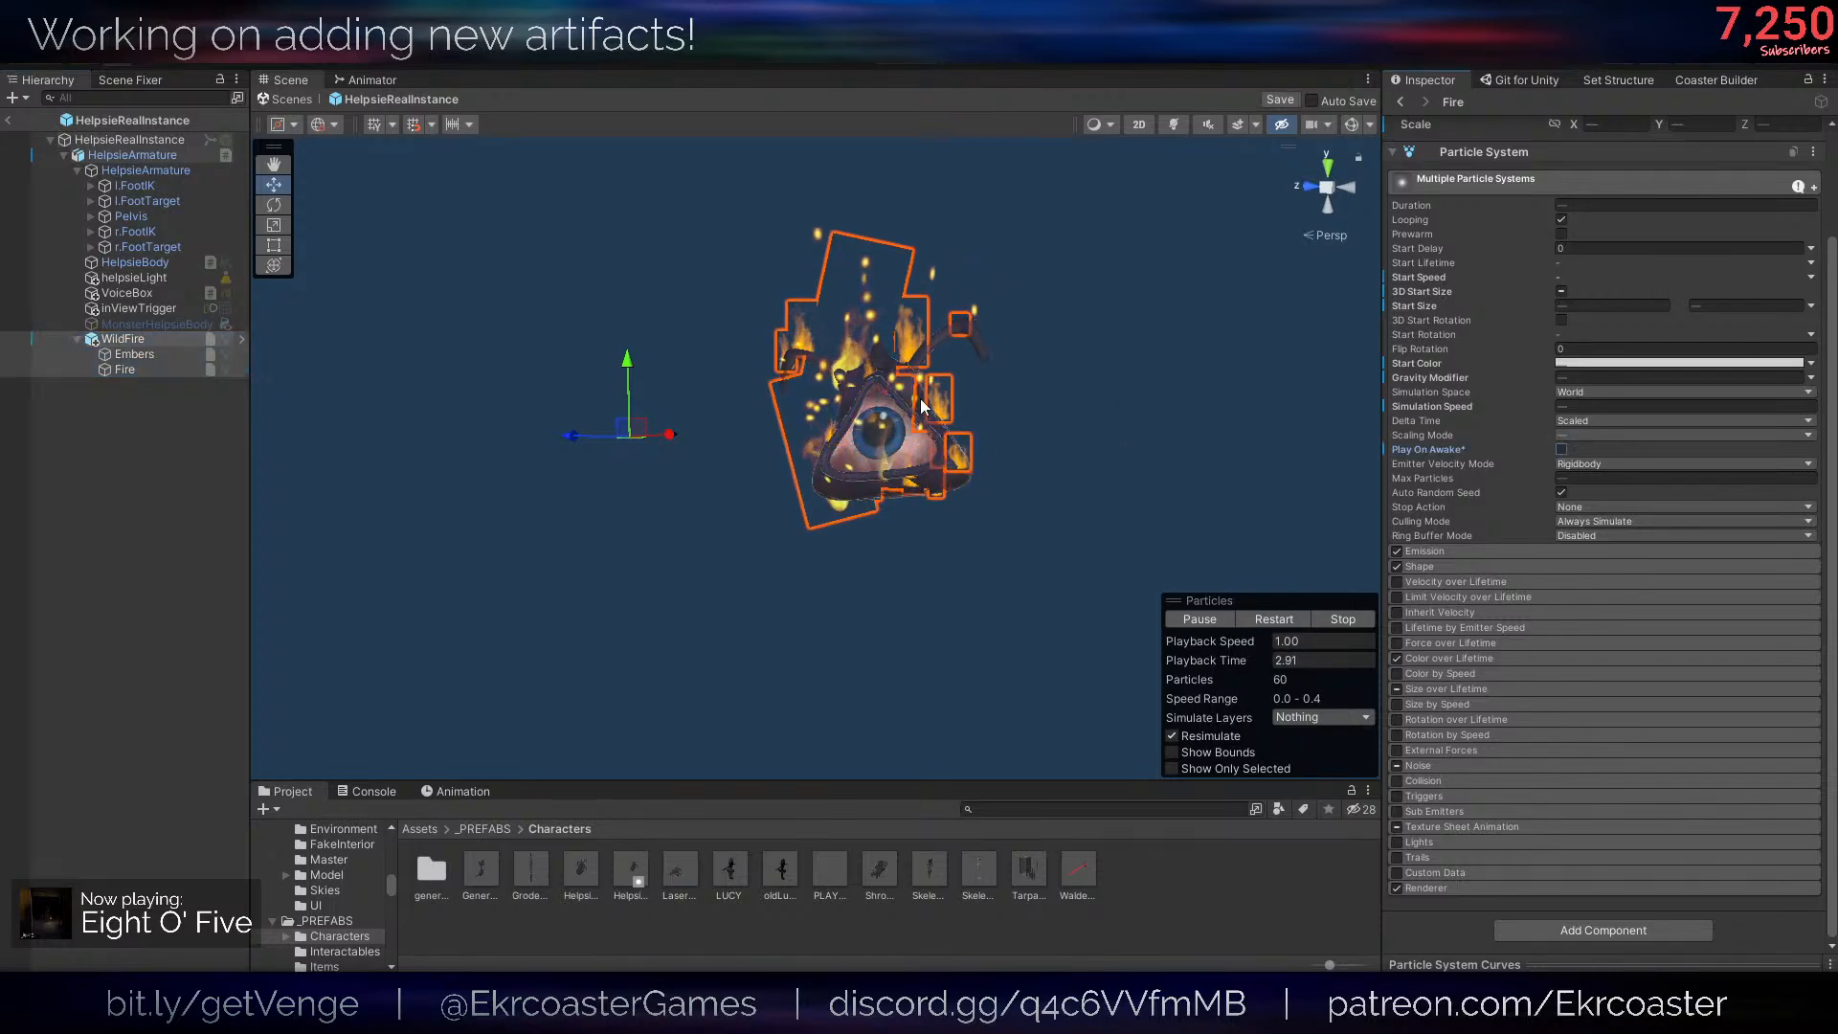
- Open the Helpsie prefab from the _PREFABS/Items folder
click(565, 895)
click(485, 831)
double_click(517, 893)
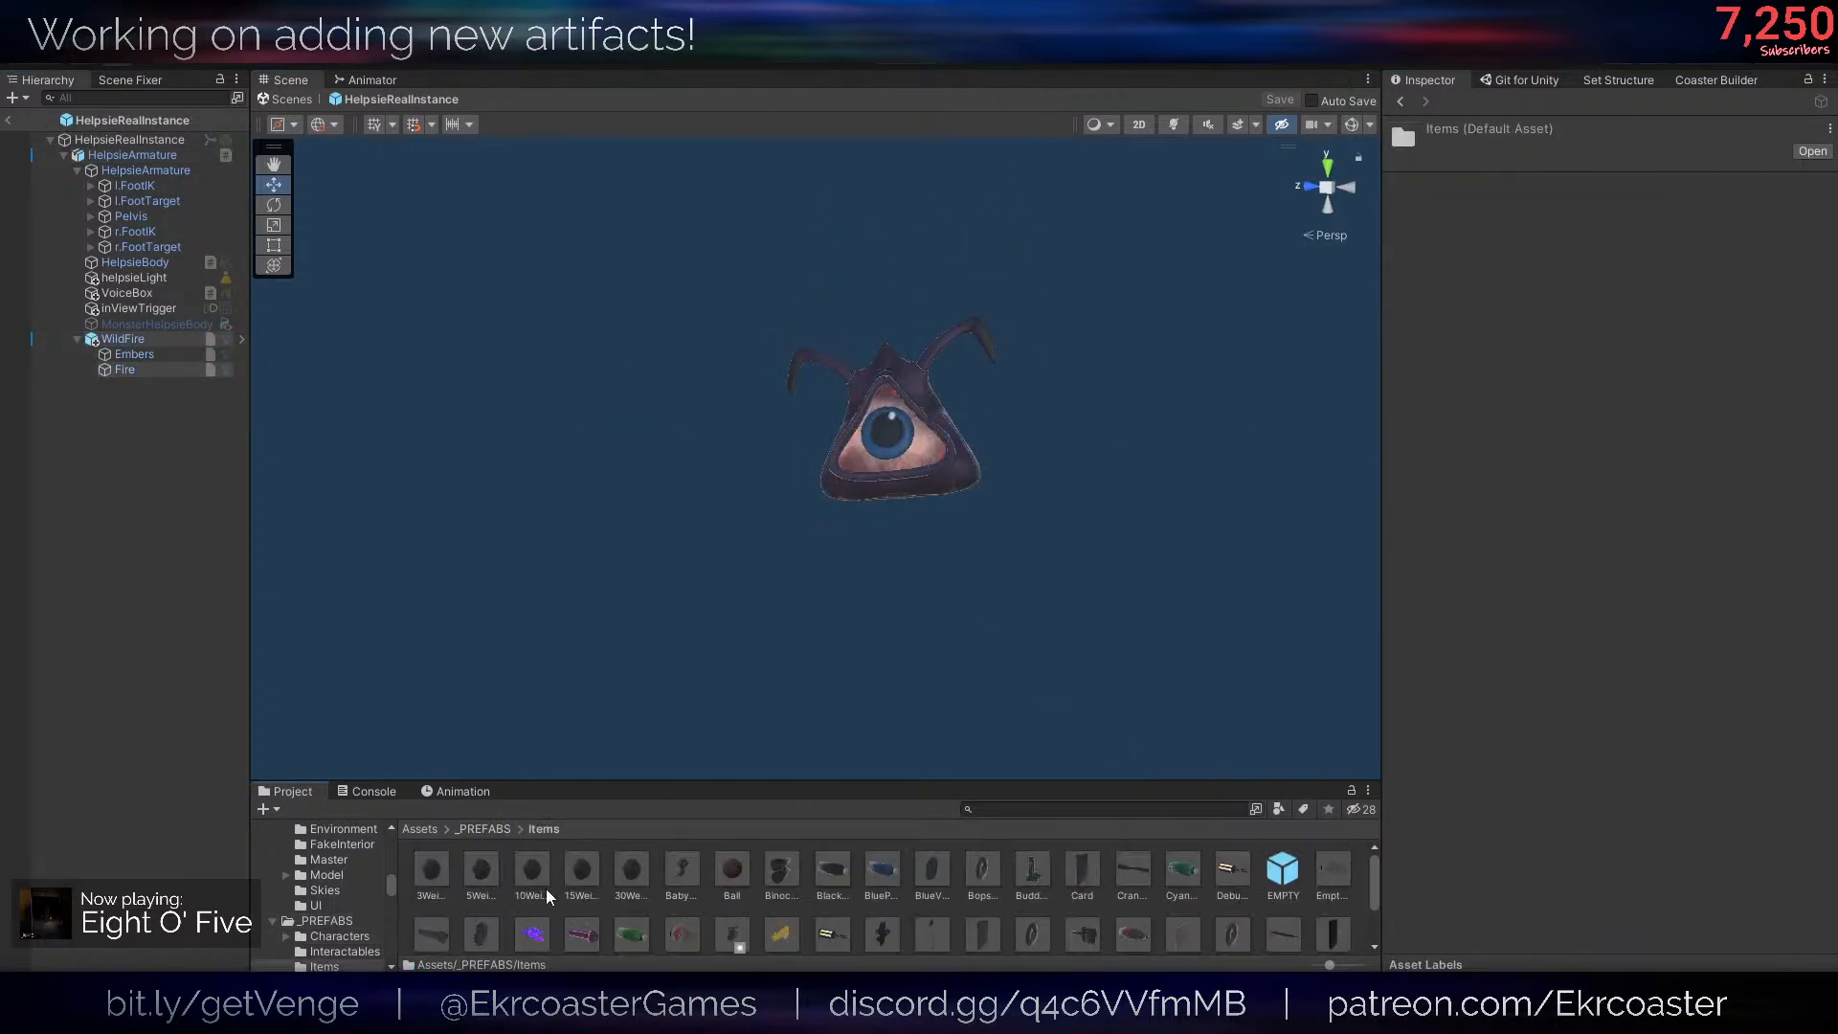
scroll(819, 946, down, 1)
double_click(733, 910)
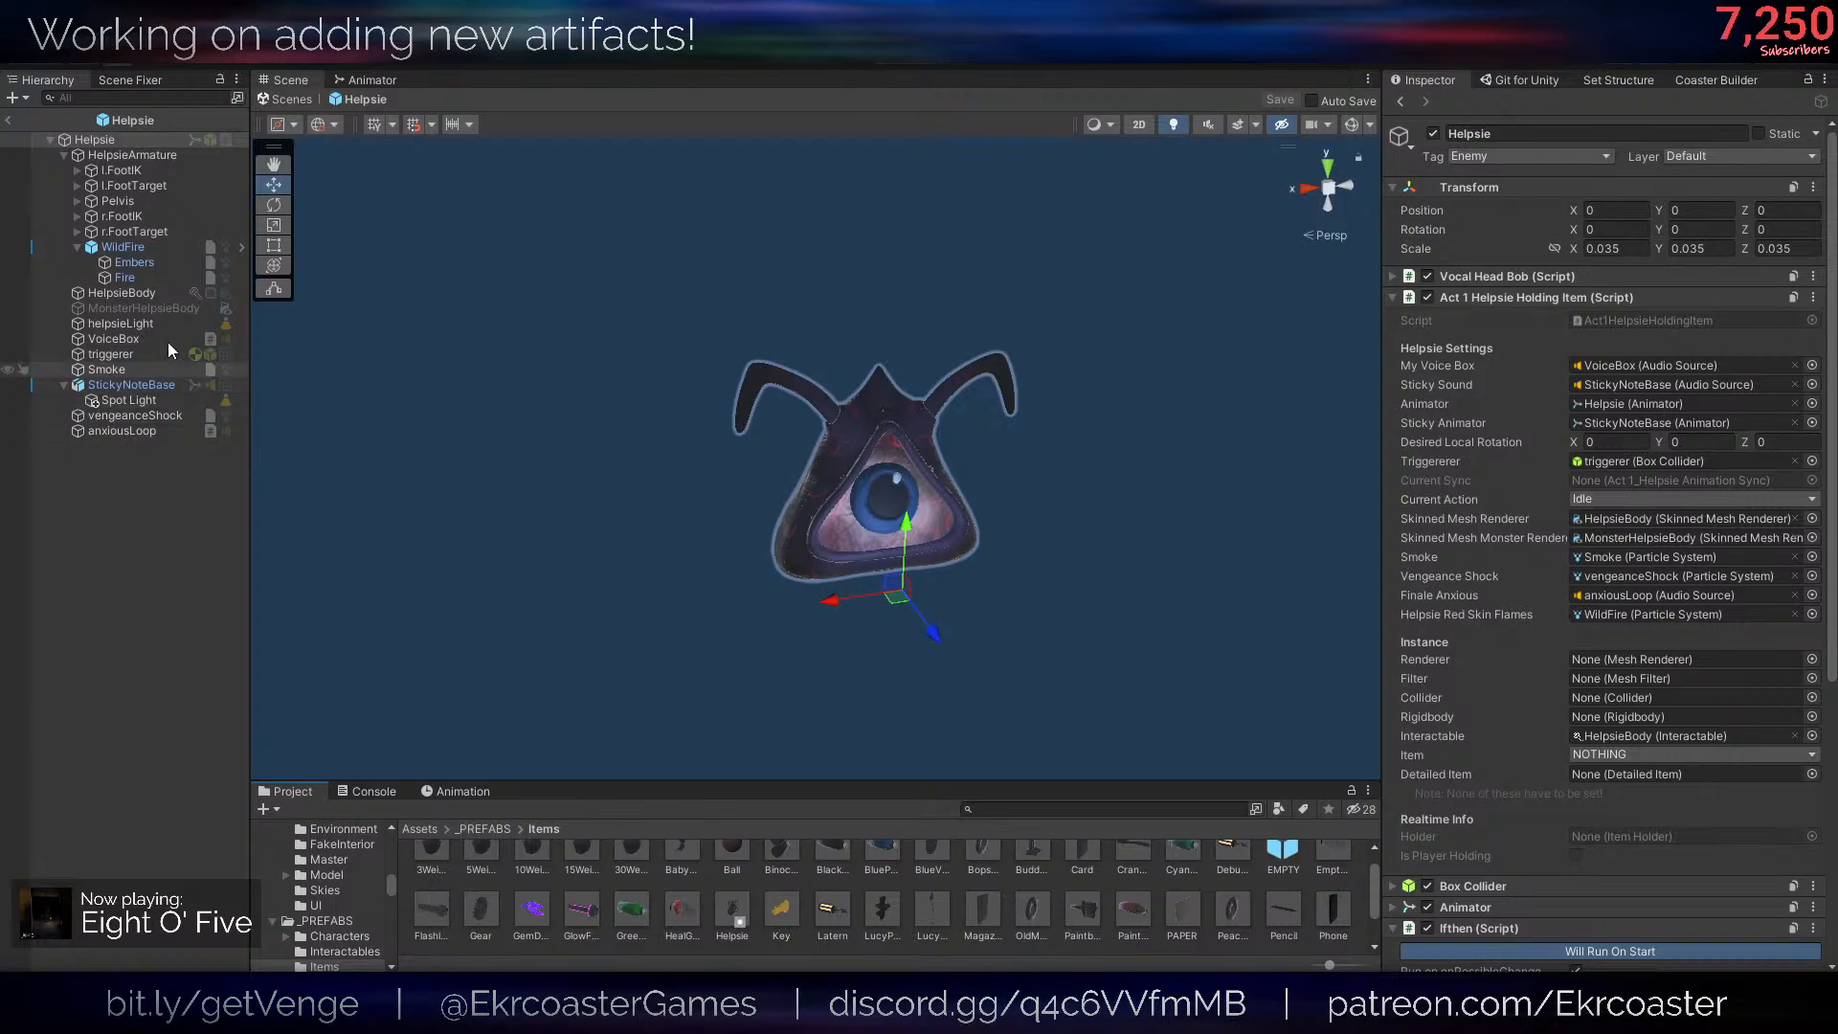
- Turn off Play On Awake for Helpsie's WildFire, Embers and Fire particle systems and return to the 1_Flipped scene
click(141, 249)
shift+click(157, 279)
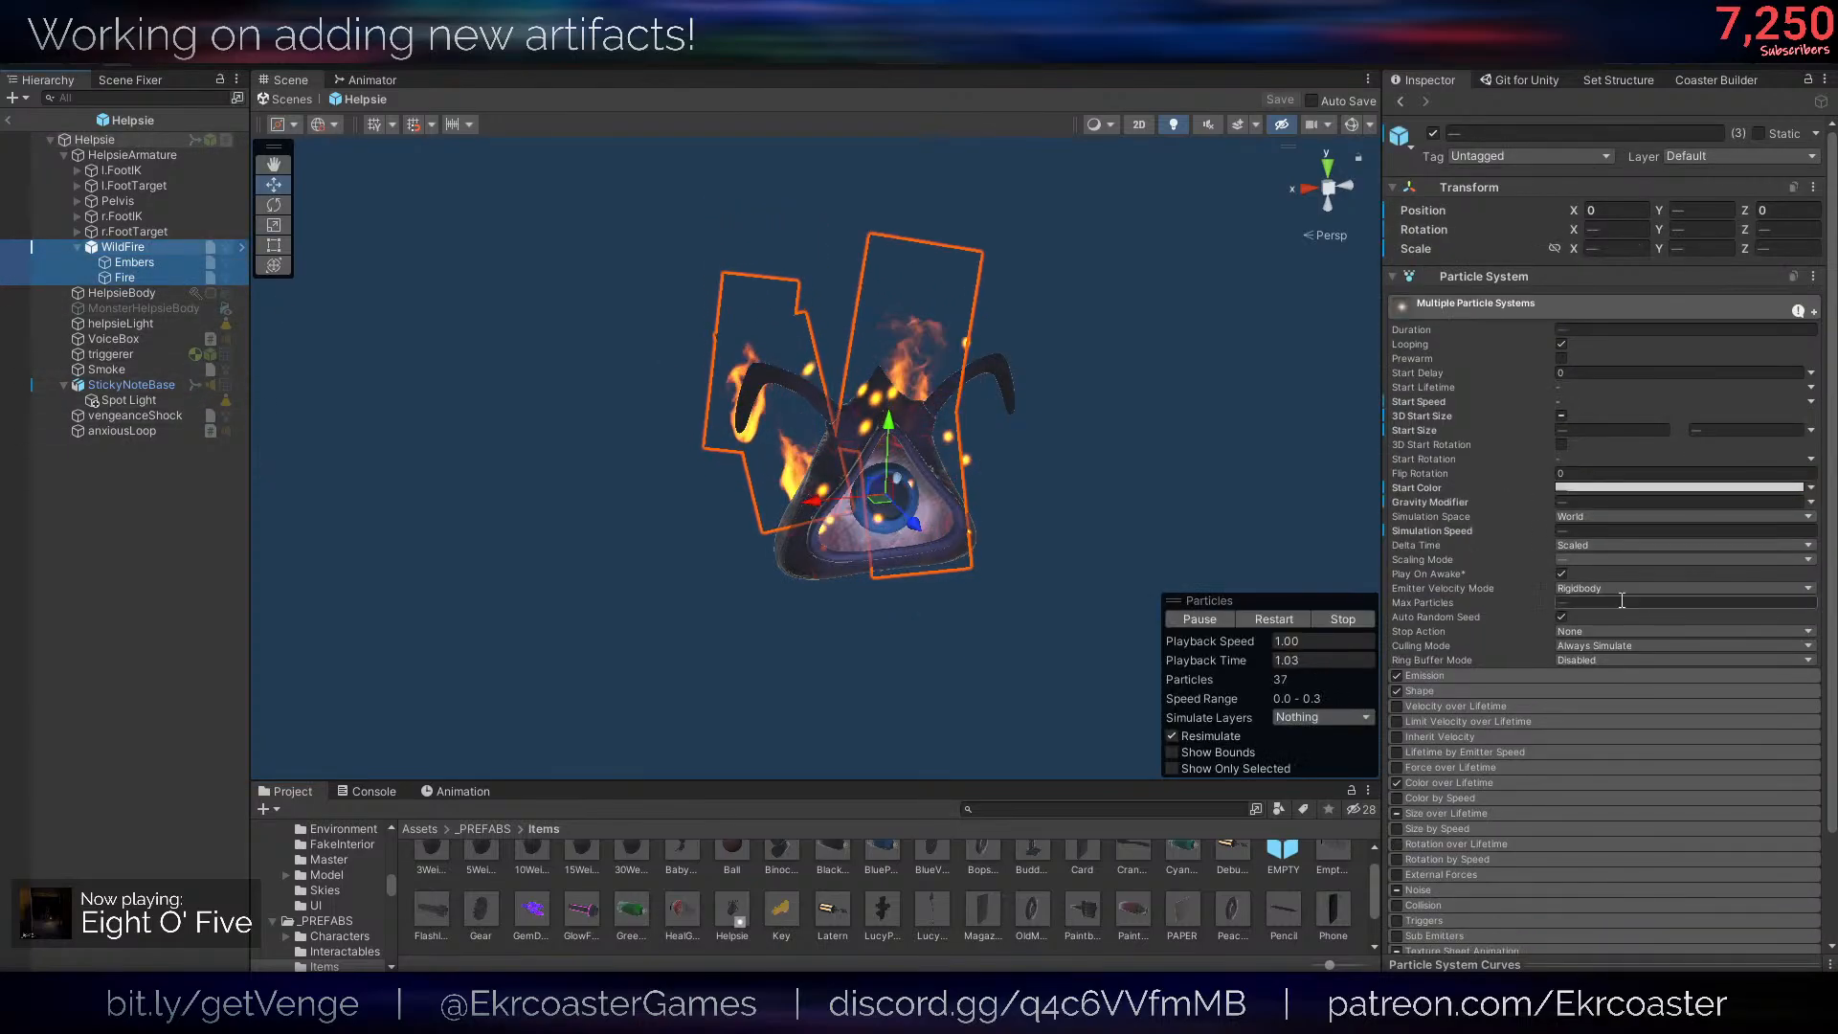
click(1562, 574)
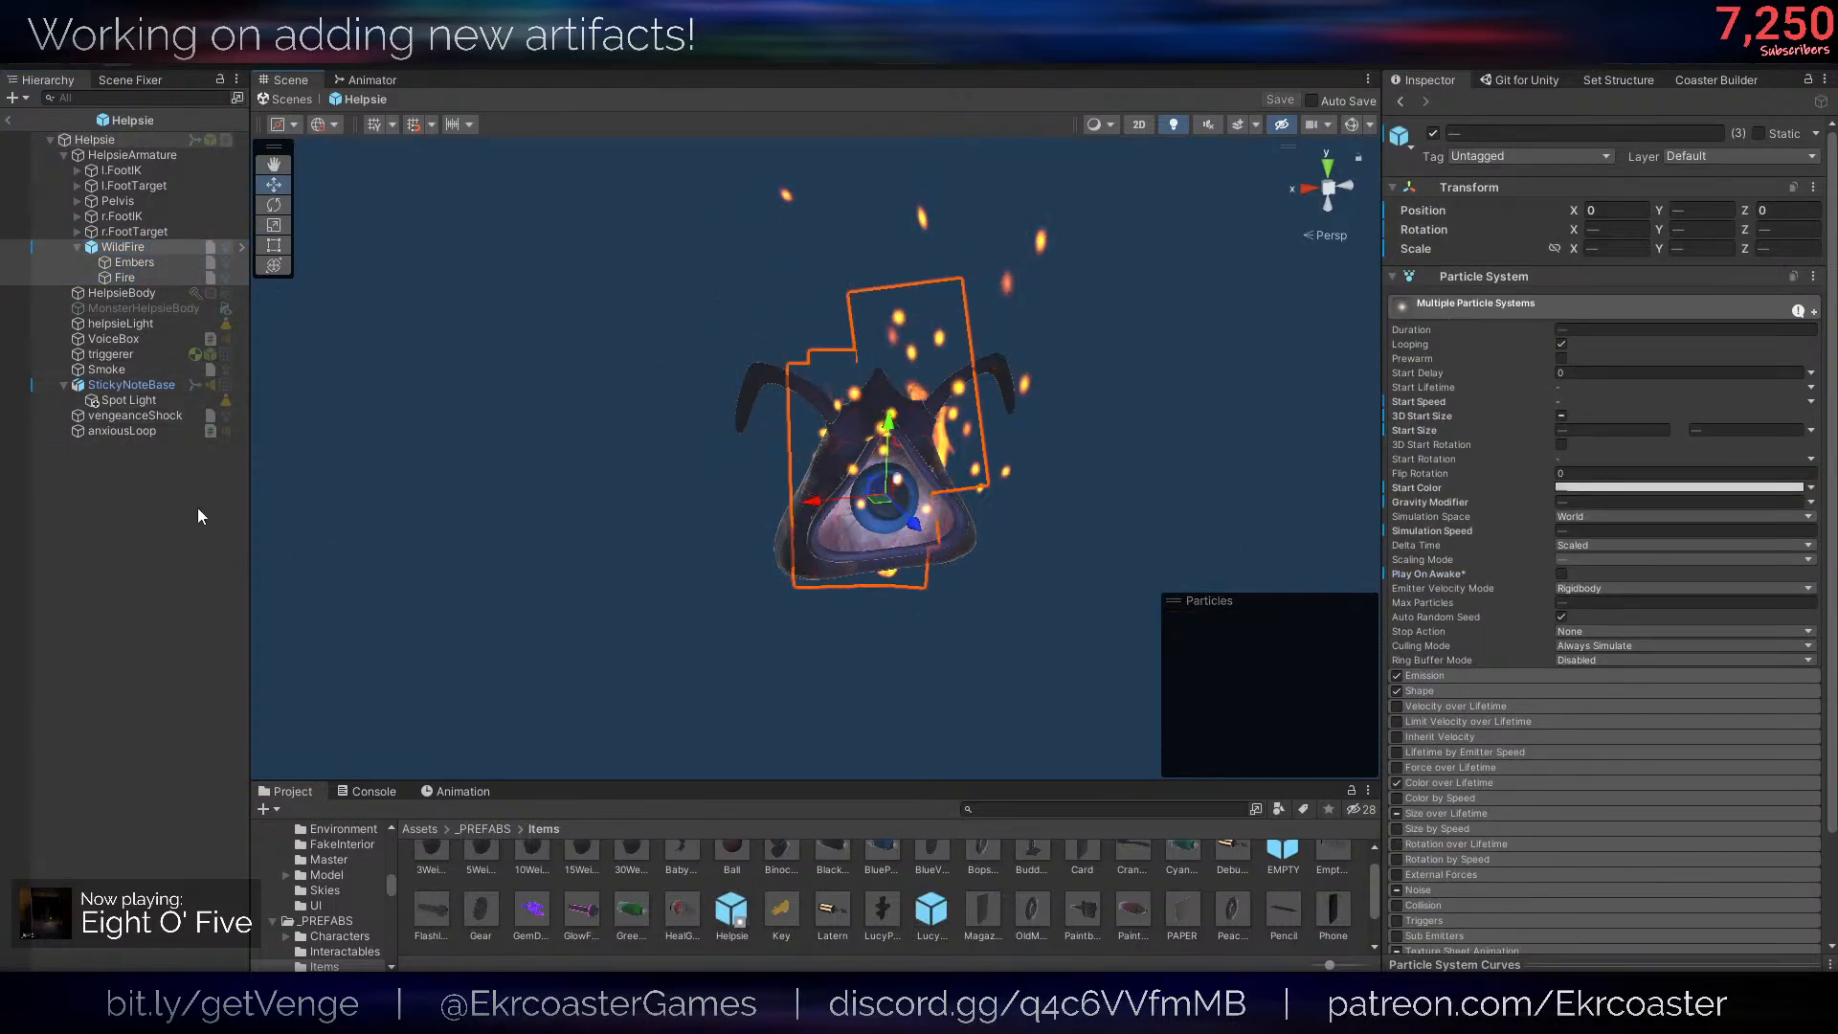
click(7, 120)
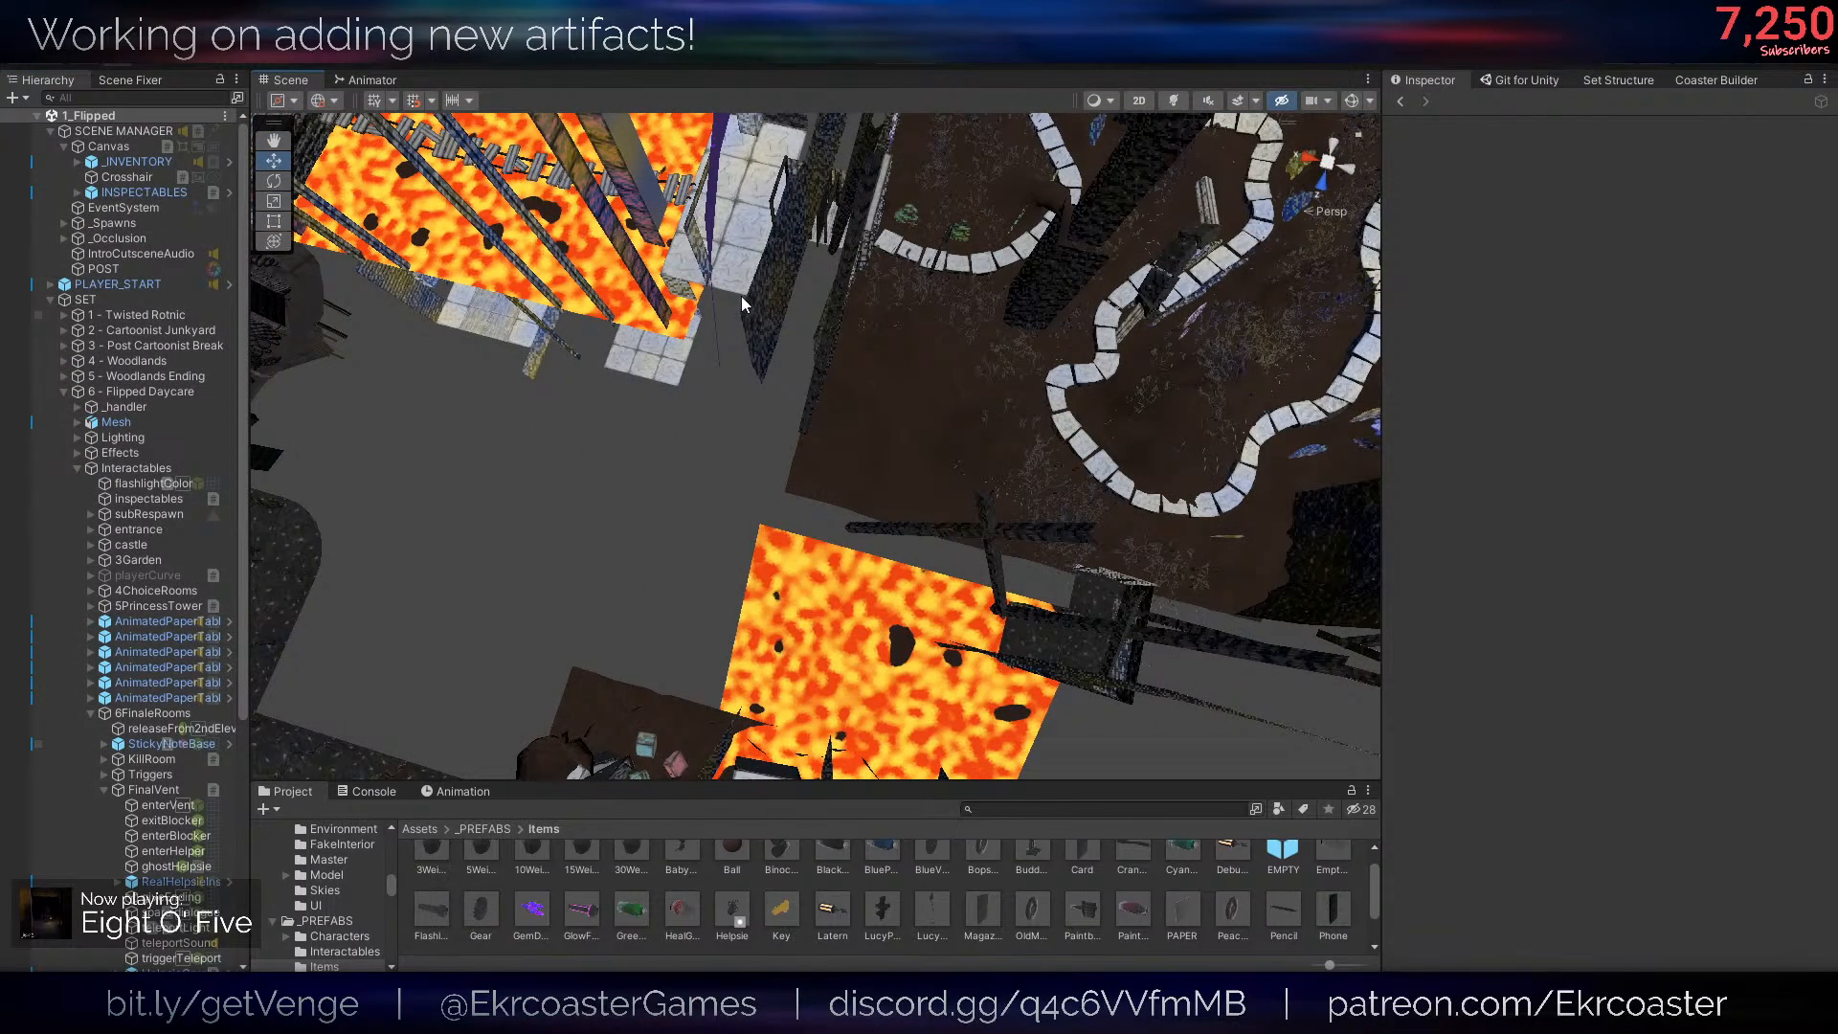
- Set the Scene Loader position on SCENE MANAGER to 12 (Forgotten Halls) and start the game
click(81, 133)
right_drag(1043, 249, 1082, 125)
click(1072, 51)
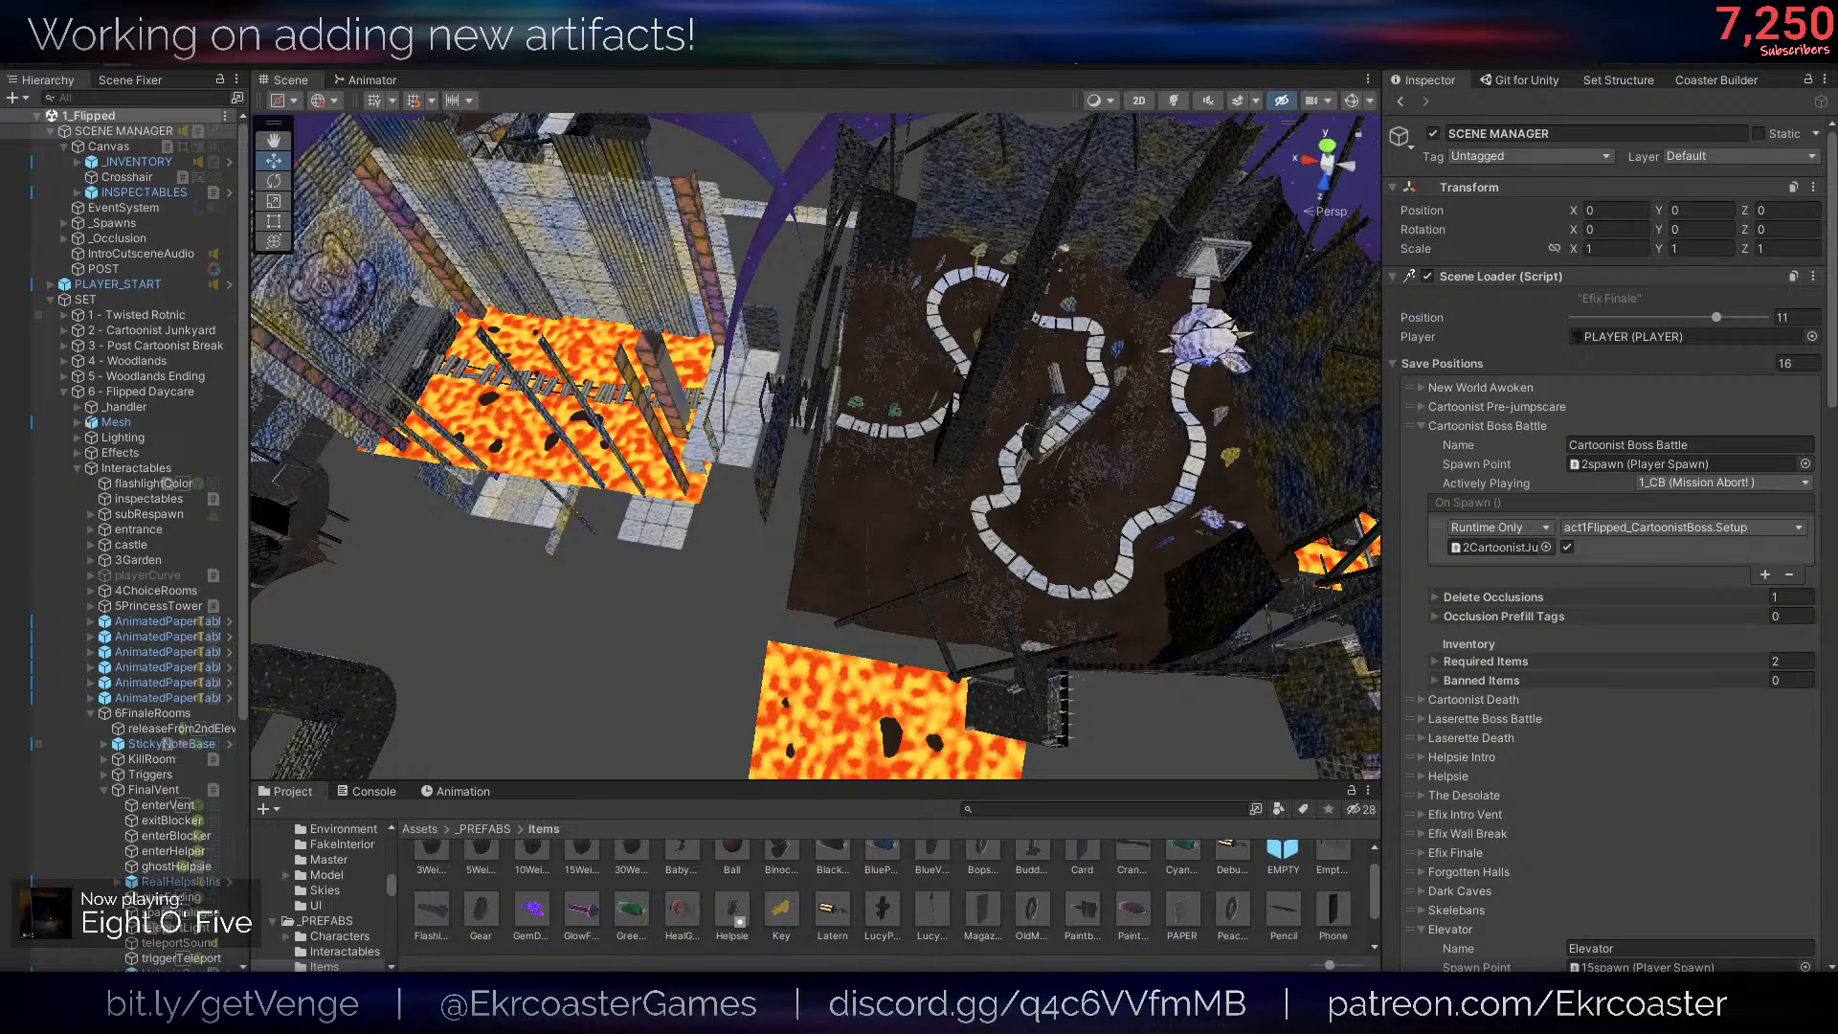
drag(1072, 49, 1078, 49)
right_drag(821, 226, 802, 262)
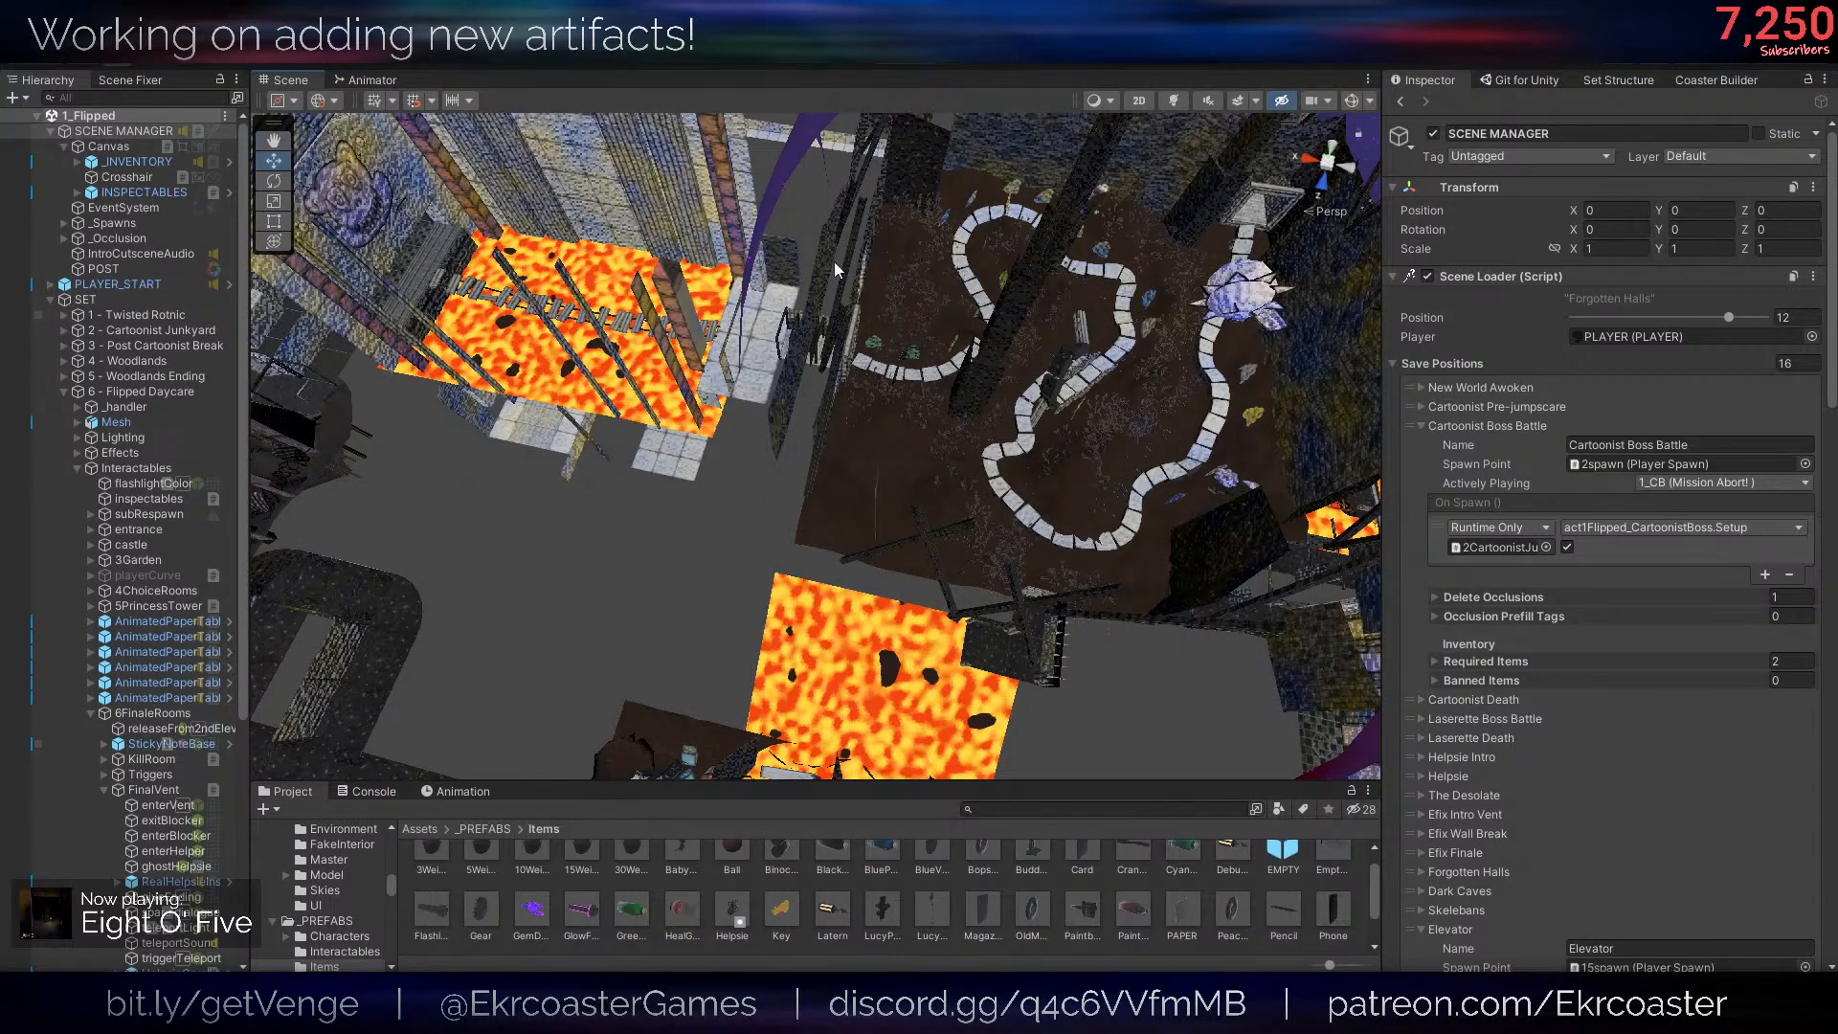
click(835, 262)
click(884, 63)
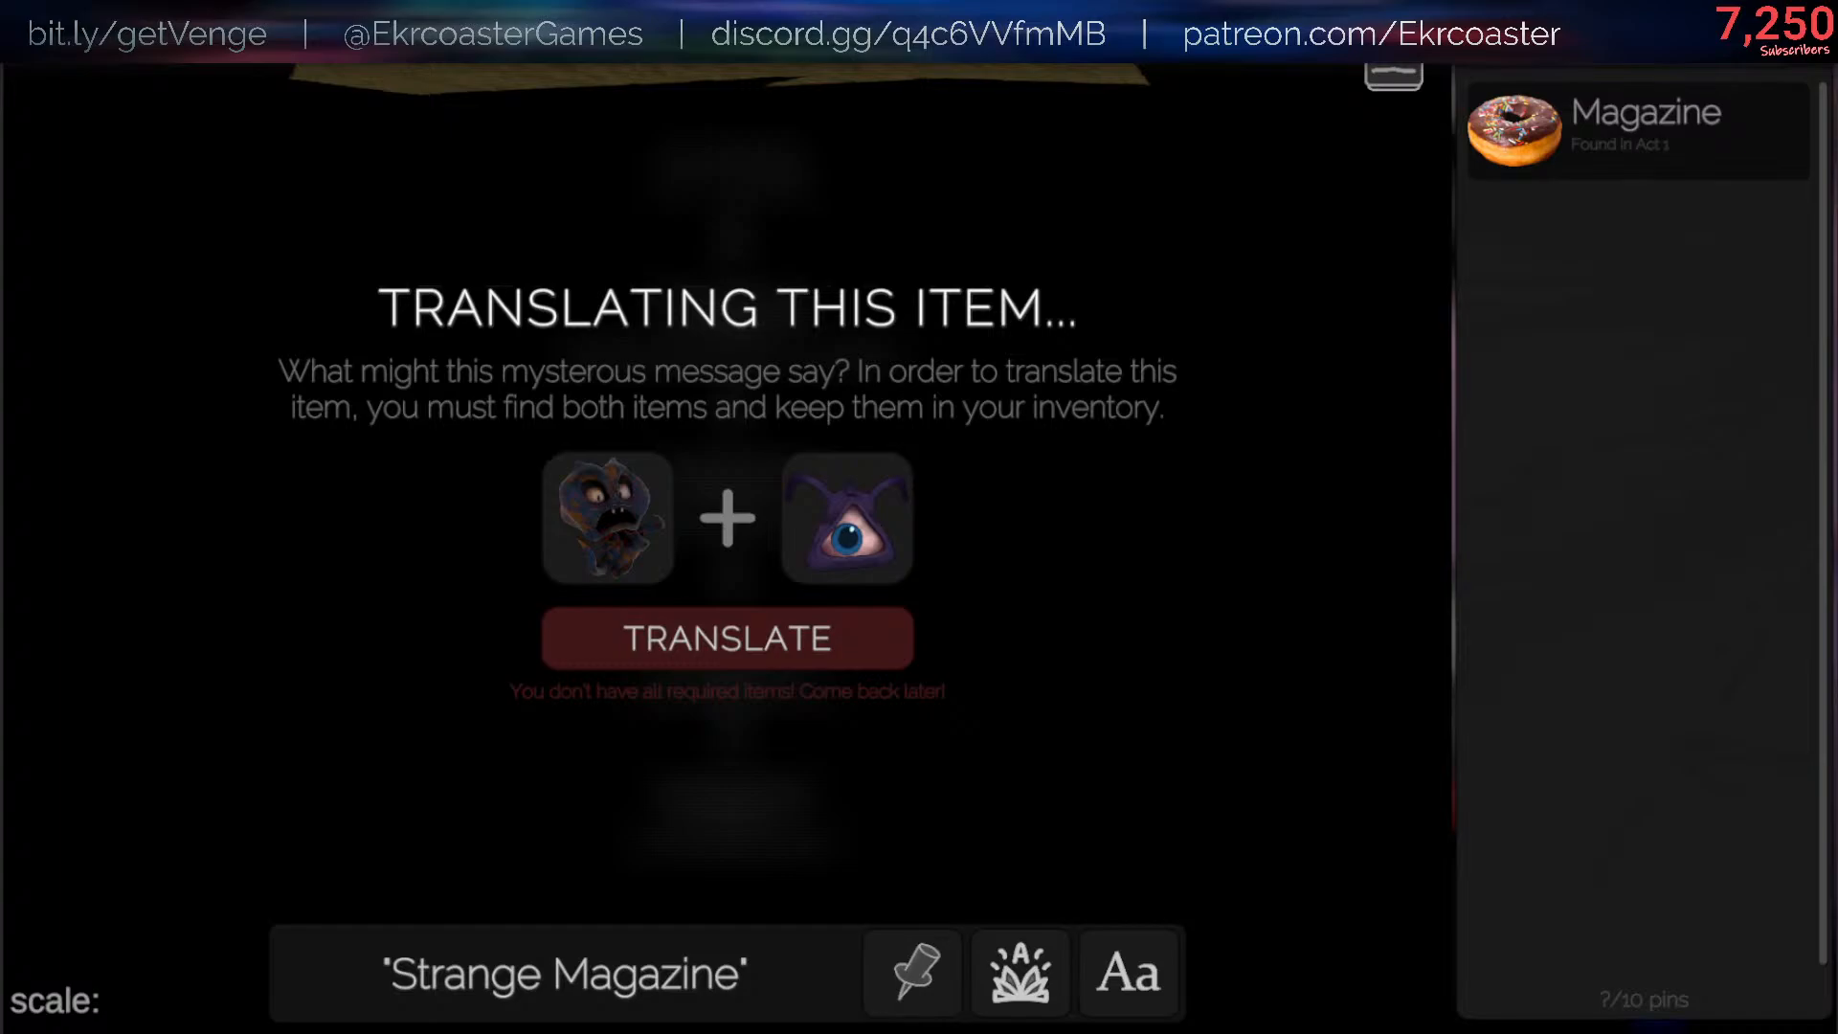
- Close the Strange Magazine view and try the in-game console command /flashlight setColor red
key(Escape)
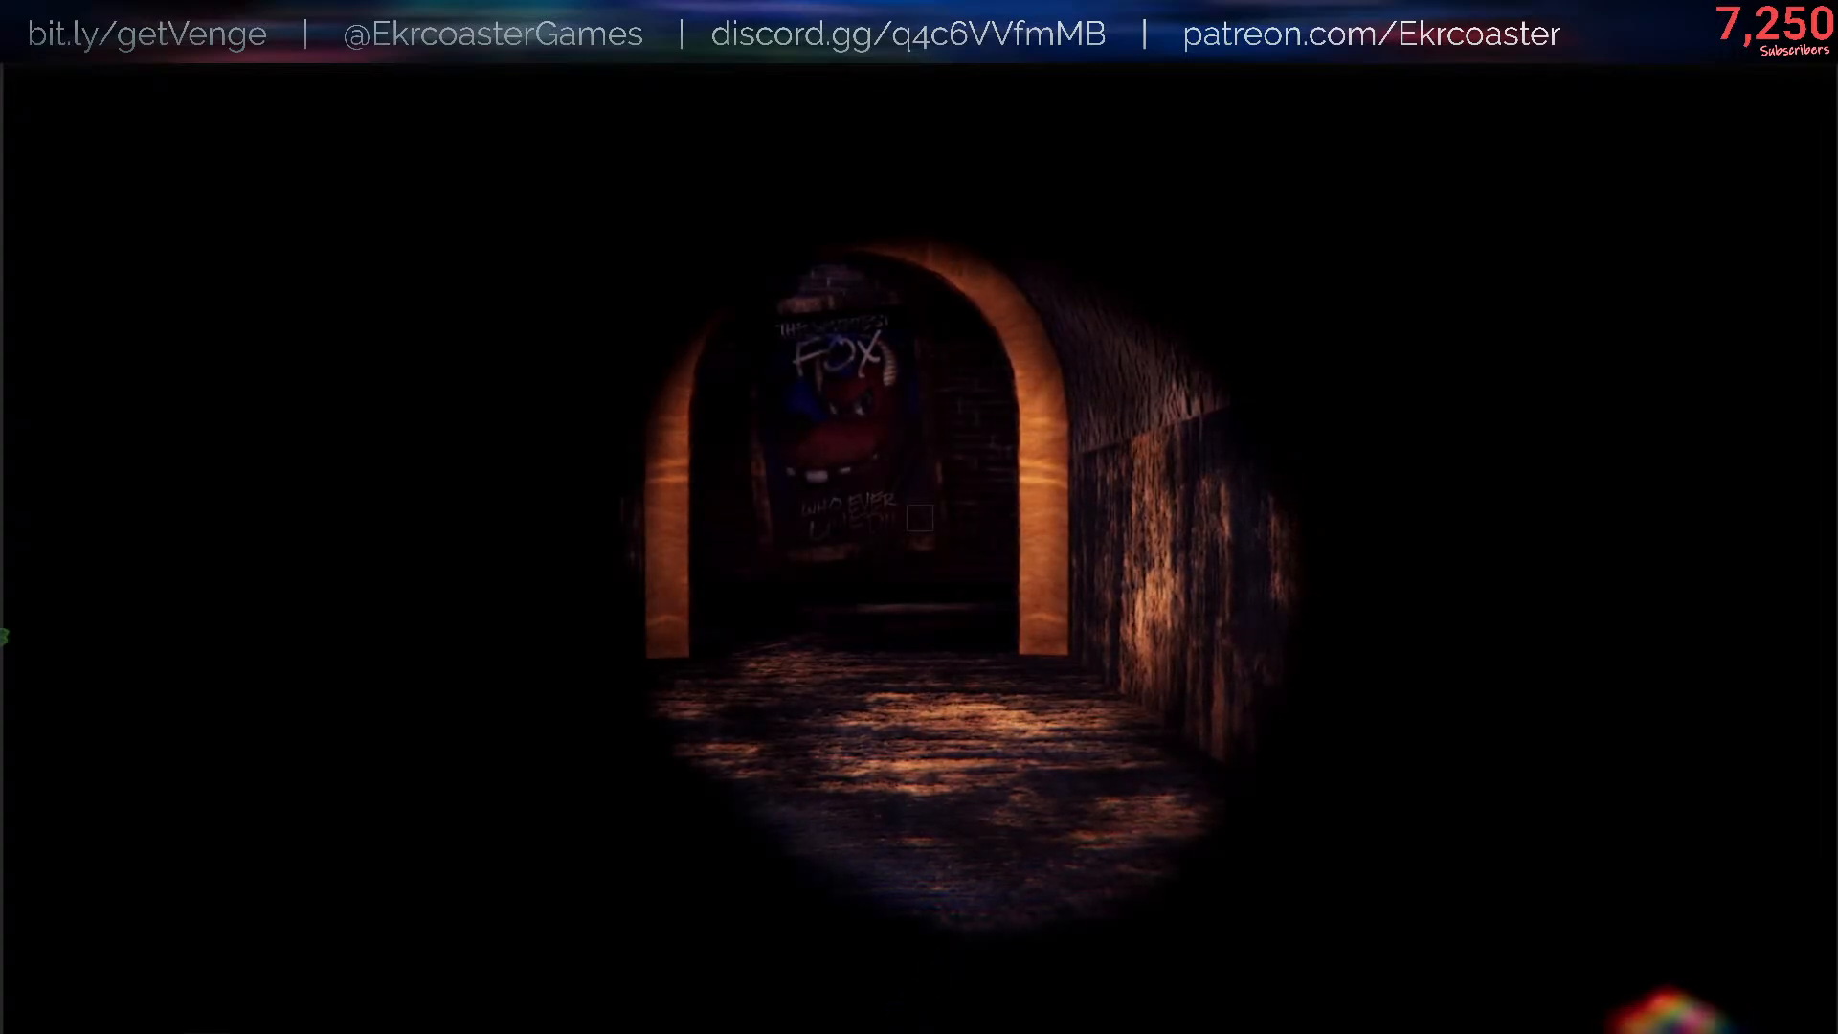
text(/)
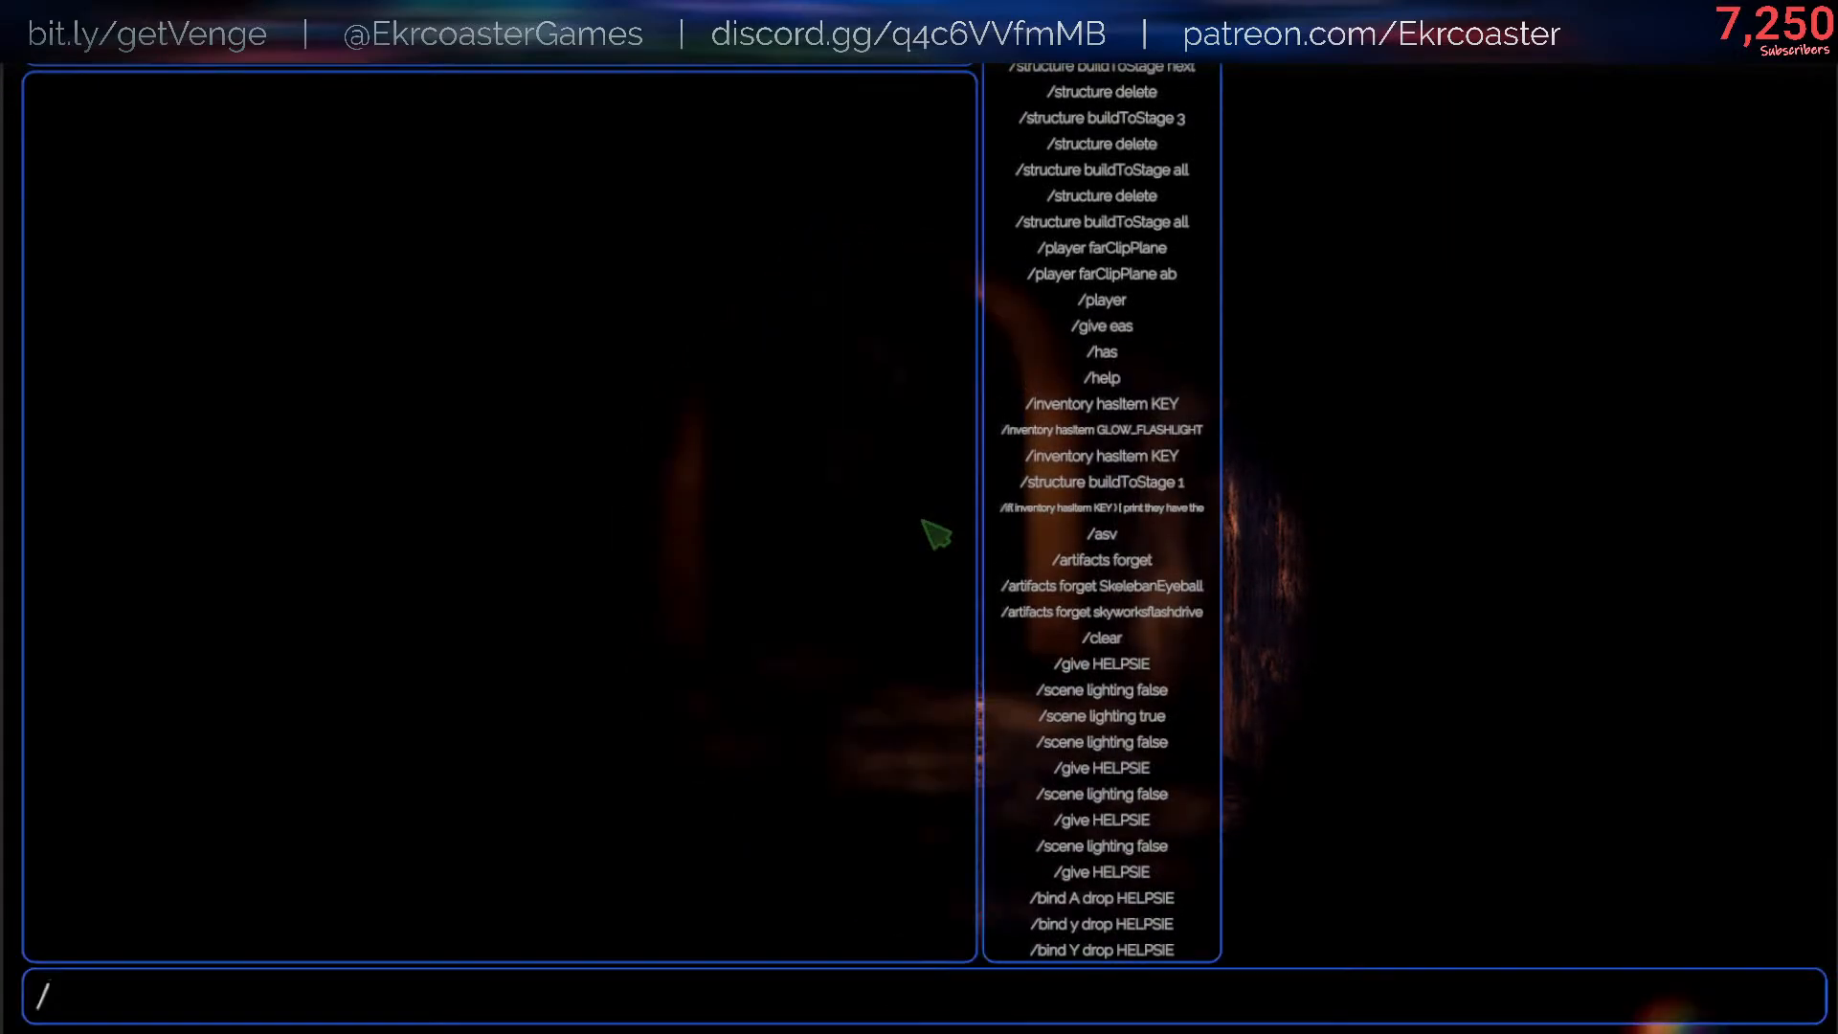
key(Up)
key(Down)
key(Down)
text(f)
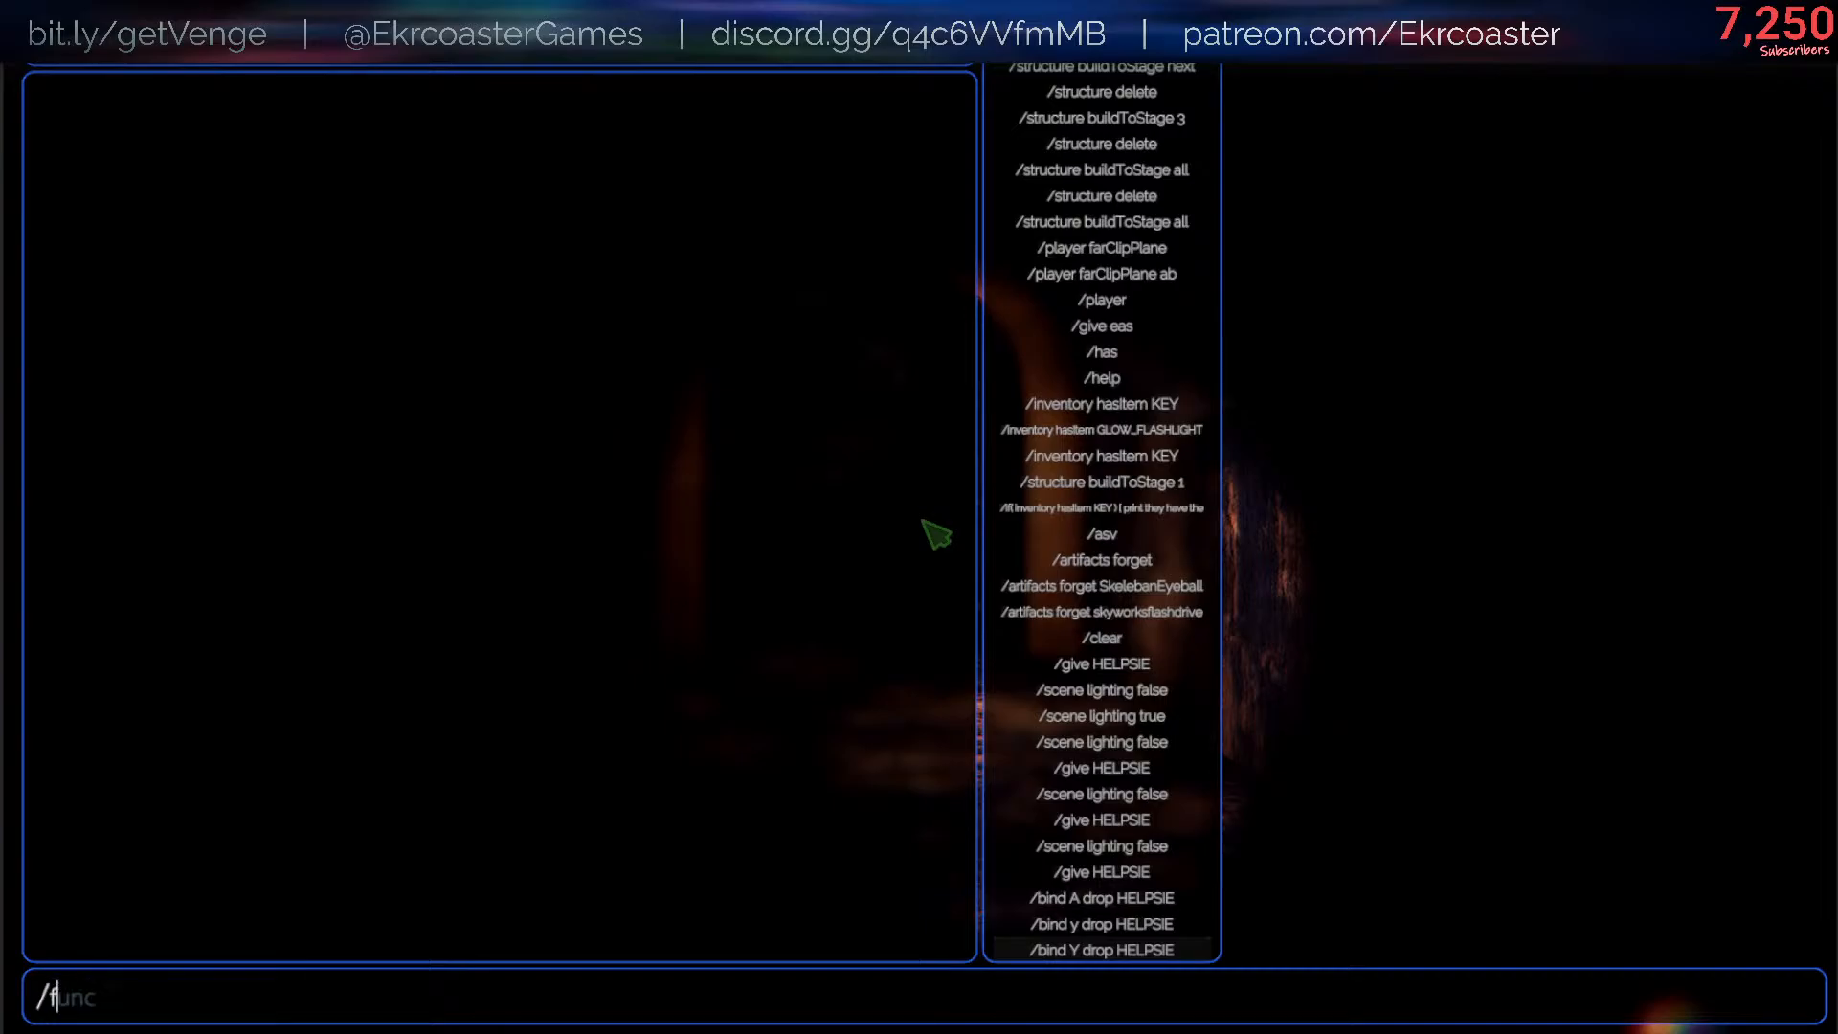
text(lashlight set)
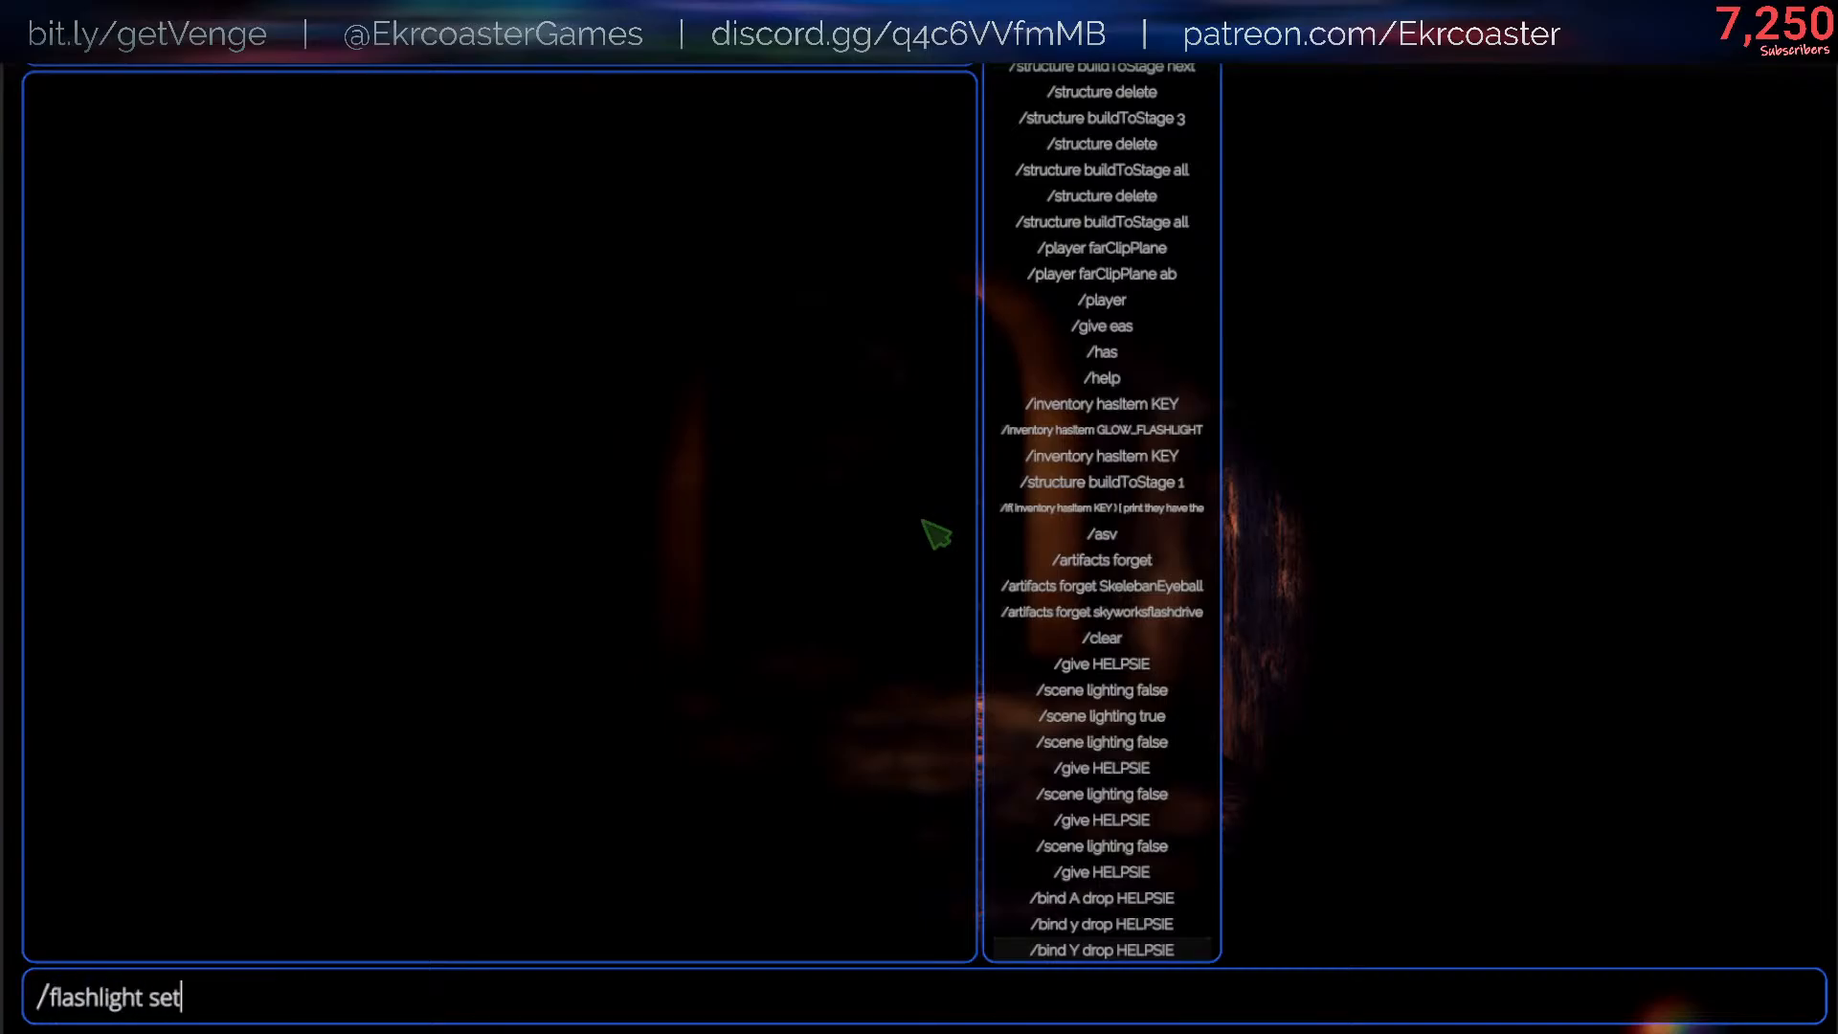
text(Color red)
key(Return)
key(Escape)
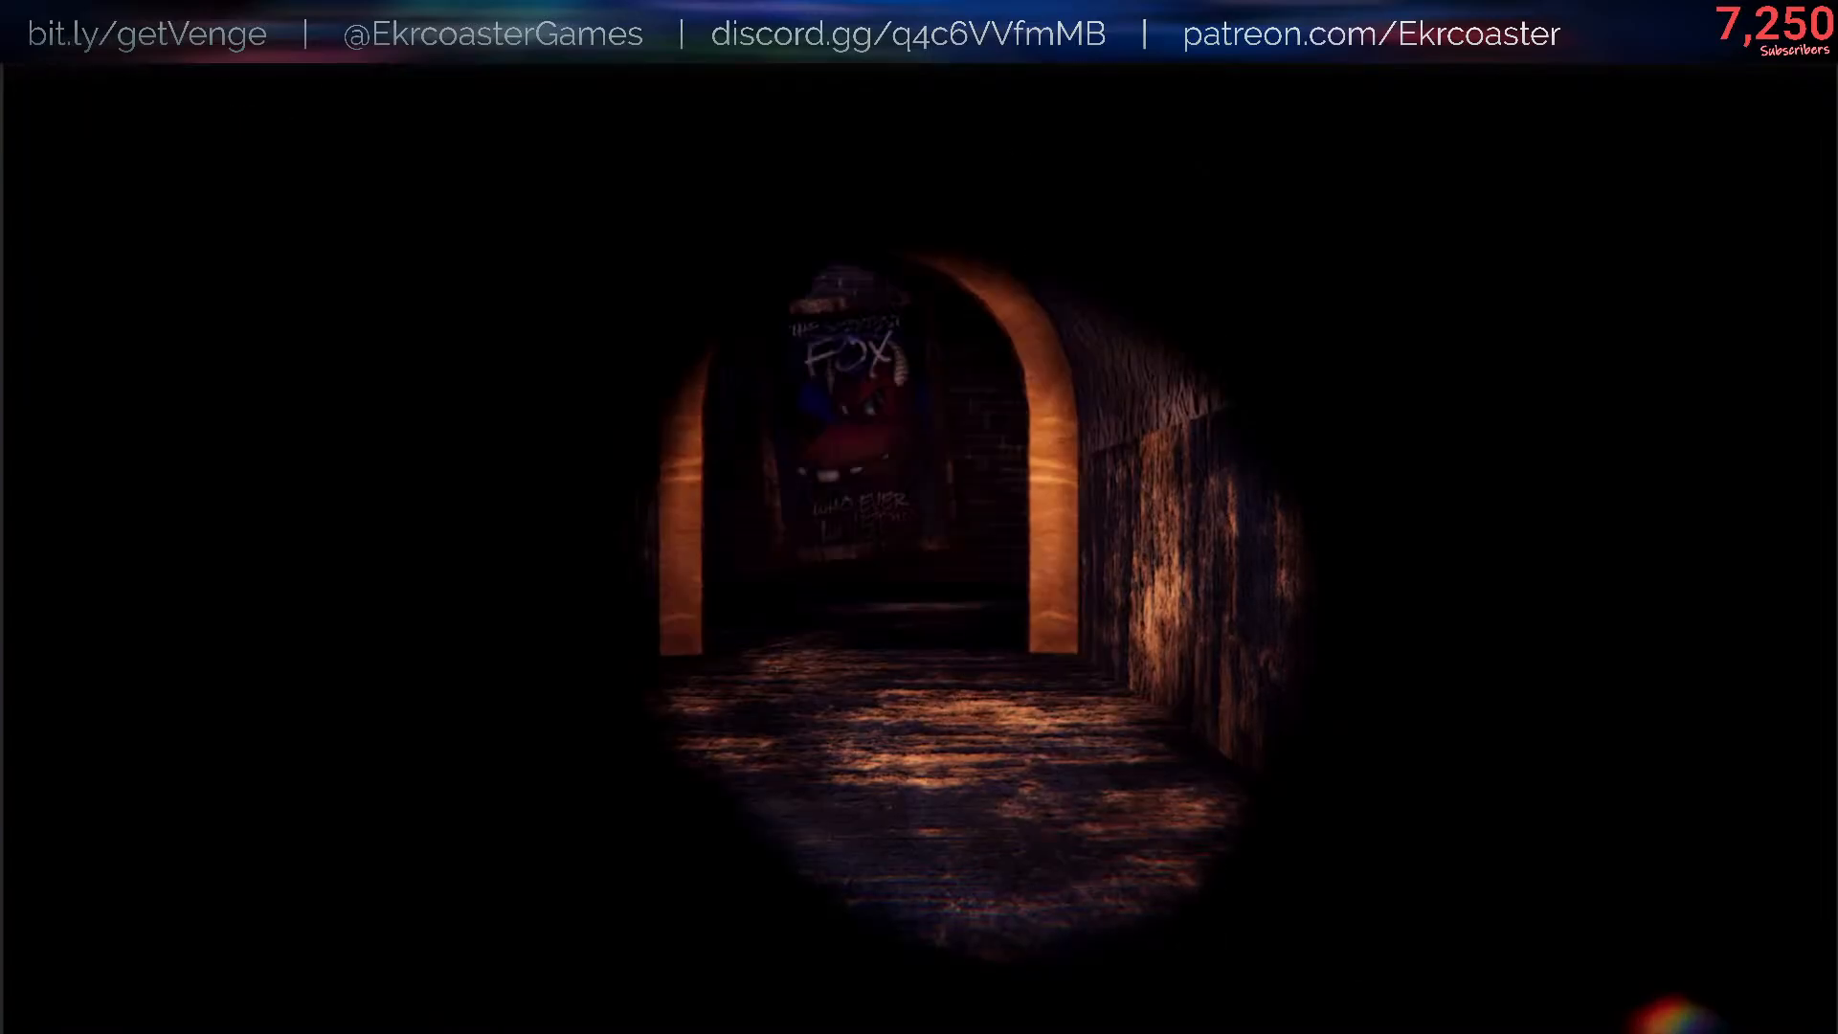
- Walk forward, drop the glow flashlight and examine it up close on the floor
key(w)
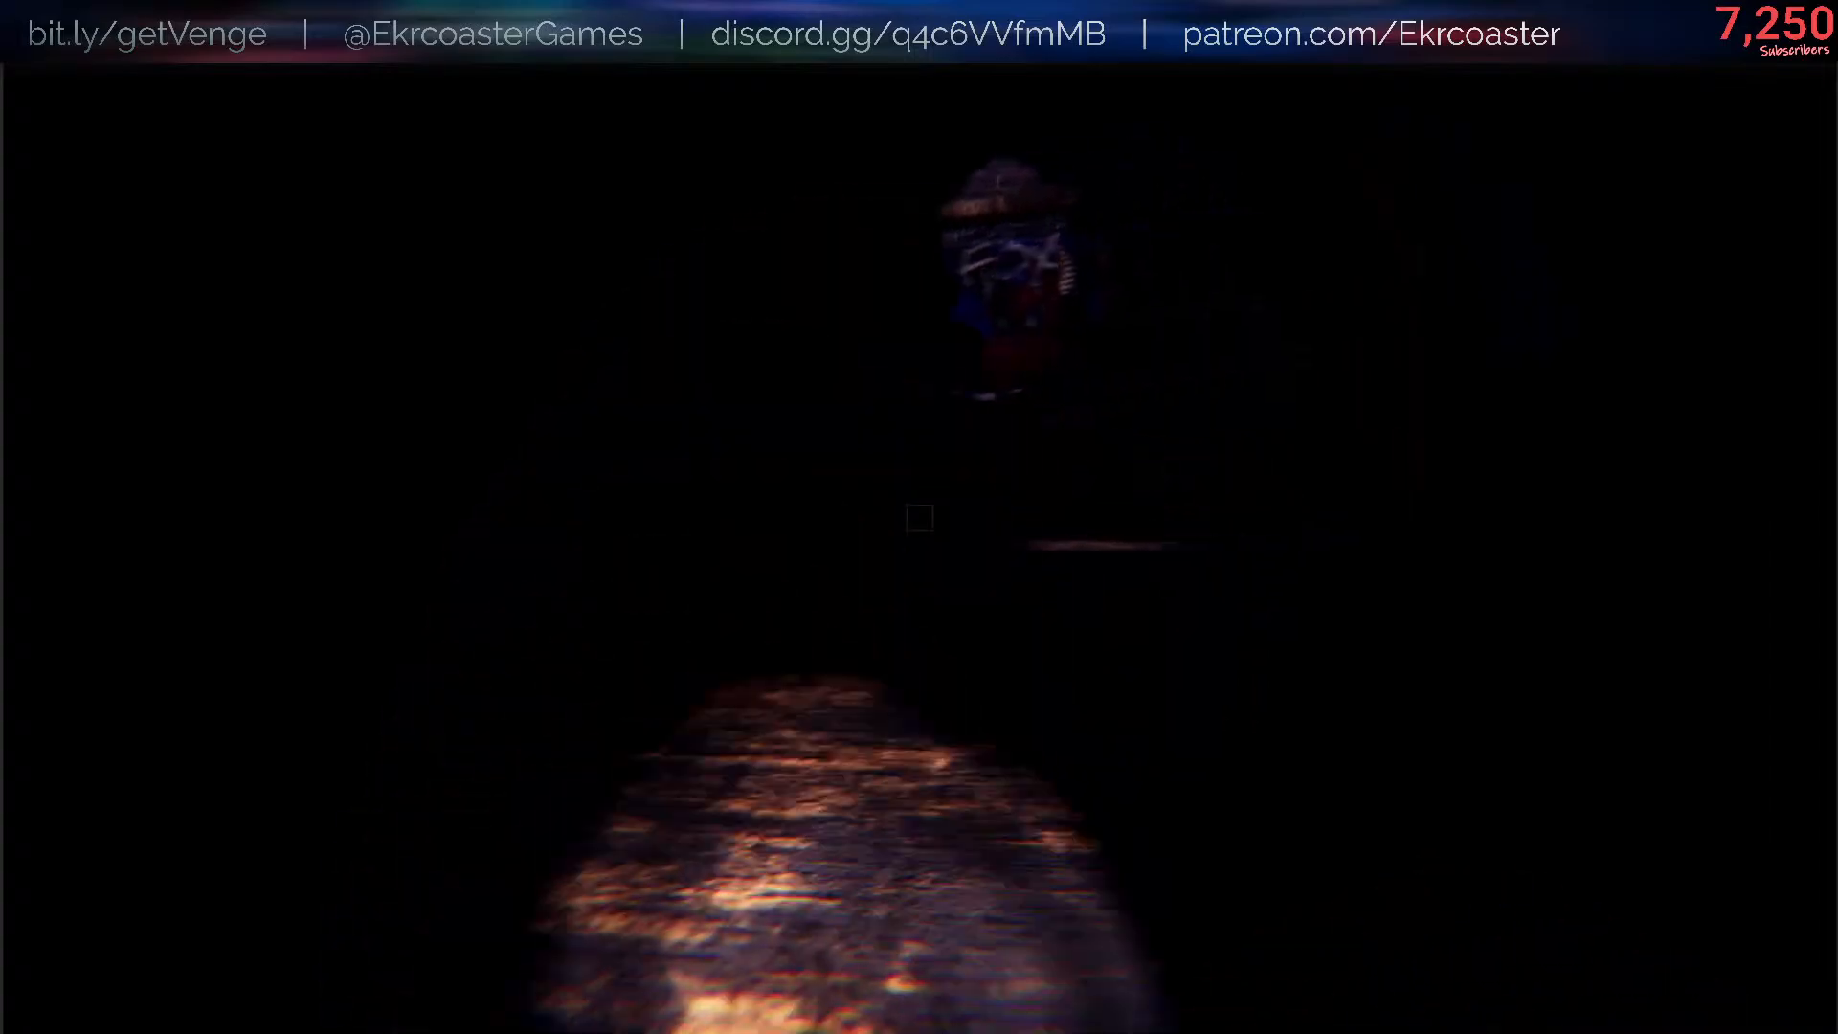
key(q)
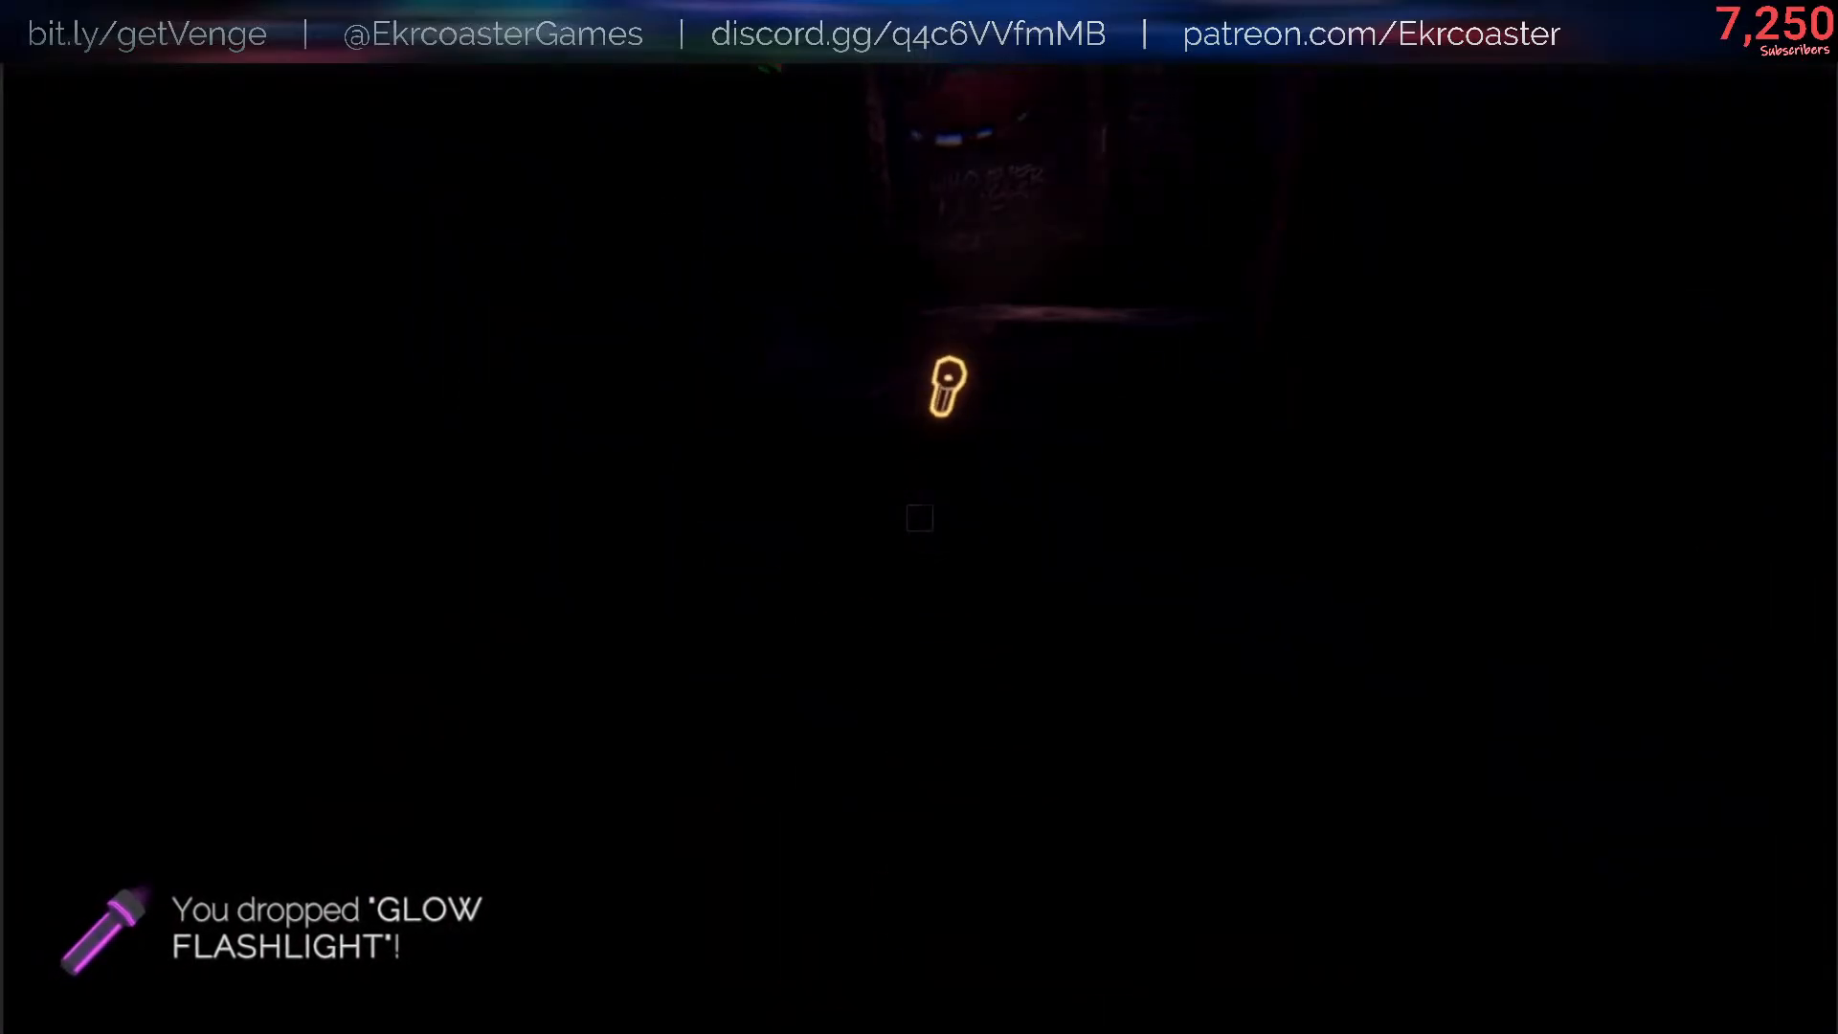
key(w)
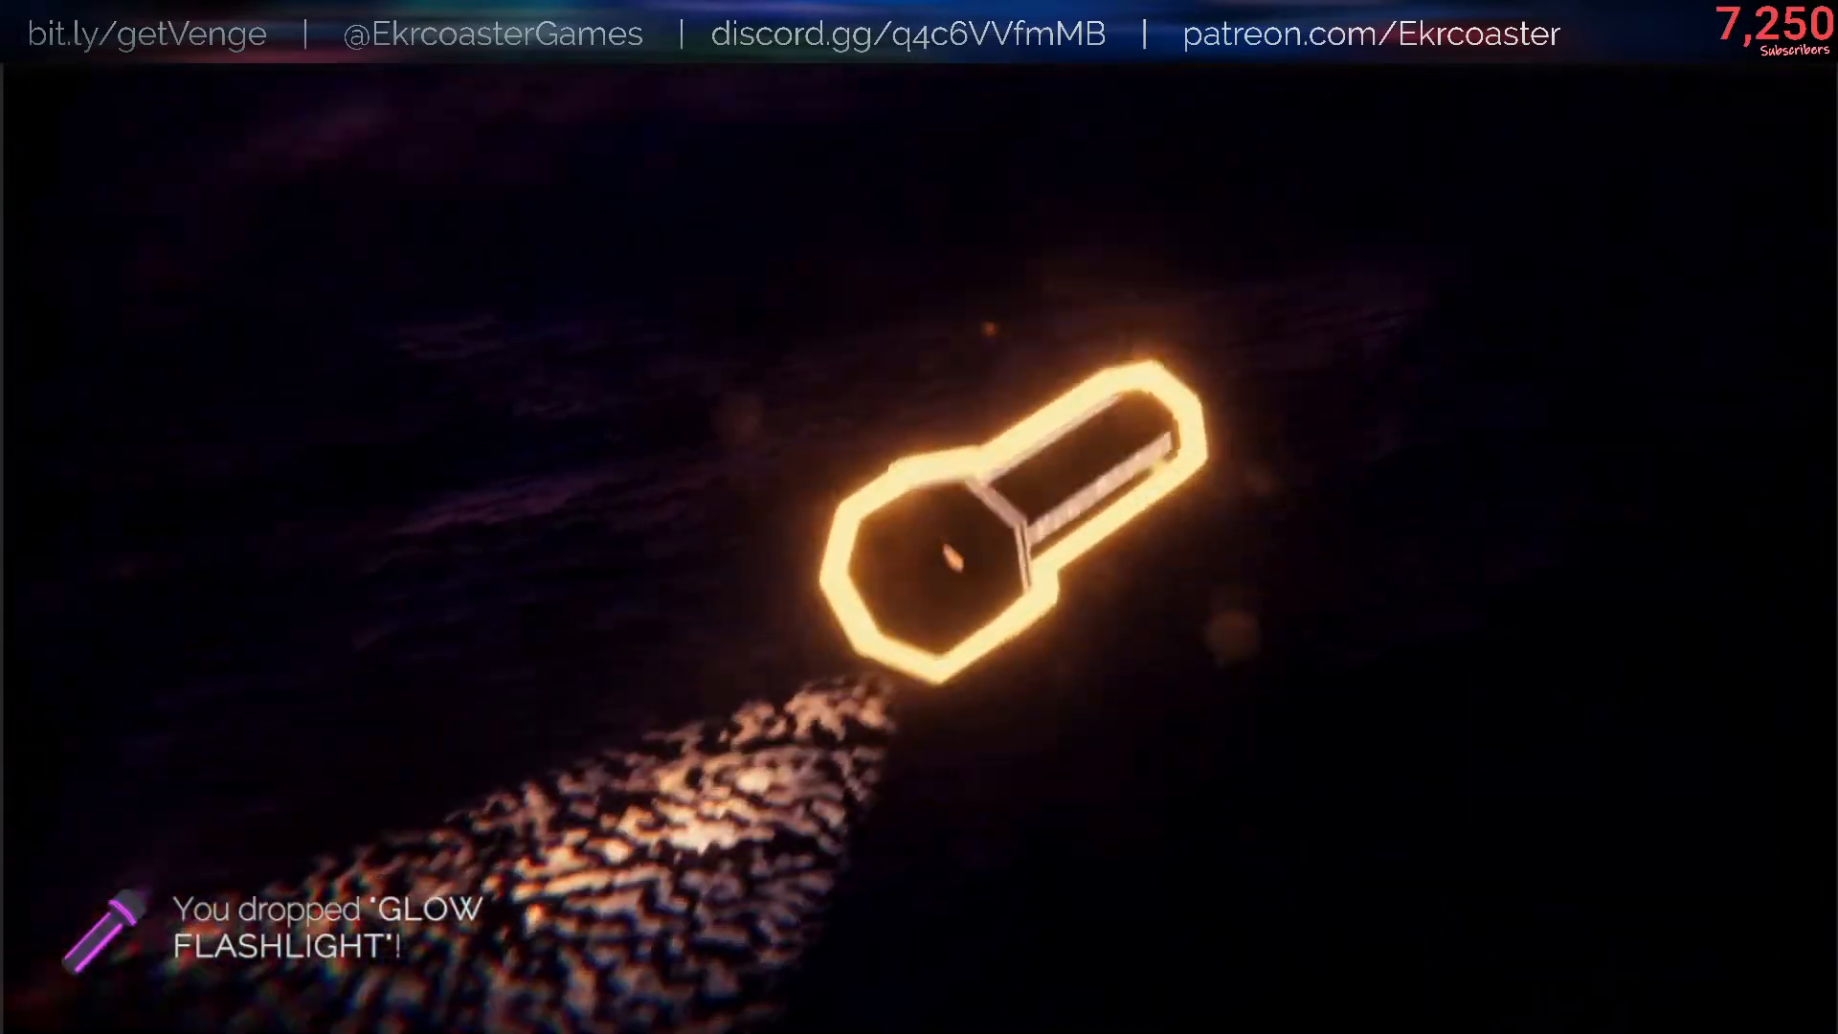
key(Escape)
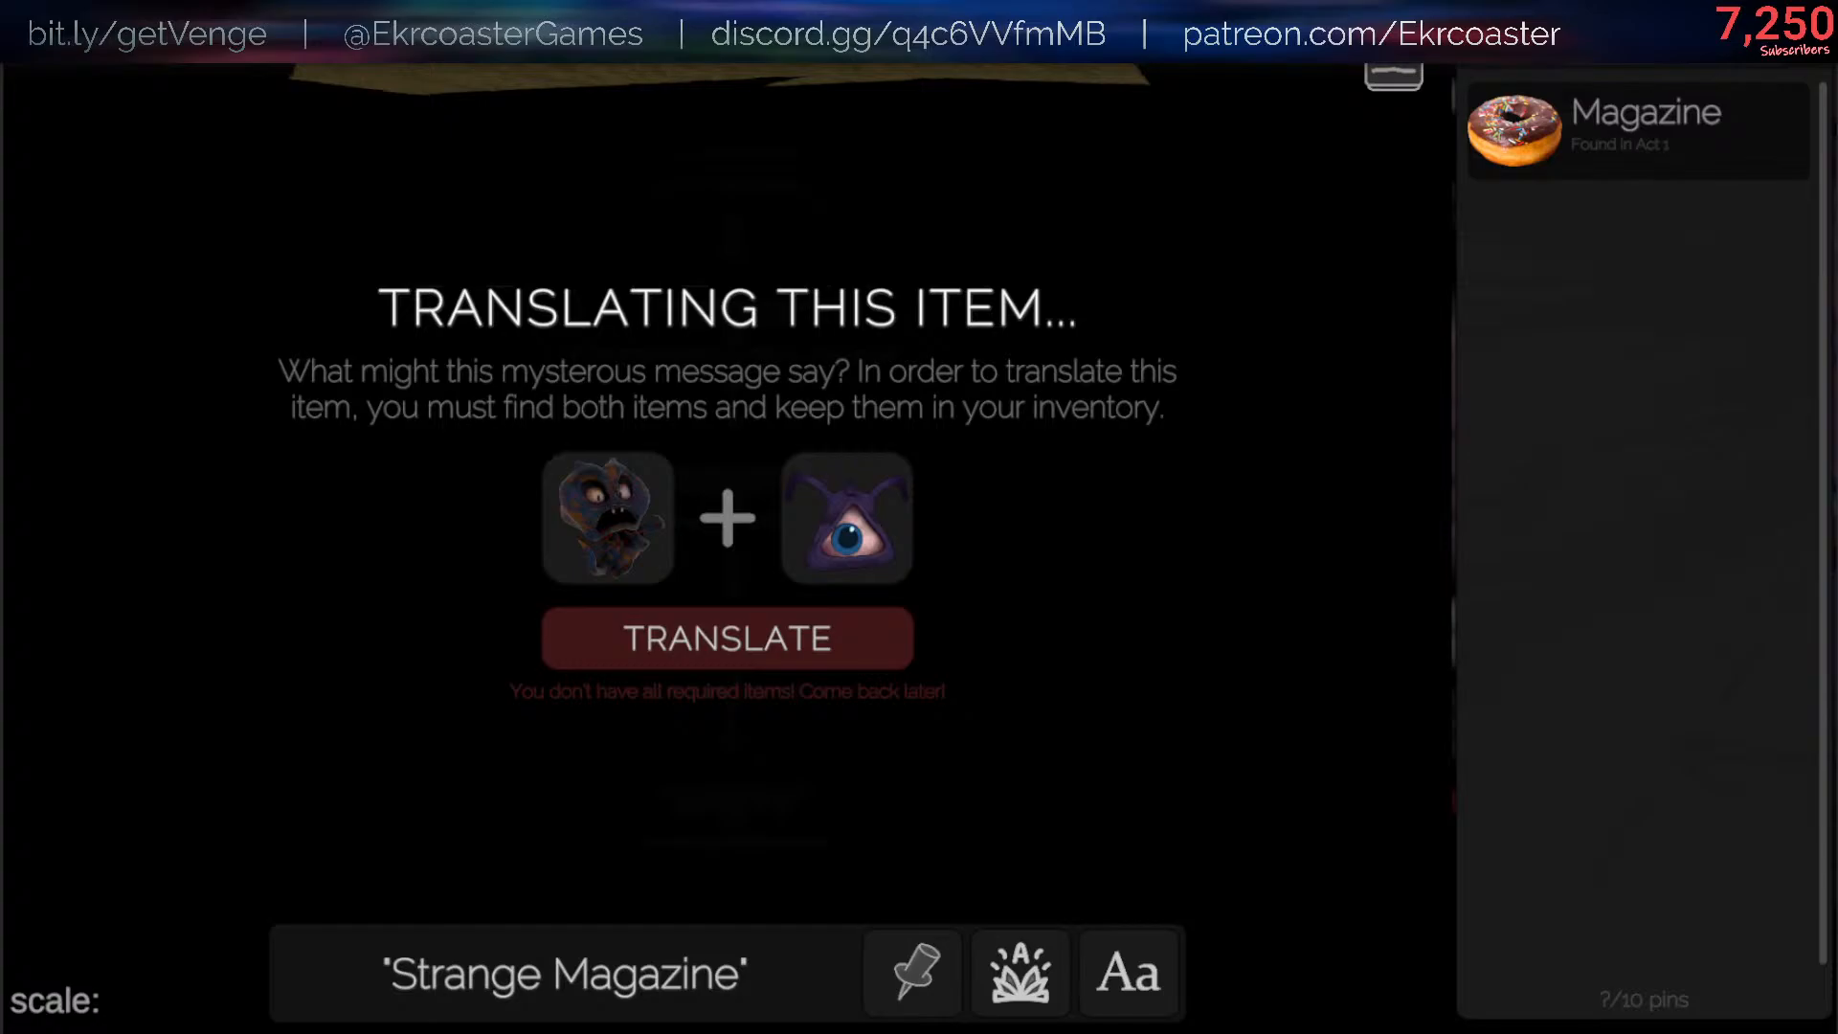
- Switch to the code editor and review the color definitions in ColorPlus.cs, opened from GlowFlashlight's Start method
key(alt+Tab)
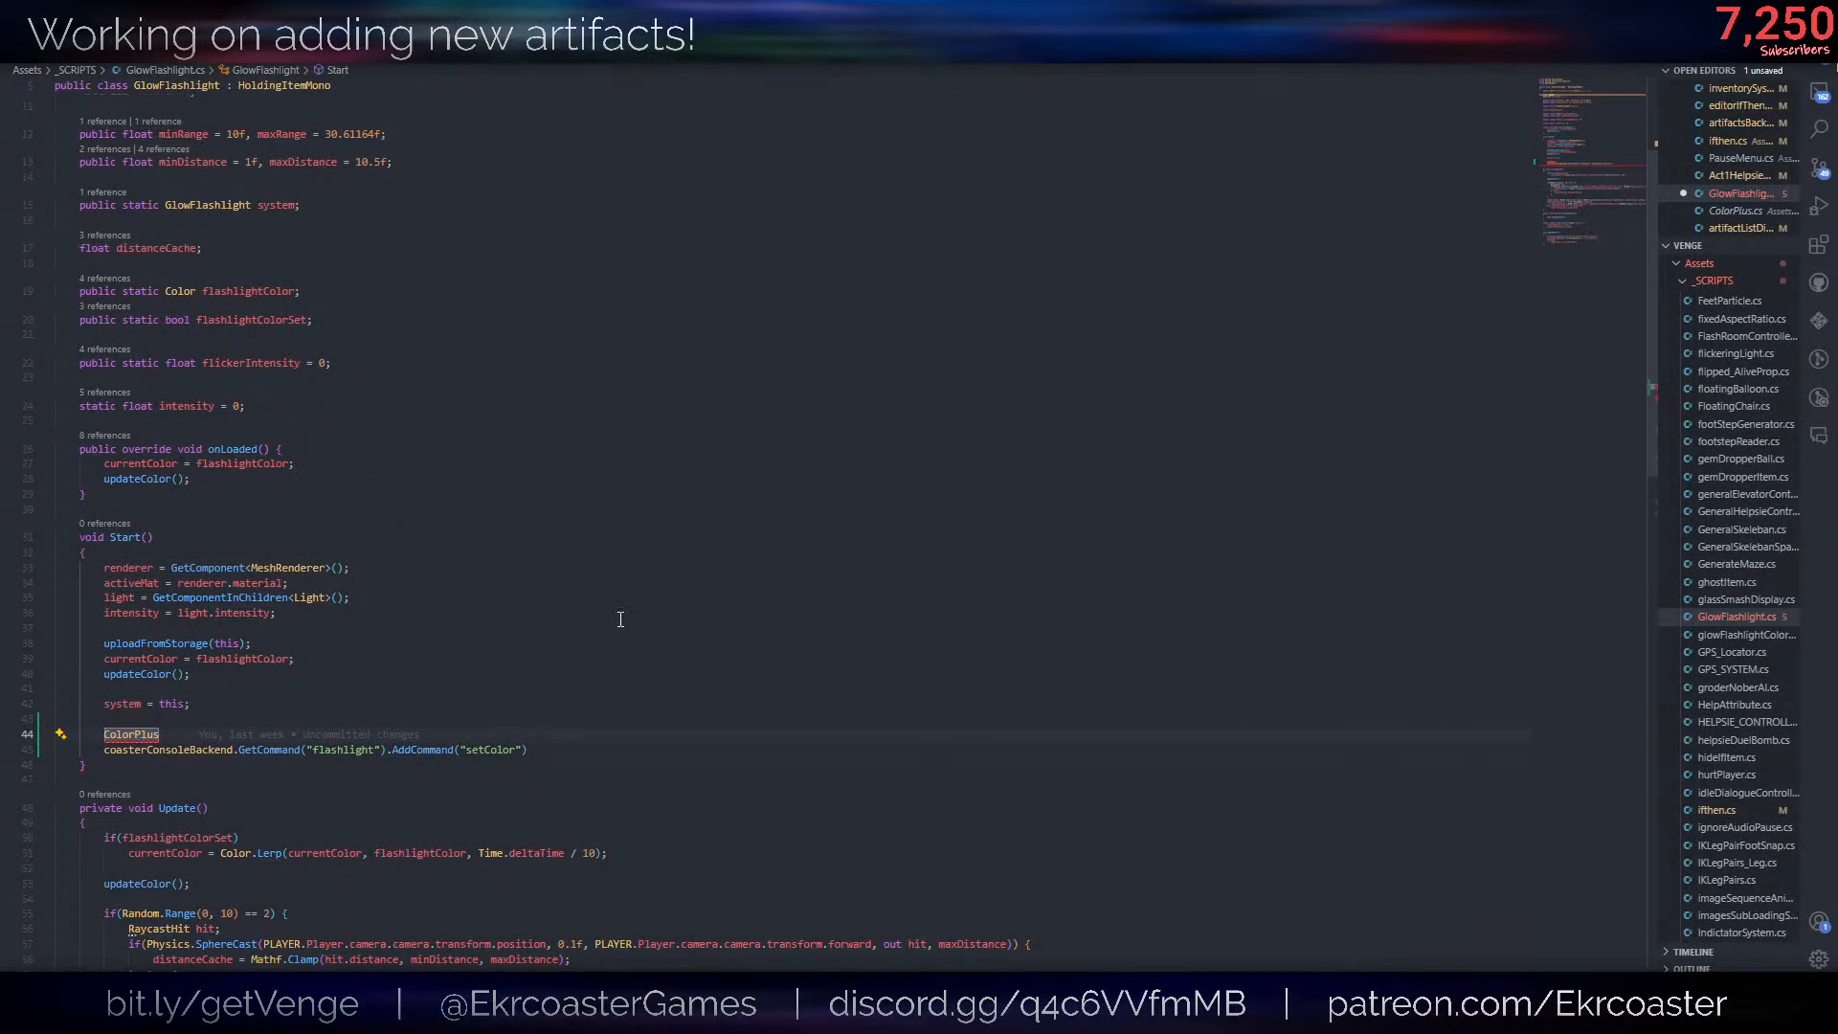
click(620, 620)
click(165, 736)
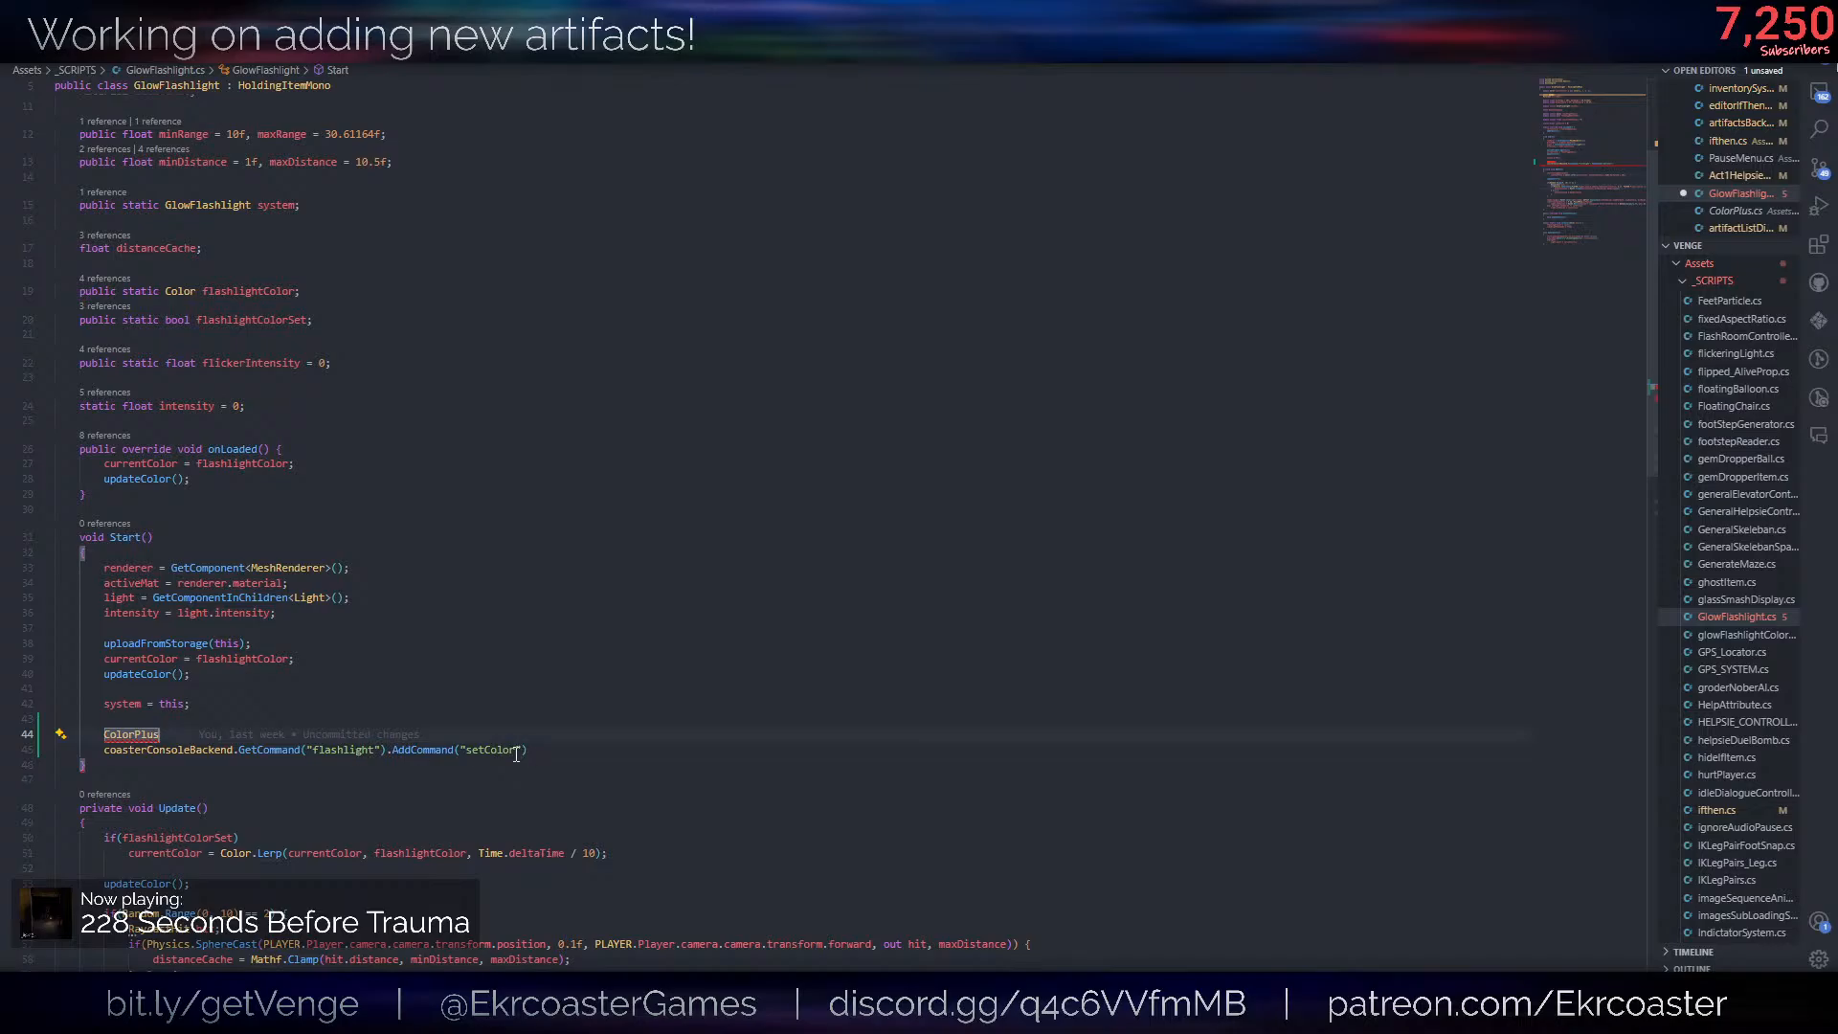
ctrl+click(132, 740)
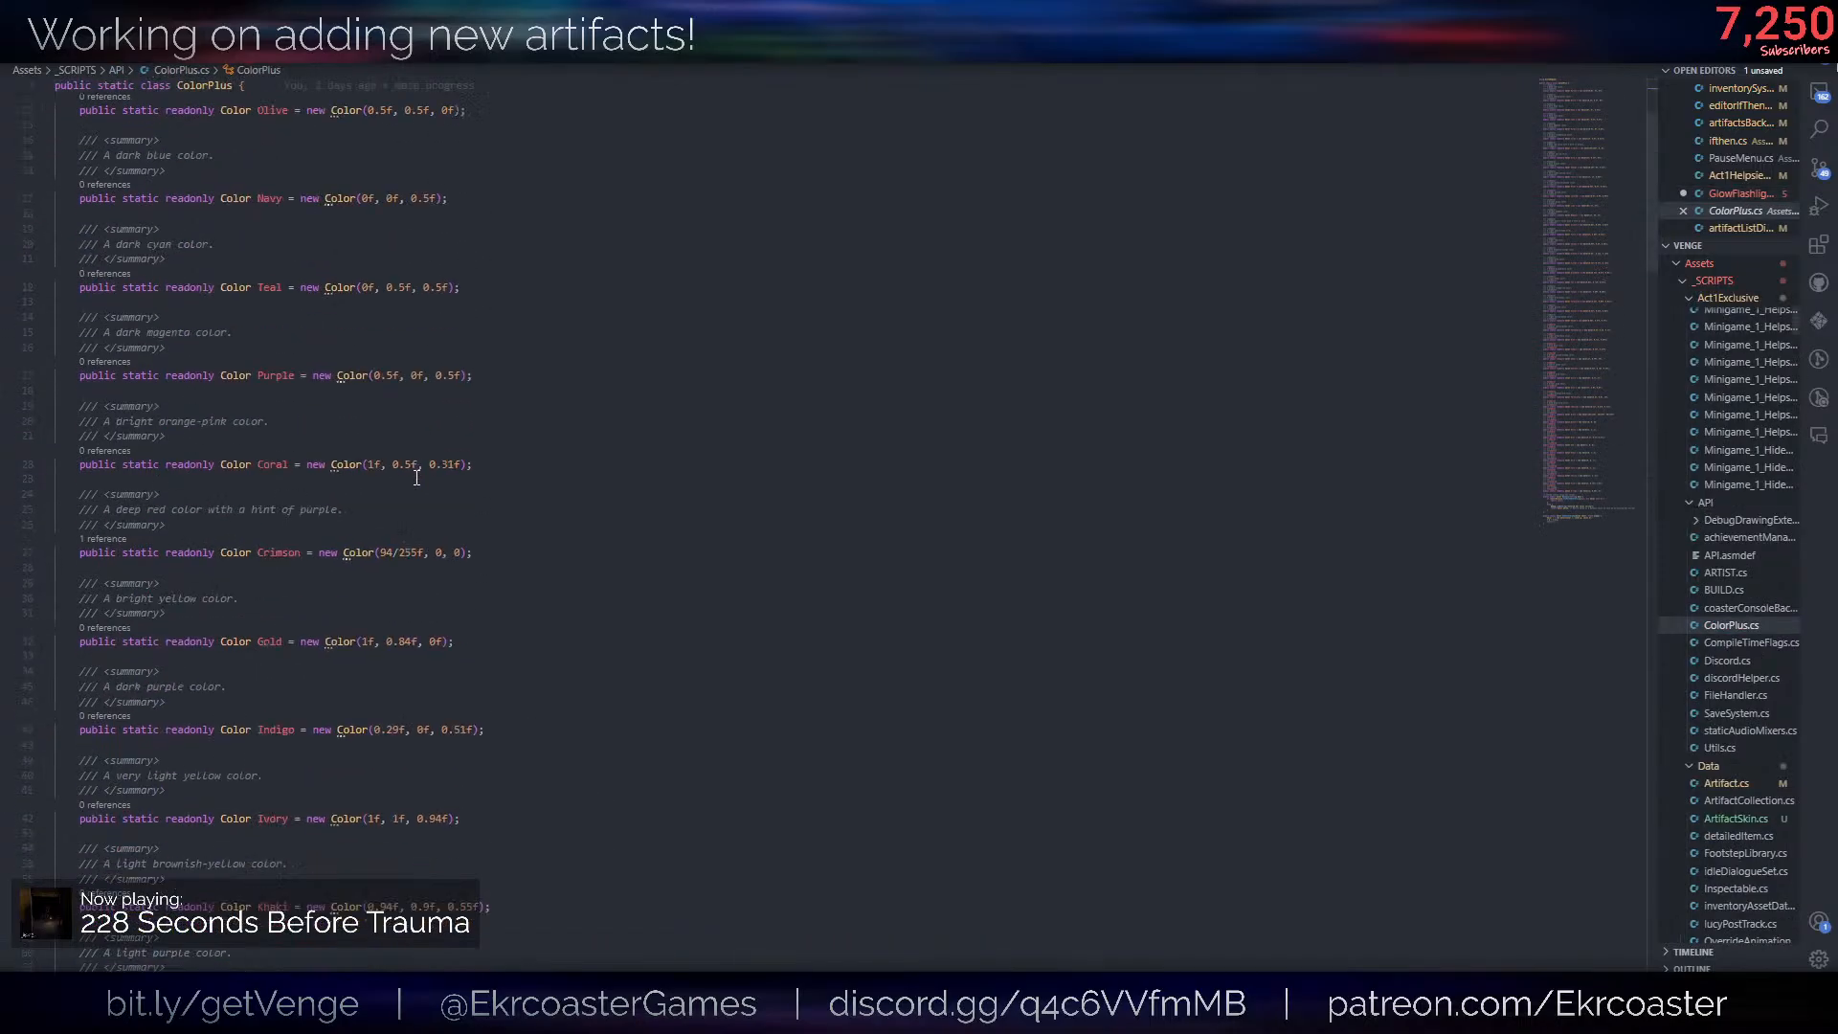
scroll(60, 738, down, 15)
key(ctrl+w)
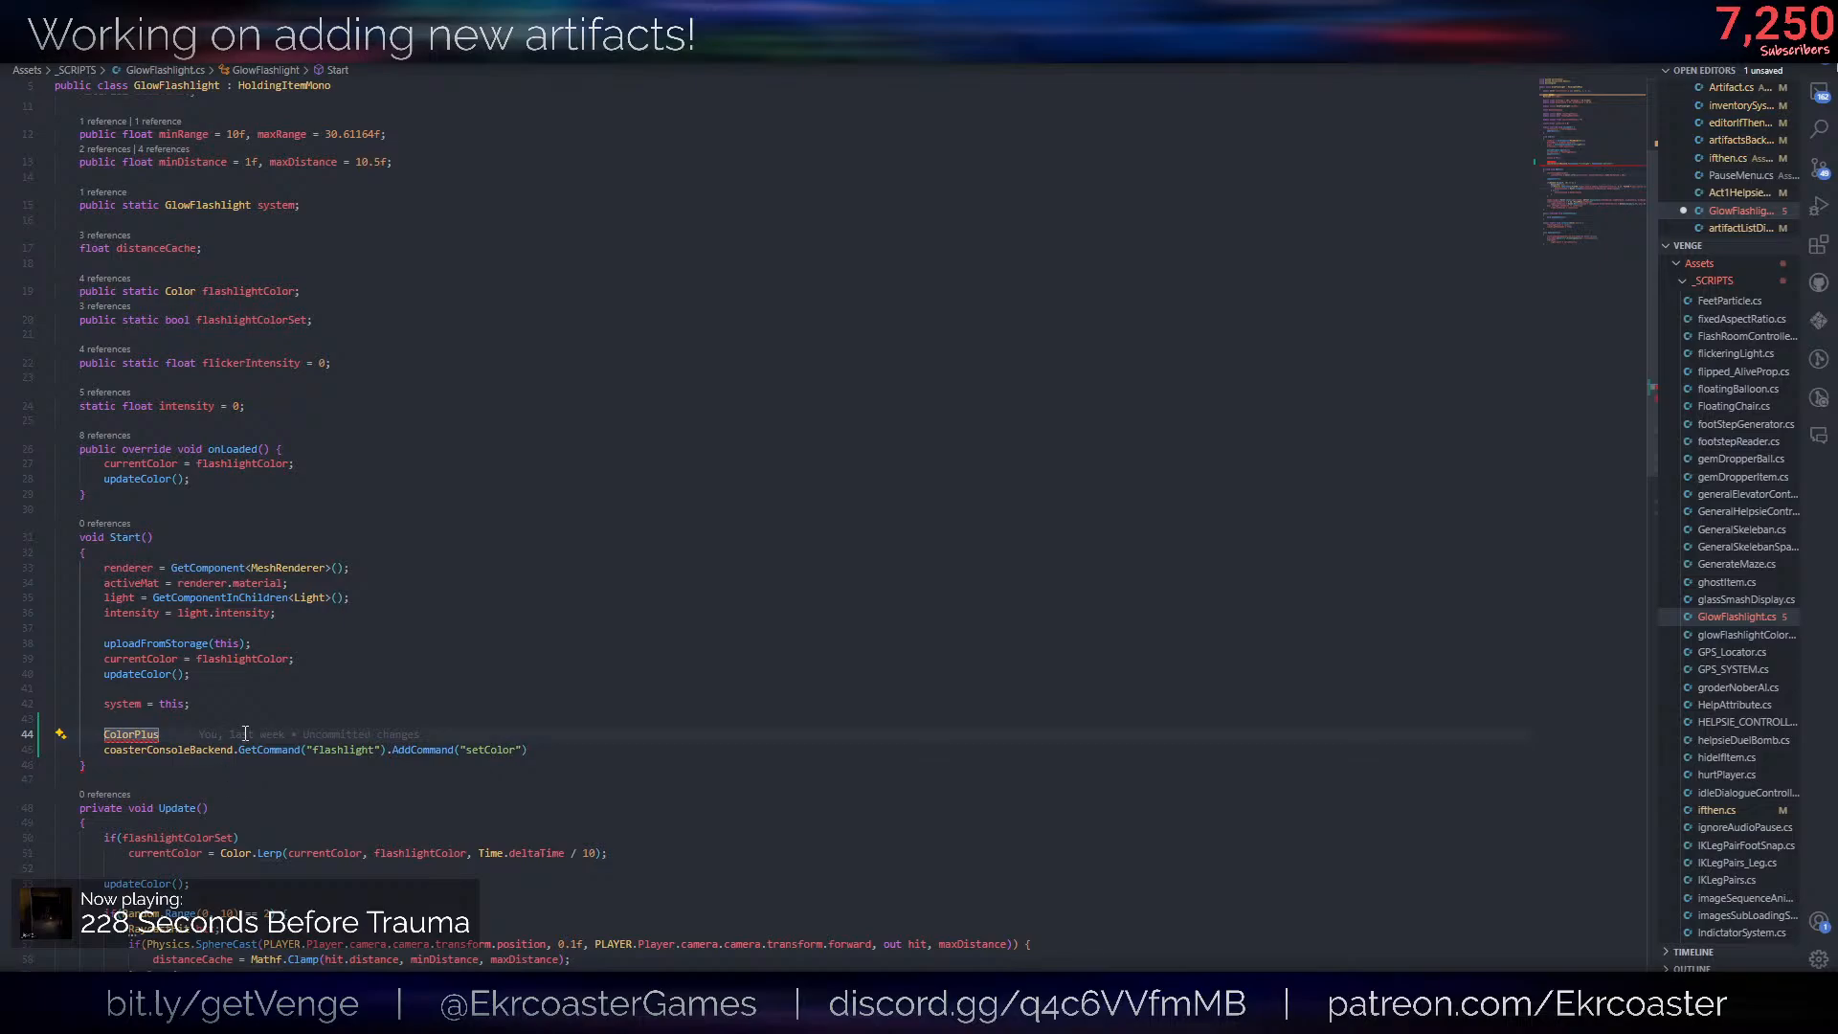
- Replace the stray ColorPlus line in GlowFlashlight's Start method with a declaration of var colors starting from ColorPlus
double_click(181, 743)
text(var )
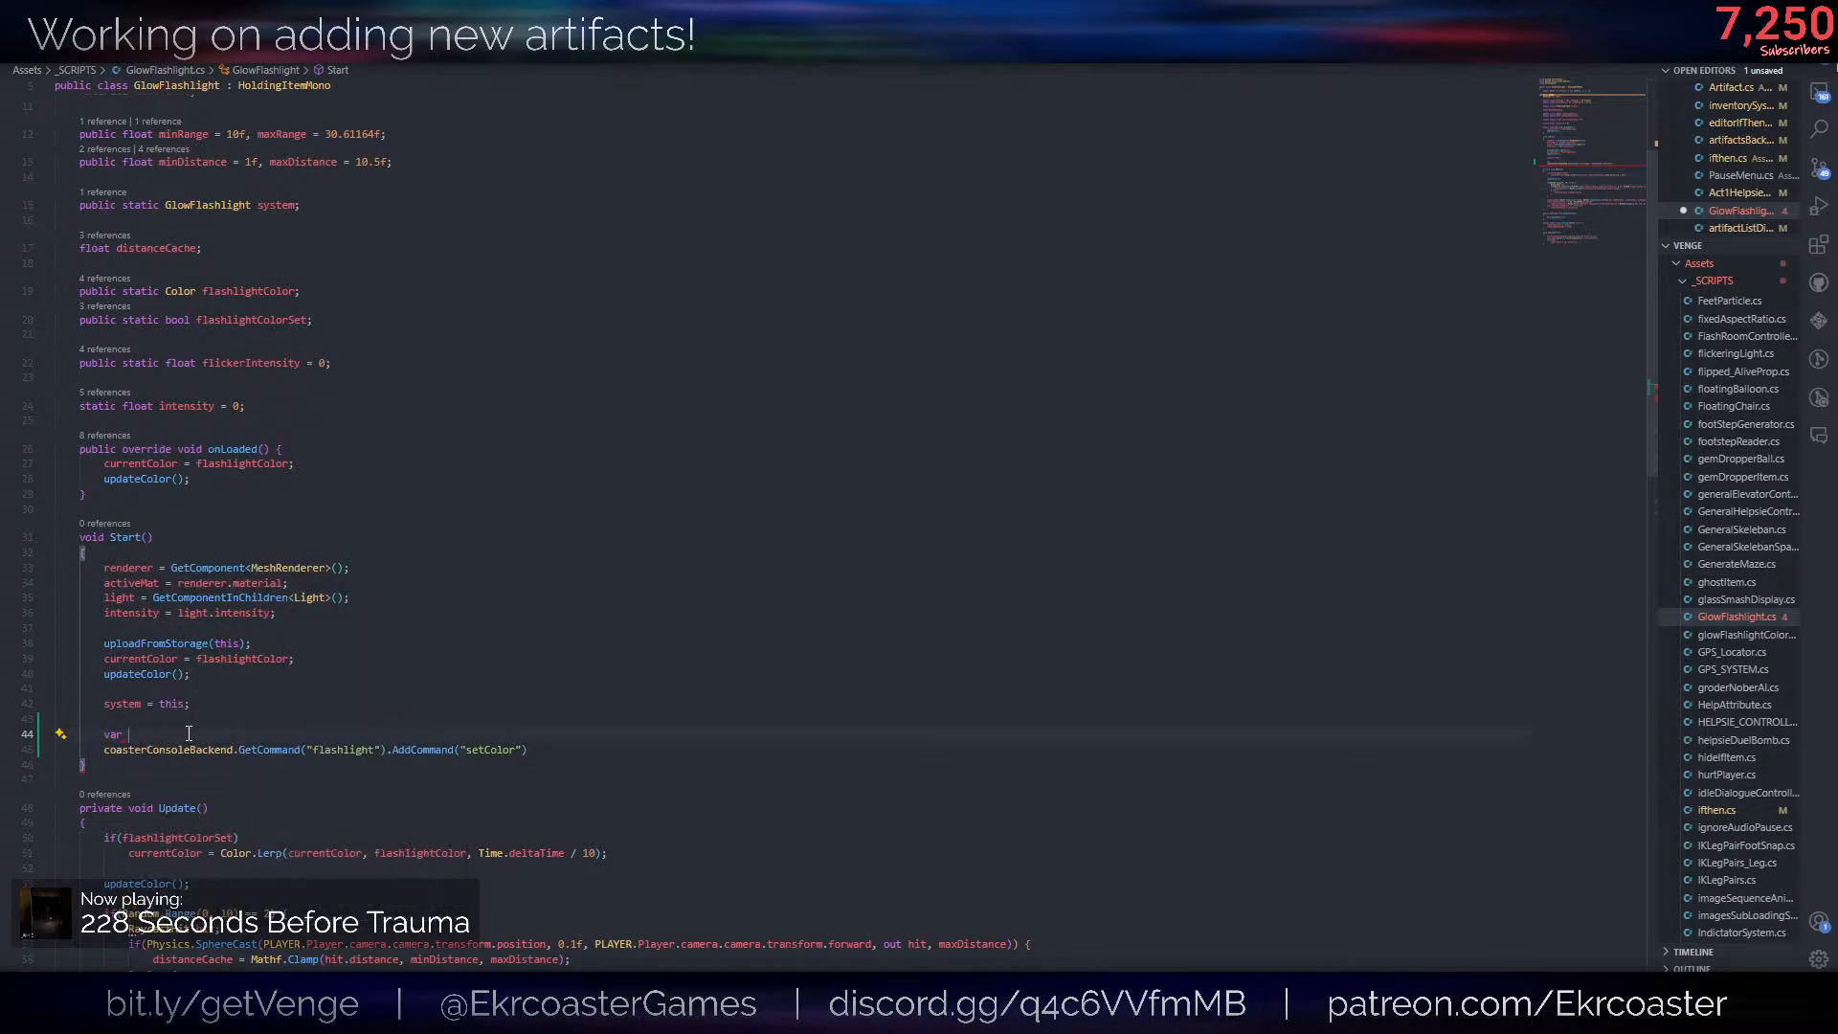
text(Command colors = Colors)
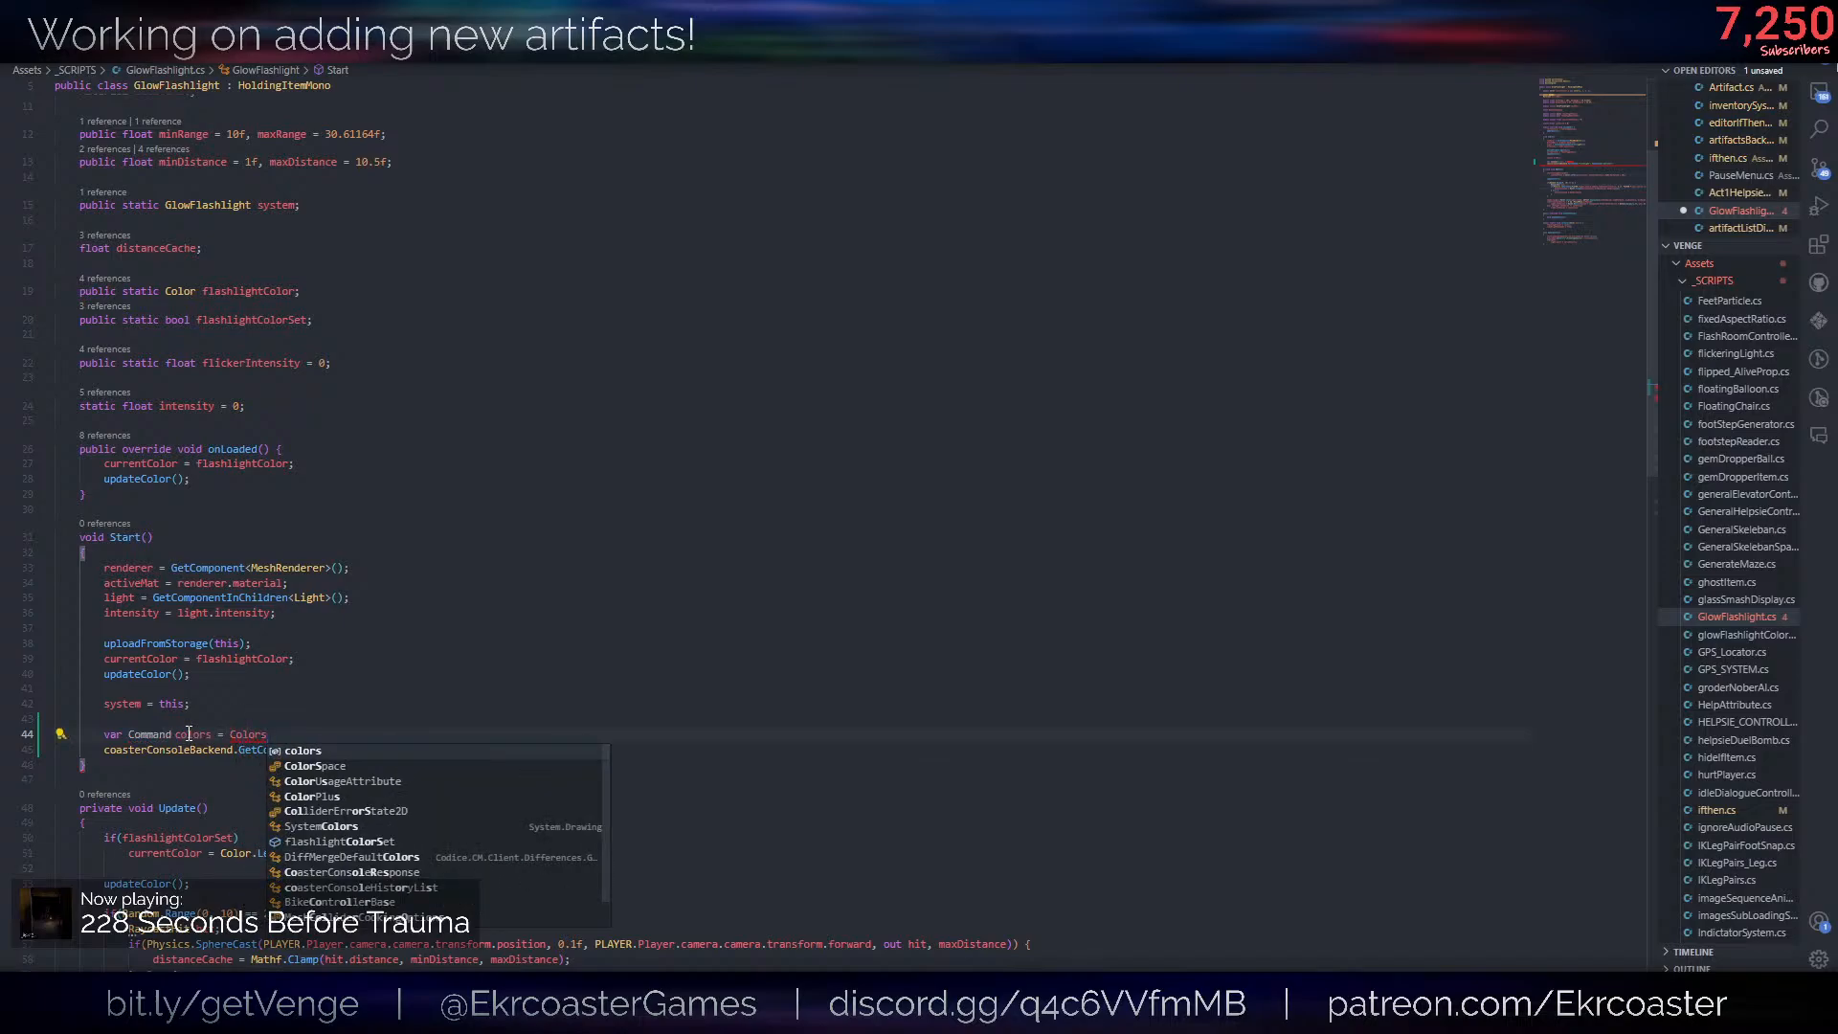
key(Down)
key(Down)
key(Tab)
text(.get())
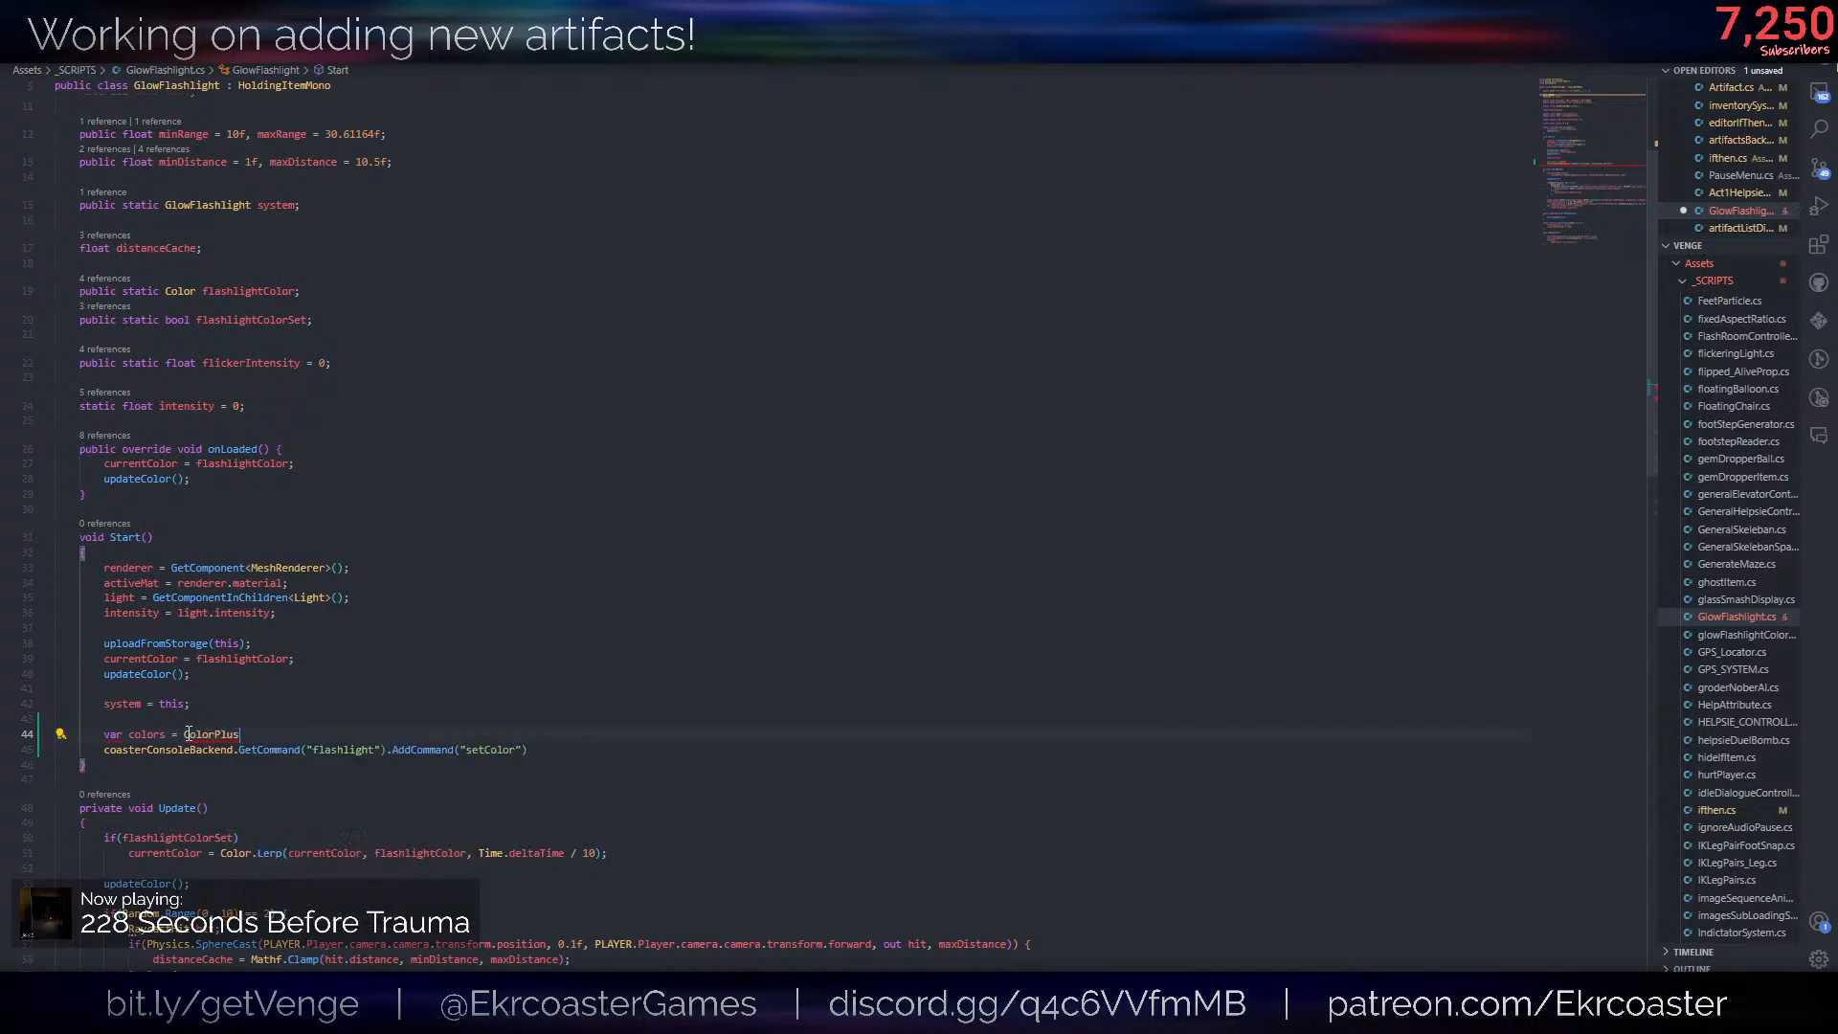
- Complete the colors assignment as ColorPlus.Red.GetType().GetFields()
key(ctrl+BackSpace)
key(ctrl+BackSpace)
key(ctrl+BackSpace)
text(./Red.getty)
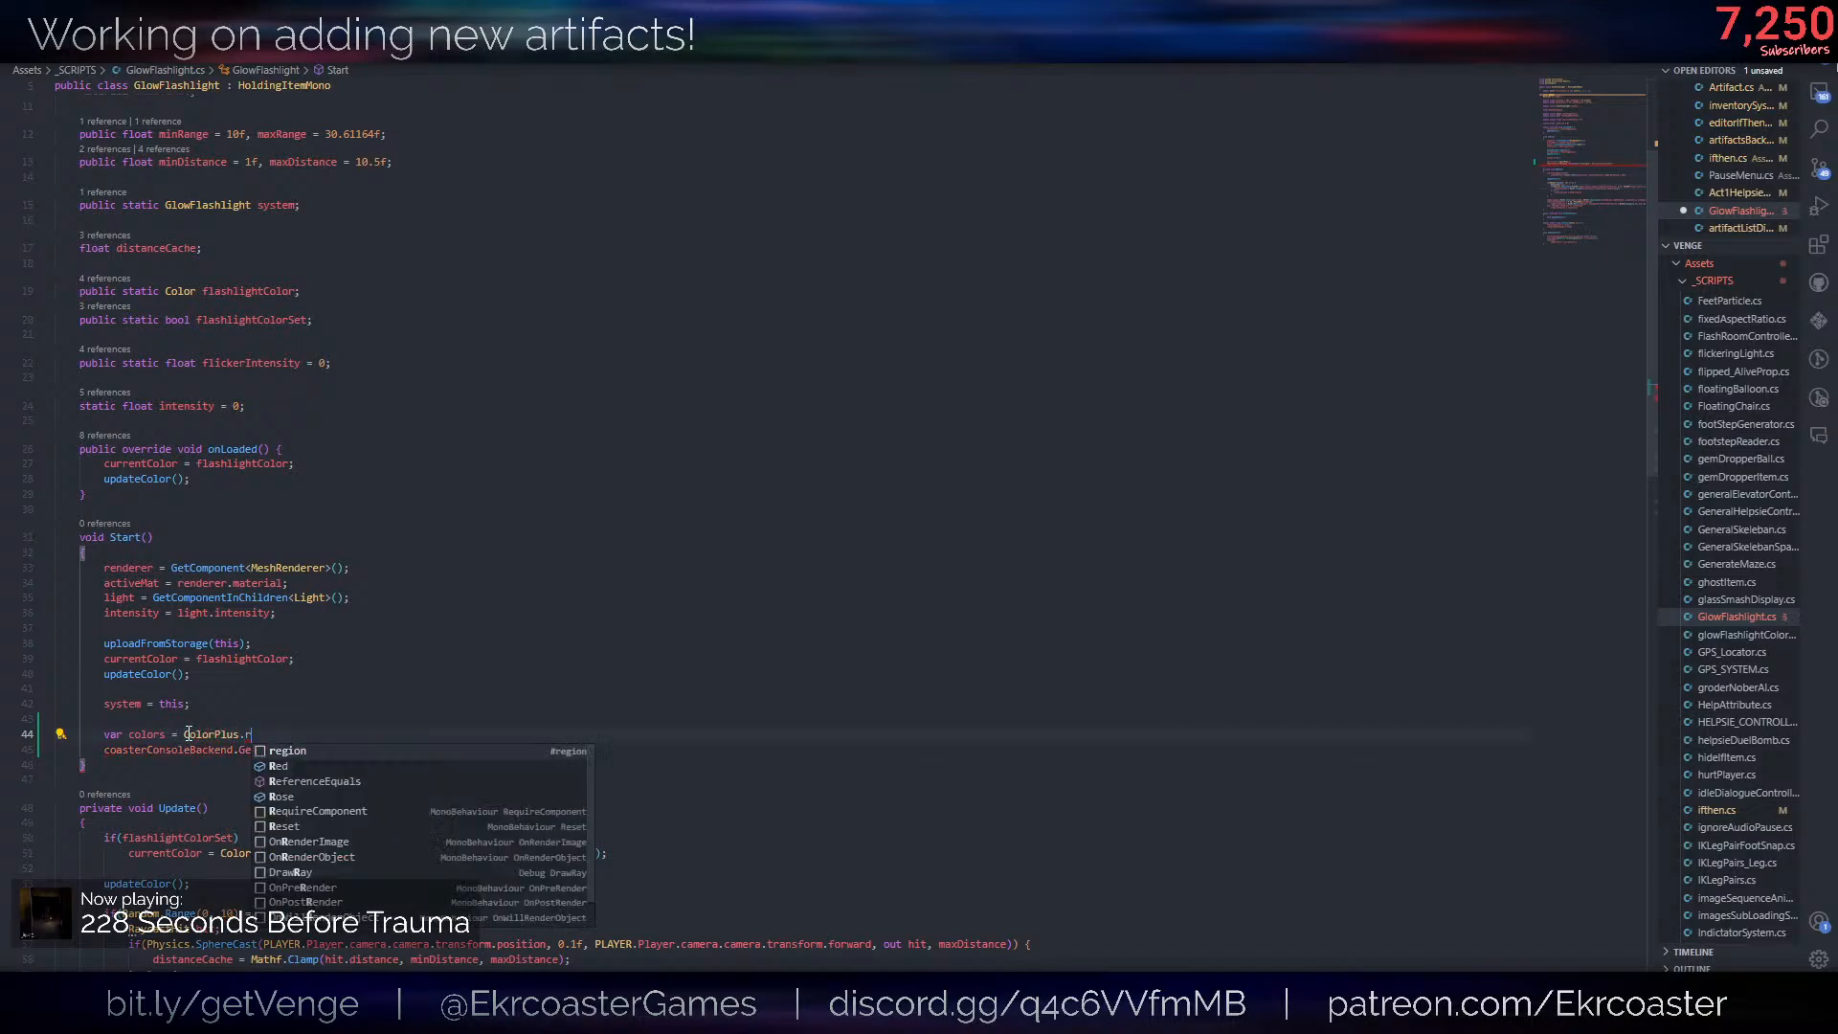
key(Tab)
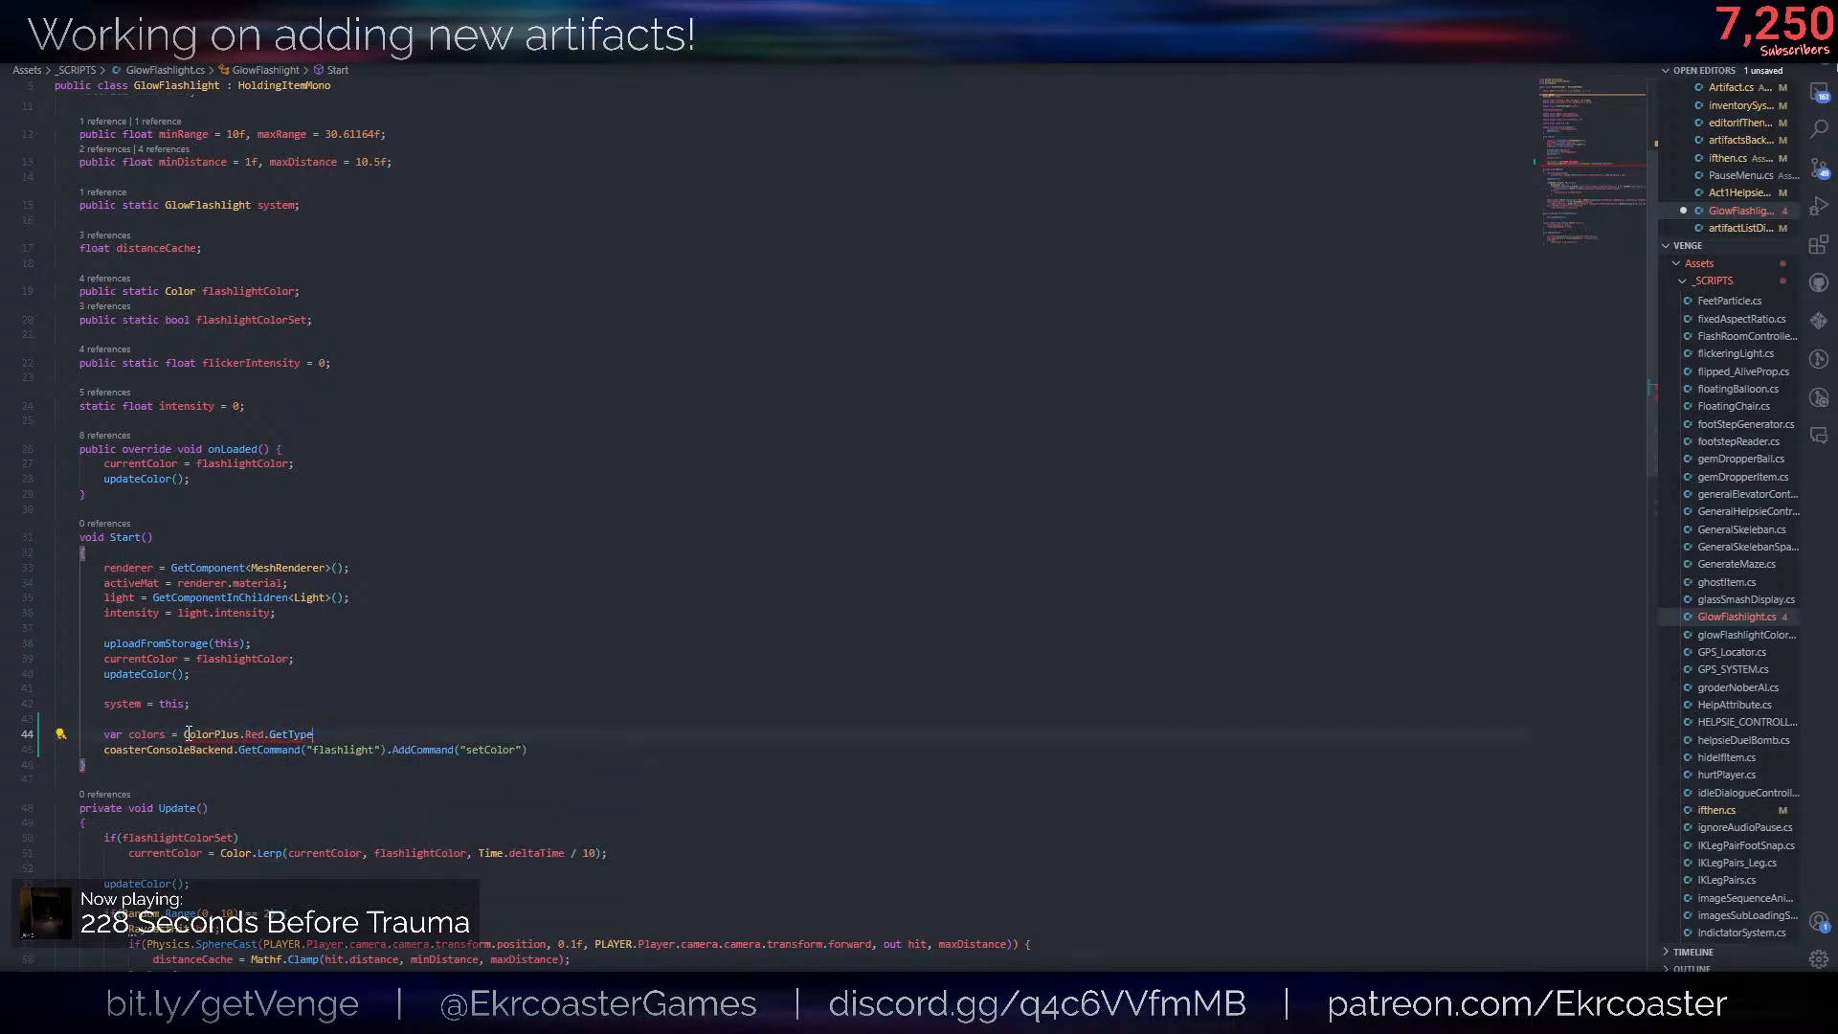
text(().GetFields)
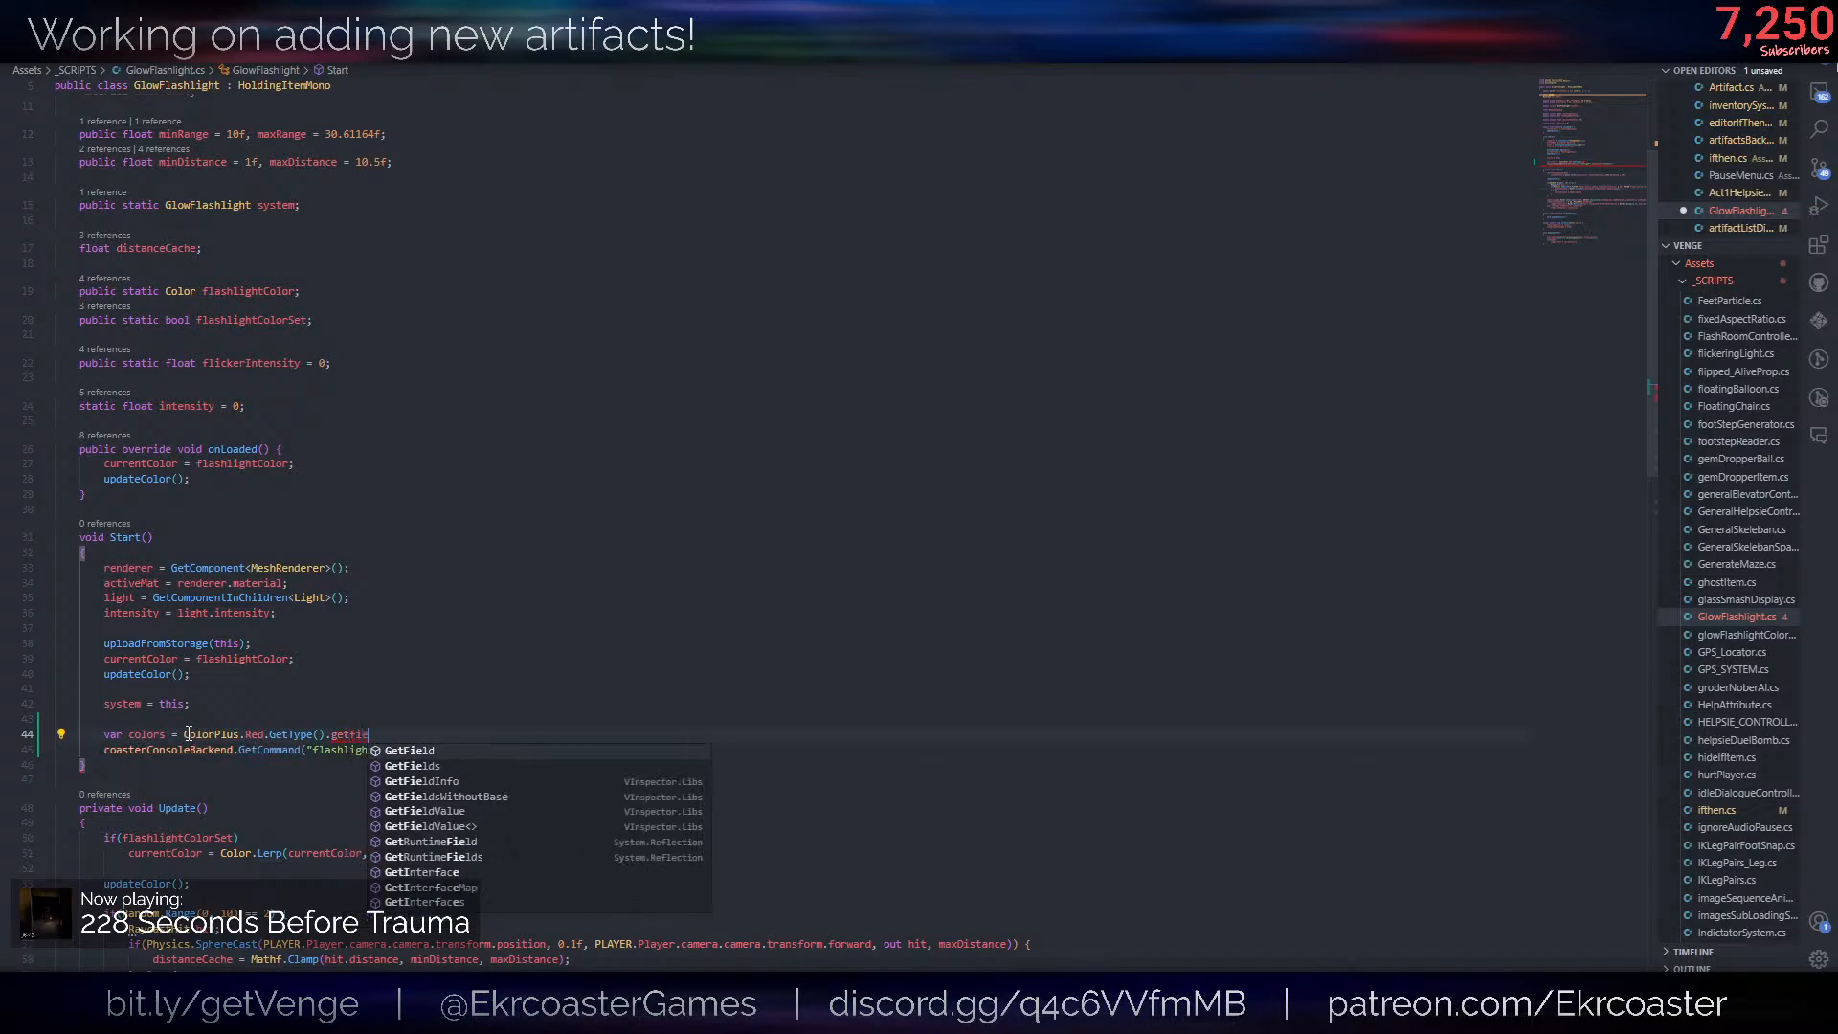
text(()
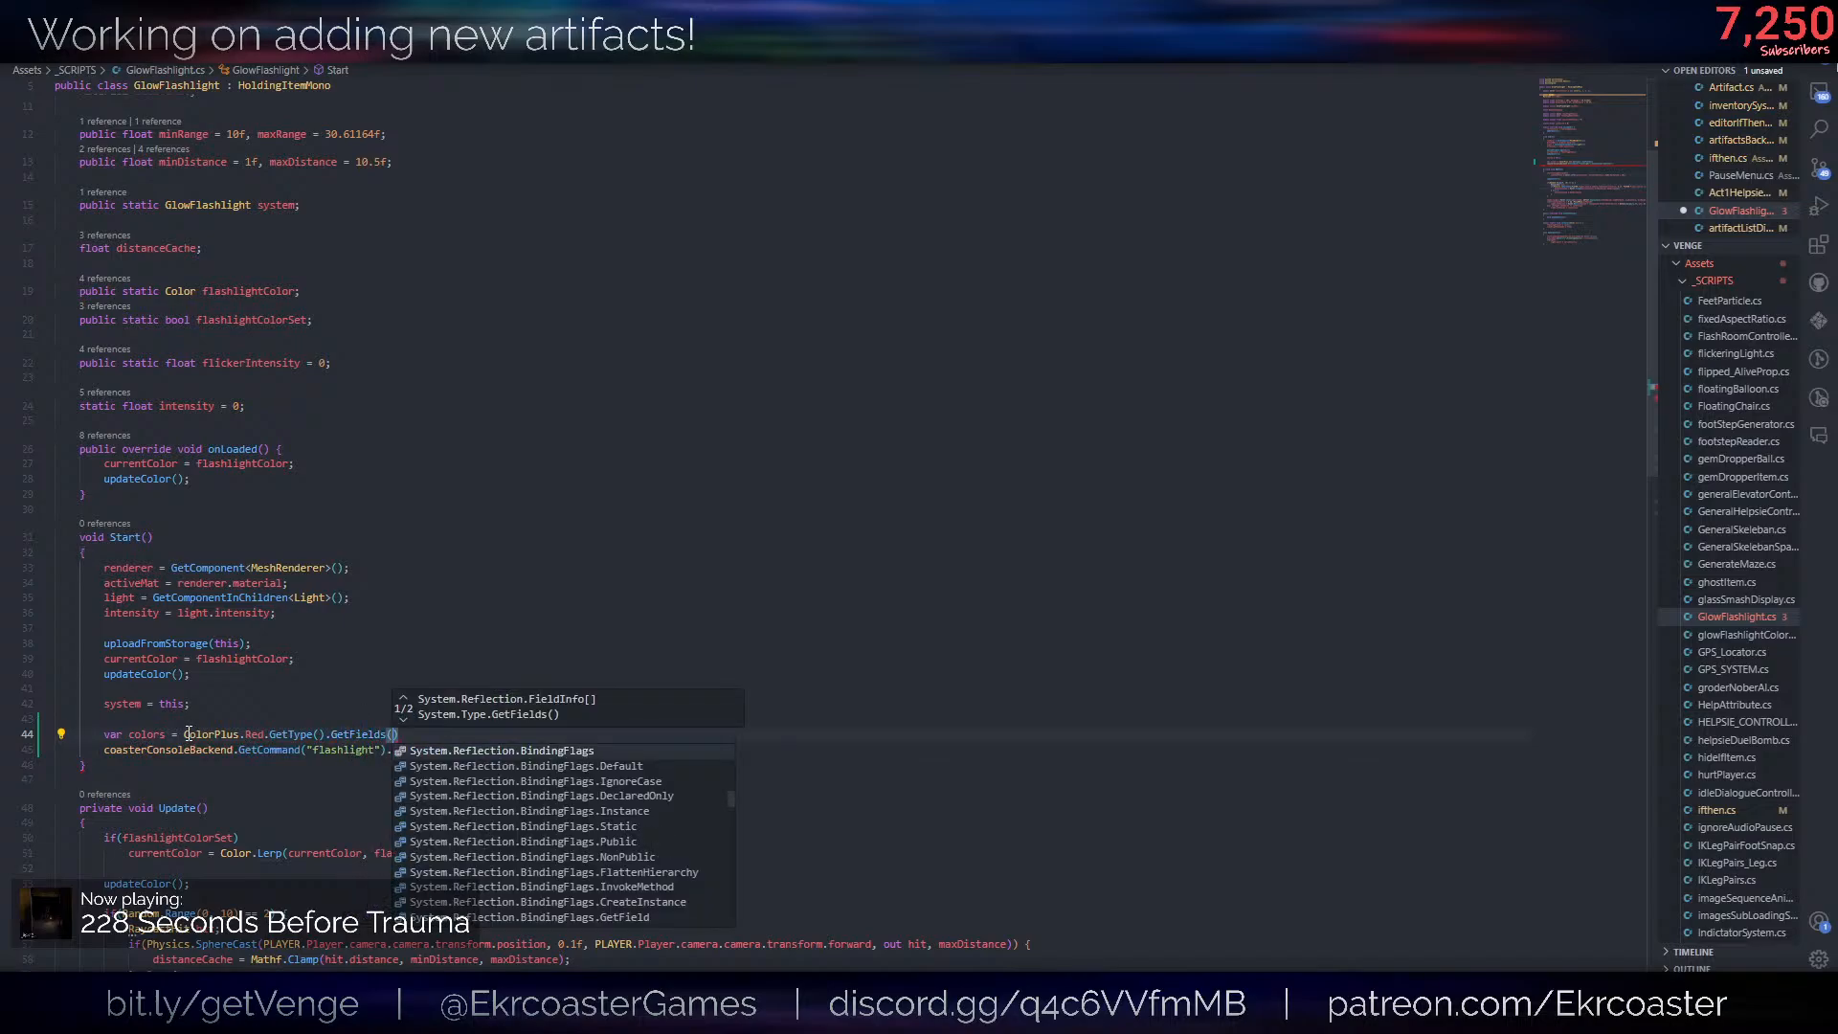
text().Select()
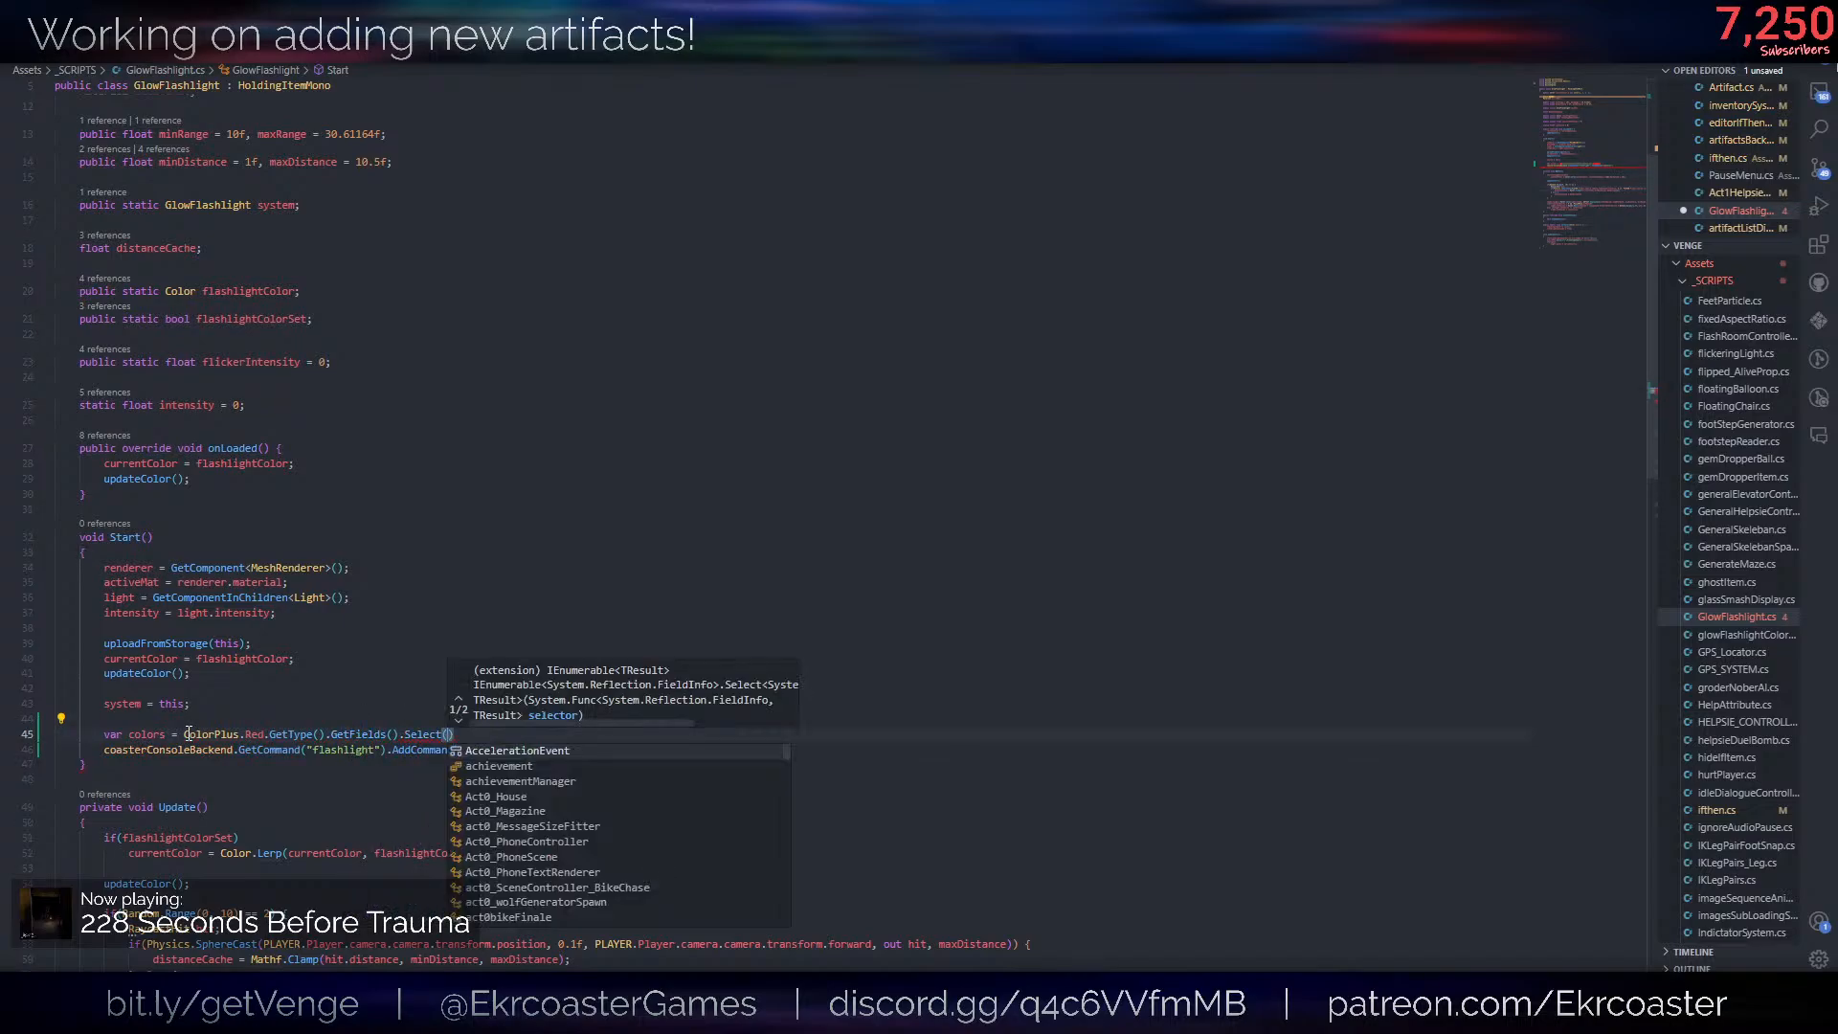
text((feld =)
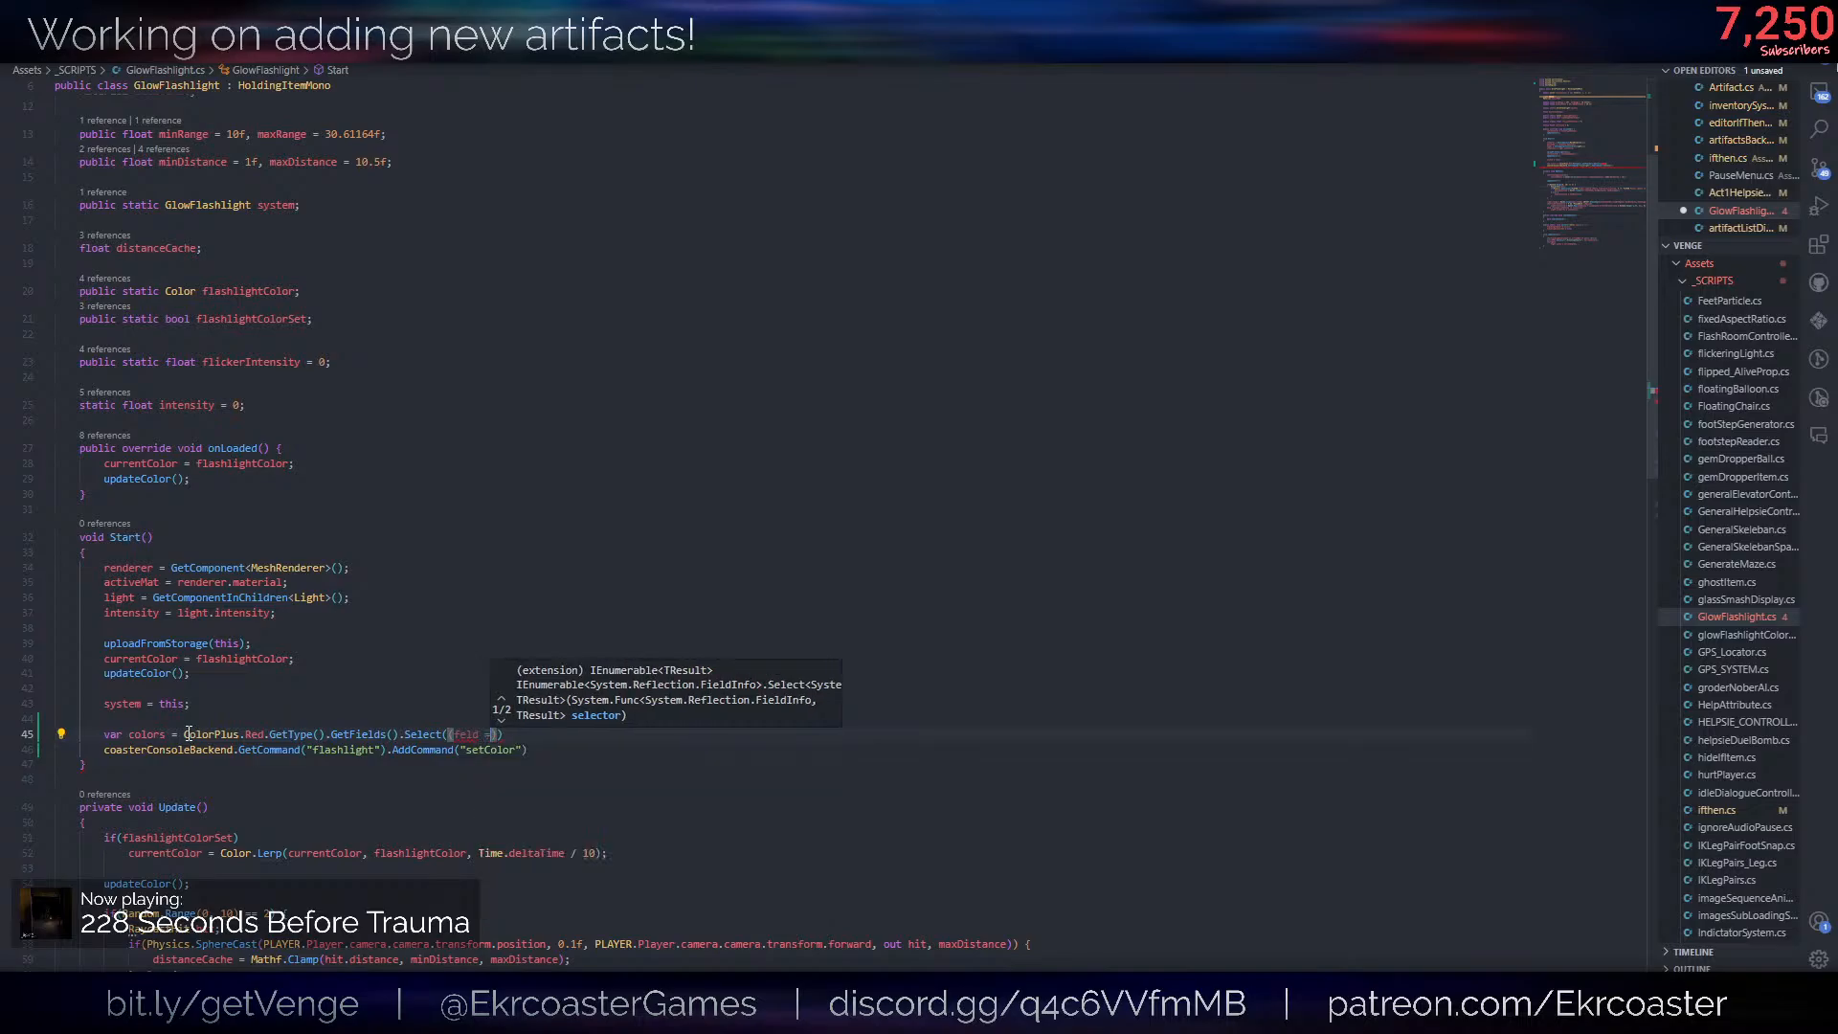
- Append a Select call to GetFields() in the colors assignment, opening a lambda with the parameter feild
key(BackSpace)
text(>)
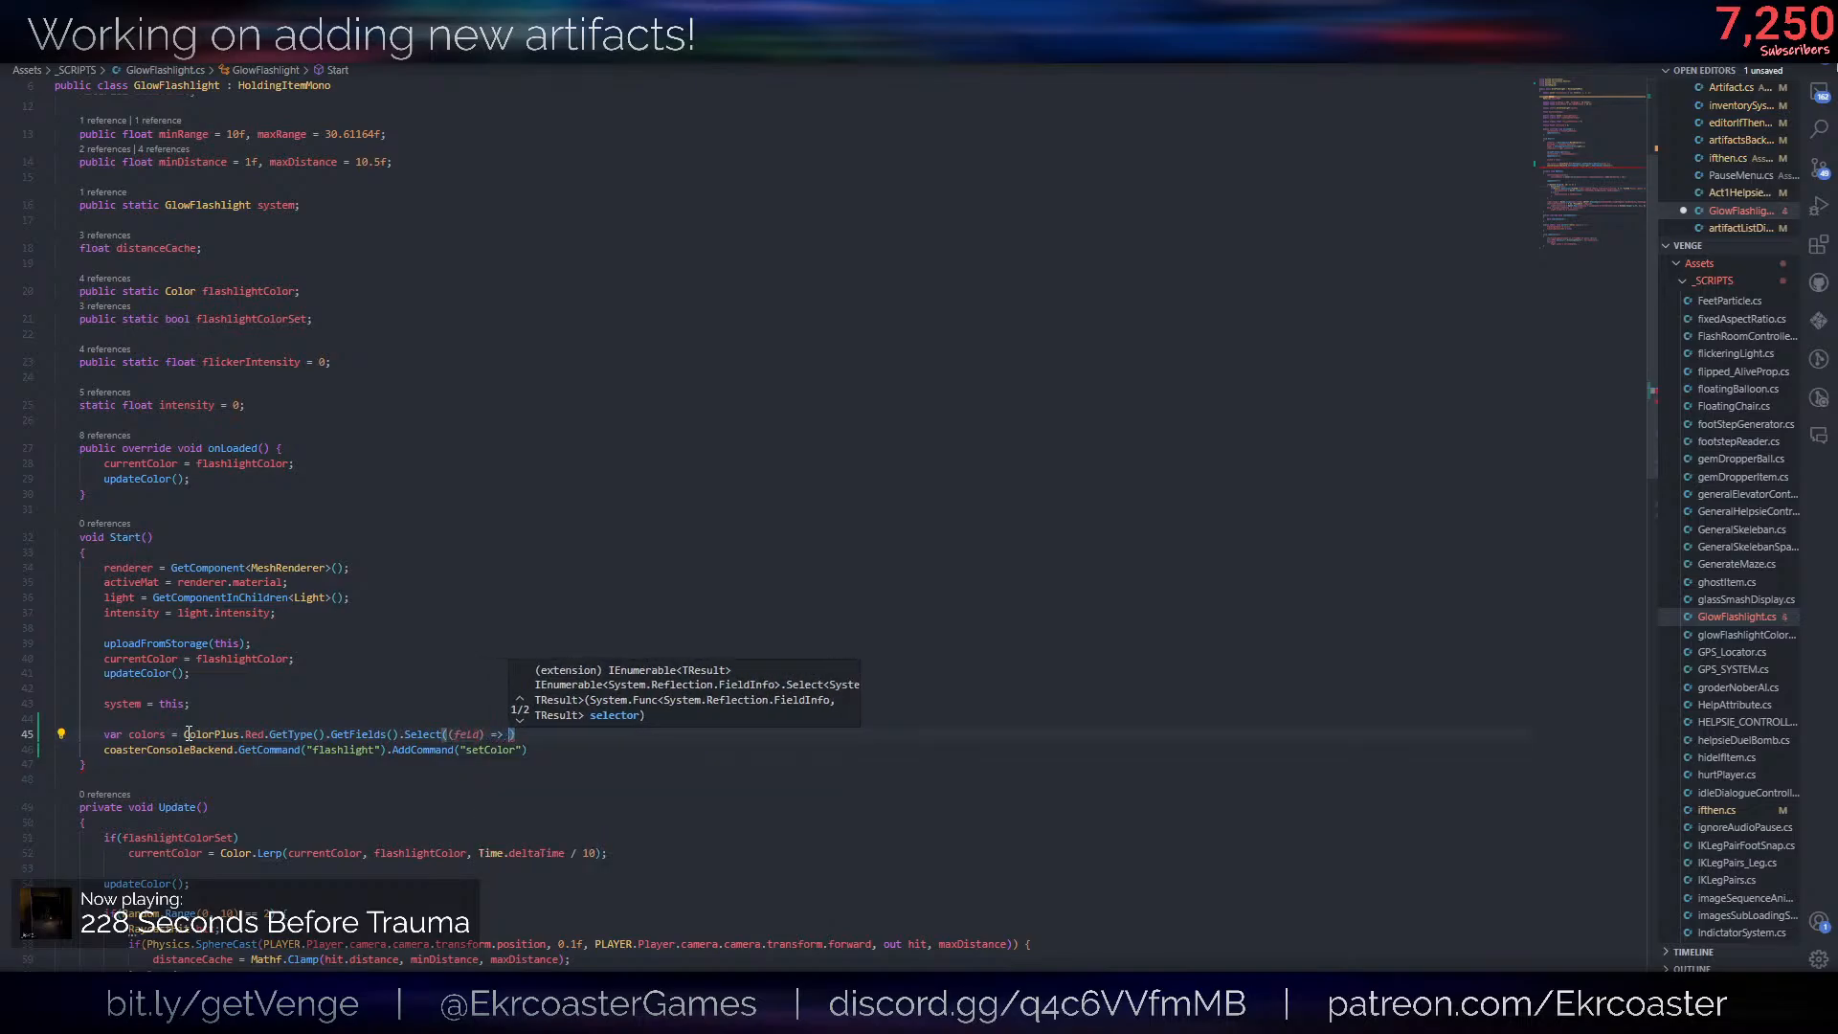
key(Left)
key(Left)
key(Left)
key(Left)
key(Left)
key(Left)
key(Left)
key(Left)
key(Right)
text(i)
key(Right)
key(Right)
key(Right)
key(Right)
key(Right)
key(Right)
key(Right)
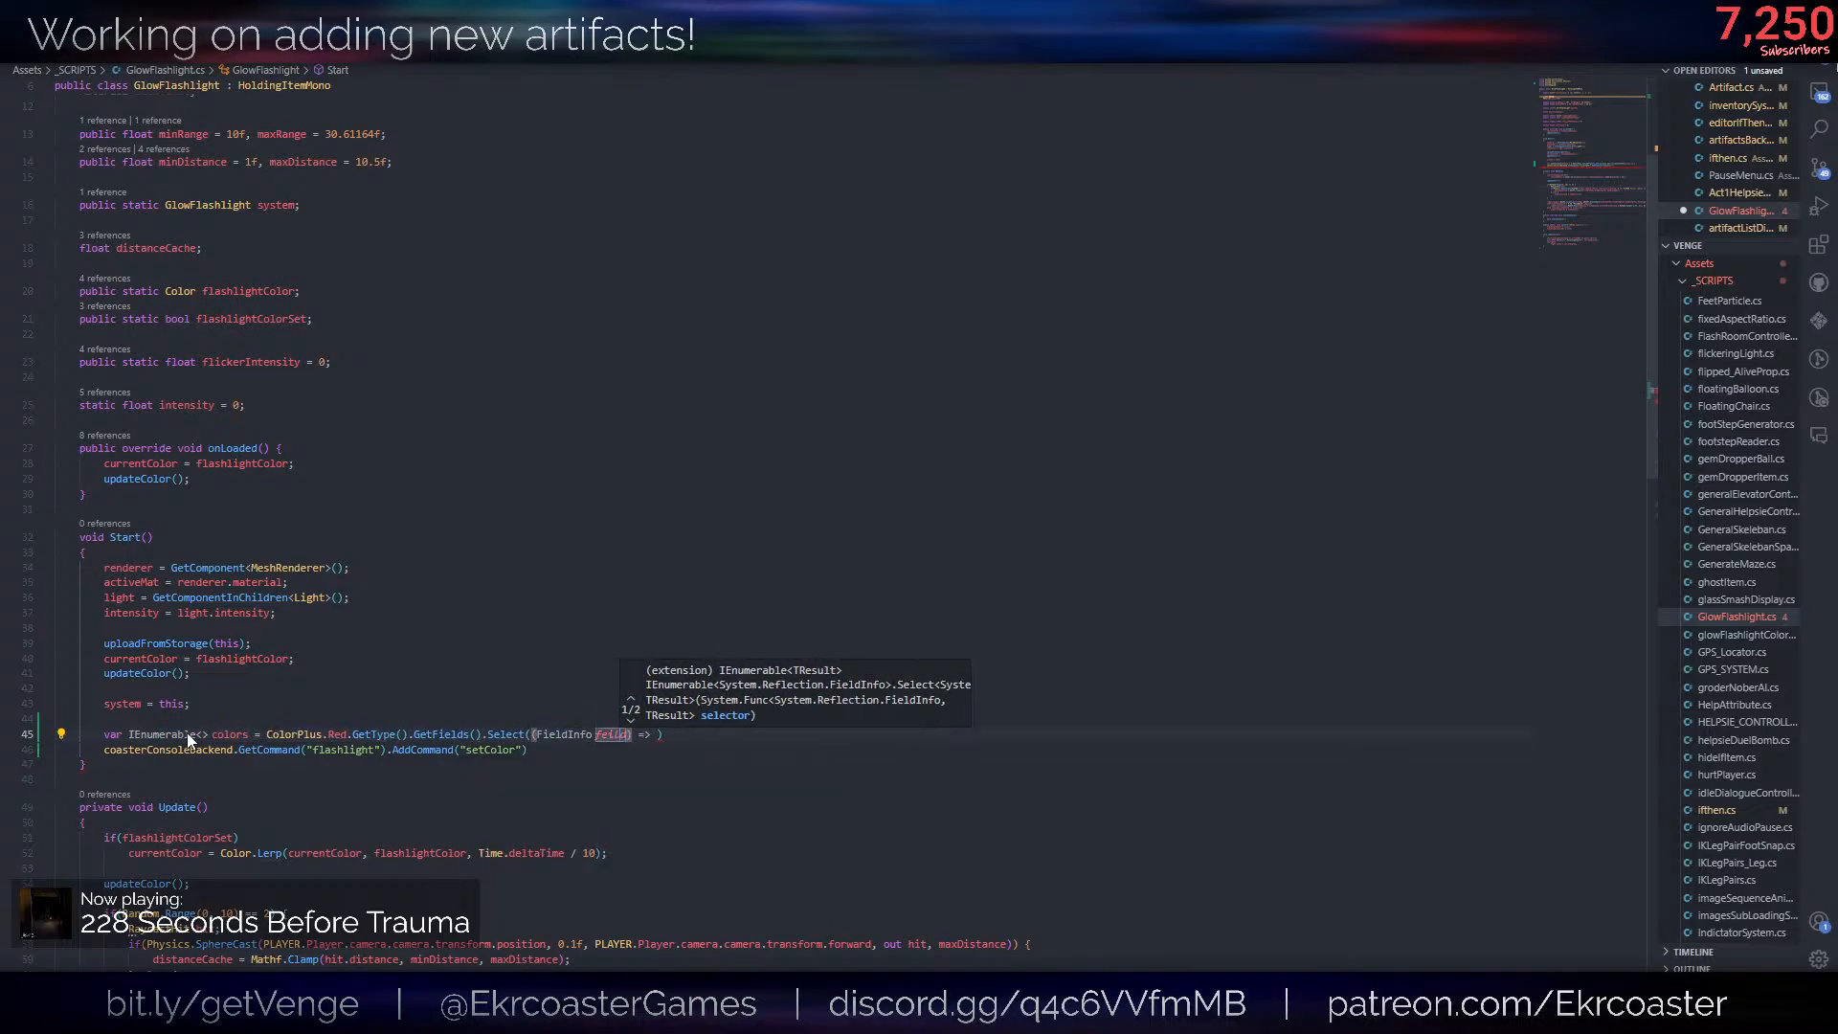
- Set the lambda's body to feild.GetValue(ColorPlus.Red)
text(field)
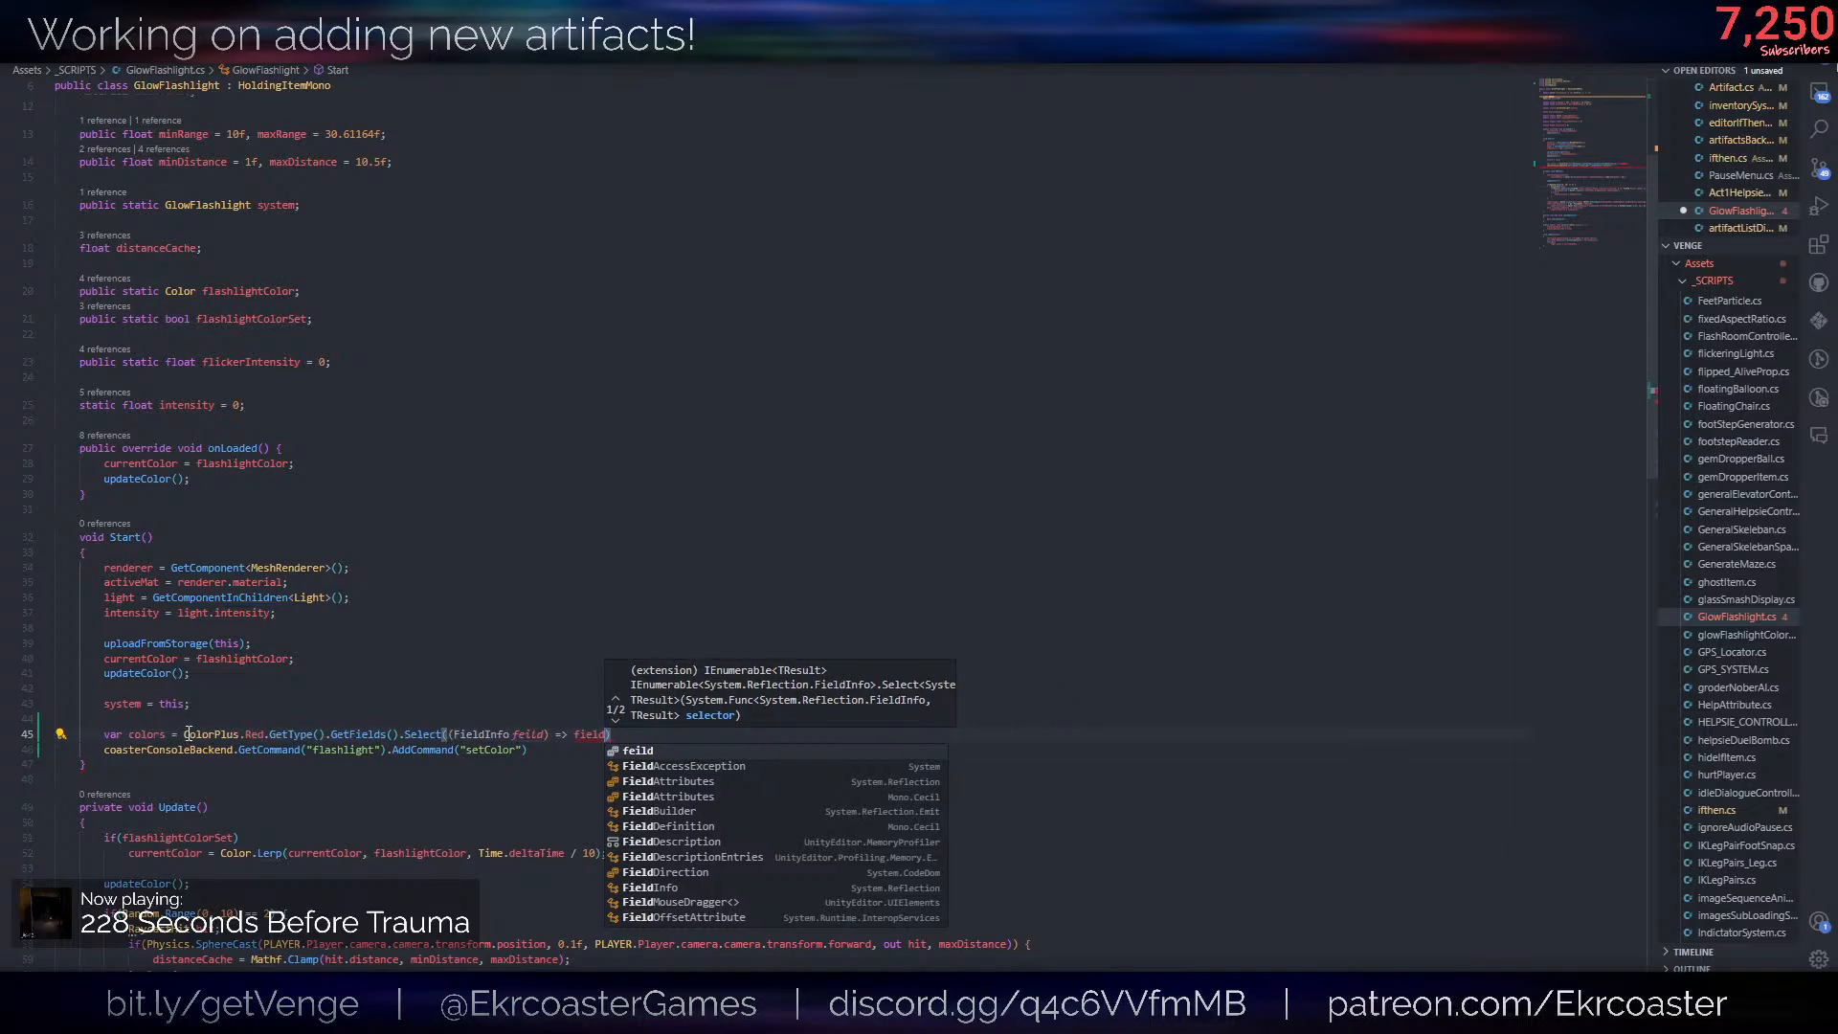
text(.GetValue()
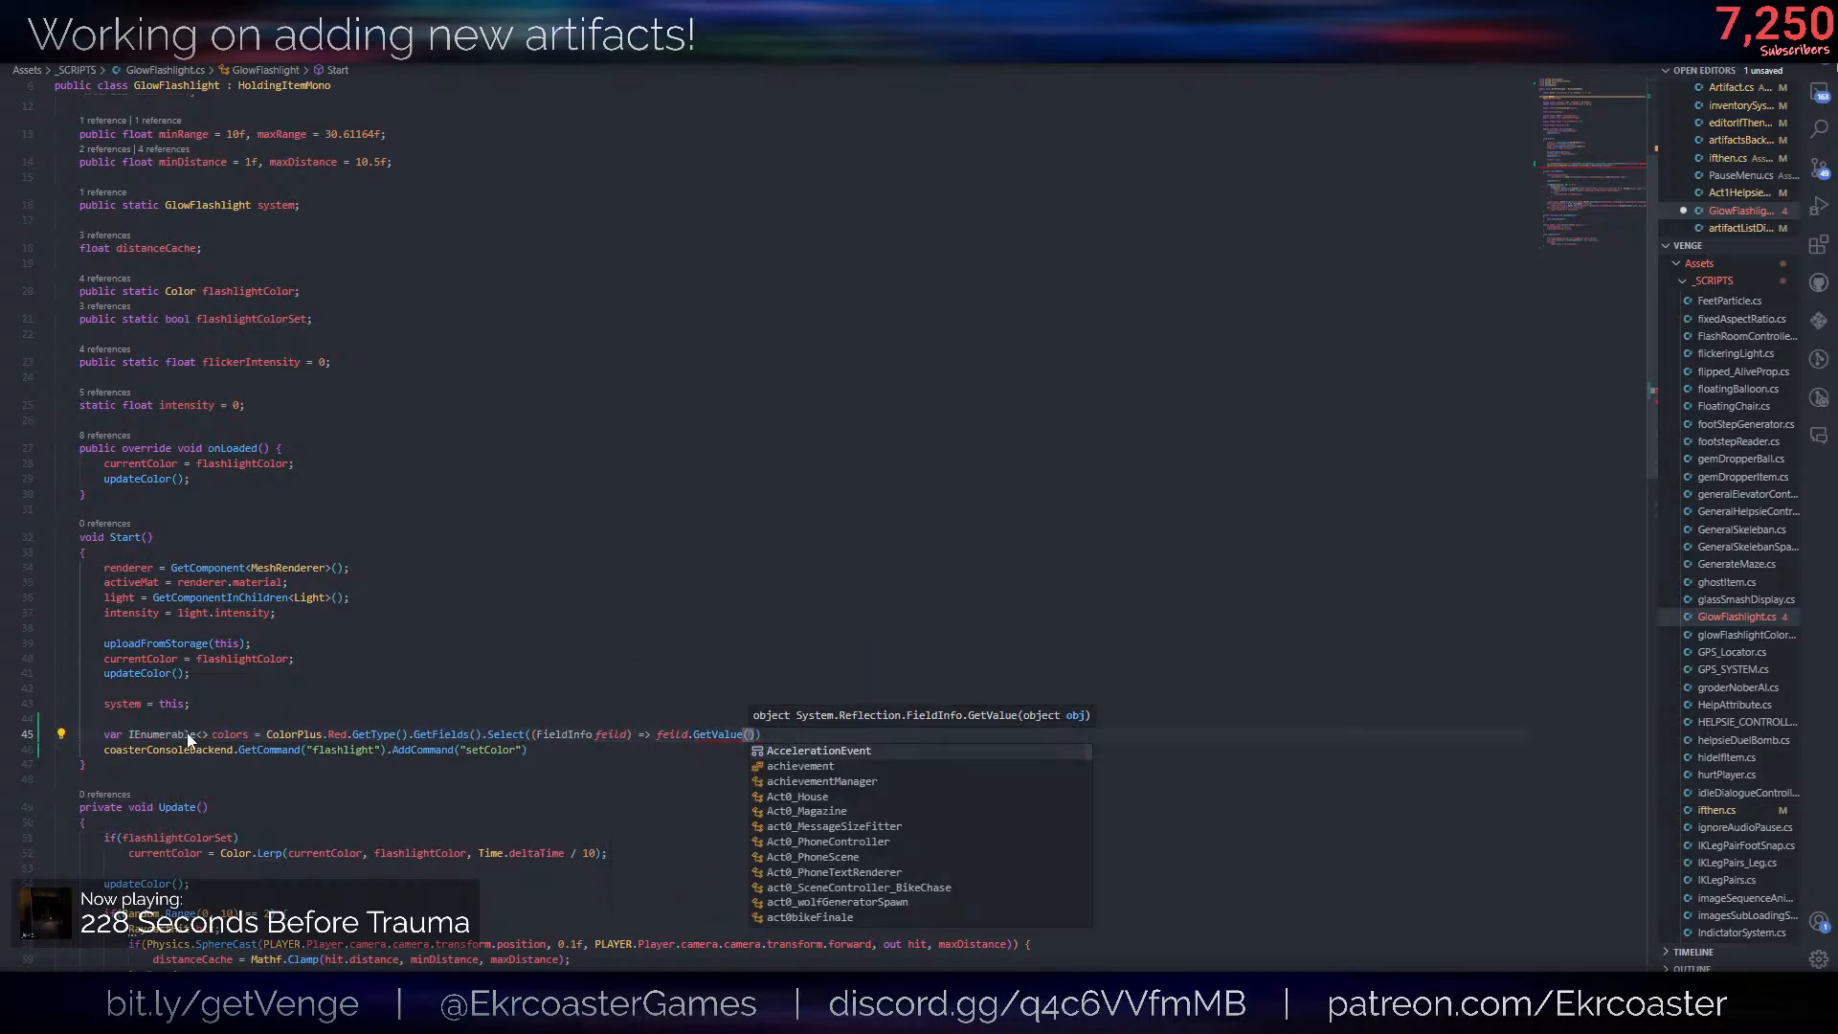
text(Color)
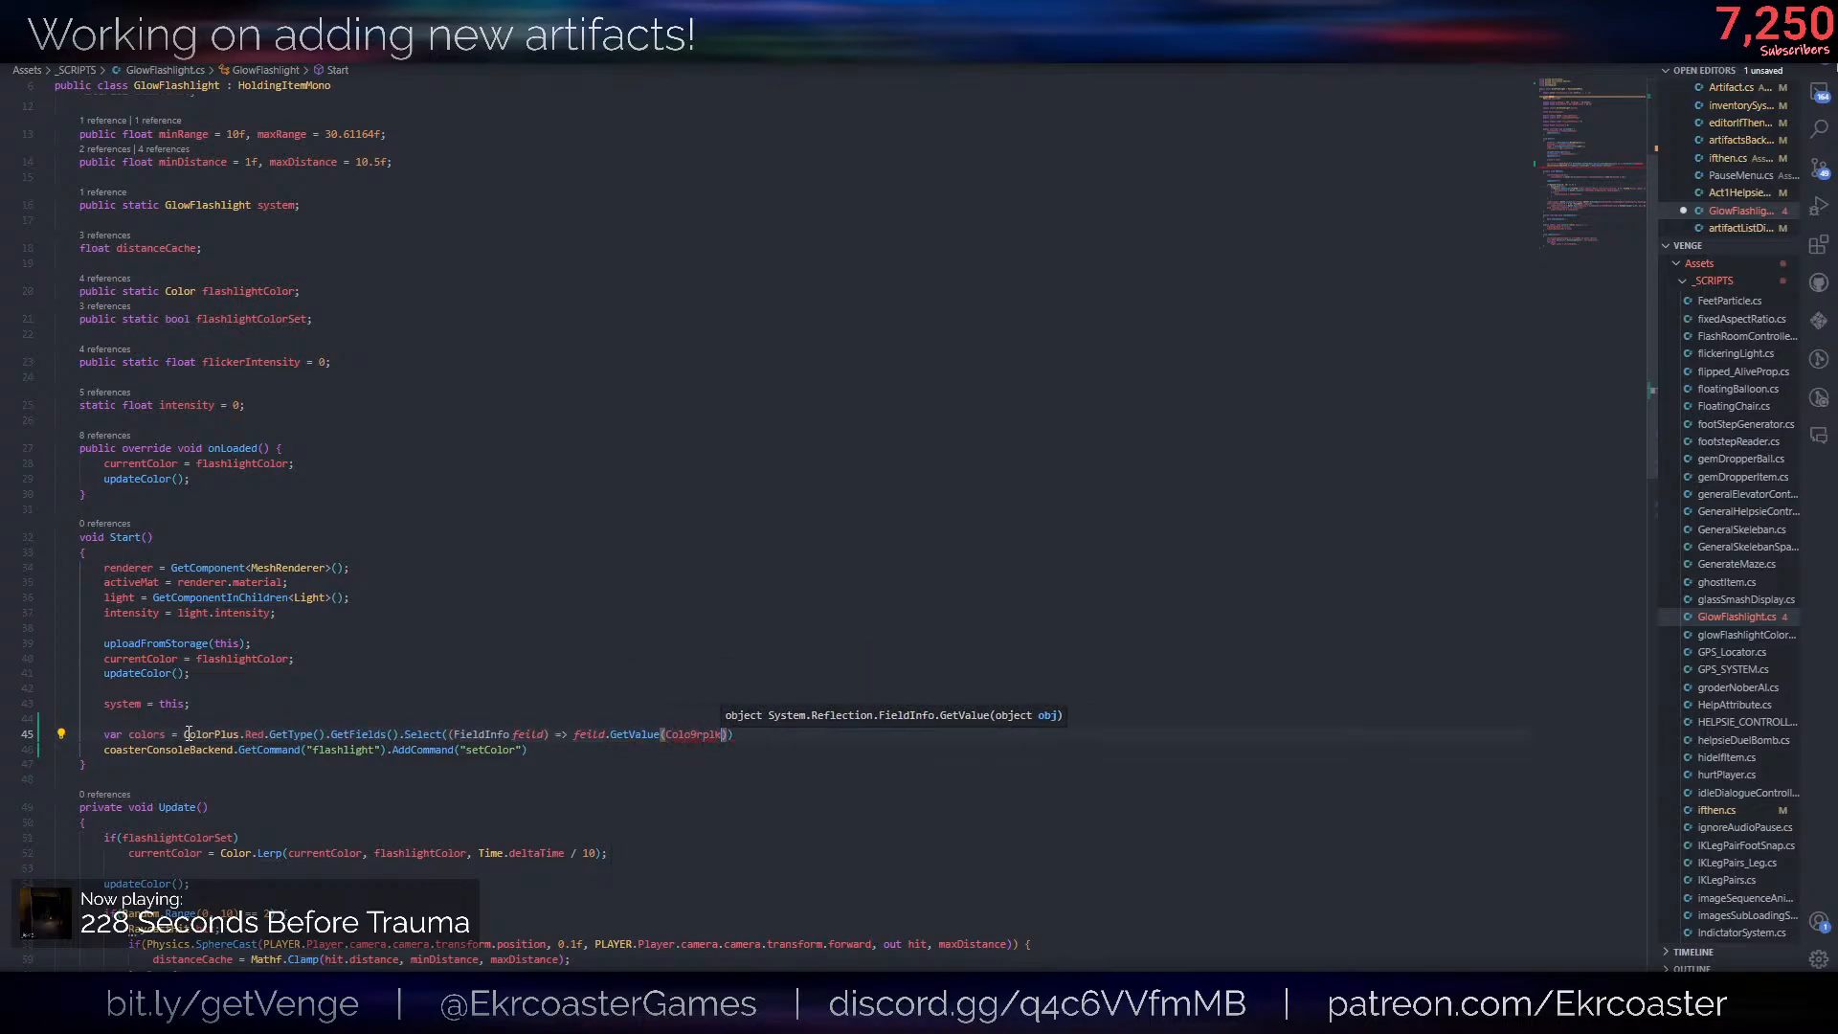
text(Plus.Red)
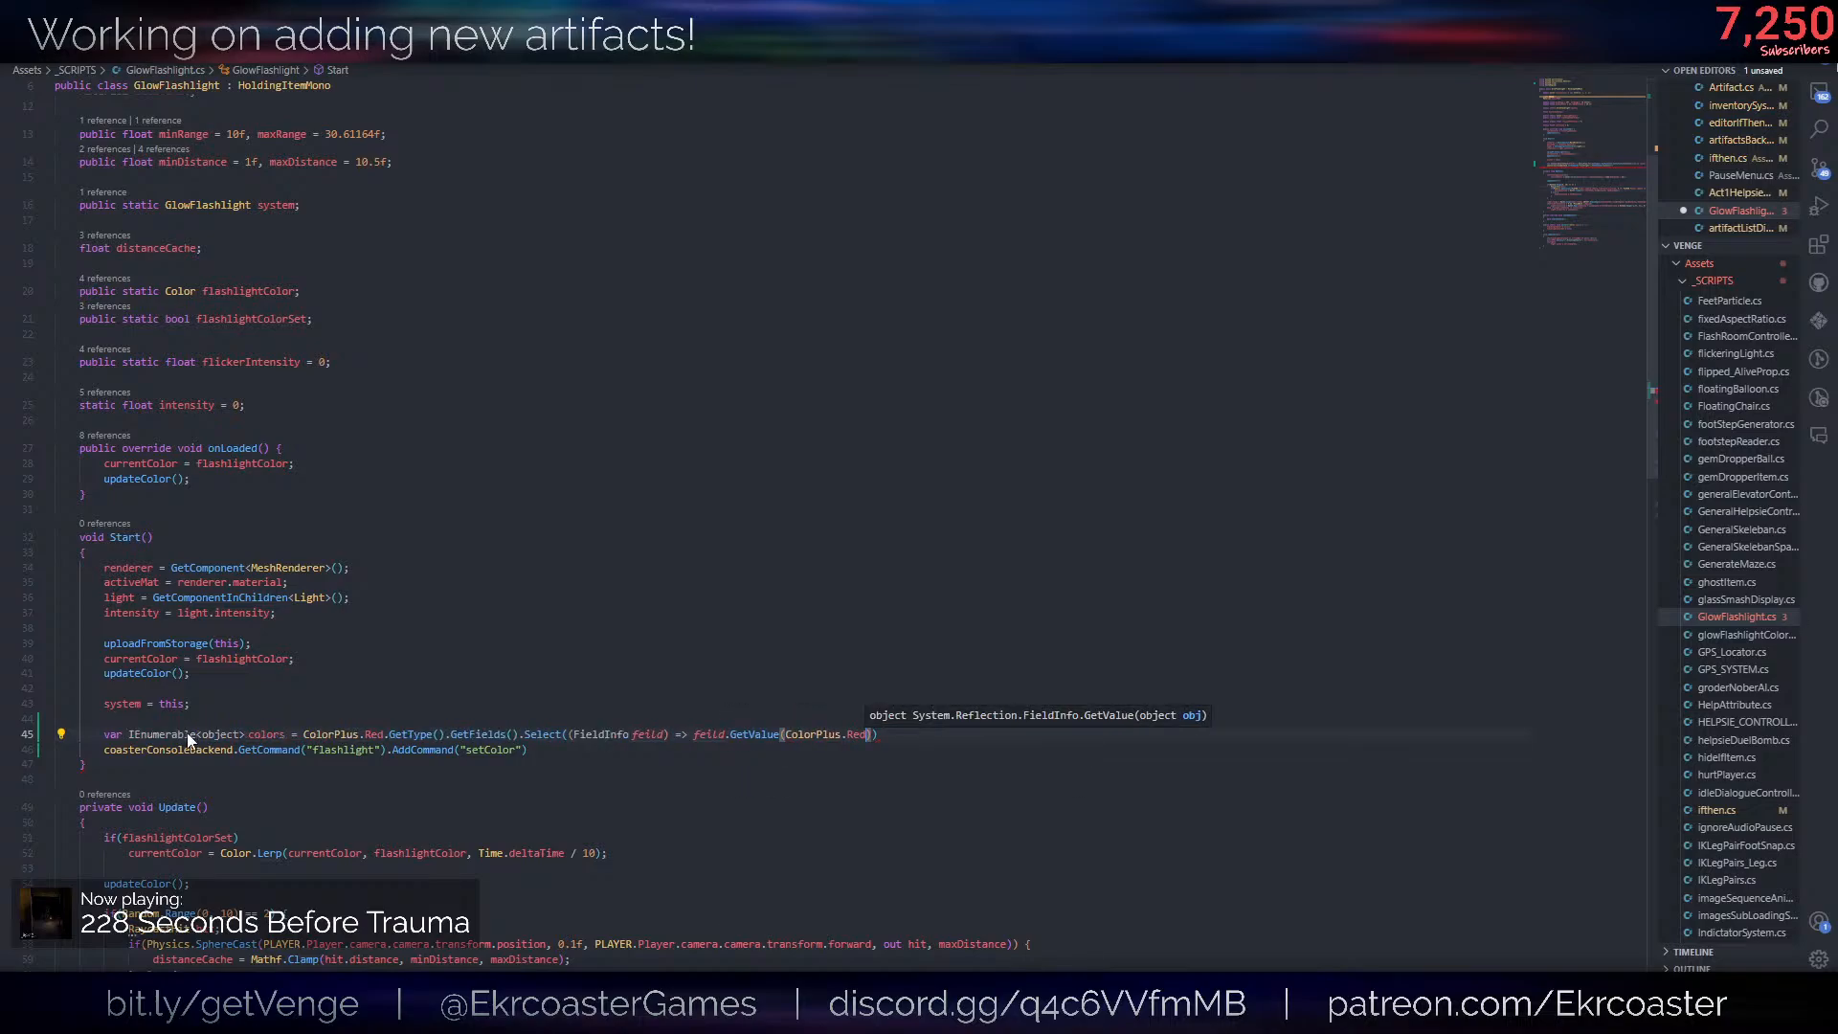
text()).ToList()
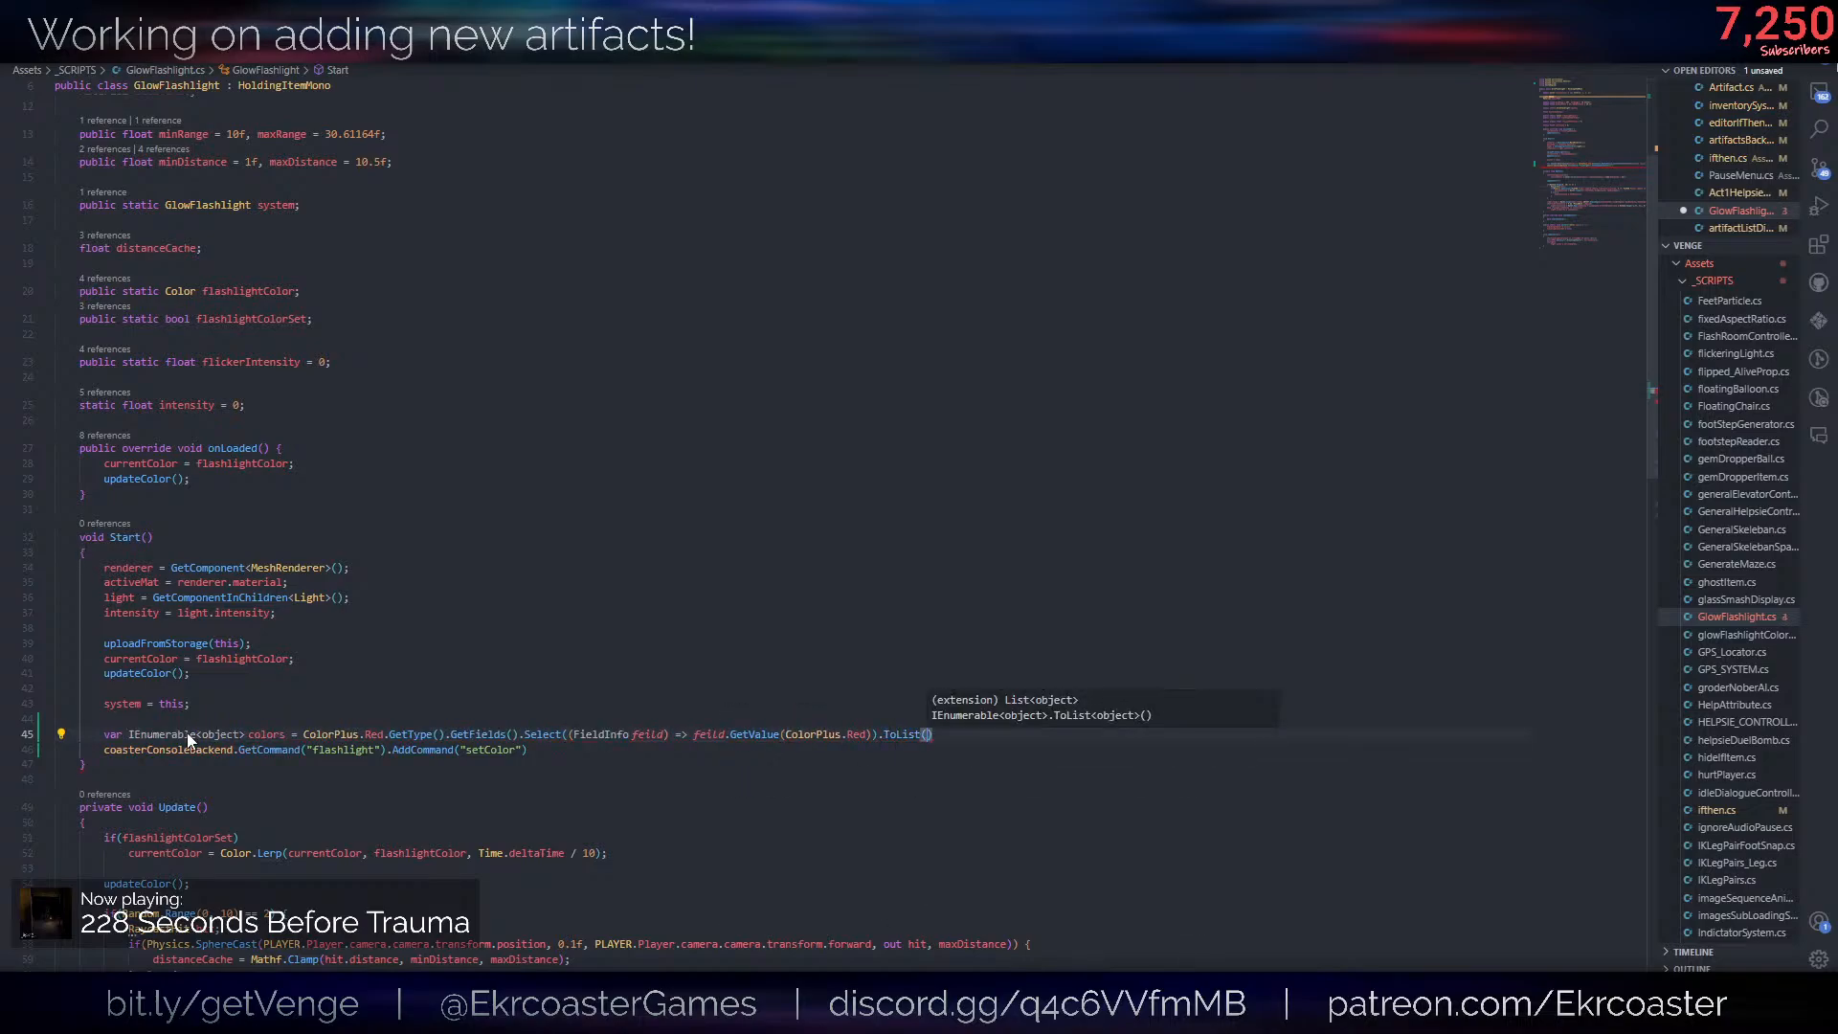
text();)
- Close the Select call, chain ToList() onto it, end the colors statement and save the script
key(ctrl+s)
key(Up)
key(Up)
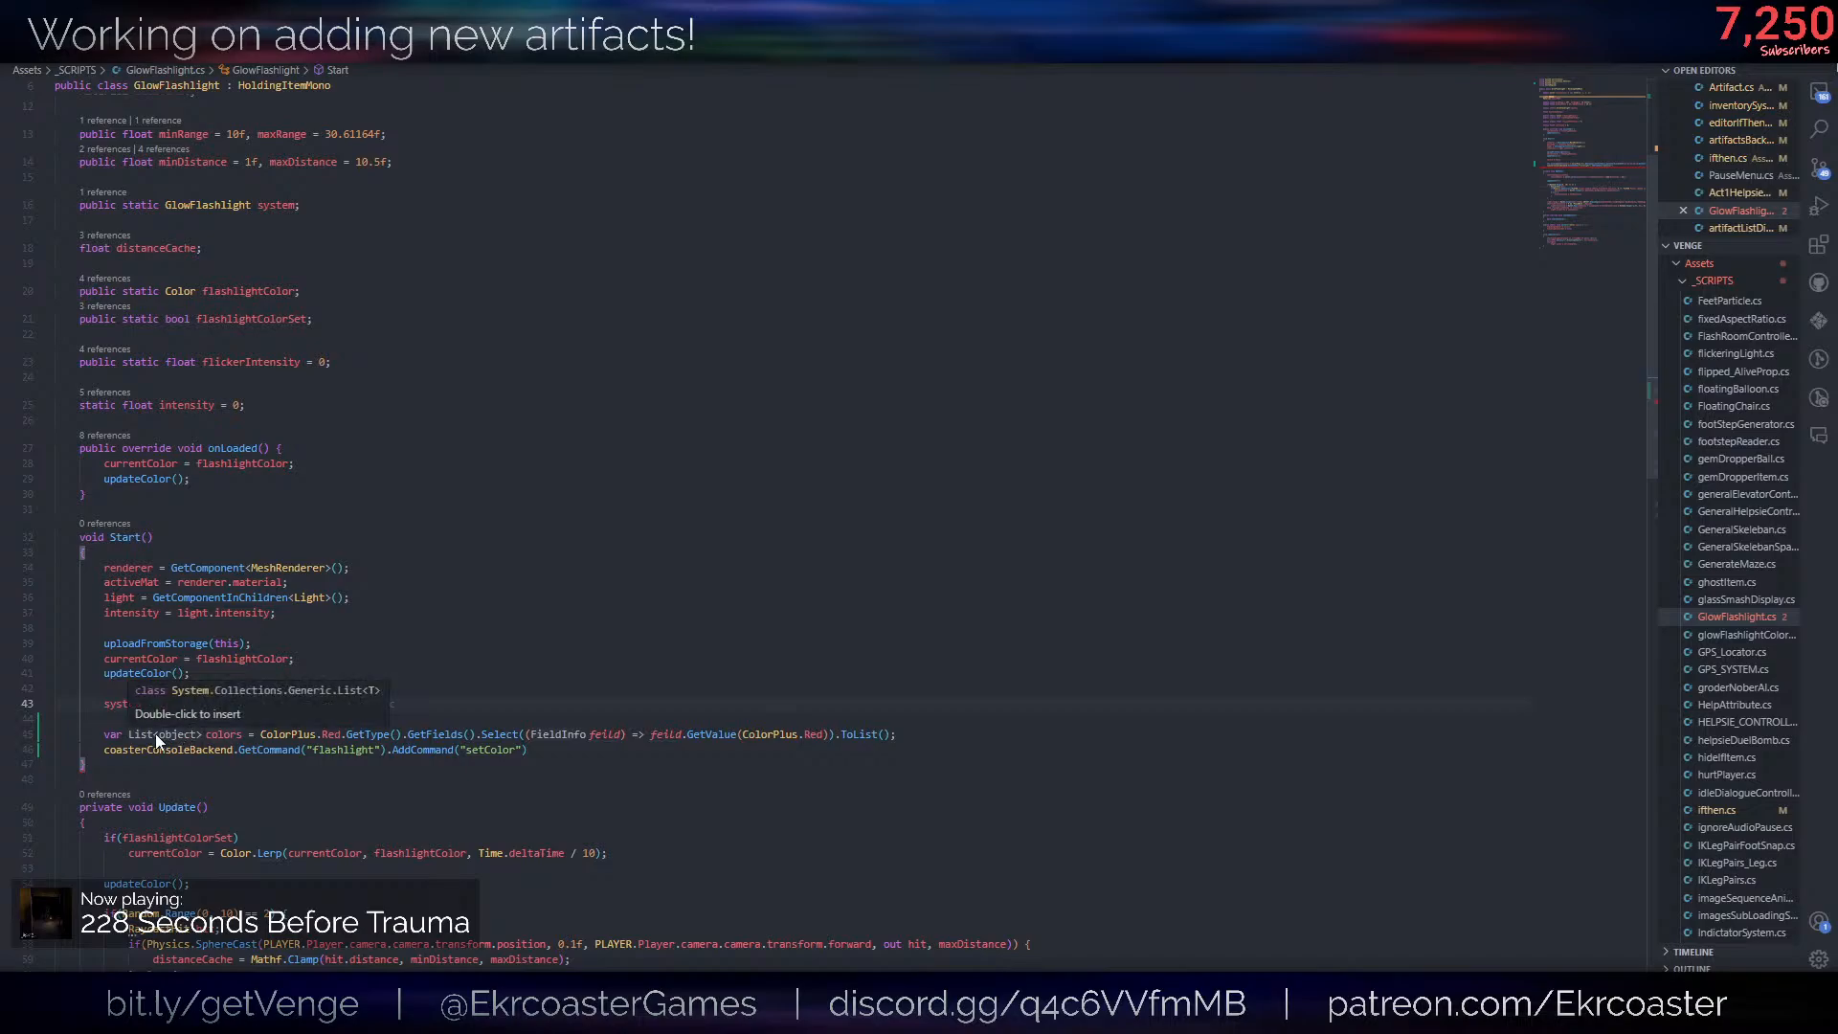
- Replace var in the colors declaration with the explicit type List<Color>
double_click(158, 735)
double_click(202, 735)
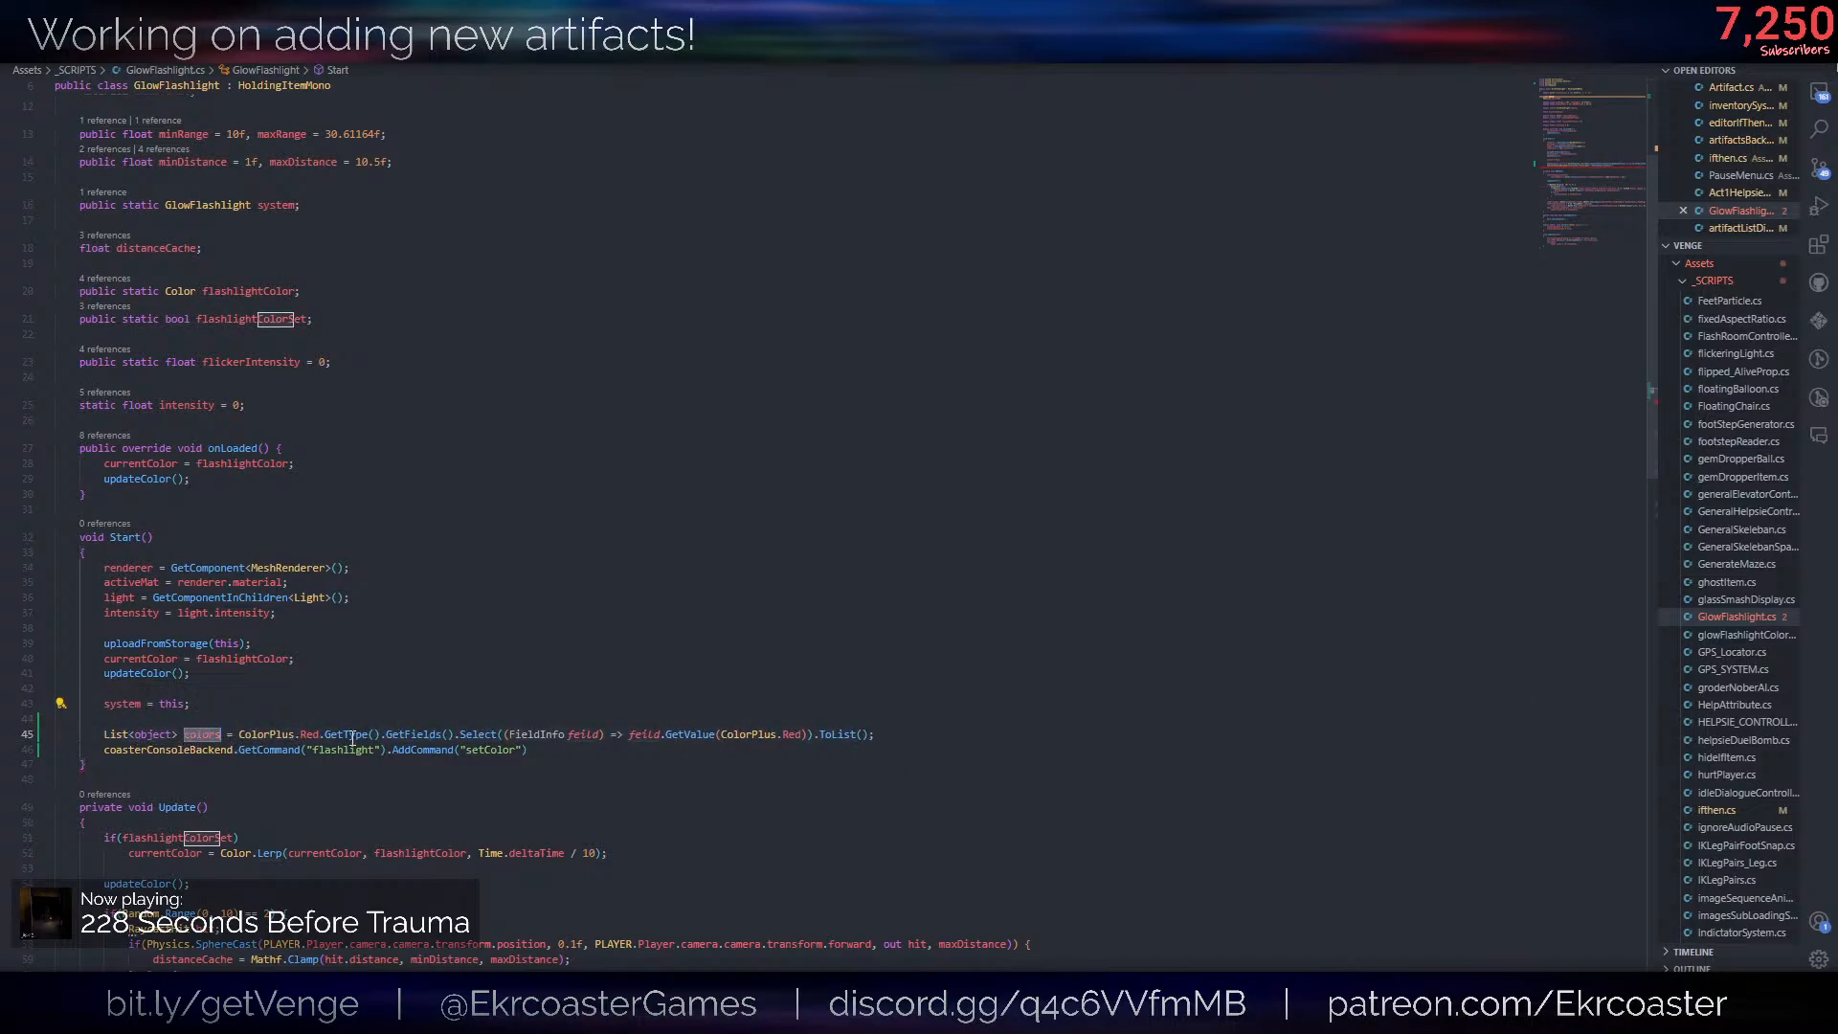
double_click(153, 734)
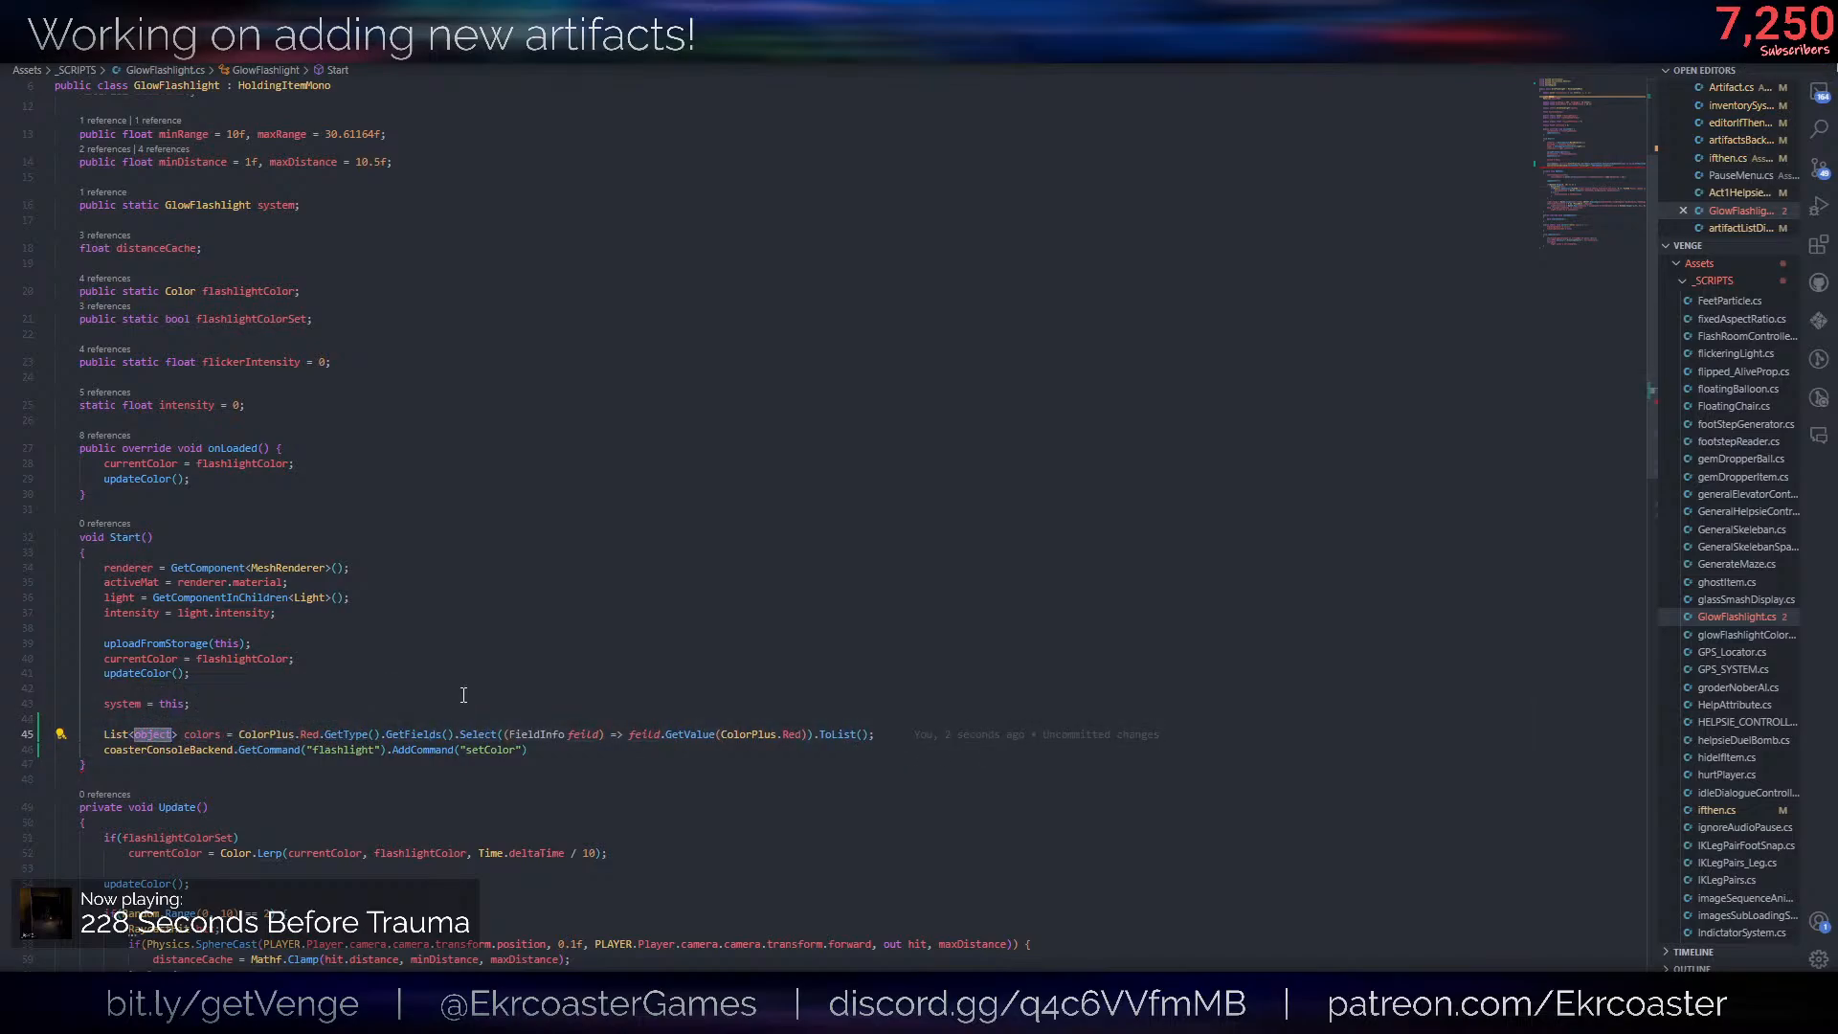
text(Colors)
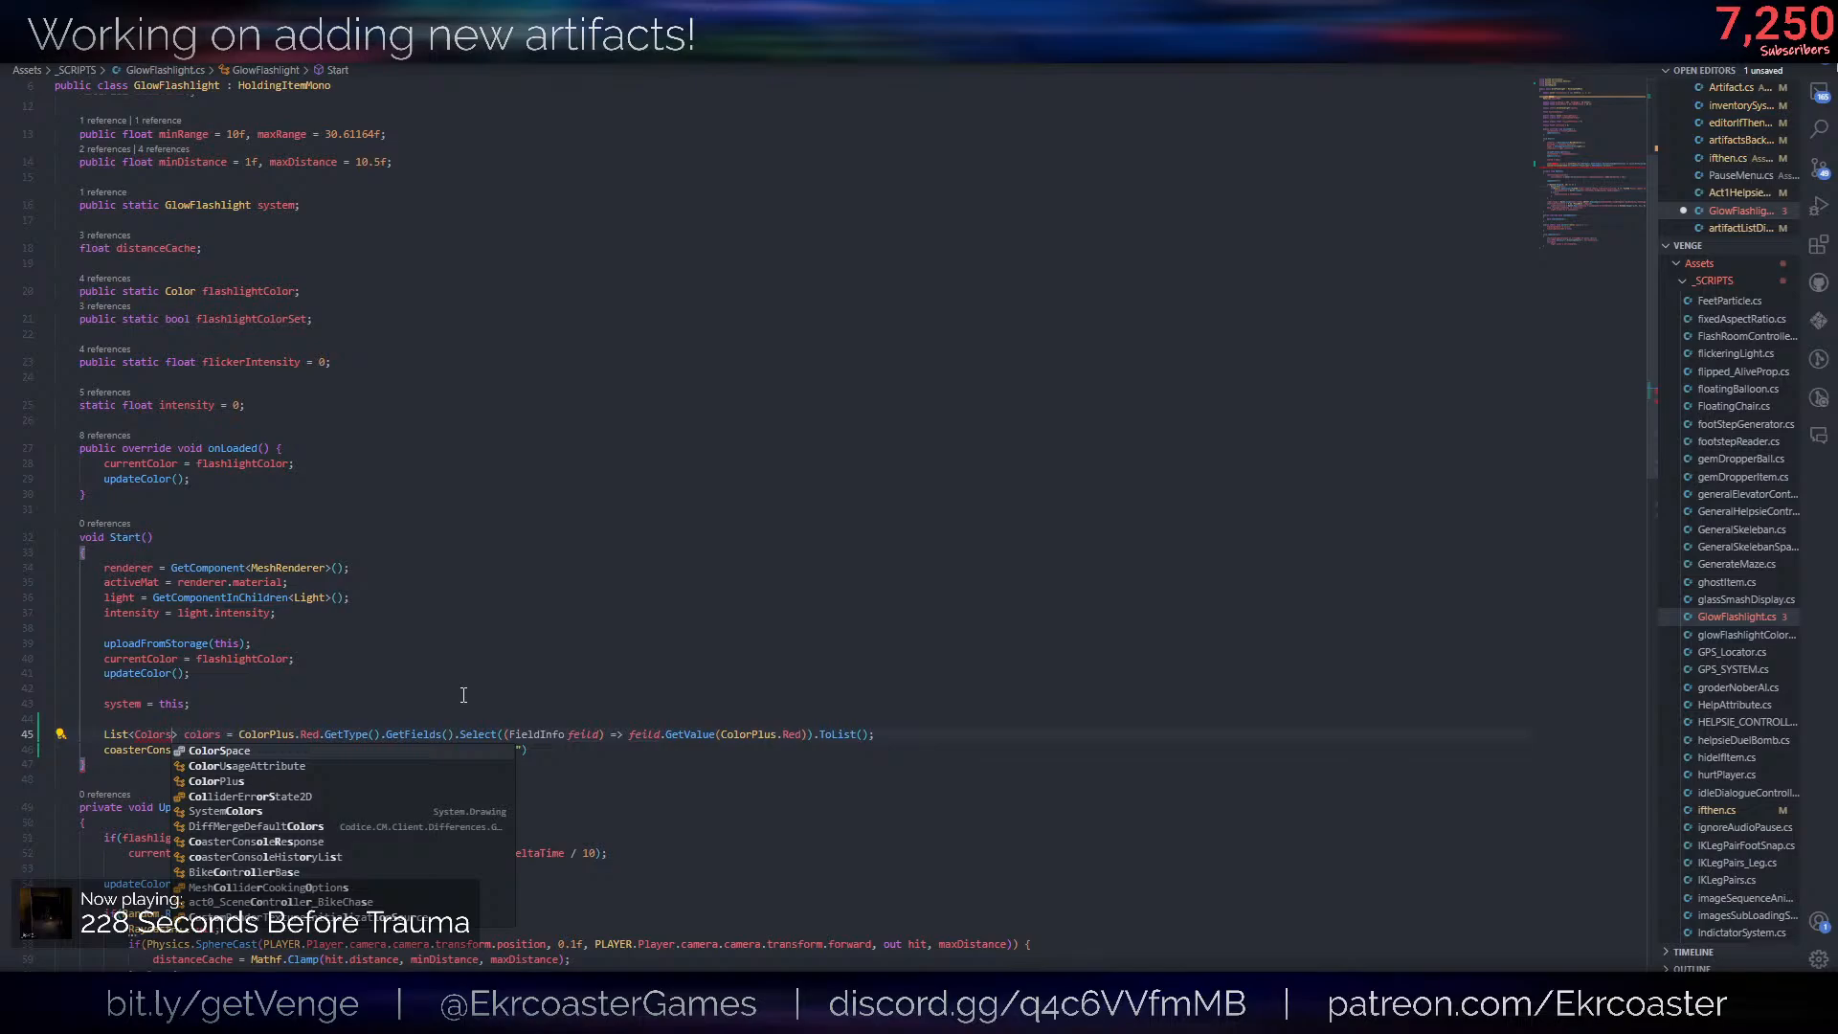
key(BackSpace)
click(464, 691)
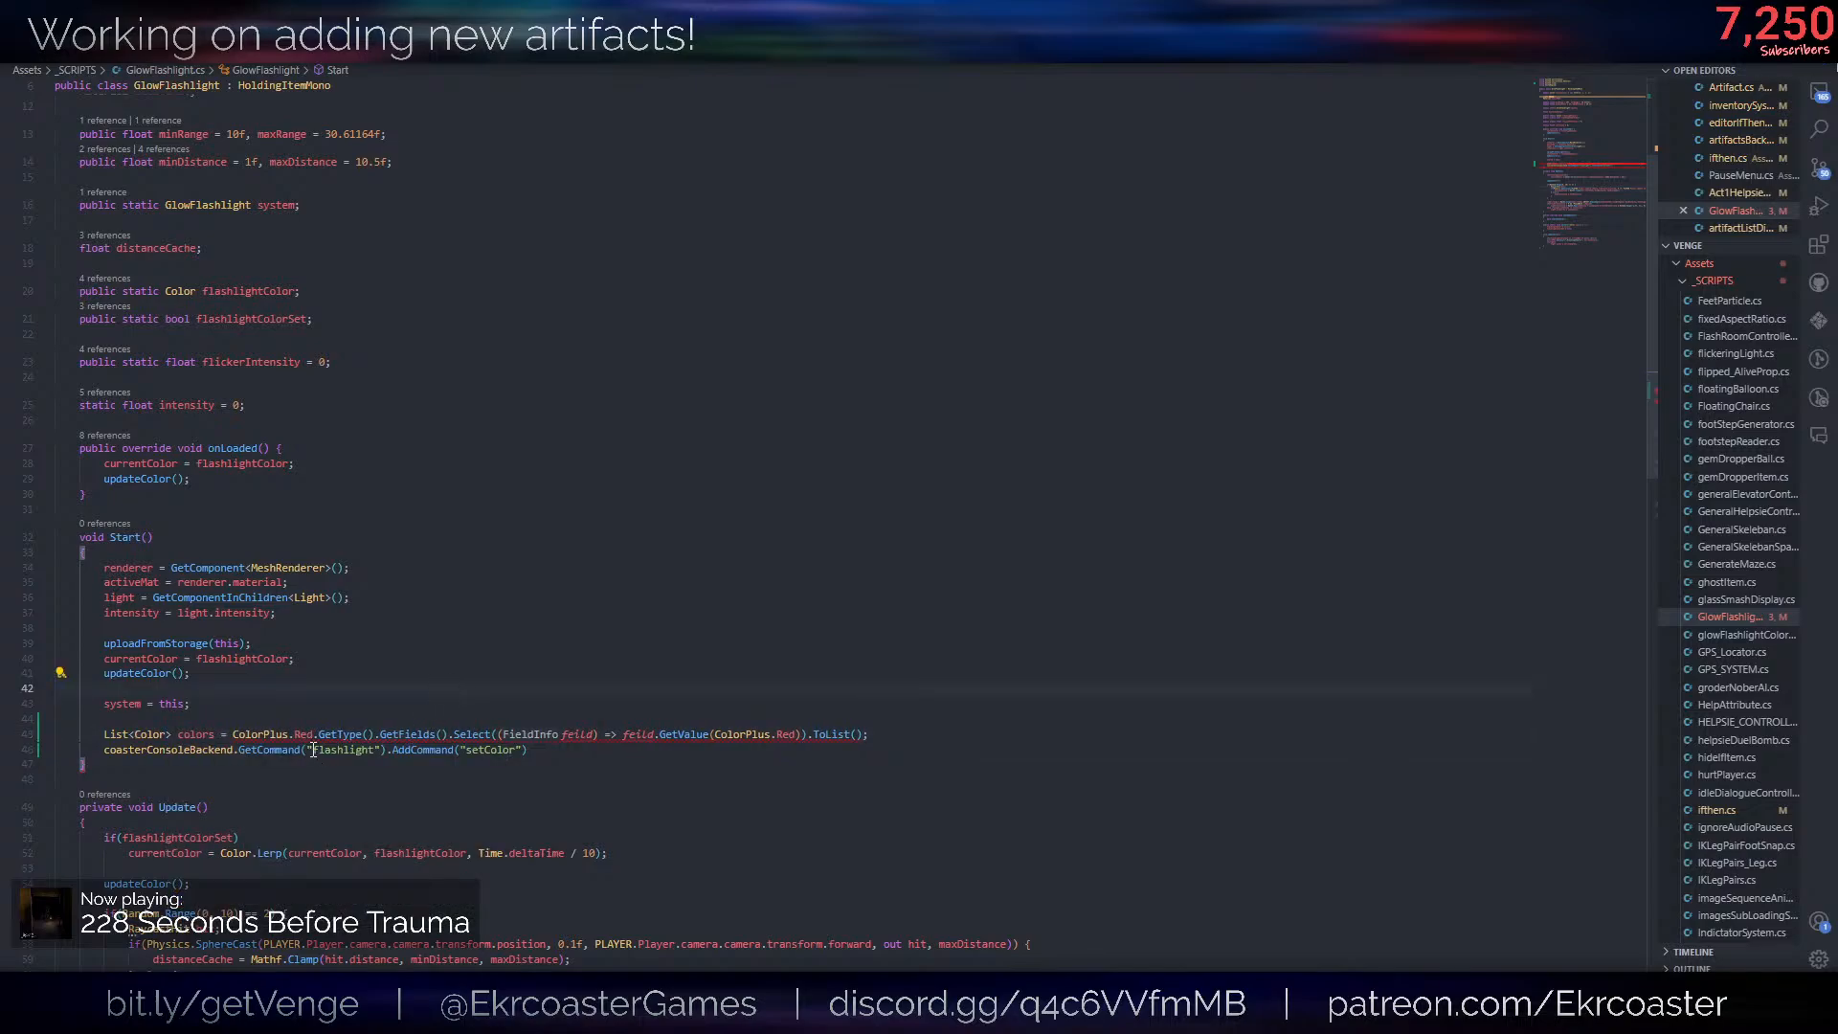
- Try the quick fix that makes all anonymous functions static on the Select lambda, undoing and reapplying it
click(367, 718)
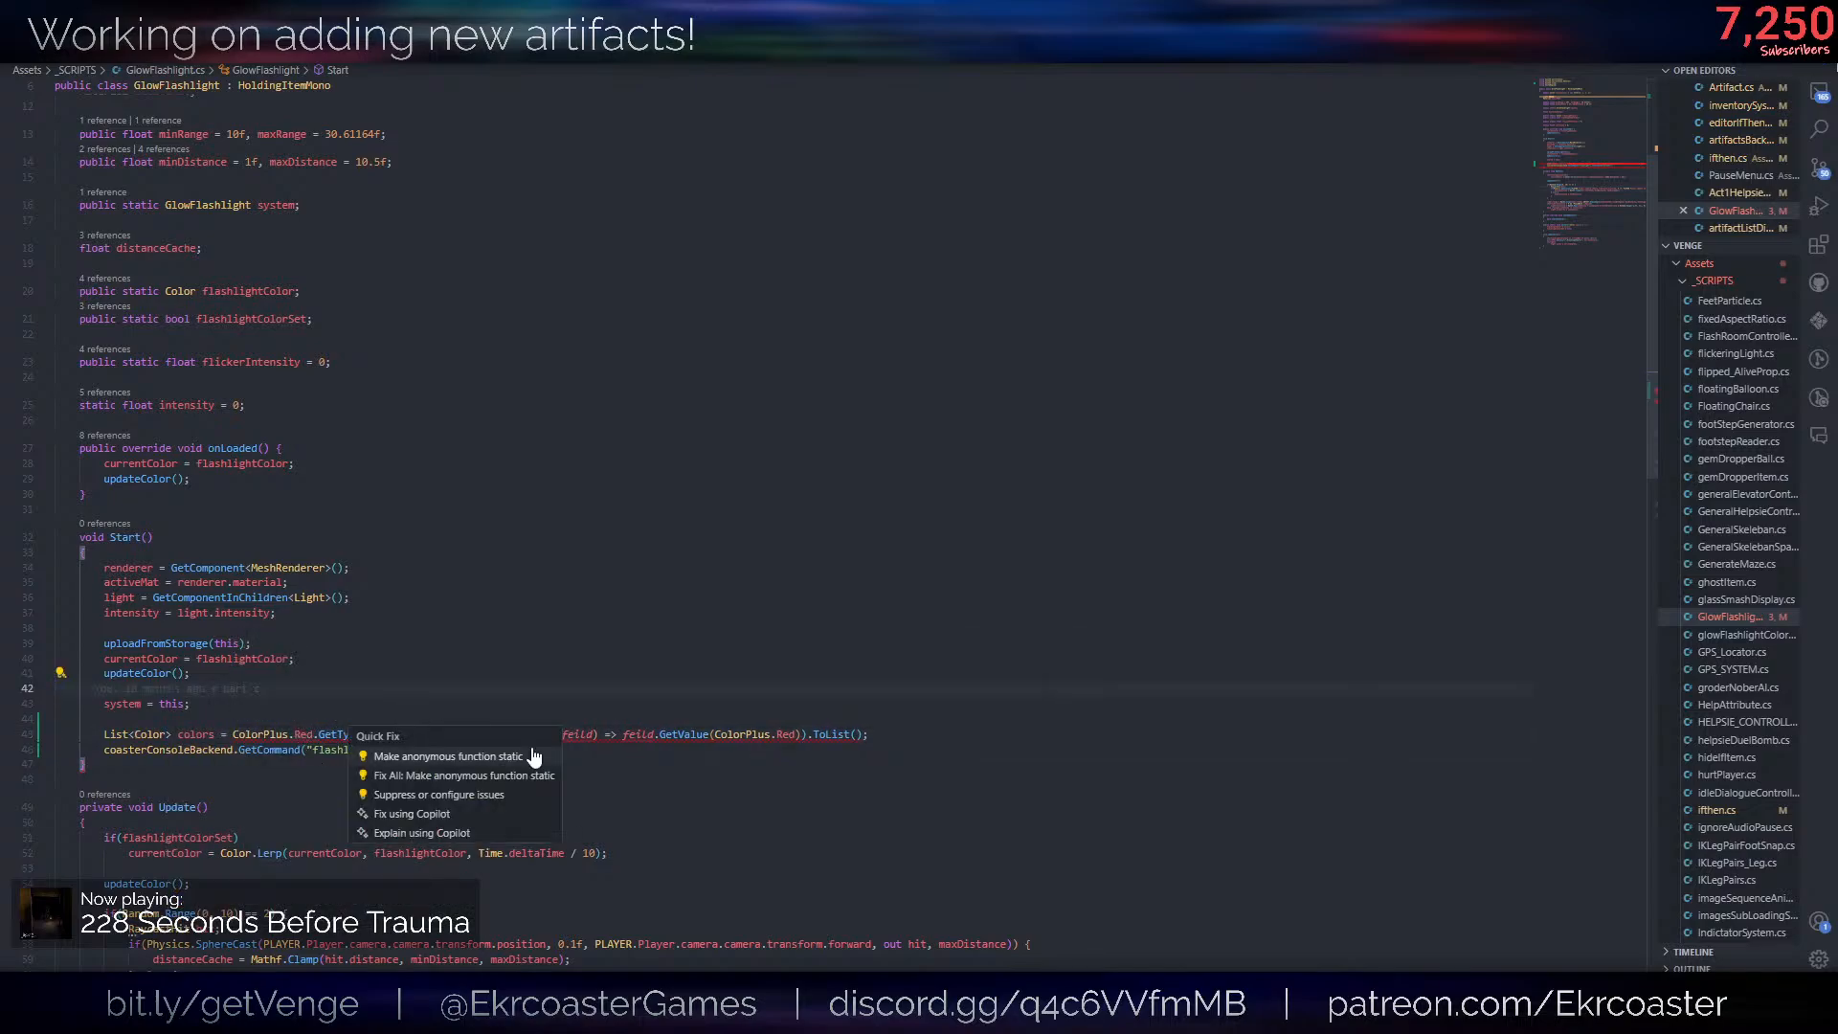
click(476, 776)
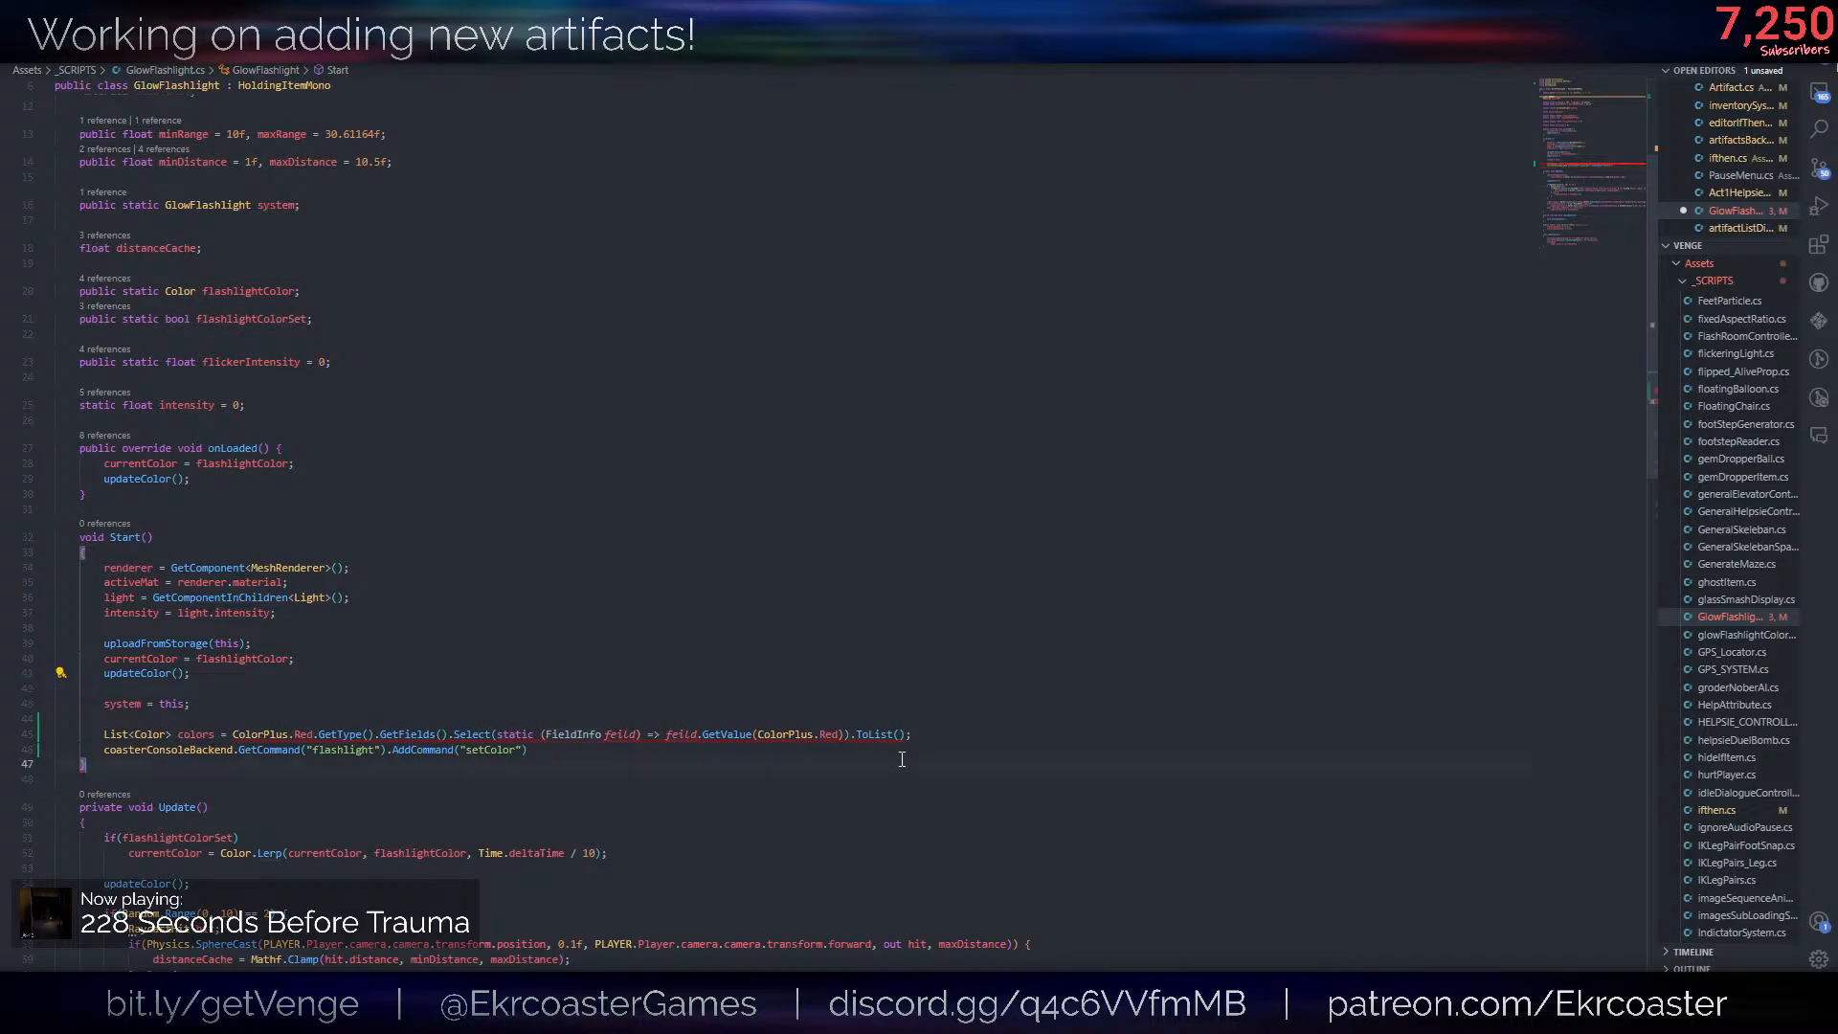
key(ctrl+z)
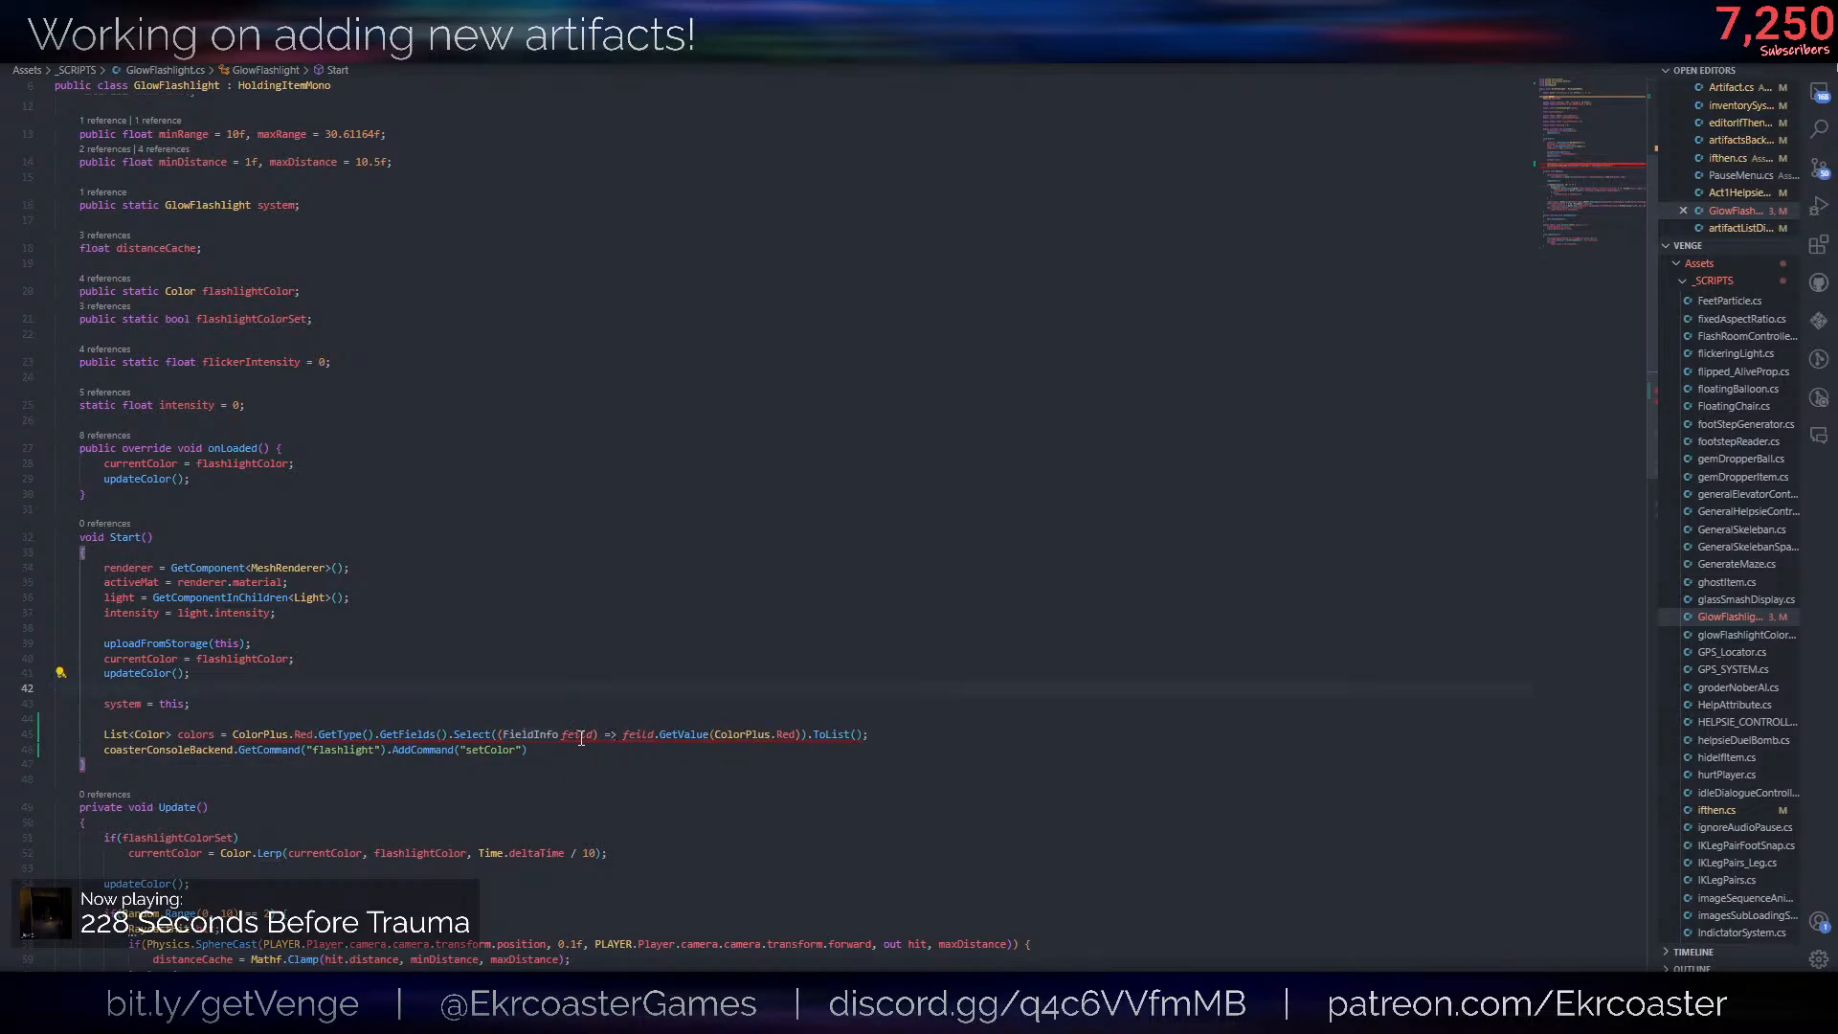
click(449, 713)
click(412, 723)
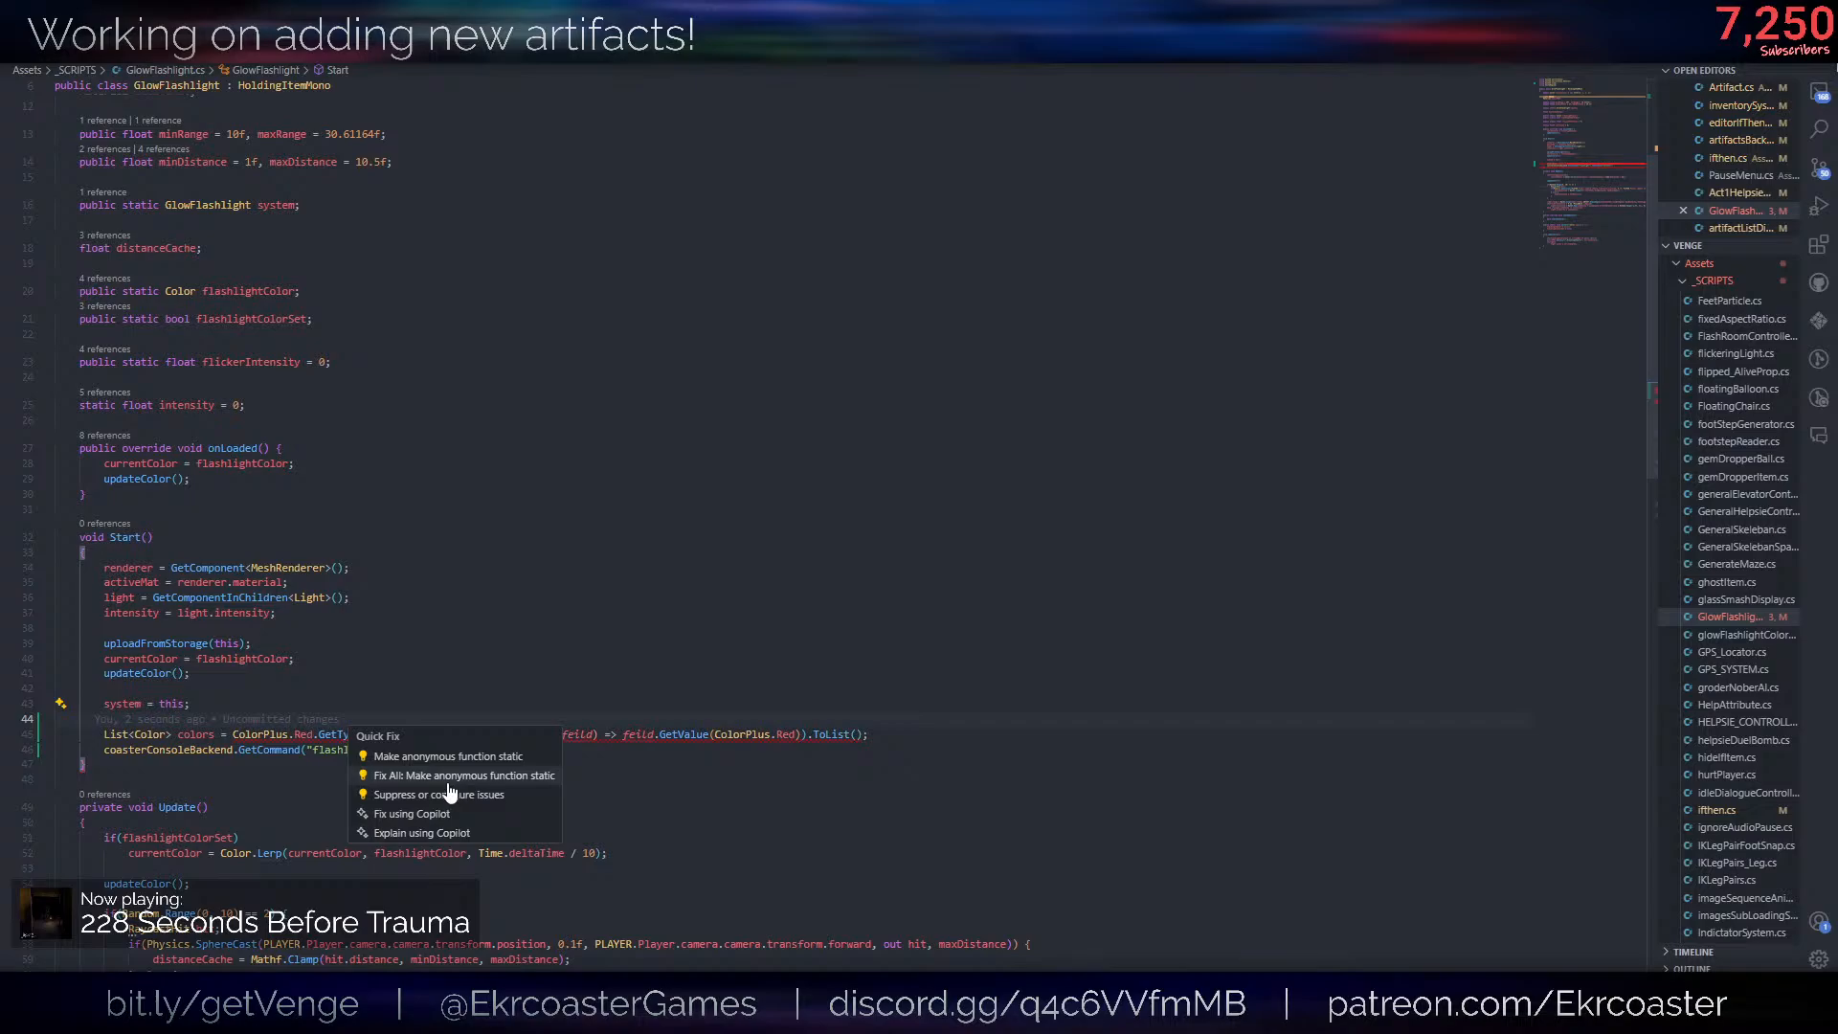
click(450, 776)
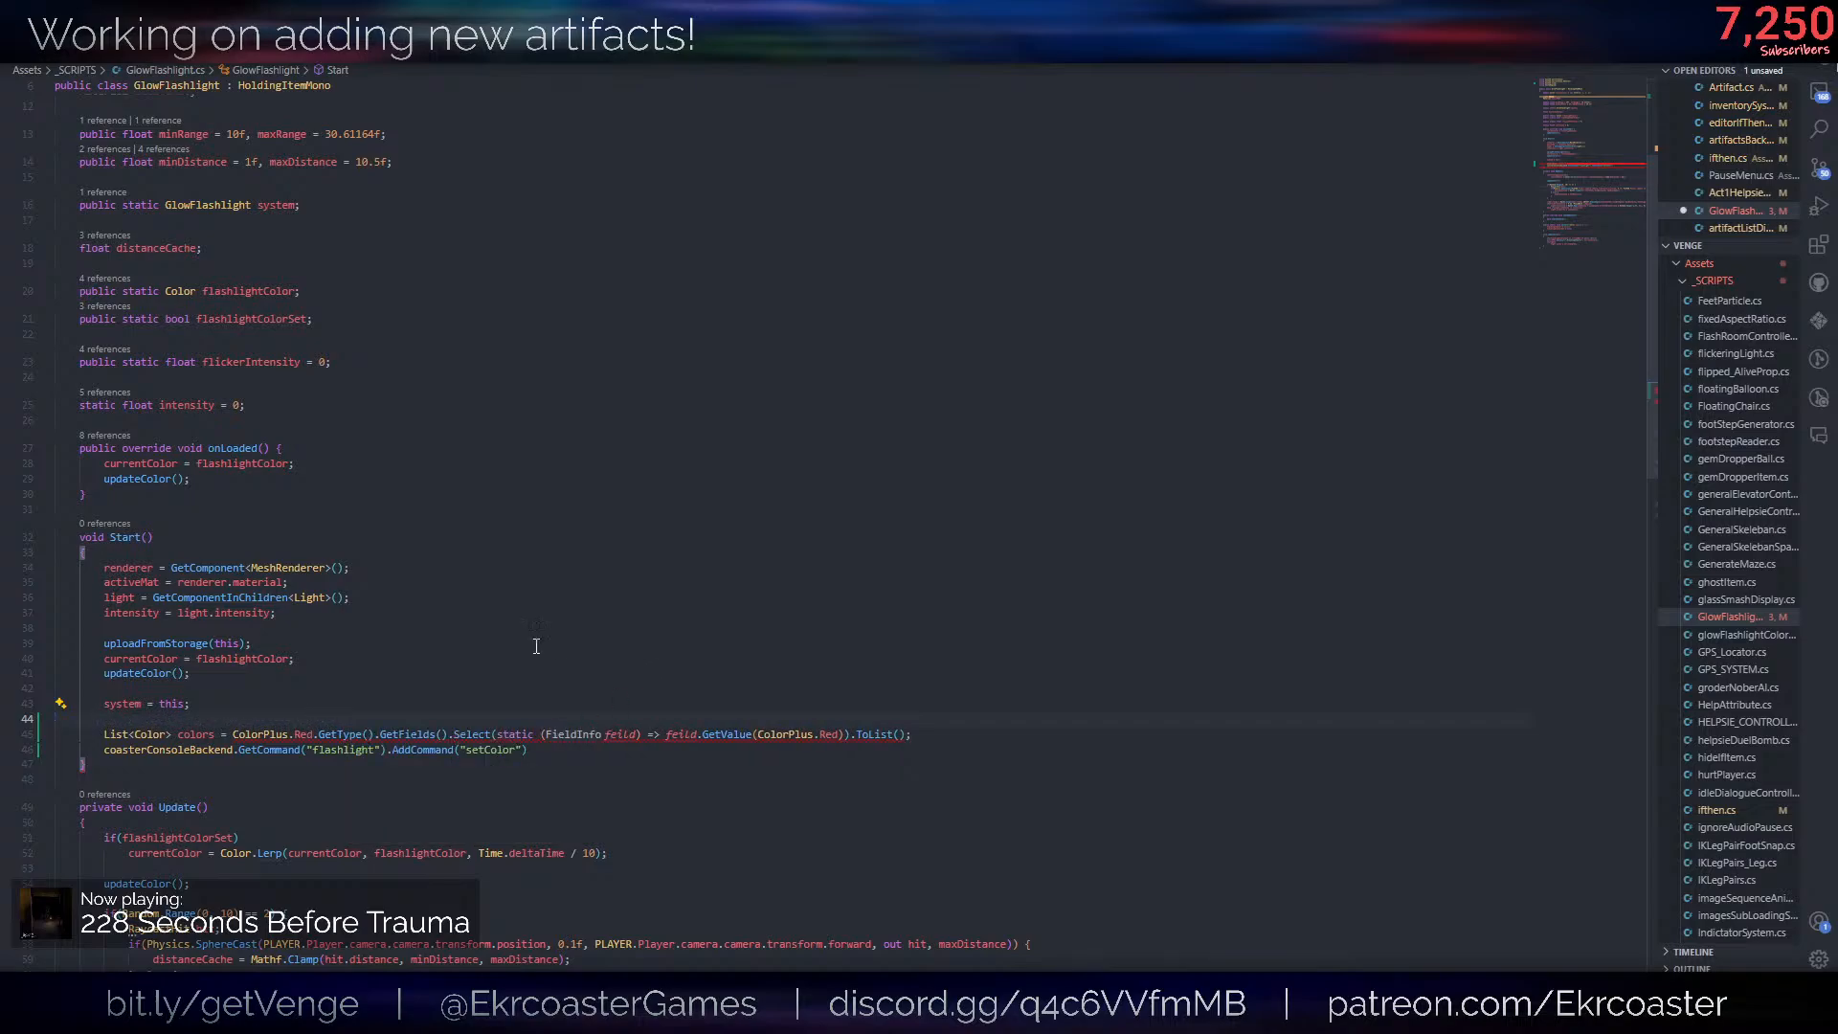
key(ctrl+z)
key(ctrl+y)
- Change the list's type to List<object>, rename the variable to rawColors and add a blank line below the statement
double_click(140, 736)
text(object)
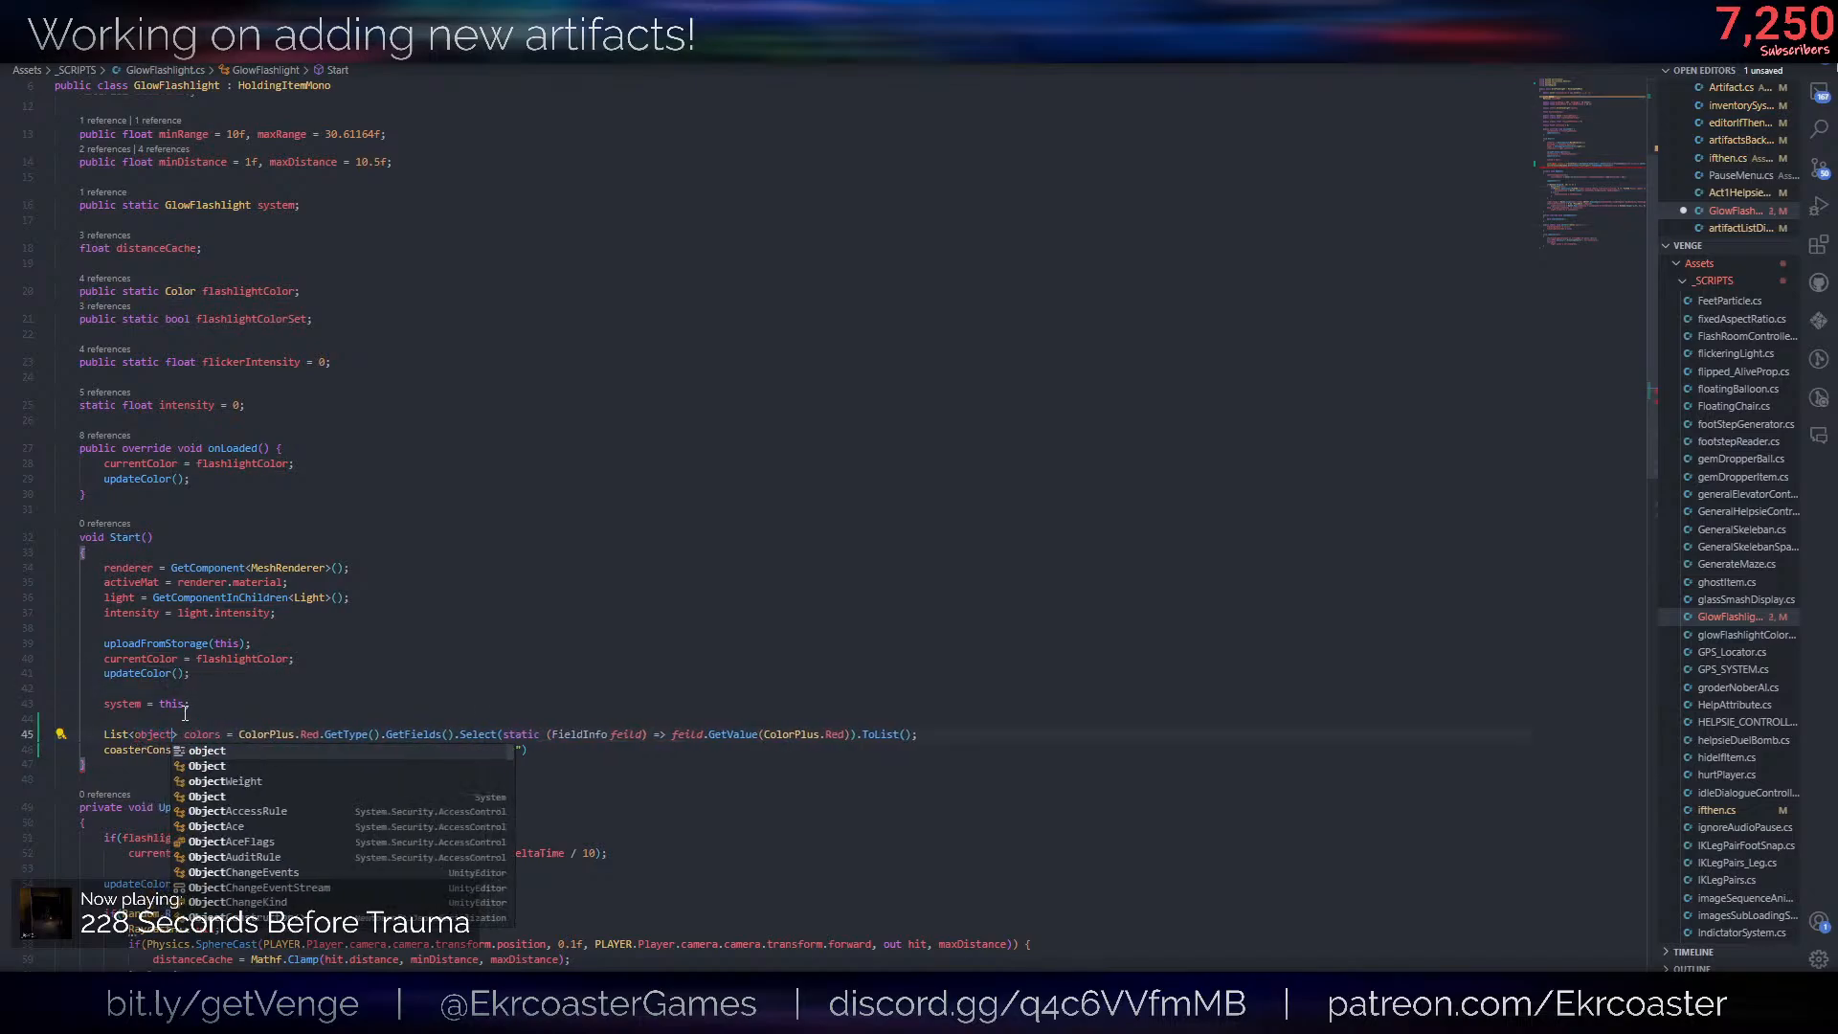
double_click(202, 734)
text(rawColo)
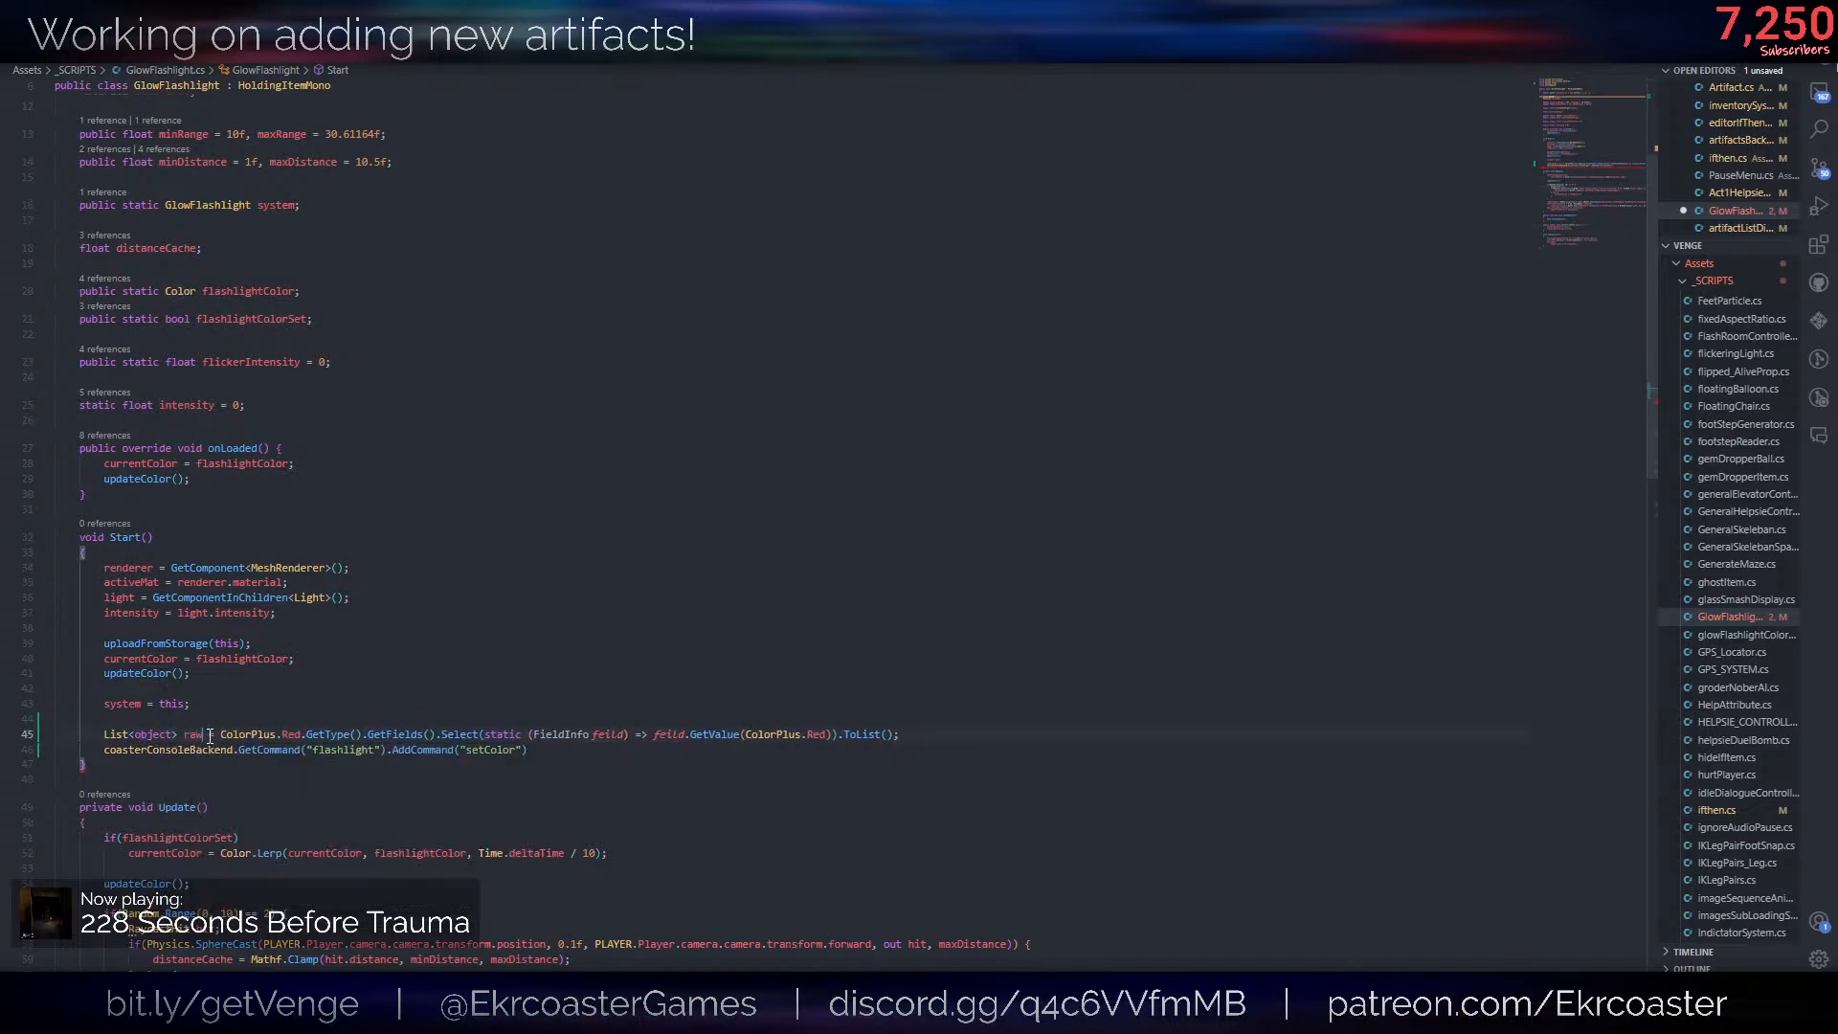
text(rs)
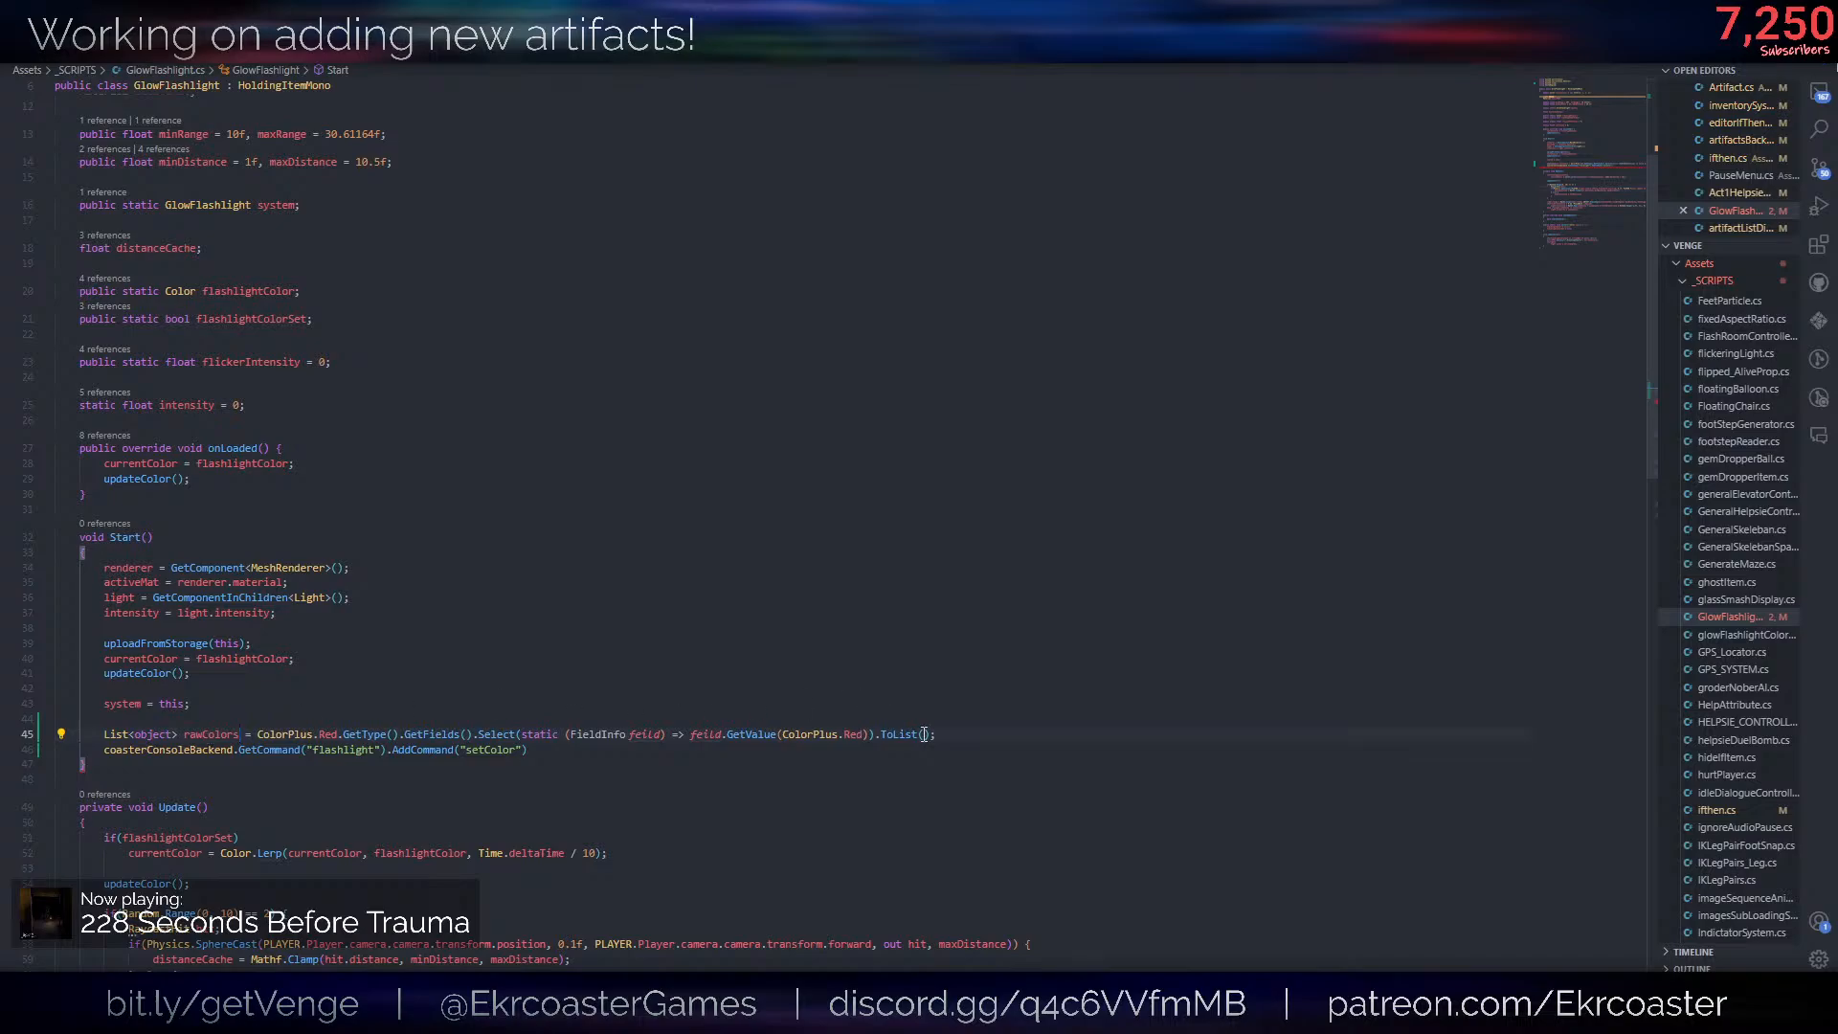
click(951, 736)
key(Return)
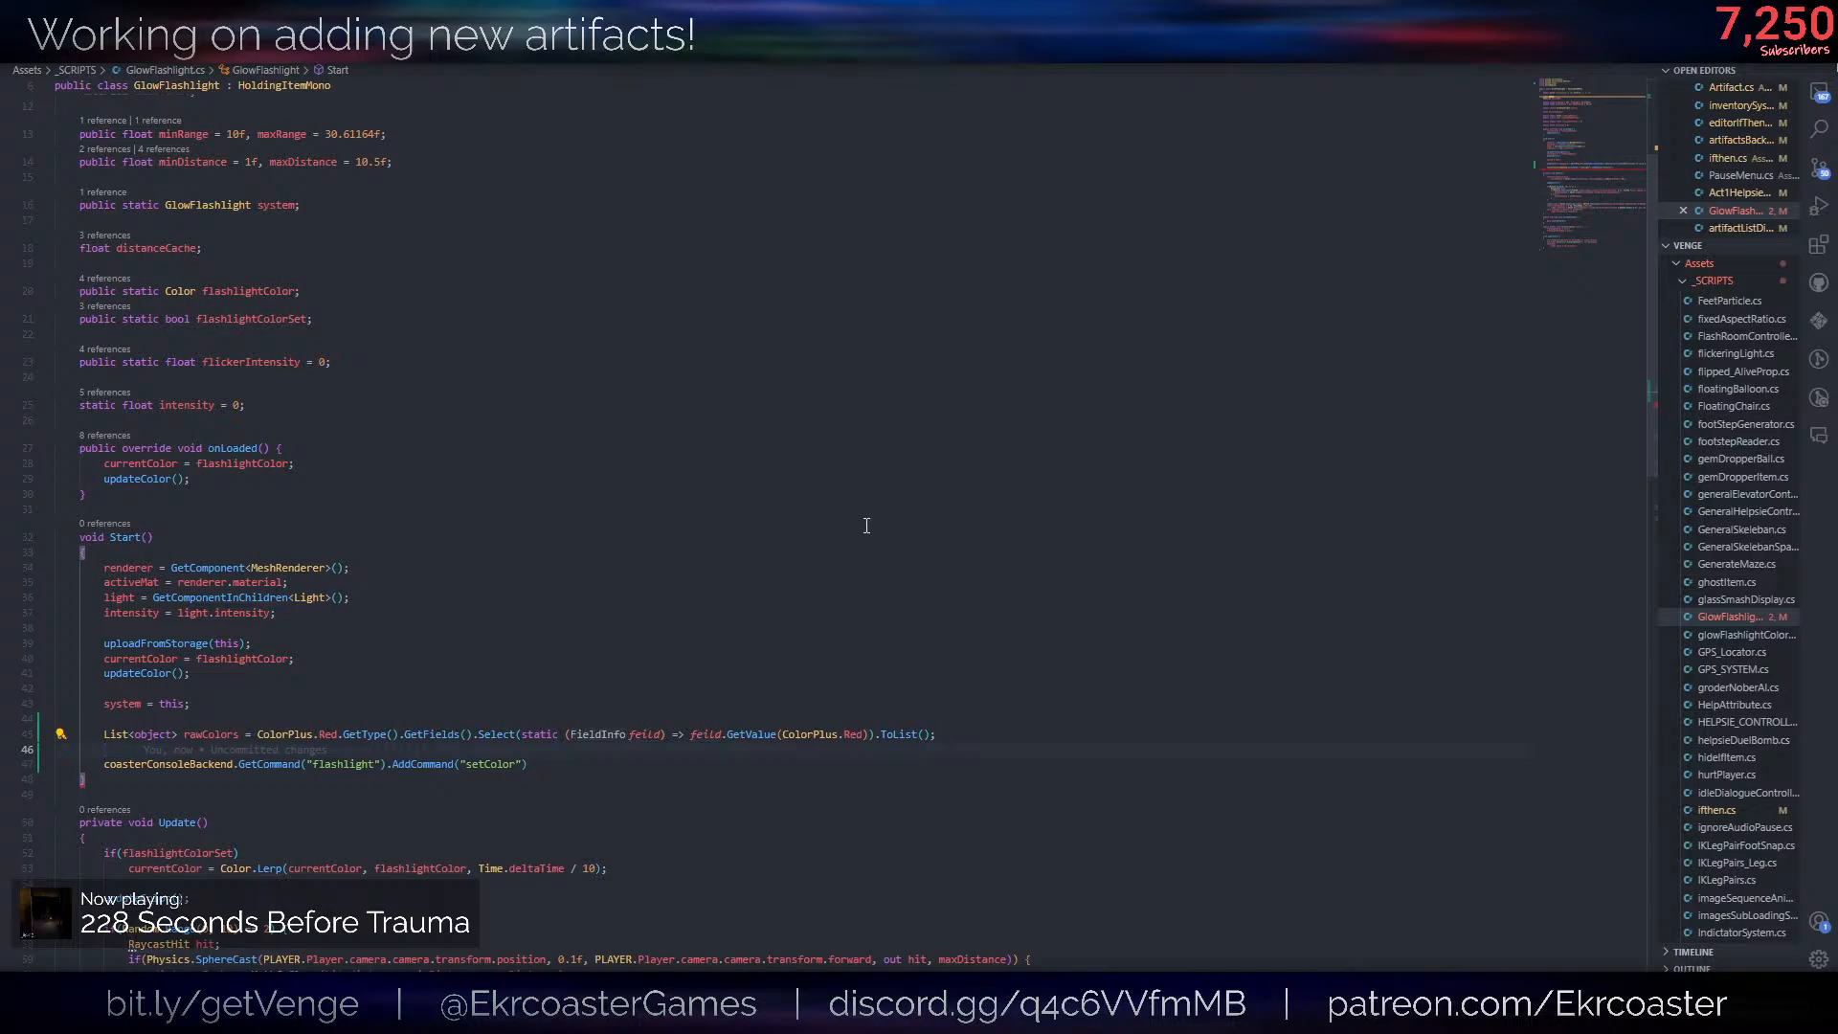
- Remove the static modifier from the Select lambda
double_click(543, 736)
key(Delete)
key(Delete)
key(Up)
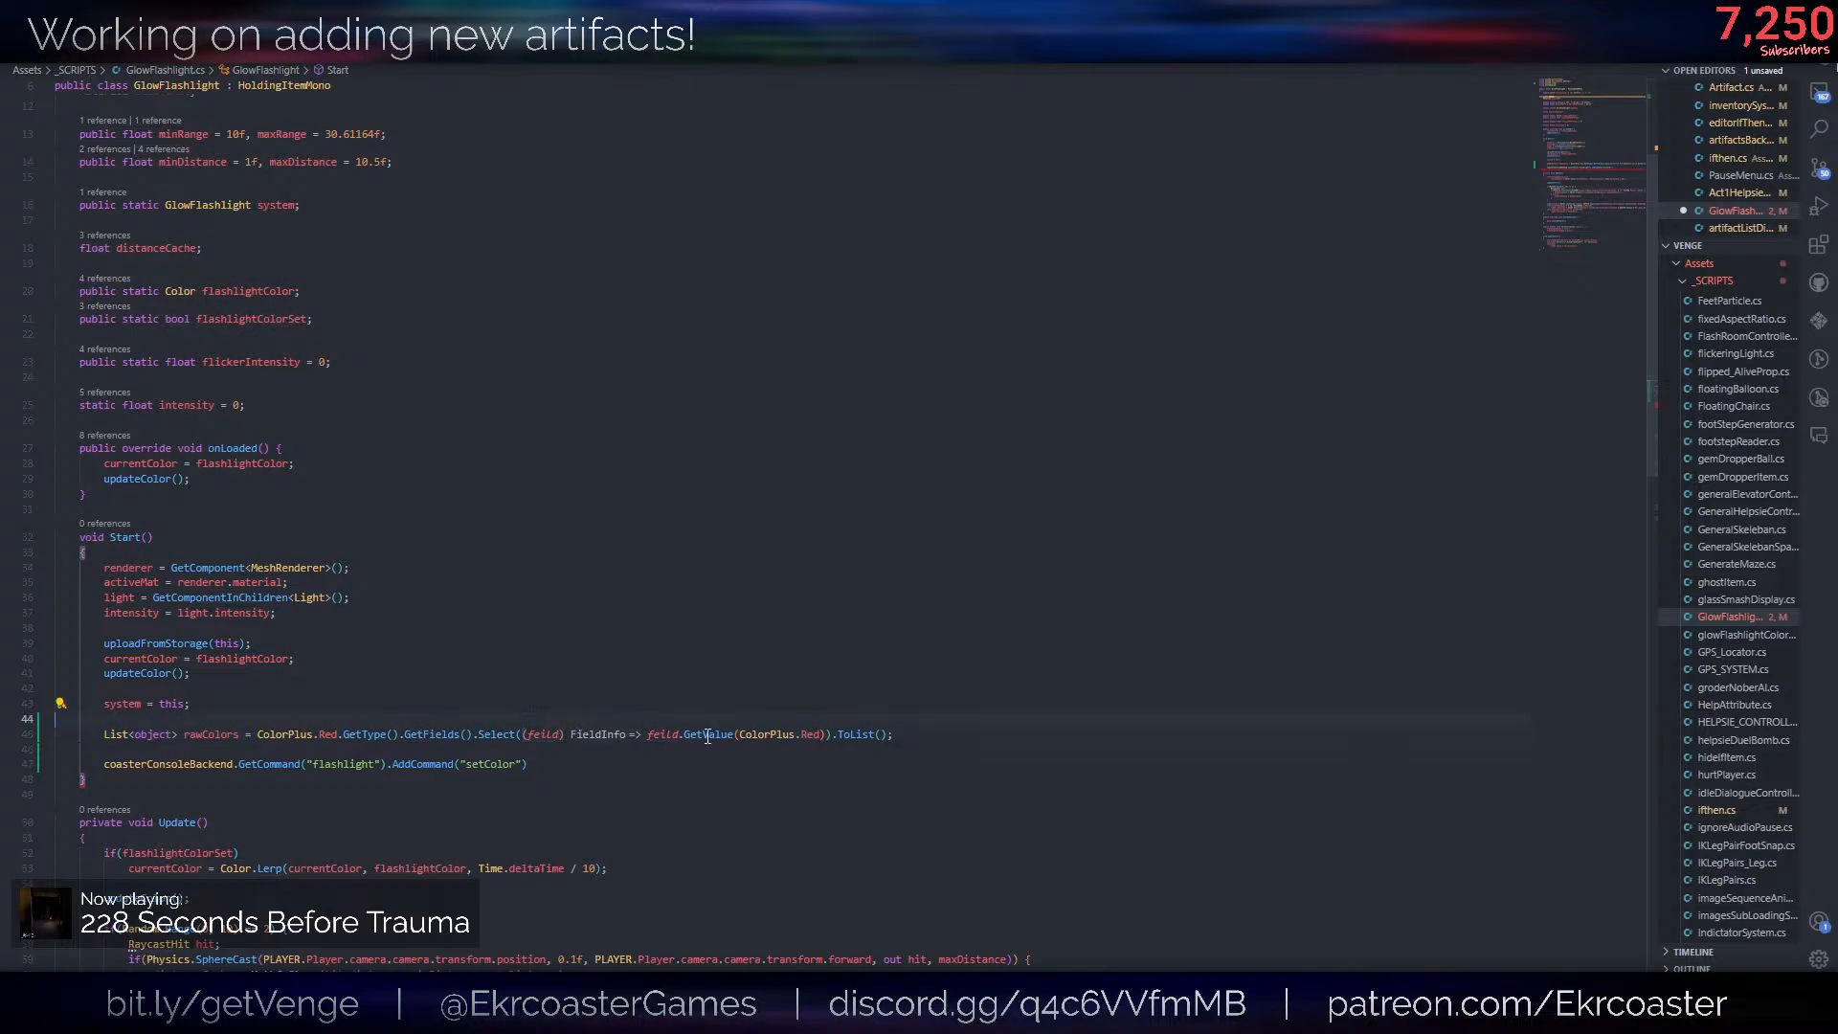
- Turn the Select lambda into a braced multi-line block that returns feild.GetValue(ColorPlus.Red), with its closing line indented
click(648, 735)
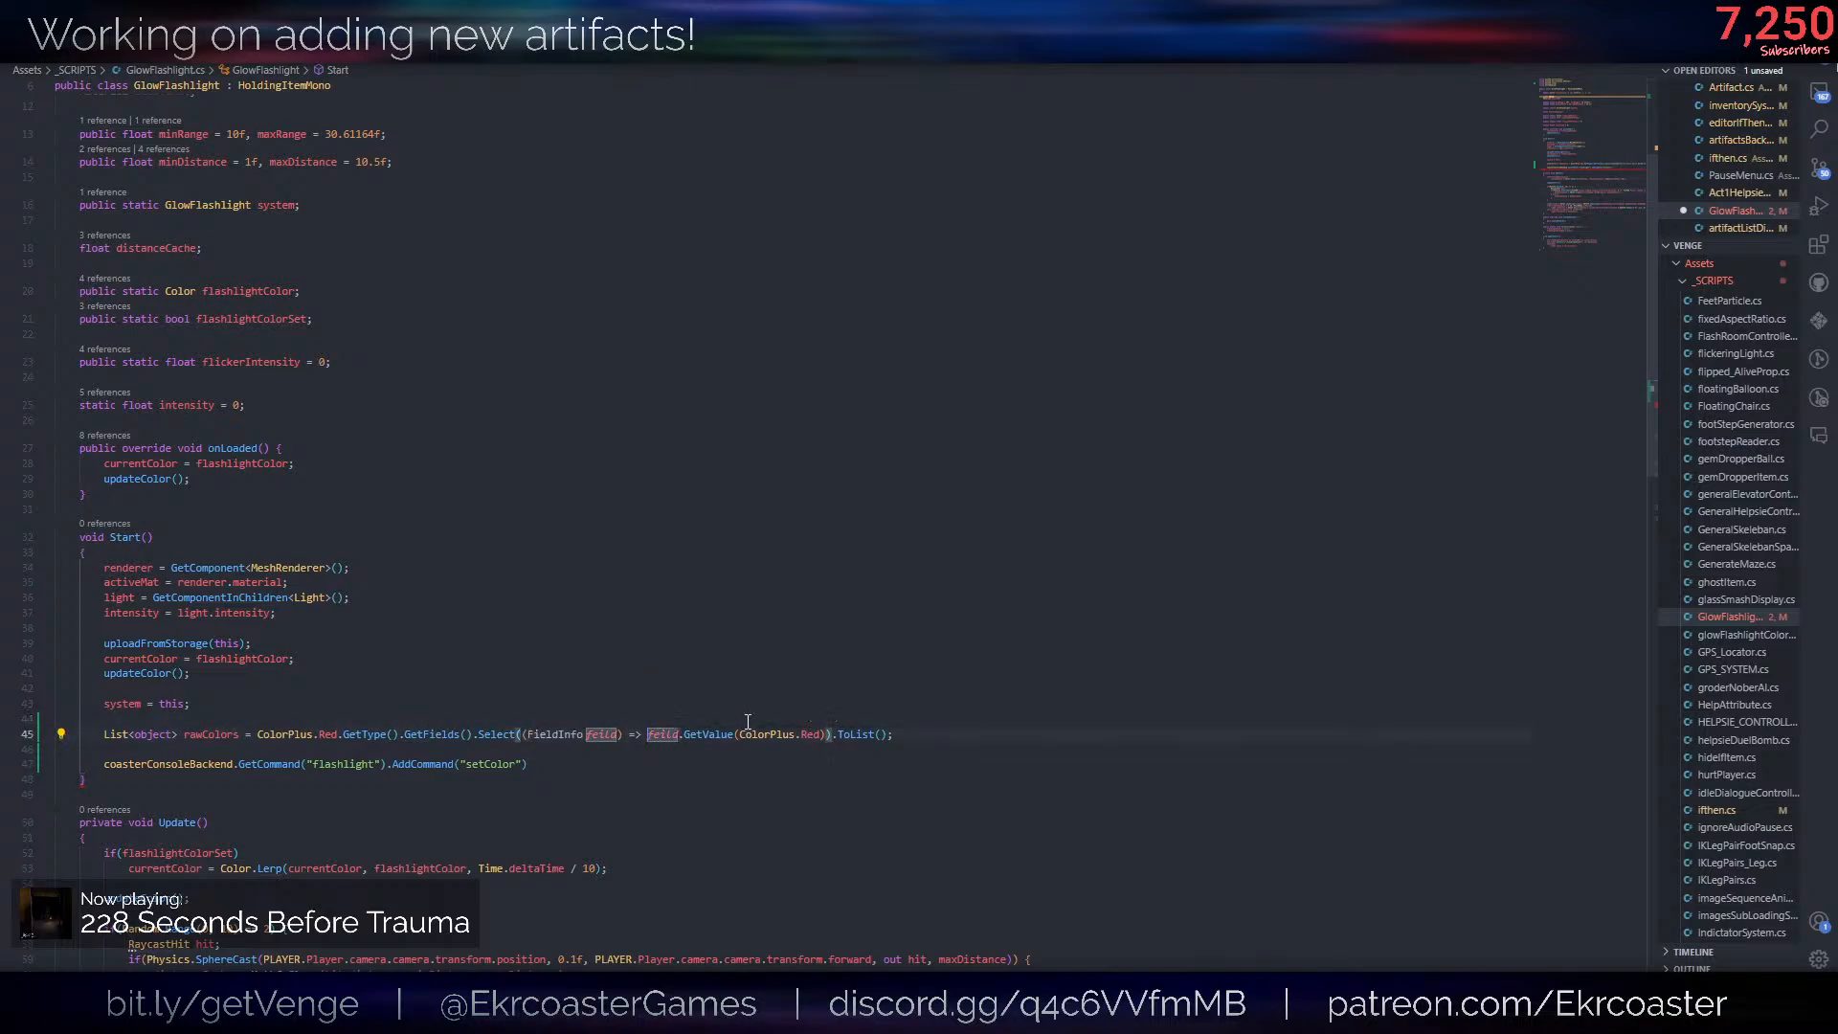
text(()
key(Return)
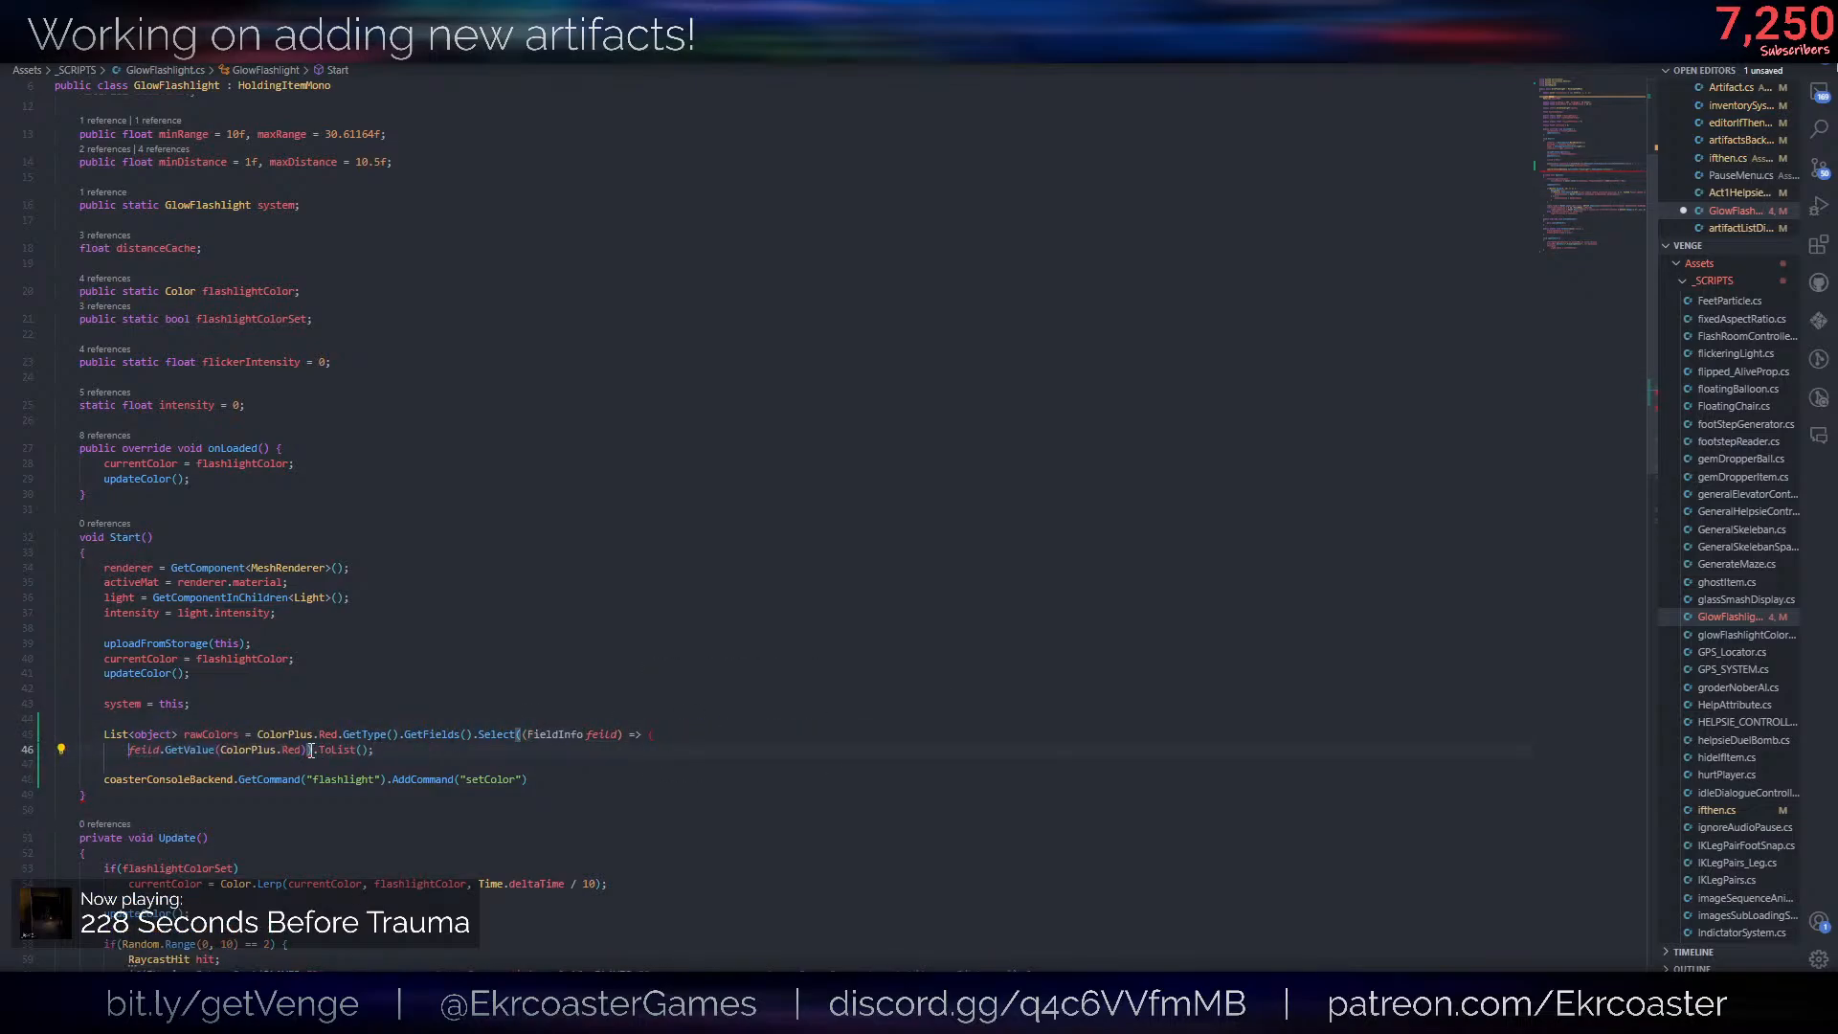
key(Return)
text(}).ToList()
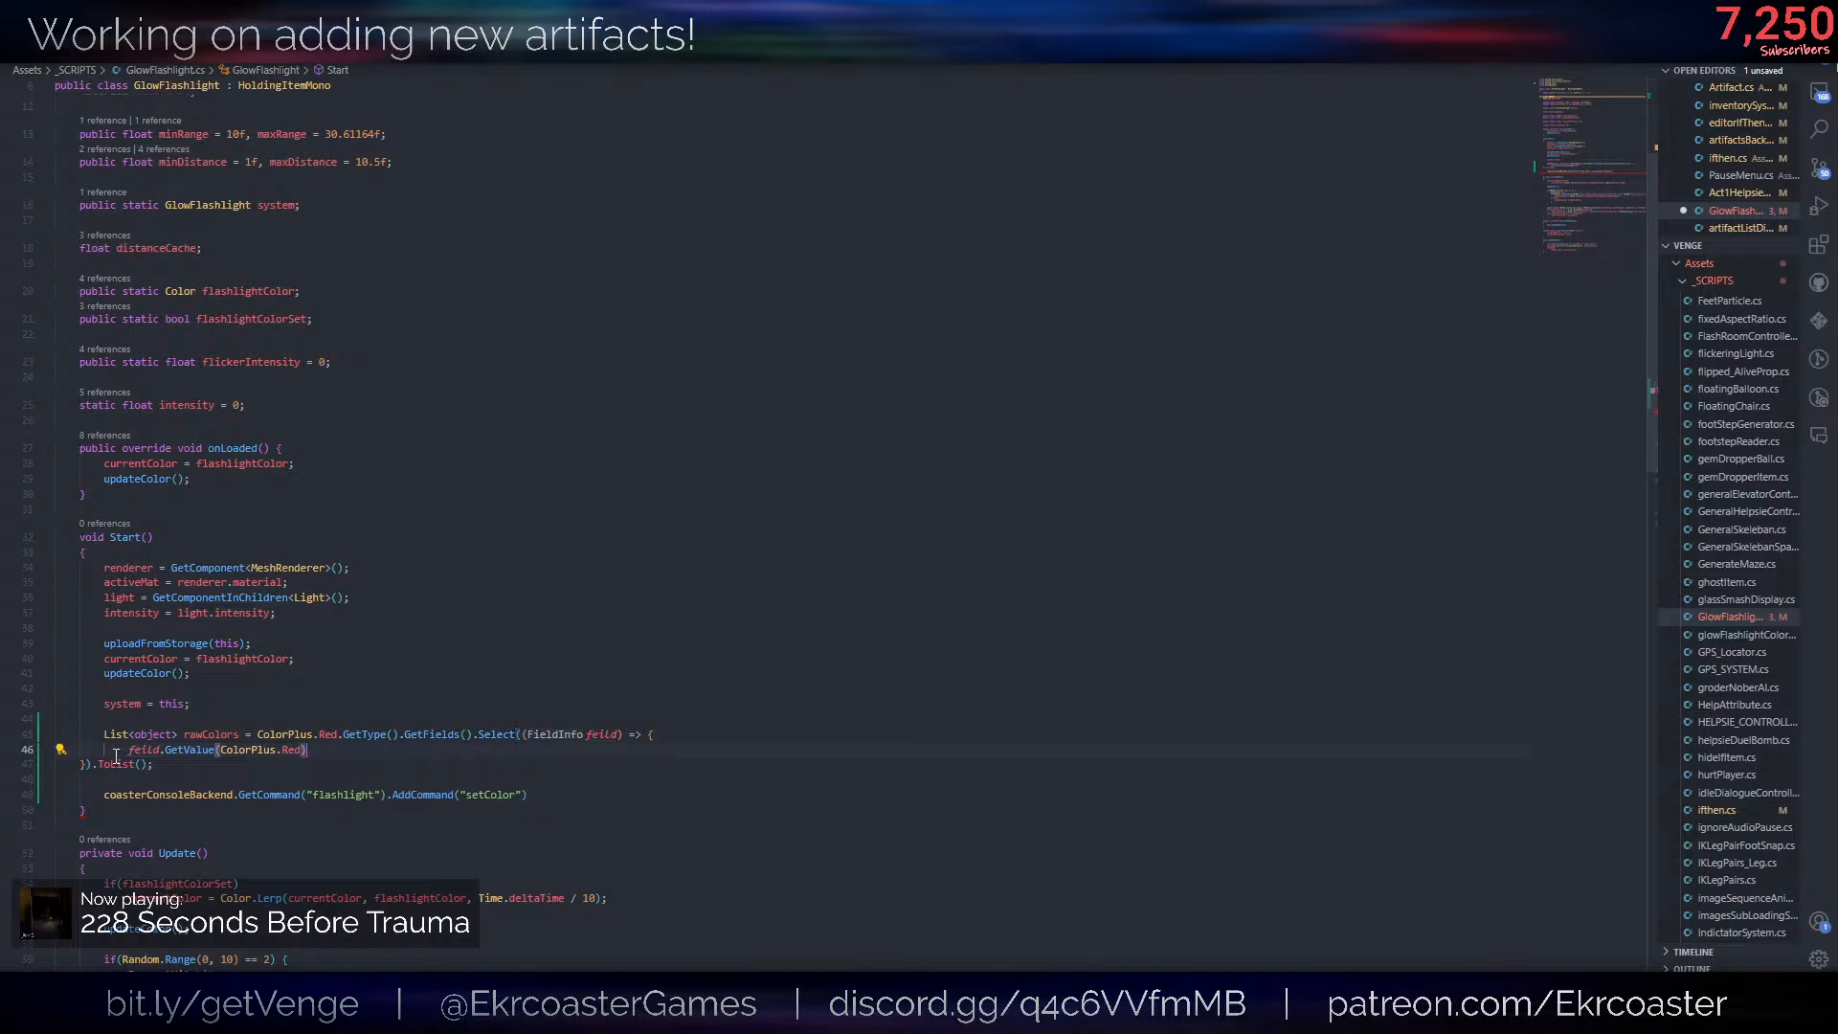
text(return )
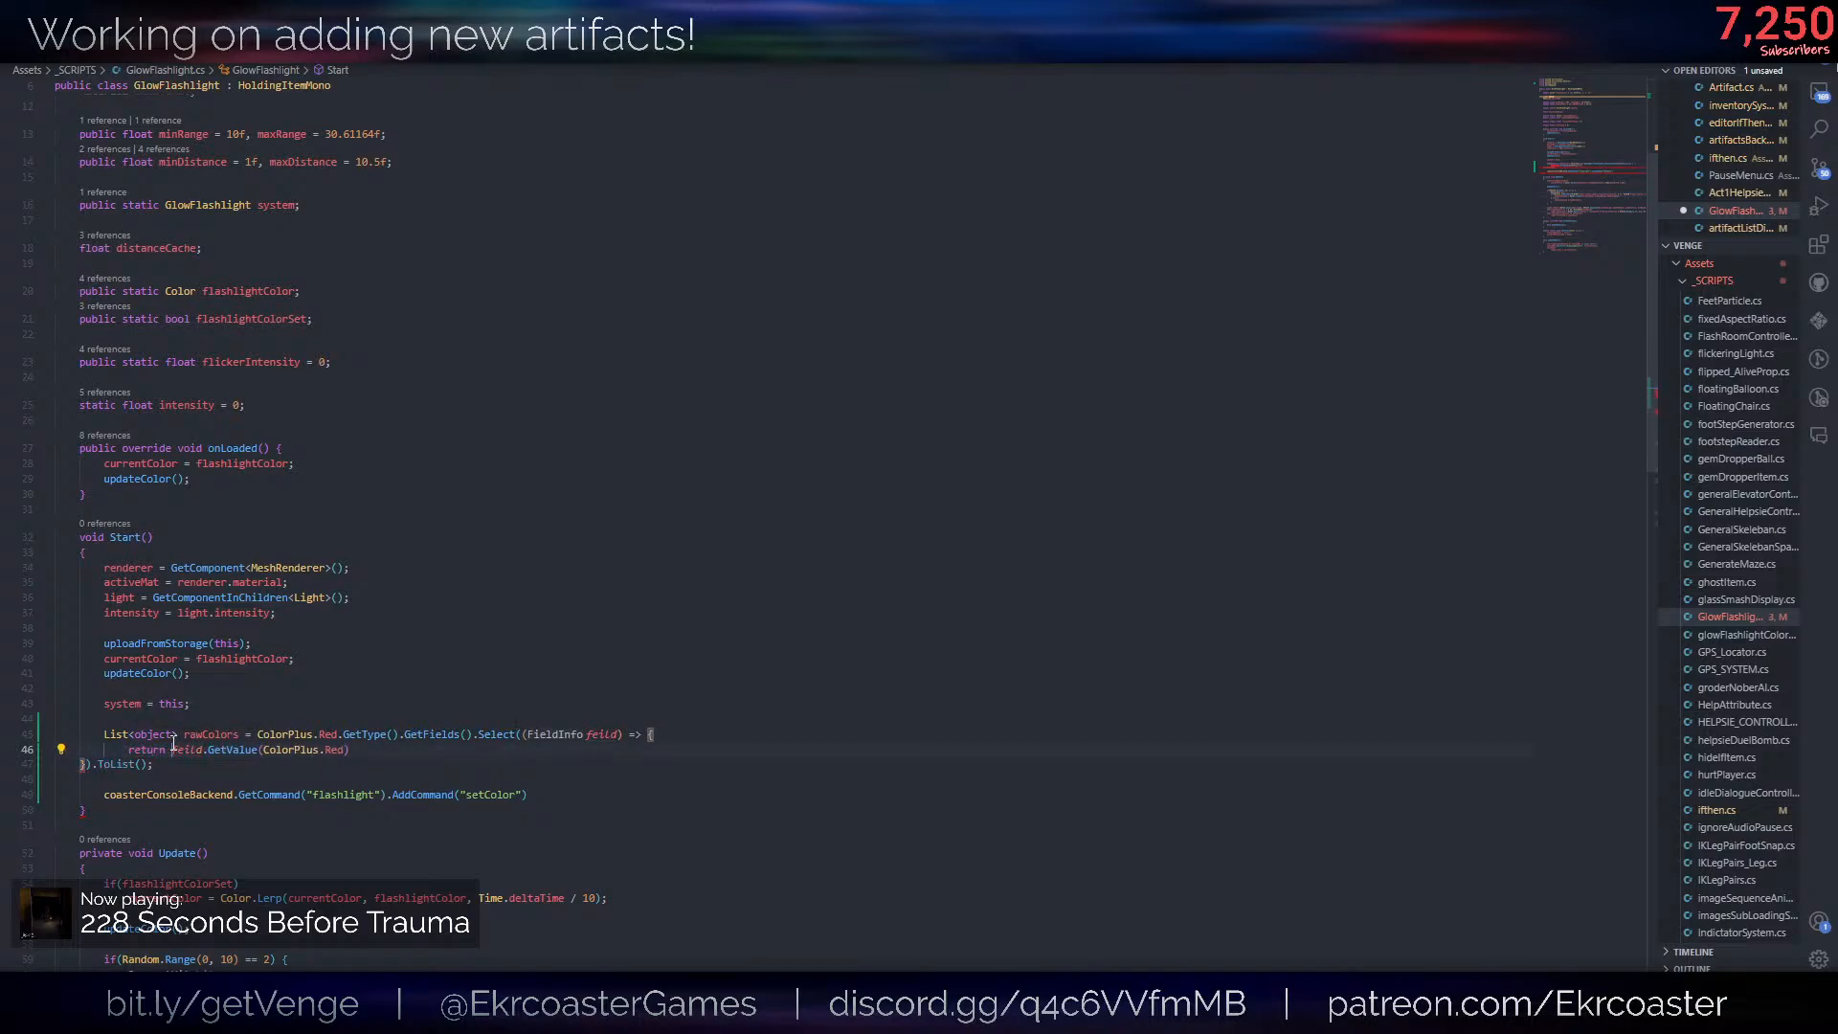
text(;)
click(83, 763)
key(Tab)
click(431, 765)
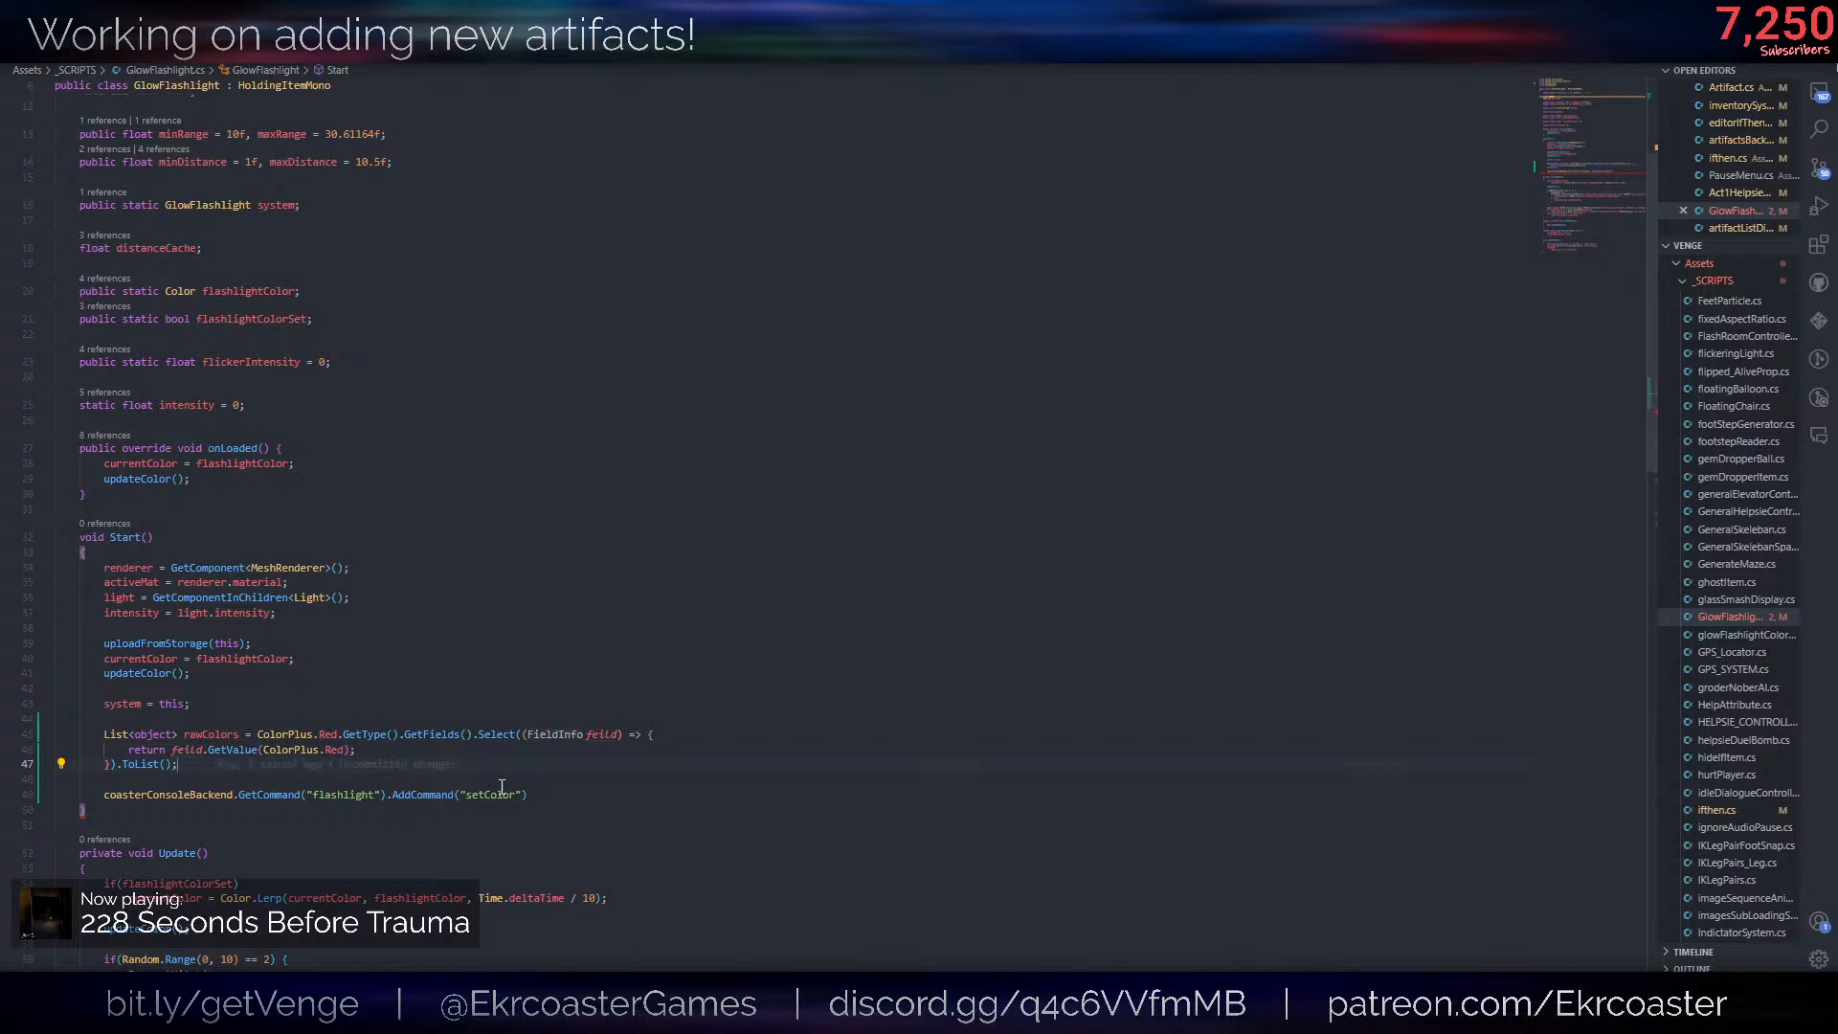
- Rename the lambda's misspelled parameter to field everywhere it is used
click(377, 739)
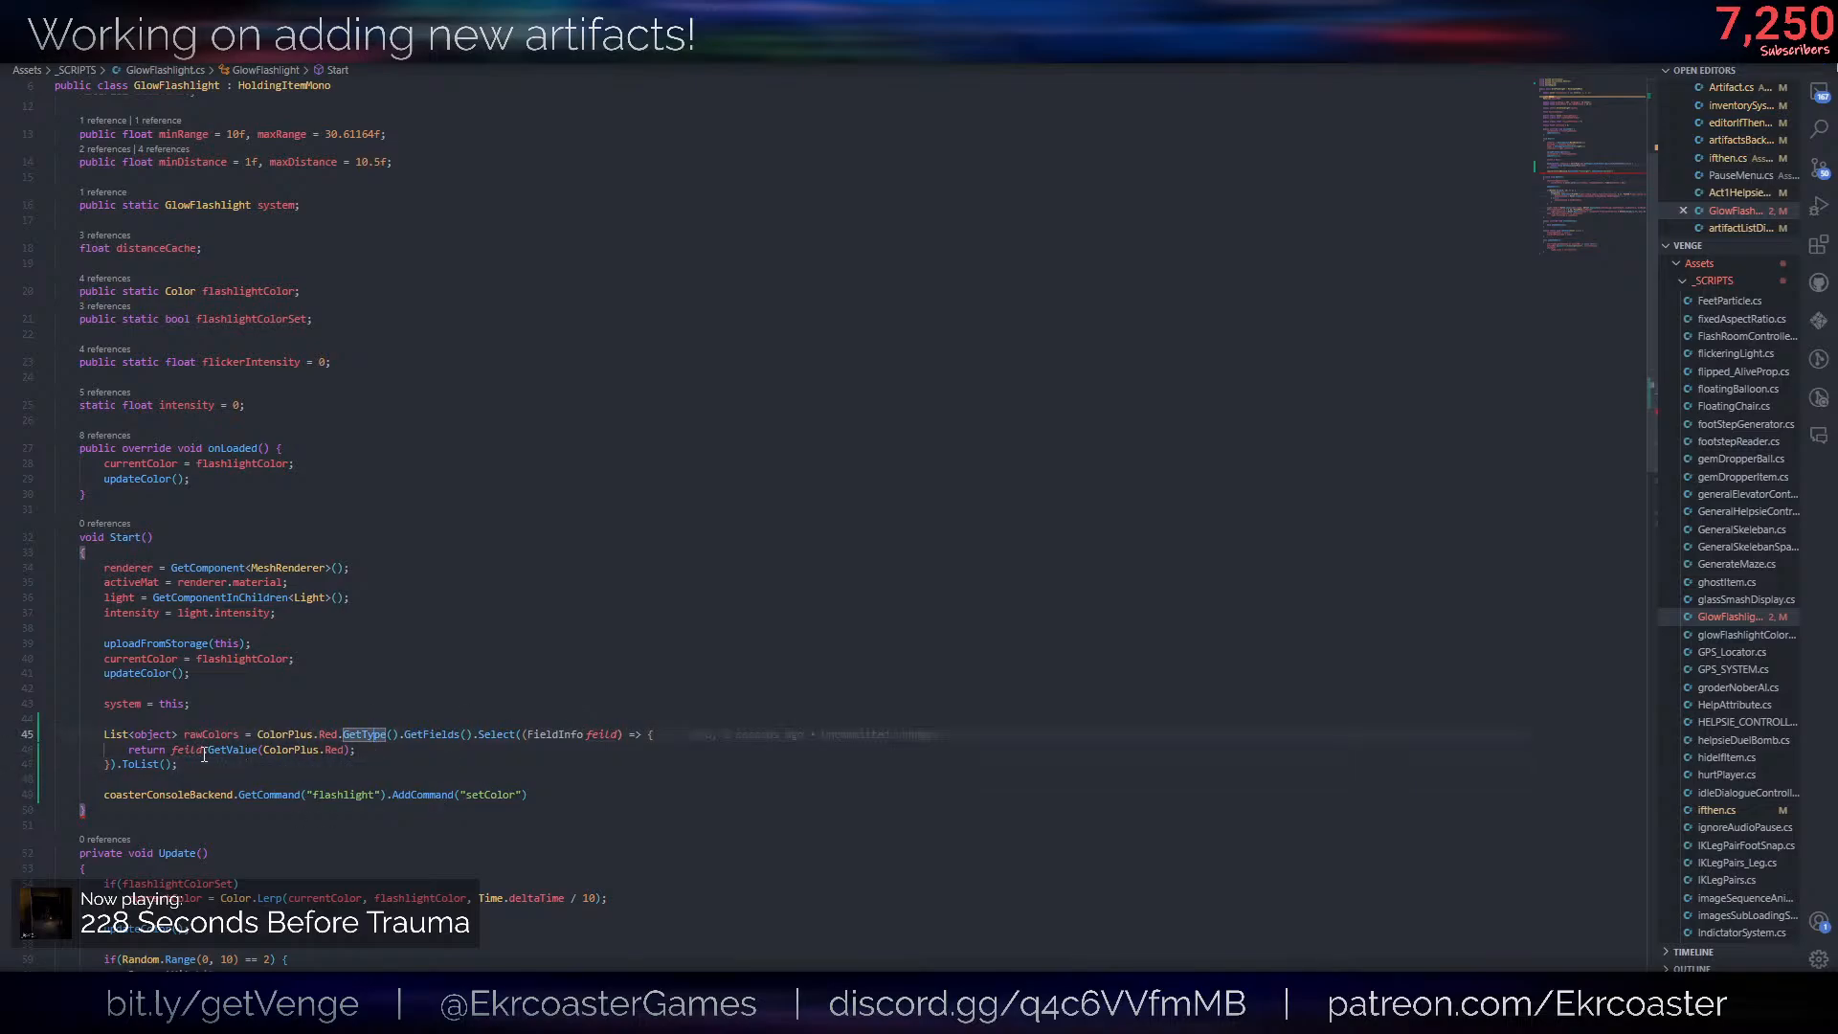
right_click(609, 734)
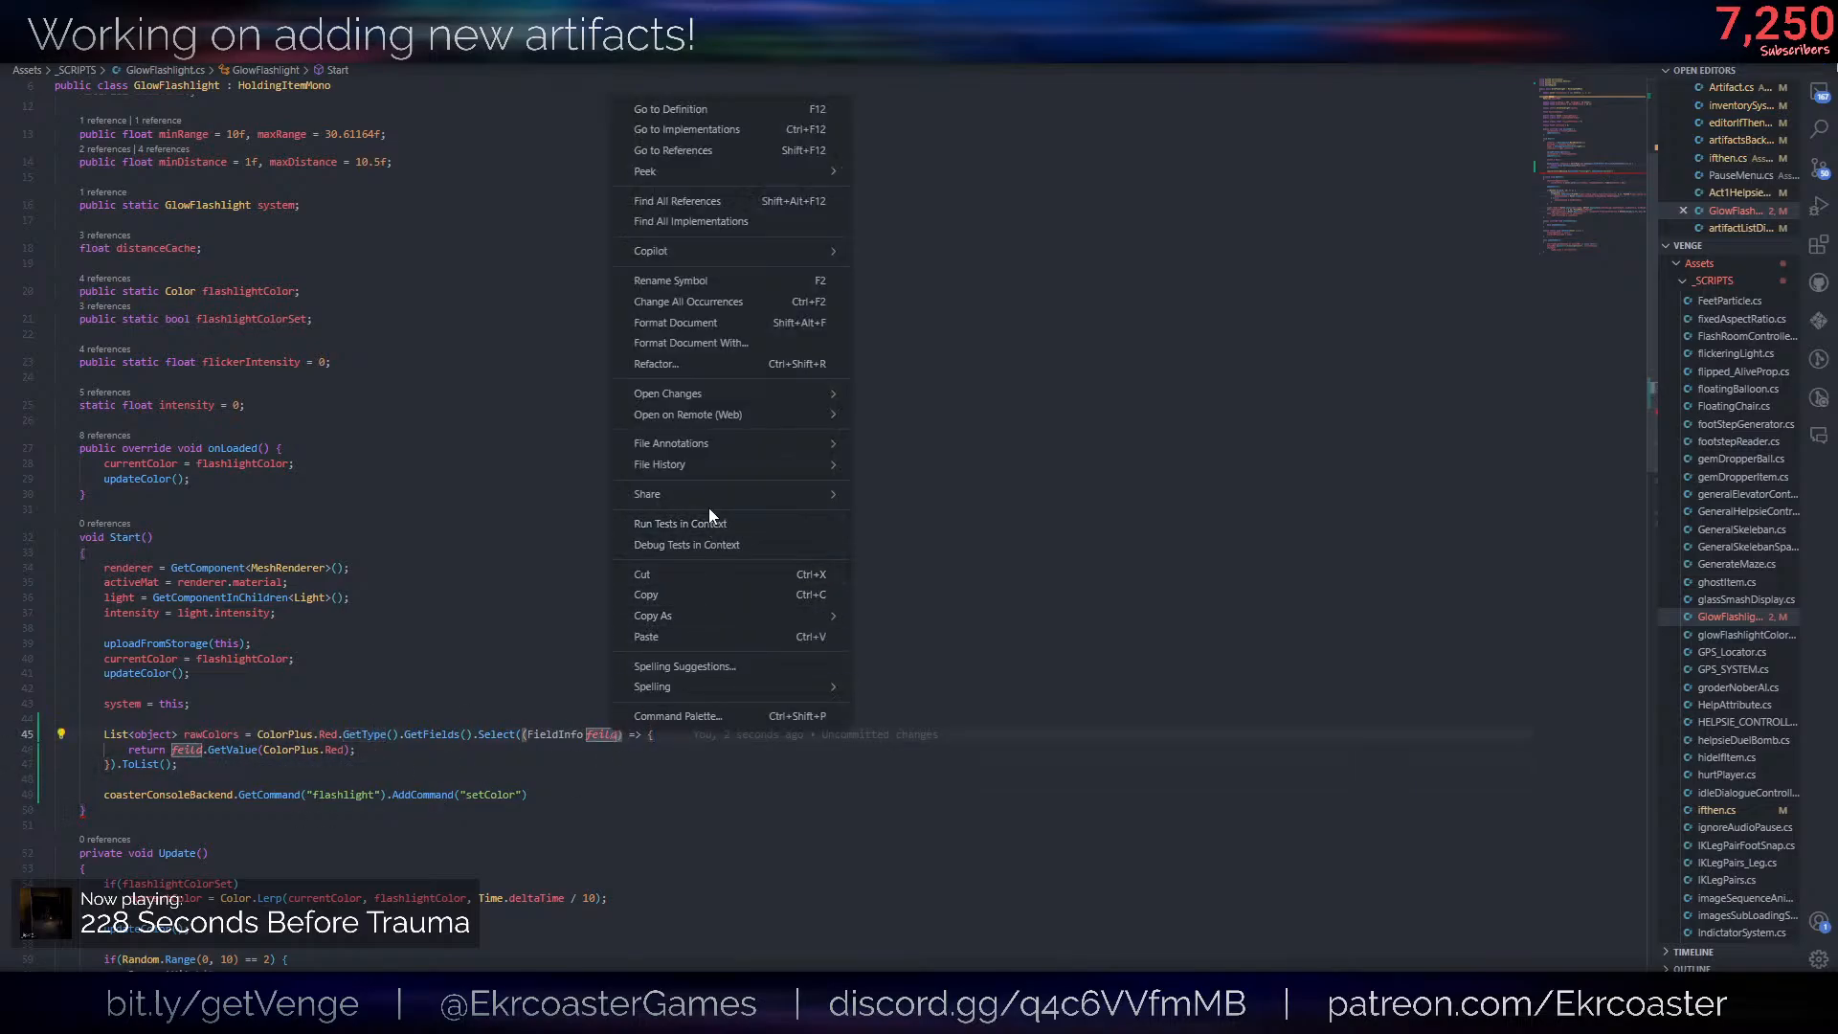
click(689, 281)
text(field)
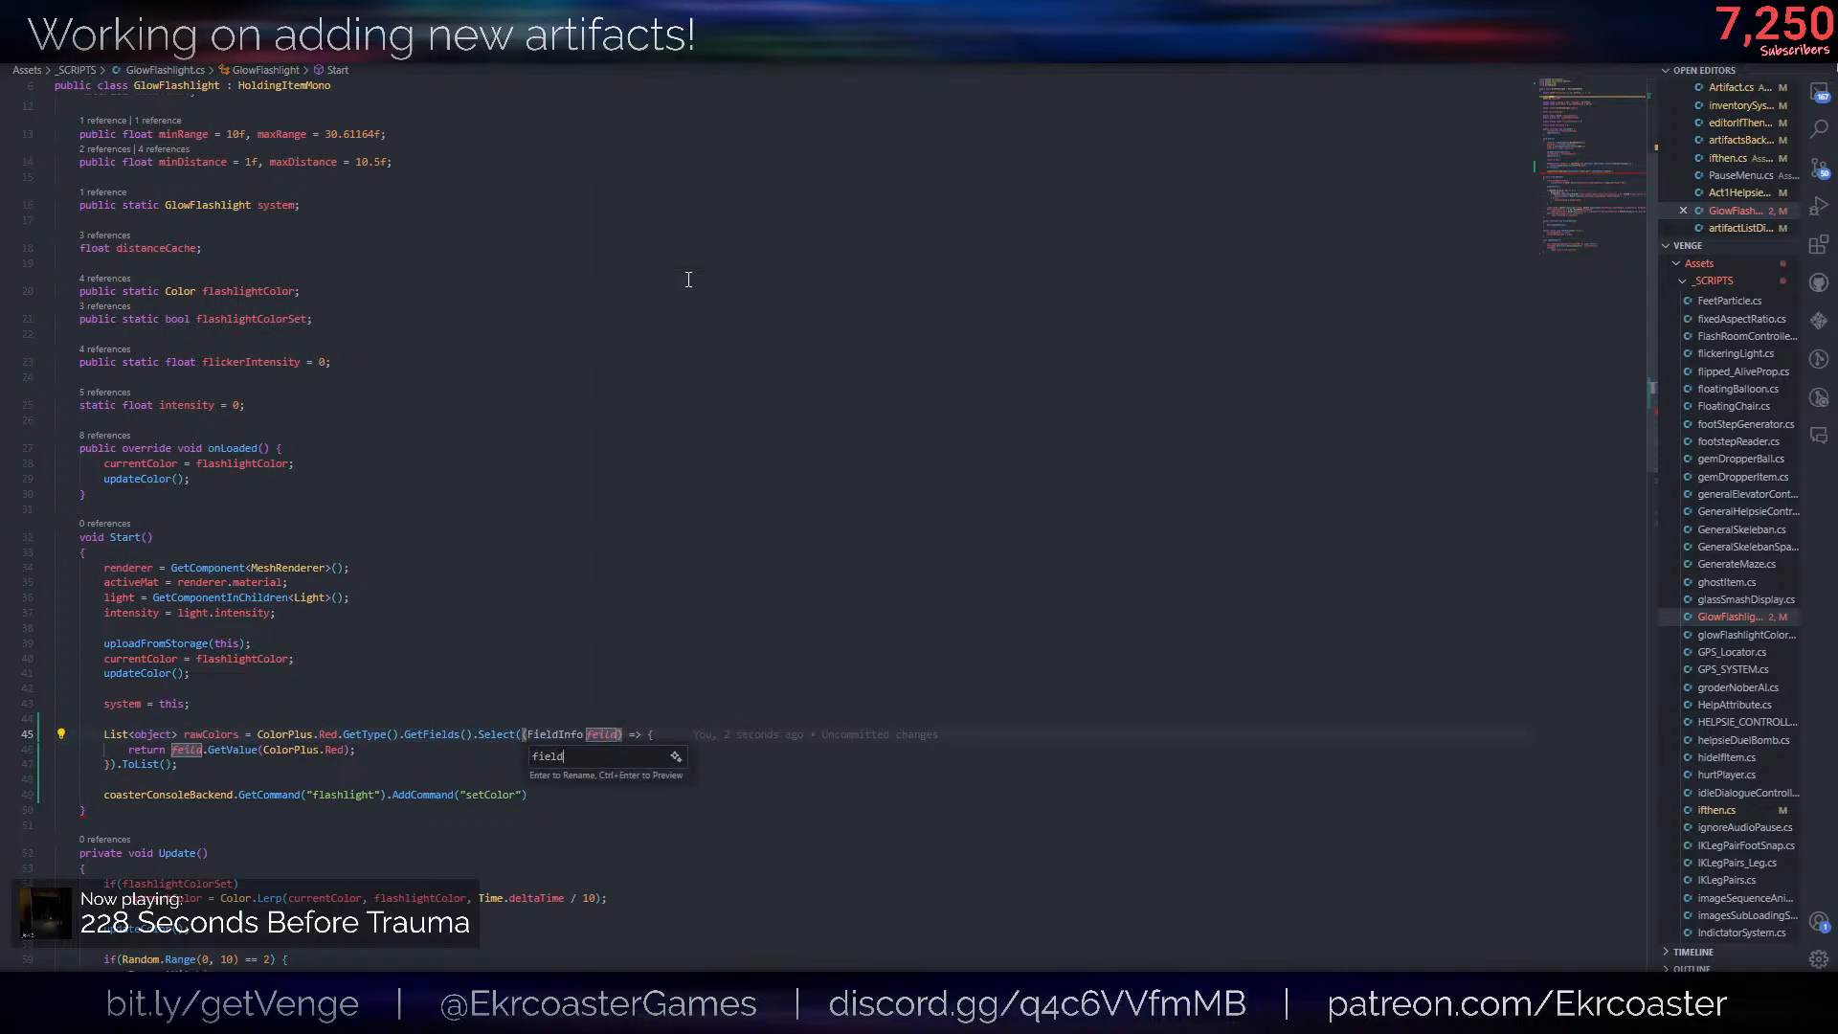
key(Return)
click(728, 735)
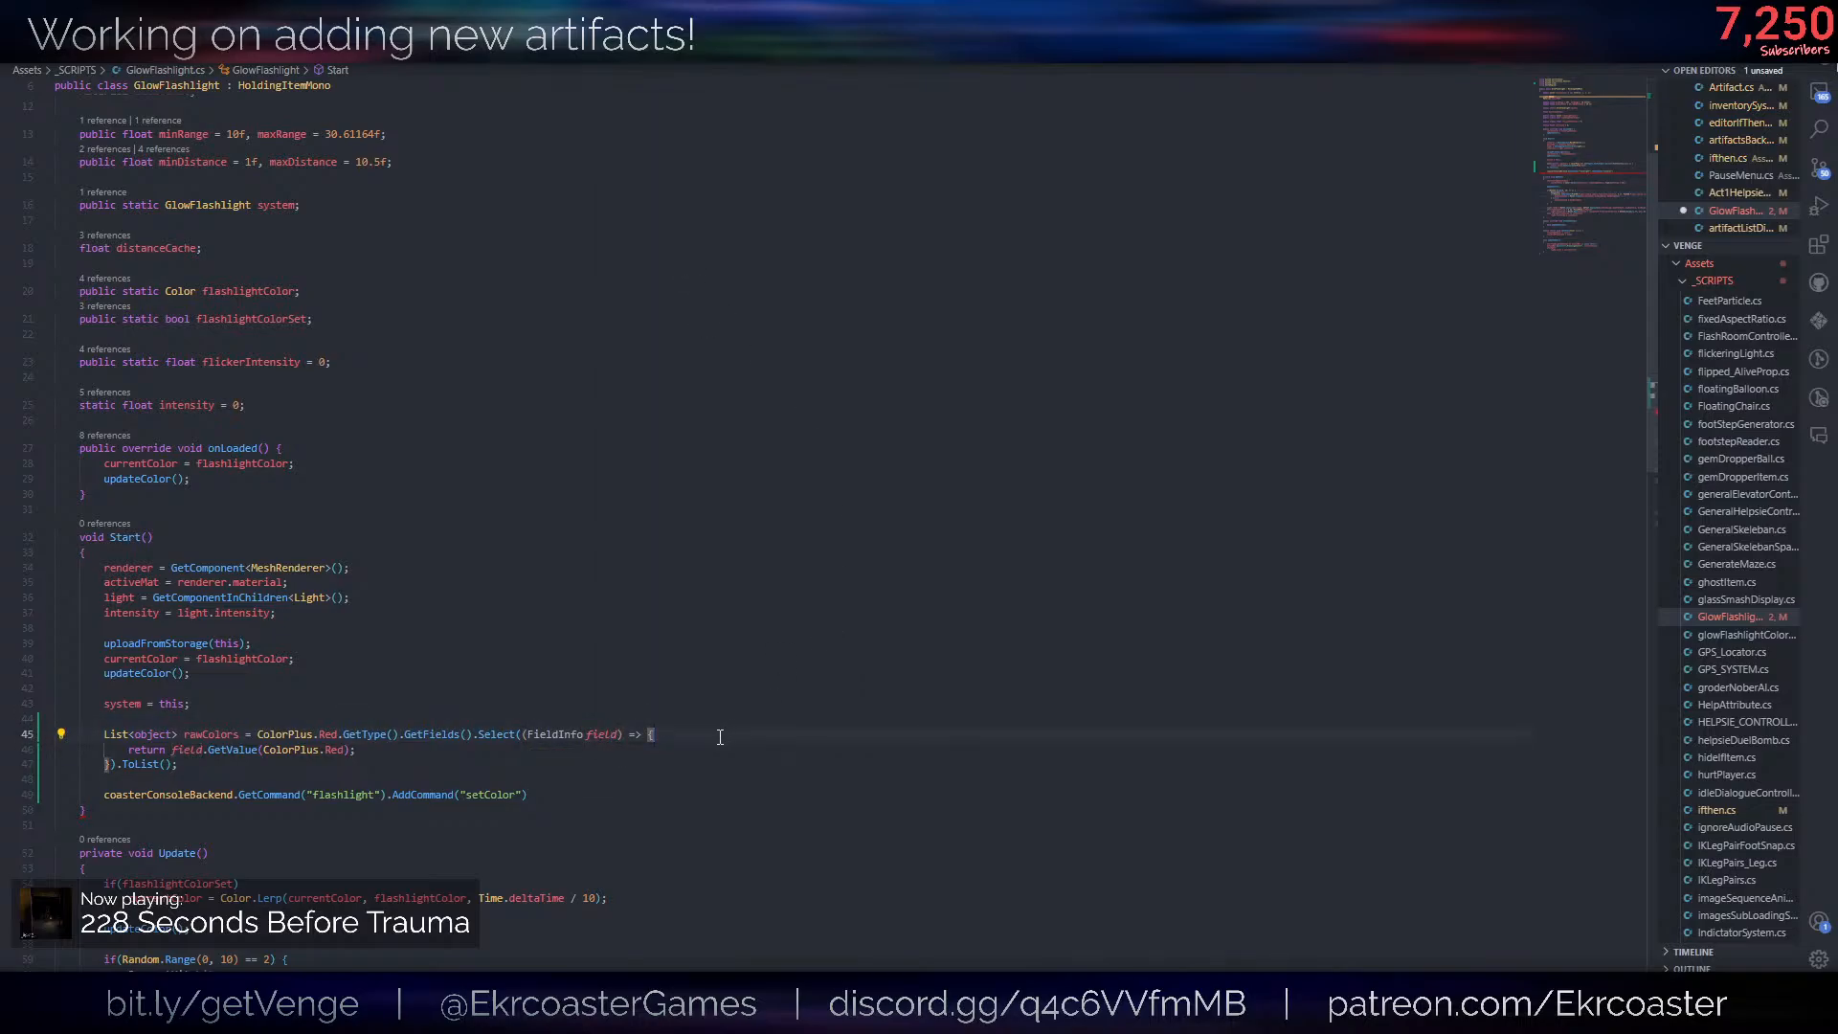
key(Return)
text(fadeinAudioSource;d/)
key(ctrl+BackSpace)
key(ctrl+BackSpace)
key(ctrl+BackSpace)
text(f)
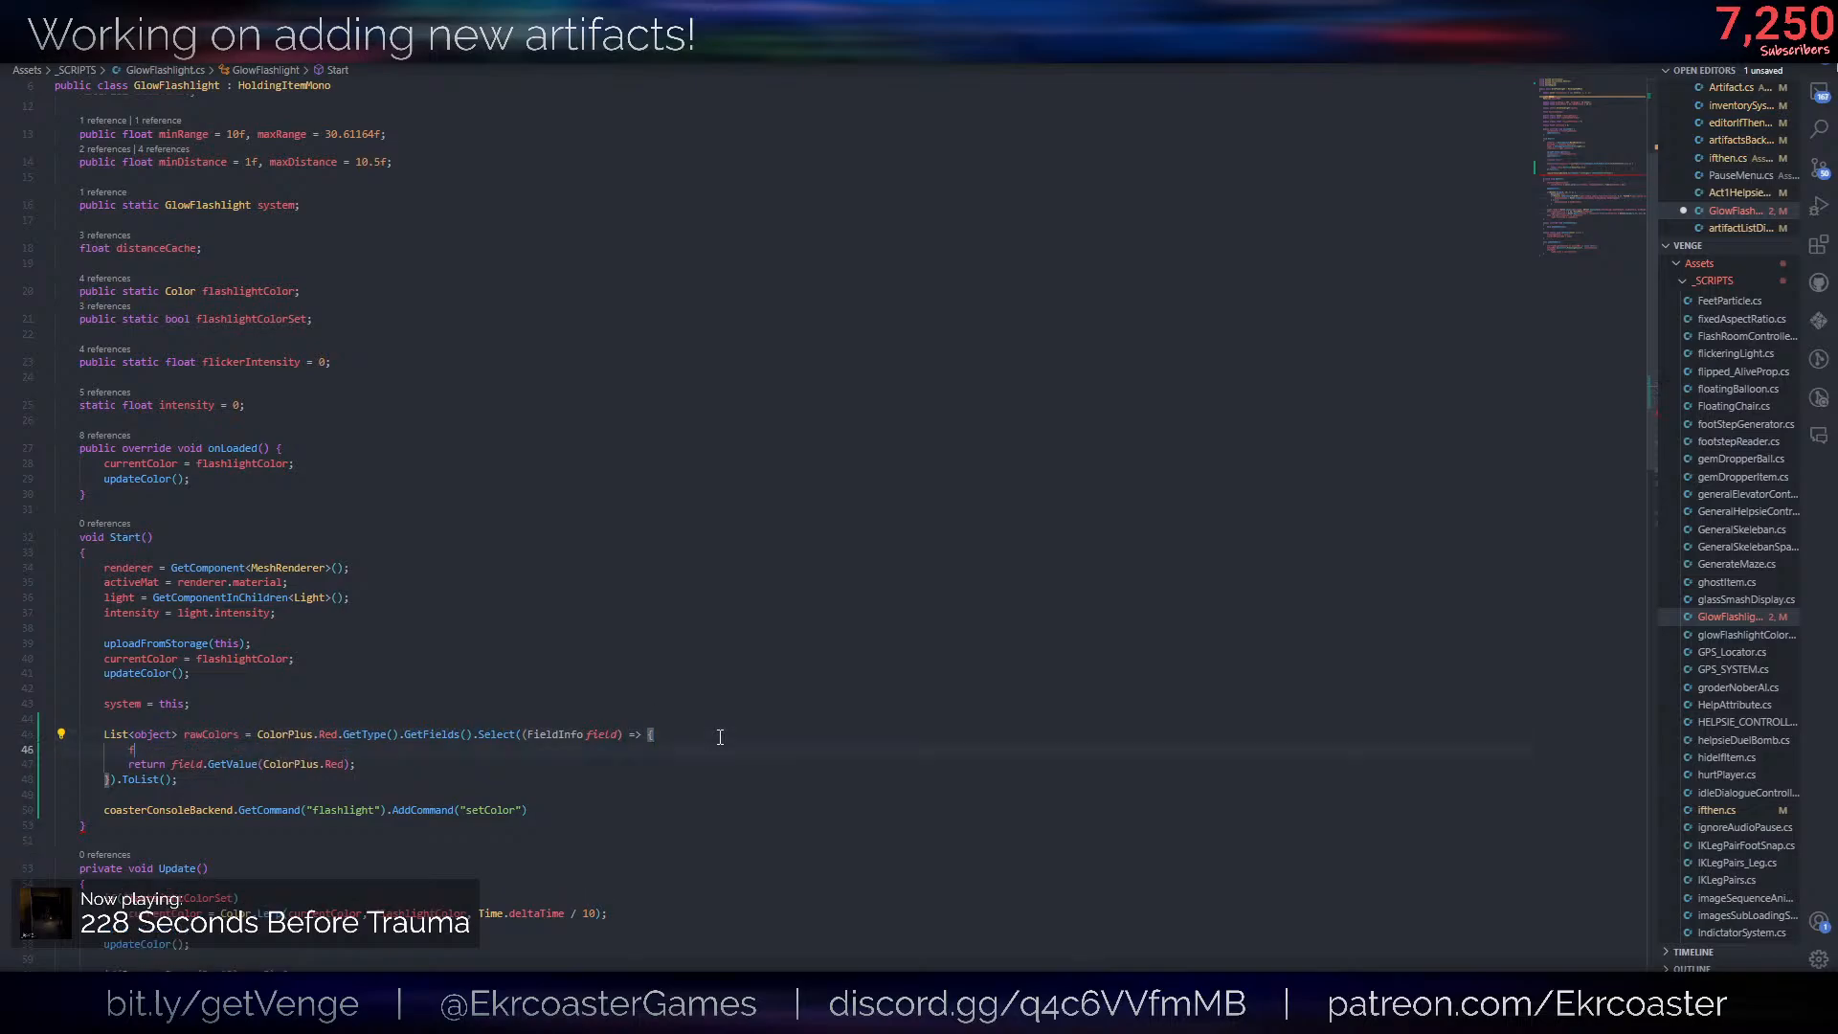
text(ield.name)
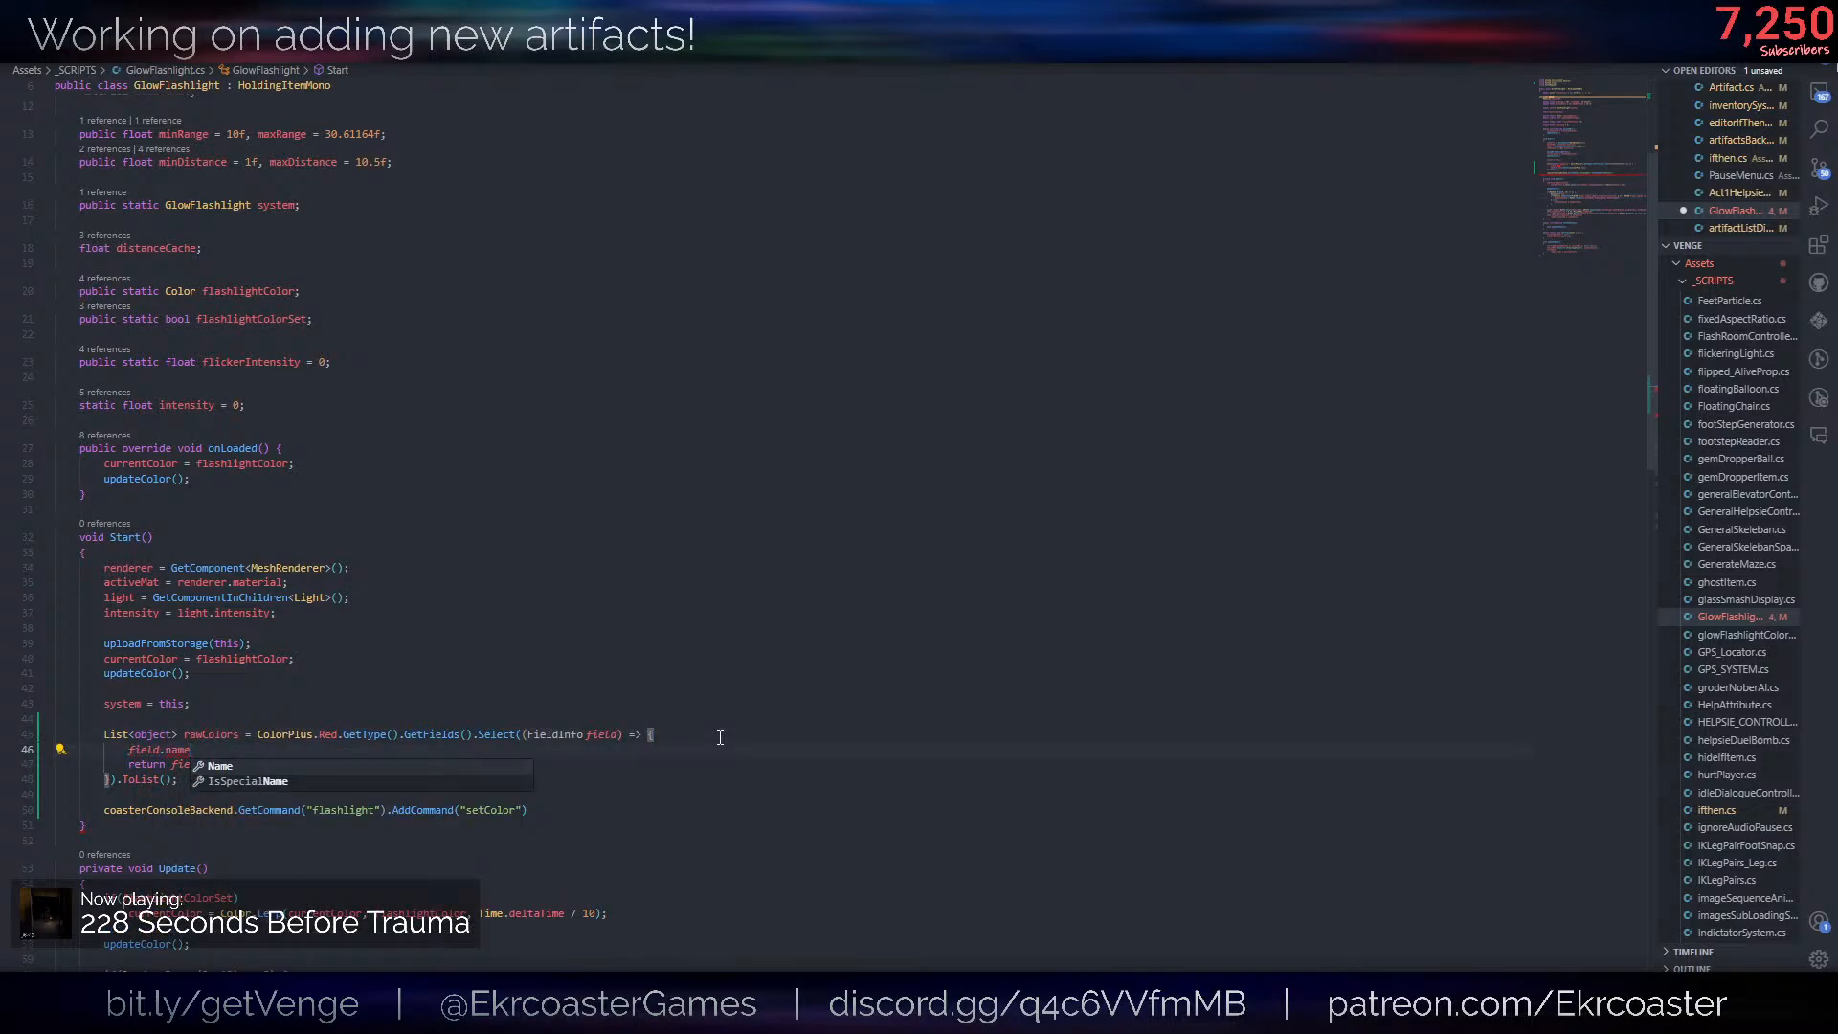
key(Escape)
key(ctrl+shift+k)
- Declare List<string> colorNames = new List<string>(); directly below the system = this line in Start
click(726, 707)
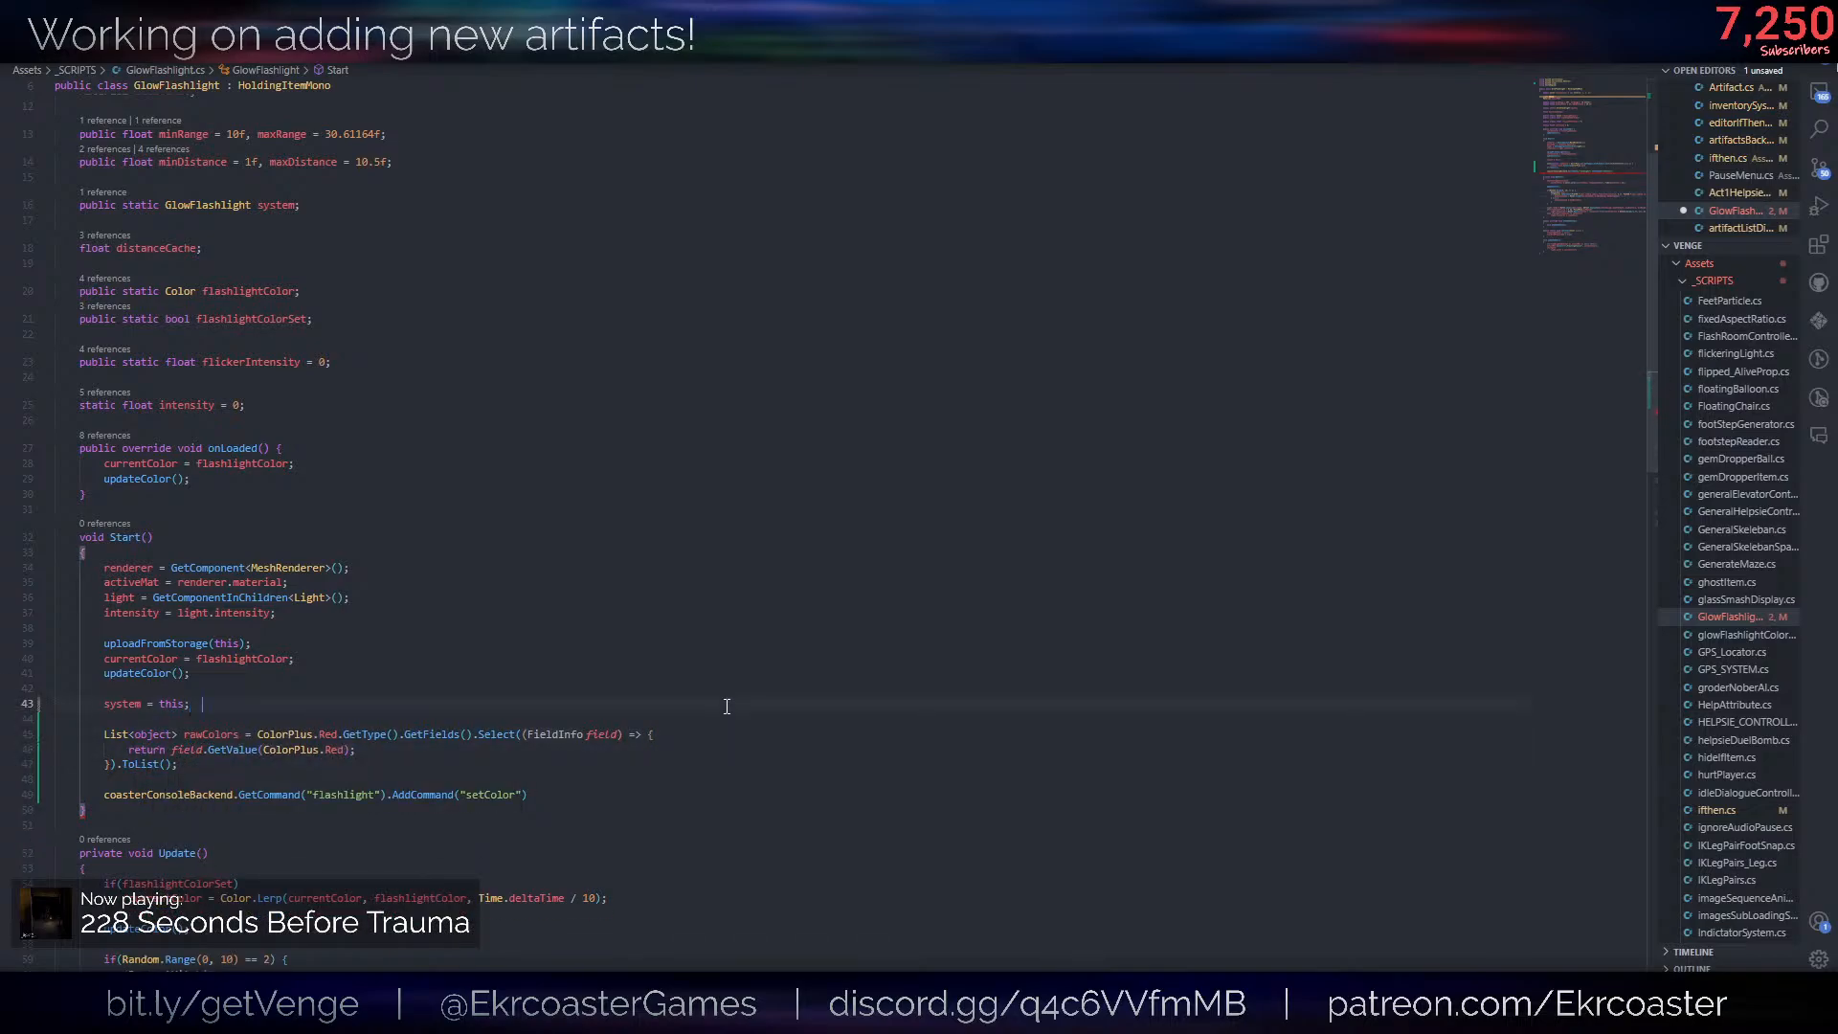
text(List<strin)
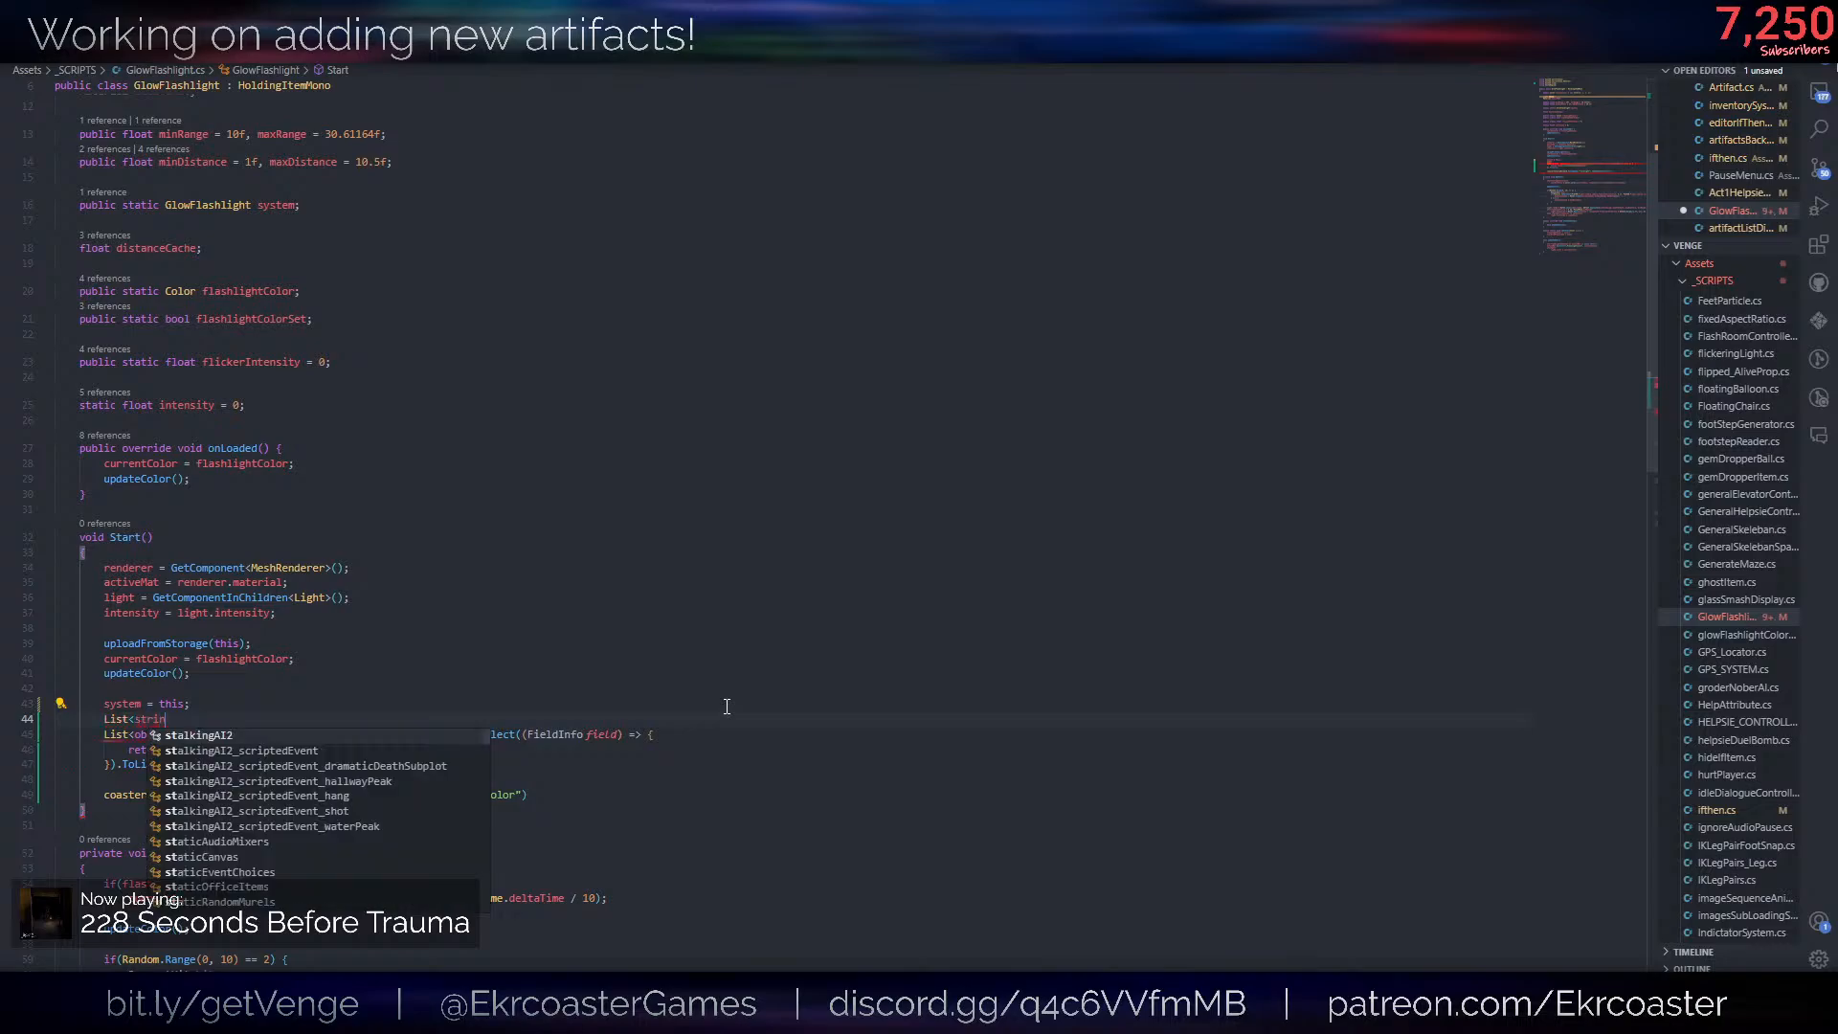
text(g> colorNames = n)
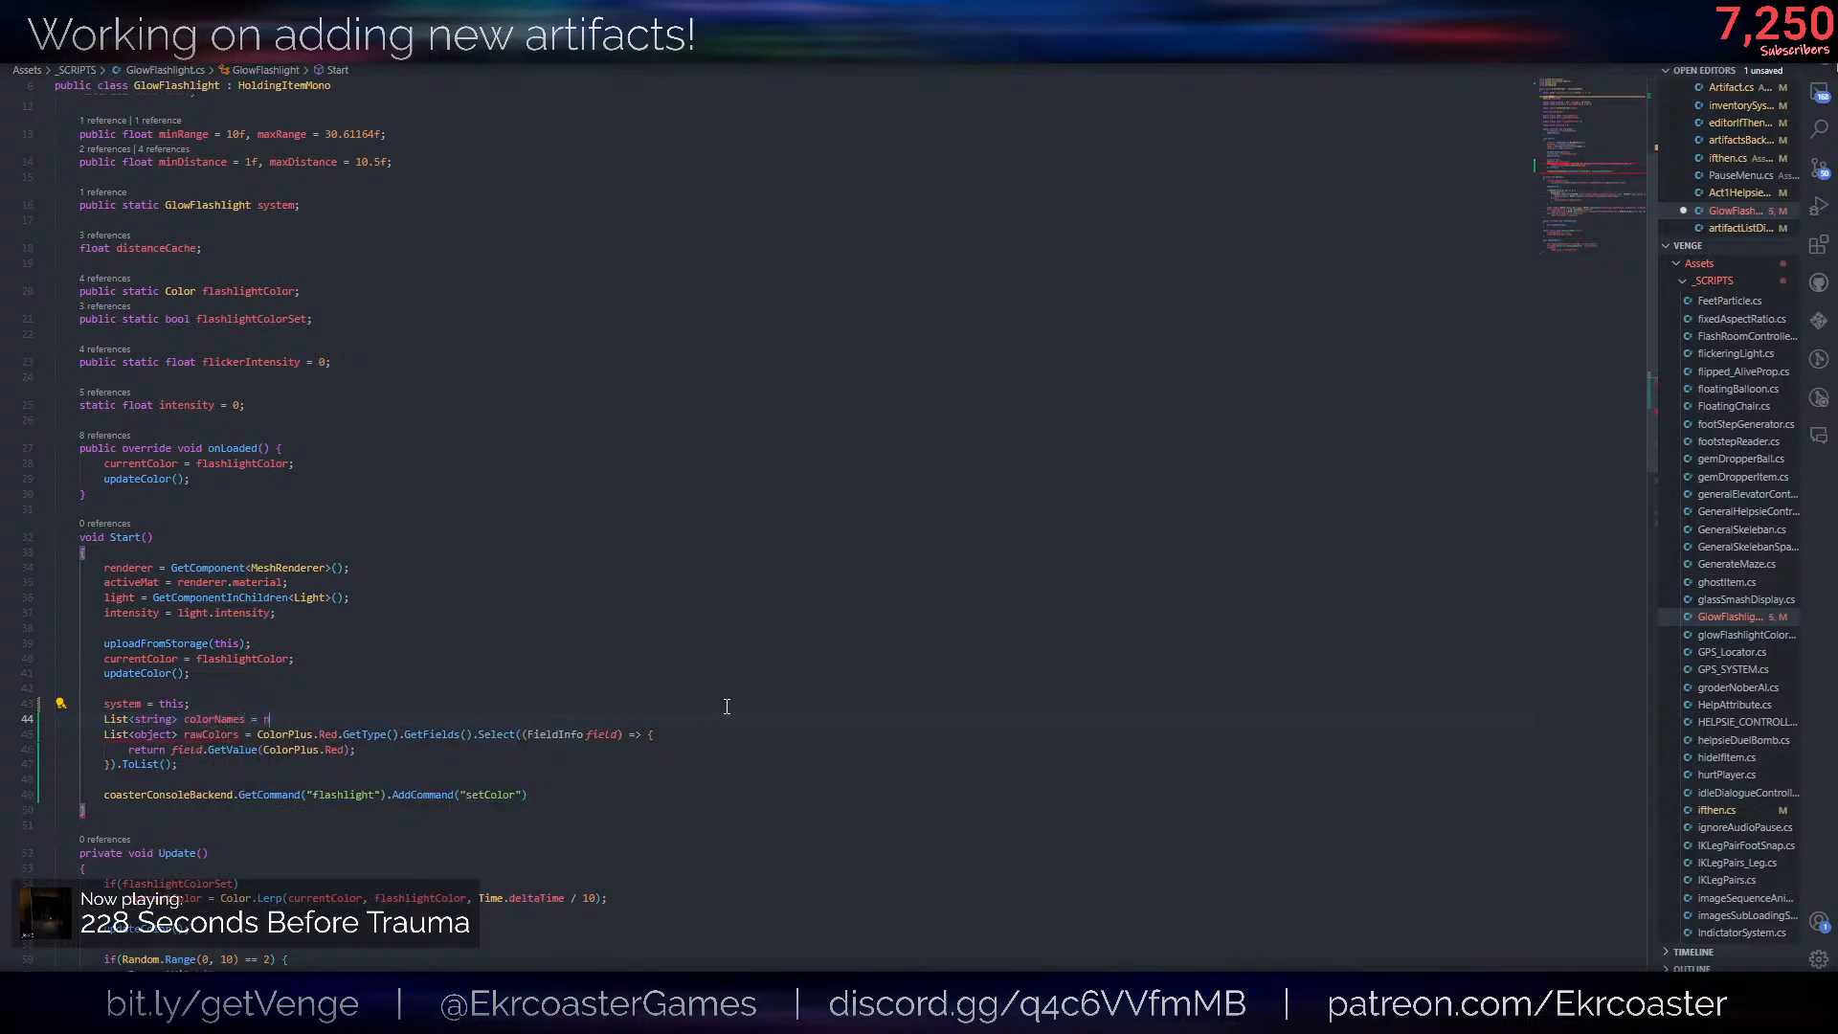
text(ame w List<string>();)
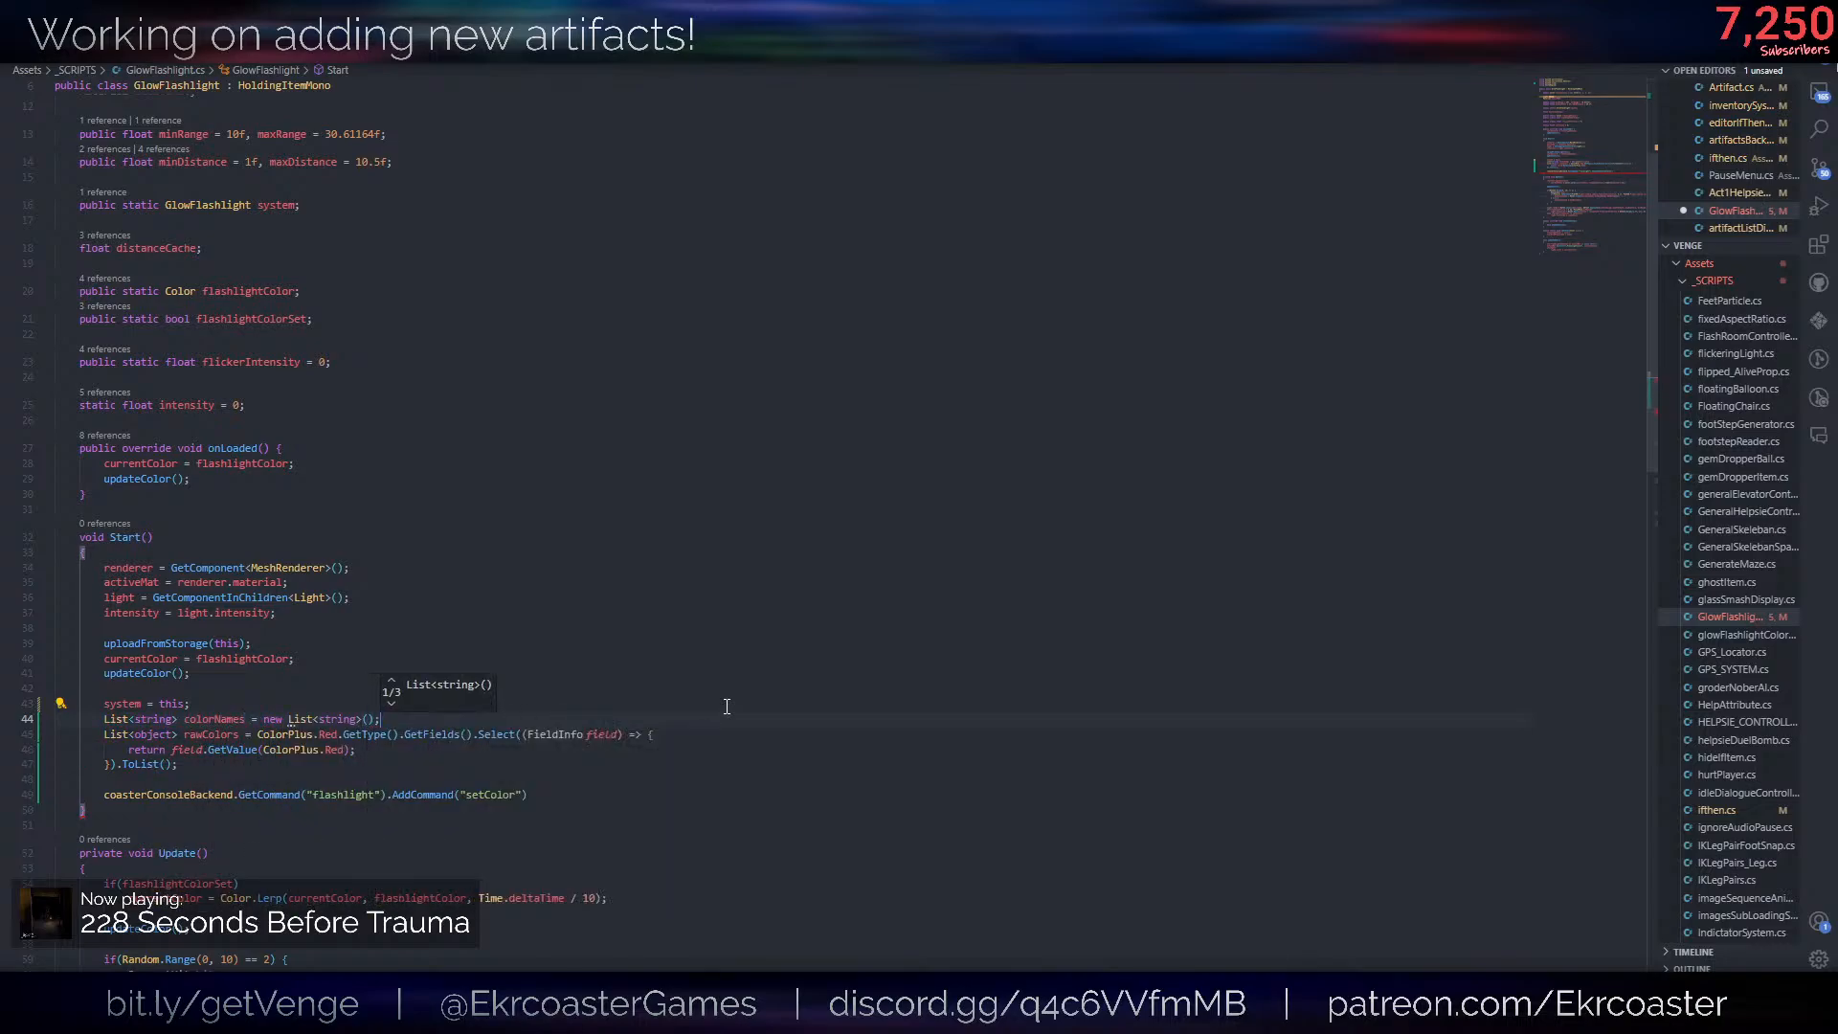
- Try to turn the Select lambda's return statement into a braced if block that tests field.GetValue(ColorPlus.Red)
click(188, 748)
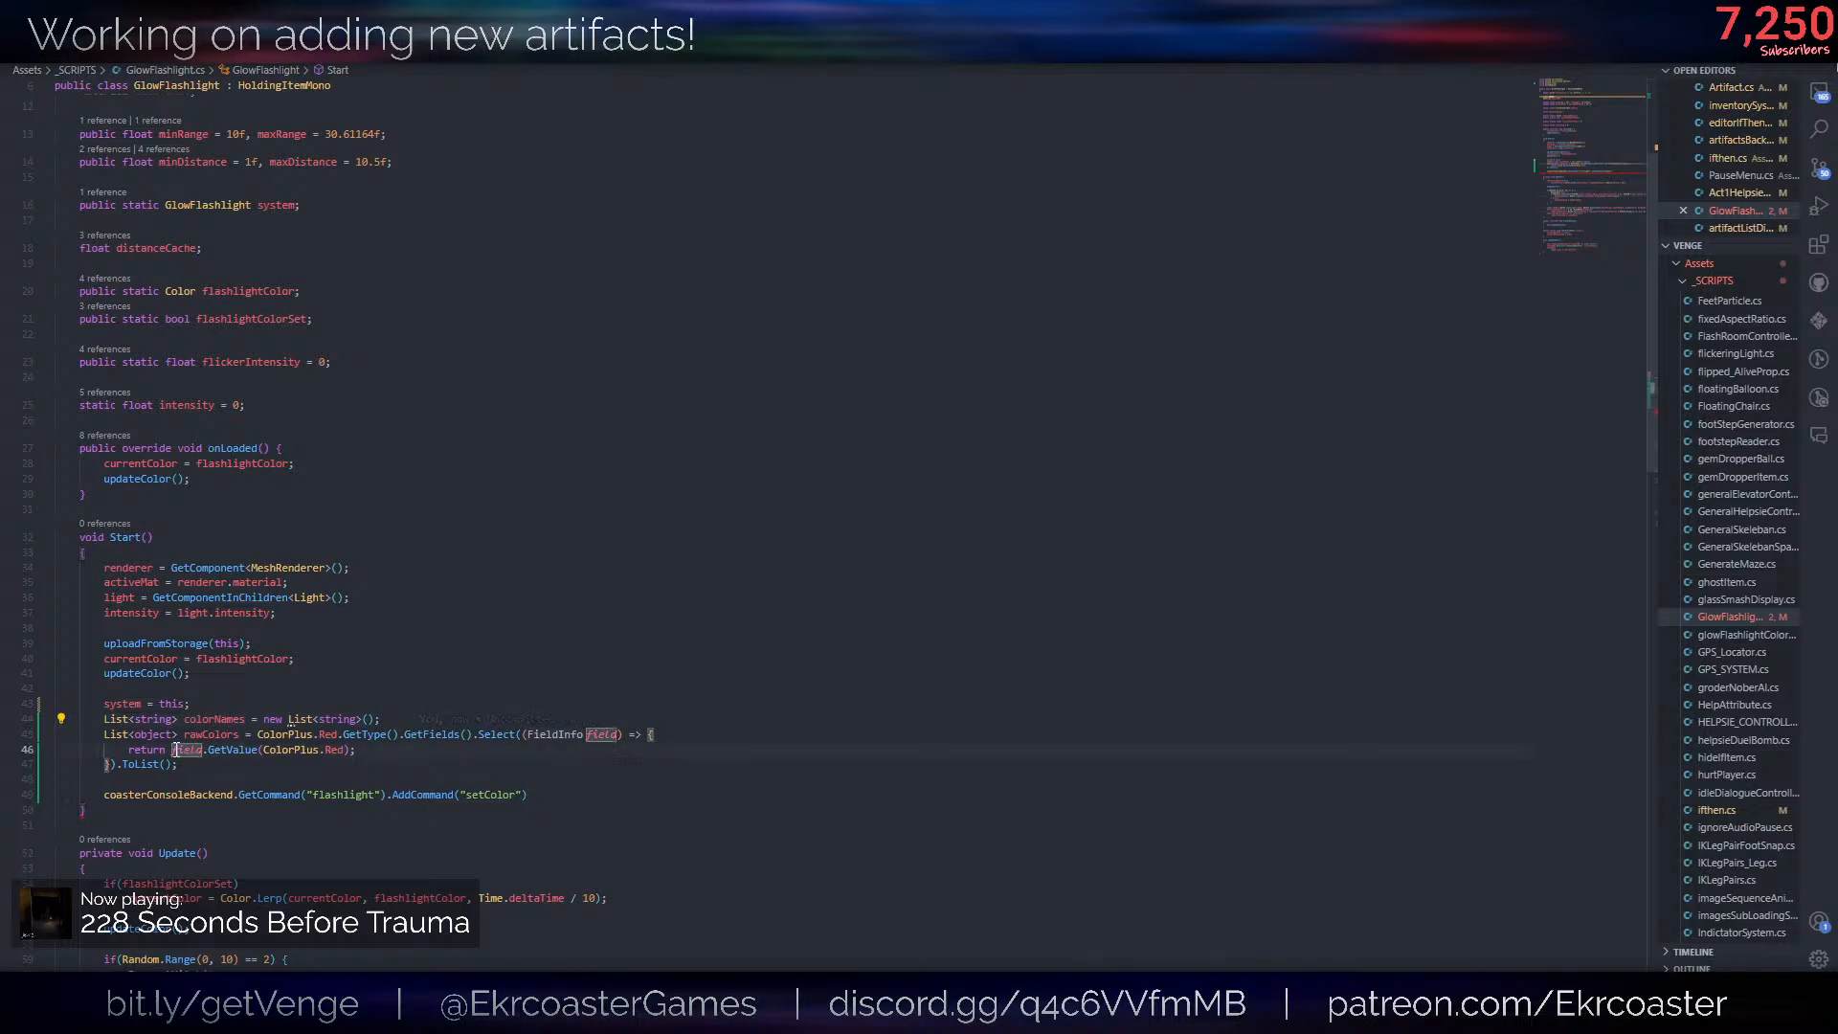
text(ifthen)
key(BackSpace)
key(BackSpace)
key(BackSpace)
key(BackSpace)
key(BackSpace)
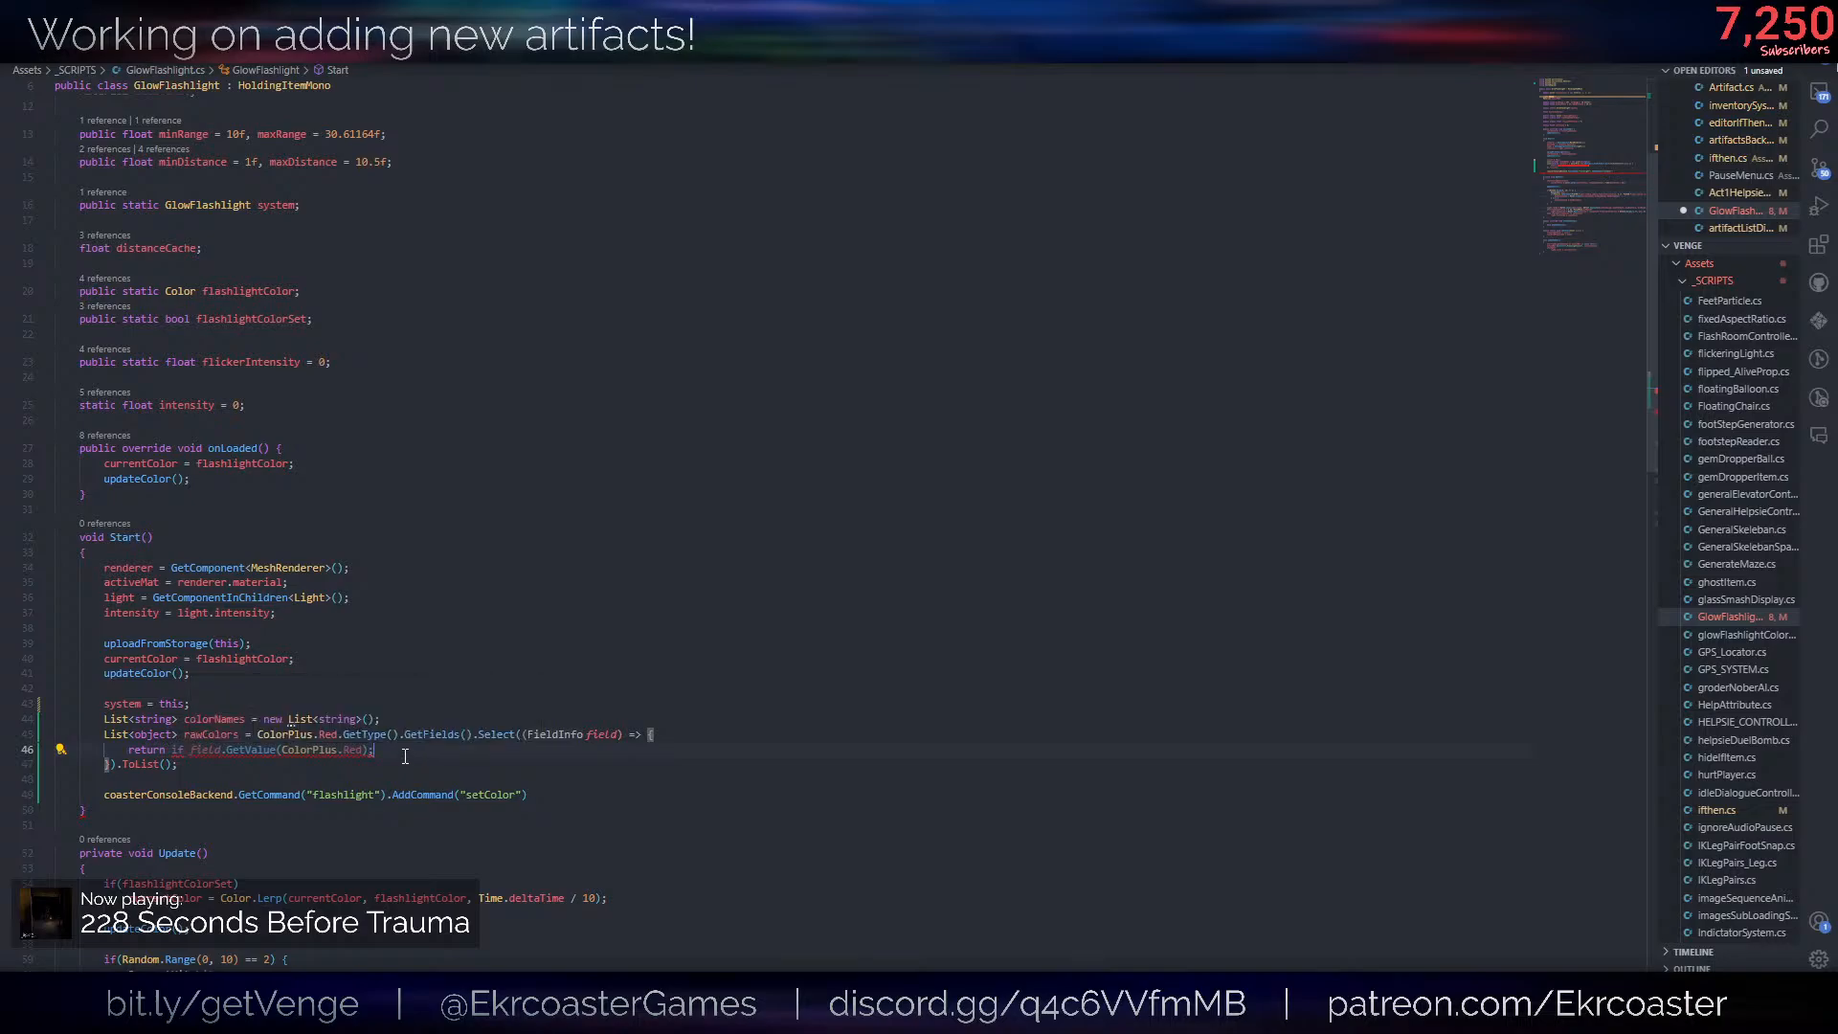
text())
drag(172, 751, 130, 750)
key(BackSpace)
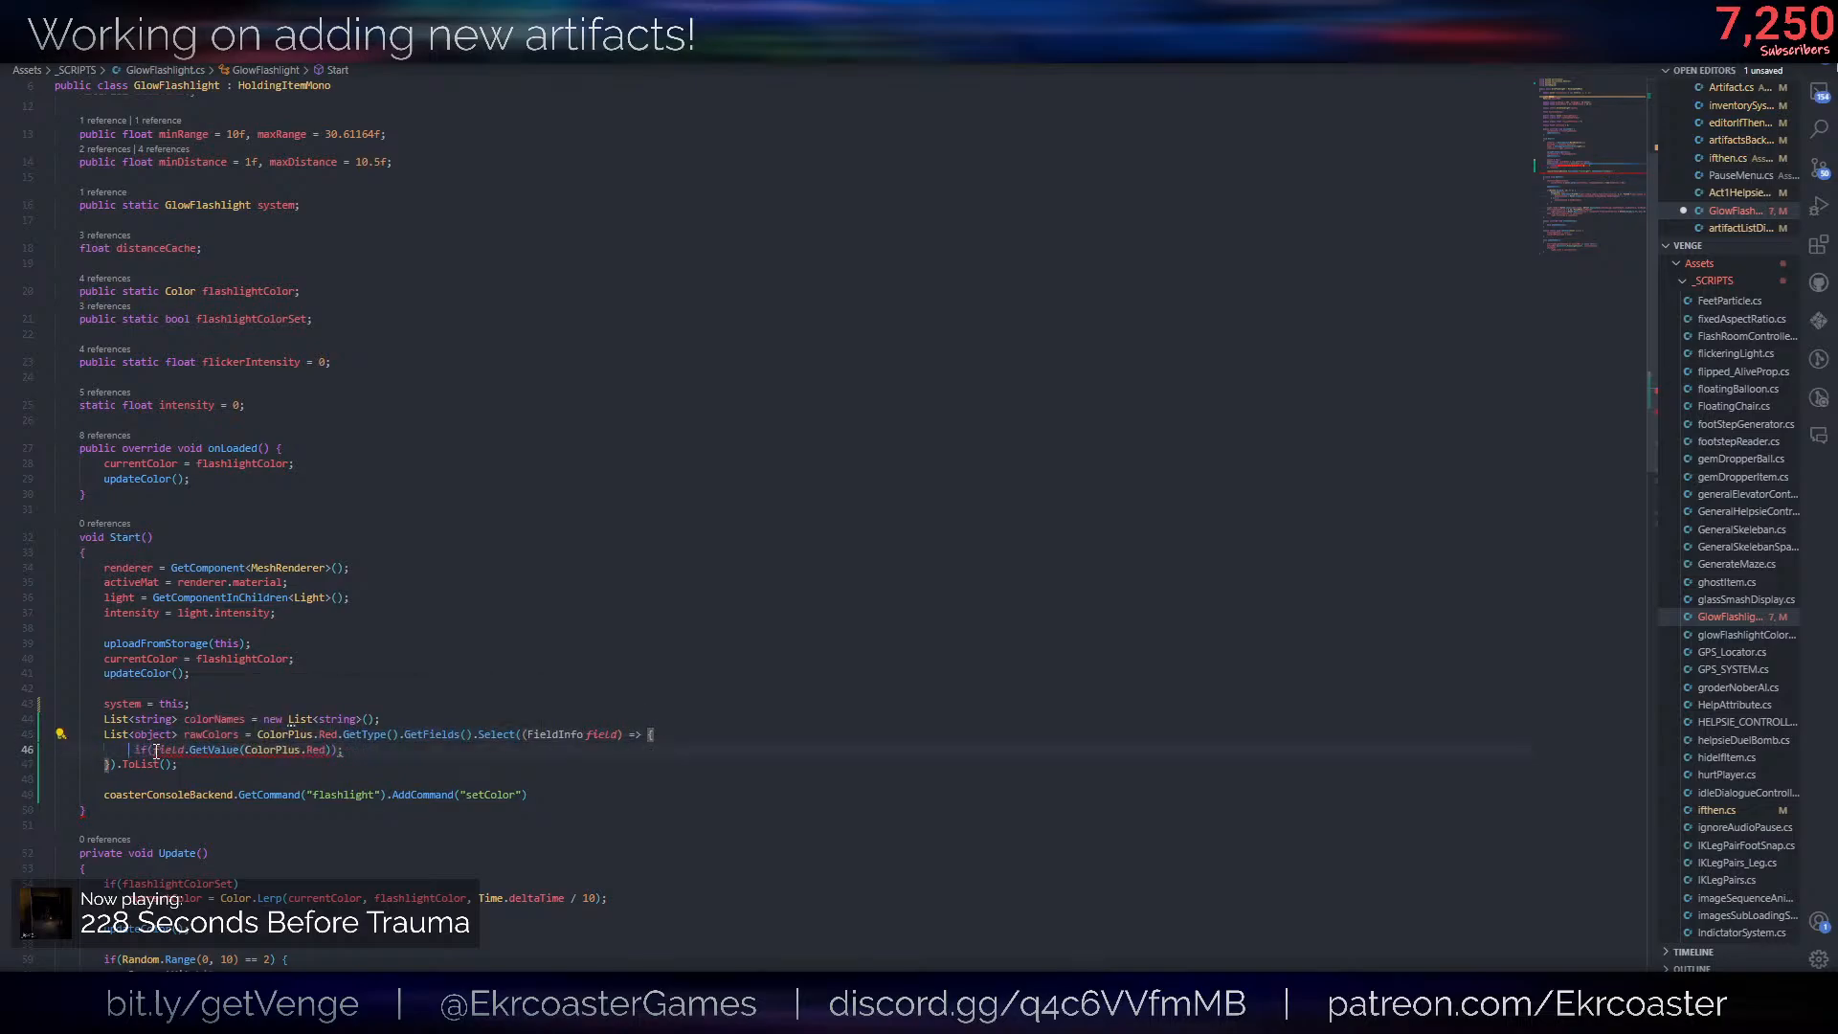
click(334, 746)
text({)
key(Return)
key(Up)
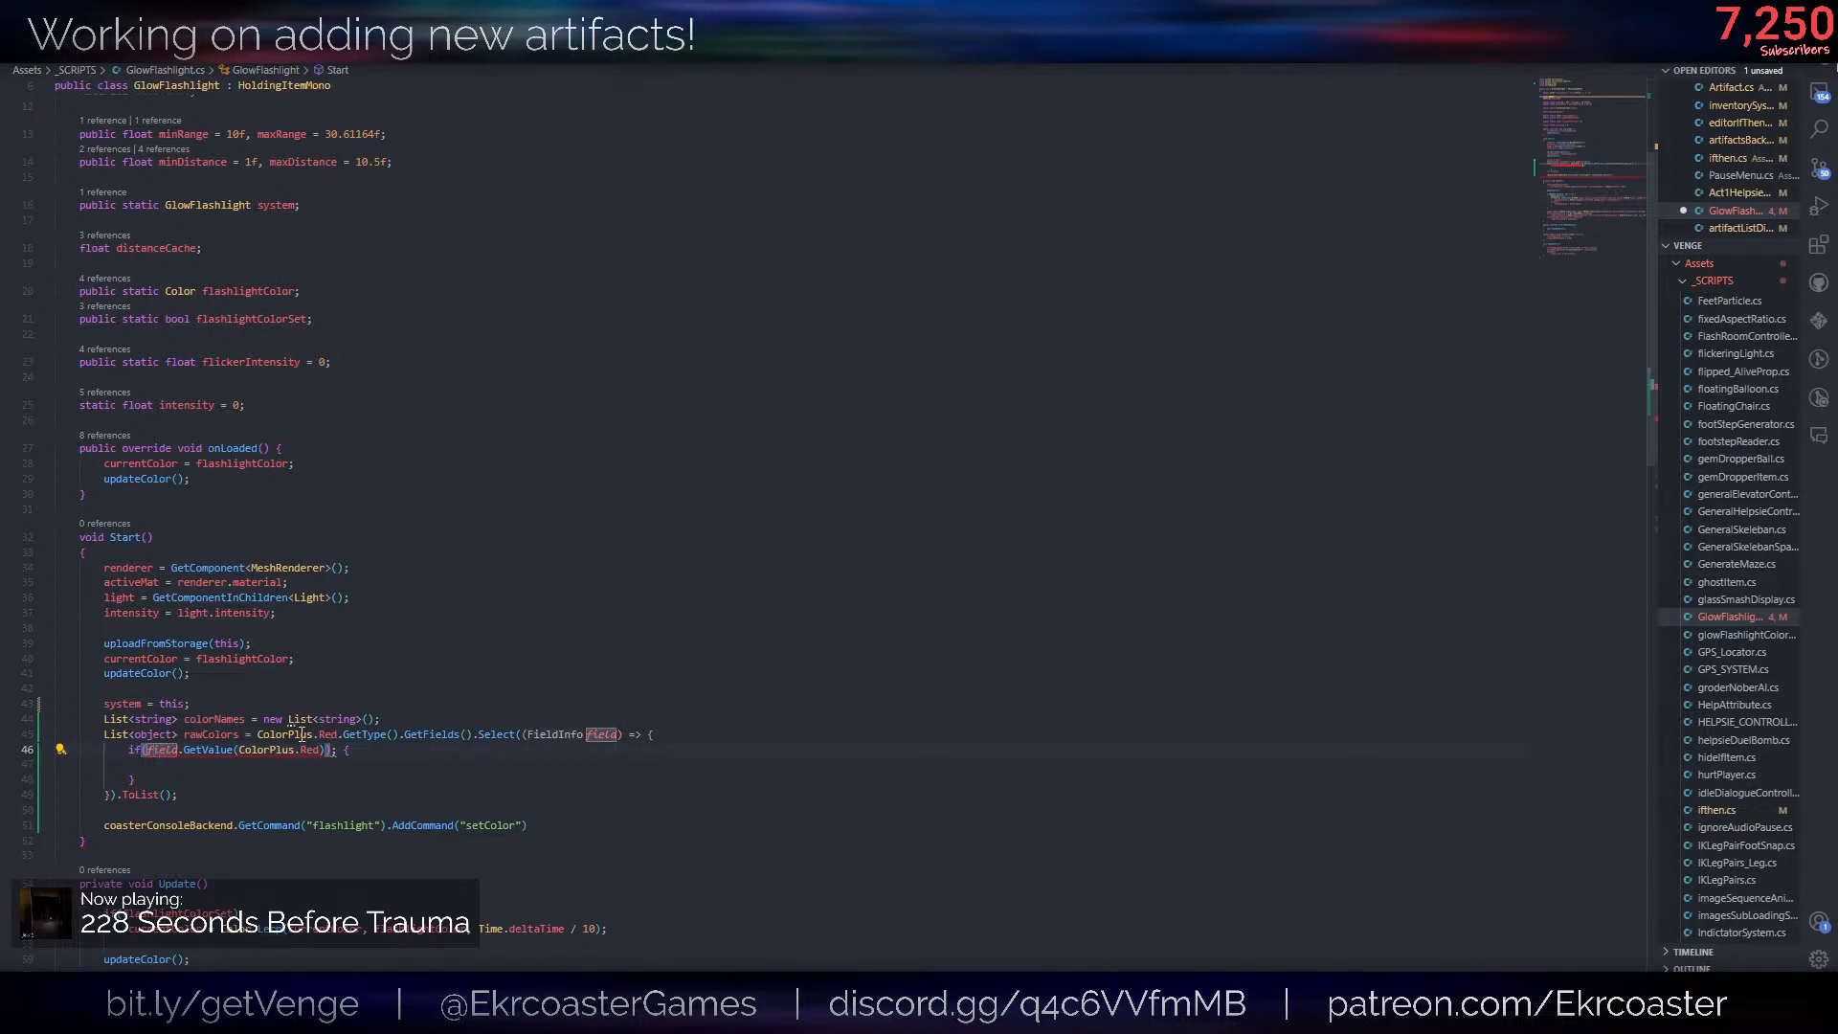
- Try to rewrite the if condition as field.GetValue() without an argument
mouse_move(270, 748)
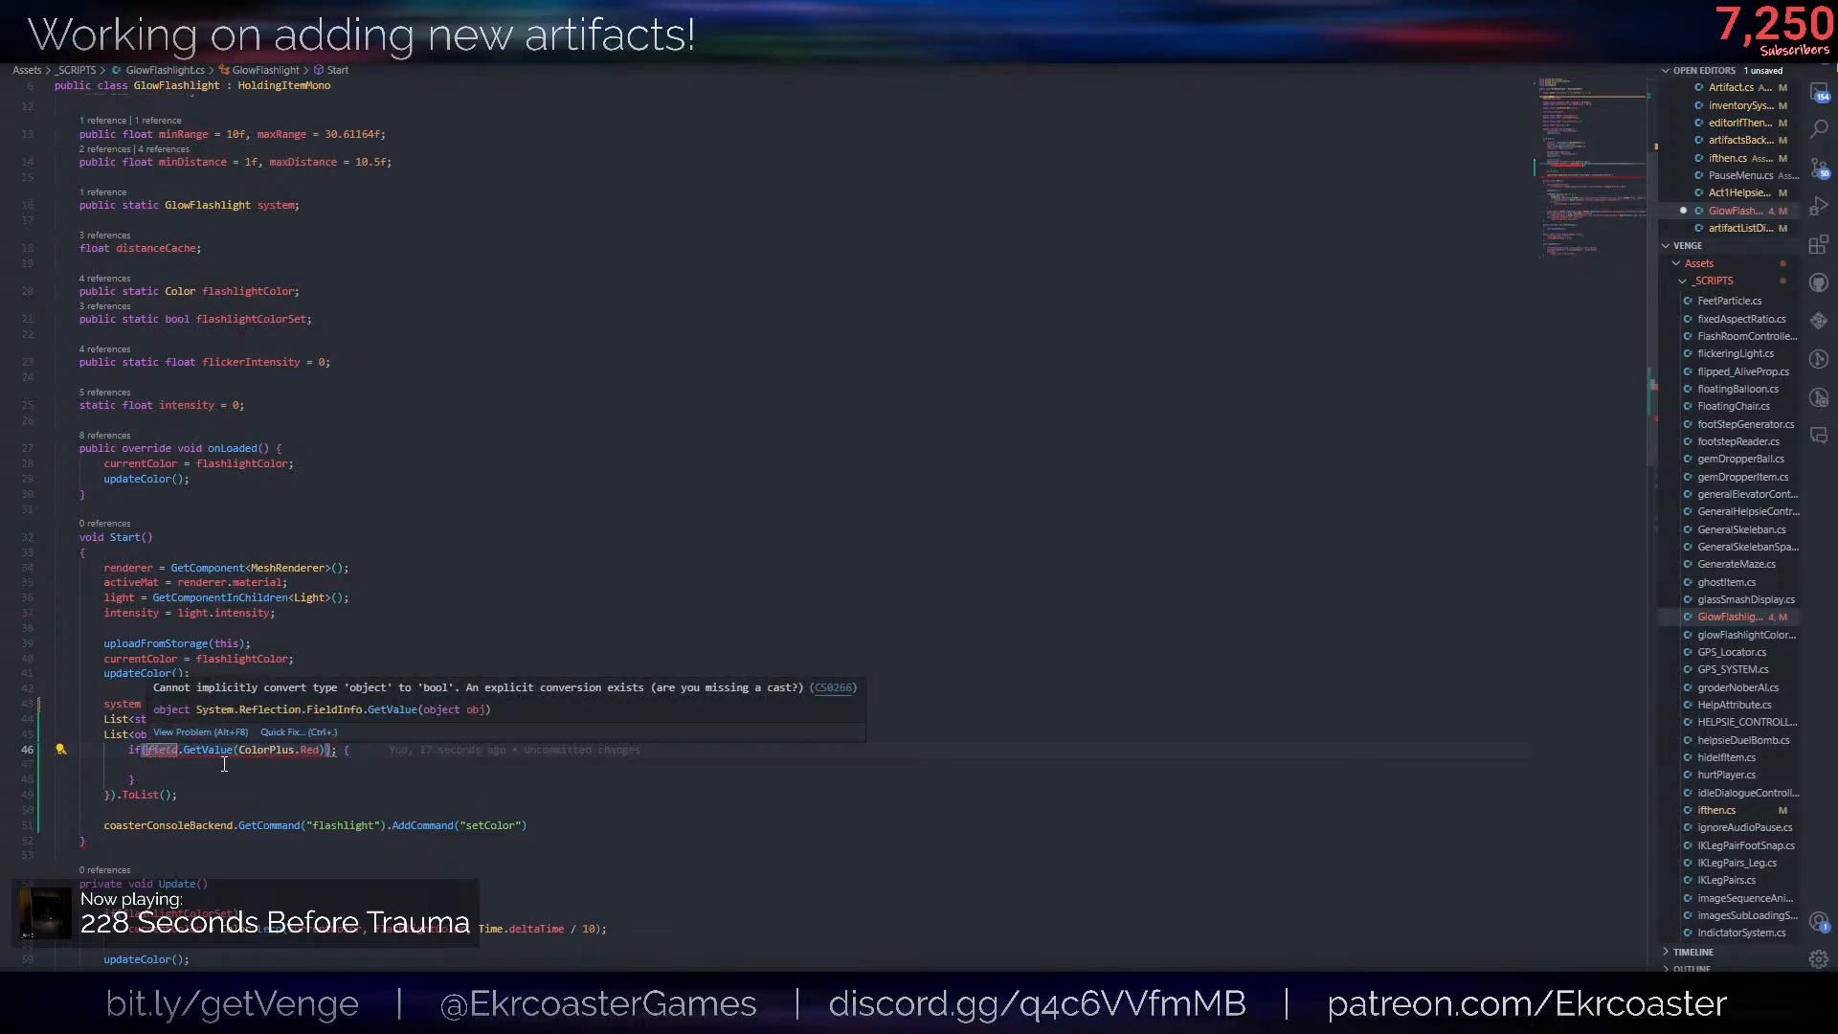
click(236, 769)
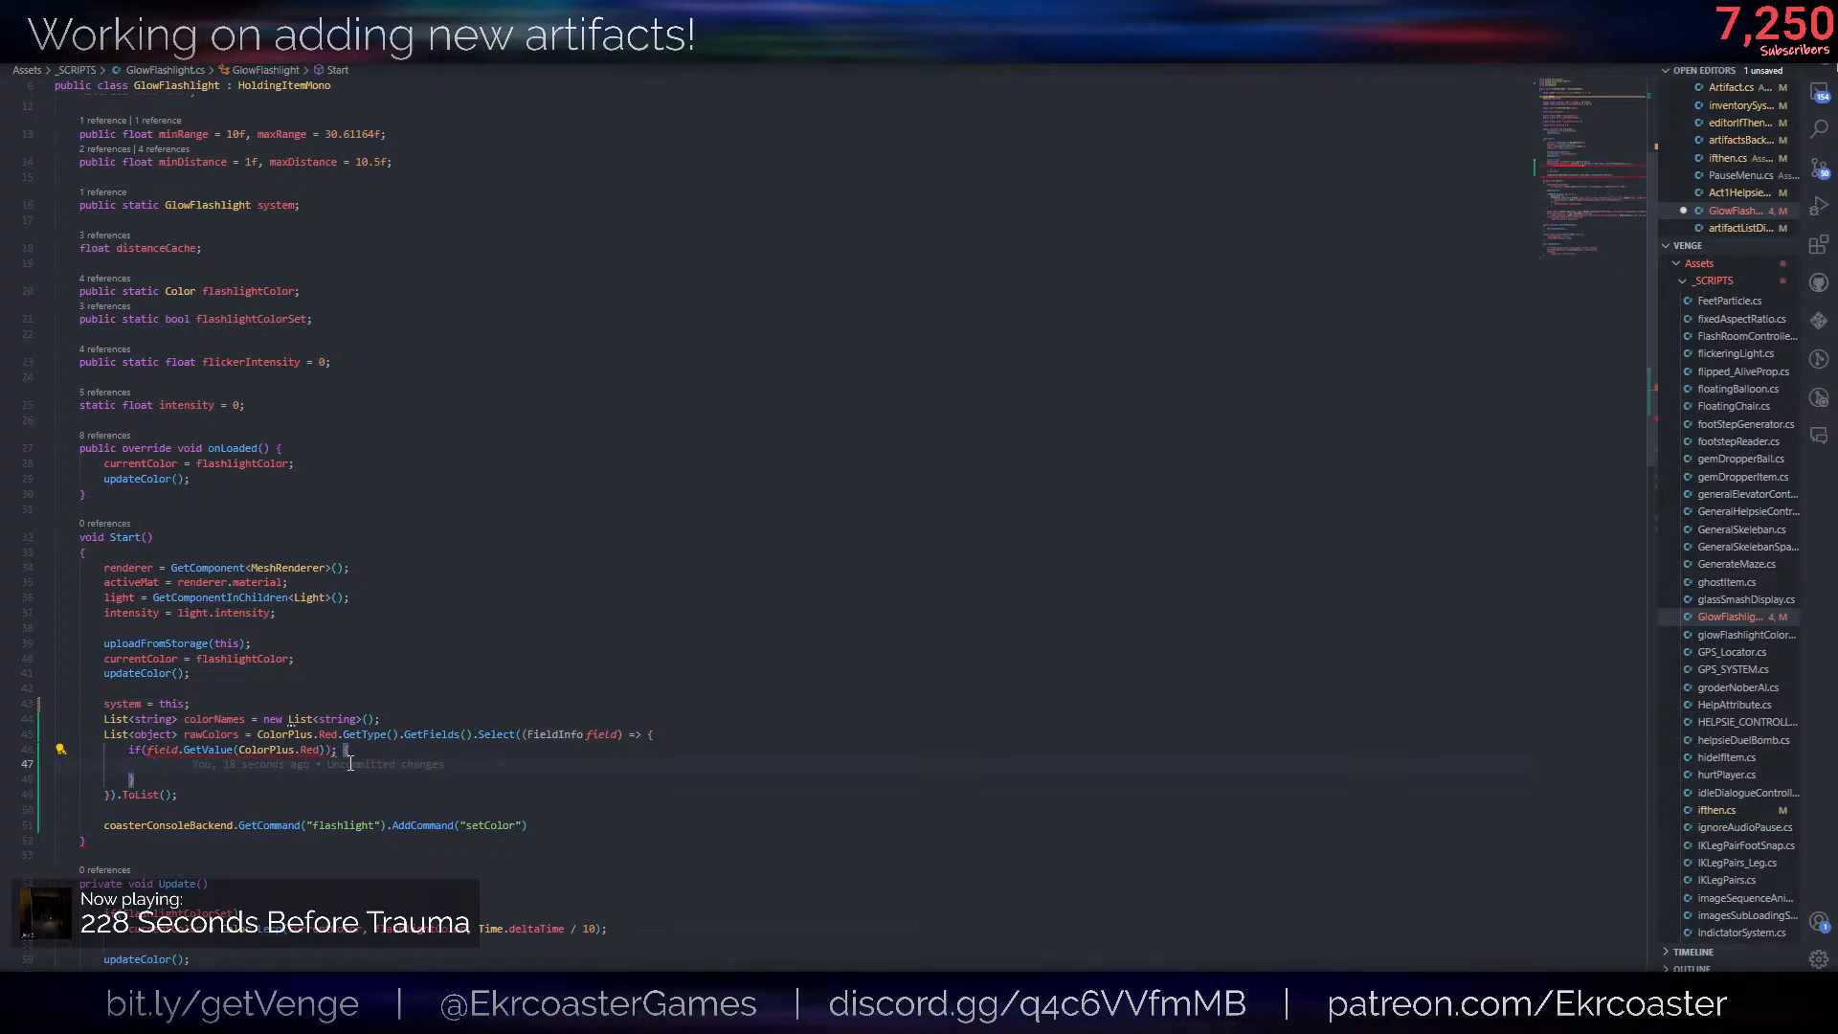
drag(148, 750, 325, 748)
text(field.getva)
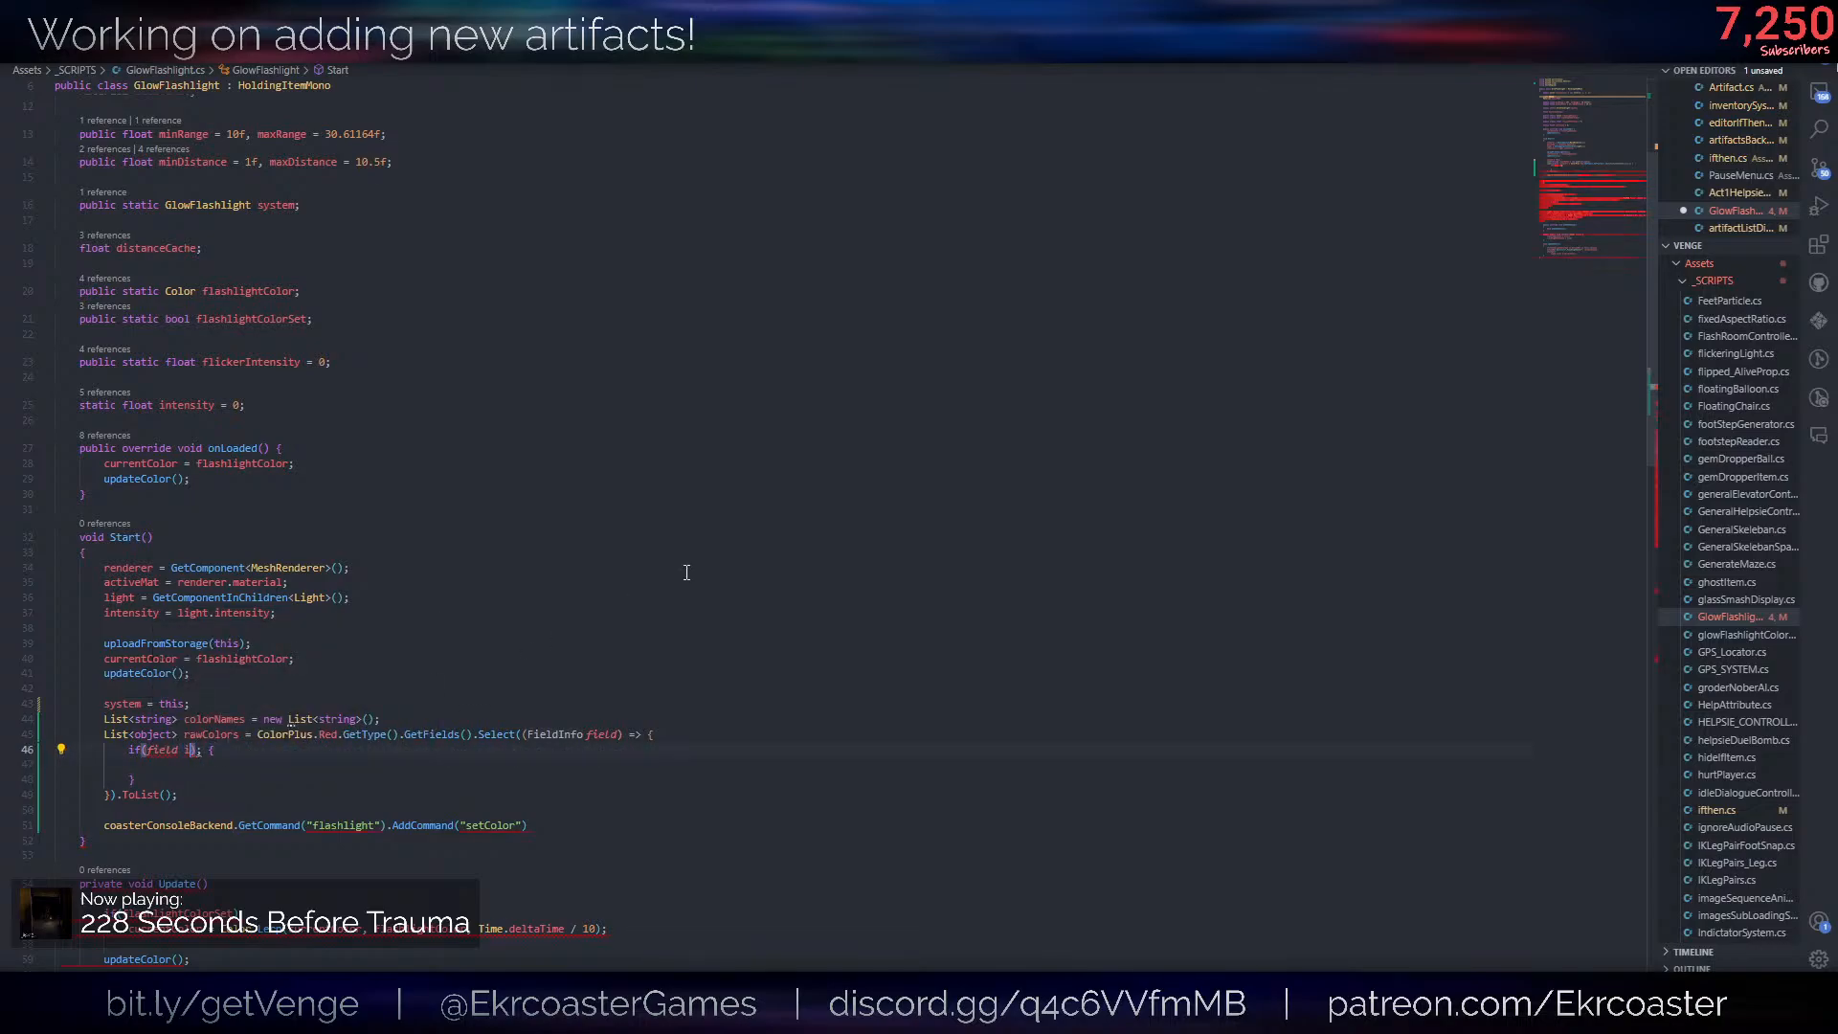
key(Tab)
text(())
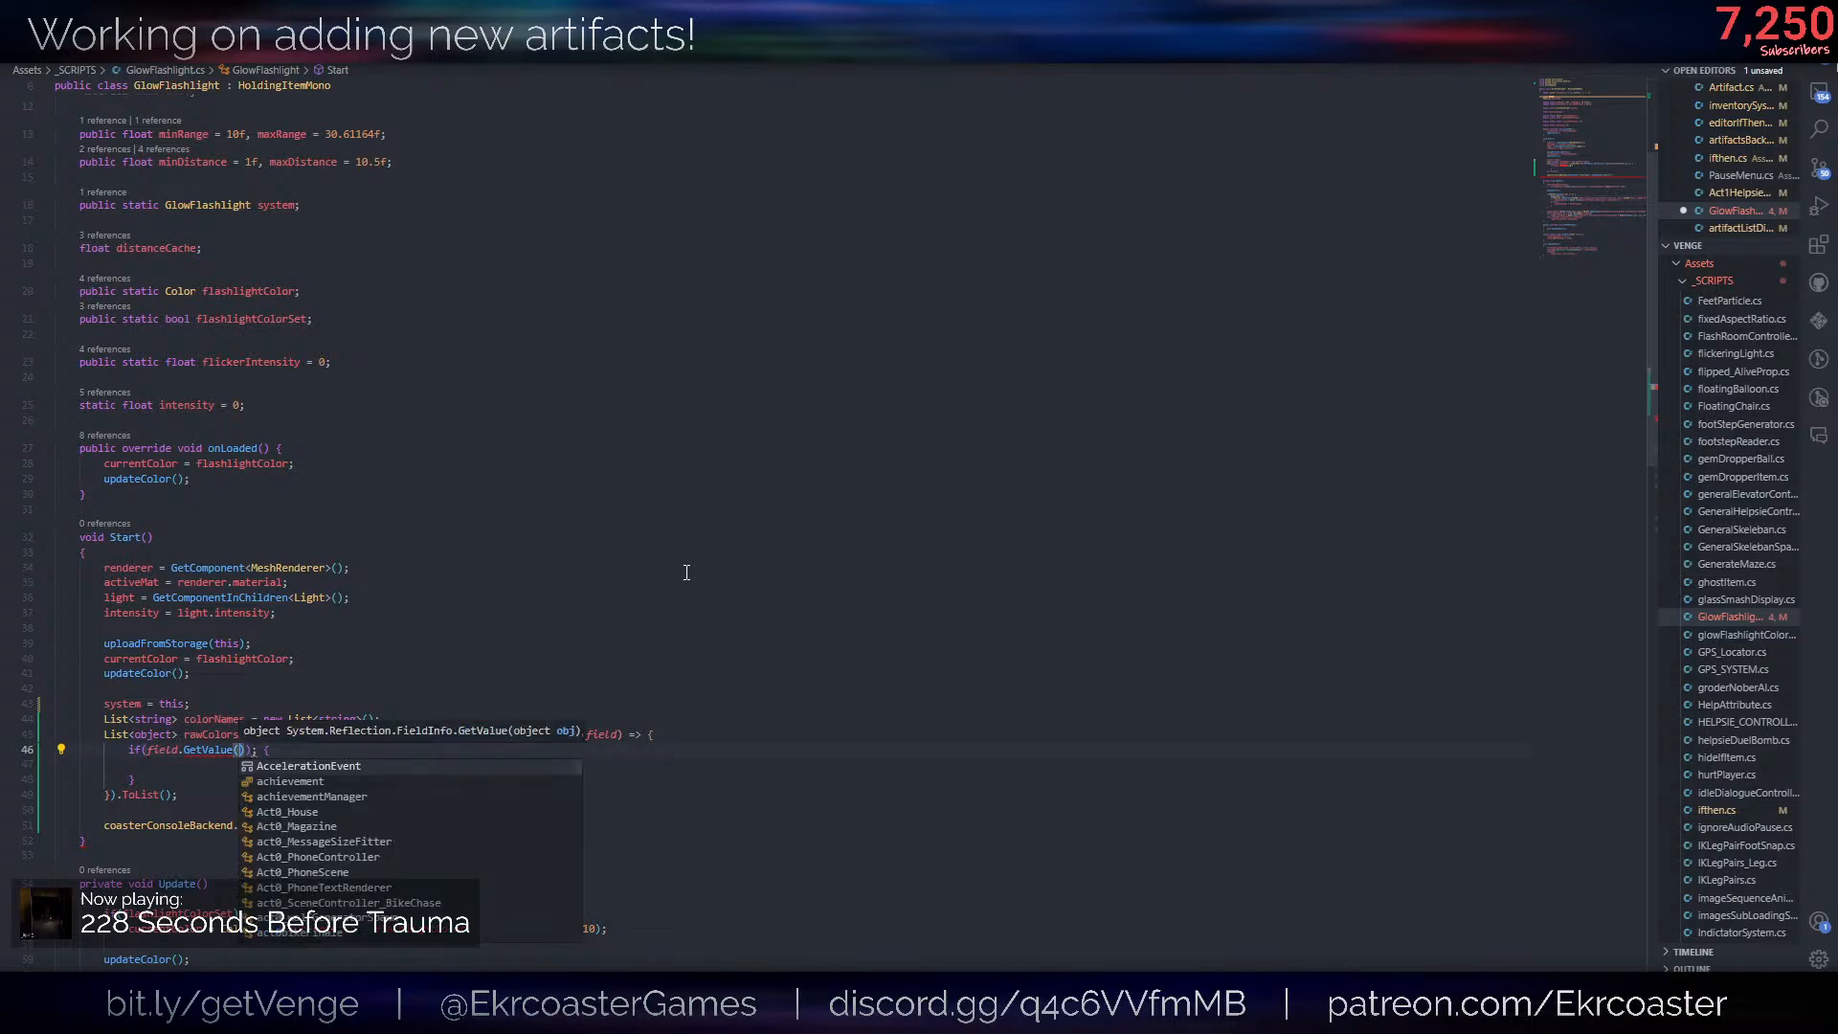
- Undo the if block edits and restore the lambda's body to return field.GetValue(ColorPlus.Red);
key(ctrl+z)
key(ctrl+z)
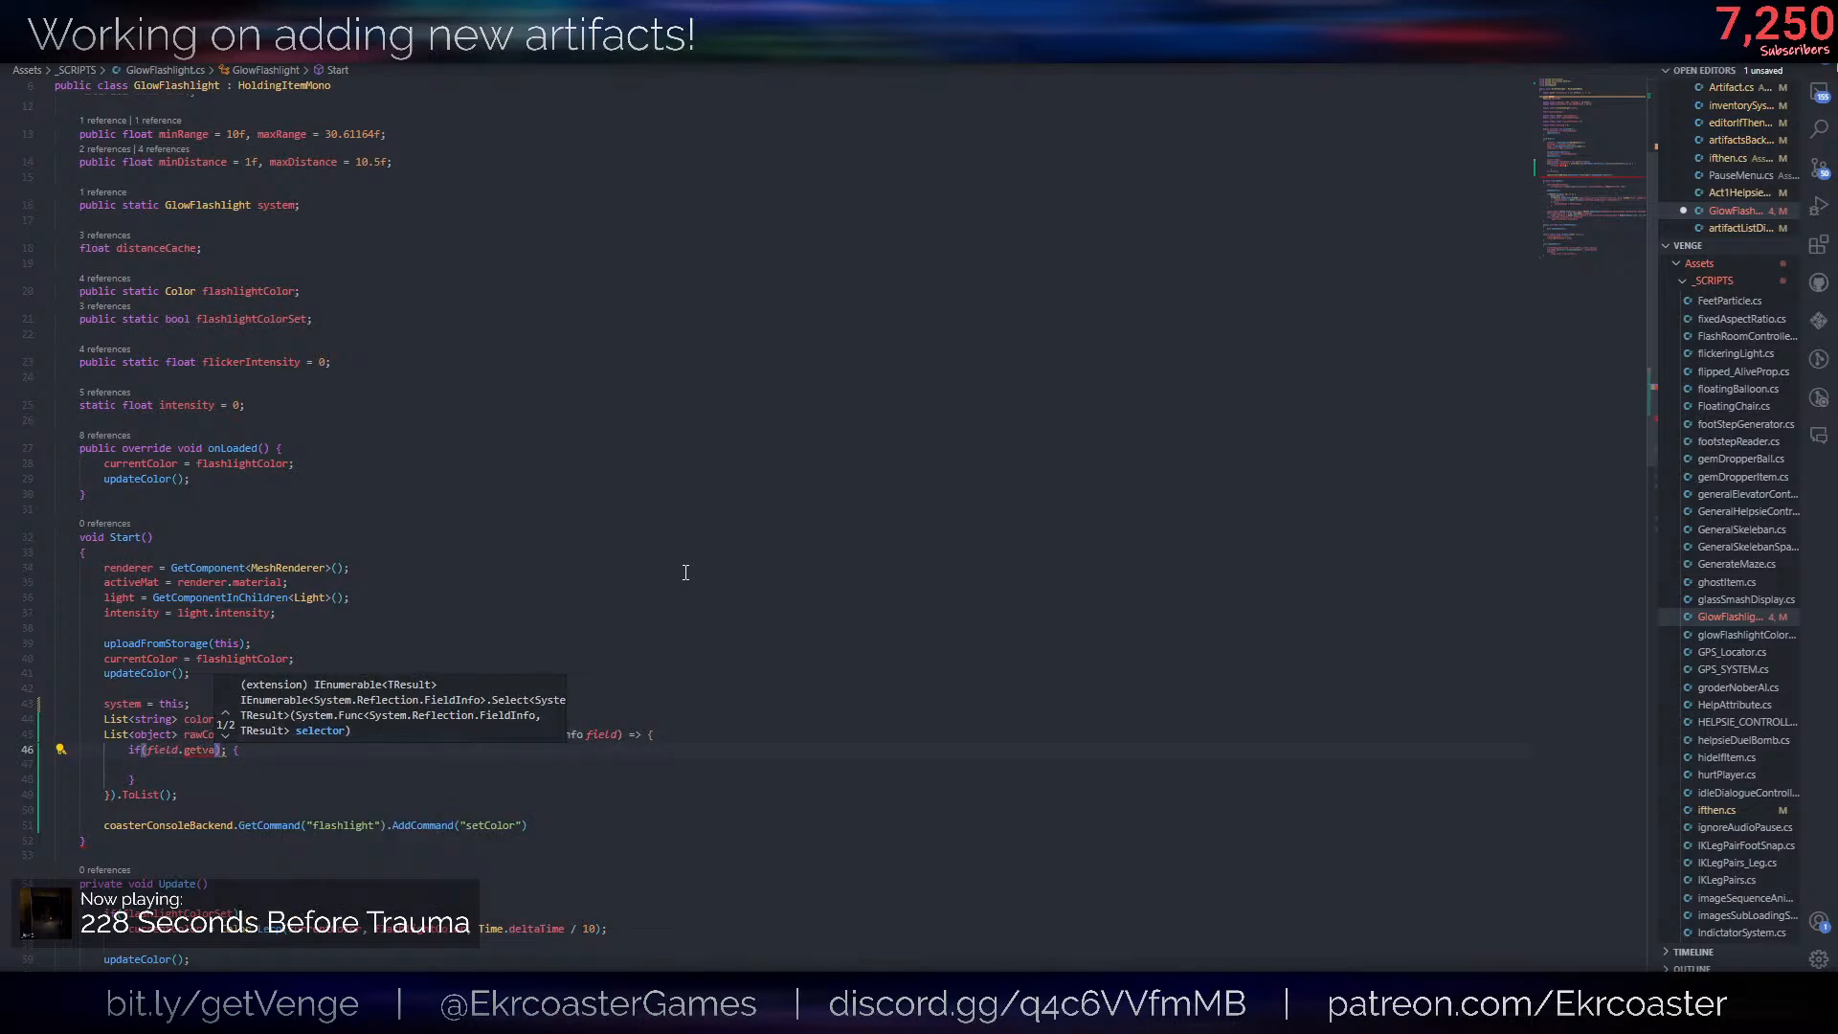
key(ctrl+z)
key(ctrl+z)
key(ctrl+z)
key(ctrl+z)
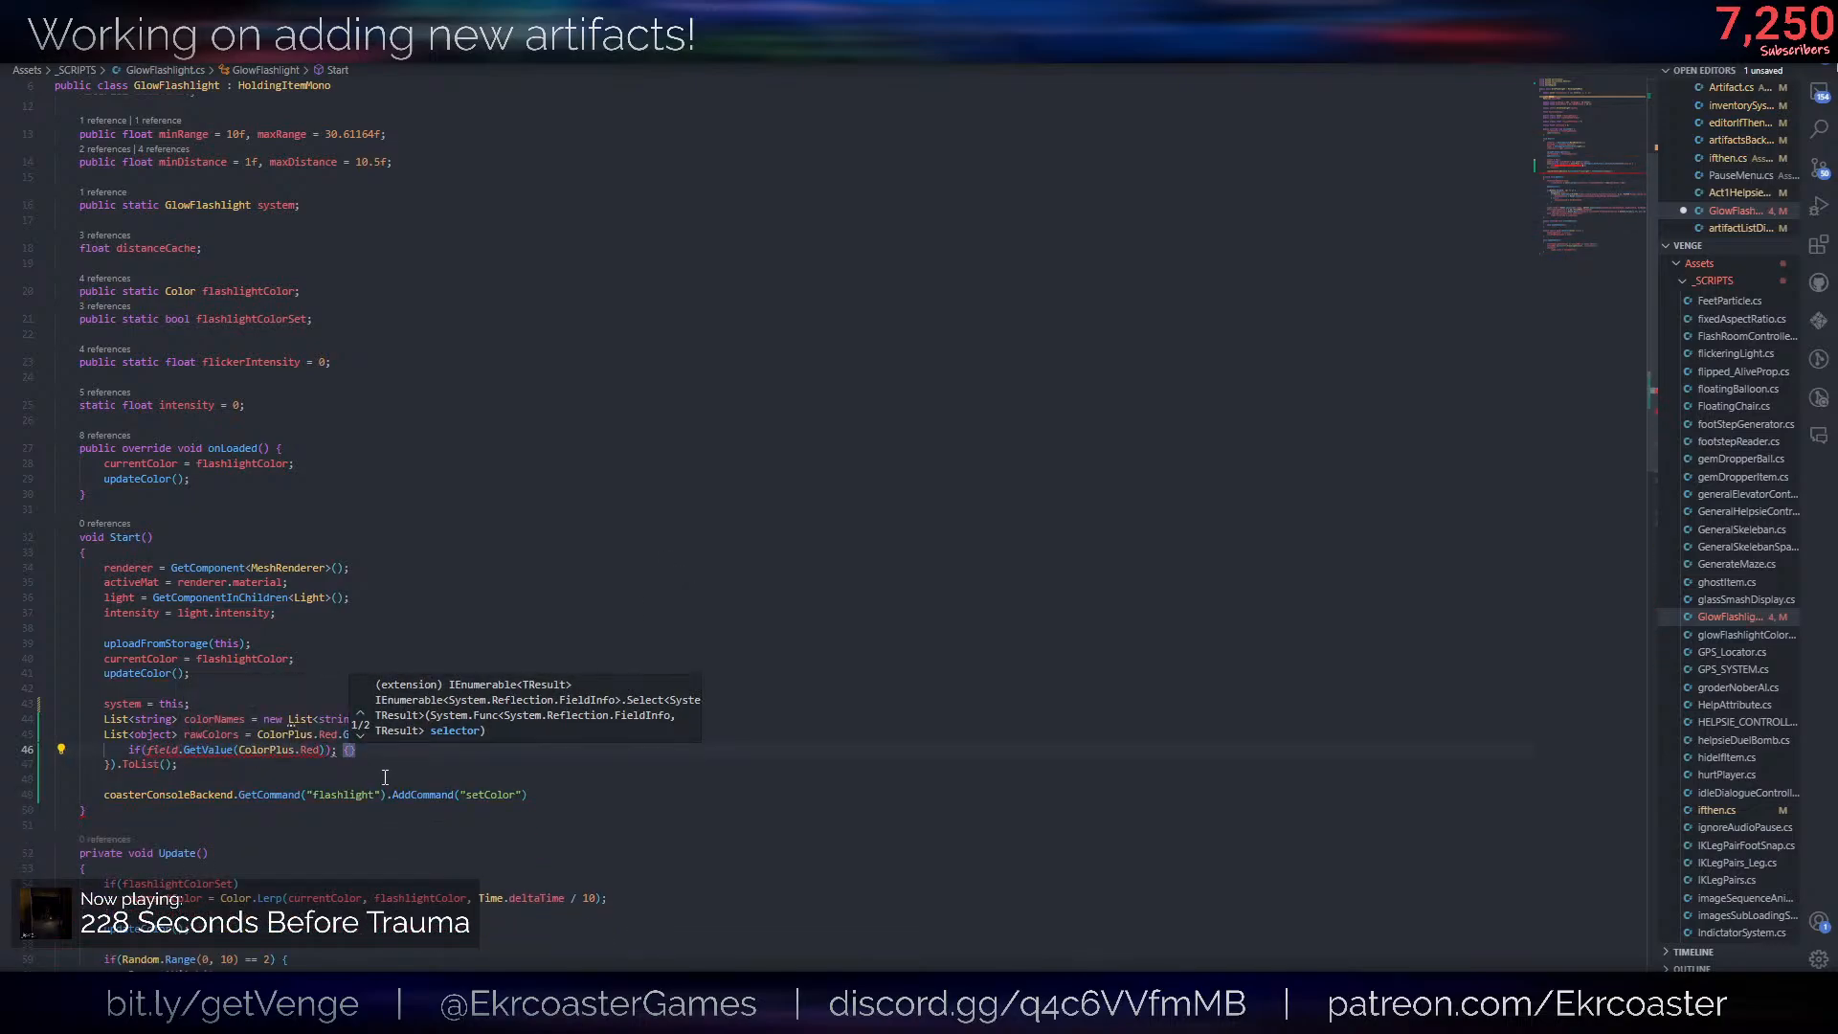
key(ctrl+z)
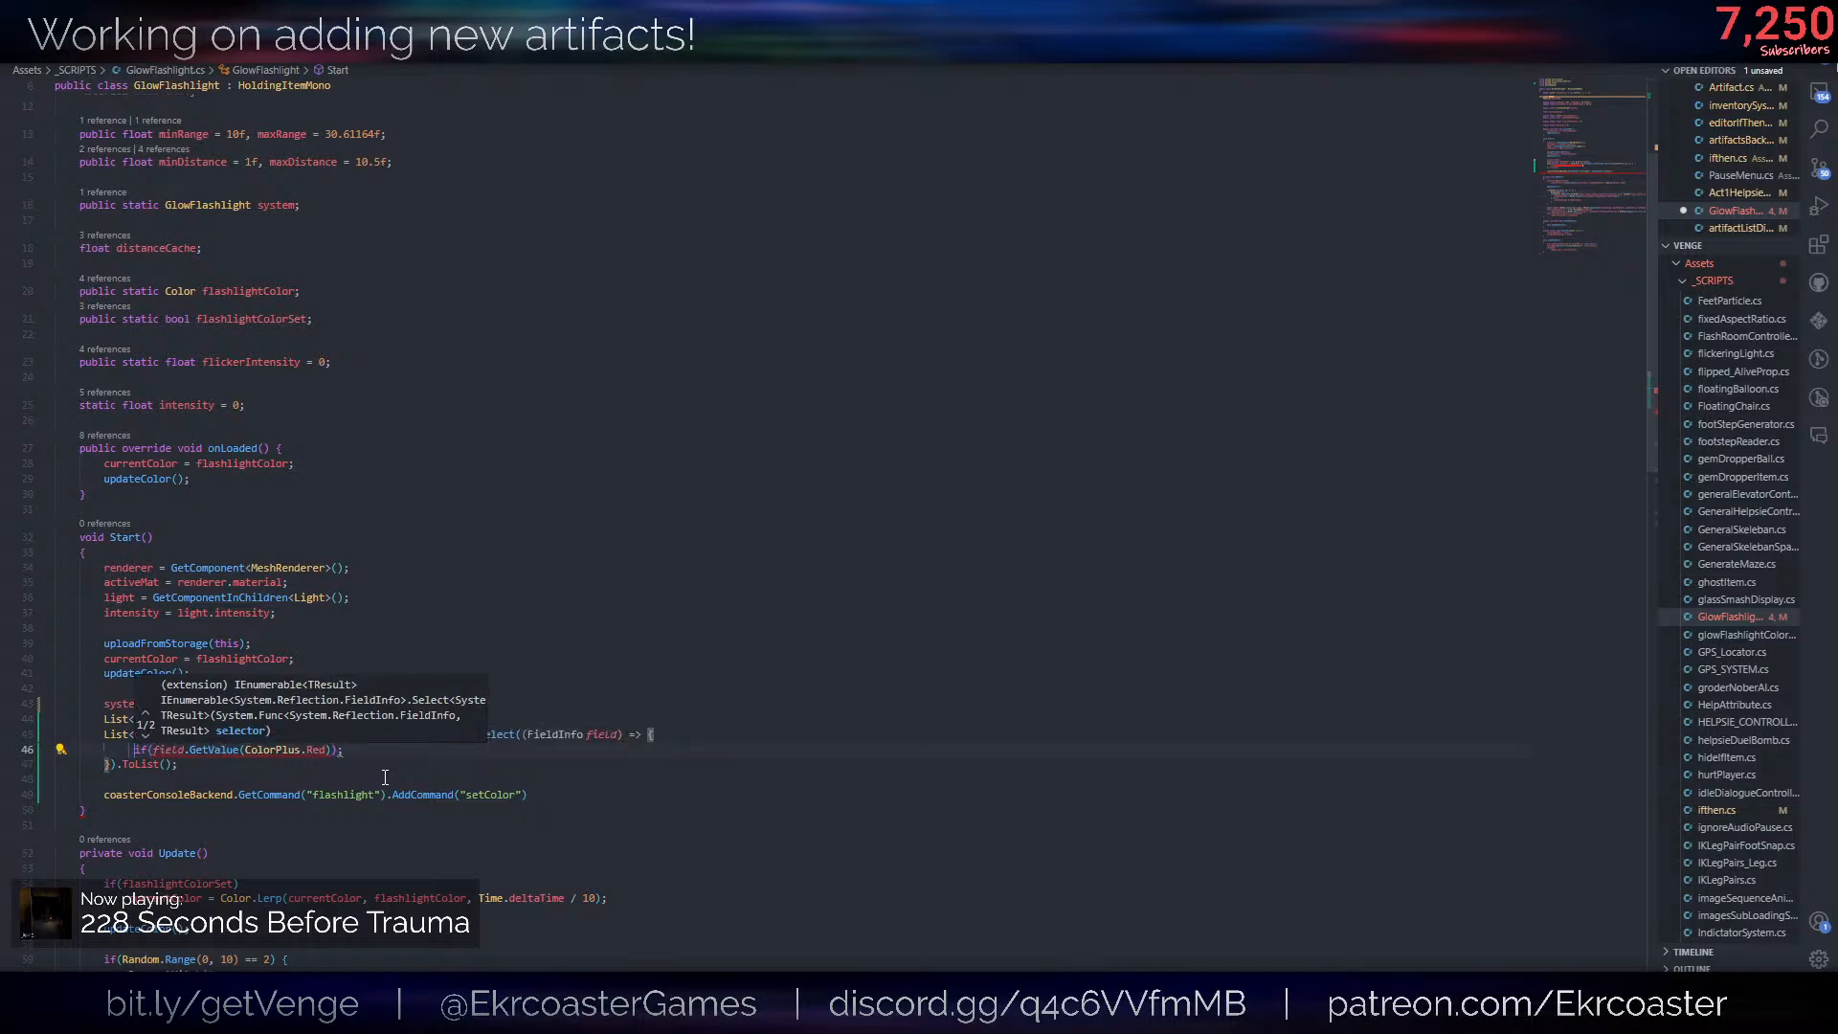
text(return)
key(End)
key(Left)
key(BackSpace)
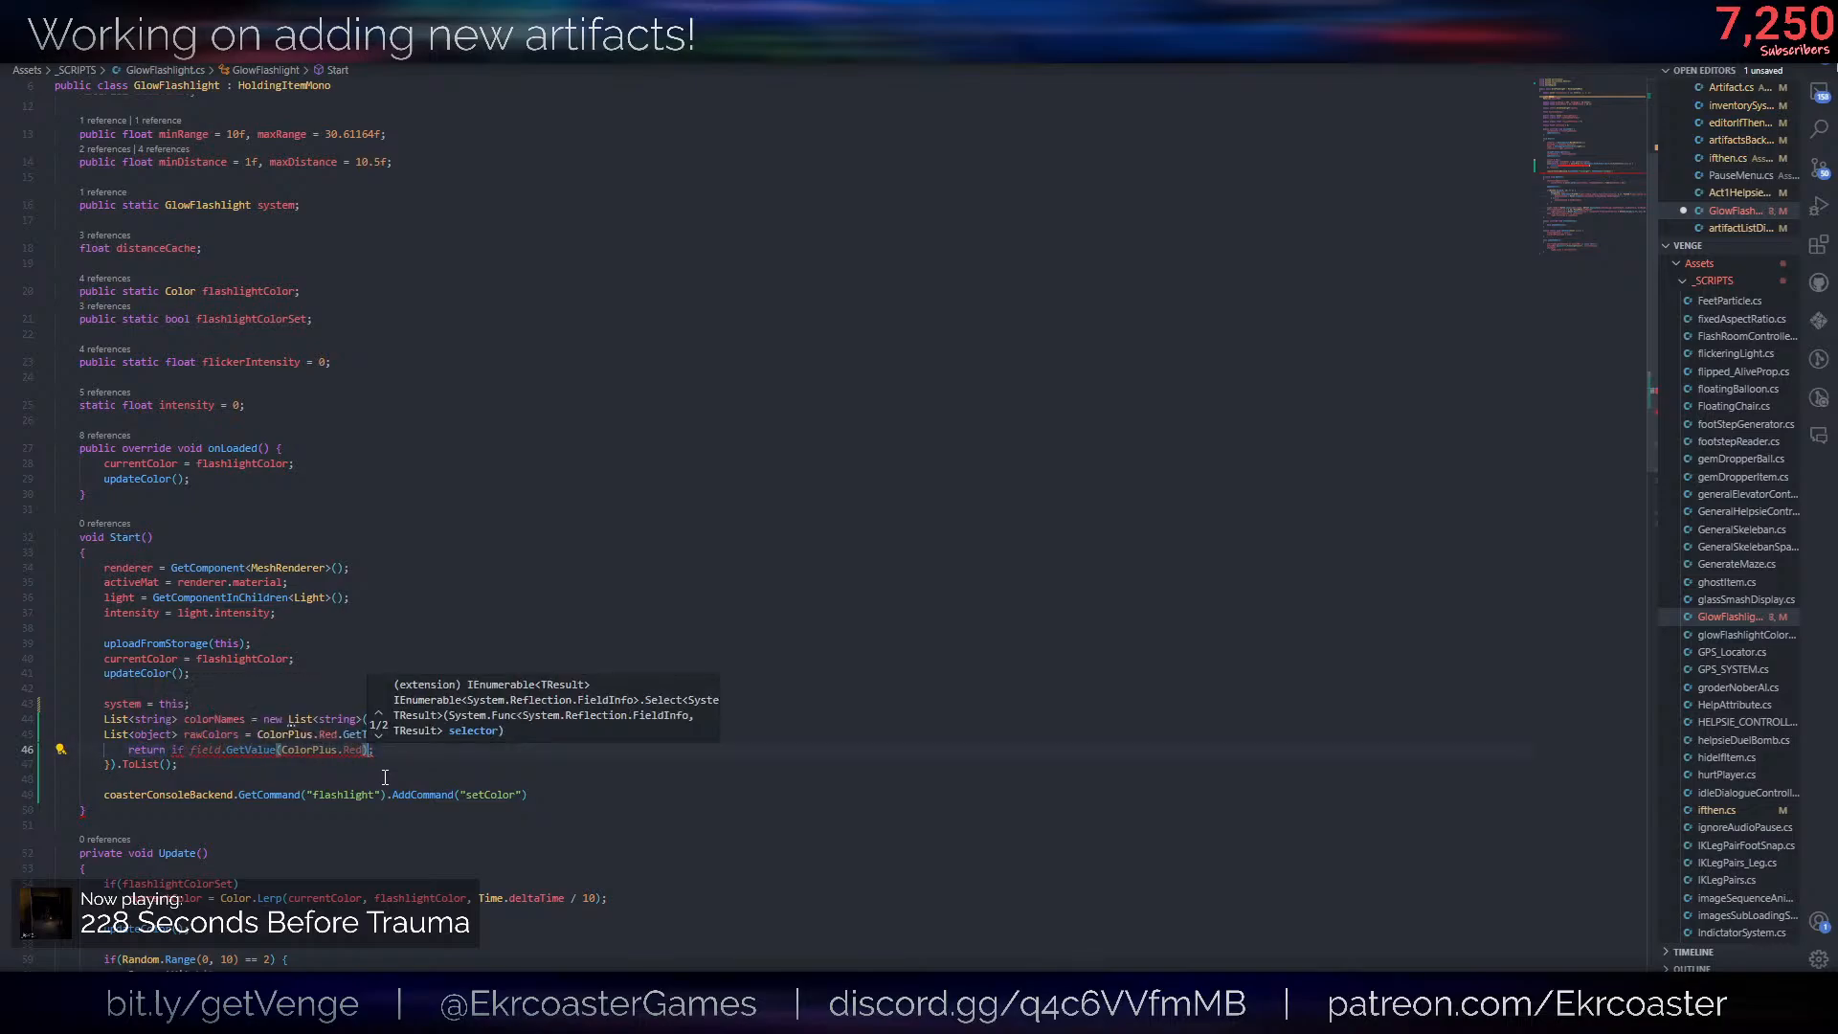
key(ctrl+Left)
key(ctrl+Left)
key(ctrl+Left)
key(ctrl+Left)
key(ctrl+BackSpace)
- Insert colorNames.Add(field.Name); above the return statement in the Select lambda
click(731, 749)
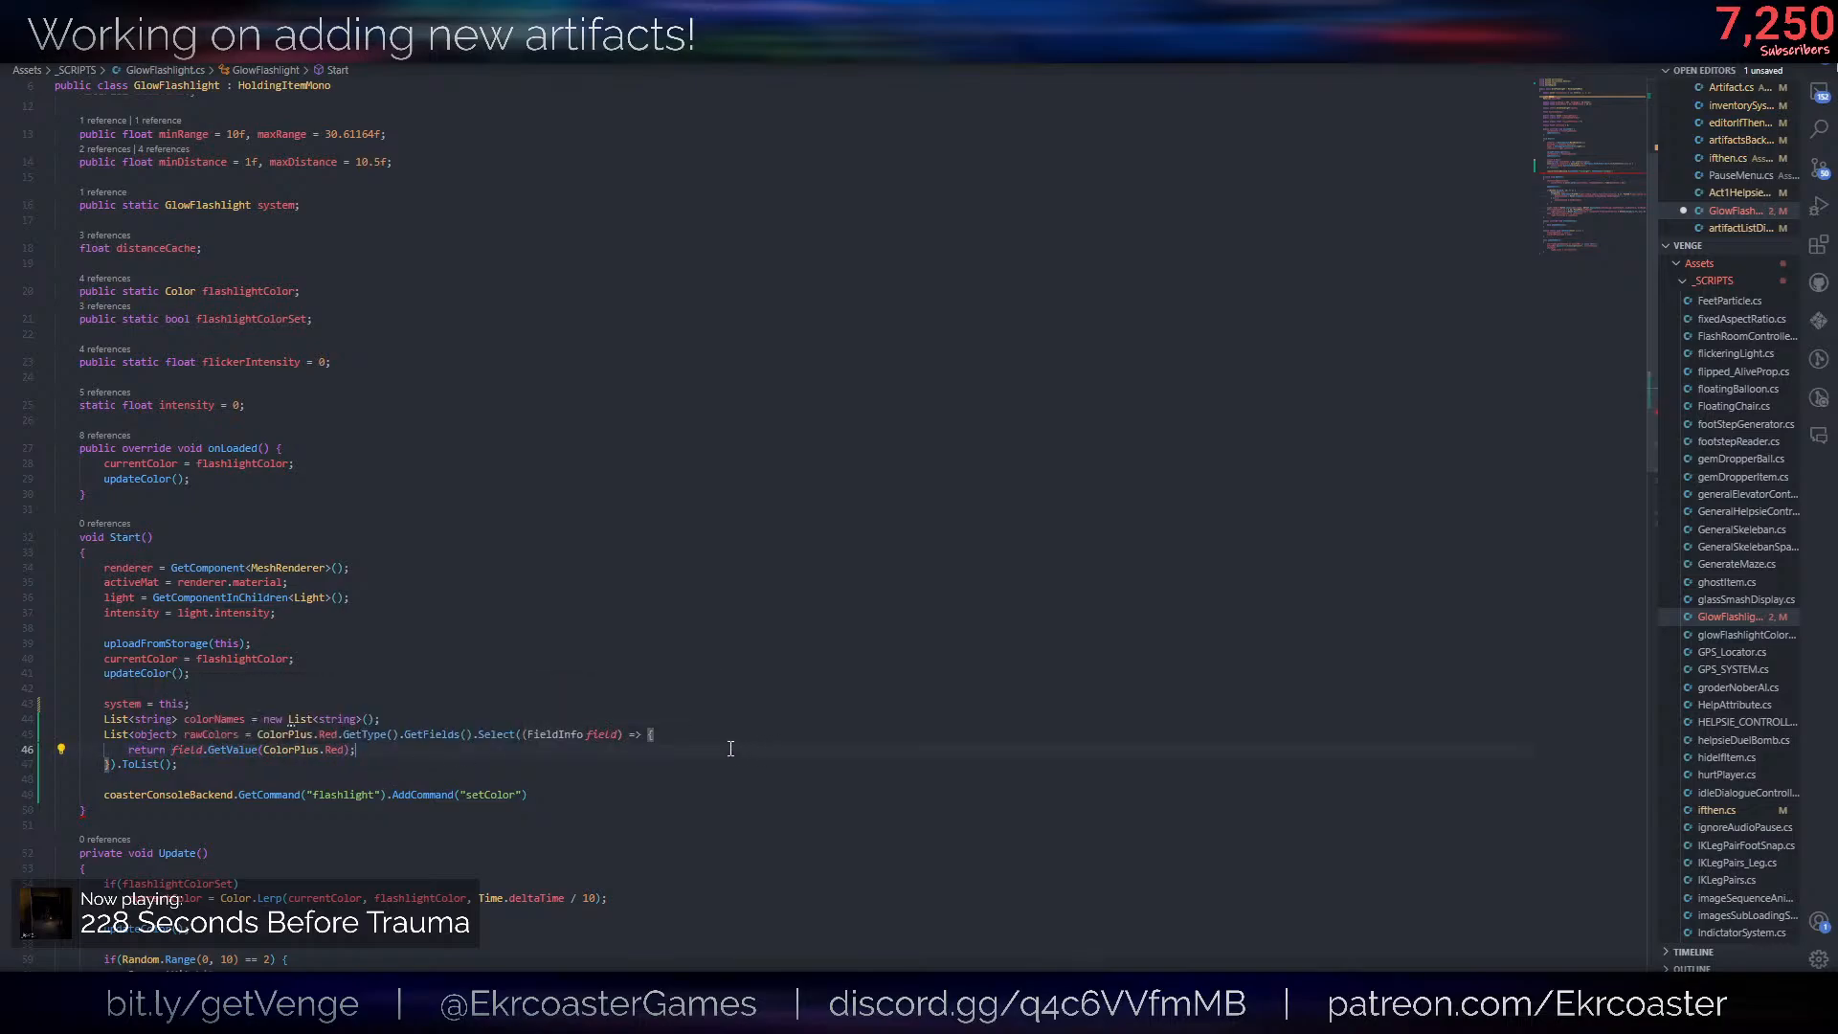
key(Return)
text(color)
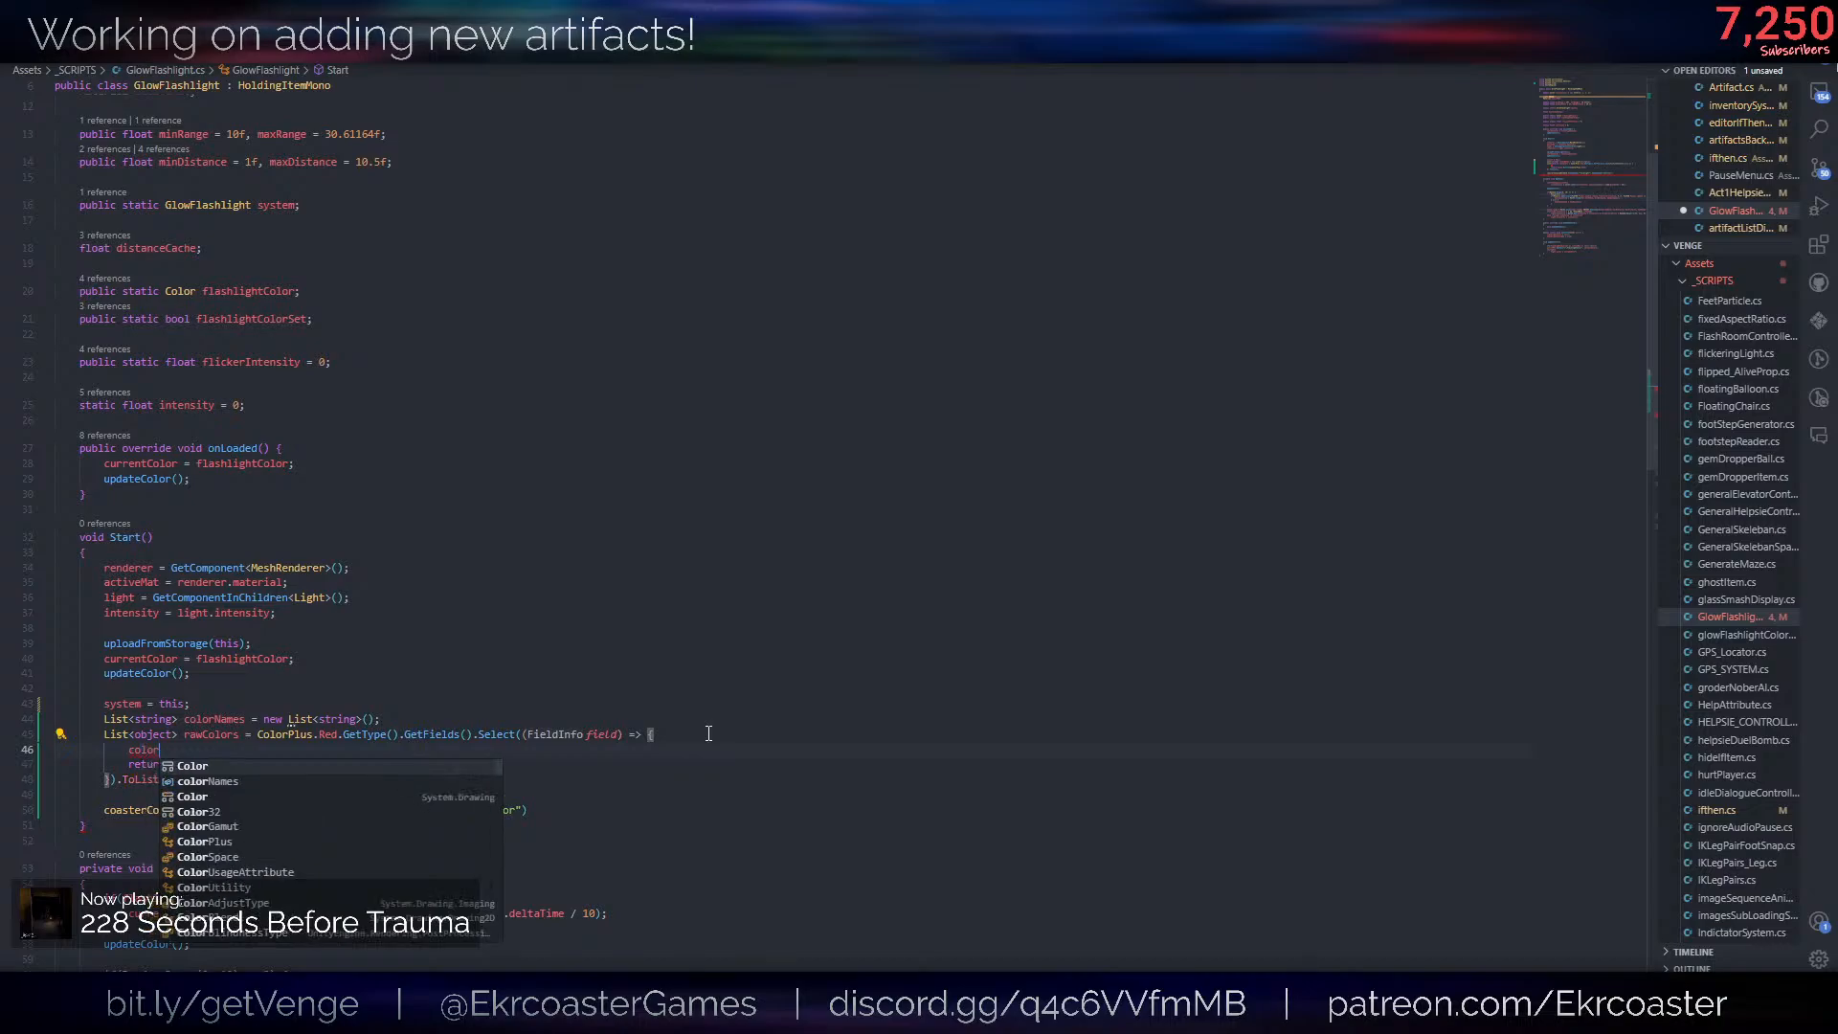
text(Names.ad)
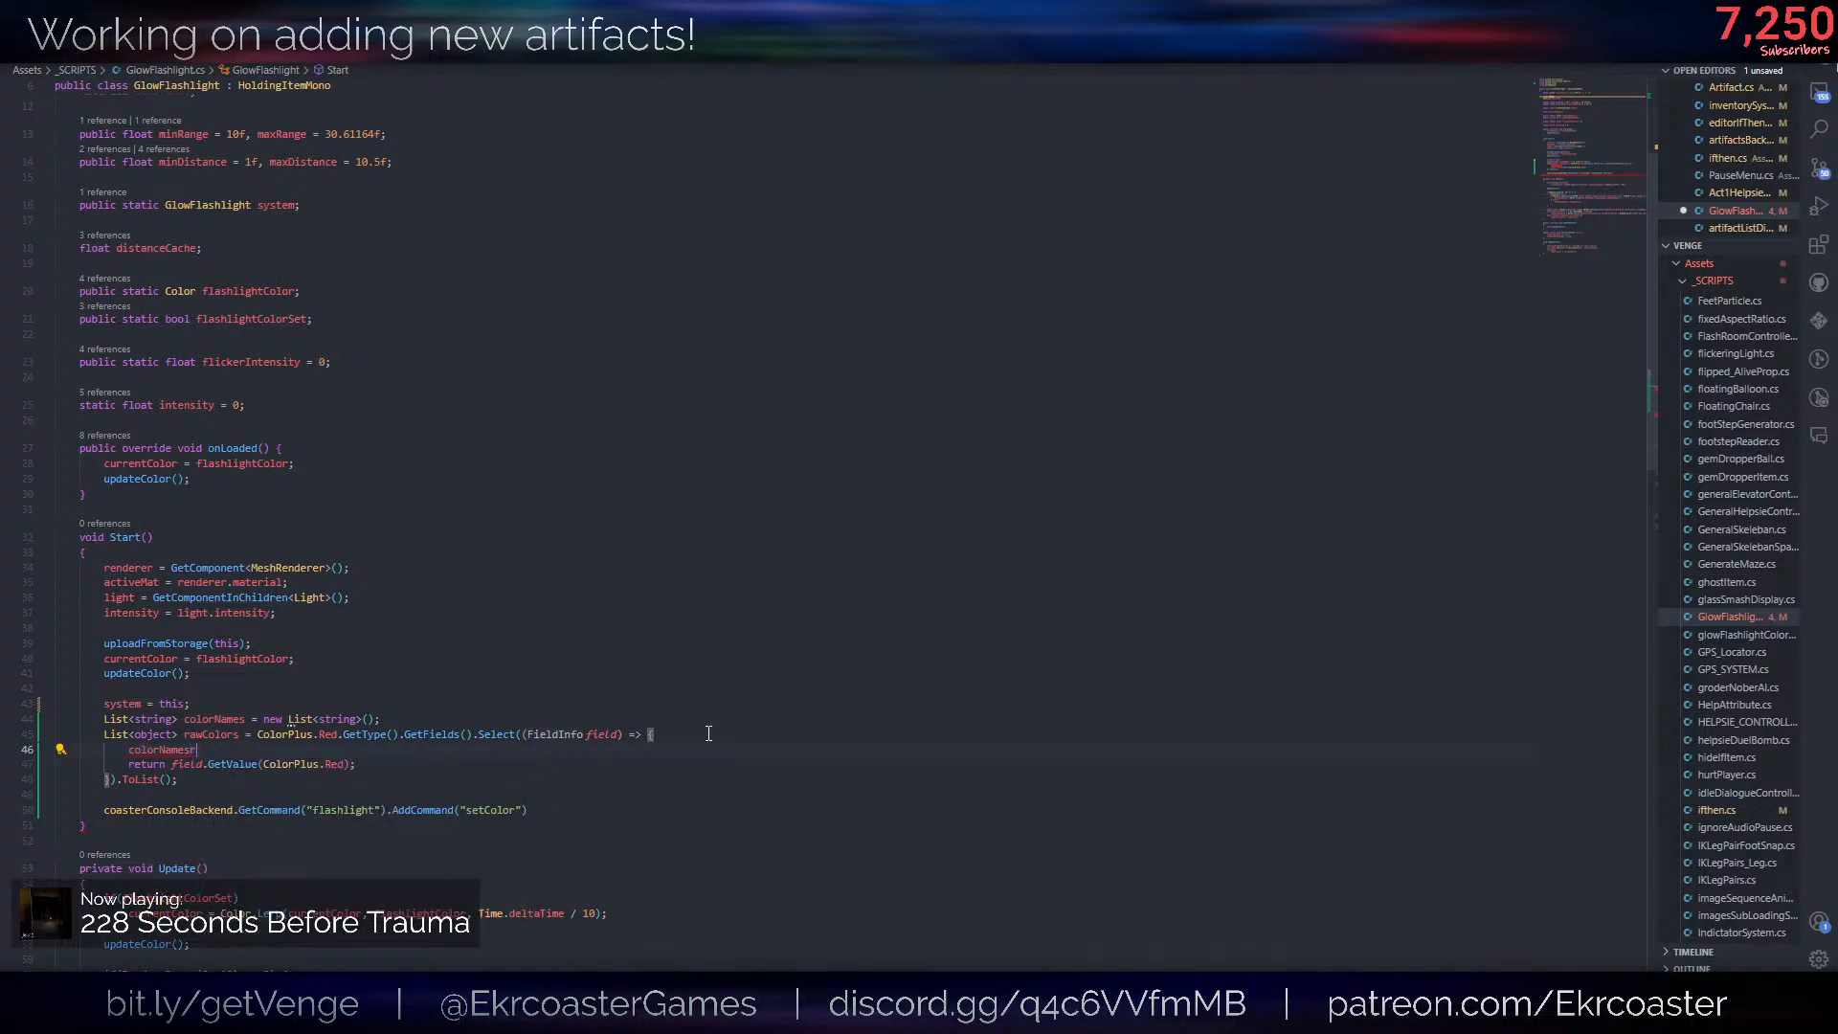
key(Tab)
text(()
key(Escape)
text(field.Name)
key(Down)
key(Up)
text(;)
- Complete the setColor AddCommand call with colorNames.ToArray() and an (args) => callback with an empty braced body, ending in a semicolon
click(517, 810)
key(Right)
text(, colorNames.t)
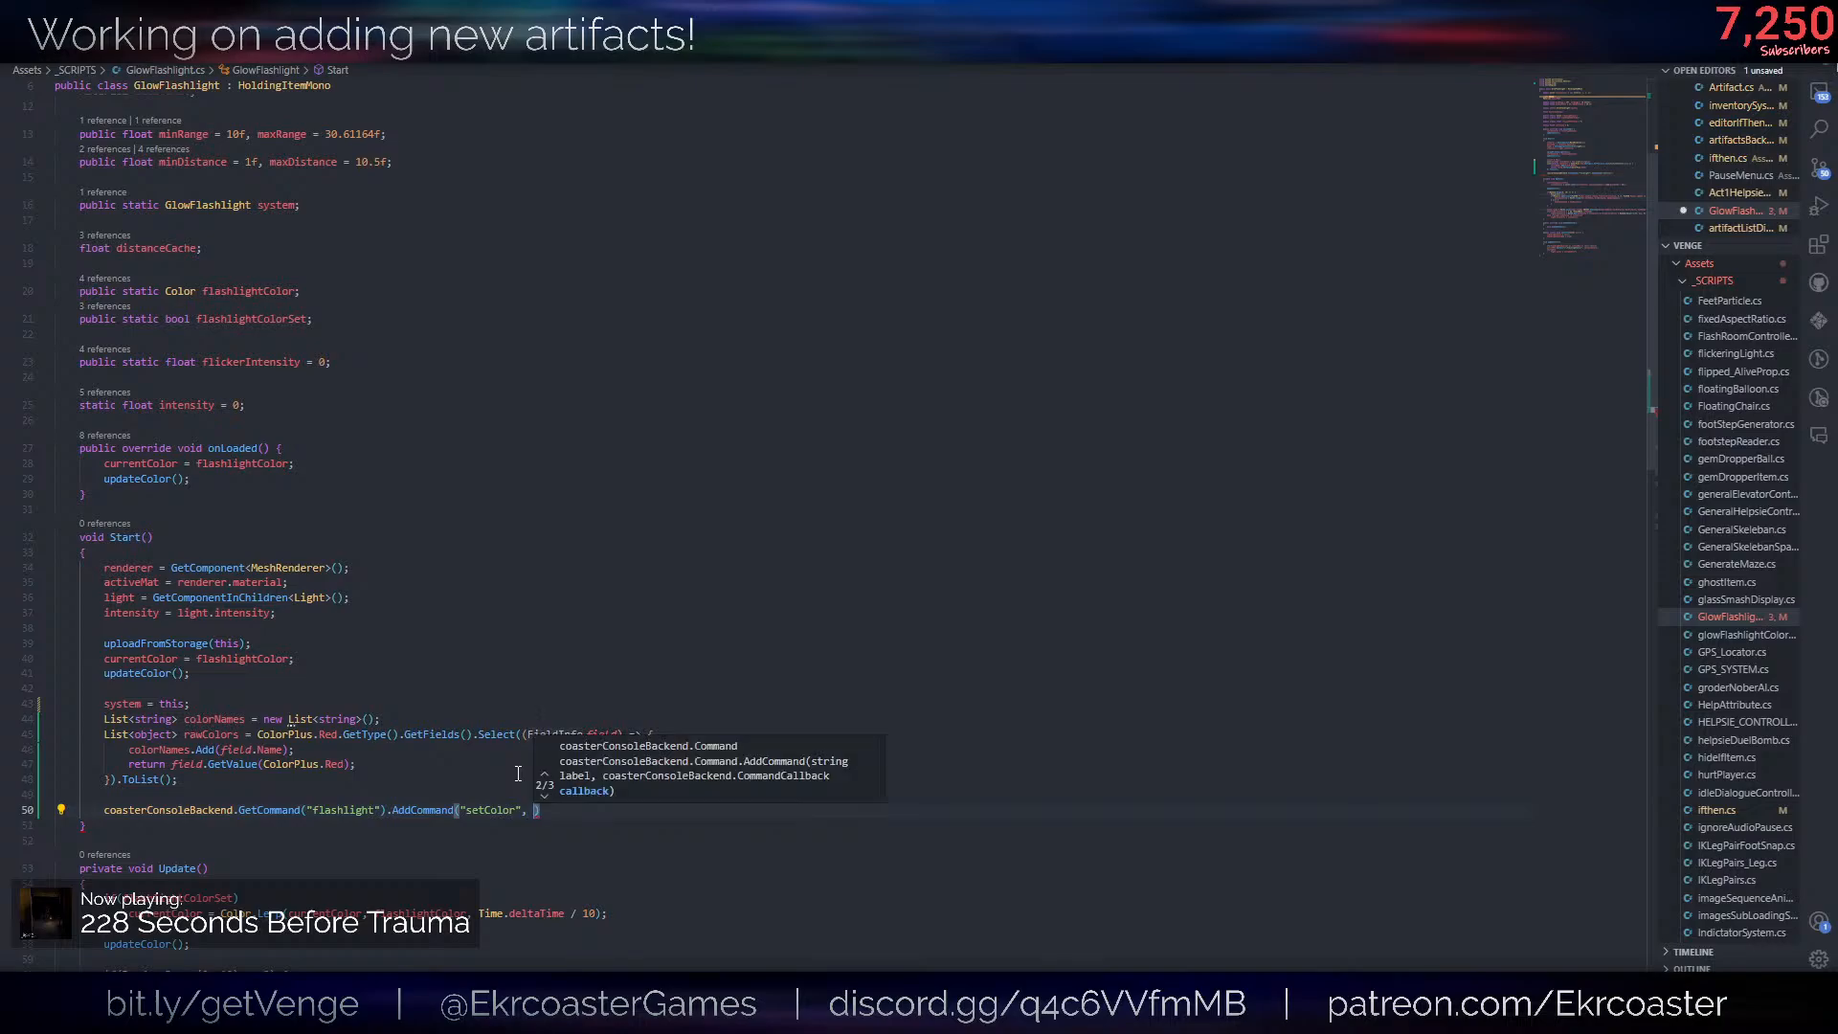
text(oArray(), )
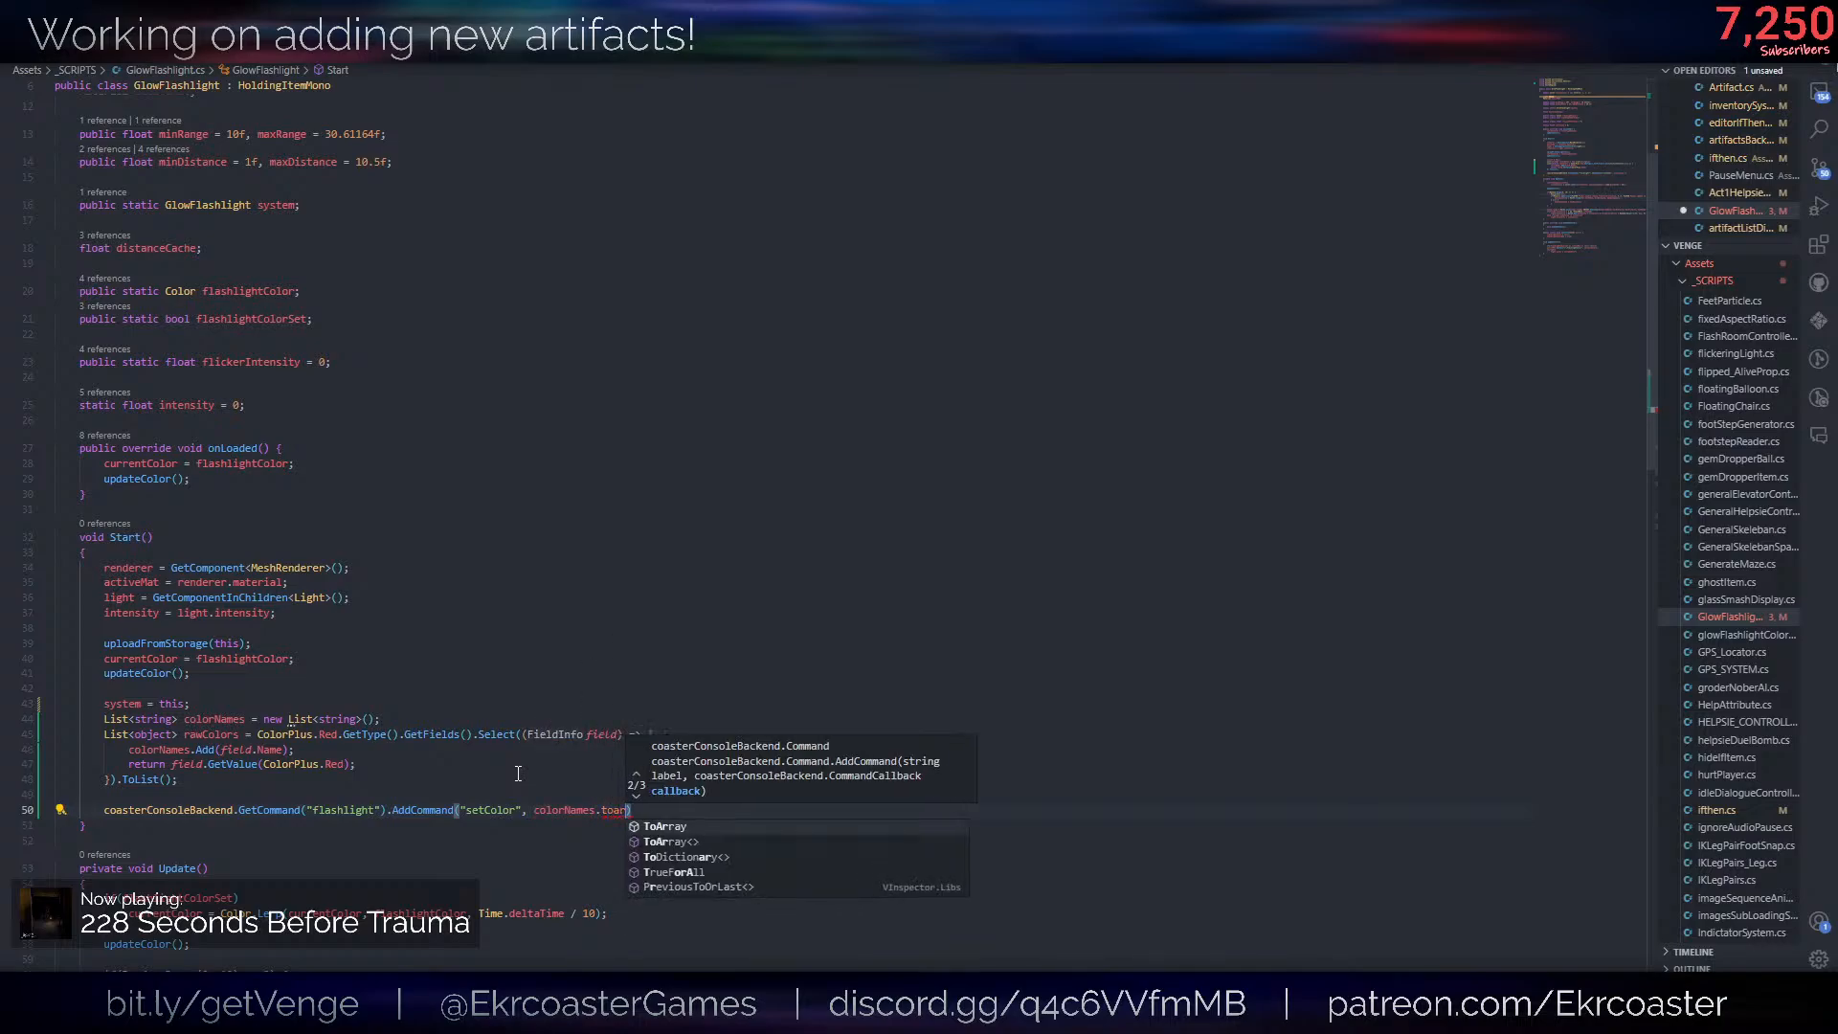
text((a)
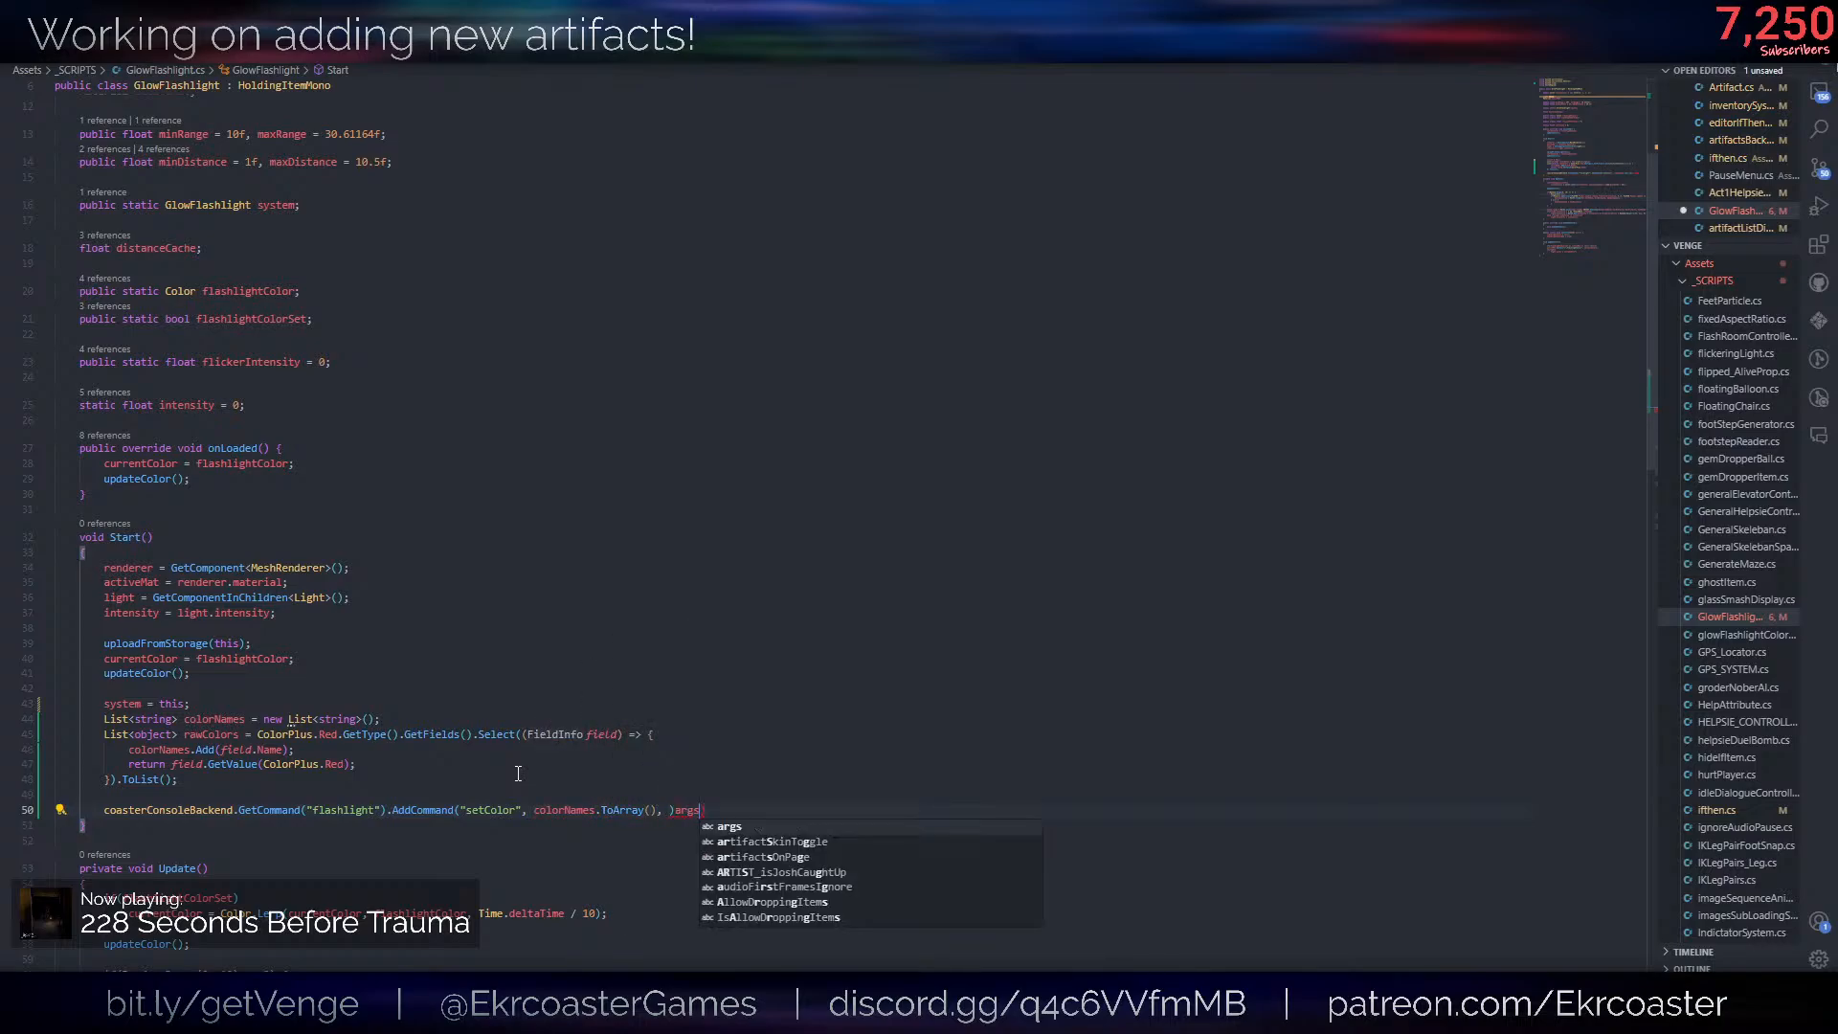
text(rgs)
text( => {)
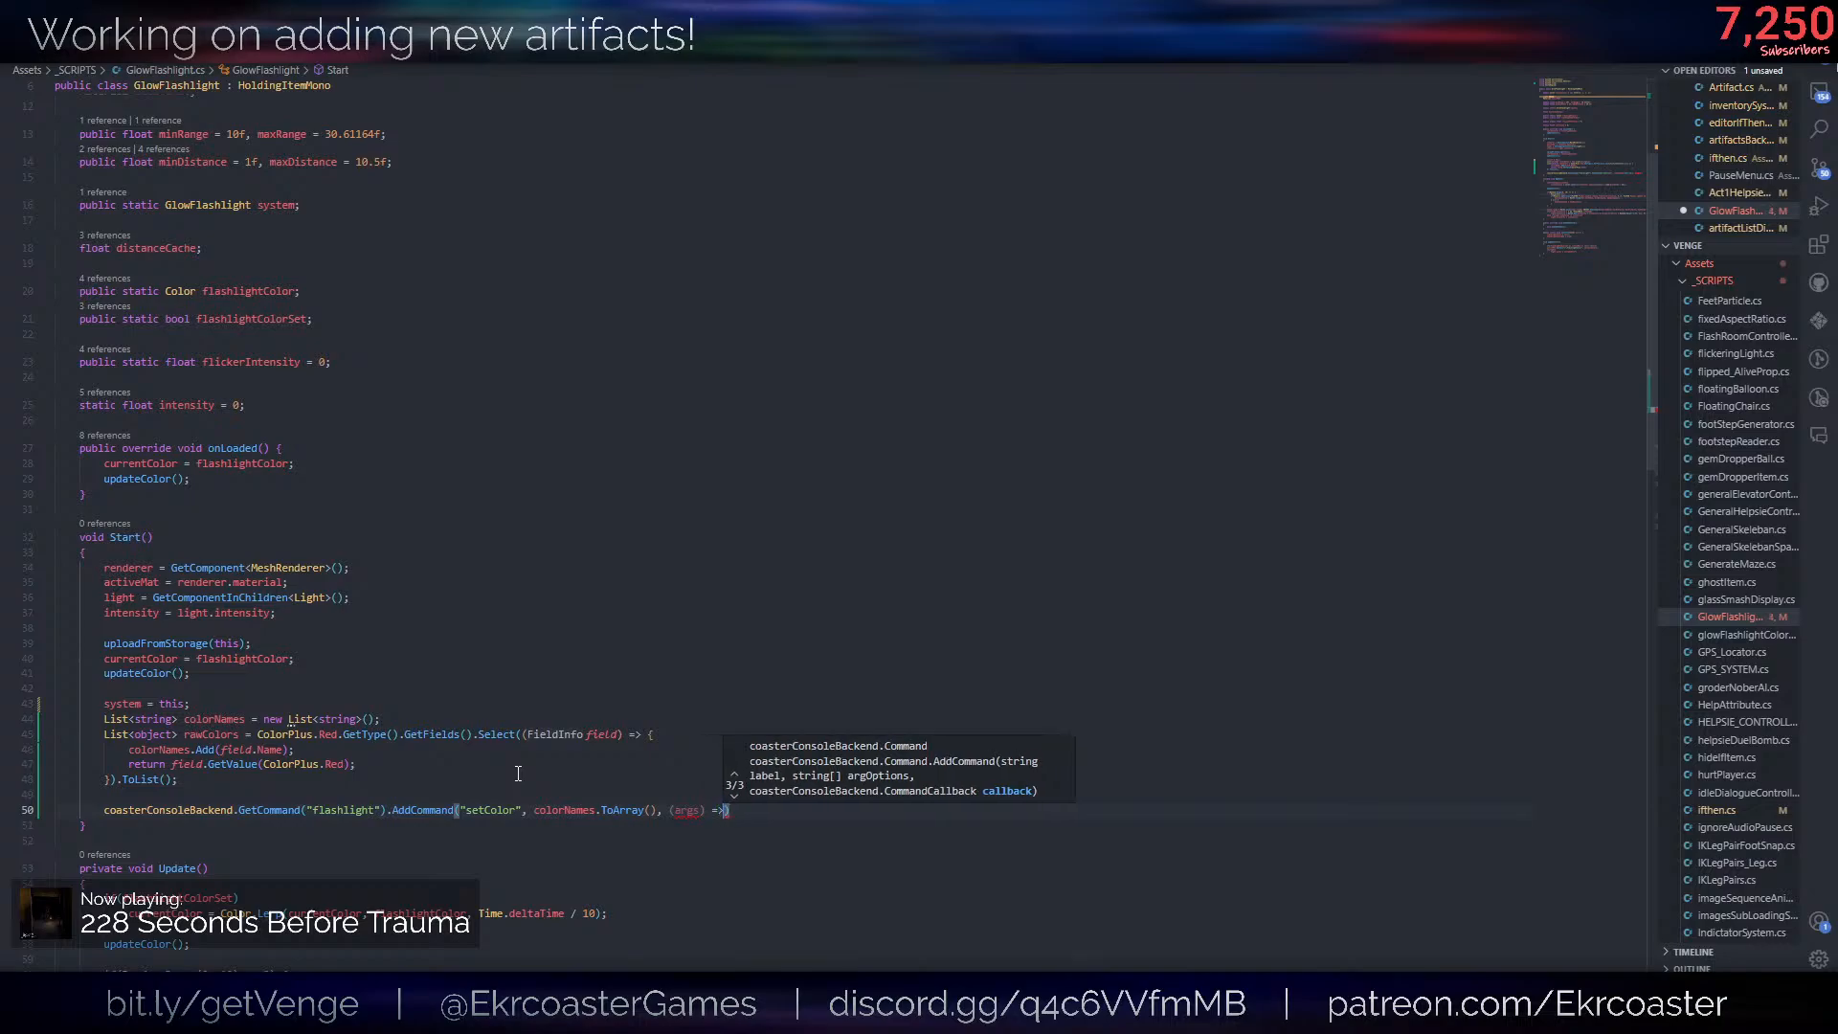
key(Return)
key(Down)
key(End)
text(;)
key(Up)
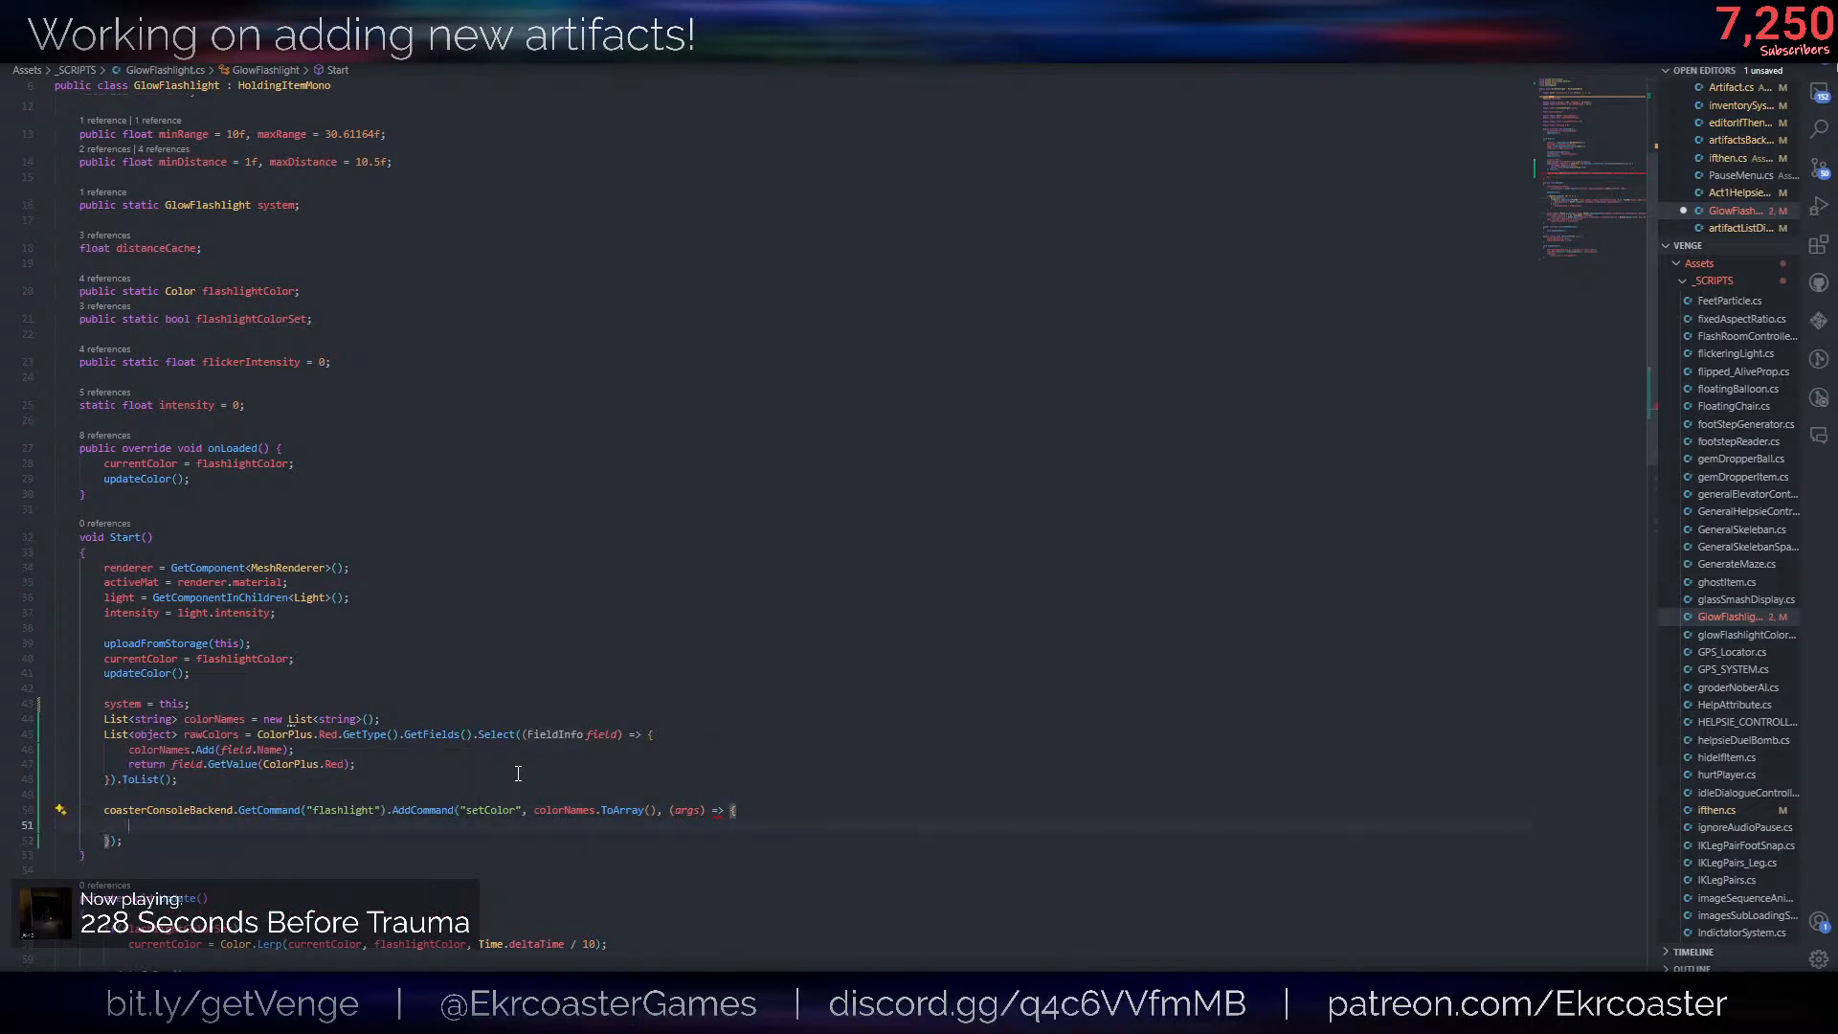
- In the callback, return new ConsoleError("You need to mention alteast 1 color") if args.Count == 0, and save the script
text(if(args.Count == 0)
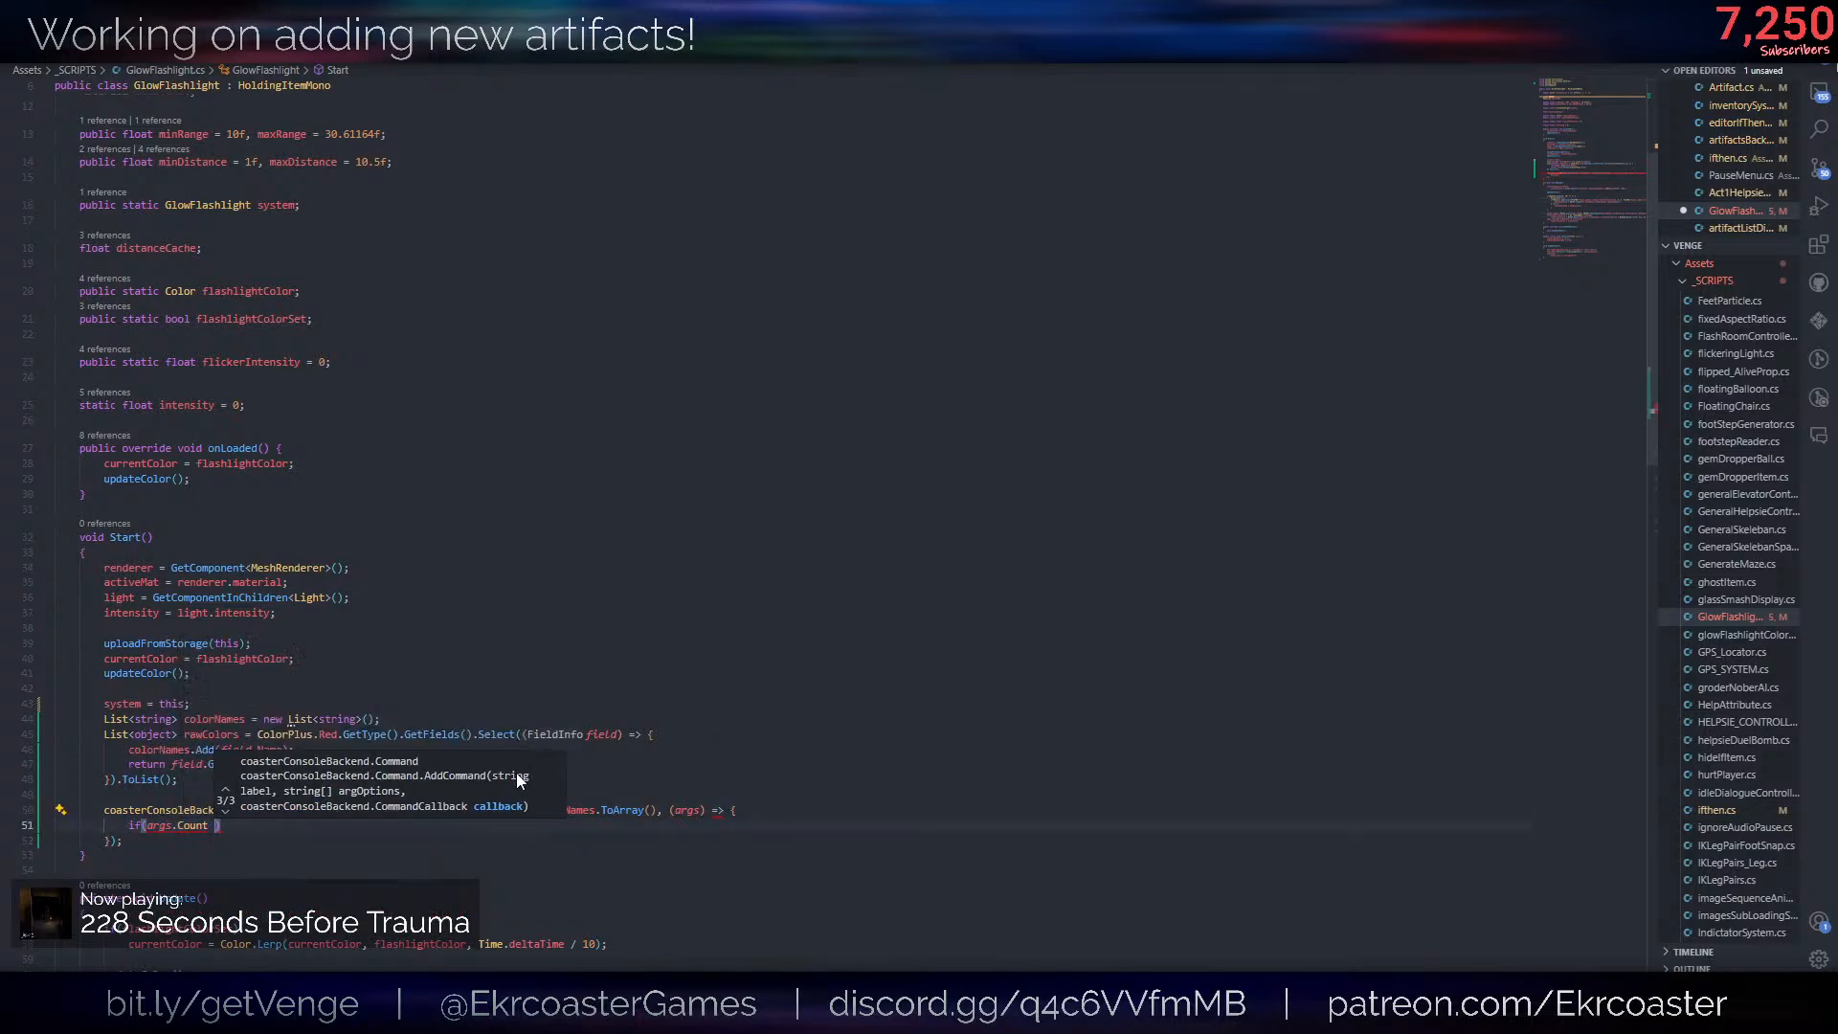
text() return ne)
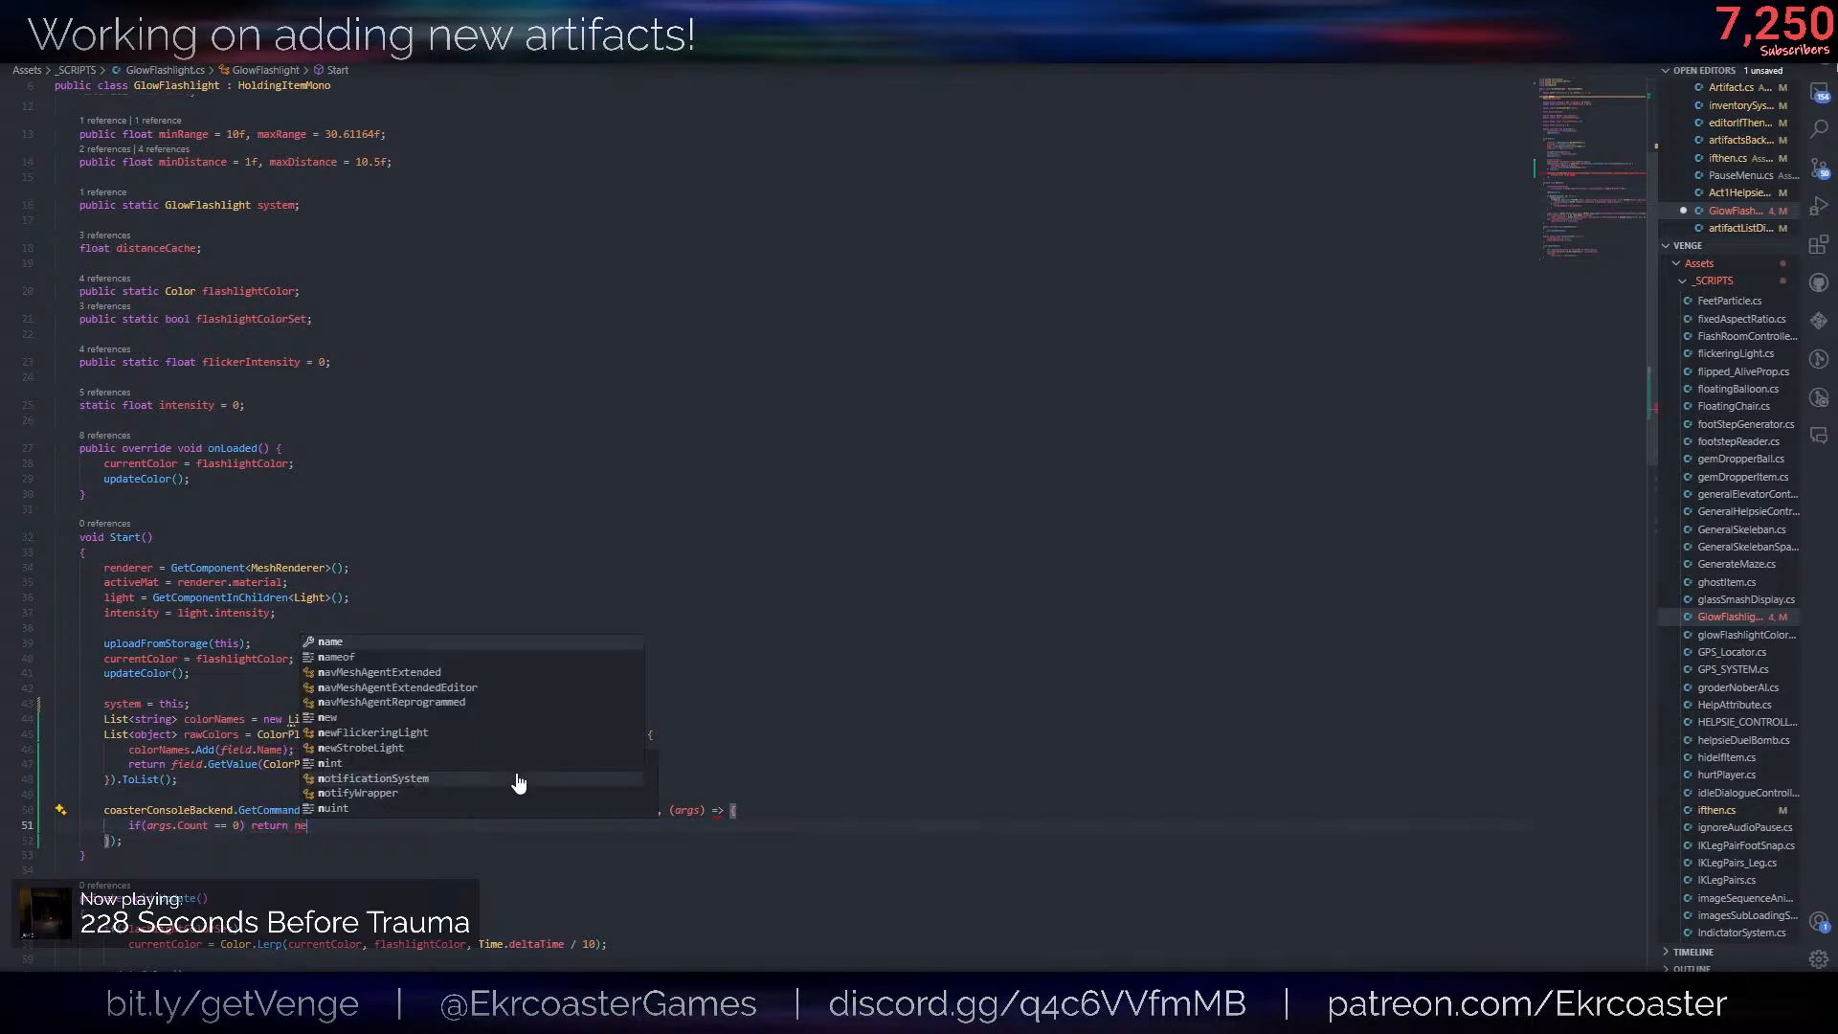
text(w ConsoleError(")
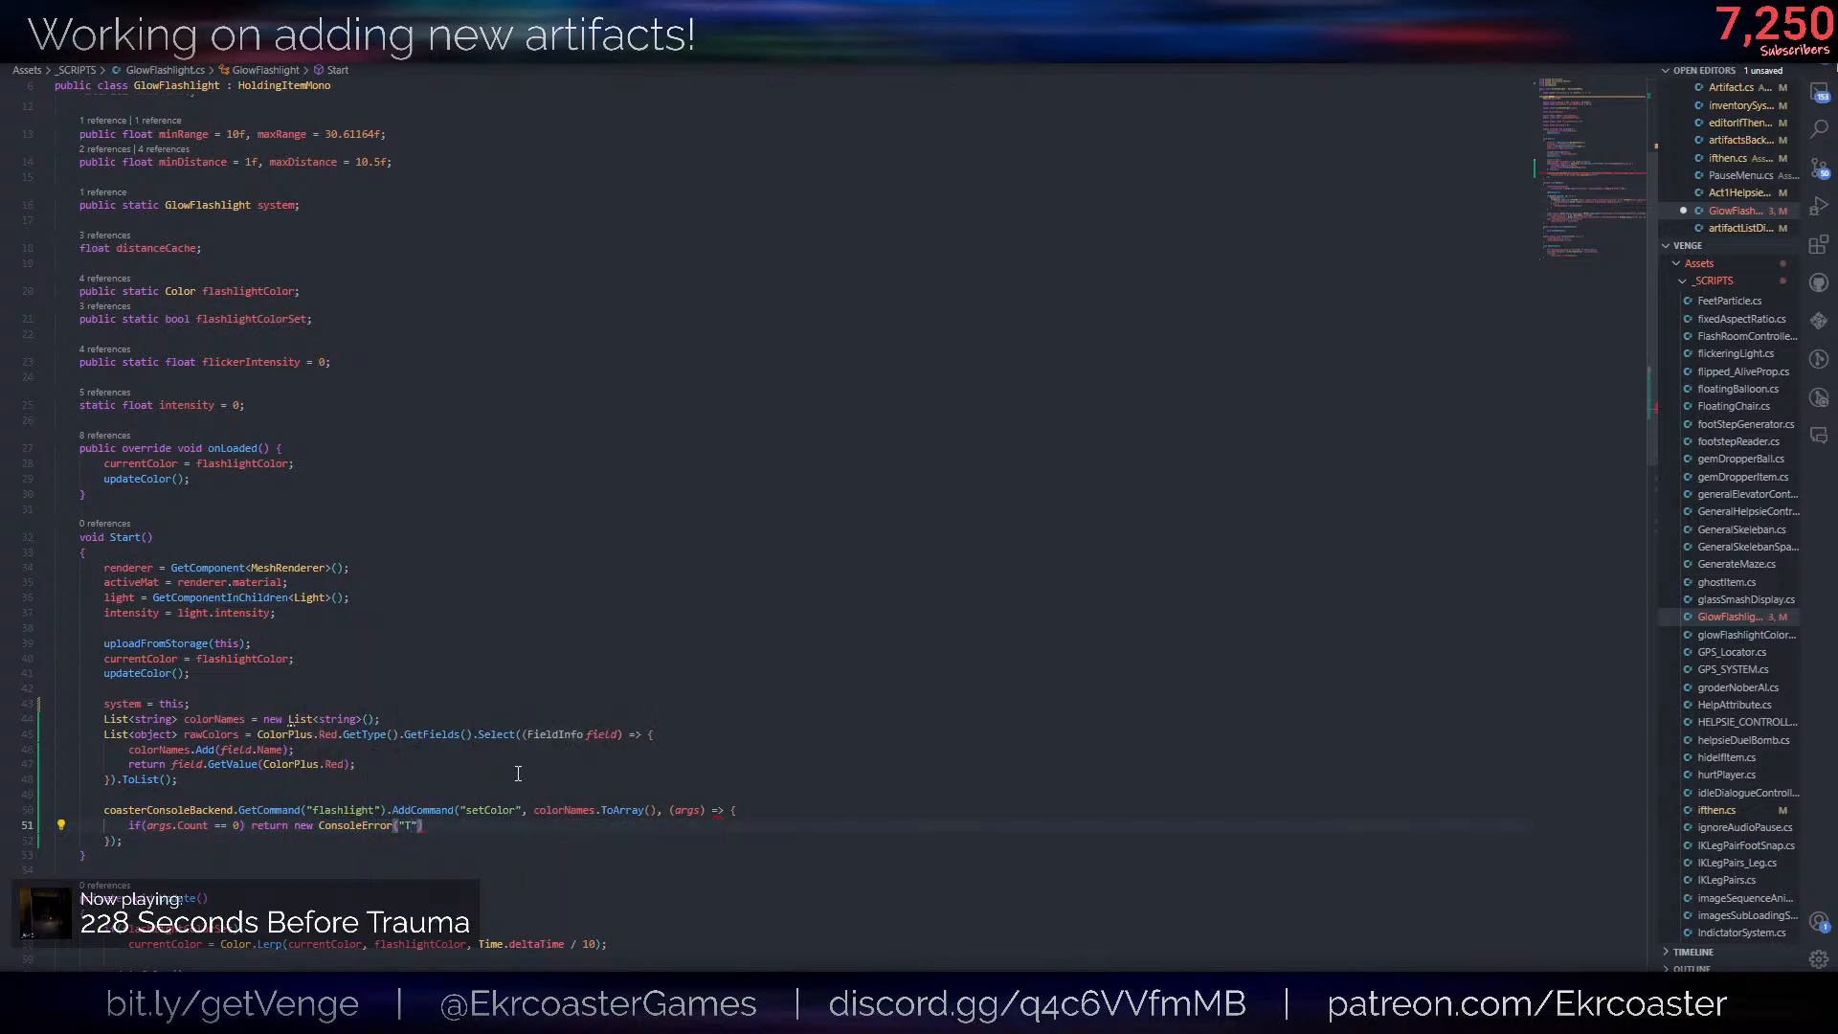
text(You need to mention alteast 1 color");)
key(ctrl+s)
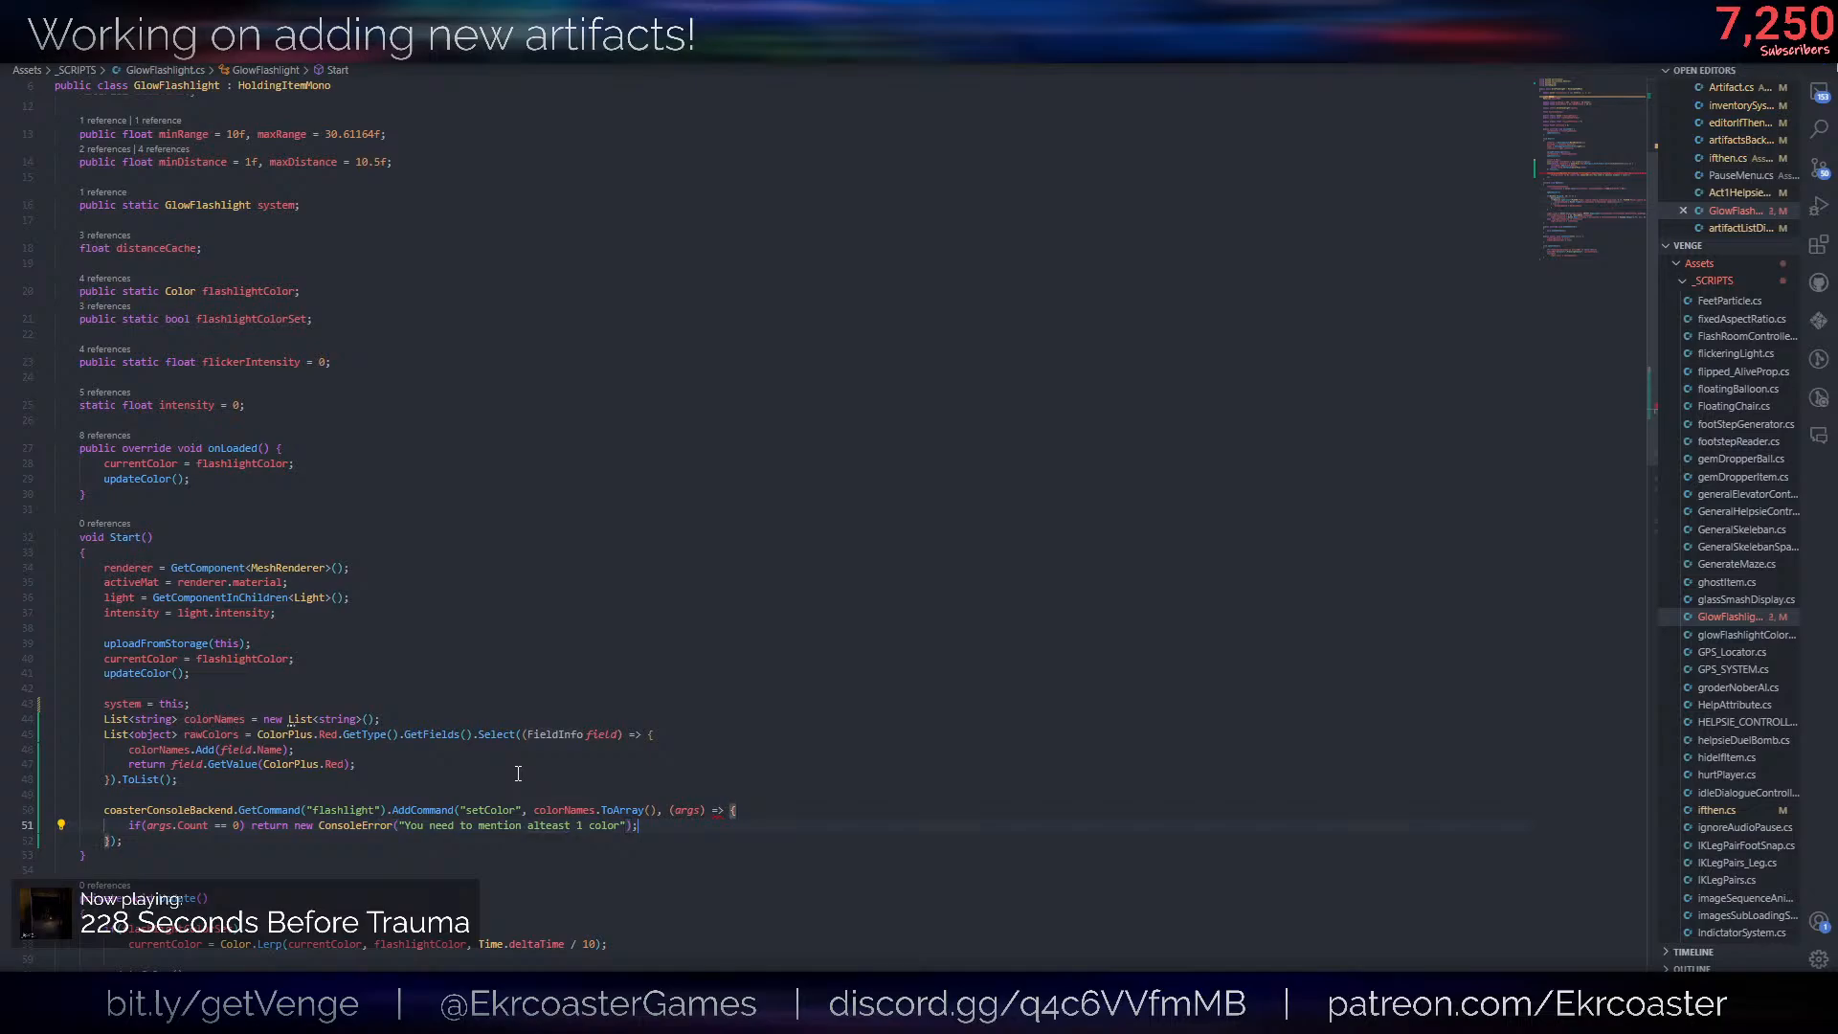
- Type the callback's args parameter as List<string>, reword the error message to "You need to mention a color" and save
click(675, 810)
text(List<string>)
double_click(548, 826)
text(a)
click(800, 812)
click(551, 825)
key(BackSpace)
key(BackSpace)
click(672, 824)
key(ctrl+s)
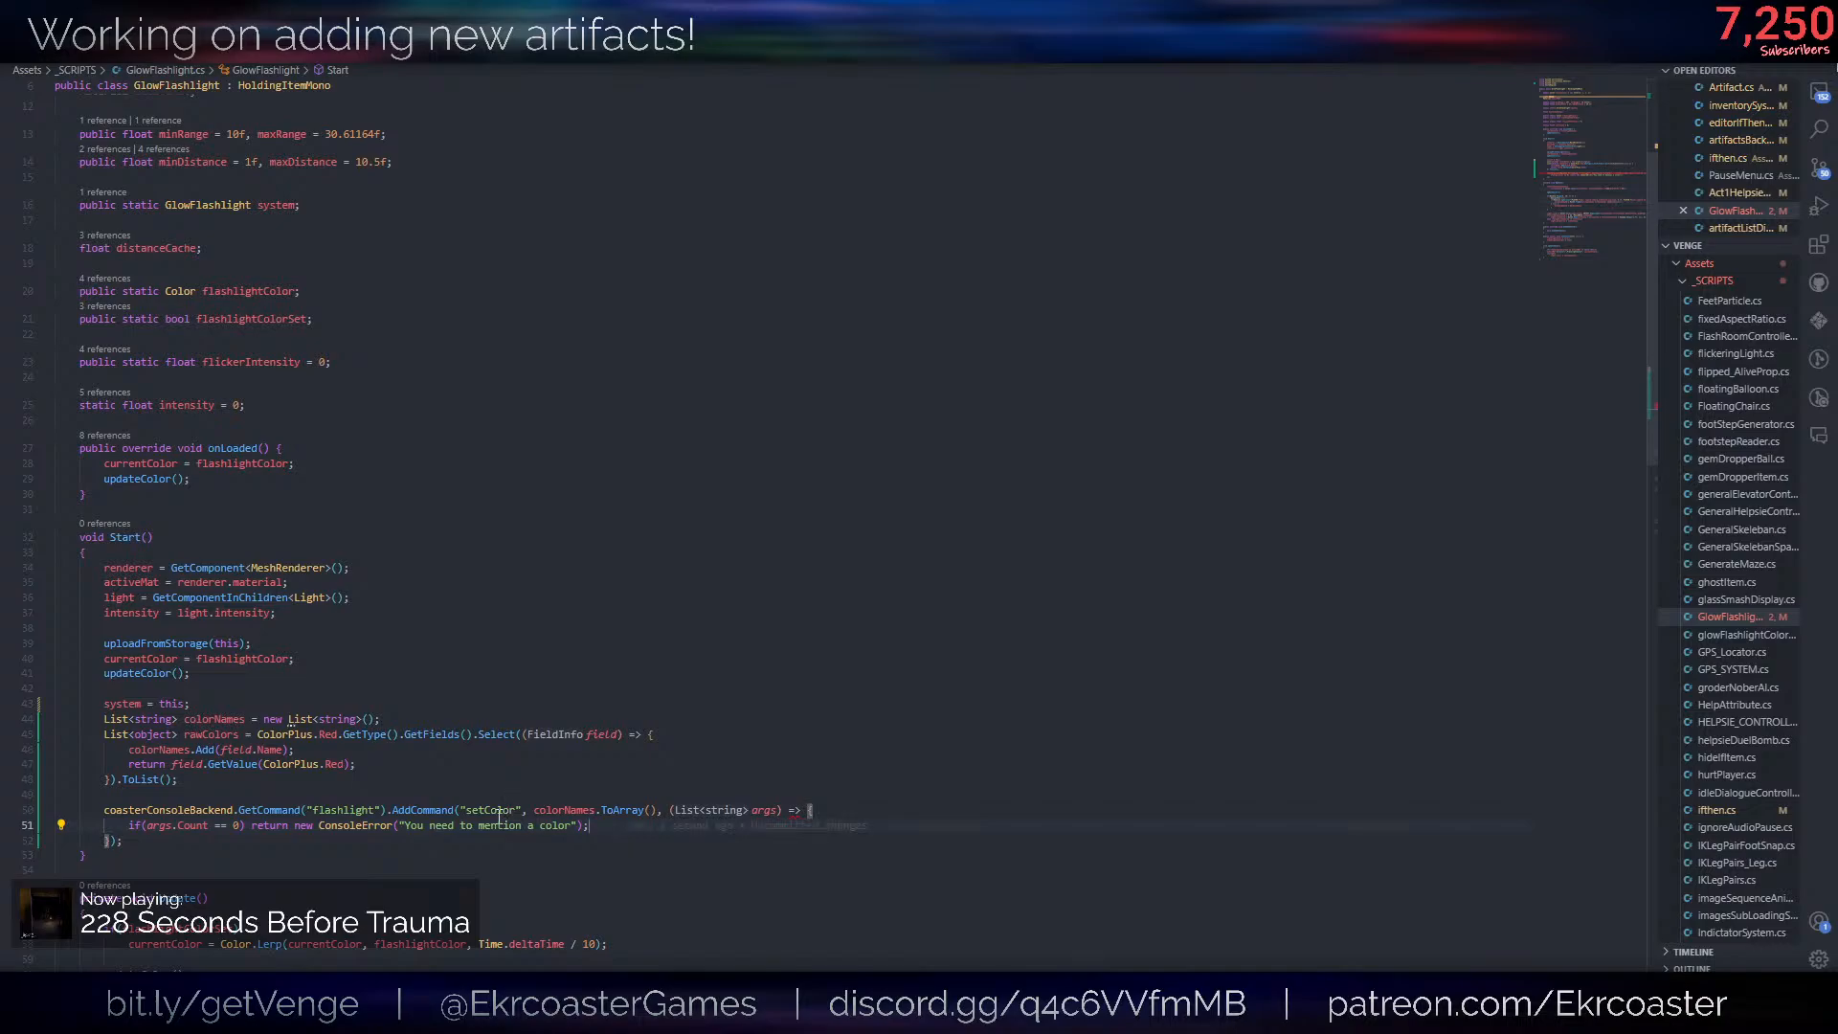
- Below the argument check in the setColor callback, add return "Okay!"; and save the script
click(471, 826)
click(603, 839)
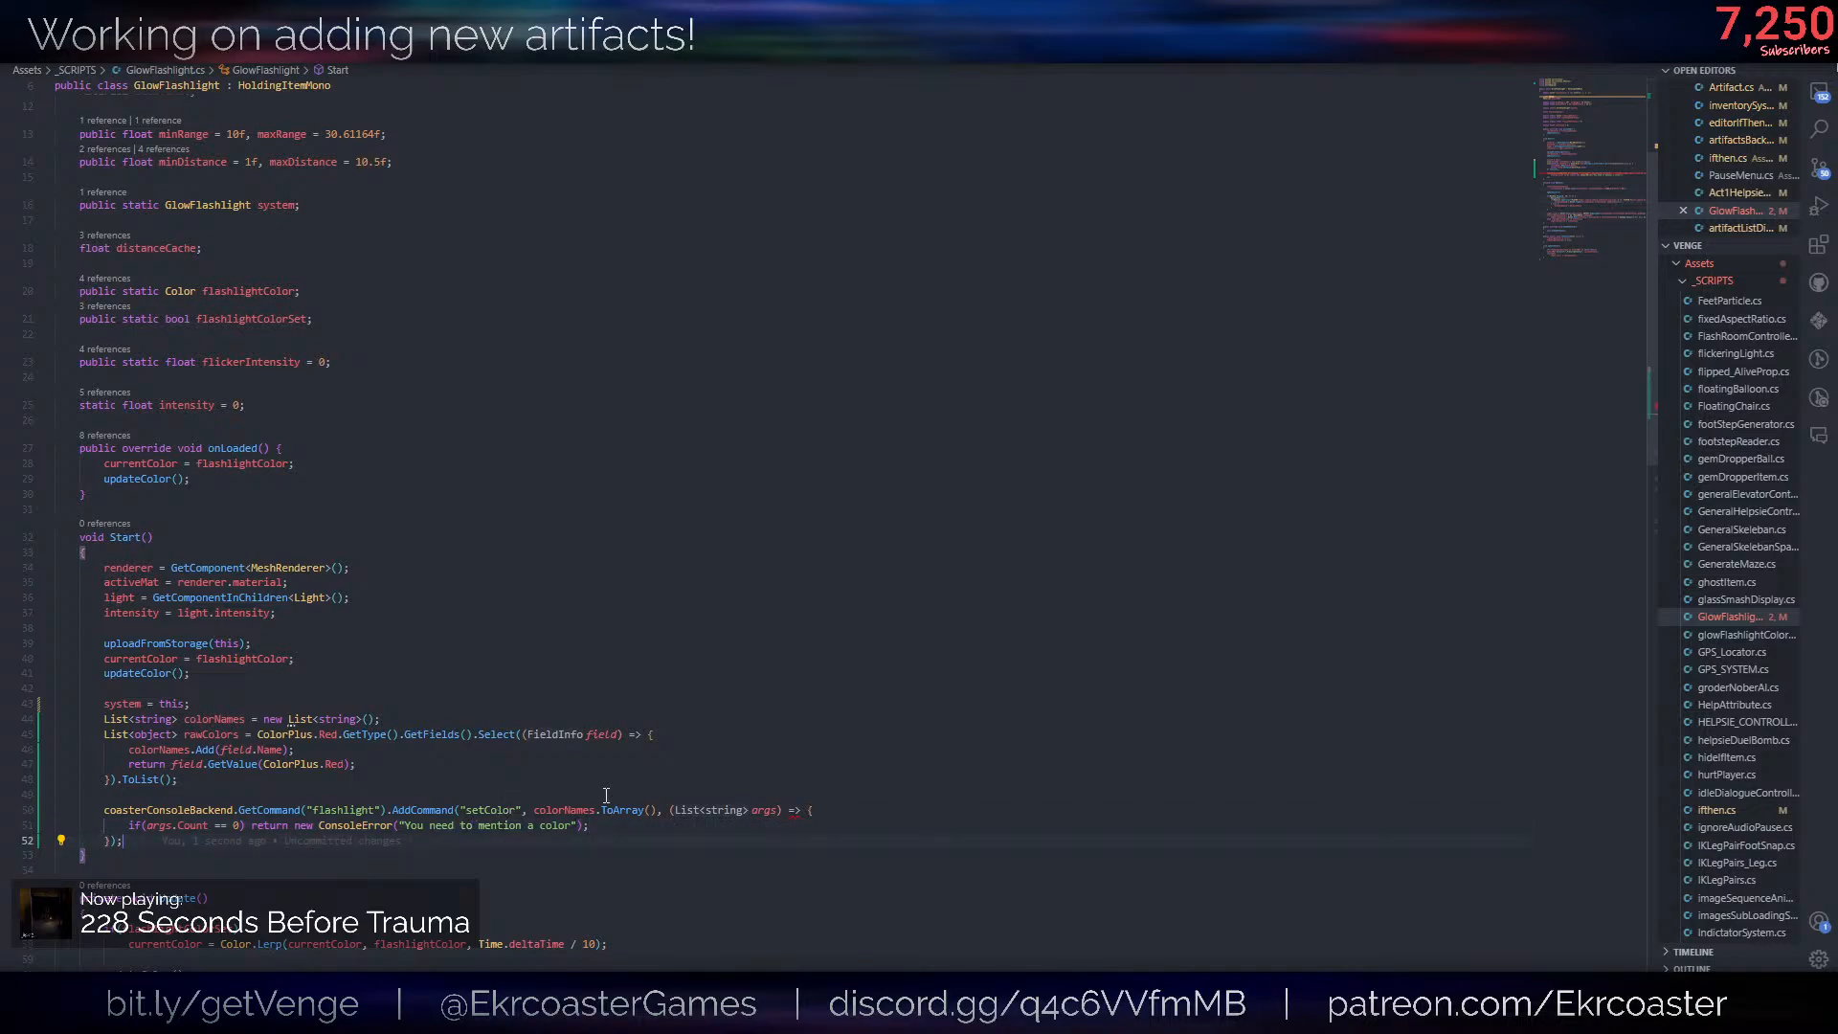
click(636, 822)
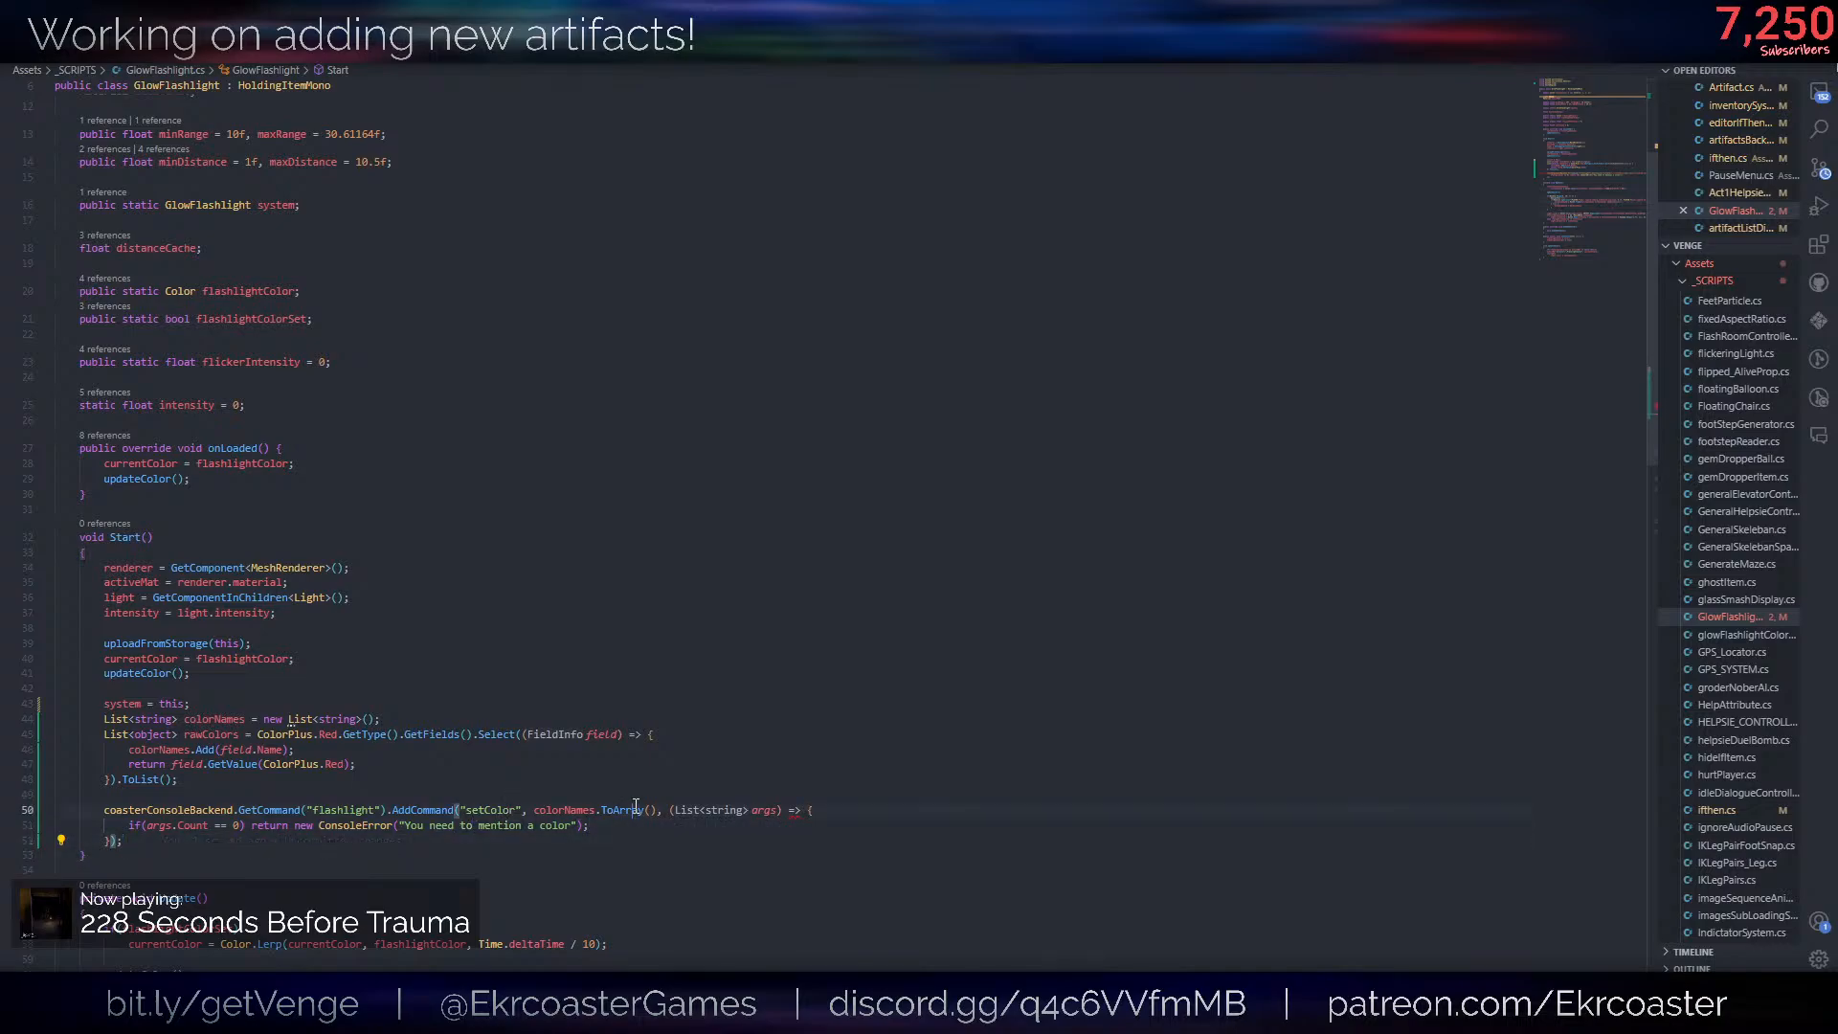
key(Return)
key(Return)
text(return)
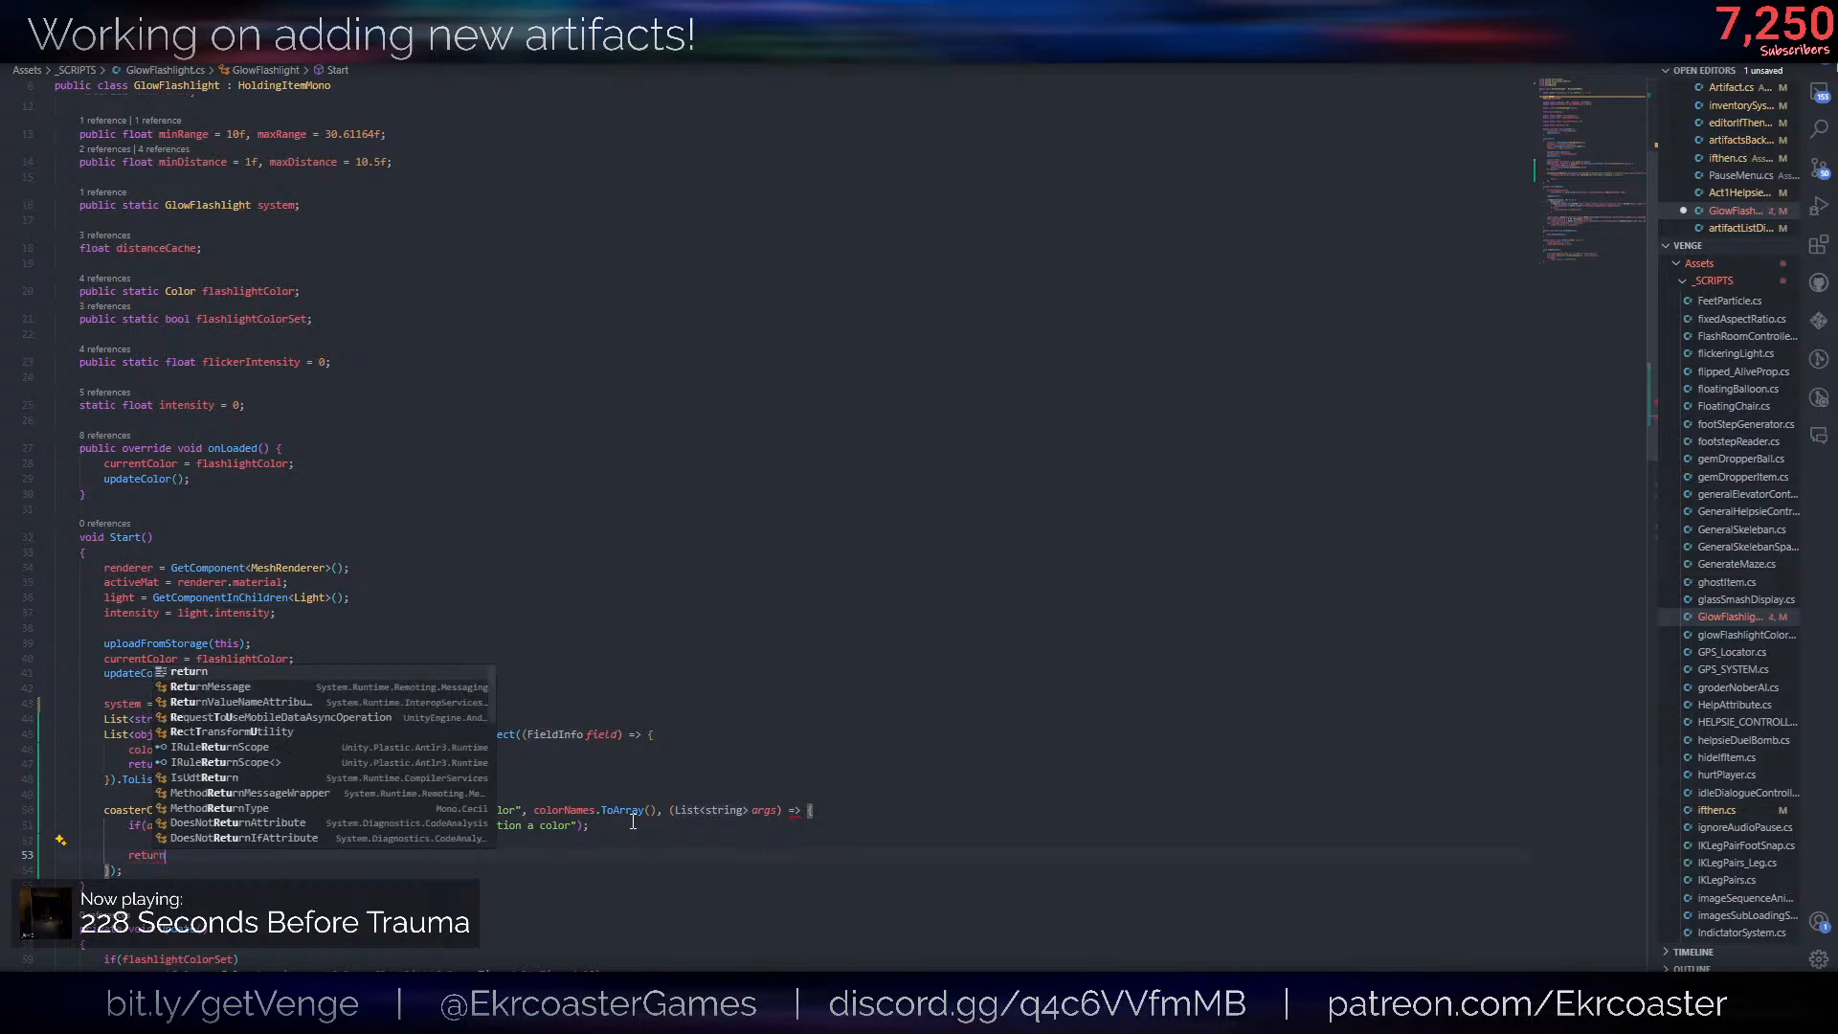
text( "Color)
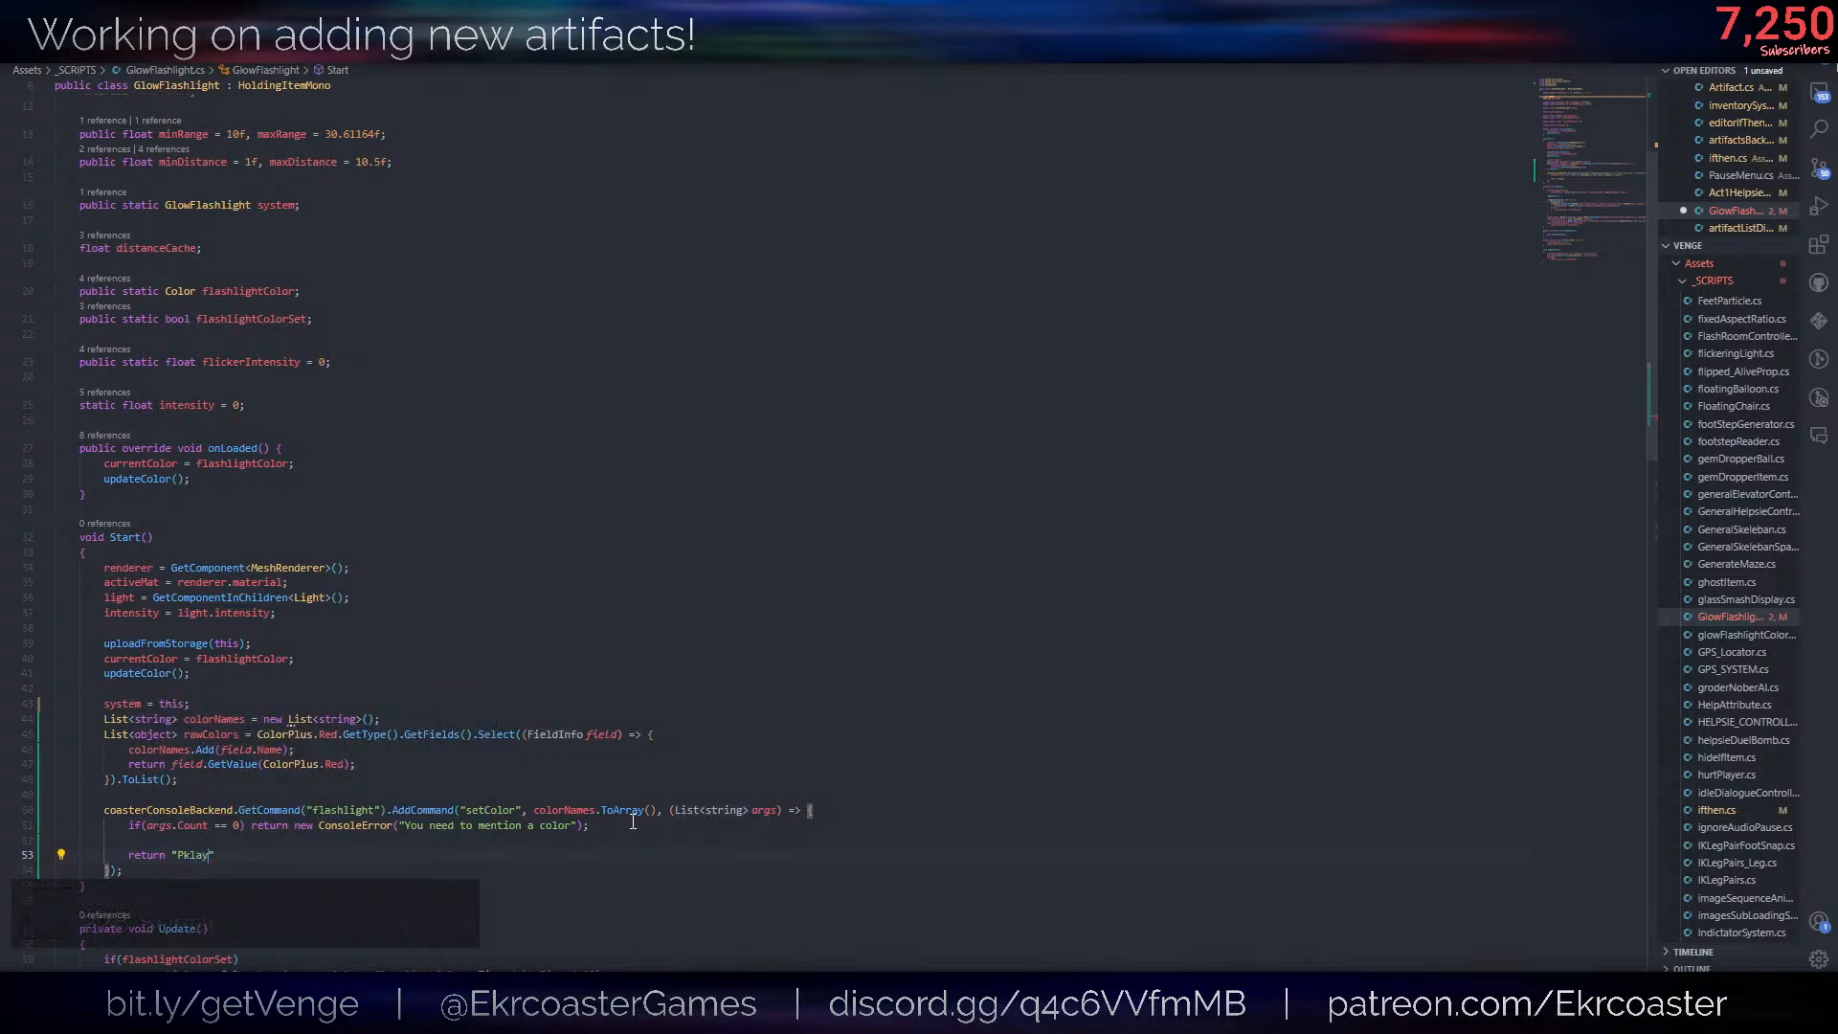
key(ctrl+BackSpace)
key(ctrl+BackSpace)
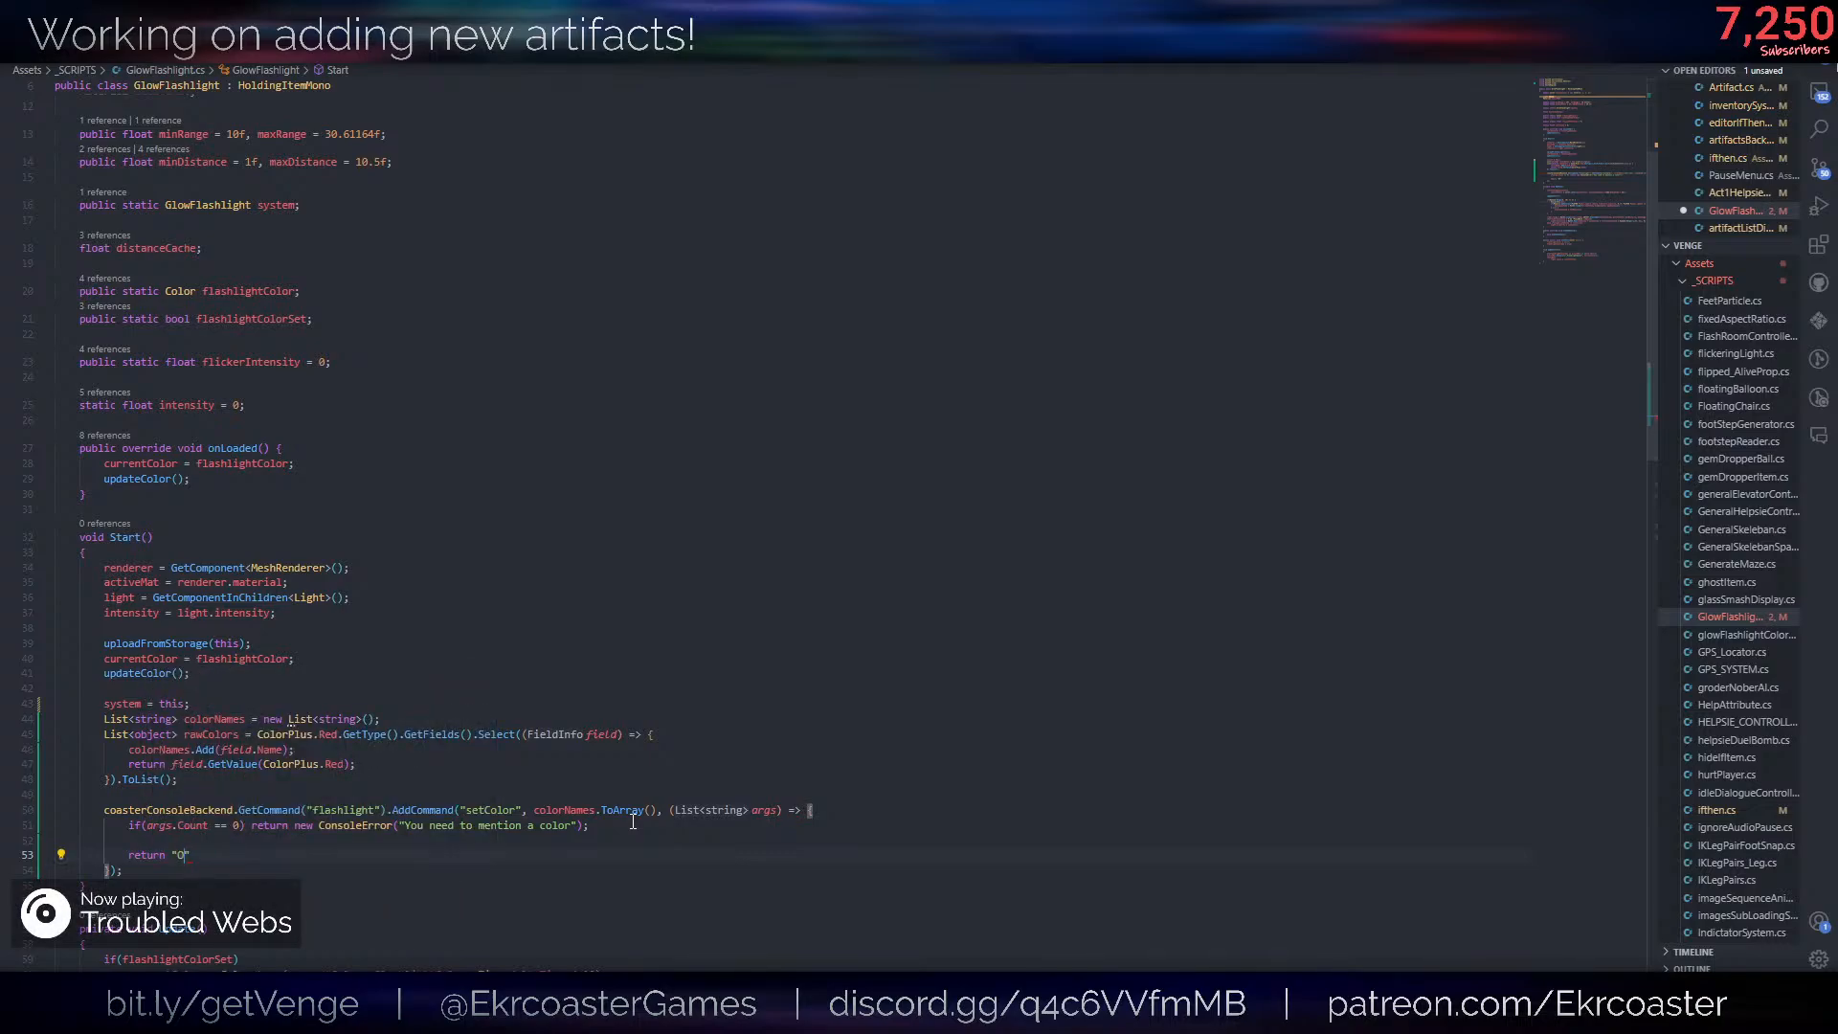
text("Okay!";)
key(ctrl+s)
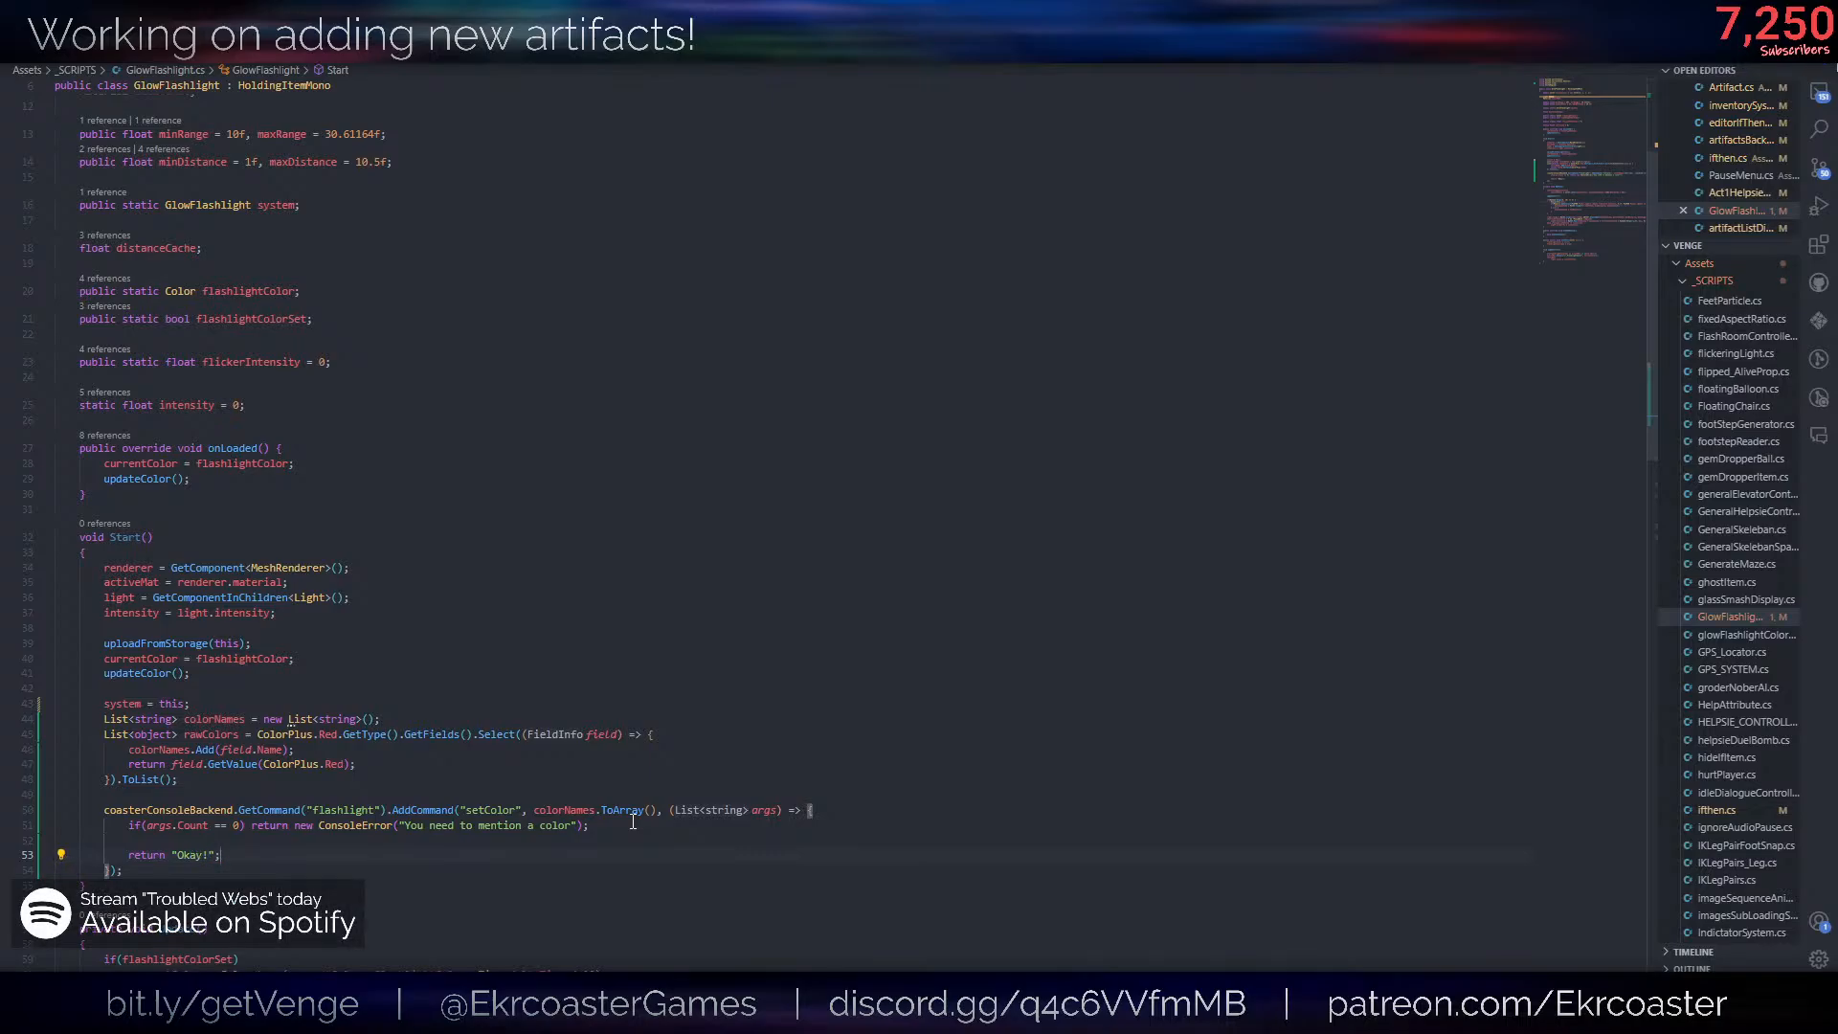
- Switch to the game in Unity and run /flashlight setColor without a color in the in-game console
click(648, 810)
key(alt+Tab)
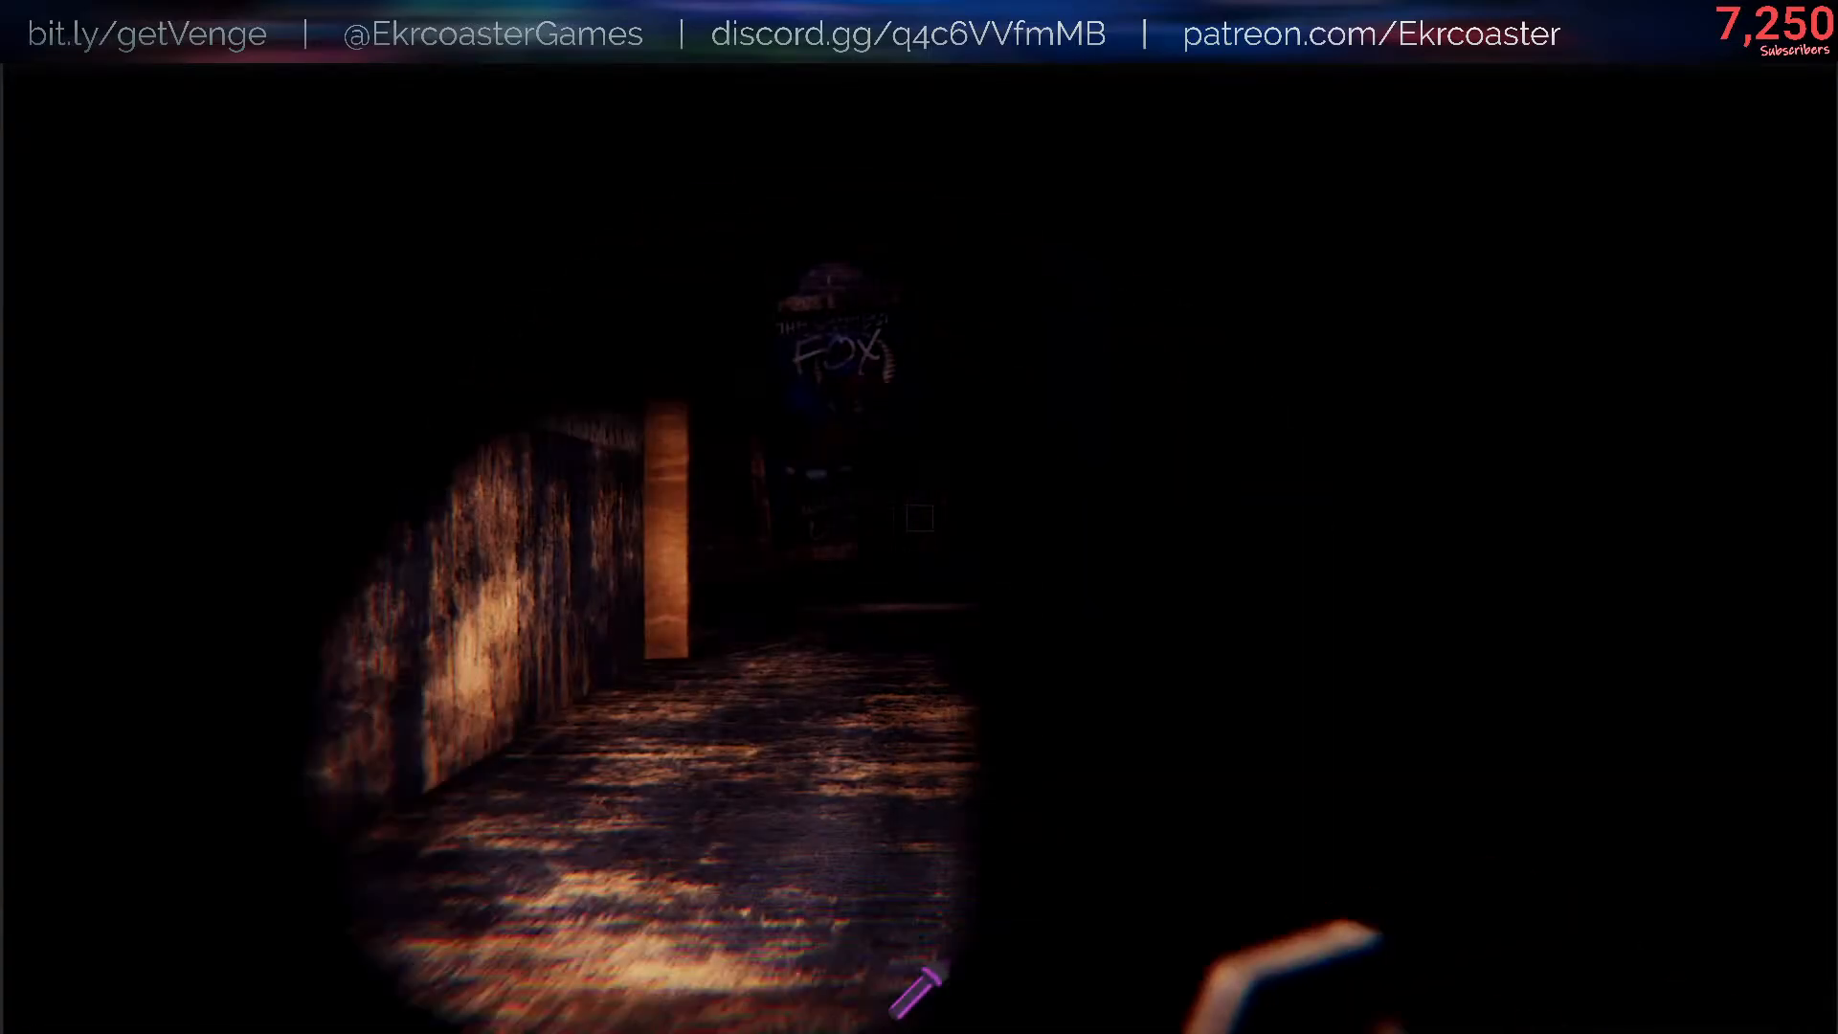
text(/flashlight)
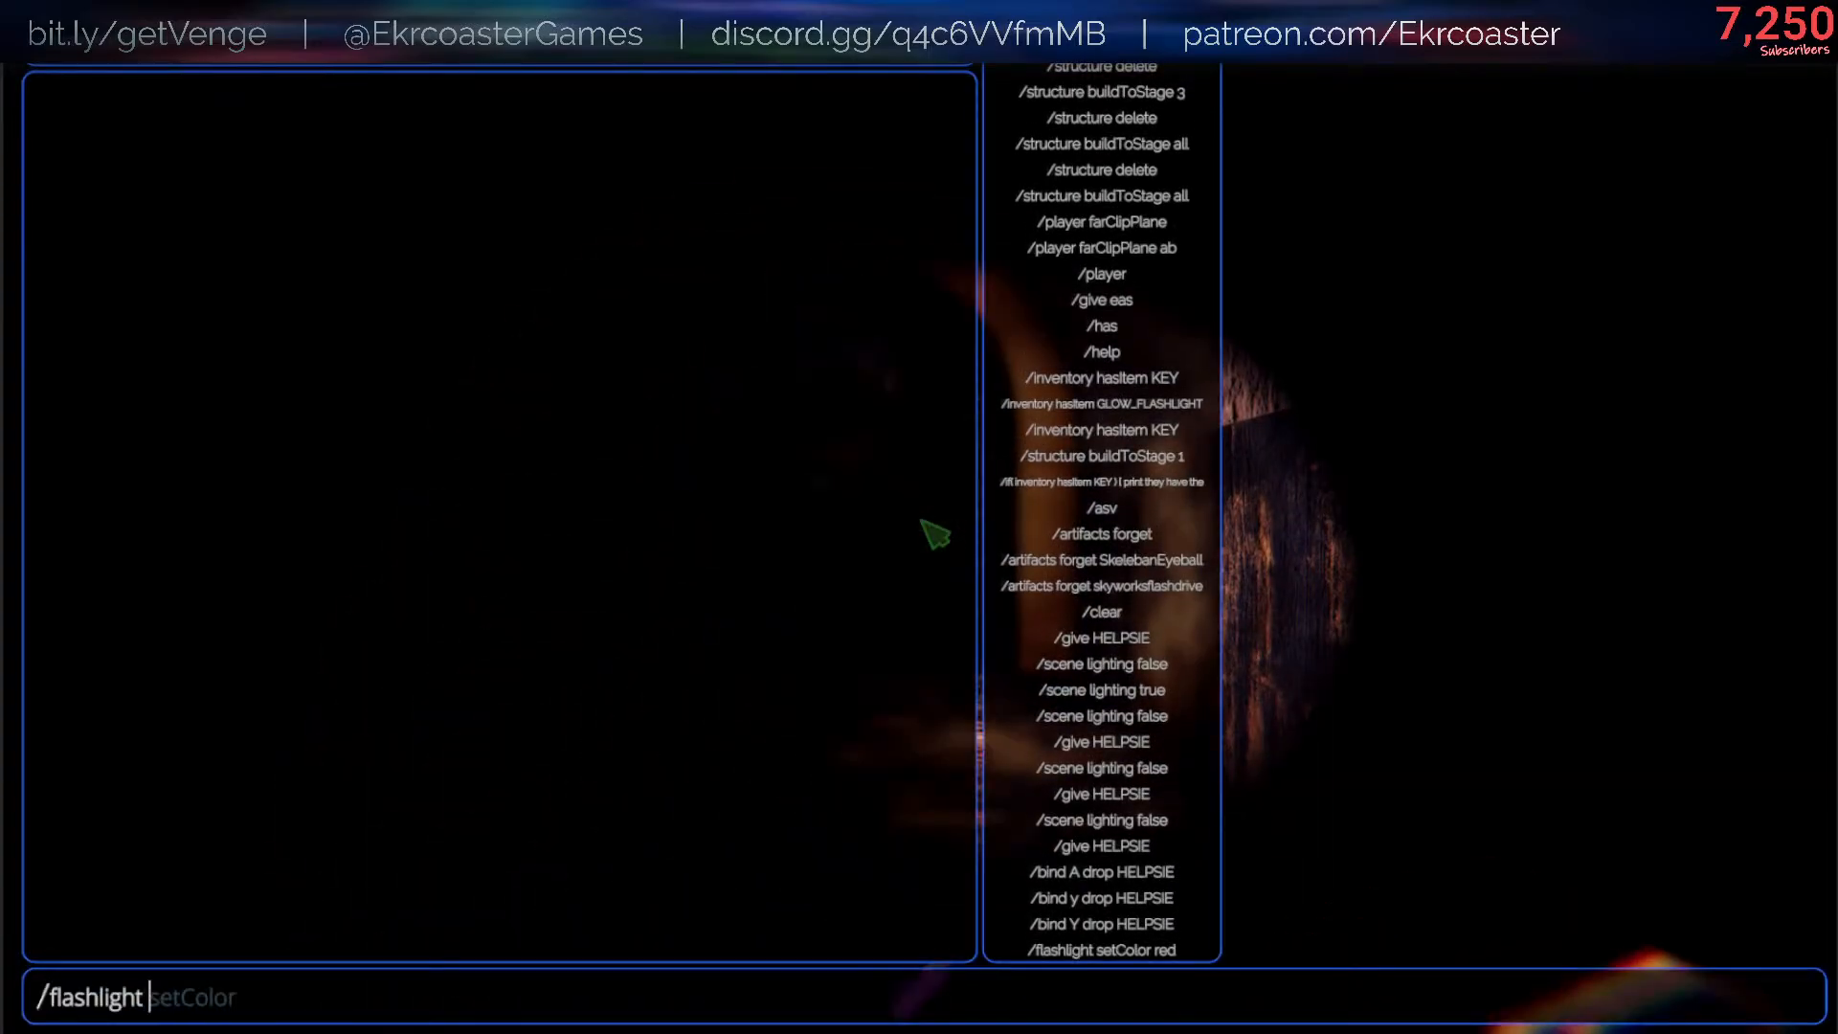
key(Tab)
key(Return)
- Recall /flashlight setColor from the console history and rerun it to check whether color arguments are suggested
text(/)
key(Up)
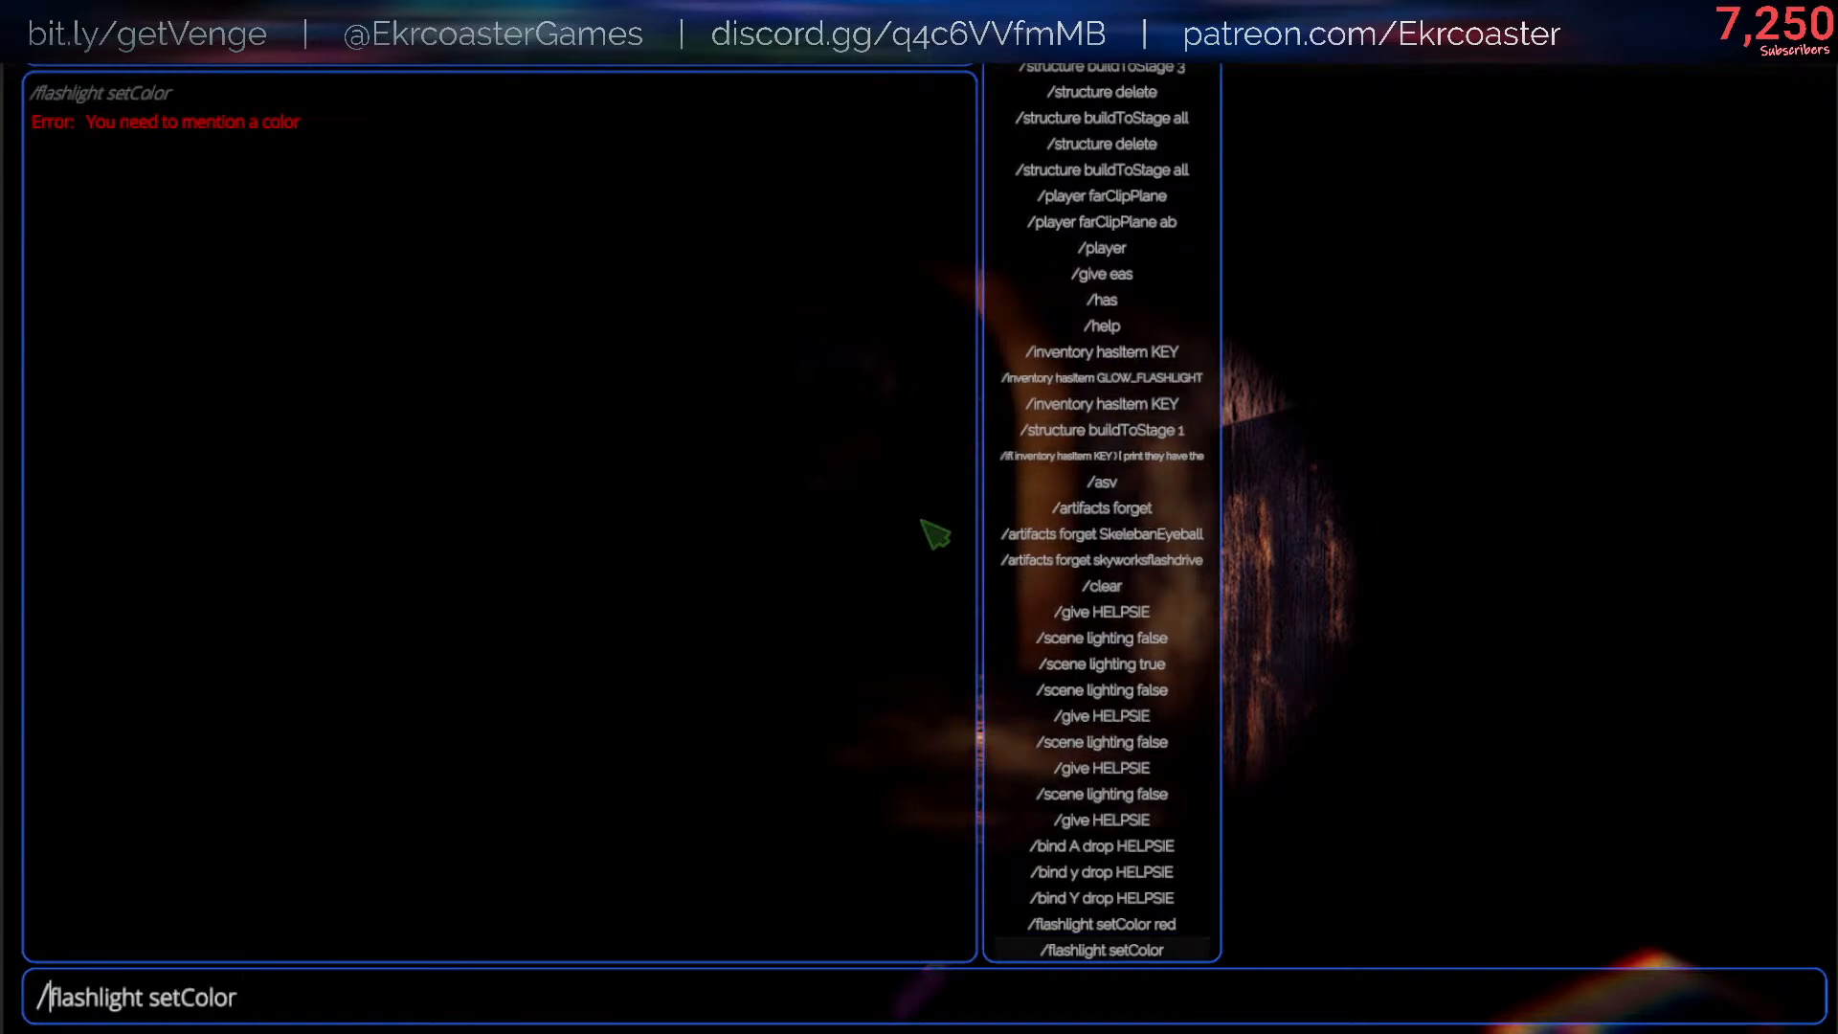
text(b)
key(BackSpace)
text(a)
key(BackSpace)
key(Return)
text(/)
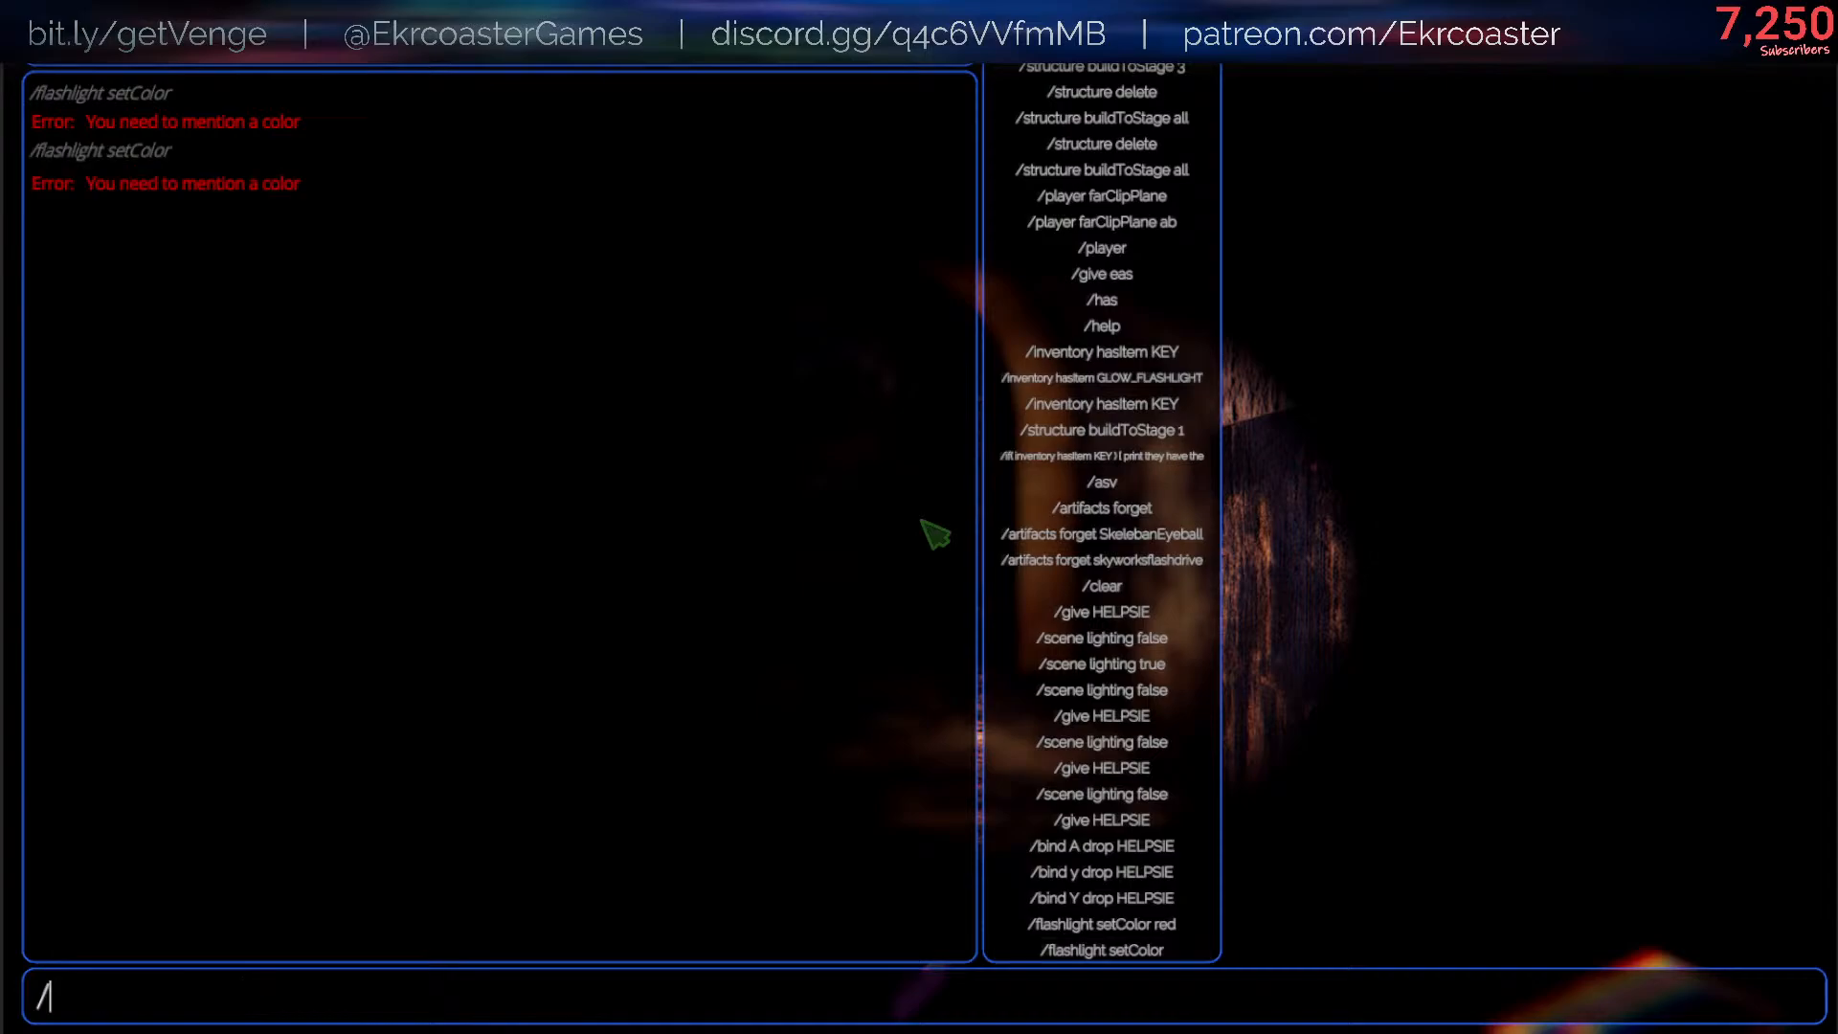
key(Up)
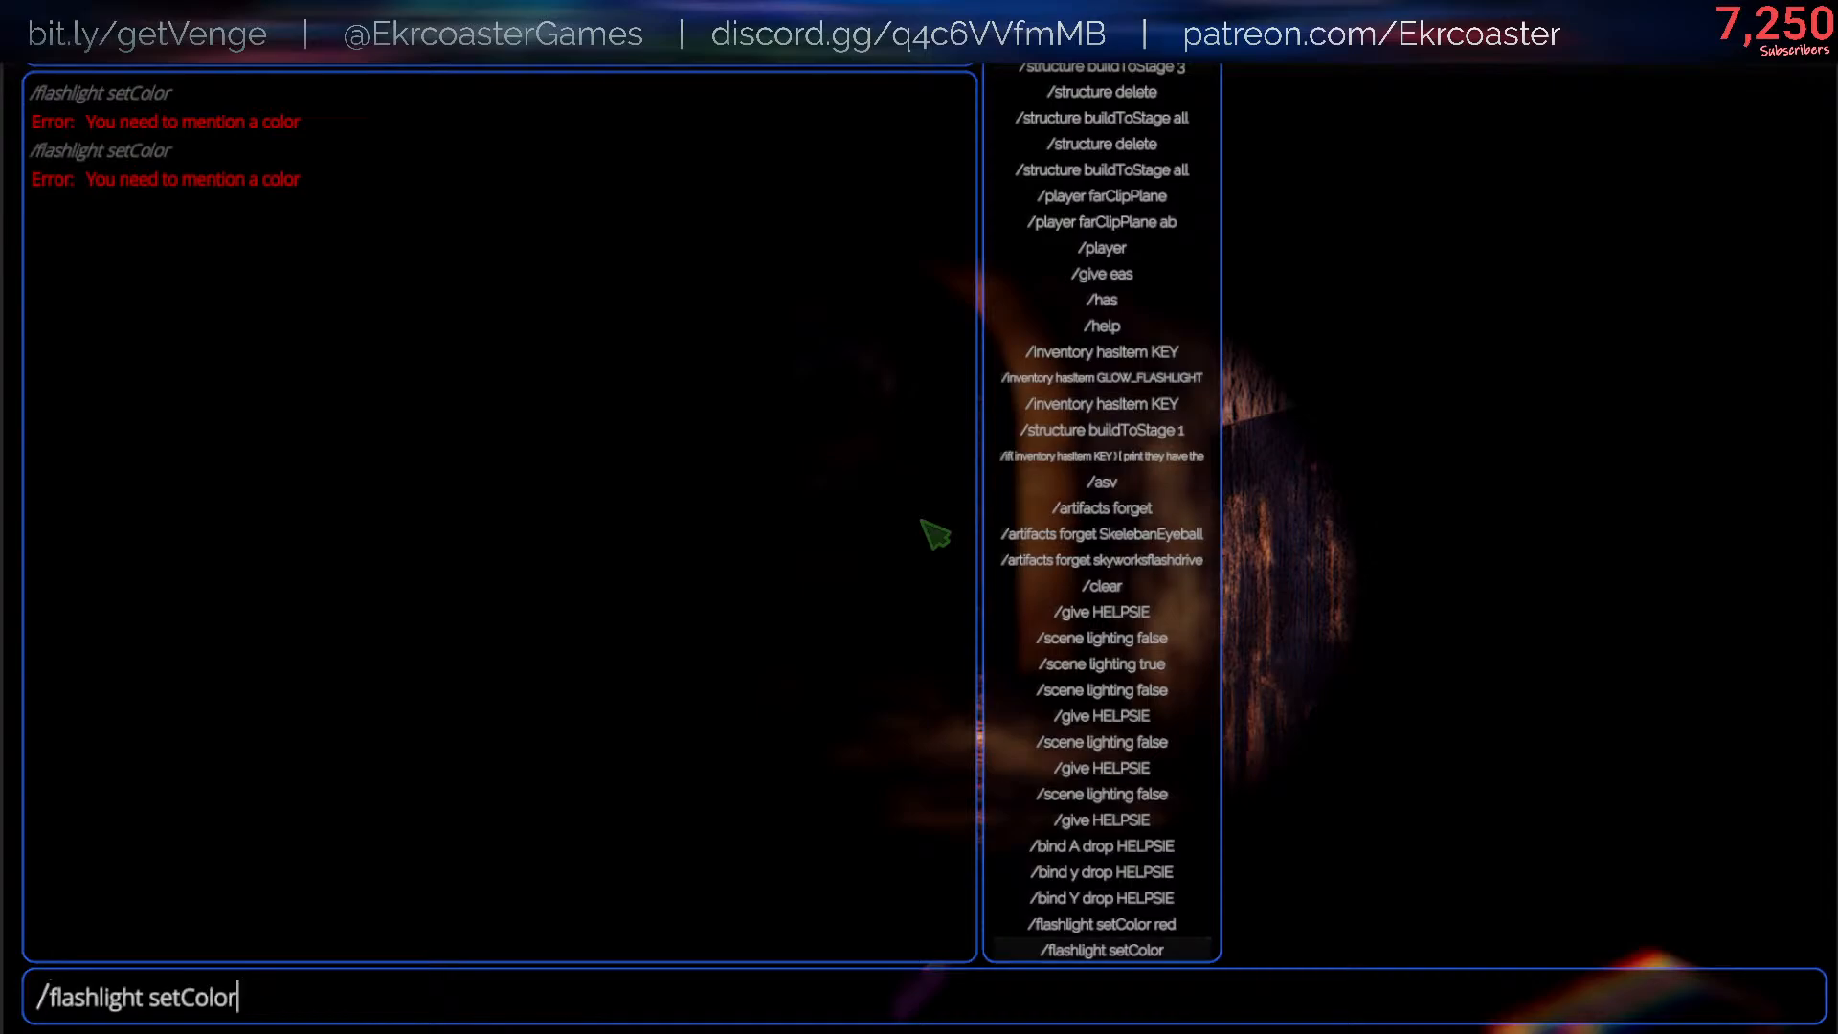
text(a)
key(BackSpace)
key(Return)
text(/)
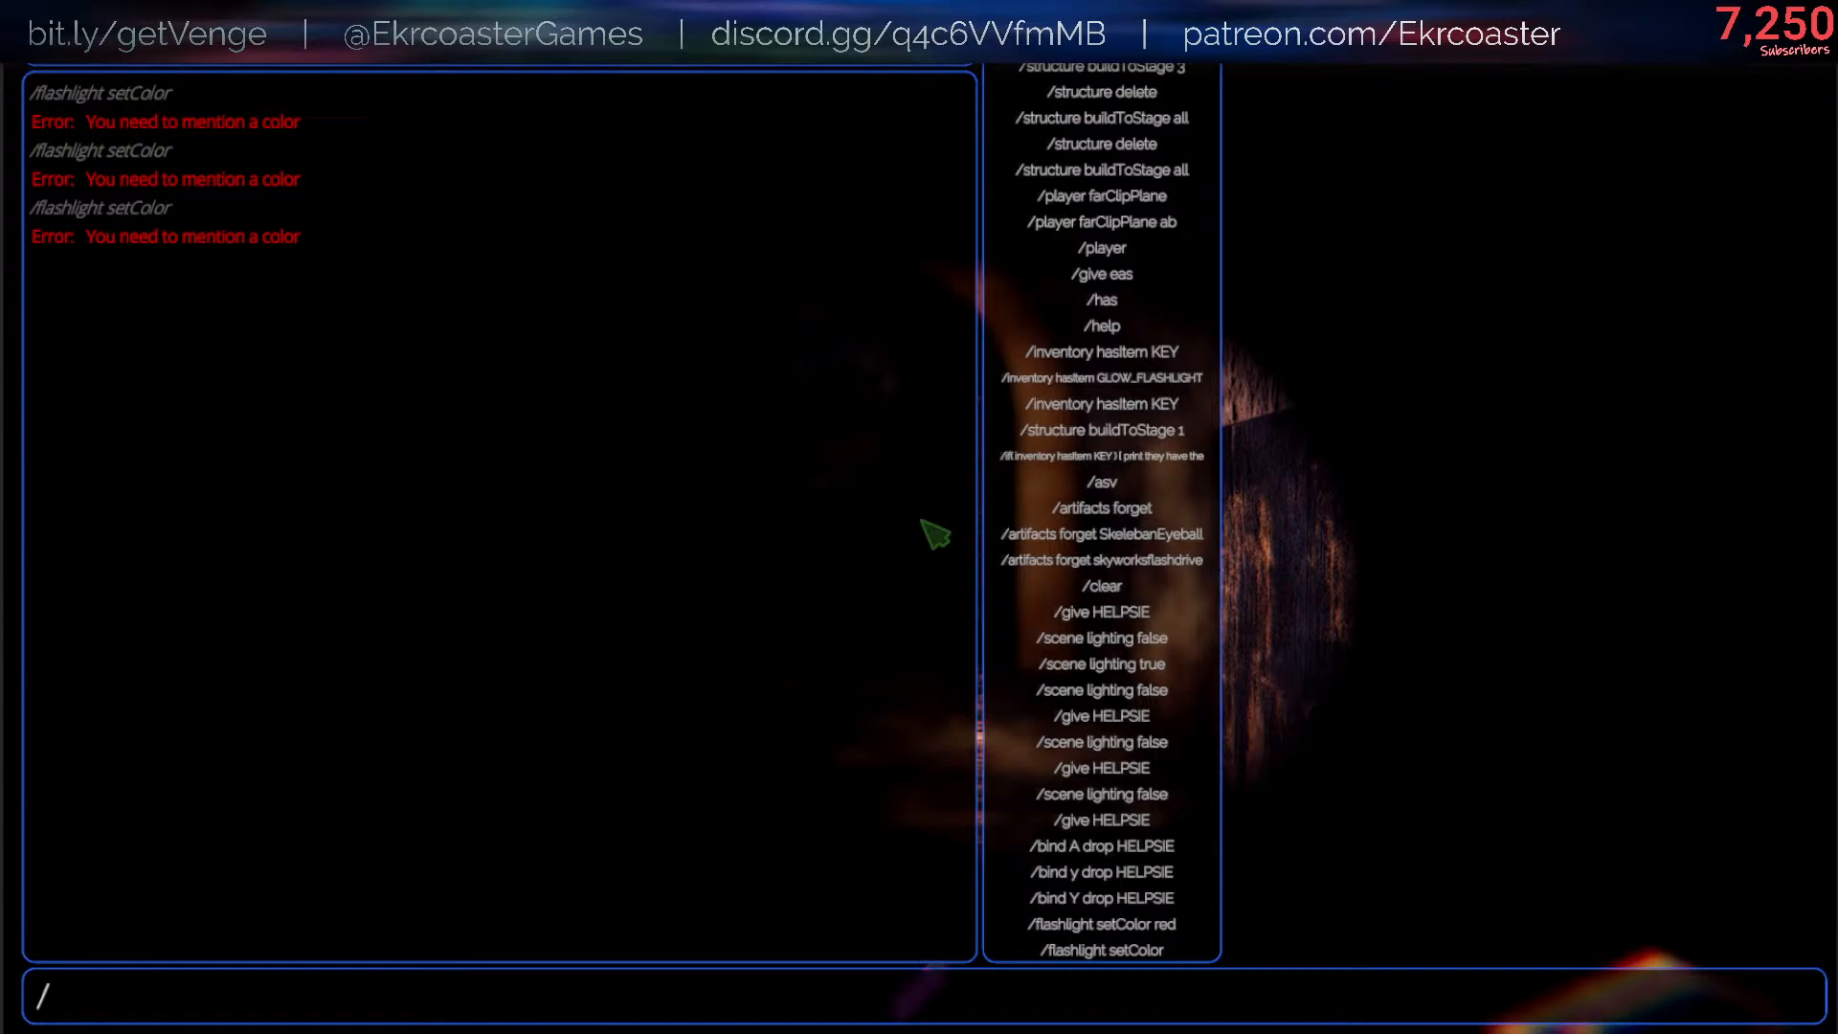
key(Up)
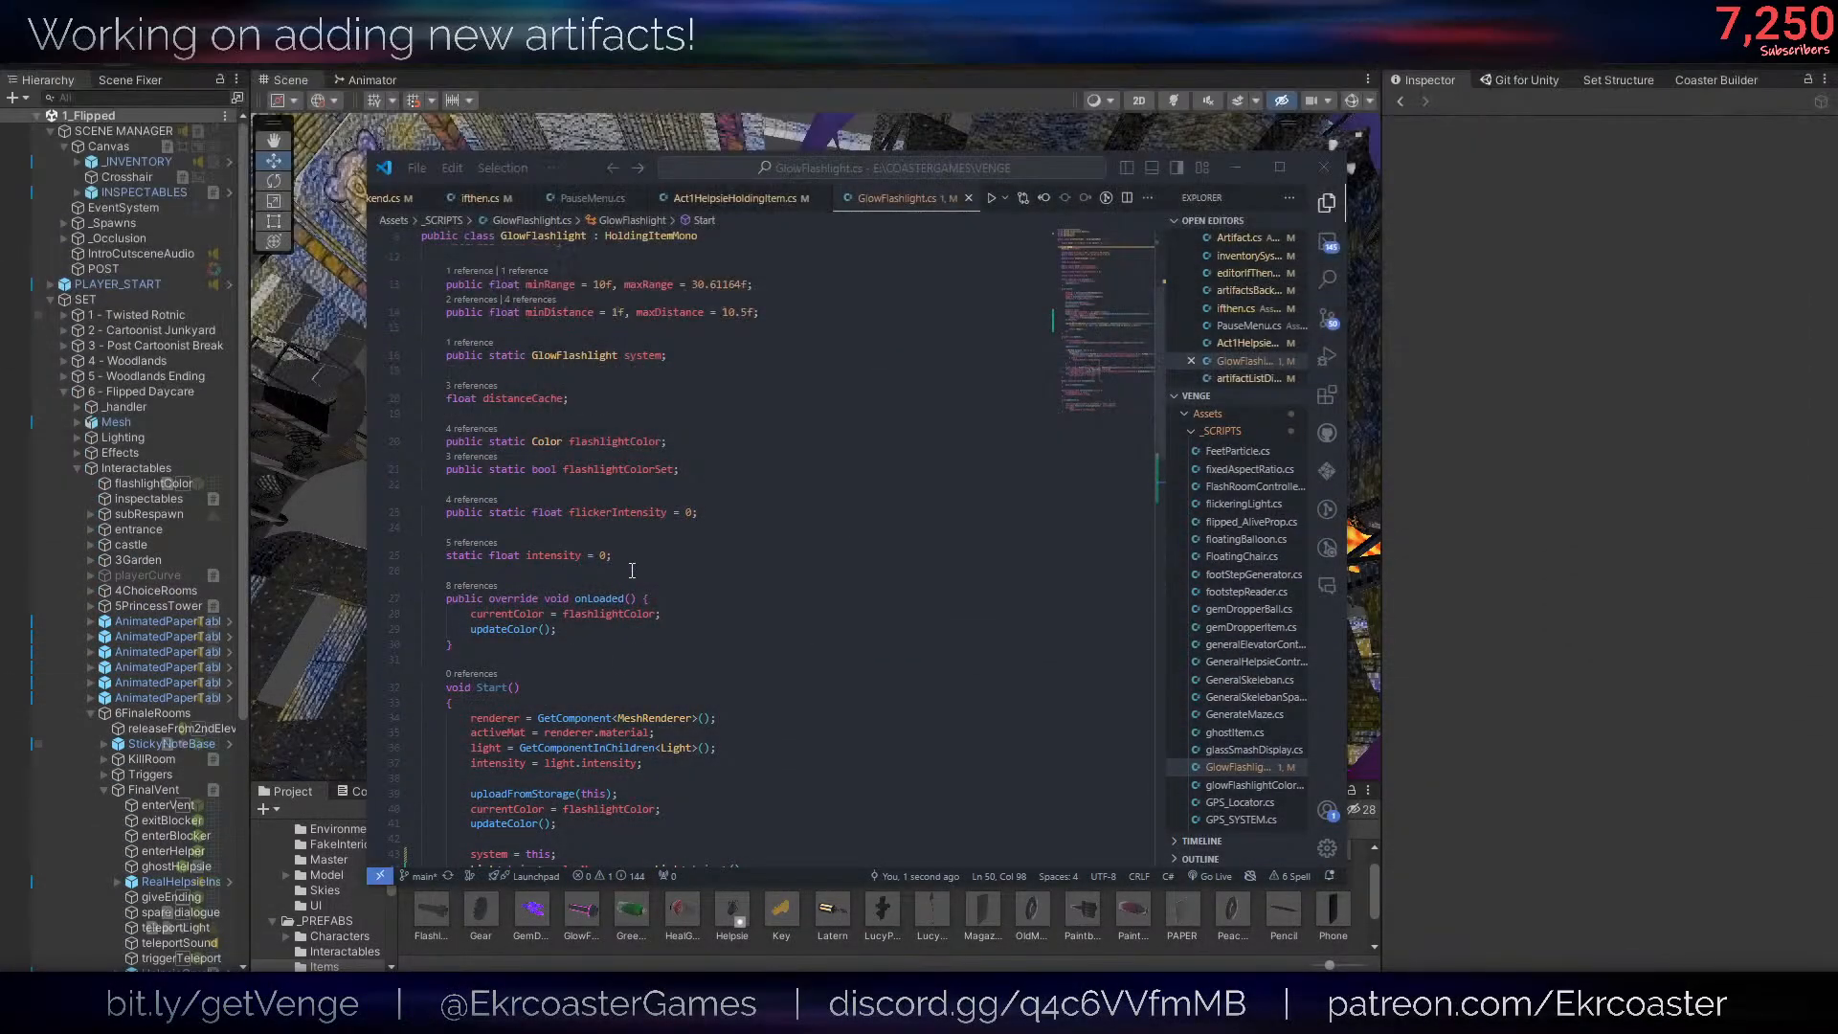
- Back in the GlowFlashlight script, change the ConsoleError text to "You need to mention a color! Colors:\n"
click(709, 627)
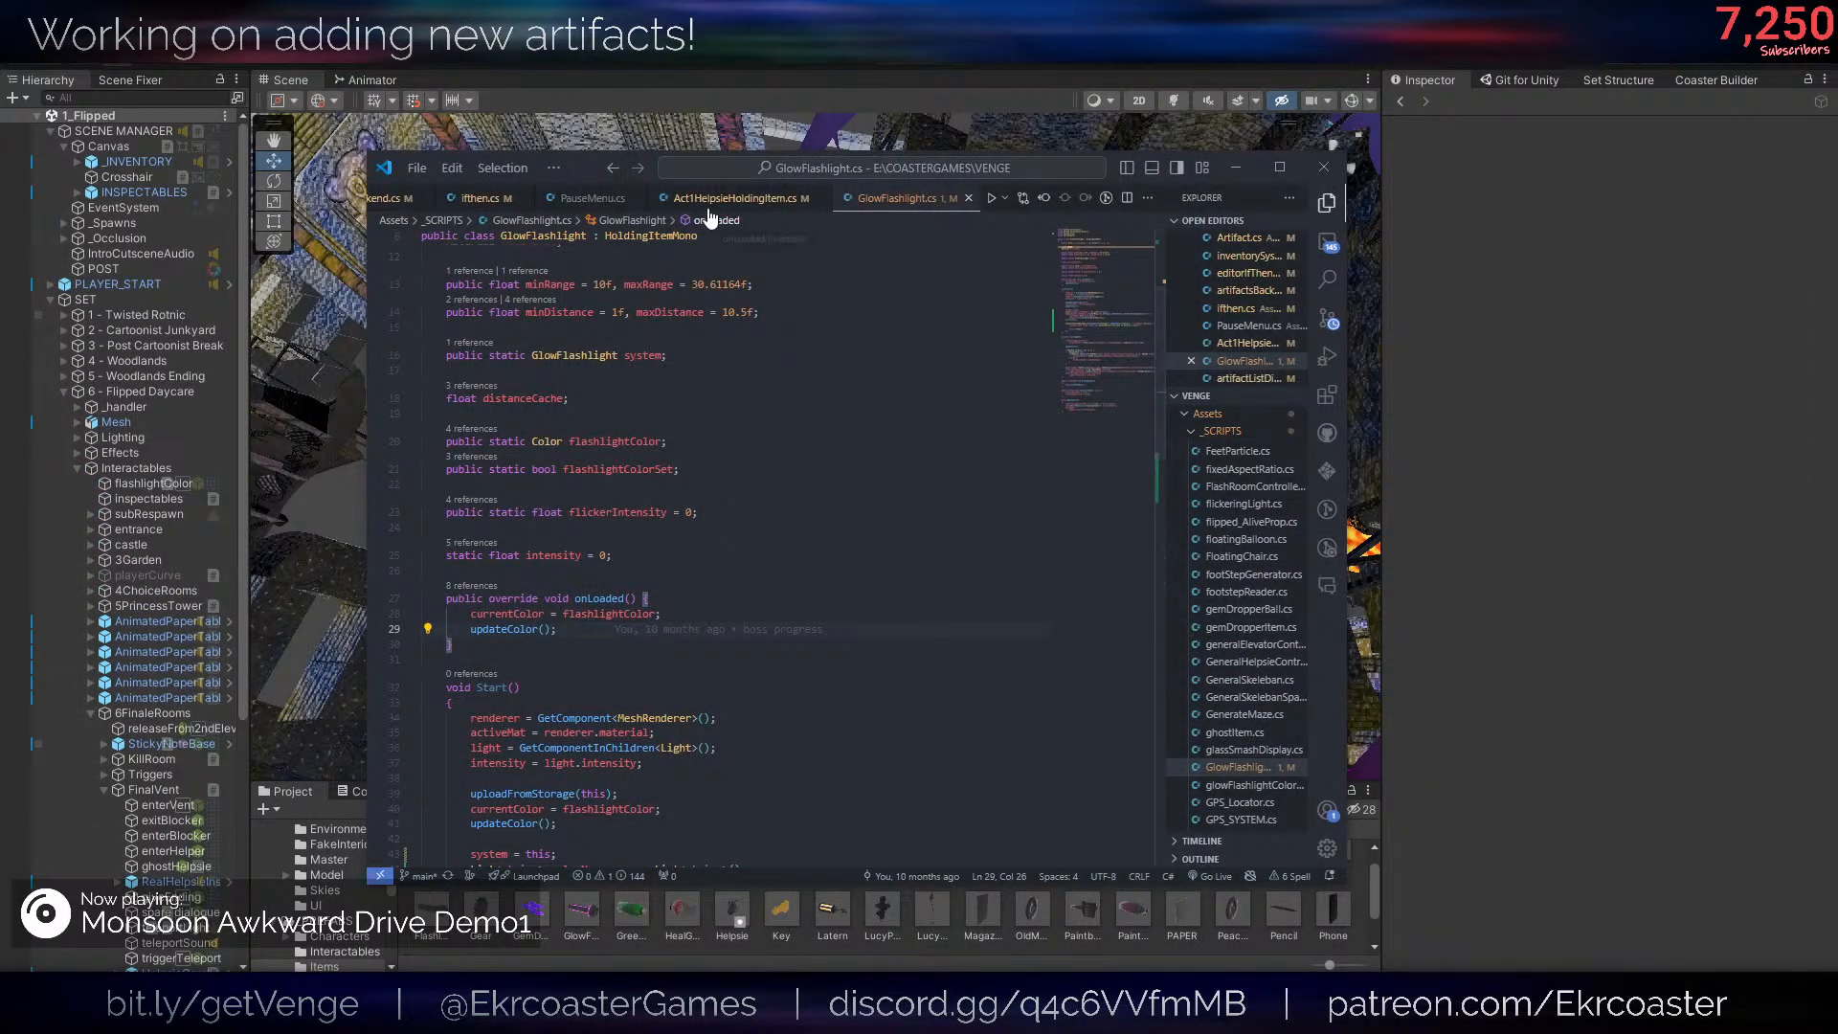
scroll(723, 575, down, 5)
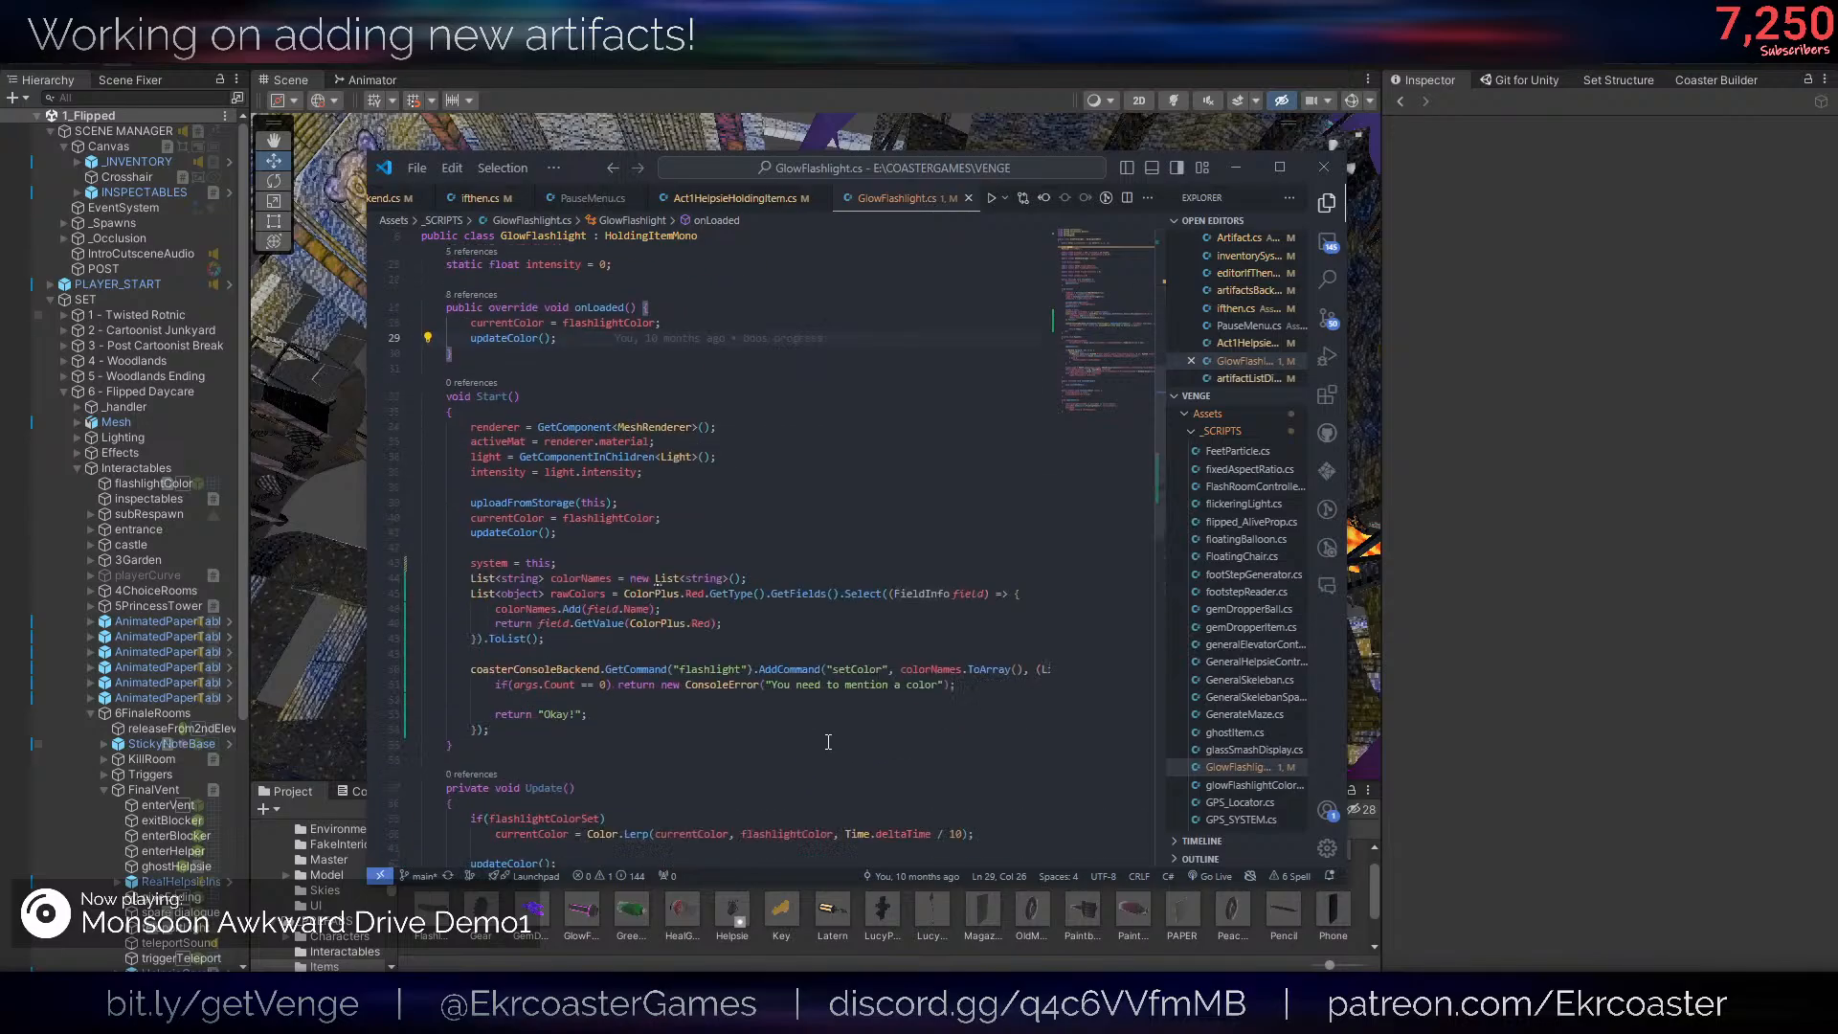
click(723, 624)
click(940, 685)
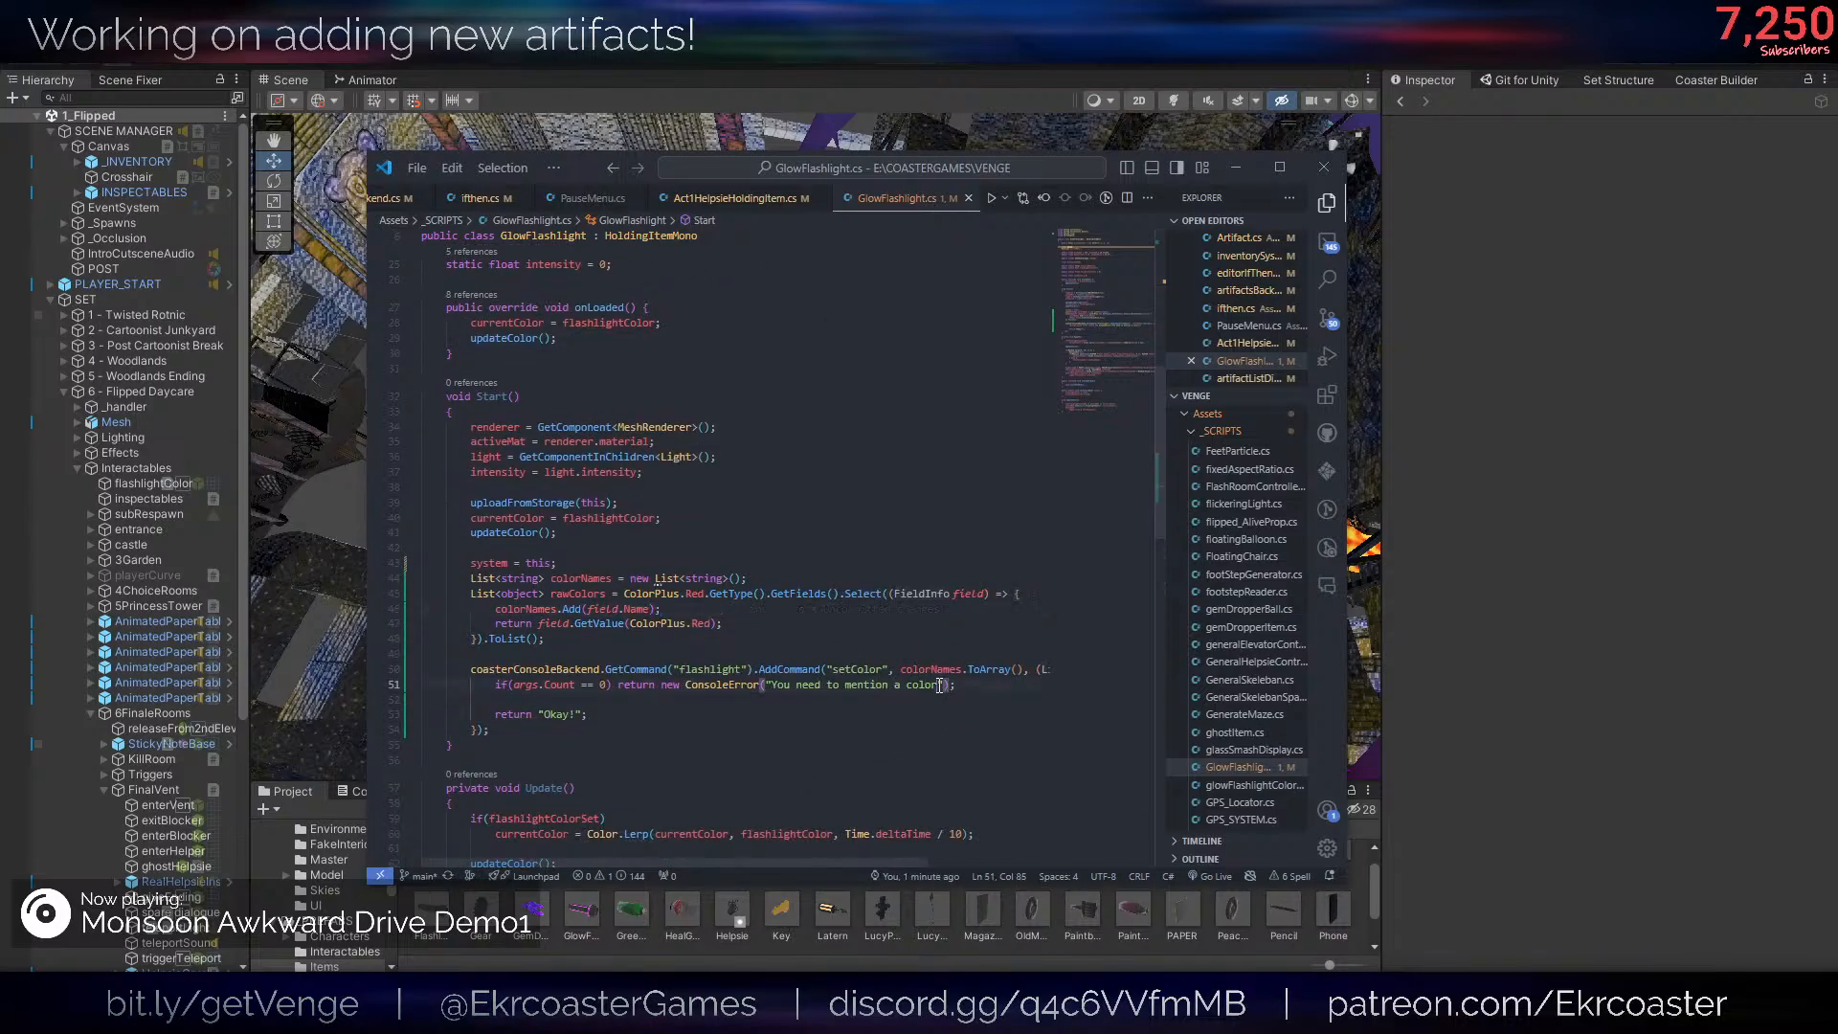
text(! Colors" +)
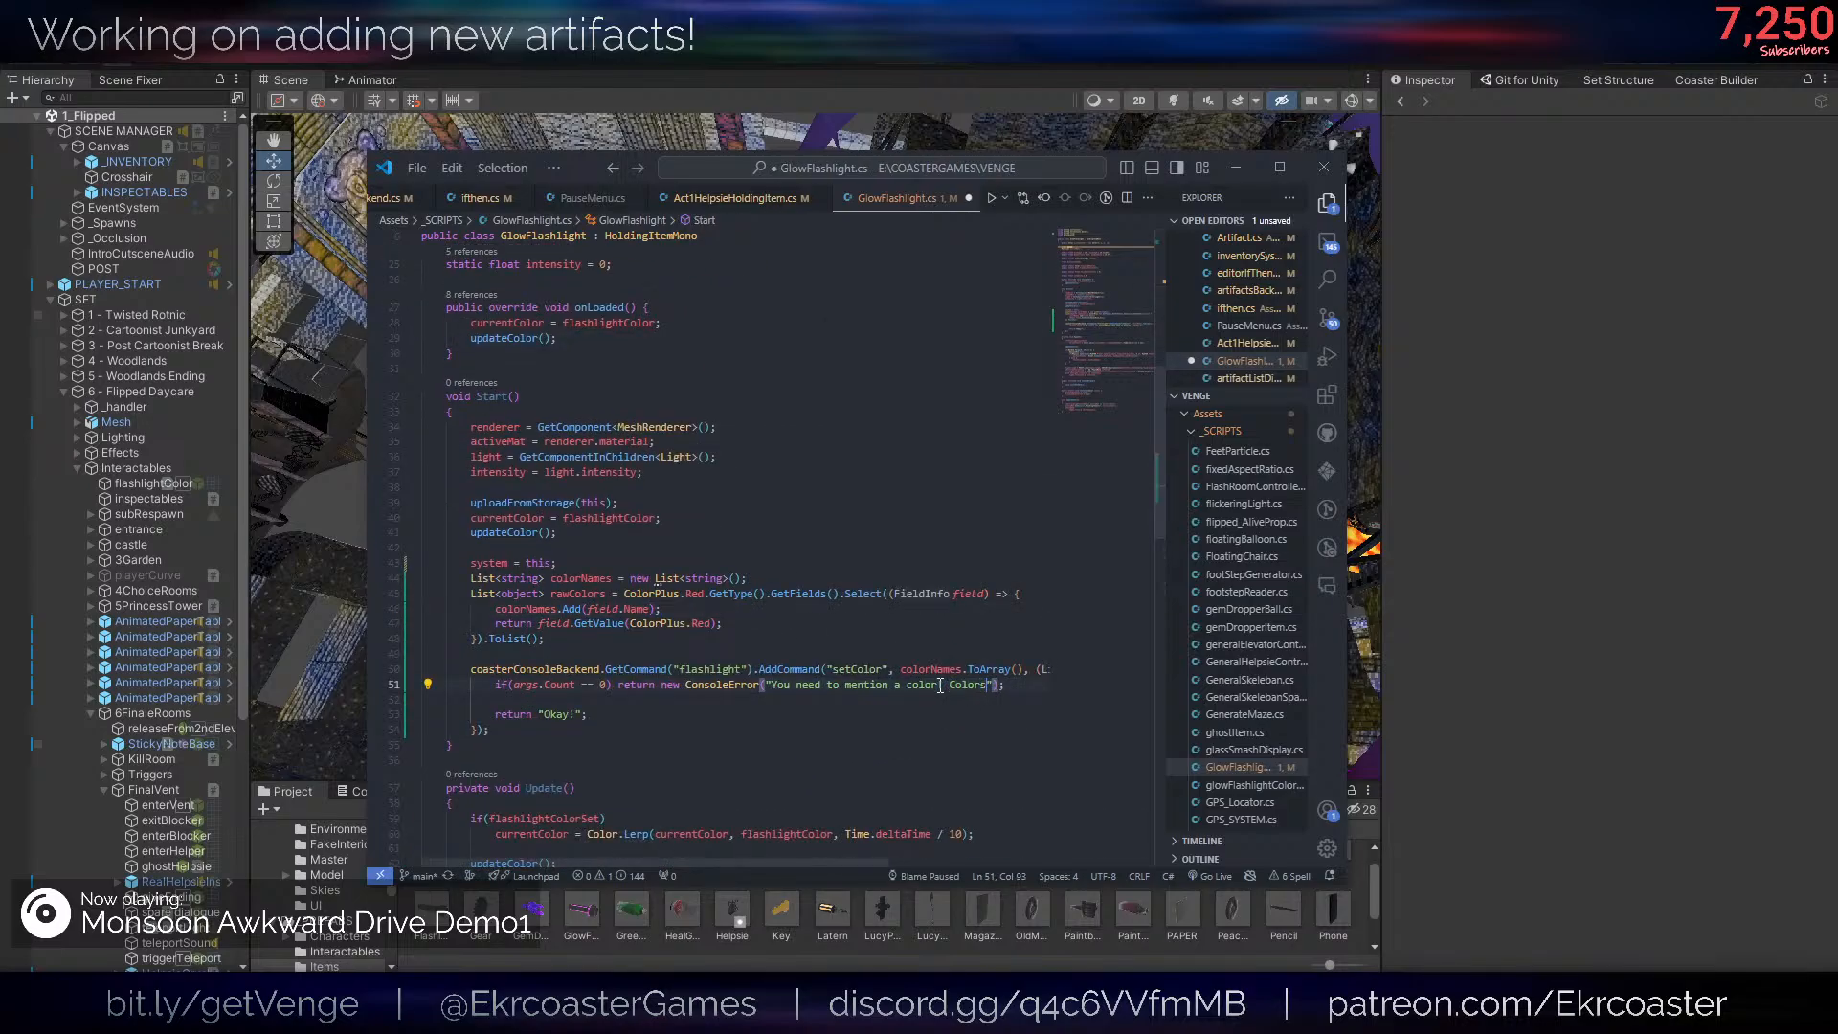
key(BackSpace)
key(BackSpace)
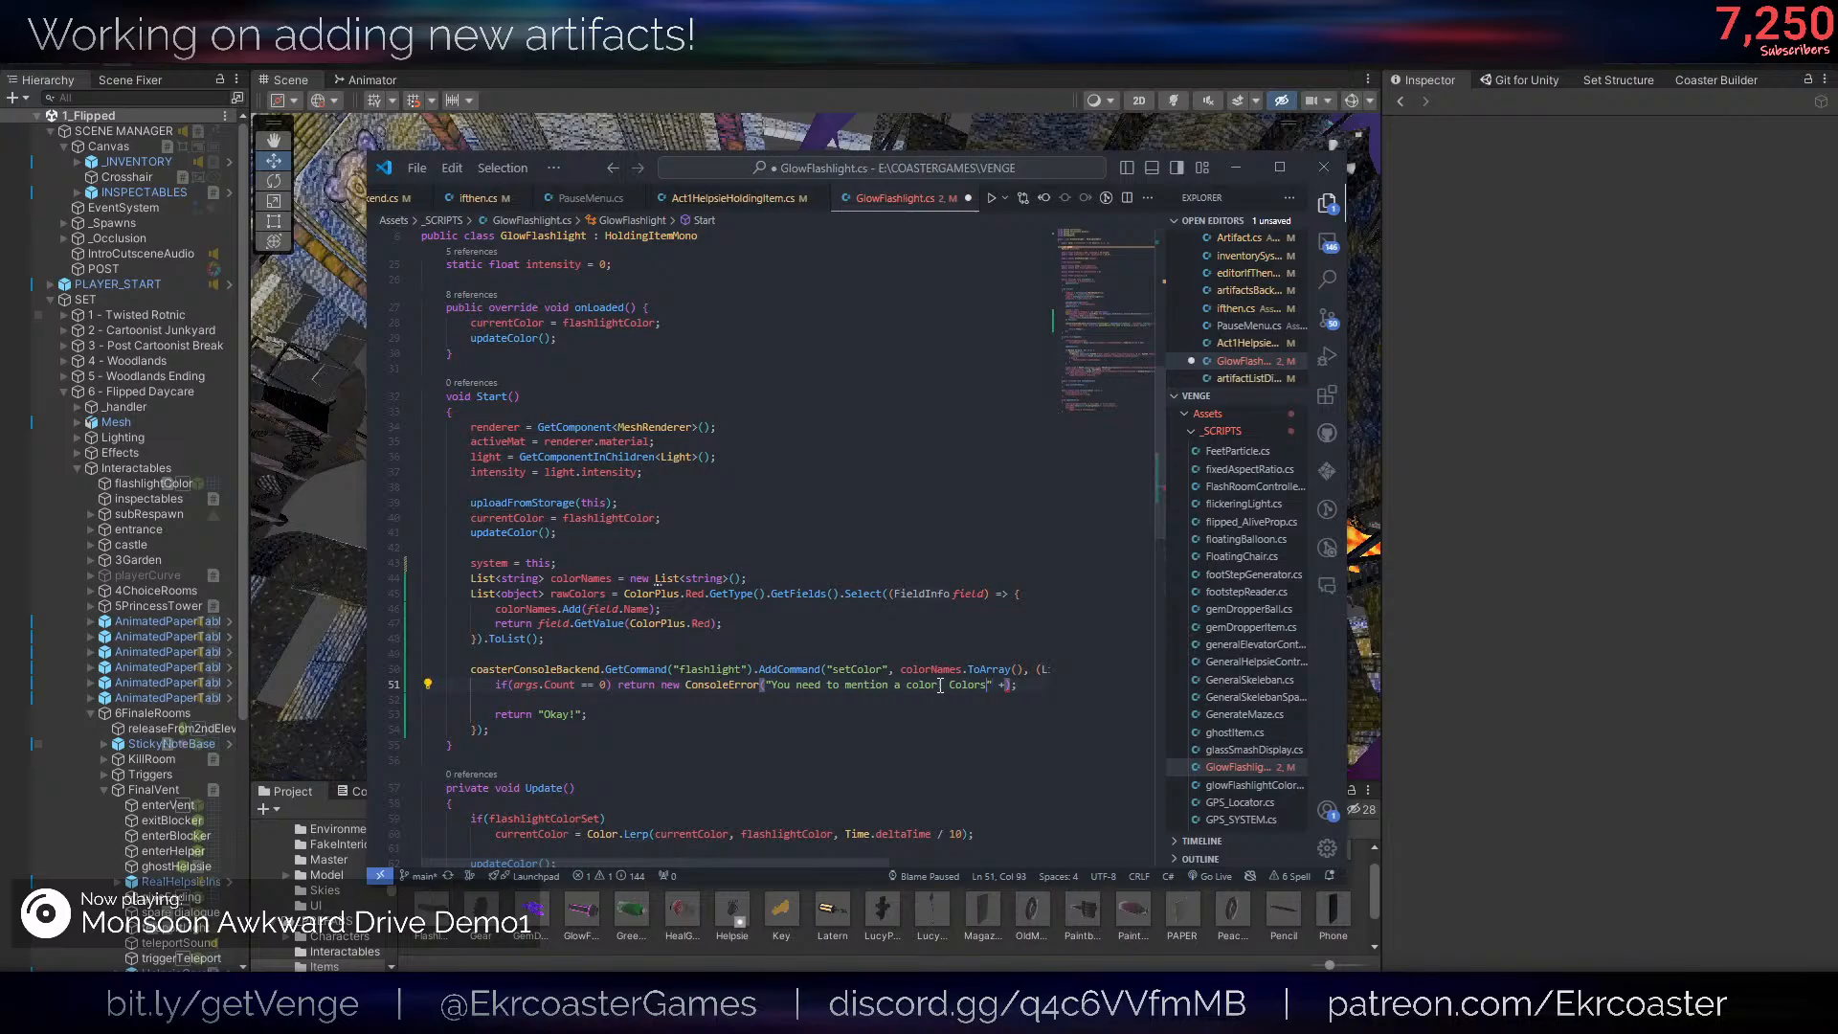
text(:\n" + coasterConsoleBackend.)
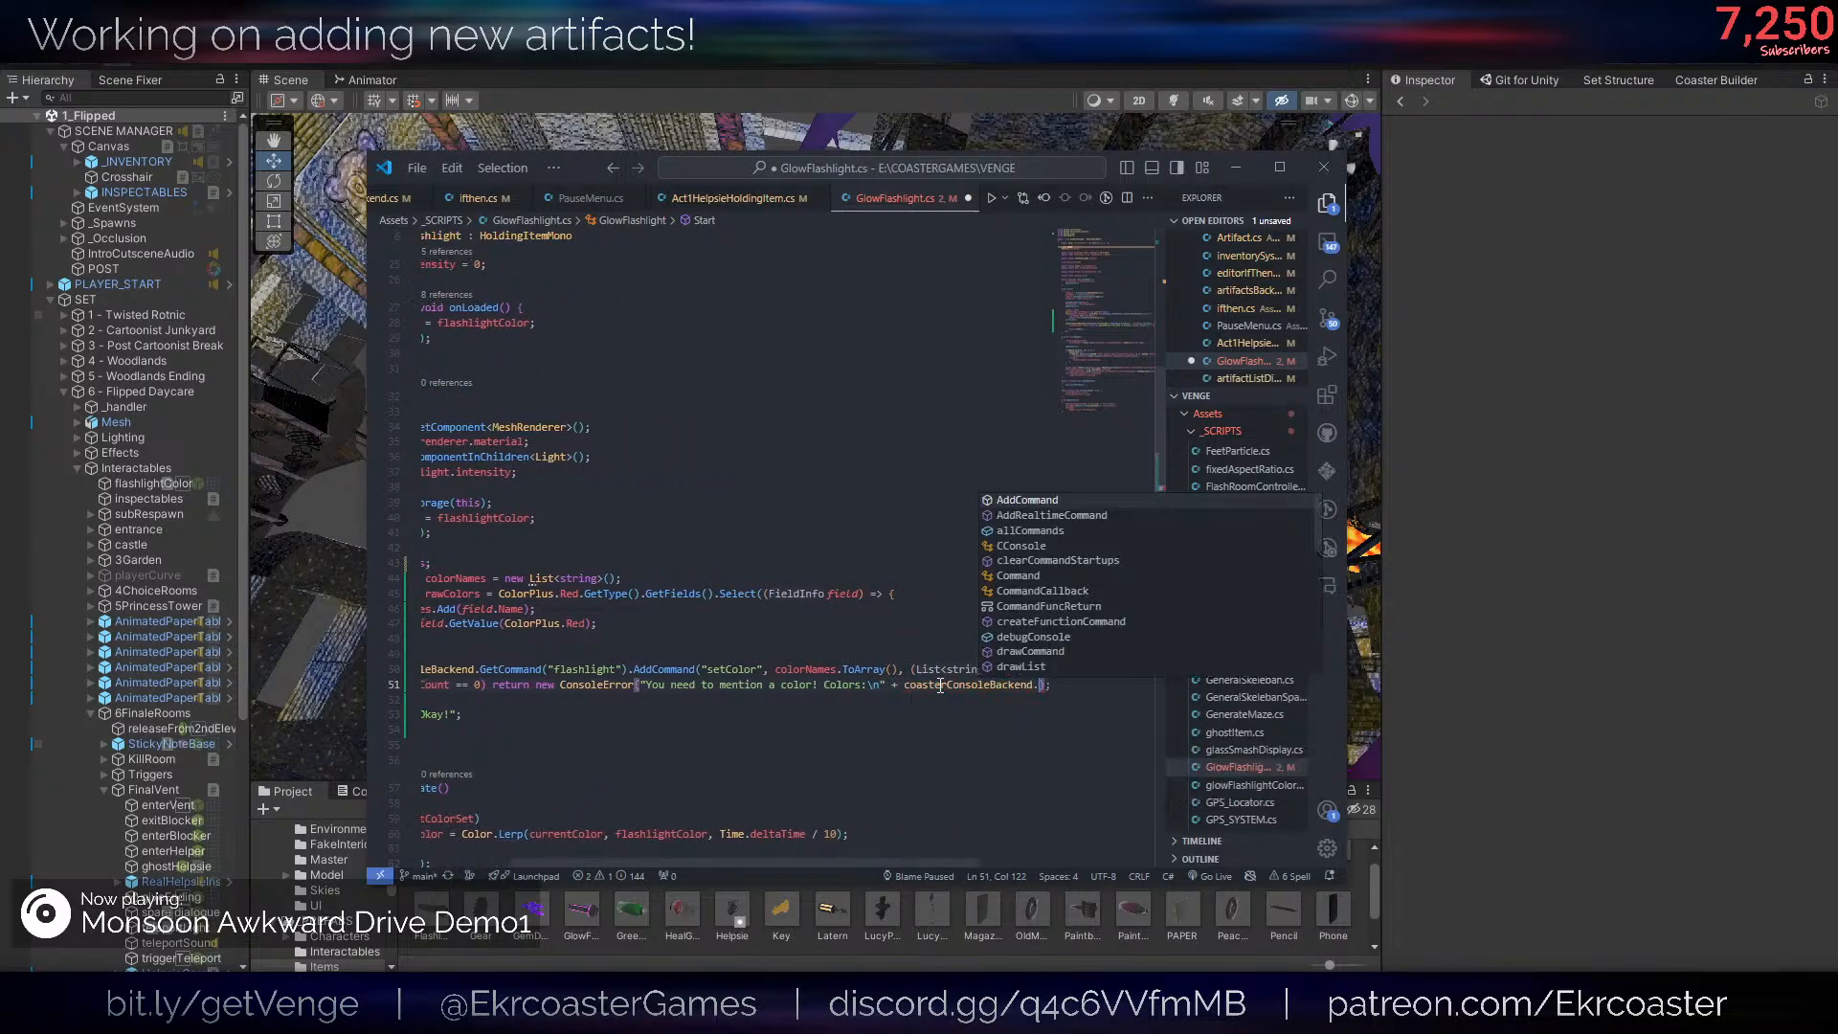
text(drawList()
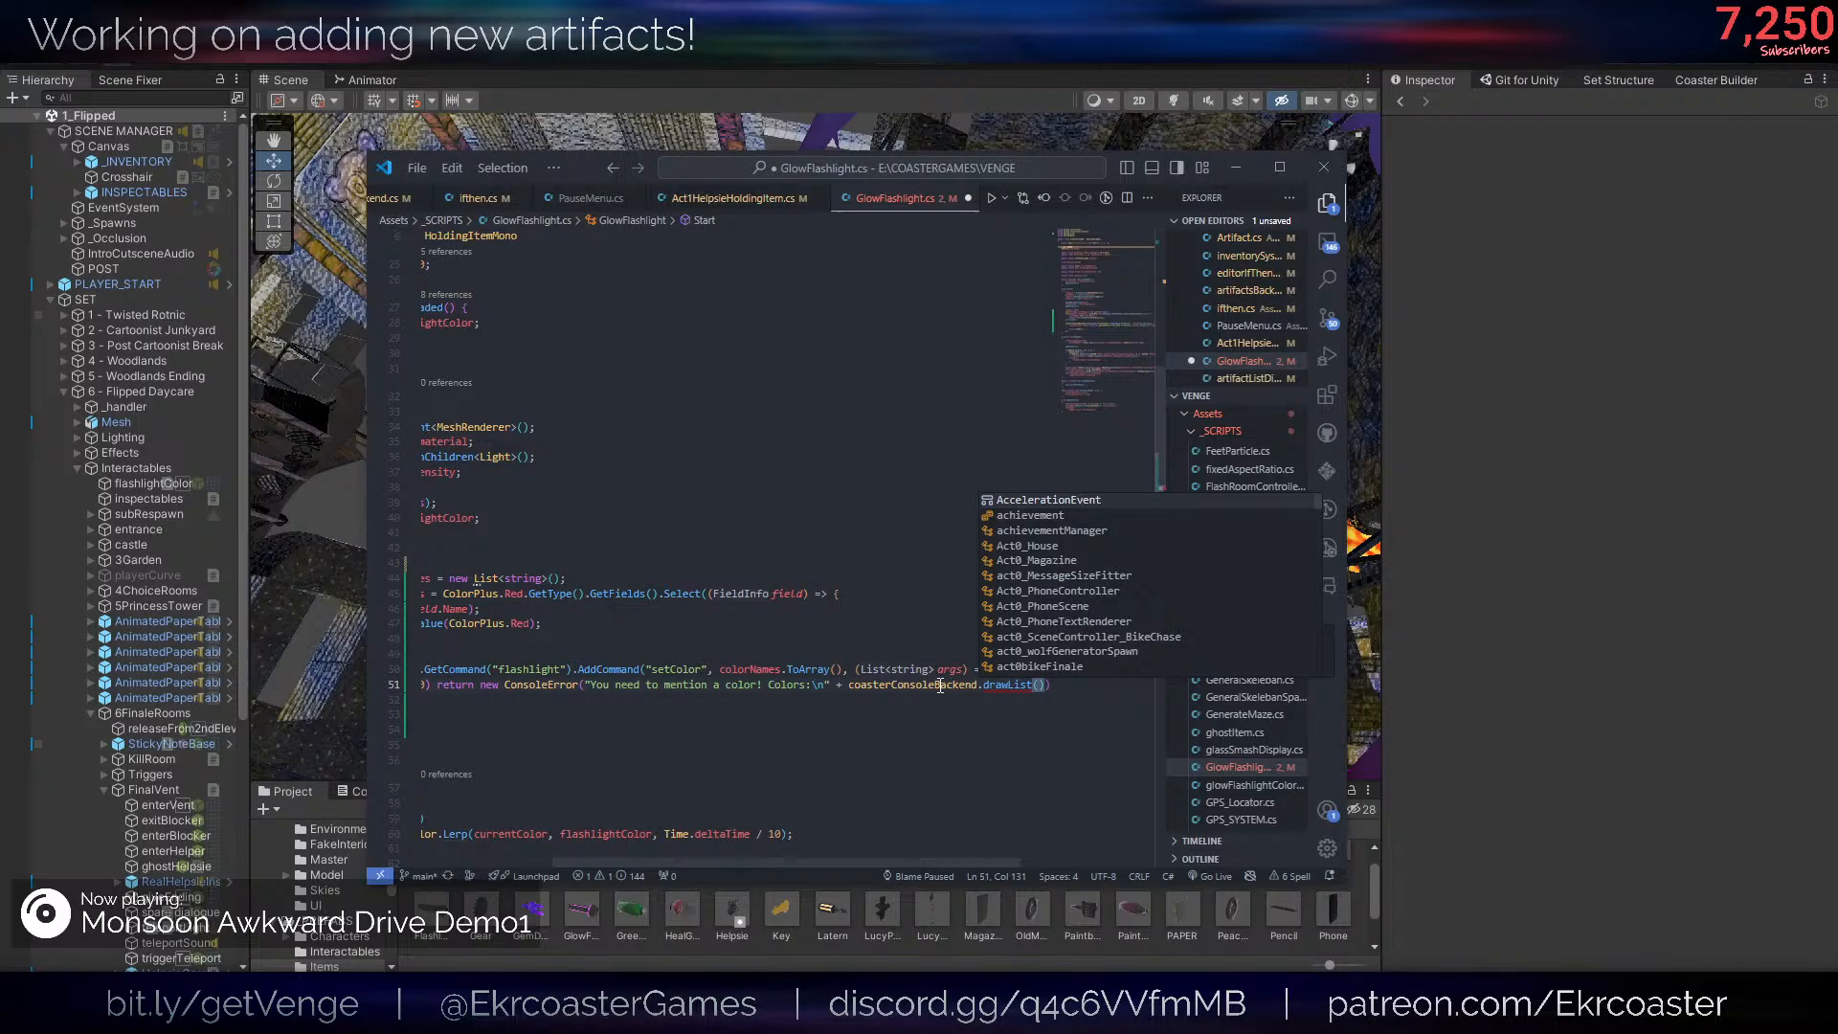
text(colorNames)
- Append + coasterConsoleBackend.drawList(colorNames) to the ConsoleError message and save the script
key(ctrl+s)
click(931, 685)
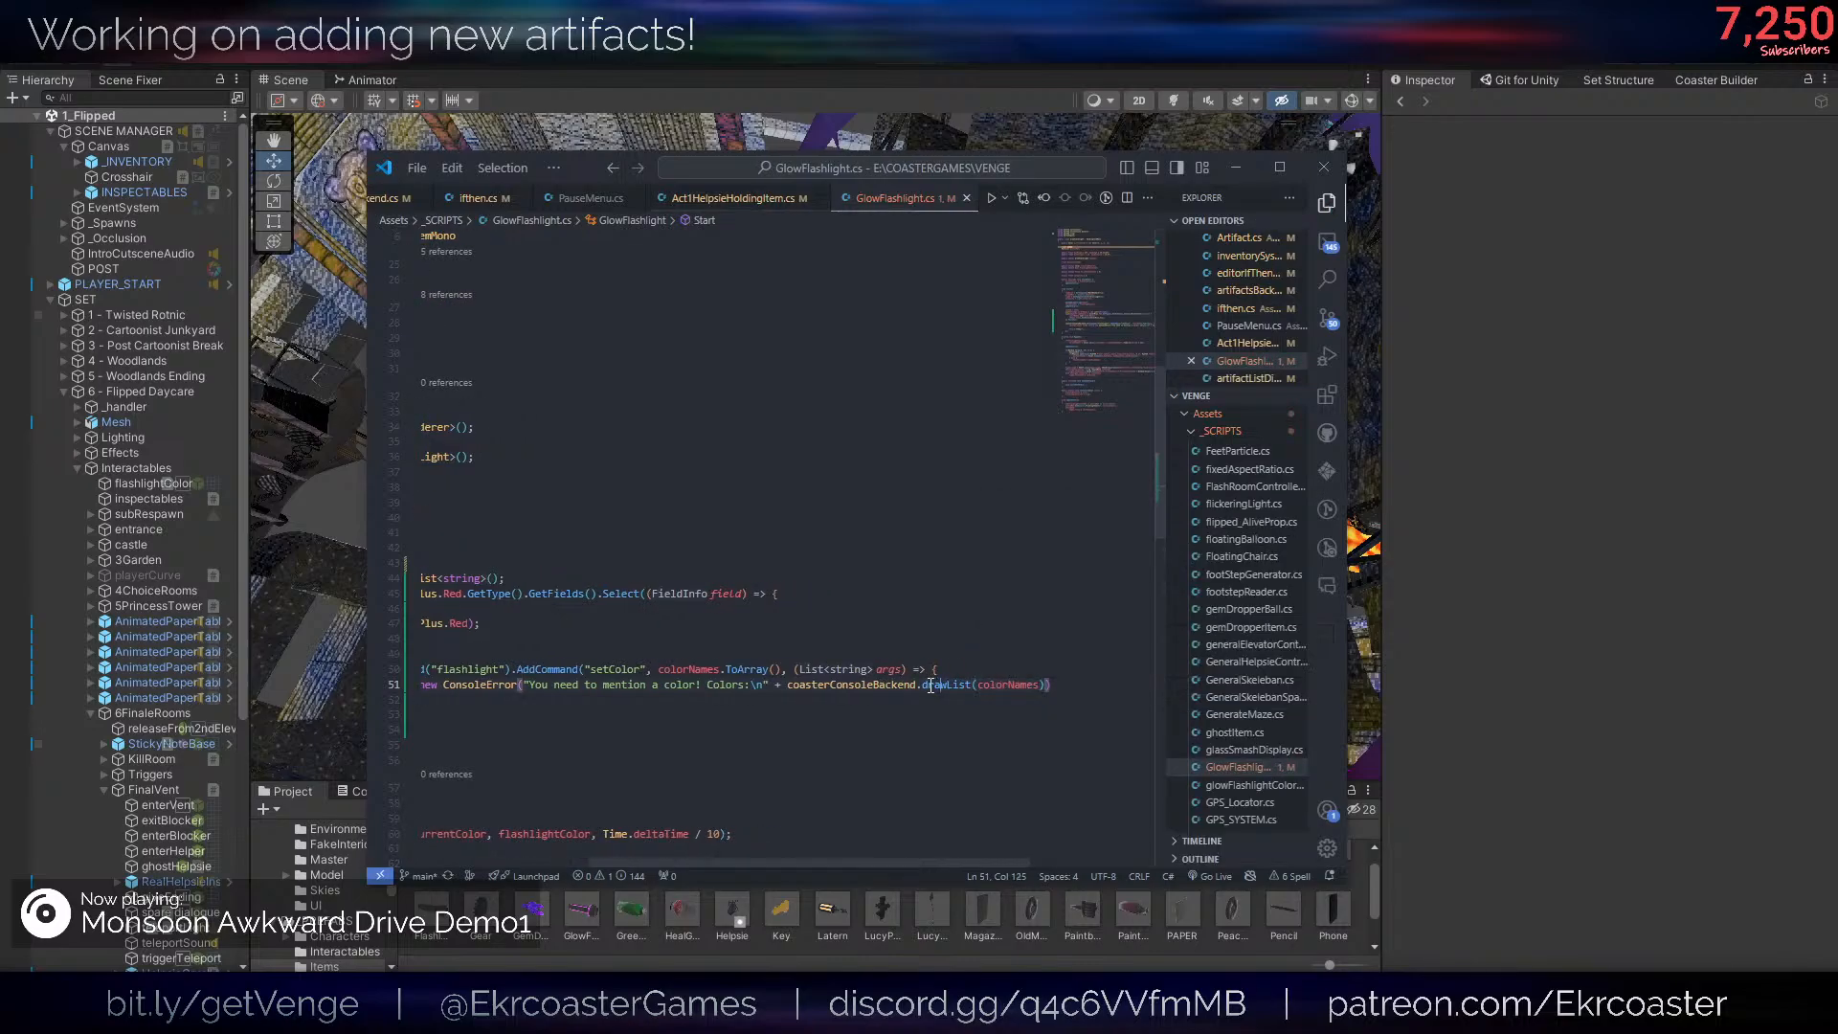
- Enlarge the code editor window so the full setColor command lines fit
drag(768, 862, 589, 862)
click(662, 684)
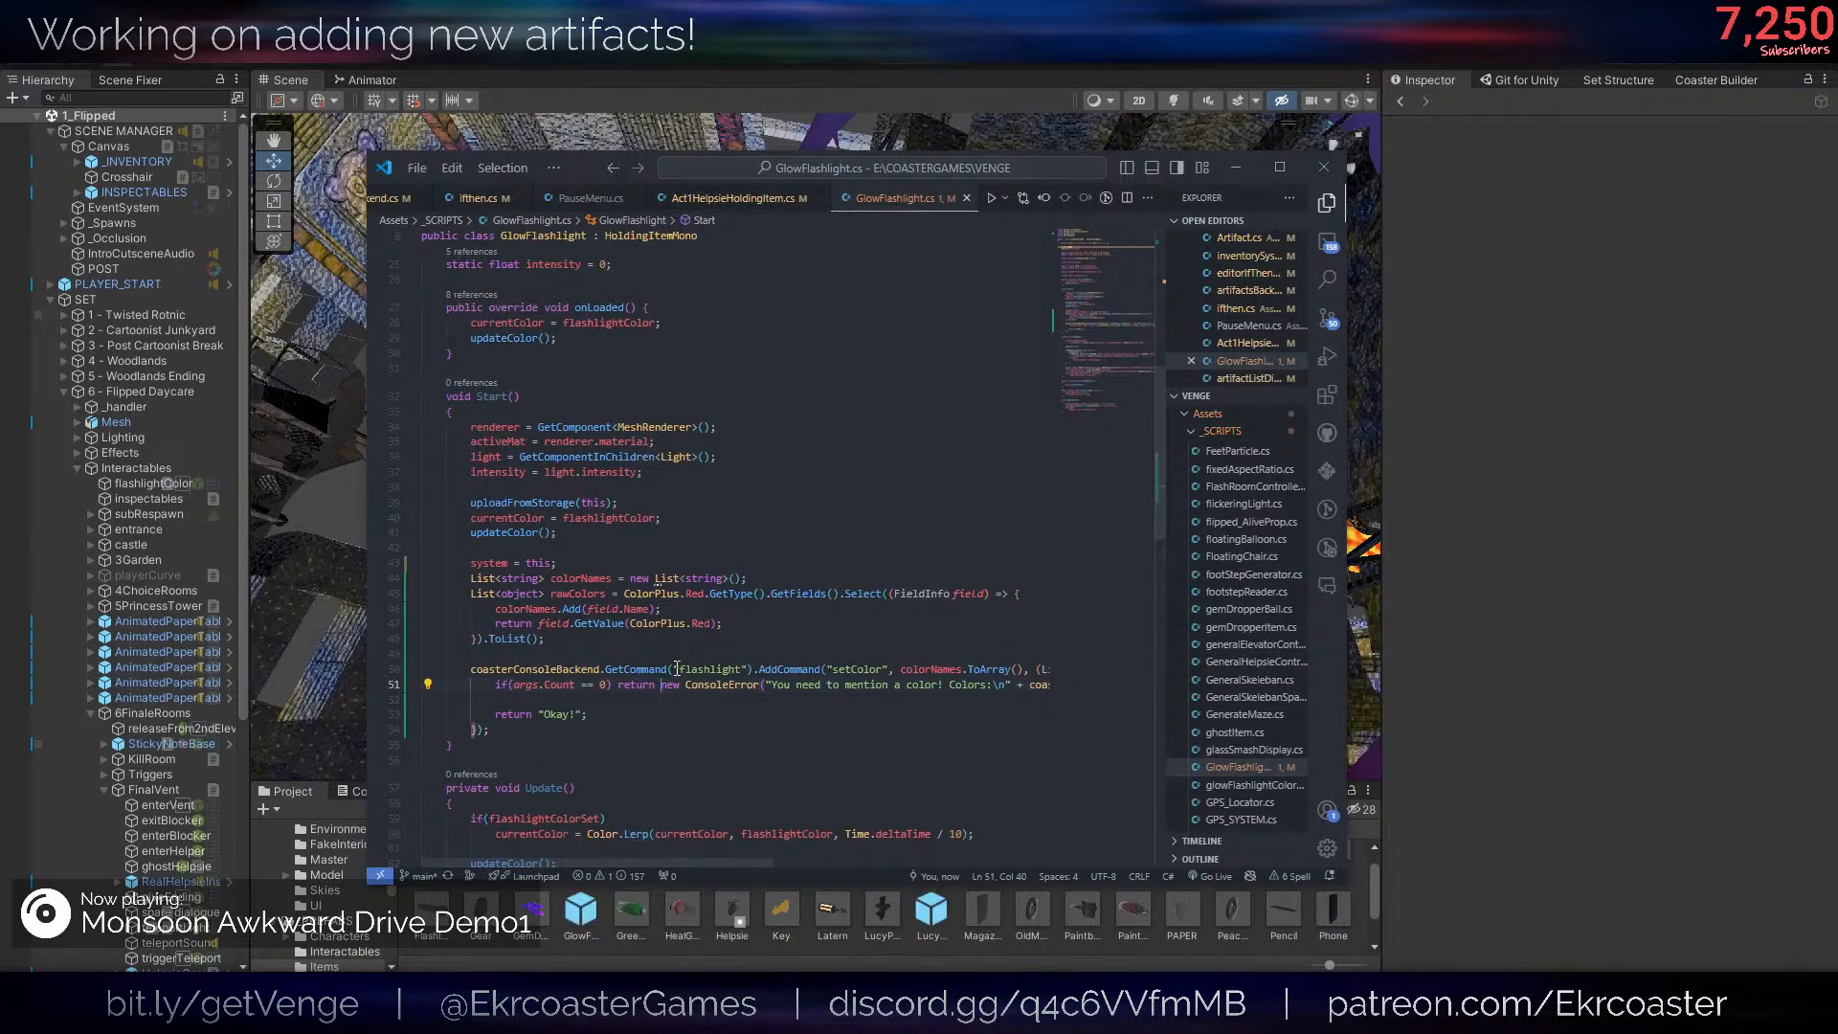
click(677, 668)
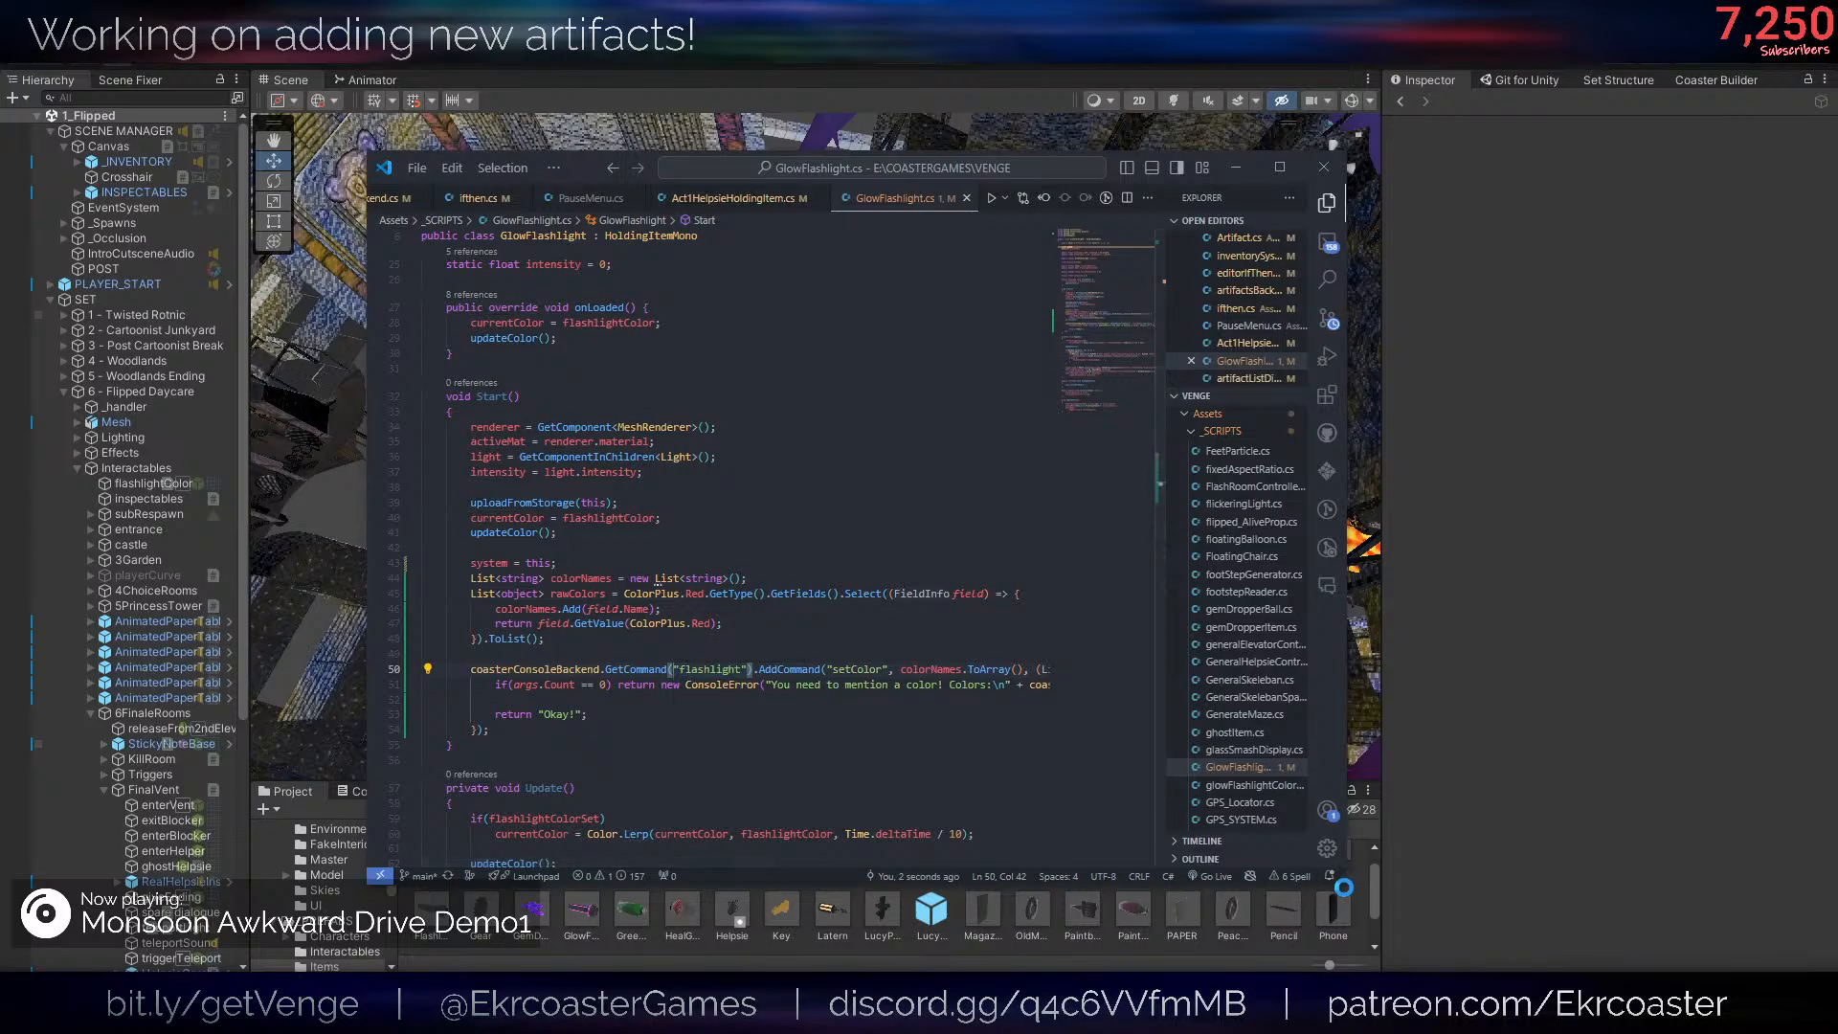
drag(1343, 886, 1755, 965)
click(1132, 817)
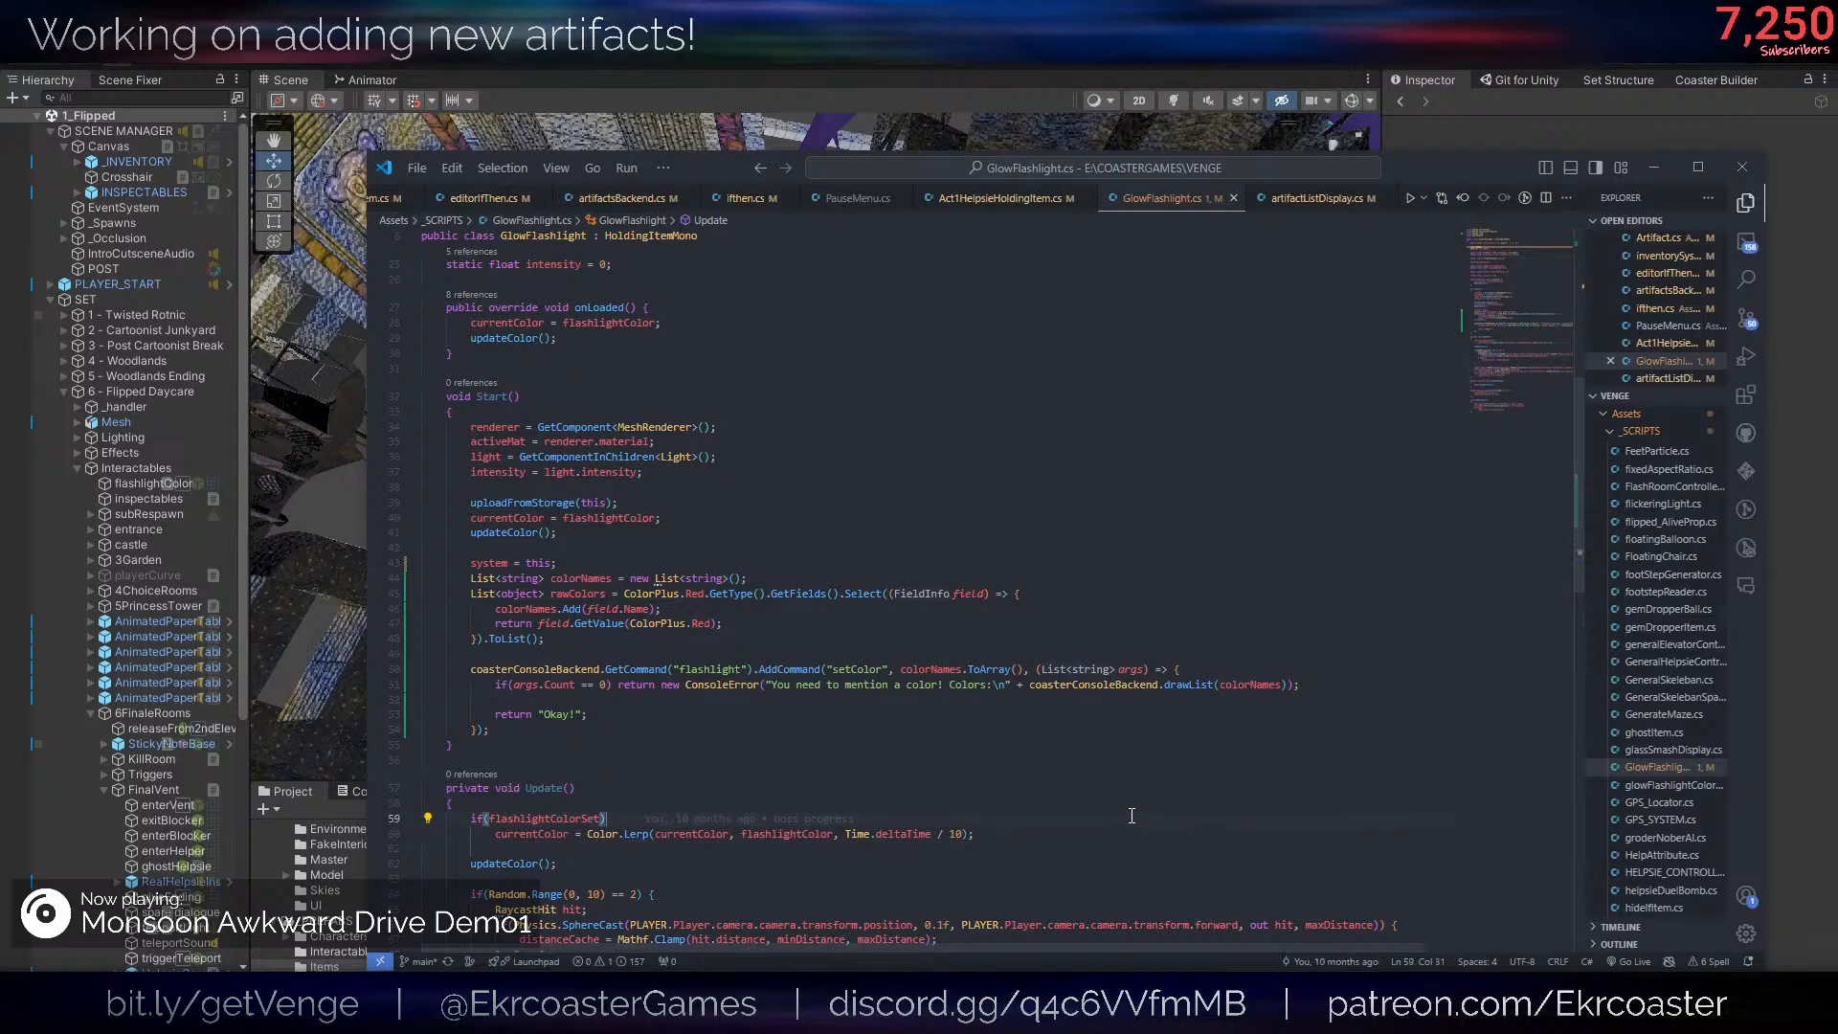
click(710, 594)
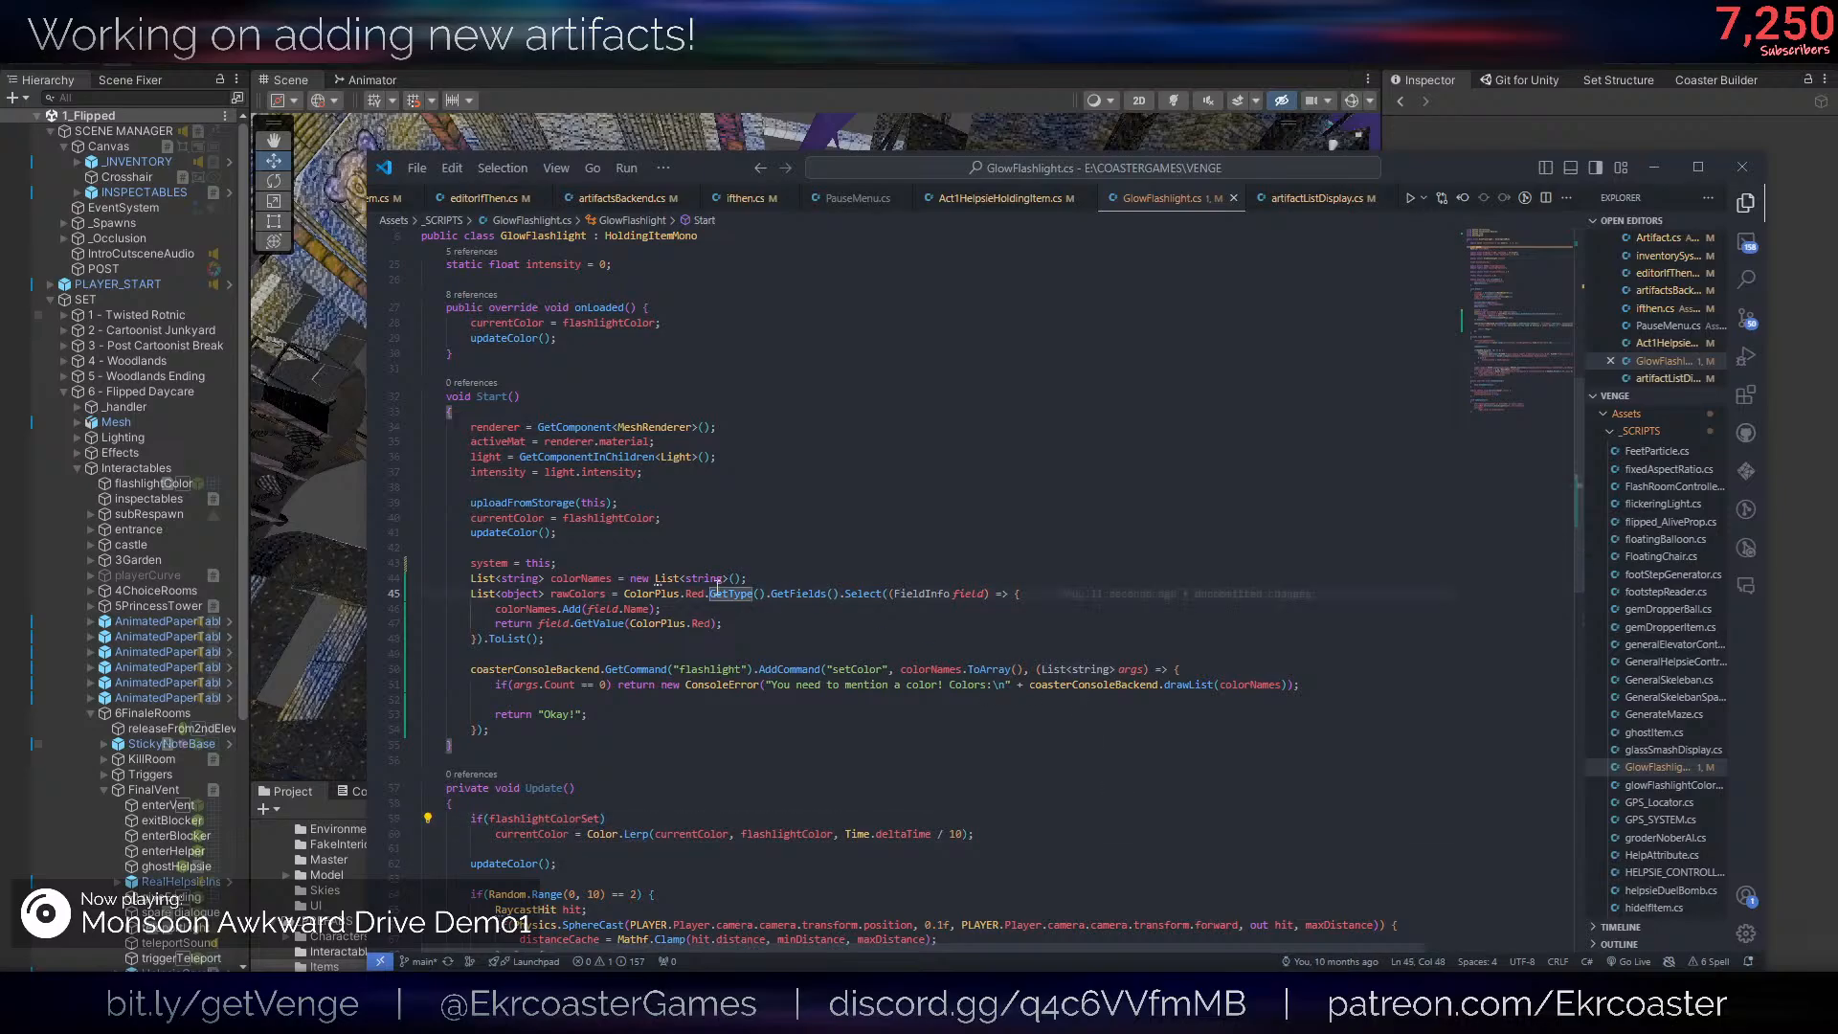
click(1080, 592)
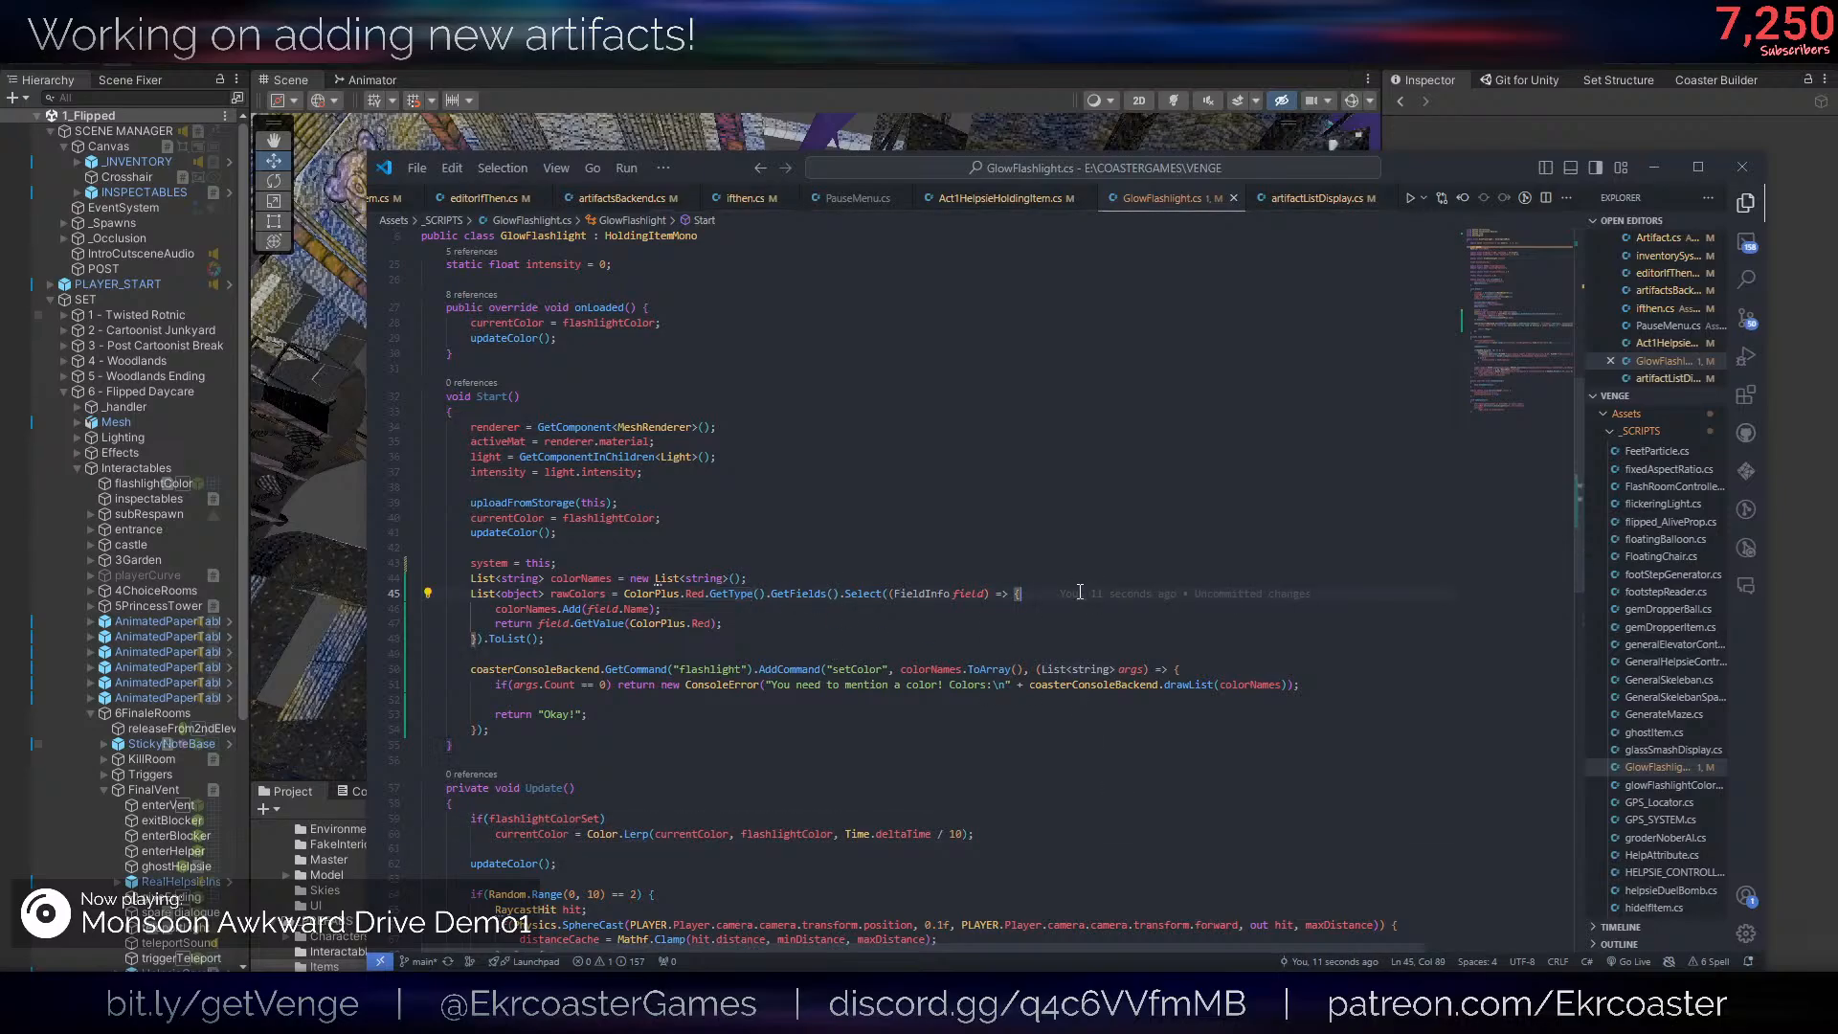
- Try removing the Select call from the rawColors assignment, inspect the type GetFields() returns, and undo the removal
click(831, 594)
drag(834, 593, 484, 638)
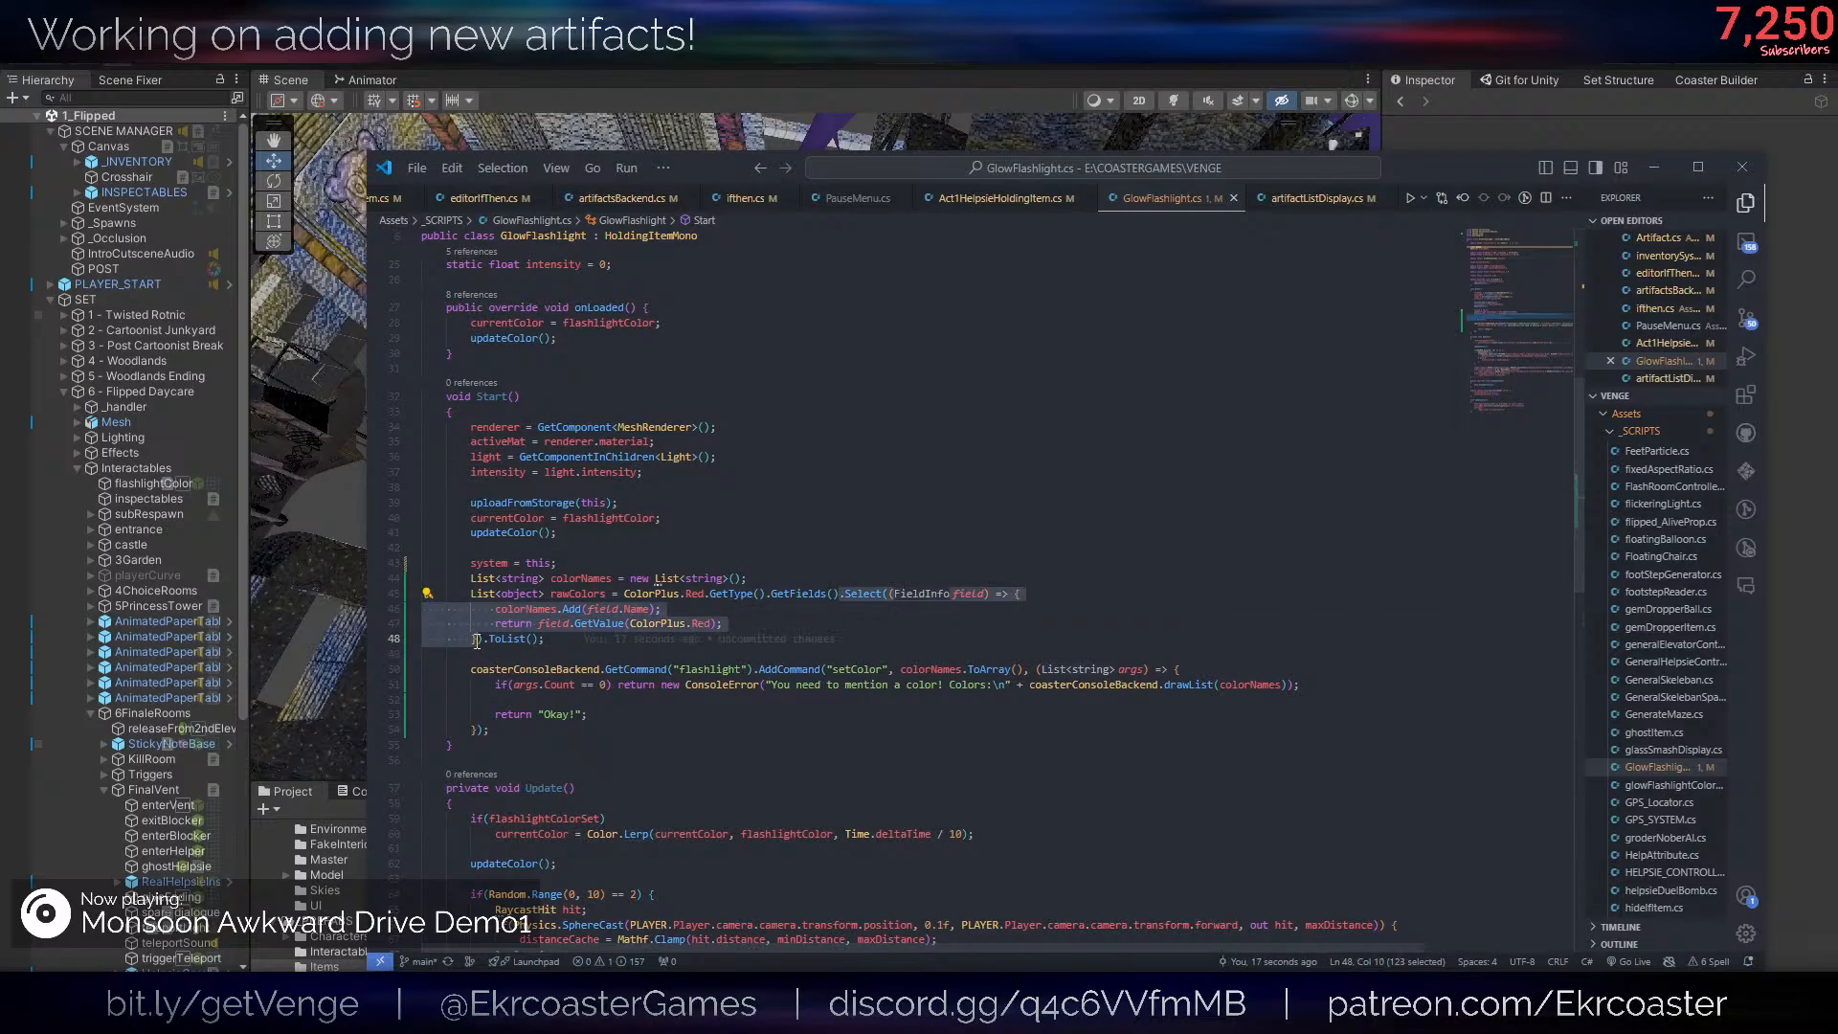
key(BackSpace)
click(948, 567)
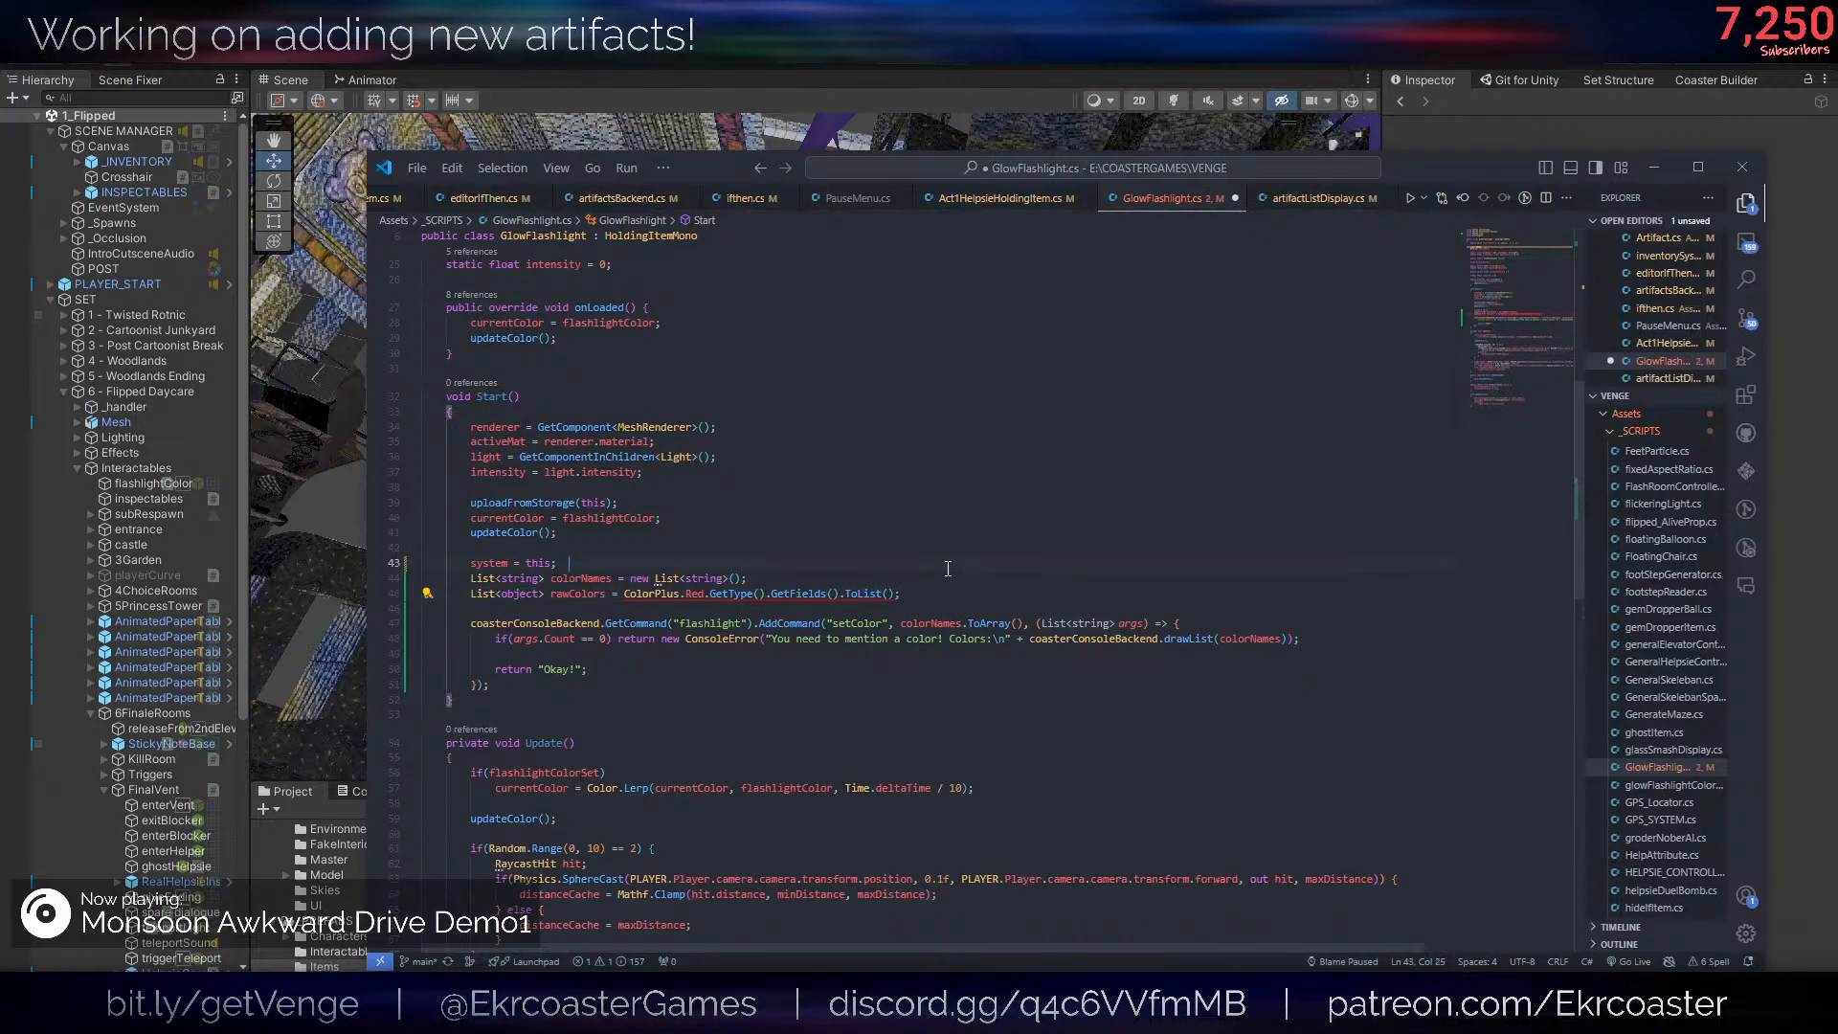
mouse_move(817, 601)
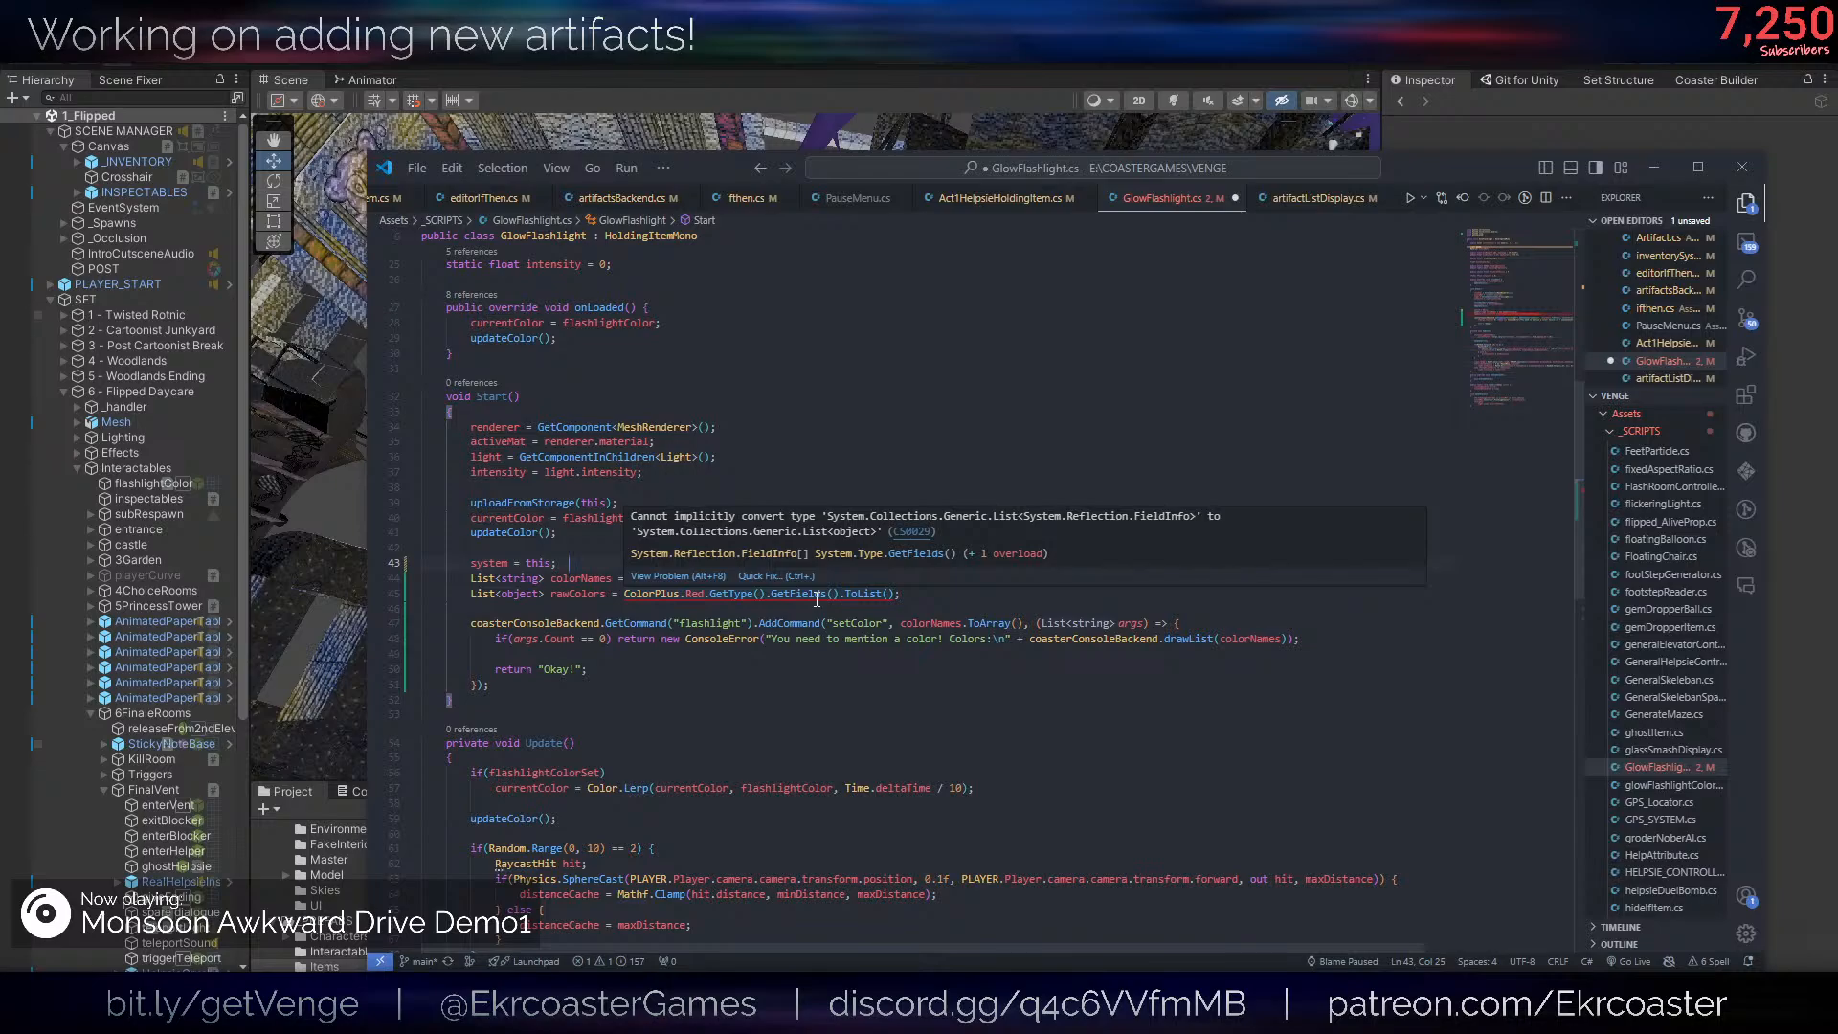
key(ctrl+z)
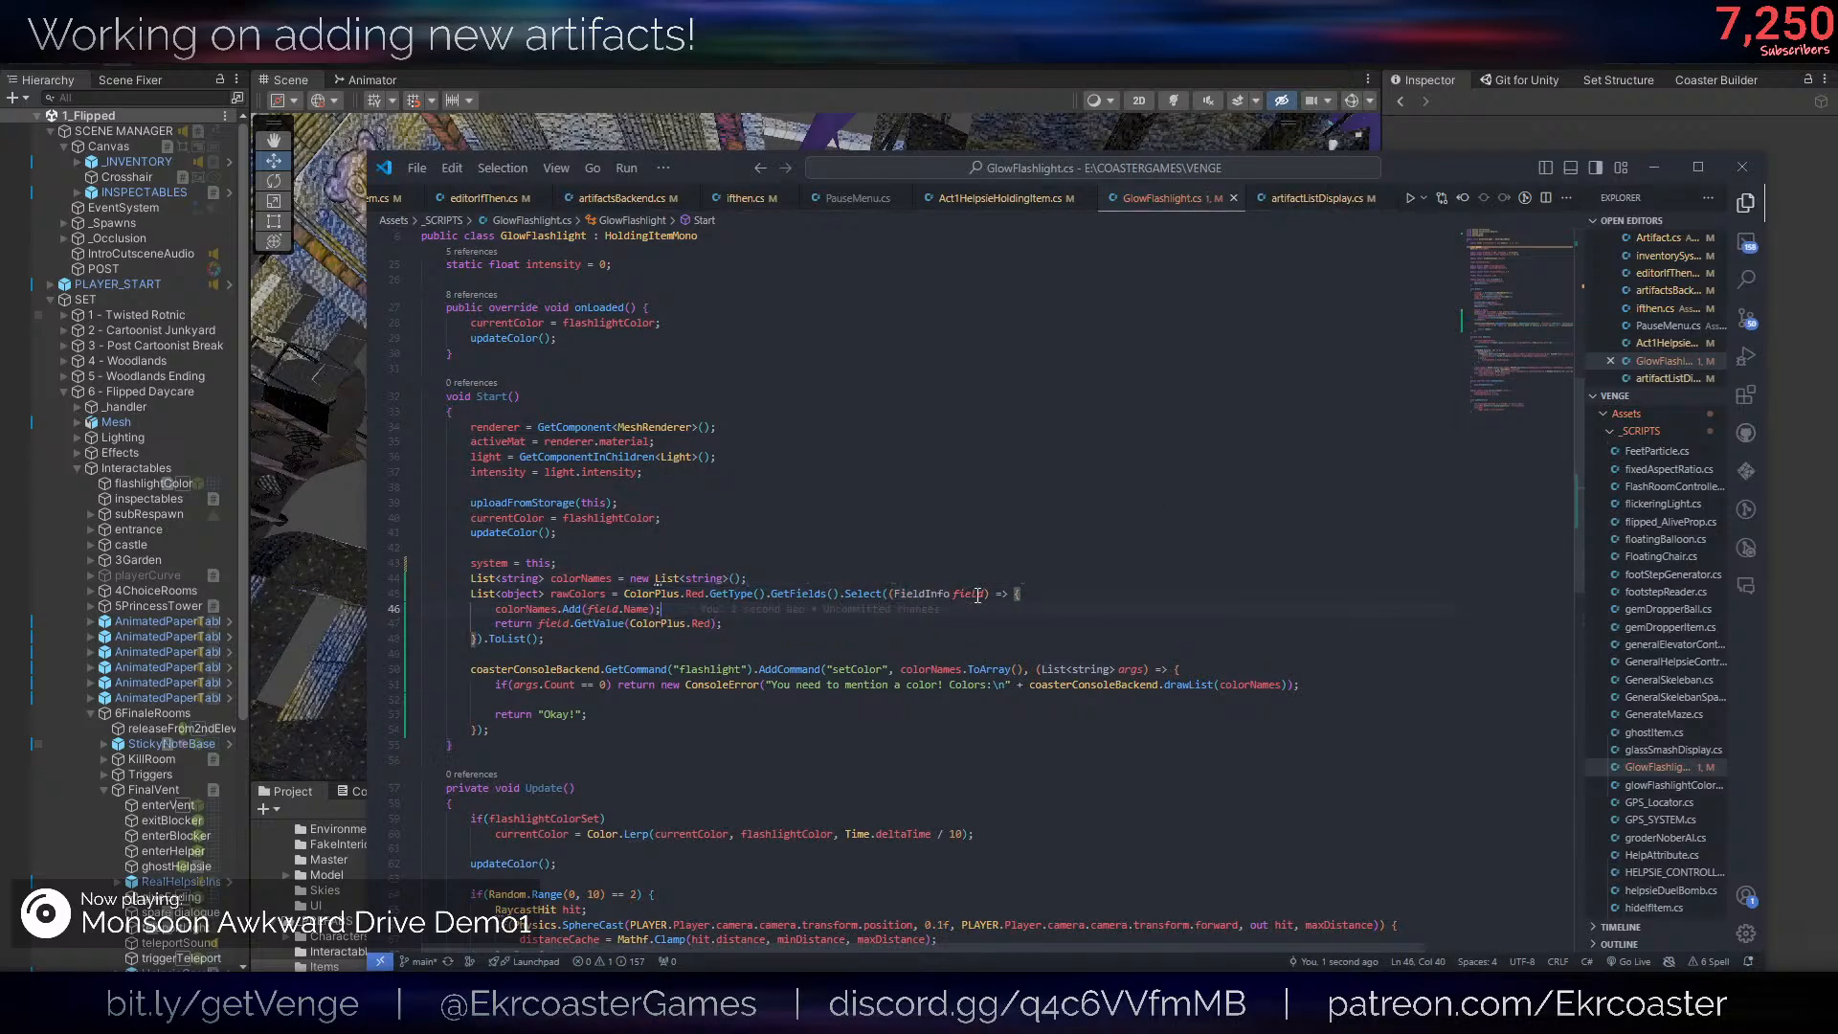
- Insert Debug.Log(field); as the first line of the Select lambda and save the script
key(ctrl+shift+Return)
text(D)
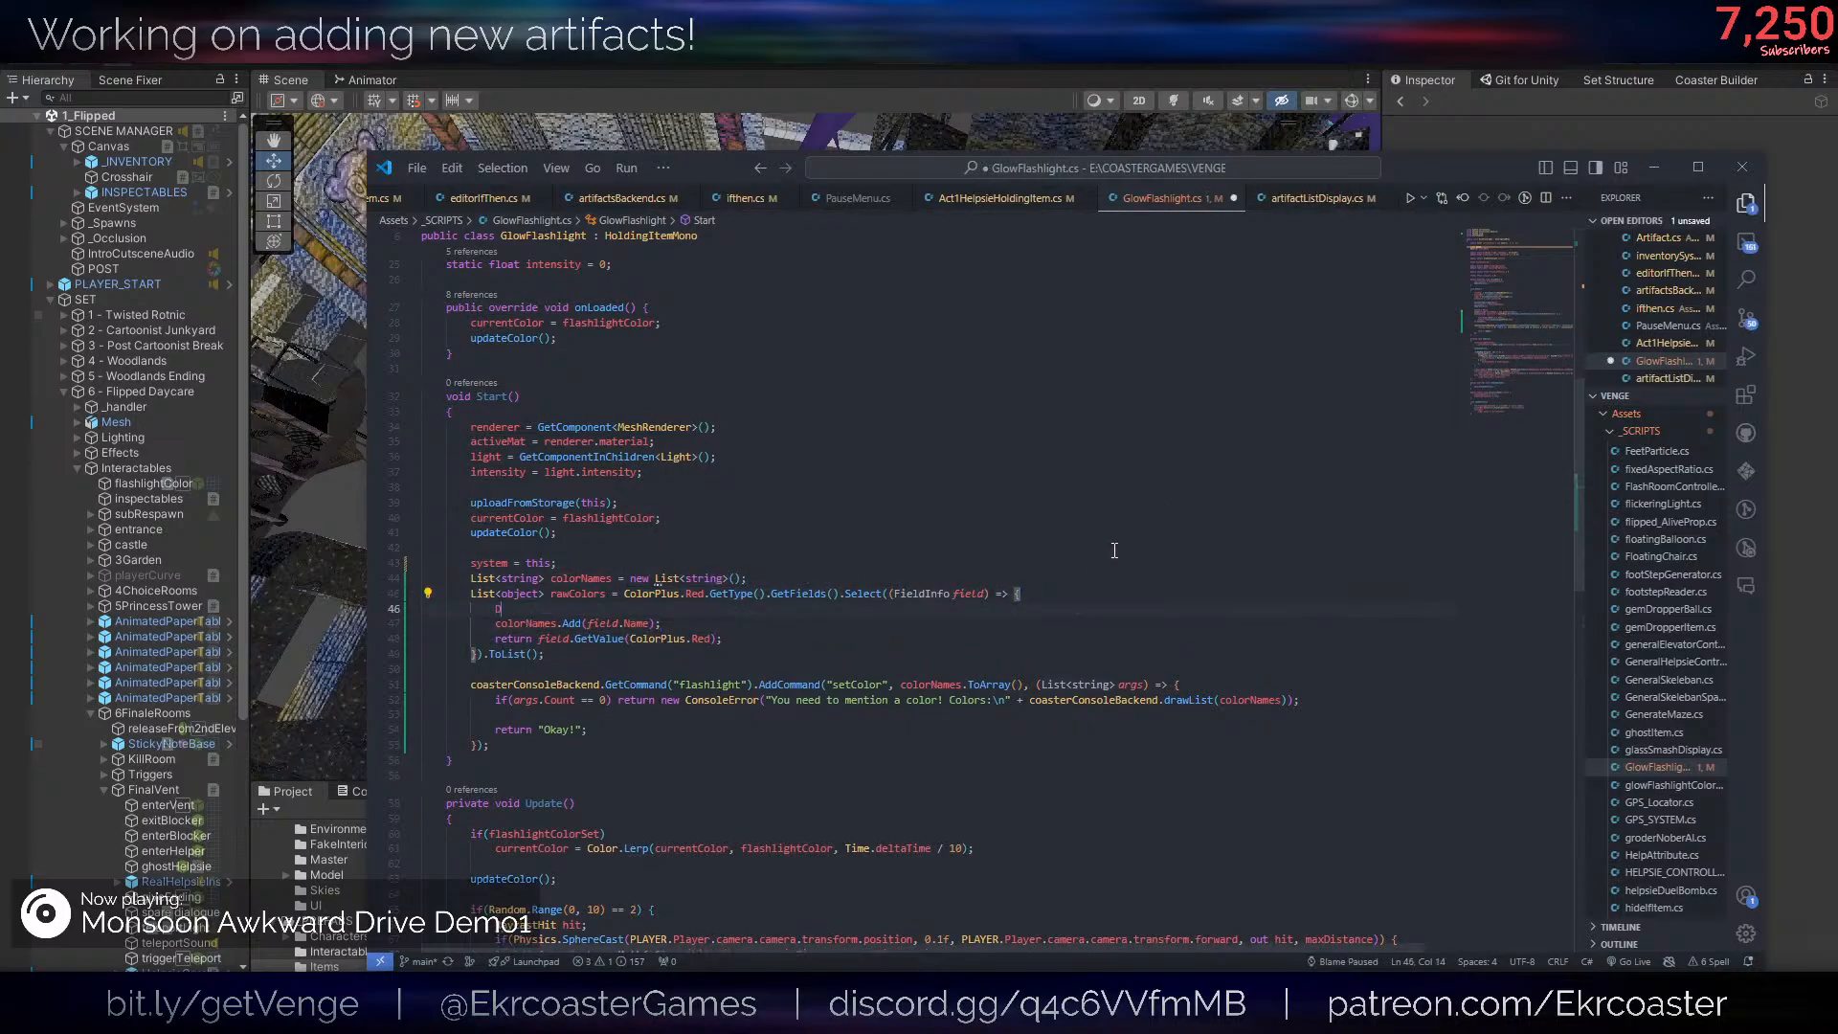
text(ebug.l)
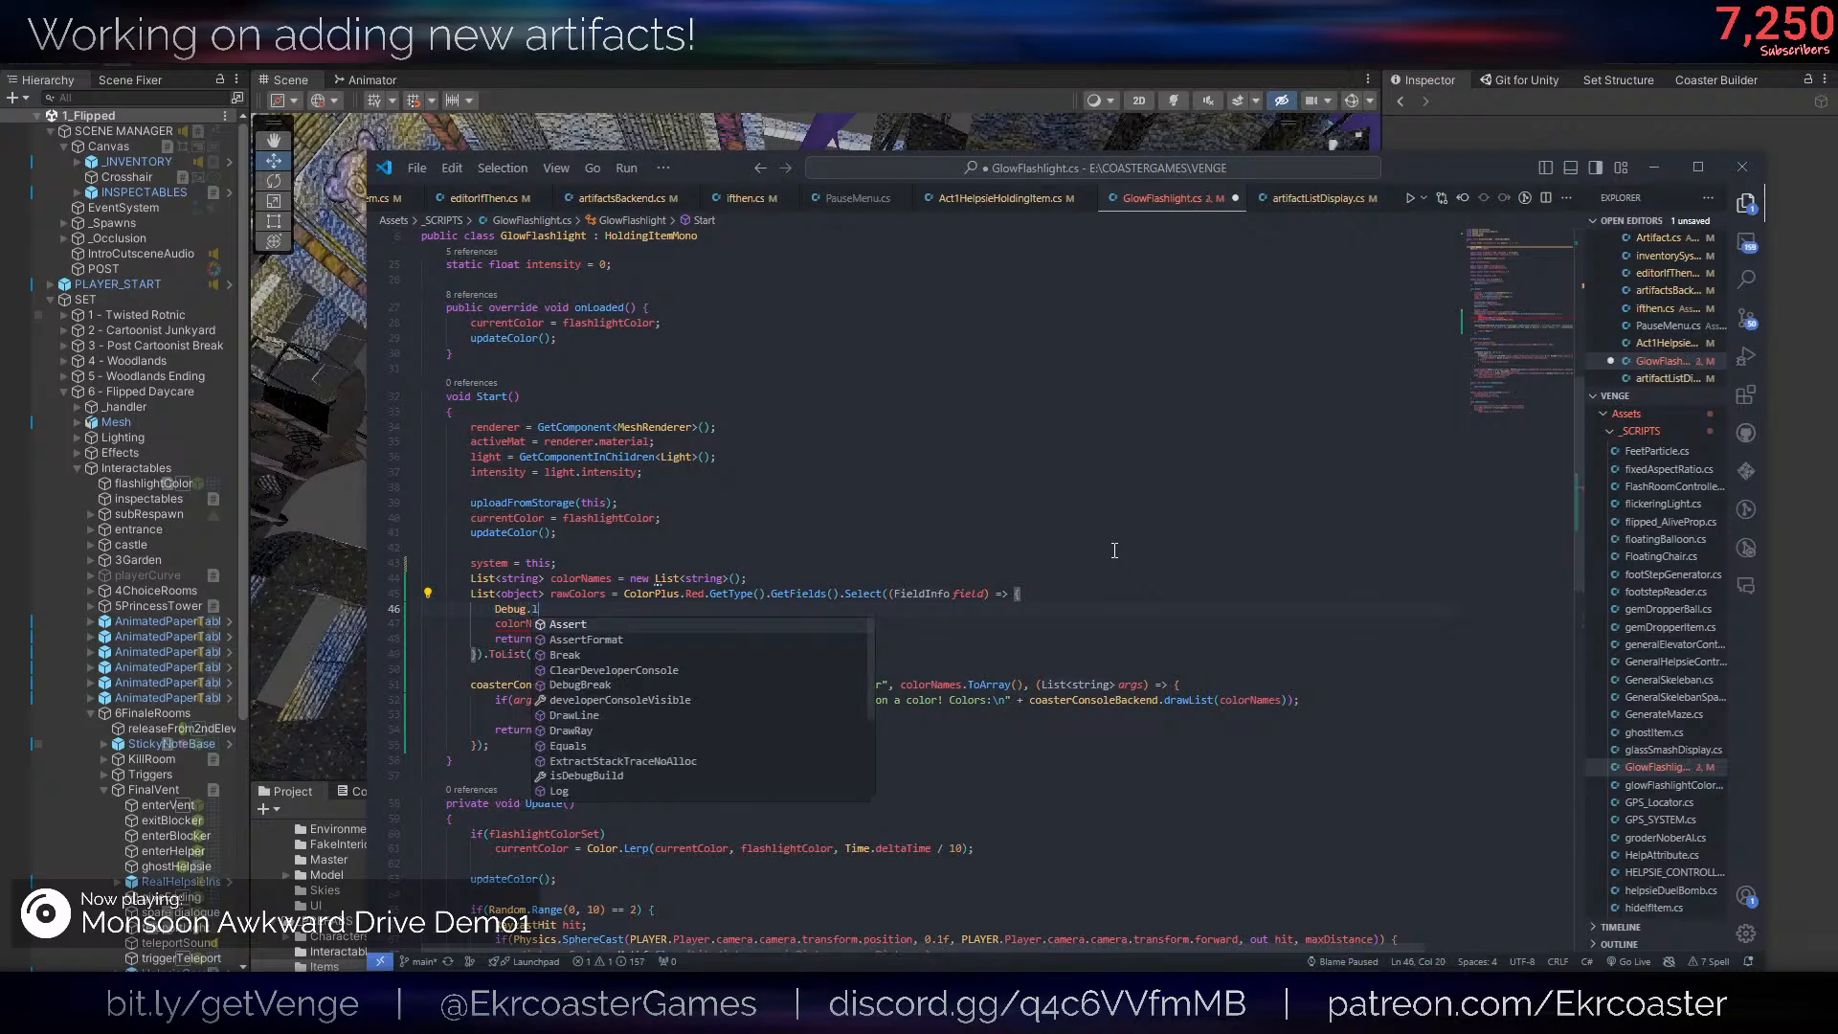
text(og(field);)
key(ctrl+s)
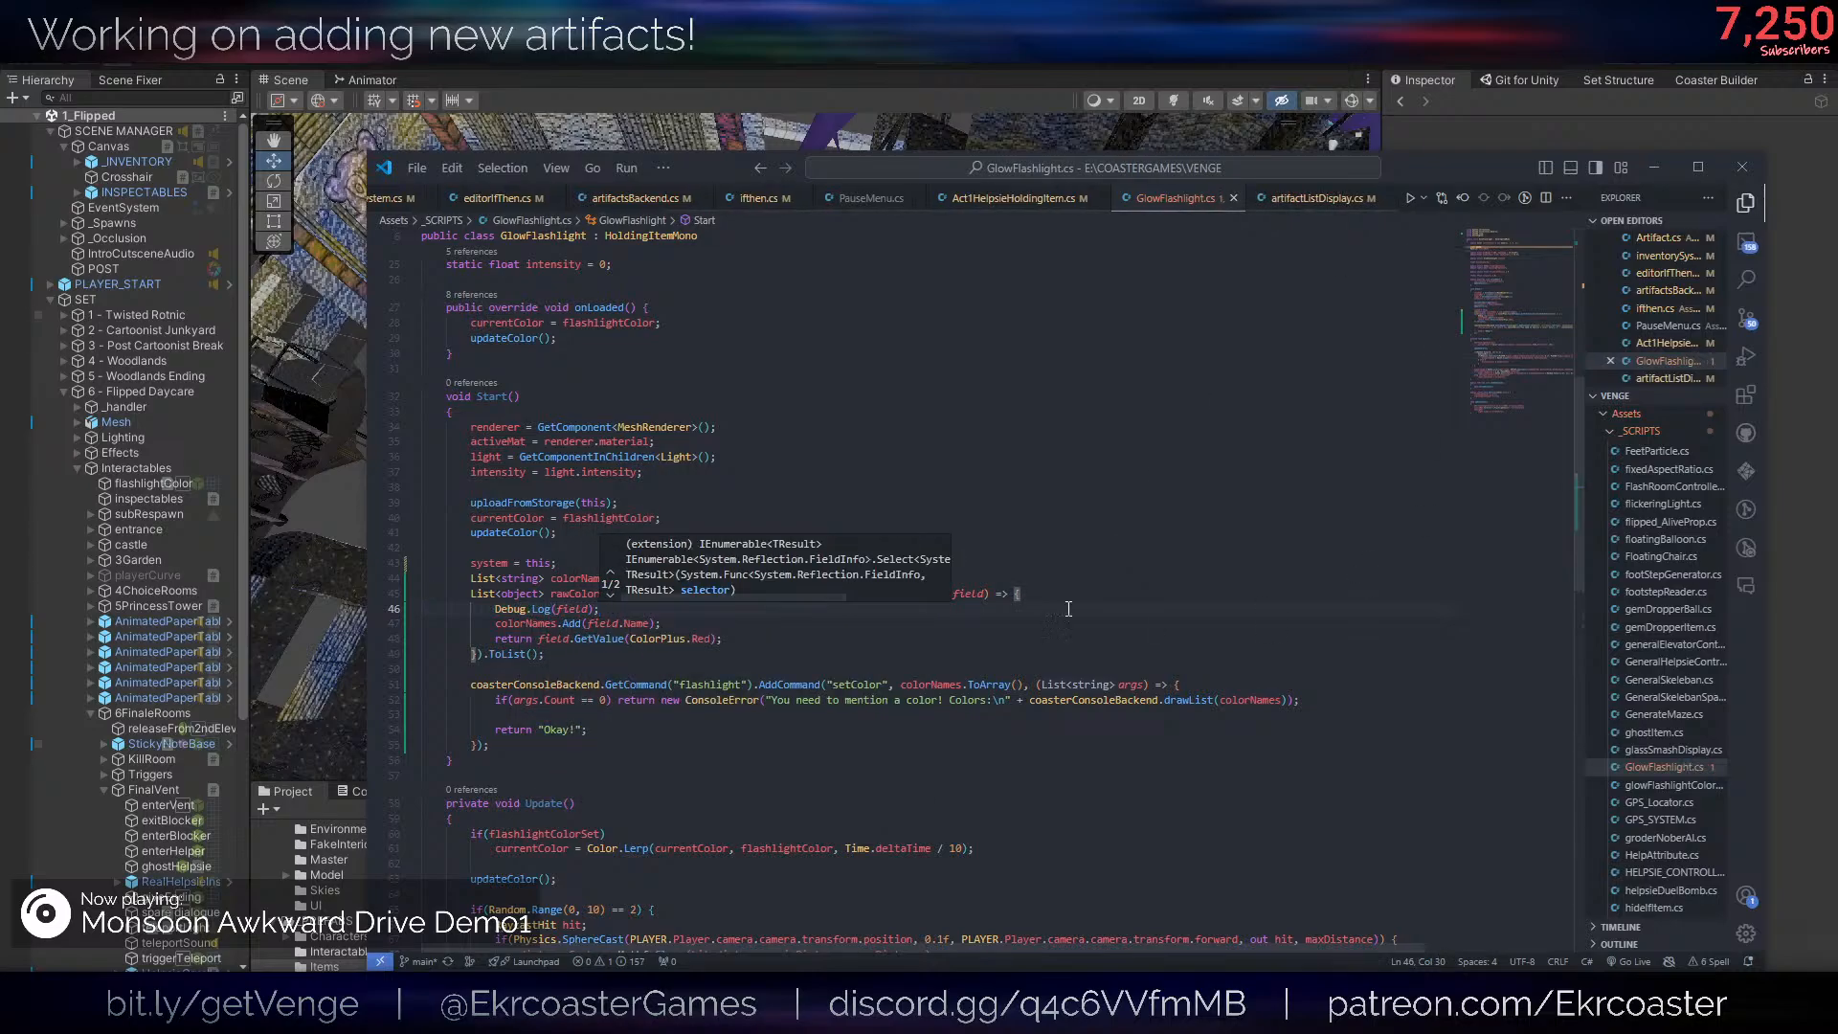
- Move the code editor window out of the way and return to the game in Unity for another test
click(989, 546)
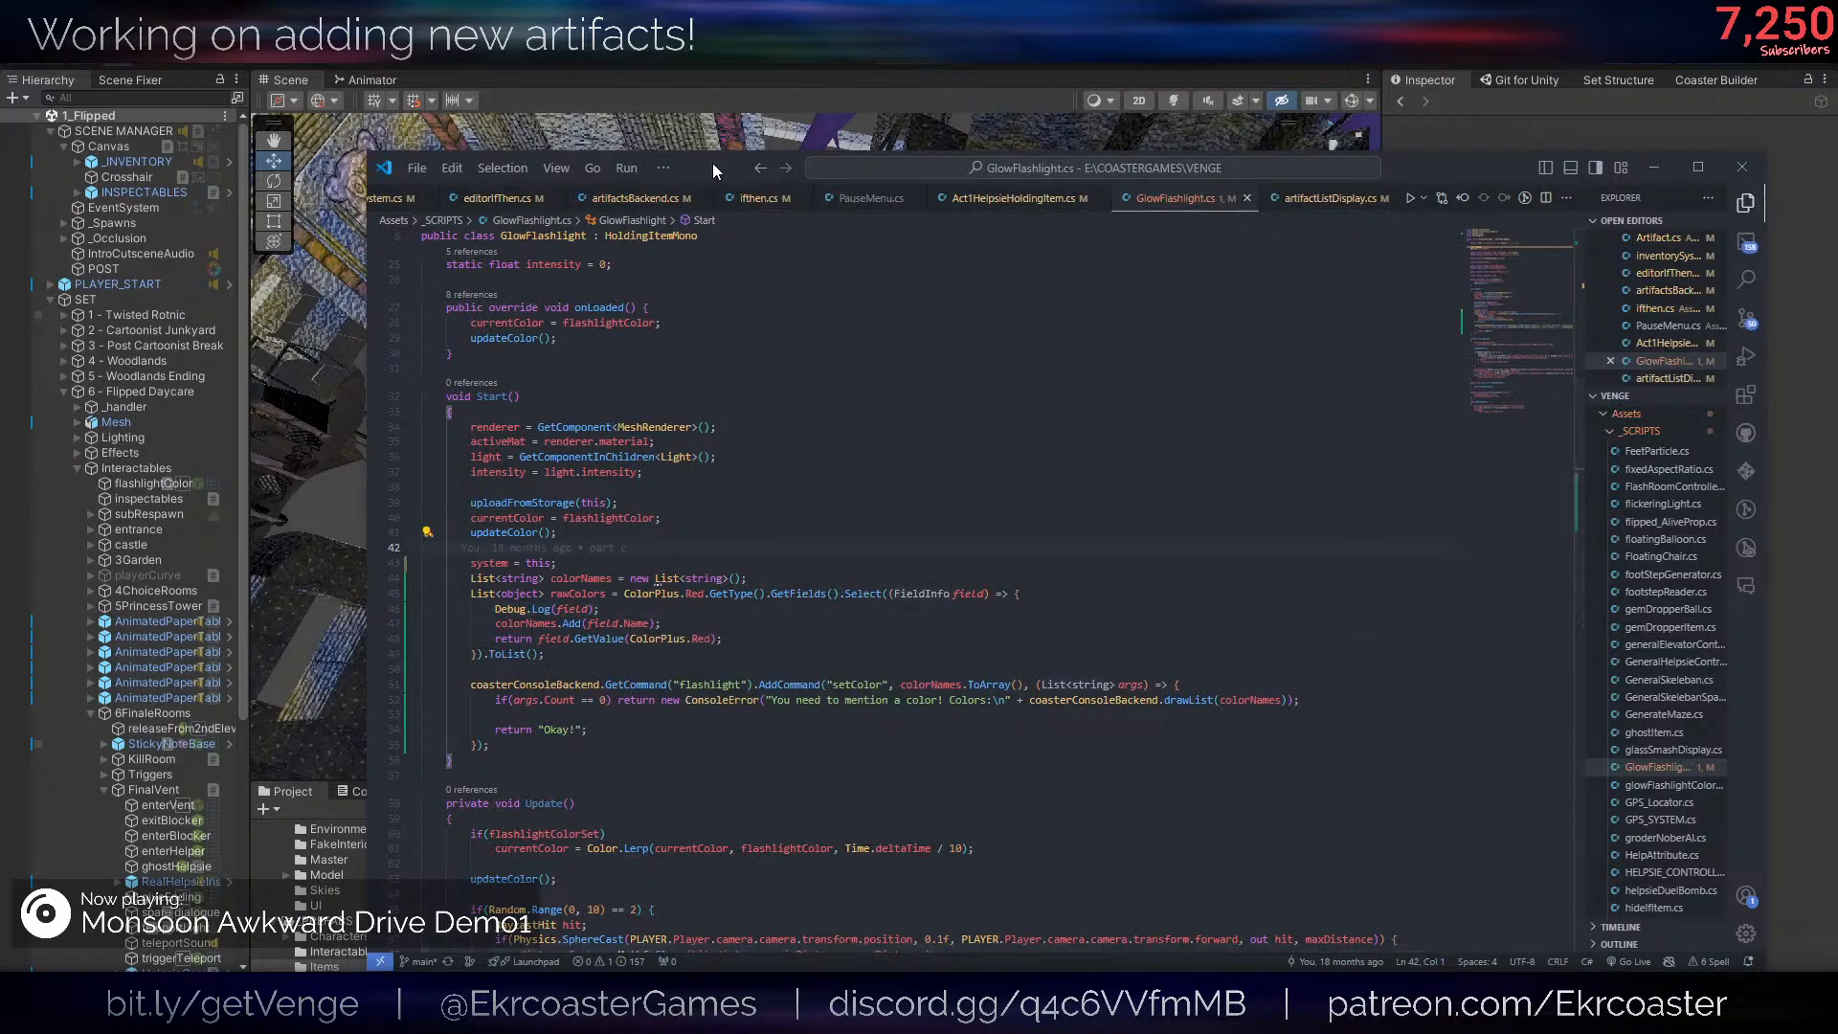
drag(713, 164, 0, 129)
click(730, 249)
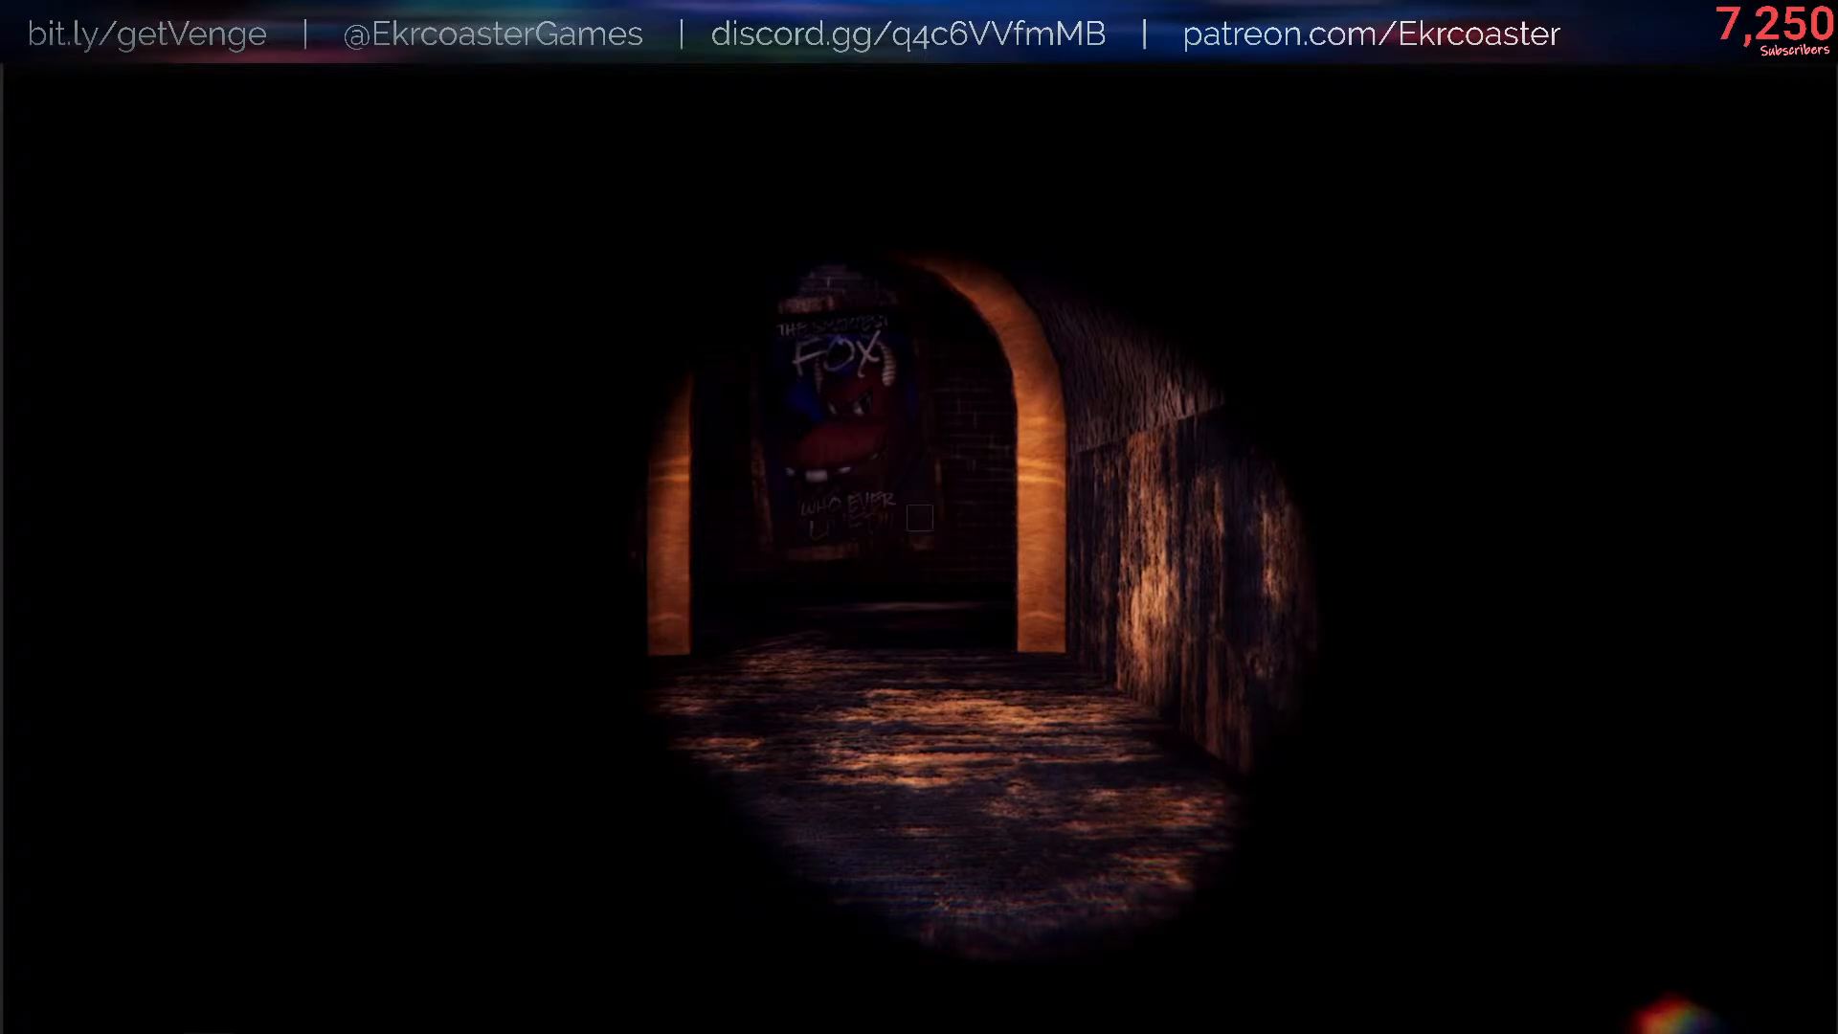
- Run /flashlight setColor without a color in the in-game console to list the available color names
key(slash)
key(Up)
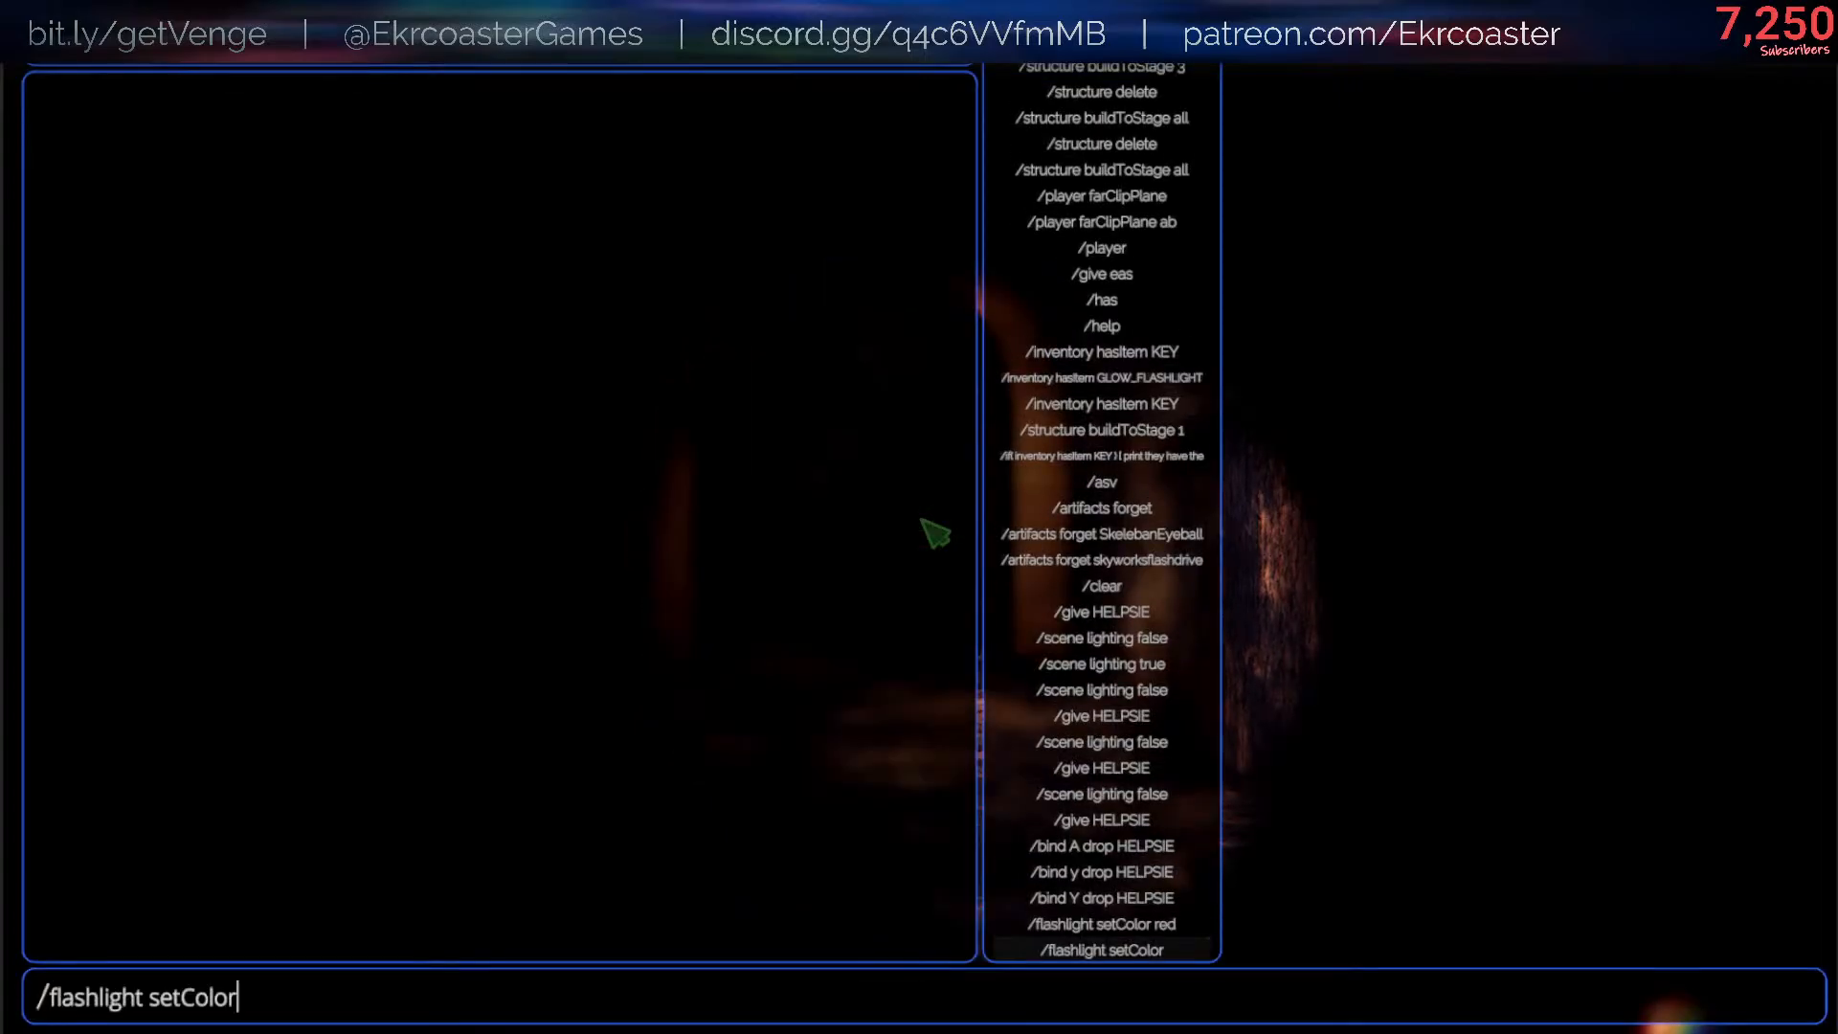
key(Return)
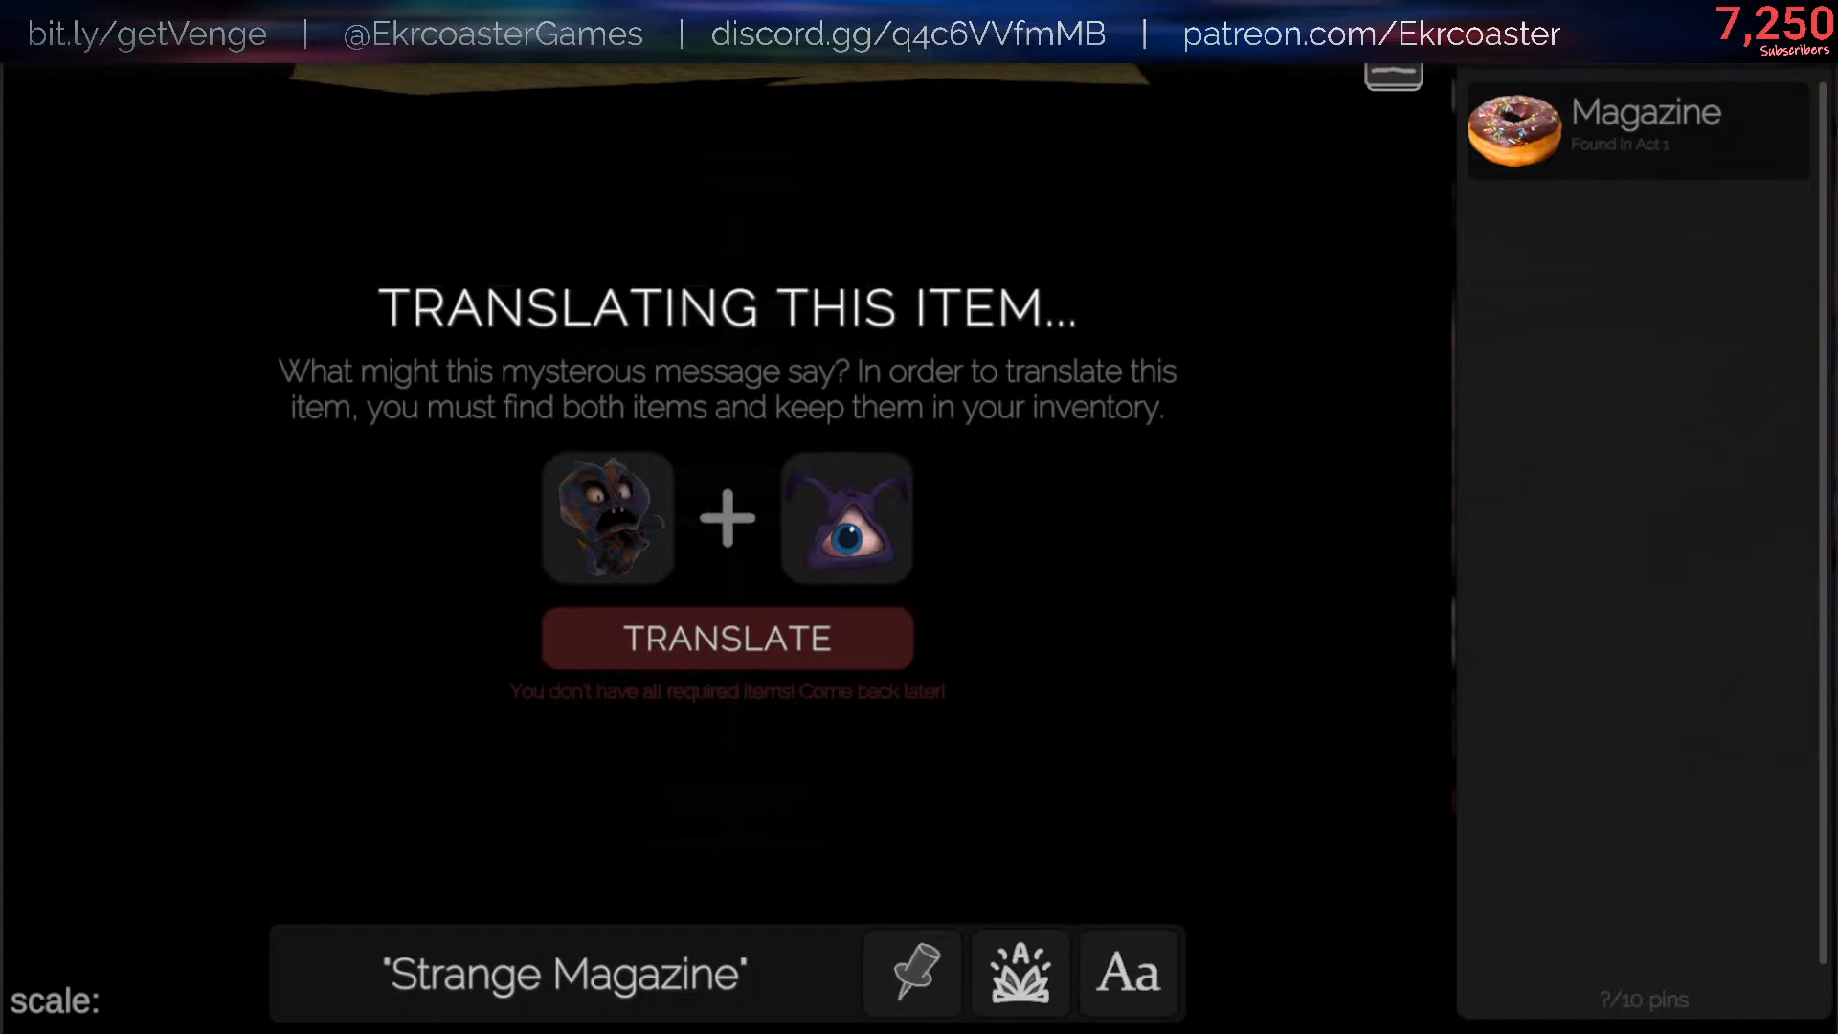
key(Delete)
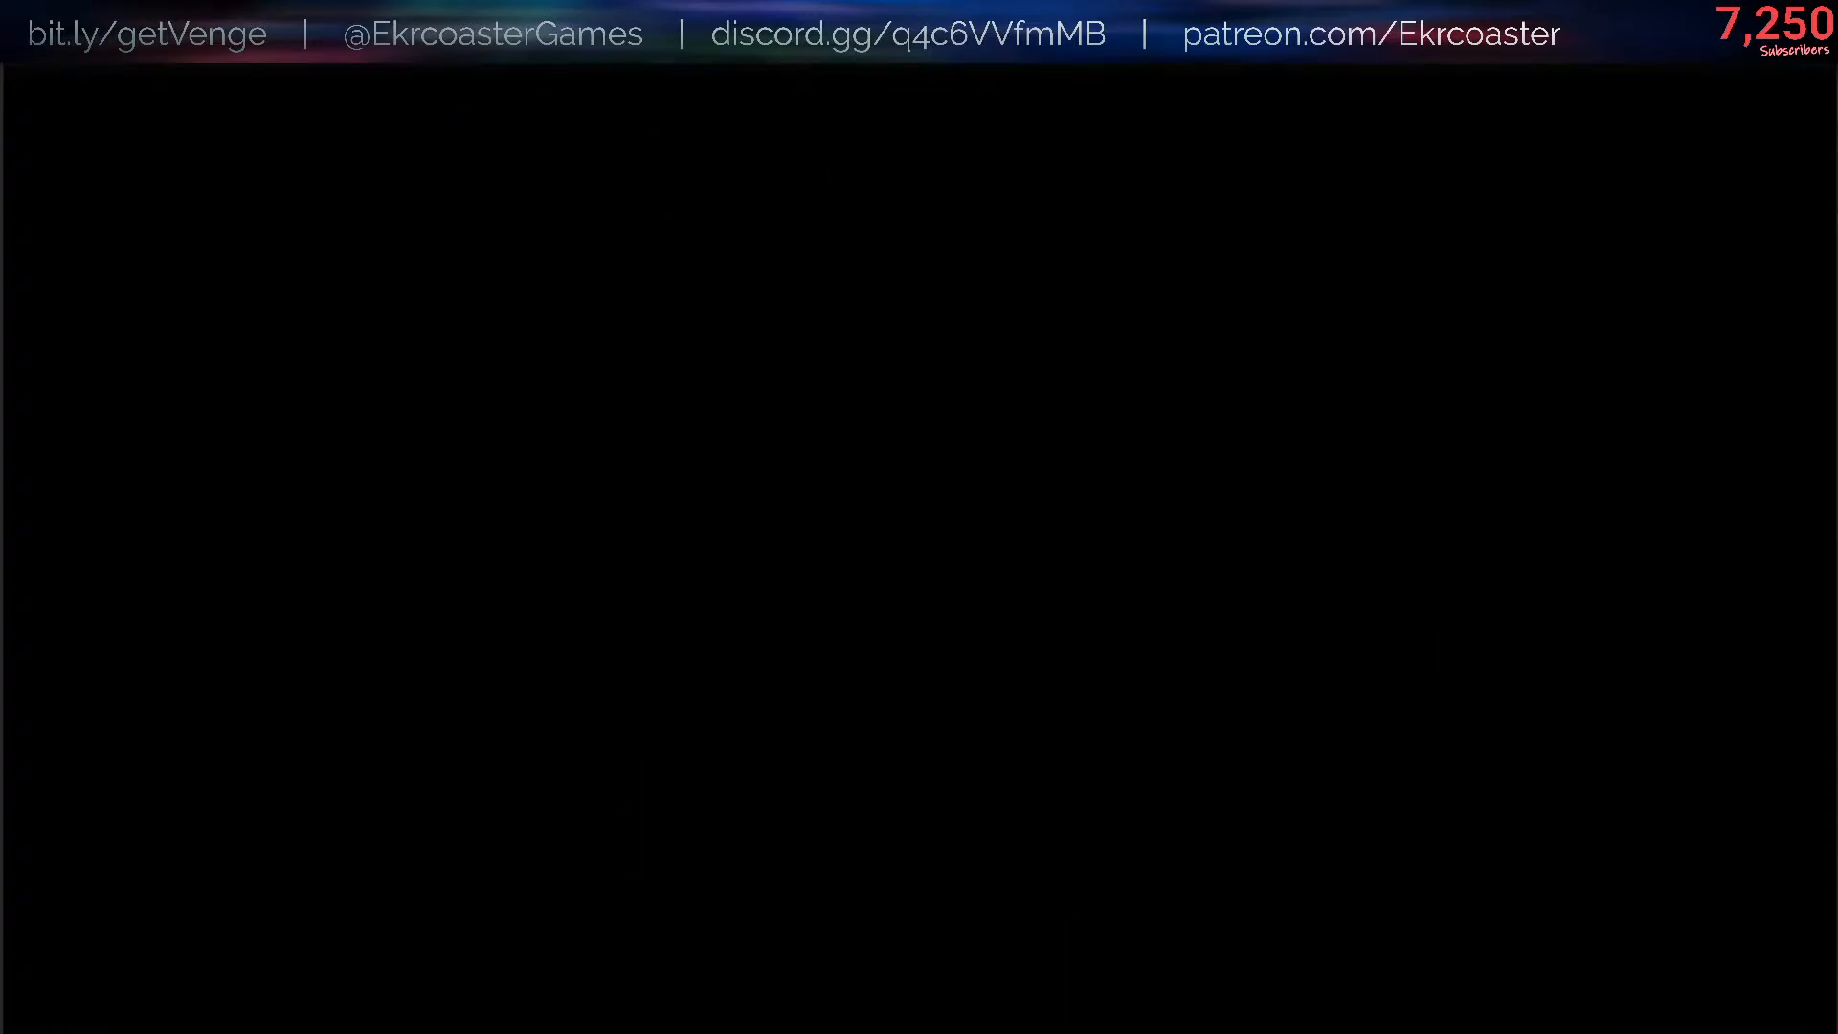
text(/)
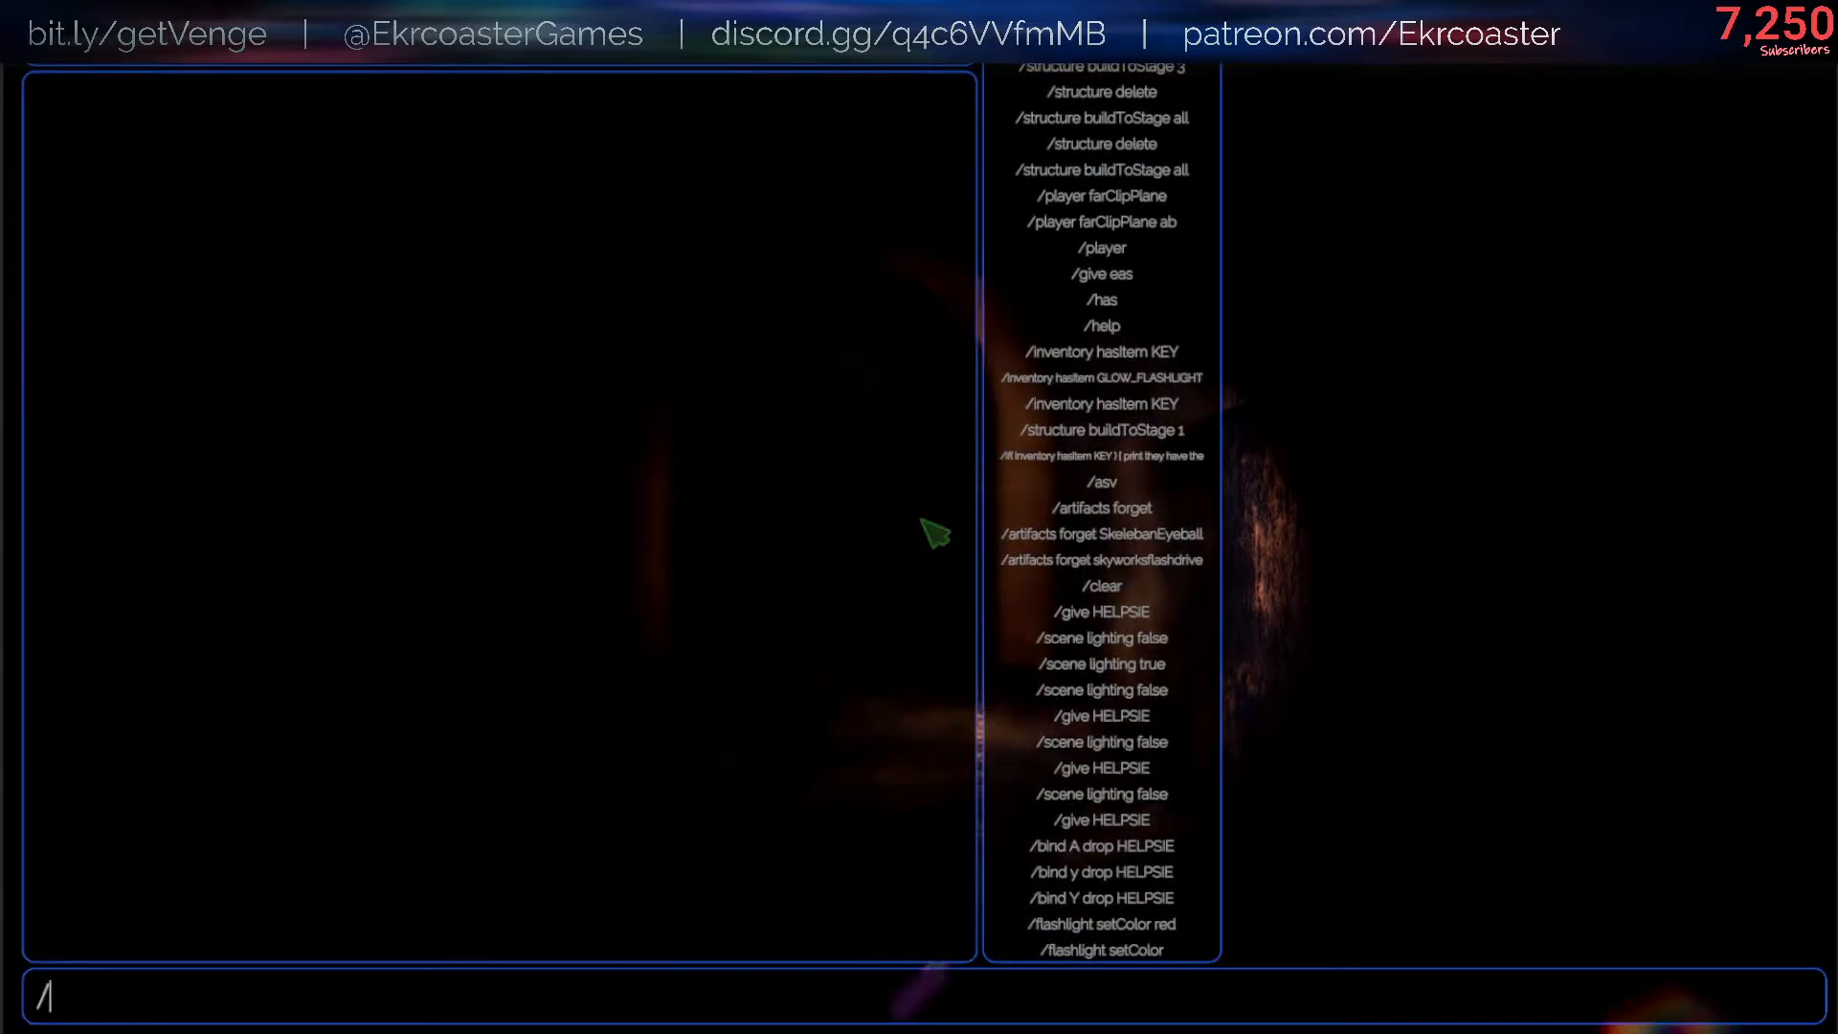
text(flashlight setColor)
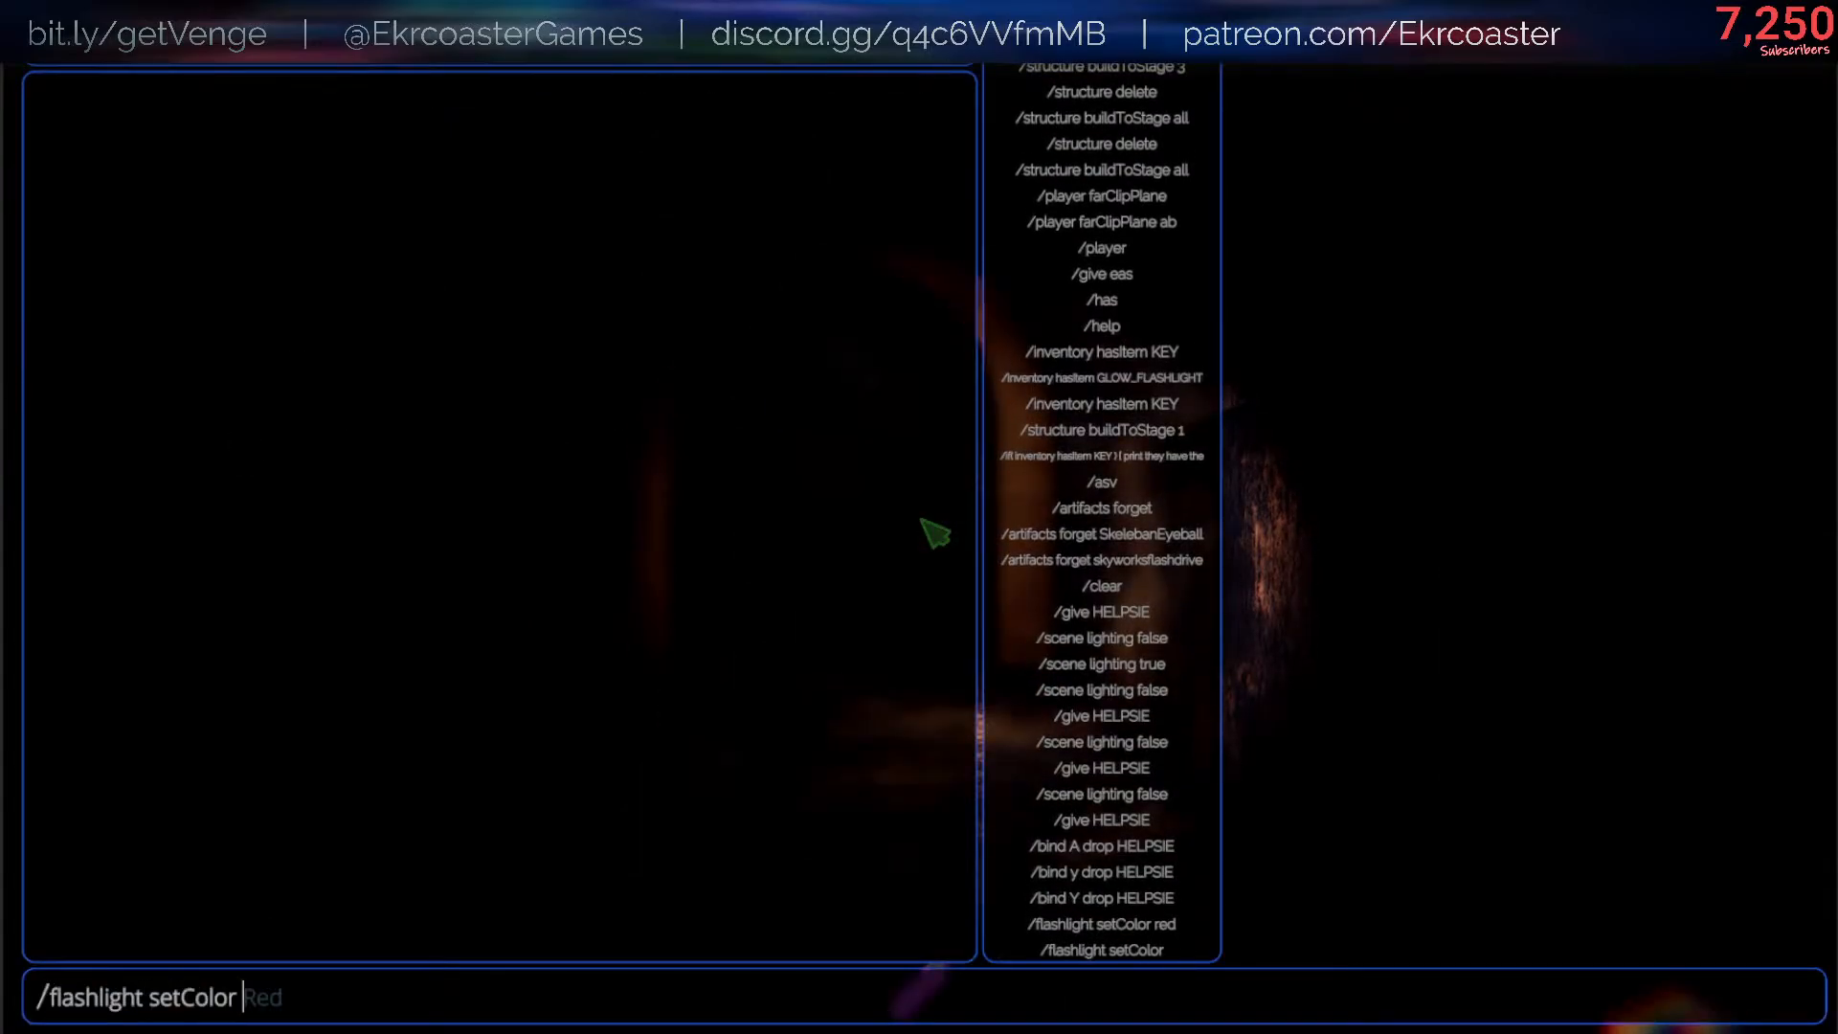
key(Return)
- Recall the last console command, complete its color argument as Yellow, and run /flashlight setColor Yellow
key(Up)
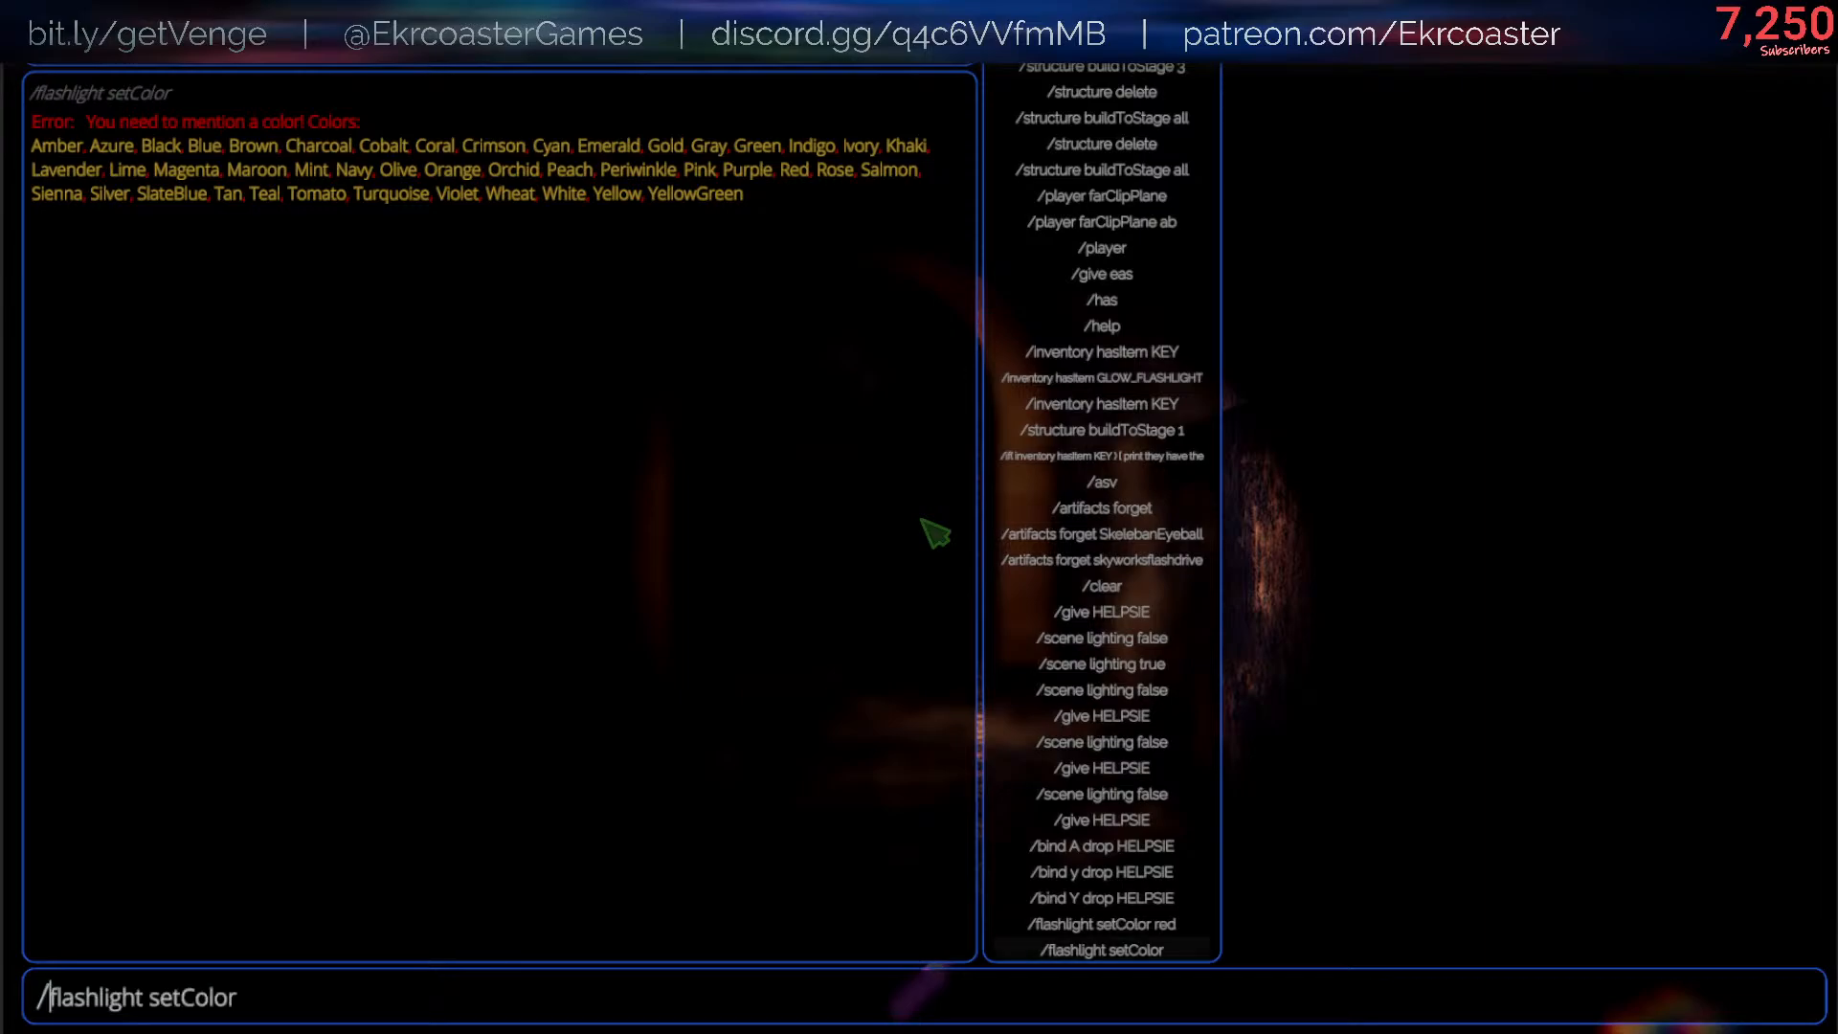
text(ye)
key(Tab)
key(Return)
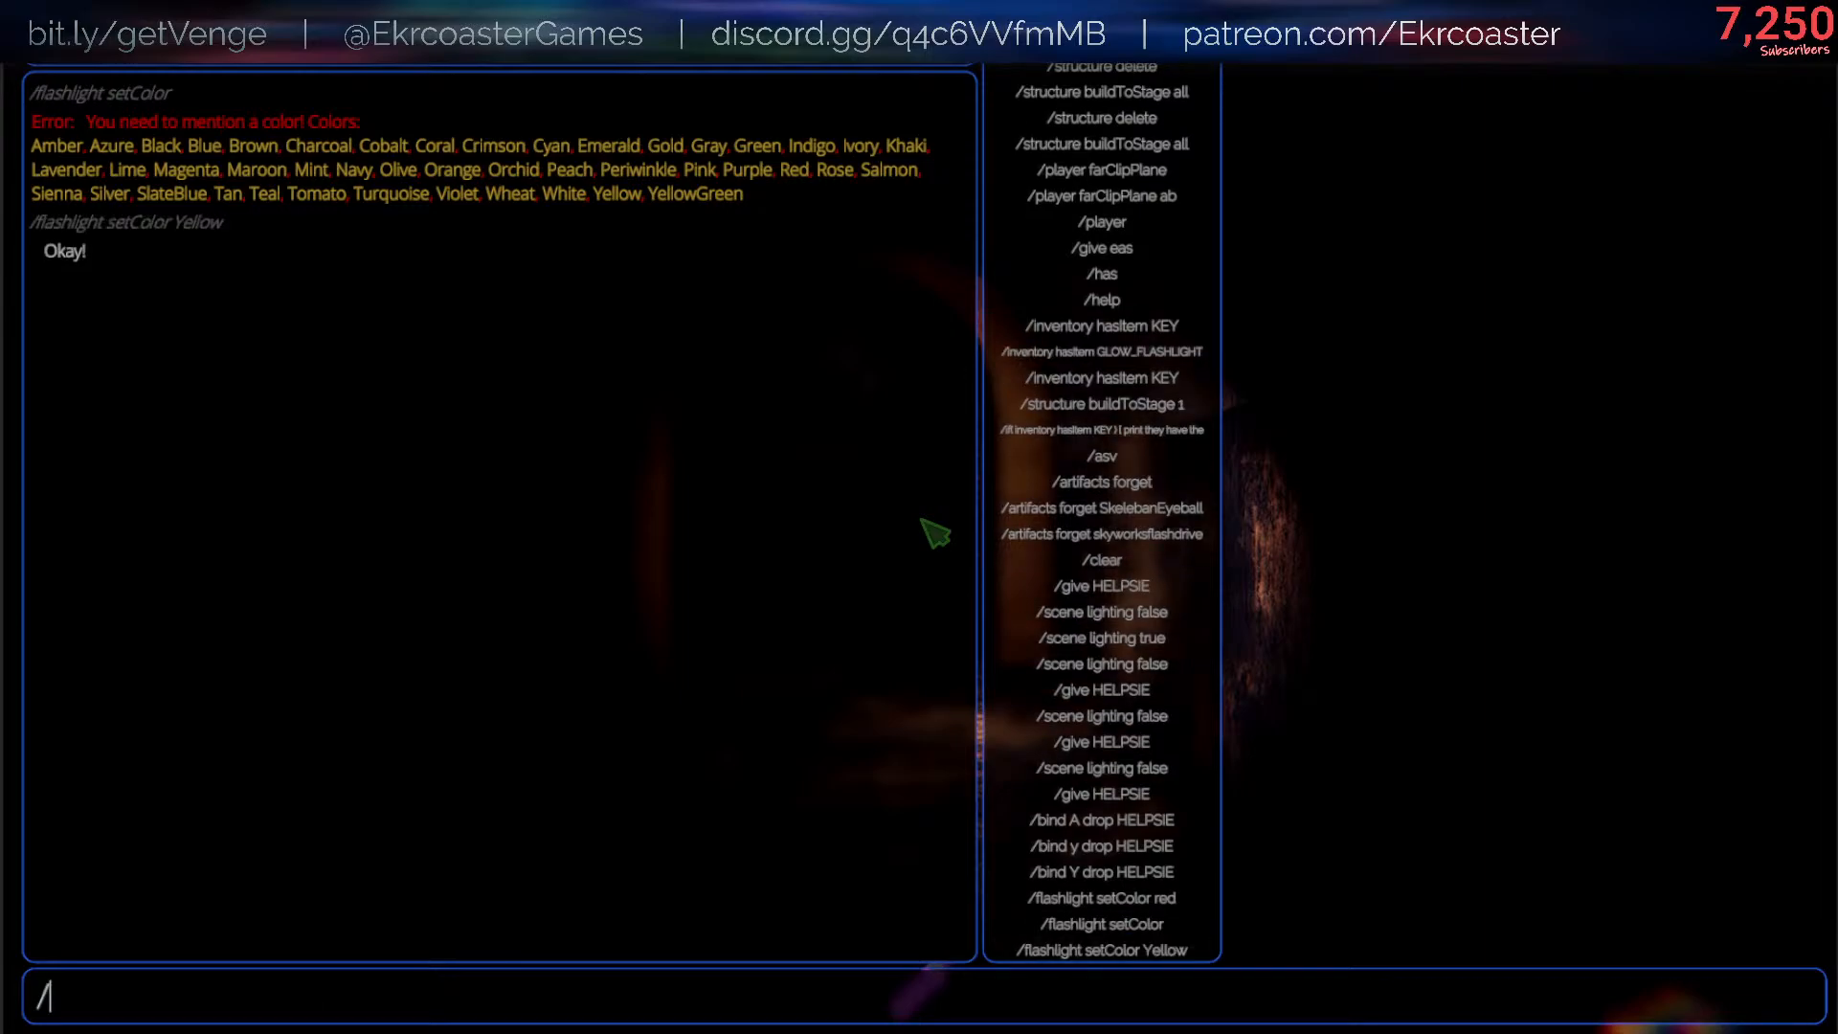
- Recall the Yellow setColor command, add g to its color argument, accept the suggested completion, and run it
key(Up)
key(Up)
key(Down)
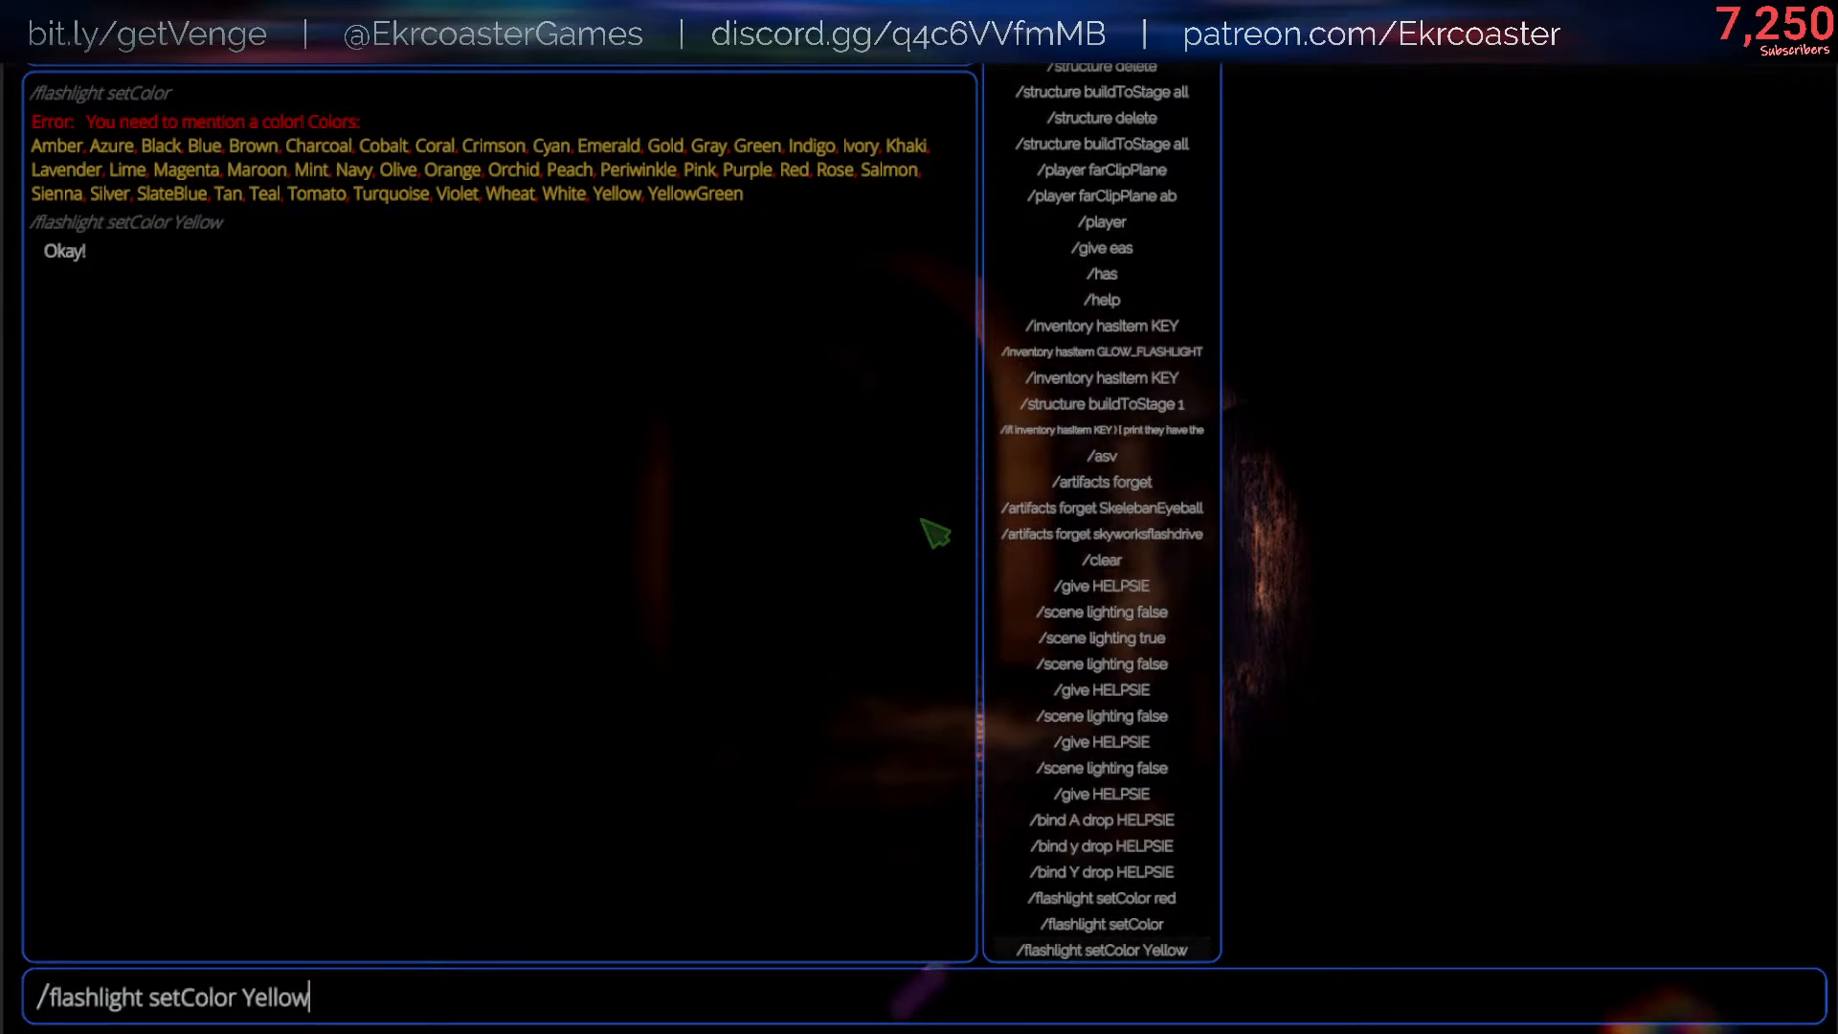
text(g)
key(Tab)
key(Return)
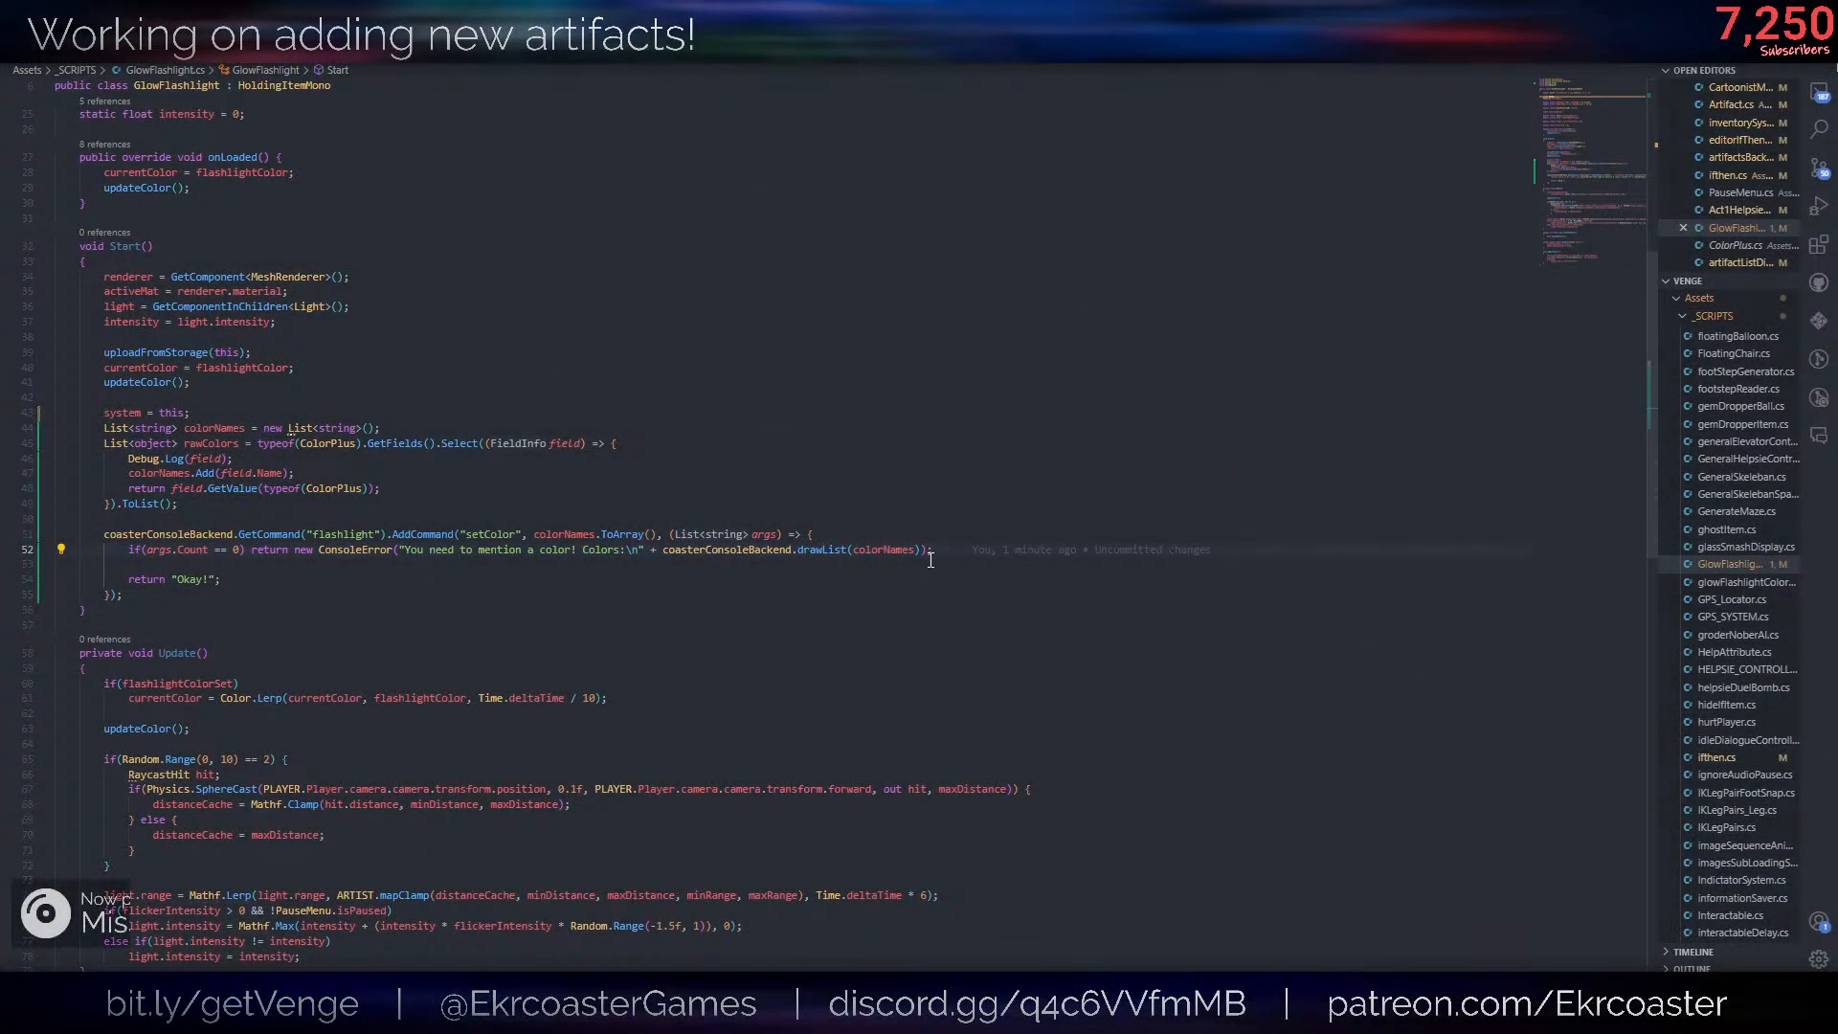
- Below the args.Count check in the setColor callback, add the line Color color = typeof(ColorPlus).GetField(args[0]);
key(Return)
key(Return)
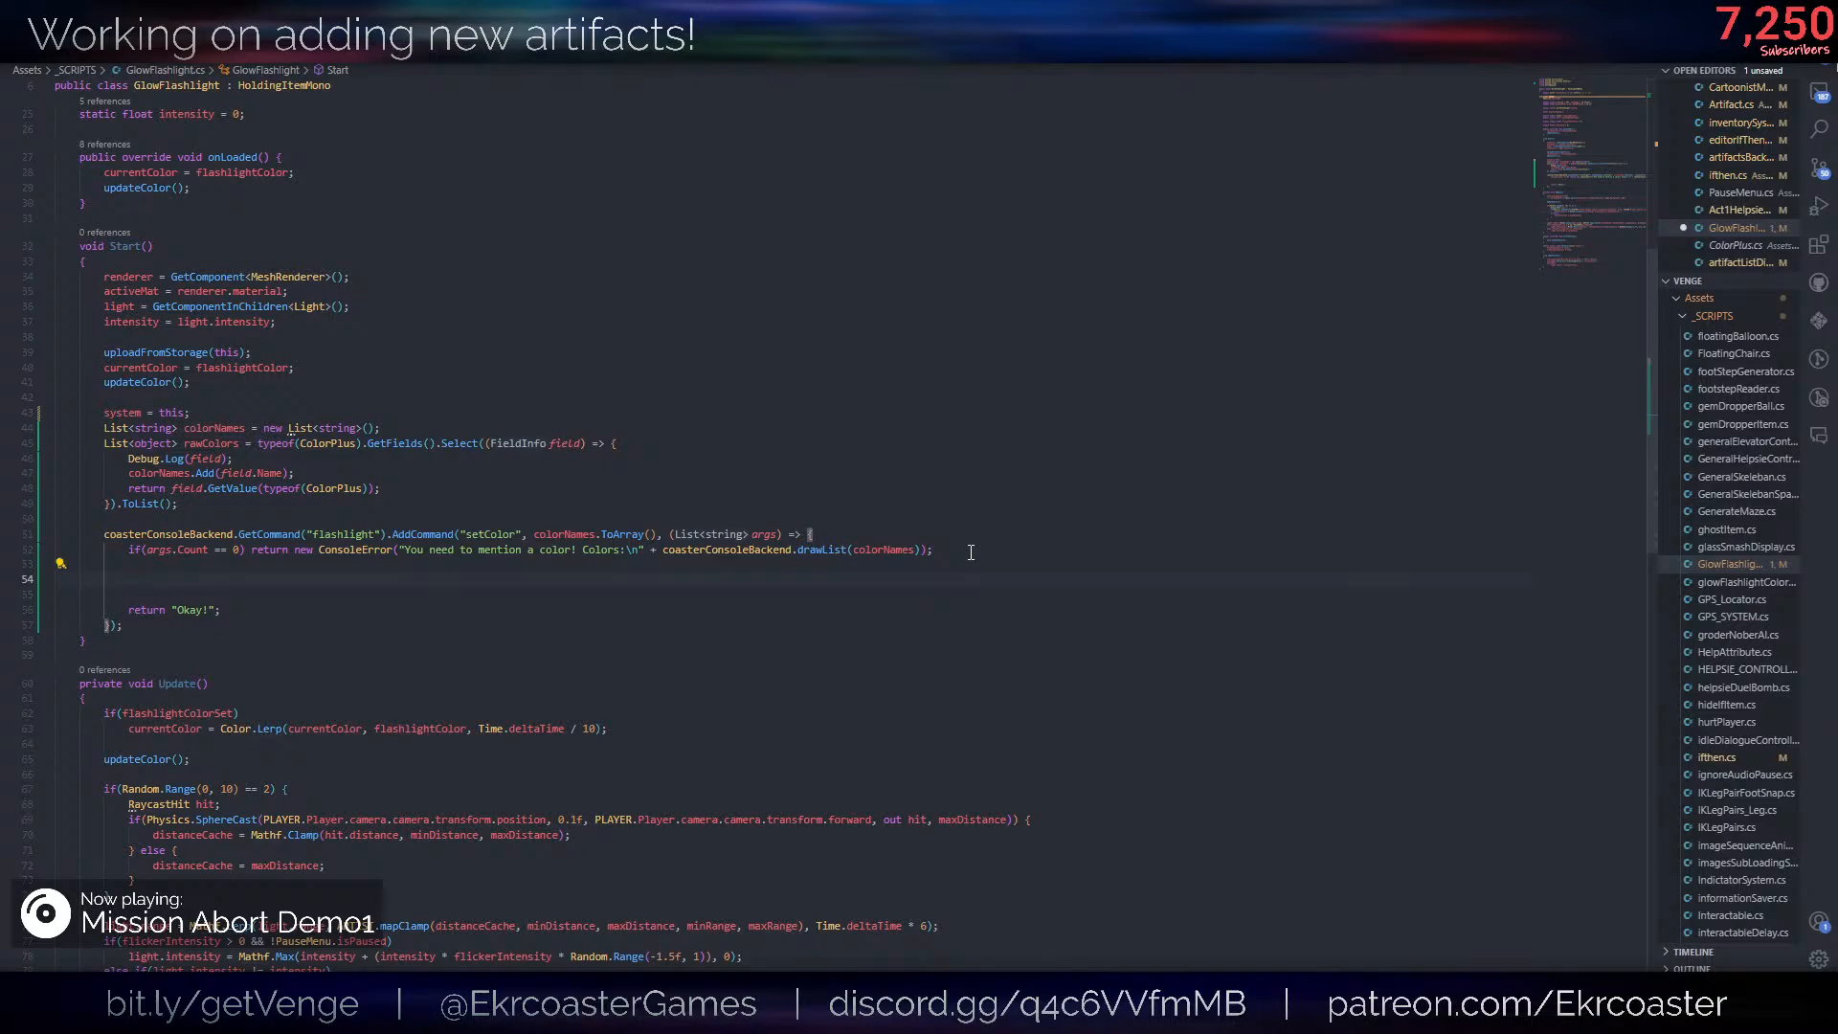
text(Color)
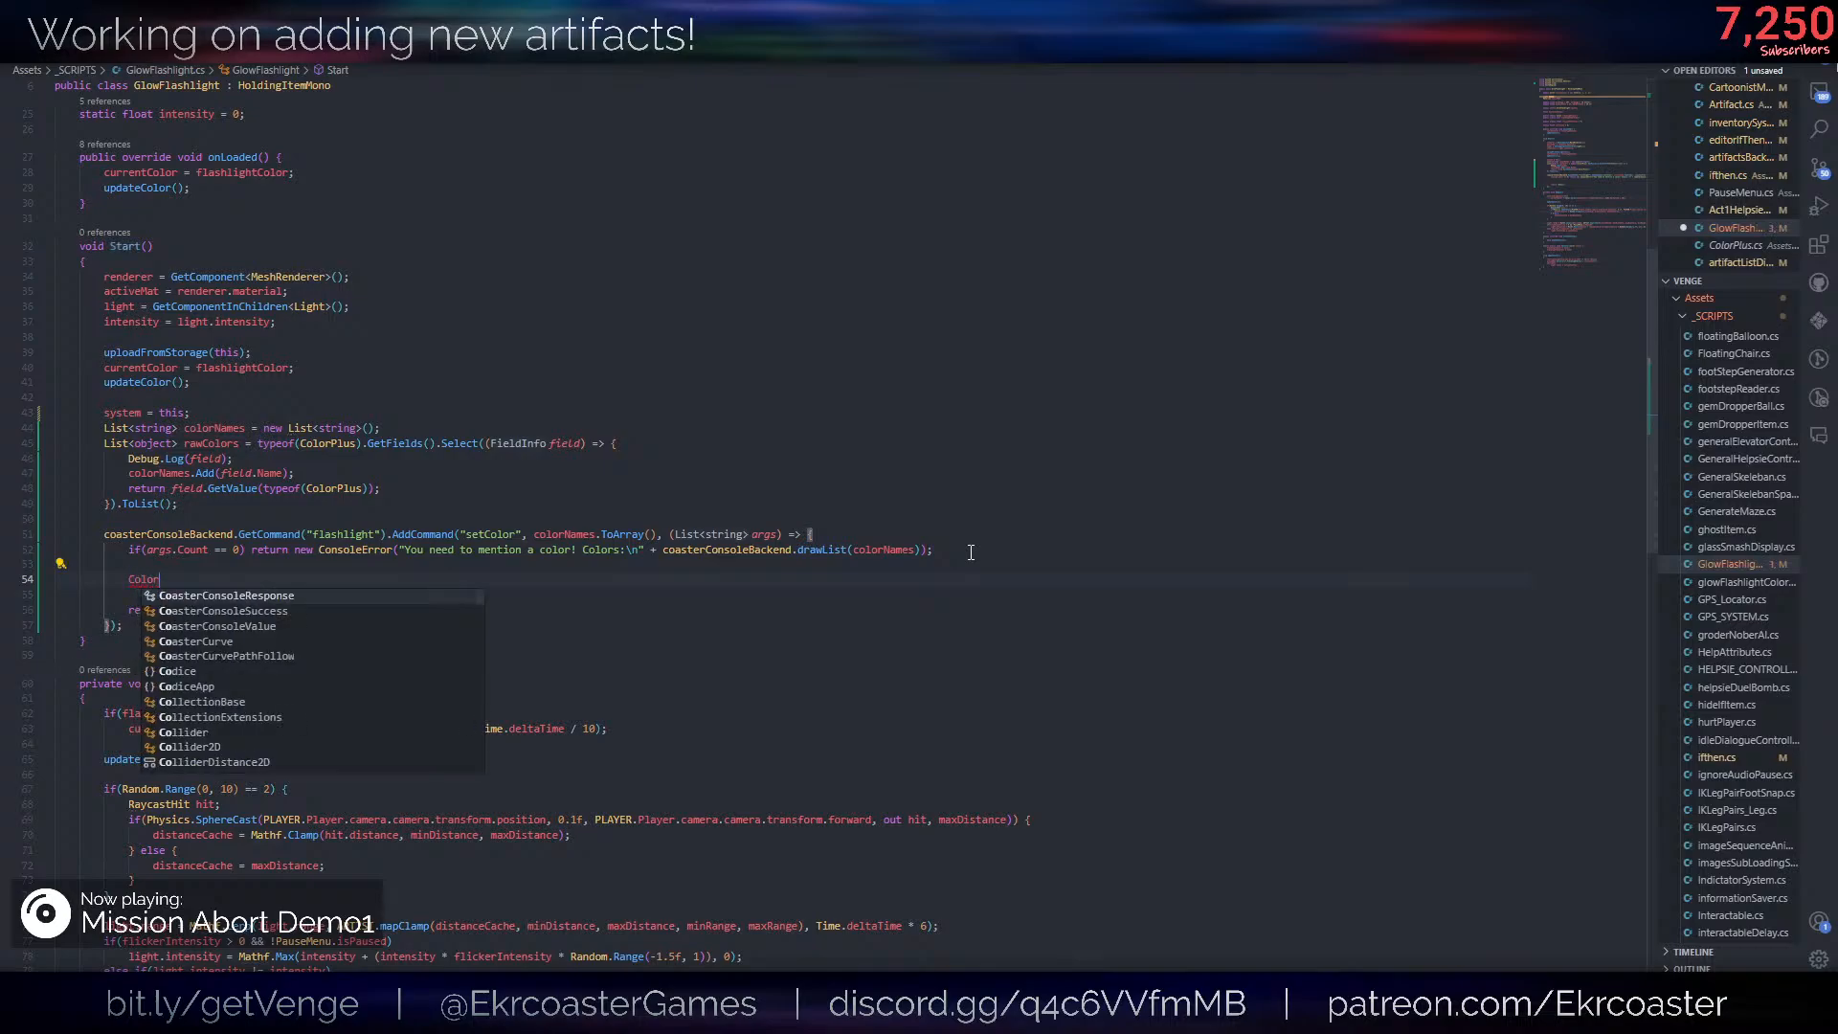
text( color = )
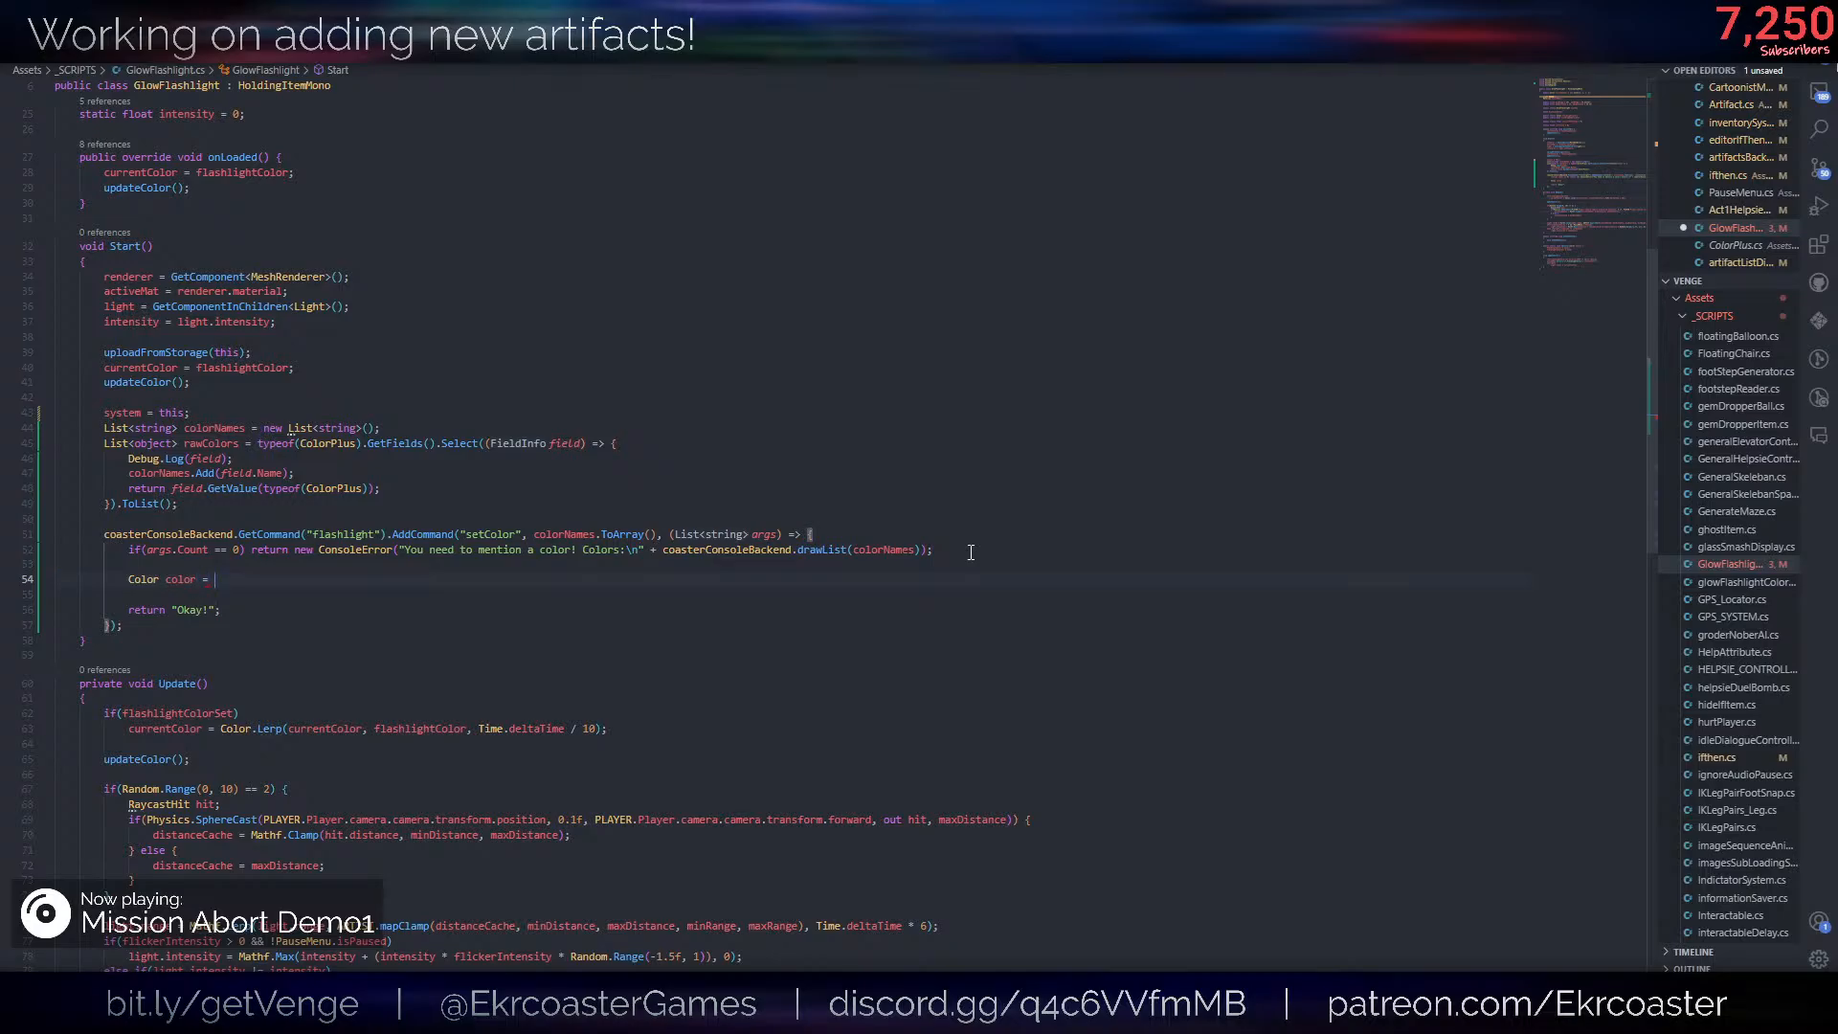
text(typeof(ColorPl)
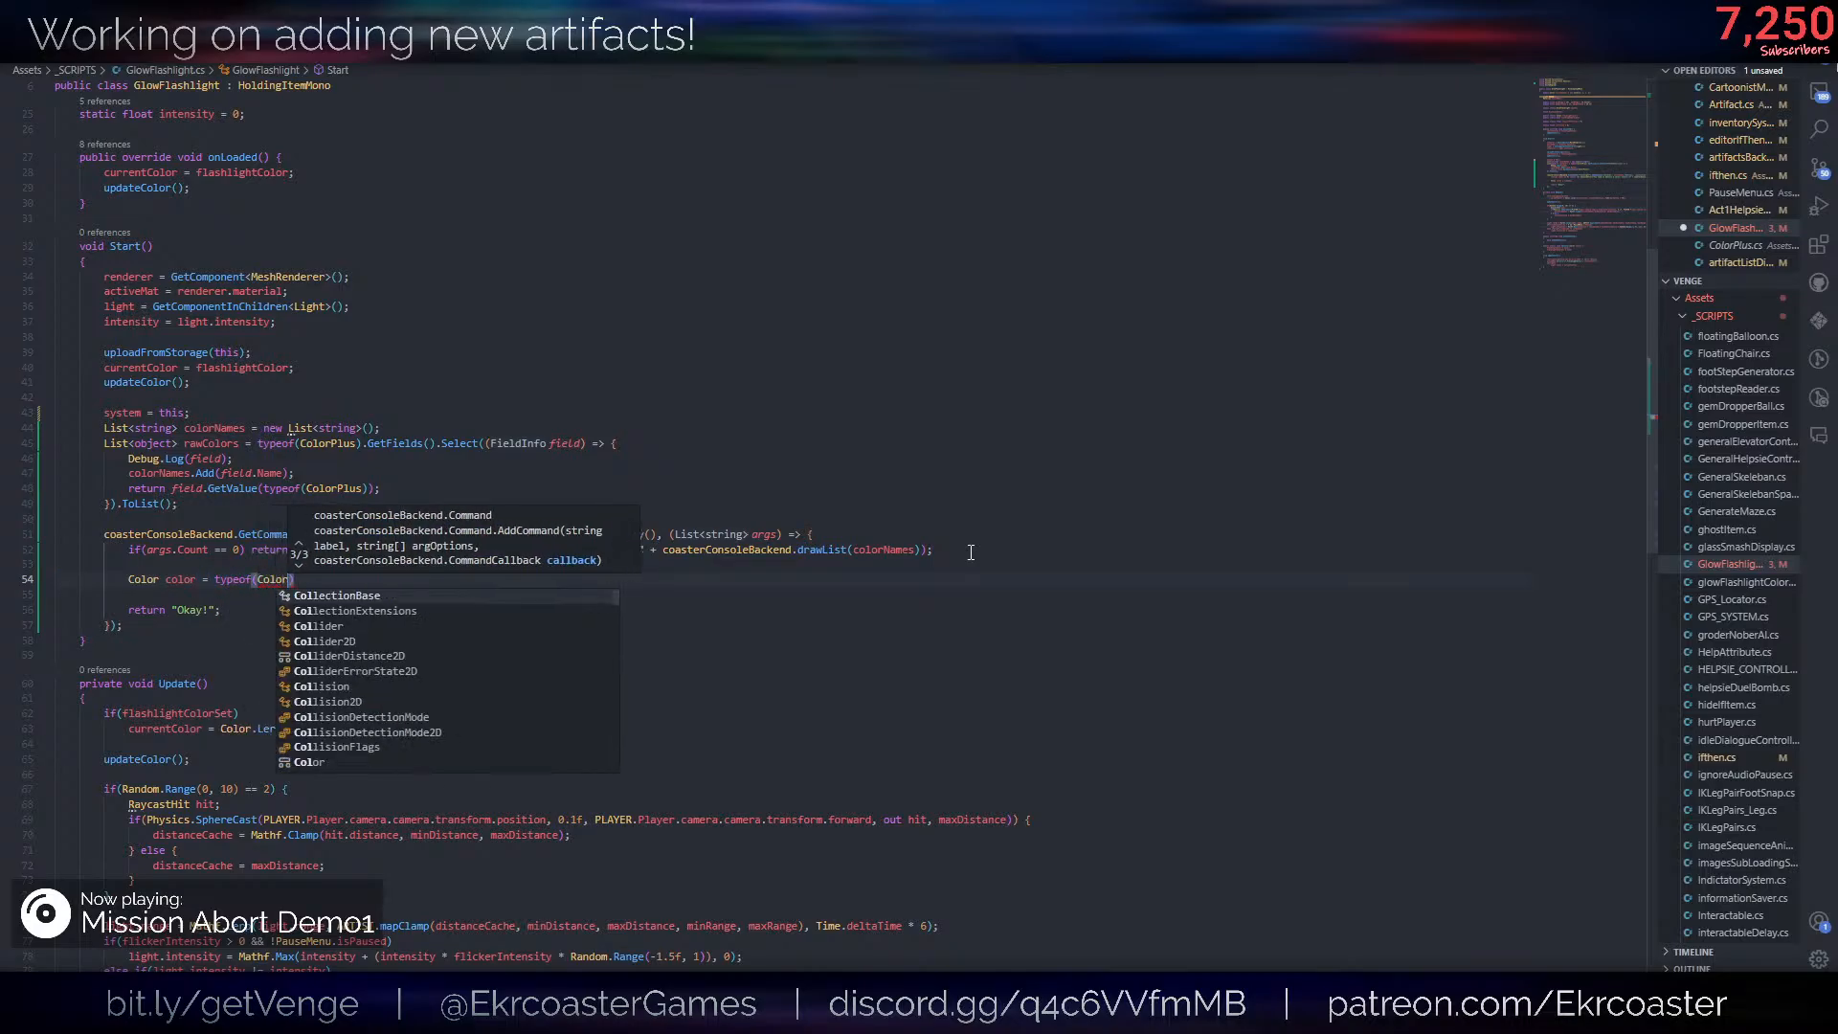
text(us).getf)
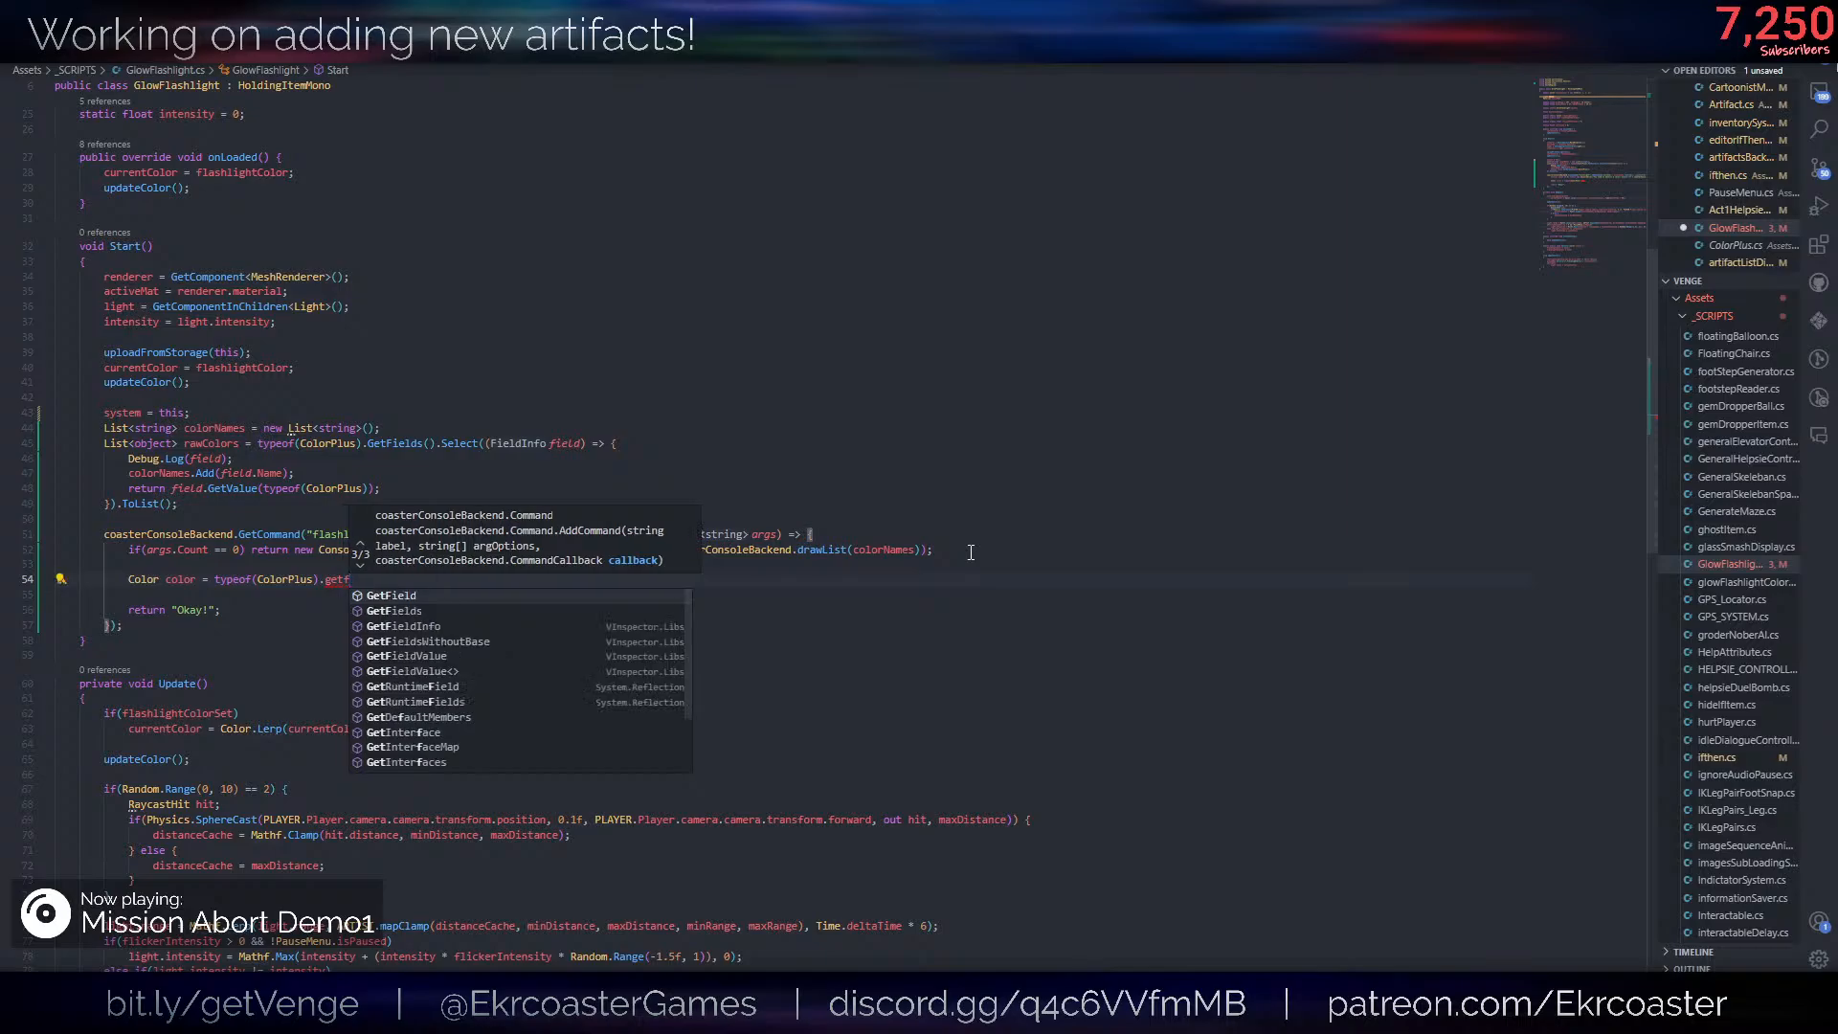
key(Tab)
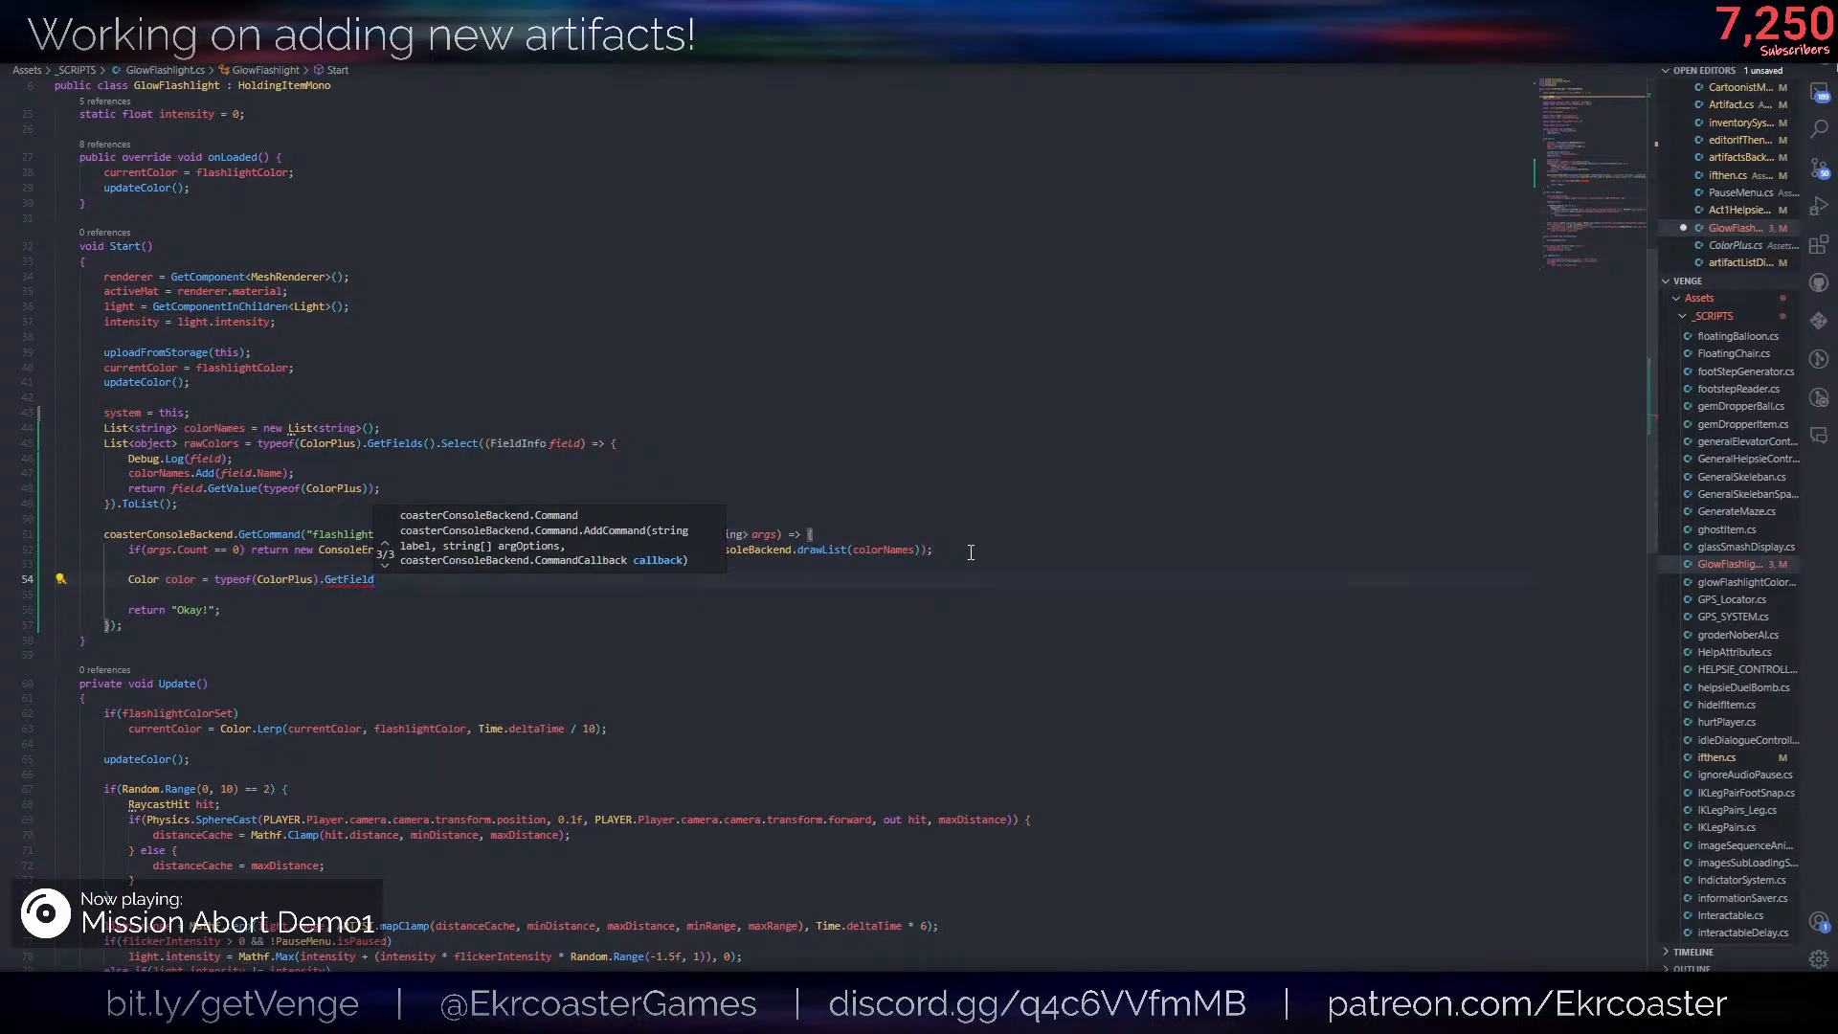
text((a)
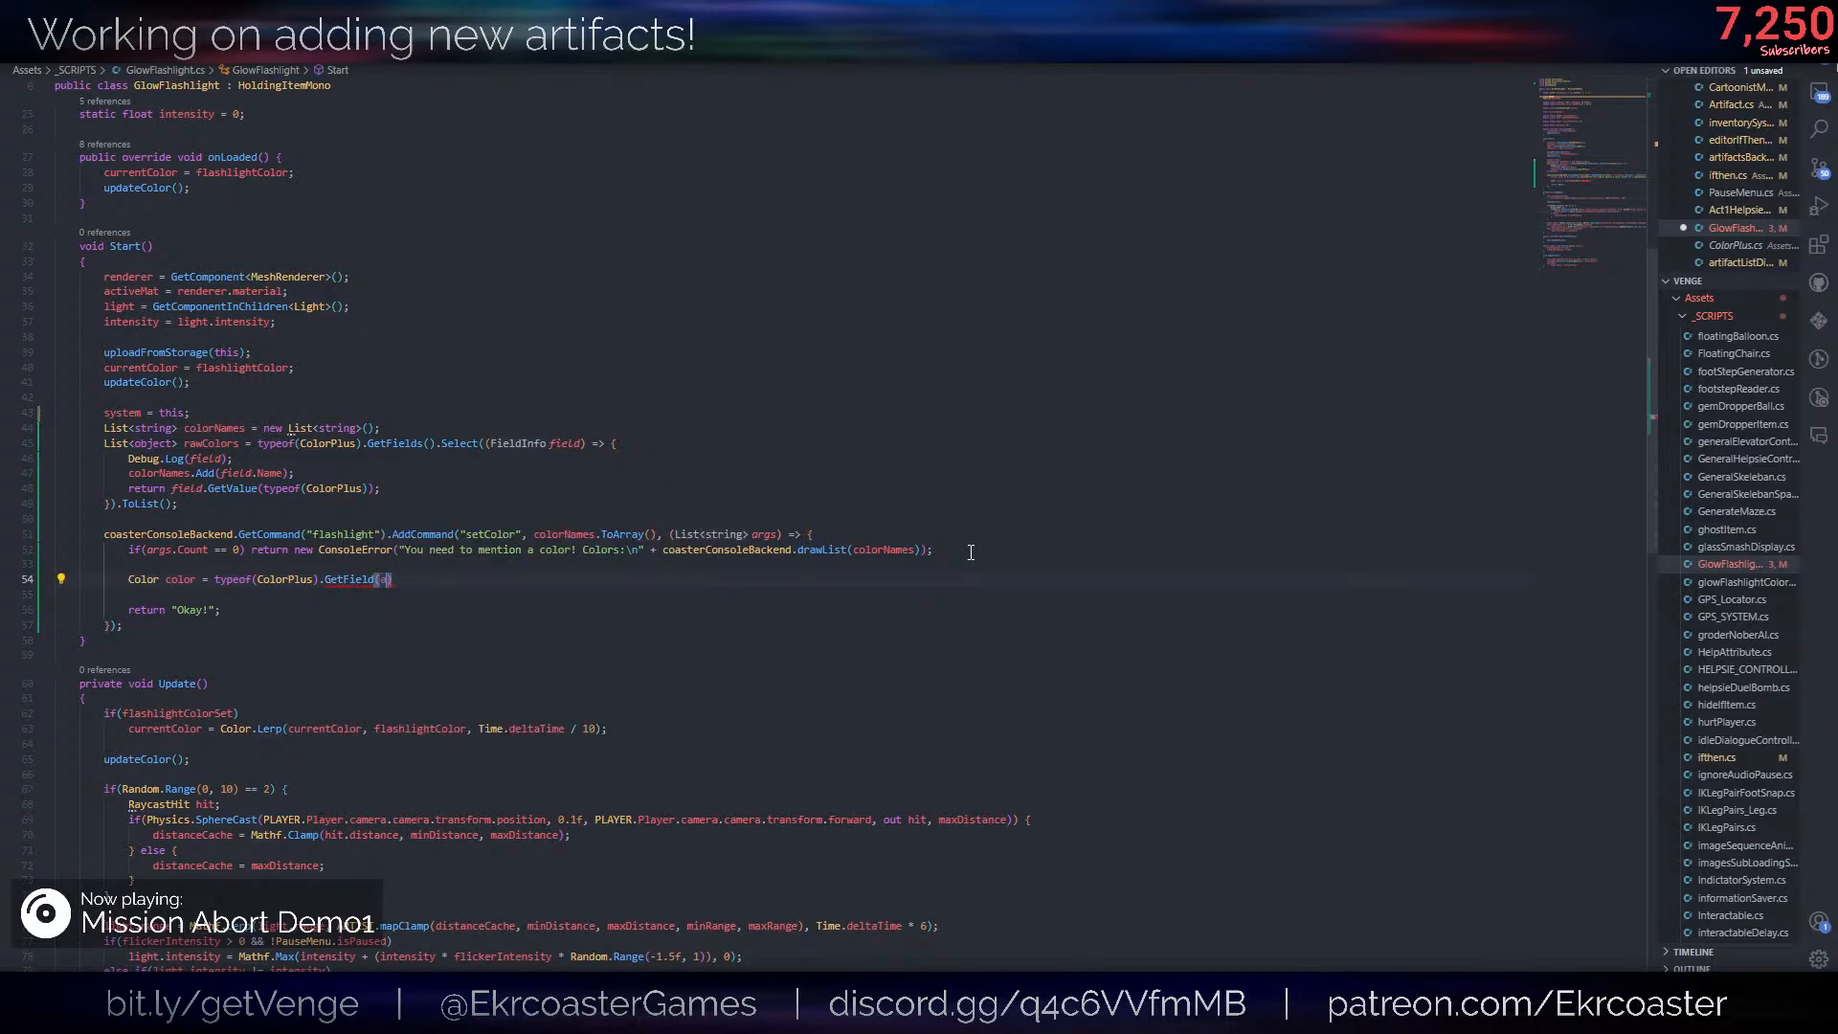
text(rgs[0]);)
- Change the new line's declaration to FieldInfo info, inspect the FieldInfo class definition, and return to the script
mouse_move(351, 581)
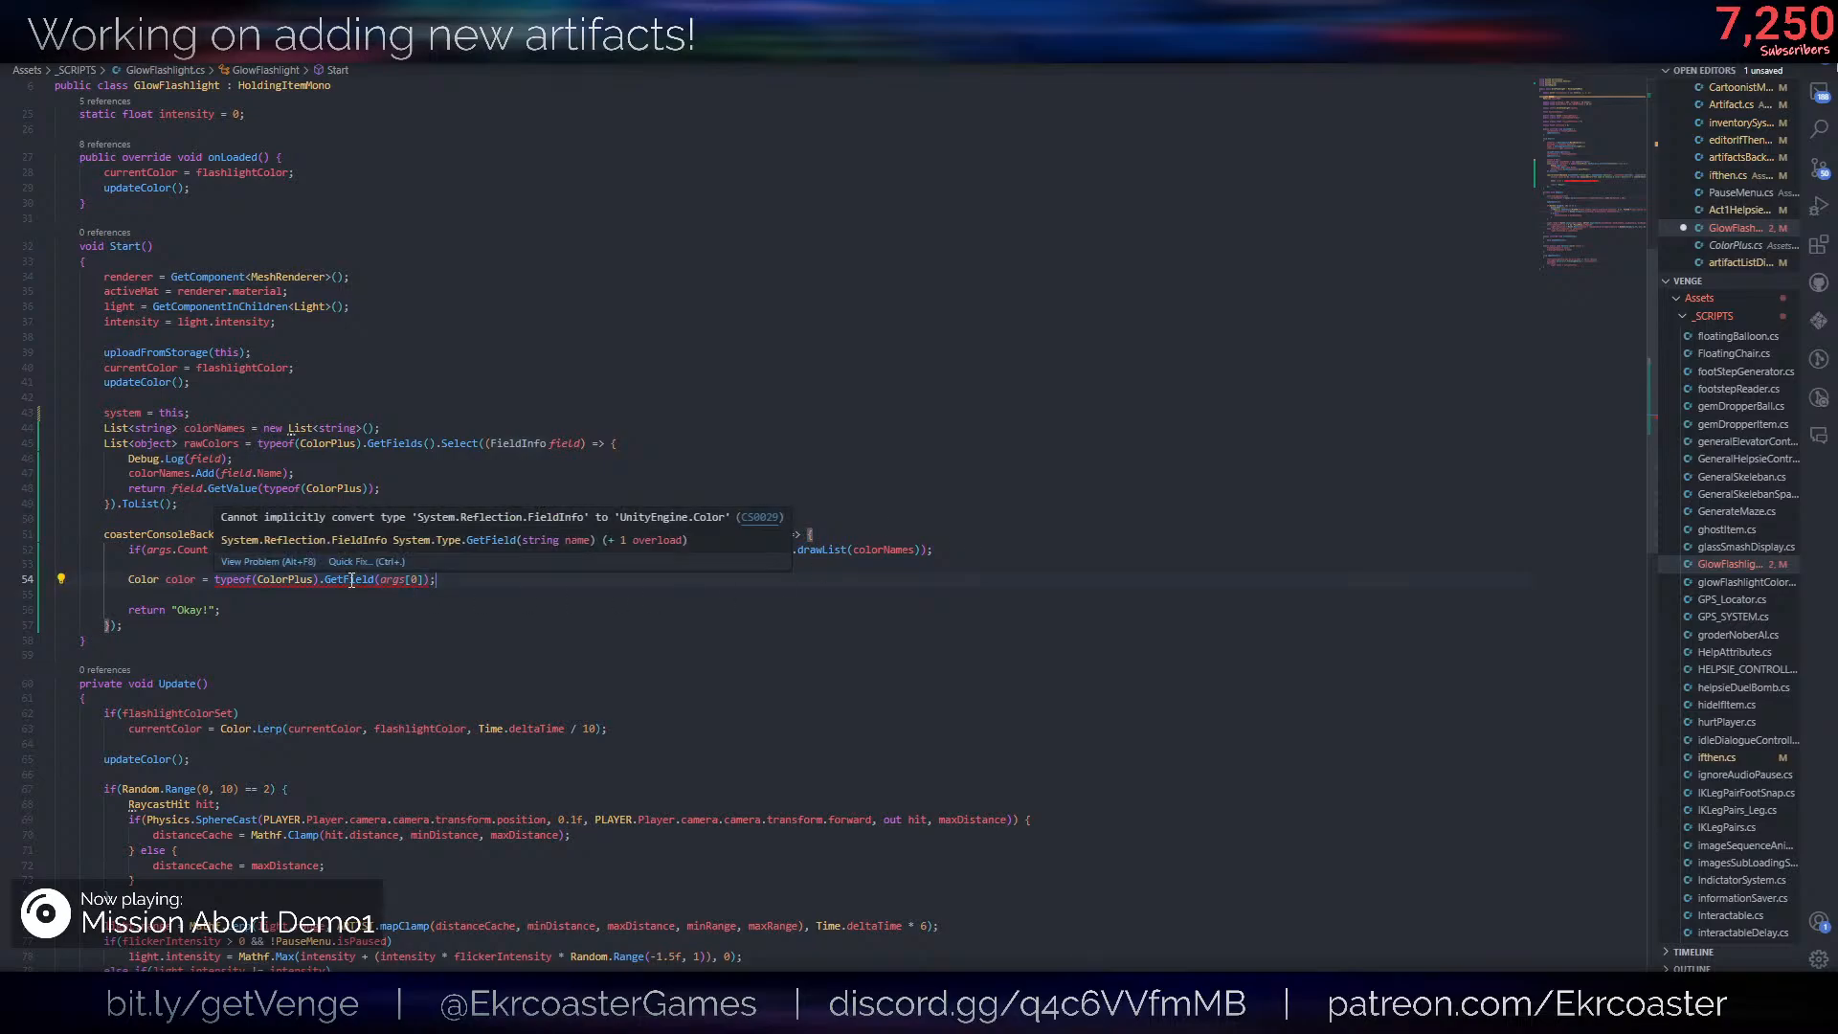
drag(212, 580, 127, 581)
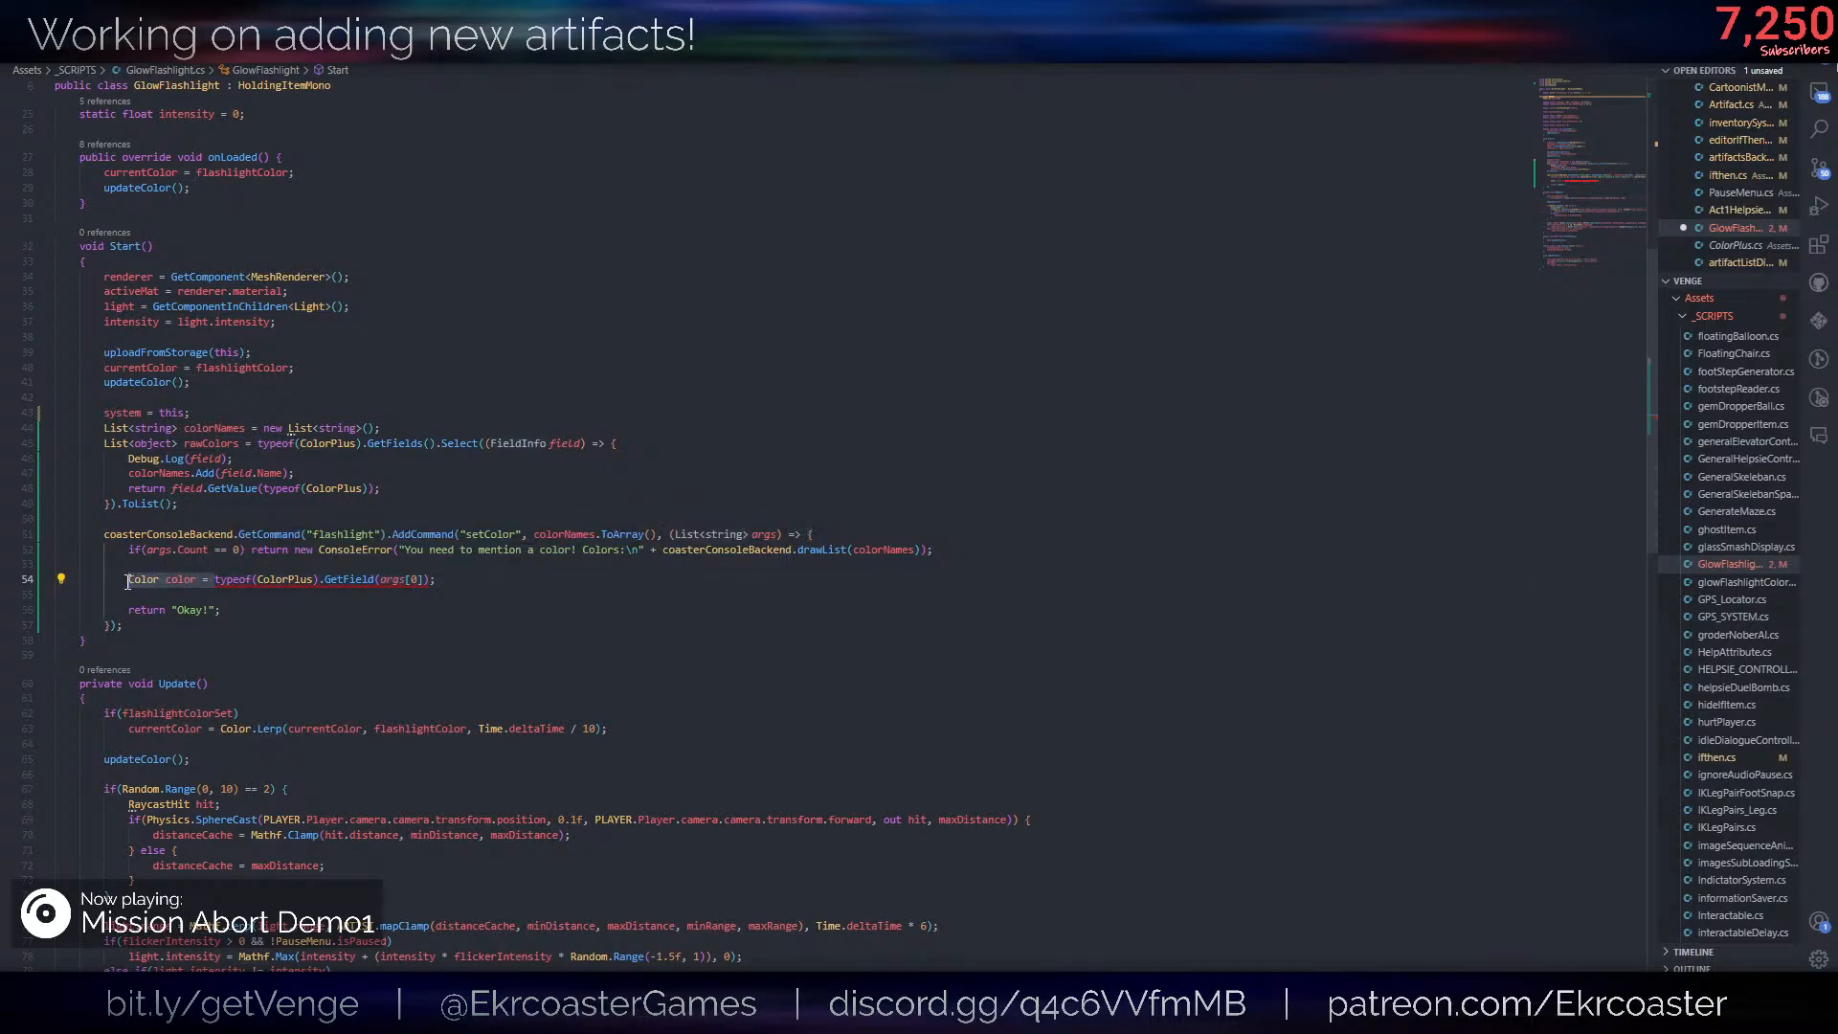
text(FieldIn)
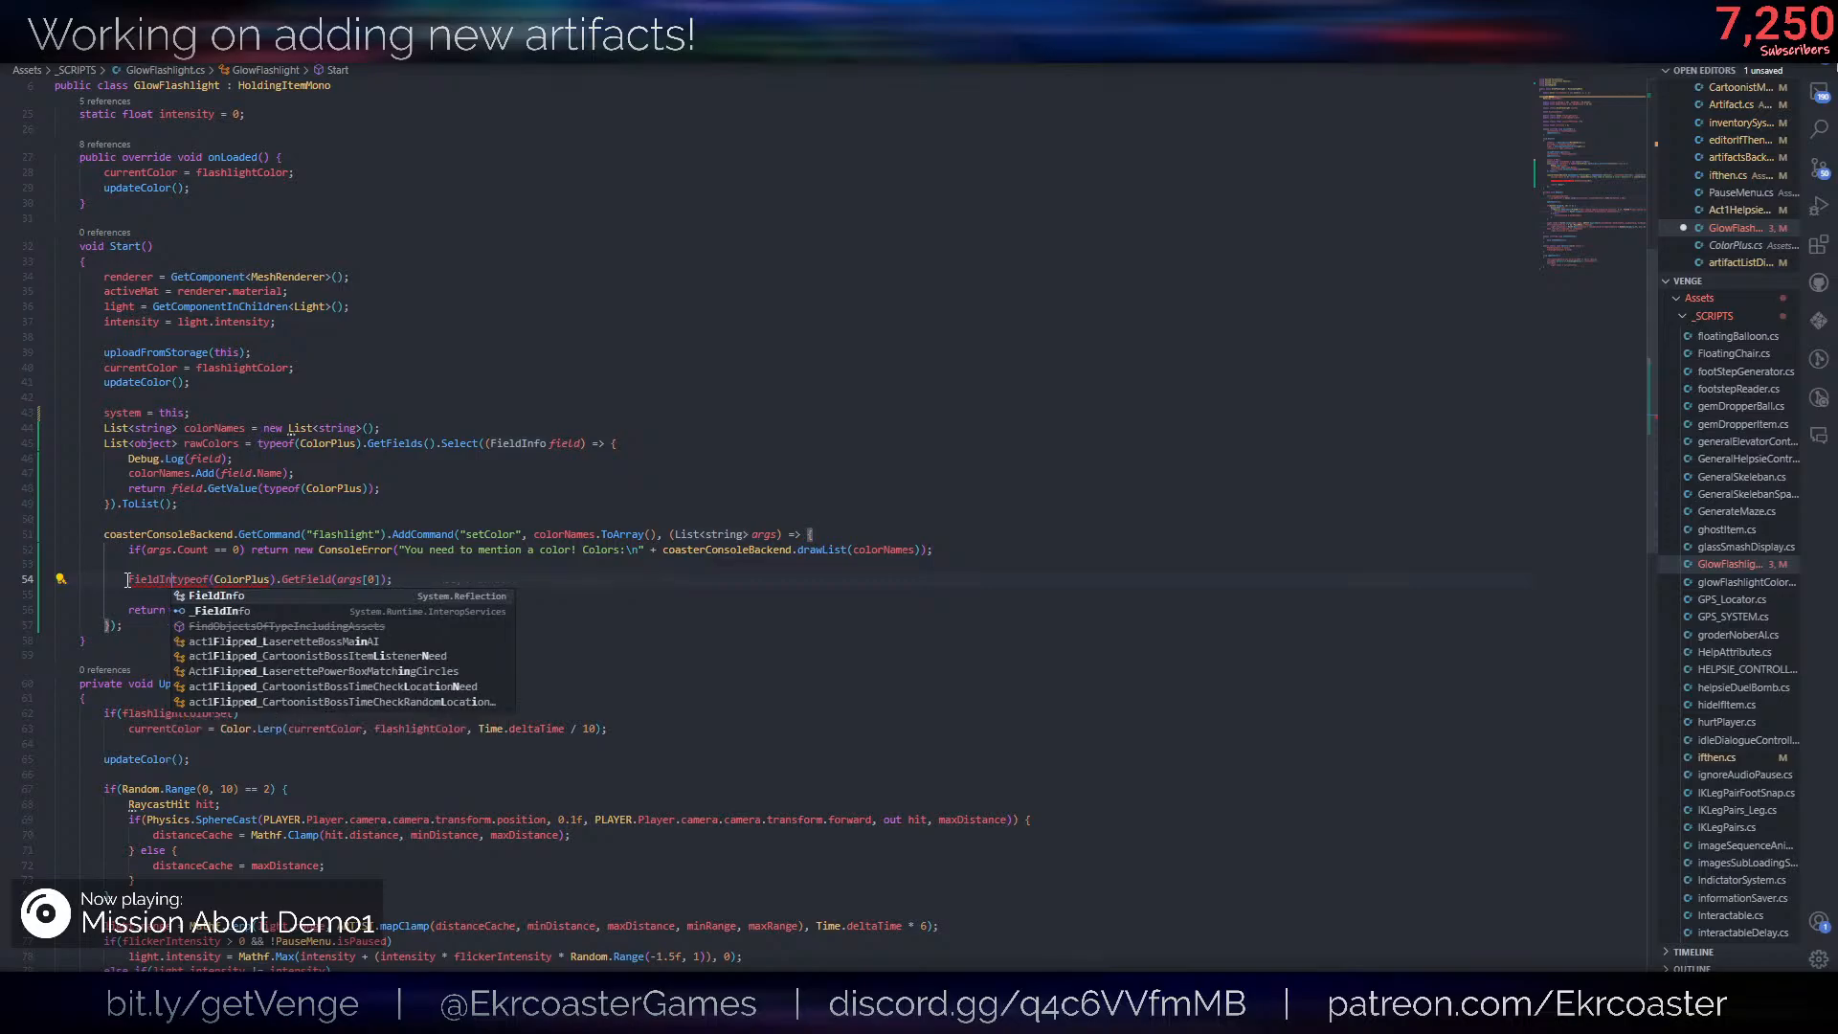
key(Tab)
text(info =)
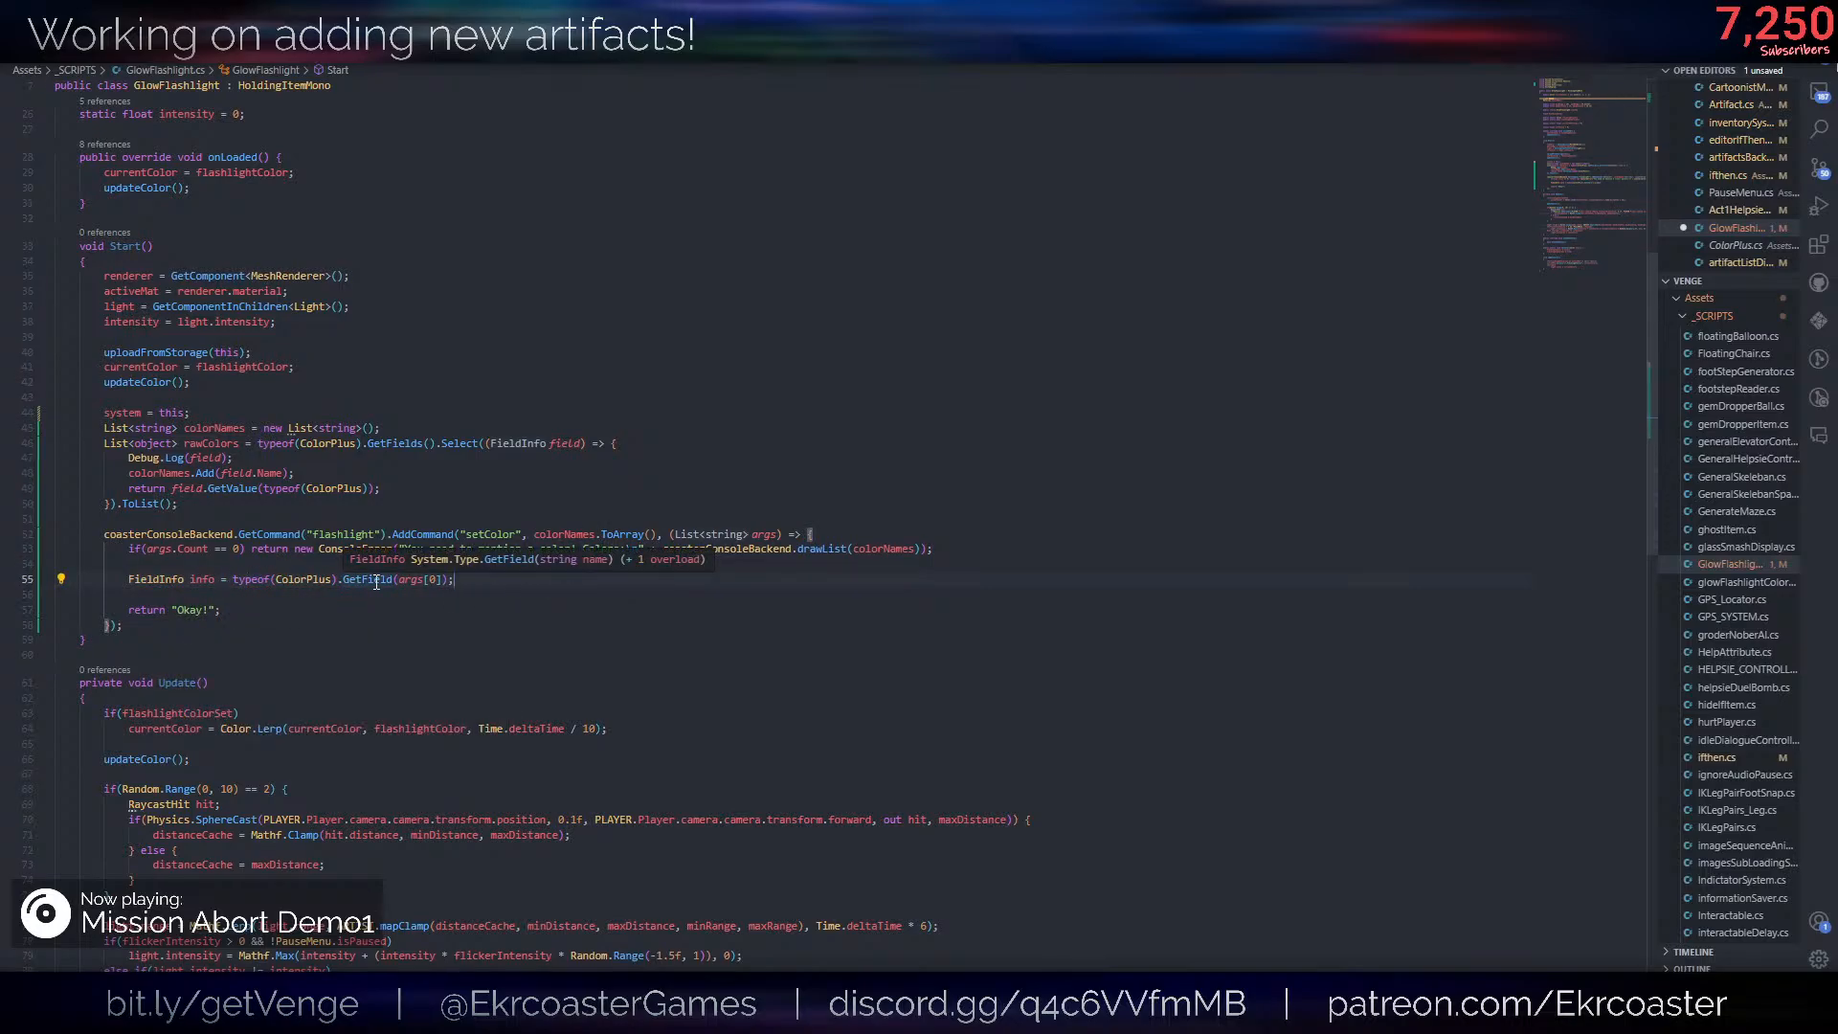
ctrl+click(316, 579)
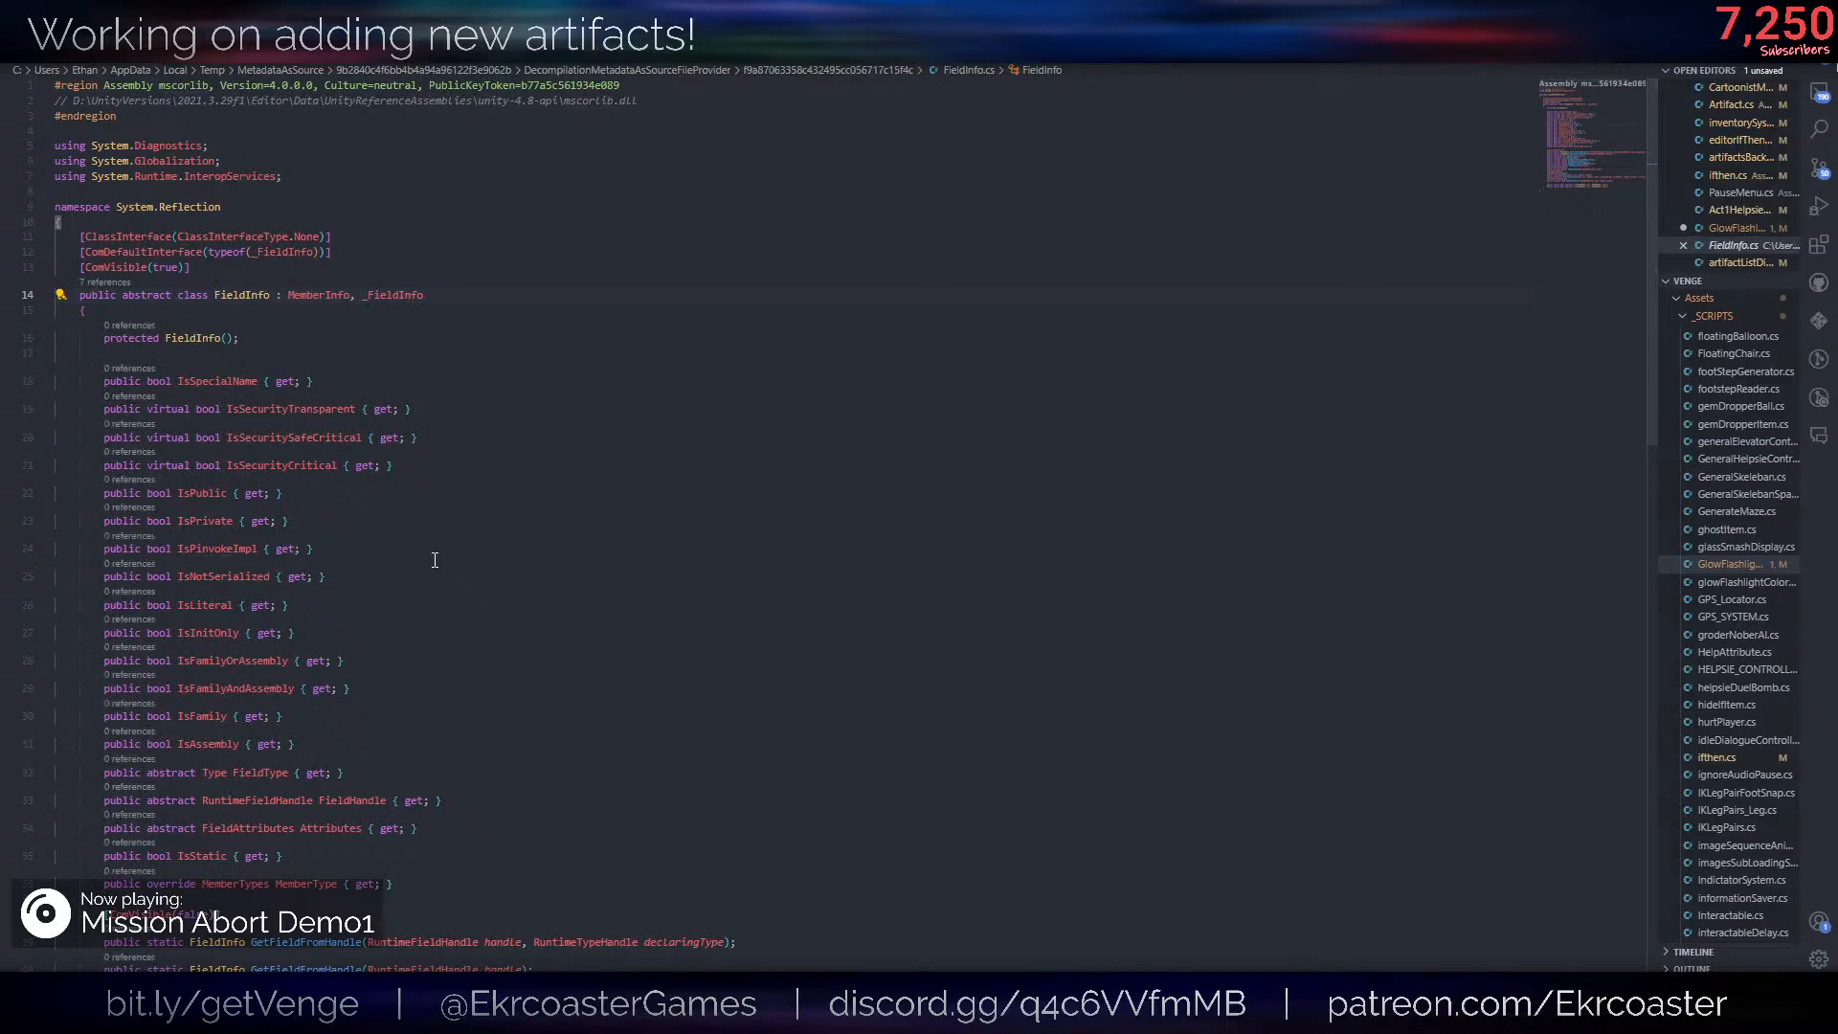
key(ctrl+w)
- Below the FieldInfo line, write a check if(info == null) that returns a new ConsoleError
key(End)
key(Return)
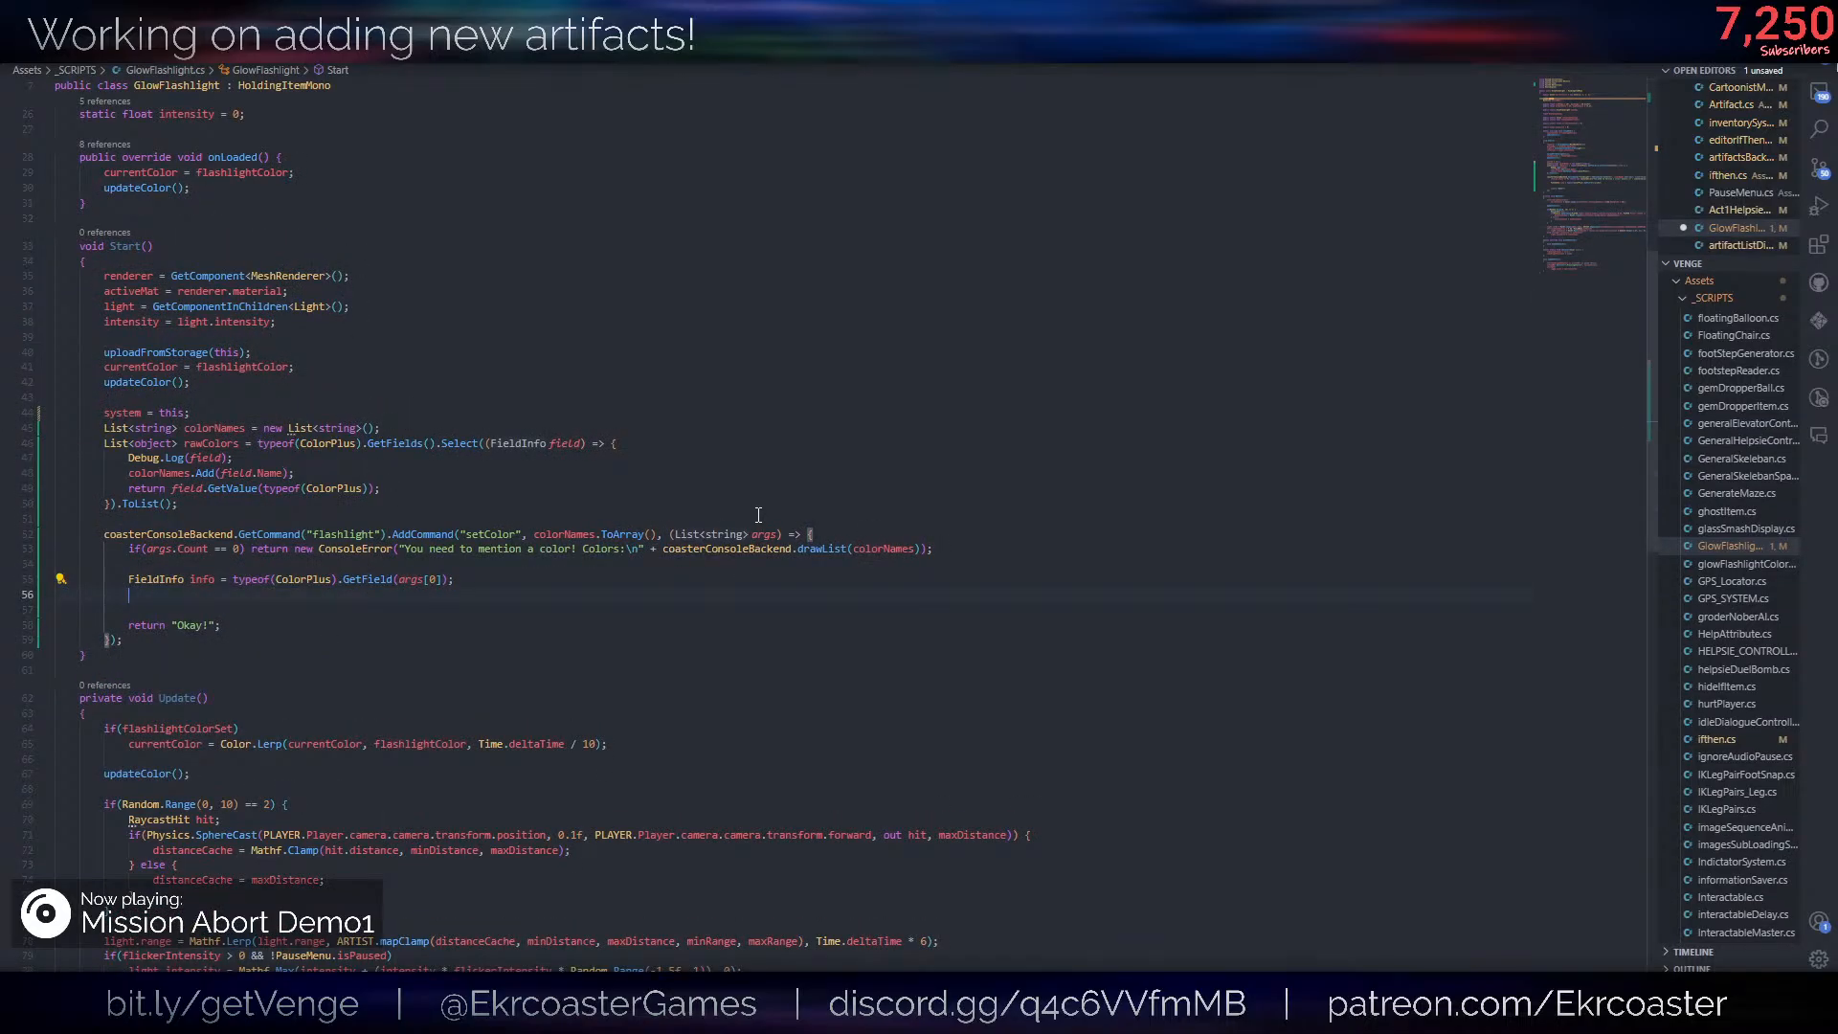
text(if(info == nu)
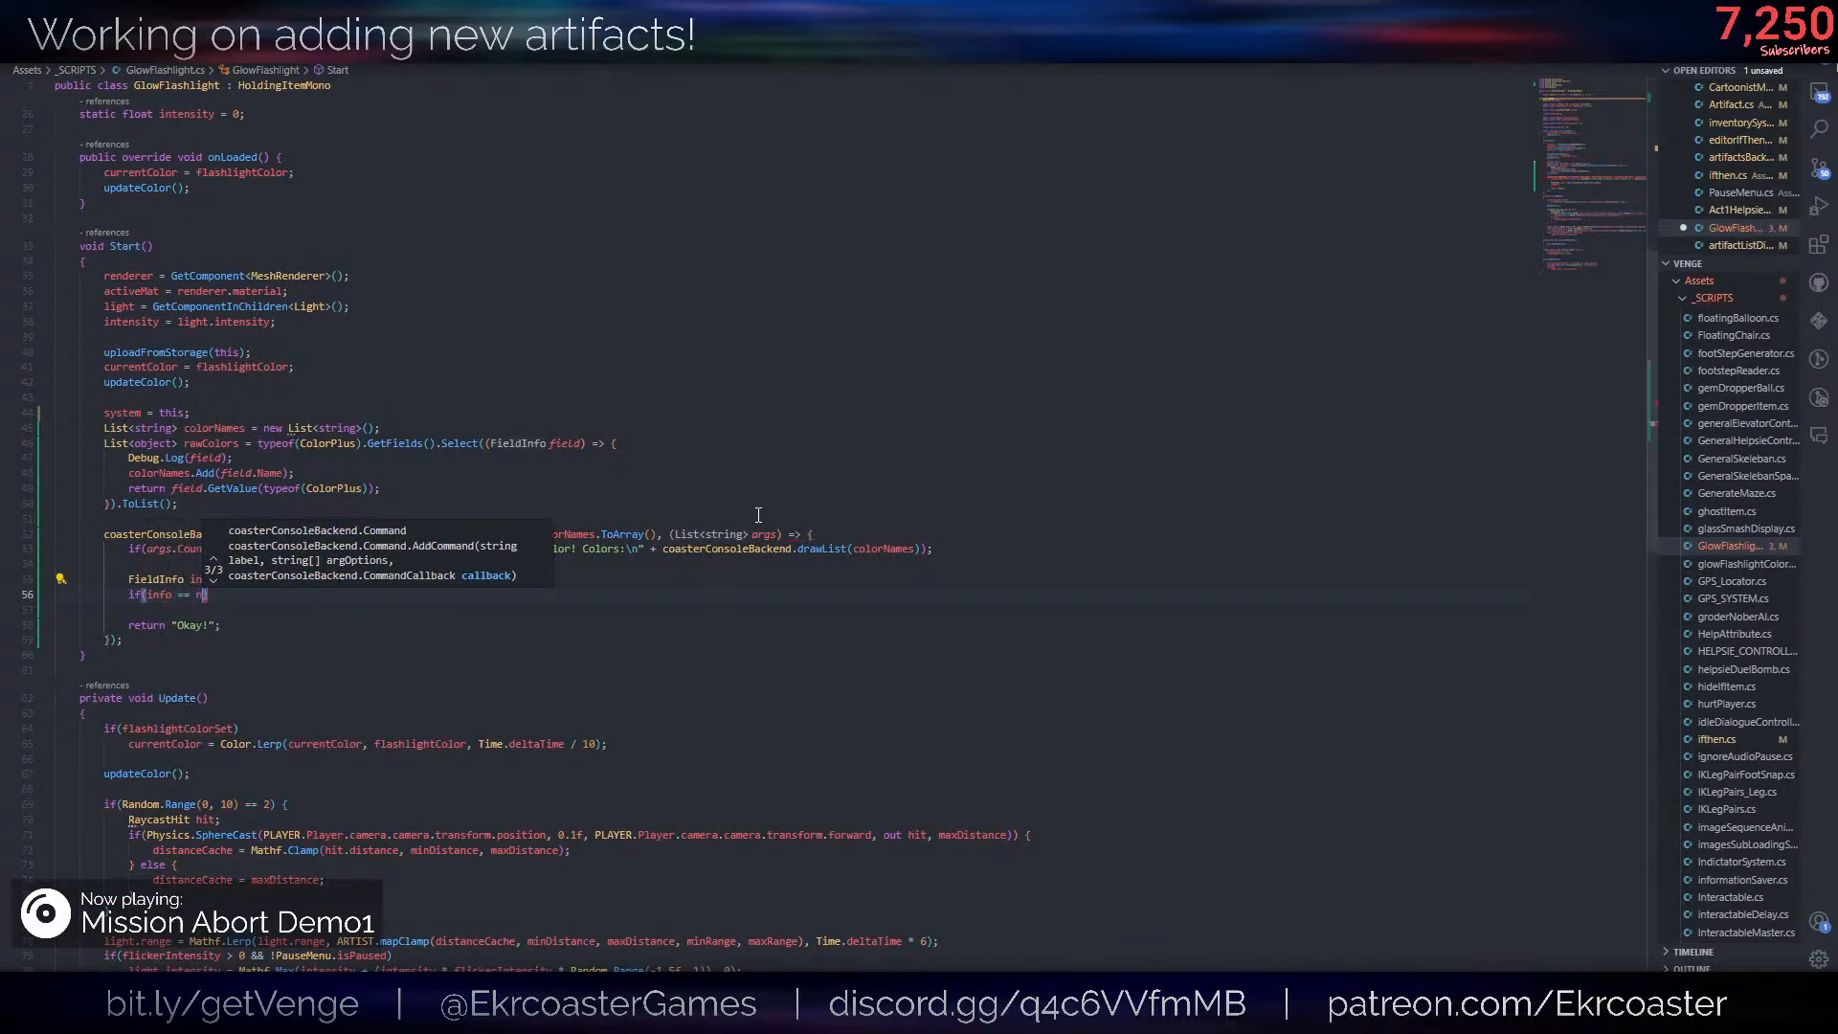
text(ll) retuirmn)
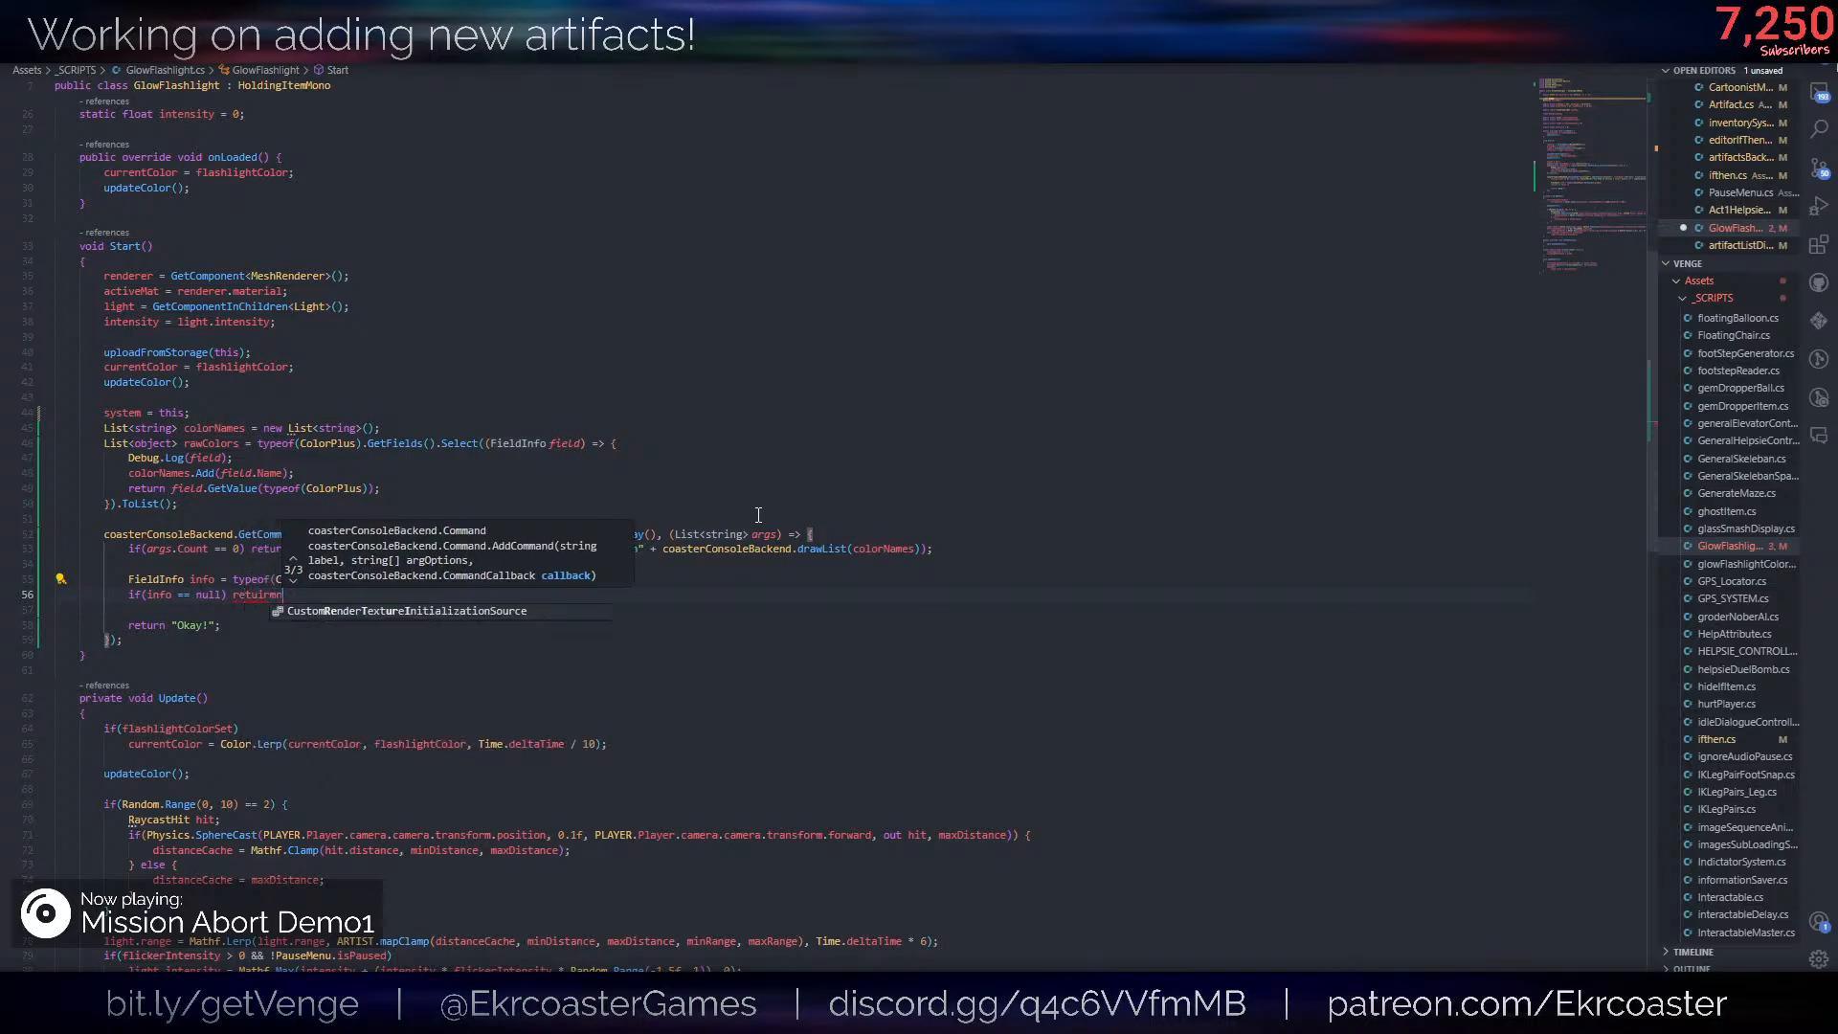
key(BackSpace)
key(BackSpace)
key(BackSpace)
text(rn na)
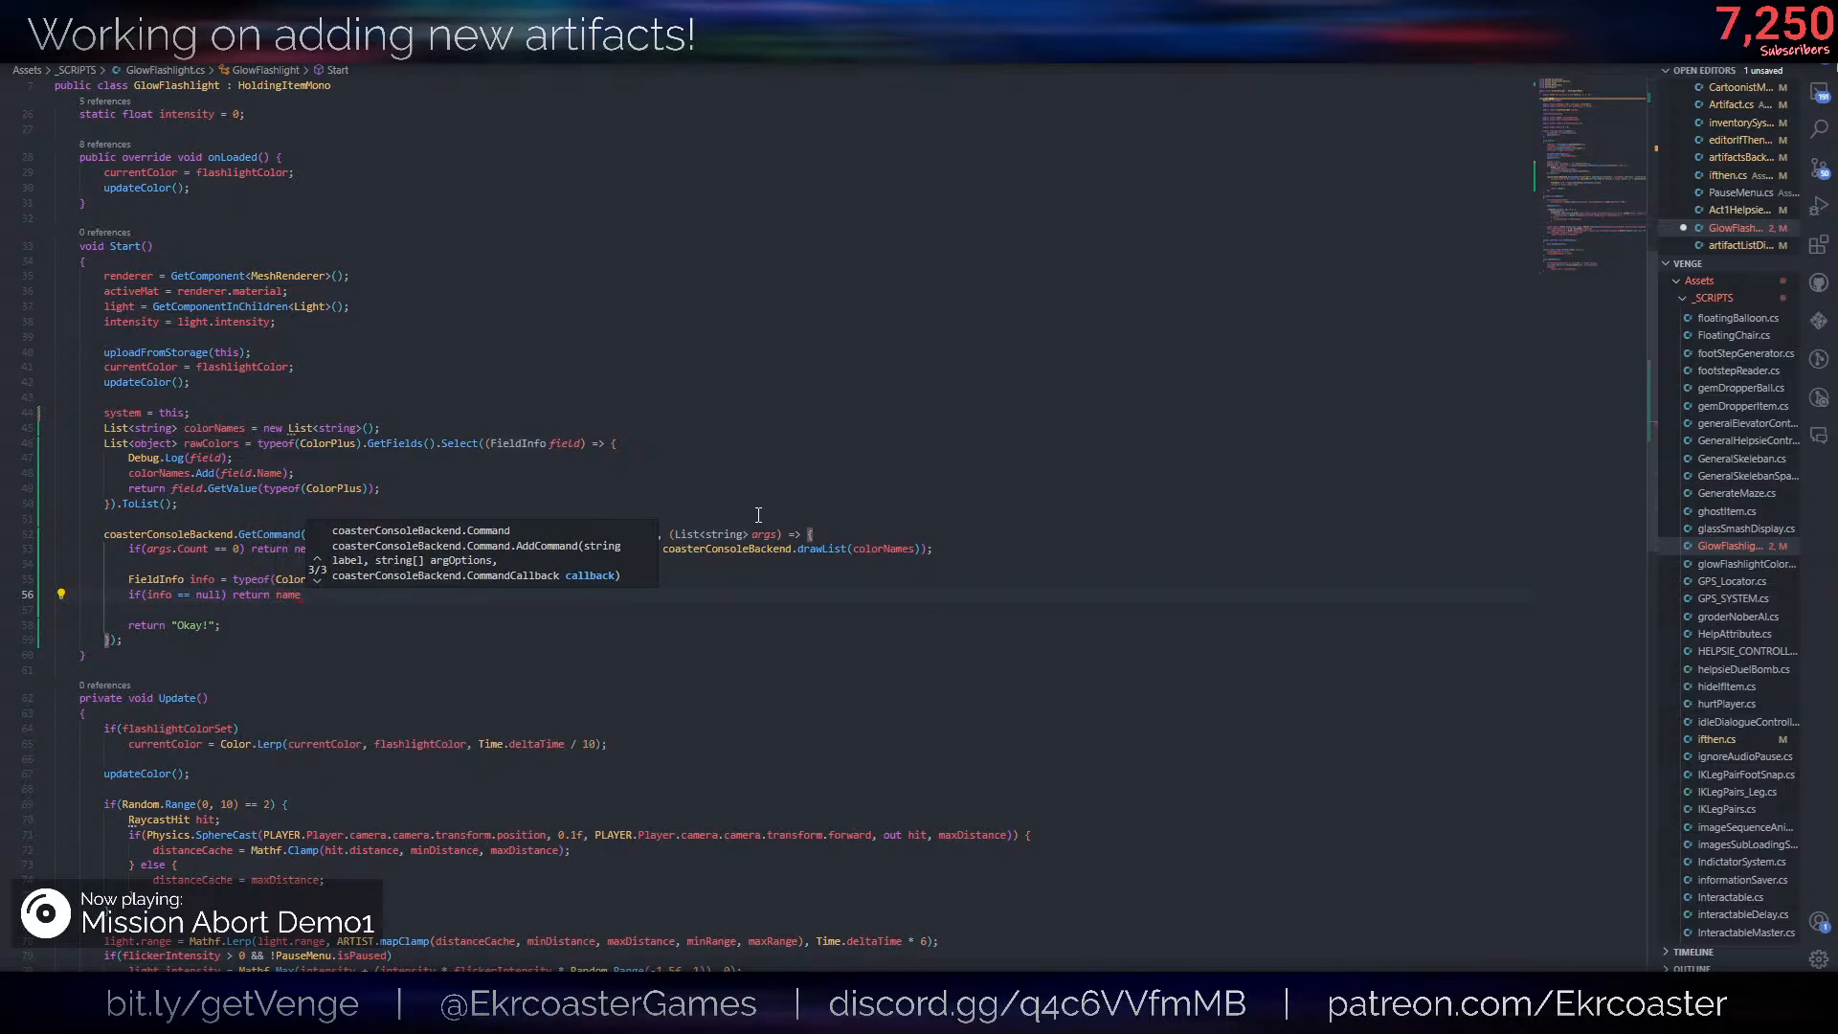
key(BackSpace)
text(ew ConsoleError(")
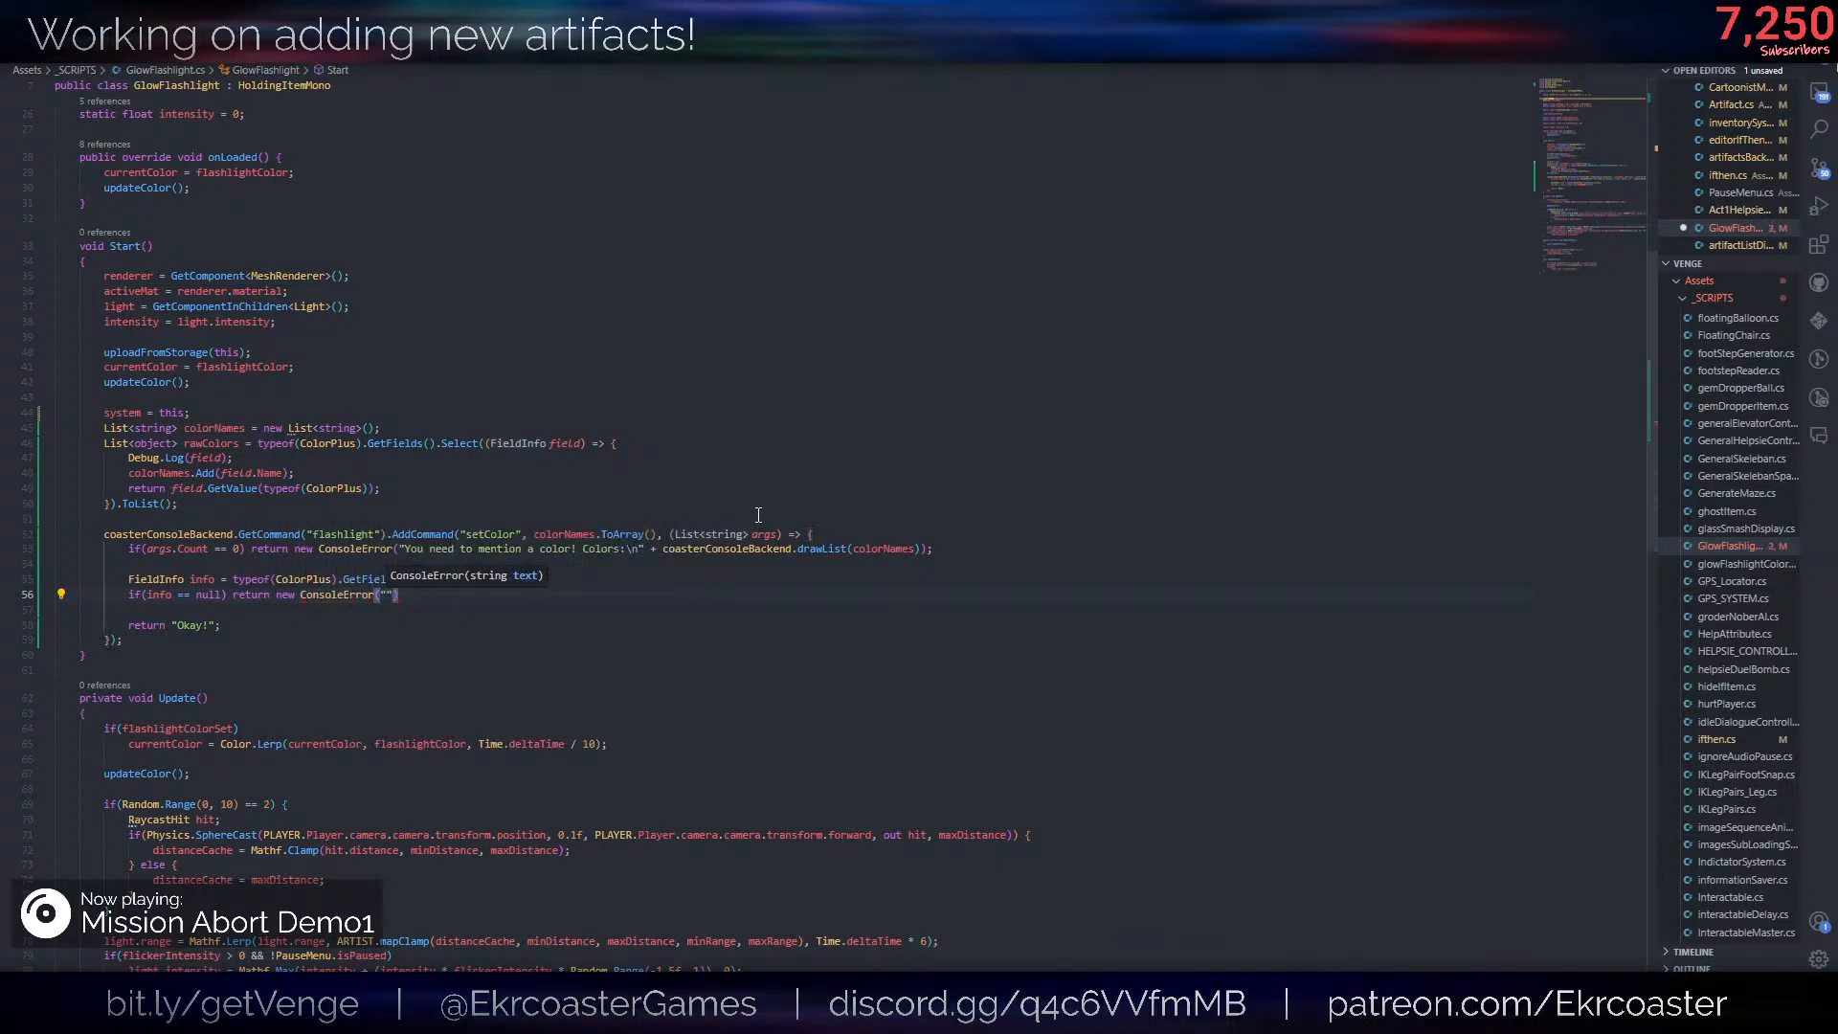
key(Escape)
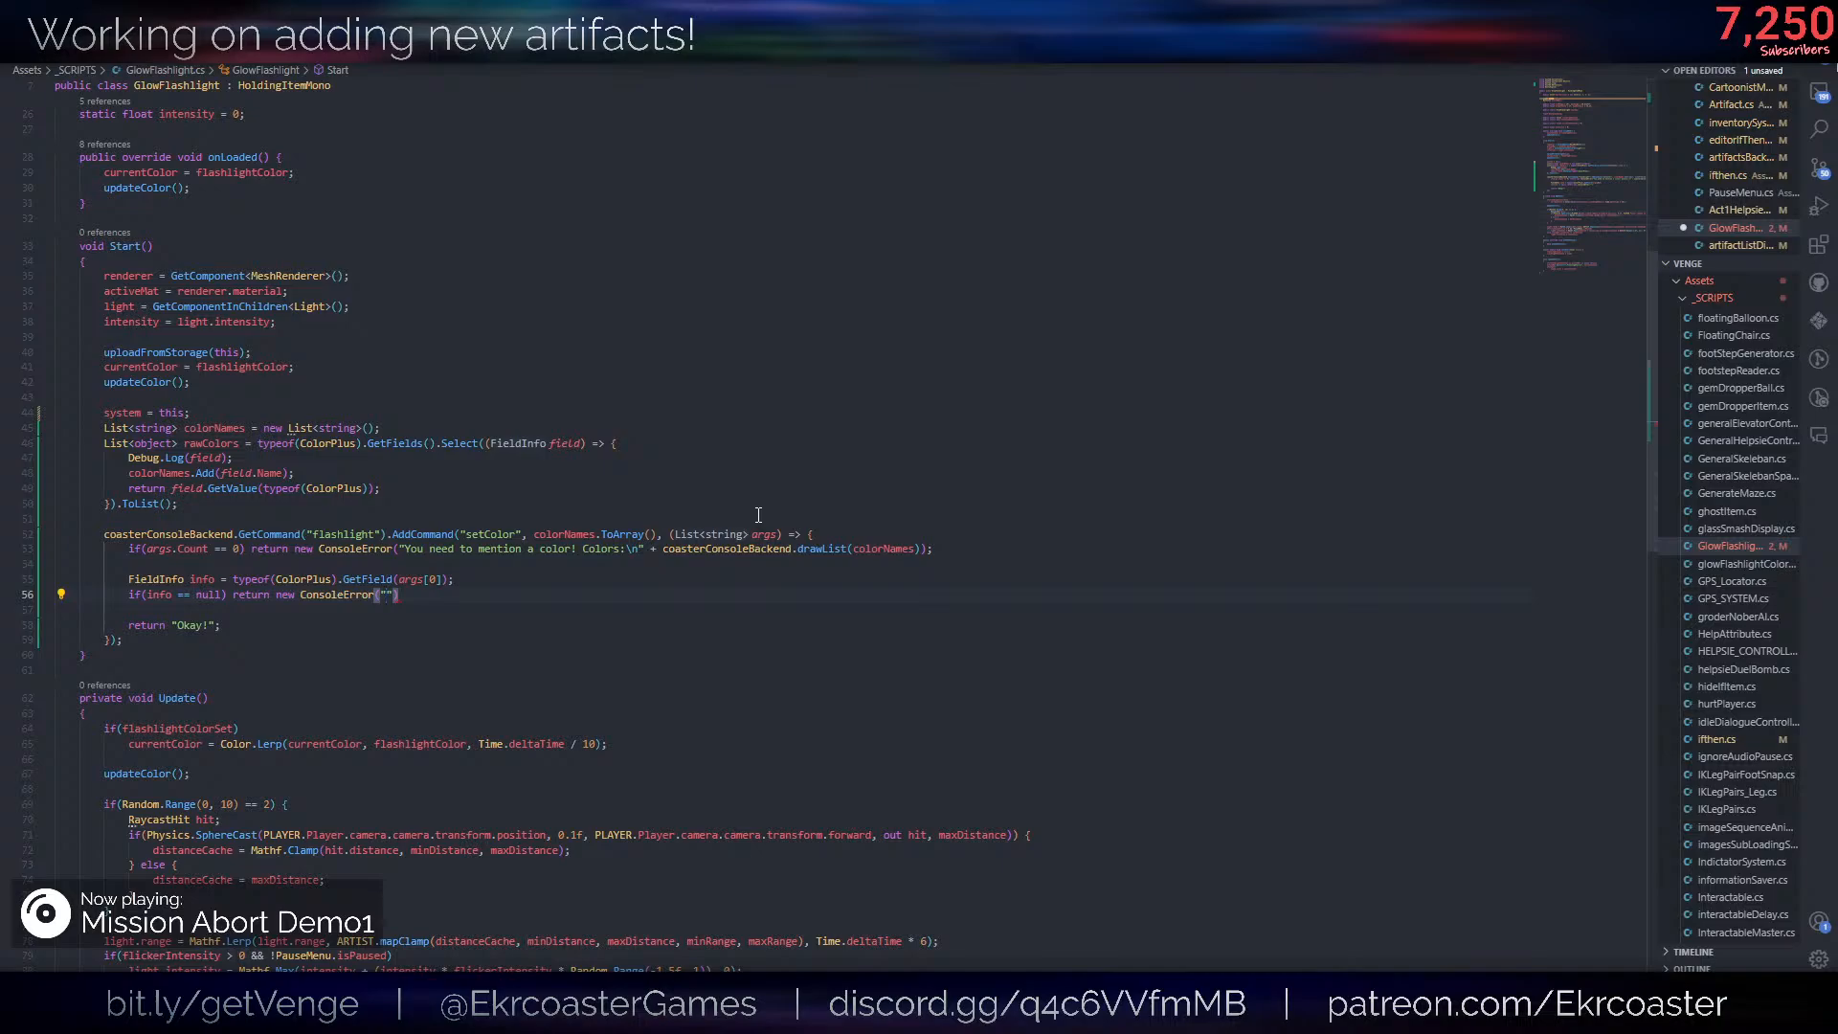
- Complete the ConsoleError with the message args[0] + " is not a valid color! :P" and save the script
key(BackSpace)
text(args[0] + " is not a avli)
key(BackSpace)
key(BackSpace)
key(BackSpace)
key(BackSpace)
text(valid color! :P");)
key(Return)
key(Return)
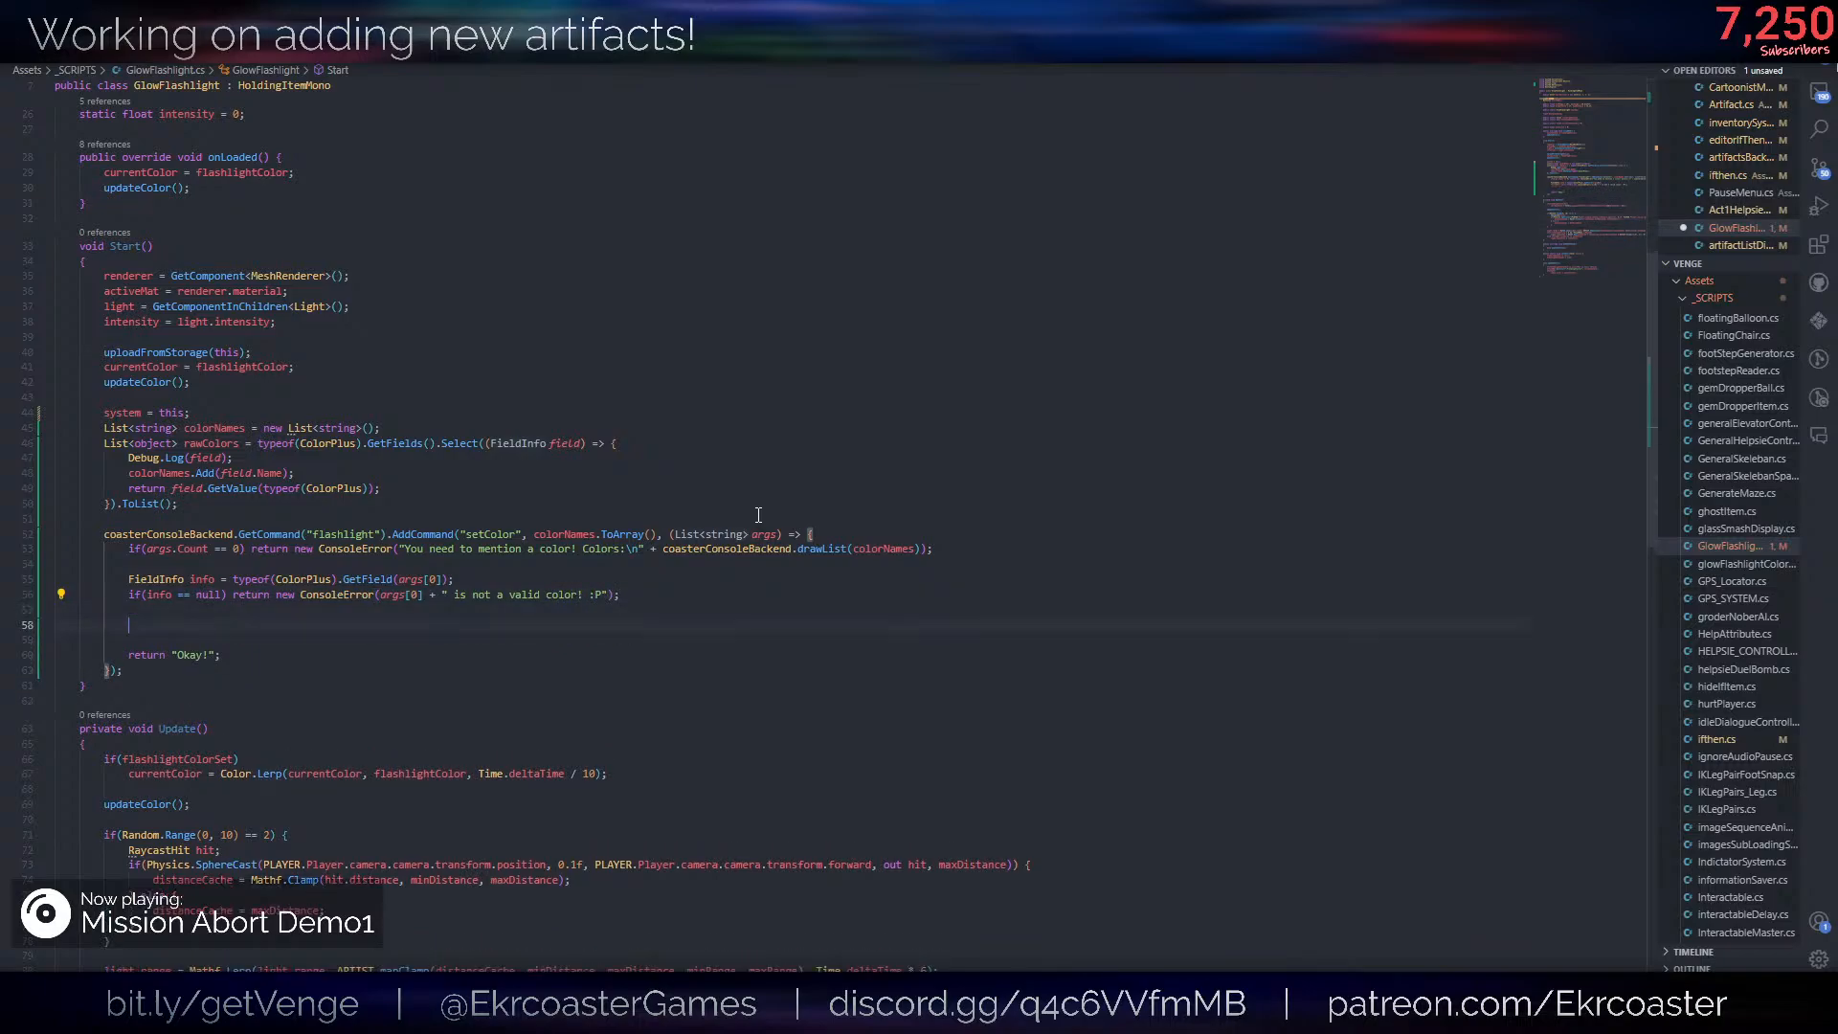
key(ctrl+s)
- Below the null check, write a check if(info.FieldType != typeof(Color)) that returns a new ConsoleError
text(infpo)
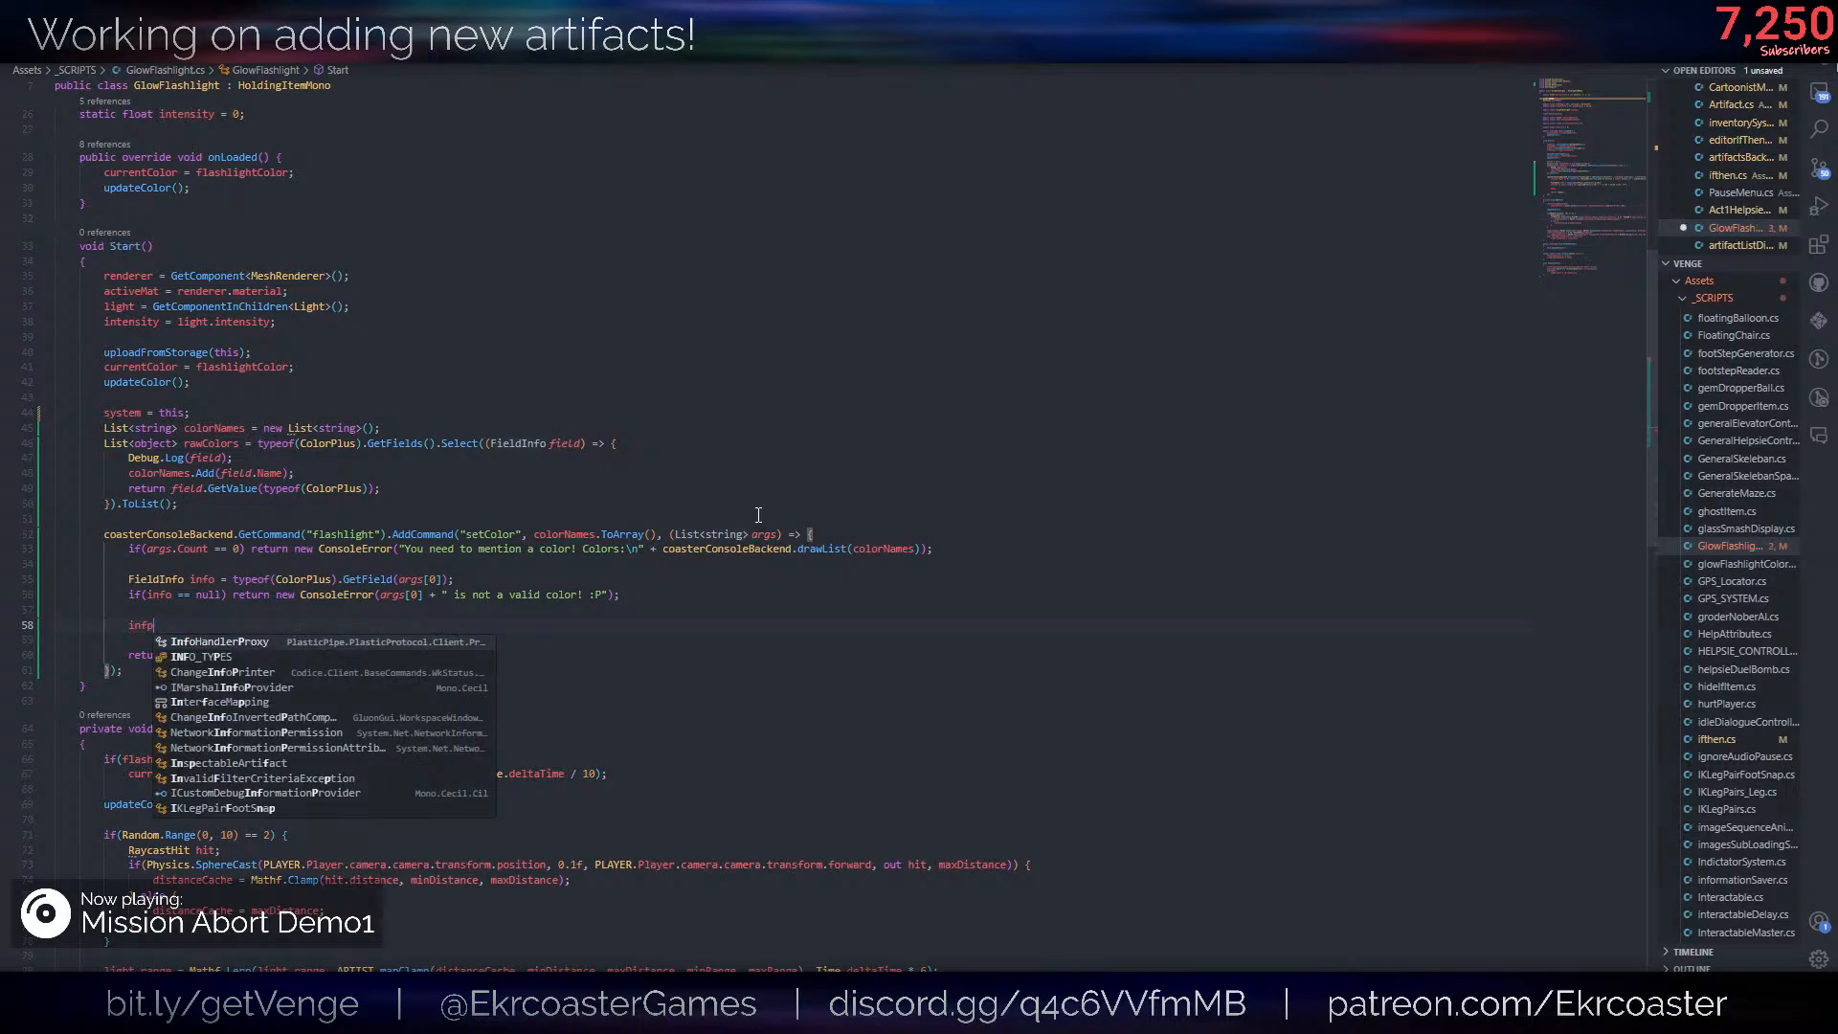
key(BackSpace)
text(o.)
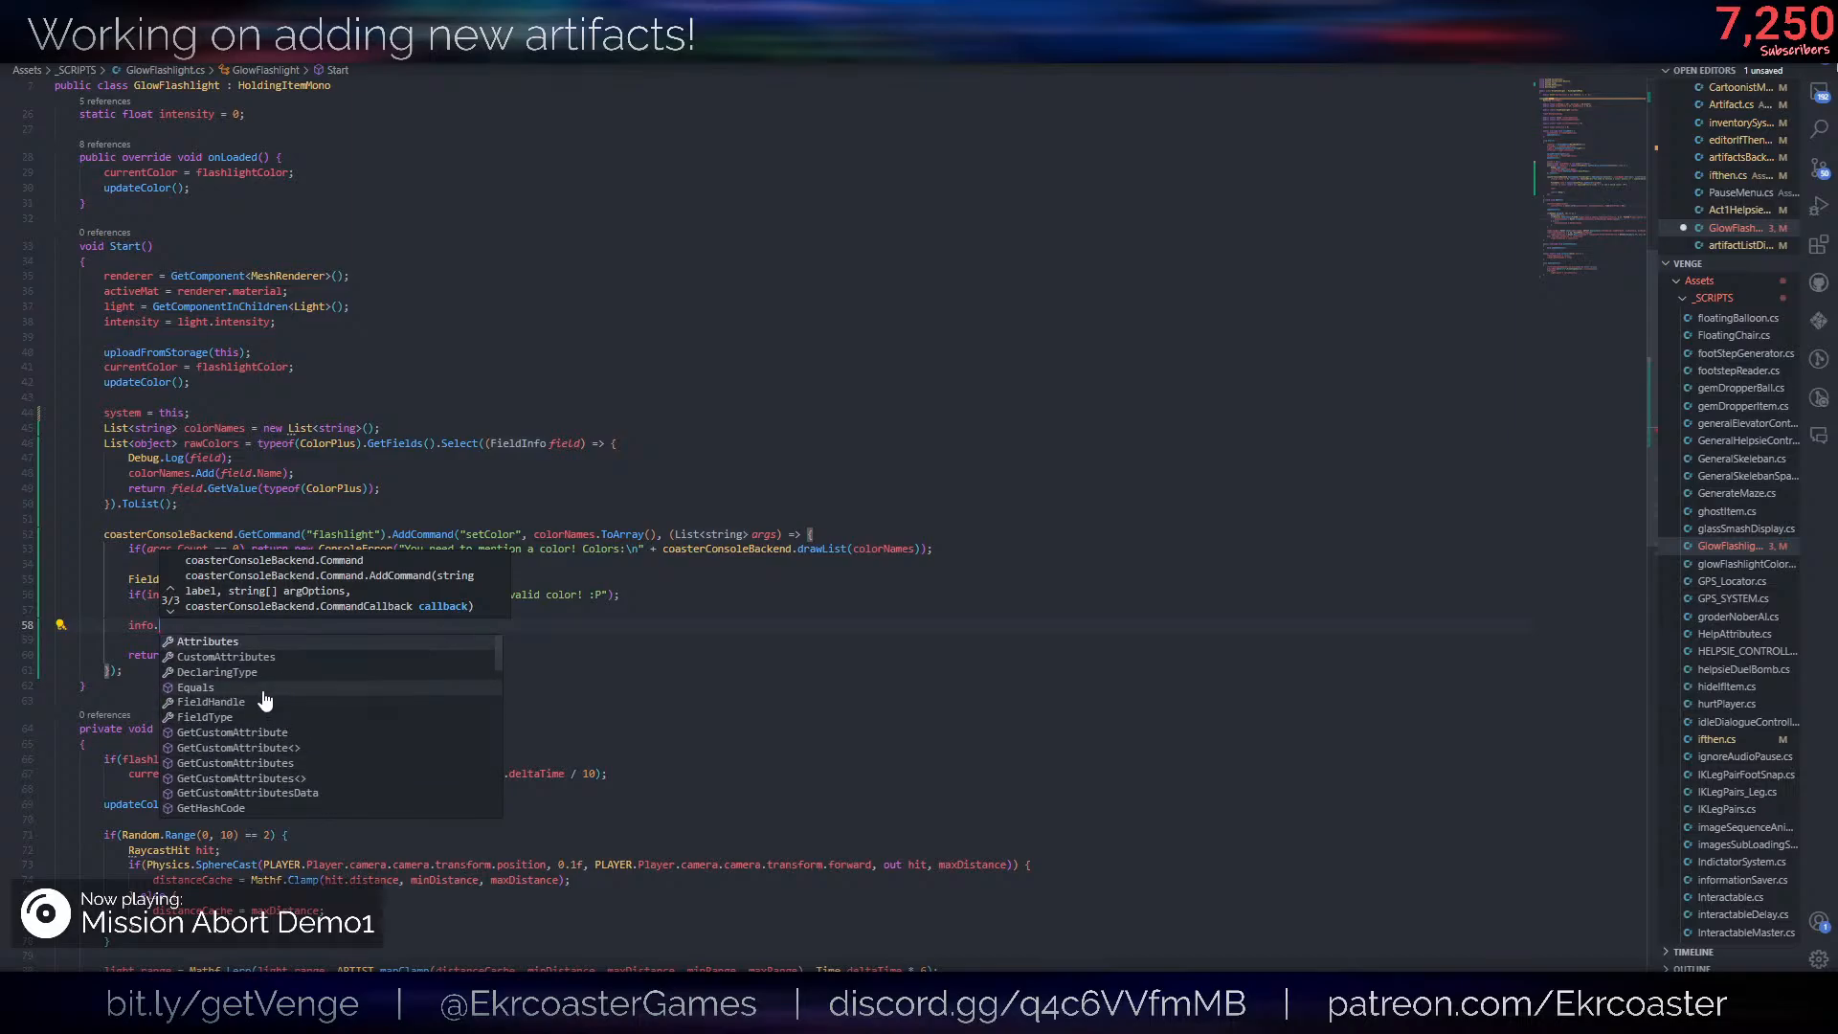
click(257, 717)
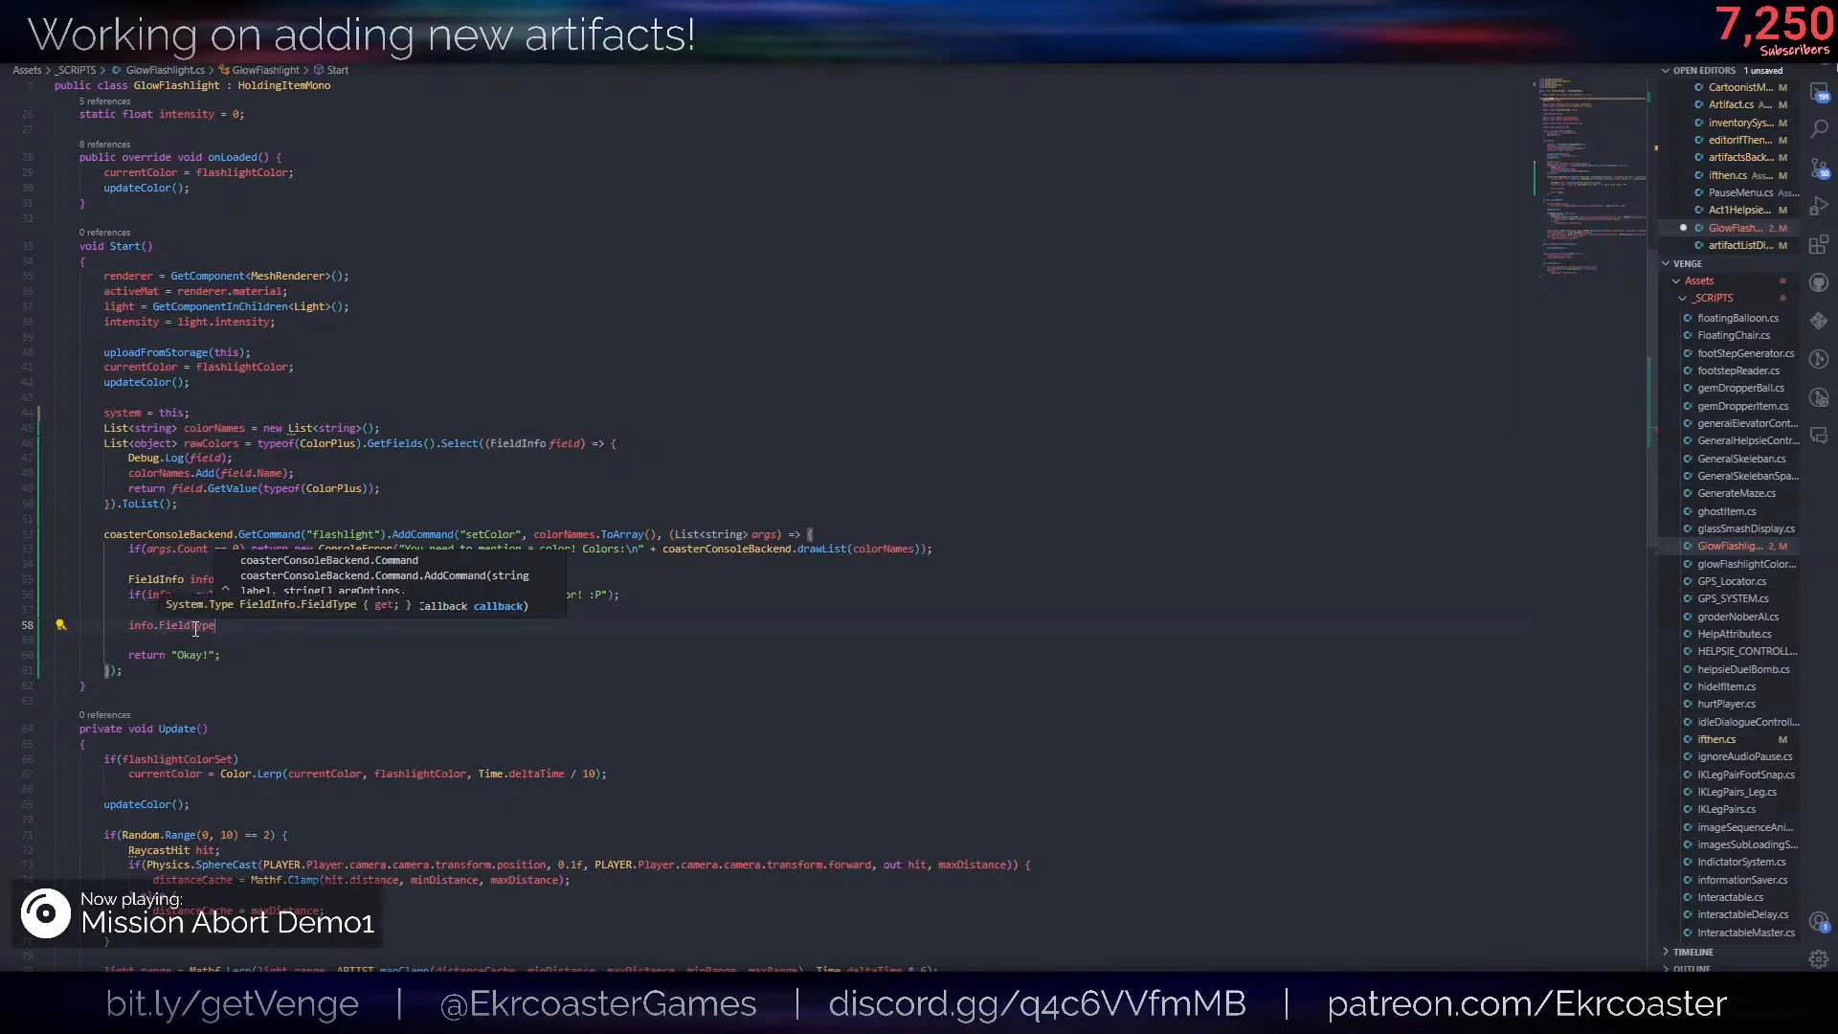
key(Home)
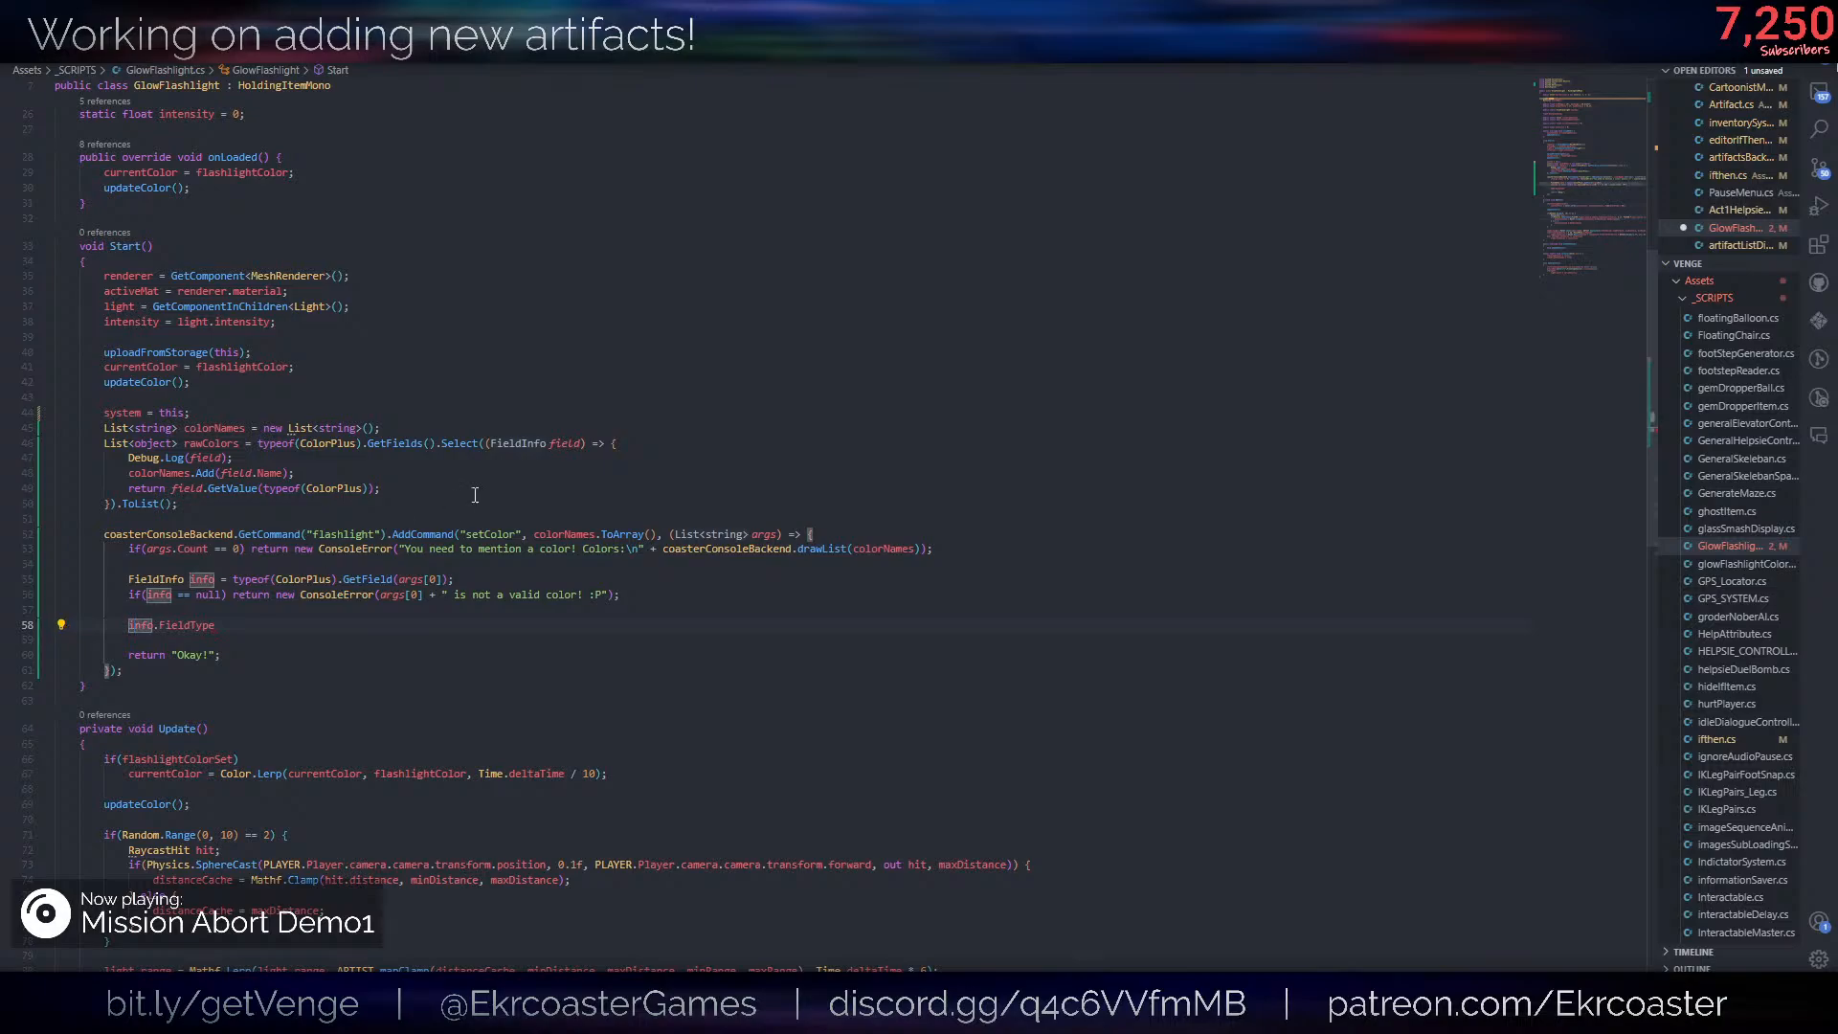
text(if()
click(316, 626)
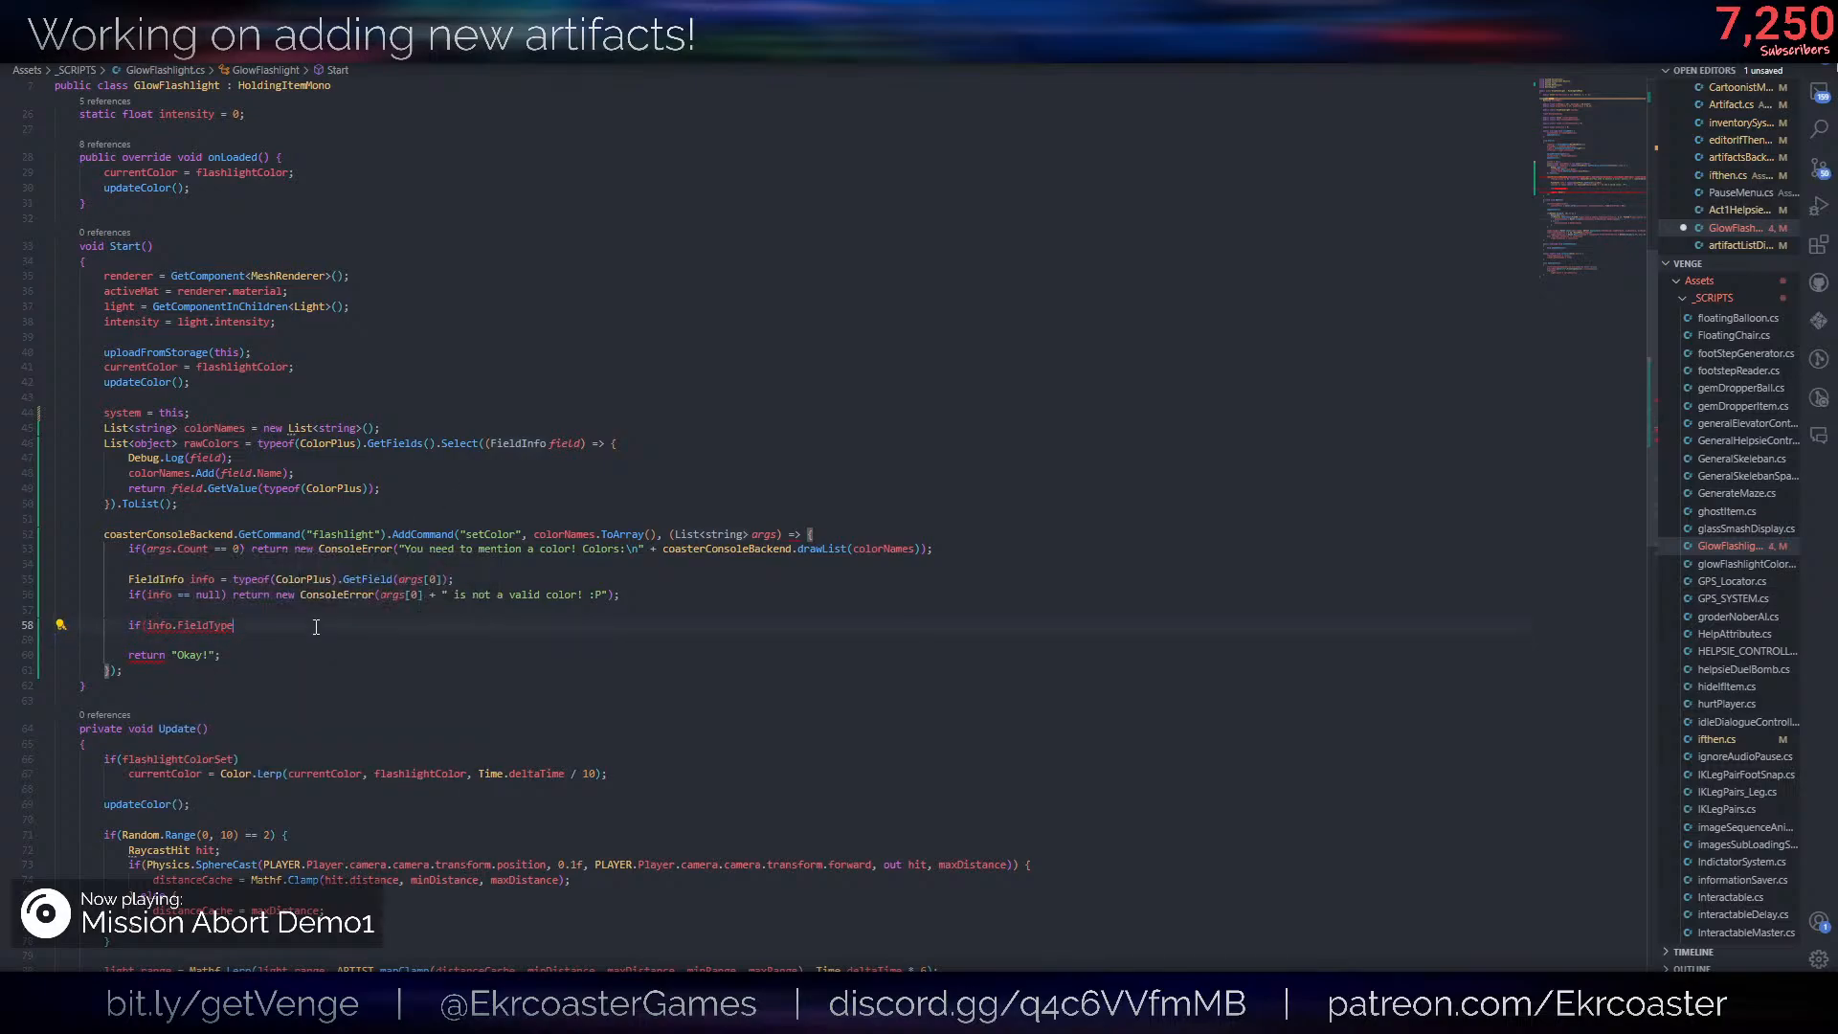
text(!= typeof(Color)
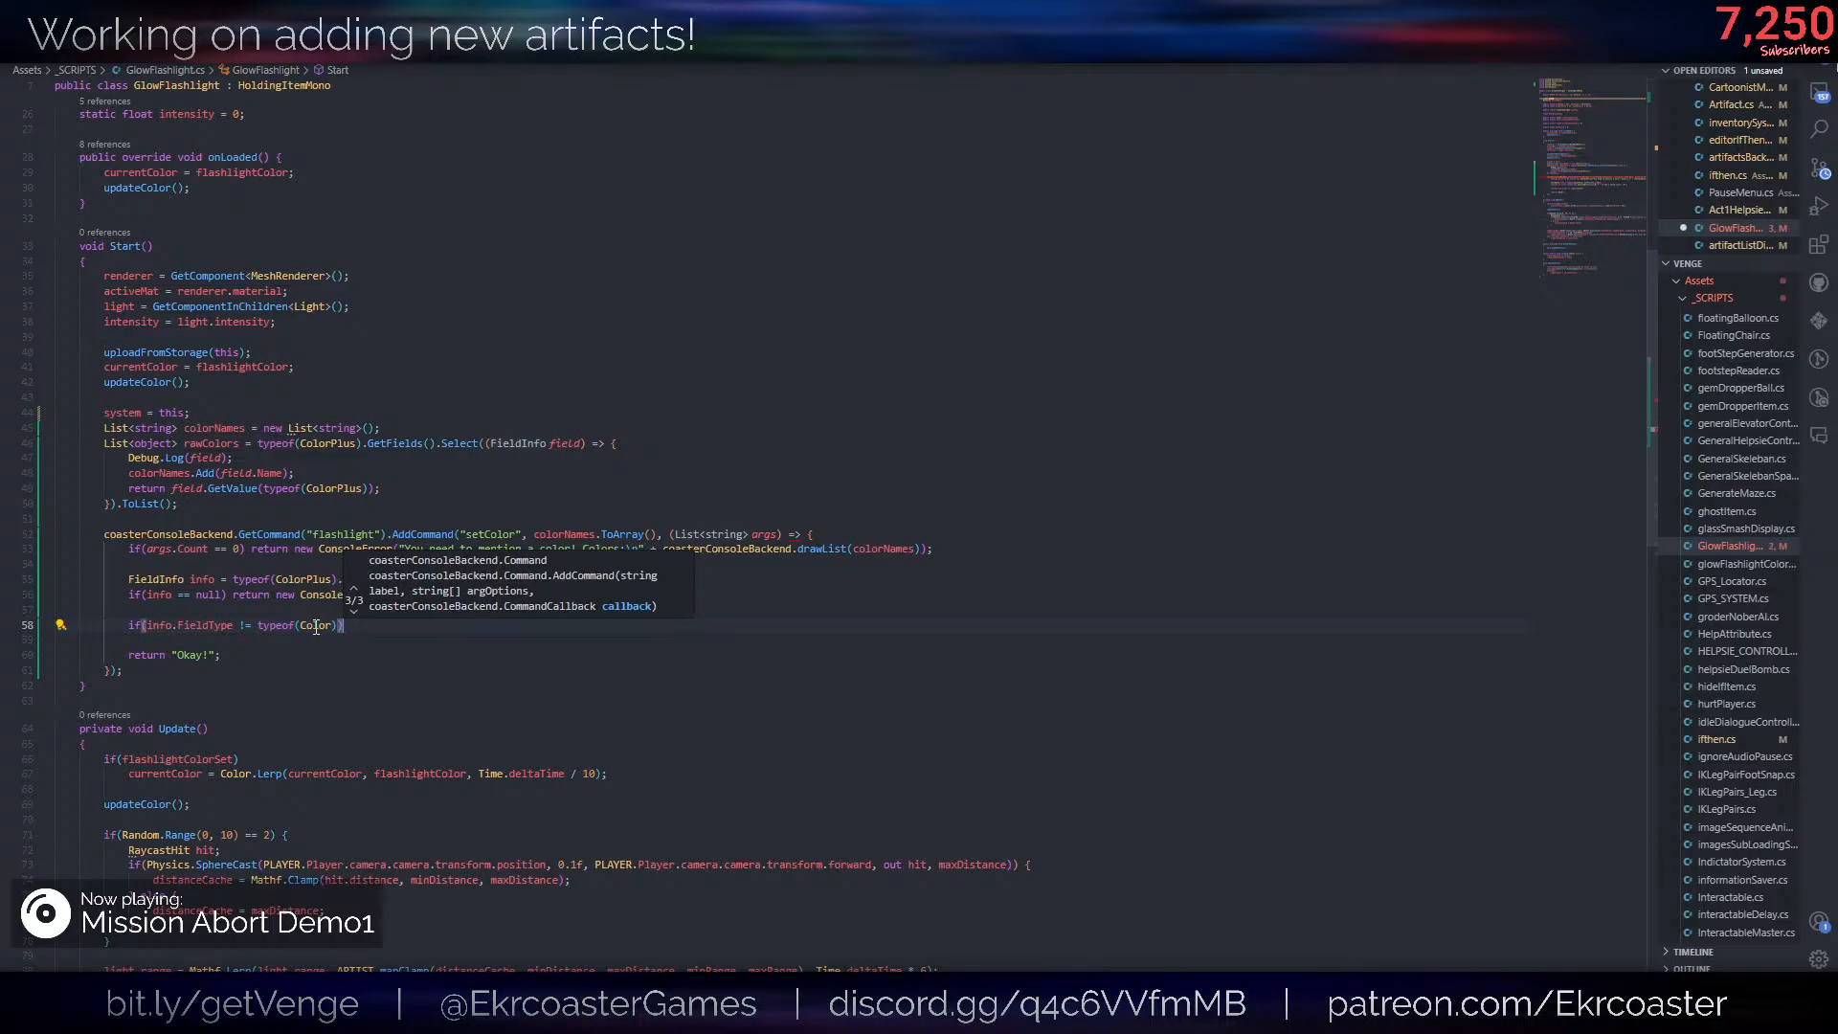
key(Escape)
text() r)
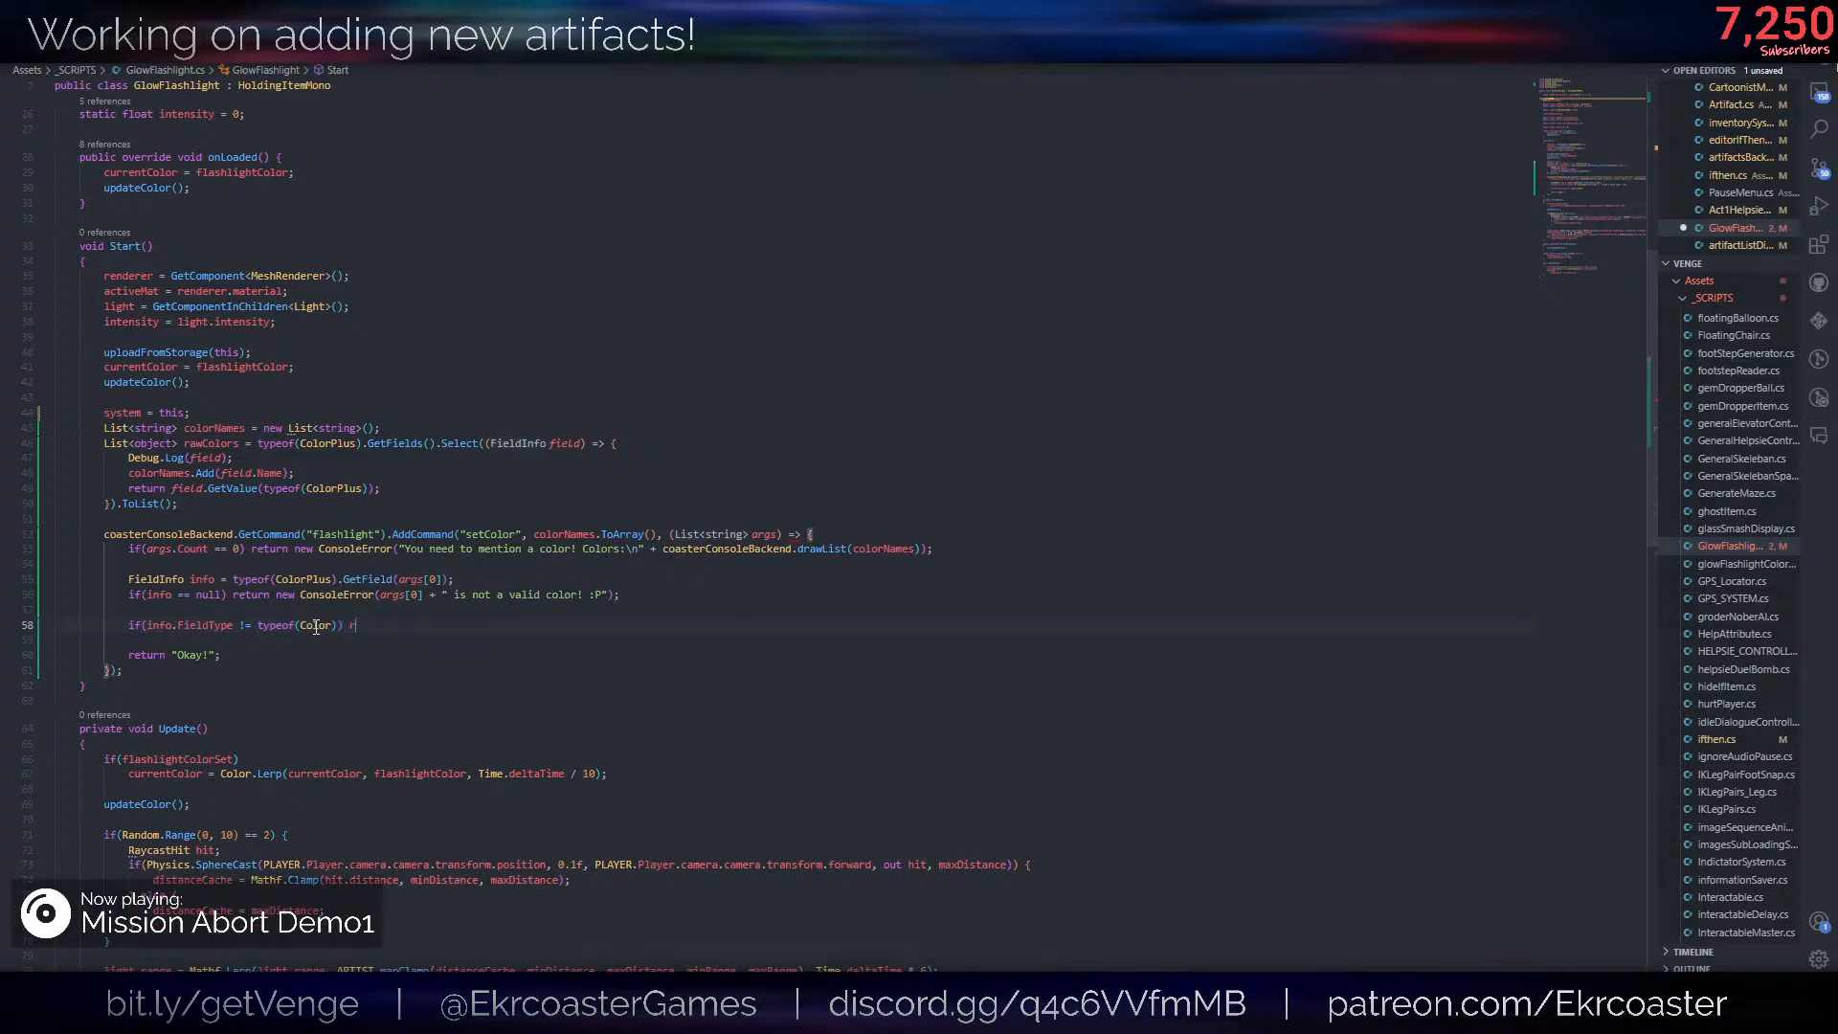
text(eturn new consol)
key(Tab)
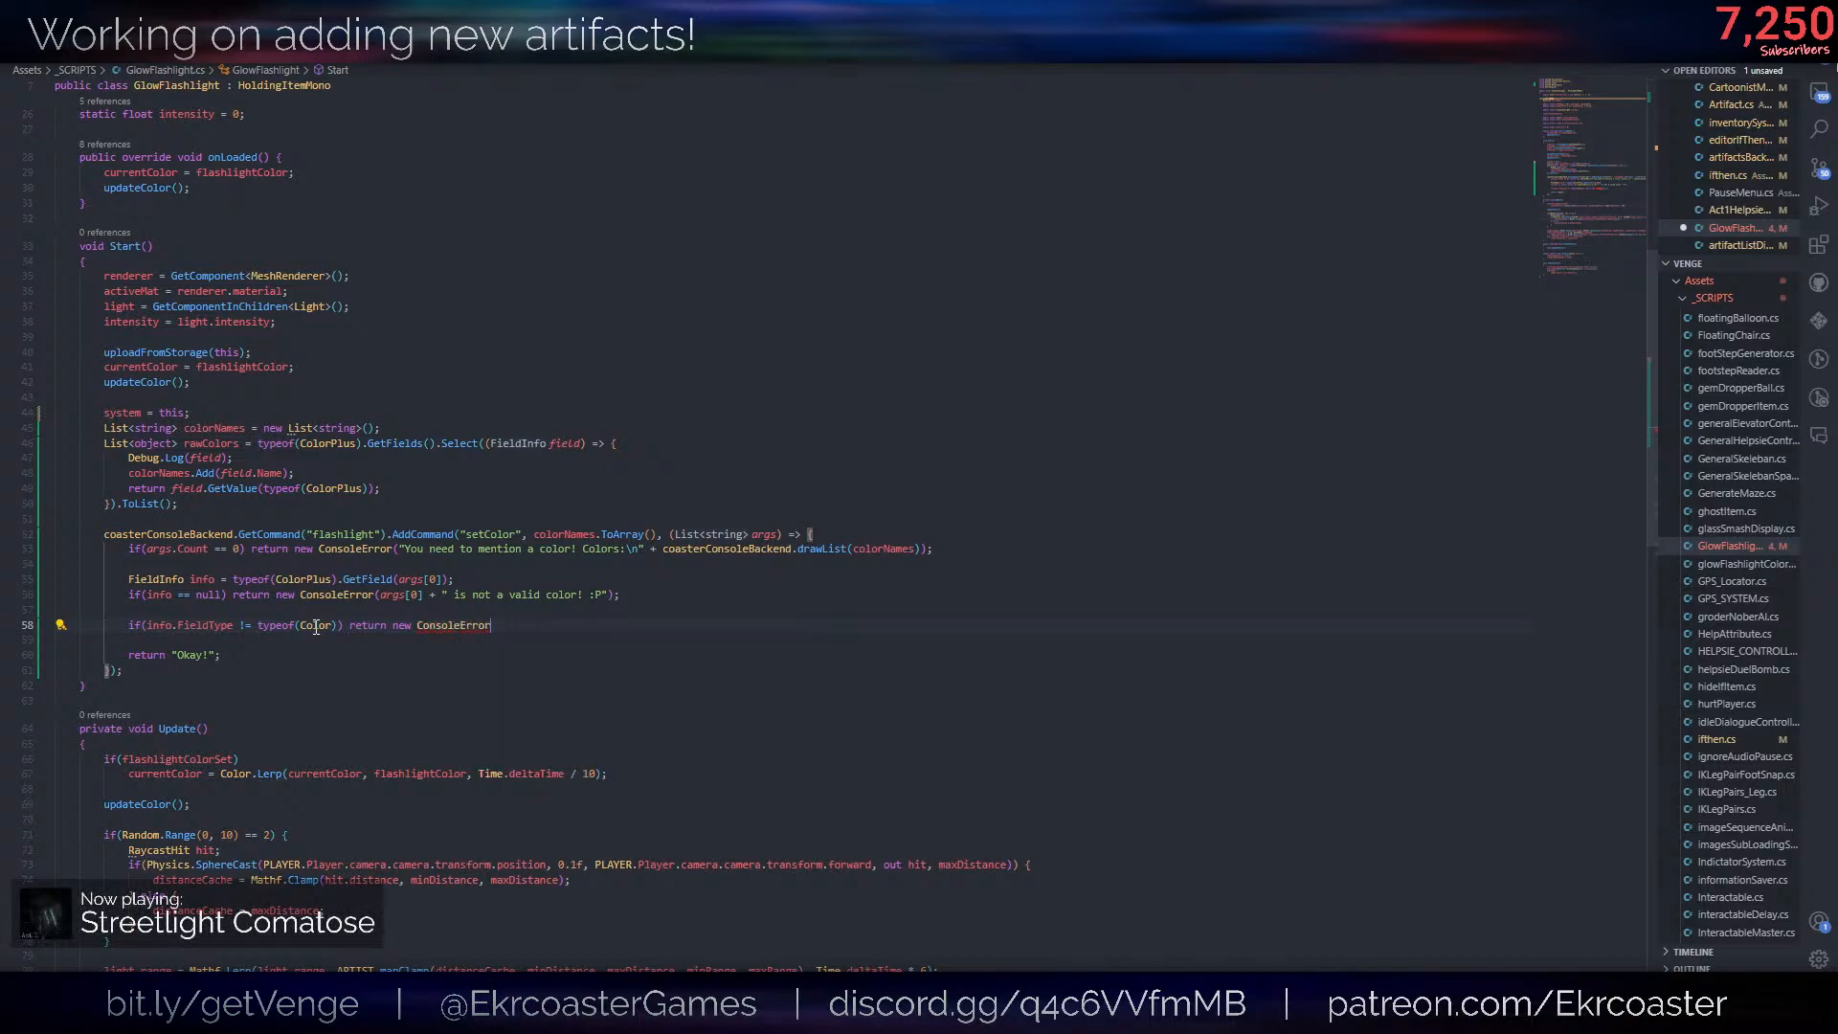
- Complete the ConsoleError with the message "I have no idea what " + info.Name + " is... but its not a color!" and start a new line
text(("I ha)
text(ve no idea )
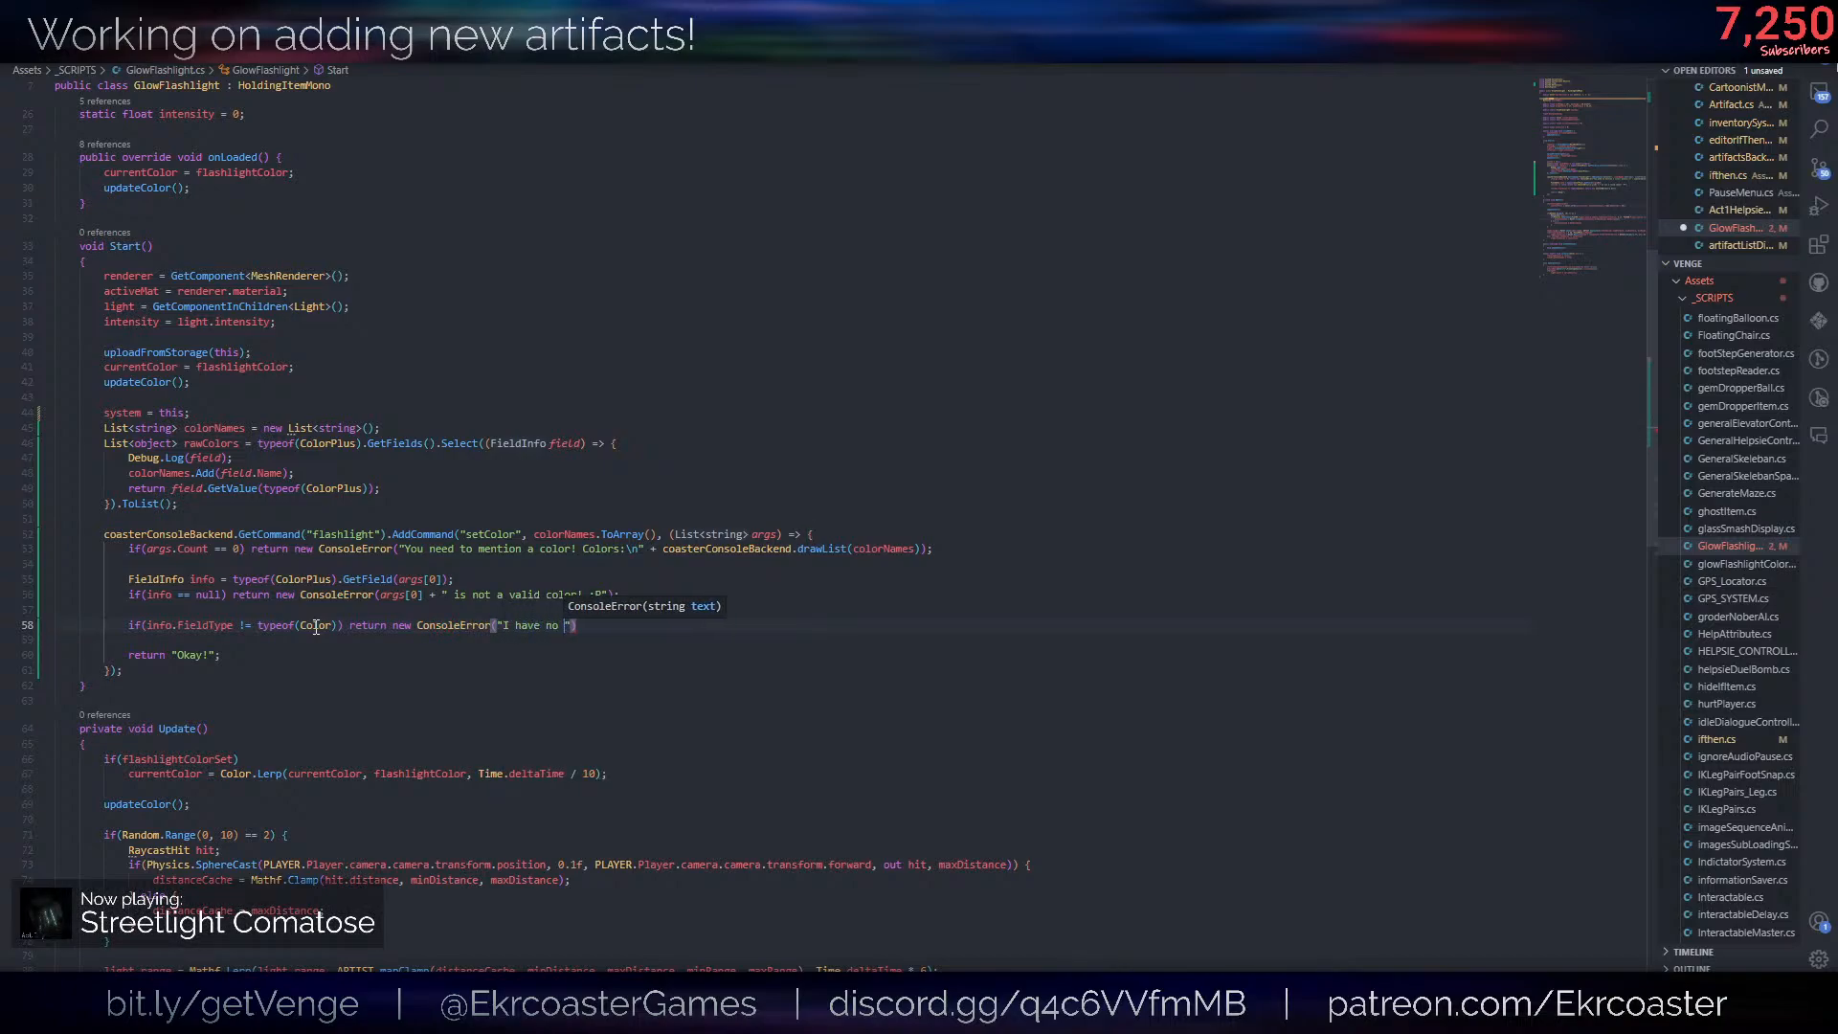
text(what " + info.)
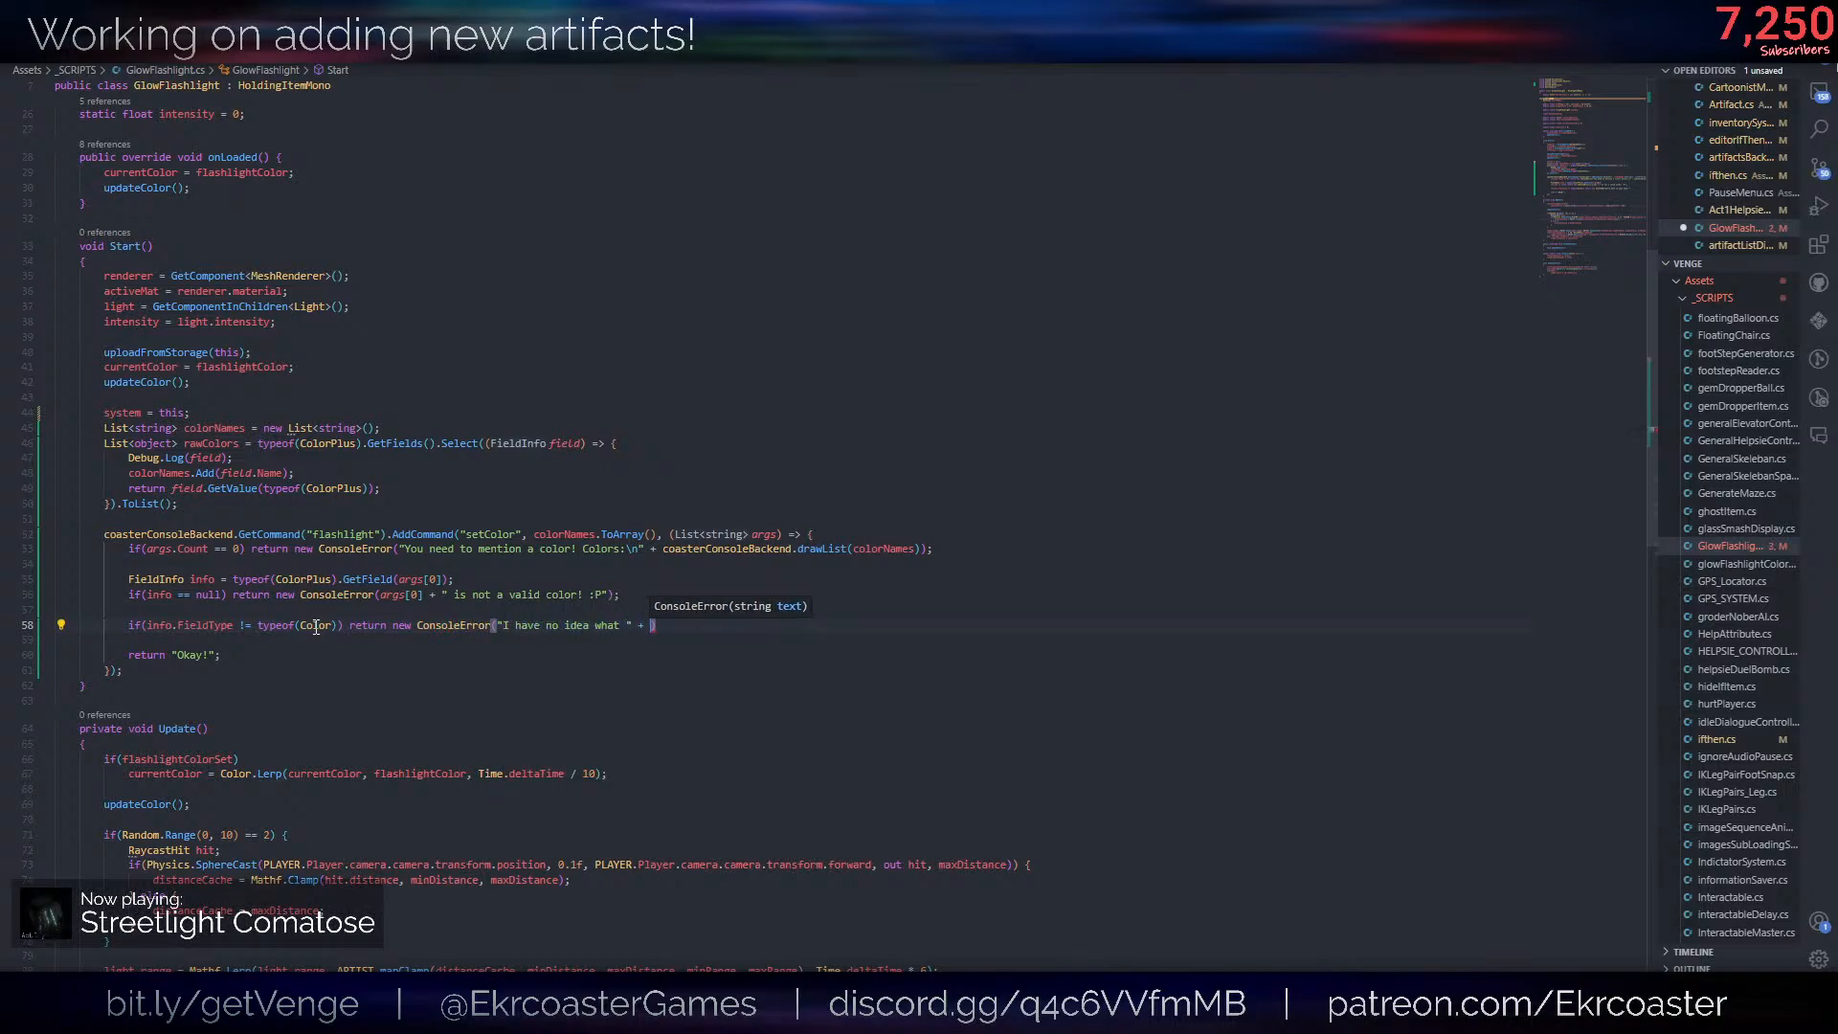
text(Name + ")
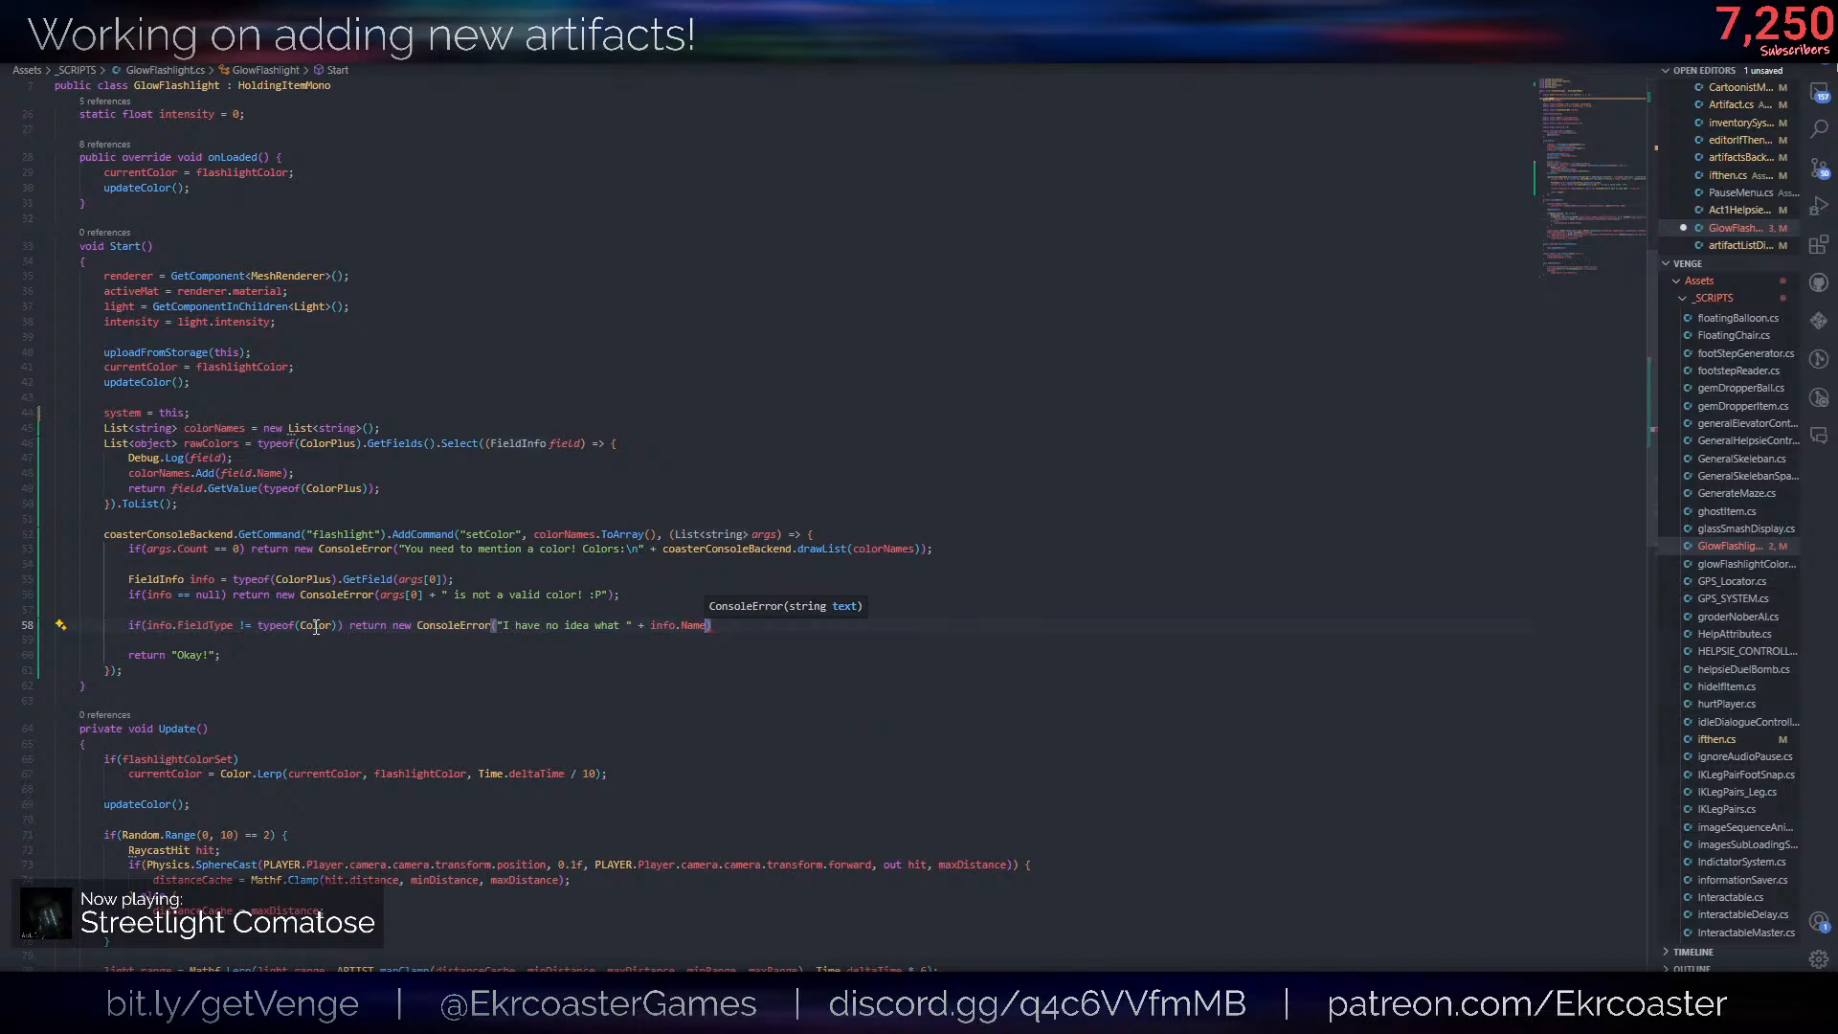
text( ios)
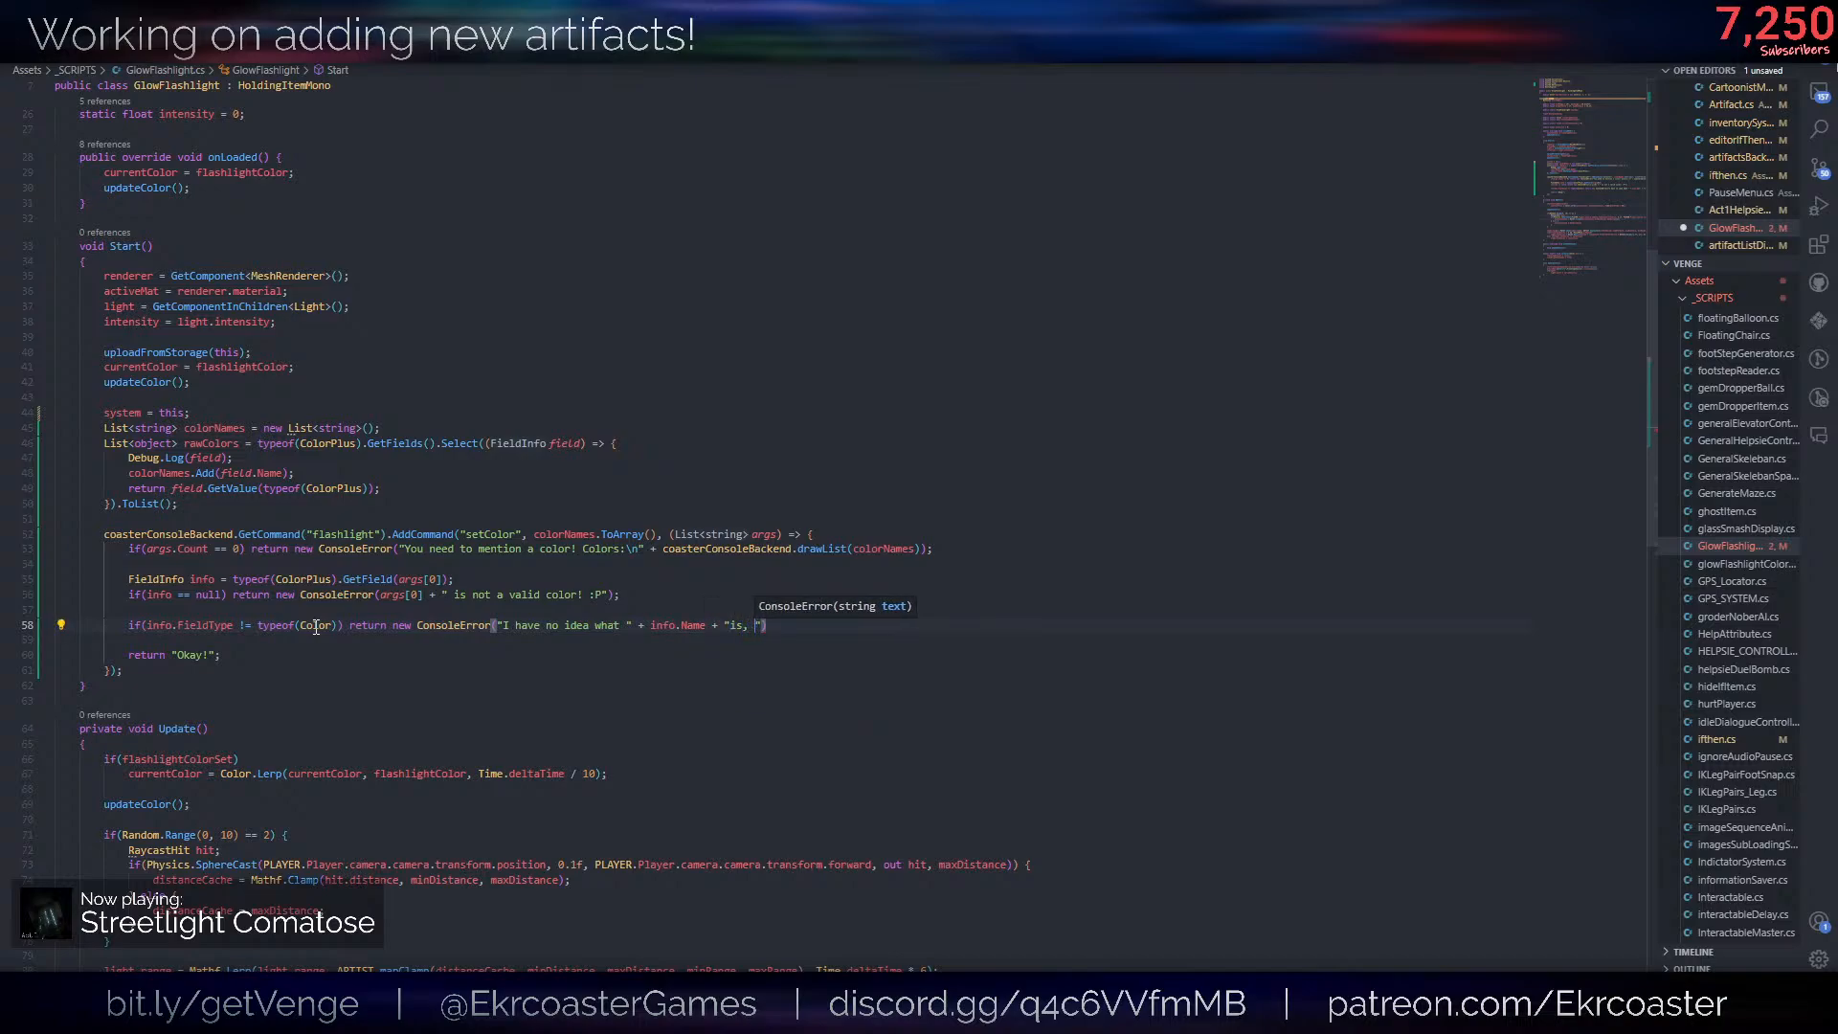
key(BackSpace)
key(BackSpace)
text(s... biut)
key(BackSpace)
key(BackSpace)
key(BackSpace)
text(ut its ntot)
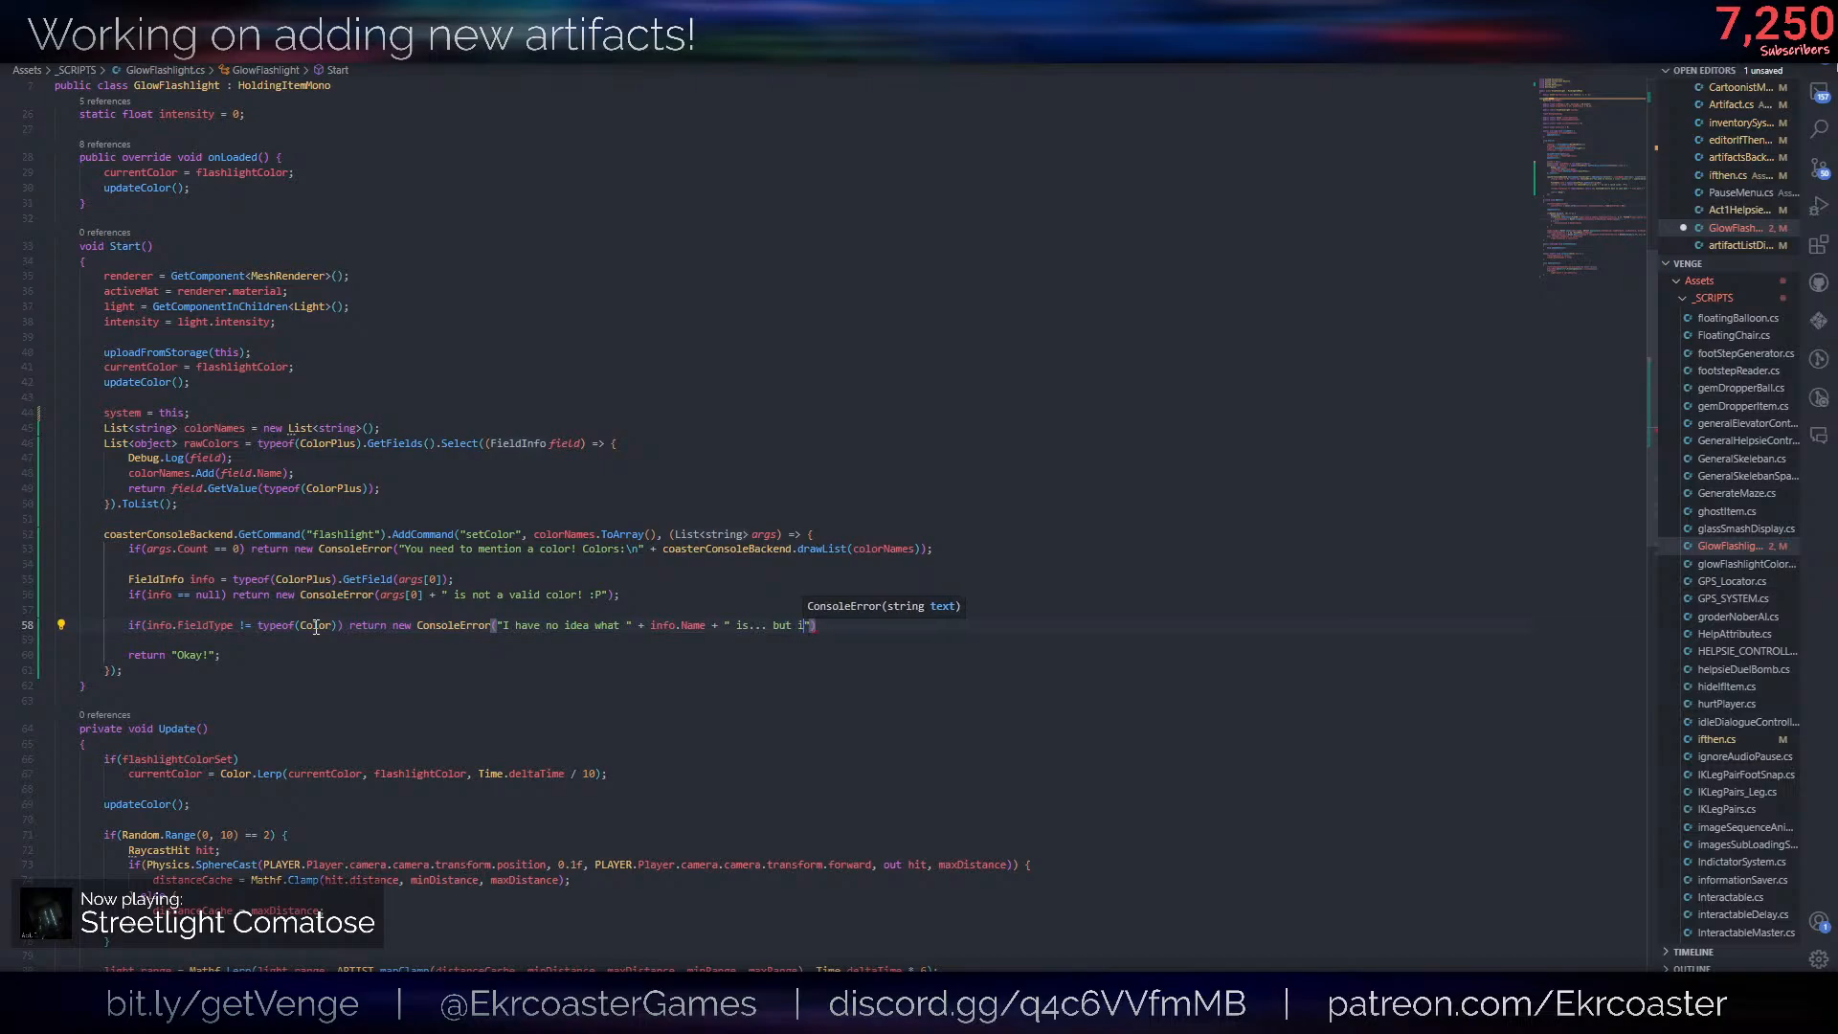
key(BackSpace)
key(BackSpace)
key(BackSpace)
text(ot )
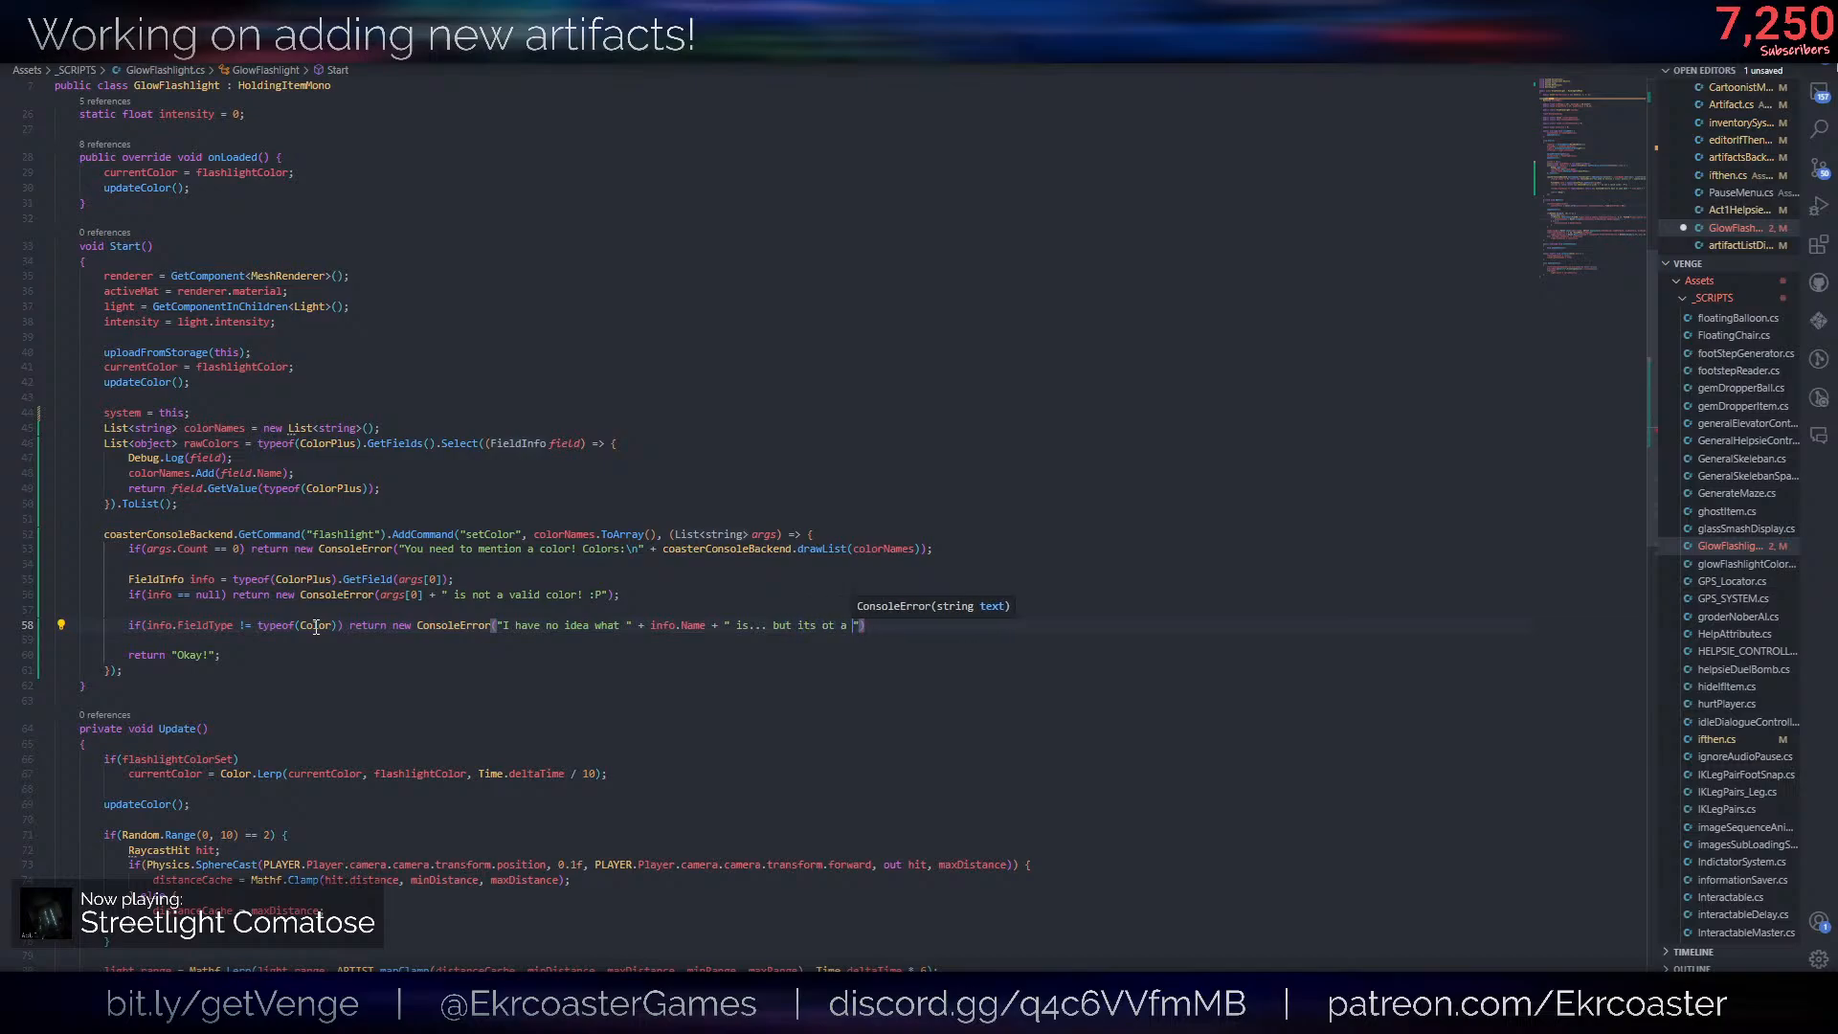
text(a color!");)
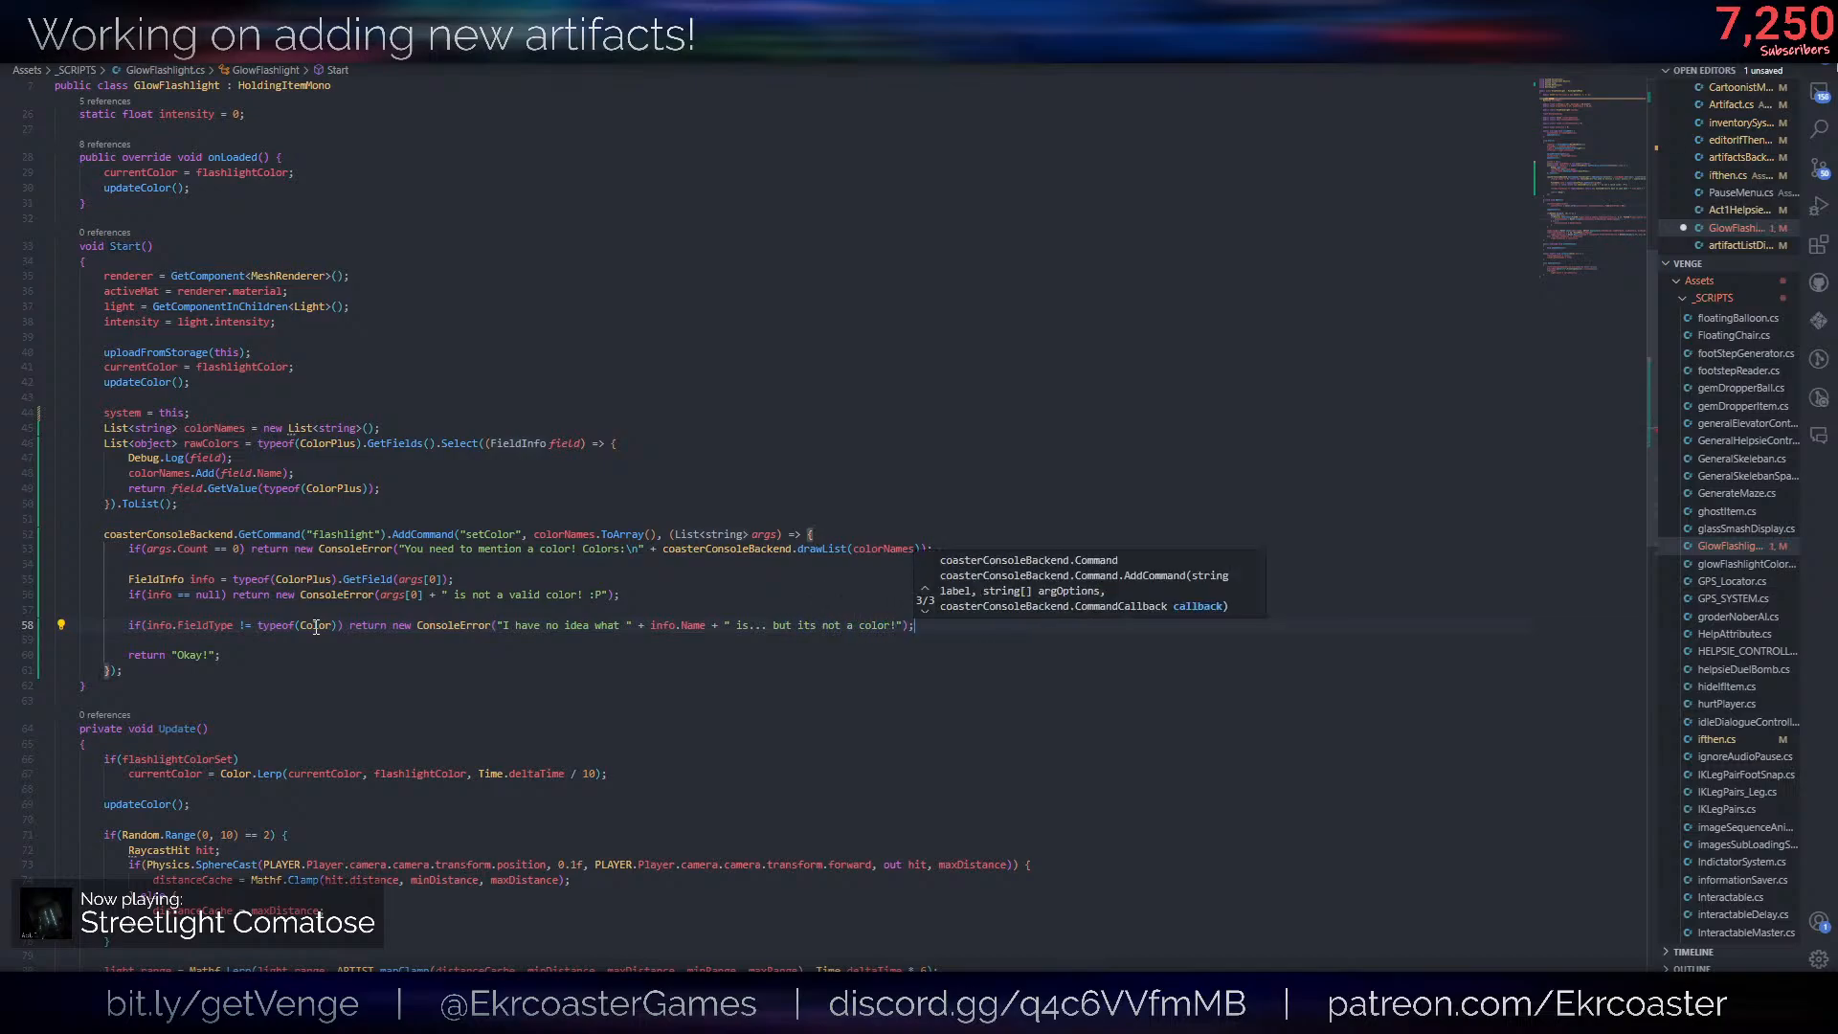
key(Return)
key(Escape)
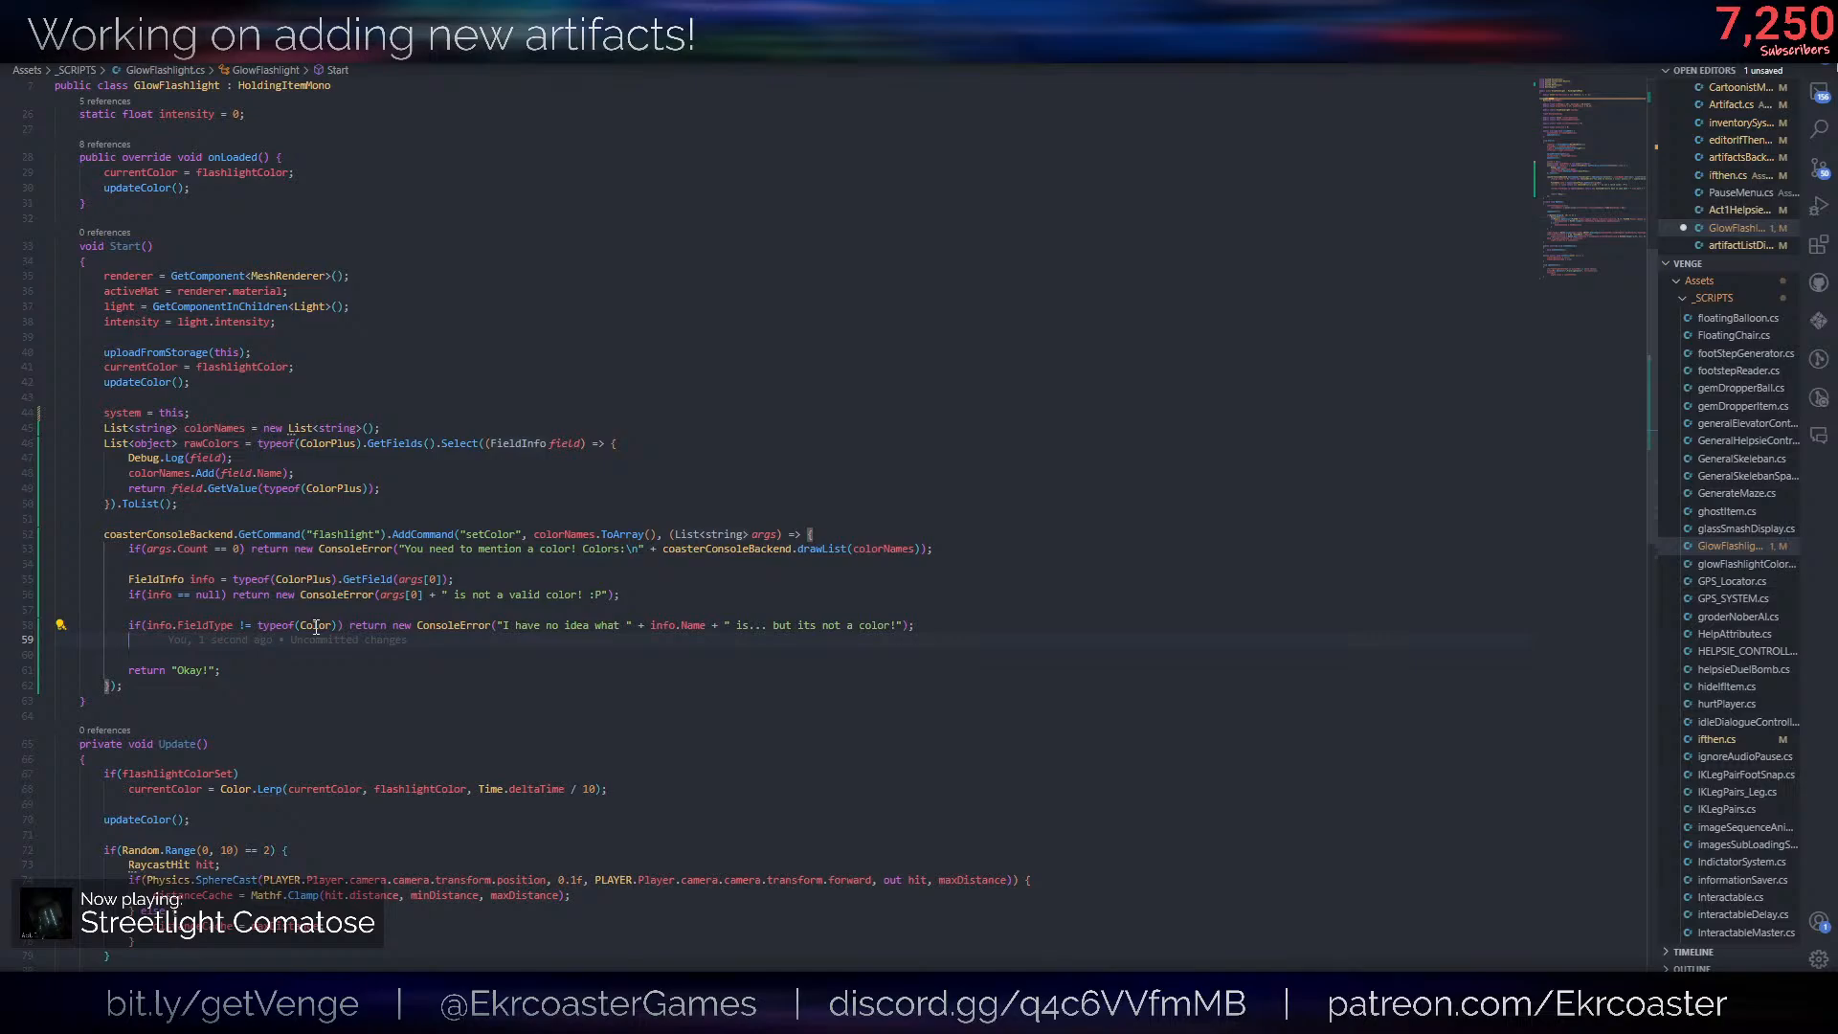
text(info.va)
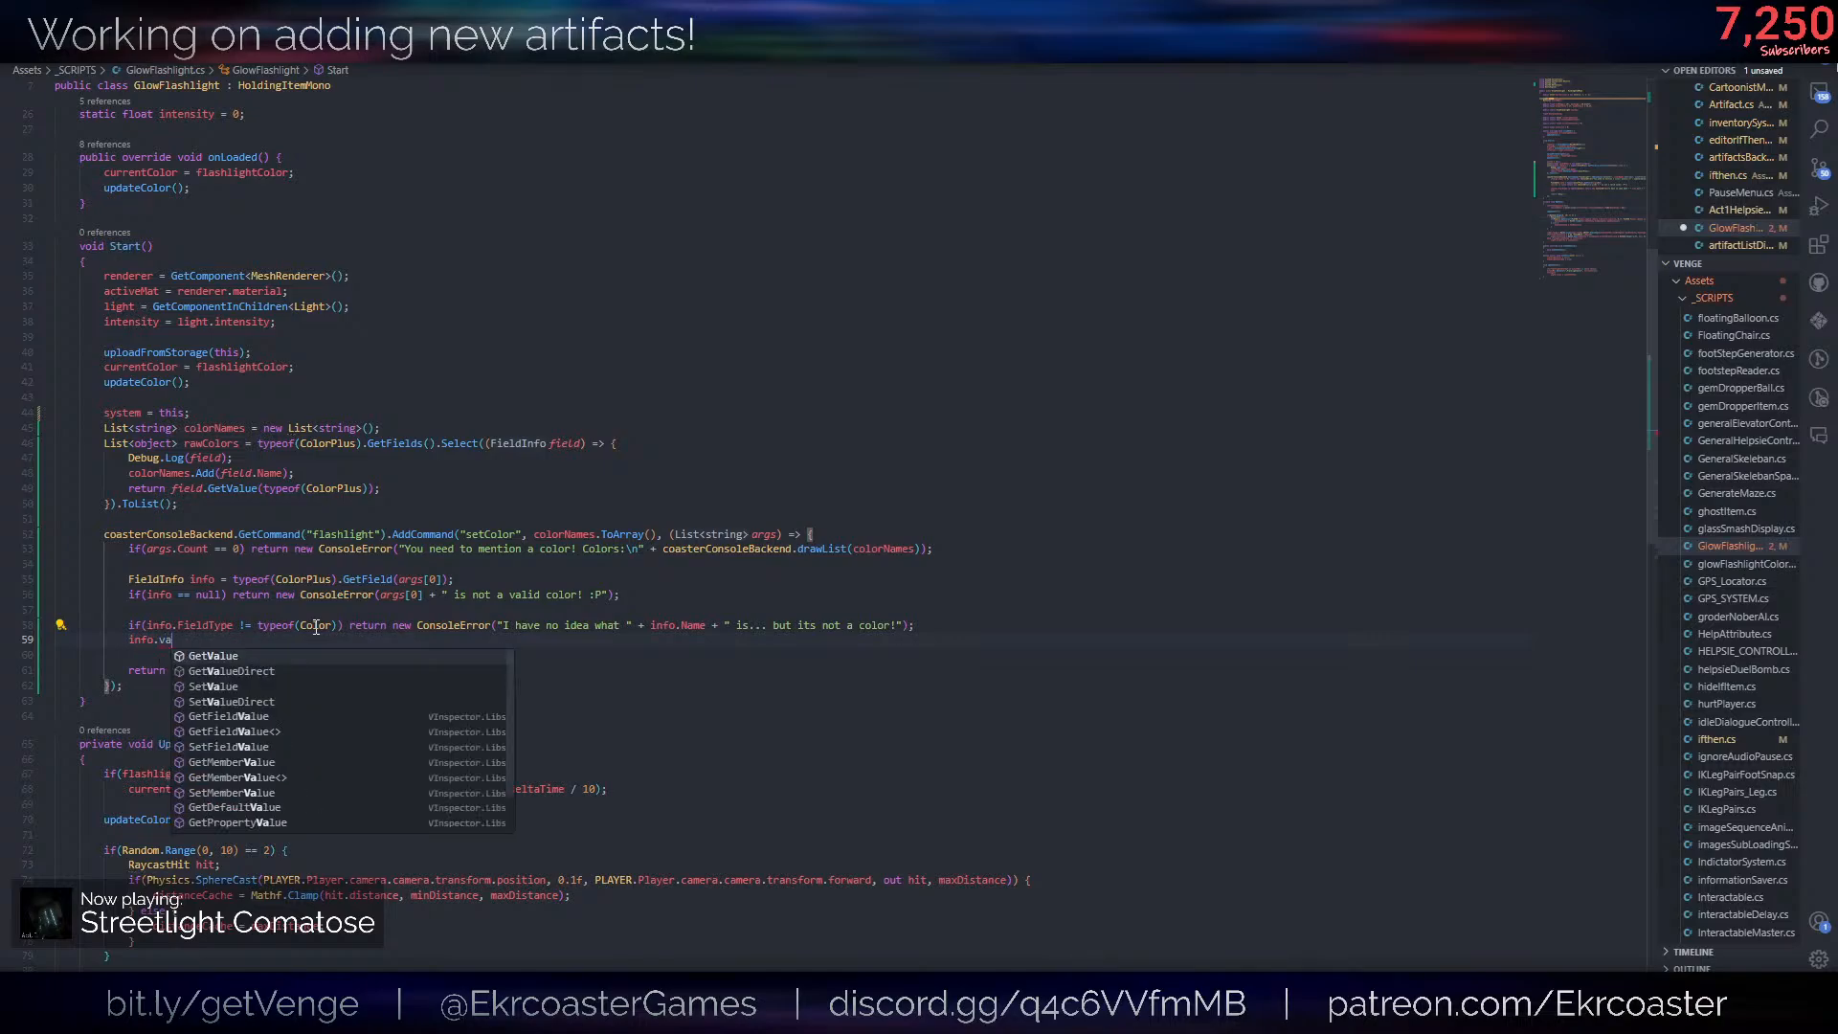
key(BackSpace)
key(BackSpace)
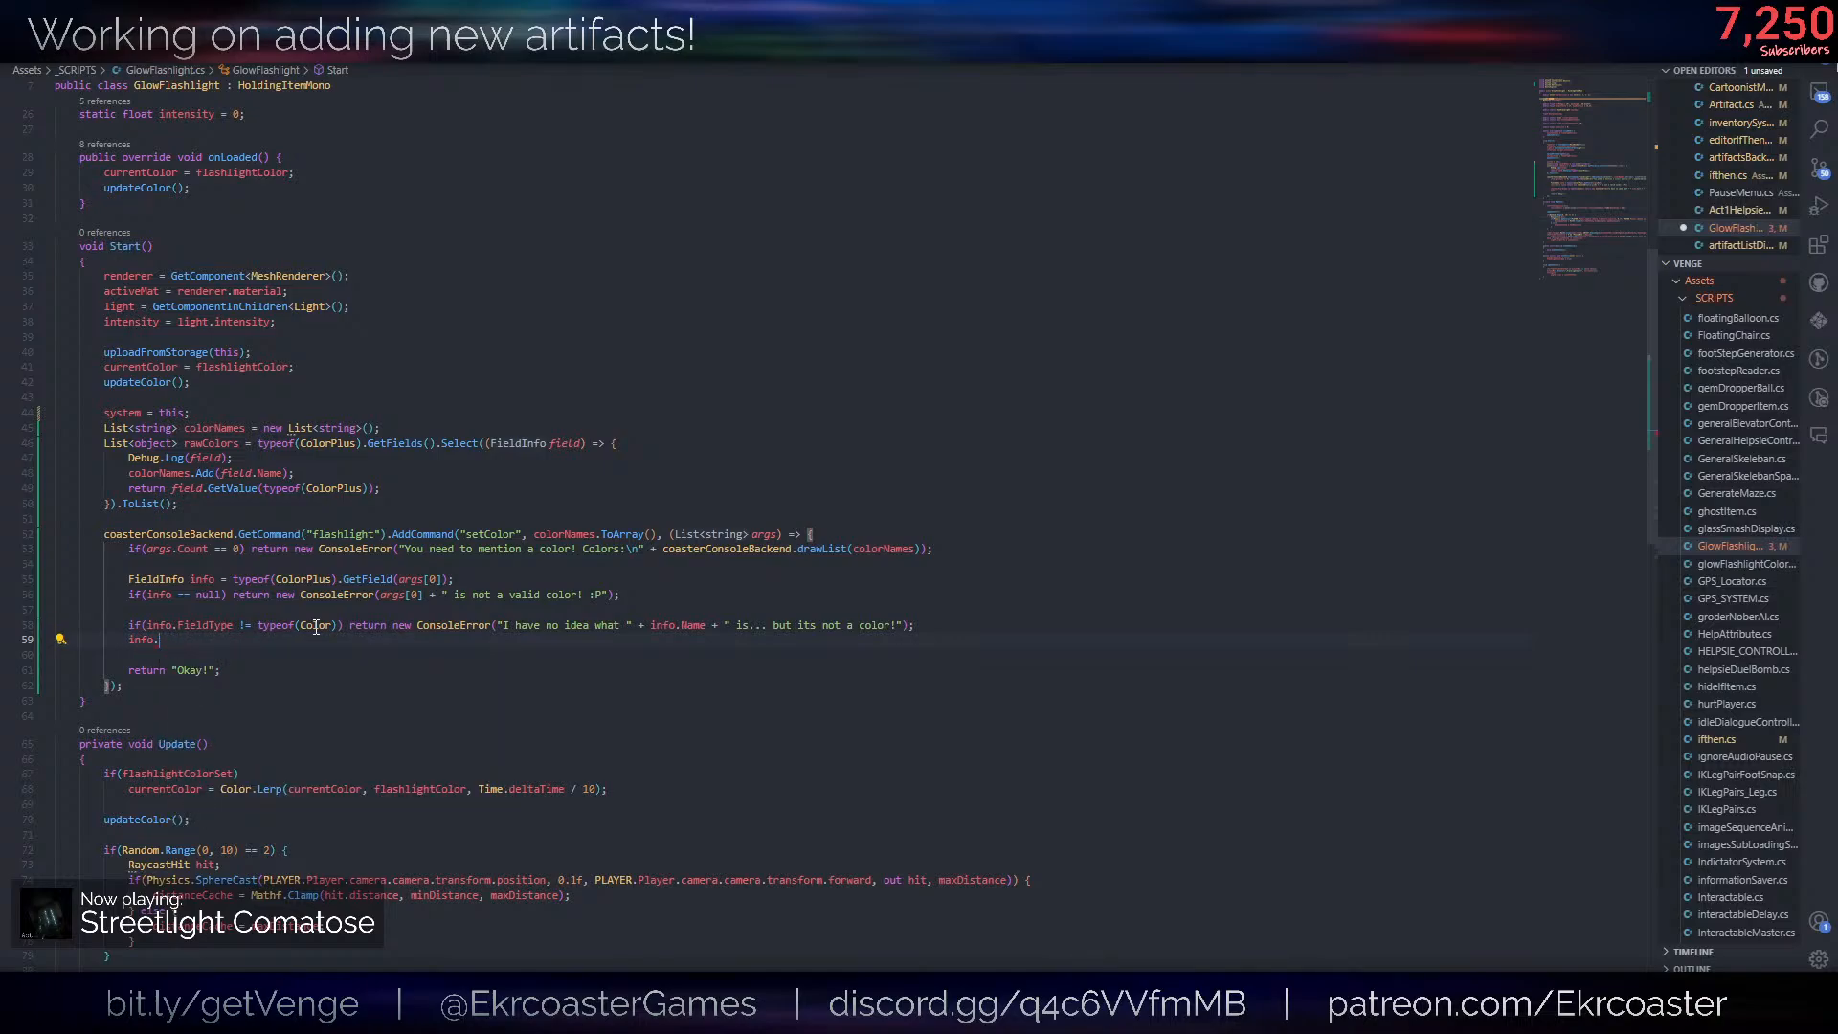
key(BackSpace)
key(BackSpace)
key(BackSpace)
key(BackSpace)
key(BackSpace)
- Leave a blank line below the field type check and write the declaration Color color = info.GetValue()
key(Return)
text(Color)
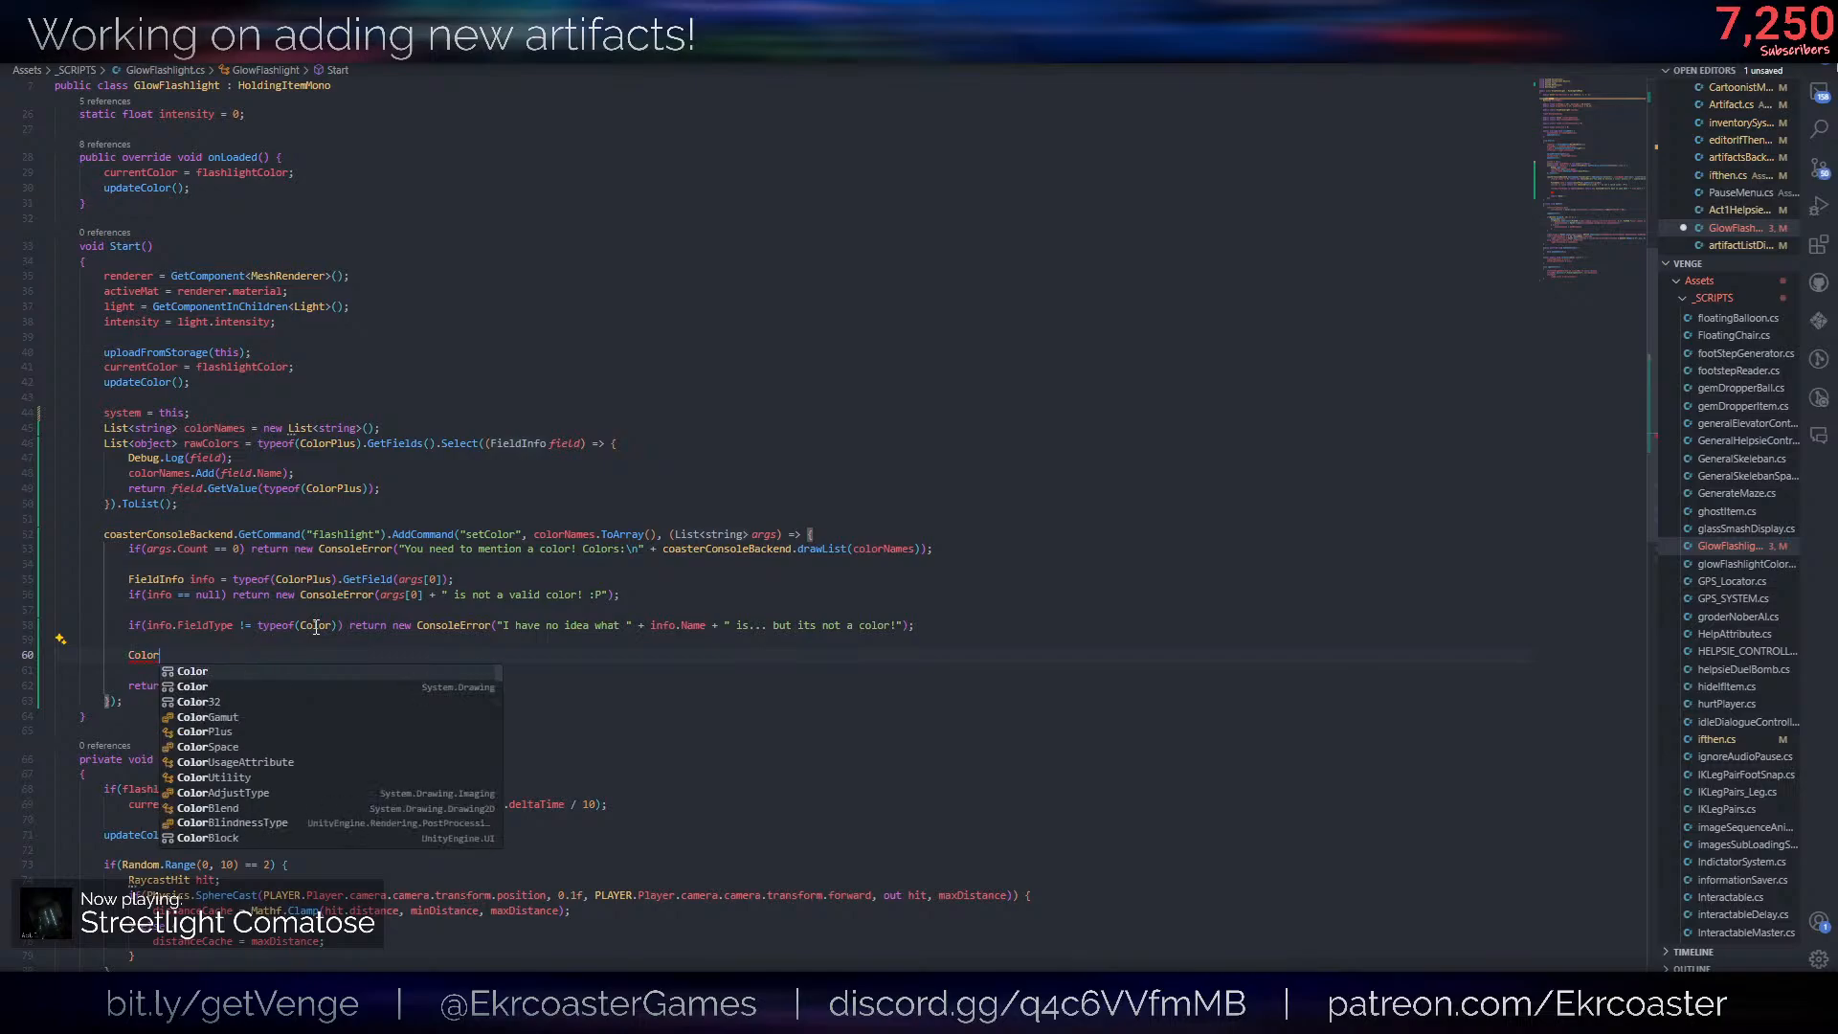
text( color =)
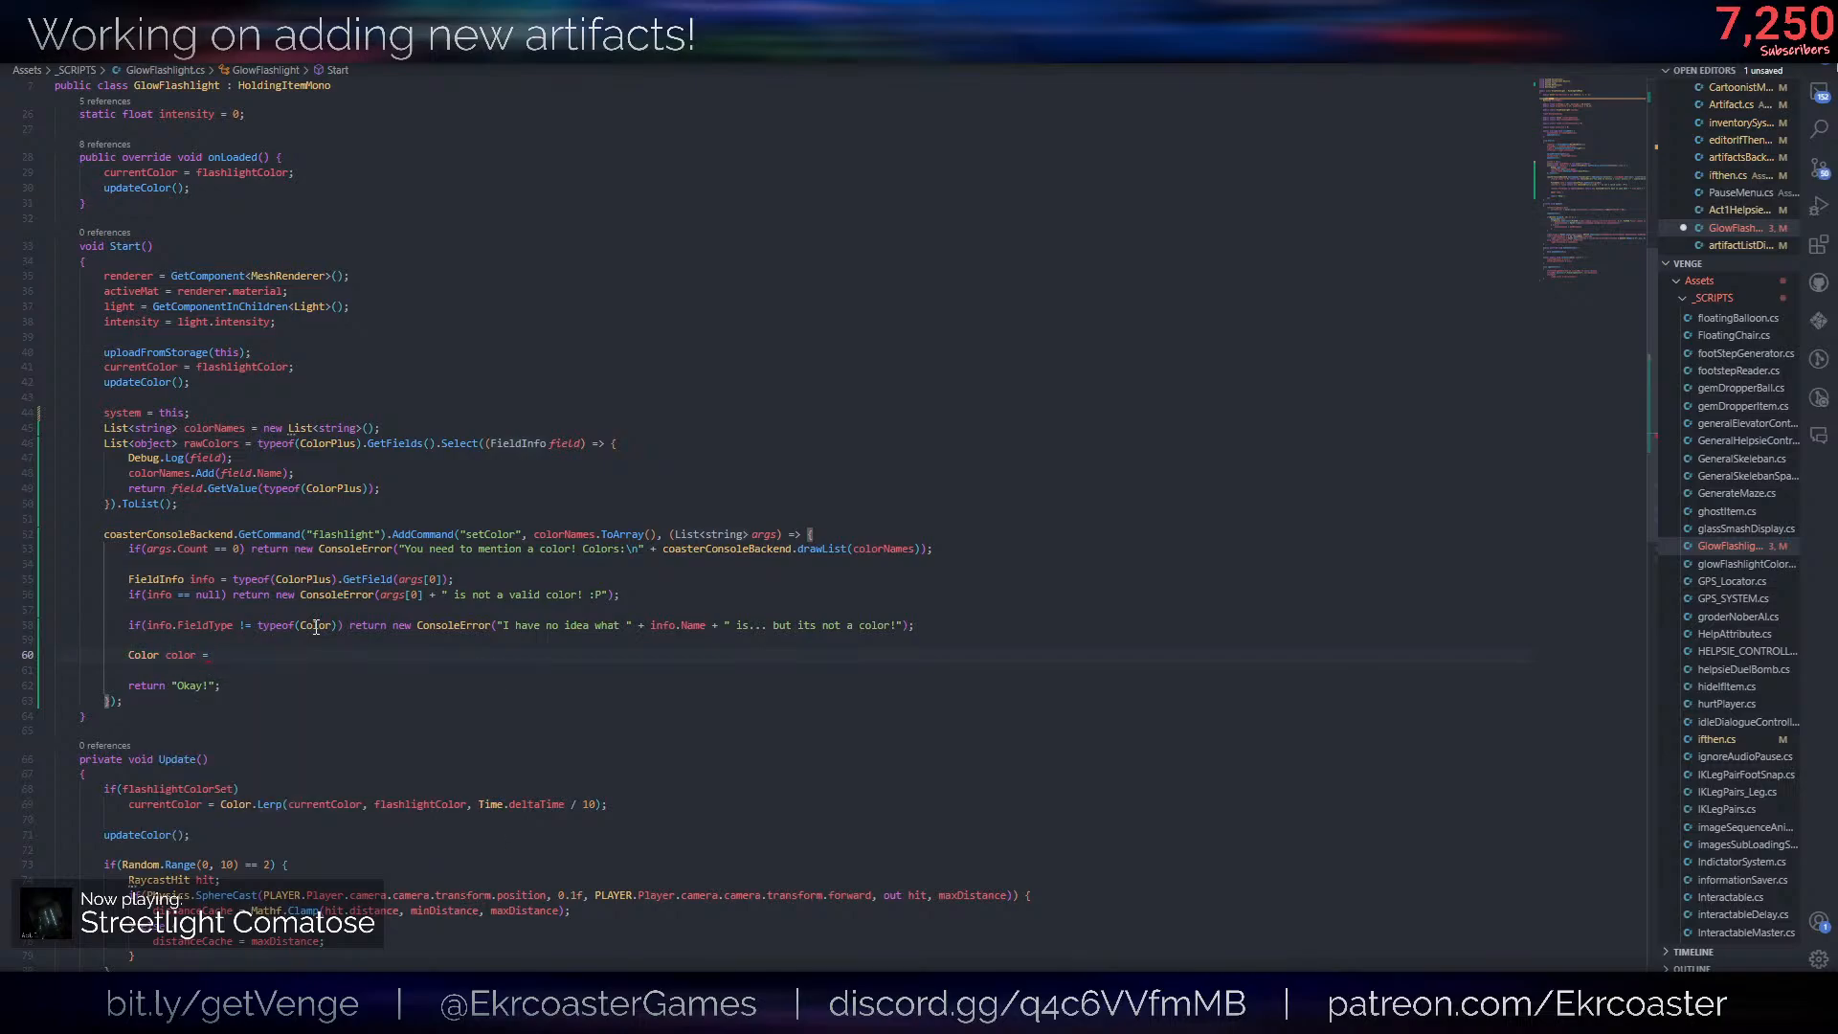
text(.GetValue()
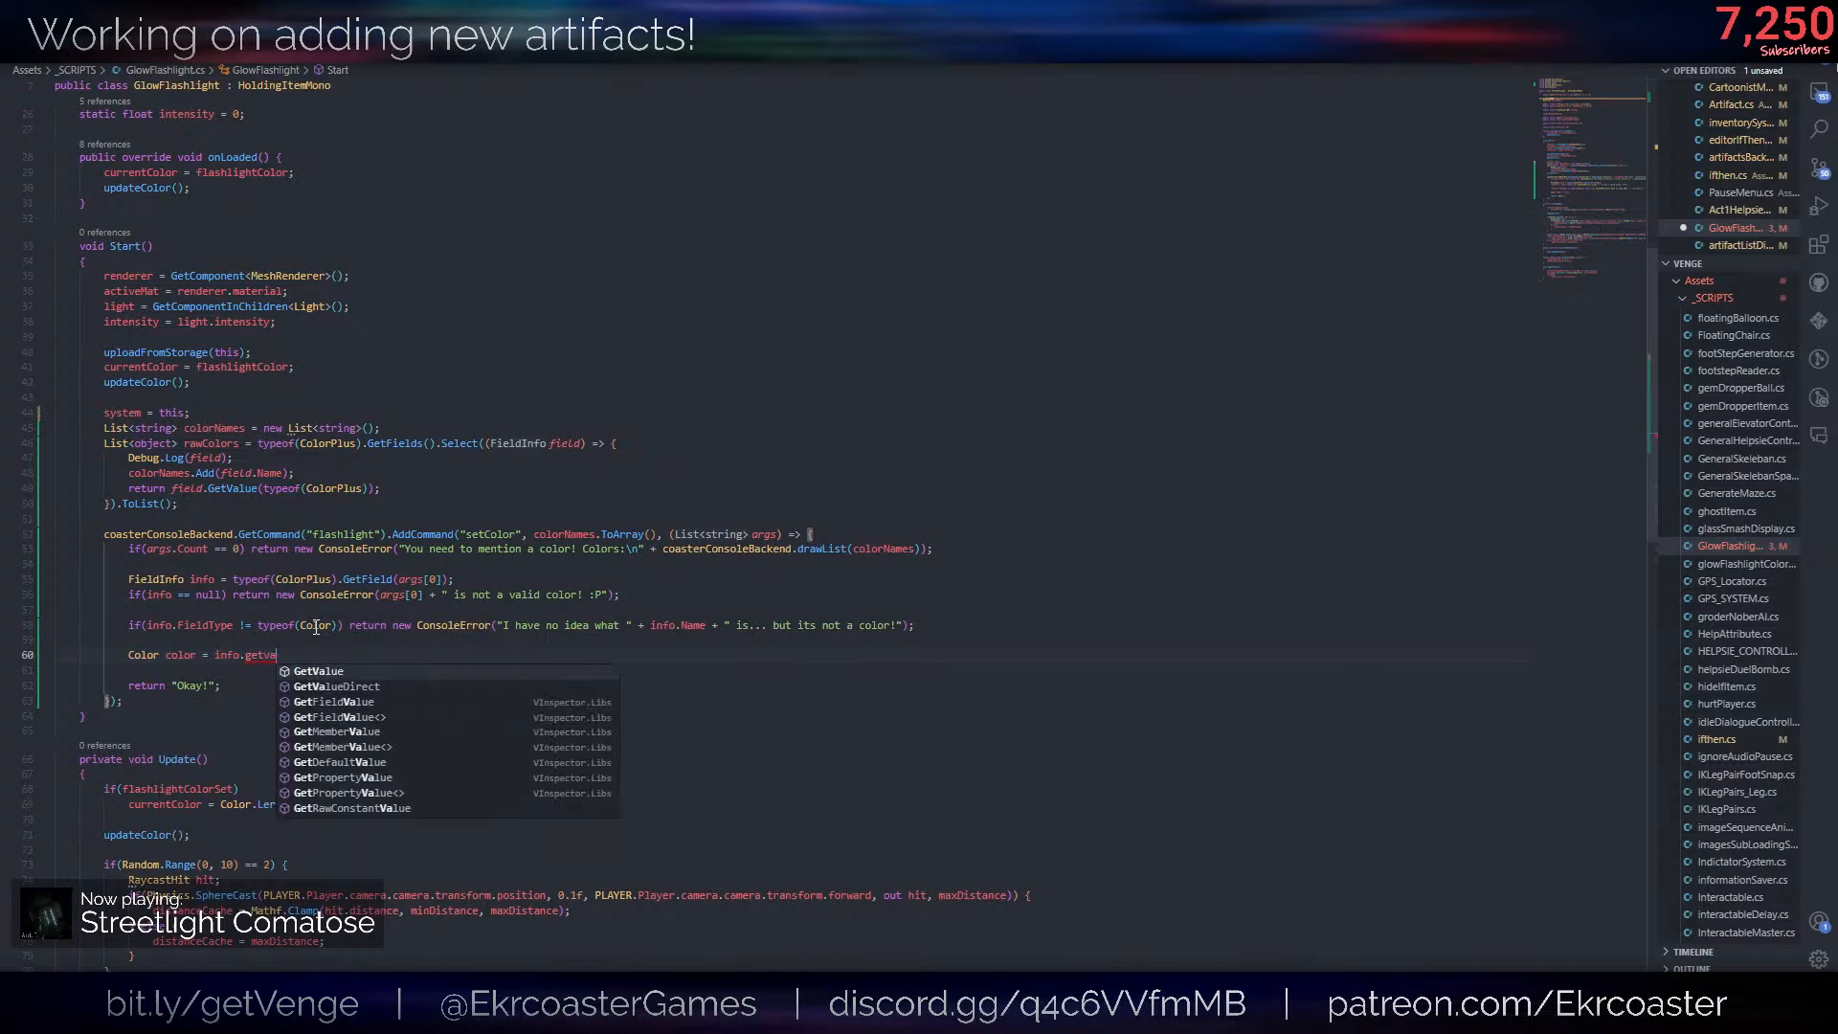
key(Escape)
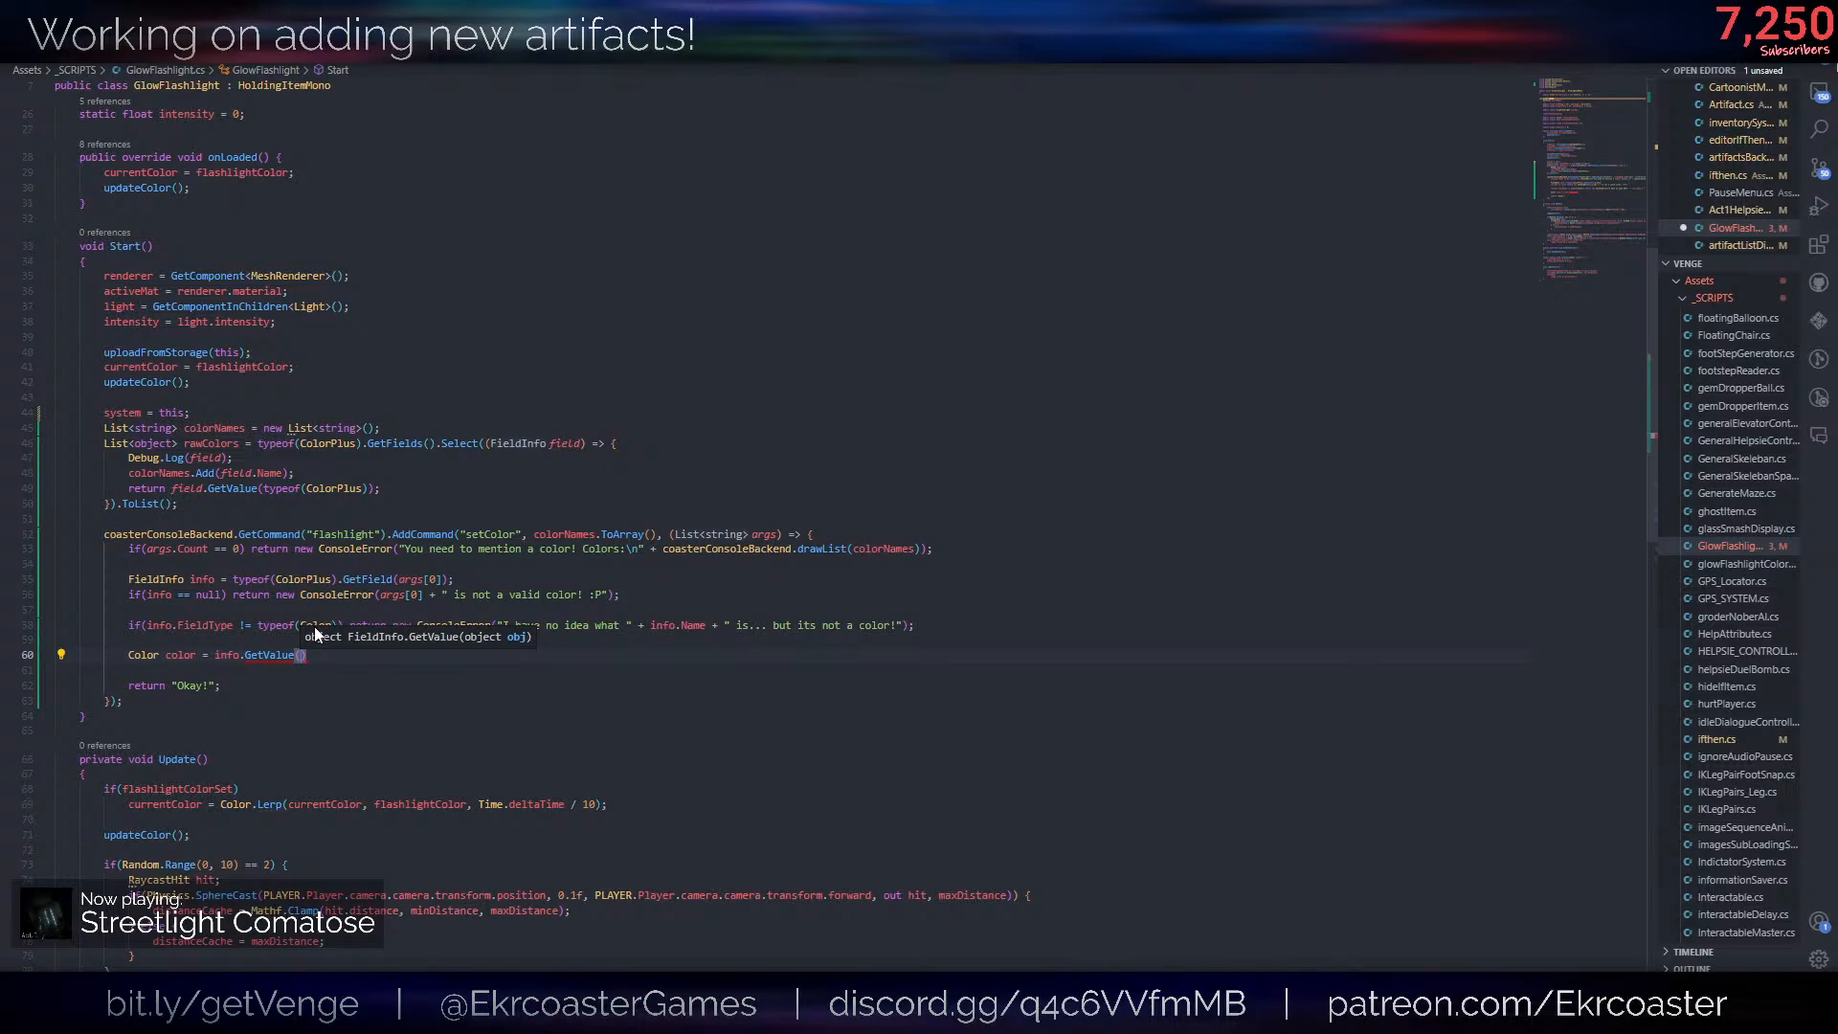
- Inspect the GetValue definition in the FieldInfo class and return to the flashlight script
ctrl+click(276, 655)
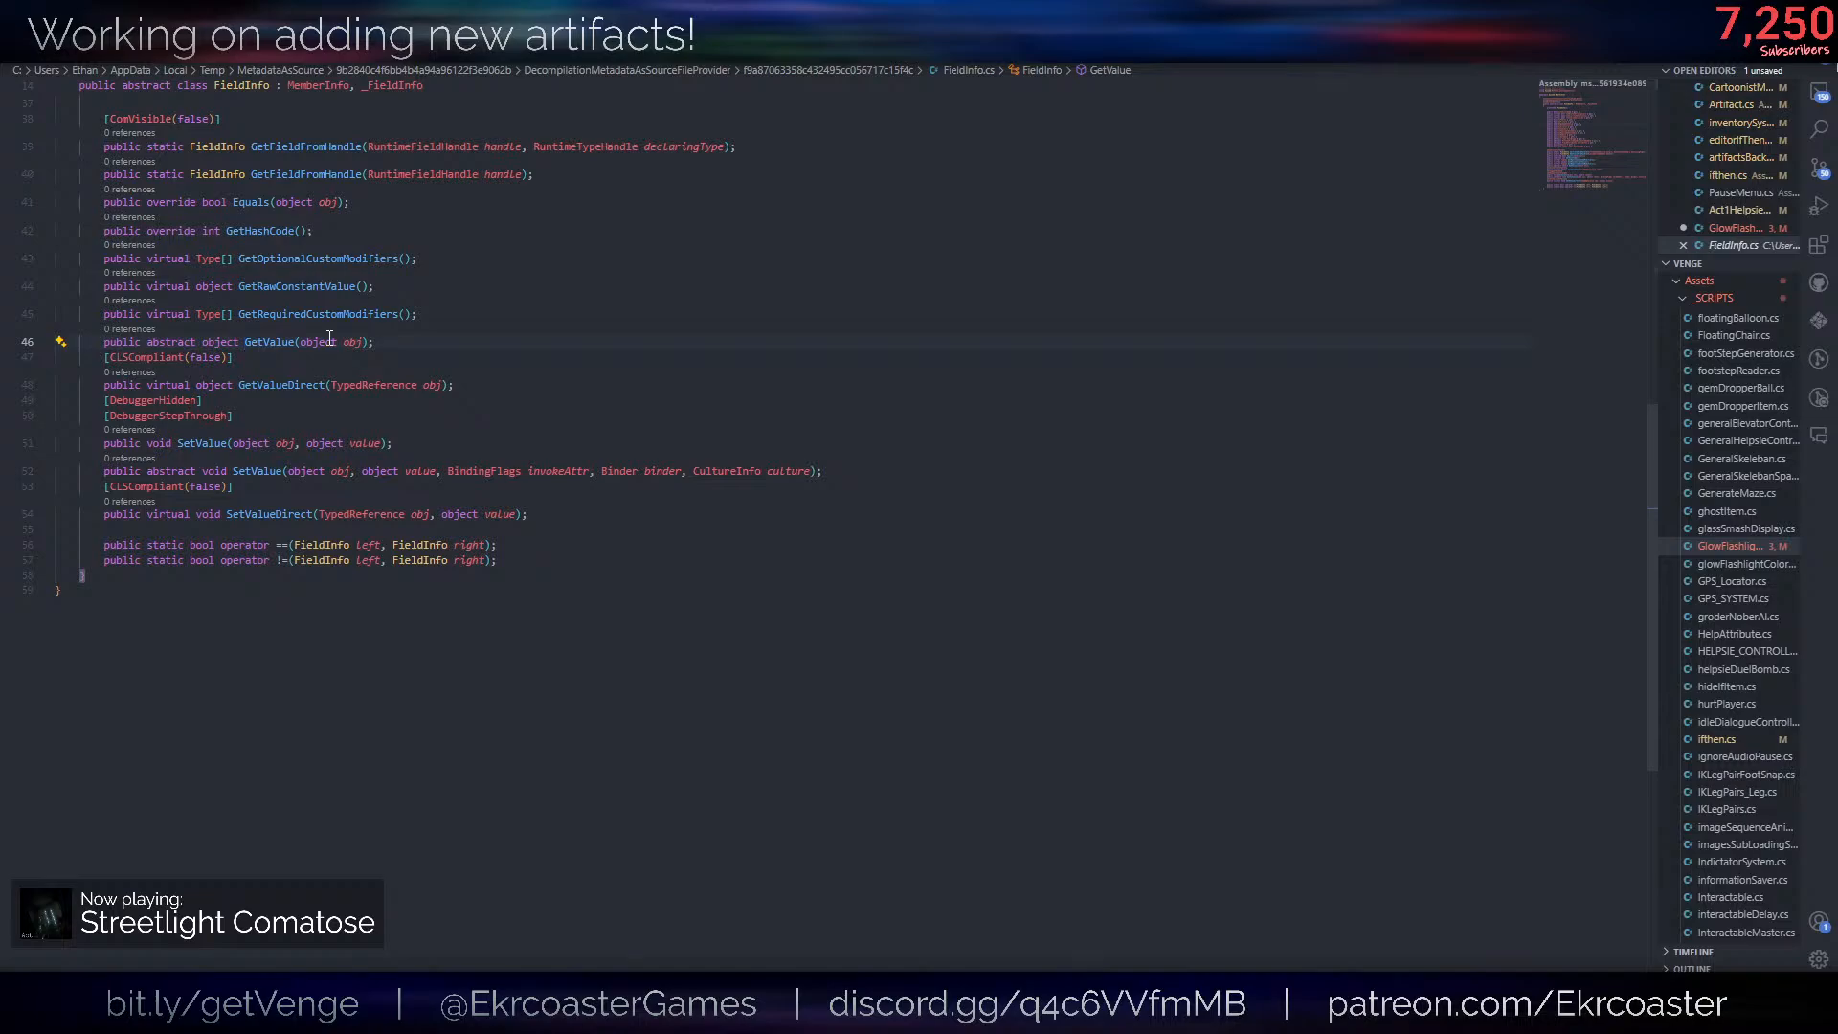
scroll(522, 306, up, 3)
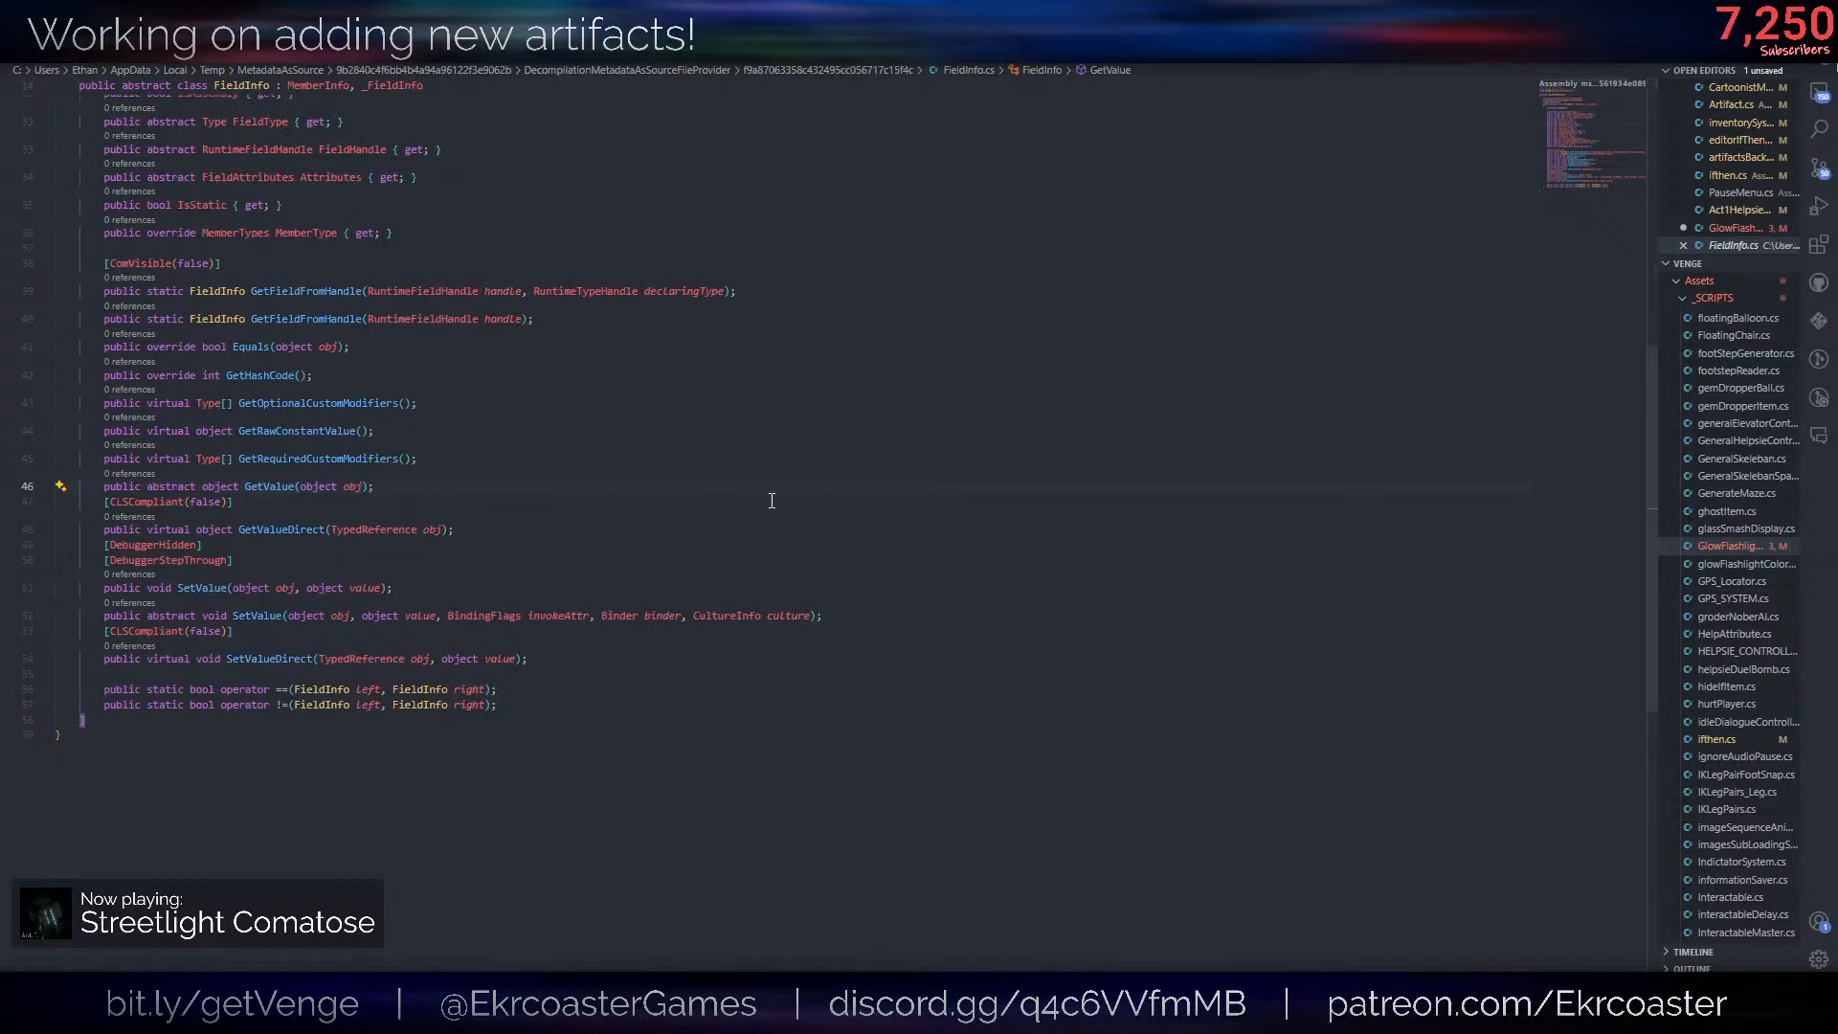
scroll(753, 500, up, 4)
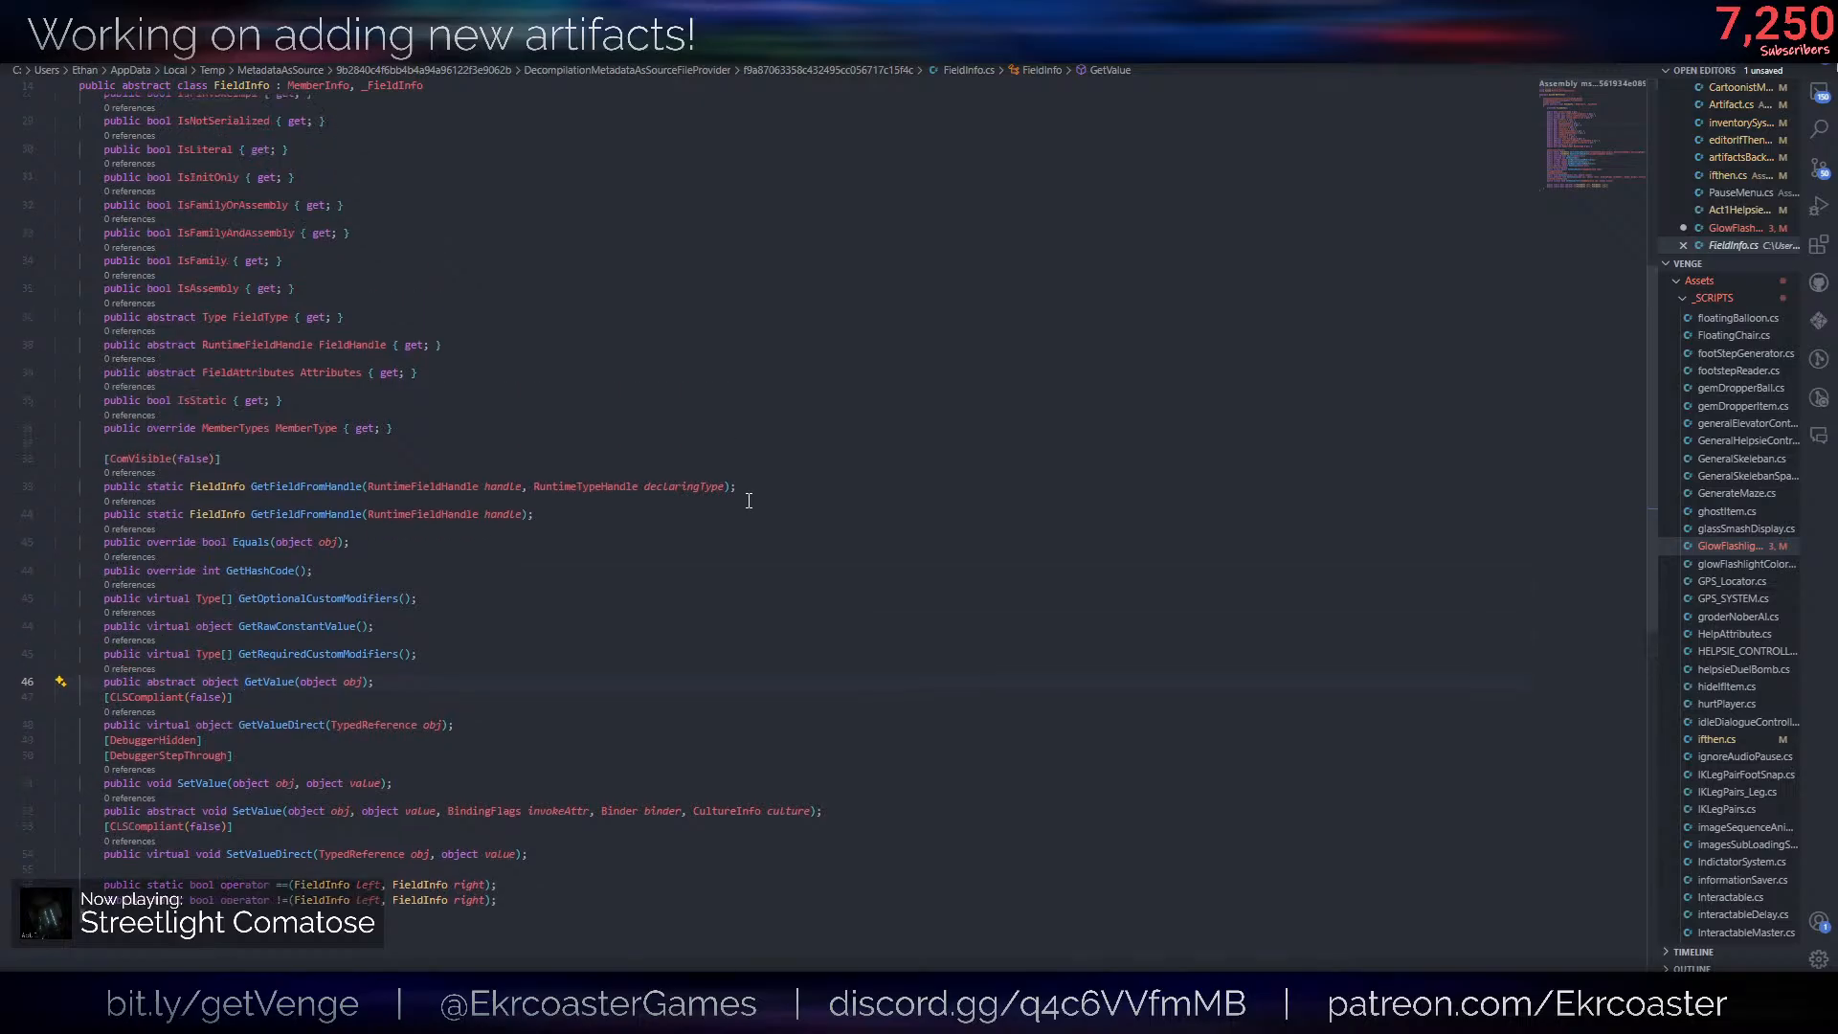
key(ctrl+w)
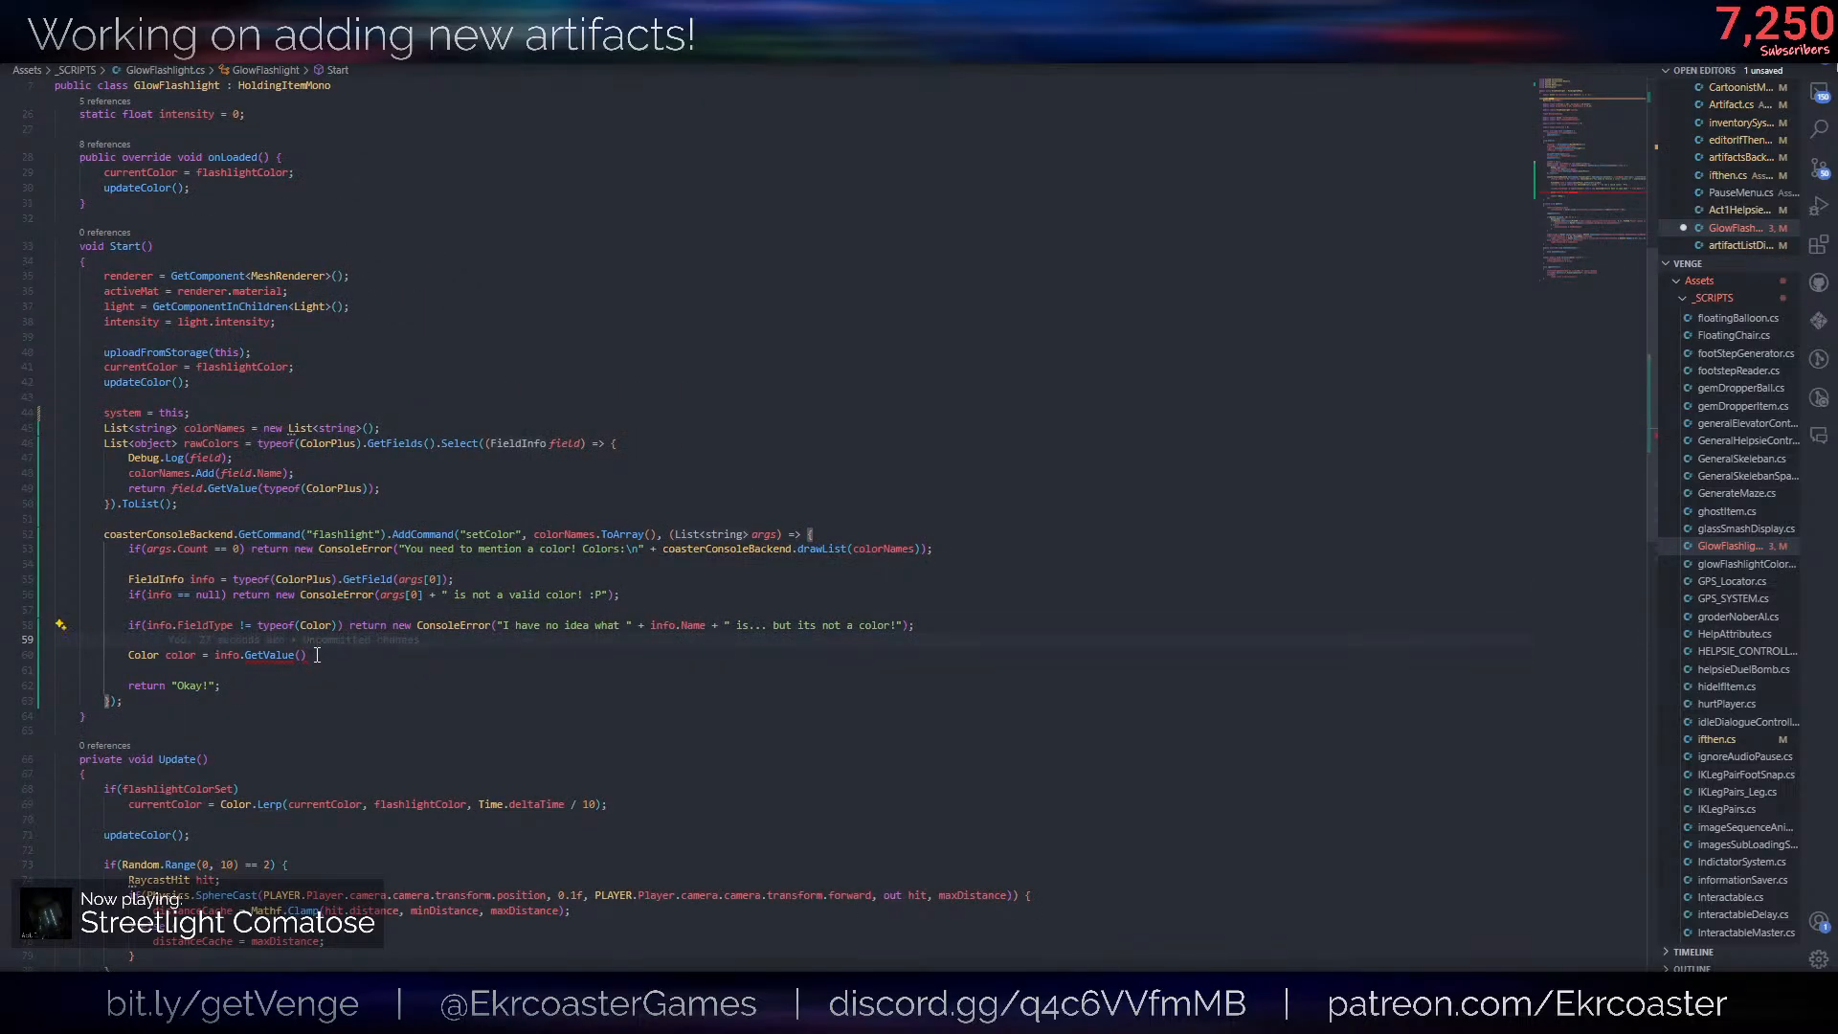
- Remove info.GetValue() from the color declaration and generate GitHub Copilot suggestions on a new line above it
drag(221, 662, 216, 656)
key(BackSpace)
click(230, 646)
key(Return)
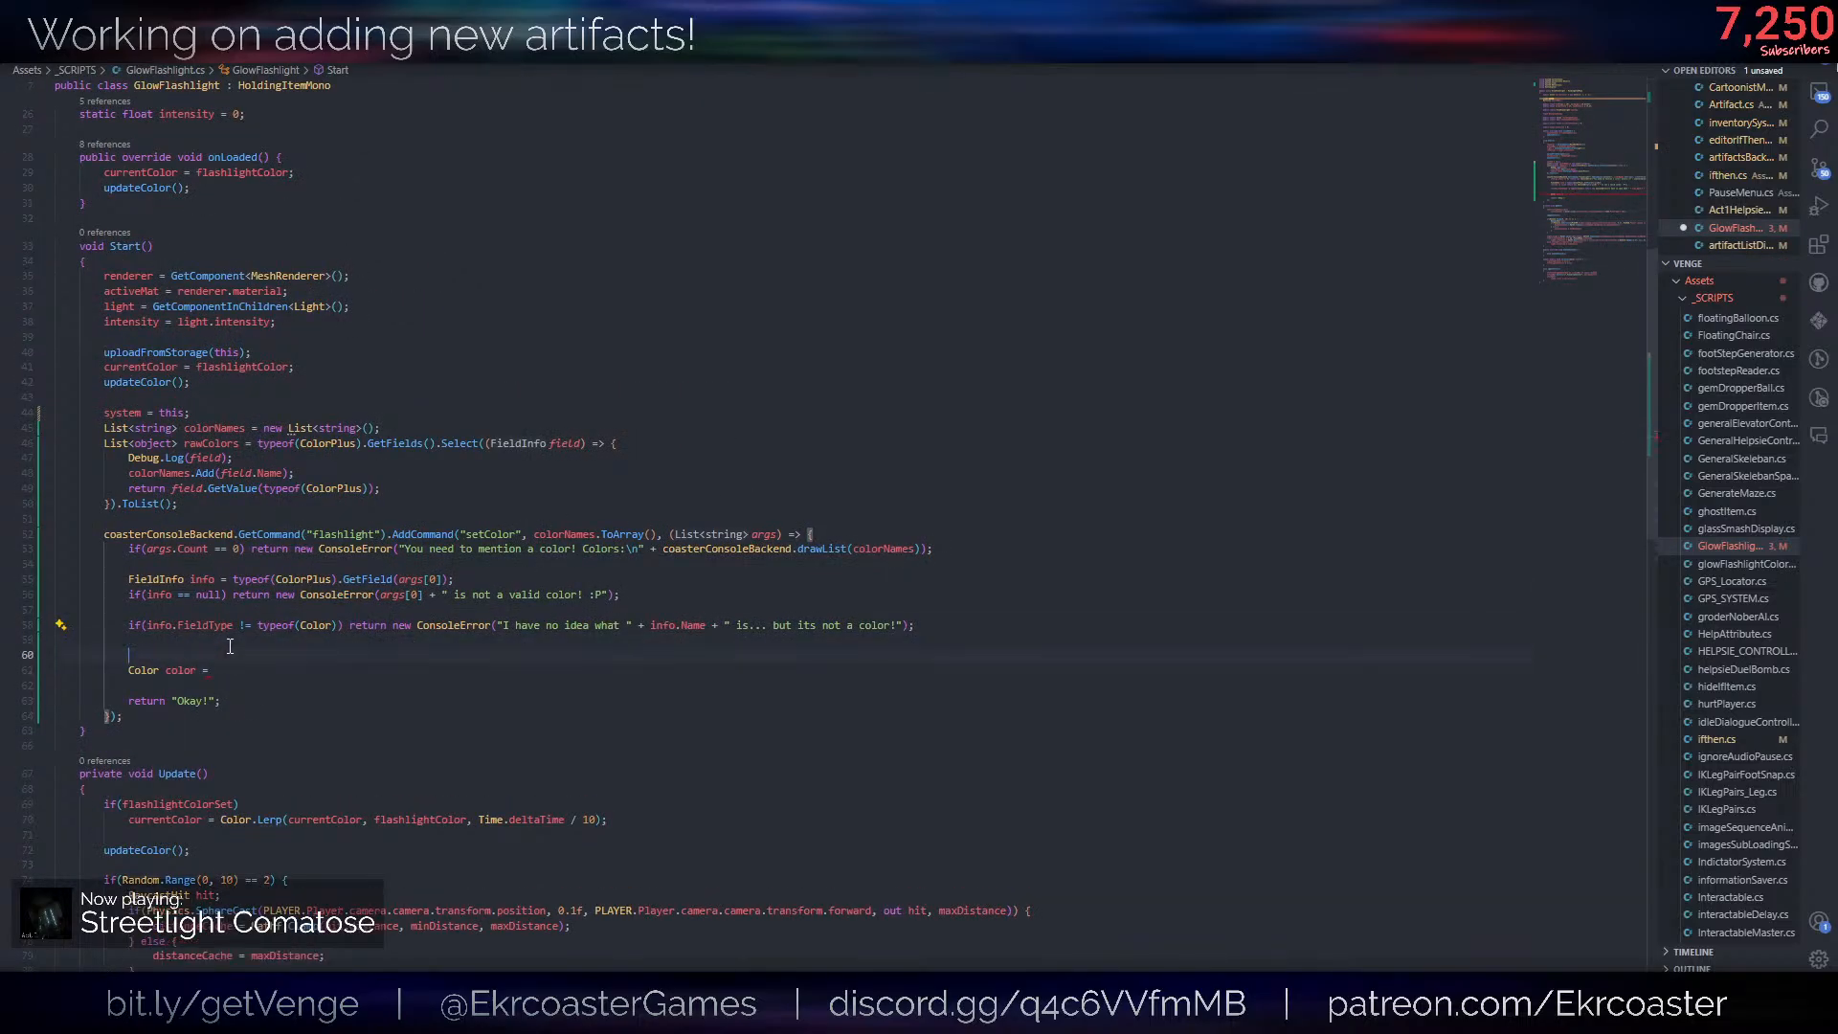
key(ctrl+shift+p)
key(Return)
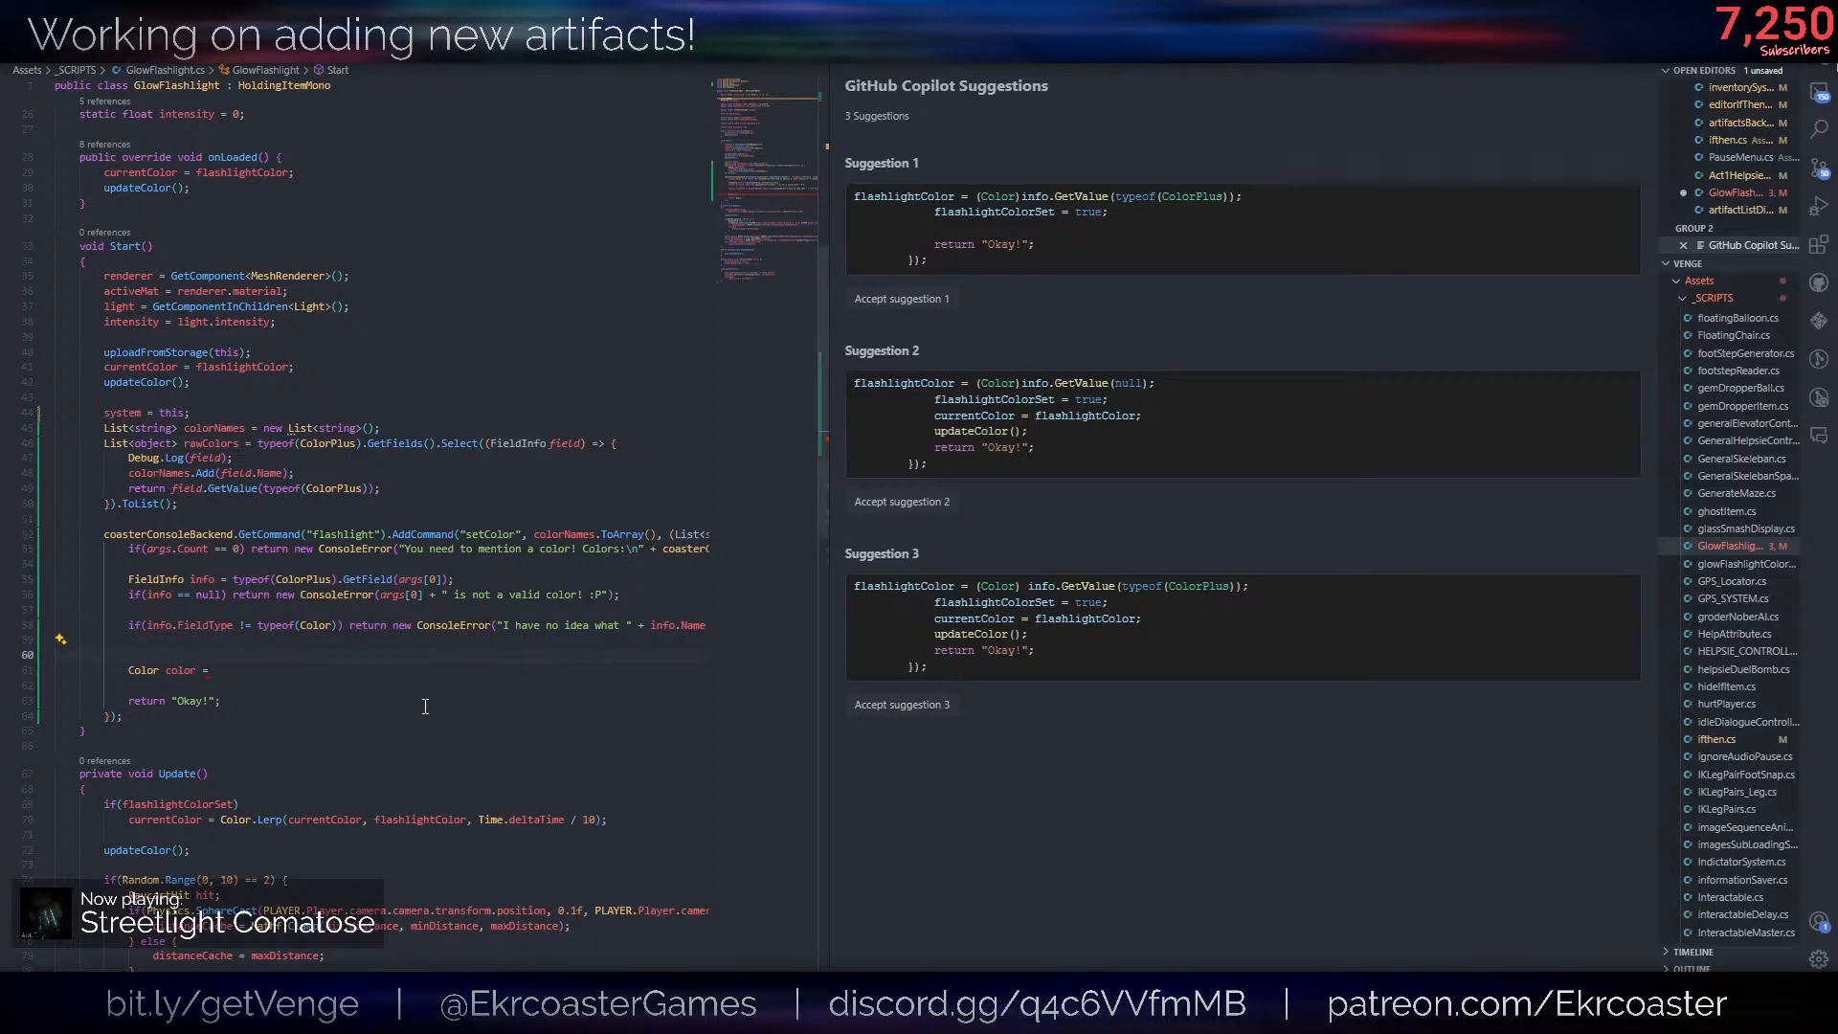
- Begin the color declaration's value with a (Colors) cast of info.GetValue( and close the GitHub Copilot suggestions
click(238, 676)
text((Colors)
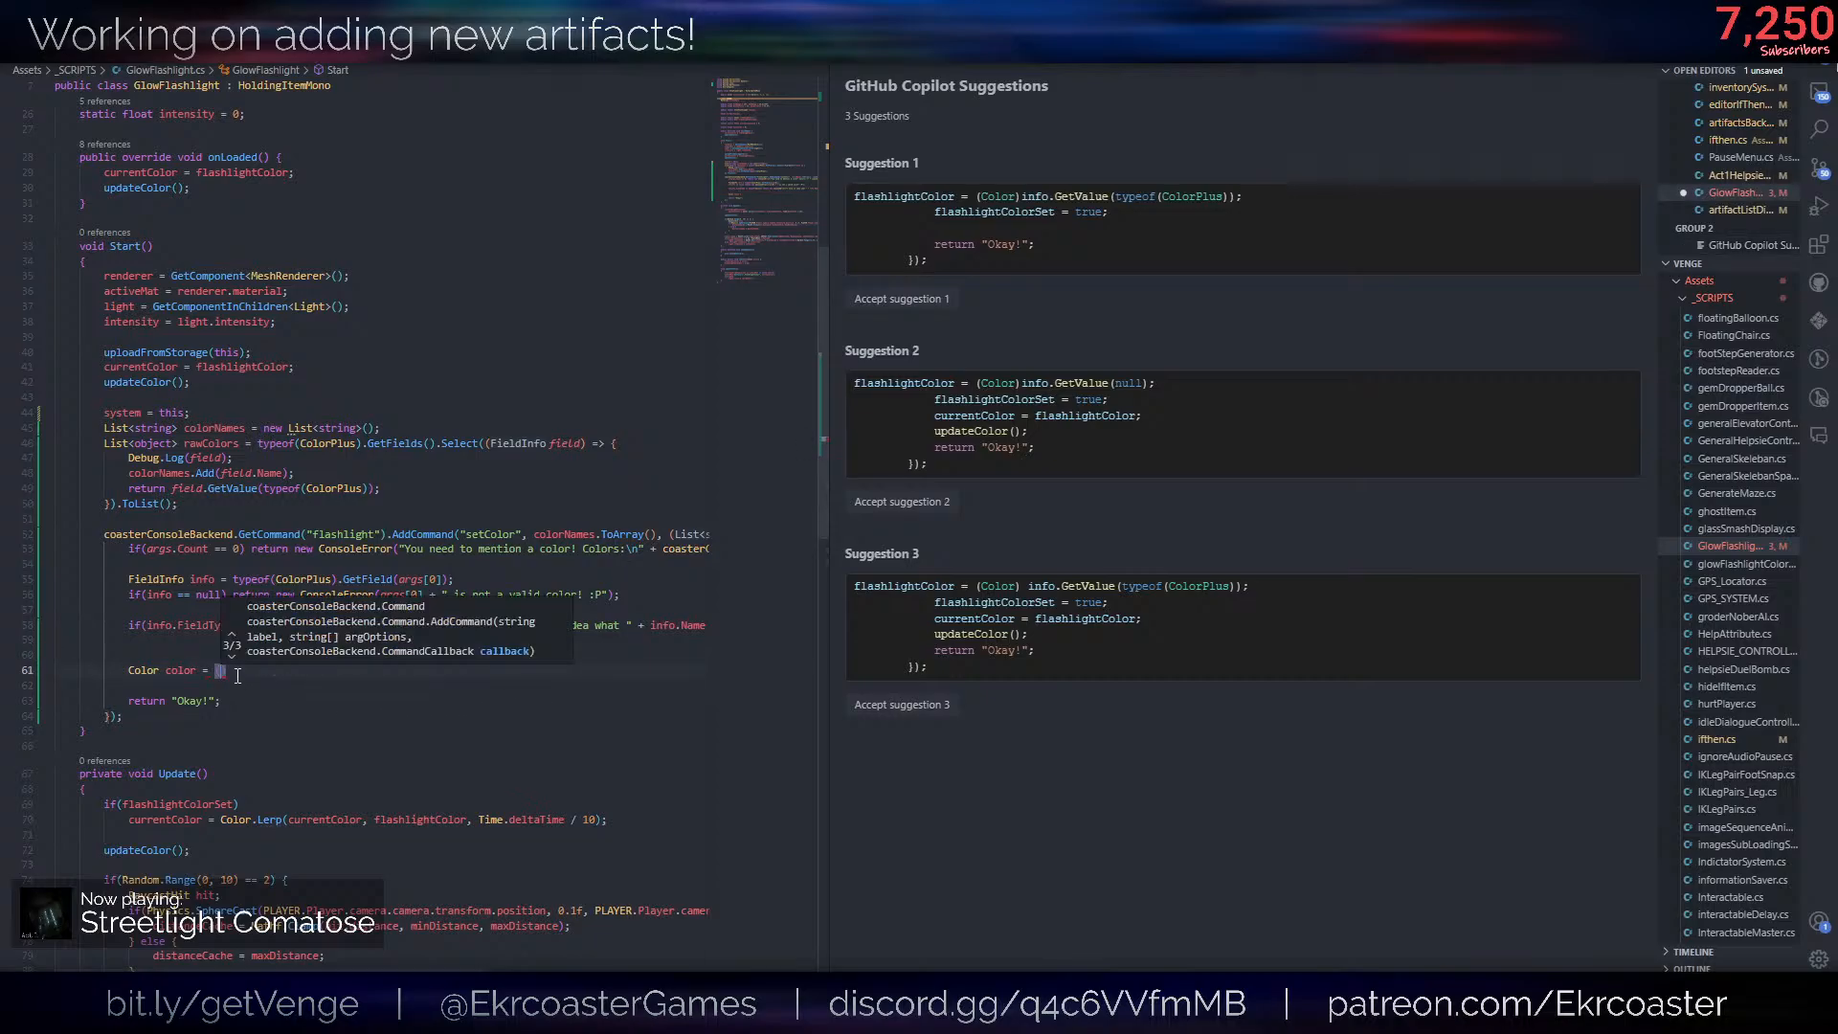
text()info.getval)
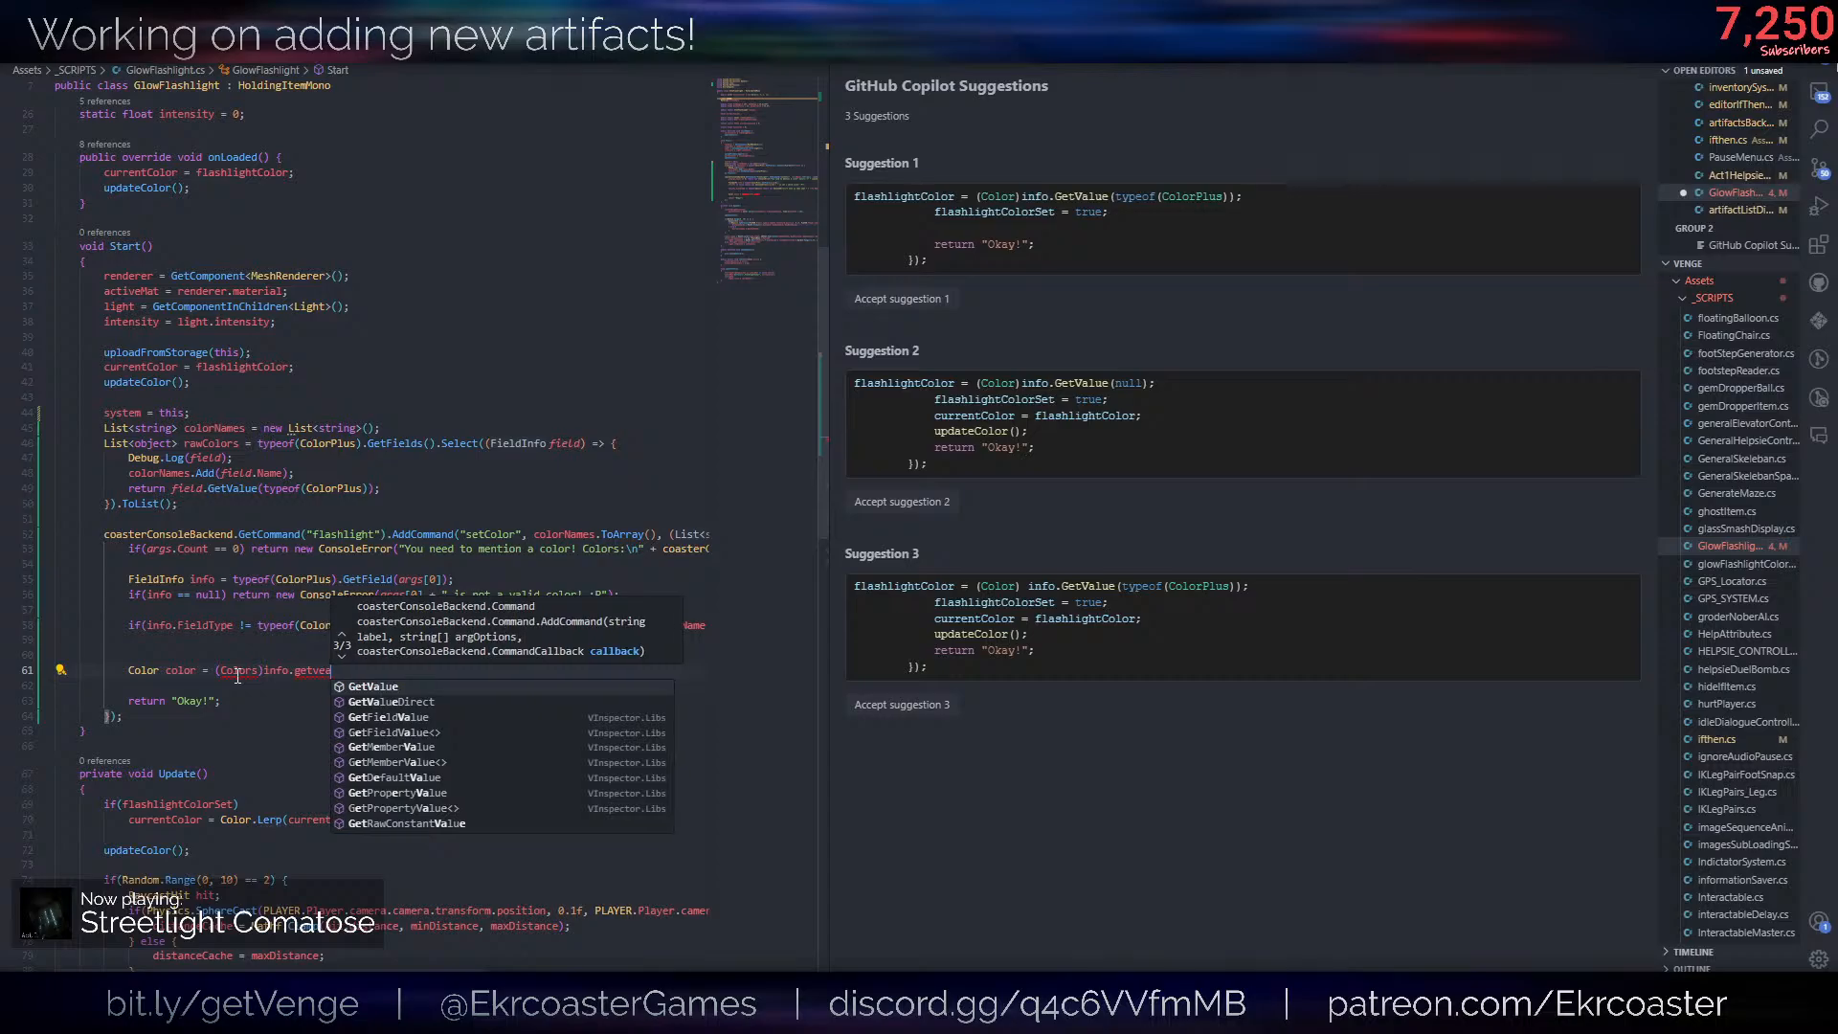
key(Tab)
text((typ)
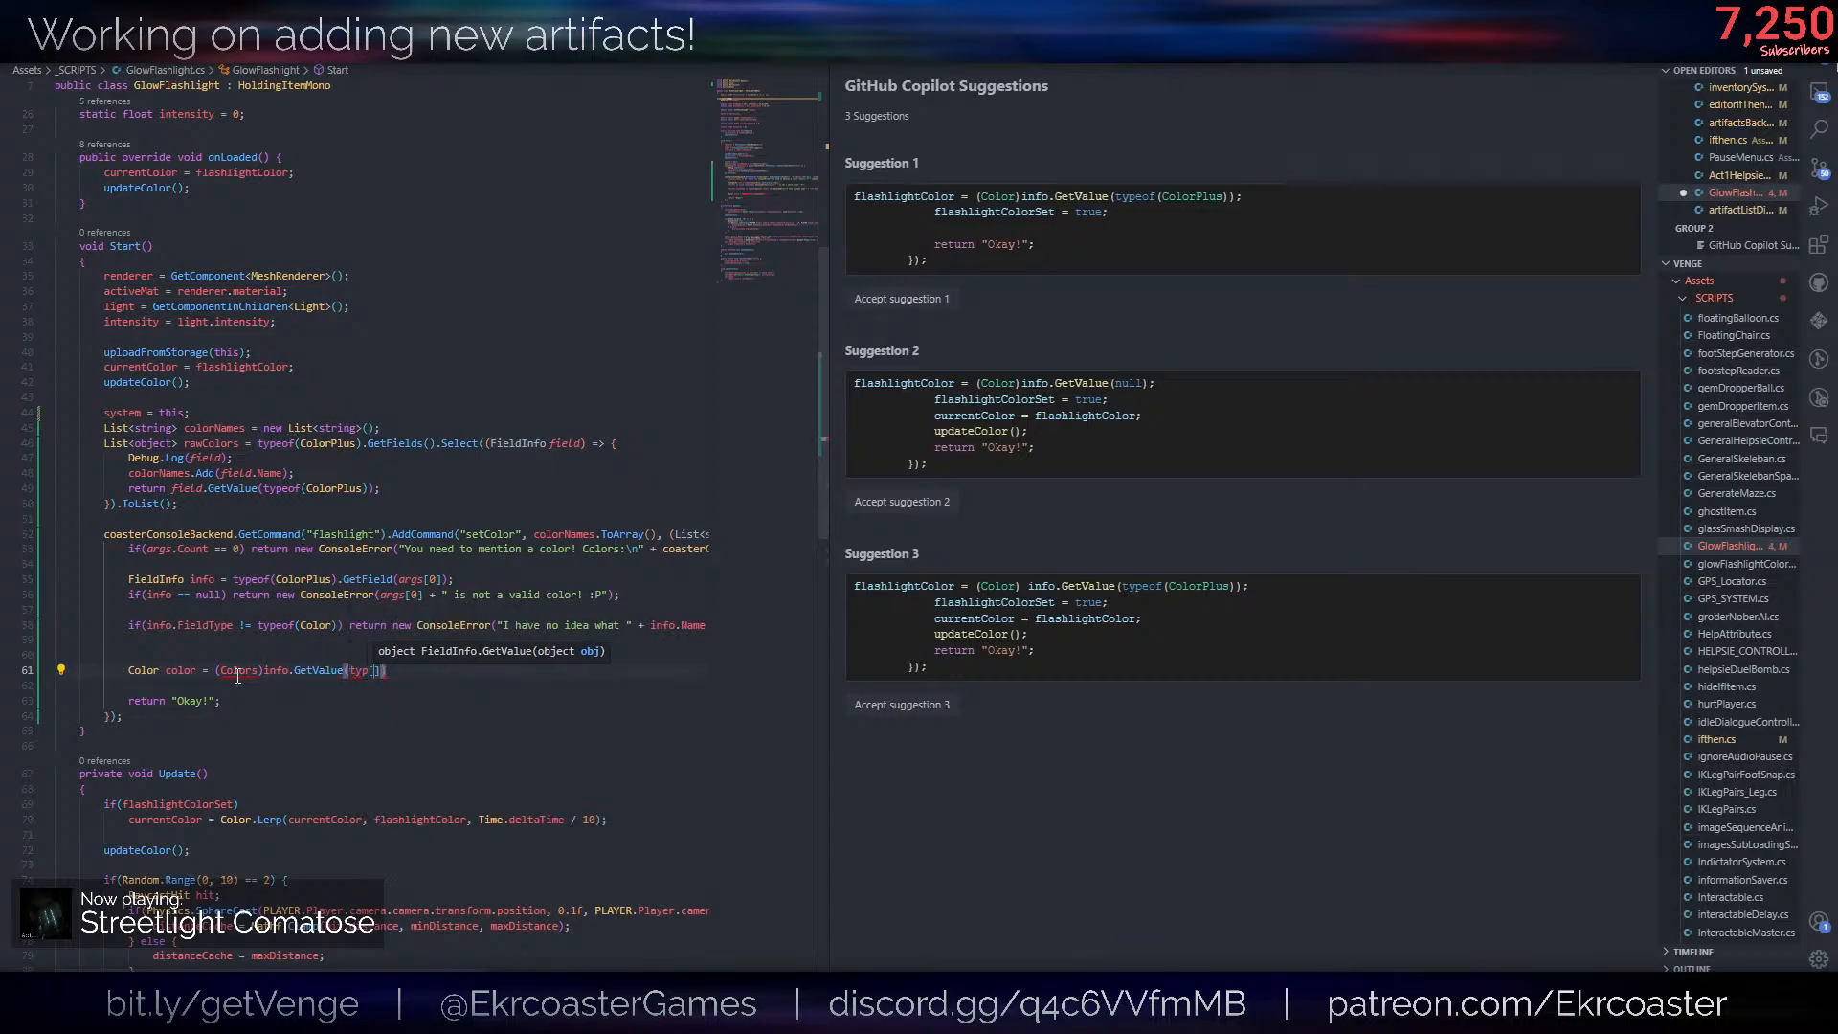
click(1087, 54)
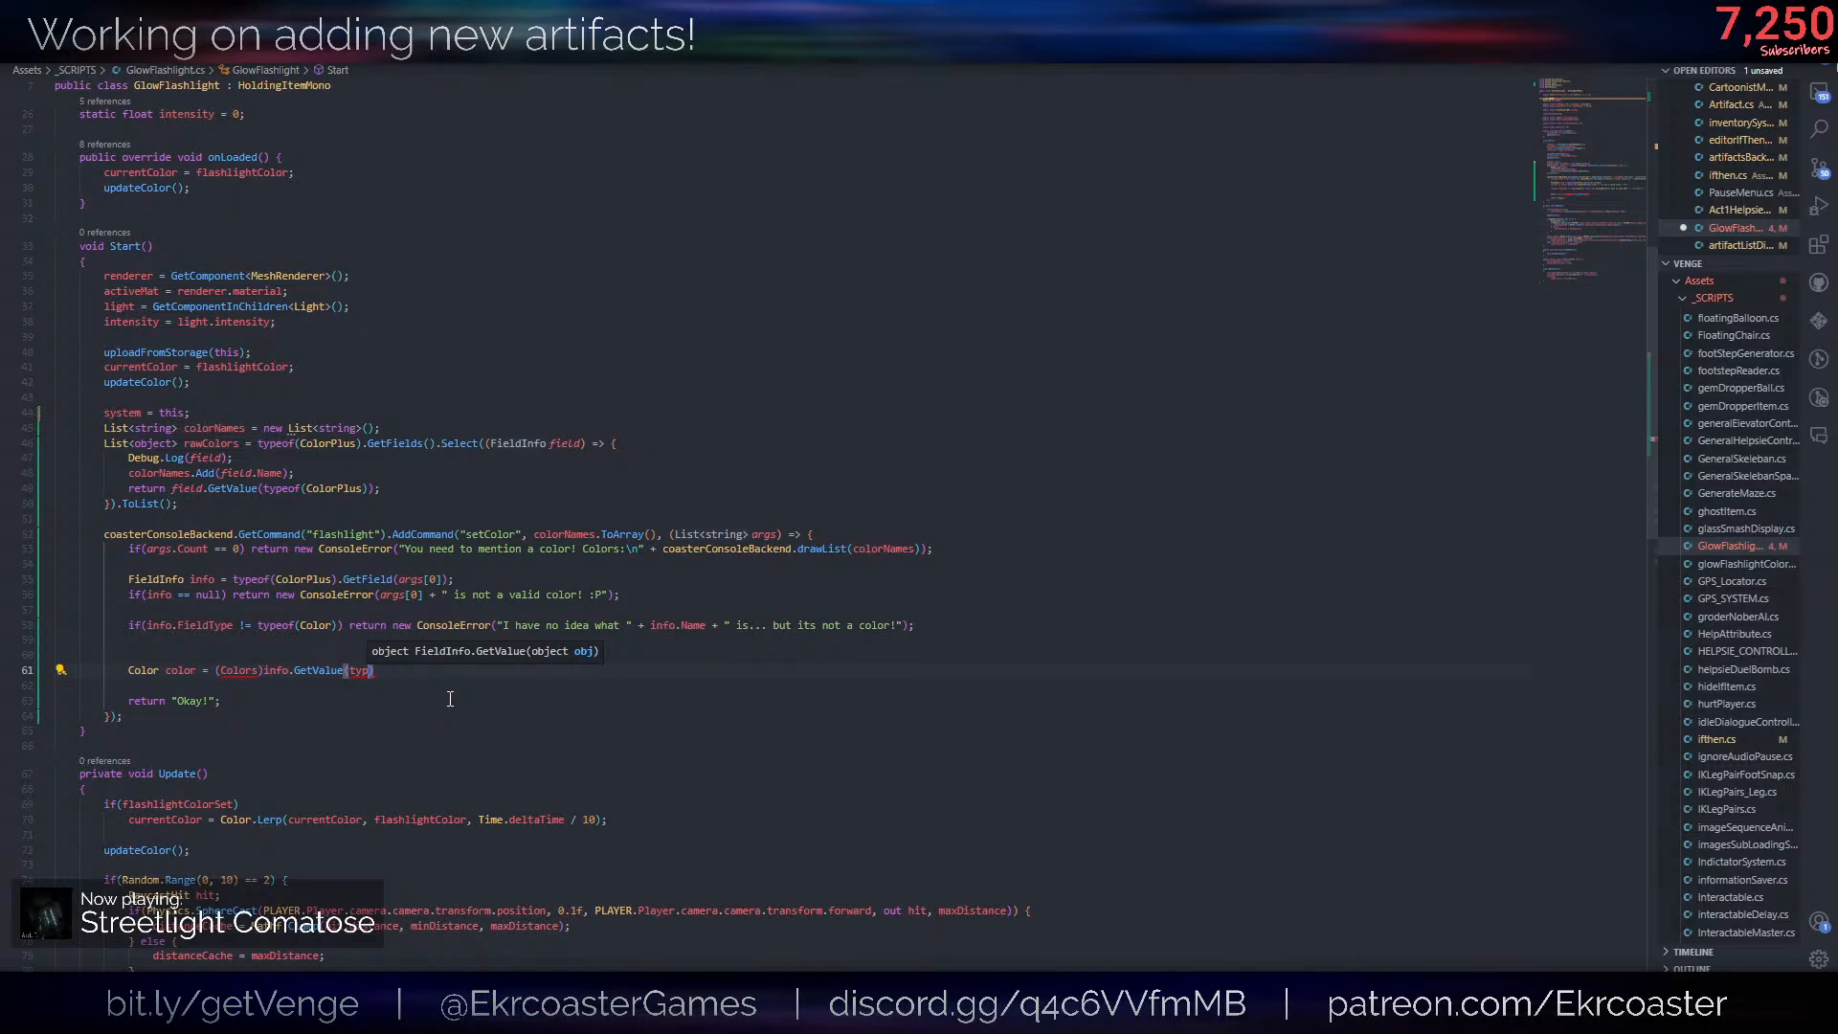
- Complete the GetValue argument as typeof(ColorPlus), correct the cast to (Color), and save the script
text(eof(Pl)
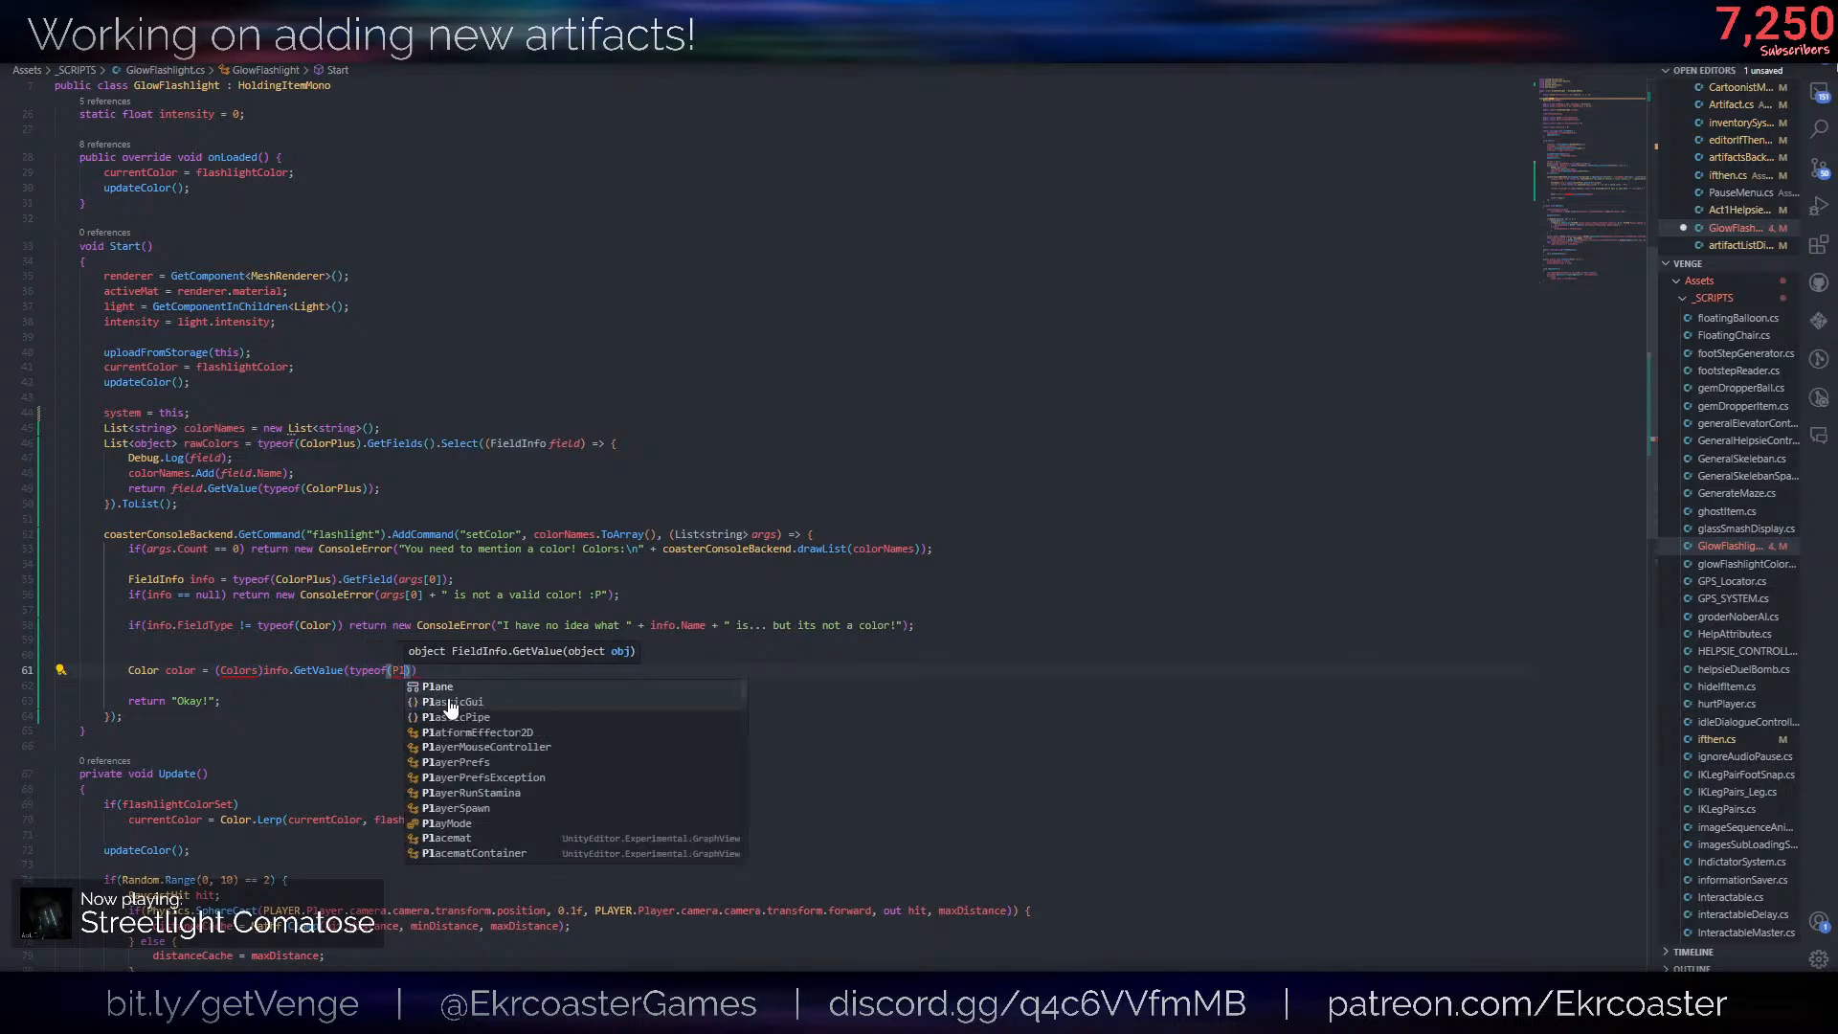
key(BackSpace)
key(BackSpace)
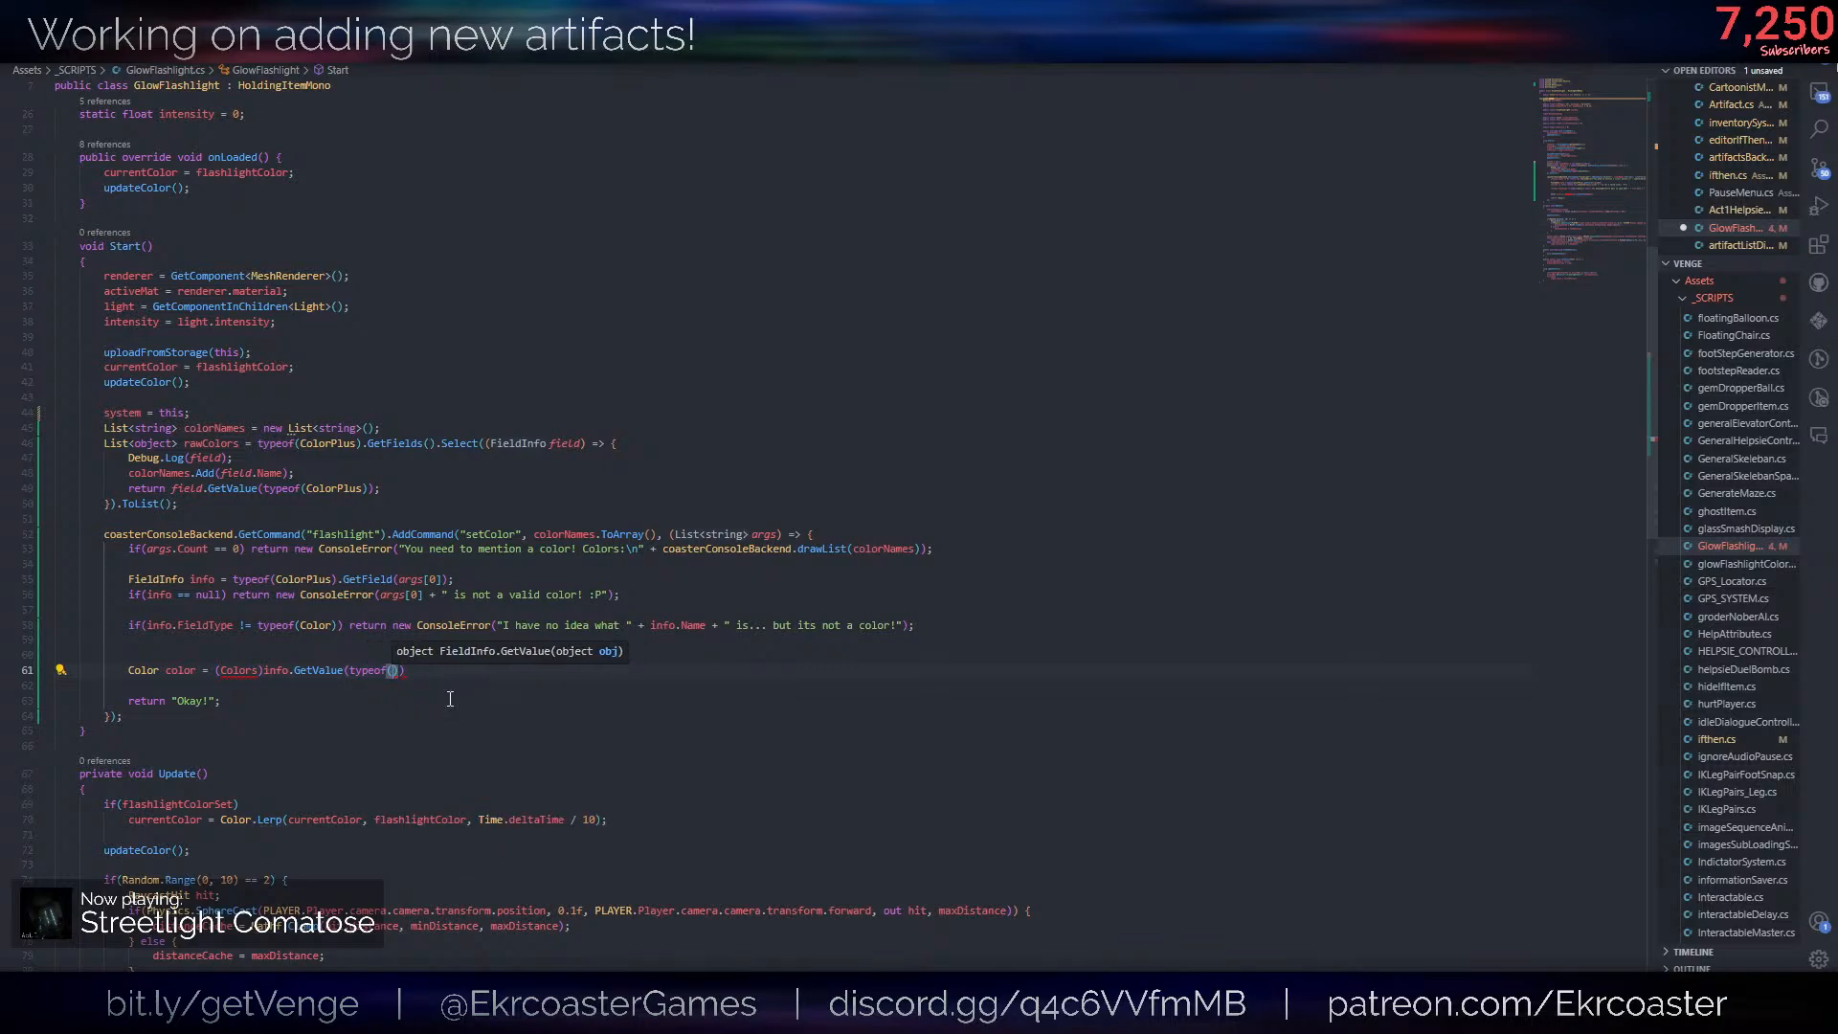
text(ColorPlus)
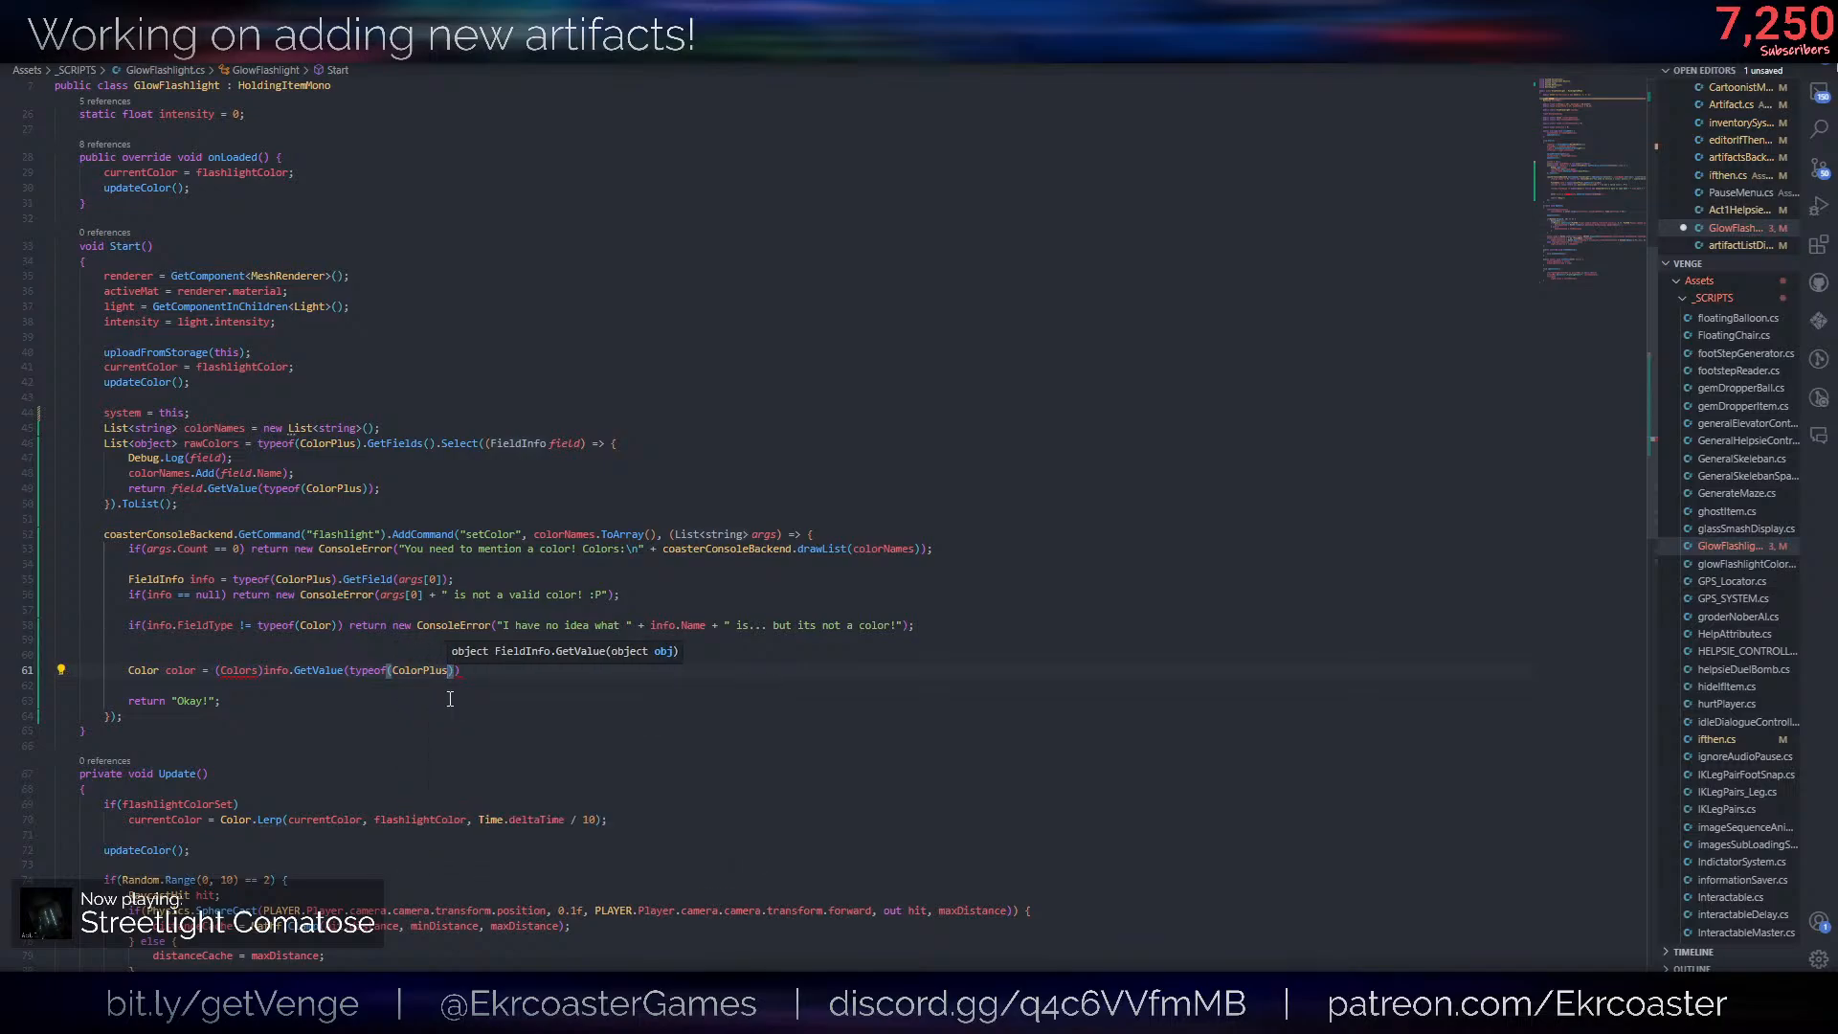
text());)
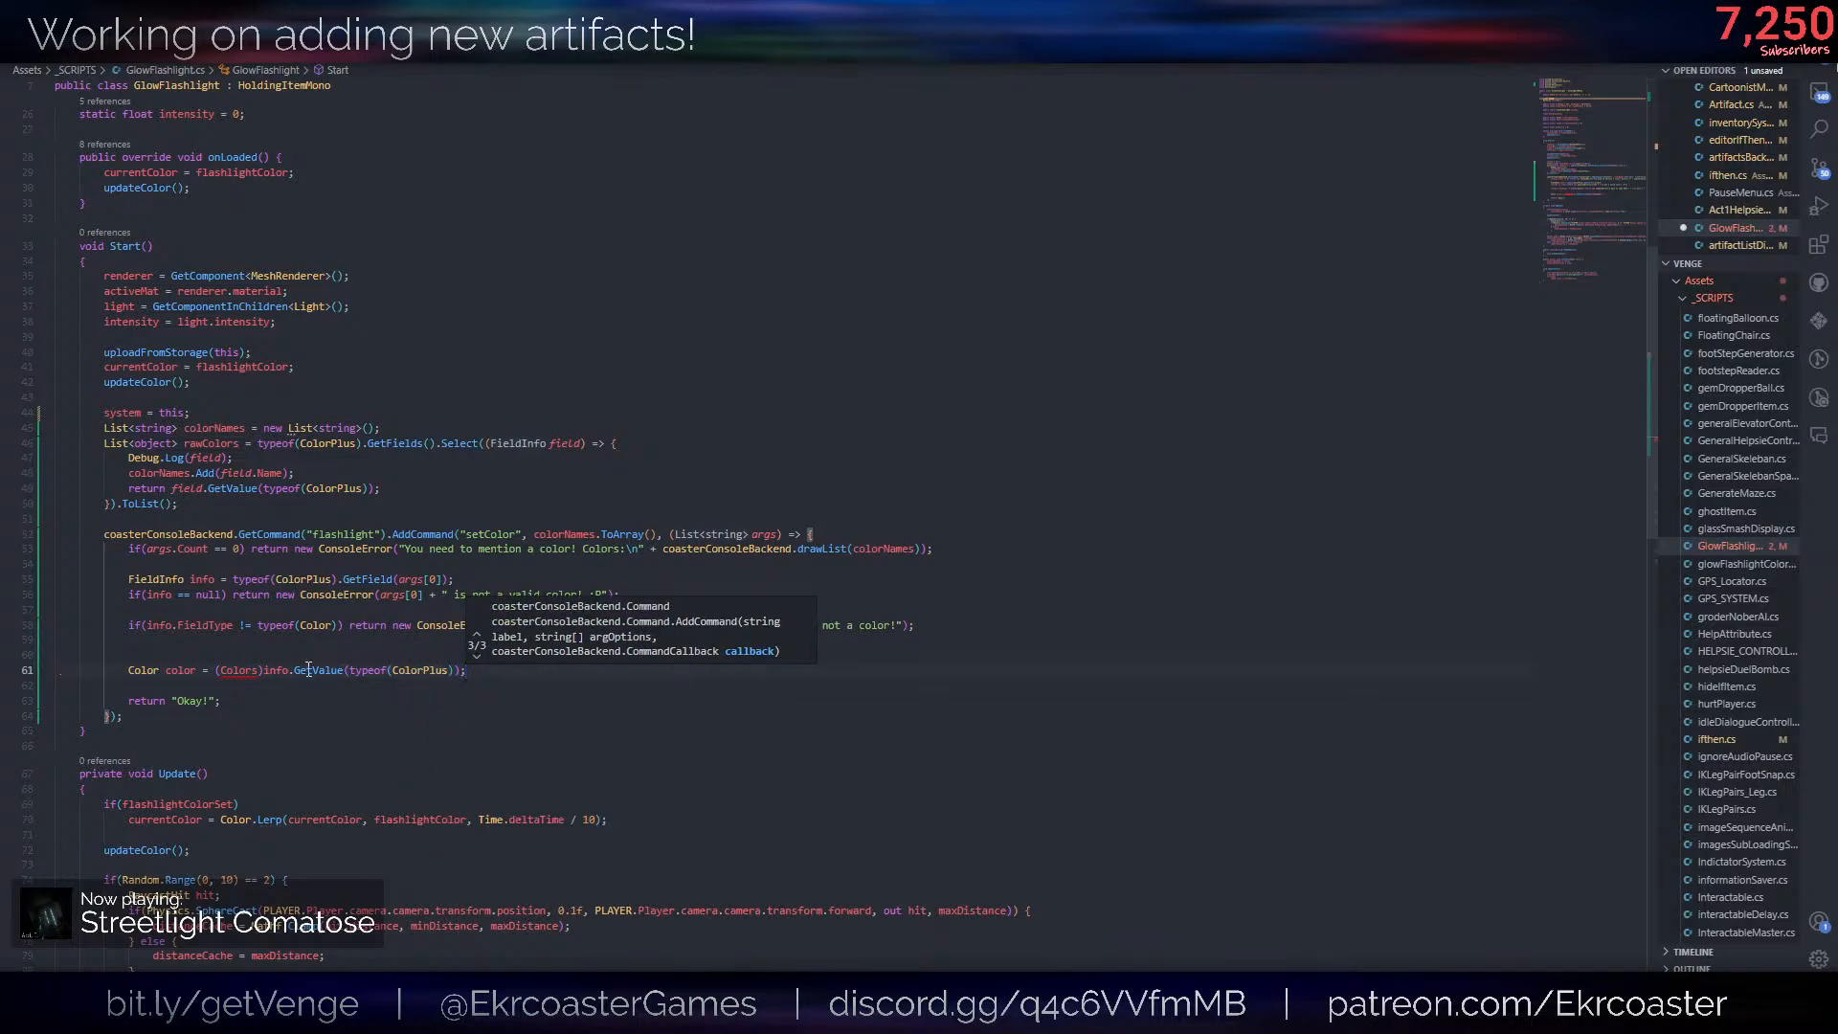
key(Escape)
key(ctrl+s)
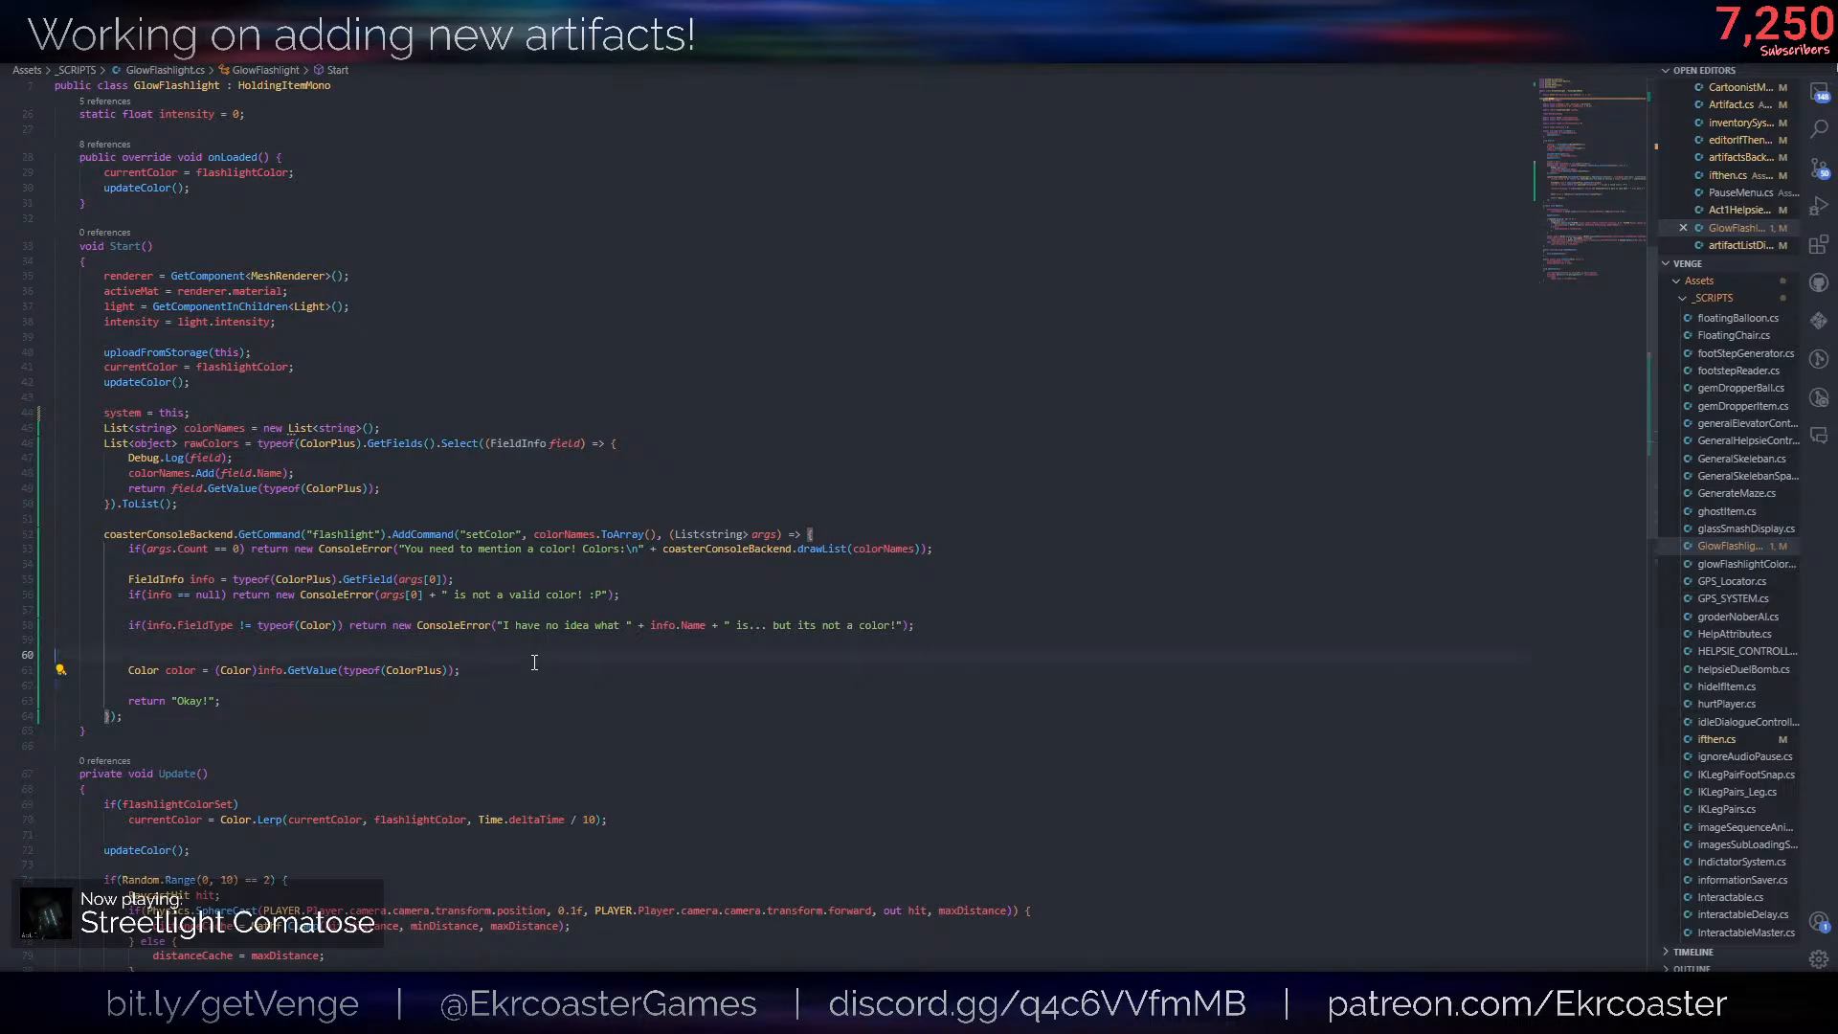
- Add a setColor(color); call on a new line below the color declaration and save the script
key(Return)
text(setflaws)
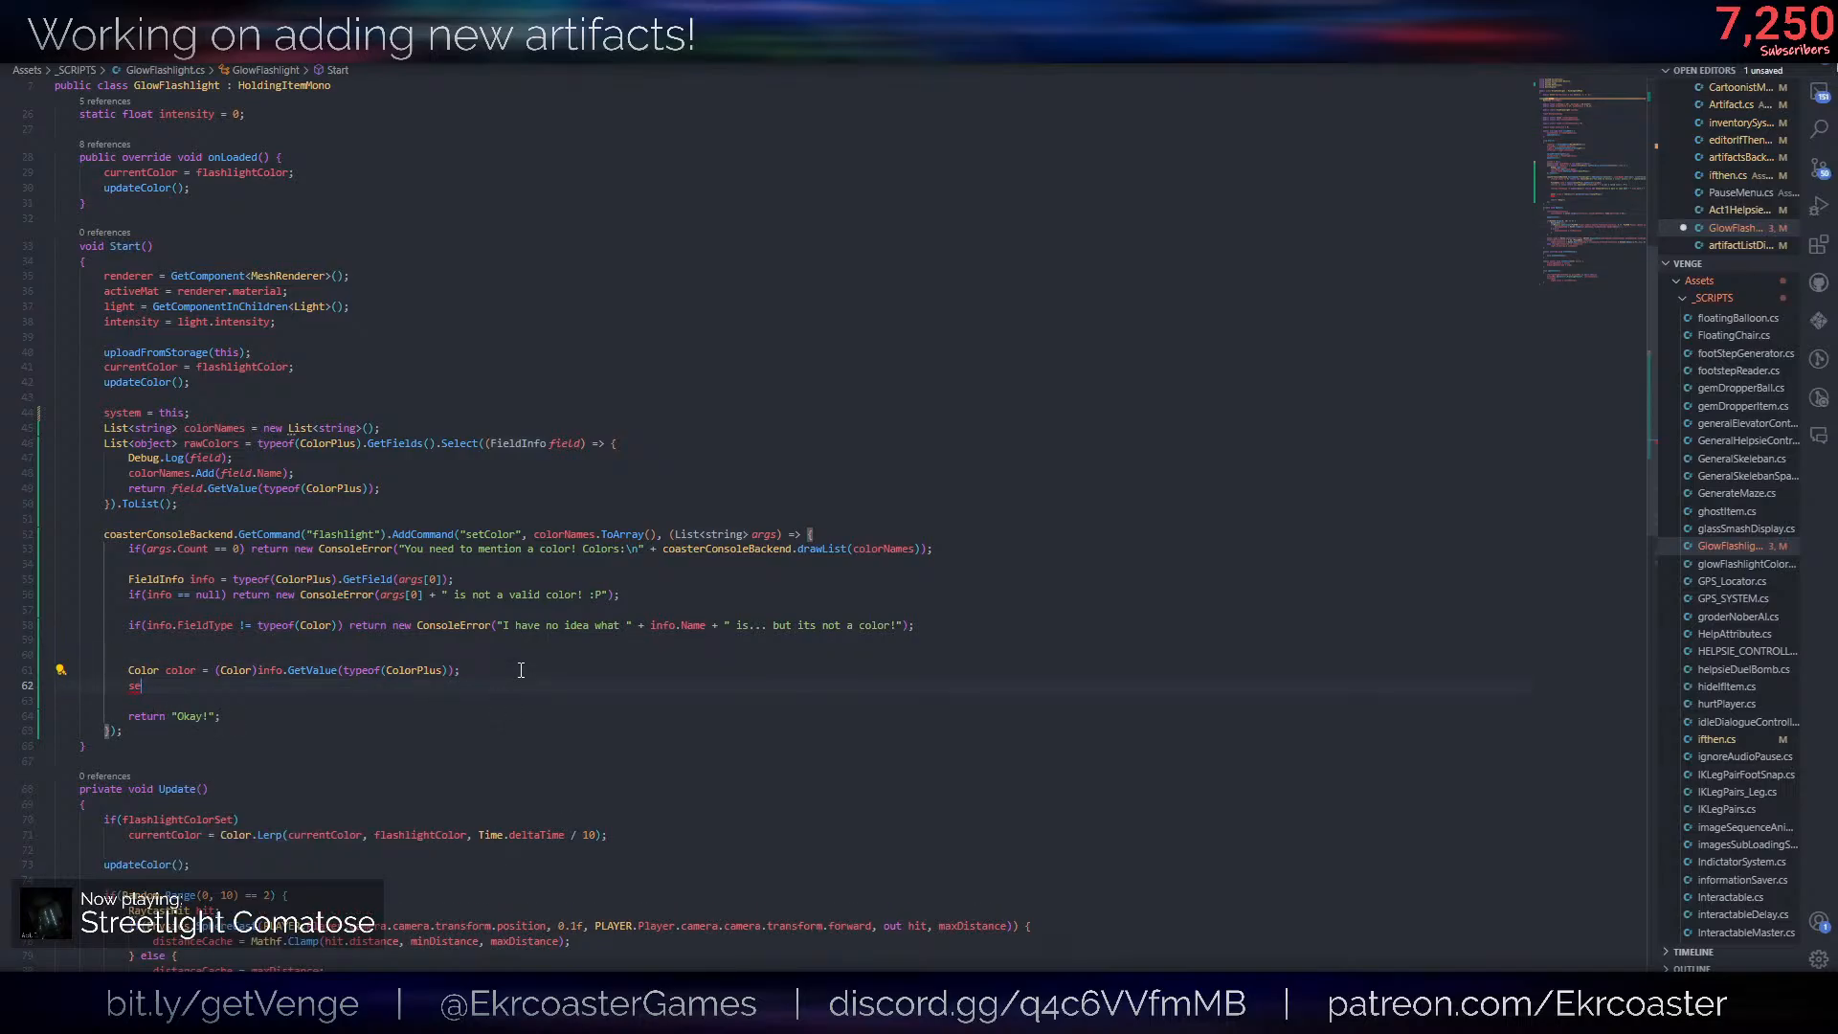
scroll(521, 669, down, 10)
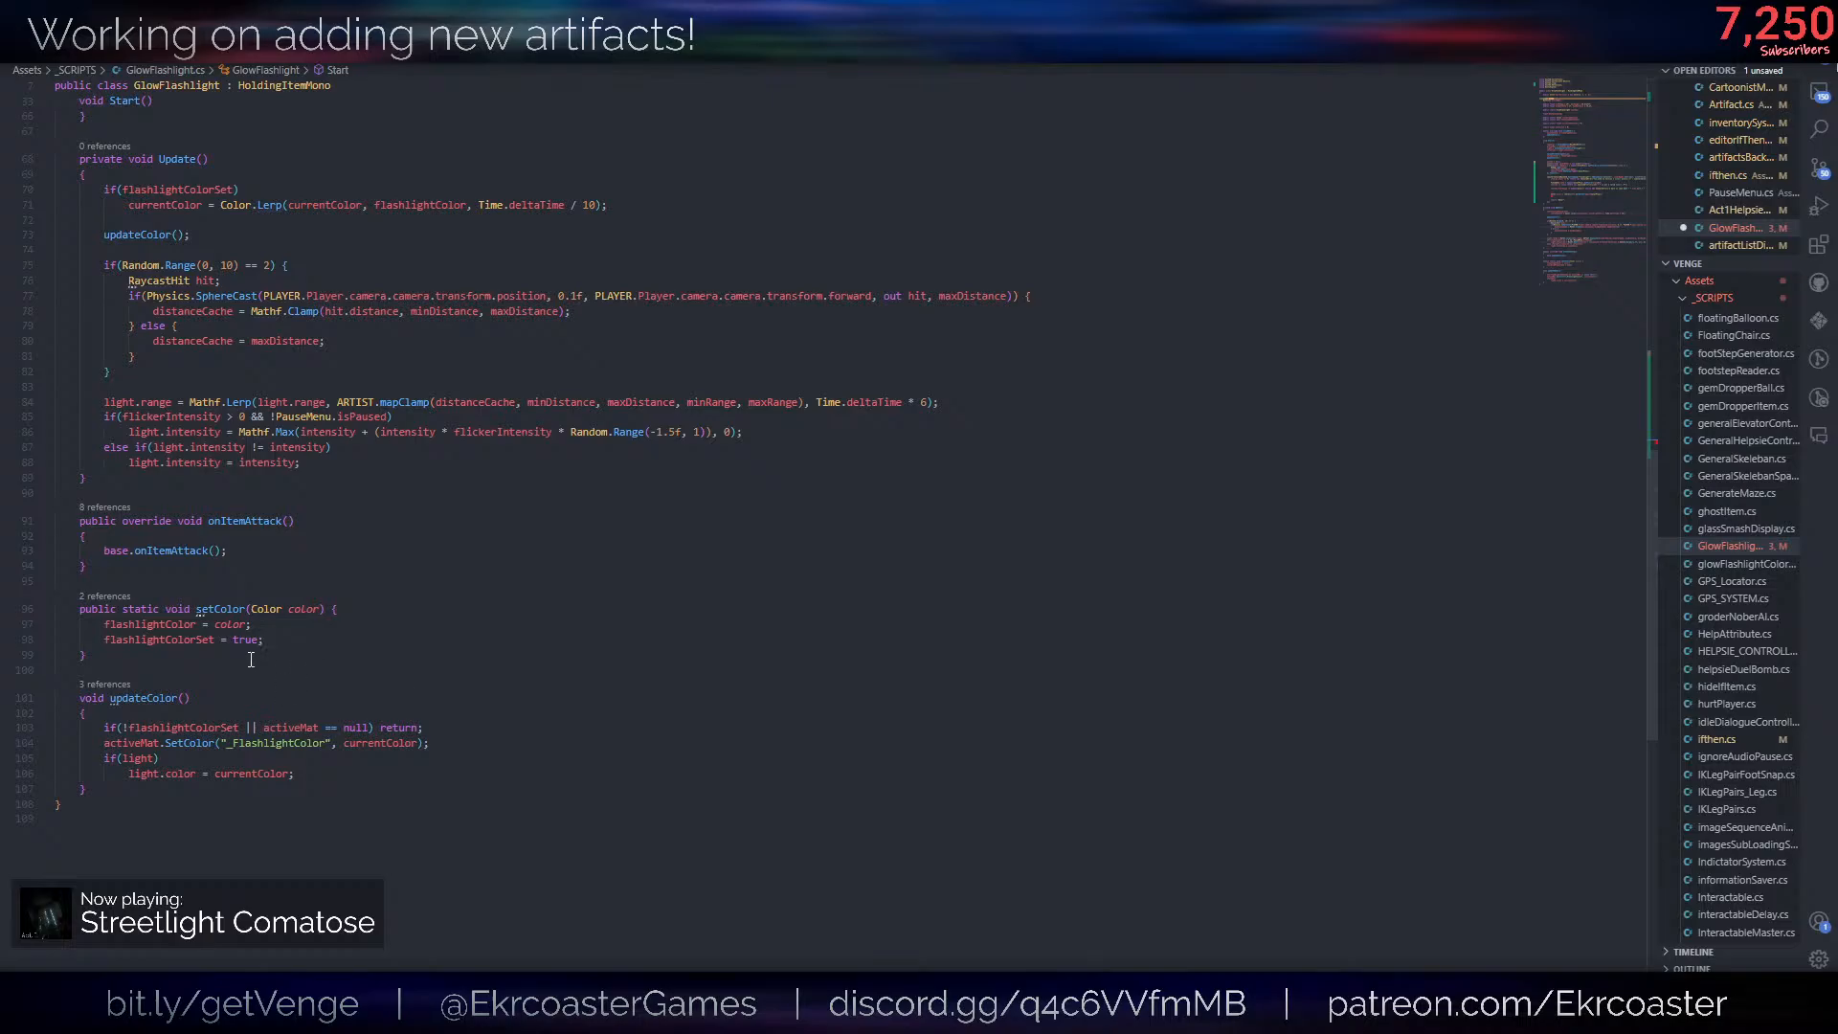
key(BackSpace)
key(BackSpace)
key(BackSpace)
key(BackSpace)
key(BackSpace)
text(c)
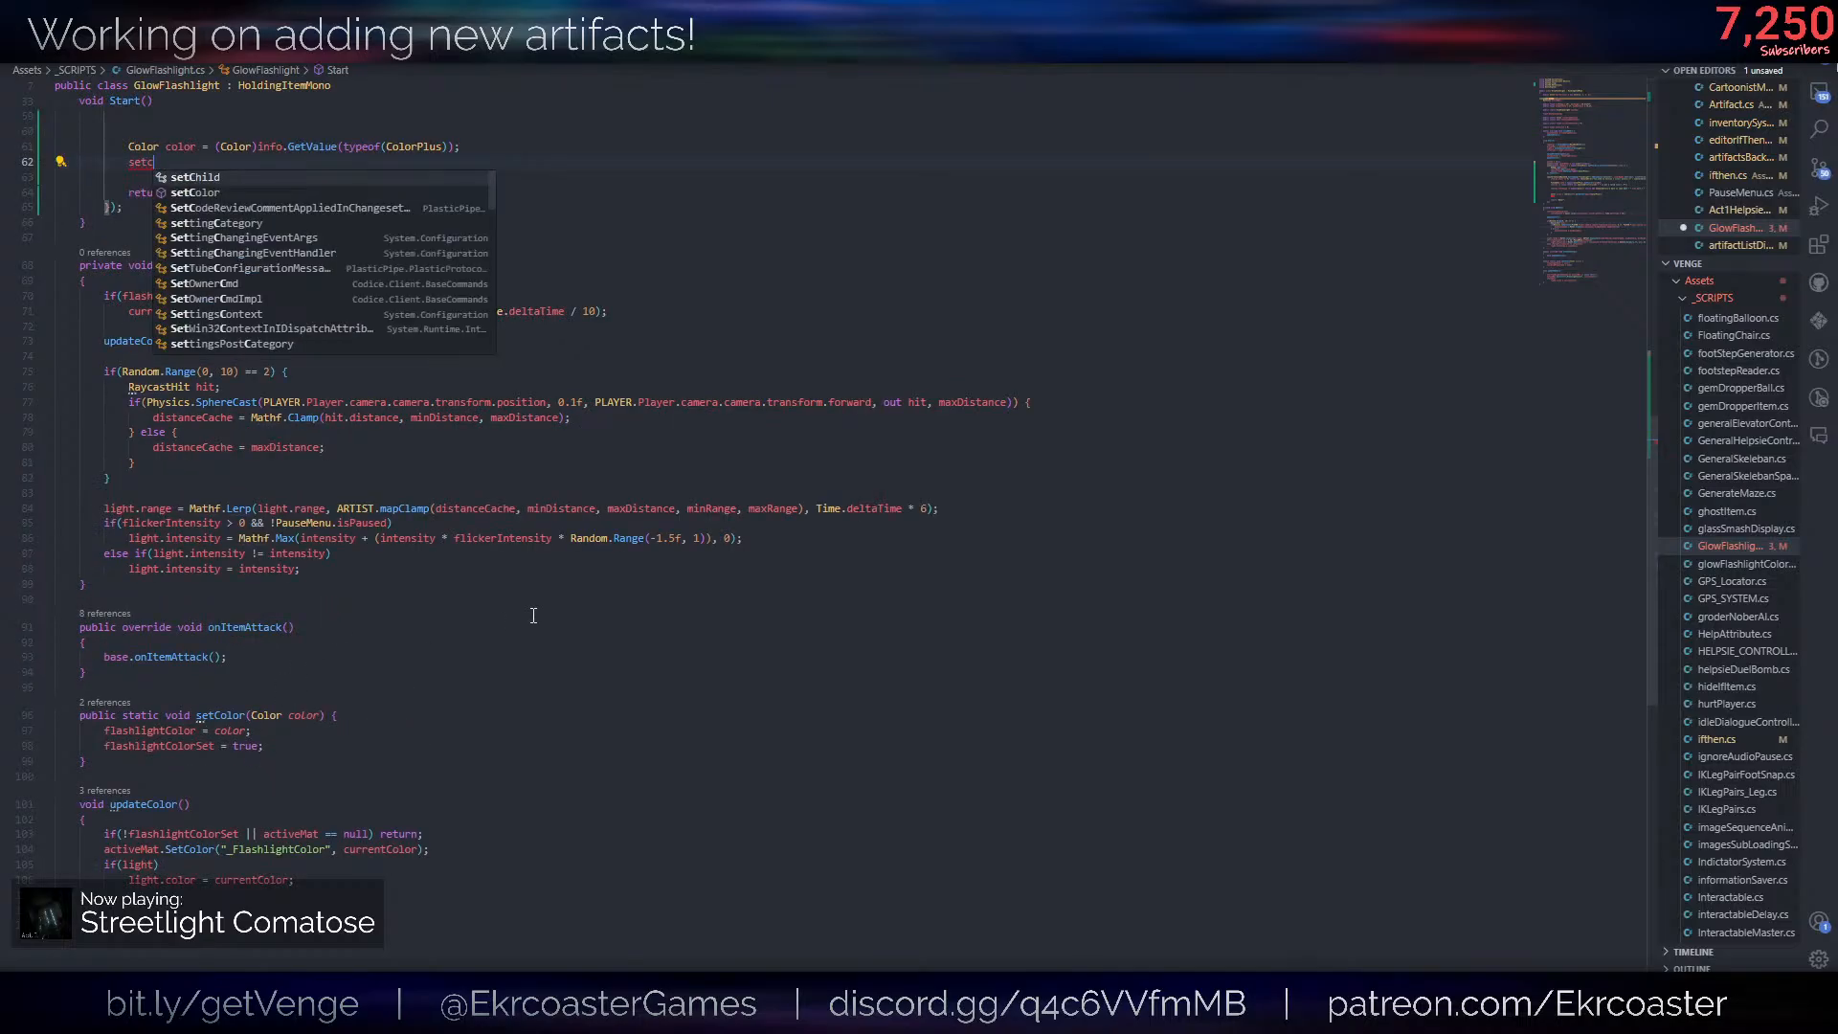
key(Tab)
text((col)
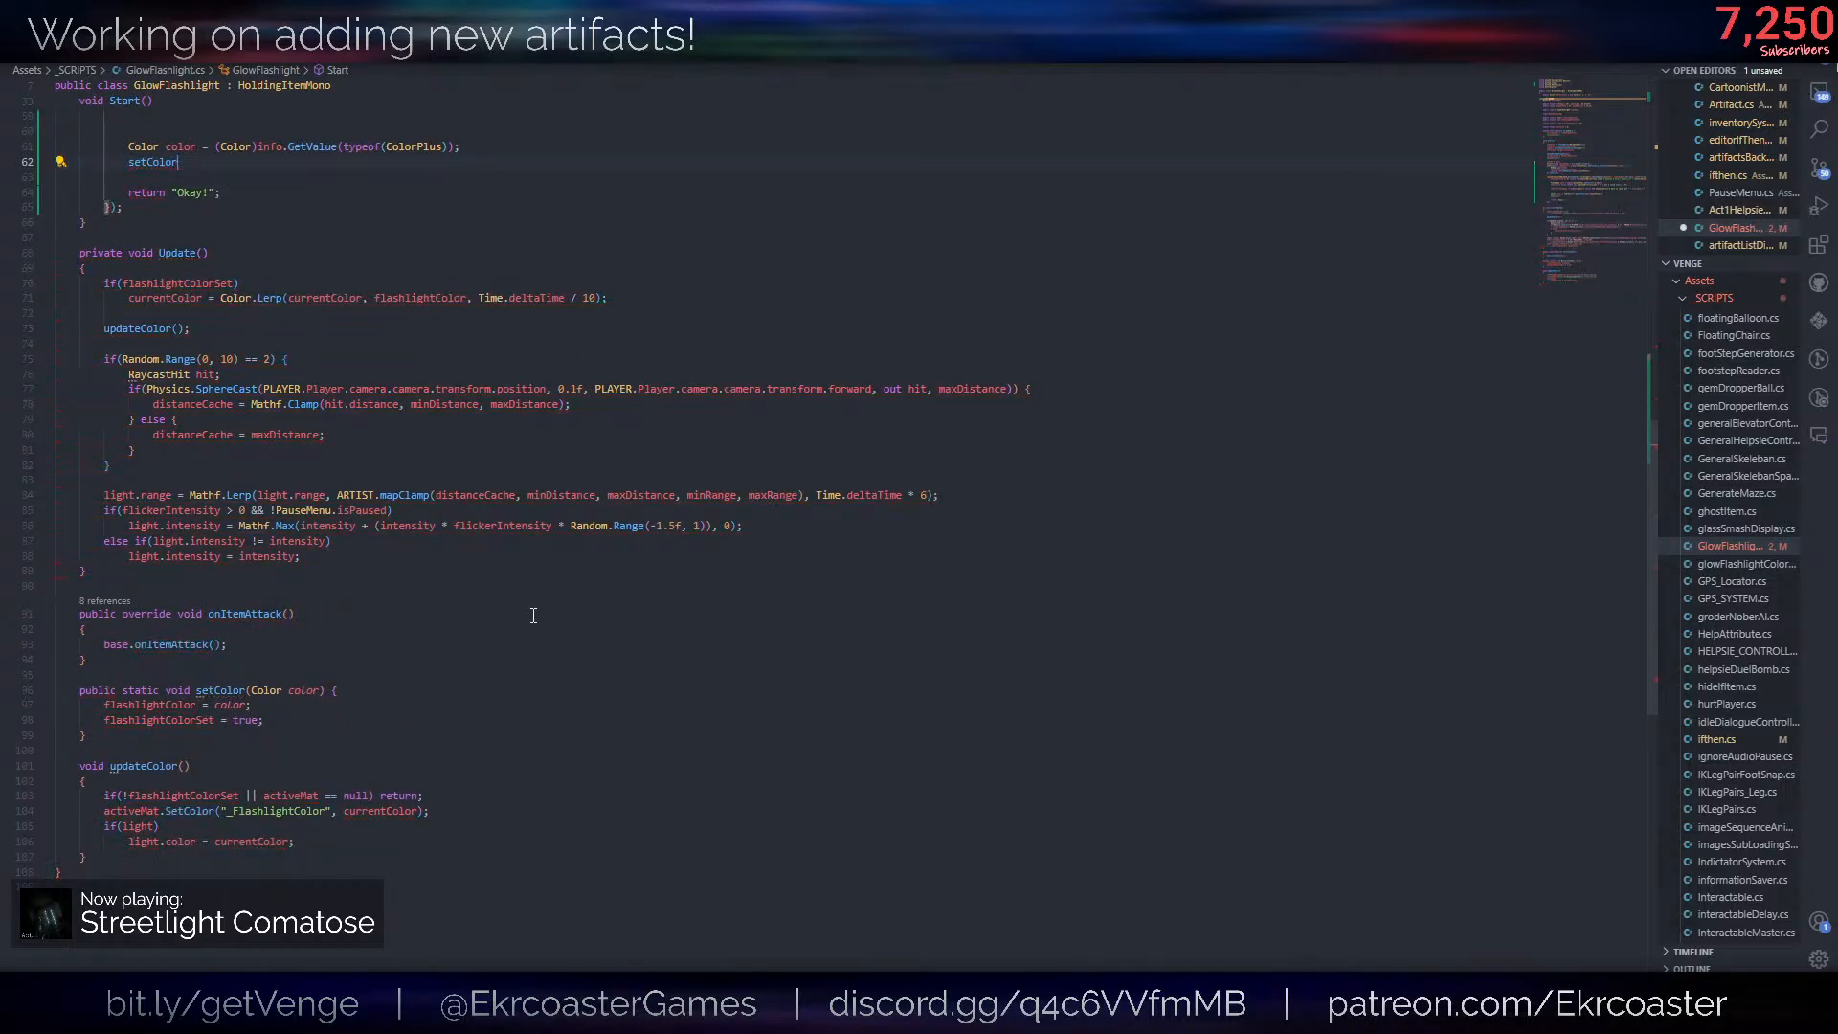
text(or);)
key(ctrl+s)
scroll(767, 472, up, 10)
click(767, 472)
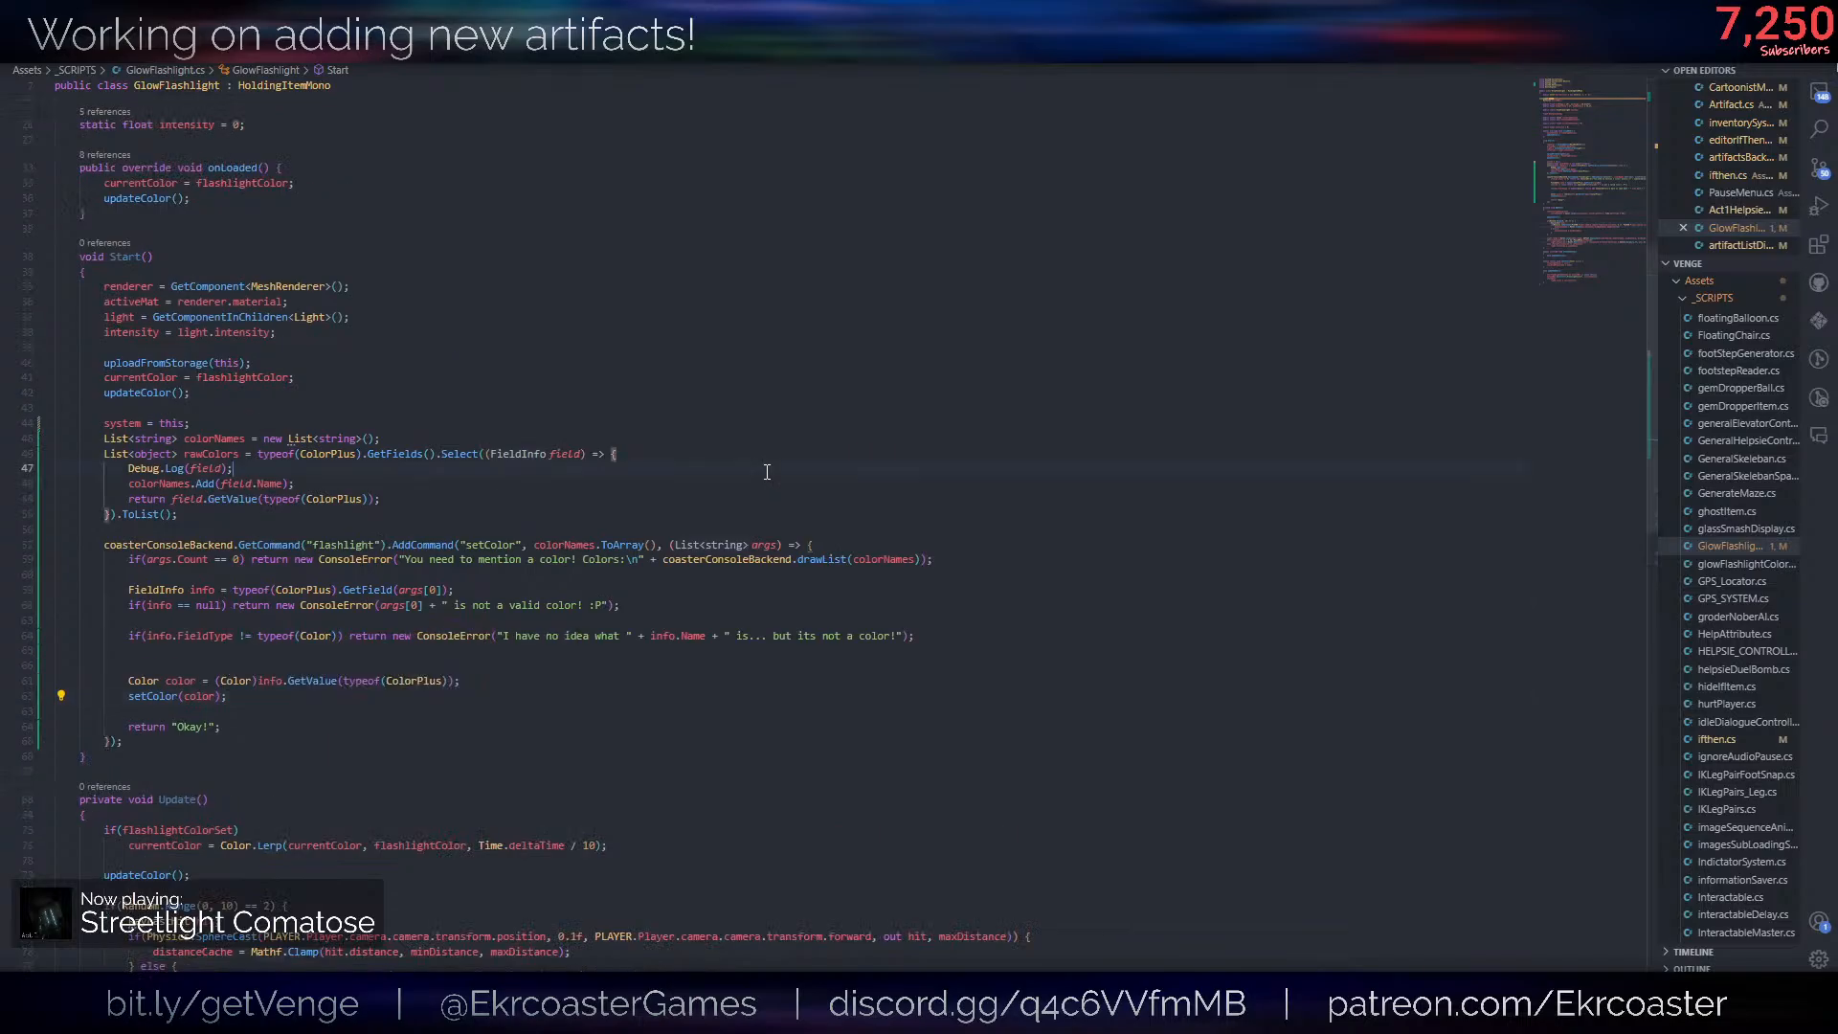
- Switch to the Unity editor with the 1_Flipped scene
key(alt+Tab)
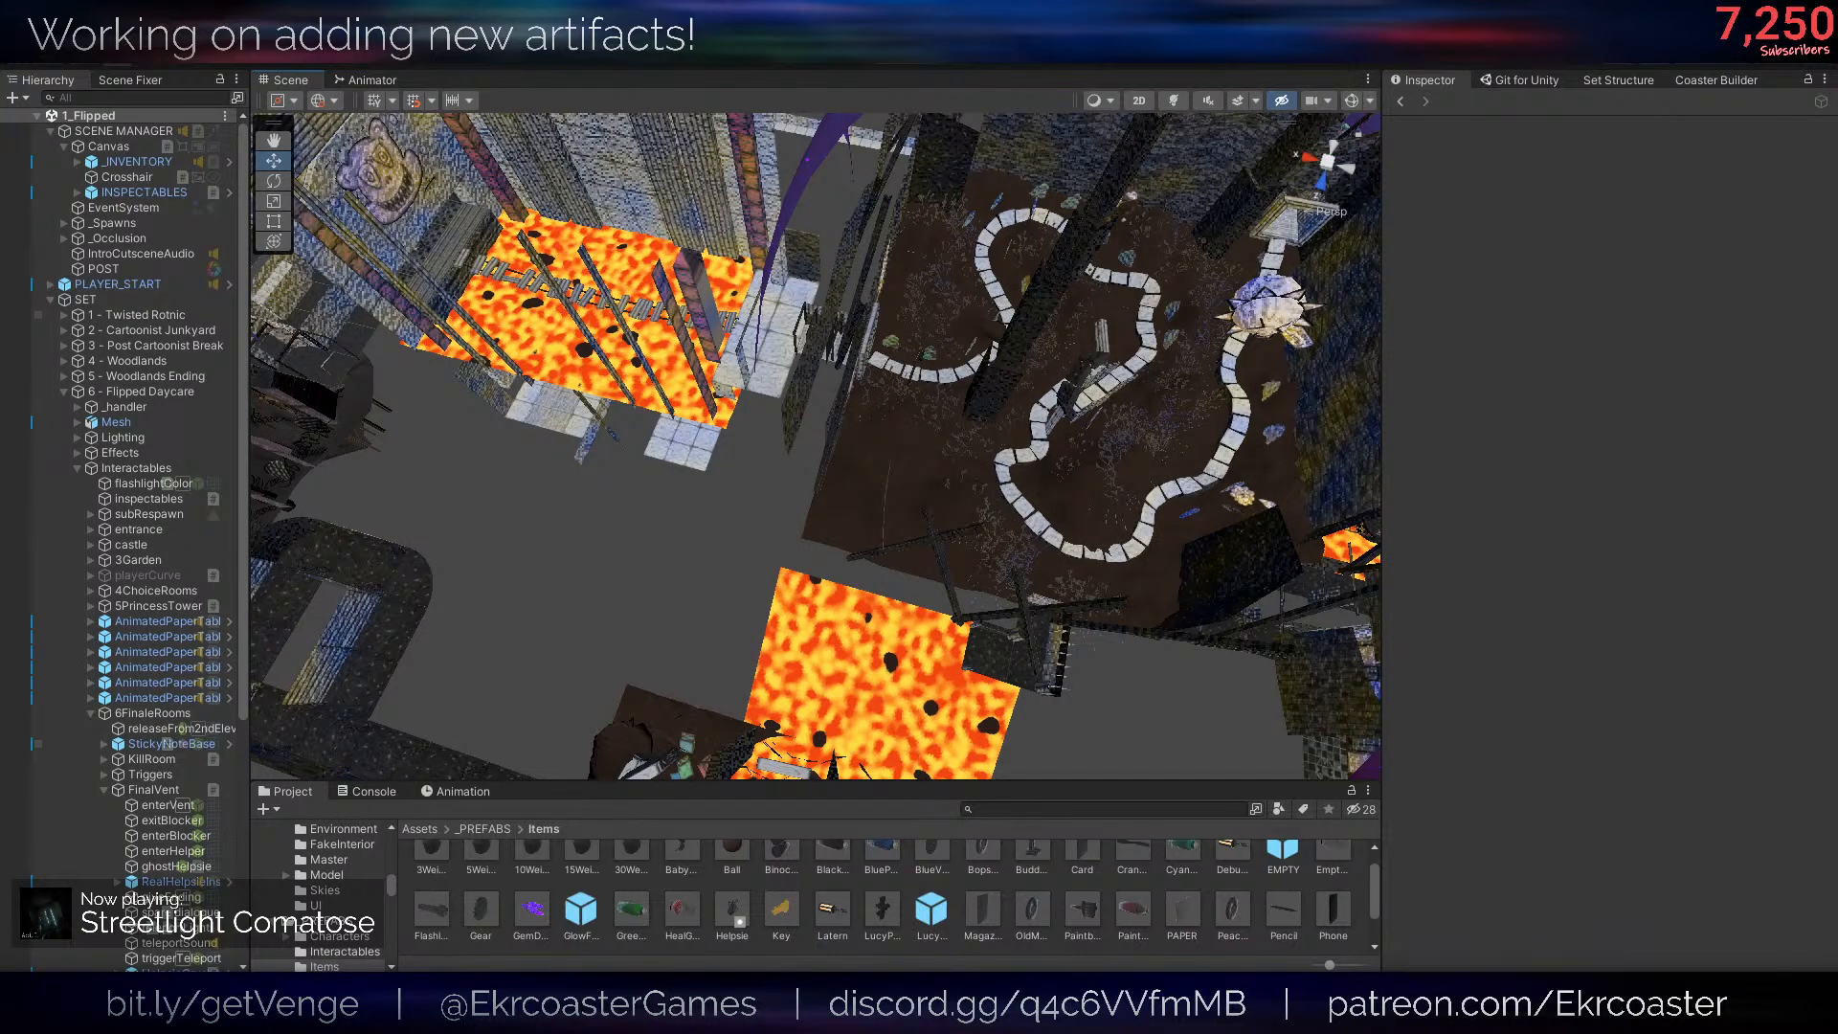
right_drag(946, 334, 939, 337)
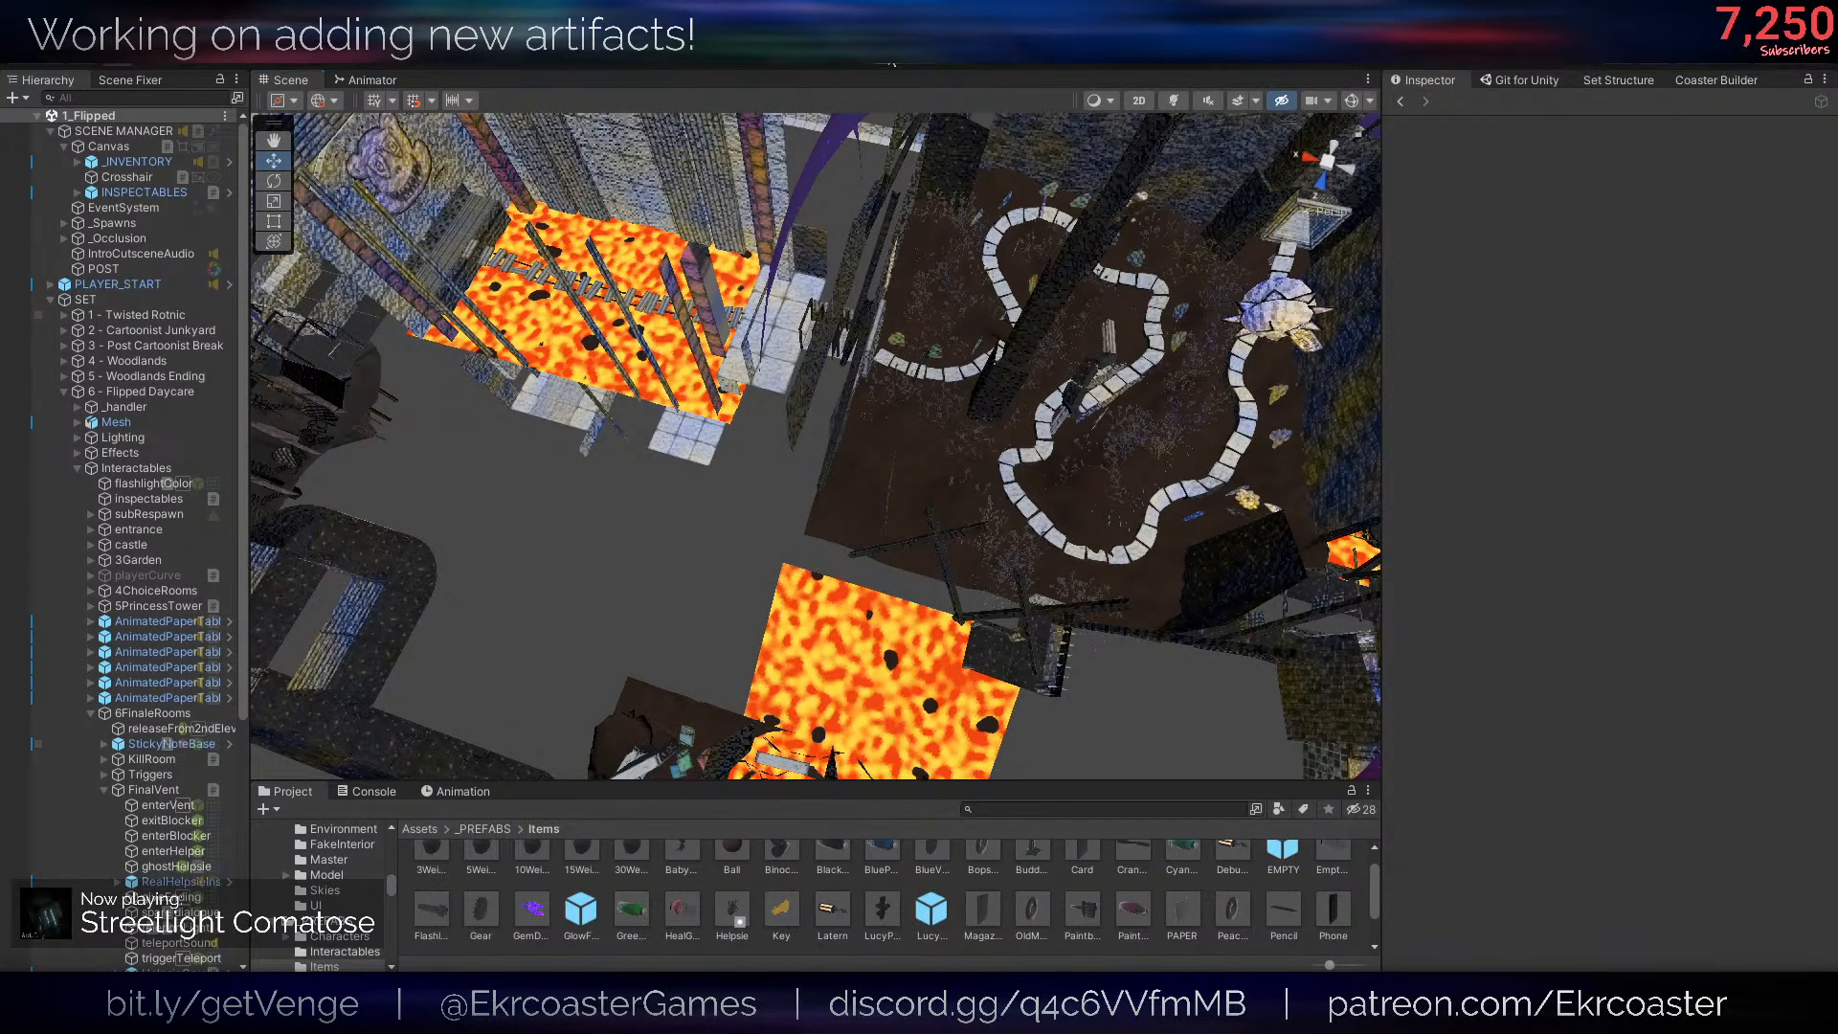
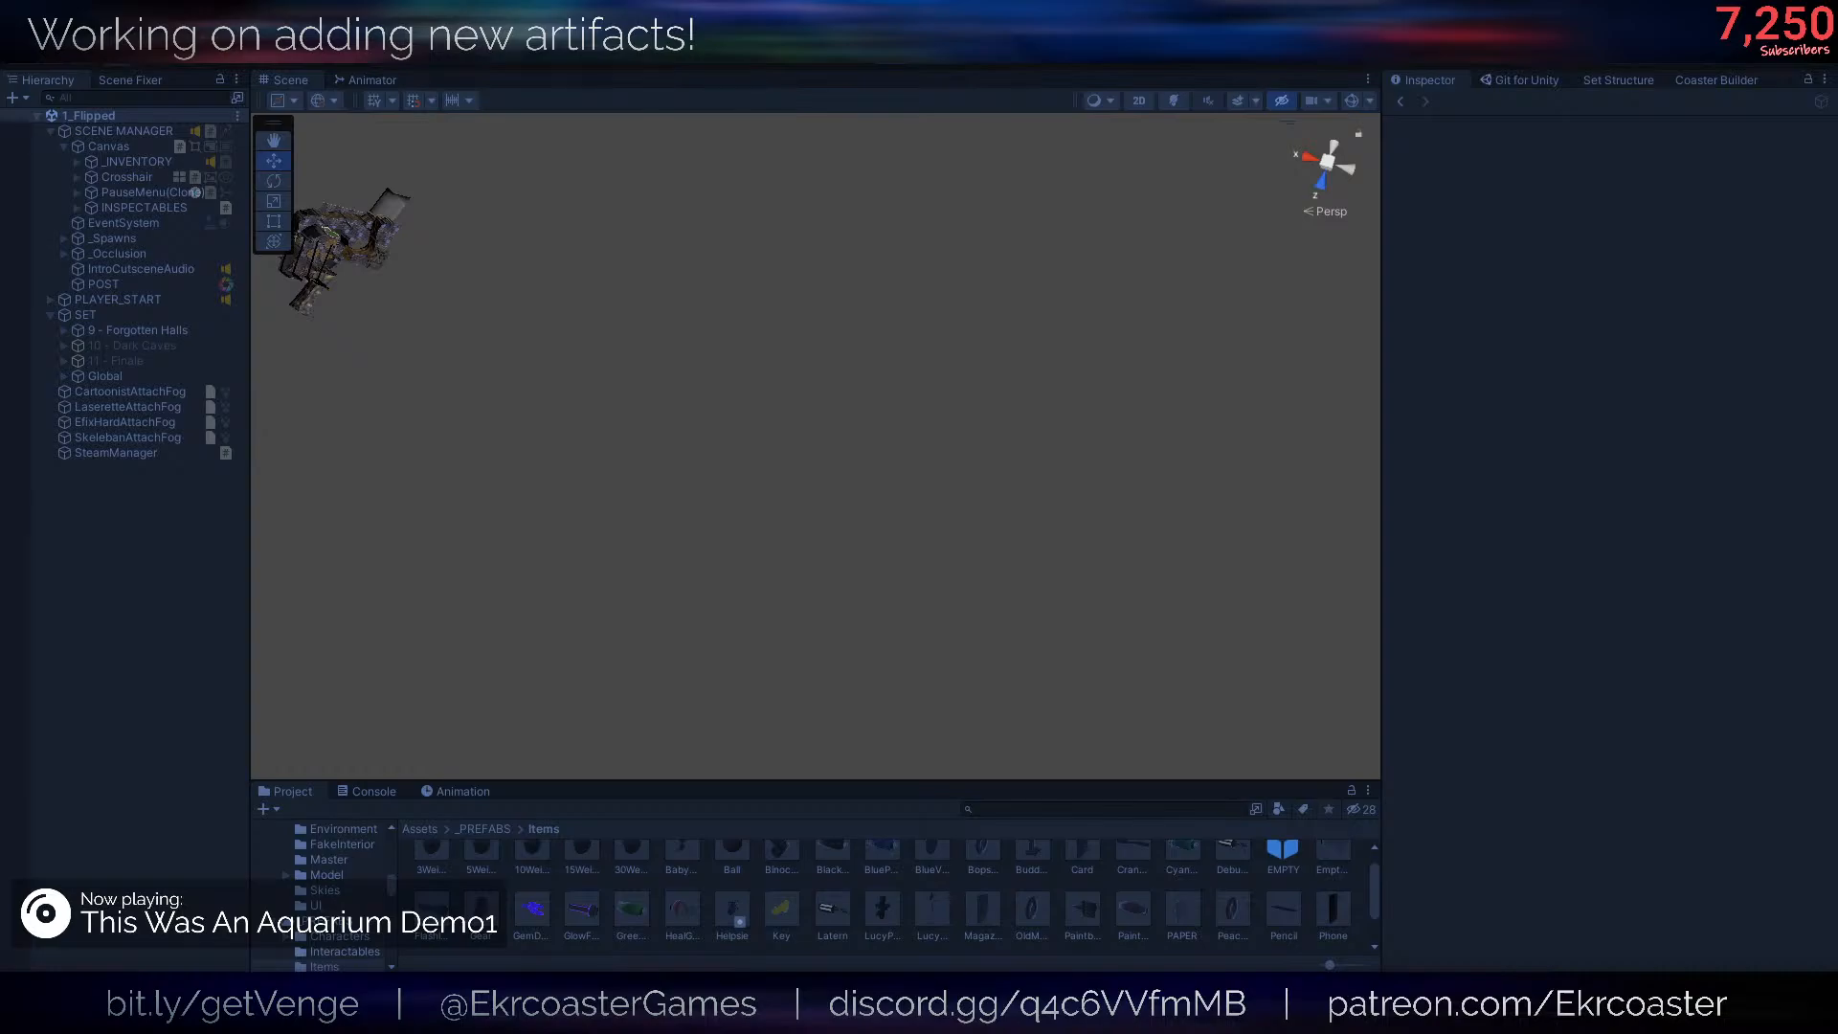
- Switch to the running game and run the console command /flashlight setColor Red, returning to play to check the beam
key(super)
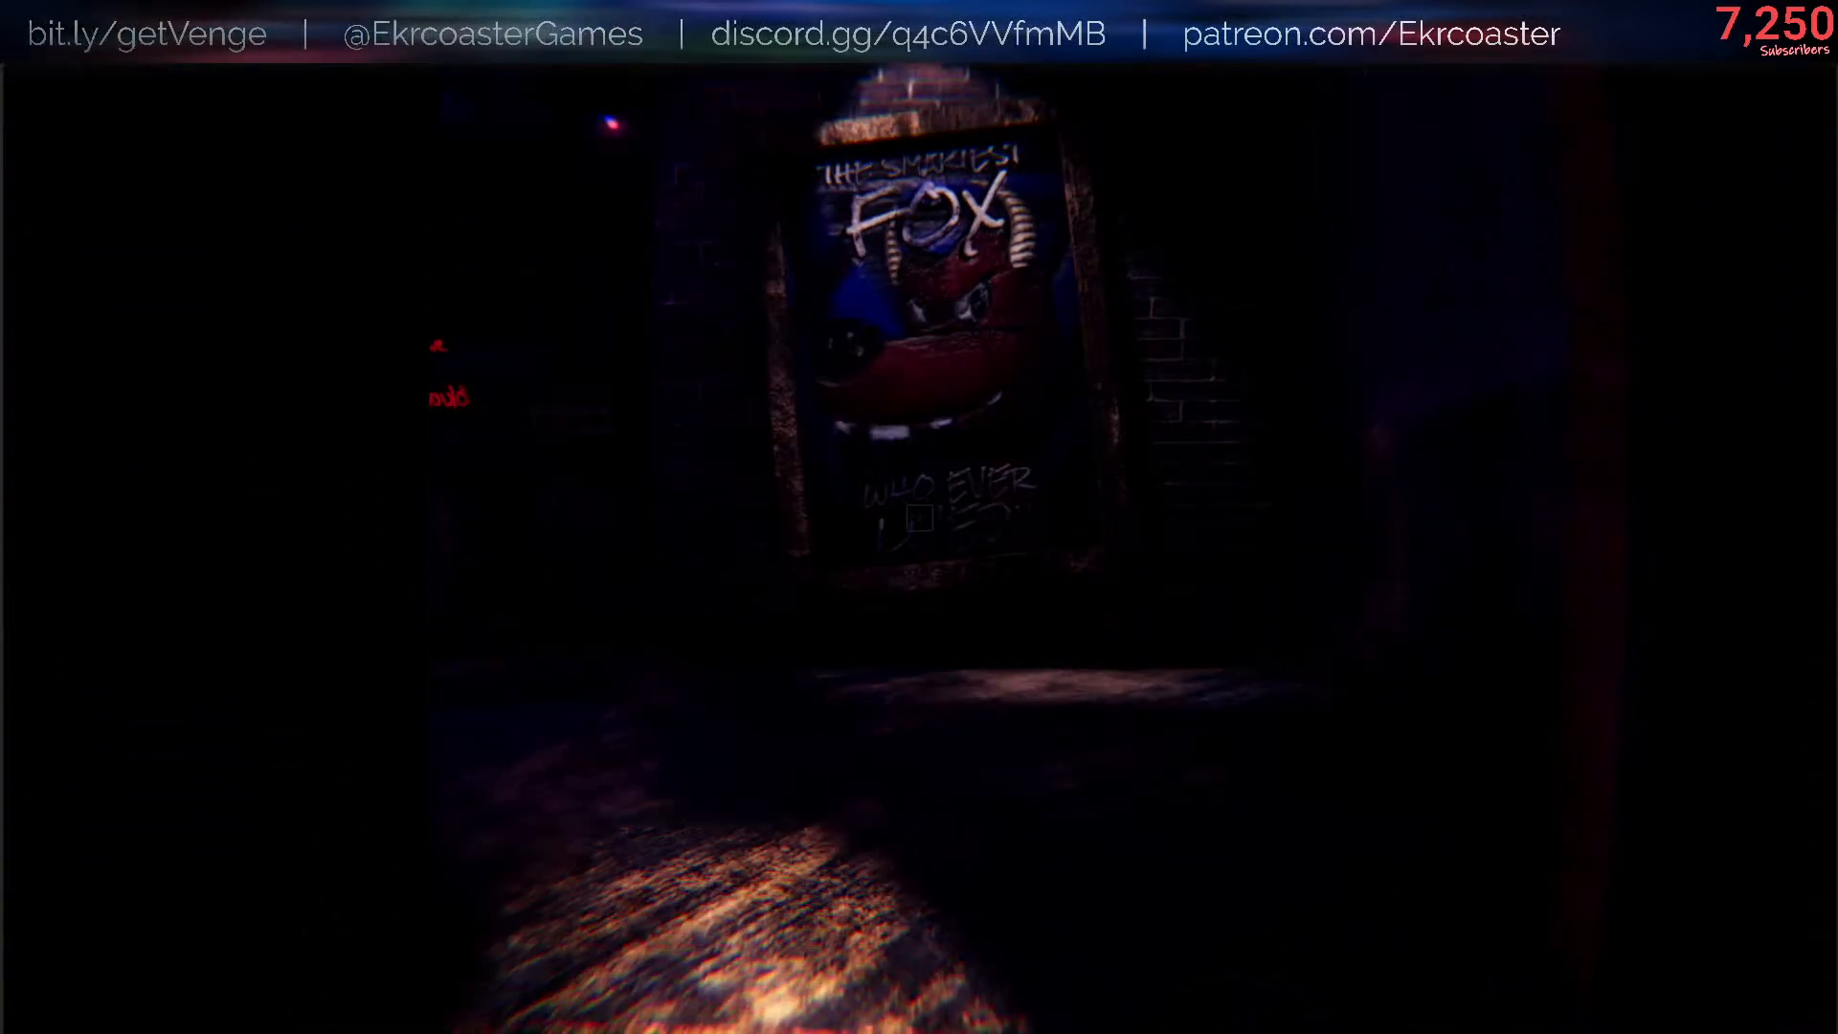
text(/)
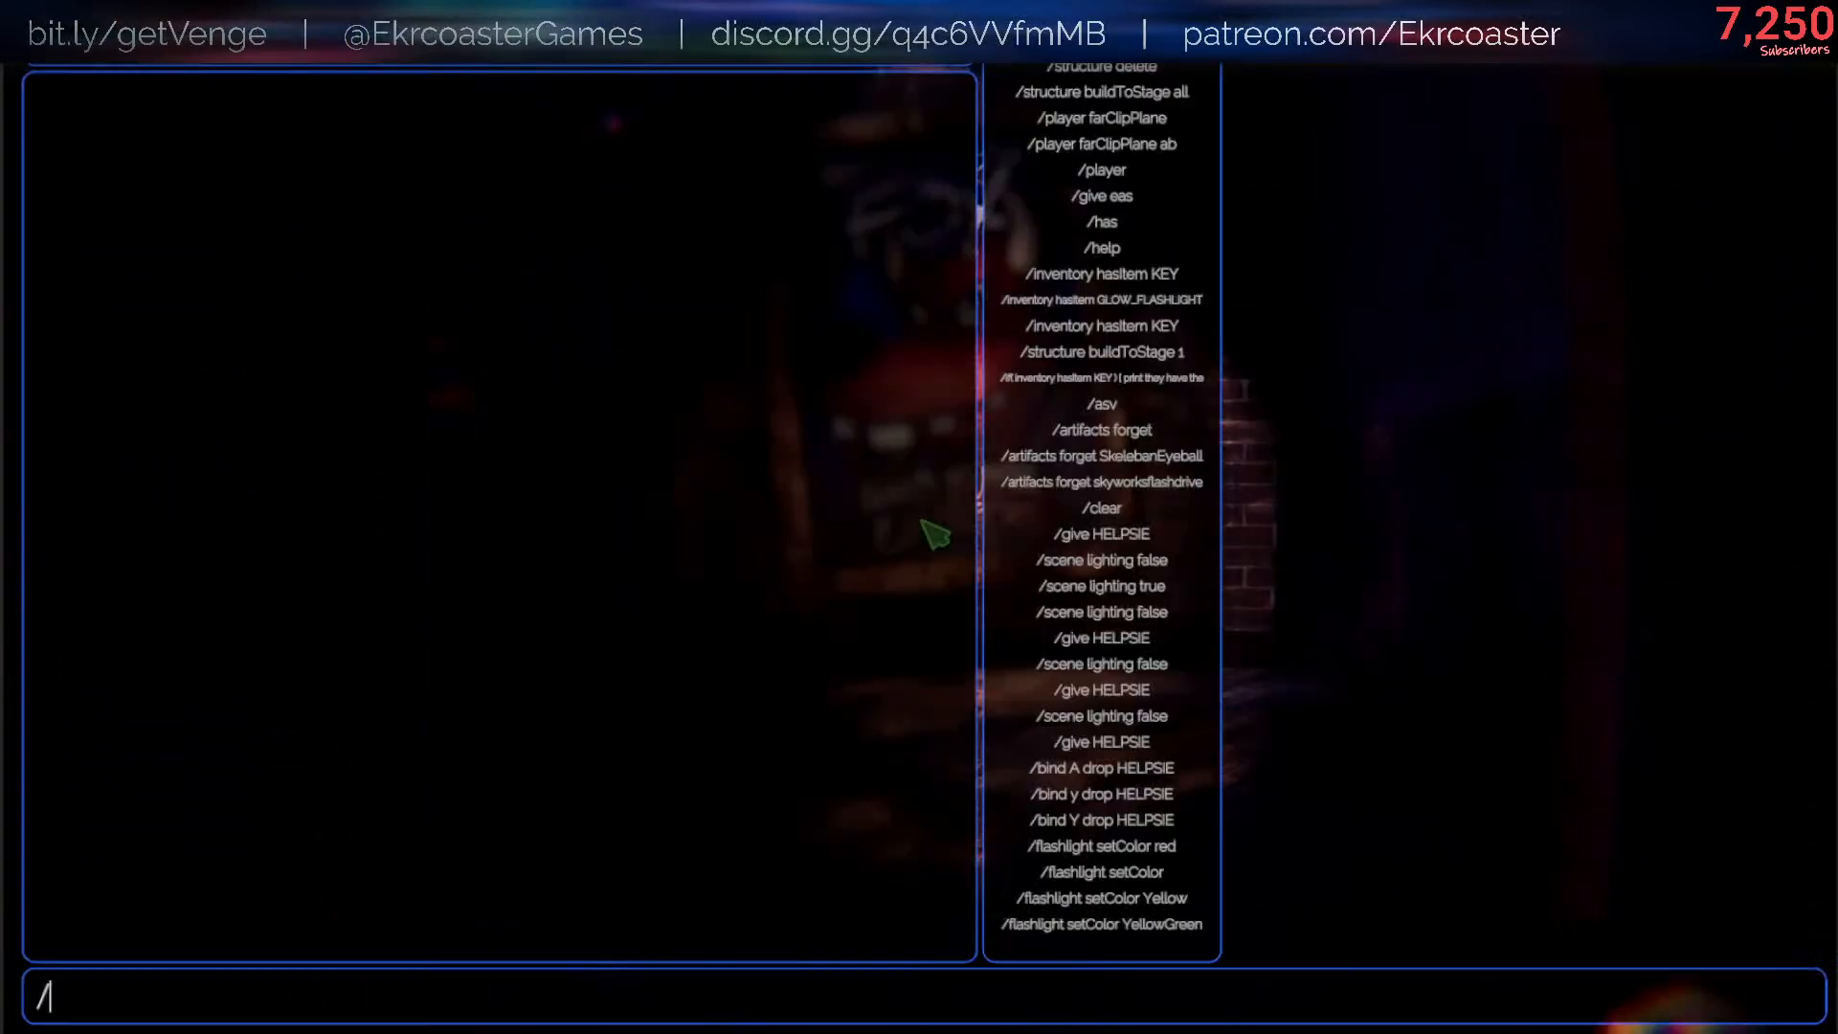
text(flashlight setColor Red)
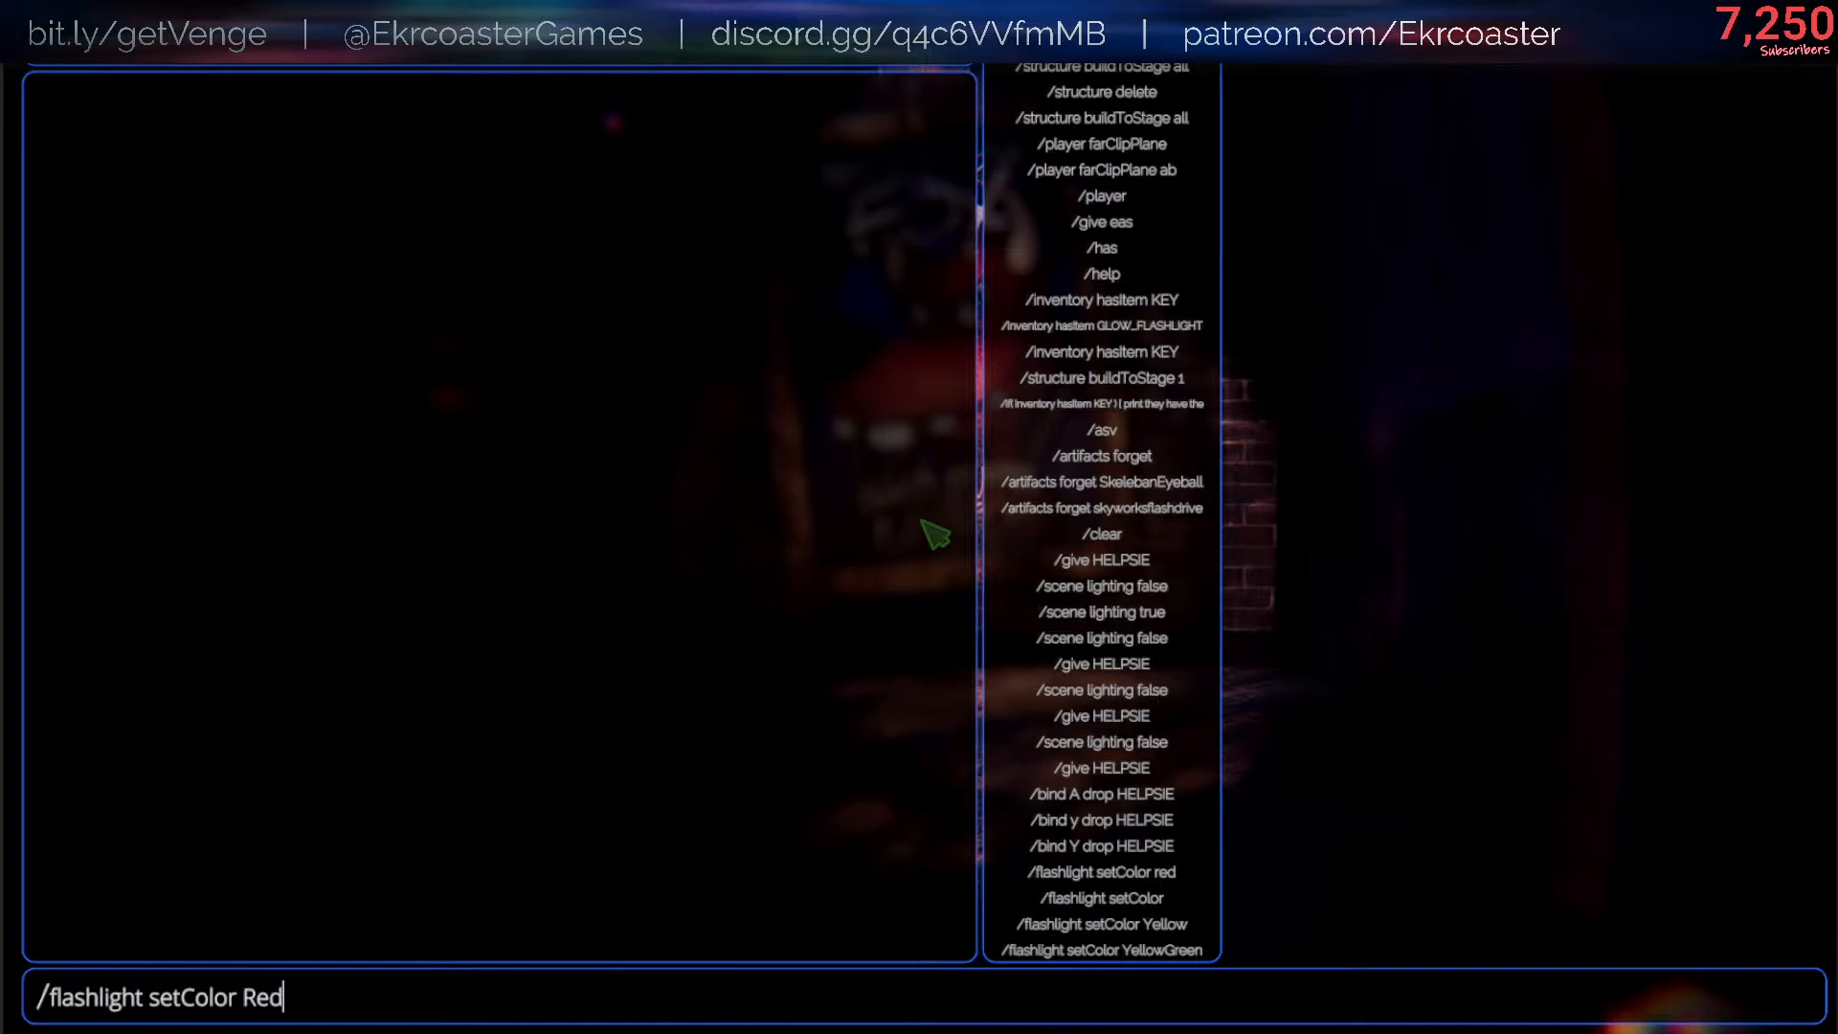
key(Return)
key(Escape)
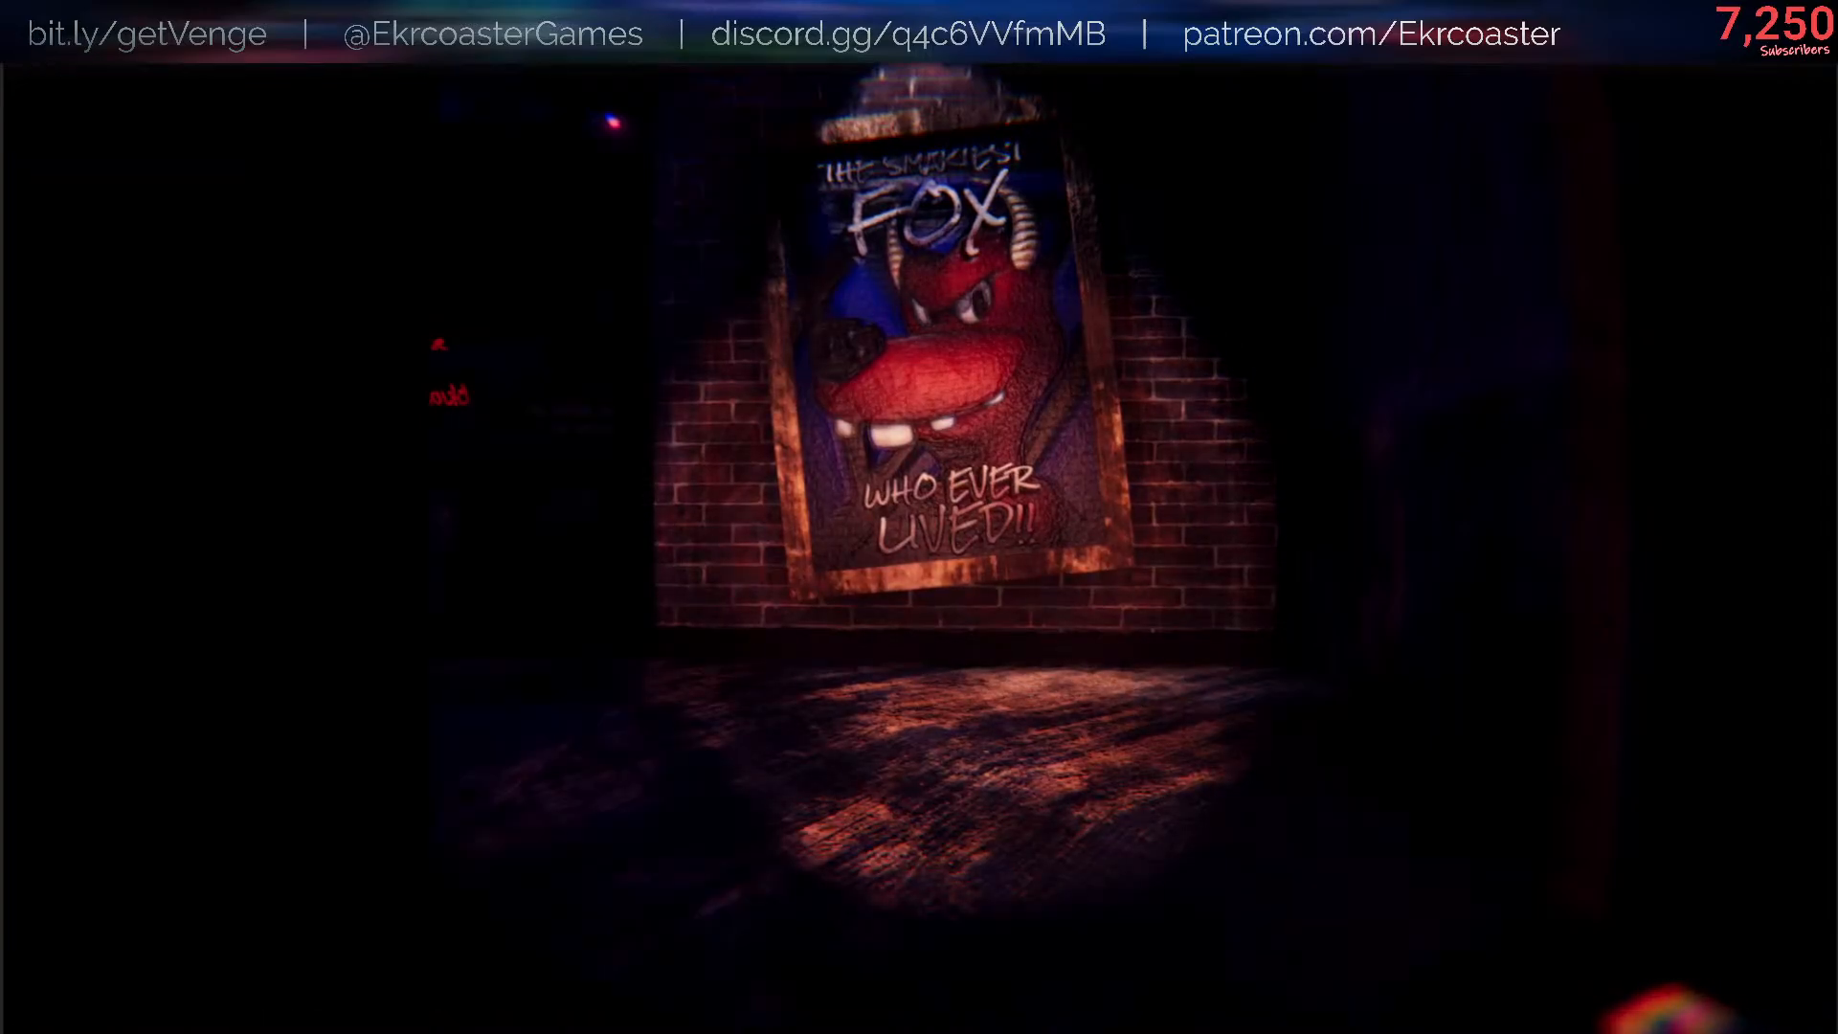
key(s)
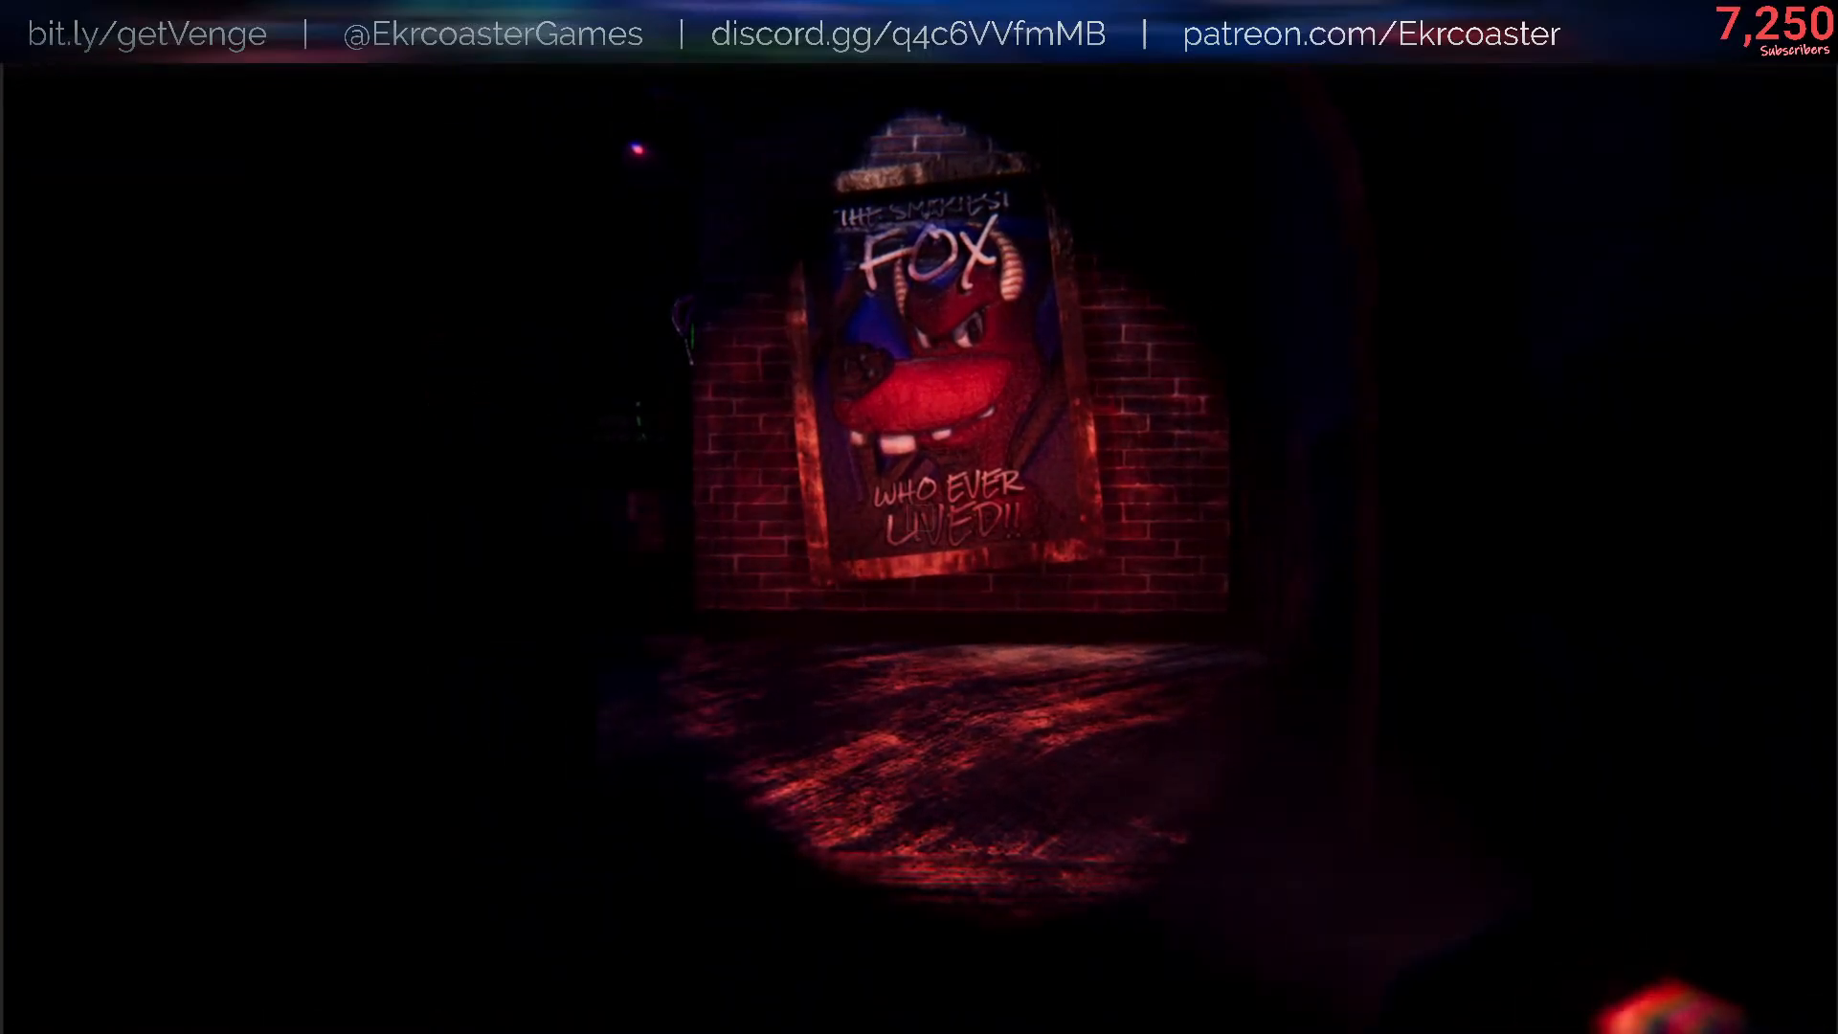
- Run /flashlight setColor in the game console without a color argument to check the missing-color handling
key(slash)
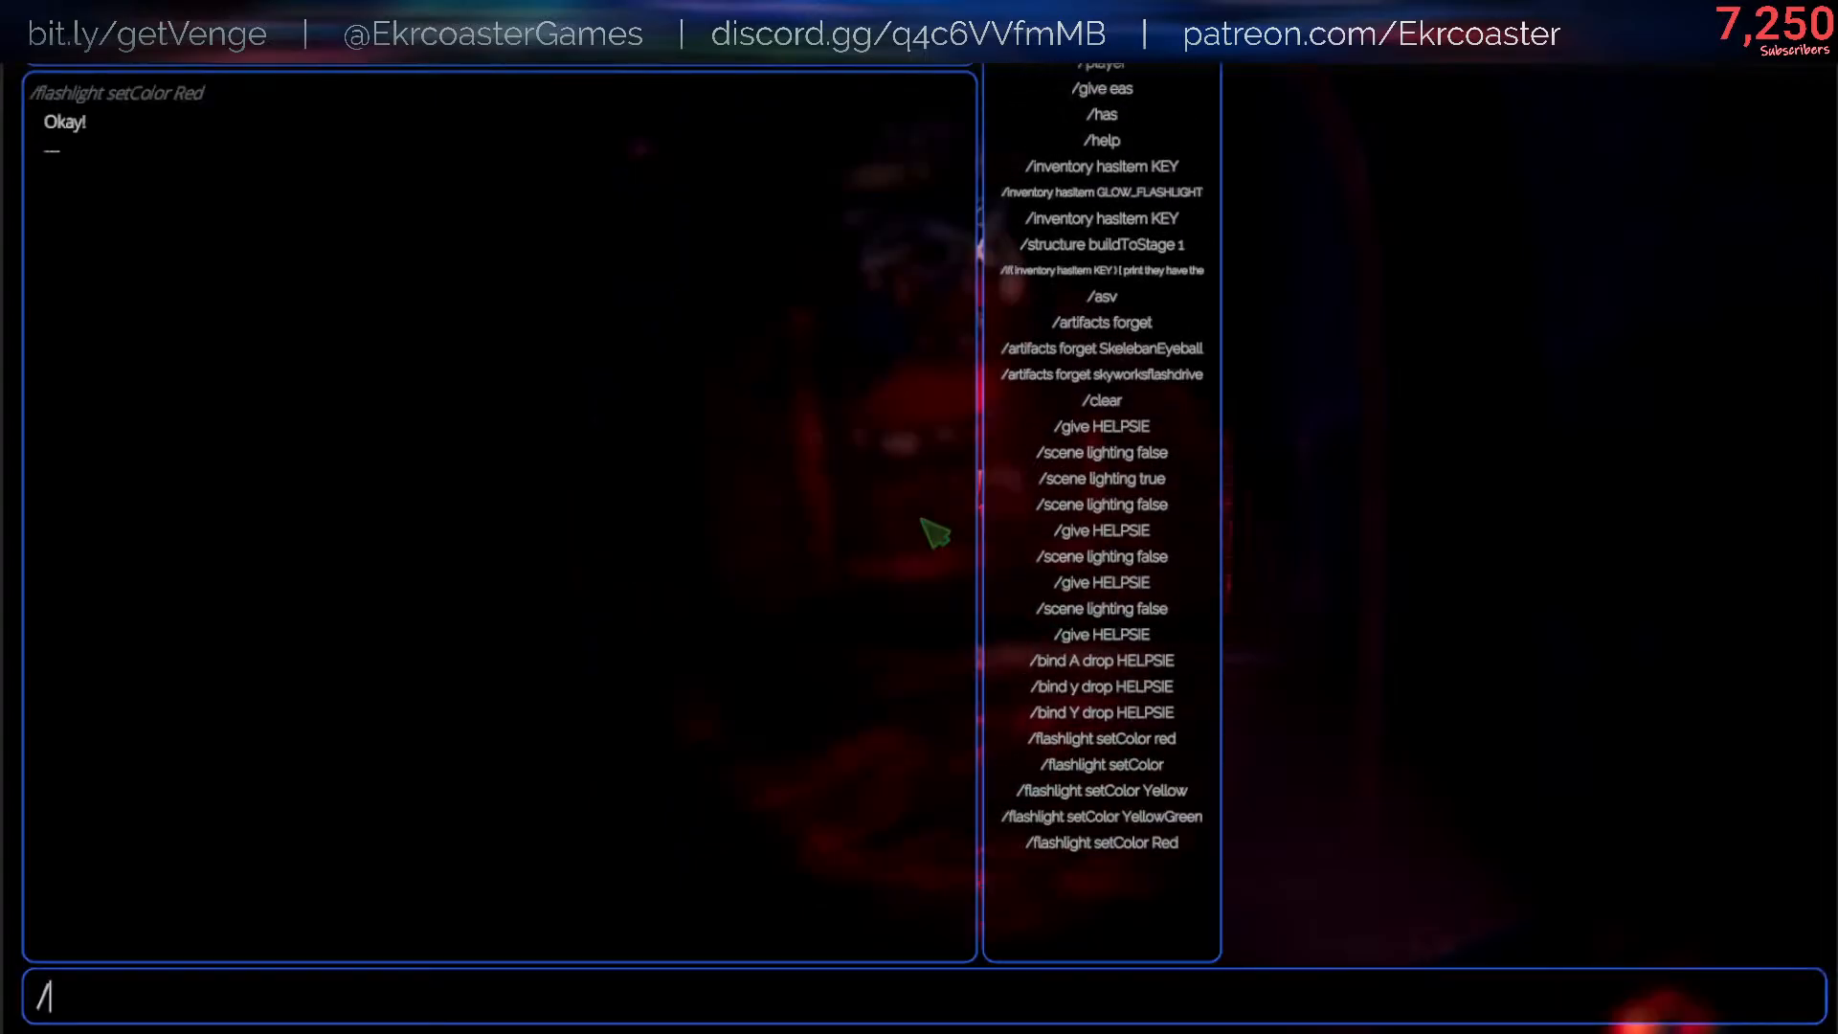
key(Up)
key(BackSpace)
key(BackSpace)
key(BackSpace)
key(Return)
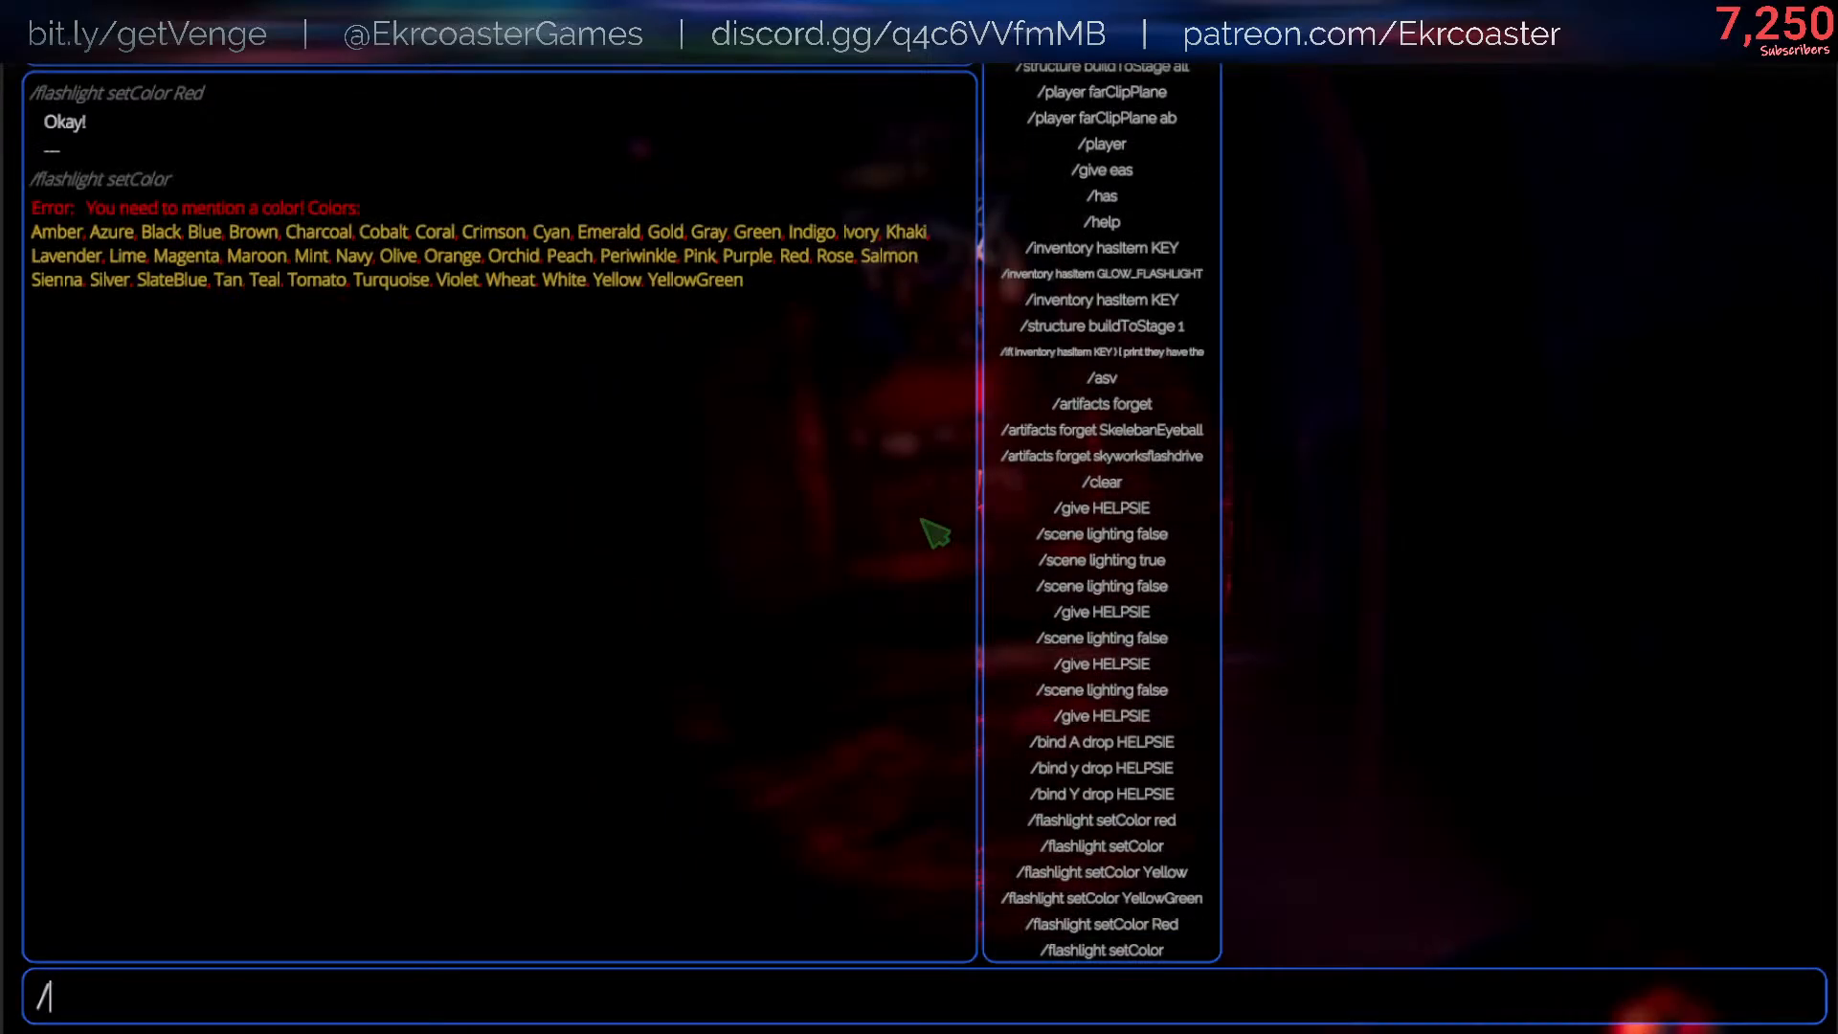
- Set the flashlight to Wheat with /flashlight setColor Wheat, and walk around to check the beam
key(Up)
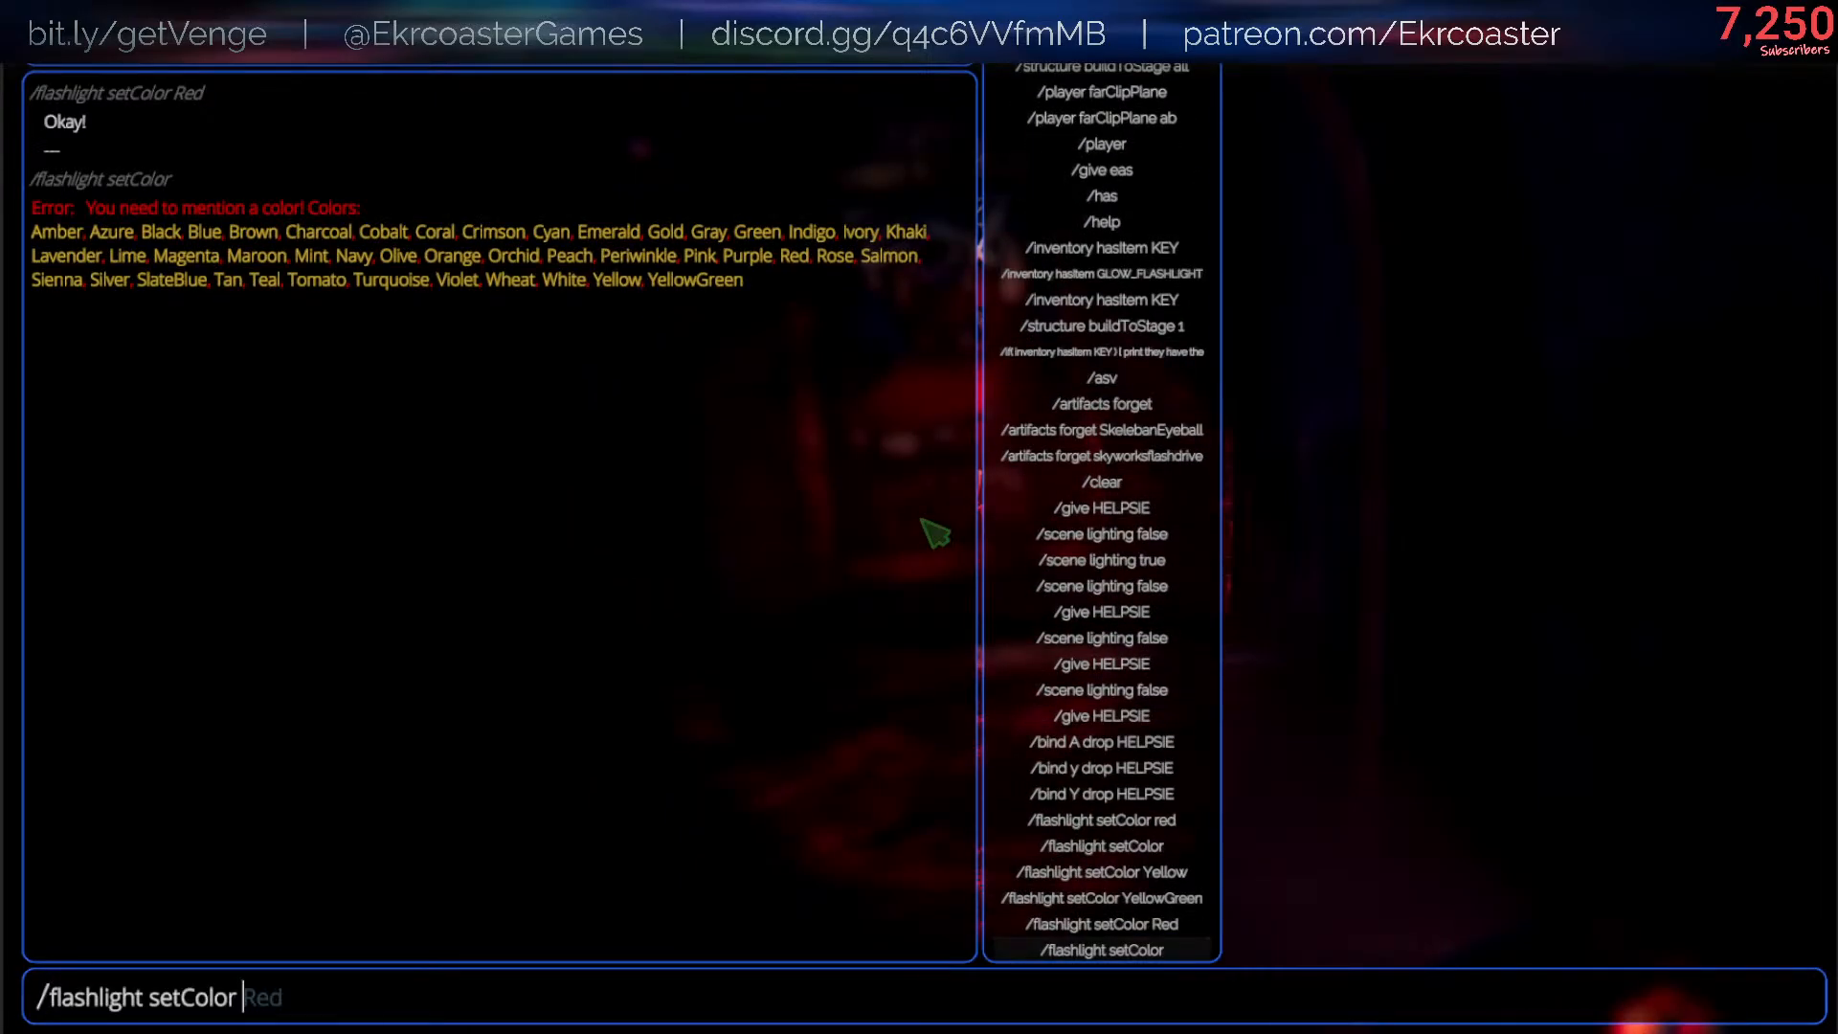
text(Wheat)
key(Return)
key(Escape)
key(s)
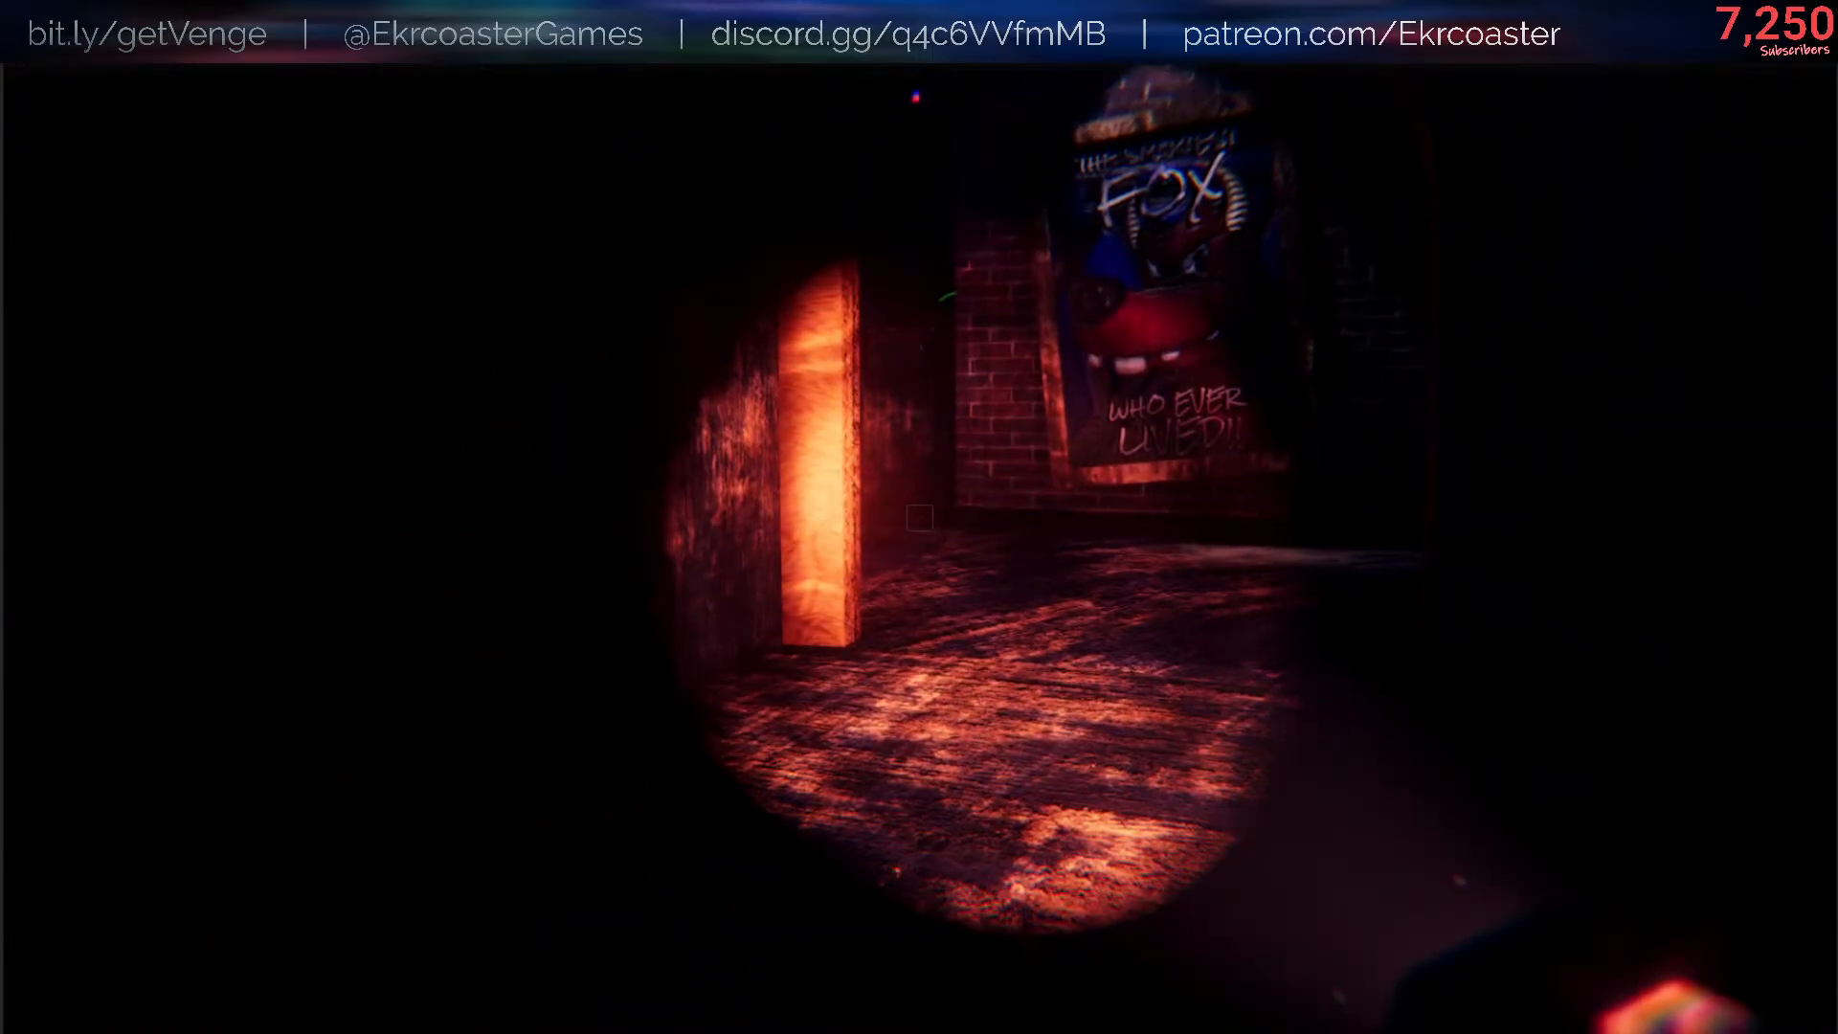
key(d)
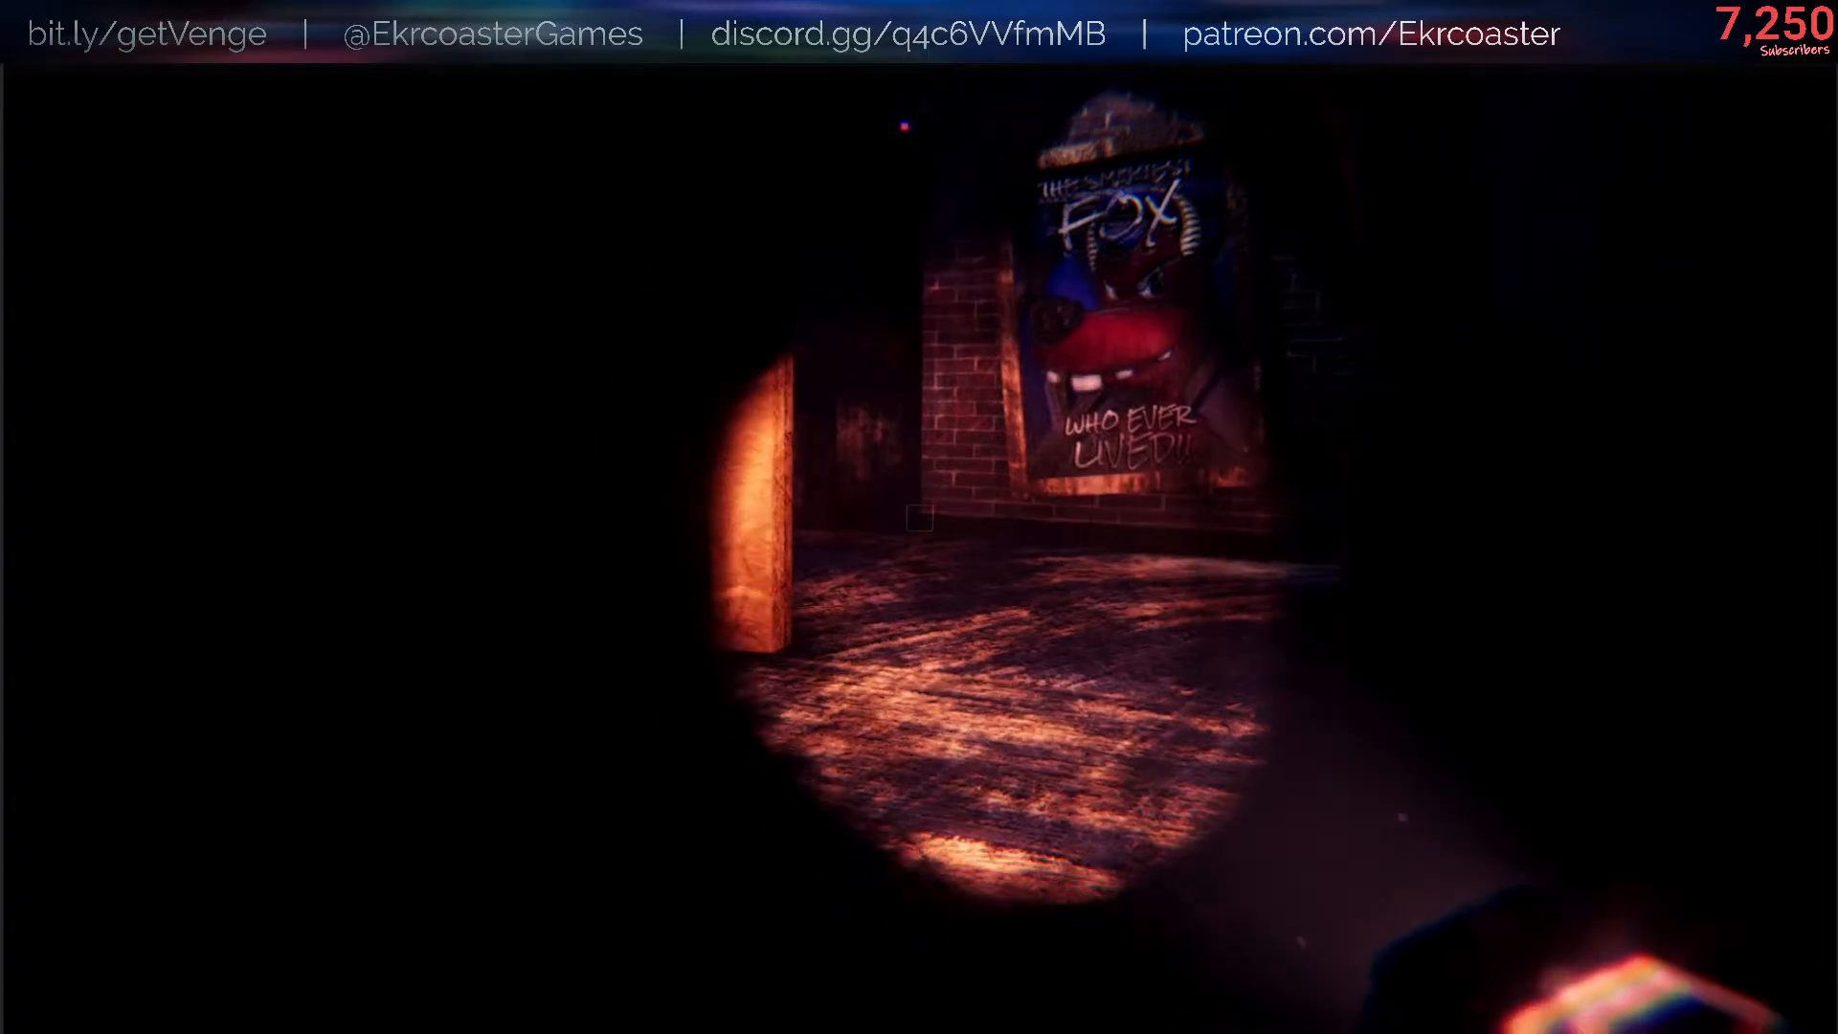
key(s)
- Reuse the last console command to run /flashlight setColor White, and return to the game
key(Escape)
key(slash)
key(Up)
key(BackSpace)
key(BackSpace)
key(BackSpace)
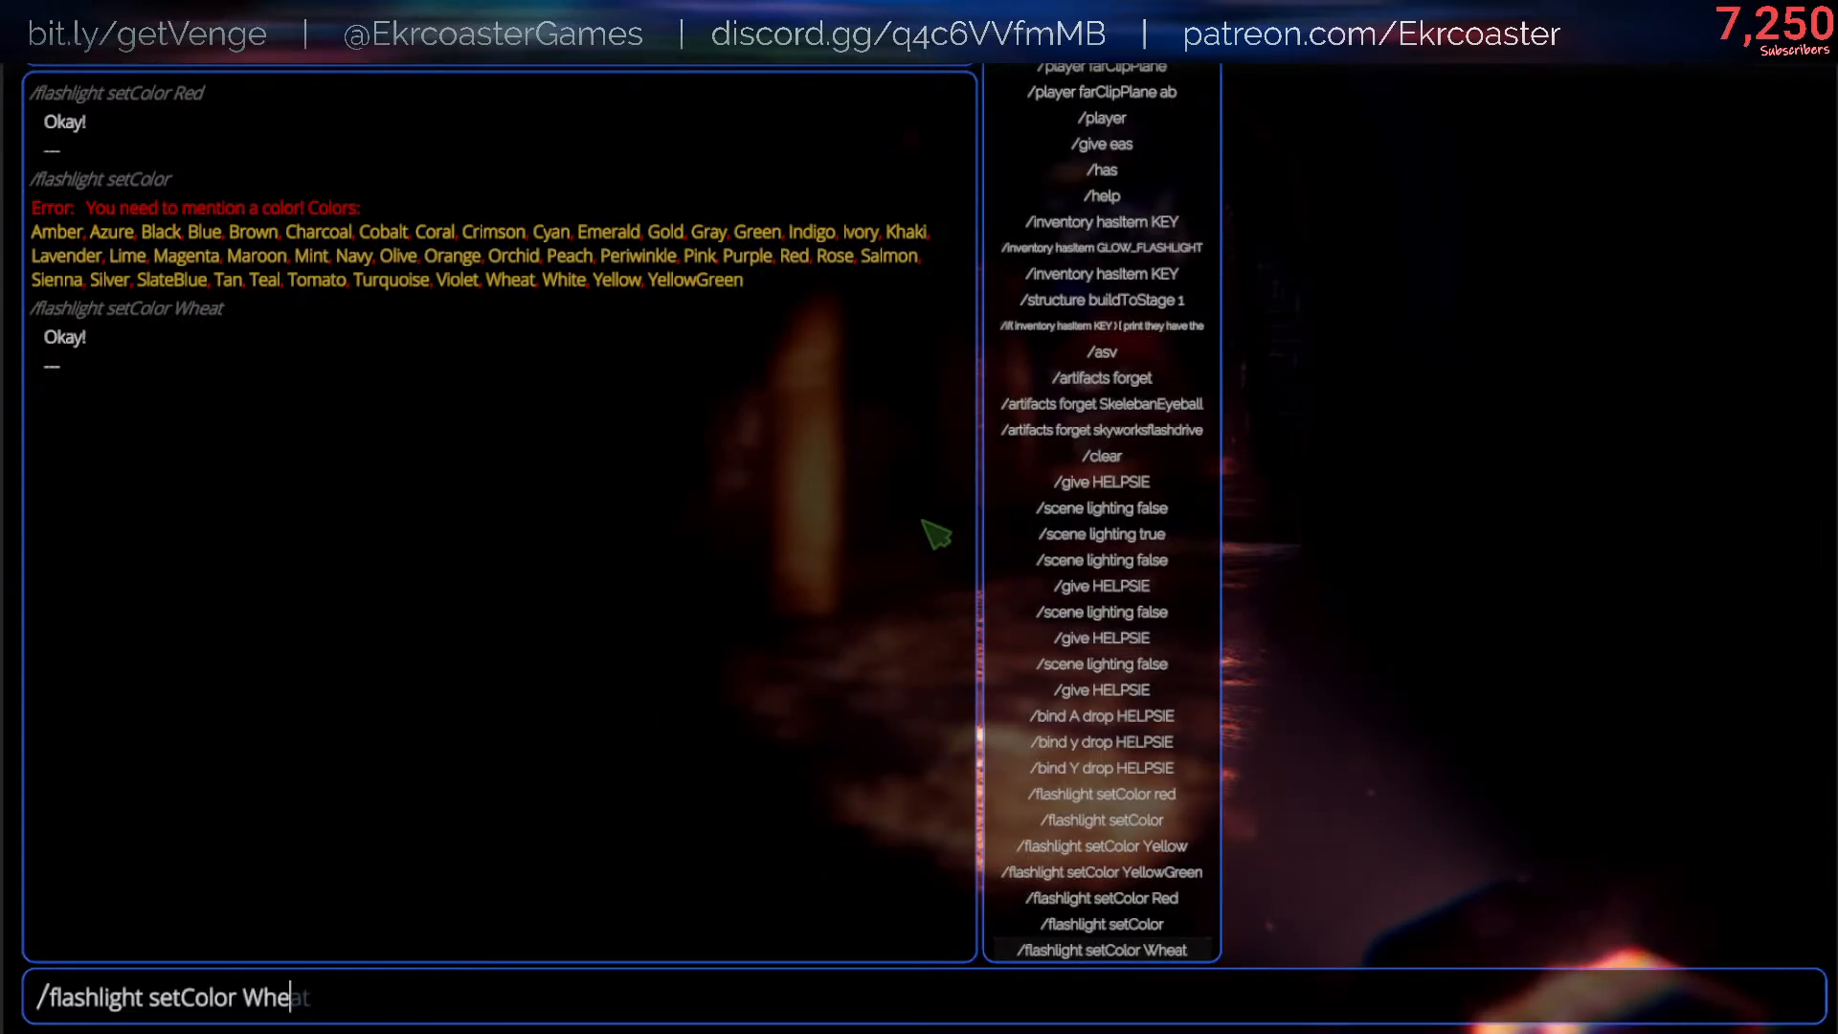
text(ite)
key(Return)
key(Escape)
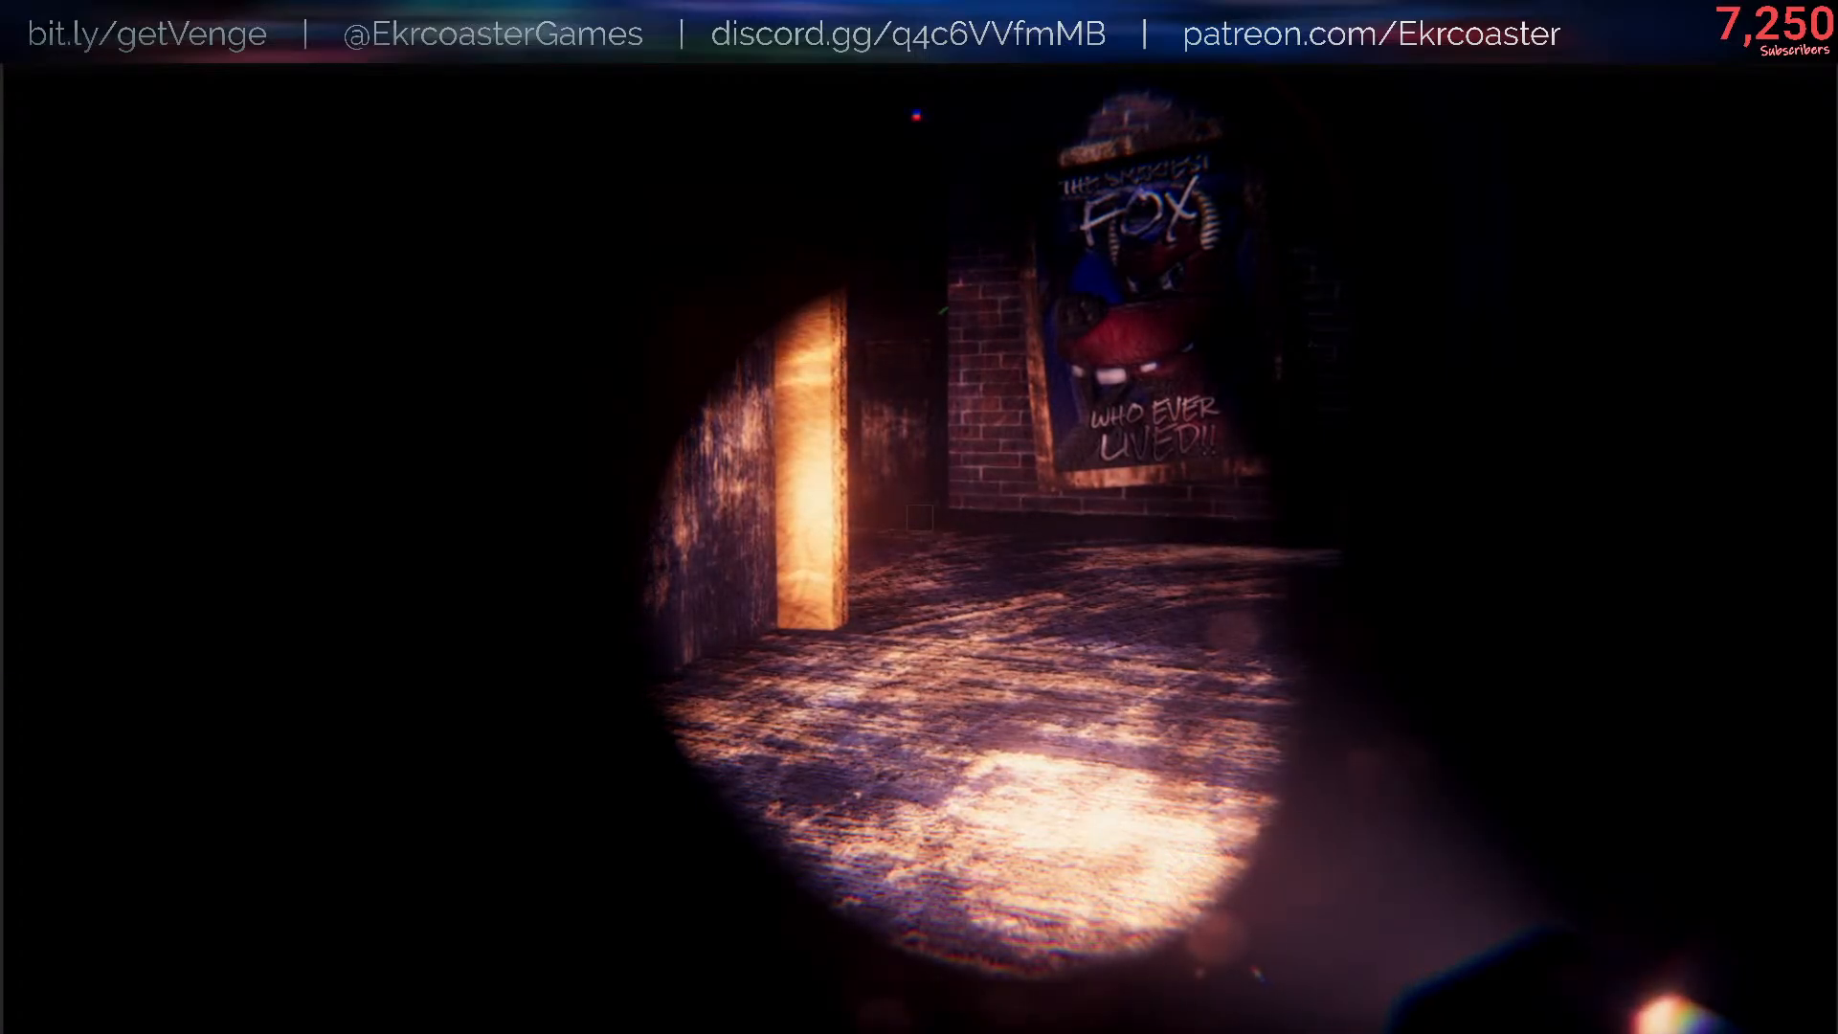
- Change the recalled command to /flashlight setColor Blue, run it, and close the console
key(slash)
key(Up)
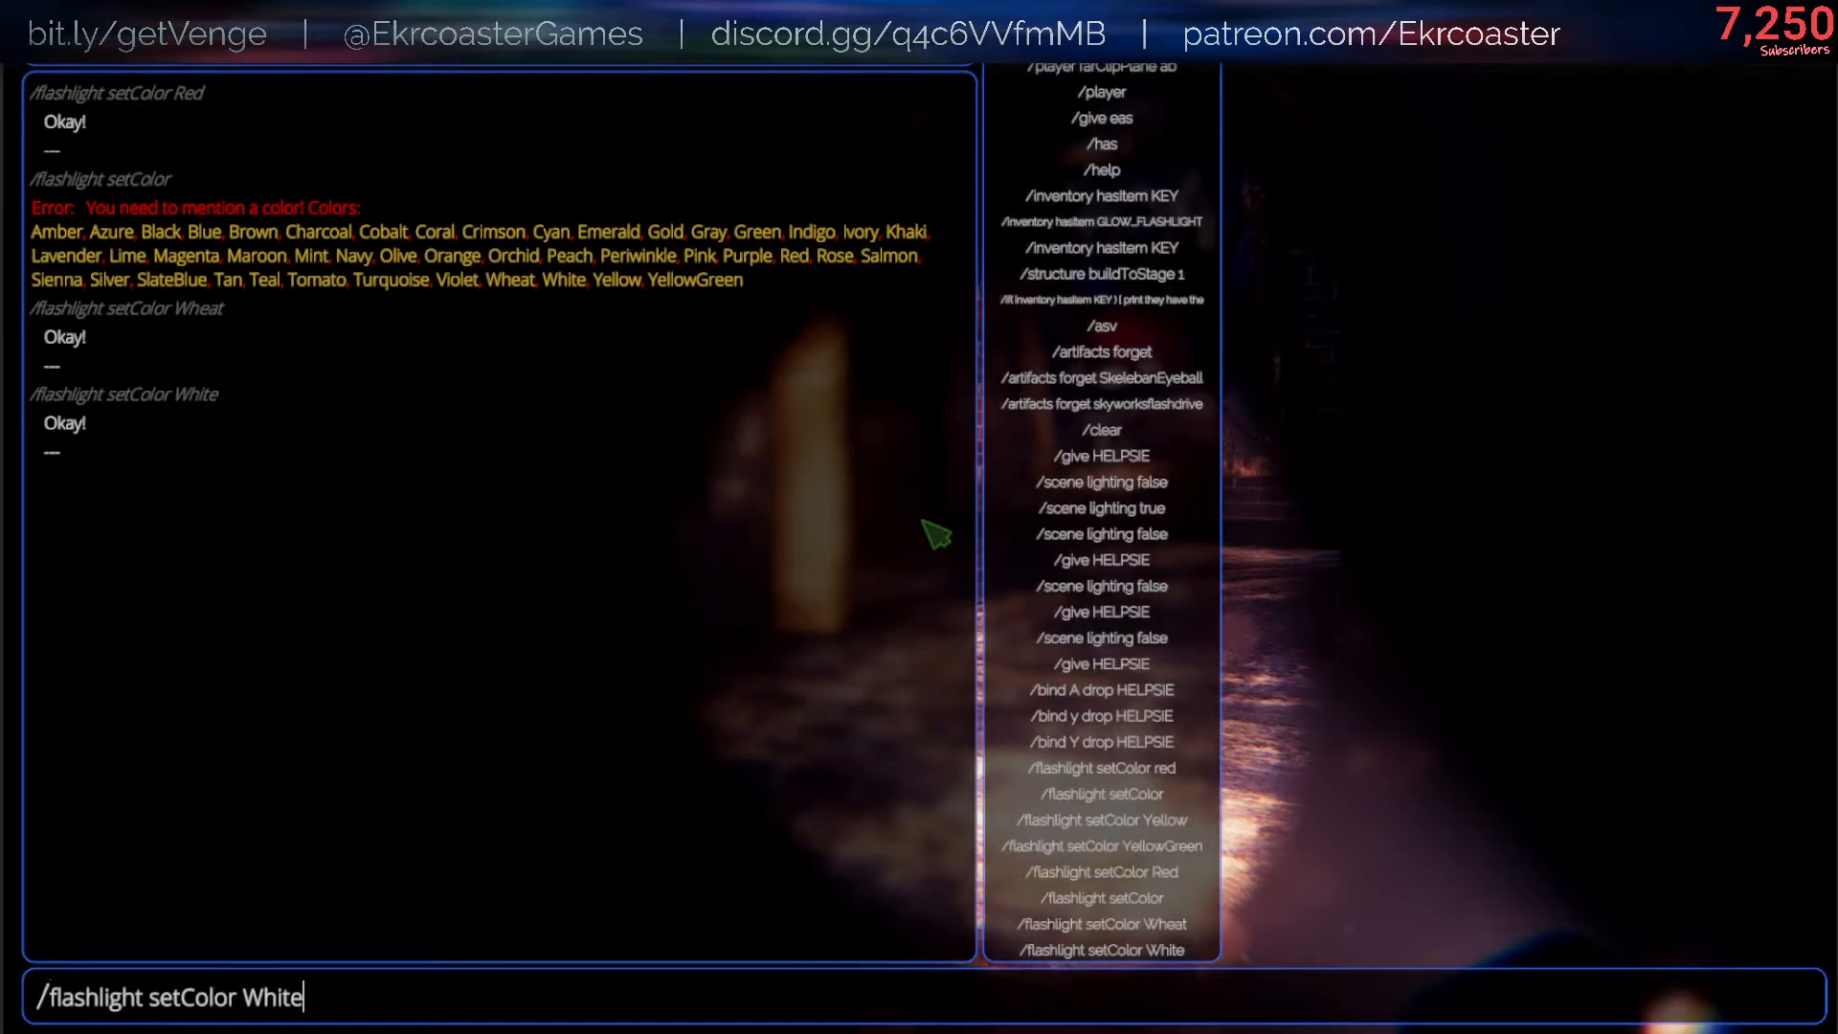
key(BackSpace)
key(BackSpace)
key(BackSpace)
key(BackSpace)
key(BackSpace)
text(bl)
key(Tab)
key(Return)
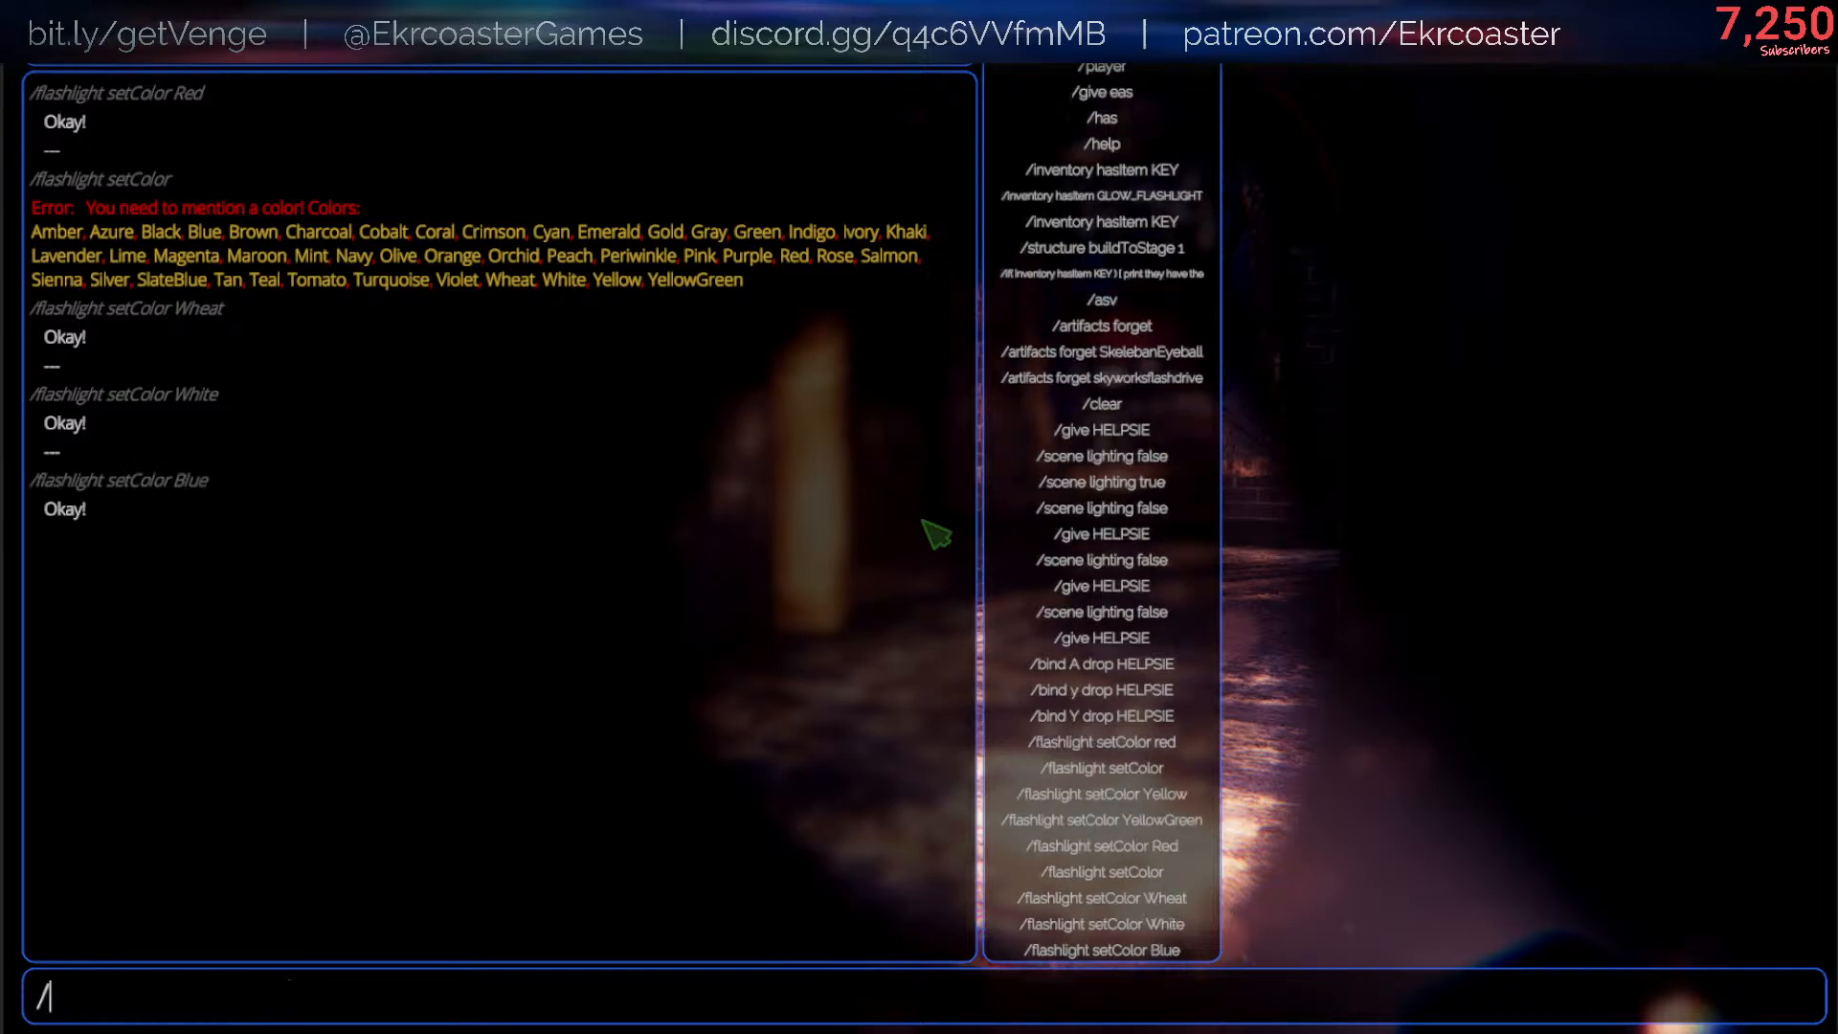
key(Escape)
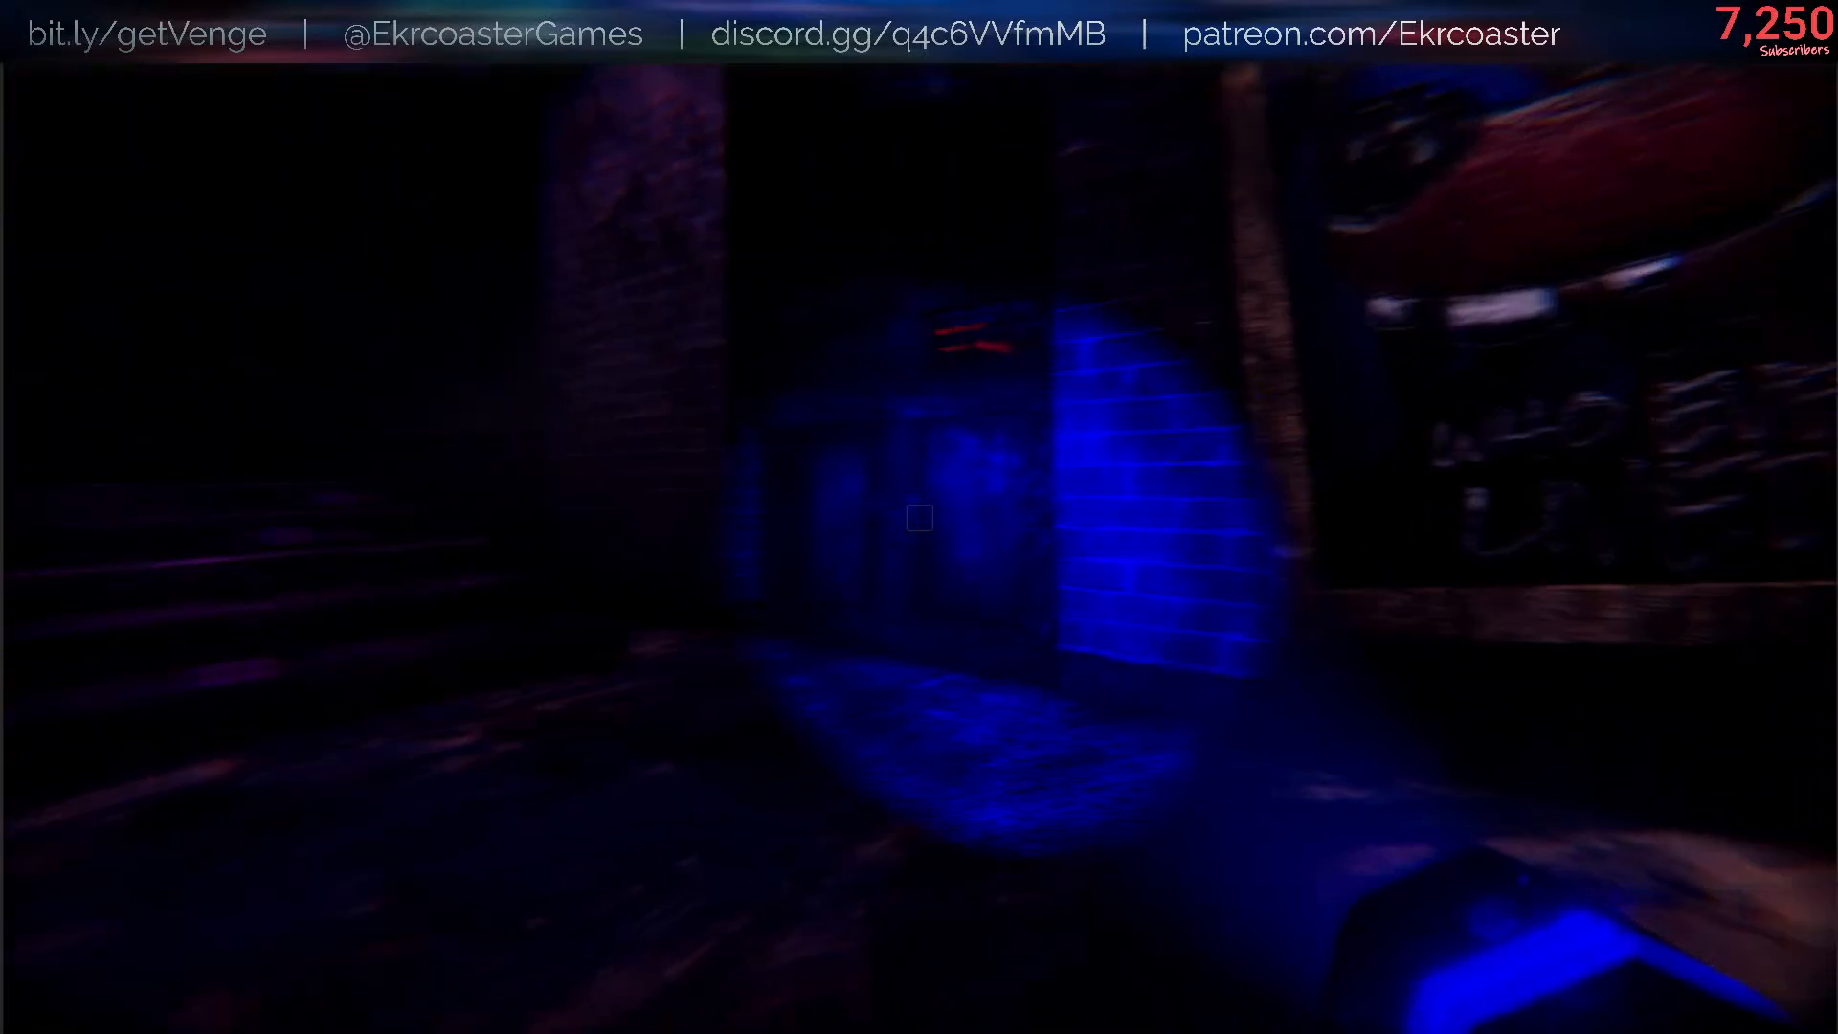
- Run /flashlight setColor Cyan from the recalled command and walk through the level to check the beam
key(slash)
key(Up)
key(BackSpace)
key(BackSpace)
key(BackSpace)
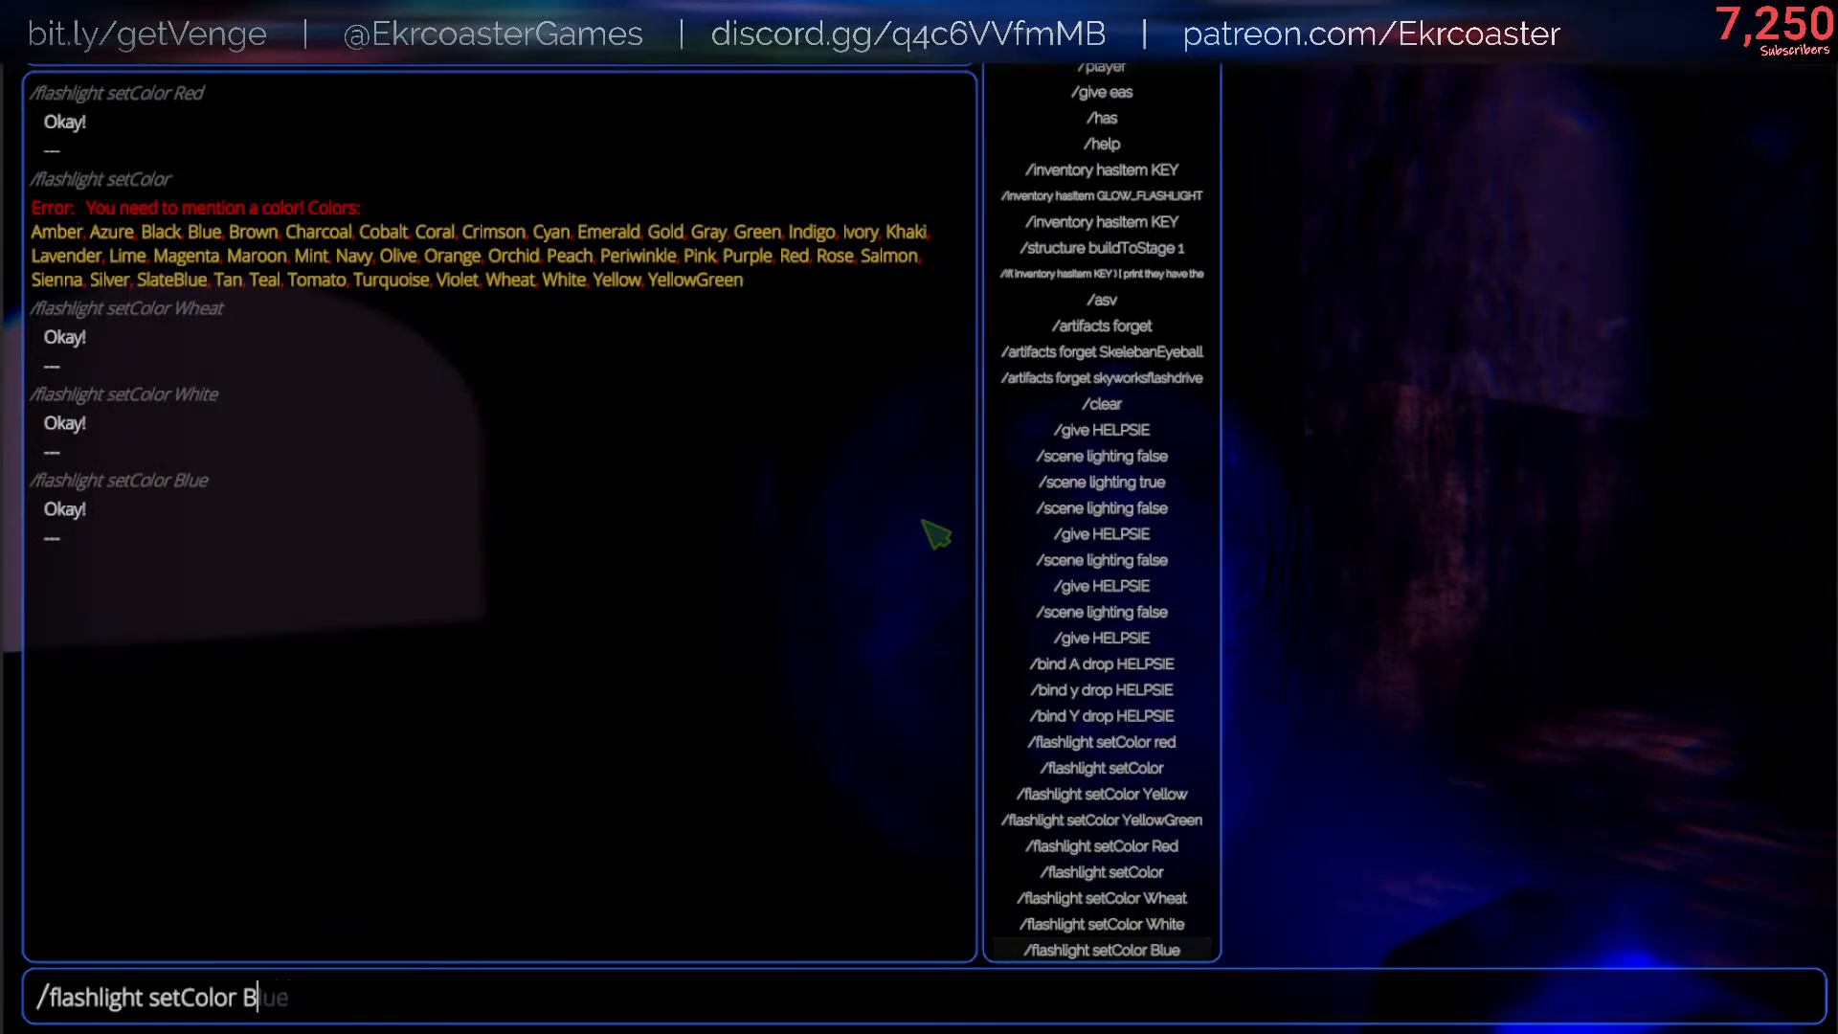
key(BackSpace)
text(Cyan)
key(Return)
key(Escape)
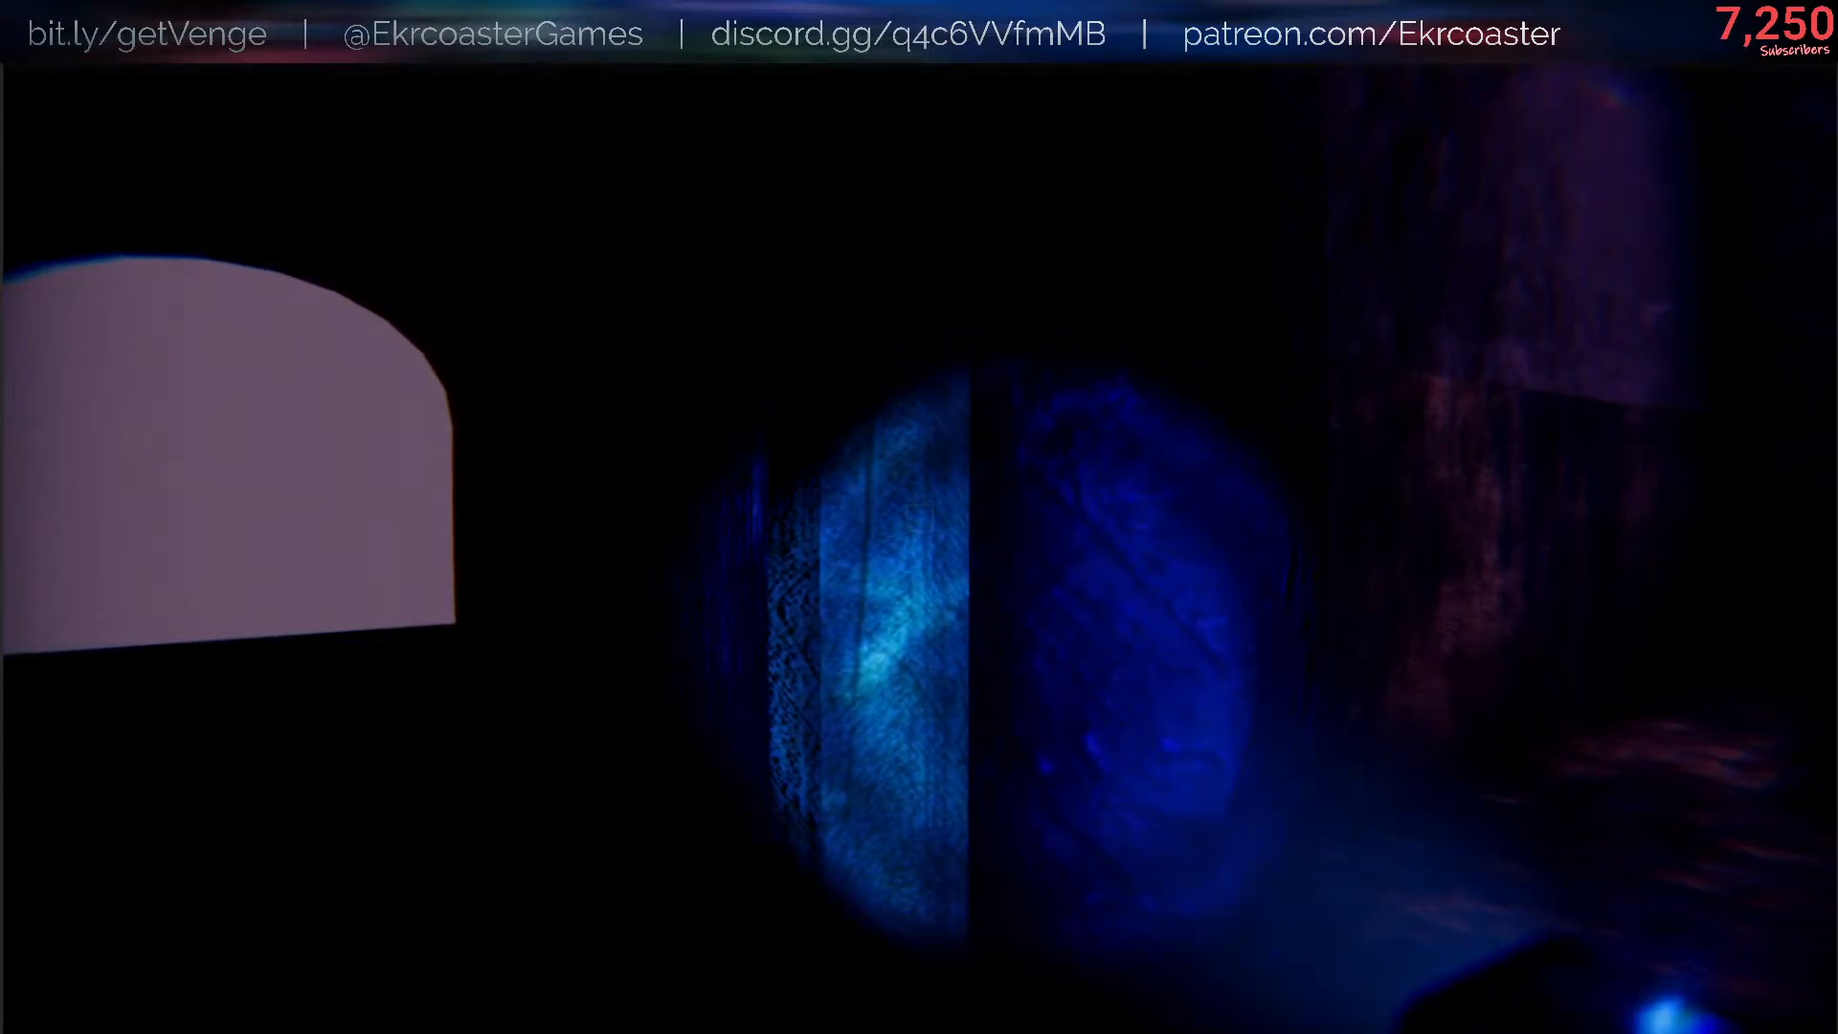
key(w)
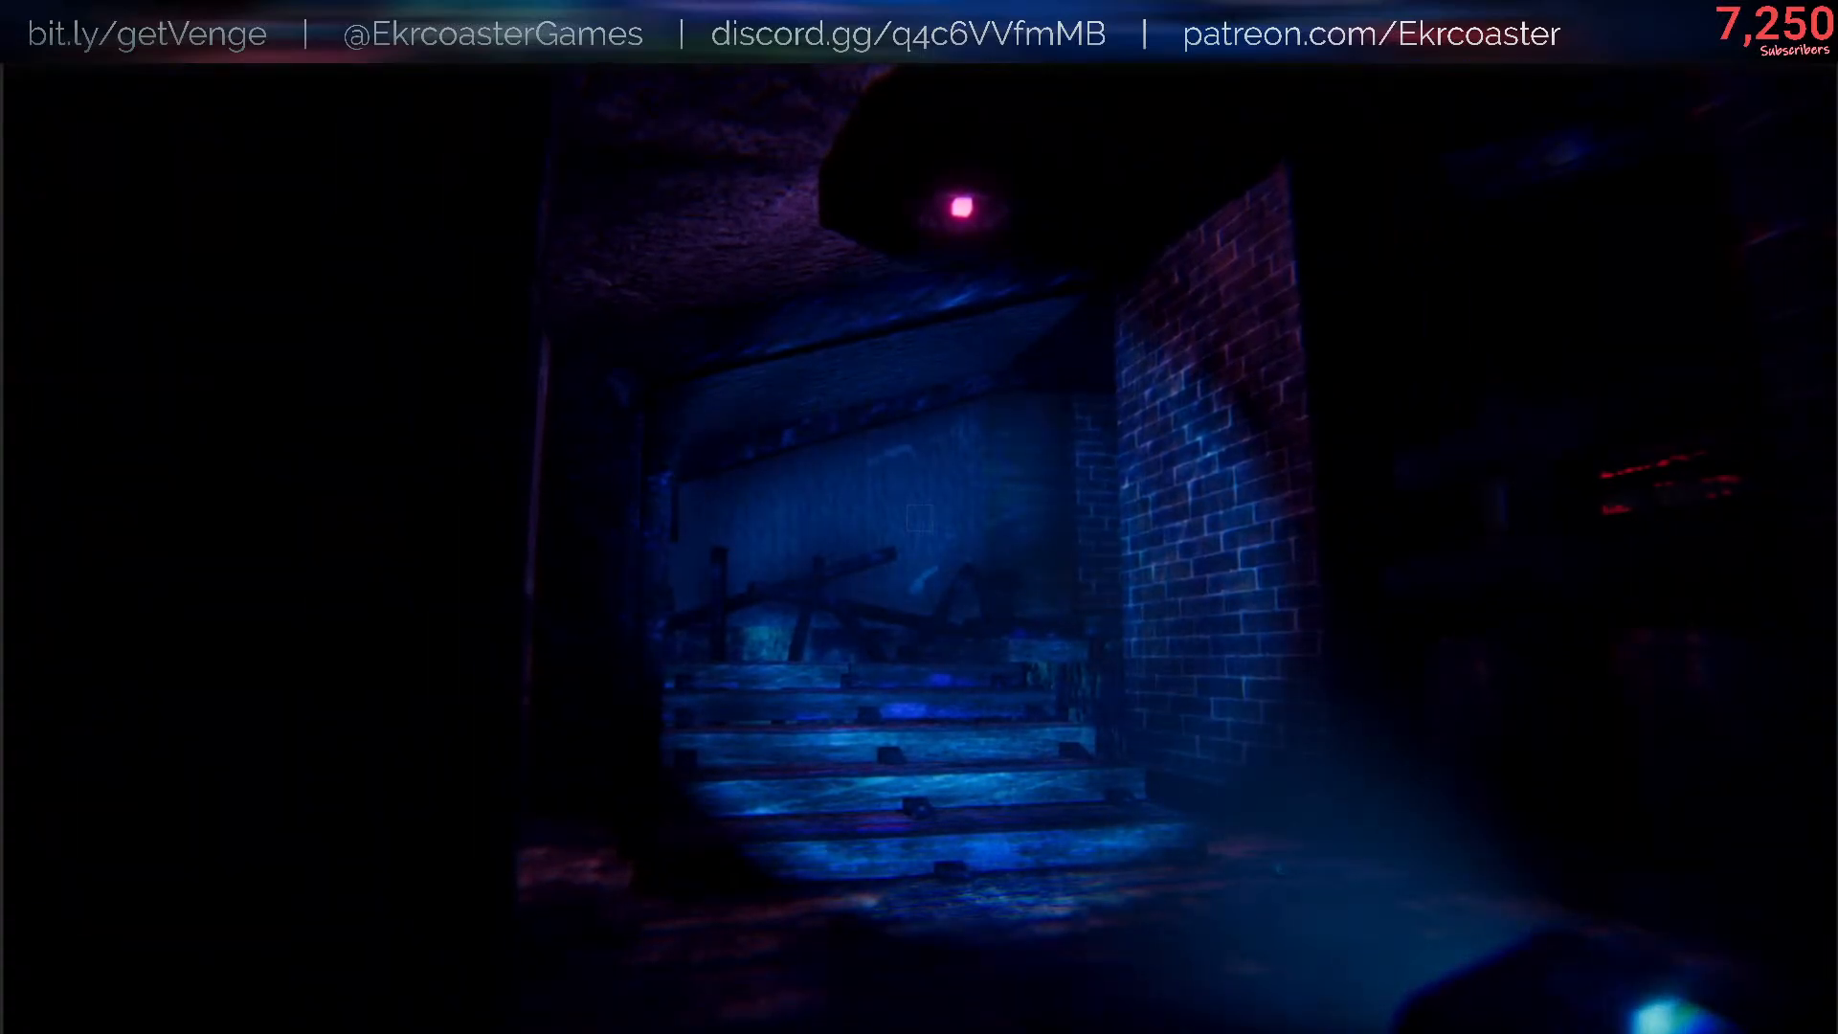
- Return the flashlight from Cyan to White by running /flashlight setColor White, and close the console
key(slash)
key(Up)
key(BackSpace)
key(BackSpace)
key(BackSpace)
key(BackSpace)
text(white)
key(Return)
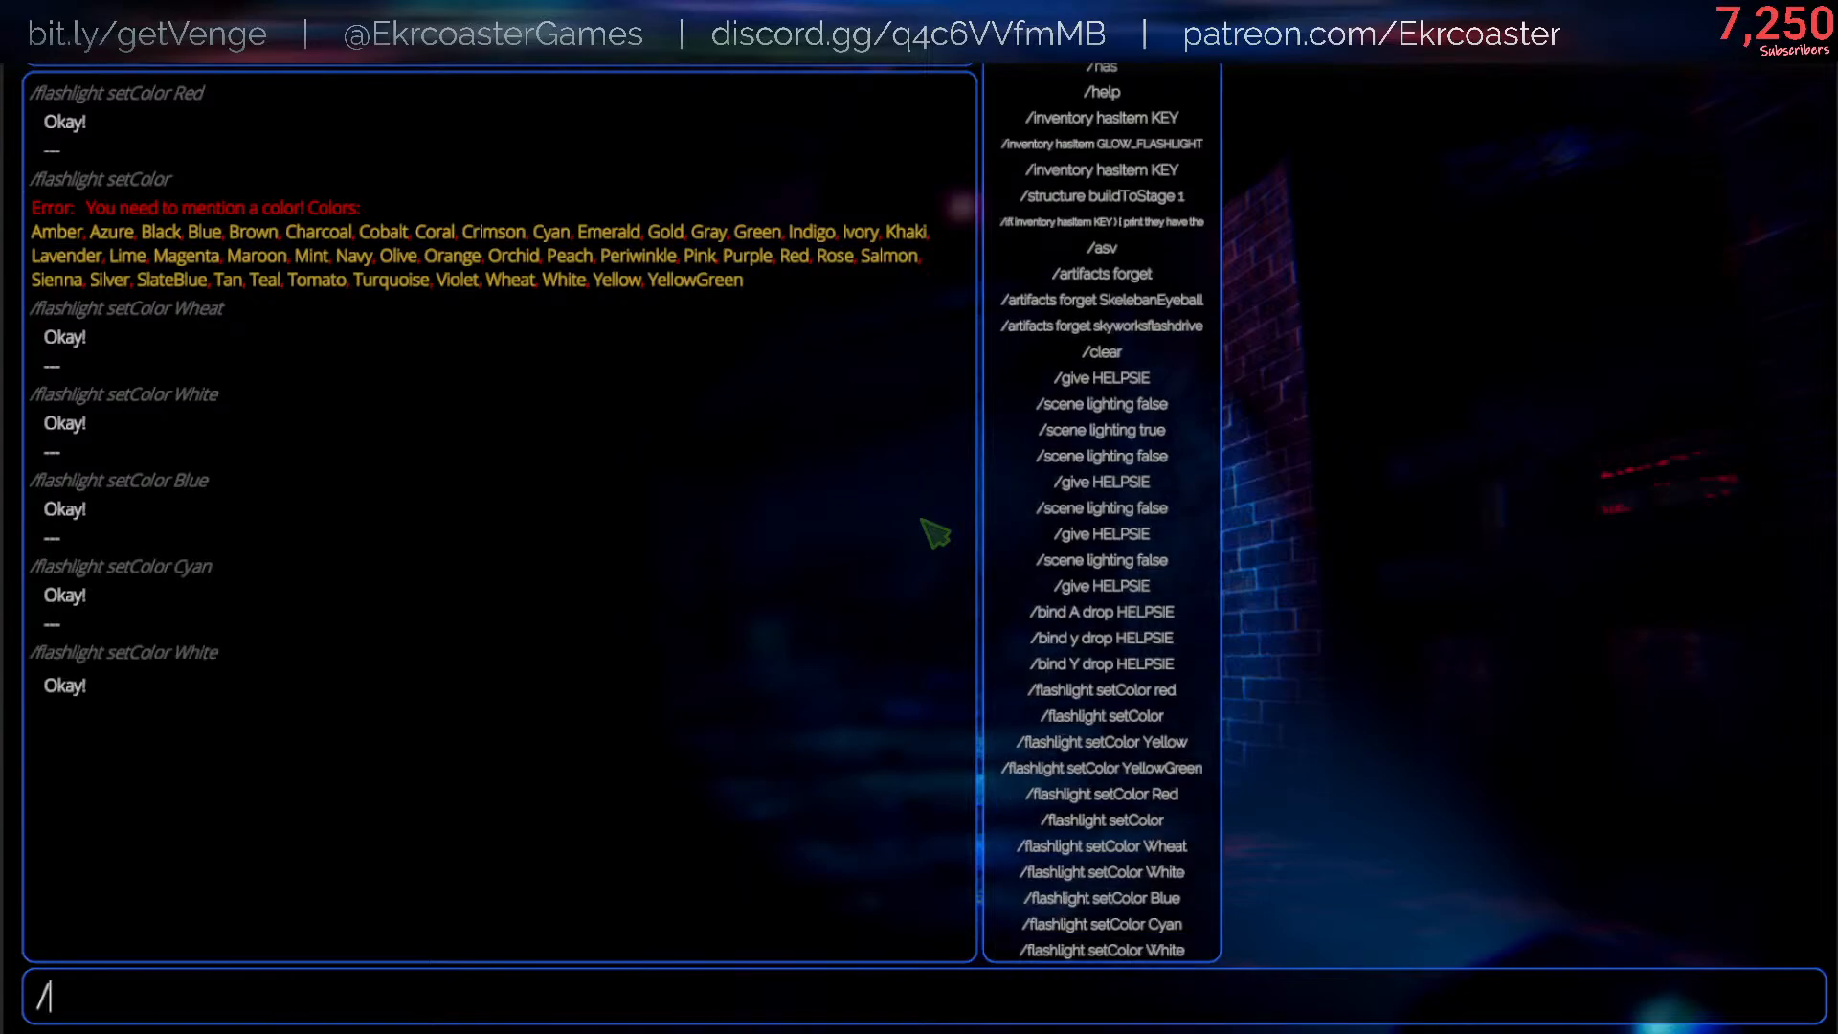
key(Escape)
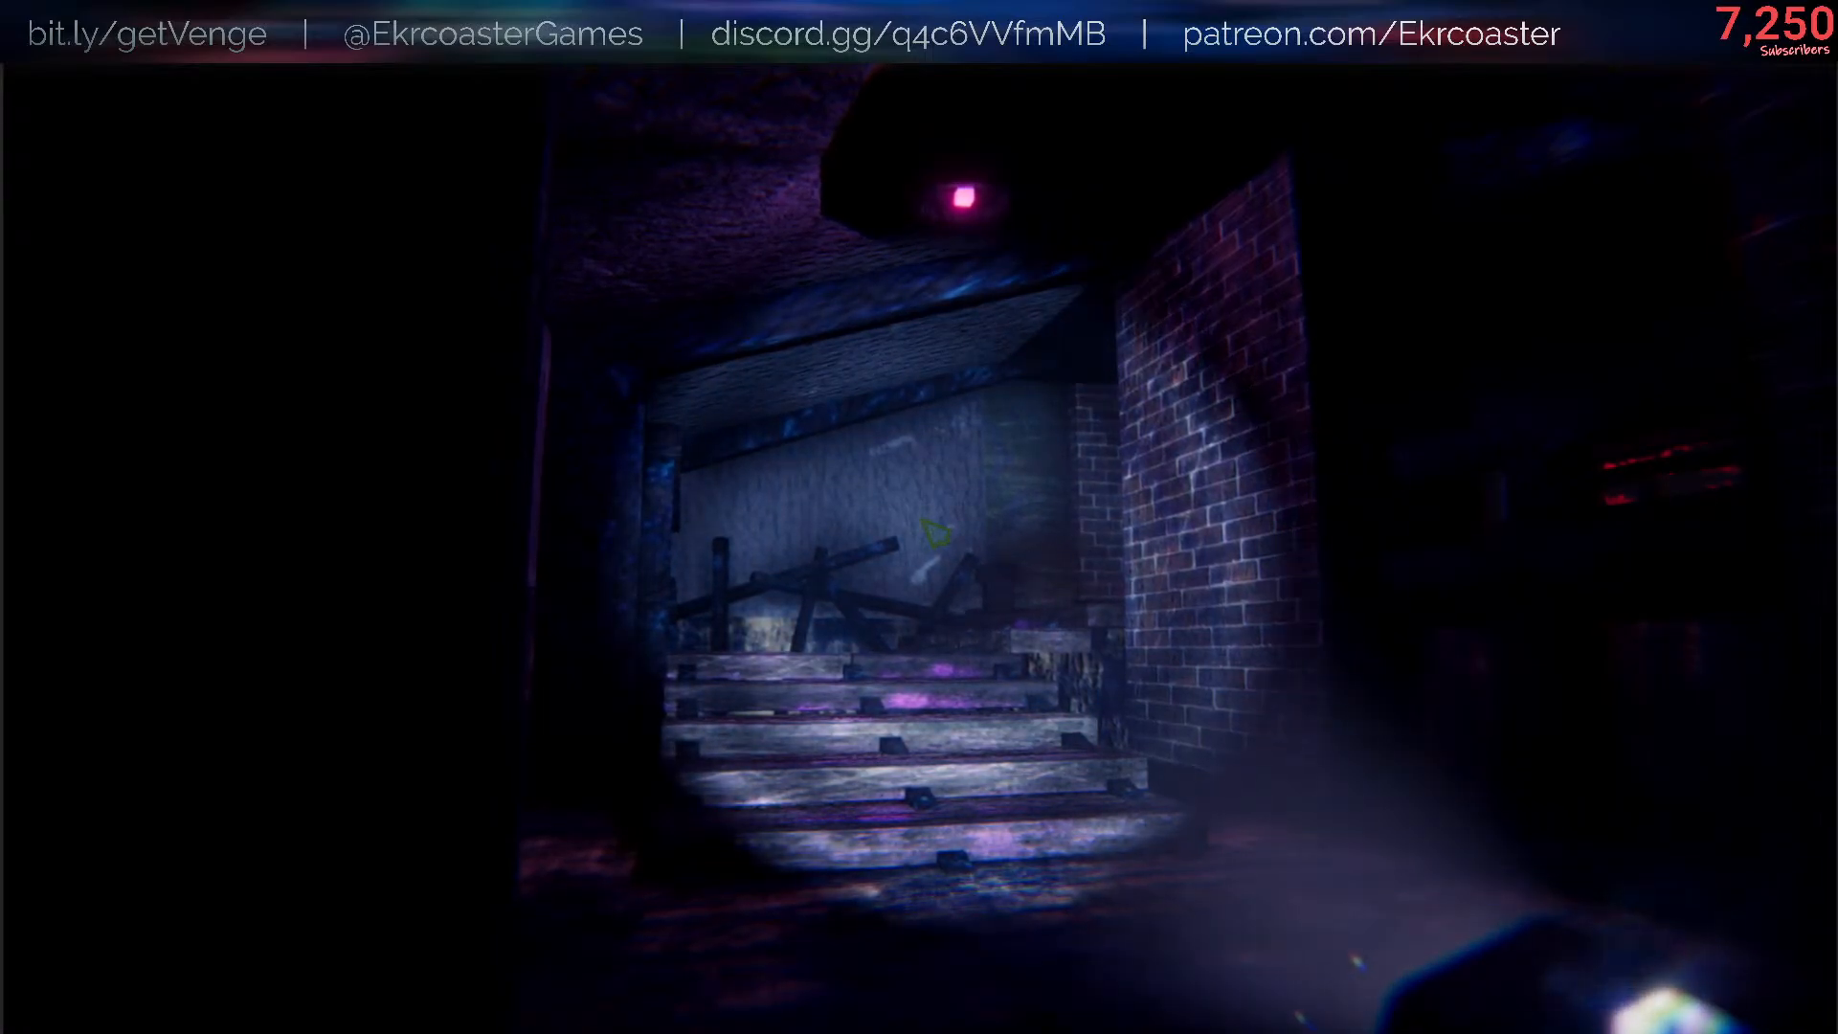
- Pause the game, switch to Visual Studio Code, and create a new untitled file
key(Escape)
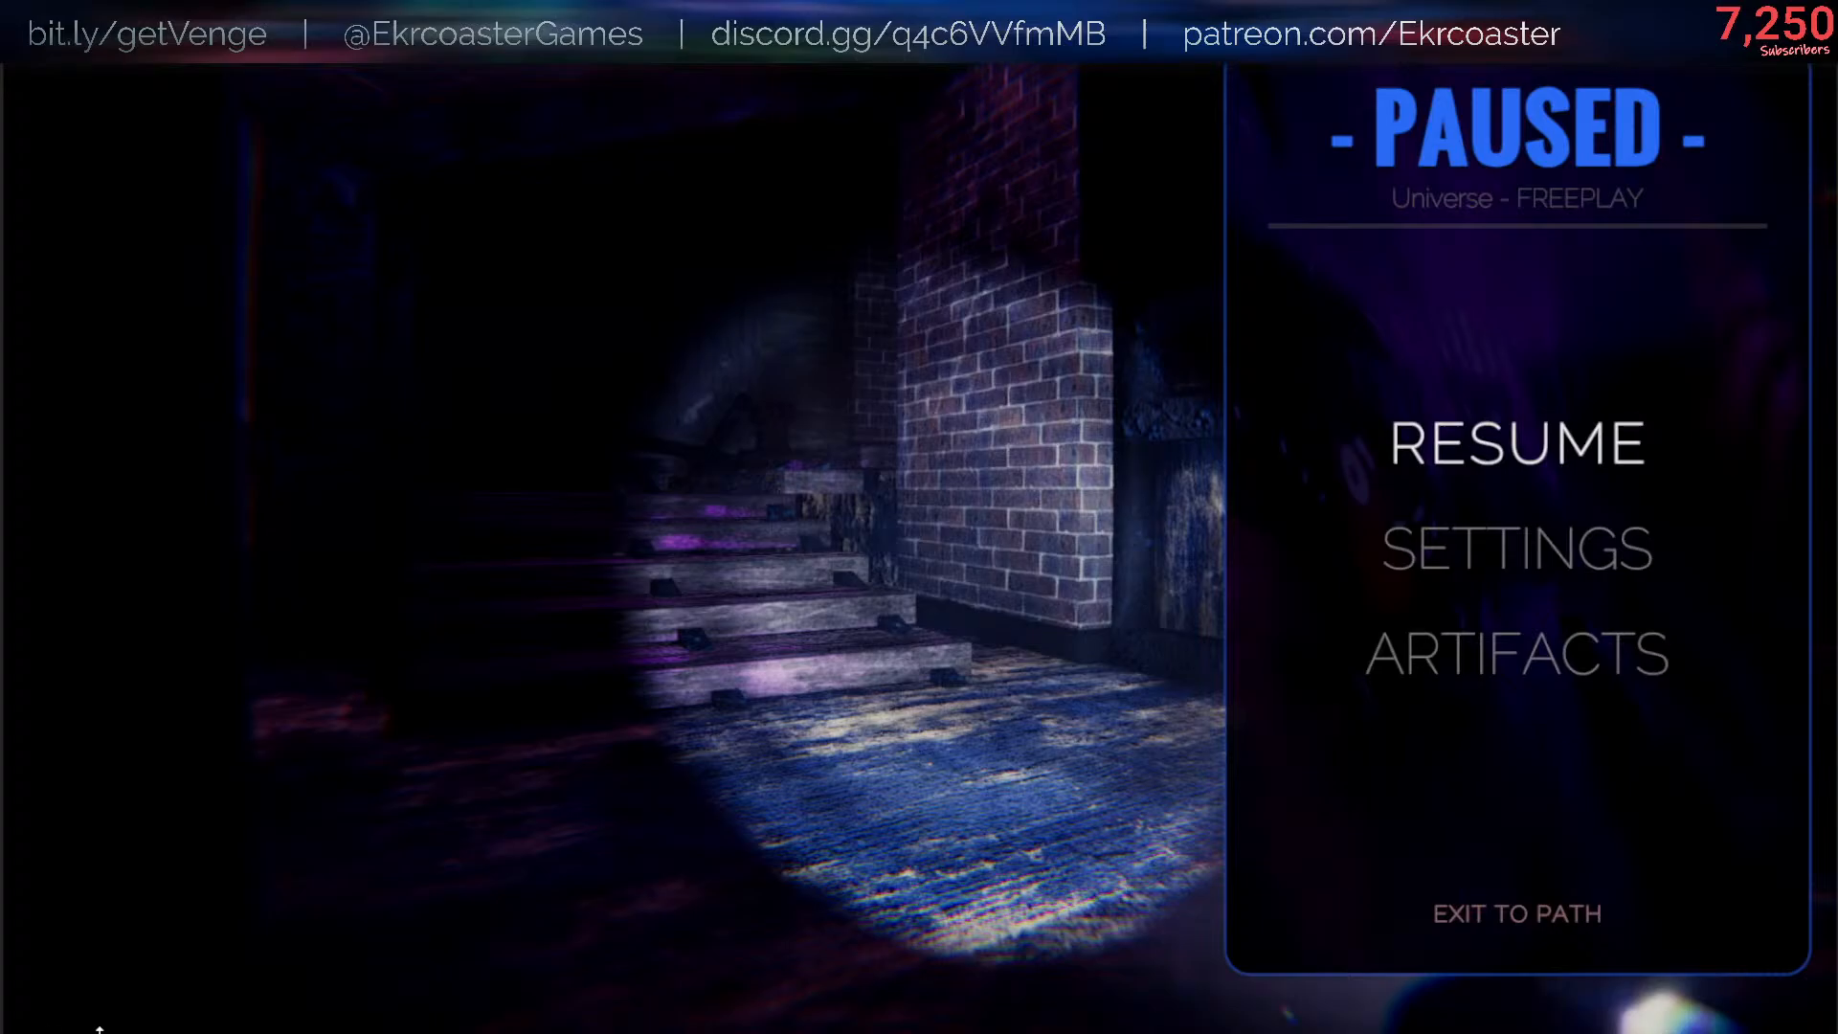
mouse_move(60, 1020)
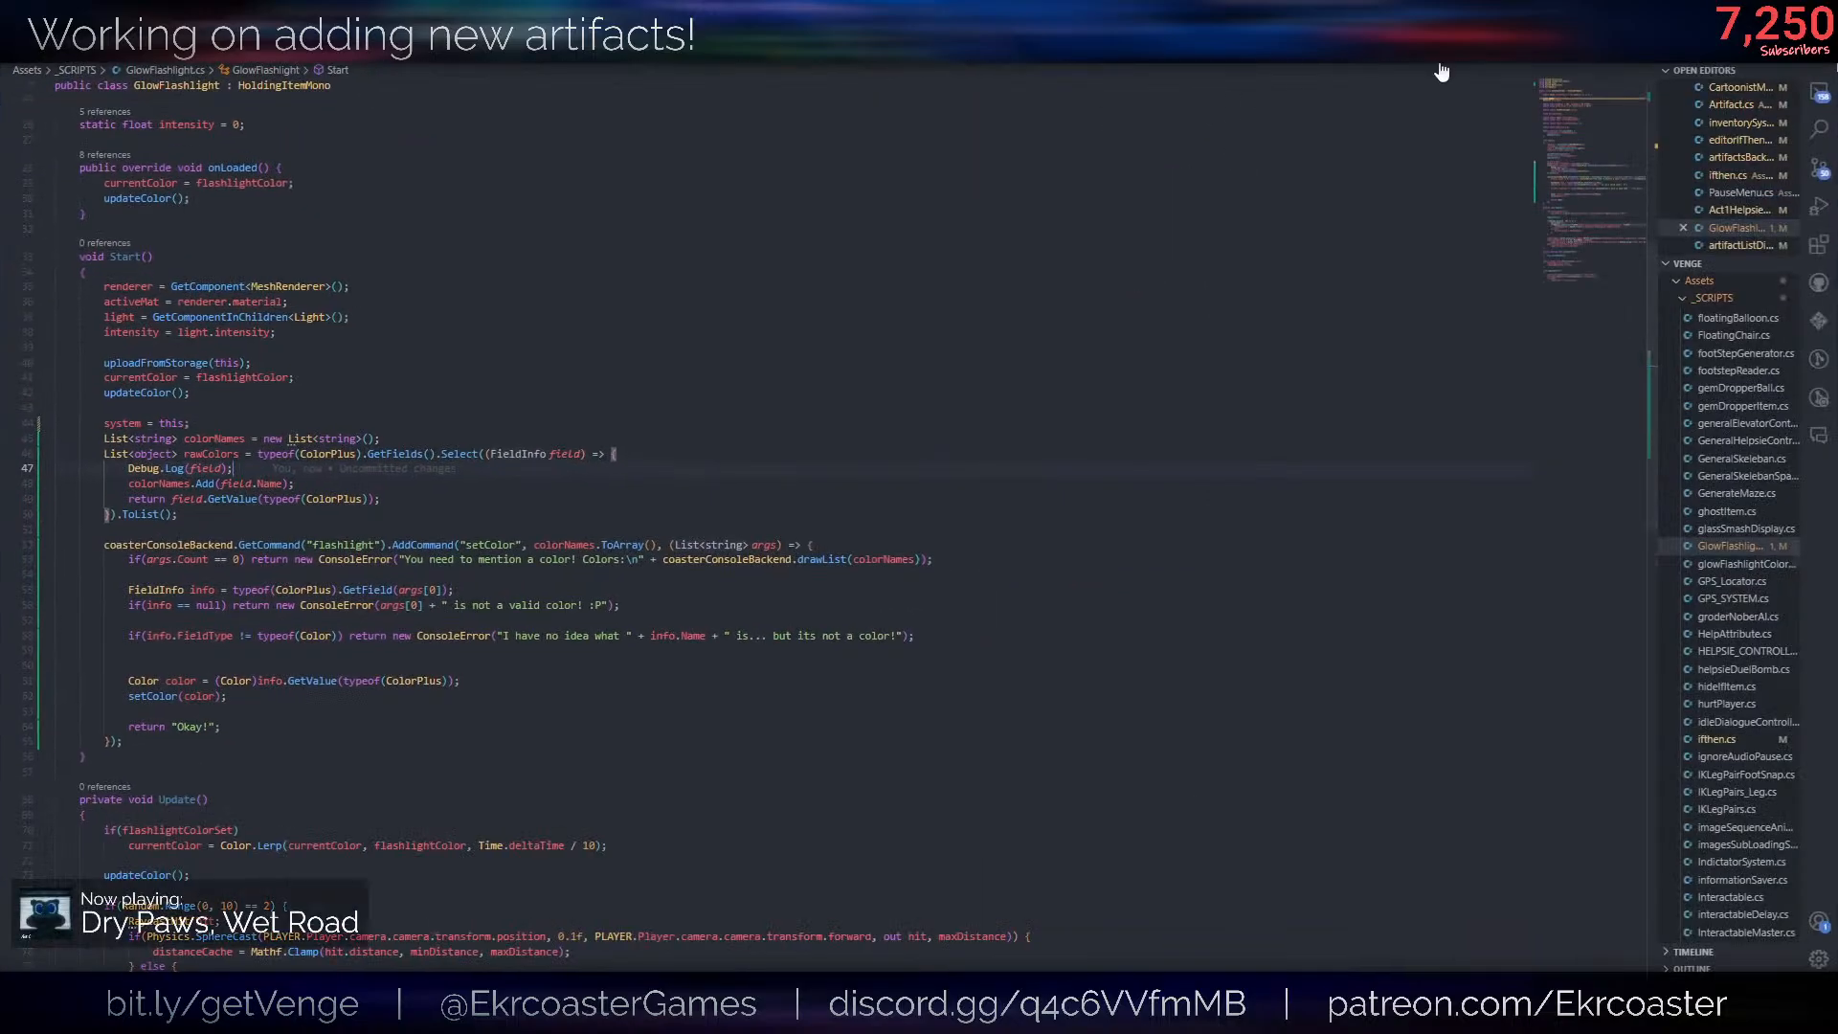
key(ctrl+n)
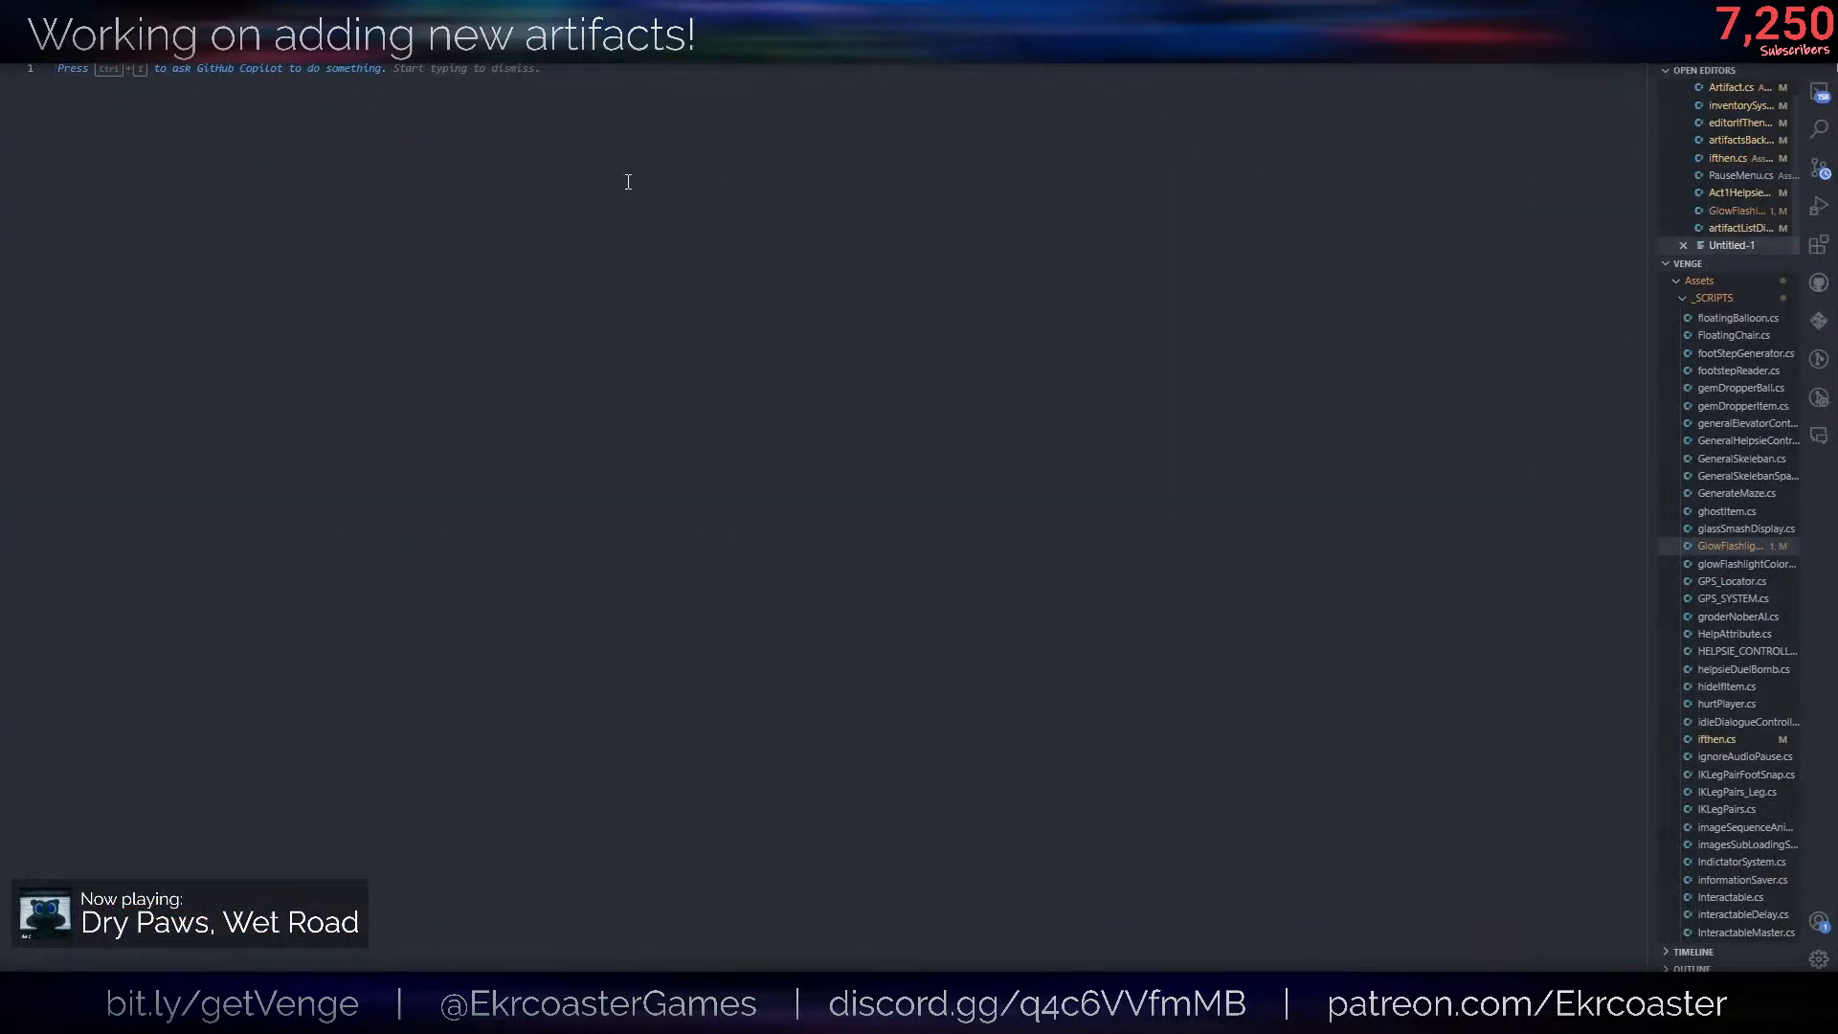
- Add the comment # loader.func on line 3 and erase the unfinished update text started beneath it
key(Return)
key(Return)
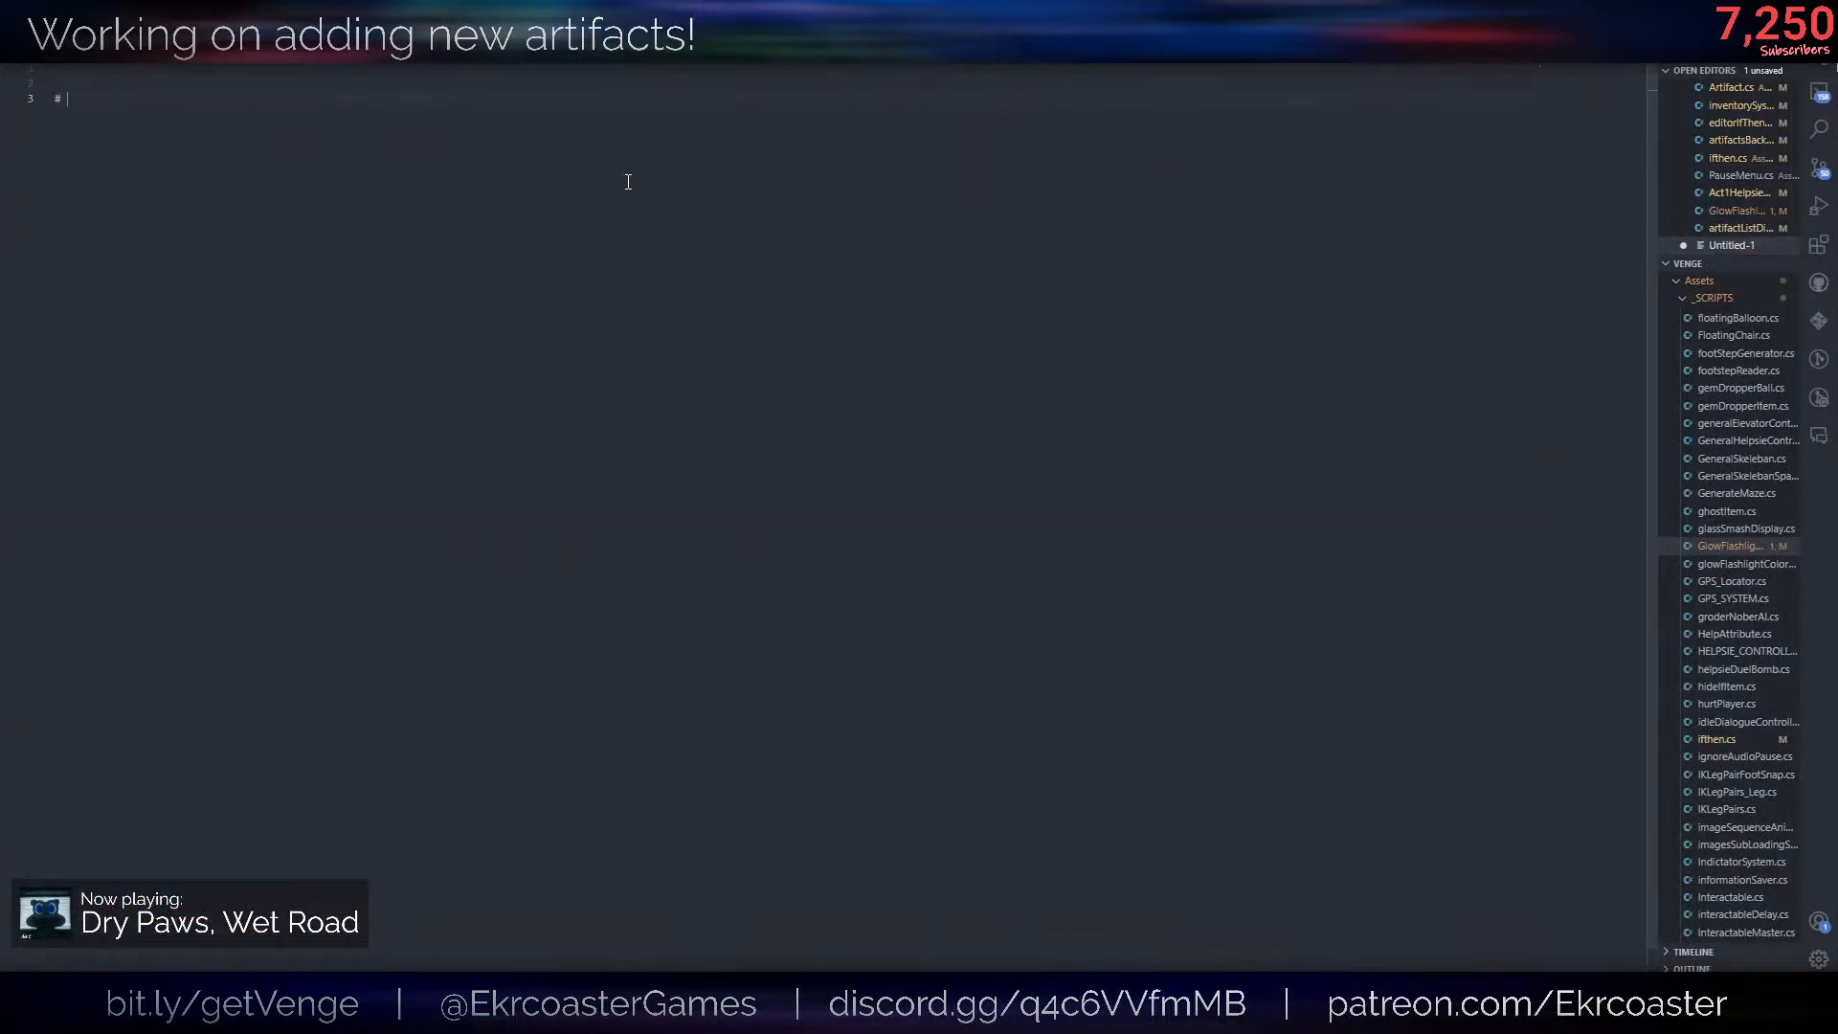
text(# loader.func update)
key(BackSpace)
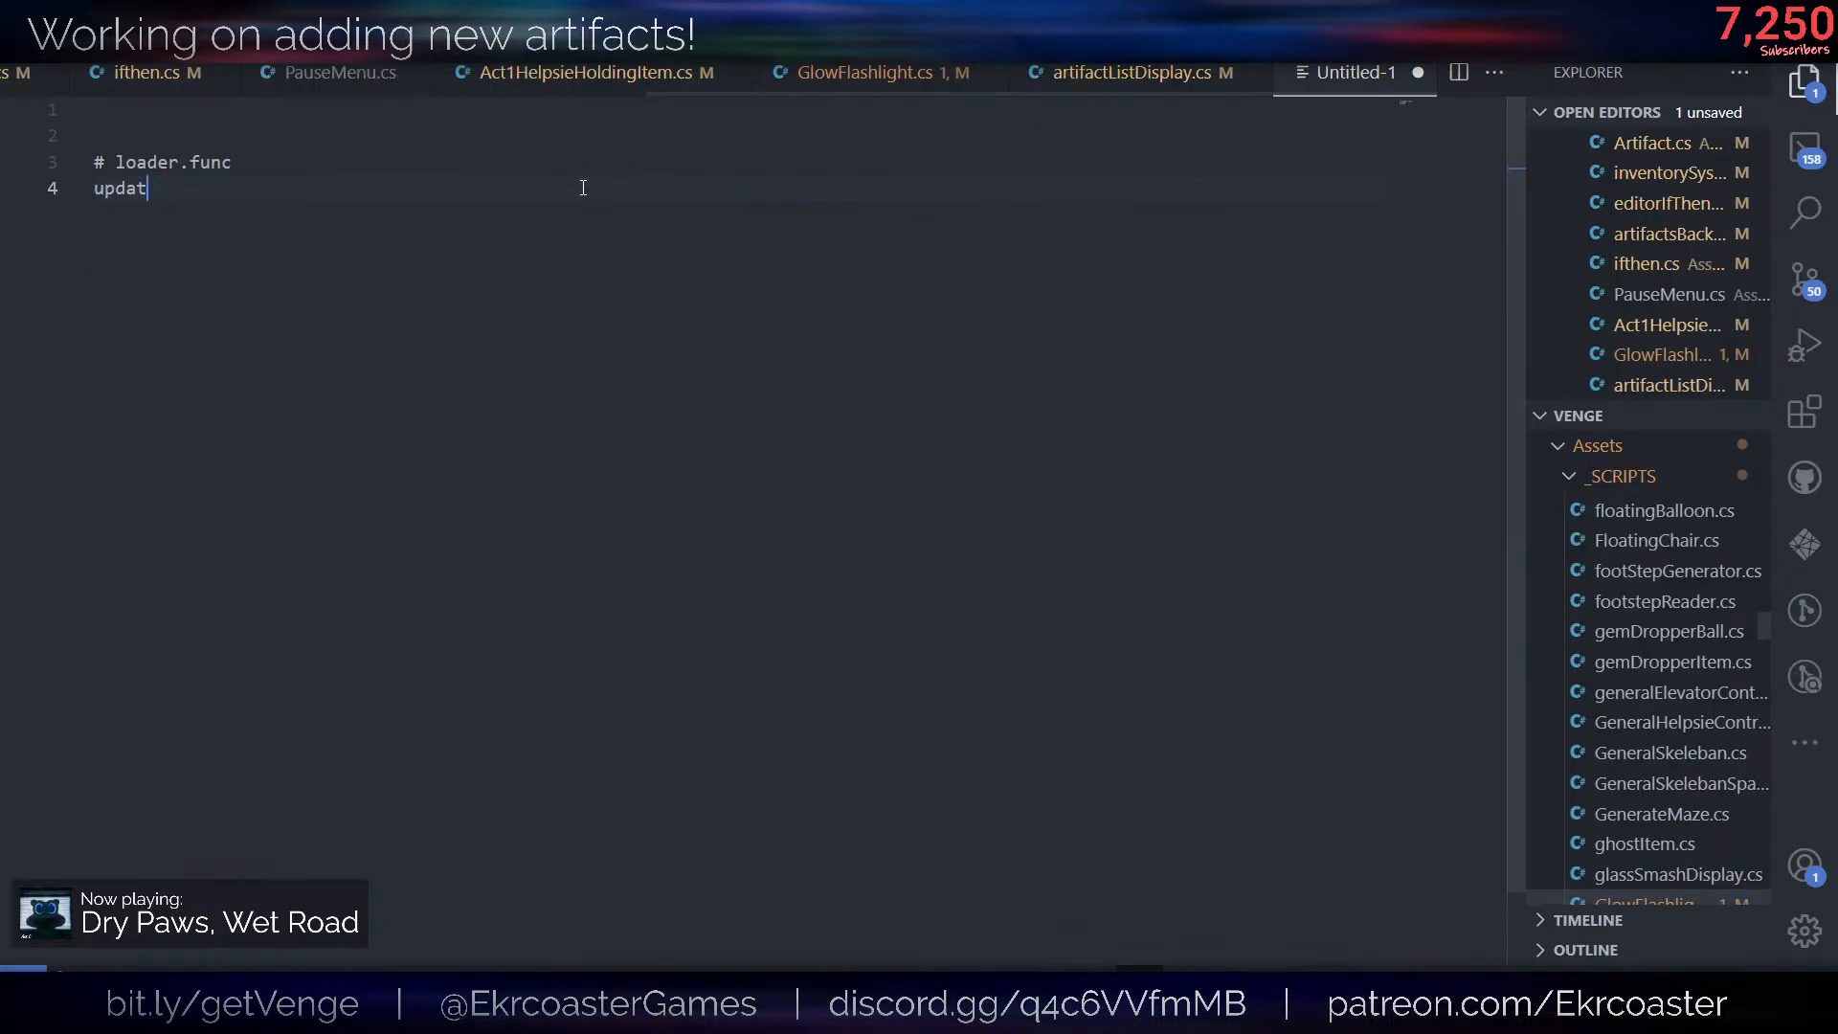
key(BackSpace)
key(BackSpace)
key(BackSpace)
key(BackSpace)
key(BackSpace)
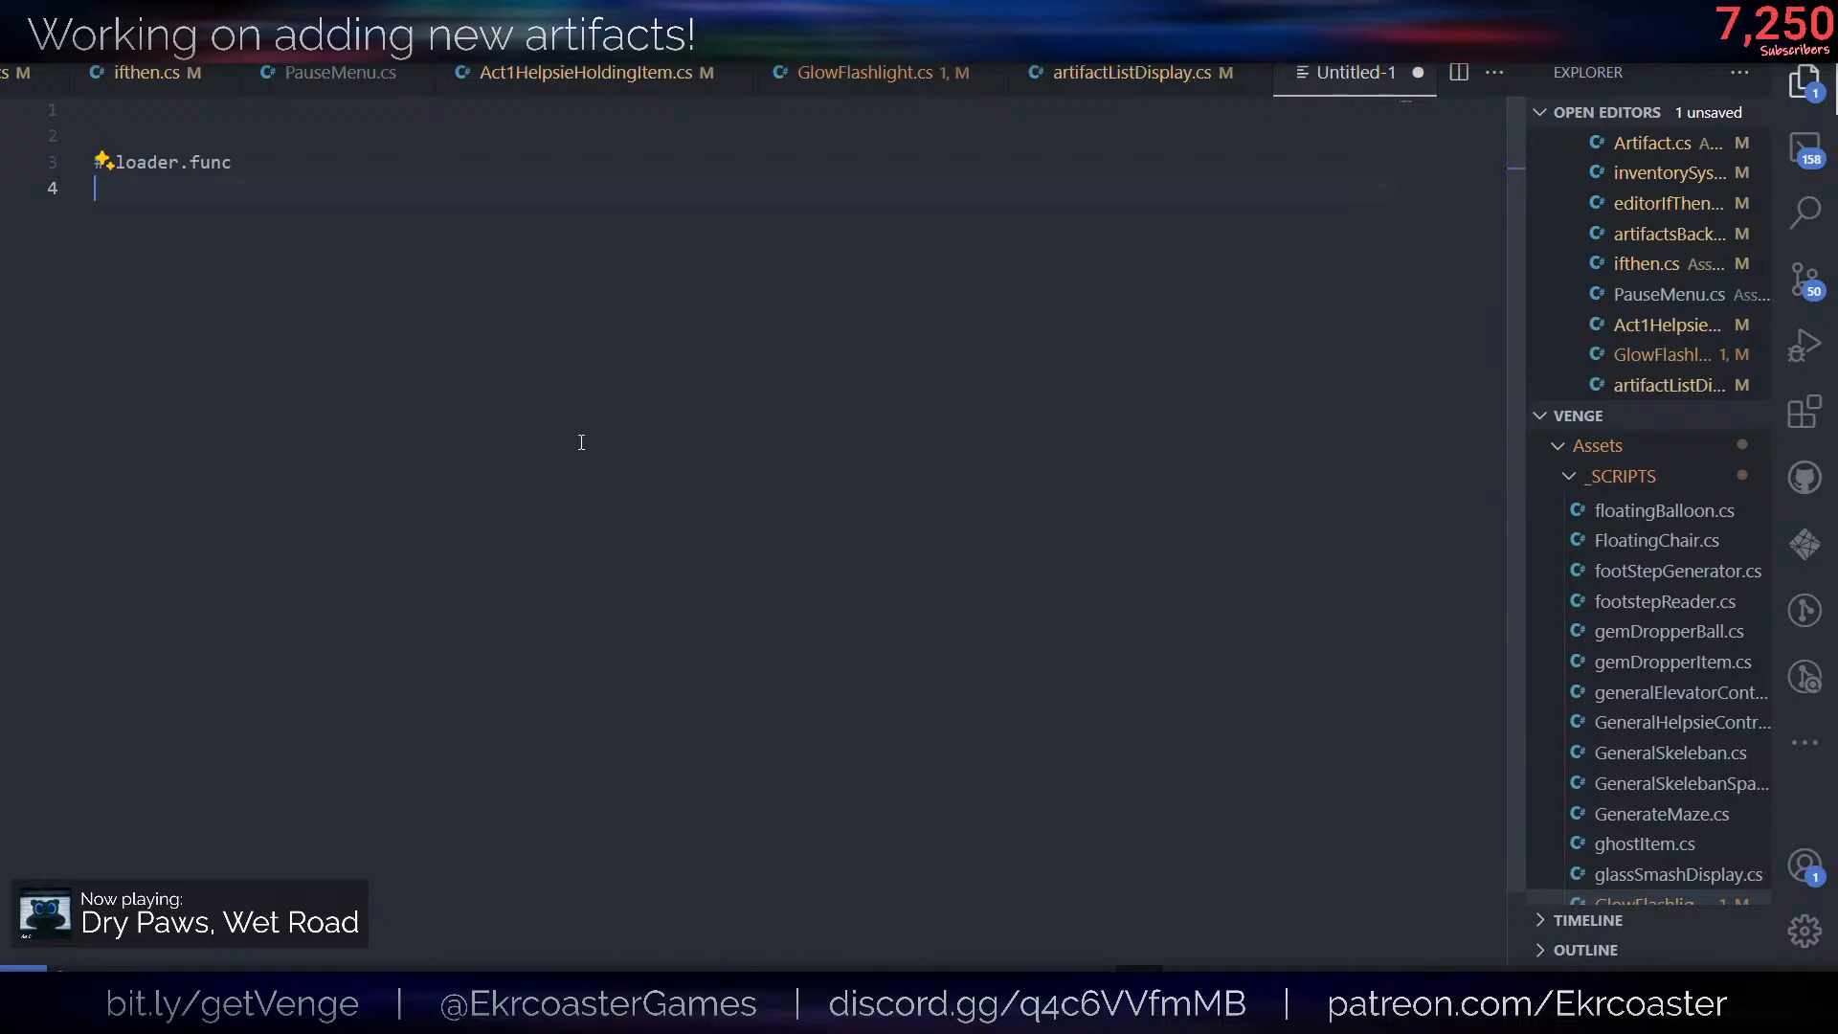
key(BackSpace)
- Write scene update add removeFlashlightColor.func on line 5, leaving a blank line below the # loader.func comment
key(Return)
key(Return)
key(Up)
key(Down)
text(scene update )
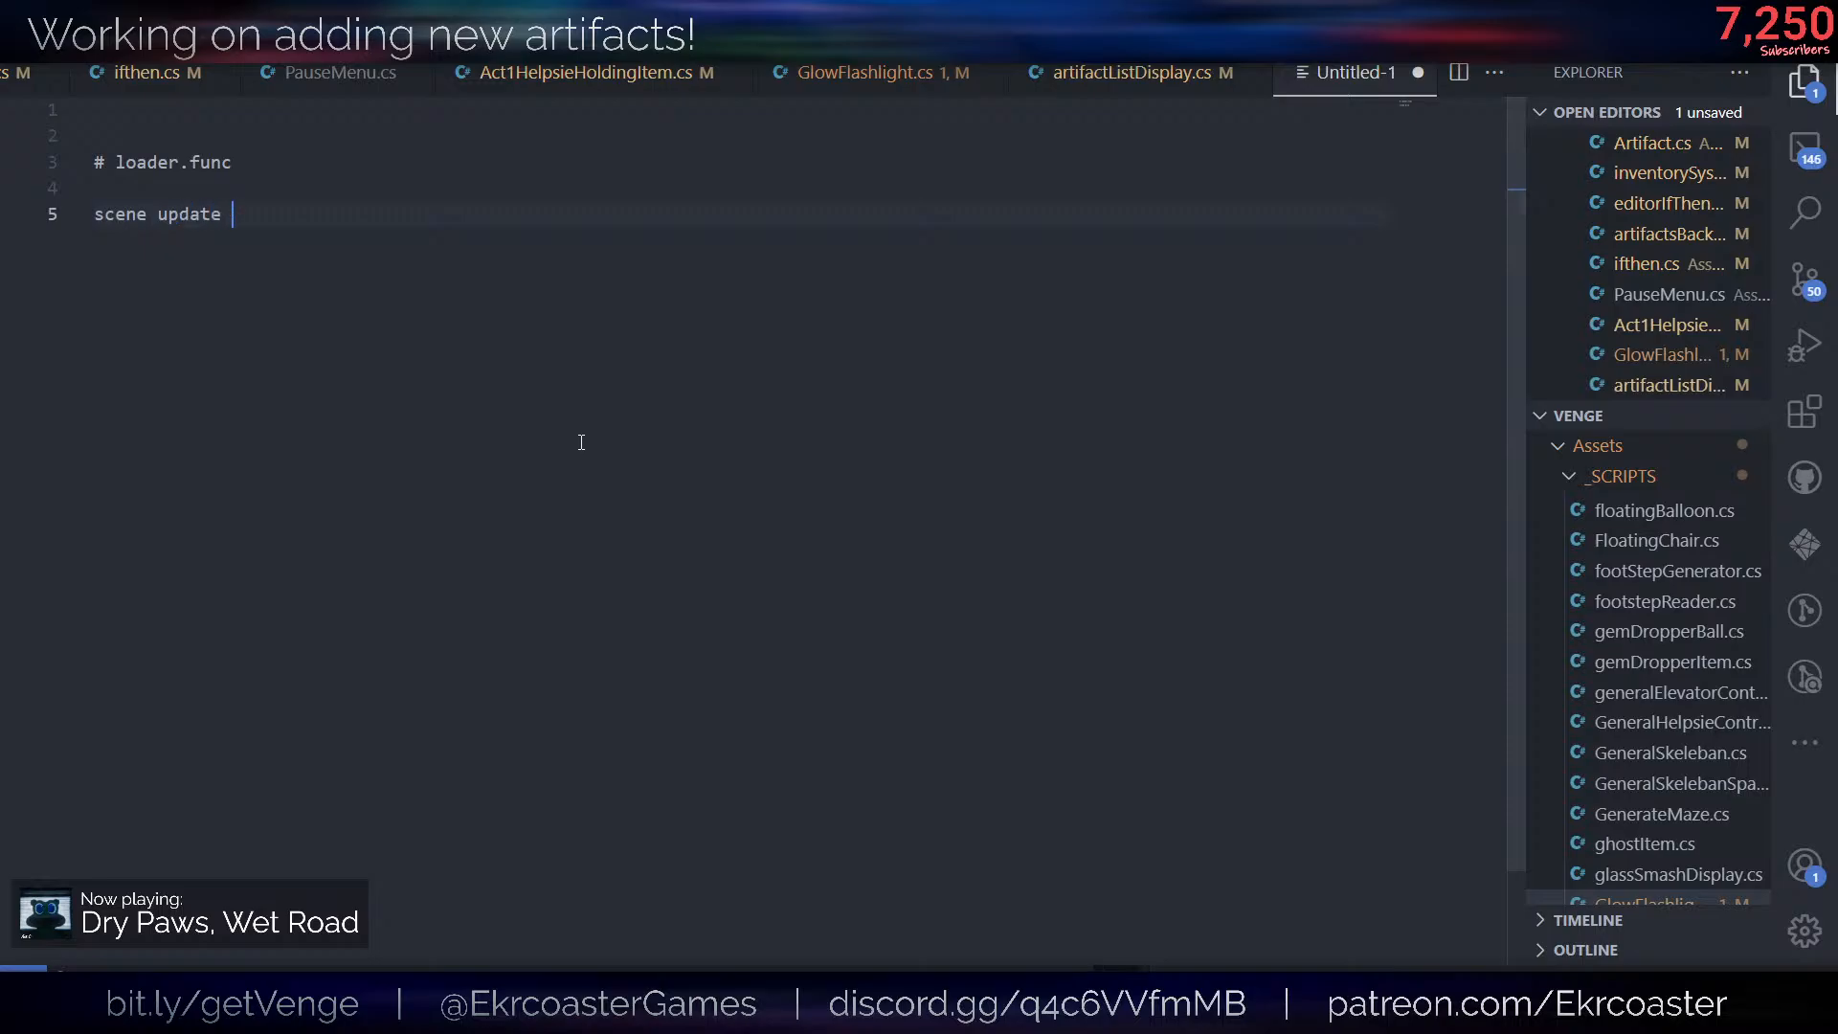
text(add removeFlashlightColor.f)
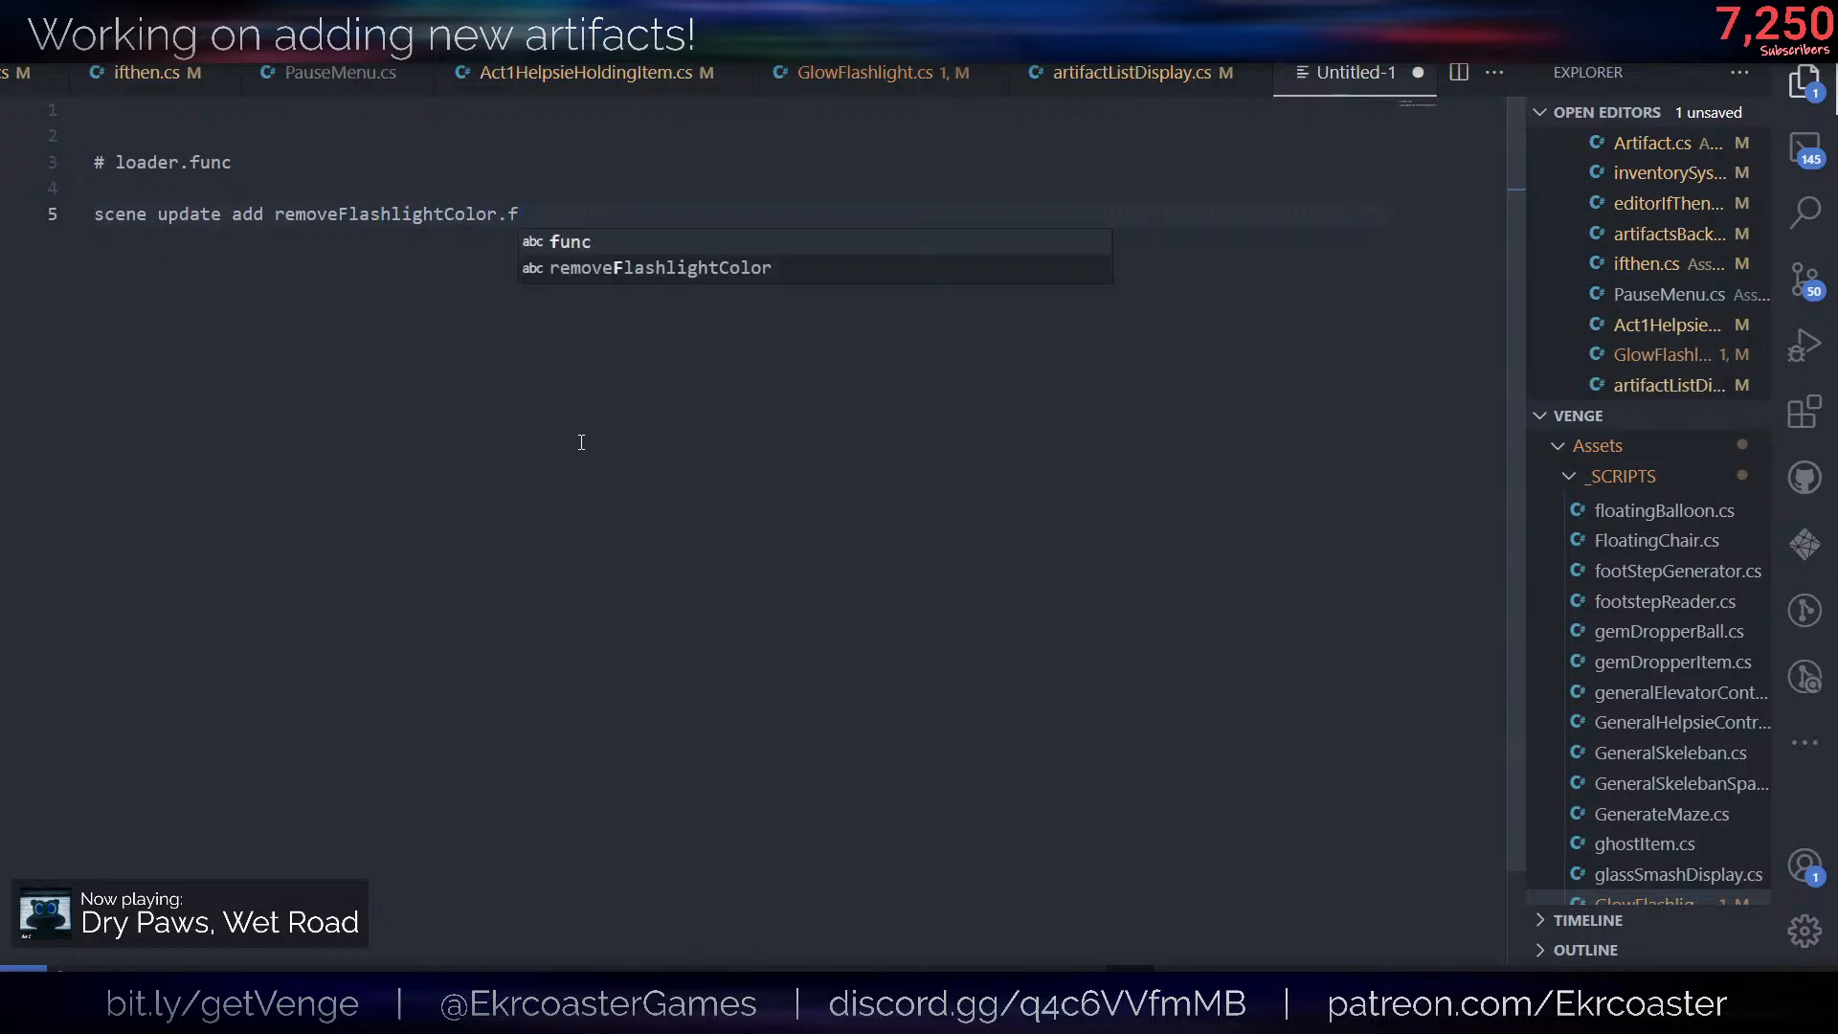
text(unc)
- Add a # removeFlashlightColor.func comment on line 9 with the command flashlight setColor White directly beneath it
key(Return)
key(Return)
key(Return)
key(Return)
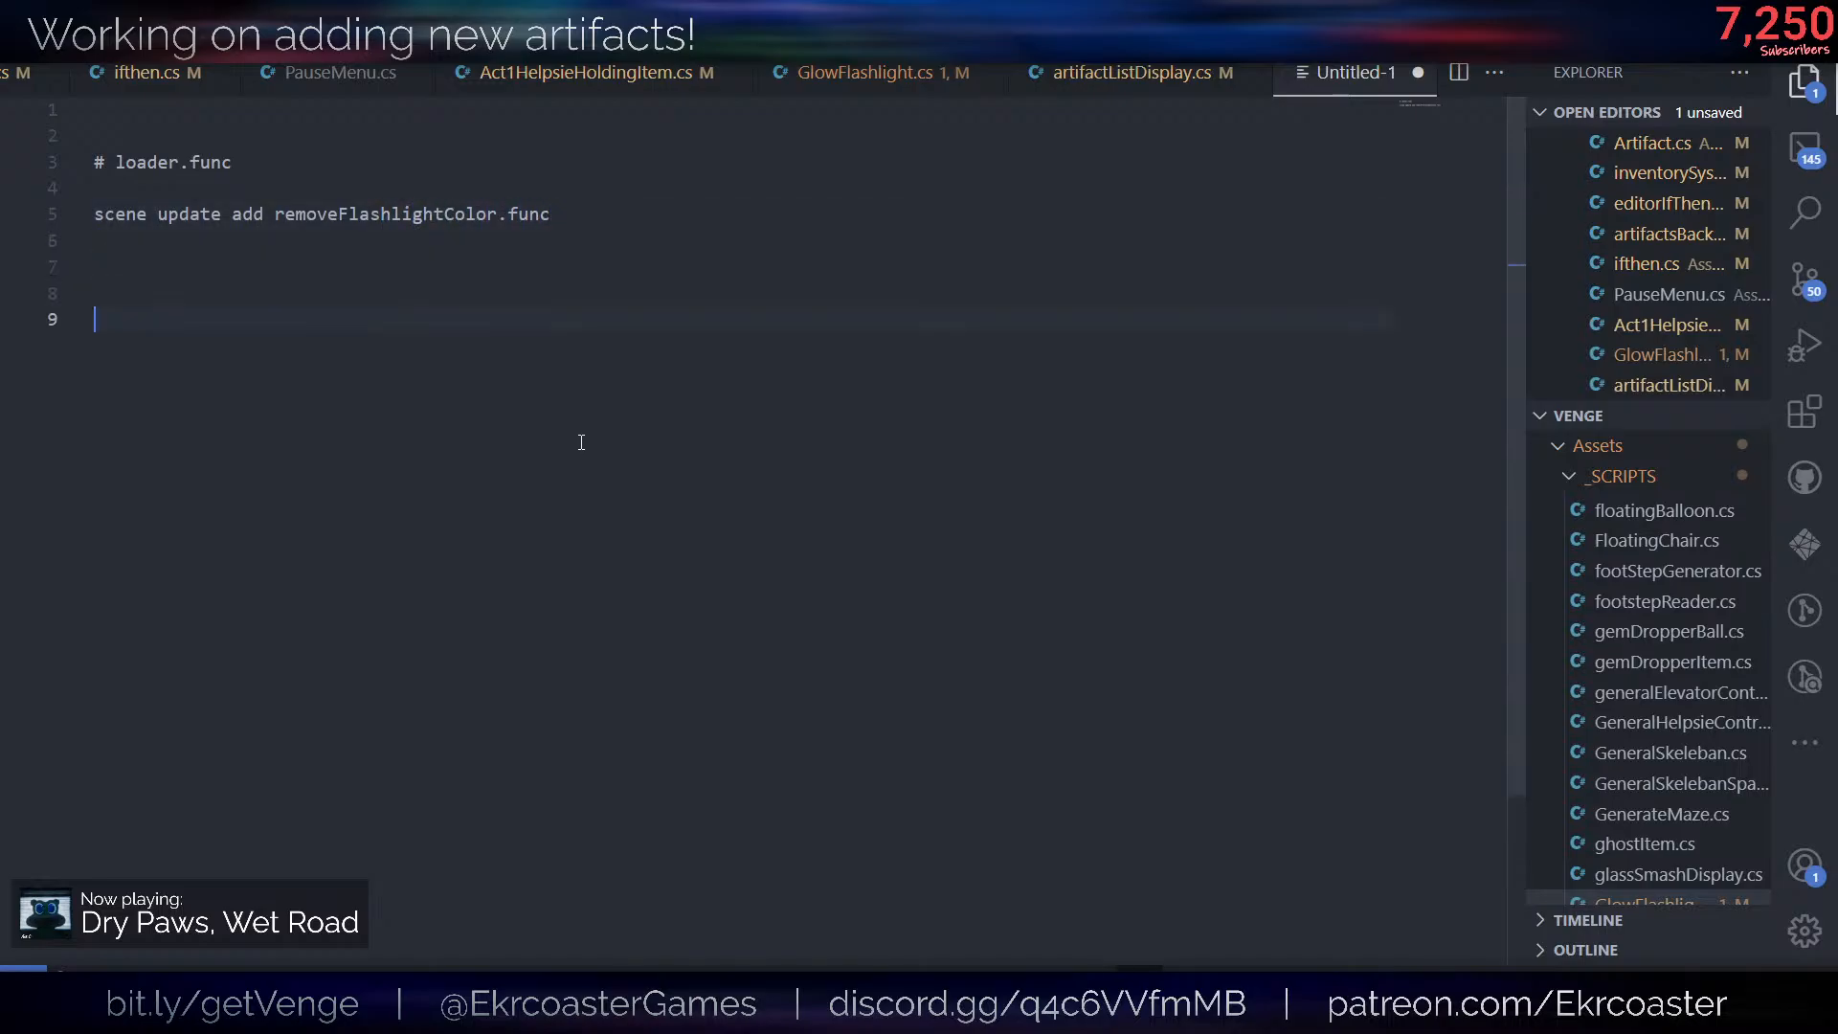
text(# removeFlashlightColor.func)
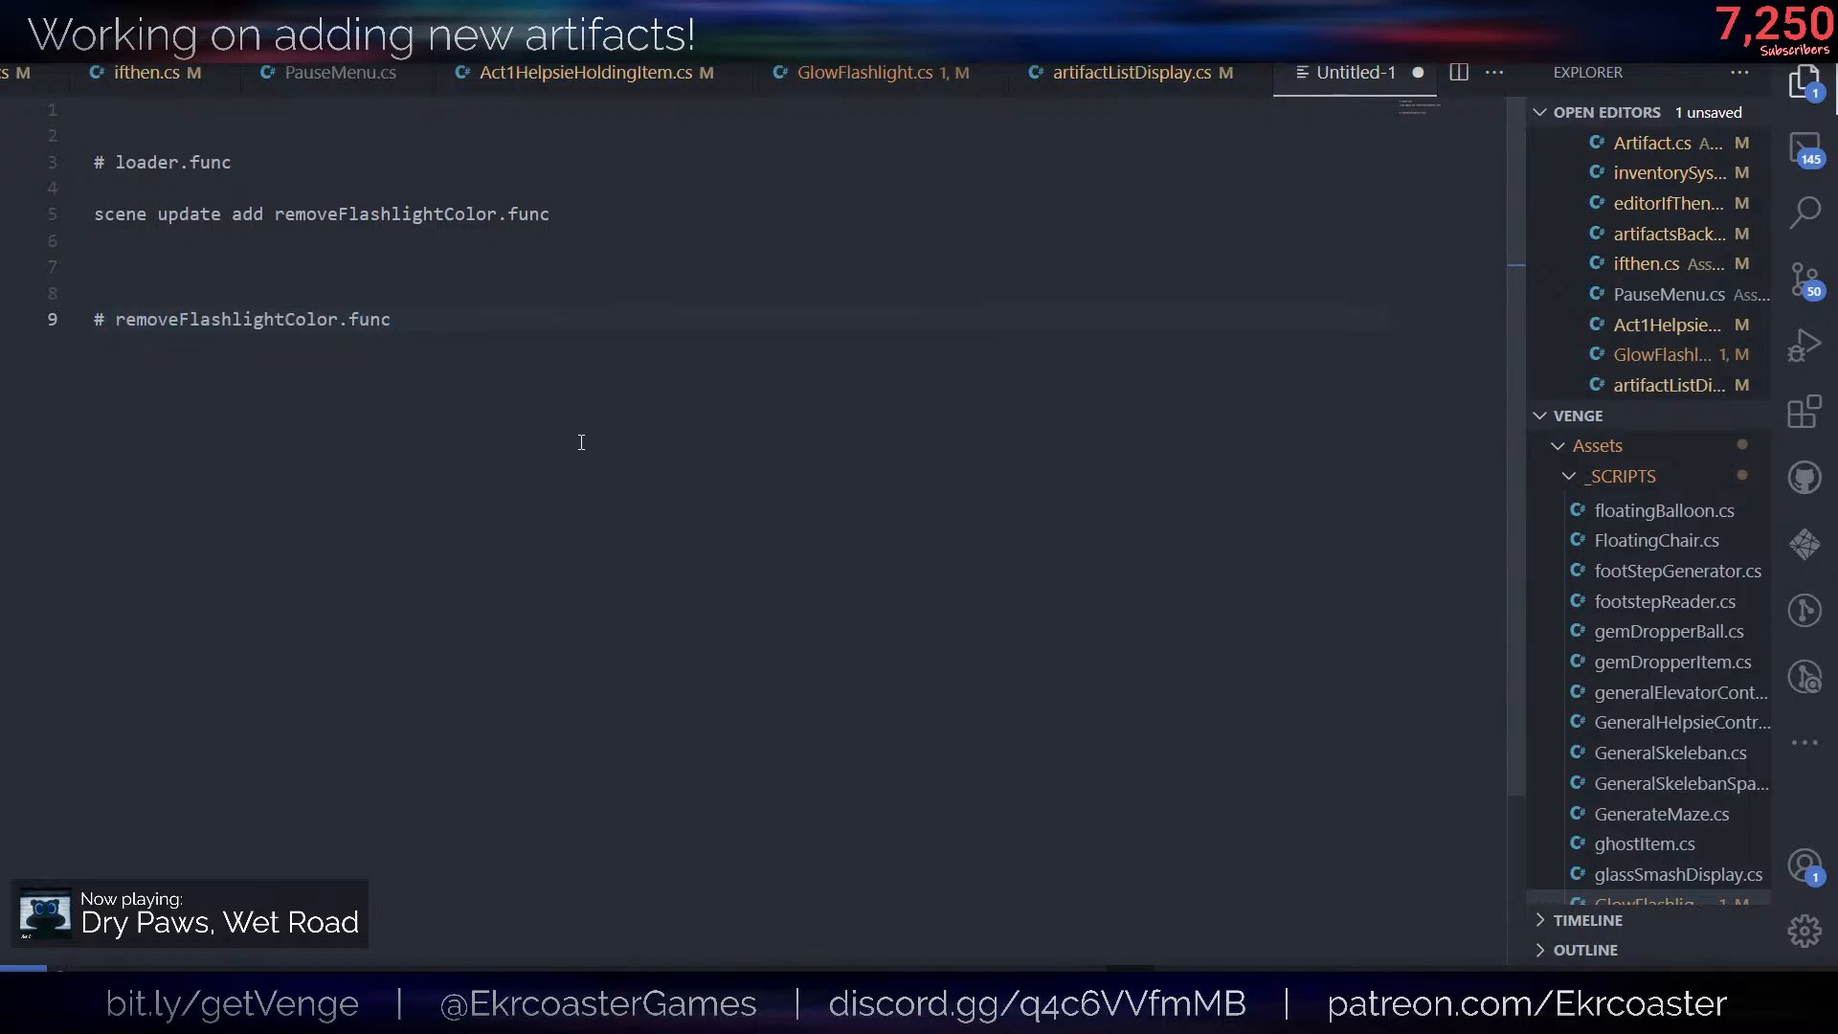
key(Return)
text(fl)
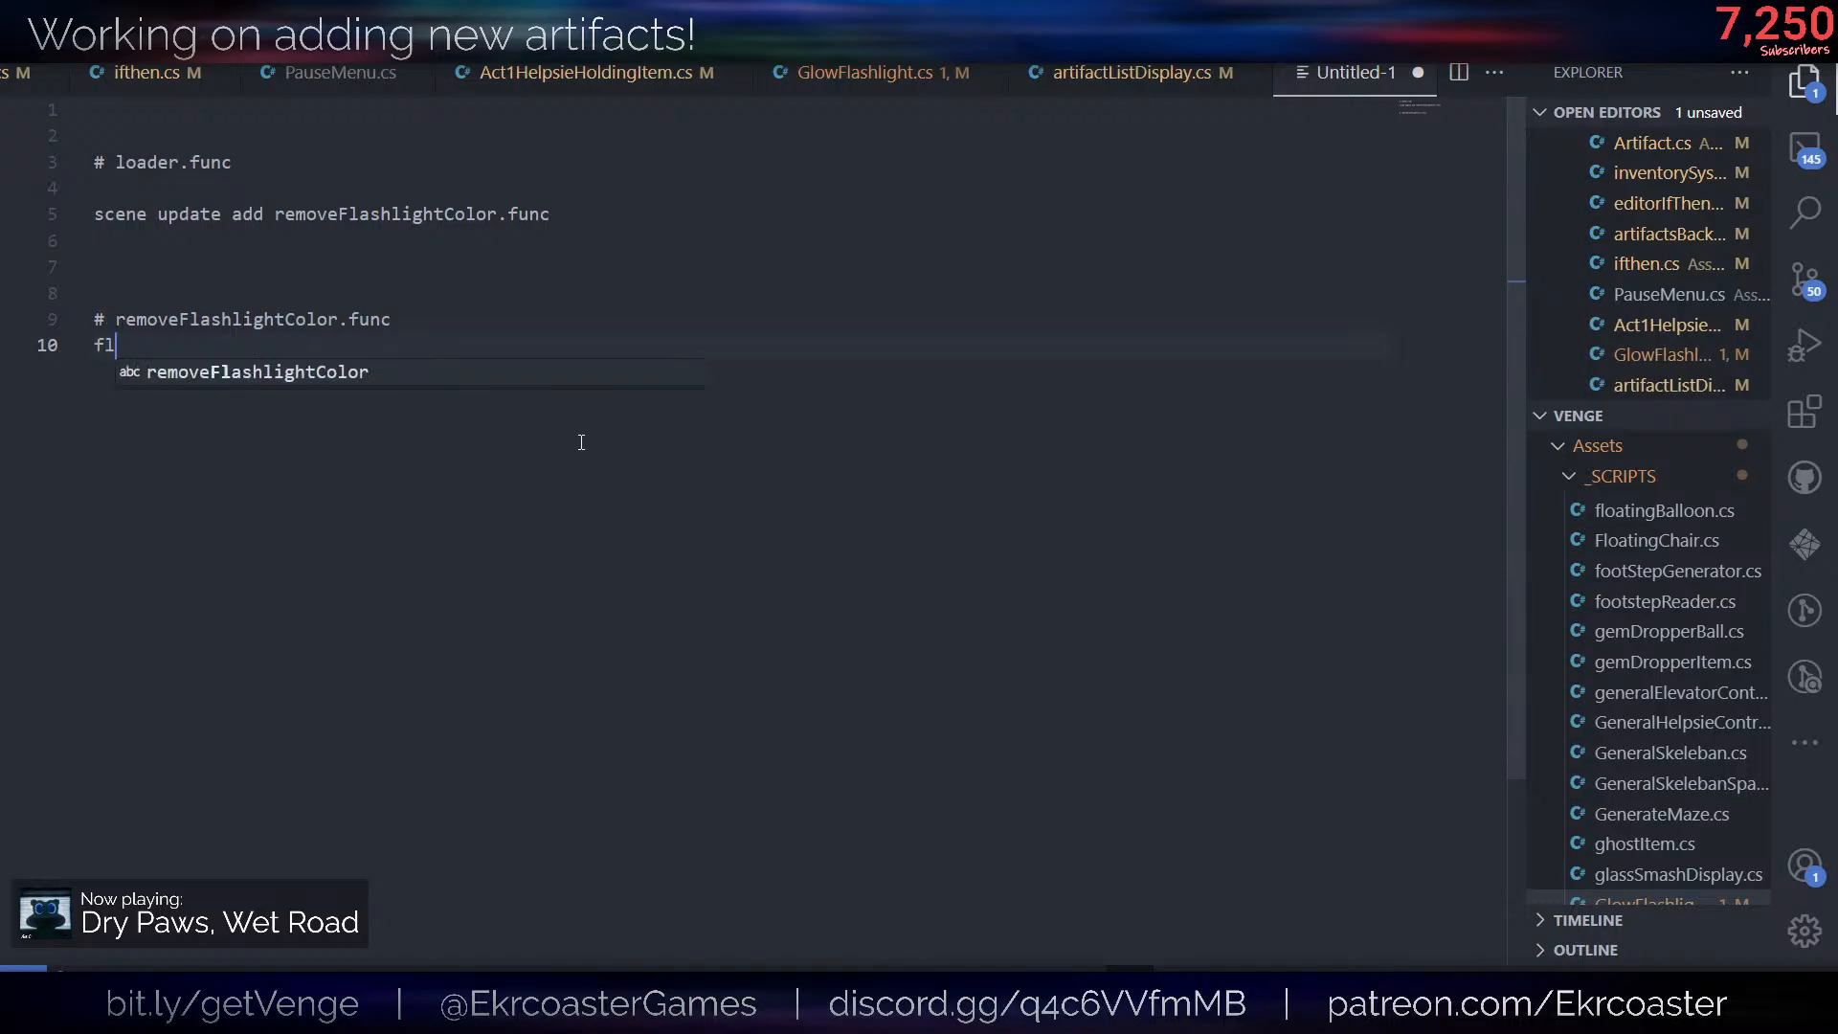
text(ashlight setColor )
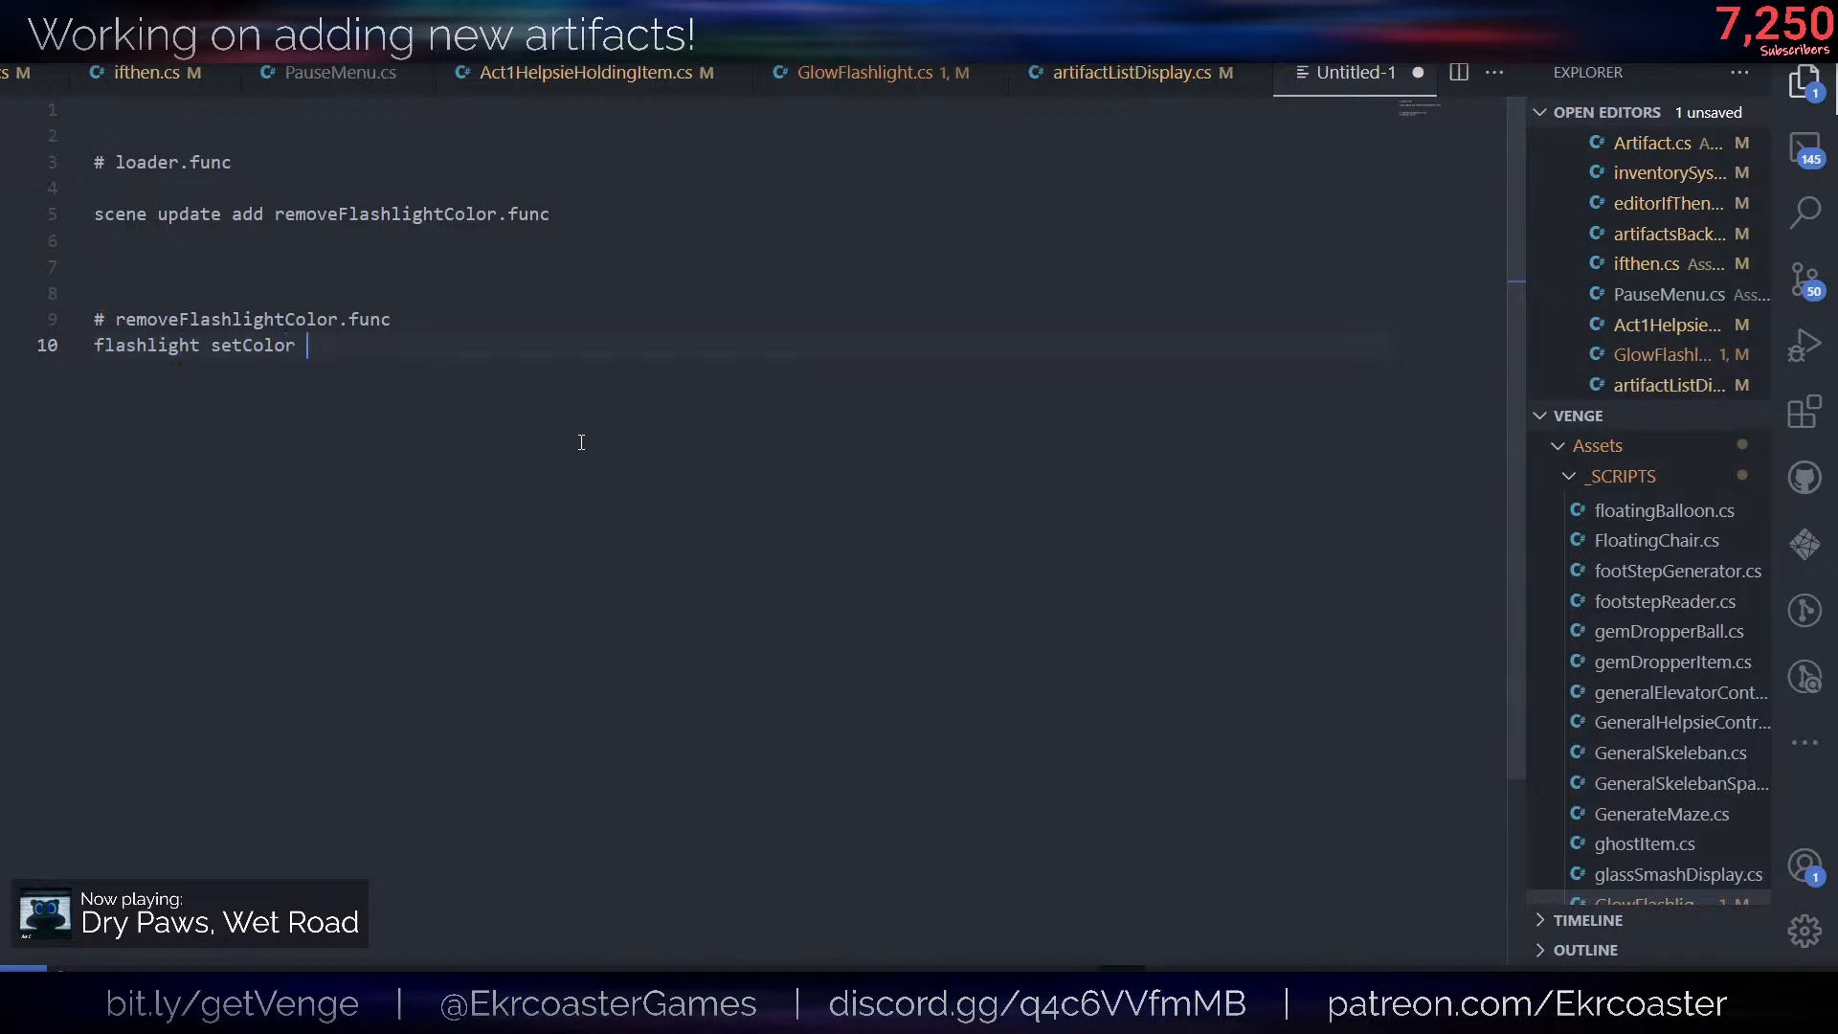
text(White)
- Delete the blank line between the # loader.func comment and the scene update add command
drag(267, 239, 255, 214)
click(251, 190)
key(BackSpace)
click(681, 369)
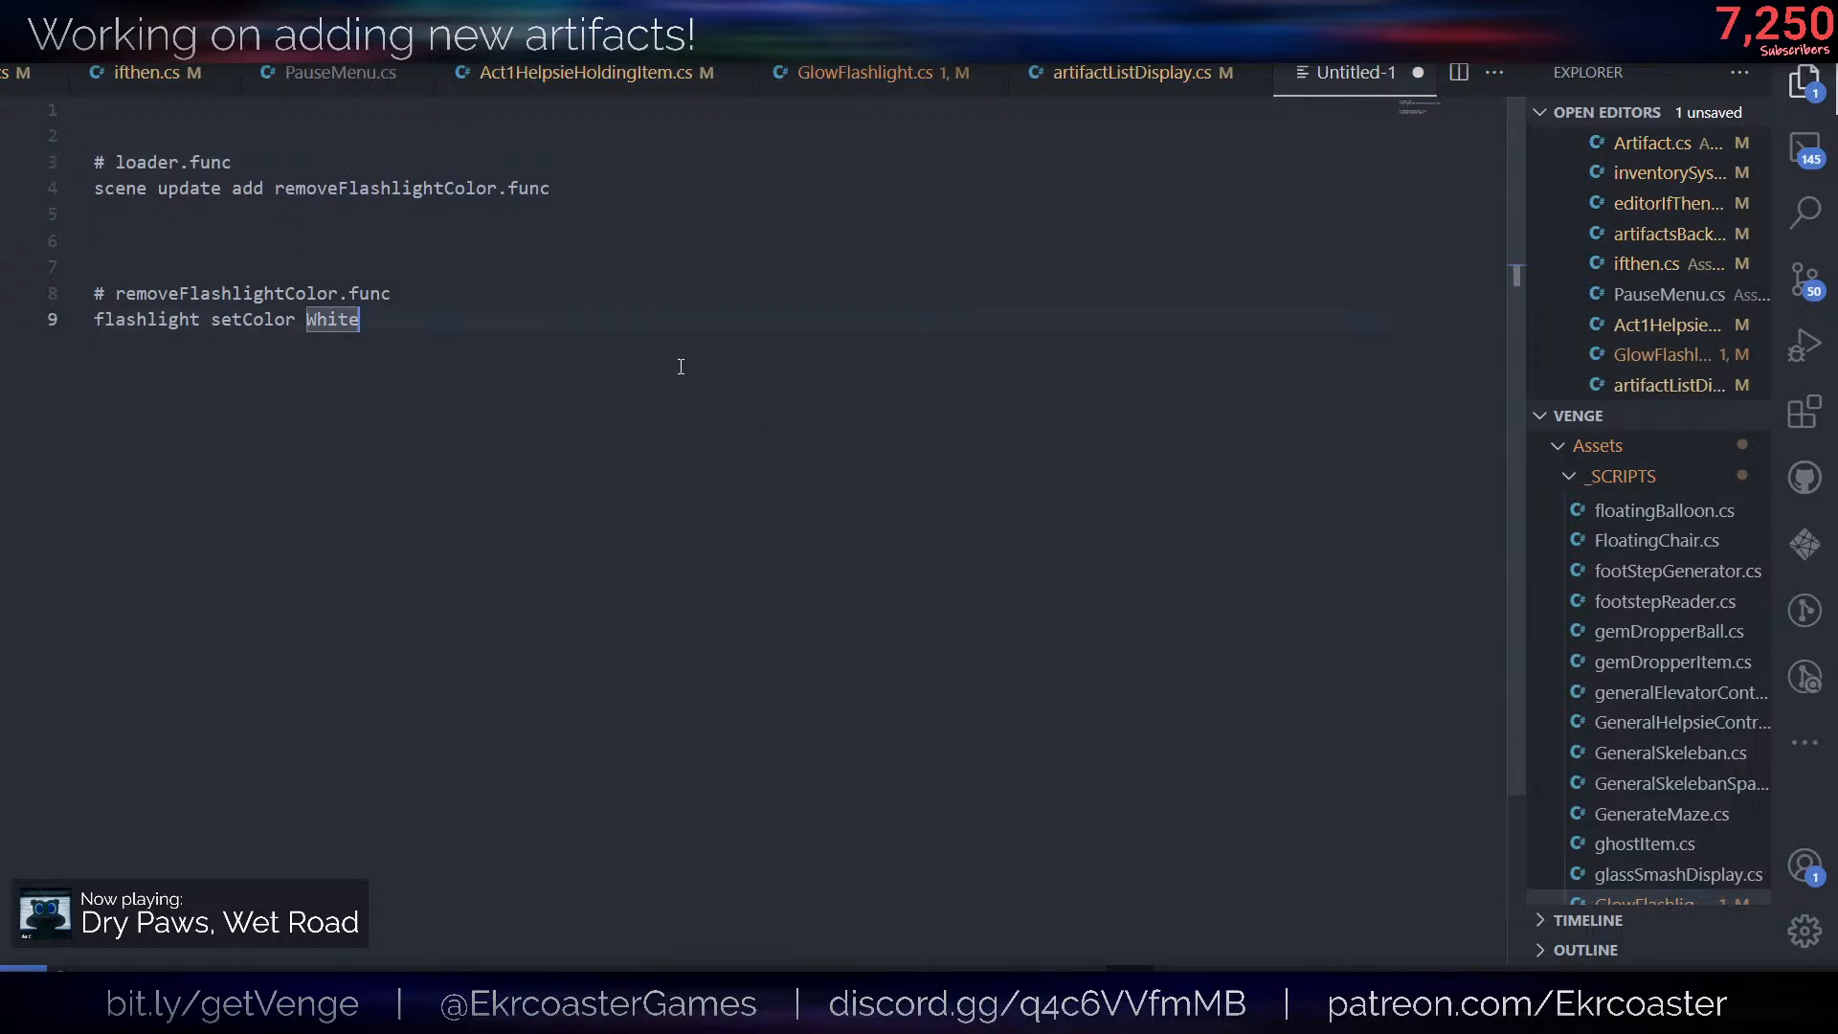
- Review the scene update add command and highlight the removeFlashlightColor.func section
click(226, 146)
drag(319, 164, 592, 185)
click(306, 188)
click(590, 187)
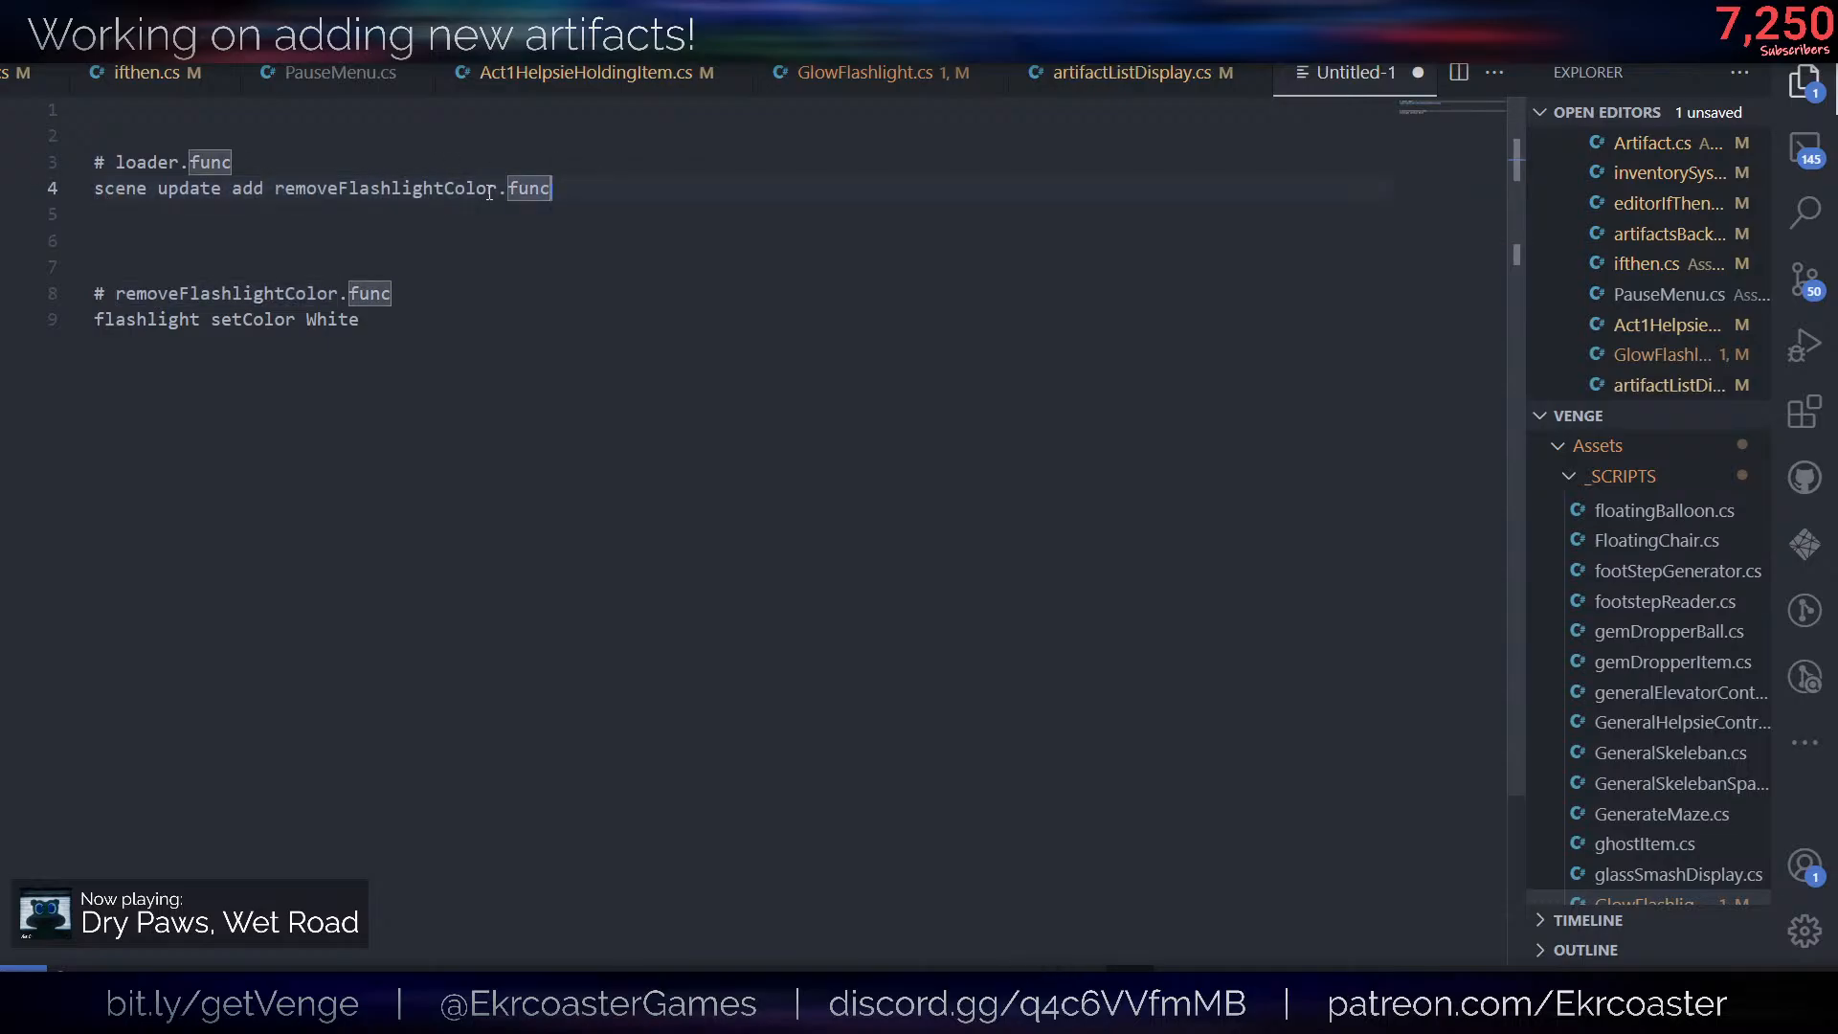
click(489, 192)
drag(389, 323, 104, 274)
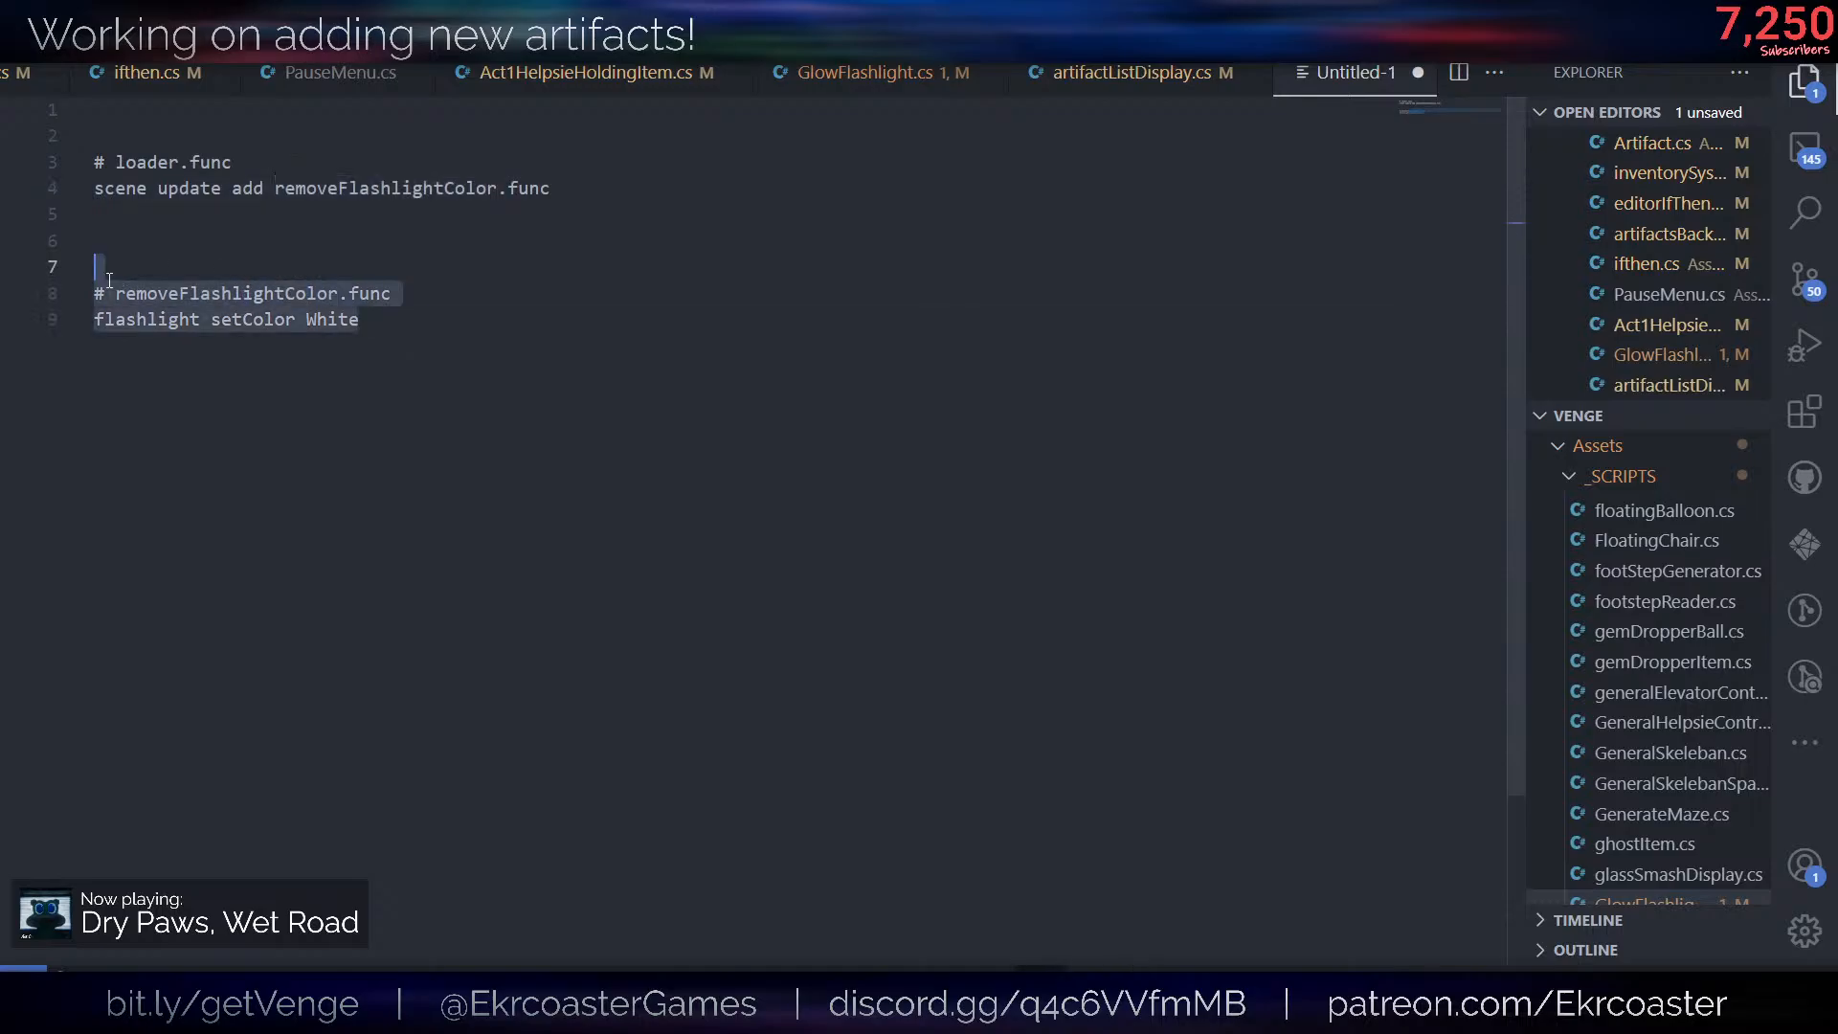
- Examine the removeFlashlightColor.func comment and the flashlight setColor White command beneath it
click(493, 314)
drag(495, 298, 29, 291)
drag(418, 344, 48, 329)
click(725, 450)
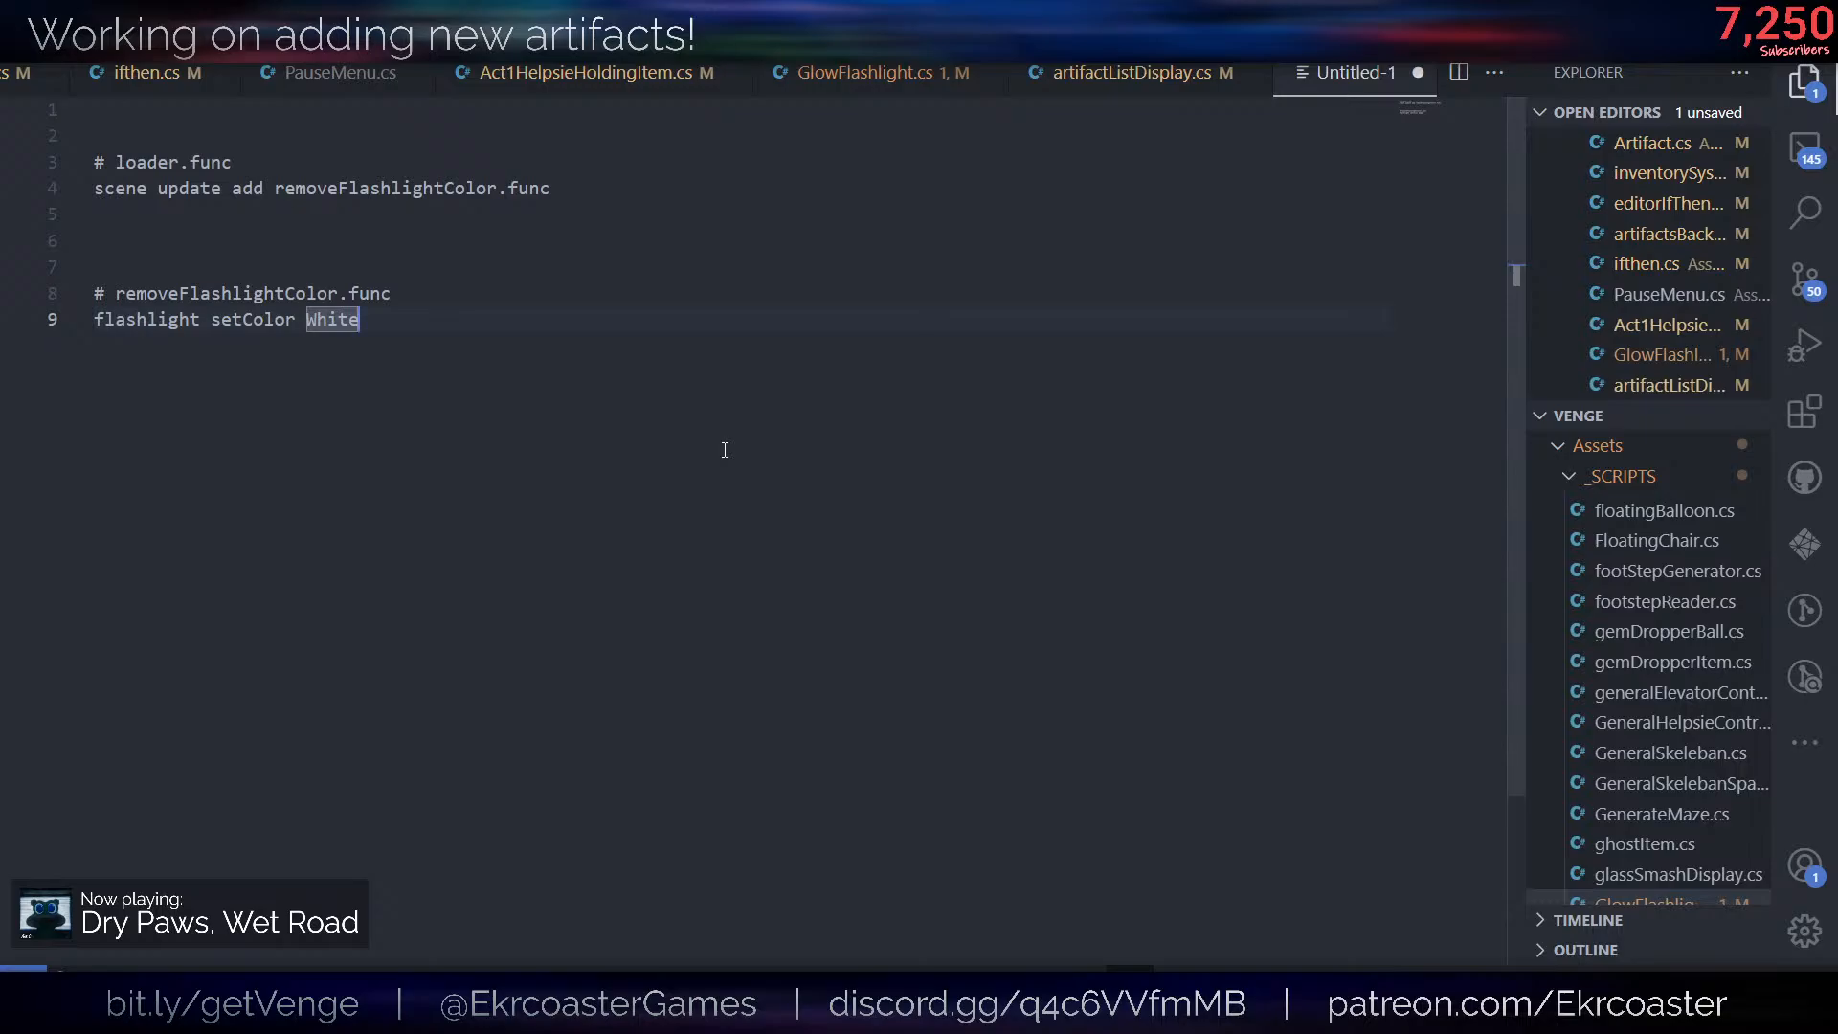
- Try Red in place of White in the flashlight setColor command on line 9, ending with White again
key(BackSpace)
key(BackSpace)
key(BackSpace)
key(BackSpace)
key(BackSpace)
text(Re)
key(BackSpace)
key(BackSpace)
text(Wh)
key(BackSpace)
key(BackSpace)
key(BackSpace)
text(ite)
key(BackSpace)
key(BackSpace)
key(BackSpace)
key(BackSpace)
key(BackSpace)
text(Red)
key(BackSpace)
key(BackSpace)
key(BackSpace)
text(White\\)
key(BackSpace)
key(BackSpace)
- Close the Untitled-1 draft without saving and return to the Start method in GlowFlashlight.cs at a smaller text size
click(1417, 72)
key(Escape)
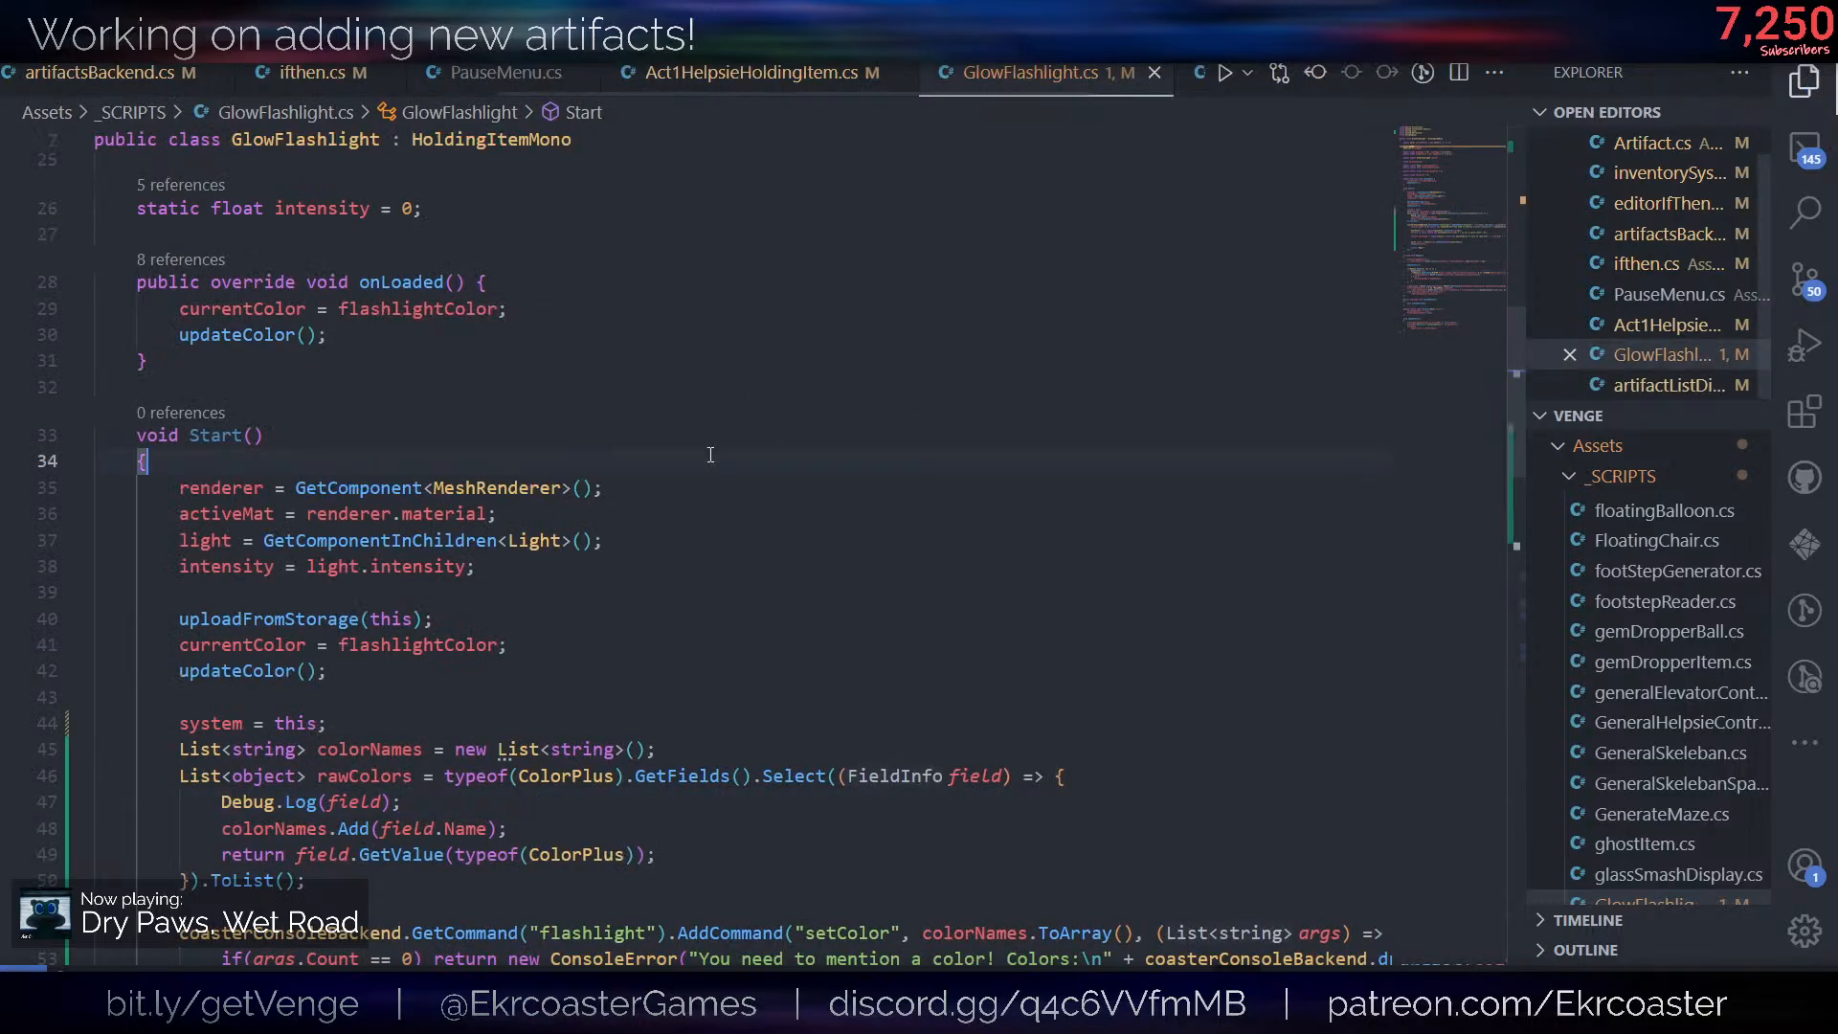
scroll(708, 453, down, 3)
key(ctrl+minus)
key(ctrl+minus)
key(ctrl+minus)
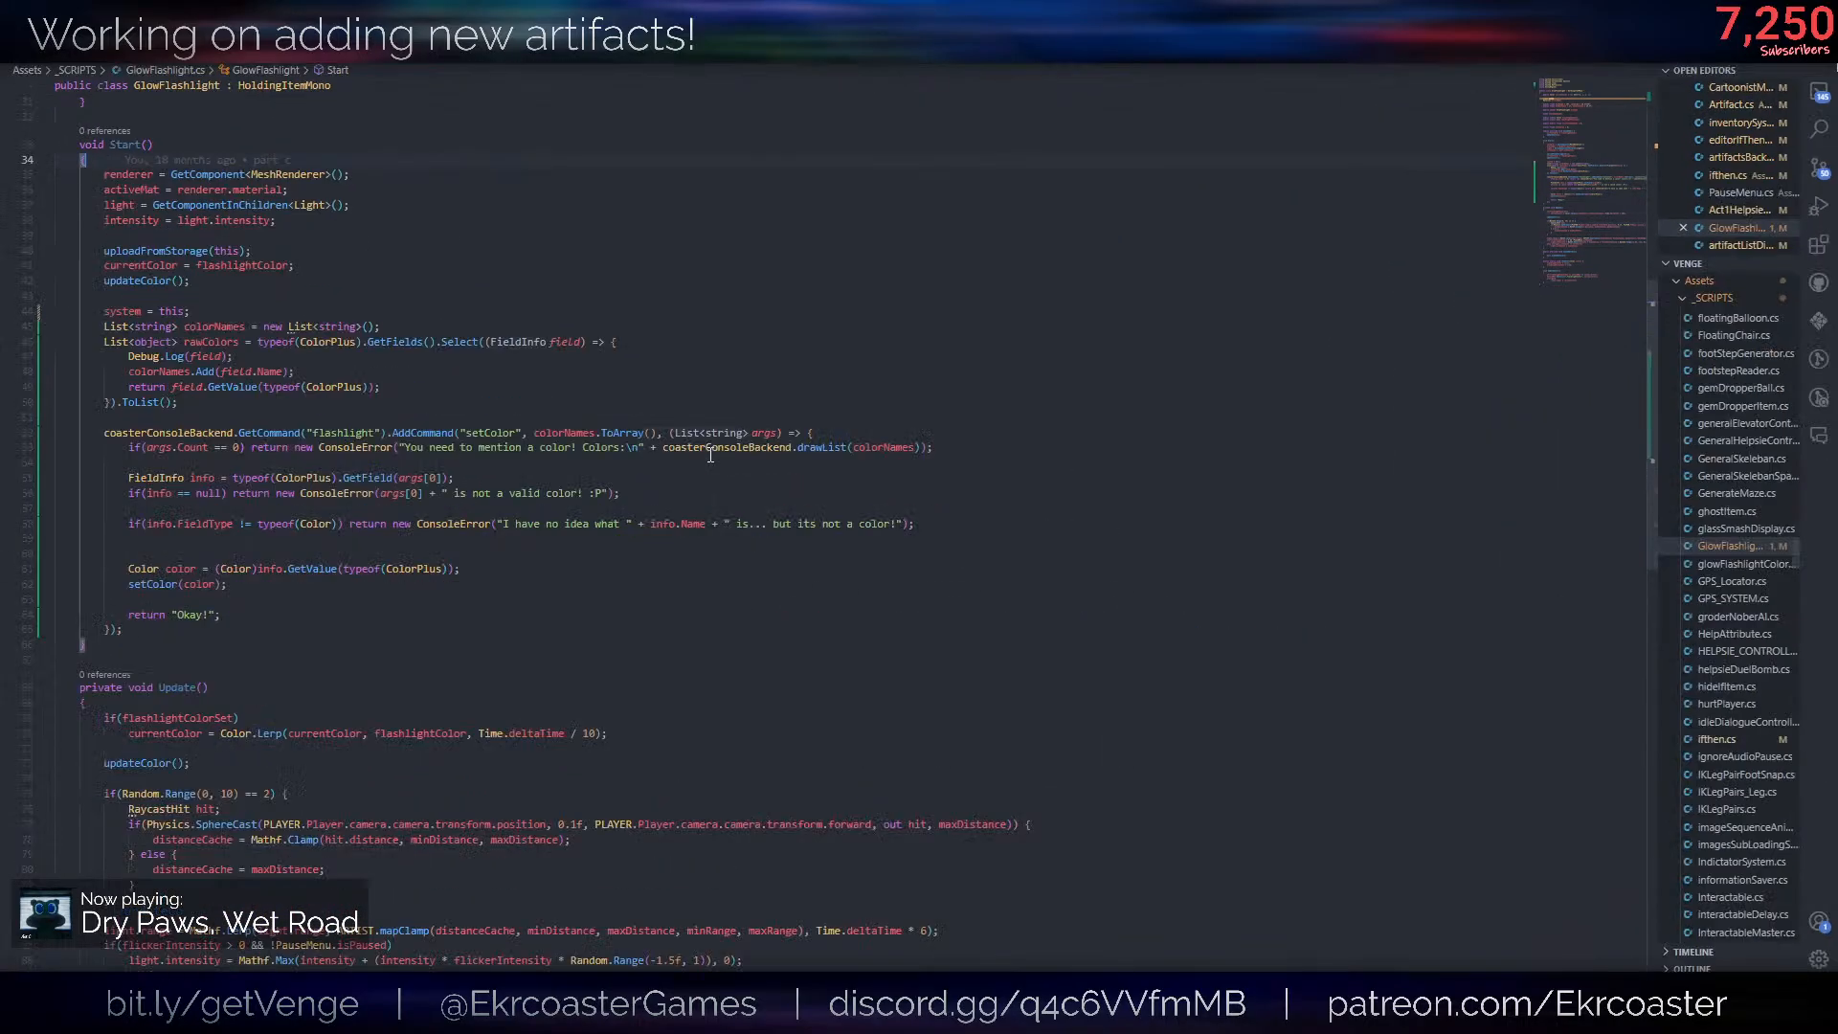
click(777, 461)
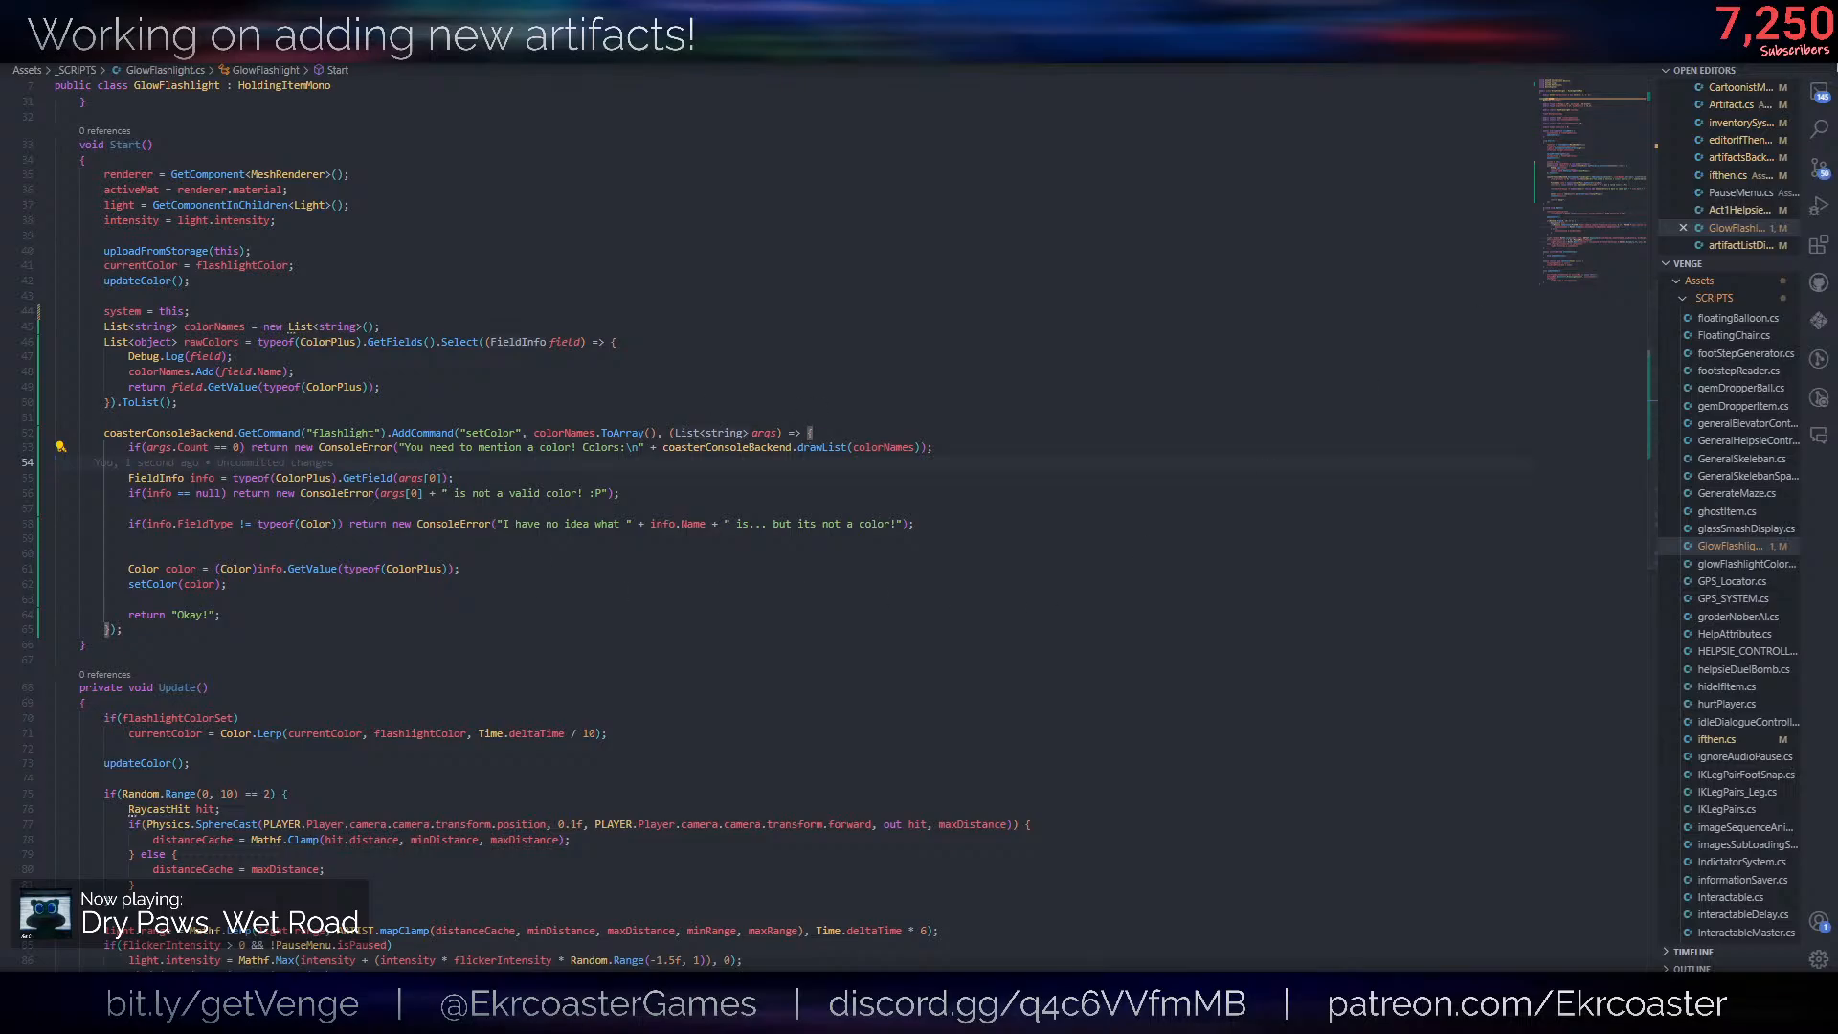
key(alt+Tab)
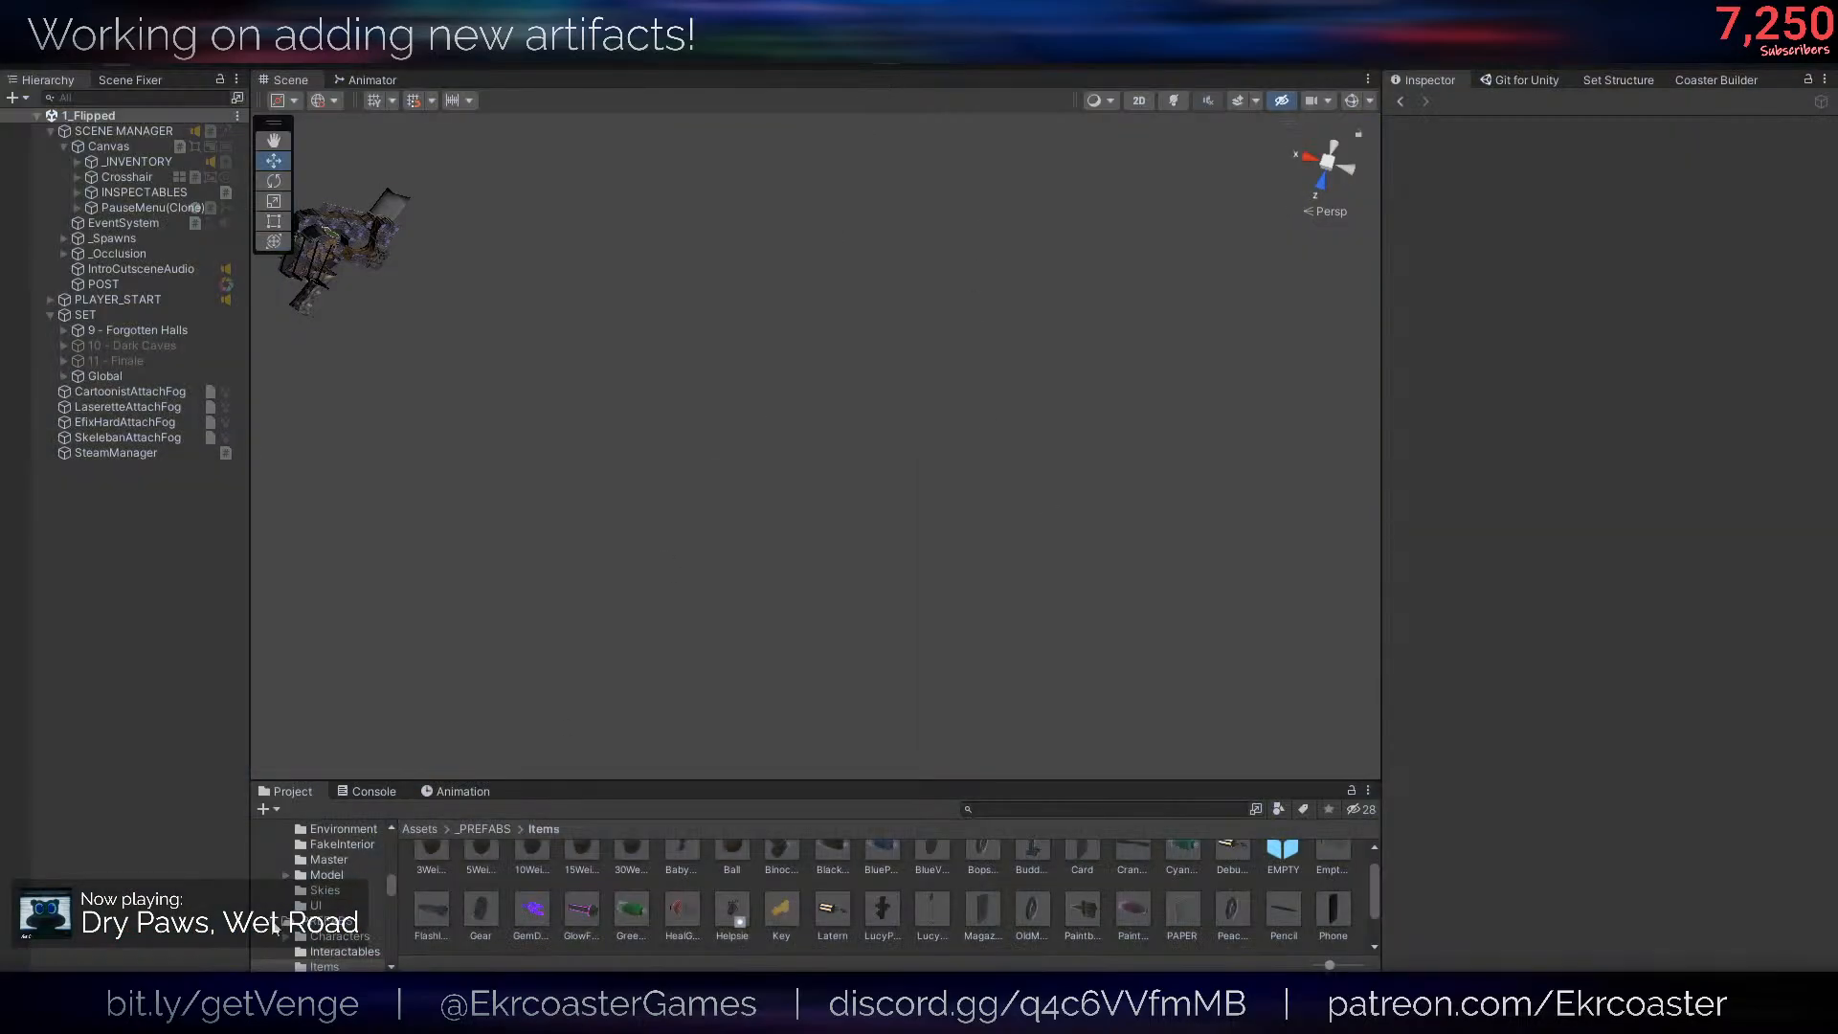
click(153, 953)
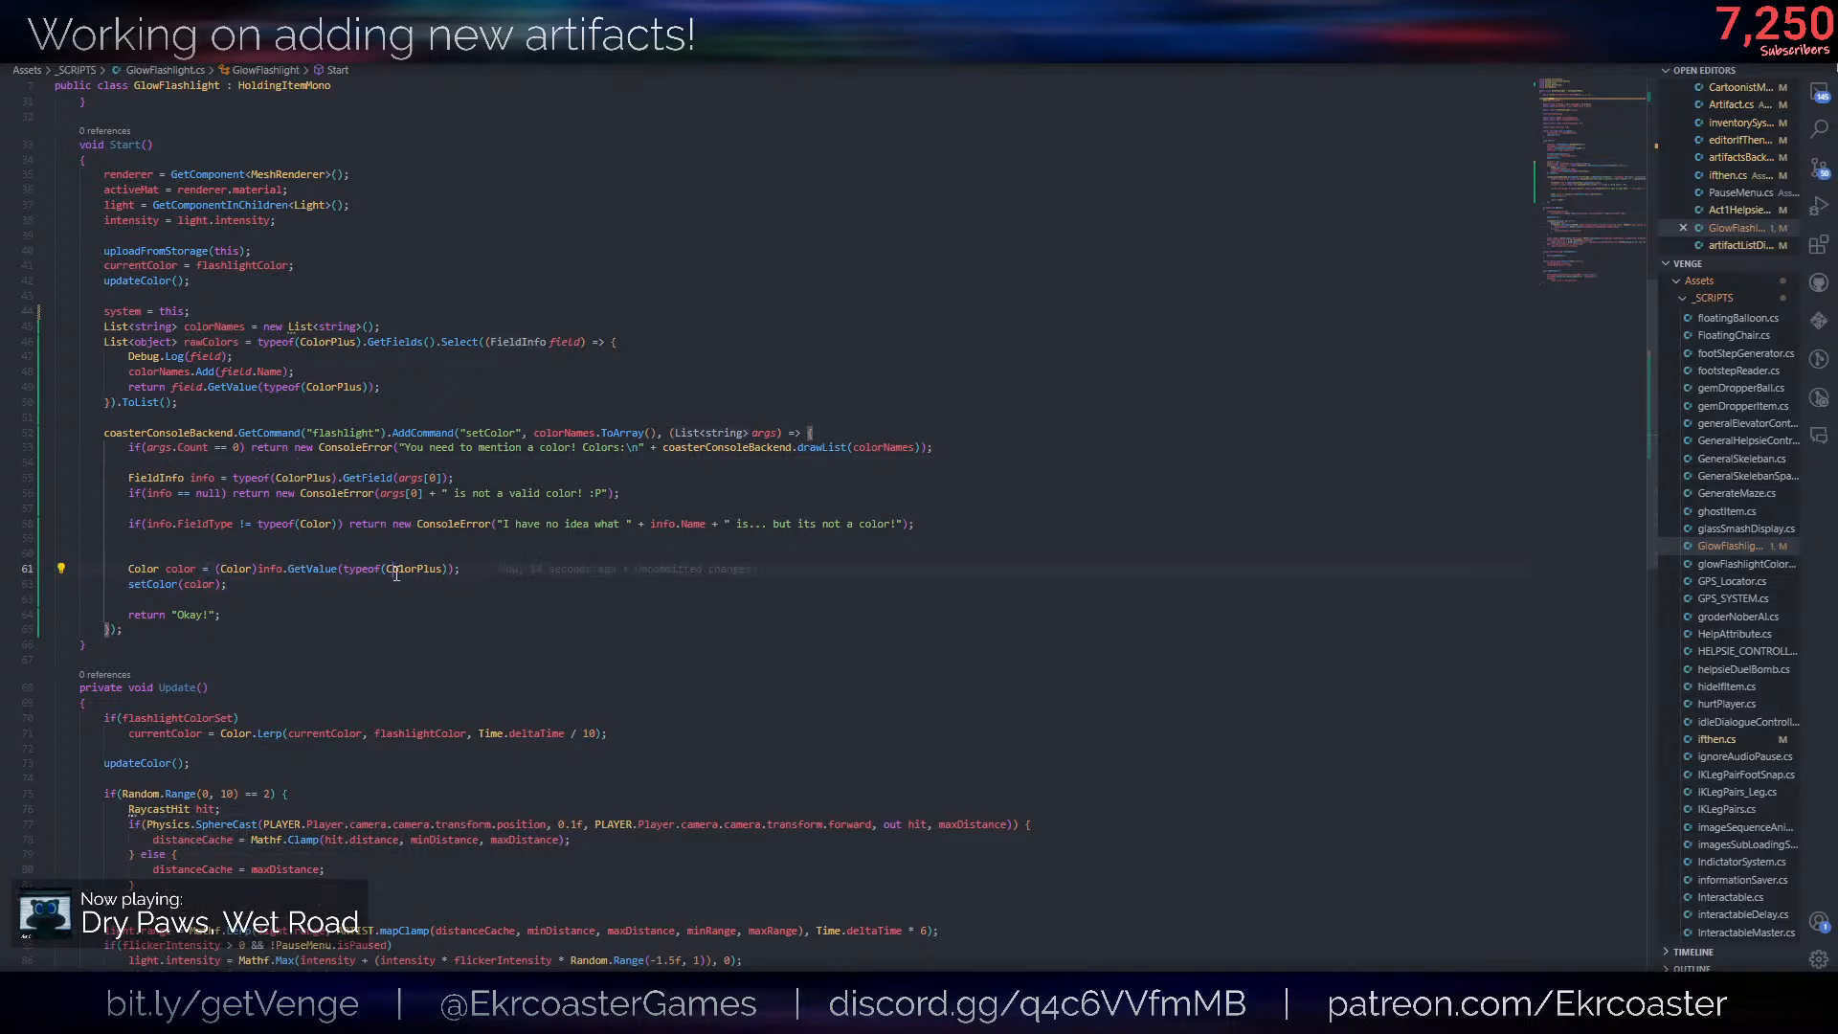
- Begin a coasterConsoleBackend.GetCommand("flashlight").AddCommand call labelled "setRGB" below the setColor block in Start
click(243, 634)
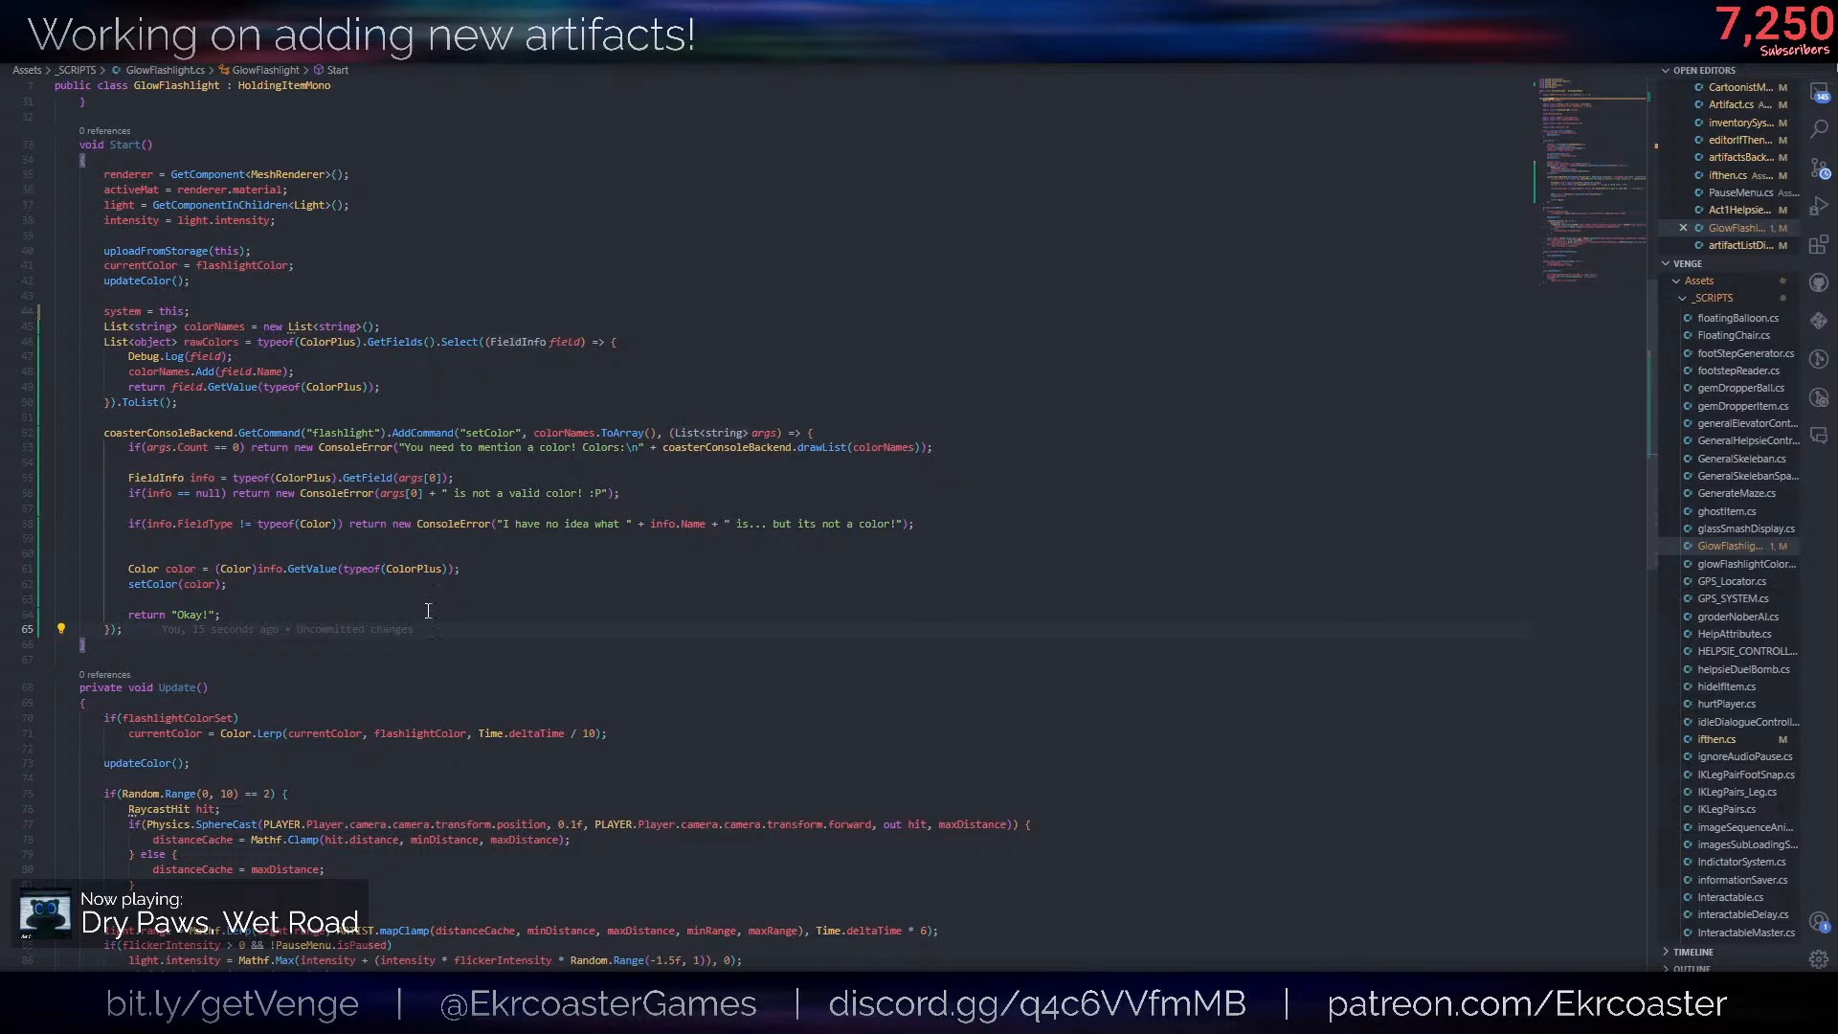
key(Return)
key(Return)
text(coaster)
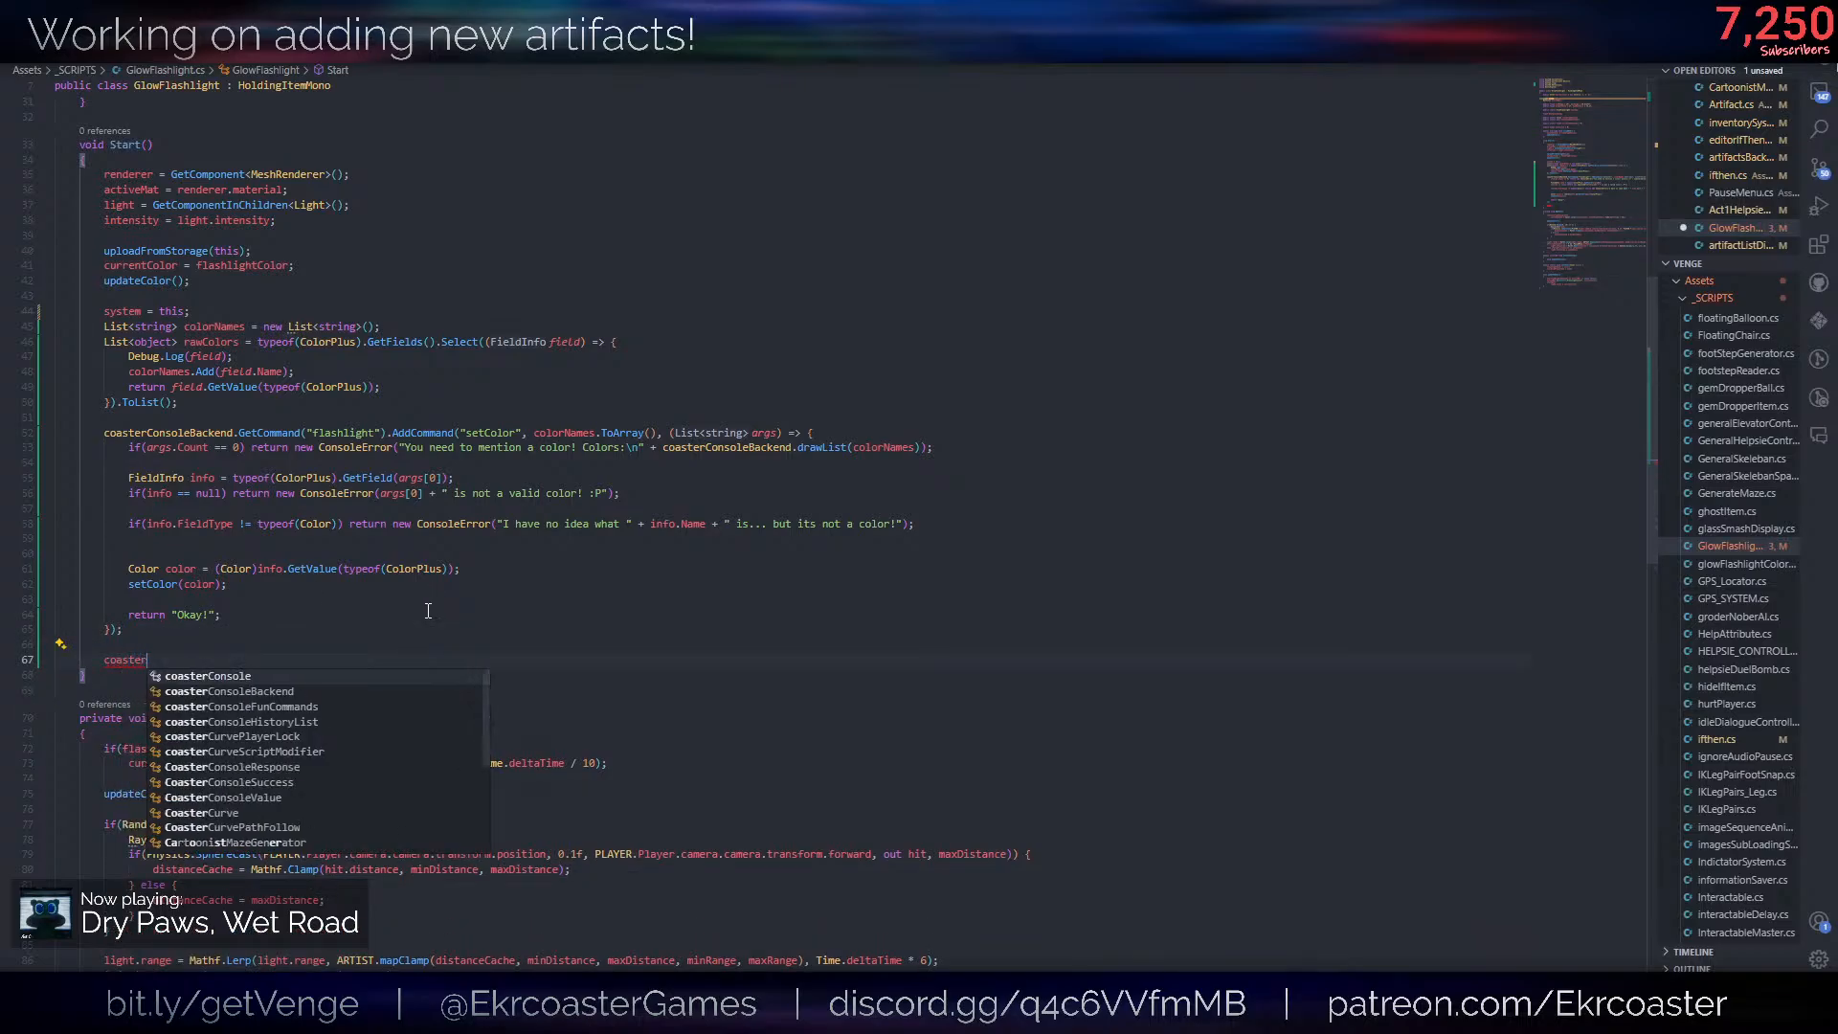
text(ConsoleBackend./getcm)
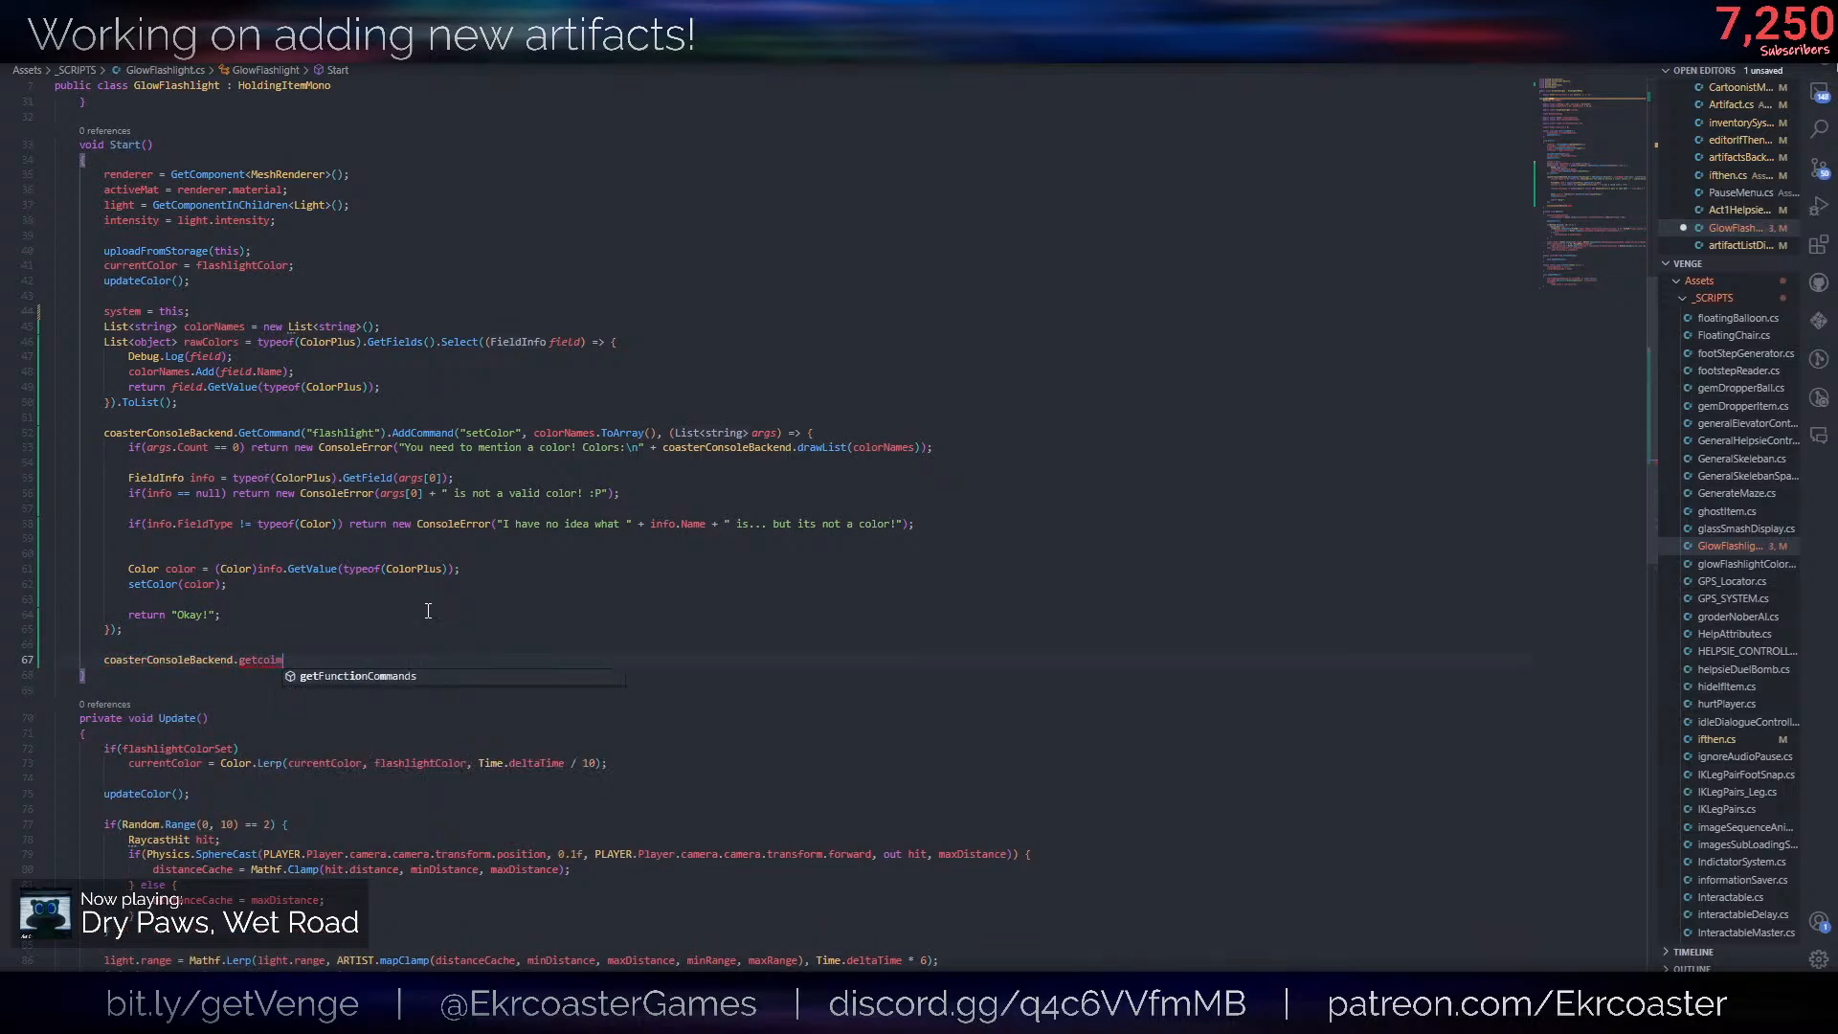
key(Down)
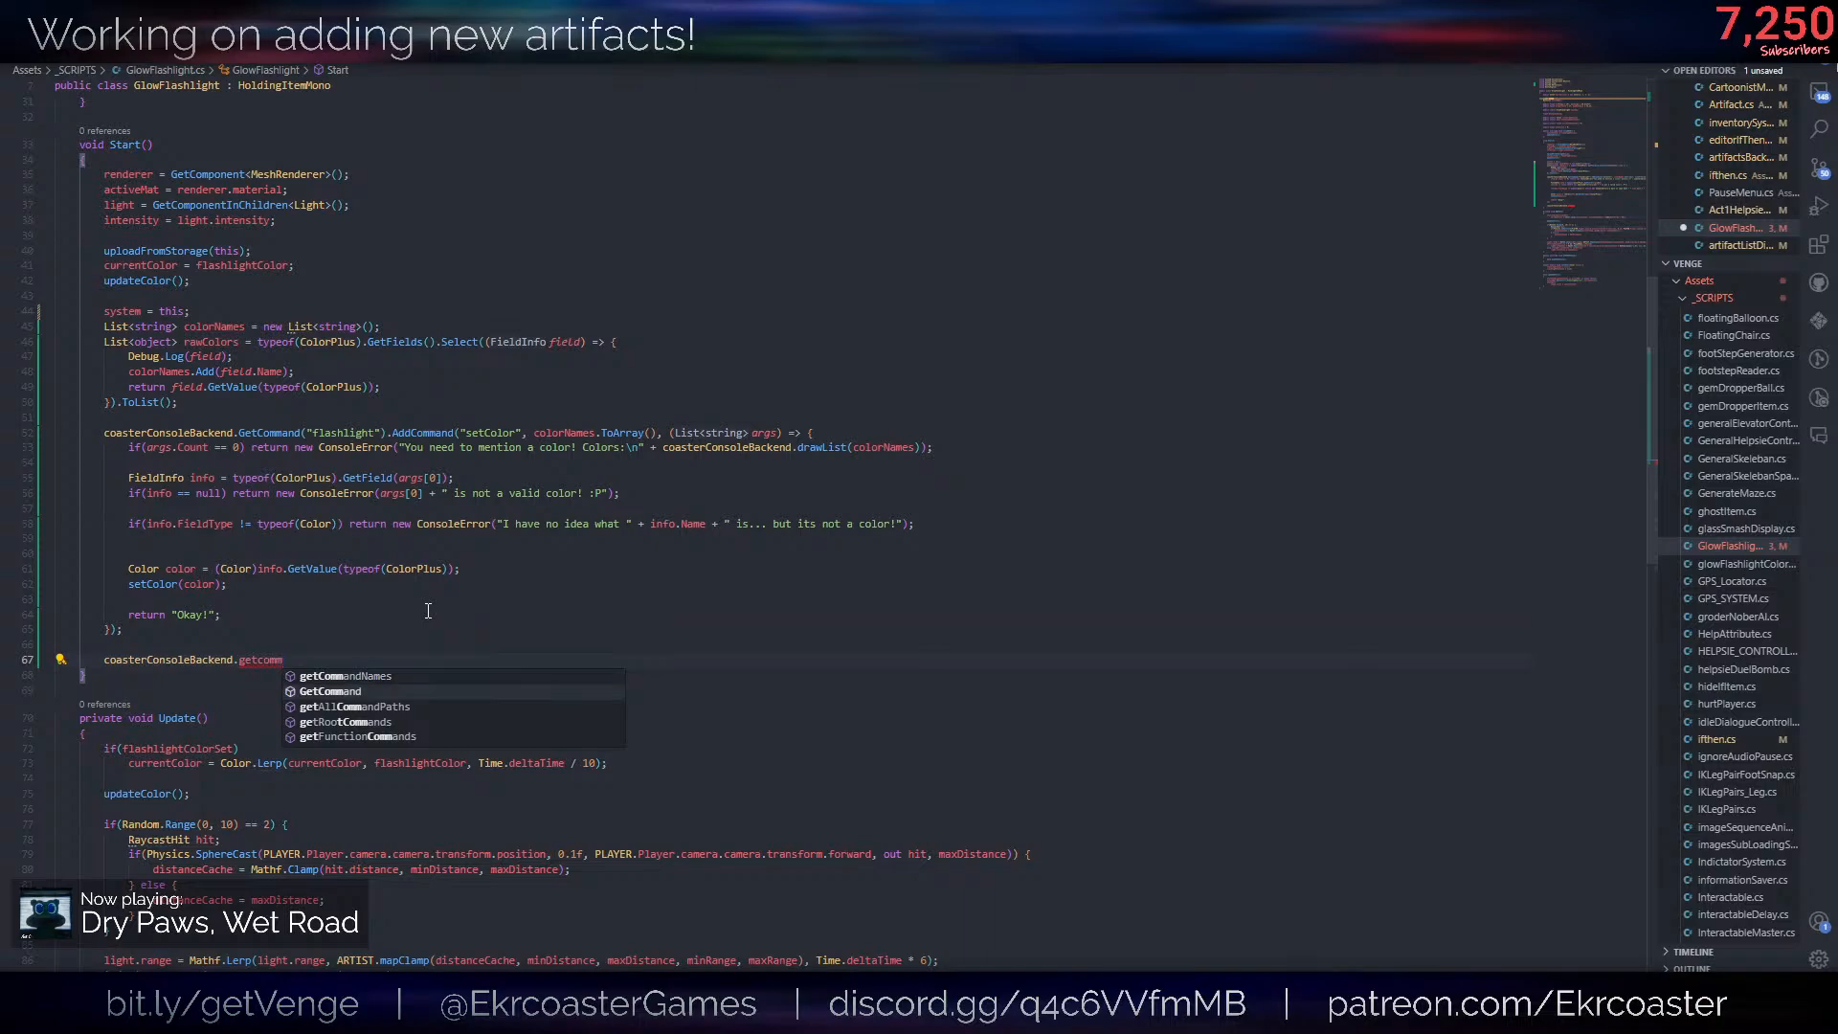
key(Tab)
text(("flashlight").add)
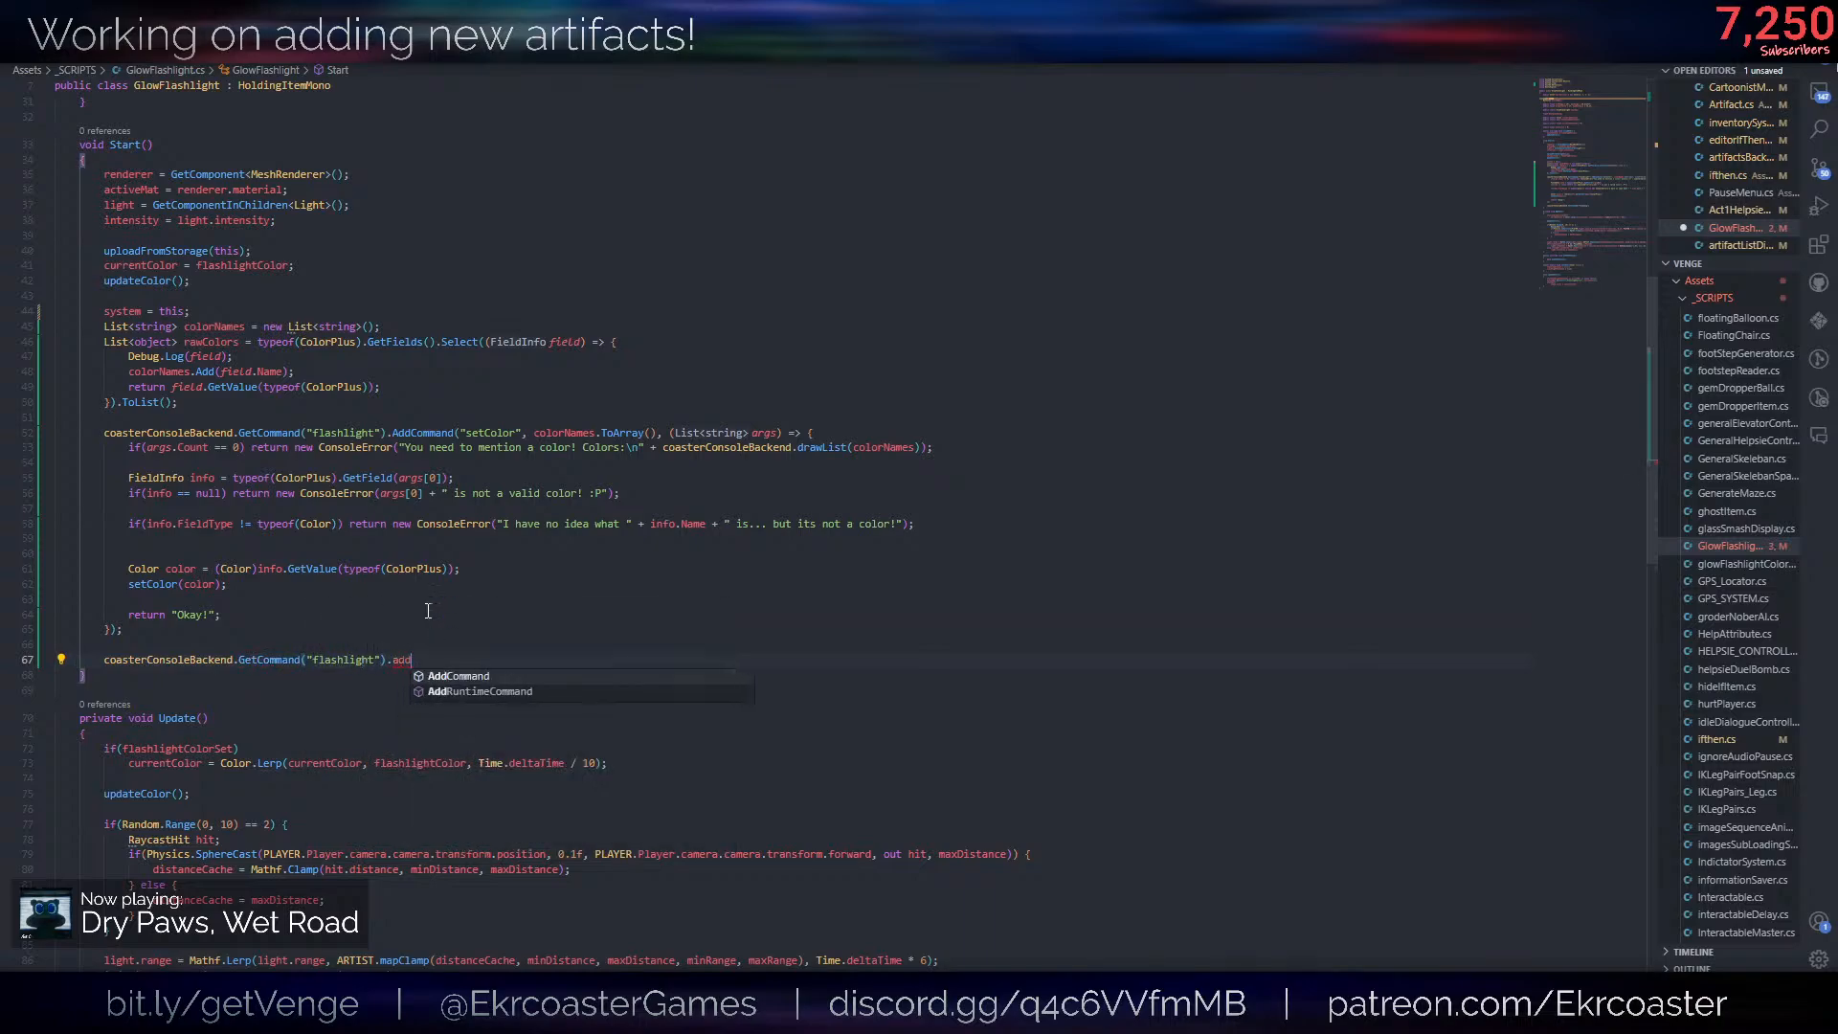
key(Tab)
text(("setRGB)
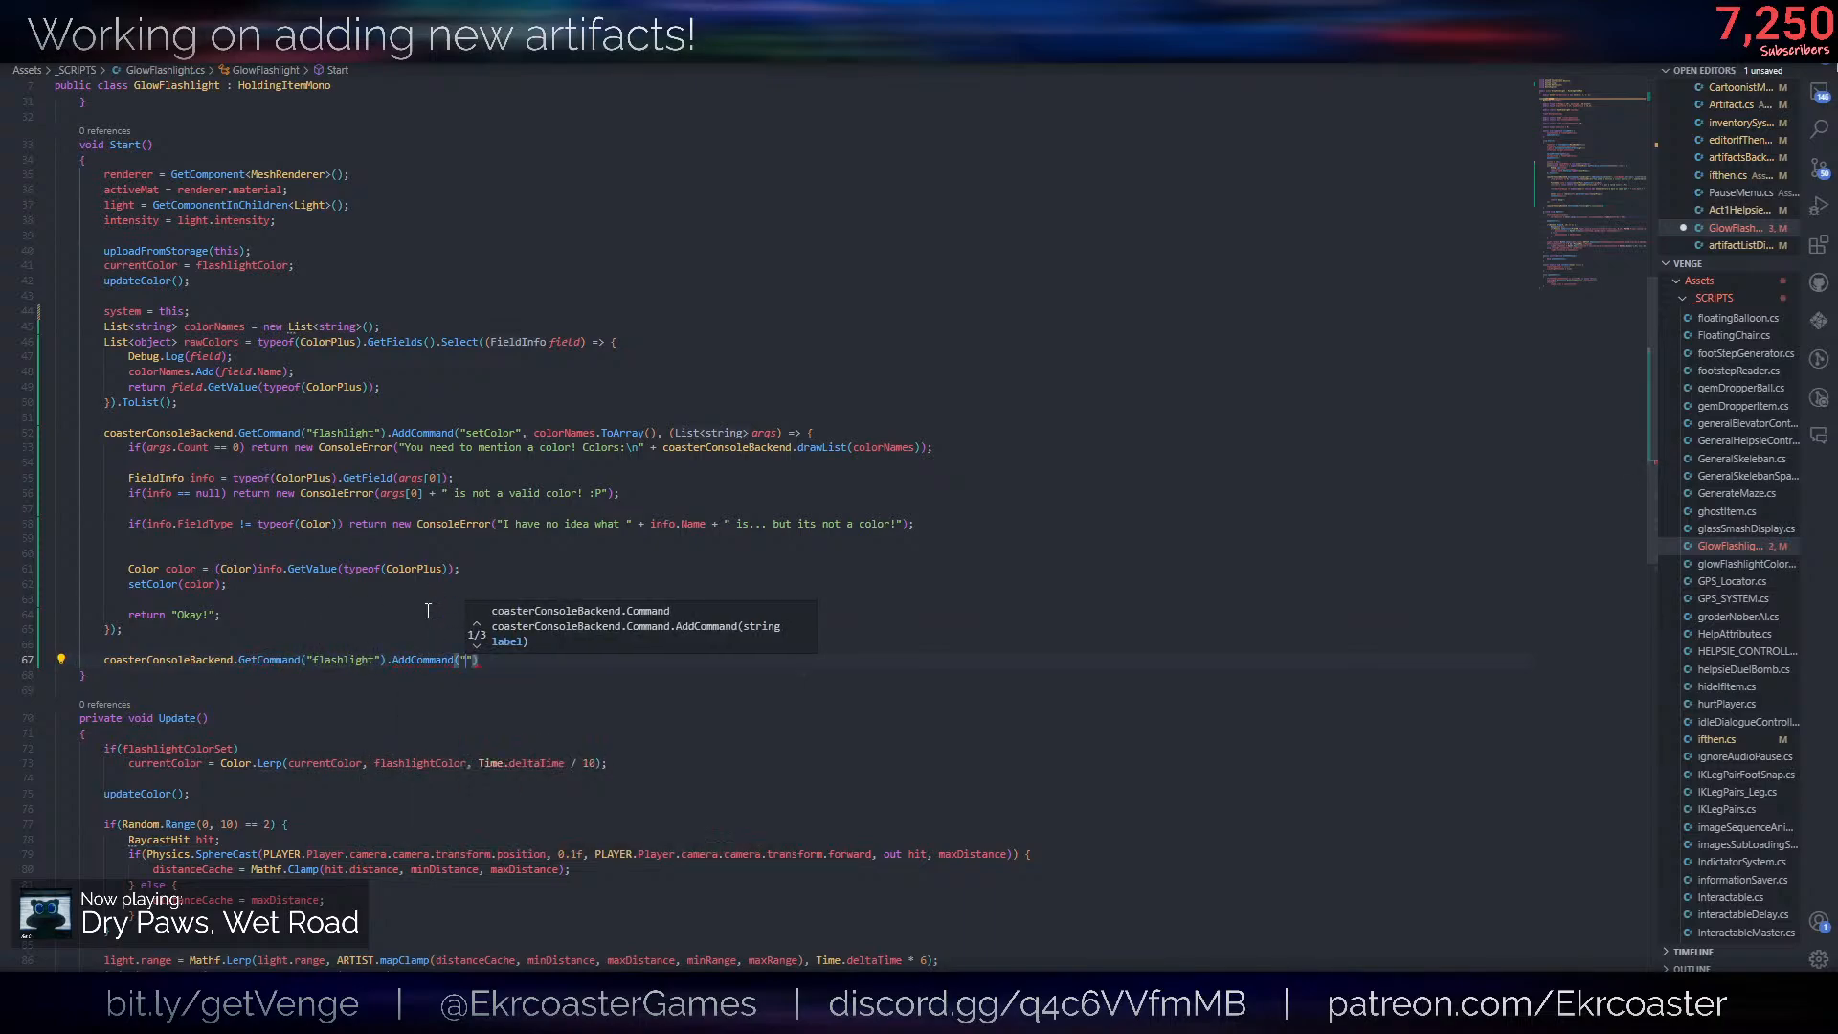
text(",)
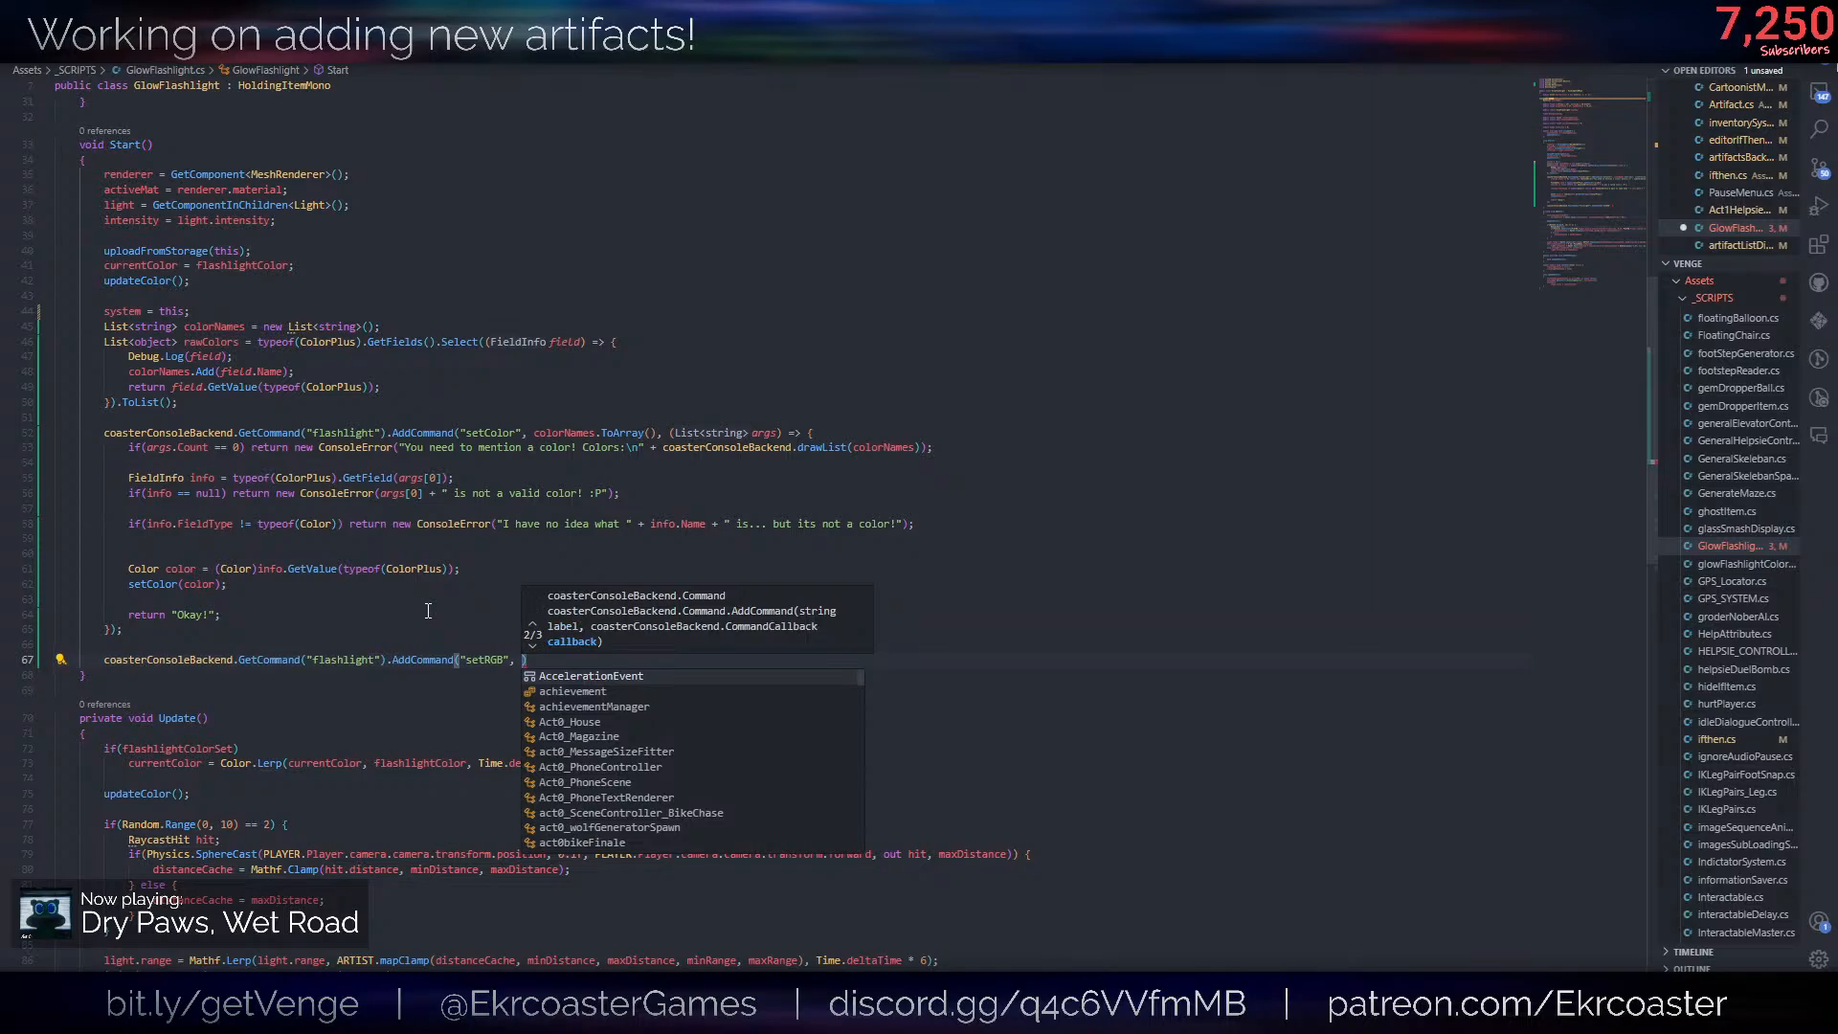
- Give the setRGB command an (args) => callback with an empty body, ending the statement with a semicolon
key(Escape)
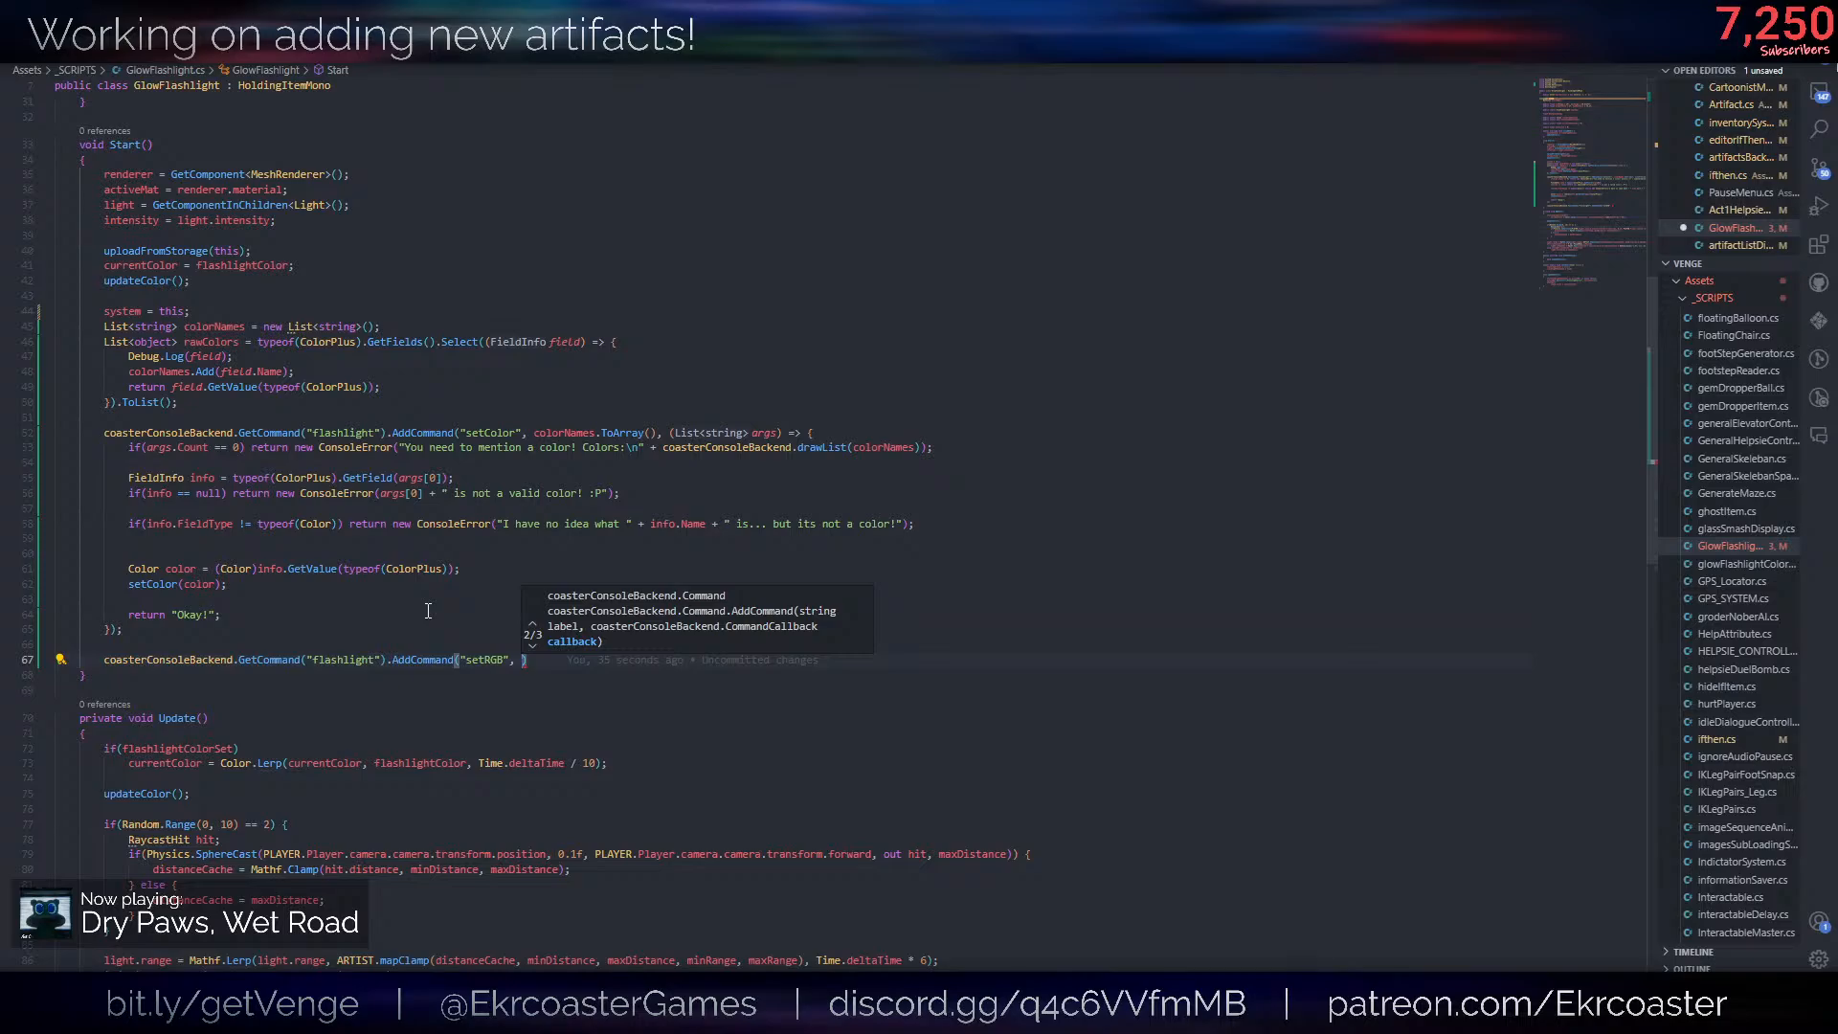
text((args) => {)
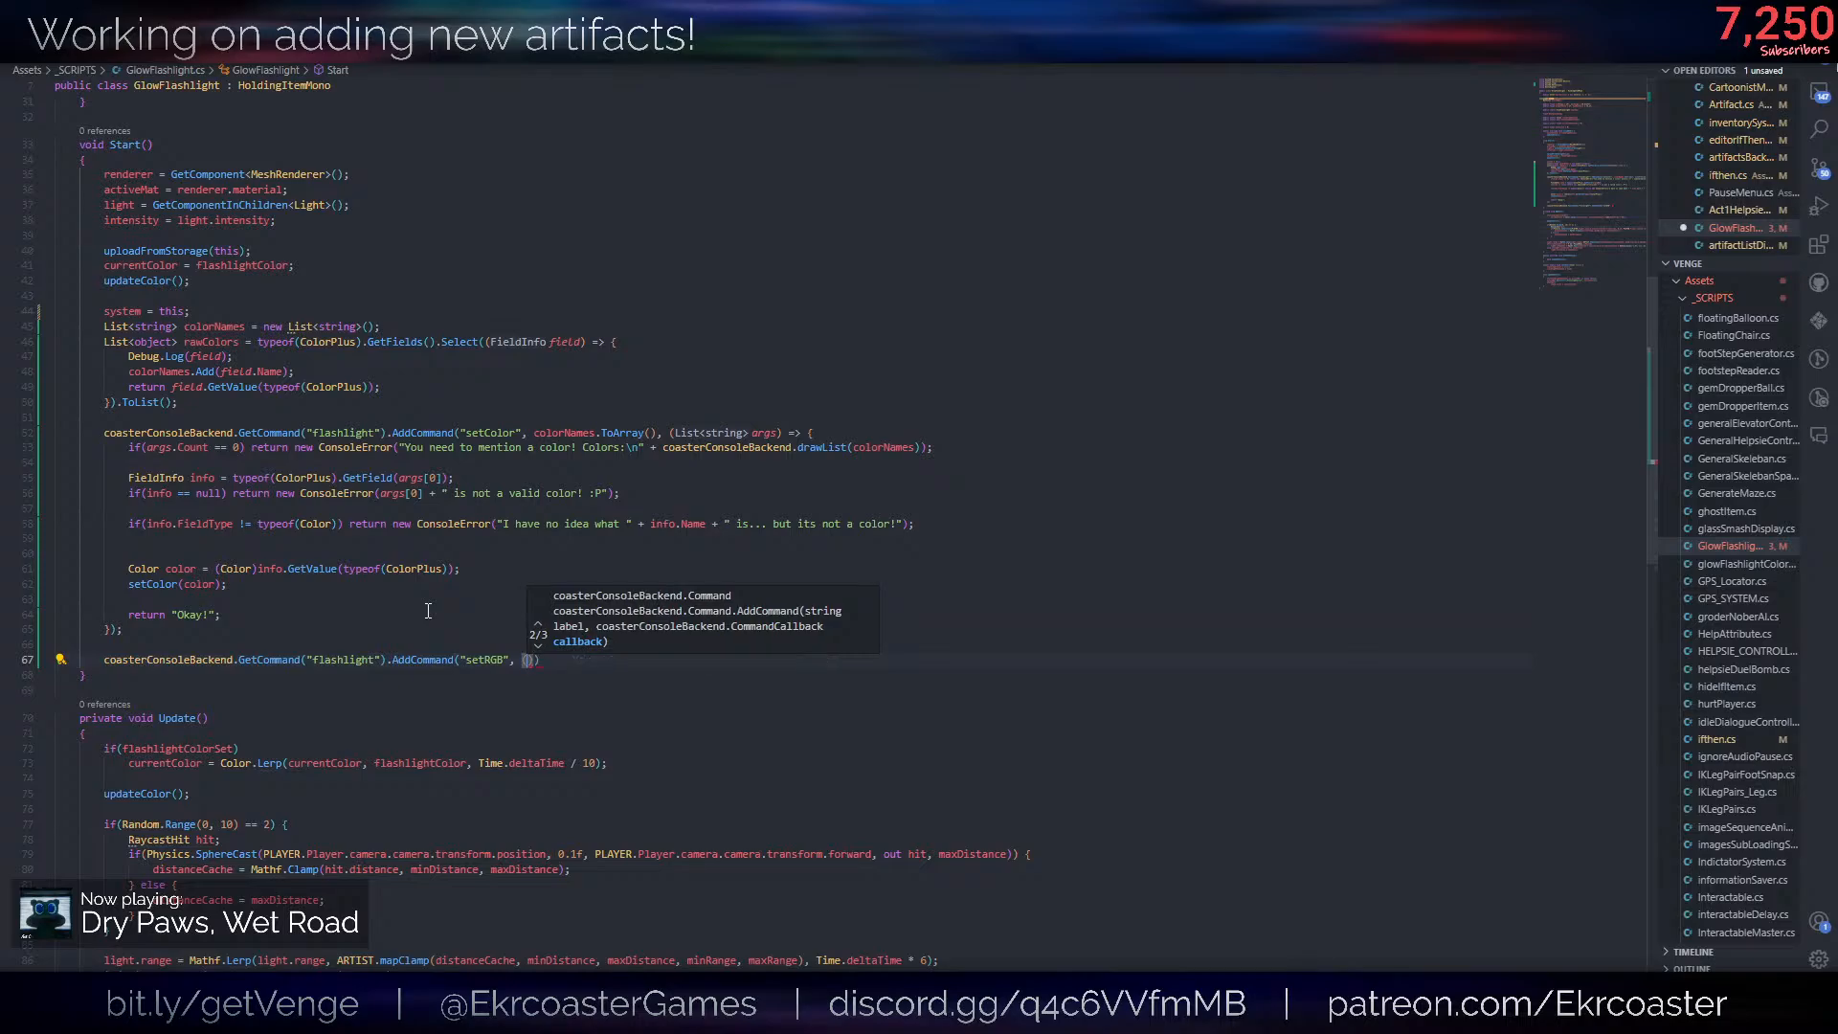
key(Return)
key(Escape)
key(Down)
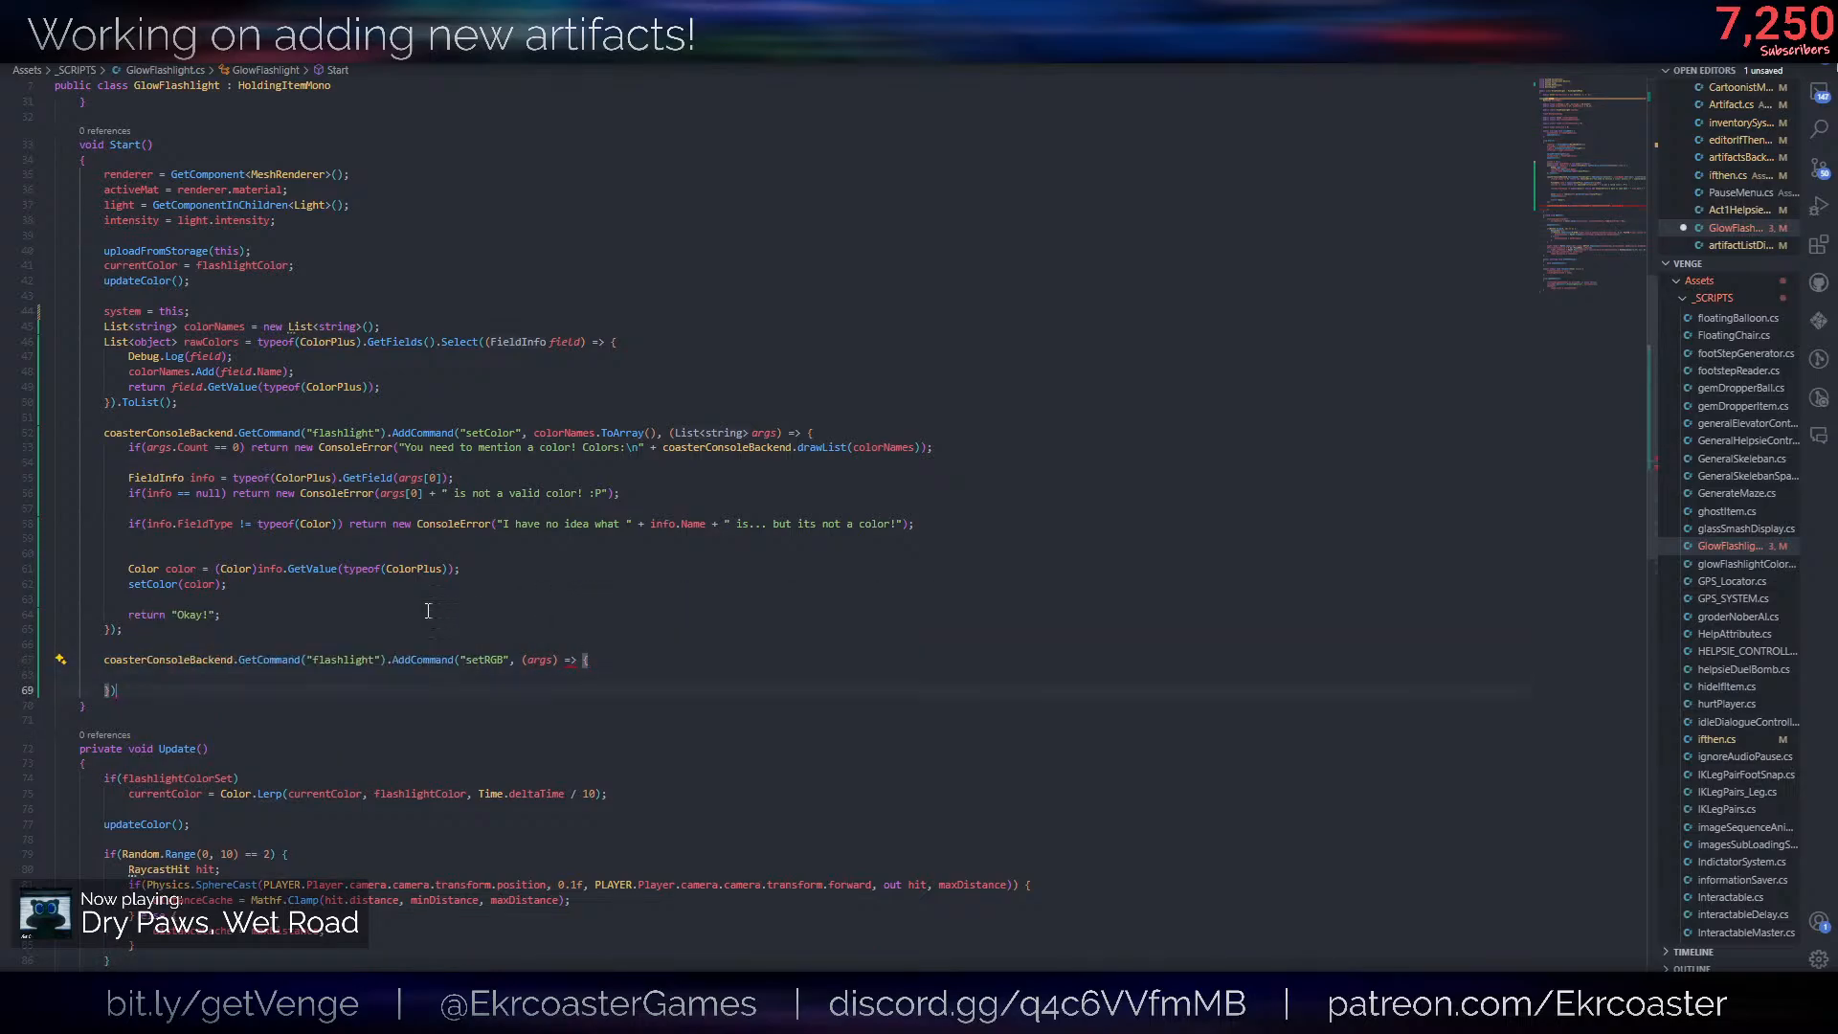
text(l)
key(BackSpace)
text(;)
key(Up)
- Copy the argument count check from setColor into the setRGB callback and declare its parameter as List<string> args
drag(969, 451, 949, 433)
key(ctrl+c)
click(722, 660)
click(705, 677)
key(ctrl+v)
click(563, 678)
key(BackSpace)
- Change the condition of the setRGB argument check to args.Count < 3
click(238, 675)
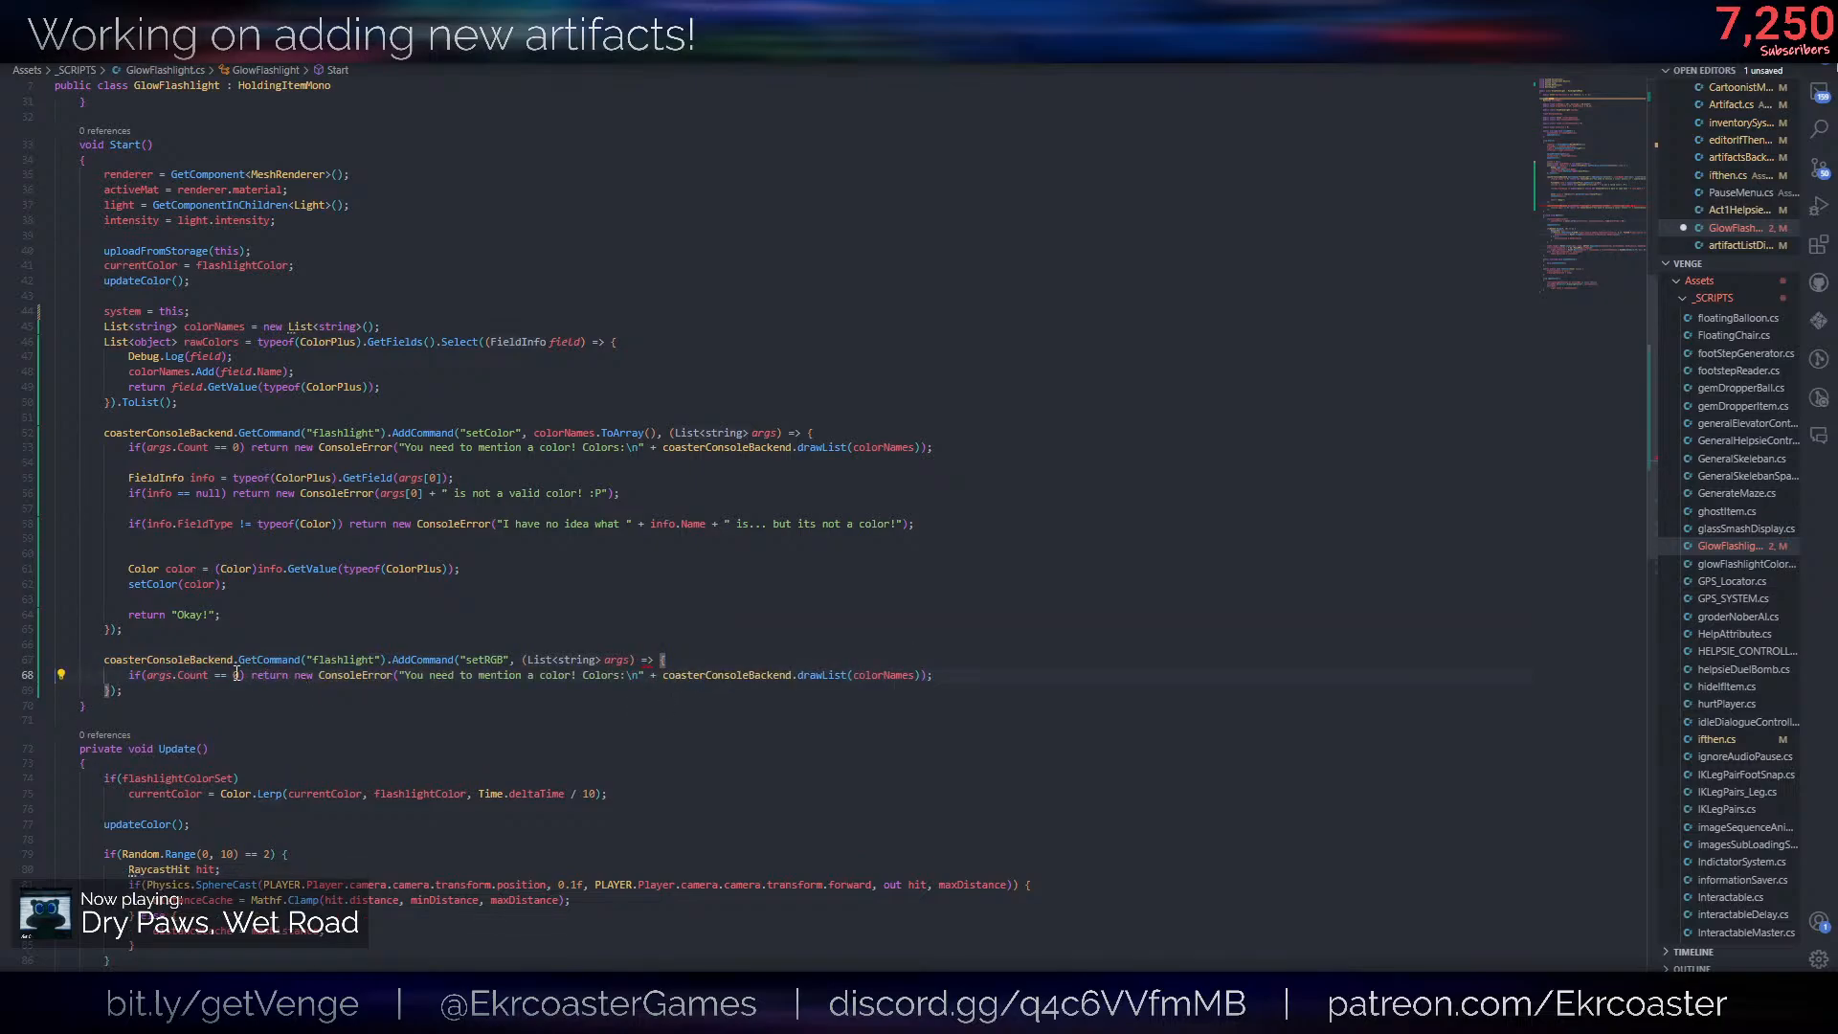
drag(238, 675, 213, 676)
text(< 3)
click(561, 728)
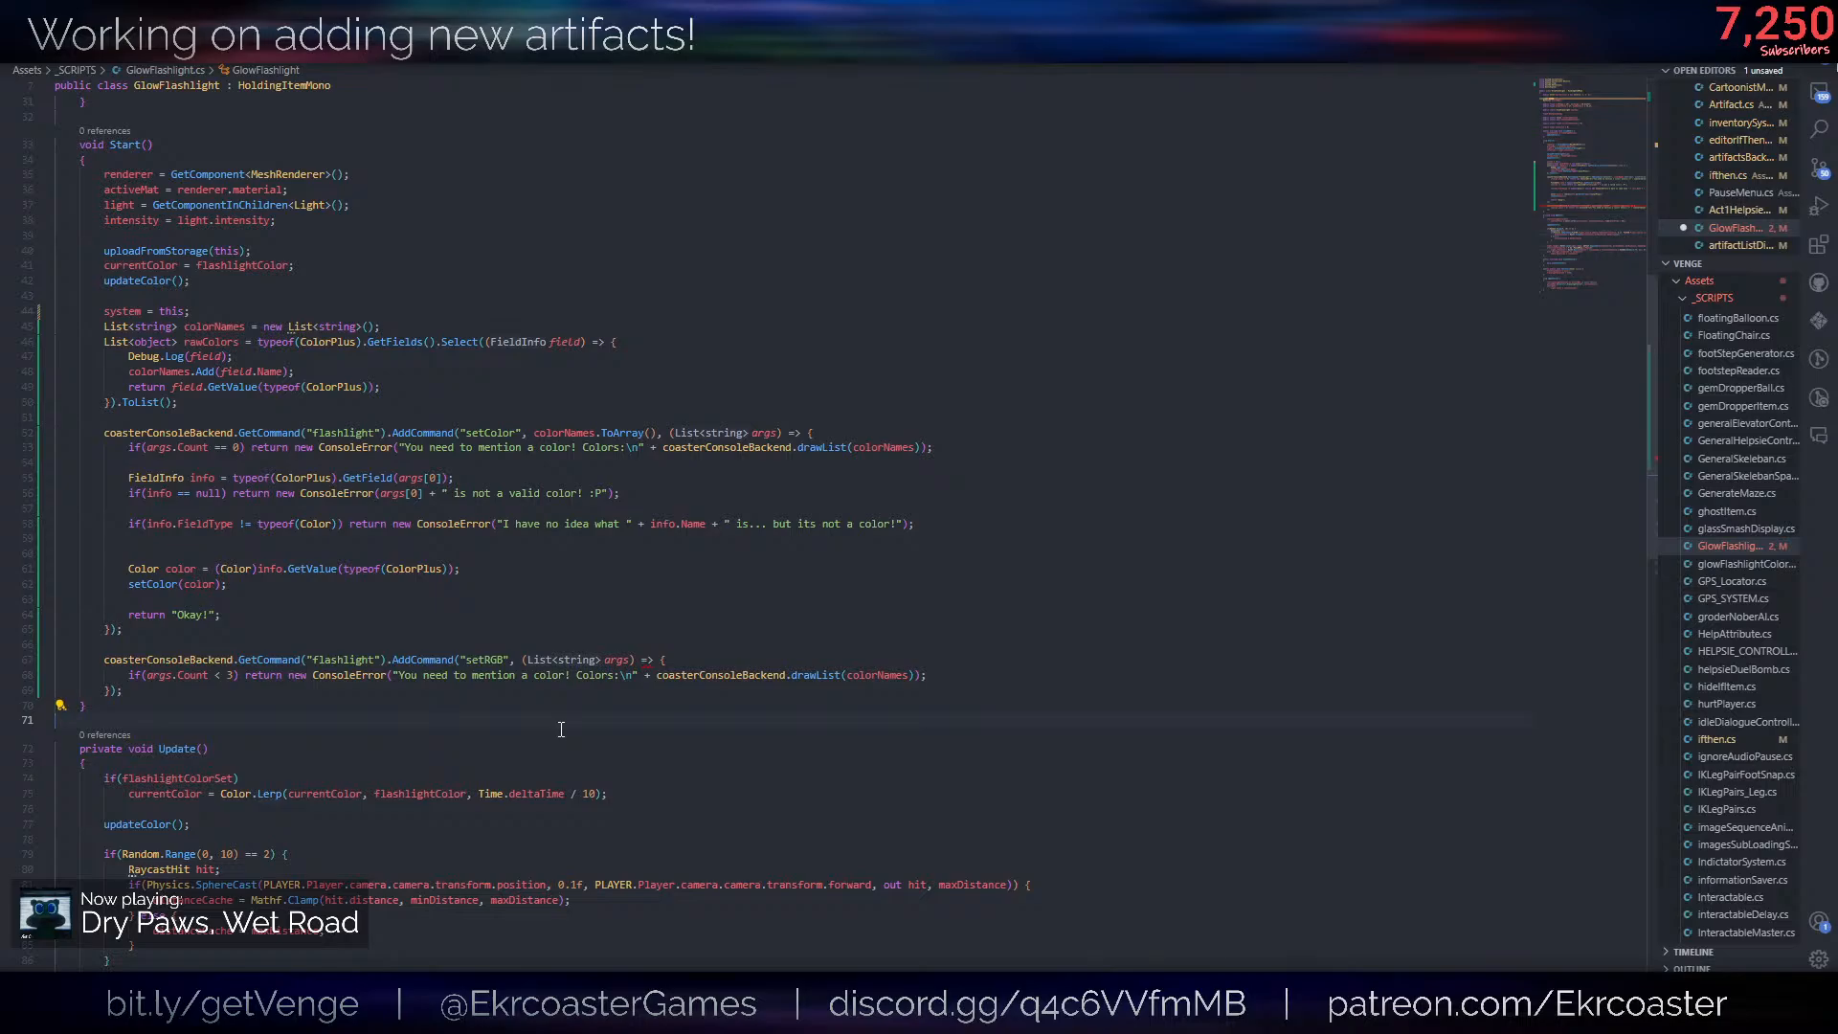
- Reword the start of the setRGB error message to "You need to mention 3 arguments: <r> <g> <b>!"
click(484, 678)
key(ctrl+shift+Left)
key(ctrl+shift+Left)
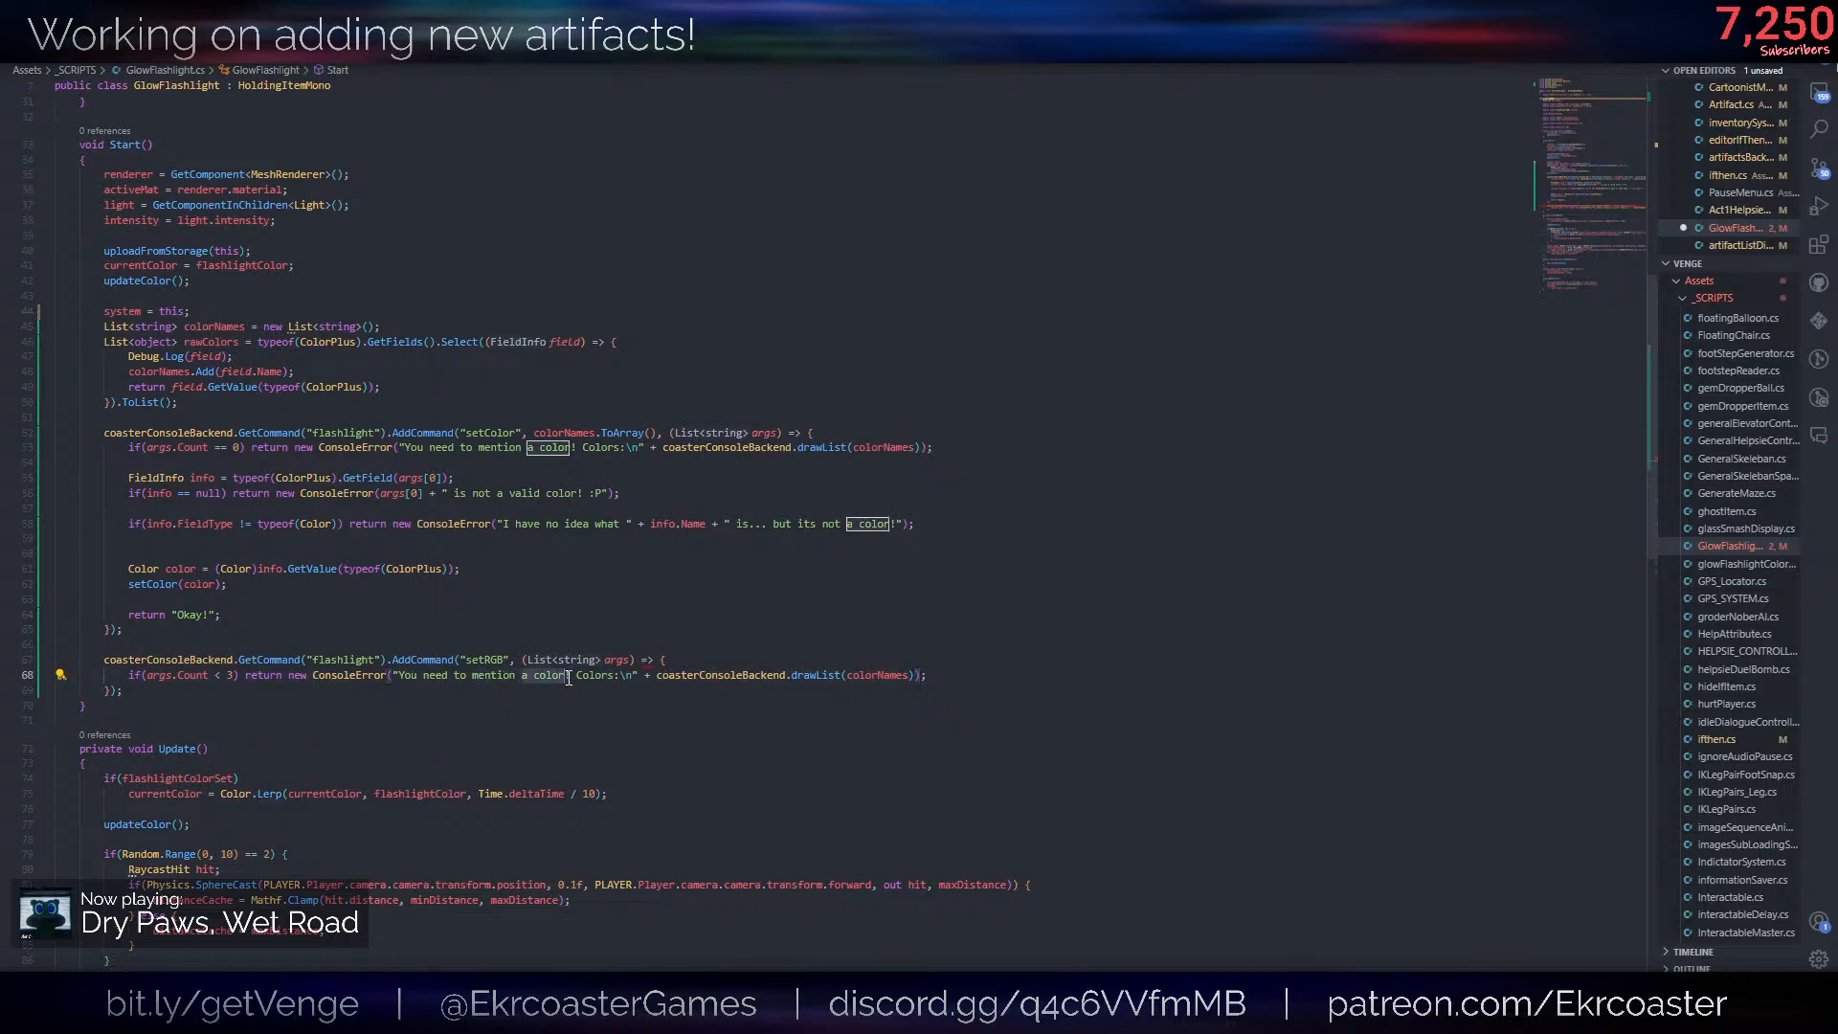
key(BackSpace)
text(3 ar)
text(guments: r)
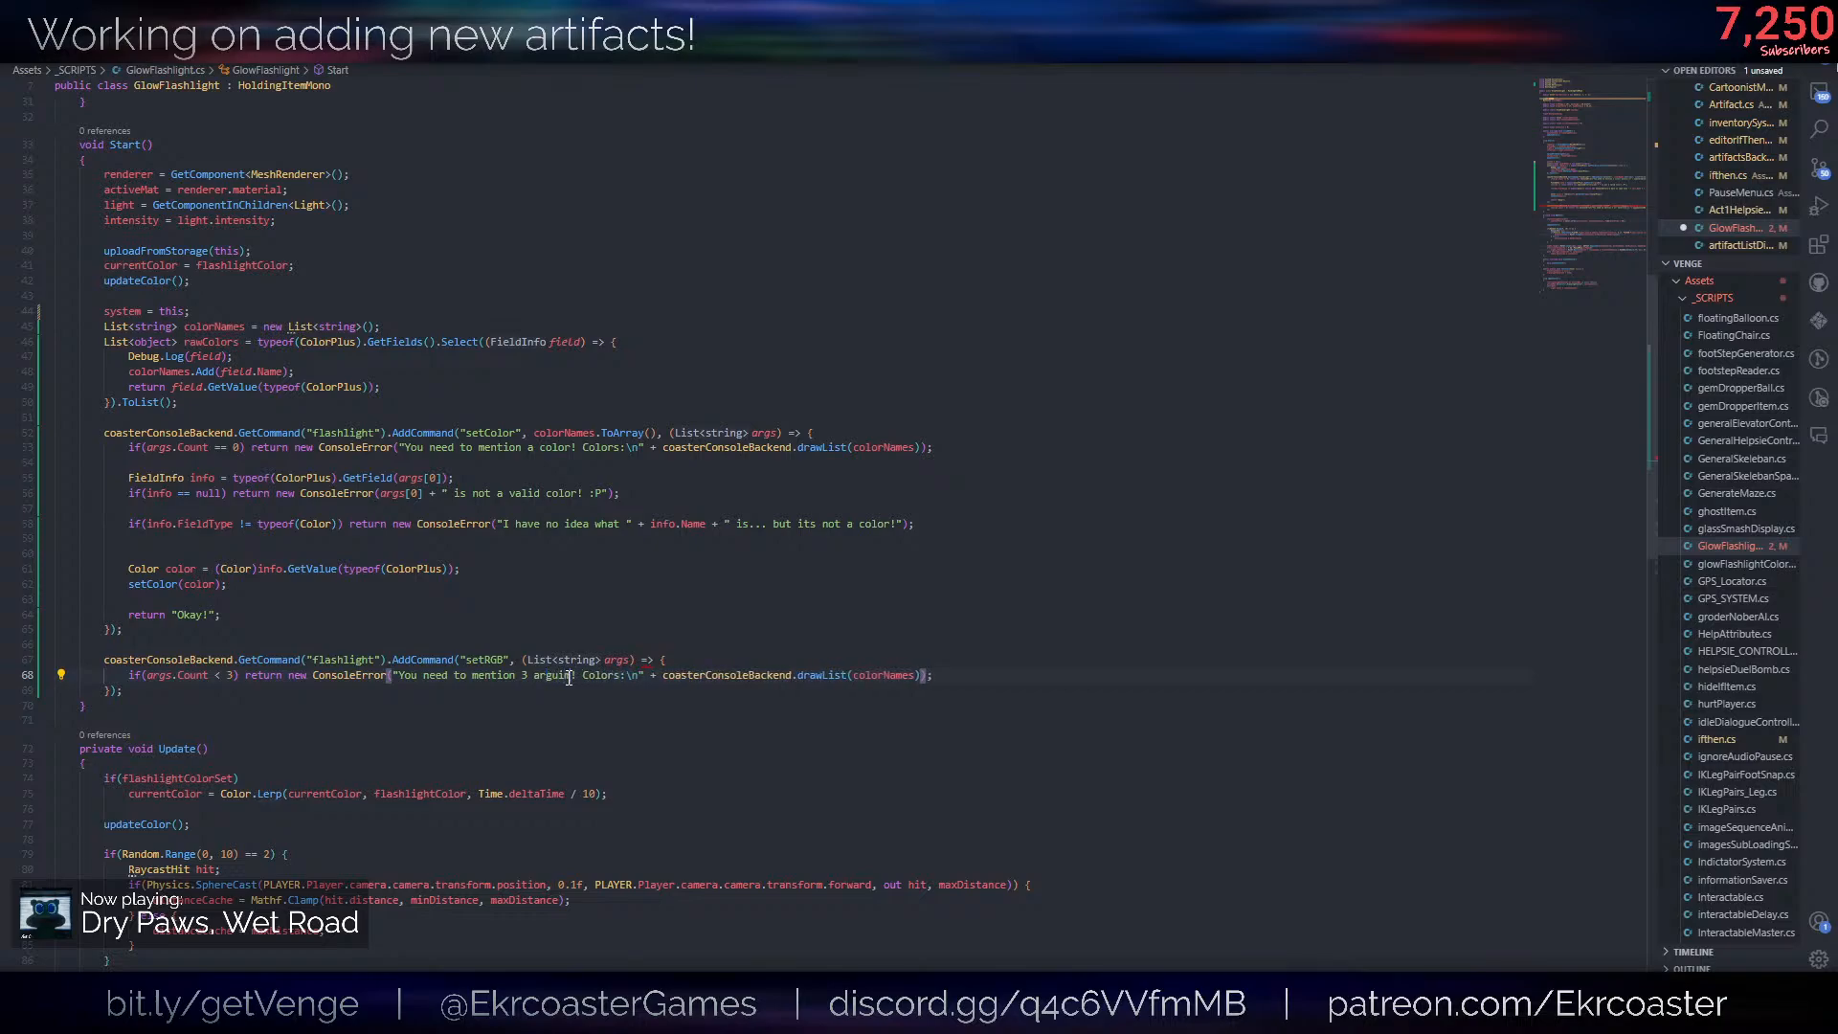
text(, g,)
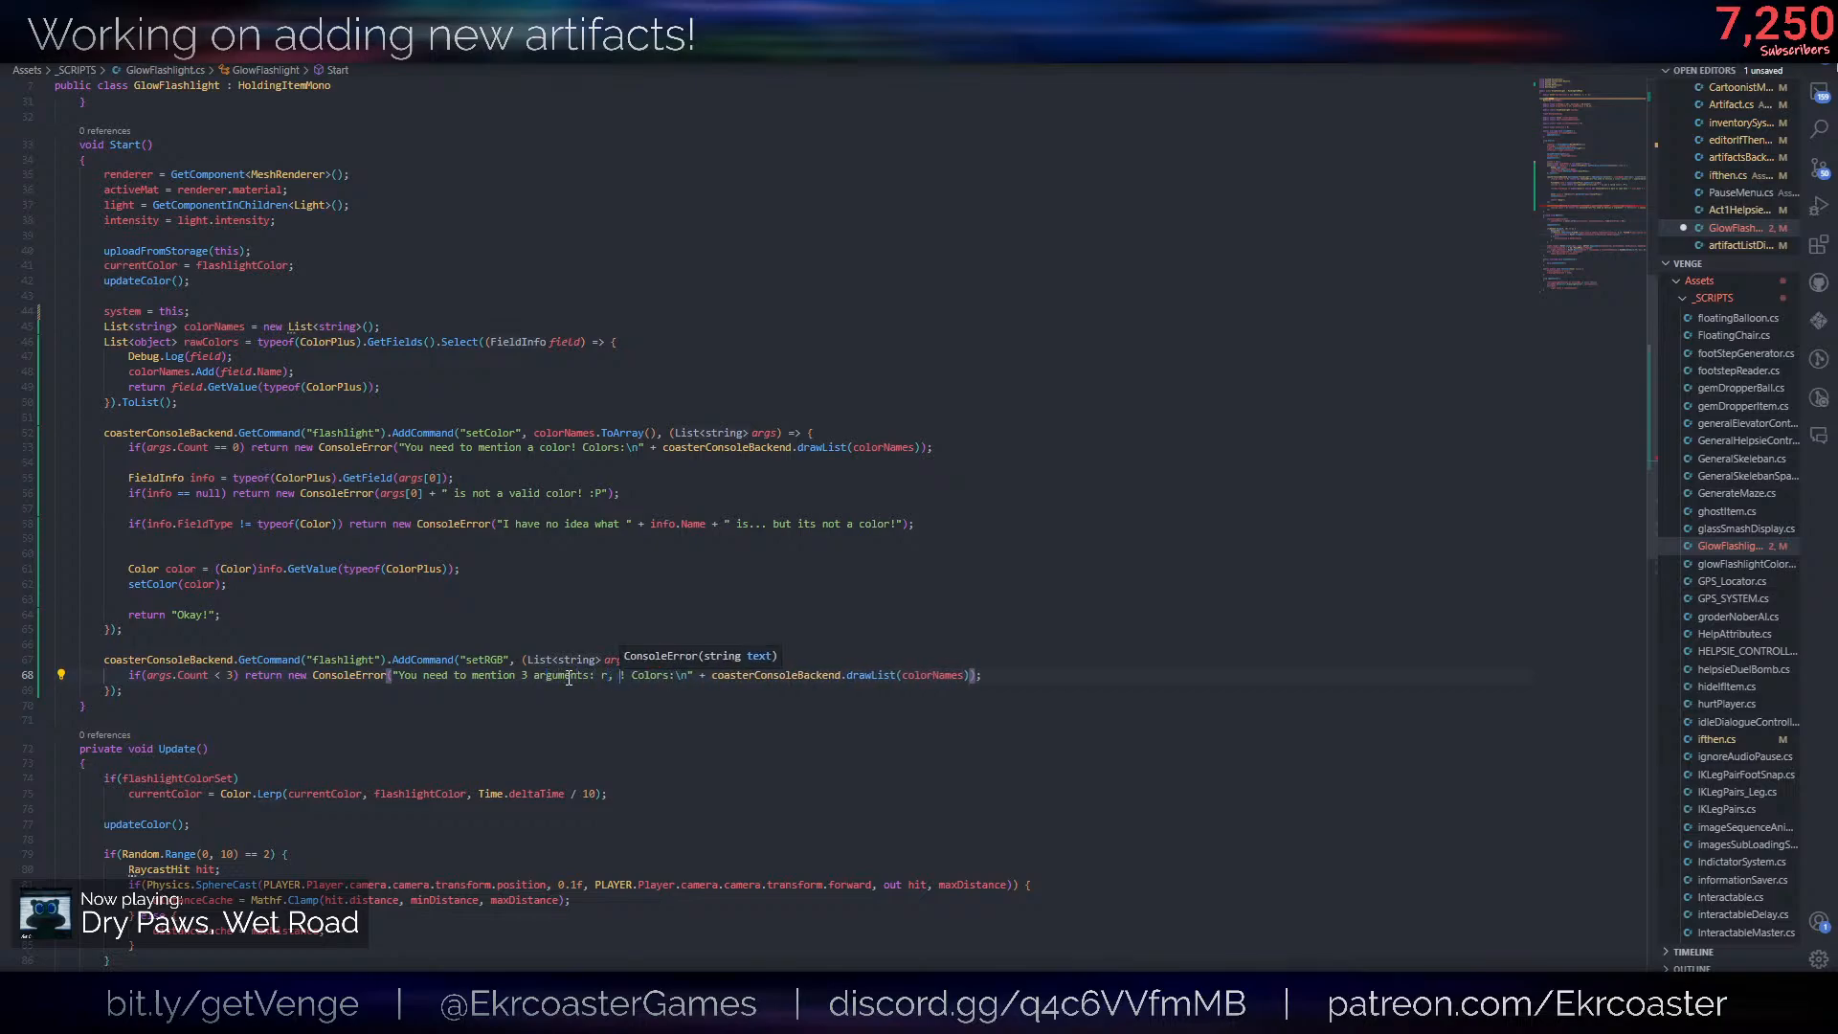
key(BackSpace)
key(BackSpace)
key(BackSpace)
key(BackSpace)
key(BackSpace)
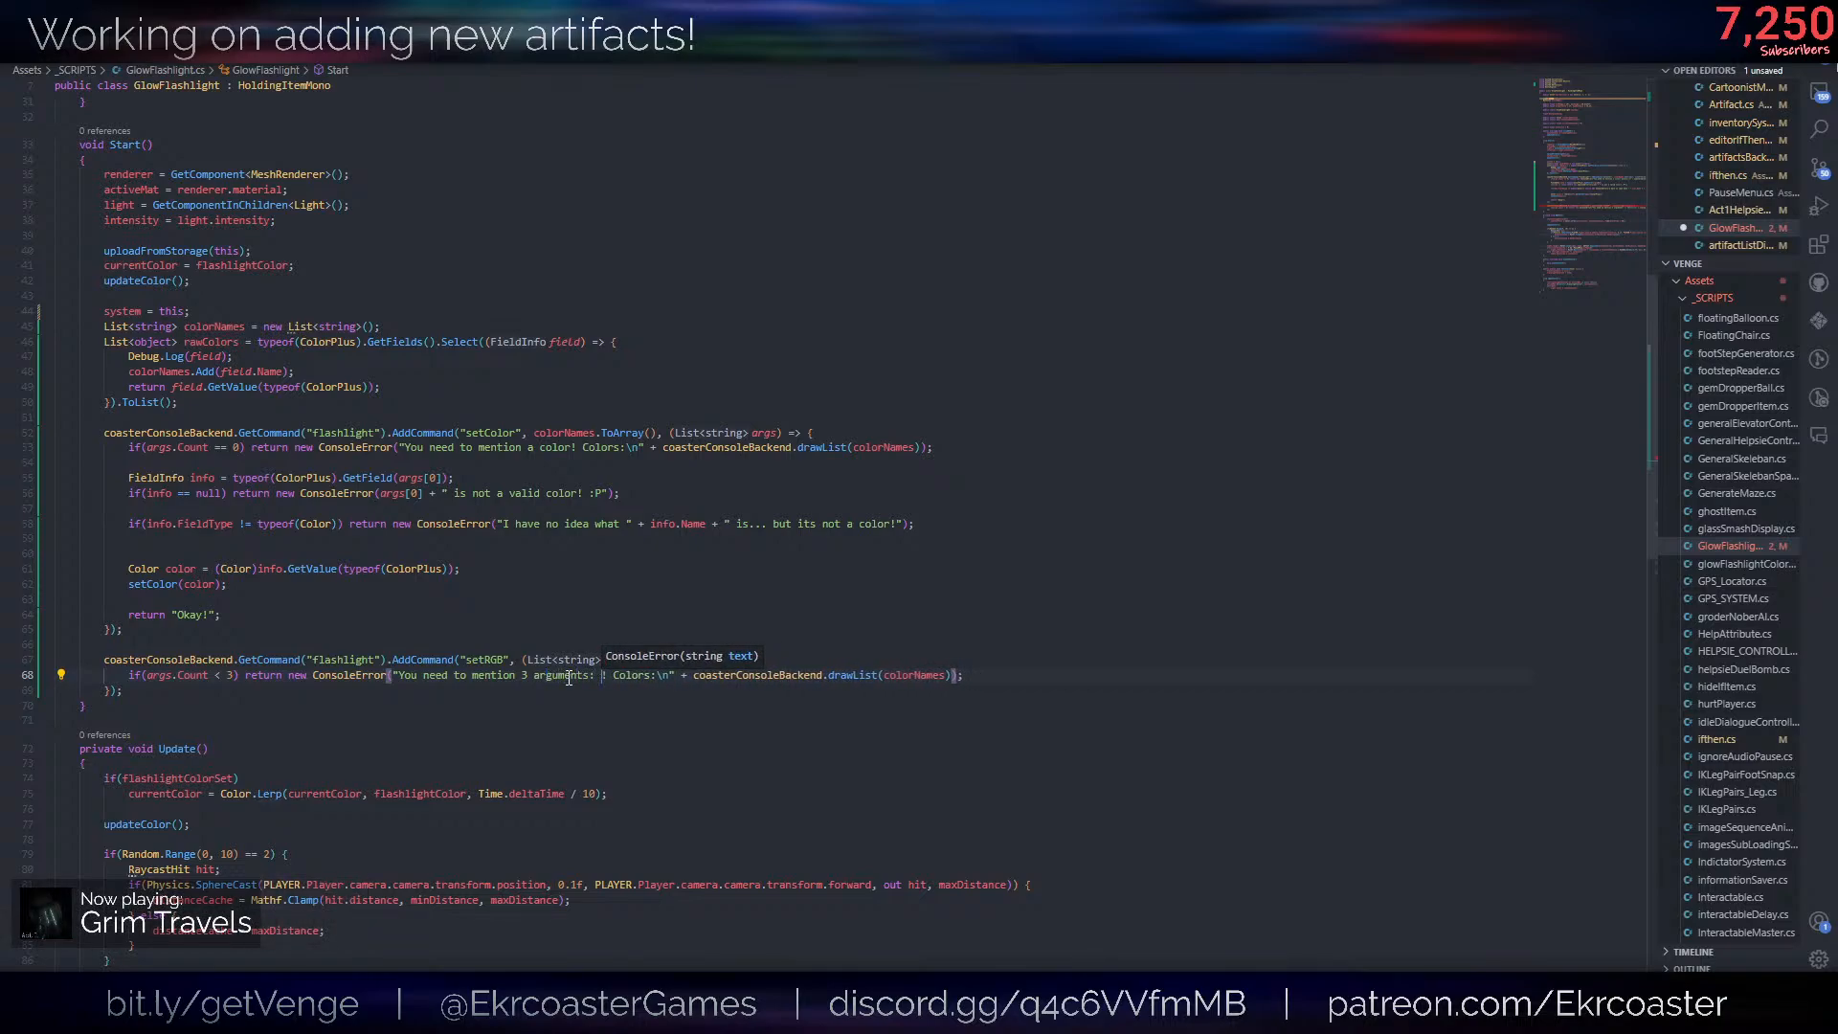
text(<r> <g)
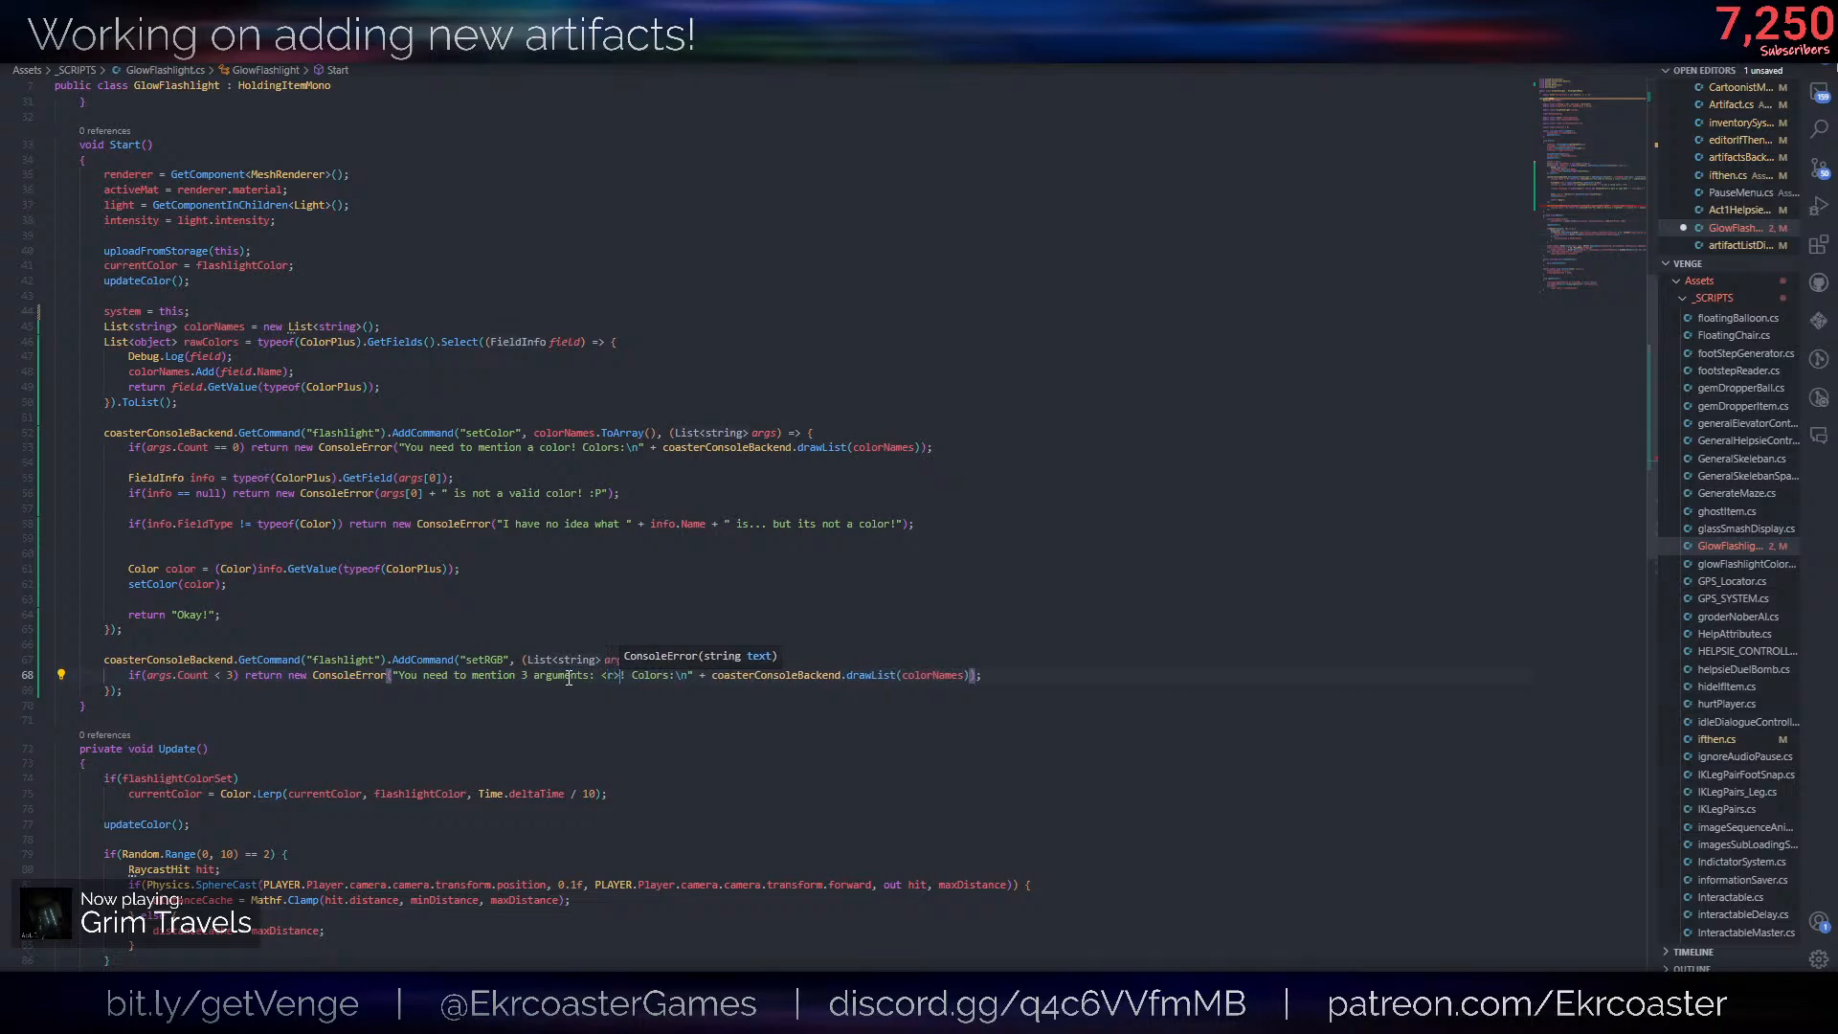
text(>)
text( <b>)
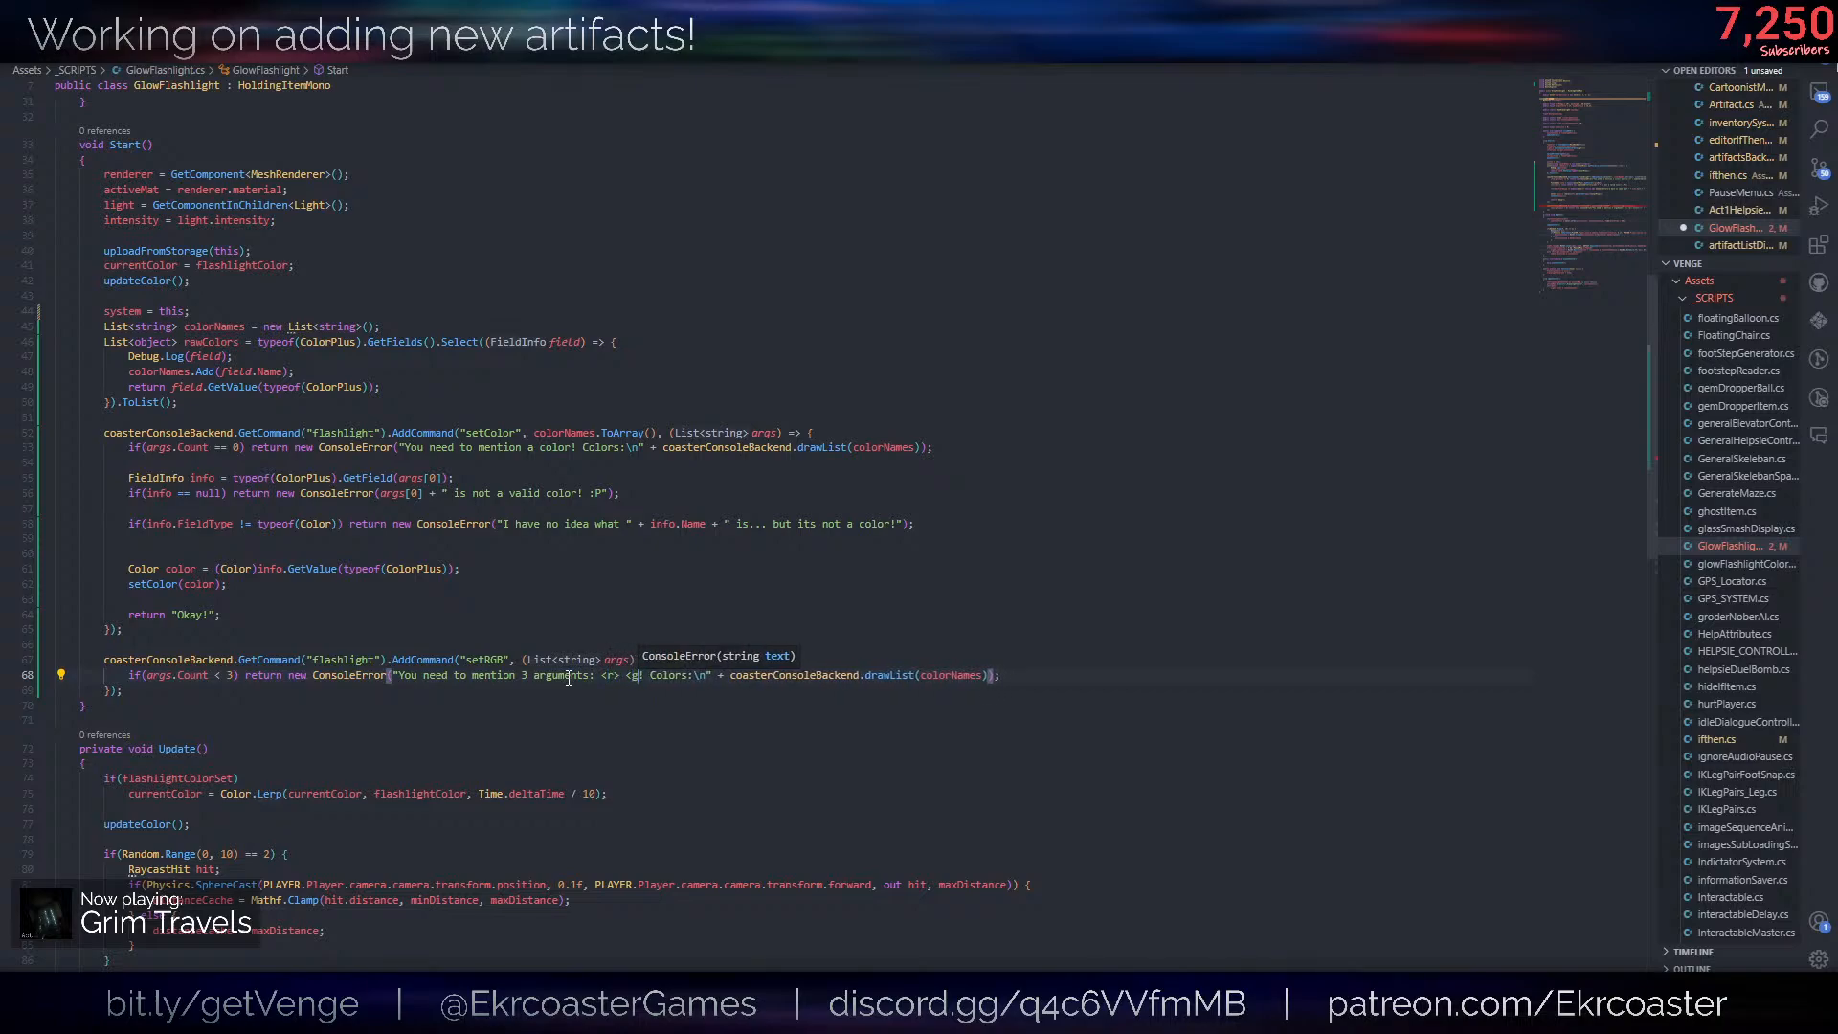
- Remove the Colors text and drawList call from the setRGB error, add a new line below it, and save the script
key(ctrl+shift+Right)
key(ctrl+shift+Right)
key(ctrl+shift+Right)
key(ctrl+shift+Right)
key(ctrl+shift+Right)
key(ctrl+shift+Right)
key(ctrl+shift+Right)
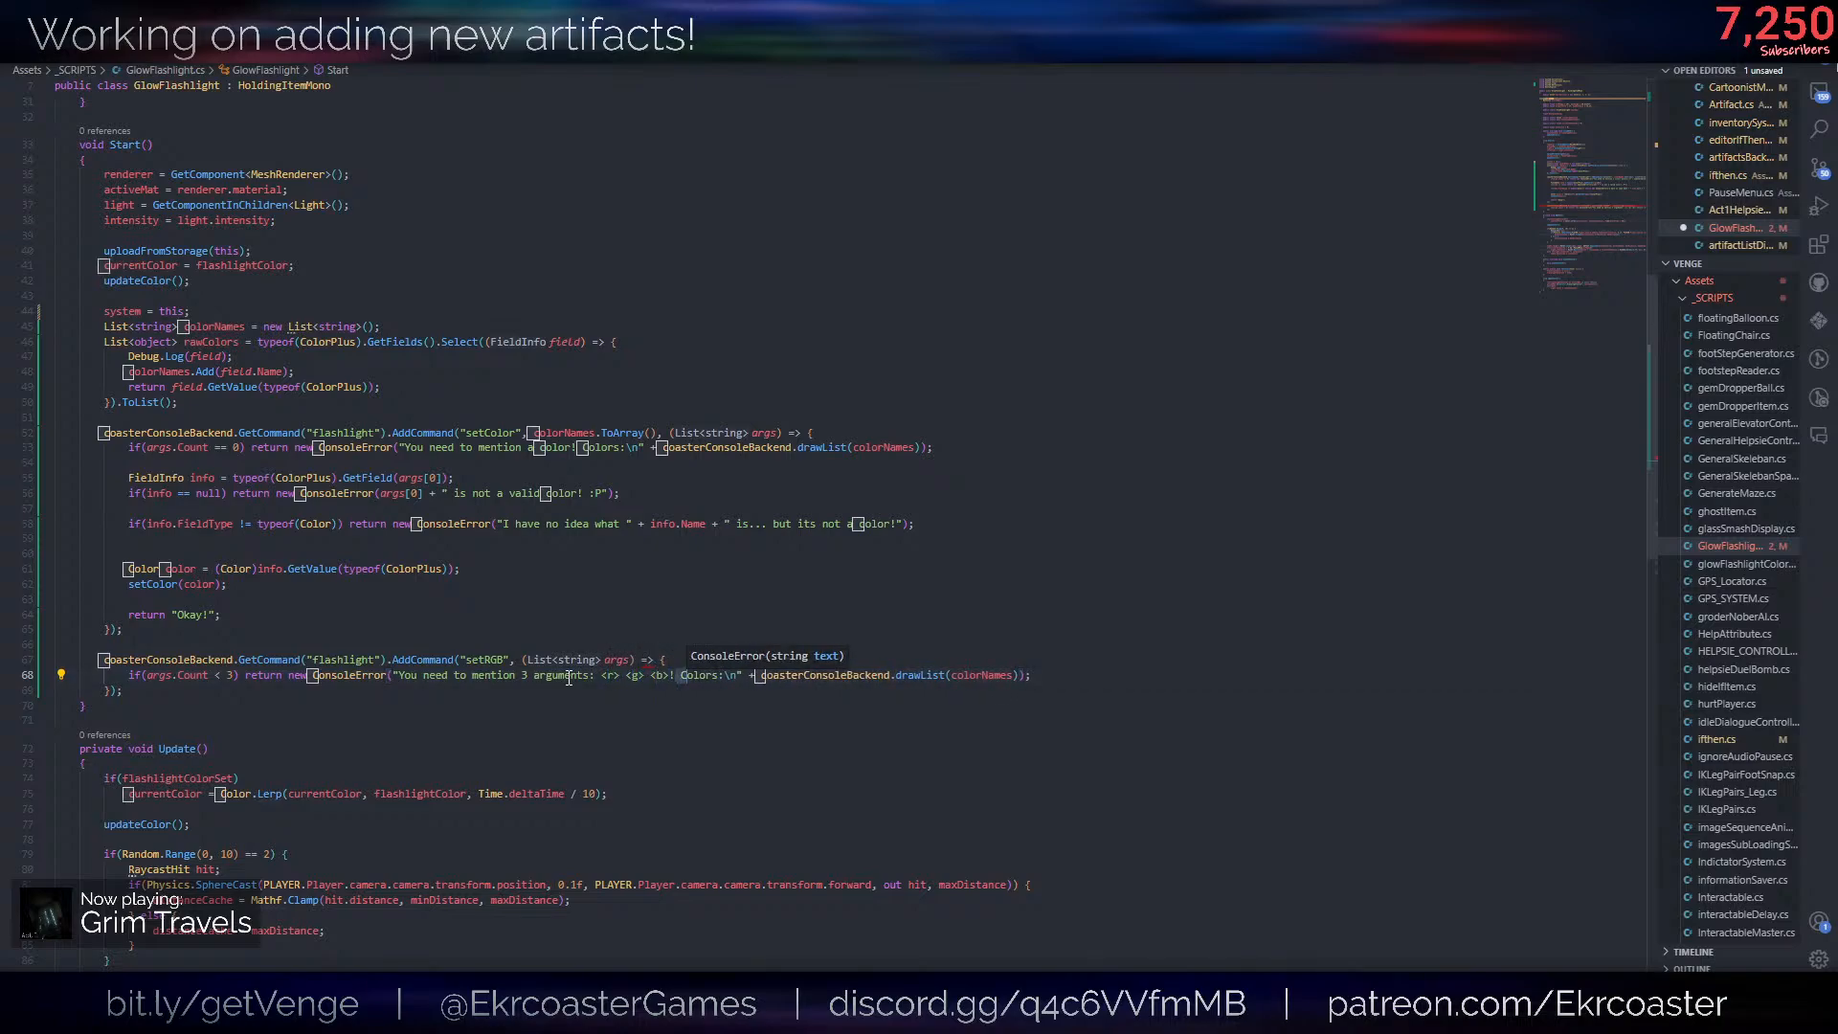
key(ctrl+shift+Right)
key(ctrl+shift+Right)
key(ctrl+shift+Right)
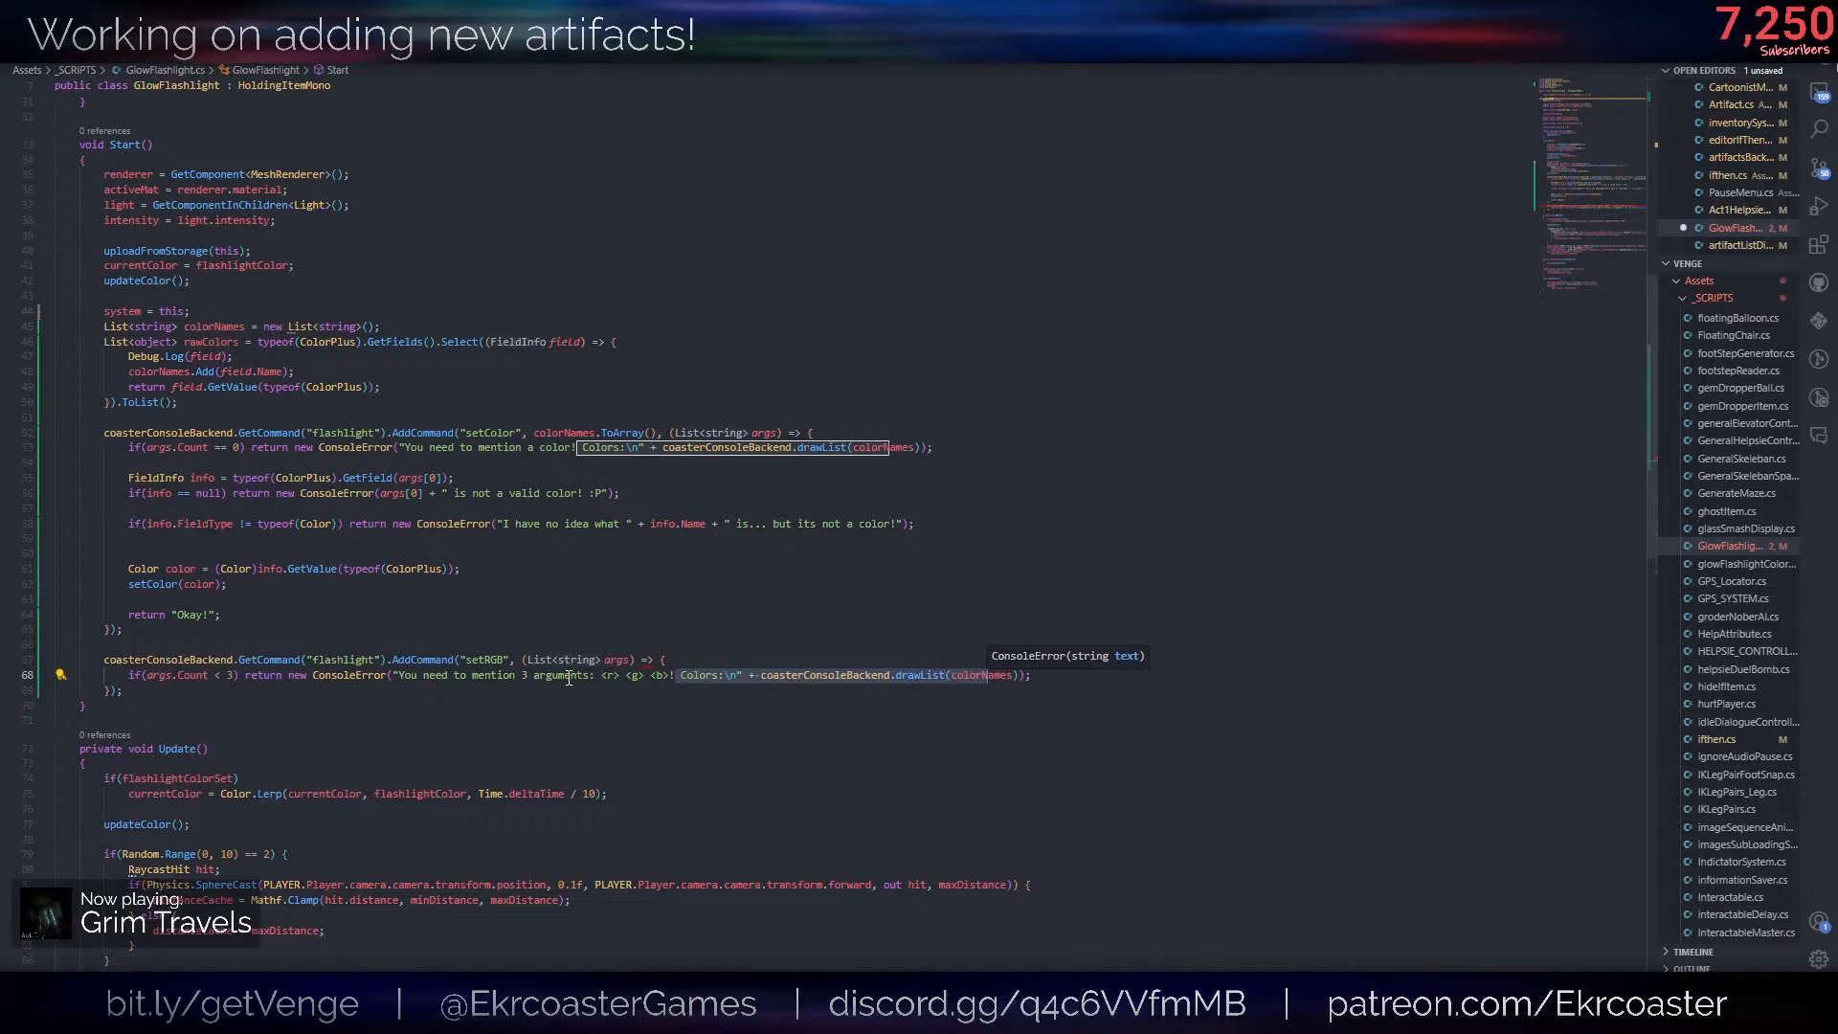
key(BackSpace)
text(")
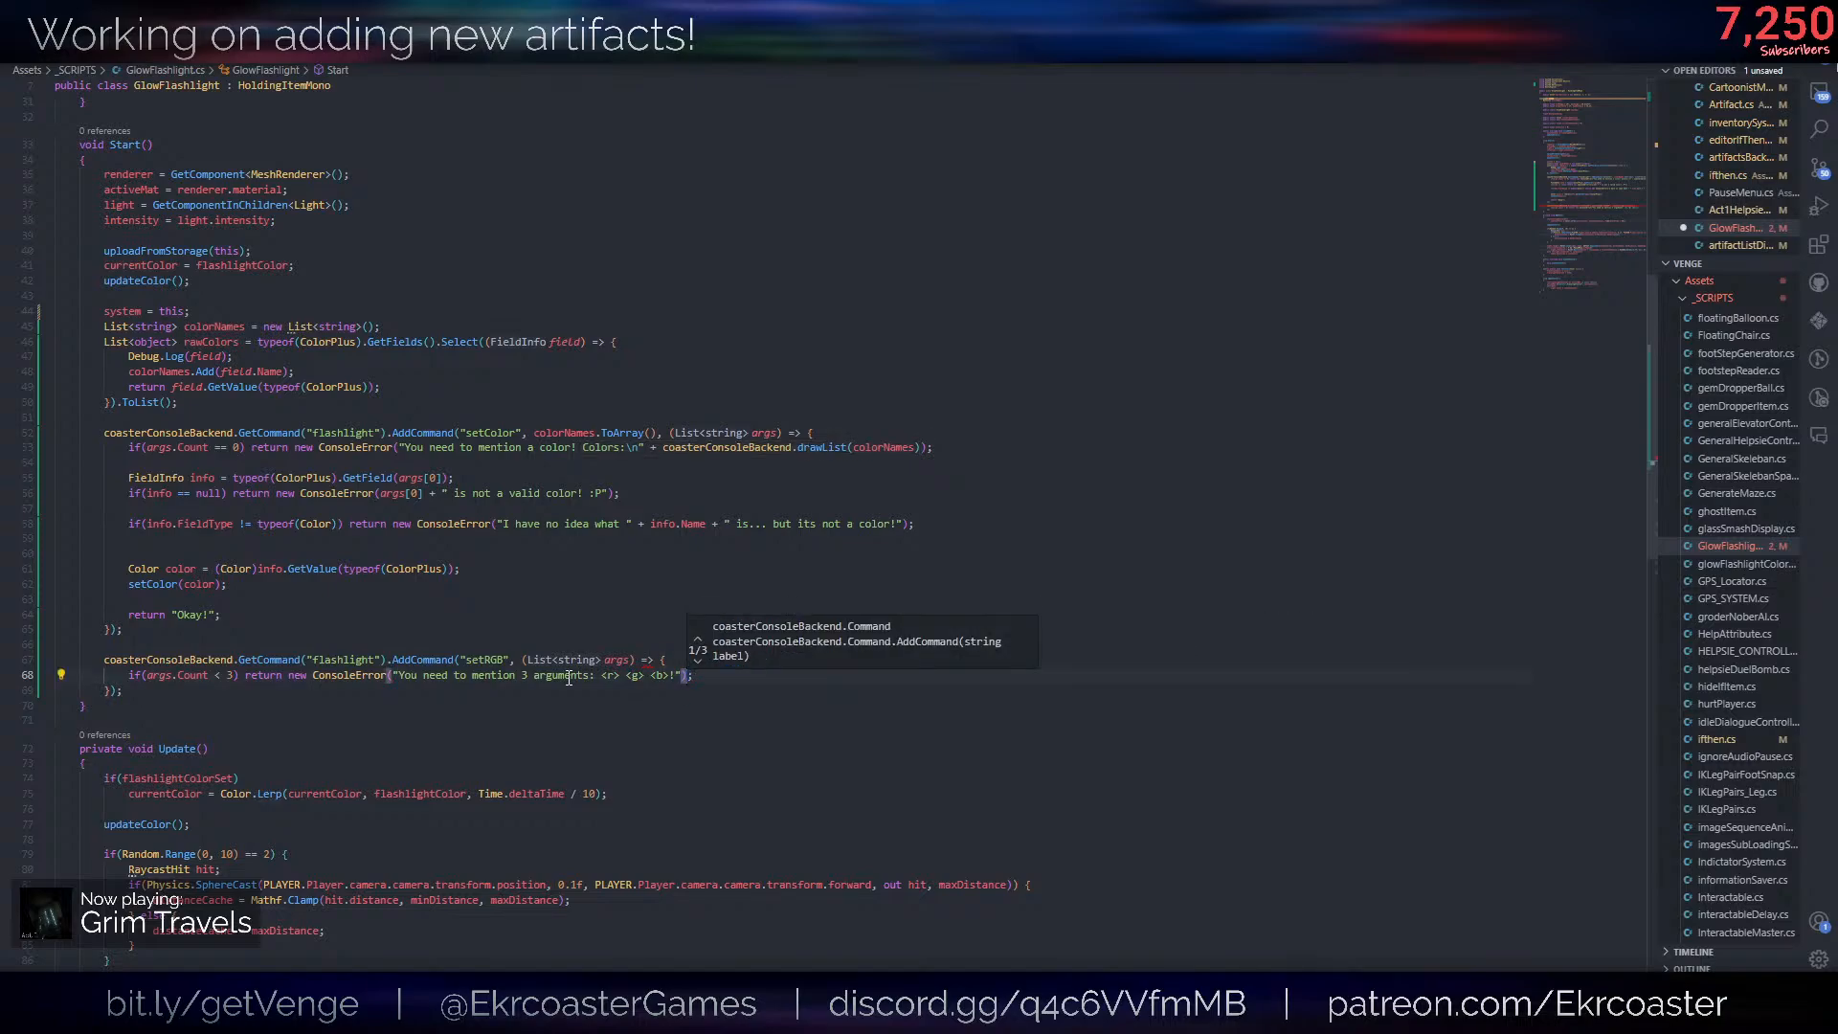
key(End)
key(Return)
key(ctrl+s)
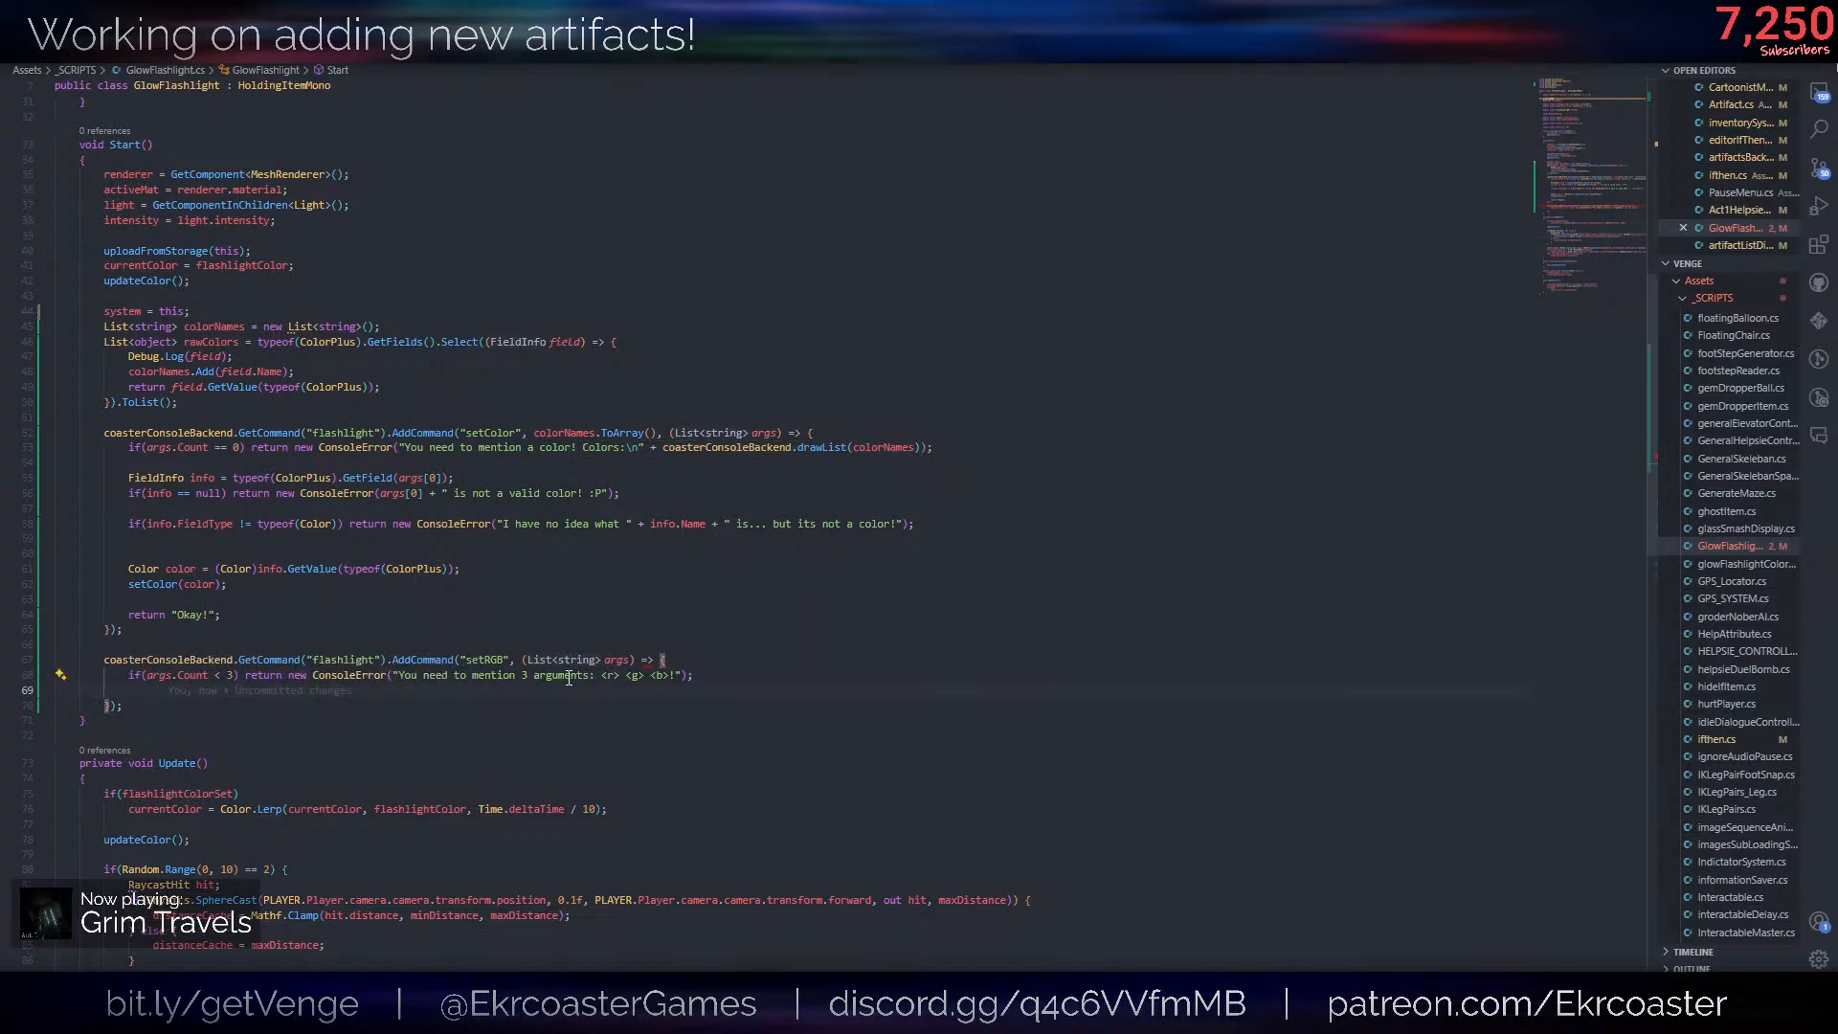
- Declare int variables r, g and b, each set to 0, in the setRGB callback with a blank line after them
text(int r = 0;)
key(Return)
text(int g = )
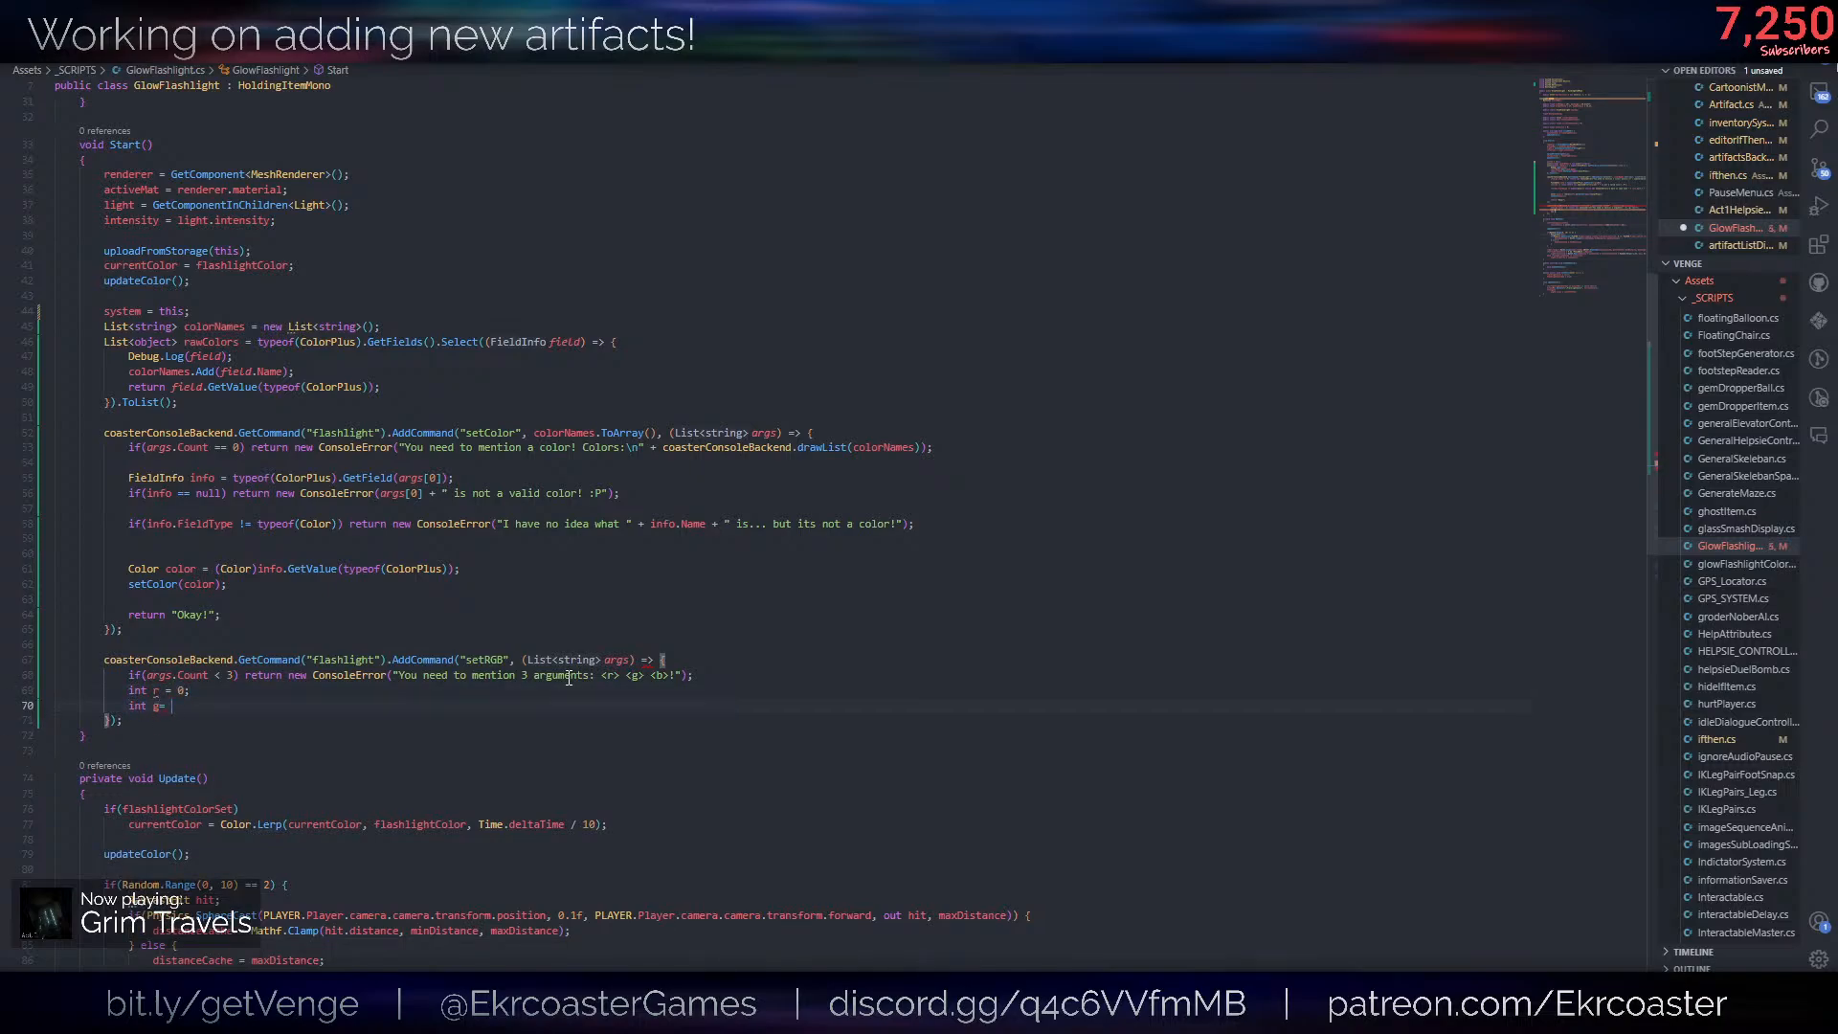
text(0;)
key(Return)
text(in)
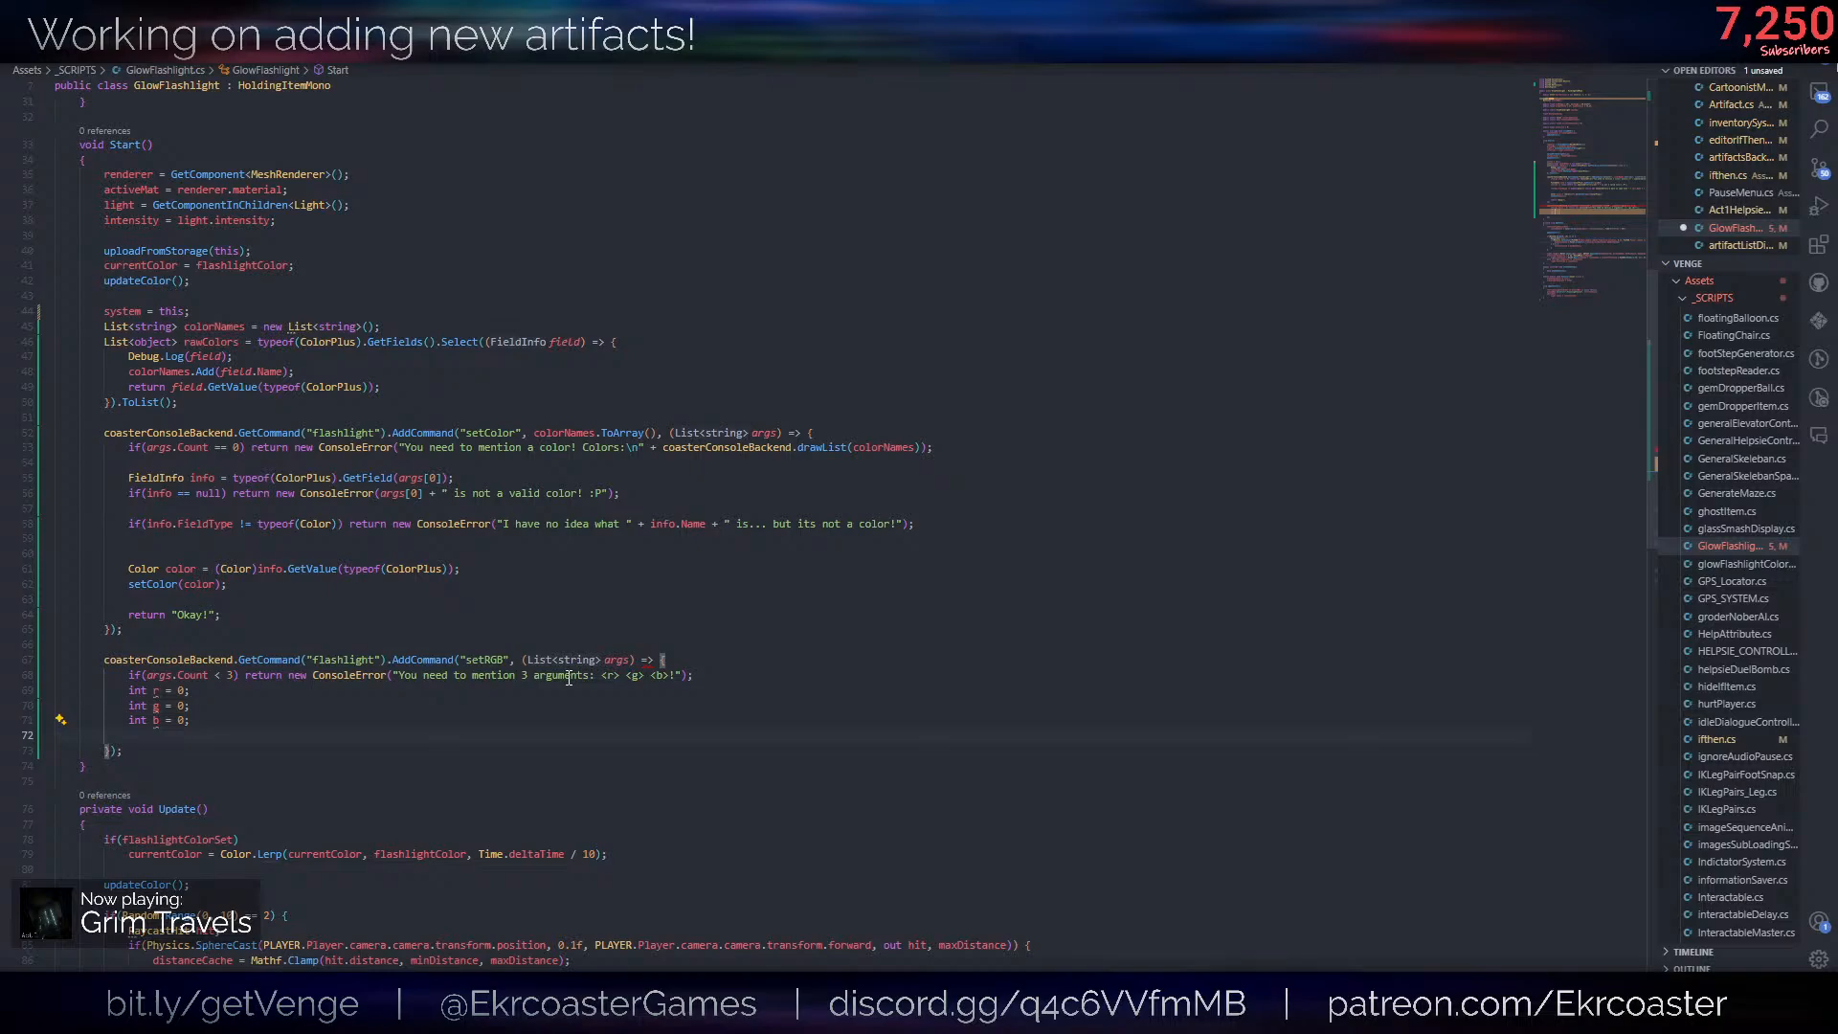
key(Return)
text(idleDialogueController())
key(ctrl+z)
key(ctrl+z)
key(ctrl+y)
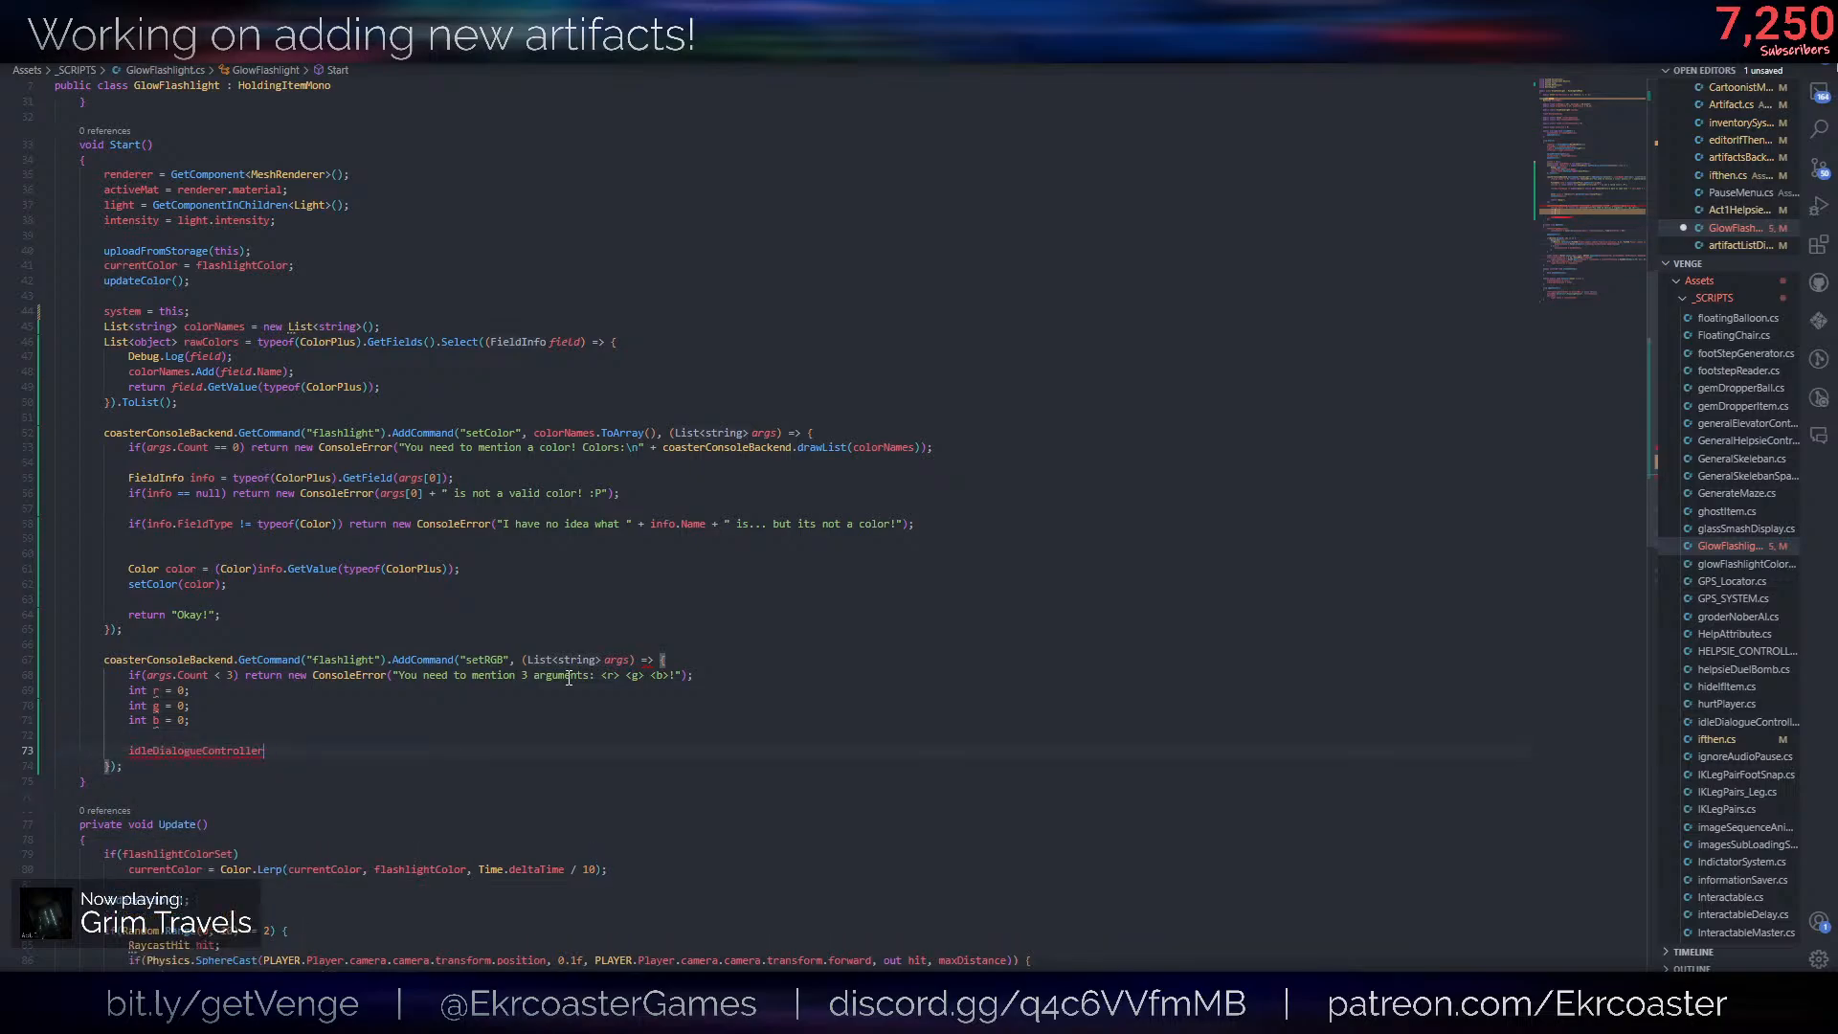
key(shift+Home)
key(BackSpace)
- Start a negated int.TryParse check on args[0] with out r in the setRGB callback
text(if(!)
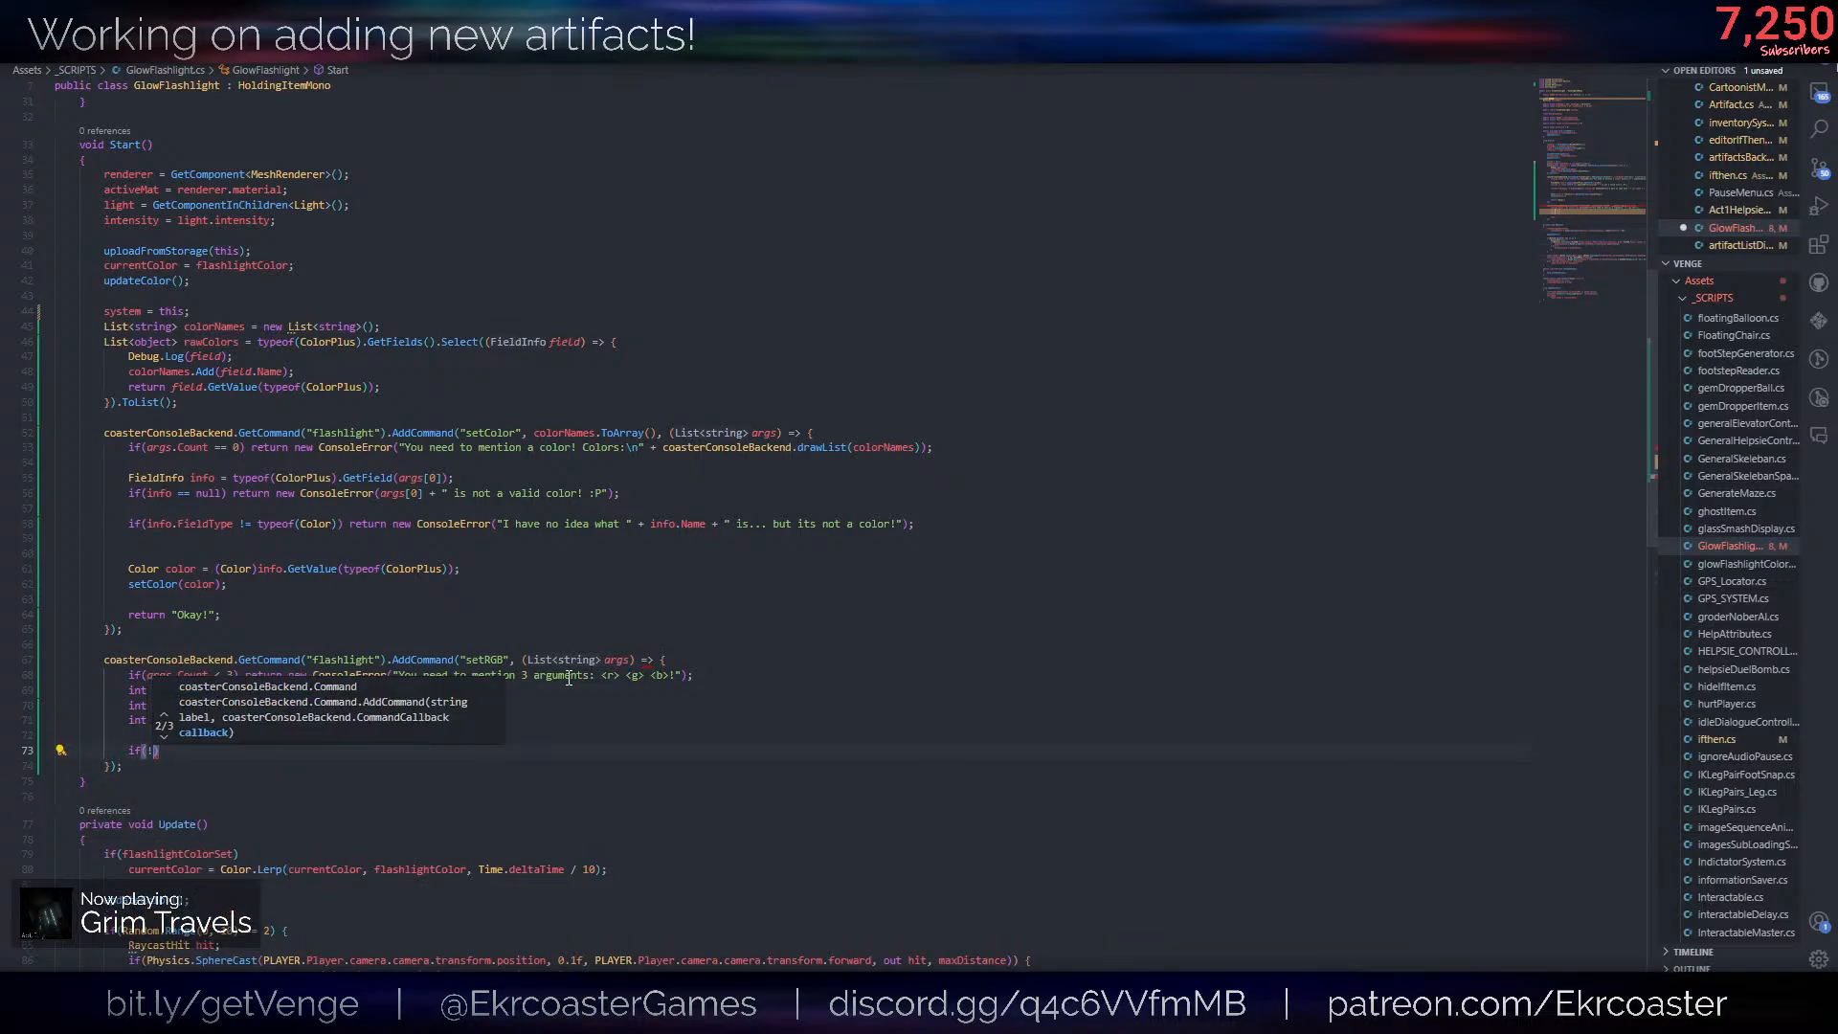
text(int.p)
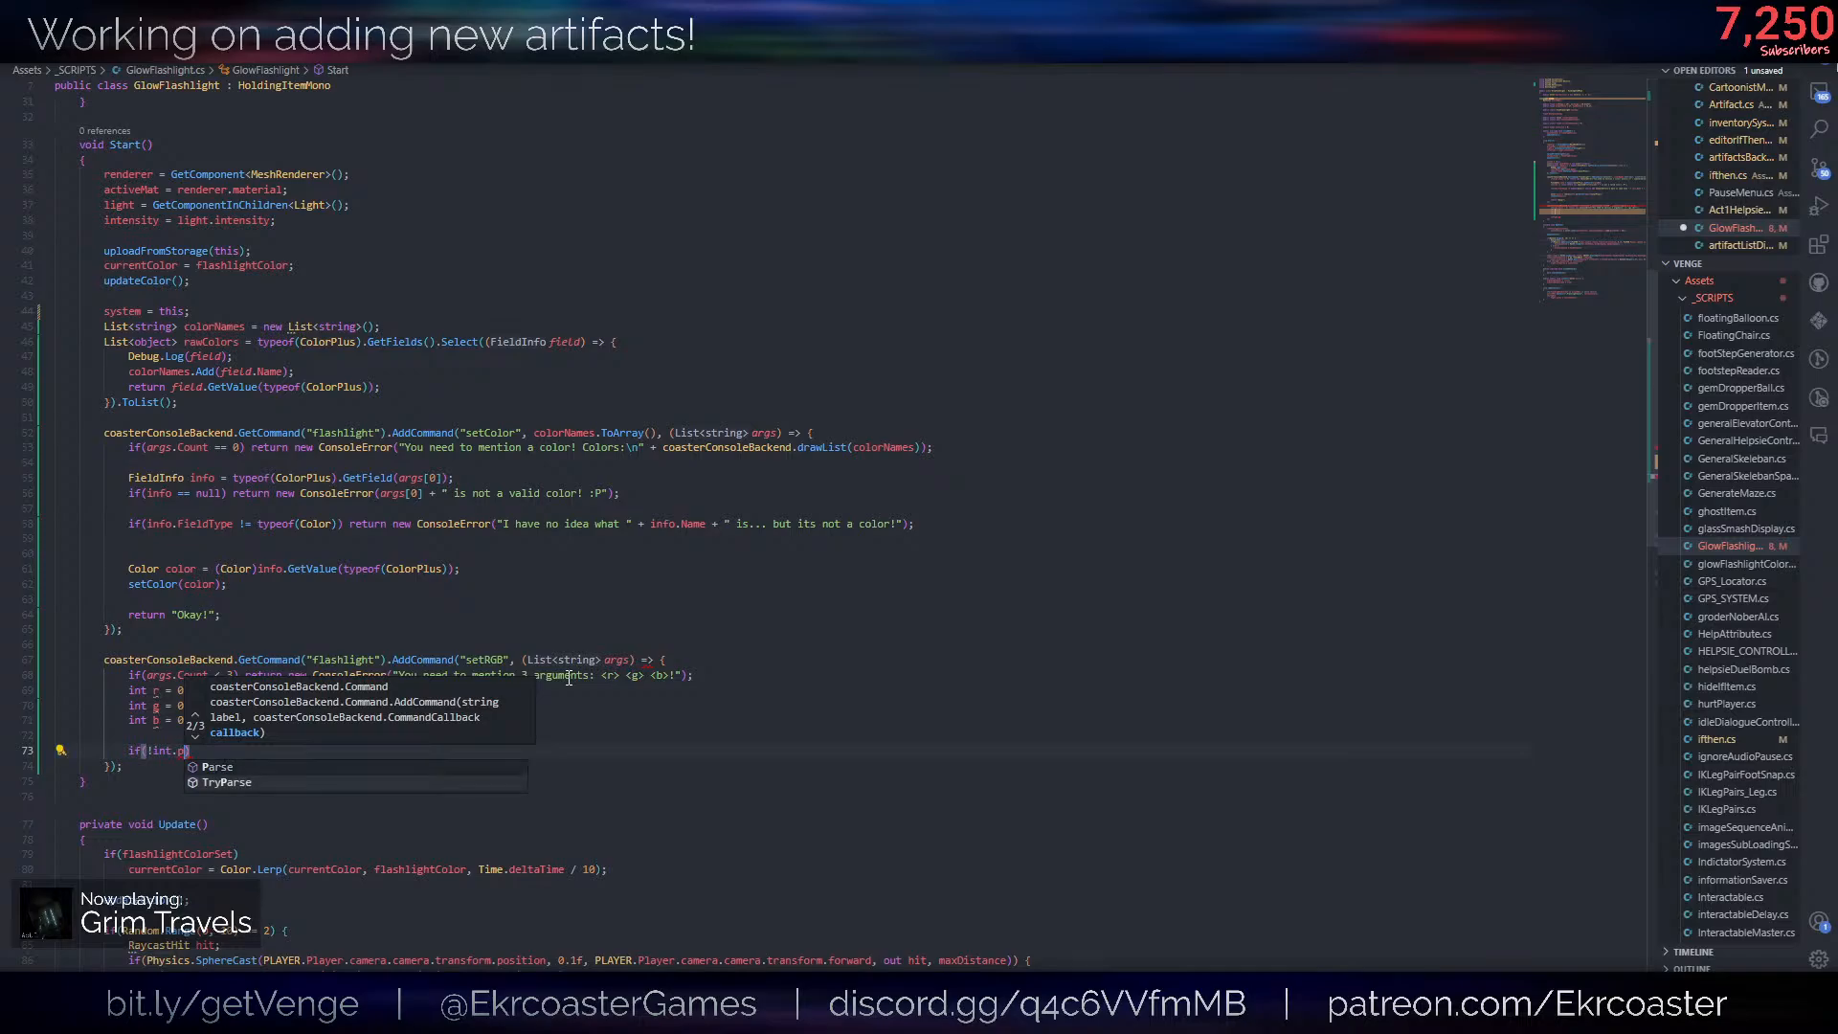
text(TryParse(args[)
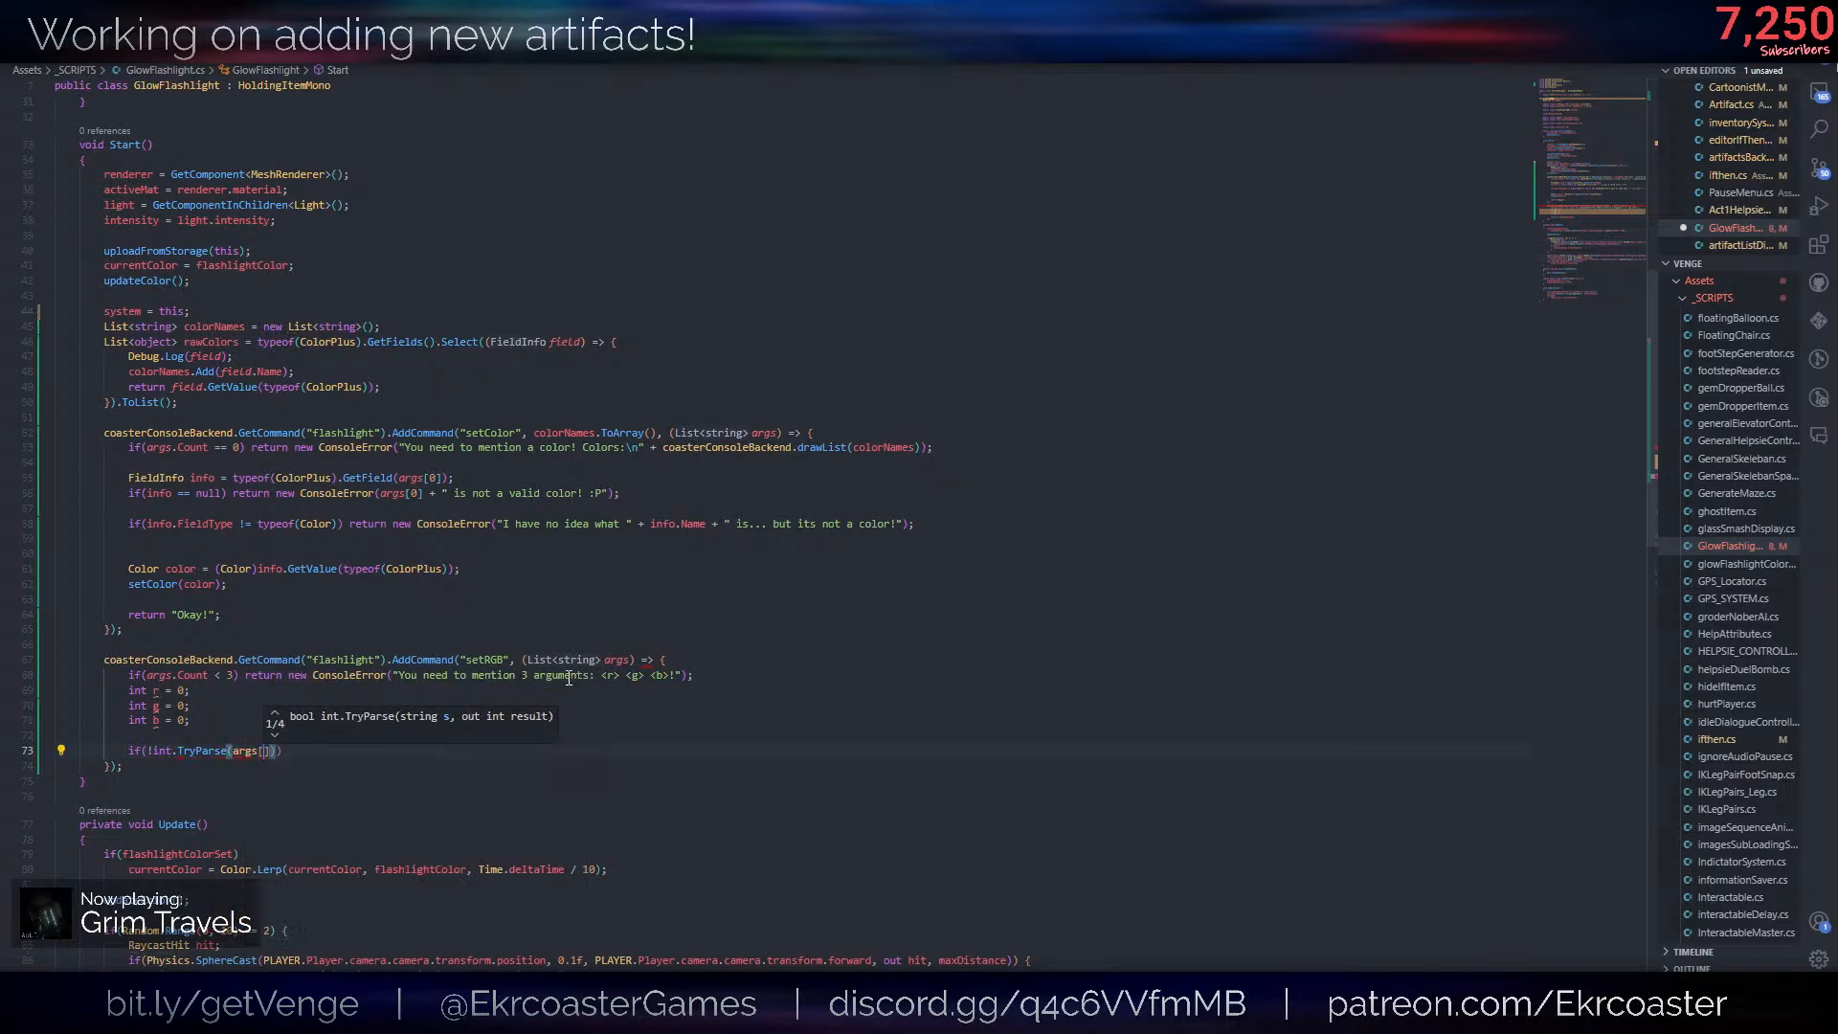
text(0], r)
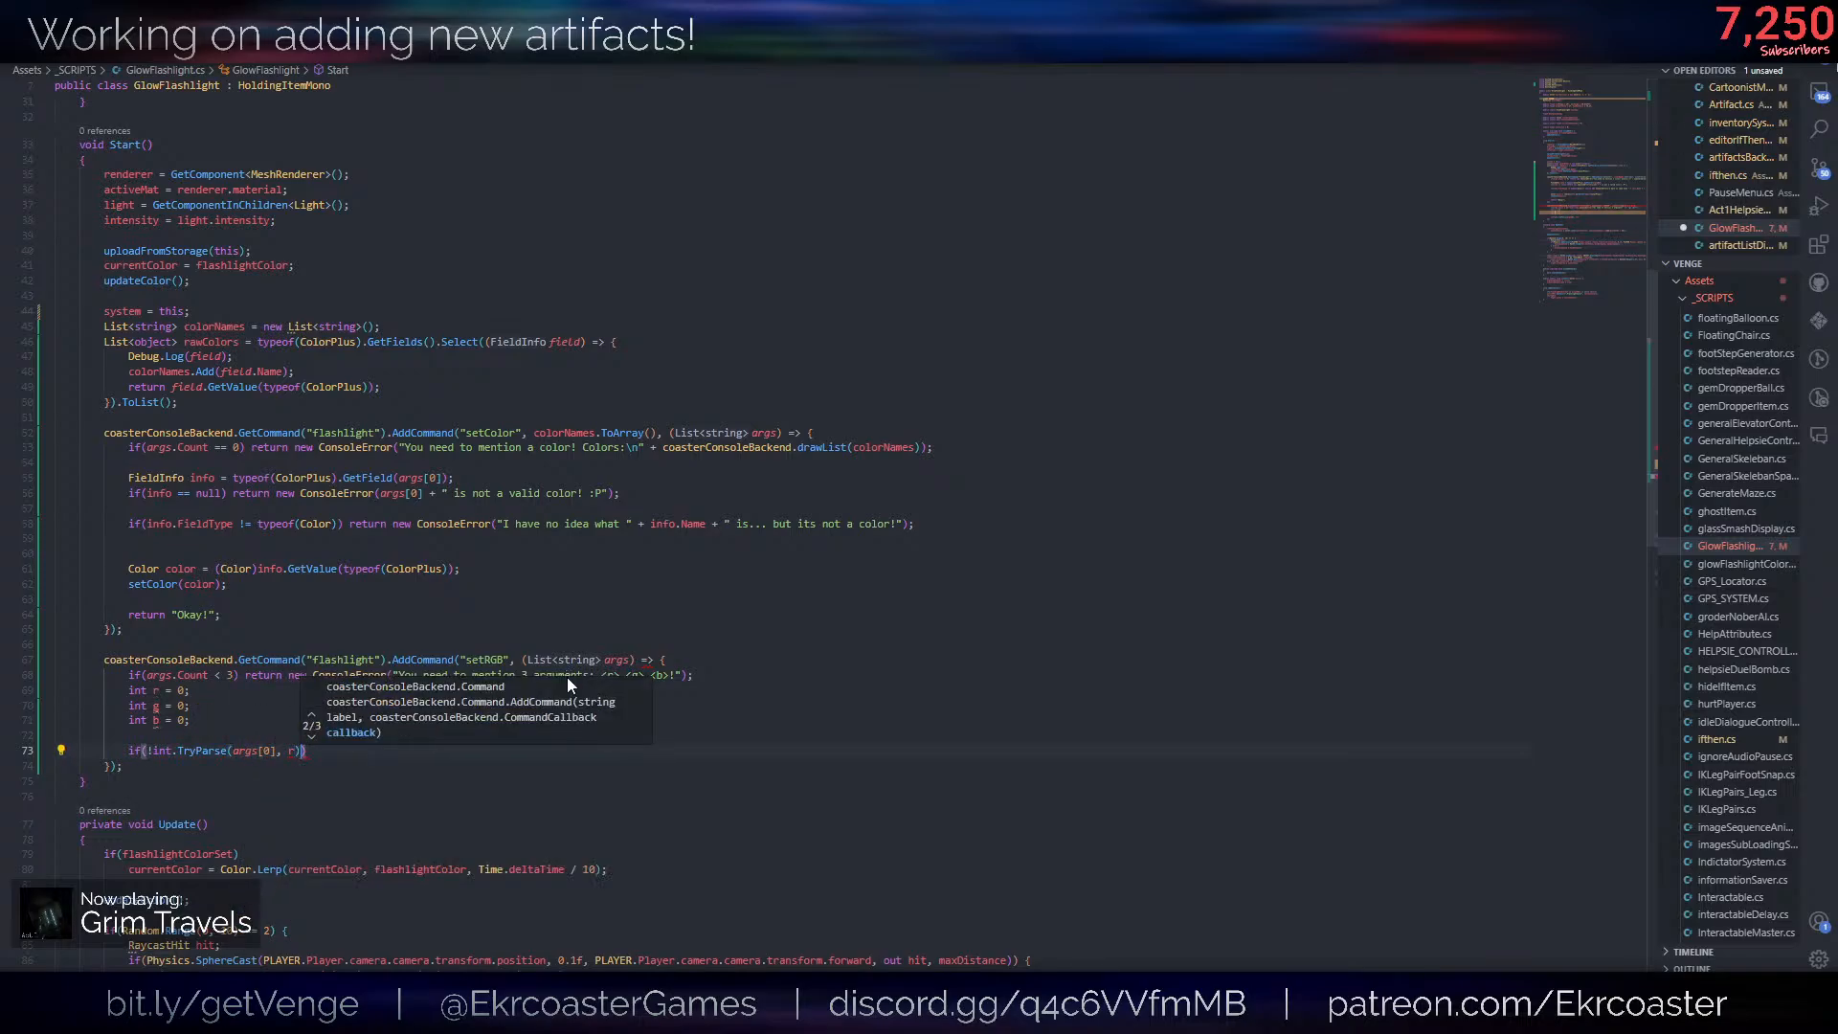
key(BackSpace)
key(BackSpace)
text(out r) ==)
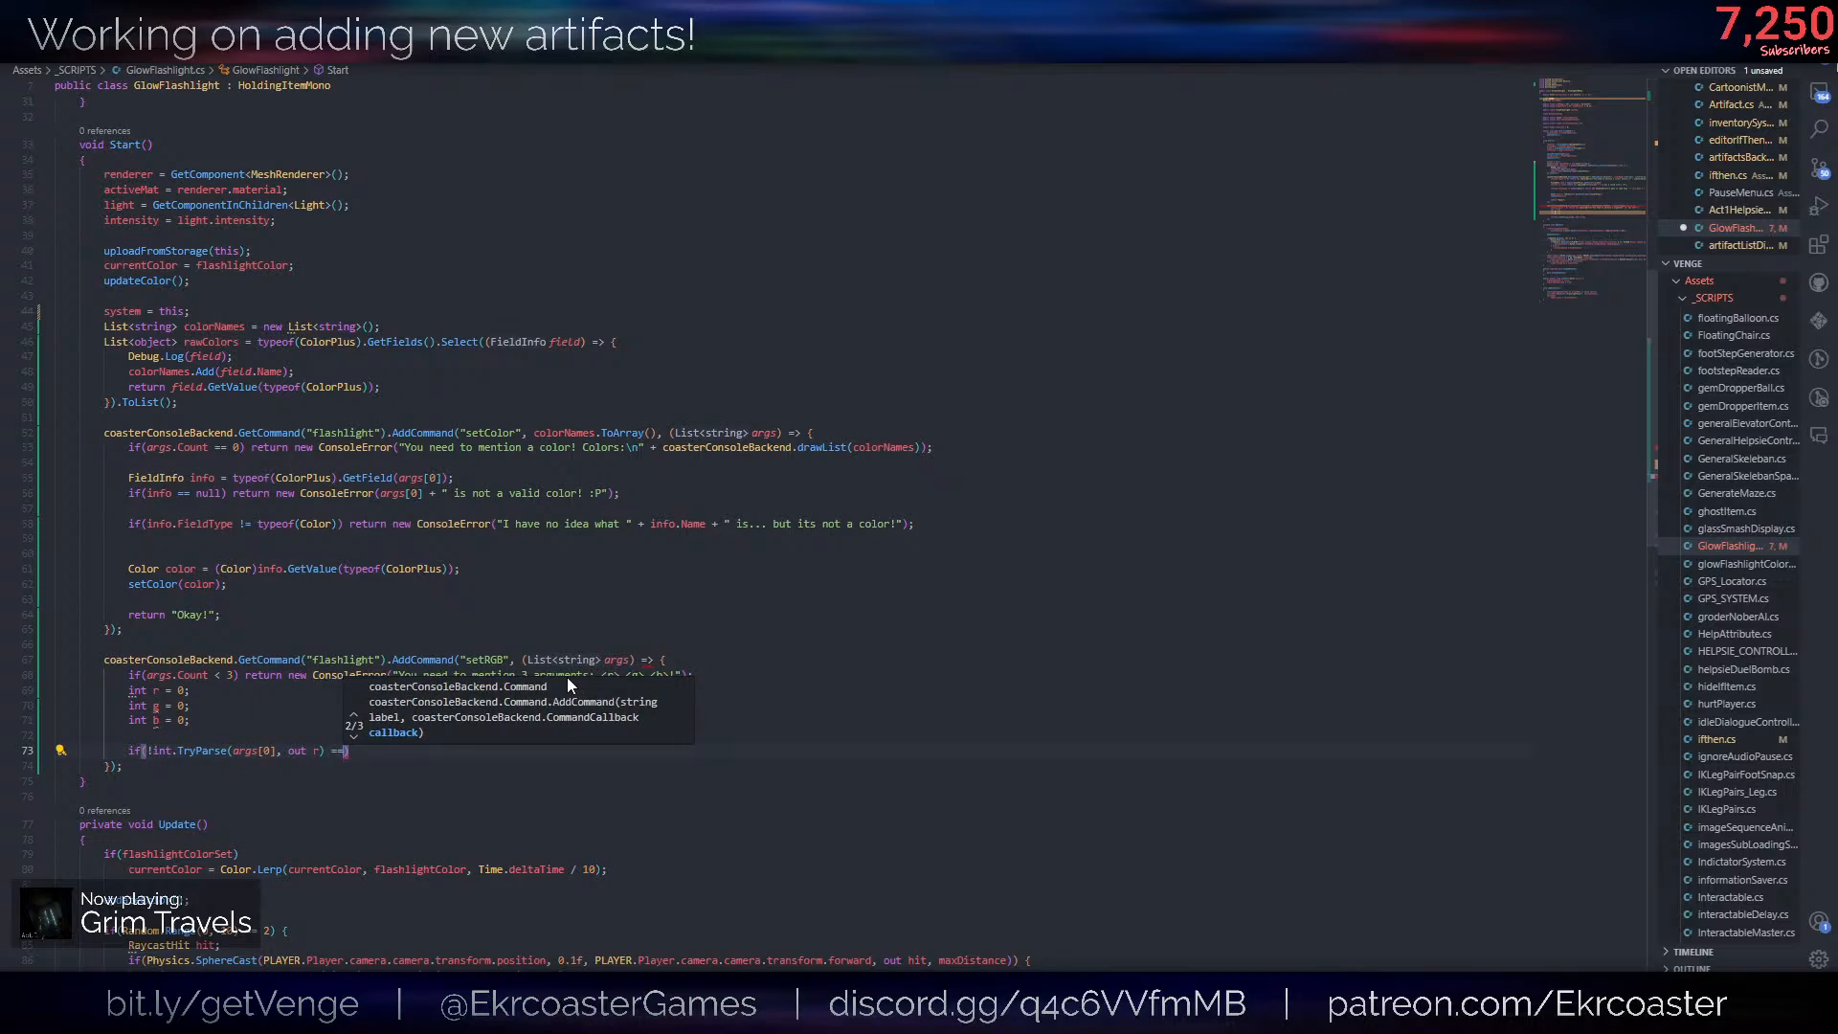
- Delete the r, g and b variable declarations and the blank line above the TryParse check
key(Up)
key(Up)
key(Up)
key(Up)
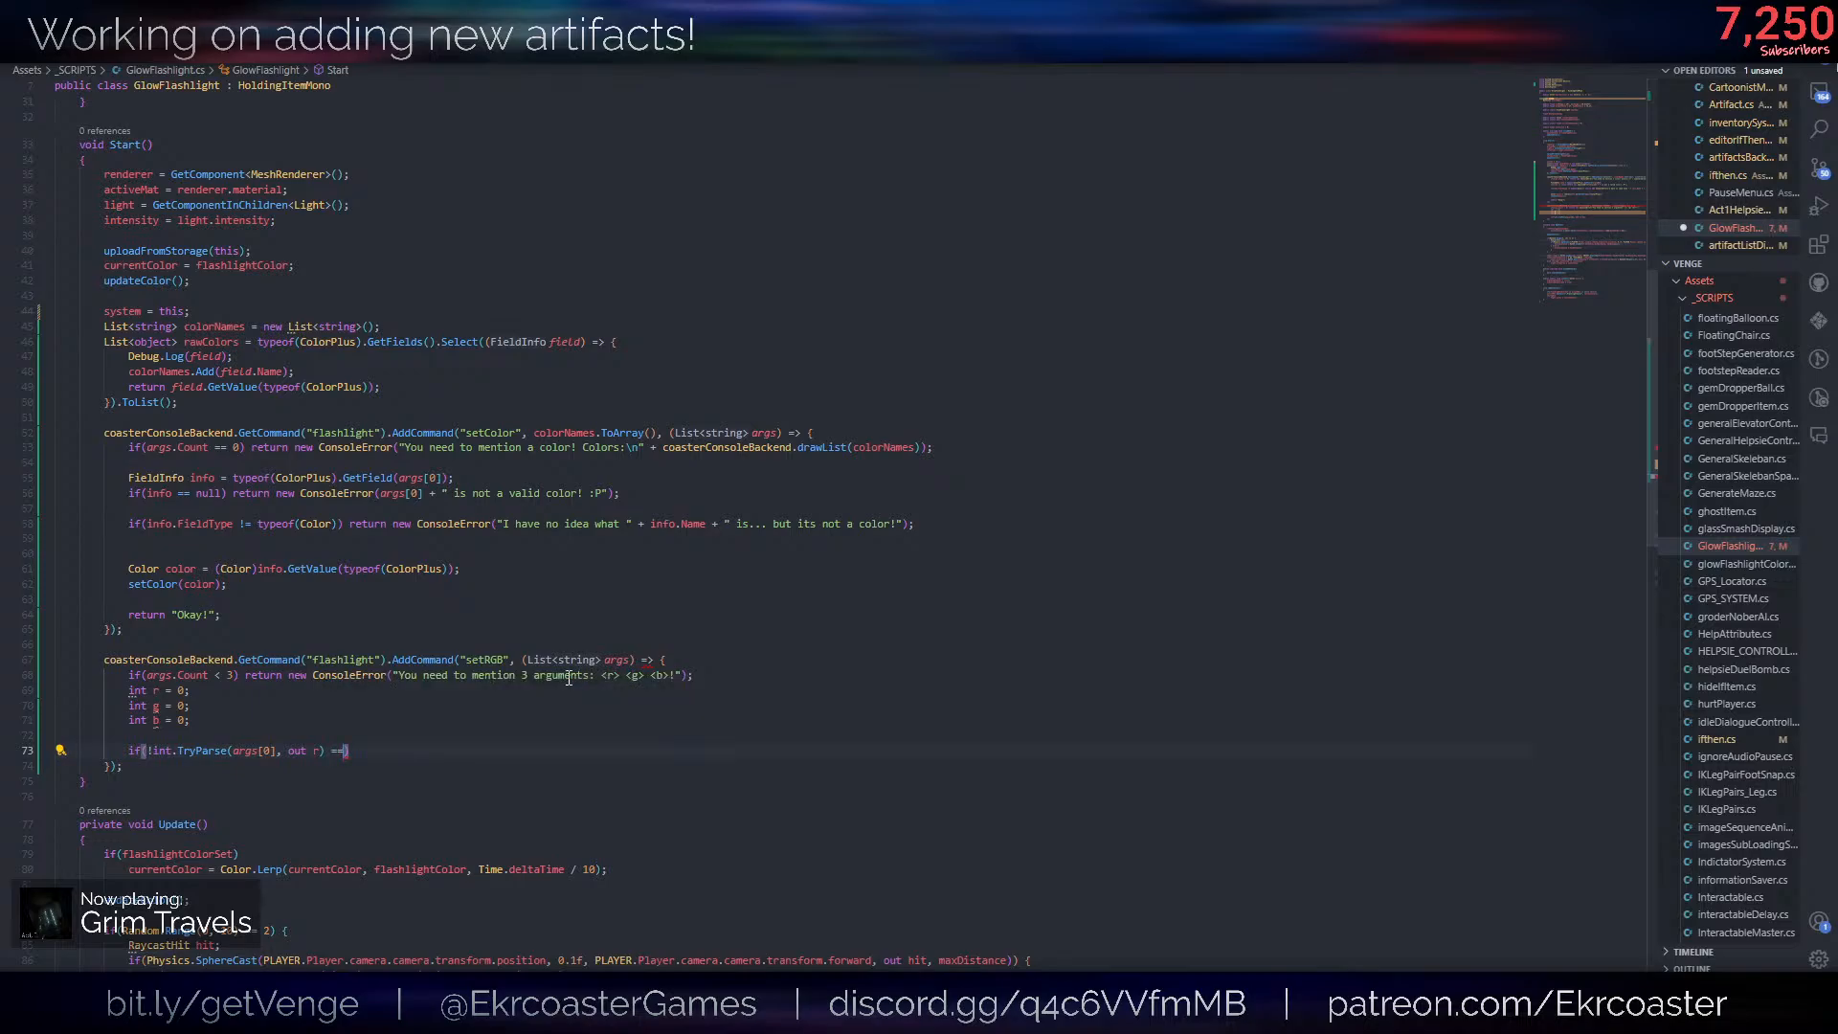
key(ctrl+shift+k)
key(ctrl+shift+k)
key(ctrl+shift+k)
key(ctrl+shift+k)
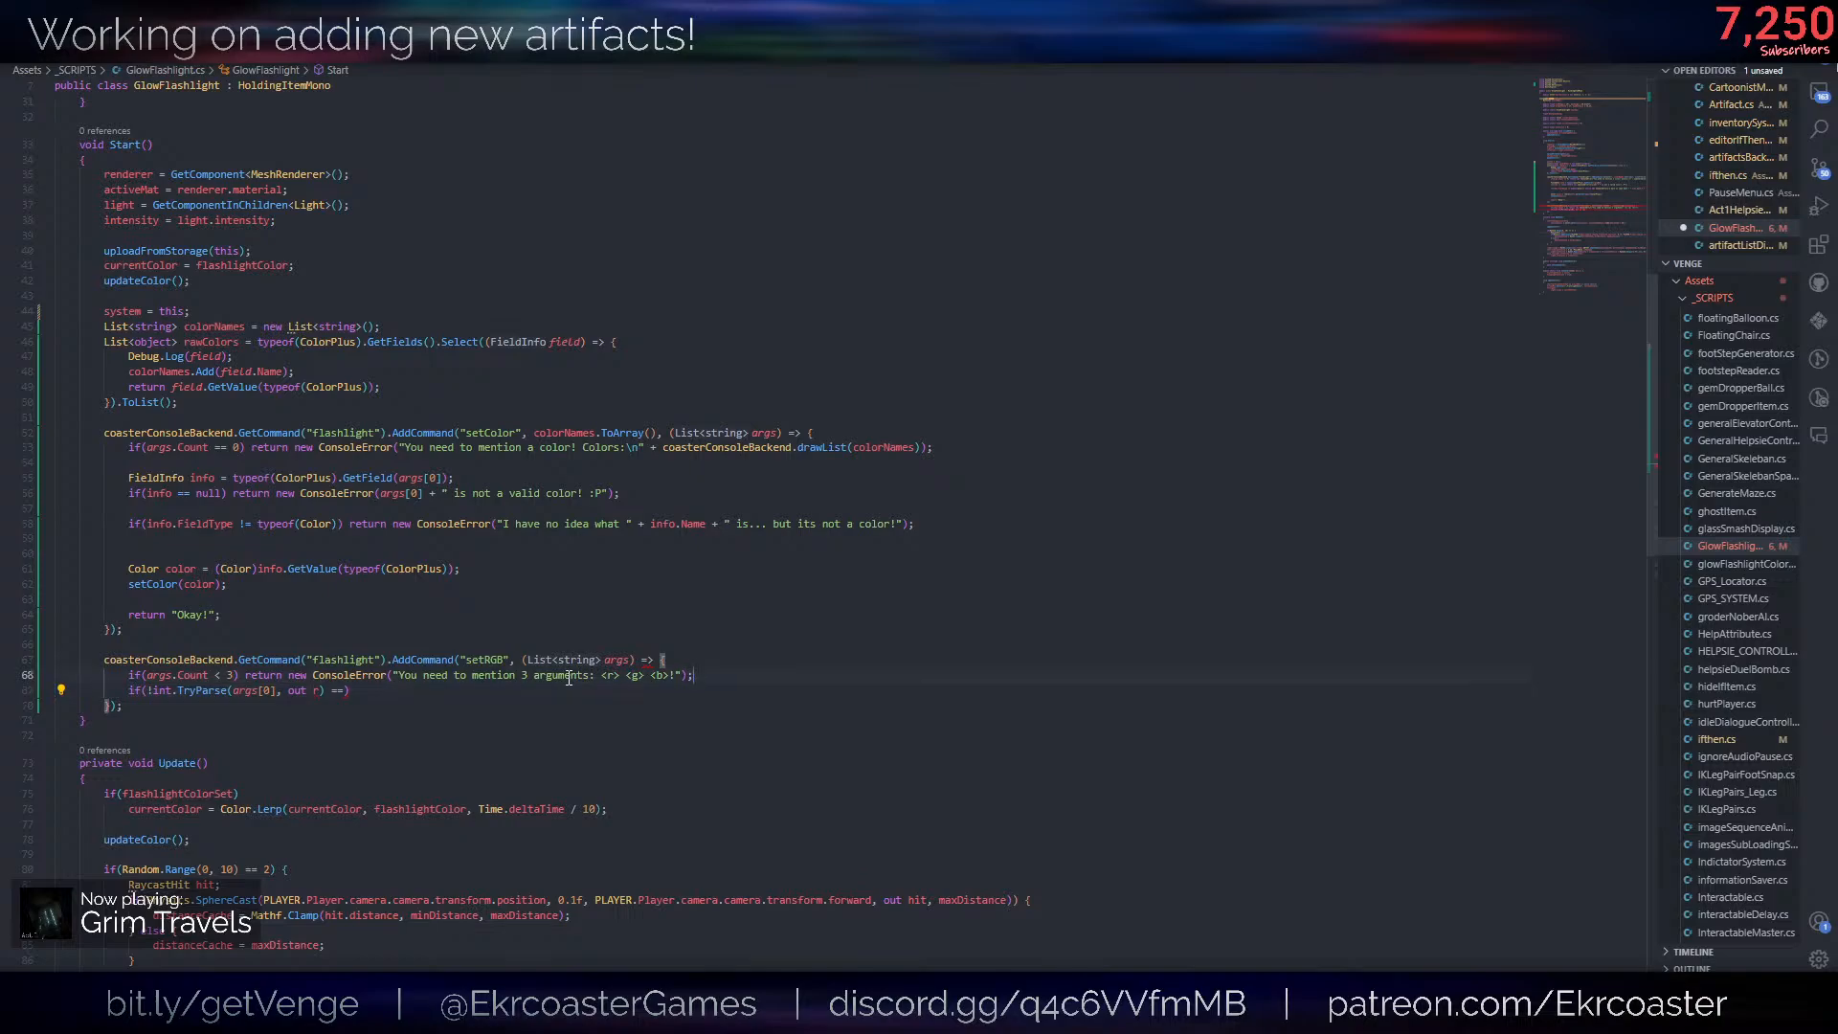
- Complete the check as if(!int.TryParse(args[0], out int r)) and add a new line below it
key(Down)
text(int)
key(Return)
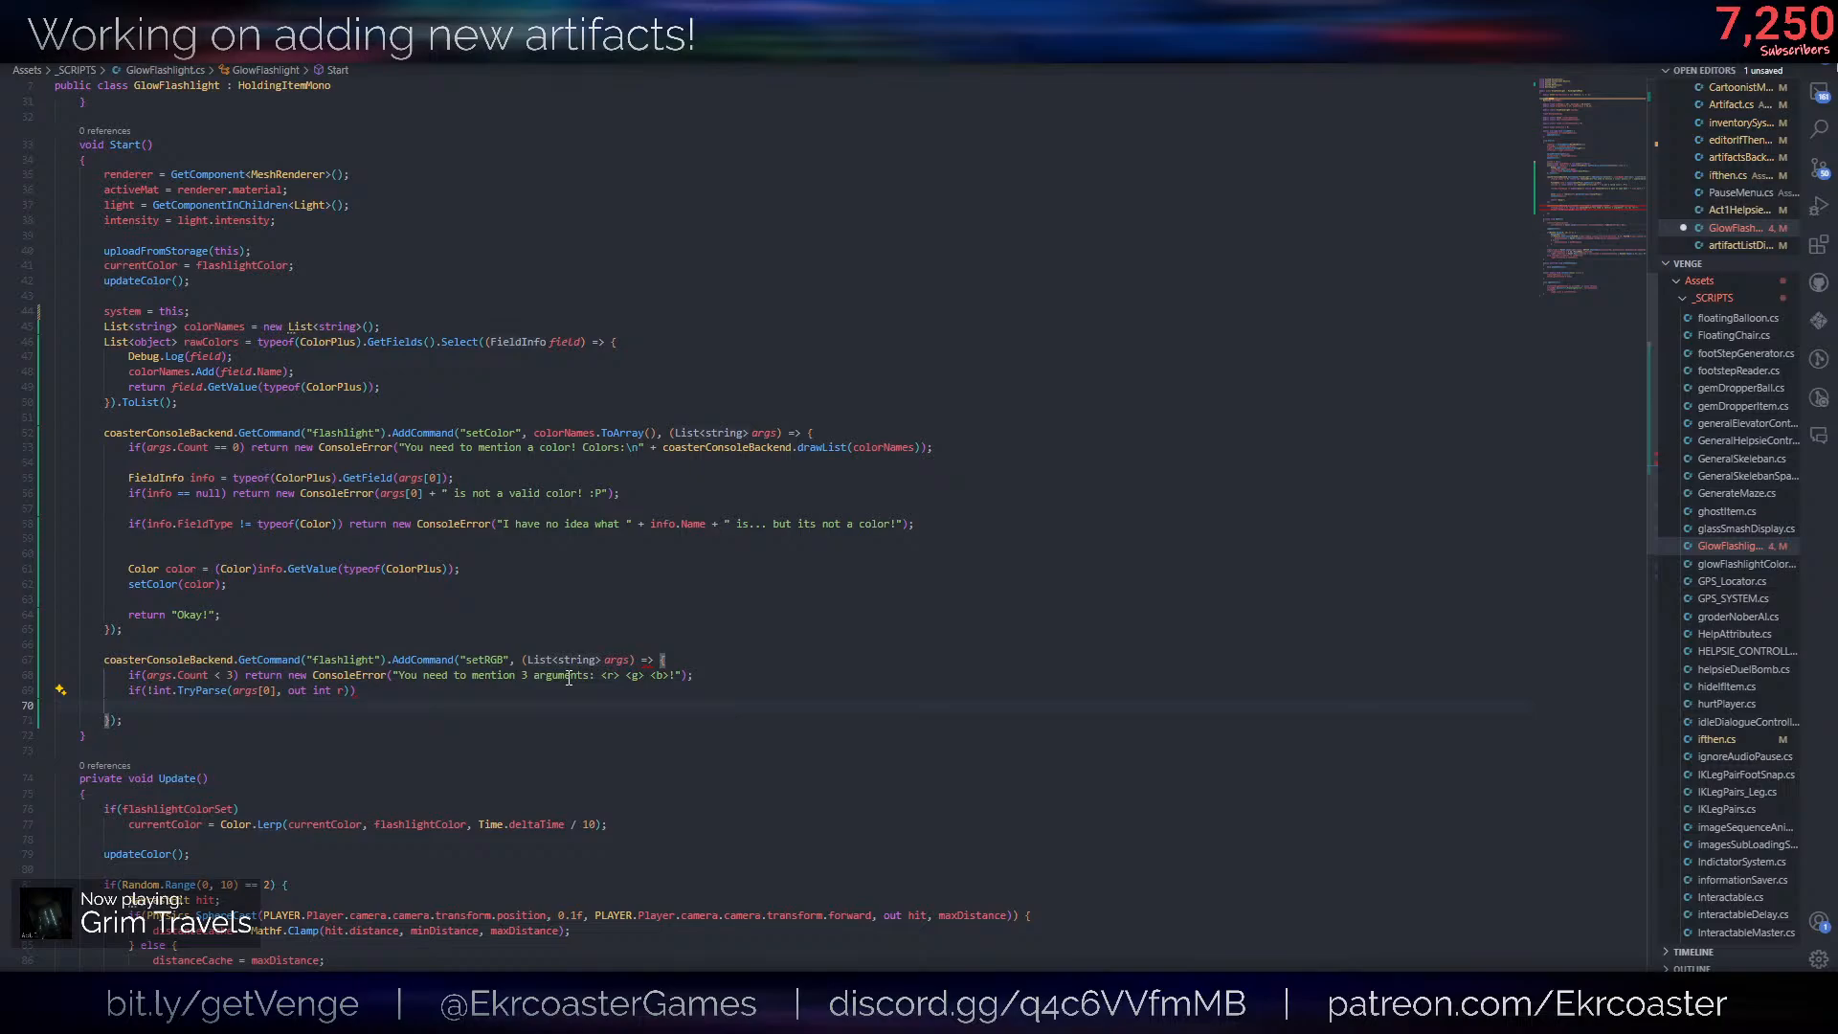
- Copy the ConsoleError return statement from the argument count check to beneath the TryParse check
drag(713, 675, 246, 673)
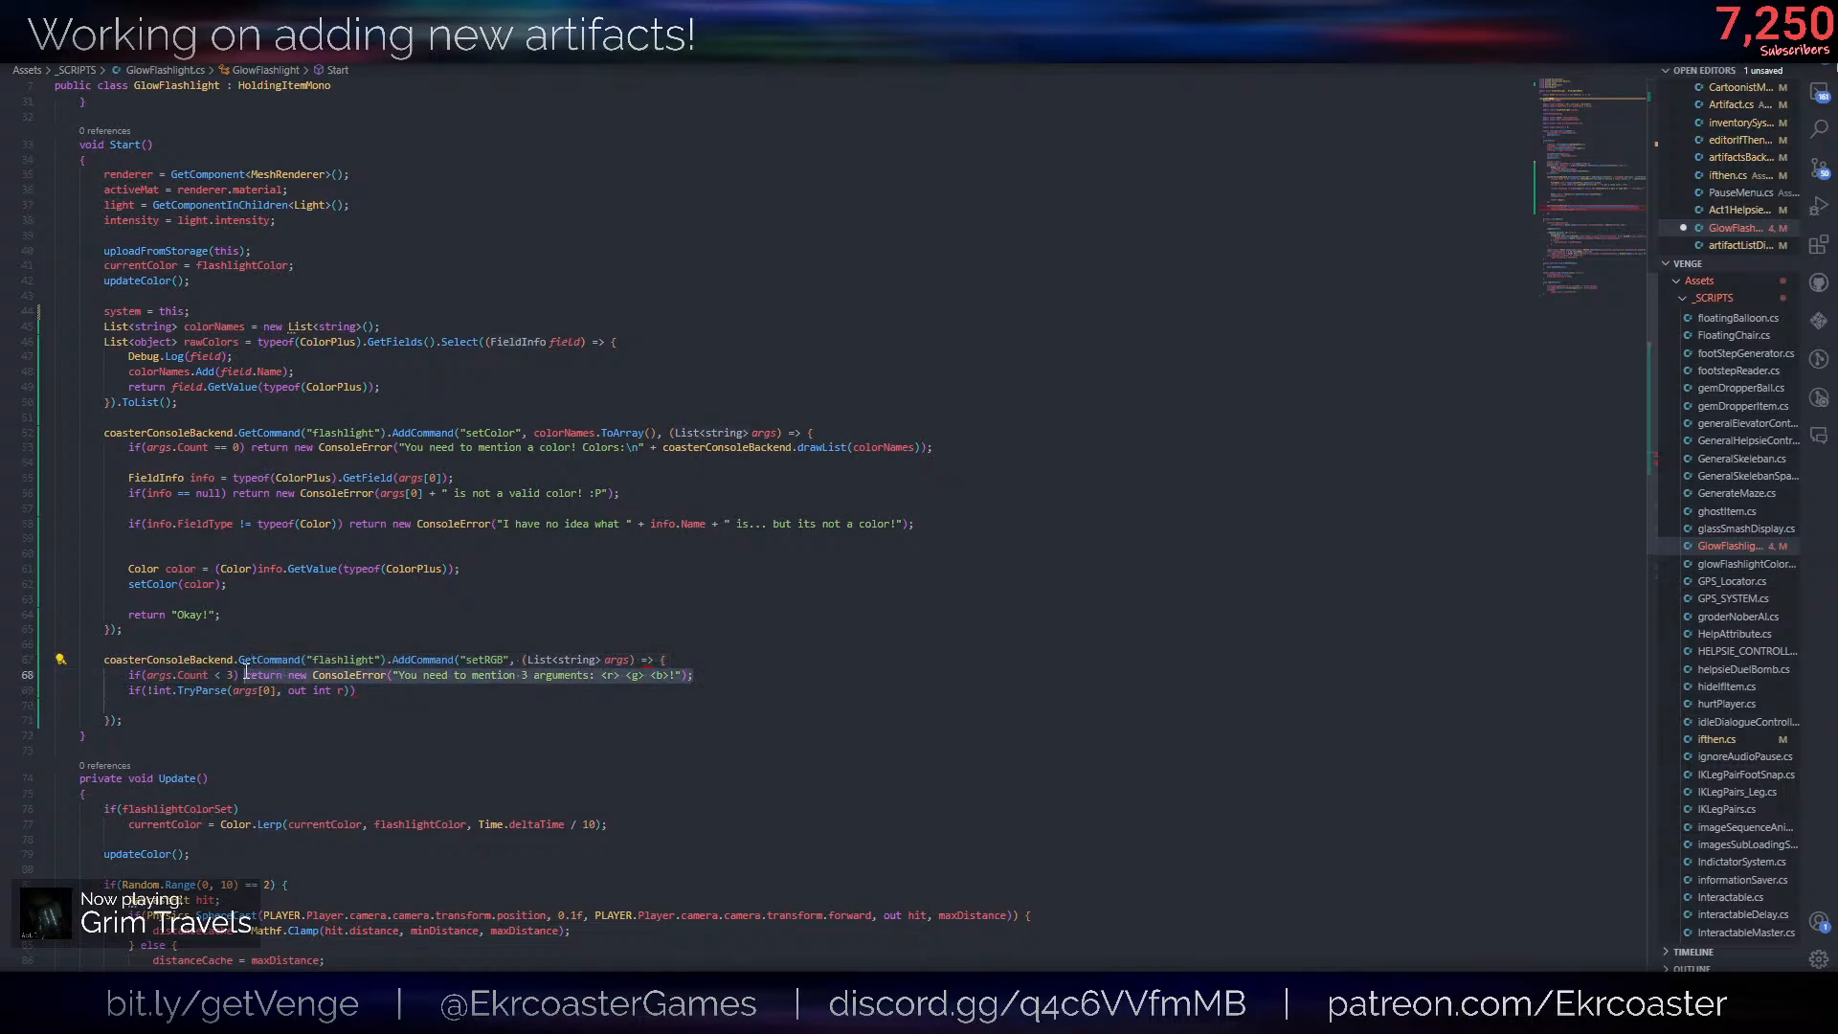
key(ctrl+c)
click(244, 706)
key(ctrl+v)
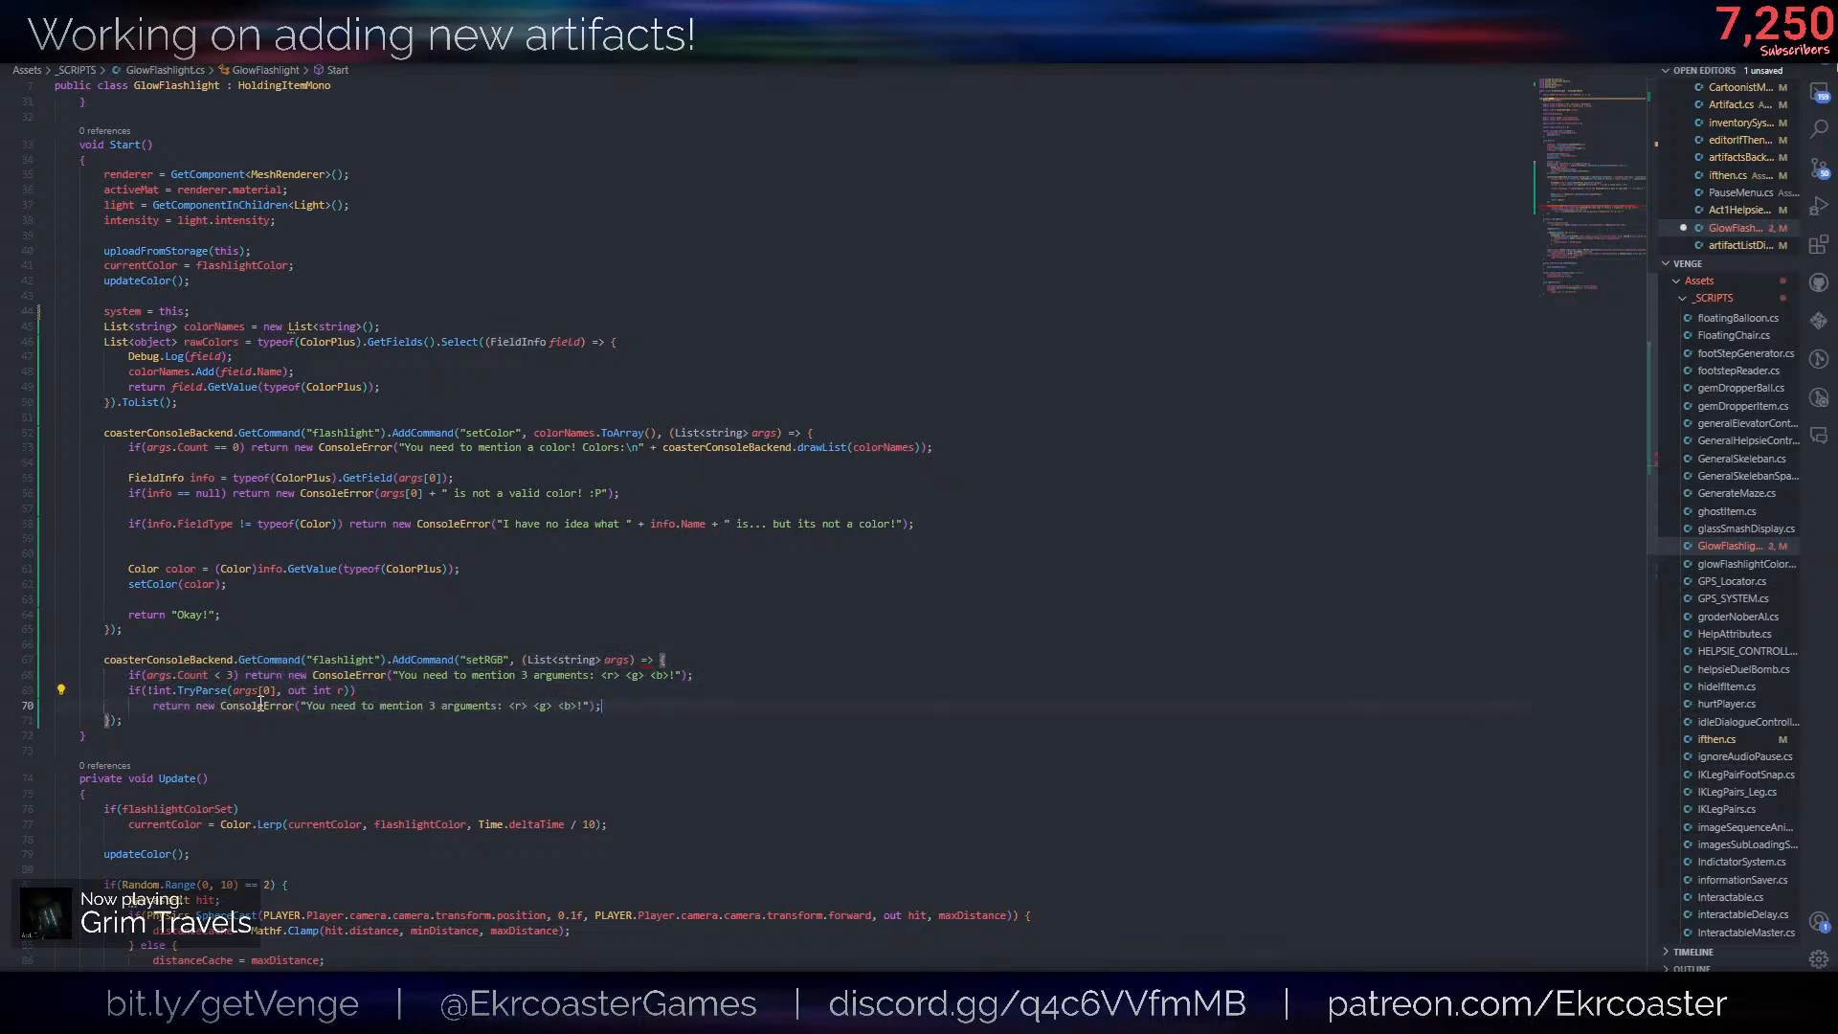
- Replace the copied error message with args[0] + " is not a valid integer for red!" and add a line below
drag(305, 705, 585, 711)
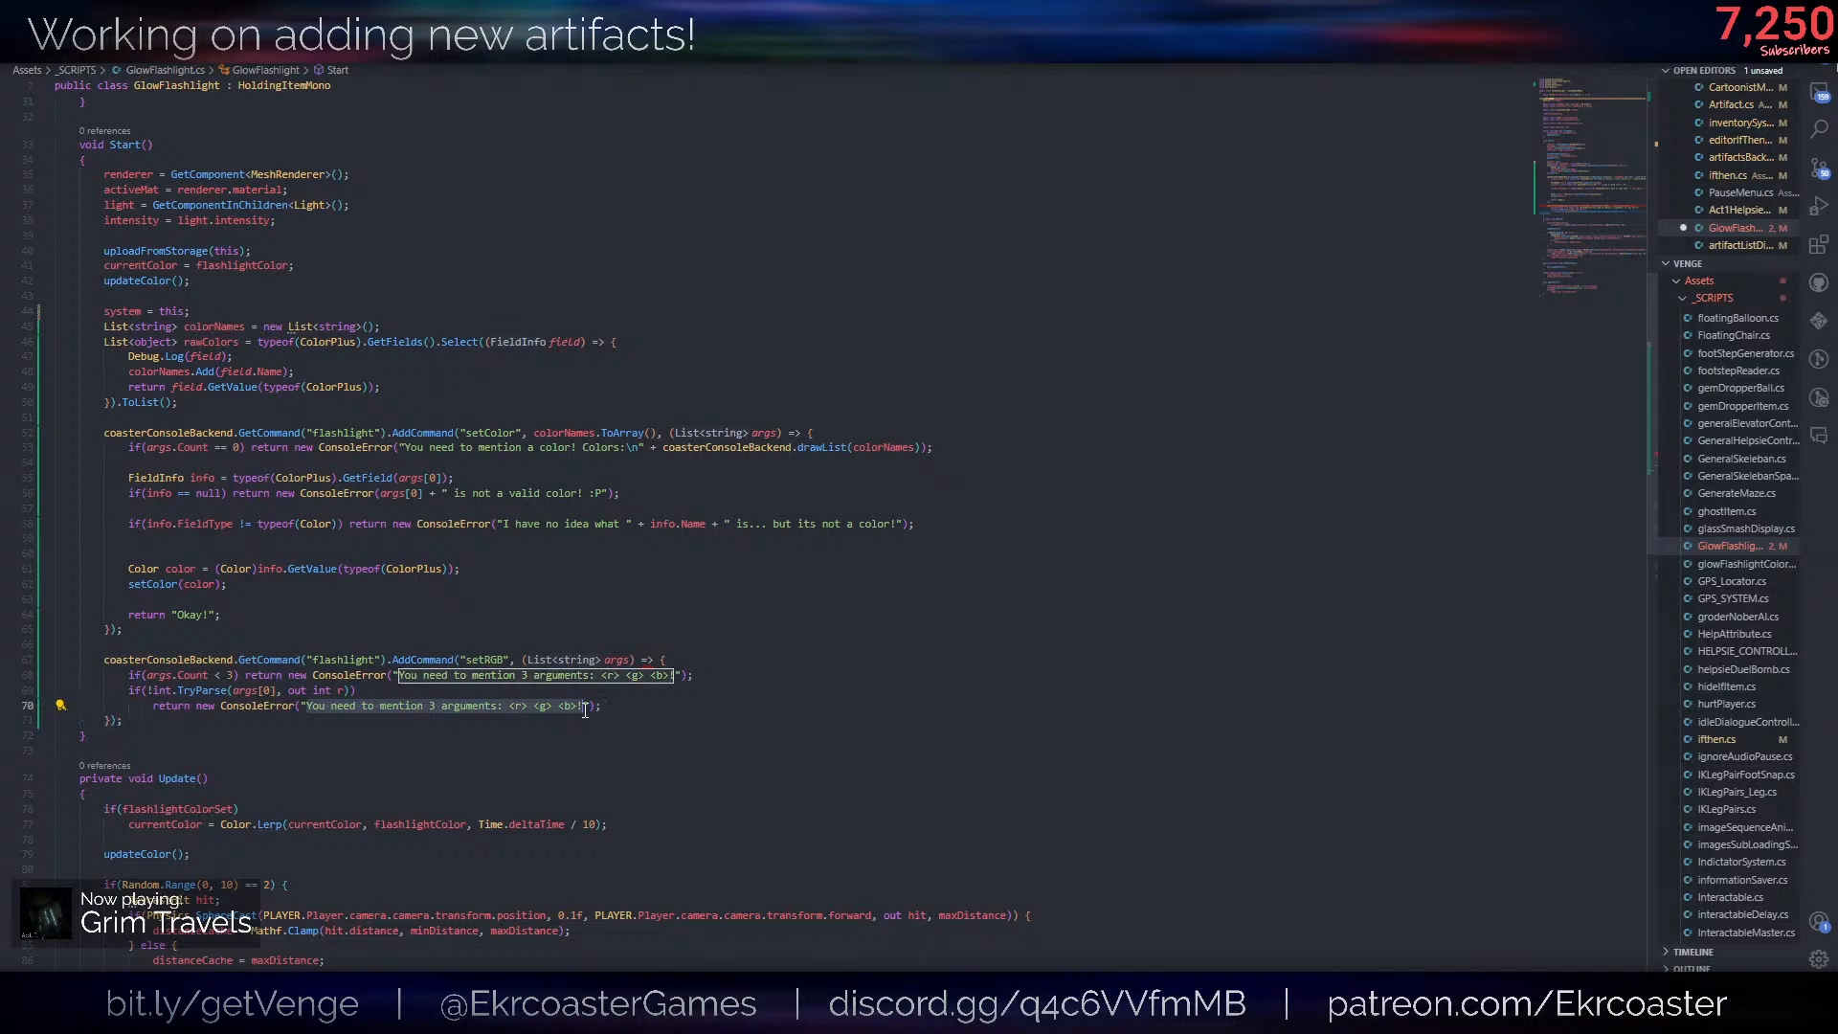
key(BackSpace)
key(BackSpace)
text(args[0] ")
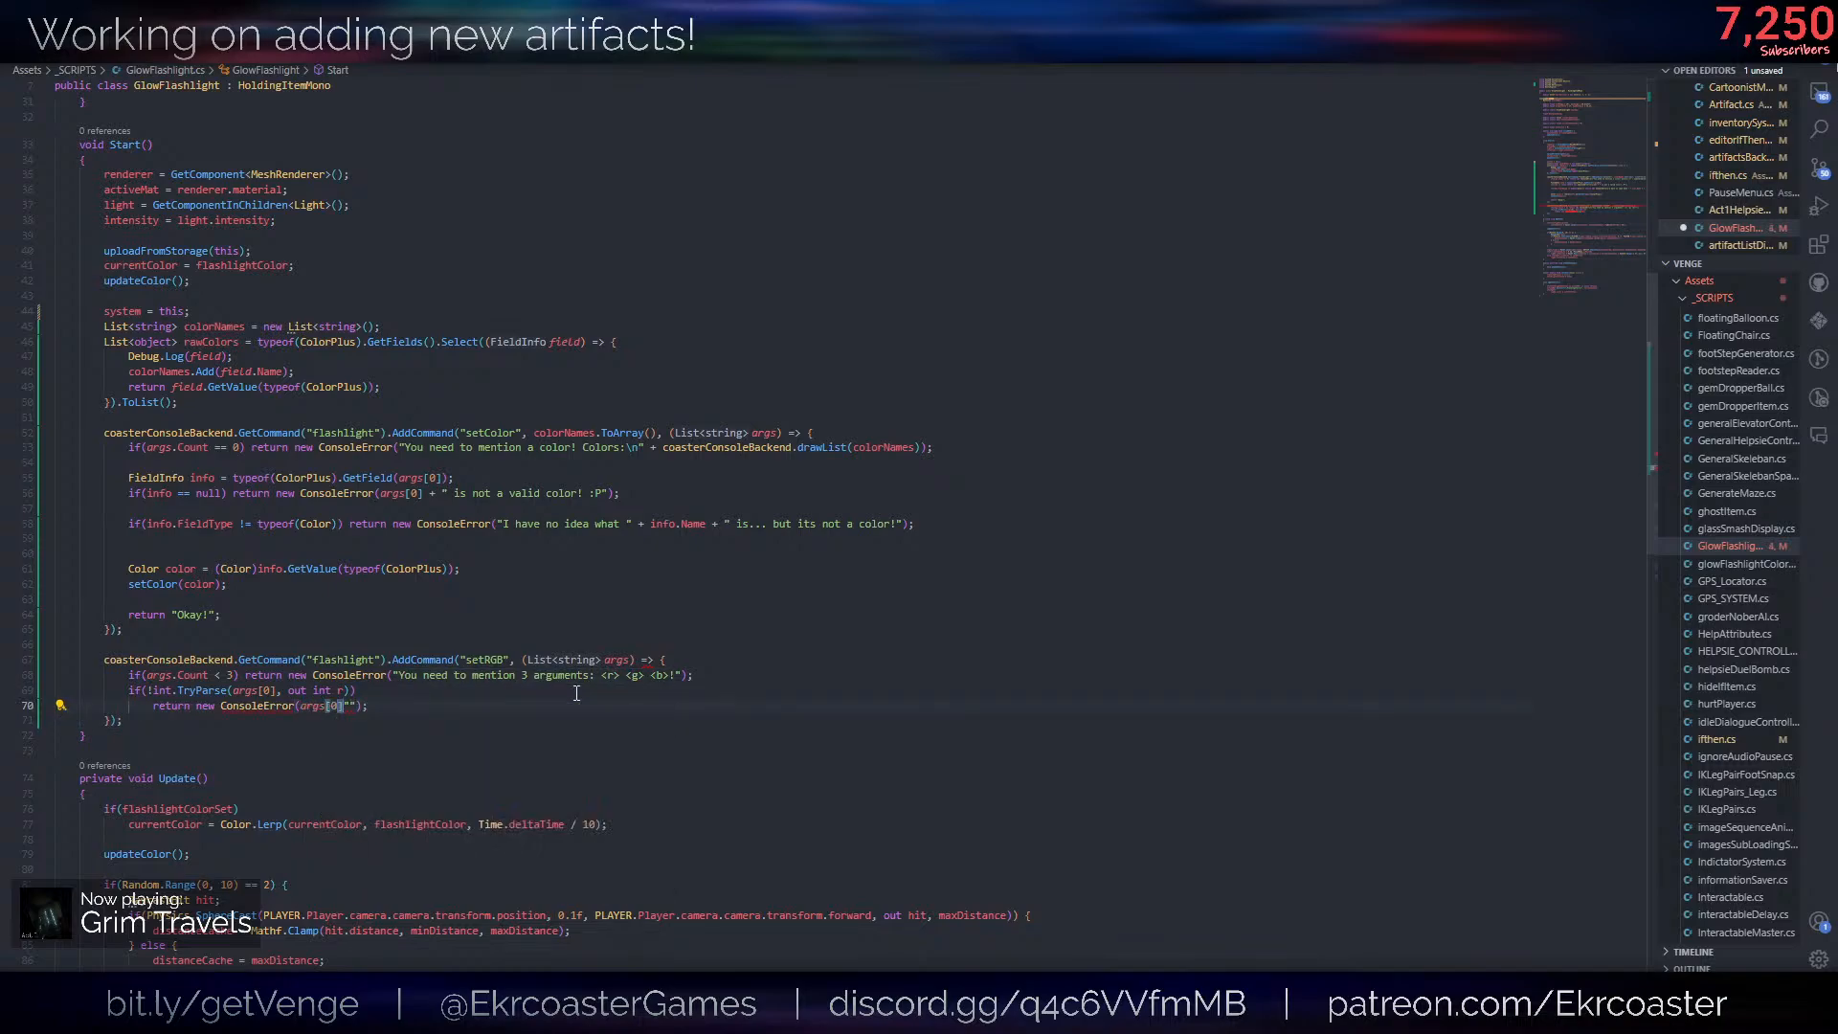
text(+)
key(Right)
text(is not a valid integer for red)
key(End)
key(Return)
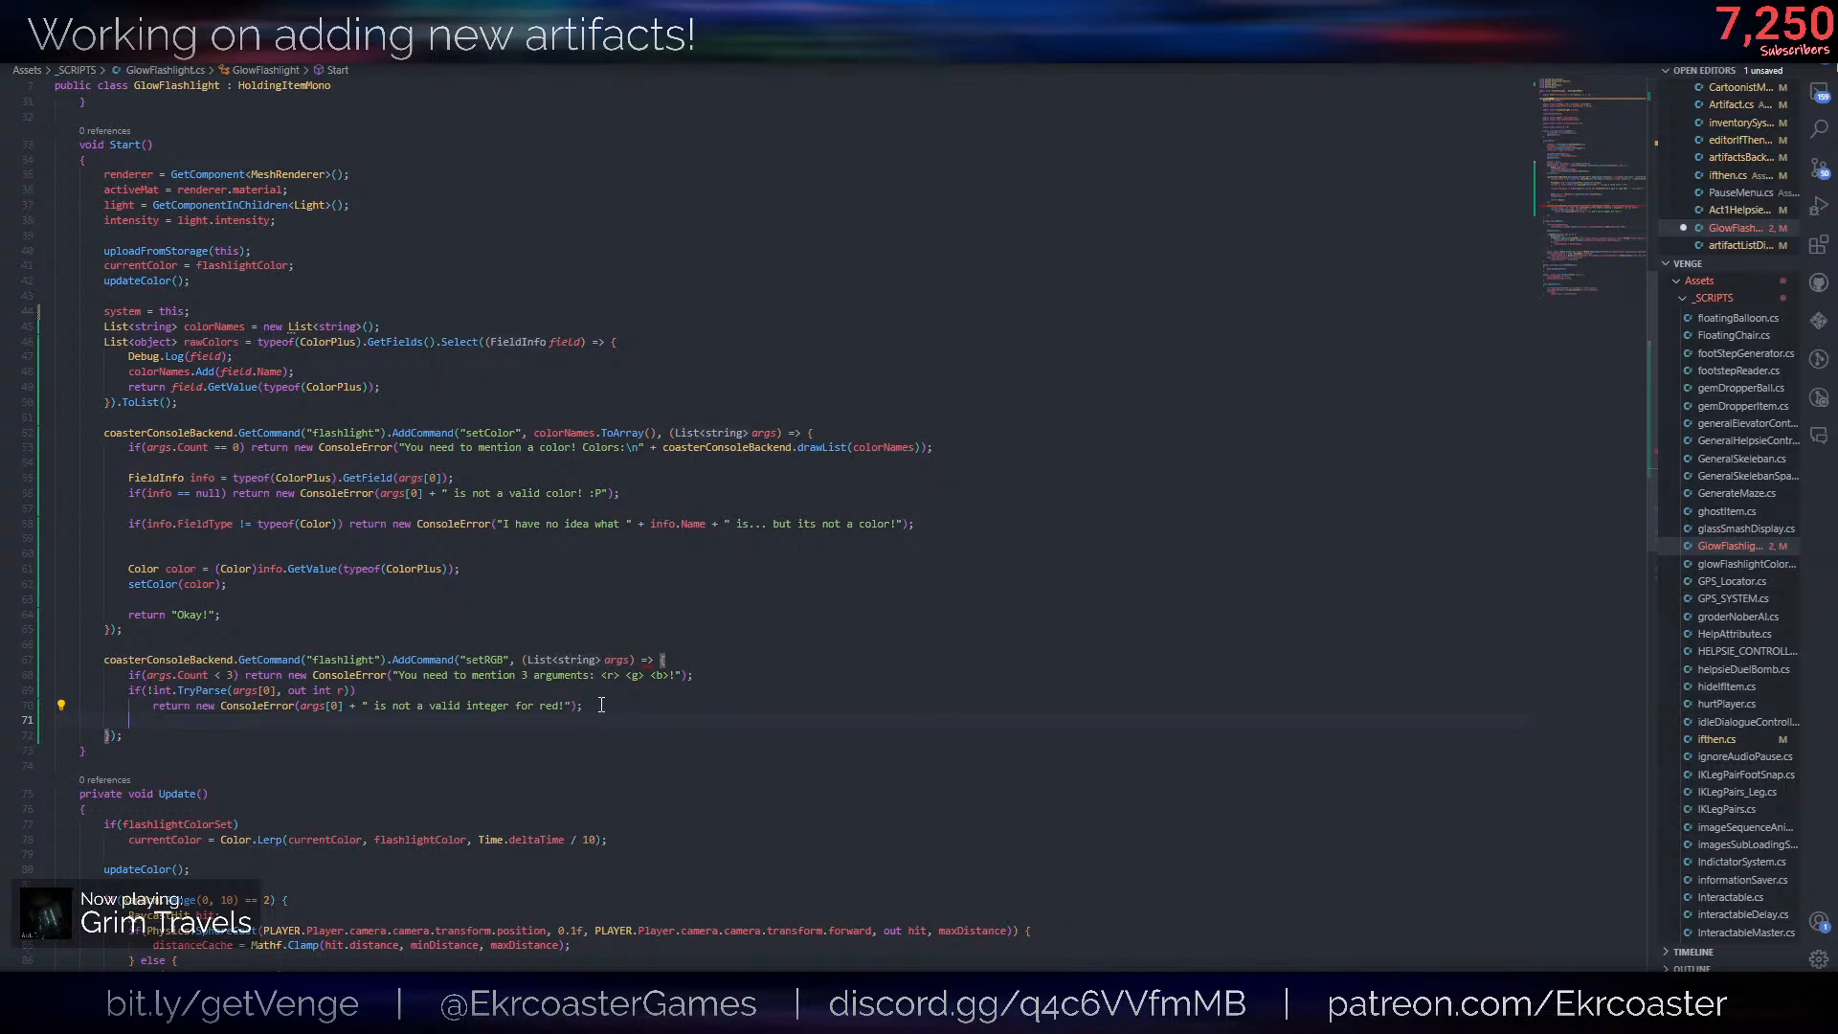
- Add r = Mathf.Clamp(r, 0, 255); below the red error return and save the script
text(r = Mathf.cl)
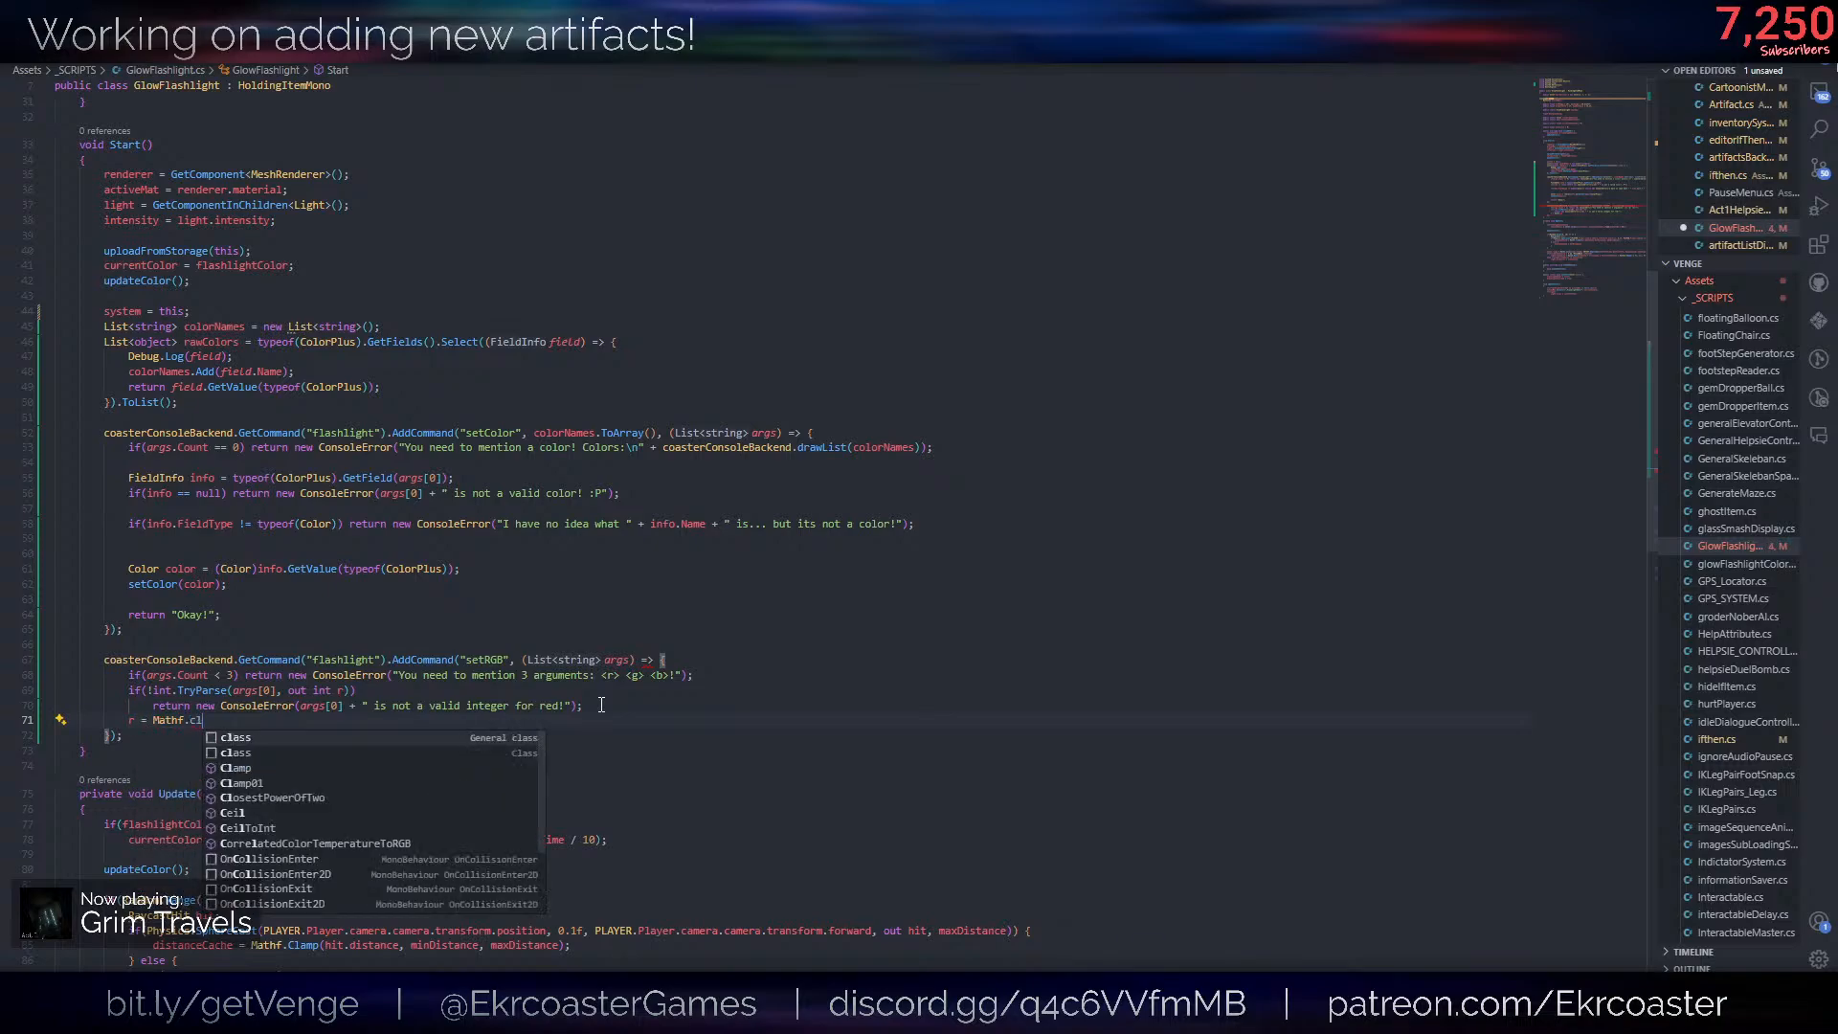
text(amp(r, 0, )
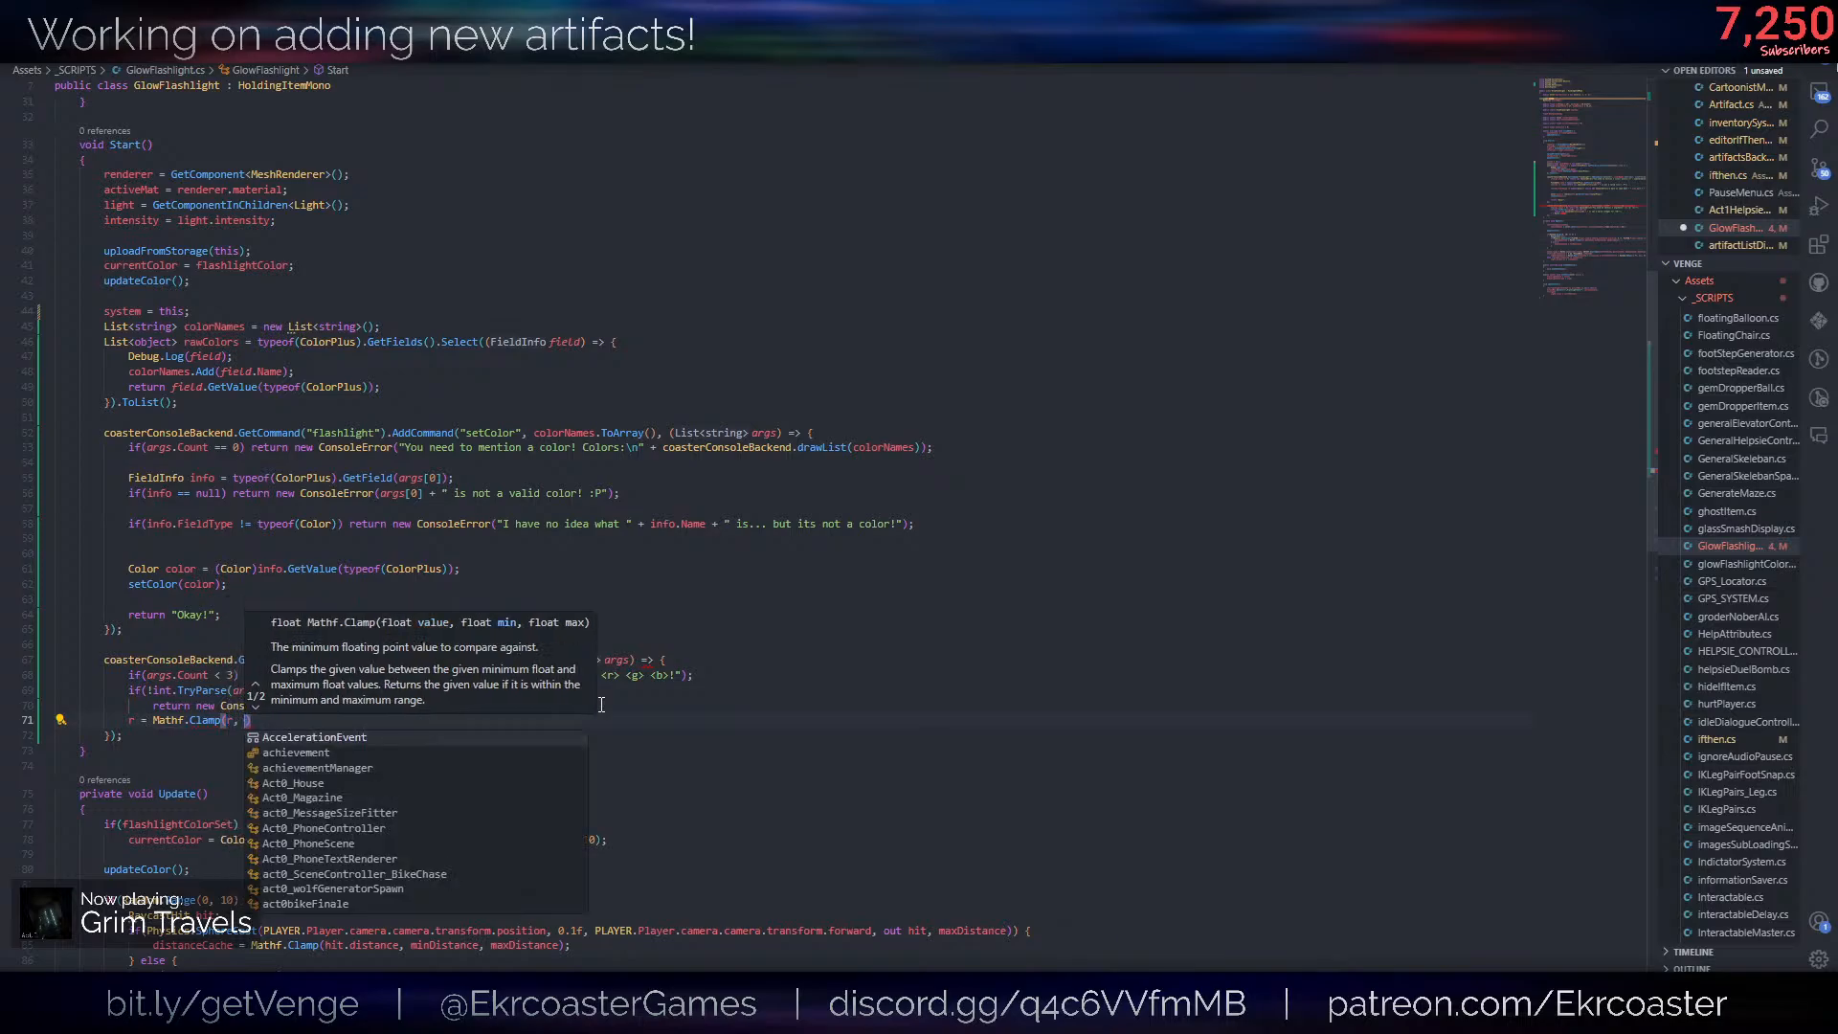
text(255);)
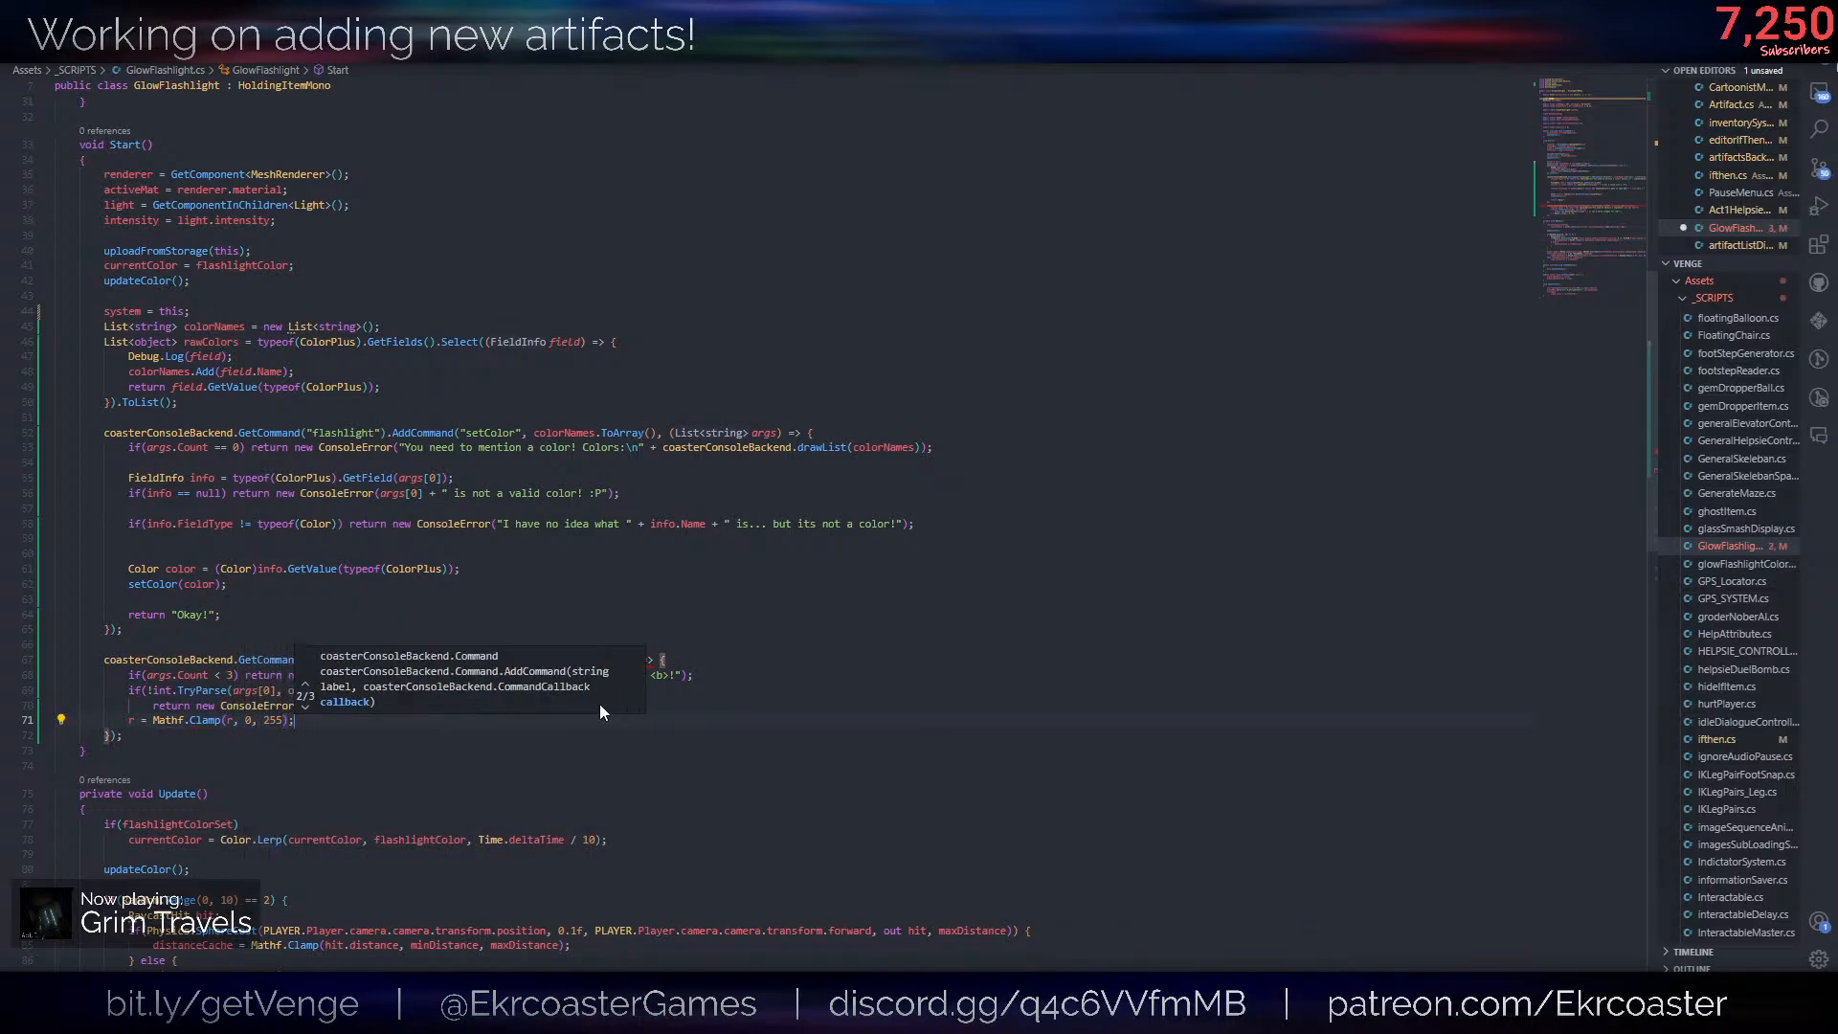
key(ctrl+s)
- Duplicate the red parsing block below itself and change the copy's check to TryParse(args[1], out int g)
mouse_move(422, 720)
mouse_down()
mouse_move(494, 721)
mouse_move(507, 689)
mouse_up()
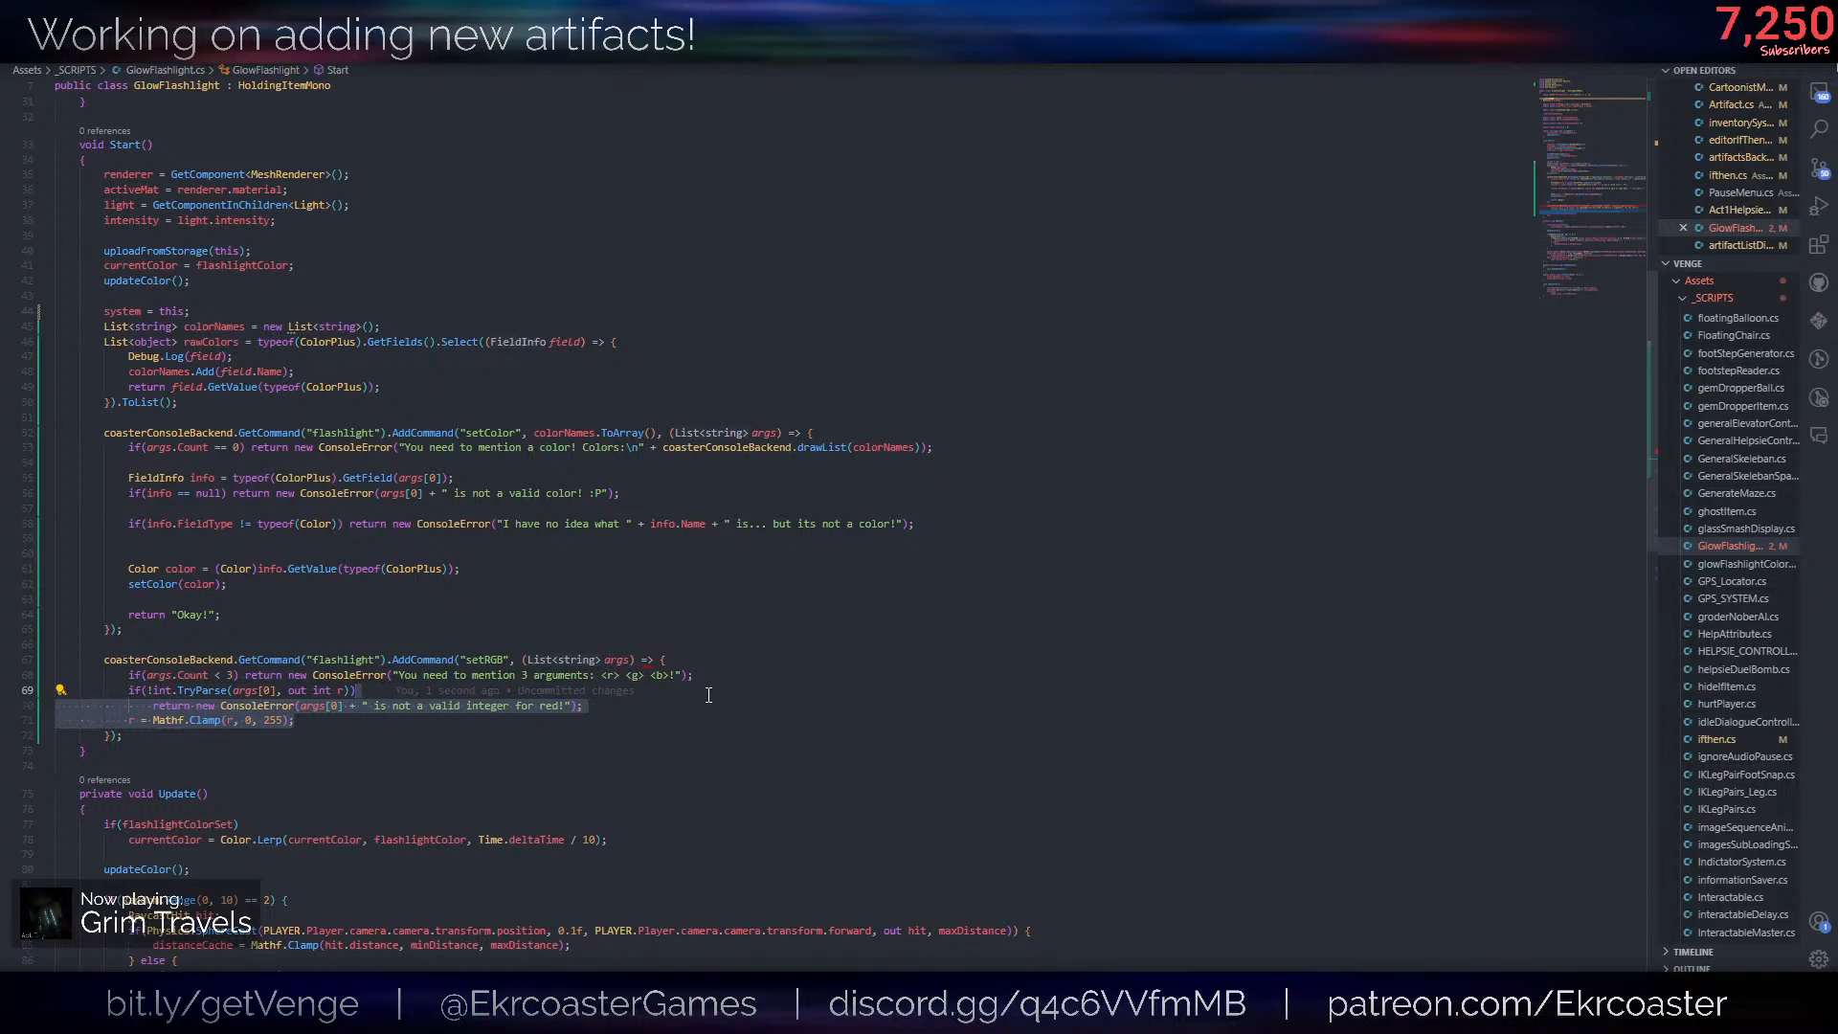
key(shift+alt+Down)
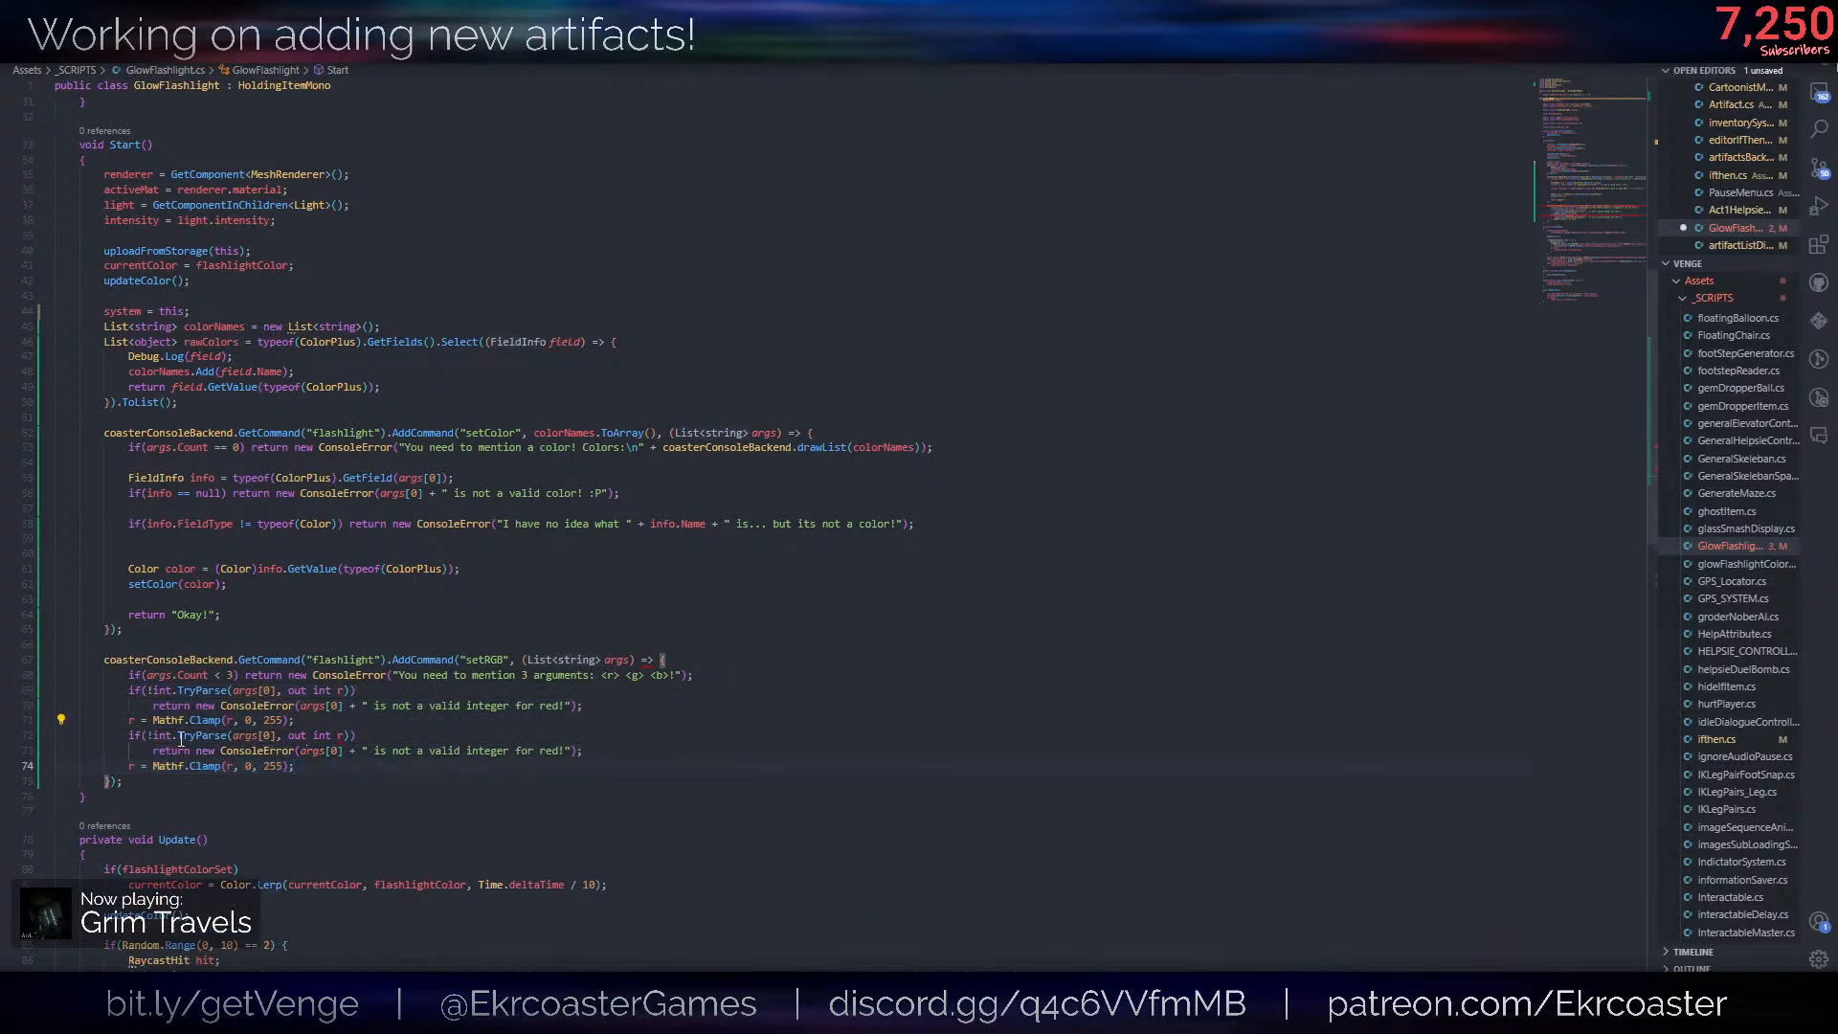
double_click(342, 735)
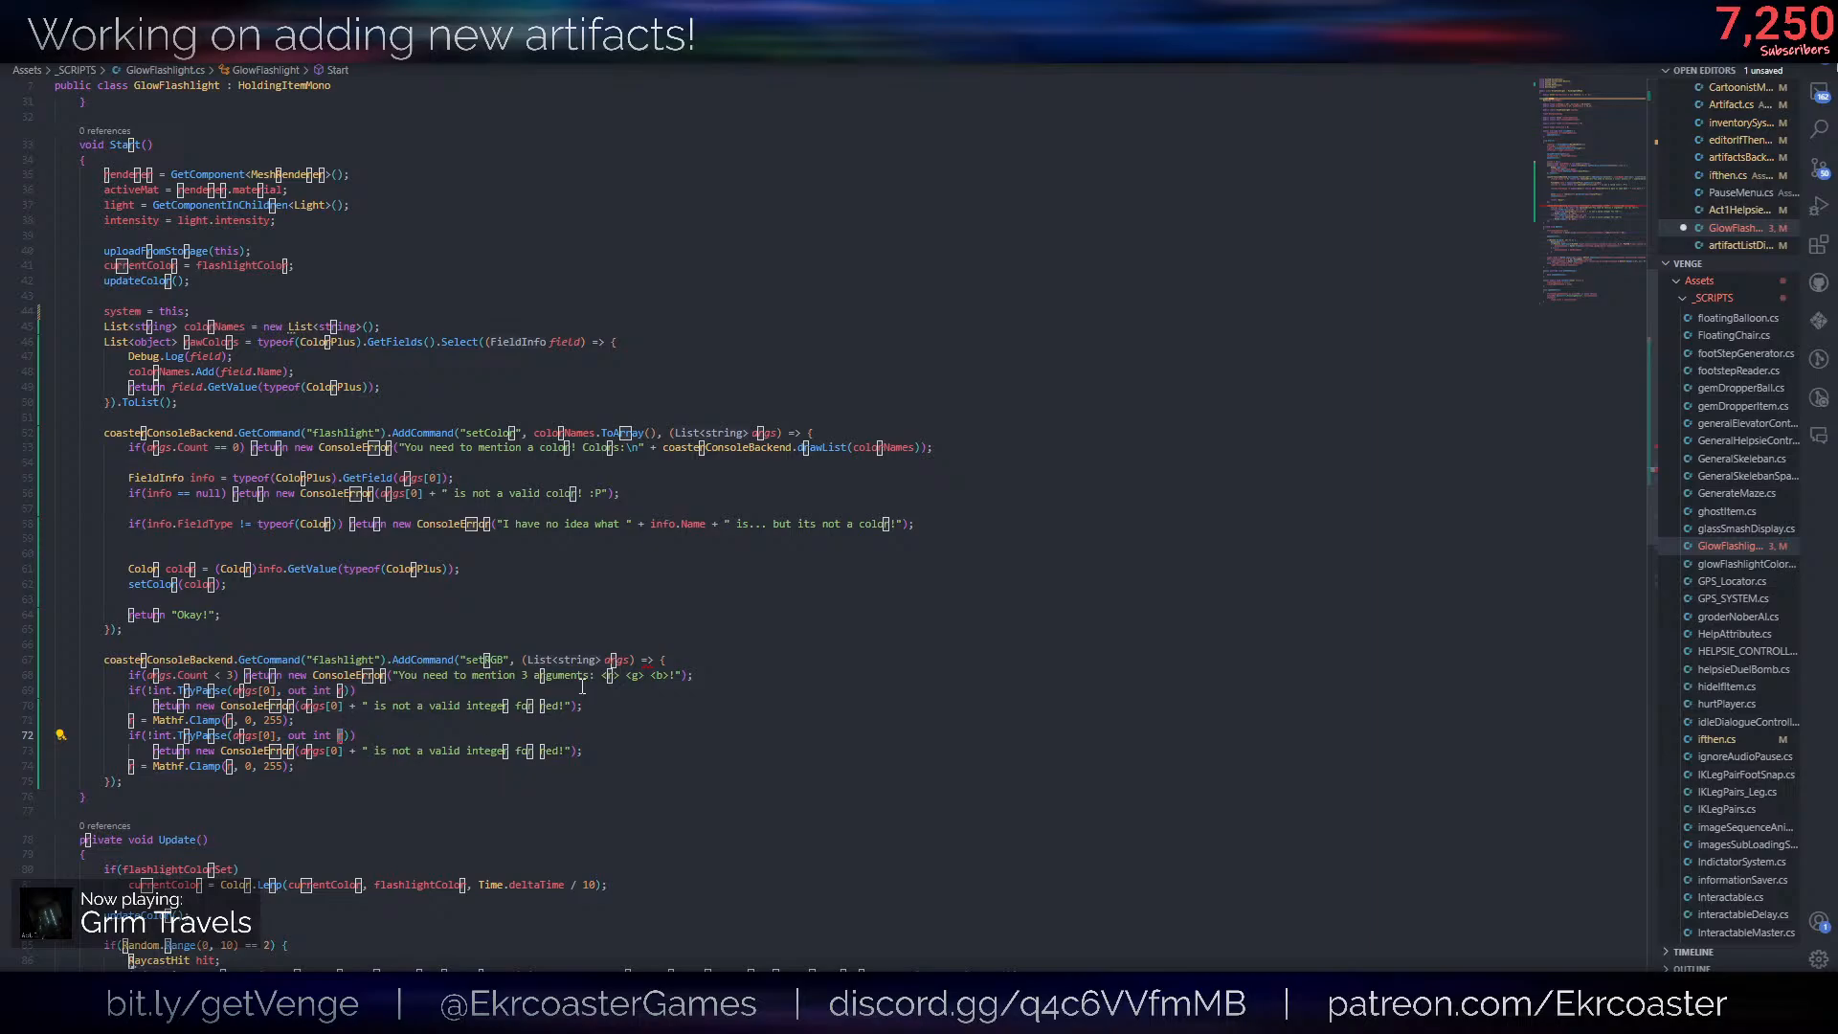
text(g)
key(Left)
key(Left)
key(Left)
key(Left)
key(Left)
key(Left)
key(Left)
key(Left)
key(Left)
key(Left)
key(Left)
key(Left)
key(BackSpace)
text(1)
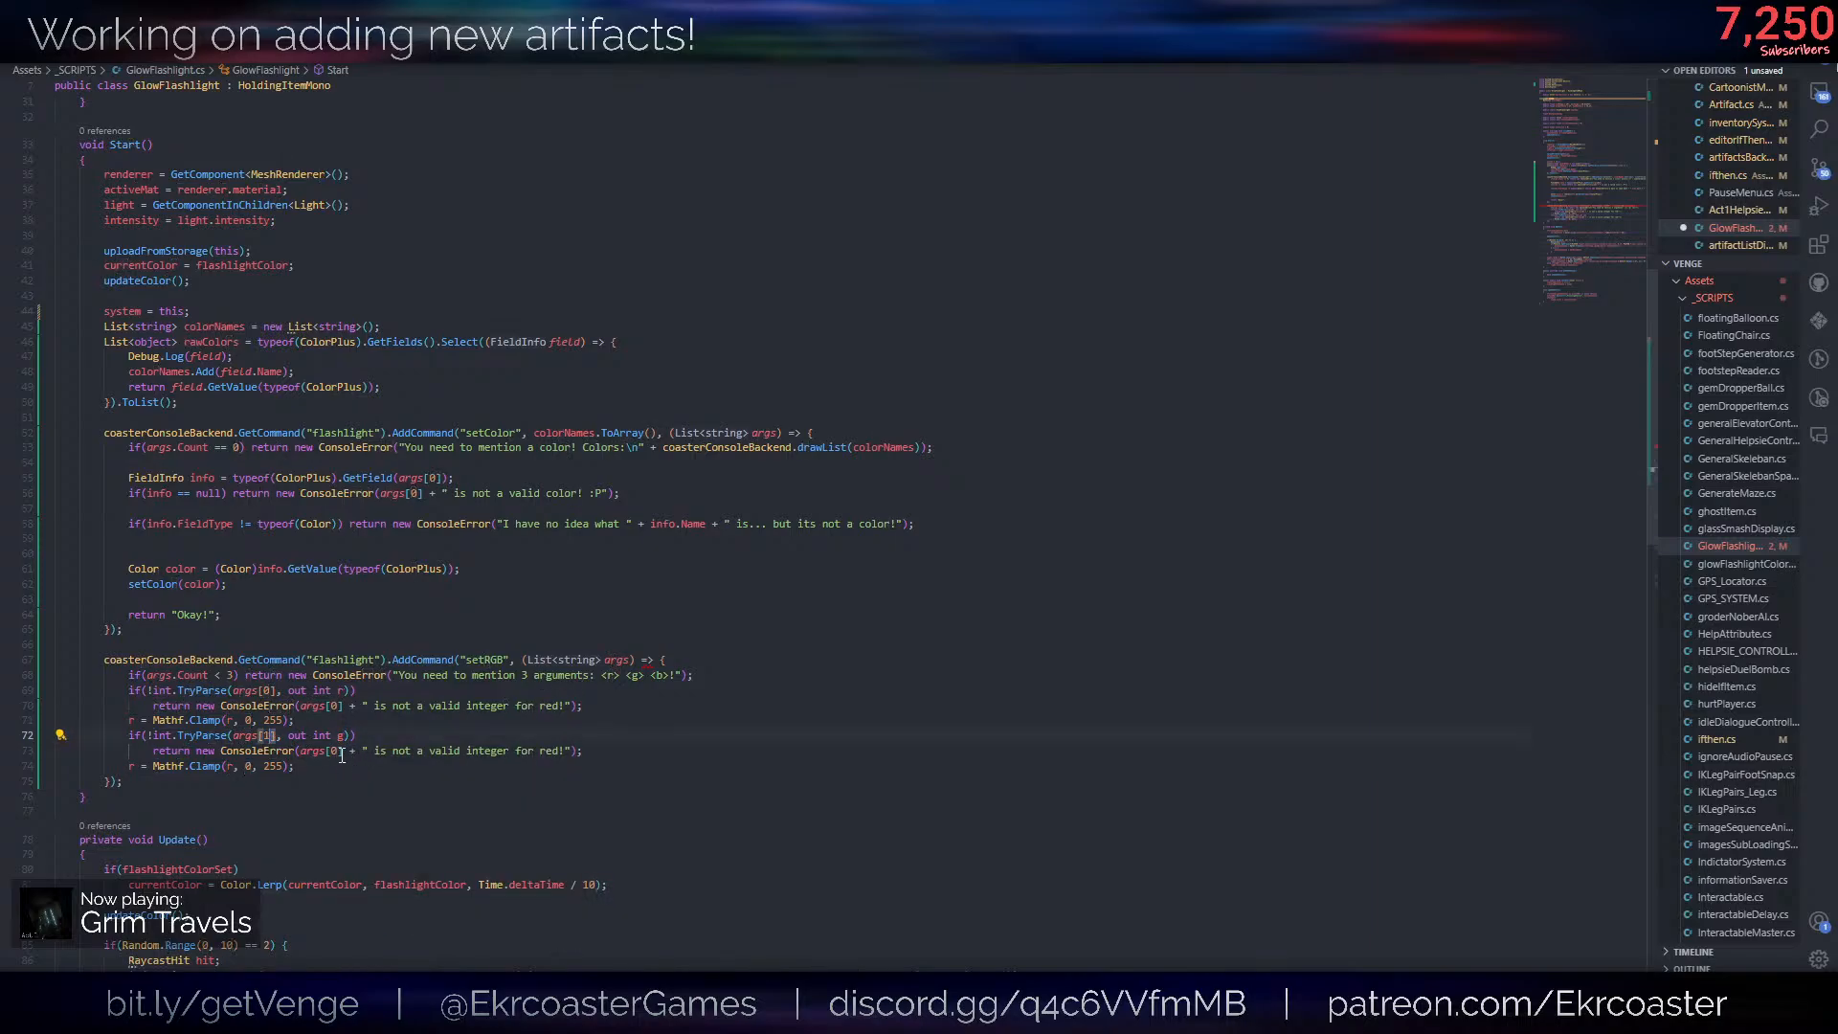
- Change the second block's error to use args[1] and name green instead of red
double_click(341, 756)
text(1)
key(End)
key(Left)
key(Left)
key(Left)
key(BackSpace)
key(BackSpace)
key(BackSpace)
key(BackSpace)
text(green)
- Change the second block's clamp line to g = Mathf.Clamp(g, 0, 255); and save the script
drag(223, 767, 234, 767)
text(g)
key(ctrl+z)
key(BackSpace)
text(g)
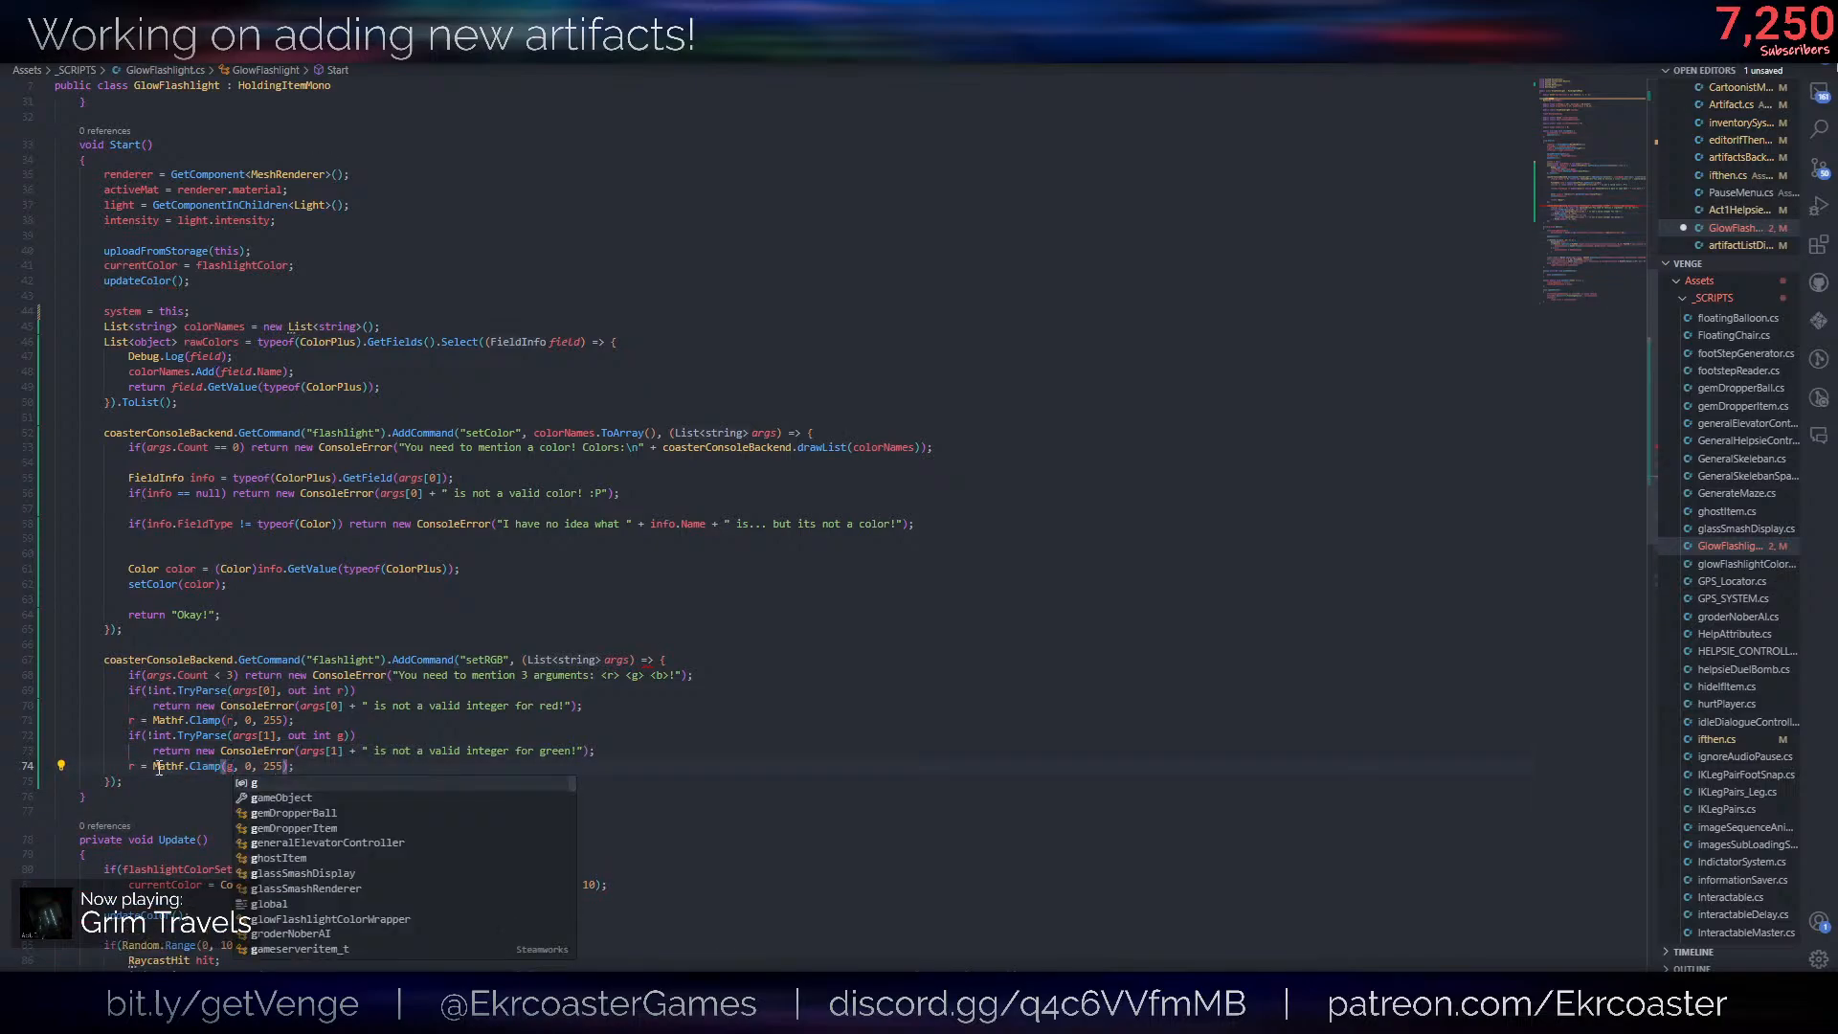
click(133, 770)
key(Delete)
text(g)
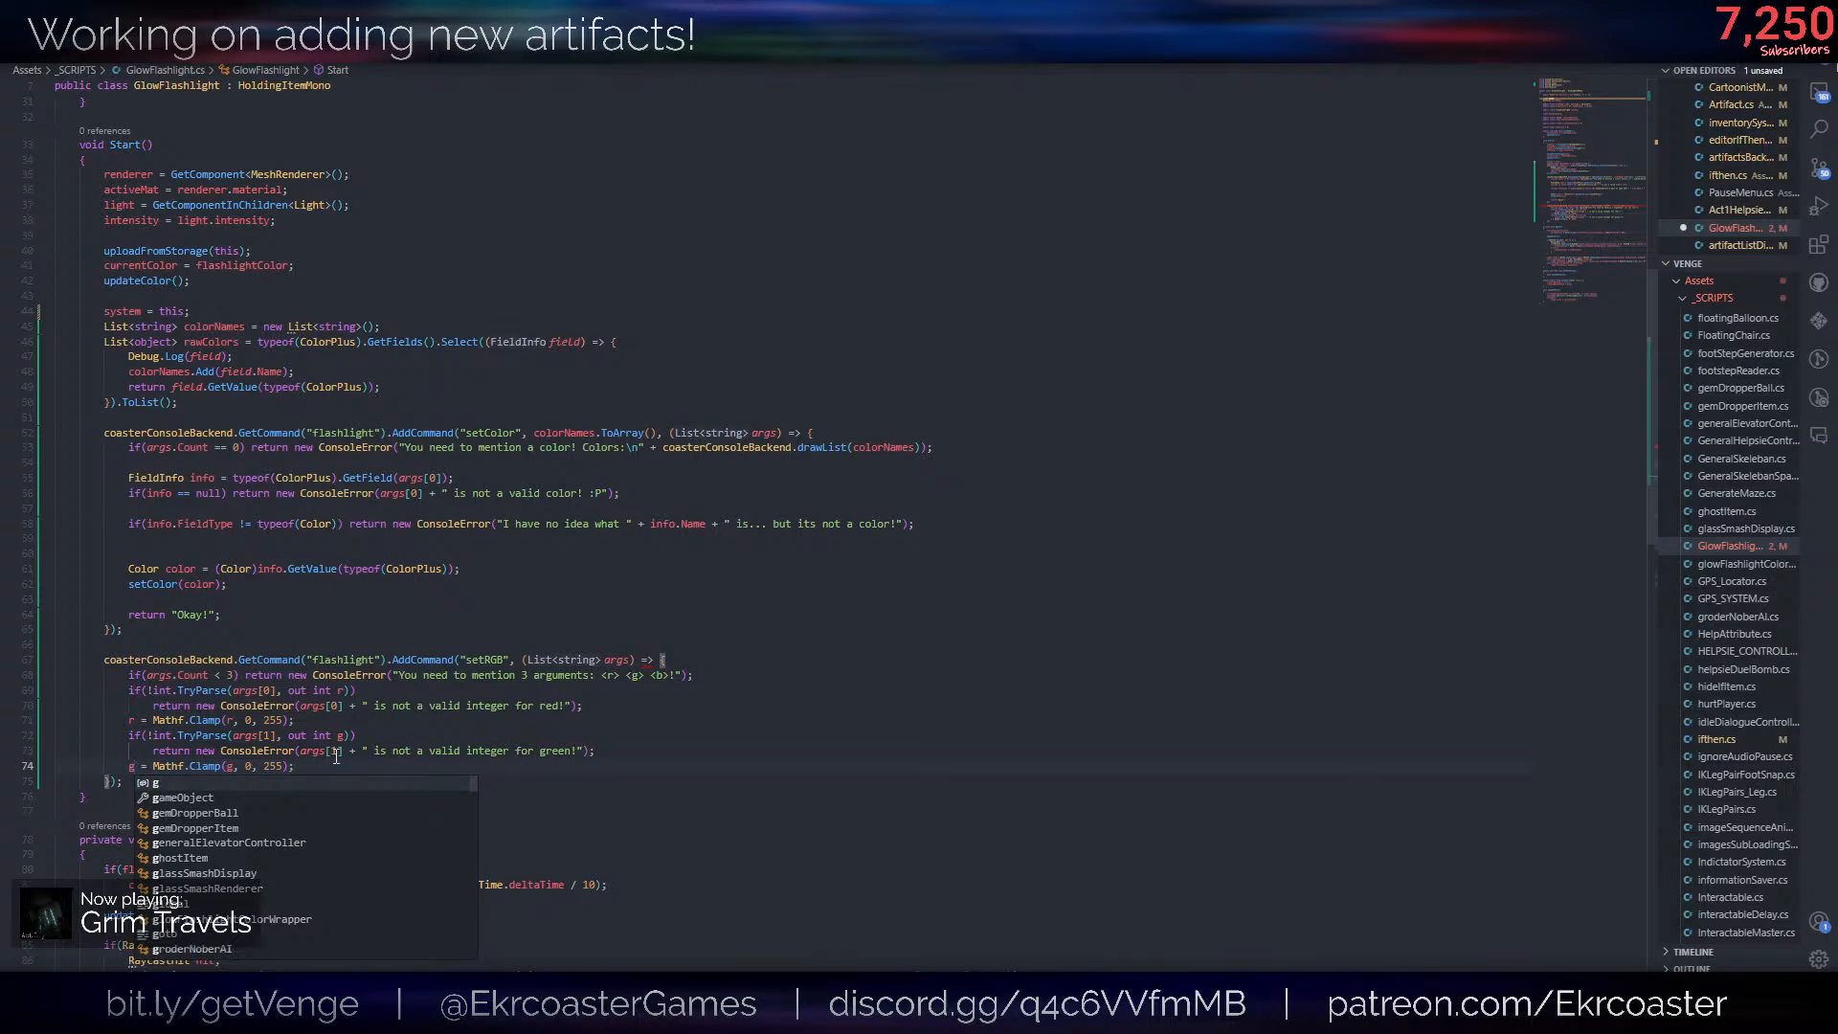
click(491, 738)
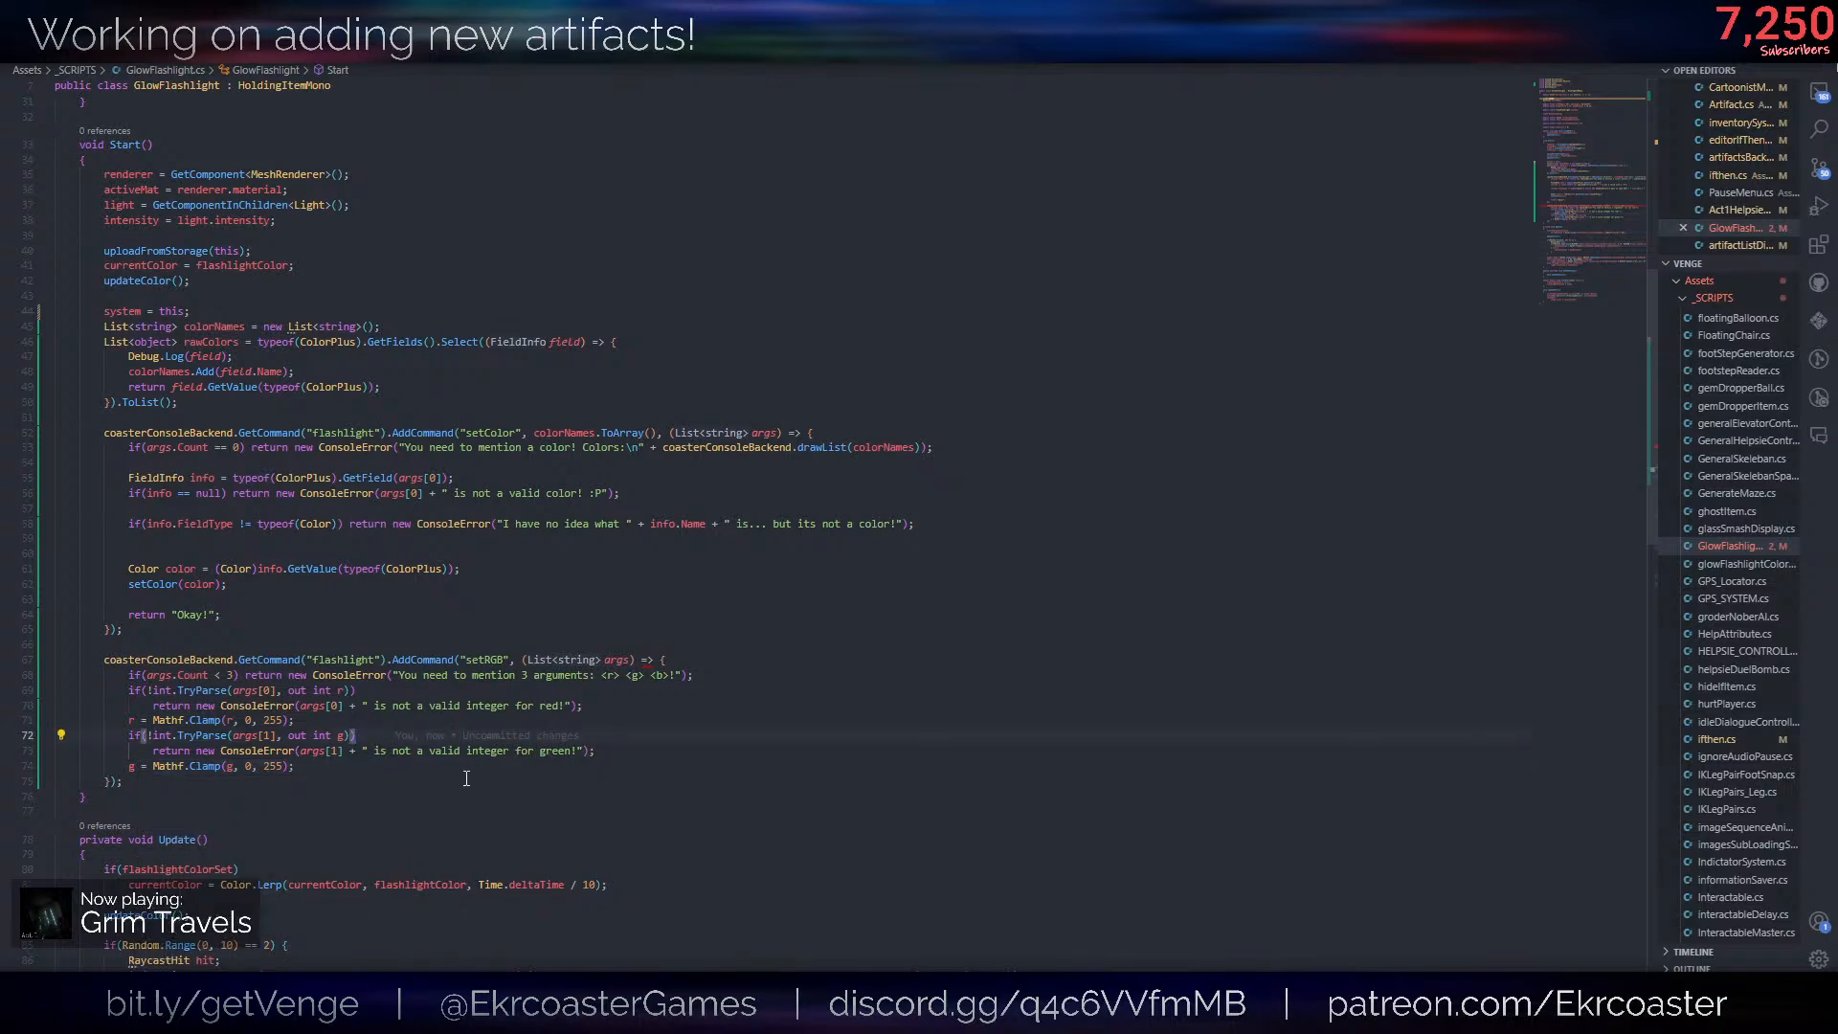
- Copy the green parsing block below itself and change the copy's output variable to int b
click(319, 750)
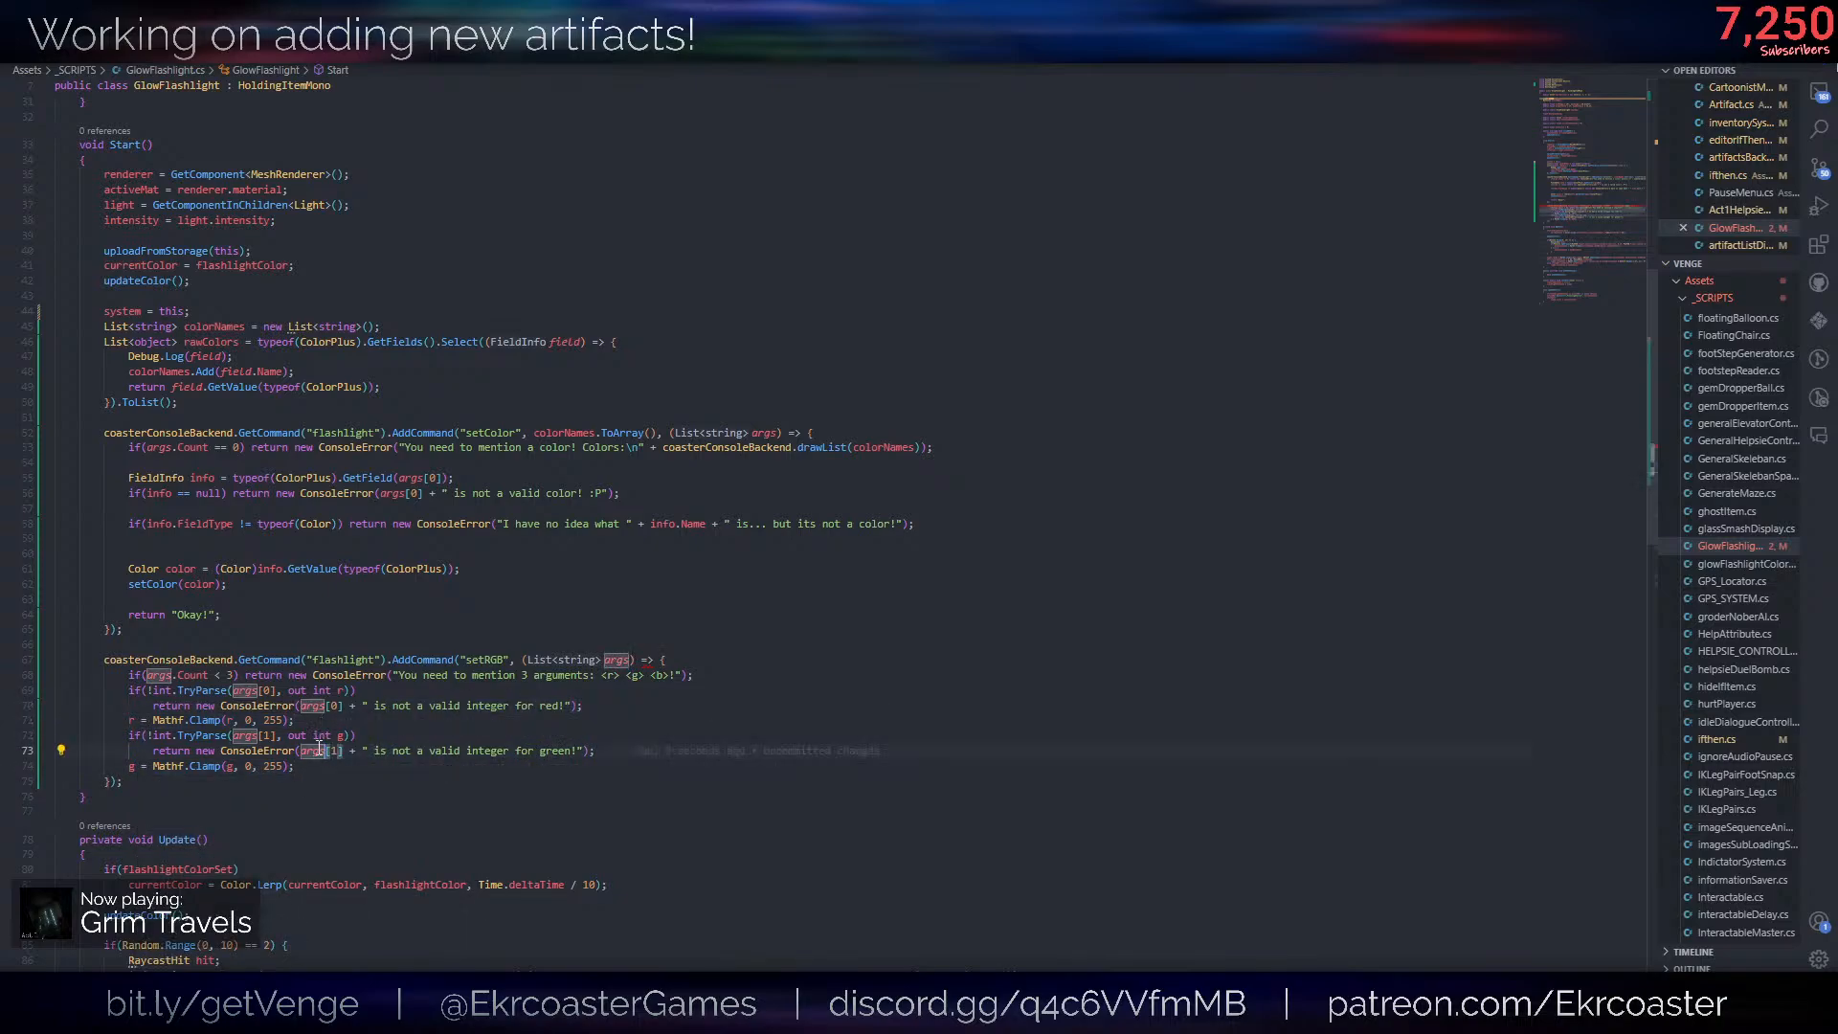
drag(320, 768, 316, 721)
key(ctrl+c)
click(331, 768)
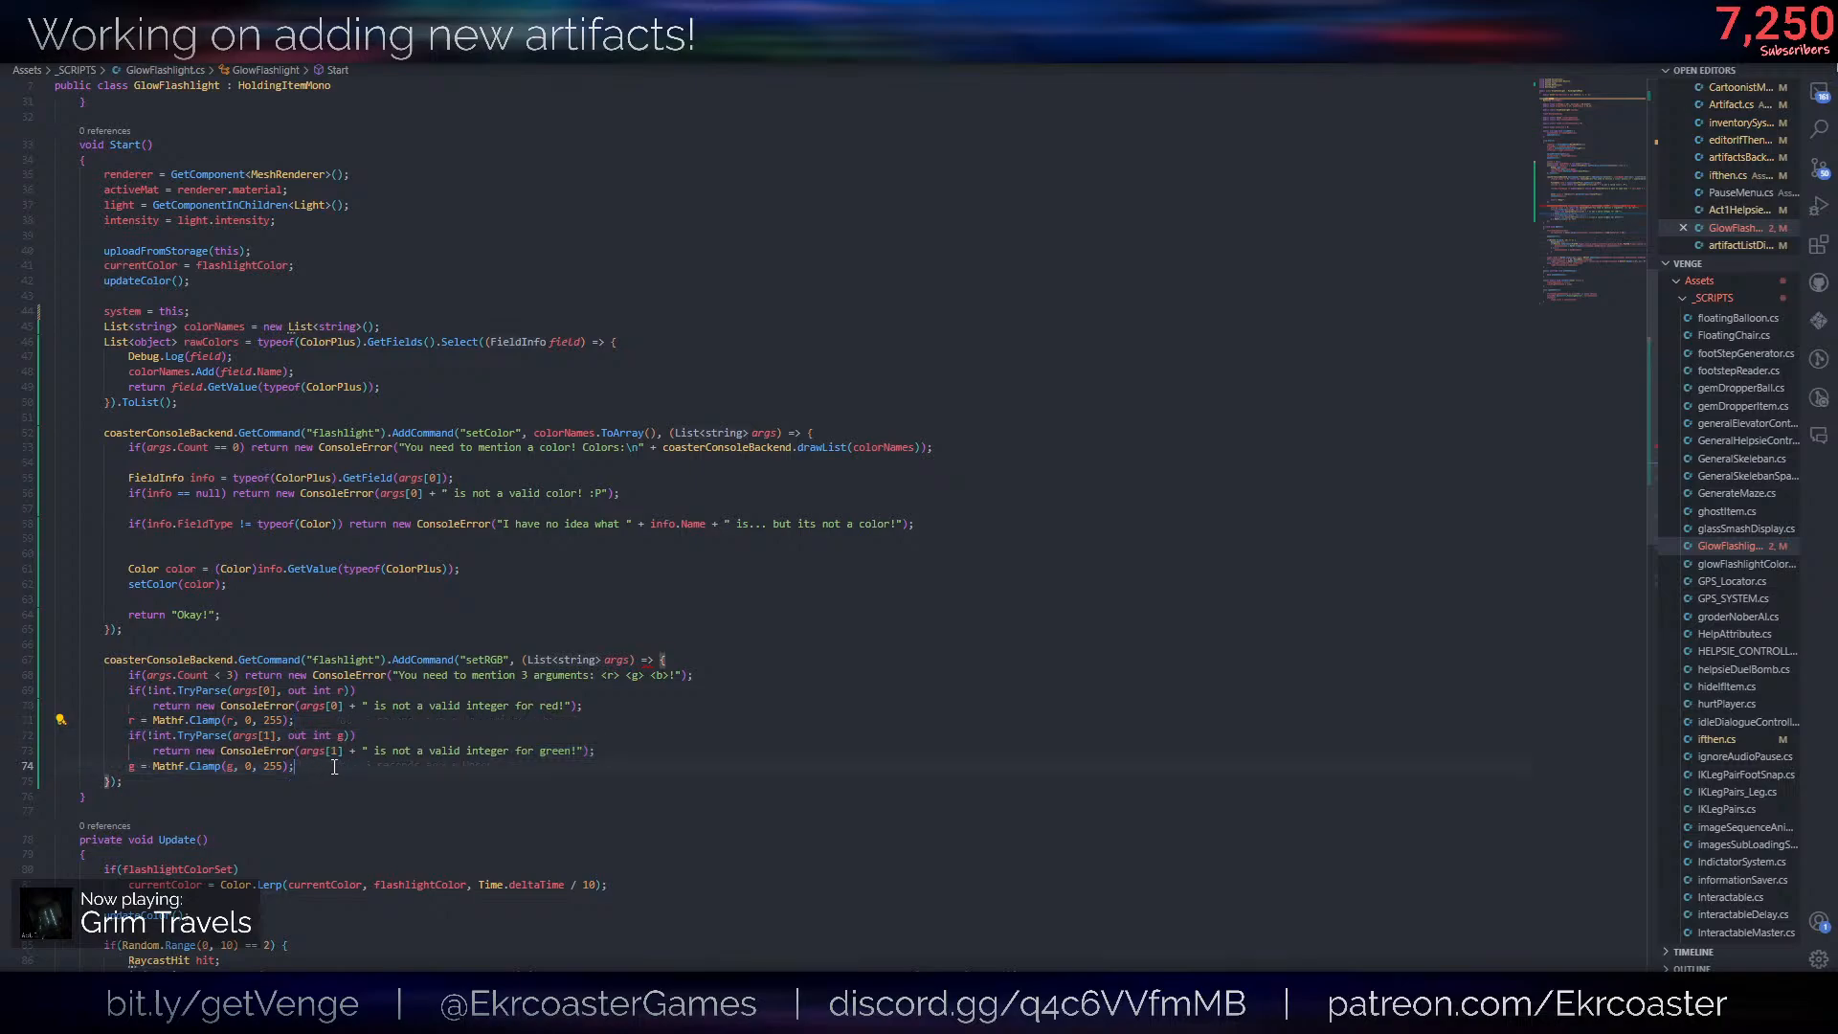
key(ctrl+v)
click(349, 781)
key(BackSpace)
text(b)
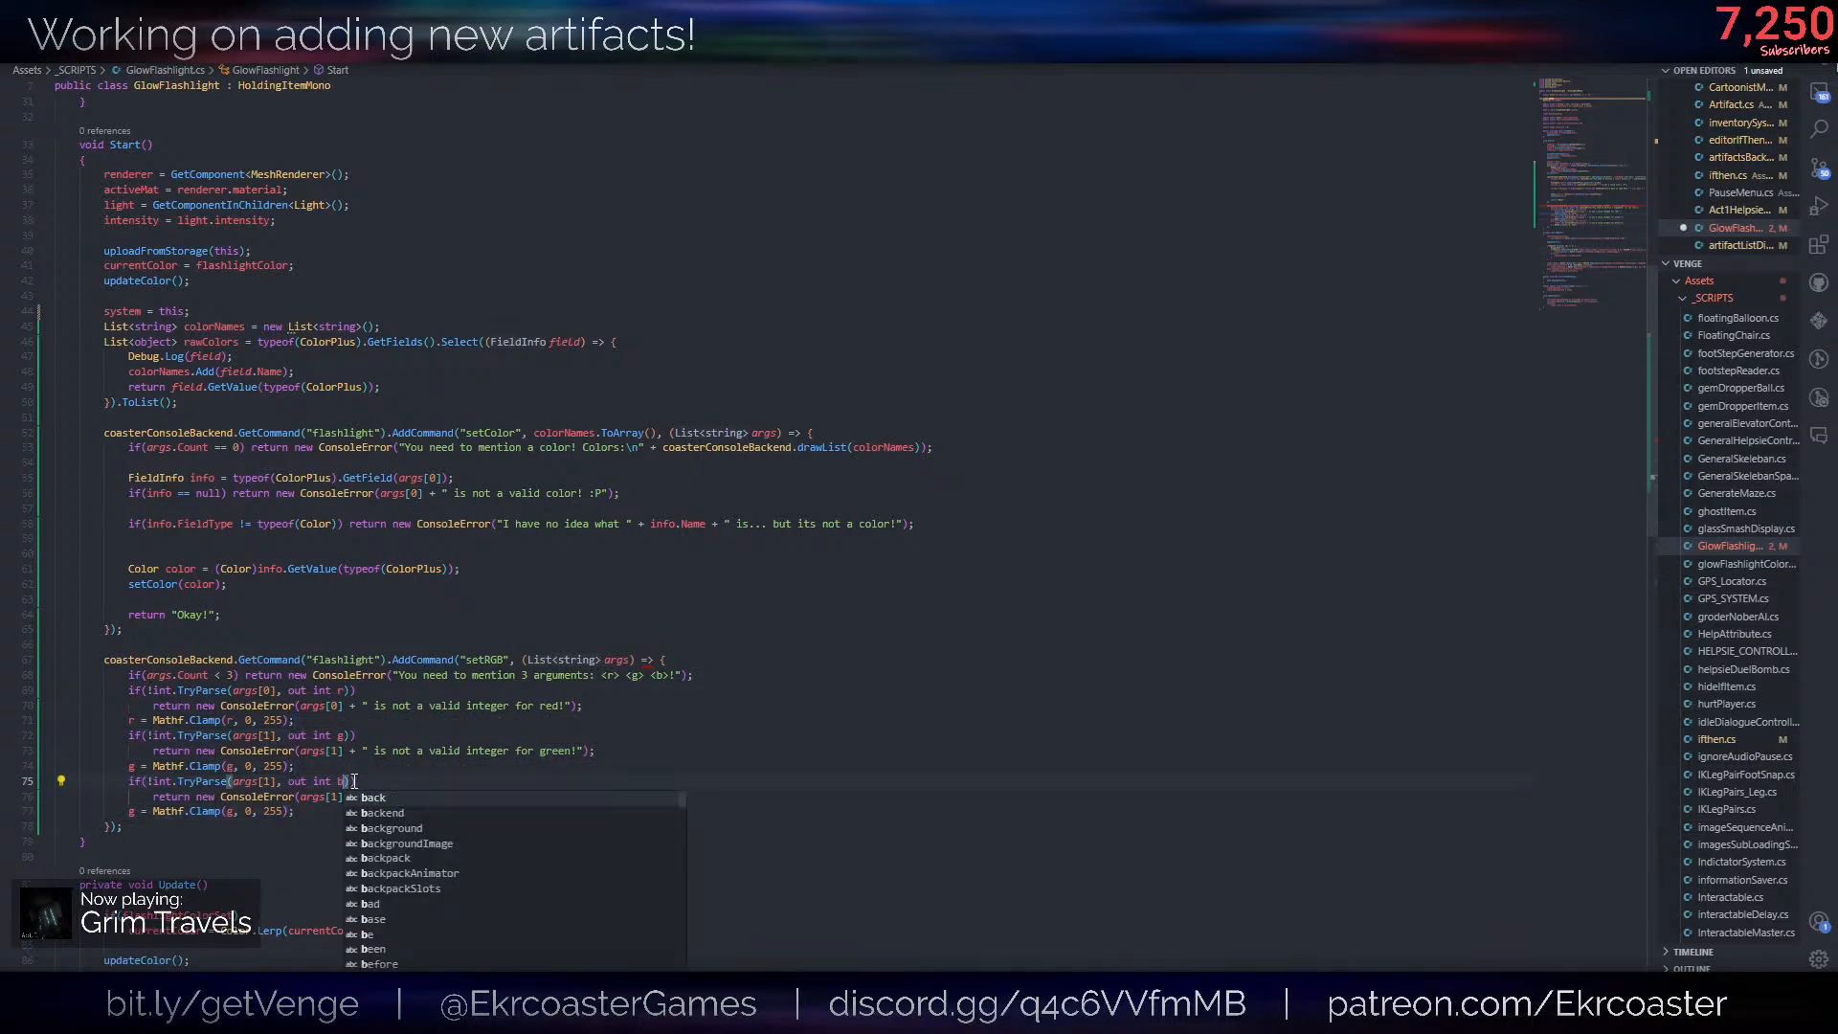
key(Escape)
- Make the third block's clamp line use b and change its two argument references to args[2]
double_click(232, 810)
text(b)
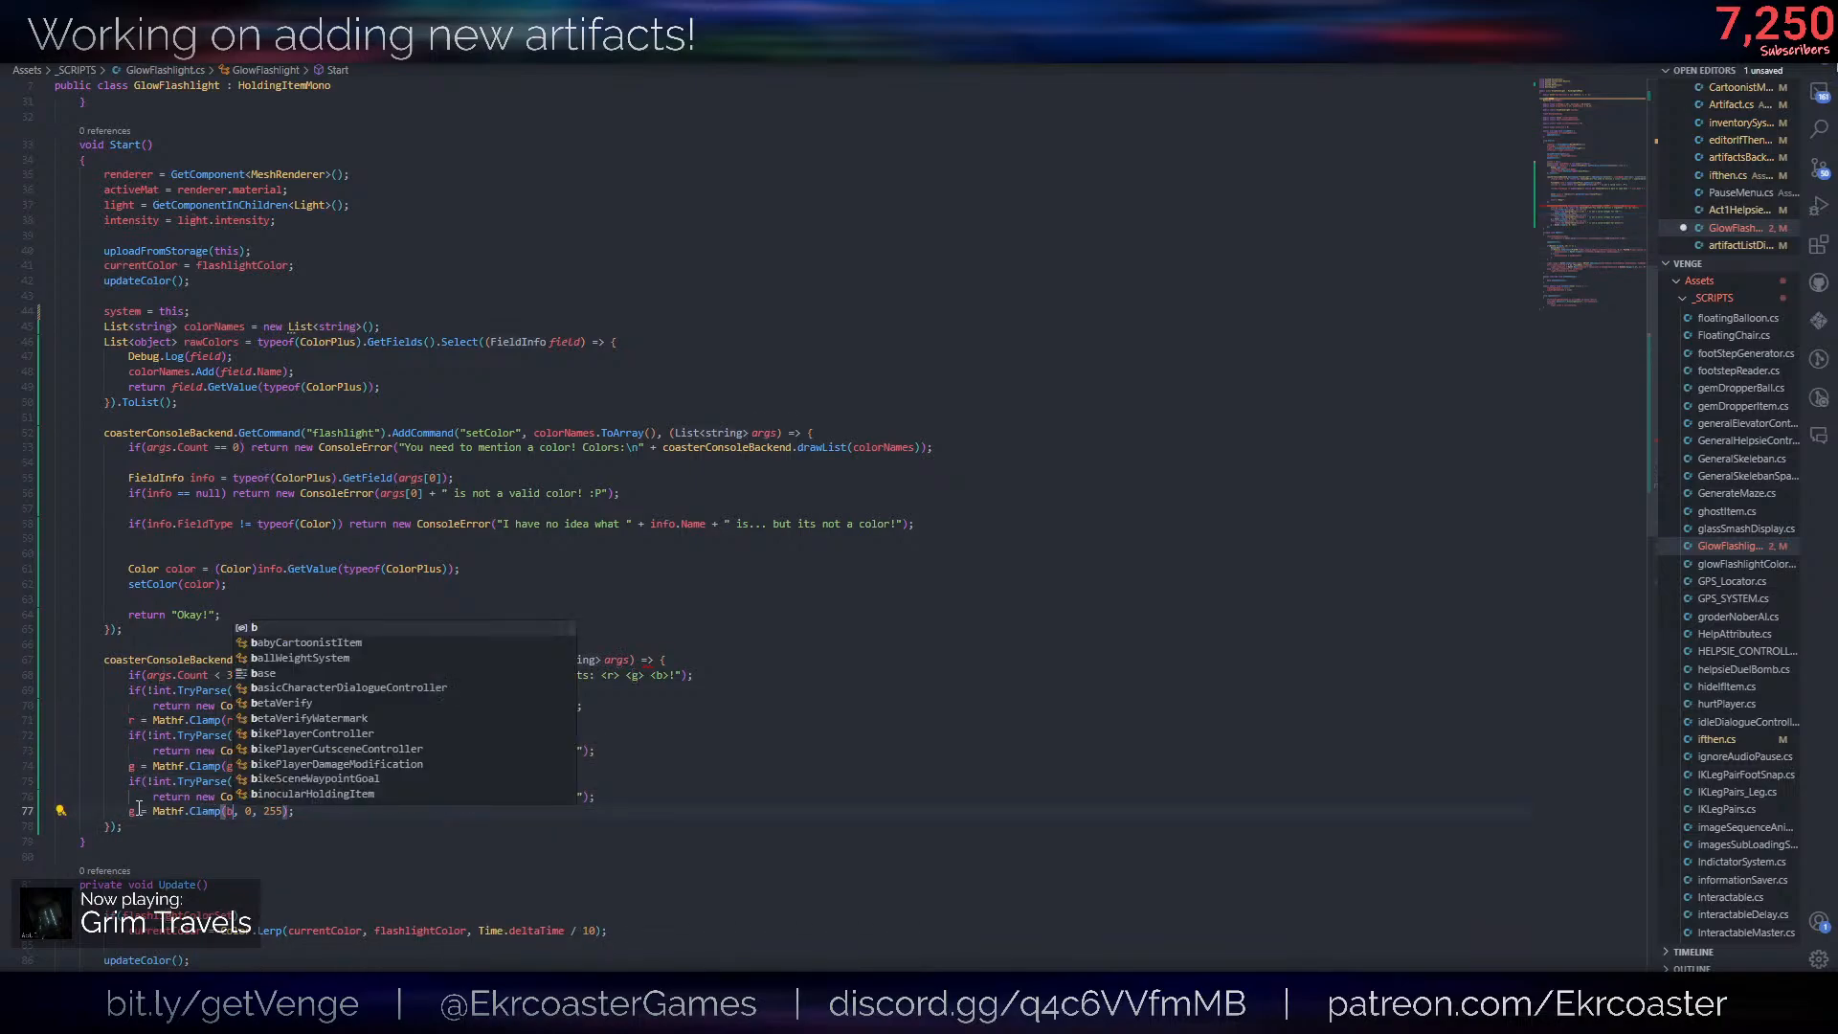
double_click(132, 811)
text(b)
key(Escape)
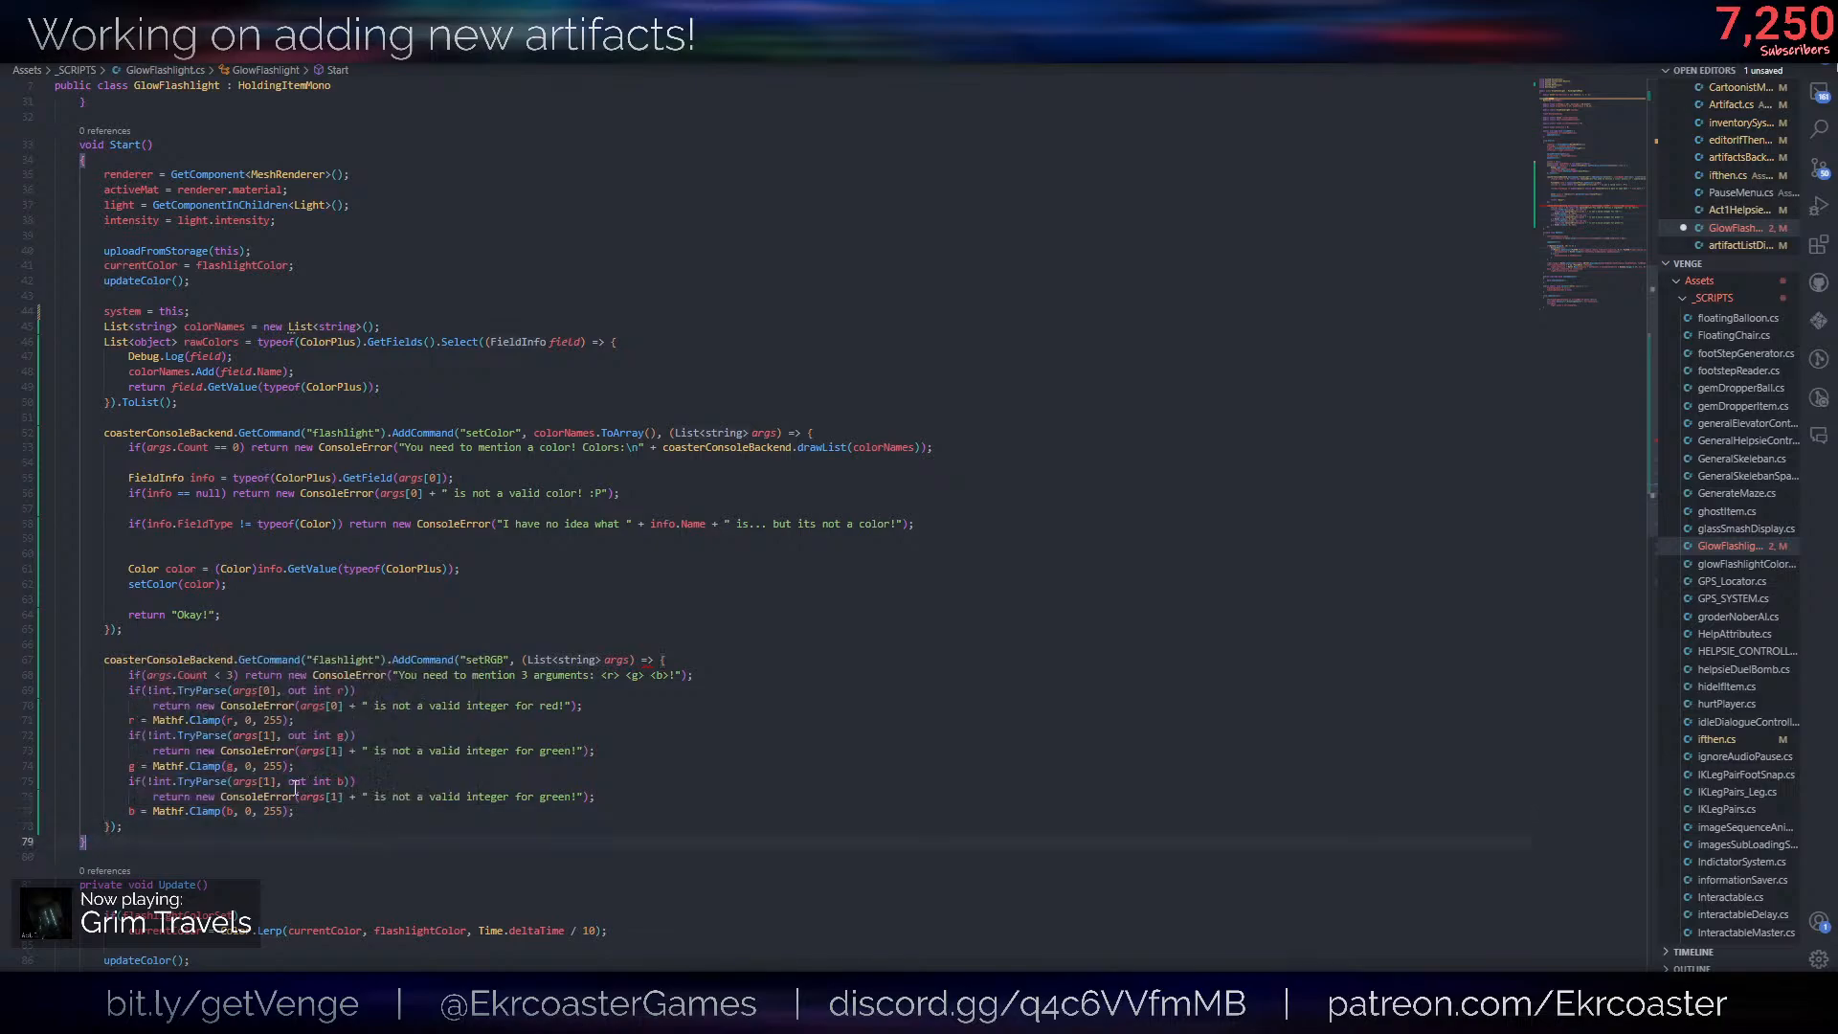
double_click(262, 781)
double_click(338, 797)
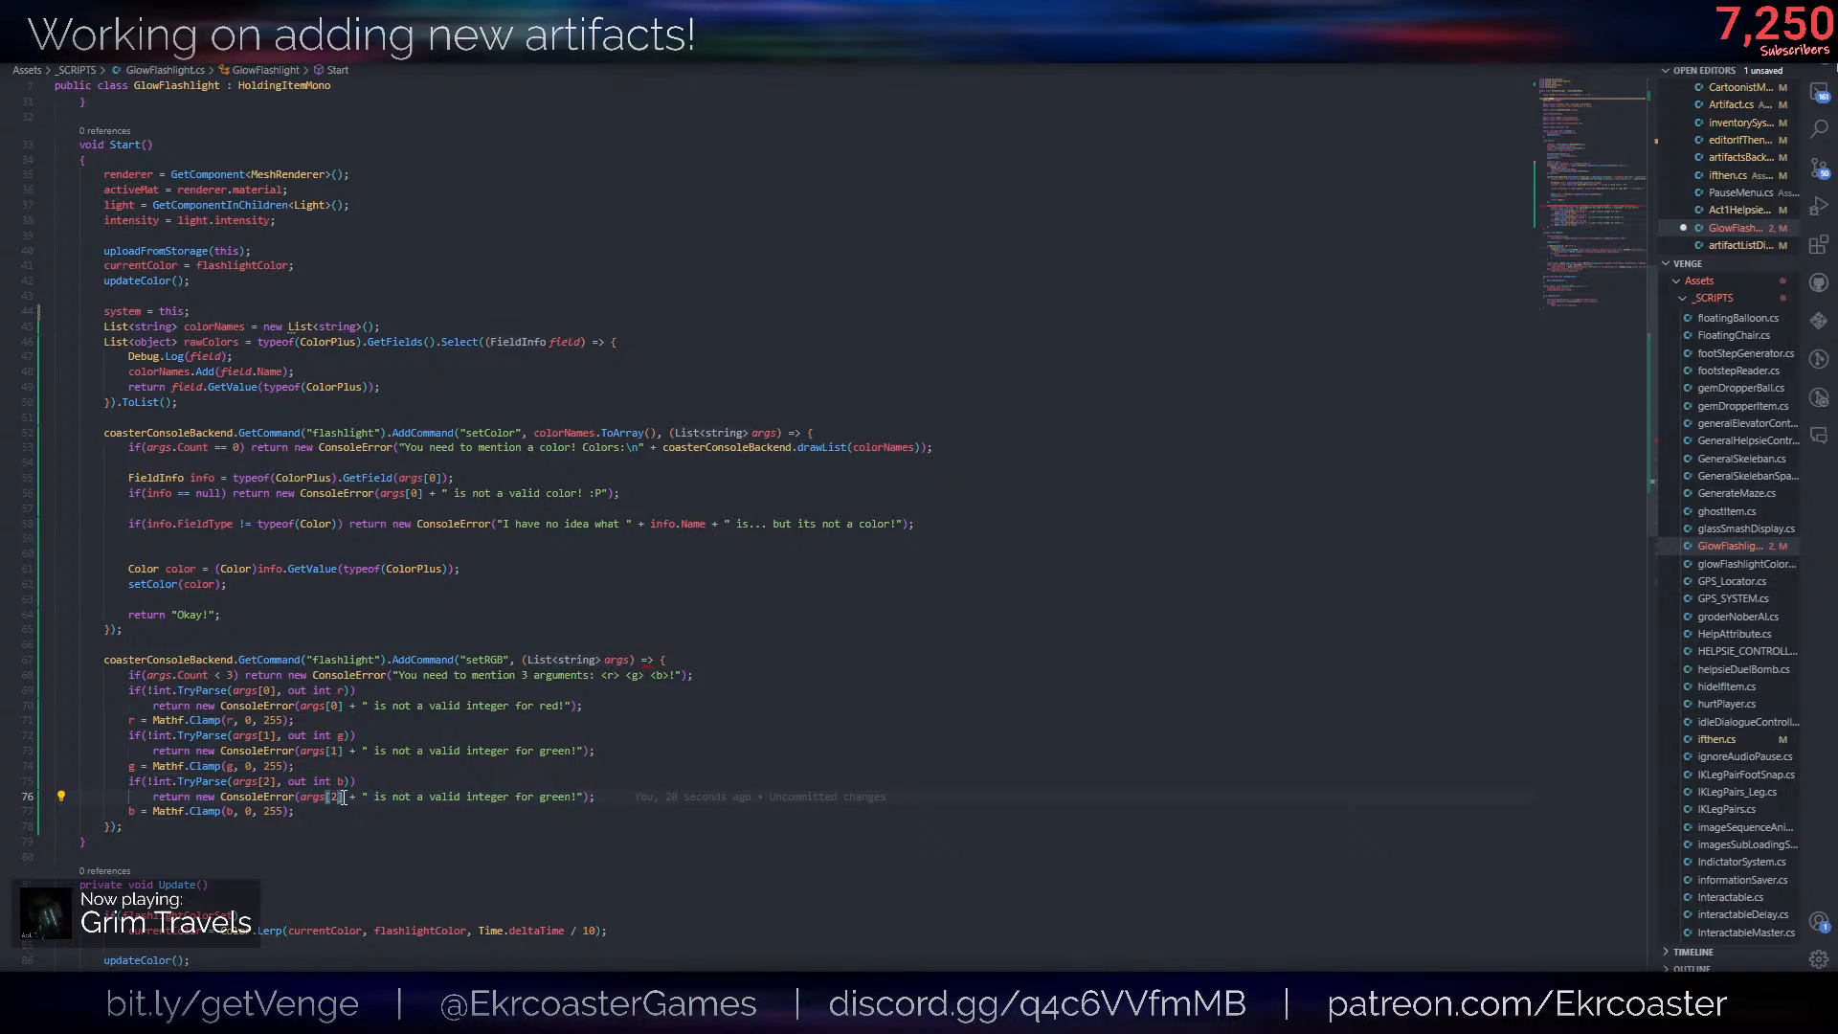
- Insert blank lines before the red, green and blue parsing blocks and save the script
click(310, 770)
key(Return)
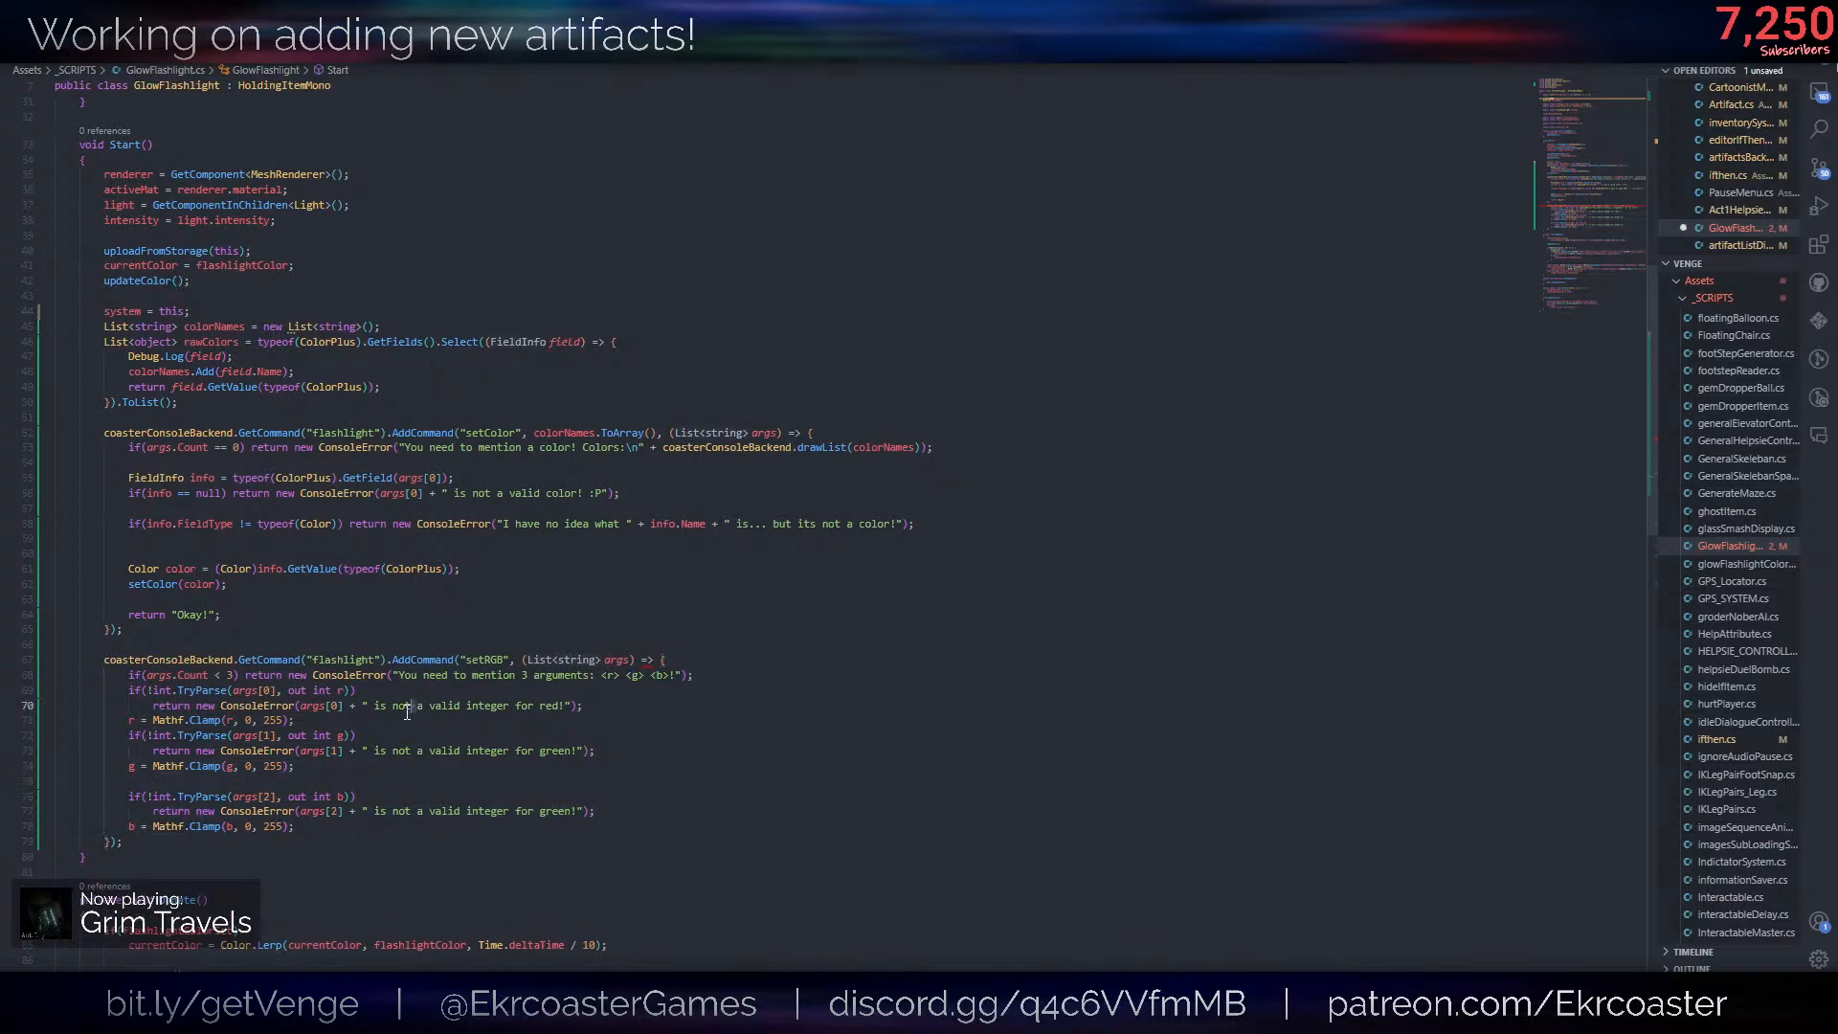
click(410, 718)
key(Return)
click(716, 674)
key(Return)
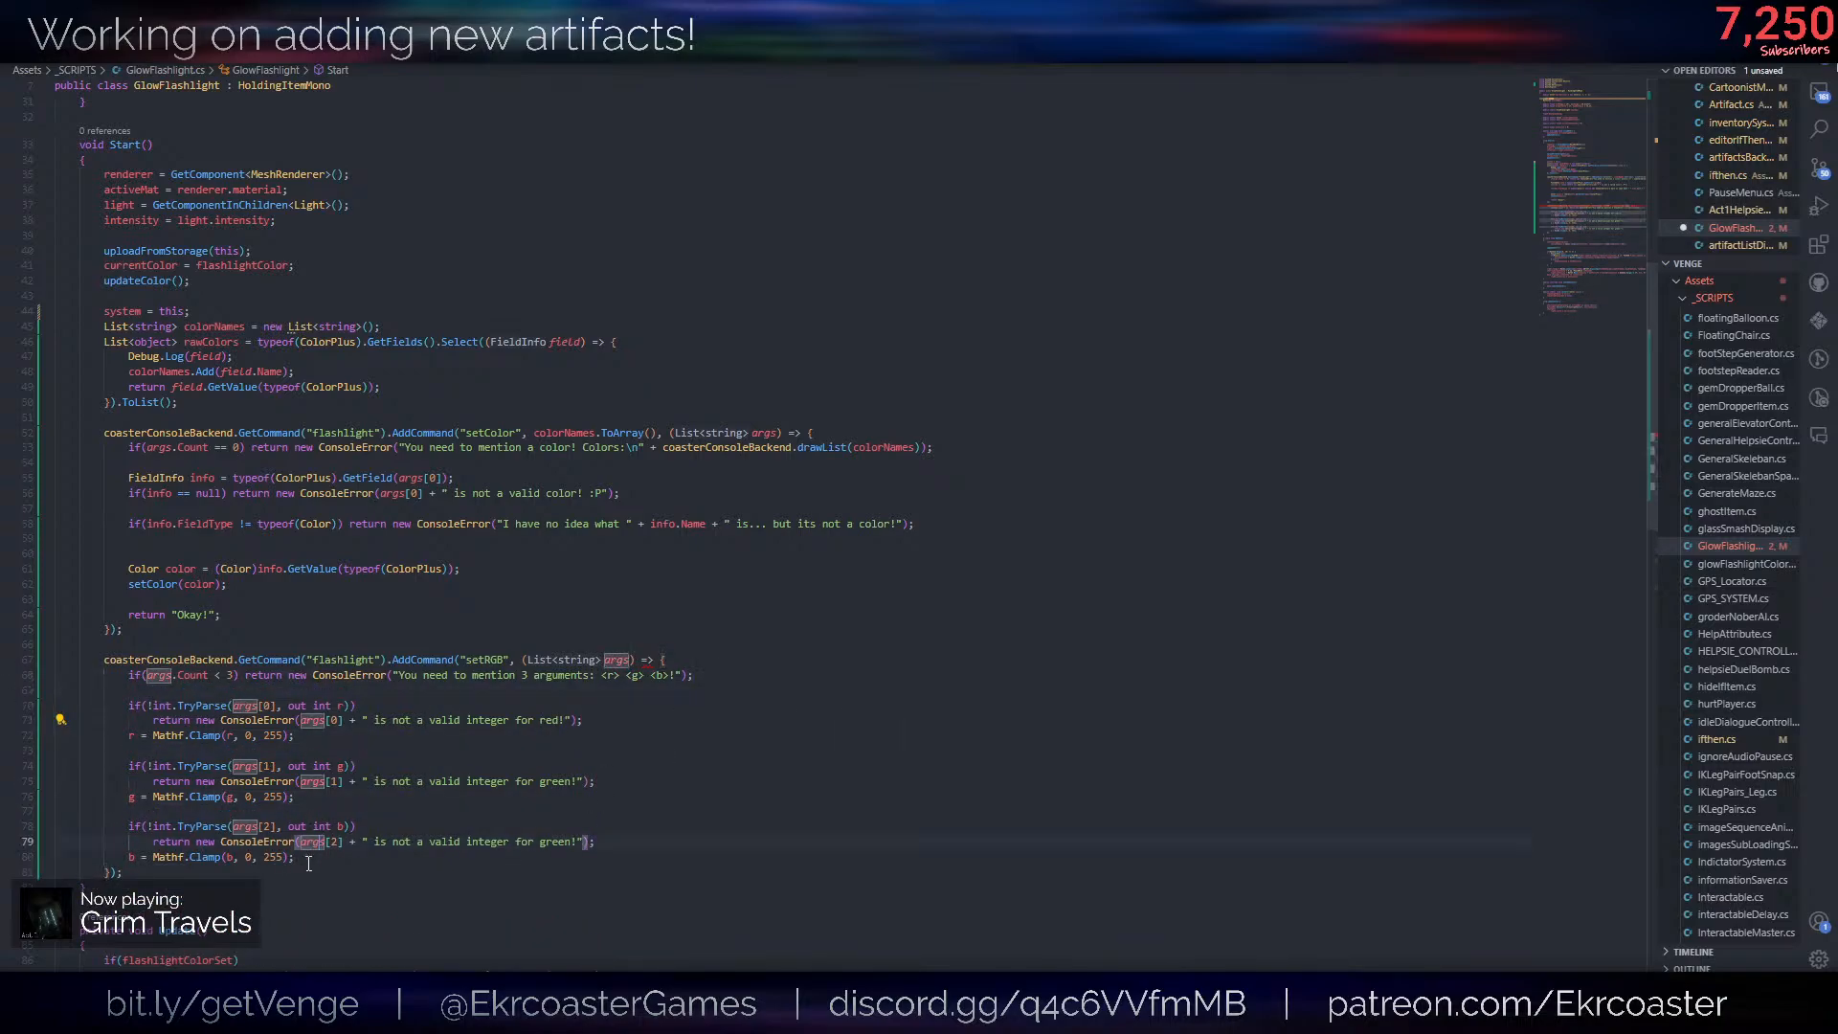
click(326, 859)
key(ctrl+s)
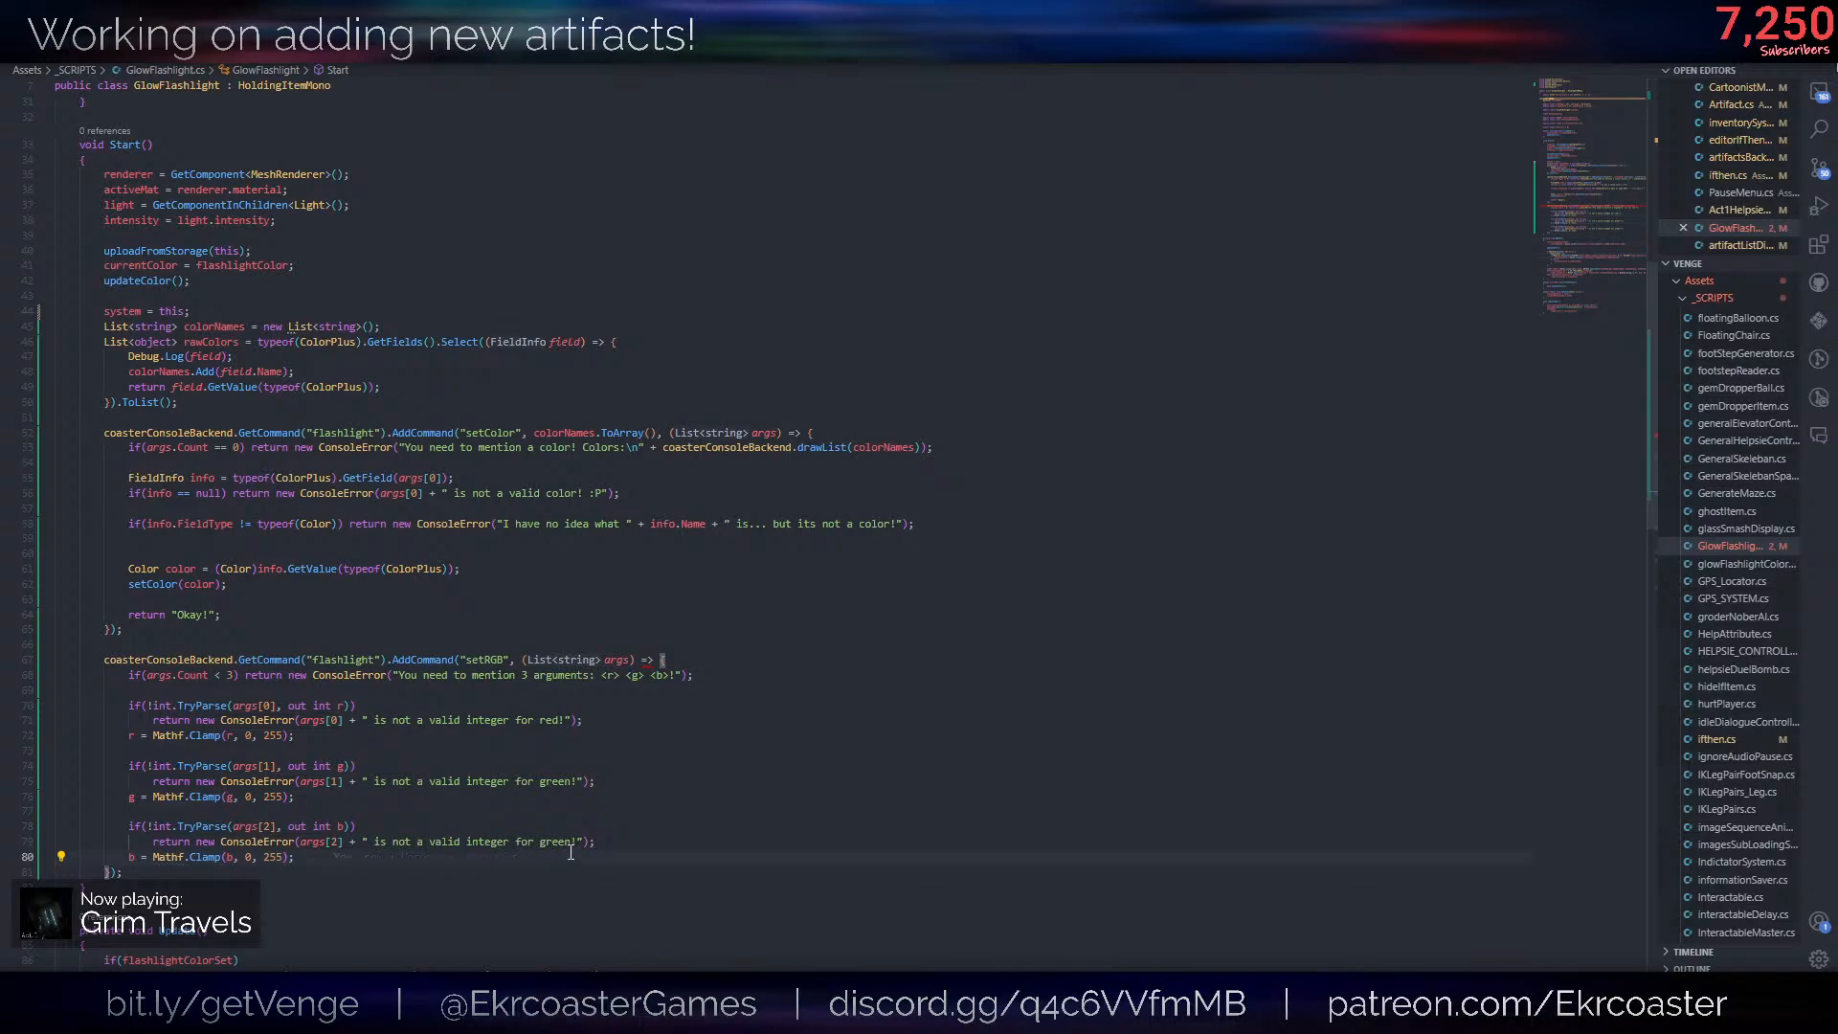
- Add the line setColor(new Color(r, g, b)); after the blue clamp line in the setRGB command
key(Return)
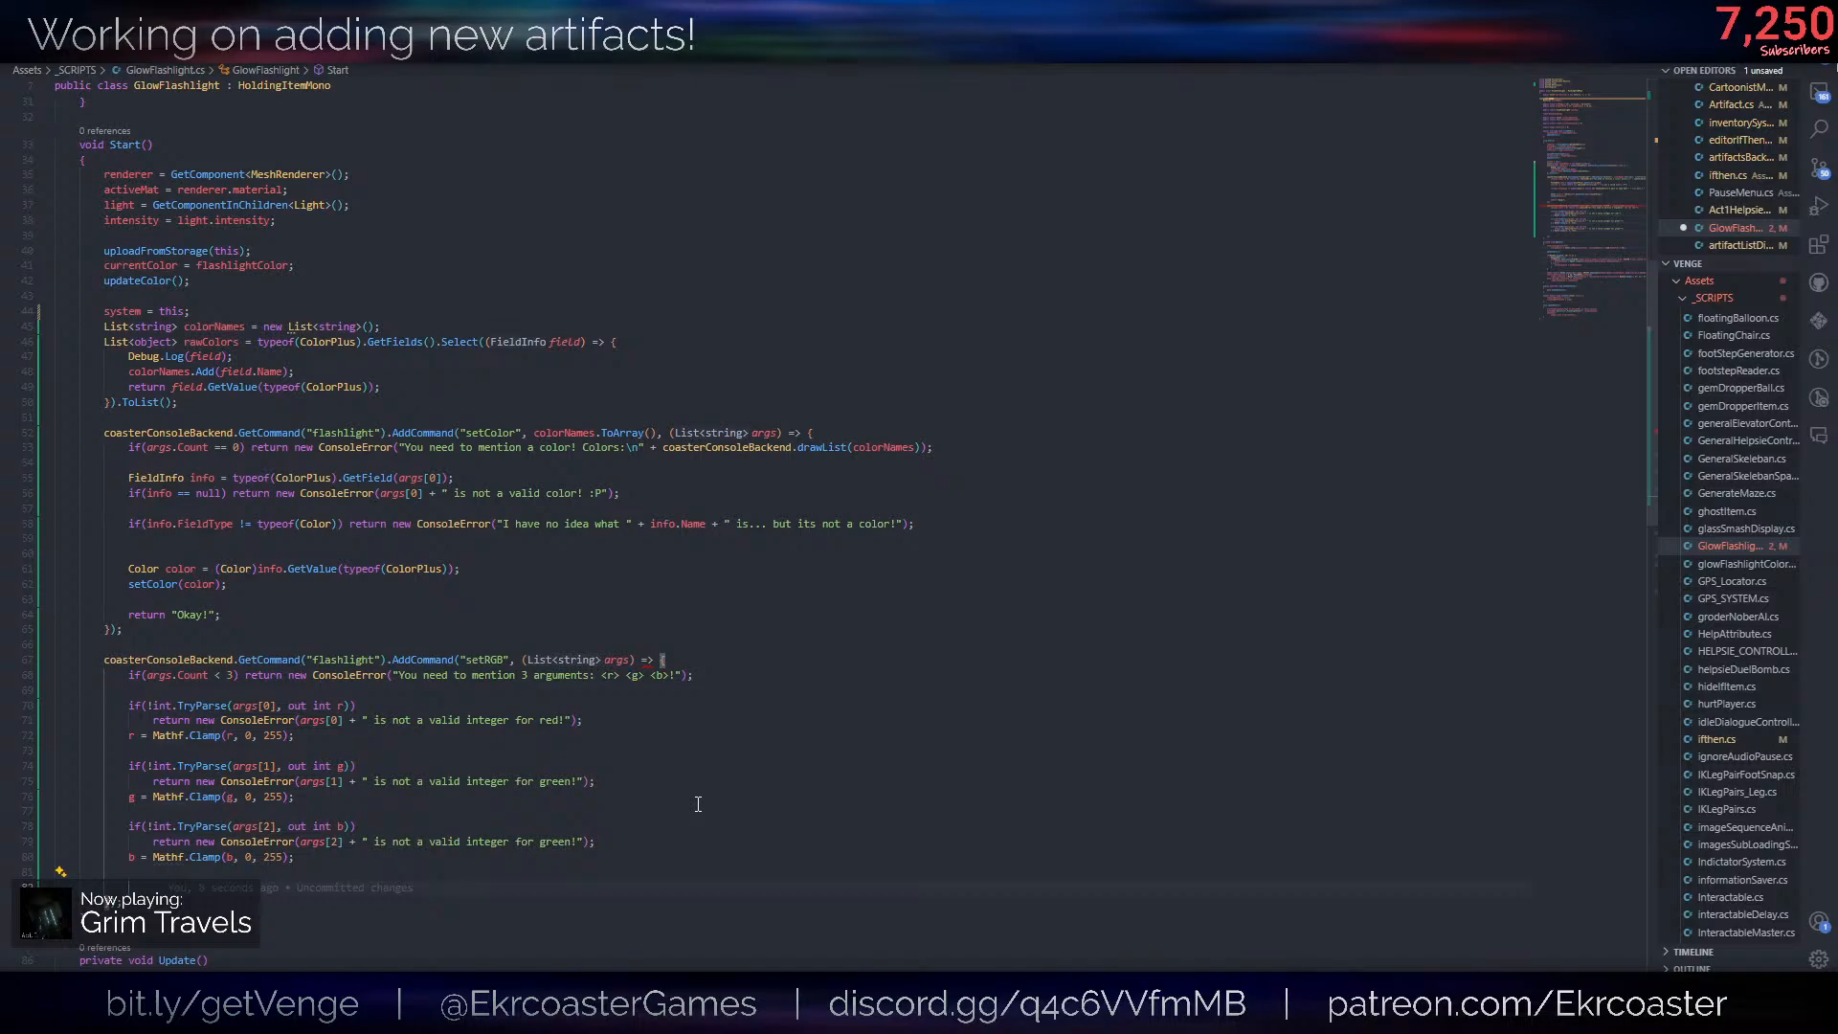
text(setColor()
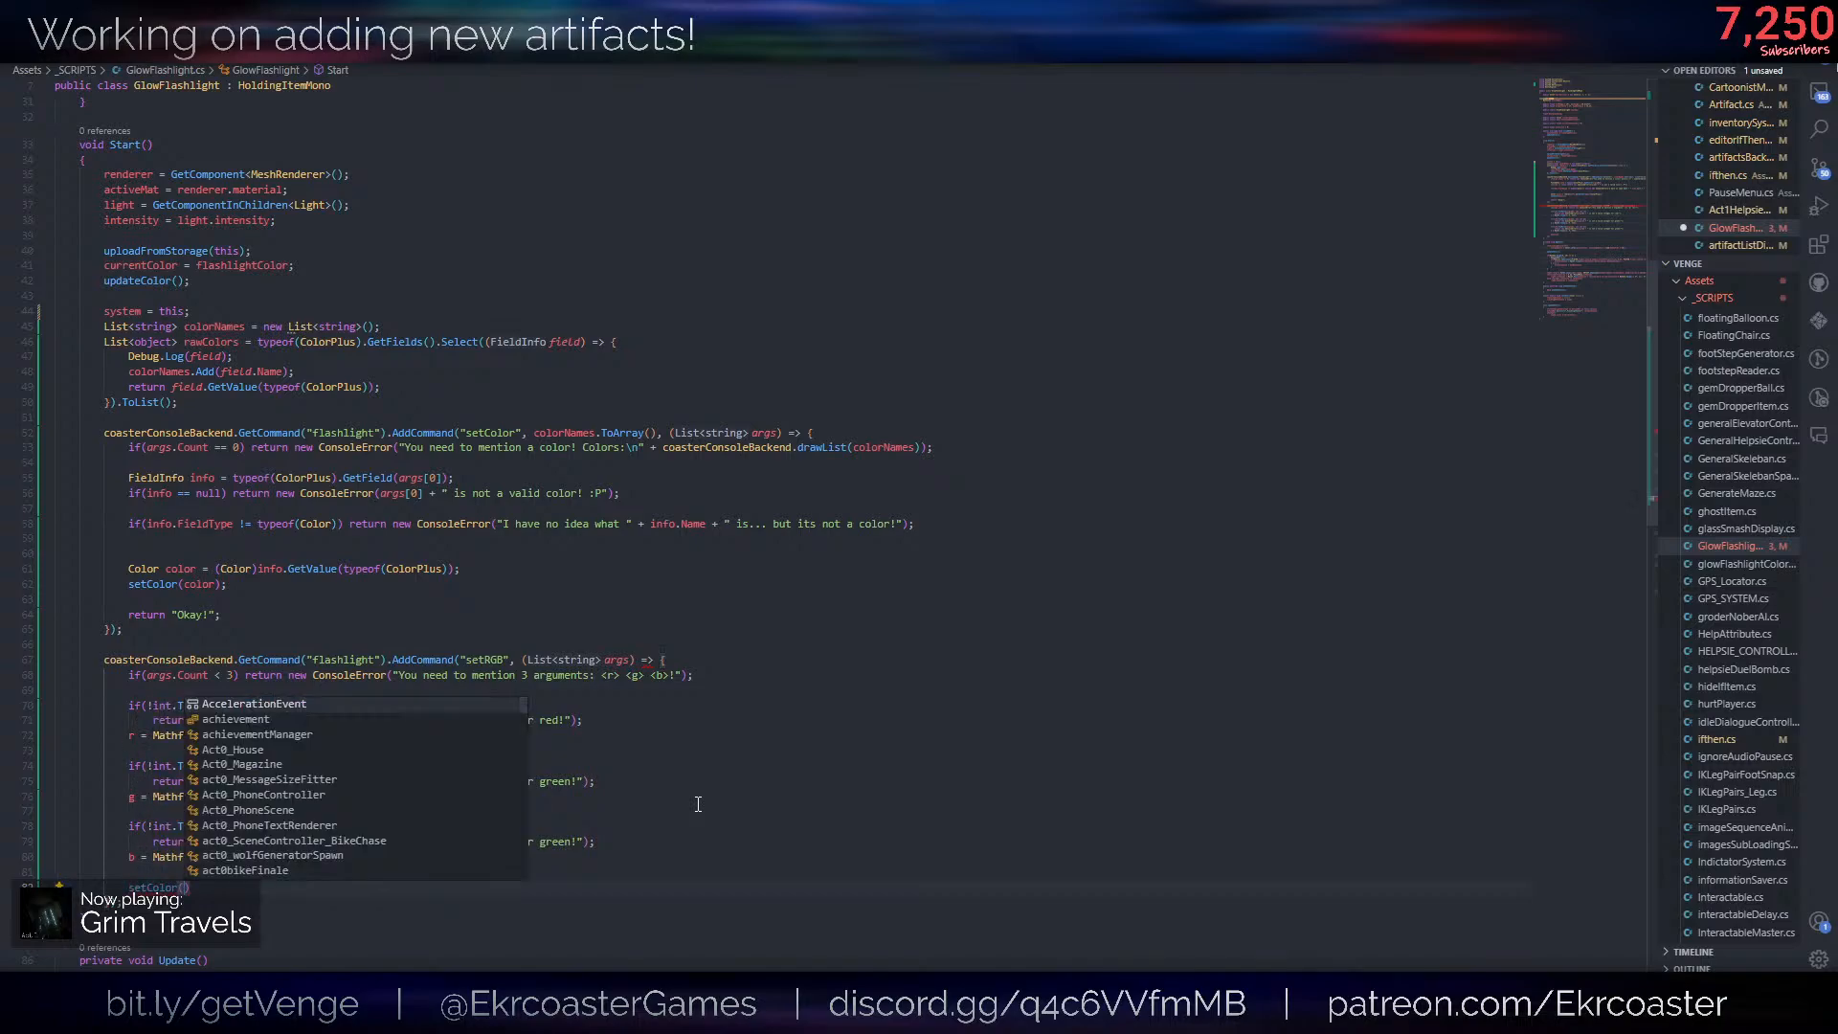
text(new Color(rm, )
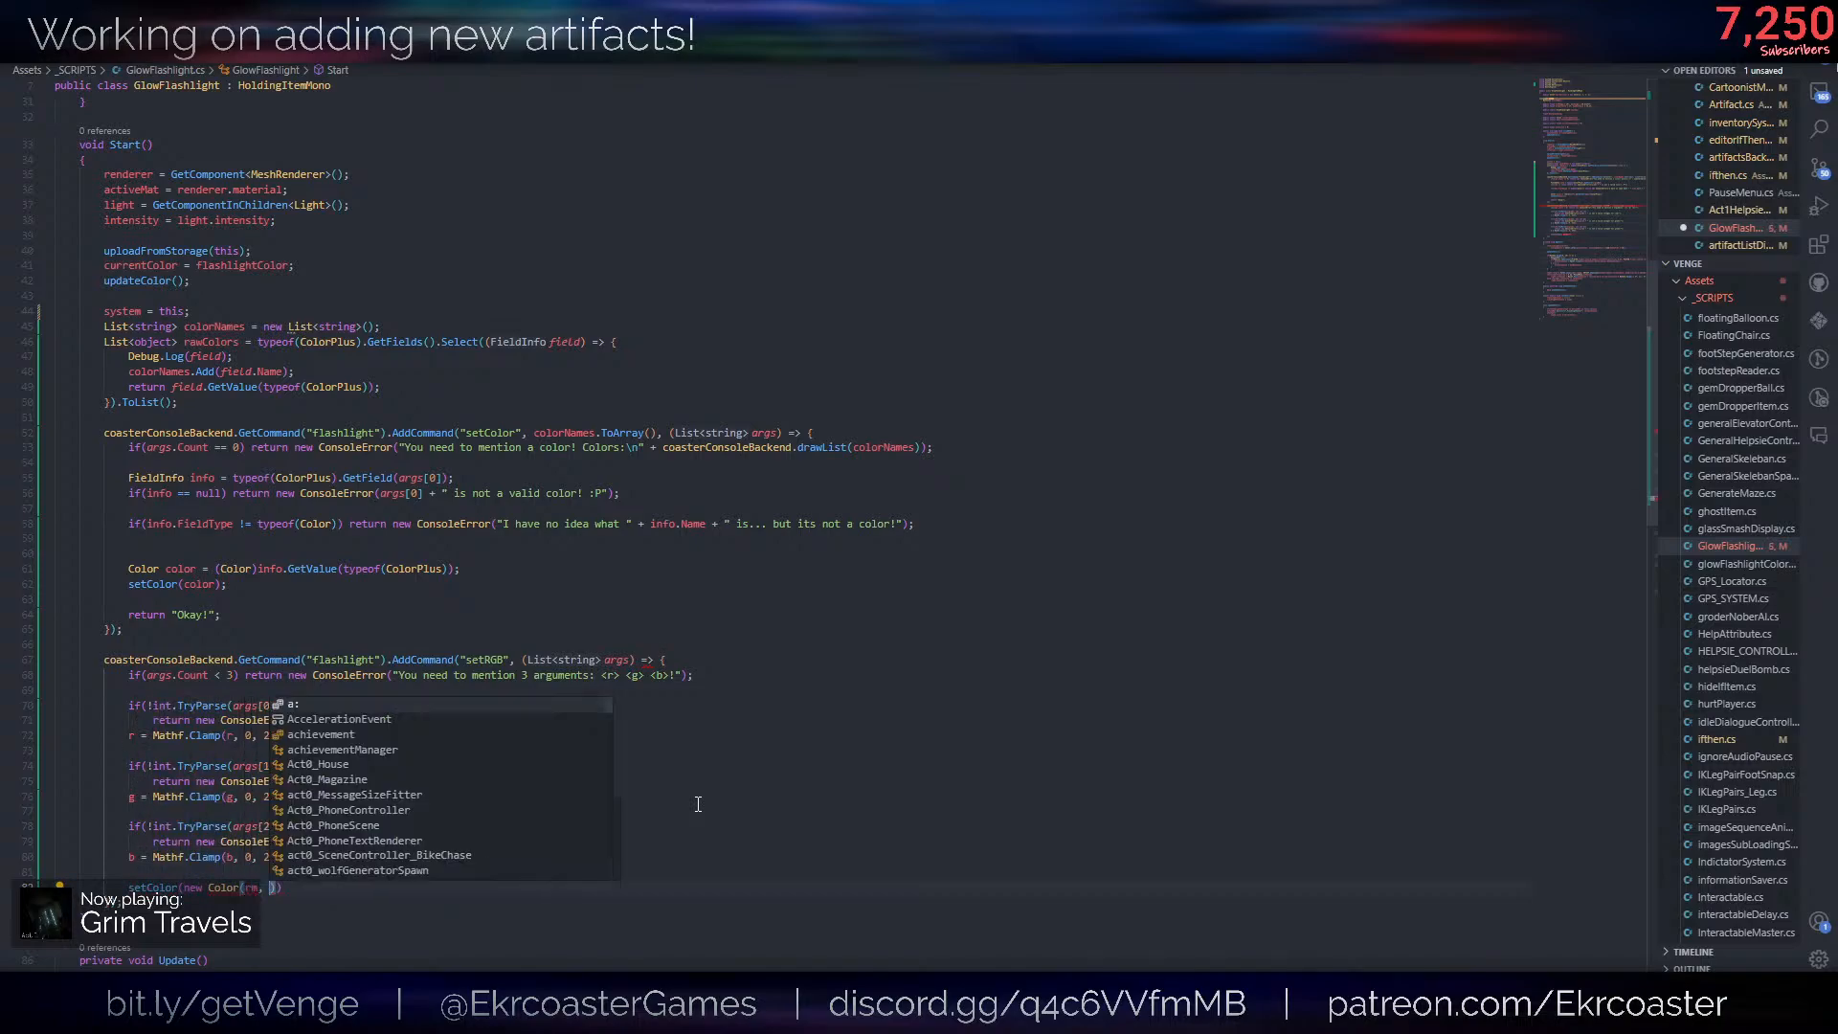
text(g, b));)
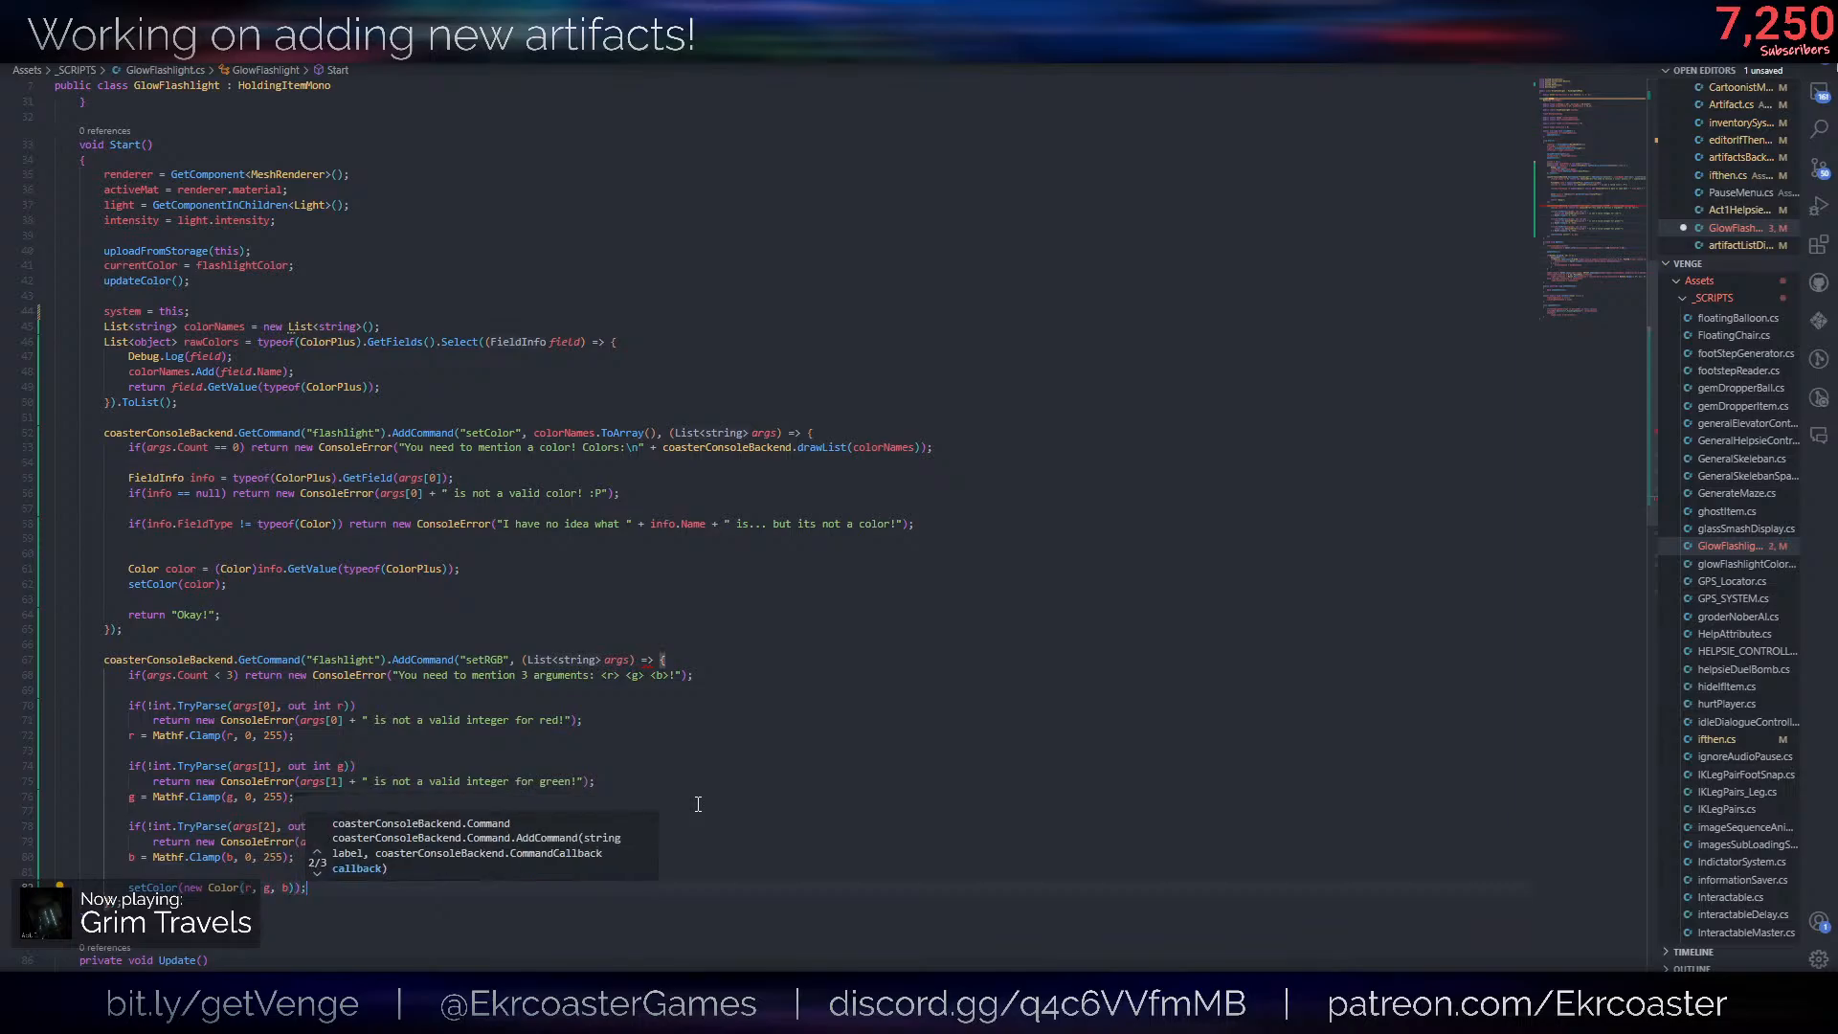
- Copy the setColor command's return "Okay!"; line to directly below setColor(new Color(r, g, b)); without a blank line between them
key(Return)
text(r)
key(BackSpace)
drag(267, 615, 260, 601)
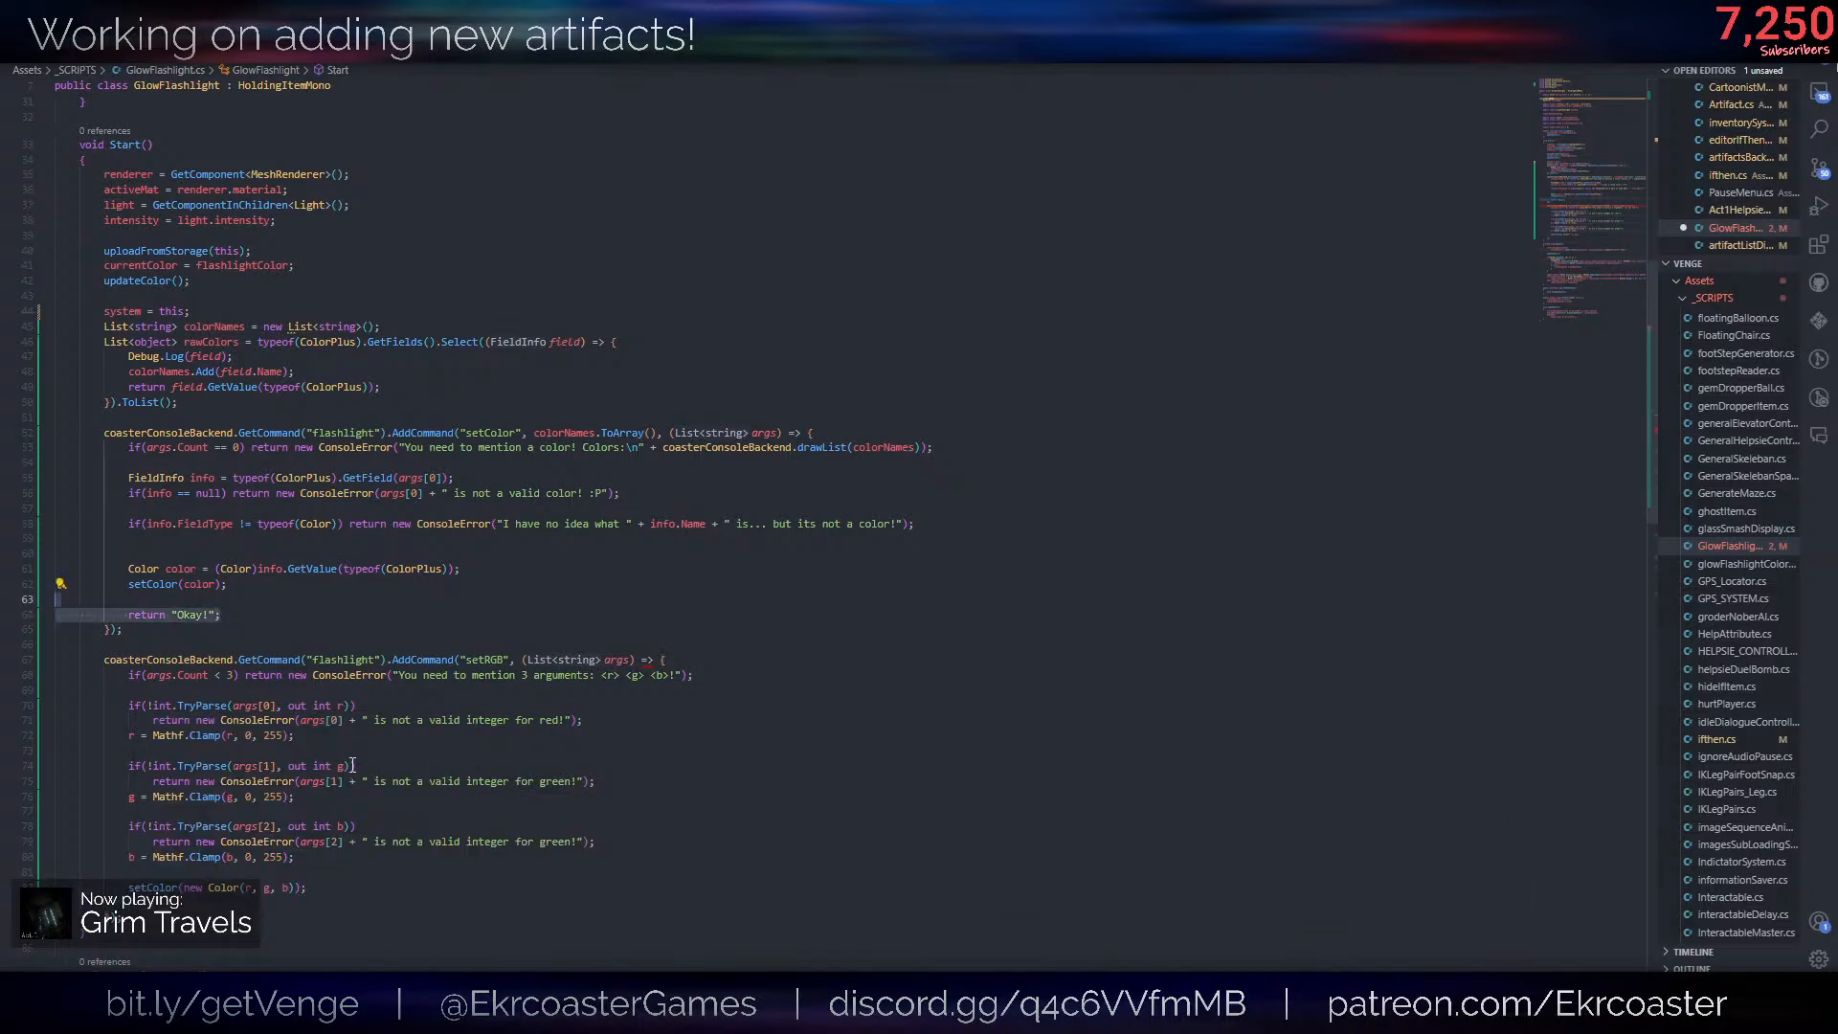
click(302, 895)
key(ctrl+v)
key(Delete)
click(501, 862)
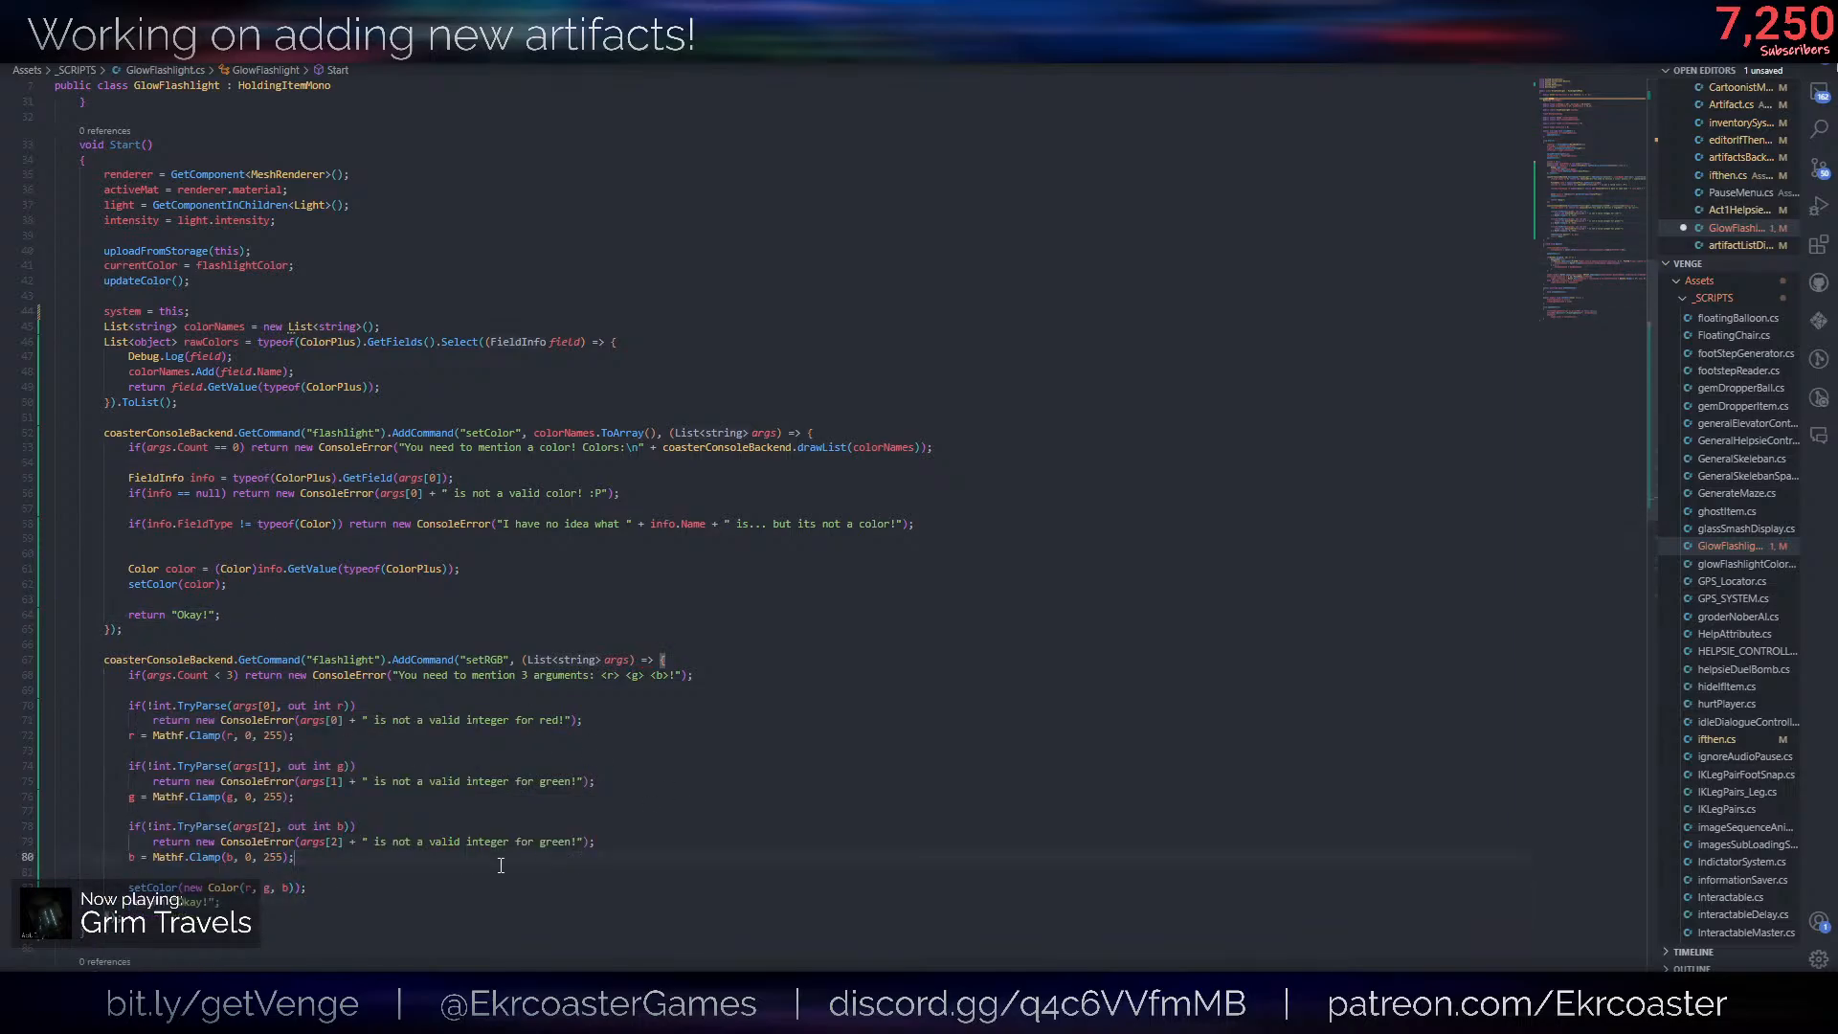
- Below the setRGB command block, start a new statement with coasterConsoleBackend.GetCommand("flashlight")
click(185, 919)
key(Return)
key(Return)
text(coaster)
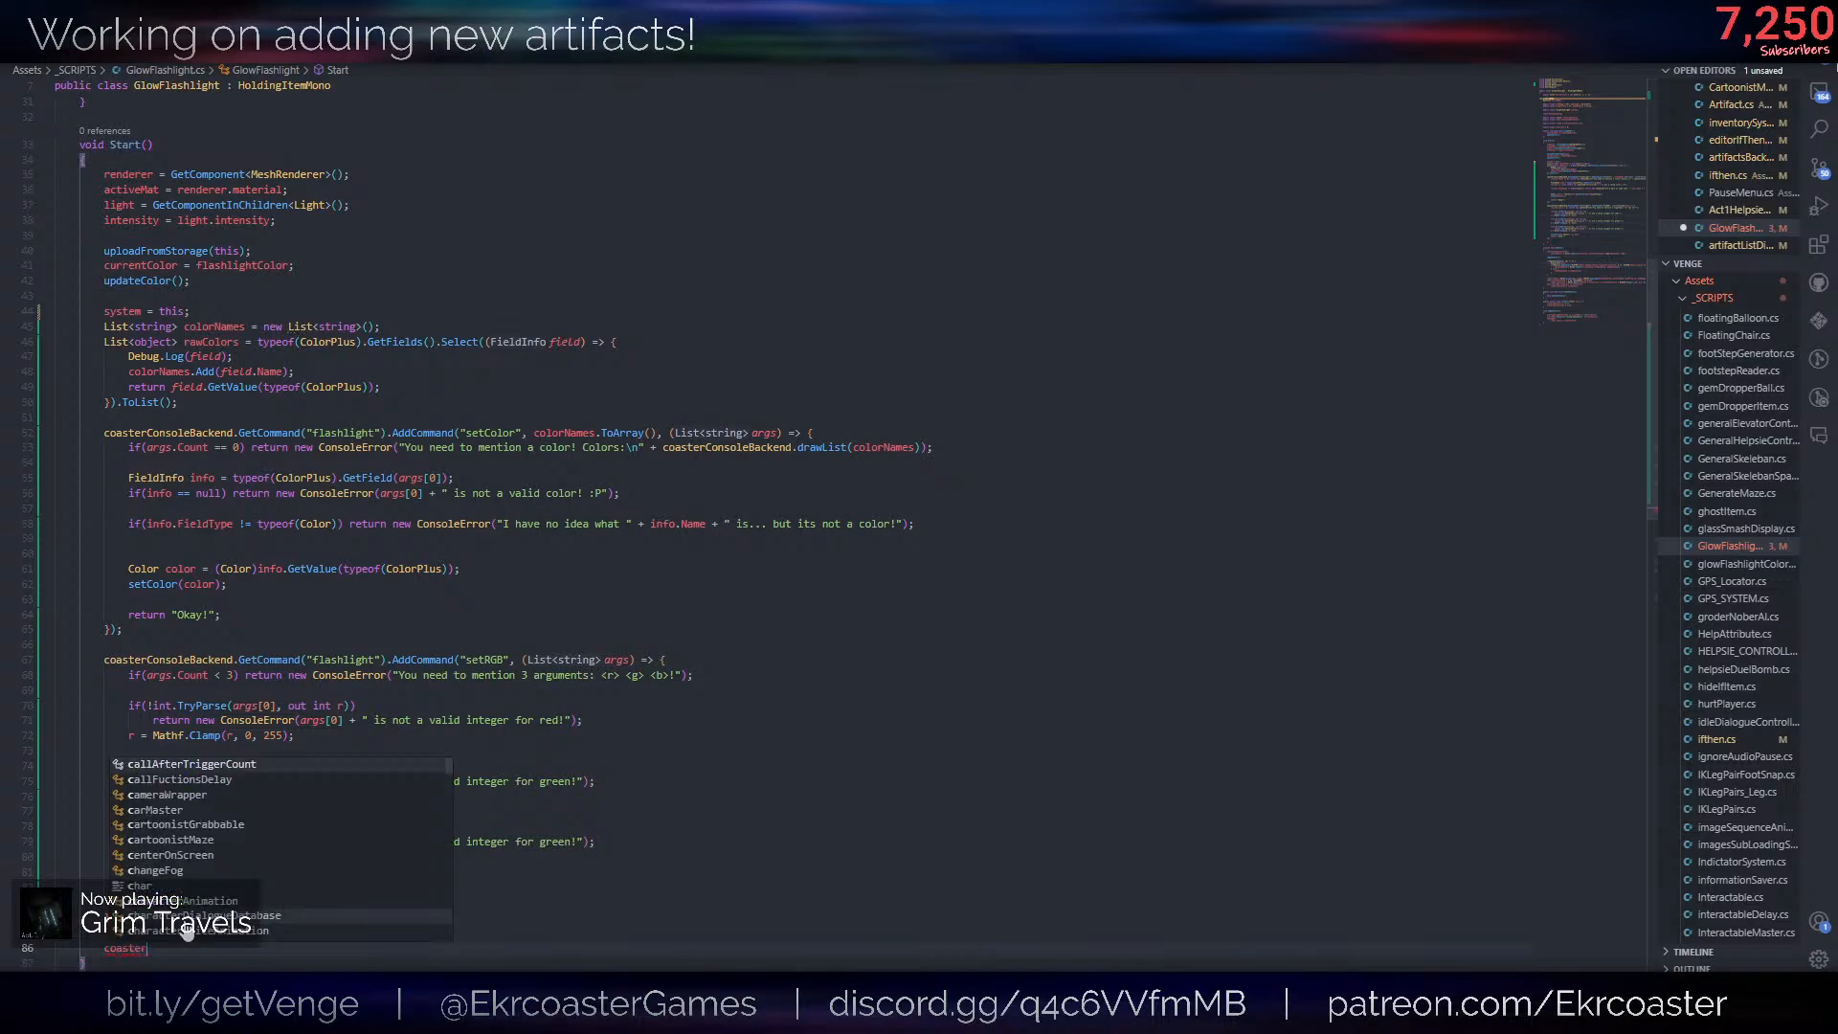
key(Tab)
text(.get)
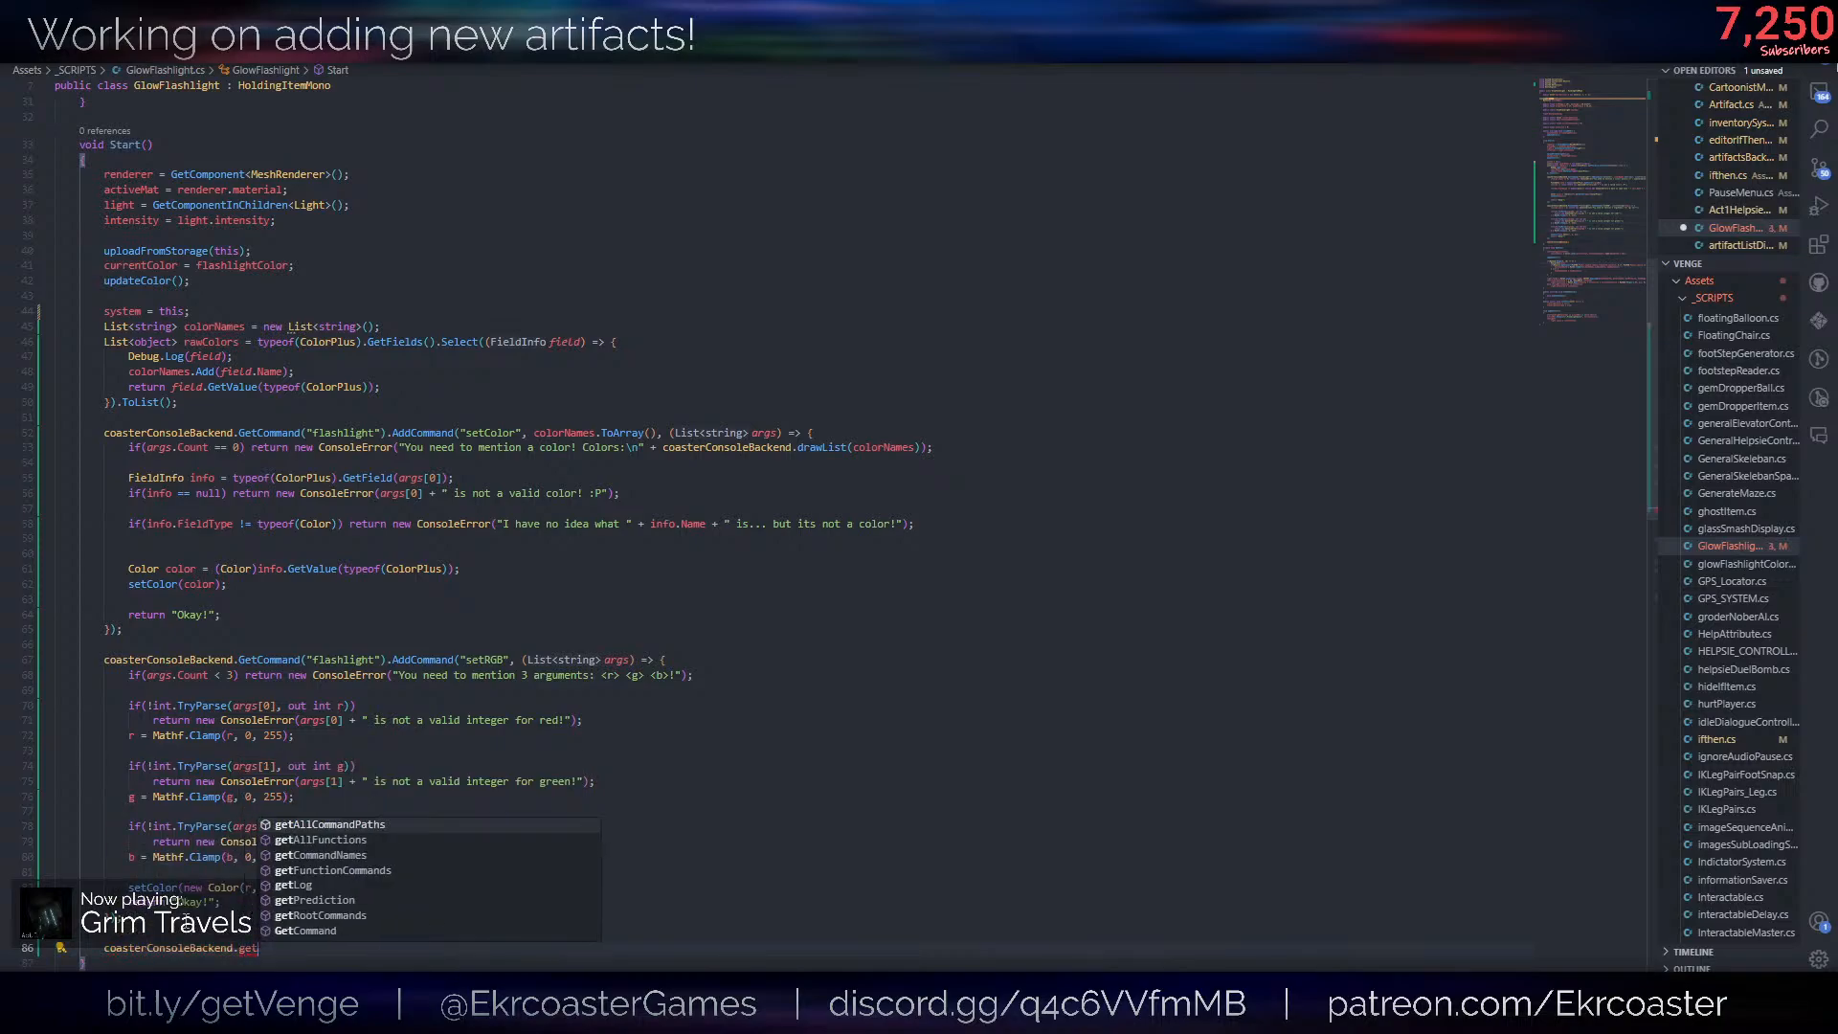
key(Down)
key(Down)
key(Tab)
text(("fl)
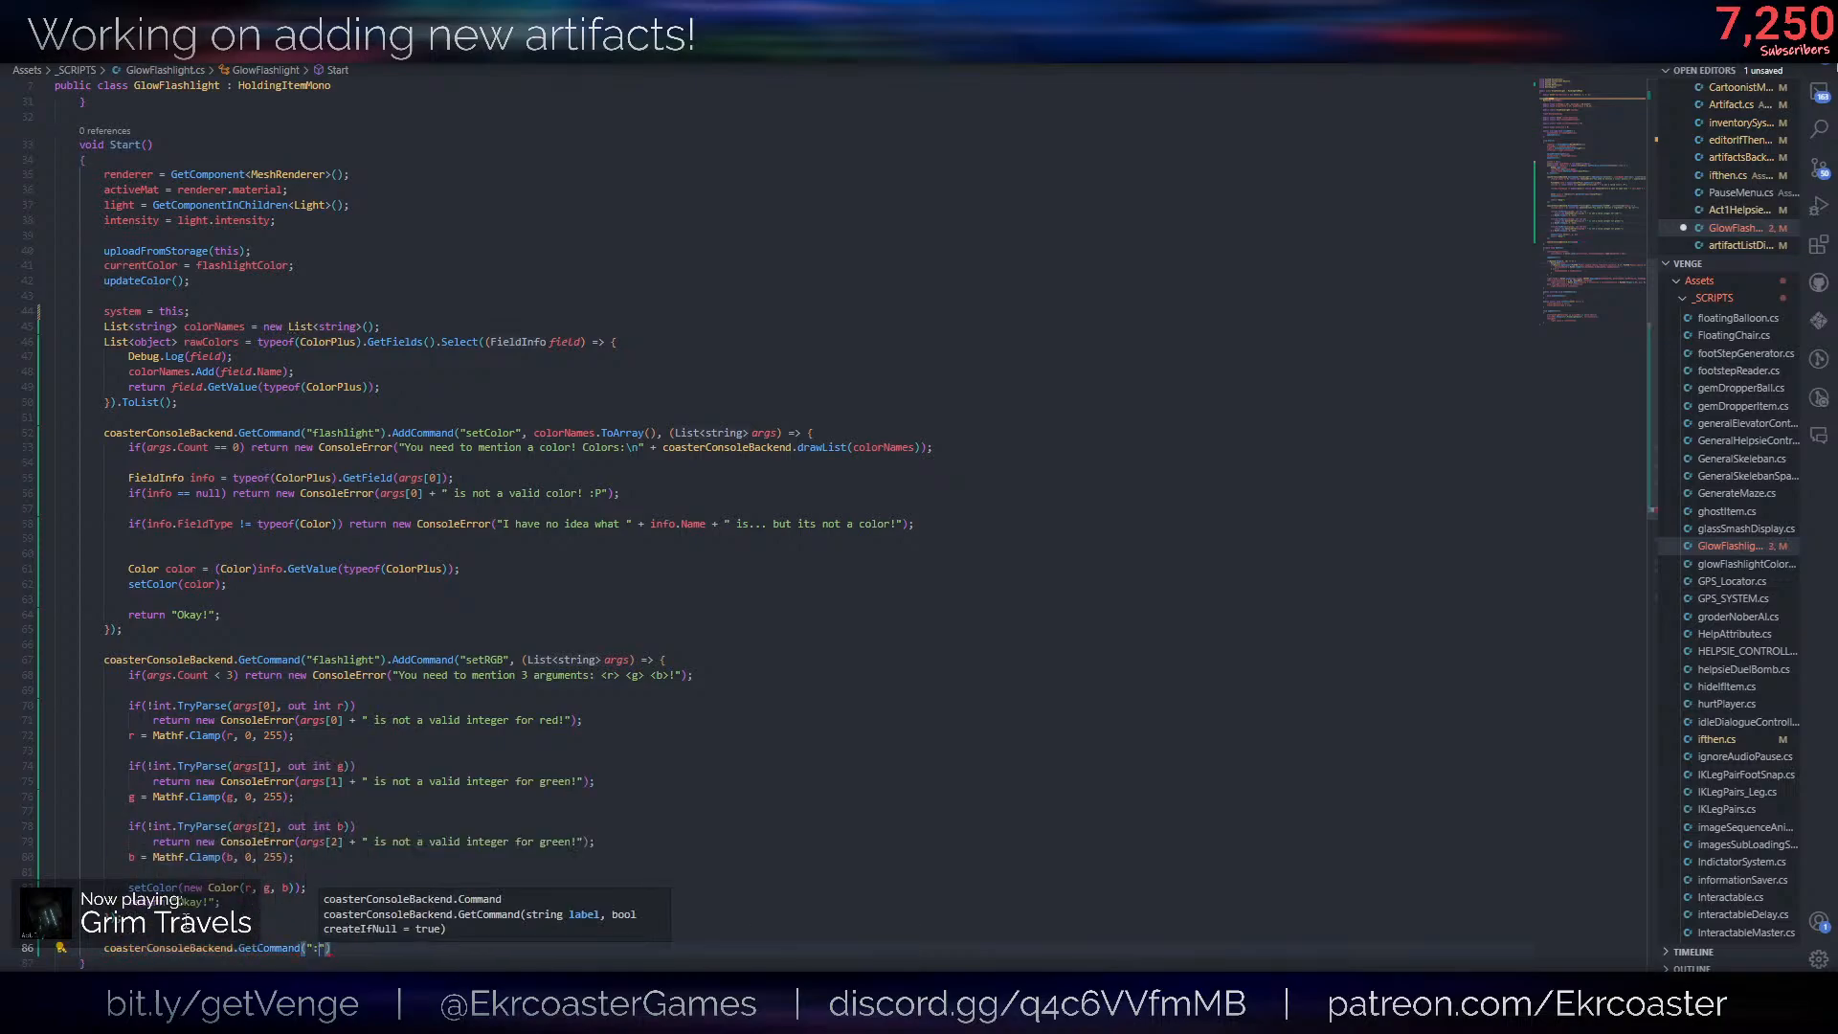
text(ashlight").ad)
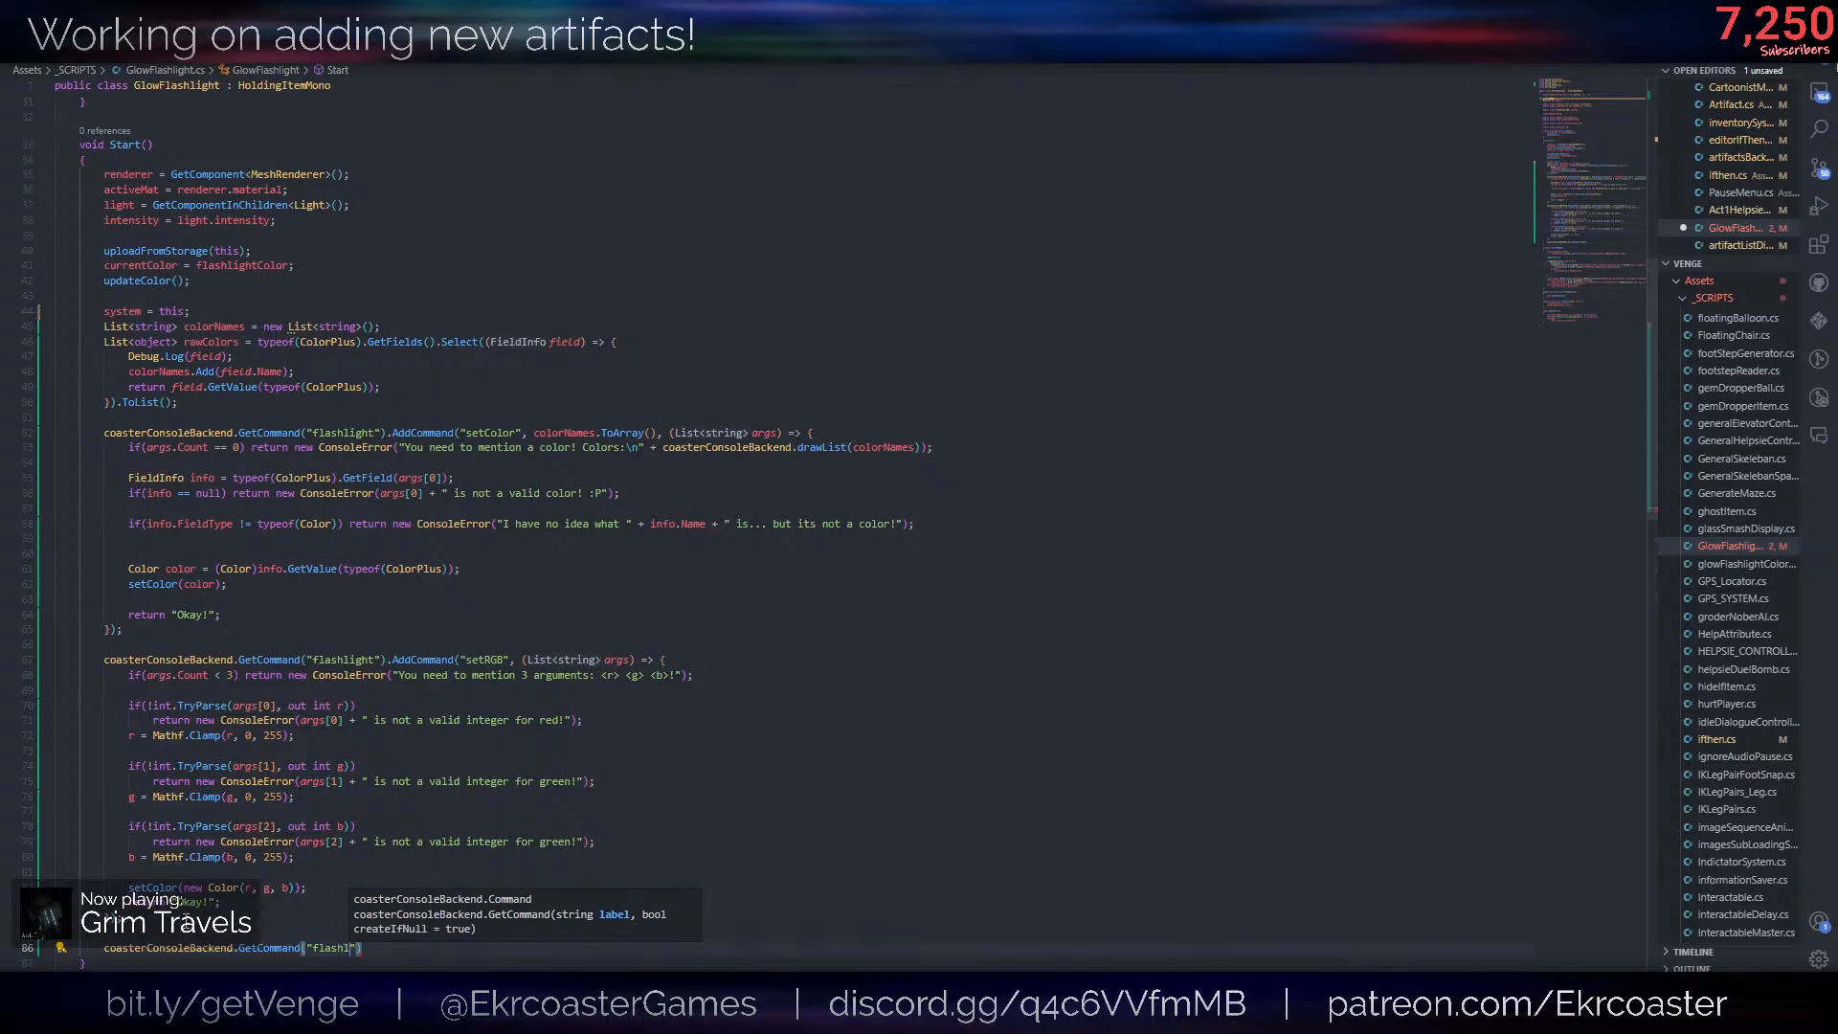
- Chain an AddCommand call onto the new statement with "setFlickeringAmount" as the command name
key(Tab)
text(("setFlciekring)
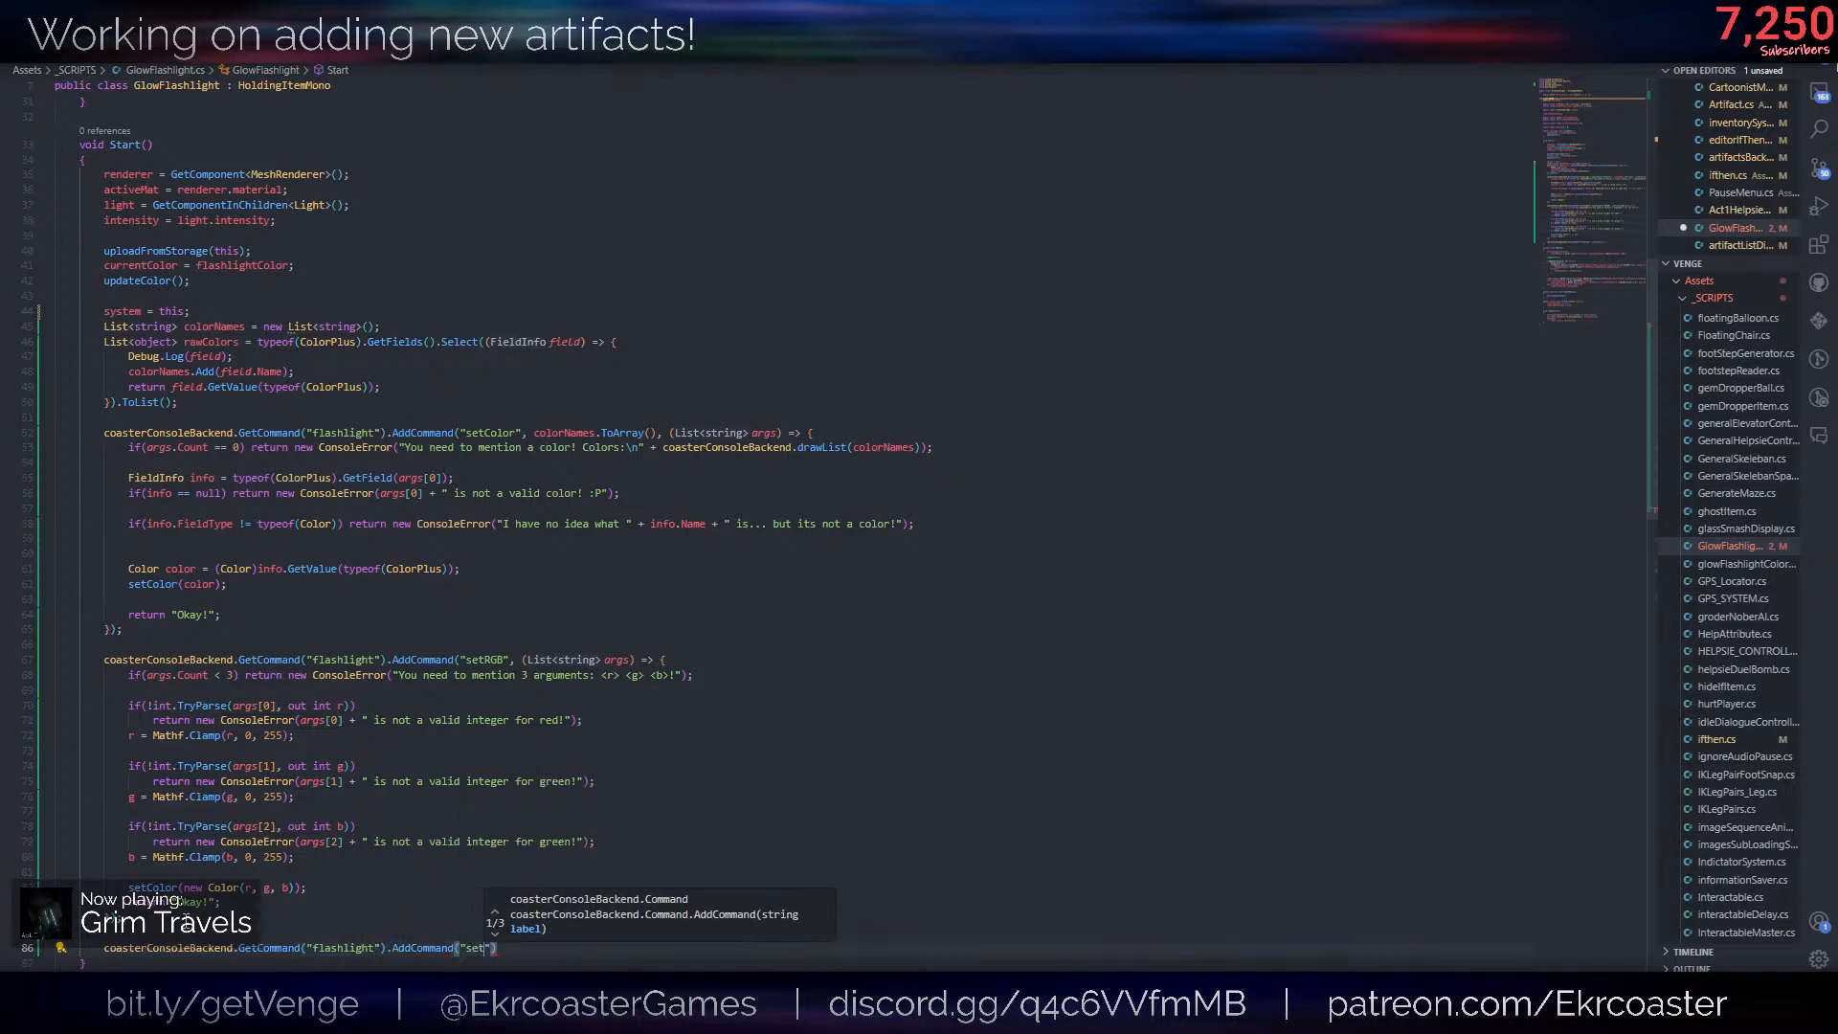
key(BackSpace)
key(BackSpace)
key(BackSpace)
key(BackSpace)
key(BackSpace)
key(BackSpace)
key(BackSpace)
key(BackSpace)
text(ickeringAm)
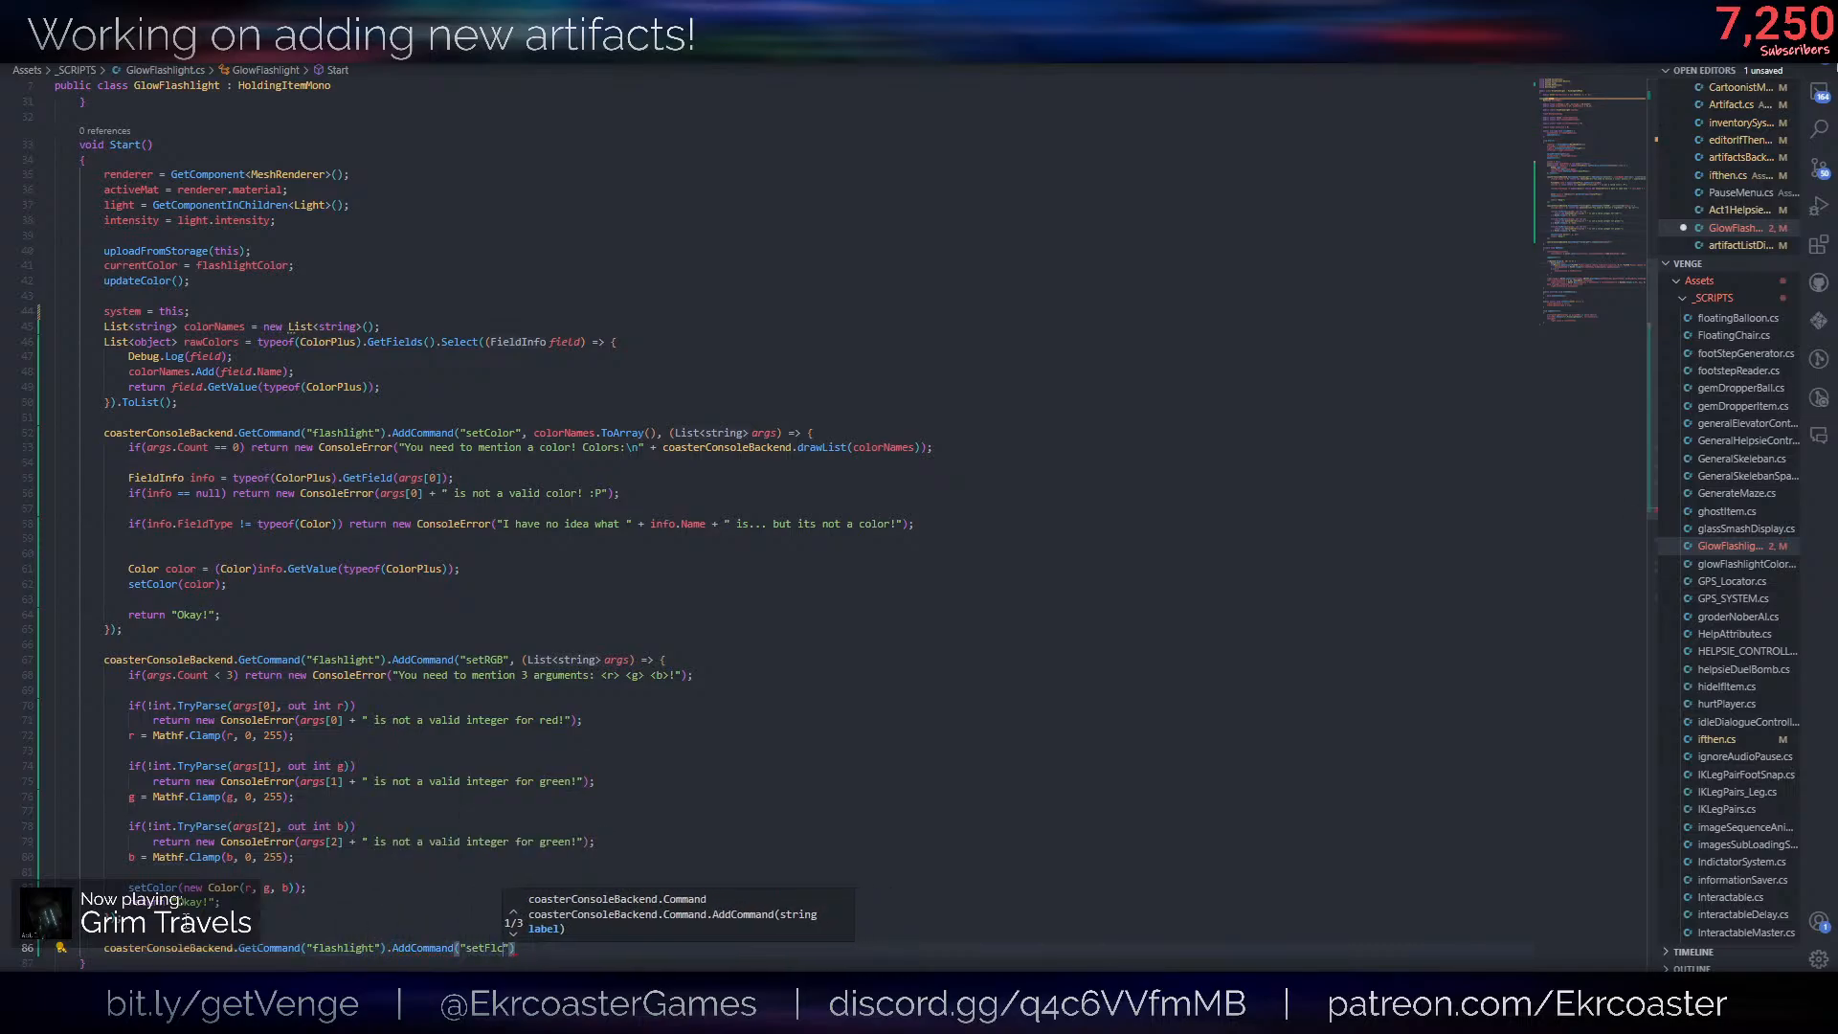
text(ount",)
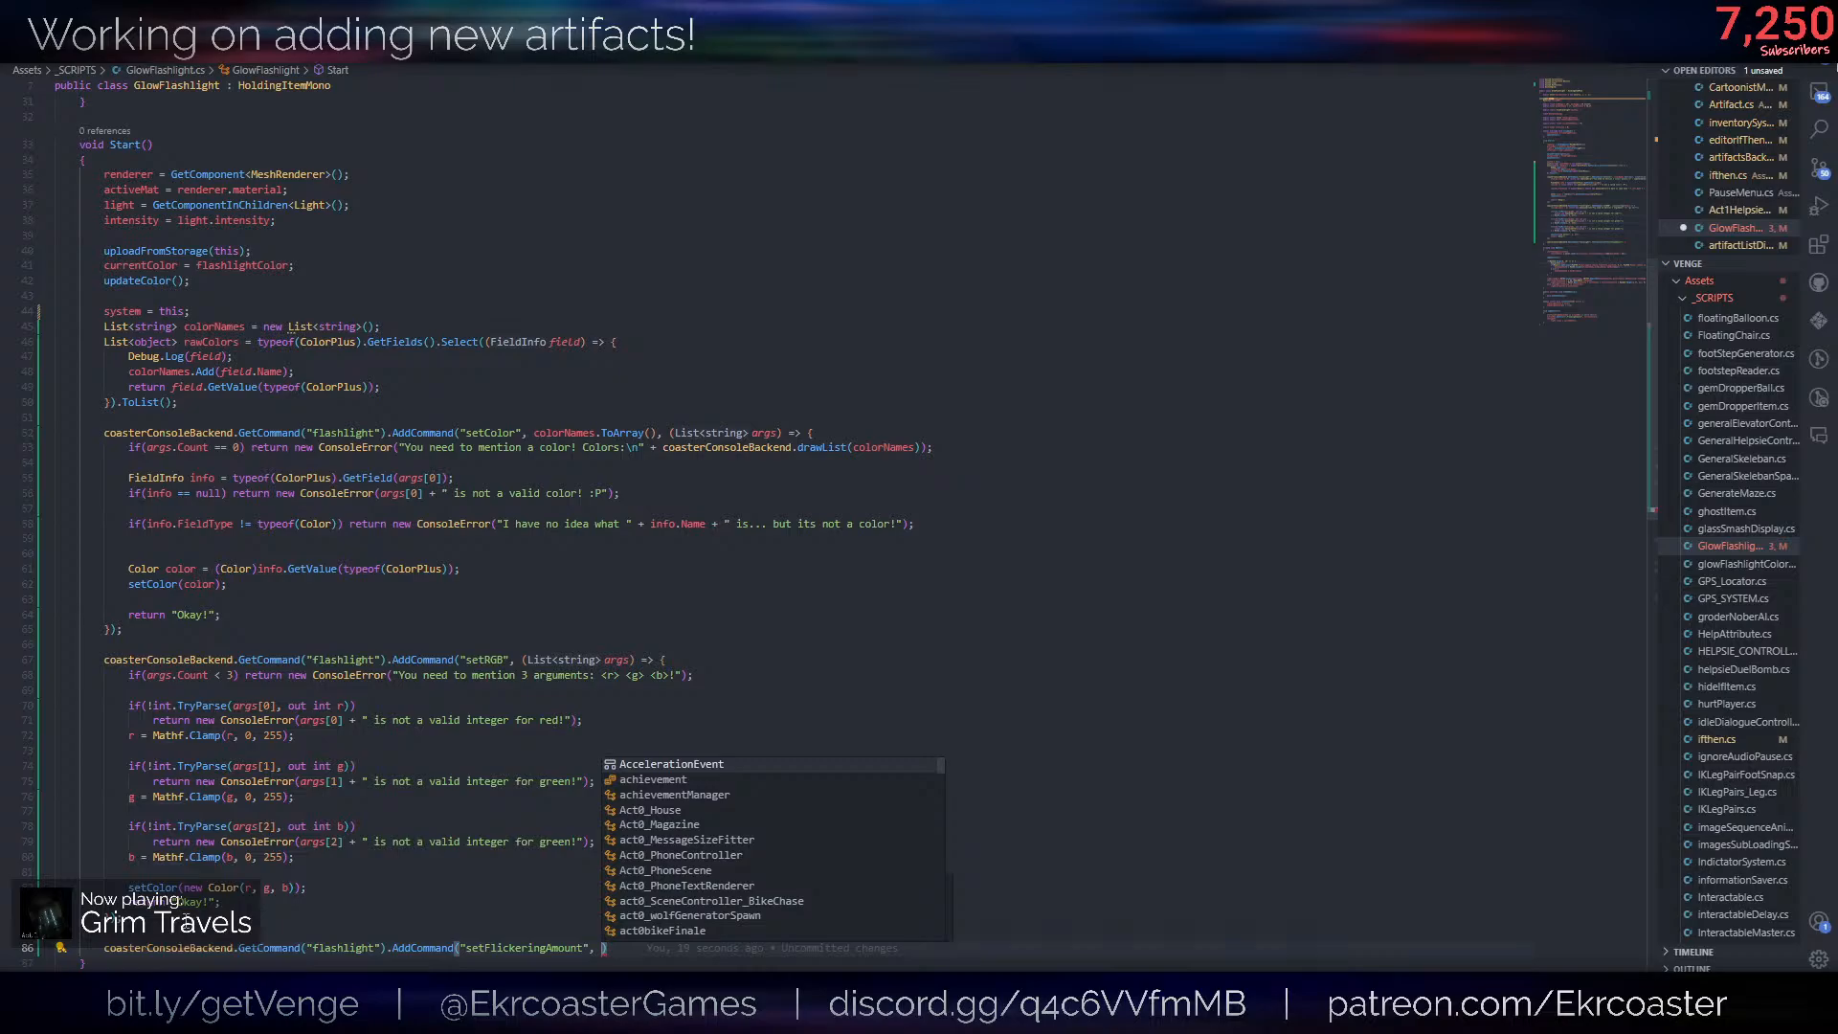
- Give setFlickeringAmount a (List<string> args) => { } callback and close the statement with a semicolon
text(new str)
key(BackSpace)
key(BackSpace)
key(BackSpace)
key(BackSpace)
key(BackSpace)
key(BackSpace)
key(BackSpace)
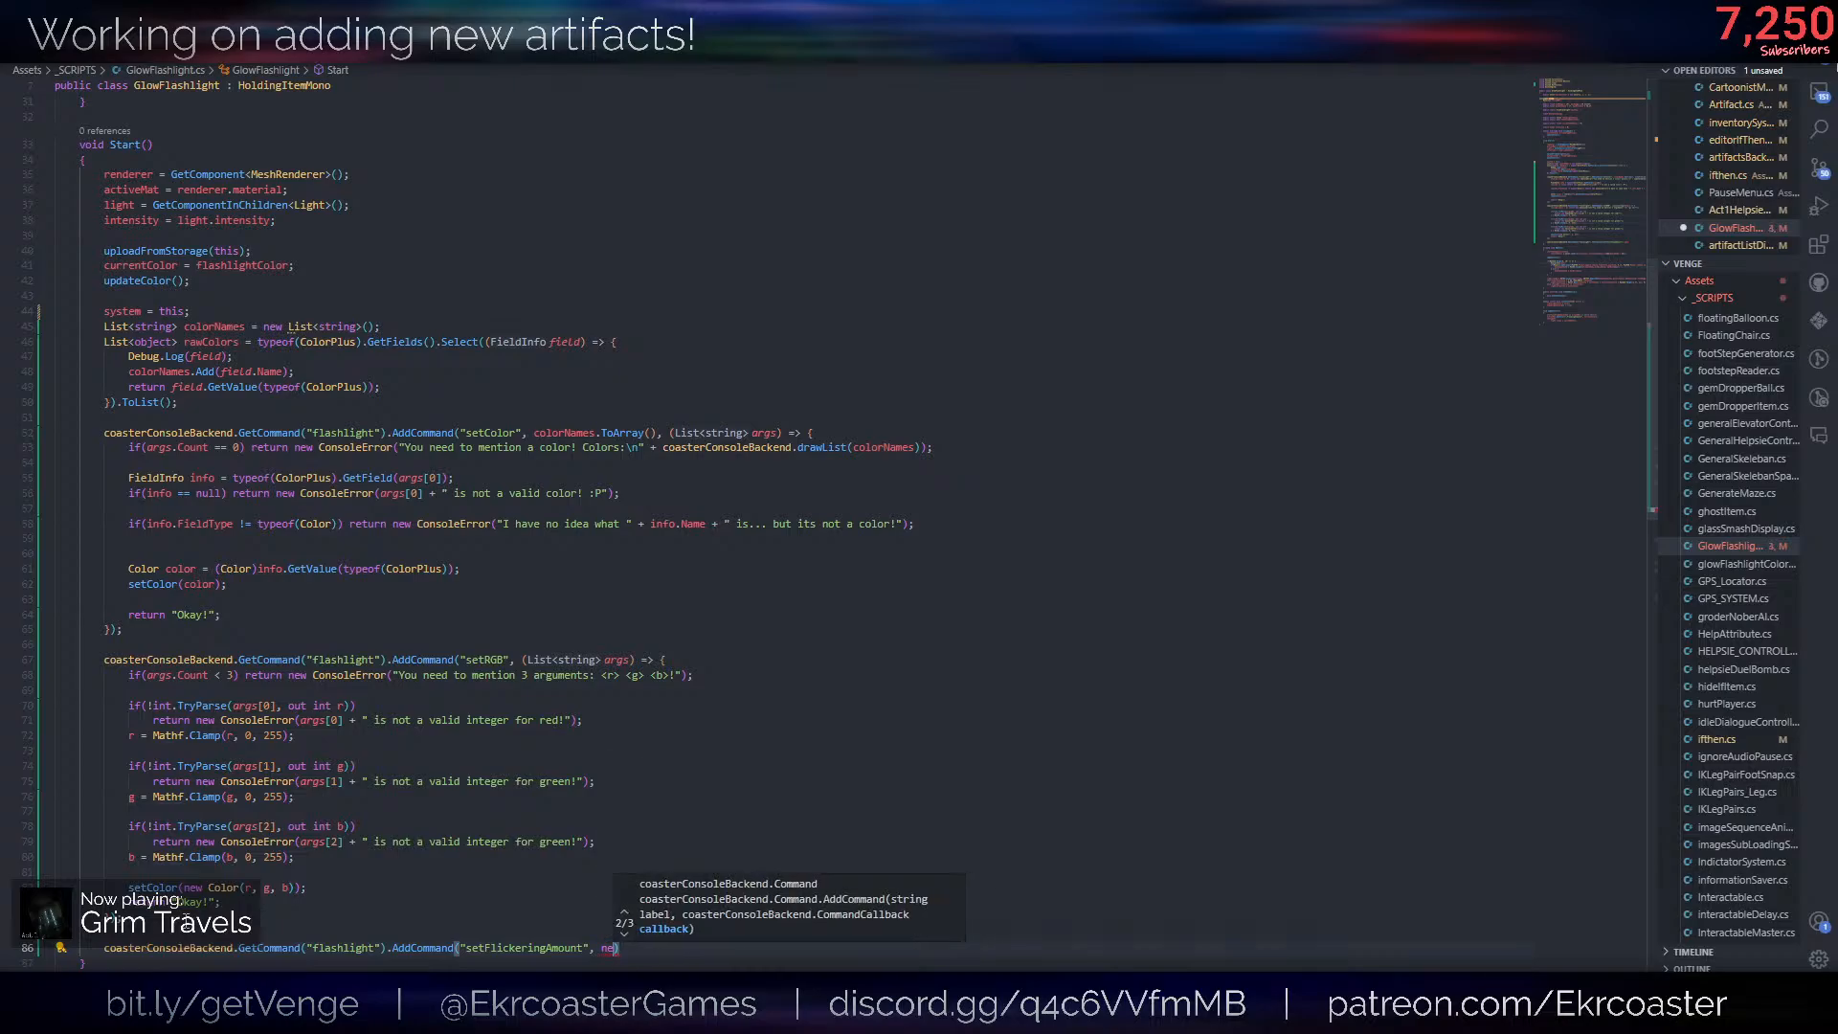
text((args) =>)
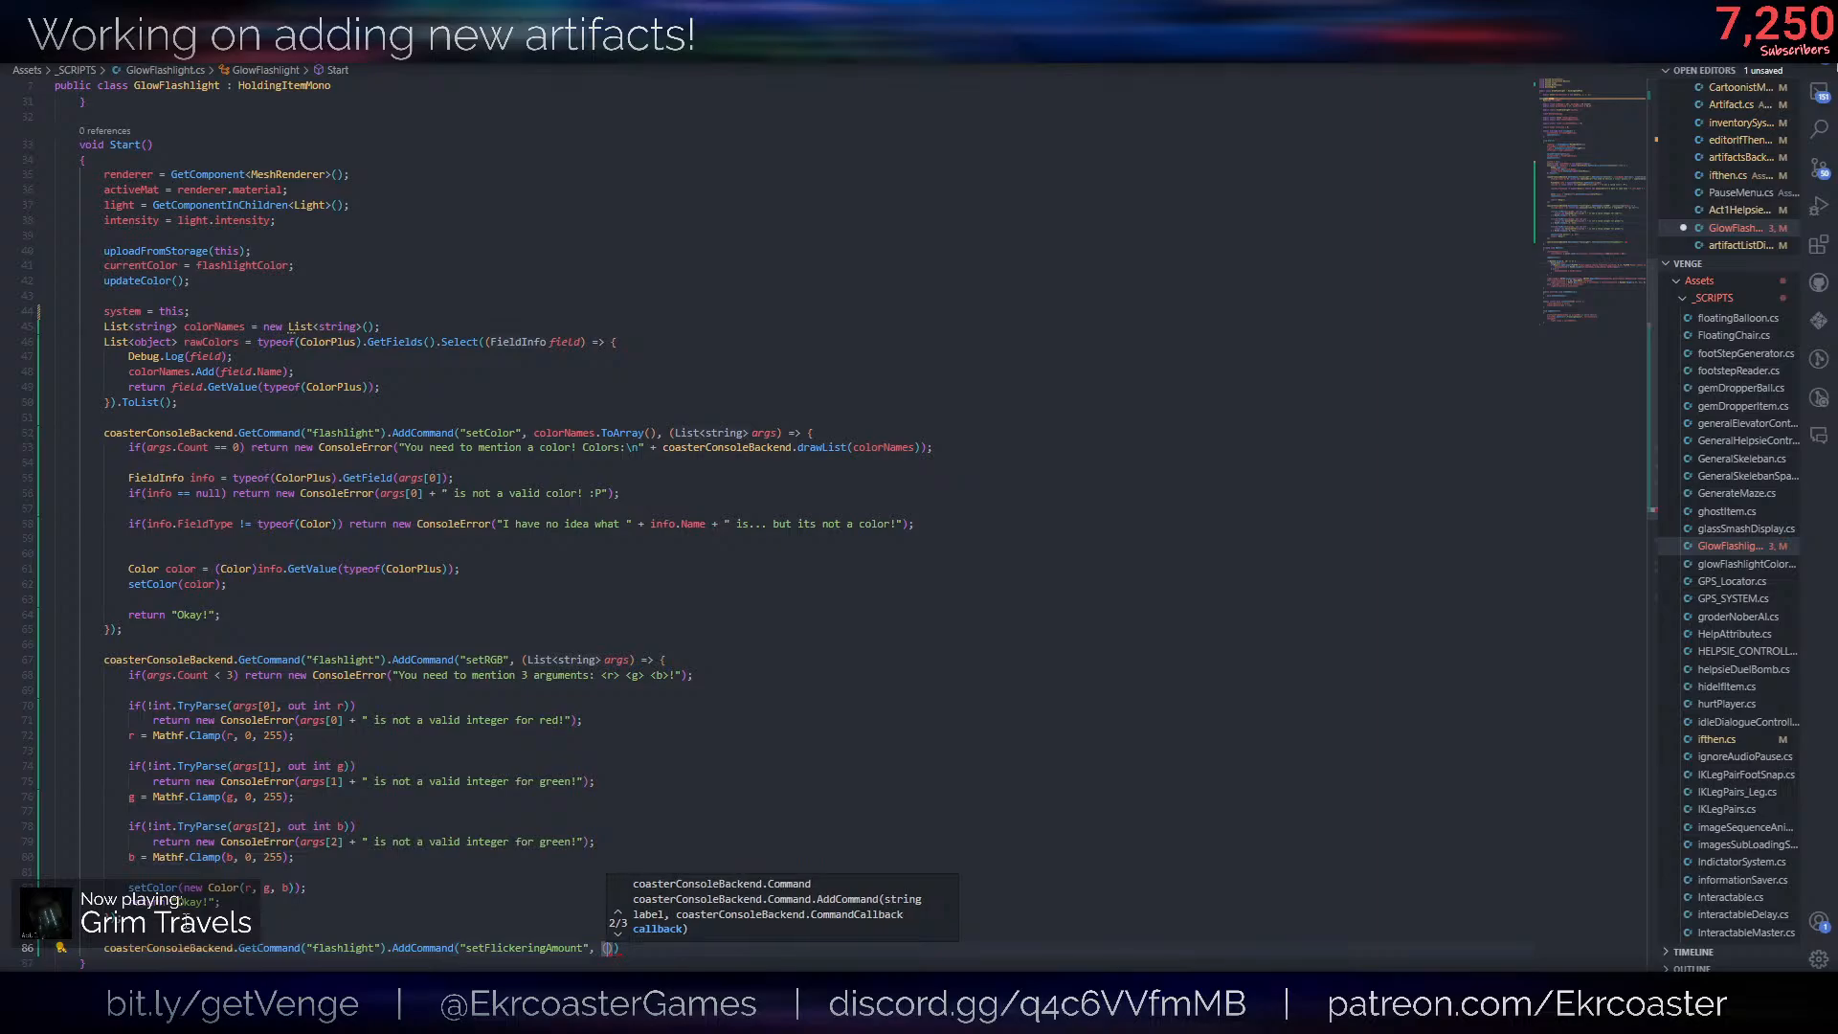
text( {)
key(Return)
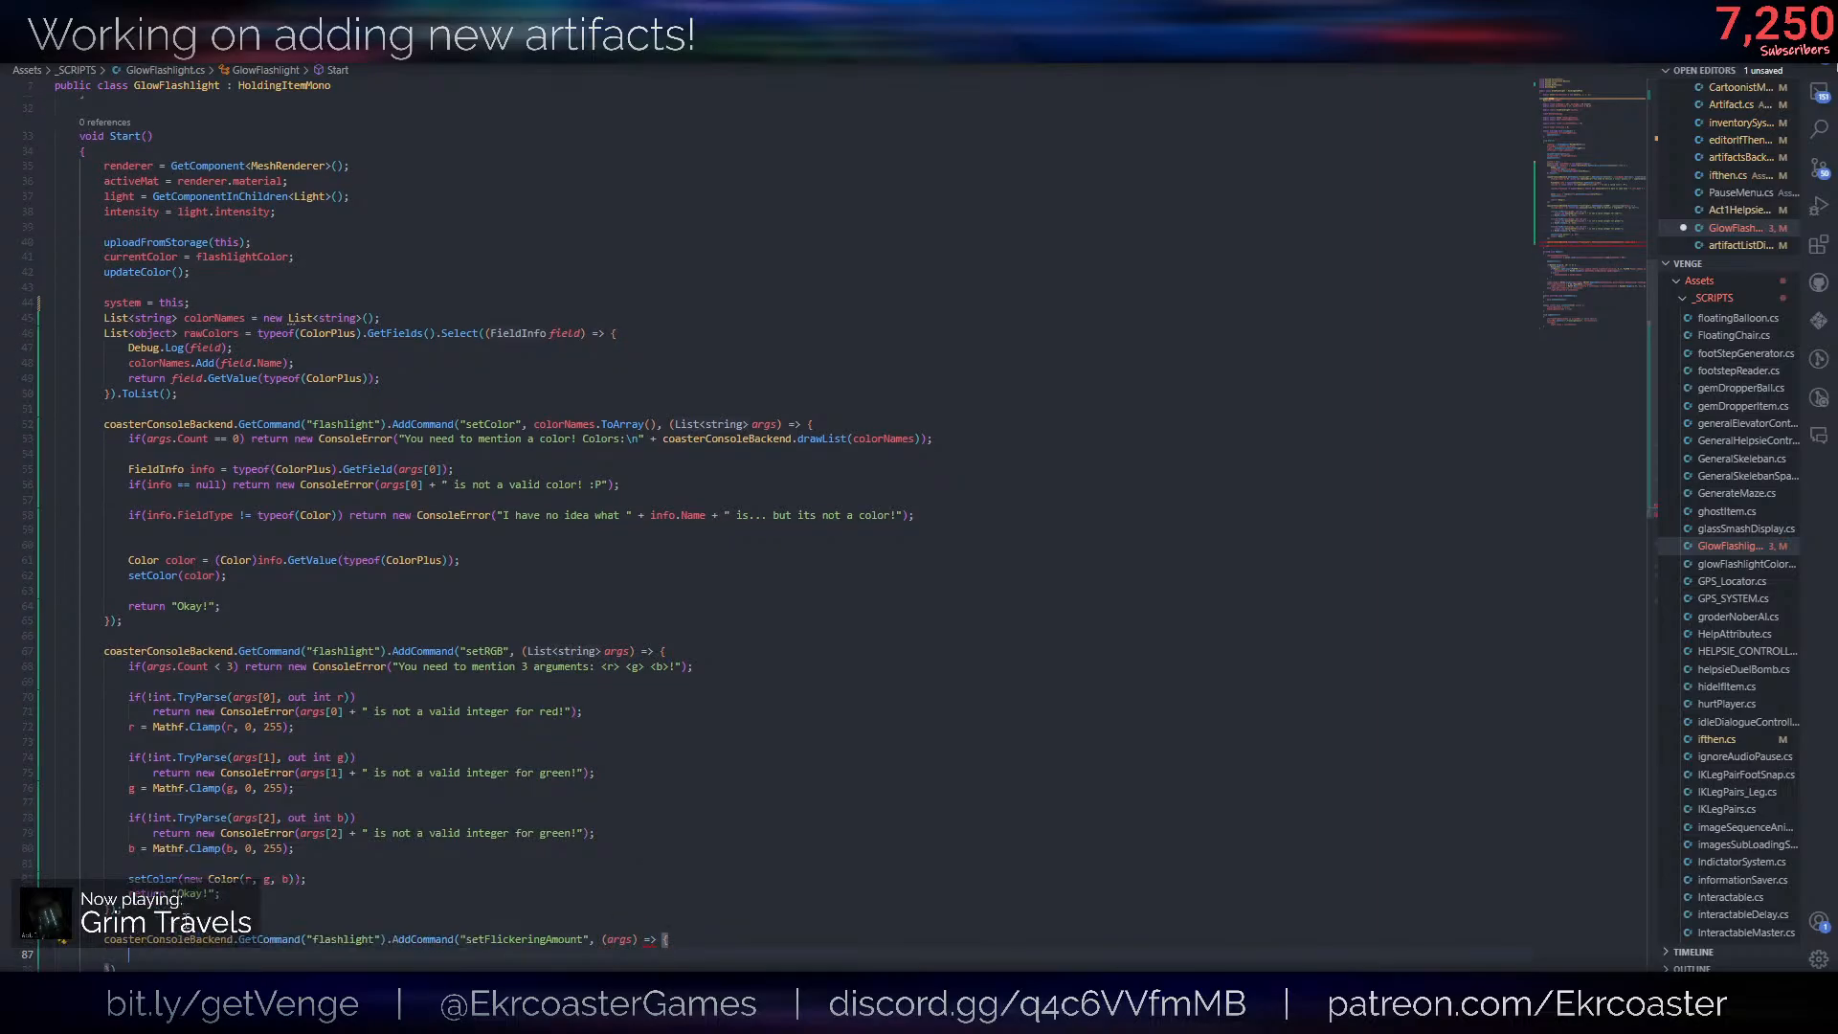
key(Down)
text(;)
scroll(661, 740, down, 3)
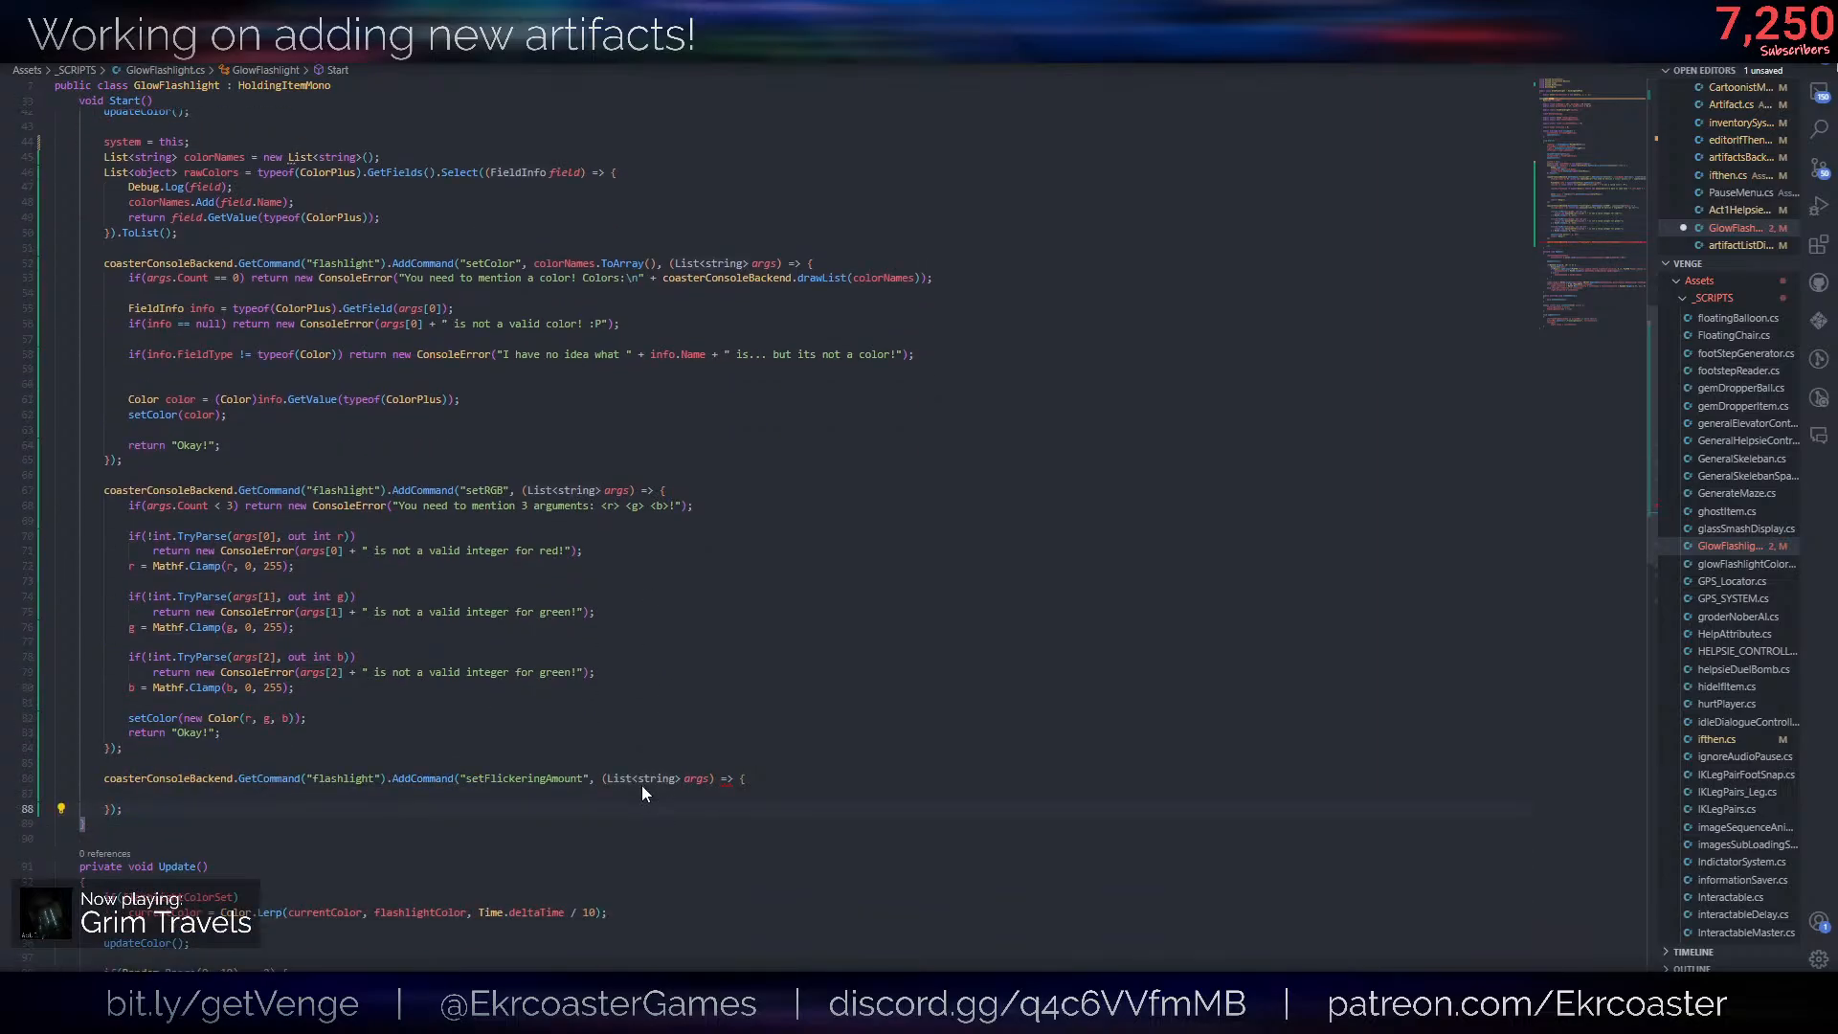
- Copy the args.Count == 0 error check from the setColor command into the setFlickeringAmount callback
drag(973, 279, 861, 263)
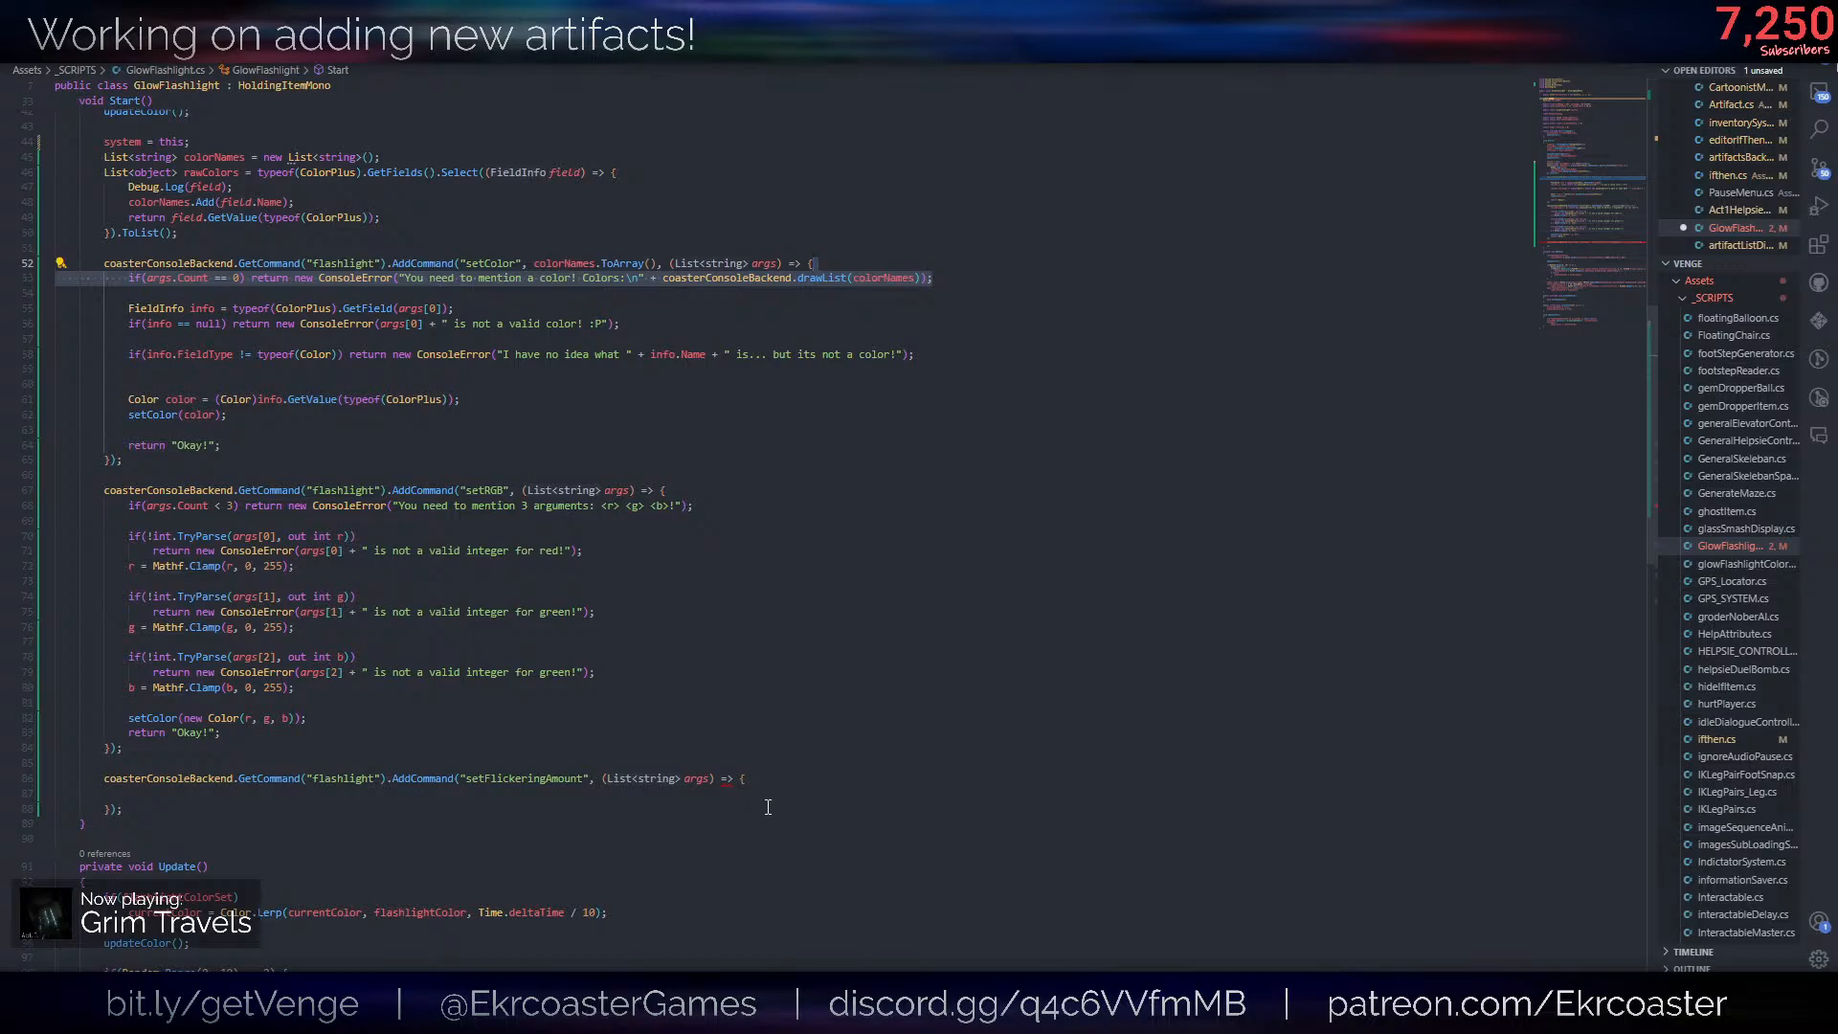
key(ctrl+c)
click(747, 779)
key(Return)
key(ctrl+v)
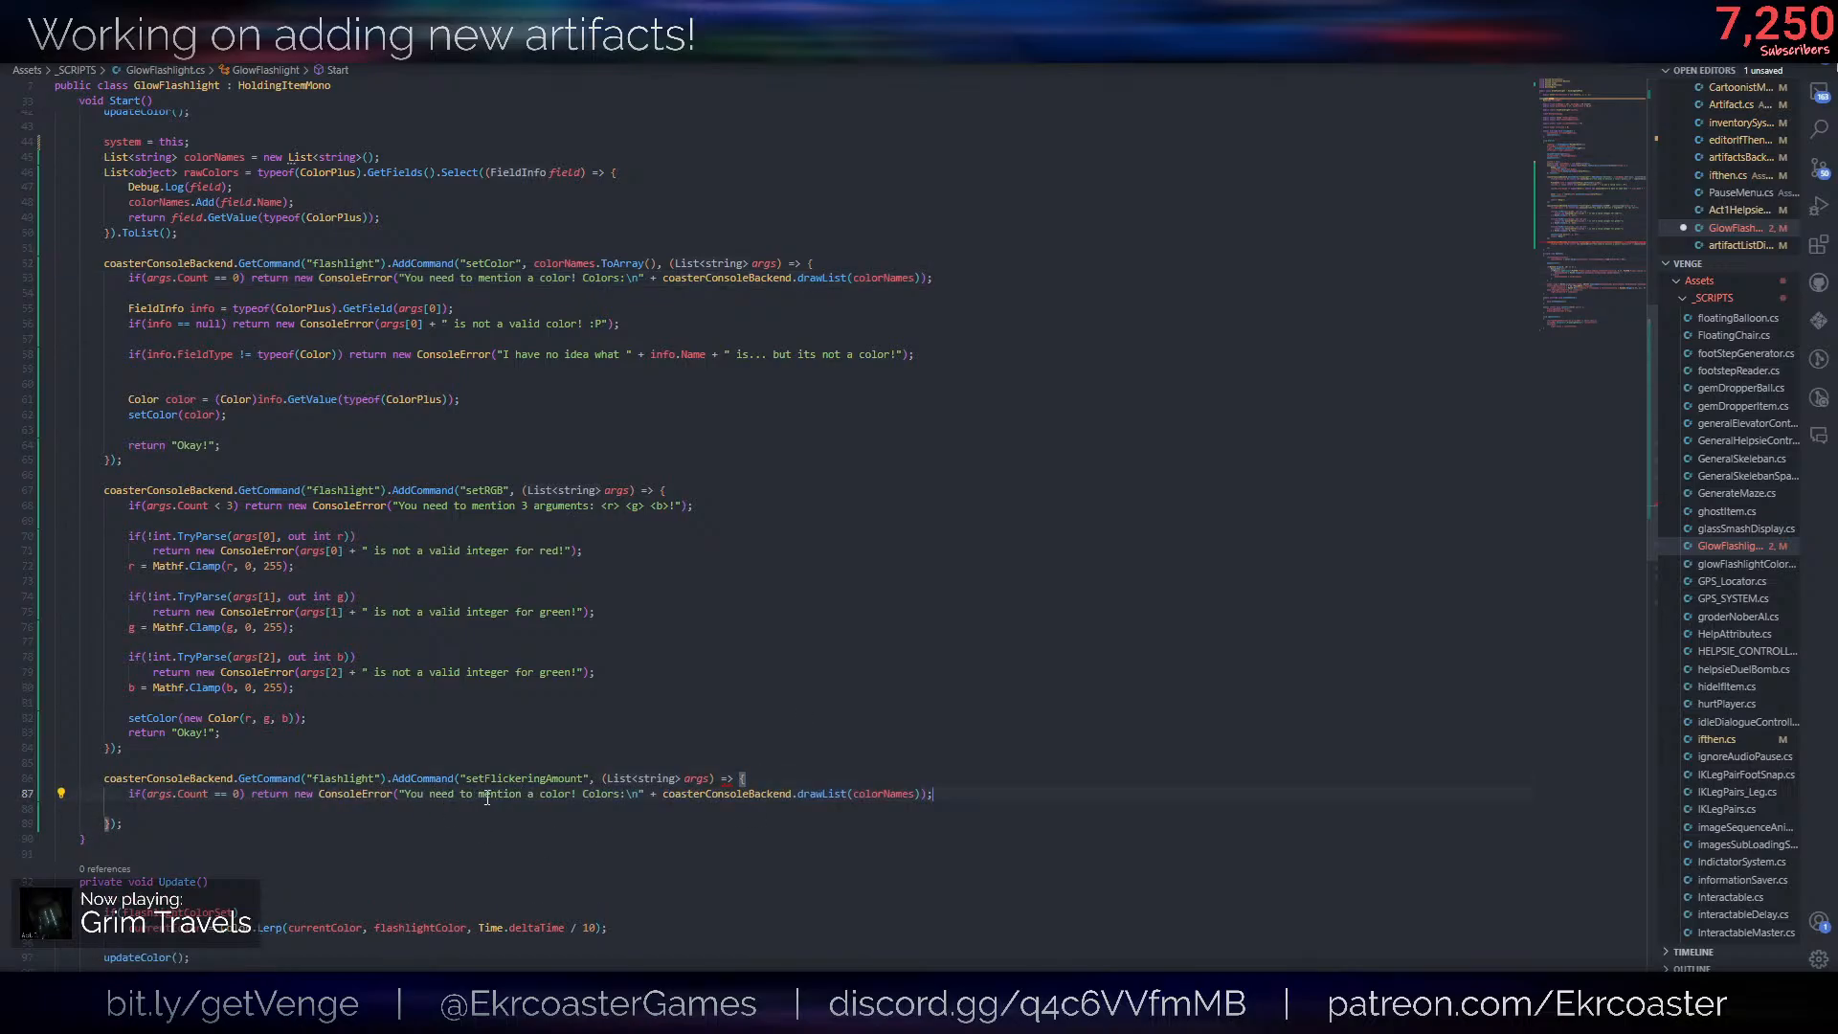
- Reword the copied error message to "You need to mention a flickering range, typically between 0-1"
drag(541, 794, 621, 794)
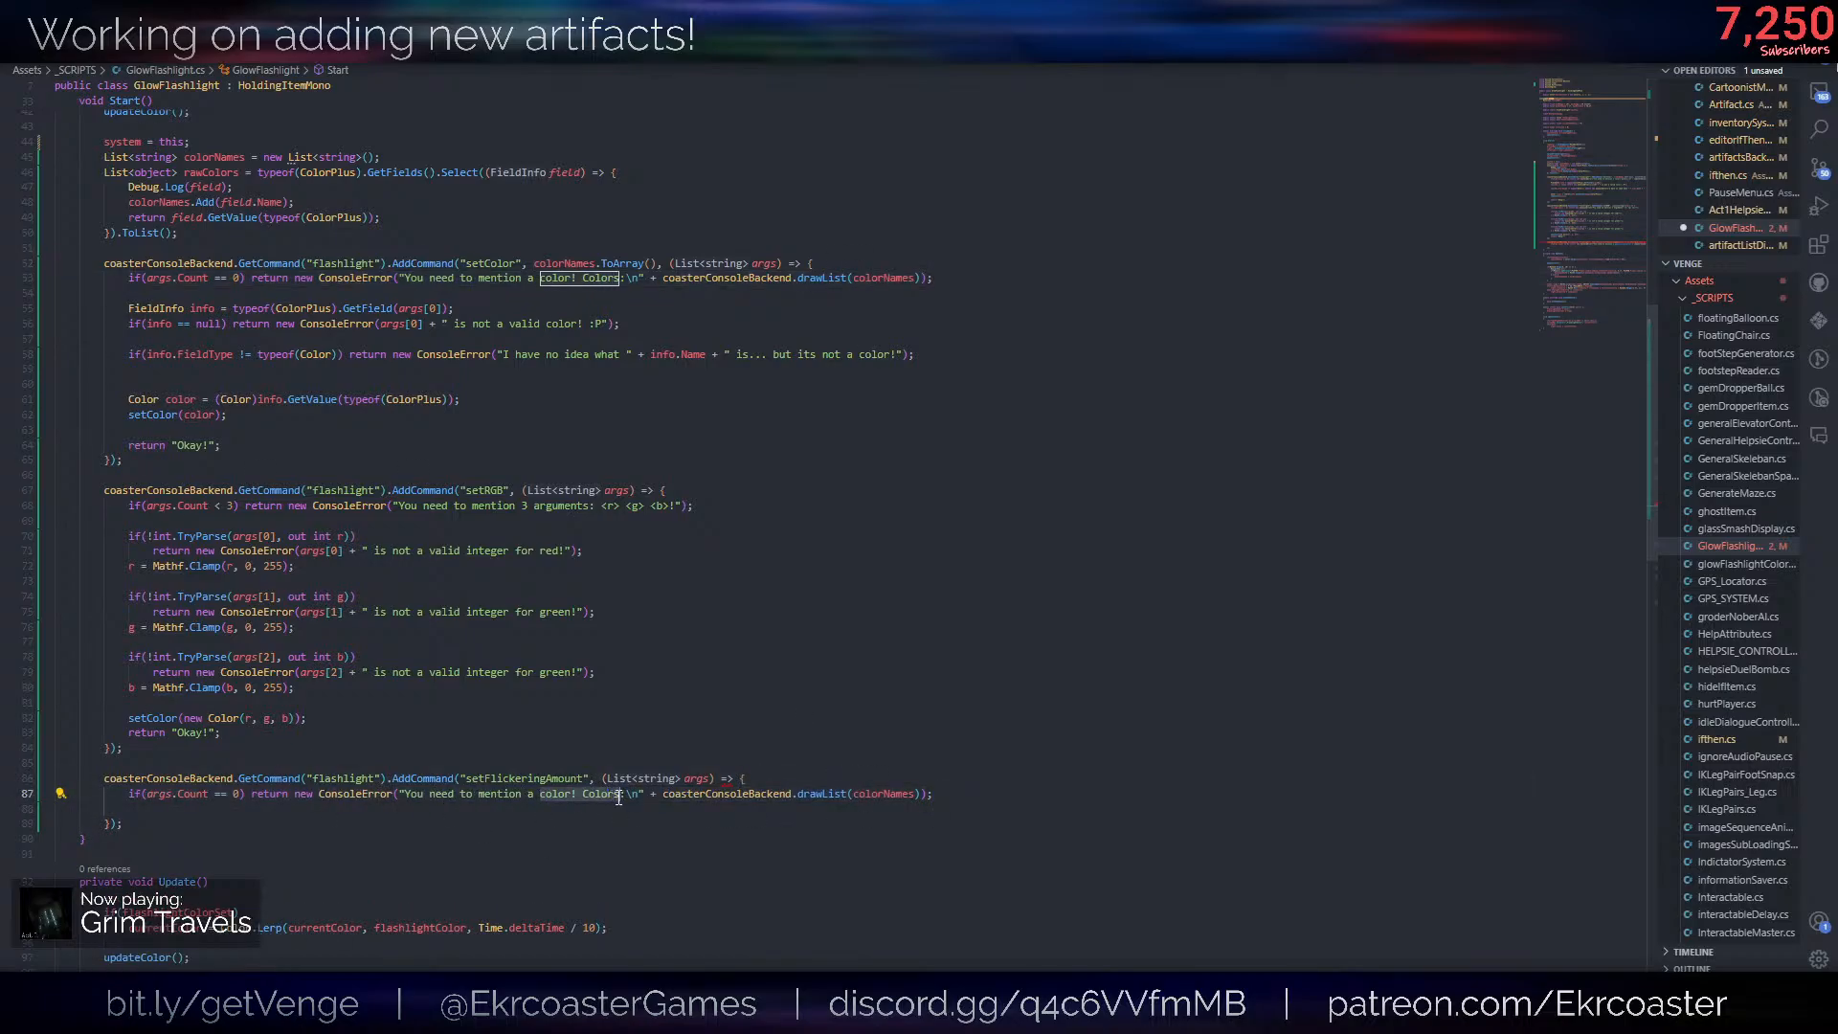
text(flickeirng)
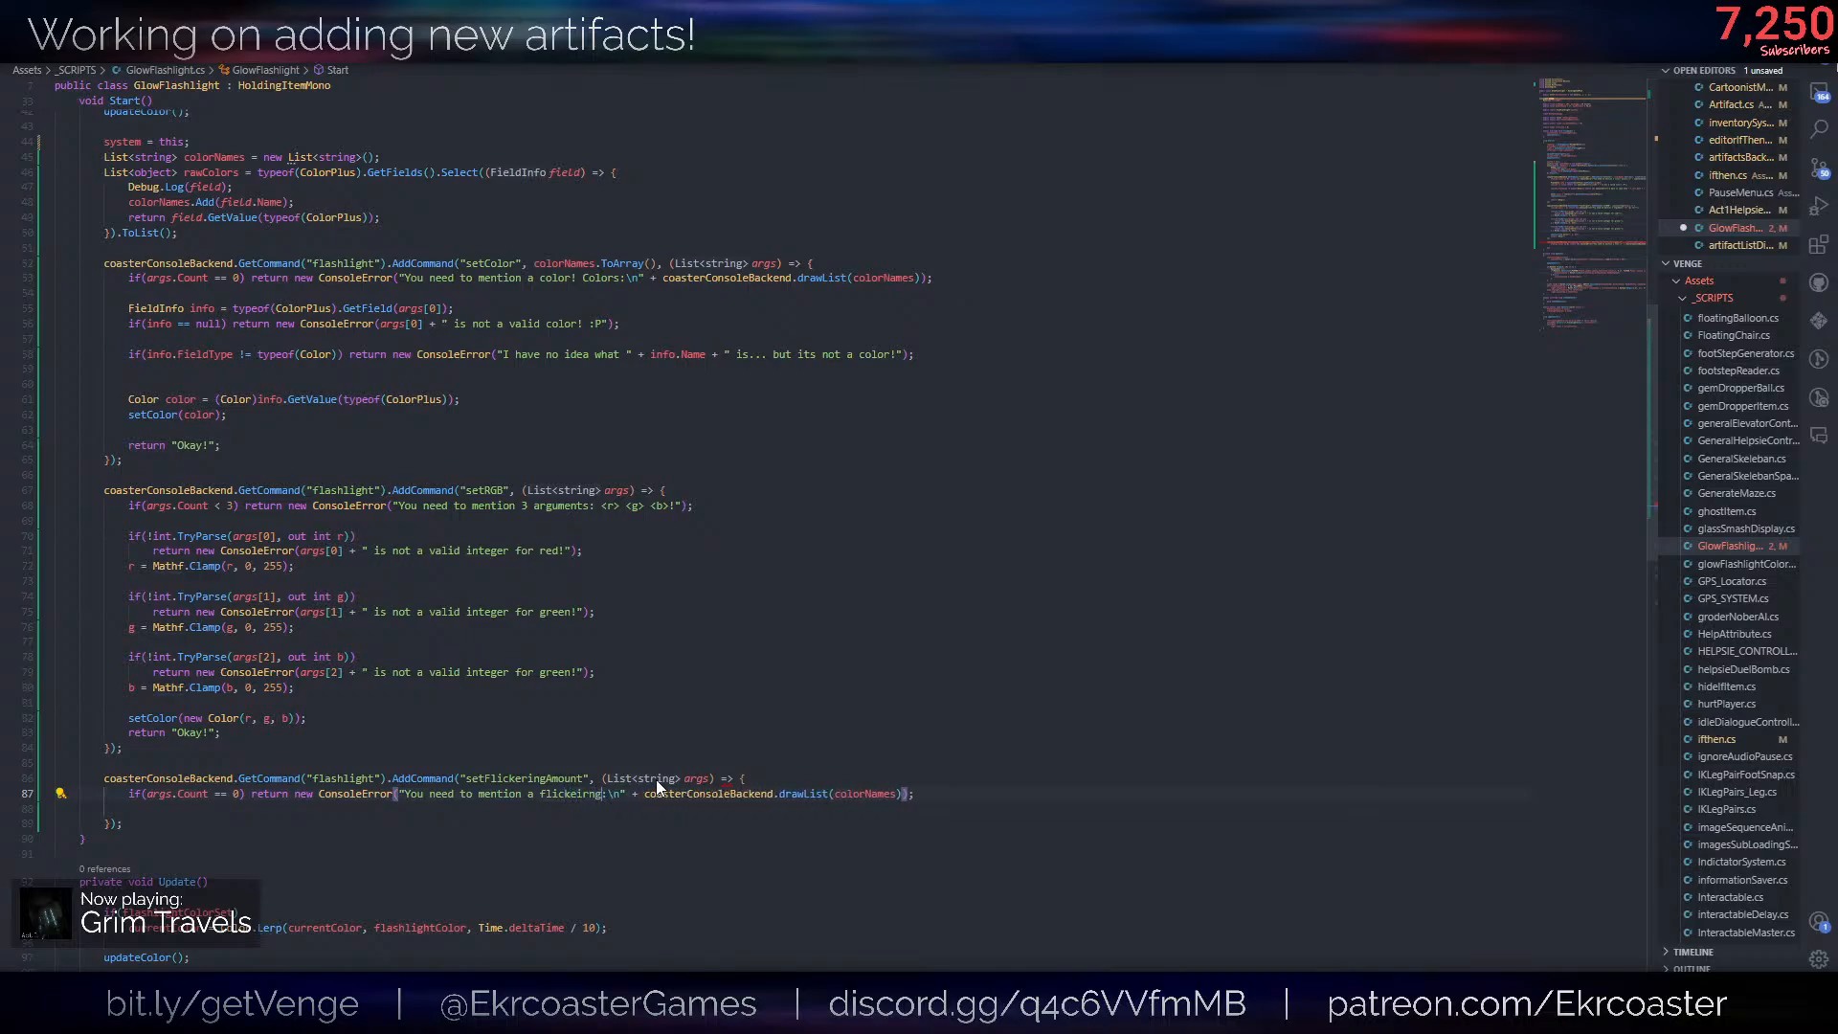
key(BackSpace)
key(BackSpace)
key(BackSpace)
key(BackSpace)
text(ering range, t)
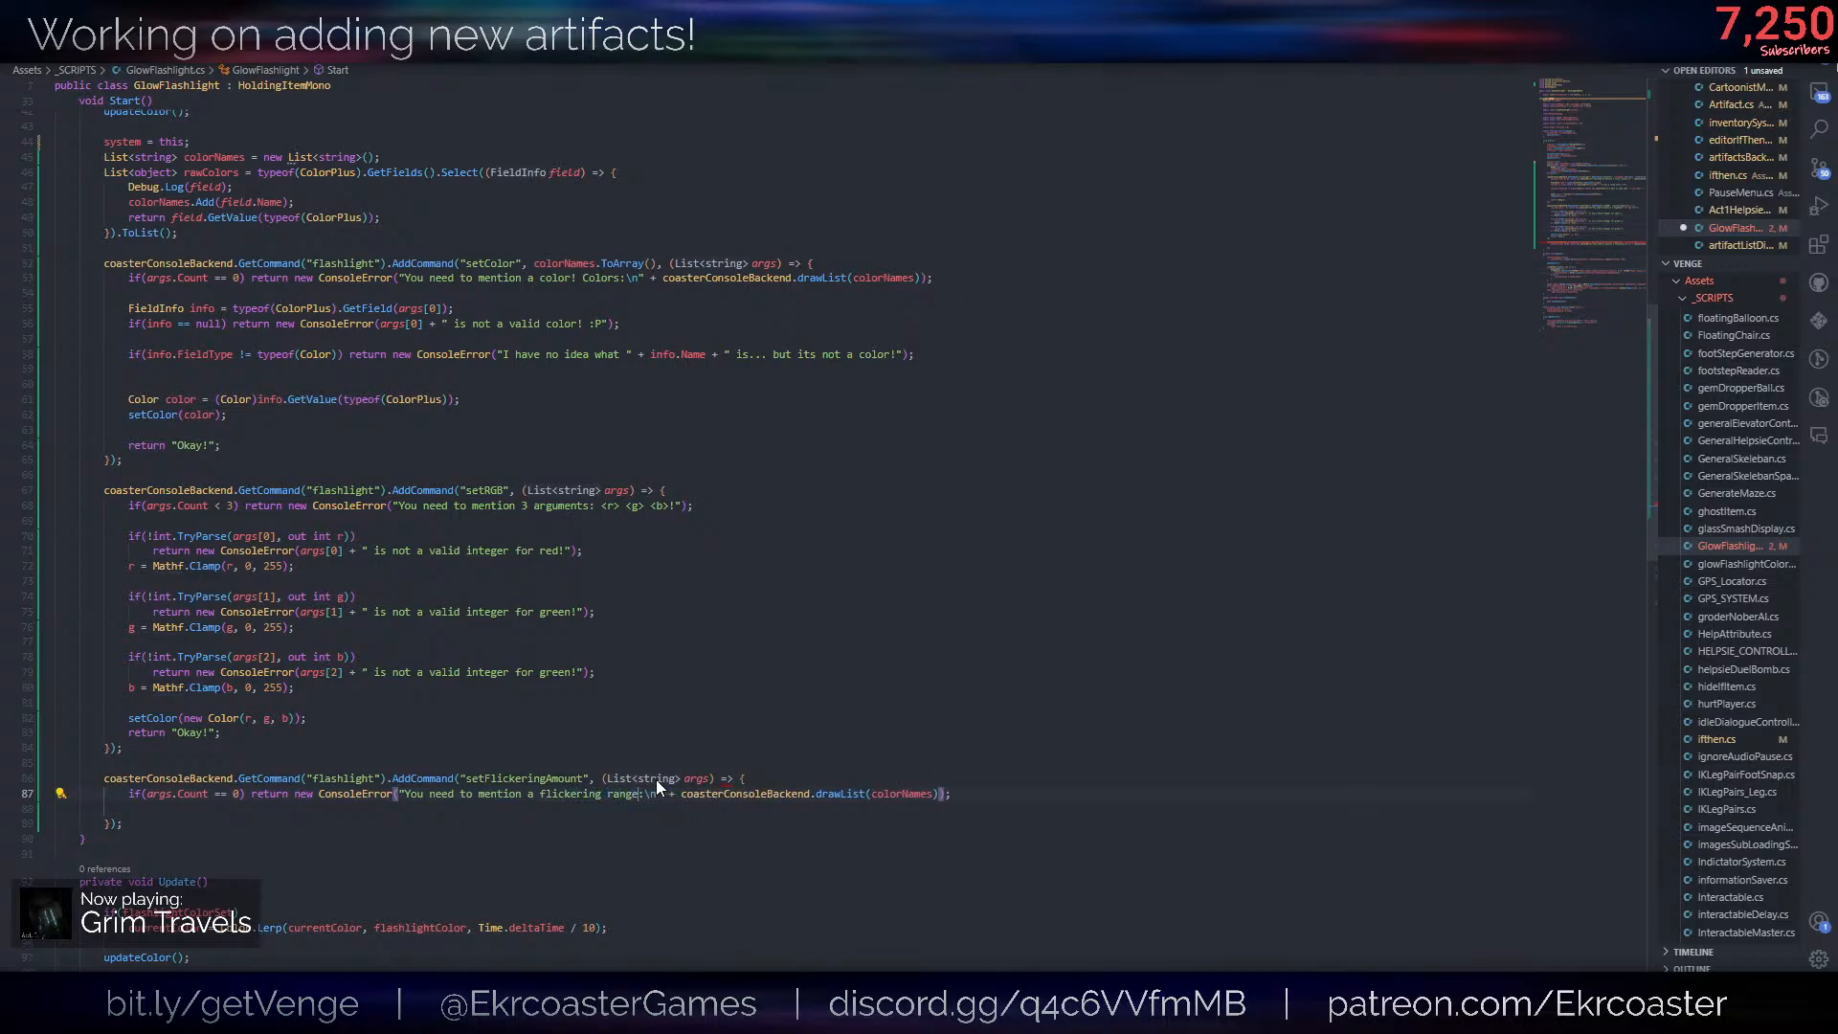
text(ypically betwe)
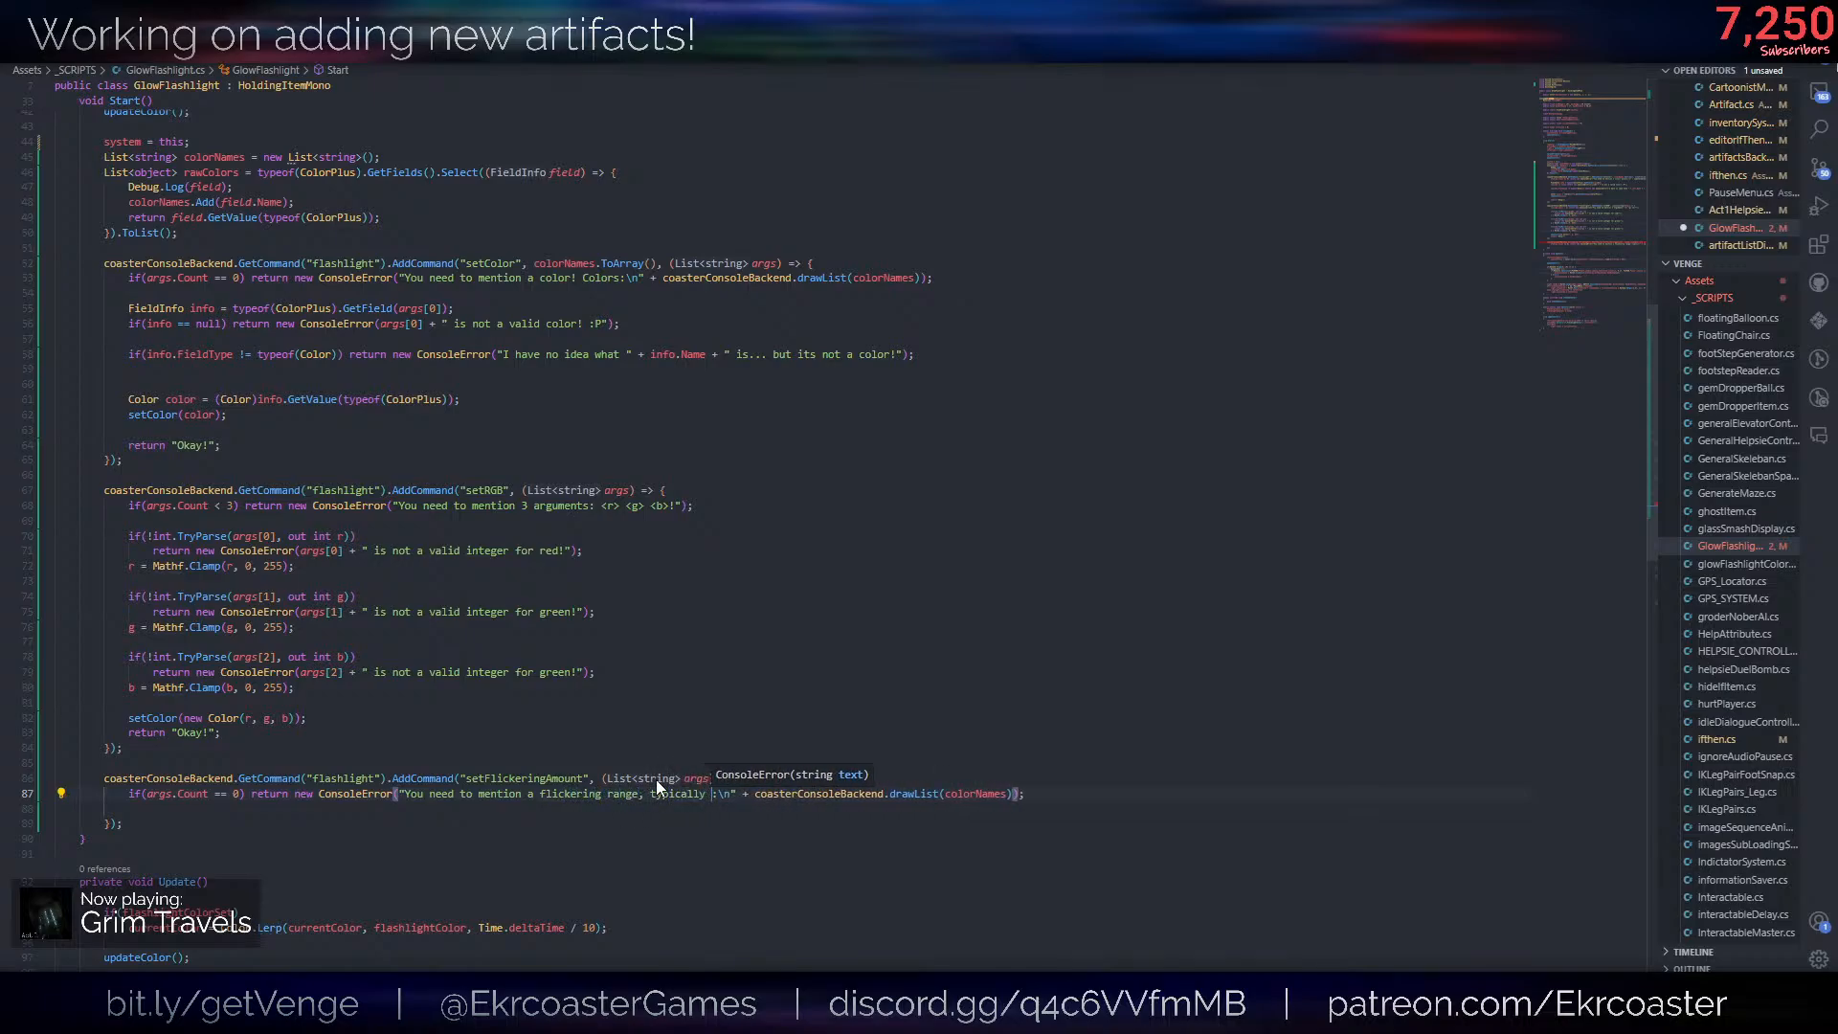
text(en 0)
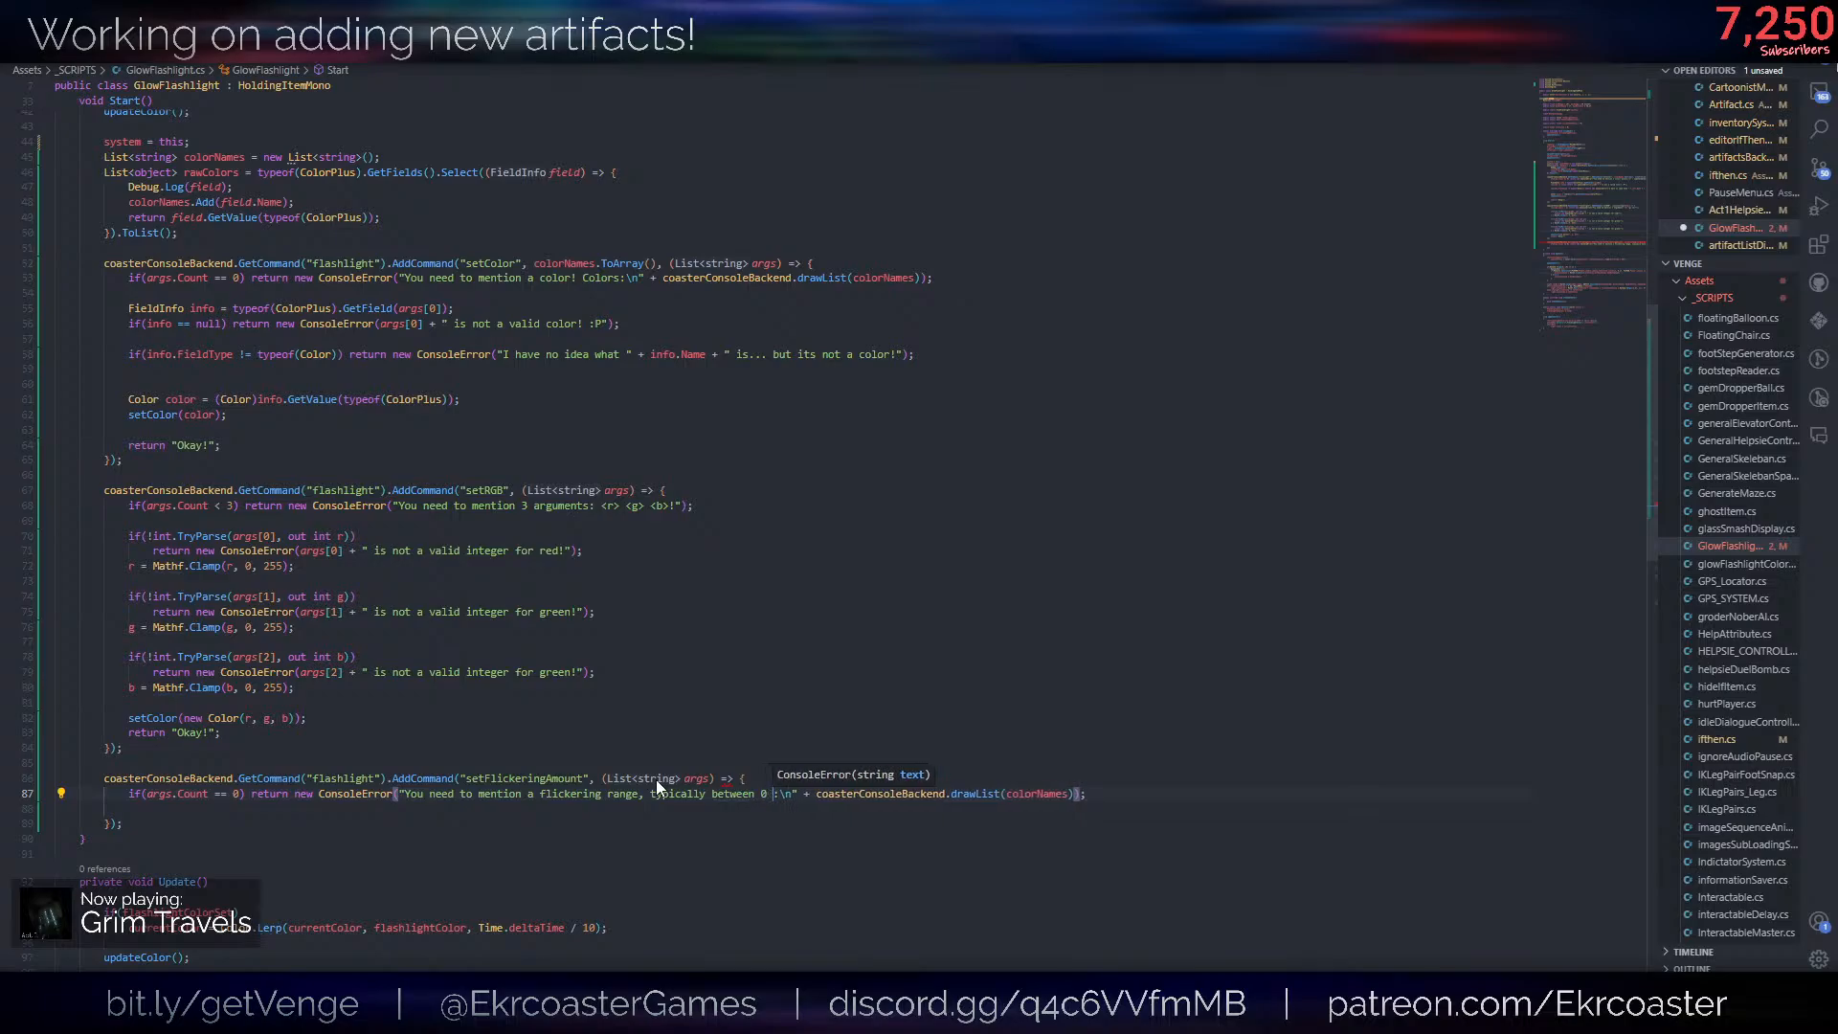
key(BackSpace)
text(-1)
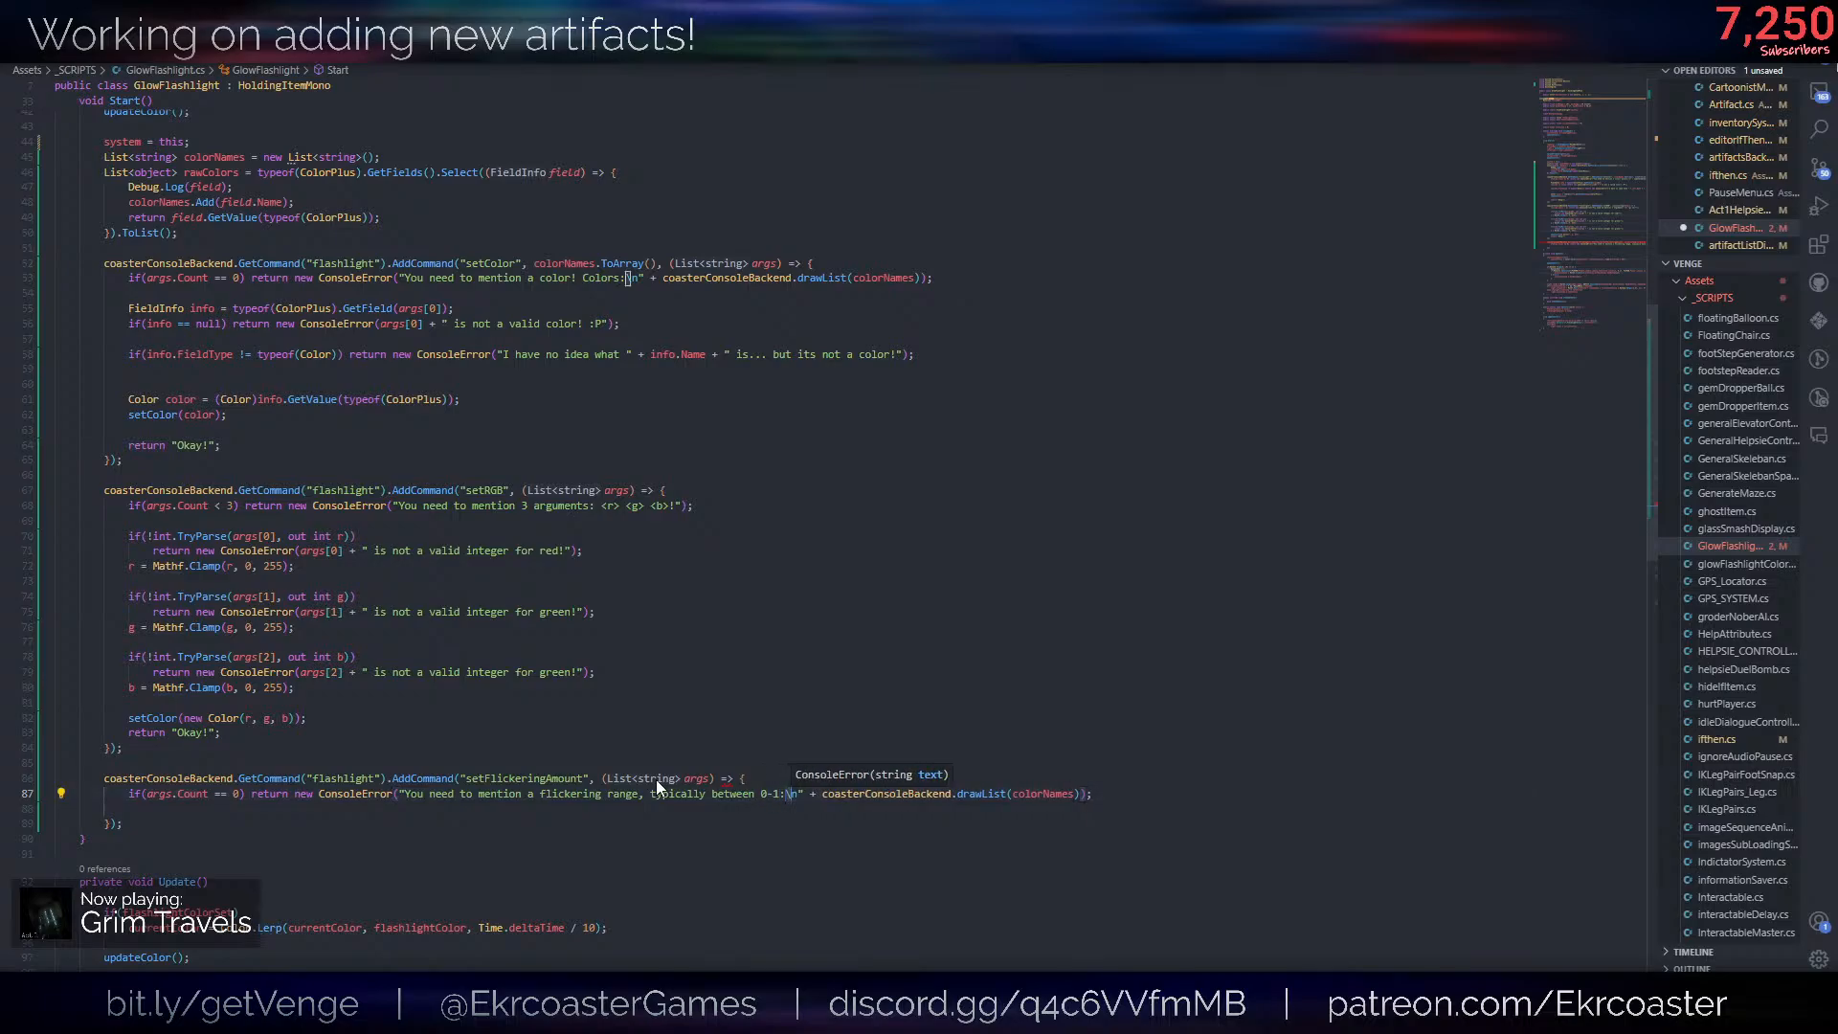
- Remove the colon, the newline code and the drawList(colorNames) call from the end of the flickering error message
key(shift+Right)
key(shift+Right)
key(shift+Right)
key(shift+Right)
key(shift+Right)
key(shift+Right)
key(shift+Right)
key(shift+Right)
key(shift+Right)
key(shift+Right)
key(shift+Right)
key(shift+Right)
key(shift+Right)
key(shift+Right)
key(shift+Right)
key(shift+Right)
key(shift+Right)
key(shift+Right)
key(shift+Right)
key(shift+Right)
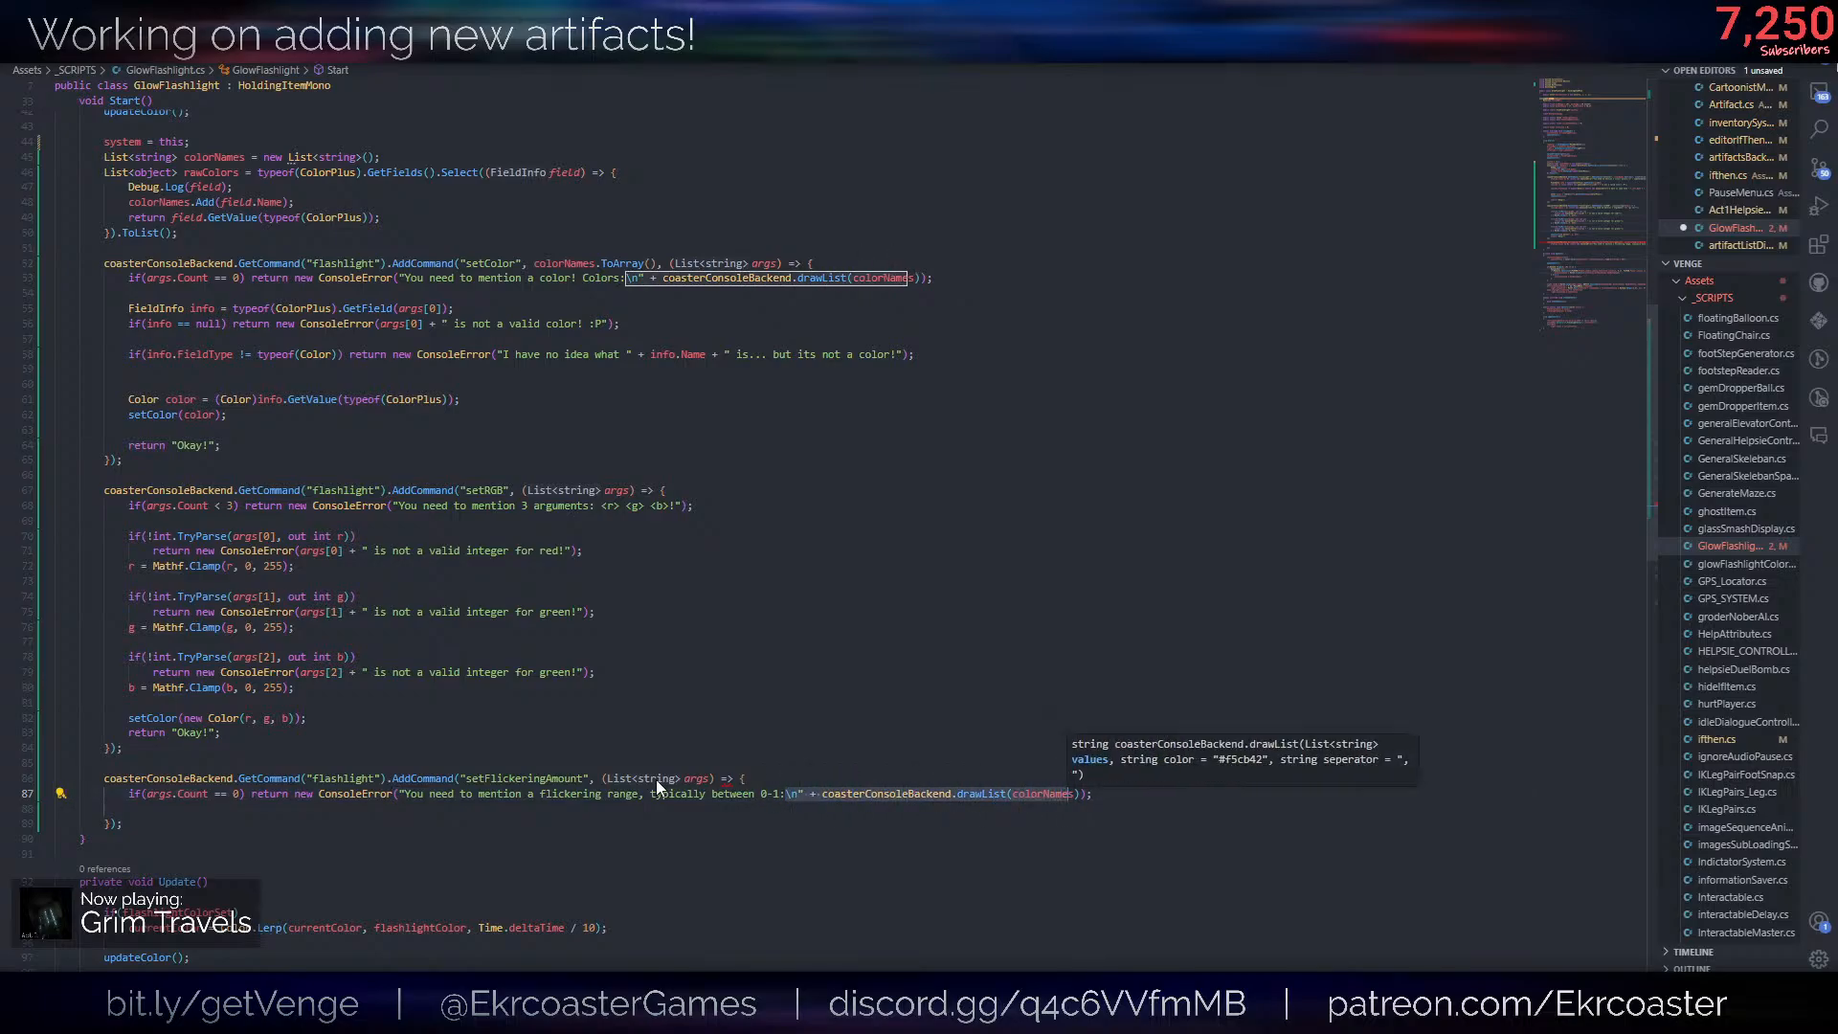
key(BackSpace)
key(BackSpace)
text(")
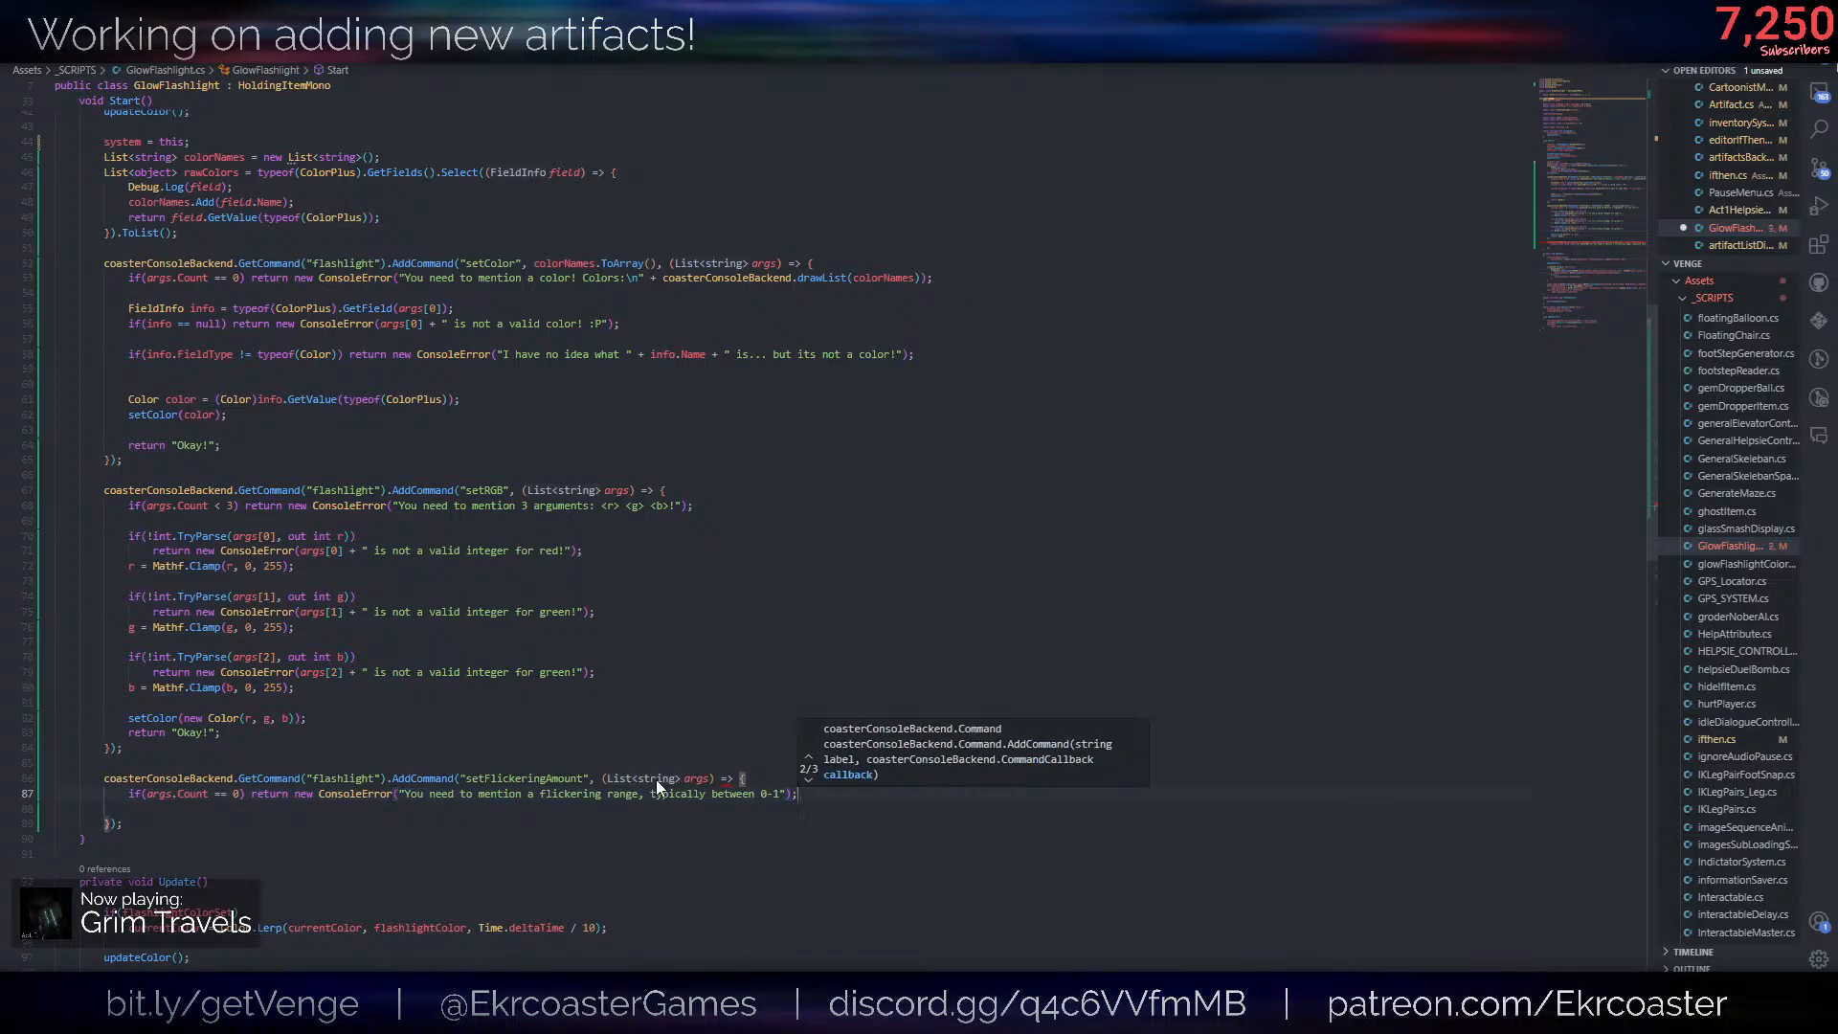
- Below the argument count check, write the condition if(!float.TryParse(args[0], out float amt)) and open an indented line under it
key(Return)
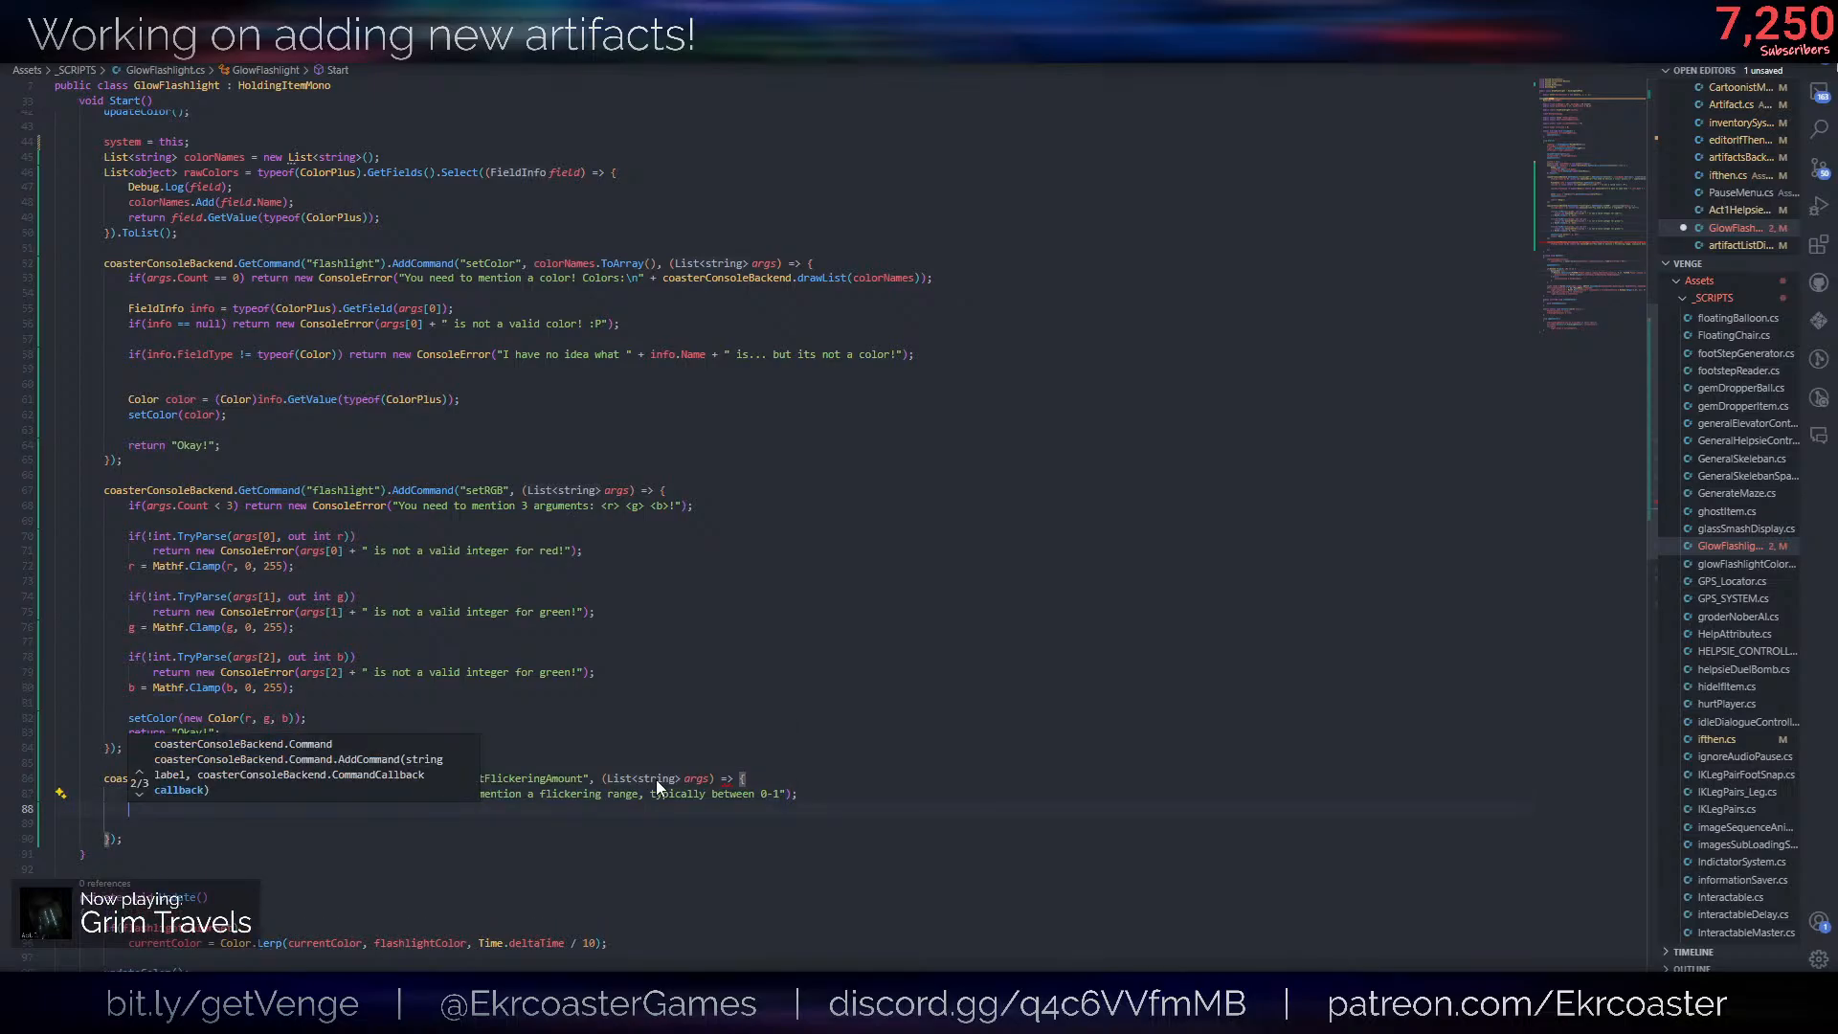
key(Escape)
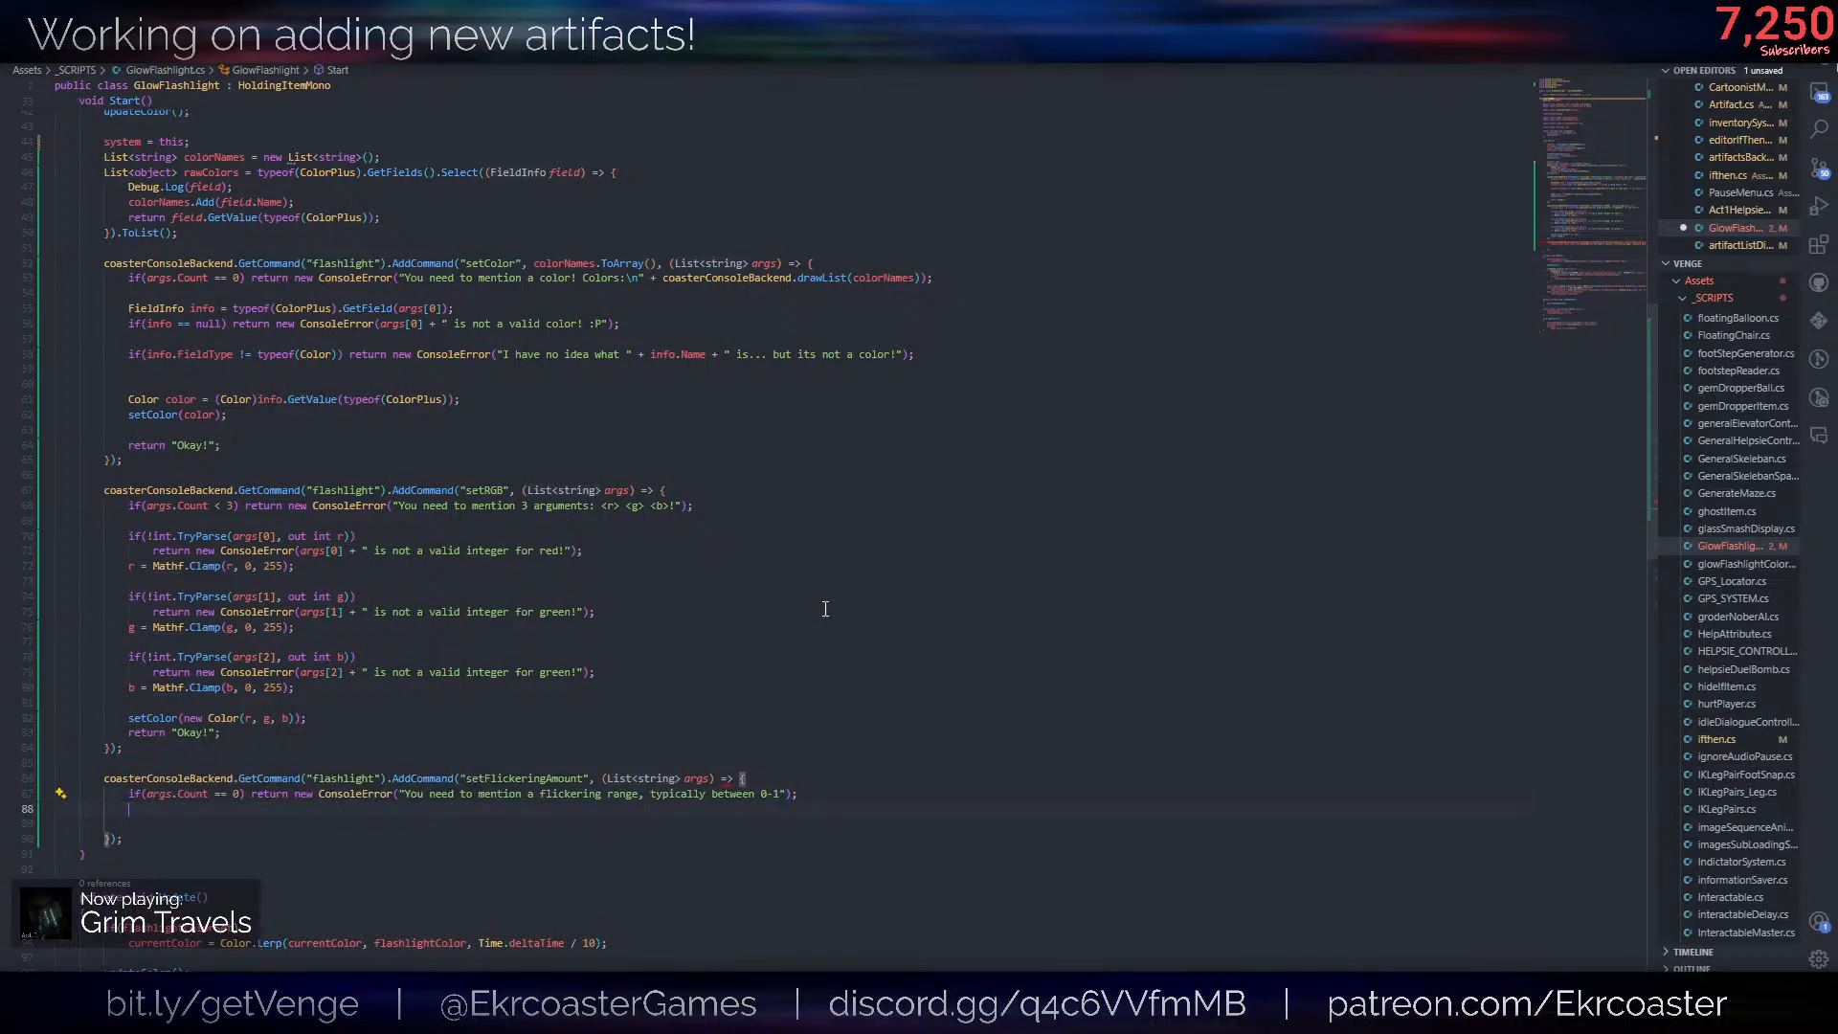
key(ctrl+v)
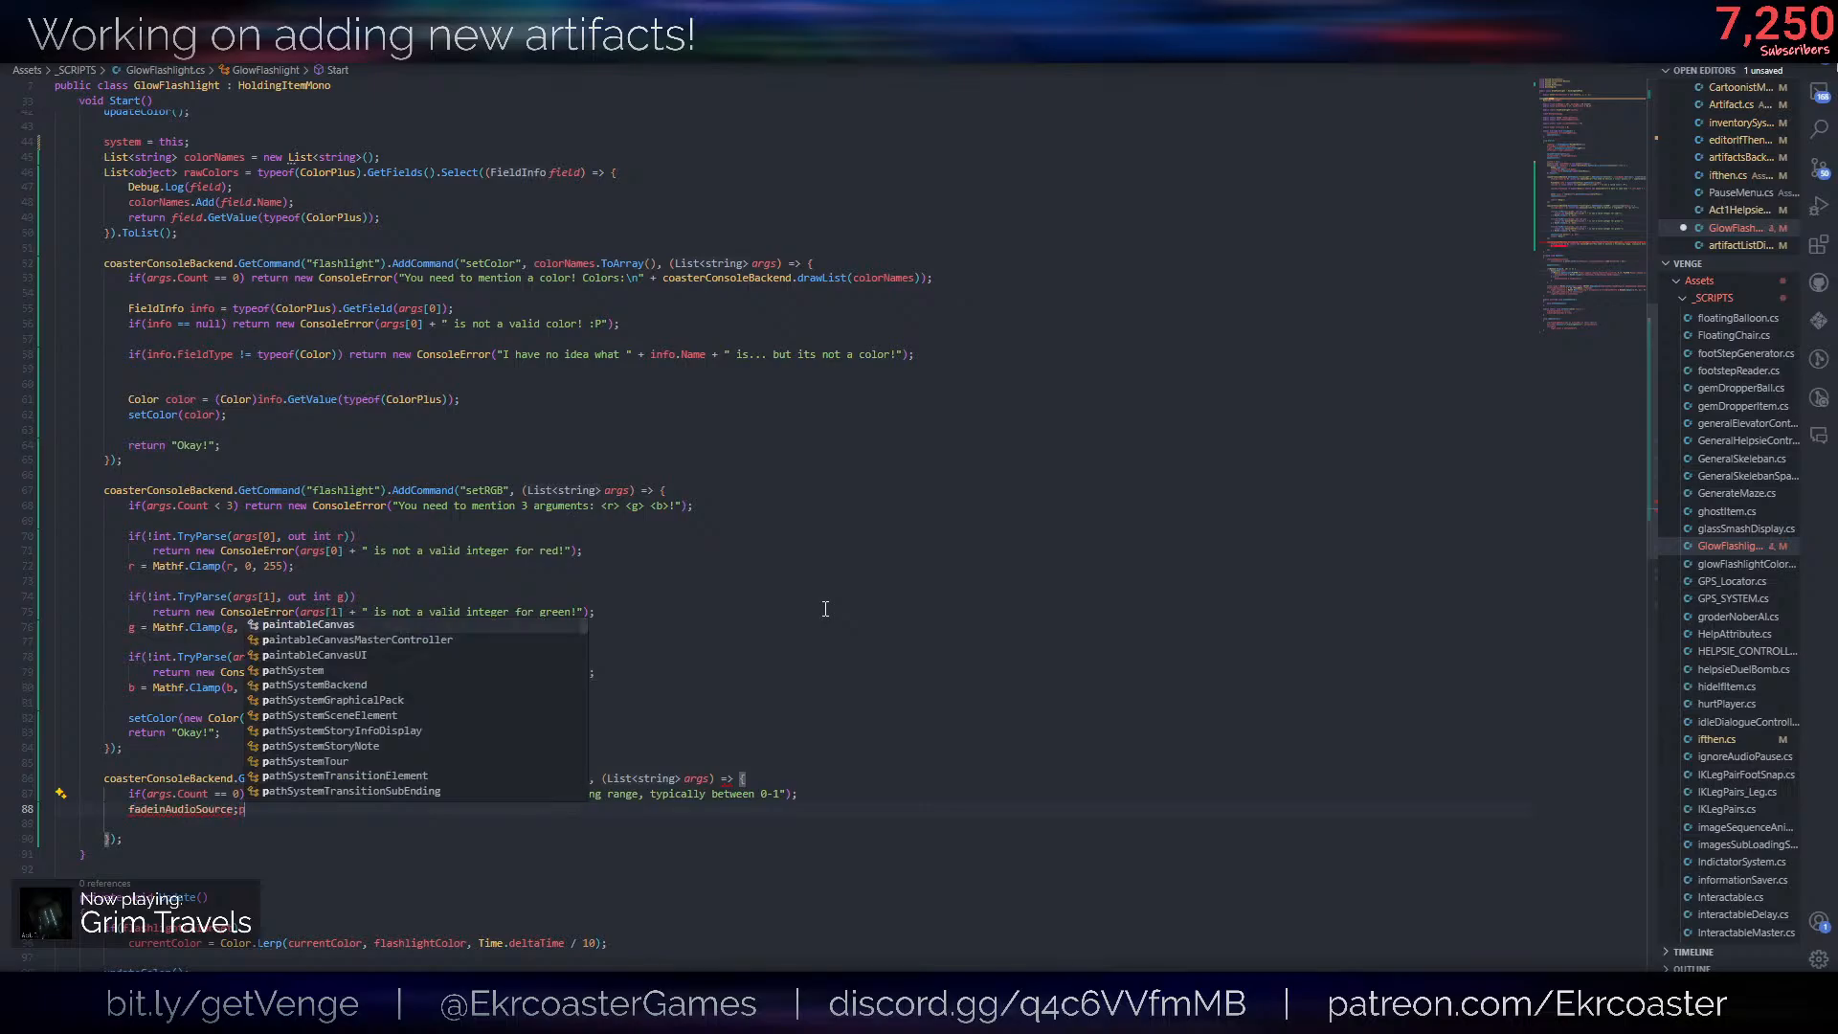
key(ctrl+z)
text(if(!f)
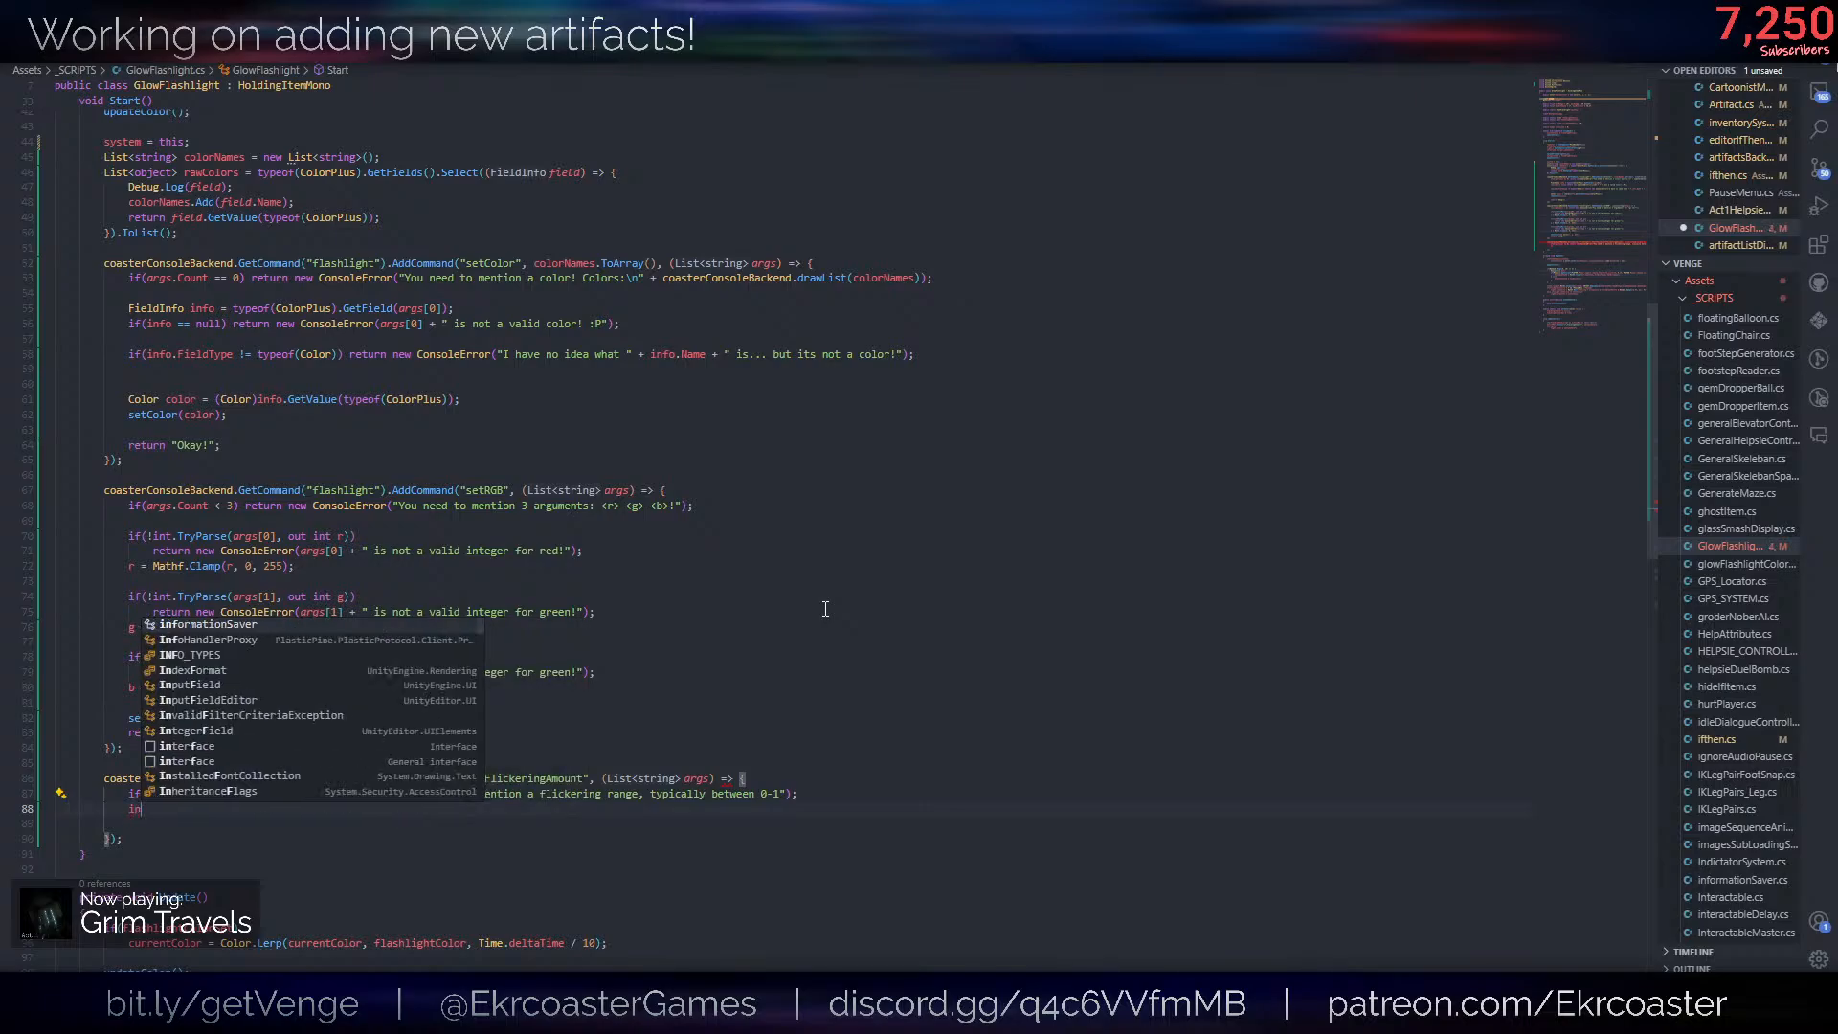
text(loat.TryParse)
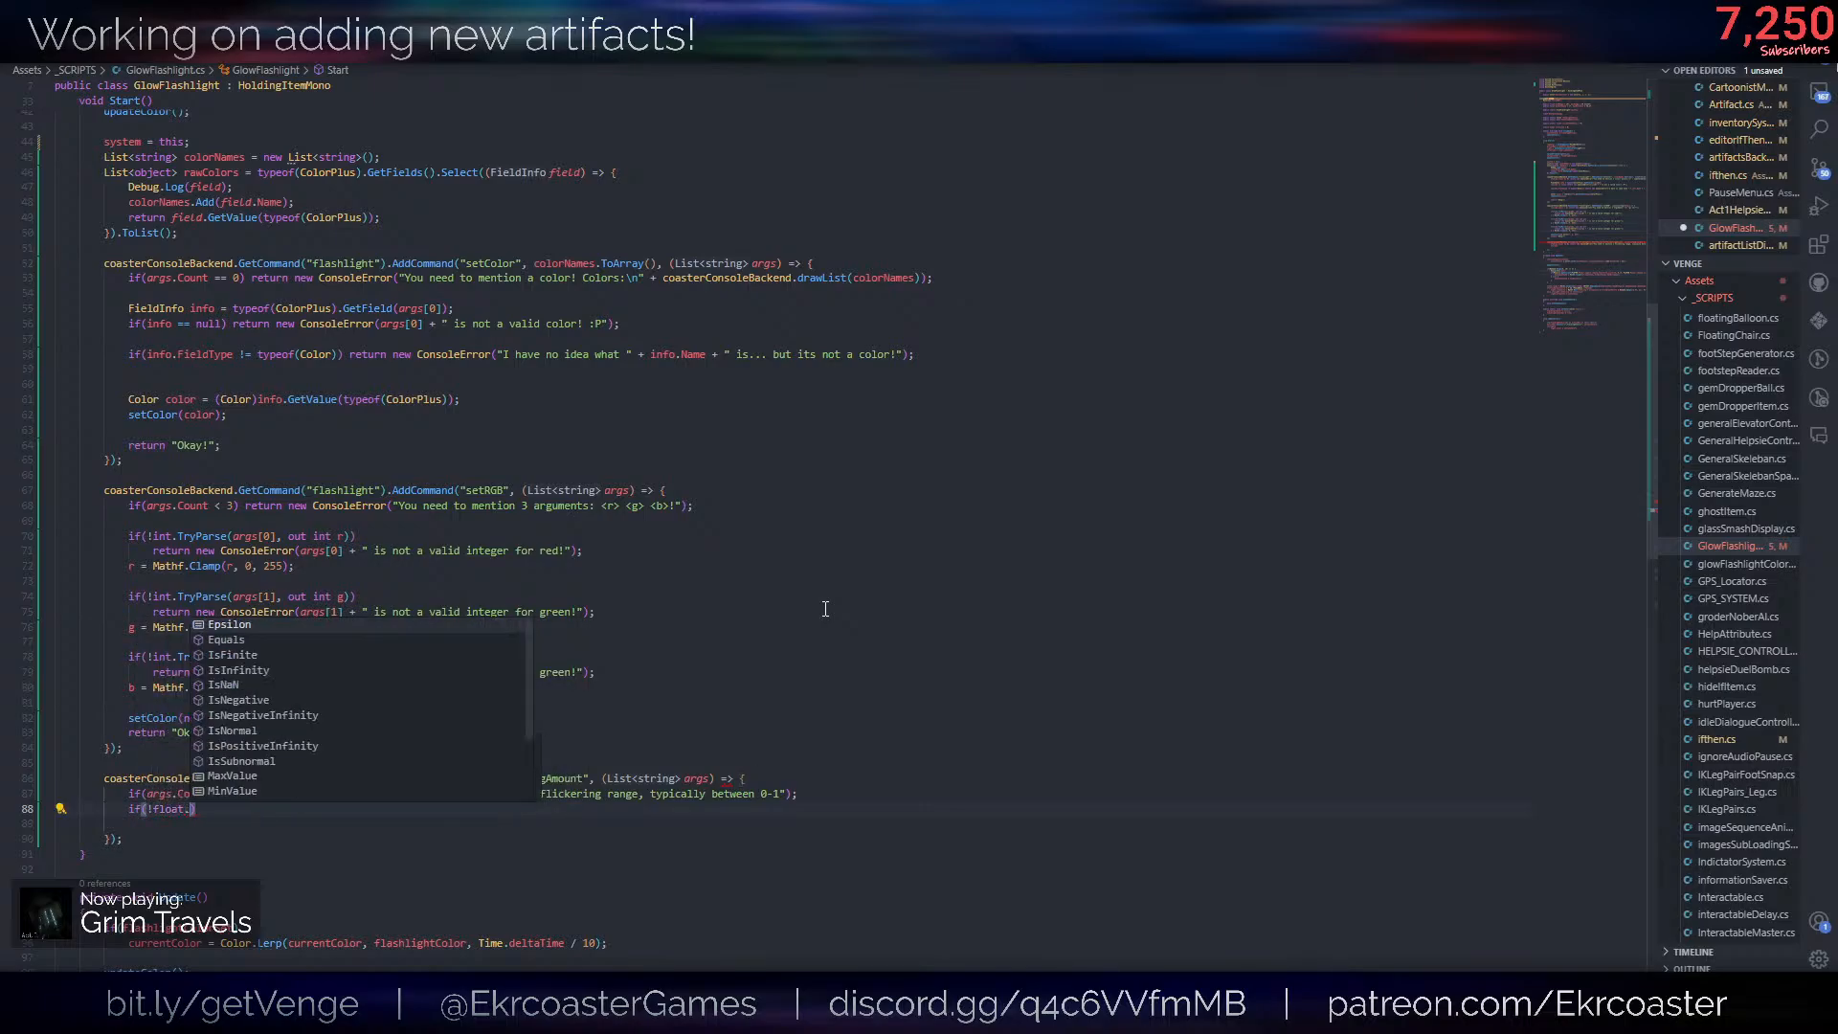
text((args[0], )
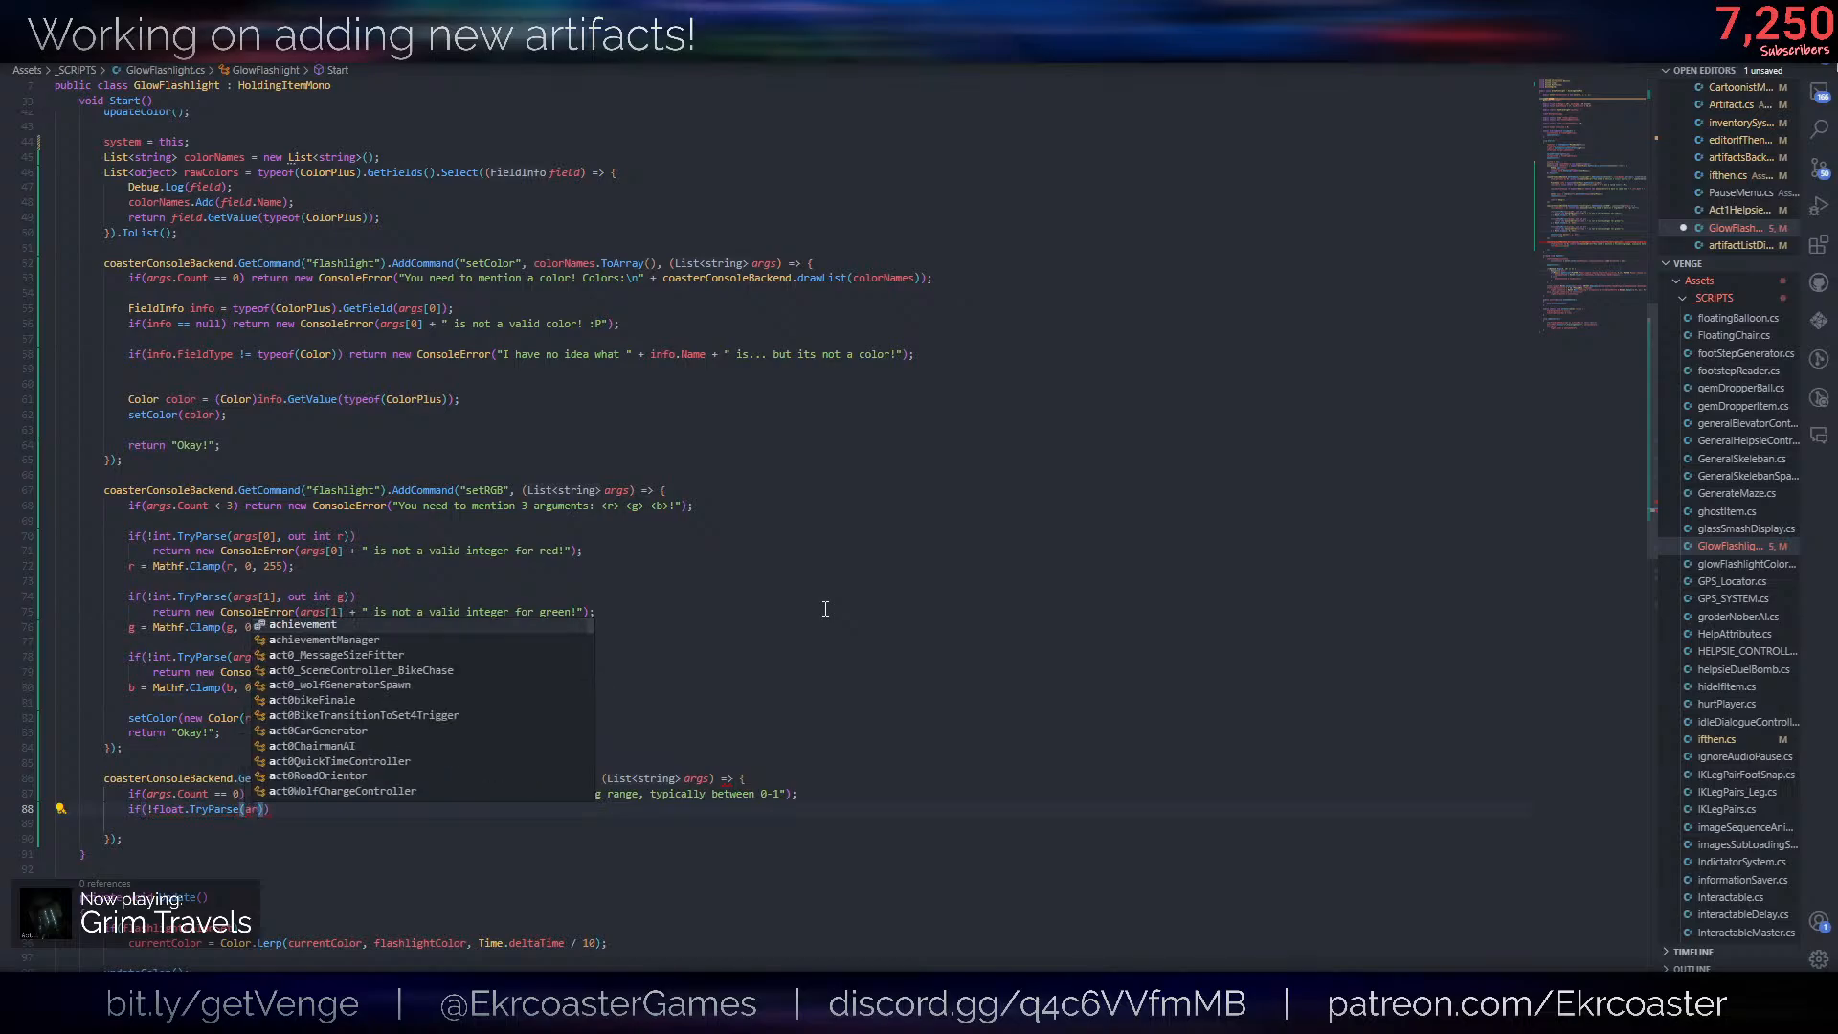
text(out float )
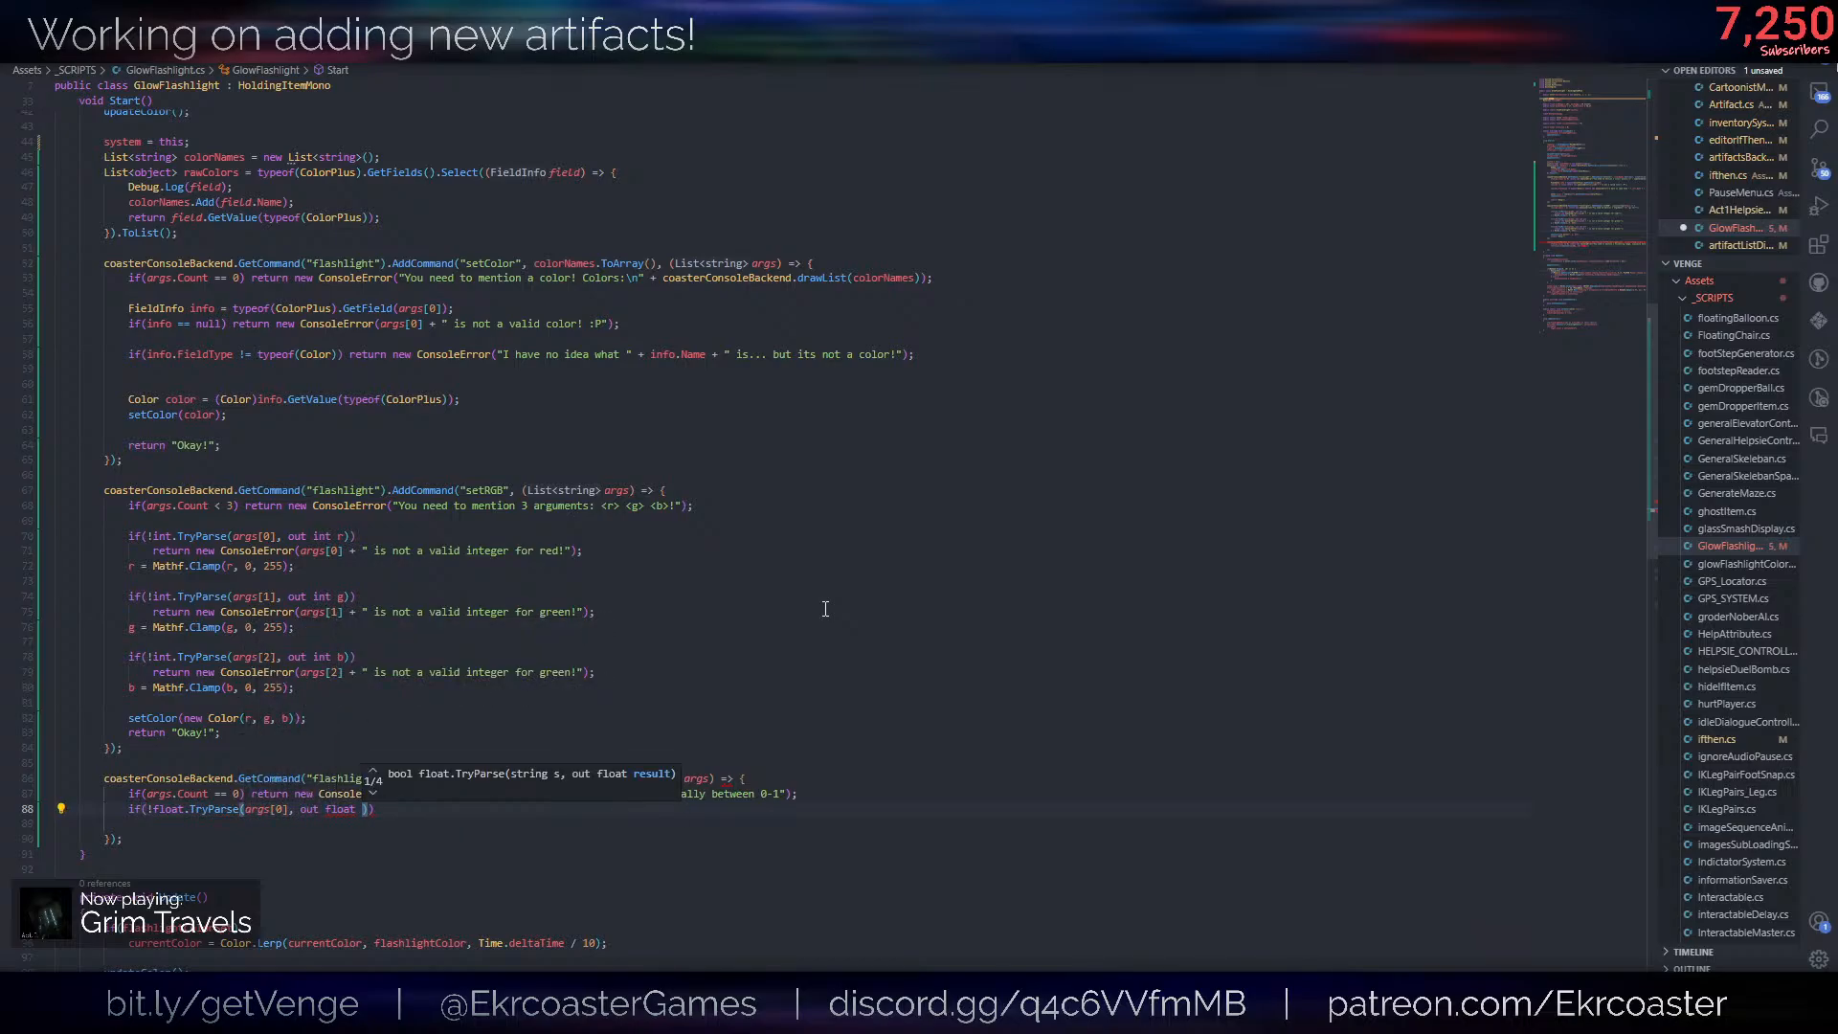
text(amt)))
key(Return)
key(Tab)
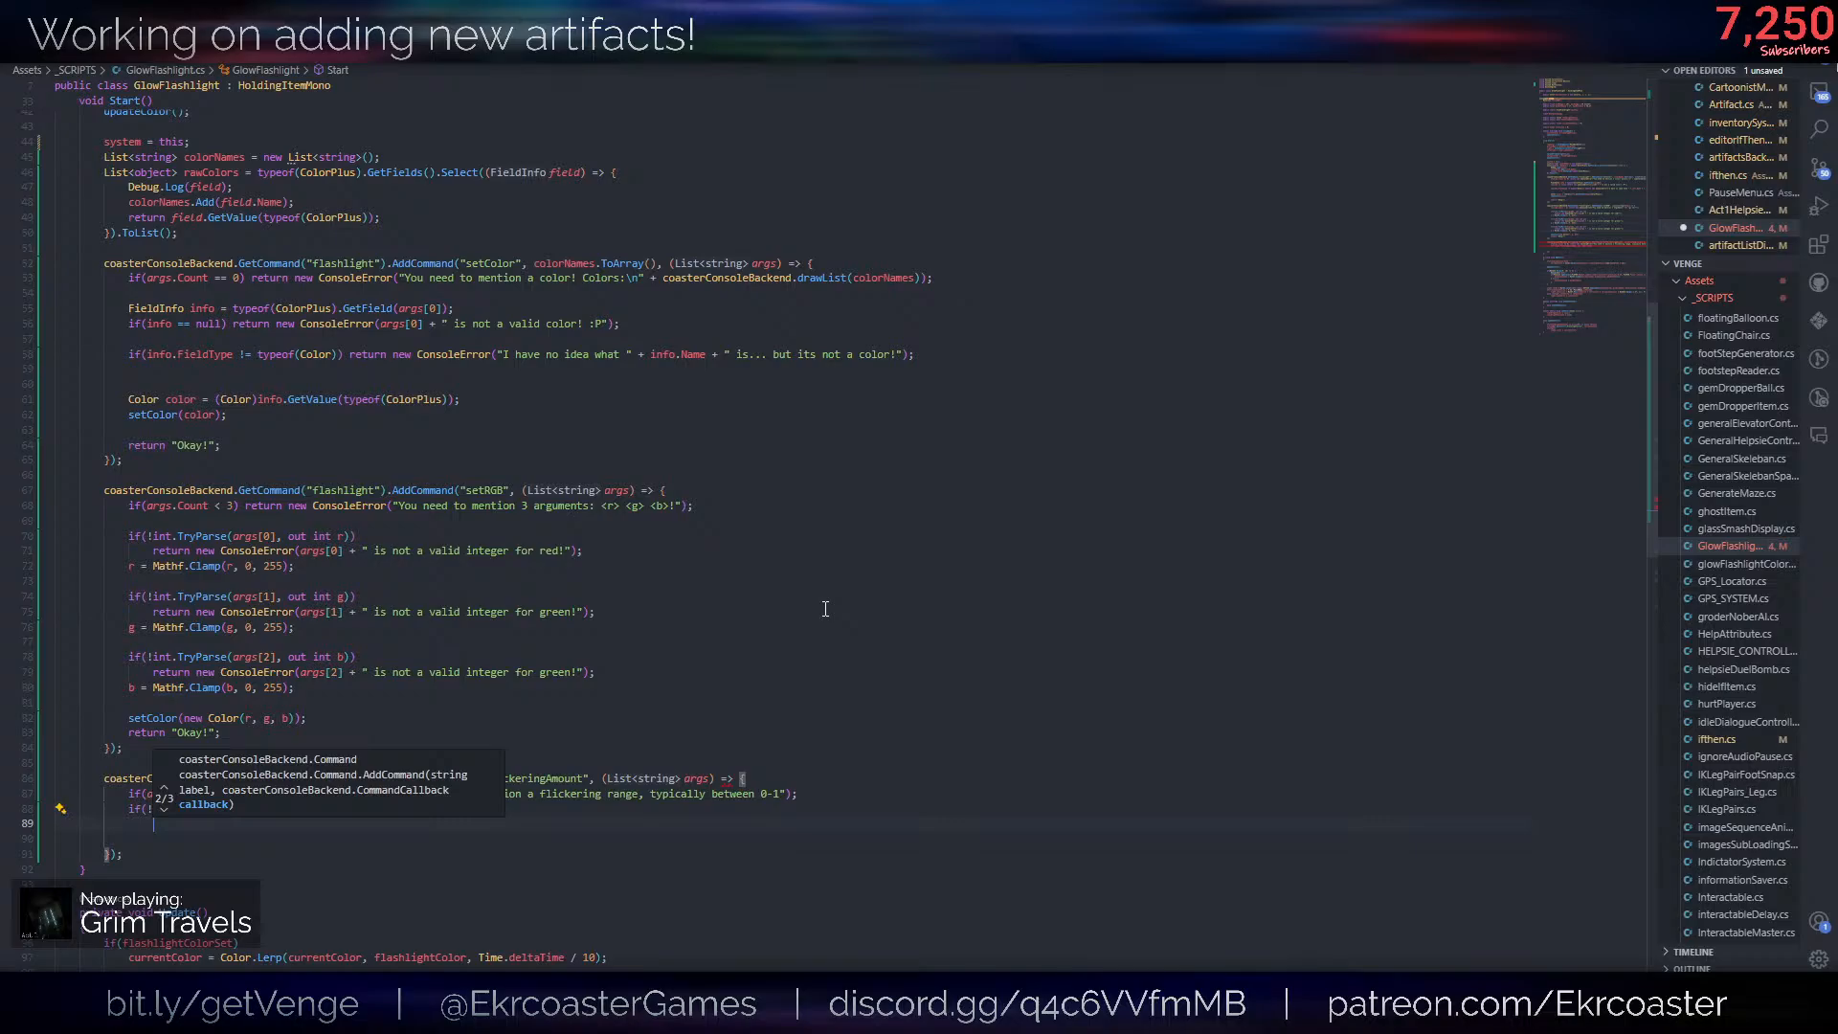
- Copy the invalid-integer error return from the red check in setRGB and paste it under the float.TryParse condition in setFlickeringAmount
drag(596, 551, 587, 543)
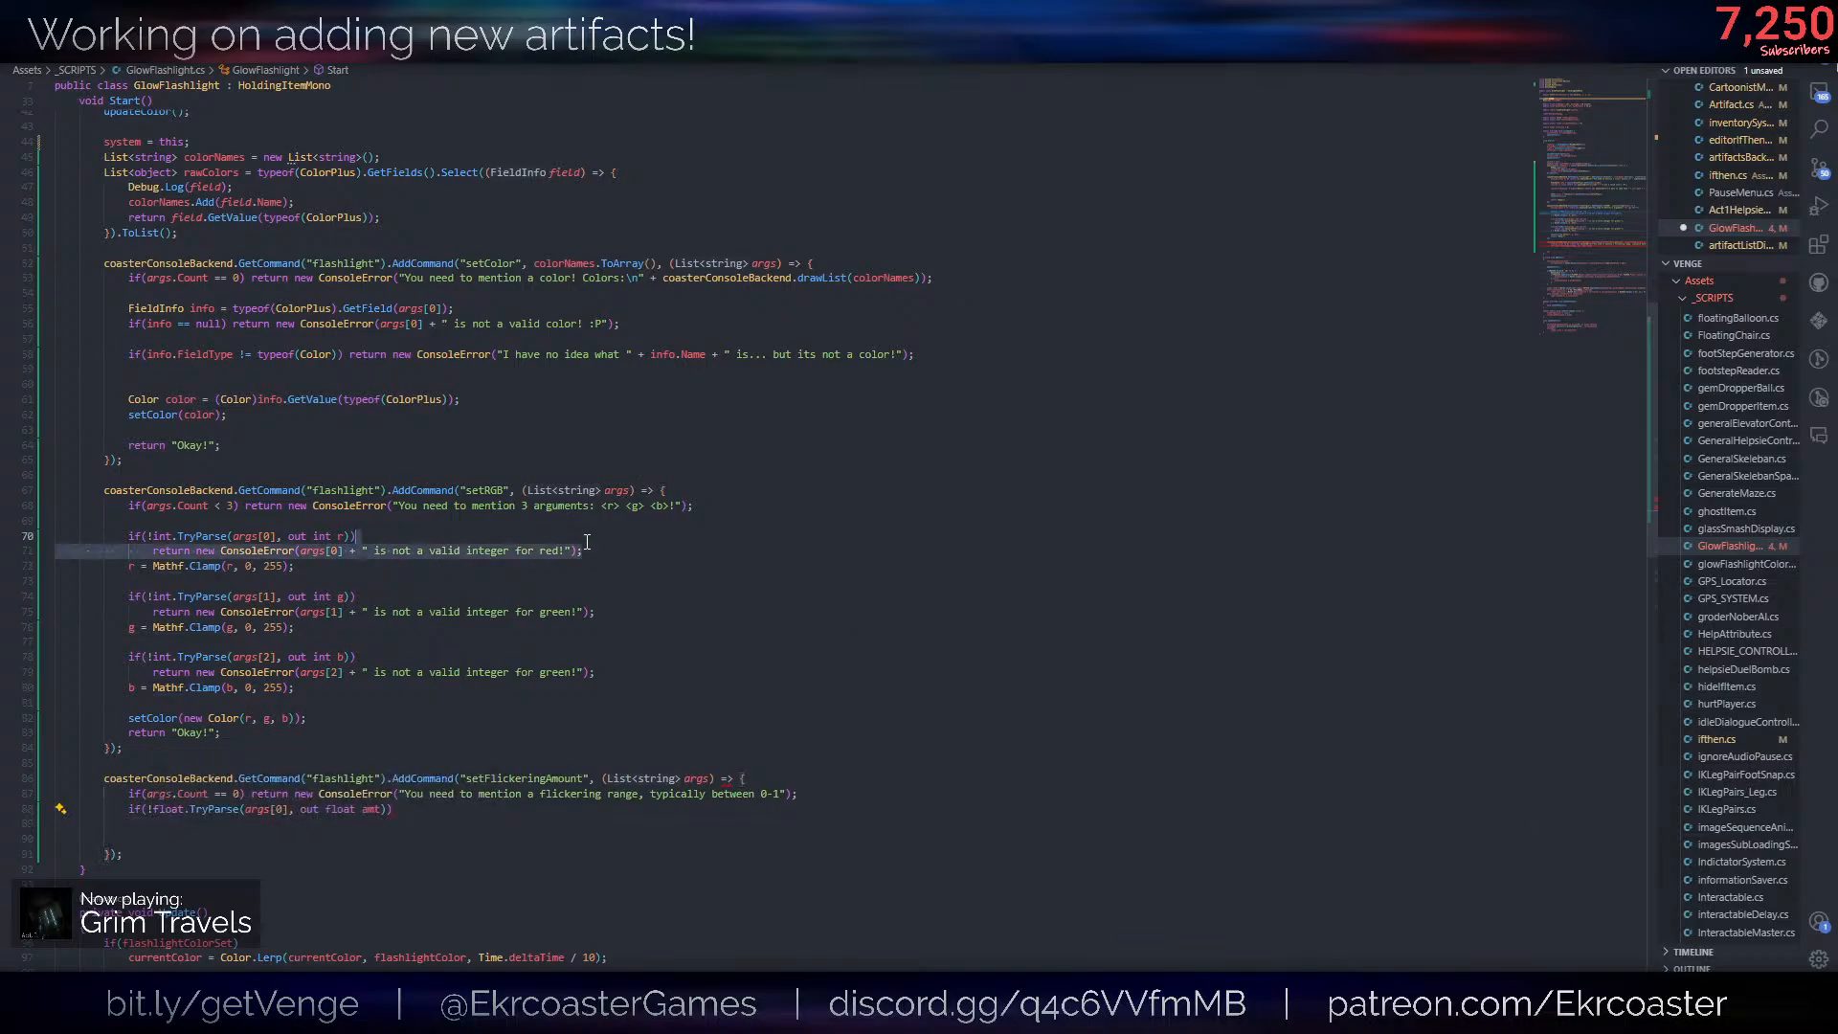
key(ctrl+c)
click(429, 815)
key(ctrl+v)
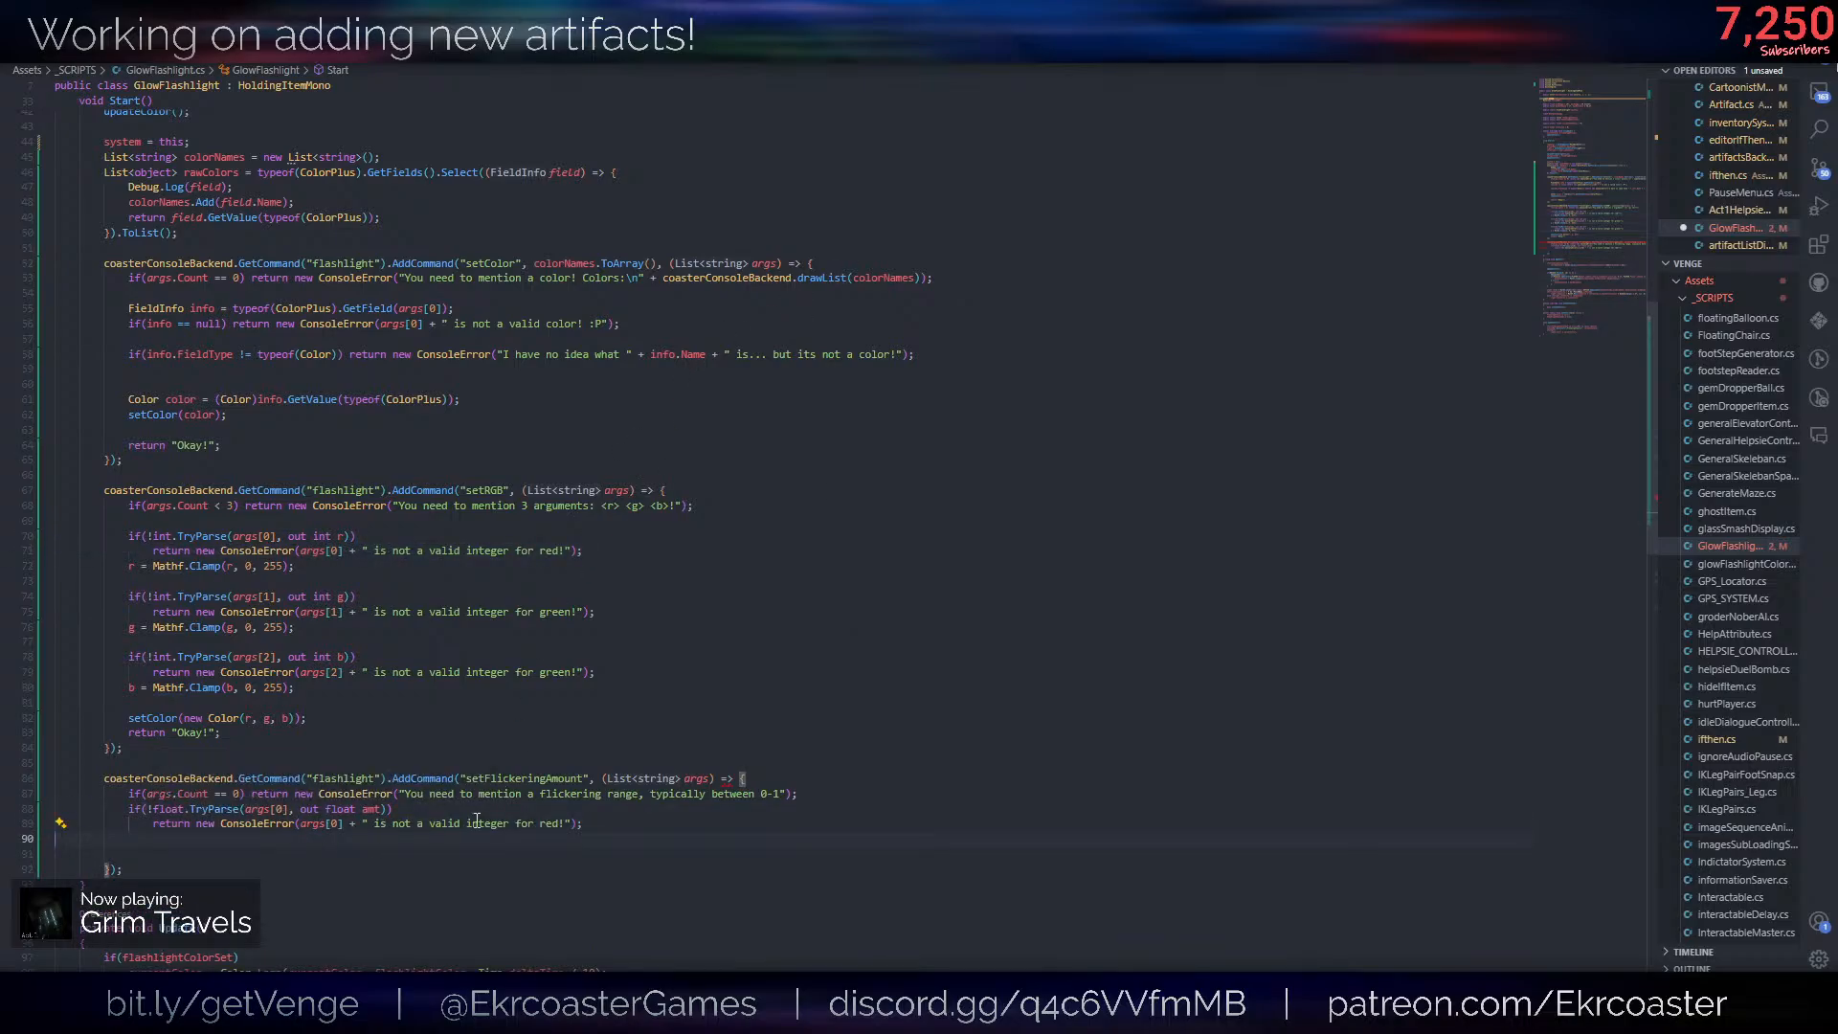
- Reword the pasted error message to " is not a valid float for this flickering!" and save the file
click(540, 826)
key(Delete)
key(Delete)
key(Delete)
key(BackSpace)
key(BackSpace)
key(BackSpace)
key(BackSpace)
key(BackSpace)
key(BackSpace)
key(BackSpace)
key(BackSpace)
key(BackSpace)
key(BackSpace)
key(BackSpace)
key(BackSpace)
key(BackSpace)
key(BackSpace)
key(BackSpace)
text(float for this)
text( flickering)
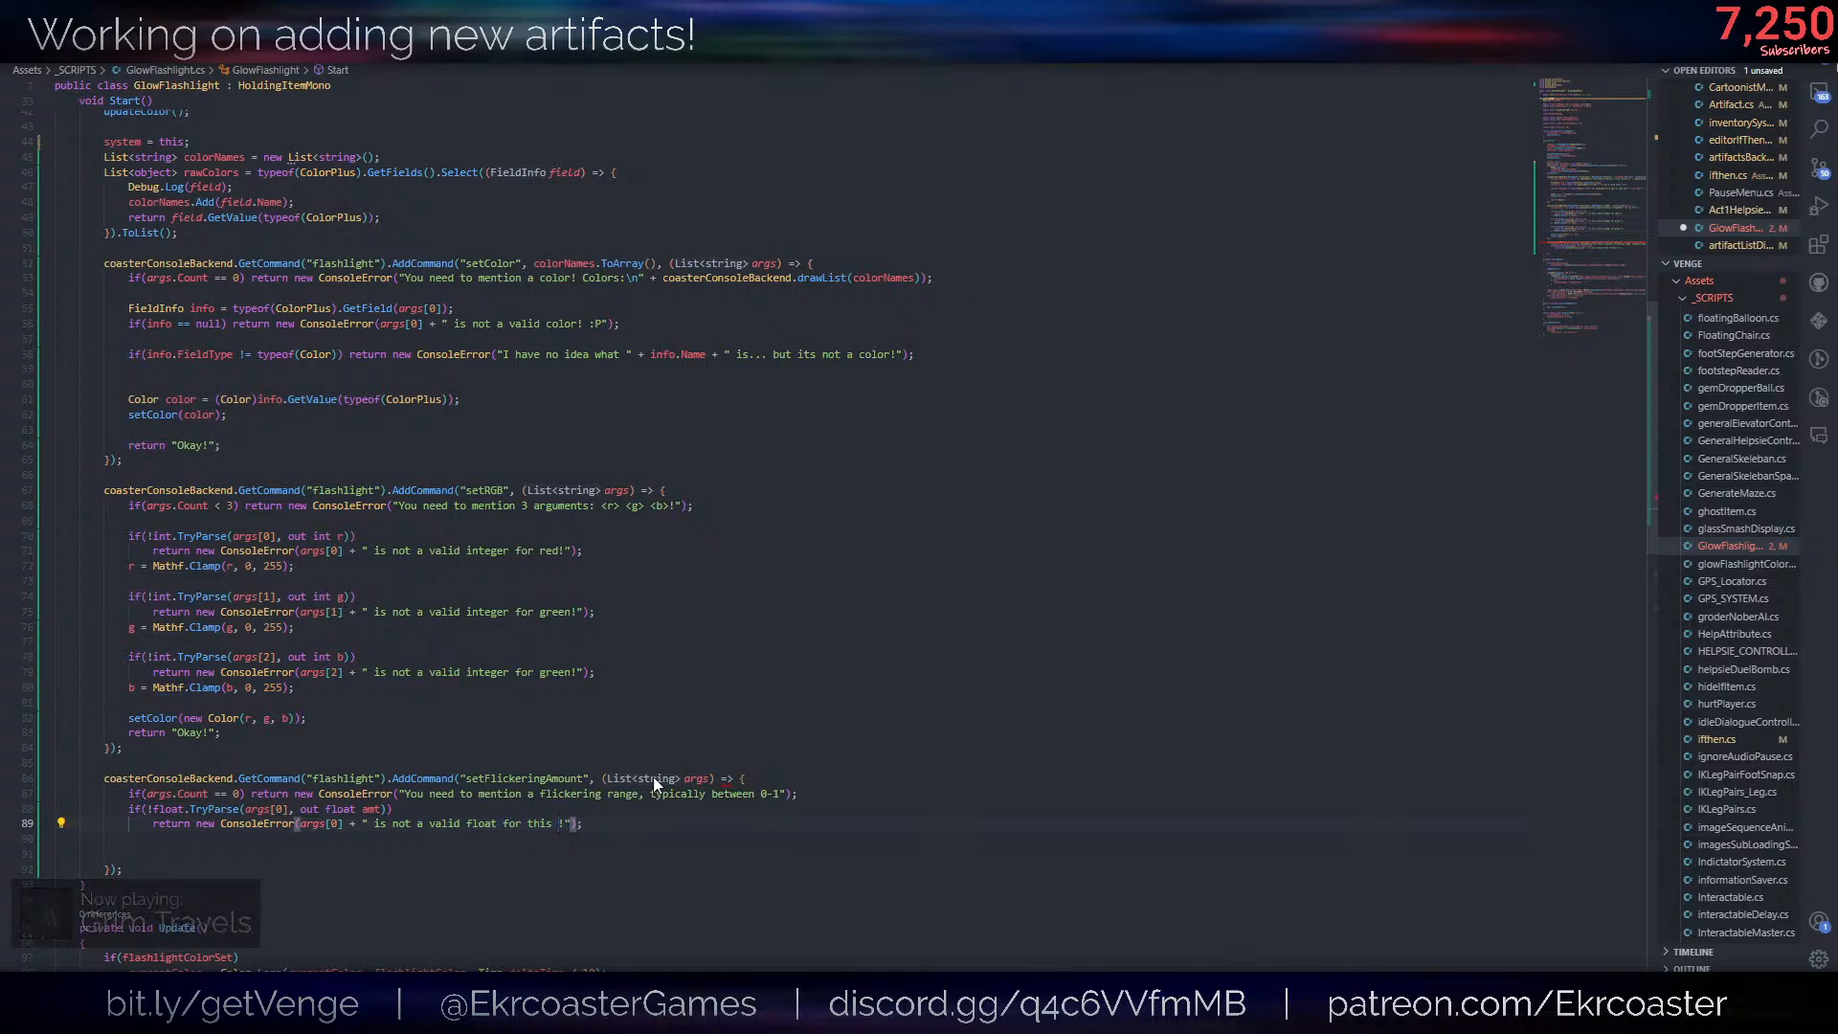
key(ctrl+s)
- Below the float check's error return, add the line amt = Mathf.Max(0, amt); to keep the amount from going negative
key(Down)
key(Tab)
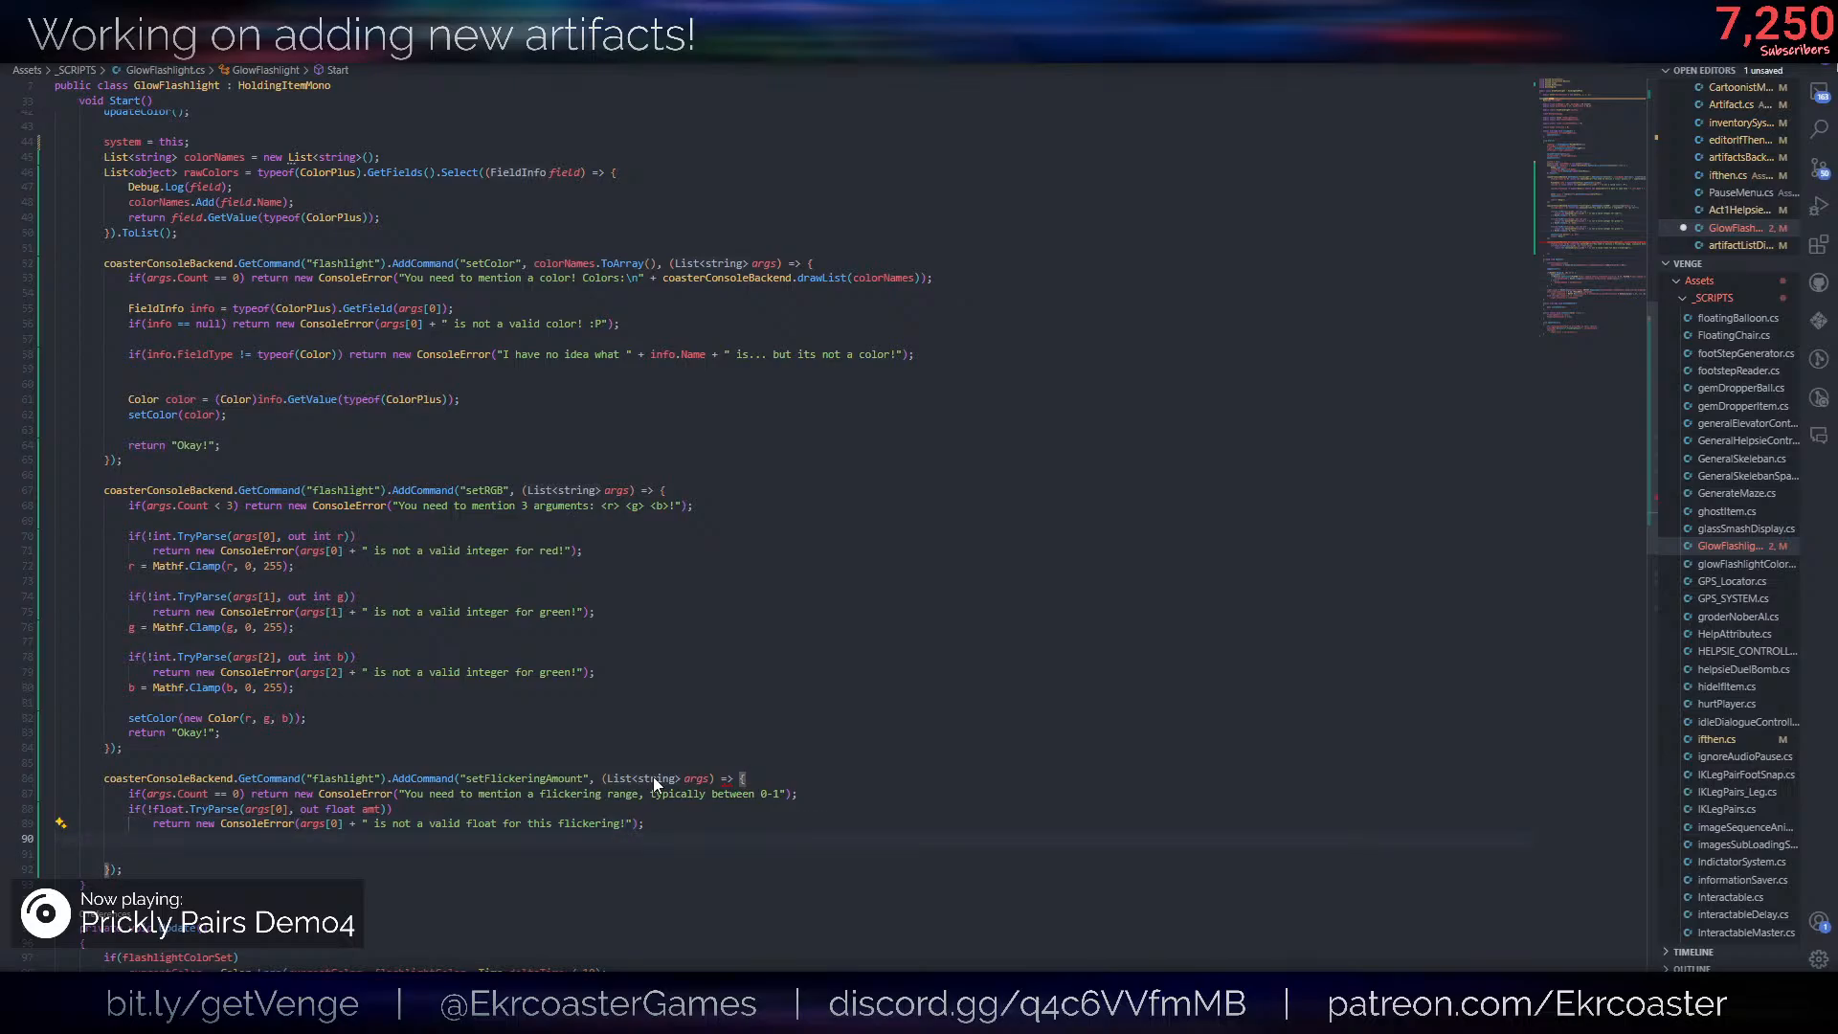
text(a)
key(BackSpace)
text(amt = Math.fl)
key(BackSpace)
key(BackSpace)
key(BackSpace)
text(f.)
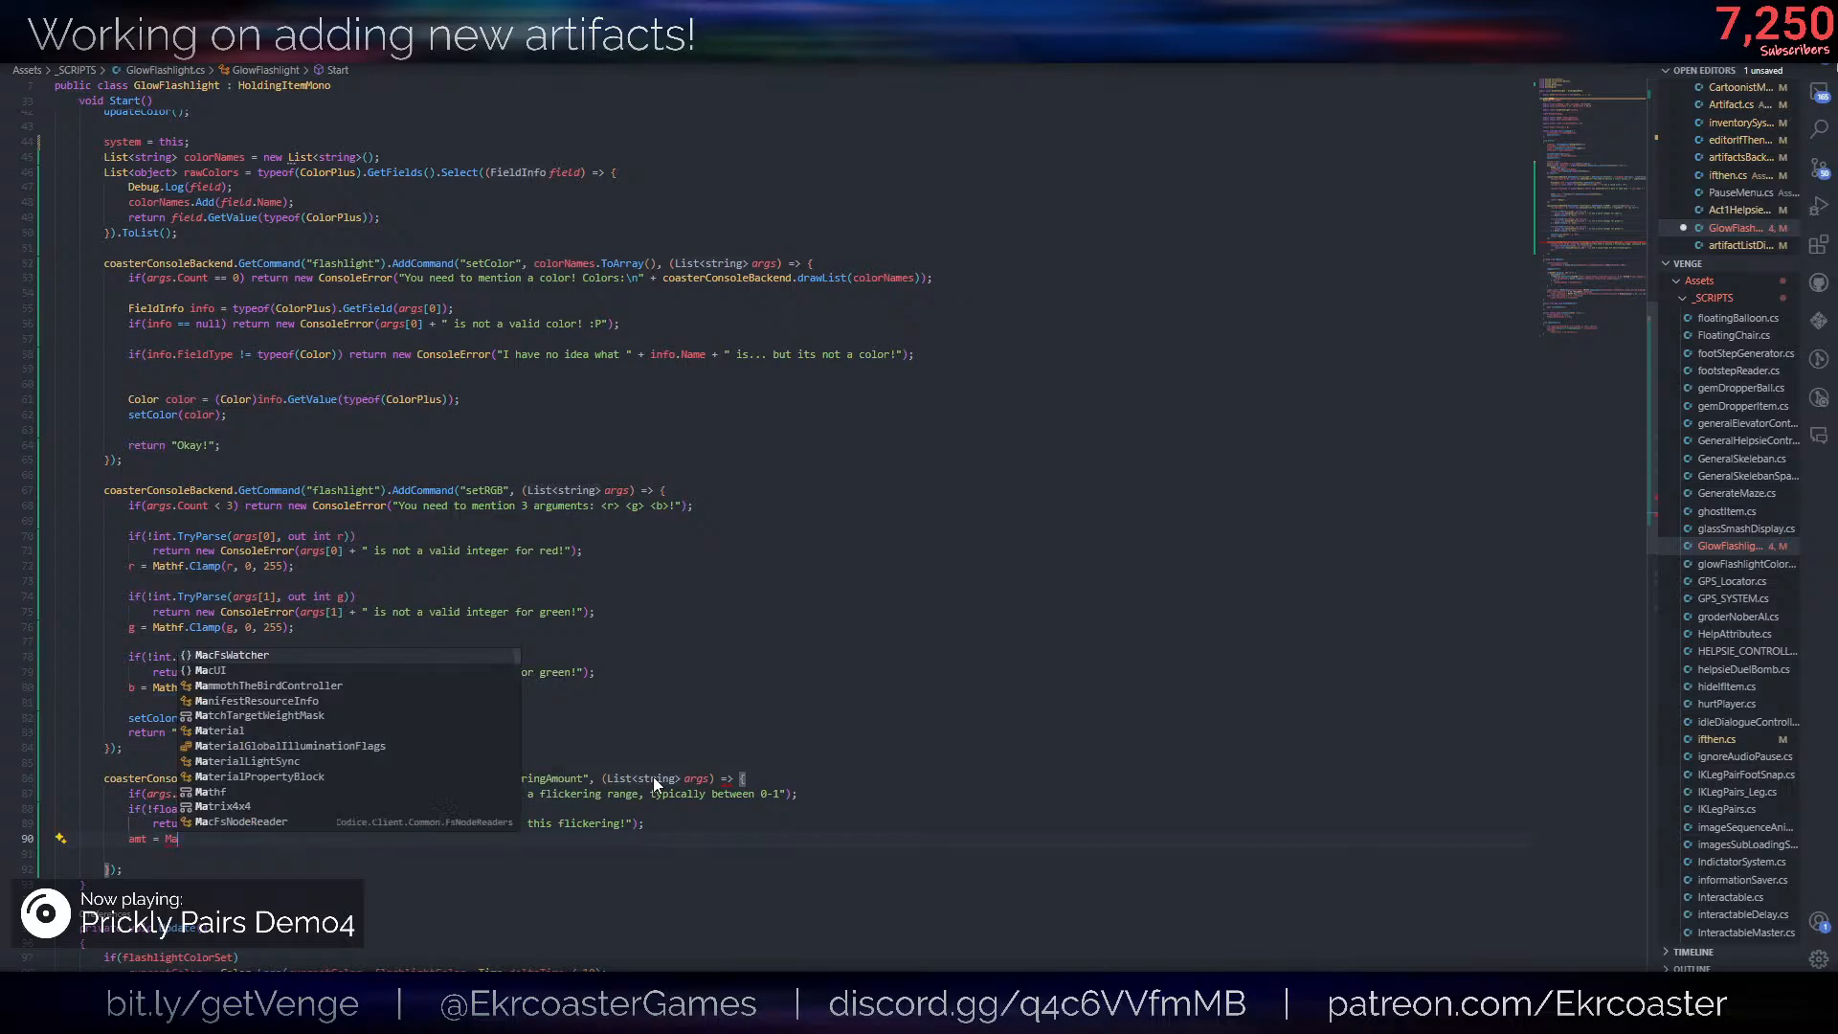
text(min)
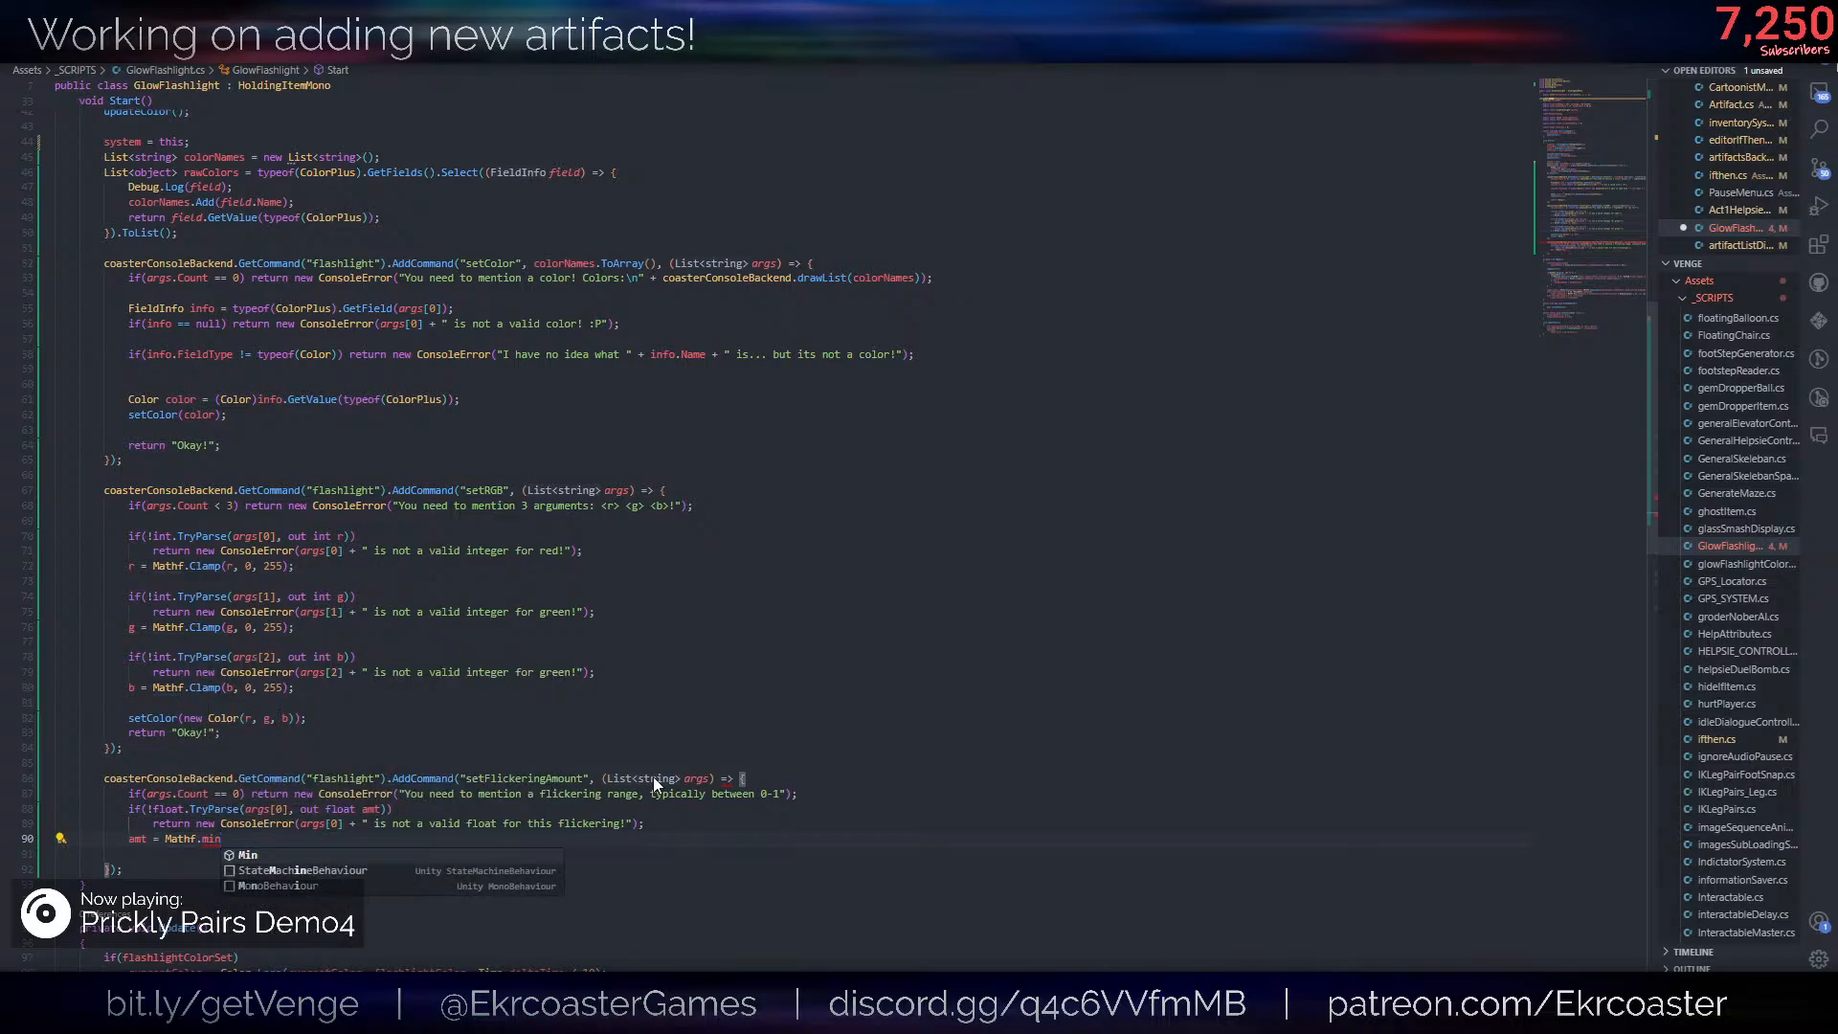
key(BackSpace)
key(BackSpace)
key(BackSpace)
text(Max(0, )
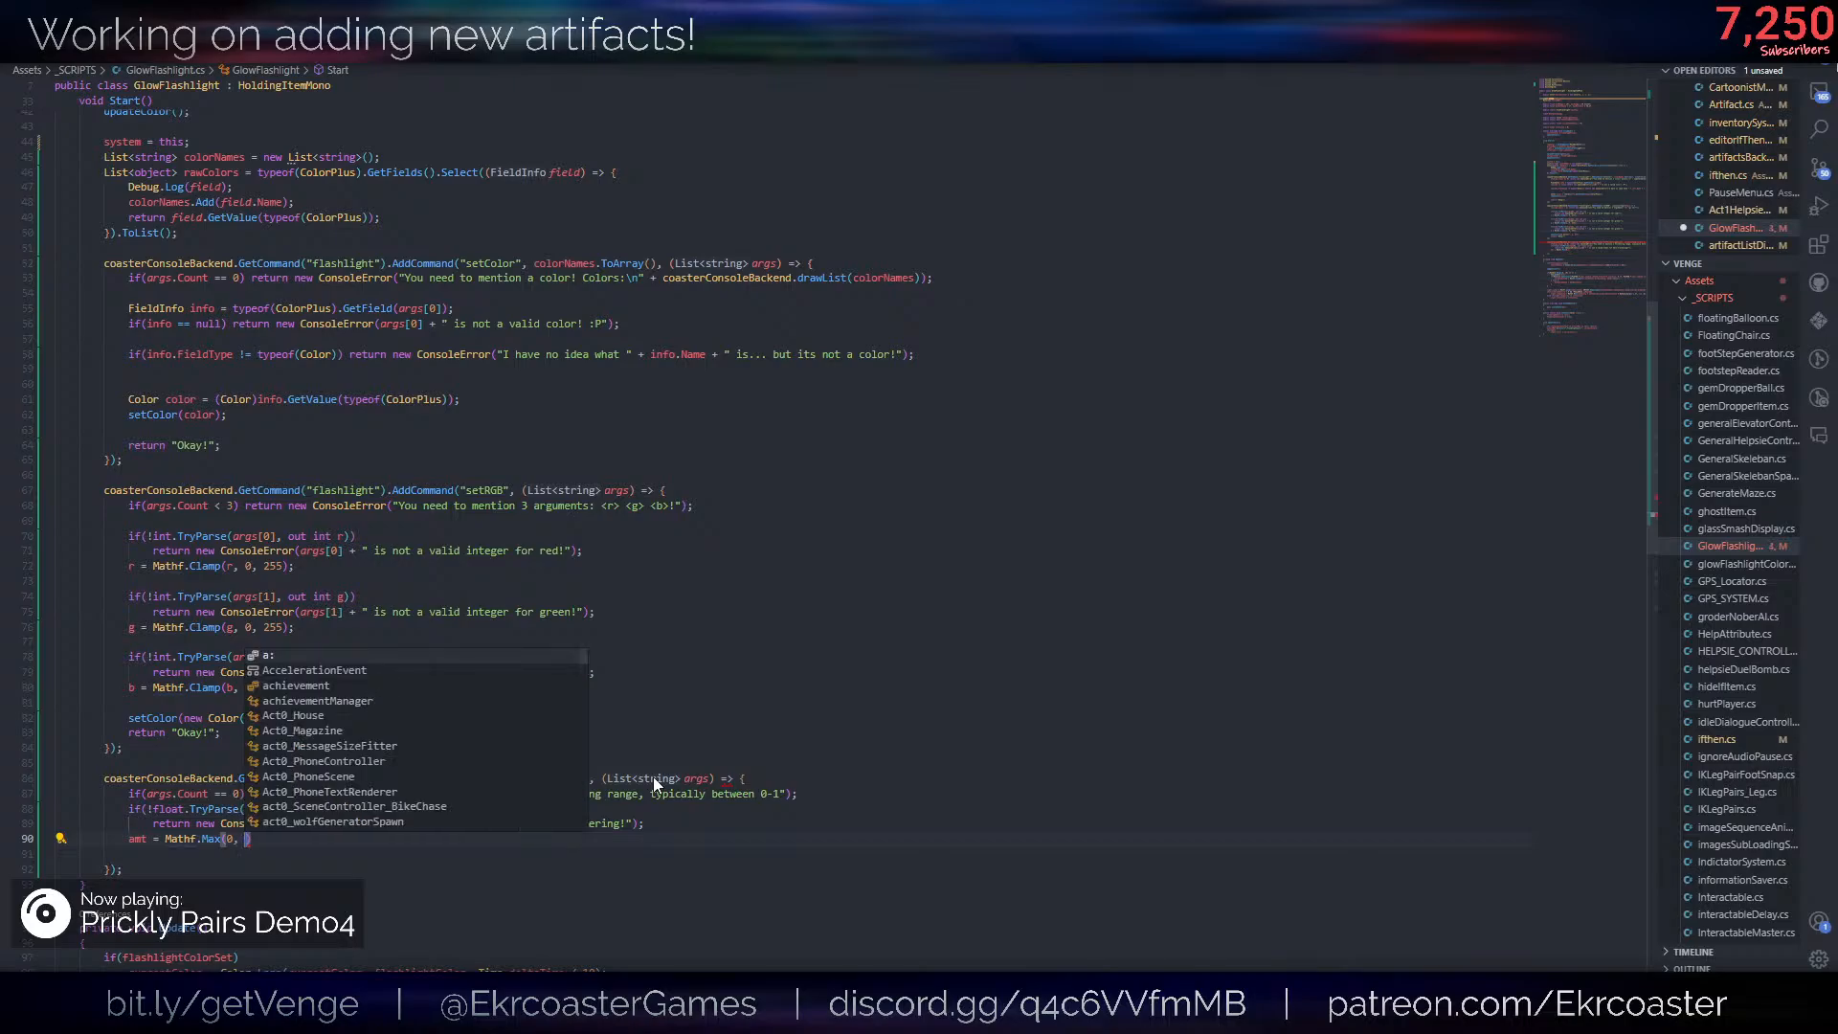
text(amt);)
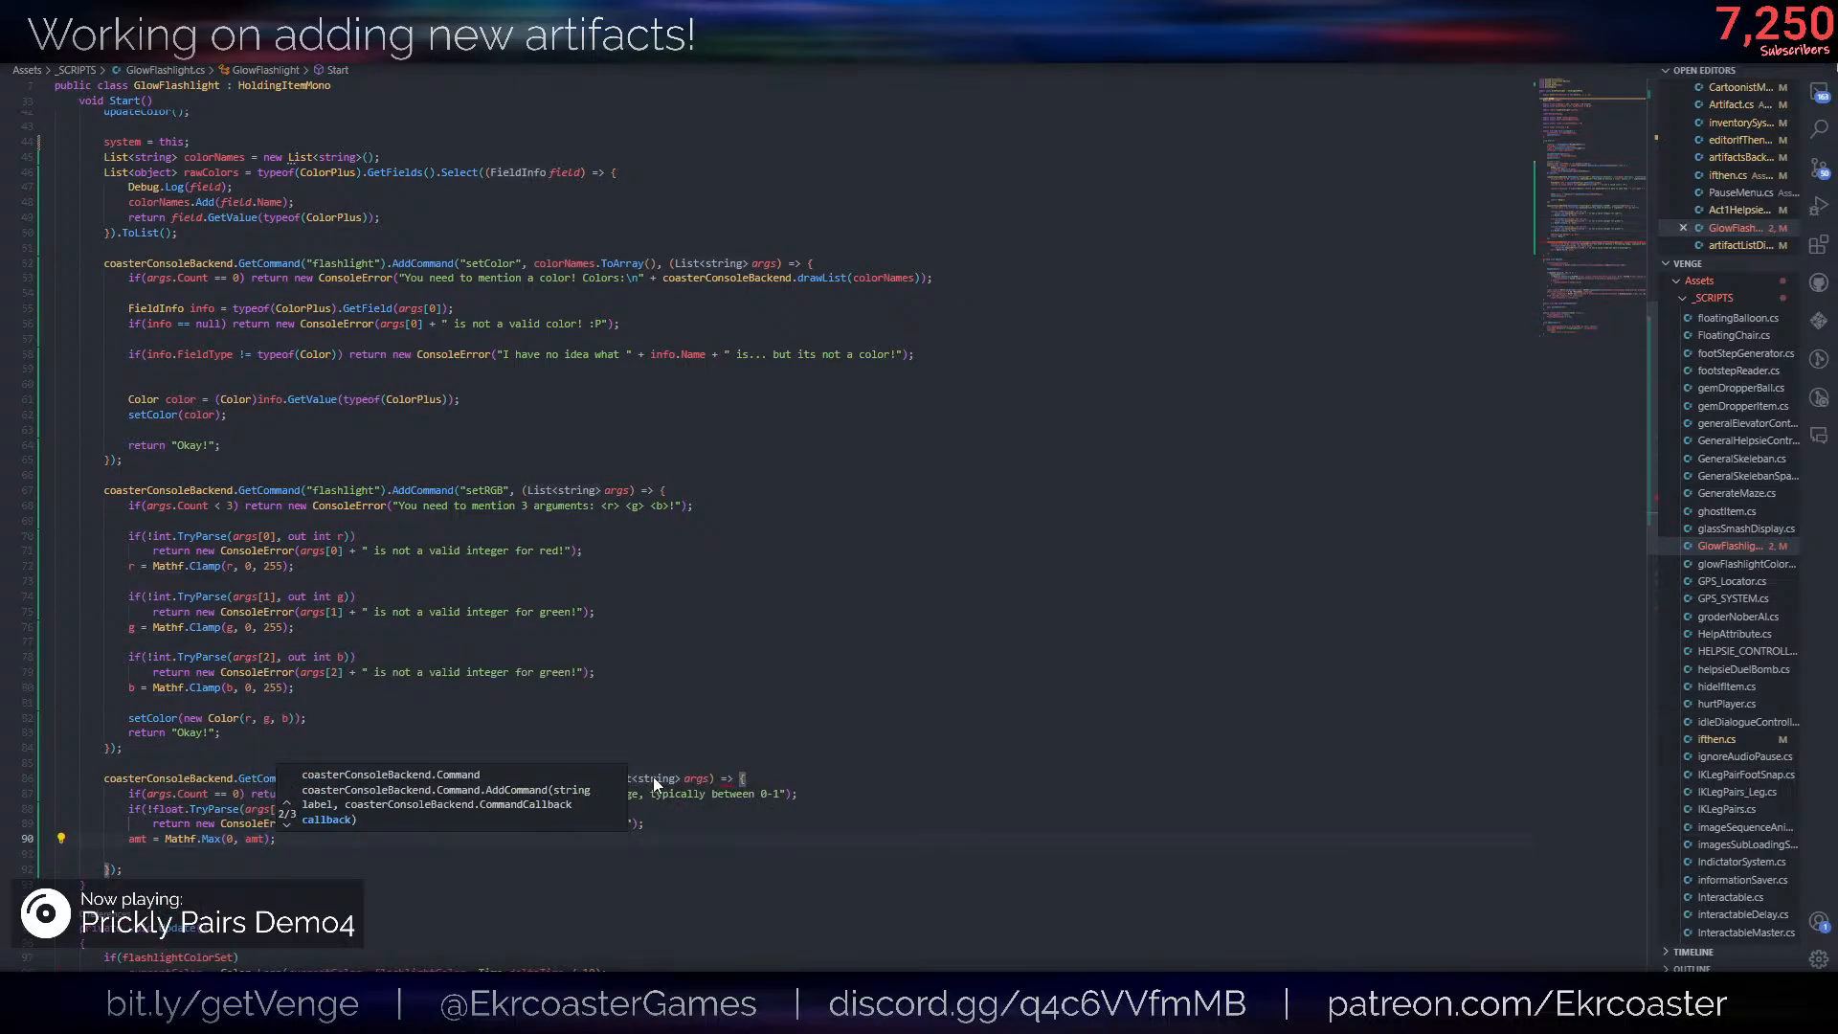
key(Escape)
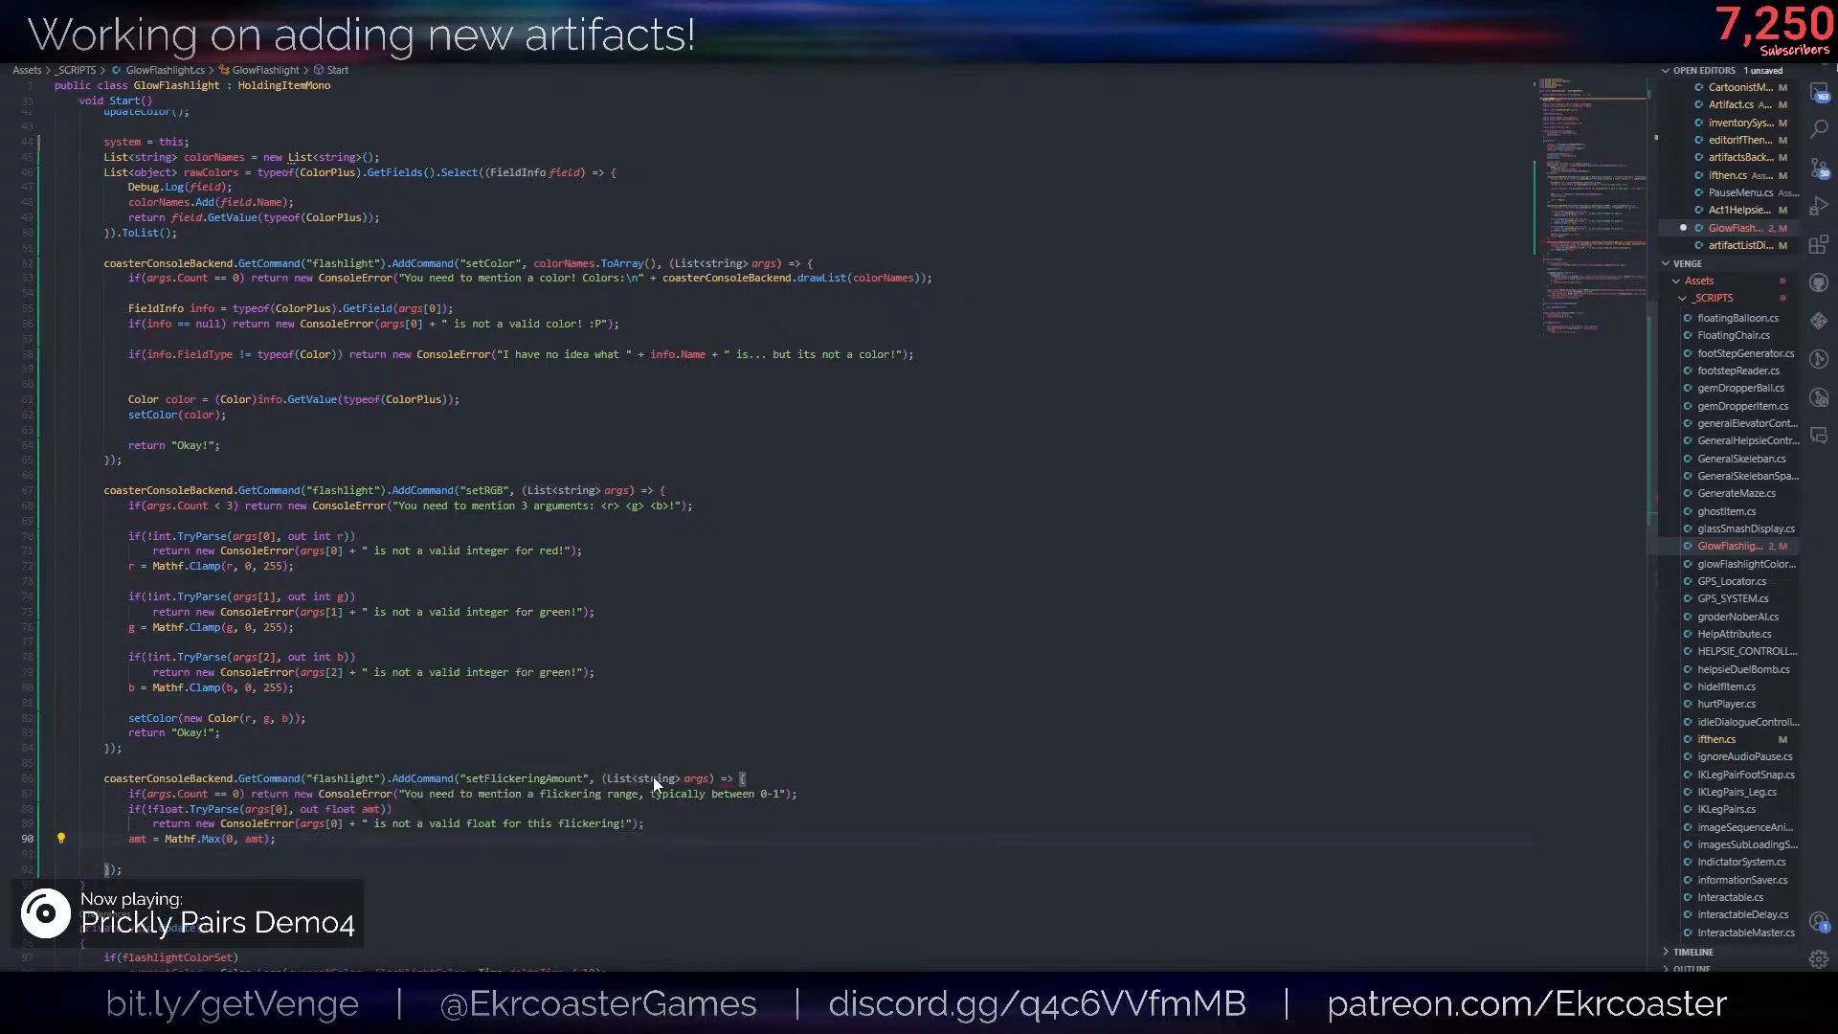
key(Return)
text(setFl)
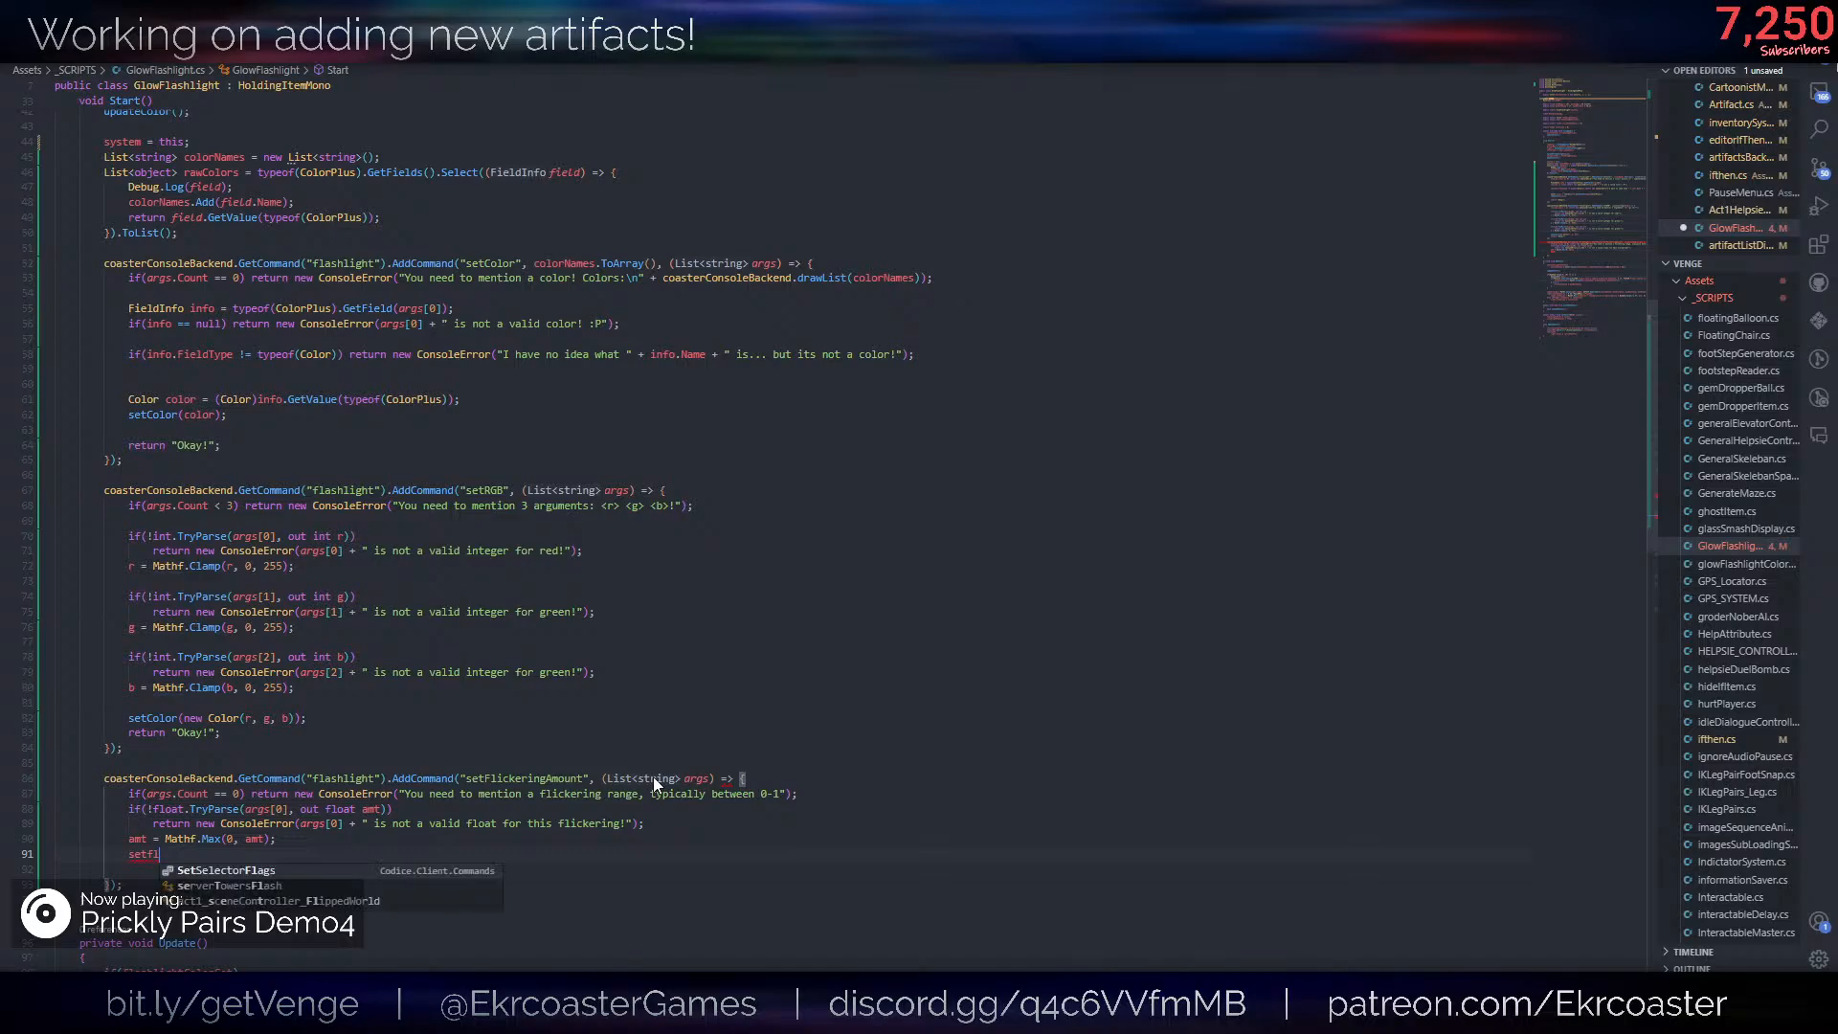
key(ctrl+z)
key(ctrl+z)
- Find the flickerIntensity field among the class declarations and examine how the Update method uses it
scroll(923, 667, up, 8)
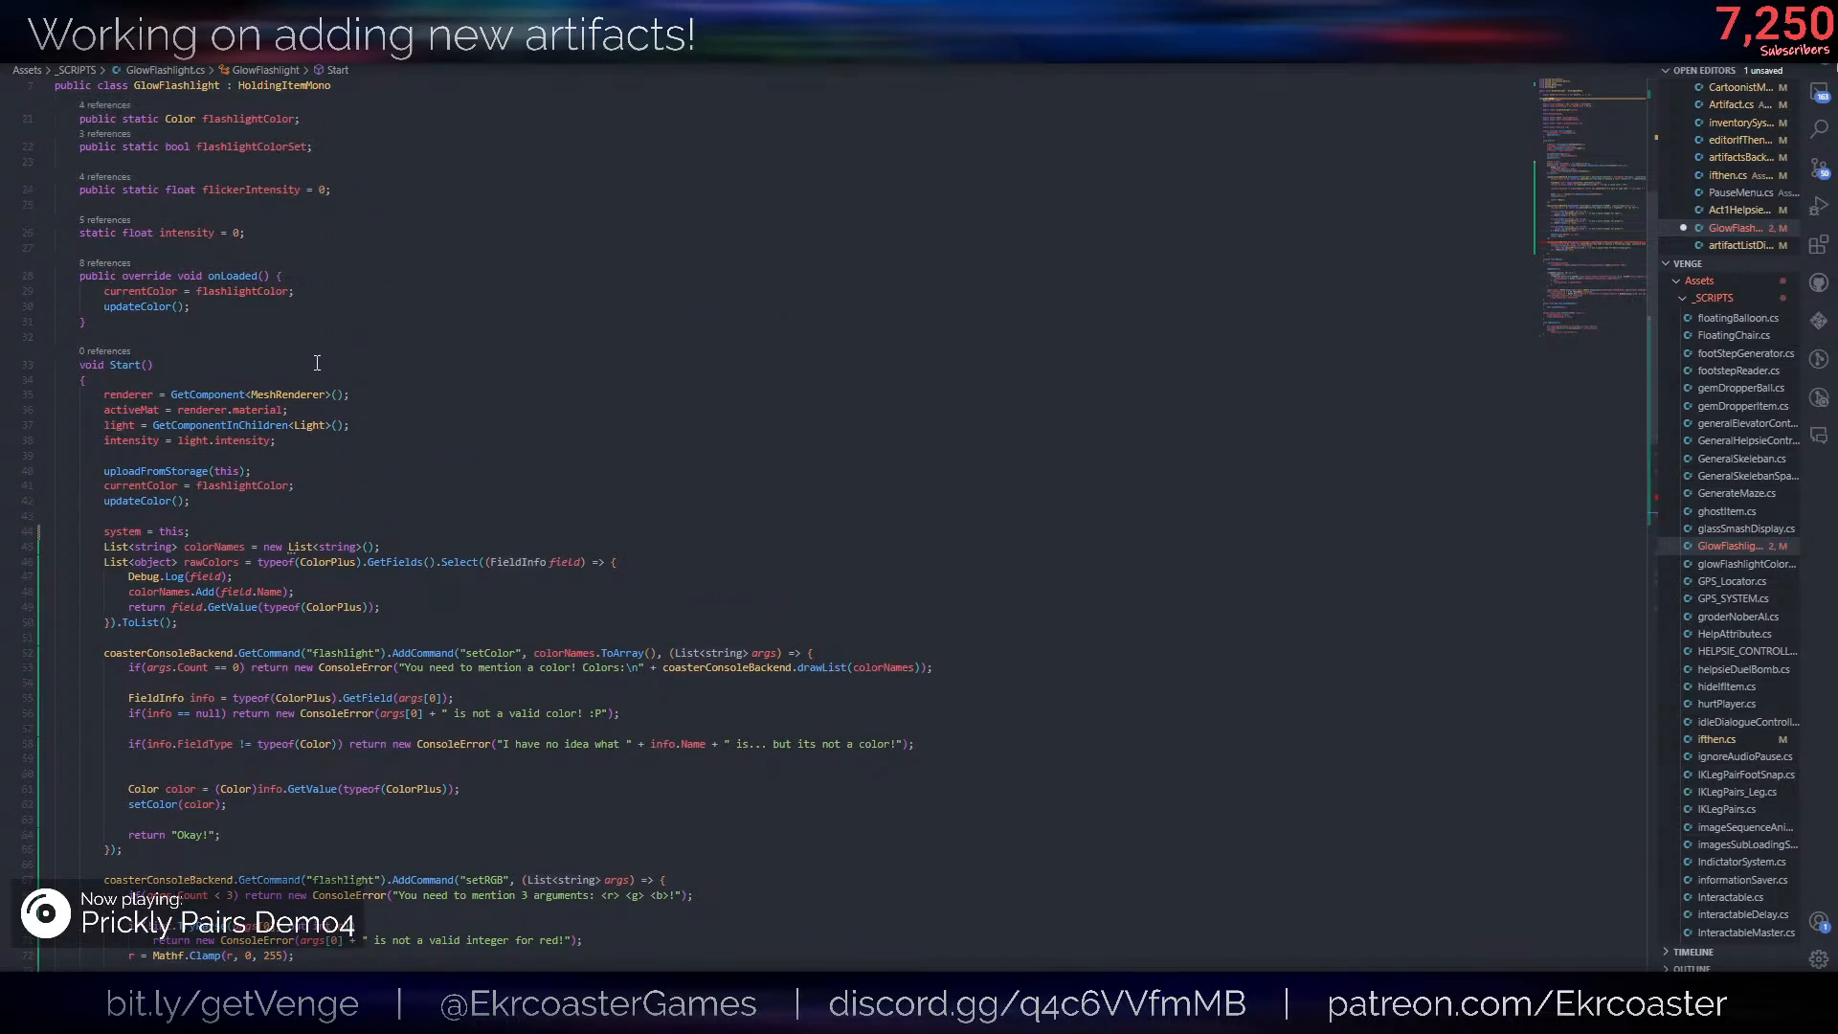
scroll(317, 363, up, 1)
double_click(251, 238)
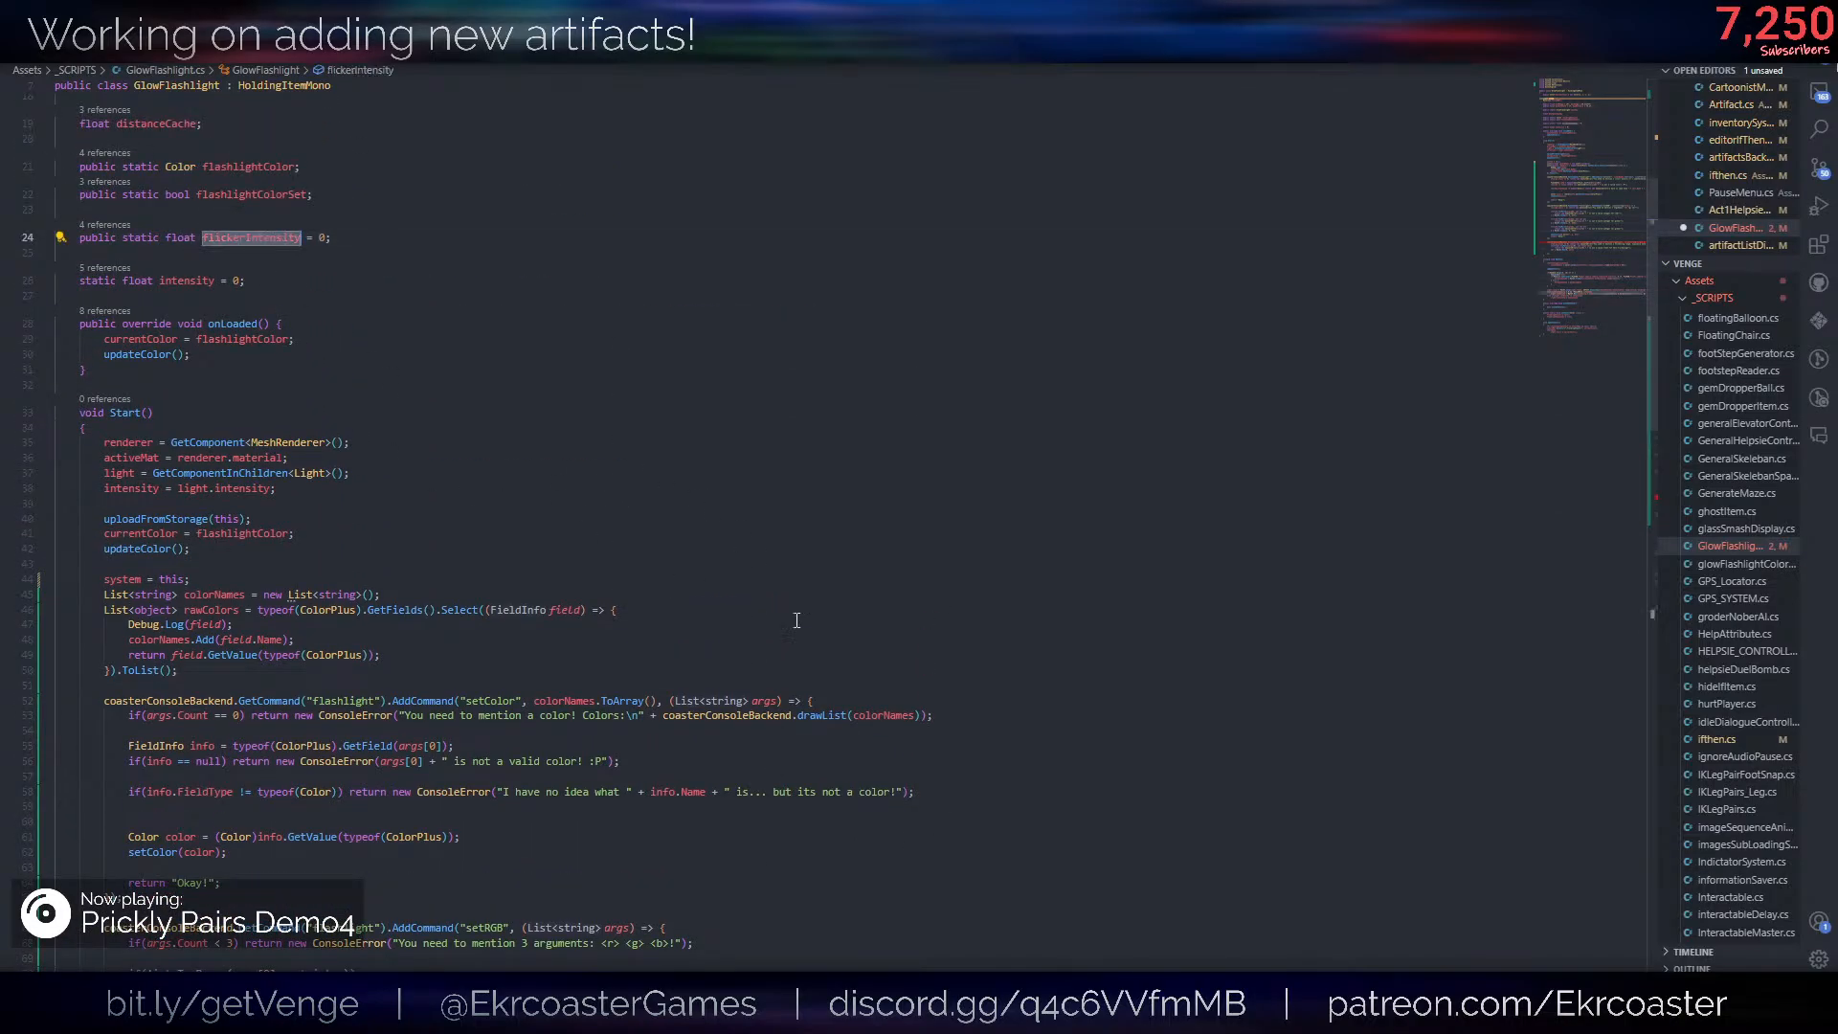
scroll(796, 621, down, 15)
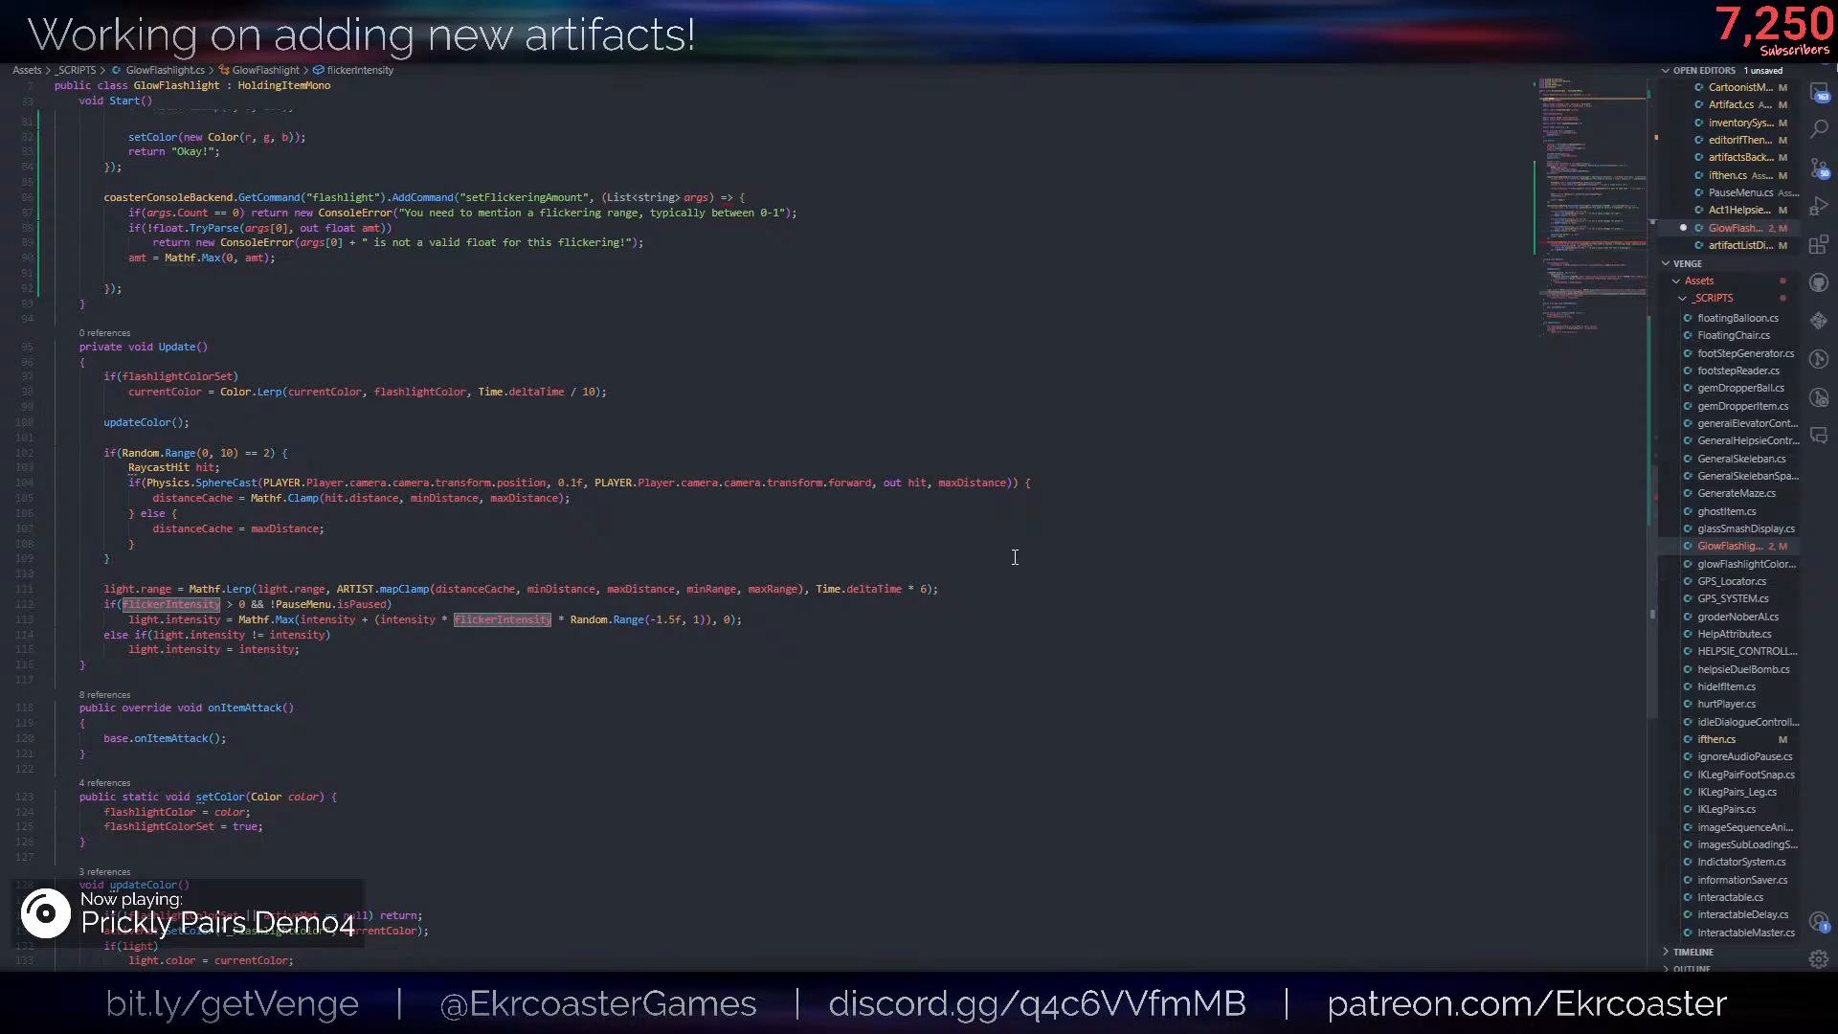
scroll(1007, 560, down, 7)
scroll(965, 569, up, 20)
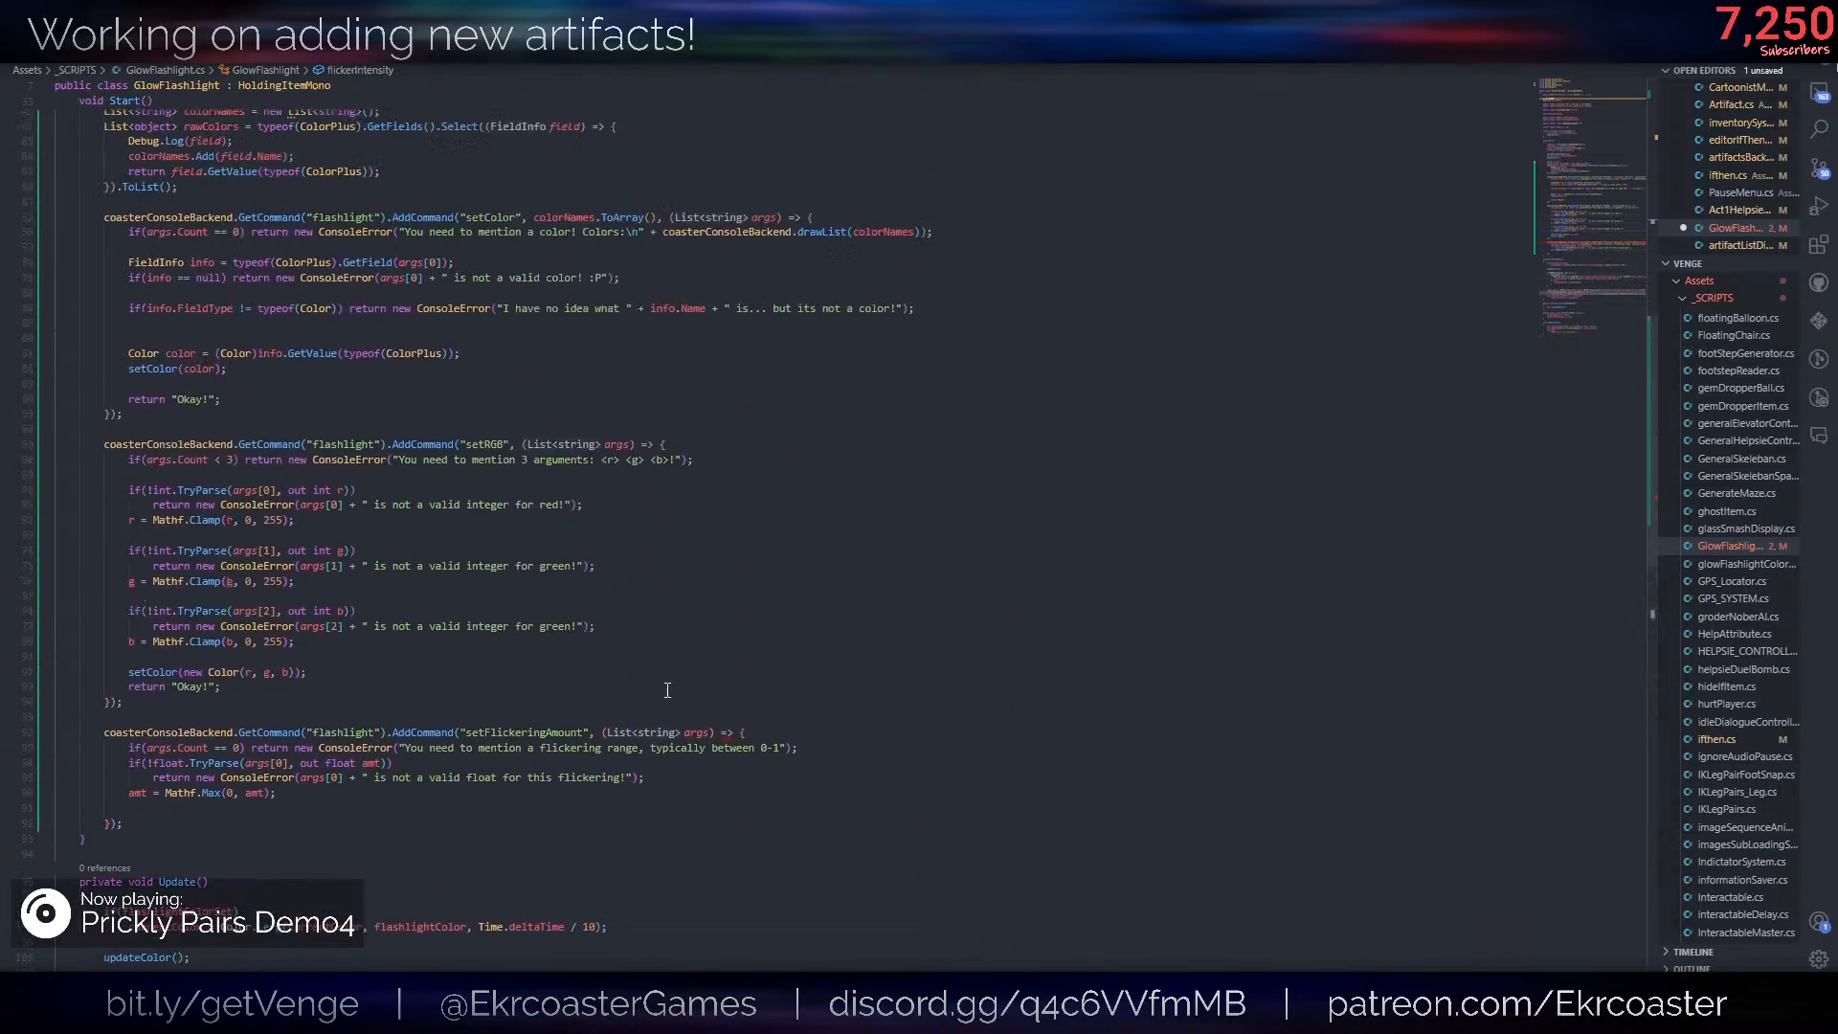
click(289, 378)
- Look up the references to flickerIntensity and examine the SetFlickerIntensity method in the glowFlashlightColorWrapper script
click(108, 324)
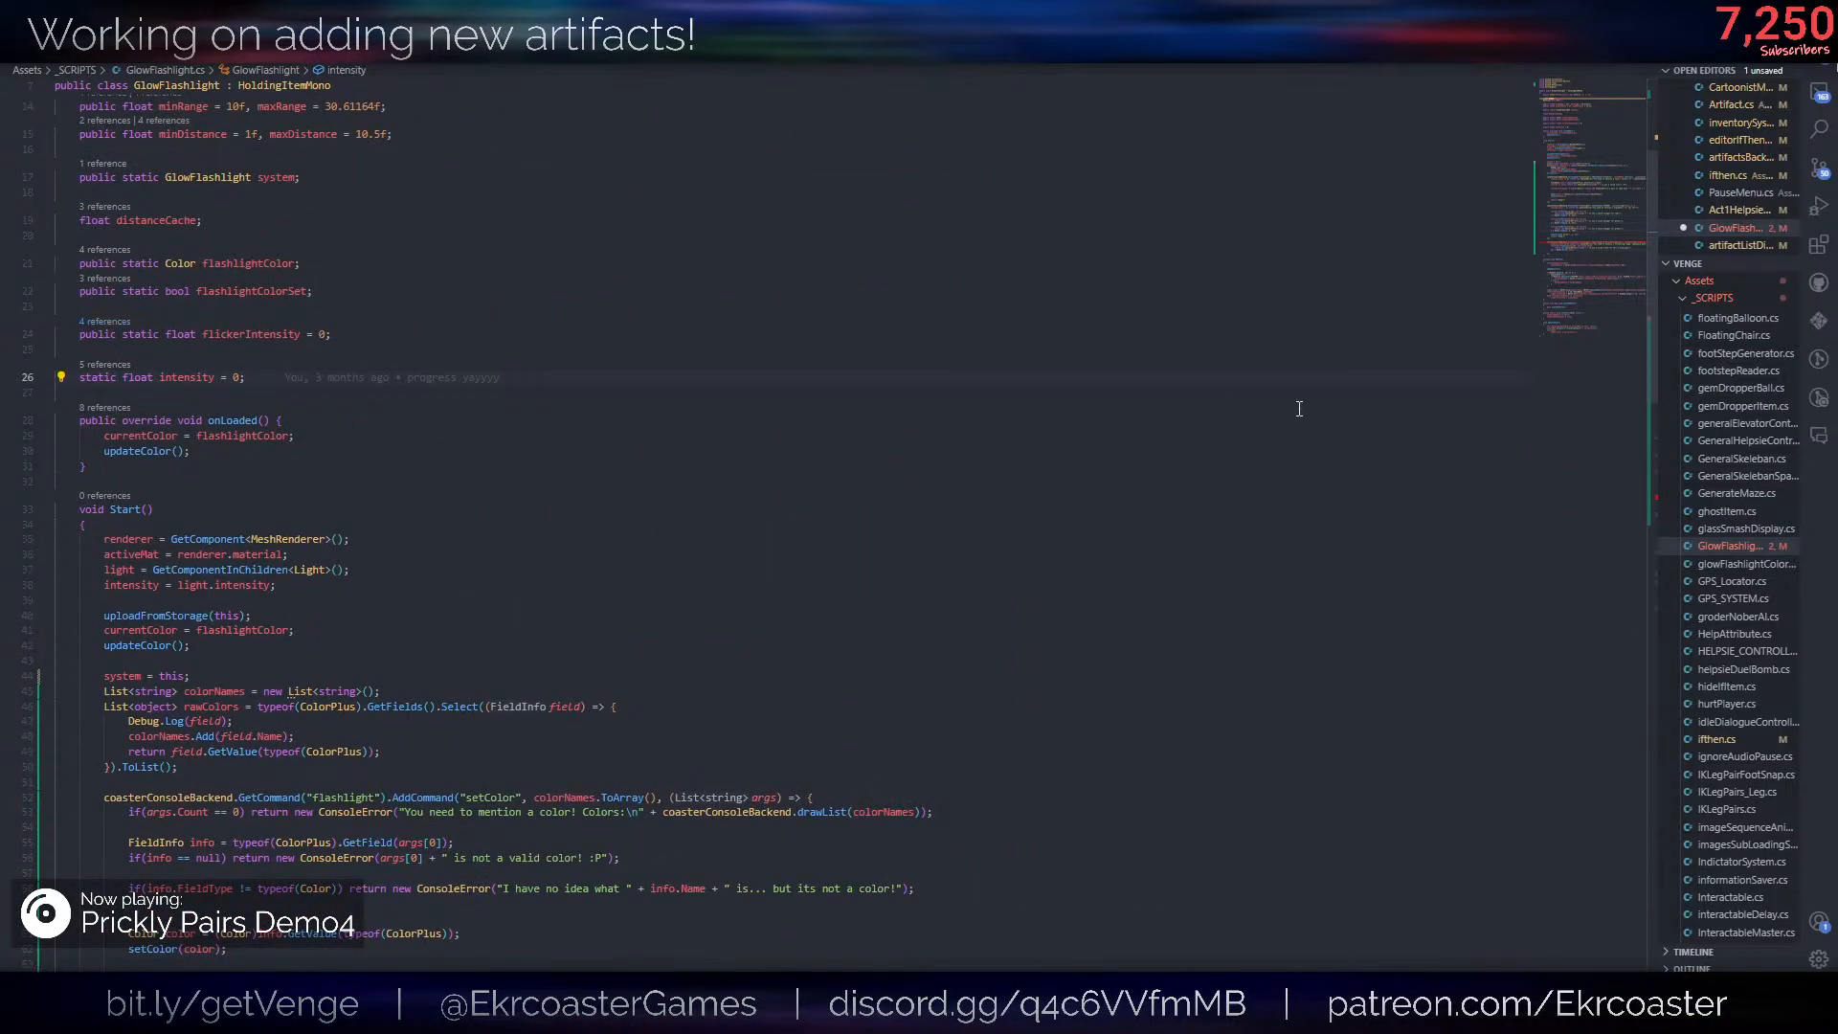
click(1223, 451)
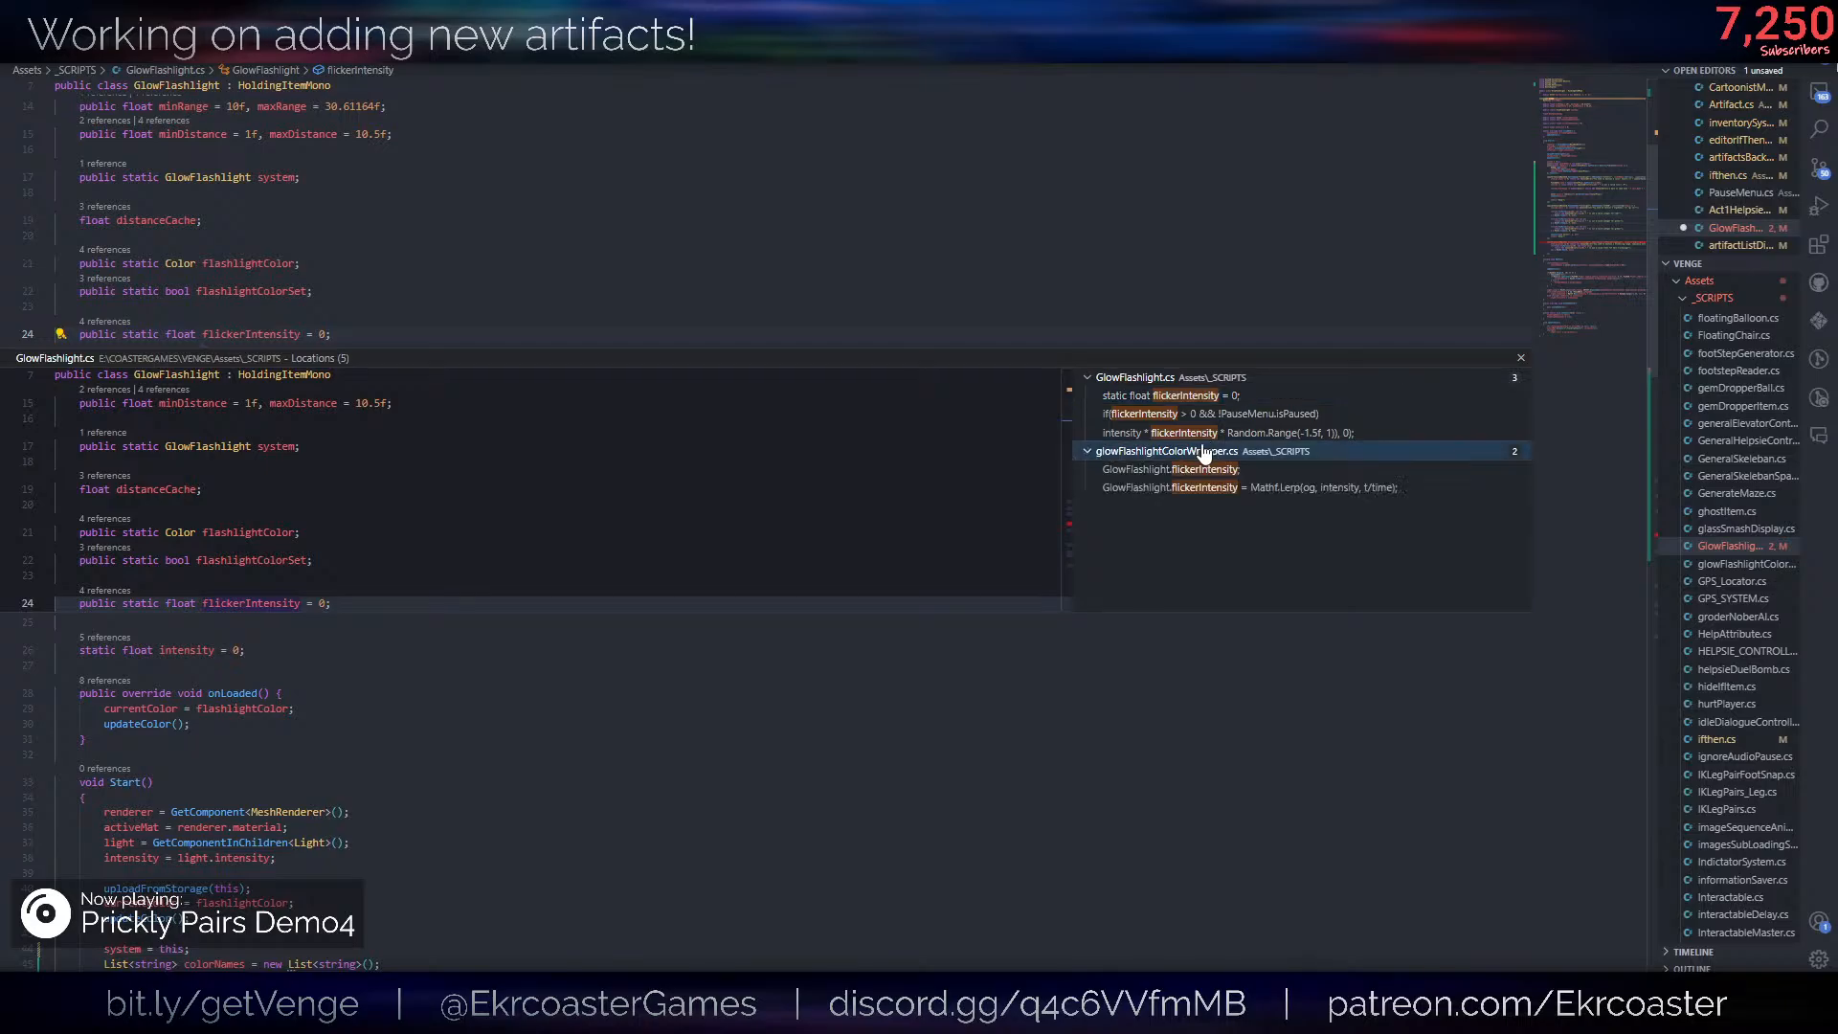
double_click(1141, 488)
key(Escape)
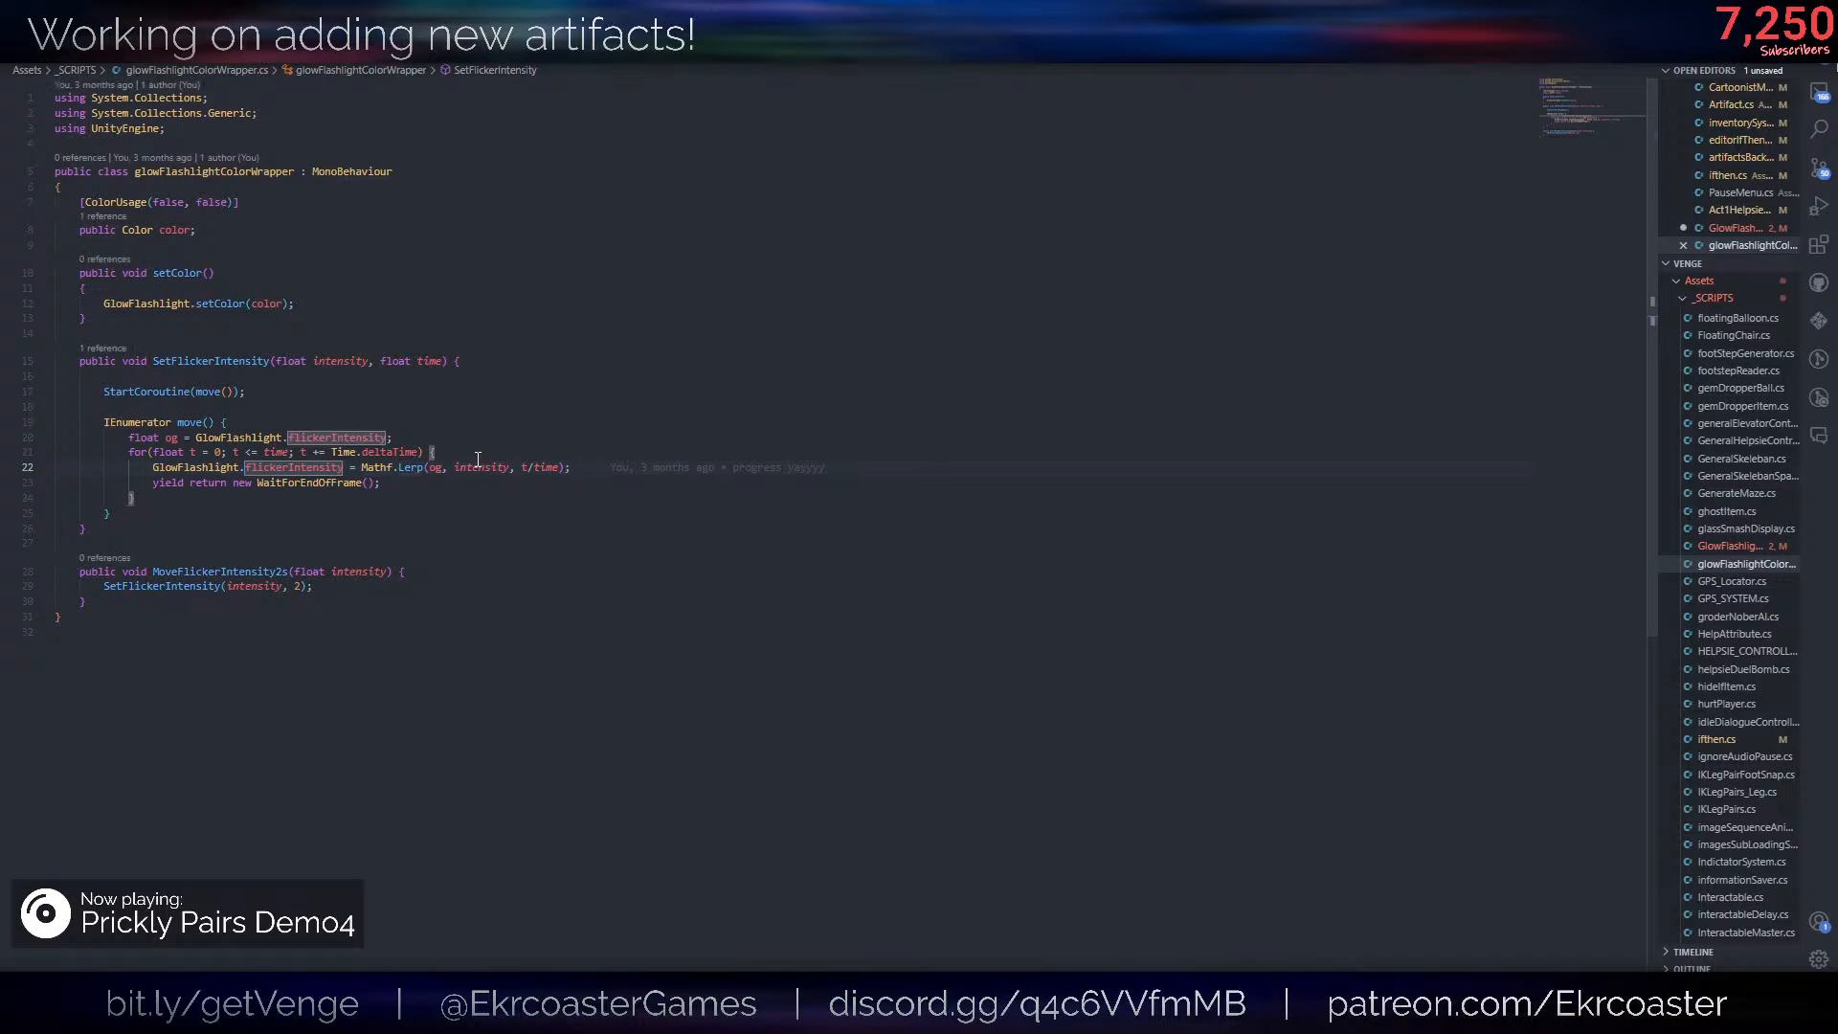
click(464, 469)
click(259, 387)
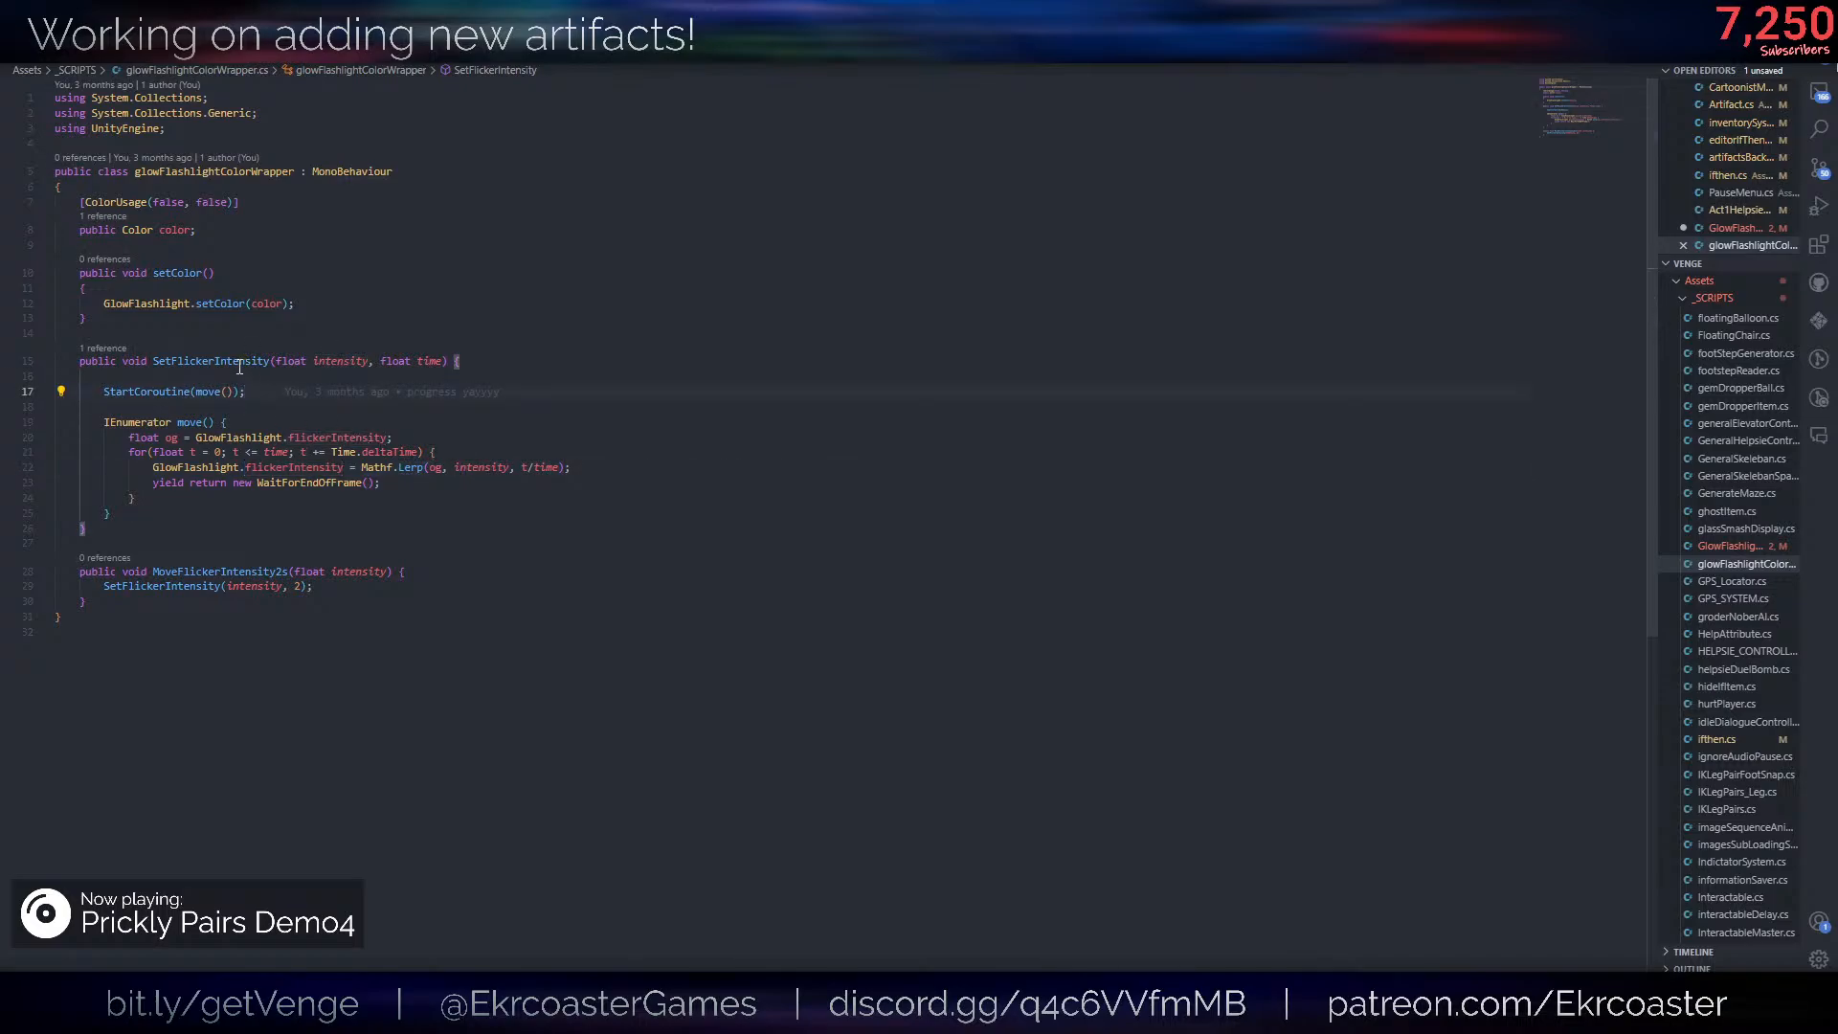
click(239, 364)
click(286, 530)
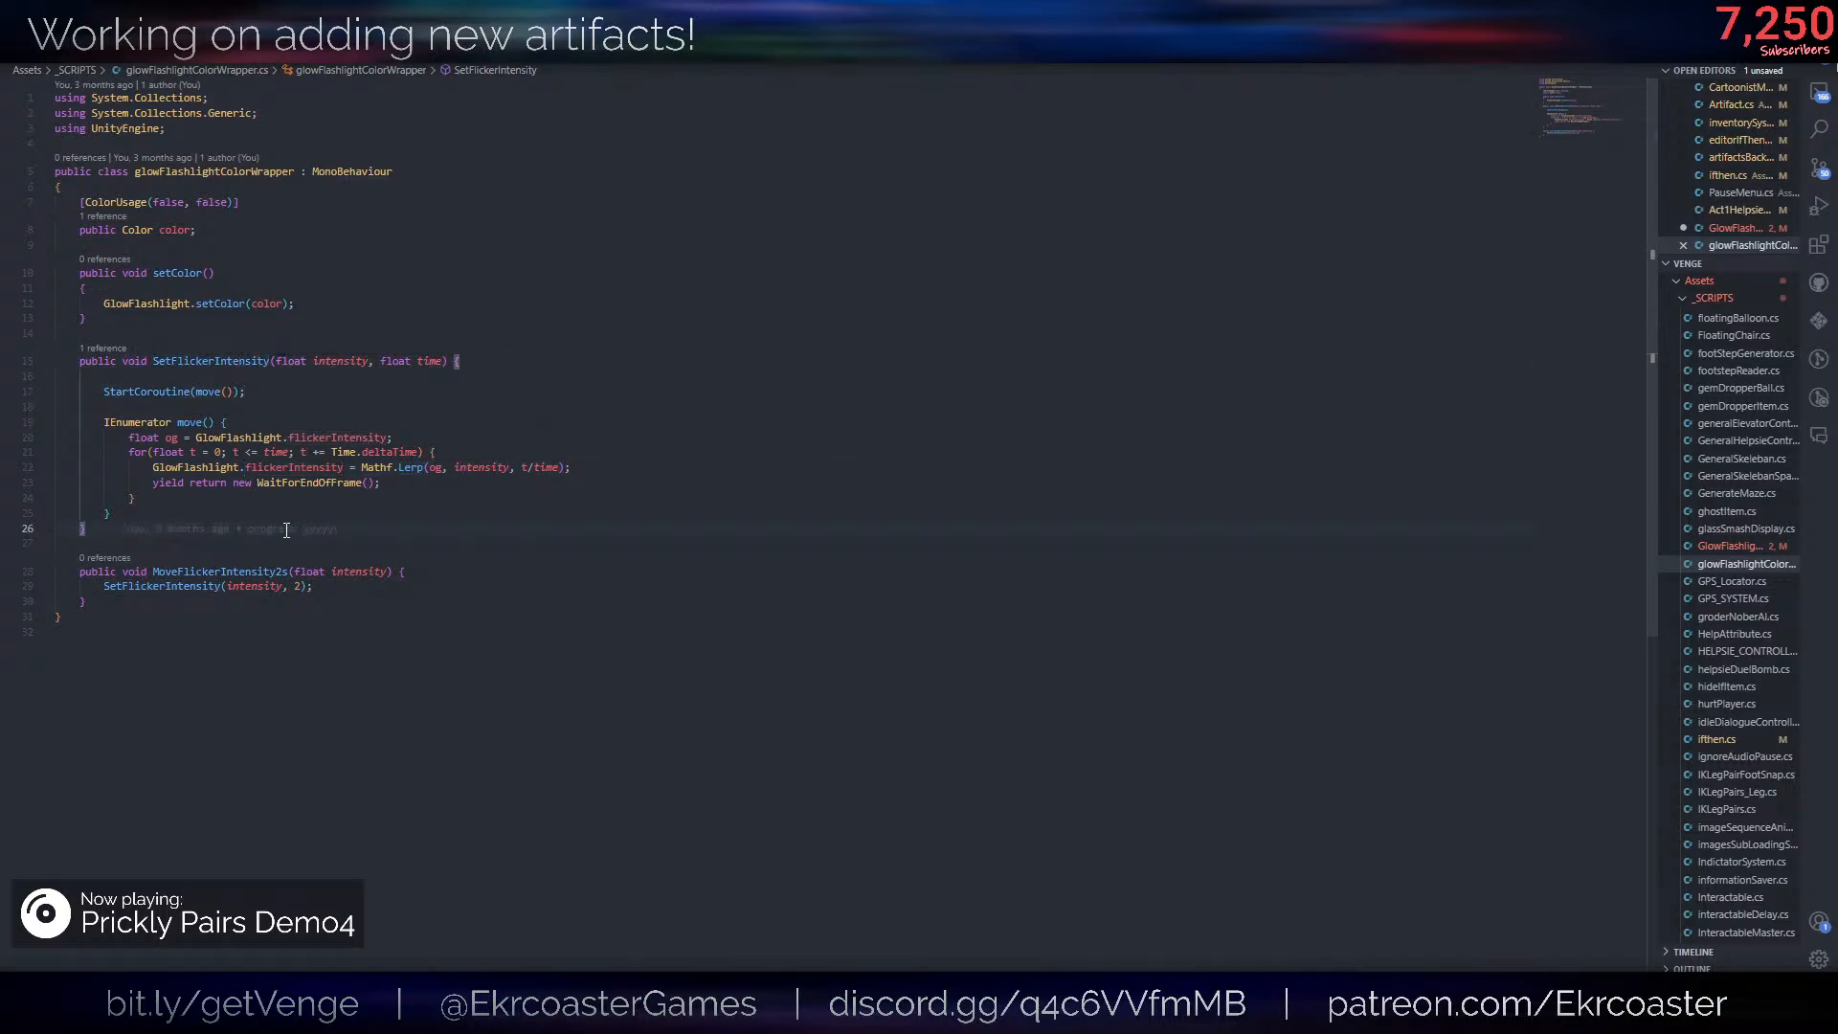
click(241, 363)
- Back in GlowFlashlight.cs, add flickerIntensity = amt; below the Mathf.Max line of the setFlickeringAmount callback
key(ctrl+Tab)
scroll(478, 436, down, 3)
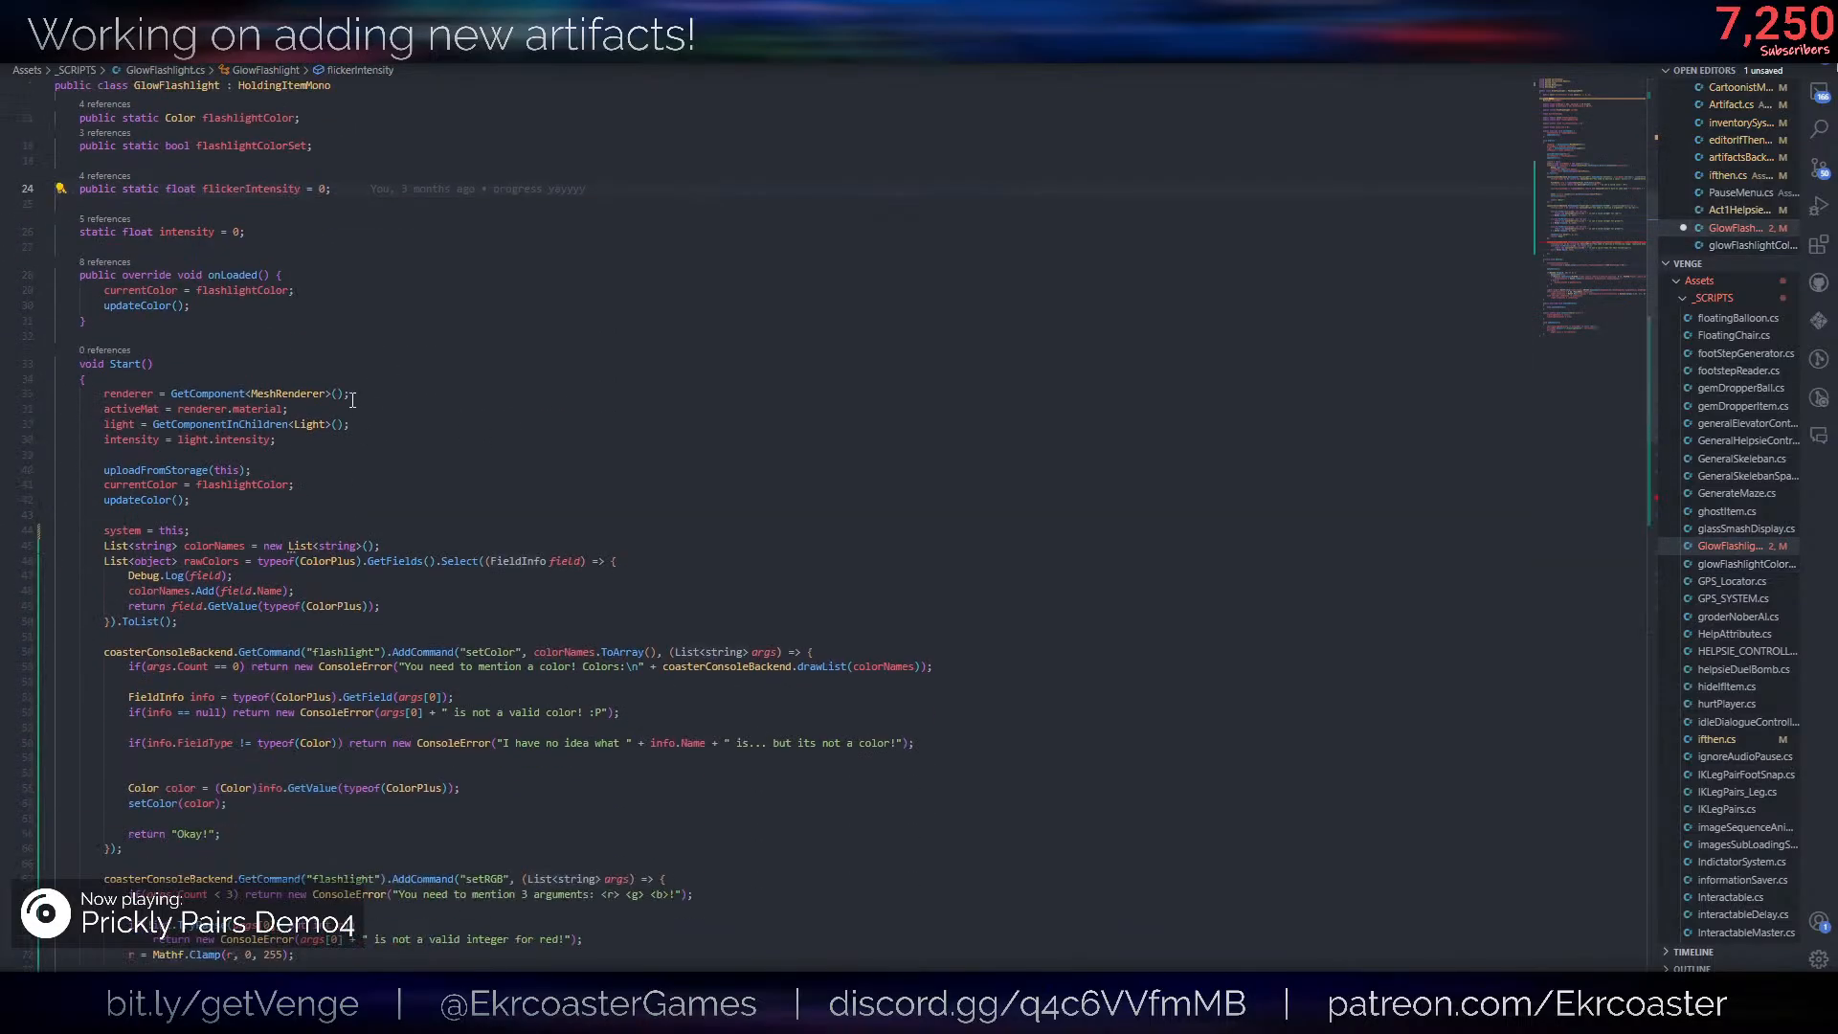
click(244, 195)
scroll(279, 464, down, 15)
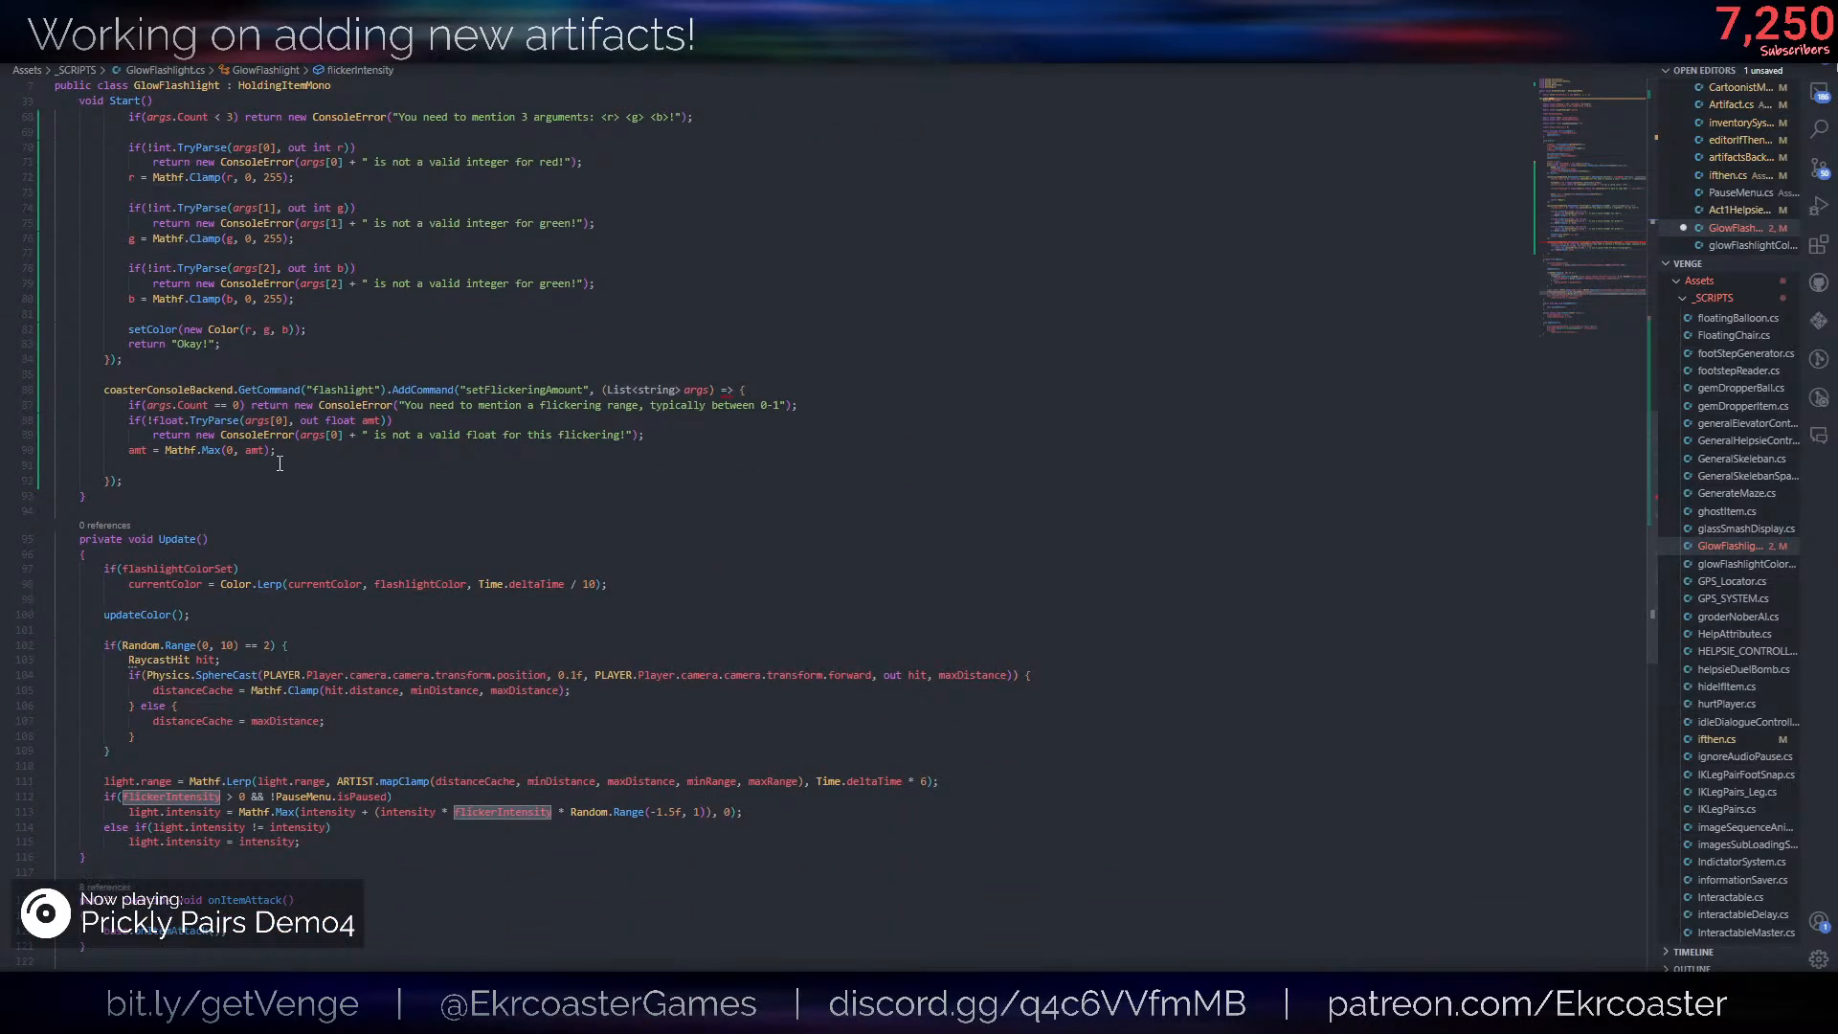
click(280, 464)
key(Return)
text(flickerIntensity = amt)
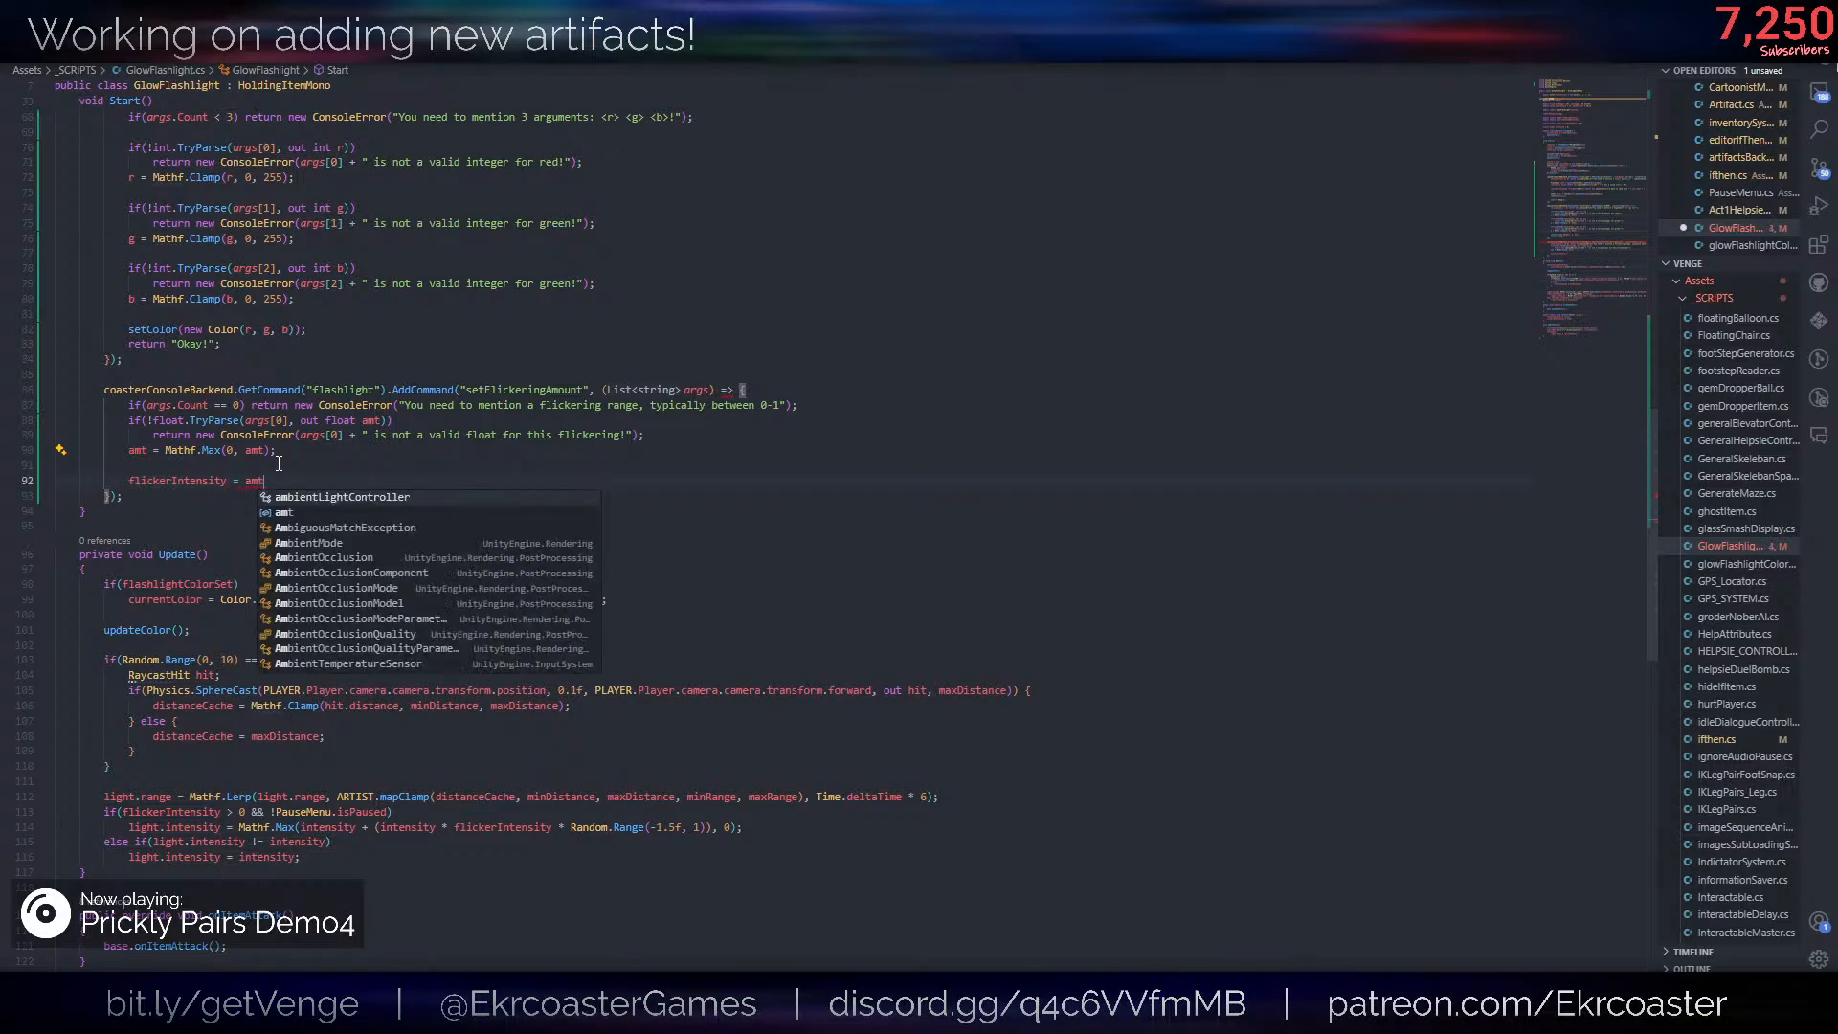
text(;)
- End the setFlickeringAmount callback with return "Okay!"; and save the file
key(Return)
text(return "Pla)
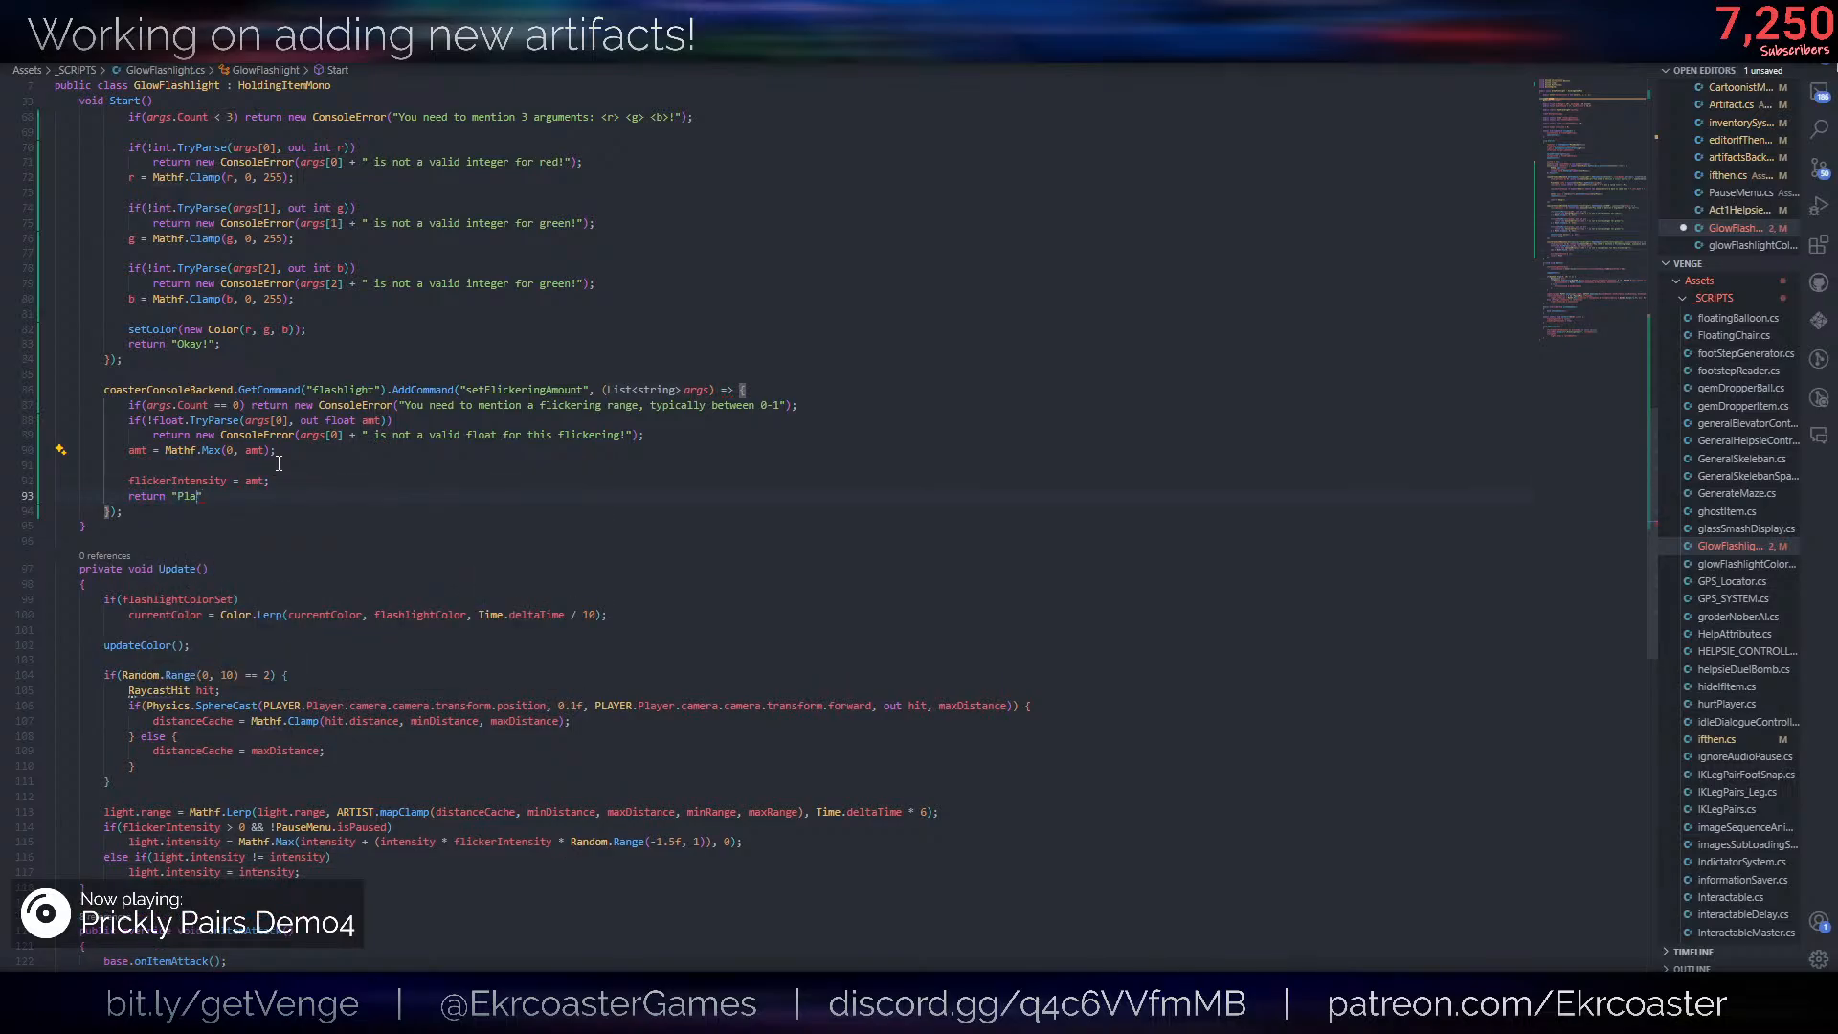
key(BackSpace)
key(BackSpace)
key(BackSpace)
text(Okay!";)
key(ctrl+s)
- Switch to the running Venge game and enter /flashlight setRGB 255 255 255 in its console
key(alt+Tab)
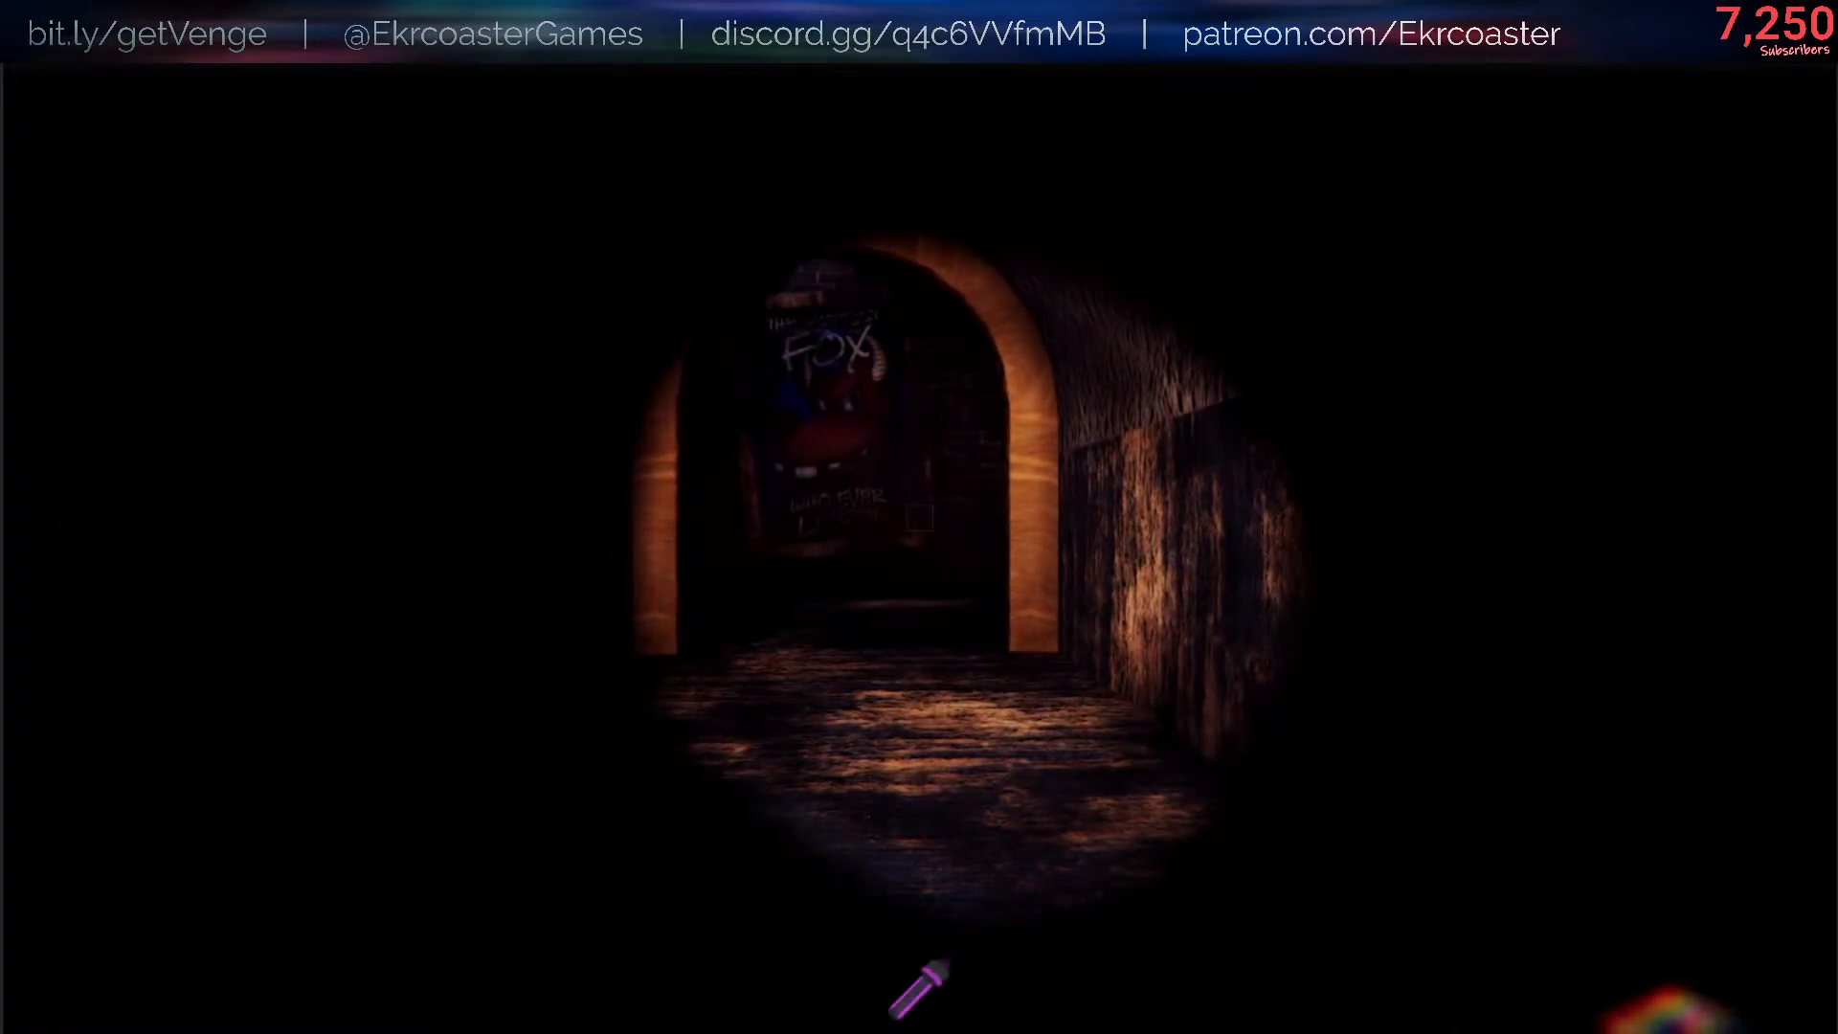
text(/flashlight)
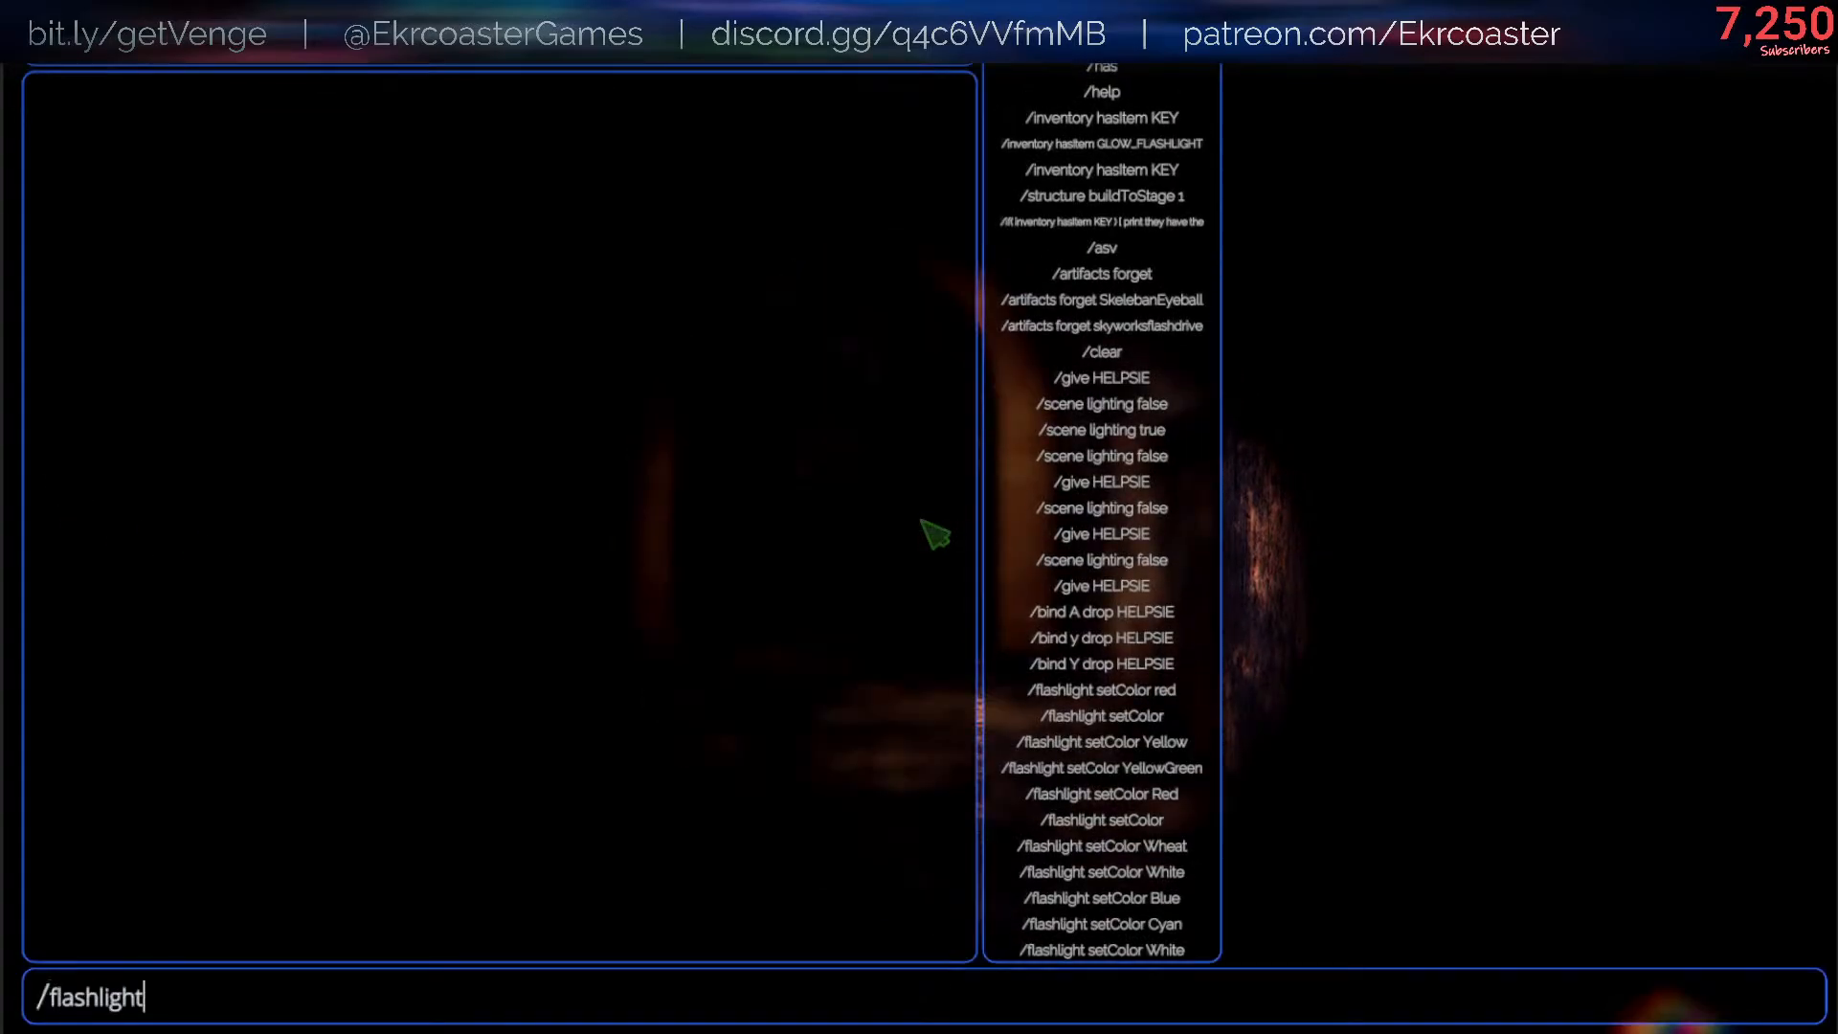
text( setRGB 255 255 255)
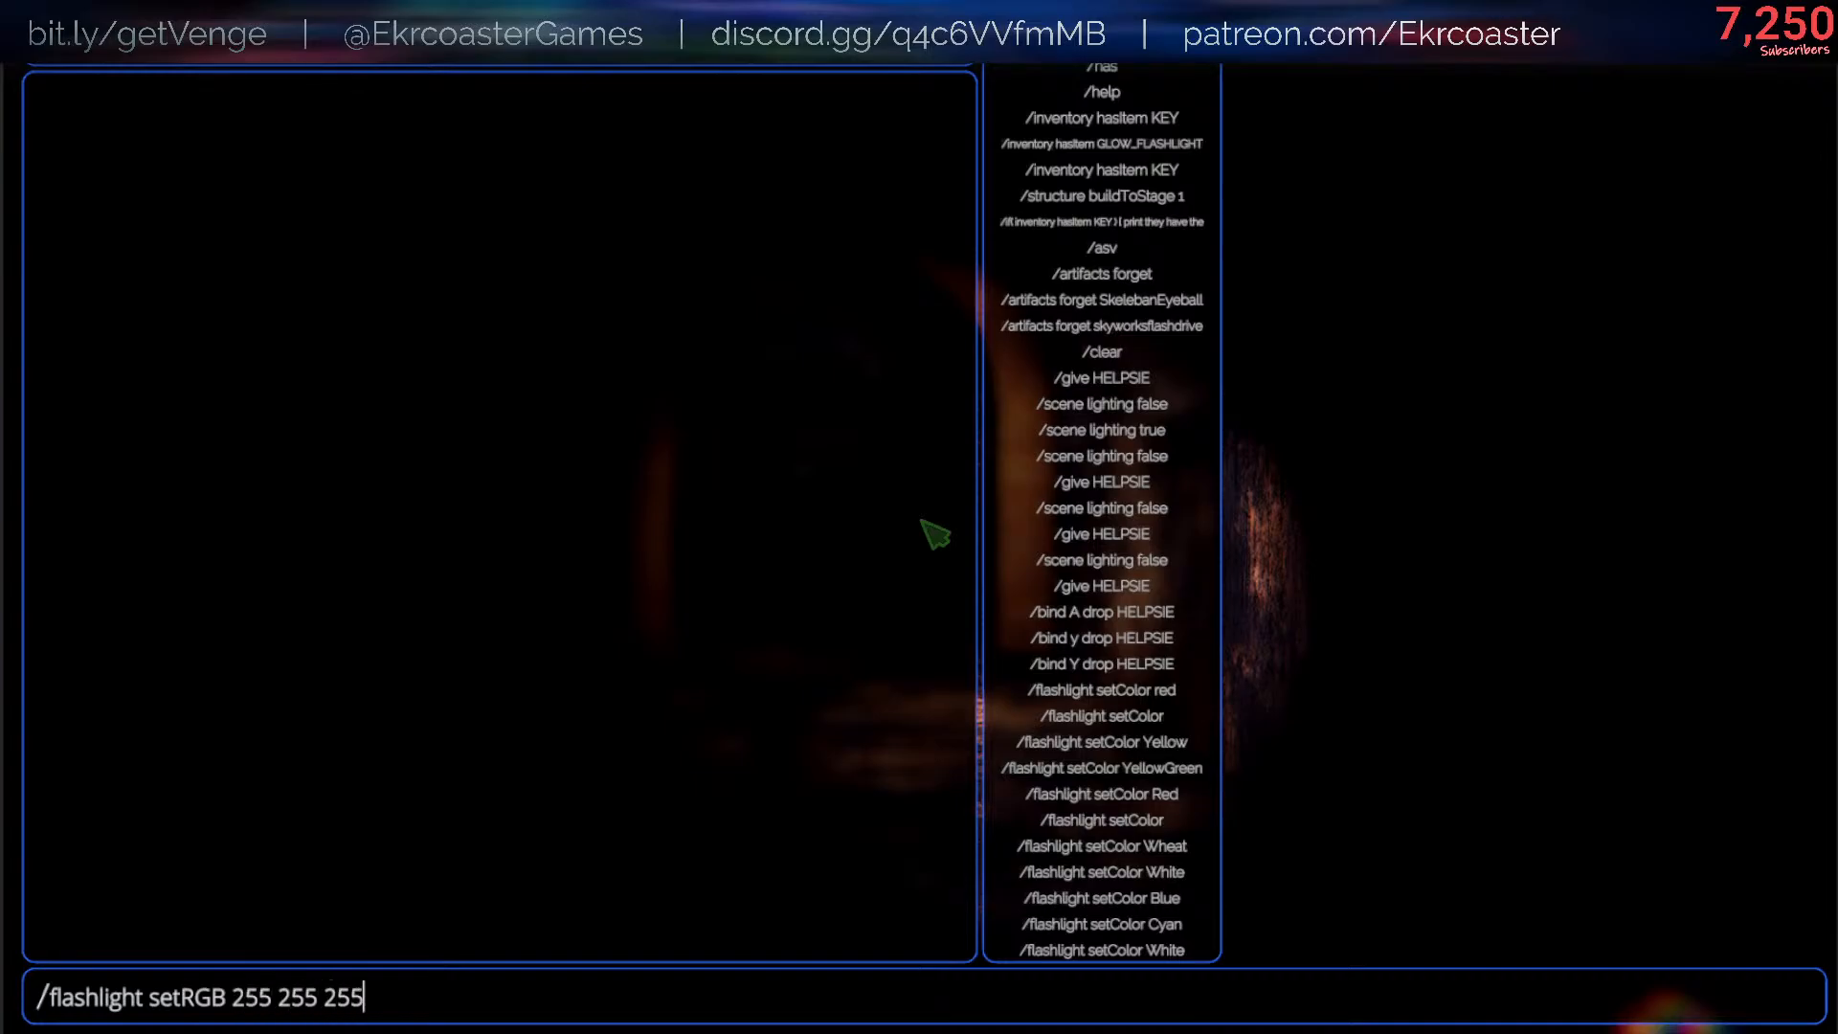
key(Return)
key(Escape)
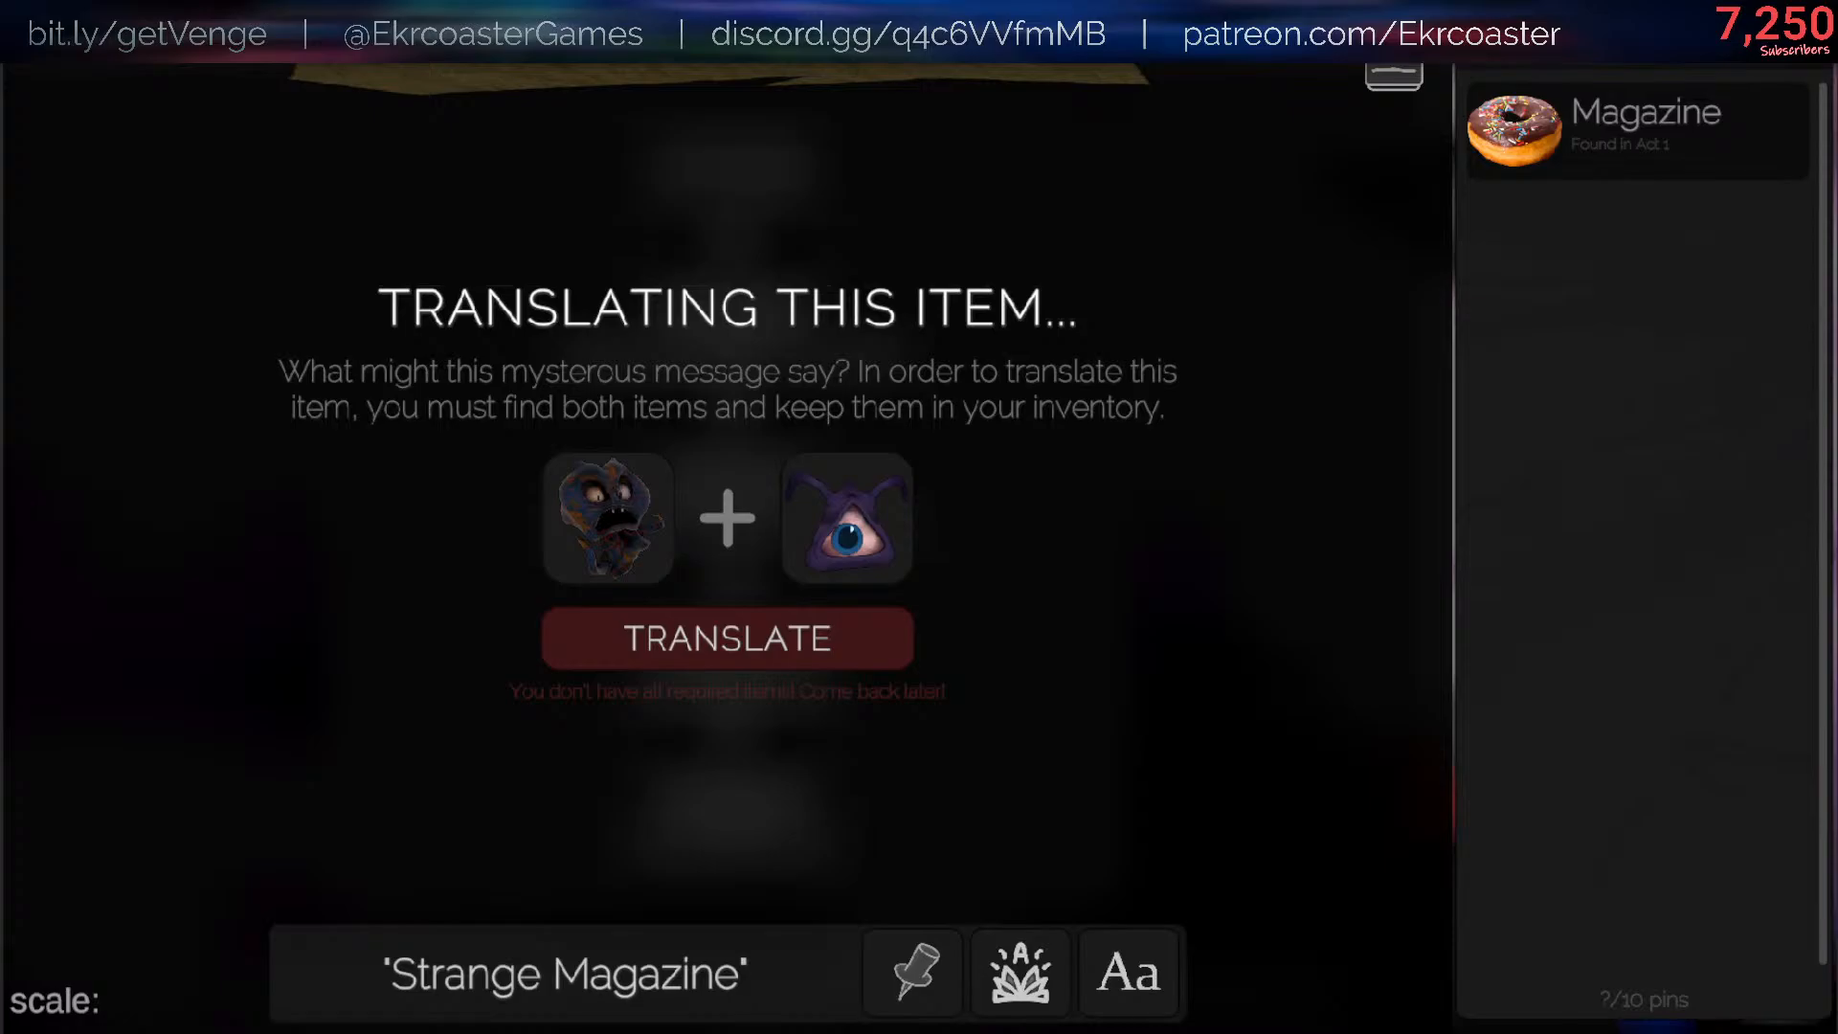
- Glance at the YouTube Studio stream page, return to the game and rerun the /flashlight setRGB 255 255 255 command
key(alt+Tab)
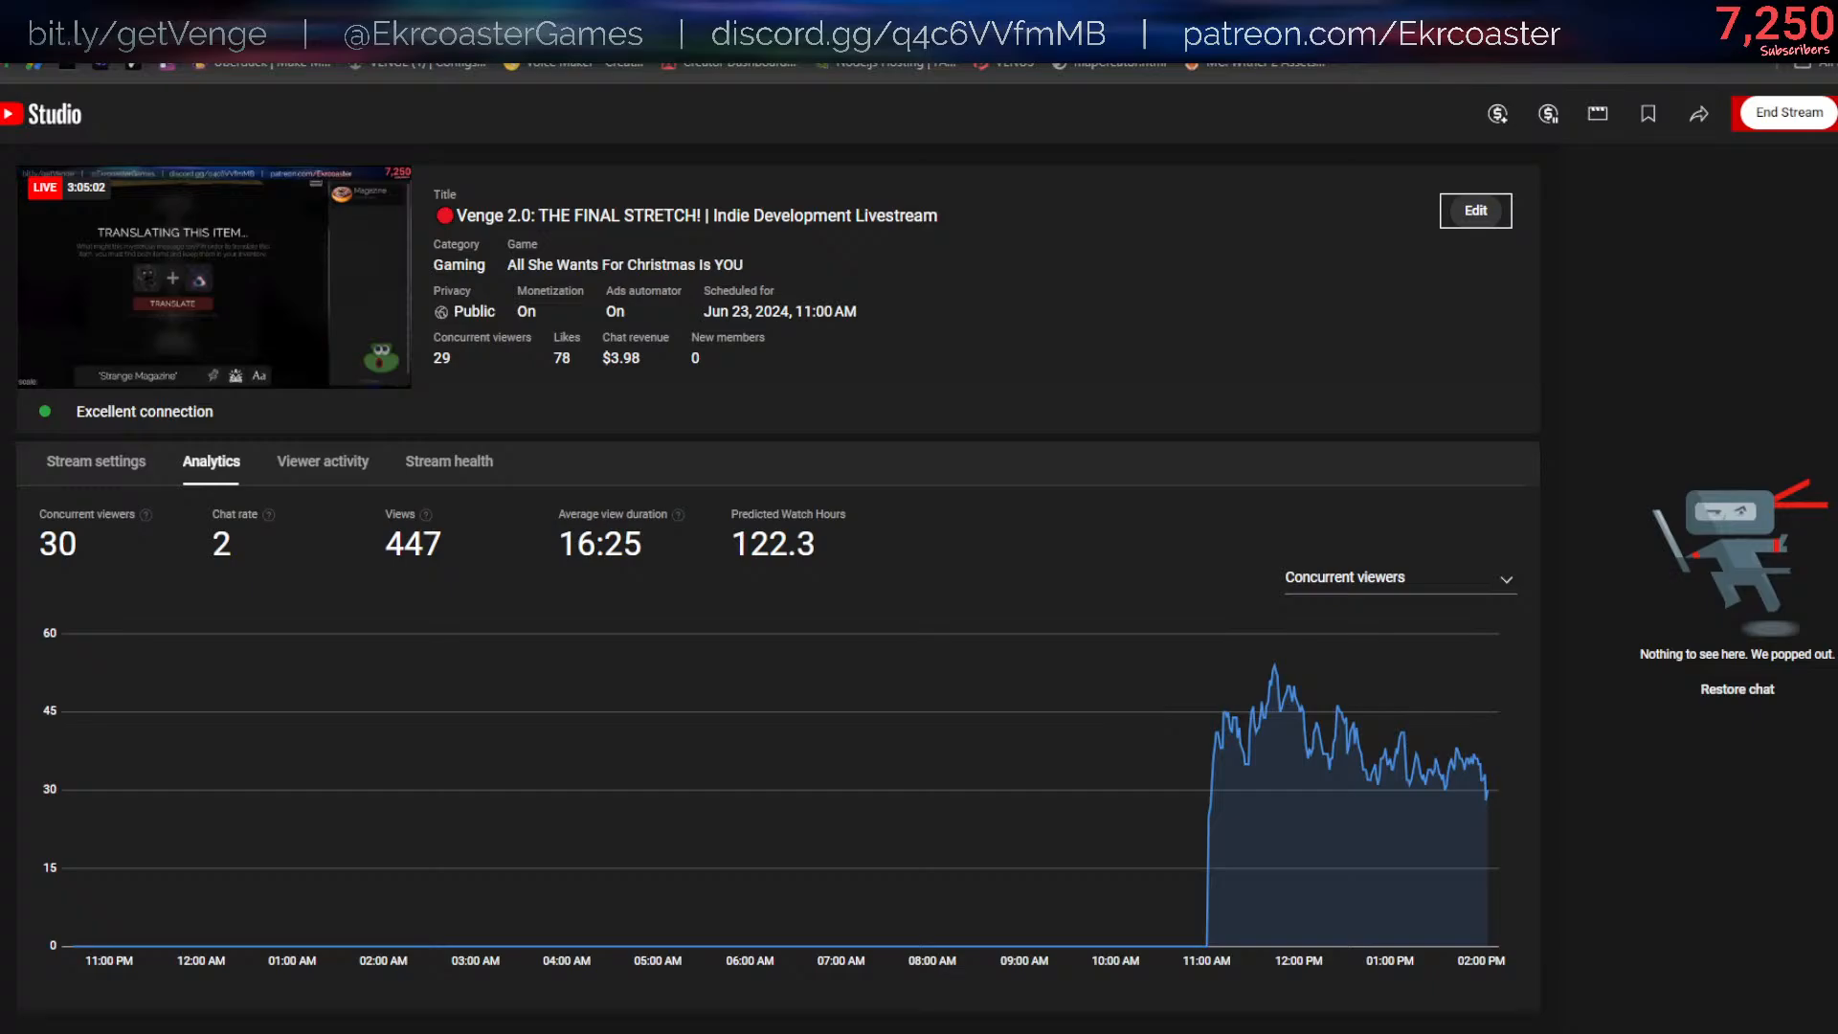
key(alt+Tab)
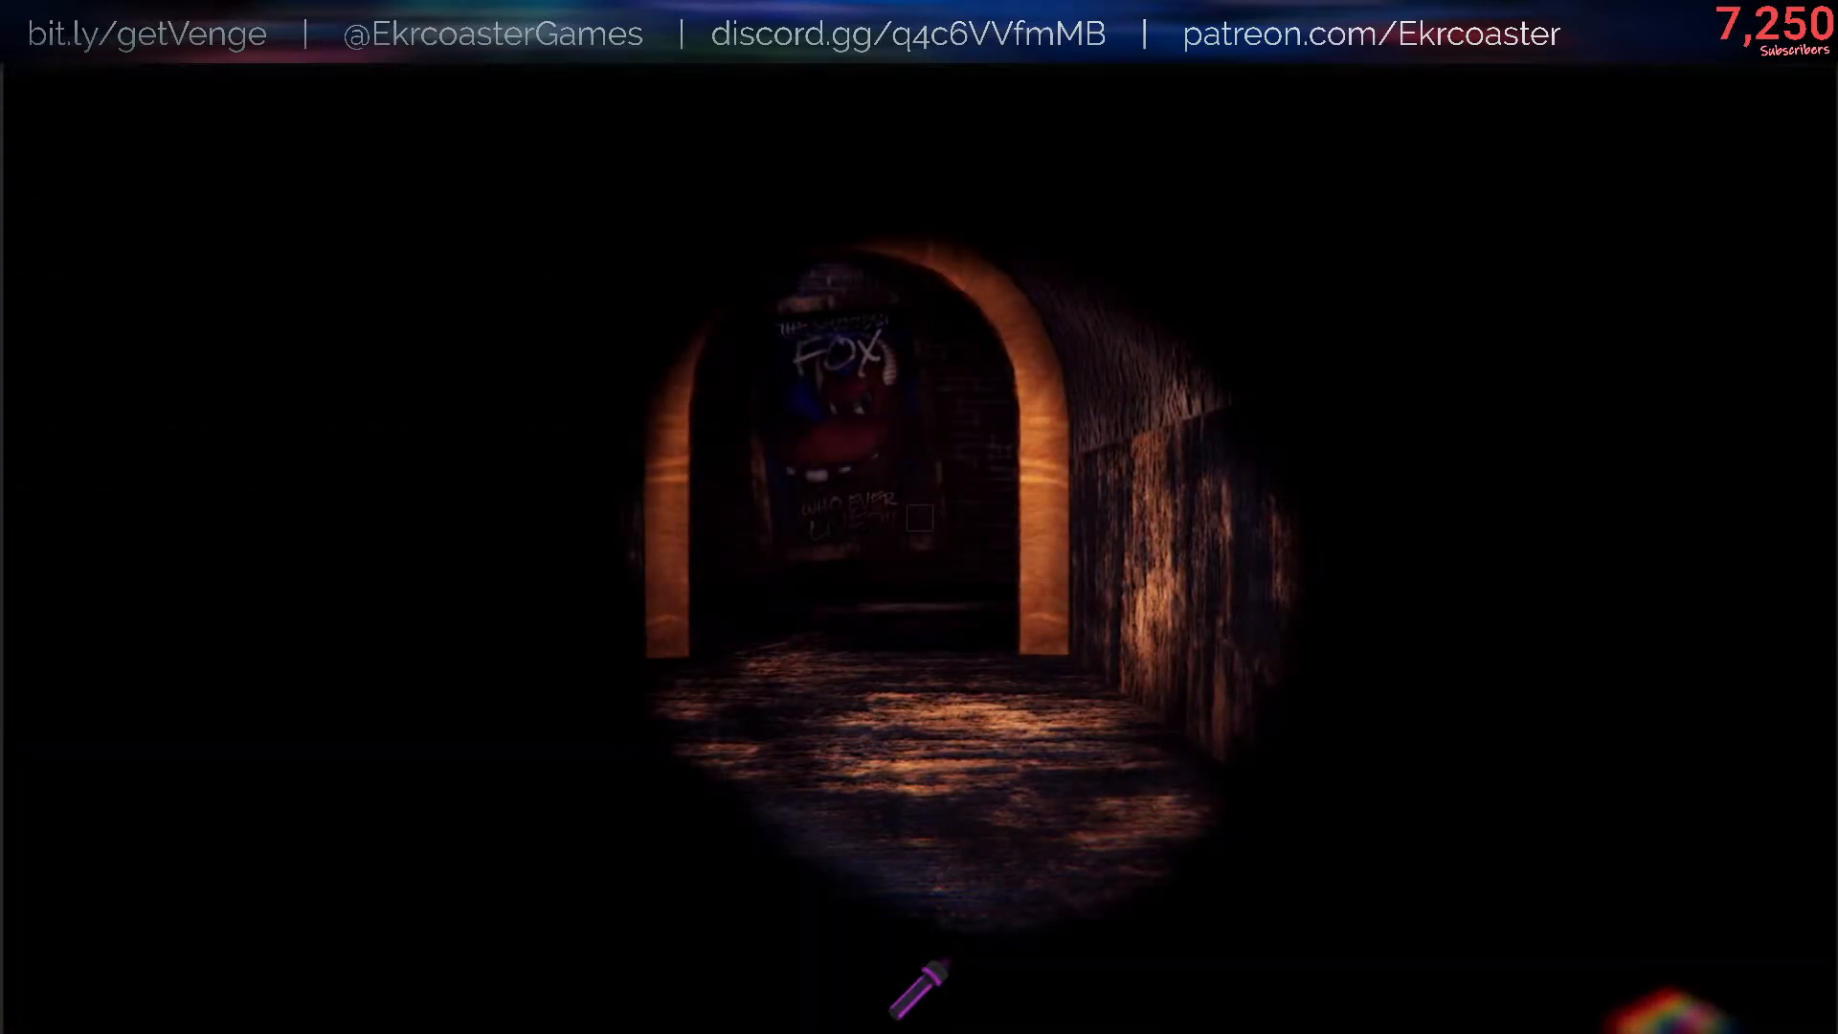
key(slash)
key(Up)
key(Return)
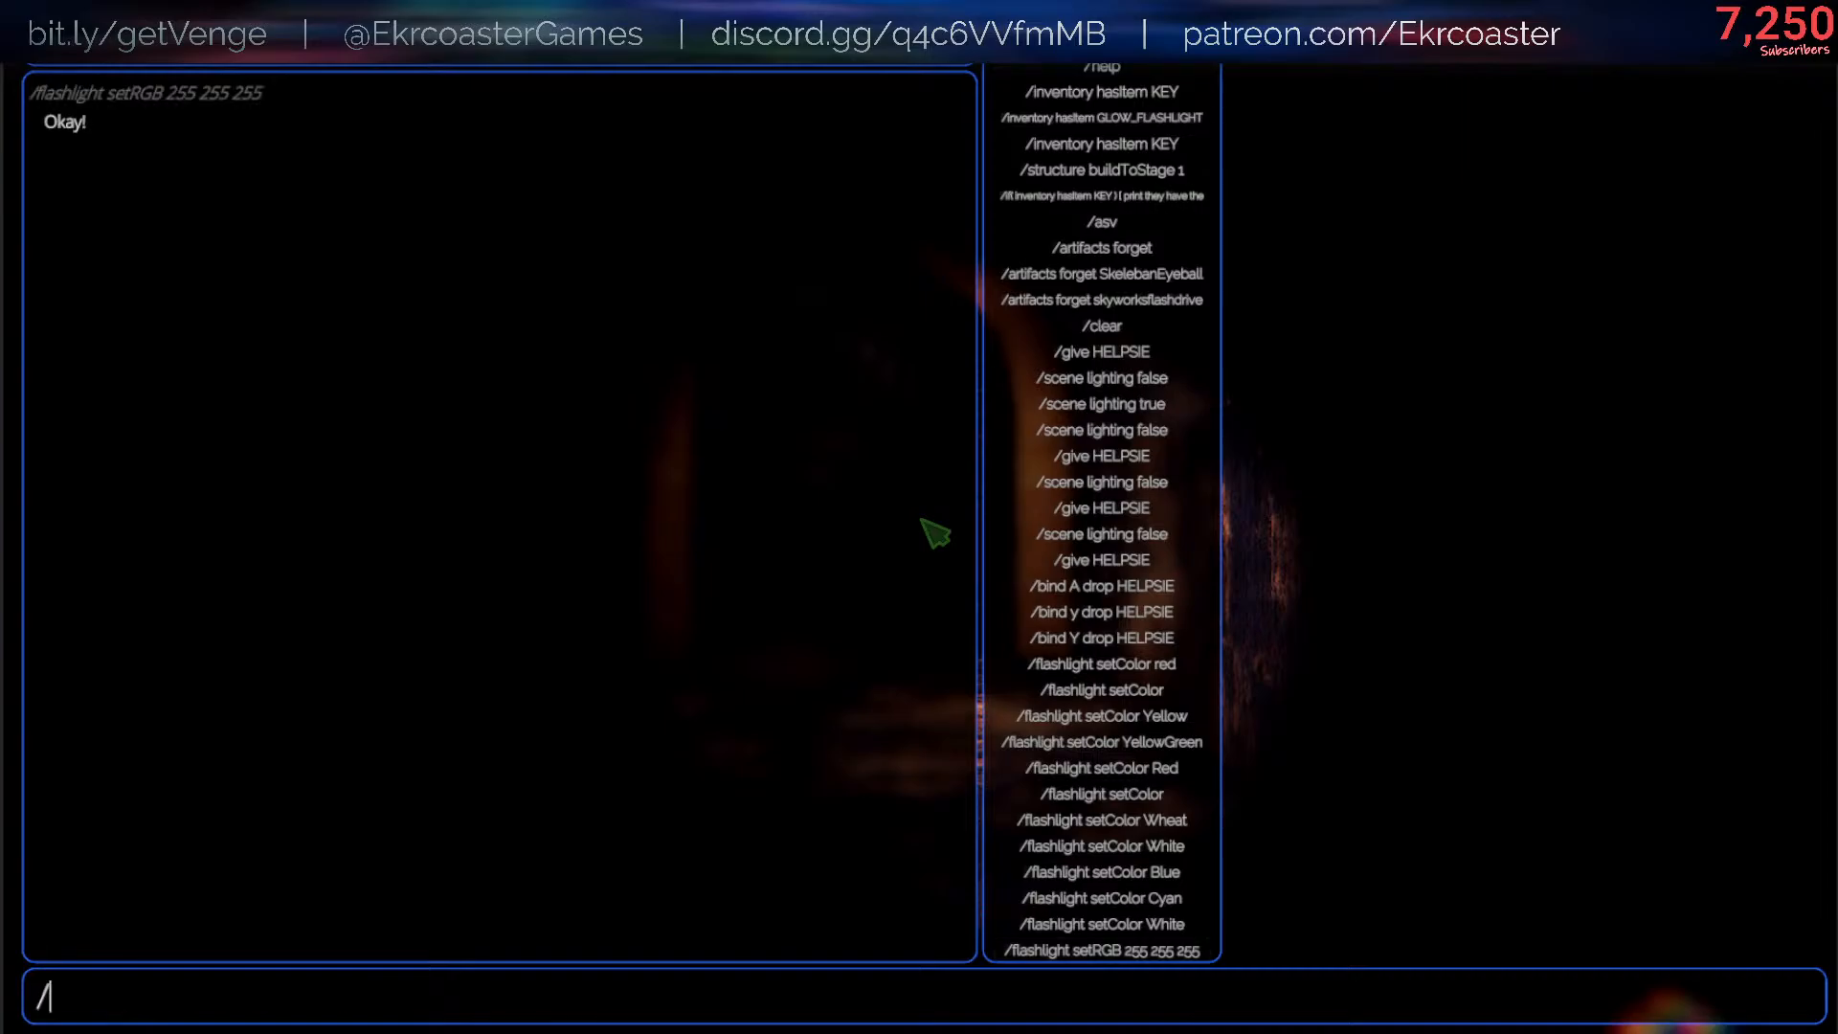
key(Escape)
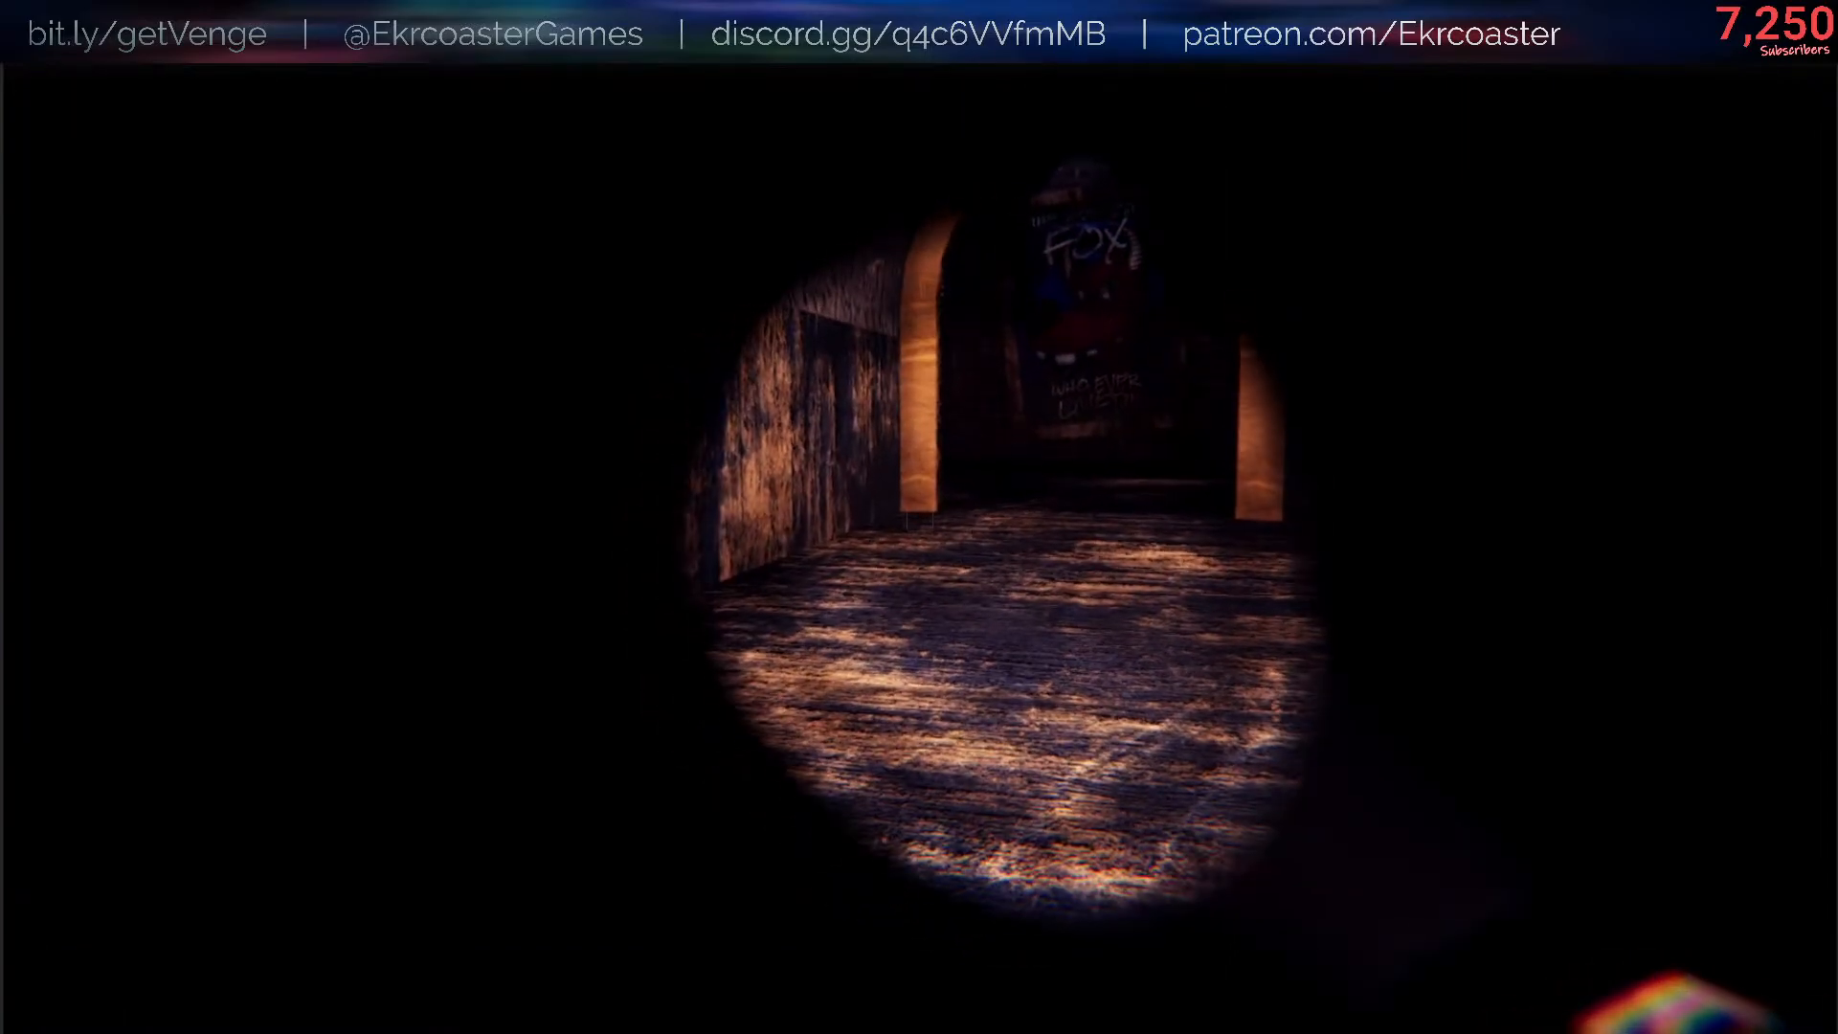
- Walk forward, run /flashlight setRGB 255 255 0 in the console and close it to view the flashlight's color
key(w)
key(slash)
key(Up)
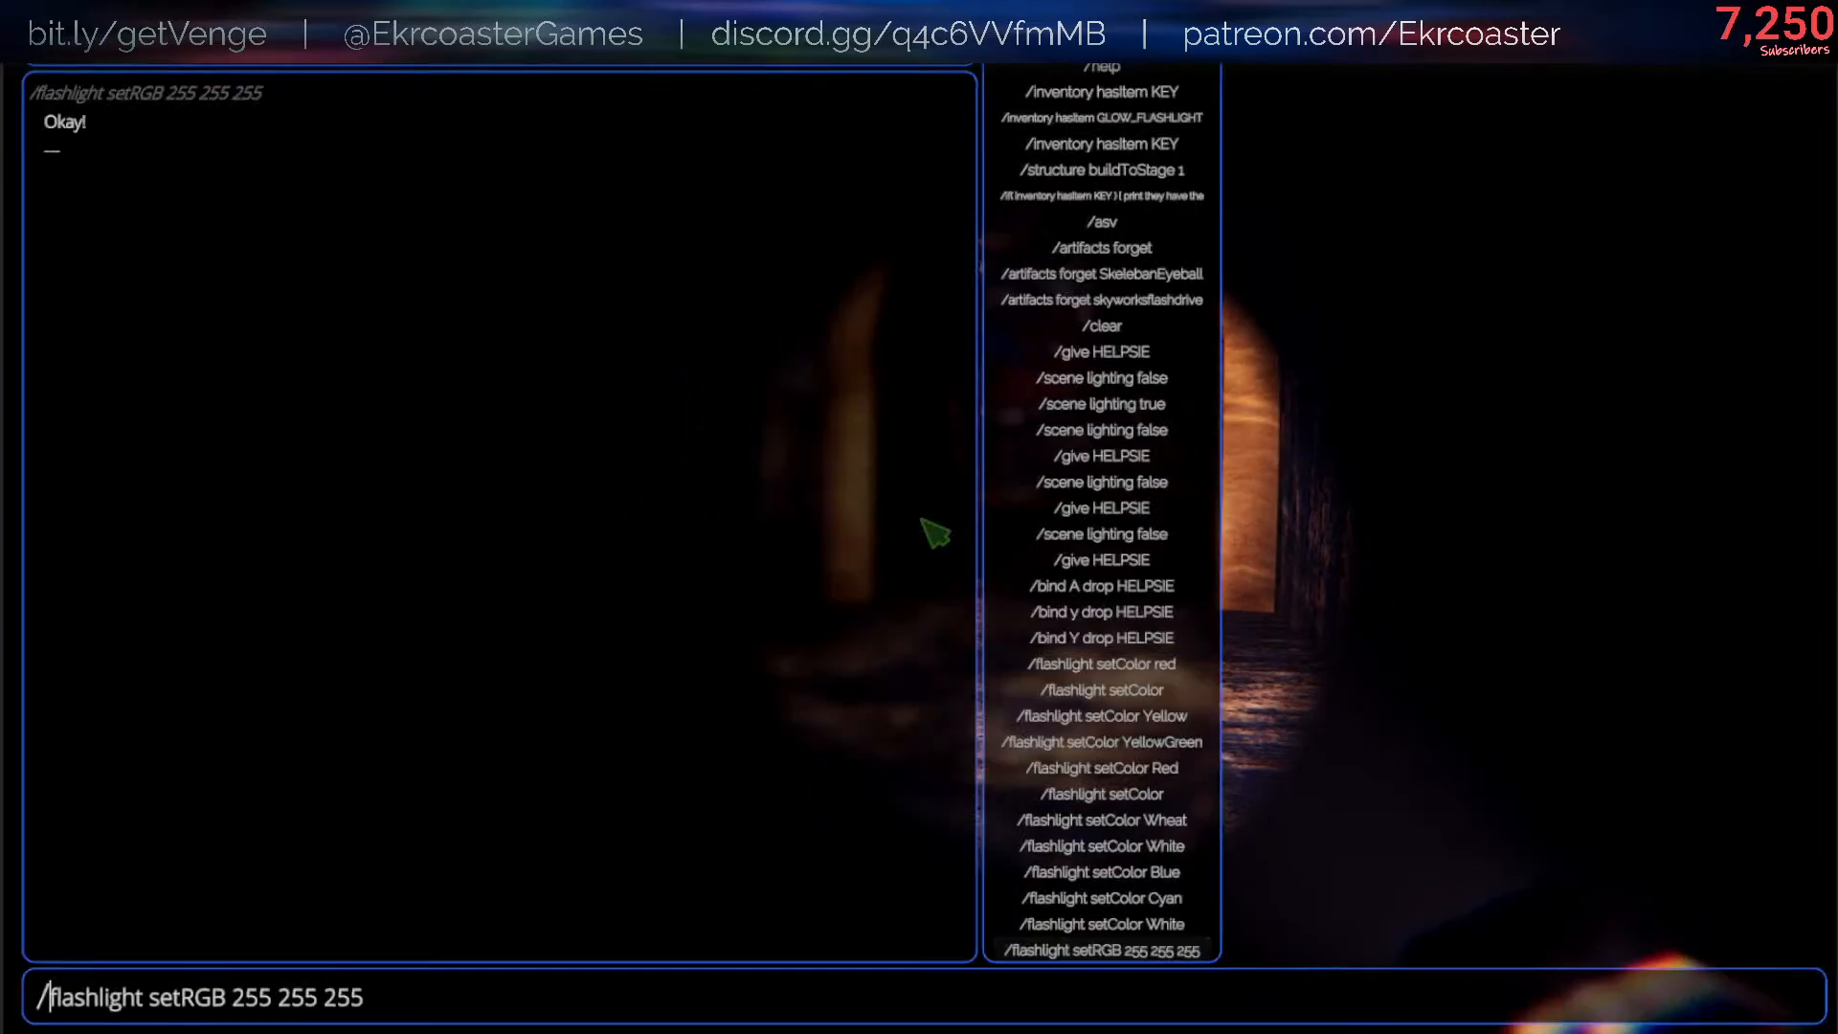
key(BackSpace)
key(BackSpace)
key(BackSpace)
key(BackSpace)
text(0)
key(Return)
key(Escape)
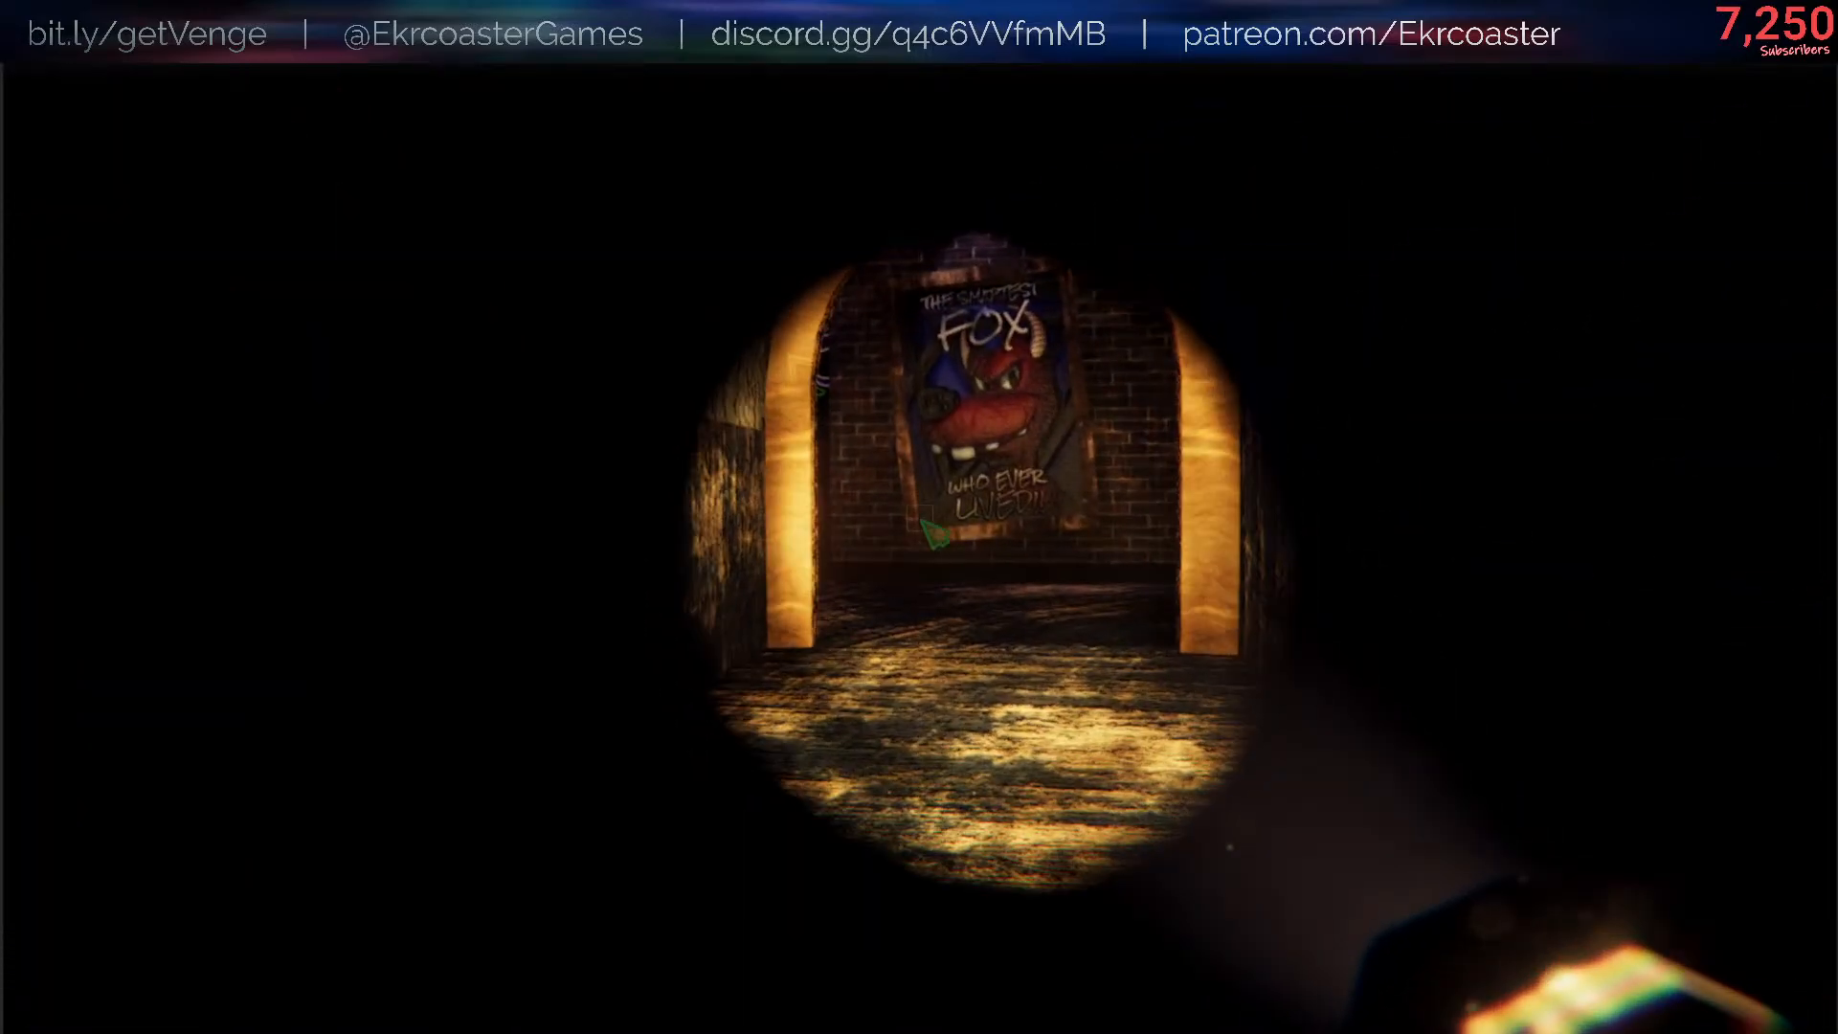
- Test the missing-argument check by running /flashlight setFlickeringAmount without a value in the console
key(slash)
key(Up)
key(BackSpace)
key(BackSpace)
key(BackSpace)
key(BackSpace)
key(BackSpace)
key(BackSpace)
key(BackSpace)
key(BackSpace)
key(BackSpace)
key(BackSpace)
key(BackSpace)
key(BackSpace)
key(BackSpace)
key(BackSpace)
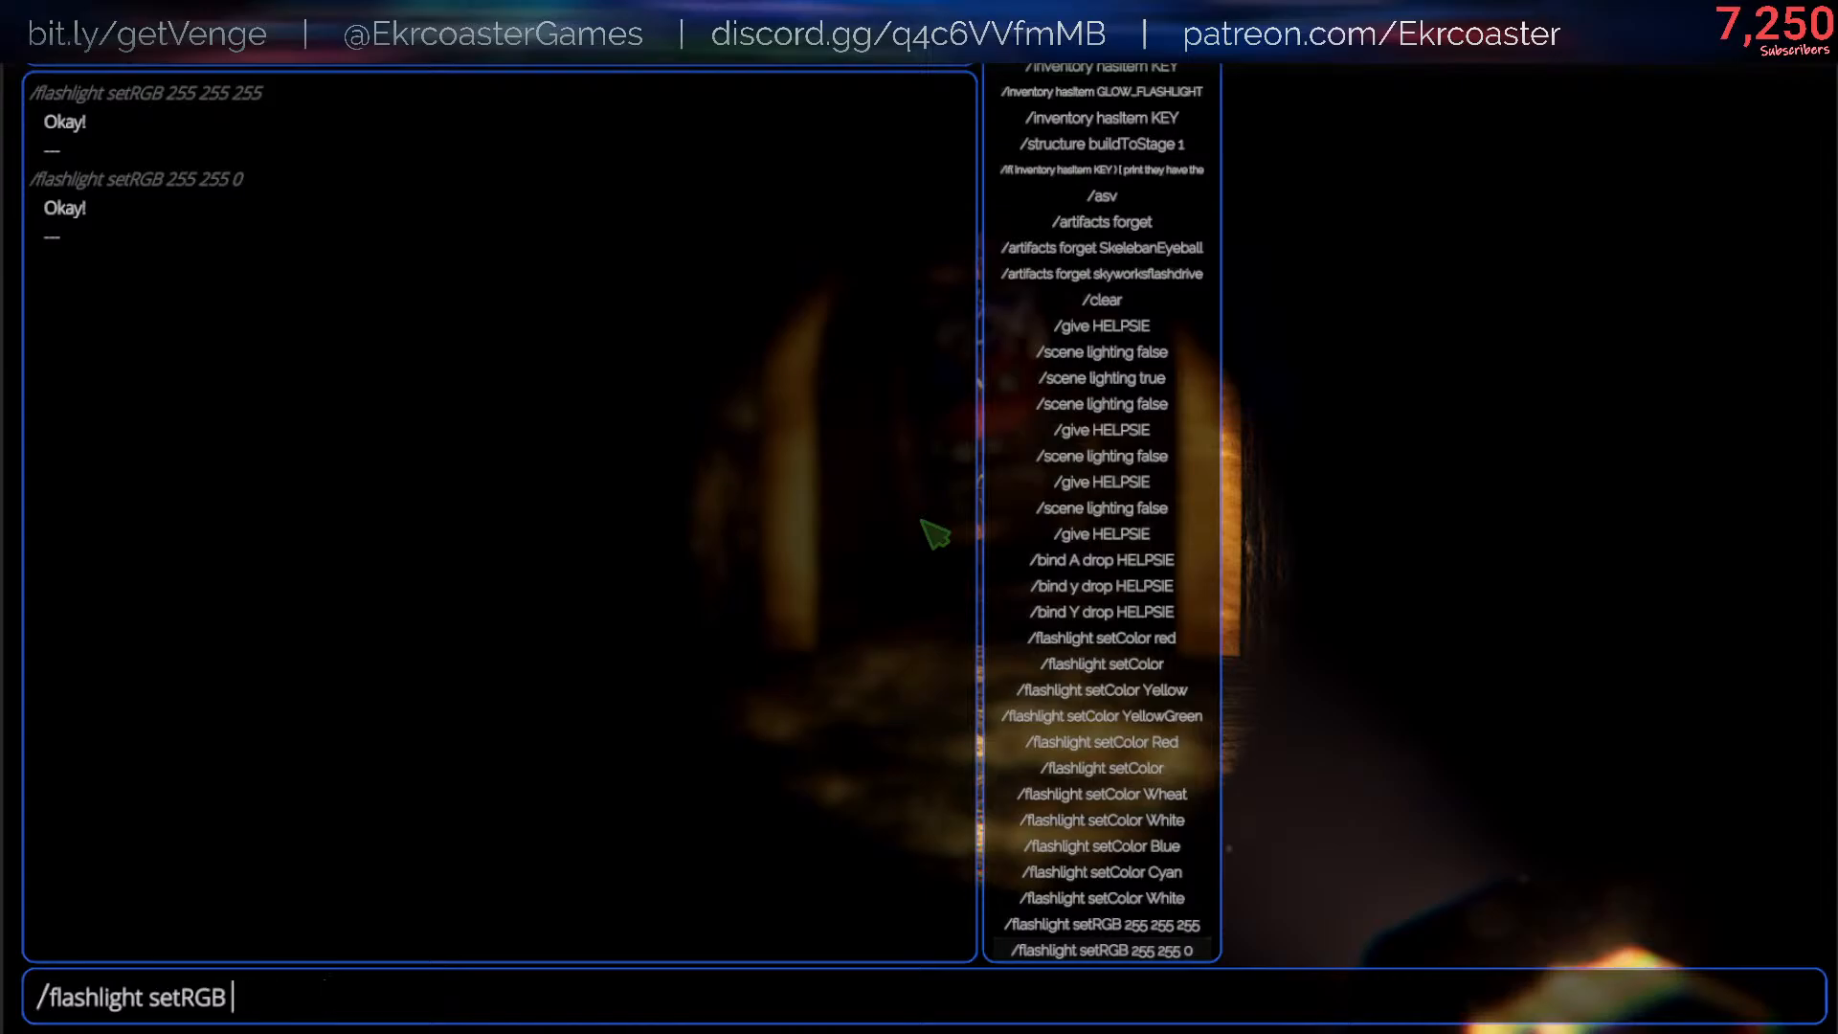
text(tFlickeringAmount)
key(Return)
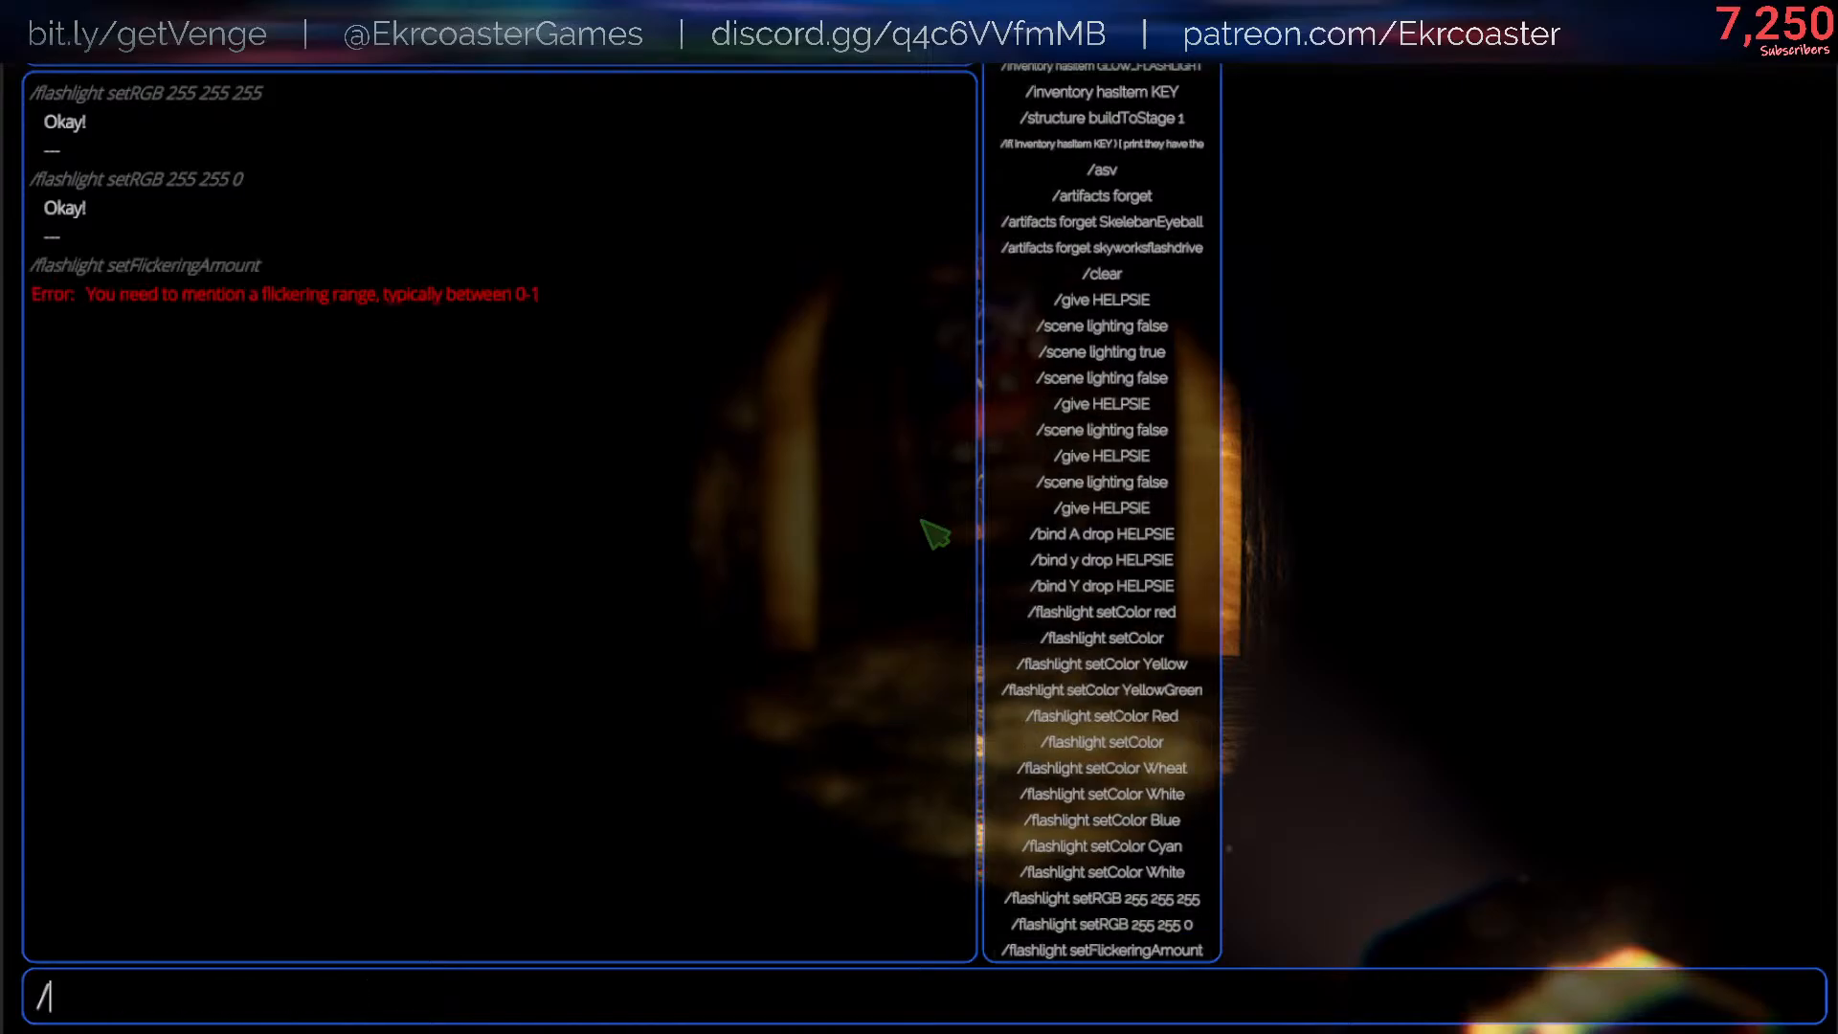
- Run /flashlight setFlickeringAmount 1 in the console and close it to view the flashlight's flicker
key(Up)
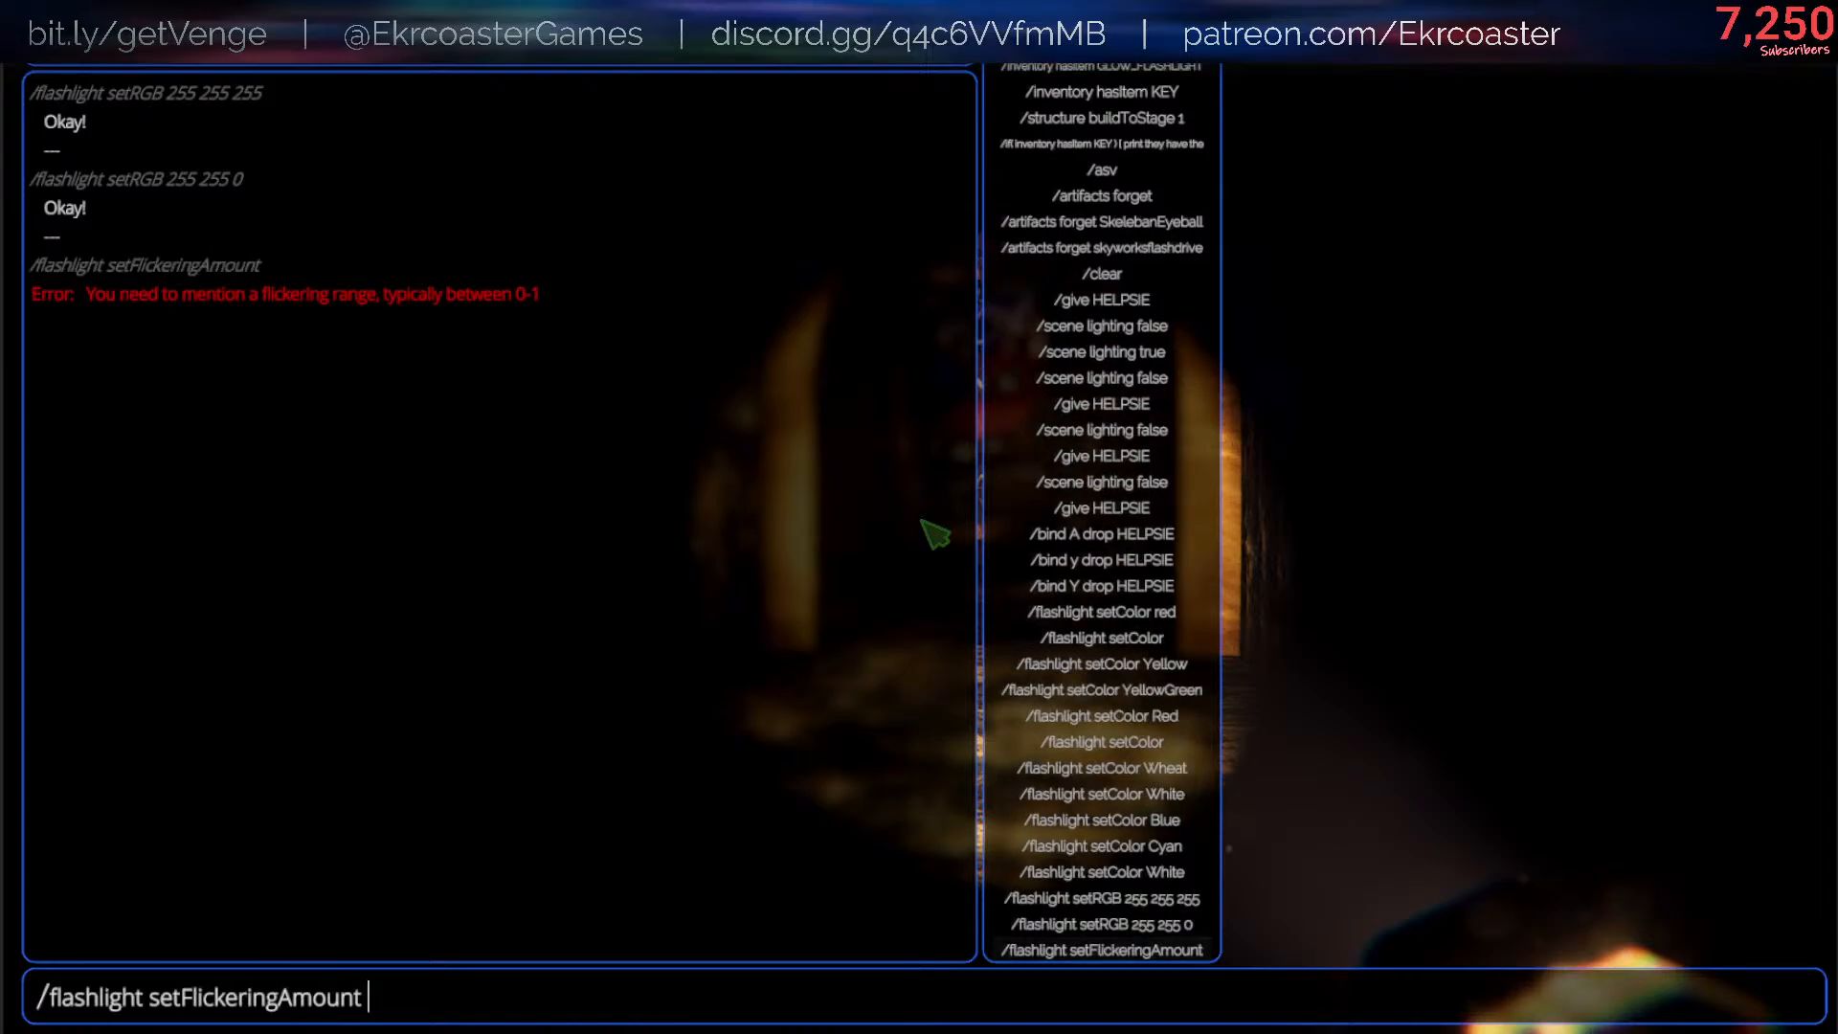
text(1)
key(Return)
key(Escape)
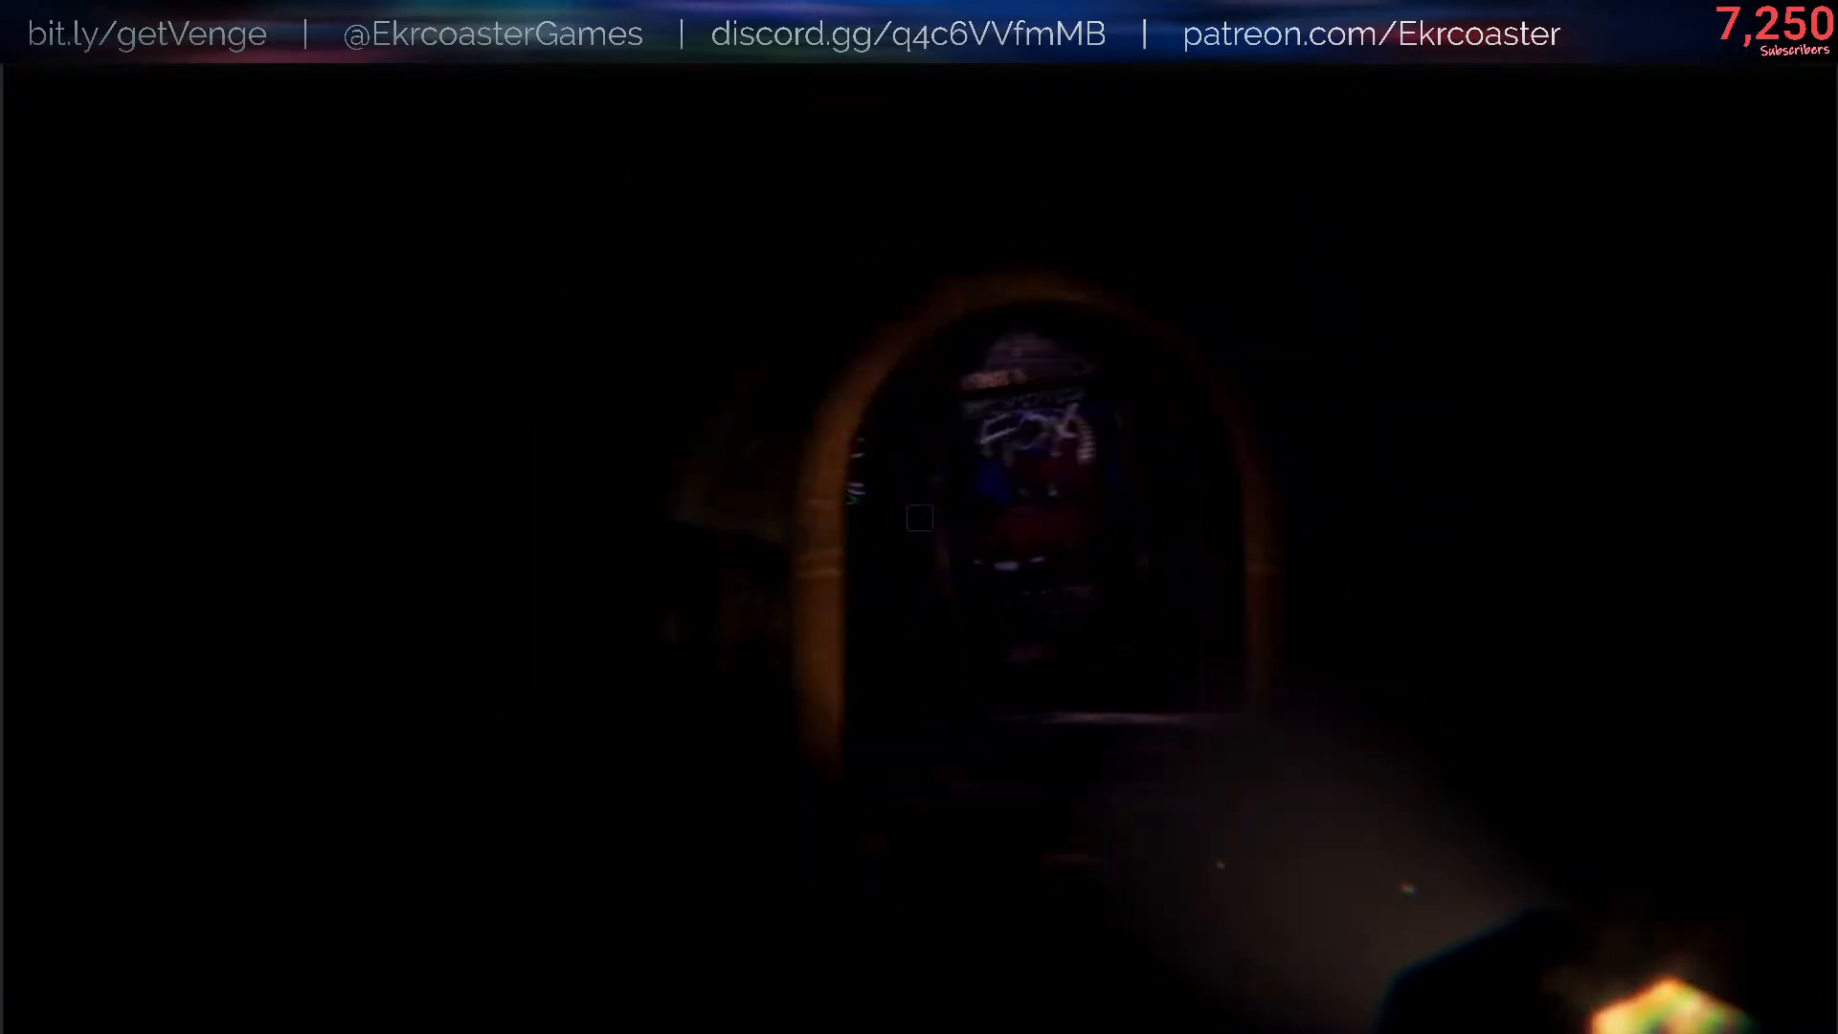
- Run /flashlight setFlickeringAmount 100 in the console and return to the game to view the effect
key(slash)
key(Up)
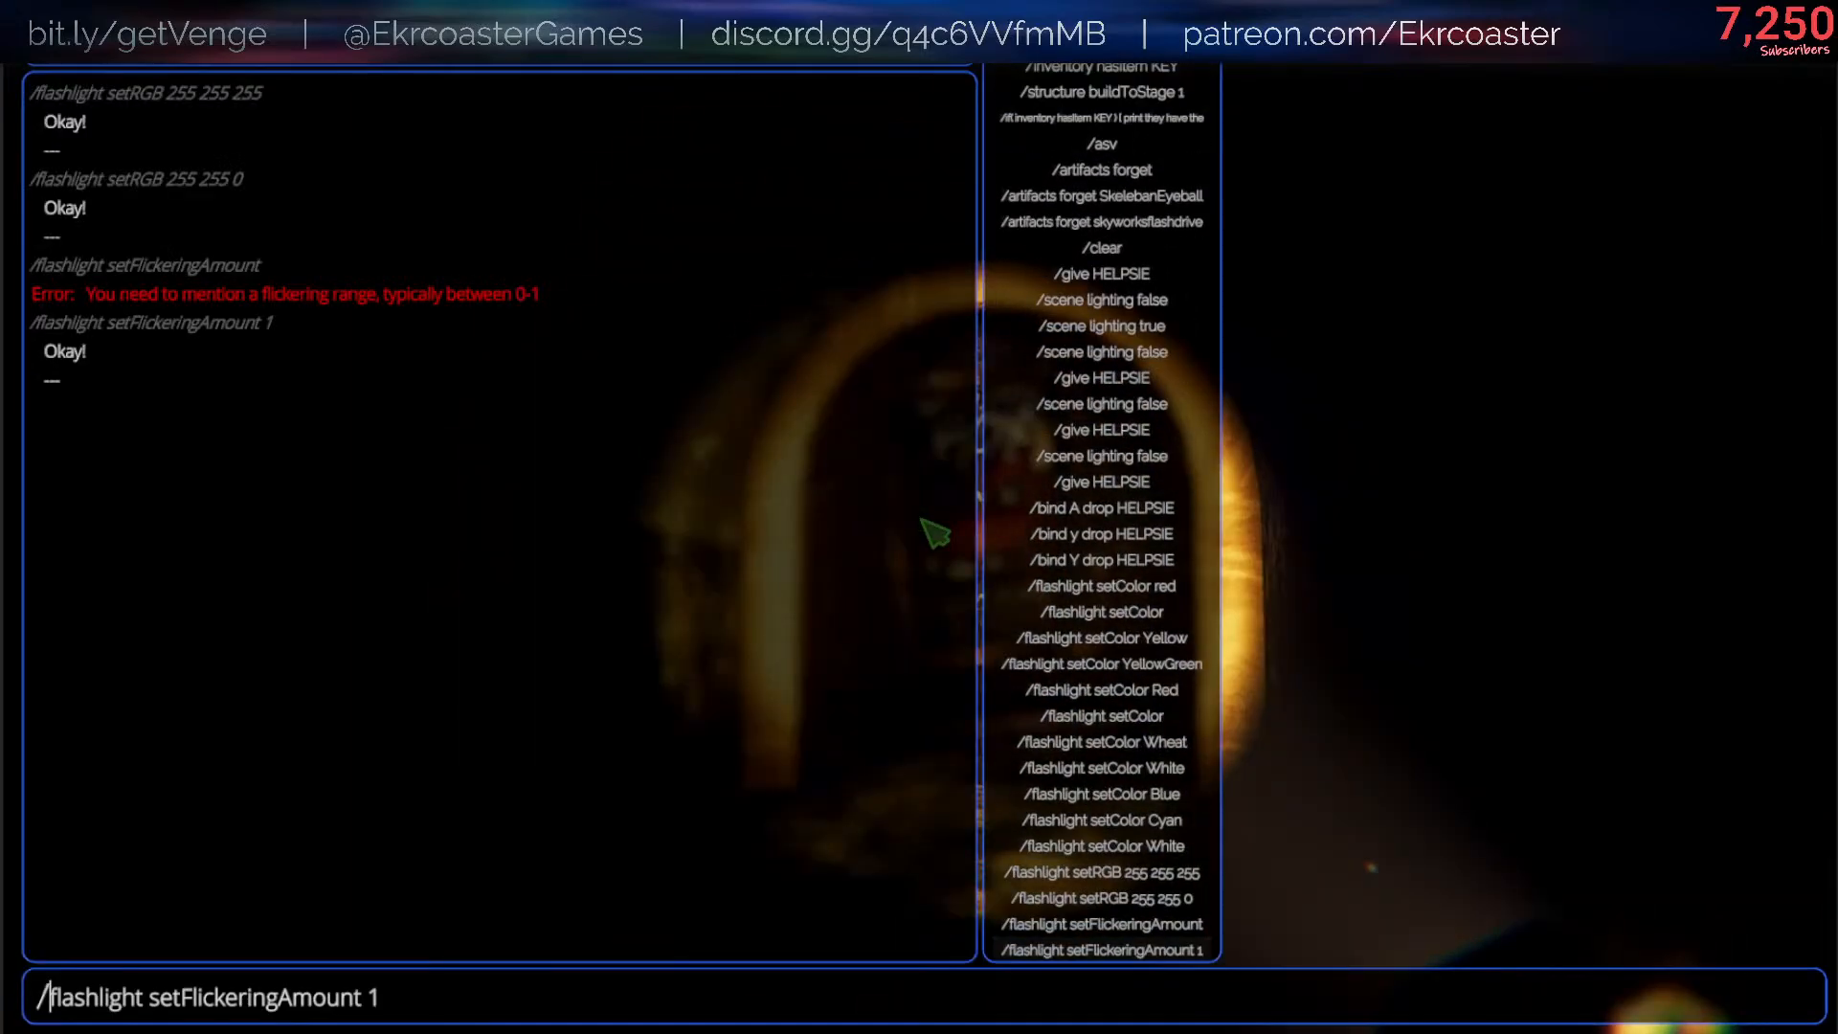
key(End)
text(0)
key(Return)
key(Escape)
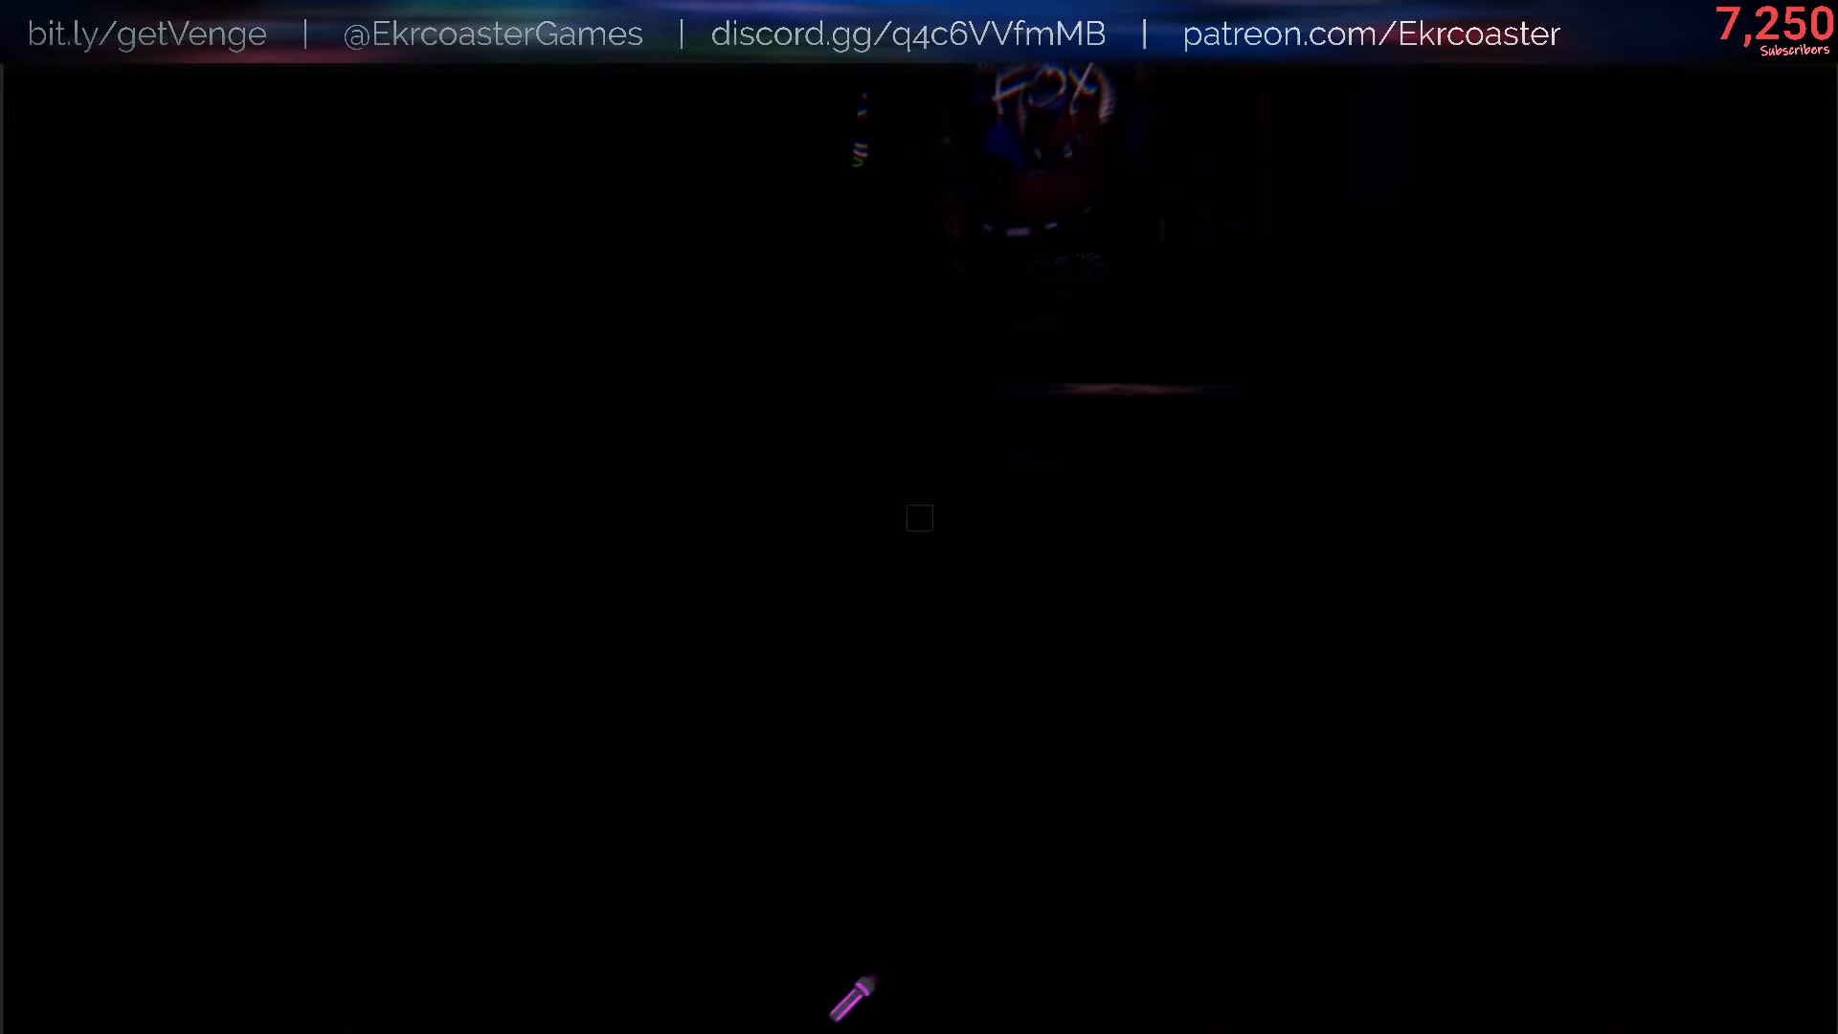
- Set the flashlight's flickering amount back to 1 through the console and return to the game
key(slash)
key(Up)
key(BackSpace)
key(BackSpace)
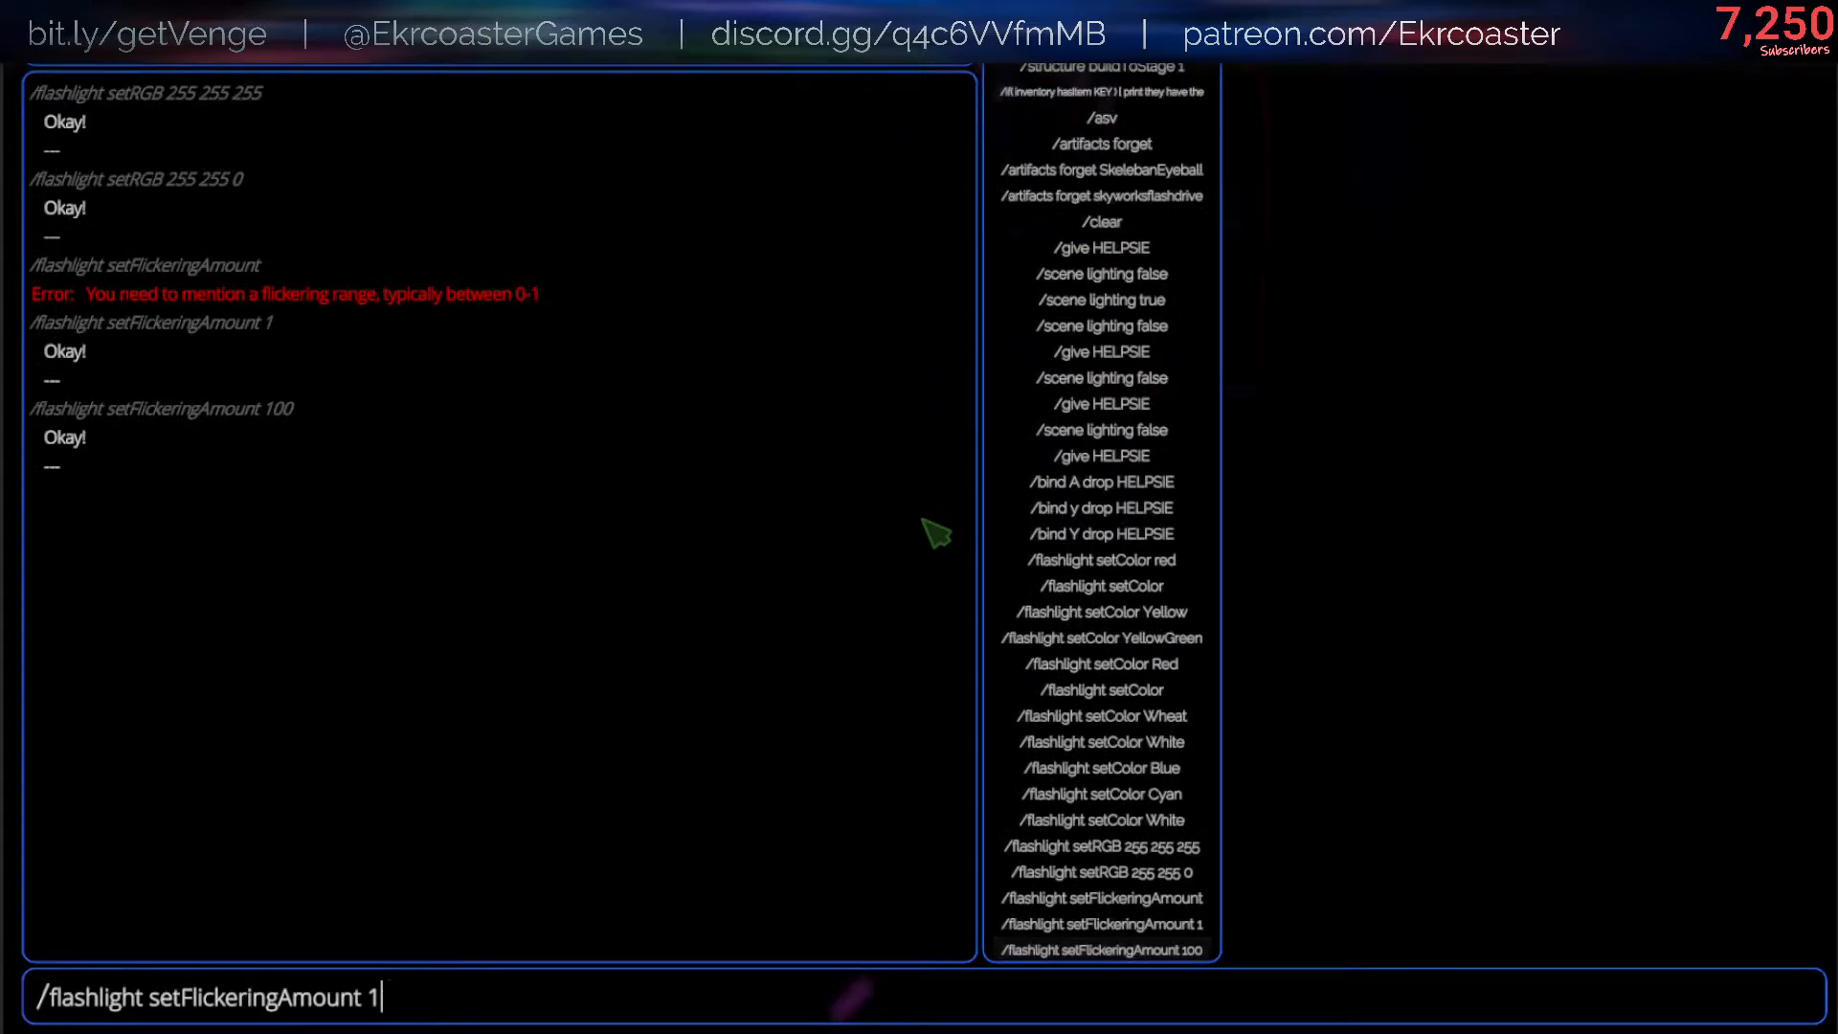
key(Return)
key(Escape)
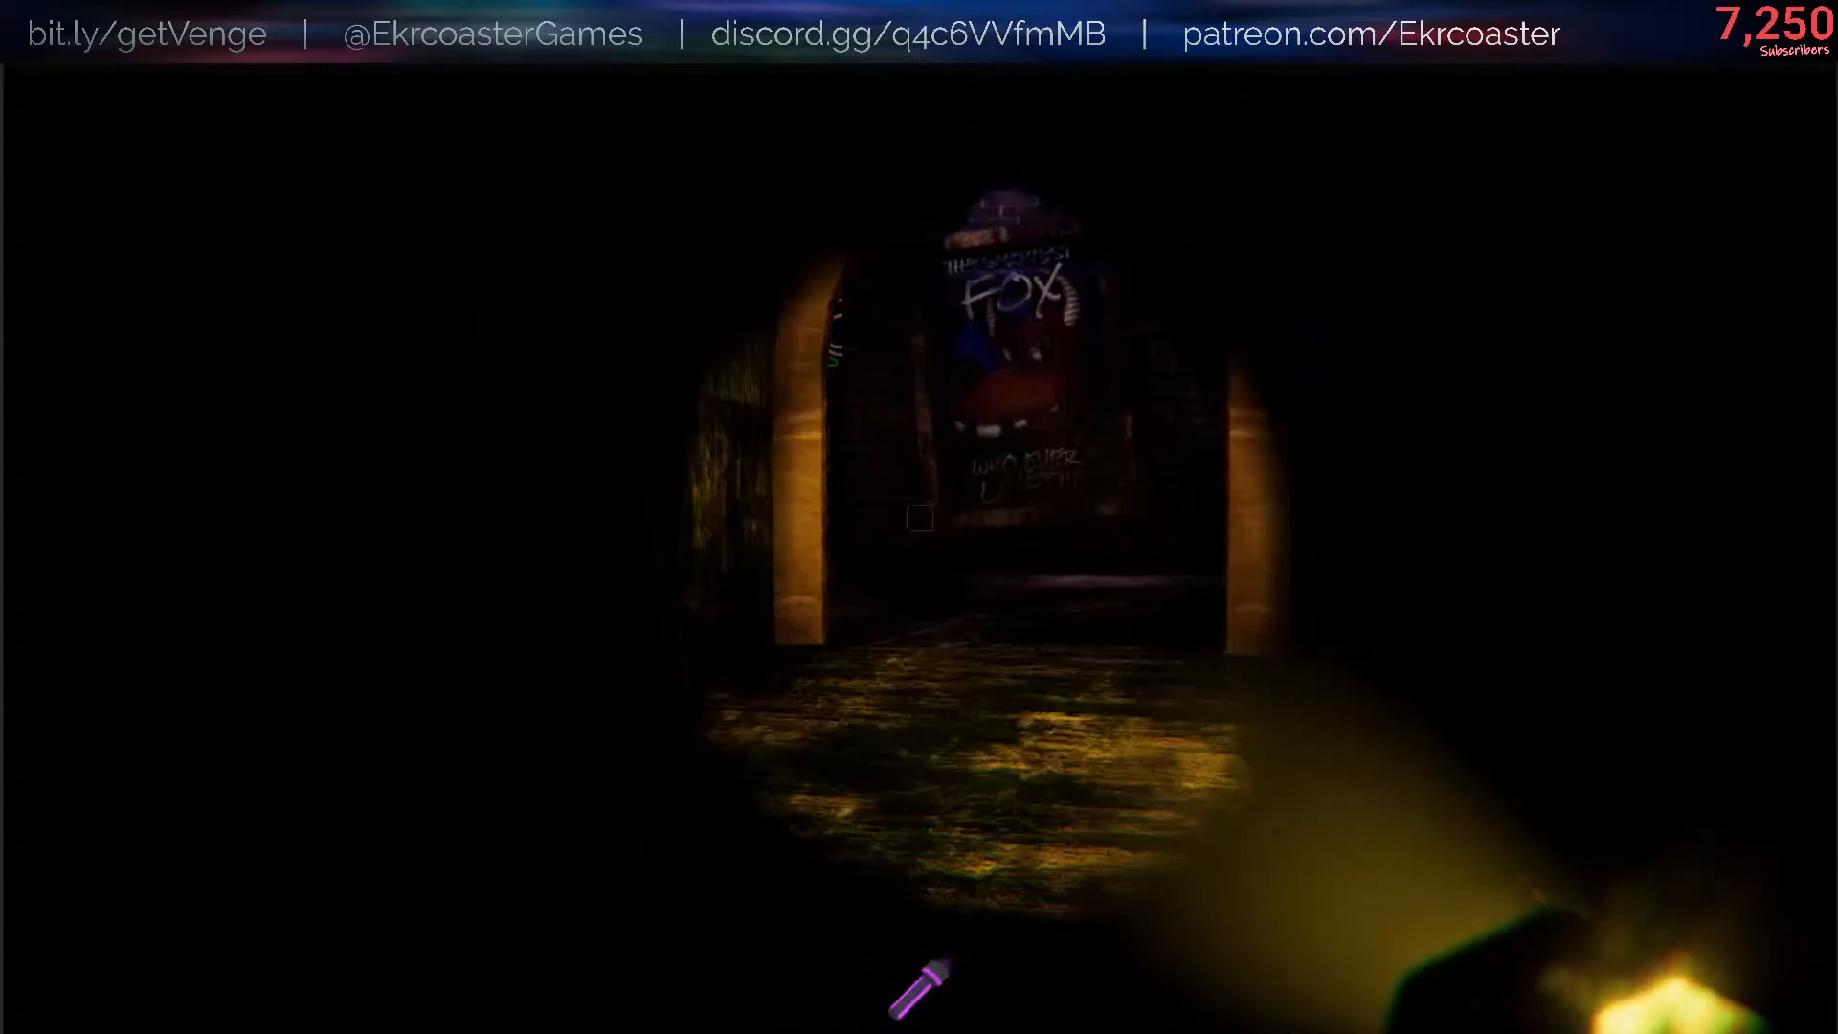
- Run /flashlight setFlickeringAmount 0.1 in the console and return to the game to view the flashlight on the wall
key(slash)
key(Up)
key(BackSpace)
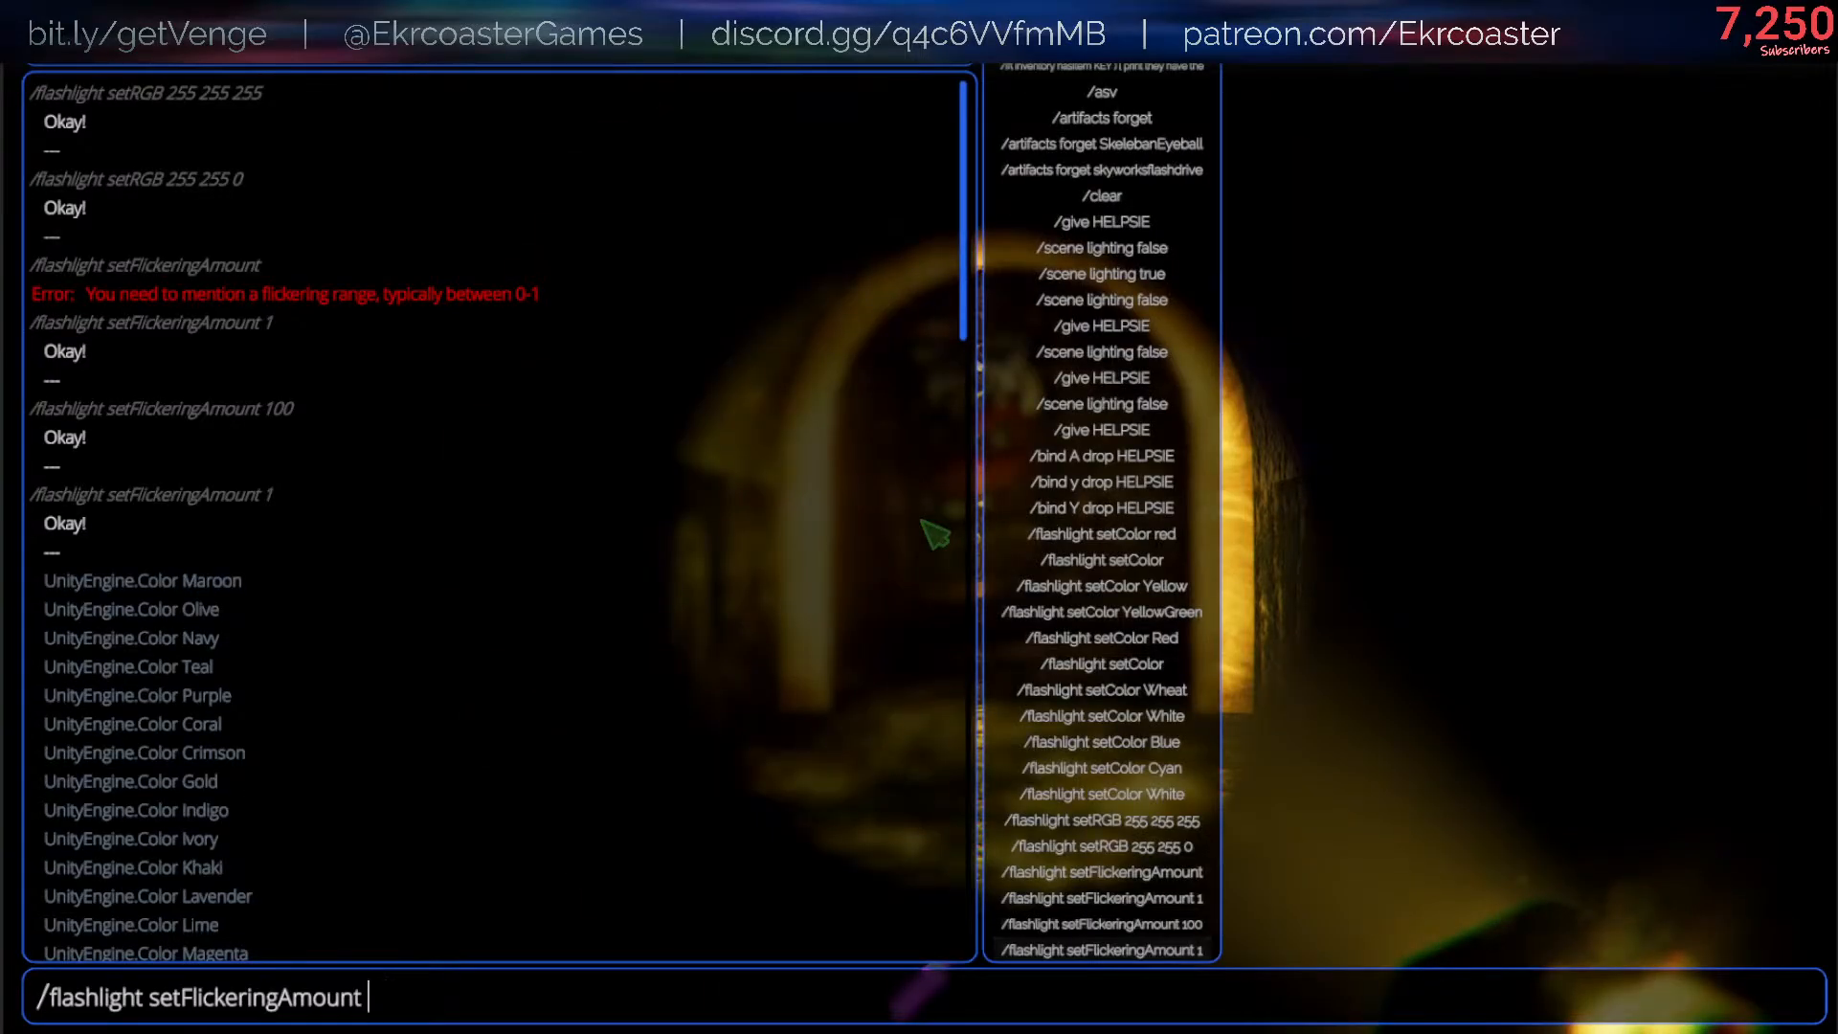
text(0.1)
key(Return)
key(Escape)
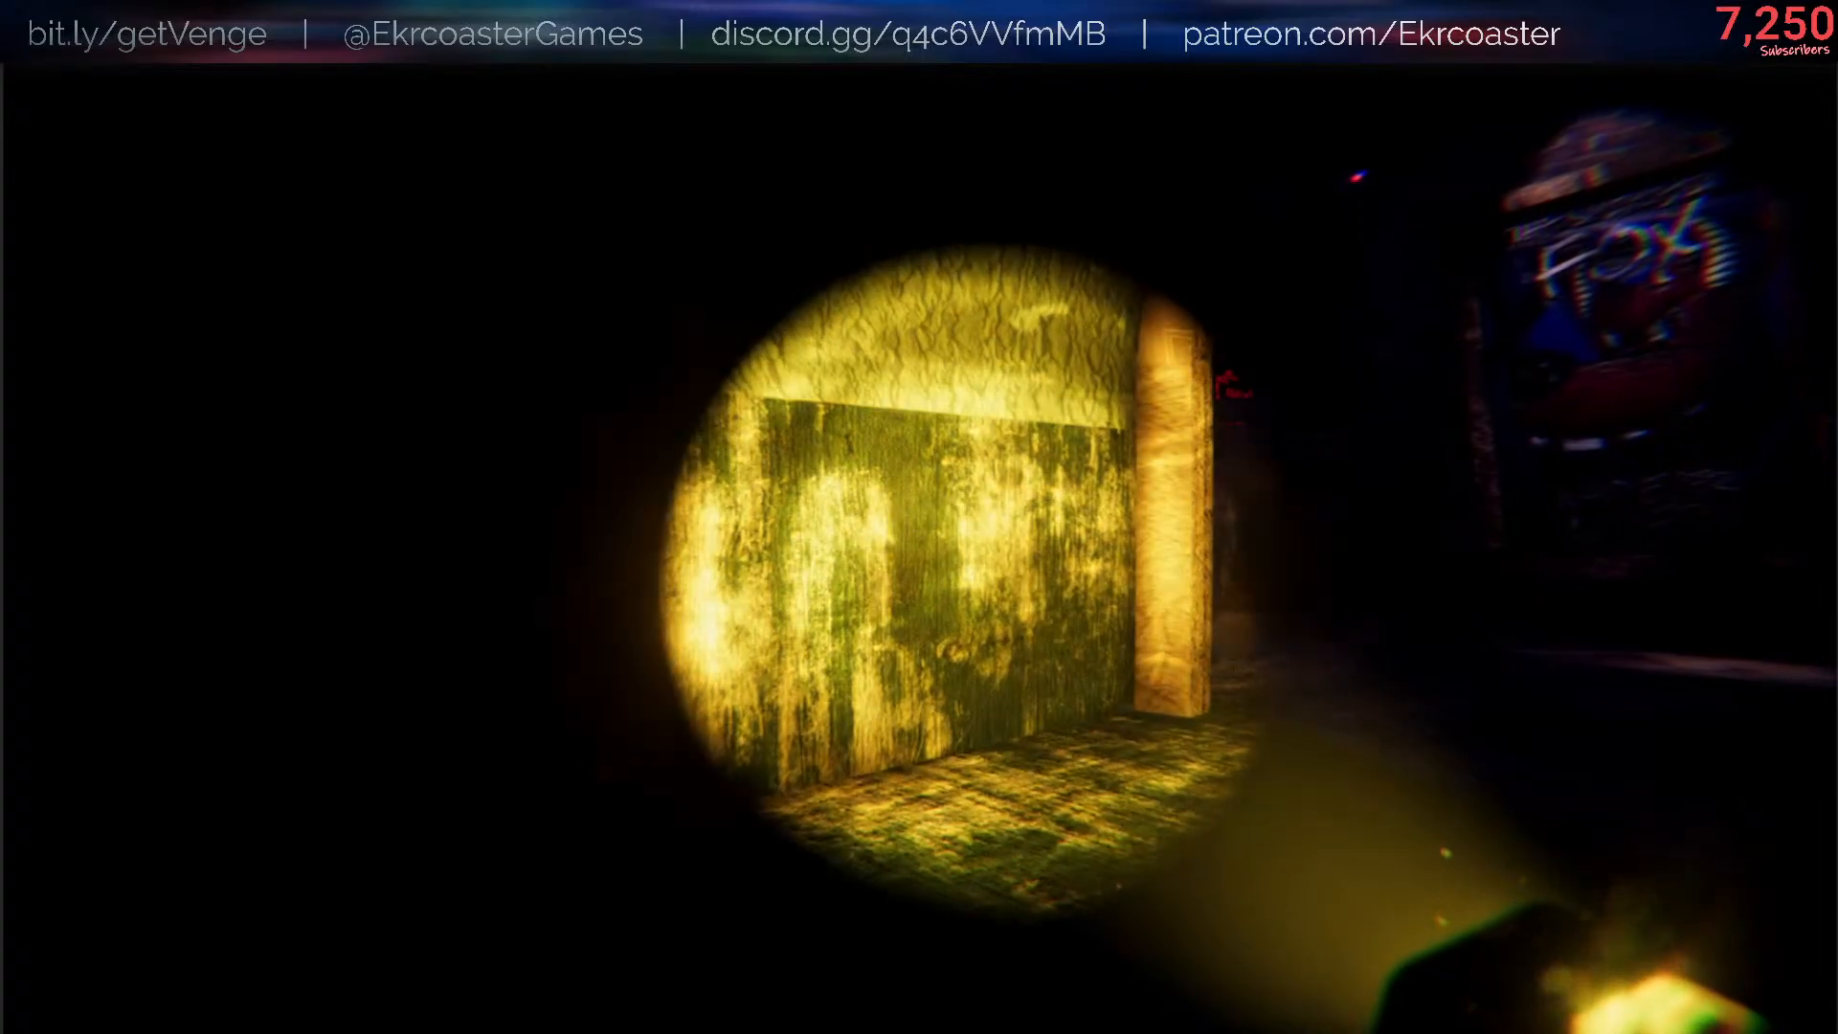
key(slash)
key(Up)
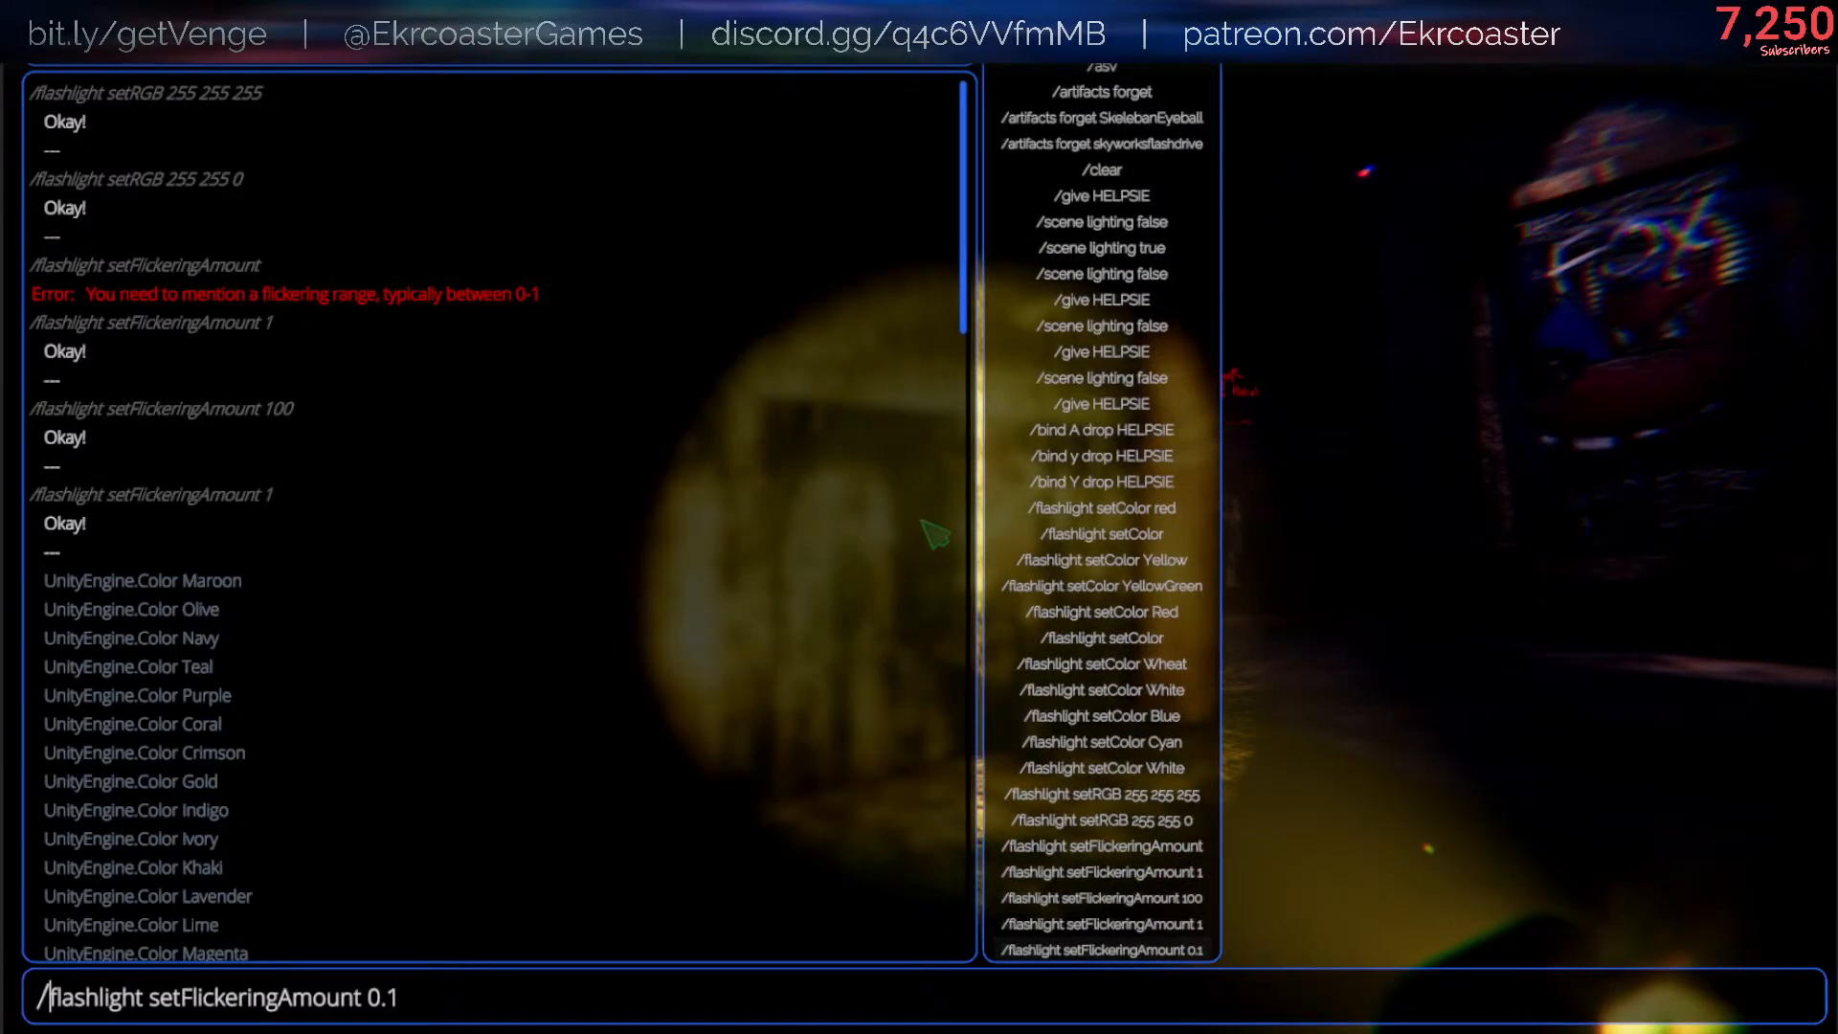
key(Escape)
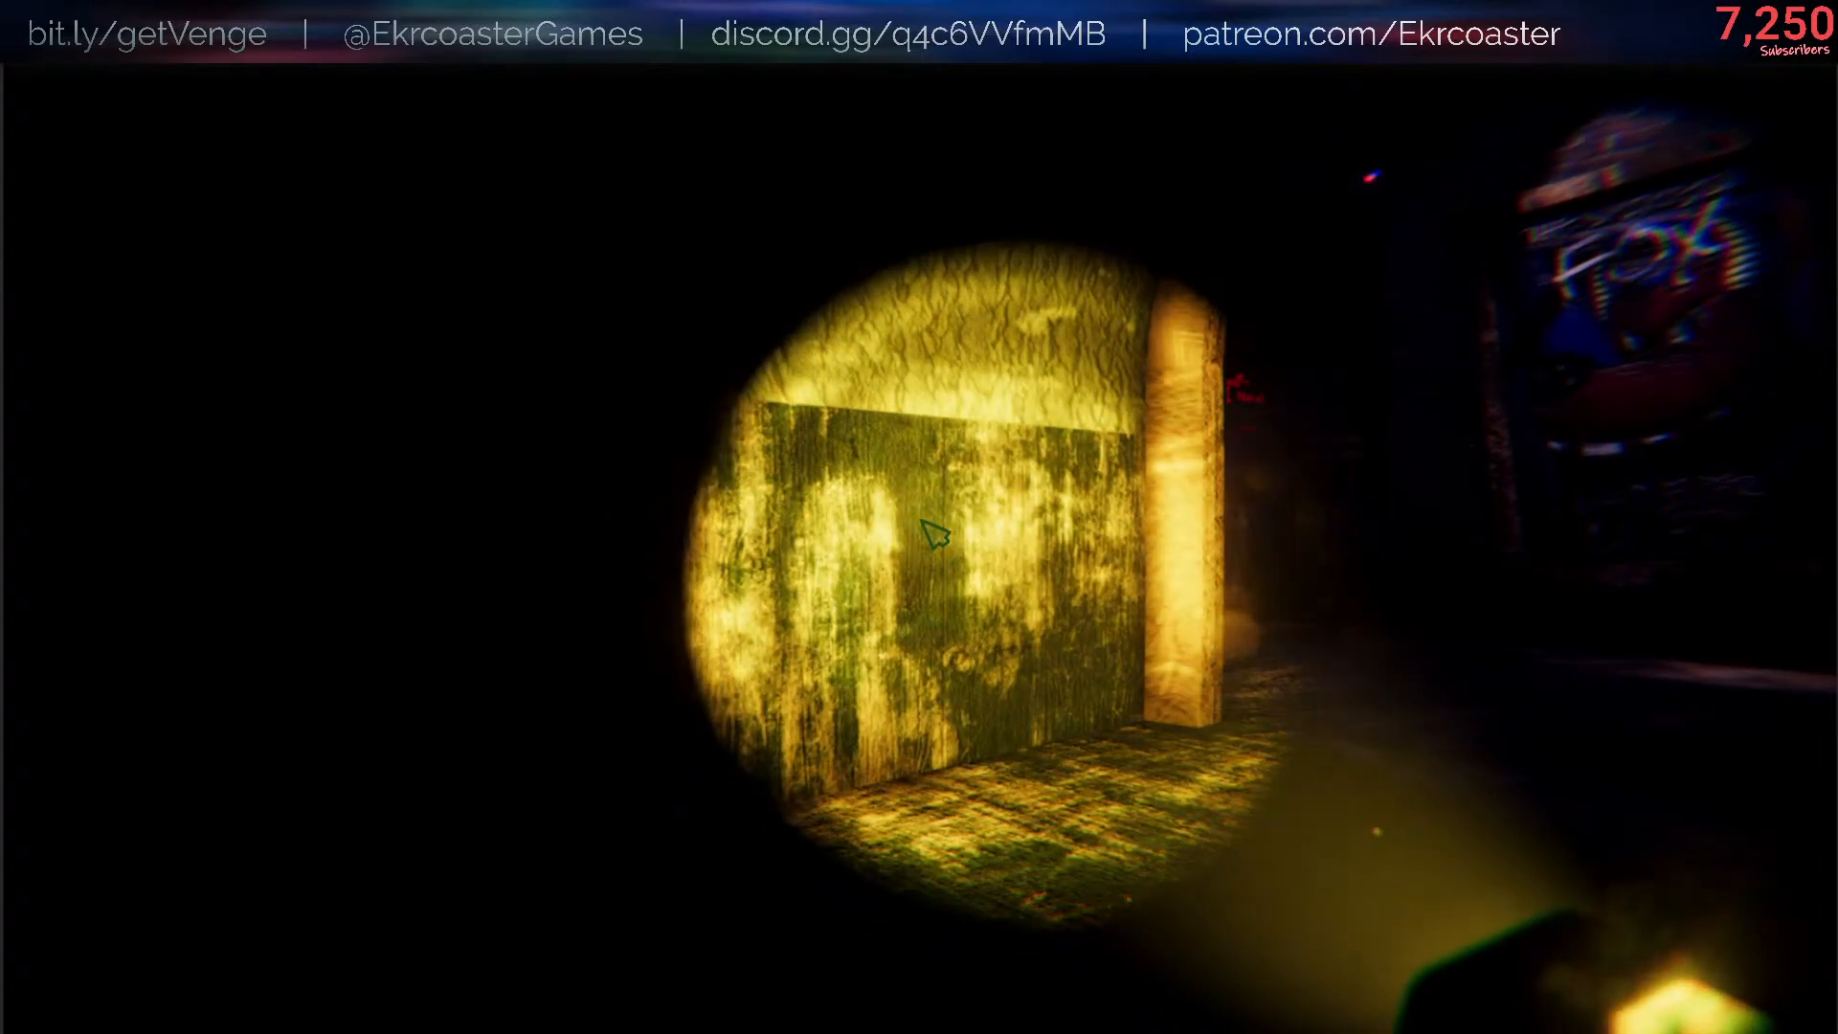
- Resume the game, view the Strange Magazine item's translation screen and leave it
click(921, 519)
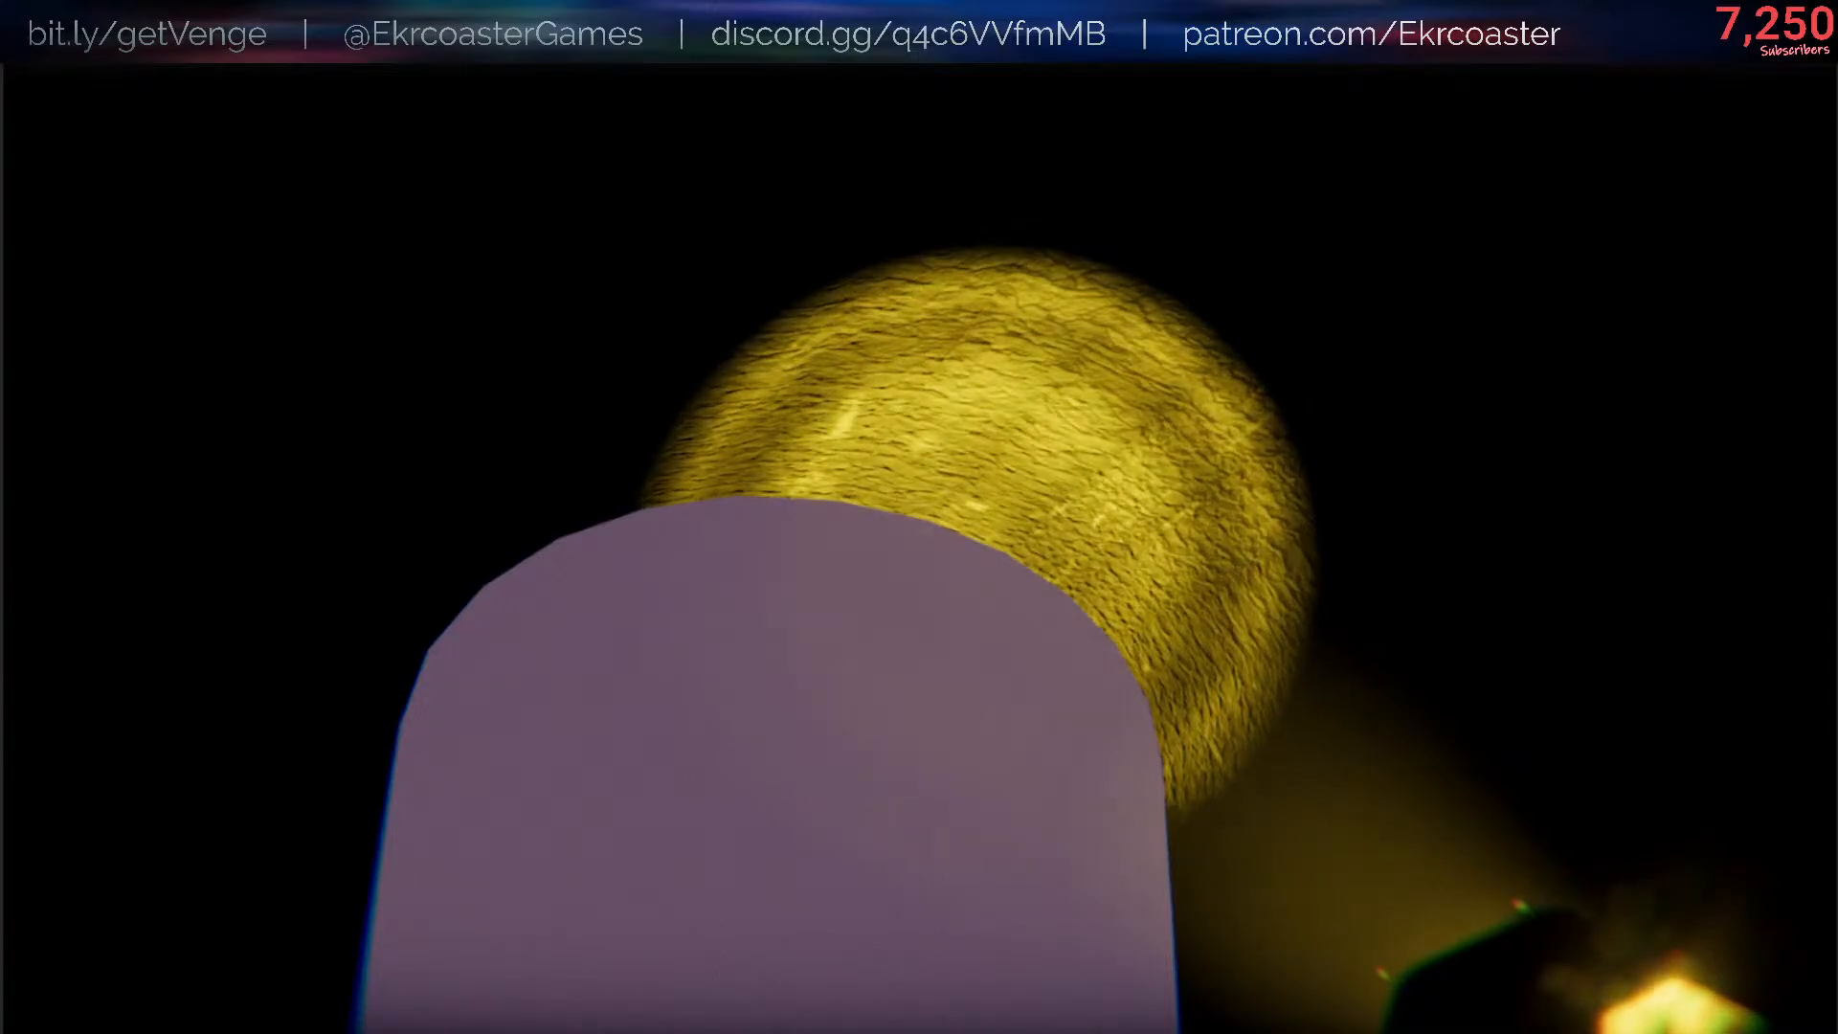
key(Tab)
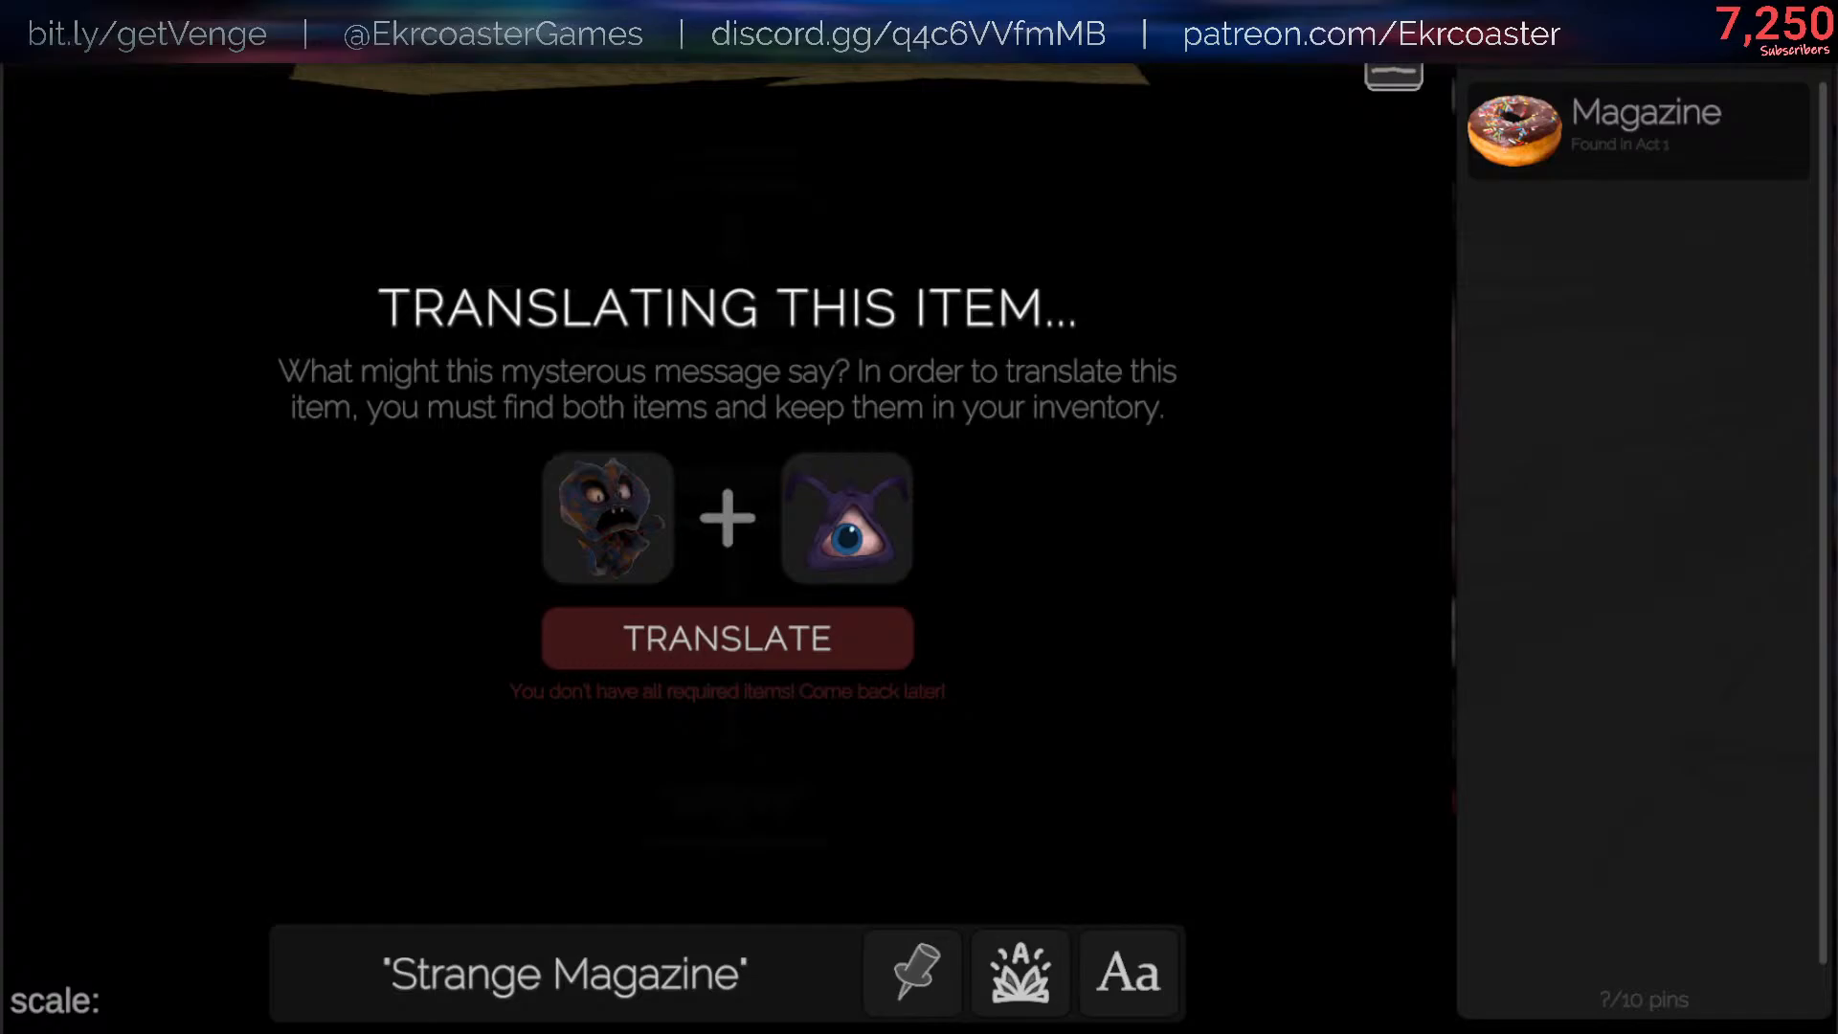
key(Escape)
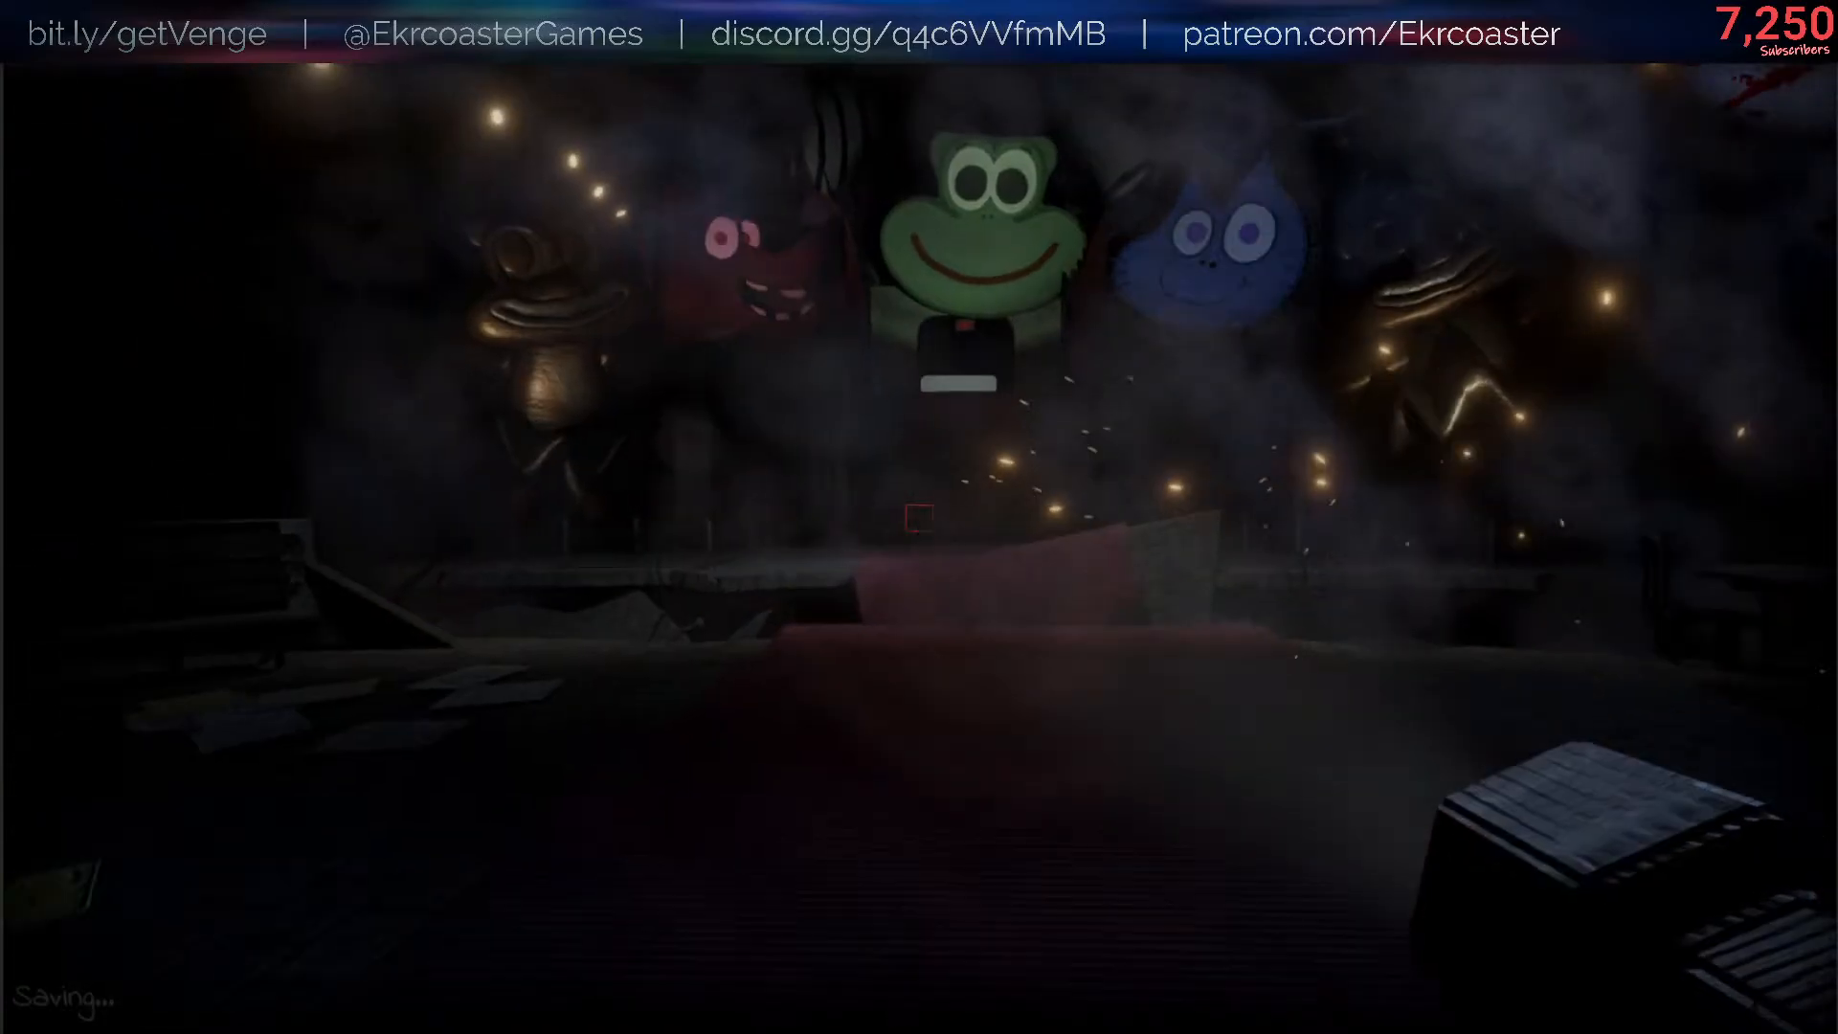
- Drop the regular flashlight and run /give GLOW_FLASHLIGHT in the console
key(w)
text(q)
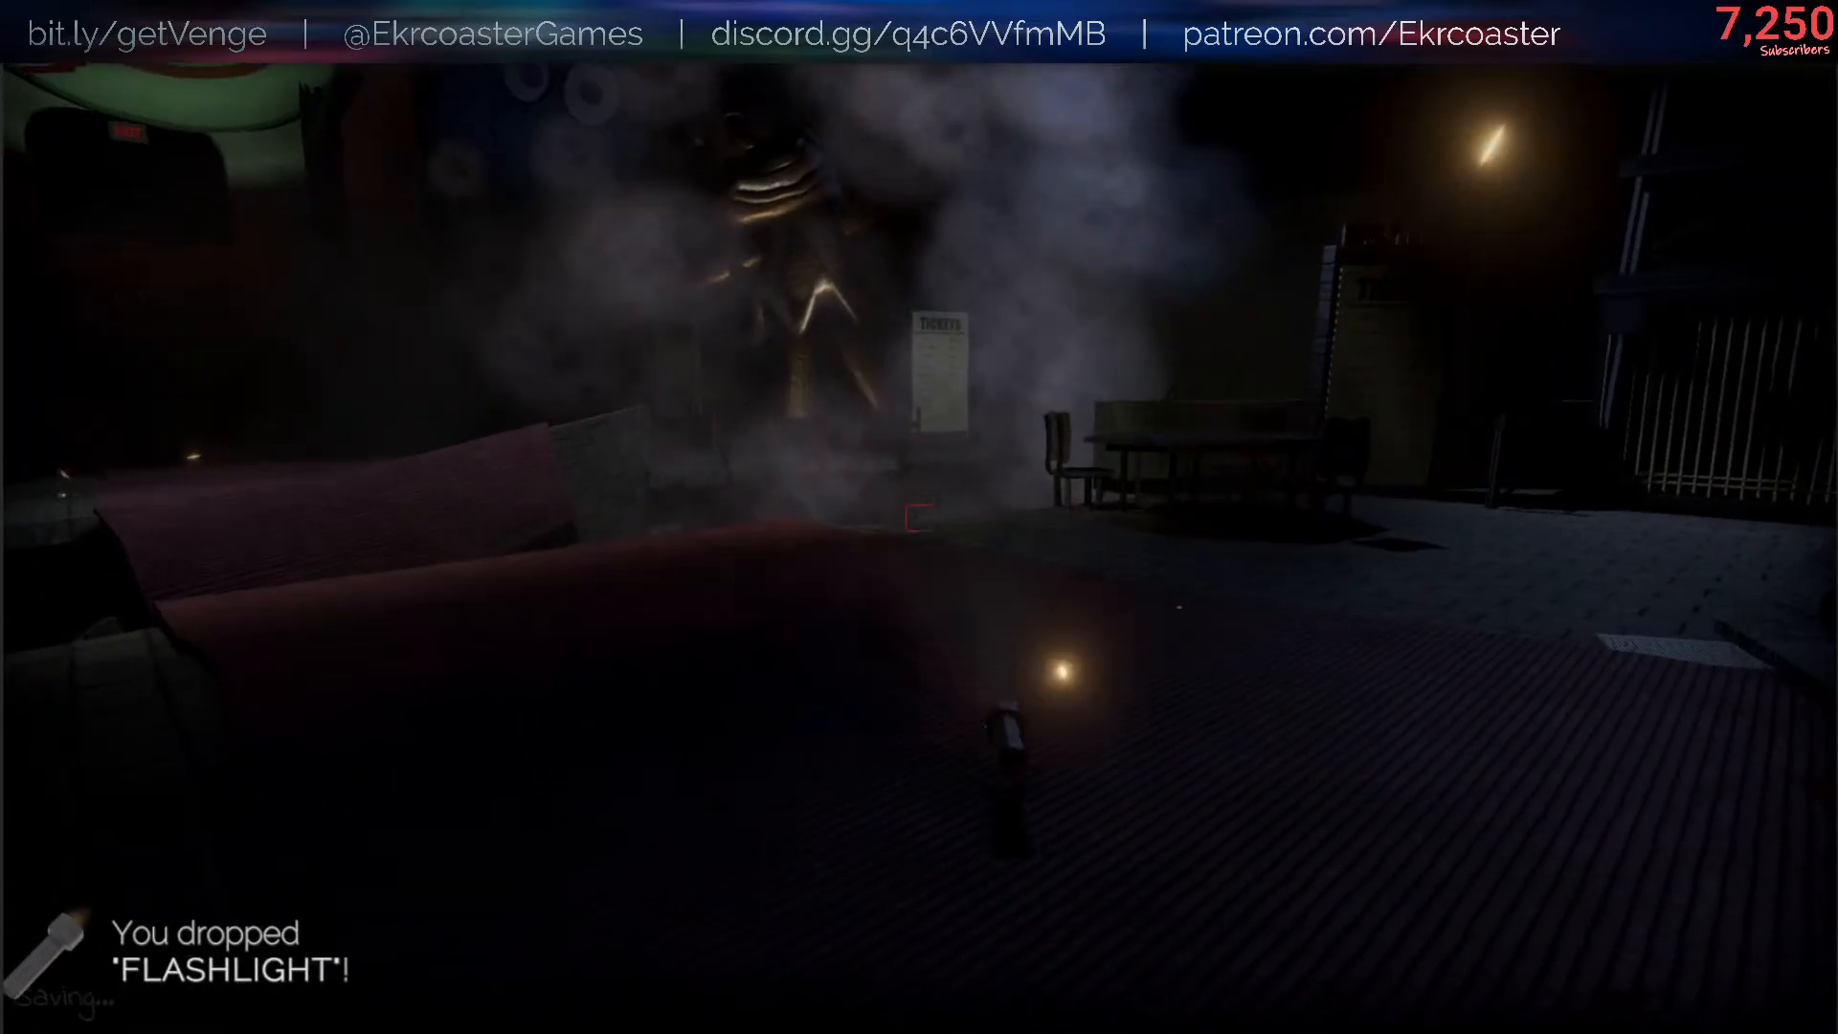
text(/give glow)
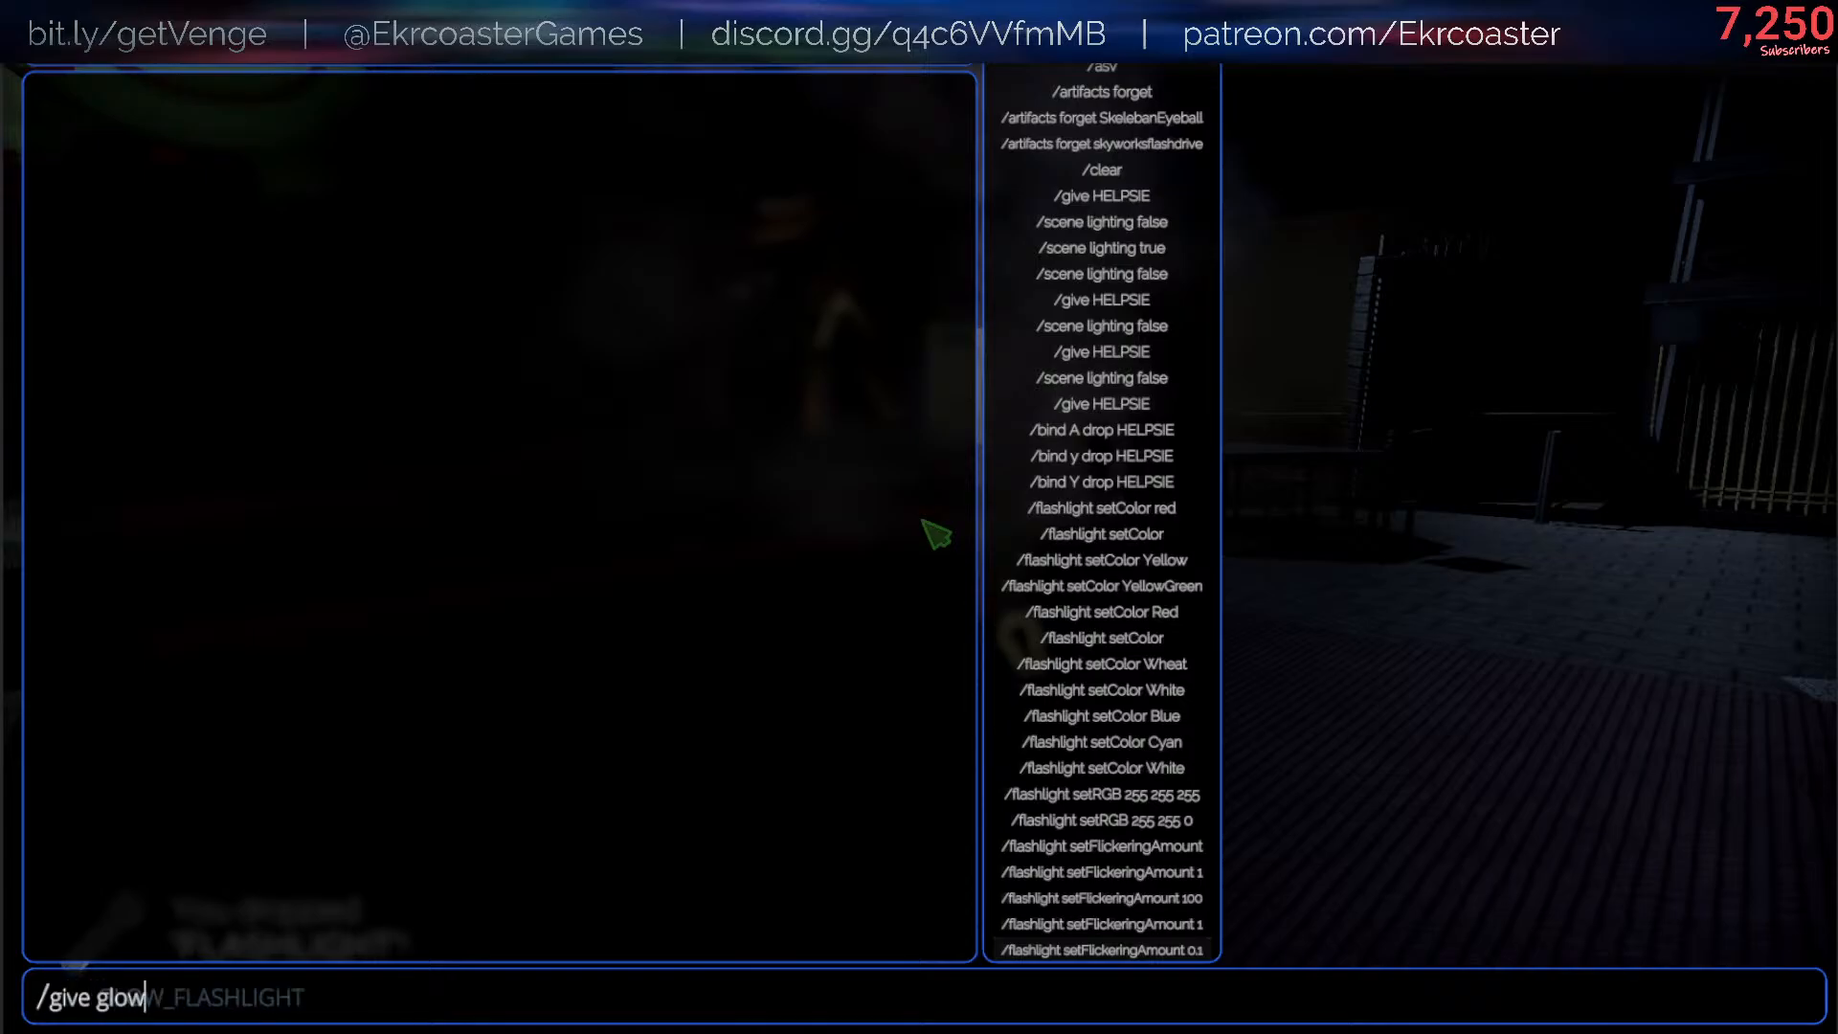
key(Return)
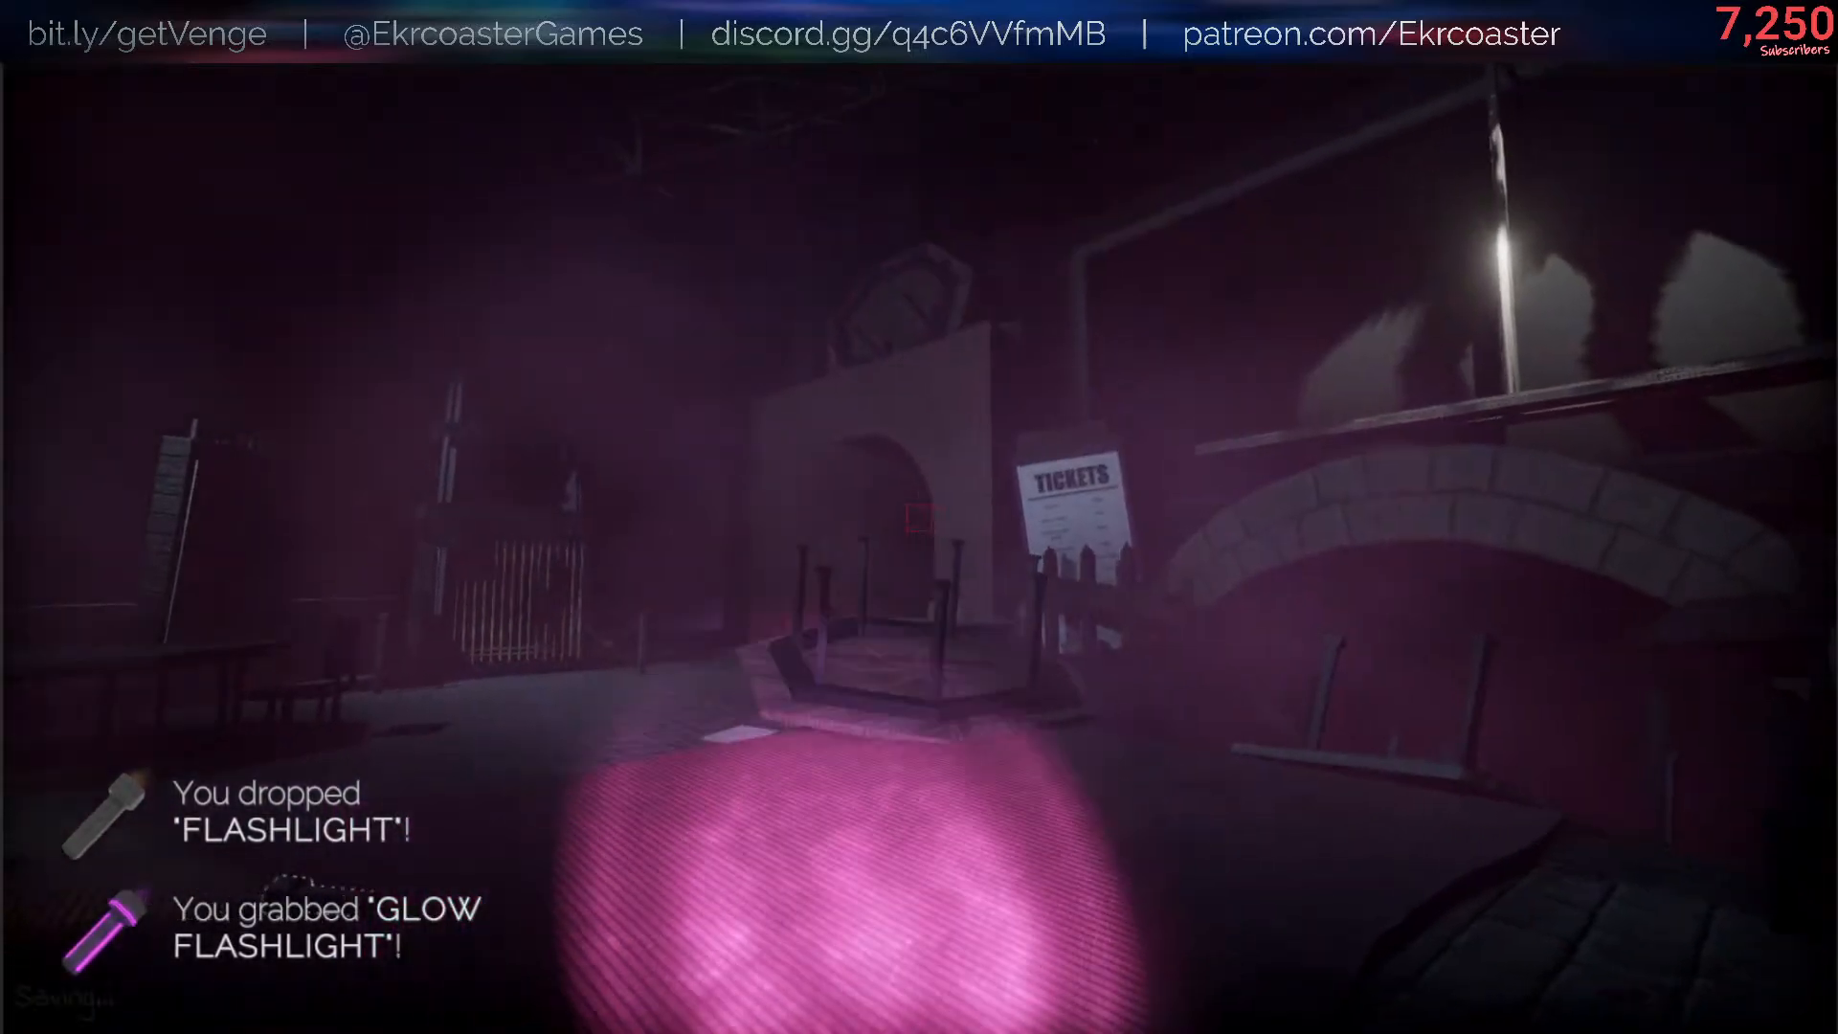
- Pick the dropped regular flashlight back up and walk with it to the wall beside the archway
key(w)
scroll(919, 517, down, 1)
key(e)
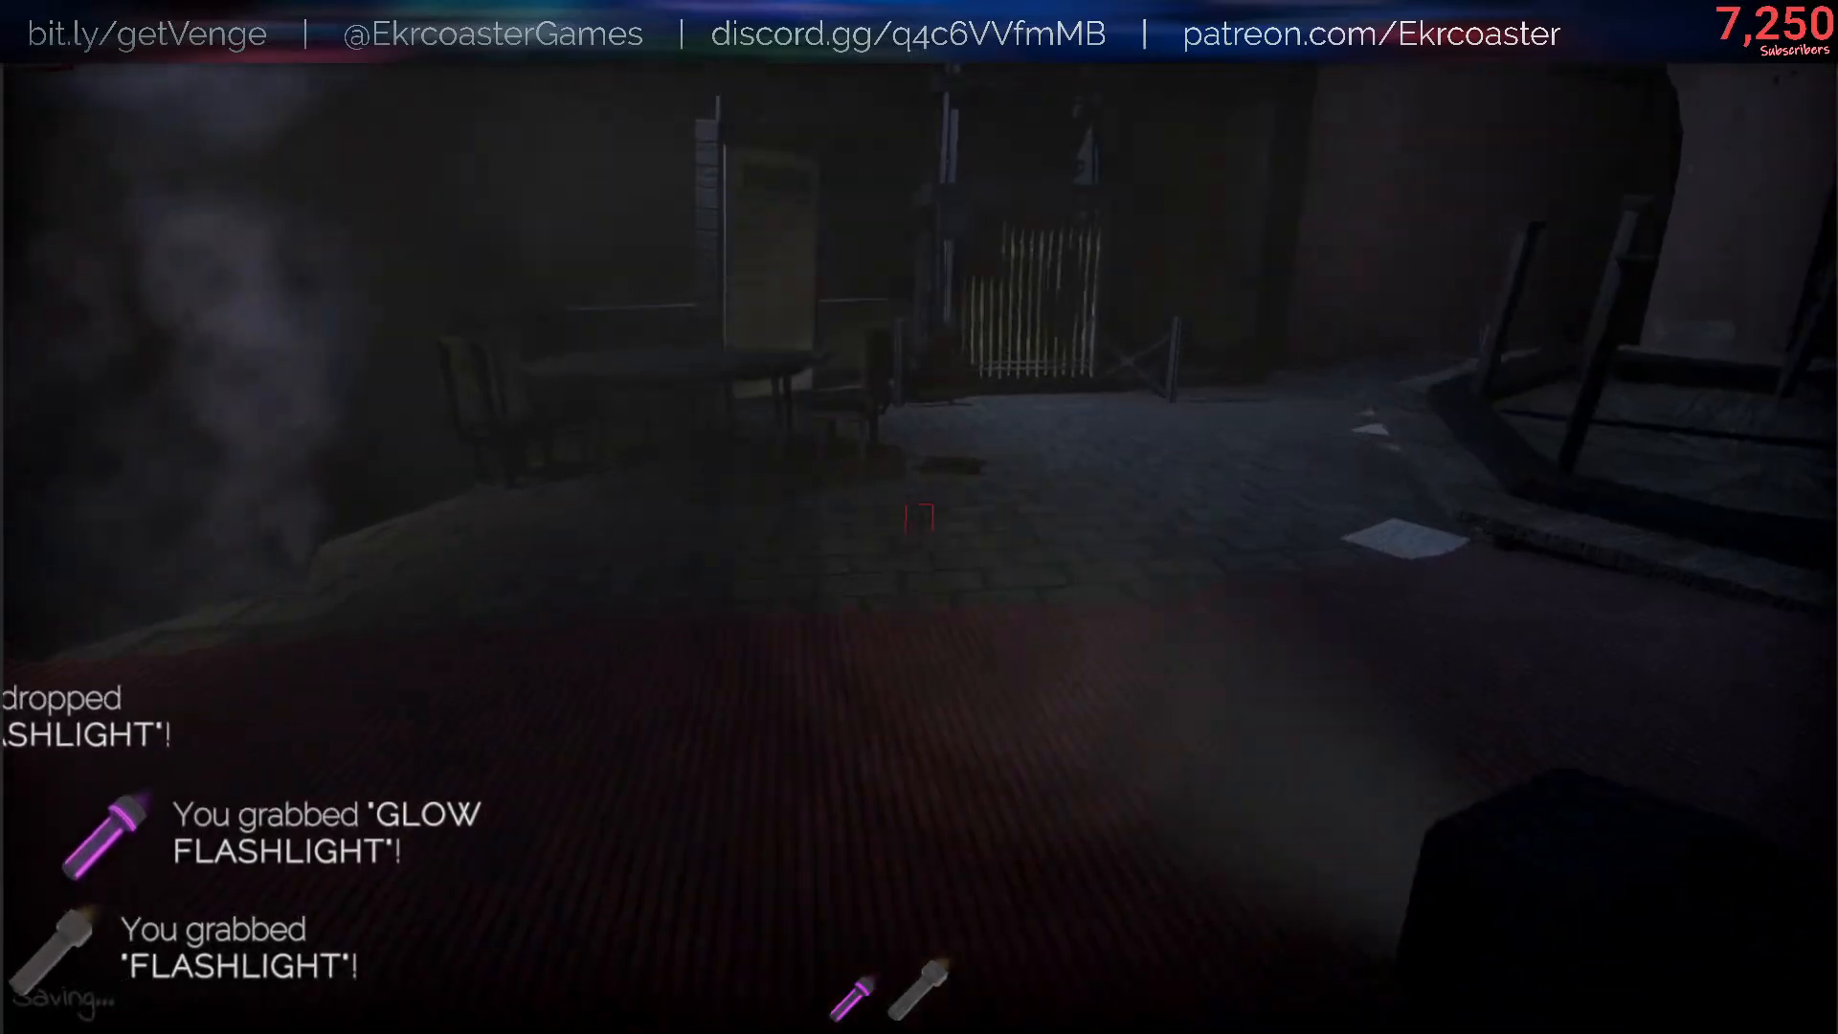
key(w)
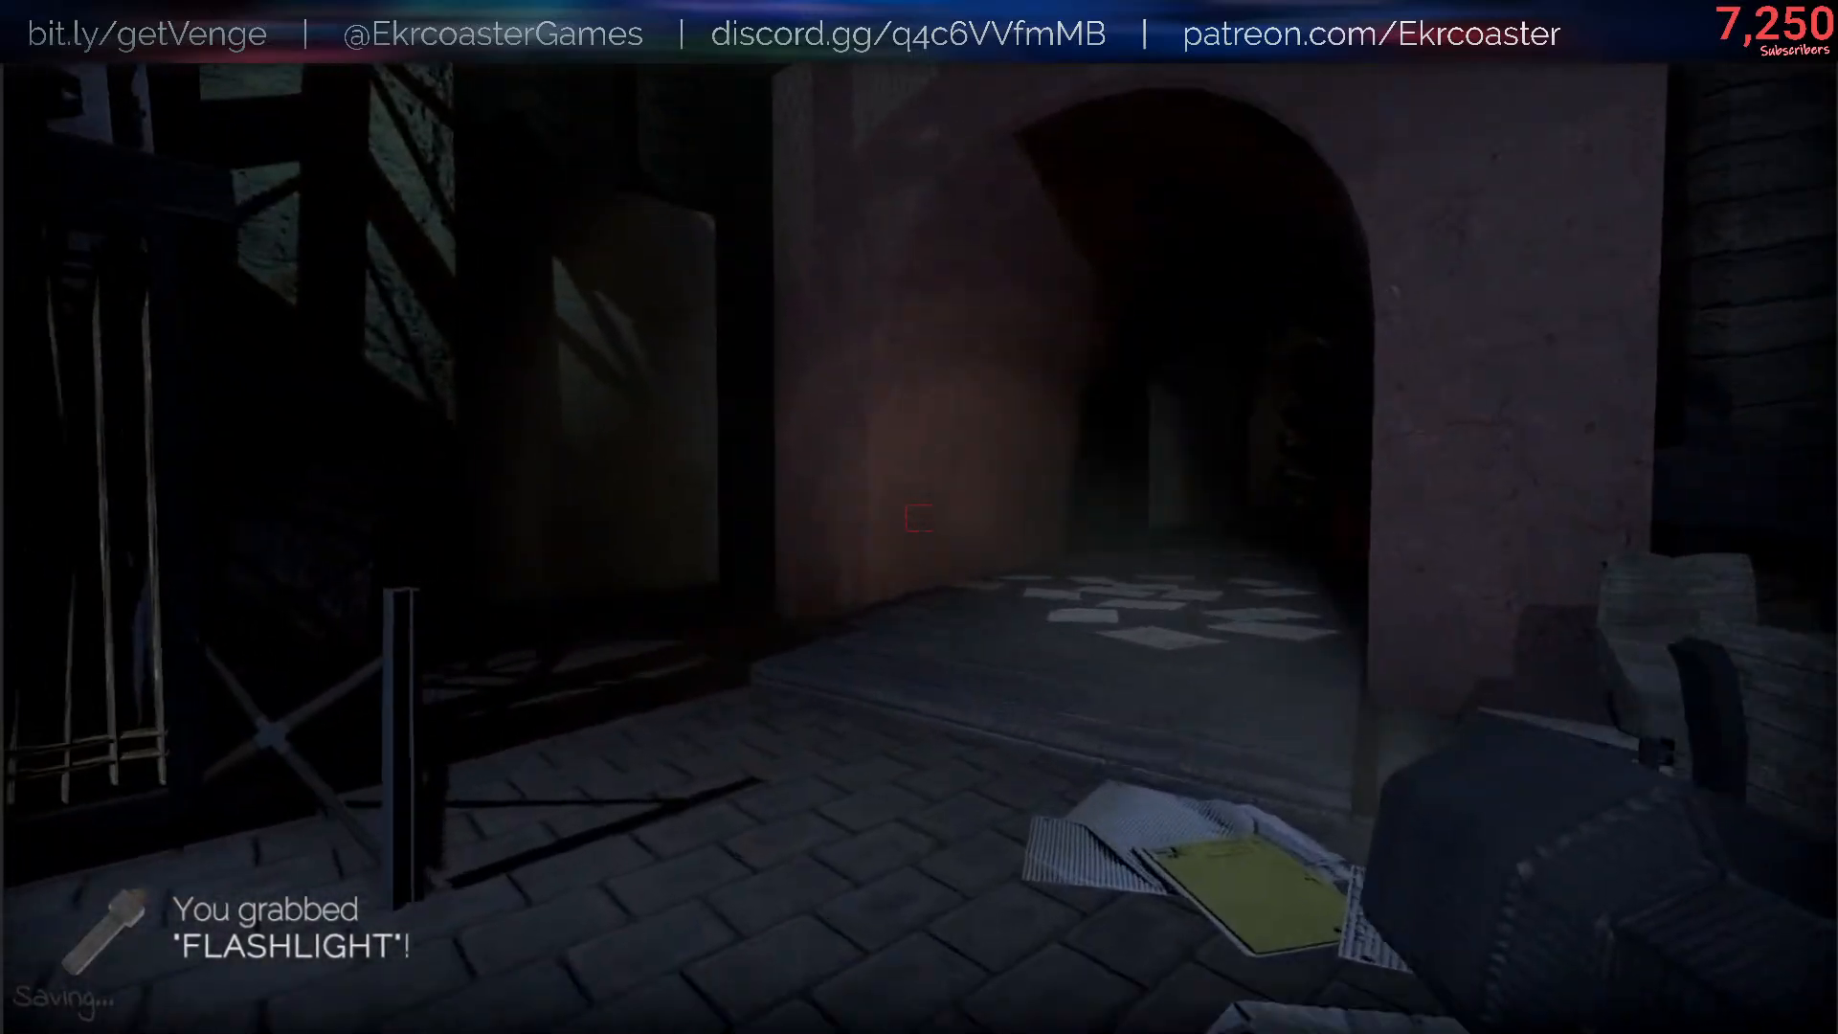
key(w)
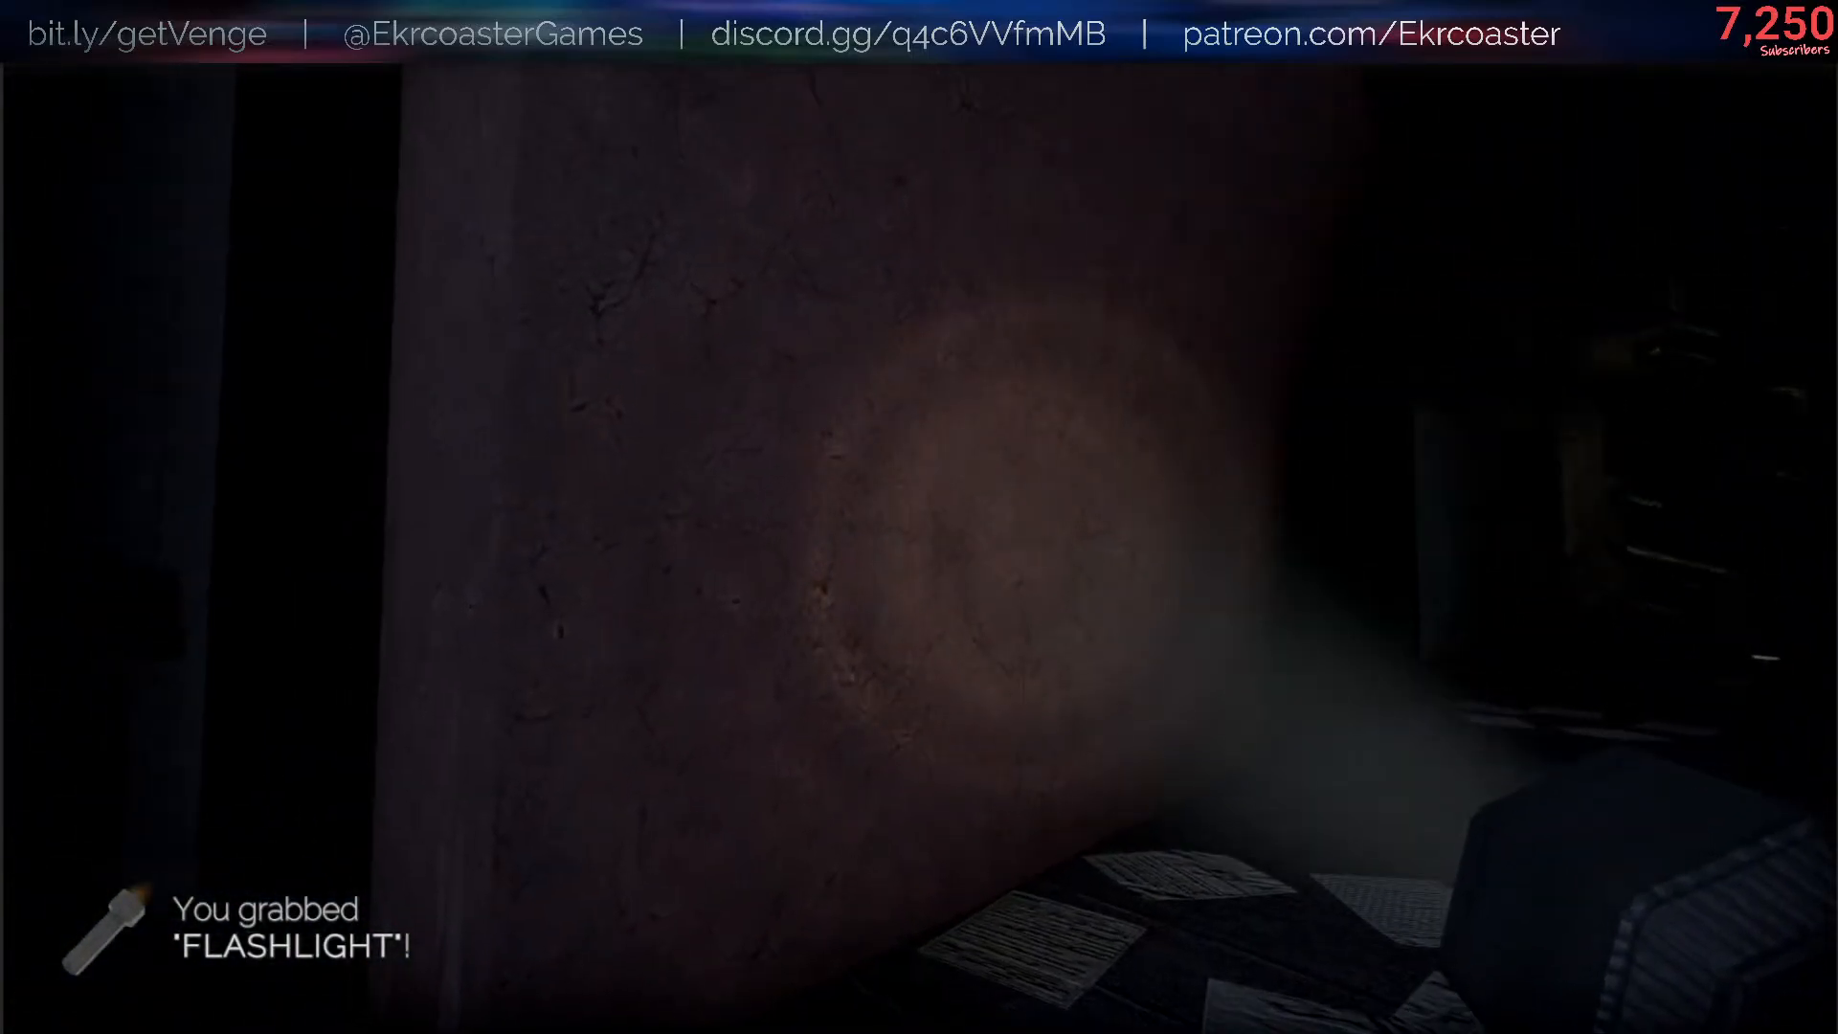
- Switch between the regular and glow flashlights, ending on the glow flashlight, and walk back into the hall
scroll(919, 517, up, 1)
scroll(920, 517, down, 1)
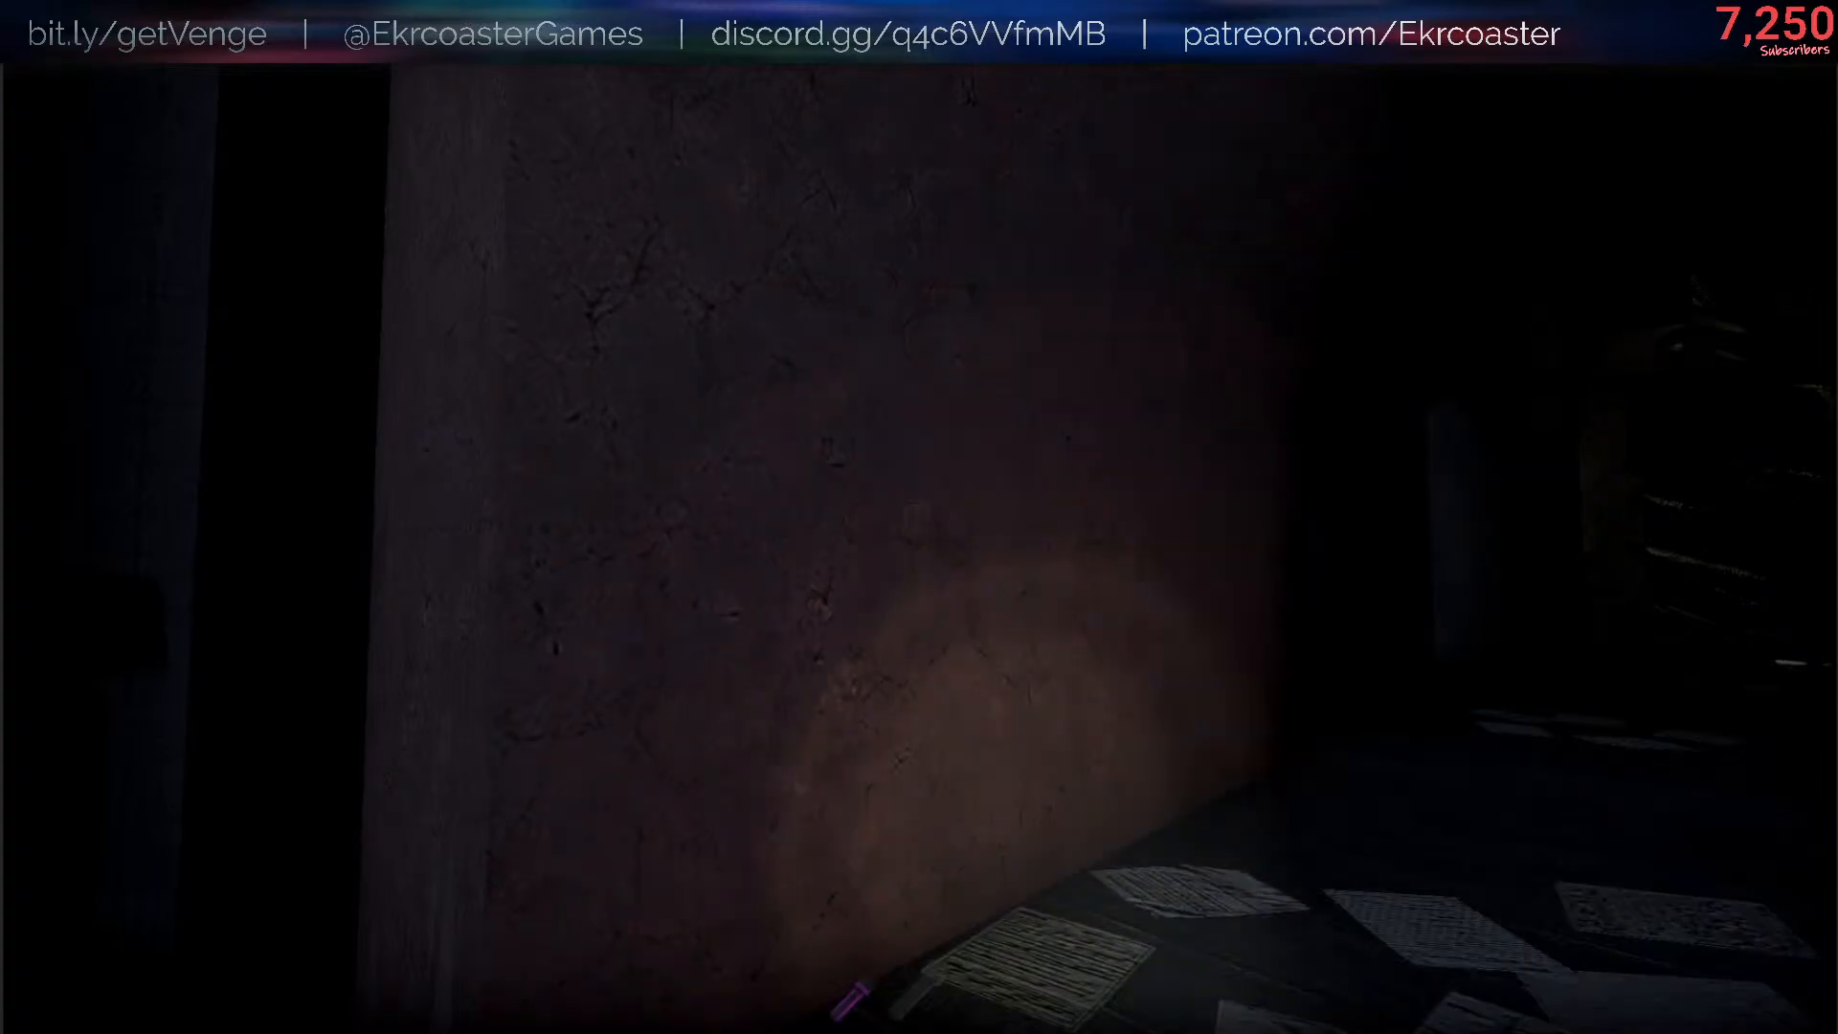
scroll(919, 517, up, 1)
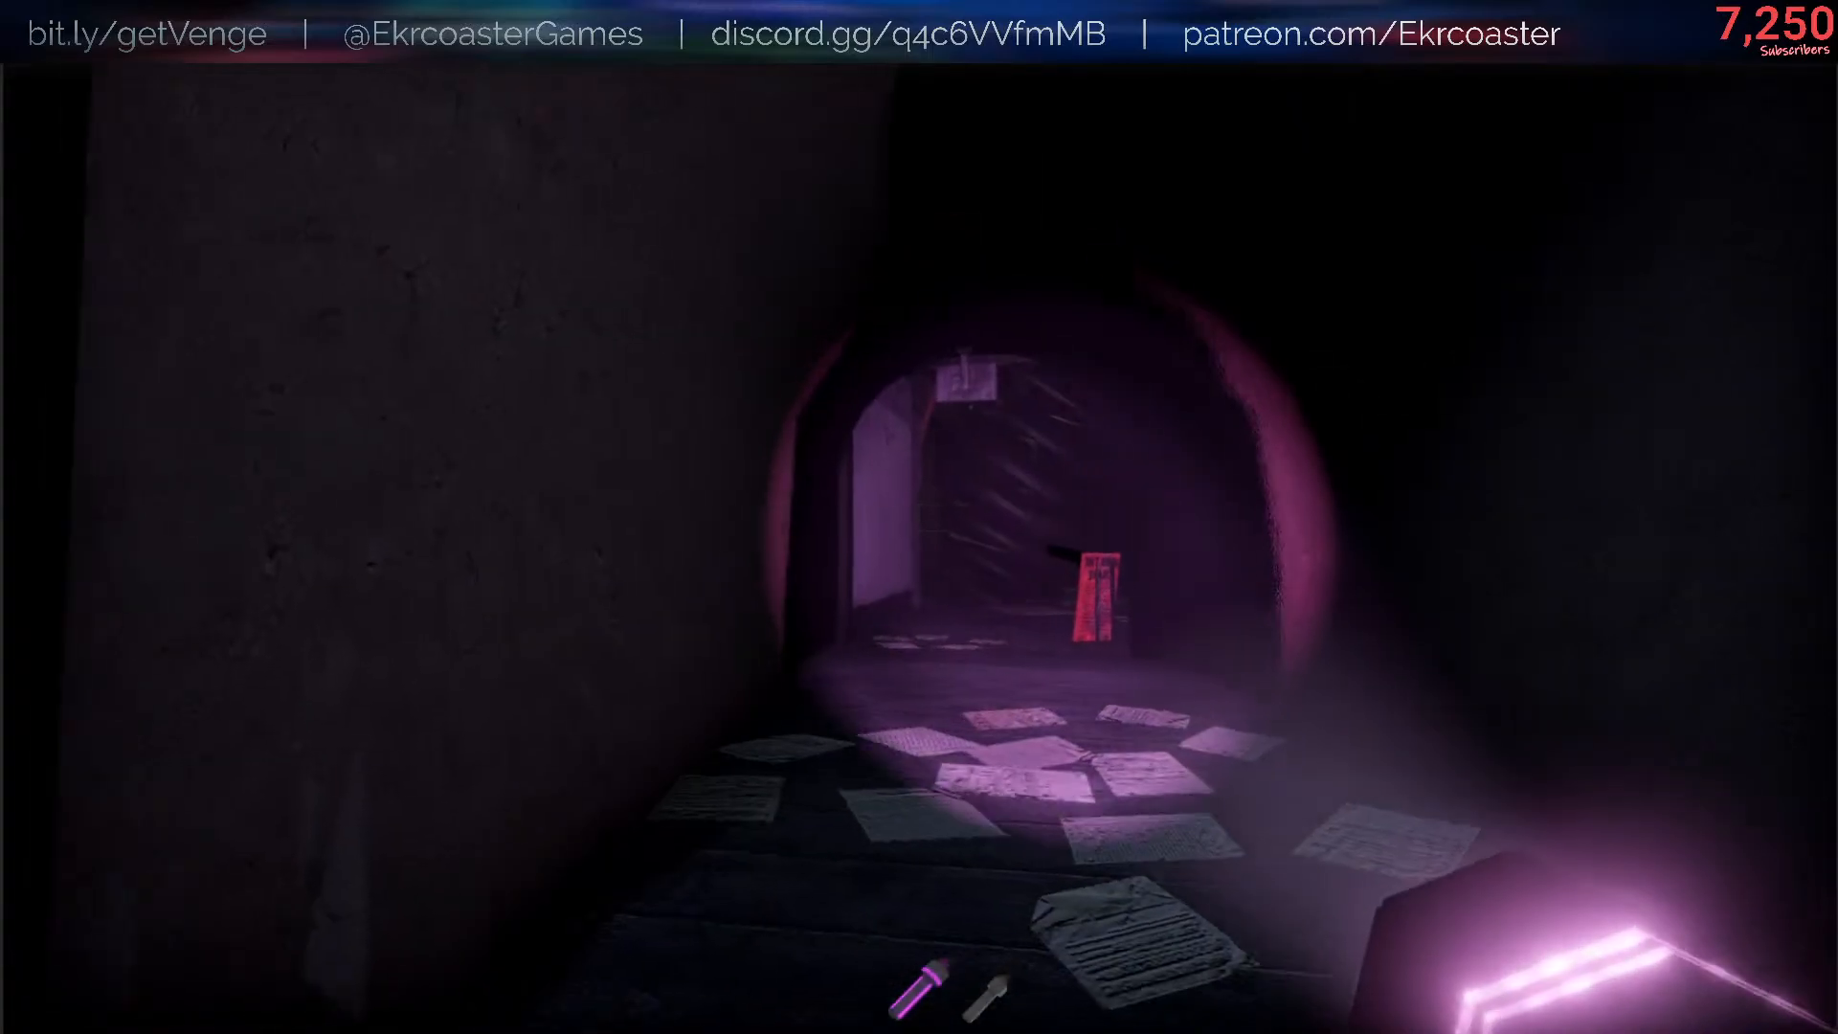
key(w)
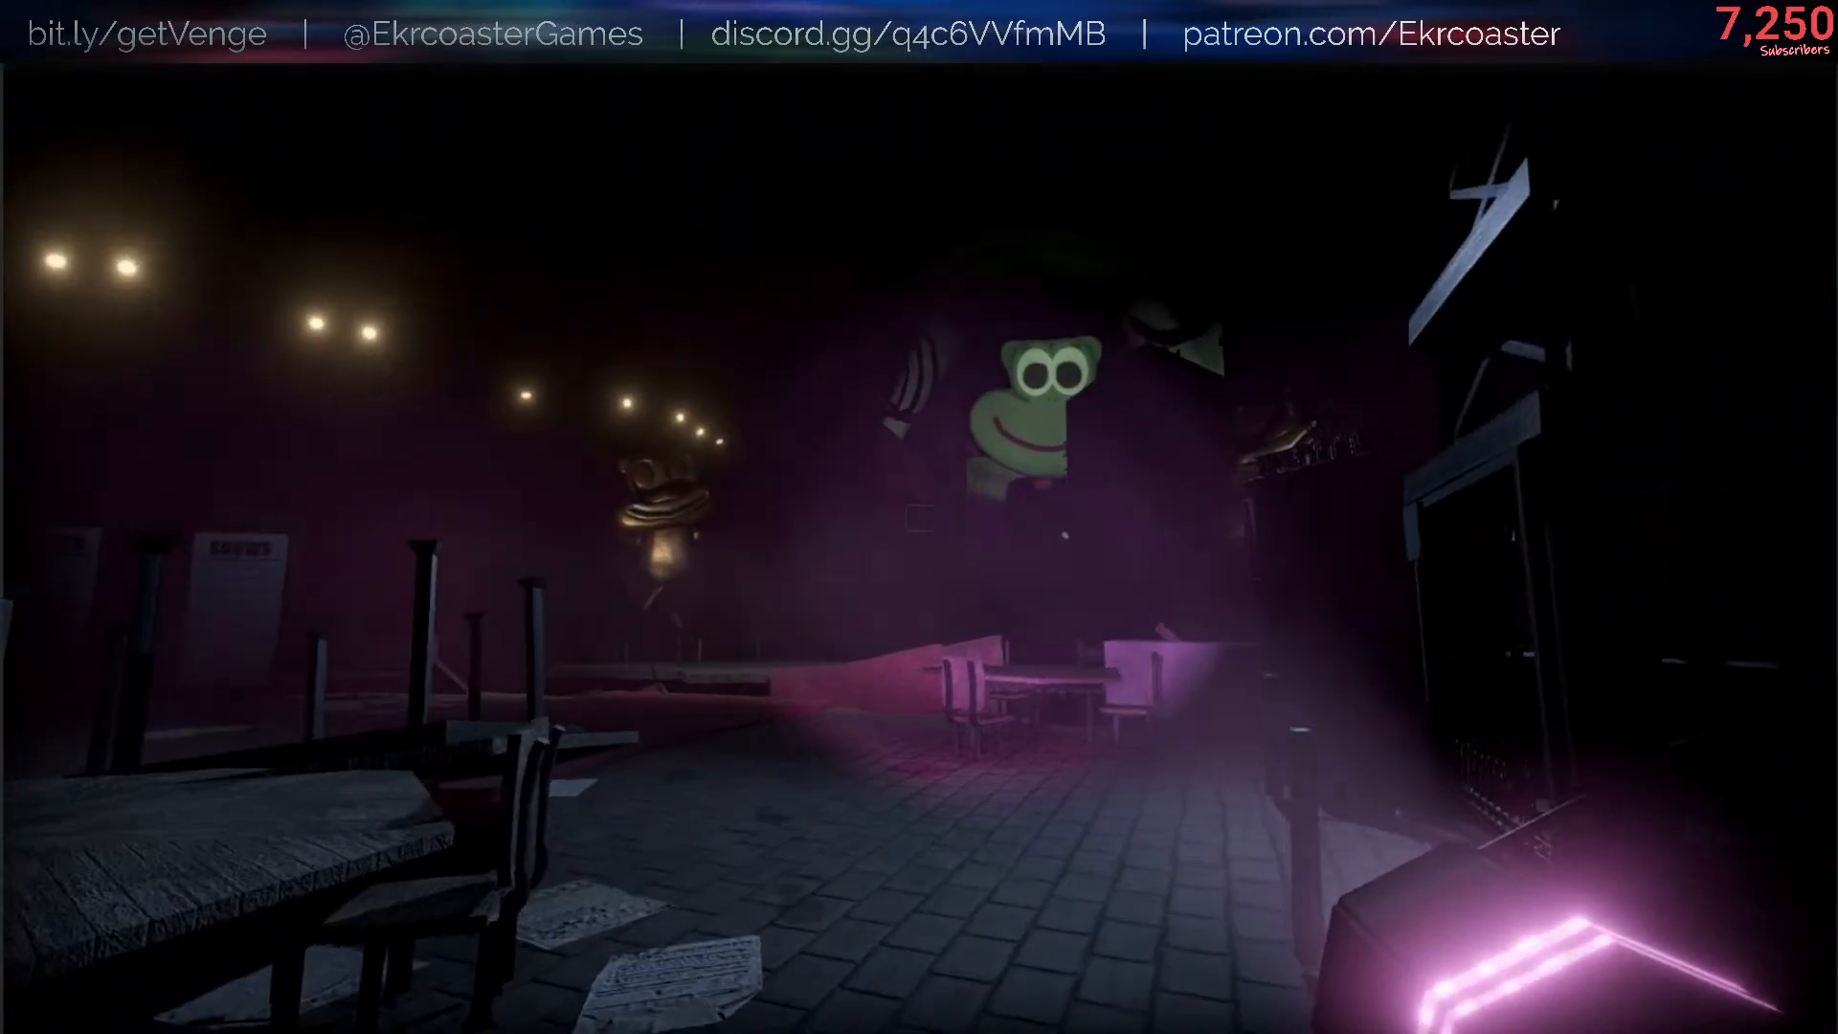
- Rerun /give GLOW_FLASHLIGHT in the console to get a second glow flashlight
key(slash)
key(Up)
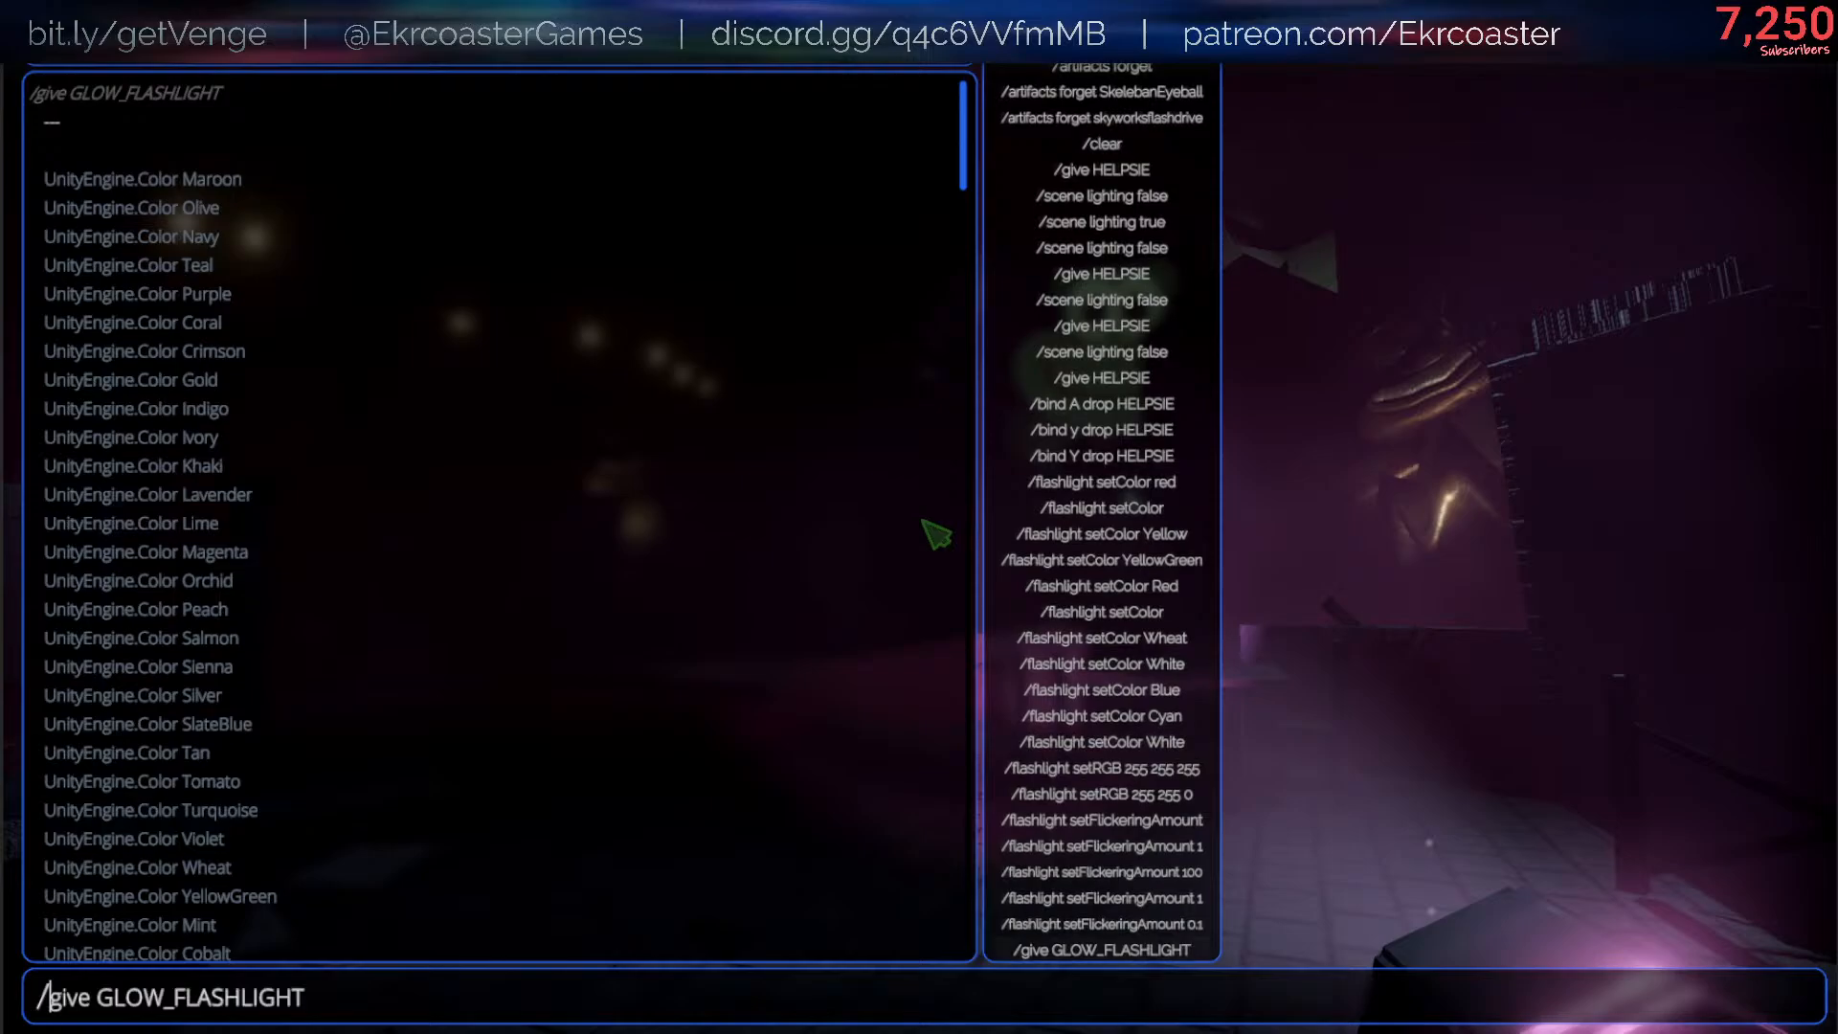
key(Return)
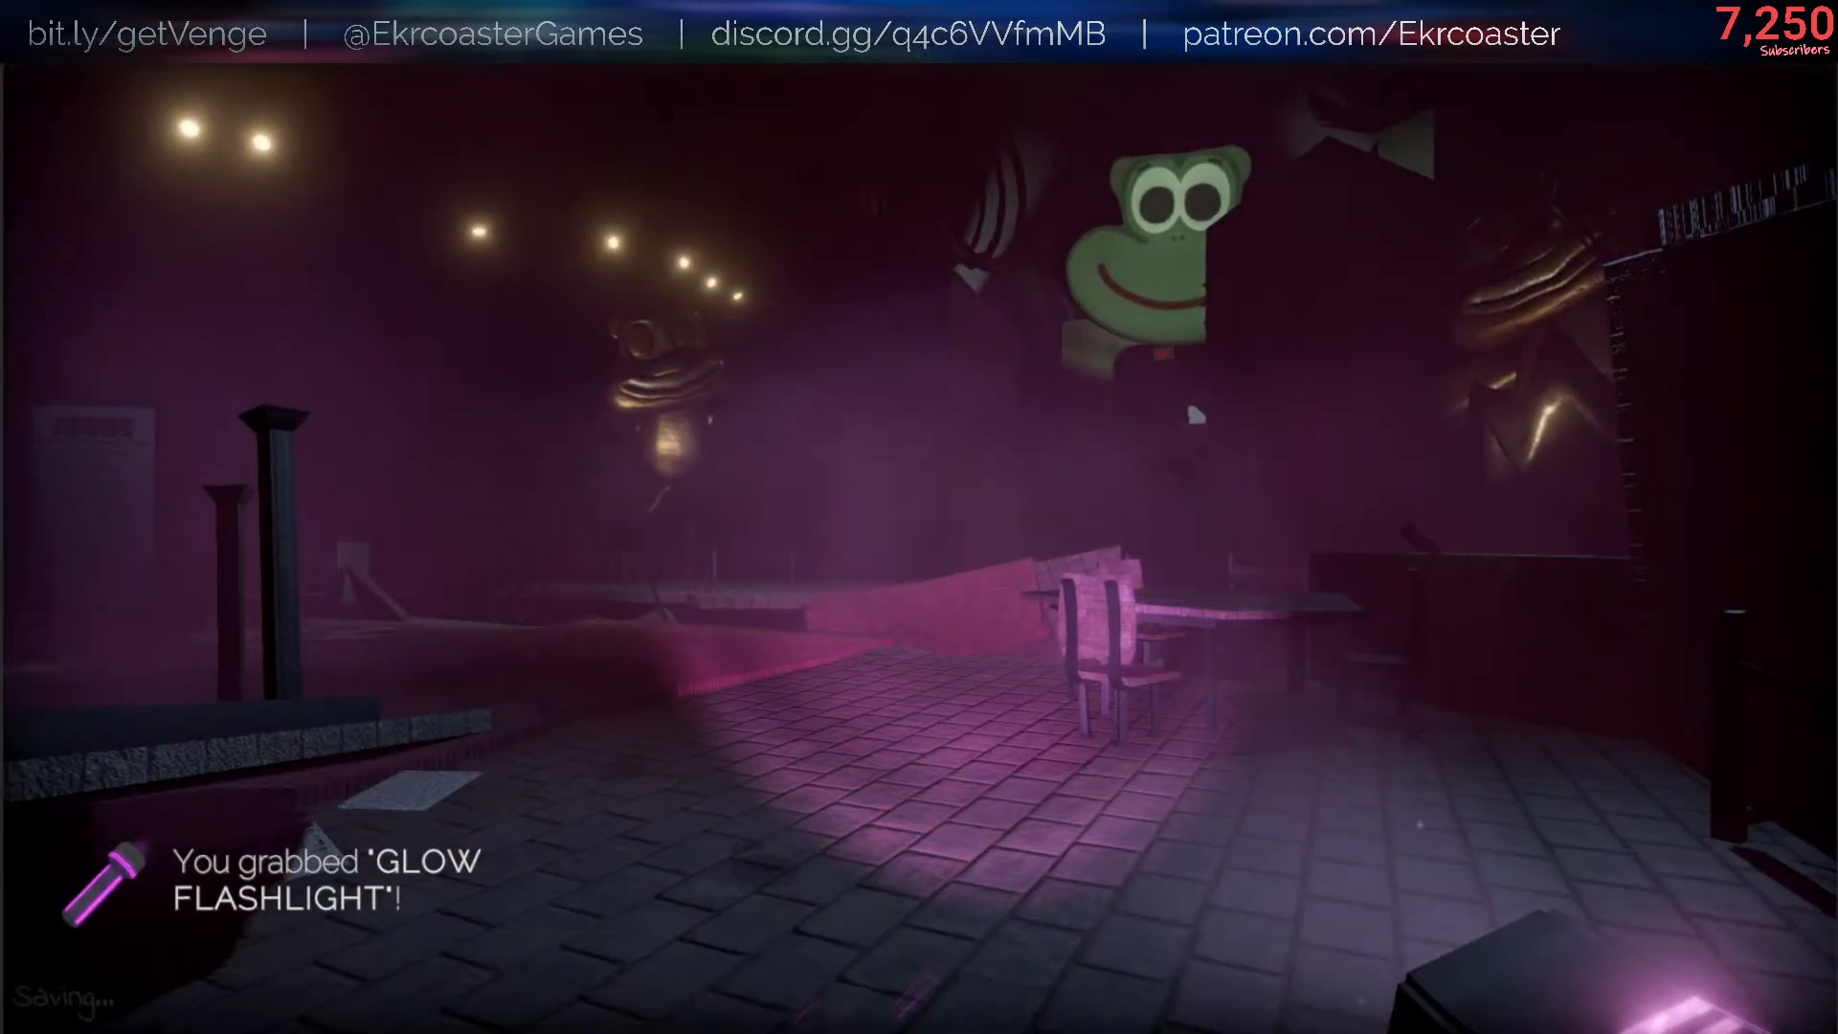
- Throw one glow flashlight into the hall and move around with the remaining one
key(w)
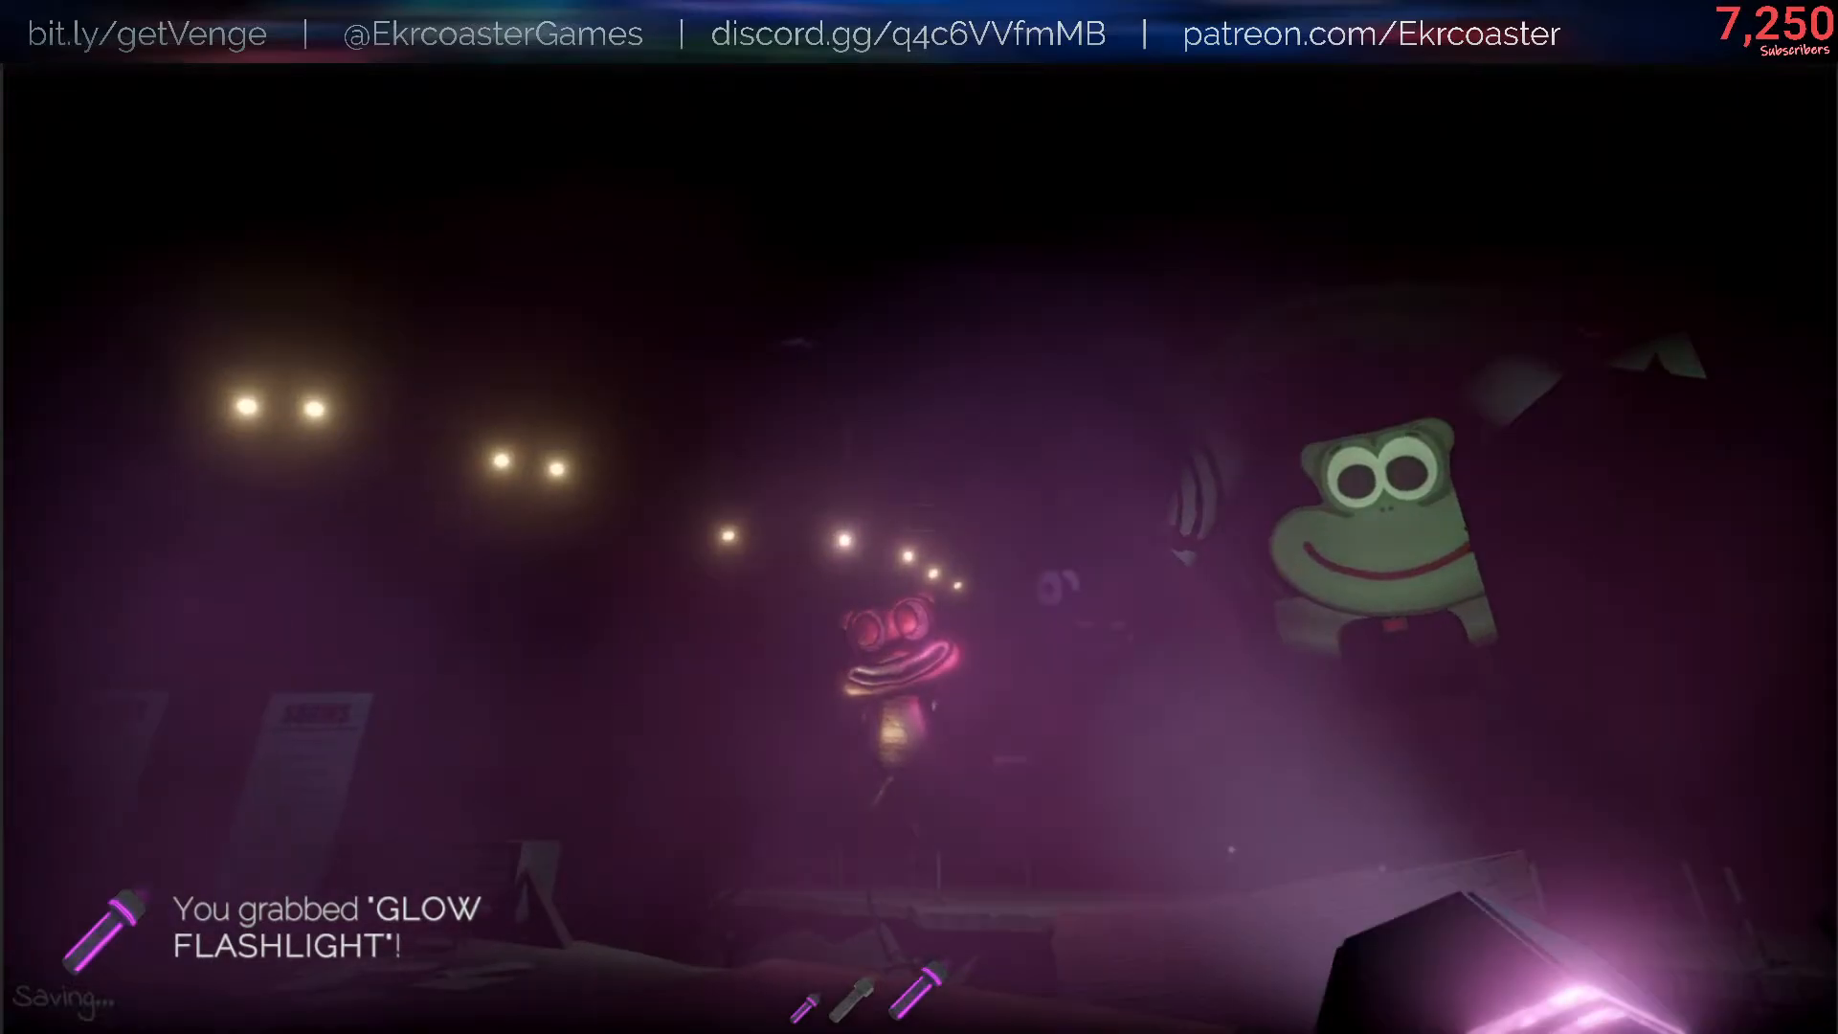
key(q)
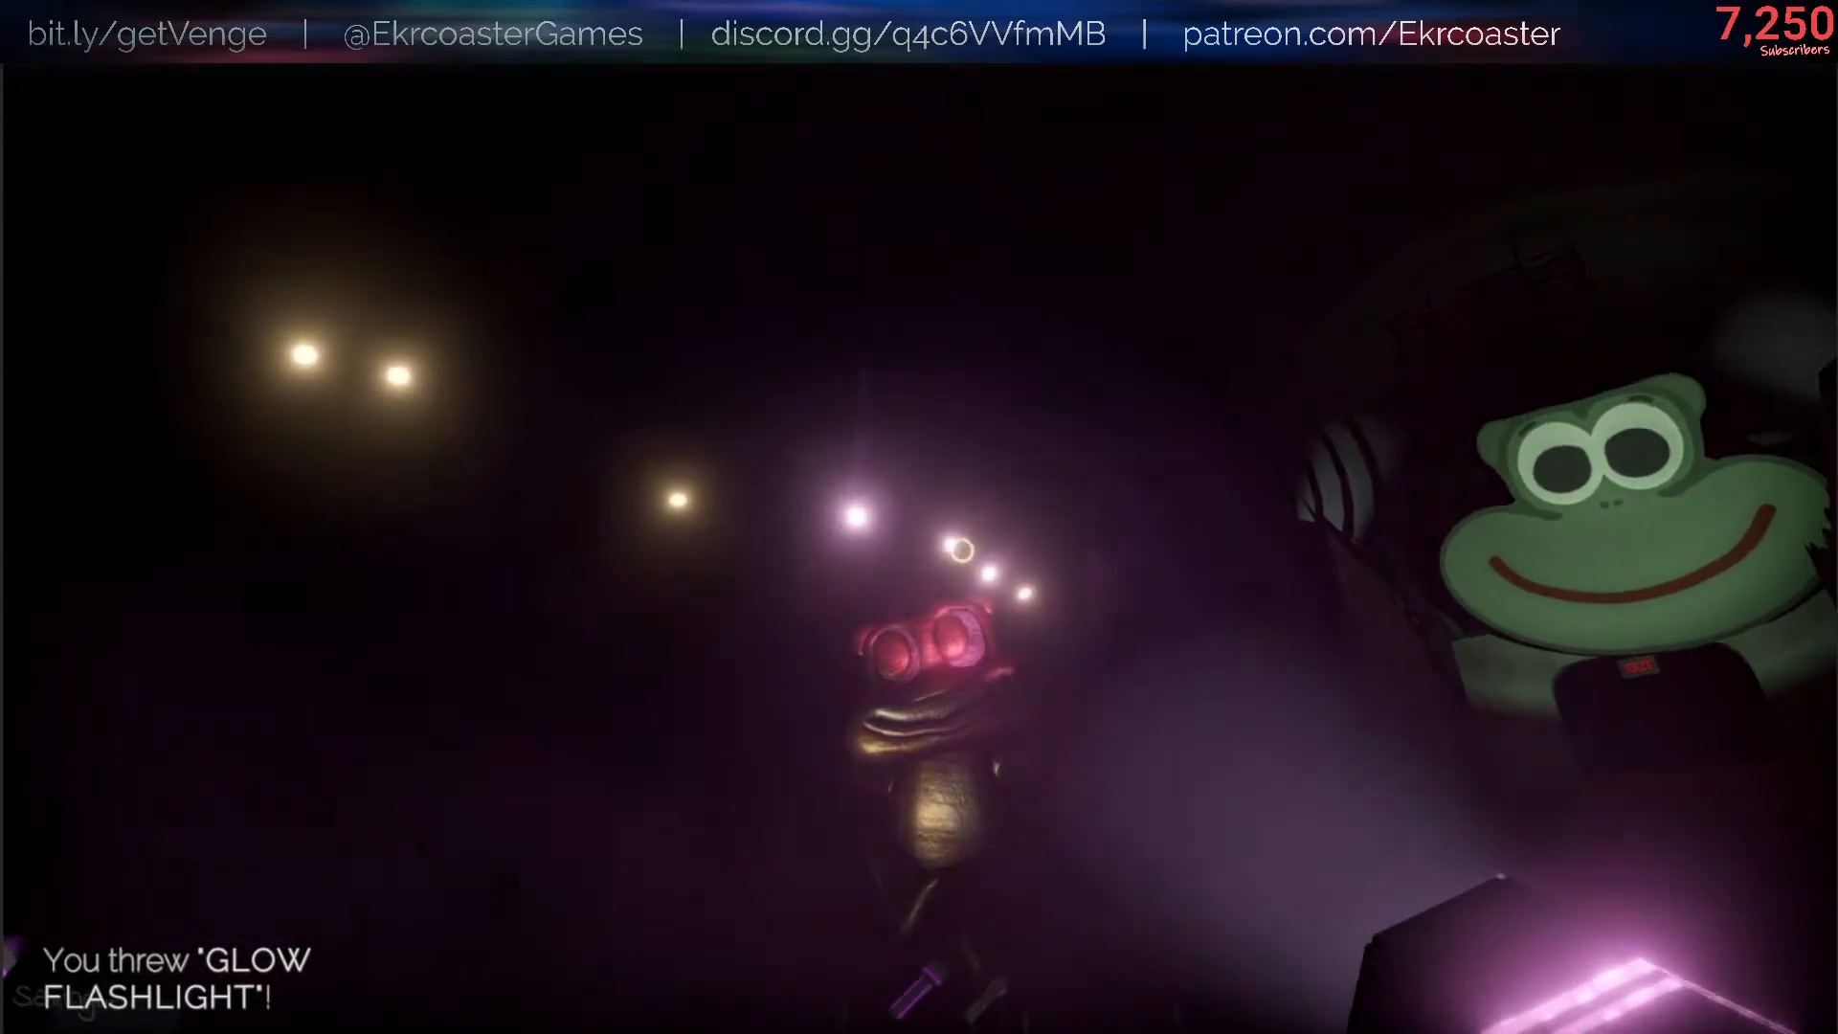
key(s)
key(w)
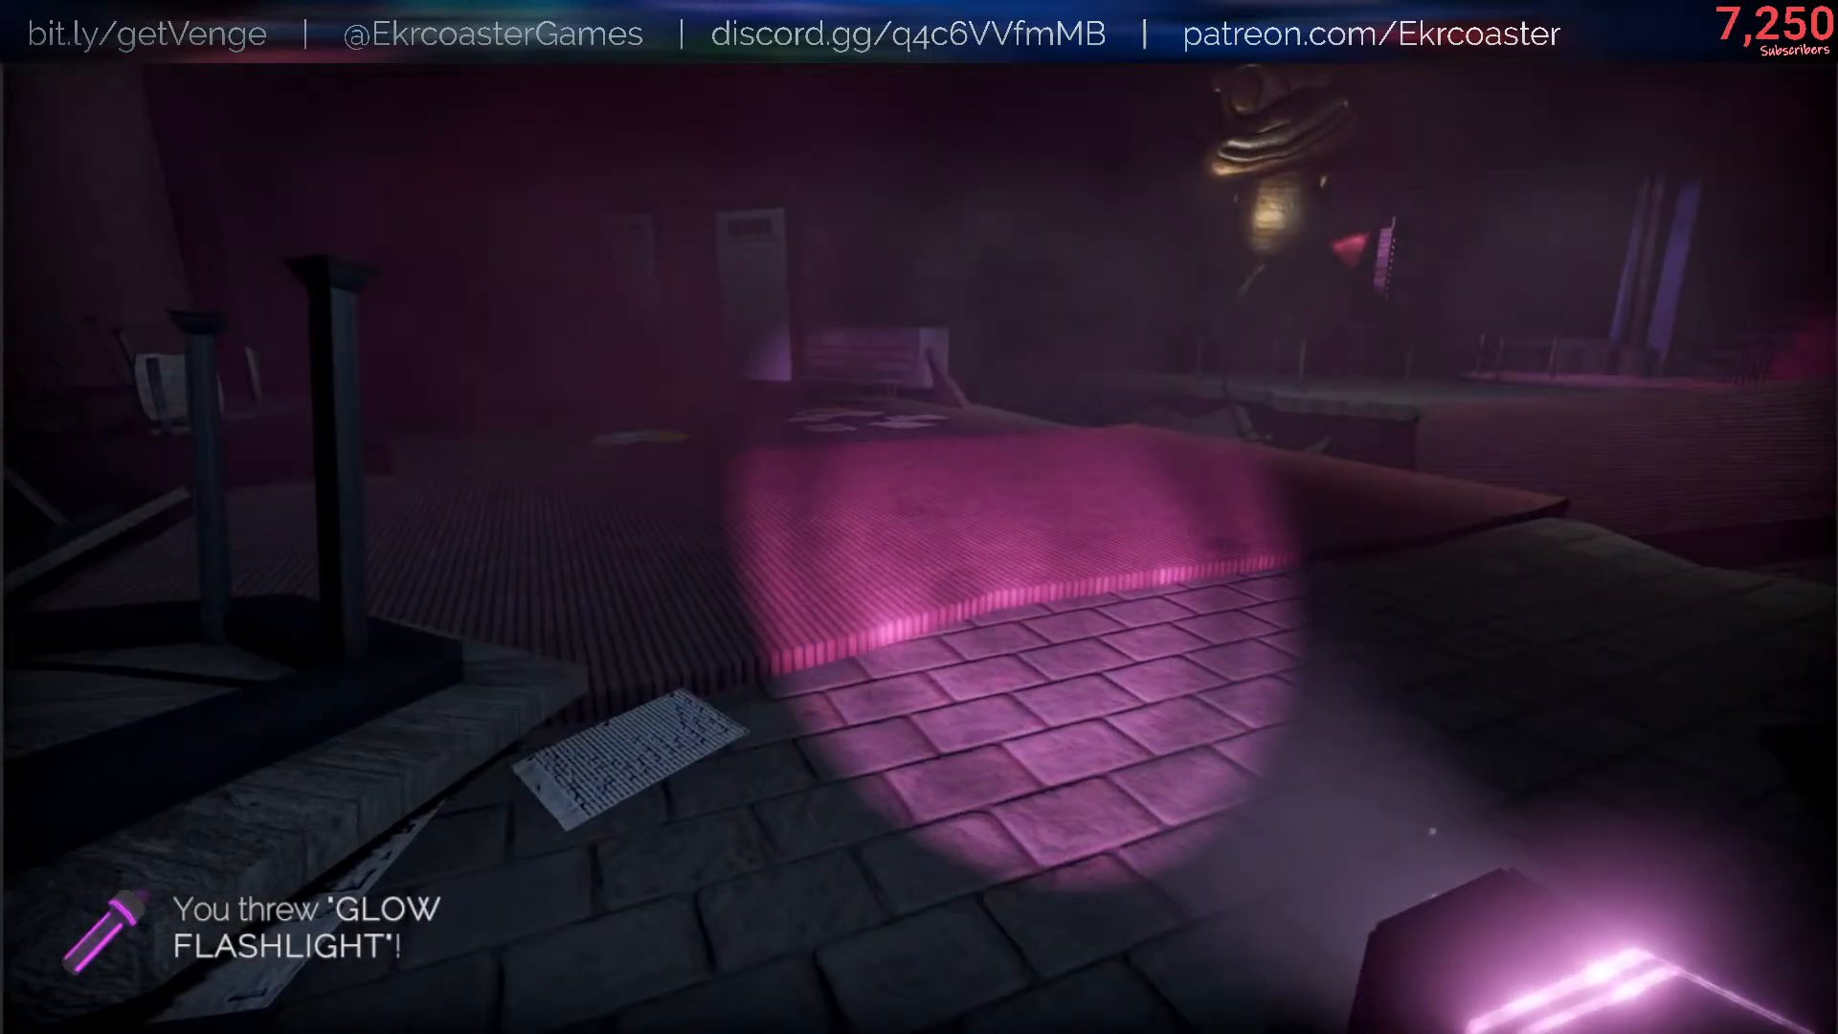
- Run /flashlight setColor Red in the console, return to the game and toggle the glow flashlight
key(slash)
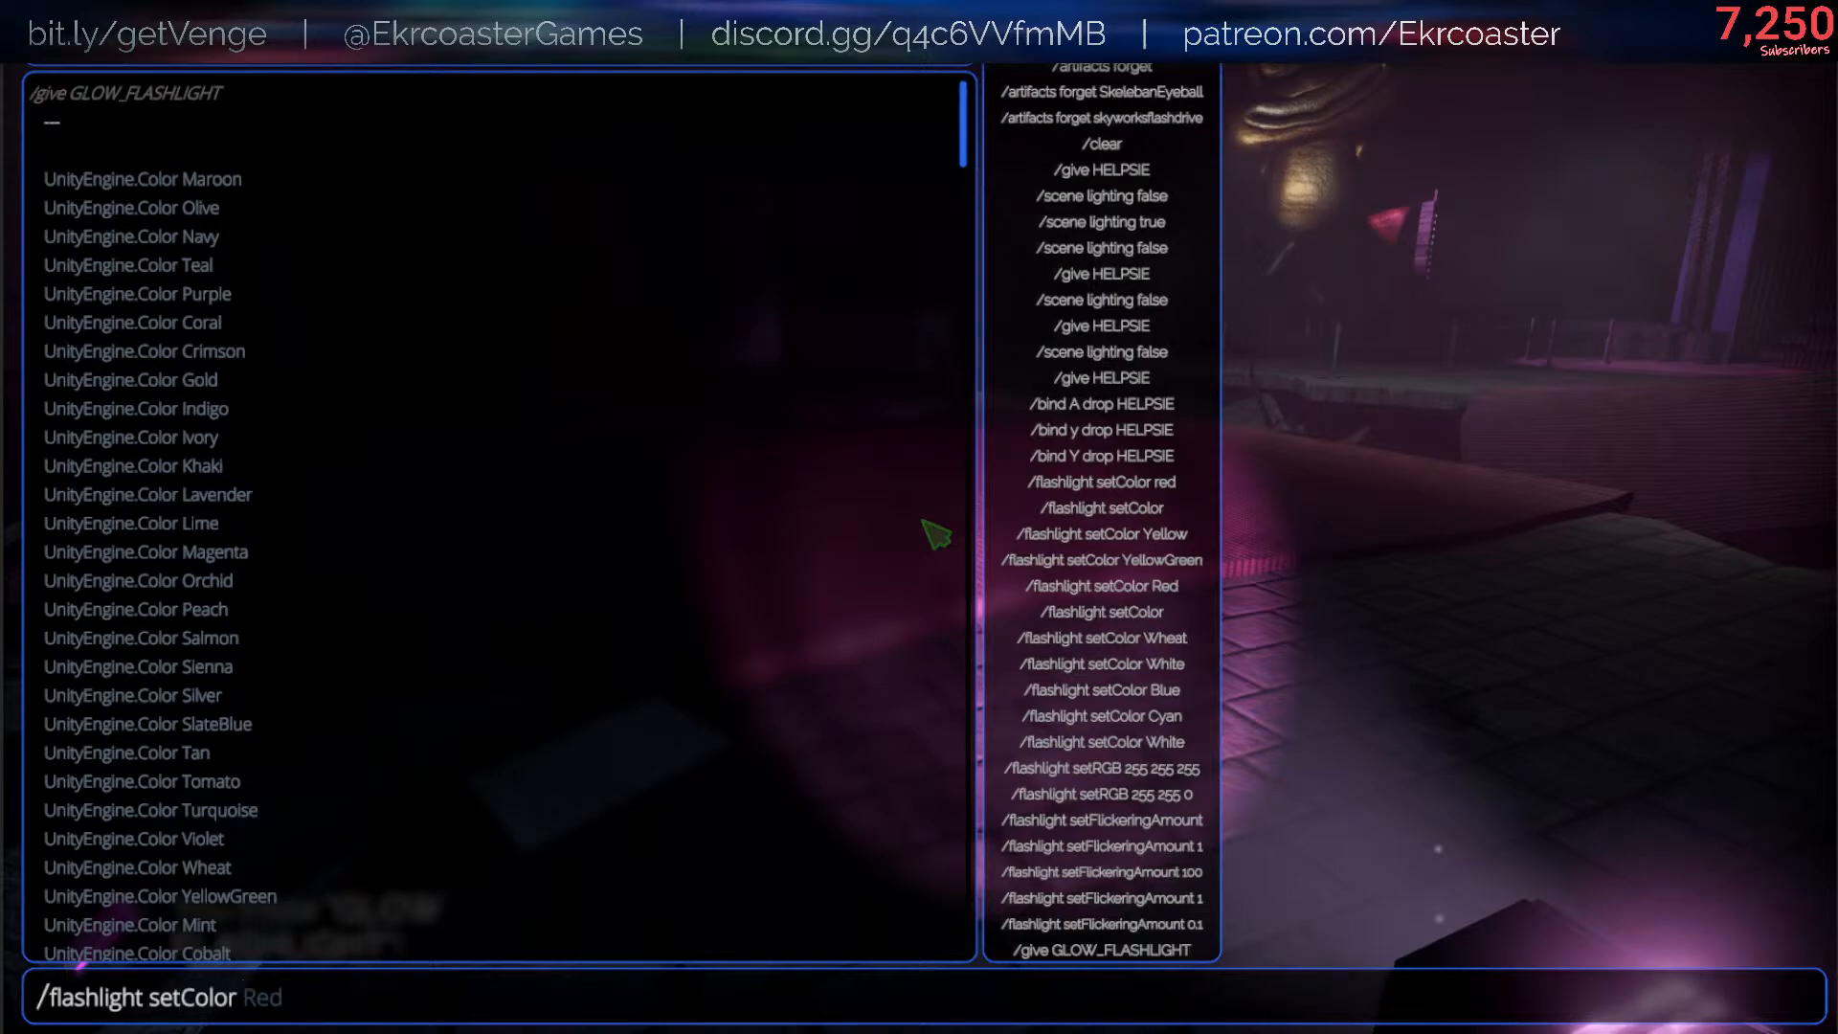
key(Tab)
key(Return)
key(Escape)
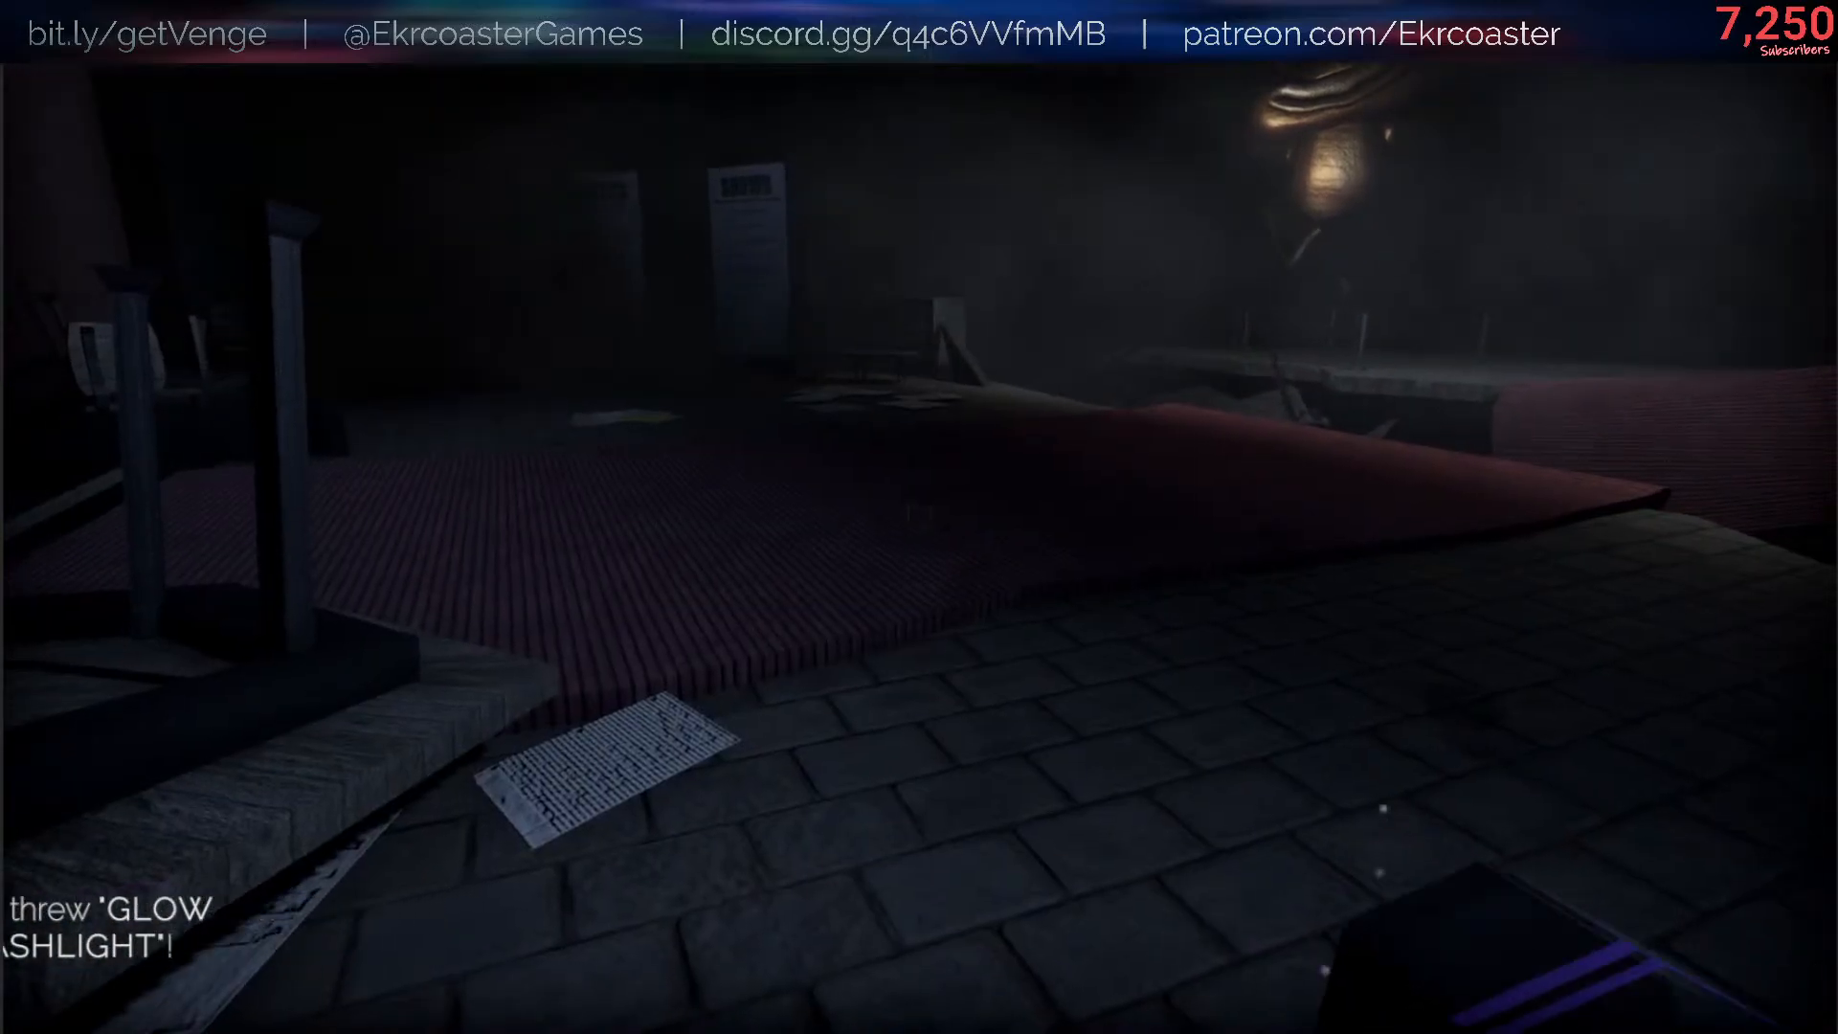
key(f)
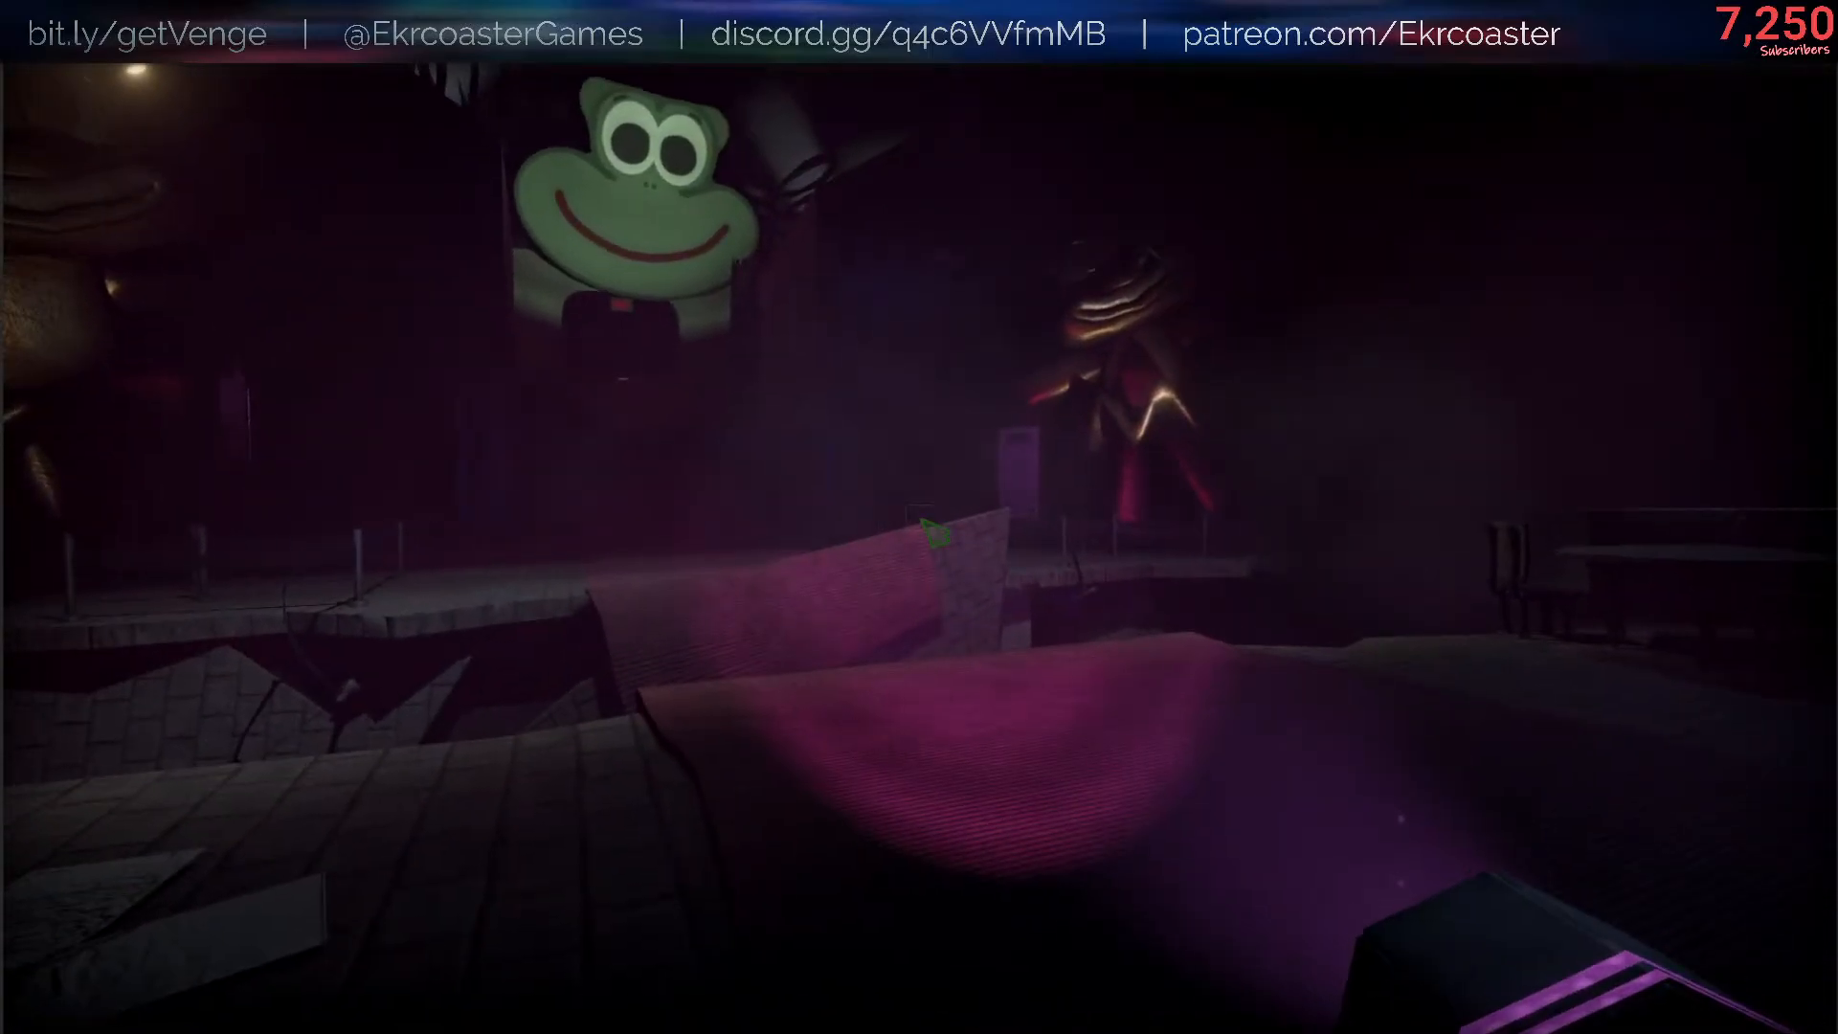
- Recall an earlier command from the console history and run it
key(slash)
key(Up)
key(Up)
key(Return)
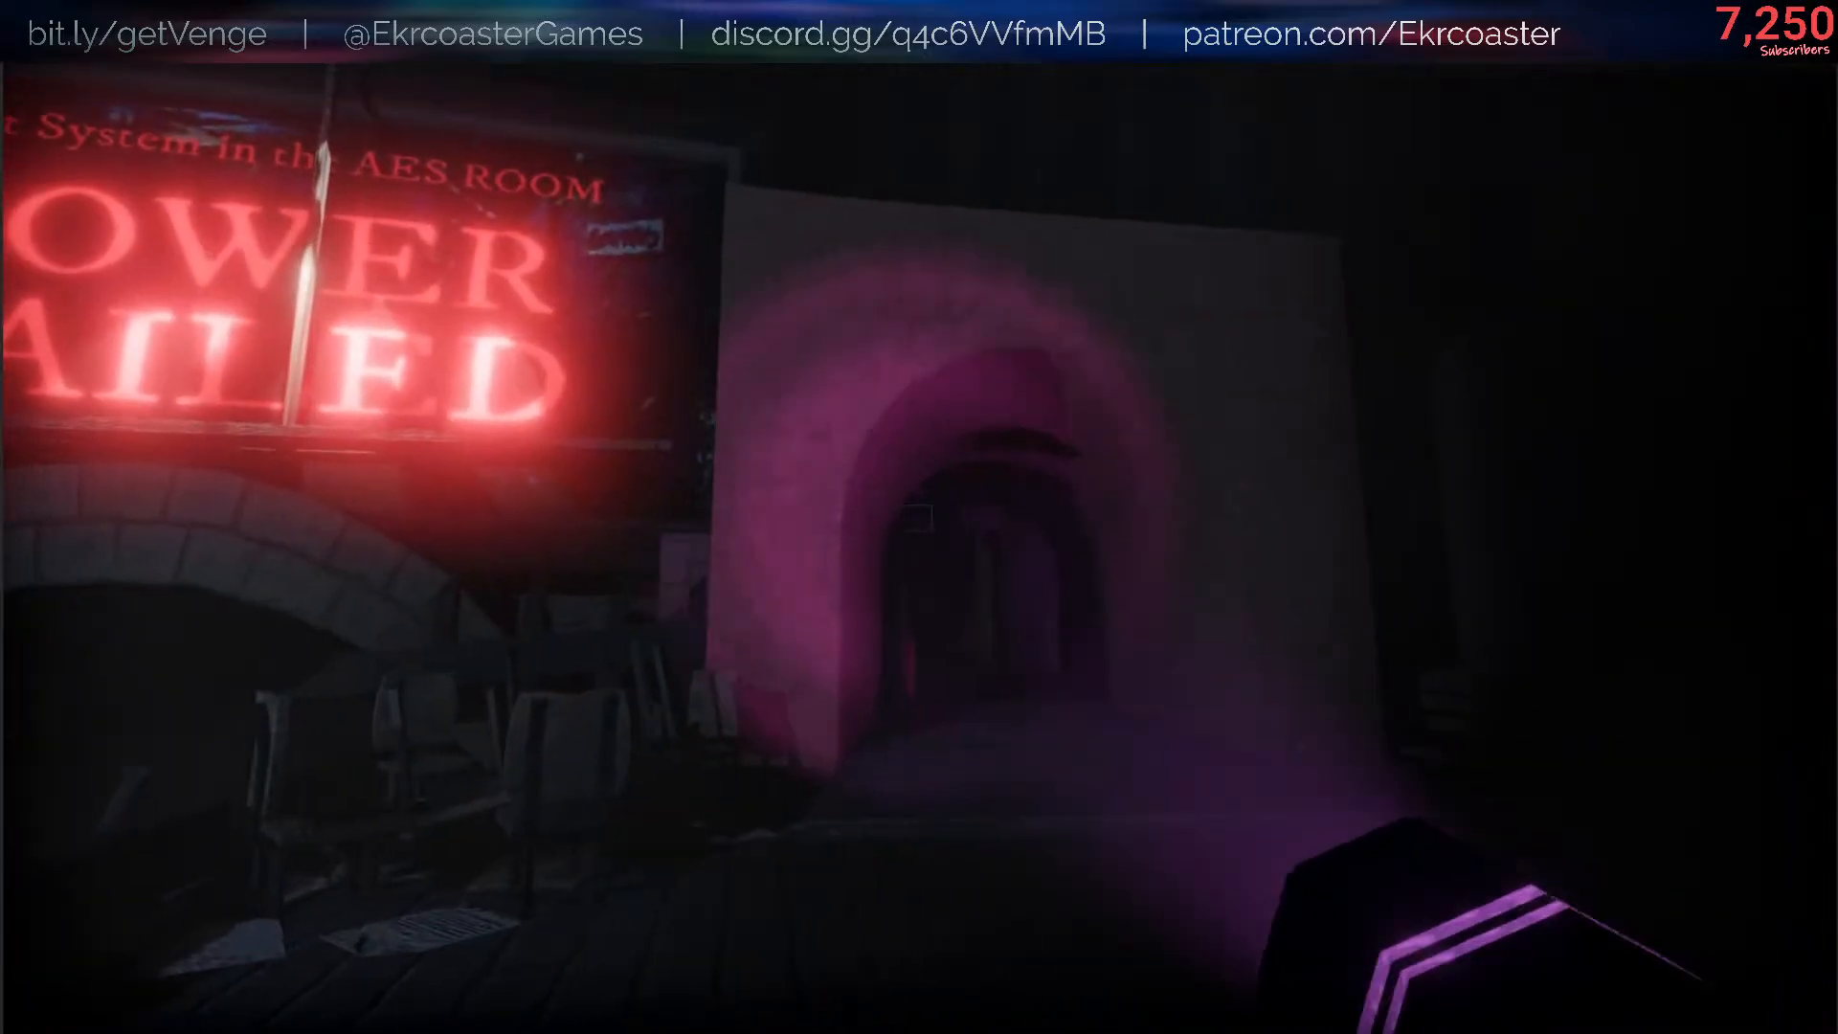
- Walk through the archway into the dark room and back to the hall to examine the glow flashlight's beam
key(w)
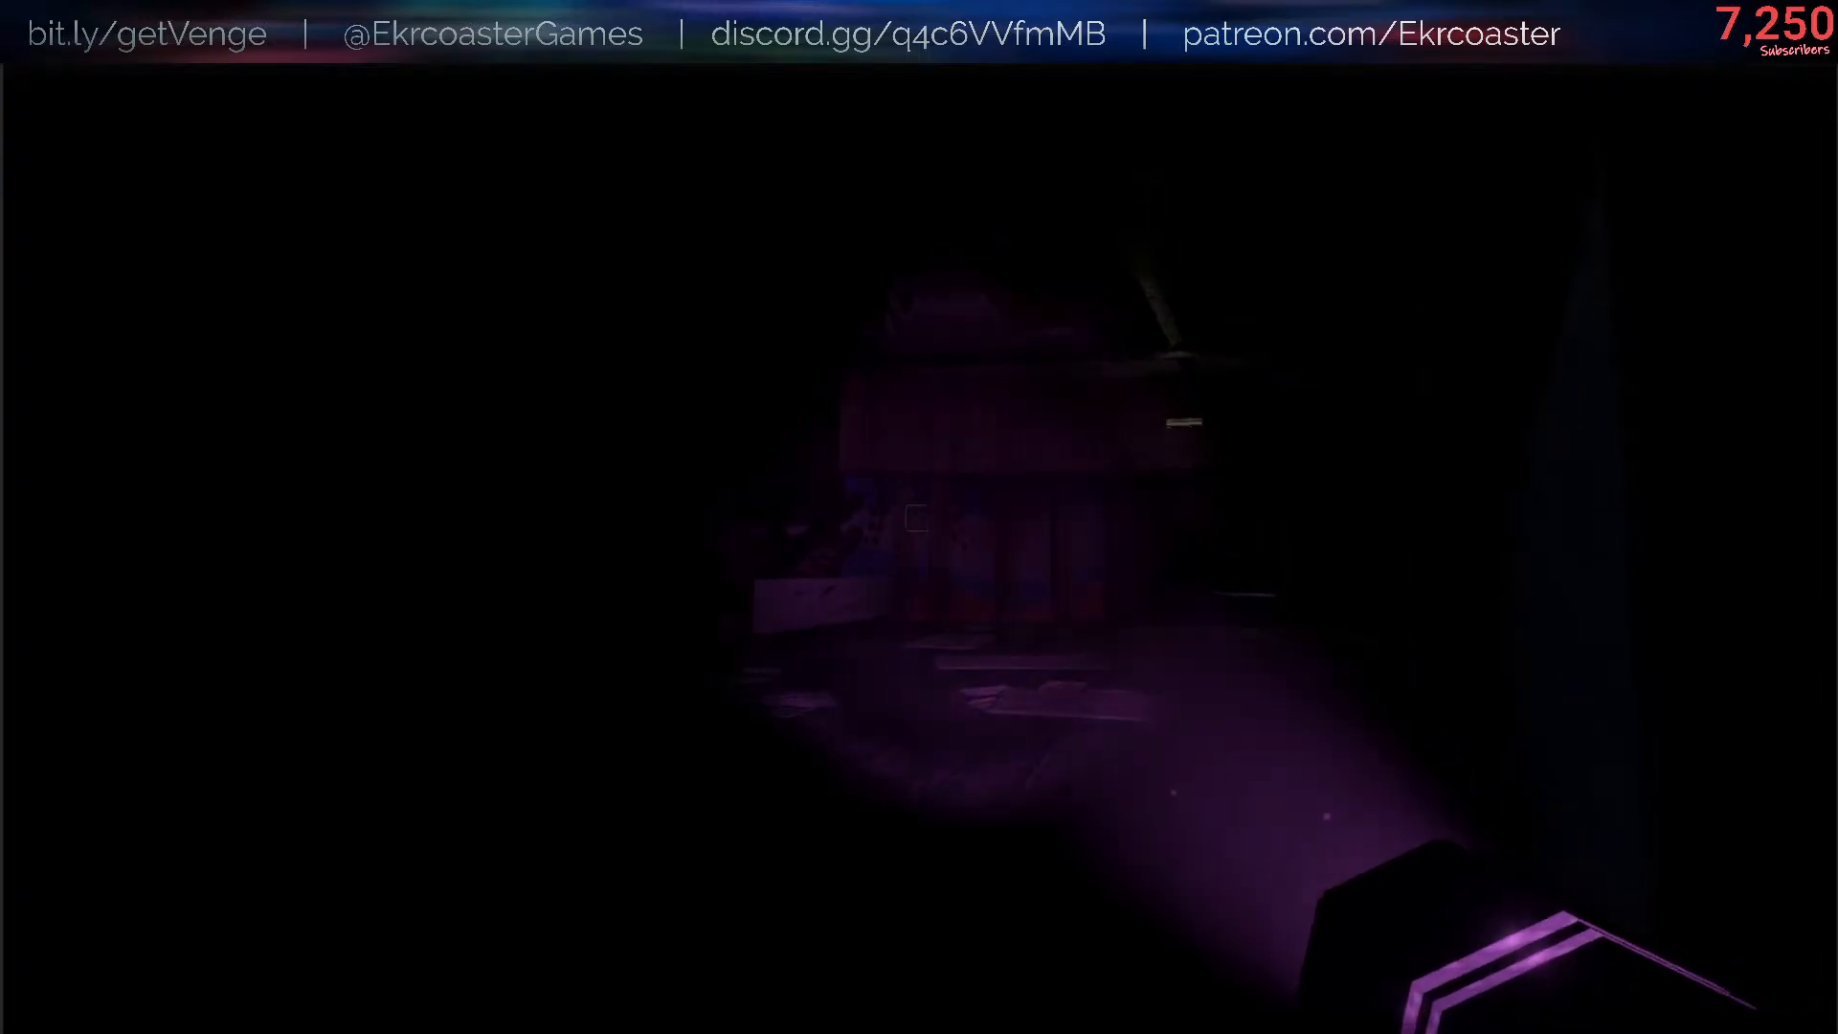
key(w)
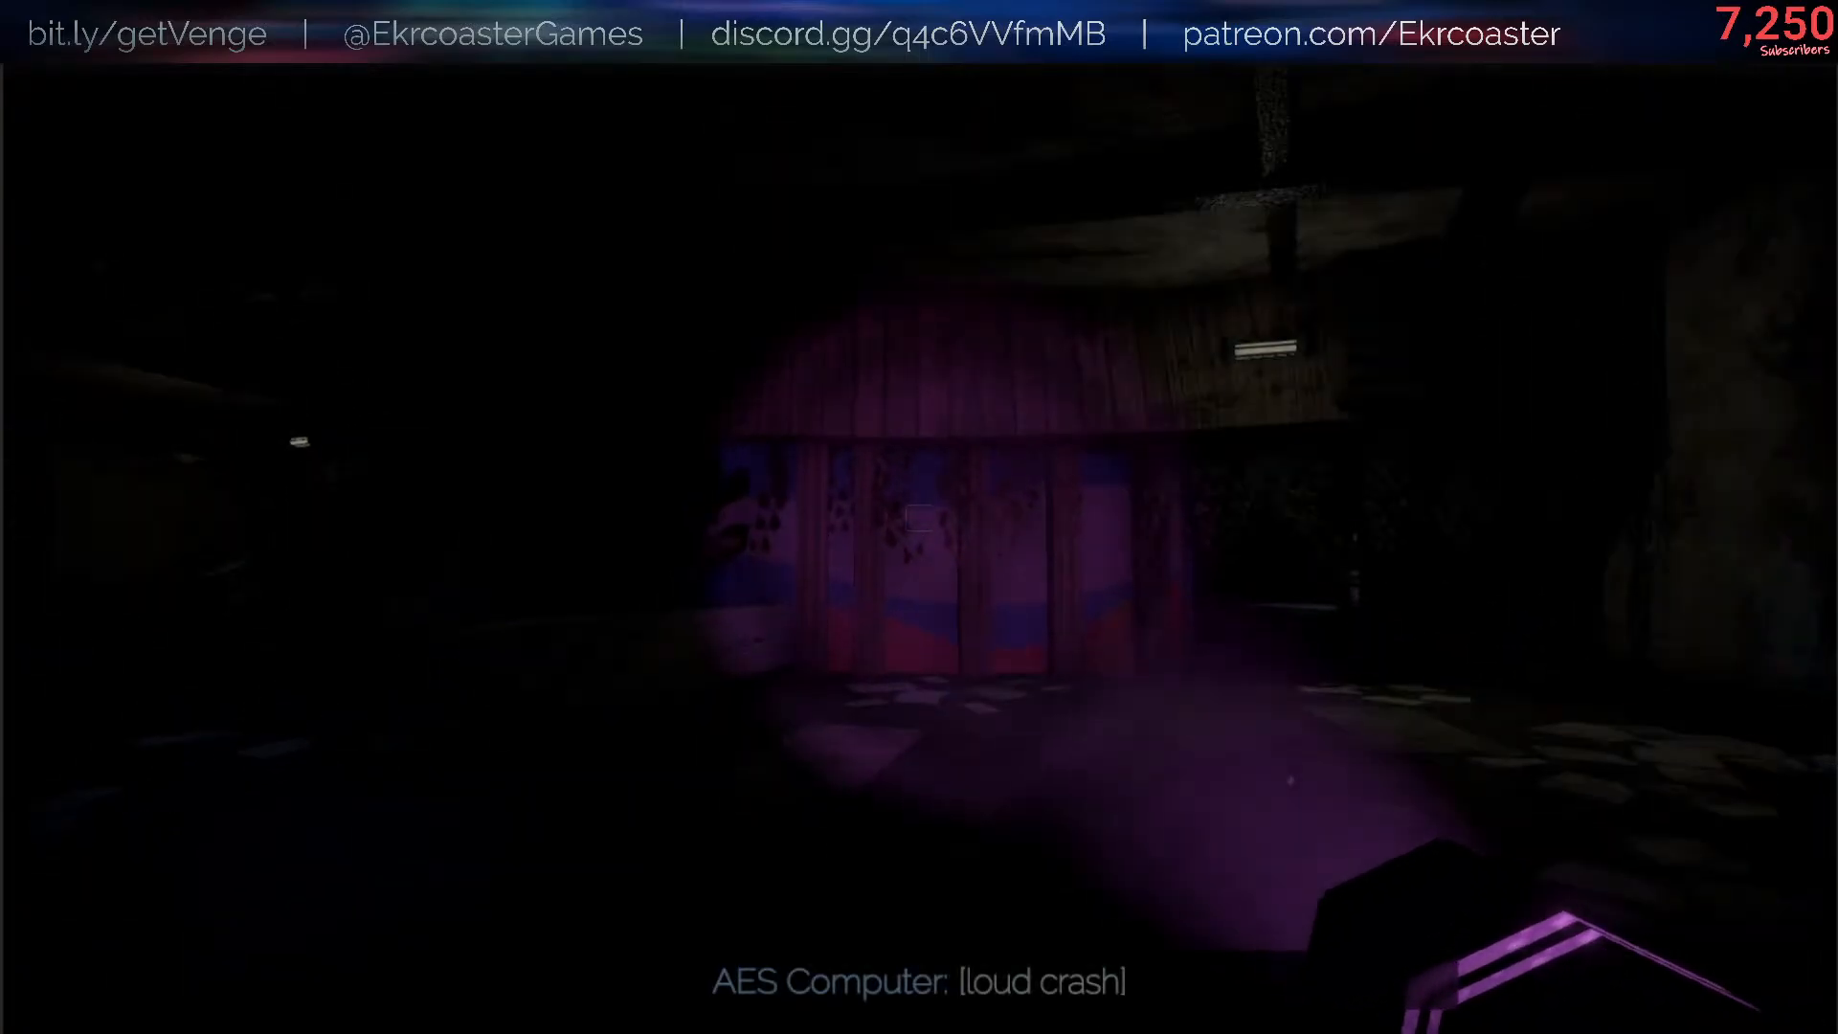
key(w)
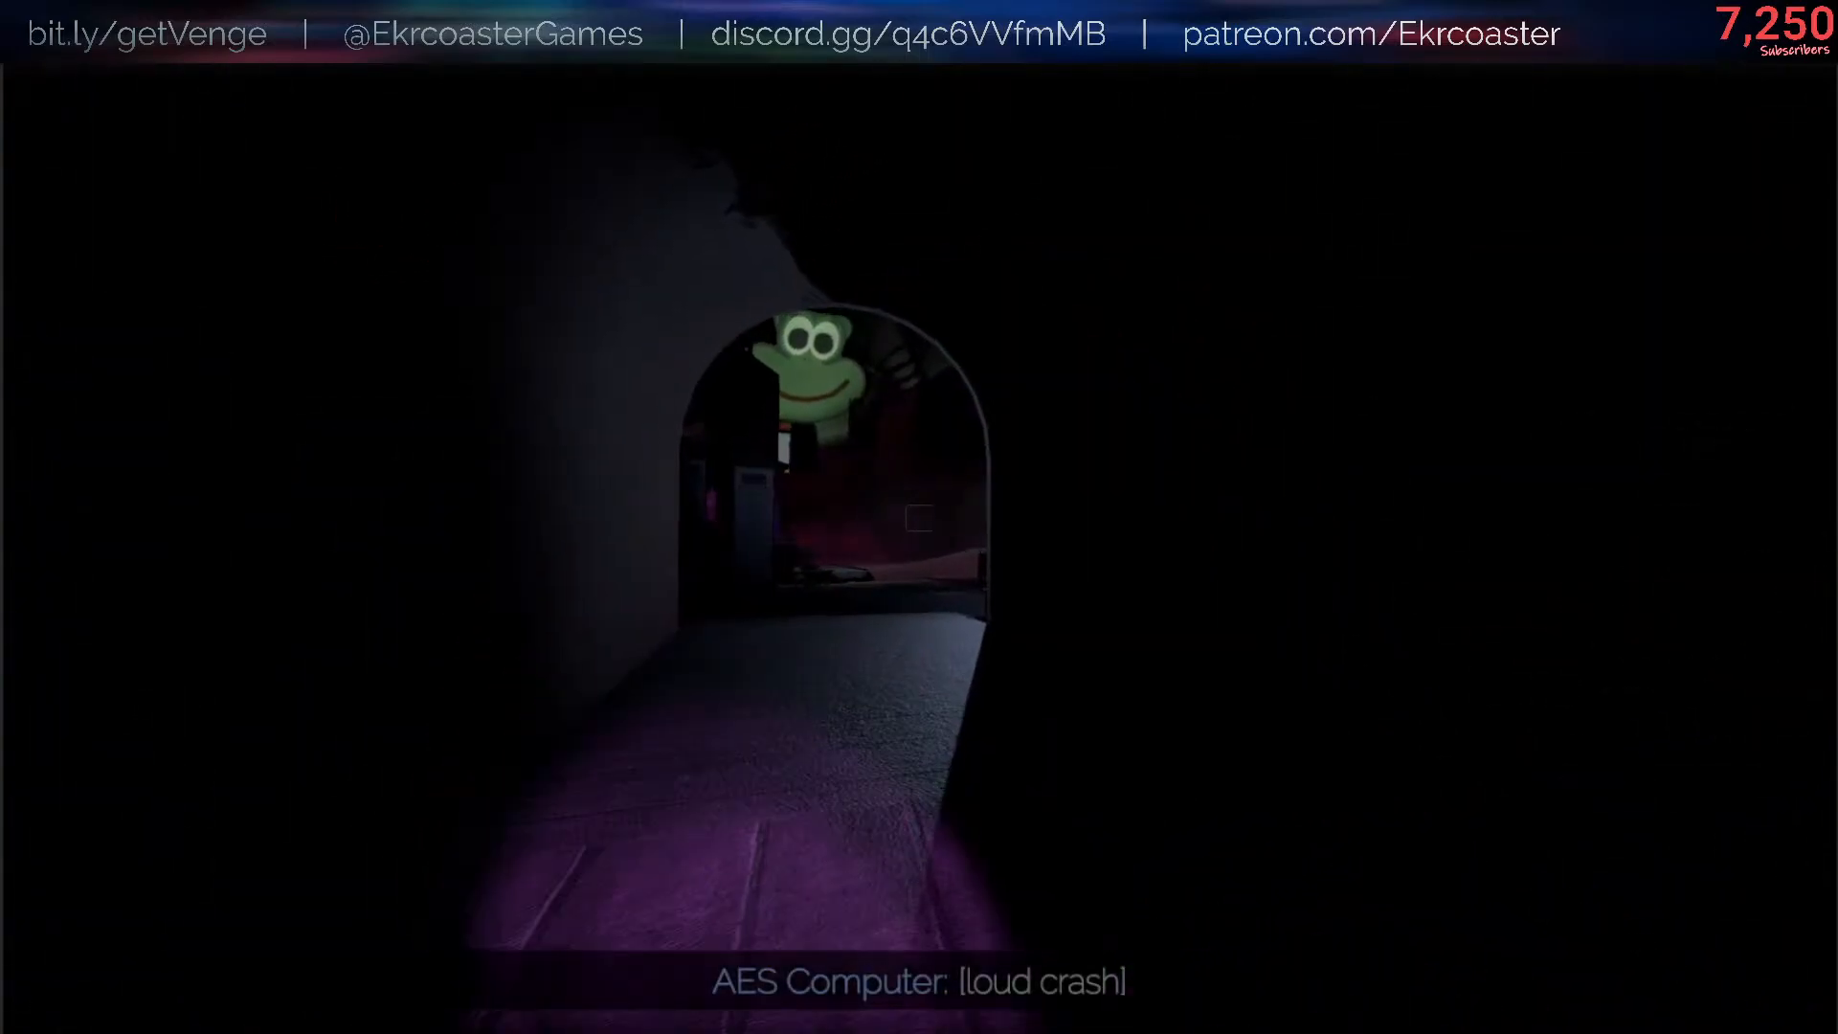
key(w)
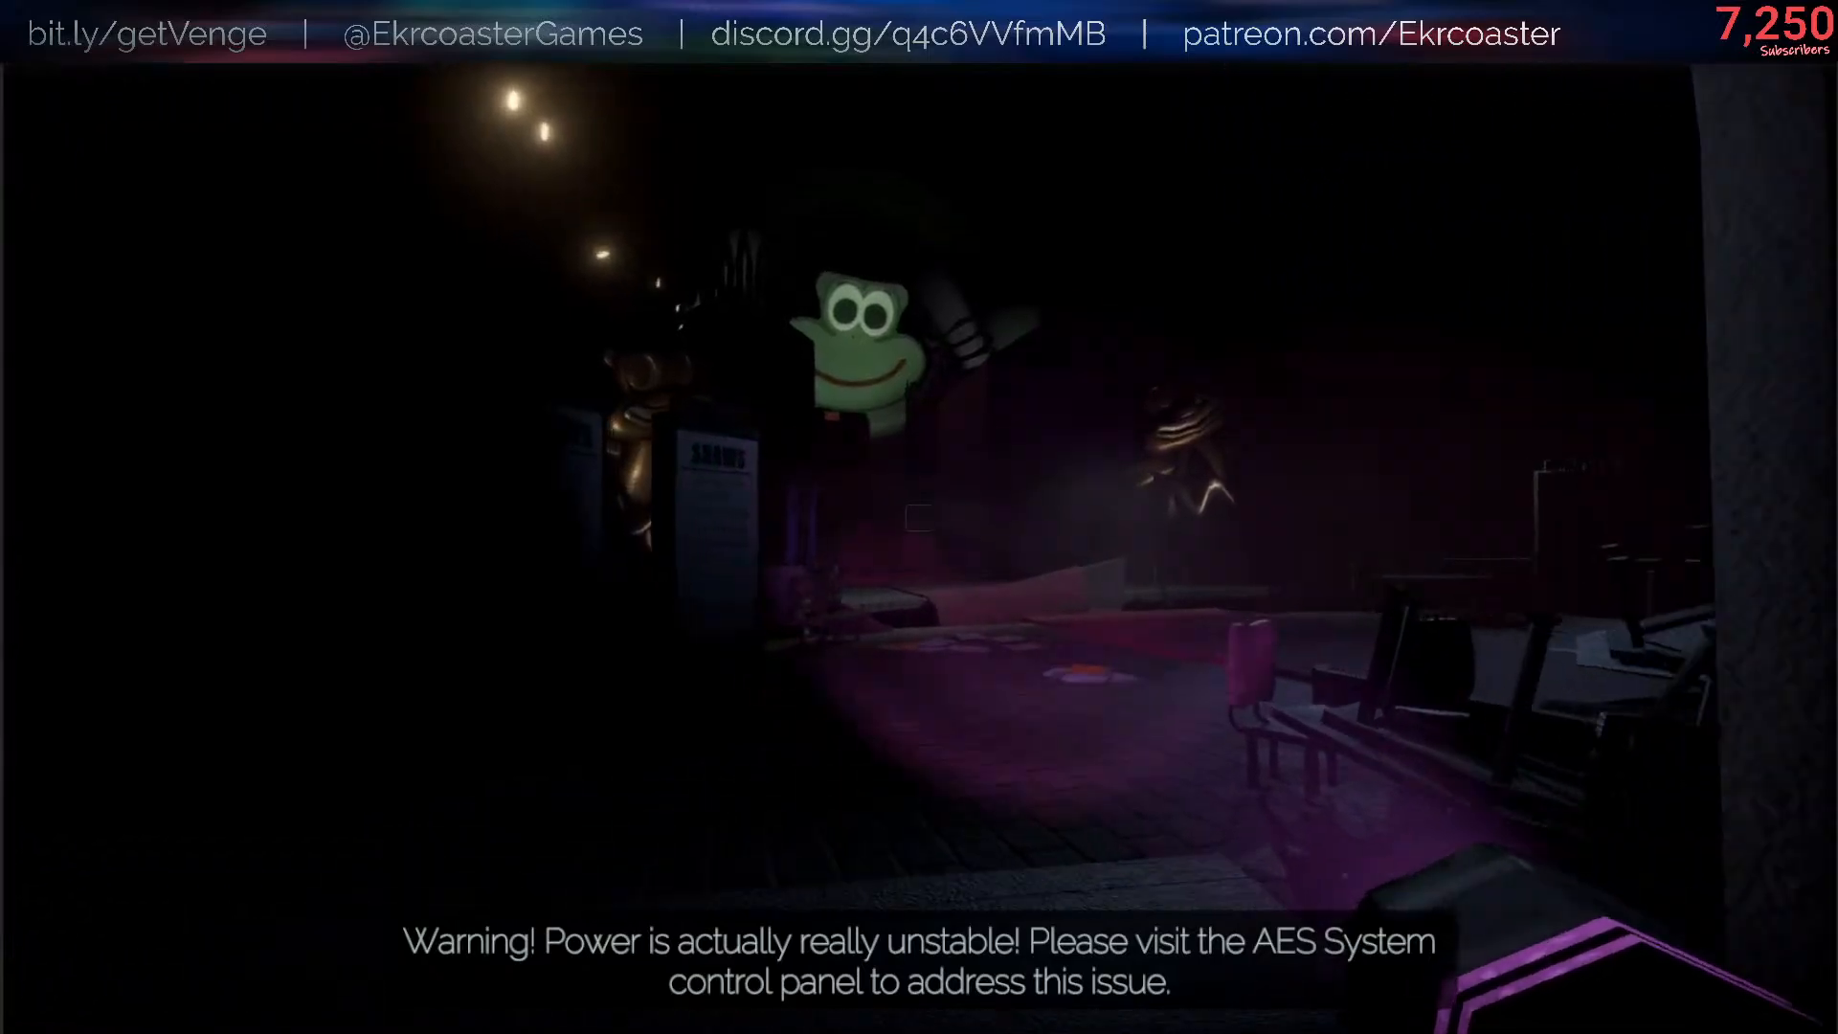
- Walk toward the stage and ticket arches while shining the purple glow flashlight on the surroundings
key(w)
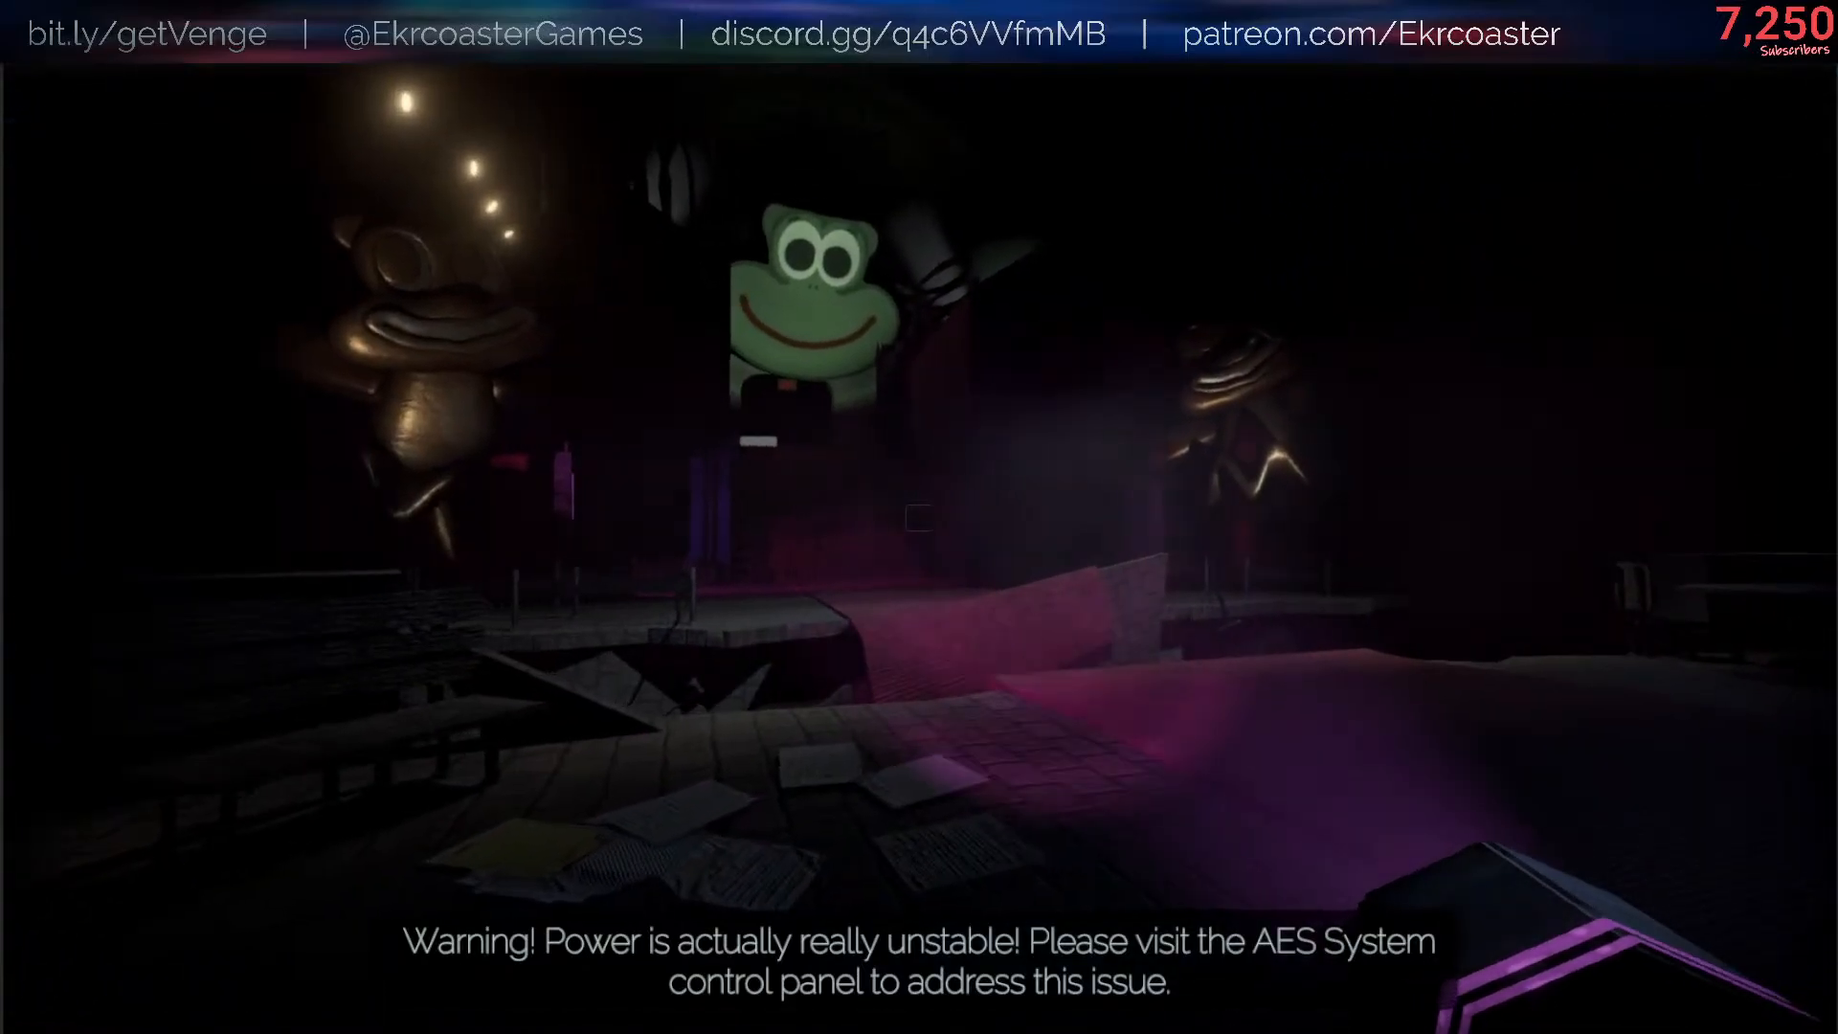
key(w)
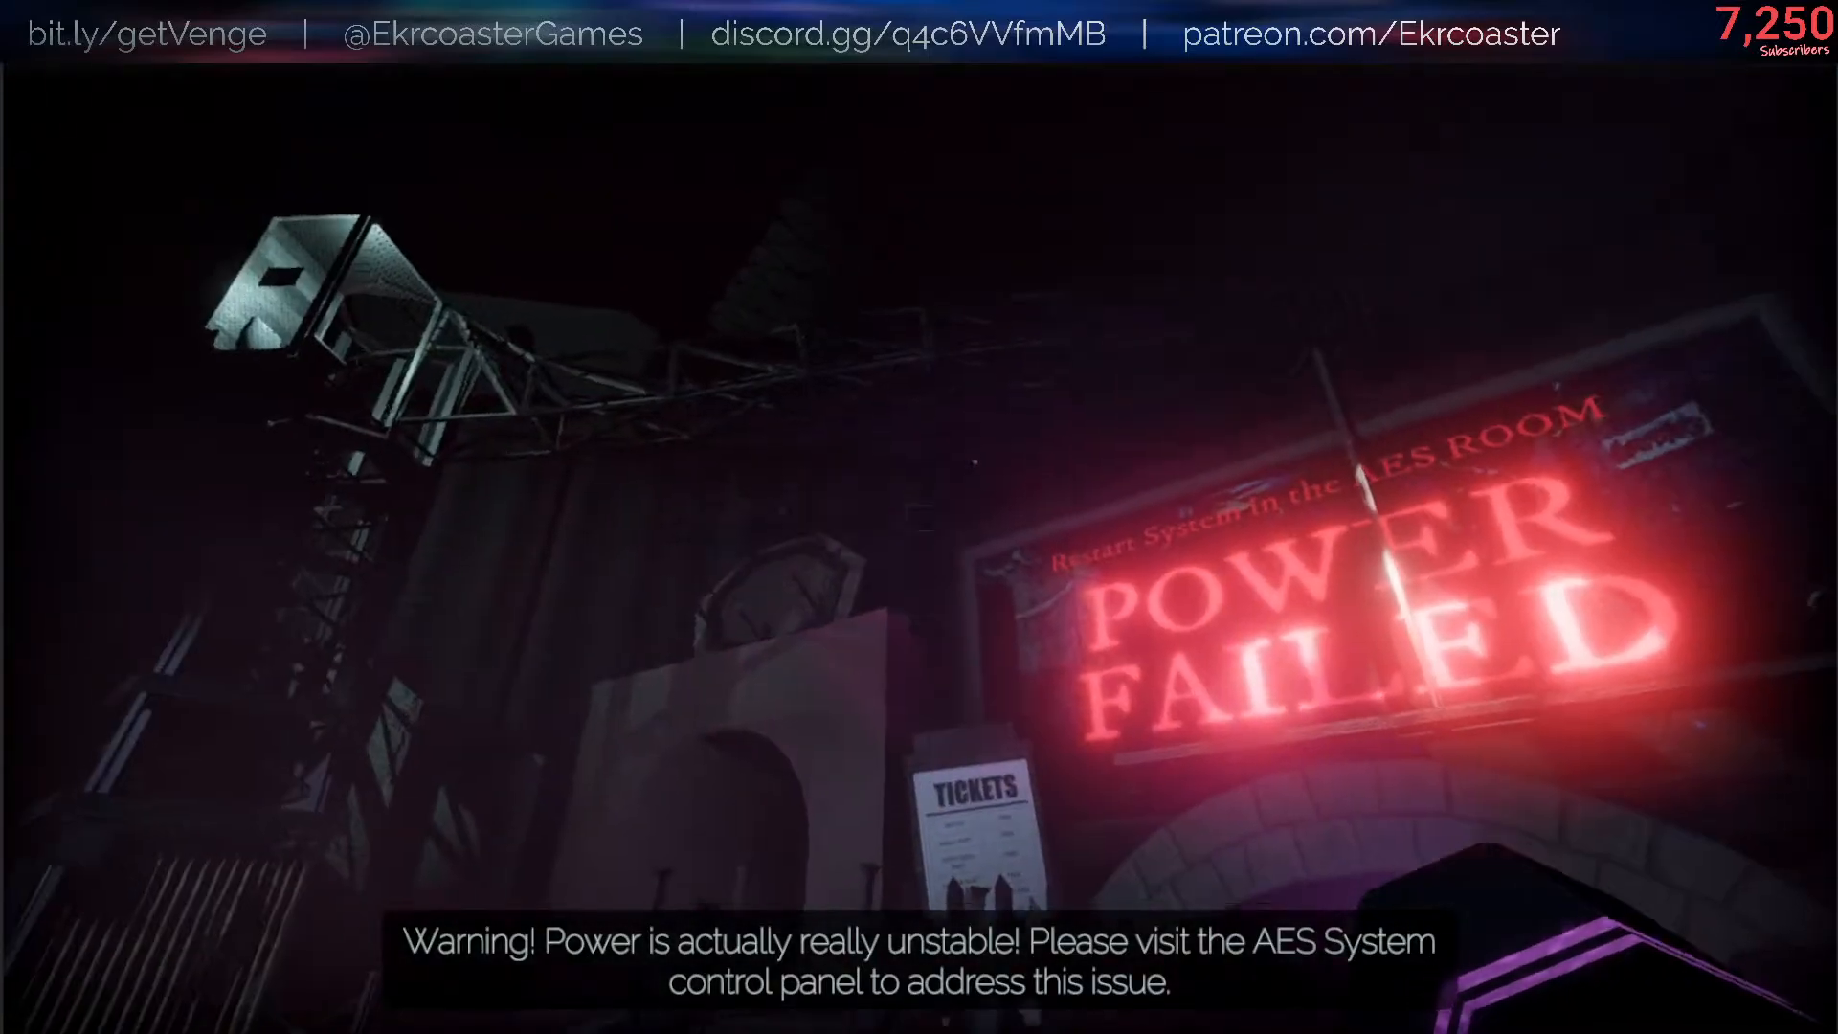
key(w)
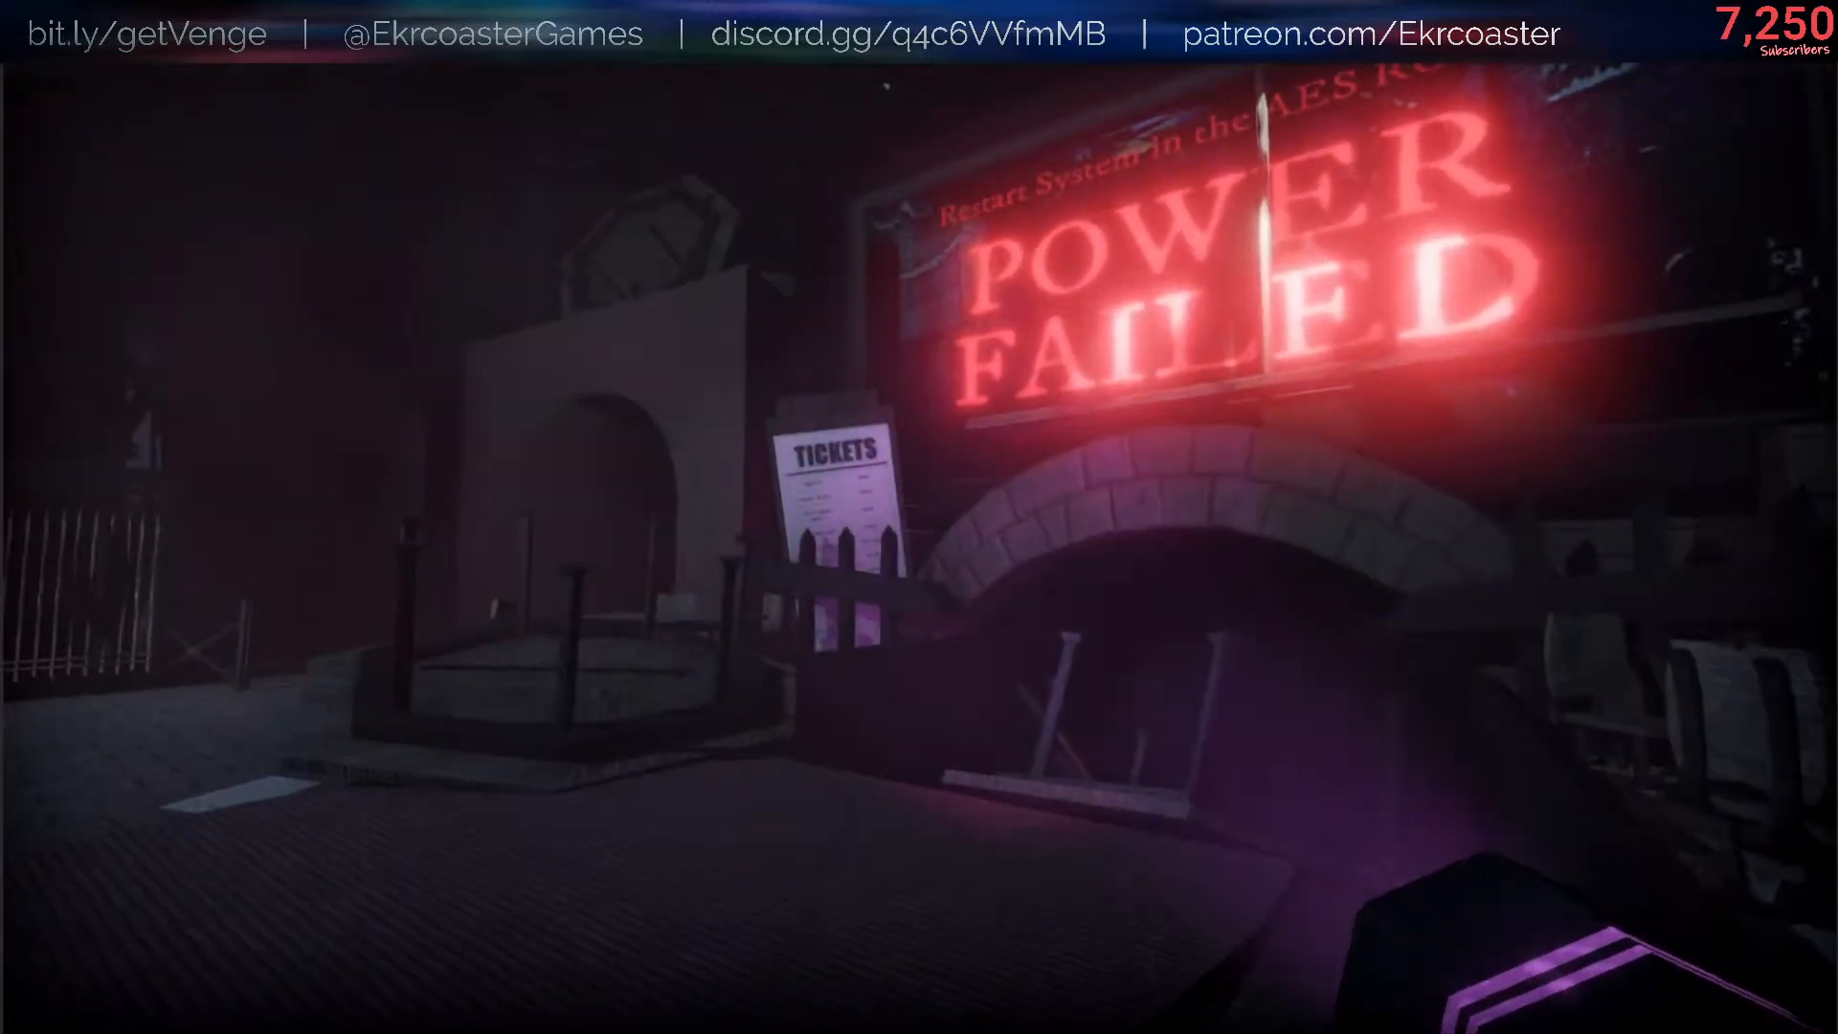
key(w)
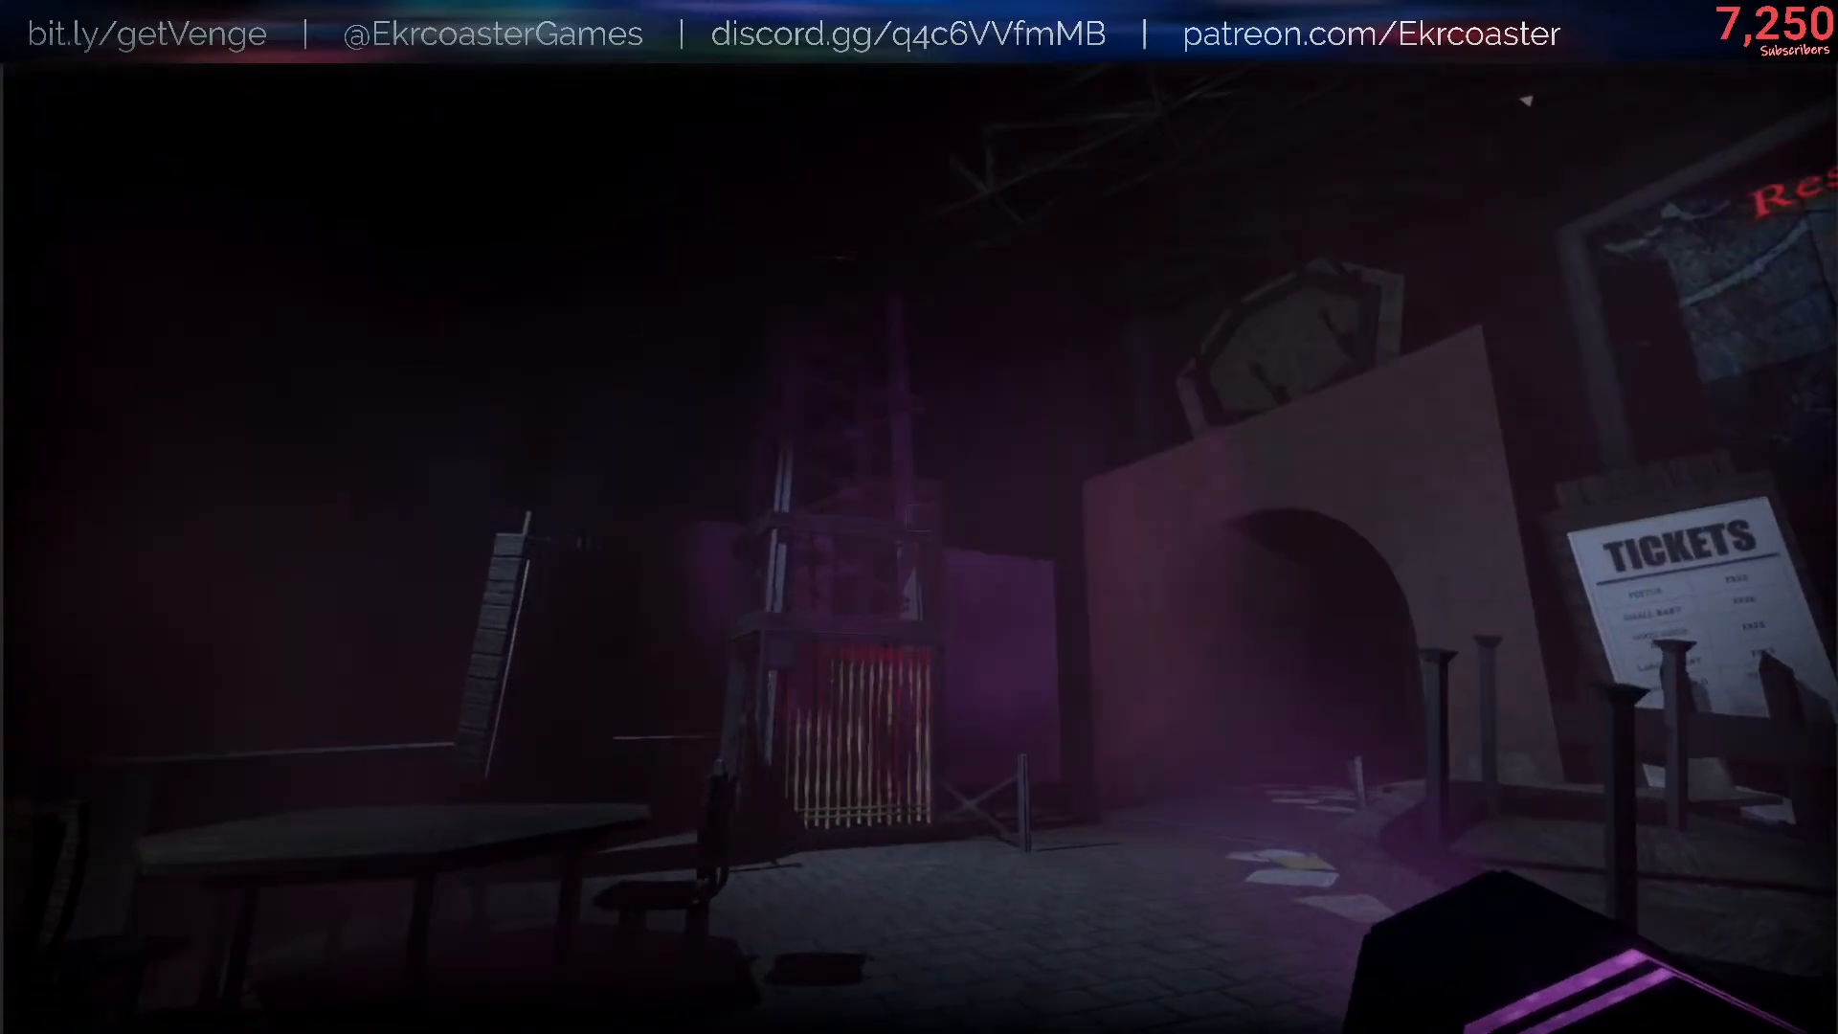
- Review the console log down to the result of the latest /flashlight setFlickeringAmount 0.1 command and return to the game
key(slash)
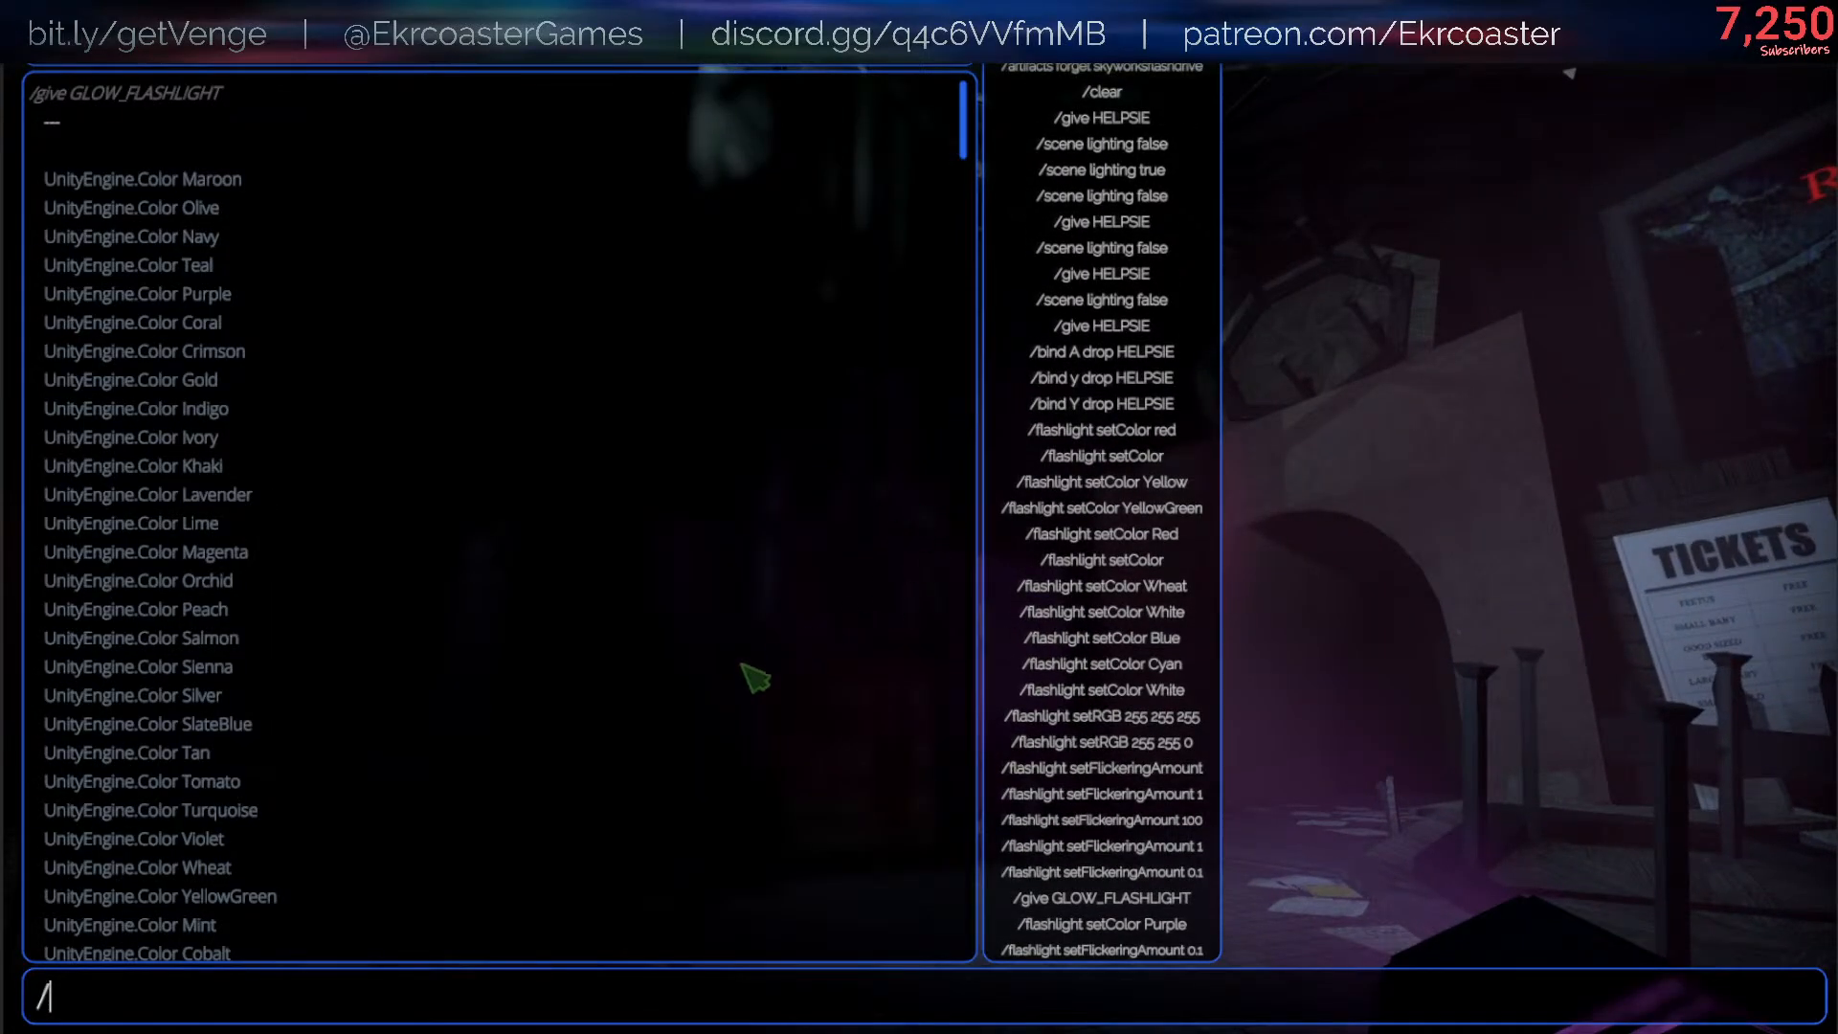
scroll(607, 617, down, 15)
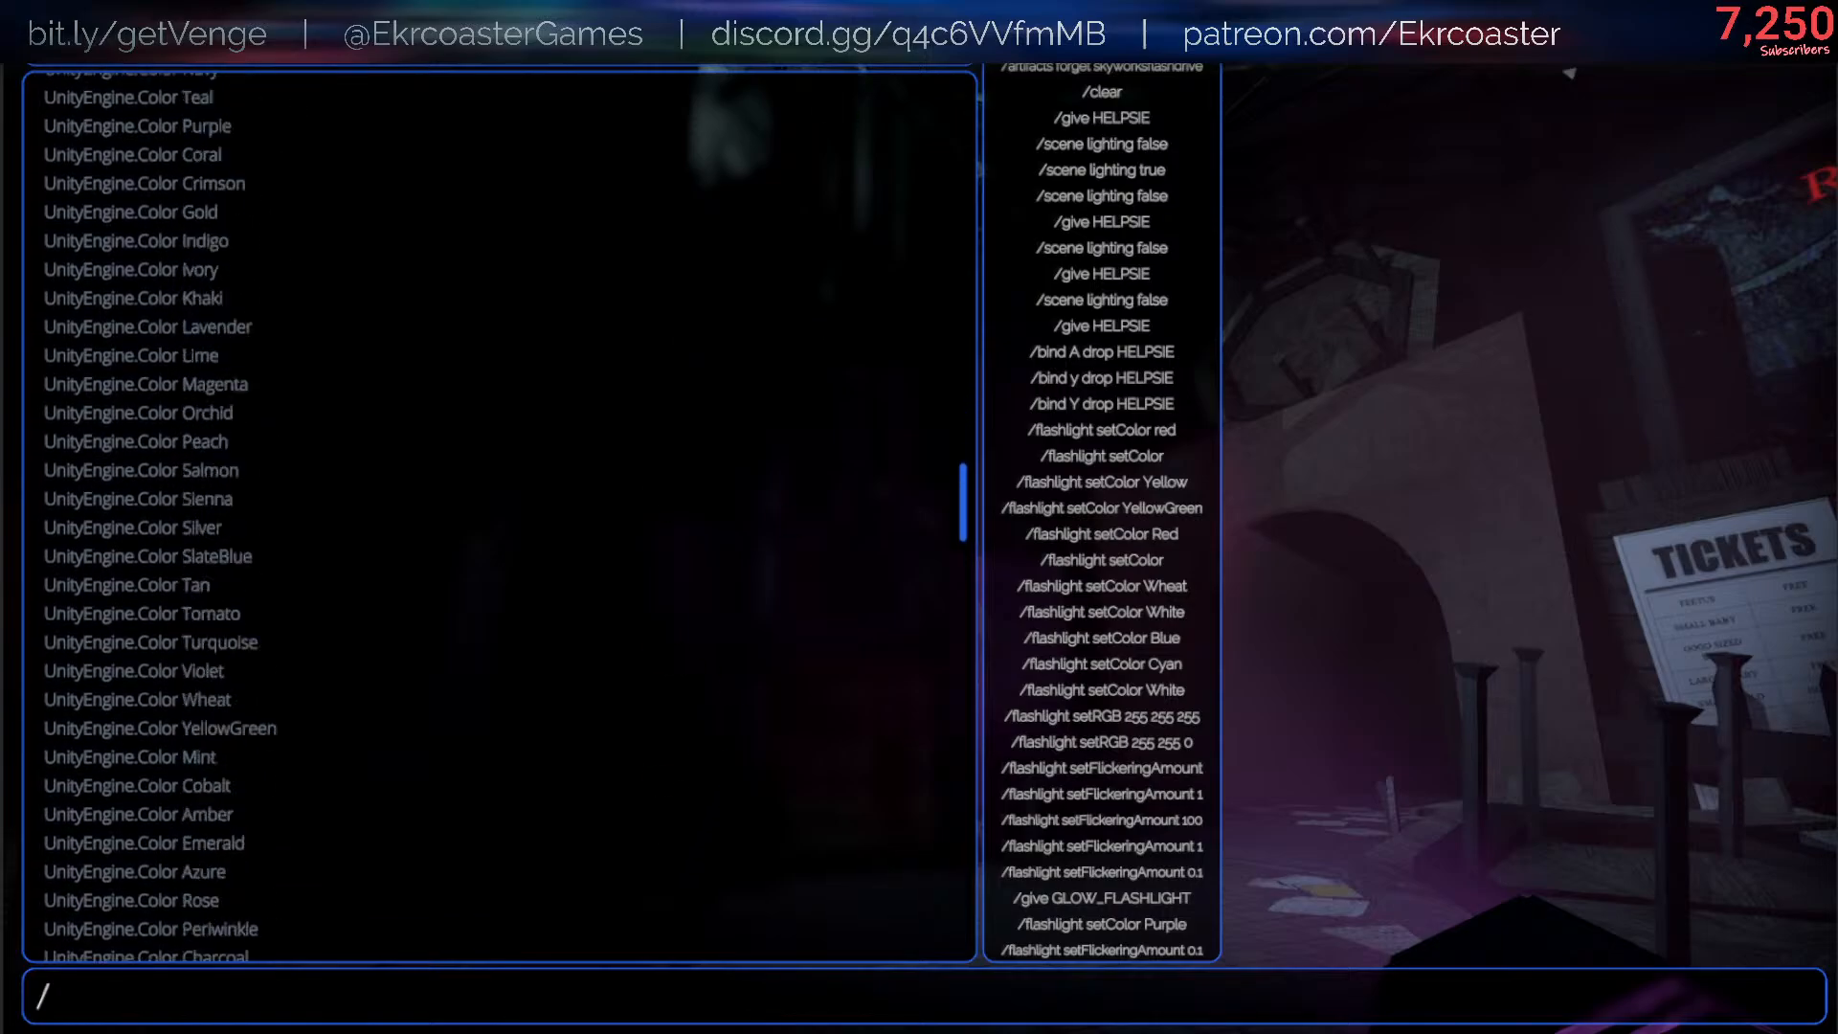
scroll(682, 807, down, 20)
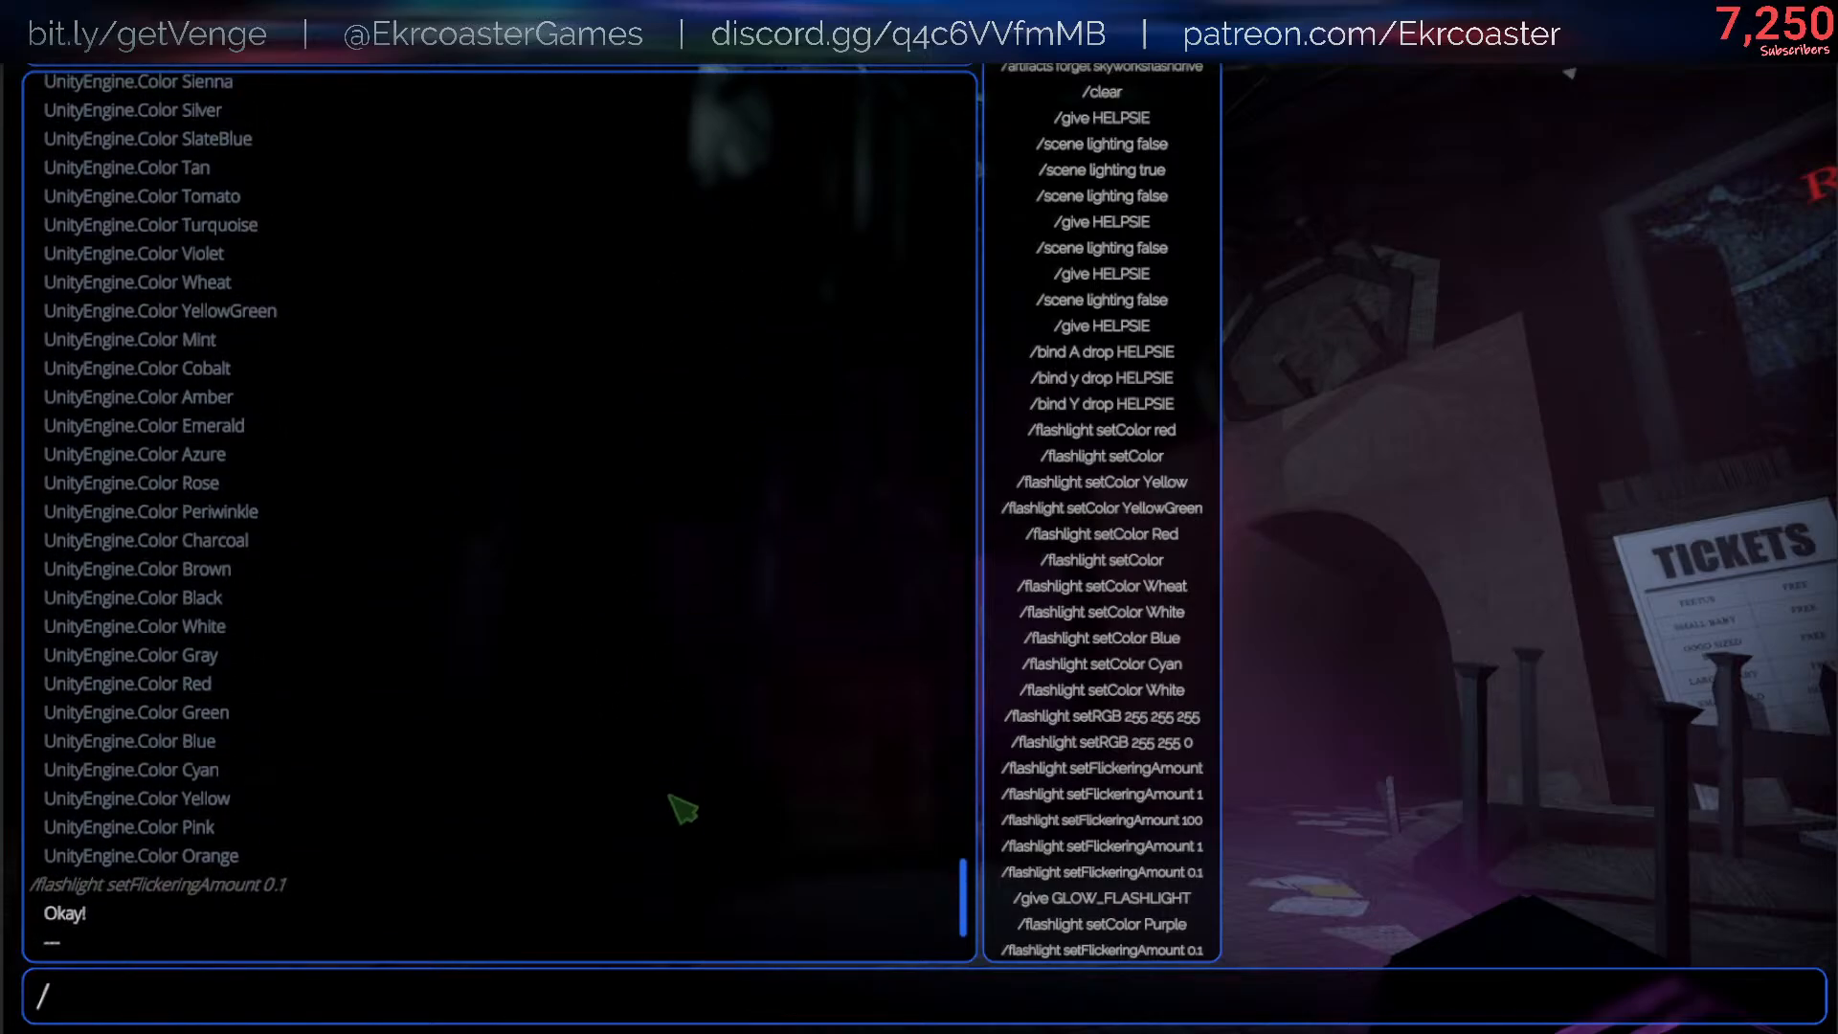
key(Escape)
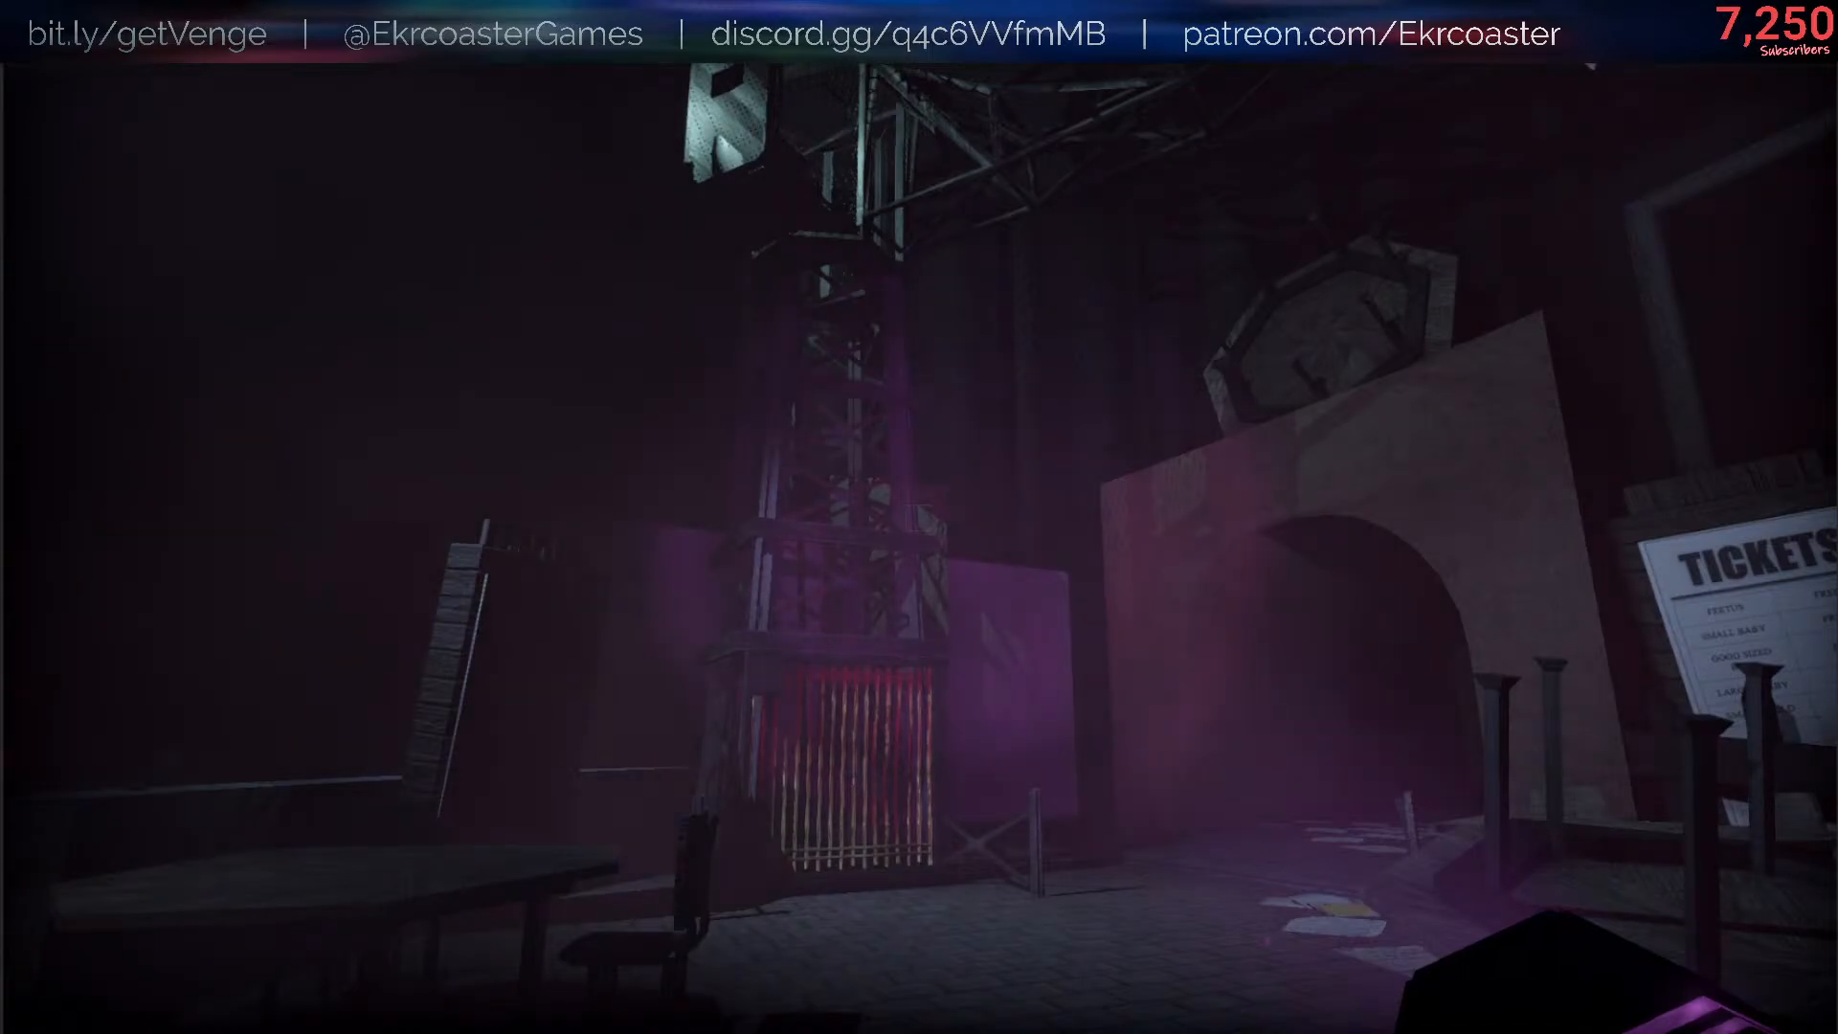
- Walk around the broken walkway facing the frog stage to examine the flickering of the glow flashlight's beam
key(a)
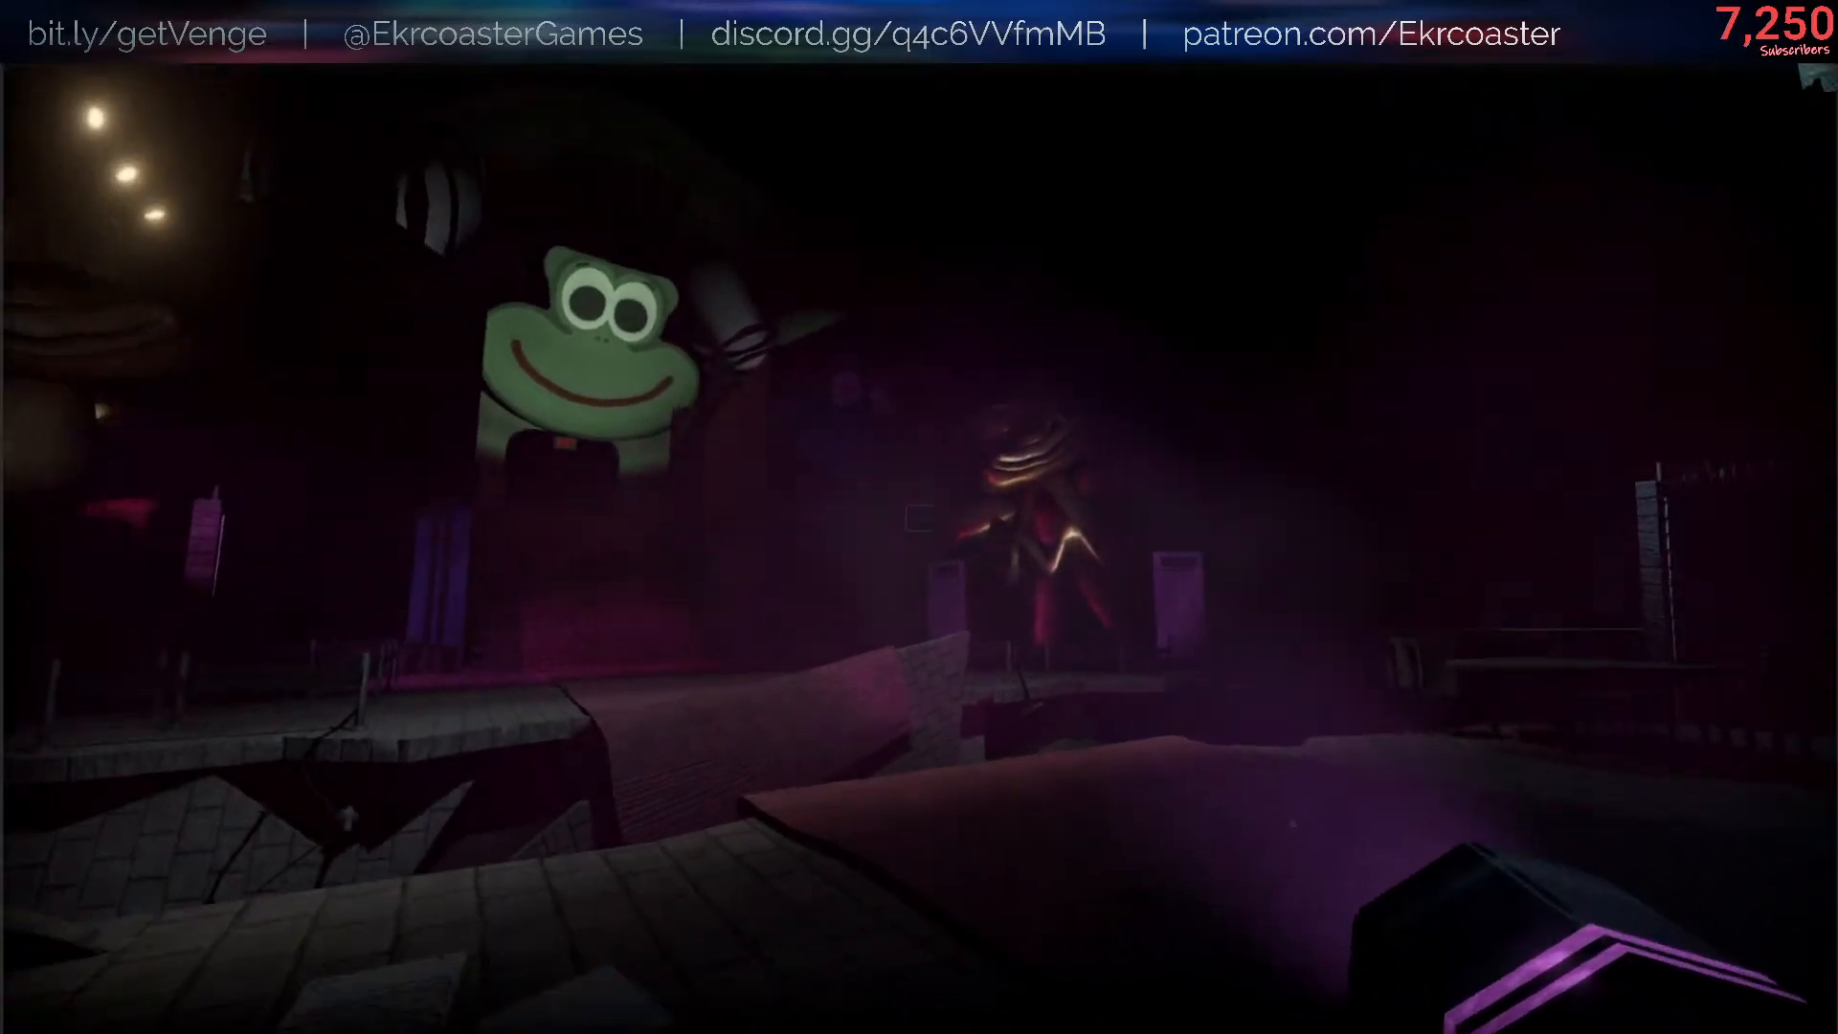
key(s)
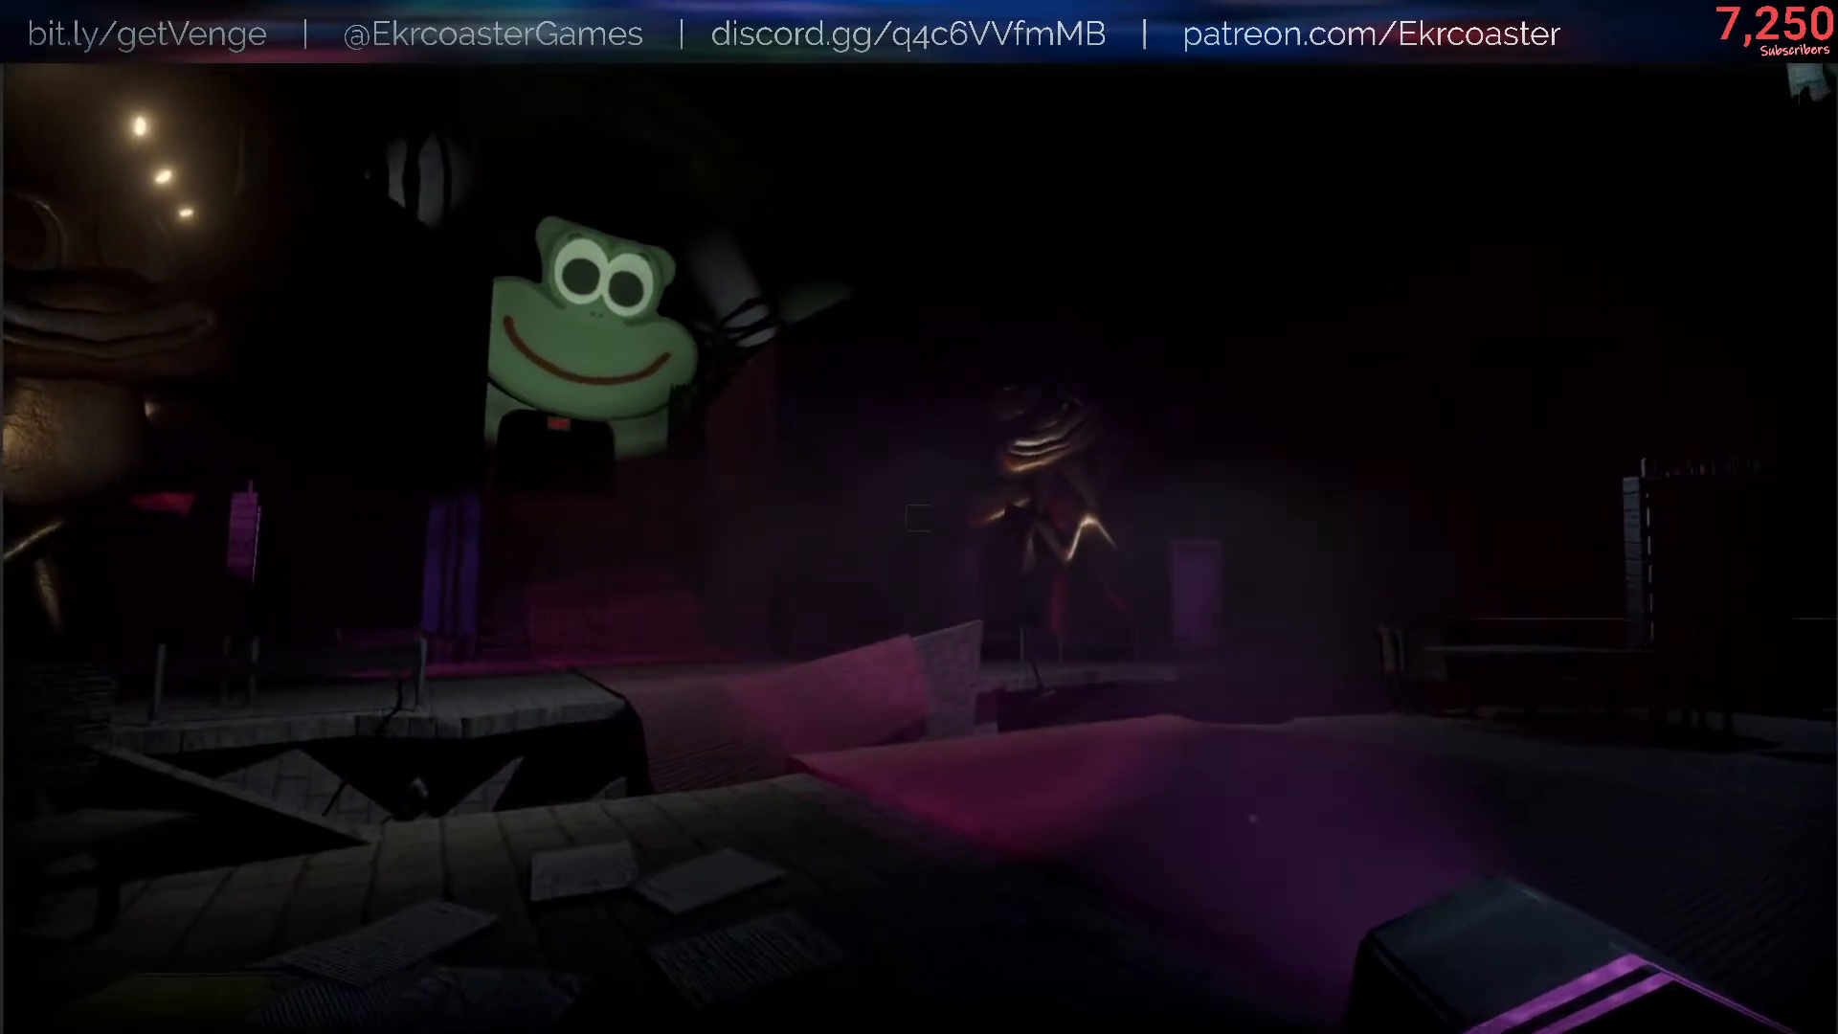
key(w)
key(Escape)
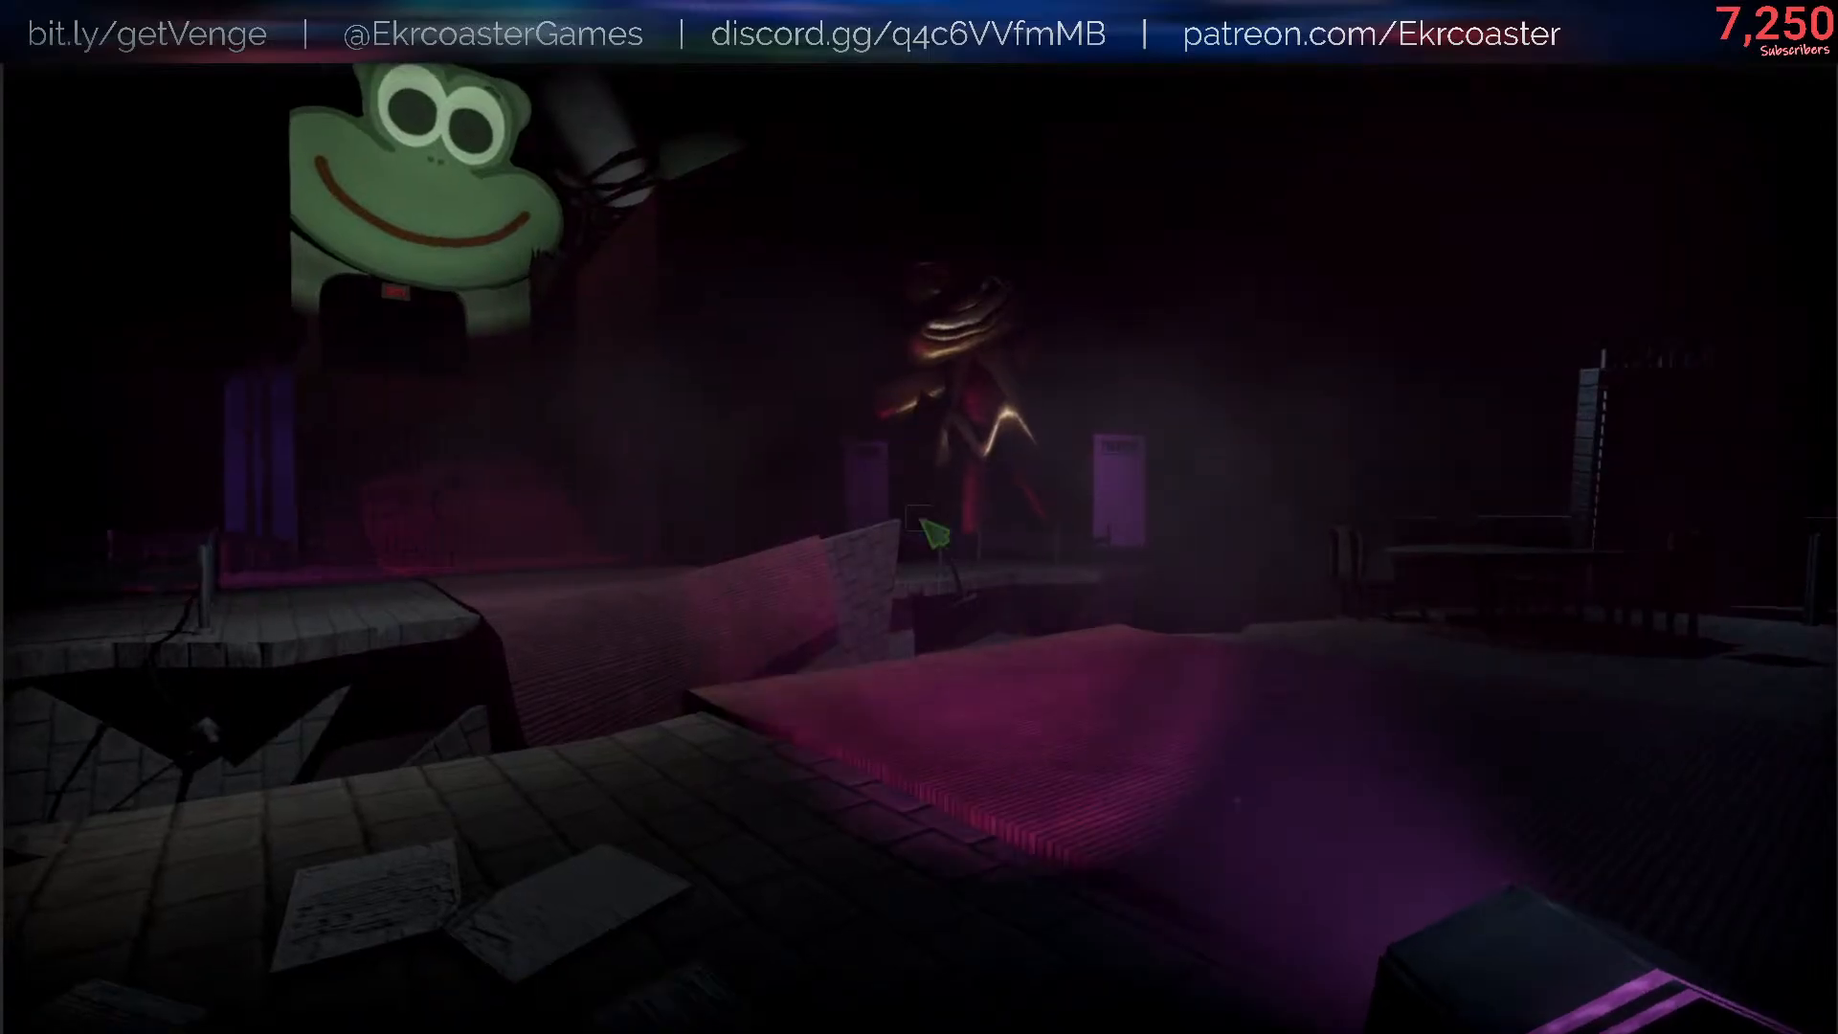
- List the available console commands with /help and run /saveMeDebugItemShrineRobot
key(slash)
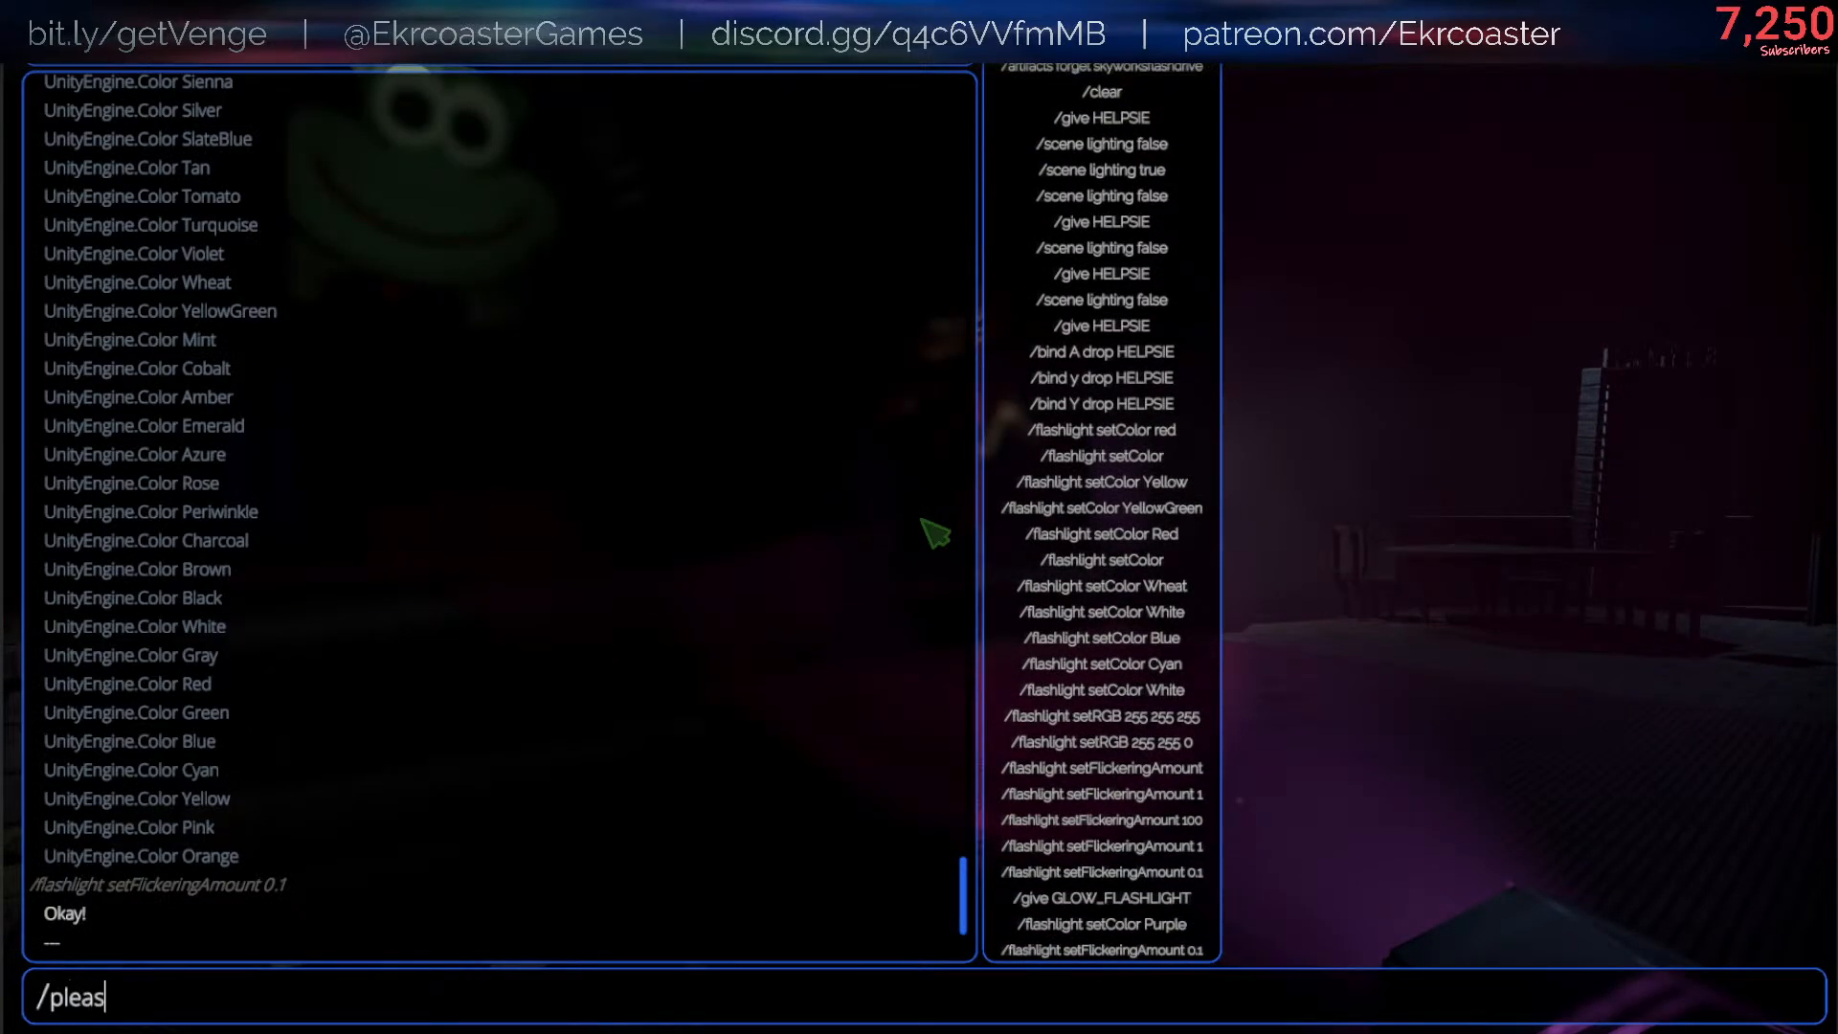
text(help)
key(Return)
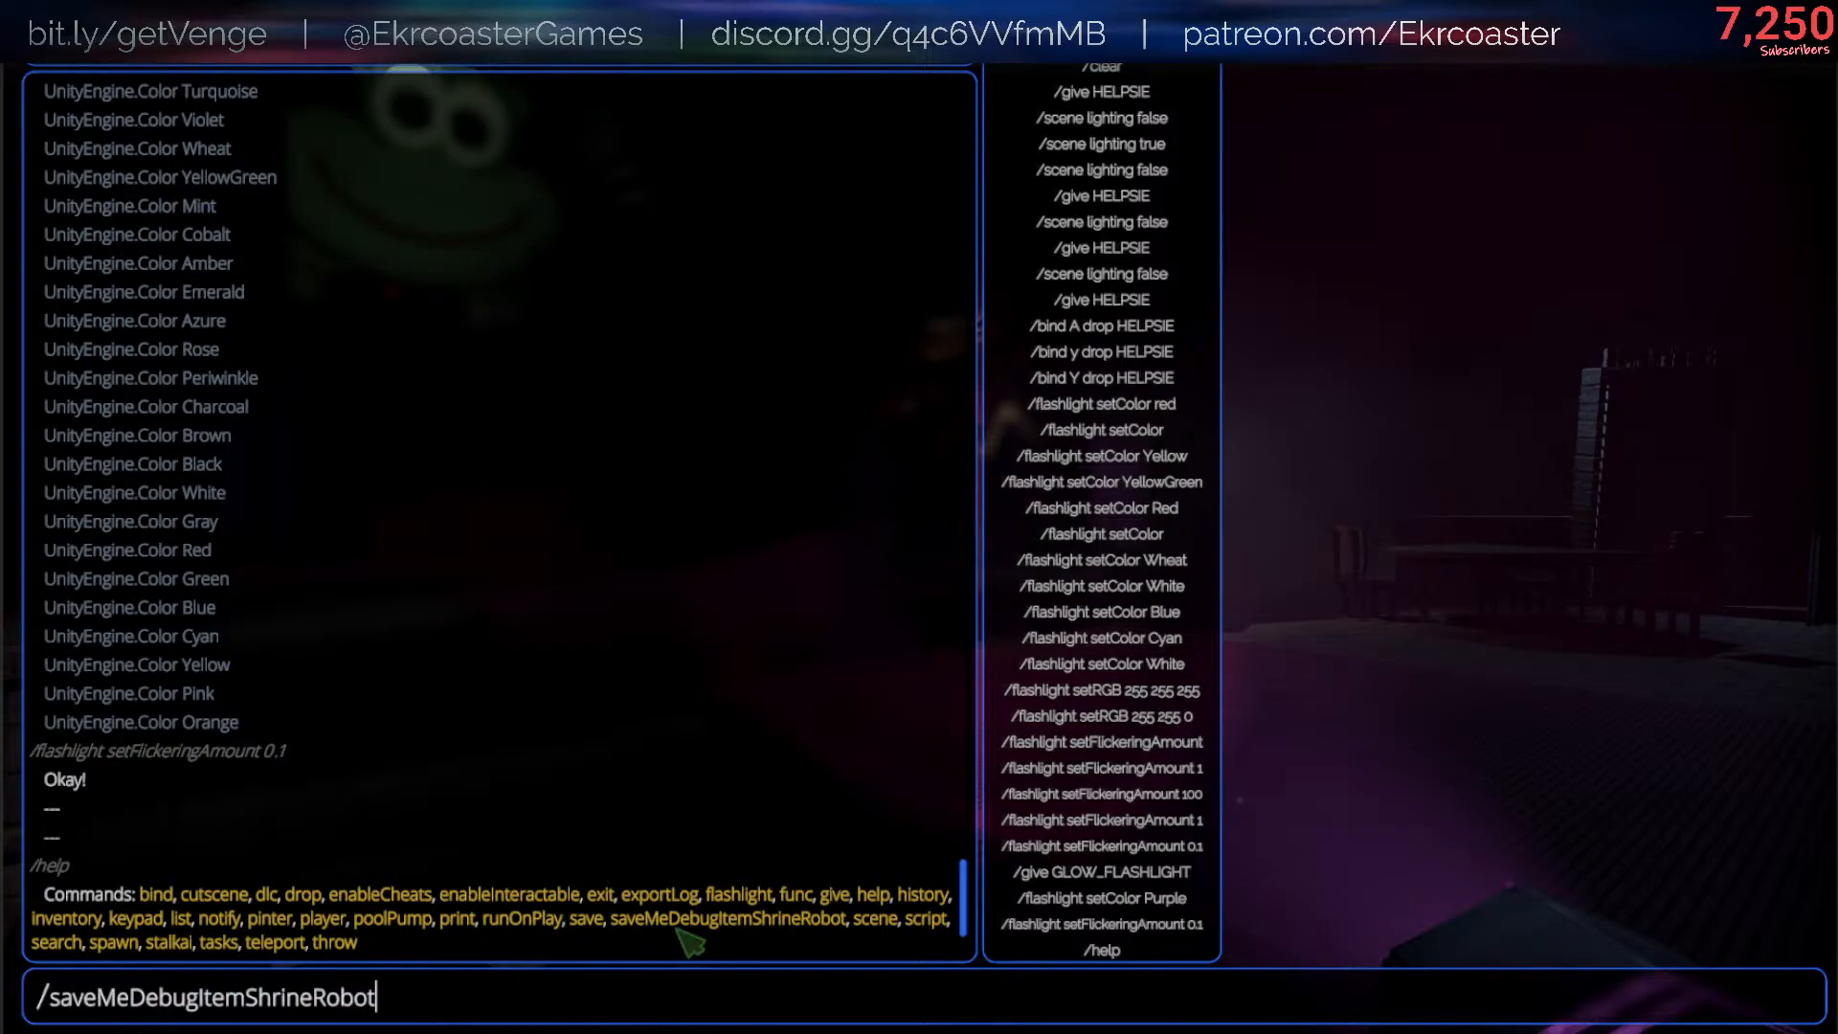
key(Return)
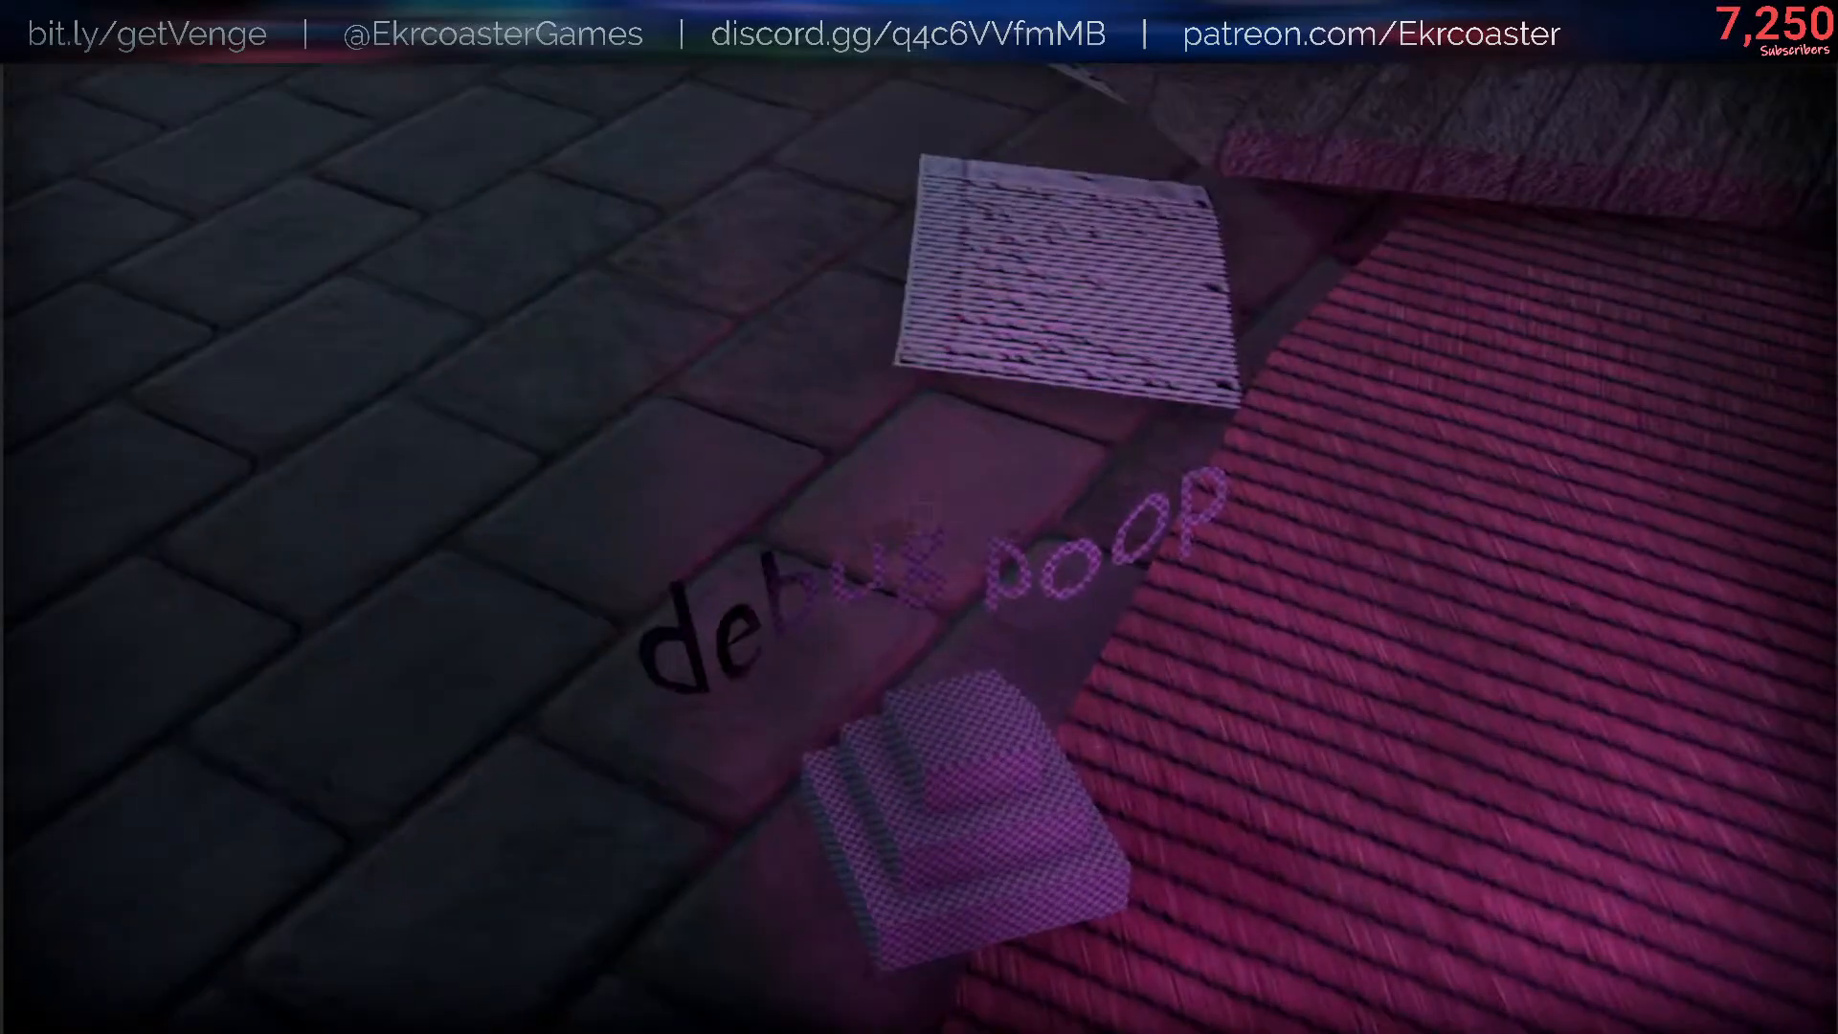
- Interact with the debug item on the floor and walk around the checkered block on the walkway to examine it
key(e)
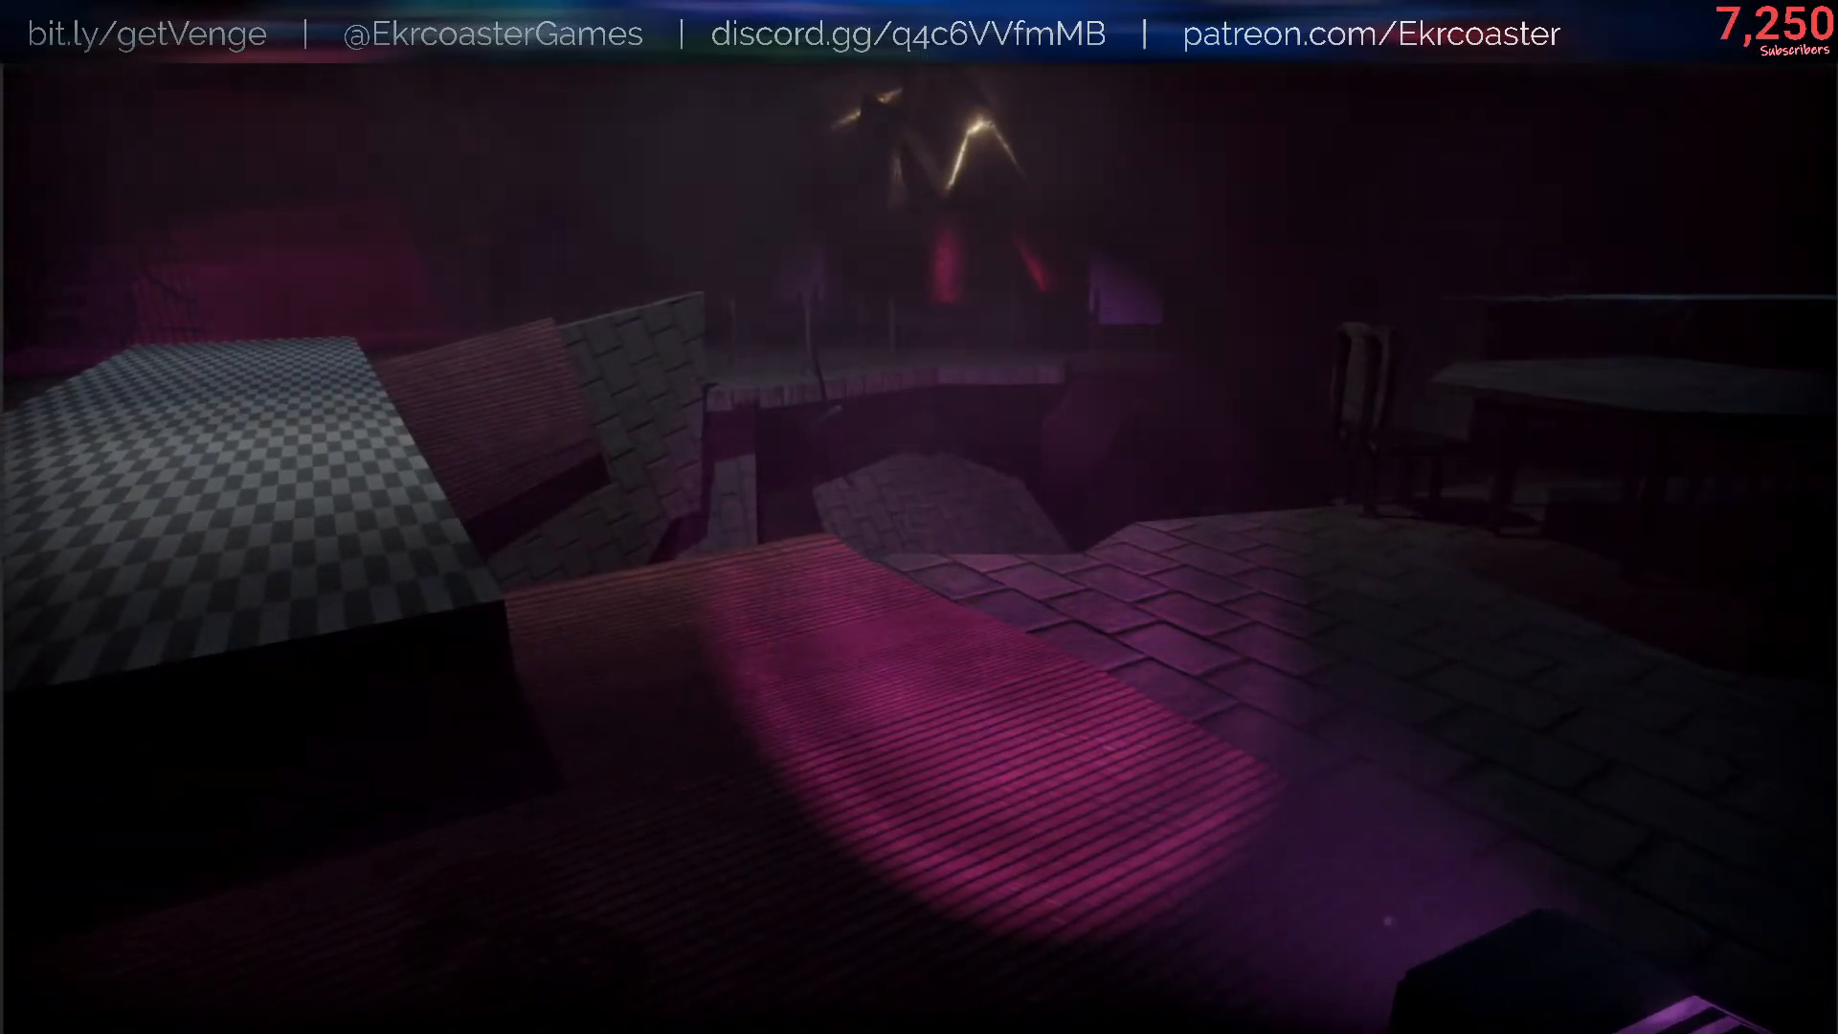
key(w)
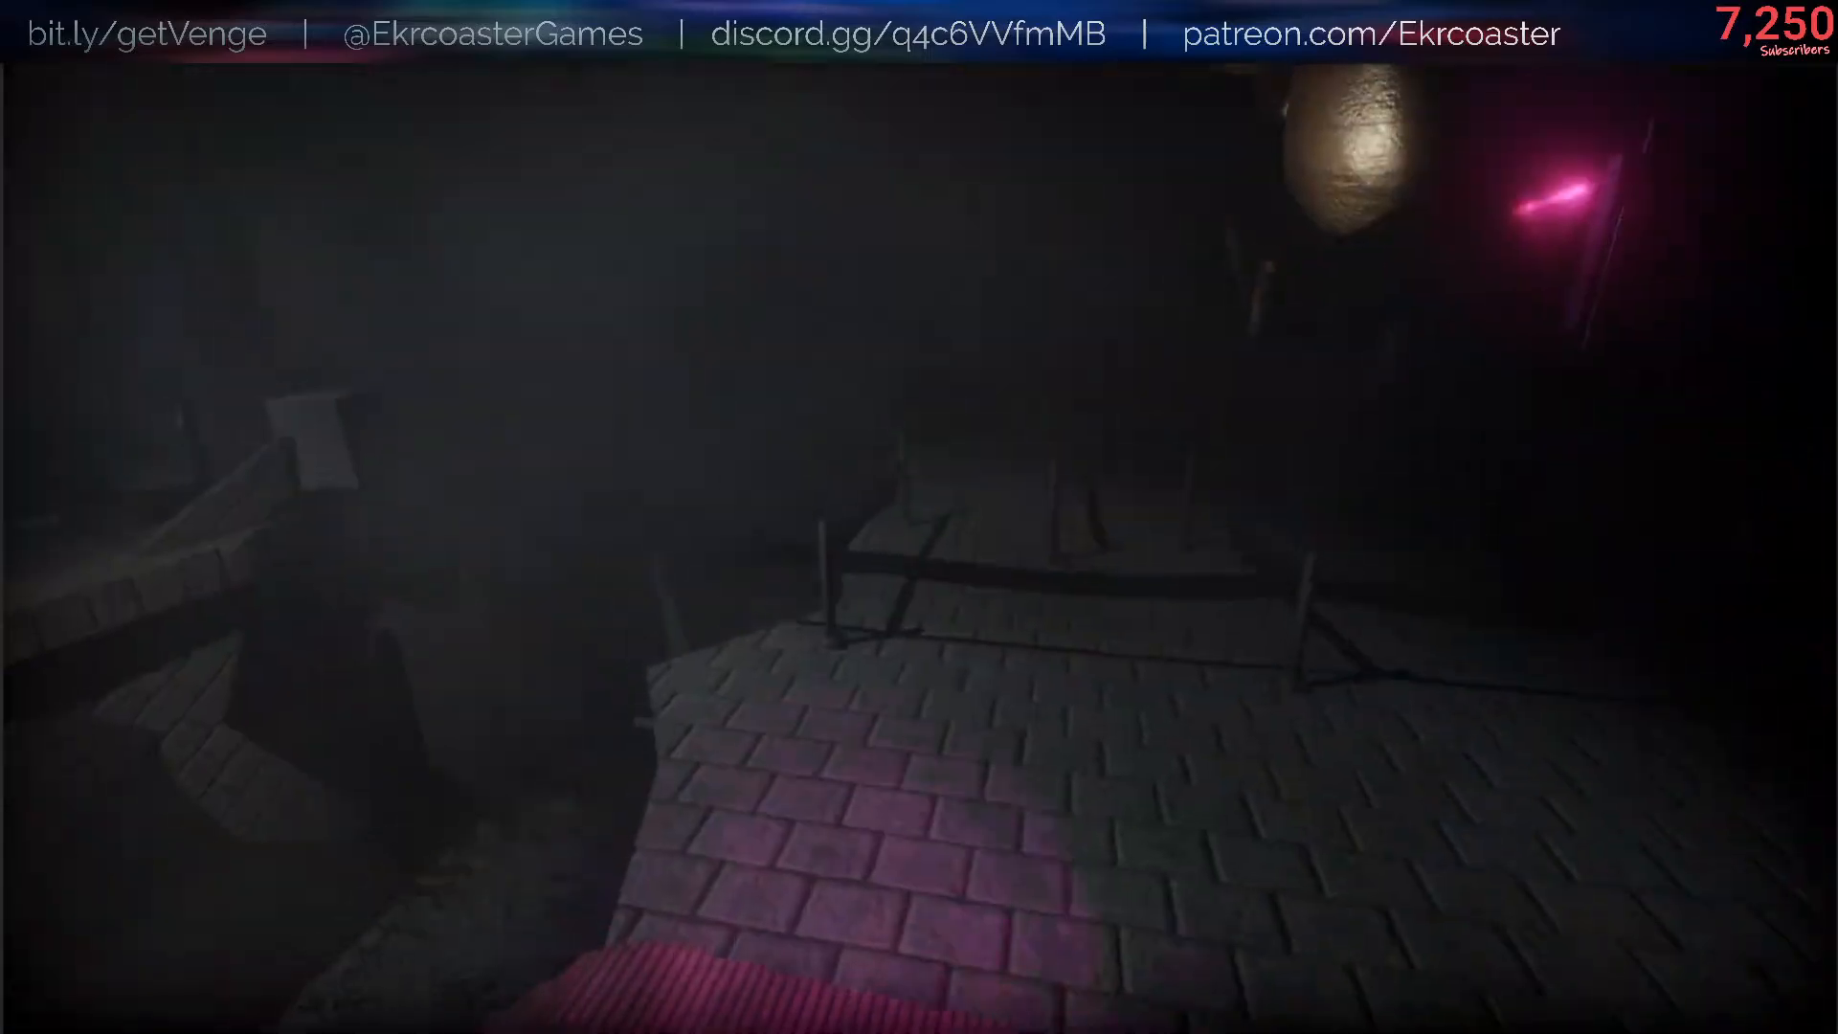
key(s)
key(a)
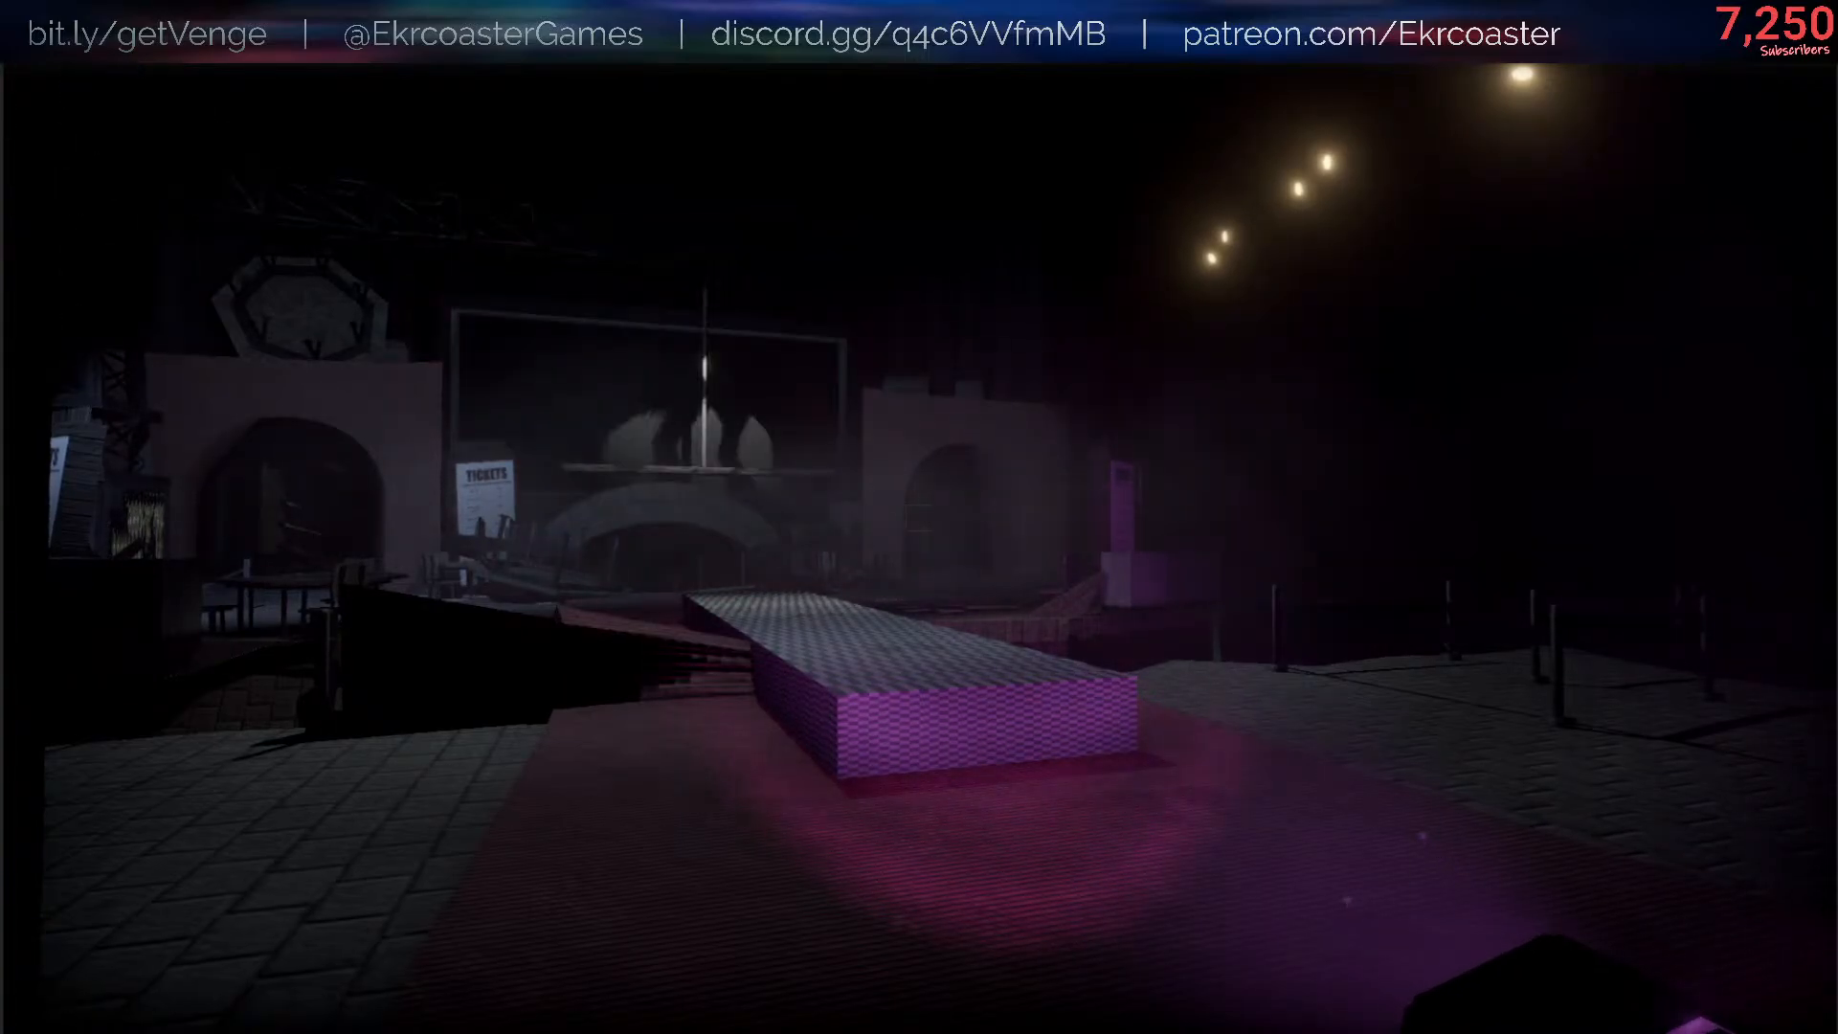
key(s)
- Pause the game and open its artifacts page
key(Escape)
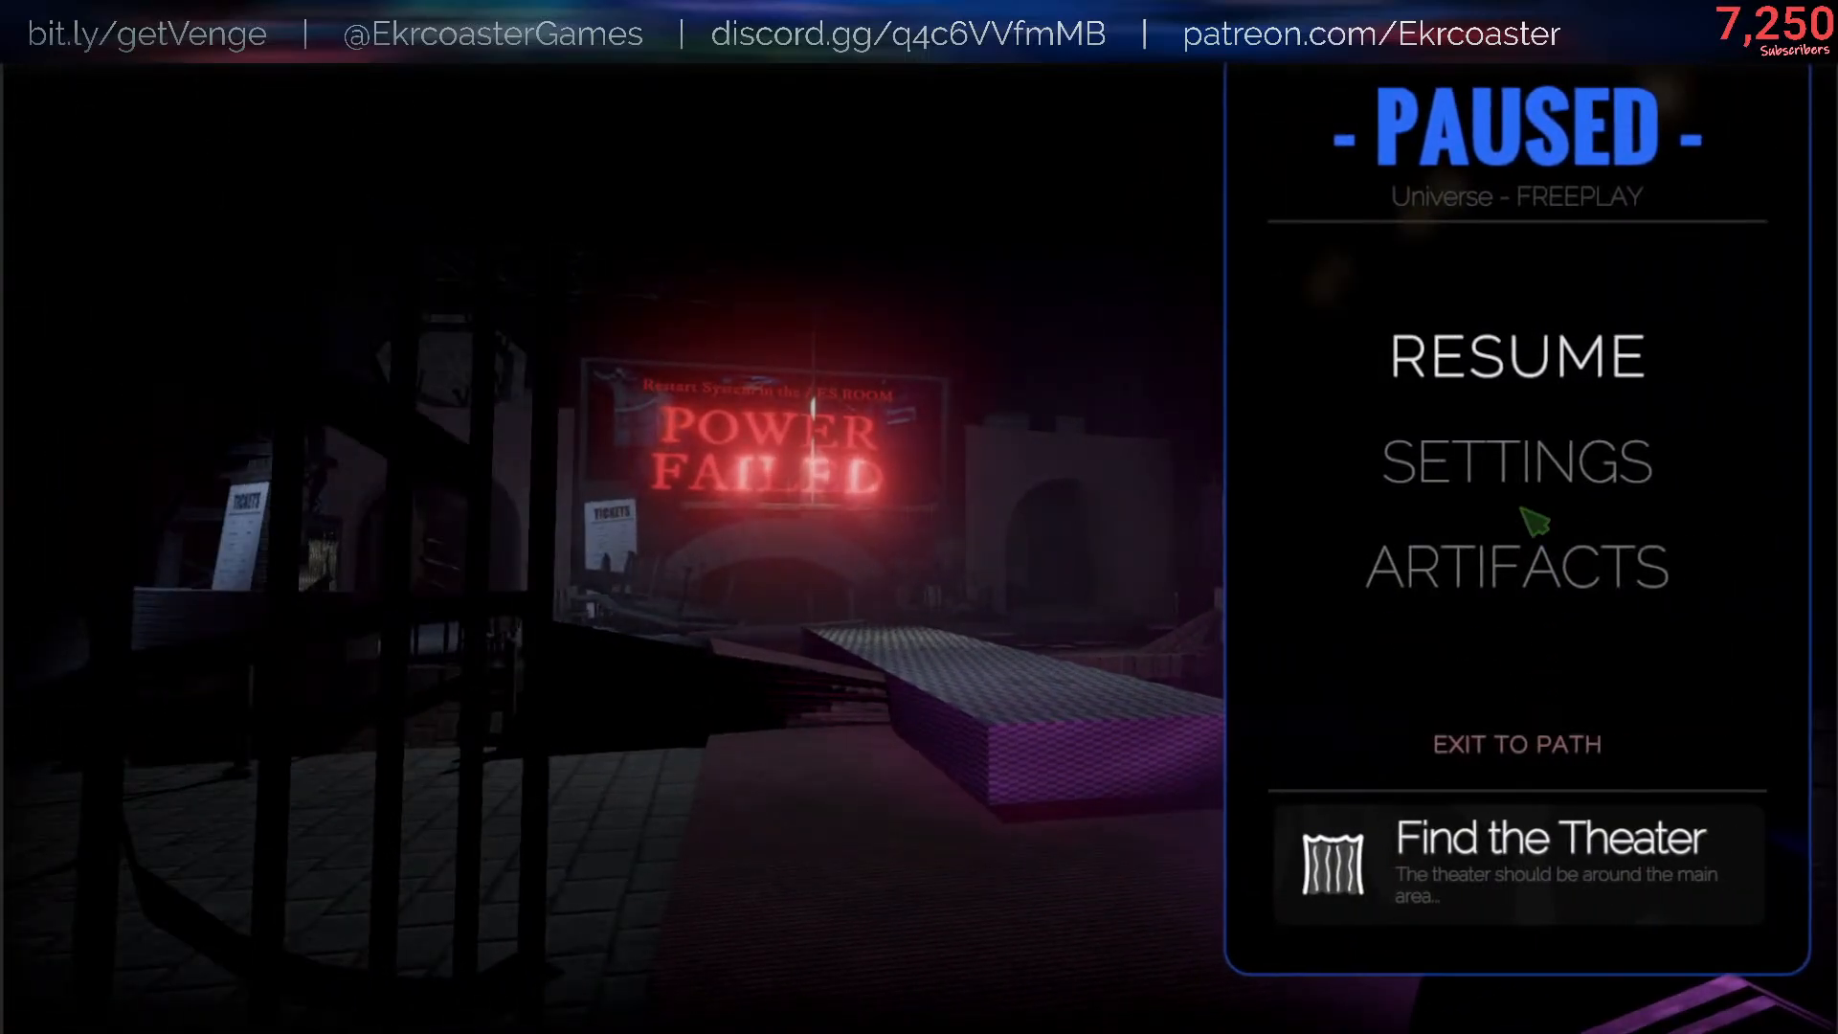
click(1526, 560)
click(271, 720)
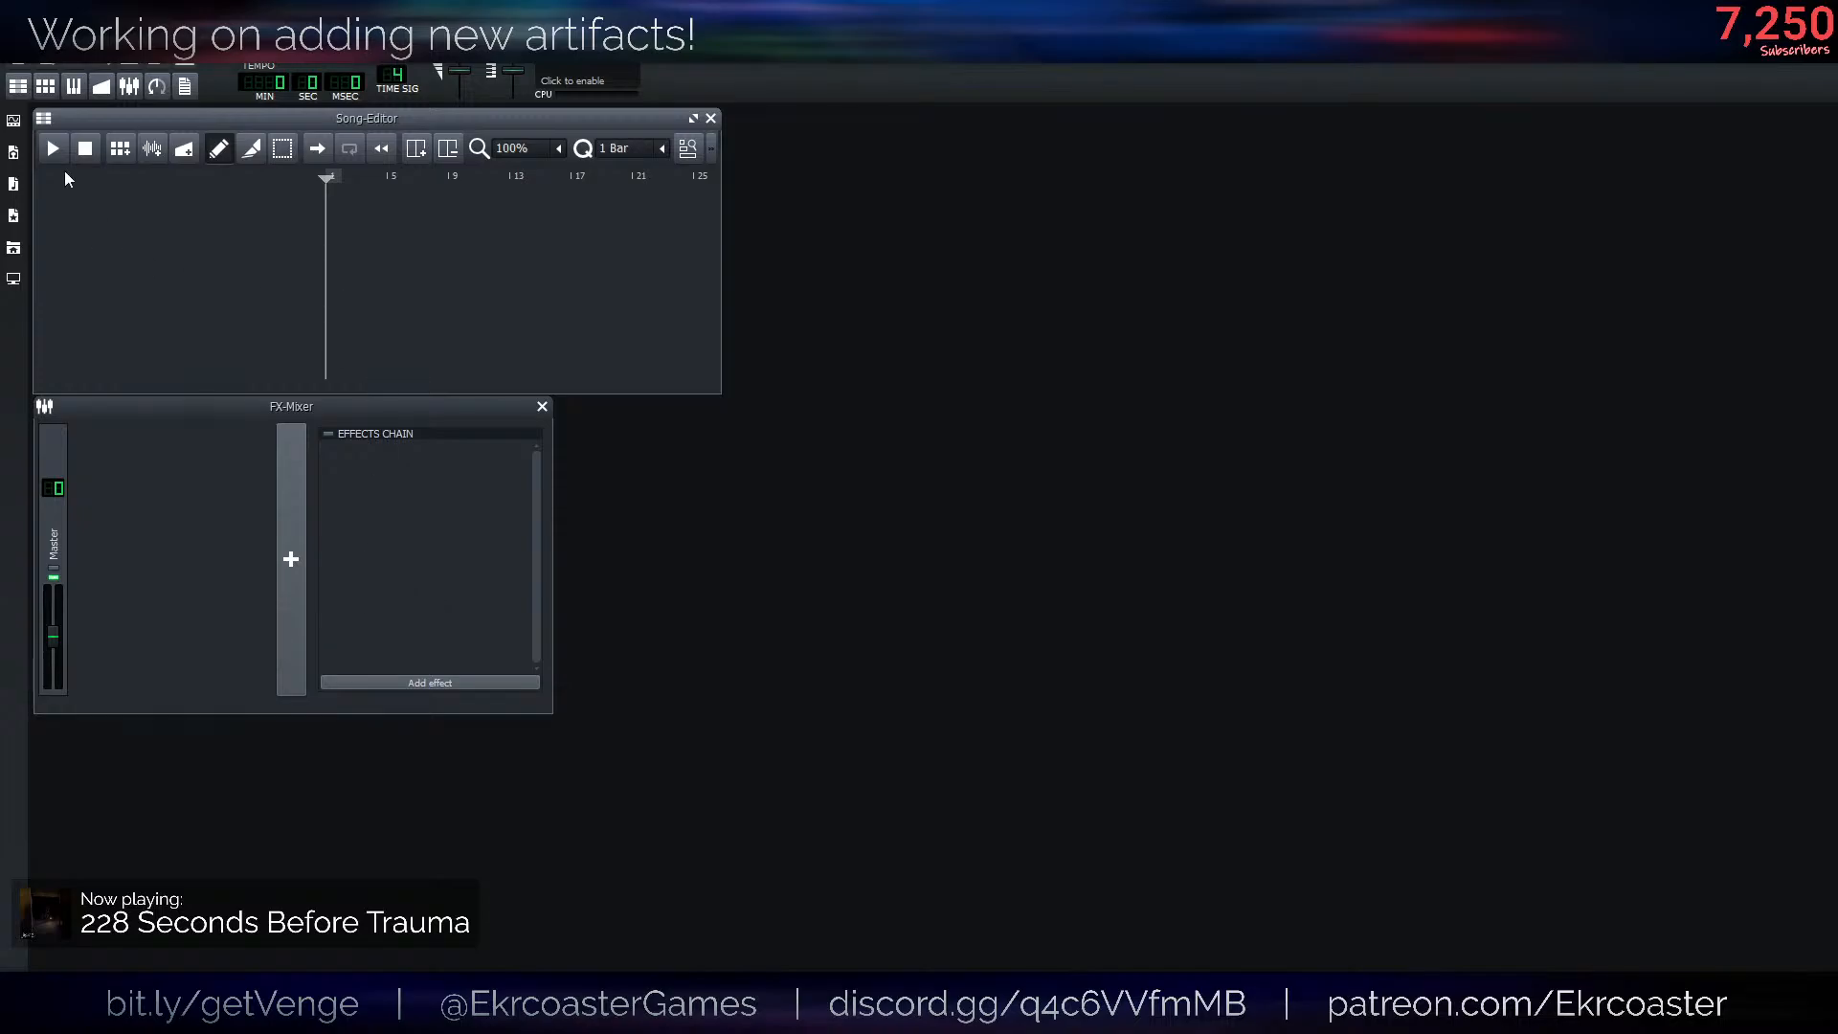
- Switch to LMMS and open the project notGhostChoirAnymorev2.mmpz from the _songs folder
click(21, 56)
mouse_move(136, 136)
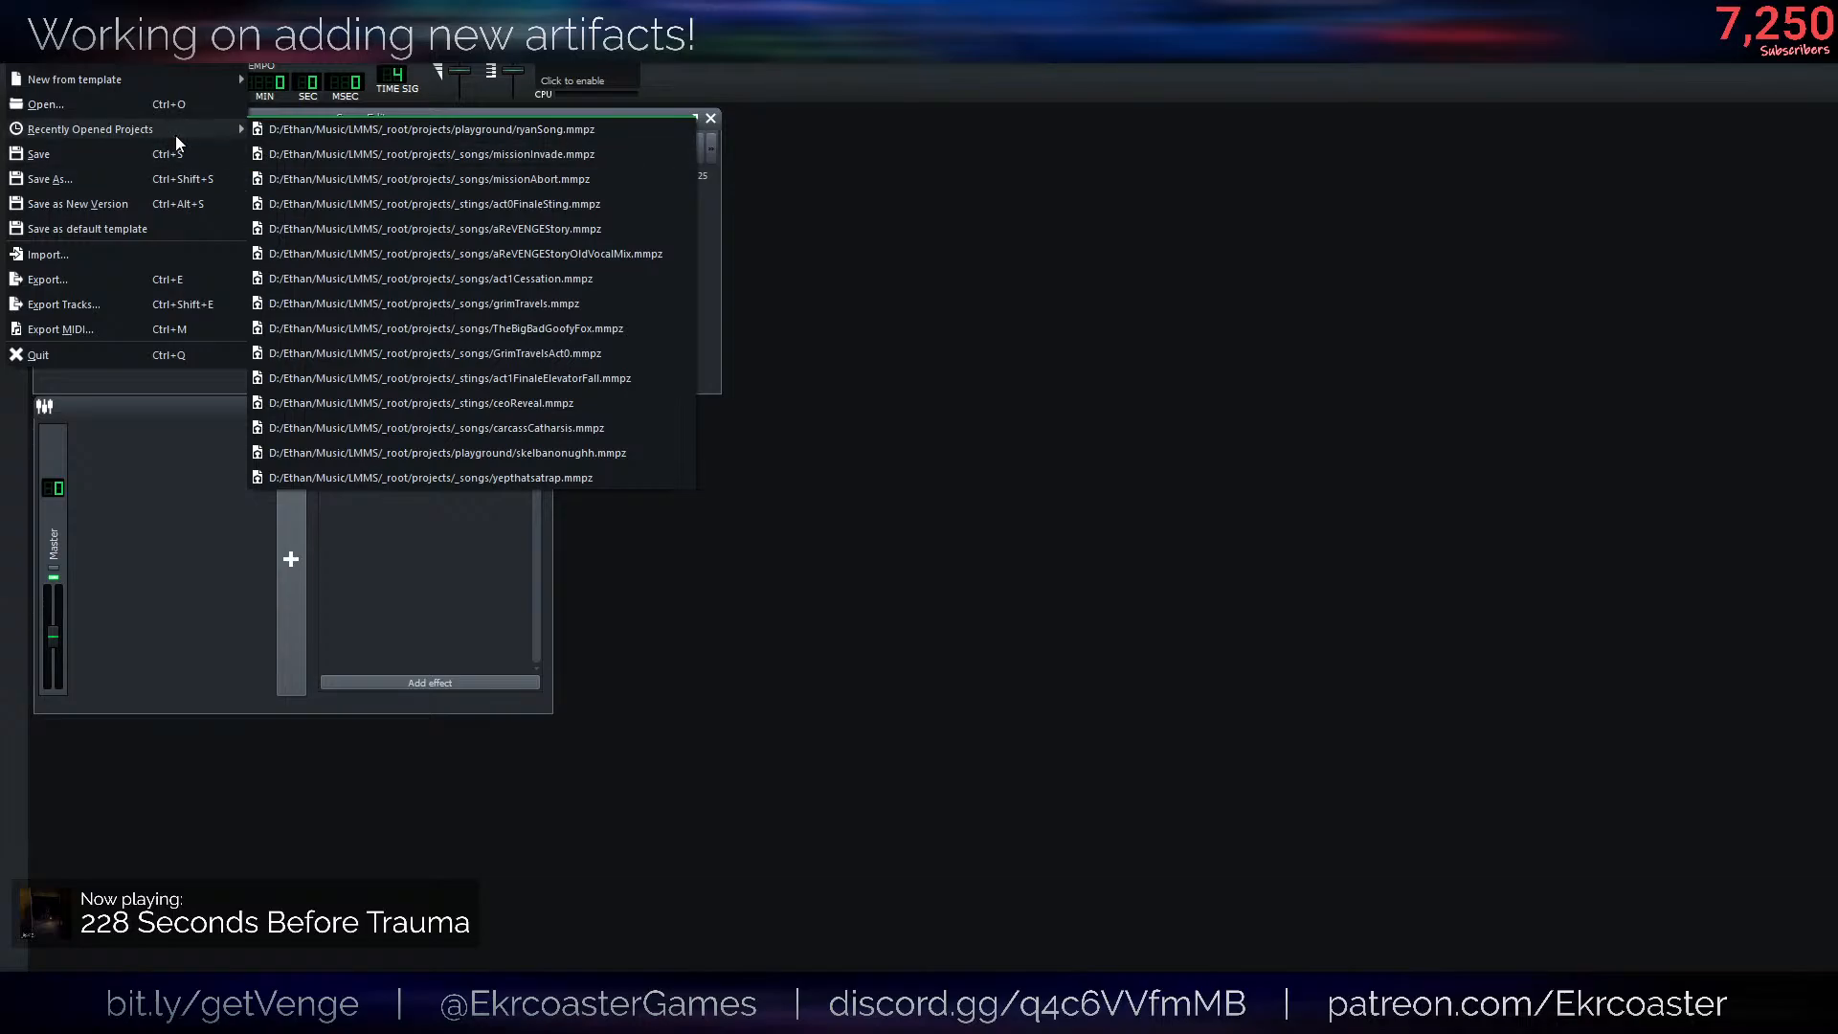
click(151, 111)
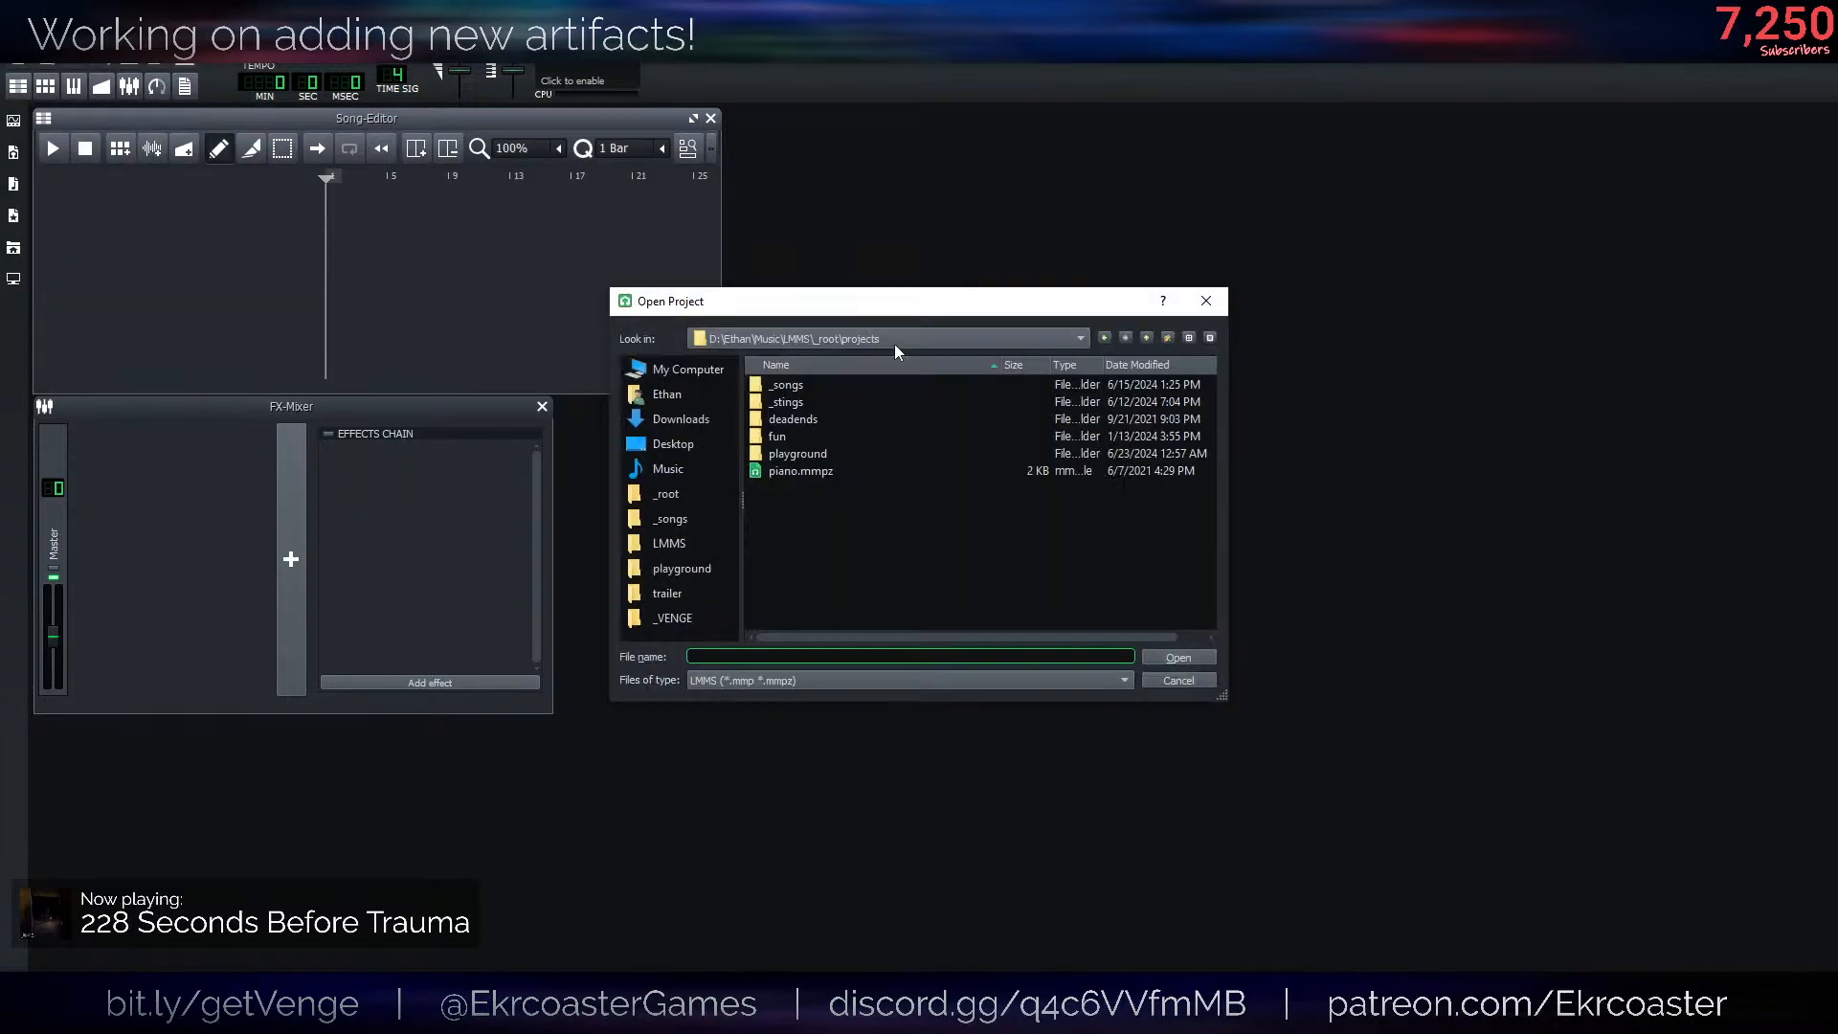
click(808, 392)
double_click(833, 387)
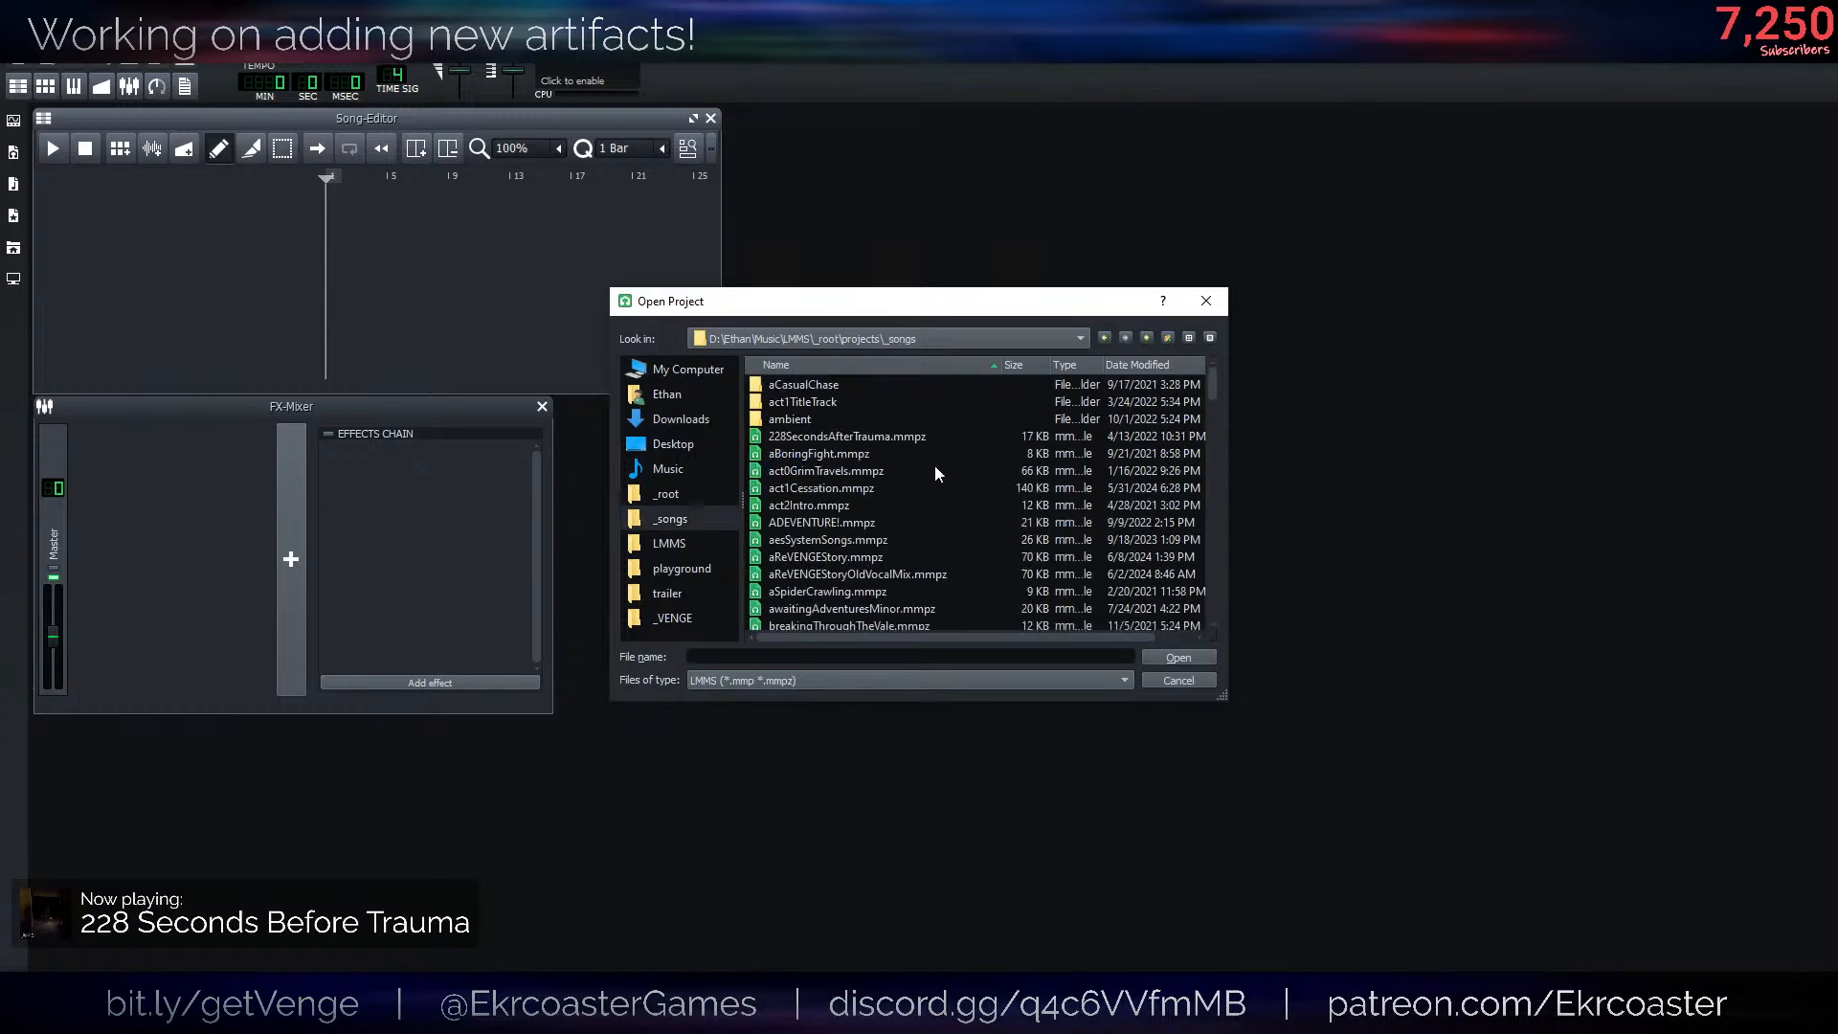
scroll(967, 525, down, 15)
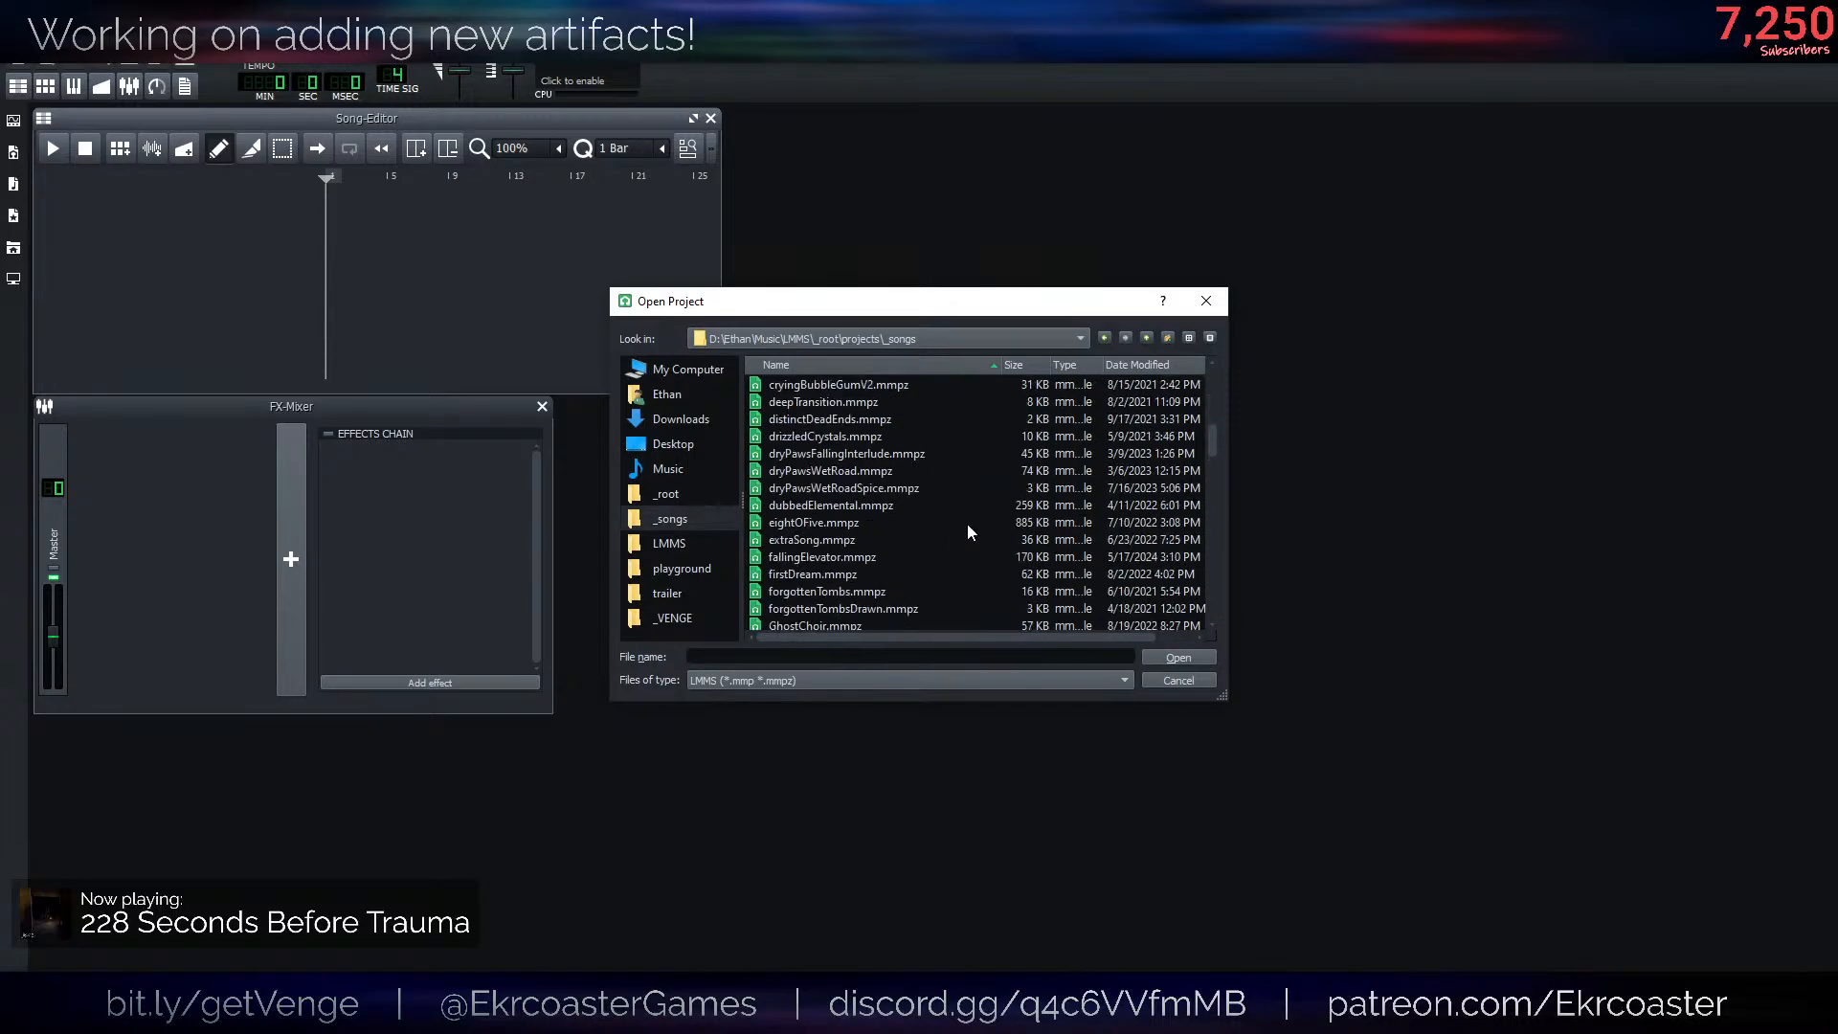
scroll(969, 524, down, 3)
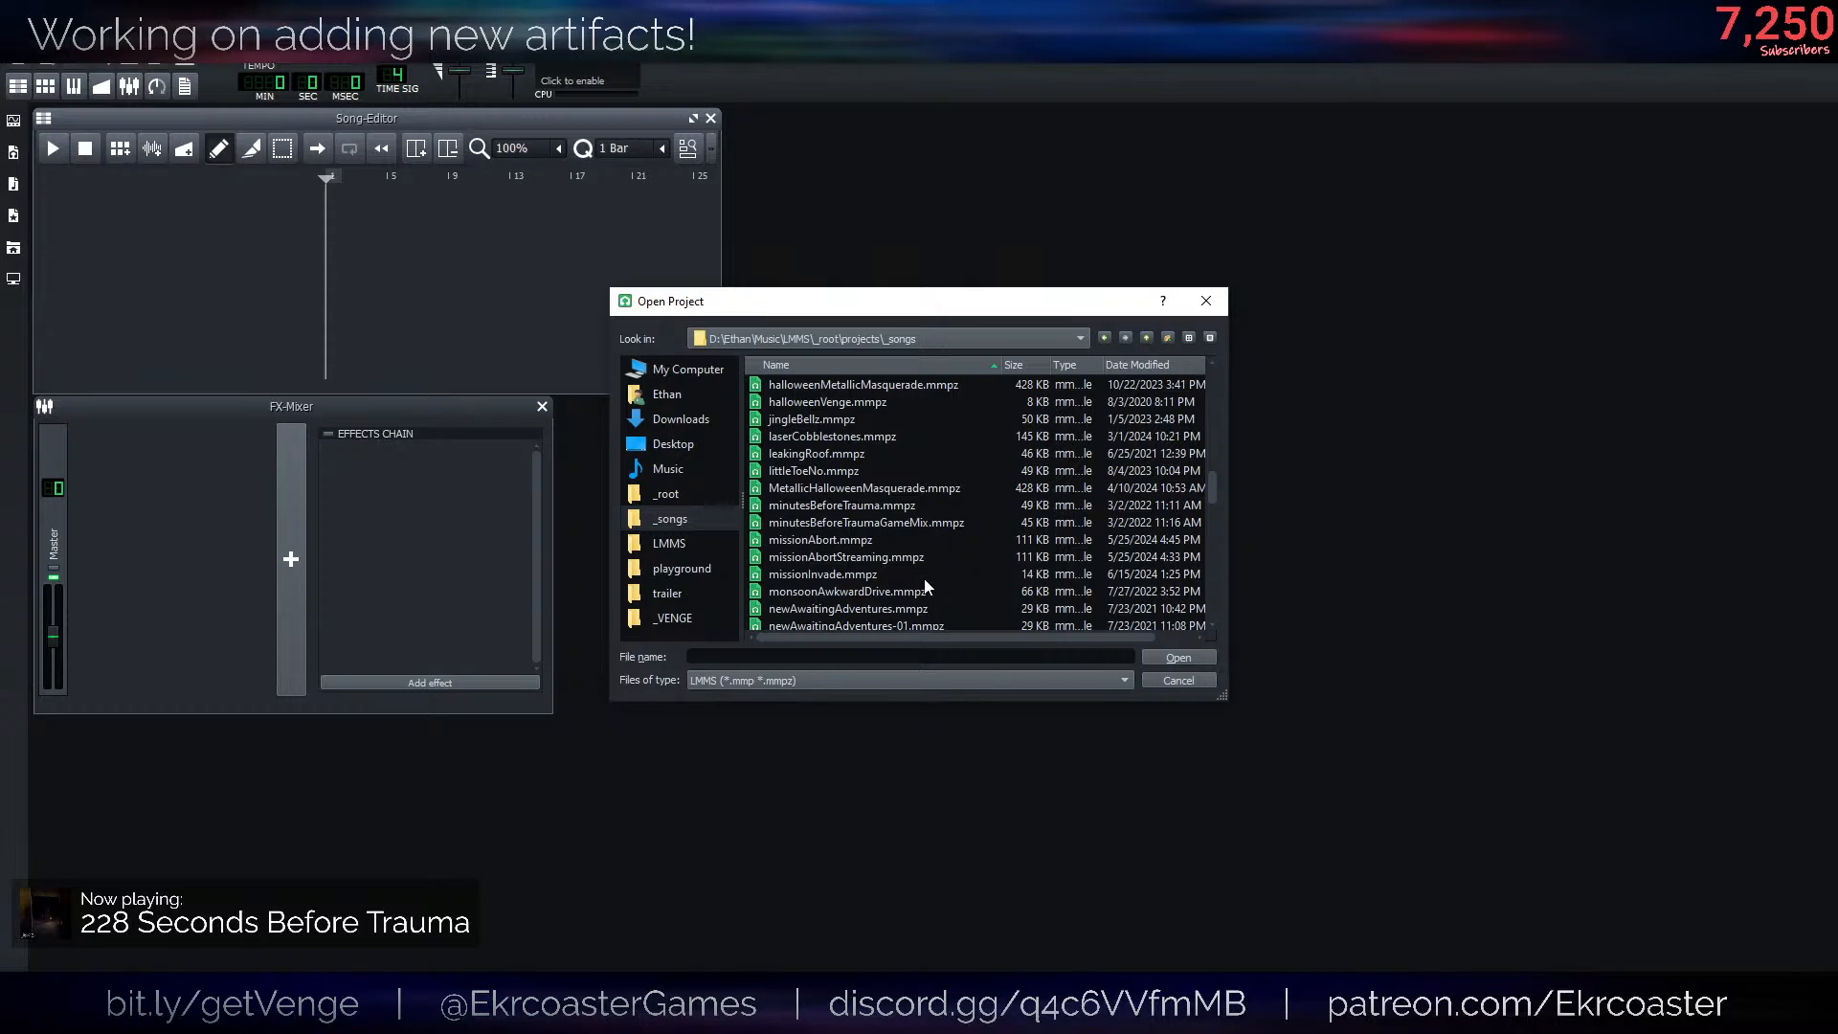
scroll(928, 586, down, 3)
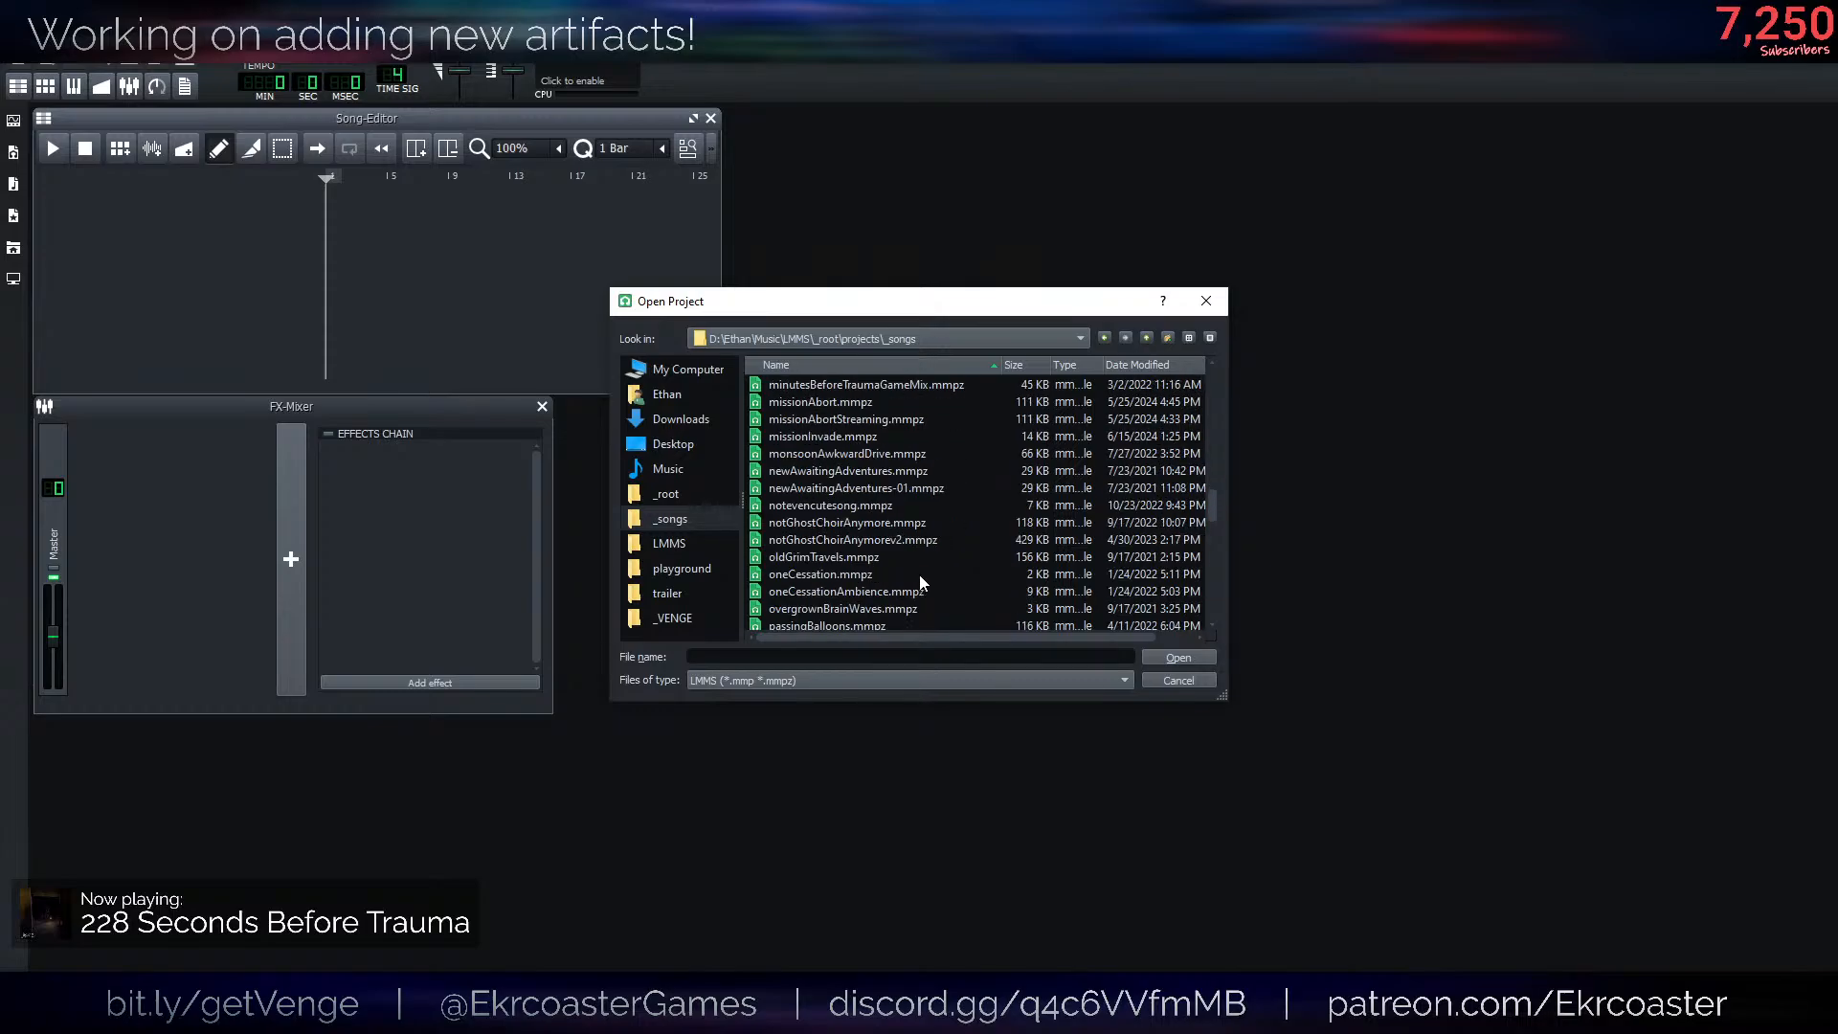
double_click(875, 536)
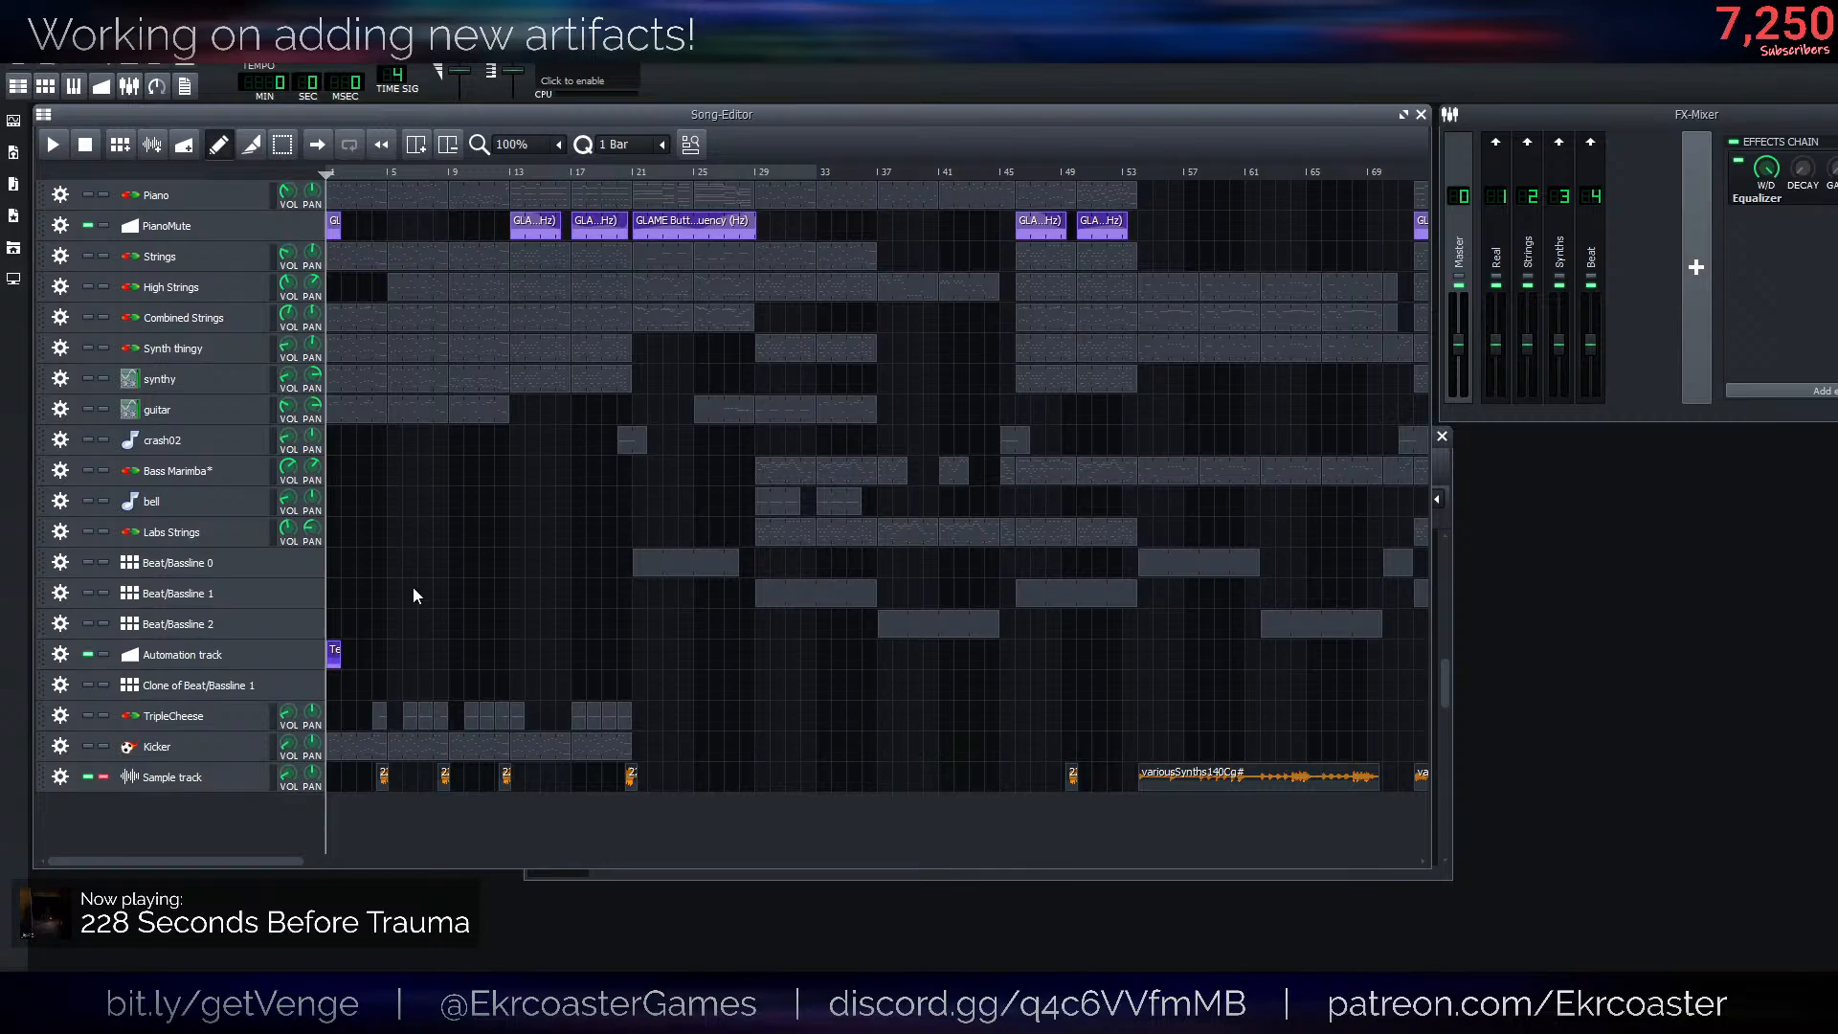
- Turn off solo on the Sample track, play the full song for a while and stop playback
click(103, 776)
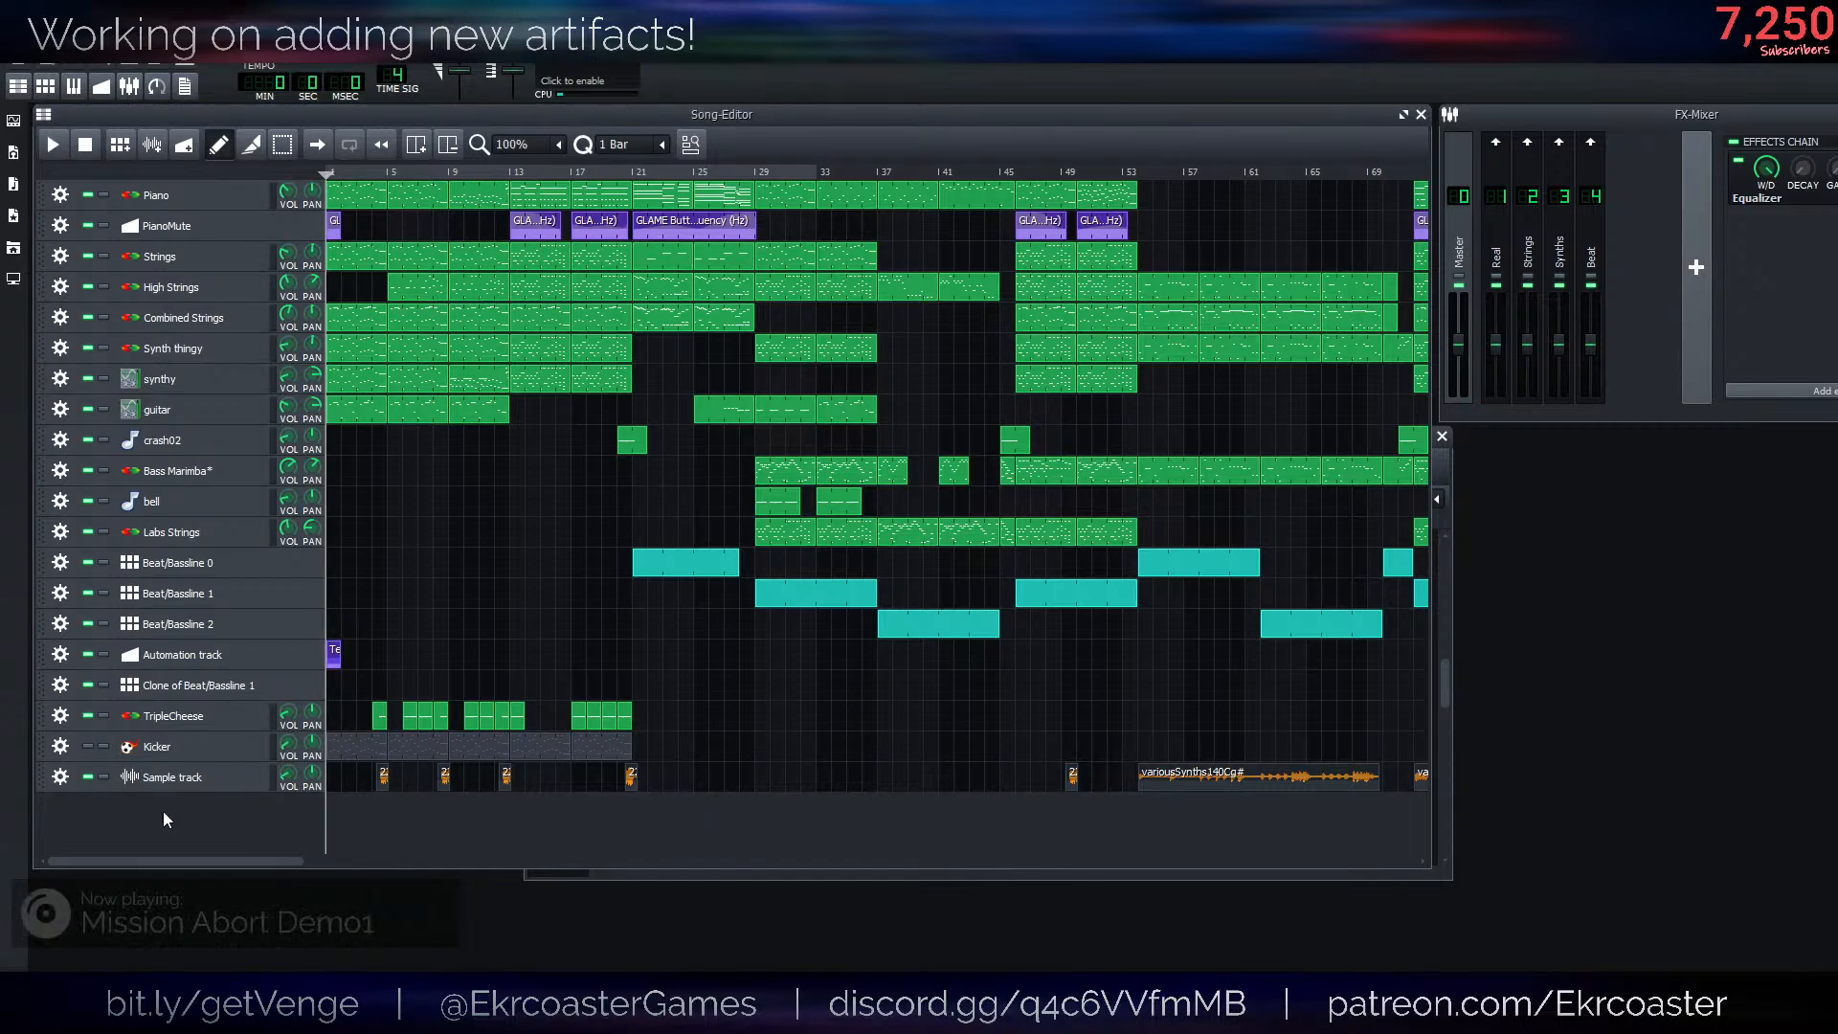
ctrl+scroll(745, 718, down, 1)
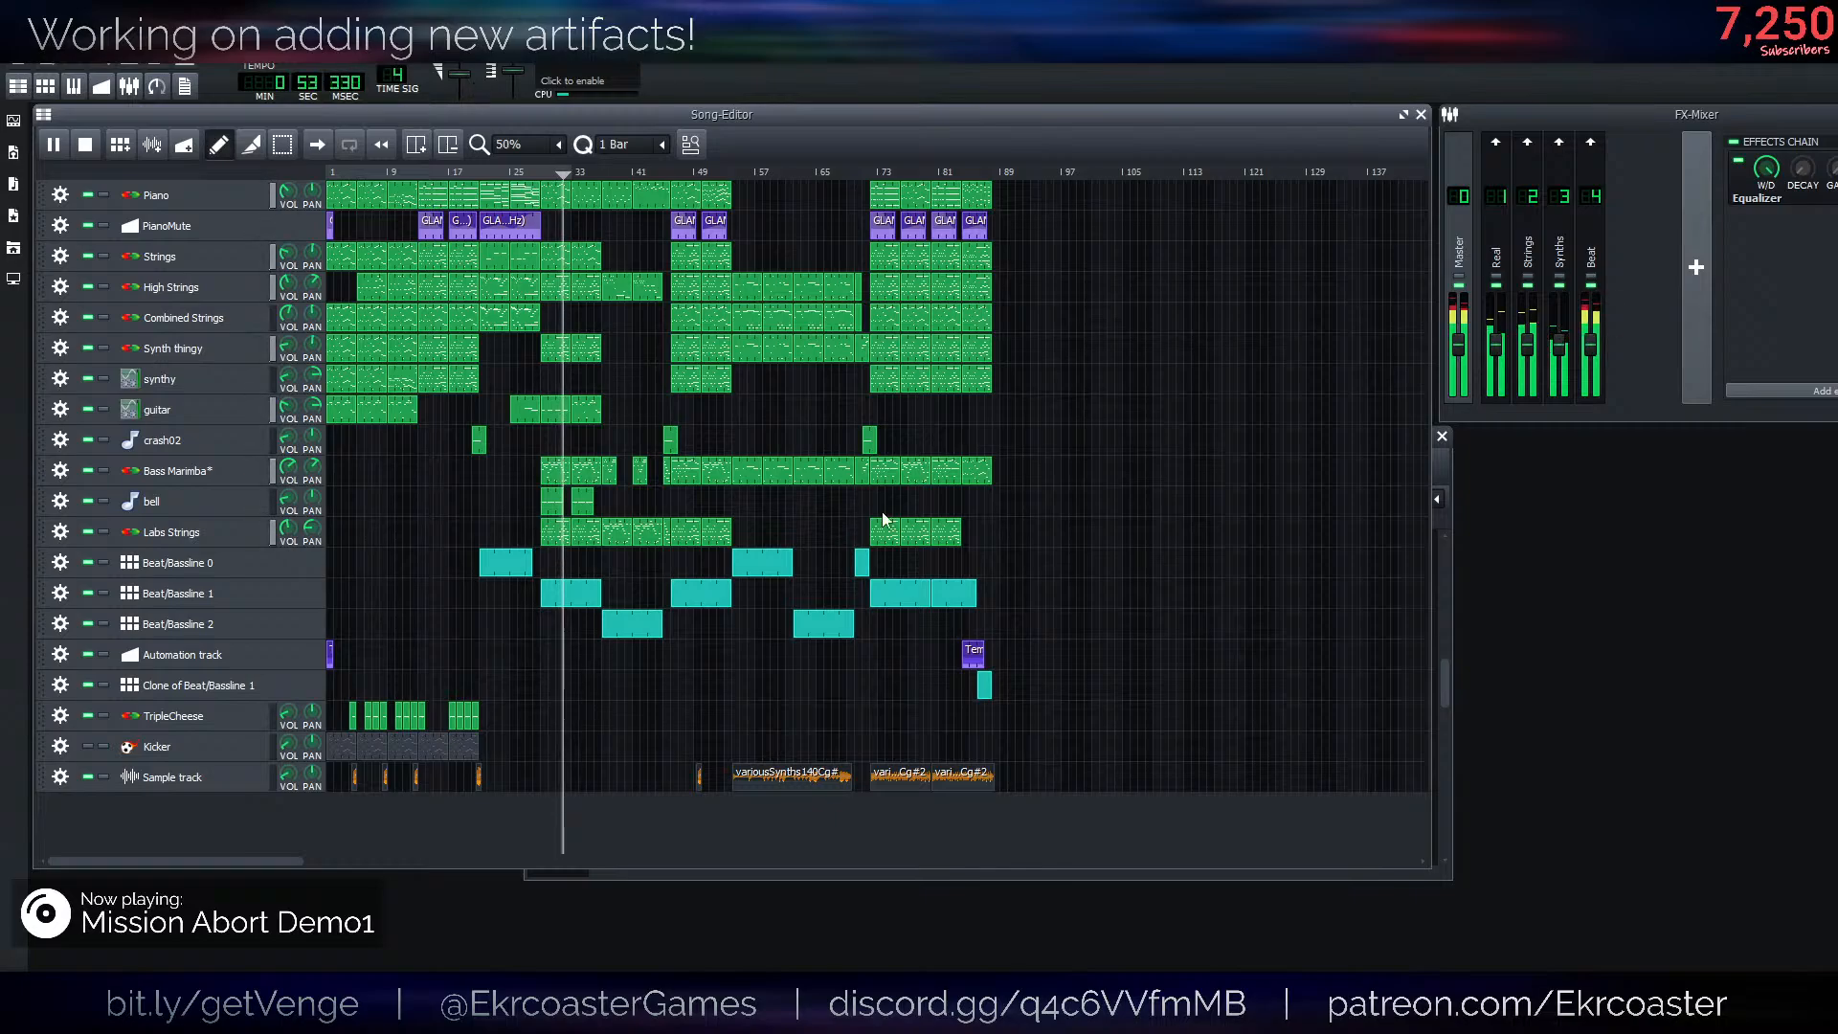
key(space)
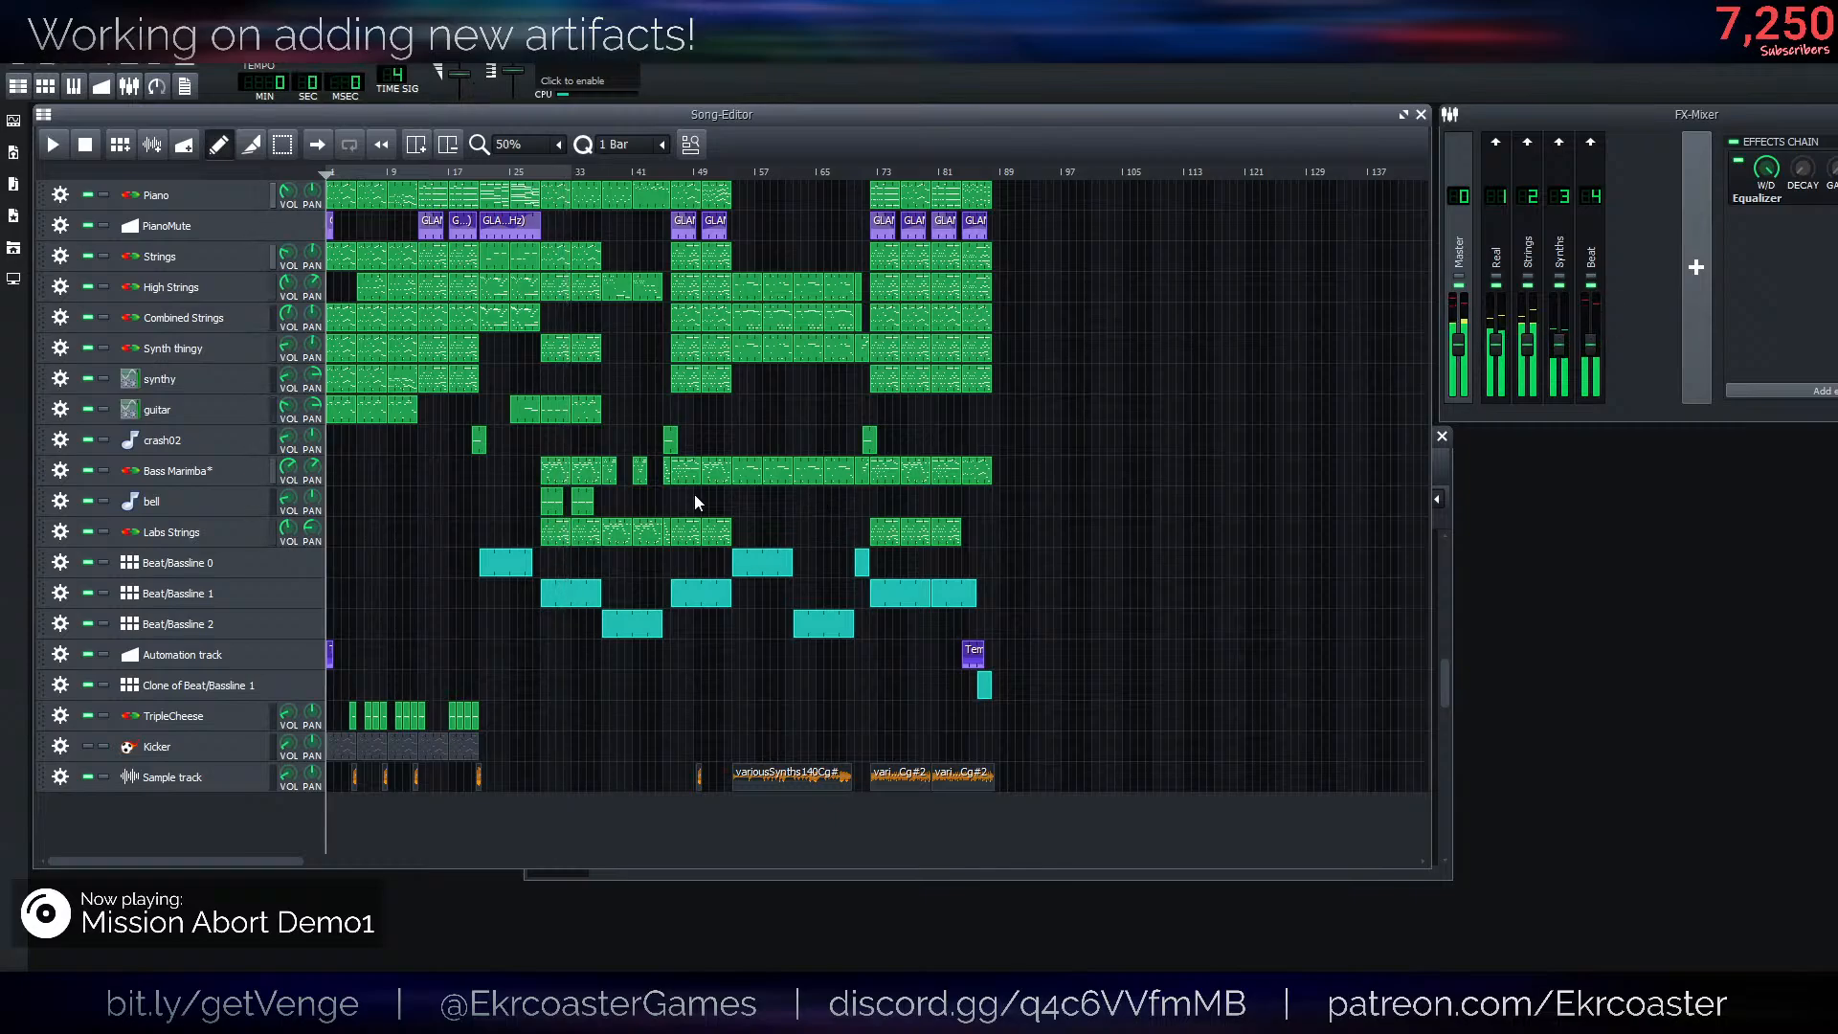
- Open the Bass Marimba track's Orchestral instrument and assign the Bass Marimba tone to part 1 from the keyboard and percussion tones
click(176, 482)
click(1624, 686)
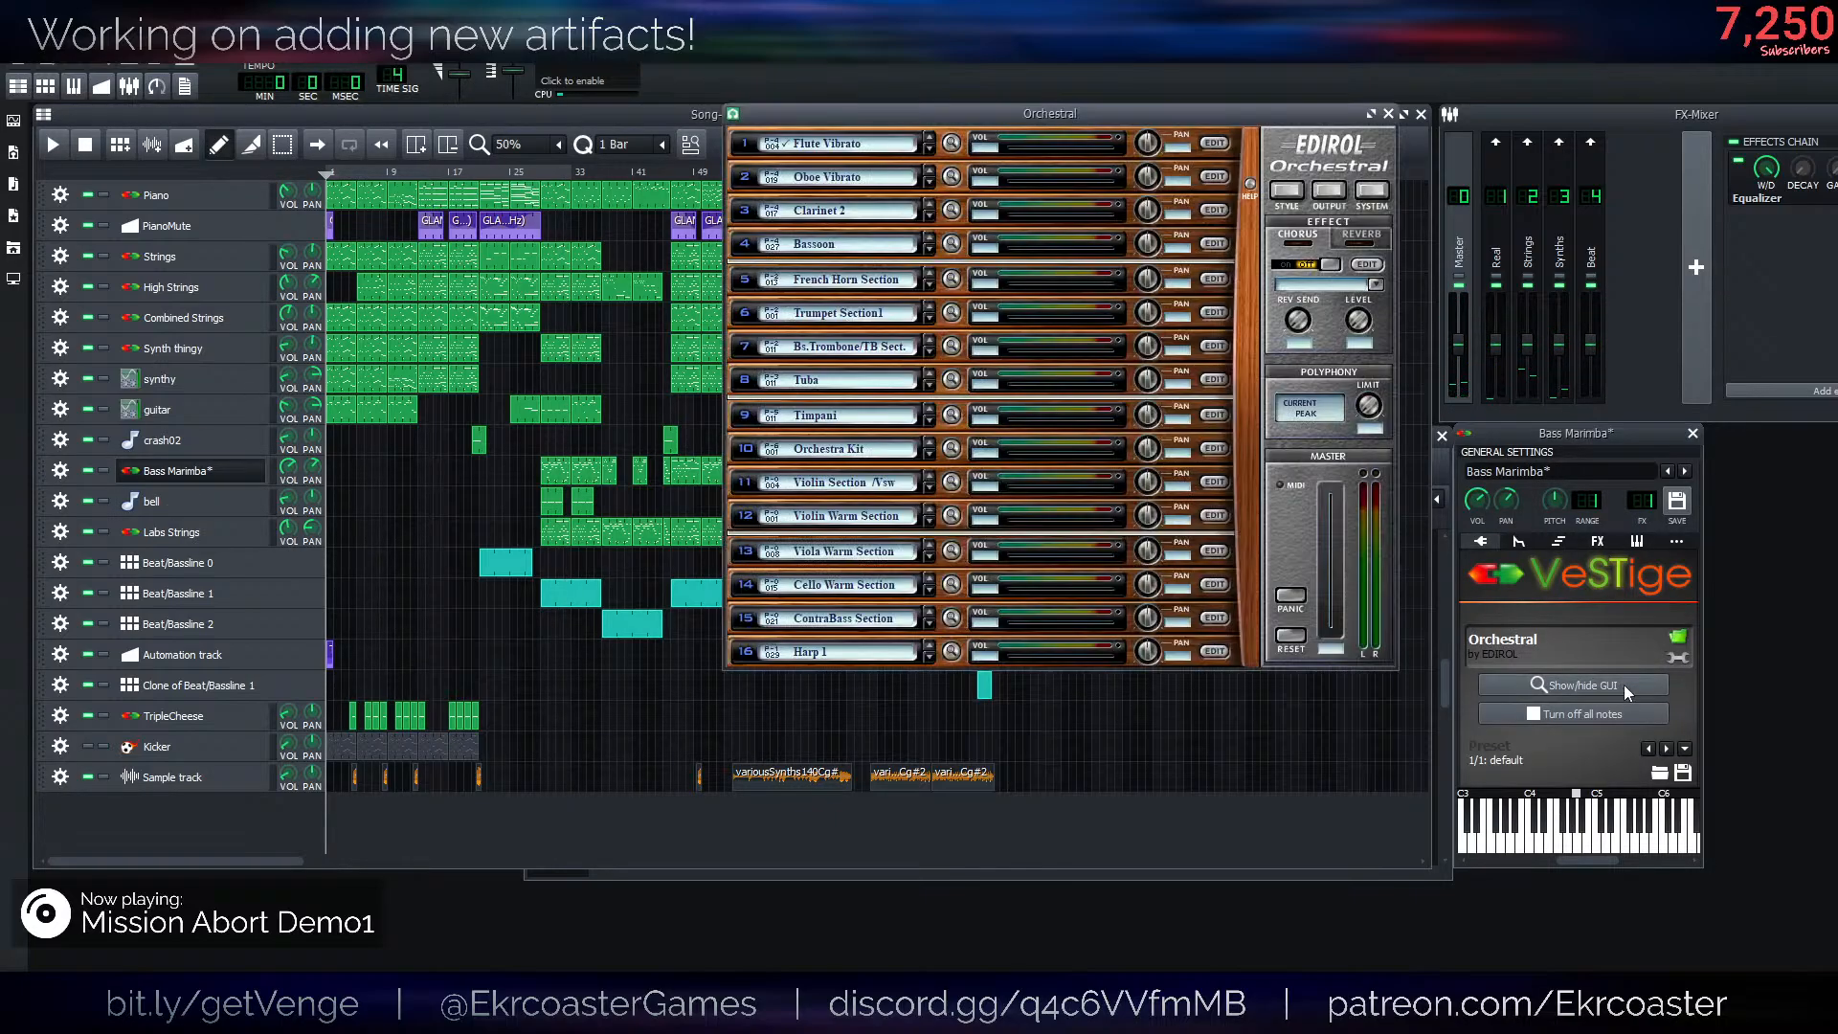
click(952, 144)
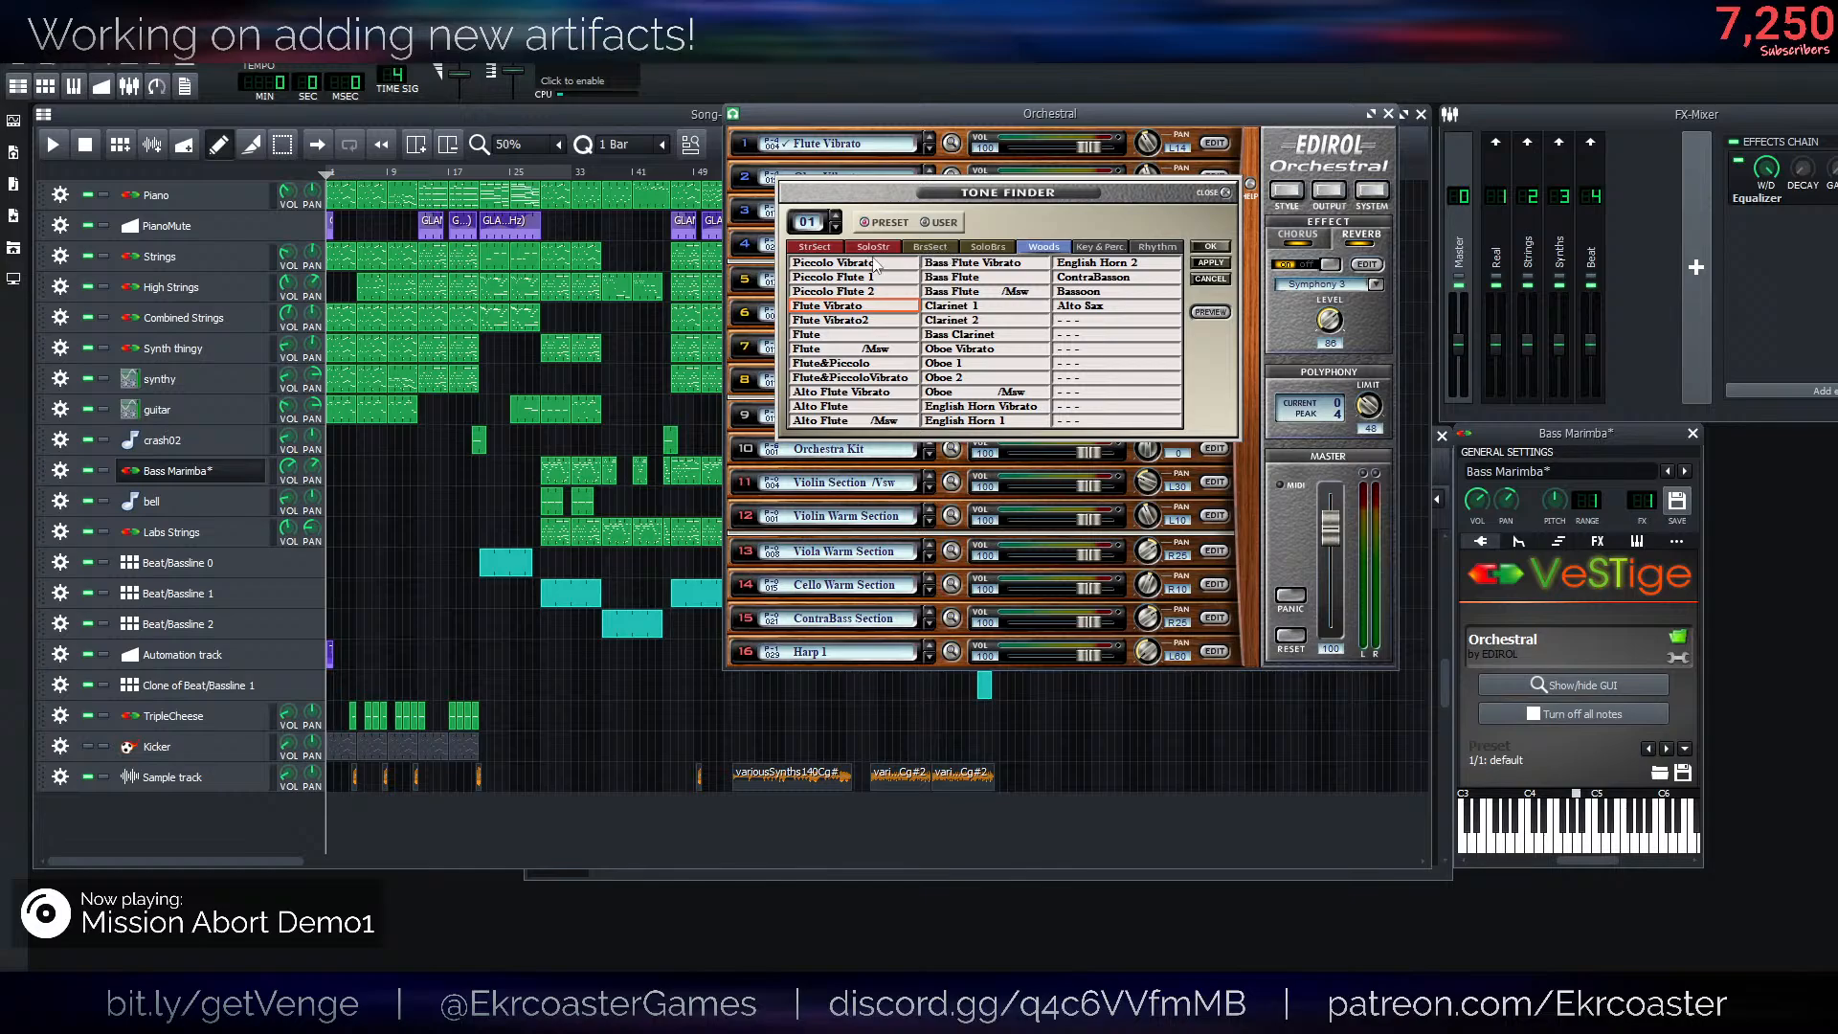
click(873, 257)
click(849, 247)
click(819, 247)
click(886, 251)
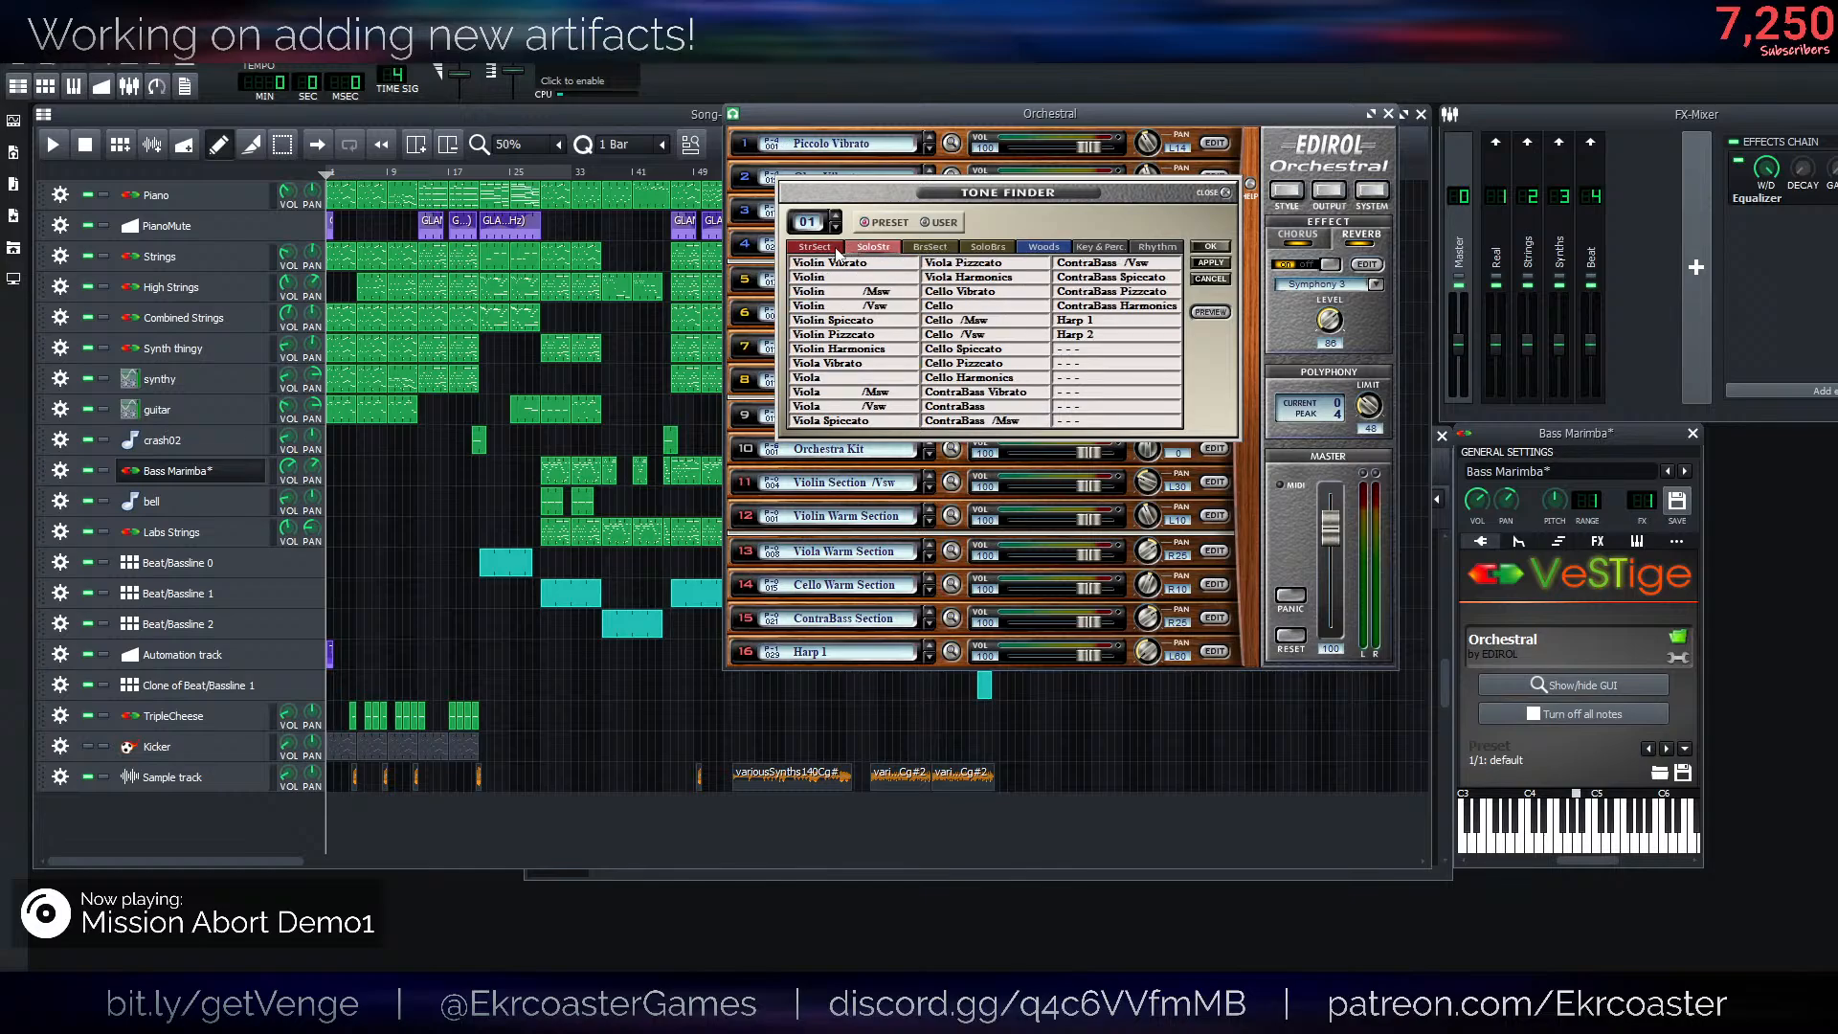
click(1114, 249)
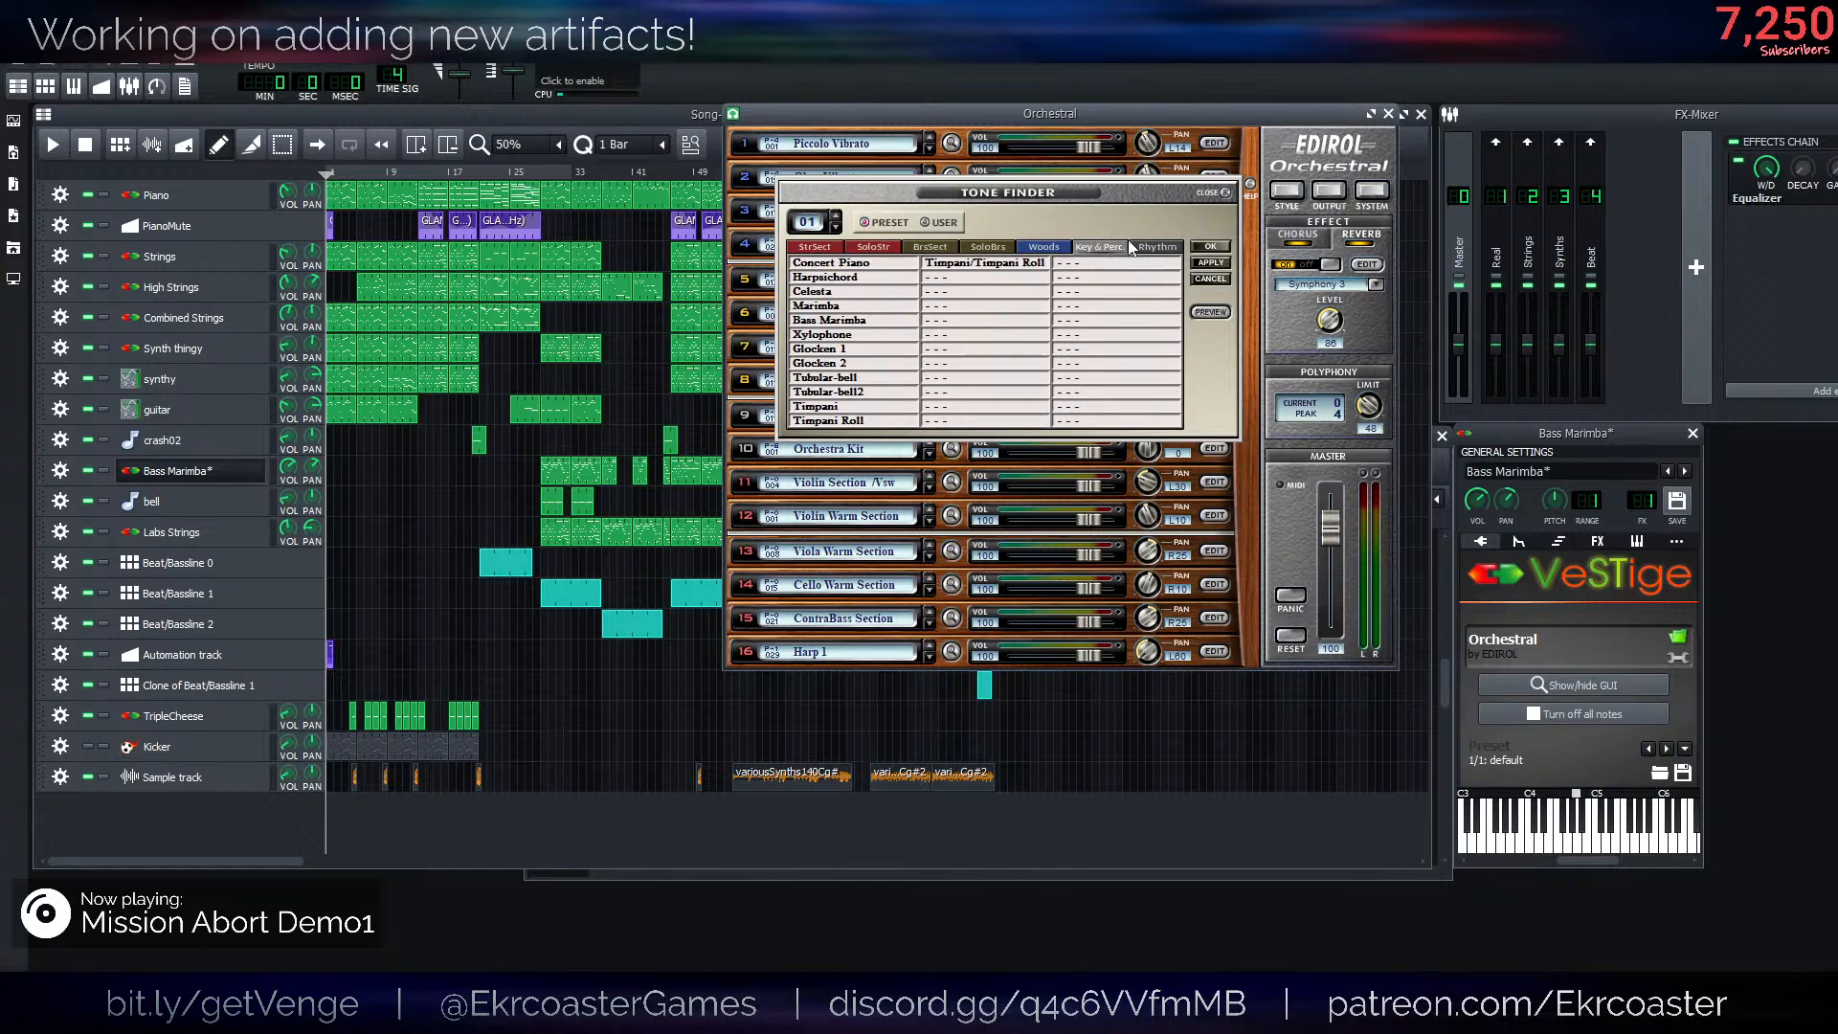
click(1137, 246)
click(1096, 251)
double_click(841, 322)
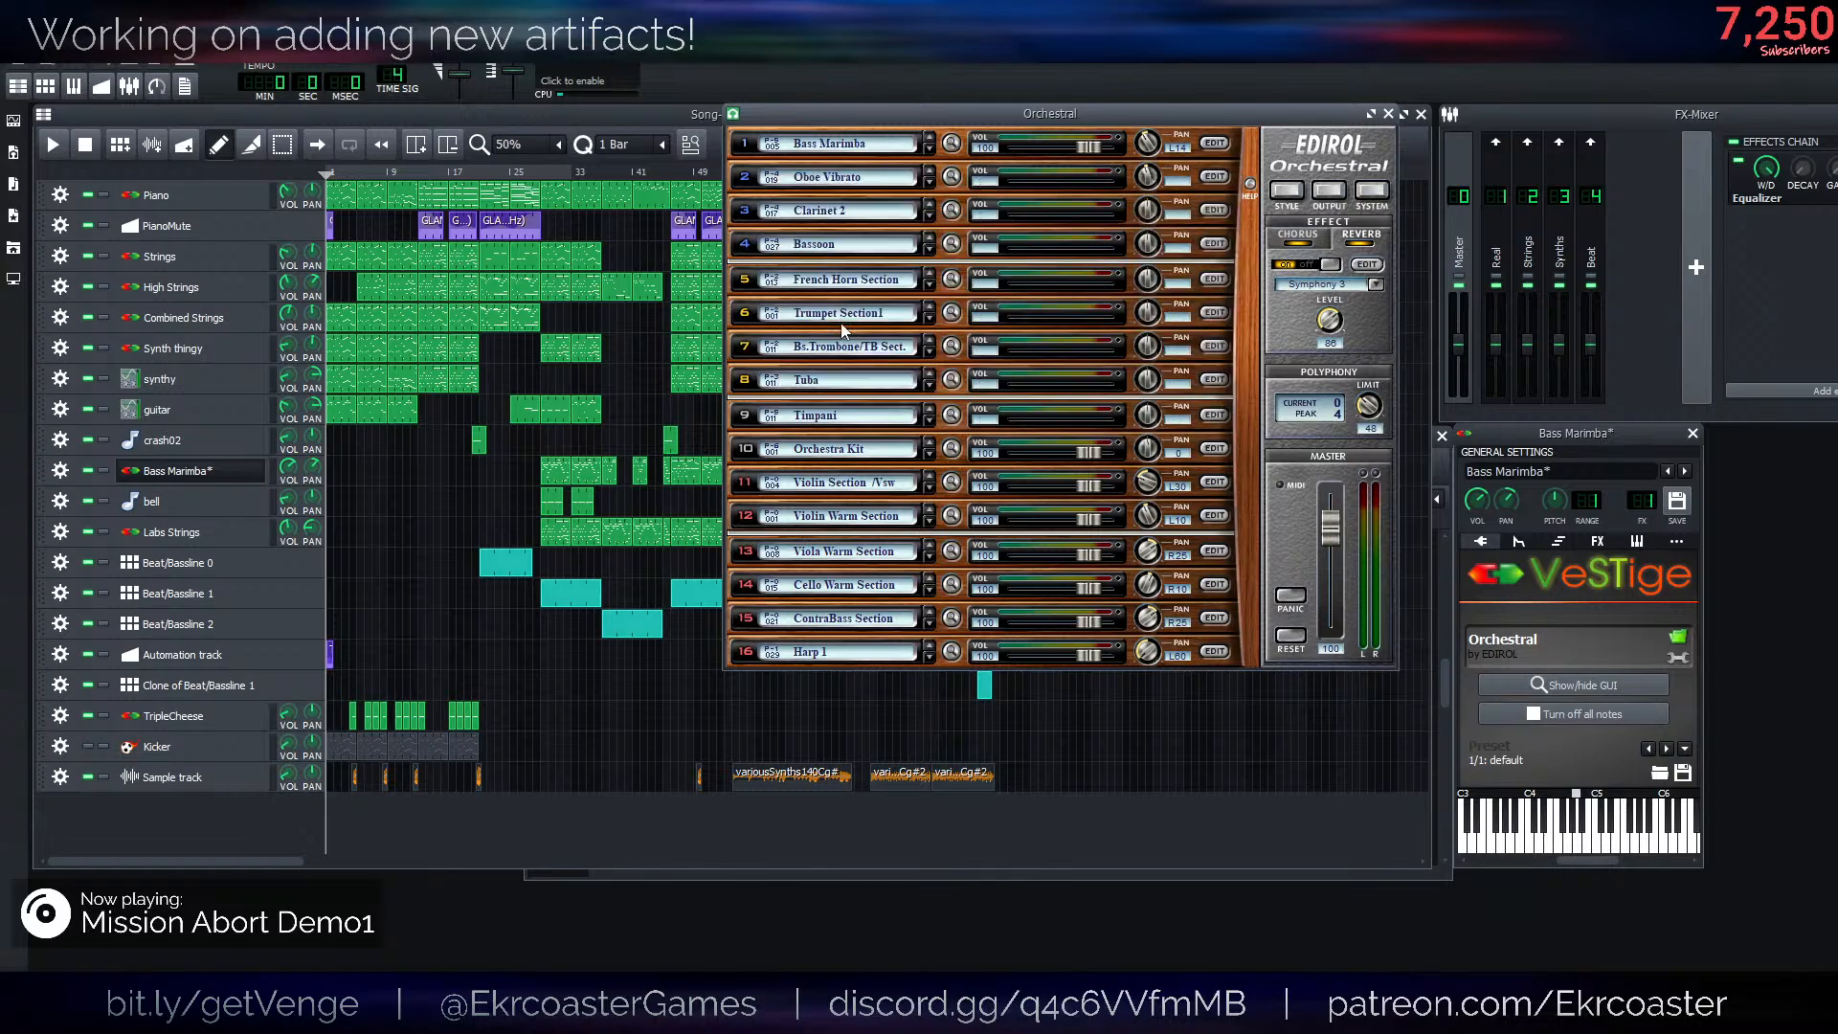
- Play the song from about bar 27 to hear the Bass Marimba part
click(529, 170)
key(space)
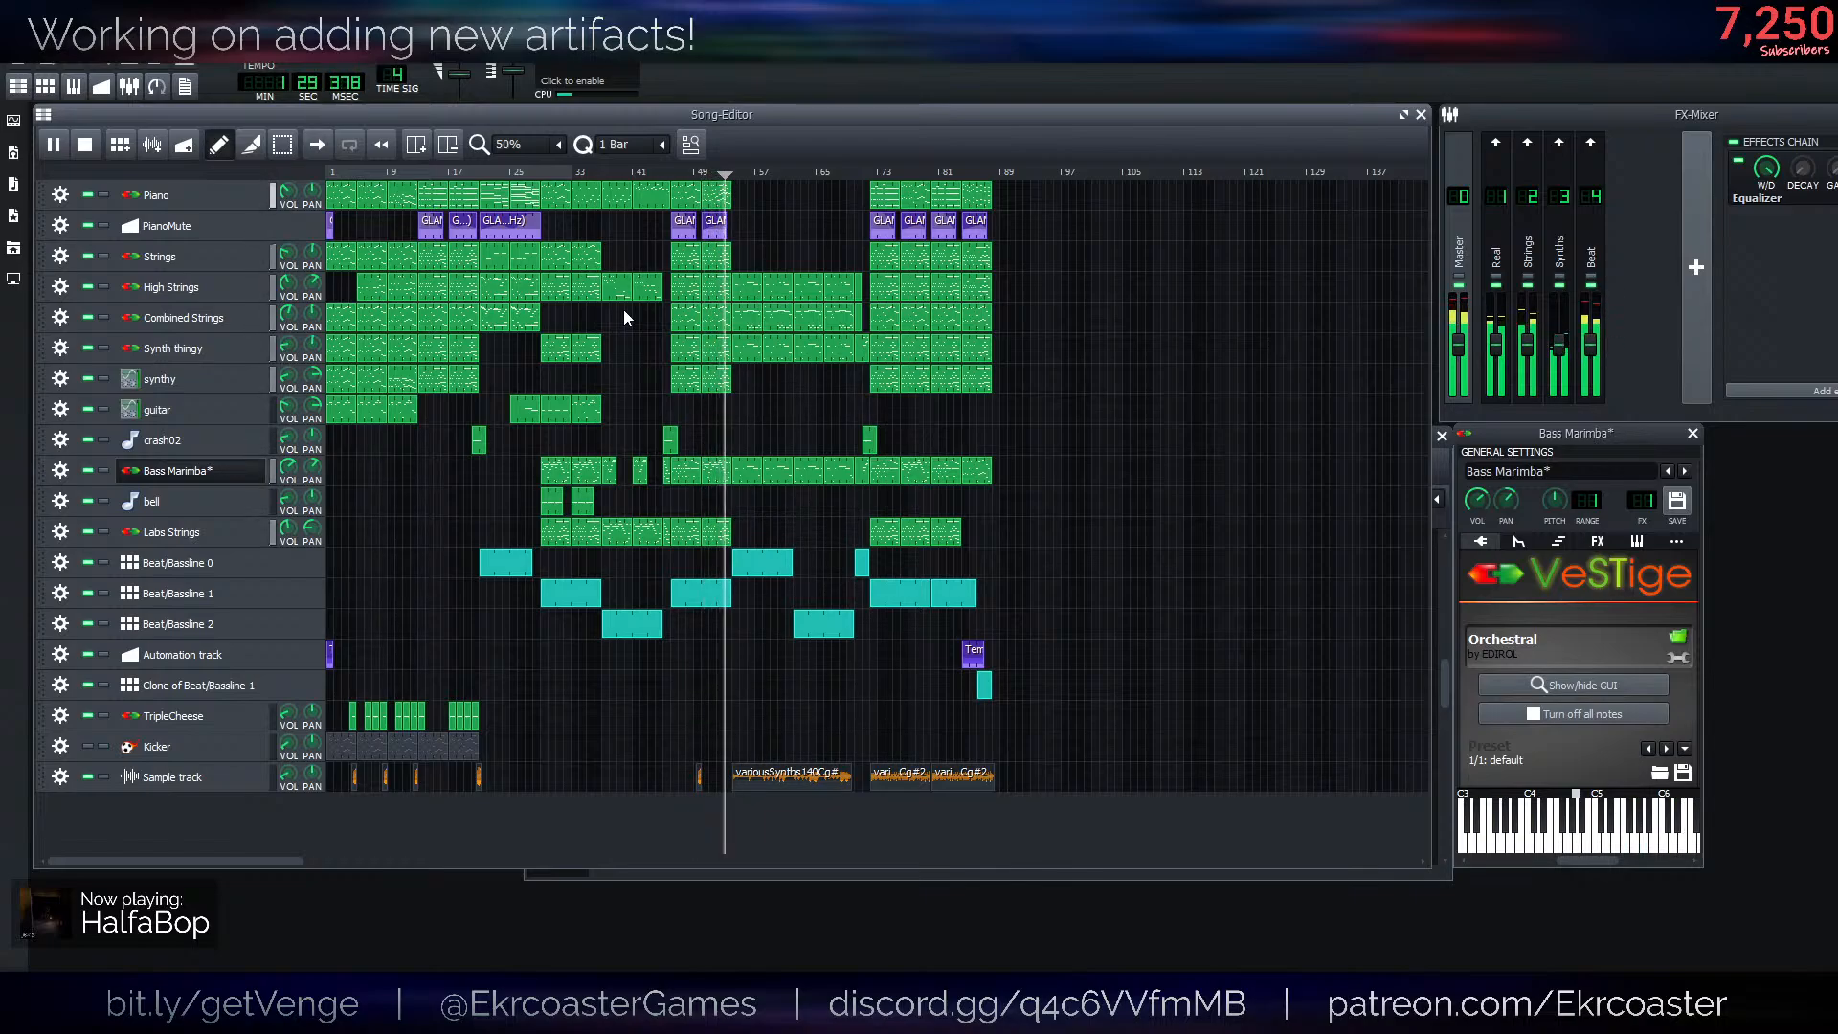
- Stop the song, open the first Bass Marimba clip at about bar 29 in the piano roll and play it
key(space)
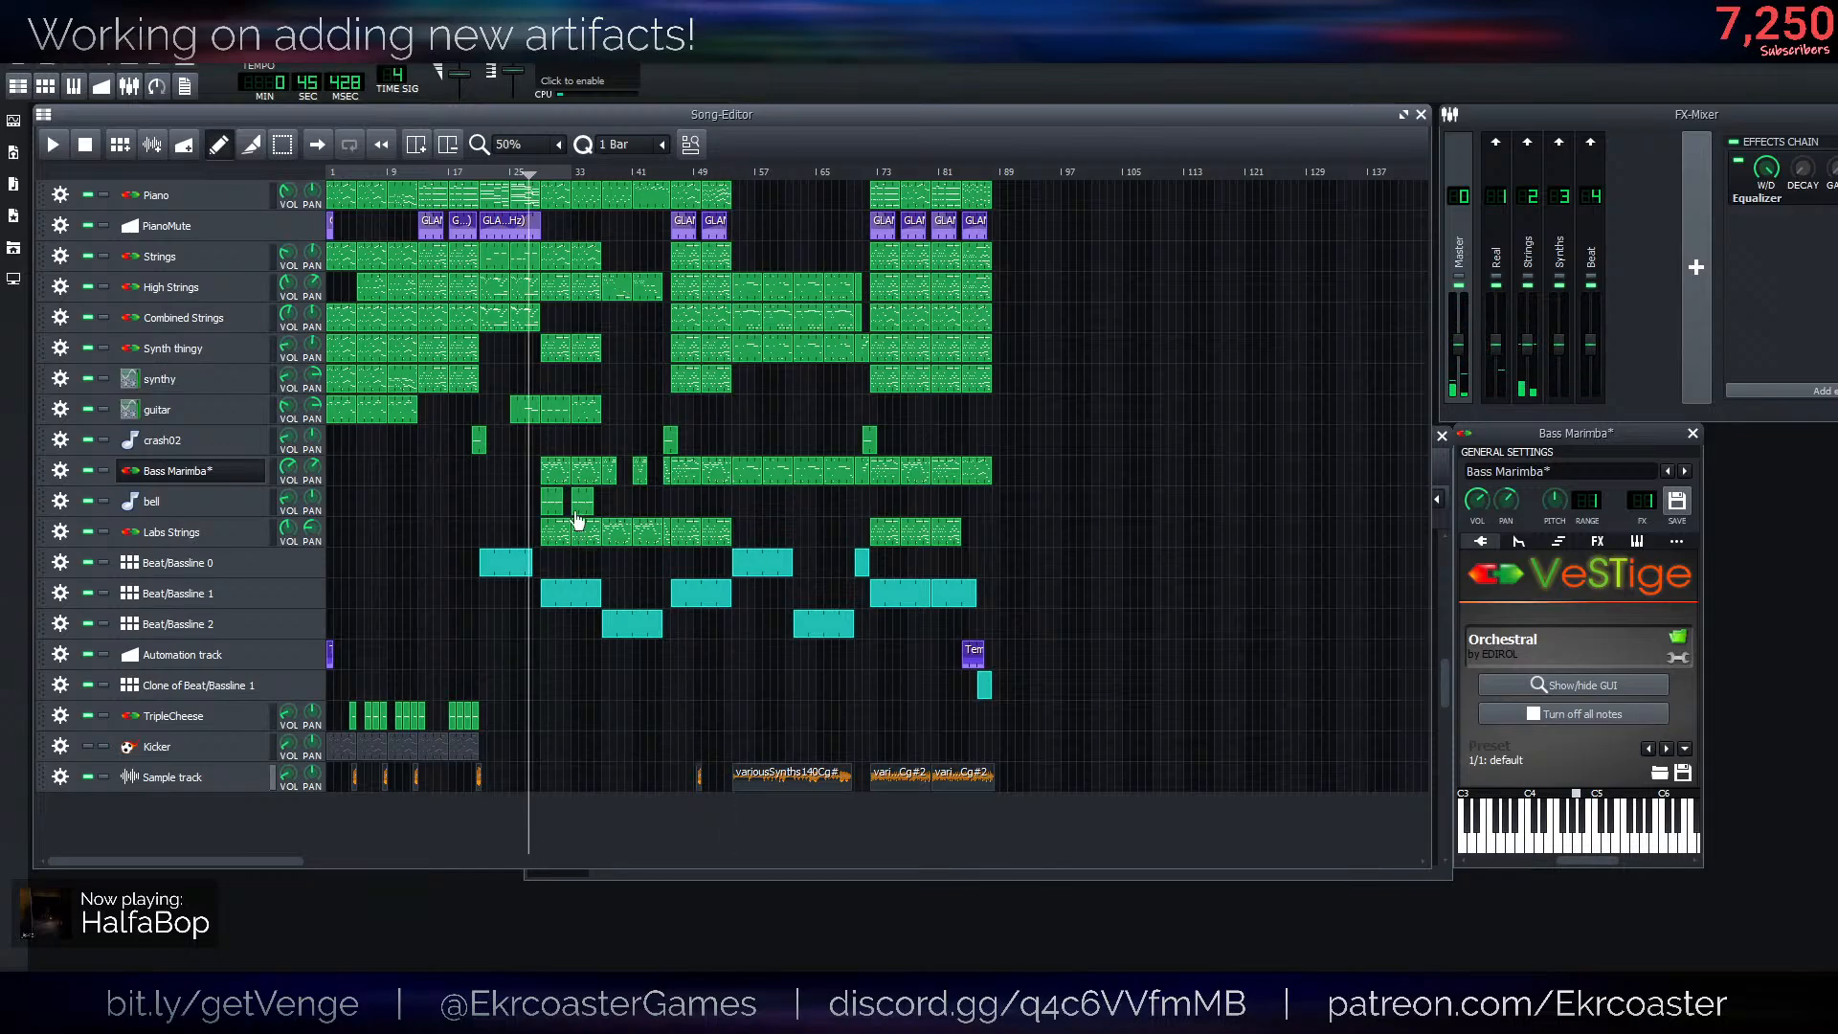
double_click(554, 476)
key(space)
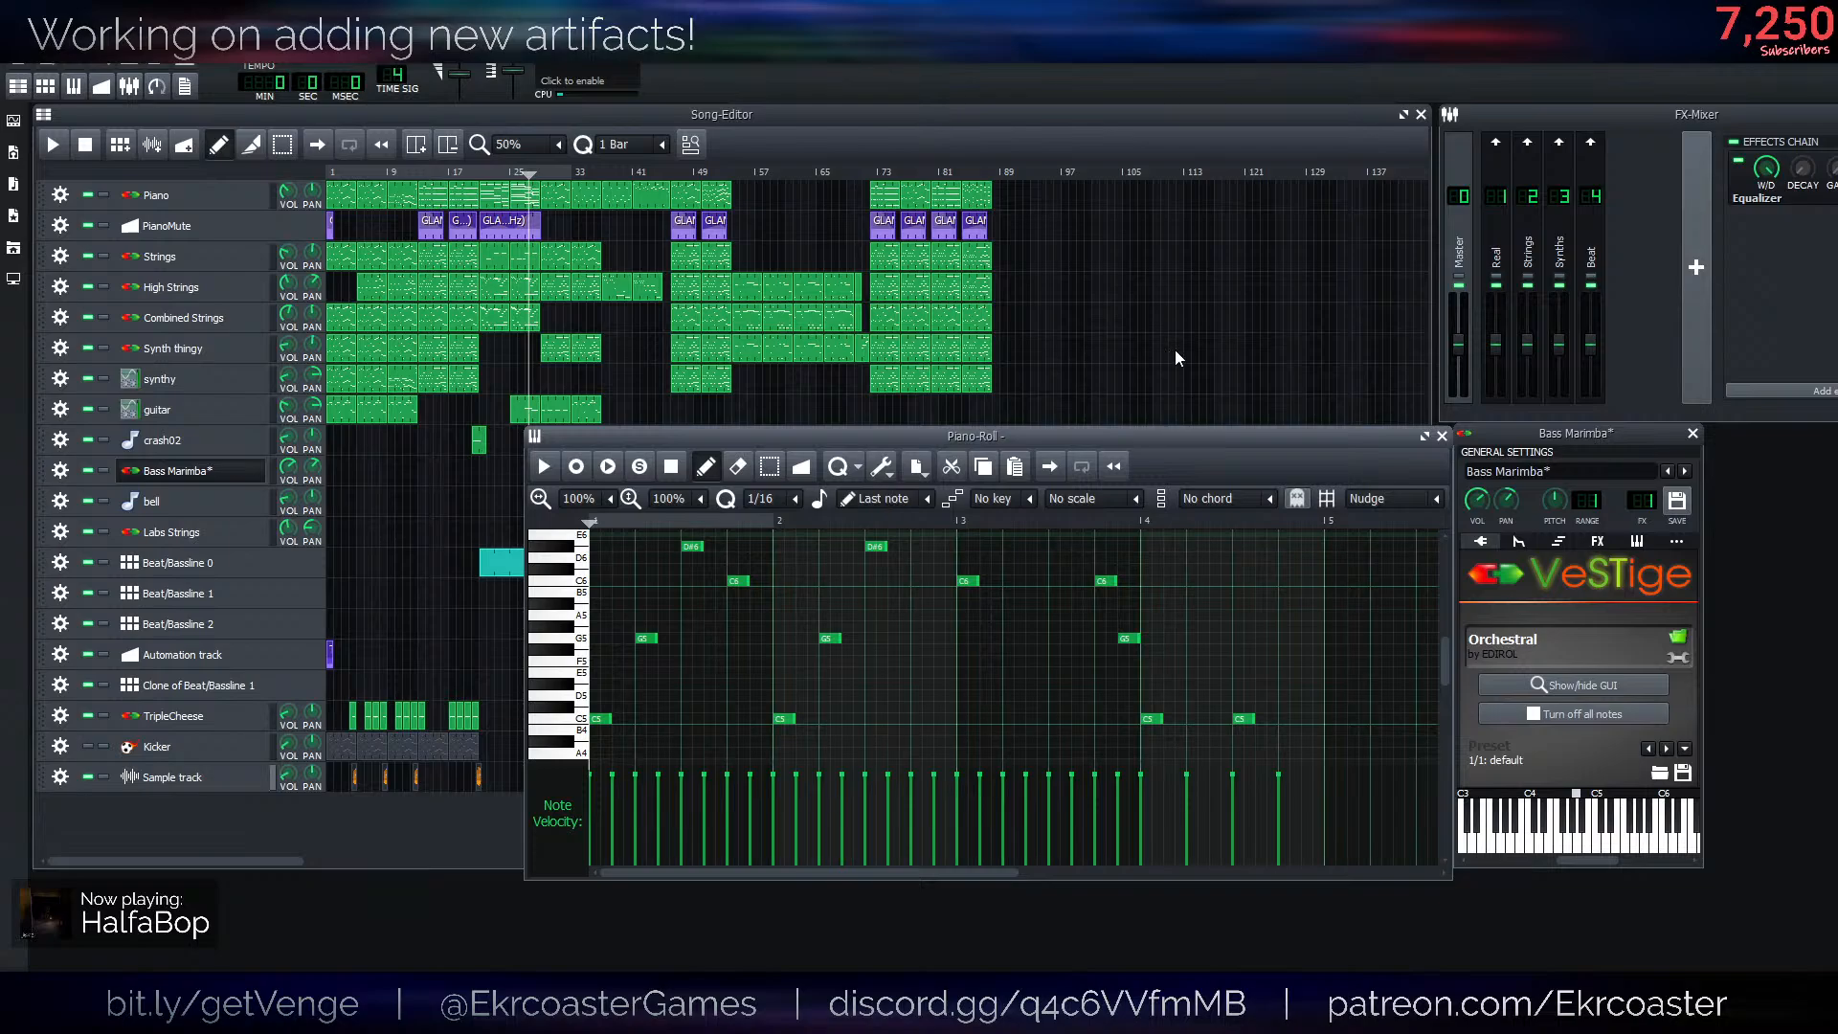
- Open and play the Piano track's clips at about bar 75 and bar 31 in the piano roll, then close it
key(F7)
double_click(892, 207)
key(space)
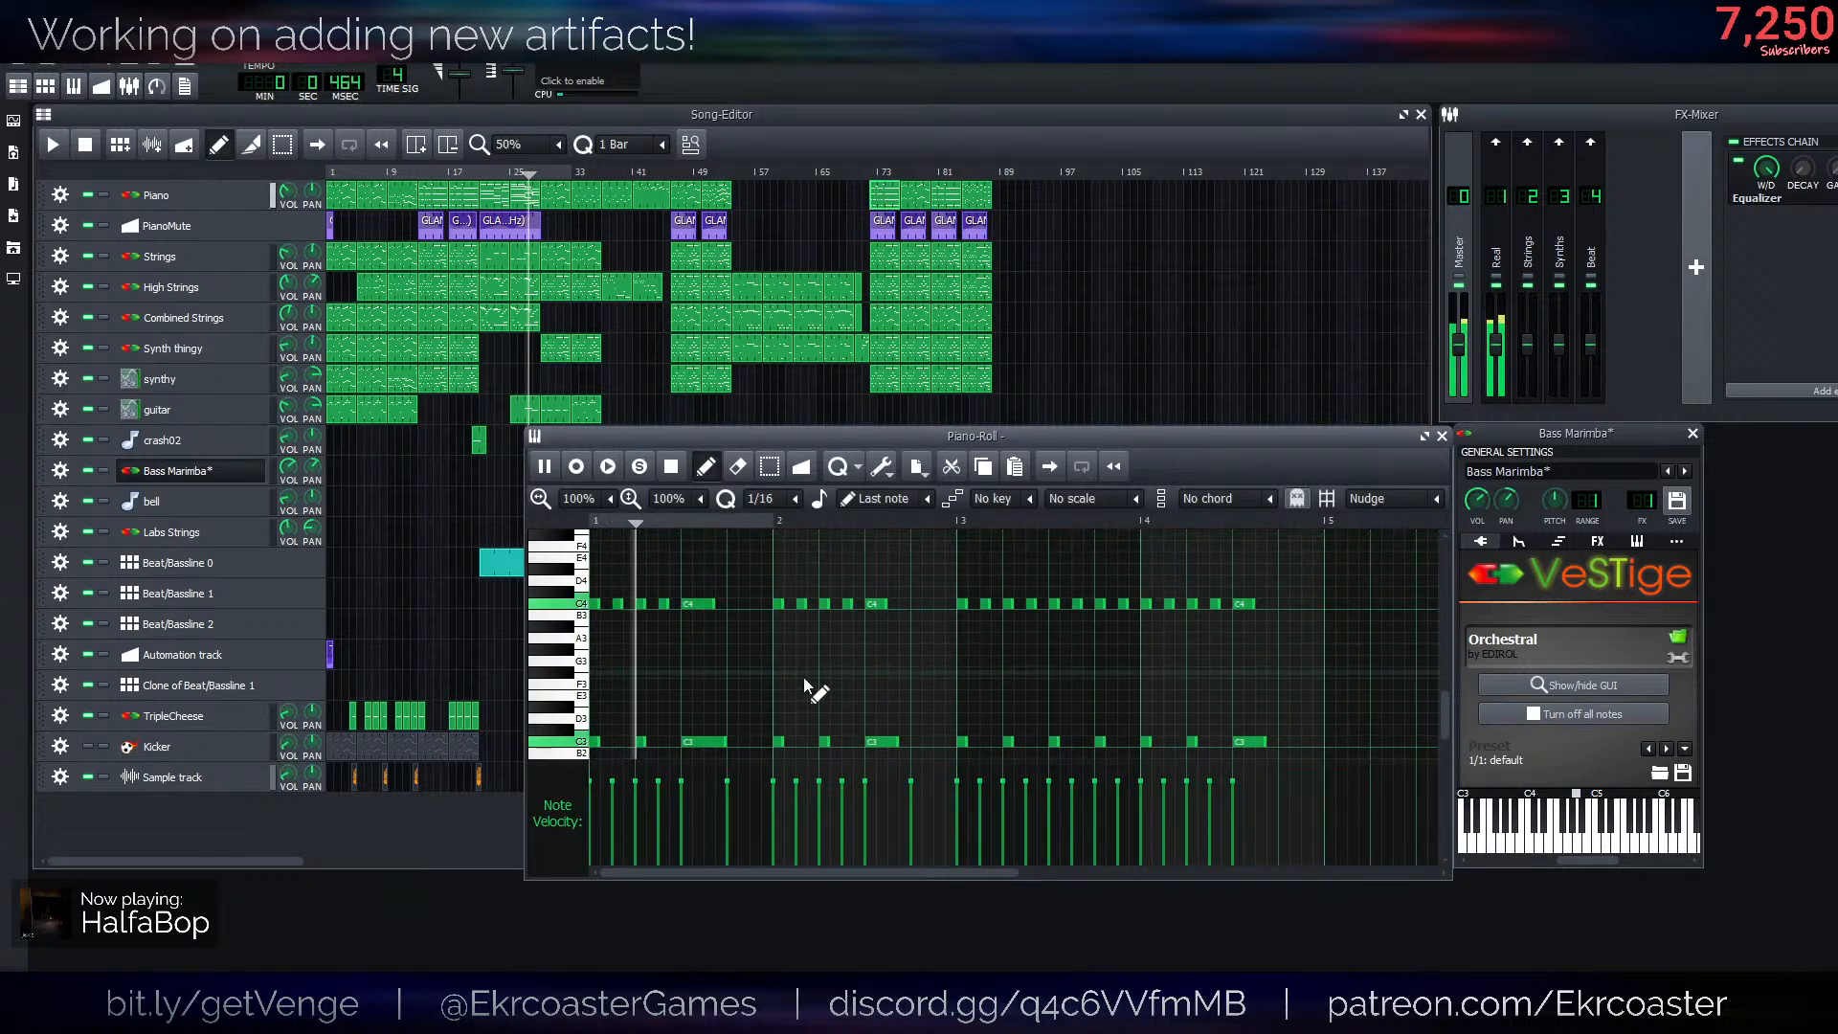
scroll(806, 674, down, 1)
click(560, 237)
double_click(561, 209)
key(space)
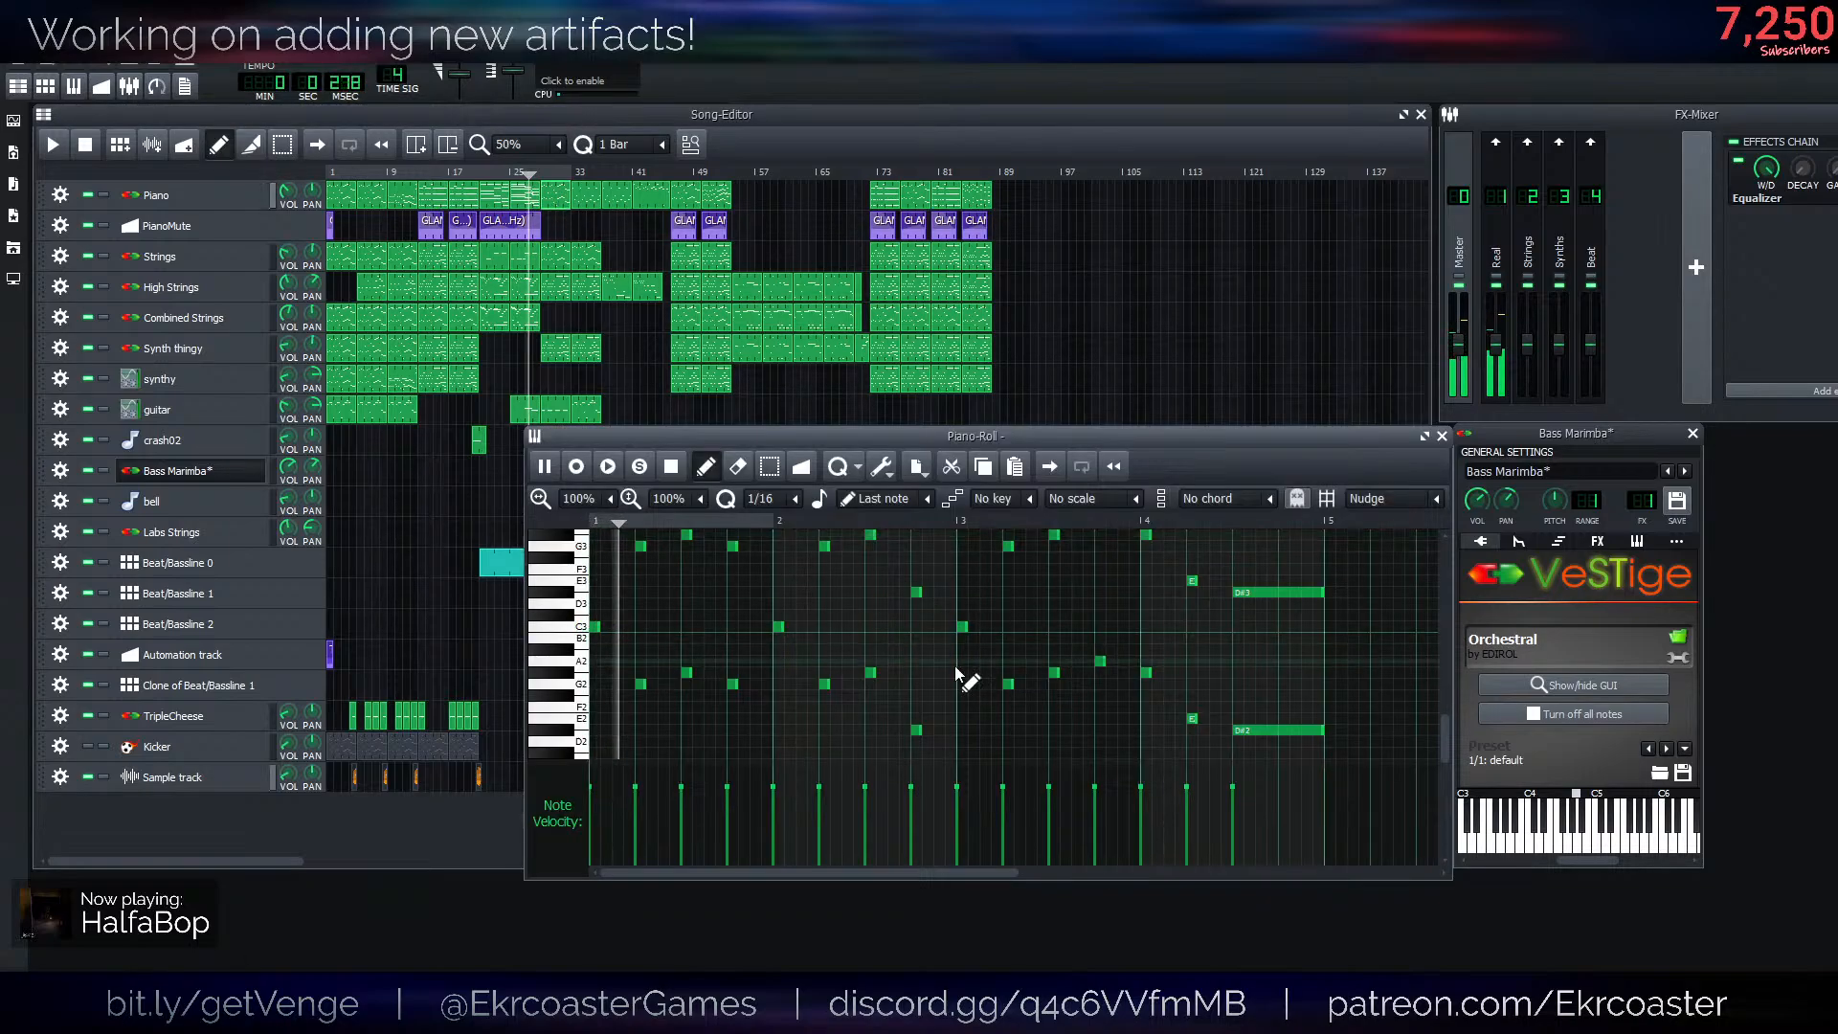
key(space)
key(F7)
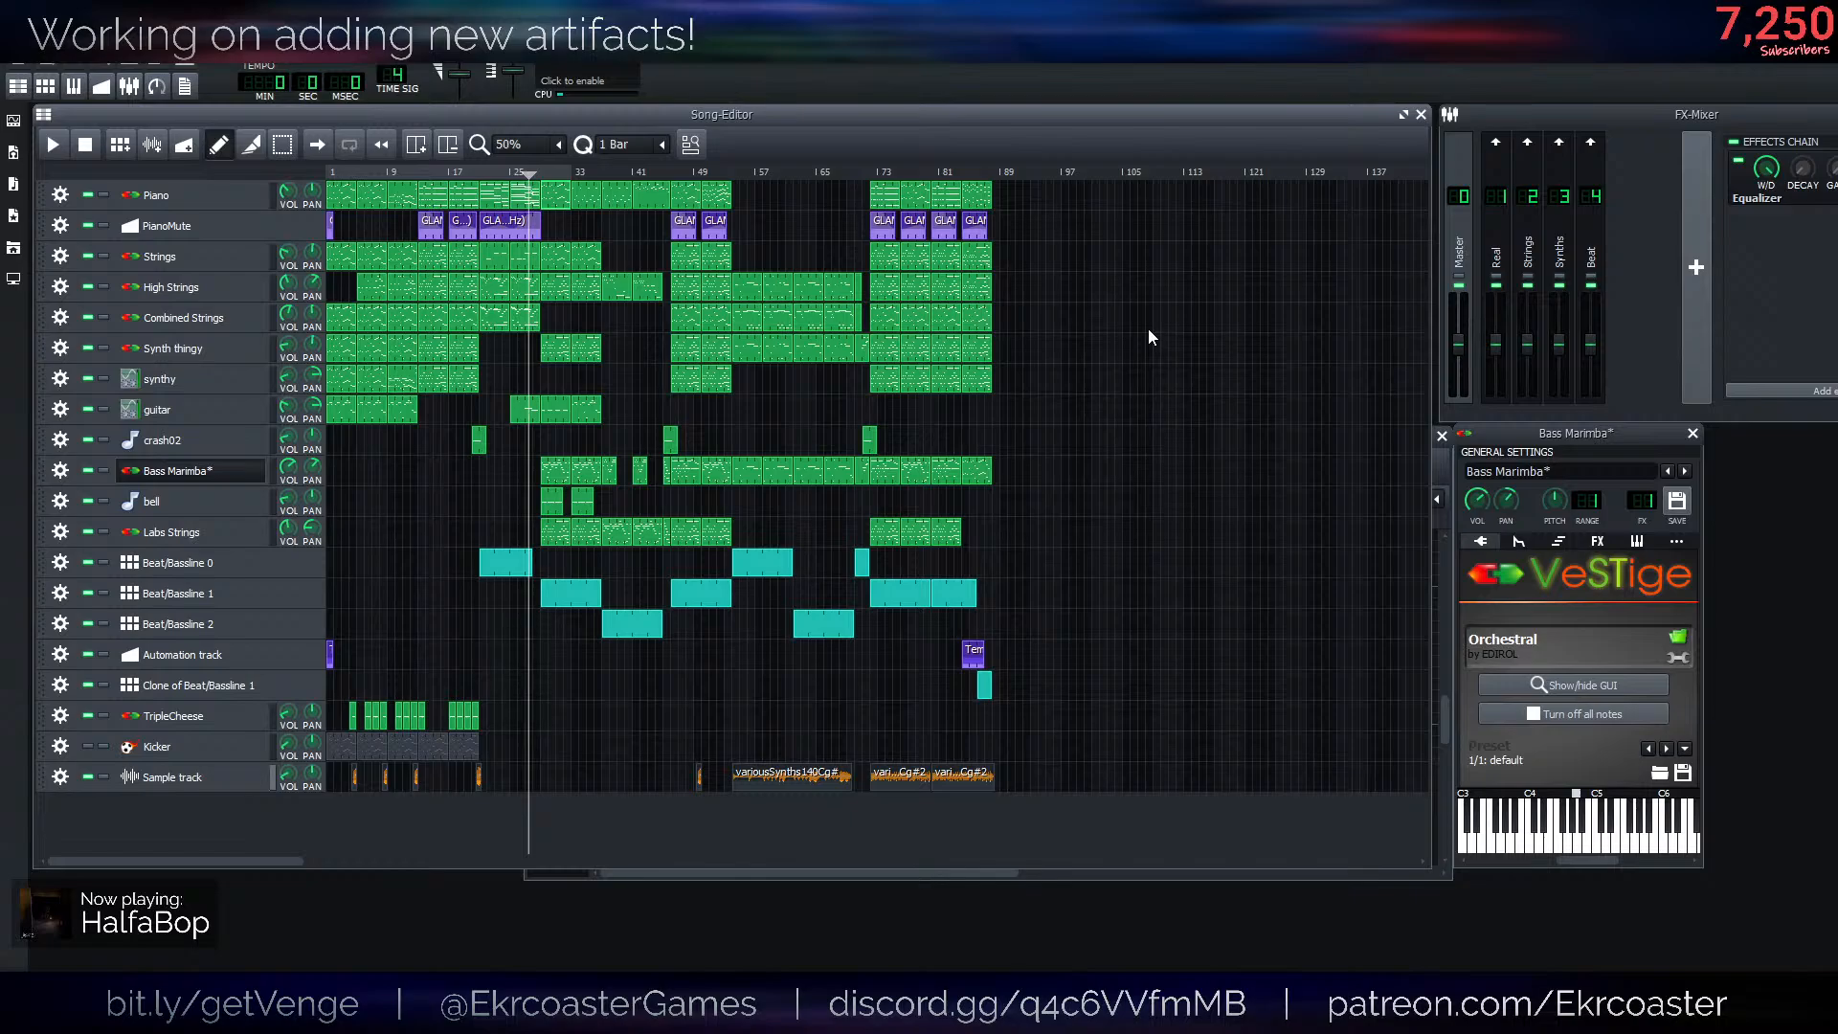
- Solo the Sample track and listen to its variousSynths samples from about bar 54 and from bar 72
click(735, 170)
key(space)
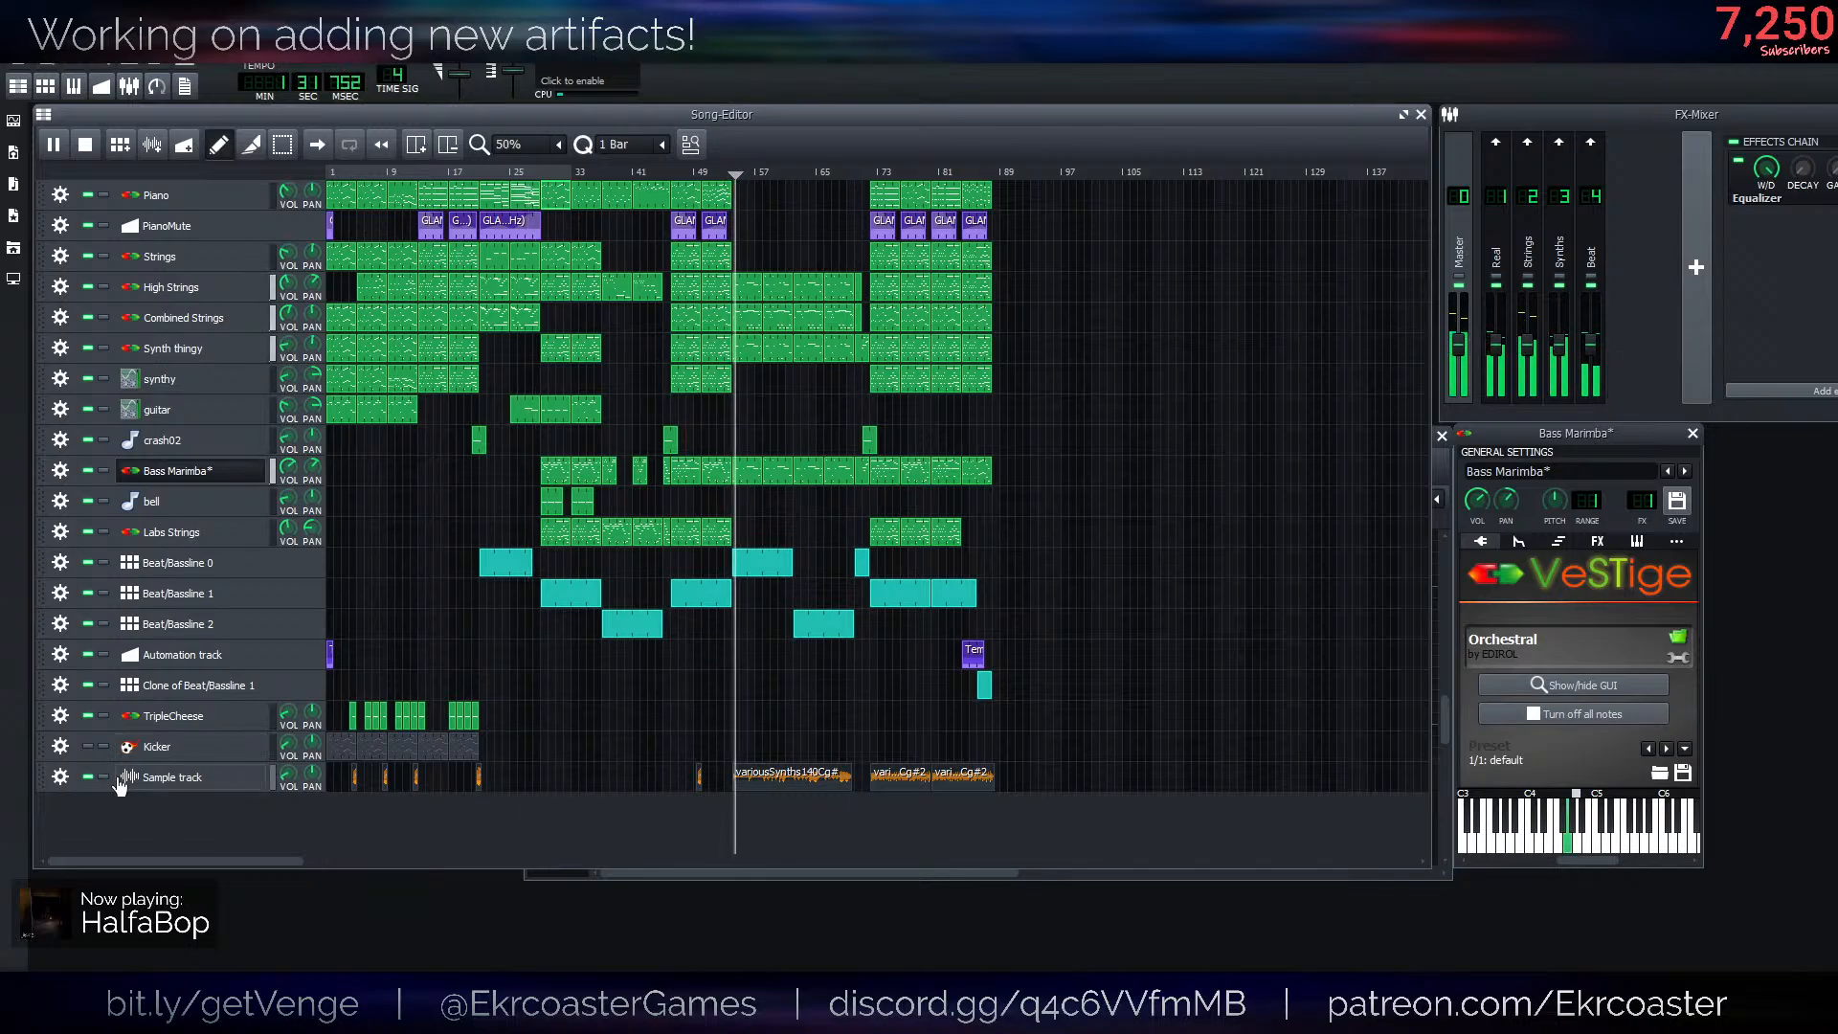
click(103, 777)
ctrl+scroll(756, 709, up, 2)
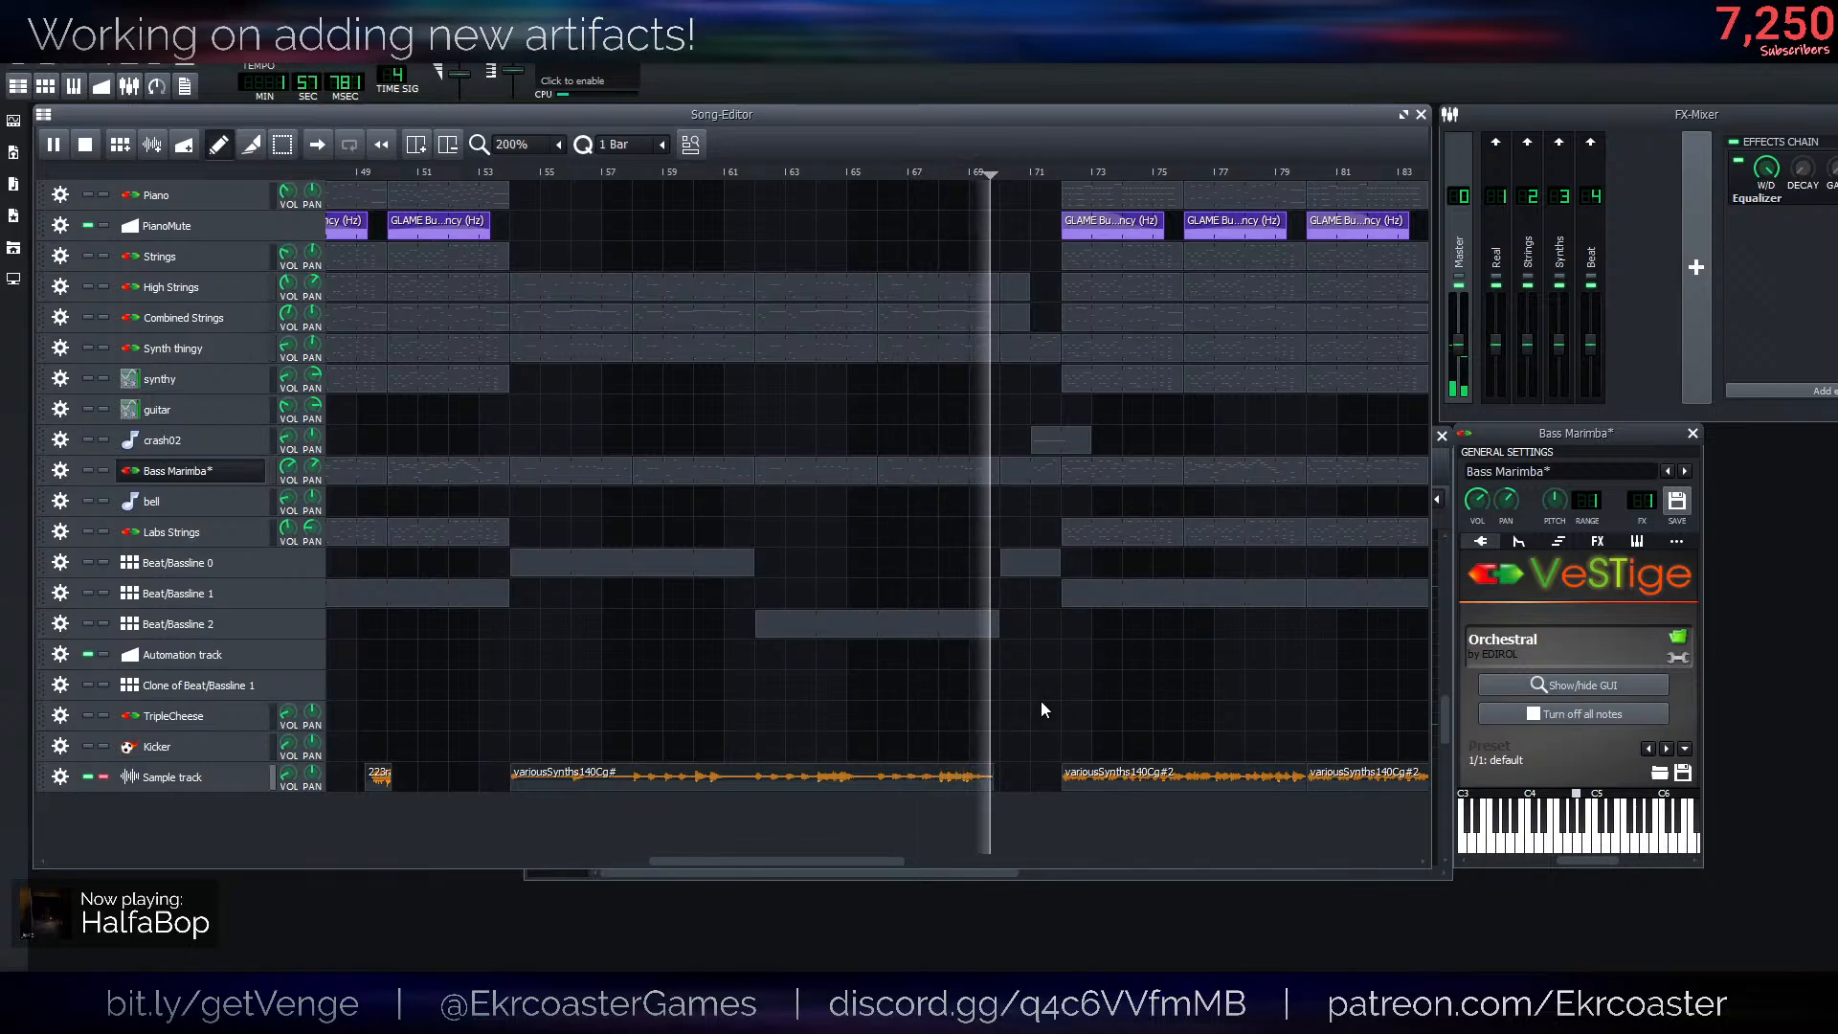
click(1057, 171)
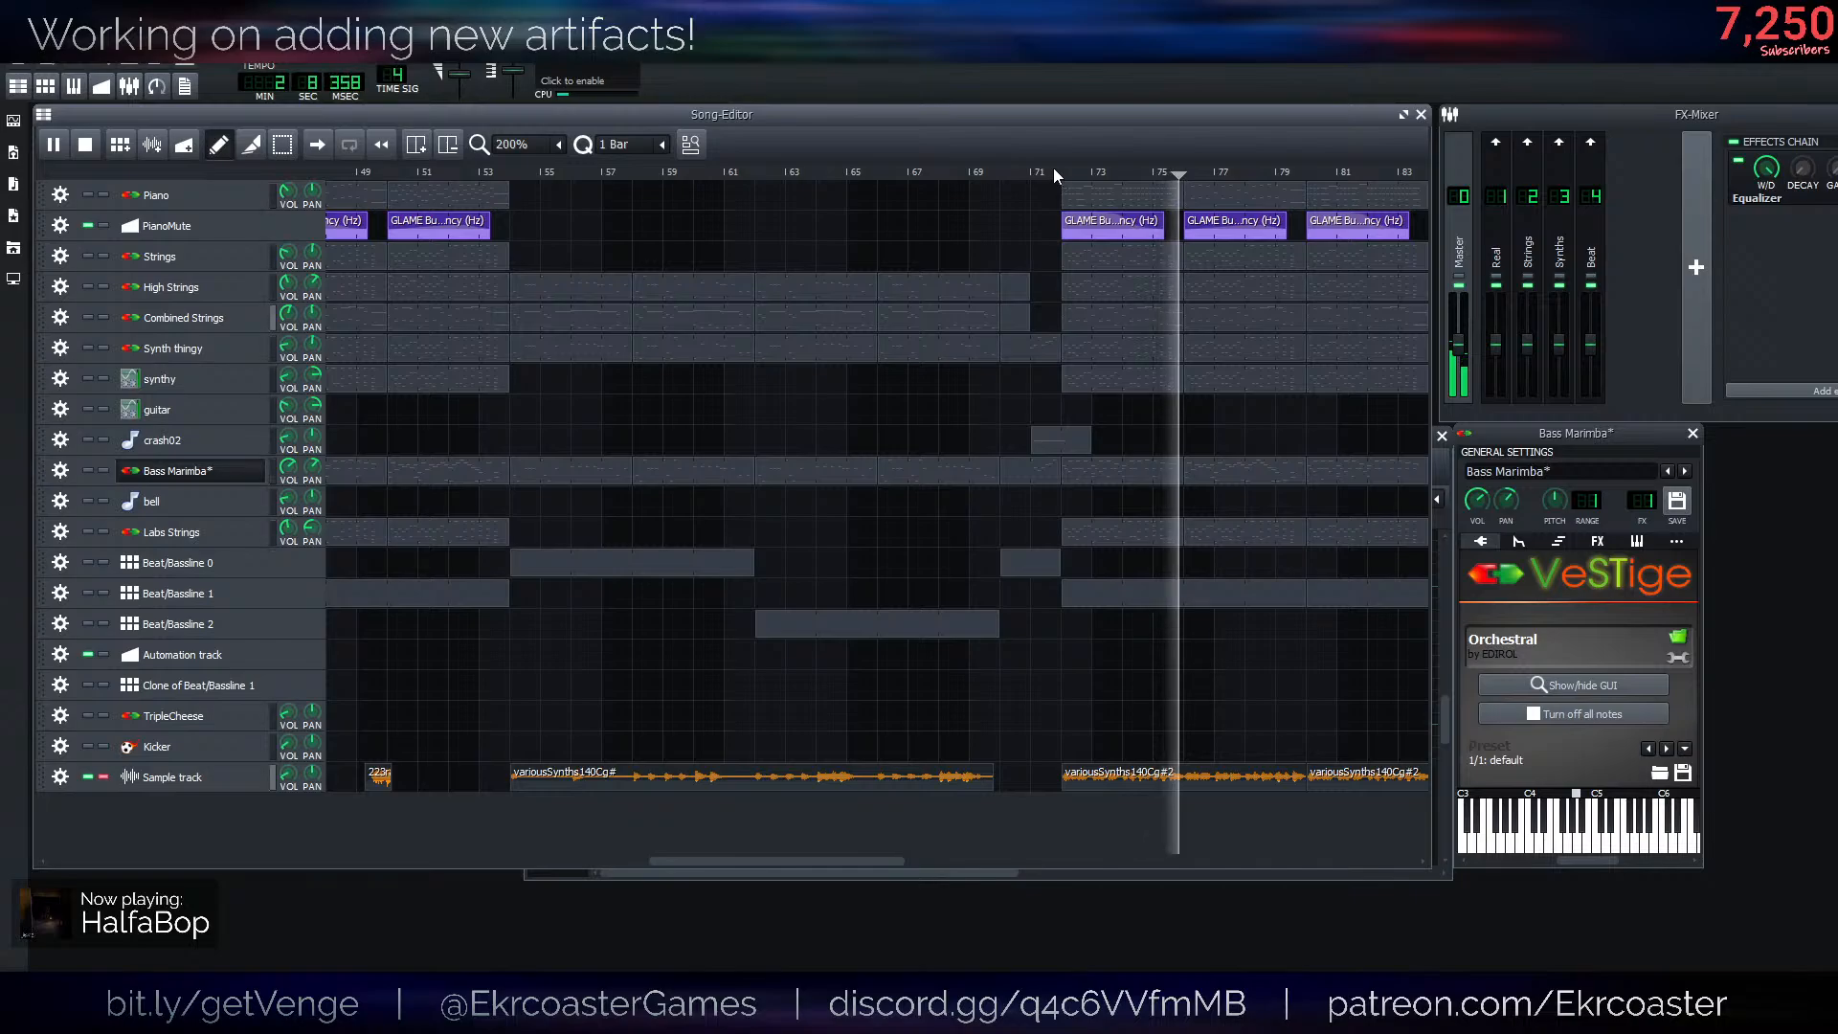
key(space)
ctrl+scroll(492, 695, down, 2)
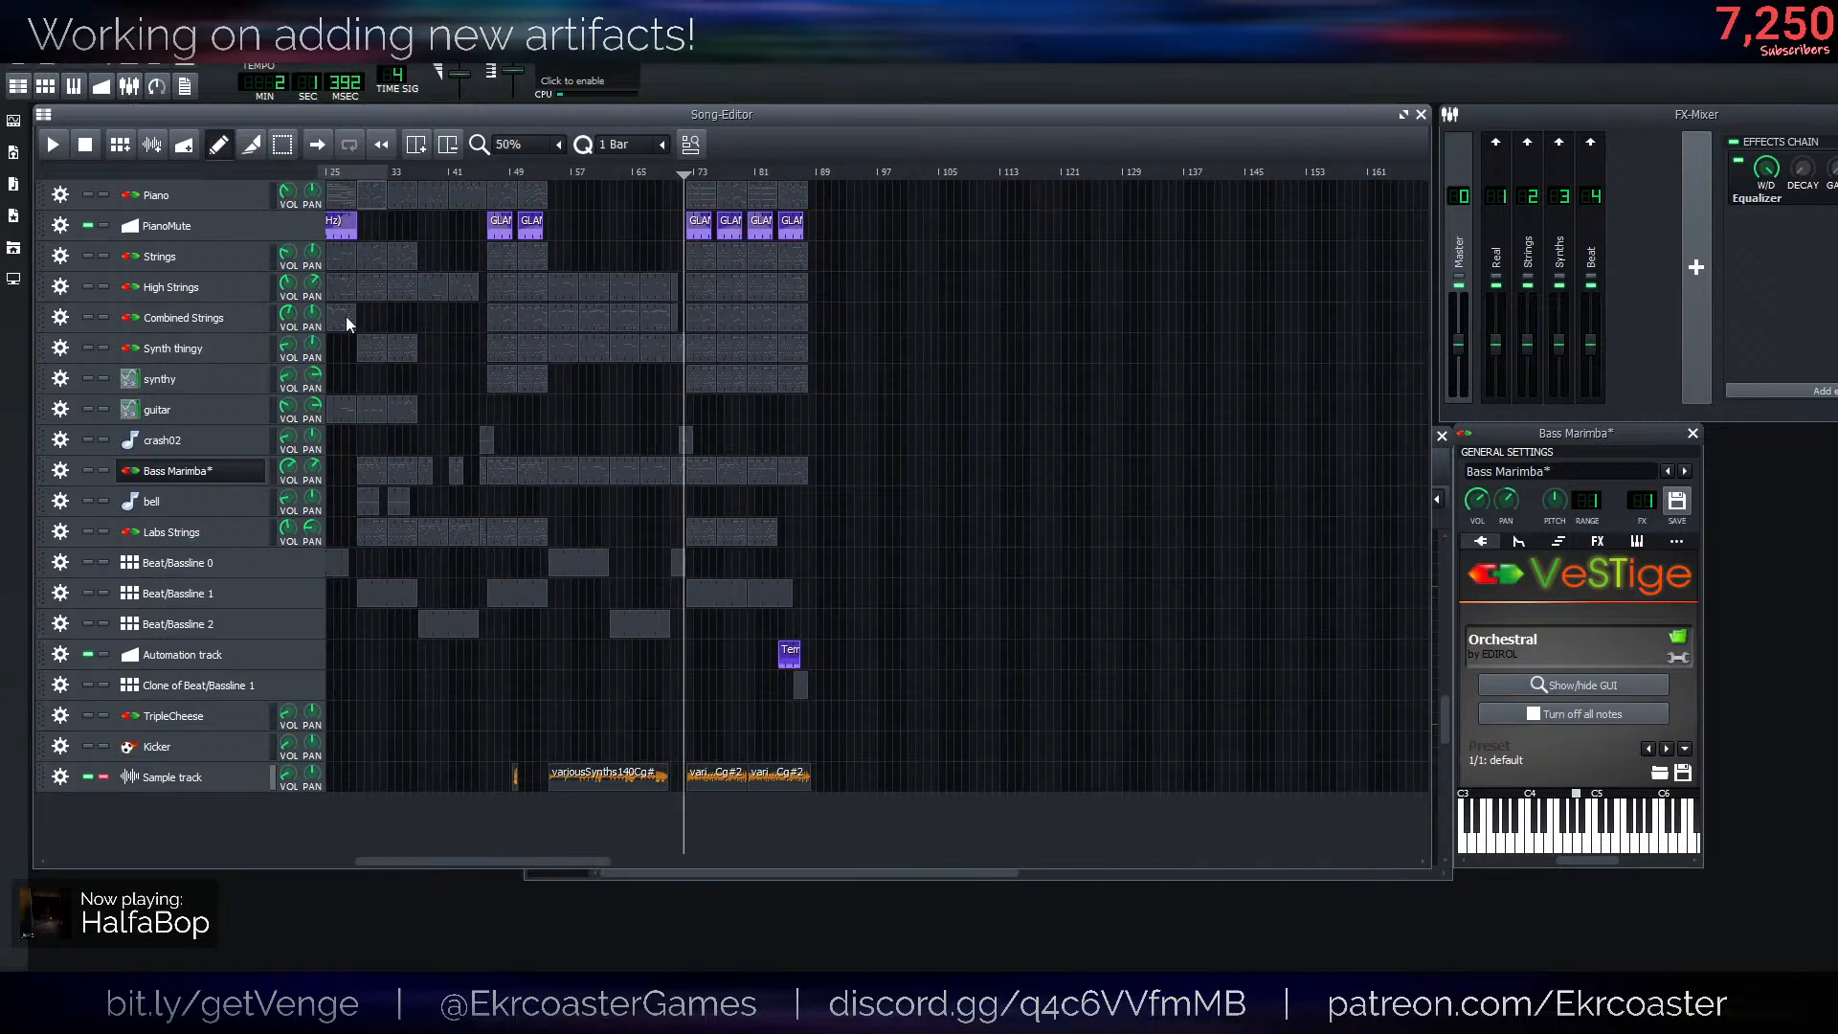
- Turn off solo on the Sample track and save the song project
key(ctrl+s)
click(103, 778)
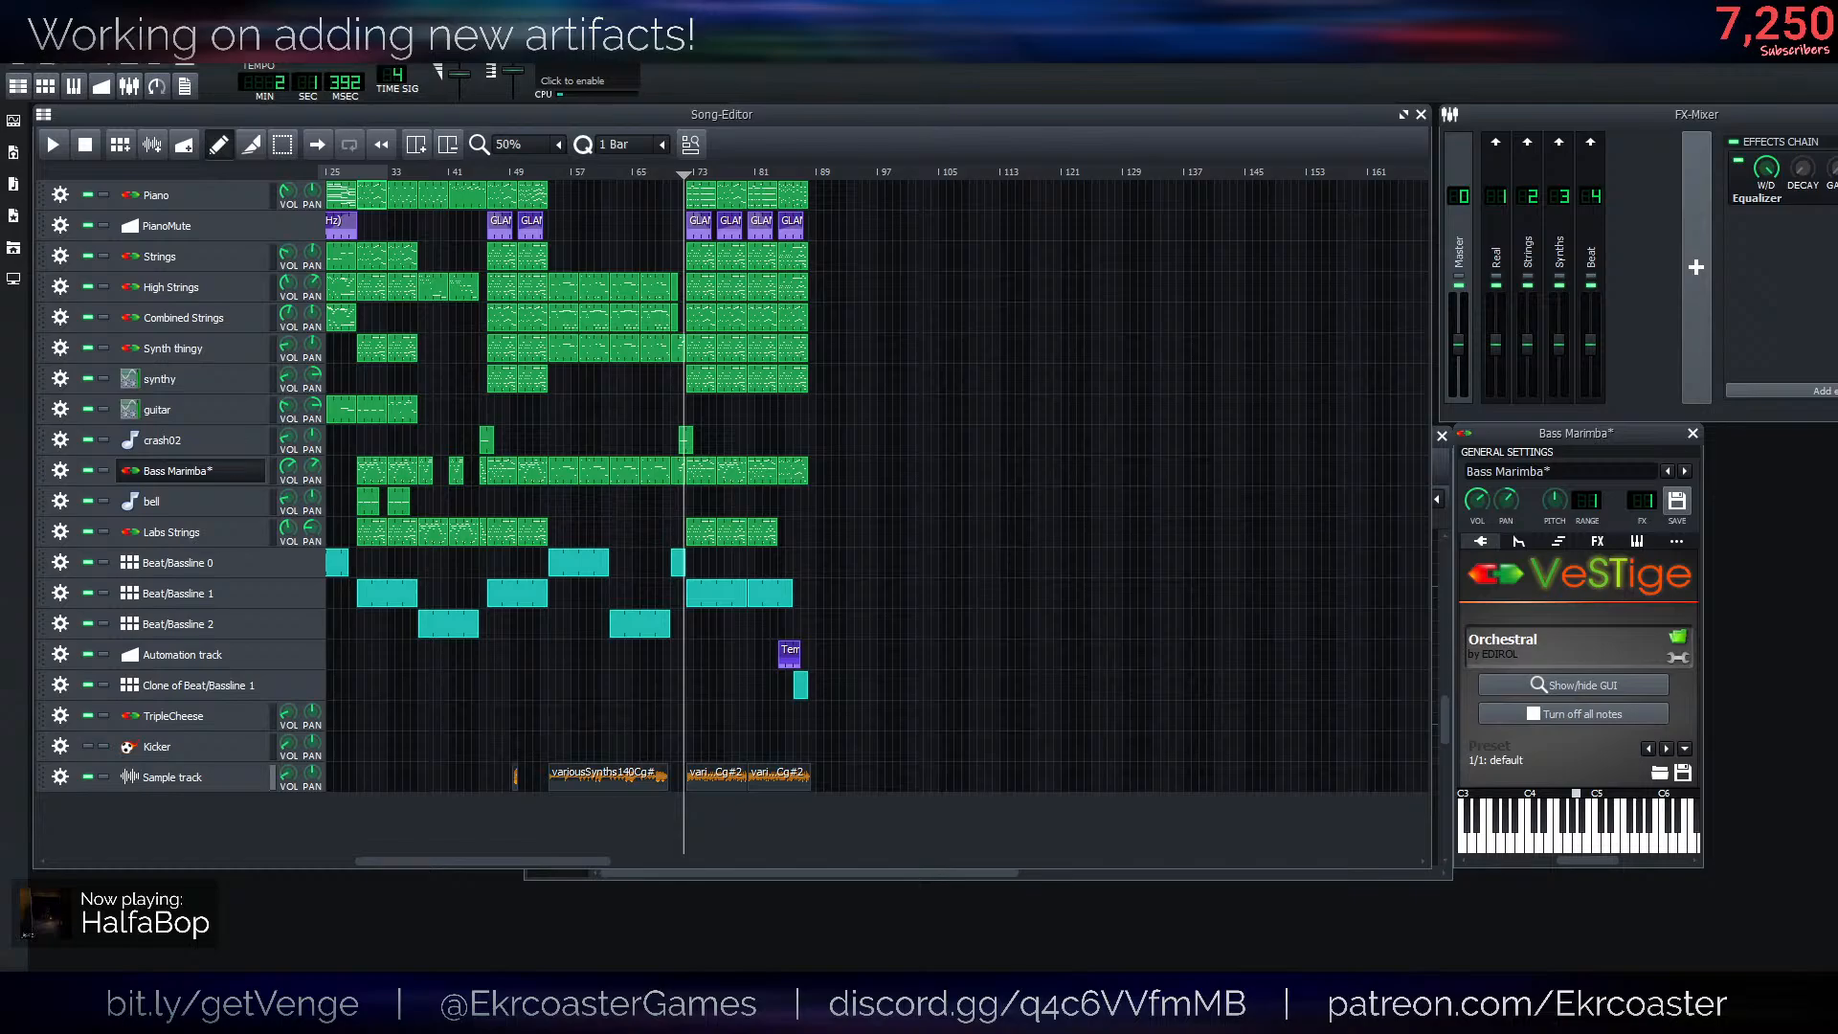
key(ctrl+s)
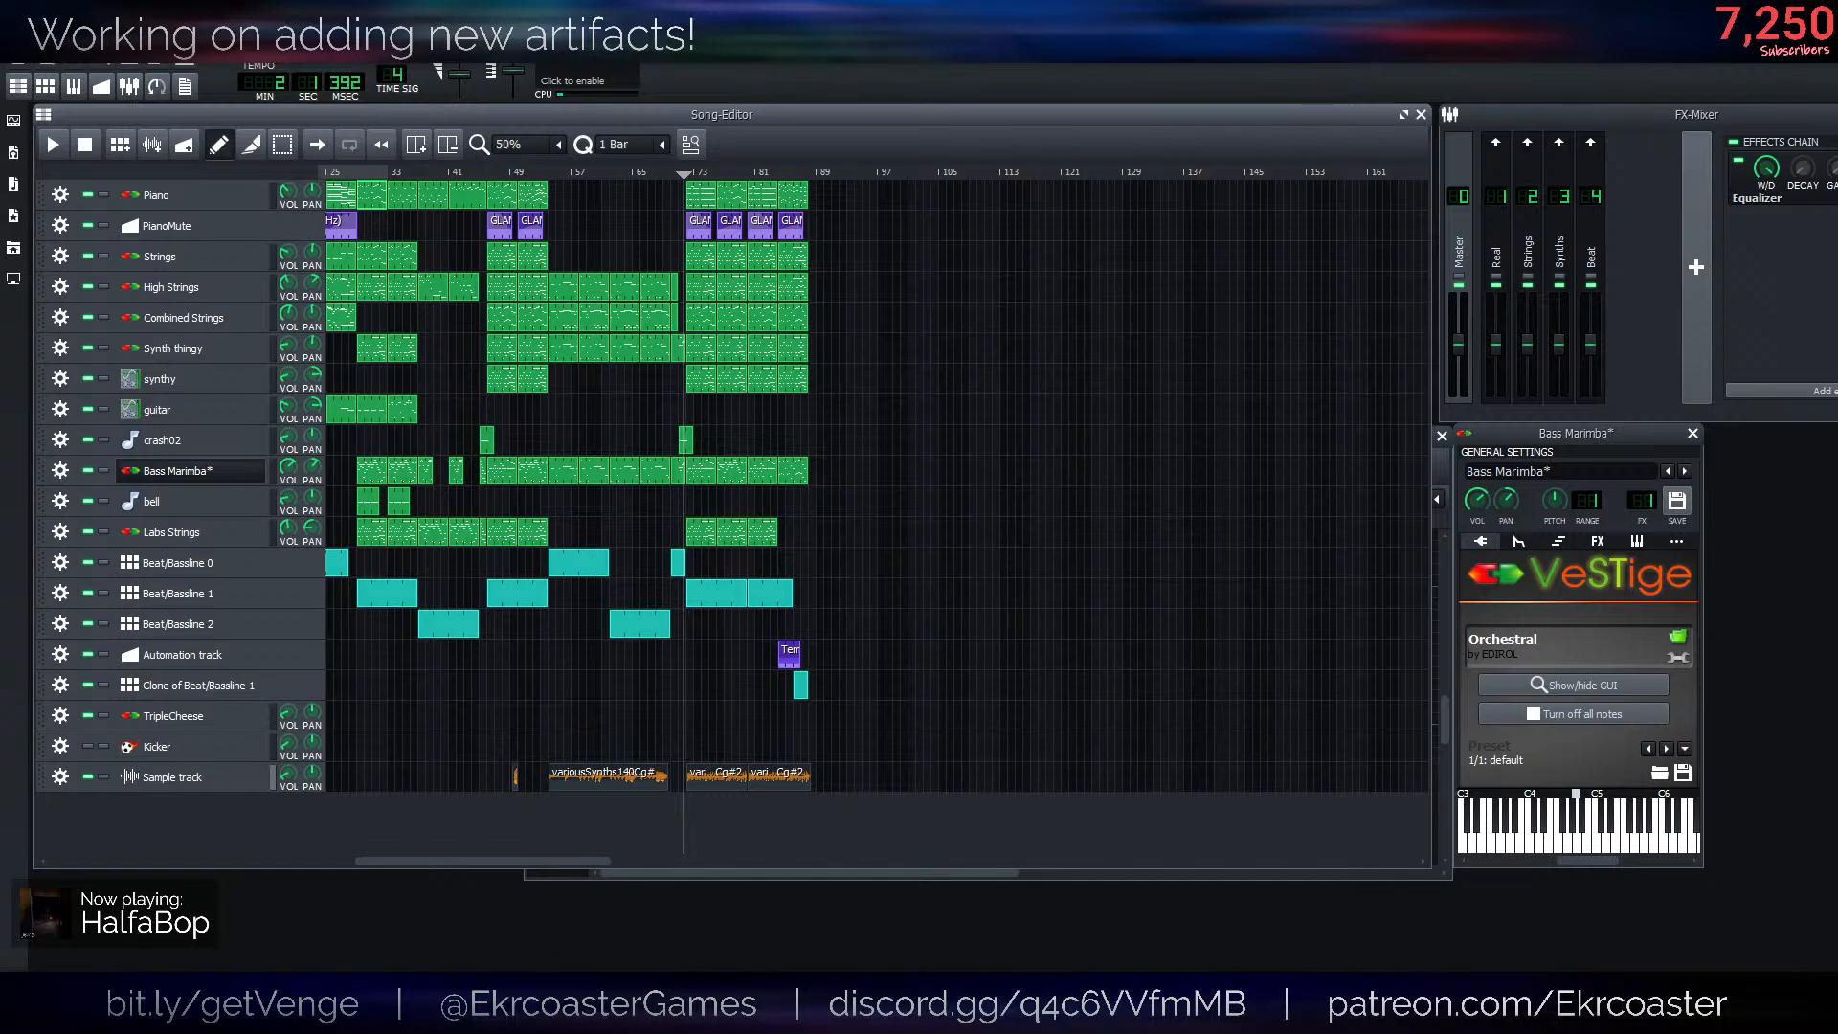
- Switch to Unity and open the 1_Elevator scene from the _SCENES/GAME/ACT 1 folder
key(alt+Tab)
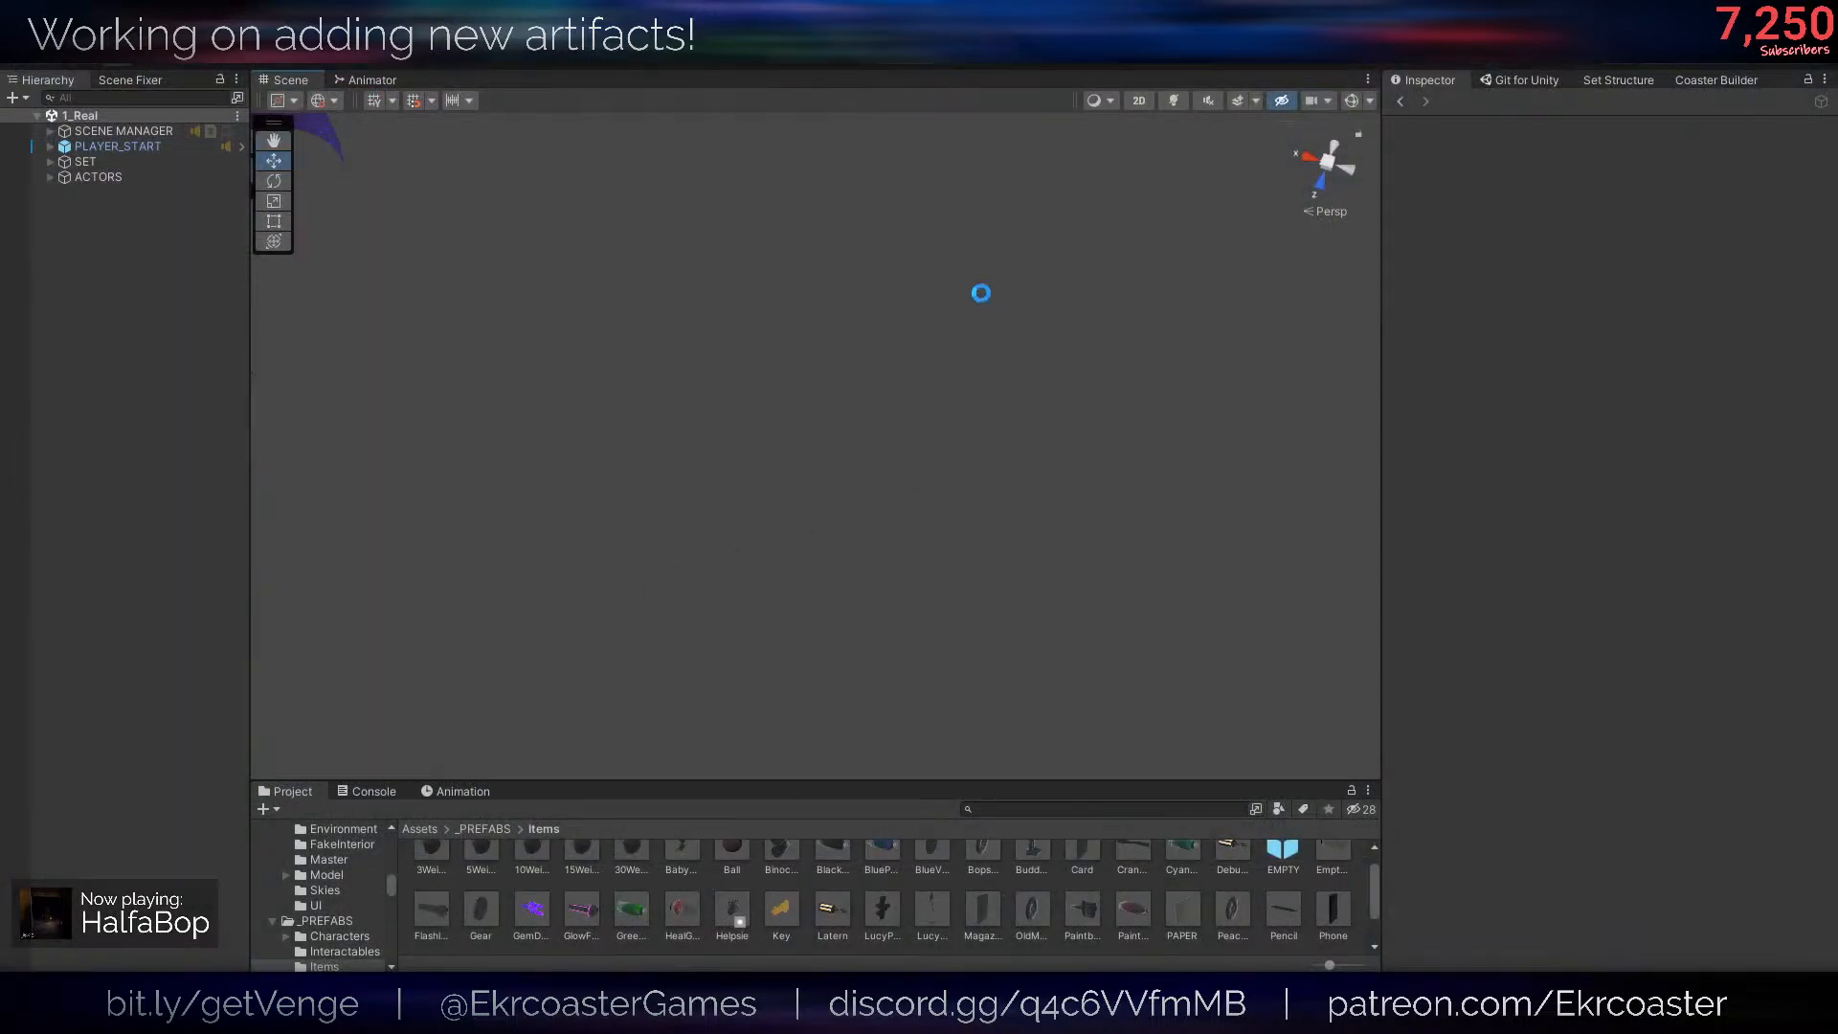
click(408, 828)
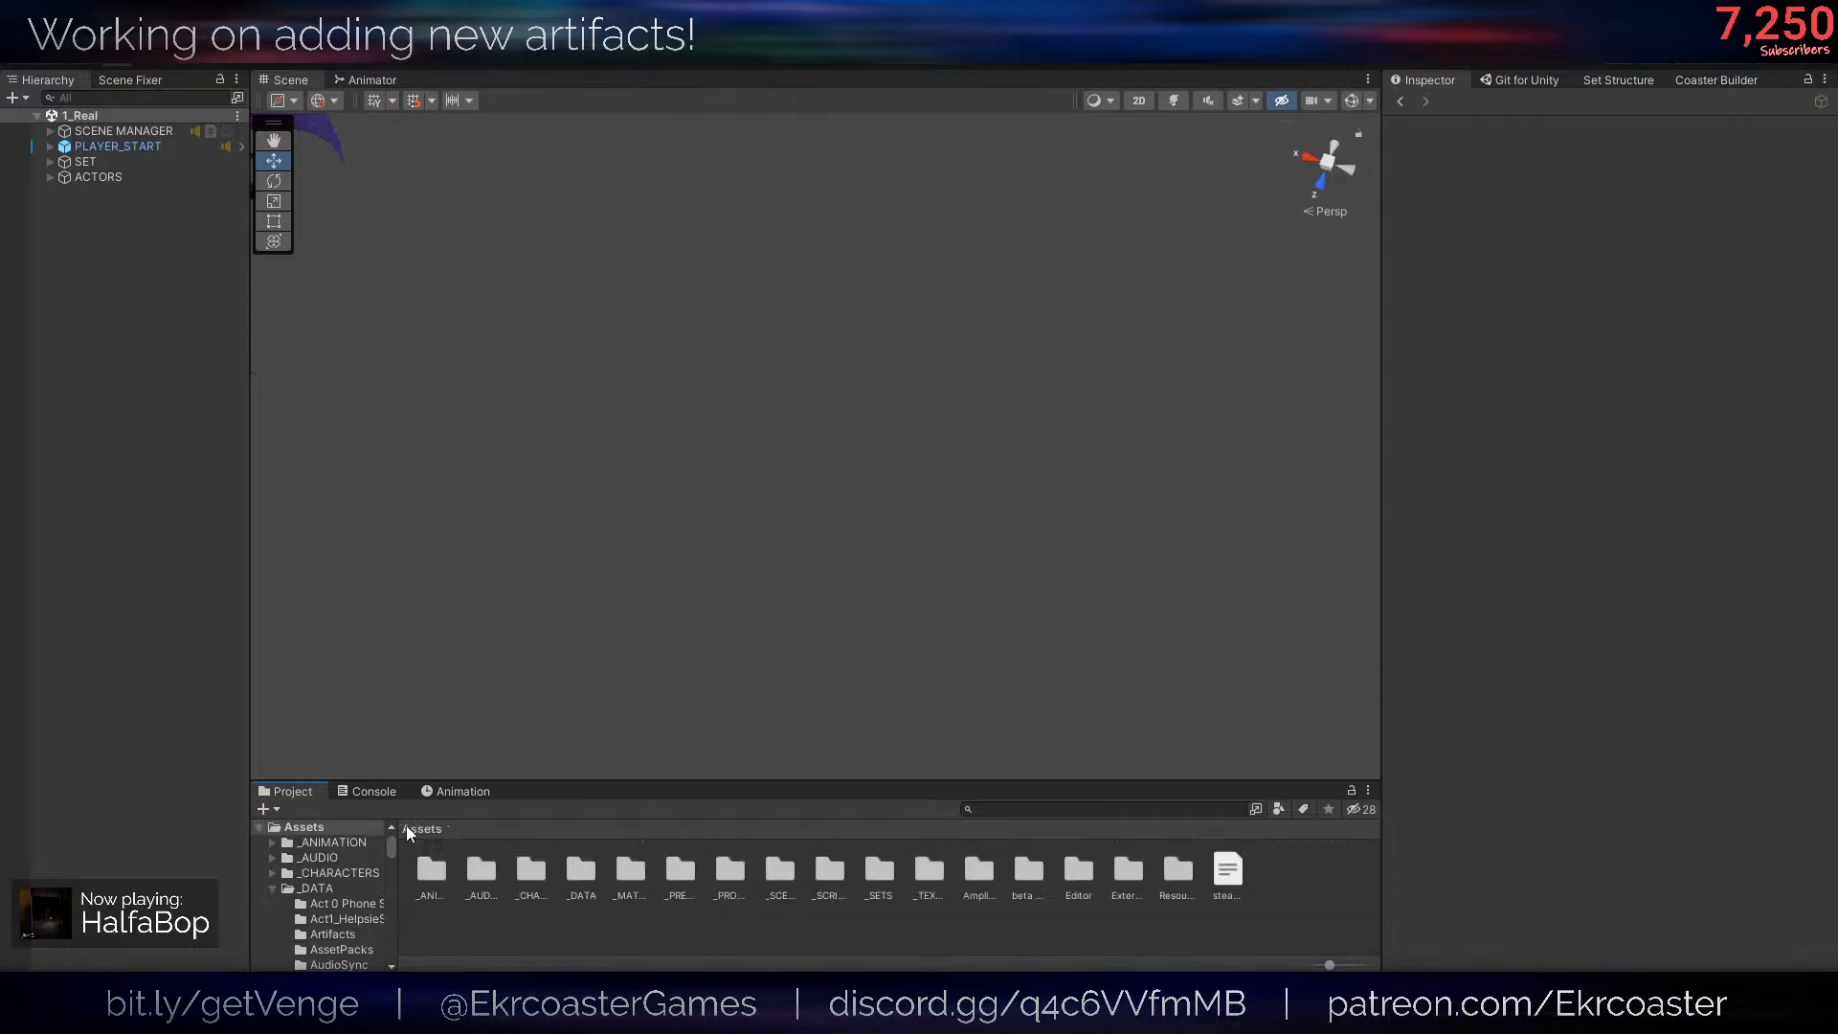
double_click(777, 864)
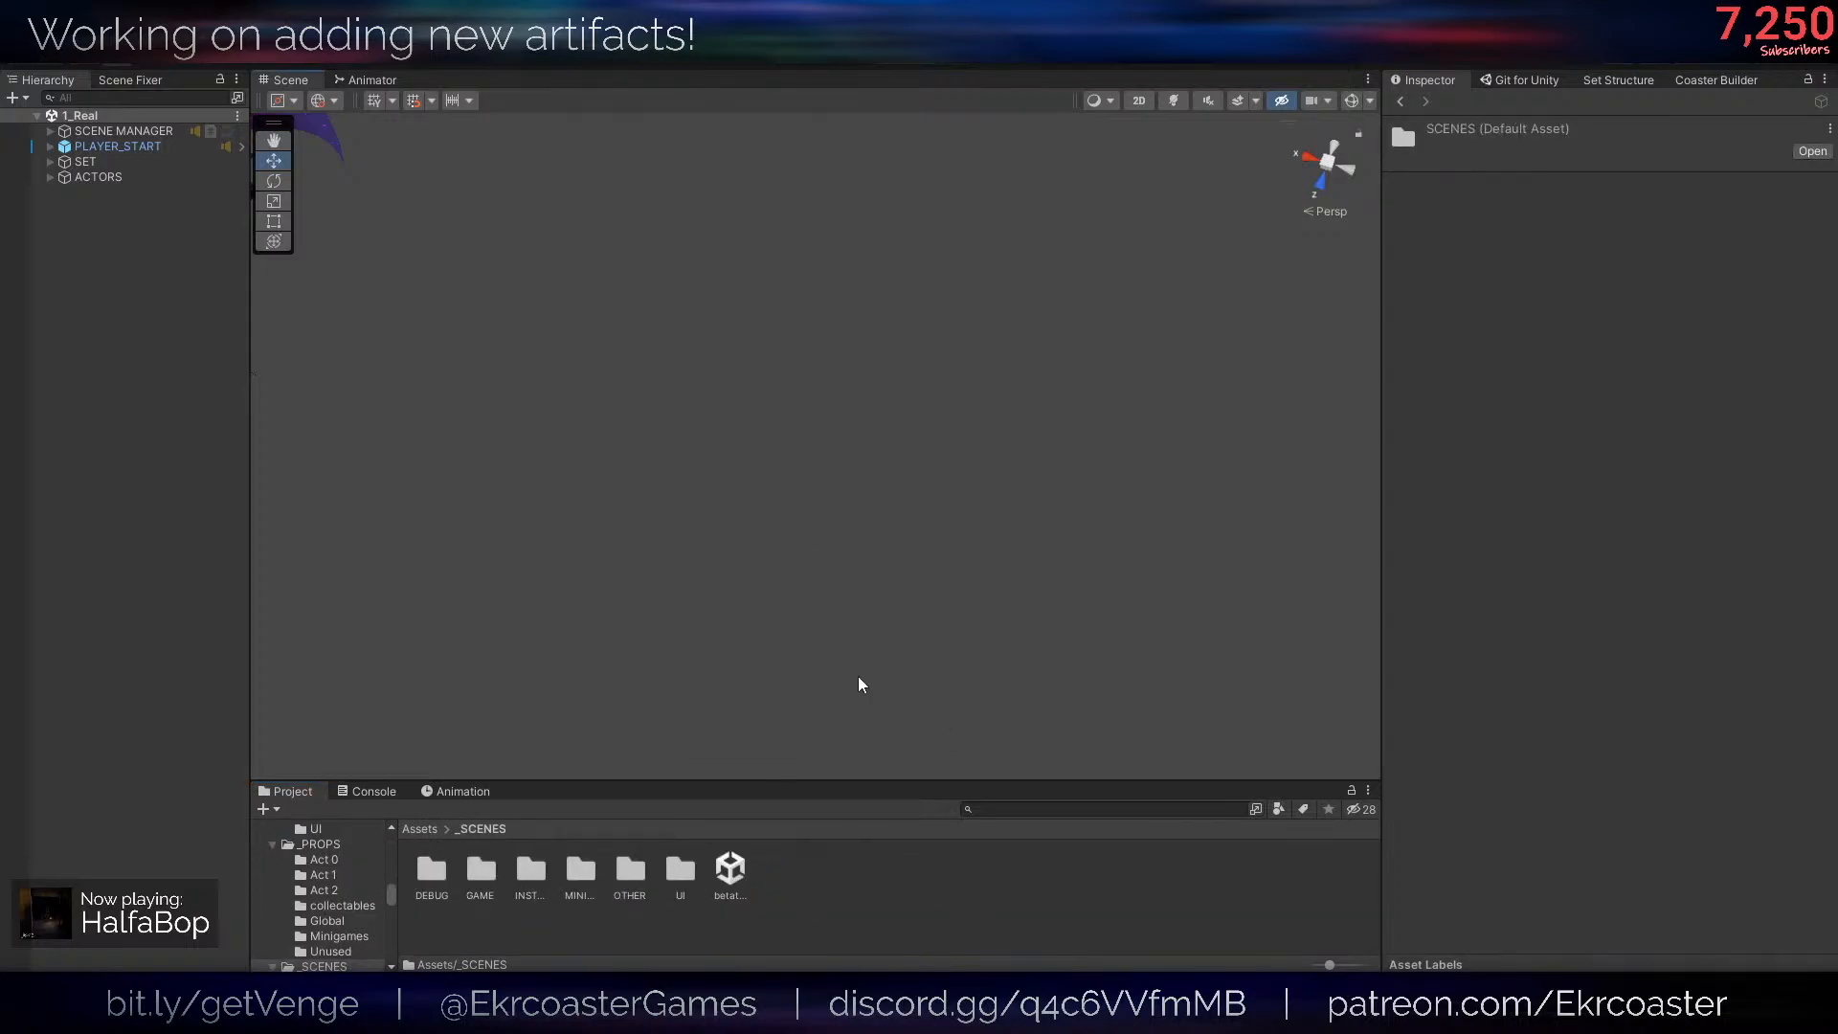
click(505, 893)
double_click(492, 876)
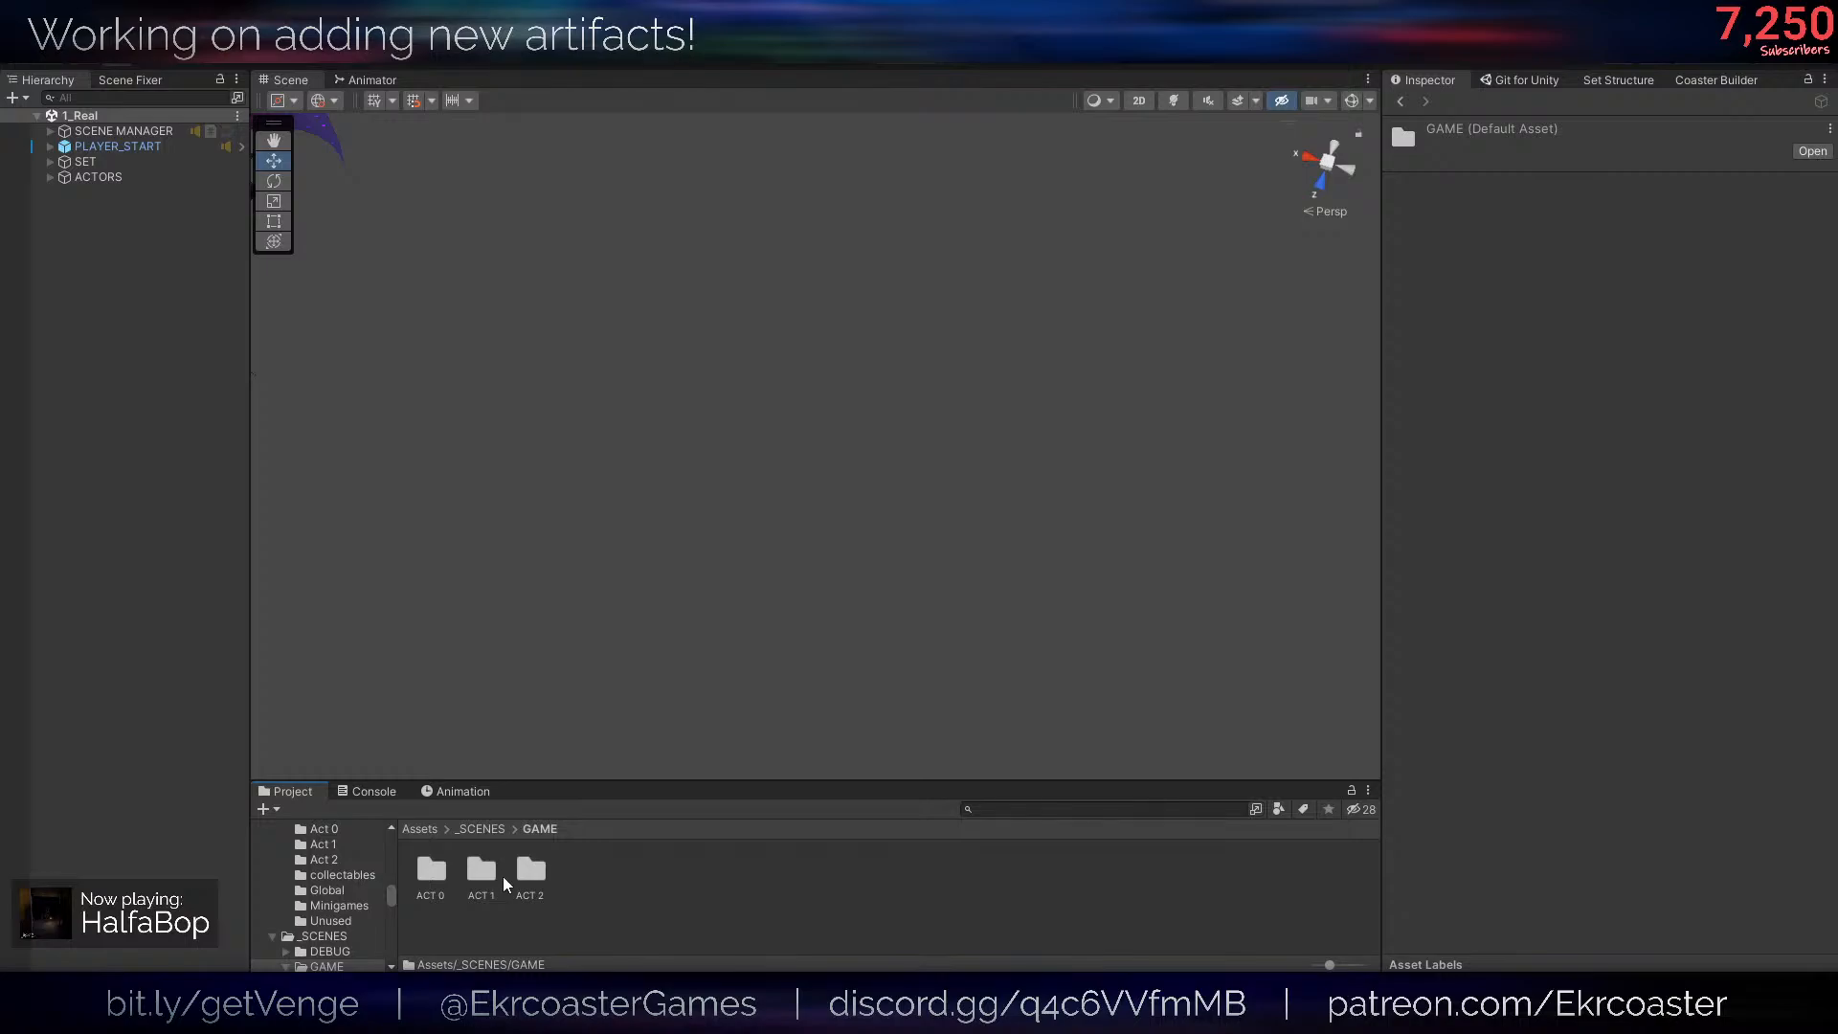
double_click(483, 873)
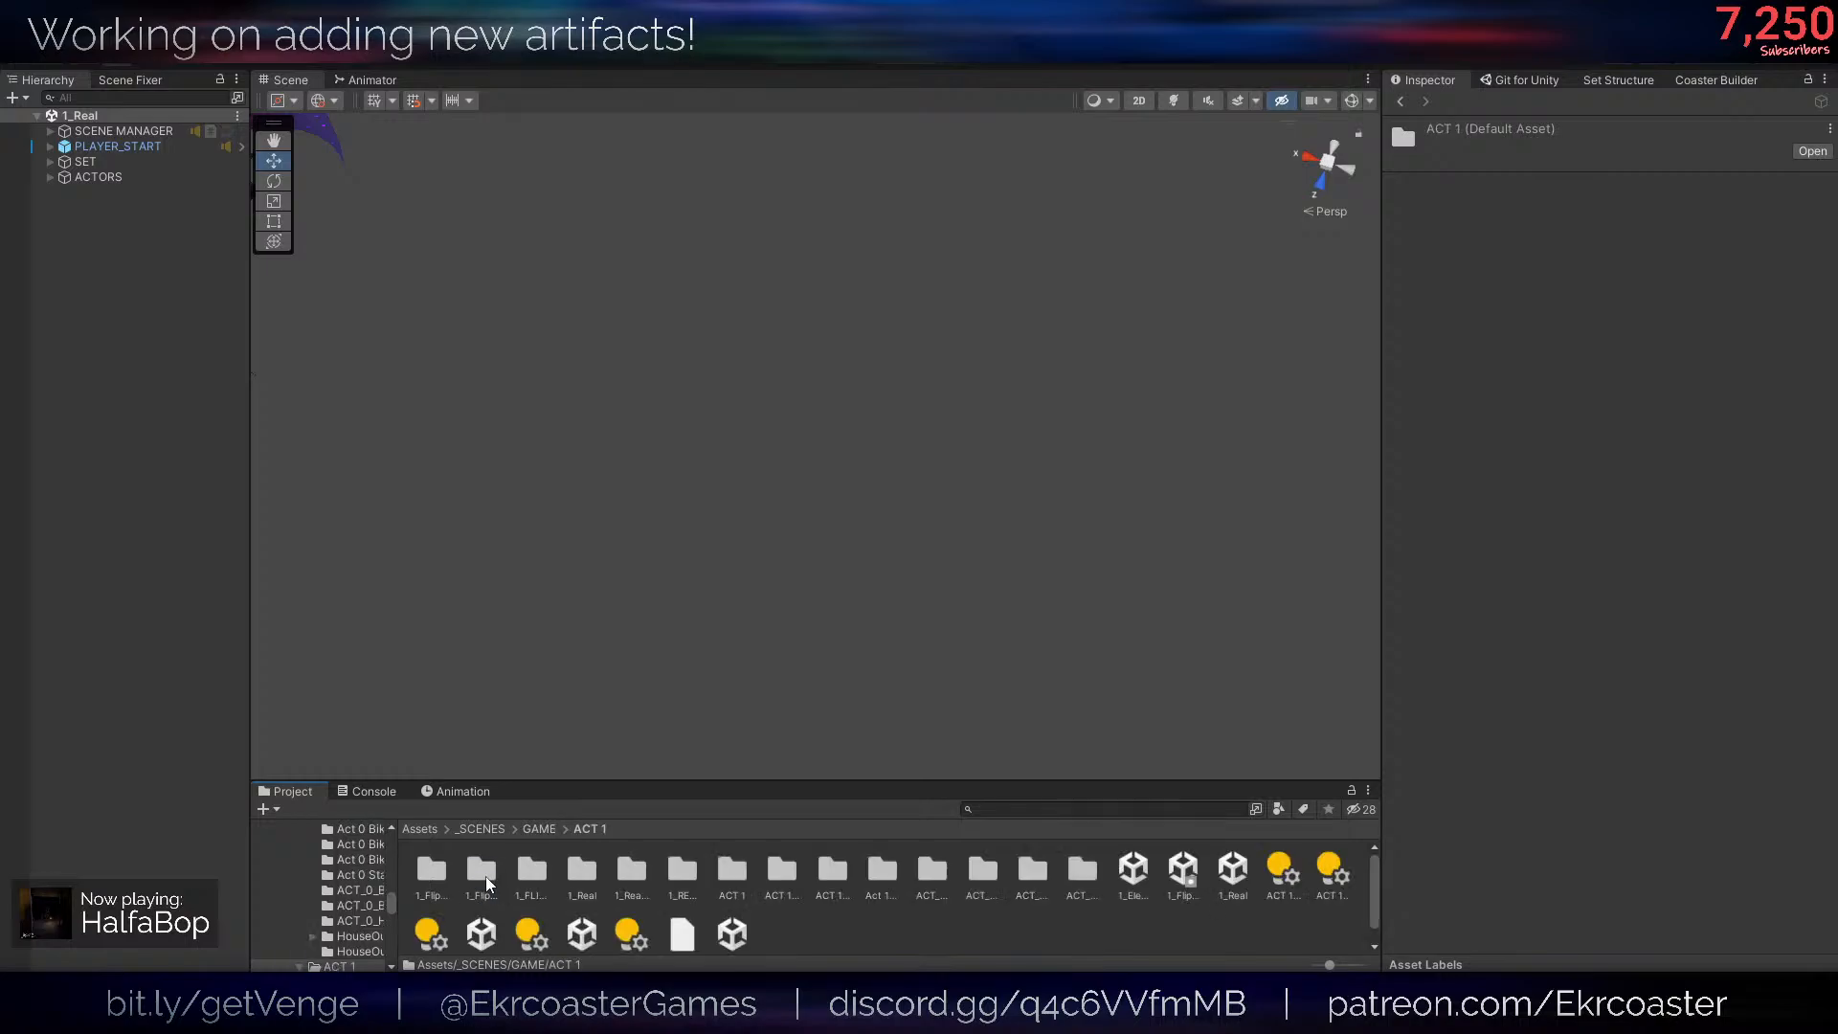
click(1133, 858)
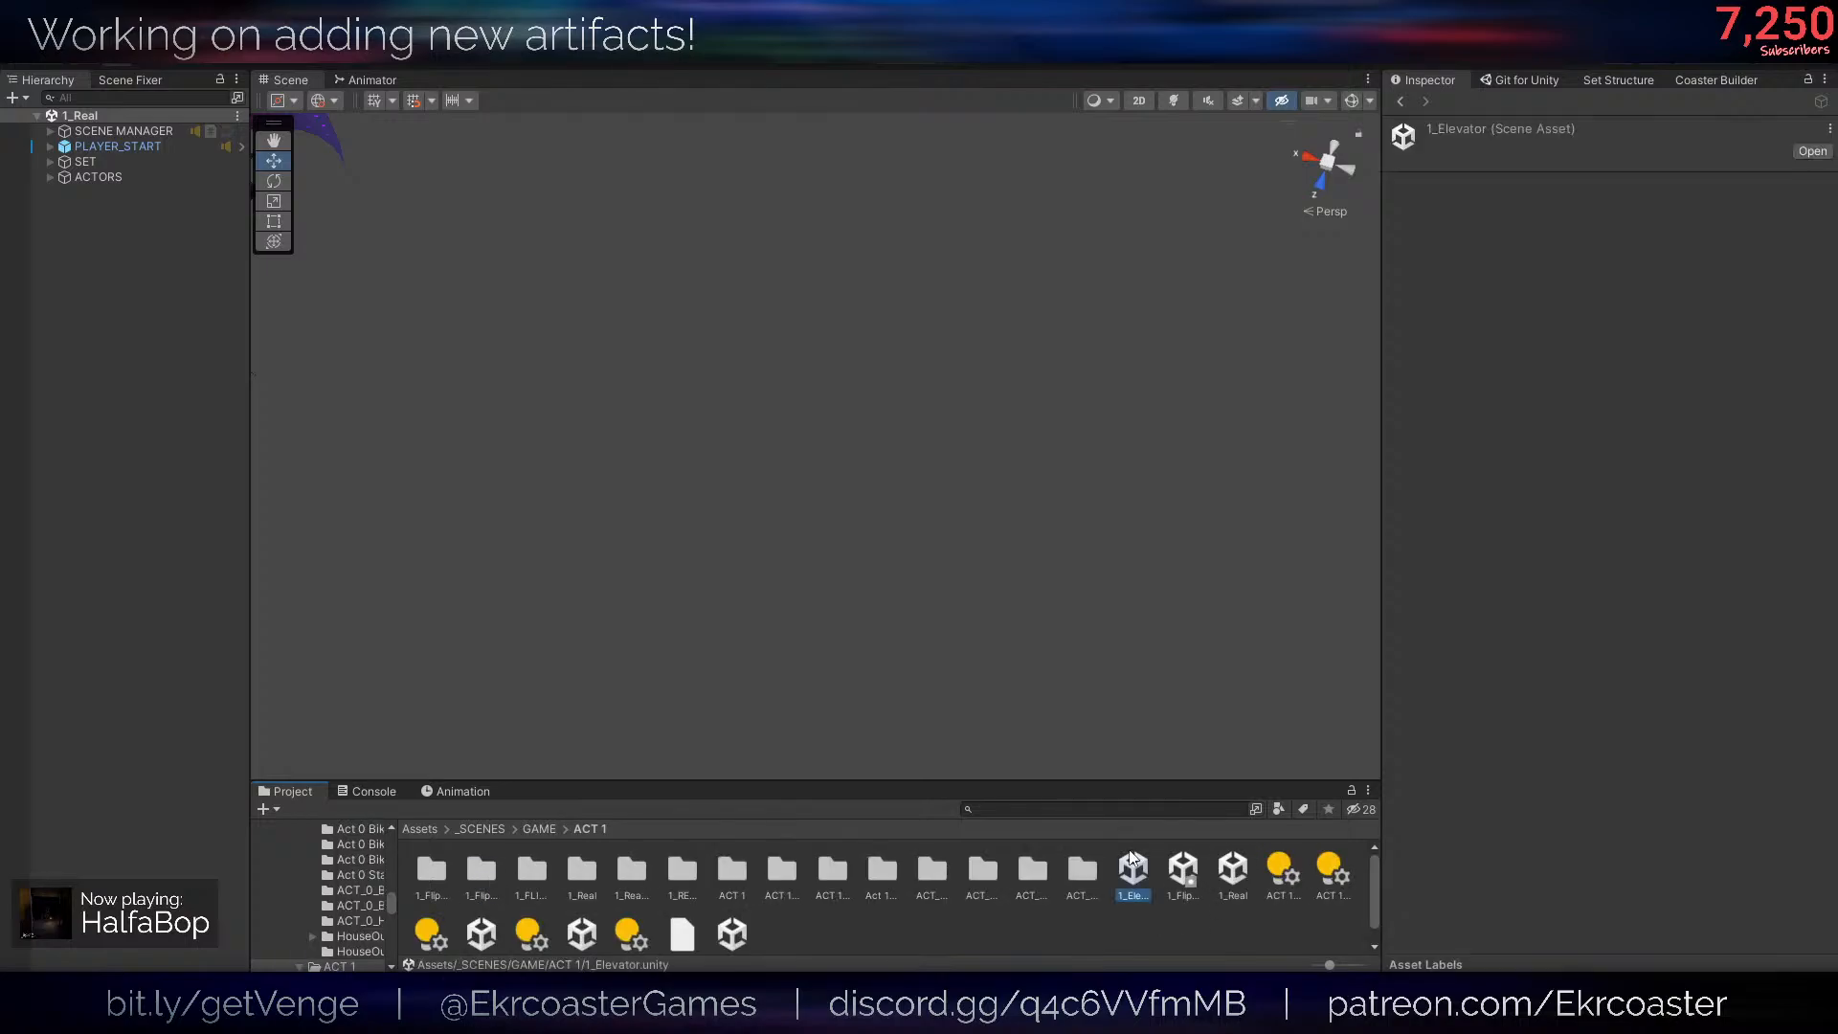
double_click(1130, 859)
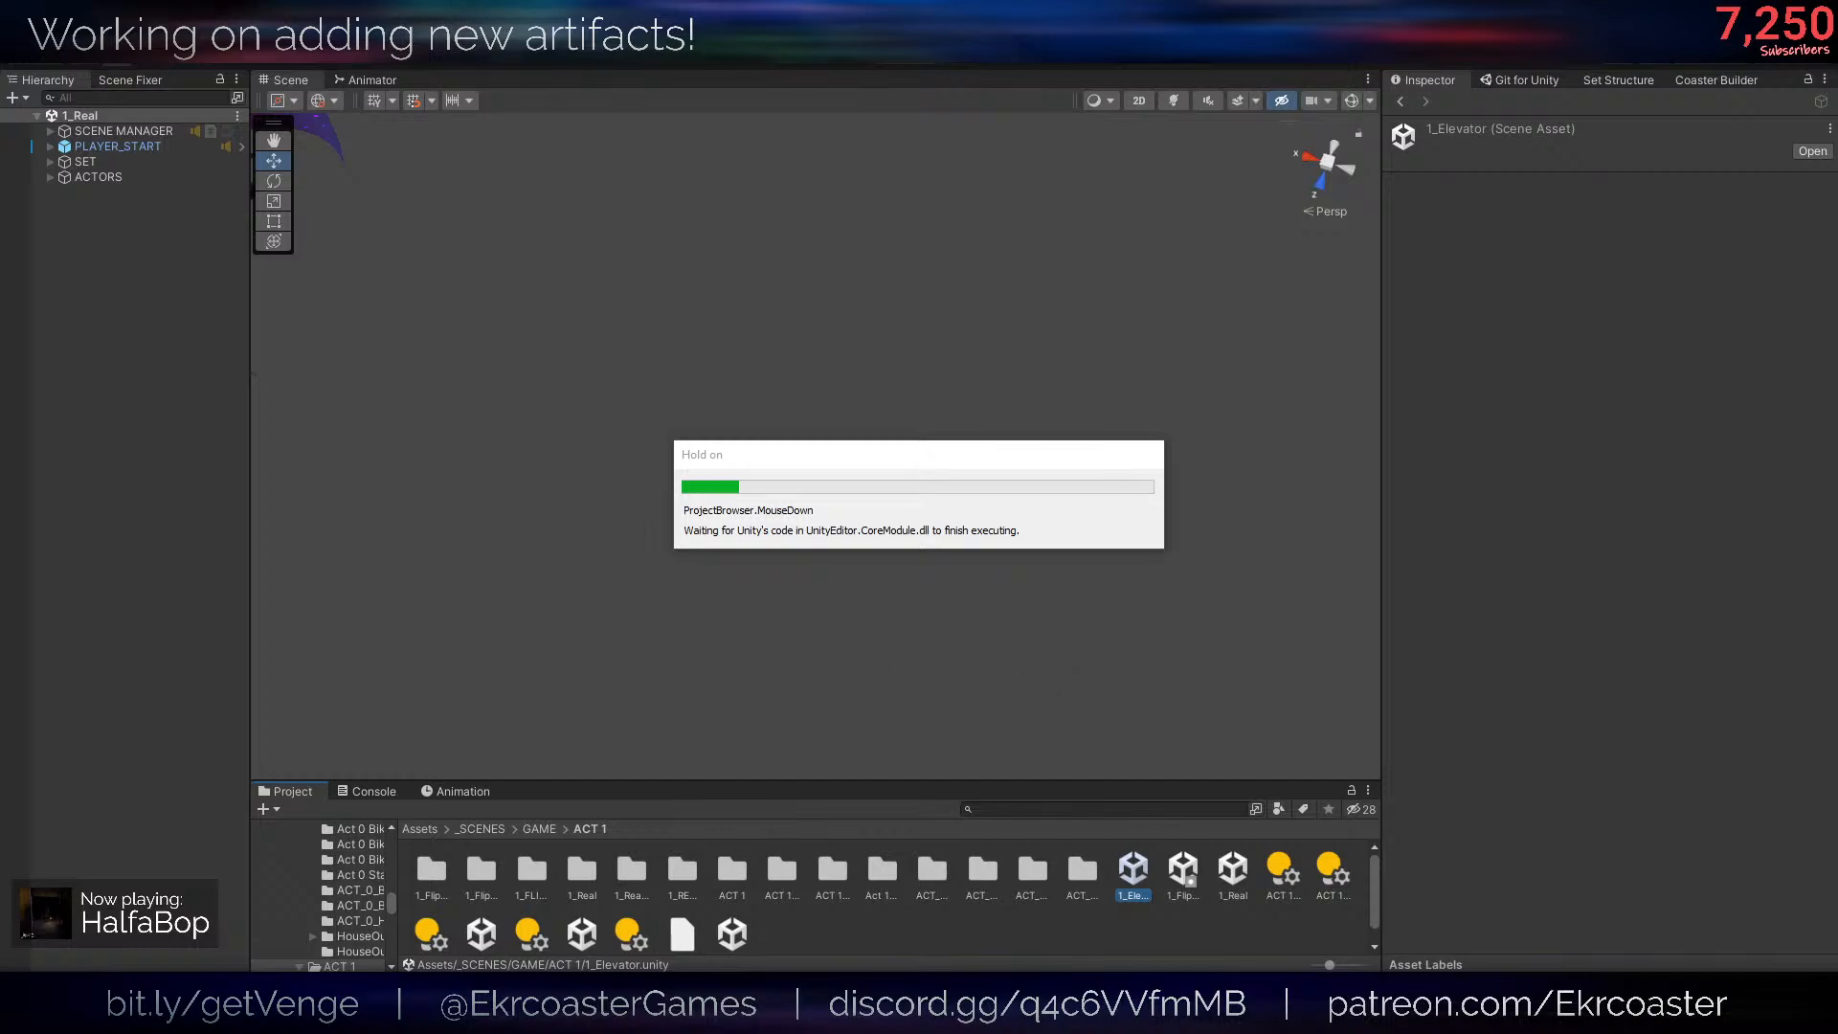